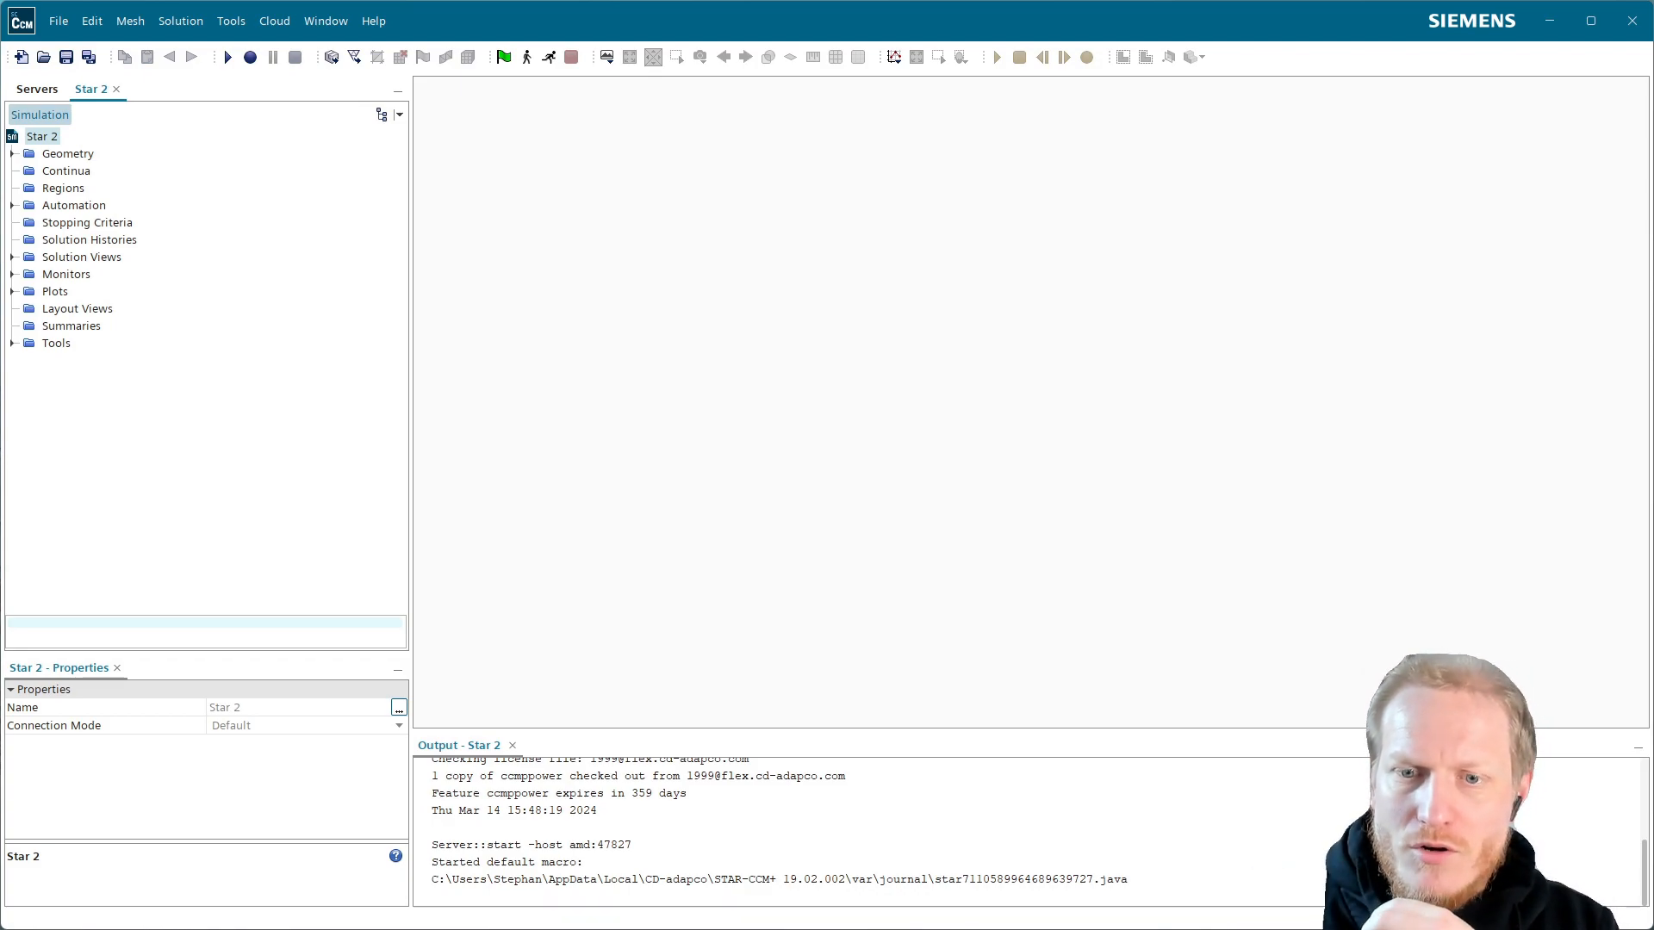
Switch to the Chrome user guide showing the Importing the Geometry tutorial page
key(alt+Tab)
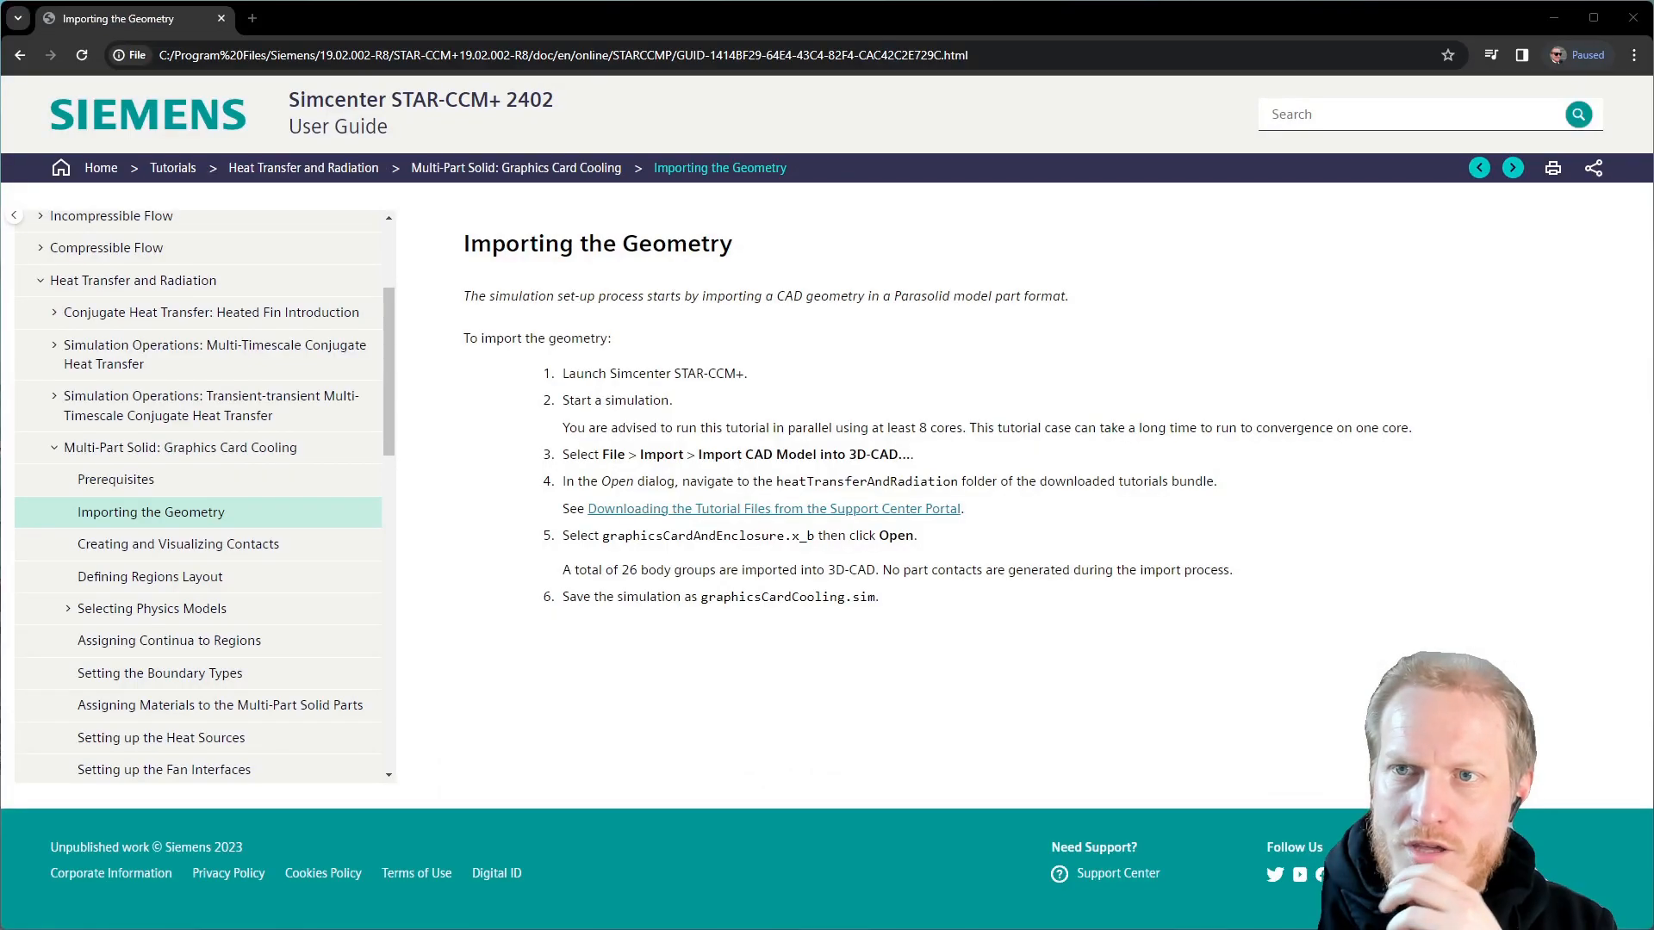
click(253, 18)
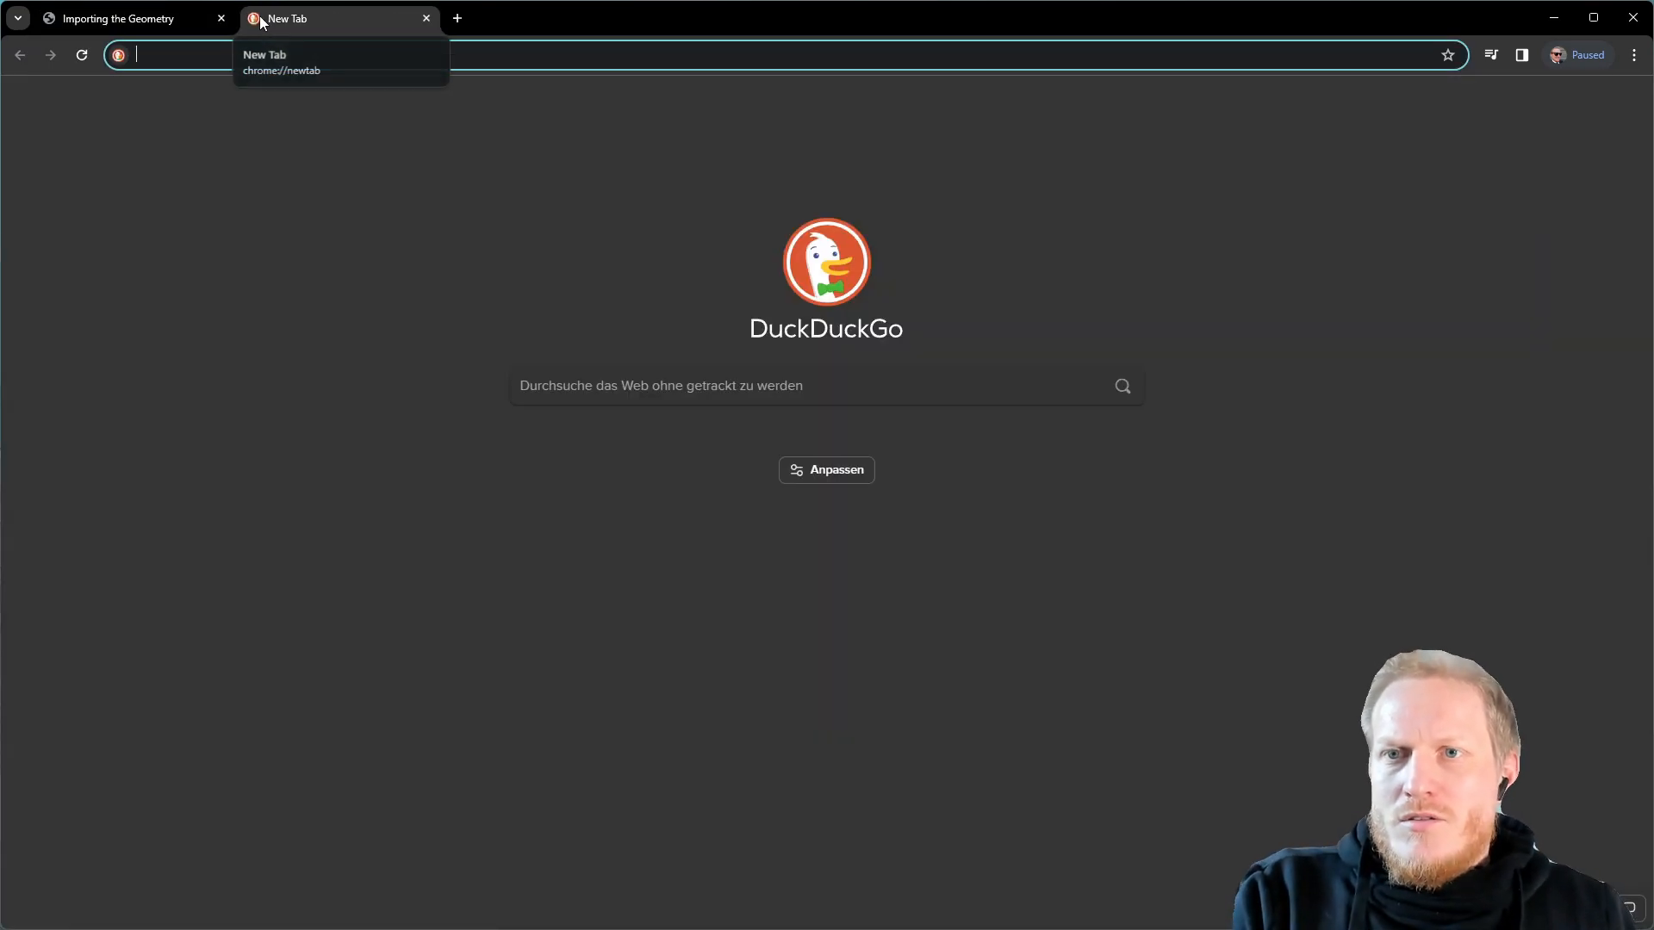
text(support.sw.siemens.com/signin)
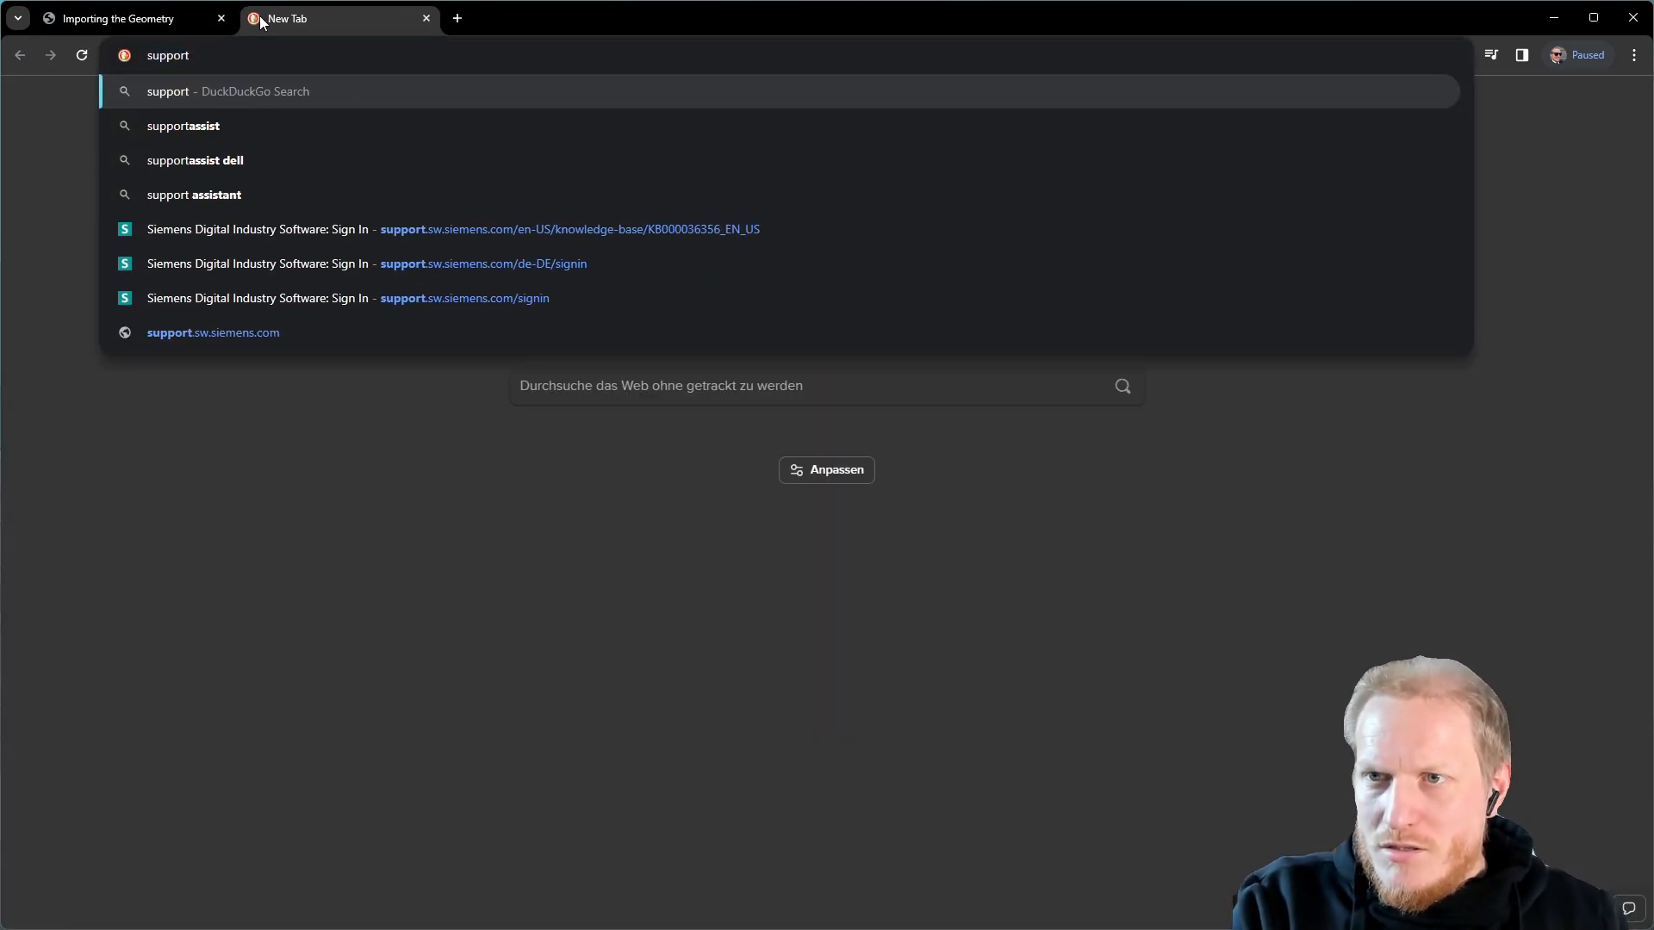
click(436, 296)
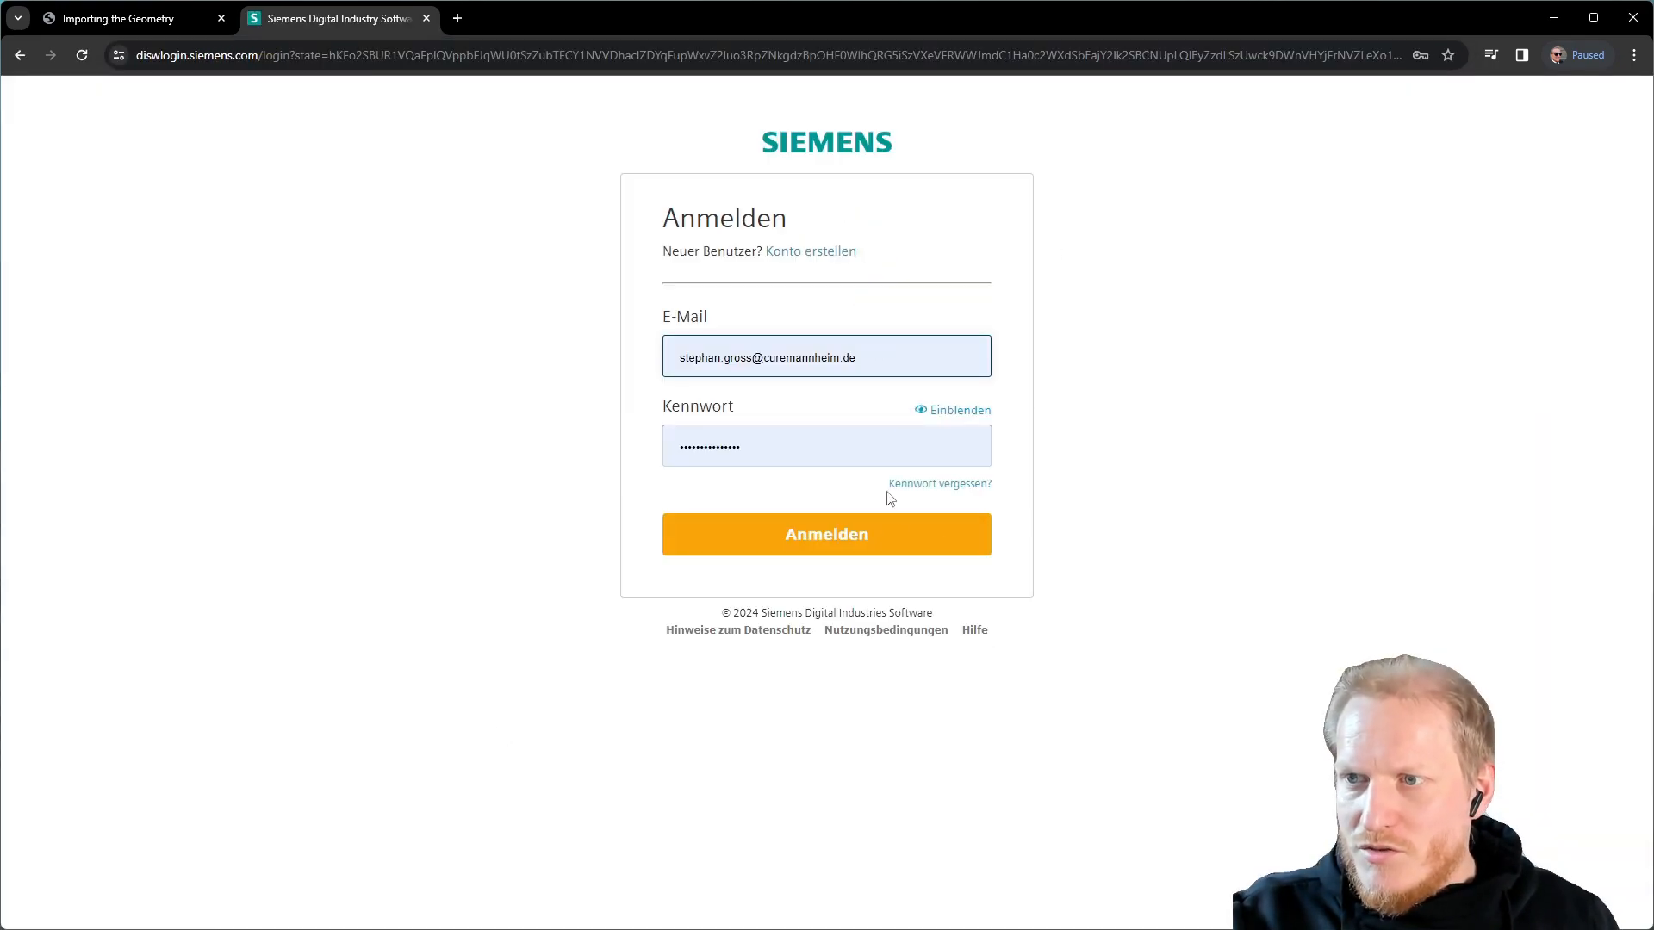
click(829, 539)
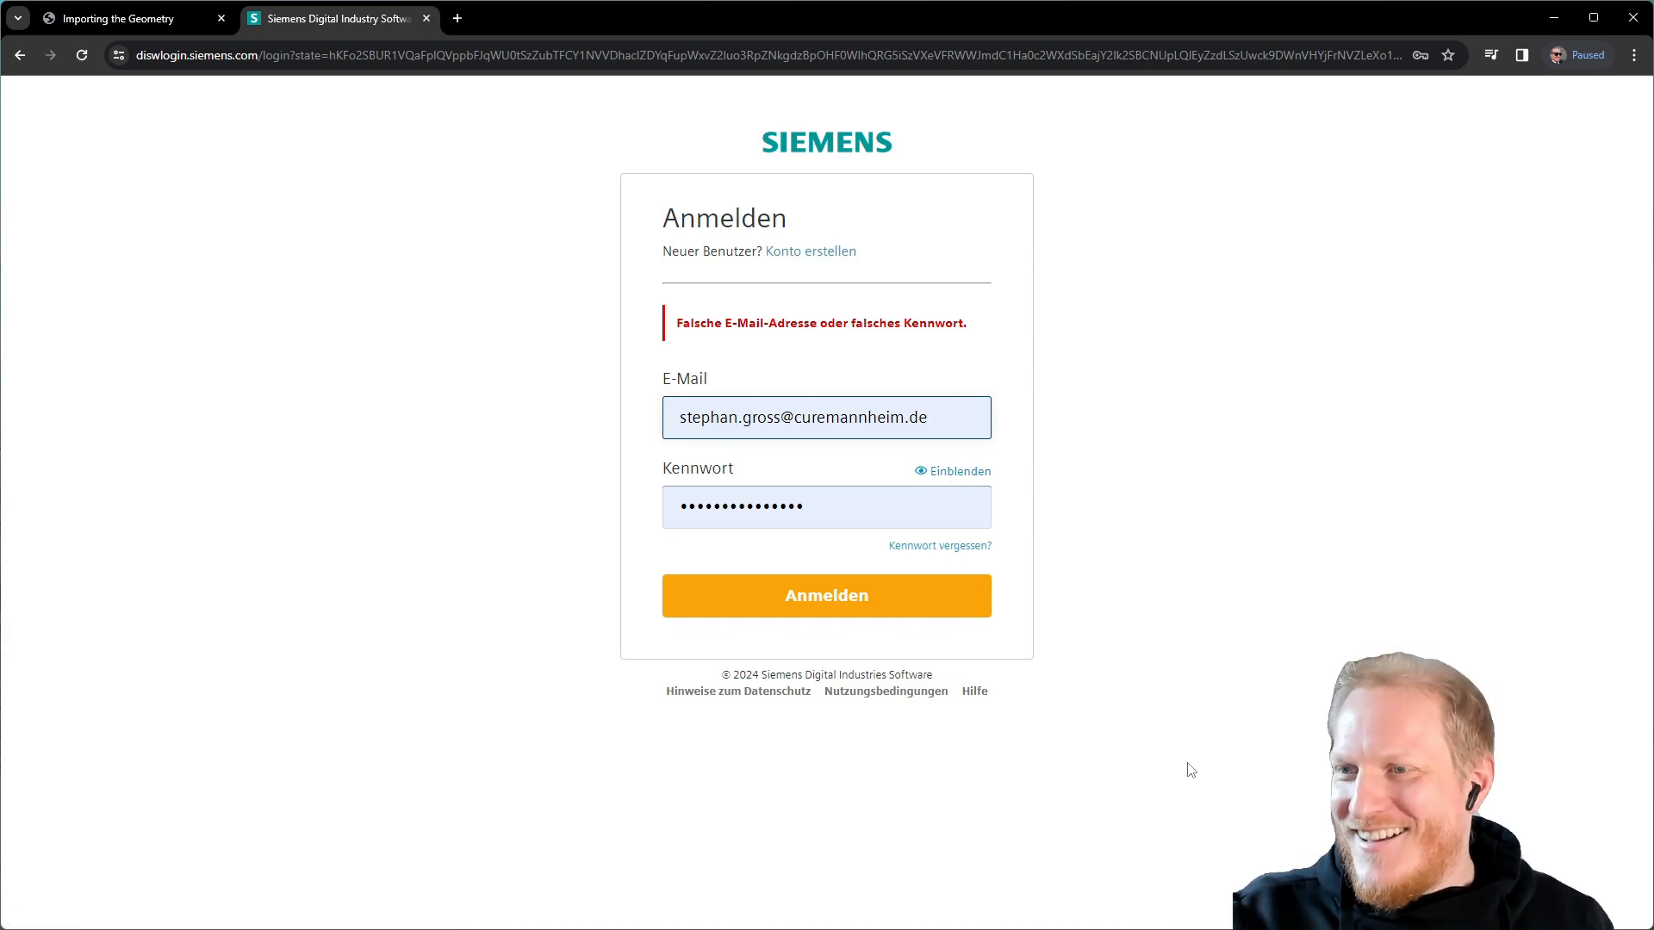
click(427, 19)
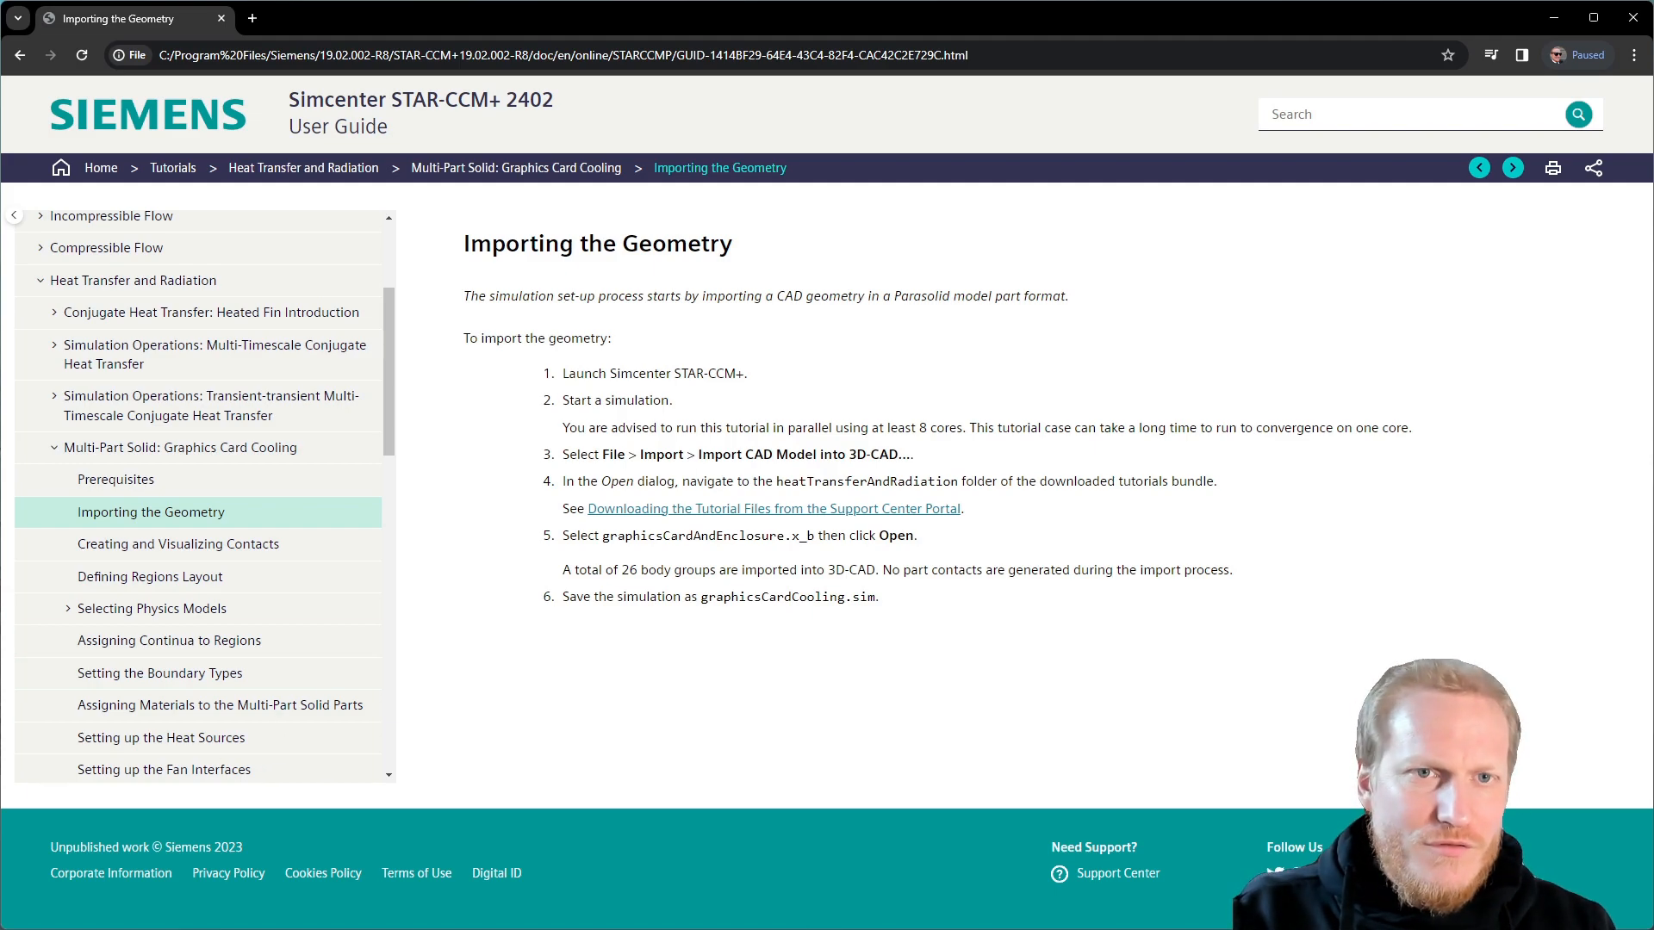
Open File Explorer at Dokumente\CFD\tutorials and maximize the window
key(super+e)
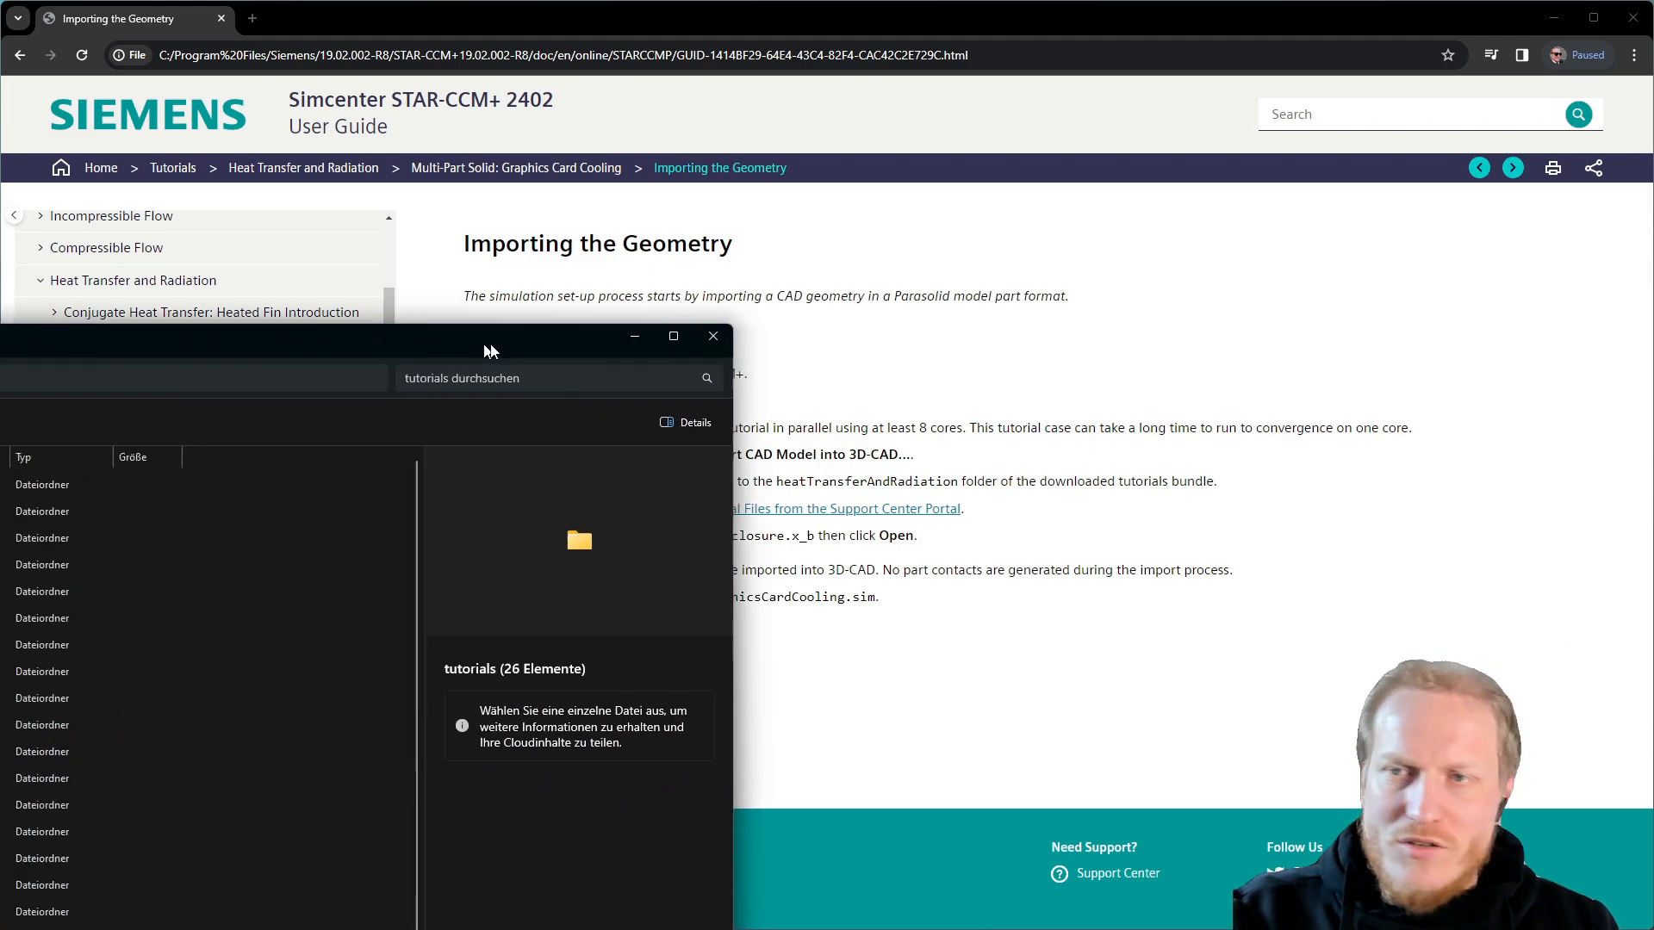
drag(518, 339, 1302, 111)
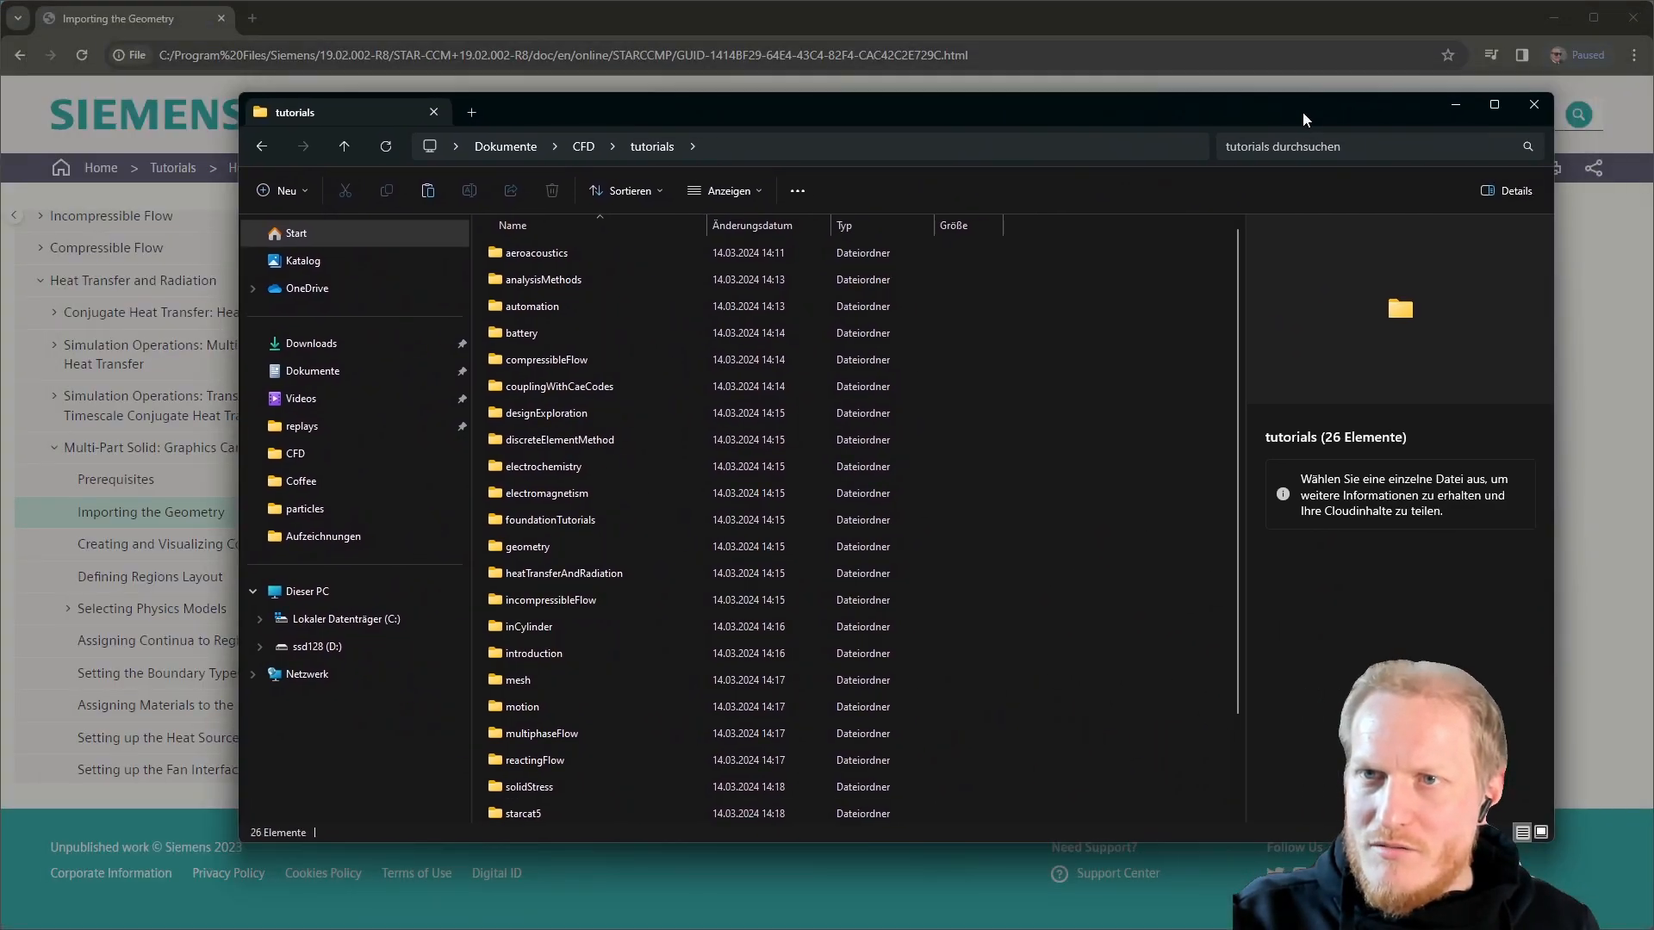
double_click(1302, 111)
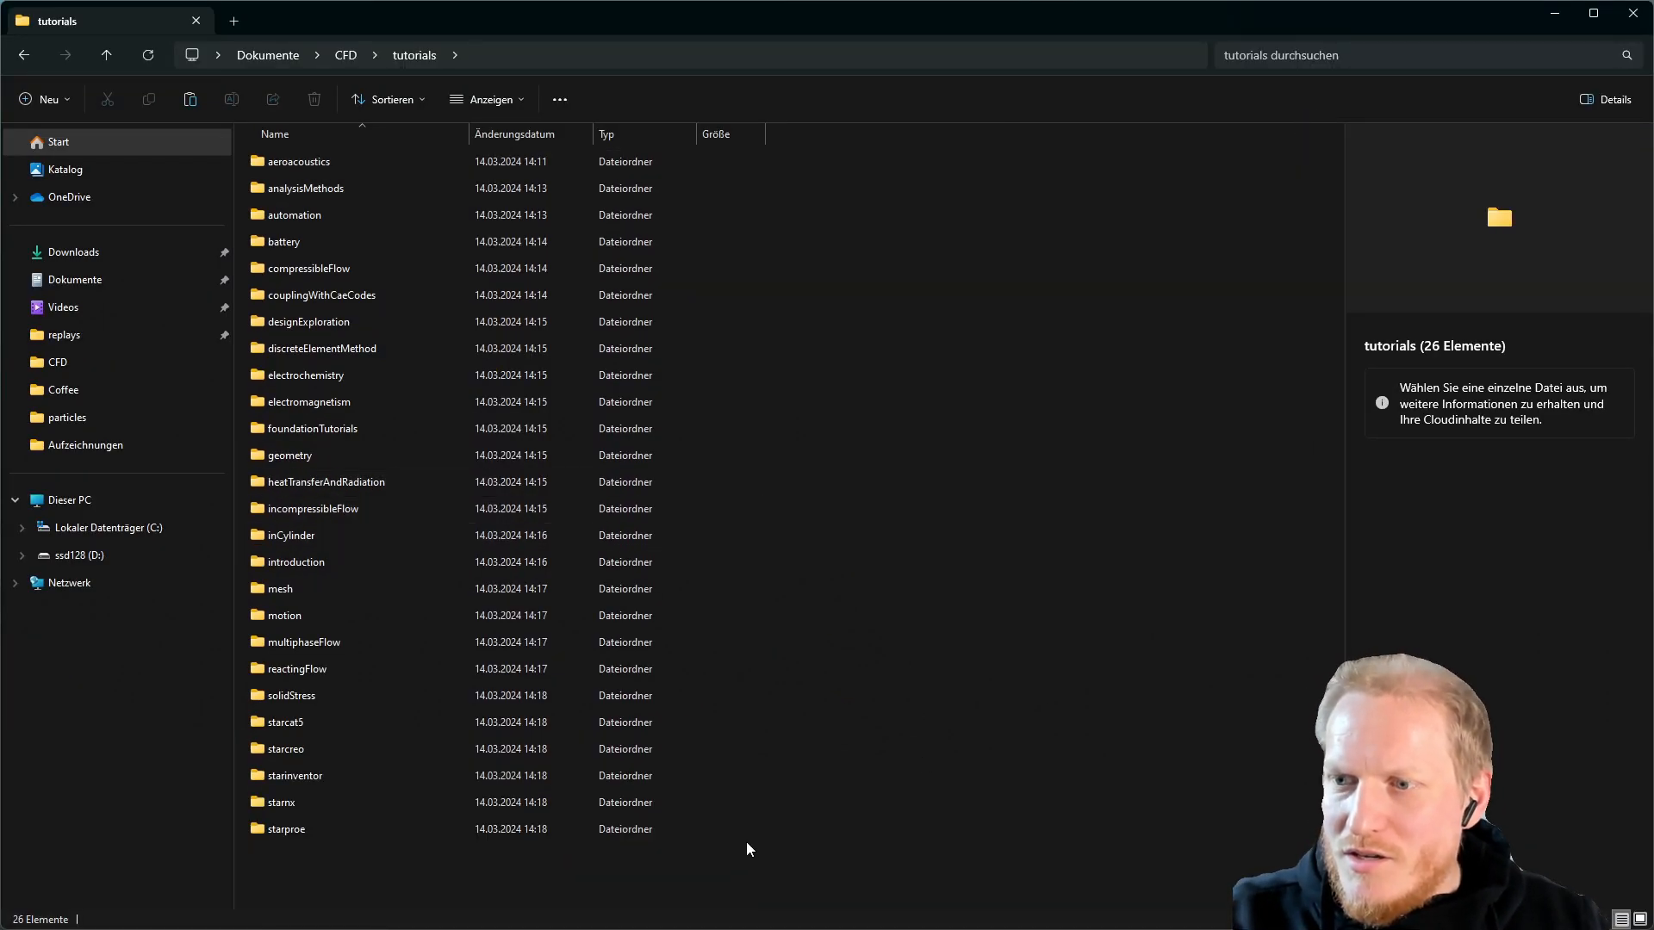
Check the tutorials folder's size in its Properties dialog, then close it
right_click(658, 875)
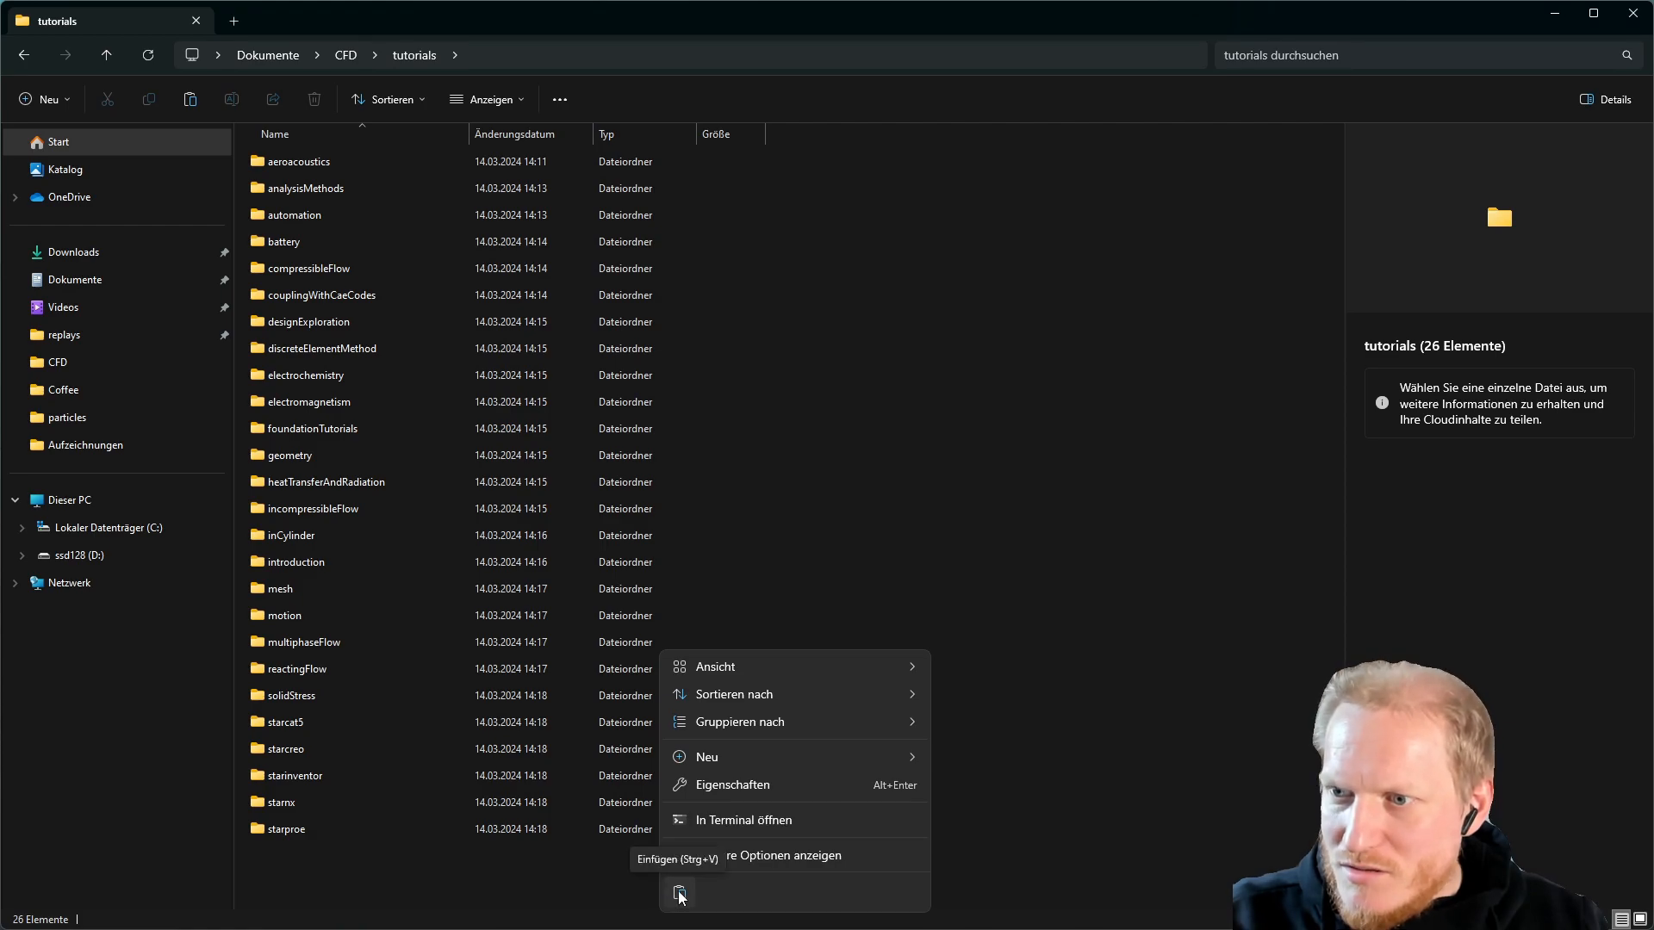
click(784, 792)
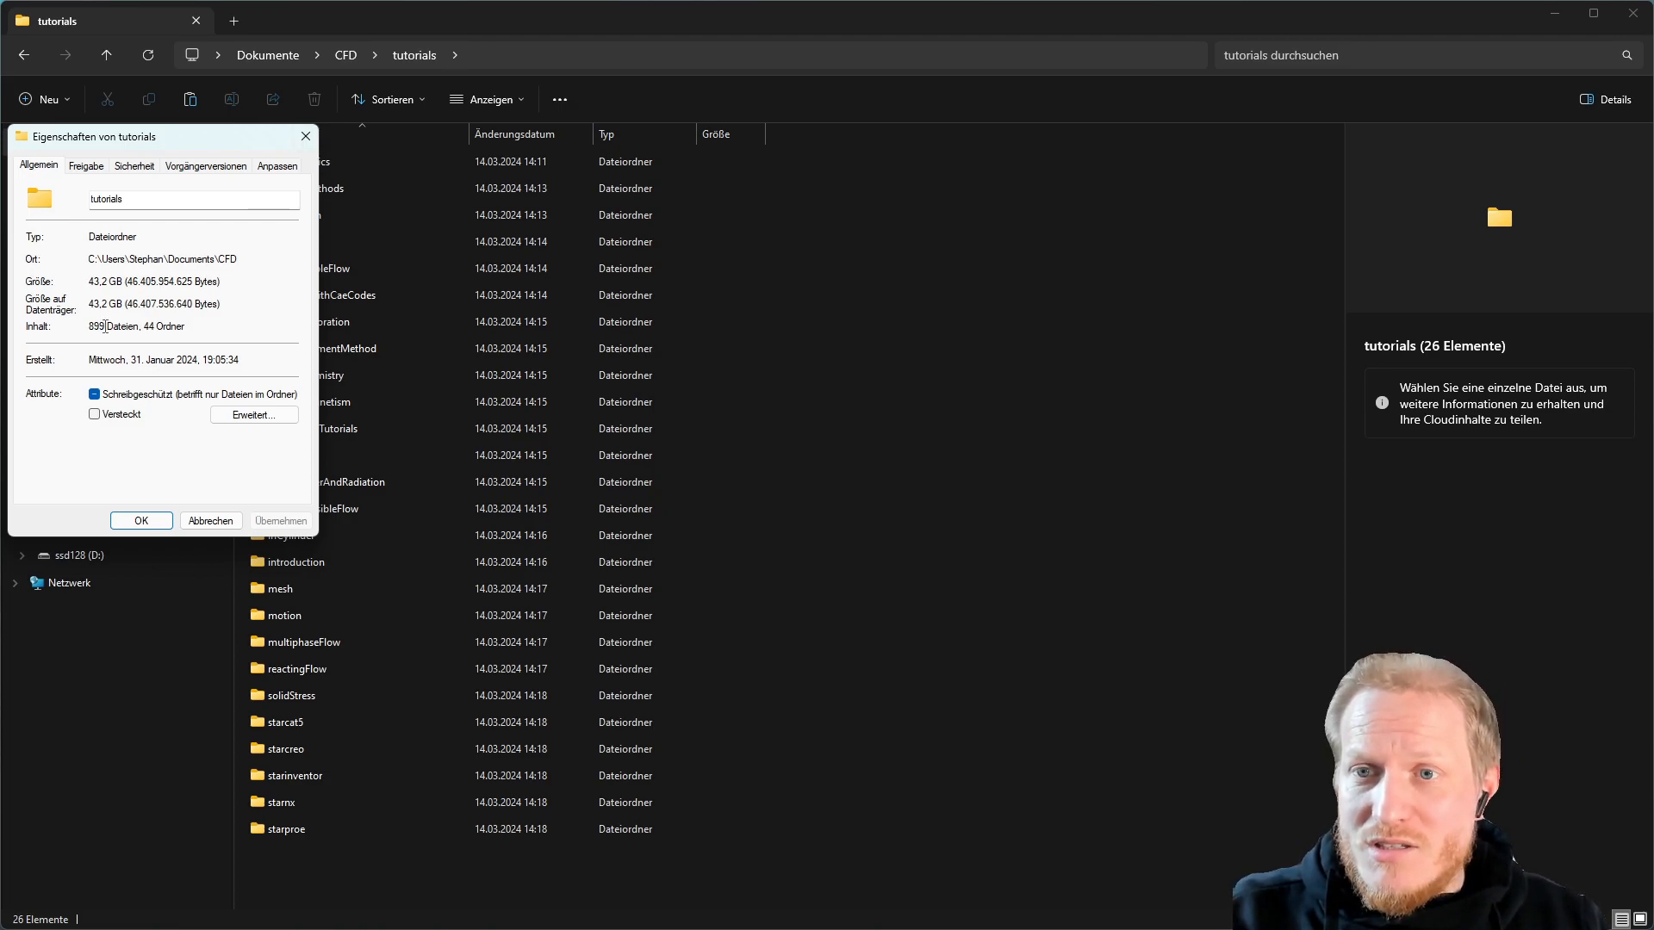
click(305, 136)
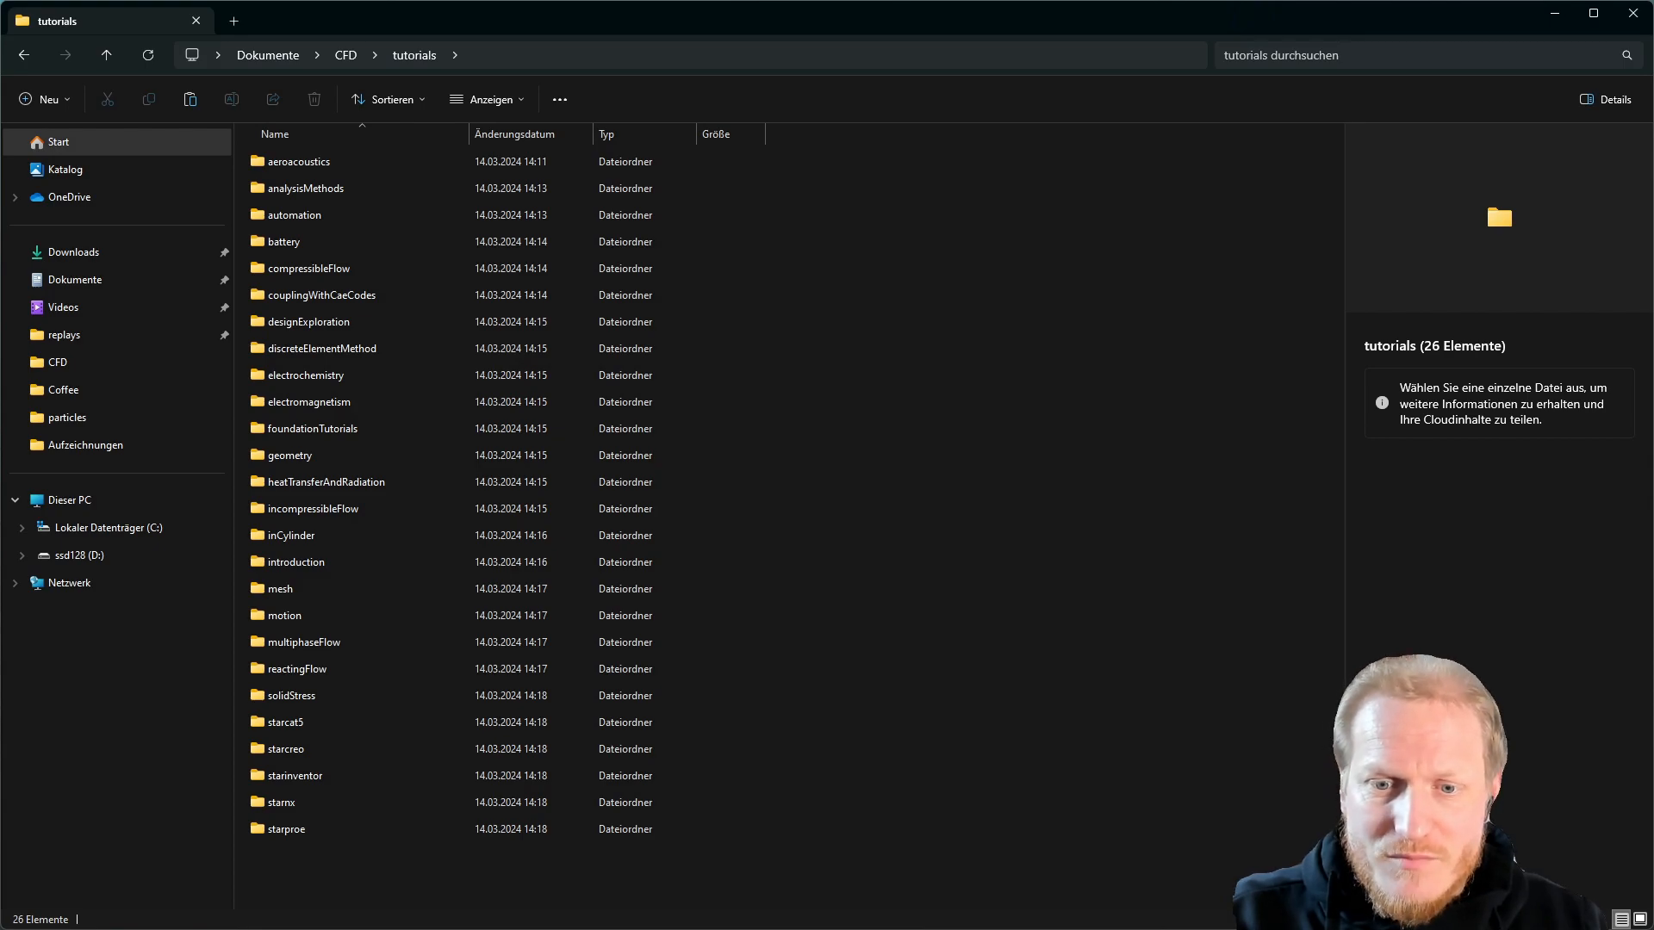
Narrow the browser and select graphicsCardAndEnclosure.x_b in the heatTransferAndRadiation folder
key(alt+Tab)
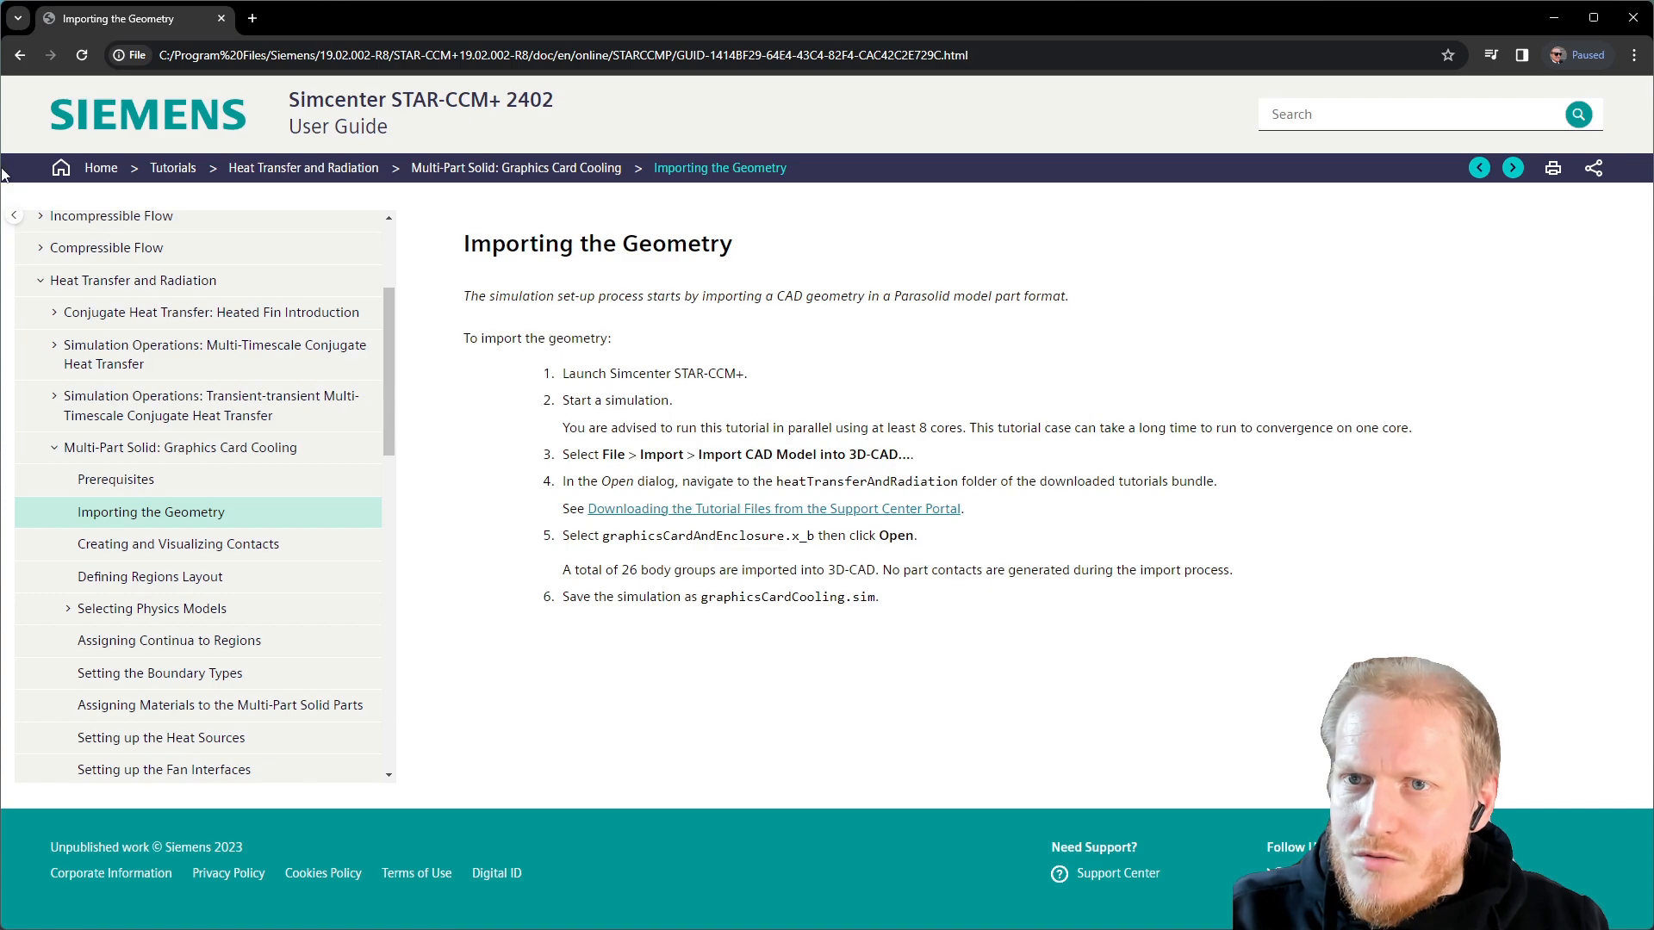
drag(3, 168, 747, 248)
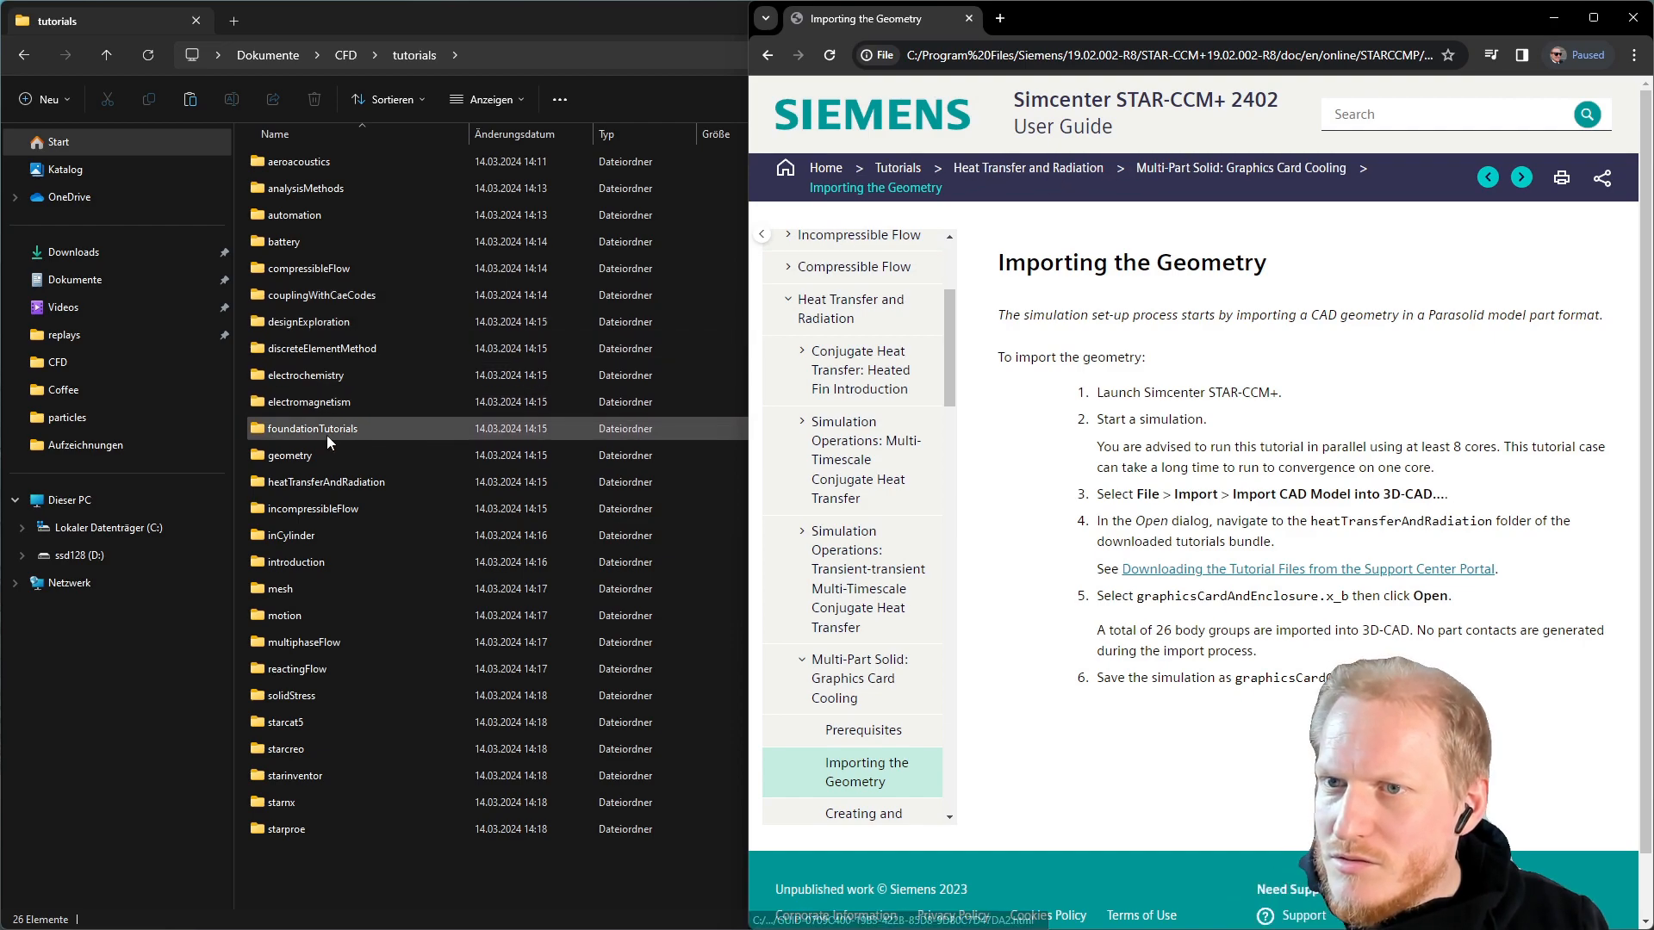
double_click(333, 483)
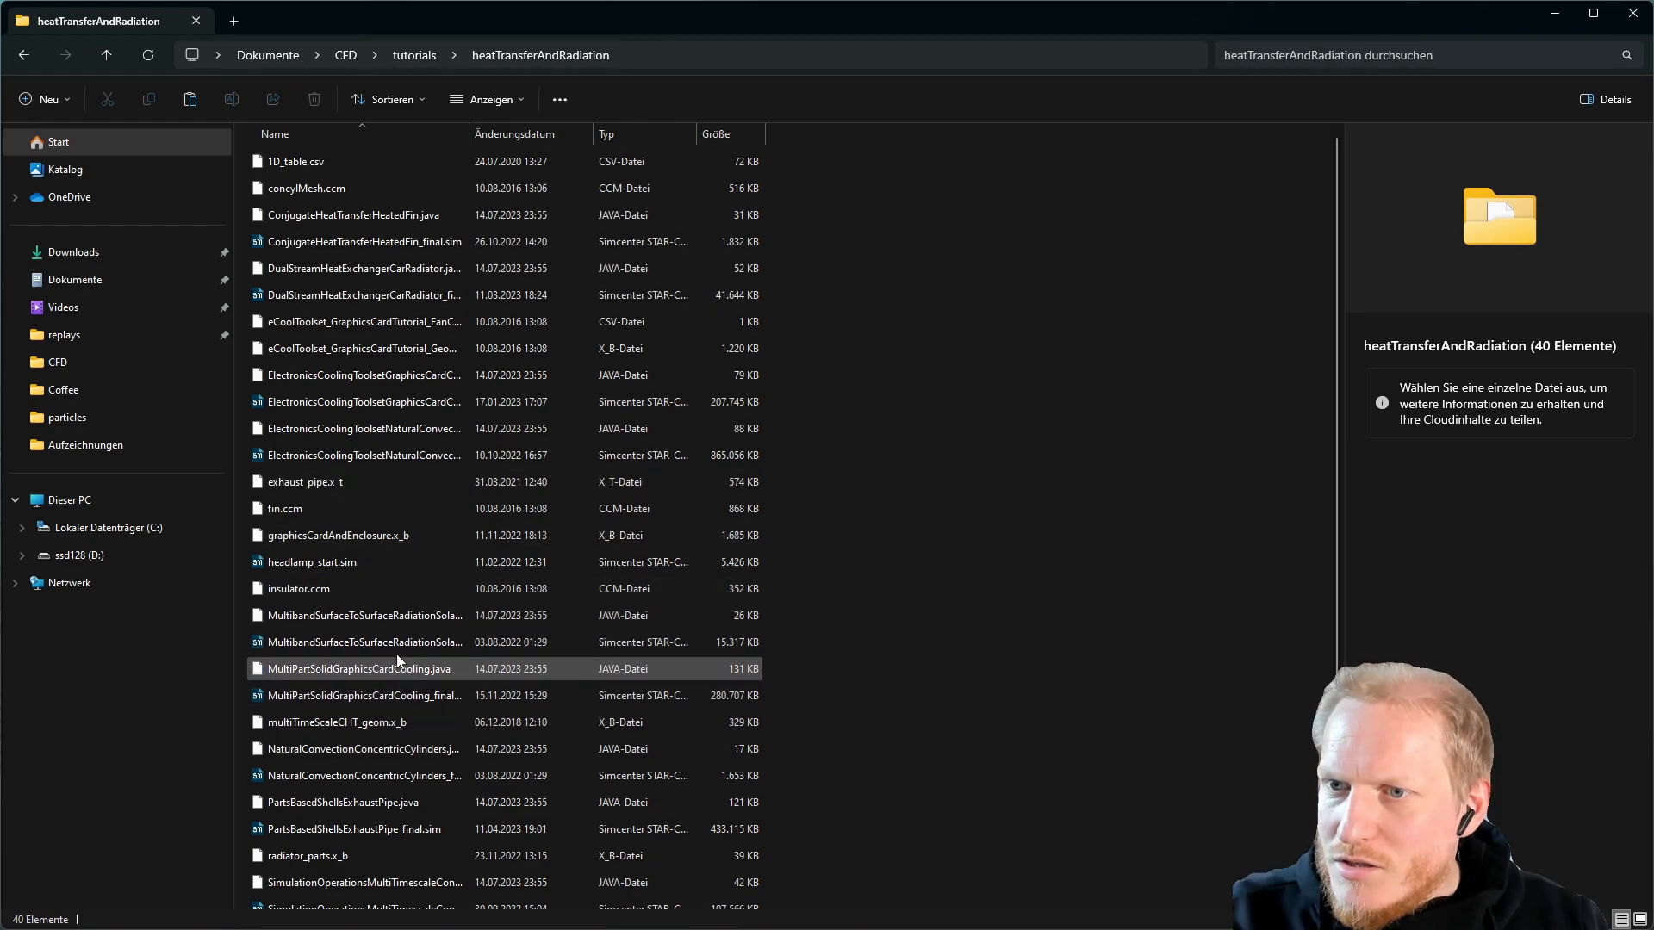
click(411, 535)
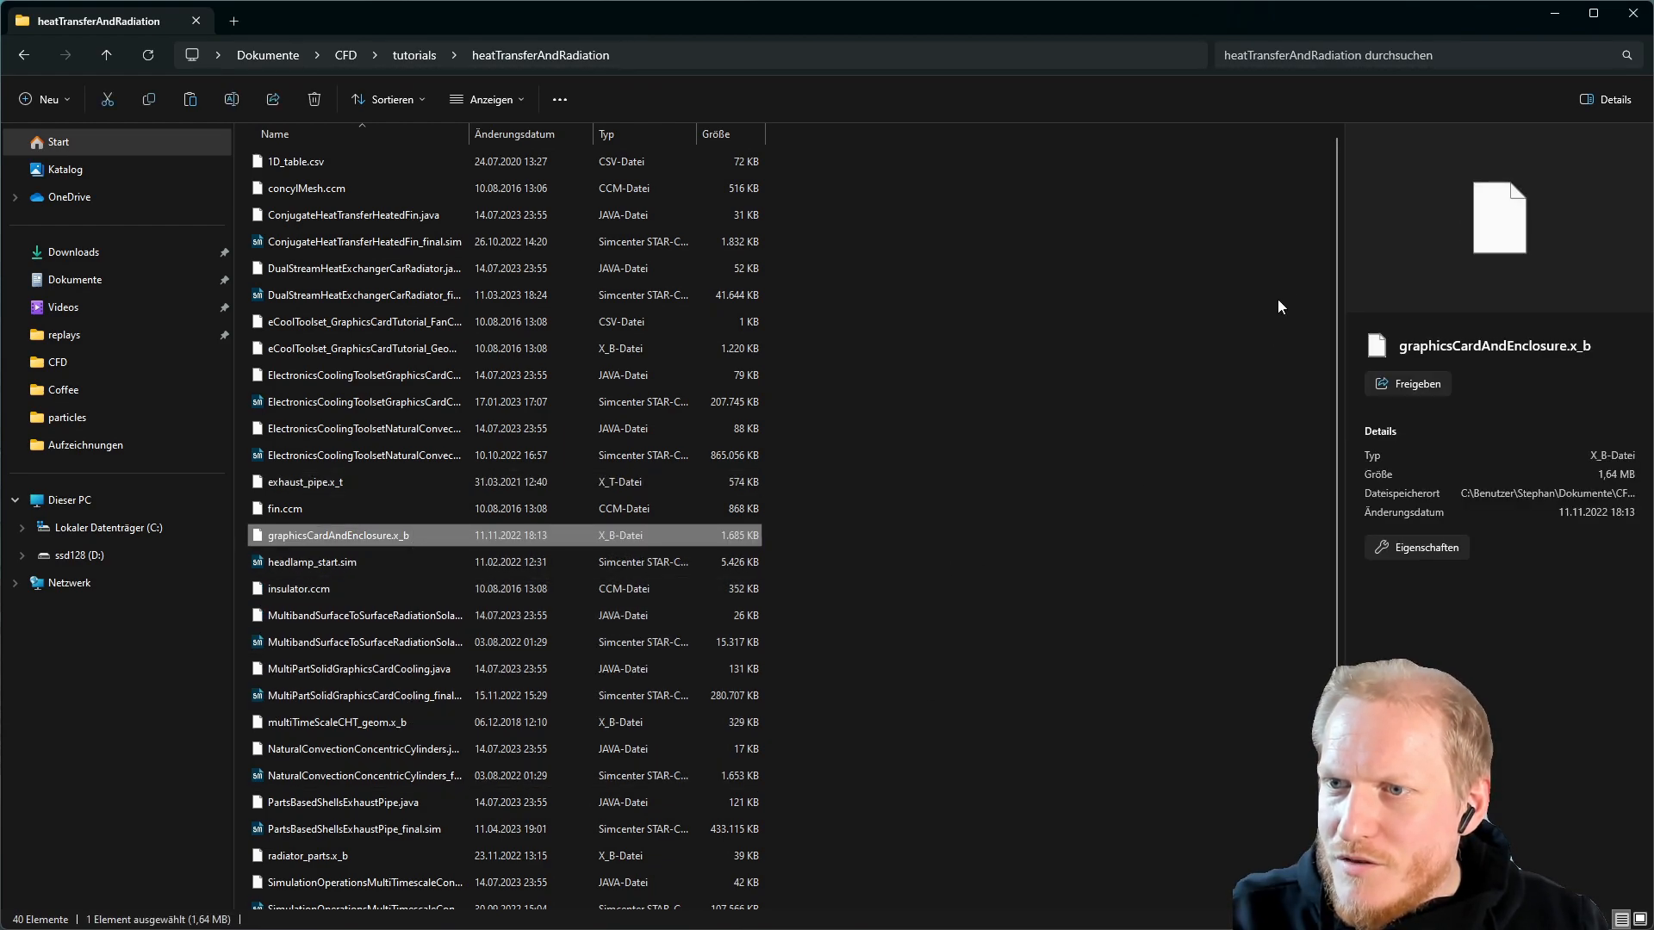
Minimize Explorer and resize STAR-CCM+ beside the guide, widening its graphics area
click(1554, 15)
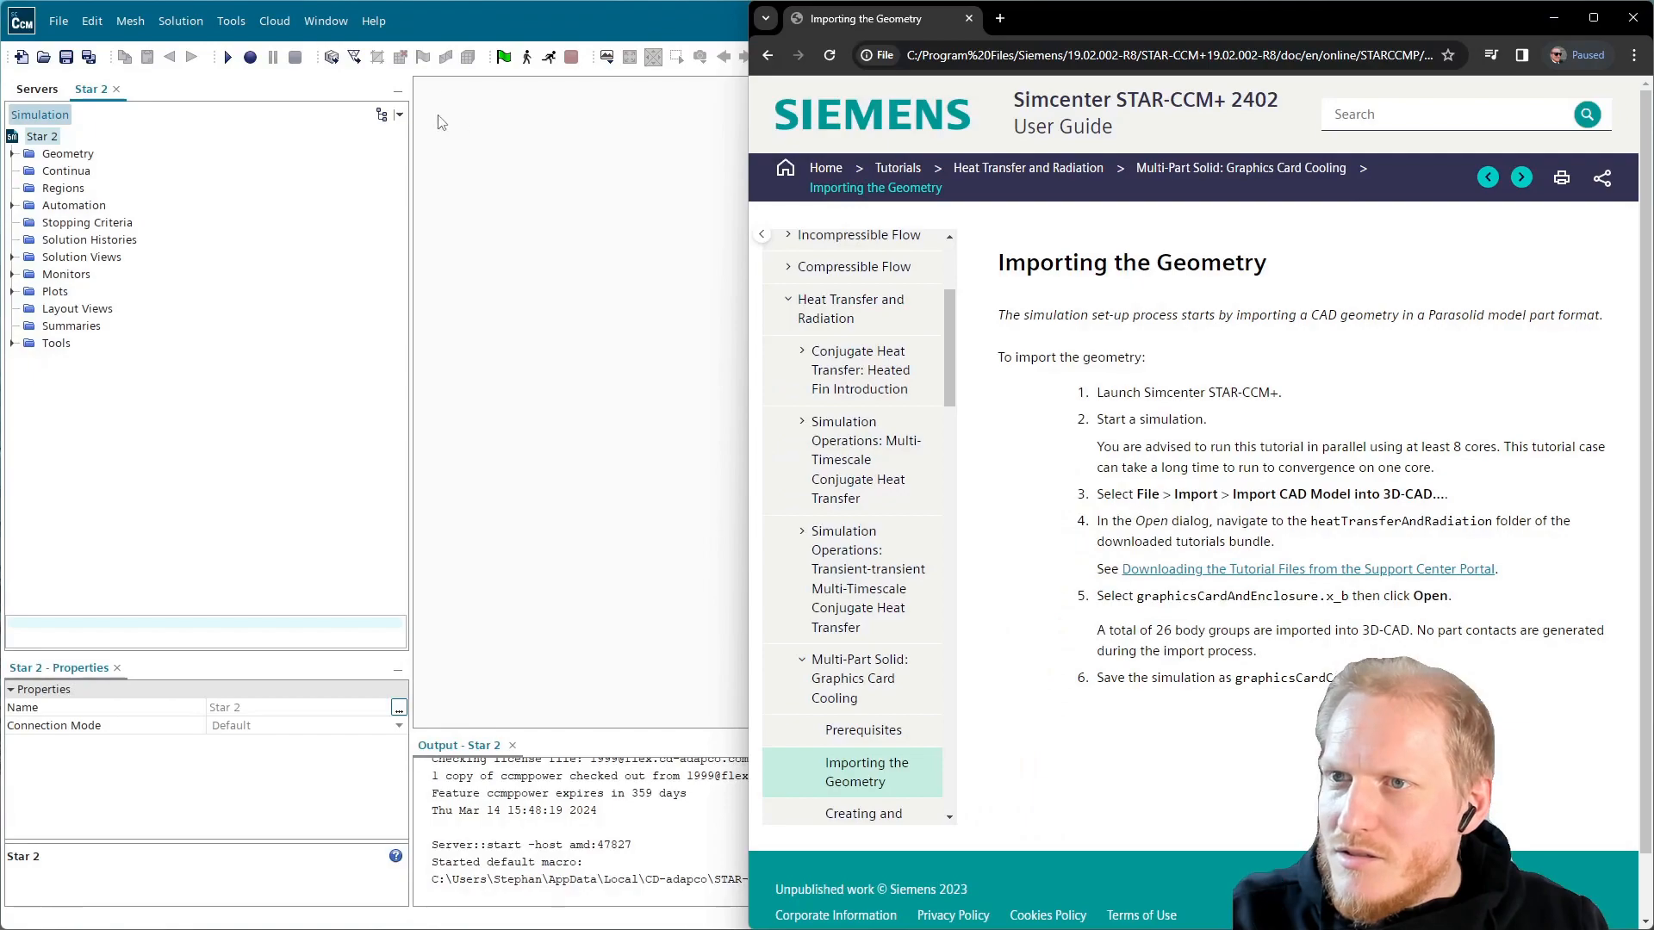
click(446, 17)
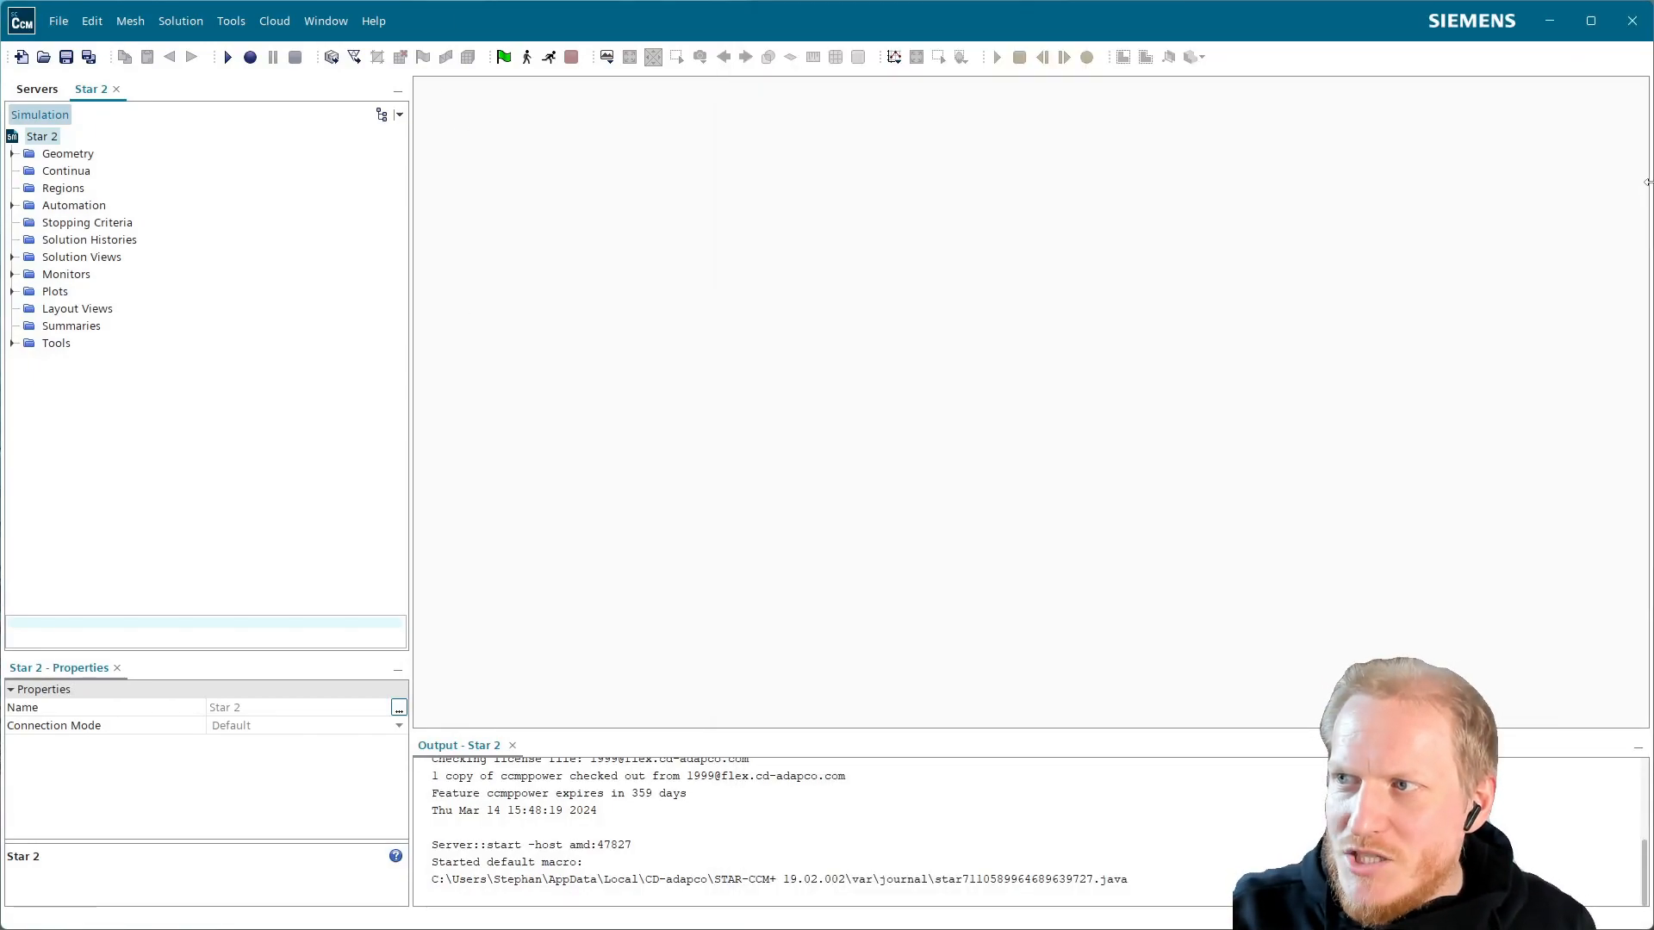
drag(1647, 184, 831, 290)
drag(827, 404, 993, 410)
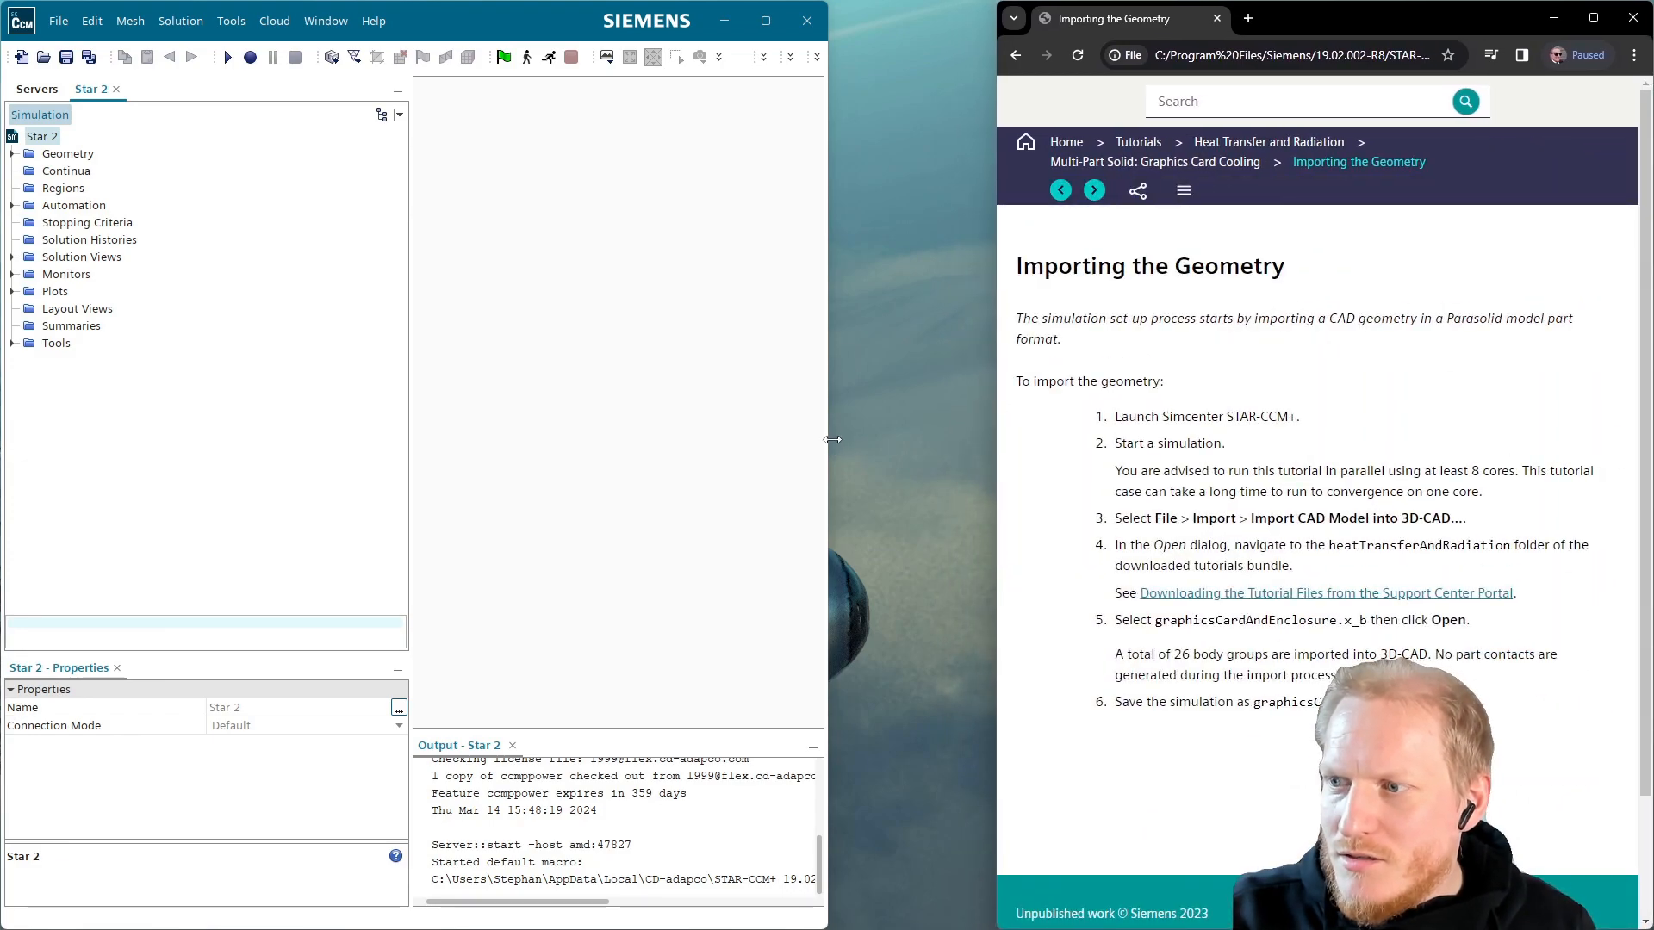
drag(829, 437, 1000, 427)
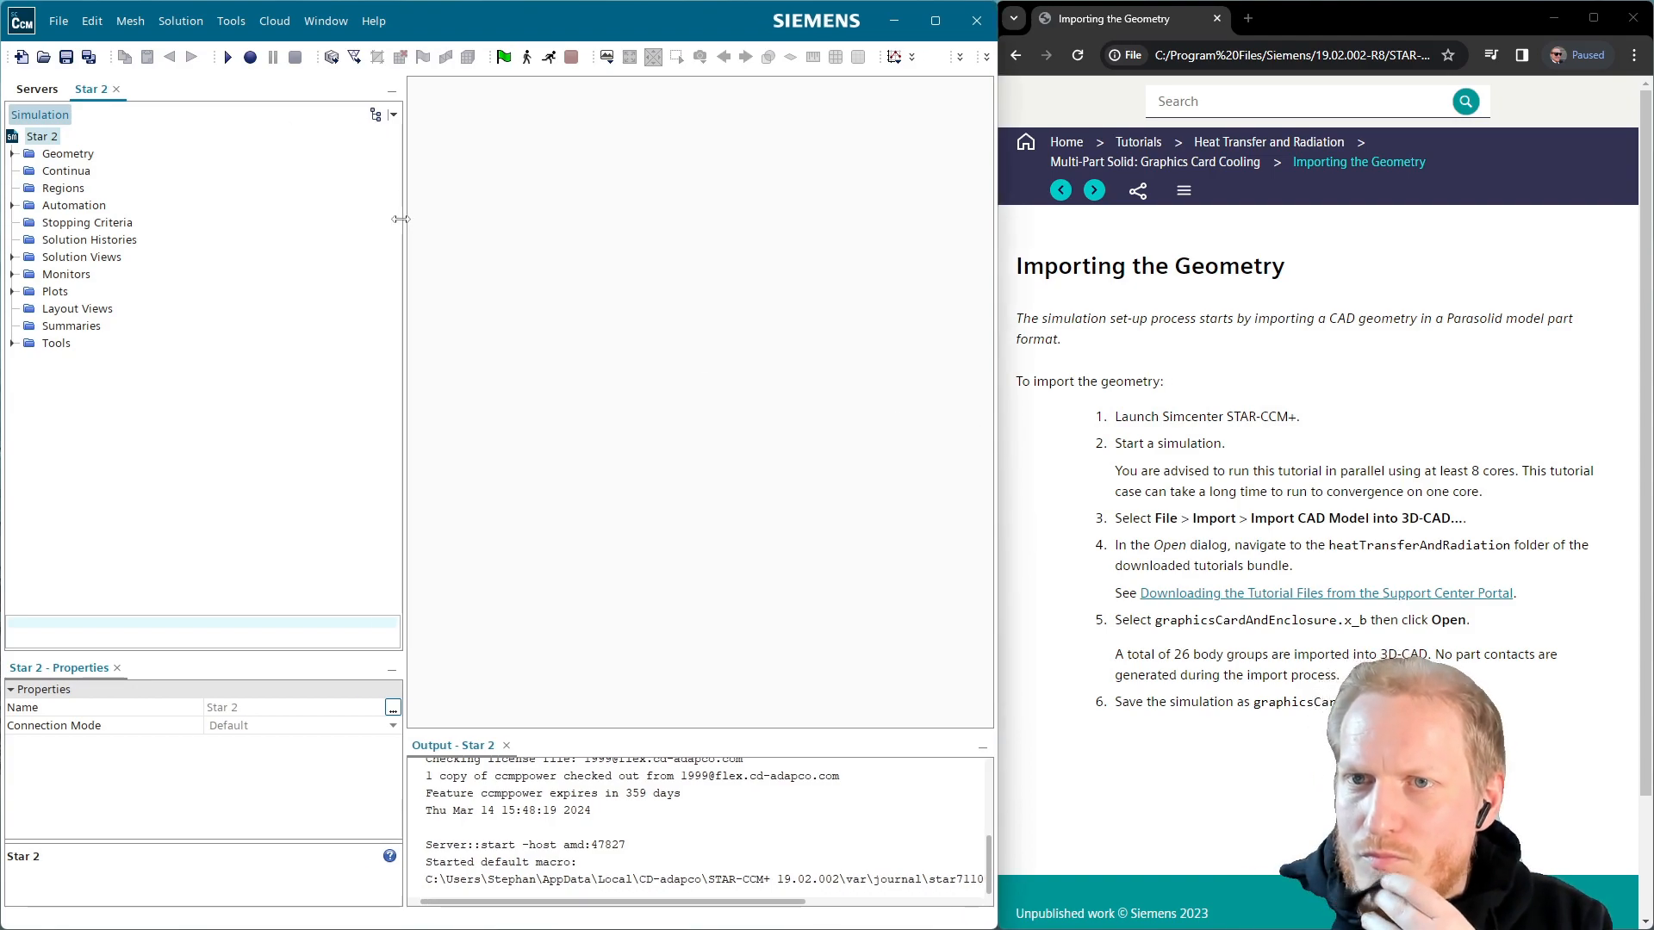
drag(412, 222, 312, 198)
click(60, 23)
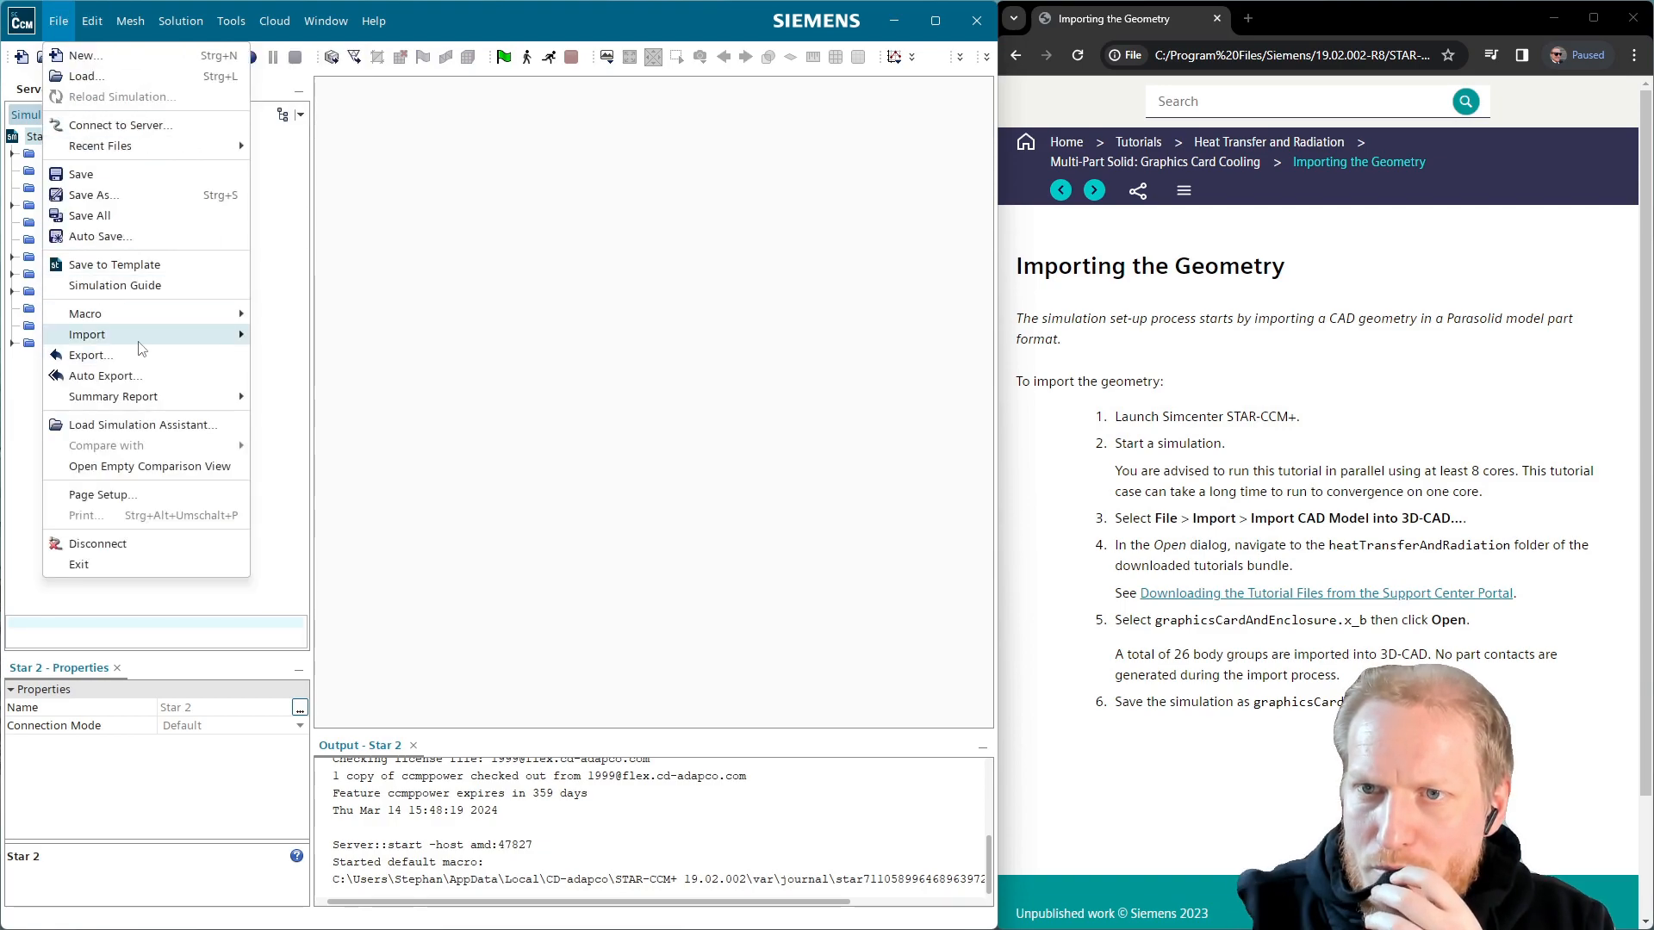
Import graphicsCardAndEnclosure.x_b from tutorials\heatTransferAndRadiation as a surface mesh, opening the geometry scene afterward
mouse_move(147, 338)
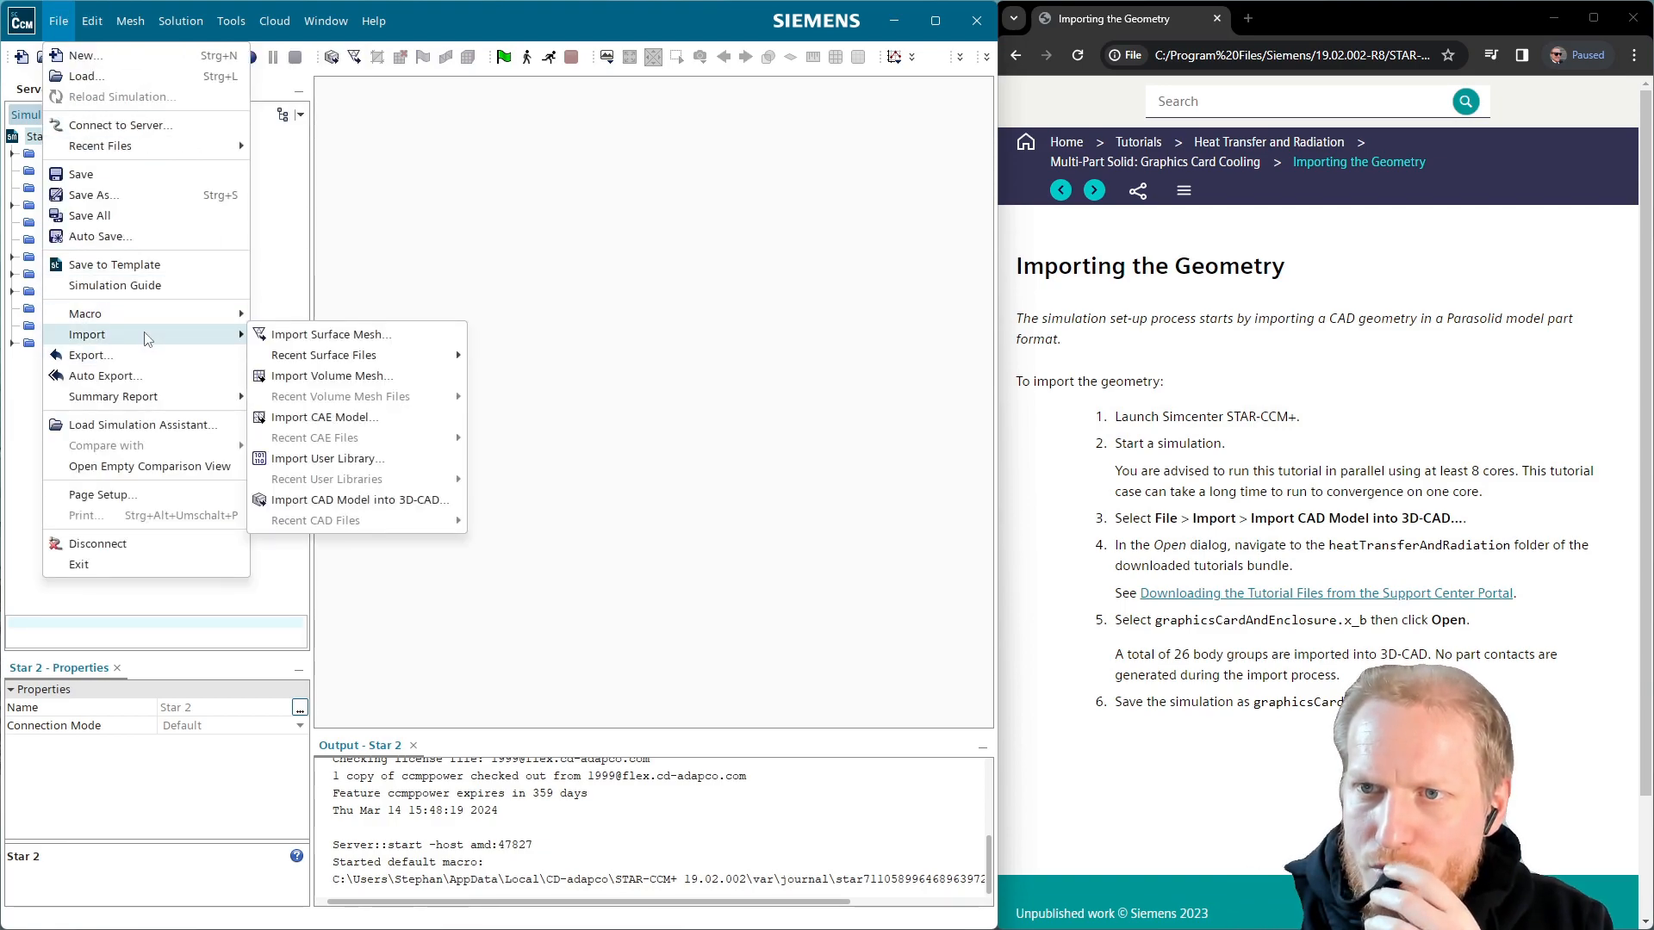
click(287, 336)
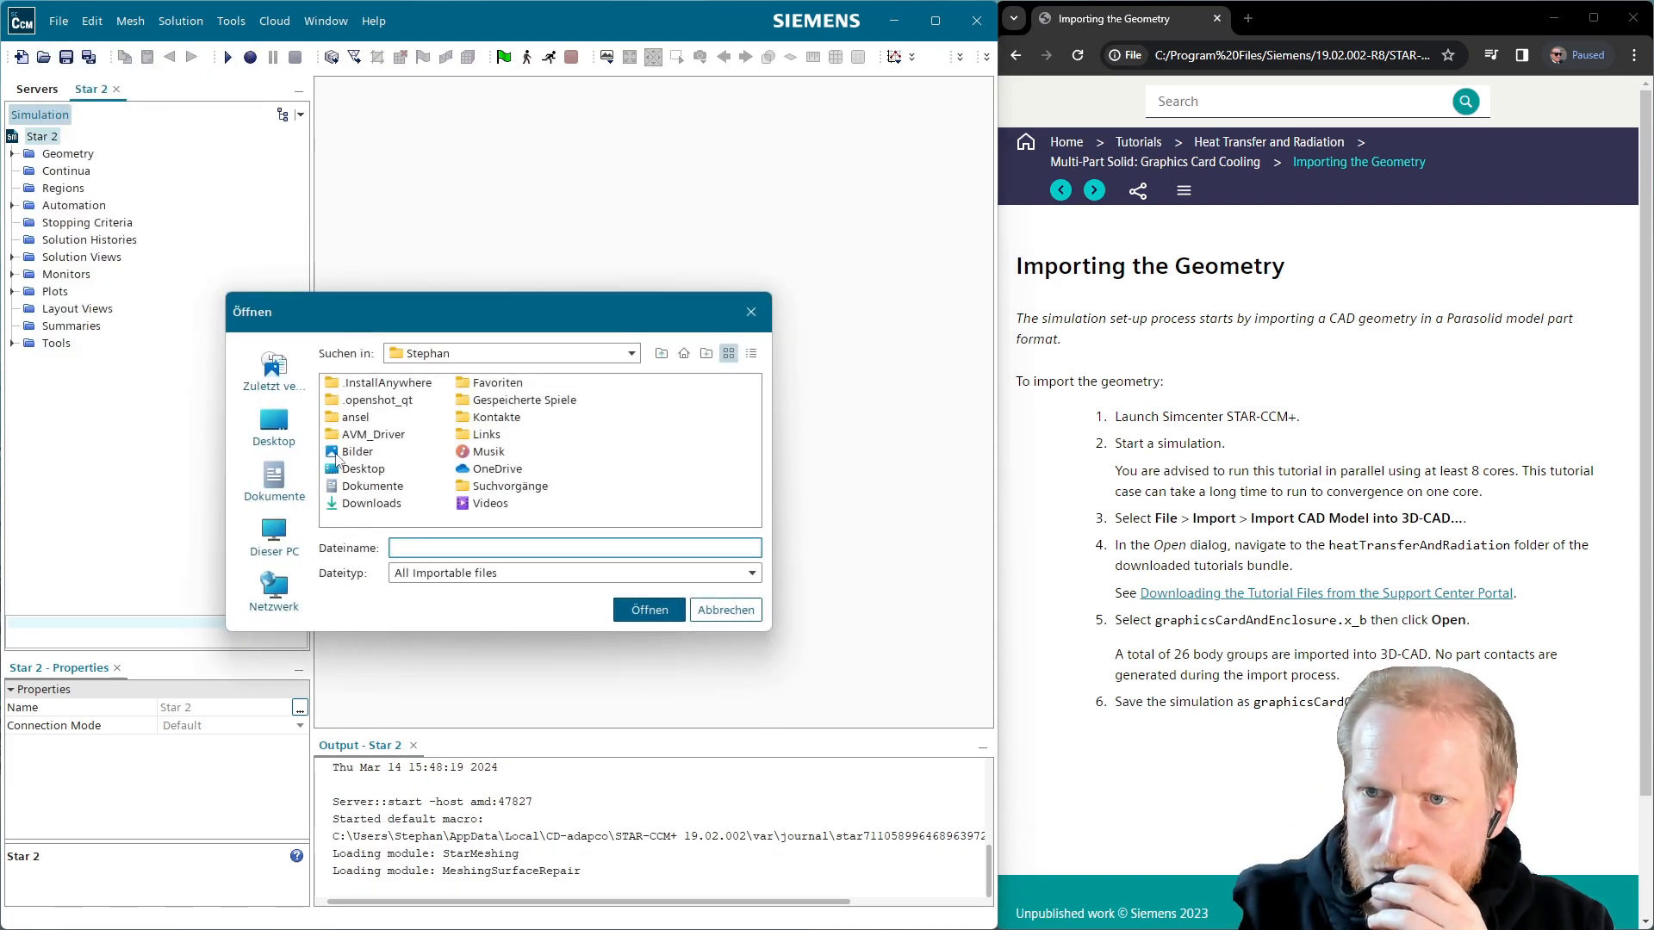
click(285, 479)
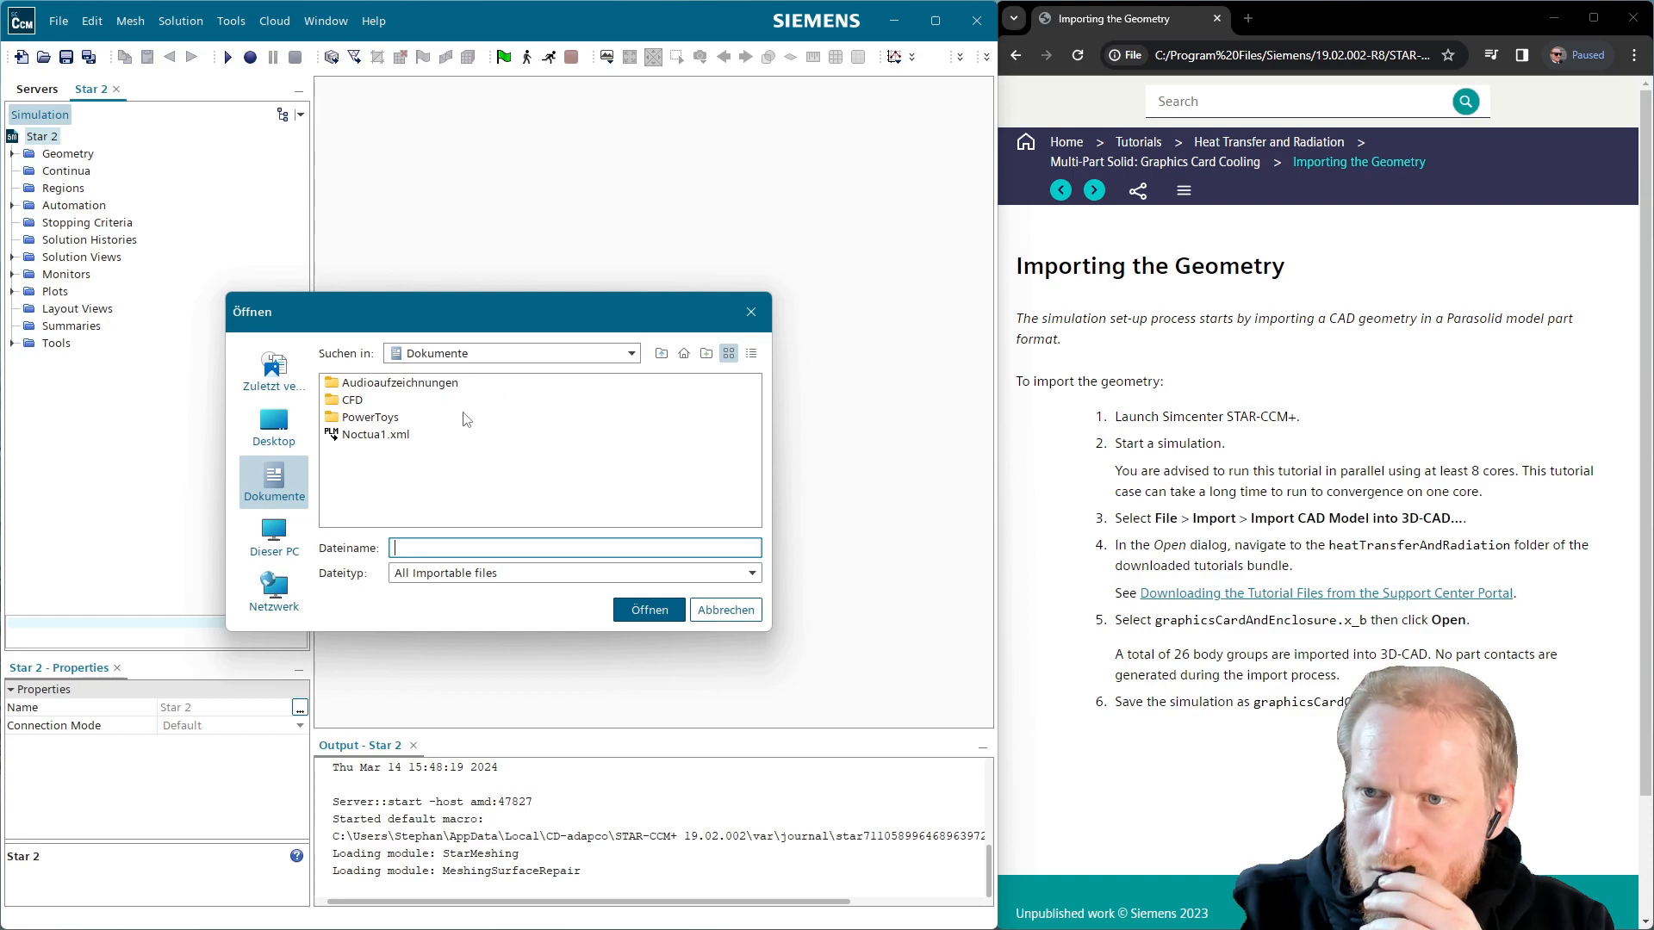
double_click(351, 401)
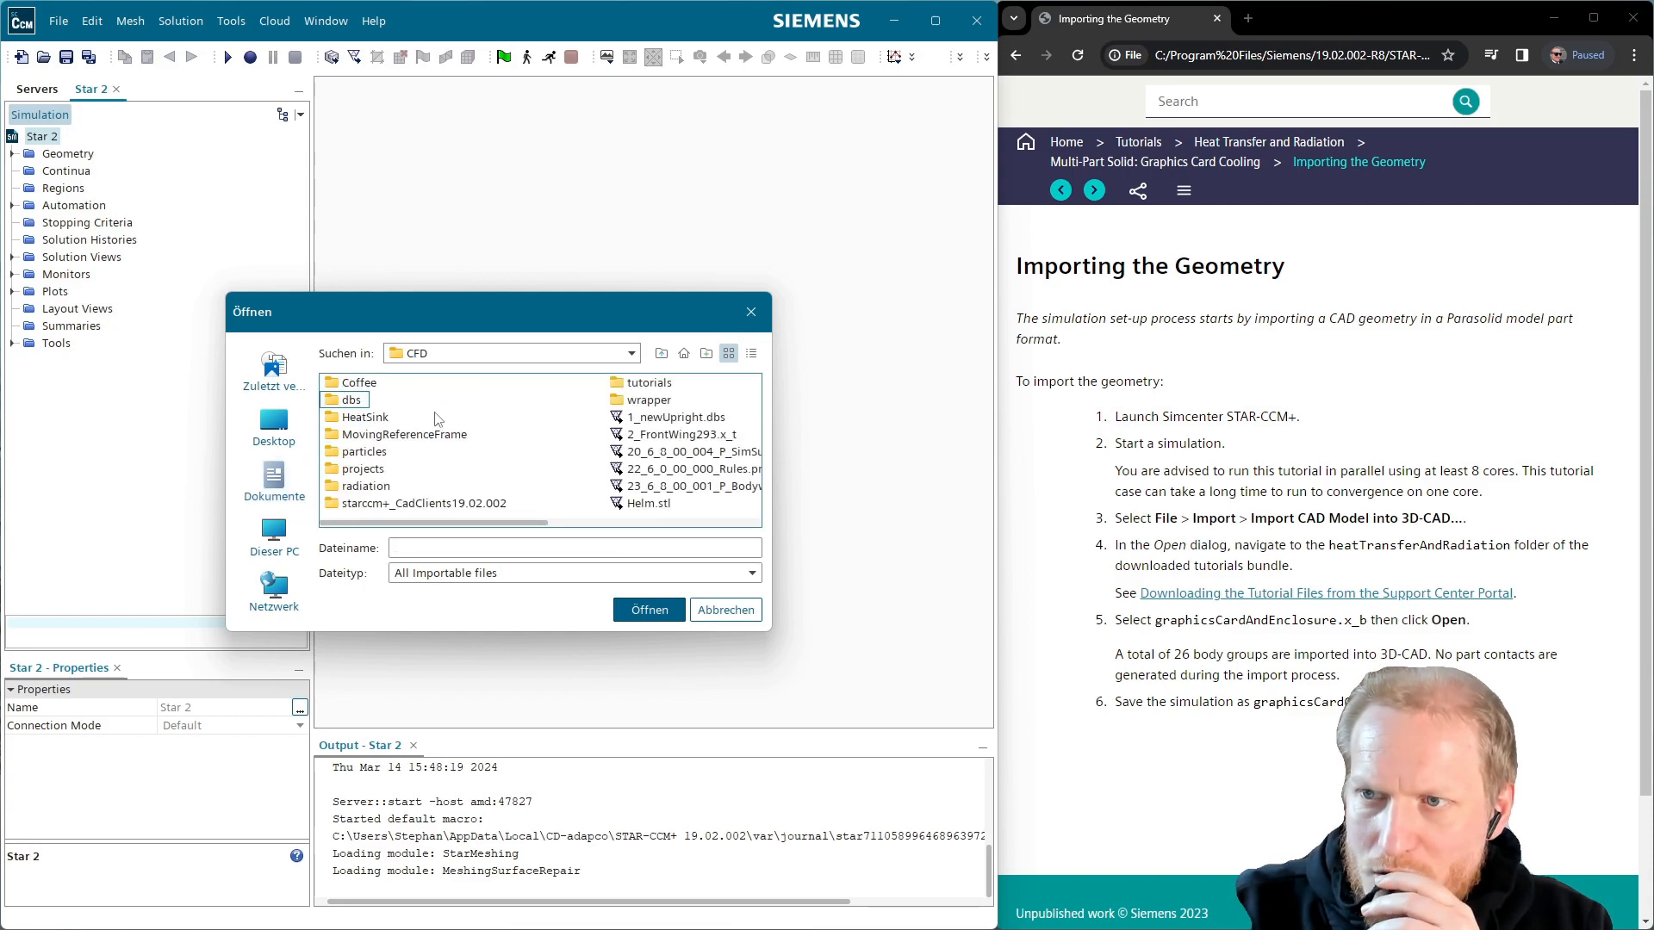
double_click(636, 384)
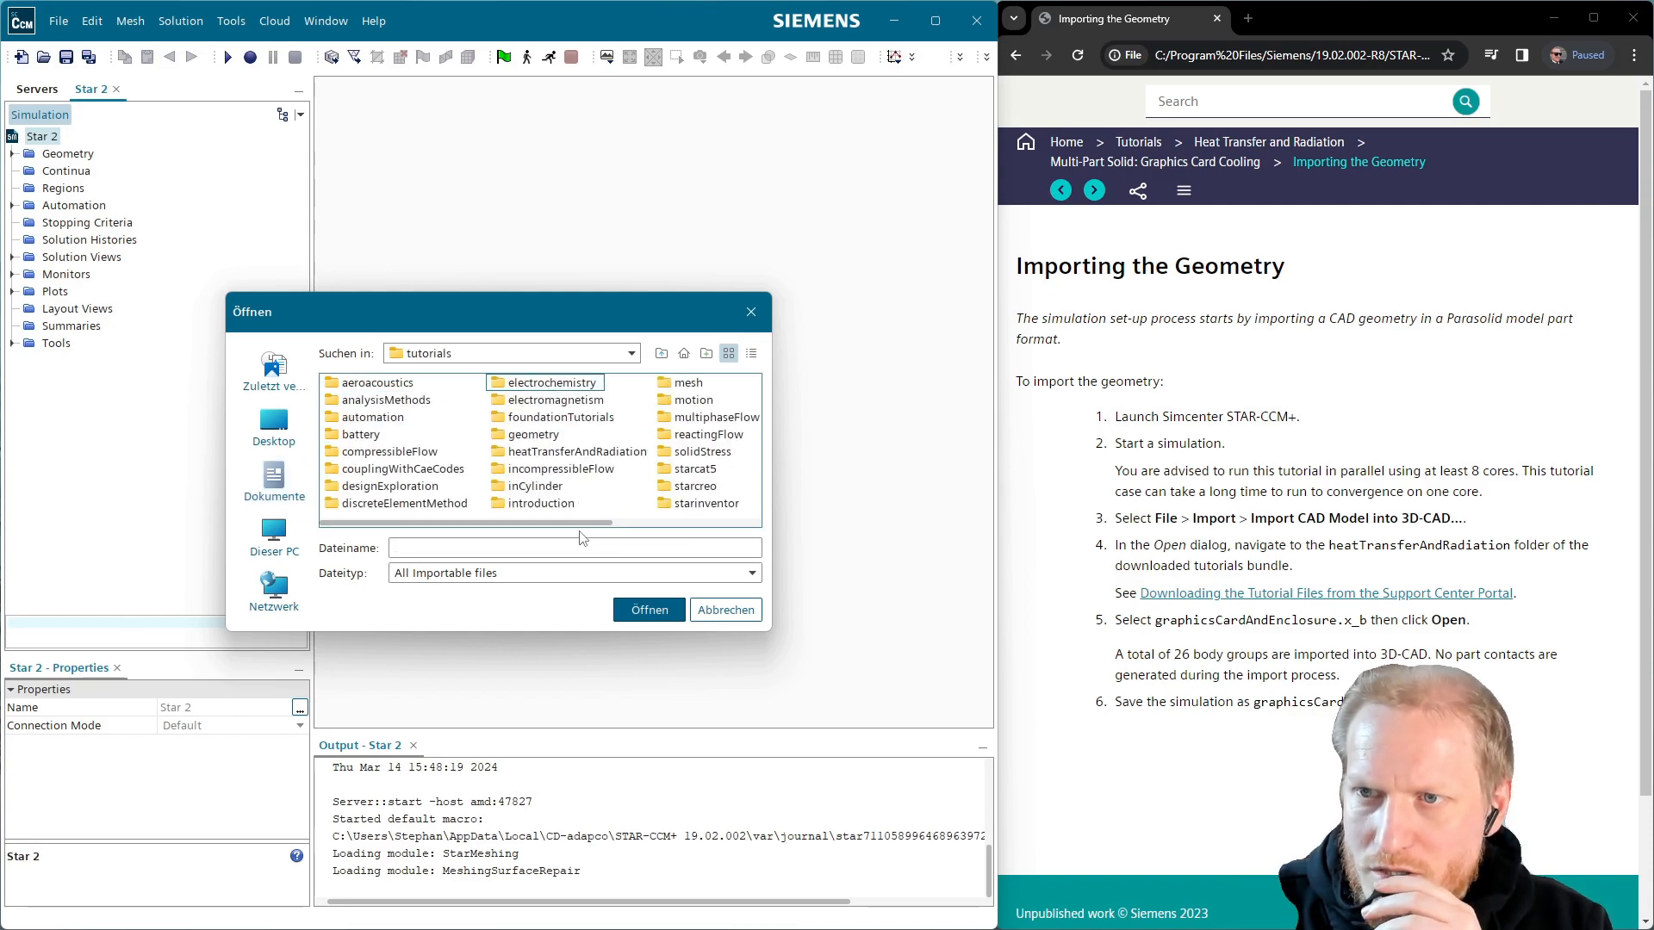
double_click(564, 453)
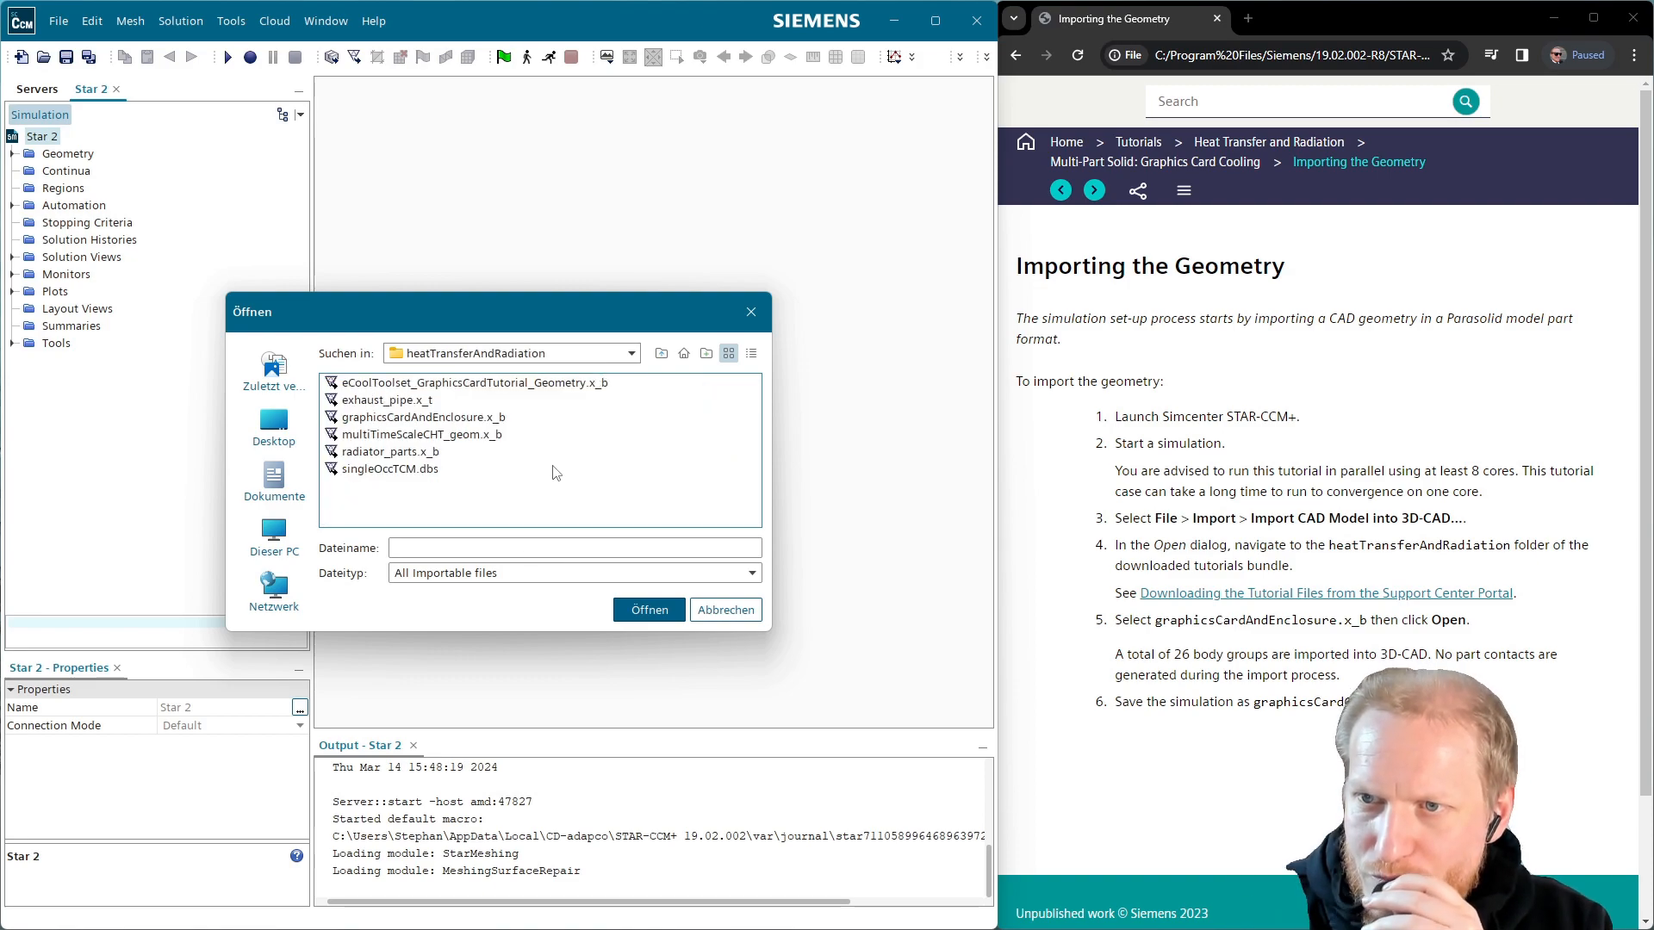
click(472, 418)
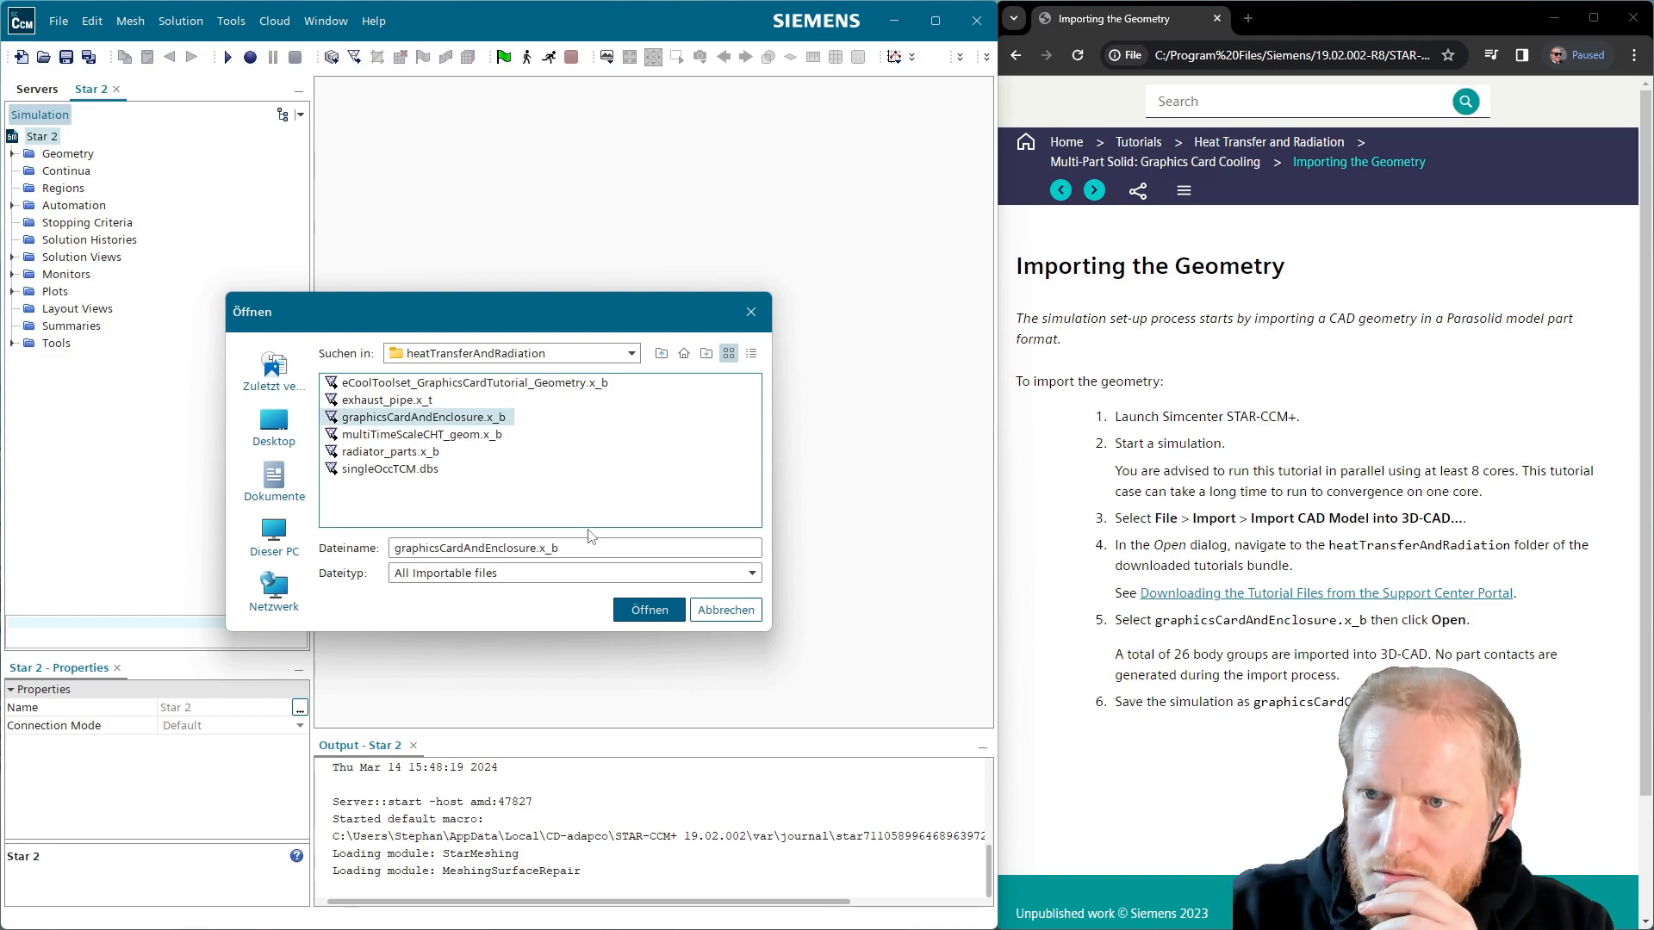
click(648, 610)
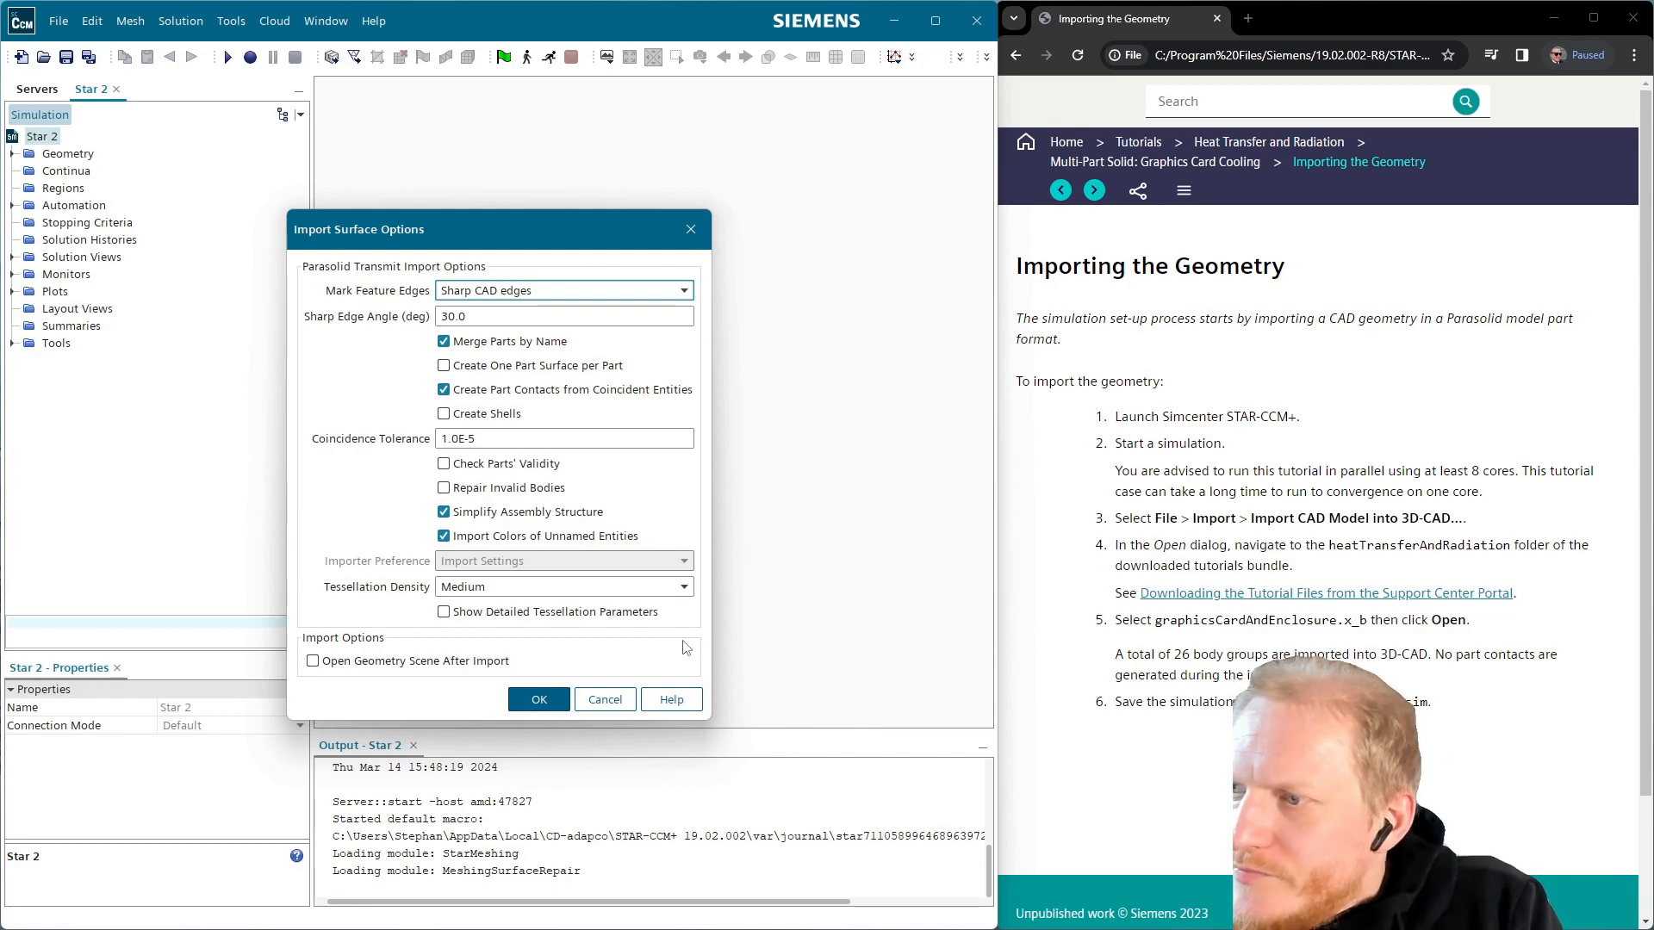
click(376, 660)
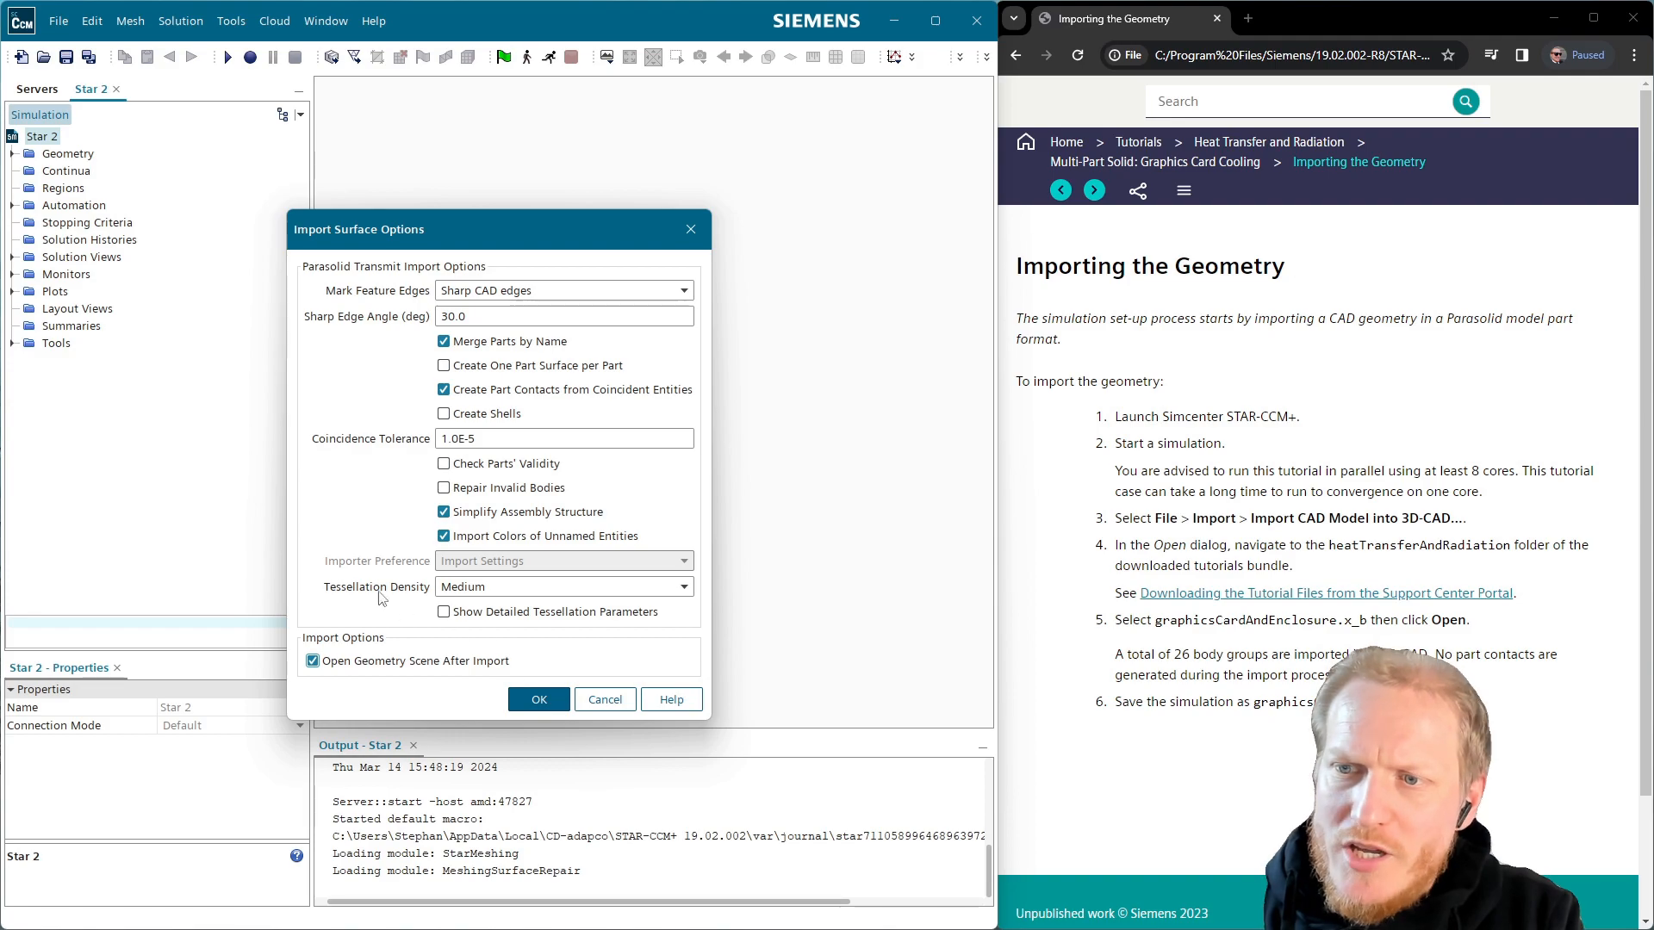
click(560, 702)
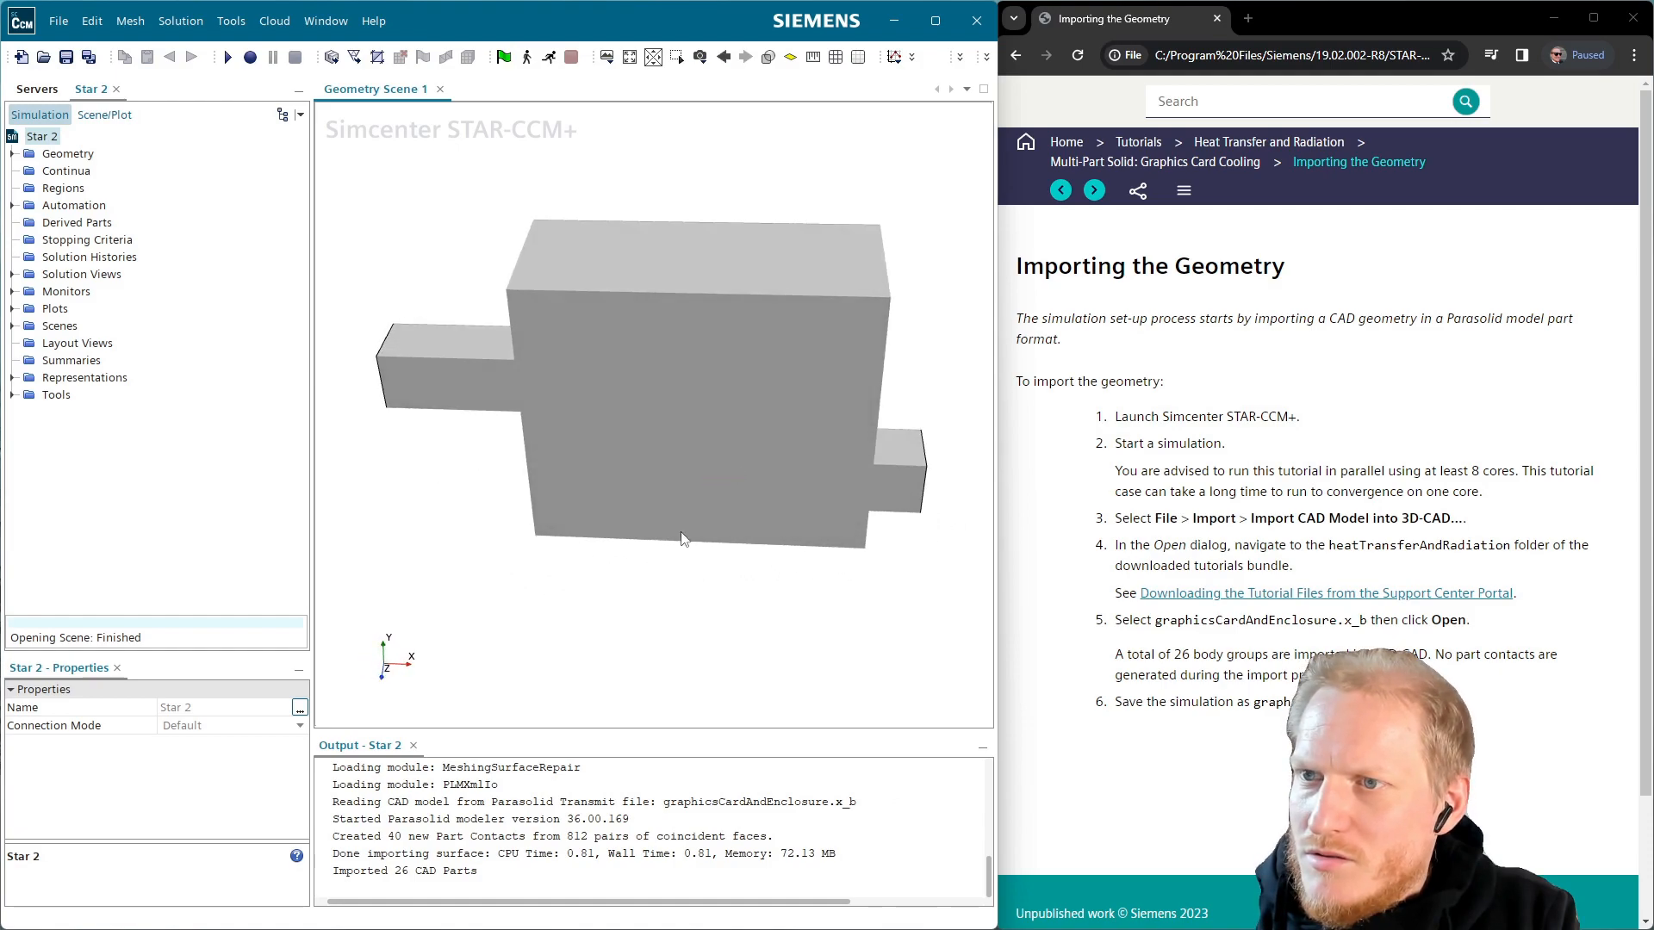
Hide the Air Case box faces in the geometry scene
click(640, 355)
drag(645, 384, 613, 342)
right_click(617, 345)
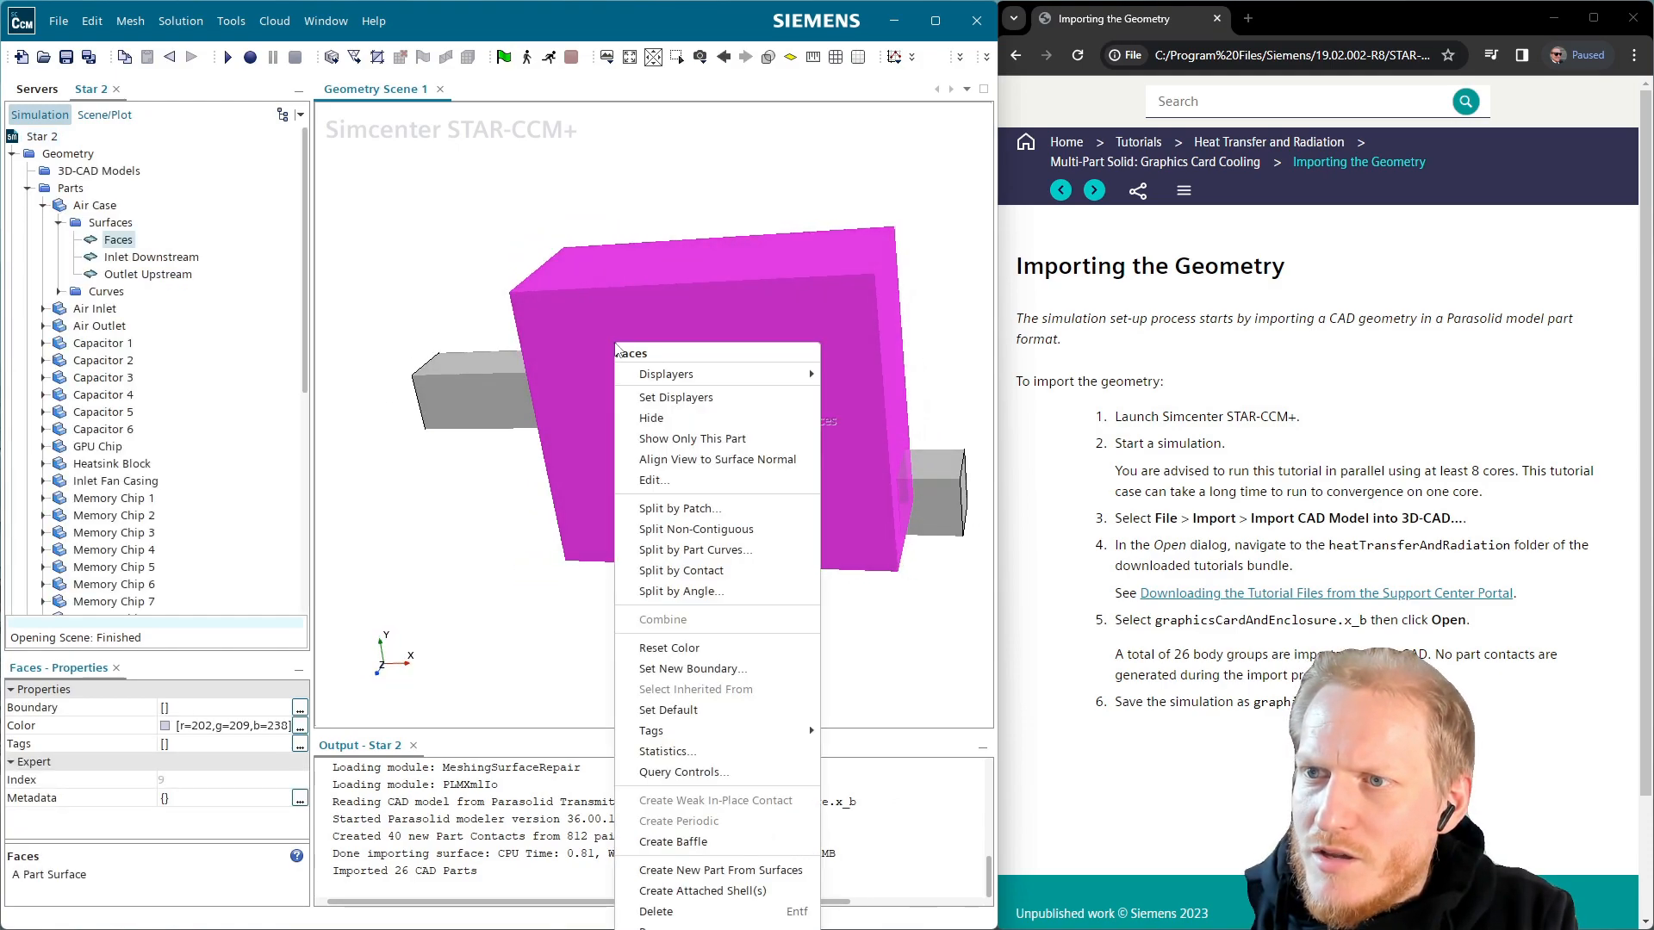
click(659, 417)
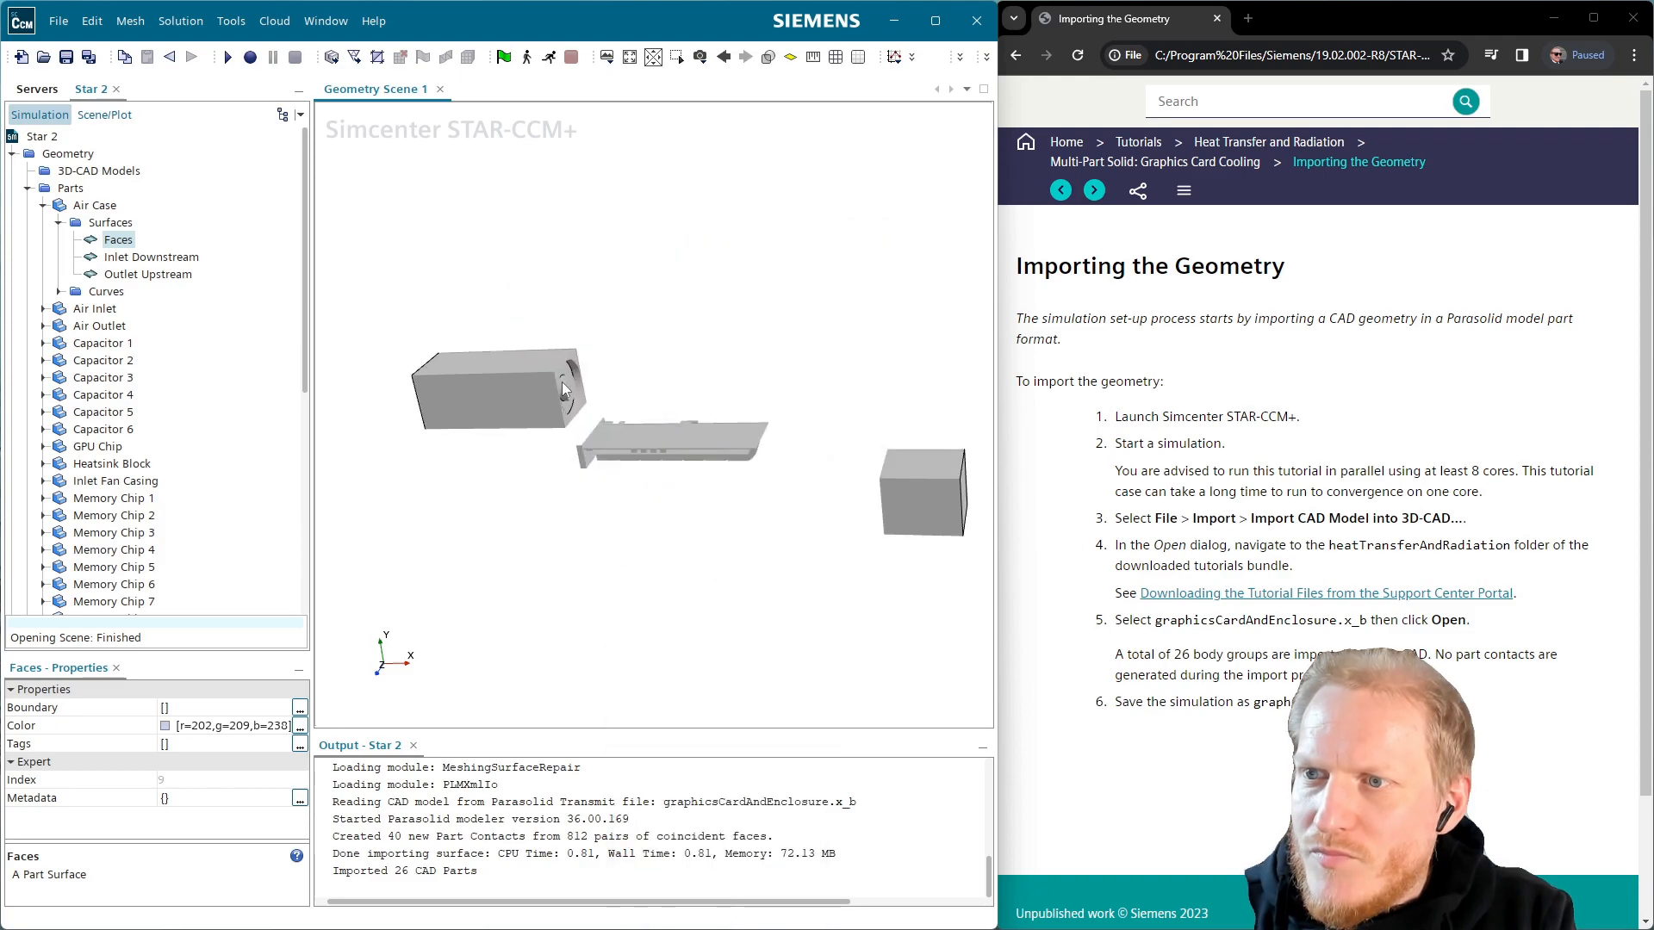
Set Surface 1's Color Mode to Distinguish Inputs
click(104, 115)
click(60, 170)
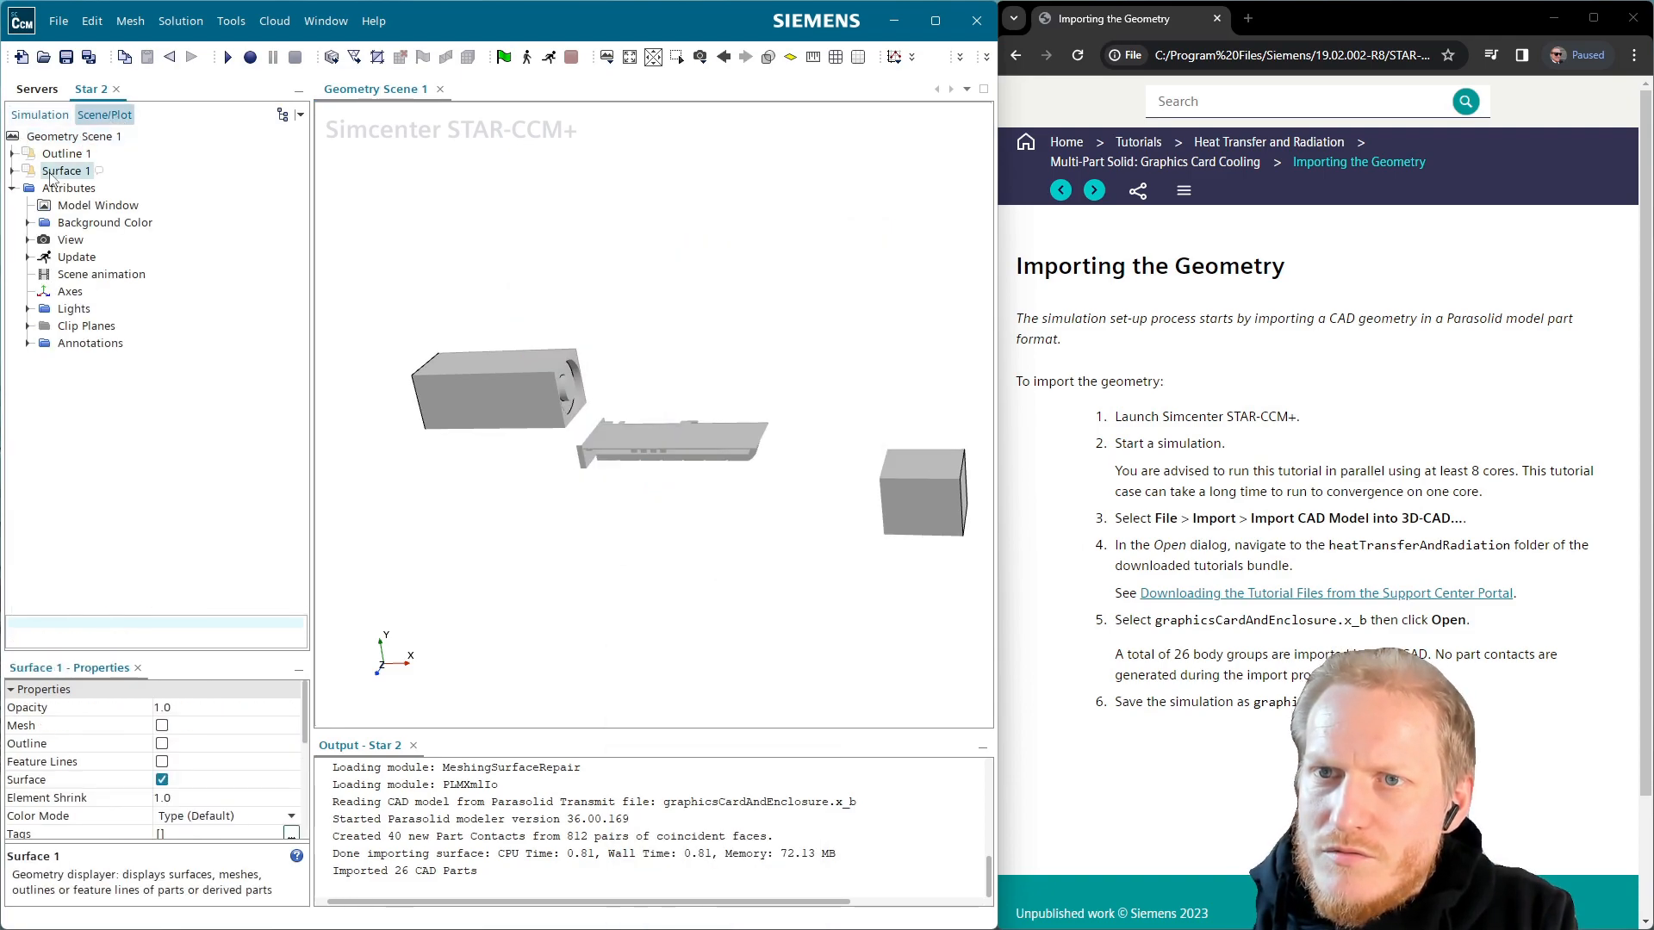
click(229, 816)
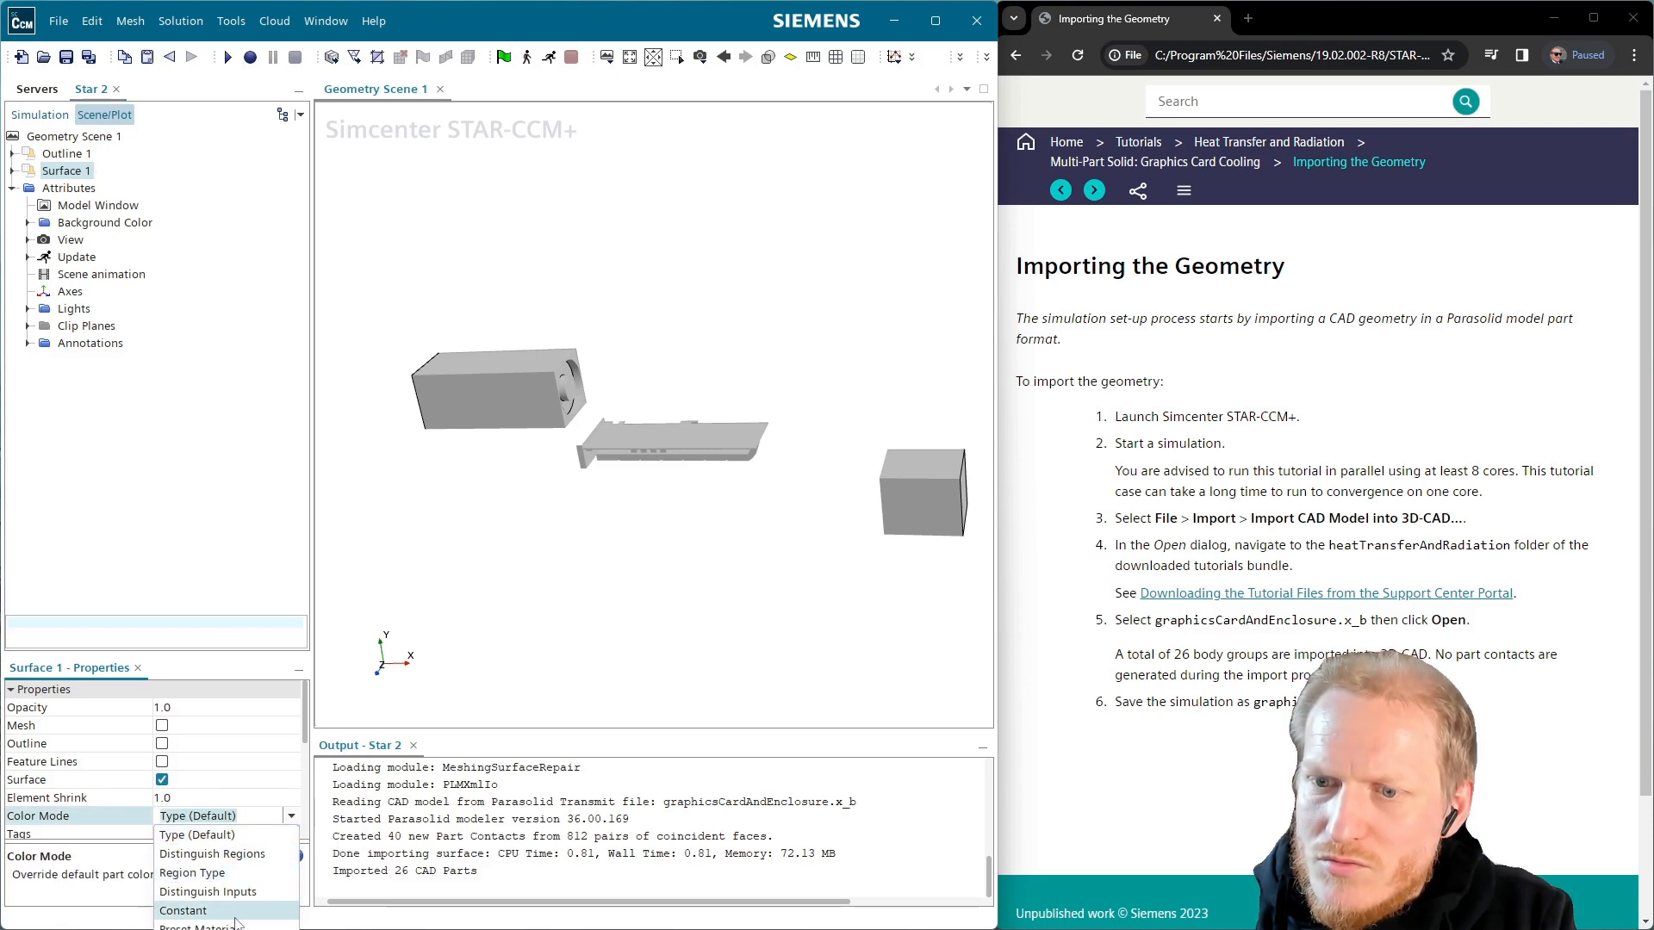
click(207, 892)
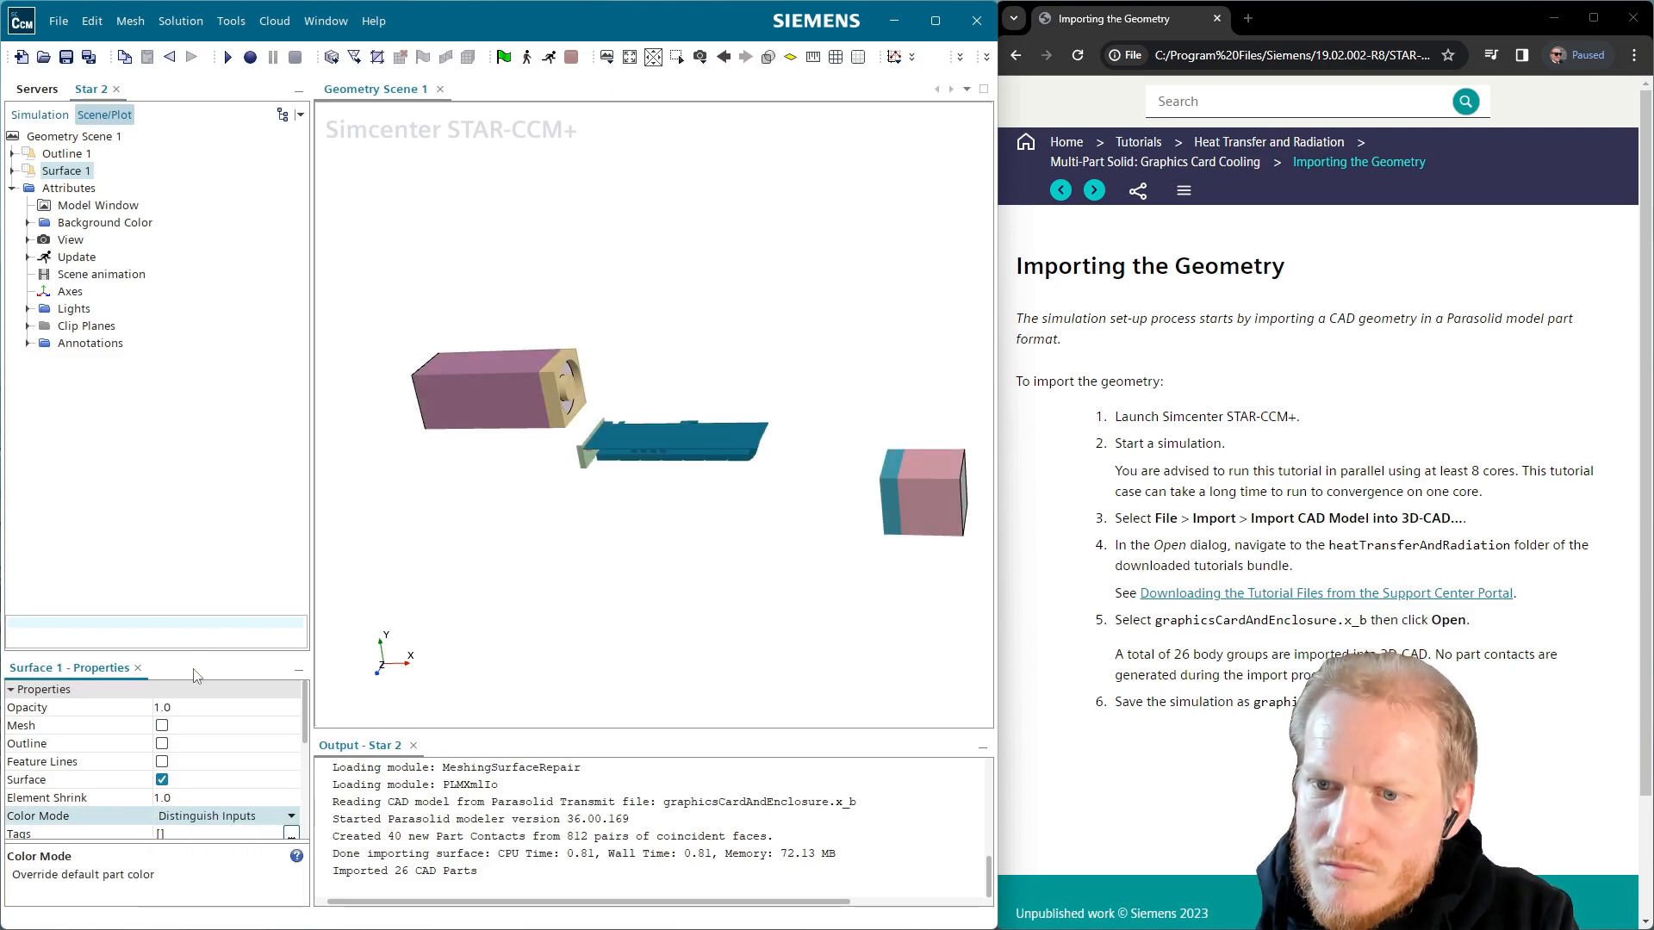
drag(213, 652, 213, 434)
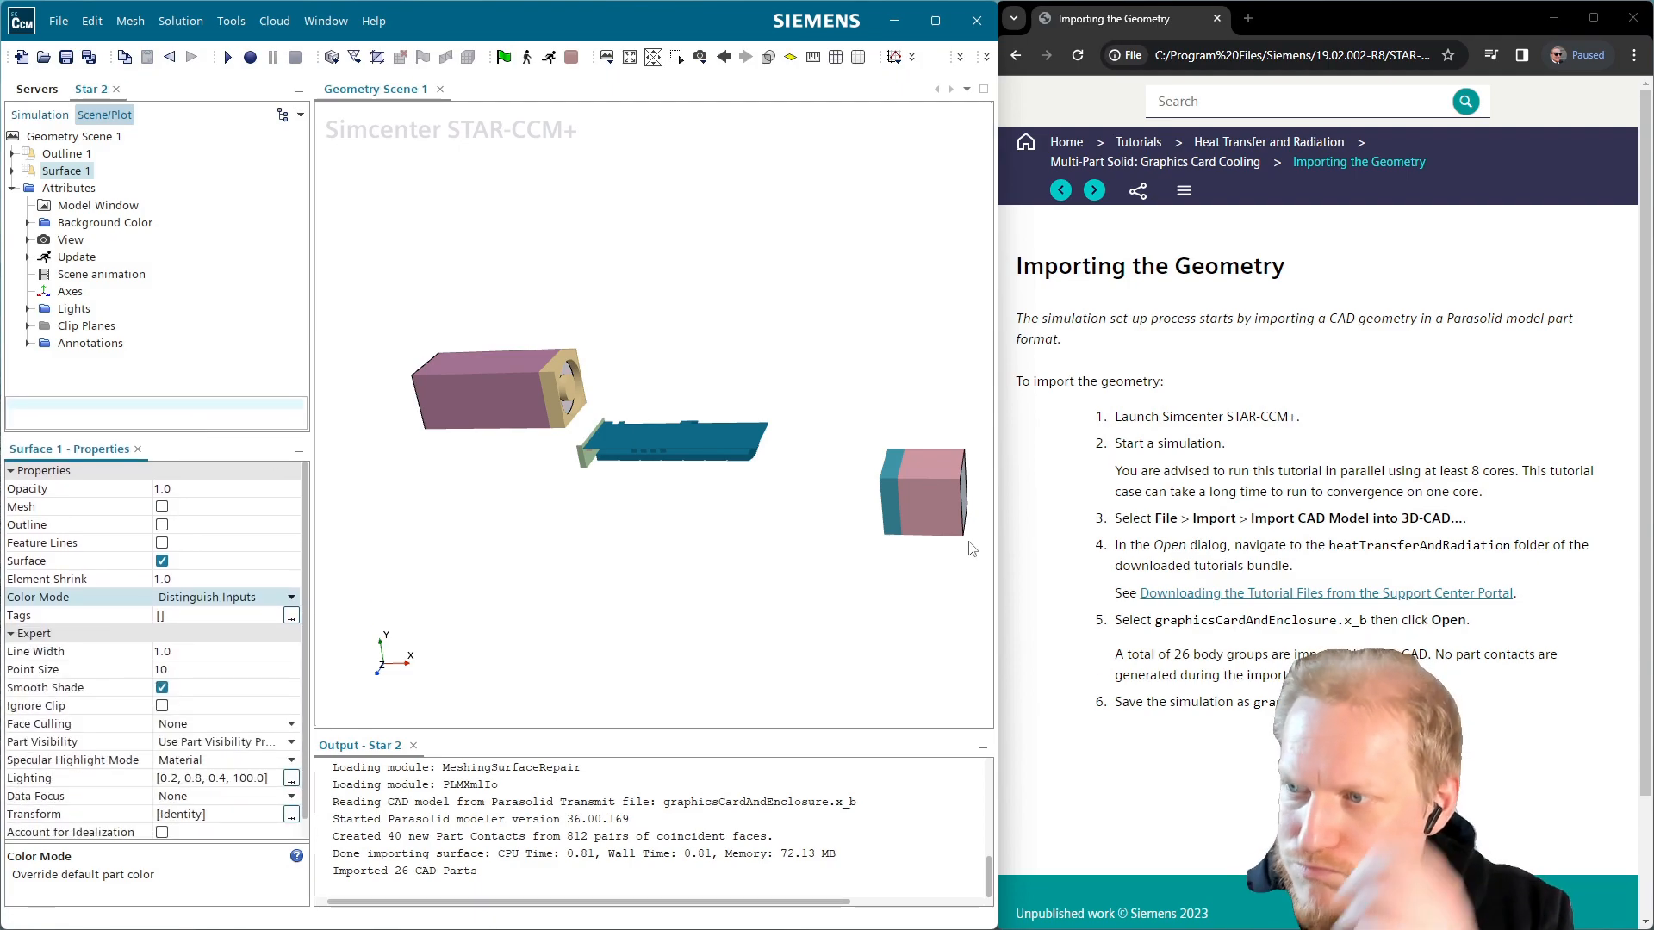
In the Save dialog, create a GraphicsCard folder inside CFD and open it
click(66, 58)
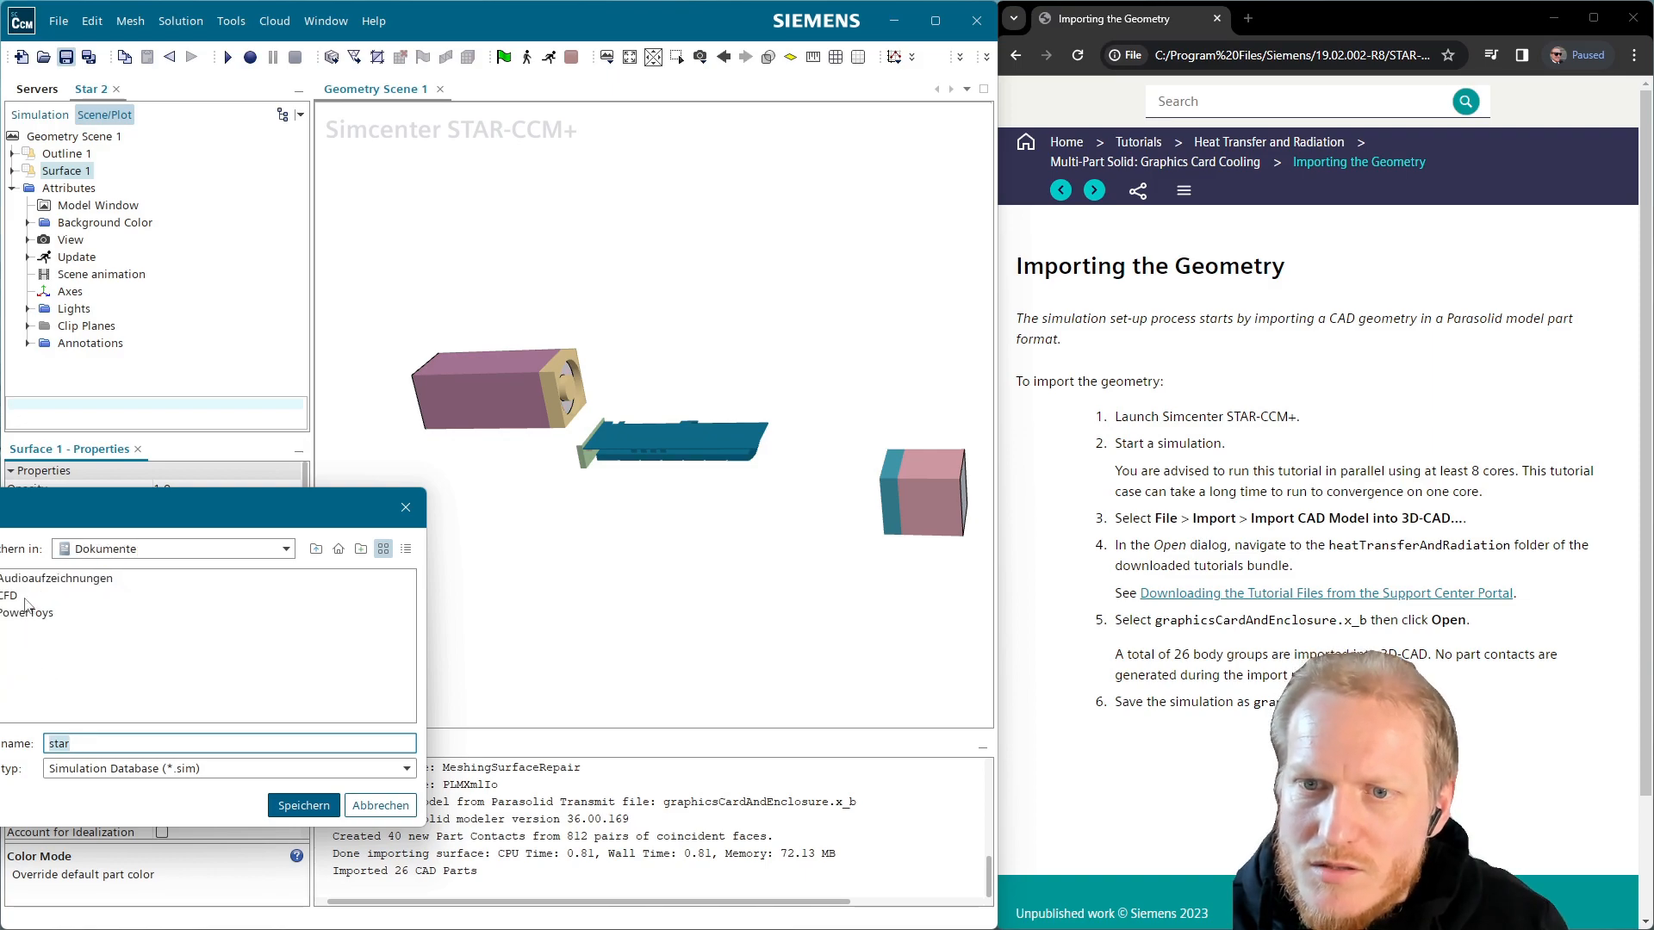
double_click(11, 598)
right_click(399, 714)
click(460, 764)
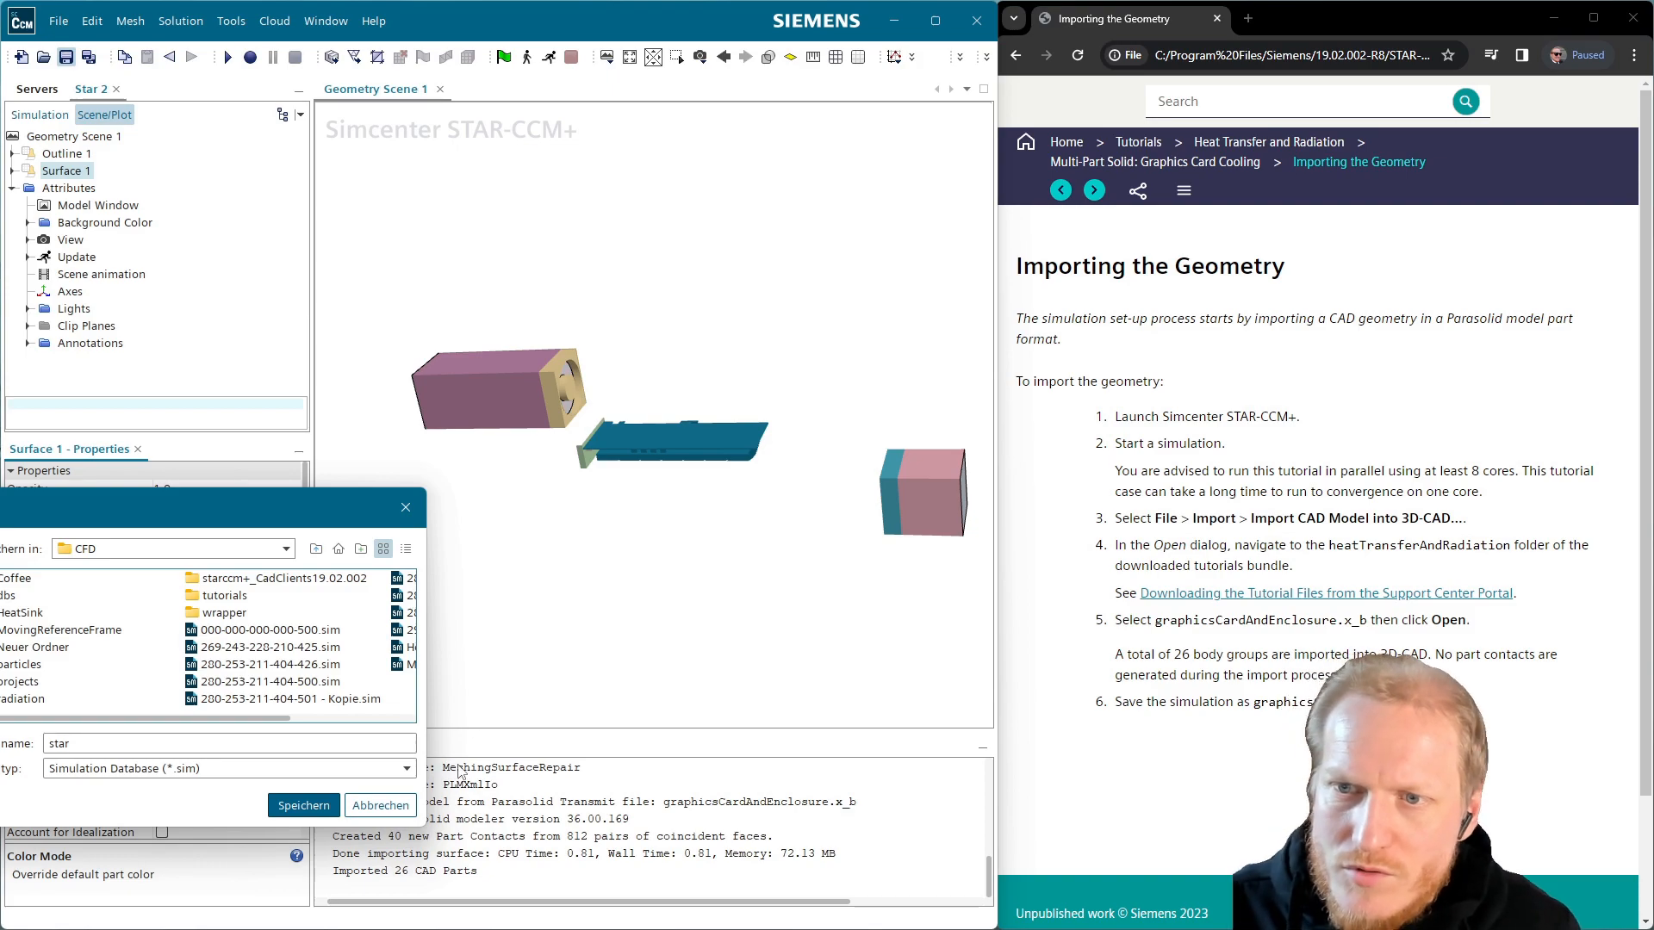
click(31, 655)
click(31, 655)
text(GraphicsC)
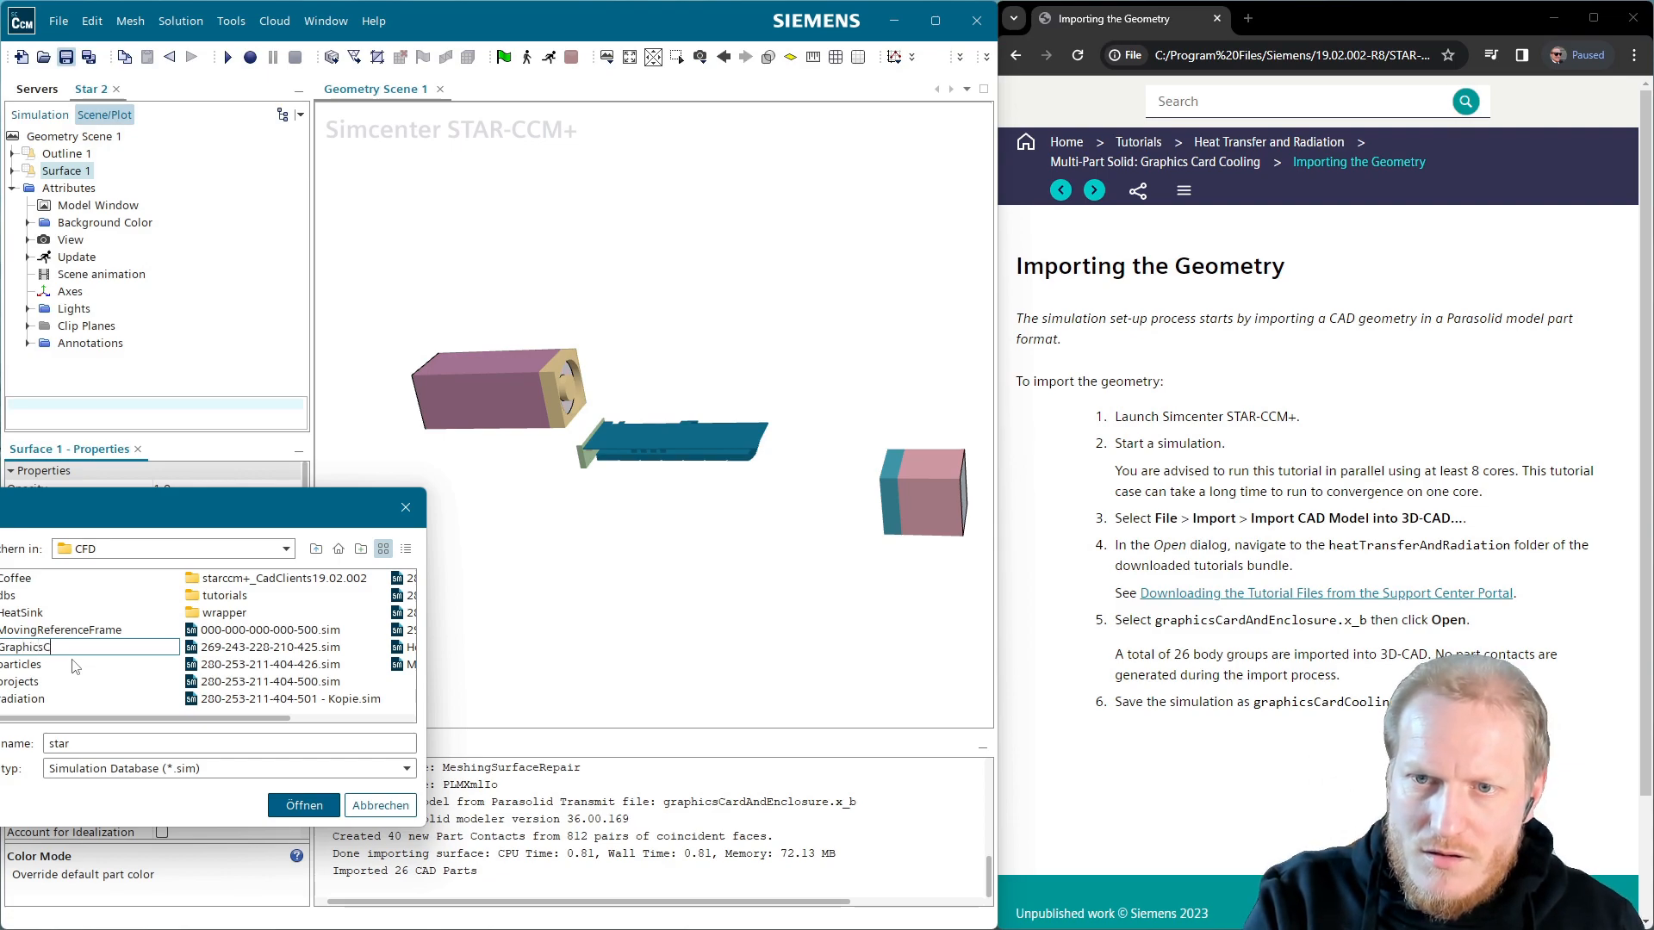
text(ard)
key(Return)
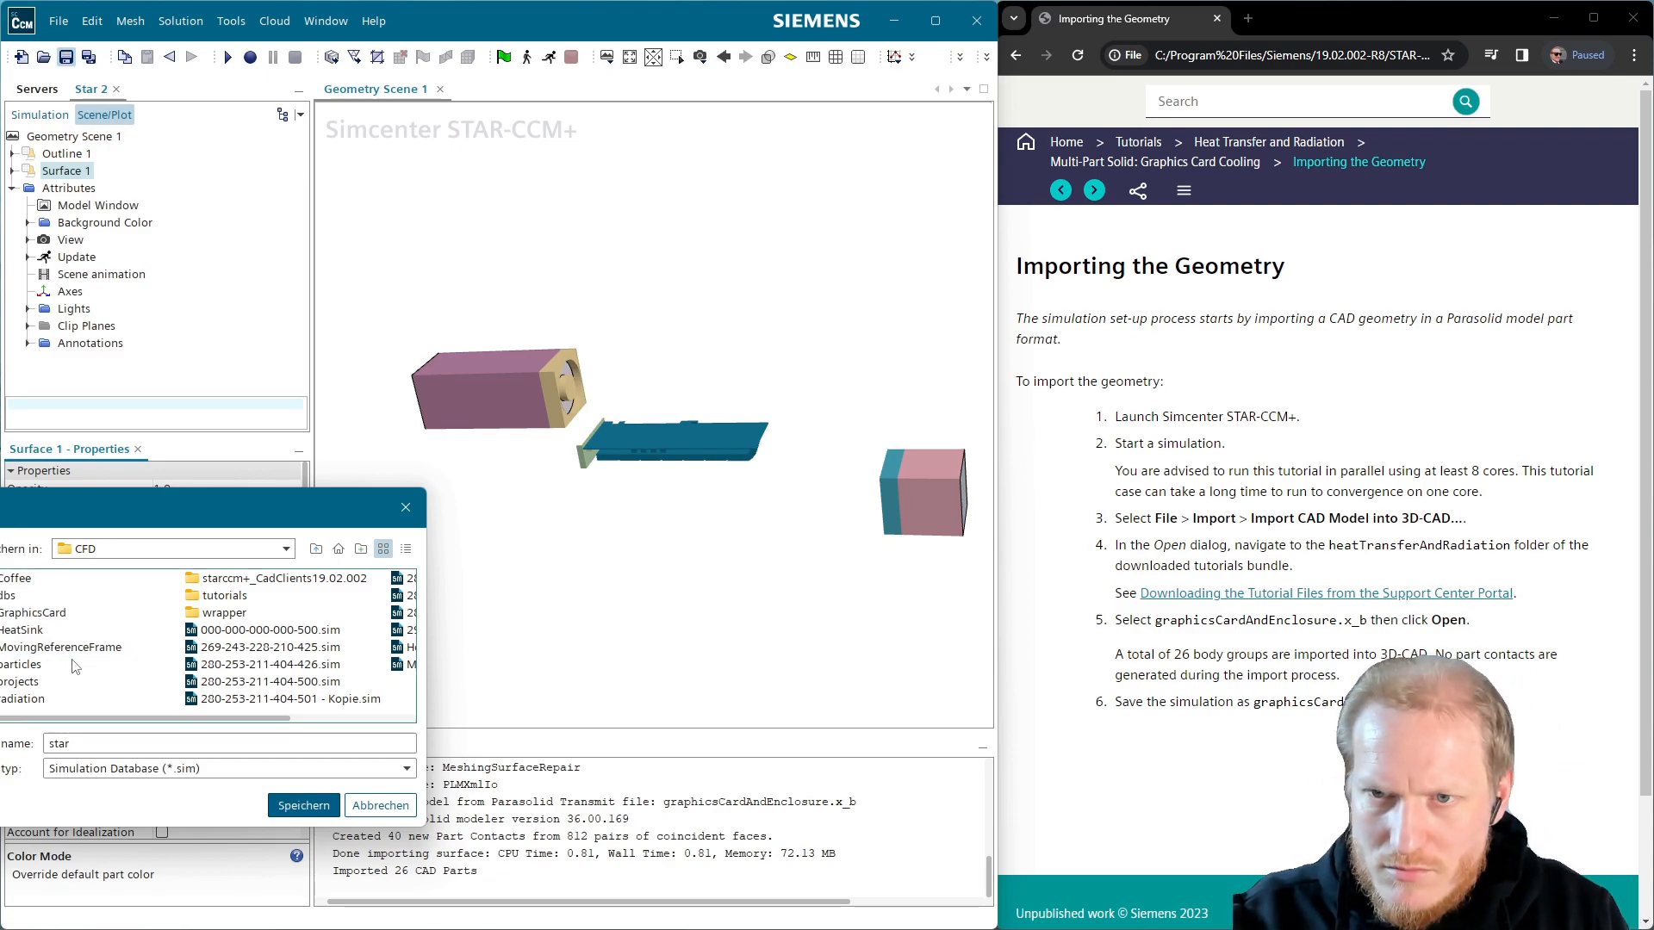
double_click(52, 615)
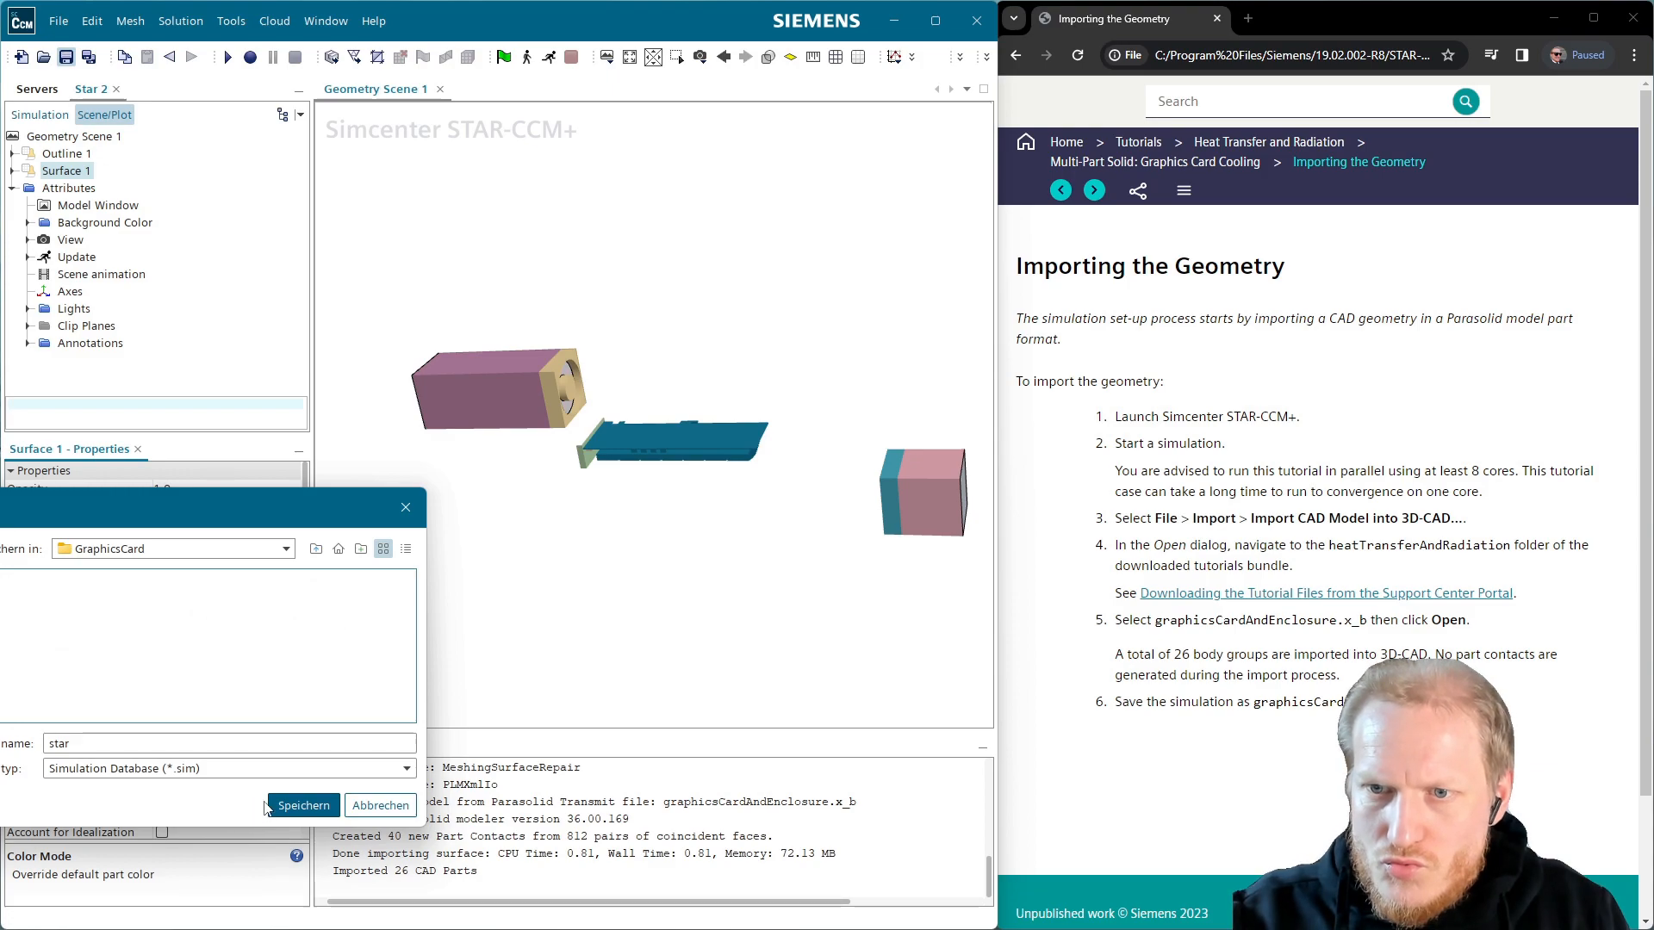
Save the simulation there as gpu_01
double_click(224, 741)
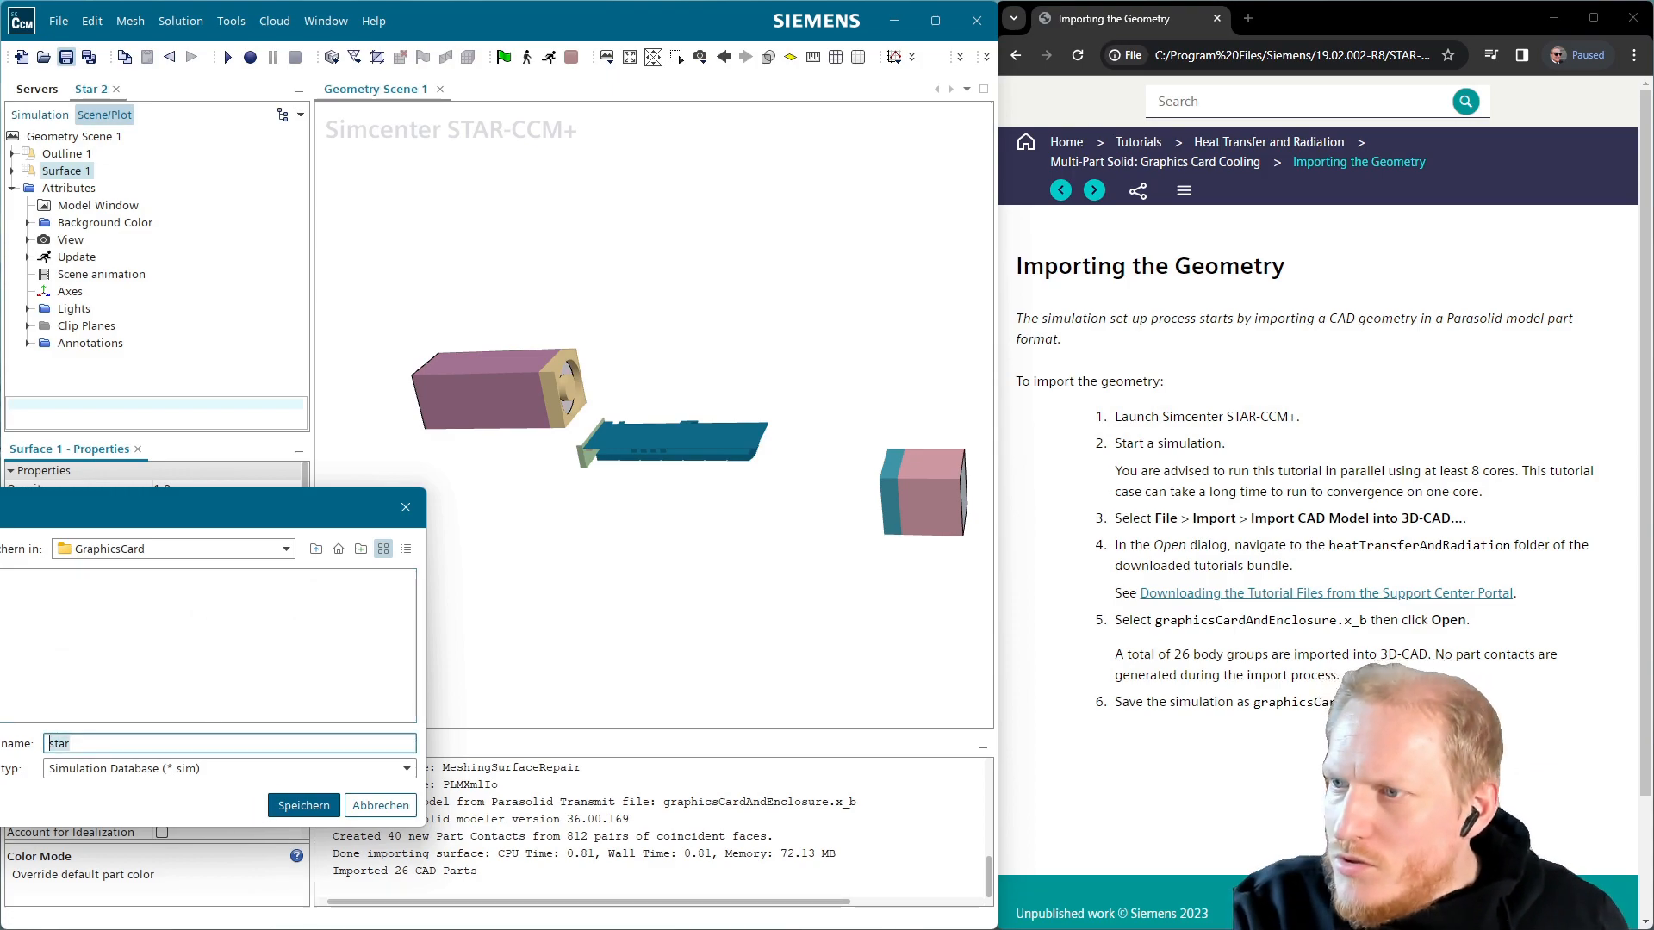
text(g)
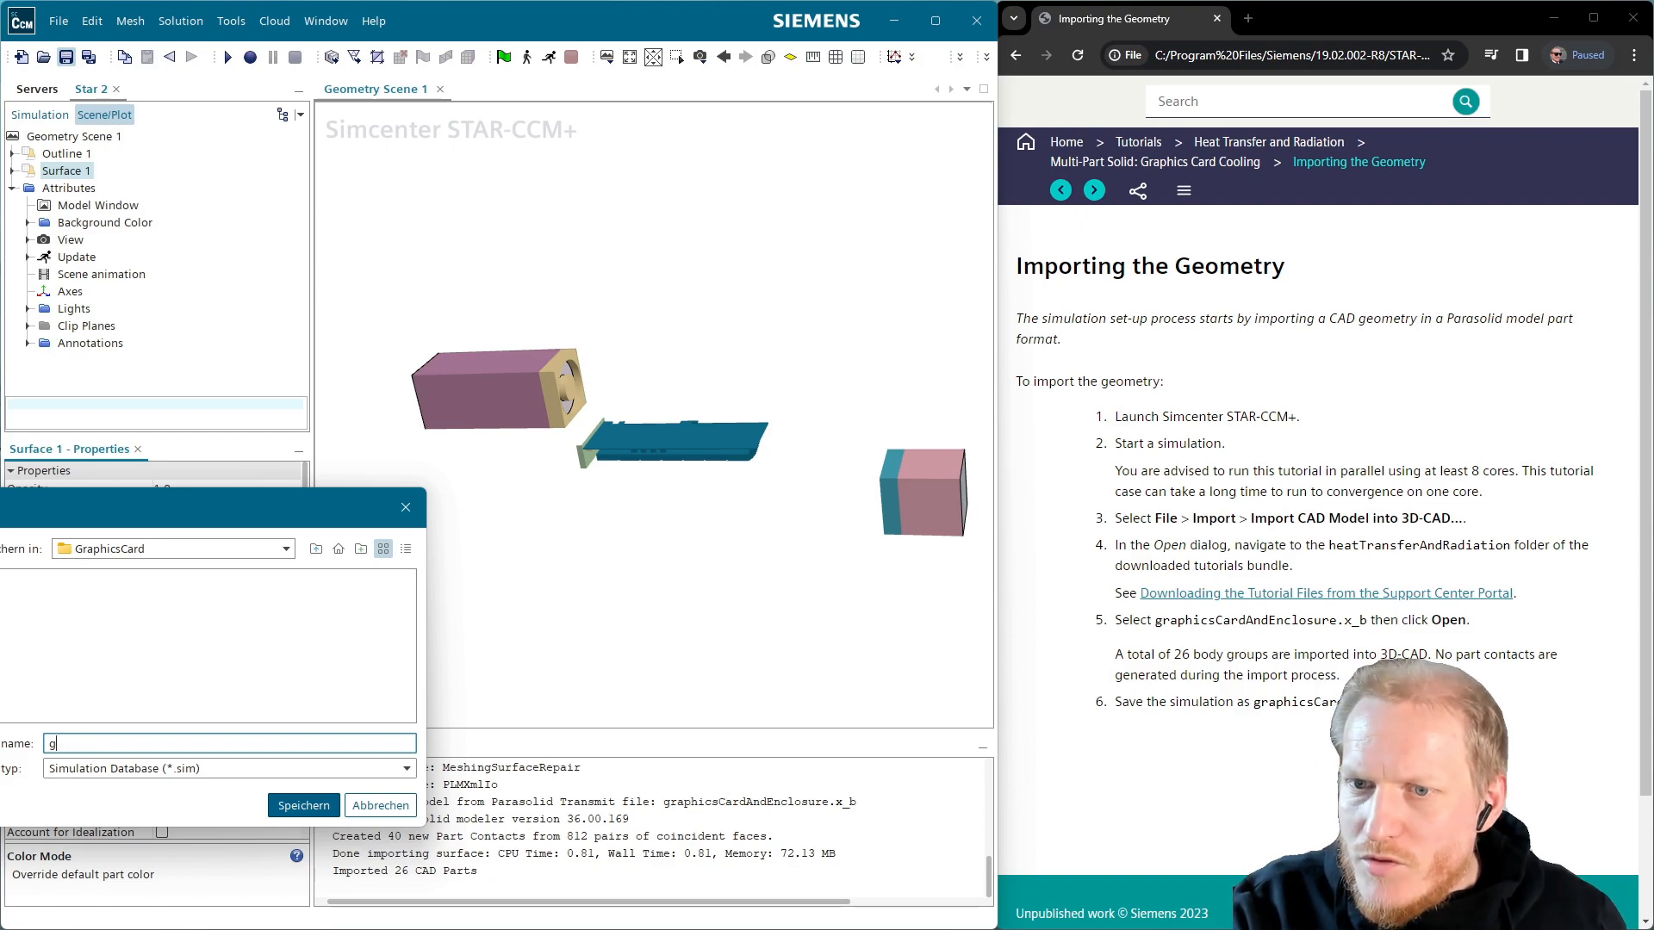
text(pha01)
key(Return)
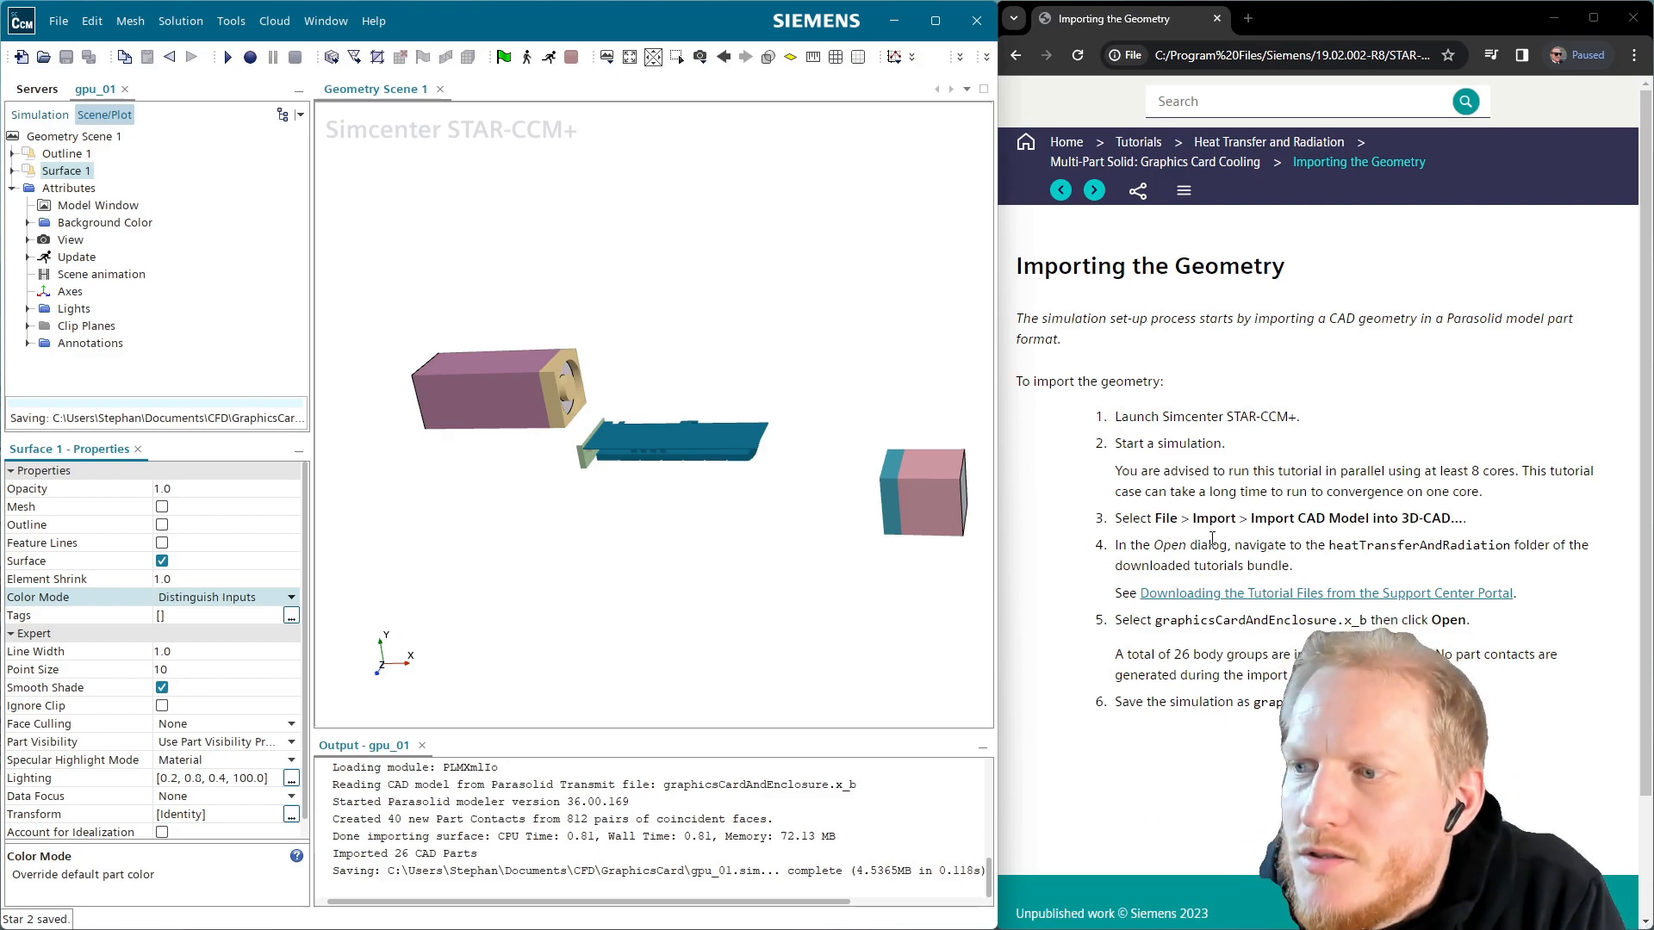
Glance at the contacts tutorial page, return to Importing the Geometry, and show the simulation tree
click(1094, 190)
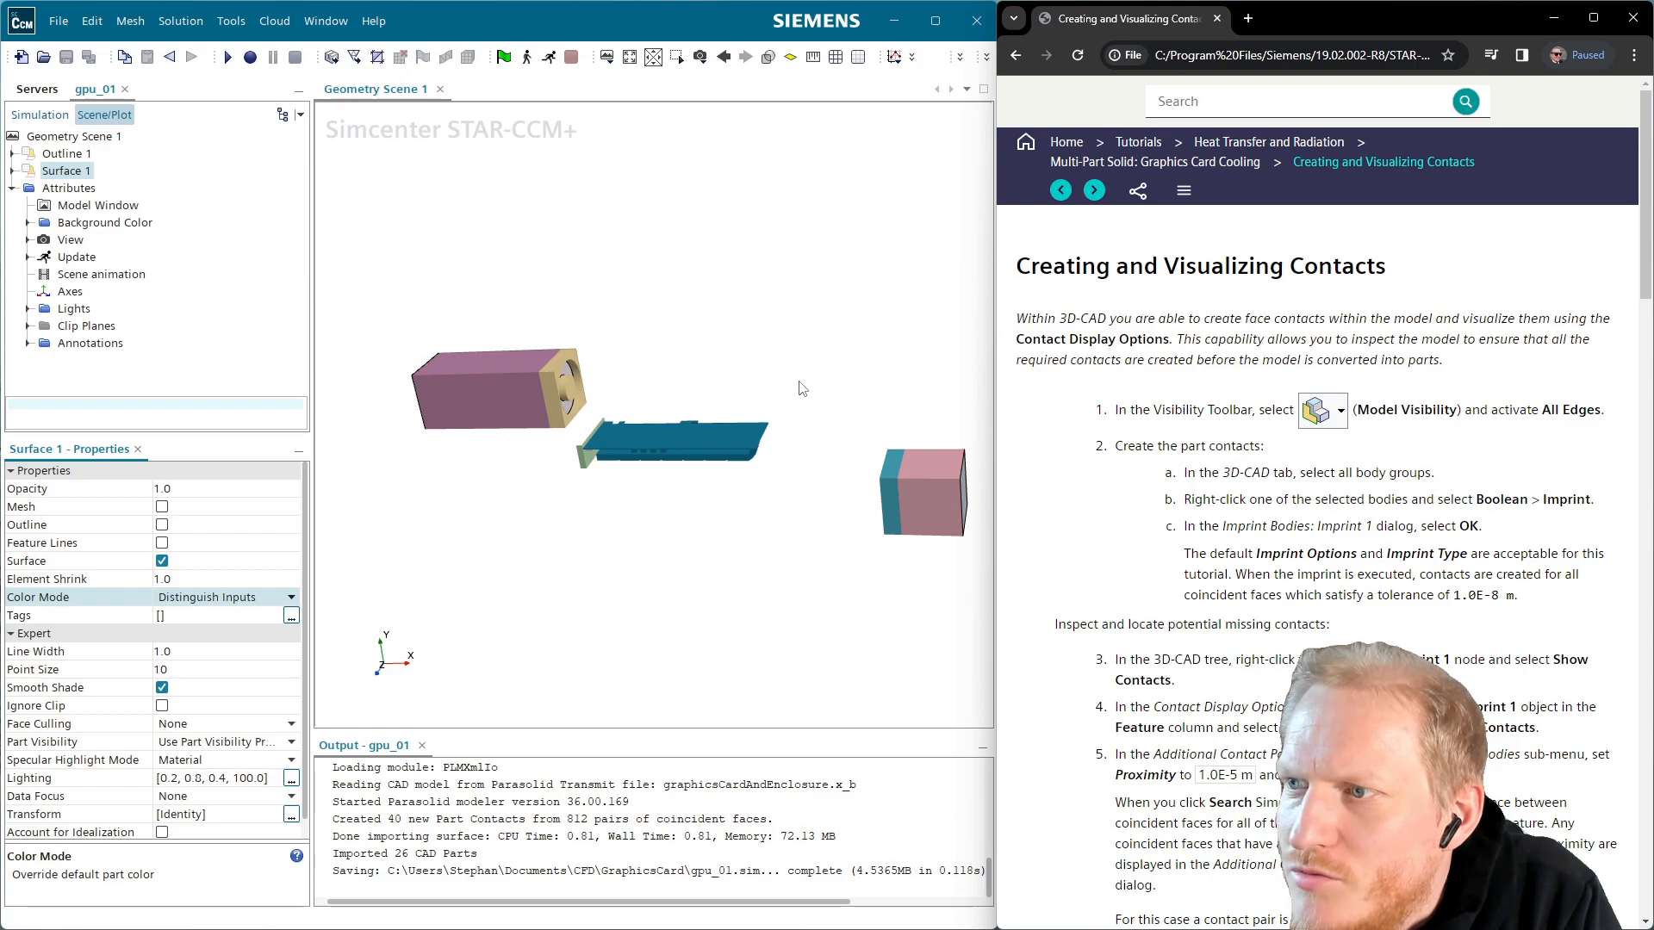
click(1061, 190)
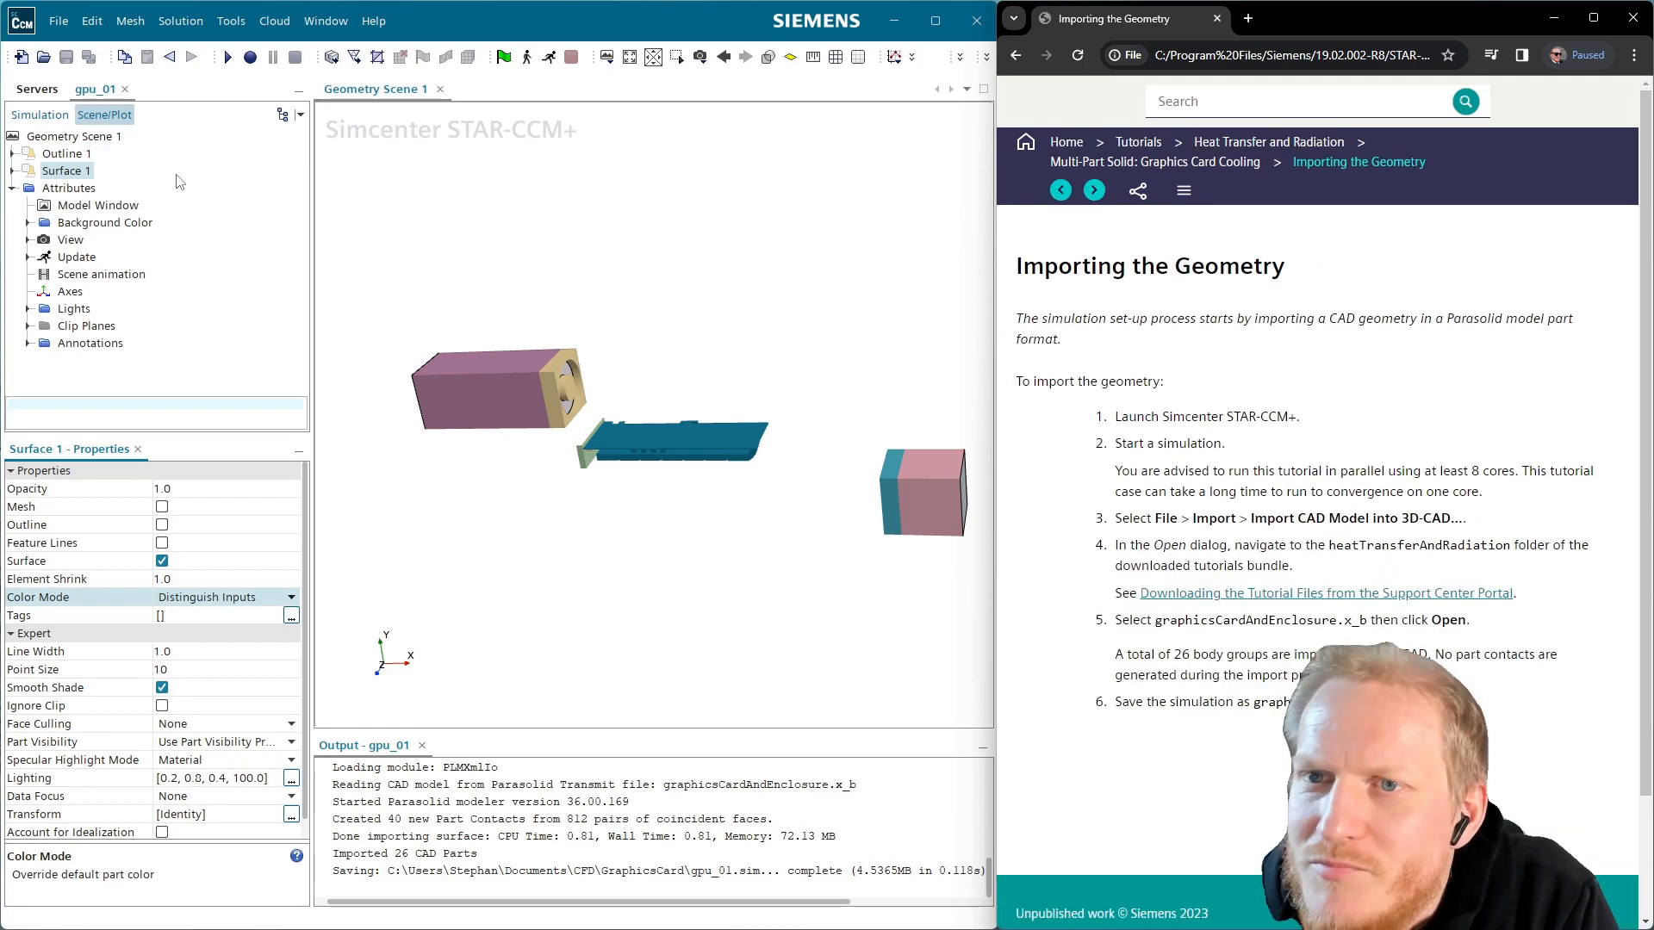
click(72, 113)
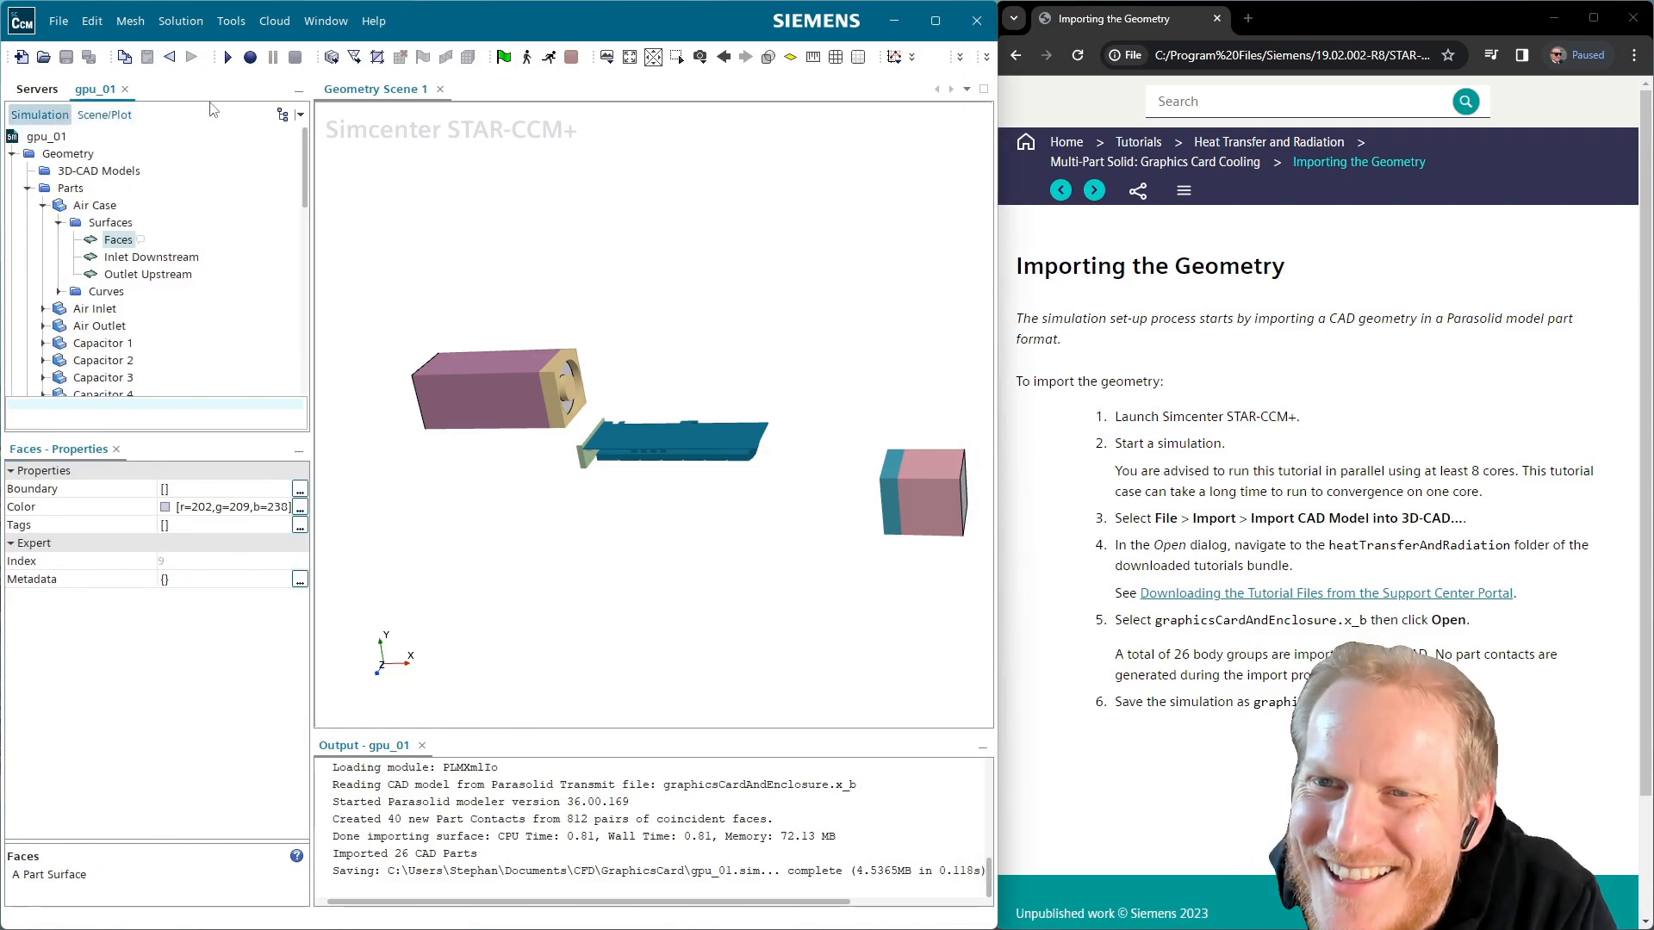
click(104, 114)
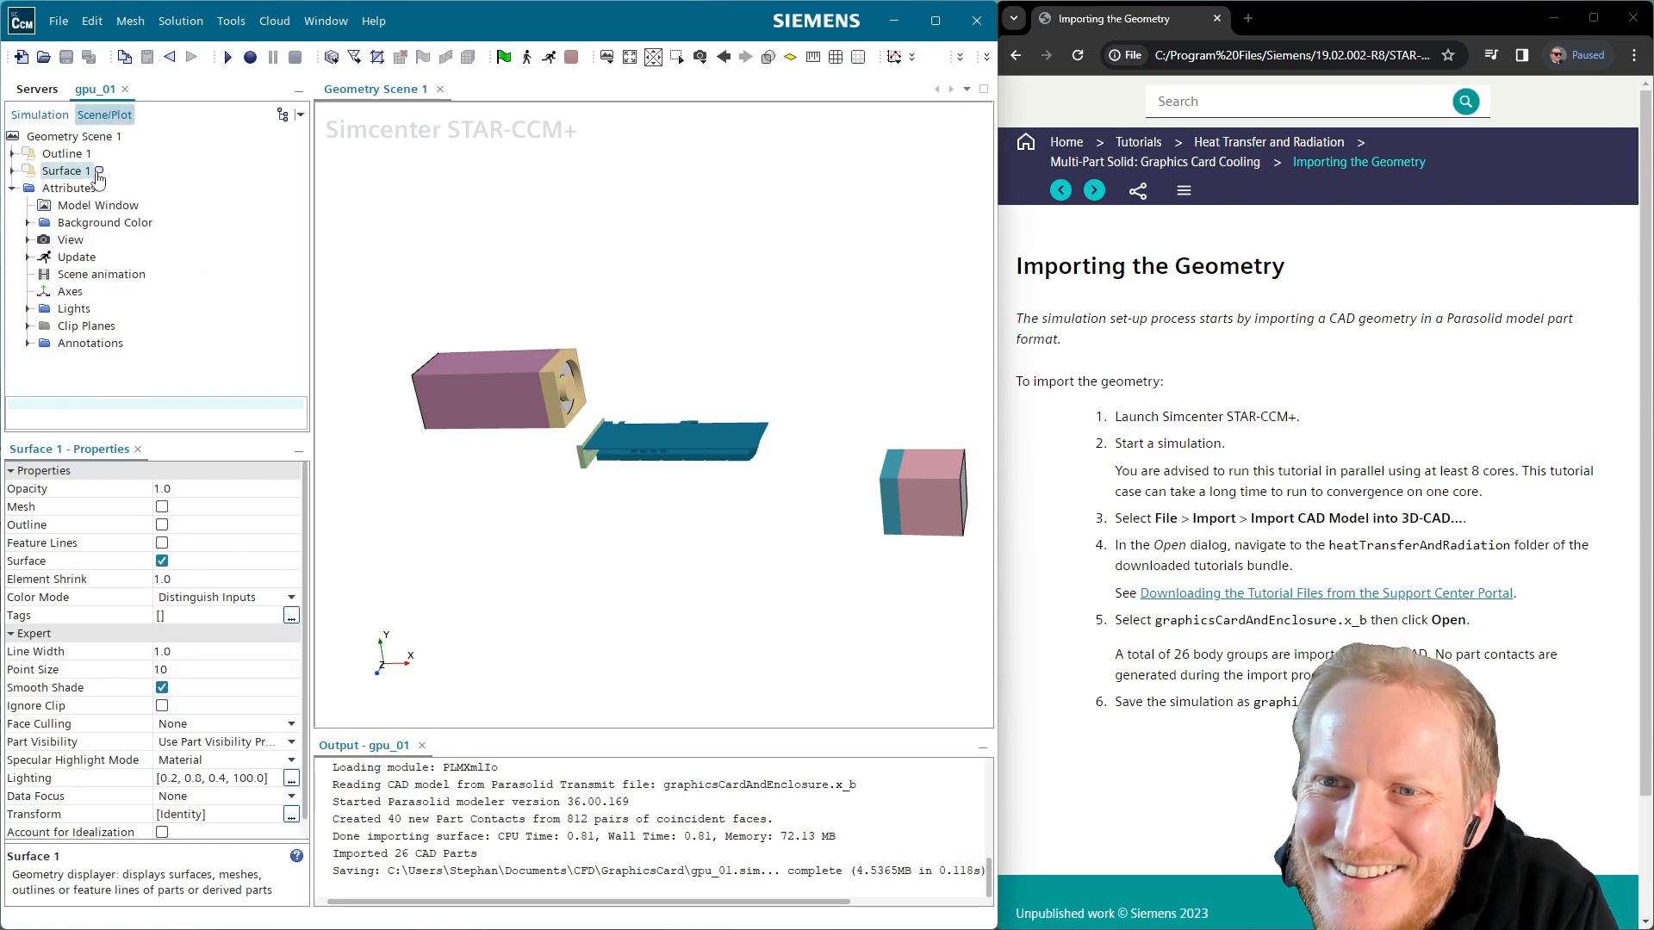
click(51, 115)
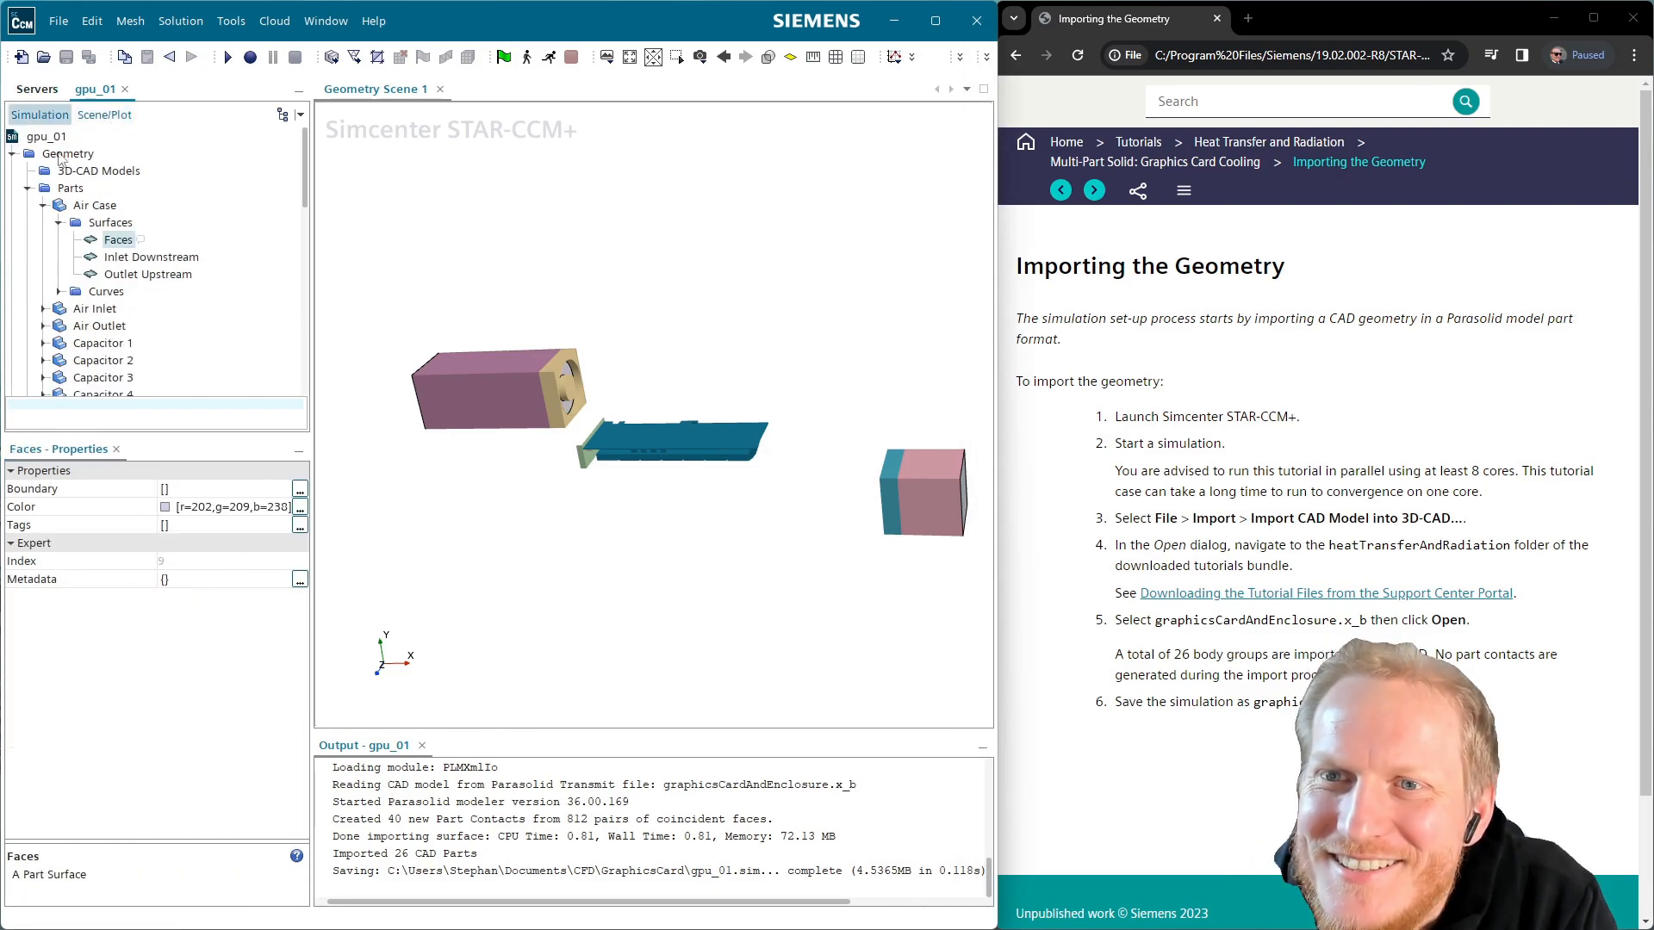
Select all 26 parts from Air Case to Port Block 3 and delete them
click(43, 205)
scroll(121, 293, down, 7)
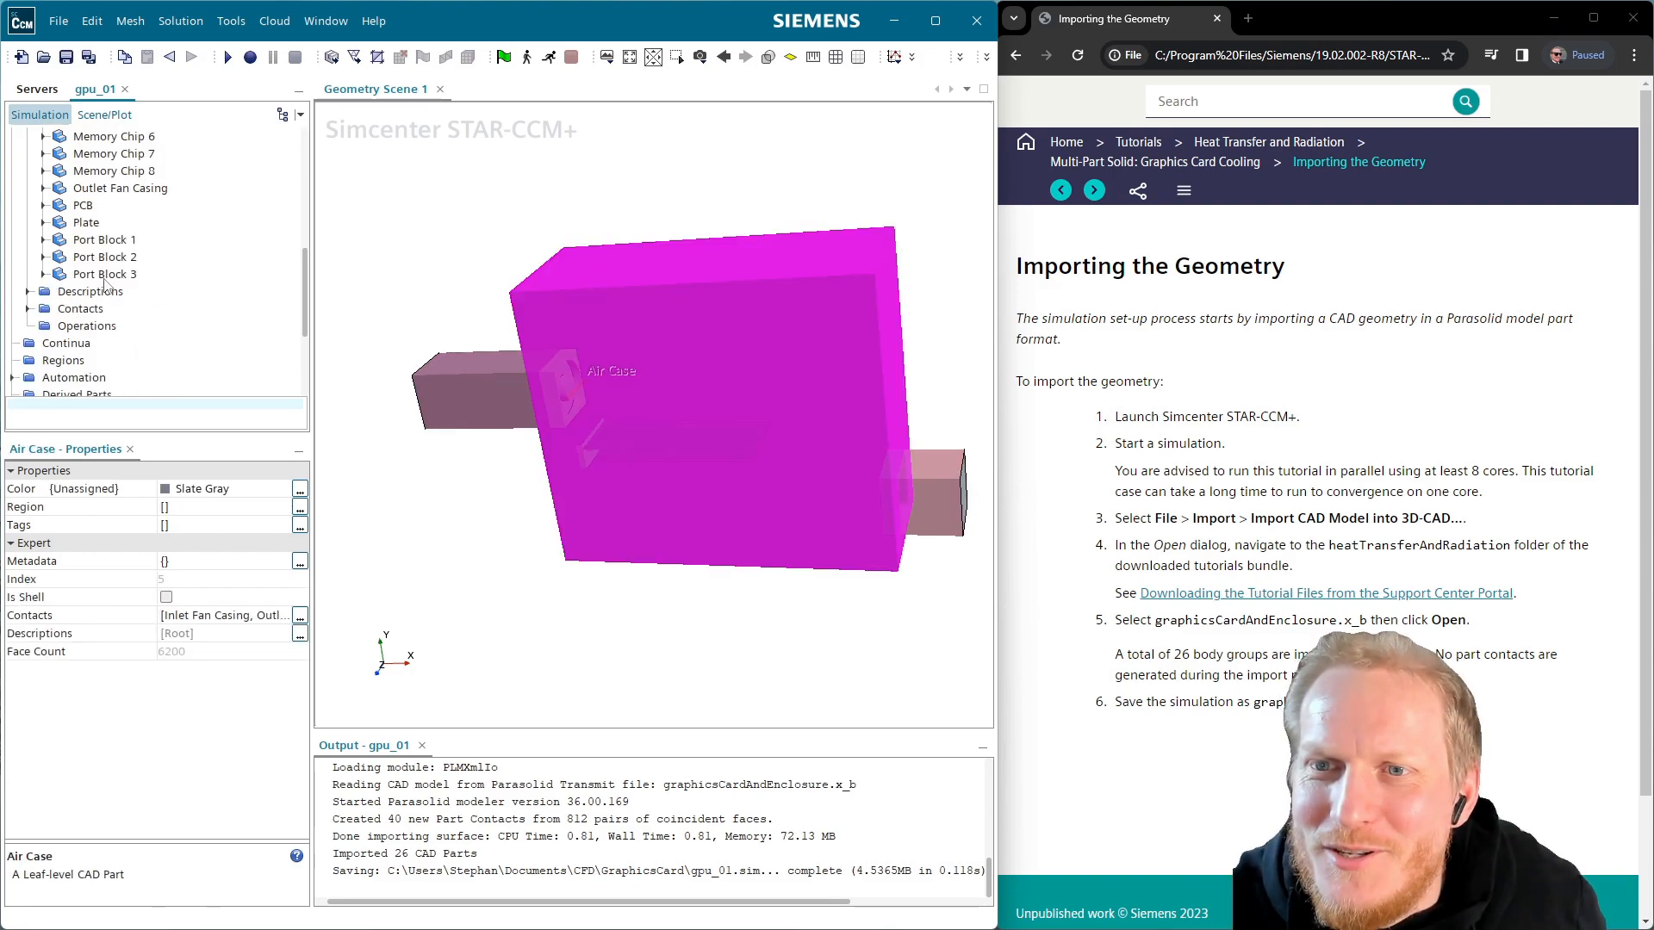
shift+click(104, 276)
right_click(105, 275)
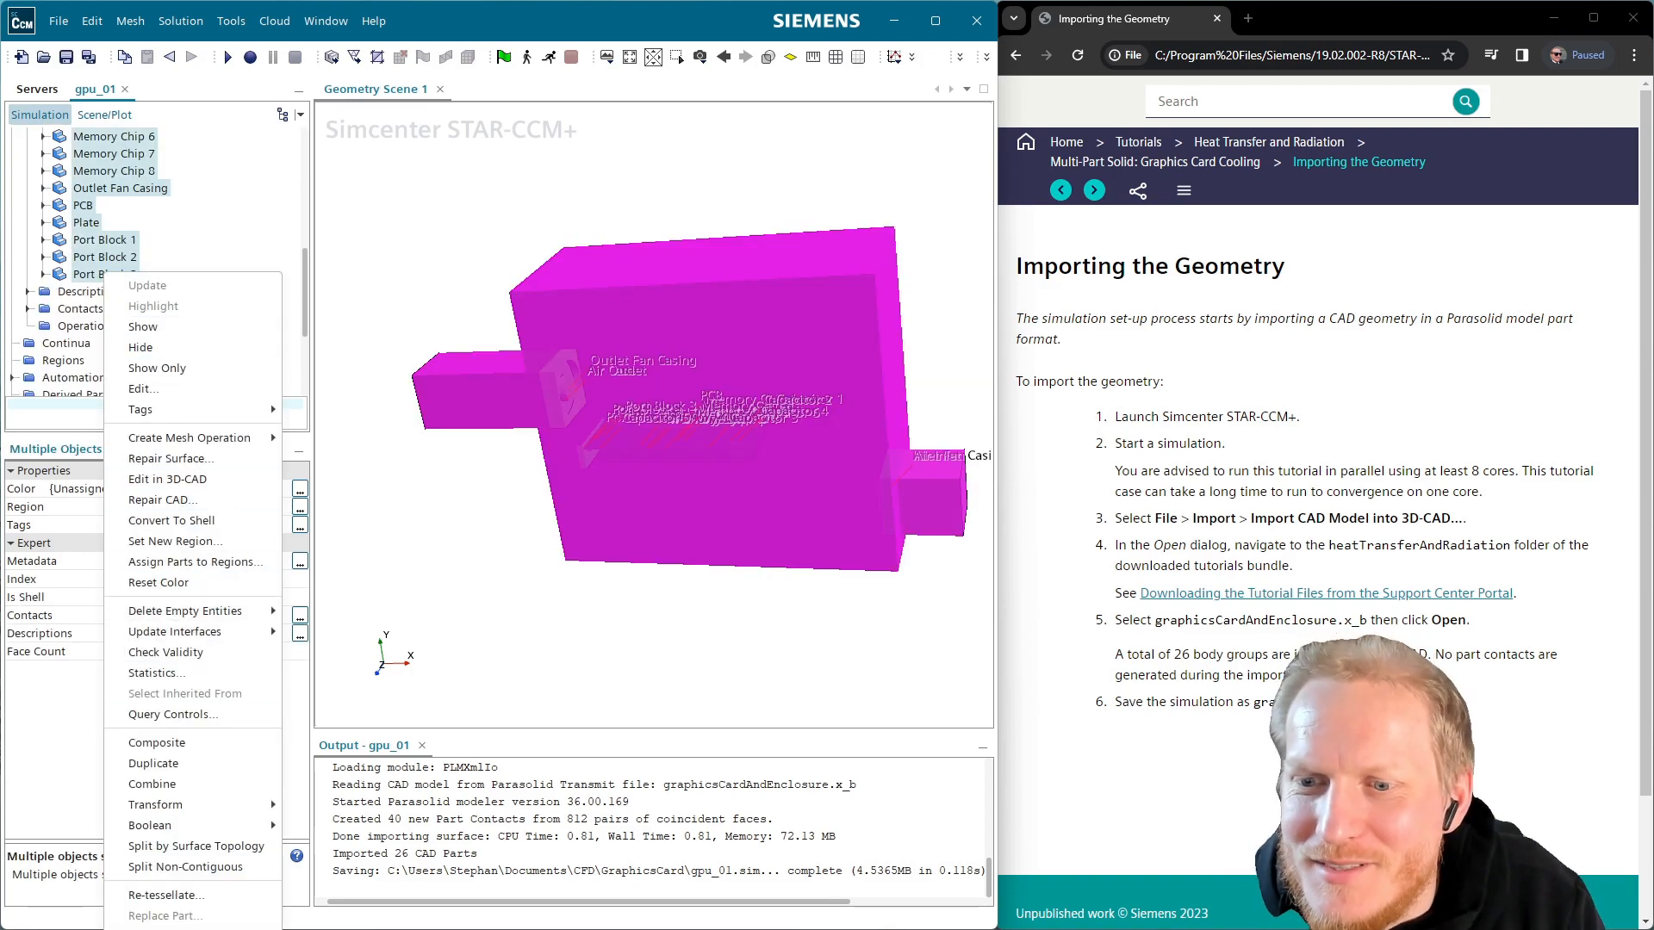
key(Delete)
Confirm deleting the parts and view Geometry Scene 1's properties
click(544, 524)
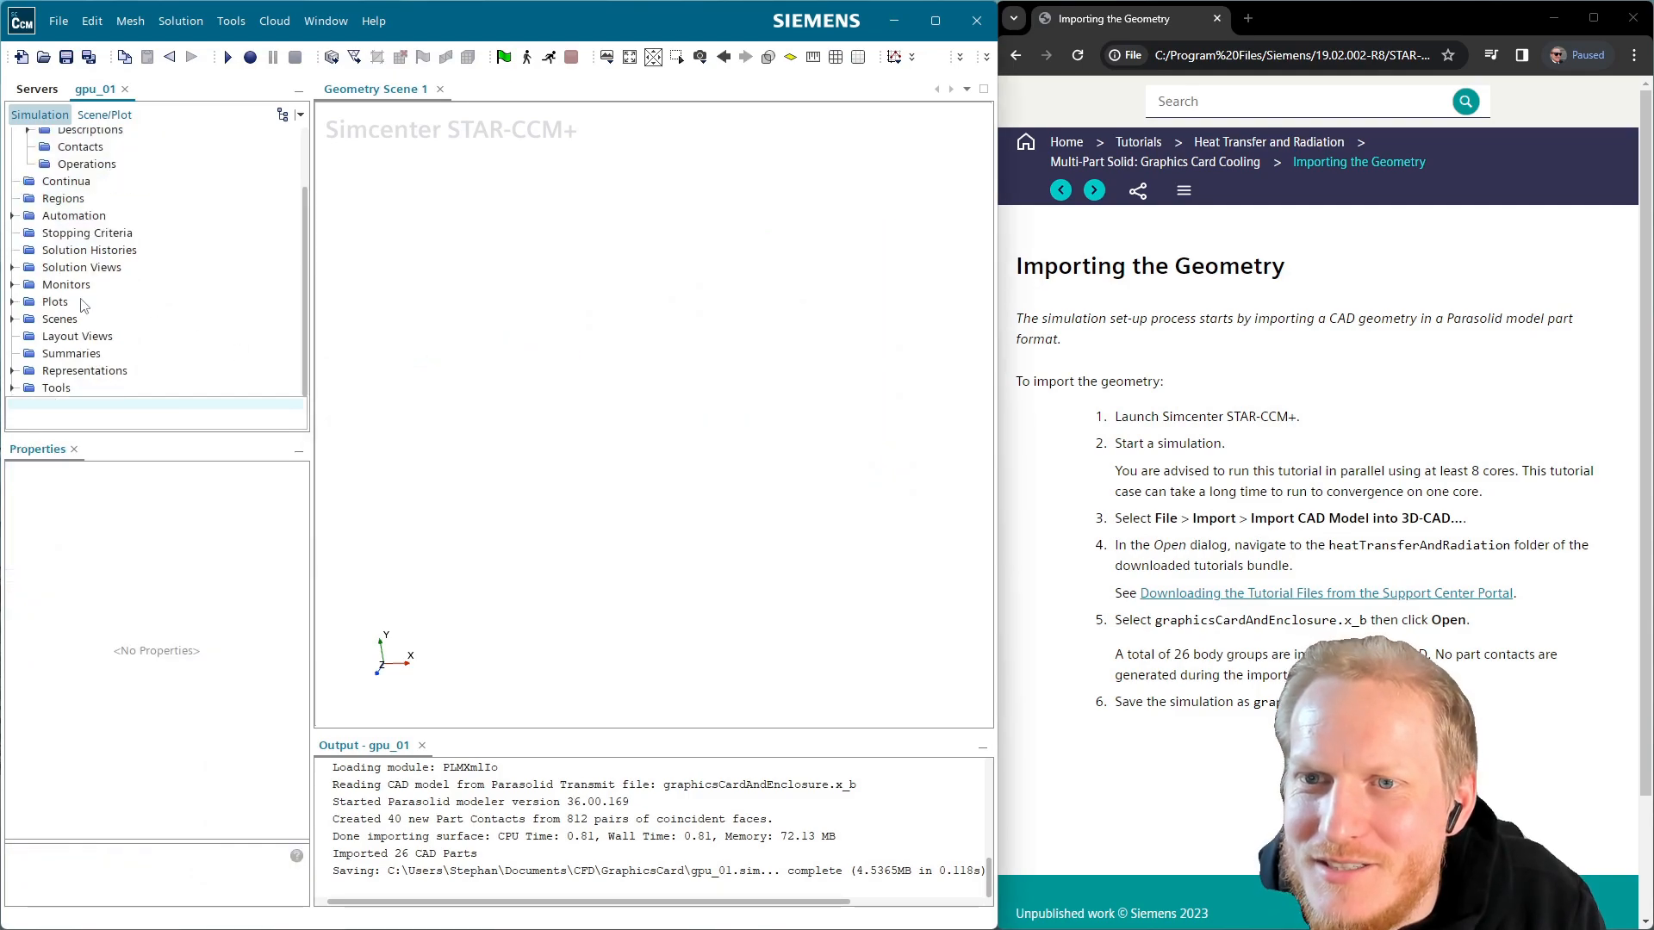
click(13, 319)
click(79, 353)
click(100, 336)
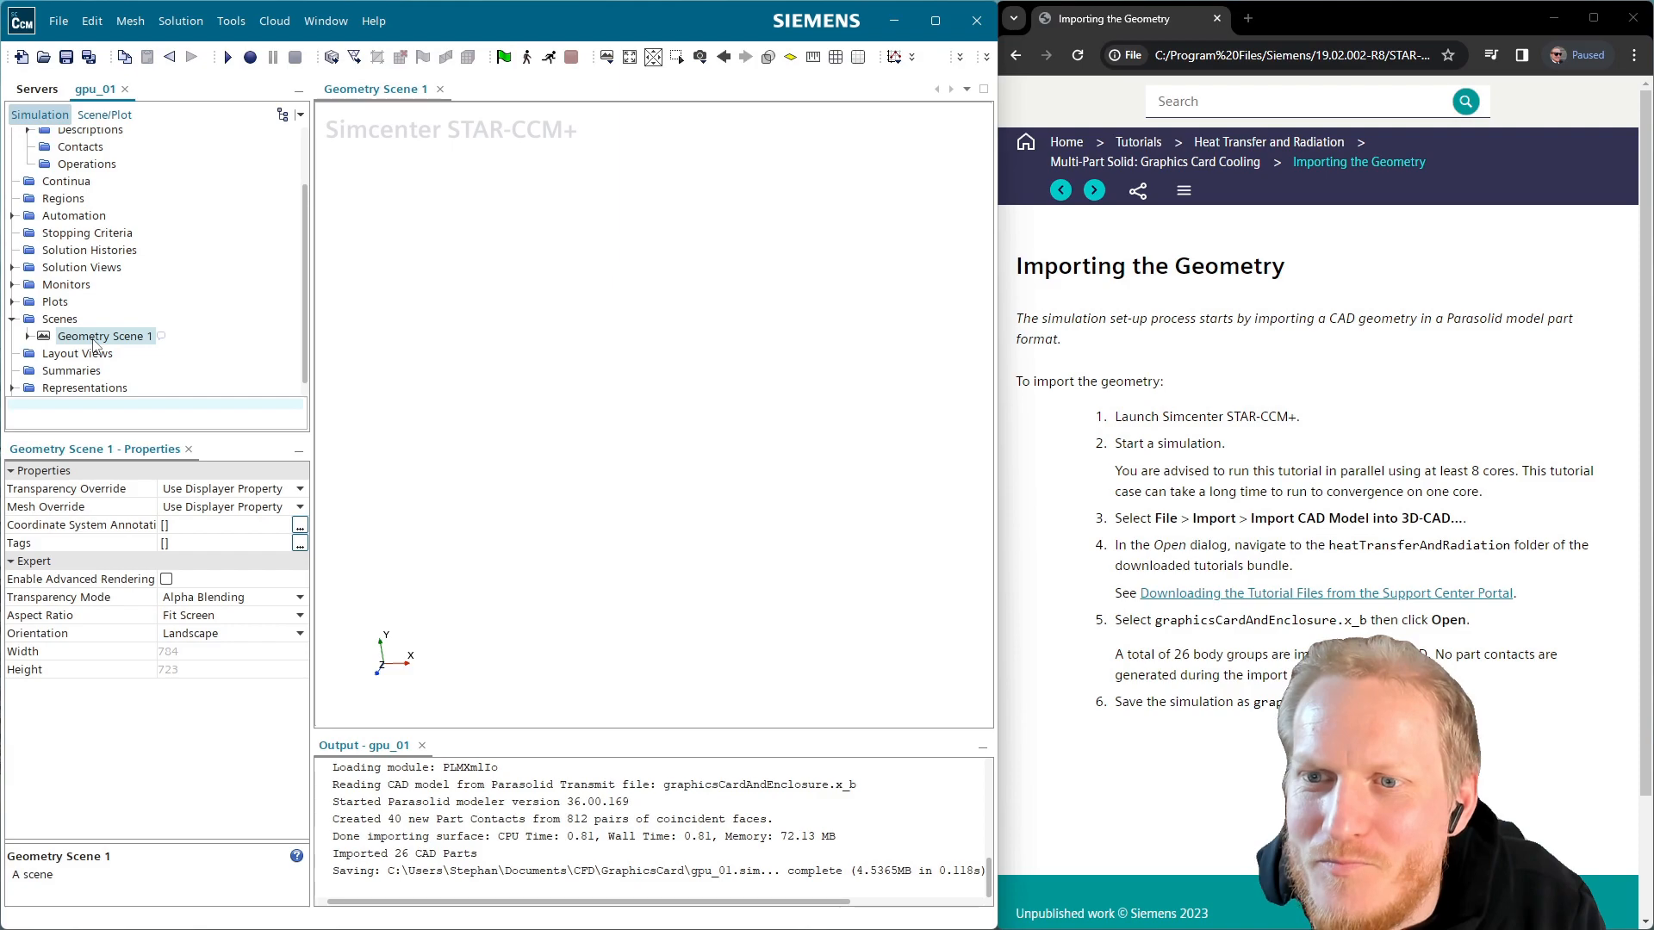
scroll(101, 330, up, 2)
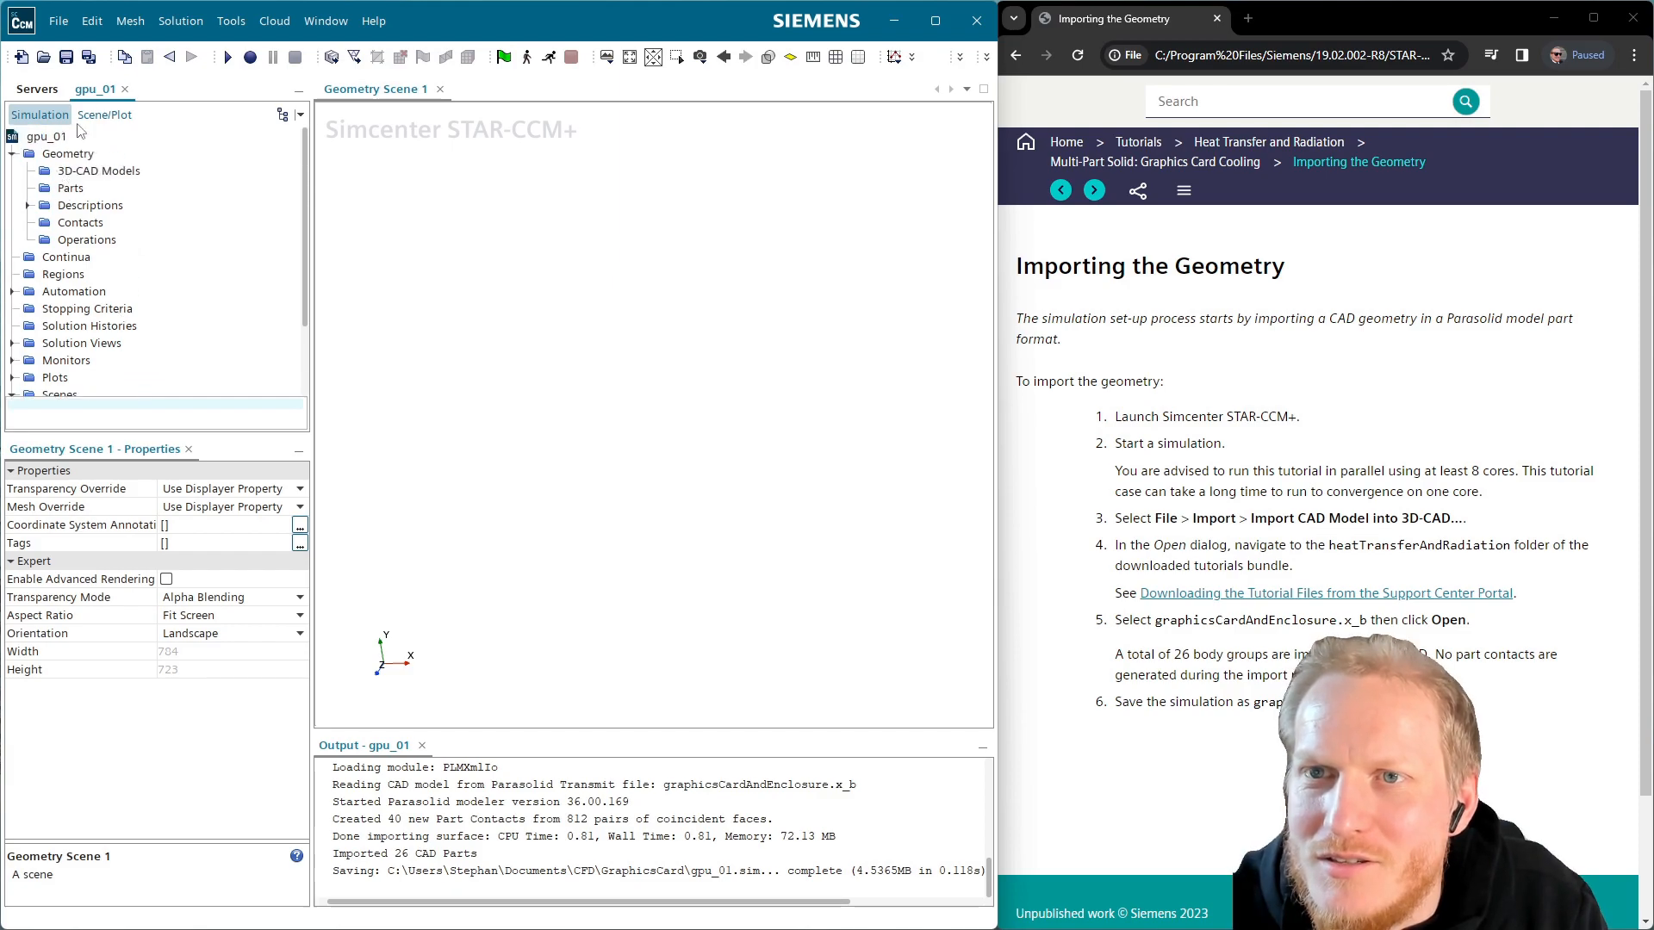
Import graphicsCardAndEnclosure.x_b from heatTransferAndRadiation into 3D-CAD
click(58, 26)
mouse_move(171, 343)
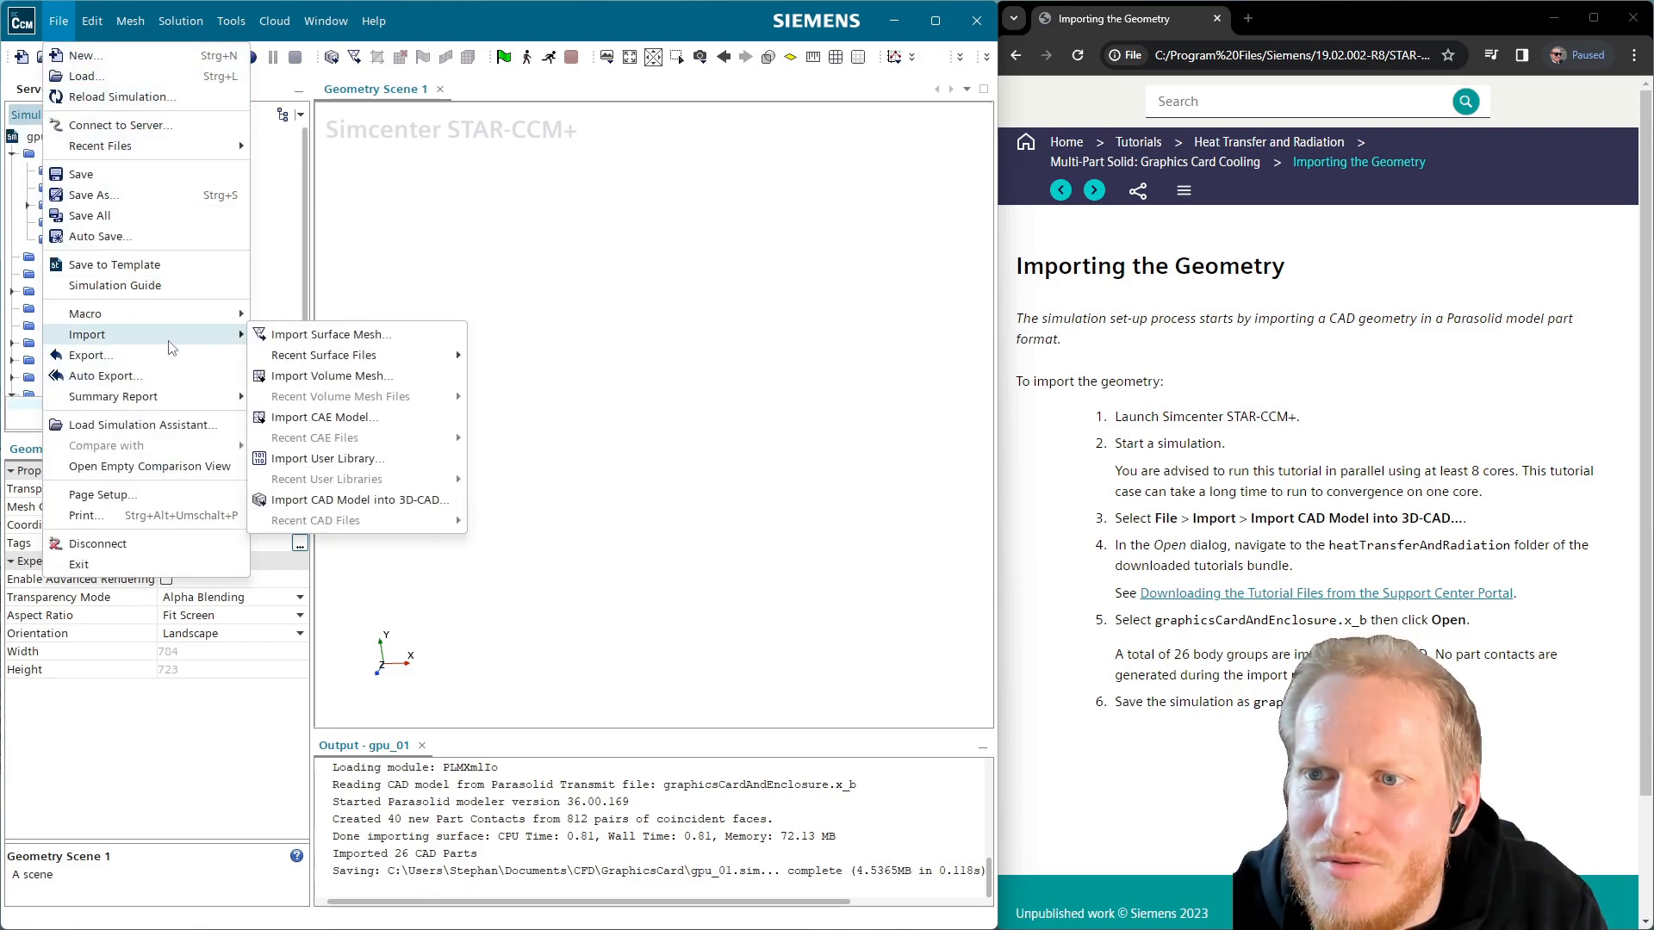
mouse_move(358, 362)
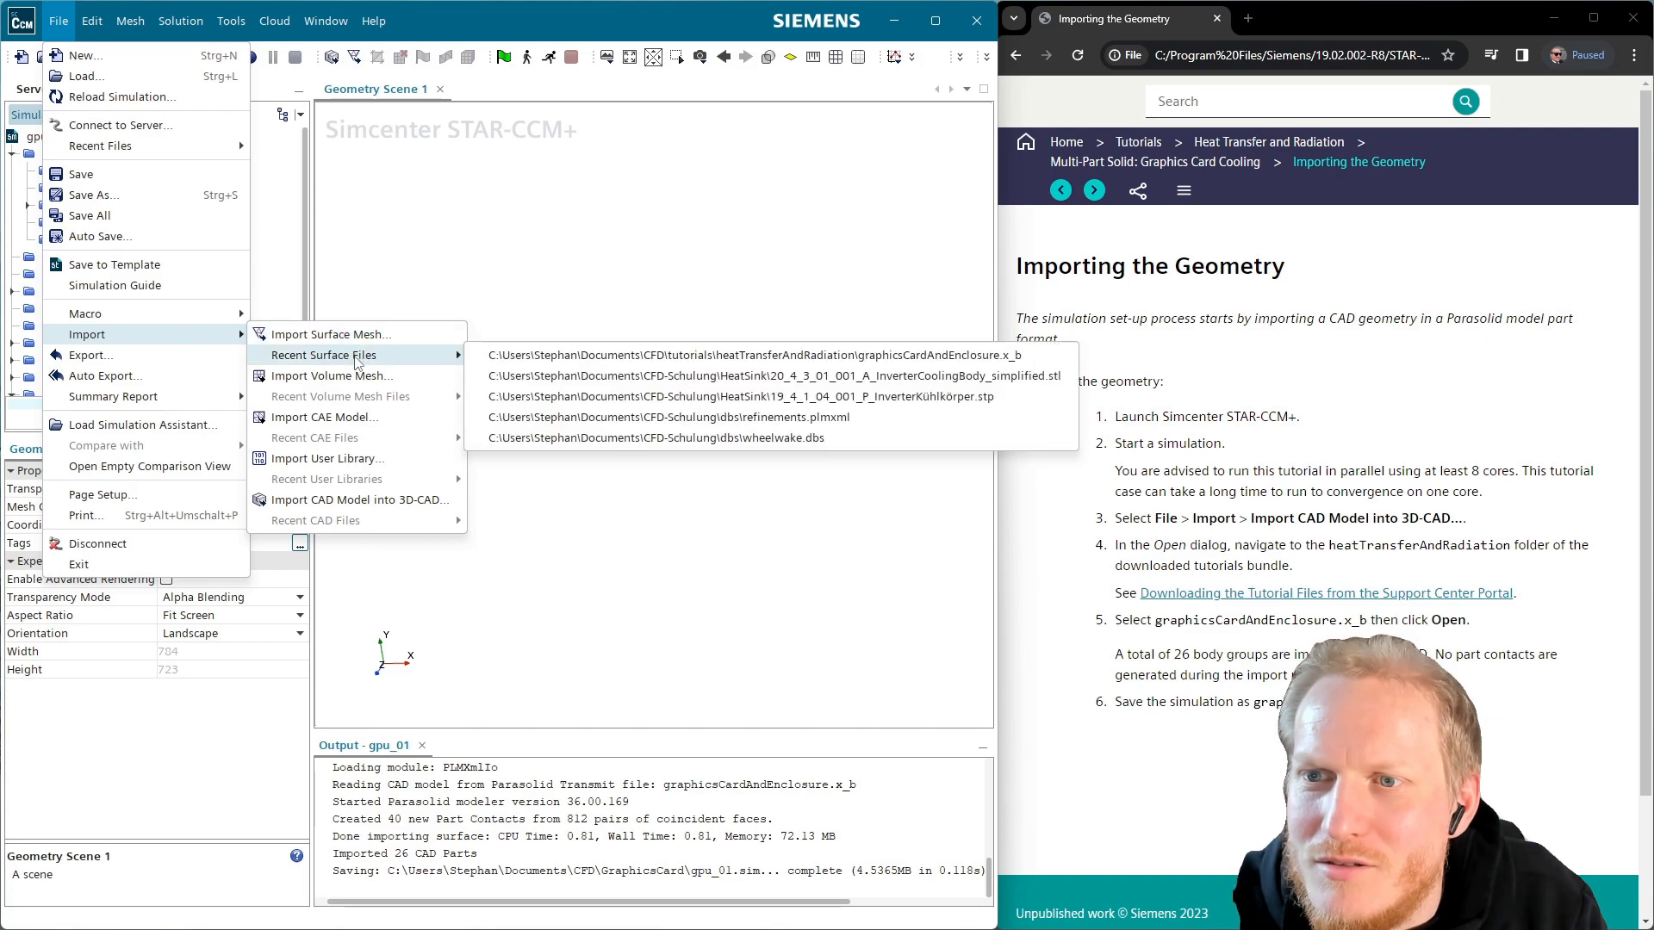
click(370, 500)
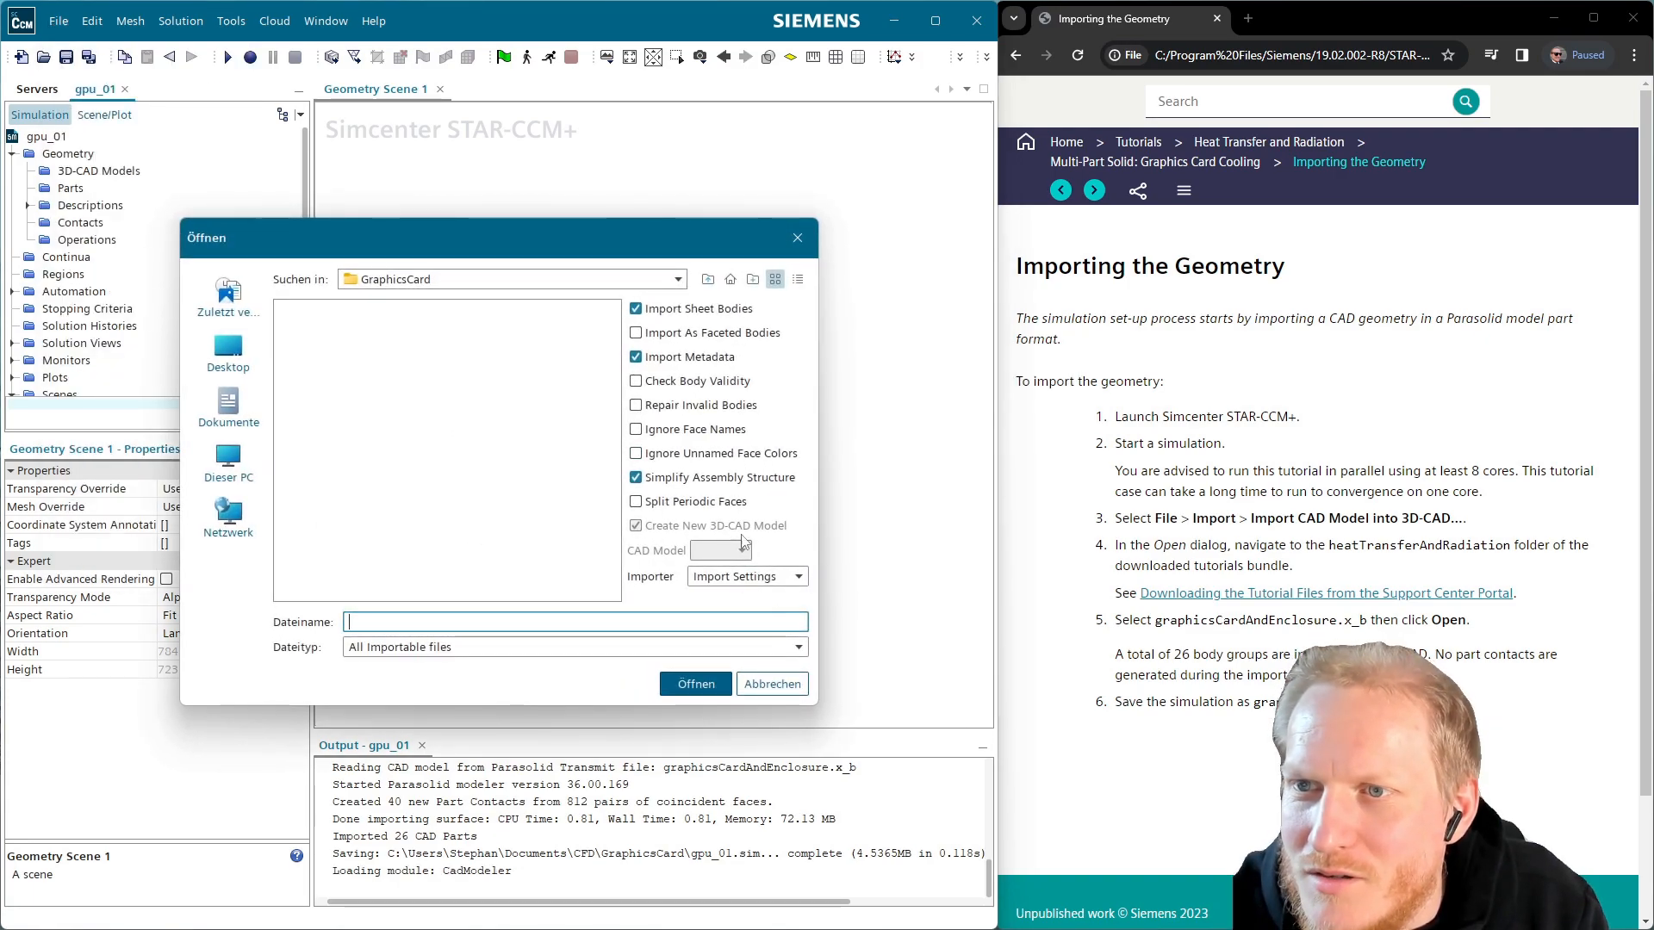
click(708, 279)
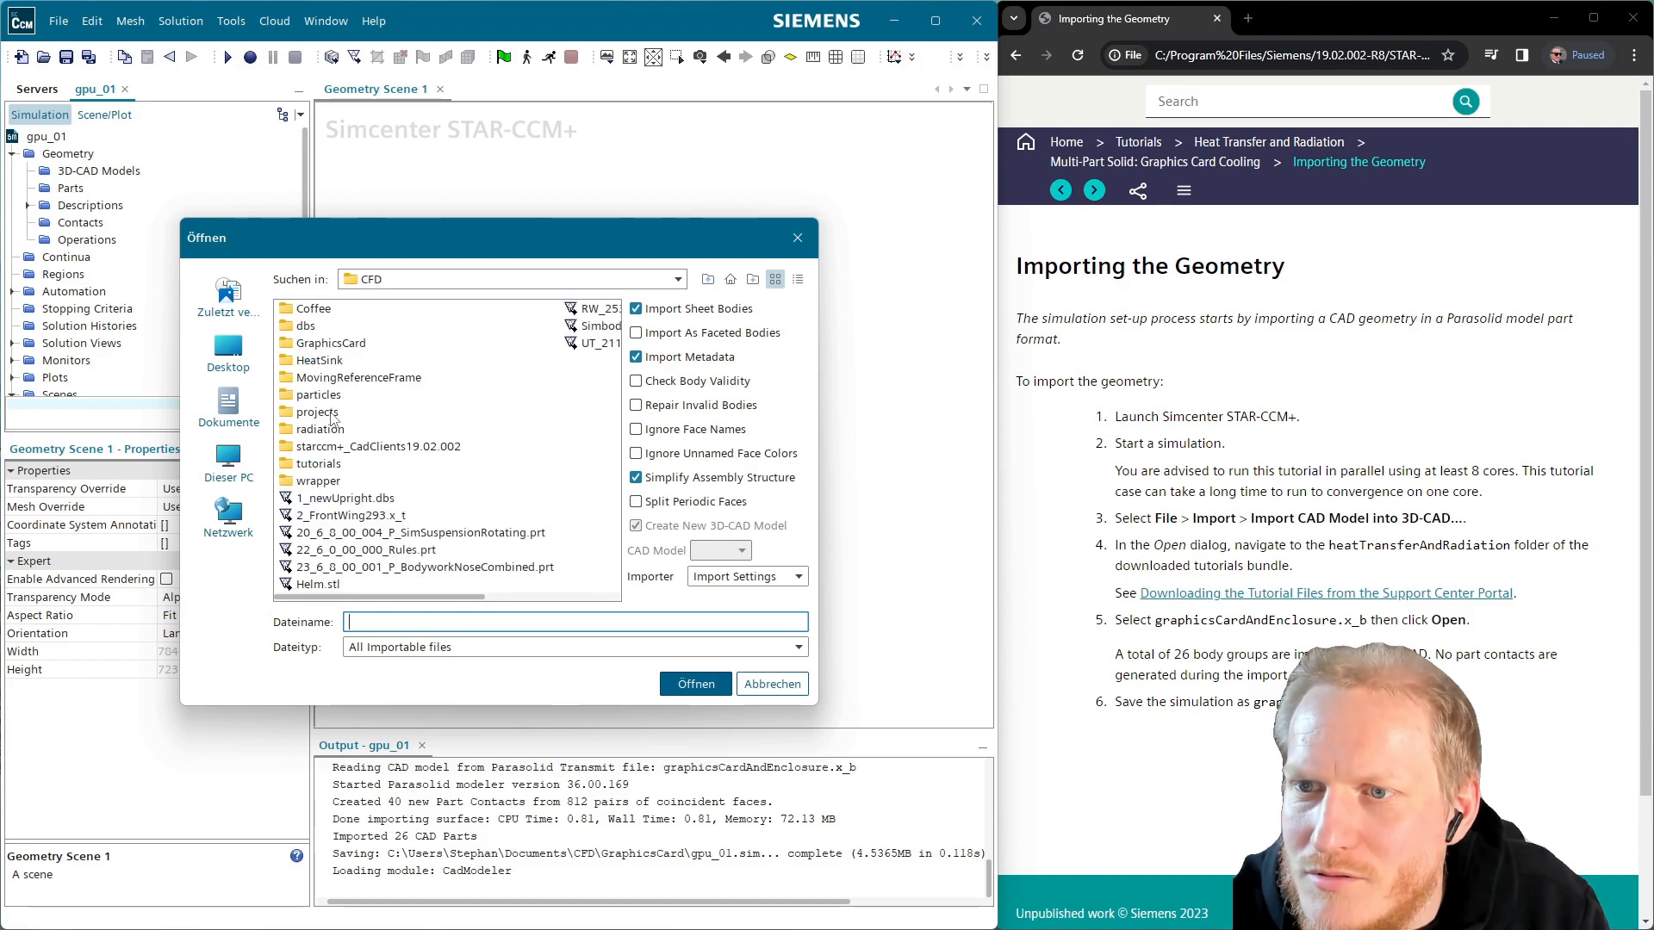
double_click(338, 465)
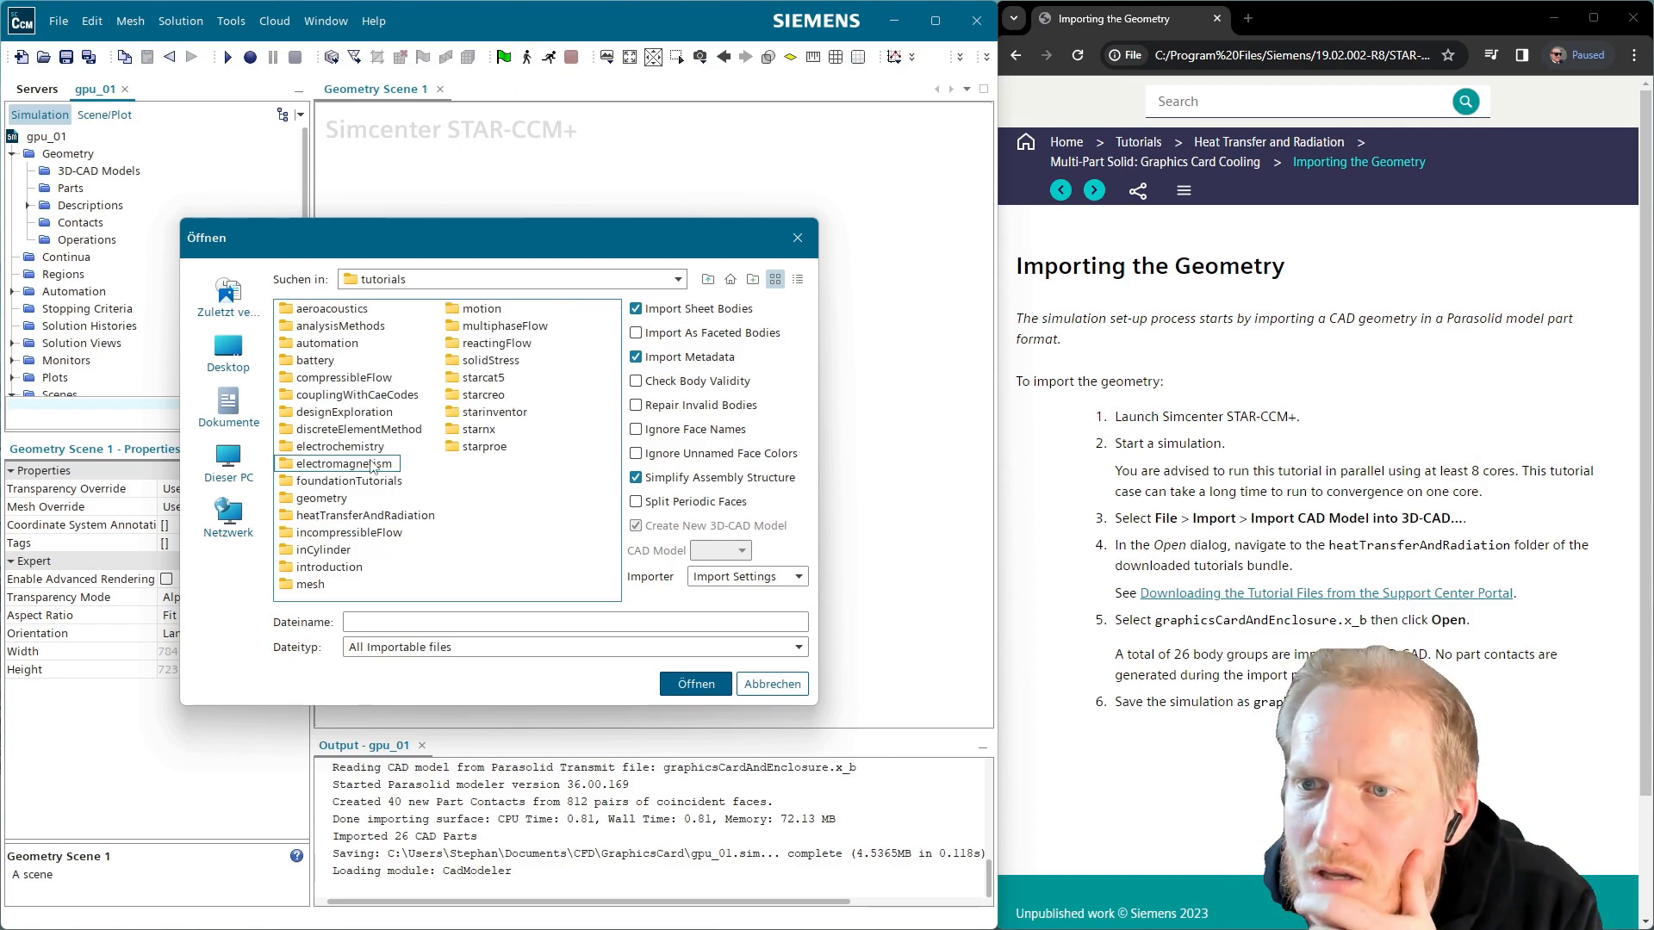
double_click(343, 515)
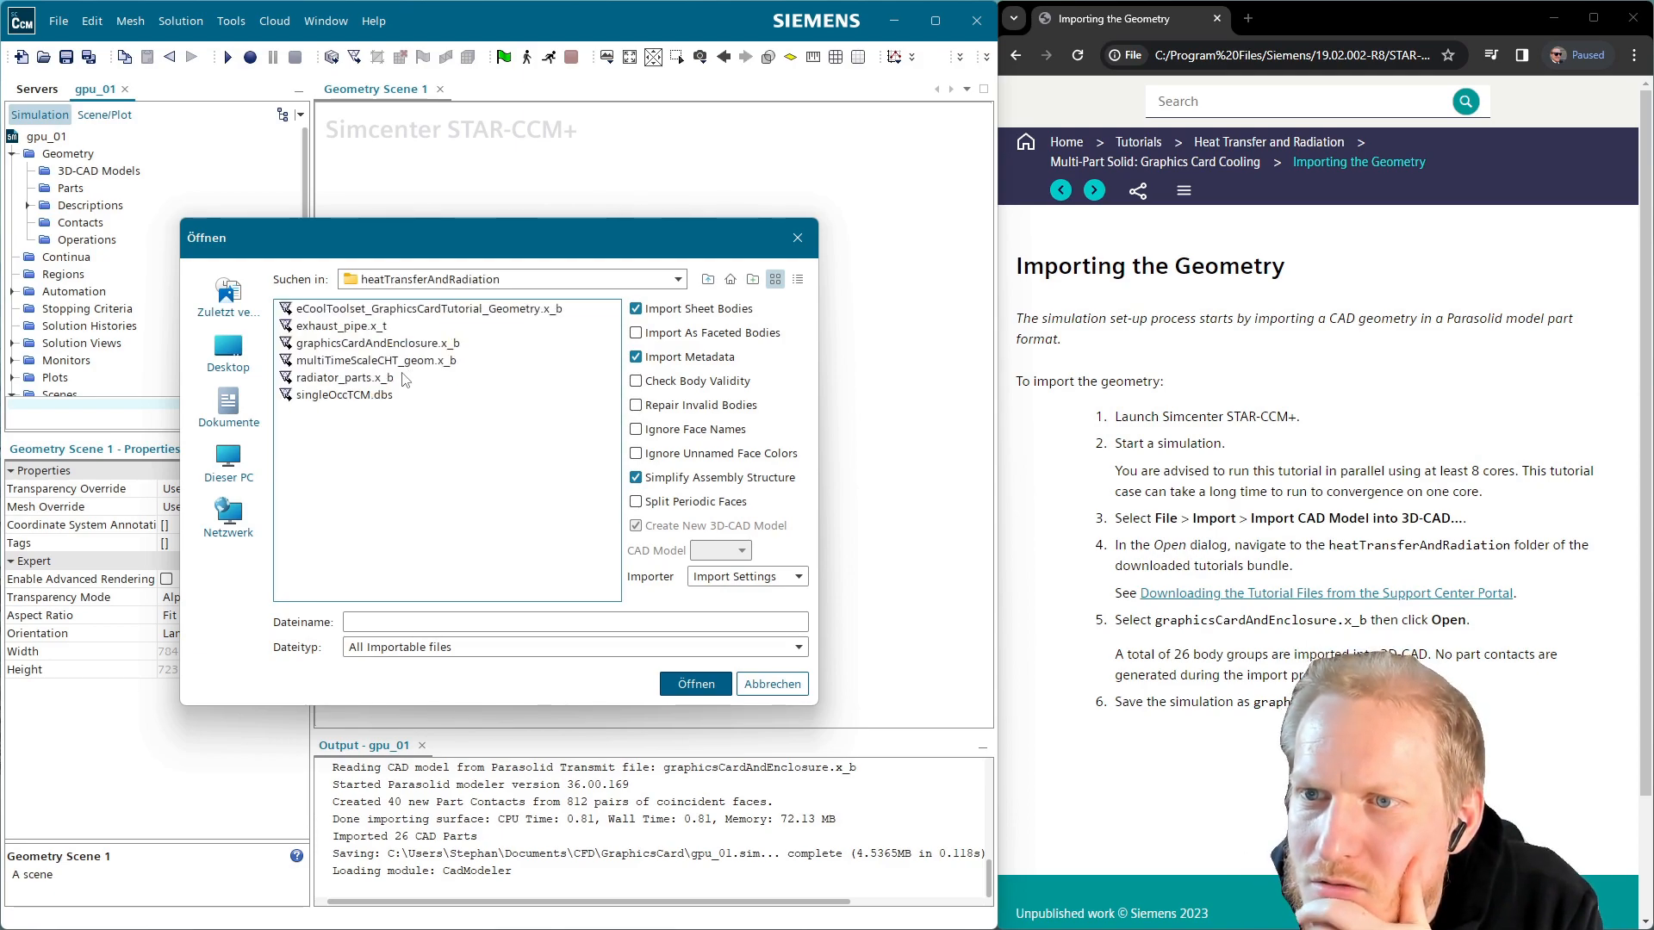
click(368, 344)
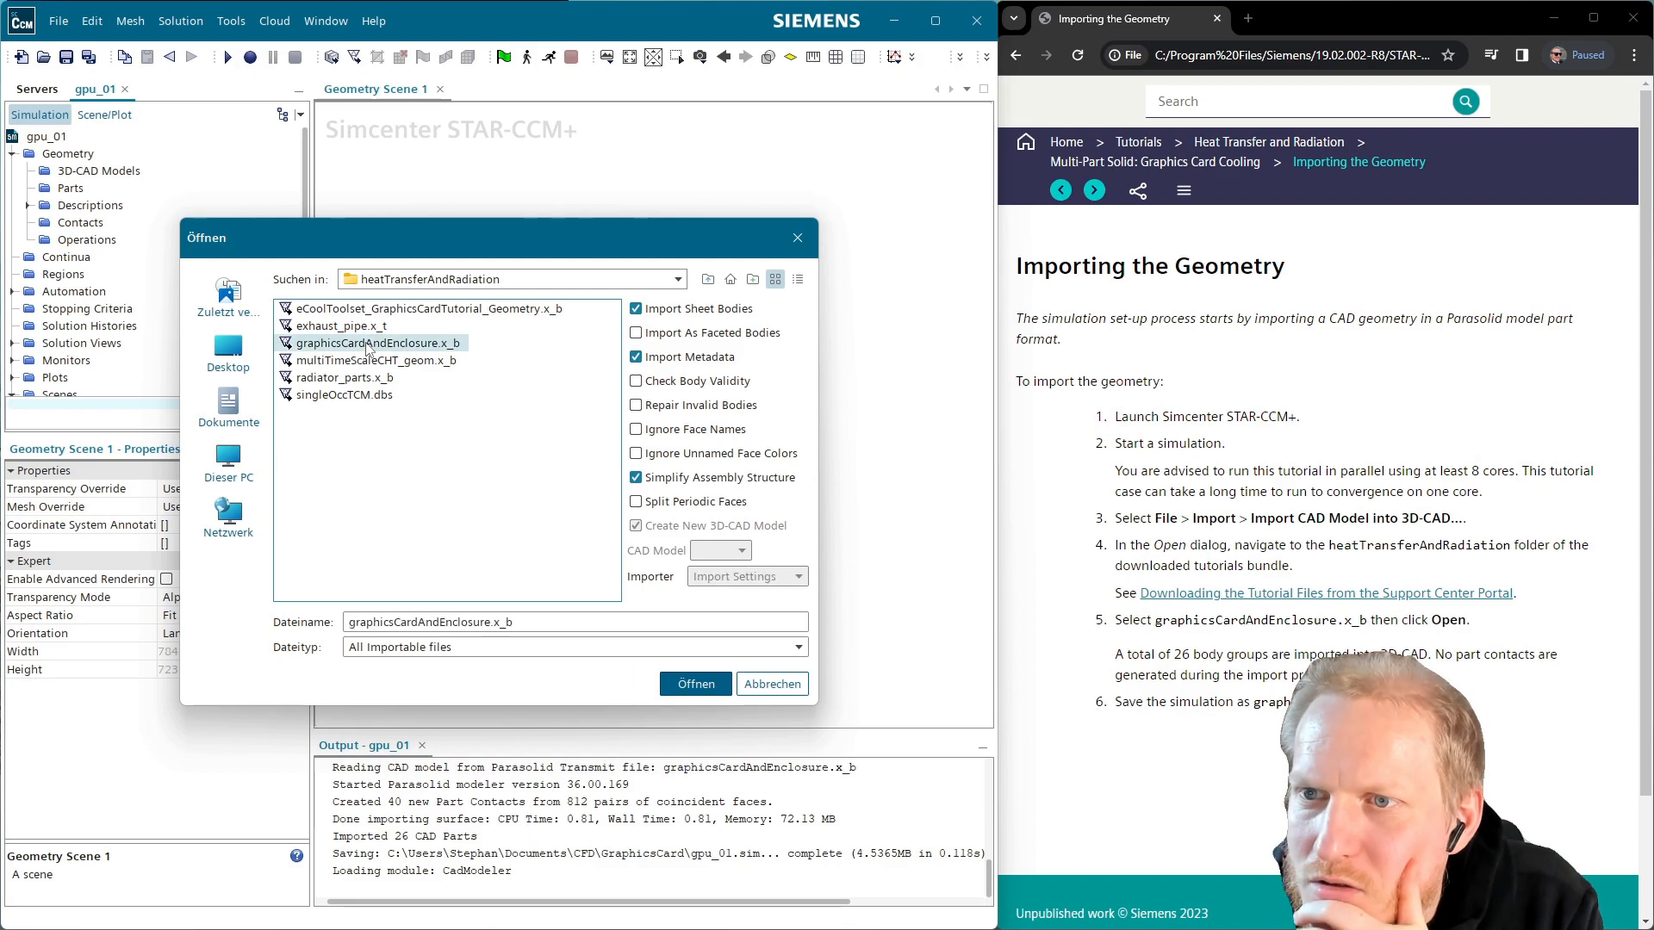
click(697, 685)
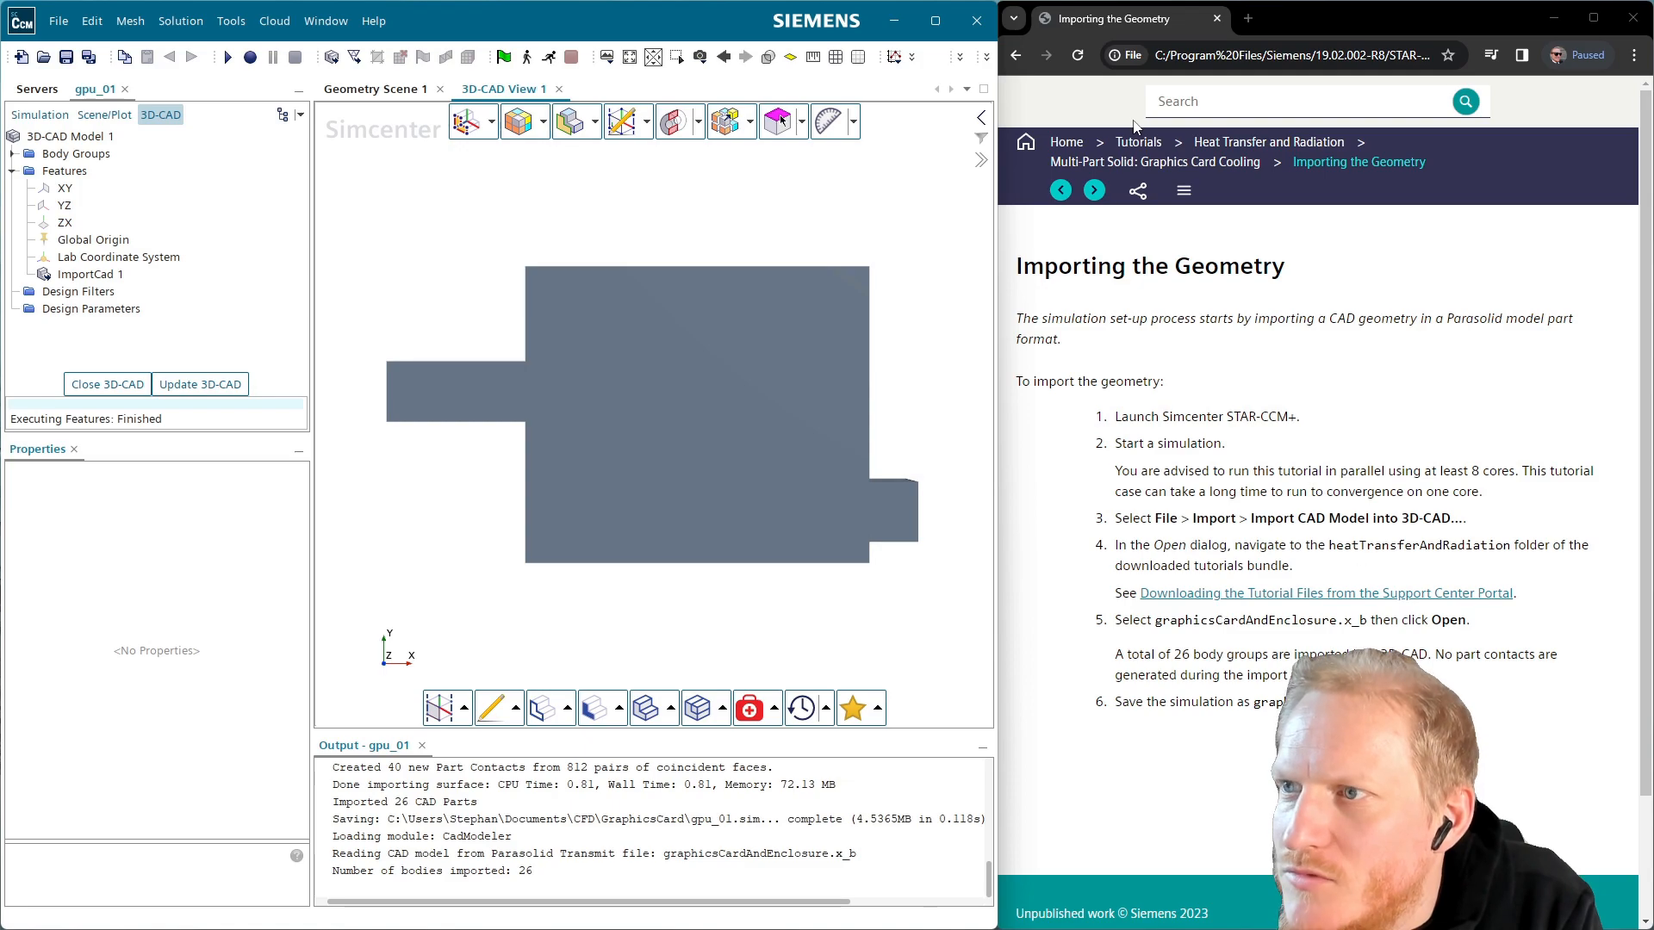
Advance the guide to the contacts page and enable All Edges in the 3D-CAD view
click(1094, 192)
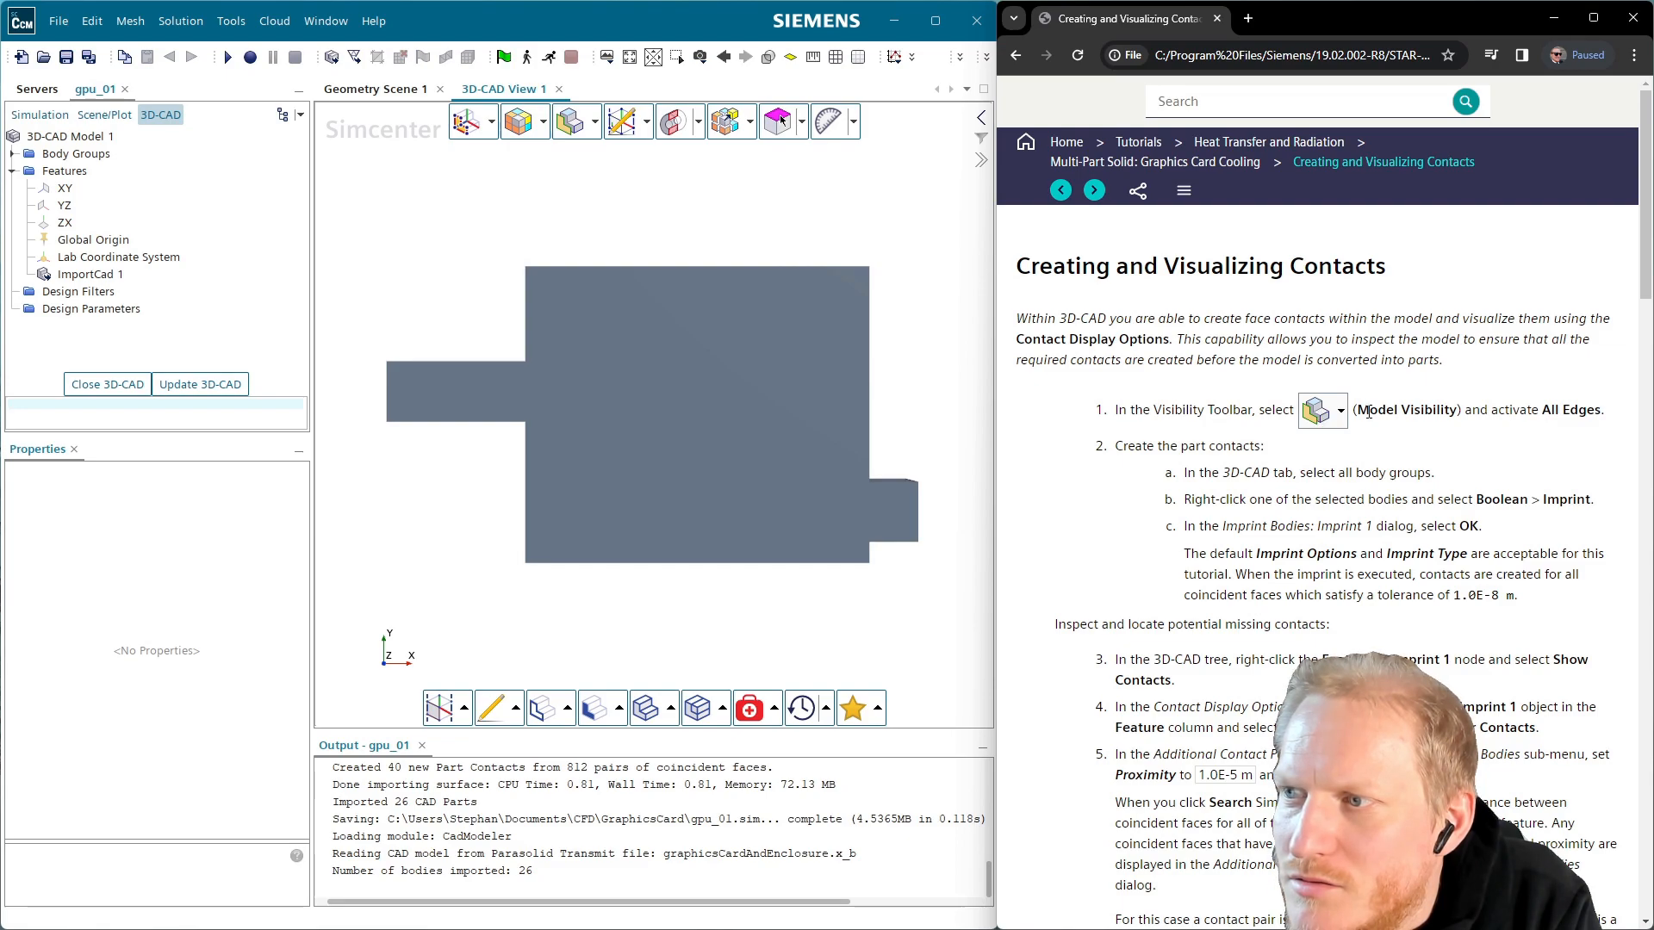
click(596, 123)
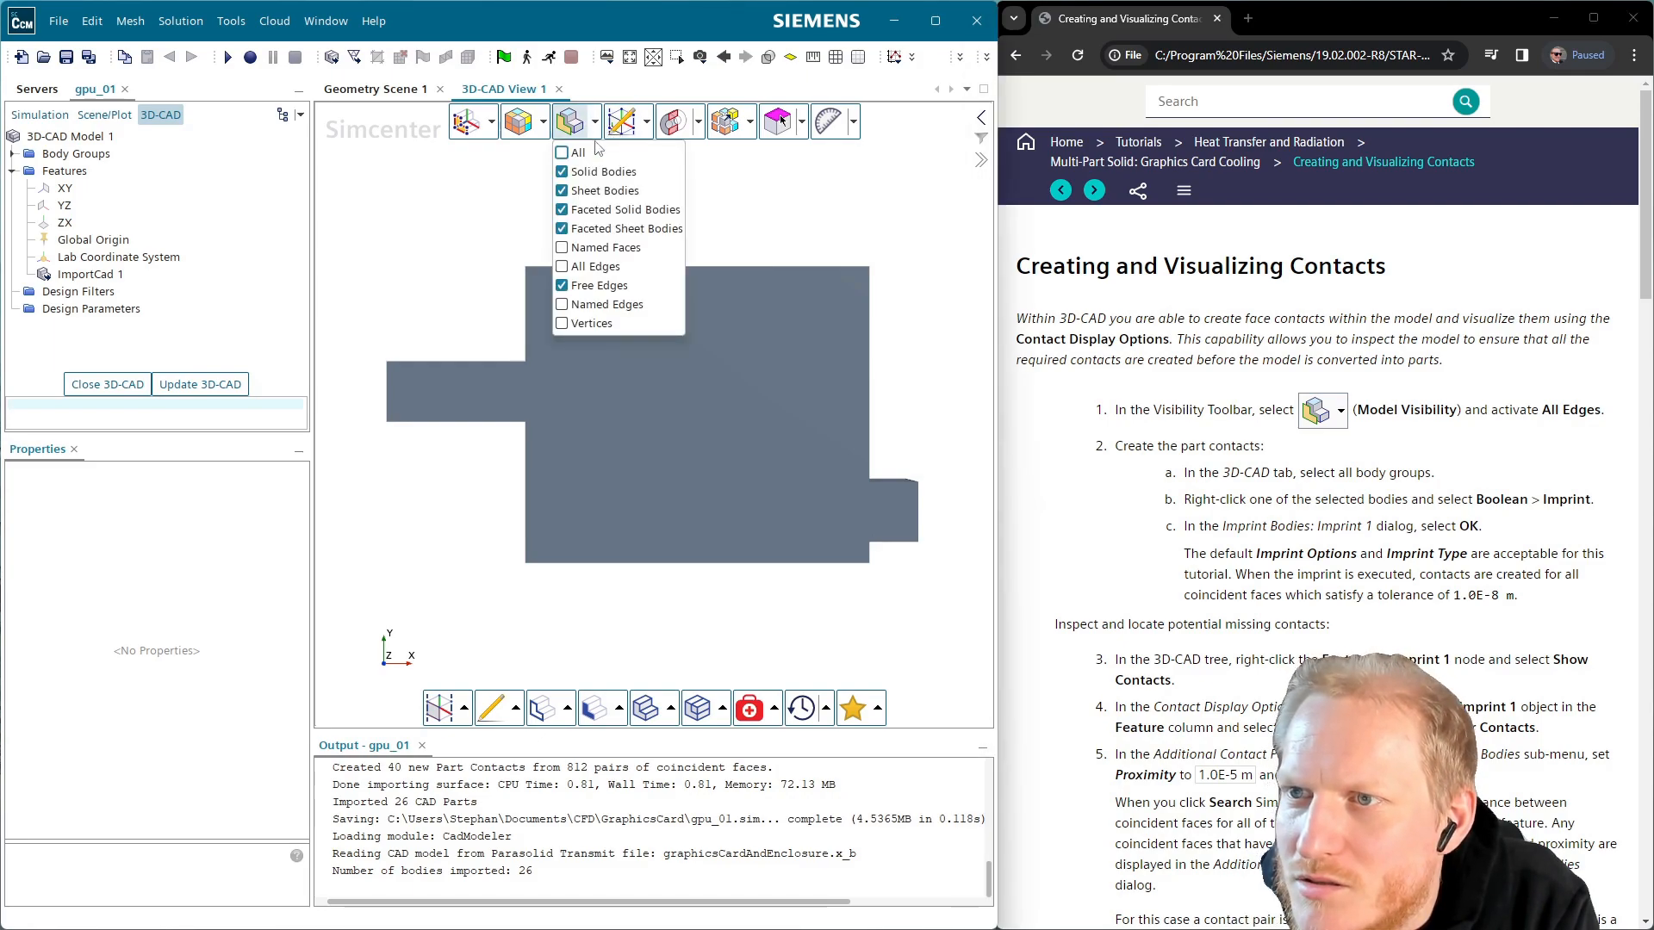
click(610, 268)
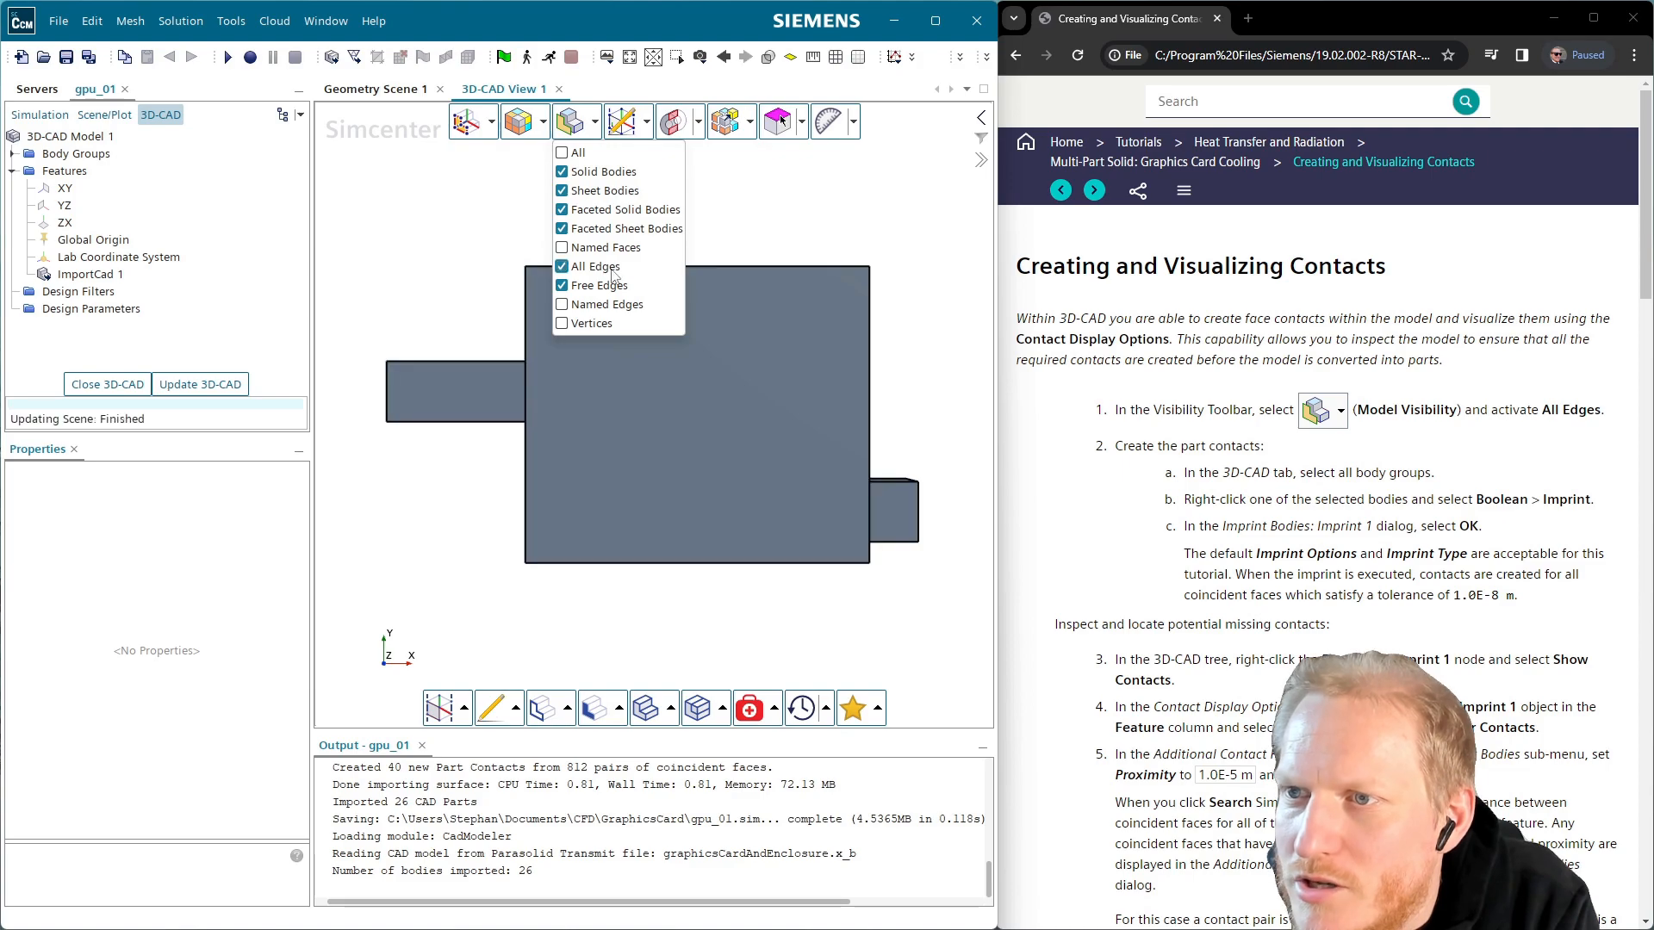
click(1368, 497)
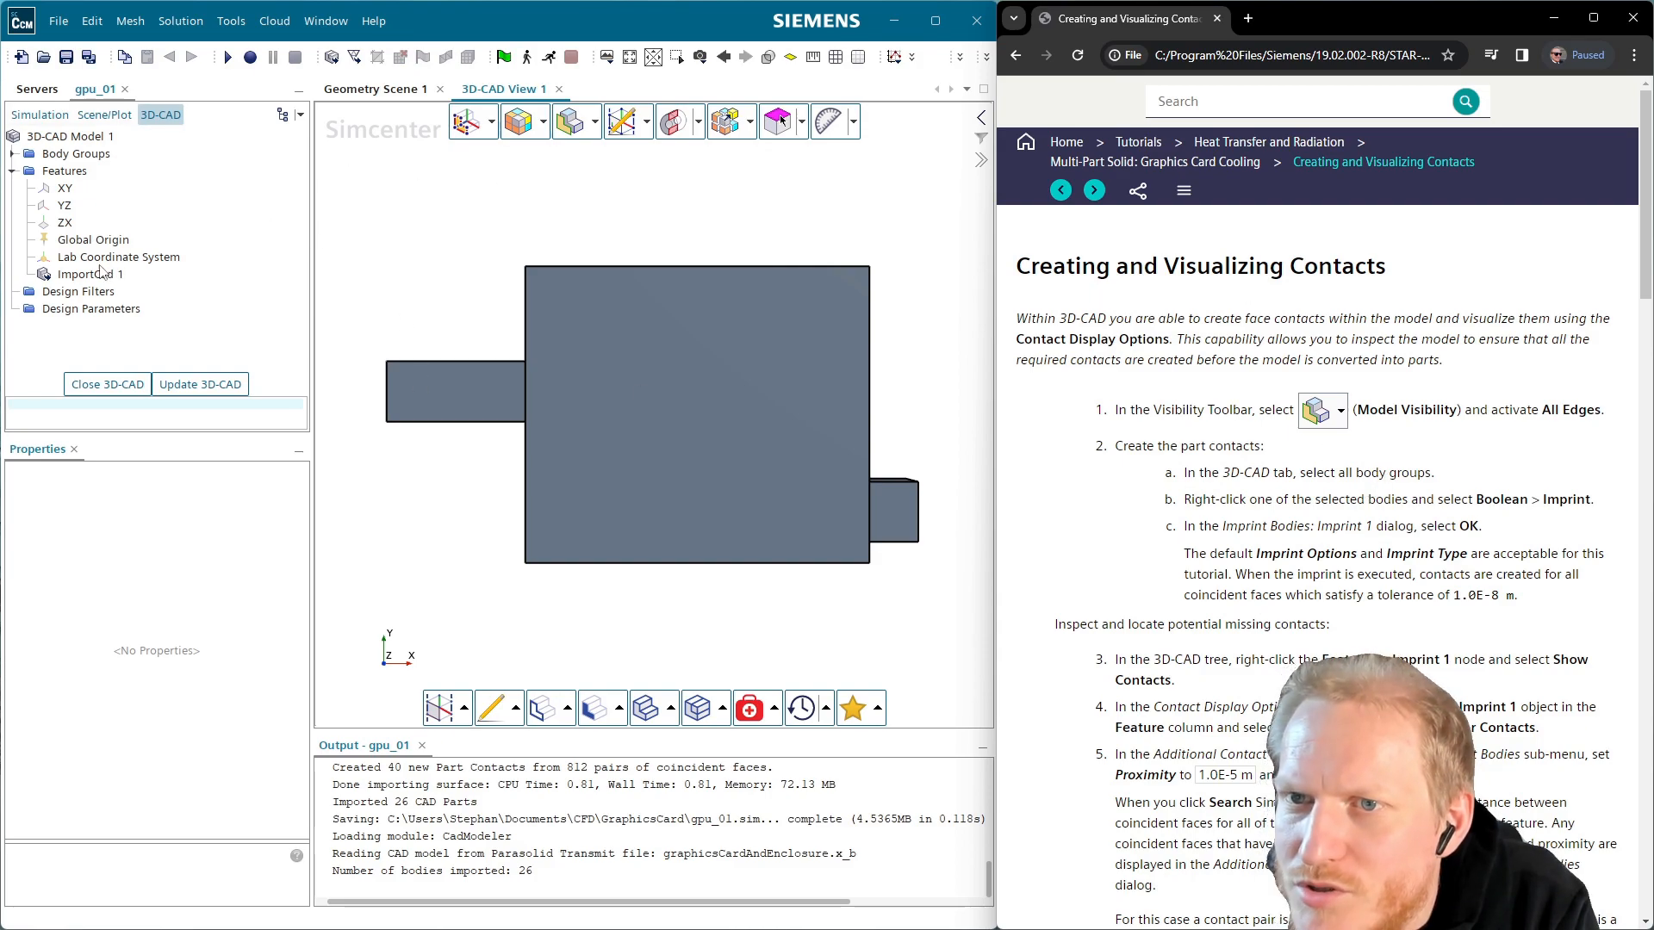
Select all 26 body groups, Air Case through Port Block 3, and imprint them together
click(13, 153)
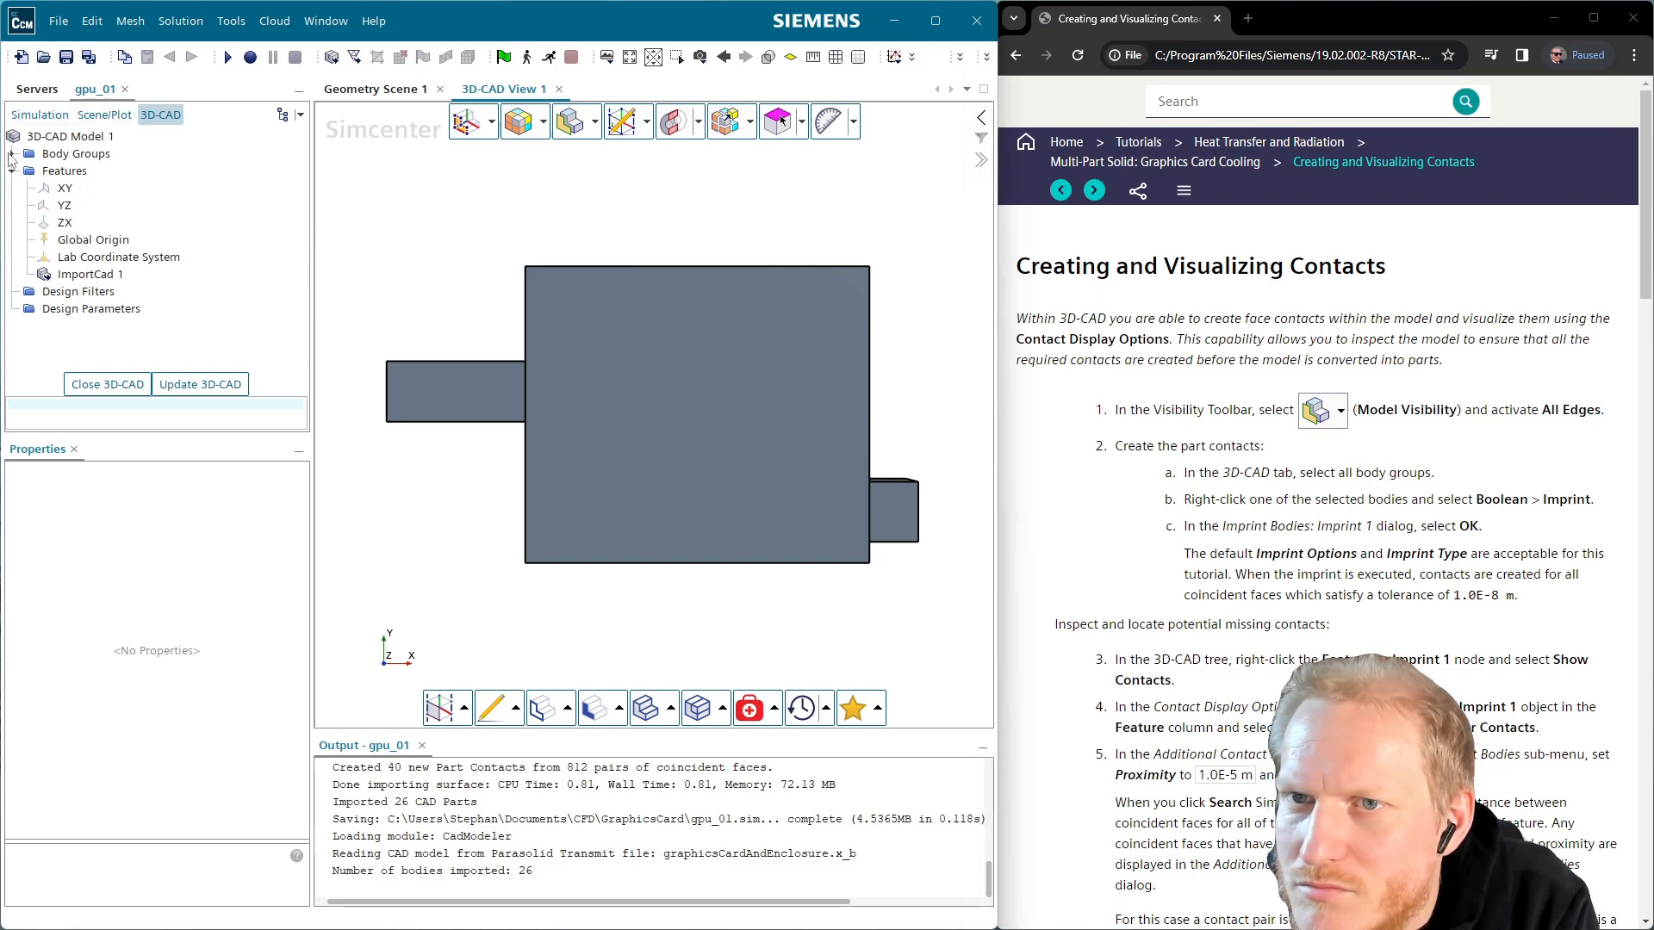
click(83, 159)
scroll(90, 250, down, 5)
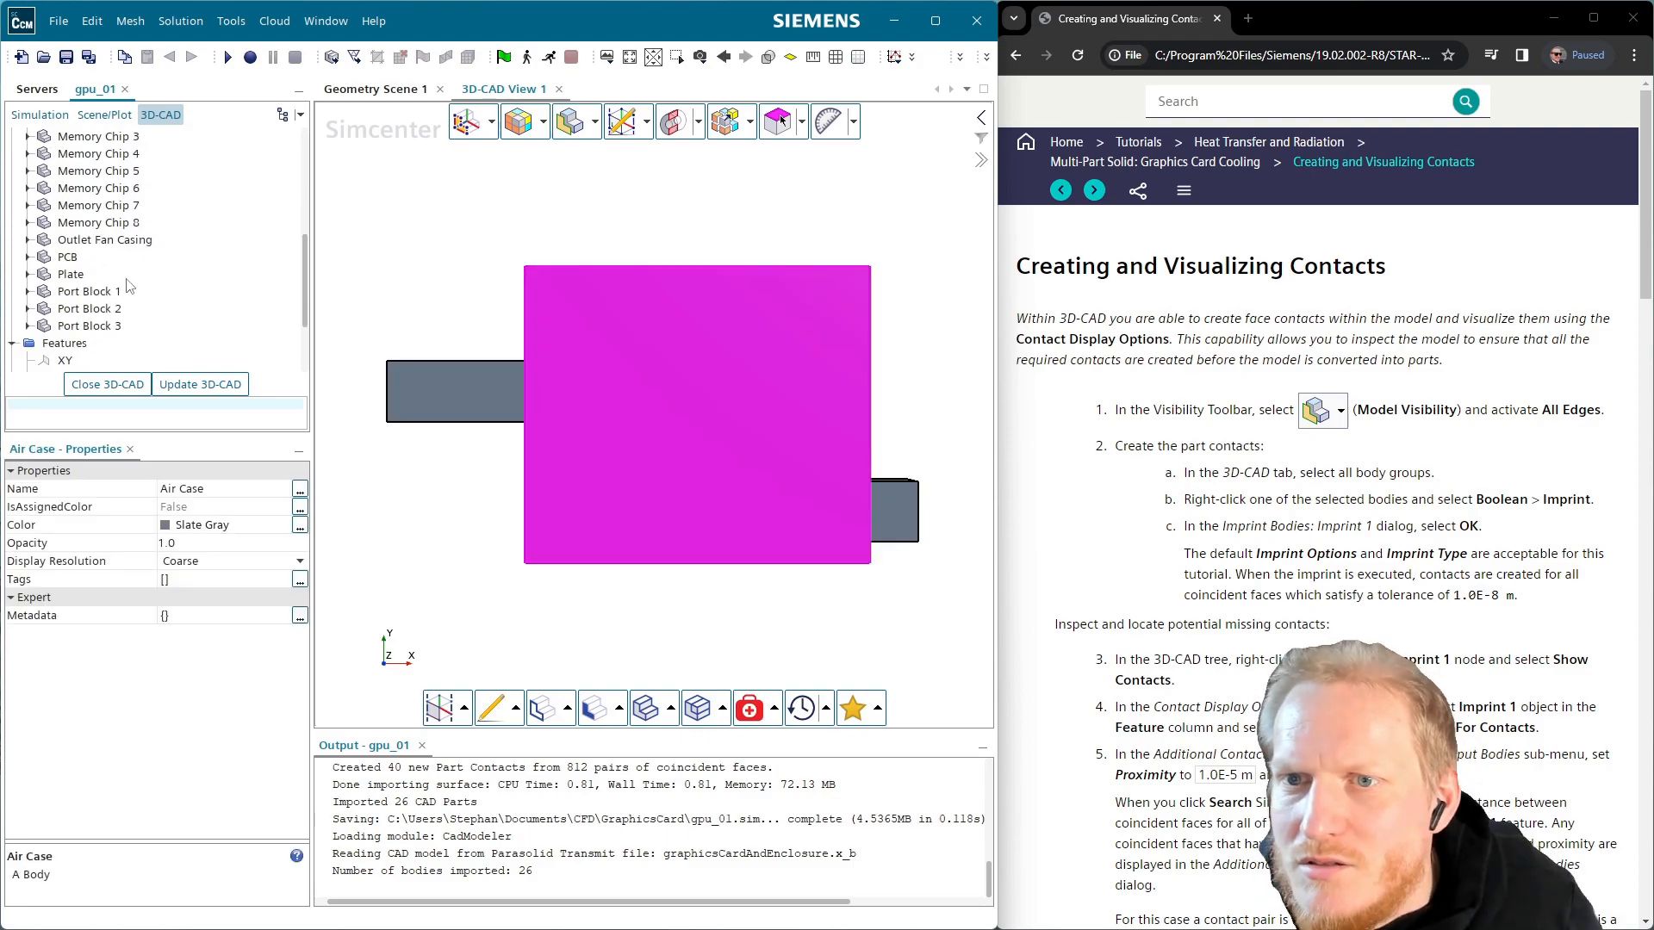
shift+click(89, 327)
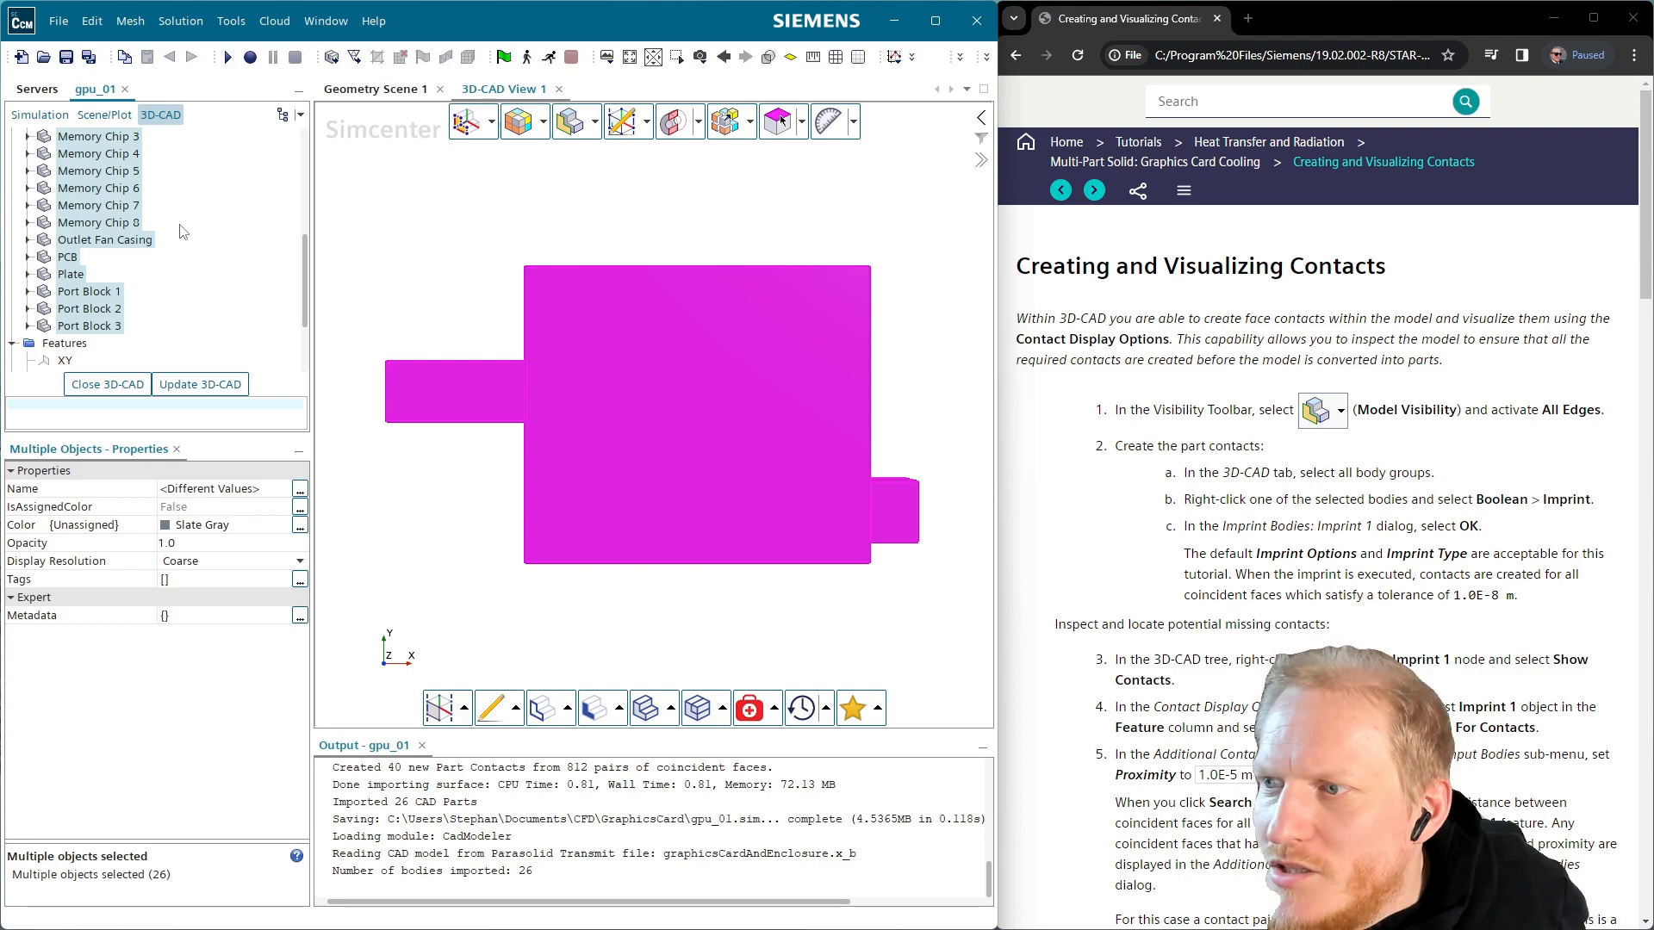
right_click(130, 207)
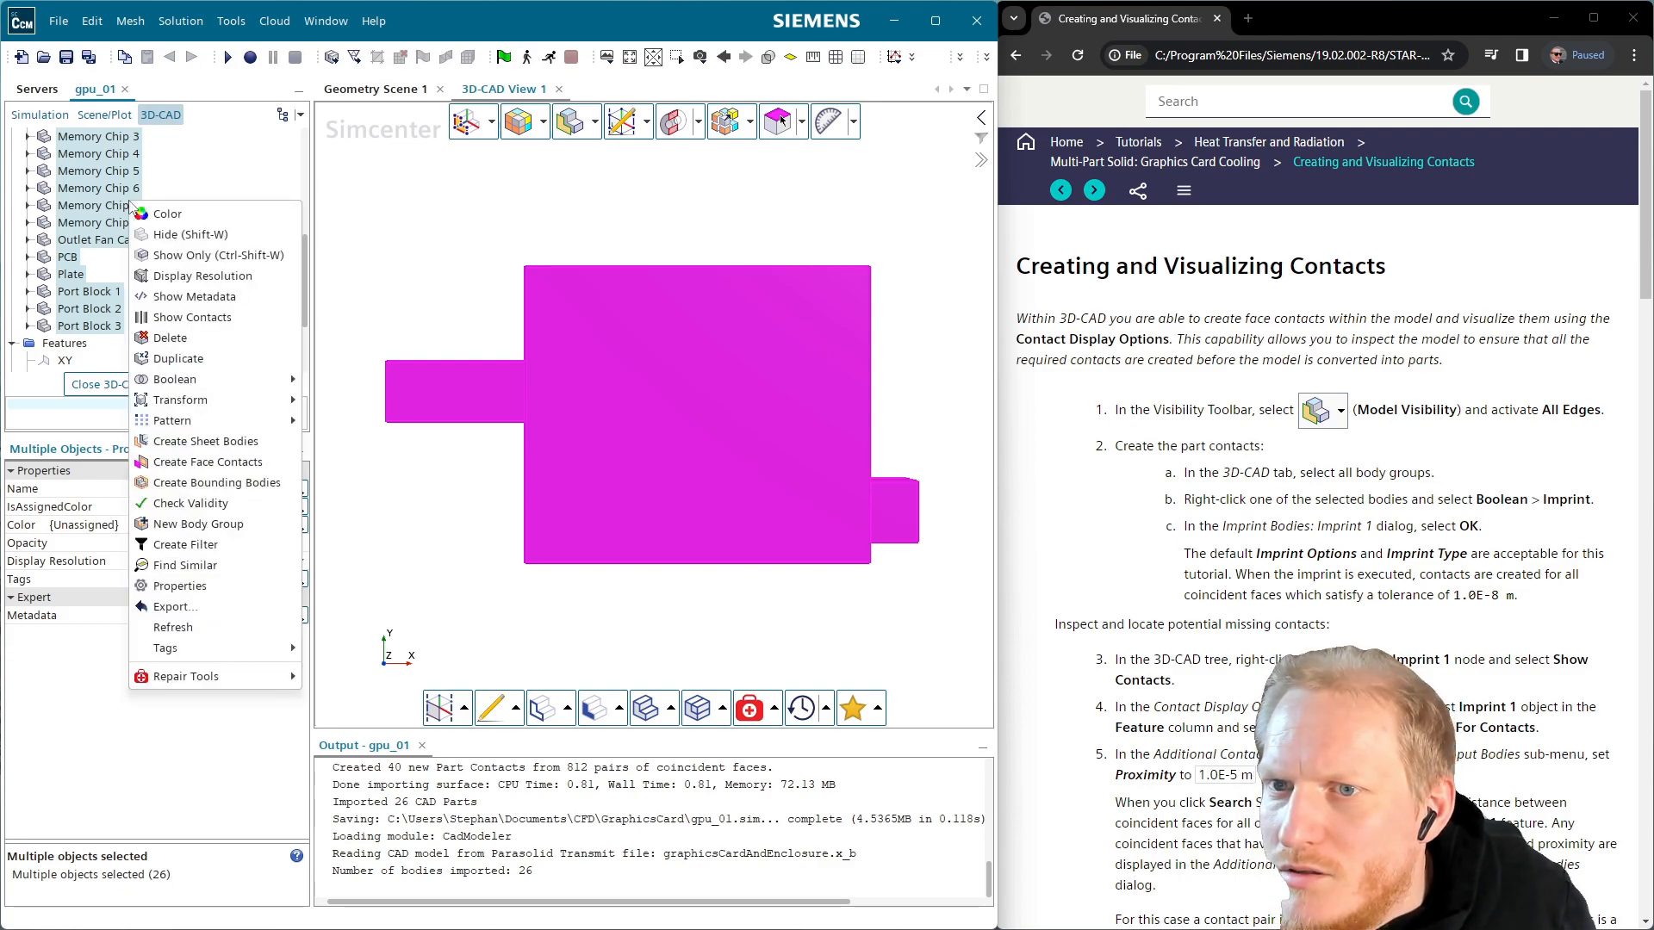
mouse_move(253, 380)
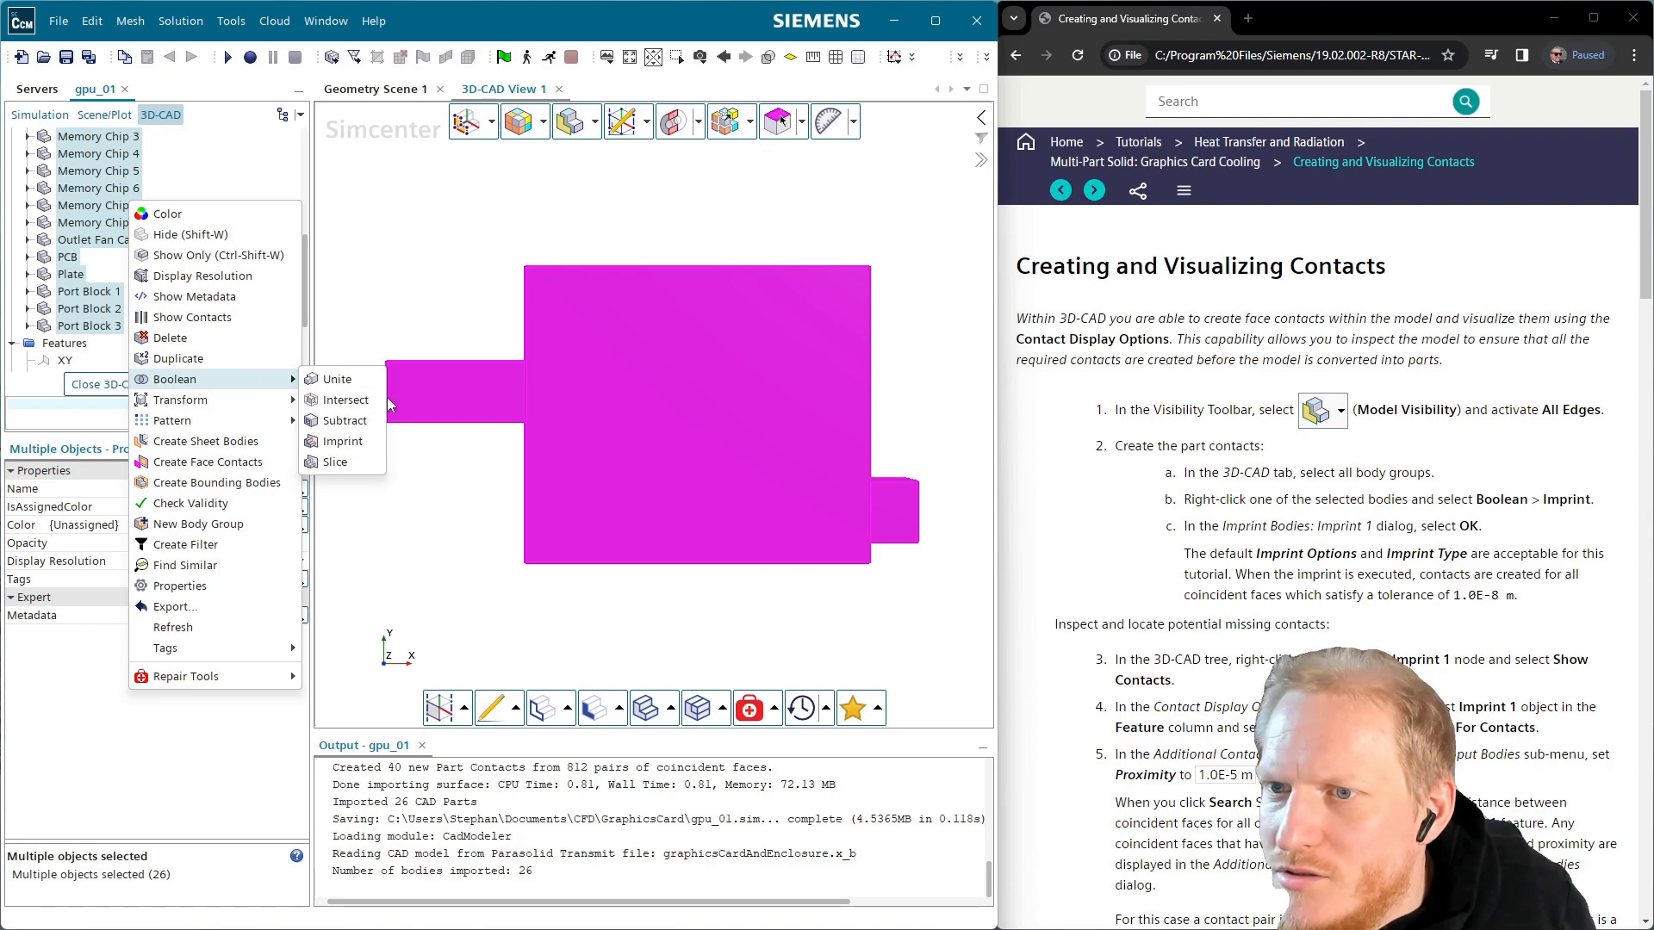
click(369, 448)
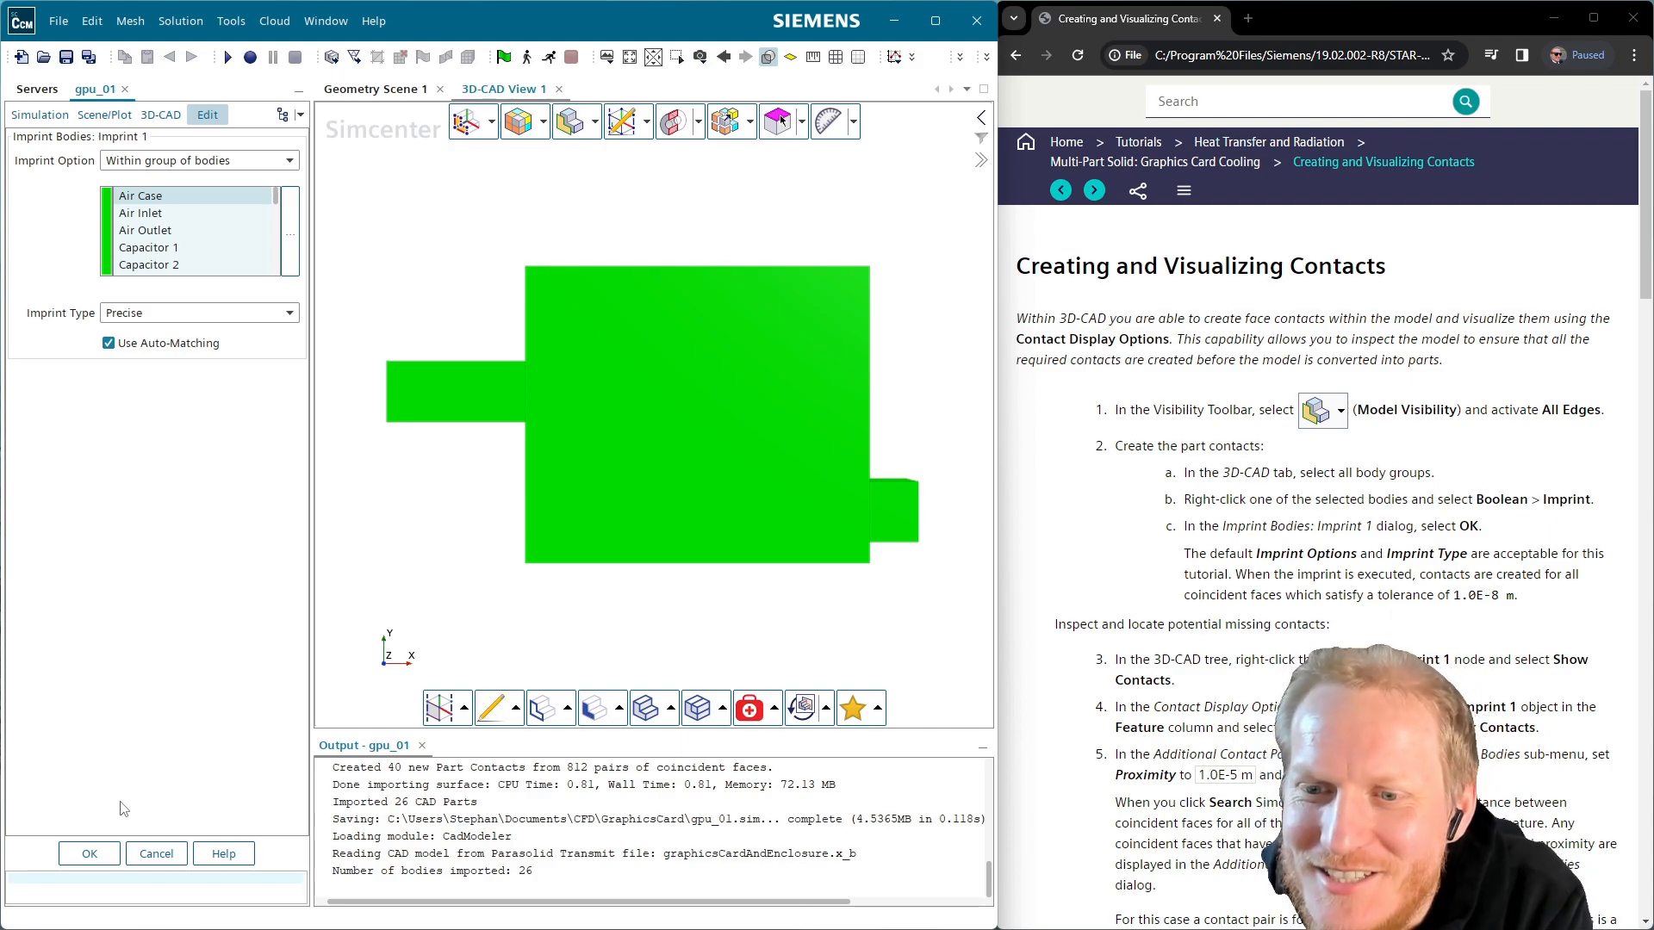
click(102, 859)
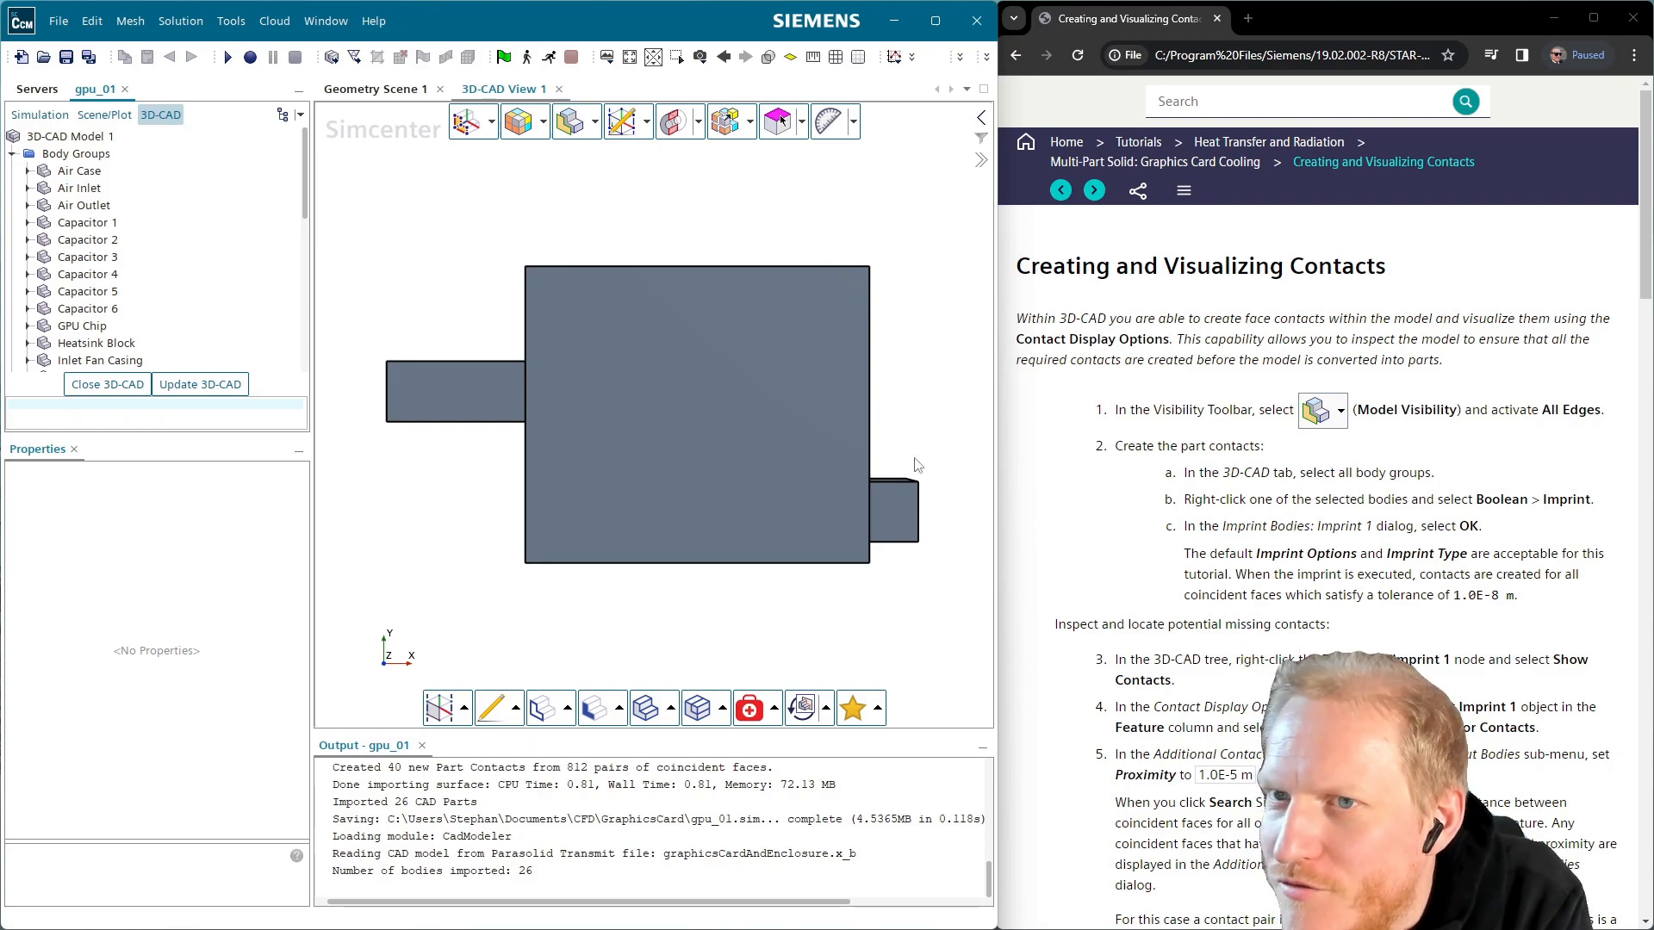
Show the contacts created by the Imprint 1 feature, listing its 57 contact pairs
click(12, 153)
right_click(50, 174)
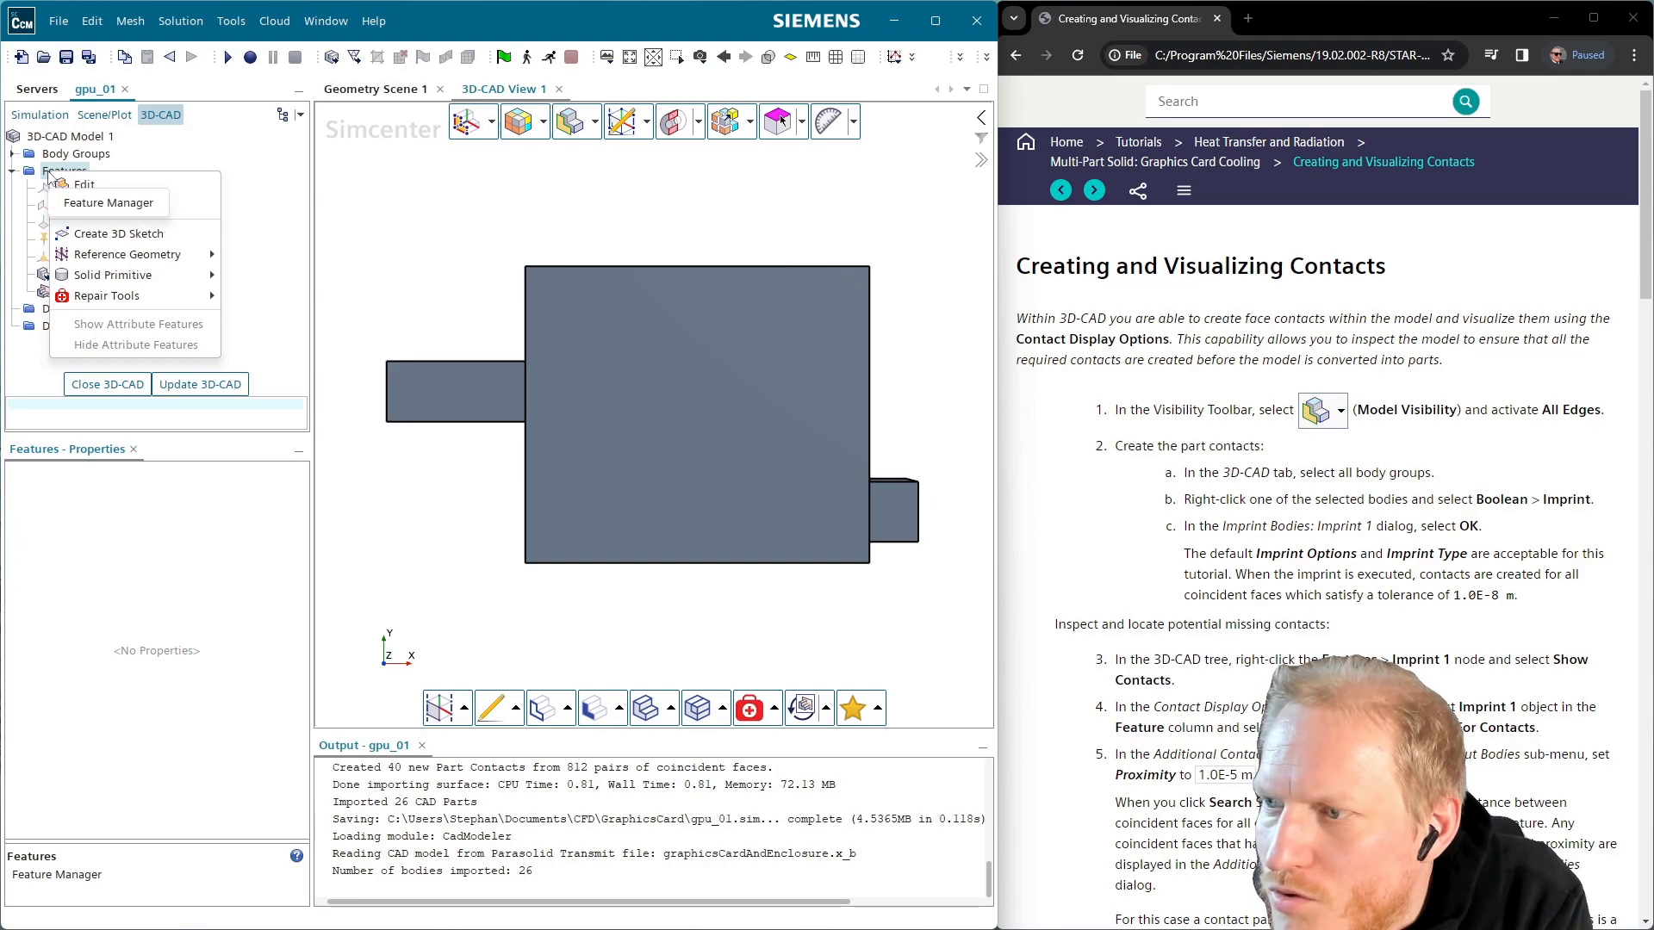
click(254, 153)
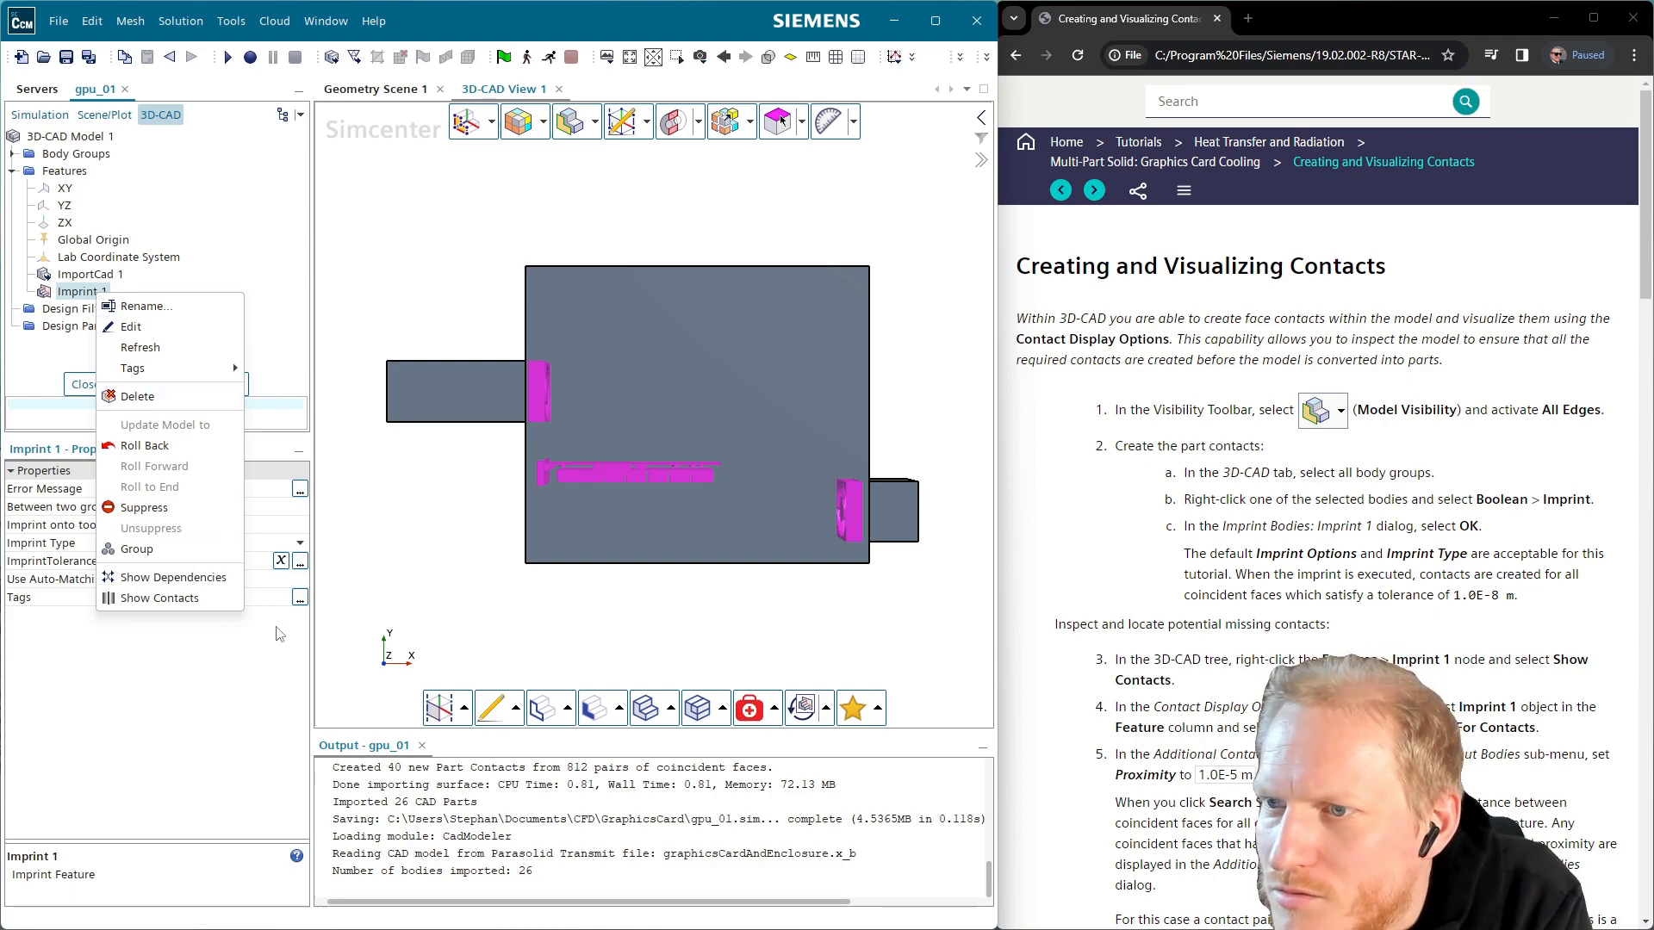
click(192, 599)
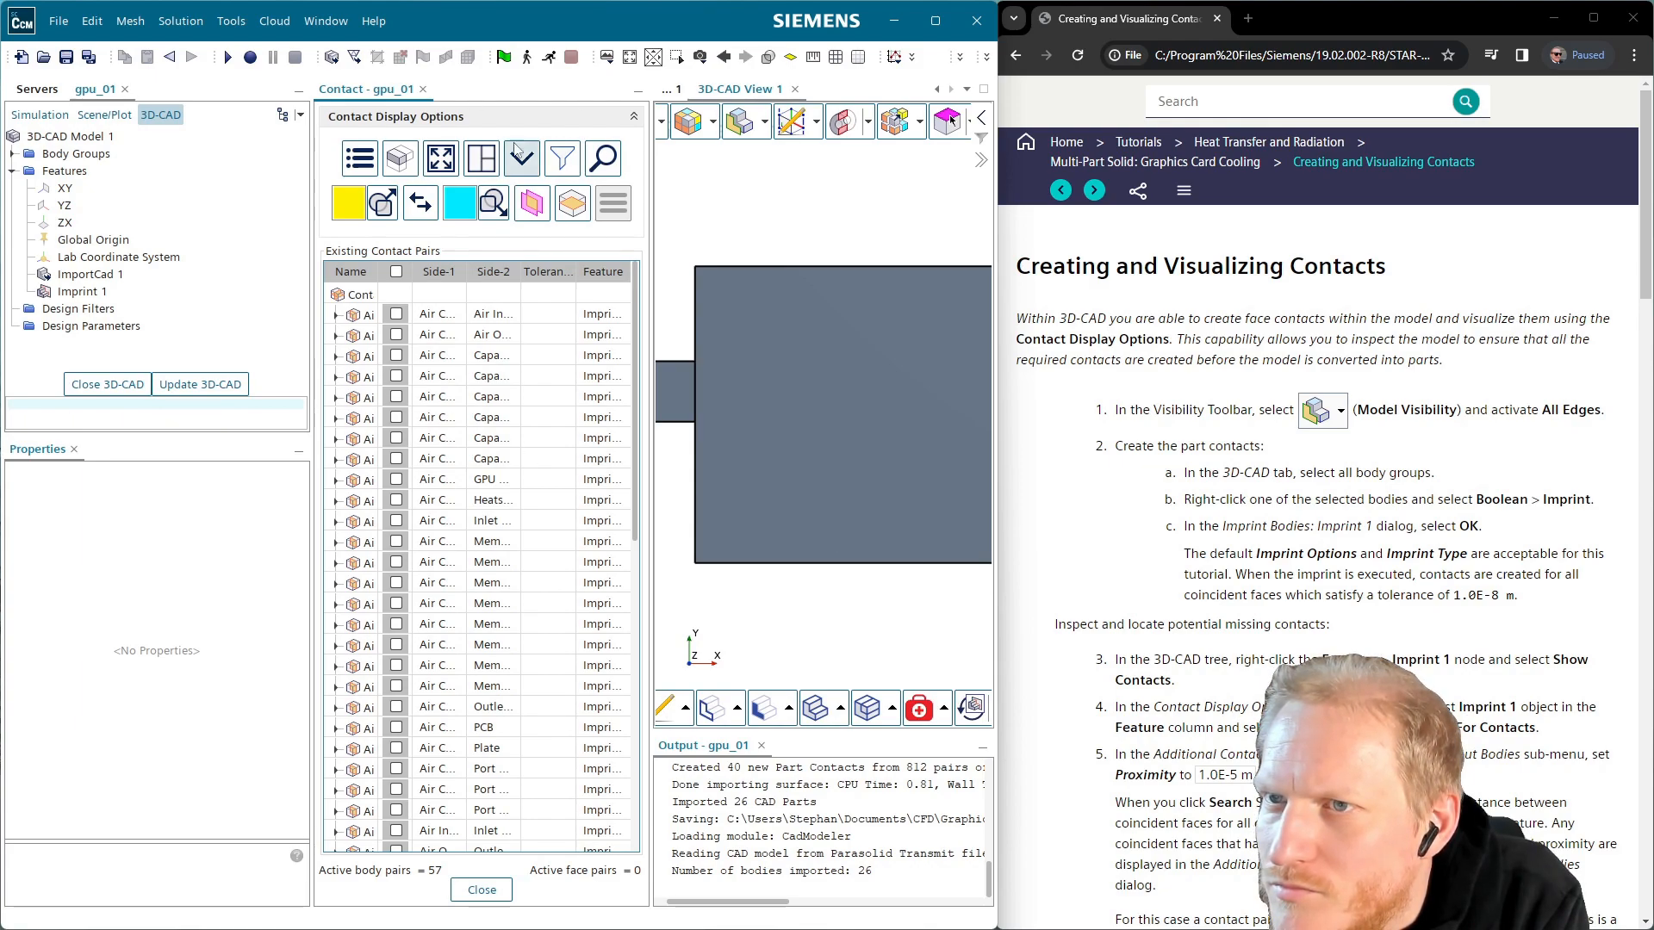
Close the contacts panel, then reopen the Imprint 1 contacts display
click(635, 120)
click(635, 120)
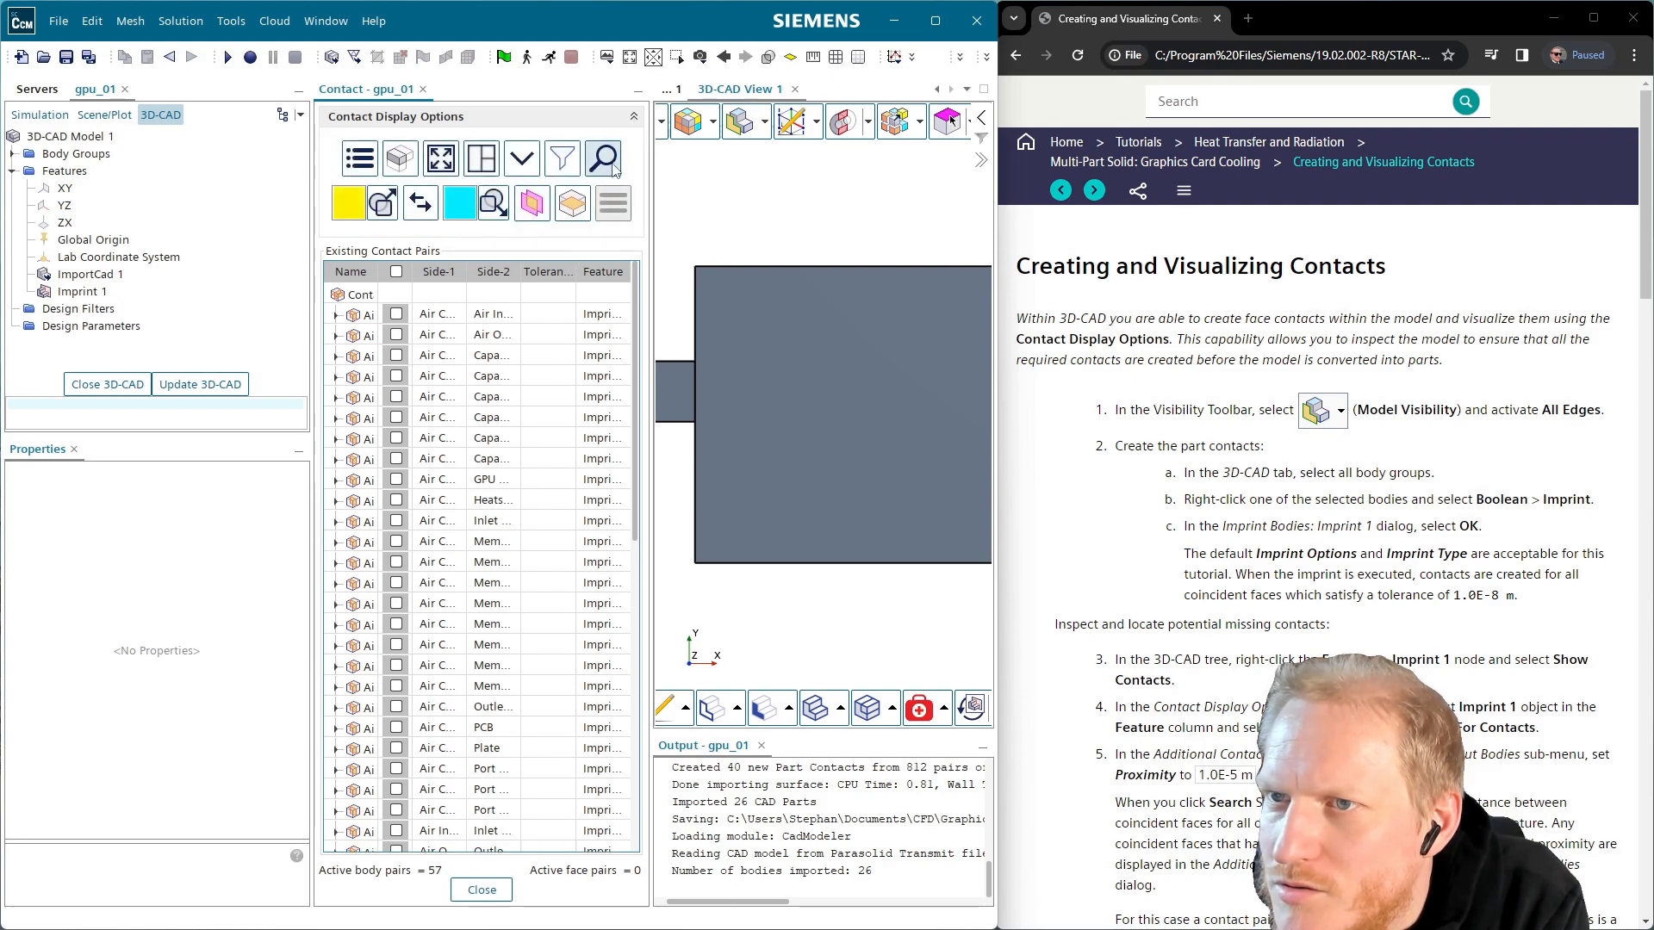
click(422, 90)
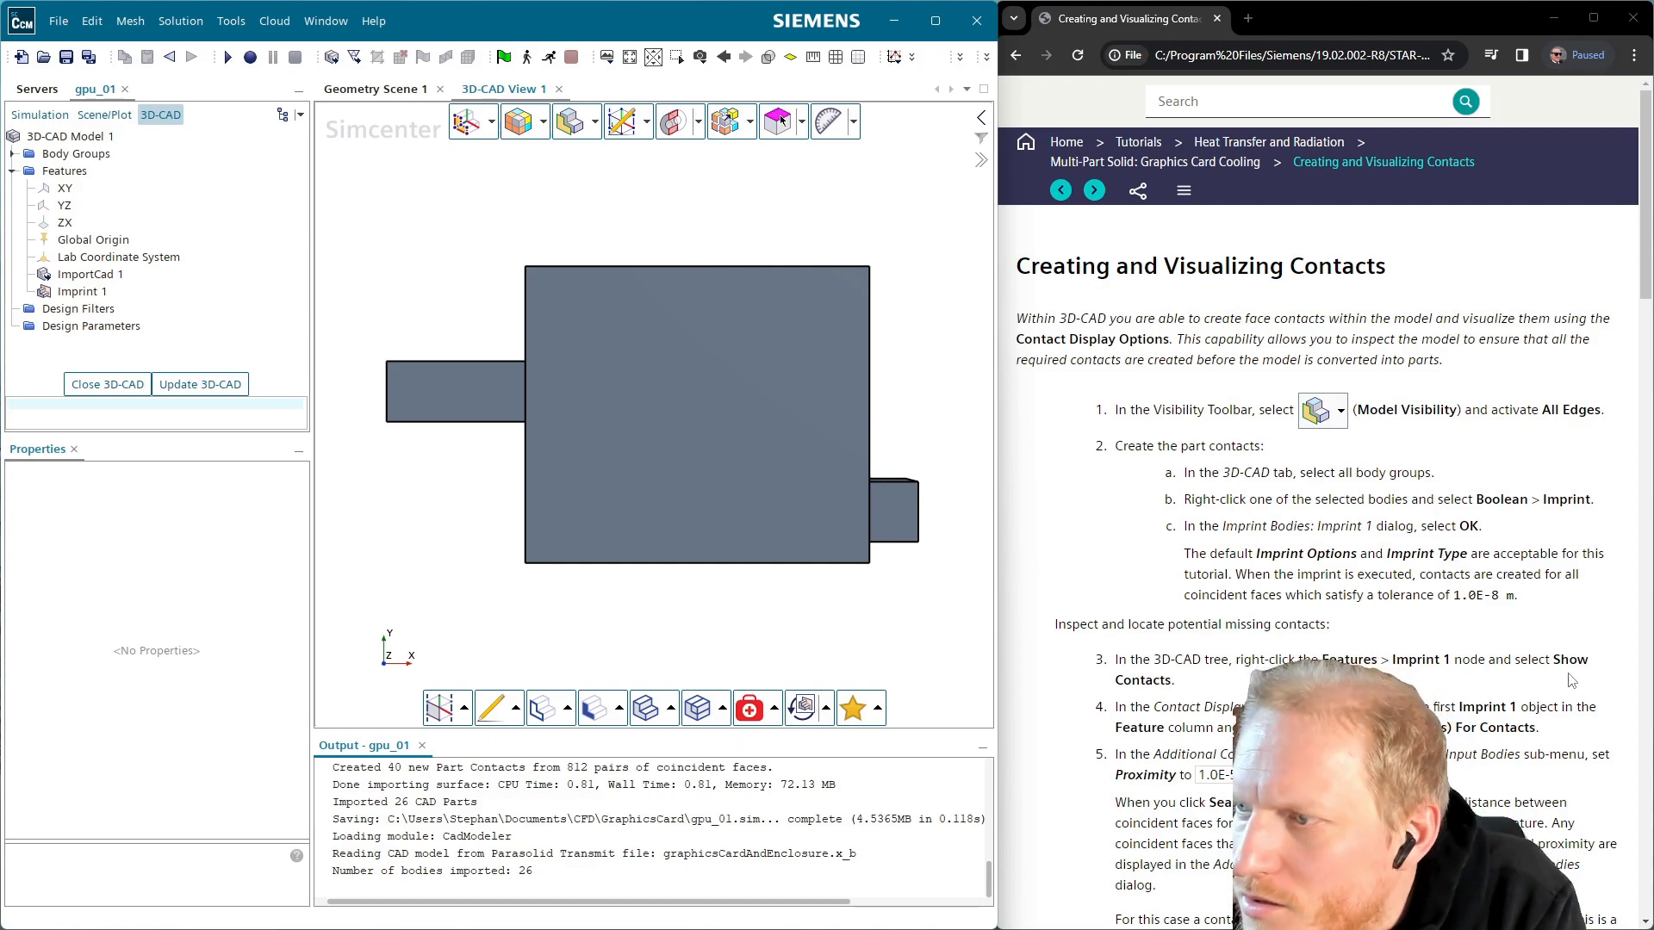
right_click(102, 292)
click(197, 608)
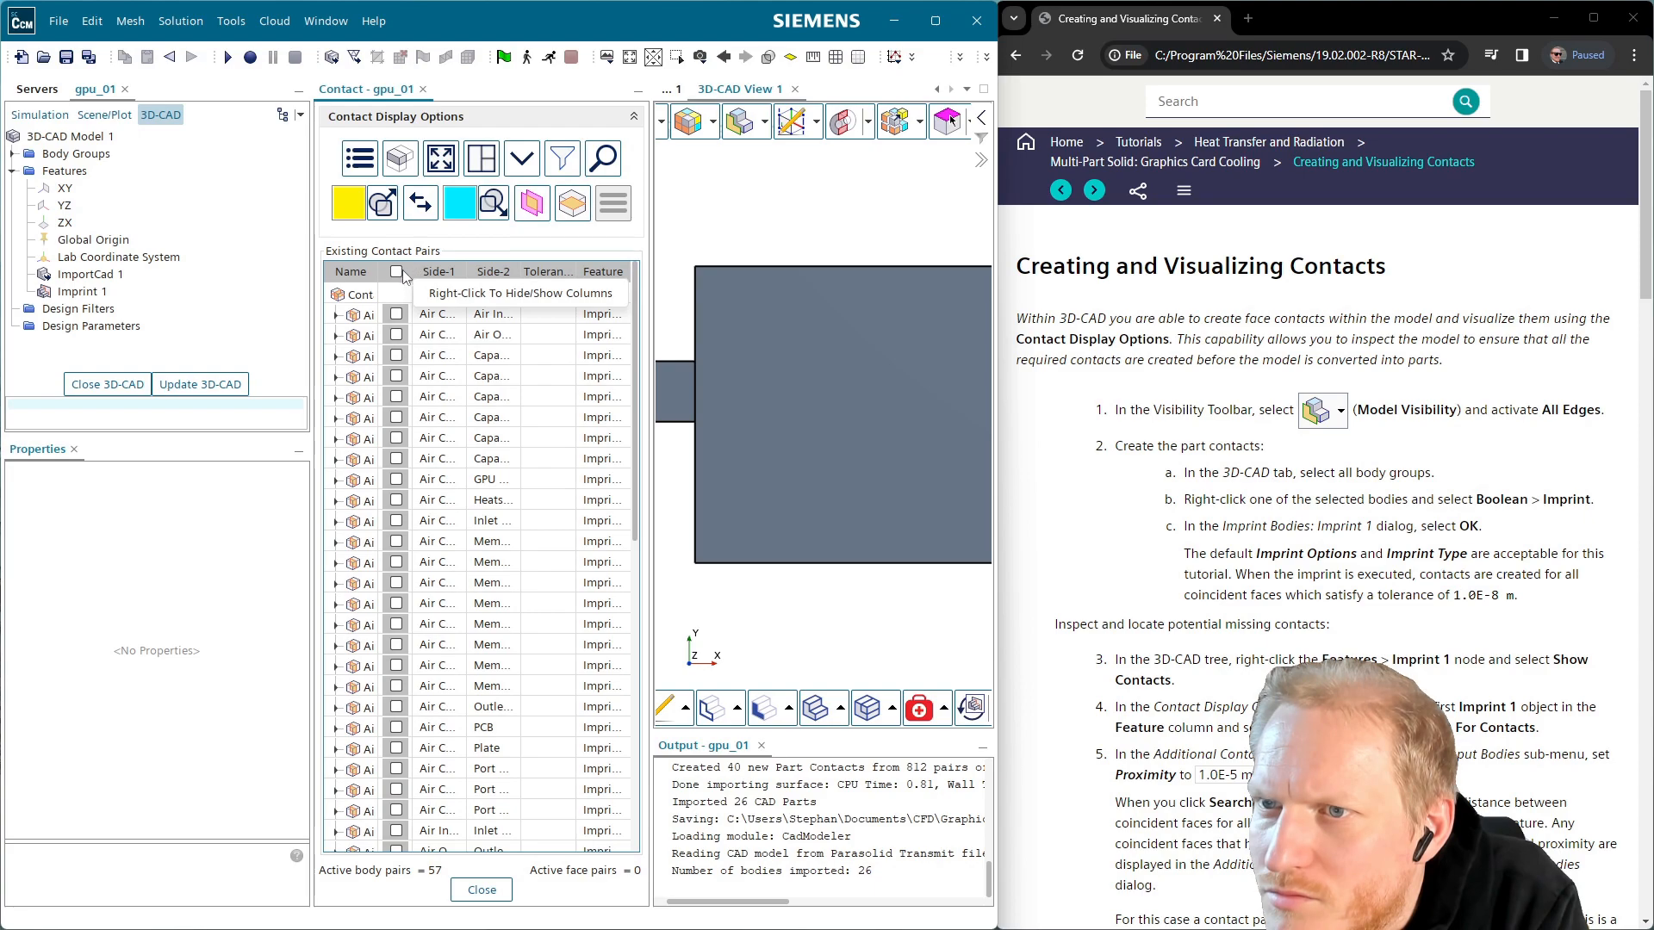
Widen the contact pairs table and inspect the Air Case / Air Inlet pair
drag(651, 186, 836, 208)
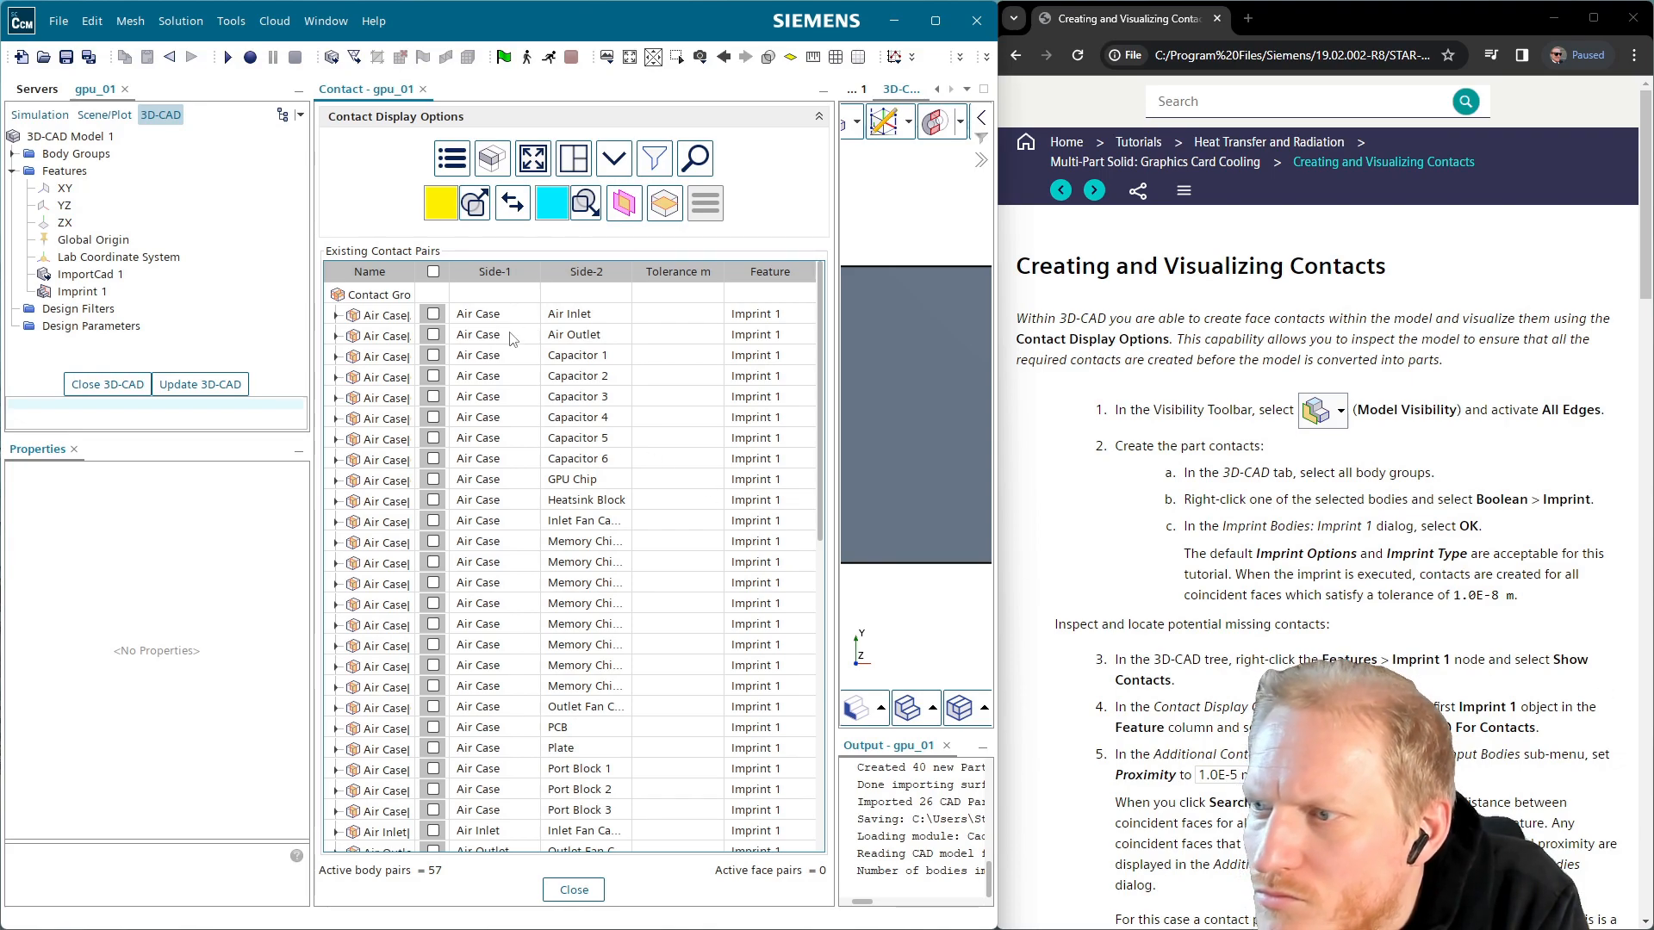
right_click(479, 322)
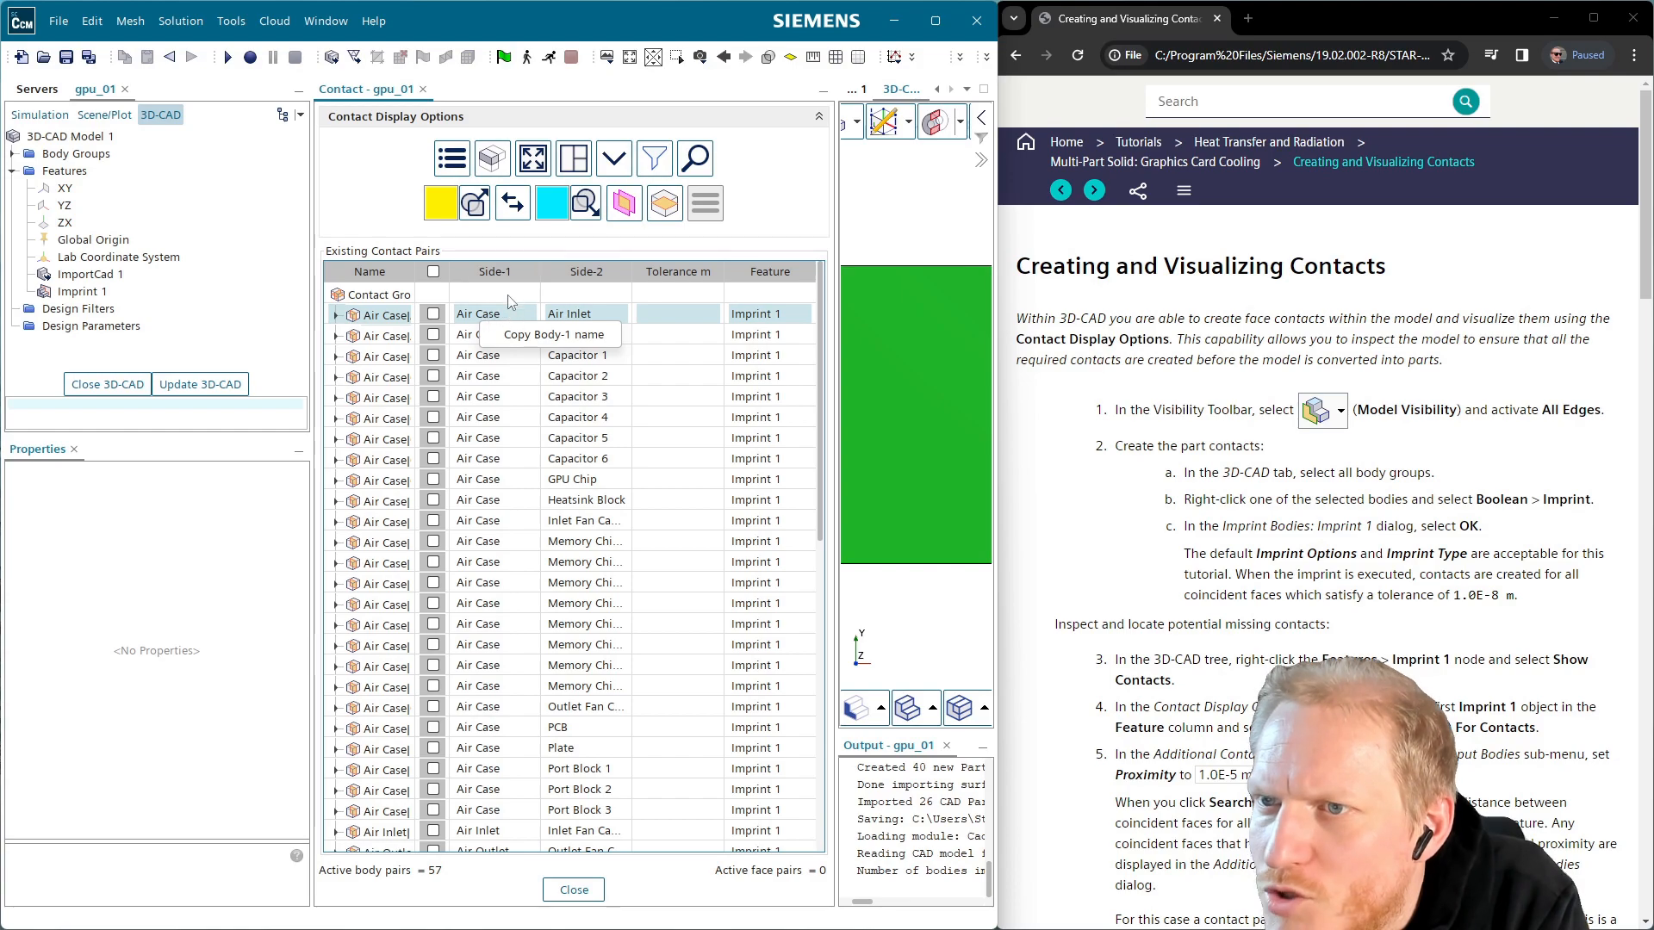
click(402, 172)
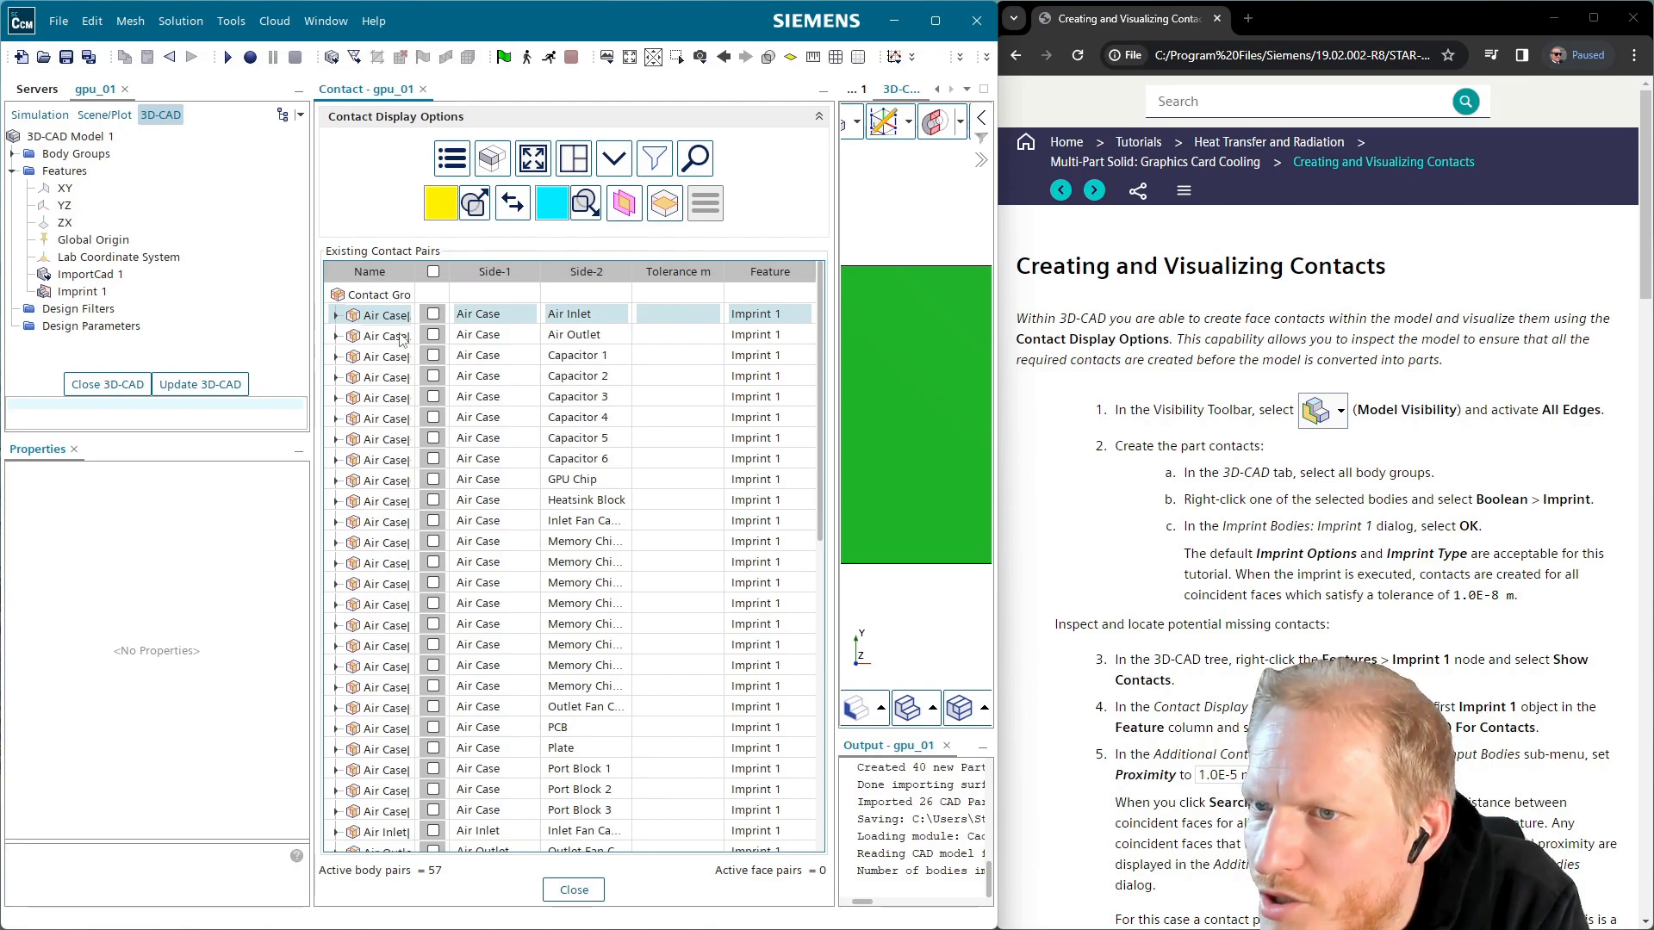
click(336, 316)
click(335, 316)
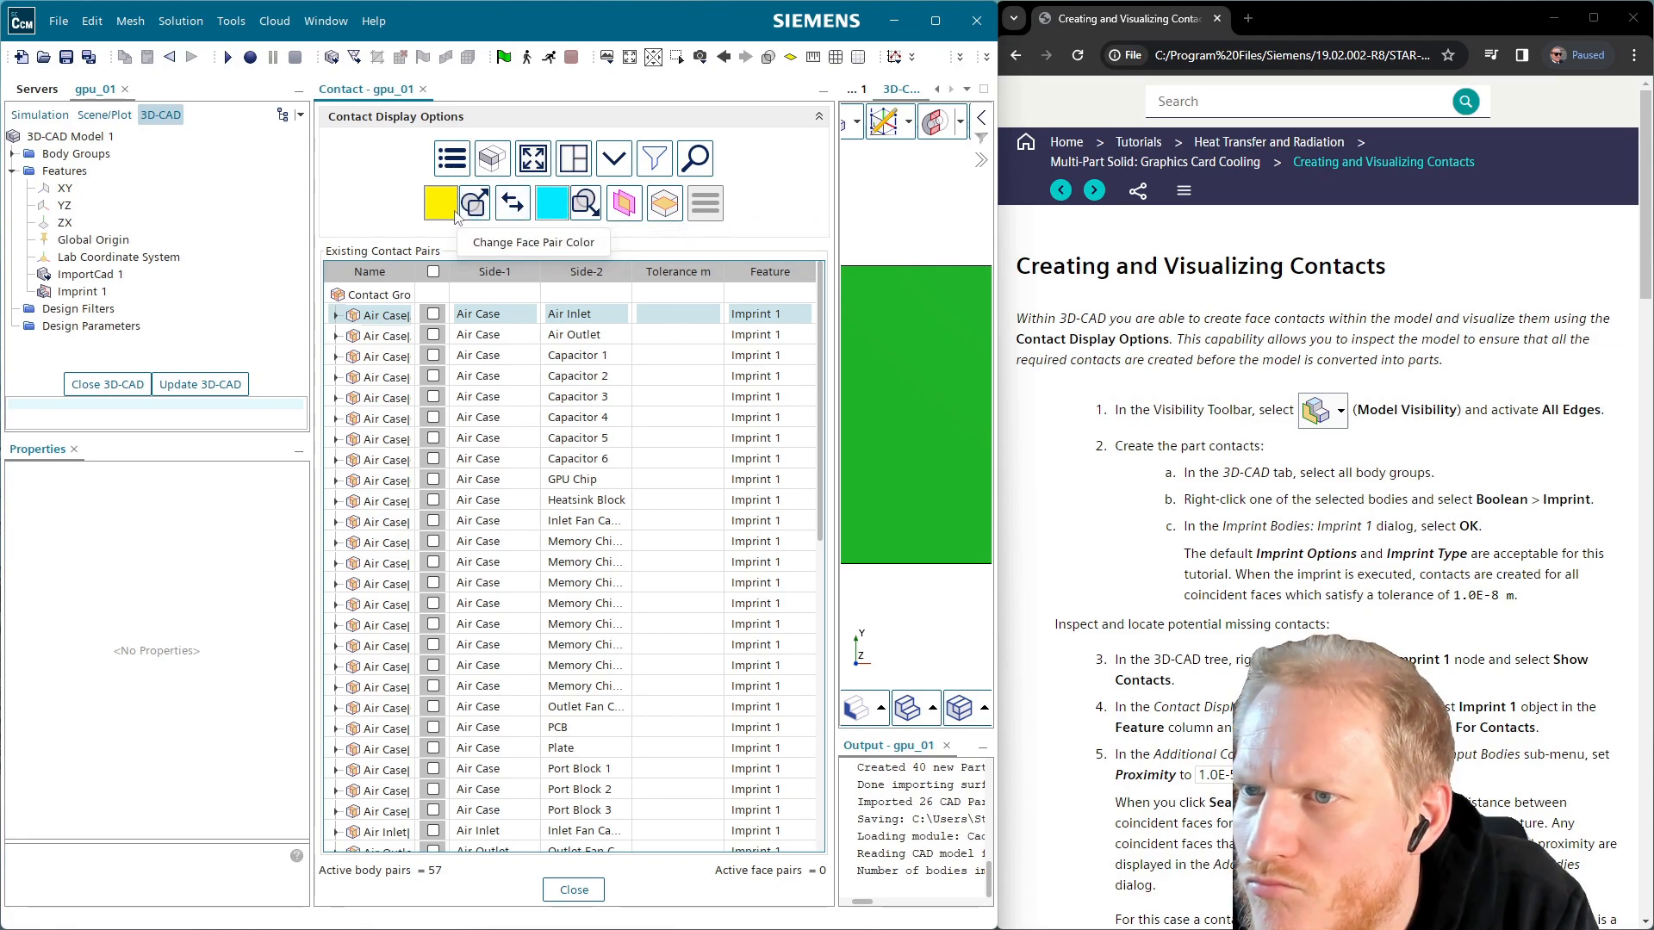
click(381, 299)
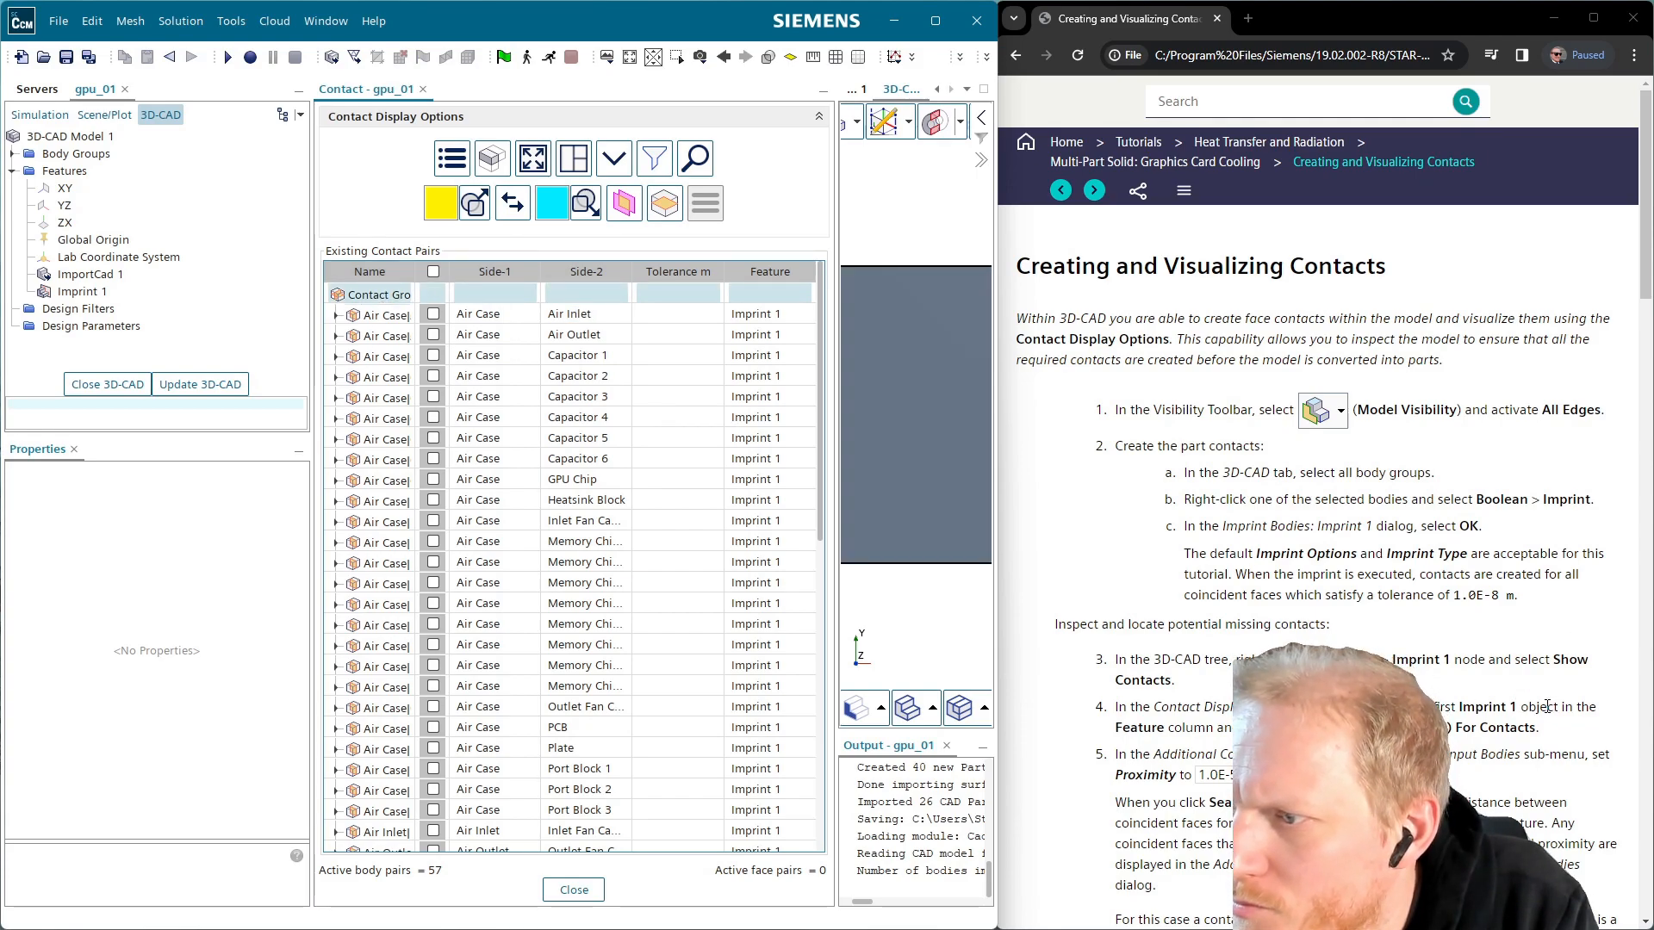
Bring up the actions for Imprint 1 in the first contact pair's Feature column
right_click(80, 293)
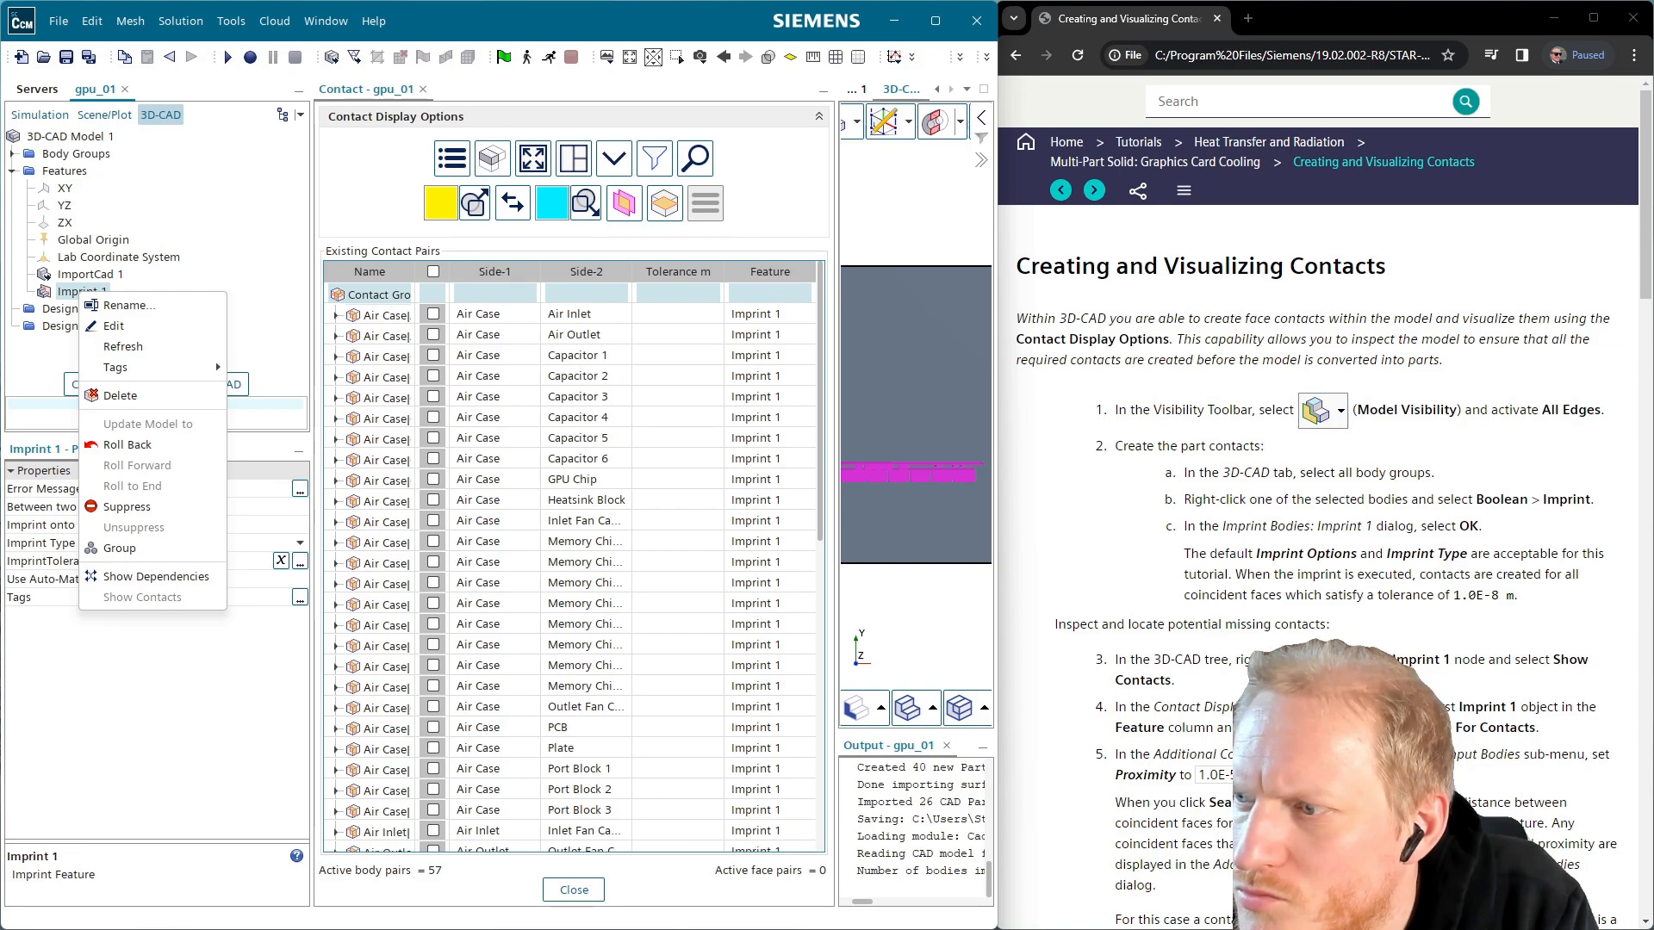
click(179, 667)
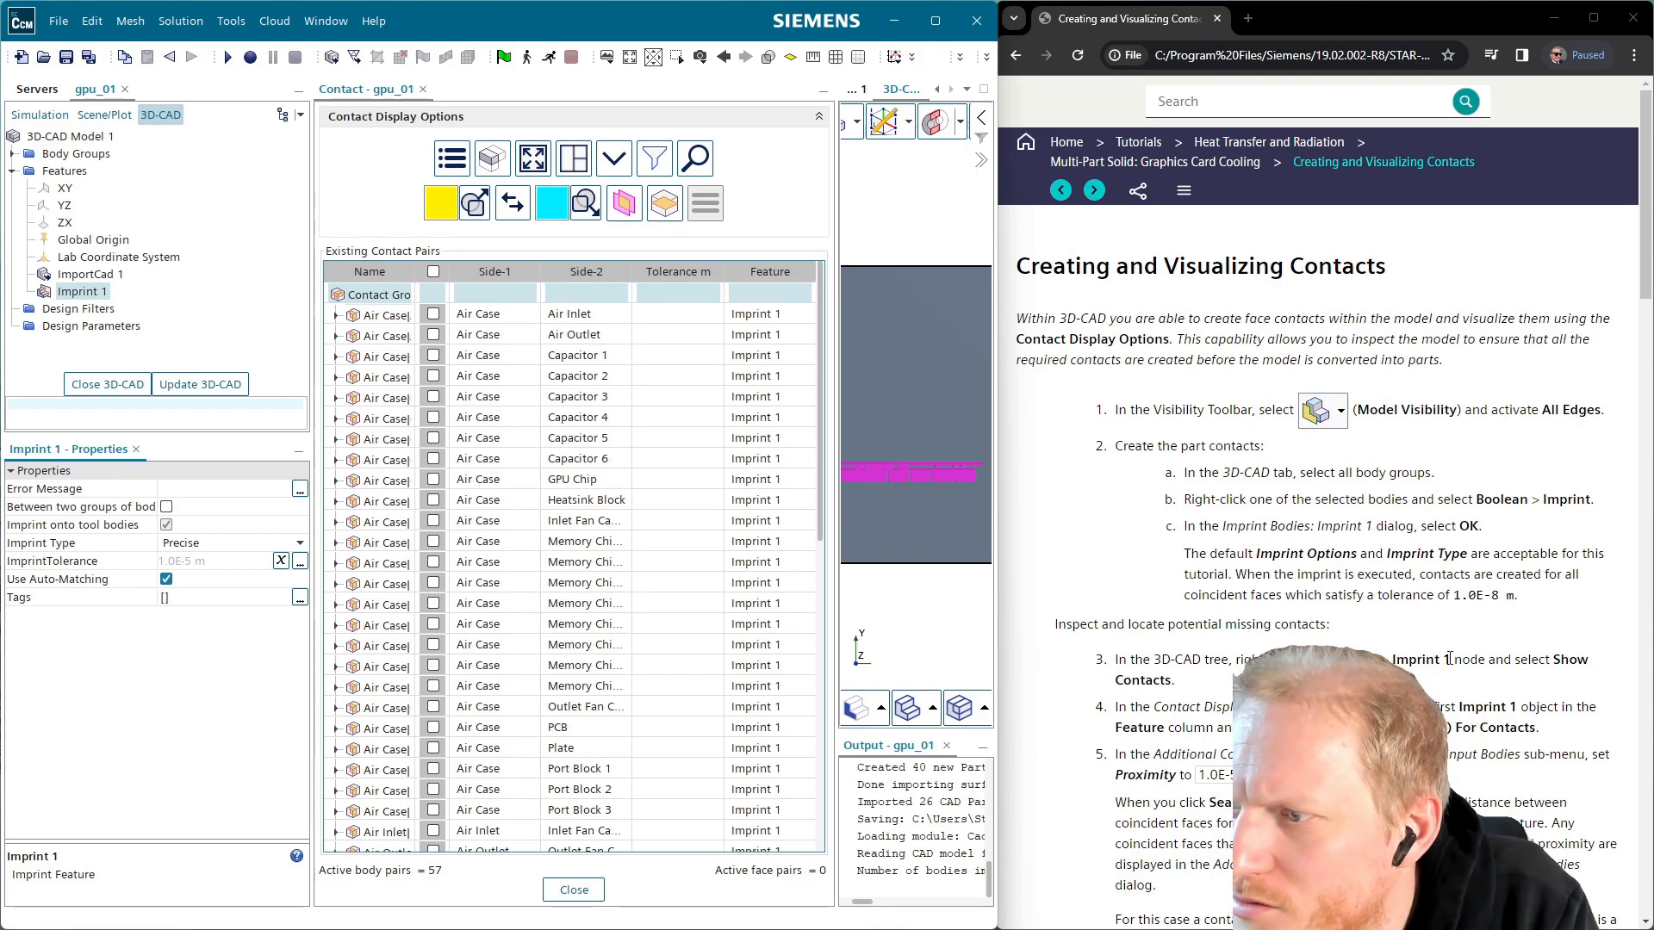
right_click(740, 318)
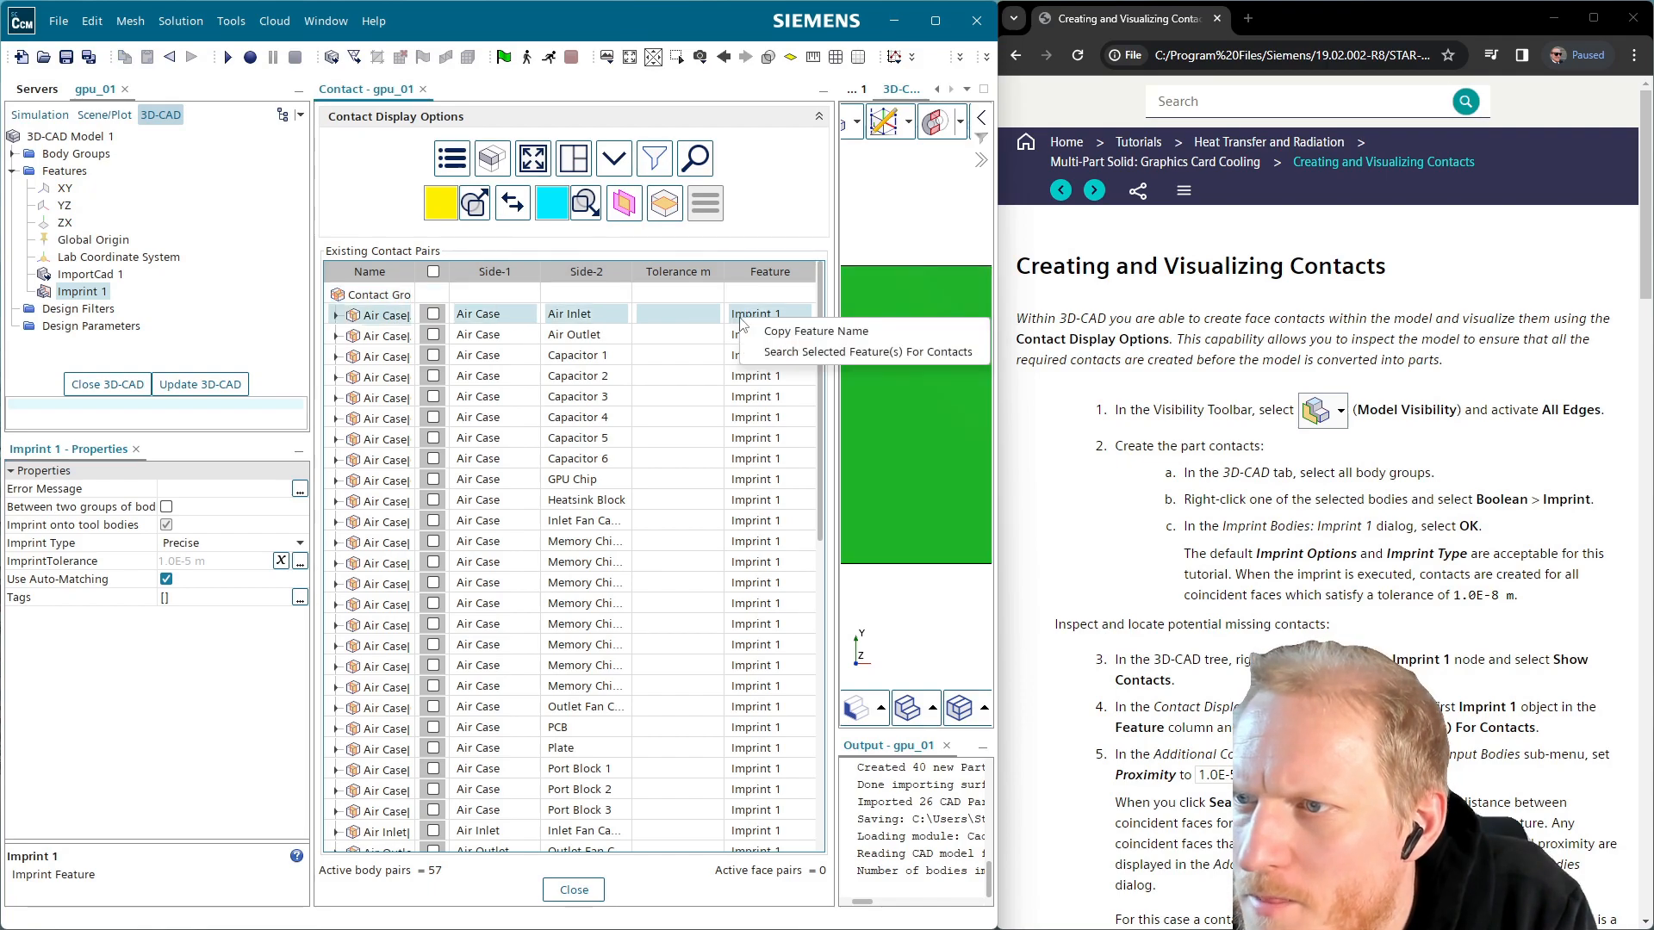
Search Imprint 1 for extra contacts within 1.0E-5 m, finding one Memory–PCB pair
click(830, 352)
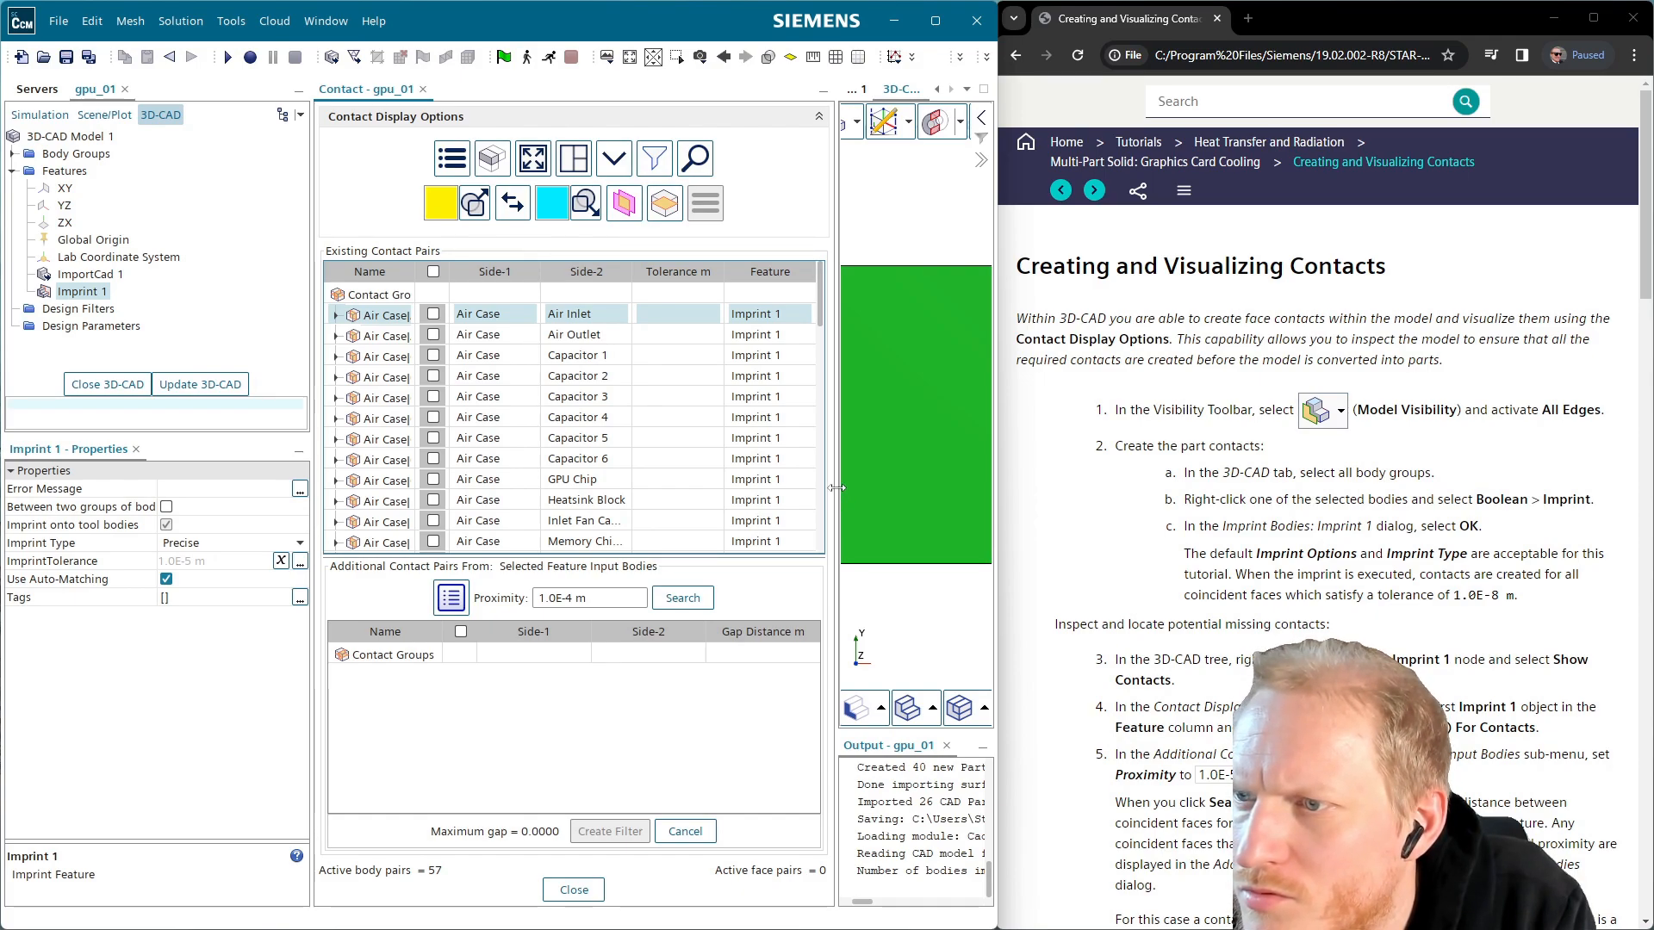
drag(840, 488, 665, 506)
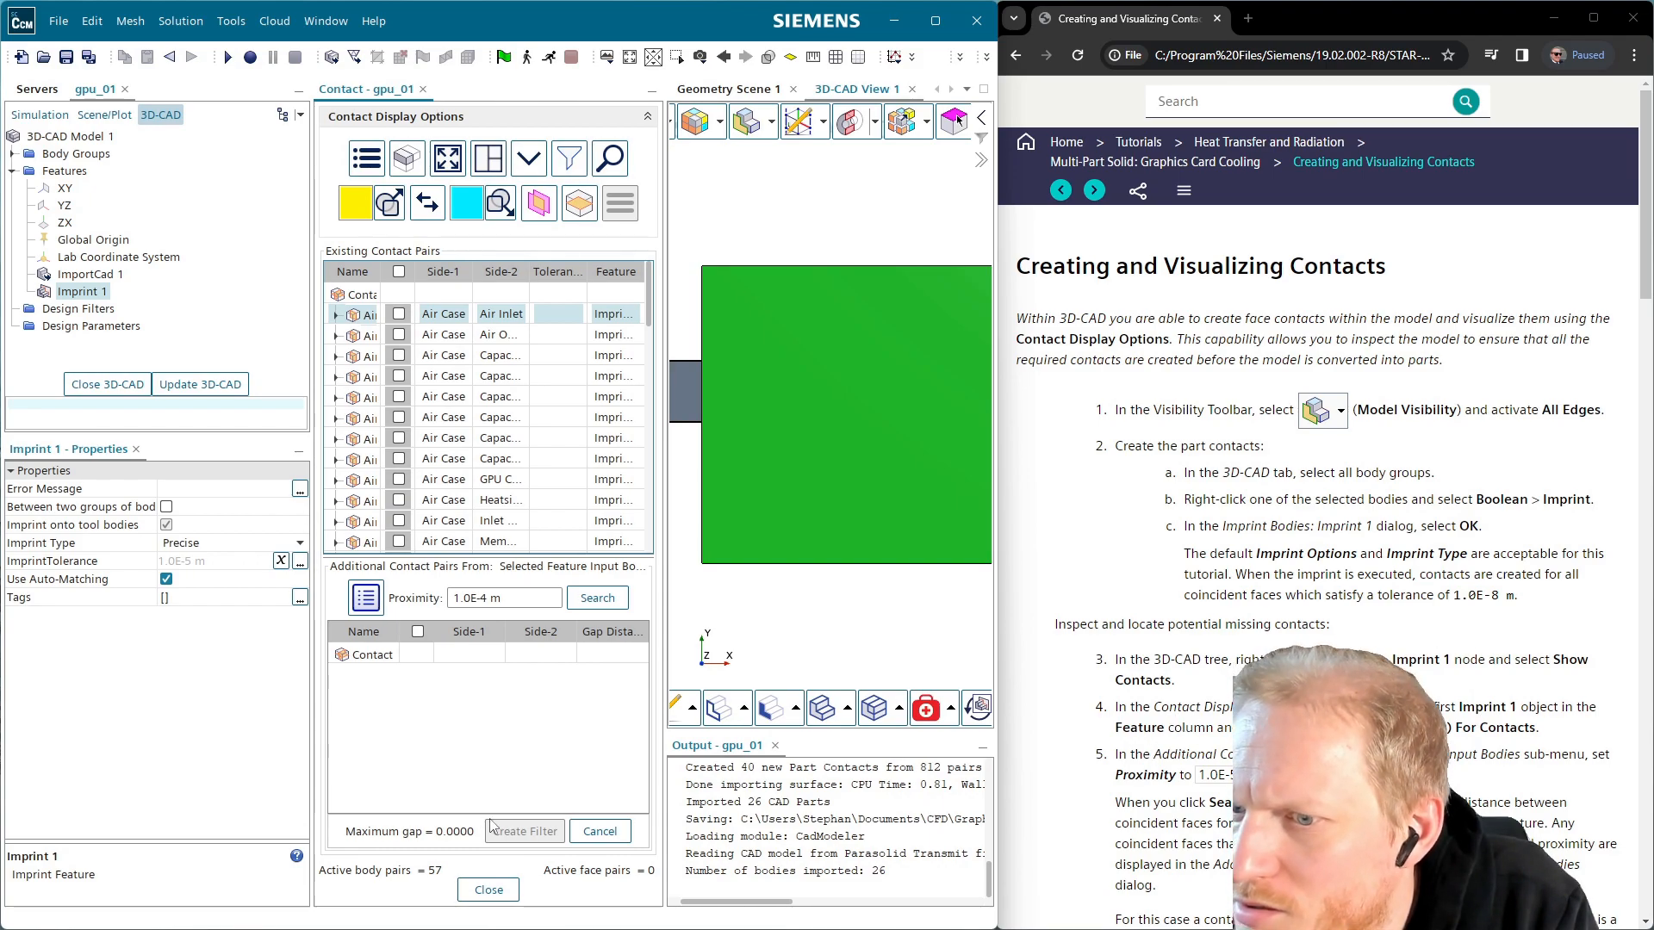
click(481, 599)
click(487, 598)
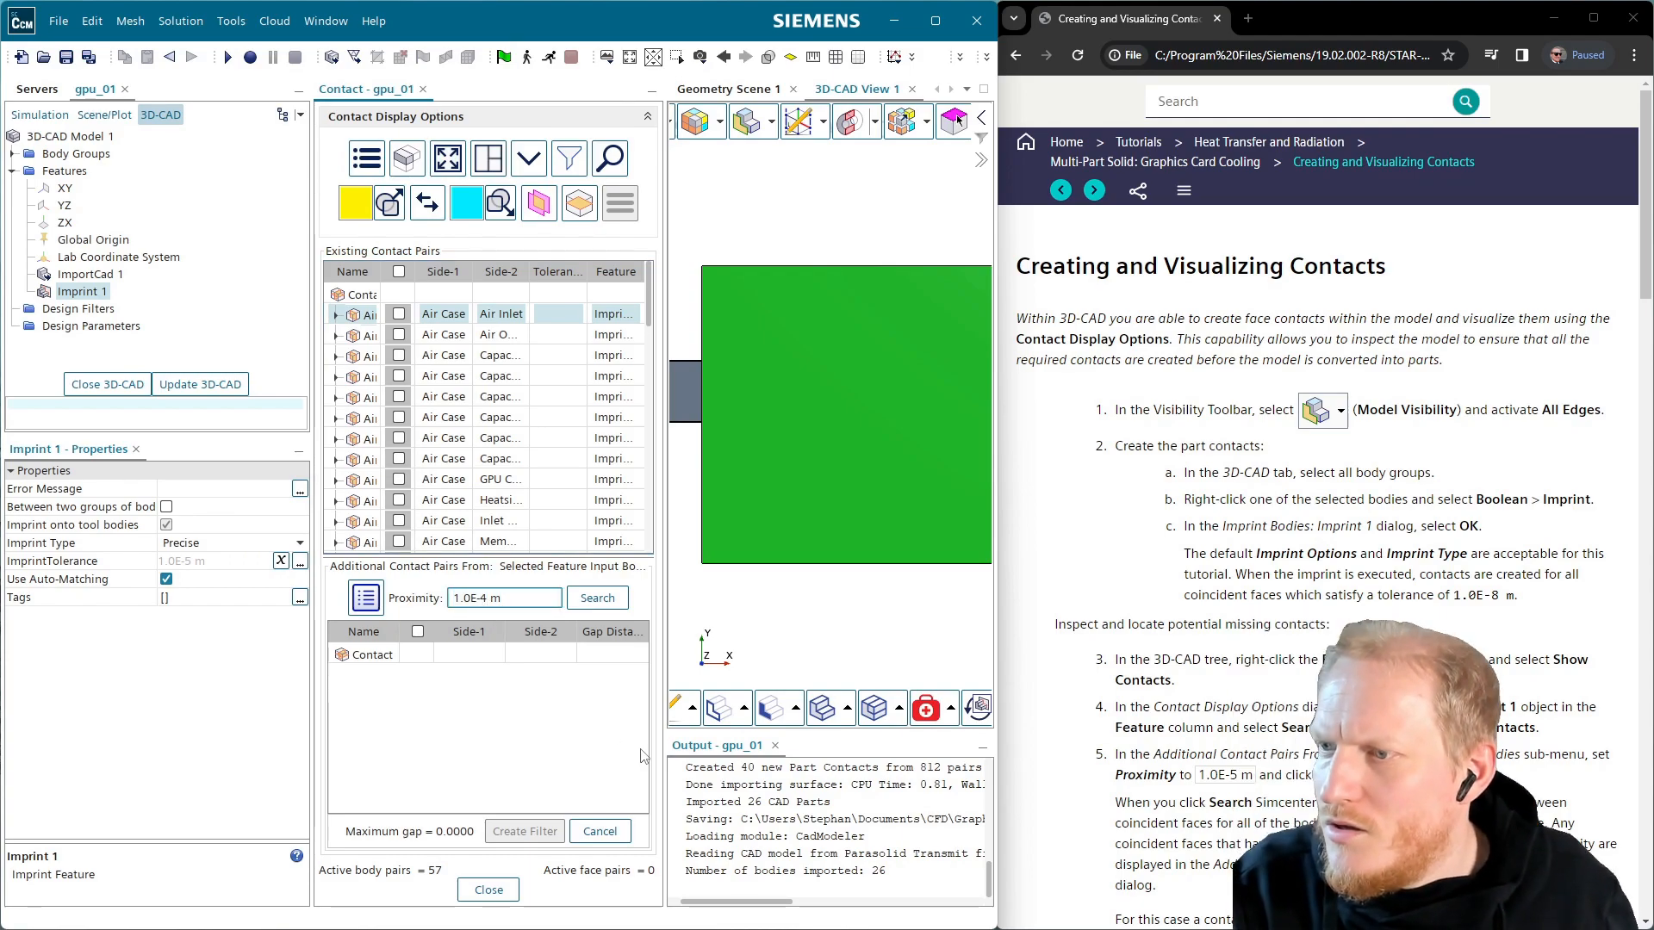
key(BackSpace)
text(5)
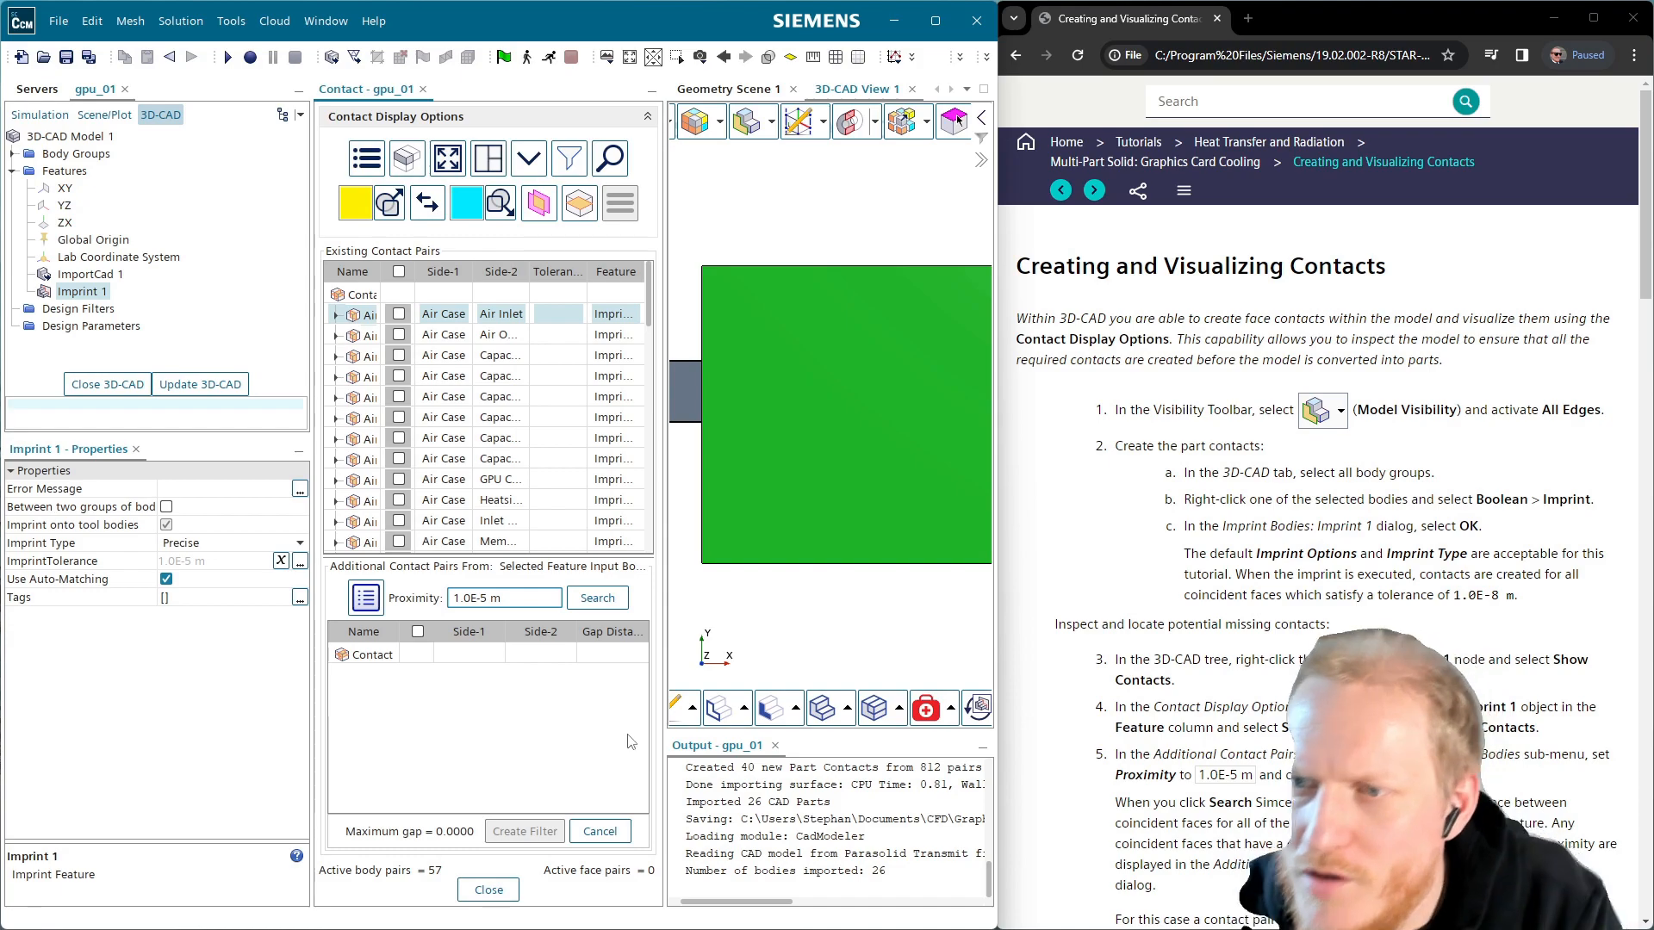
click(596, 600)
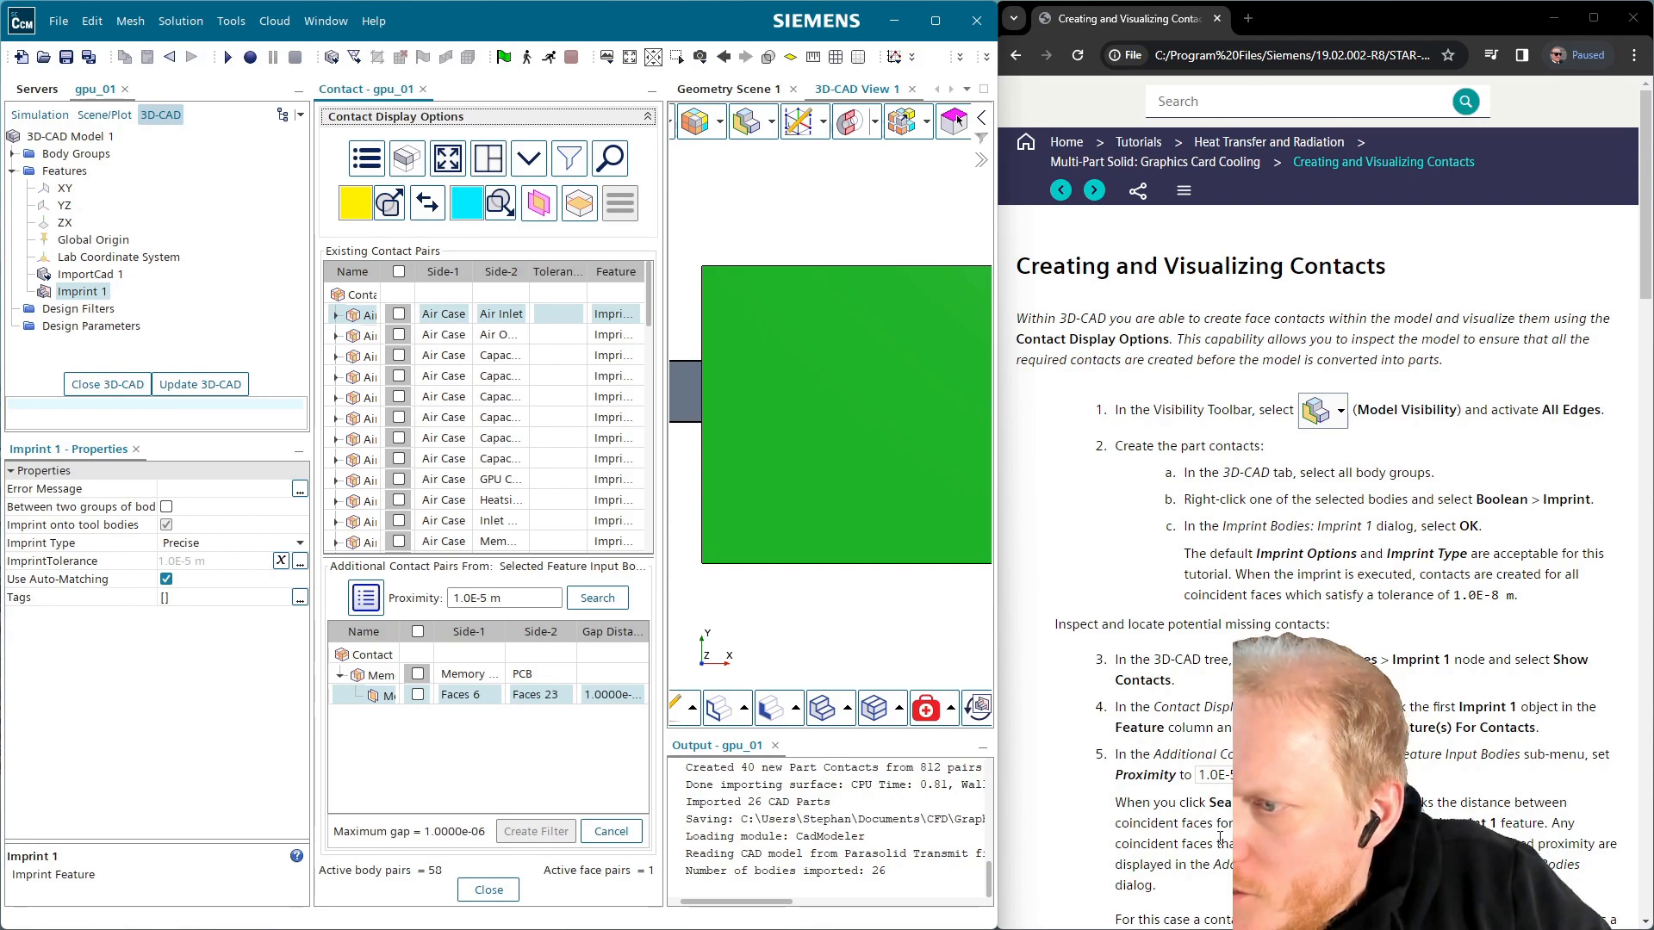
Select all found contact groups, create Design Filter 1 from them, and cancel the search
scroll(1318, 517, down, 1)
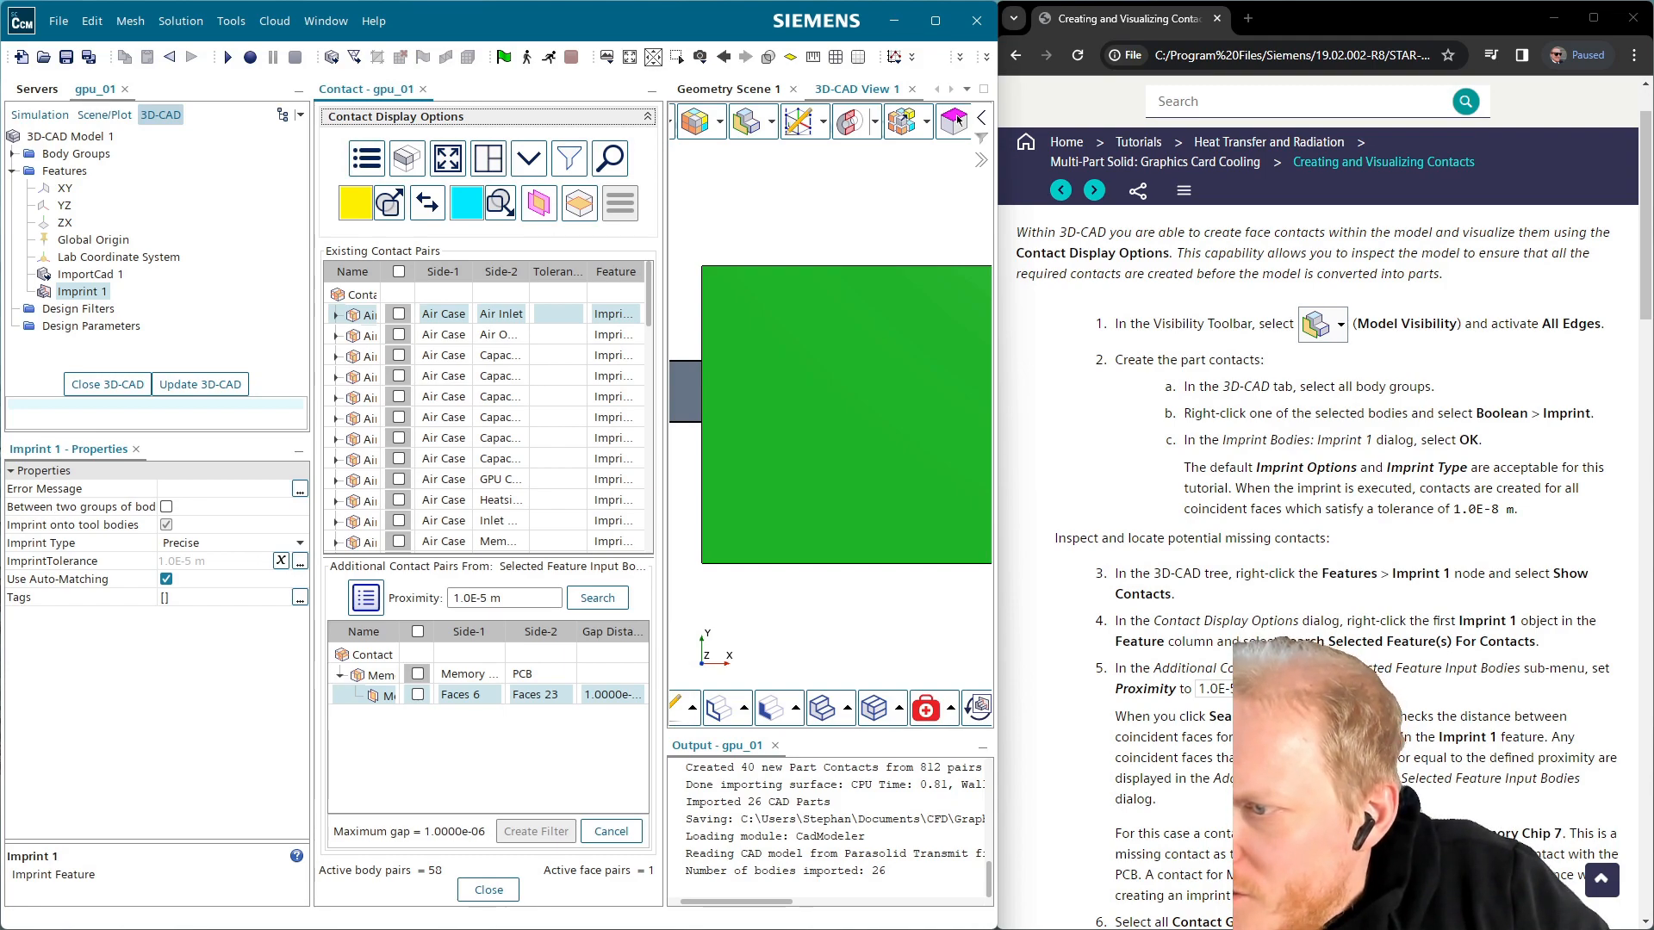
scroll(1327, 517, down, 1)
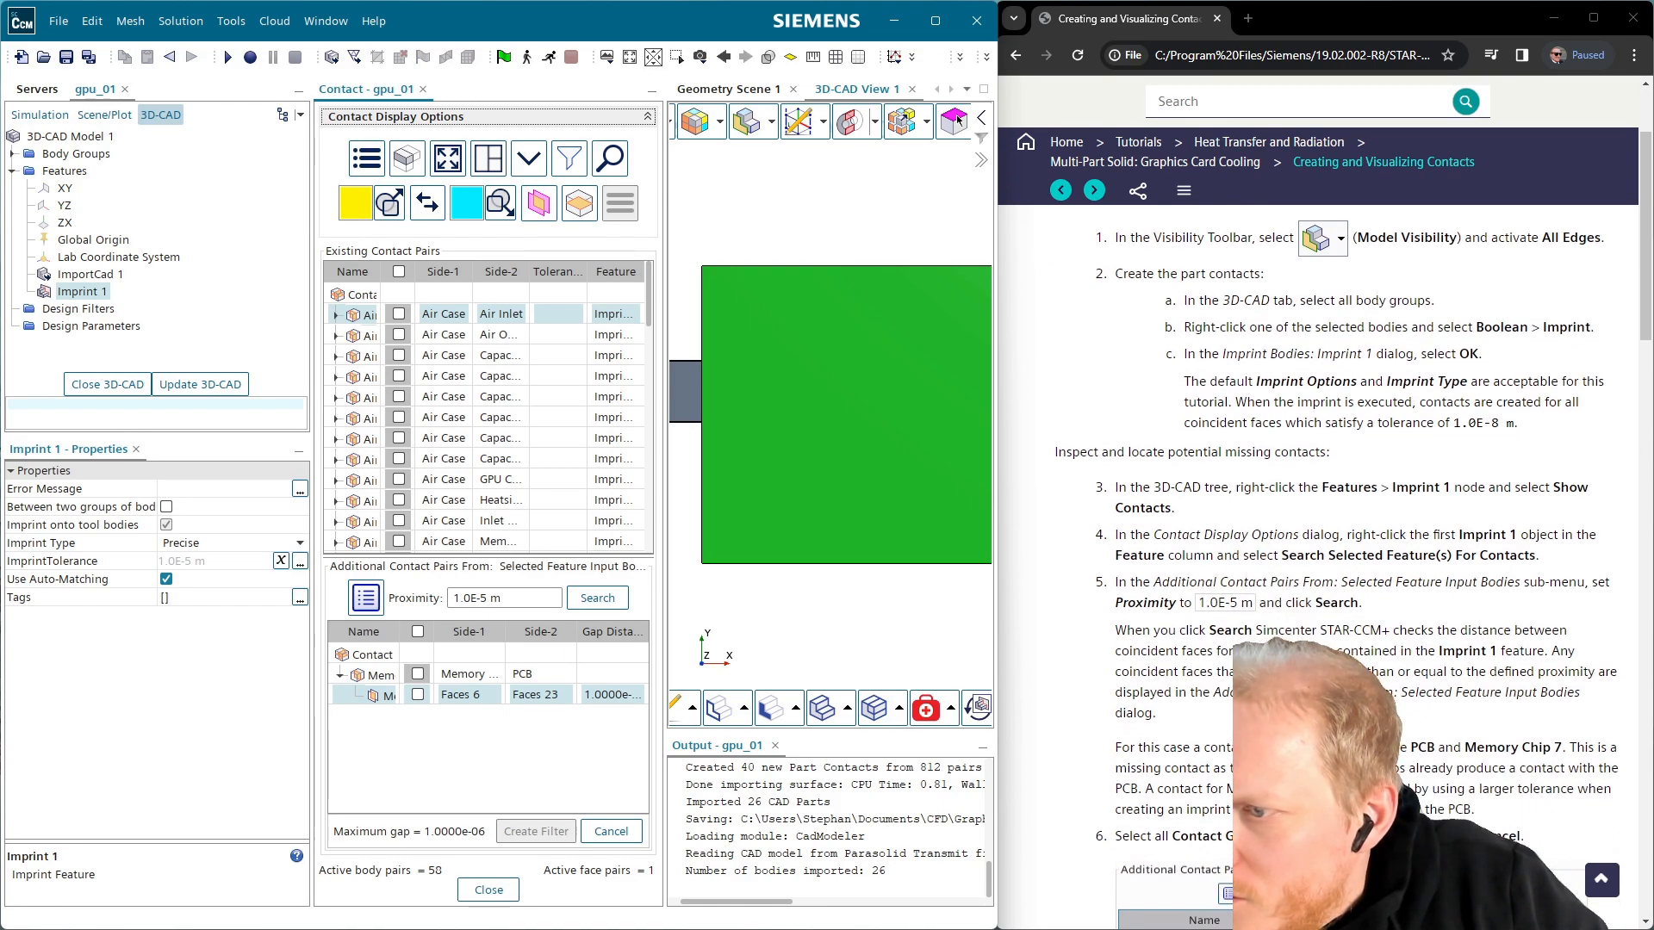
scroll(1224, 788, down, 1)
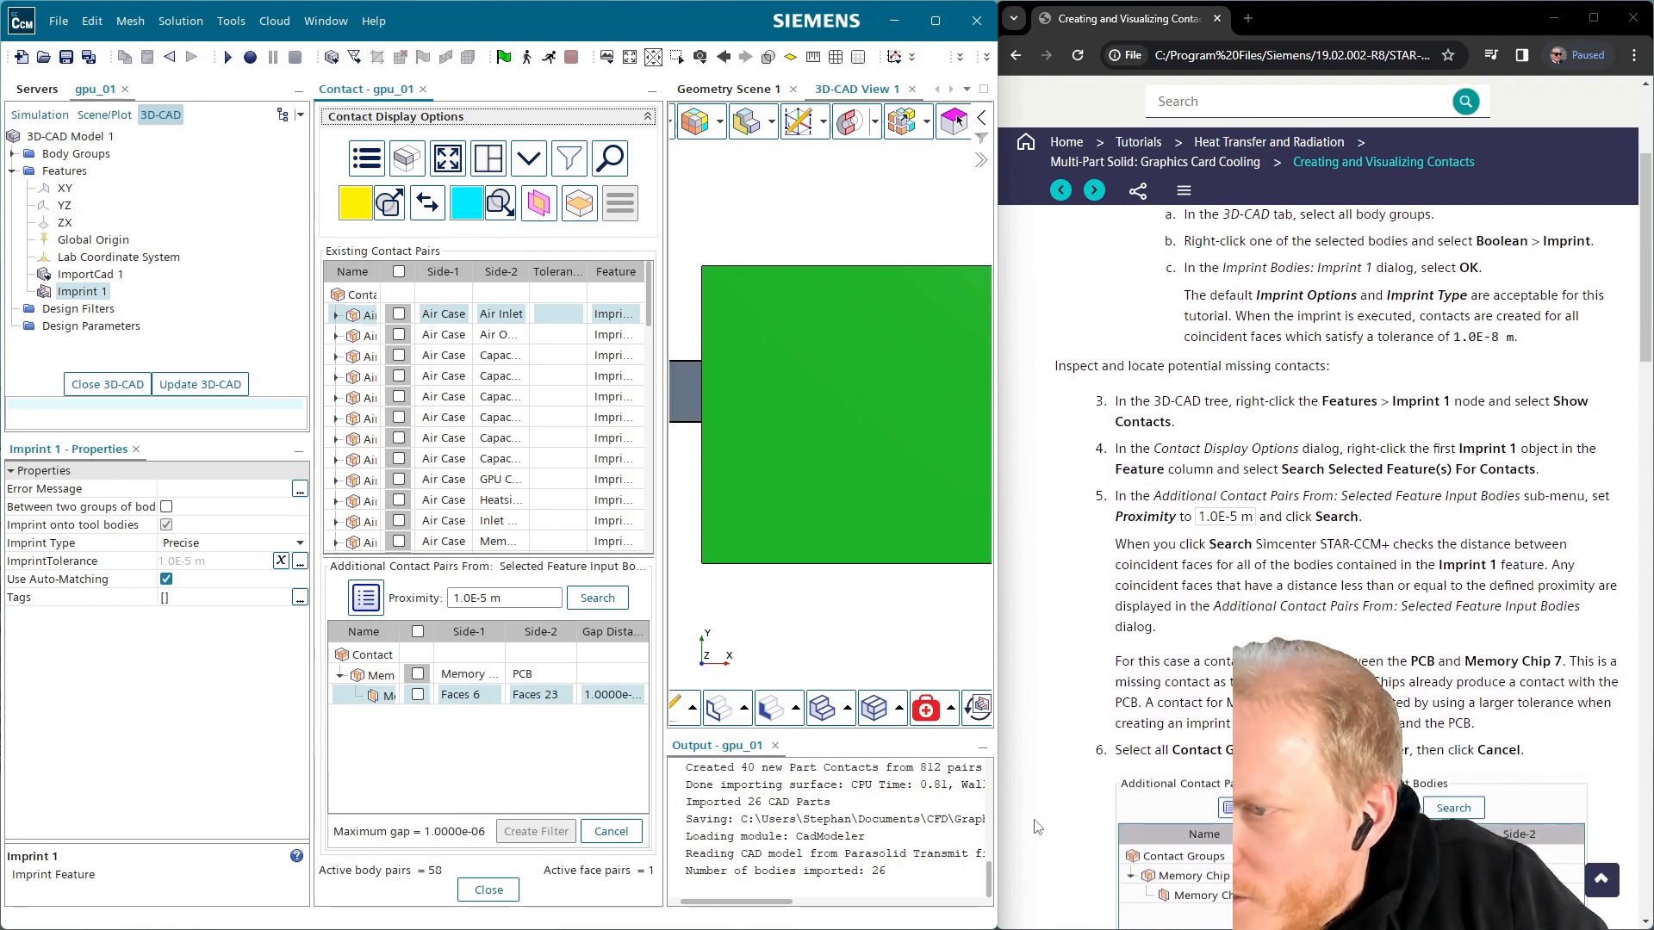
scroll(1223, 775, down, 2)
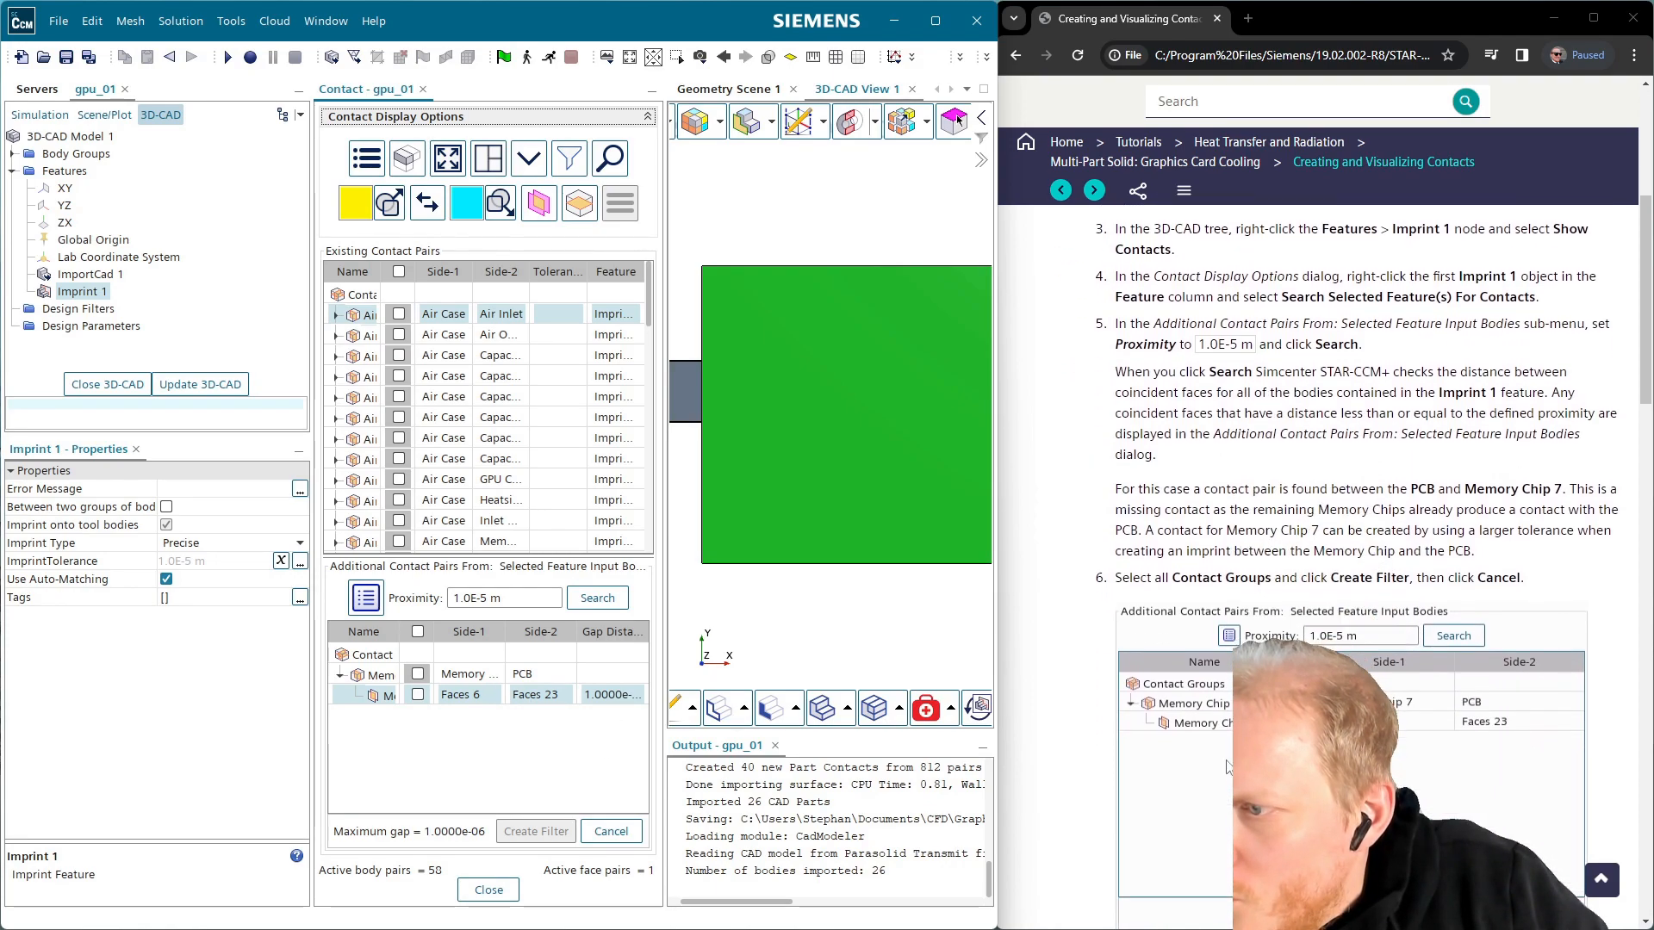
click(419, 632)
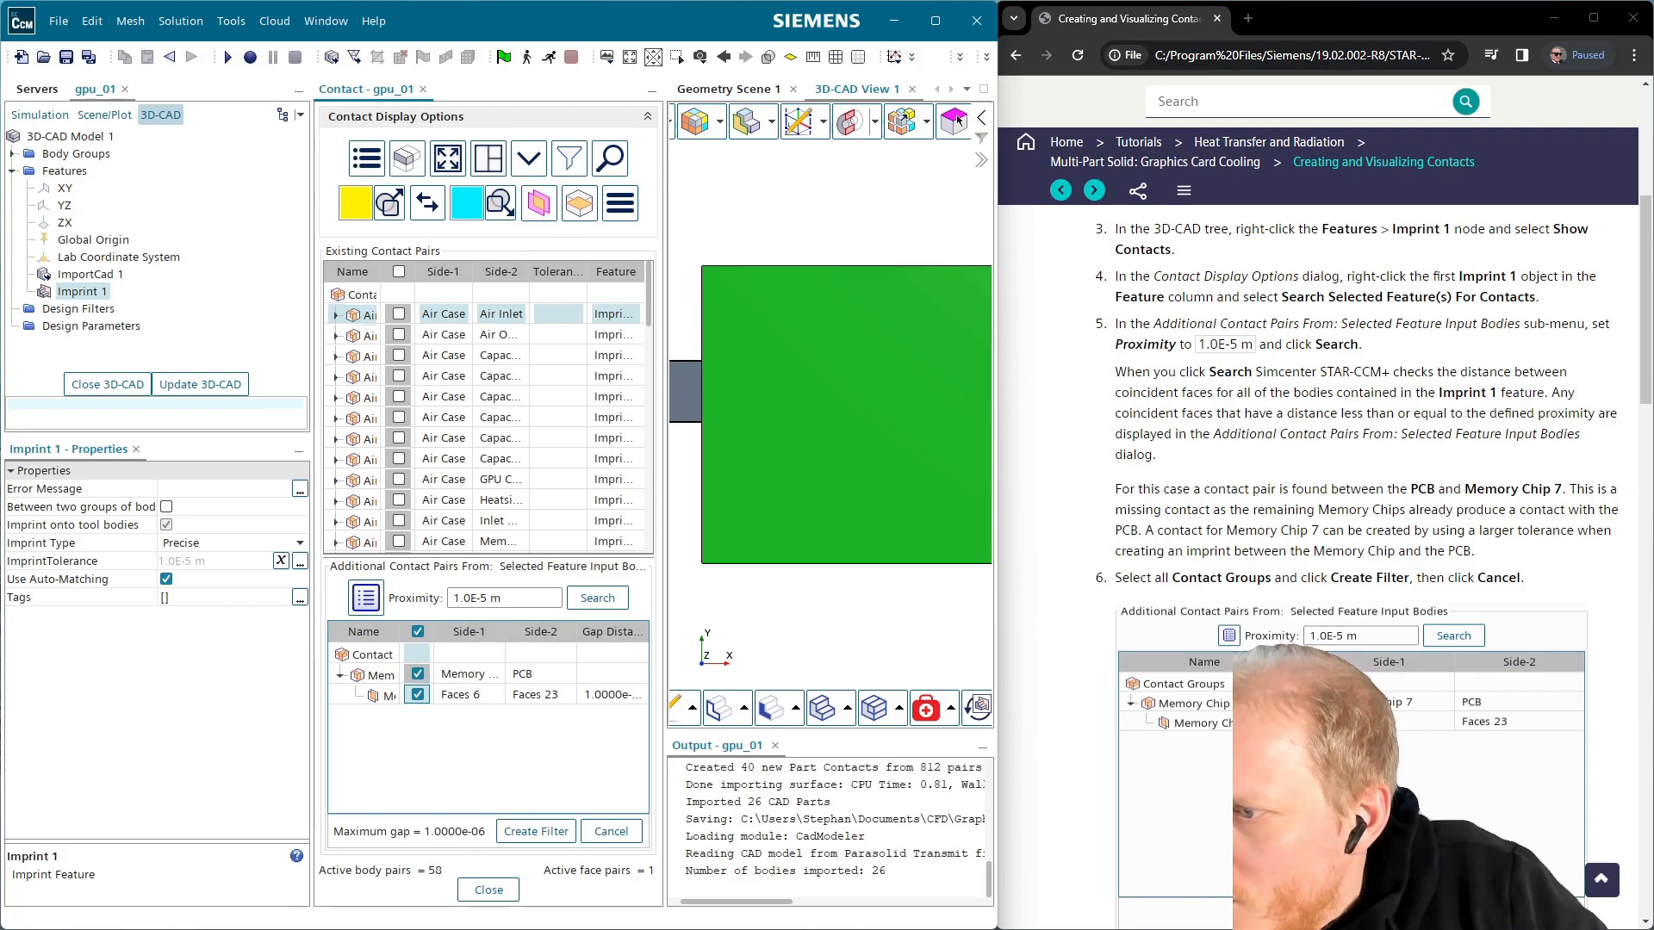
scroll(1344, 646, down, 2)
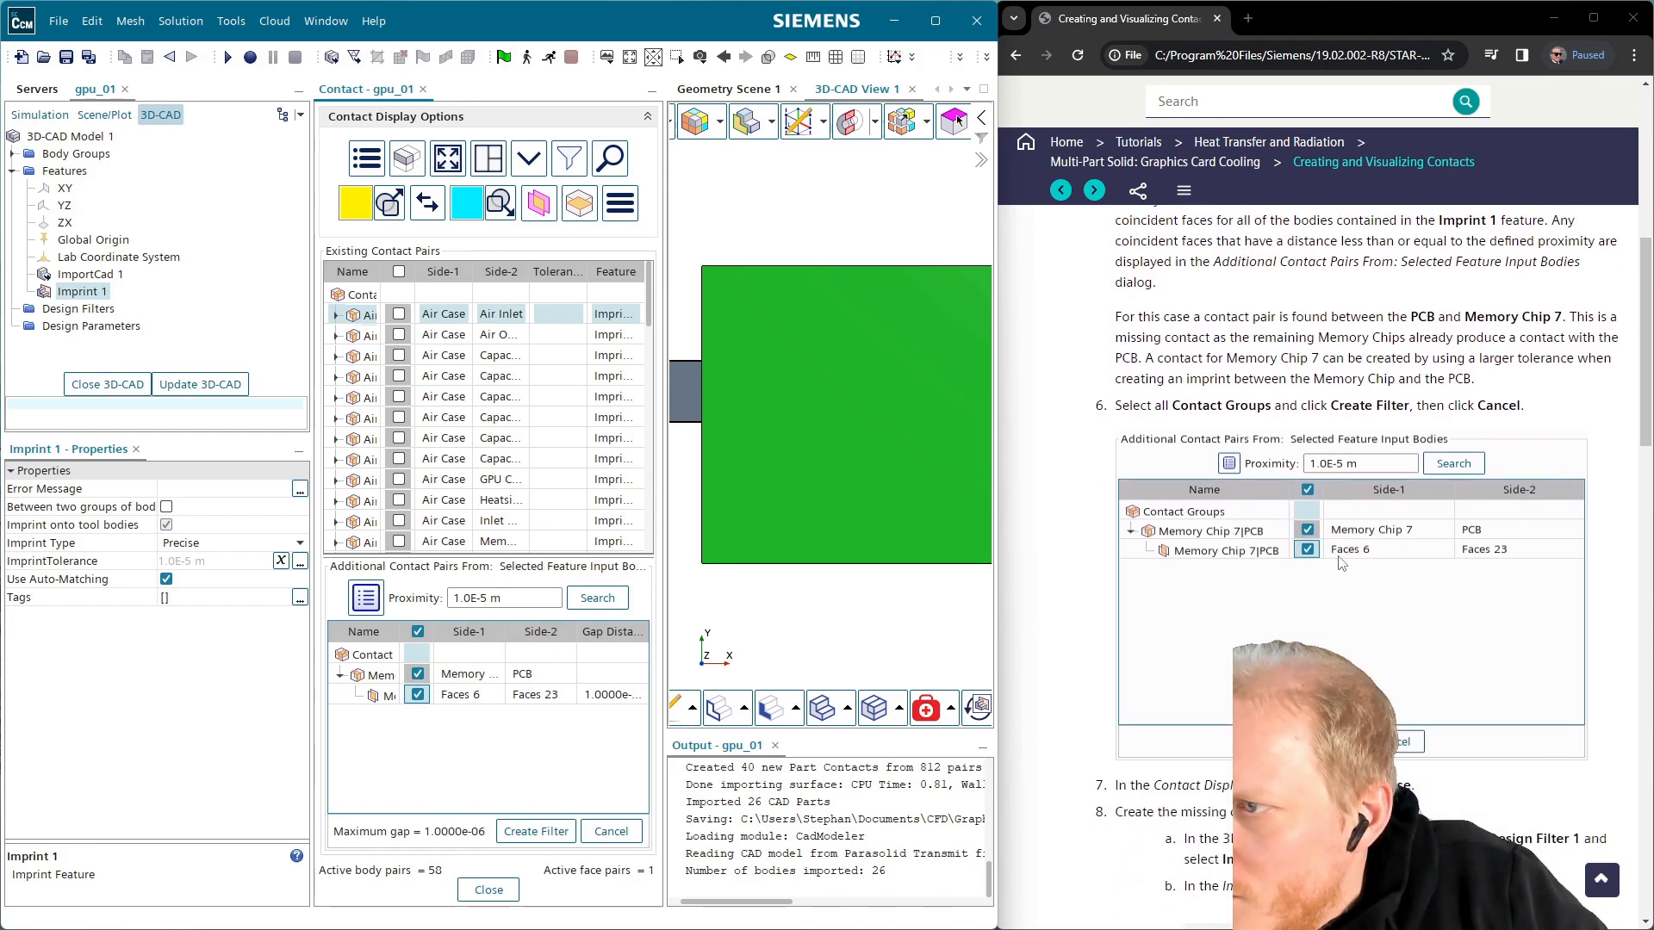
click(540, 834)
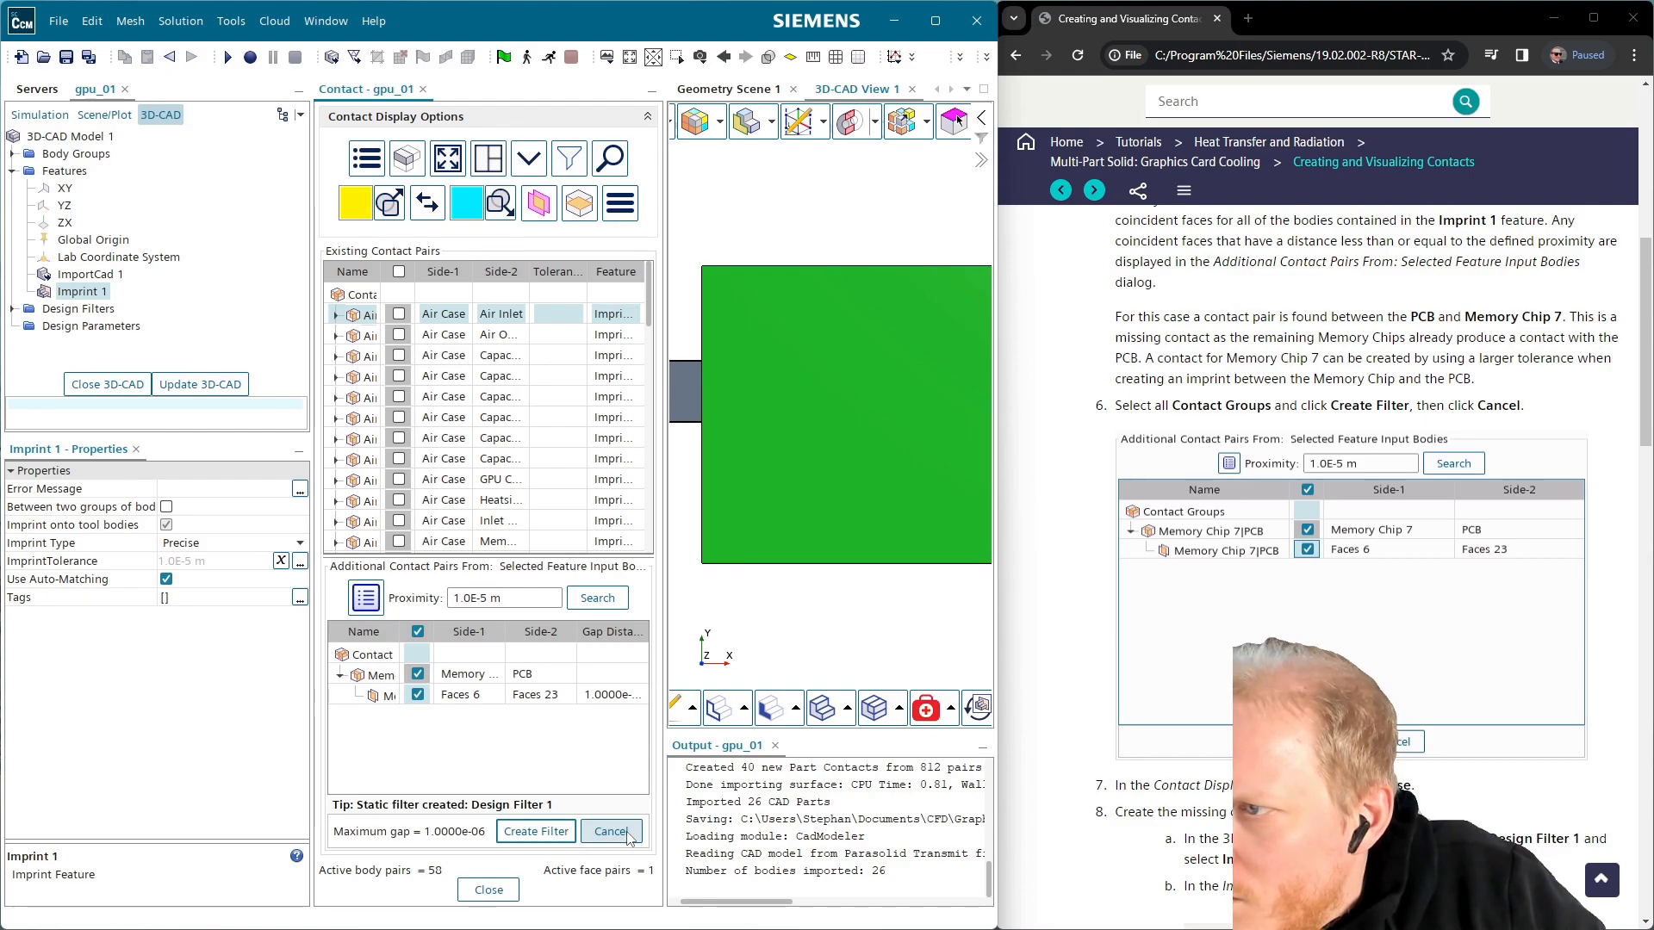
click(628, 836)
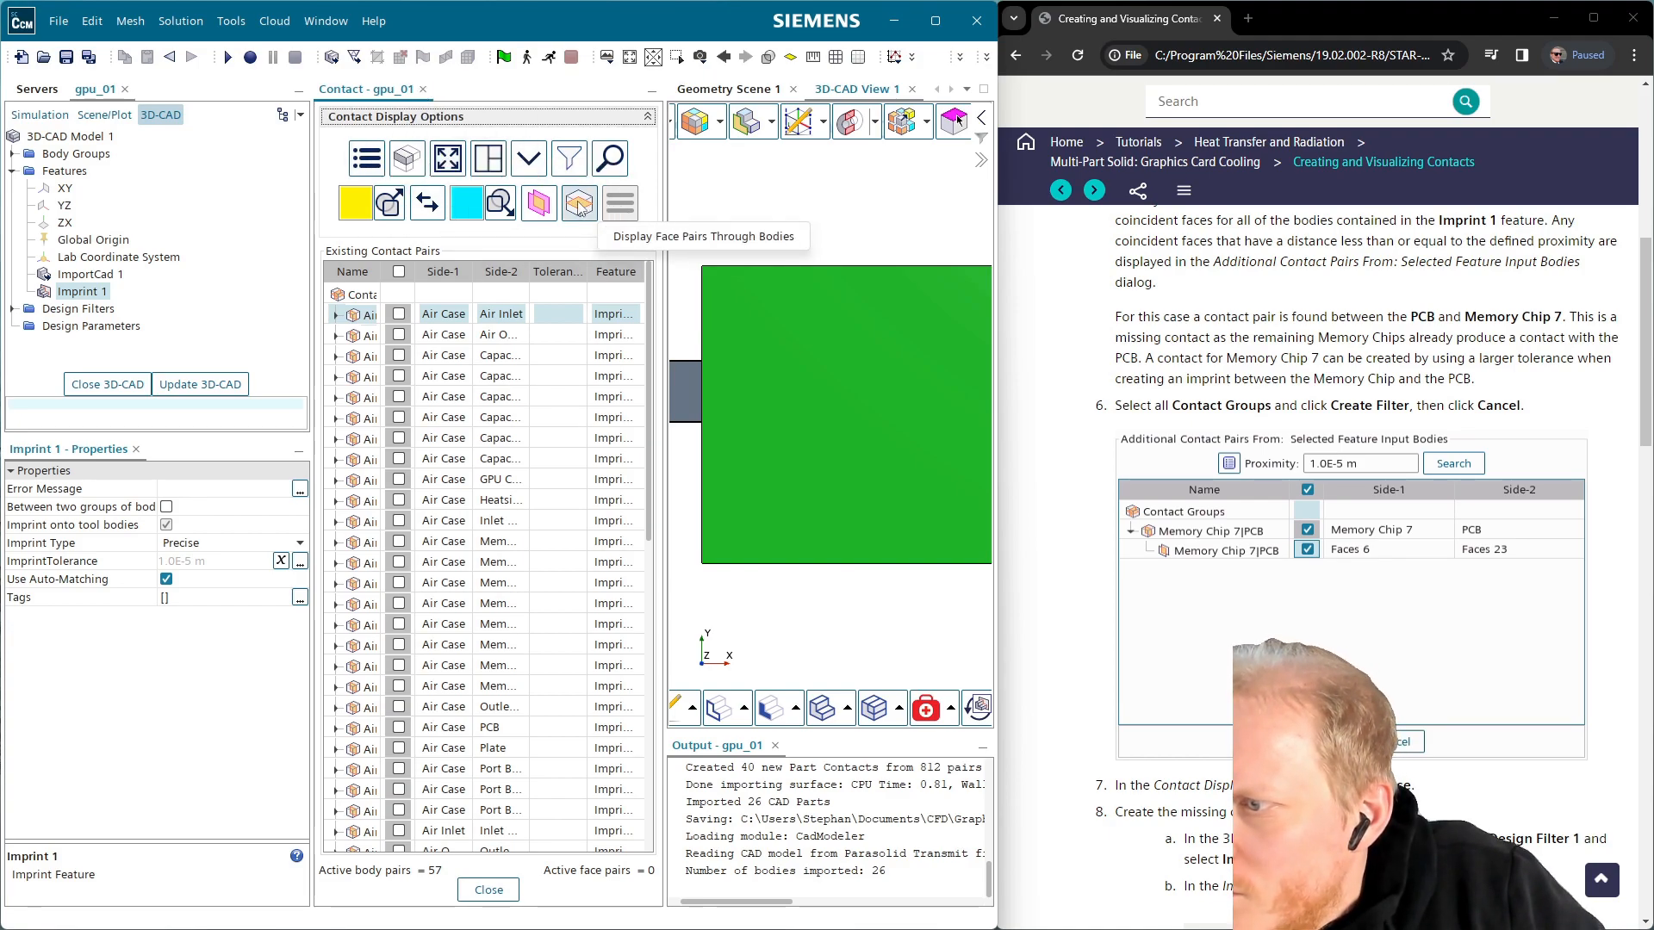
scroll(1361, 517, down, 2)
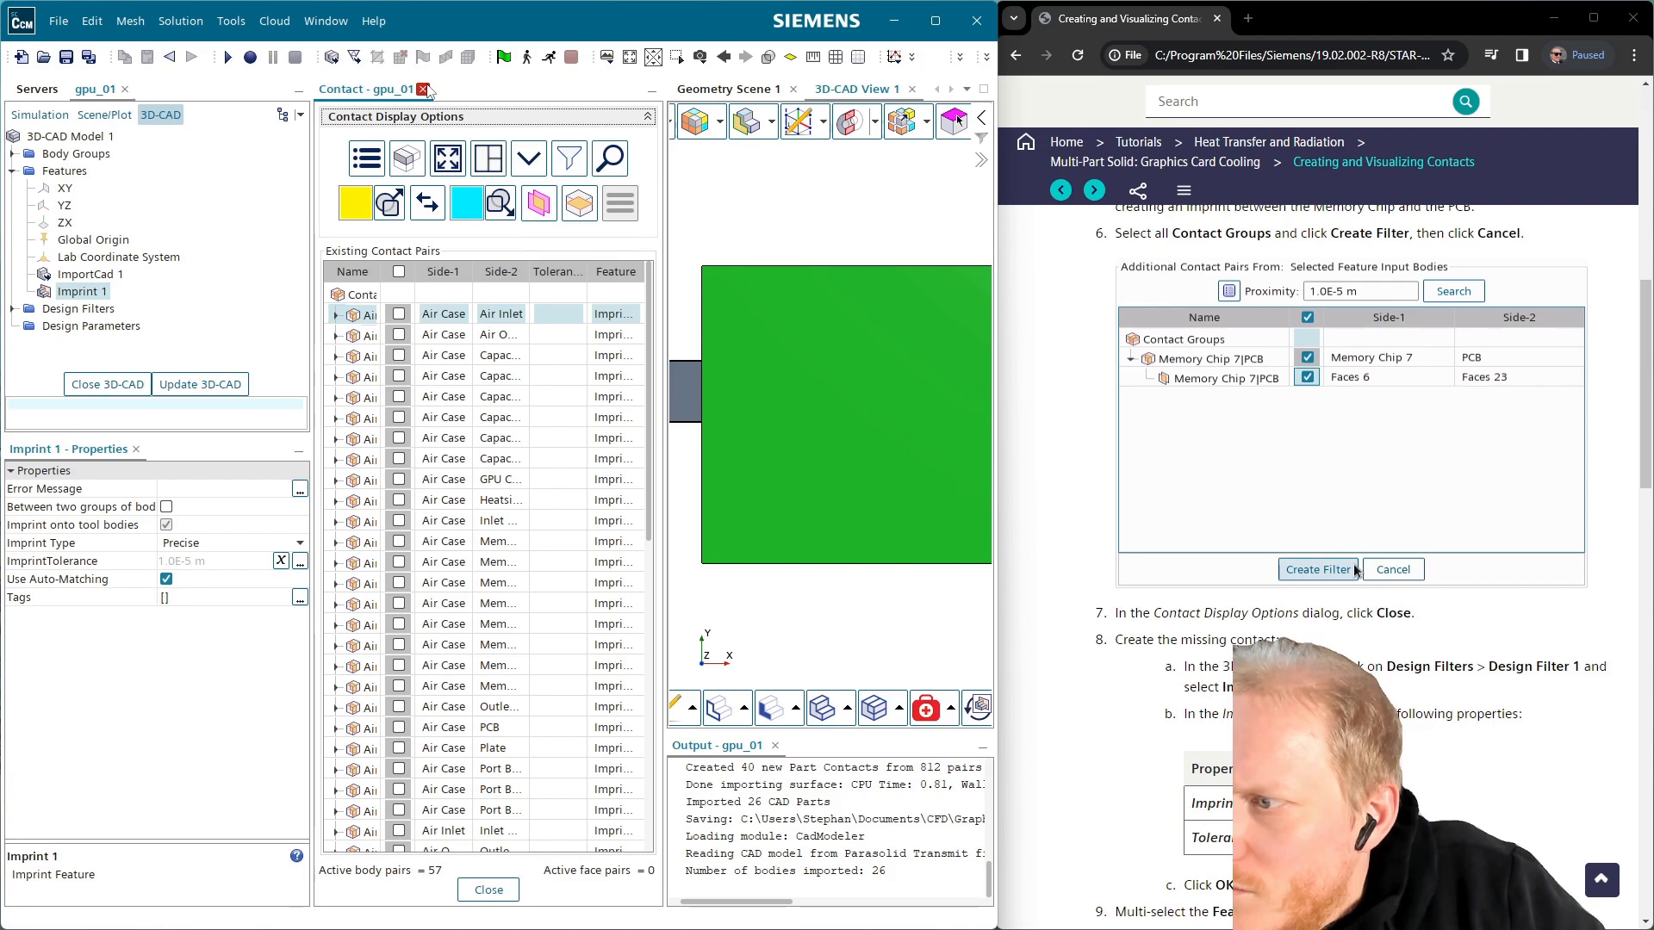
Imprint the faces of Design Filter 1 using Tolerant Edges at 1.0E-5 m tolerance
click(424, 89)
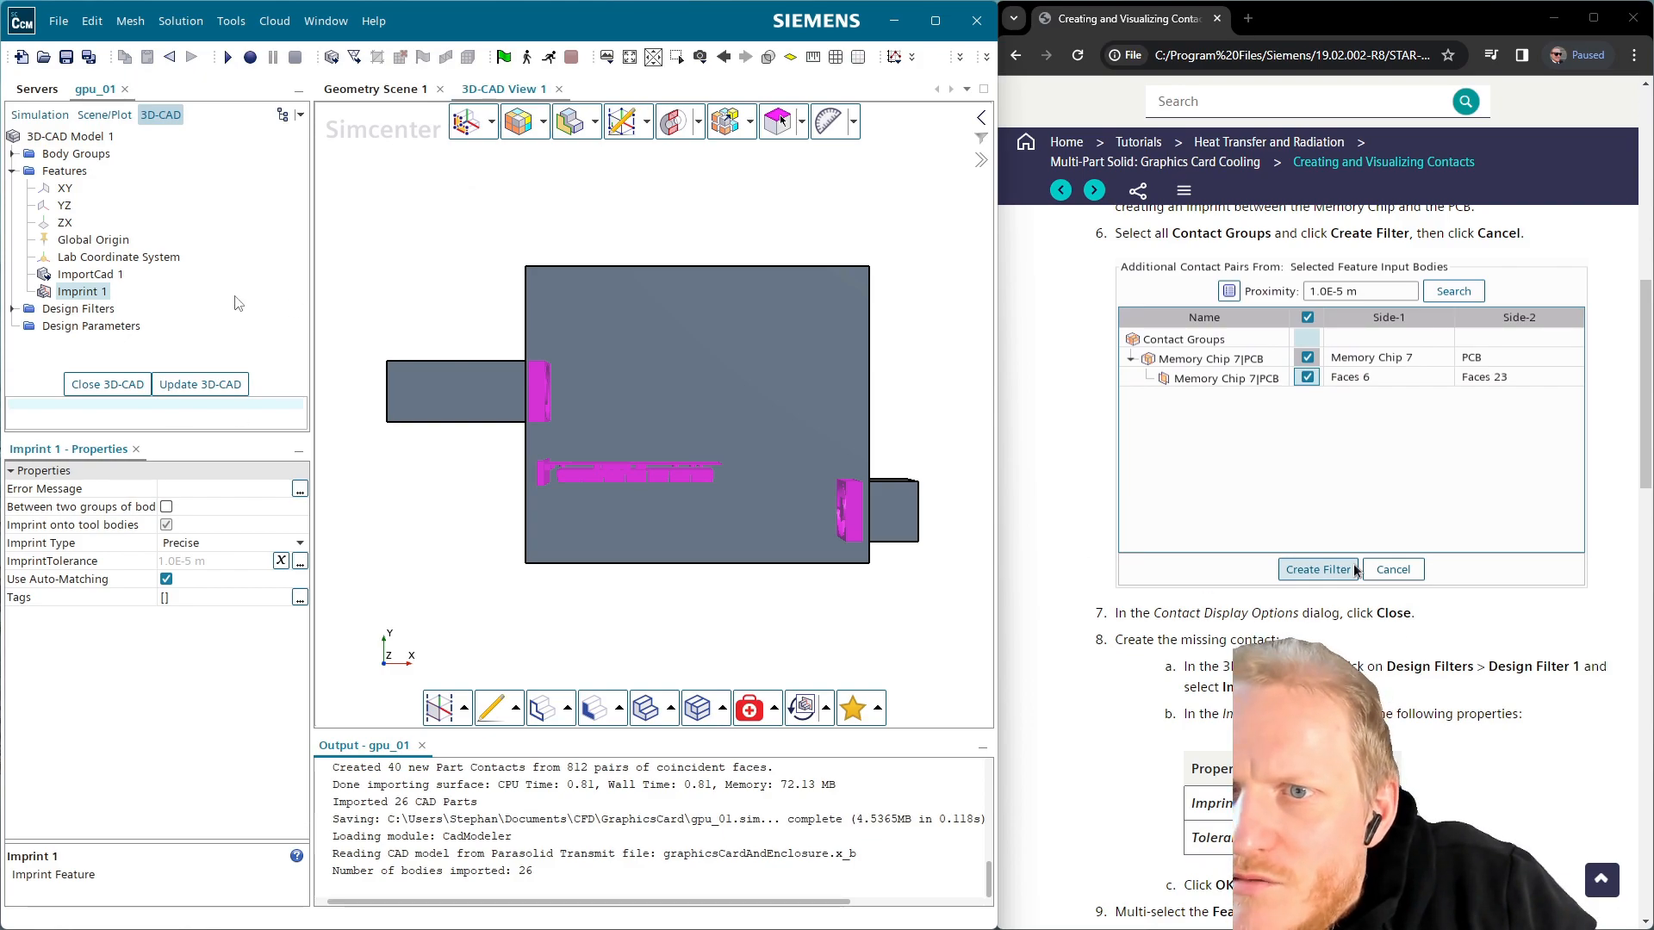
right_click(76, 311)
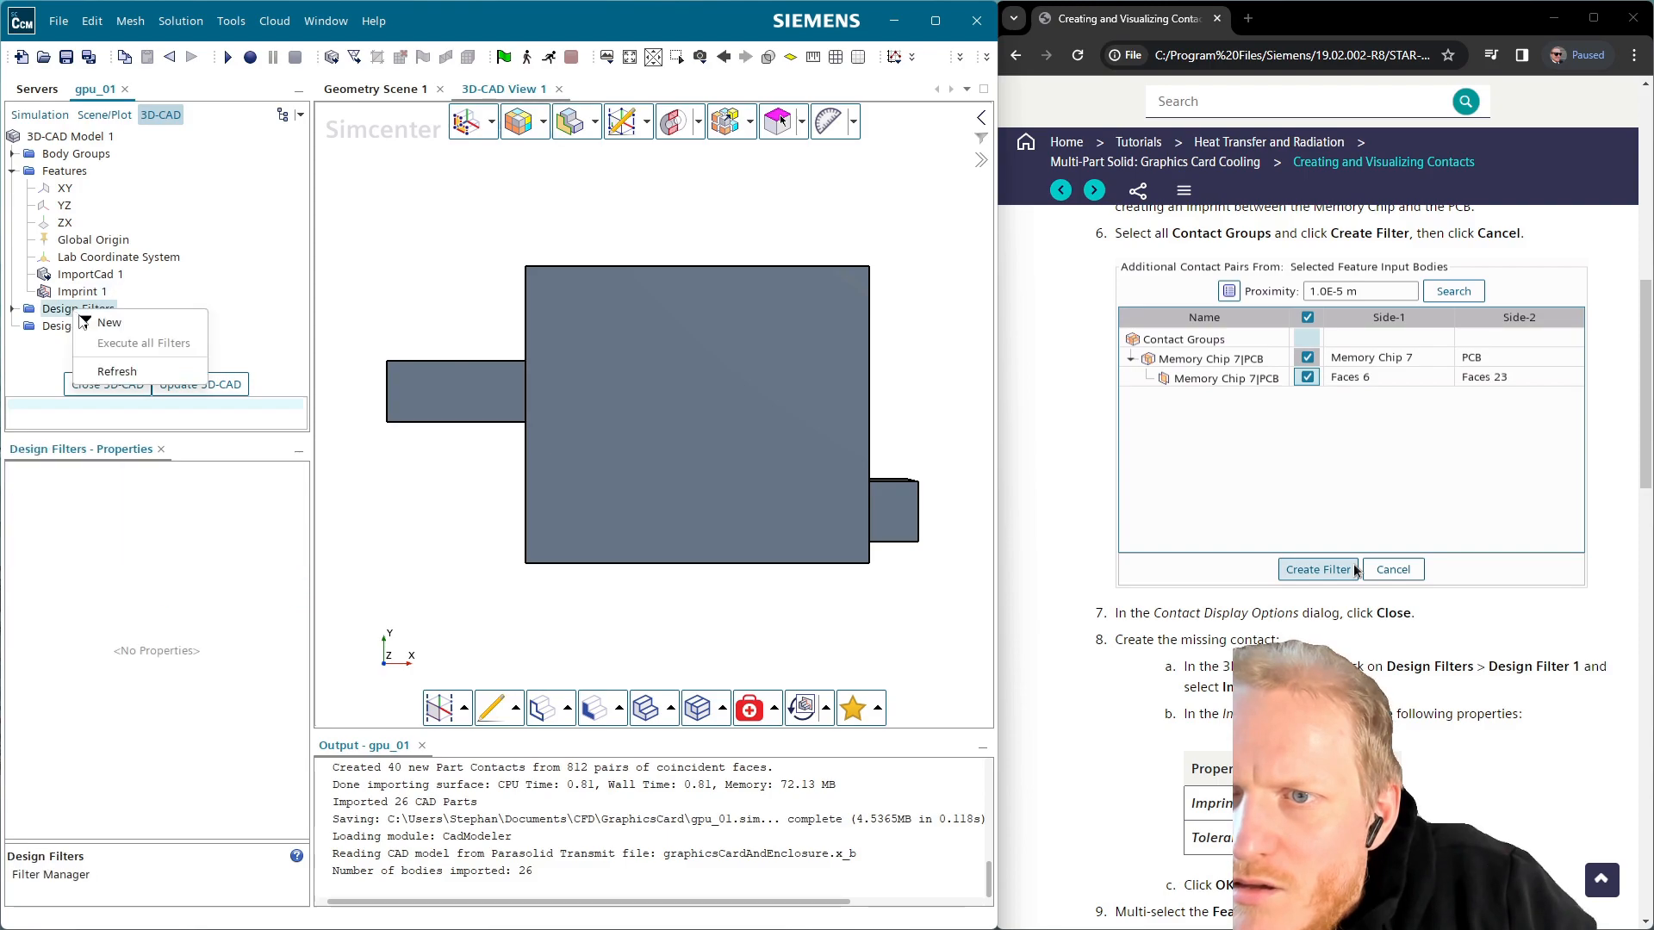
click(108, 322)
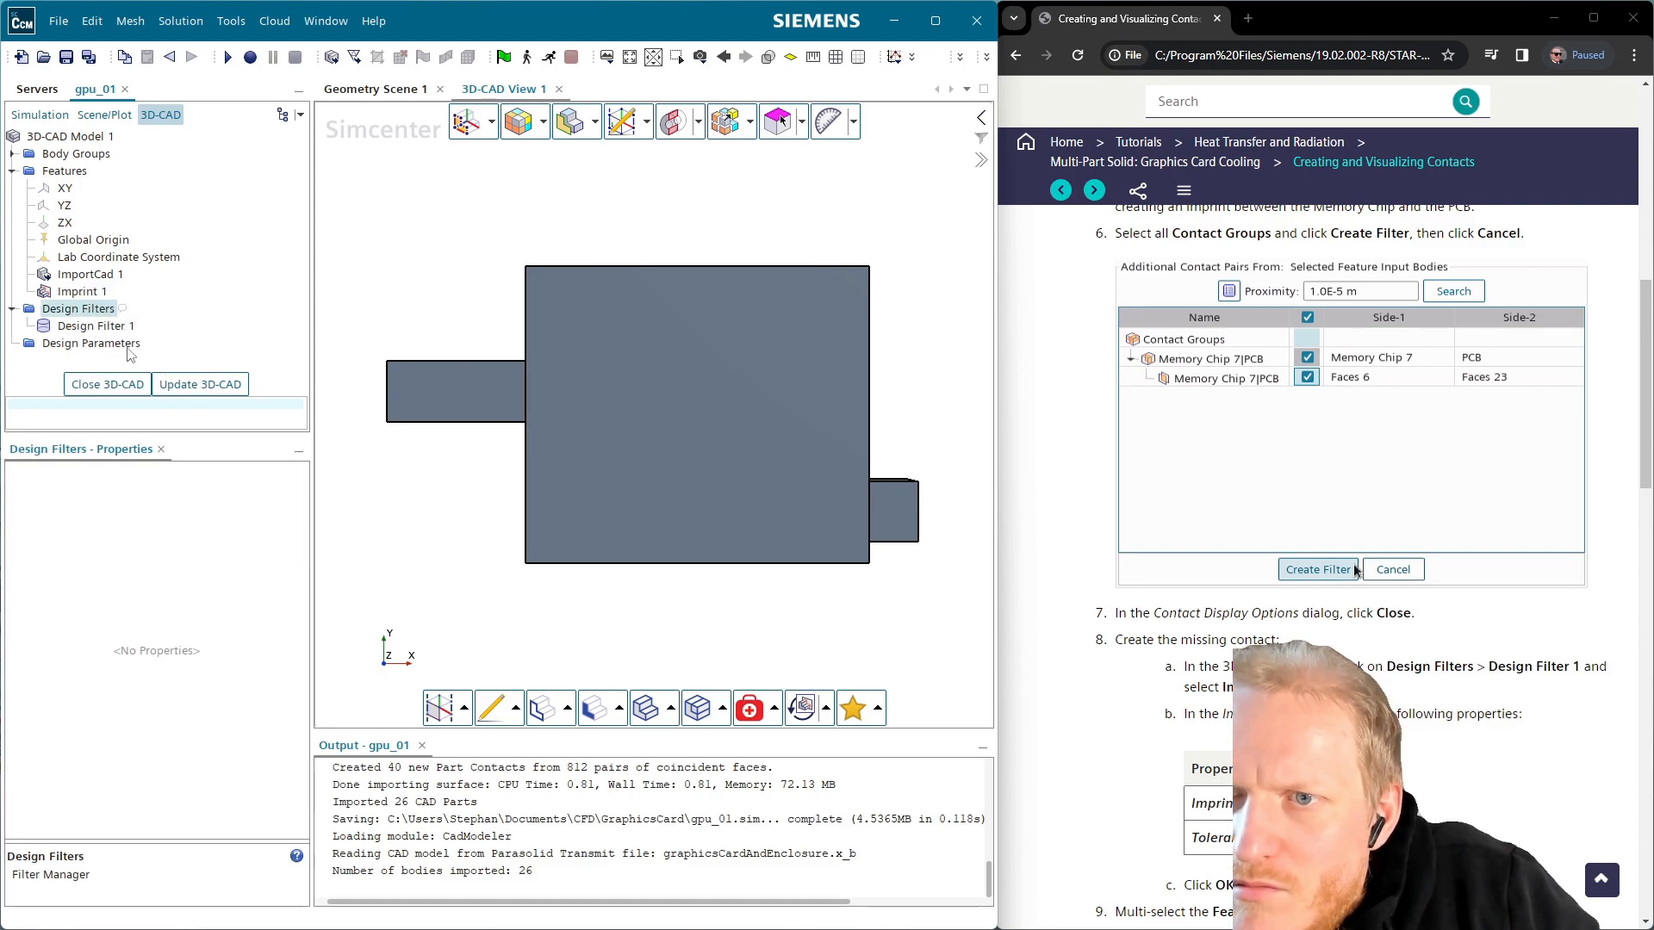
click(107, 331)
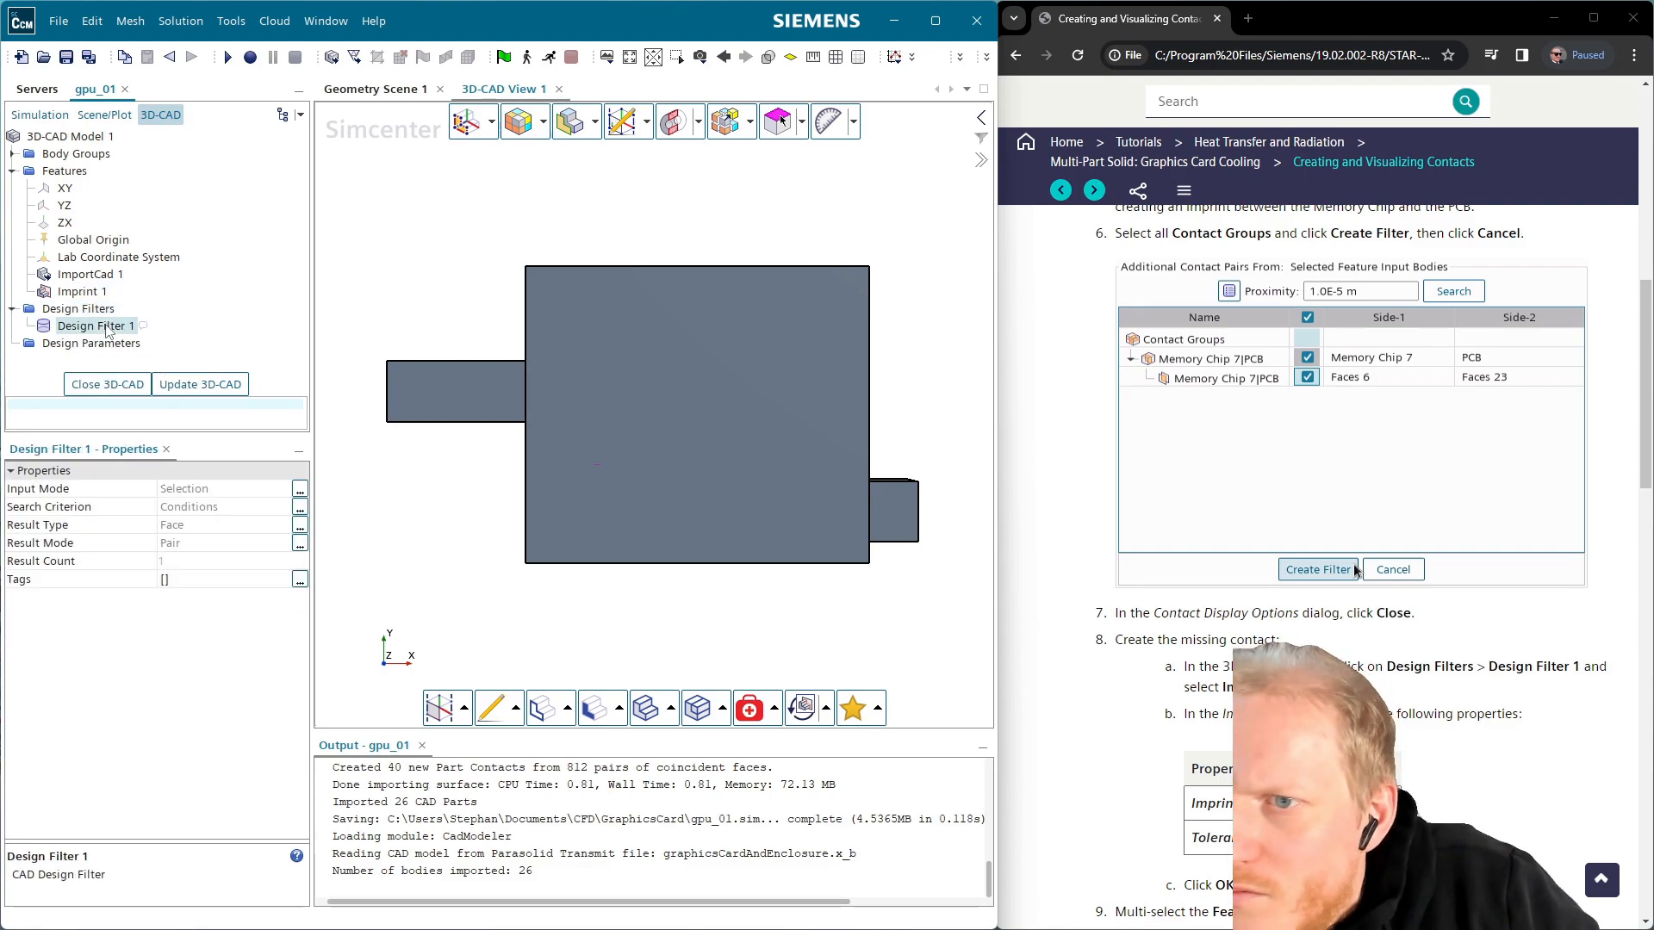
right_click(107, 331)
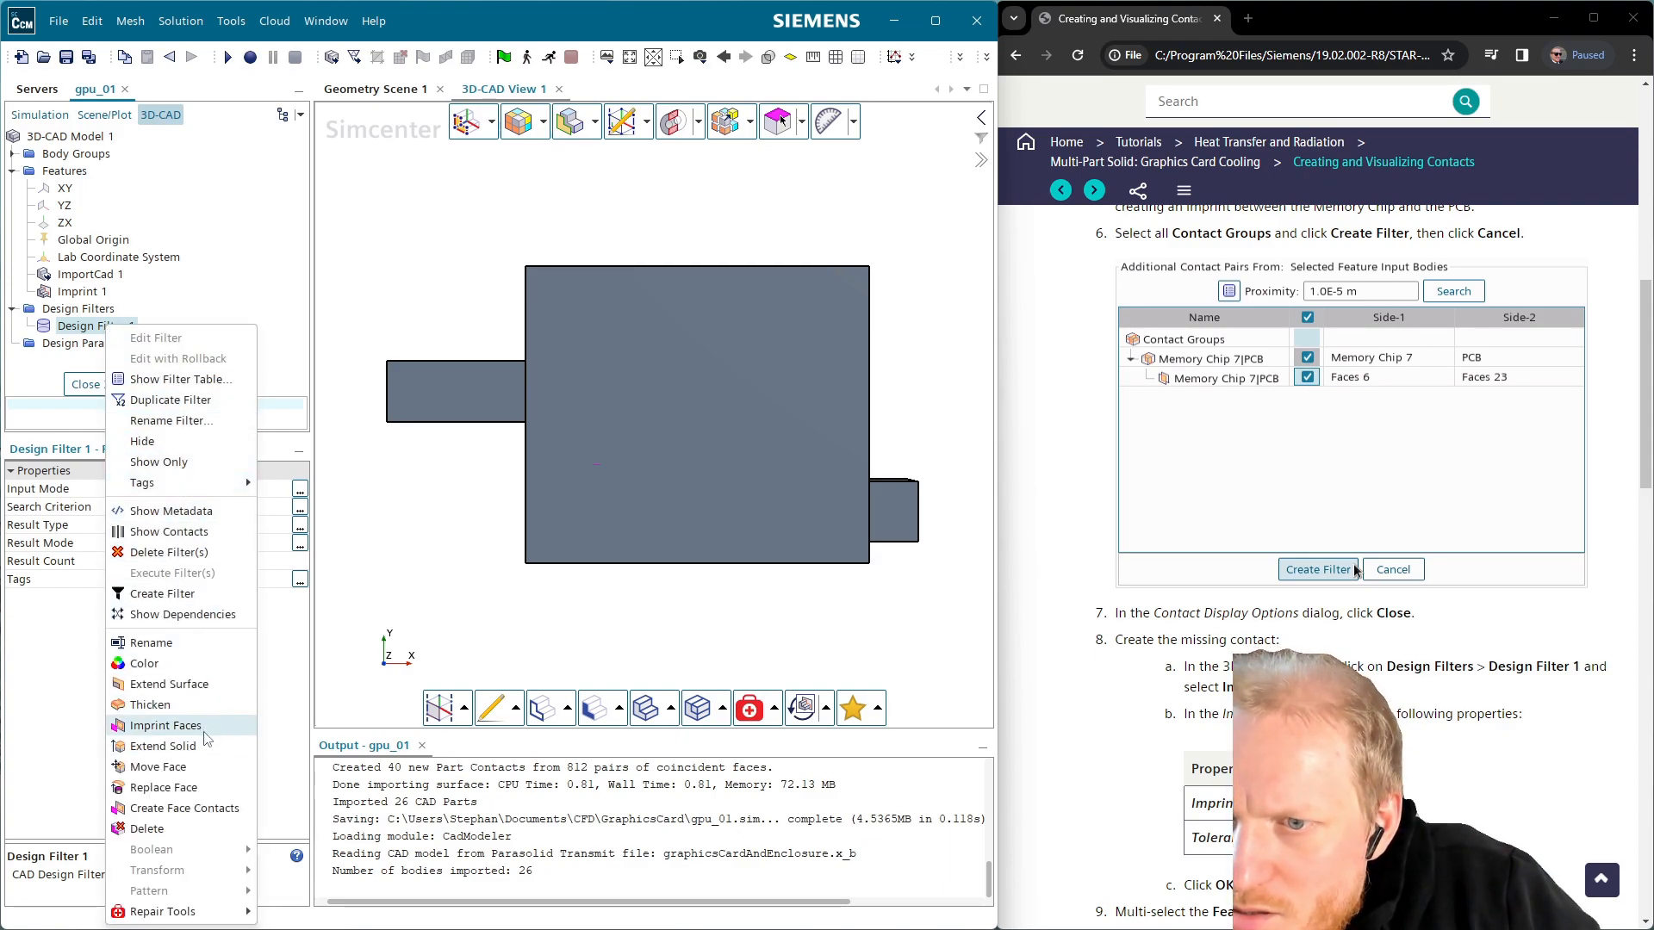
click(165, 726)
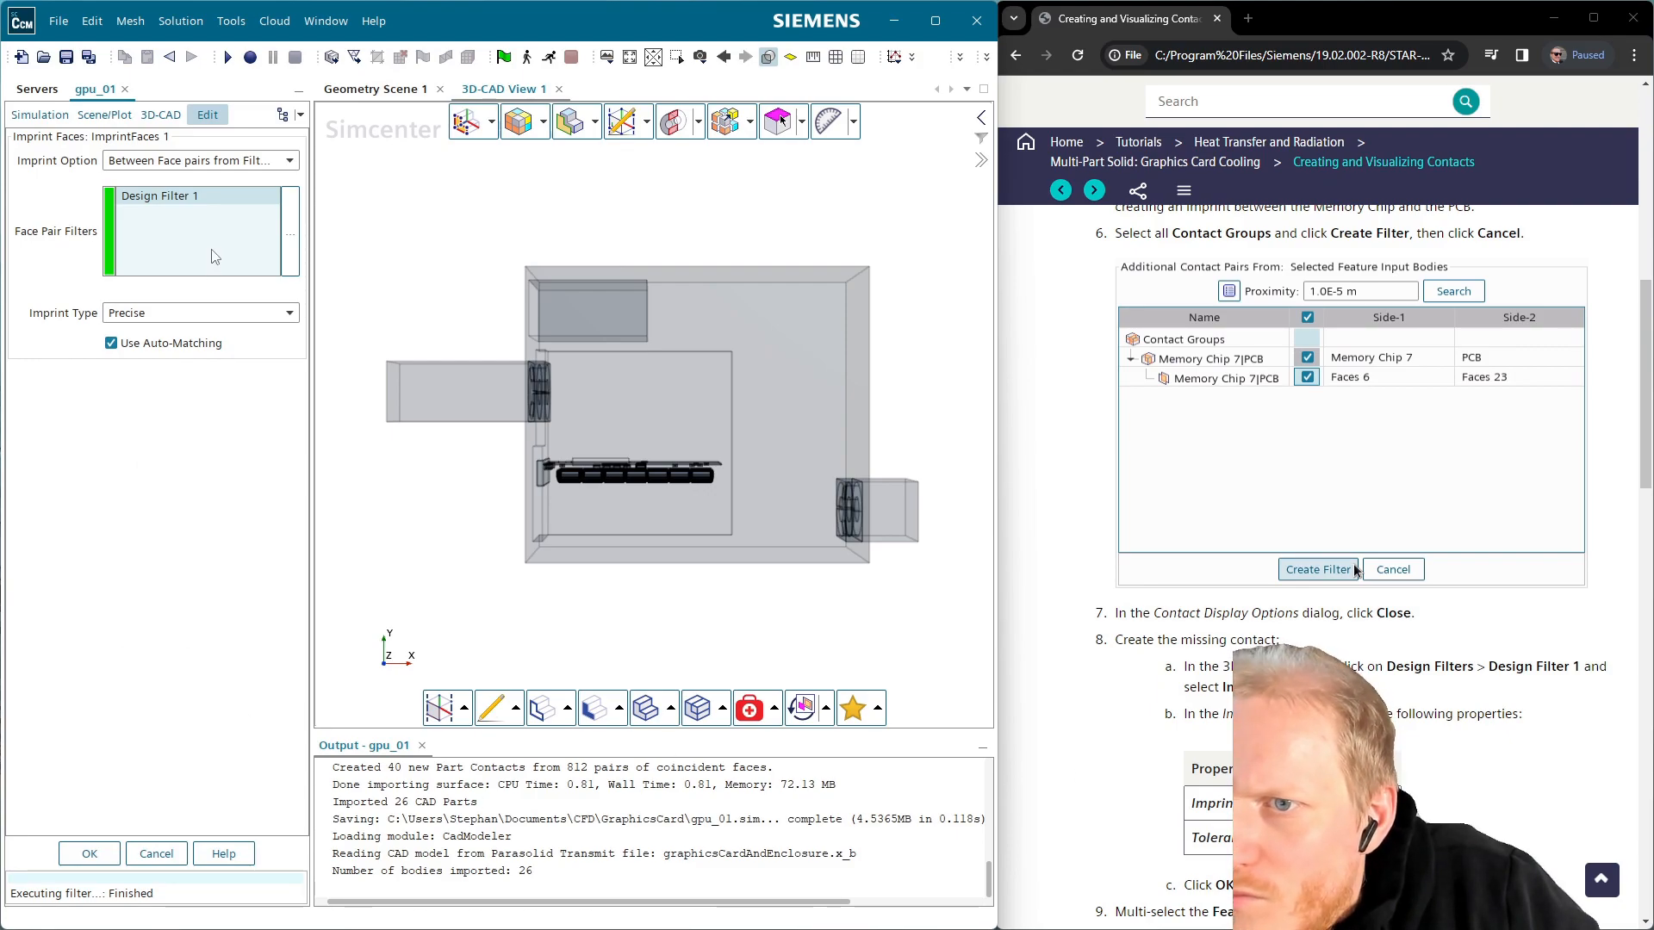
click(216, 322)
click(207, 343)
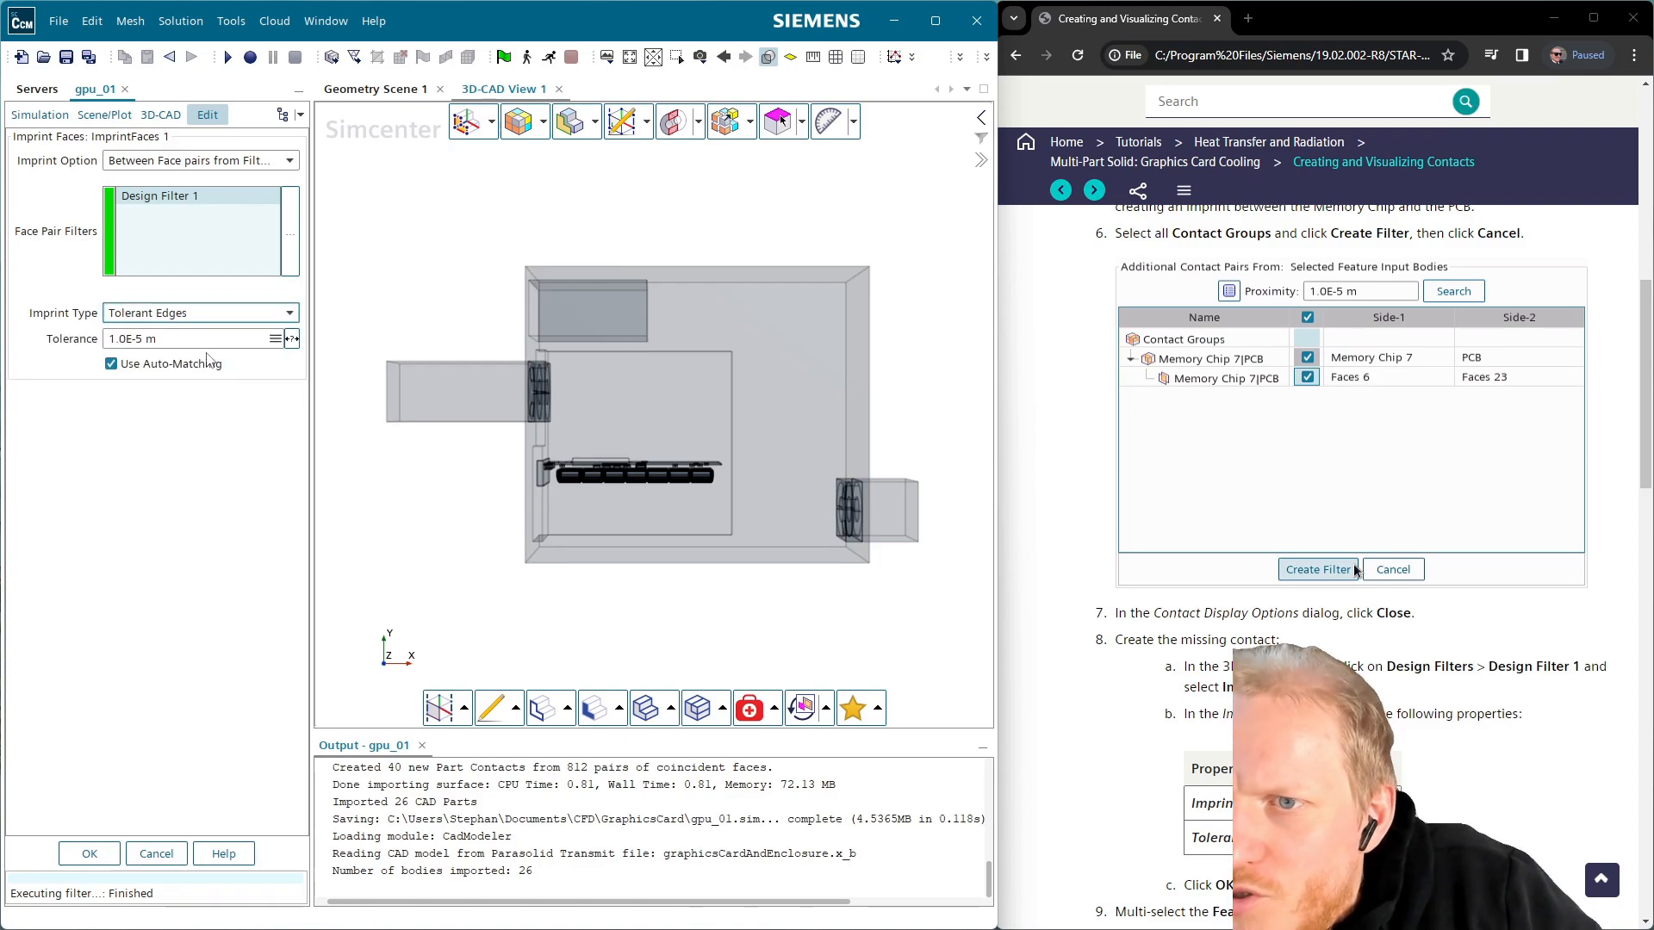
click(105, 855)
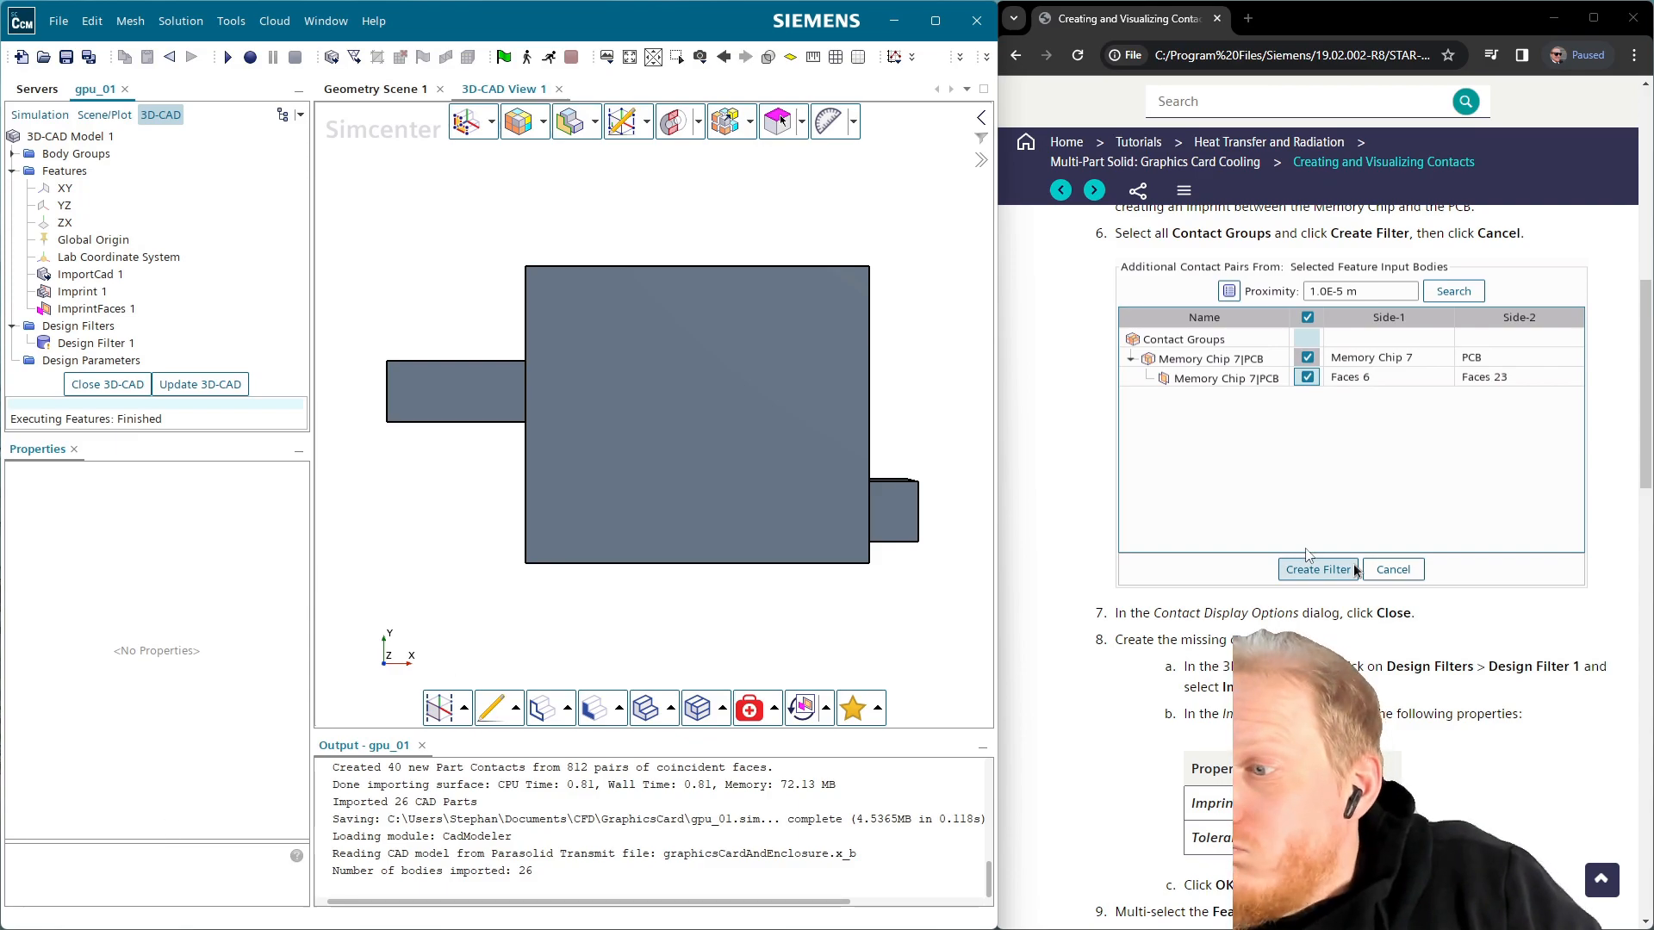
Select both Imprint 1 and ImprintFaces 1 in the Features tree and bring up their actions
scroll(1344, 568, down, 2)
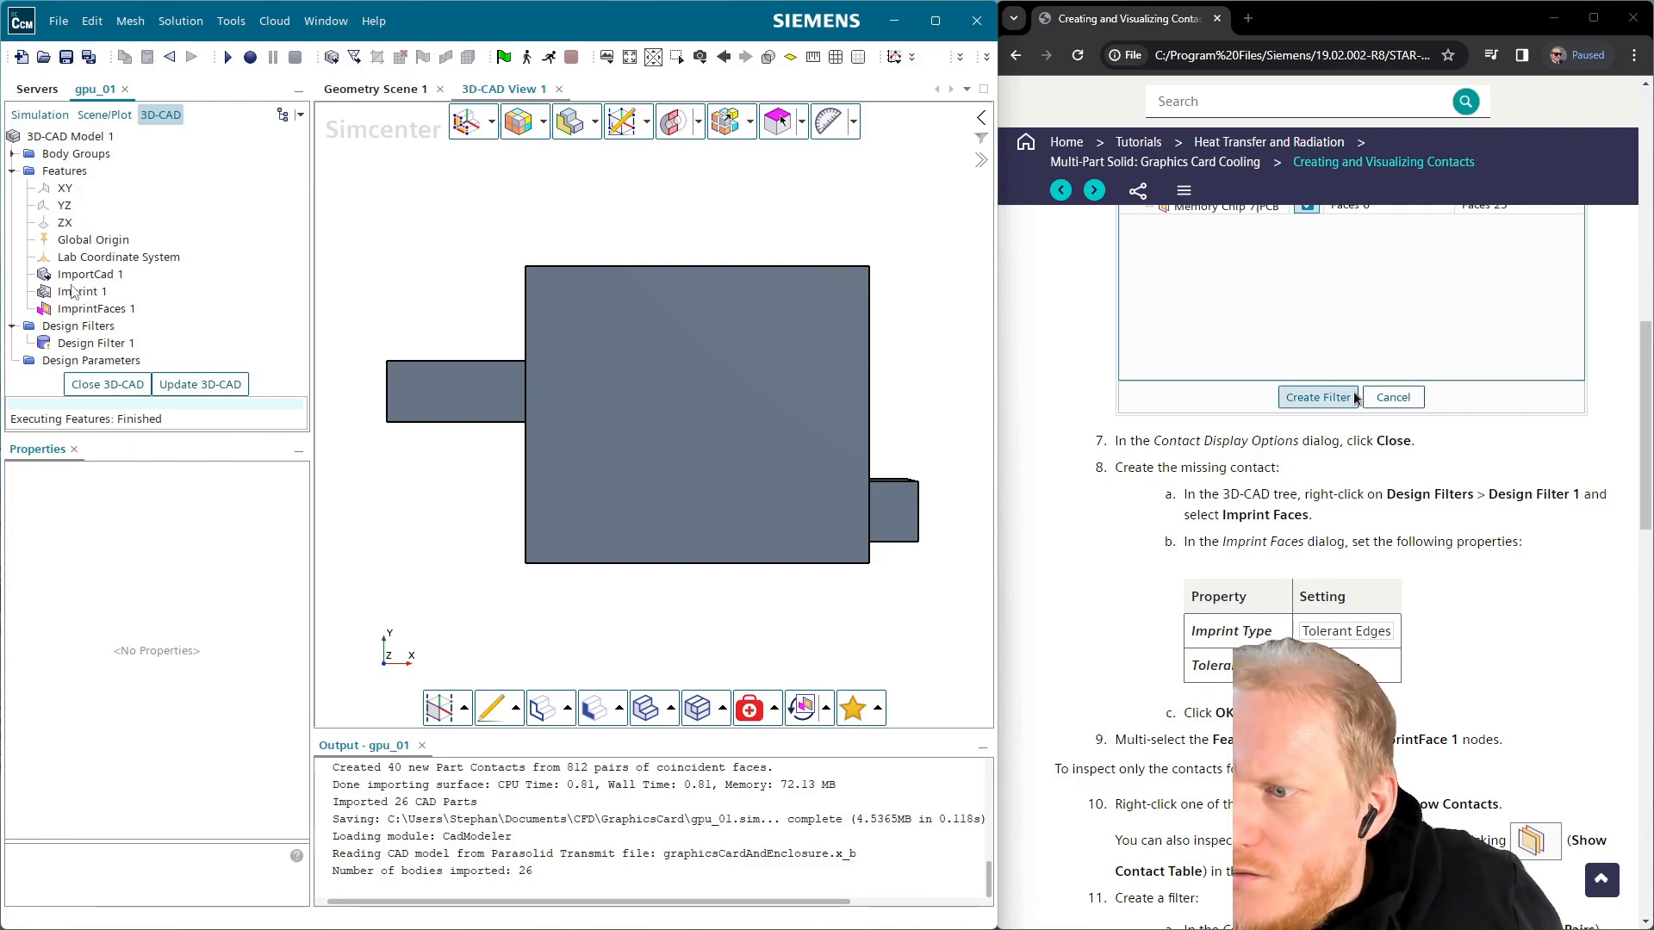
click(97, 295)
ctrl+click(99, 307)
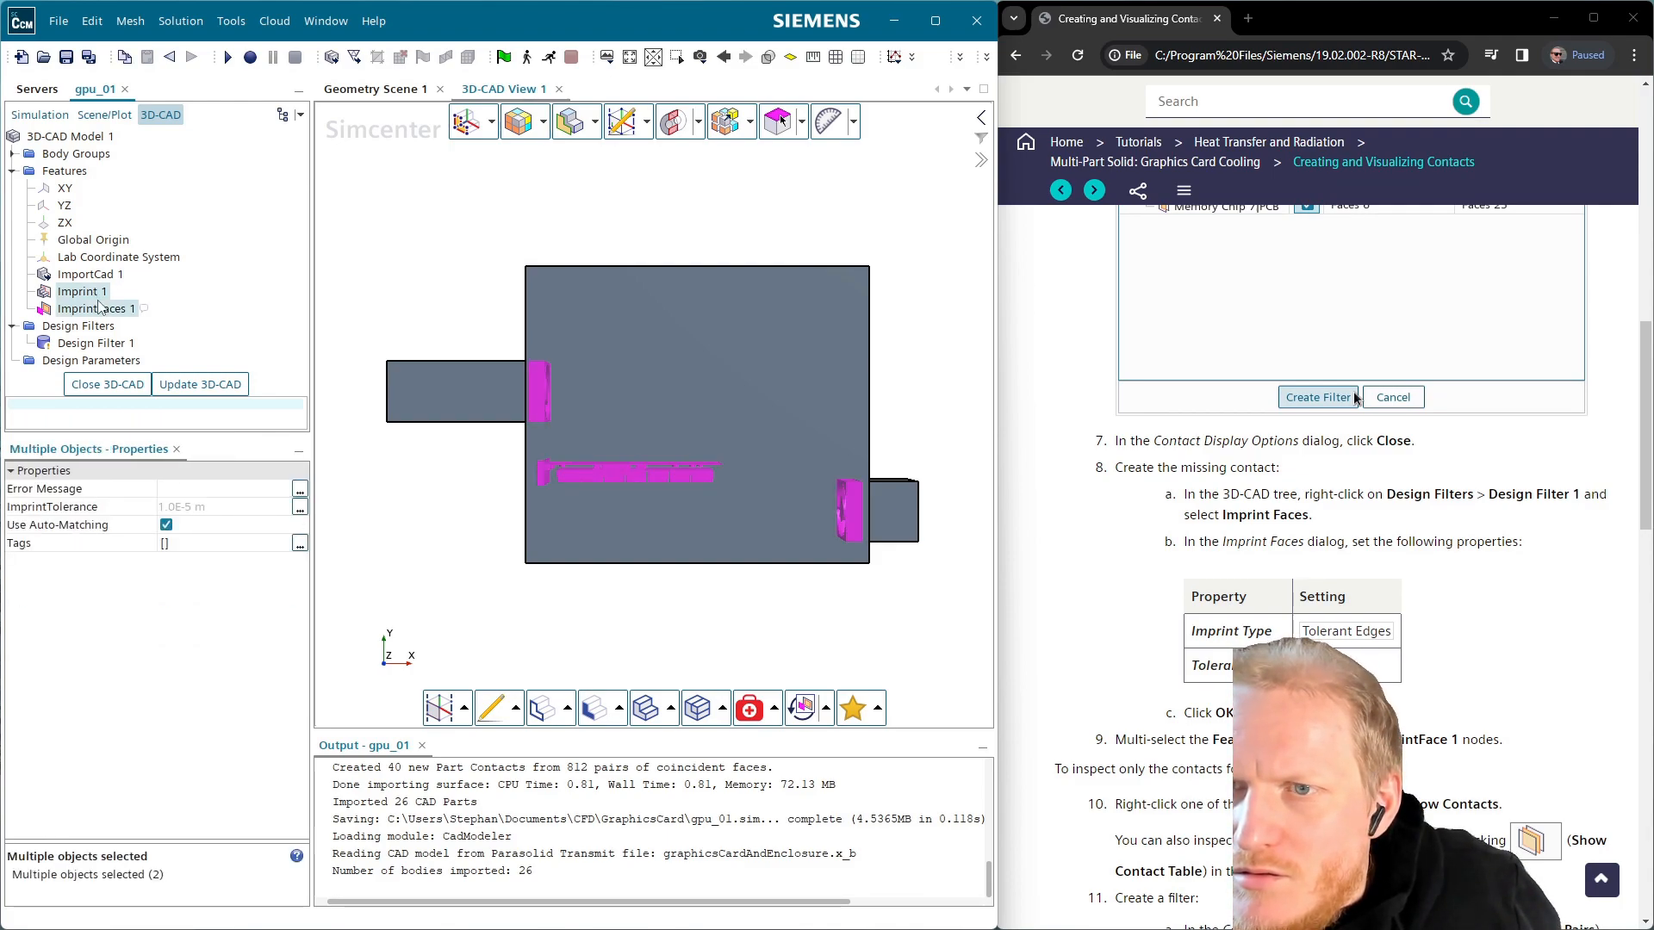
click(99, 308)
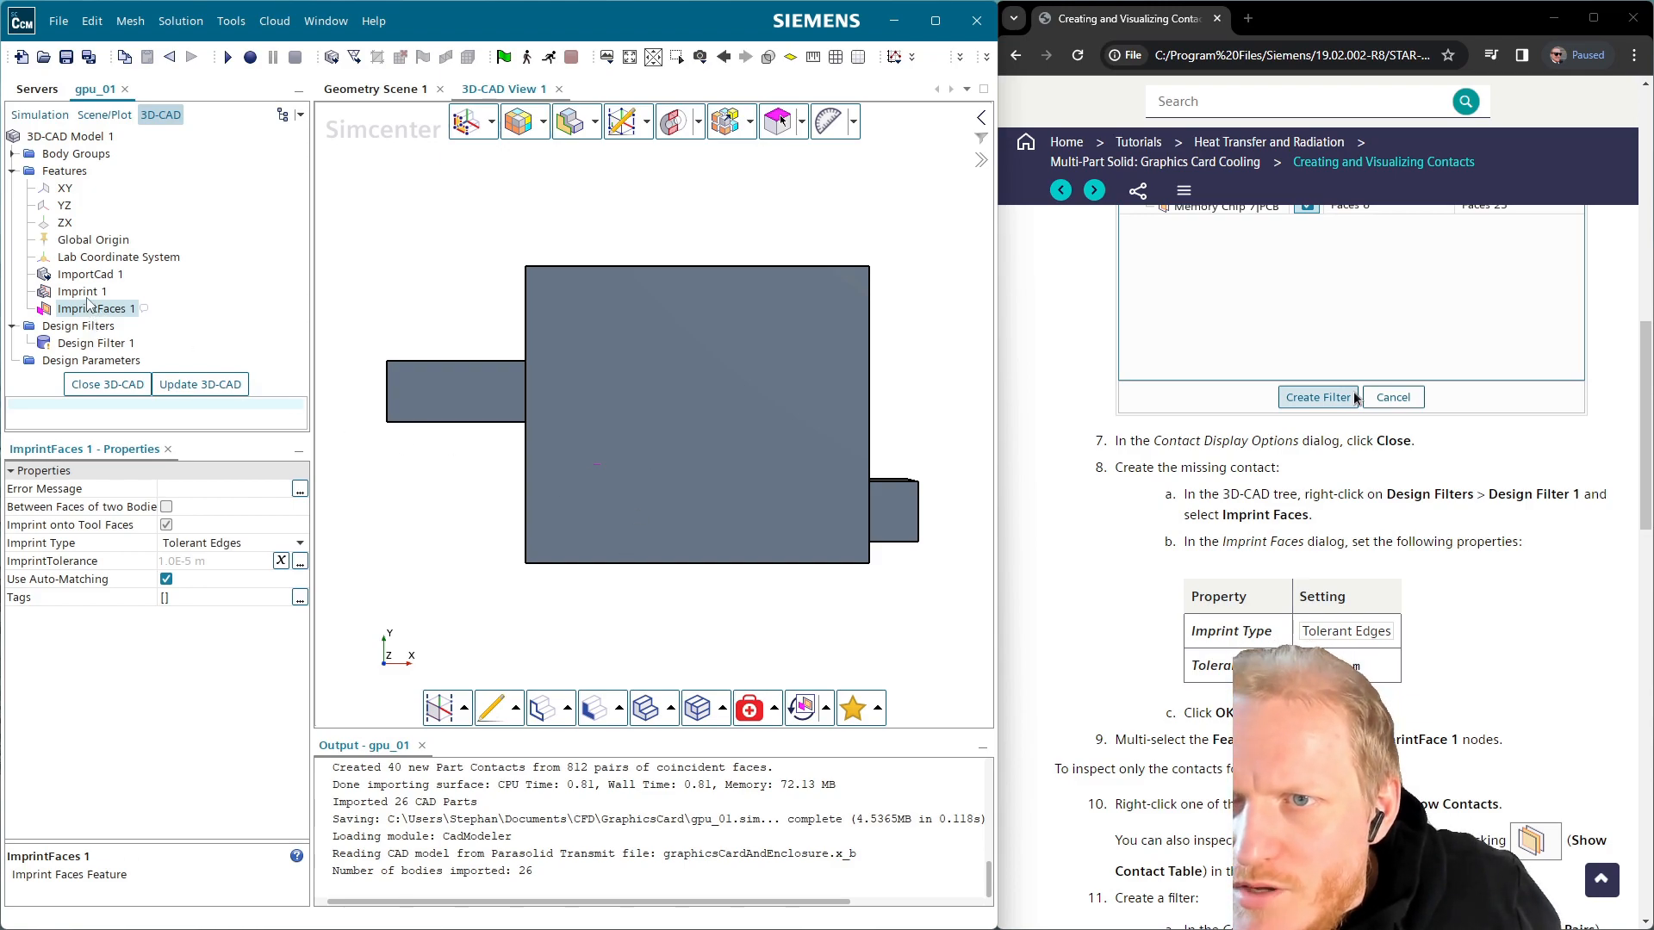
ctrl+click(88, 296)
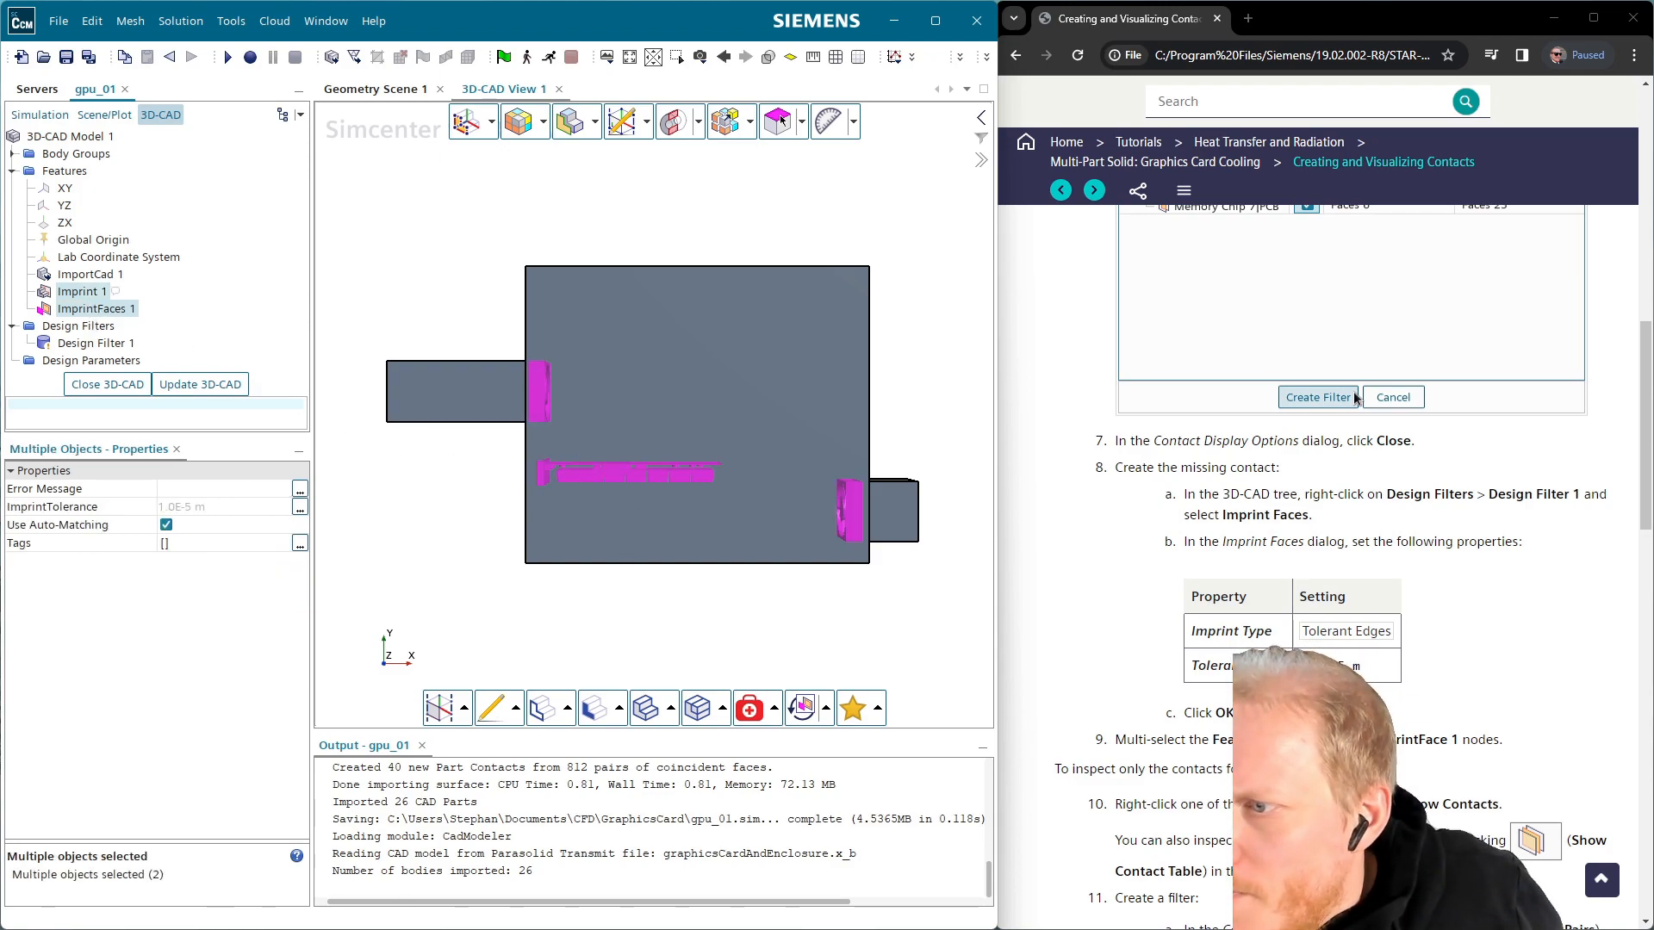
scroll(1399, 743, down, 1)
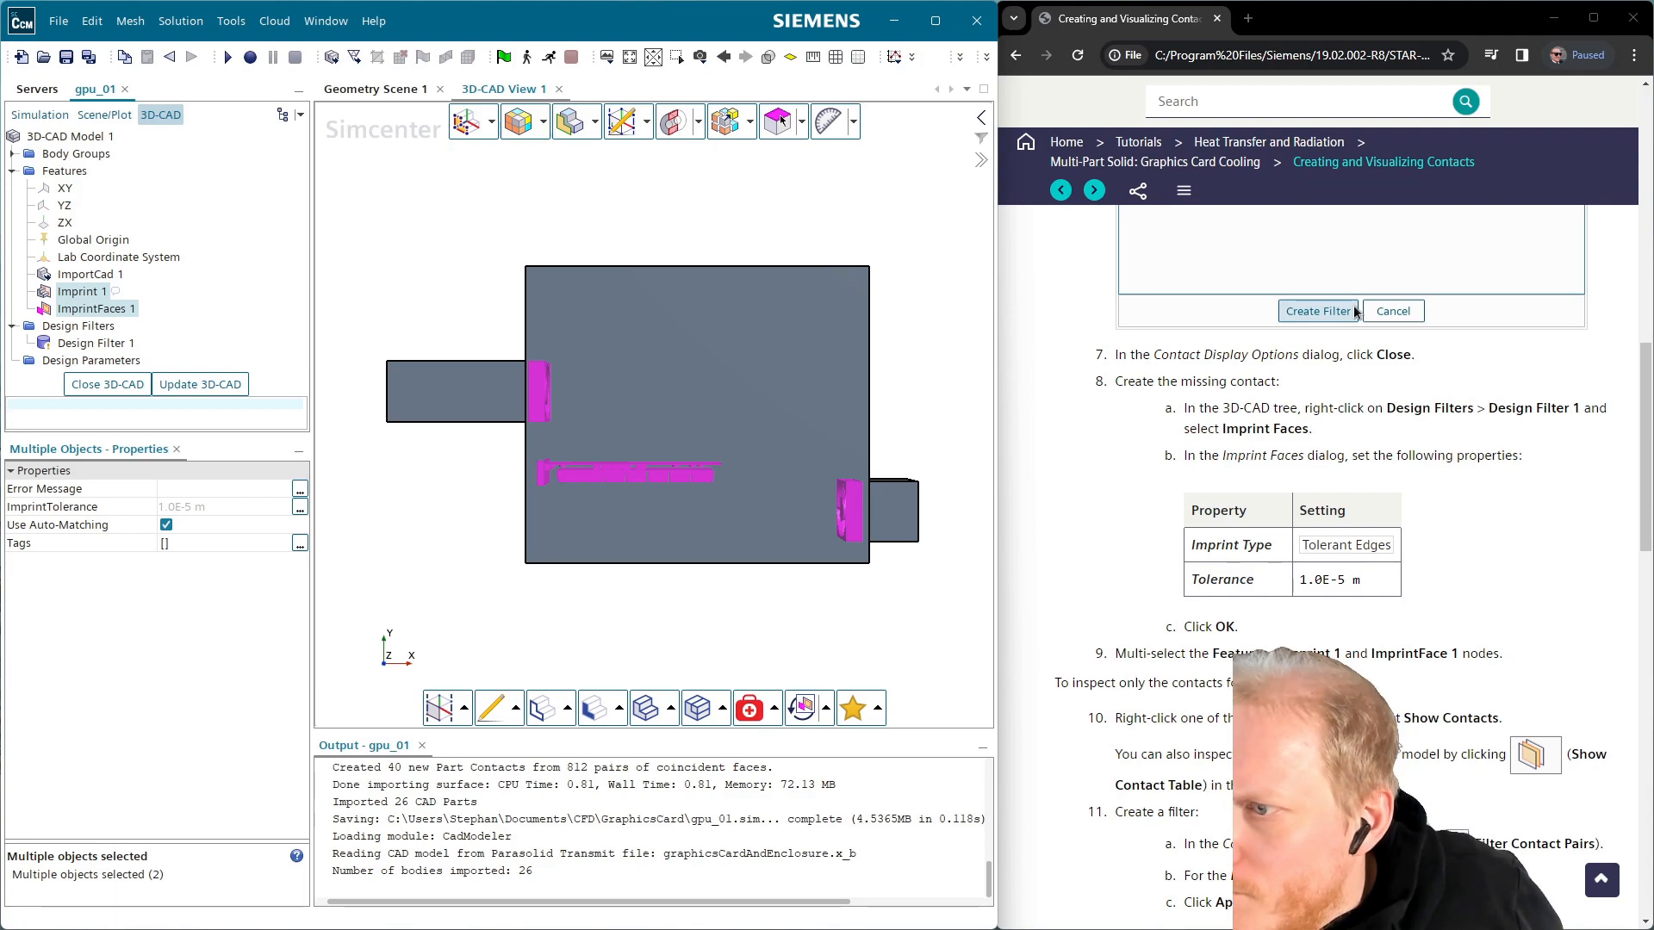
right_click(89, 317)
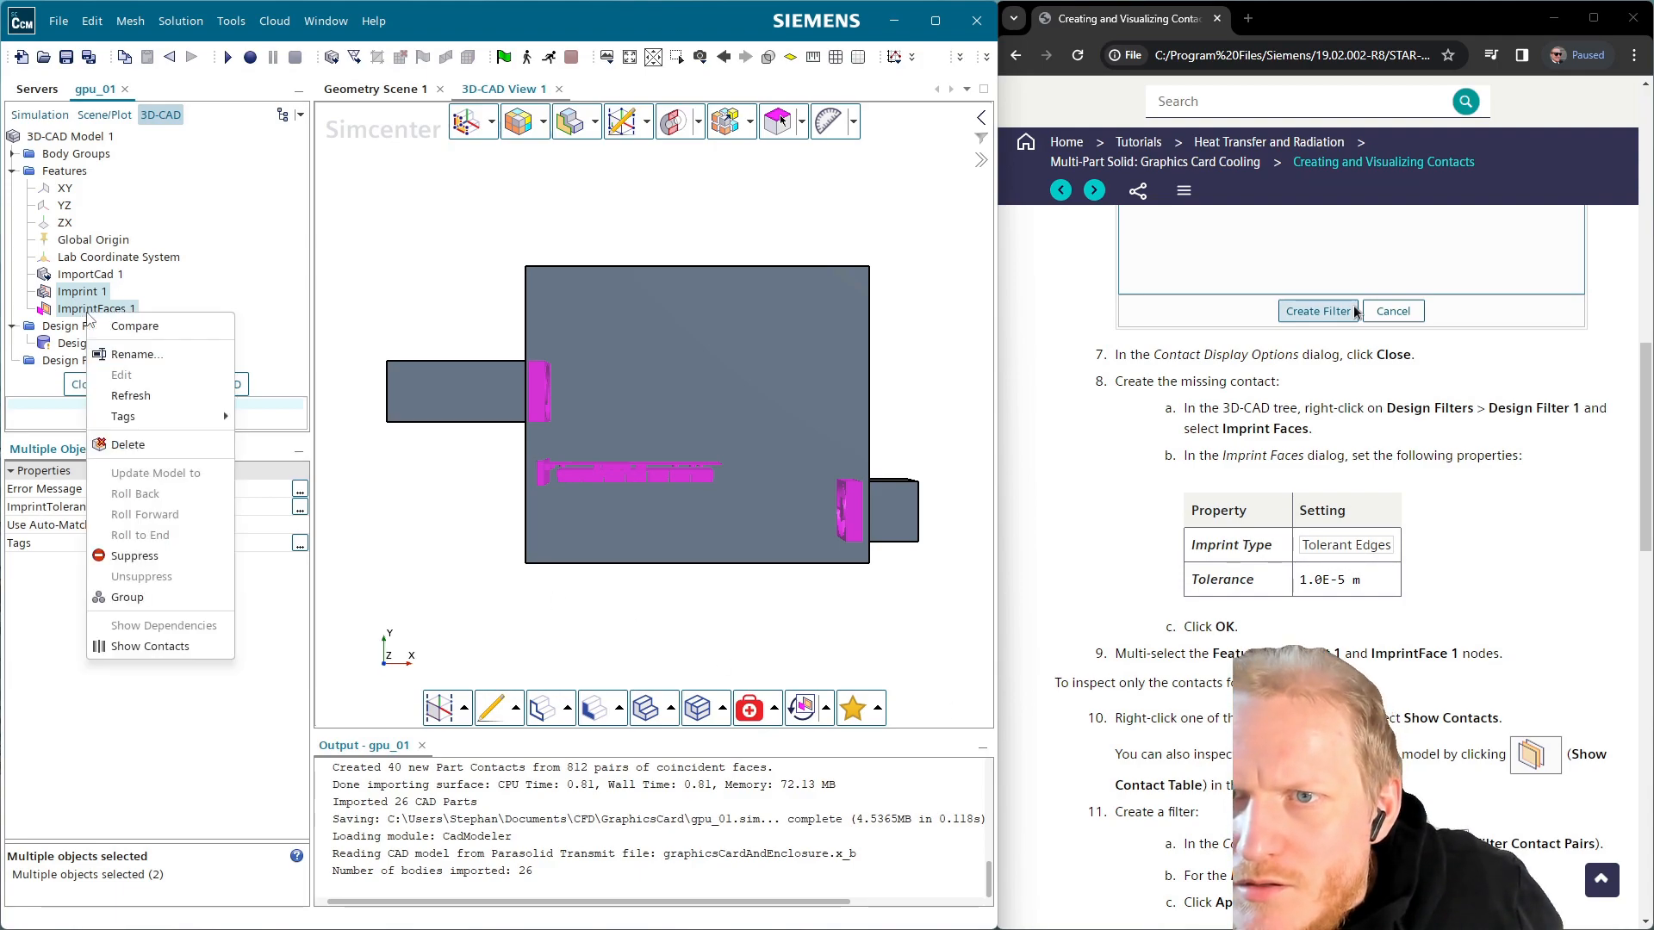
Show the contacts of both imprint features, displaying only face pairs in the scene
click(148, 646)
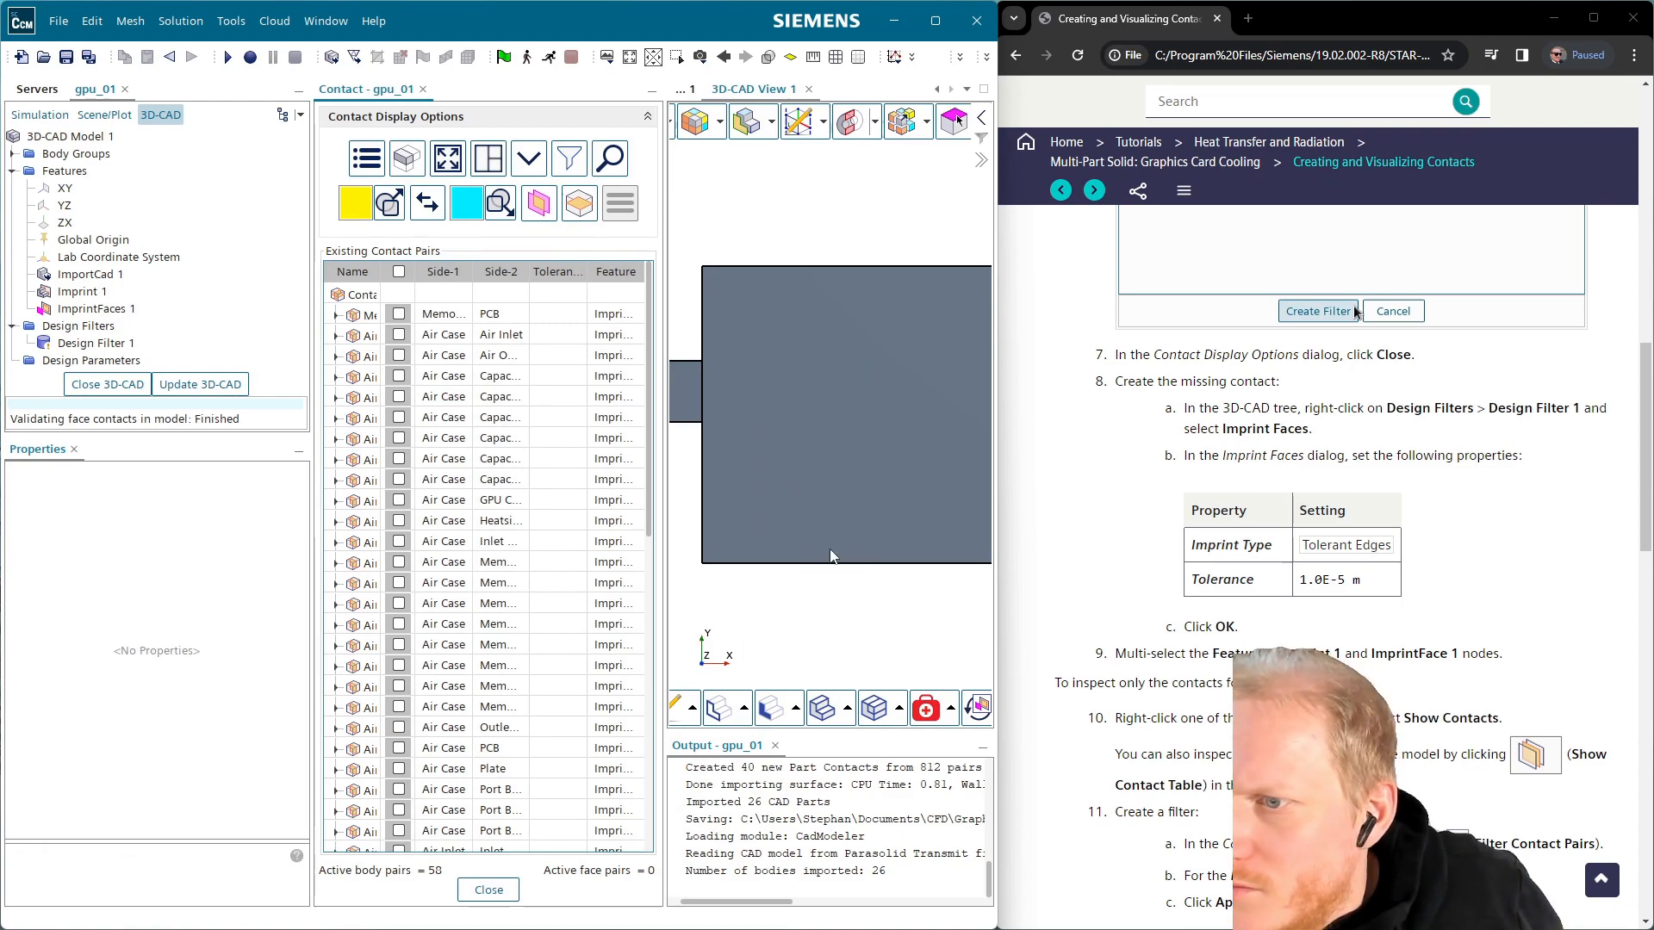
scroll(1227, 714, down, 1)
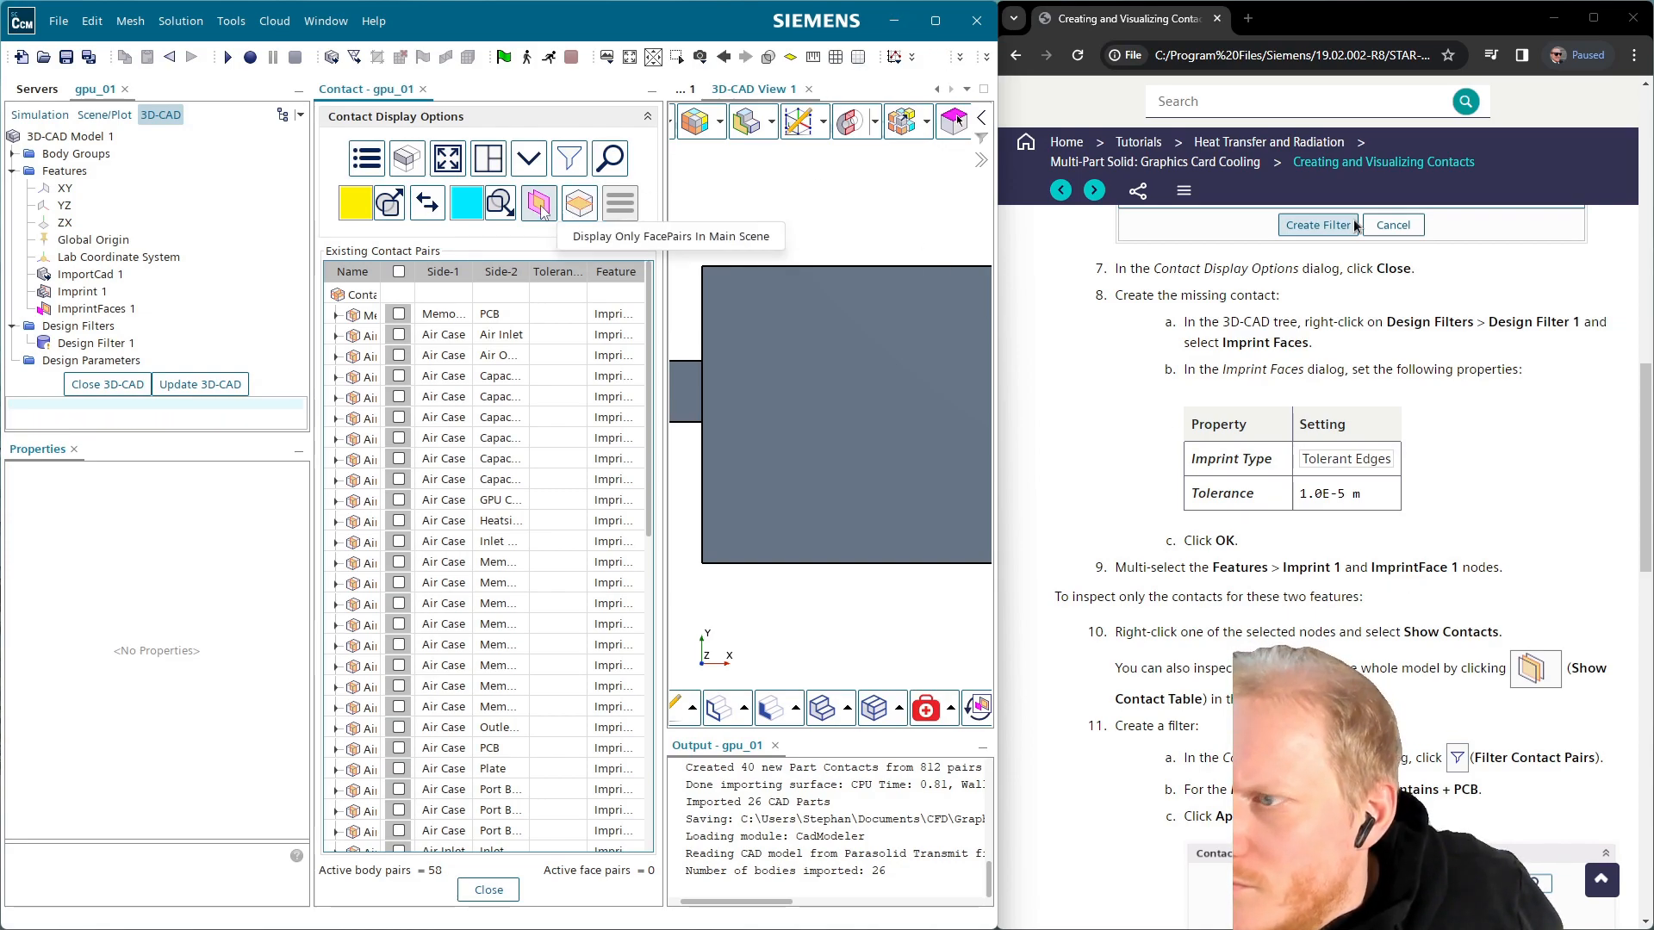
click(578, 205)
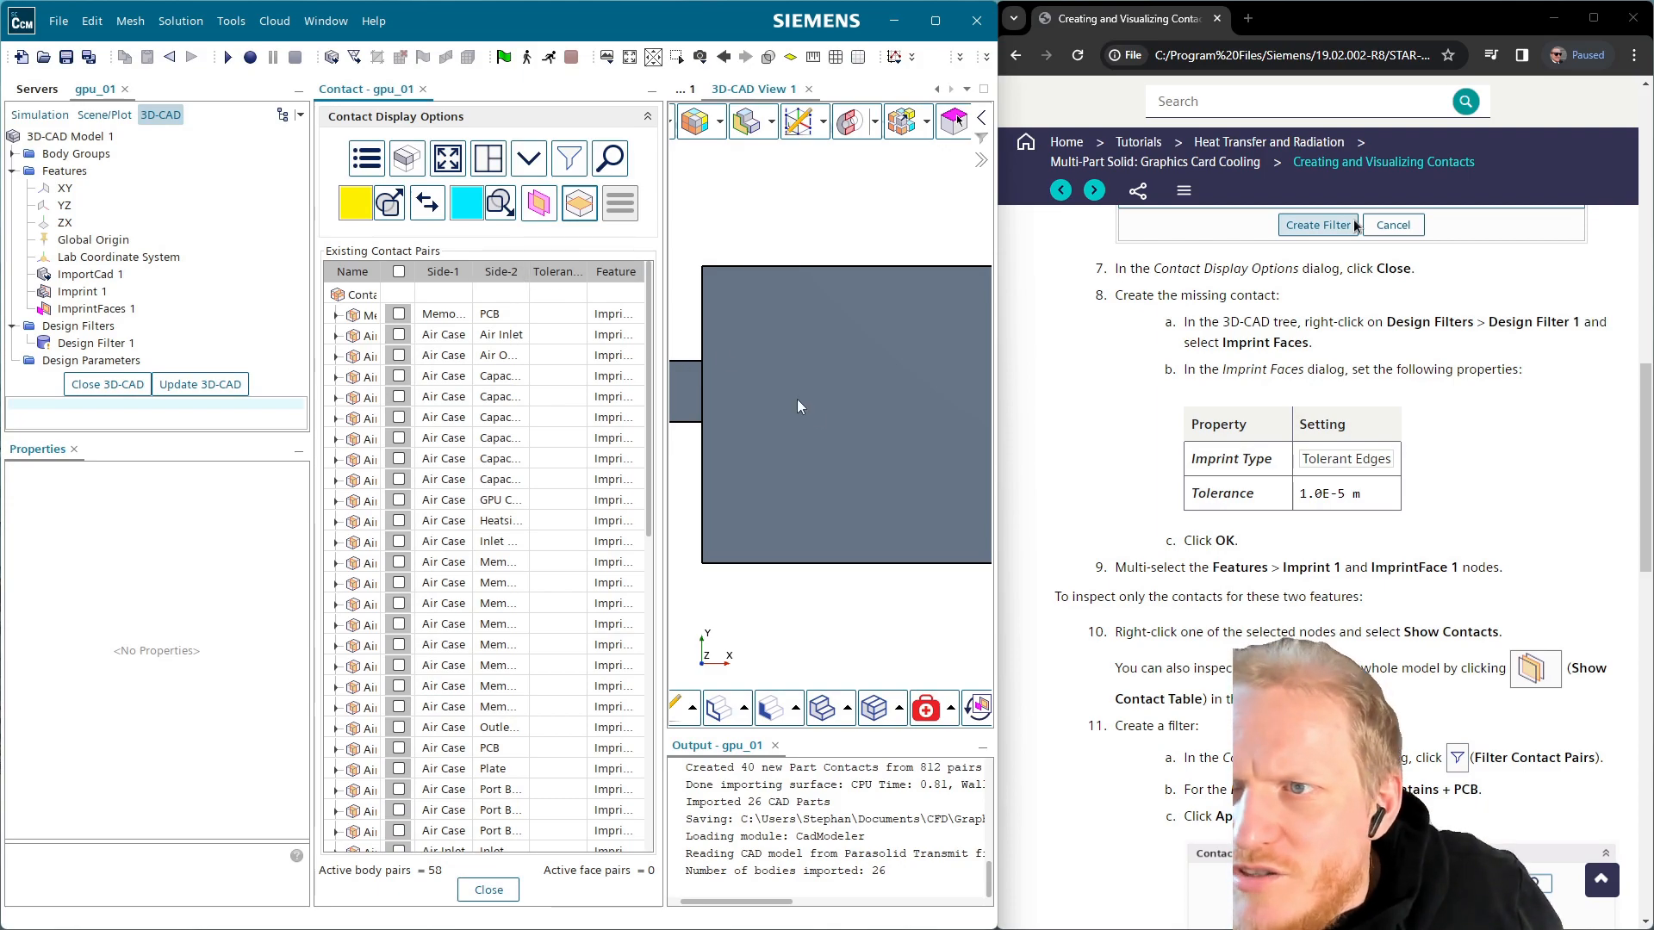
scroll(1444, 751, down, 2)
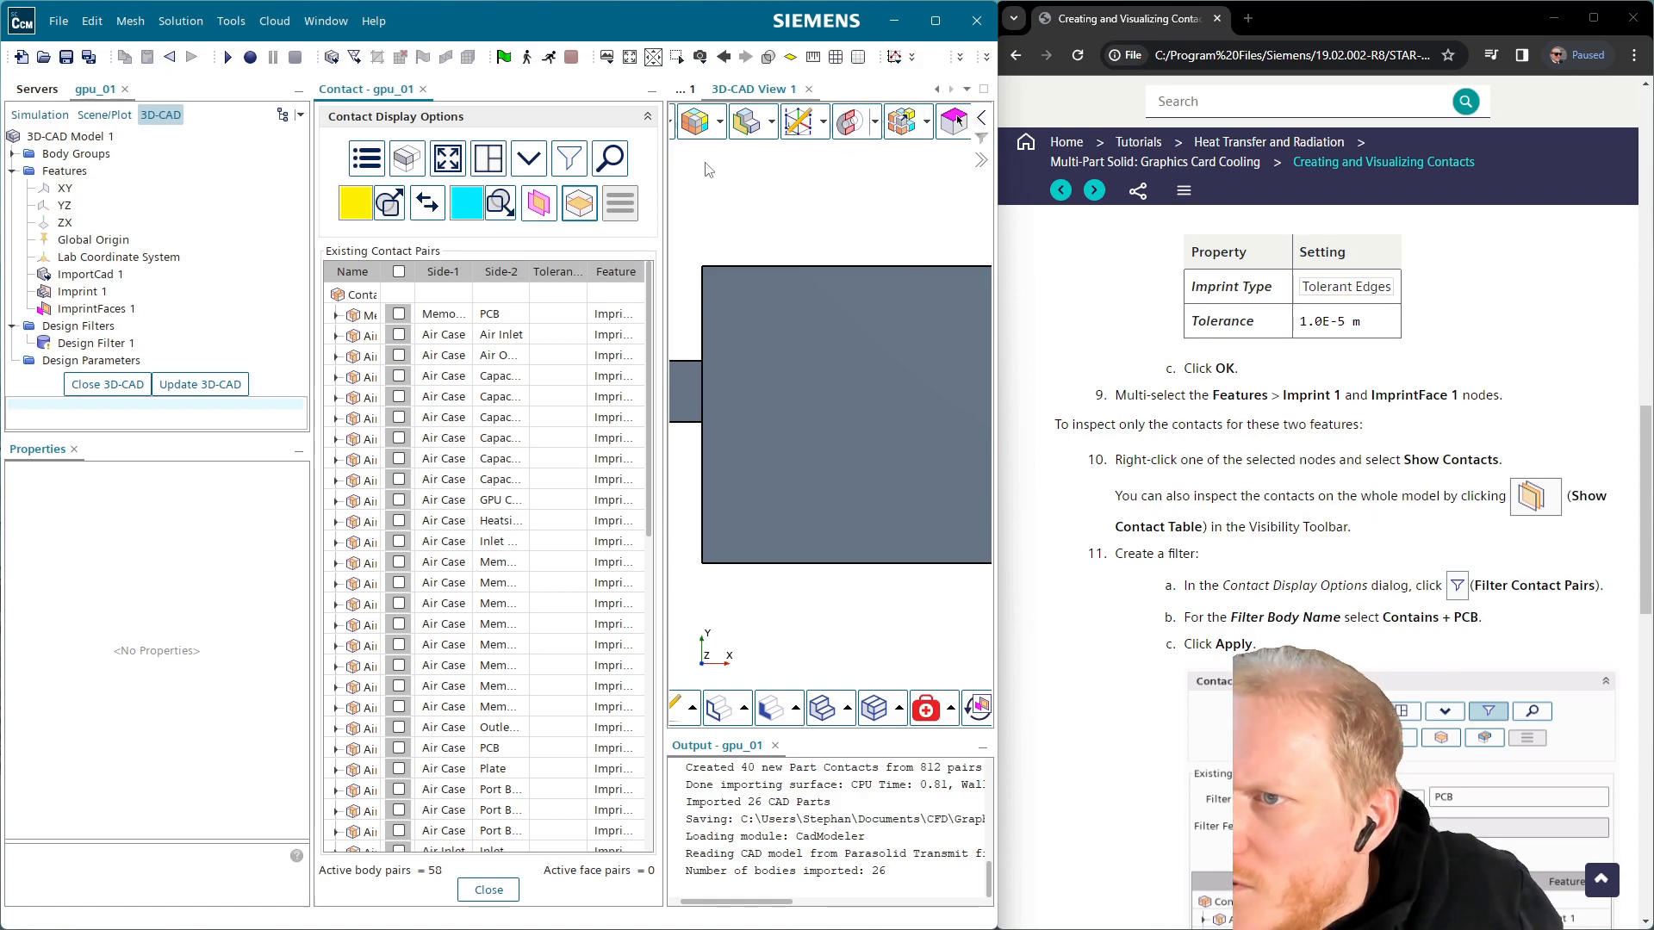
Resize the 3D view and the program window alongside the tutorial page
drag(667, 179, 653, 179)
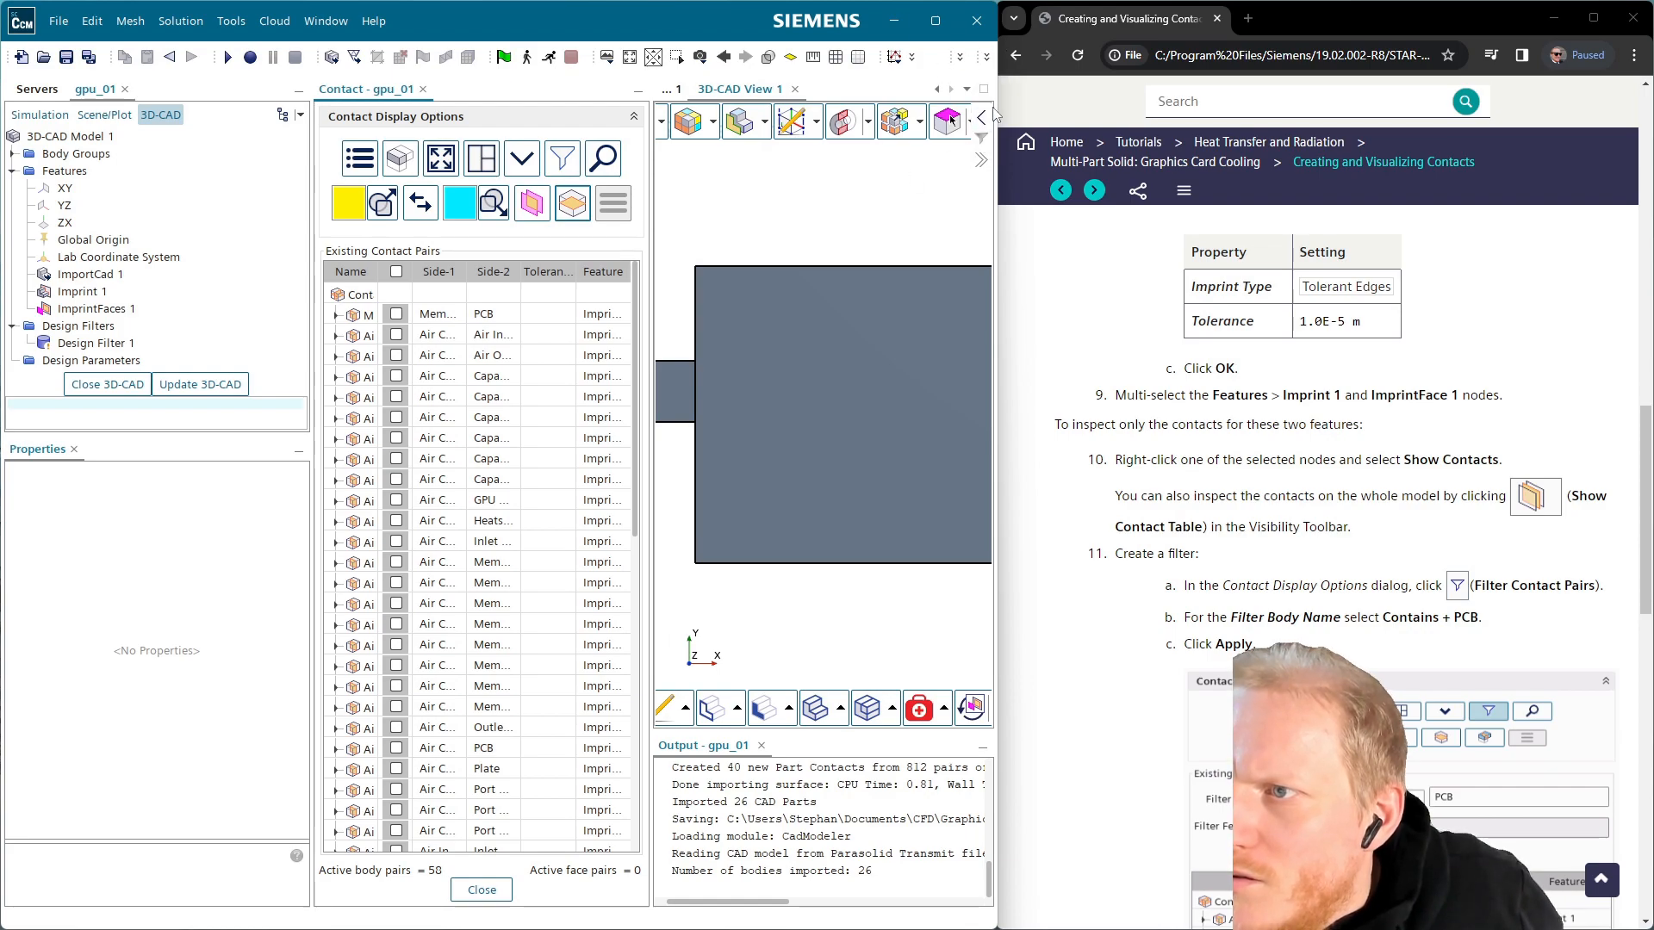
drag(1003, 102, 1649, 102)
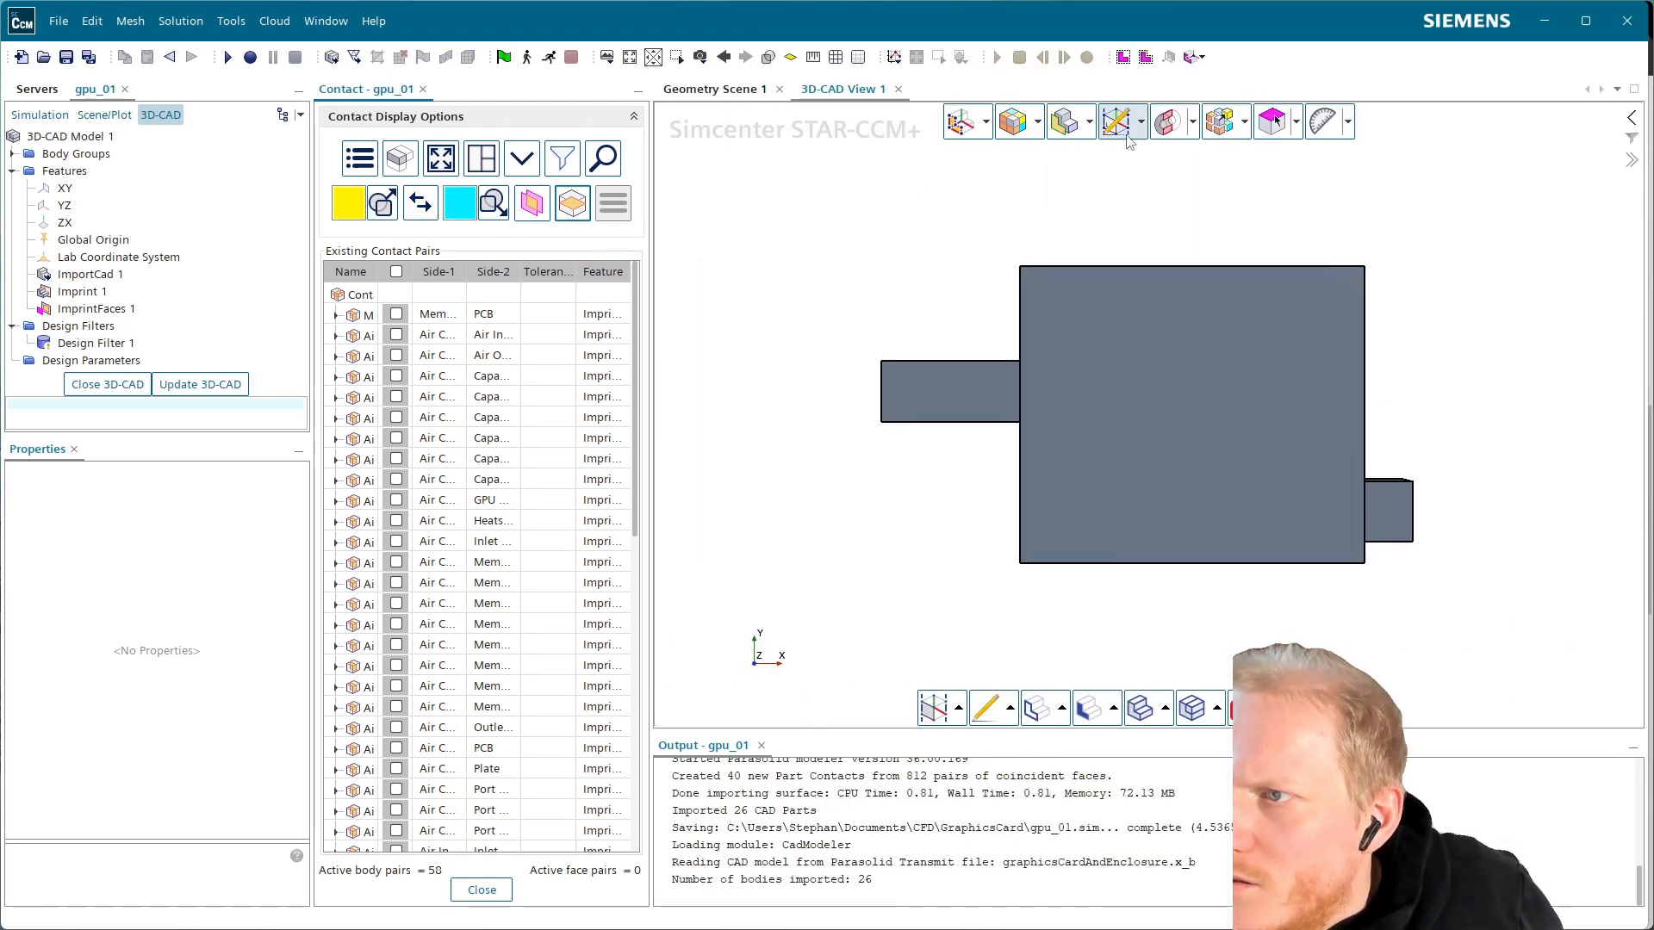
click(1090, 122)
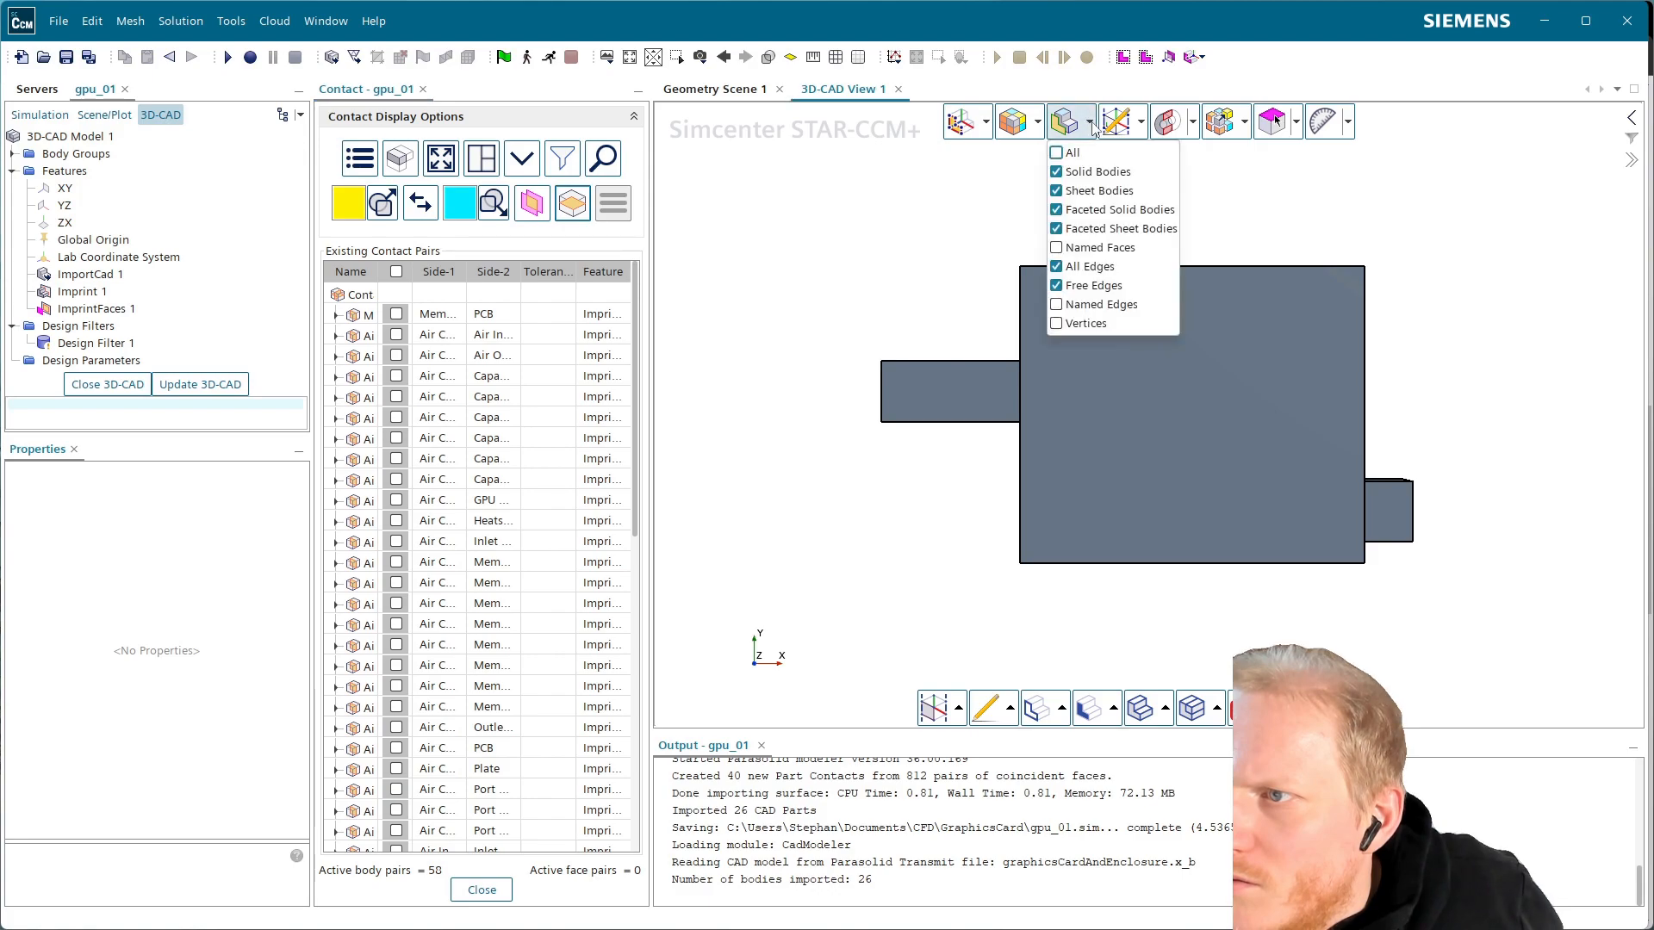
click(1470, 207)
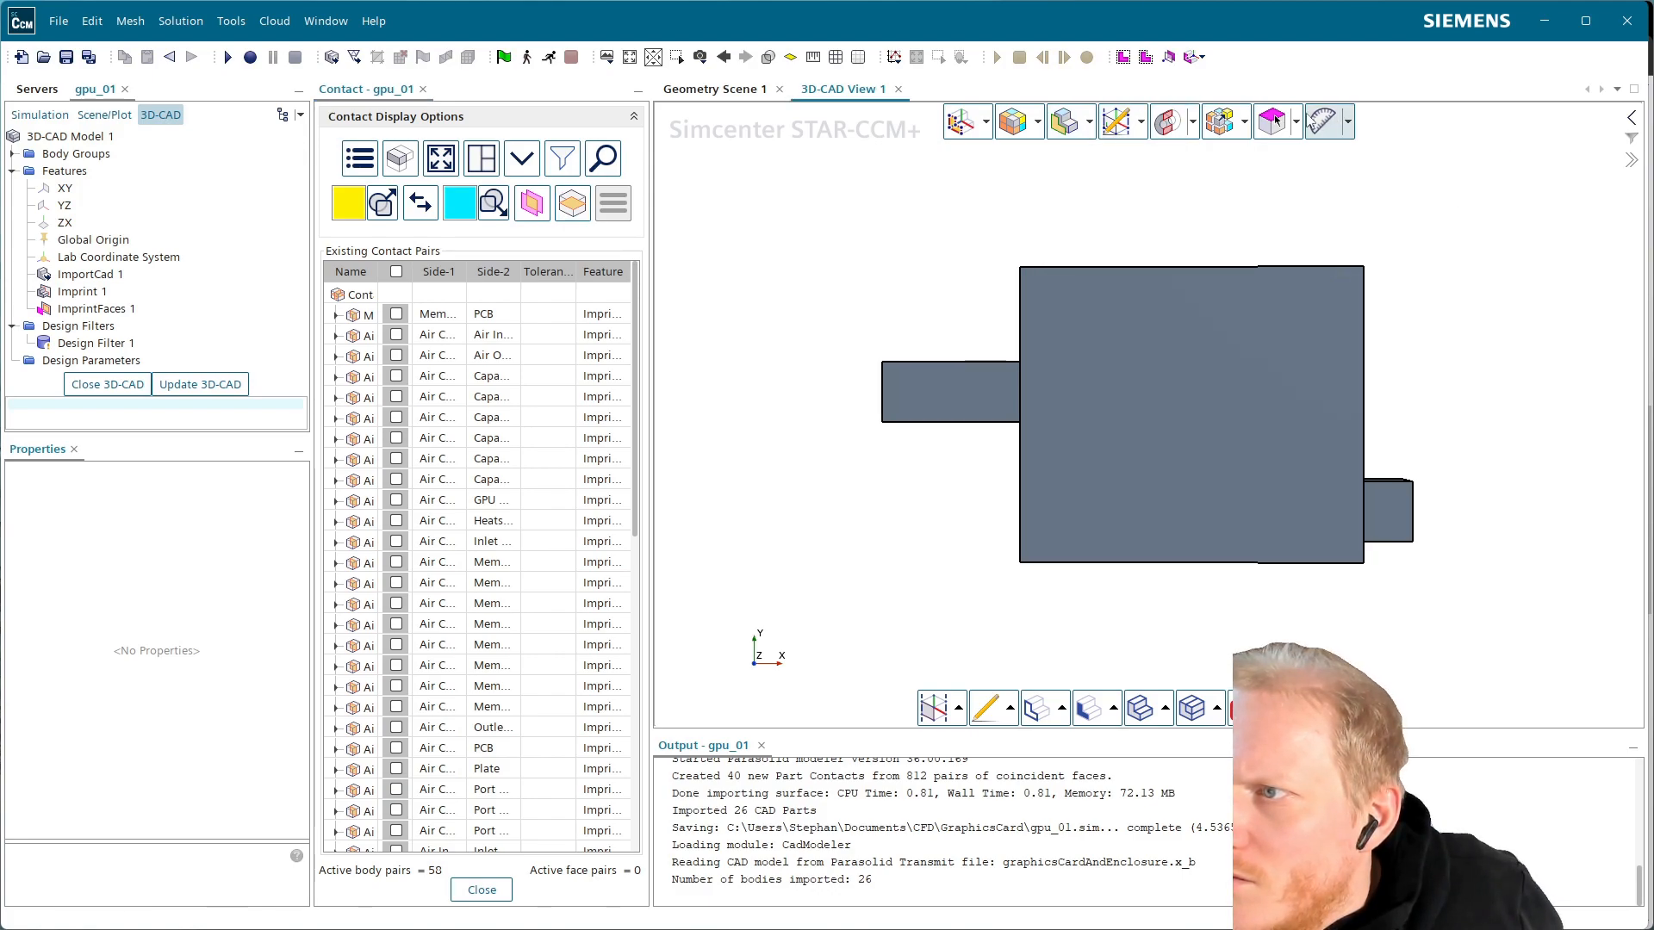
drag(1647, 196, 998, 225)
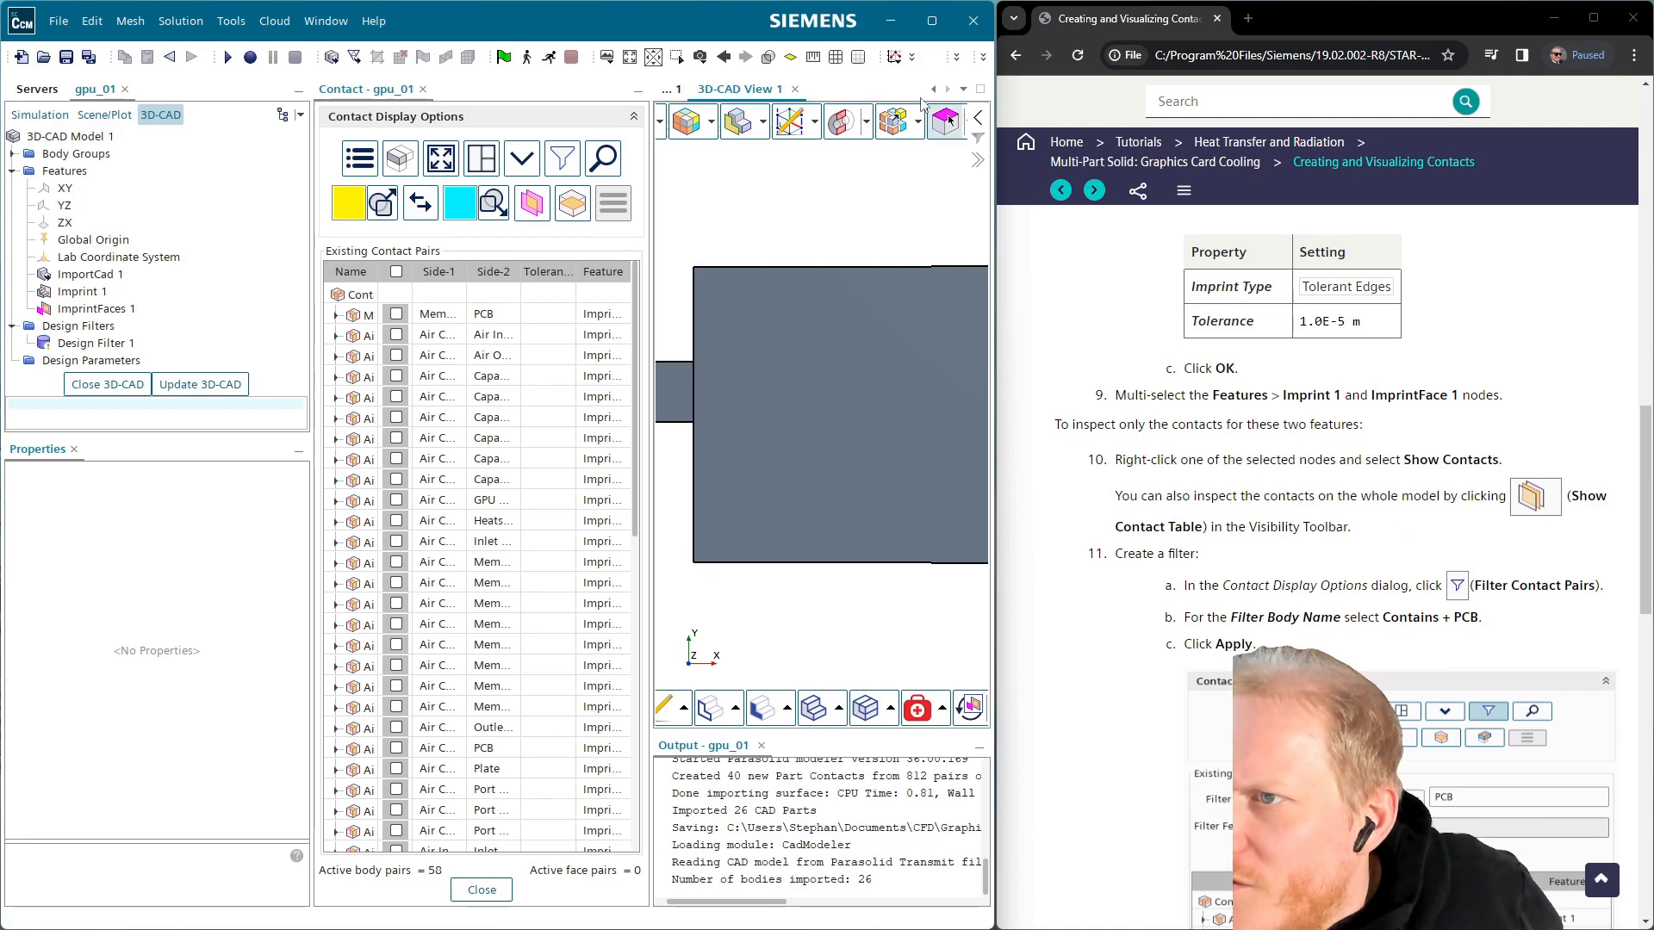
drag(996, 205, 1114, 202)
key(super+Up)
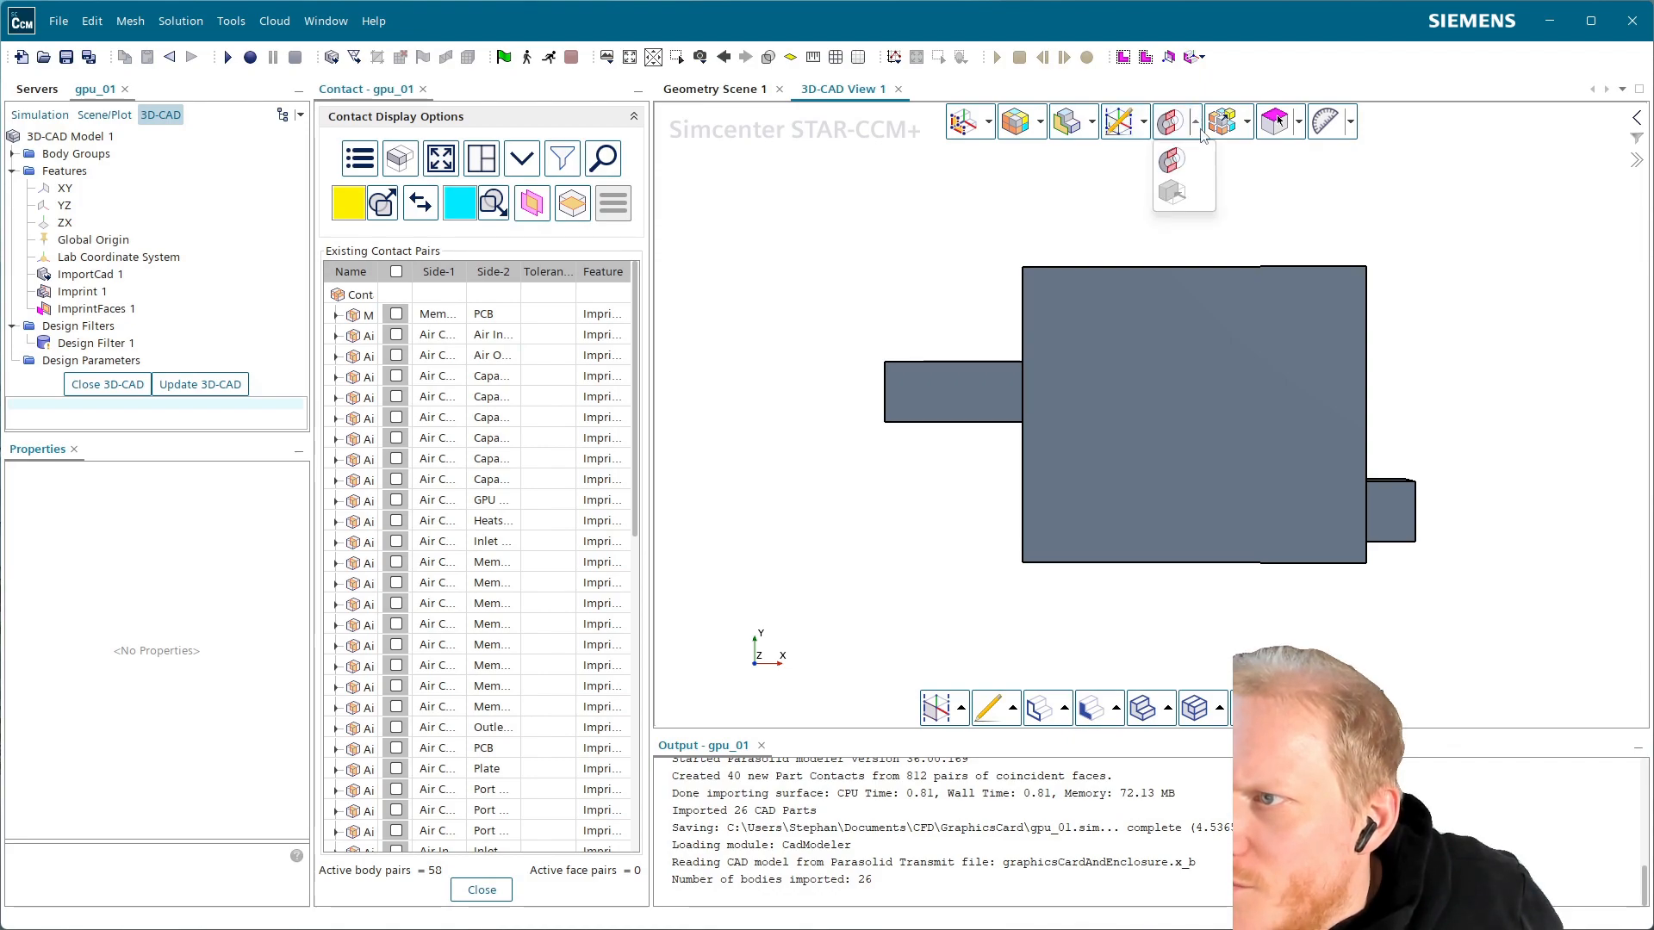
Validate the face contacts, orbit the model obliquely, and dock the window beside the tutorial
click(1300, 125)
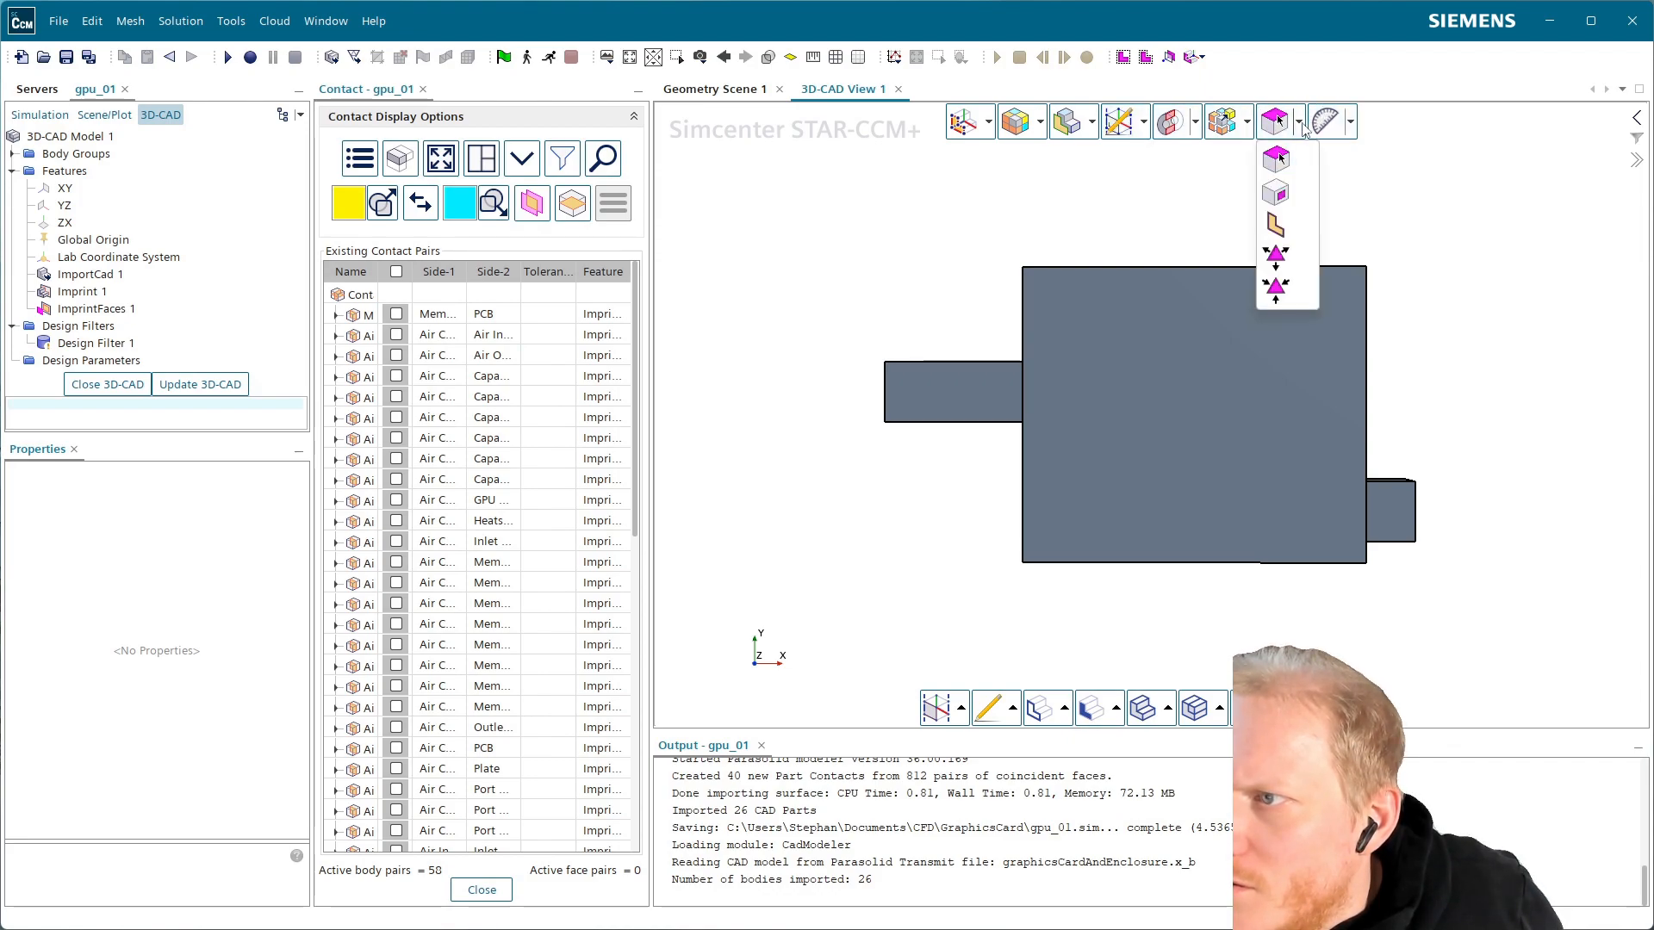
click(1350, 125)
click(1333, 226)
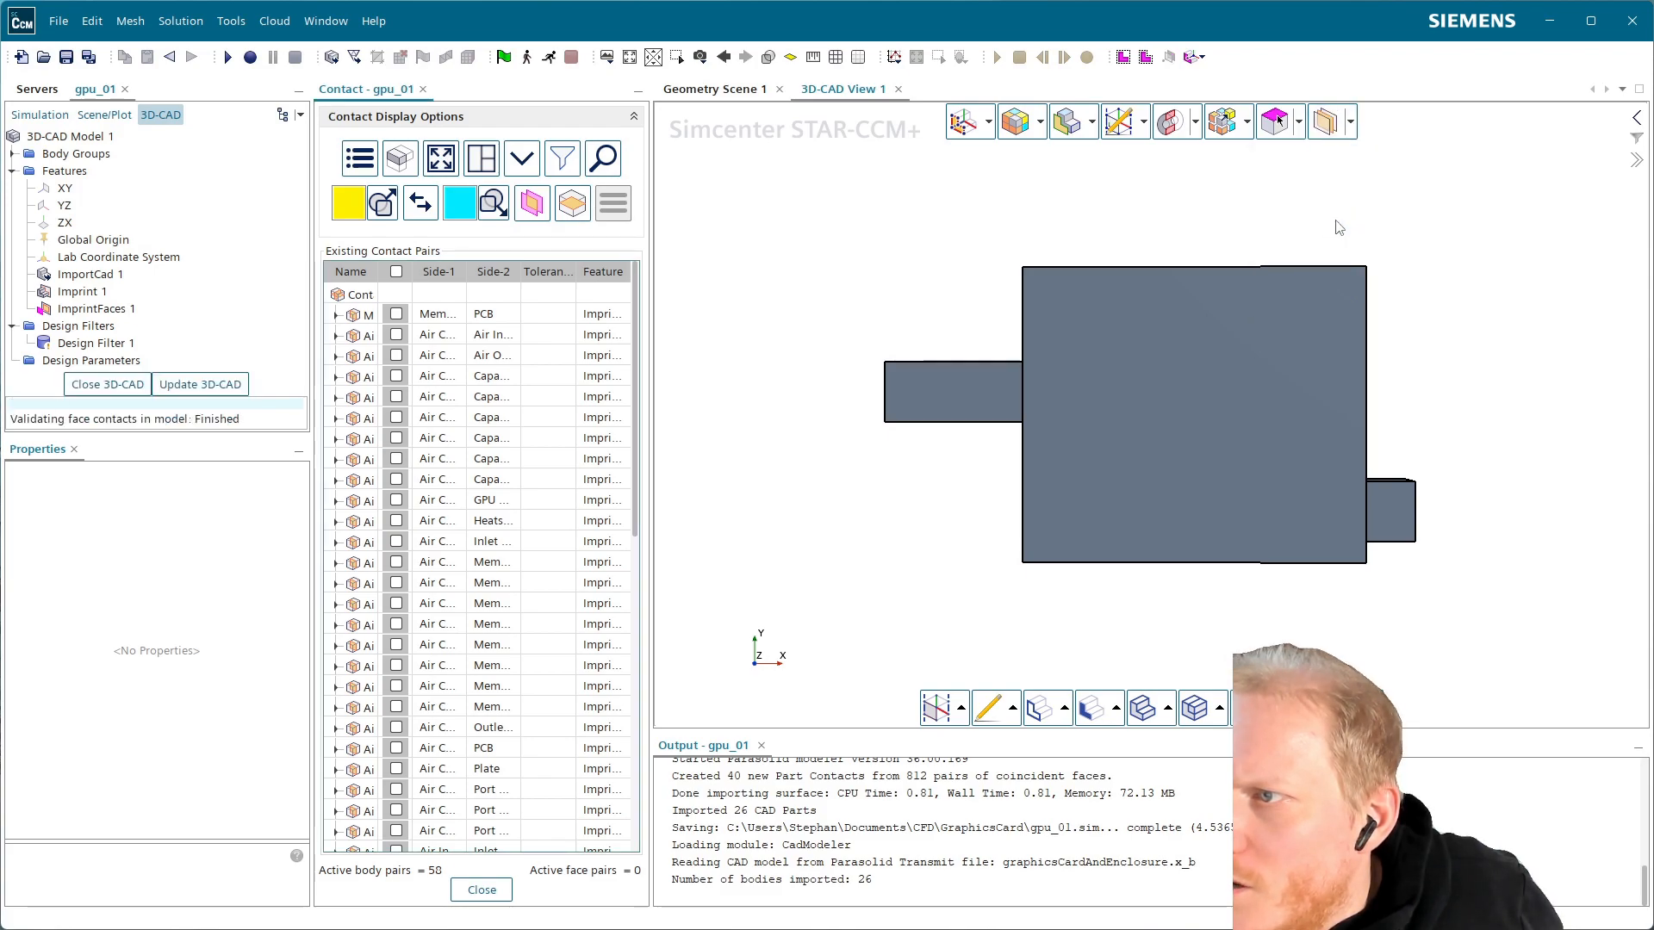
drag(1149, 346, 1259, 403)
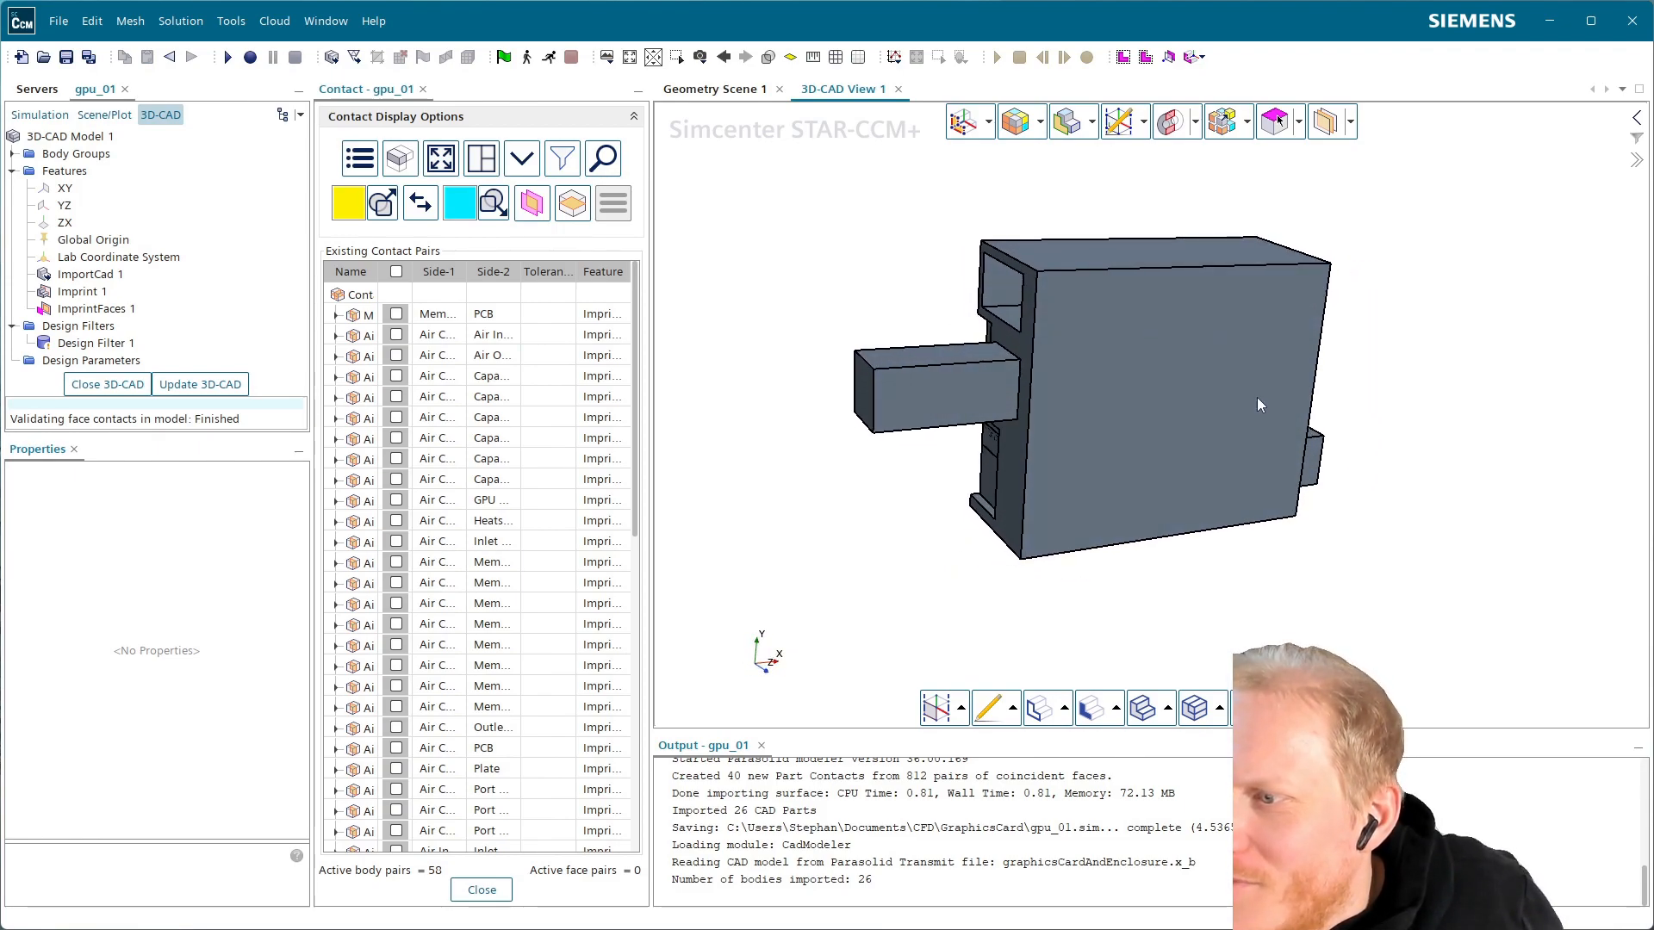
drag(1650, 280, 998, 335)
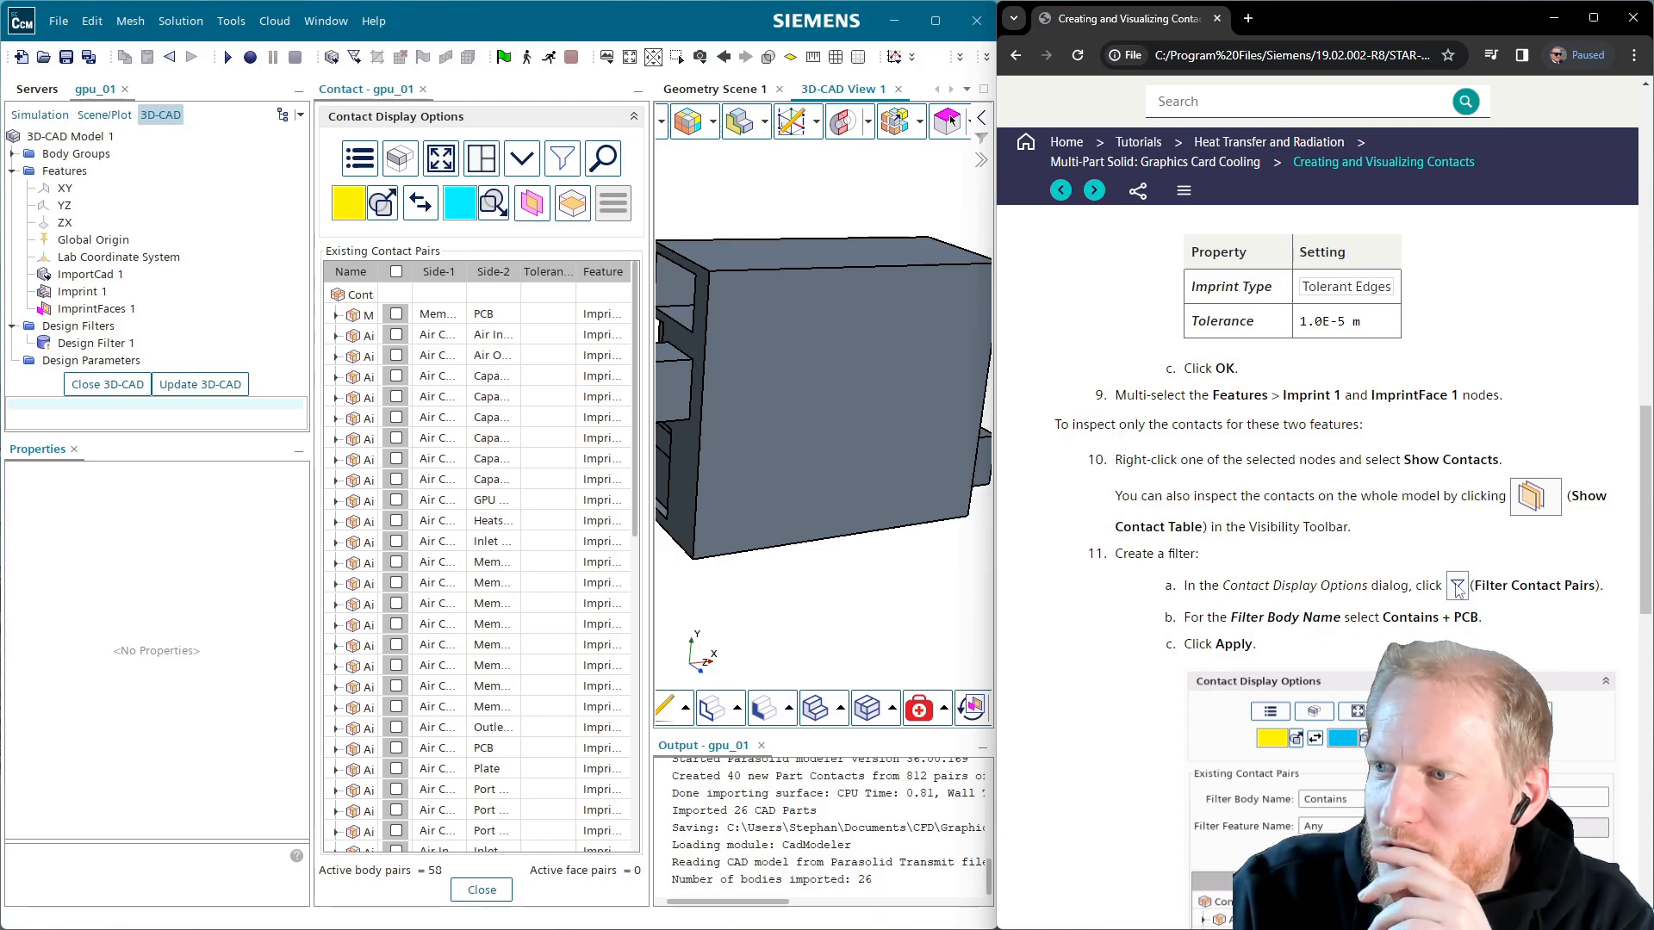
Try a Contains body-name filter on the contact pairs, then cancel it to restore all pairs
click(566, 166)
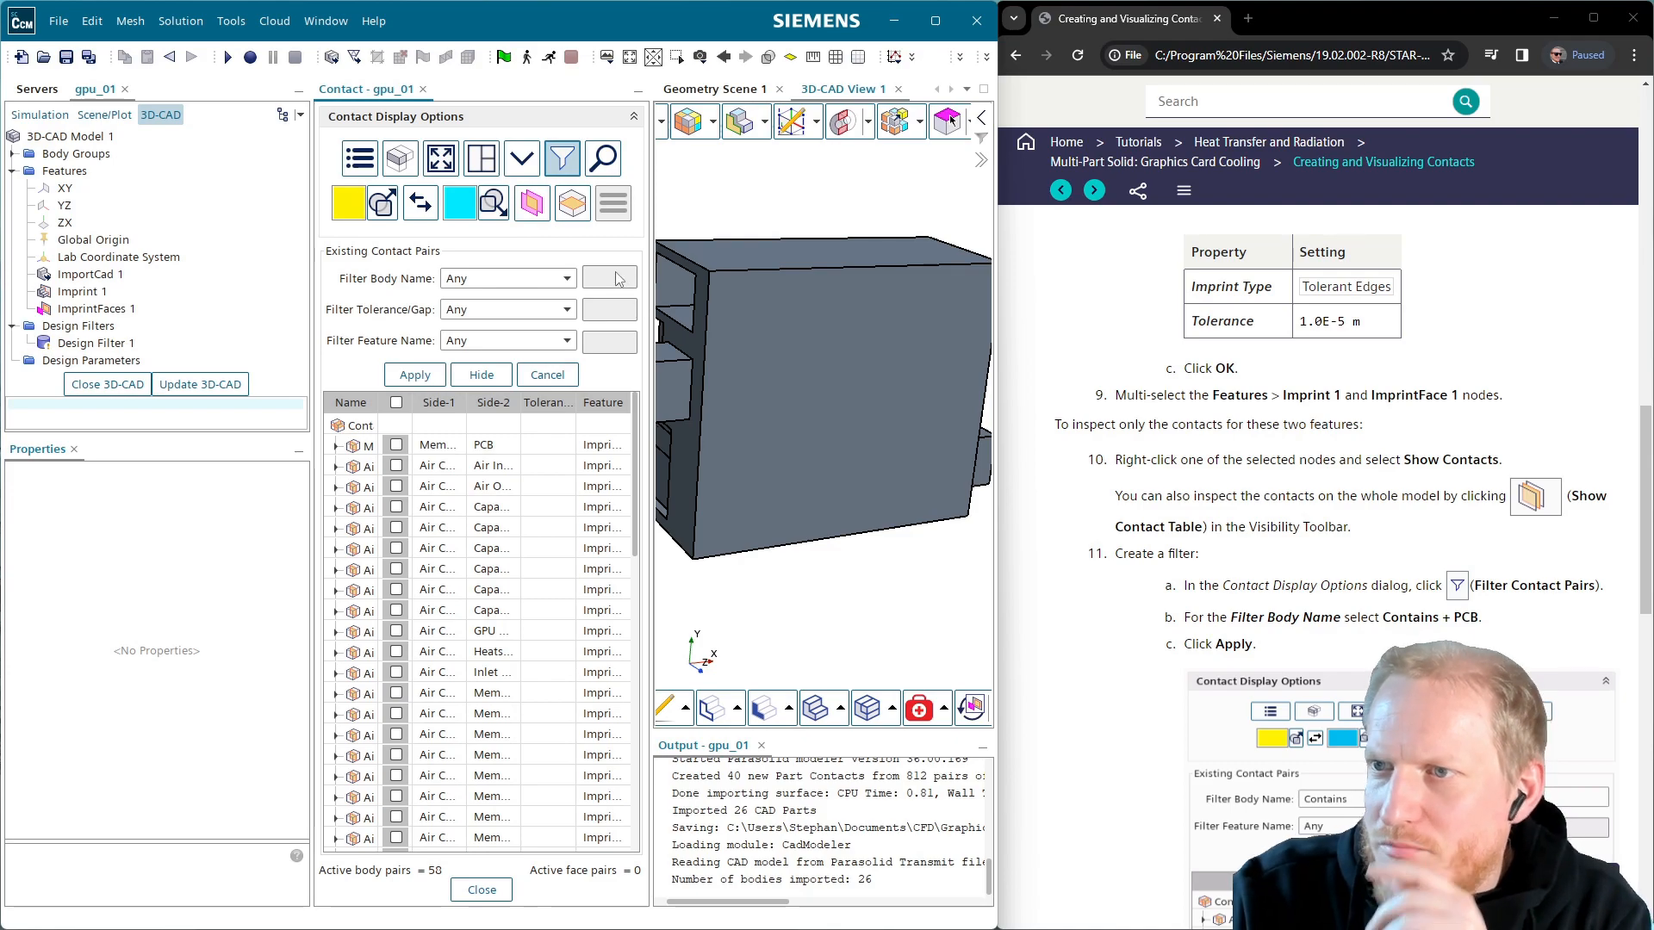
click(530, 278)
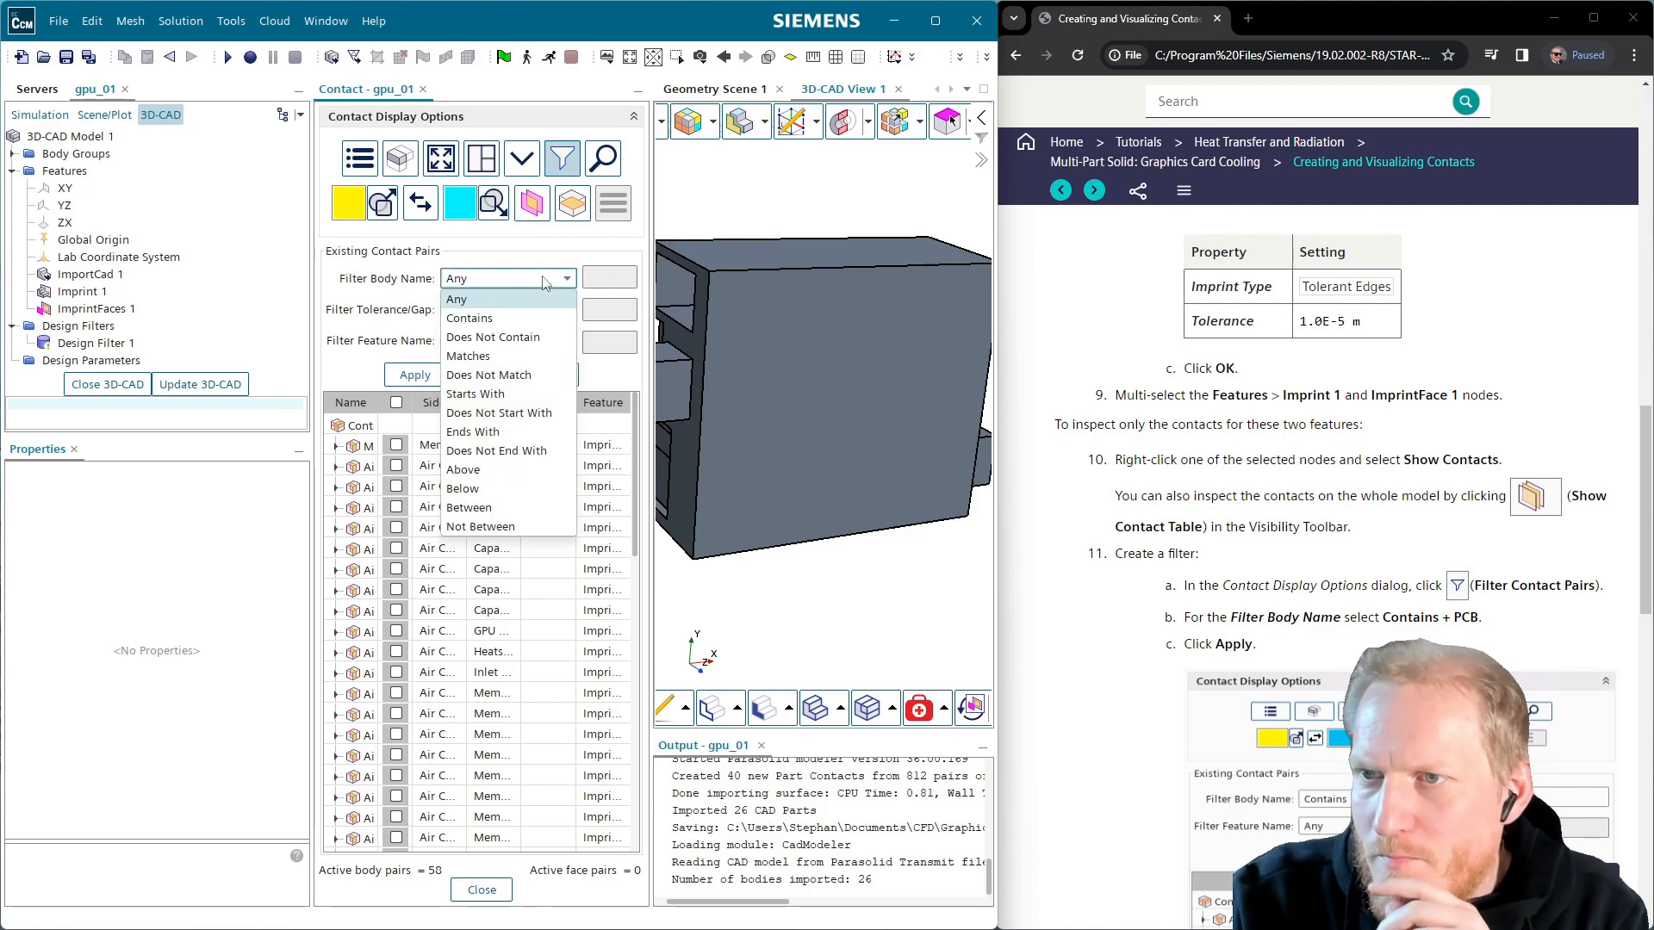
click(521, 319)
click(604, 276)
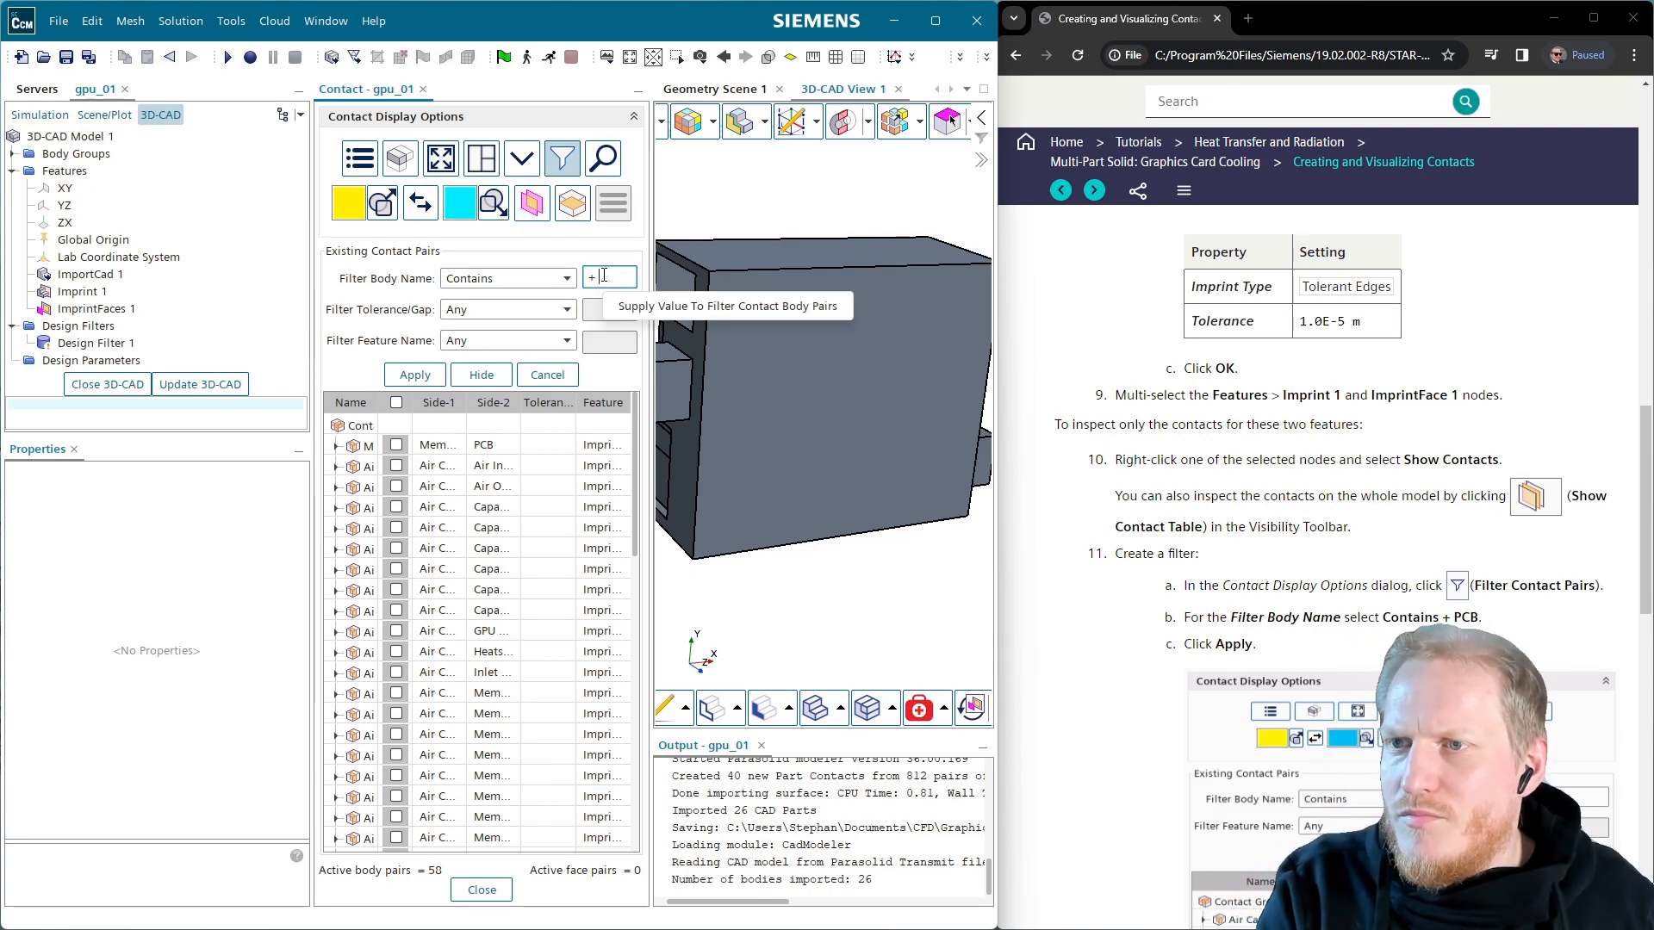
key(Return)
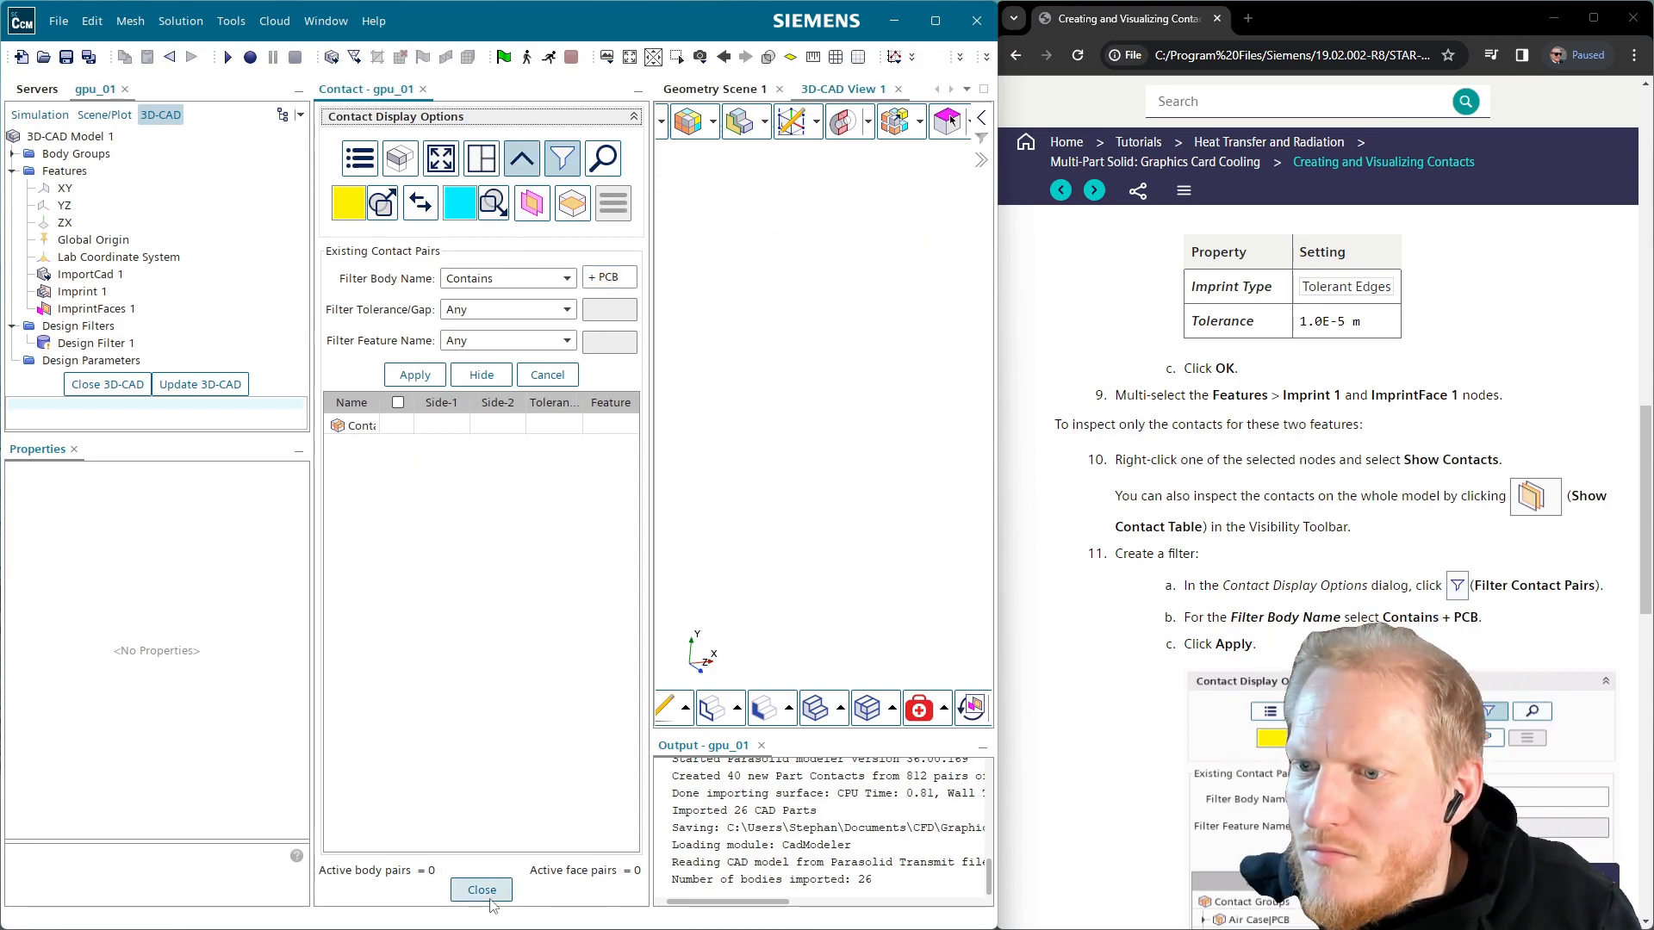
click(432, 425)
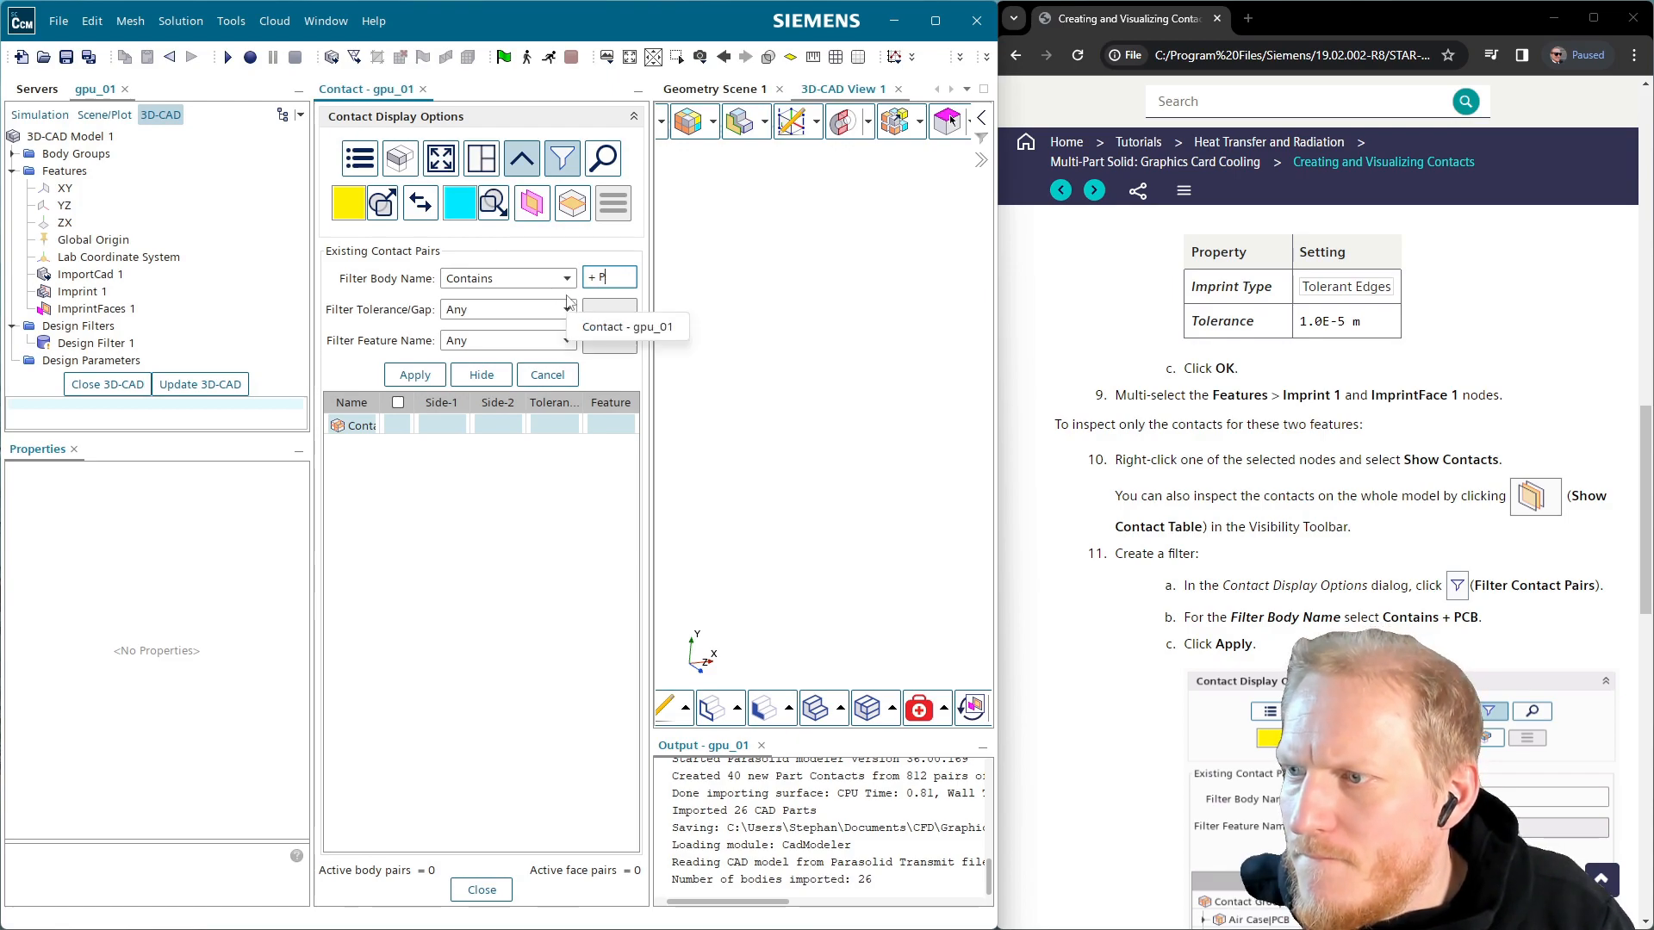
click(542, 286)
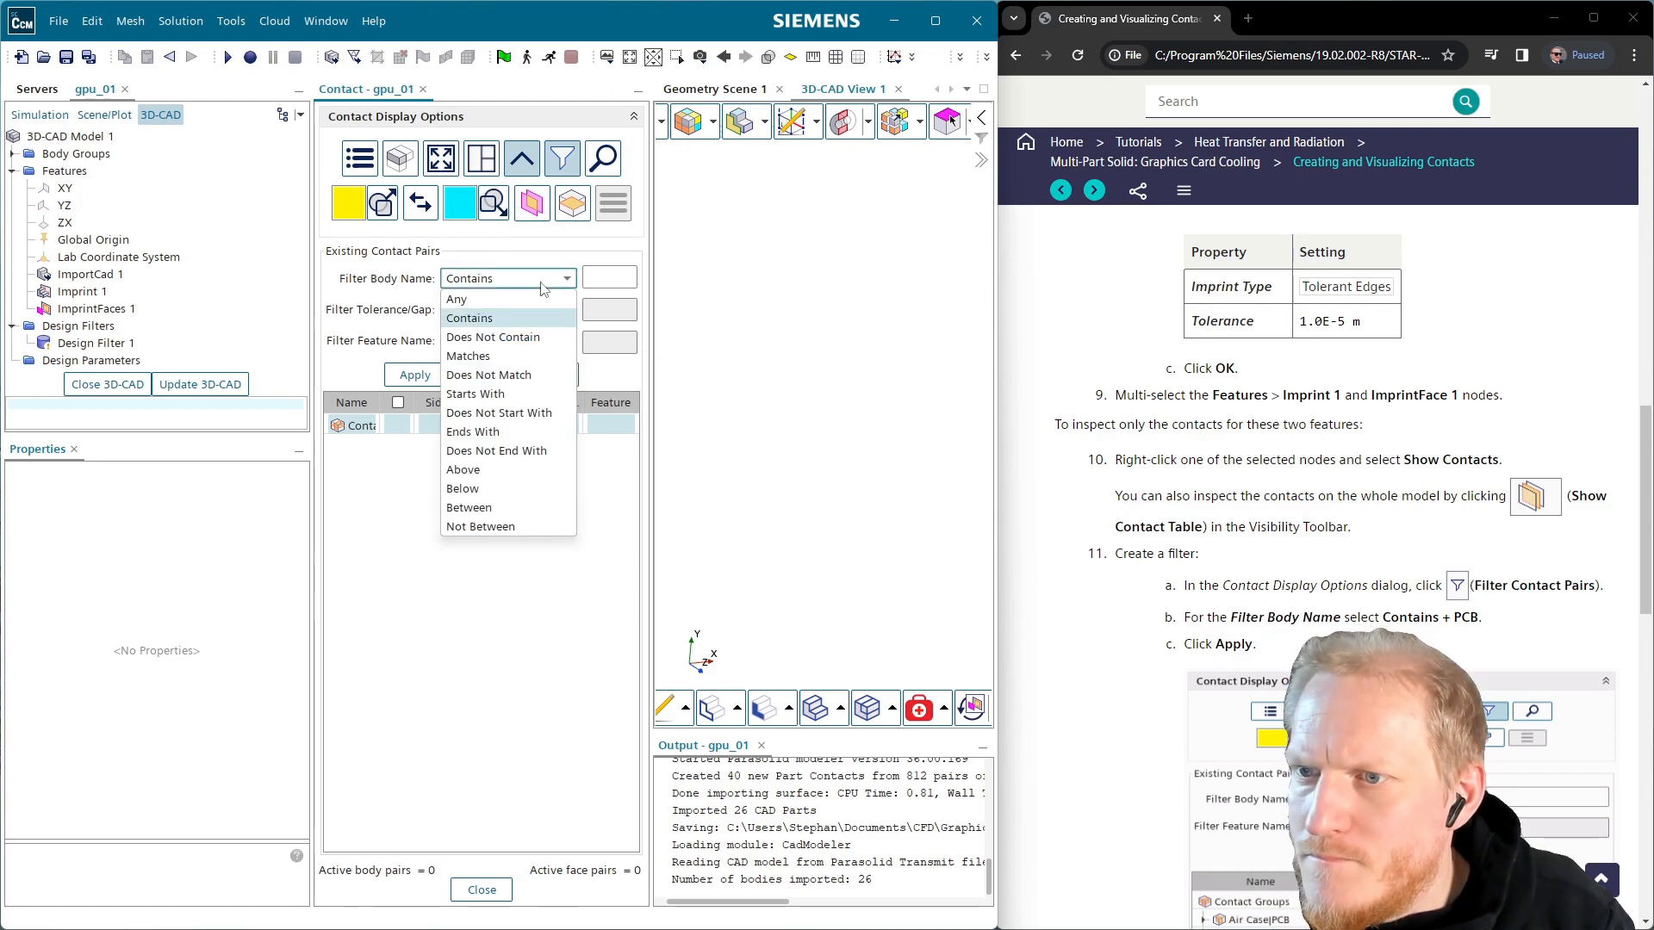
click(497, 318)
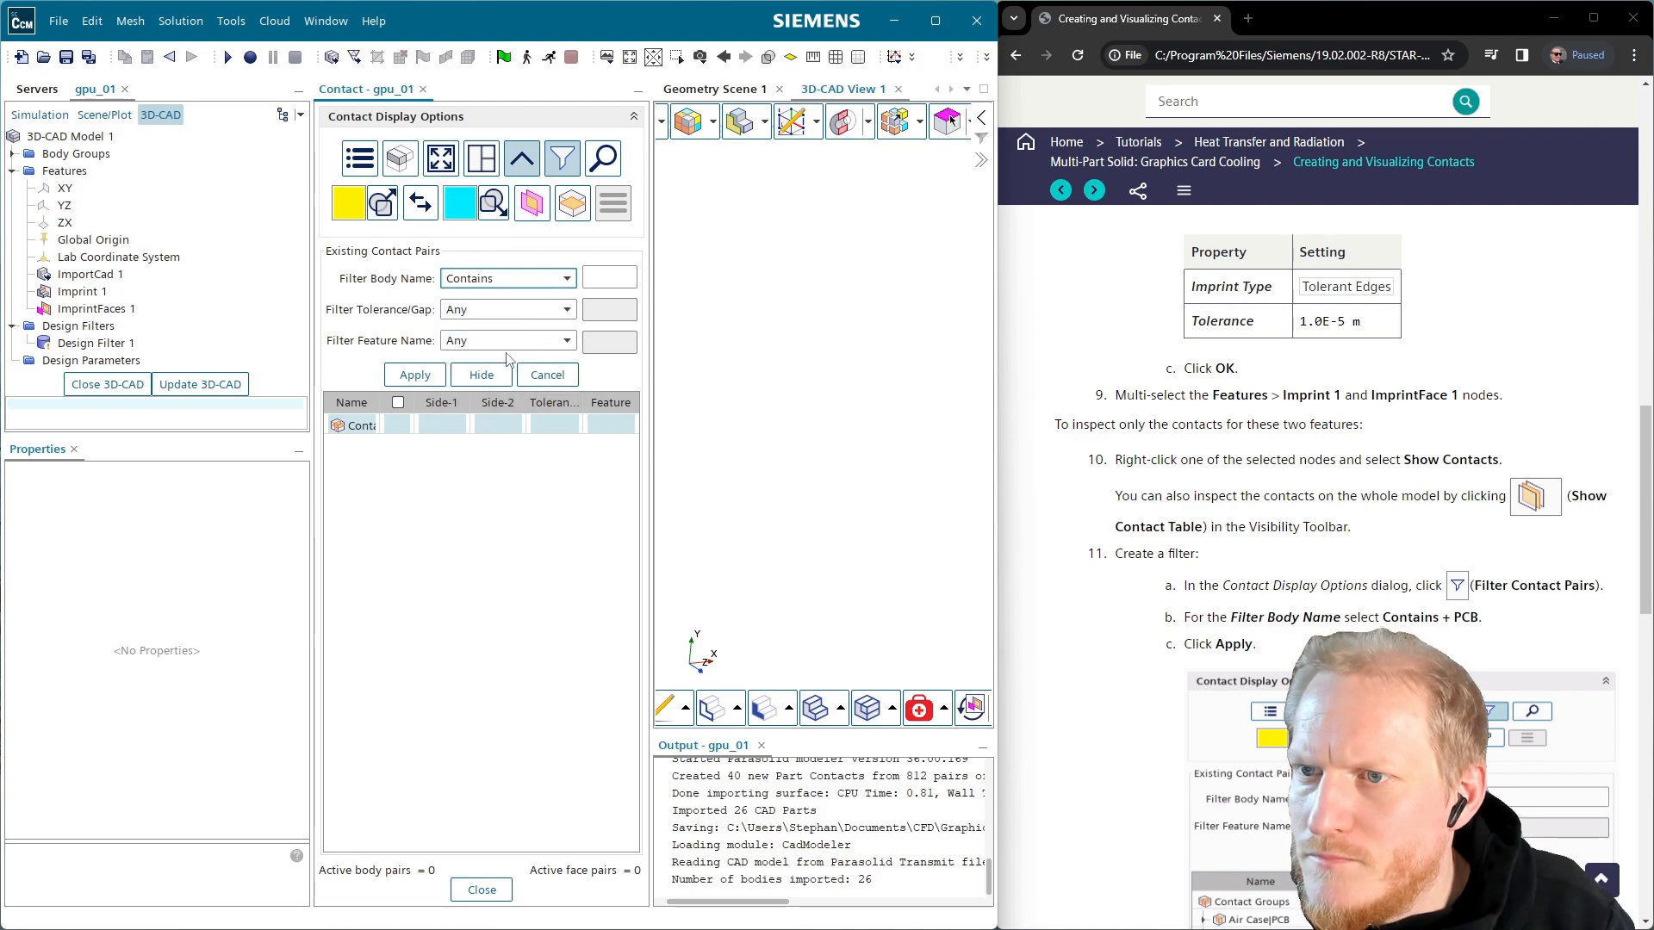
click(550, 376)
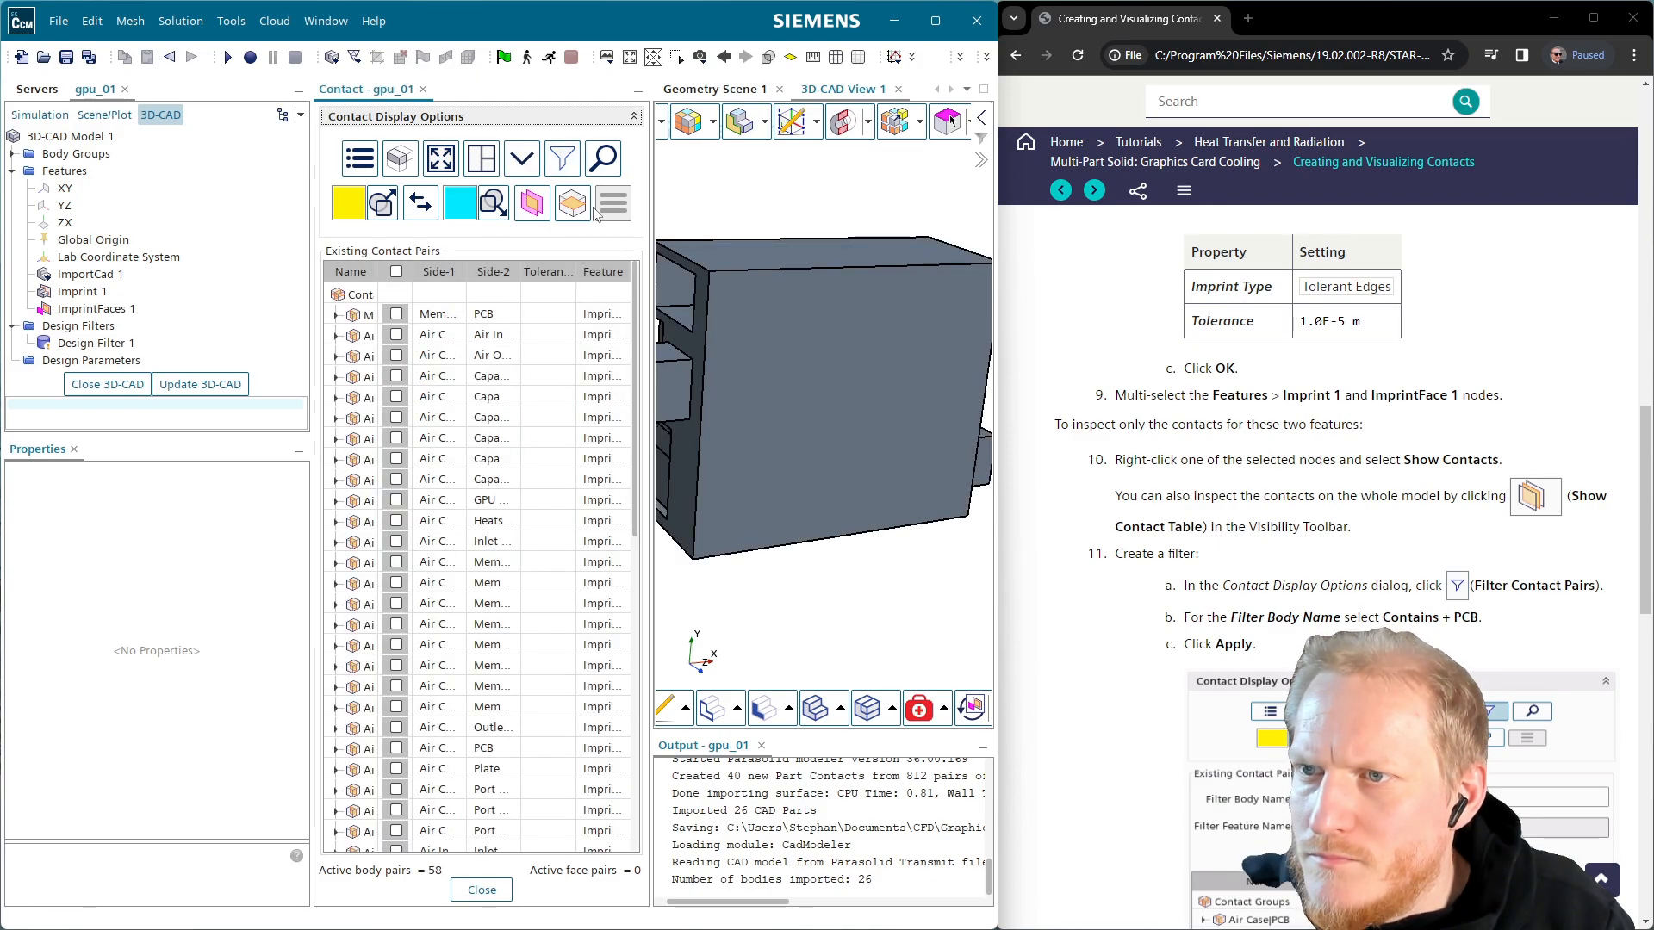
Filter contact pairs to body names containing 'PCB', leaving 20 body pairs
click(559, 171)
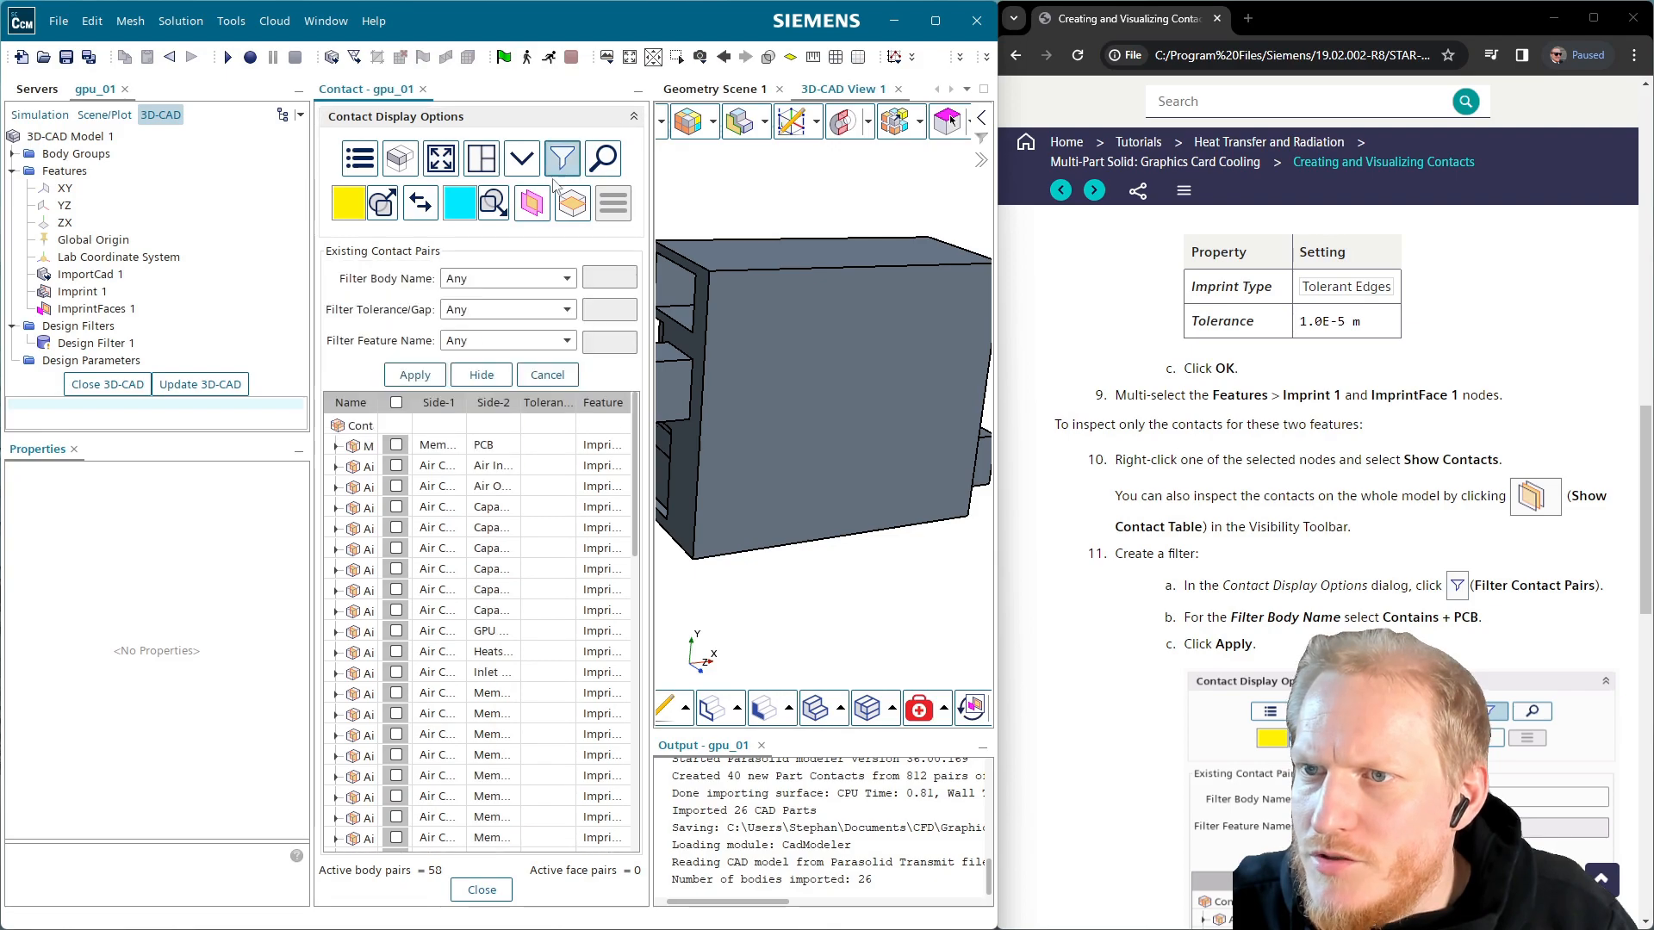
click(549, 280)
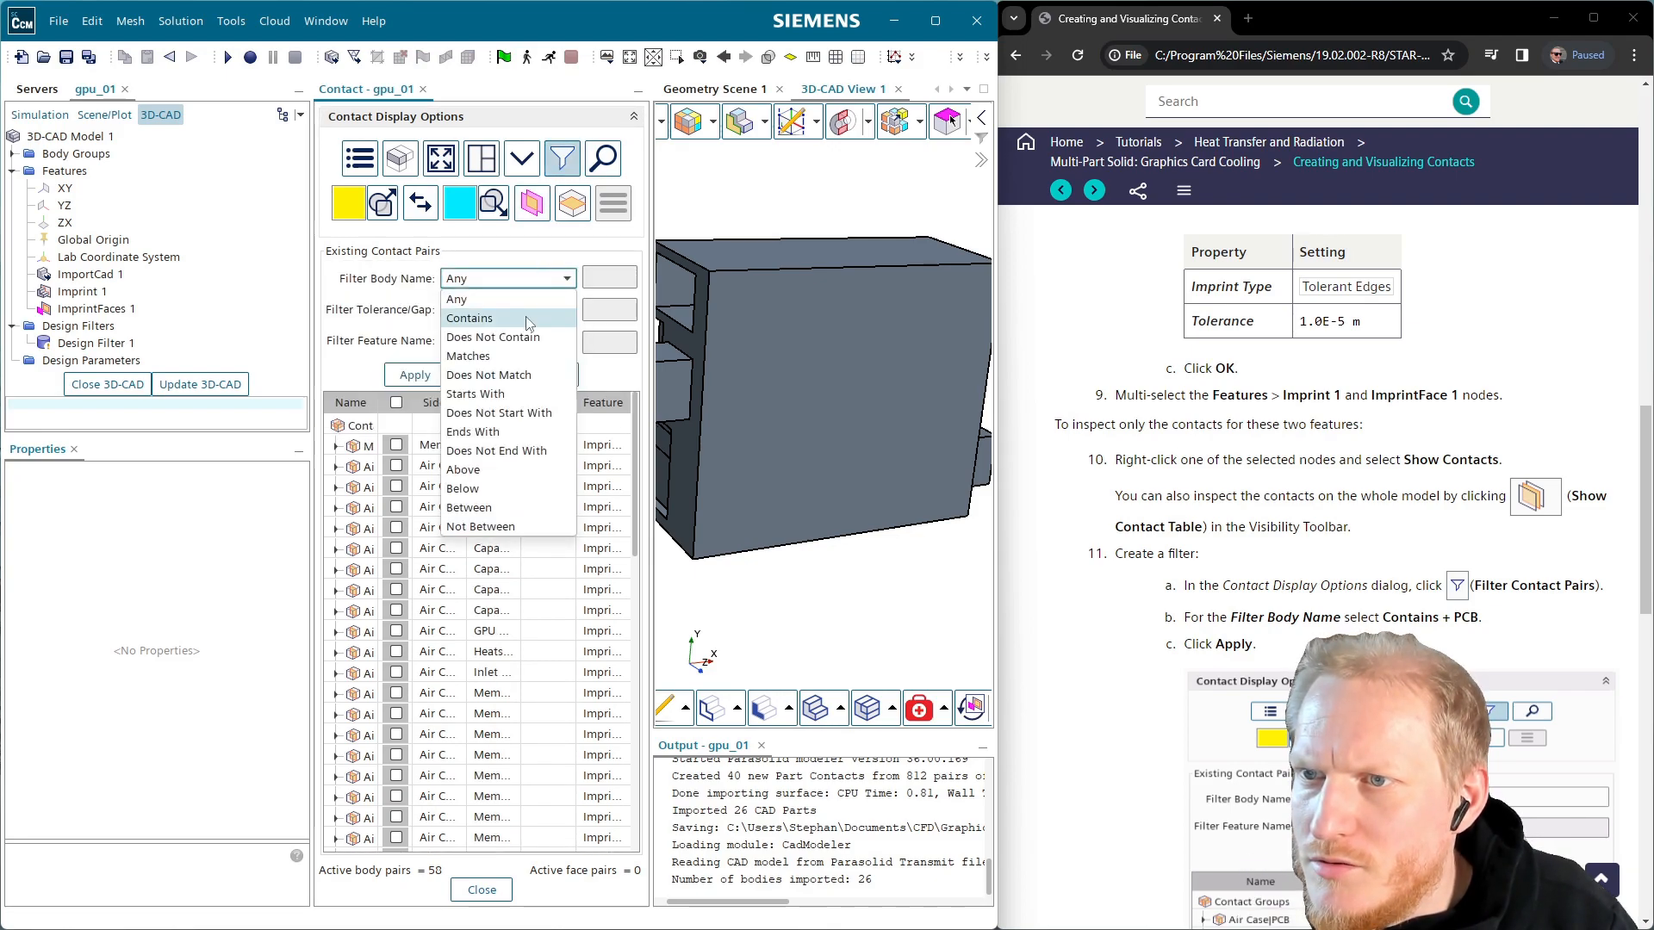
click(470, 318)
click(610, 275)
text(PC)
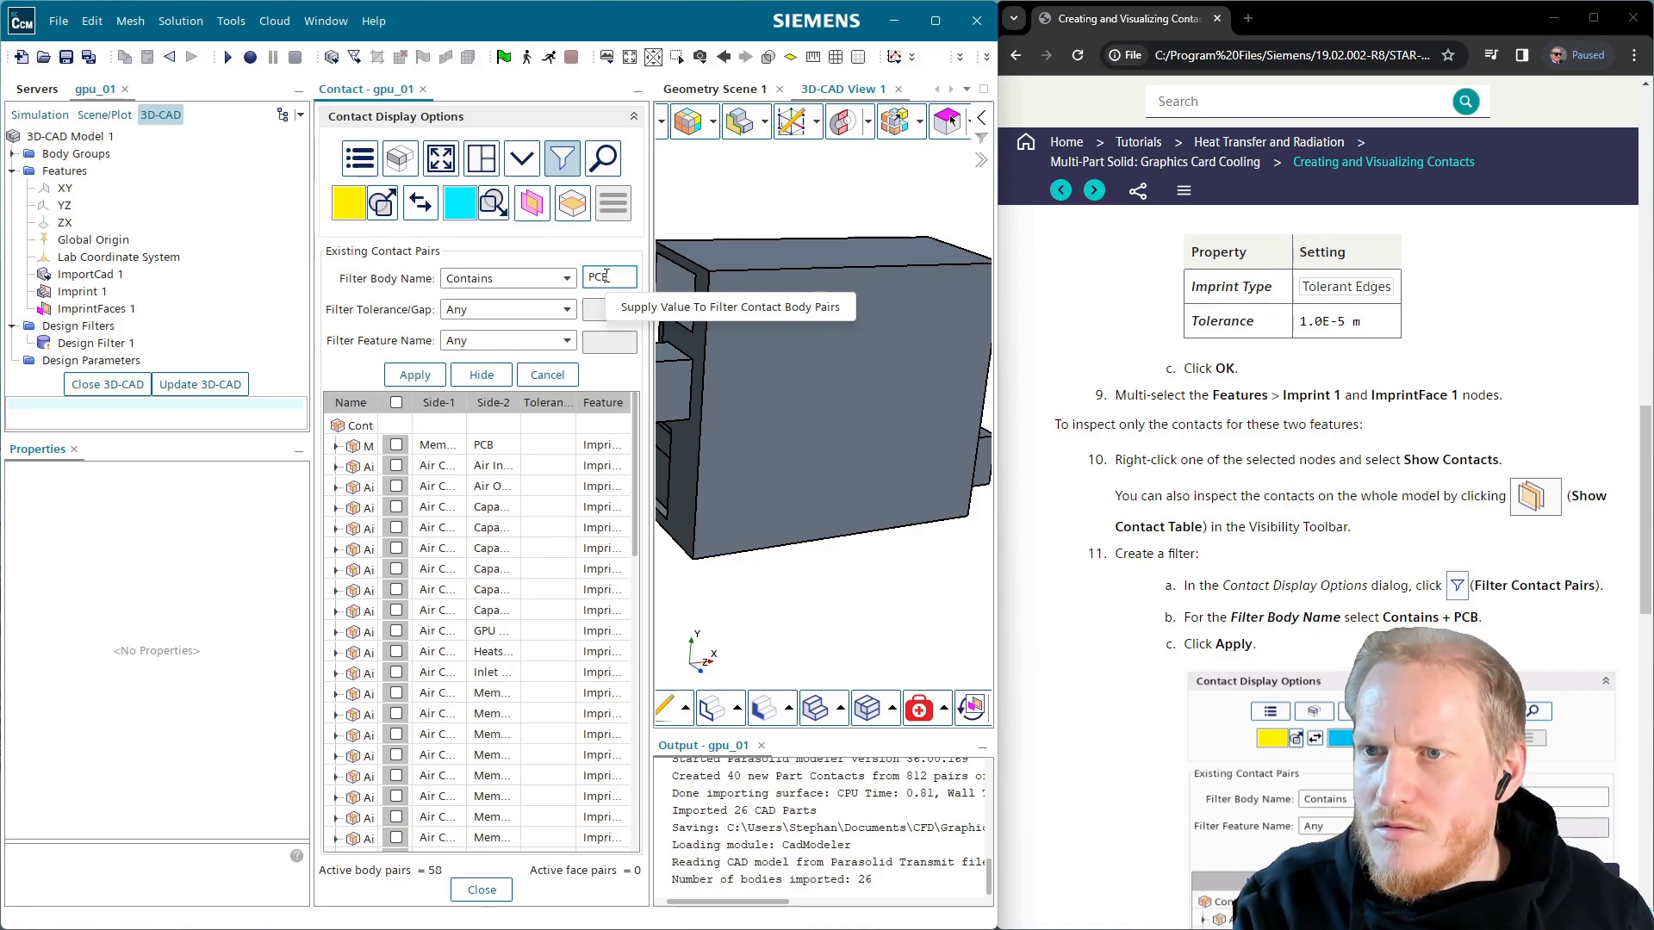
text(B)
click(415, 375)
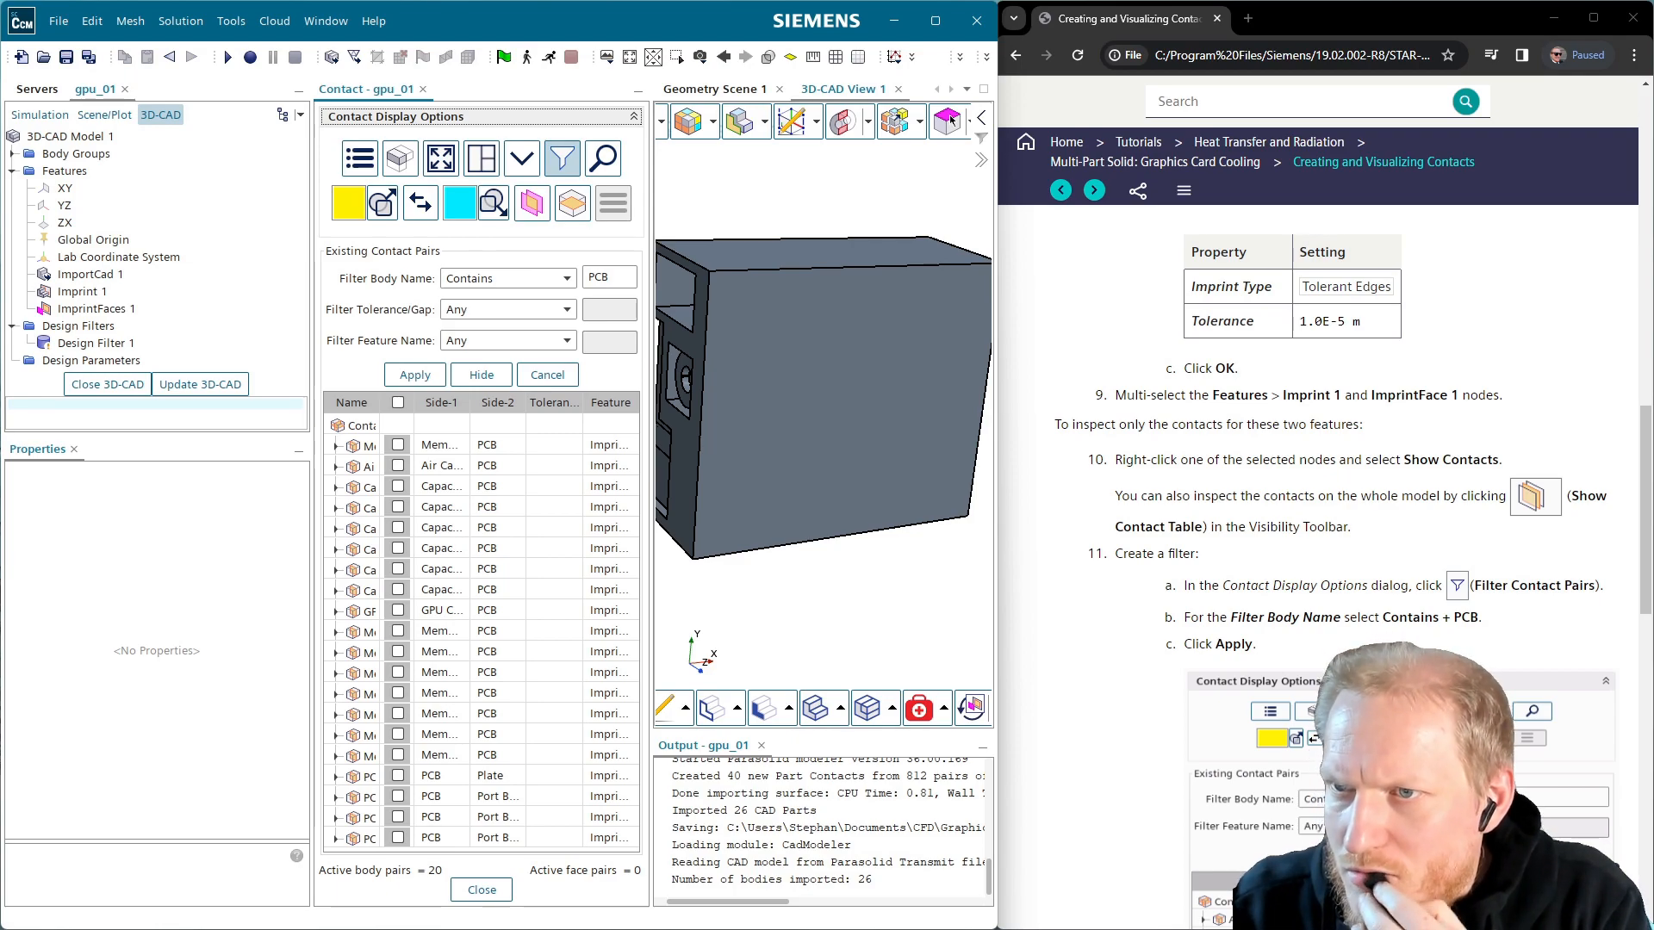
Widen the contact pair panel and the Side-1 column so full body names show
scroll(1319, 565, down, 1)
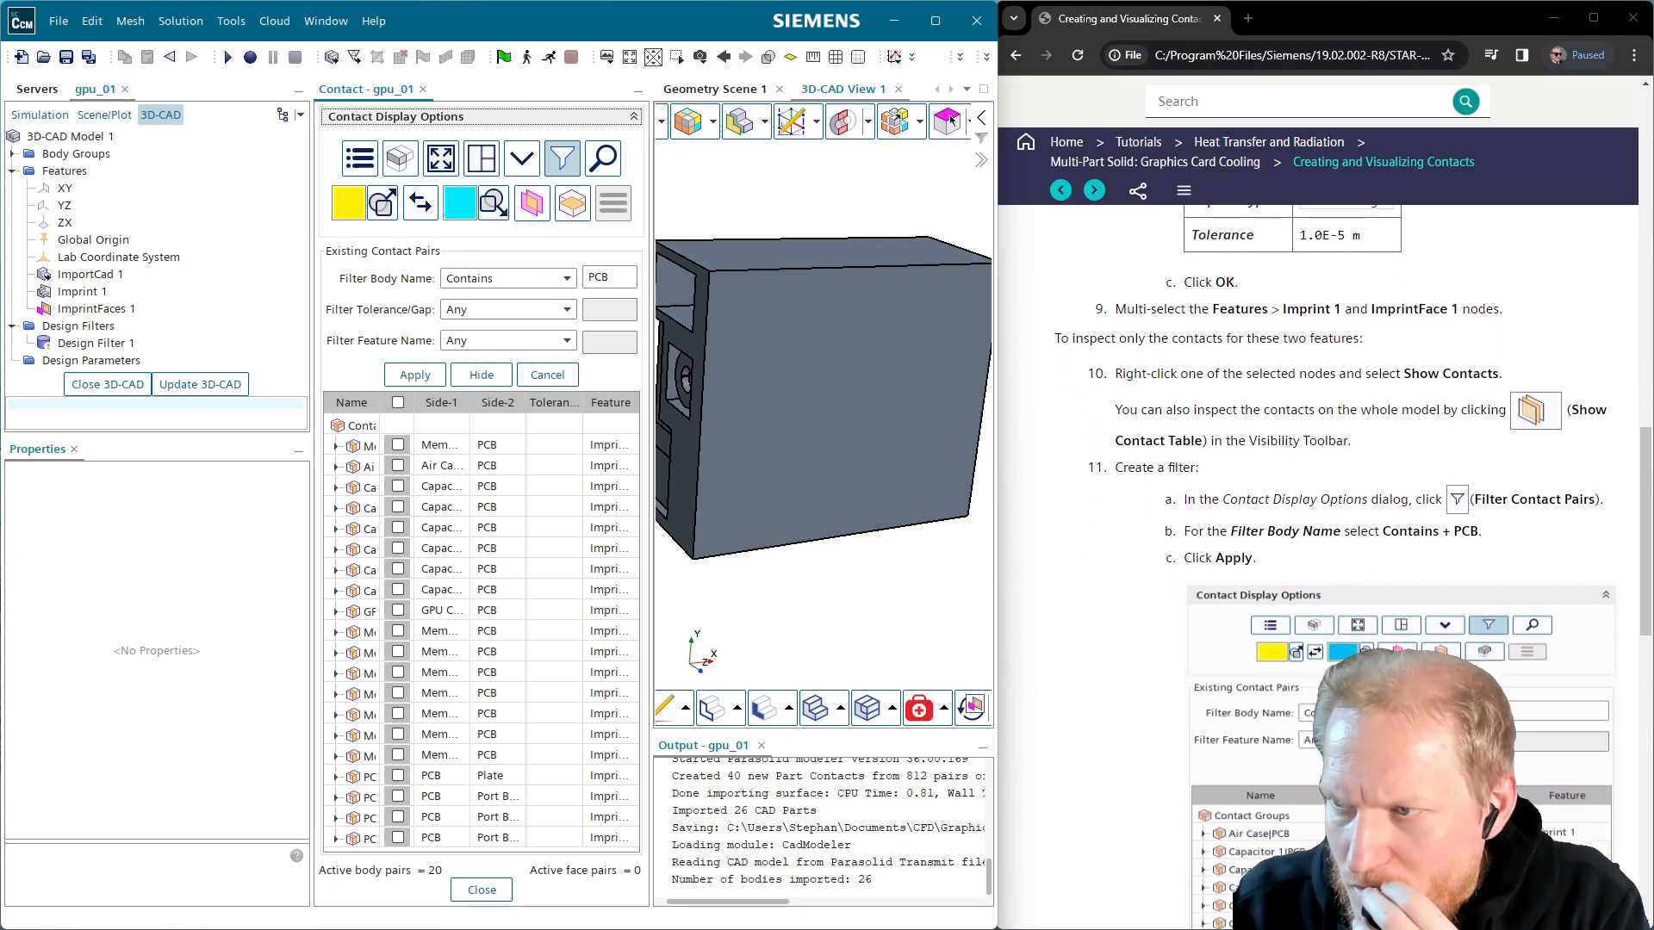
scroll(1319, 564, down, 1)
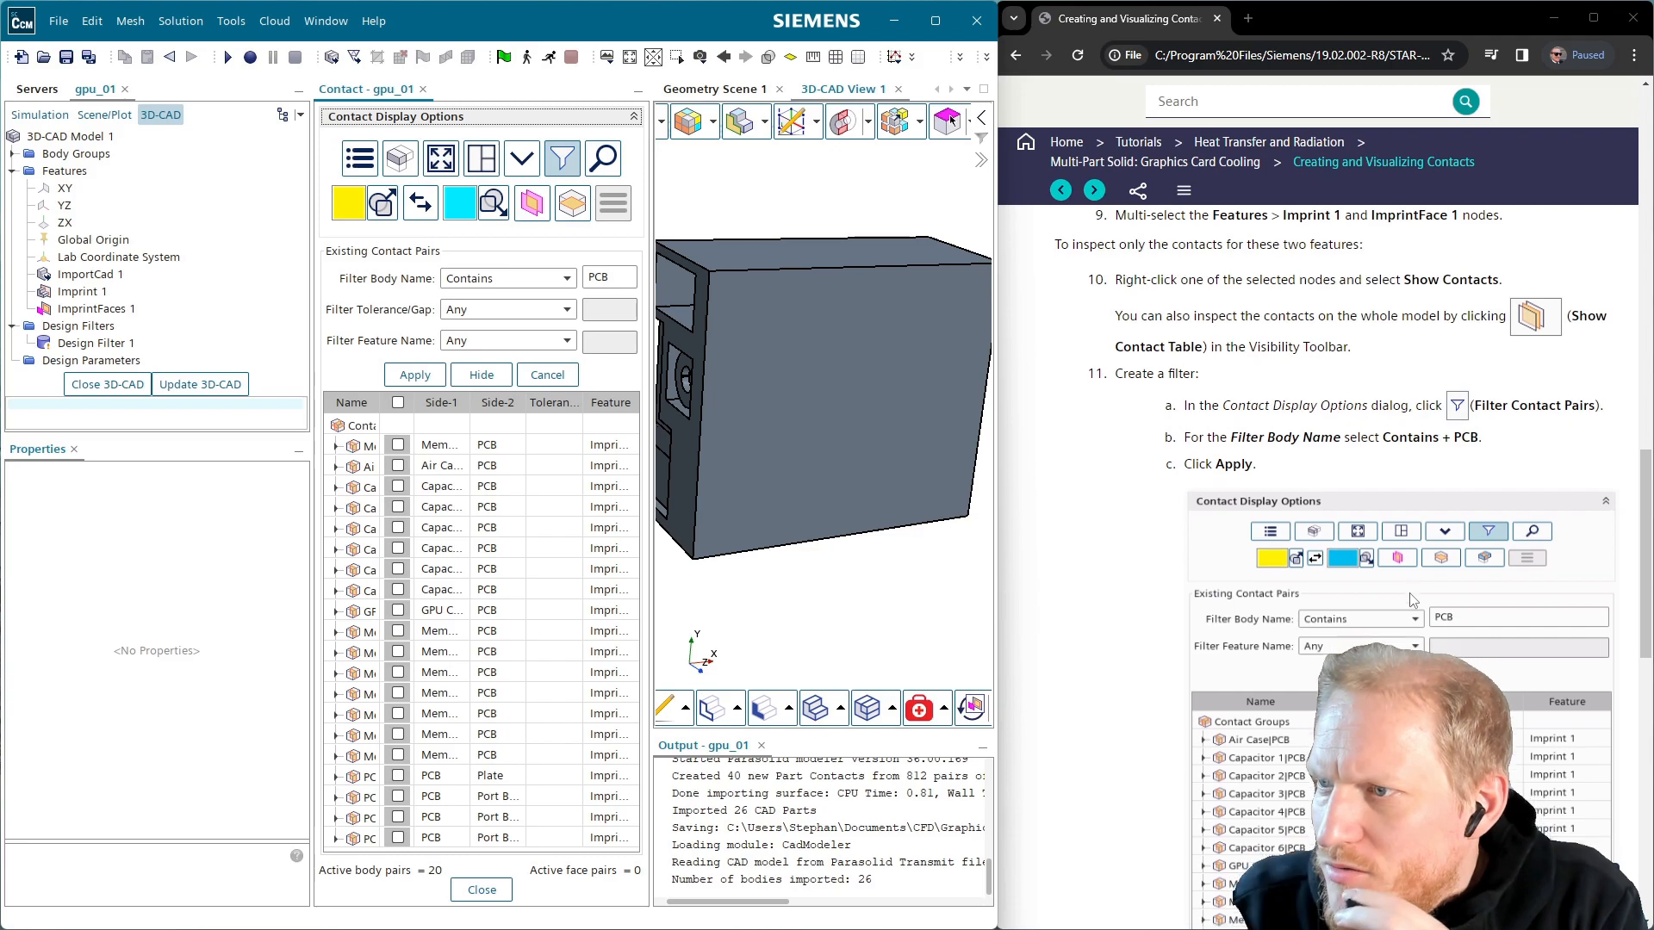
scroll(1404, 584, down, 4)
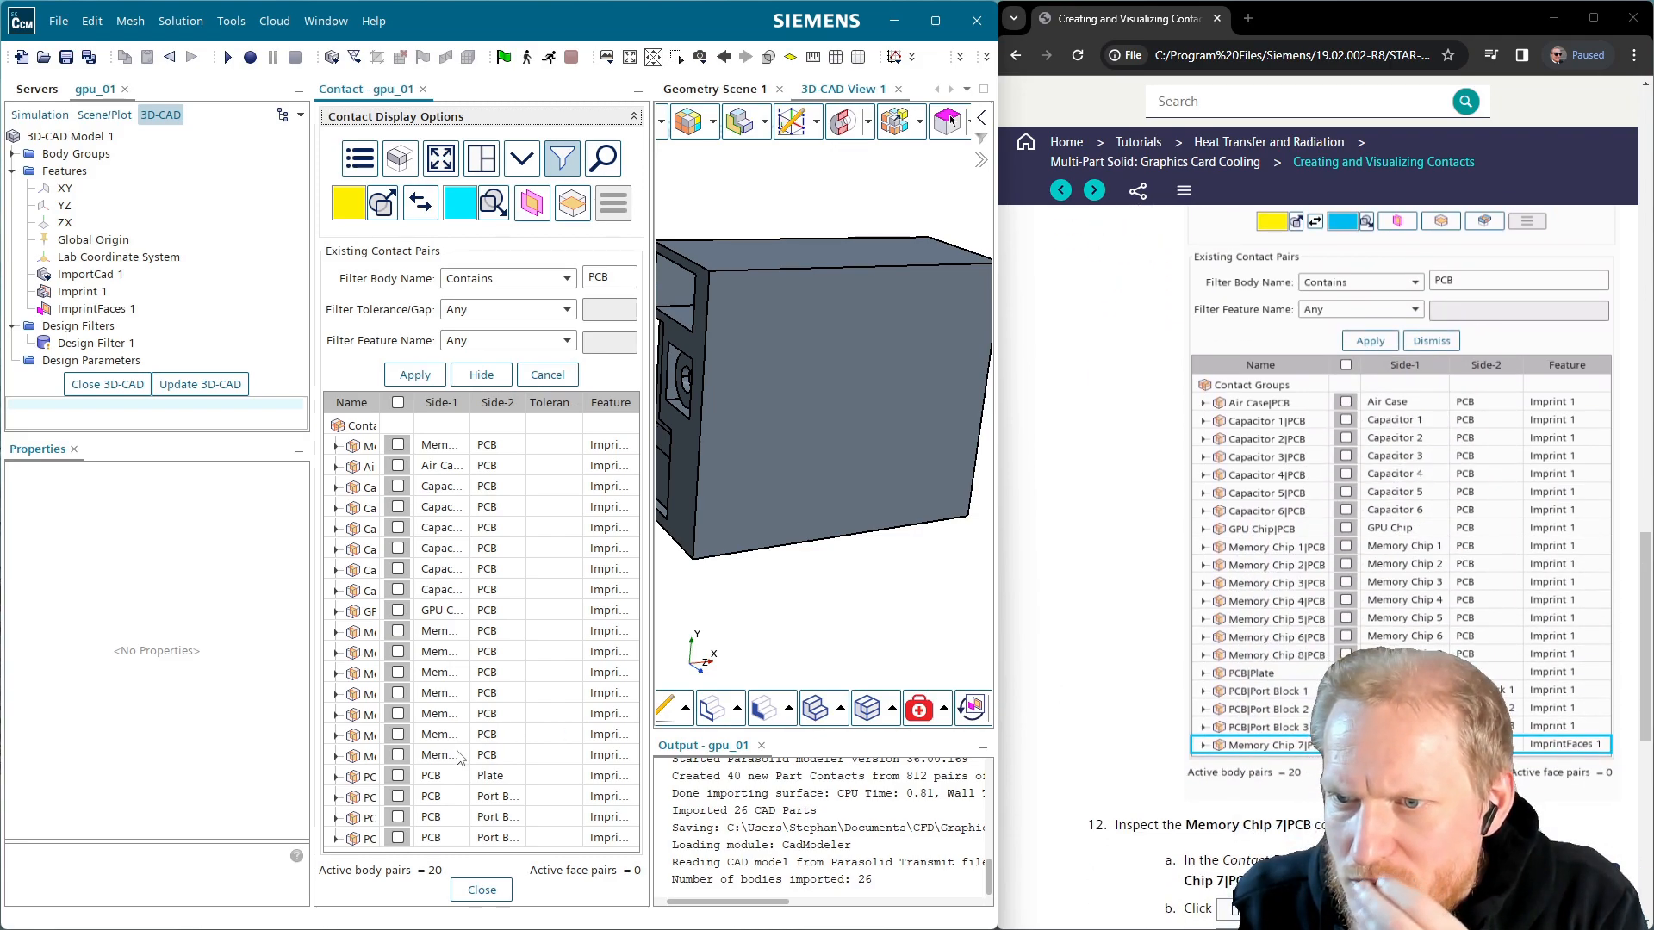
drag(651, 177, 815, 212)
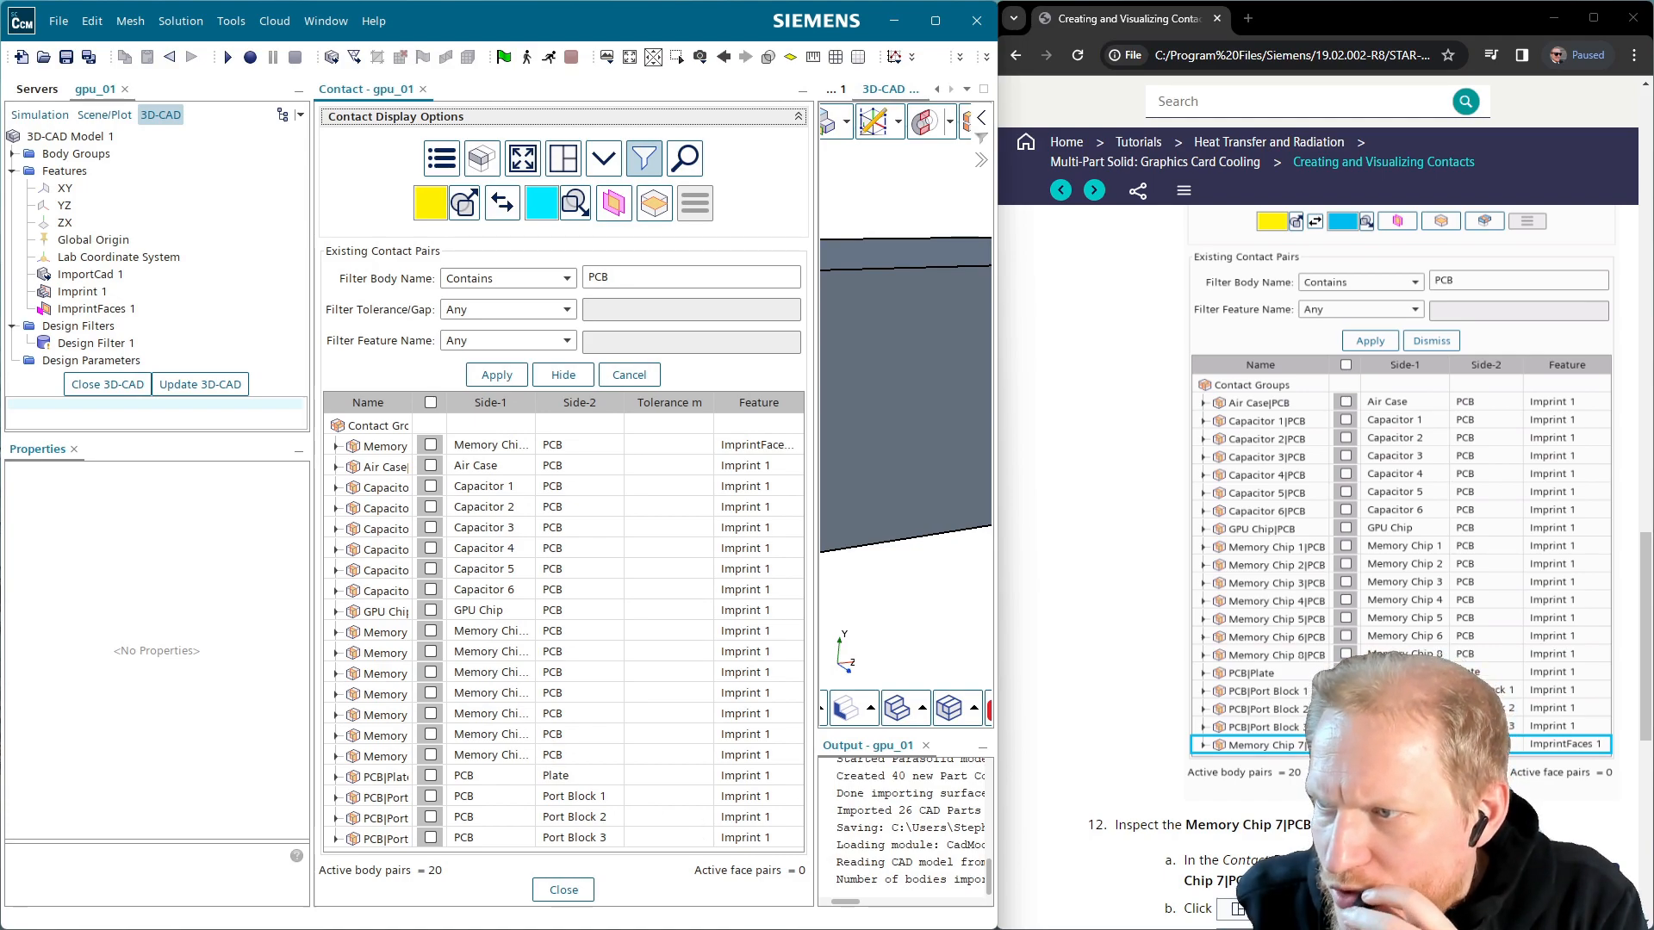
drag(535, 403, 581, 403)
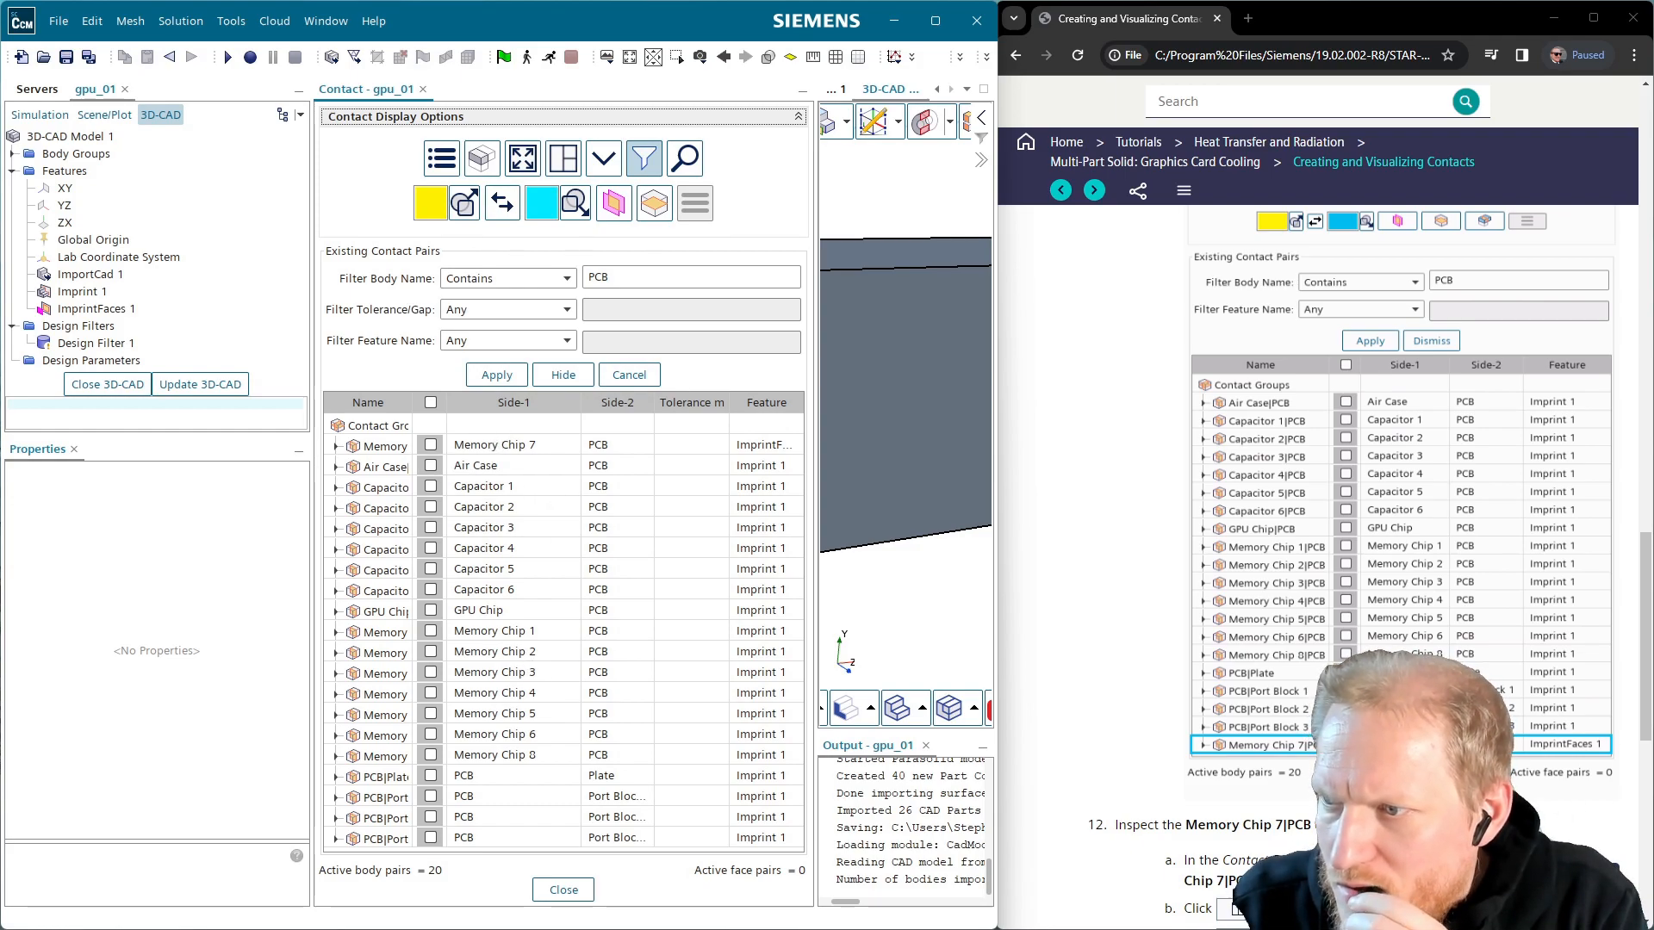
Highlight the Memory Chip 7|PCB contact and orbit to view its green strip
scroll(1396, 483, down, 2)
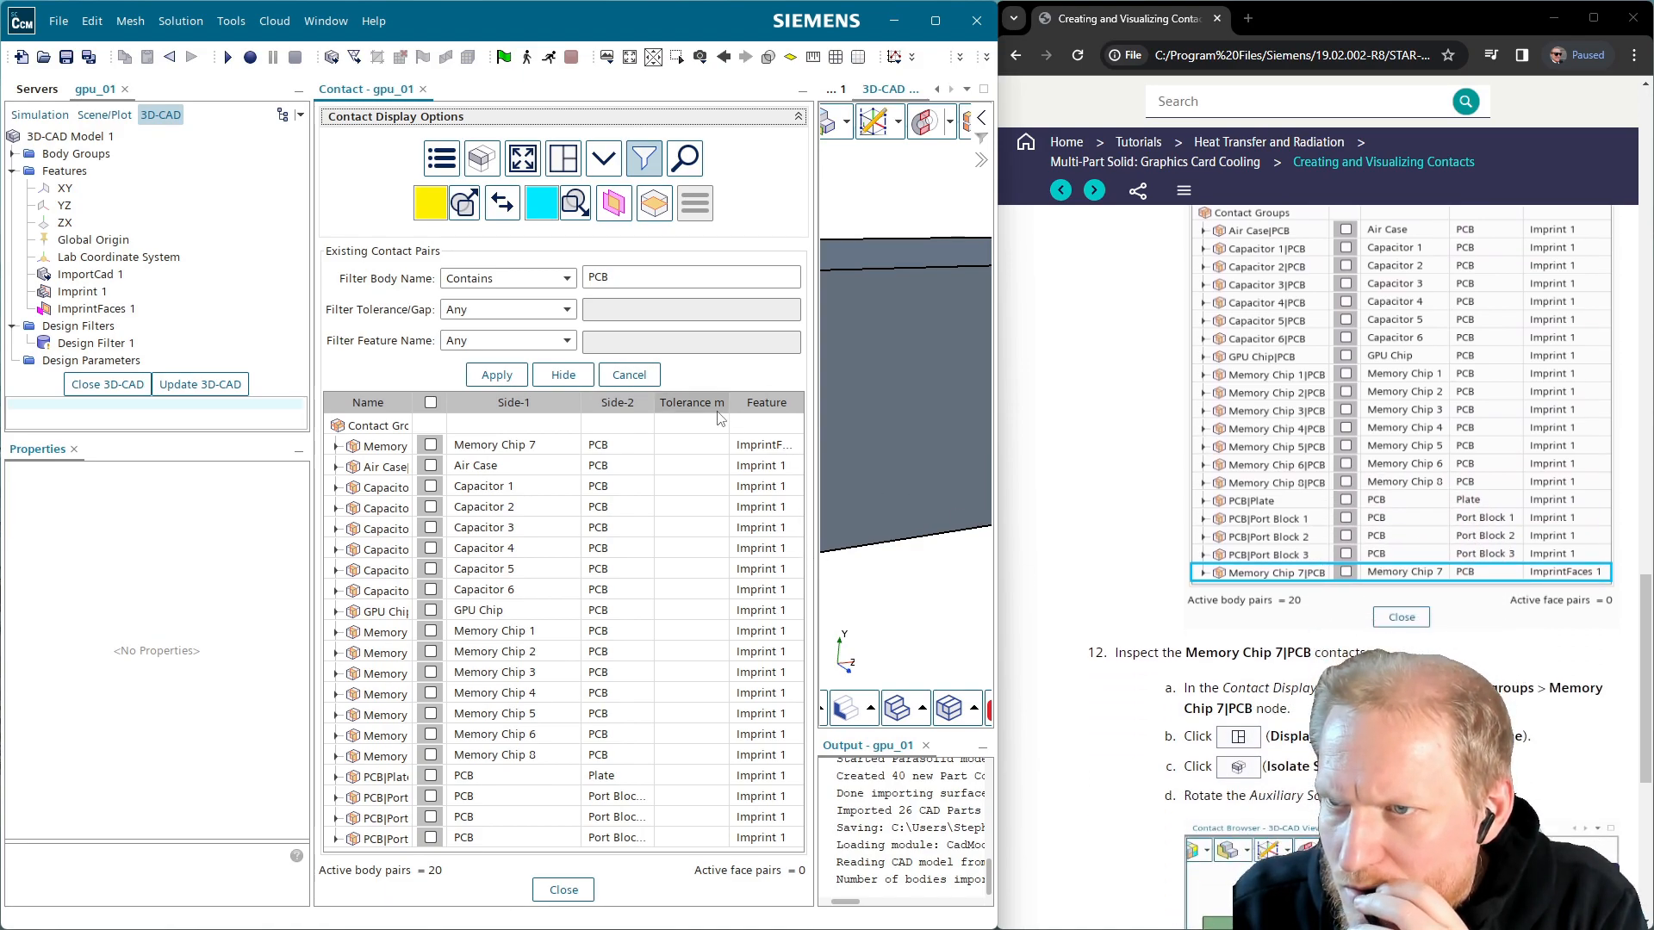
click(607, 447)
mouse_move(887, 441)
mouse_down()
mouse_move(922, 468)
mouse_move(880, 453)
mouse_move(908, 446)
mouse_up()
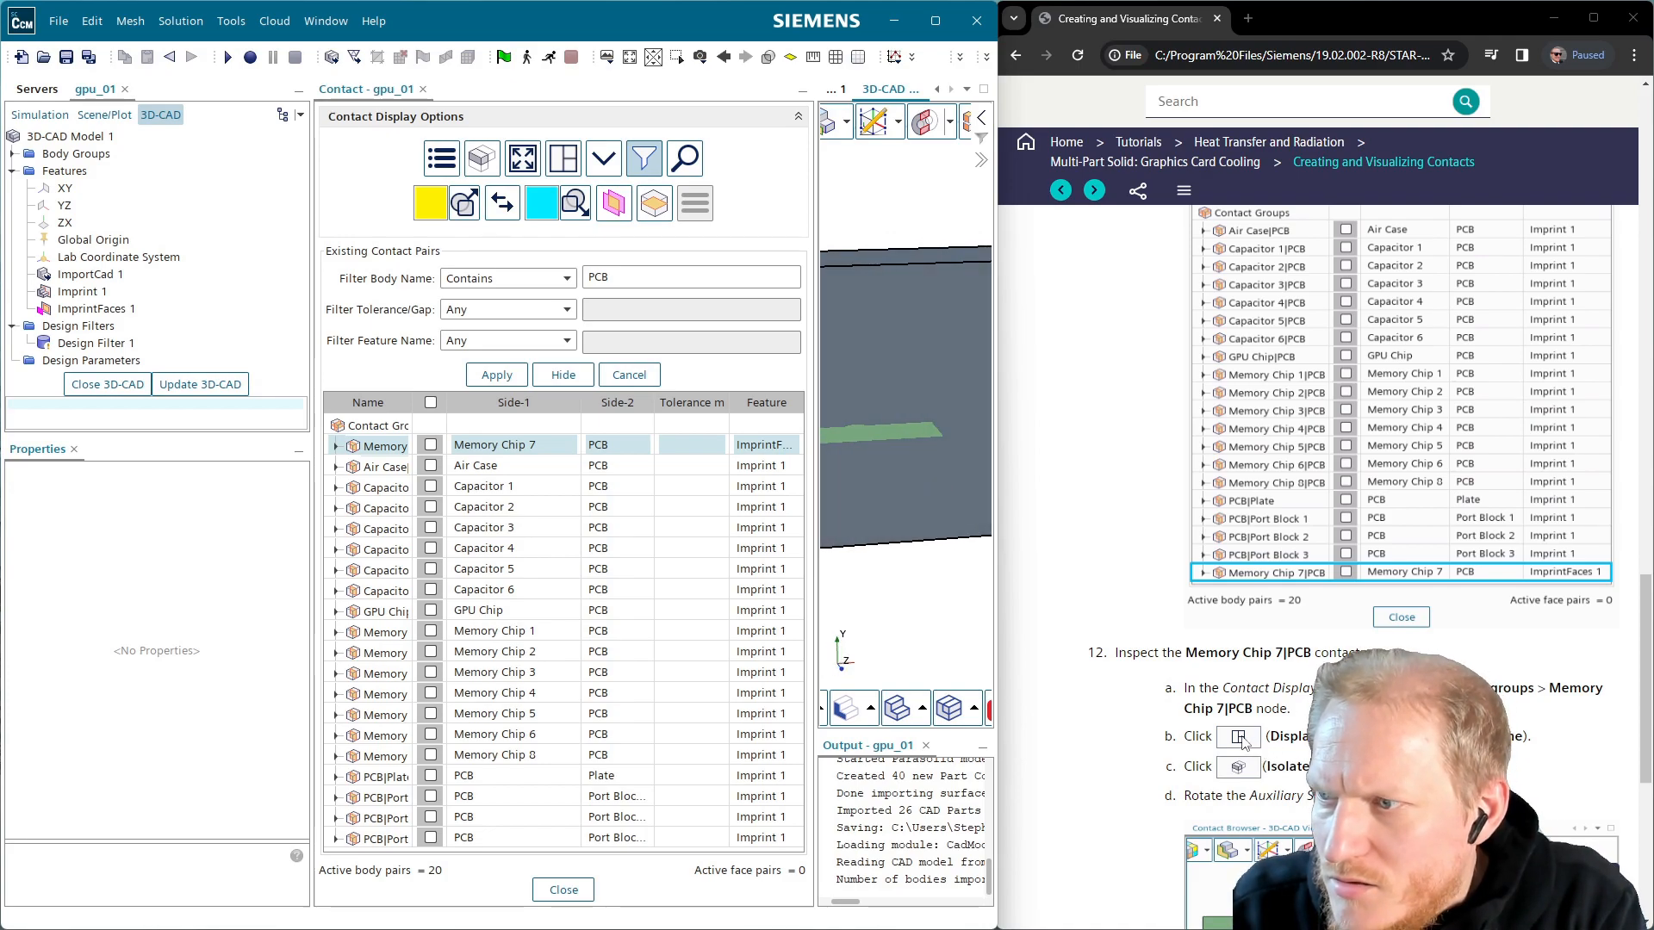
click(574, 155)
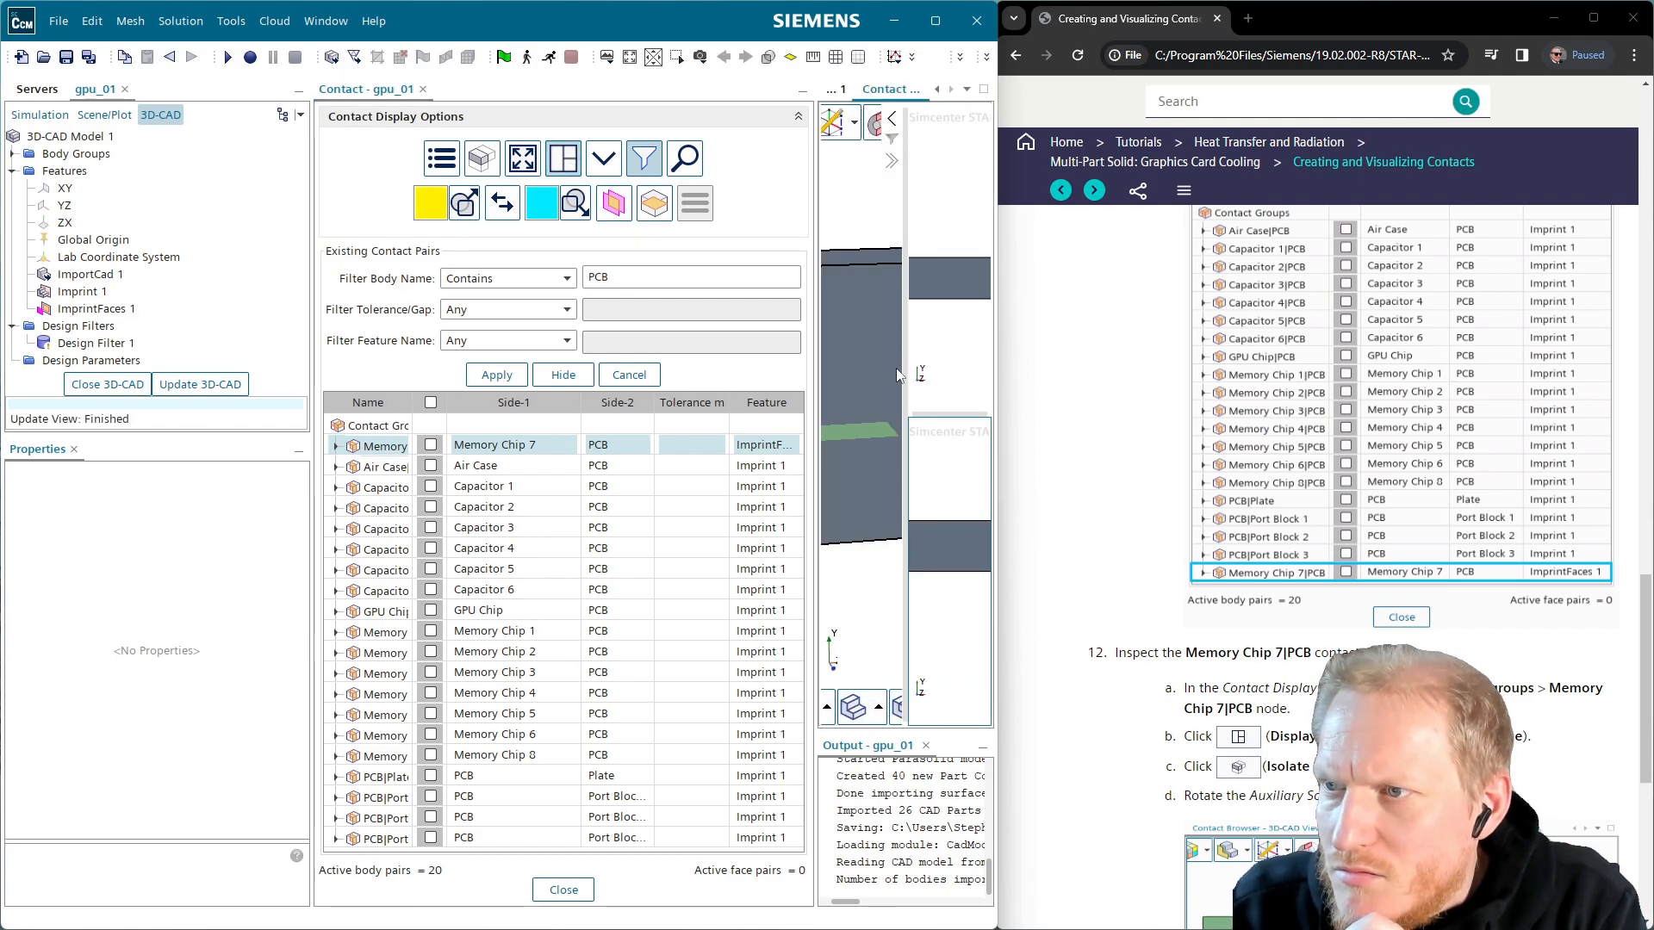
click(987, 56)
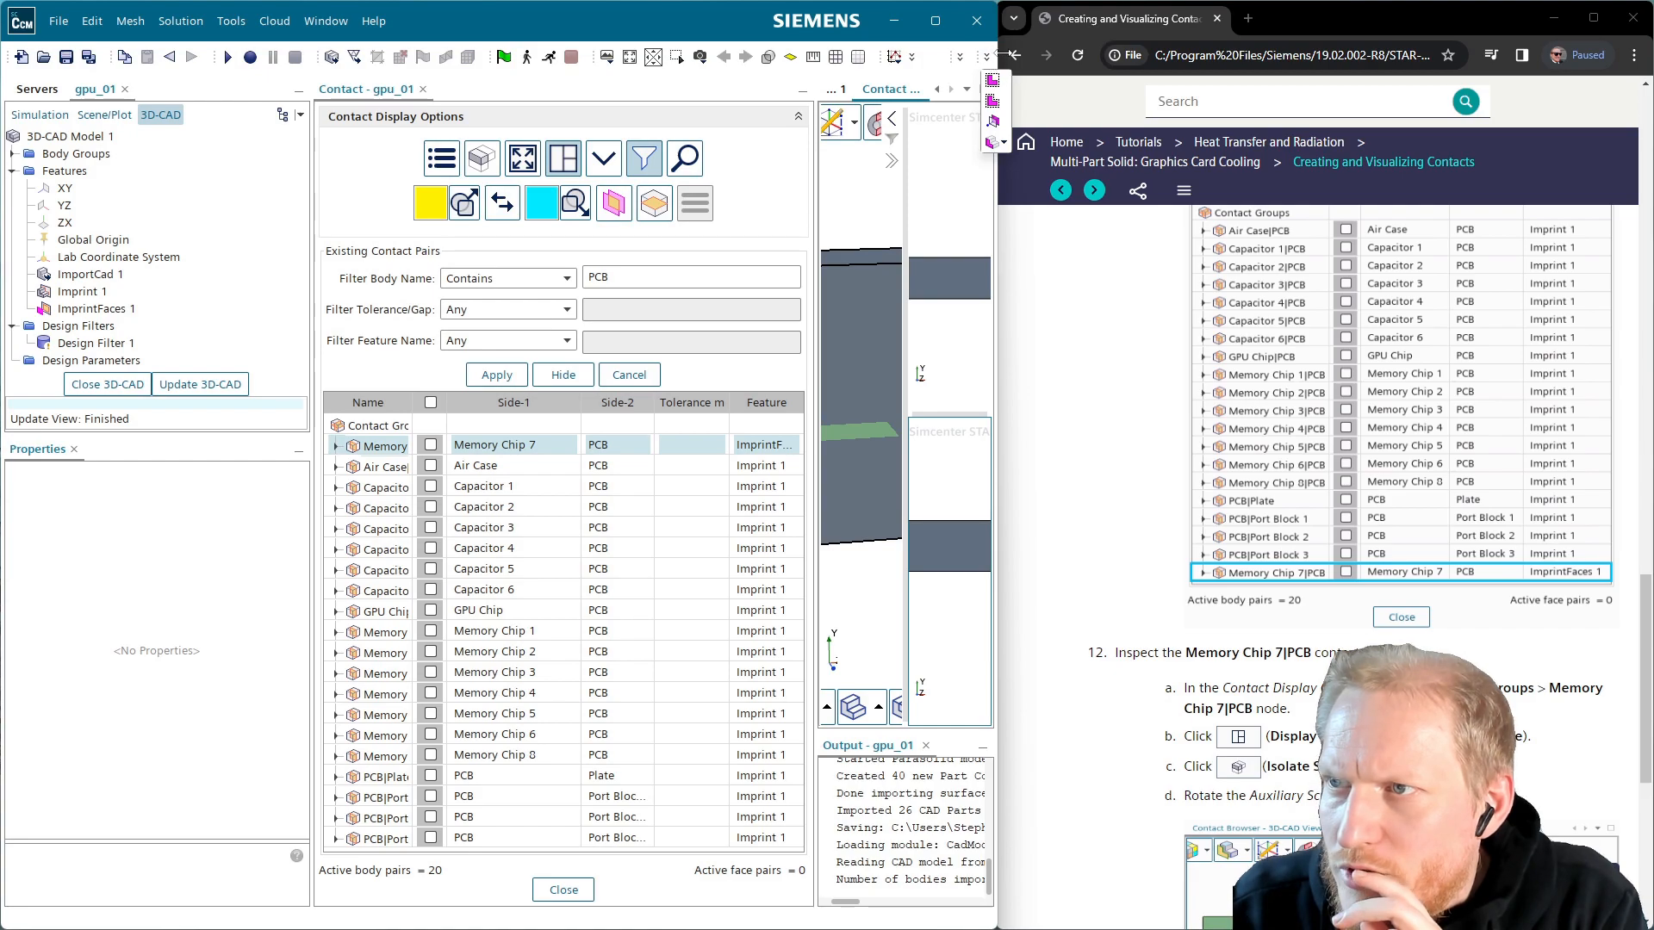
drag(1001, 55, 1641, 54)
drag(1268, 525, 1351, 519)
drag(1398, 392, 1436, 292)
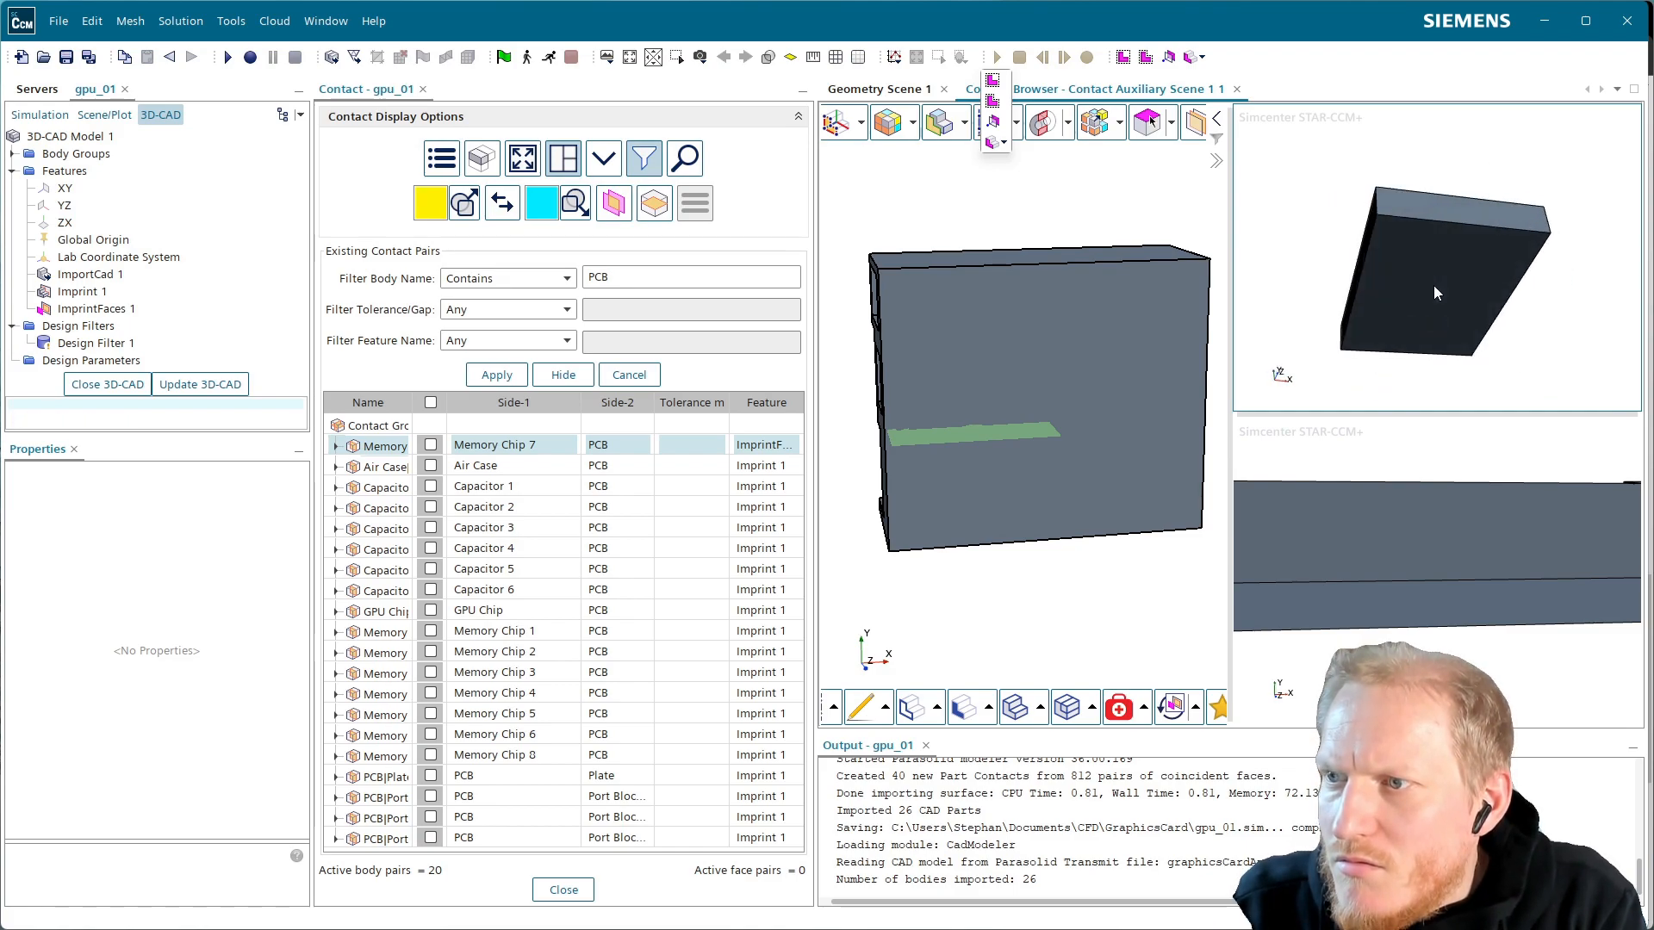
scroll(1432, 291, up, 3)
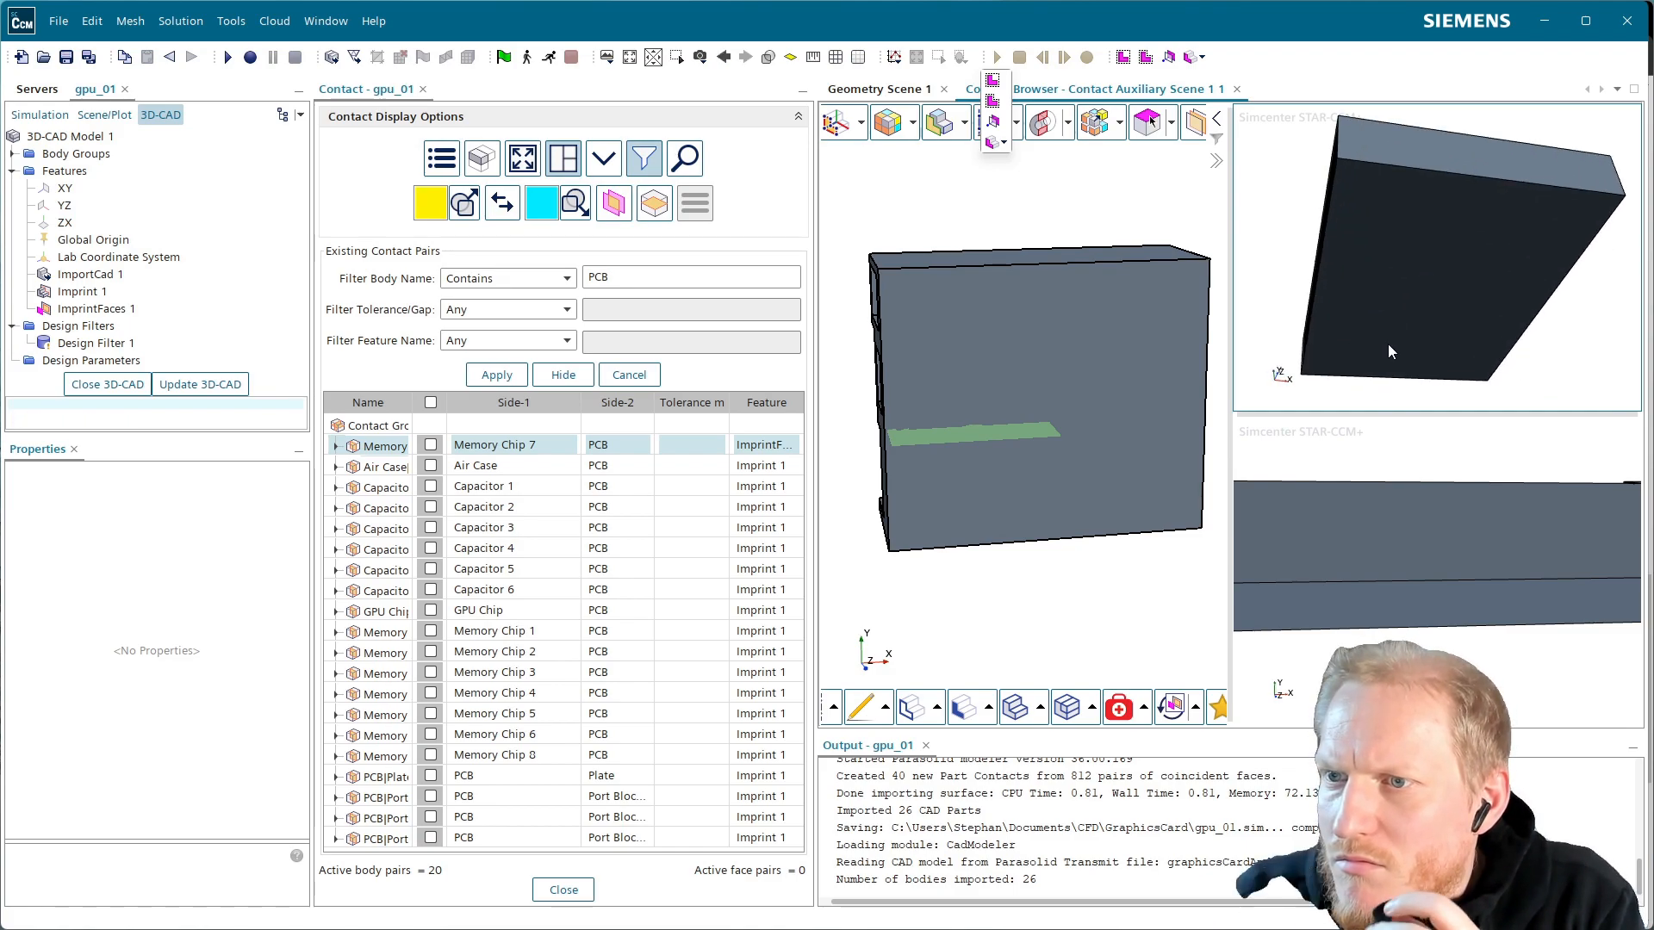
scroll(1388, 344, up, 2)
scroll(1387, 345, down, 4)
drag(1388, 345, 1386, 395)
drag(1381, 538, 1413, 480)
mouse_move(1420, 335)
mouse_down()
mouse_move(1491, 348)
mouse_move(1446, 344)
mouse_up()
key(alt+Tab)
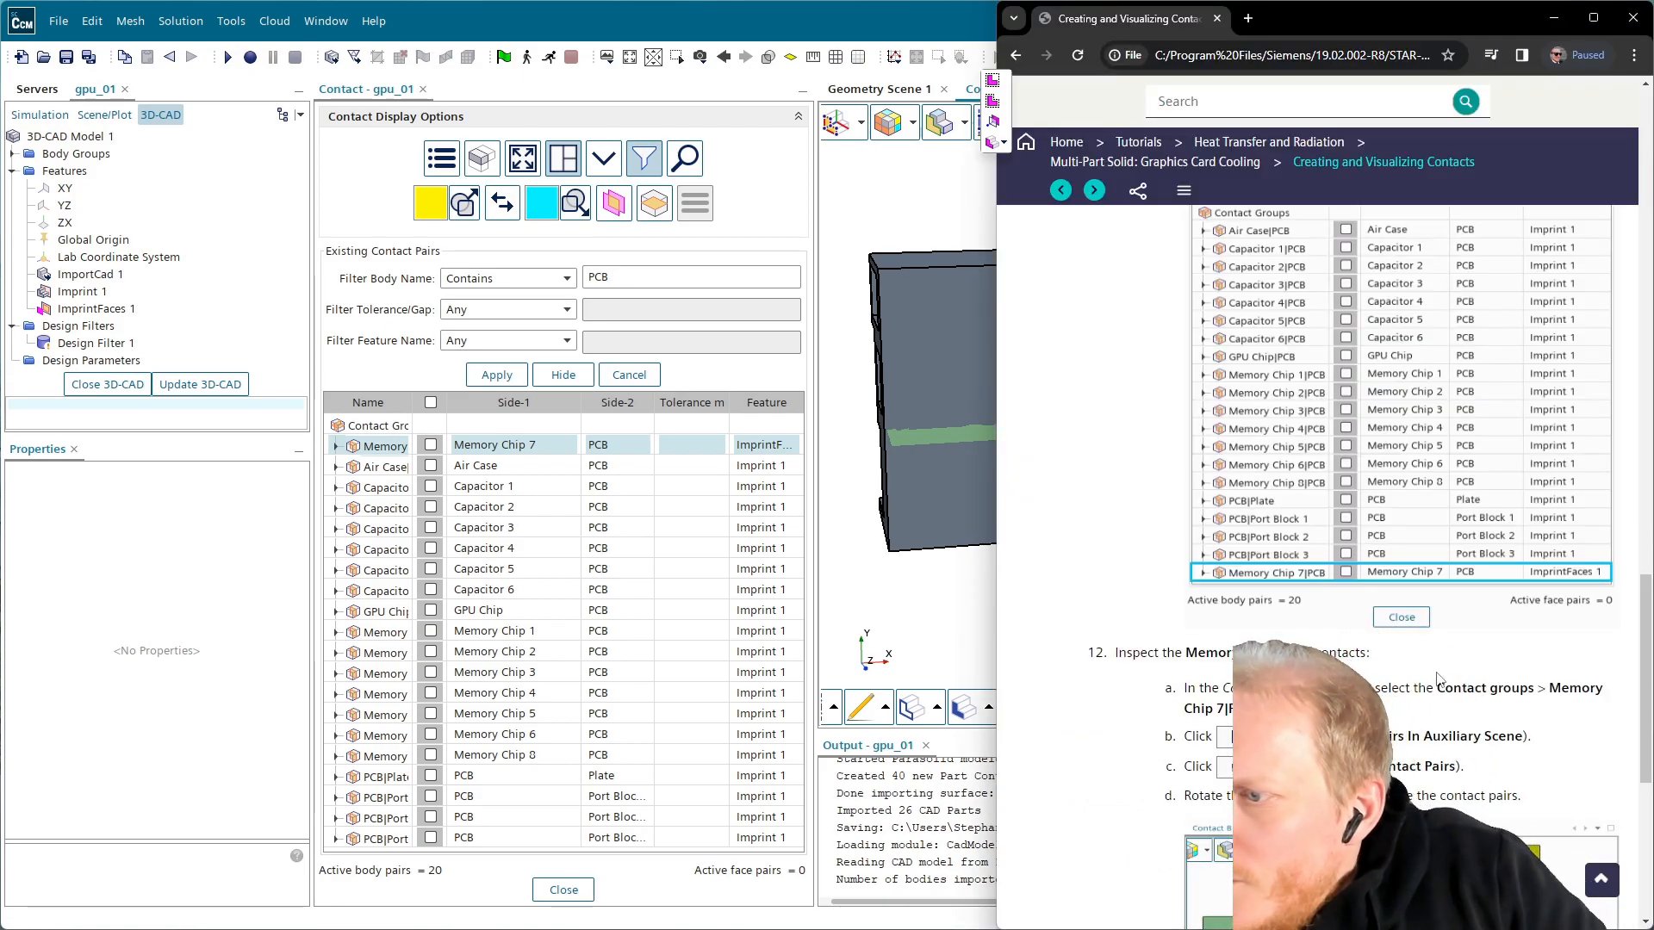
scroll(1437, 678, down, 1)
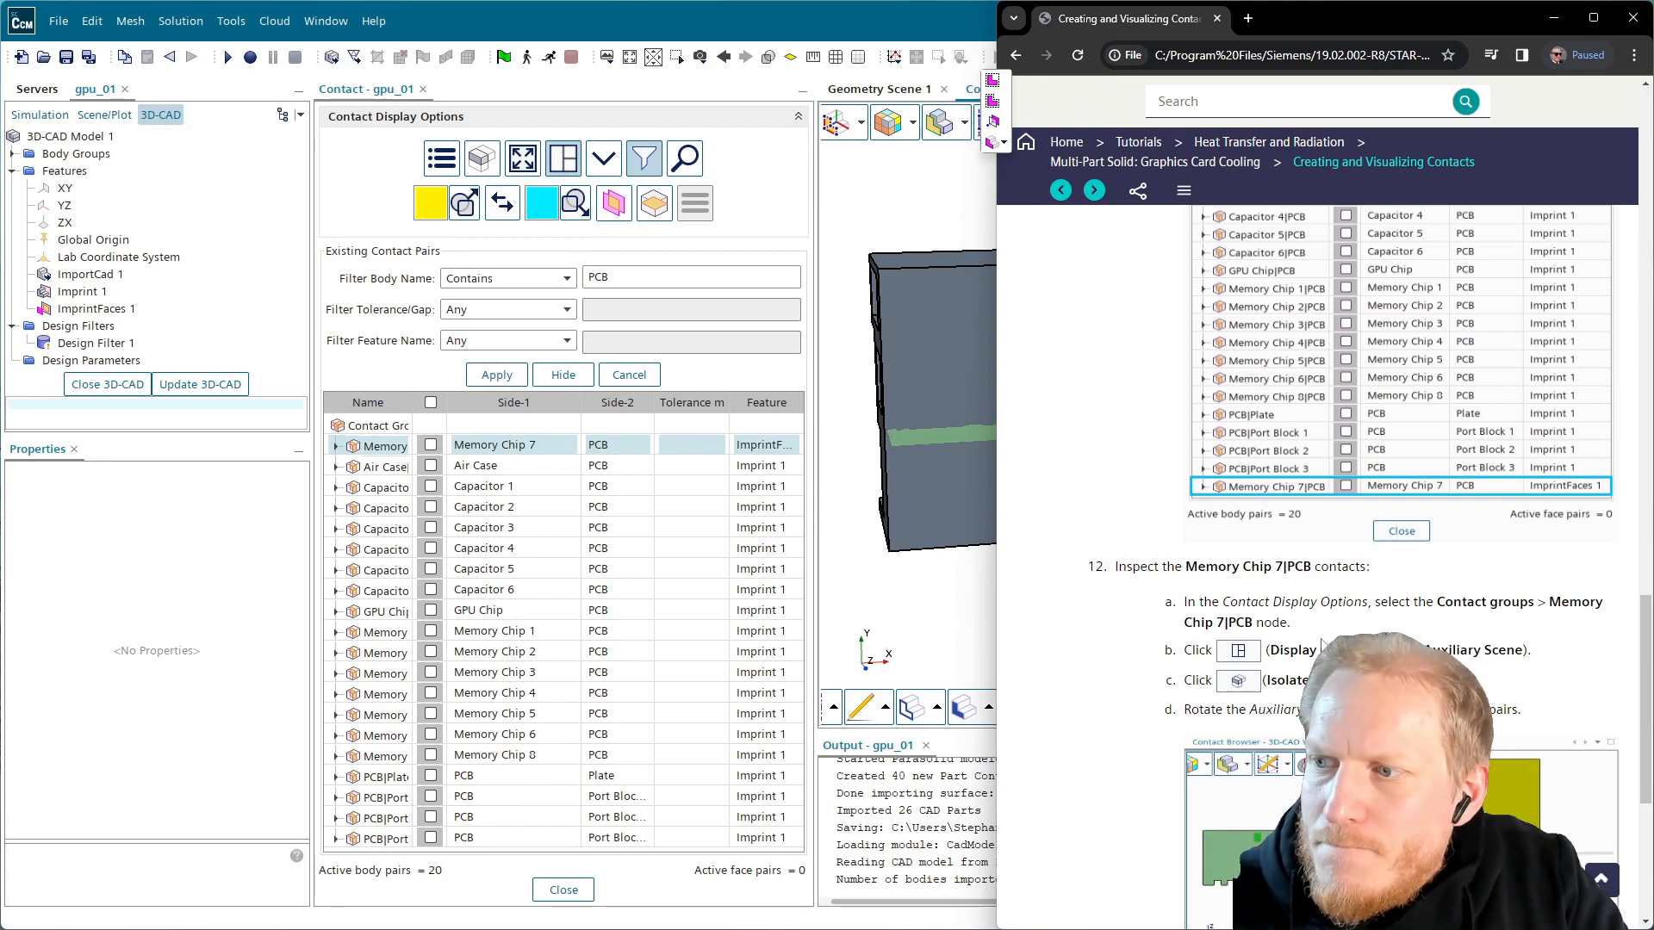
scroll(1437, 679, down, 1)
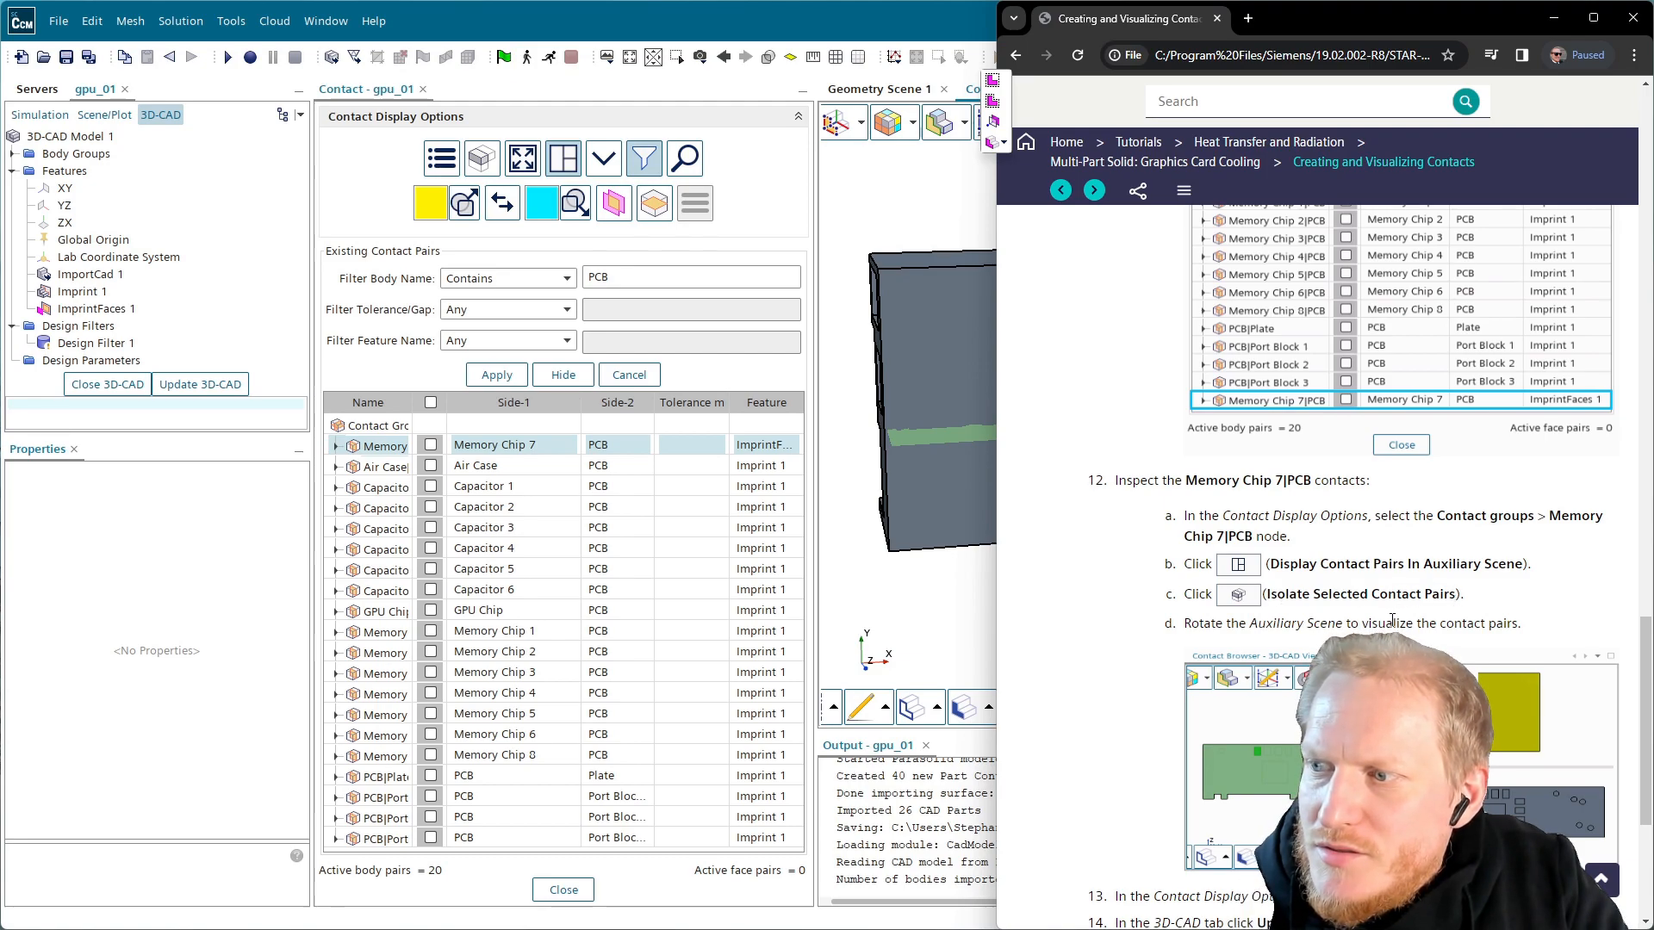
scroll(1392, 620, down, 2)
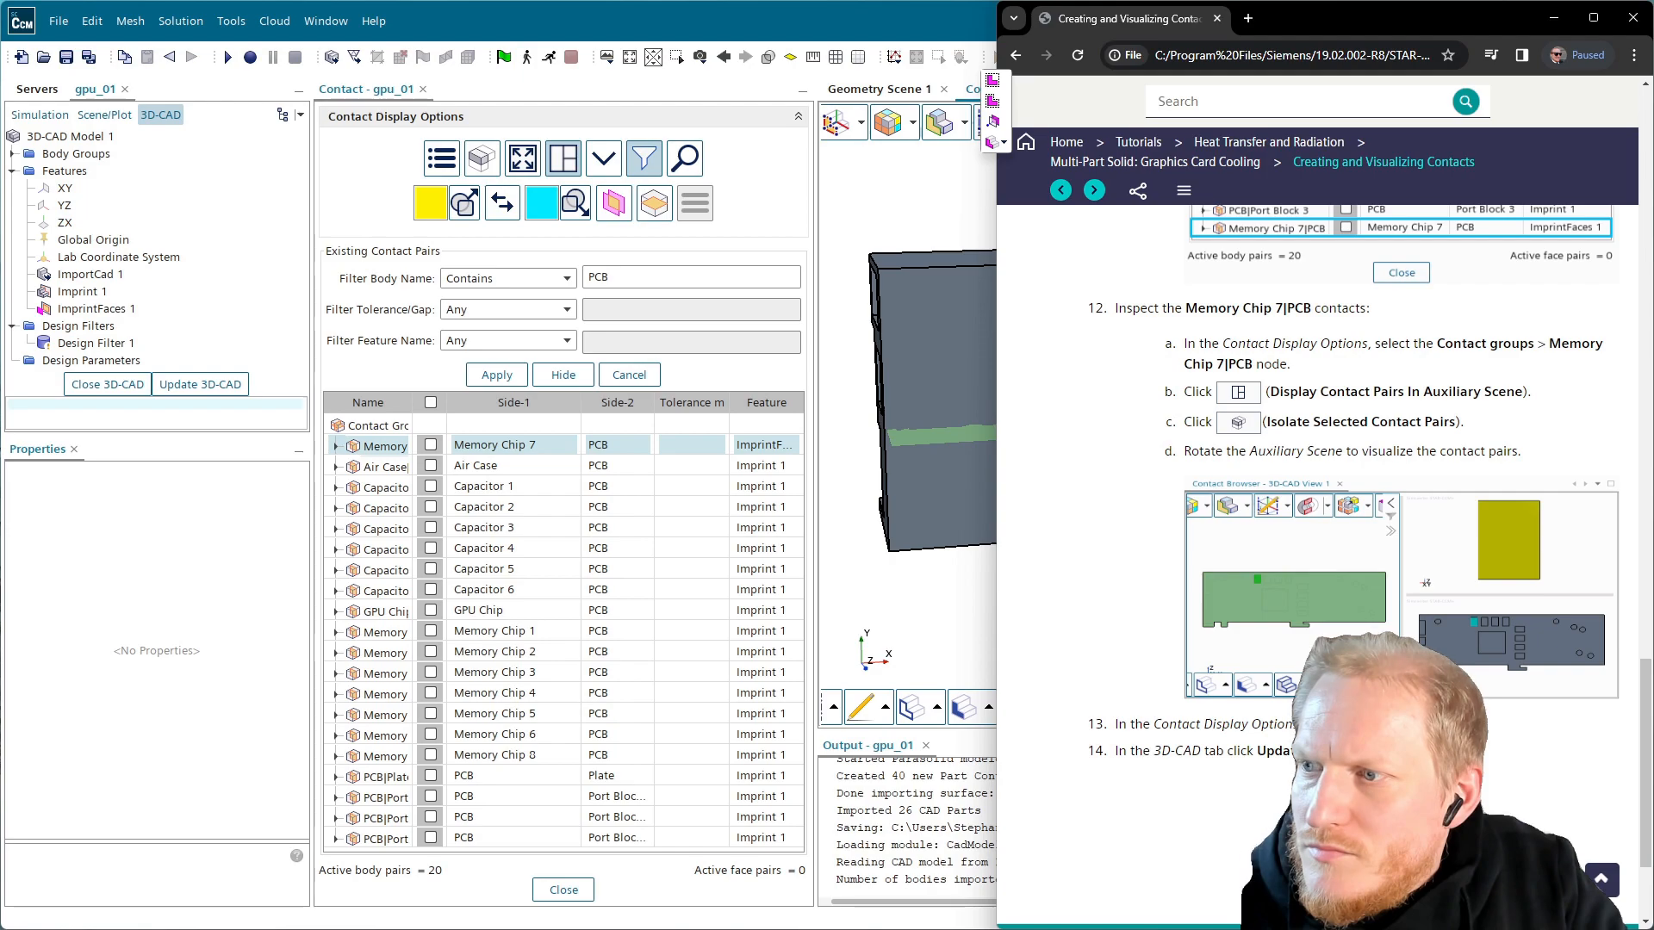
Return to the contact scene while checking the tutorial's next step
click(972, 90)
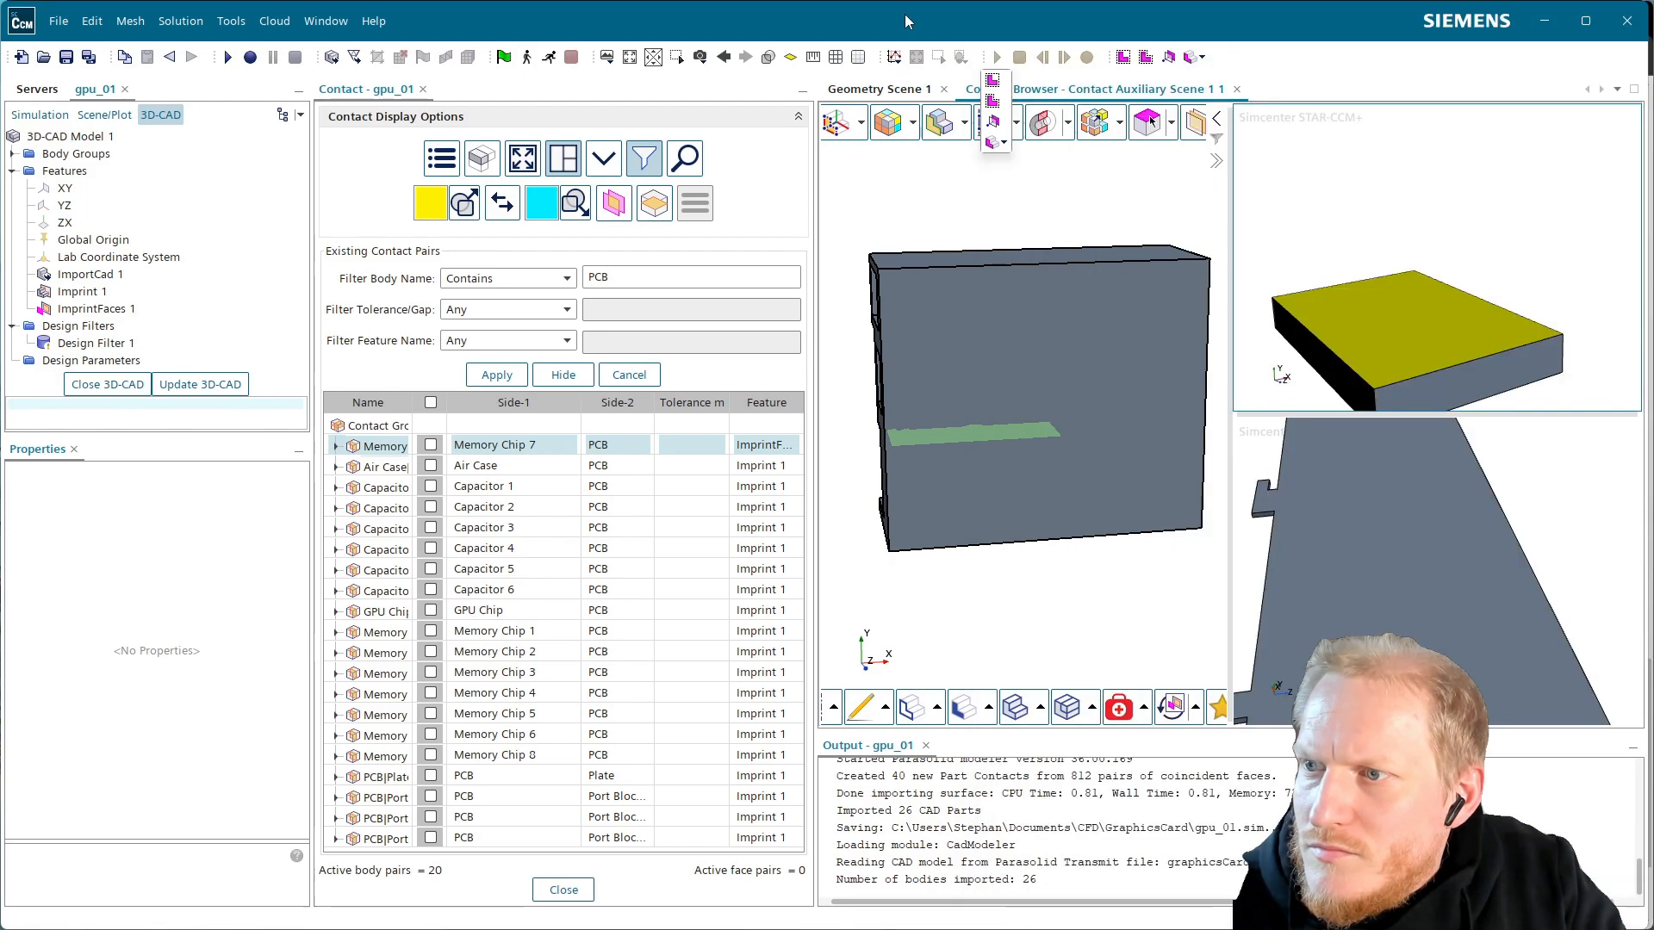
click(1091, 712)
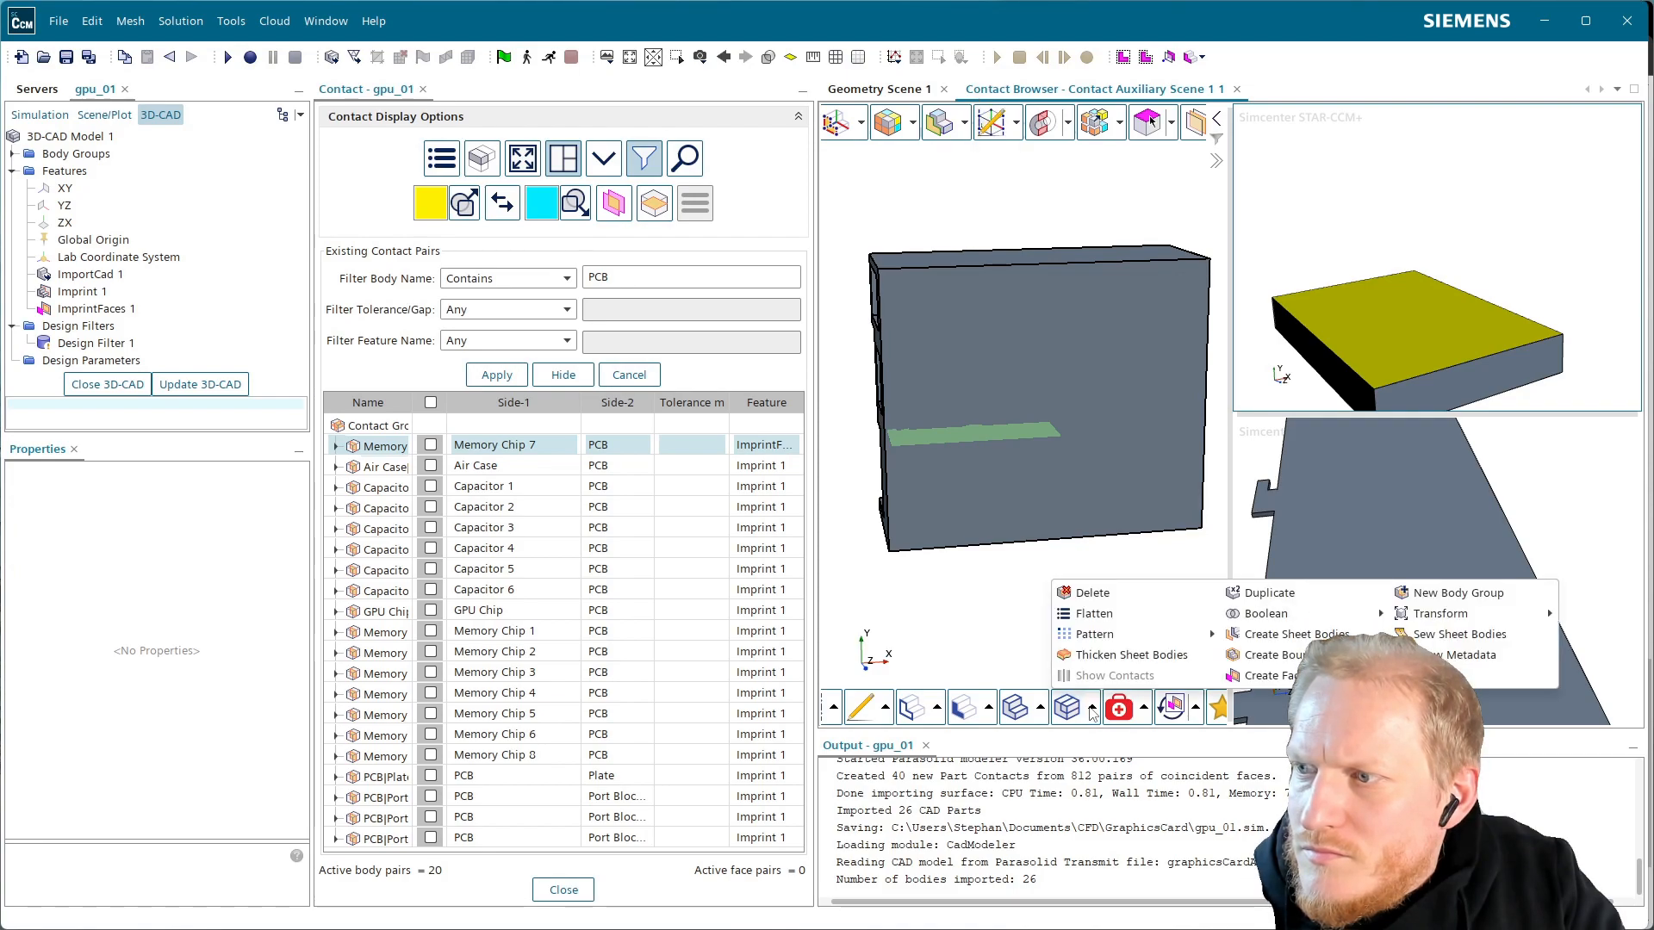
click(1041, 711)
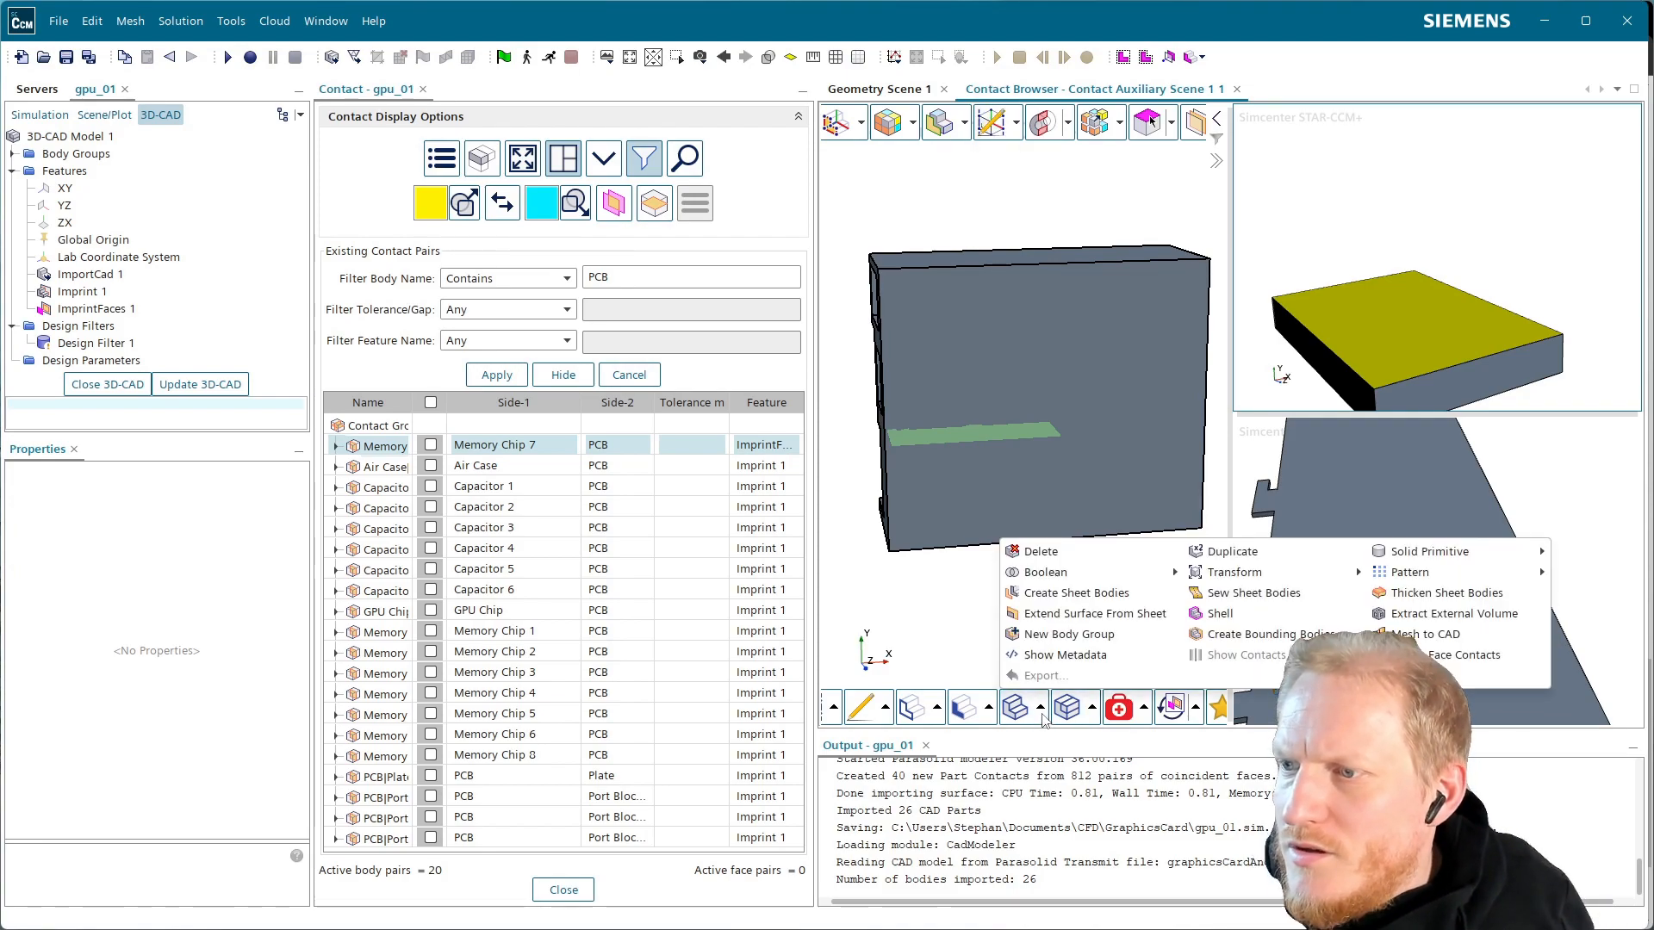
key(alt+Tab)
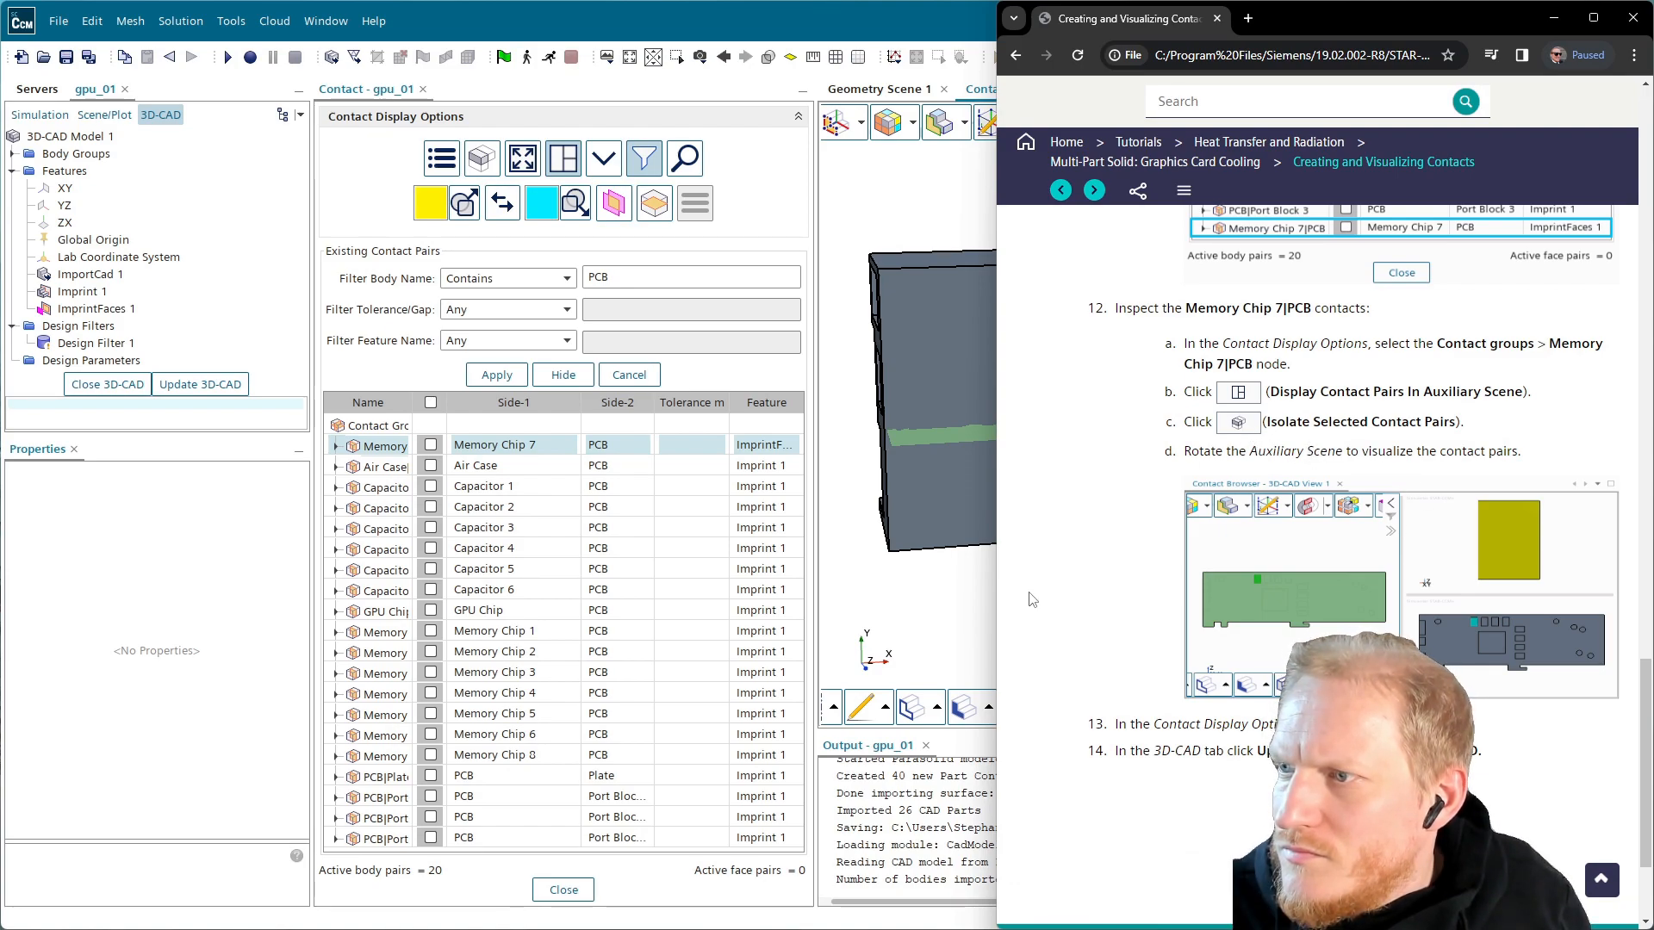
click(951, 577)
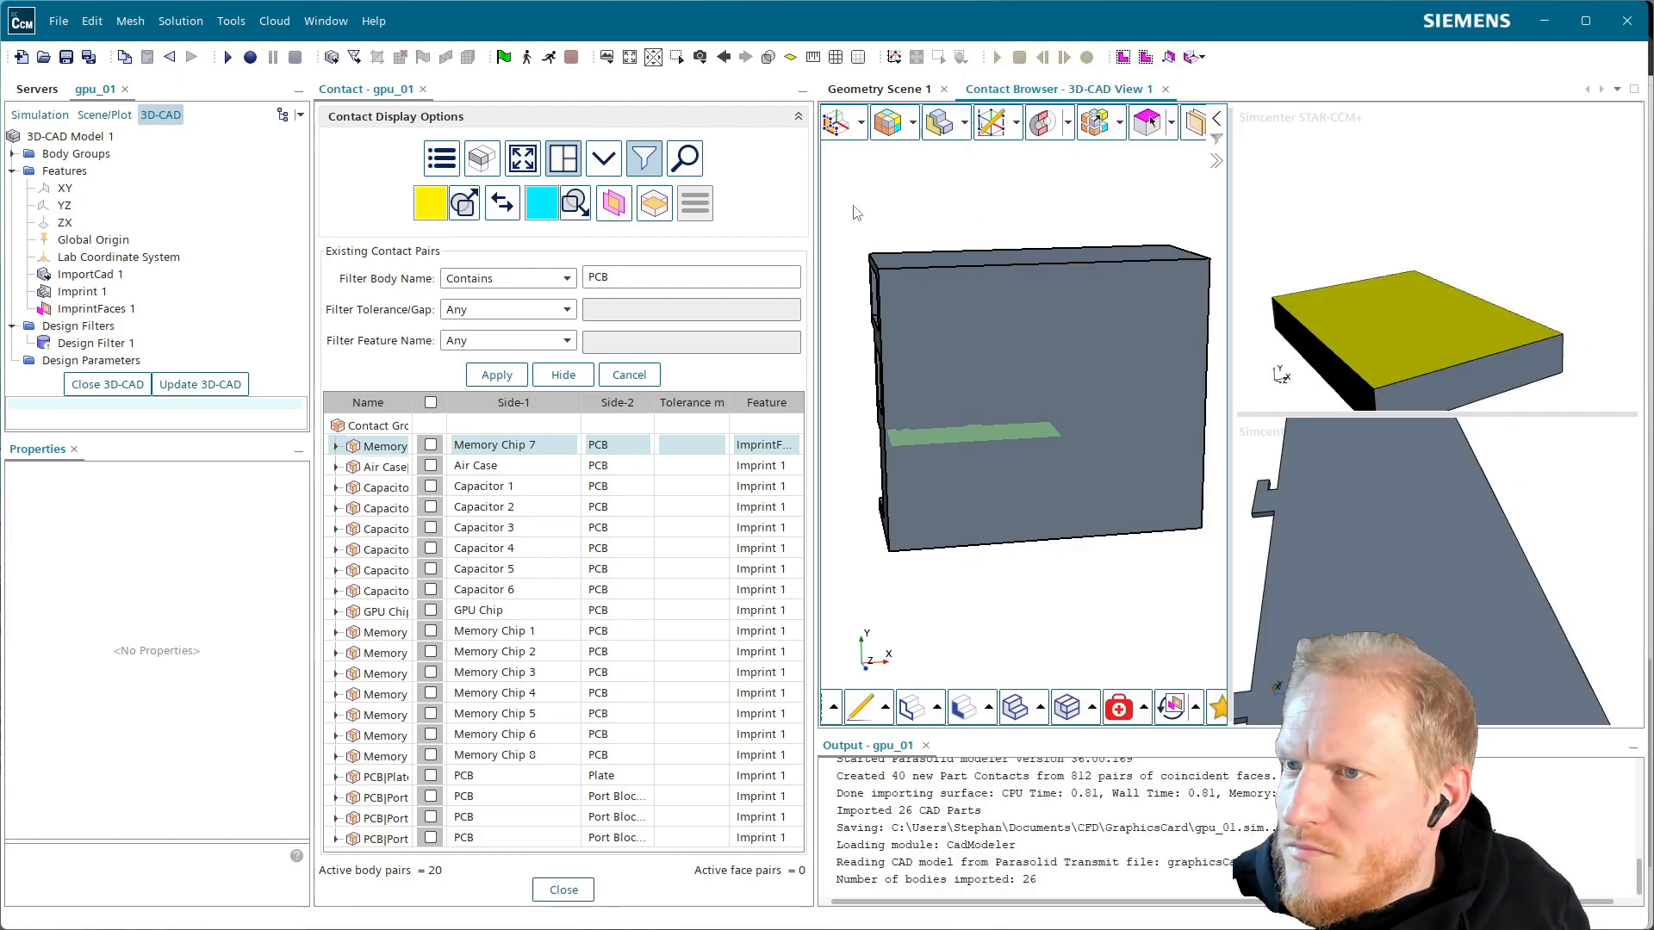
Isolate the Memory Chip 7|PCB contact pair and orbit to reveal its cyan face
click(481, 158)
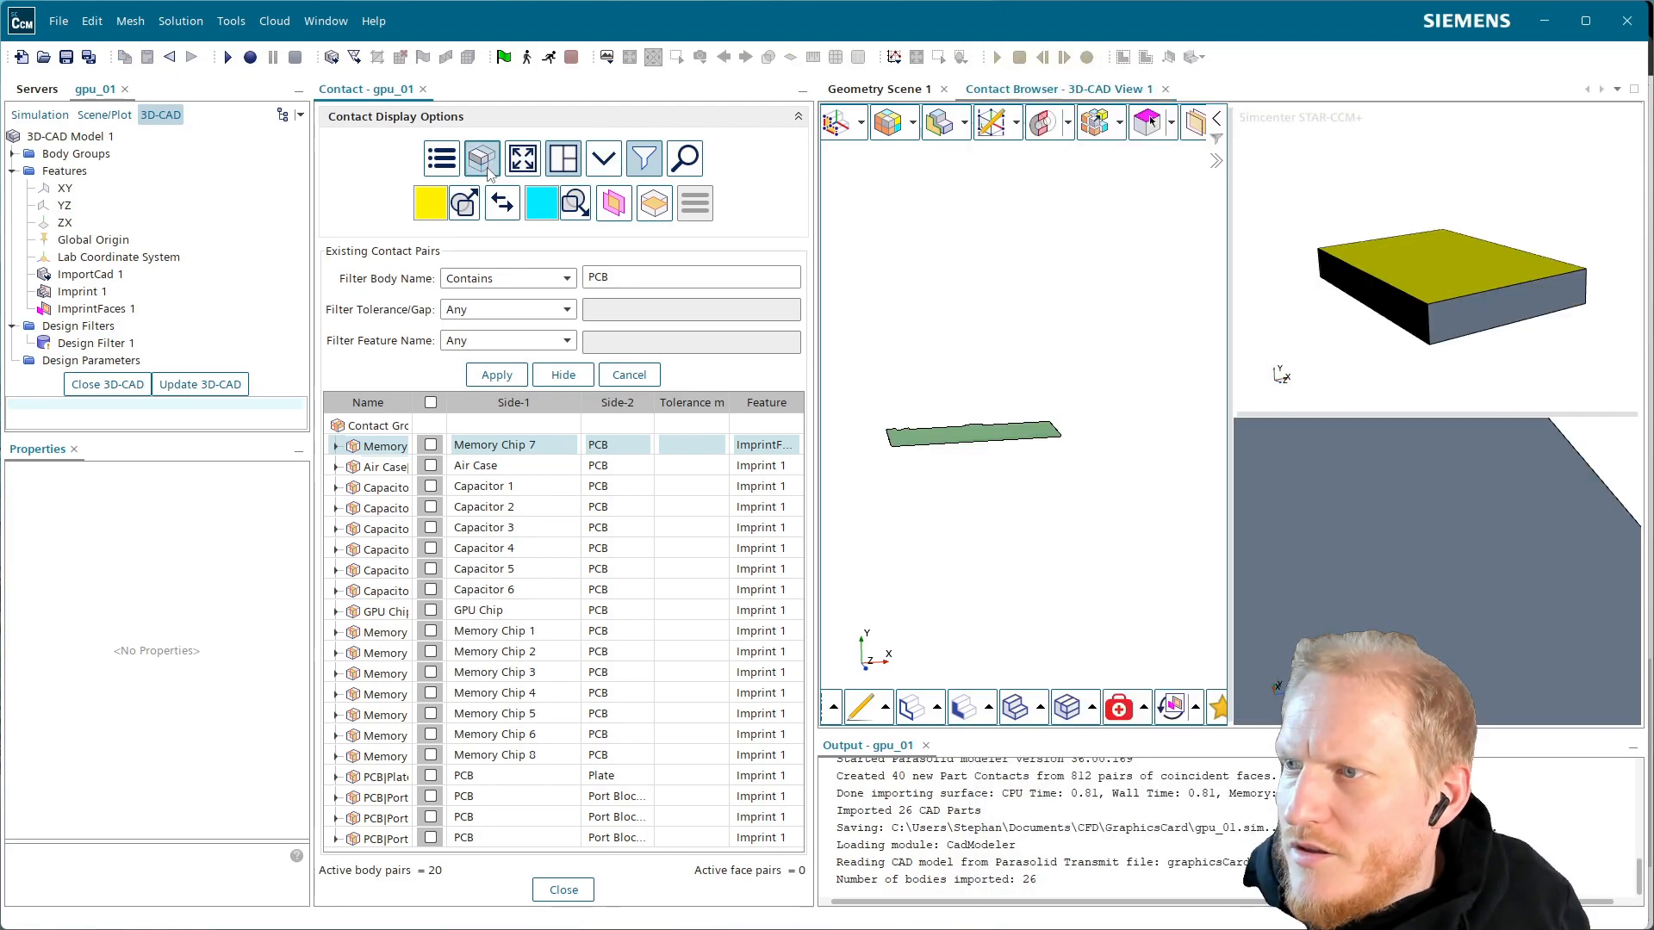
key(alt+Tab)
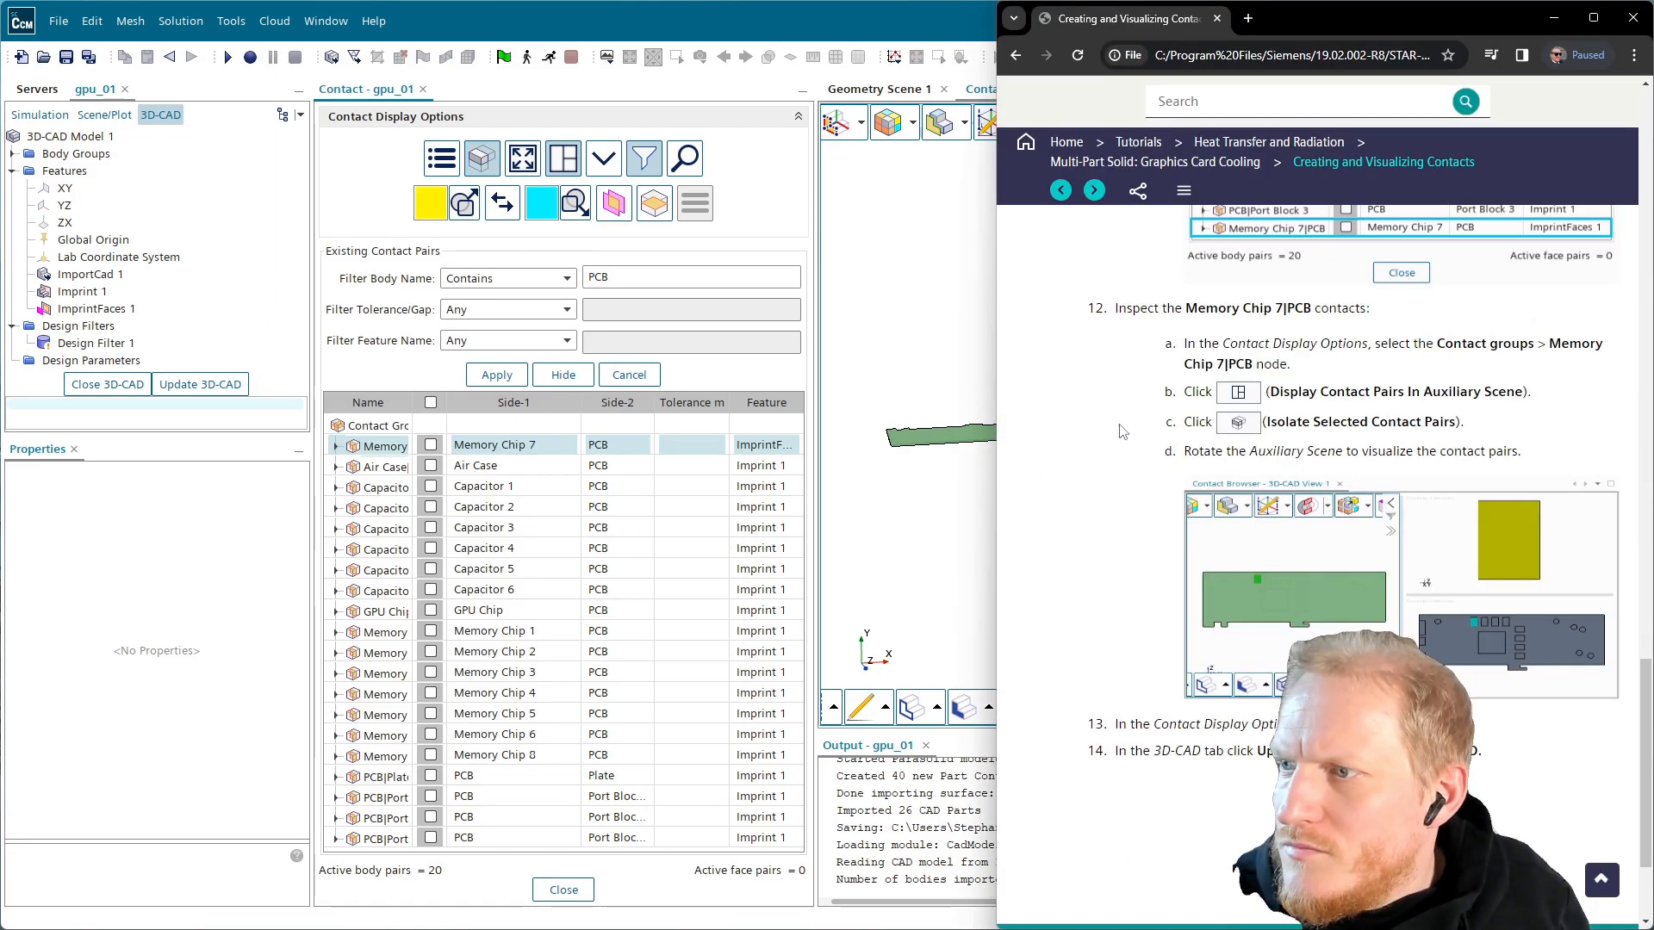
key(alt+Tab)
drag(1366, 545, 1412, 563)
scroll(1438, 619, down, 4)
key(alt+Tab)
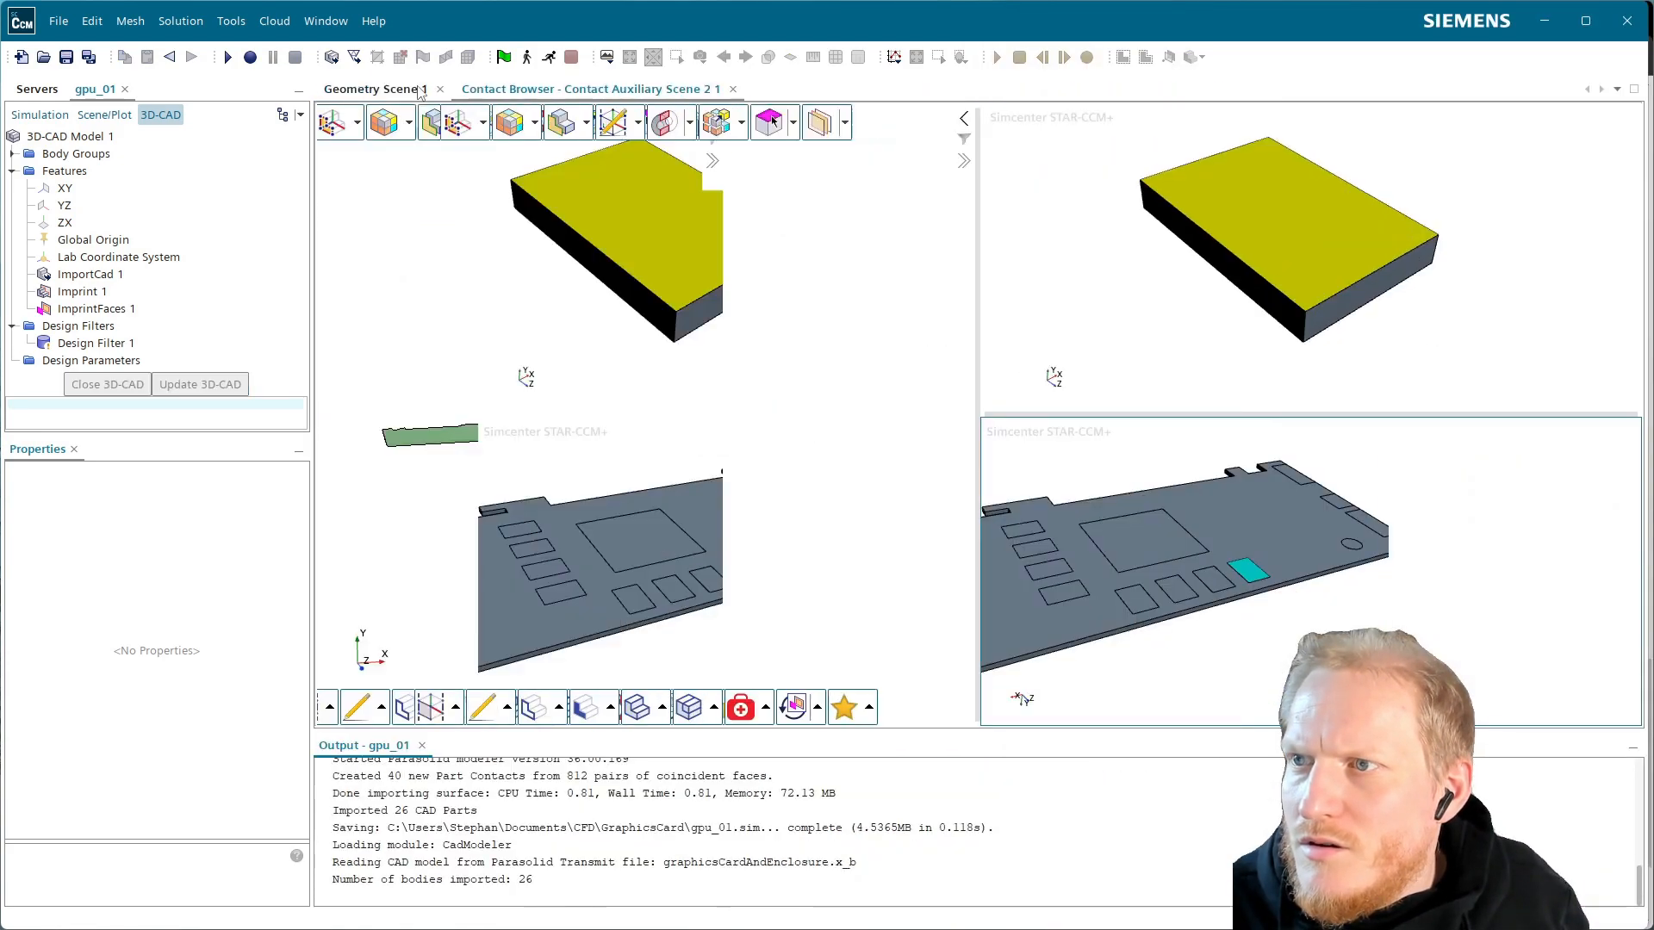
key(alt+Tab)
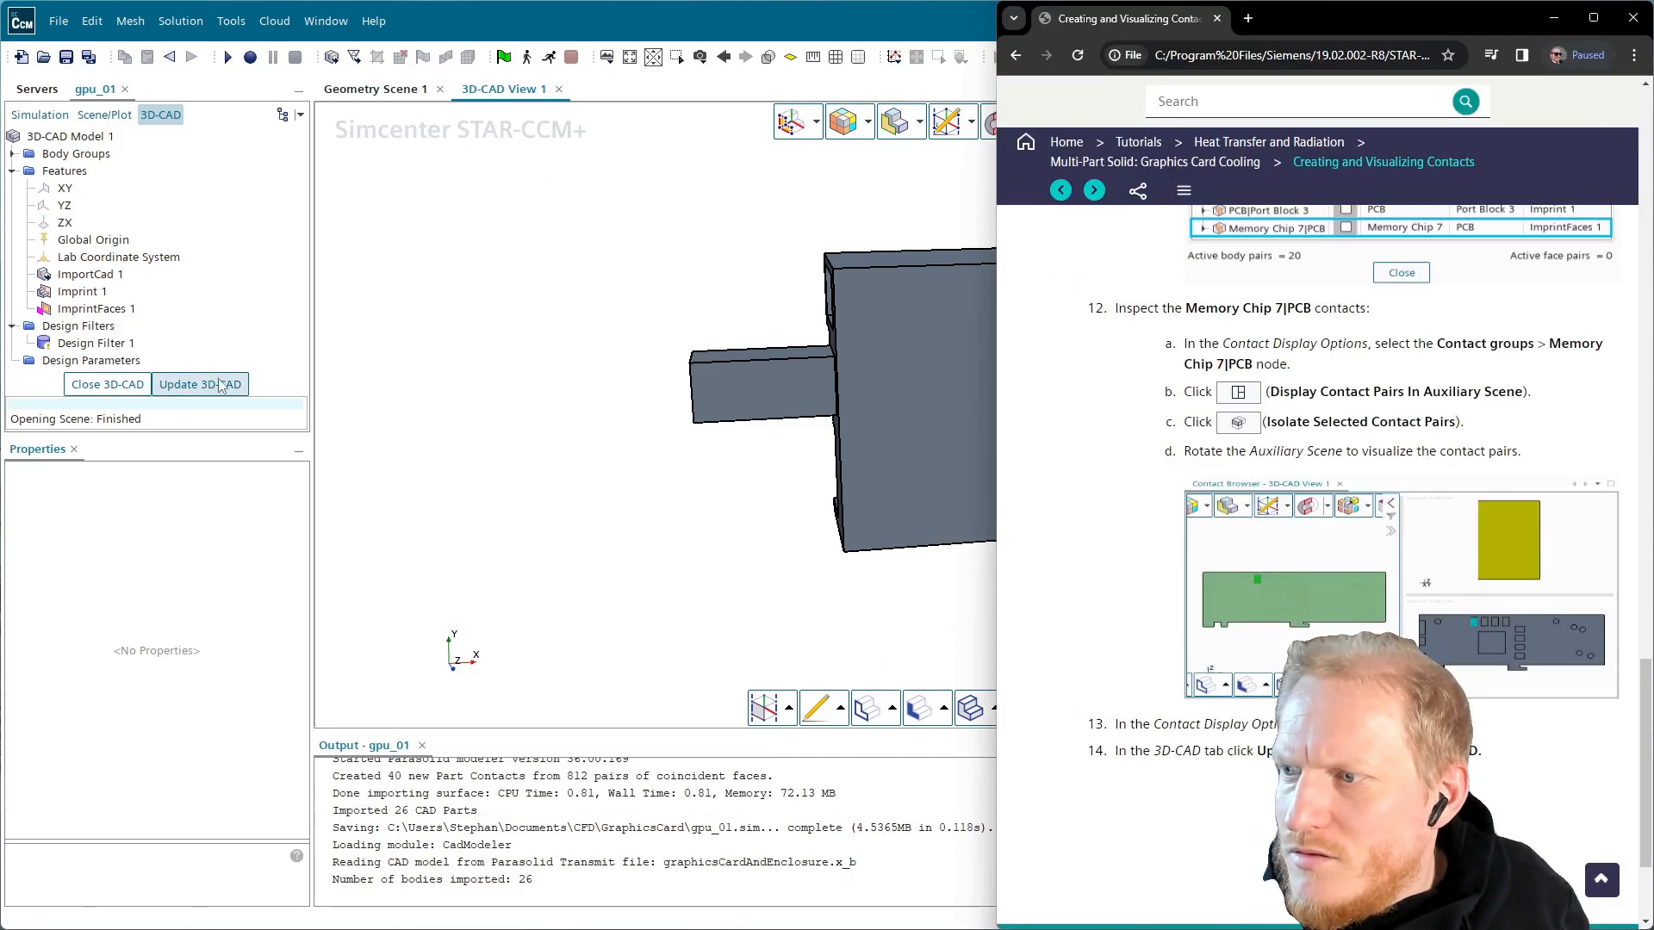
Update the 3D-CAD changes into the simulation and close 3D-CAD
click(216, 387)
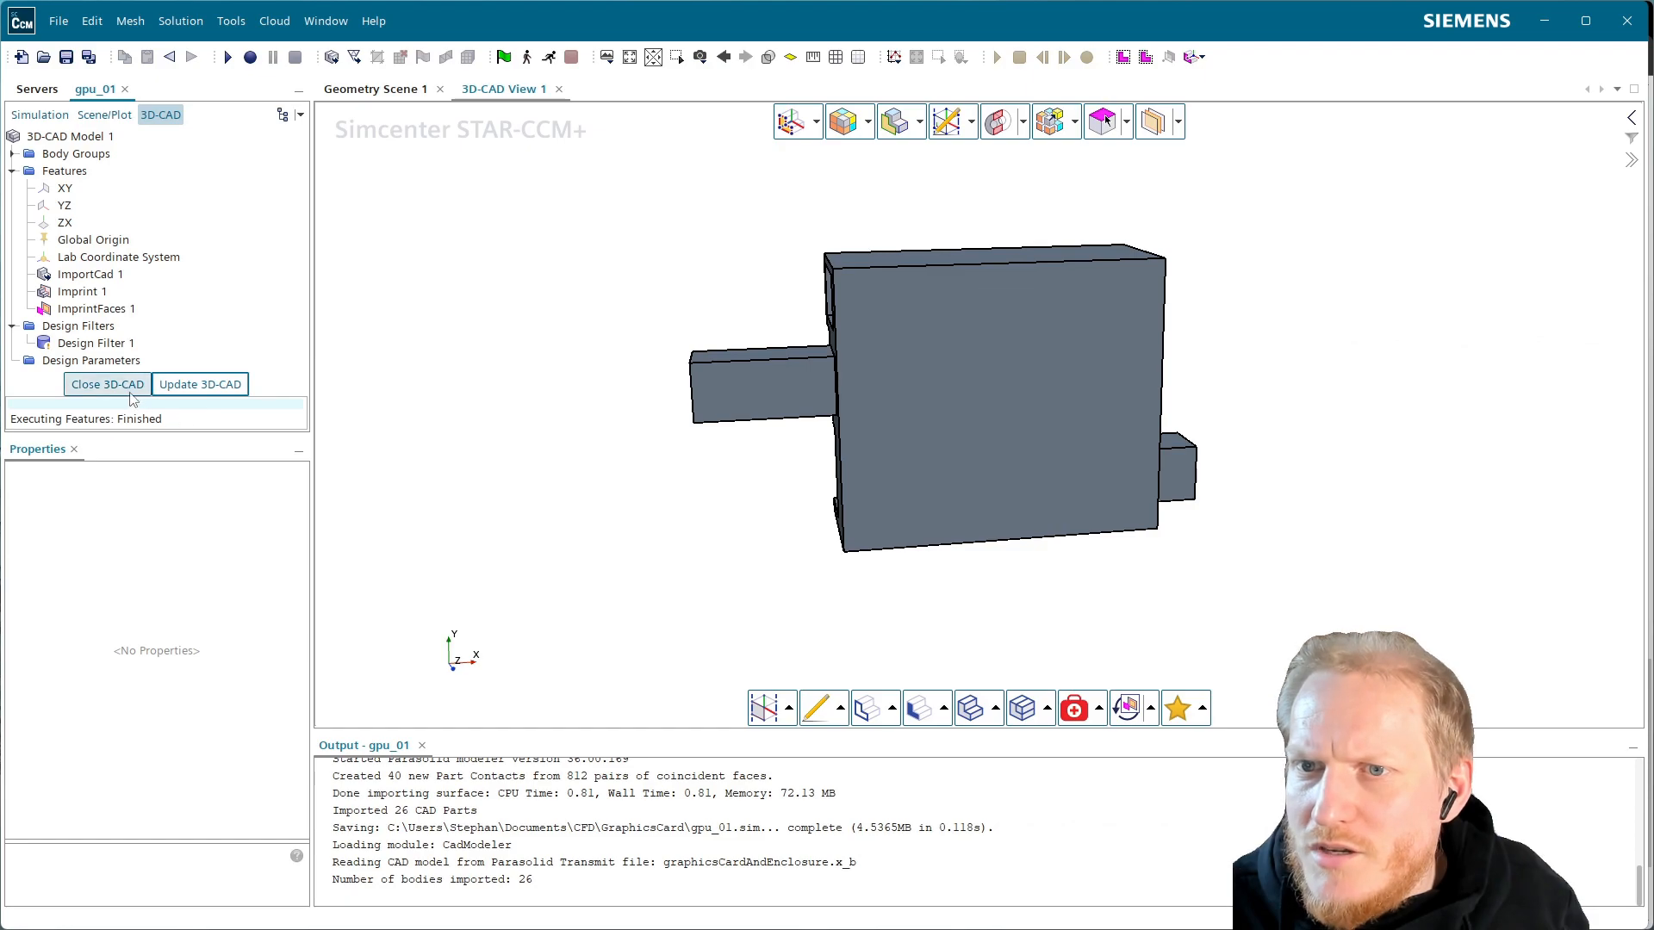
click(131, 393)
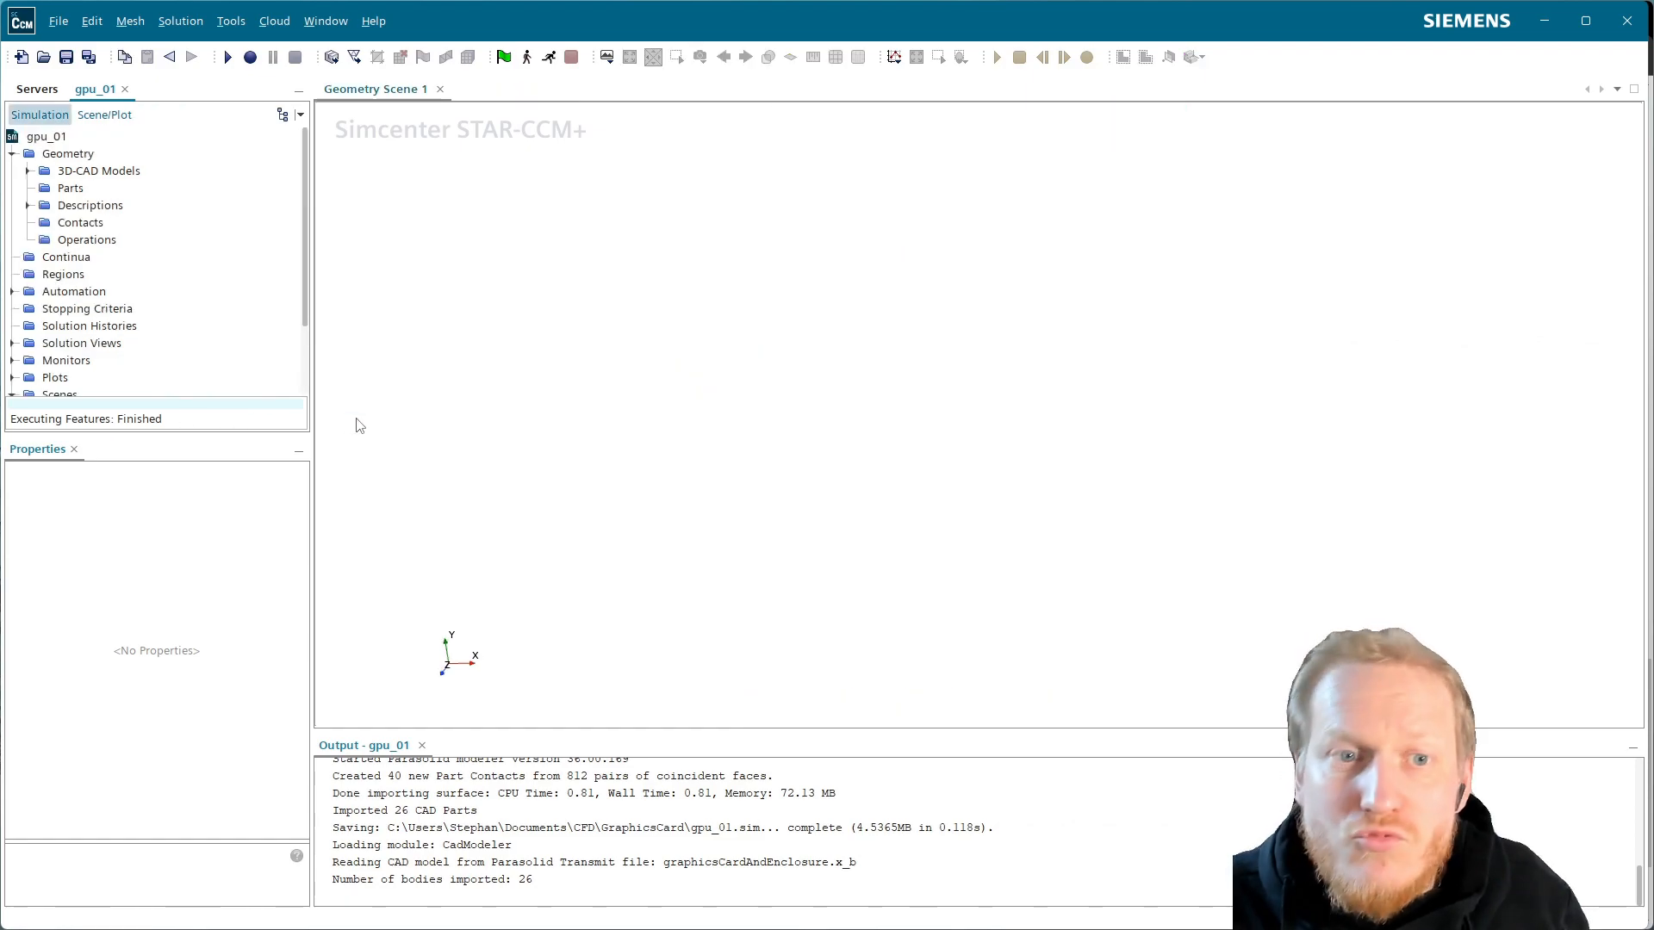
key(alt+Tab)
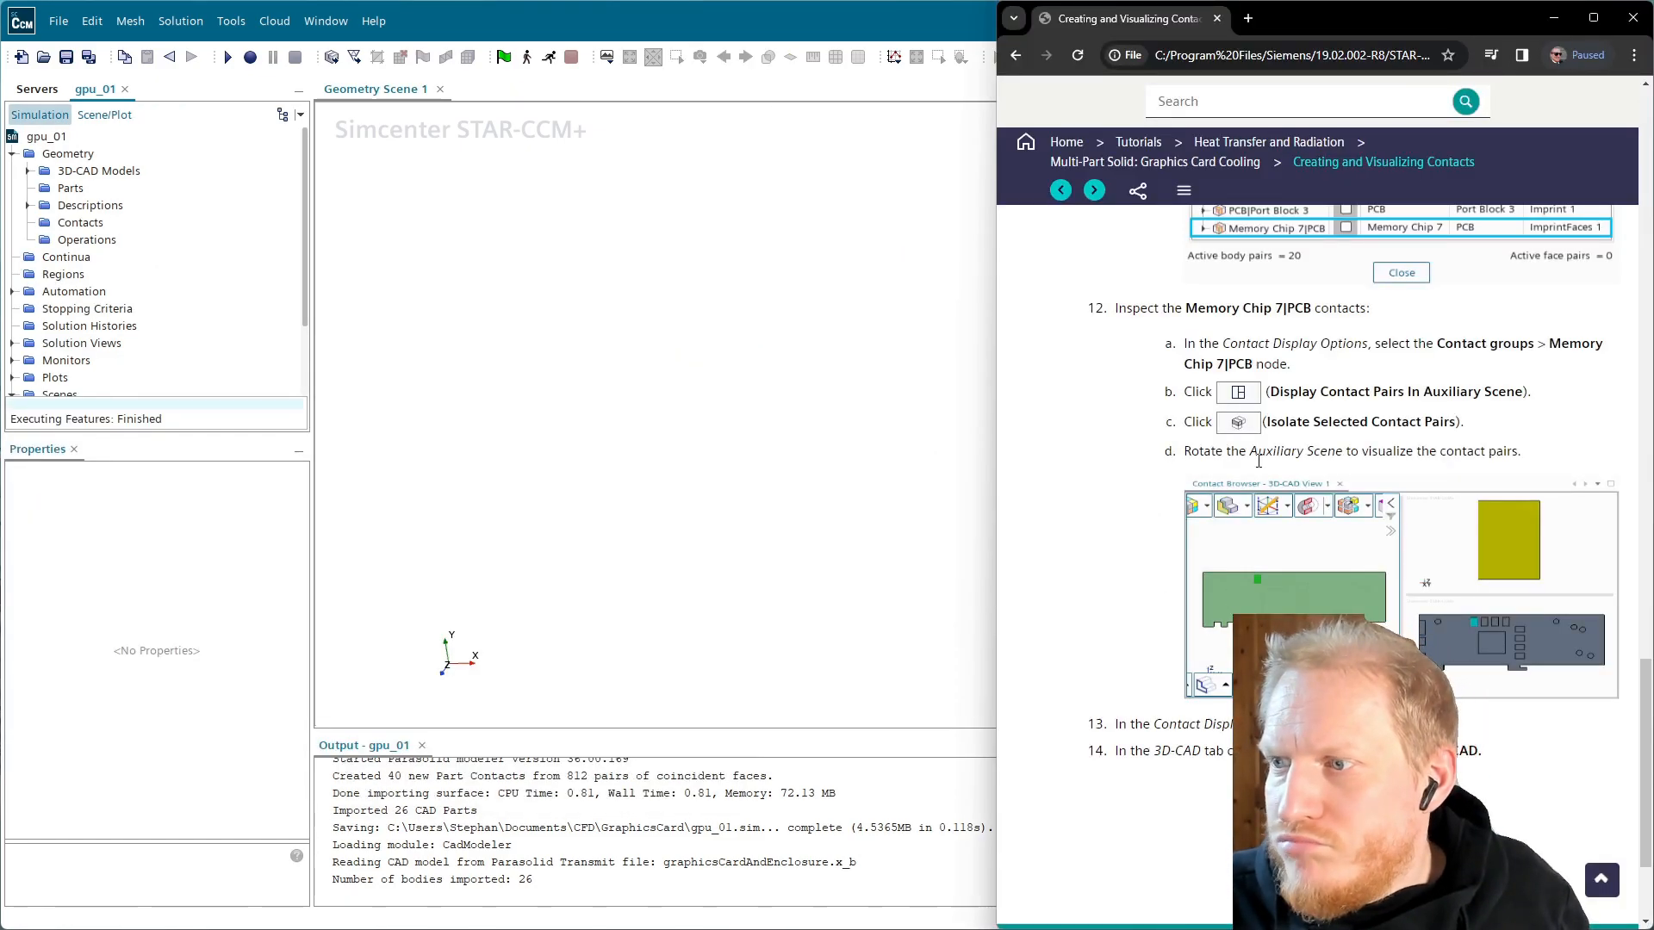
scroll(1252, 436, down, 3)
scroll(1252, 436, up, 5)
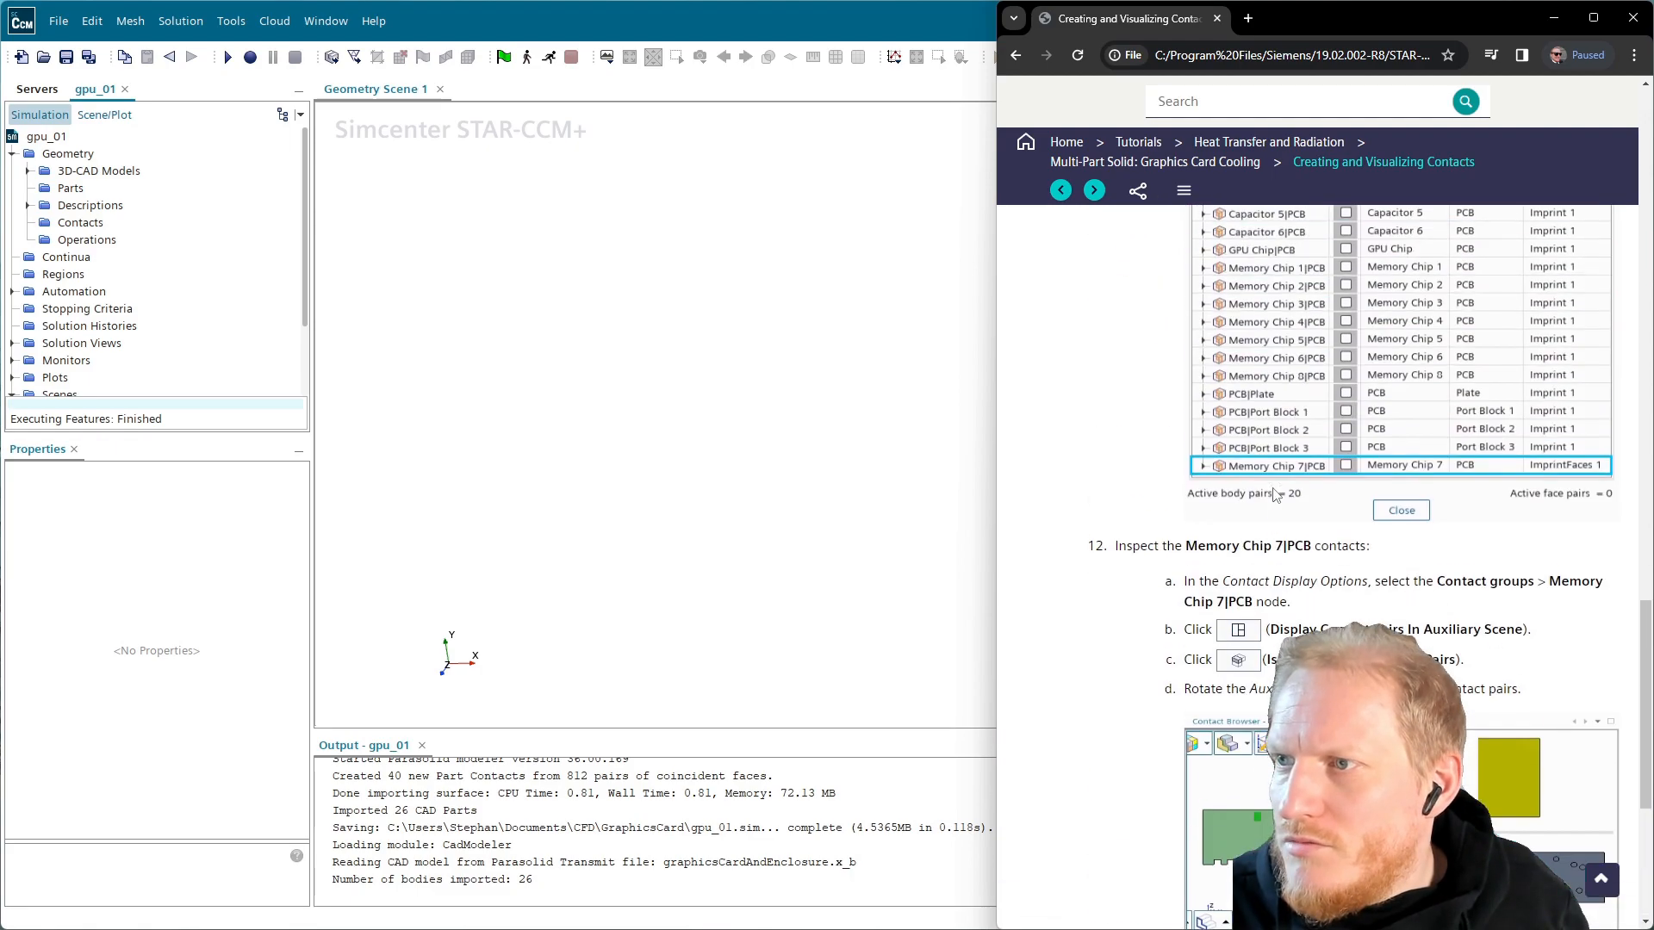
Open the Defining Regions Layout tutorial page and expand 3D-CAD Model 1 under Geometry
click(1094, 190)
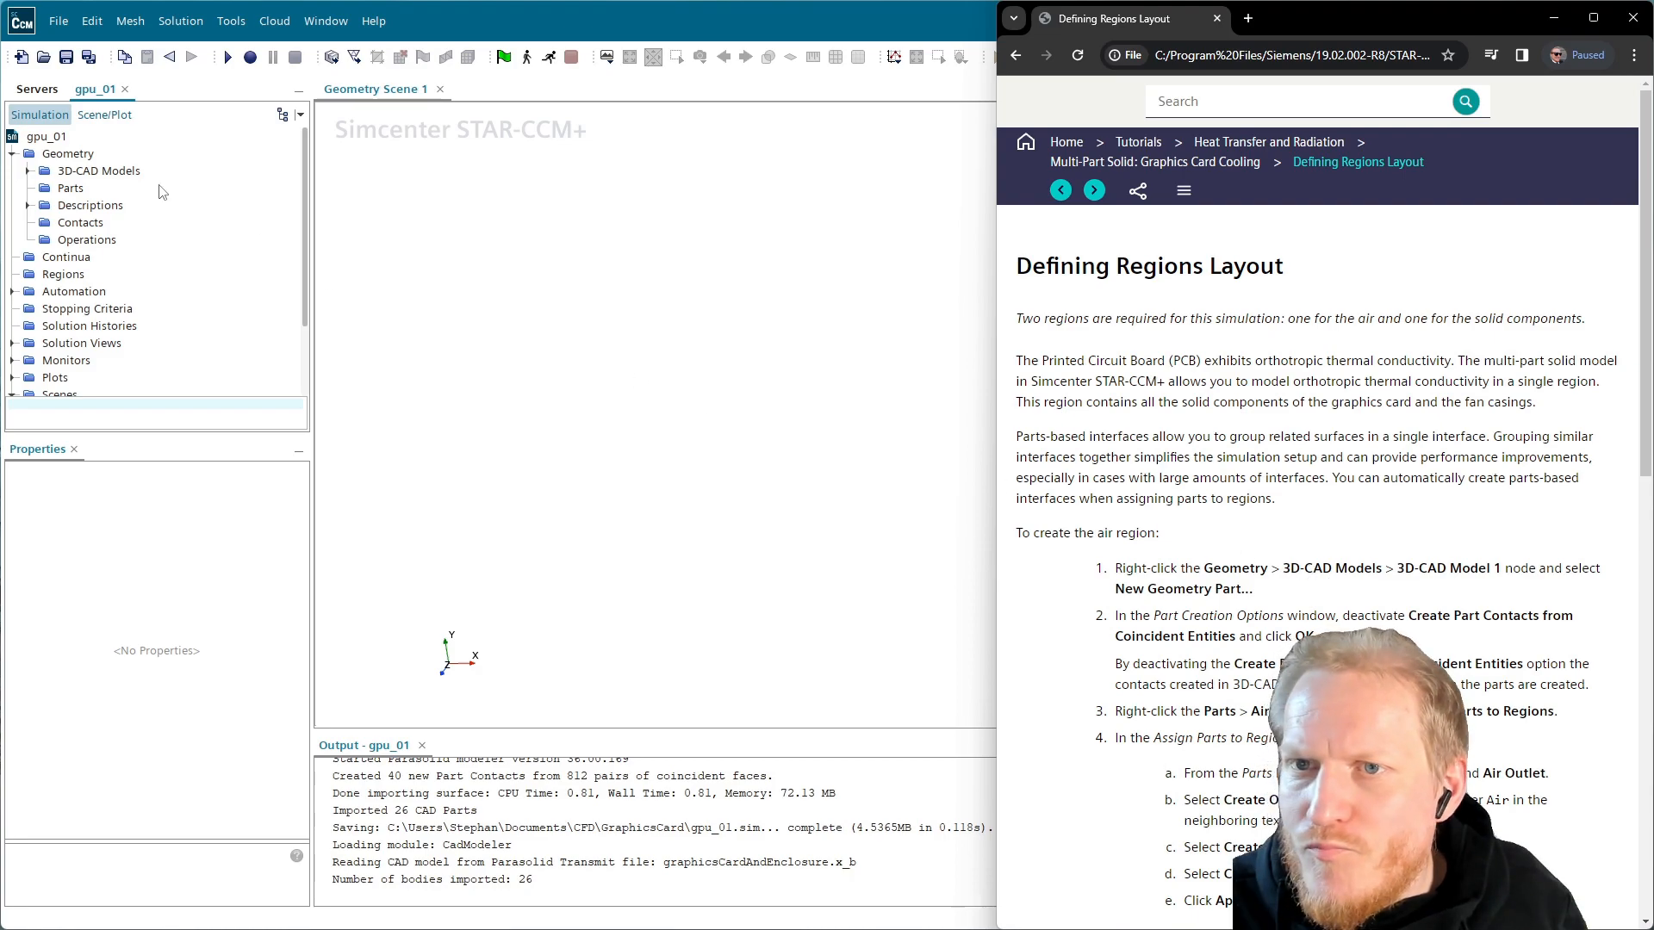
click(27, 171)
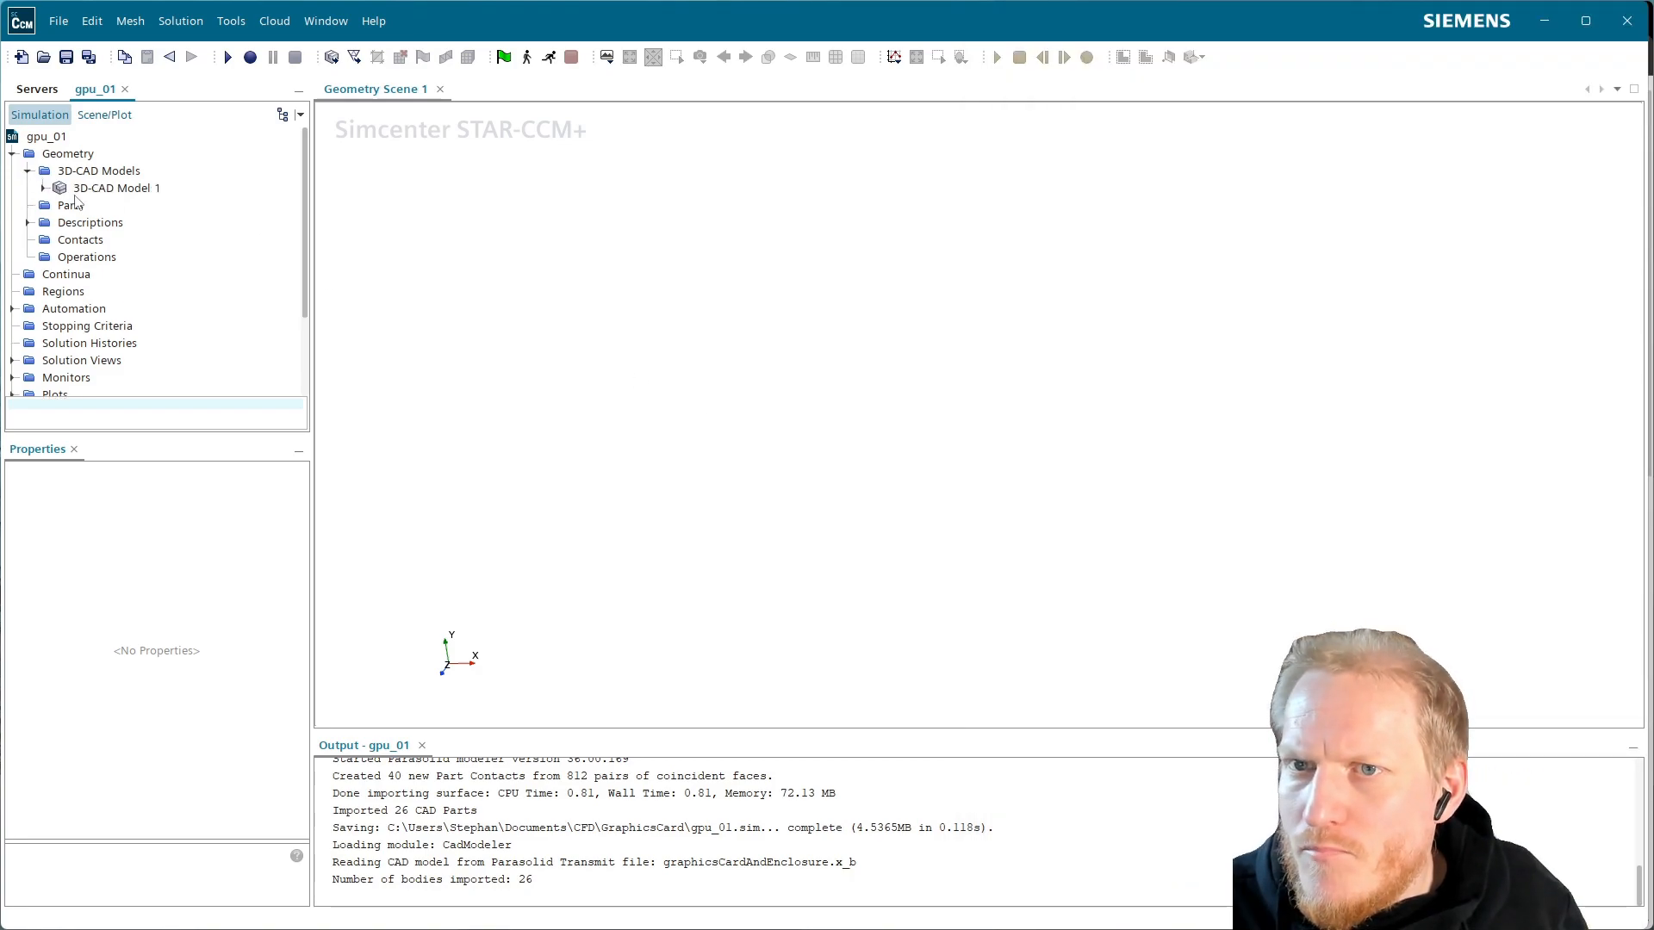
drag(1647, 217, 1001, 253)
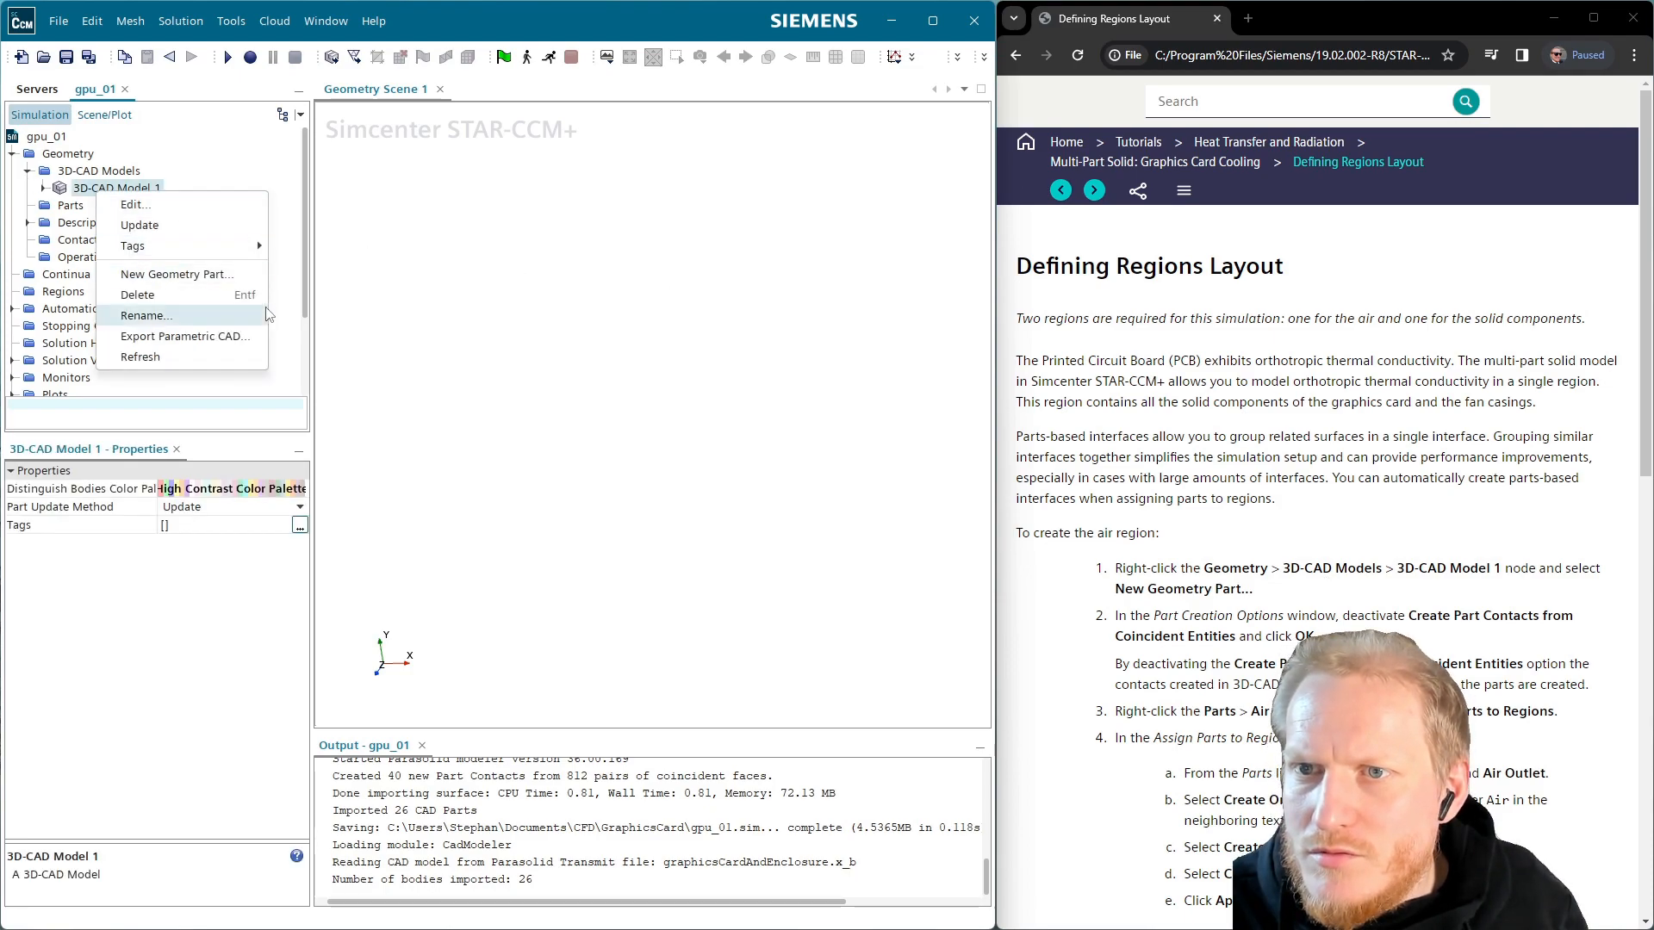
Create geometry parts from 3D-CAD Model 1 without coincident-entity contacts, then expand Parts
click(172, 274)
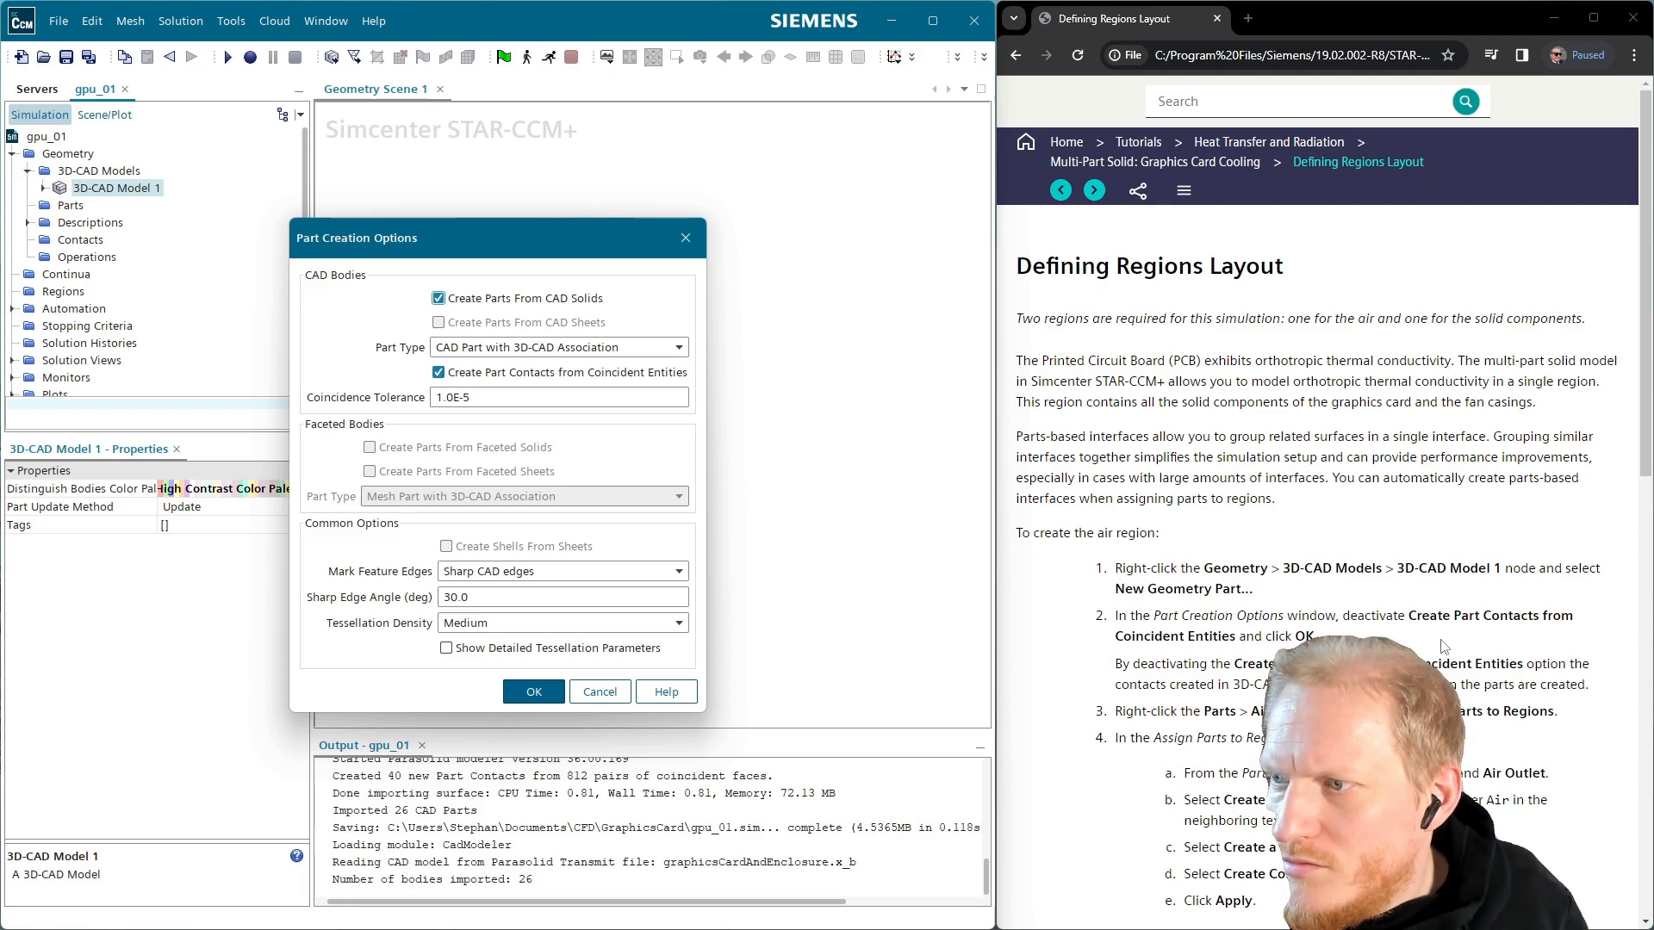
click(554, 375)
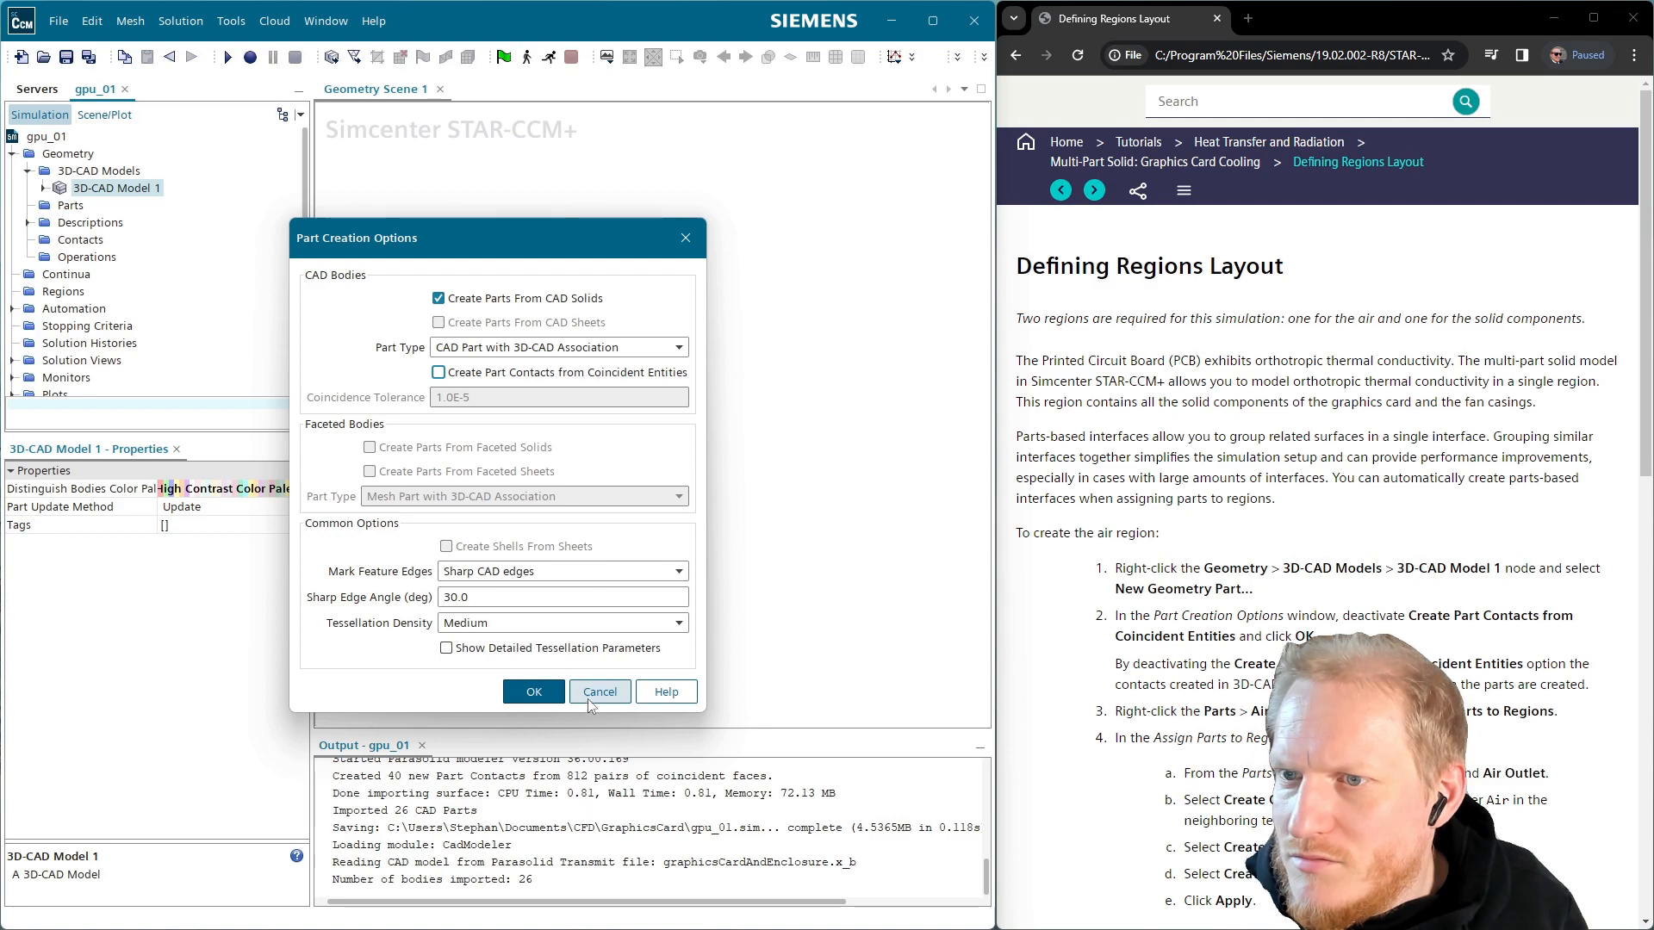
click(535, 692)
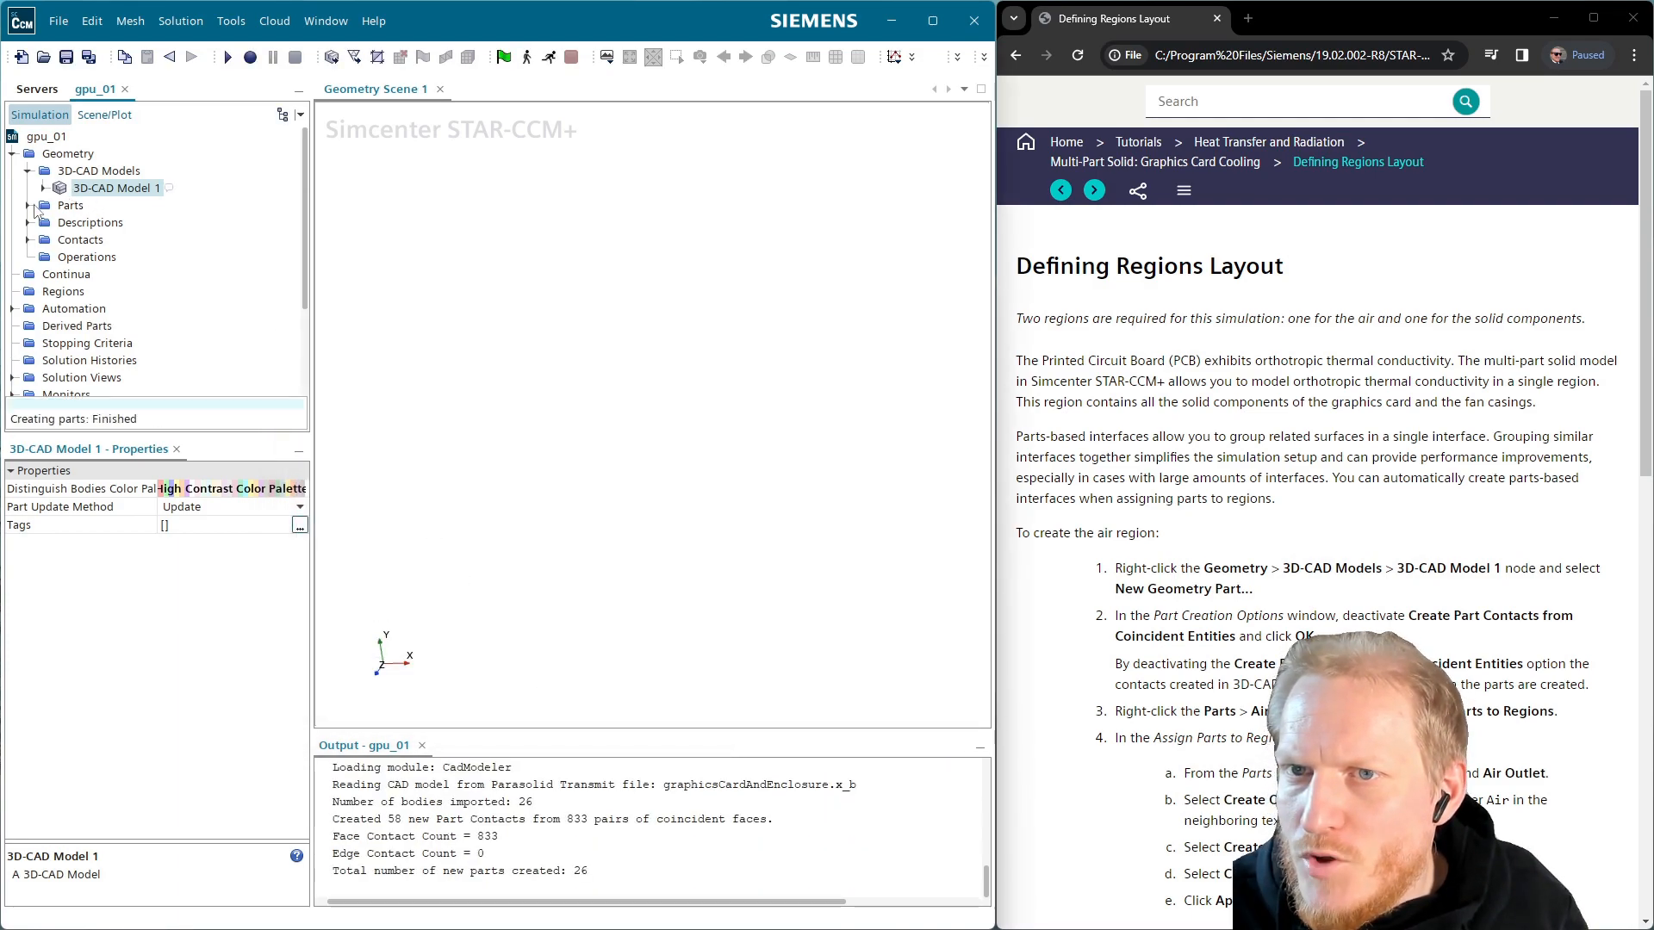
click(29, 206)
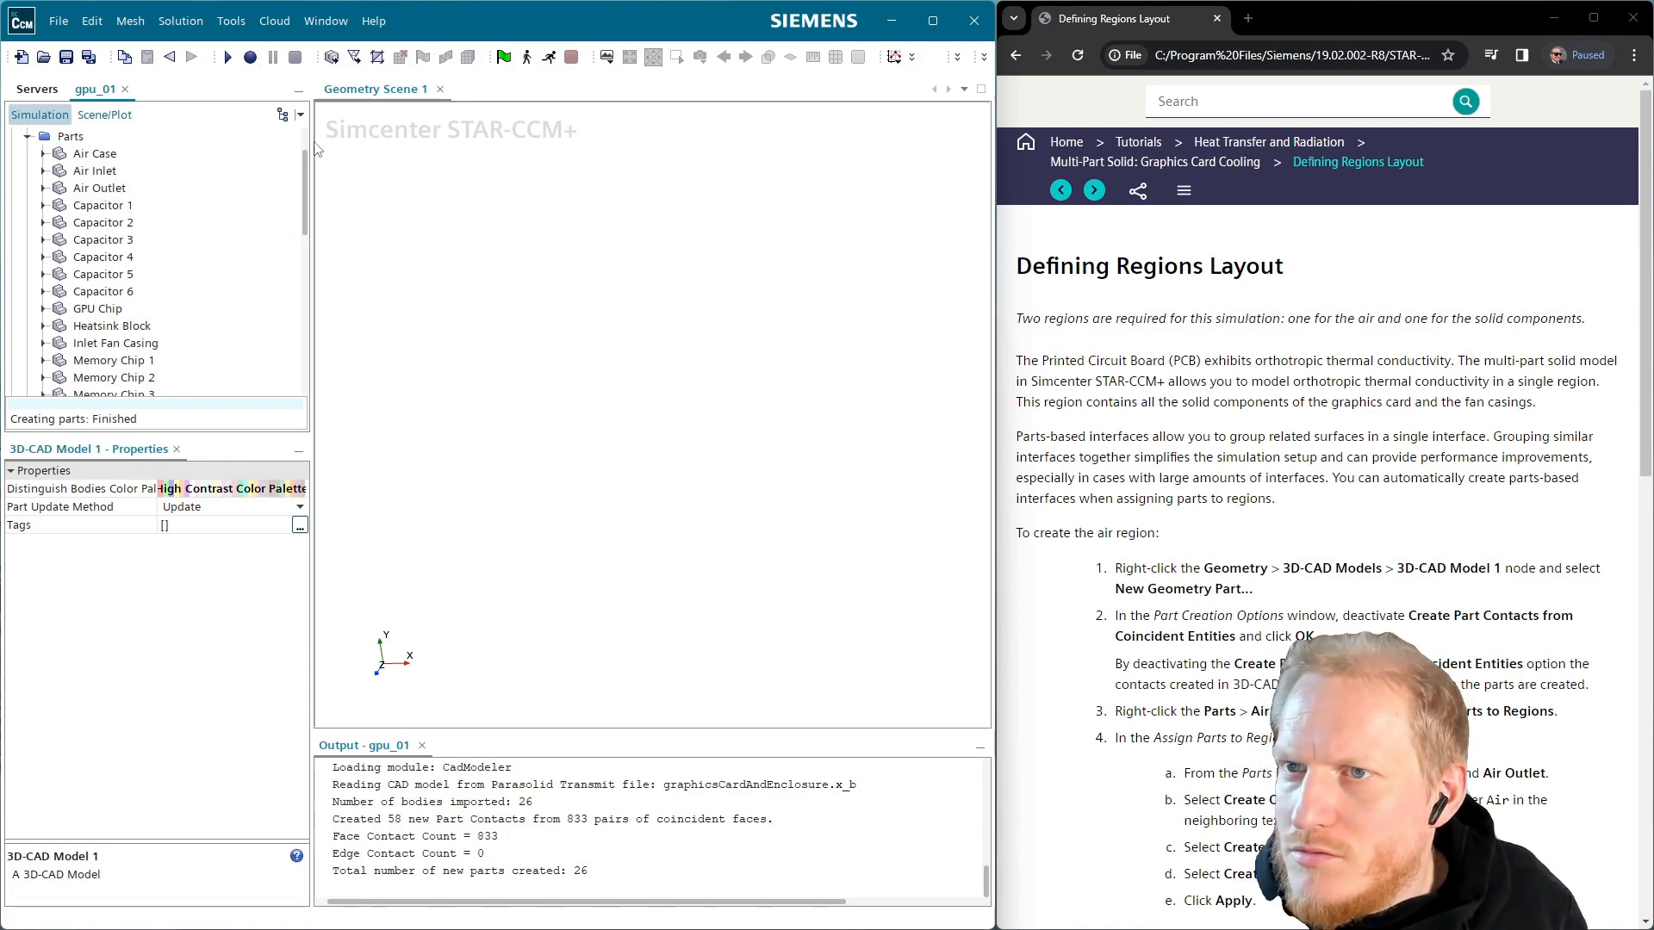
Review Assign Parts to Regions for Air Case, close it unapplied, and expand Air Case
click(95, 153)
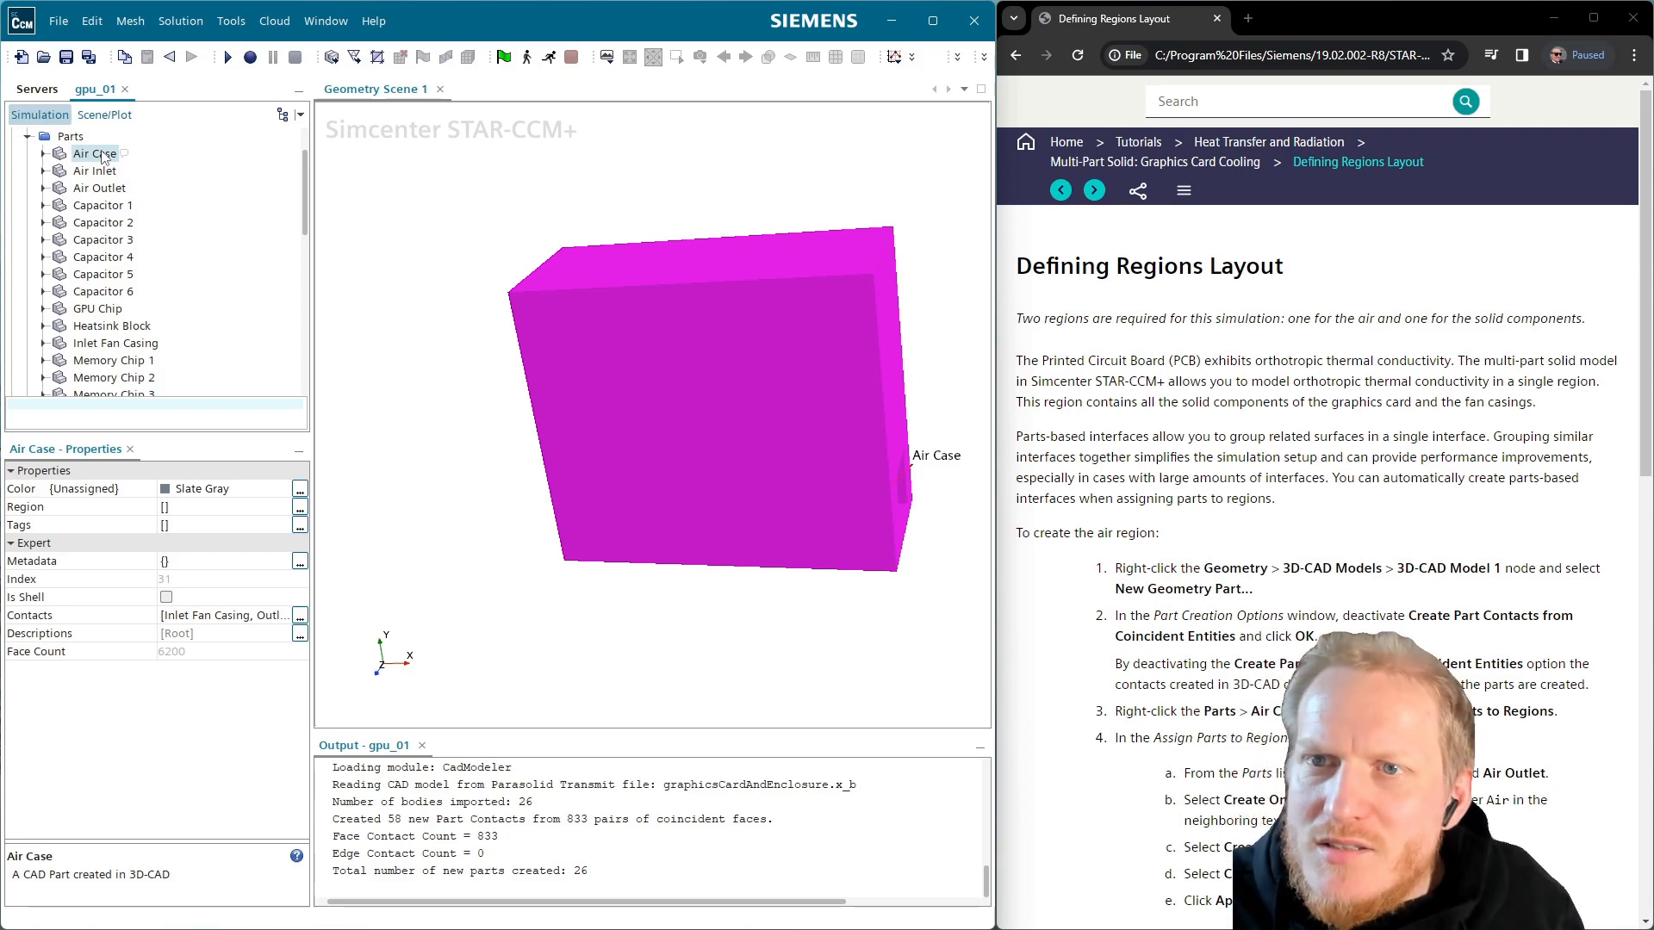
right_click(97, 154)
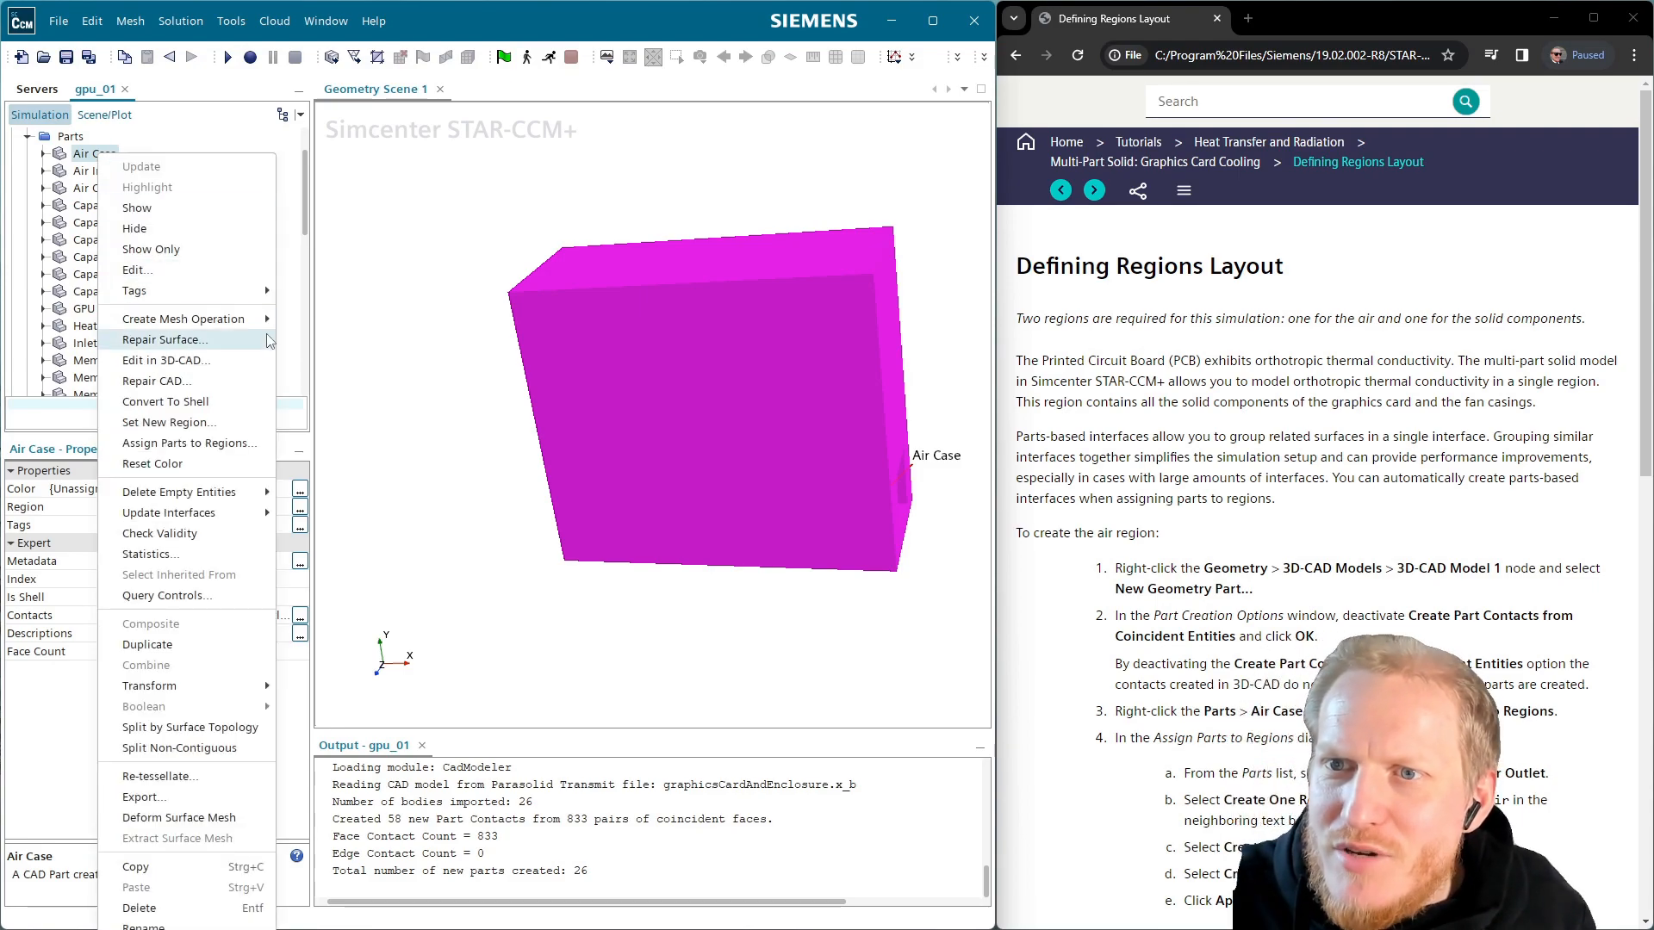
click(222, 444)
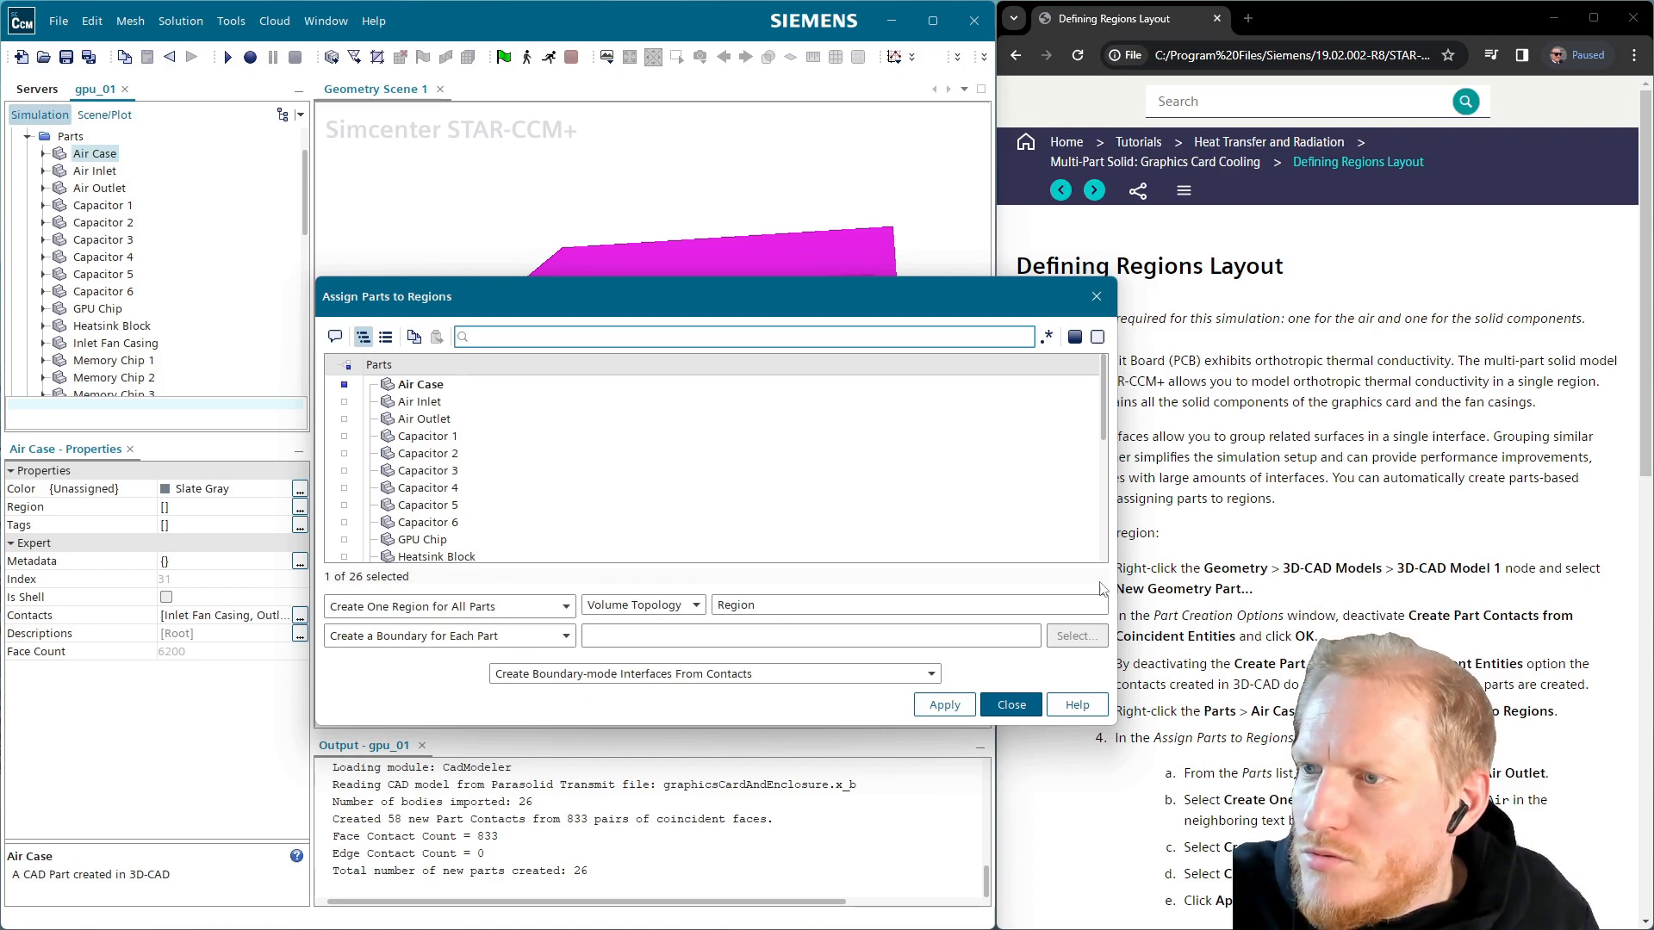
drag(1122, 526, 912, 526)
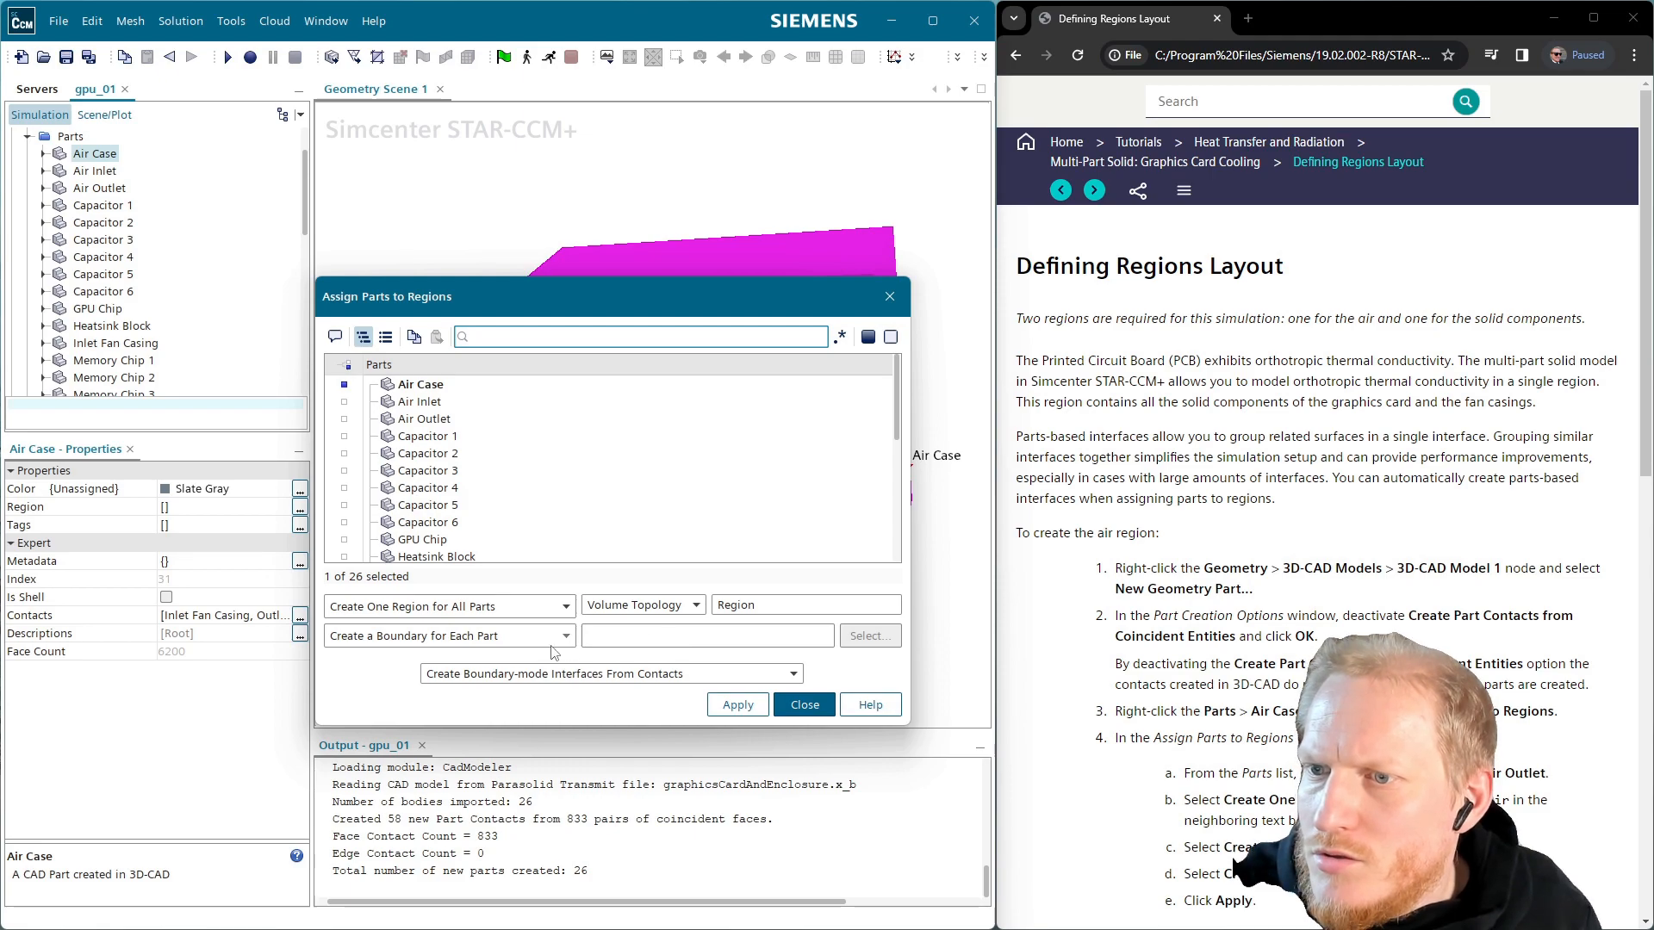
click(812, 711)
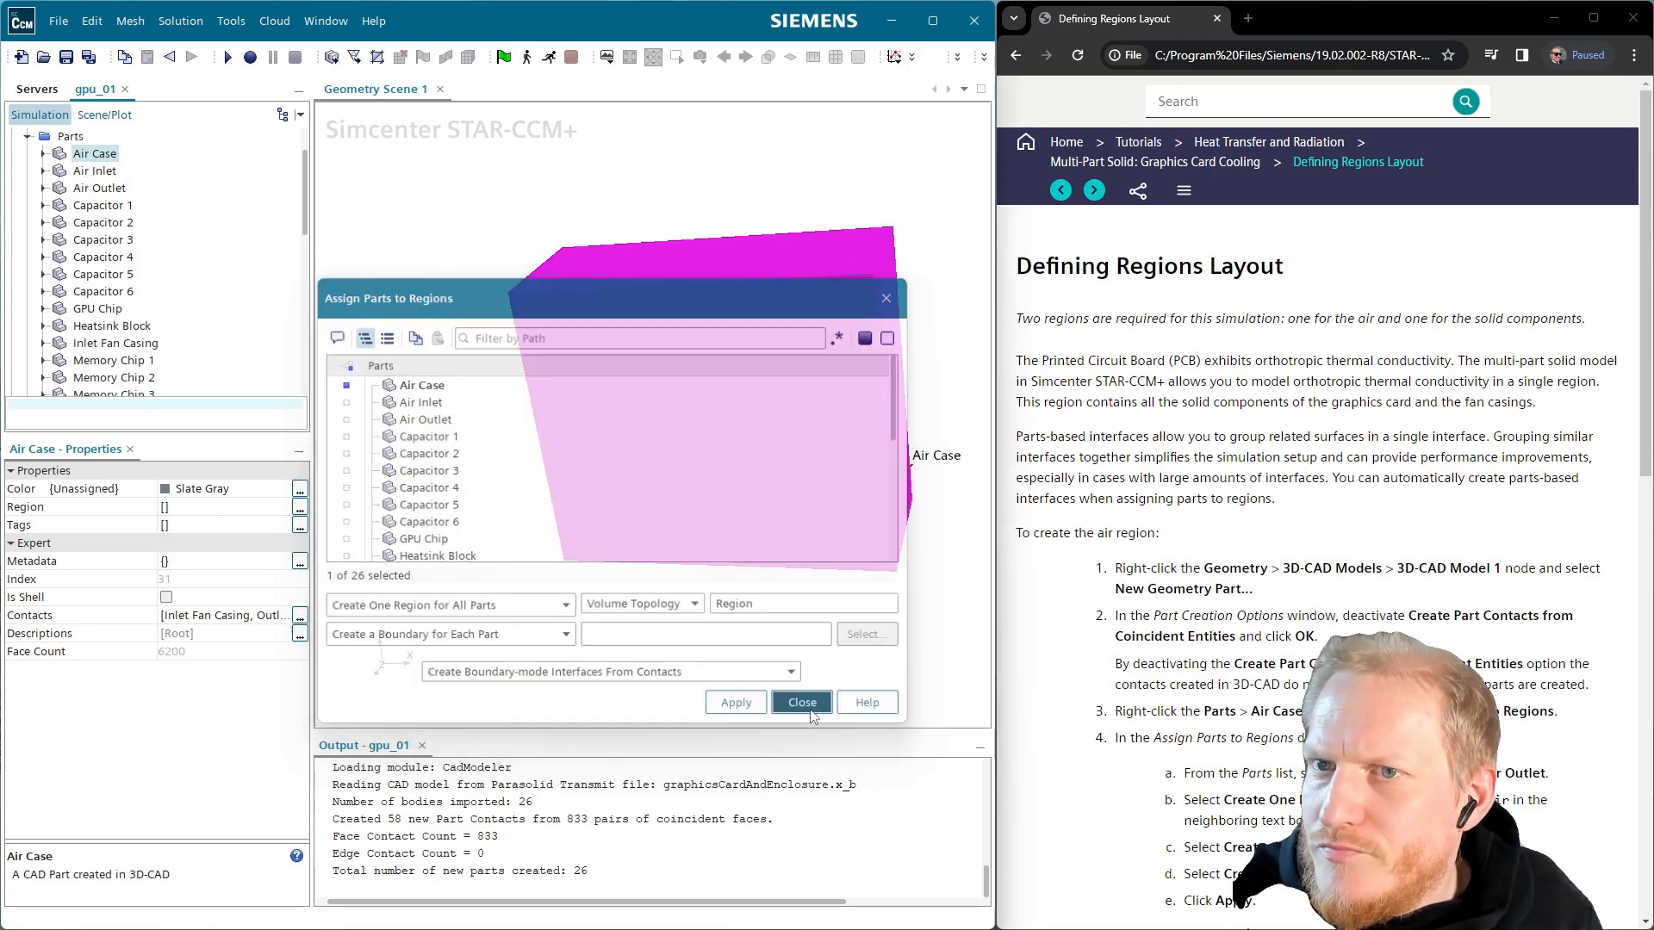
click(44, 154)
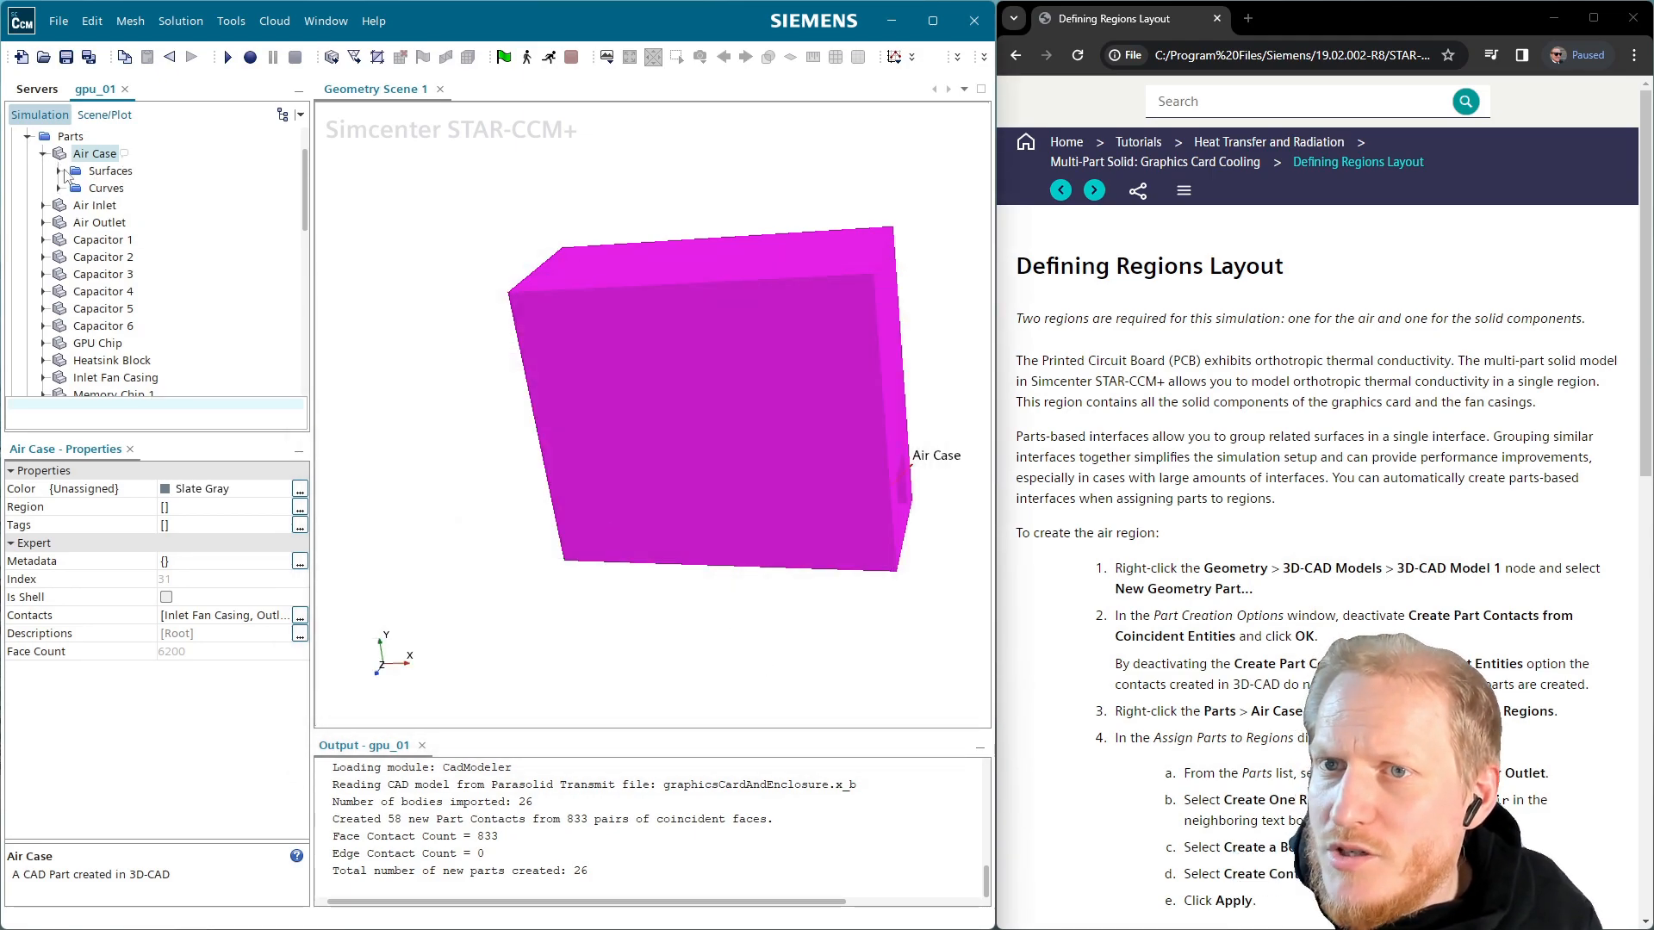
Inspect Air Case's Faces, Inlet Downstream and Outlet Upstream surfaces, then split Faces by angle
click(58, 171)
click(118, 188)
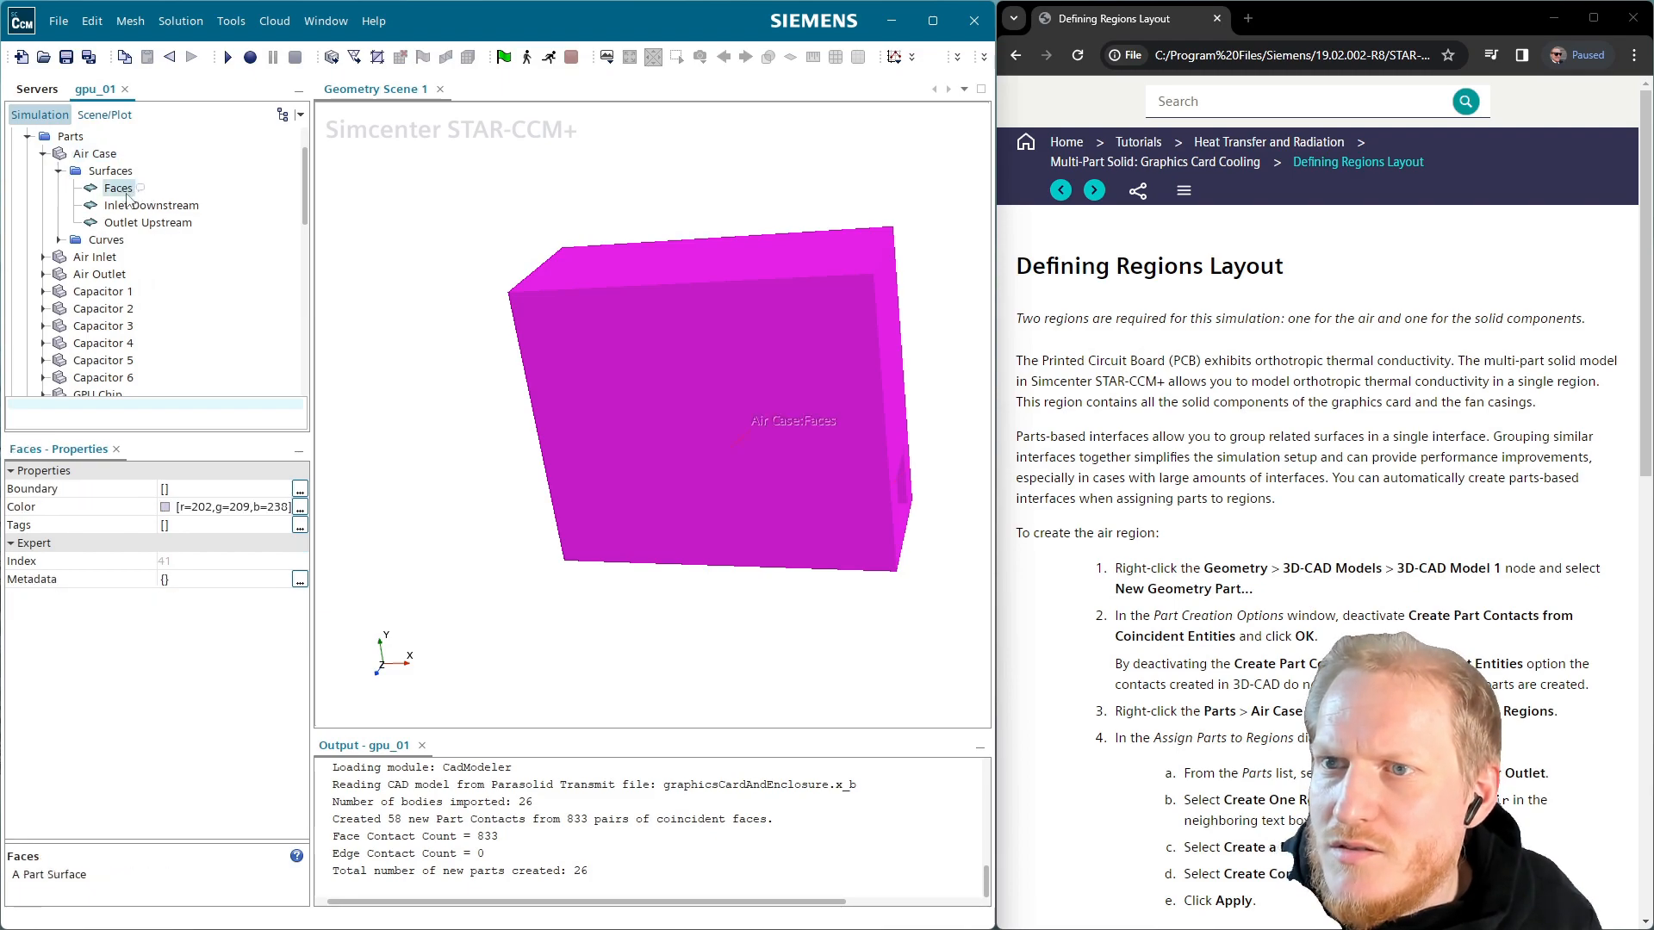
click(162, 206)
click(142, 222)
click(116, 188)
right_click(116, 190)
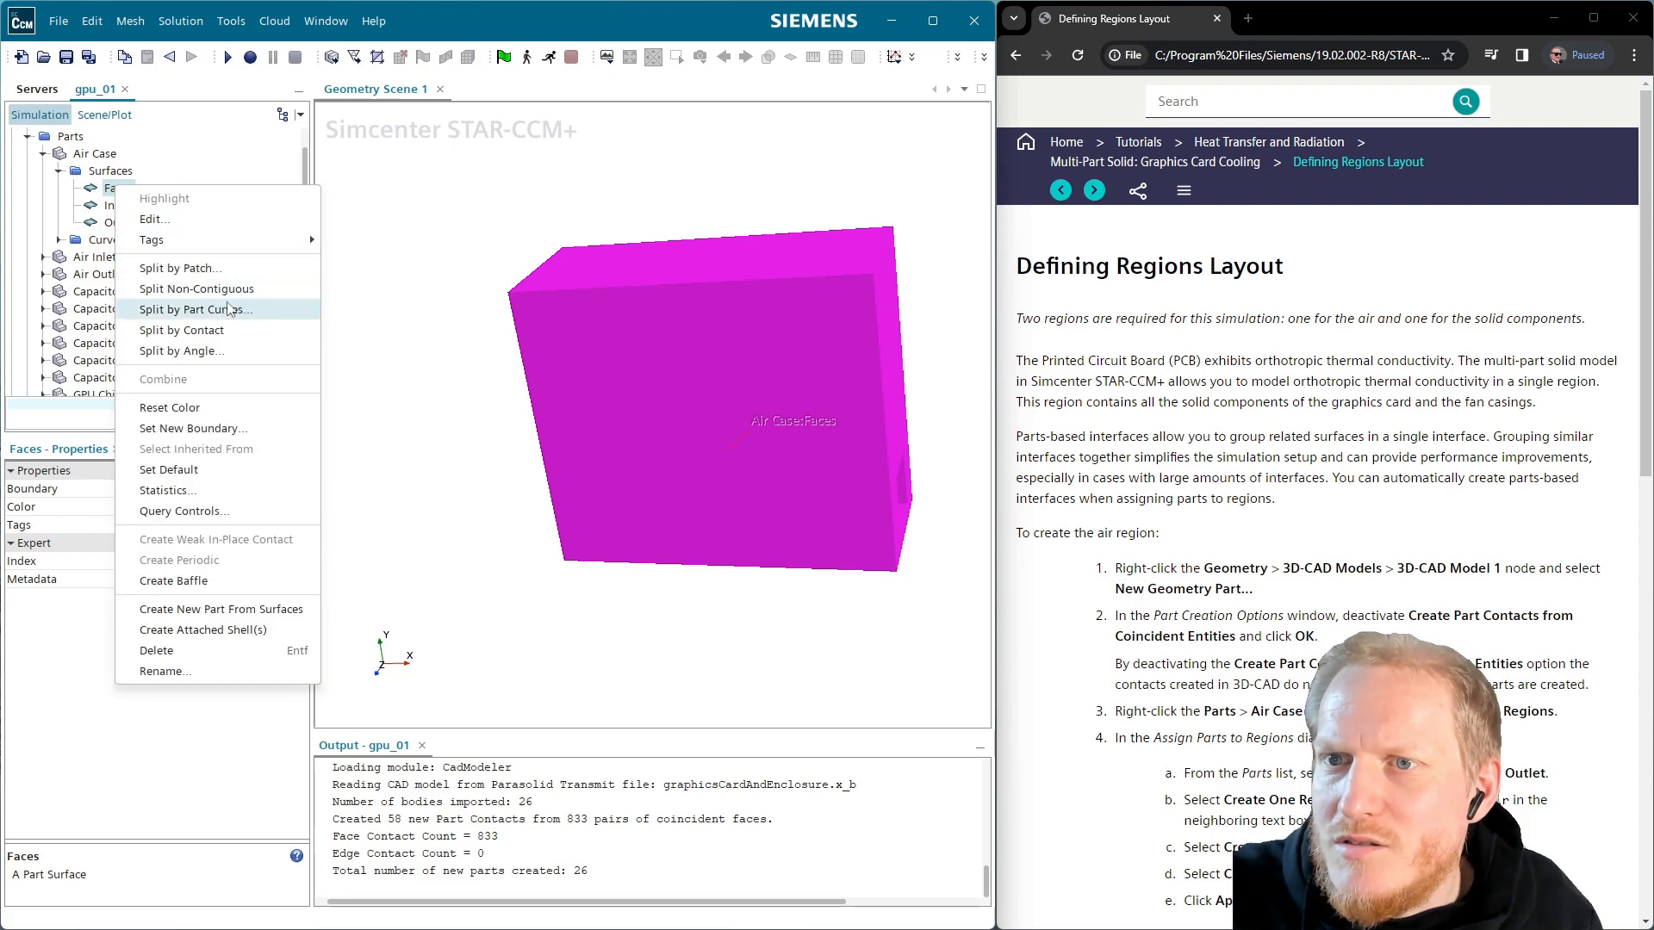
click(216, 351)
click(581, 674)
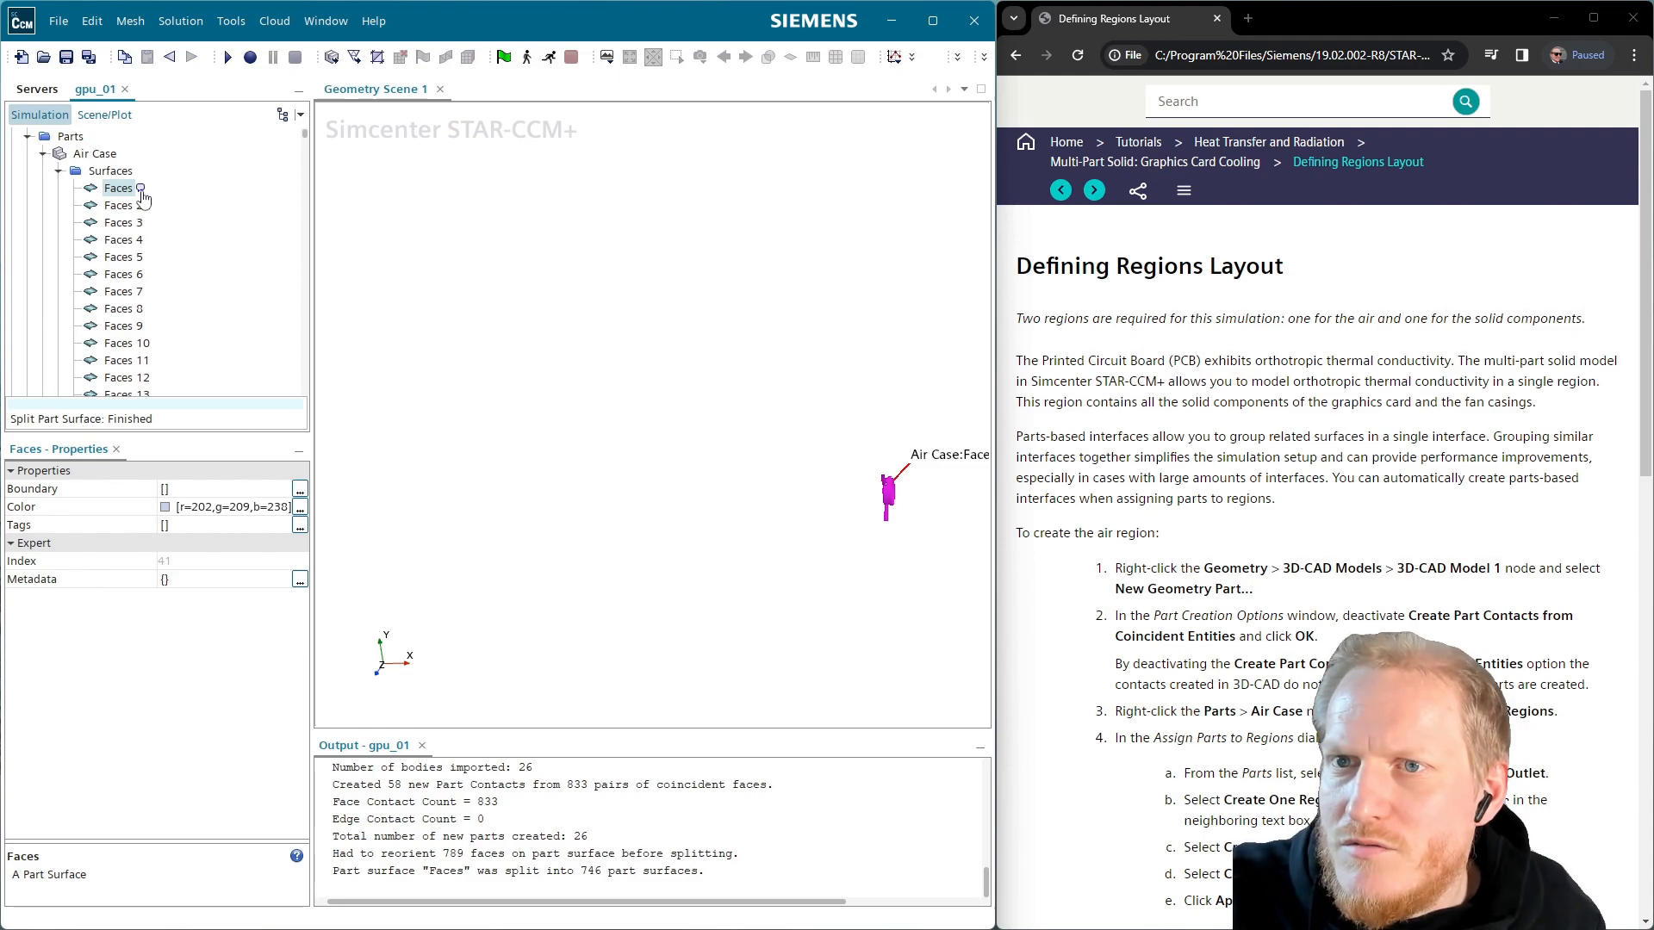
Add Air Case to Geometry Scene 1 using the existing Surface 1 display
click(93, 155)
drag(90, 158, 515, 222)
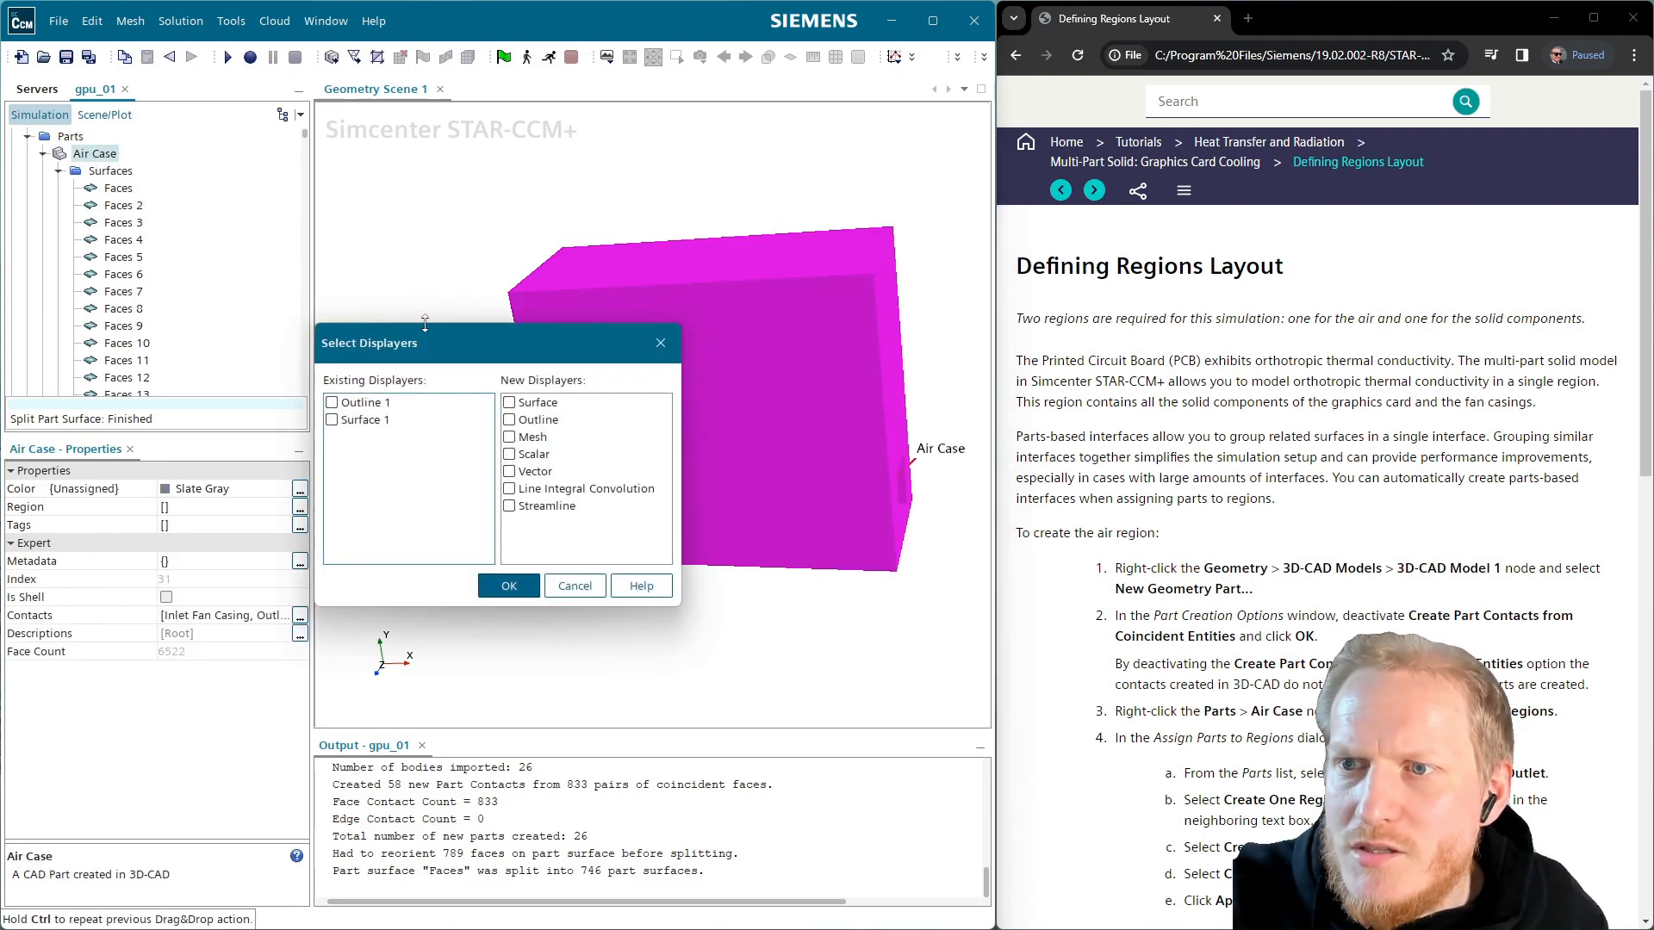
click(365, 424)
click(336, 421)
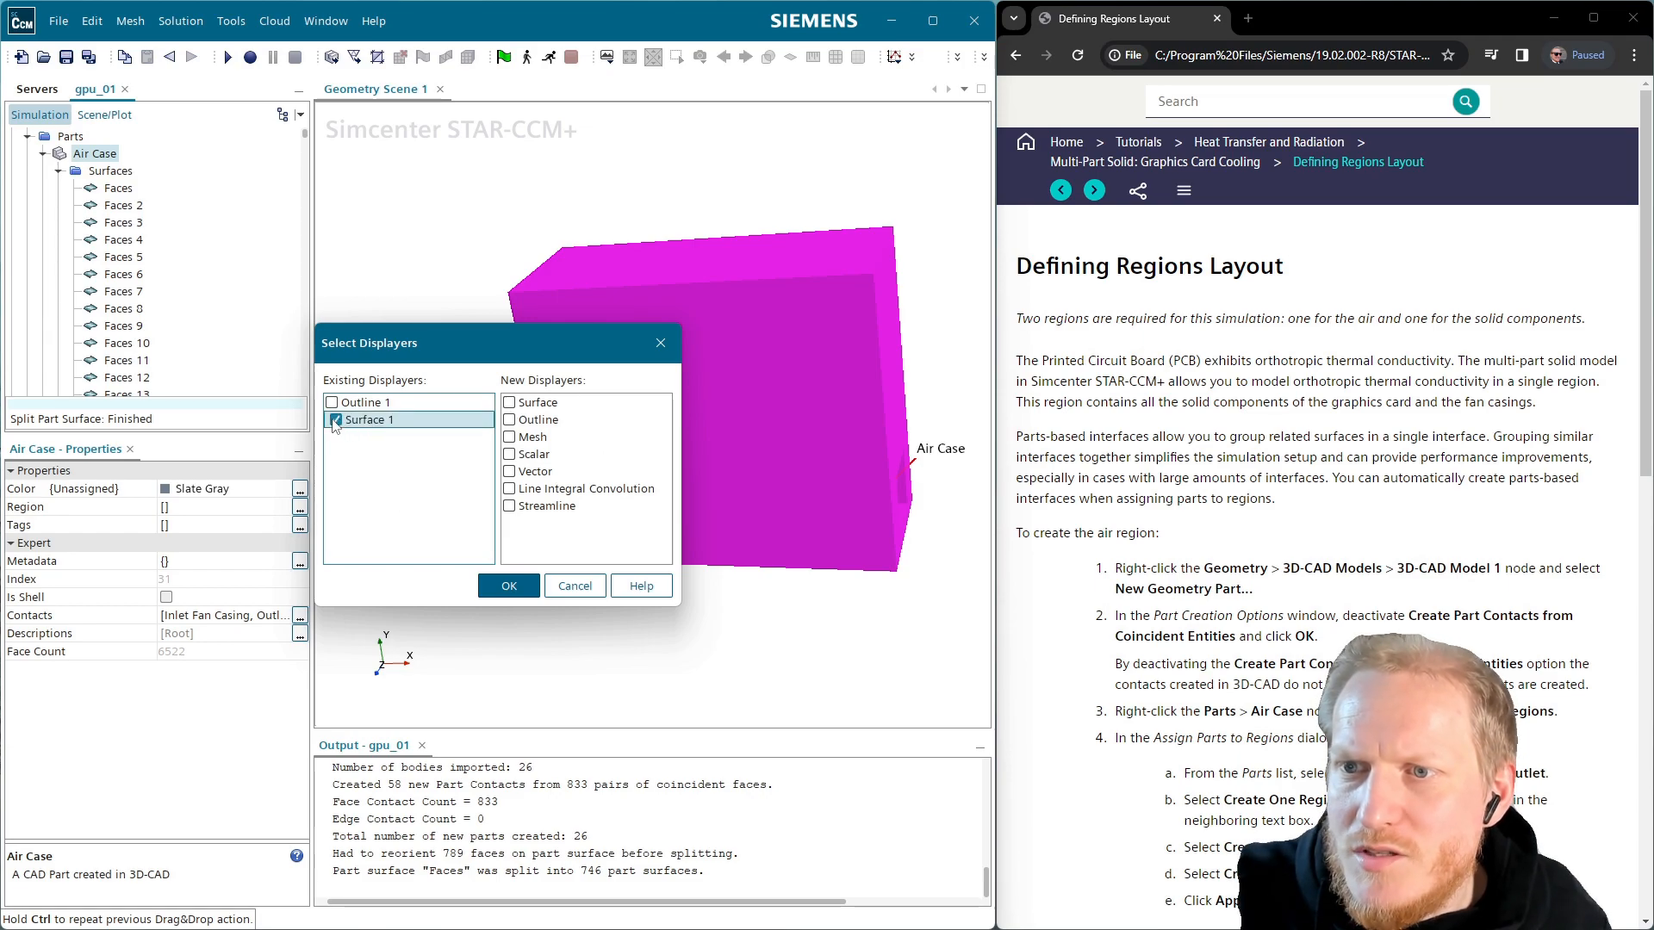
click(509, 585)
click(104, 115)
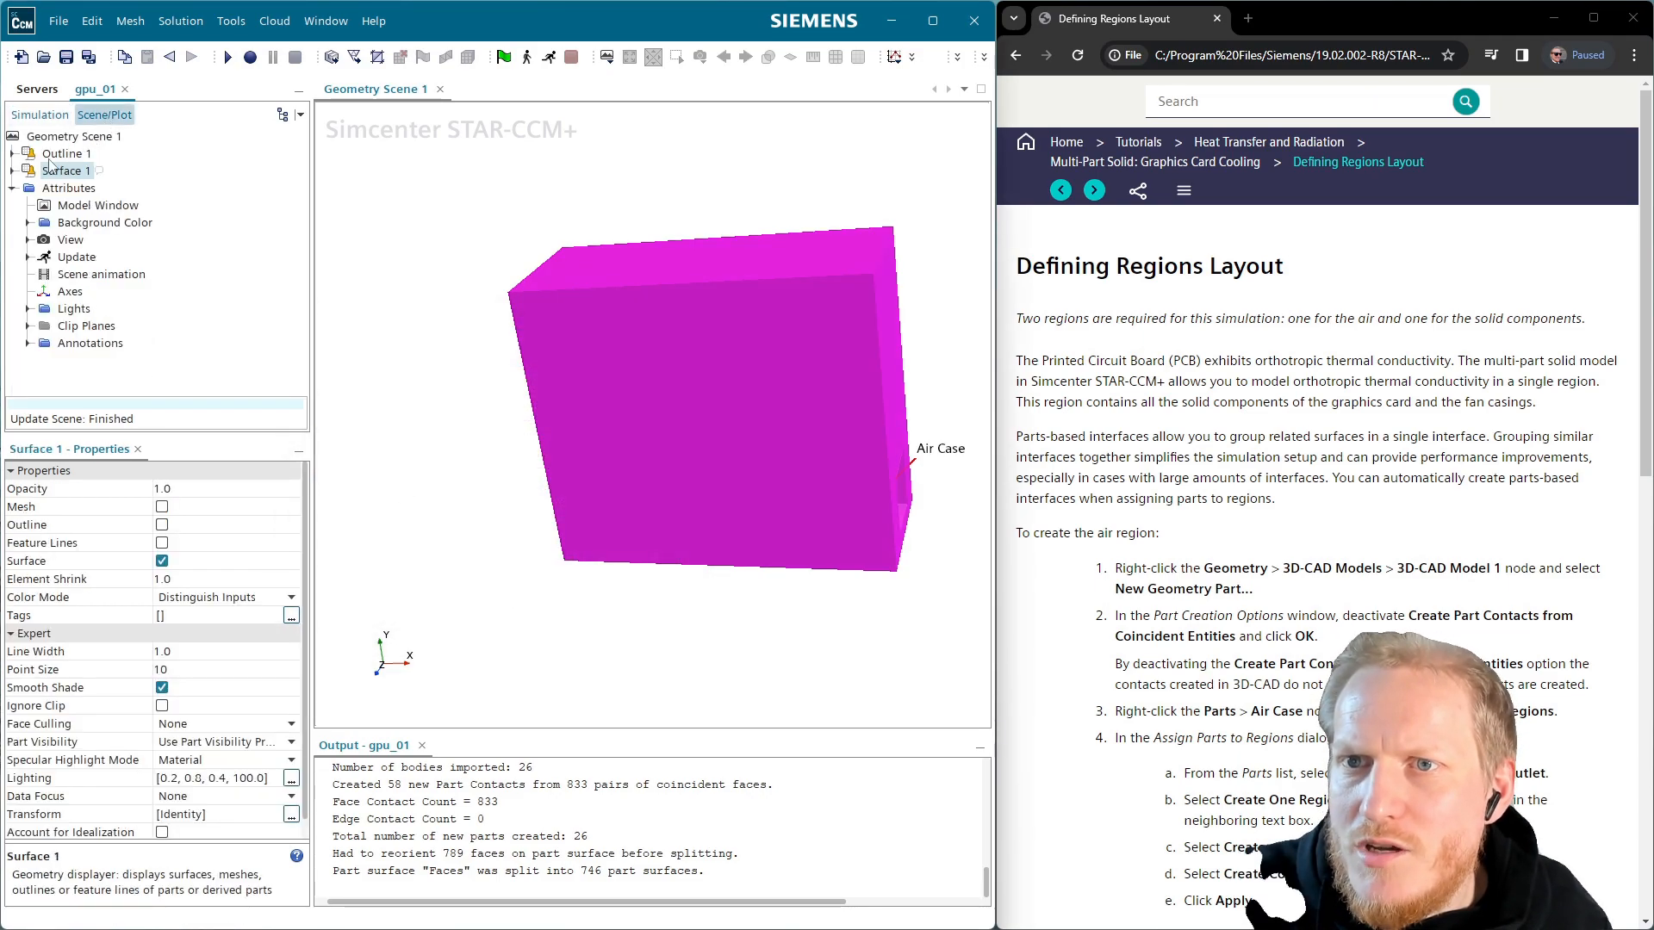
Delete Outline 1 from the scene and rotate the air box to another side
click(60, 154)
key(Delete)
key(Return)
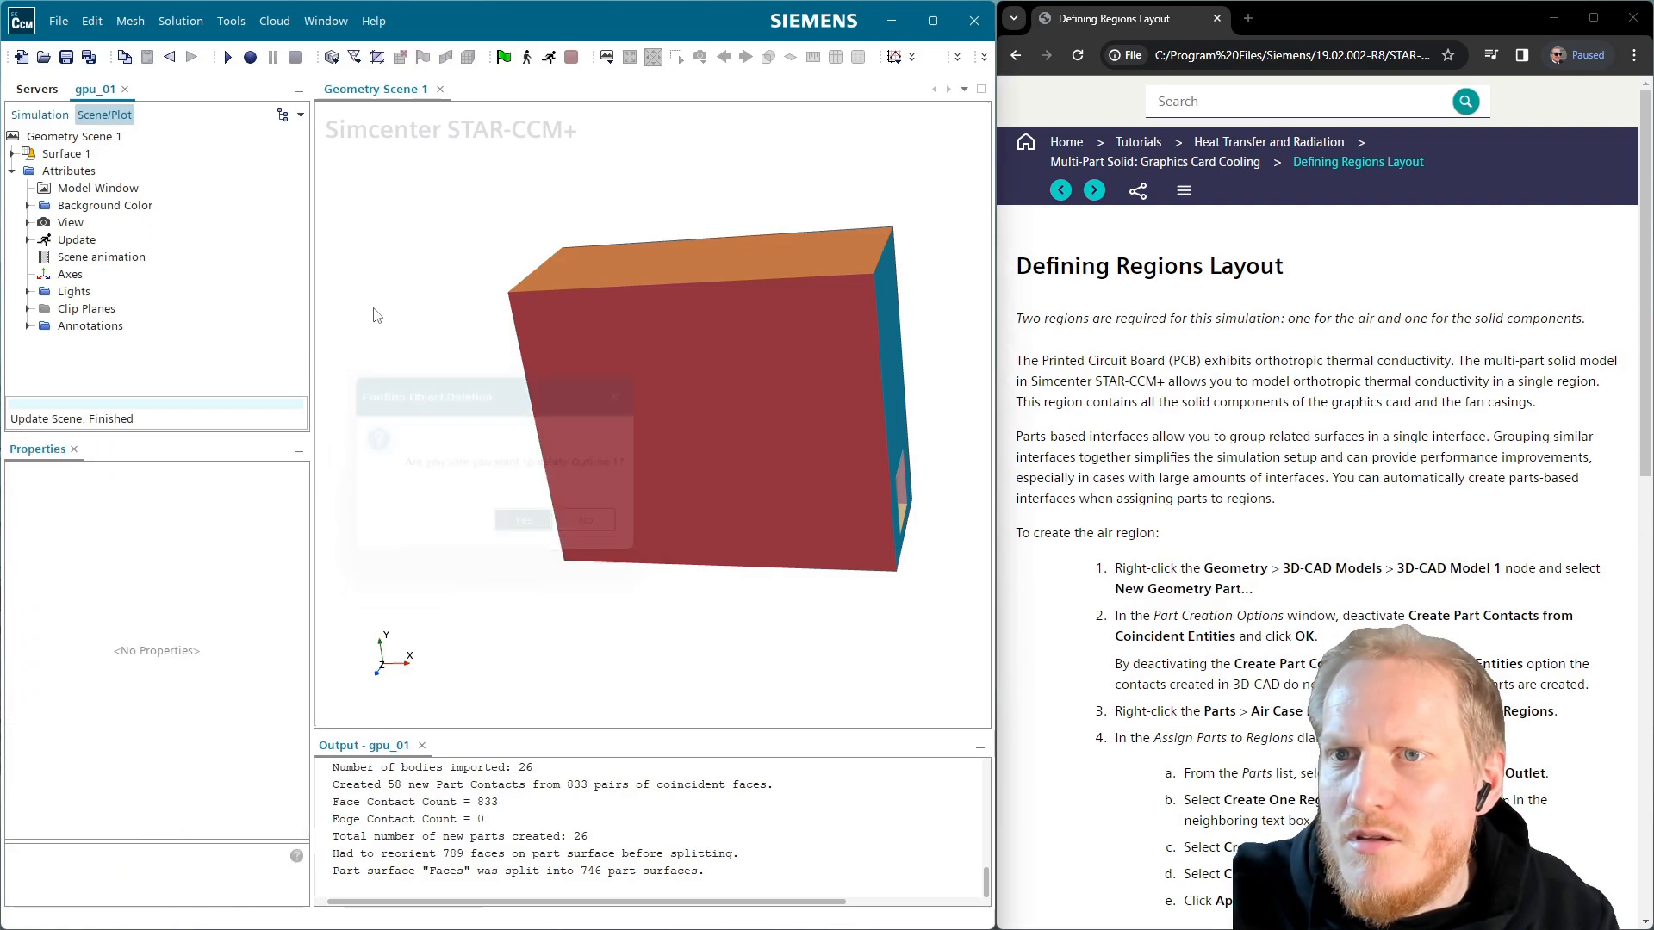
click(39, 114)
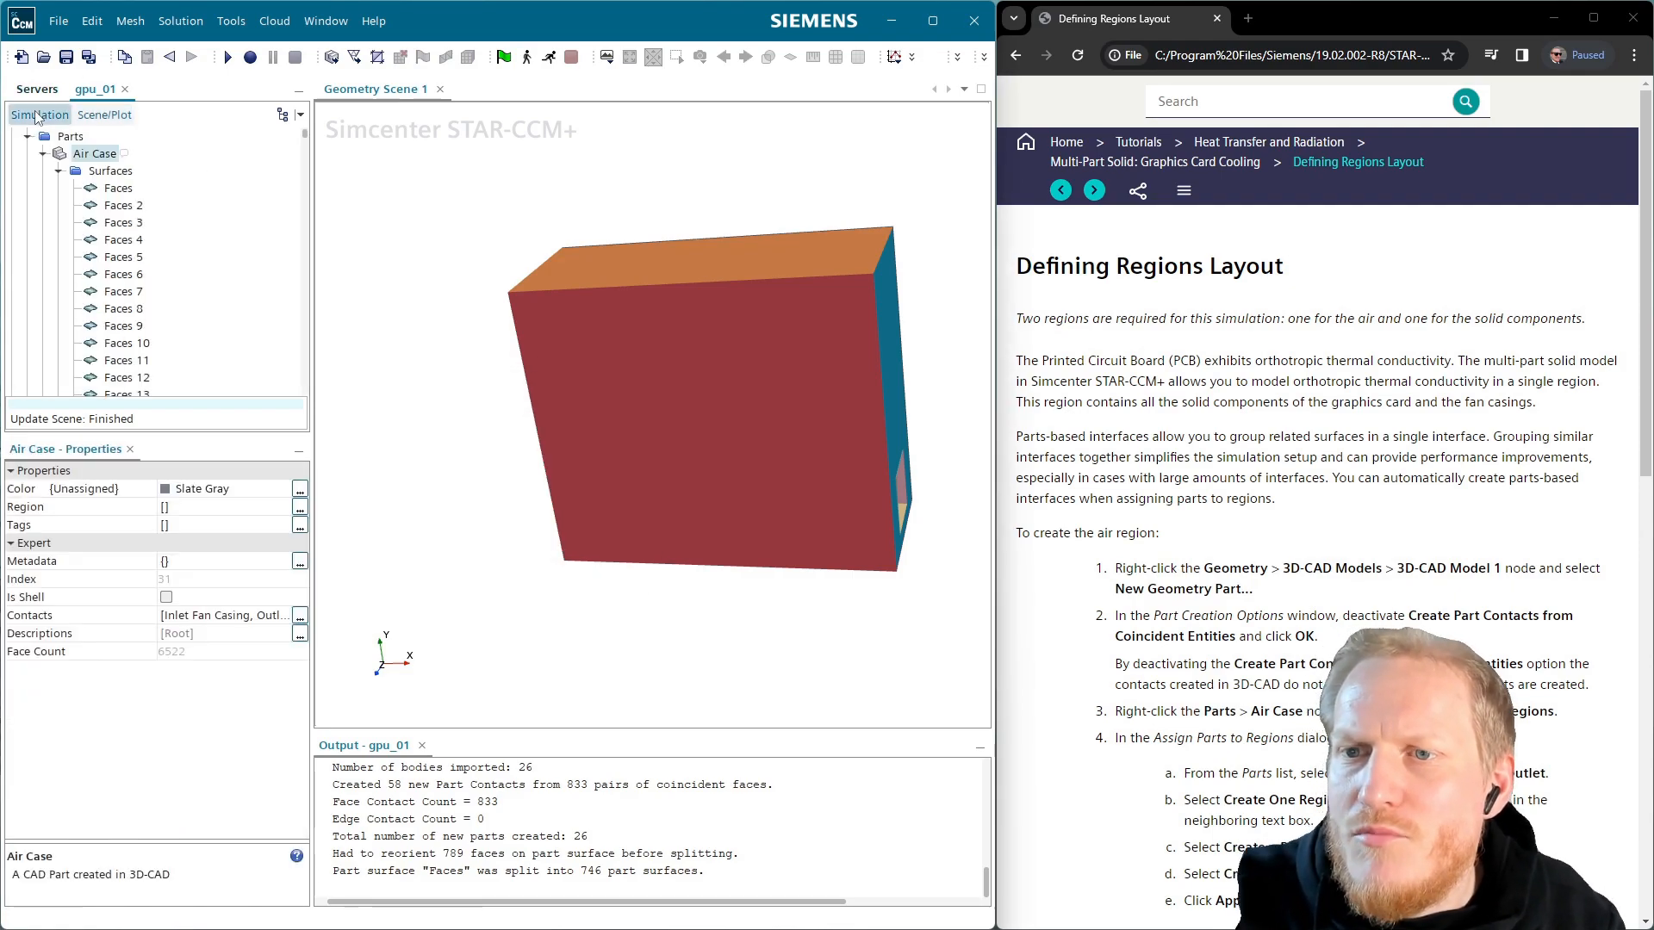
click(58, 171)
drag(634, 404, 879, 302)
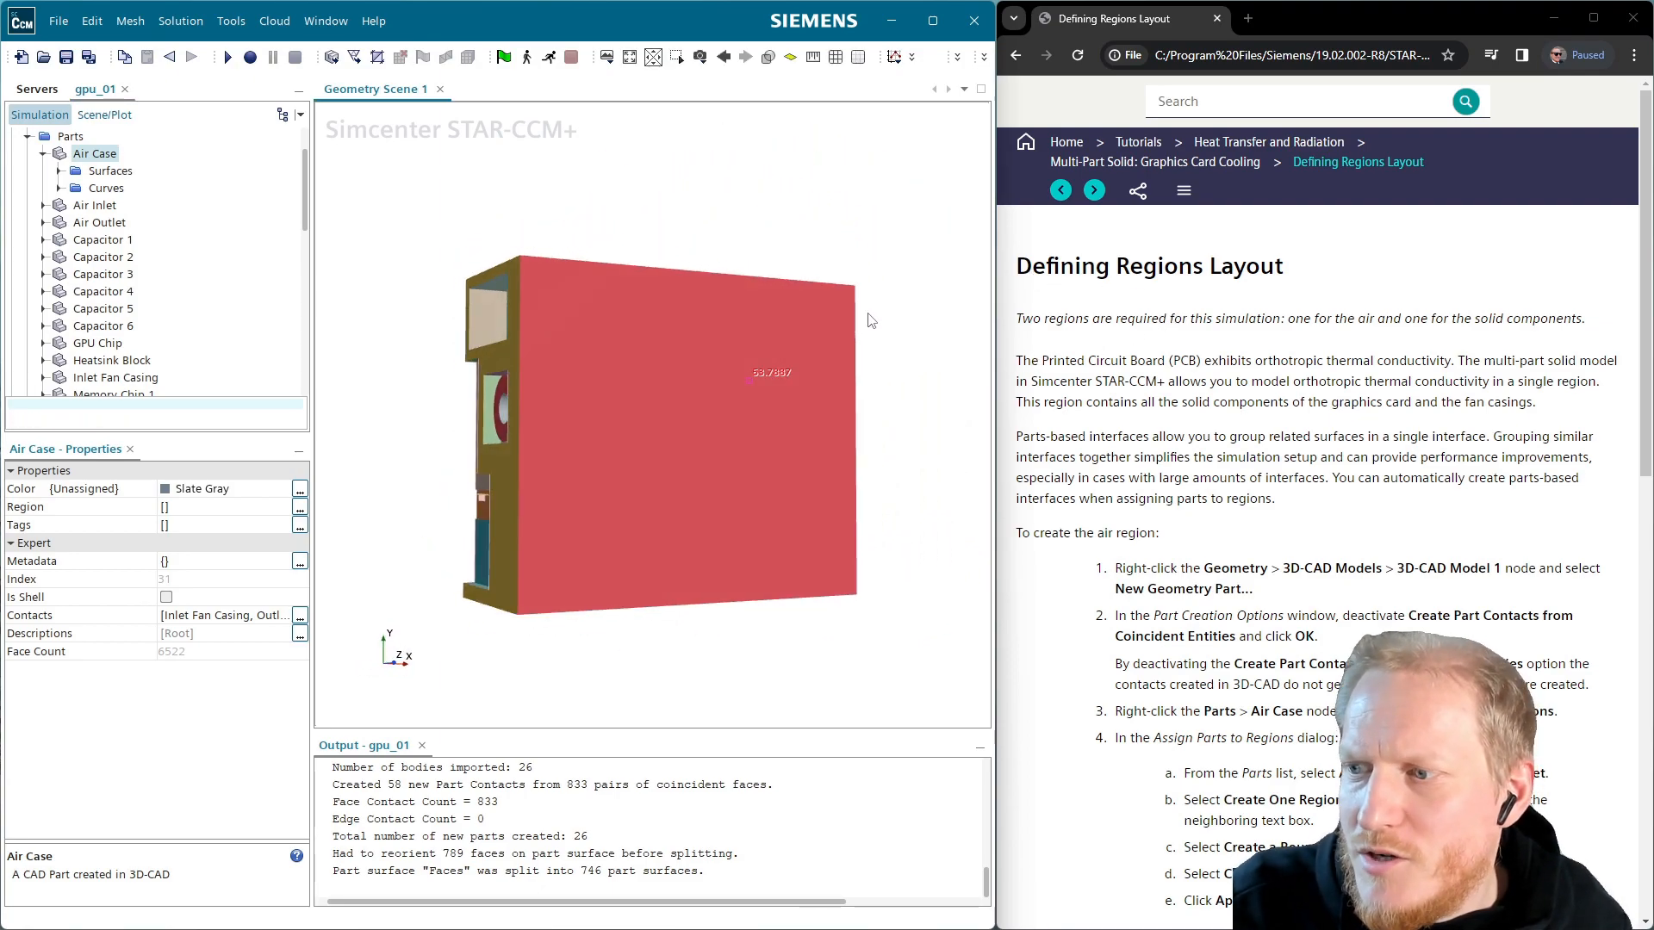
Assign Air Case to a new region named Region with Contact-mode Interfaces From Contacts
right_click(101, 157)
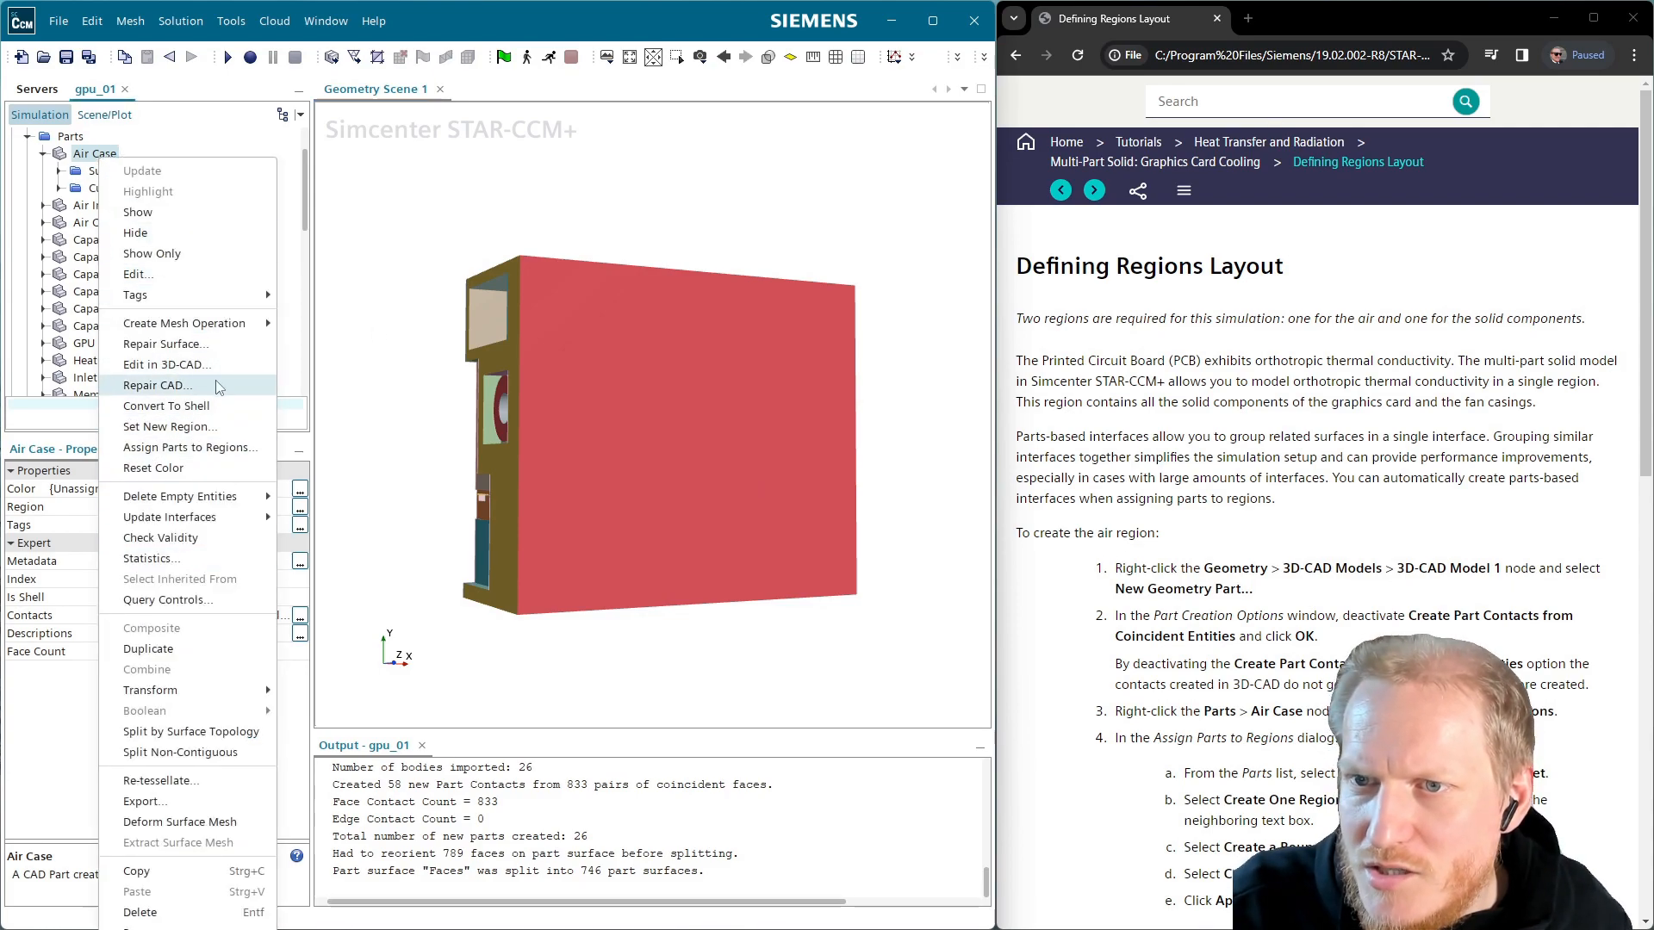
click(198, 448)
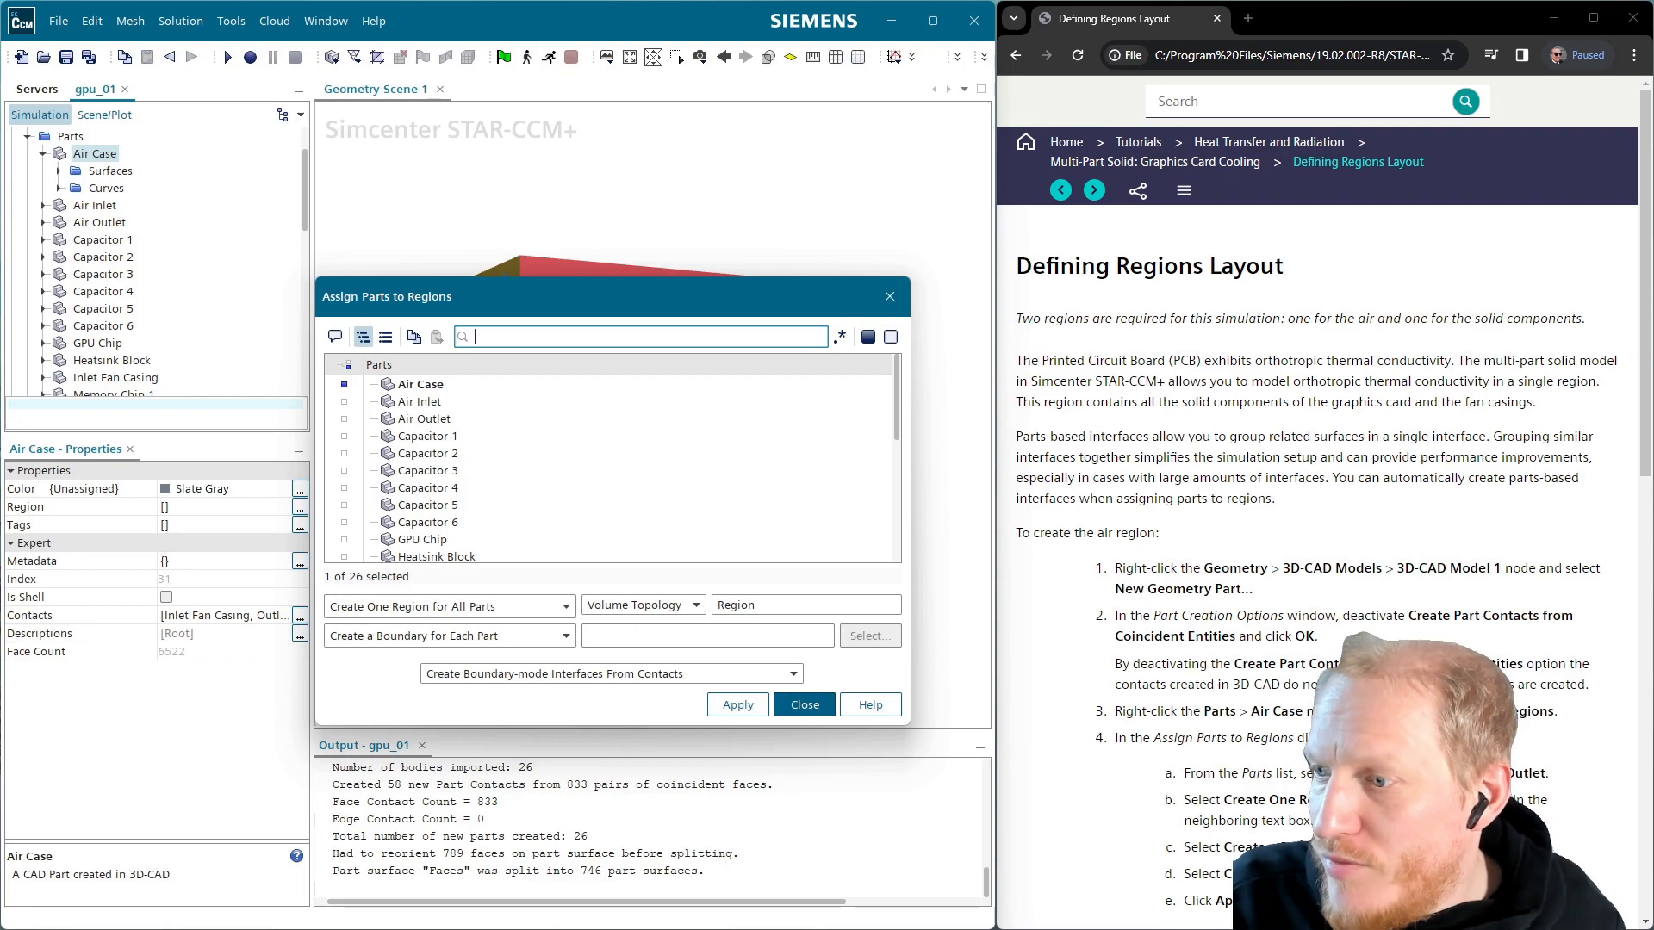
scroll(1319, 517, down, 1)
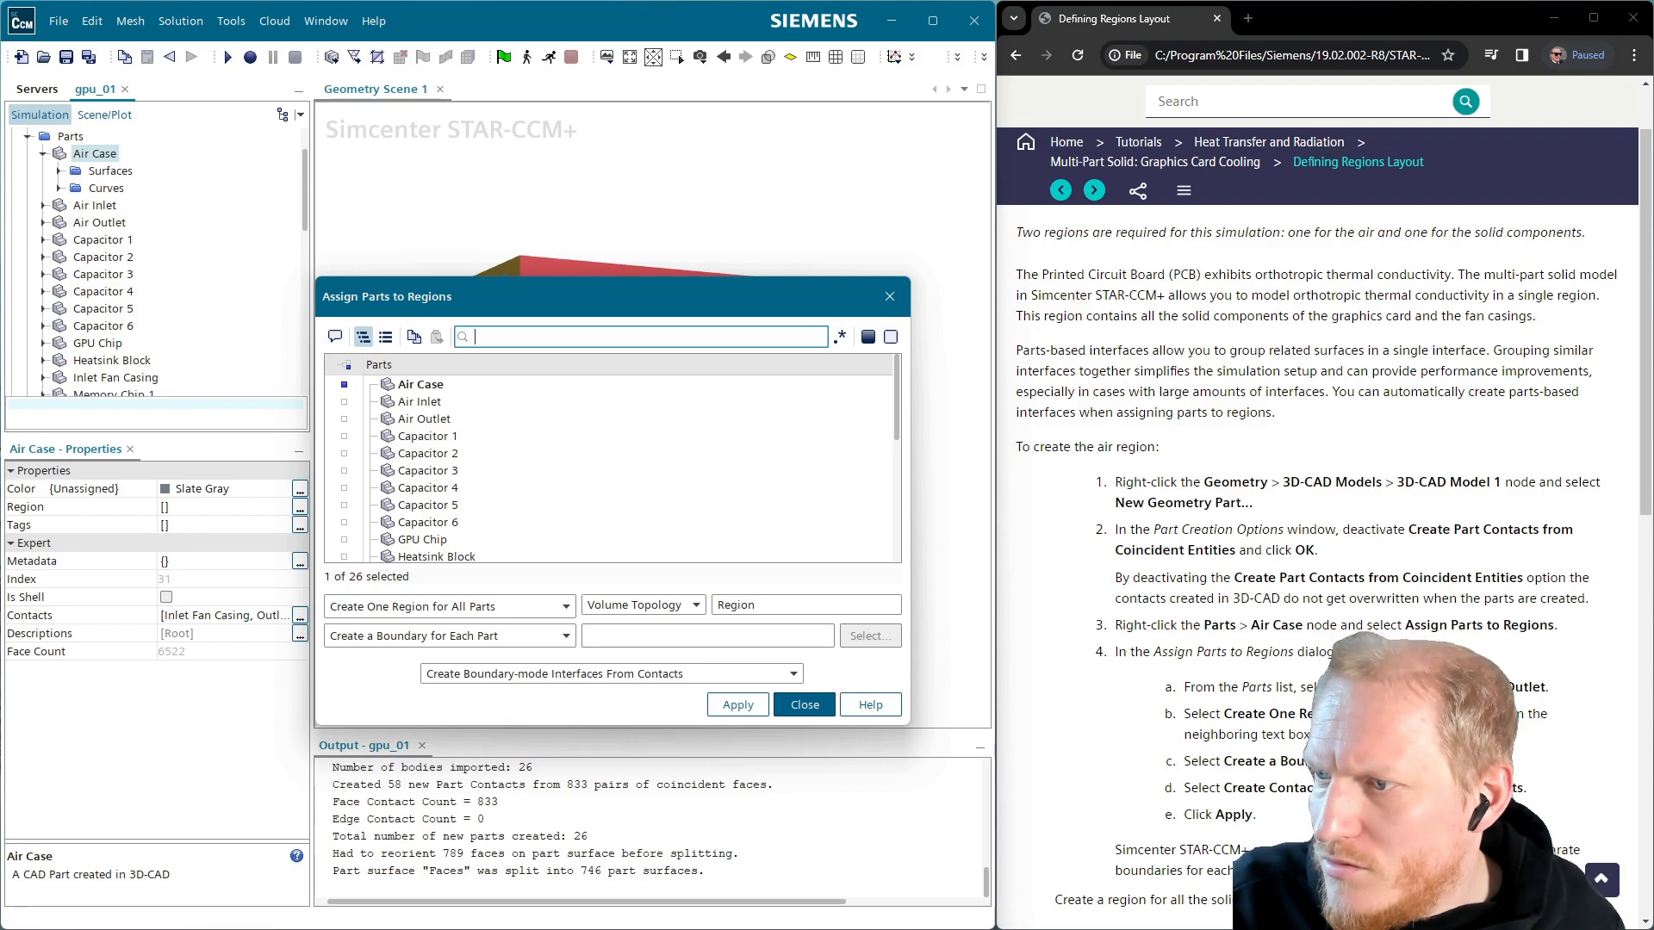
click(557, 677)
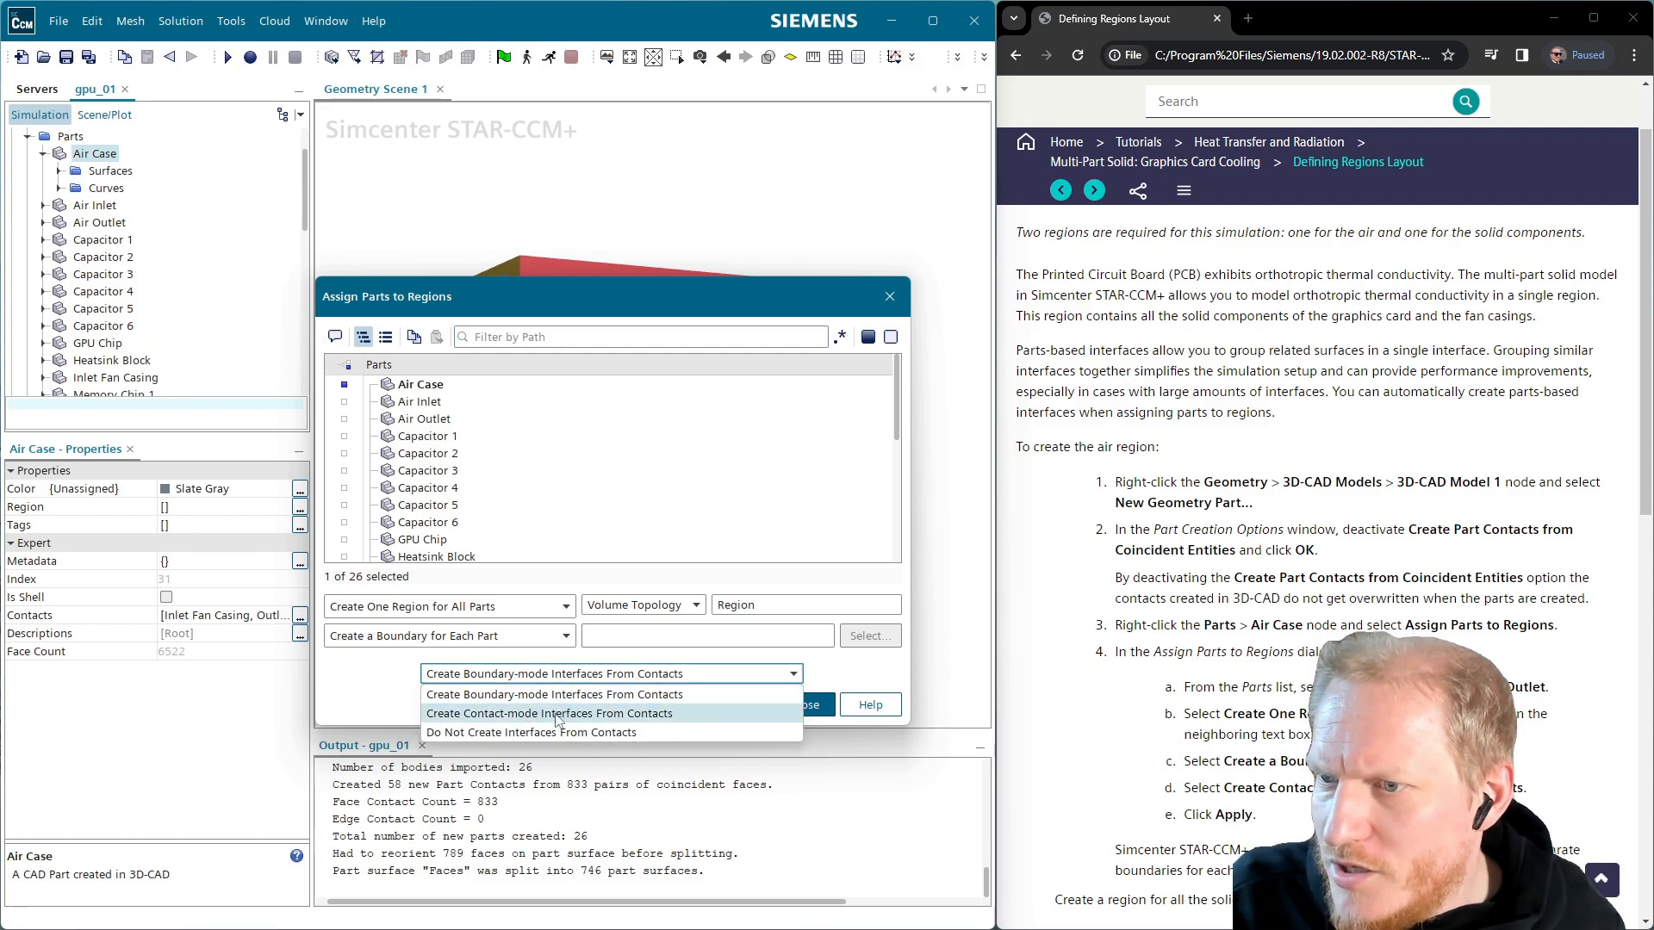
click(560, 719)
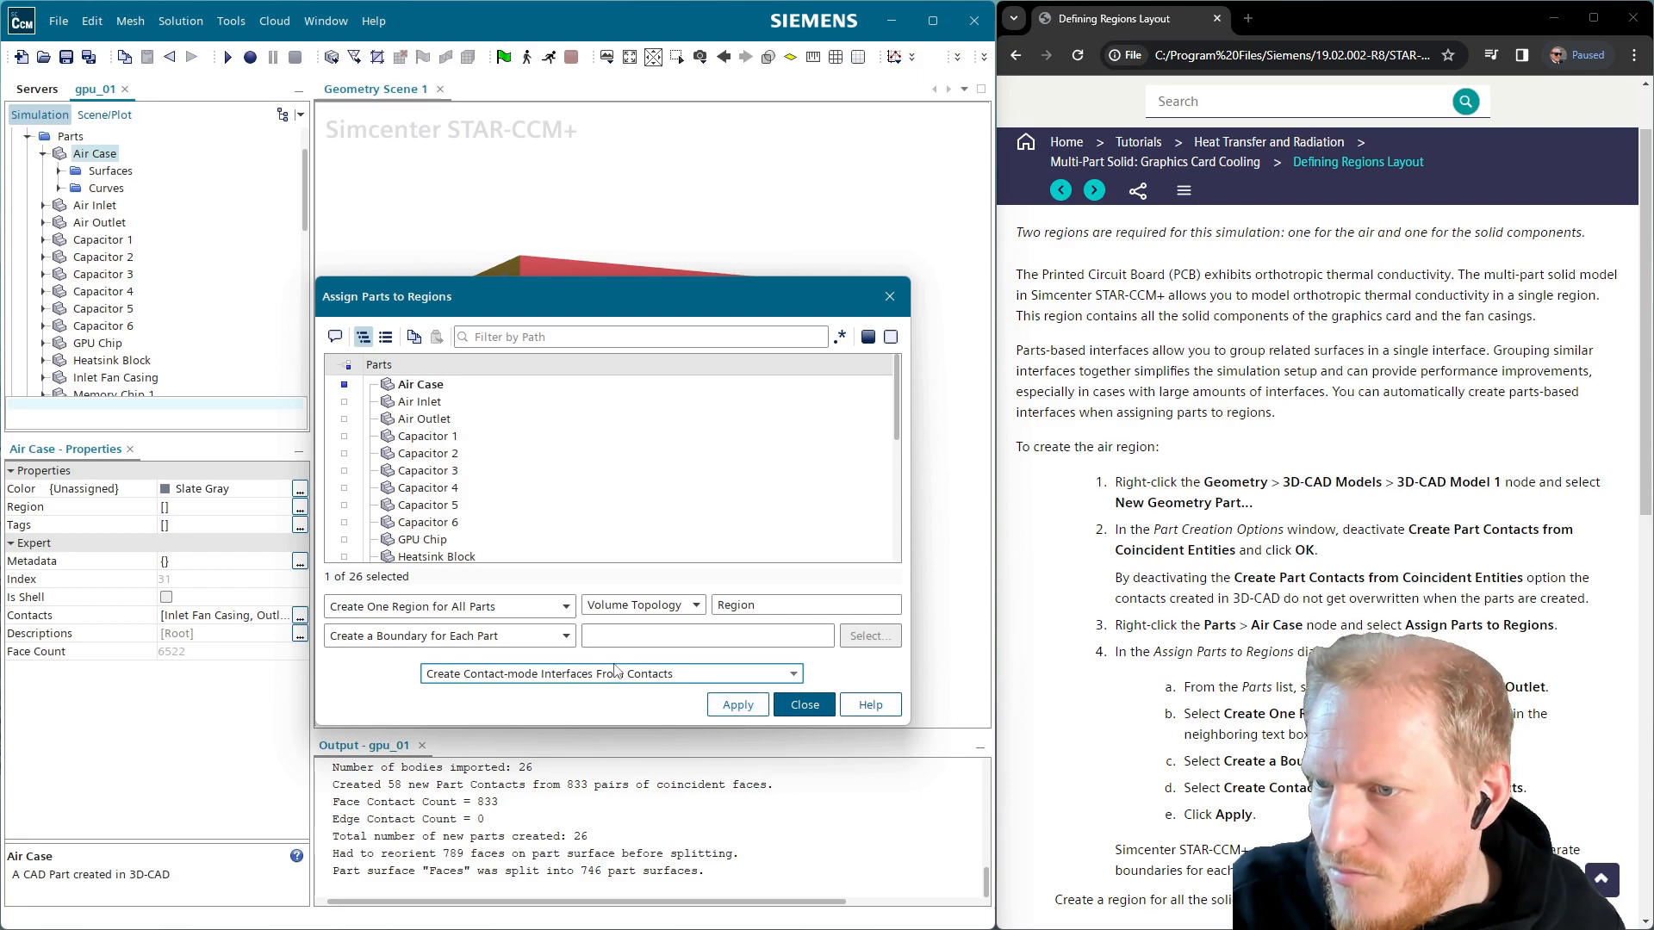
click(746, 706)
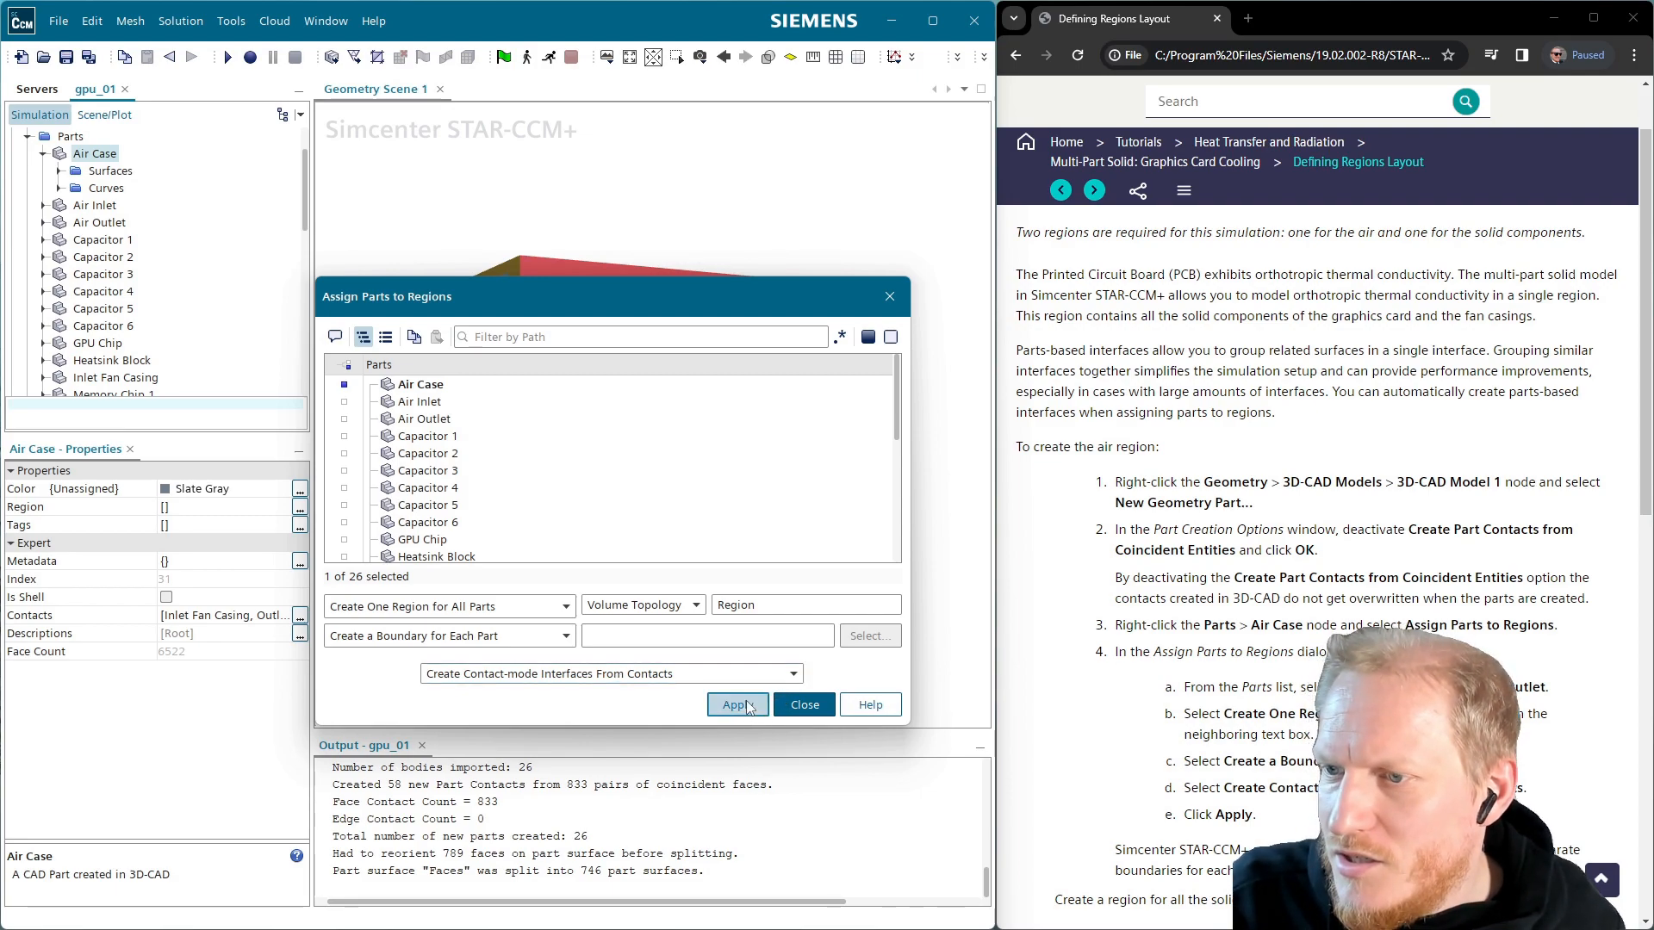
click(791, 706)
Expand Regions > Region > Boundaries and create two new boundaries
scroll(138, 328, down, 7)
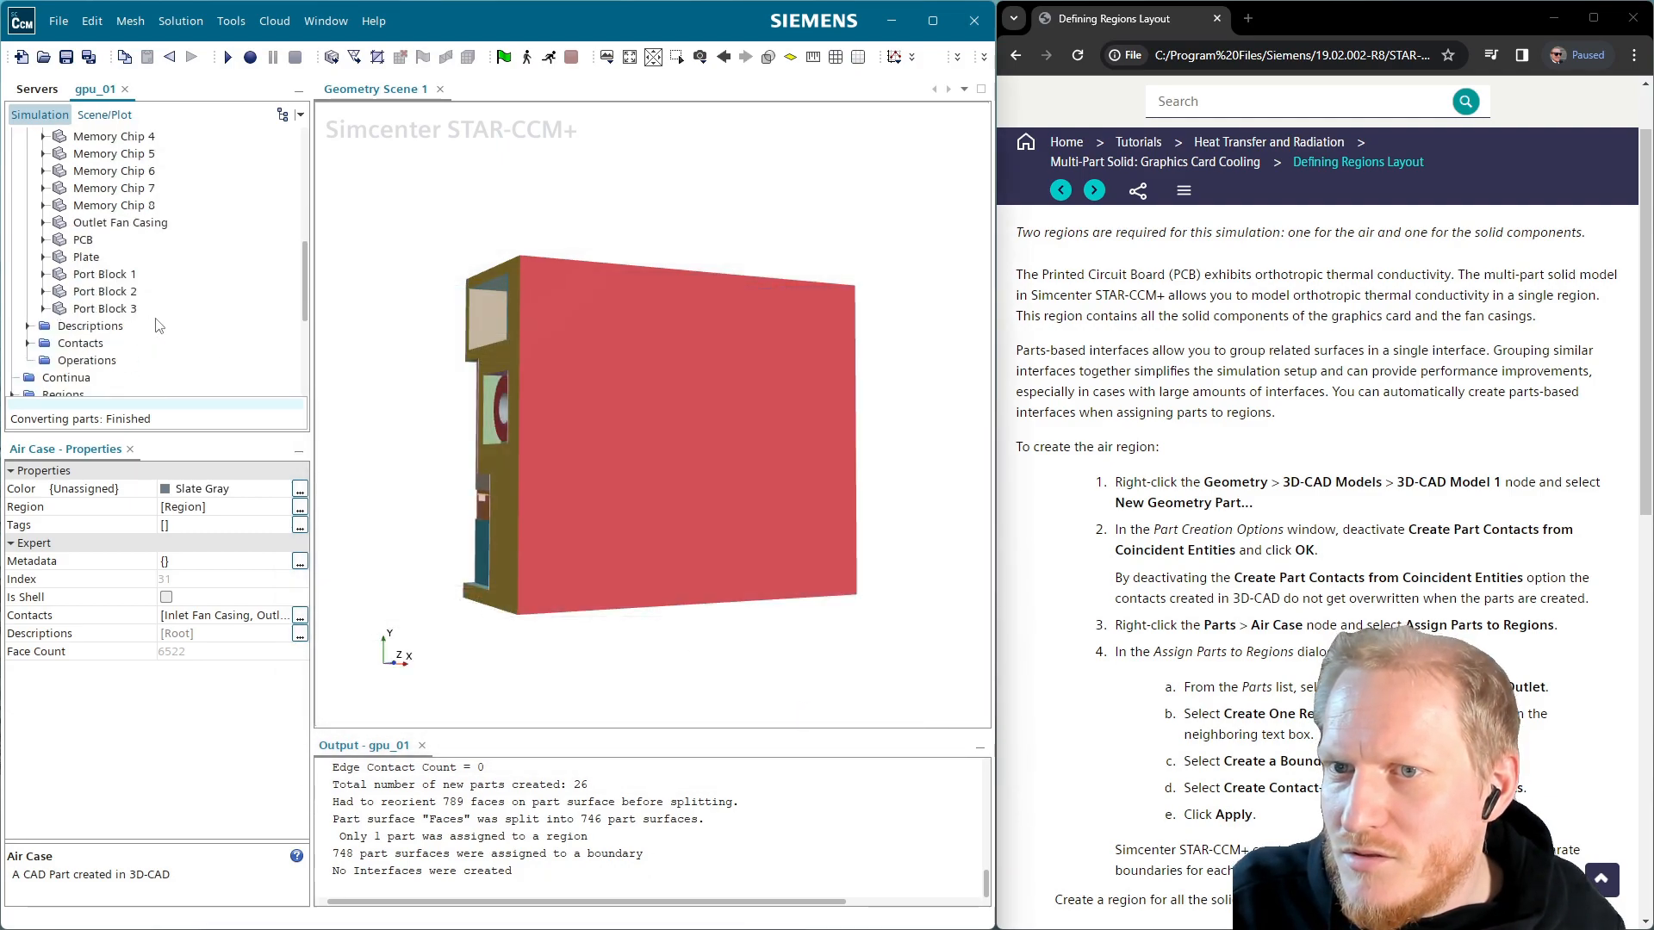
click(13, 292)
click(28, 310)
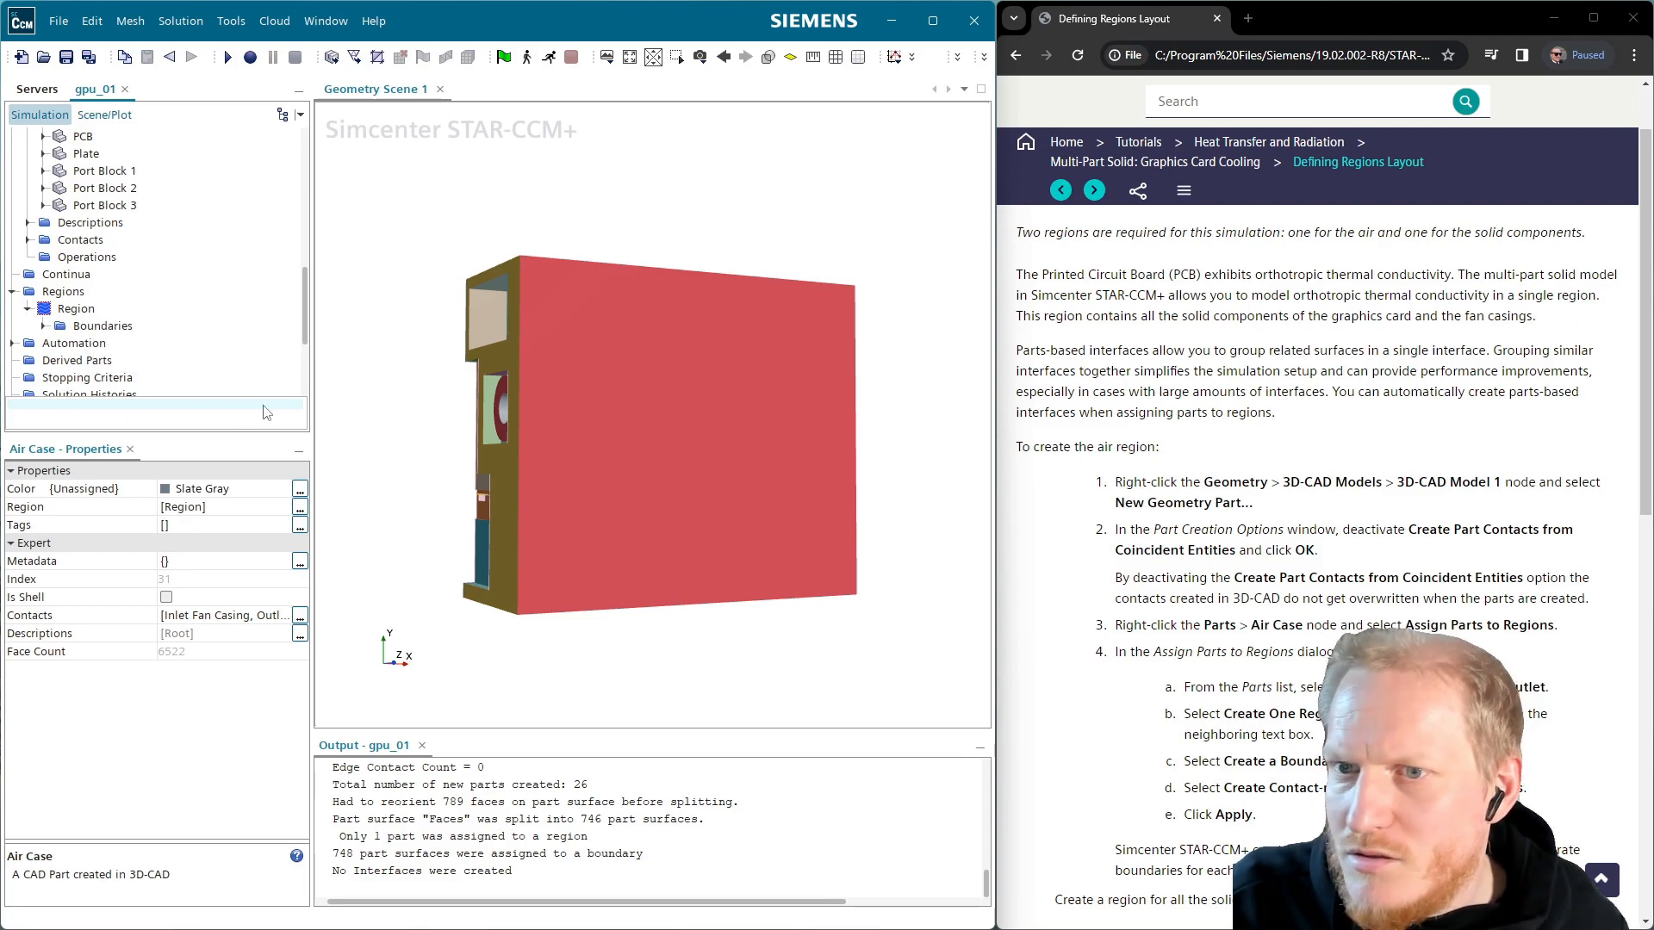
click(47, 327)
click(99, 327)
right_click(129, 327)
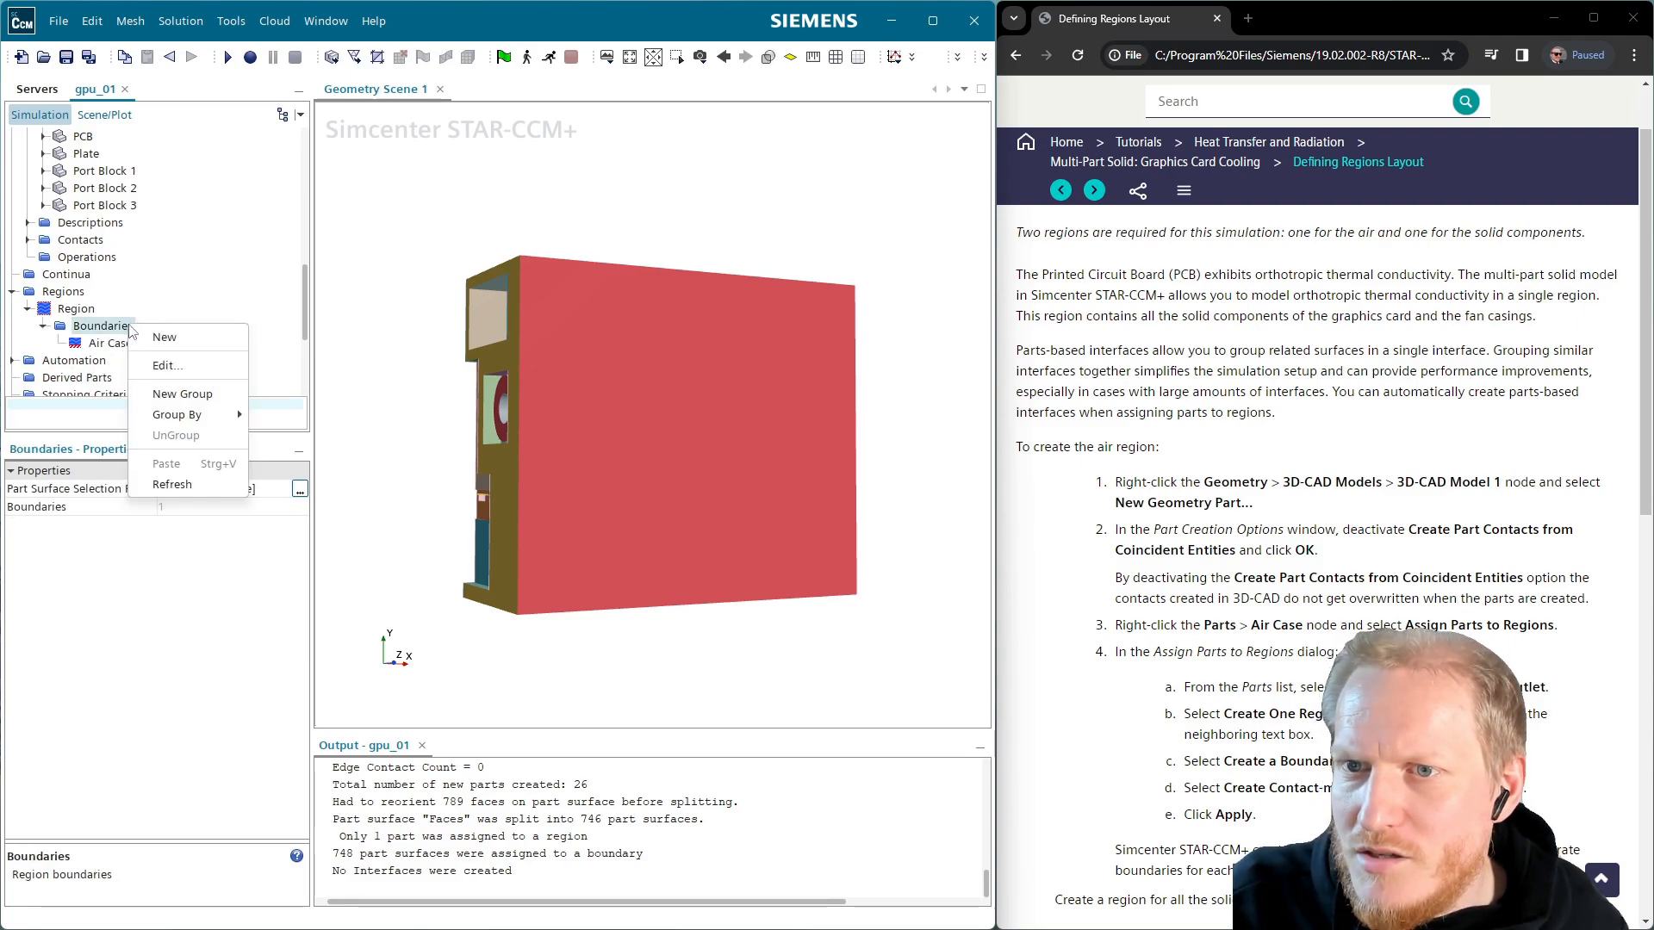
click(165, 338)
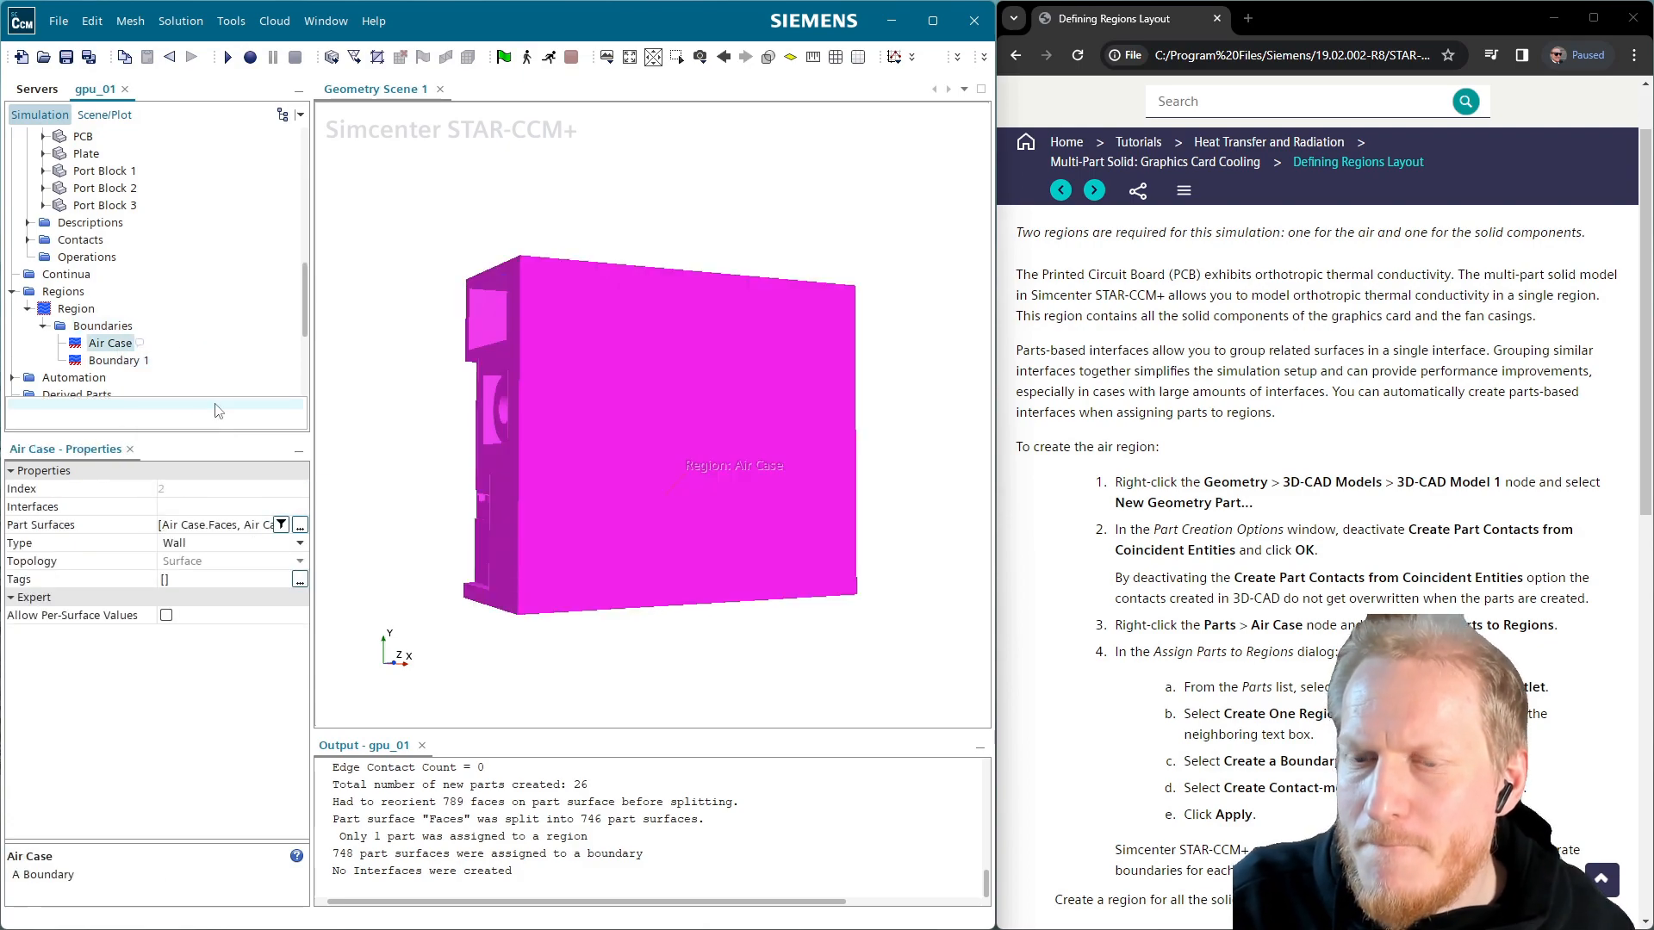
right_click(116, 328)
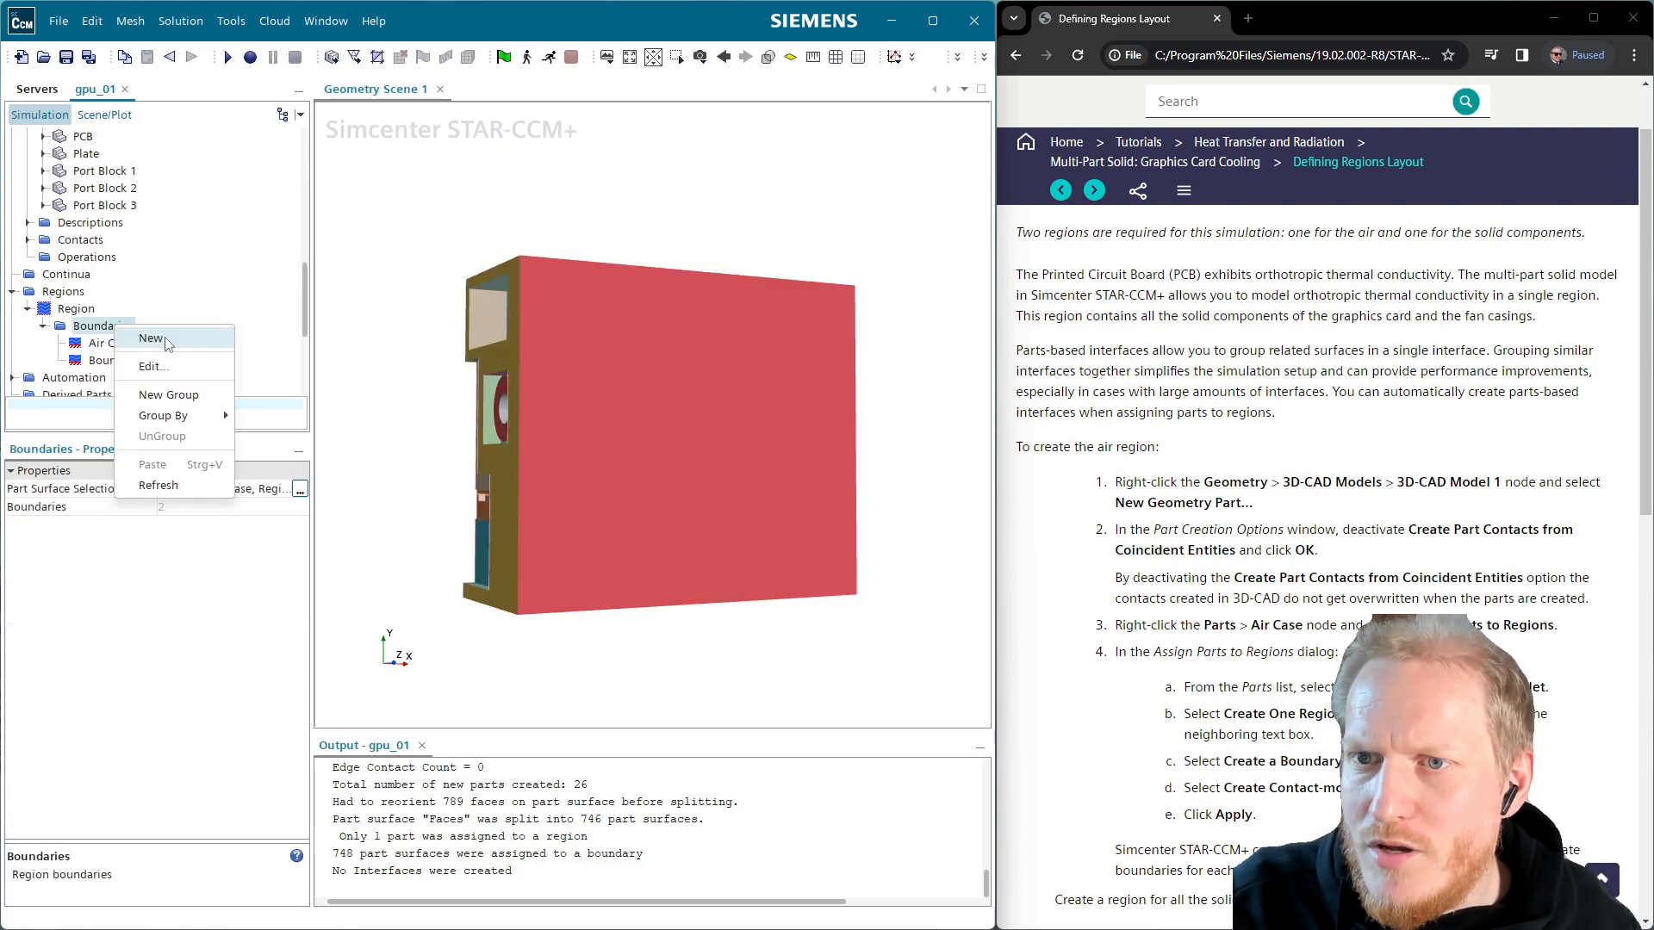
click(151, 338)
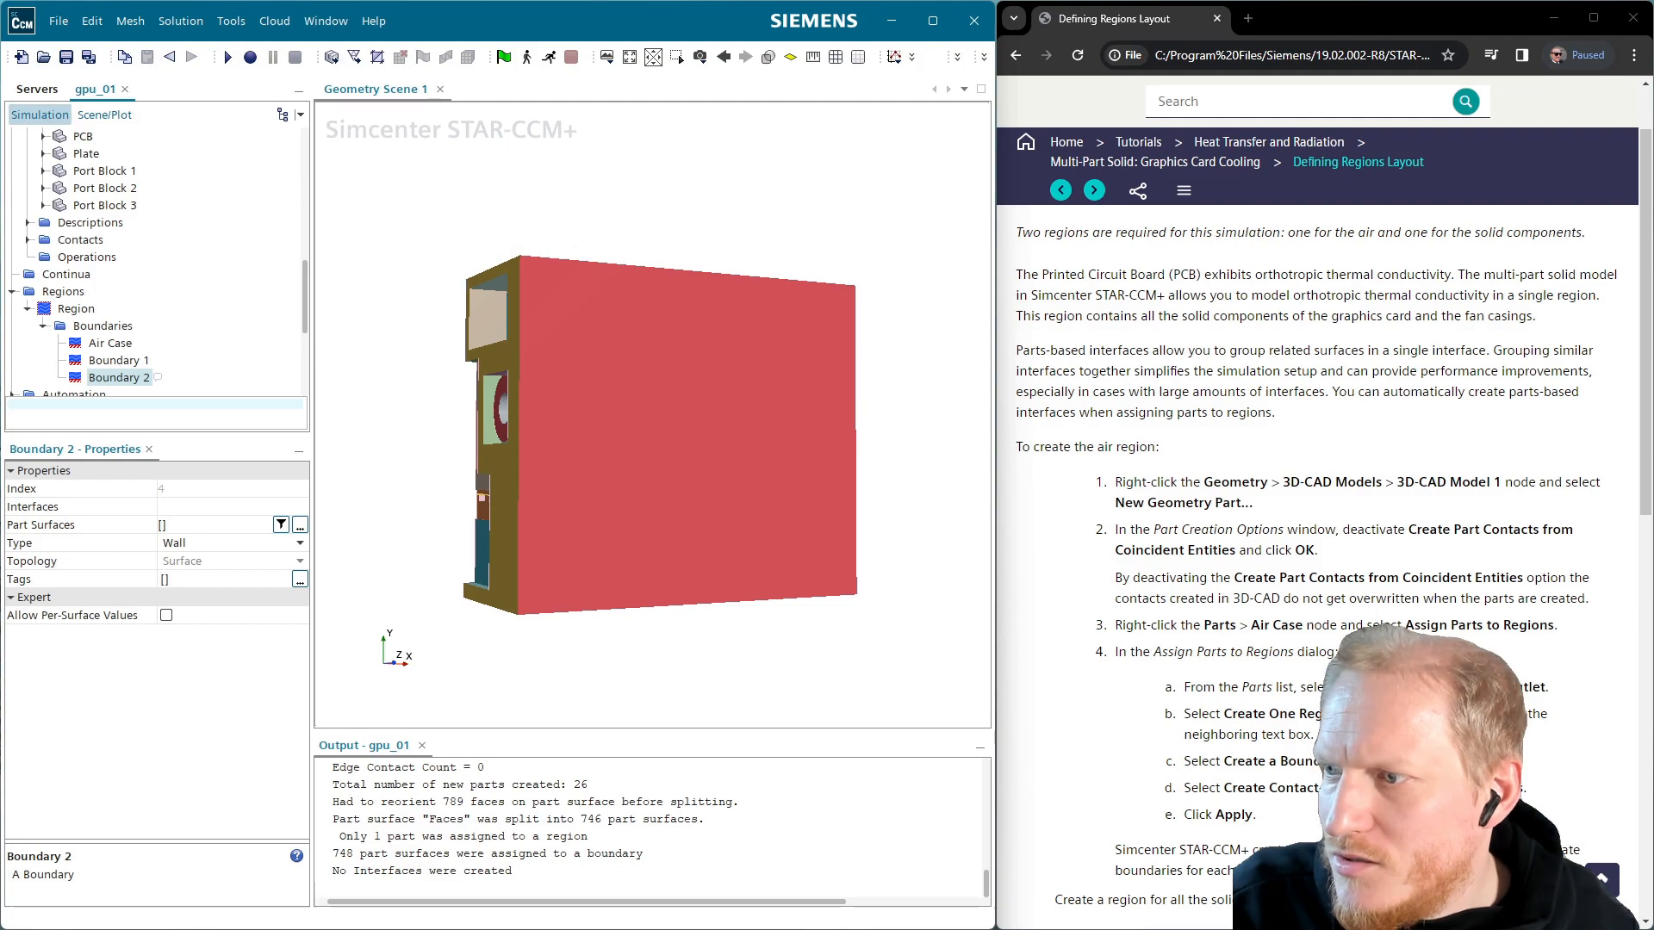
Rename Boundary 1 to 'Air Inlet' and Boundary 2 to 'Air Outlet'
click(118, 360)
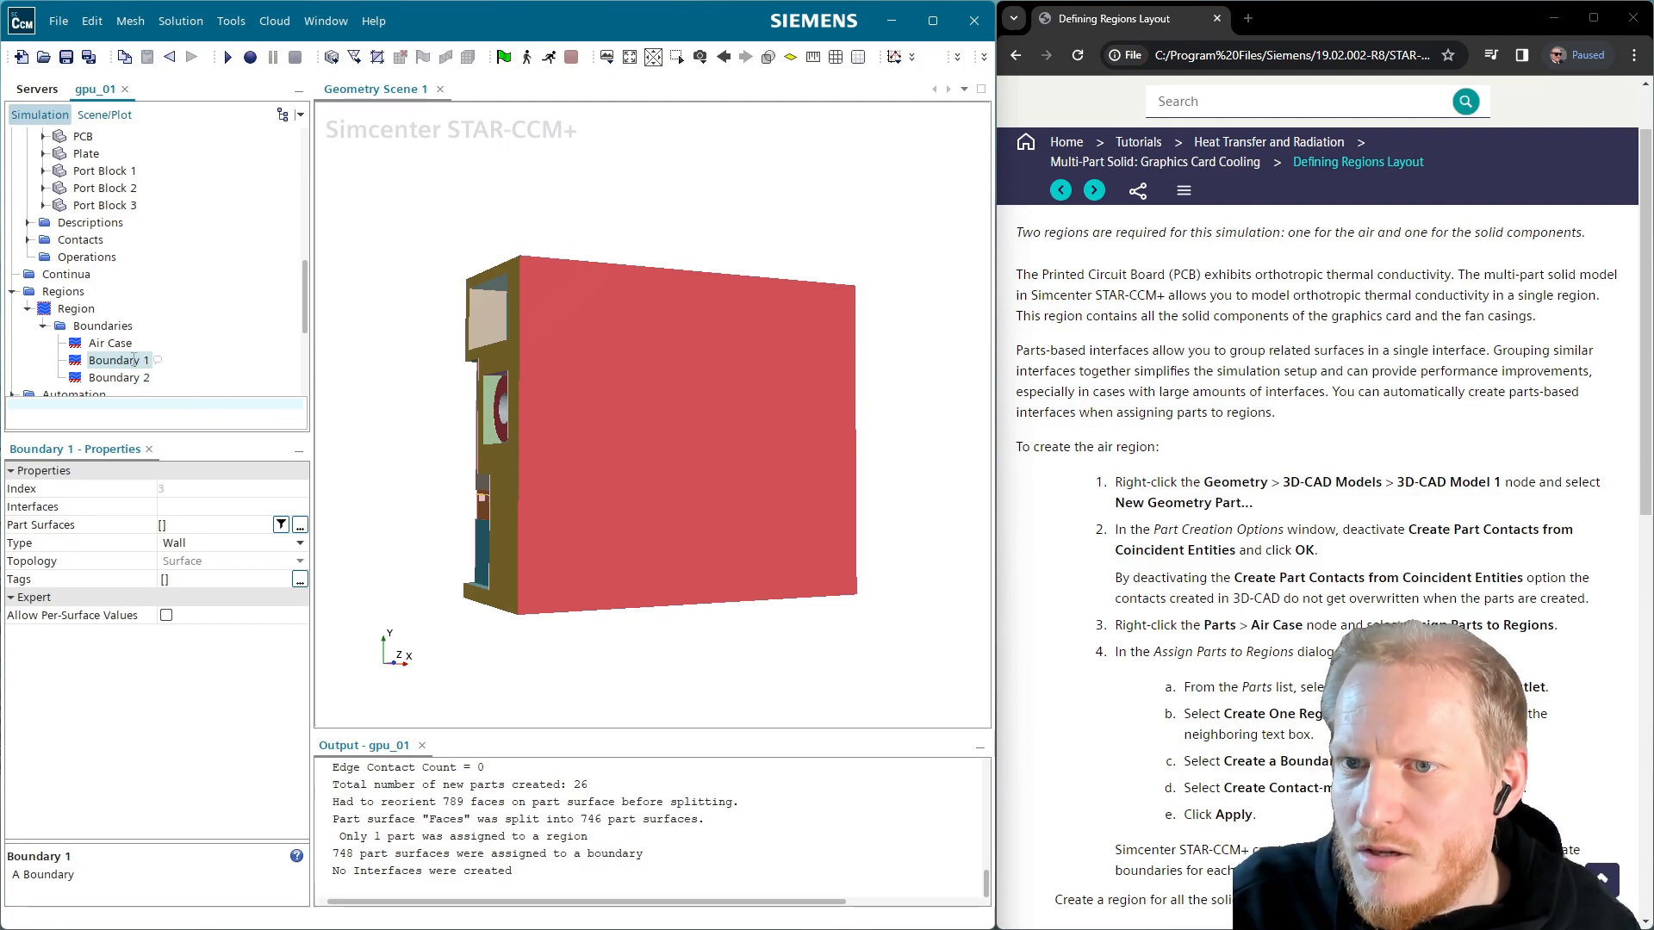
click(118, 360)
text(Air)
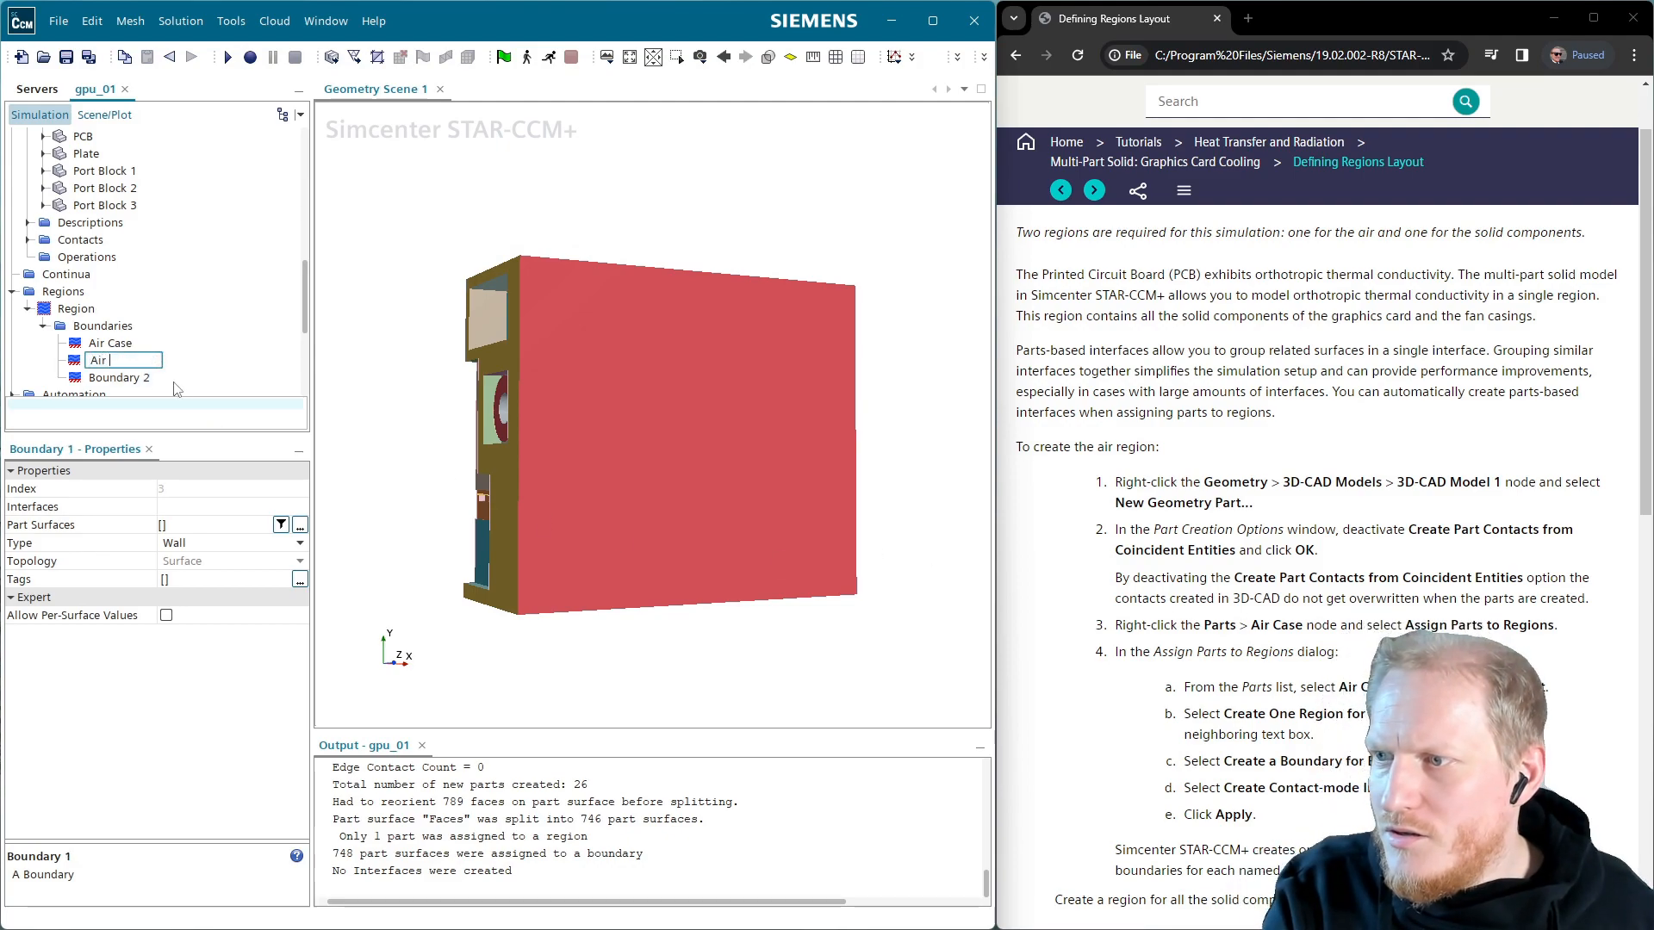
text( Inlet)
key(Return)
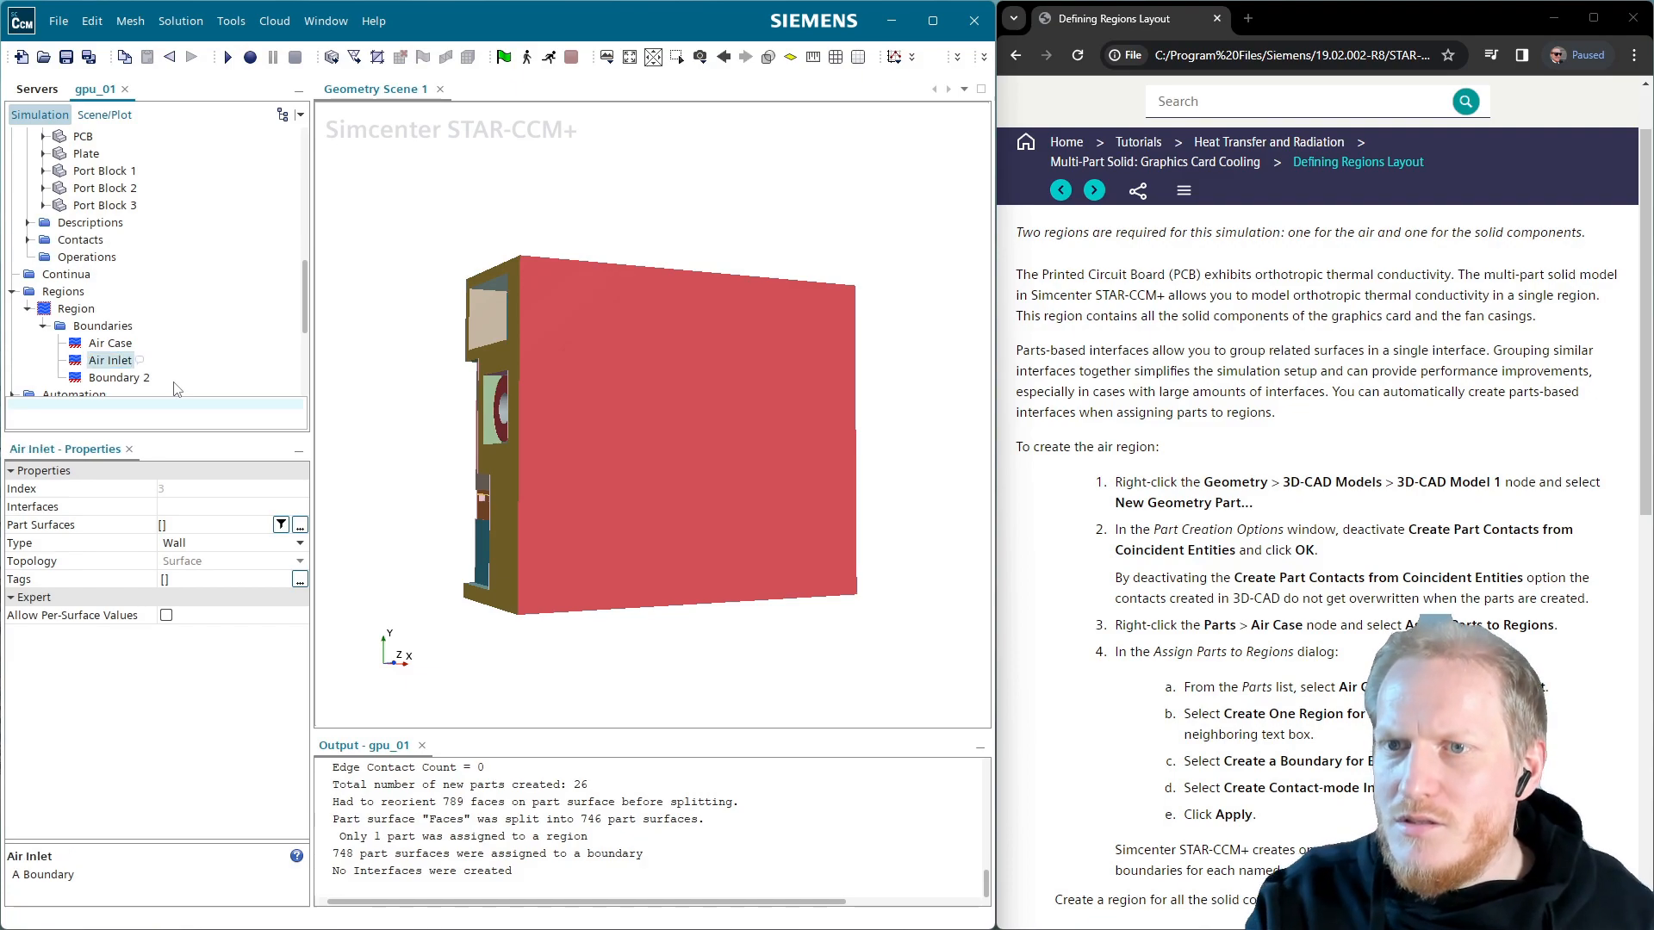
click(123, 379)
key(F2)
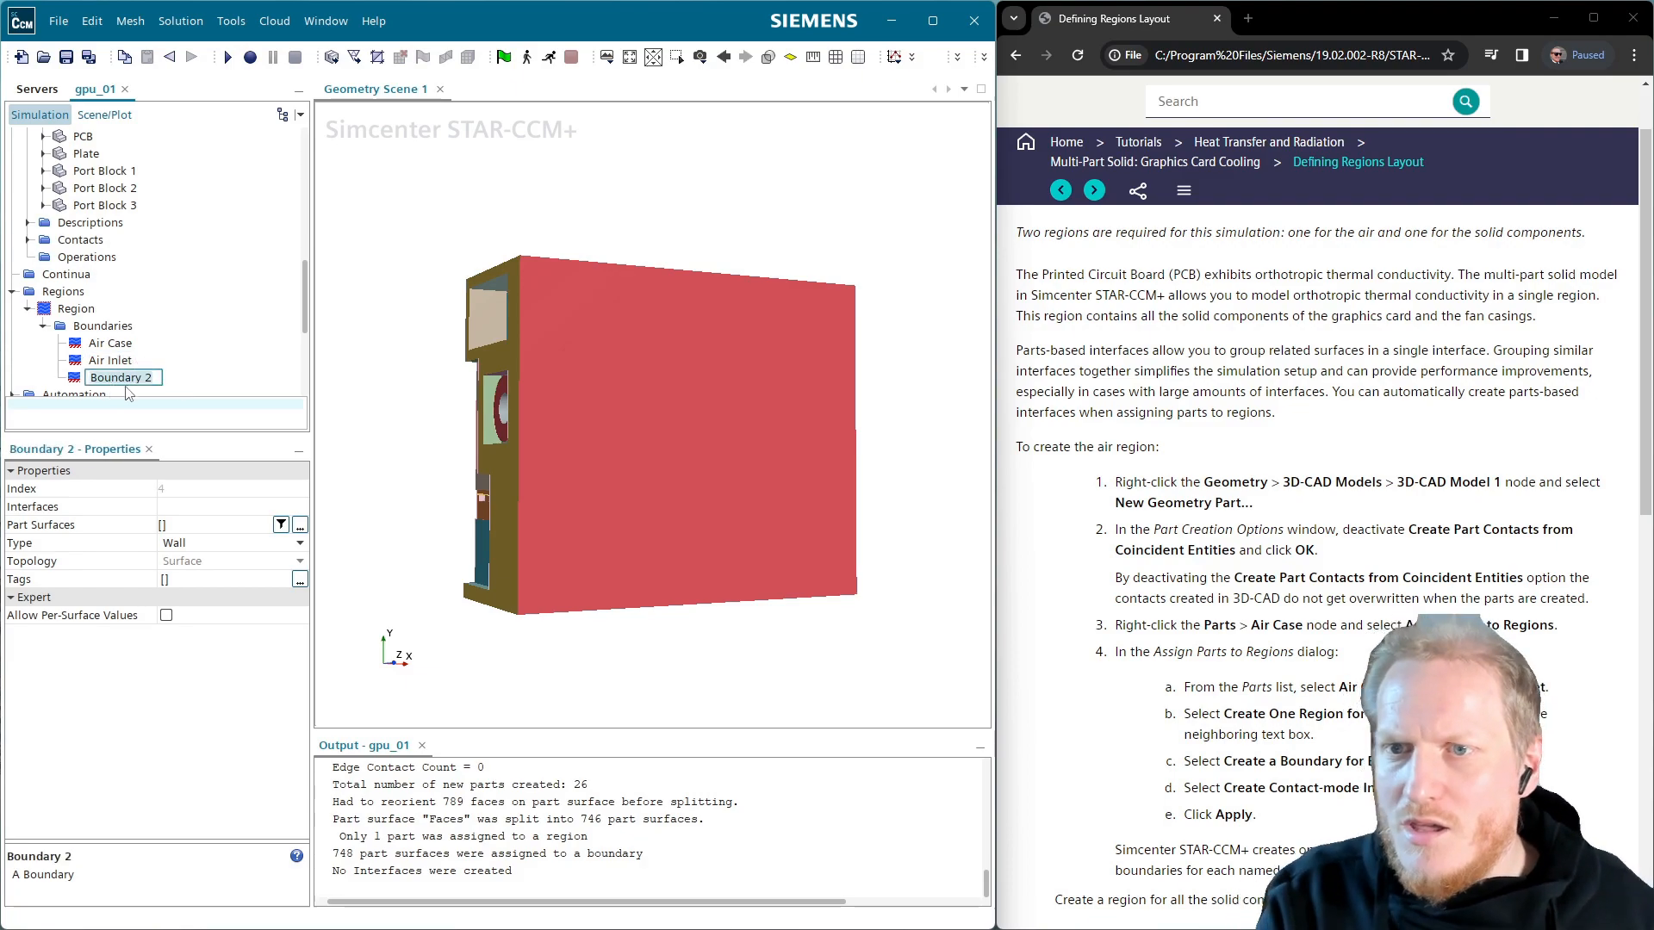
text(Air Ou)
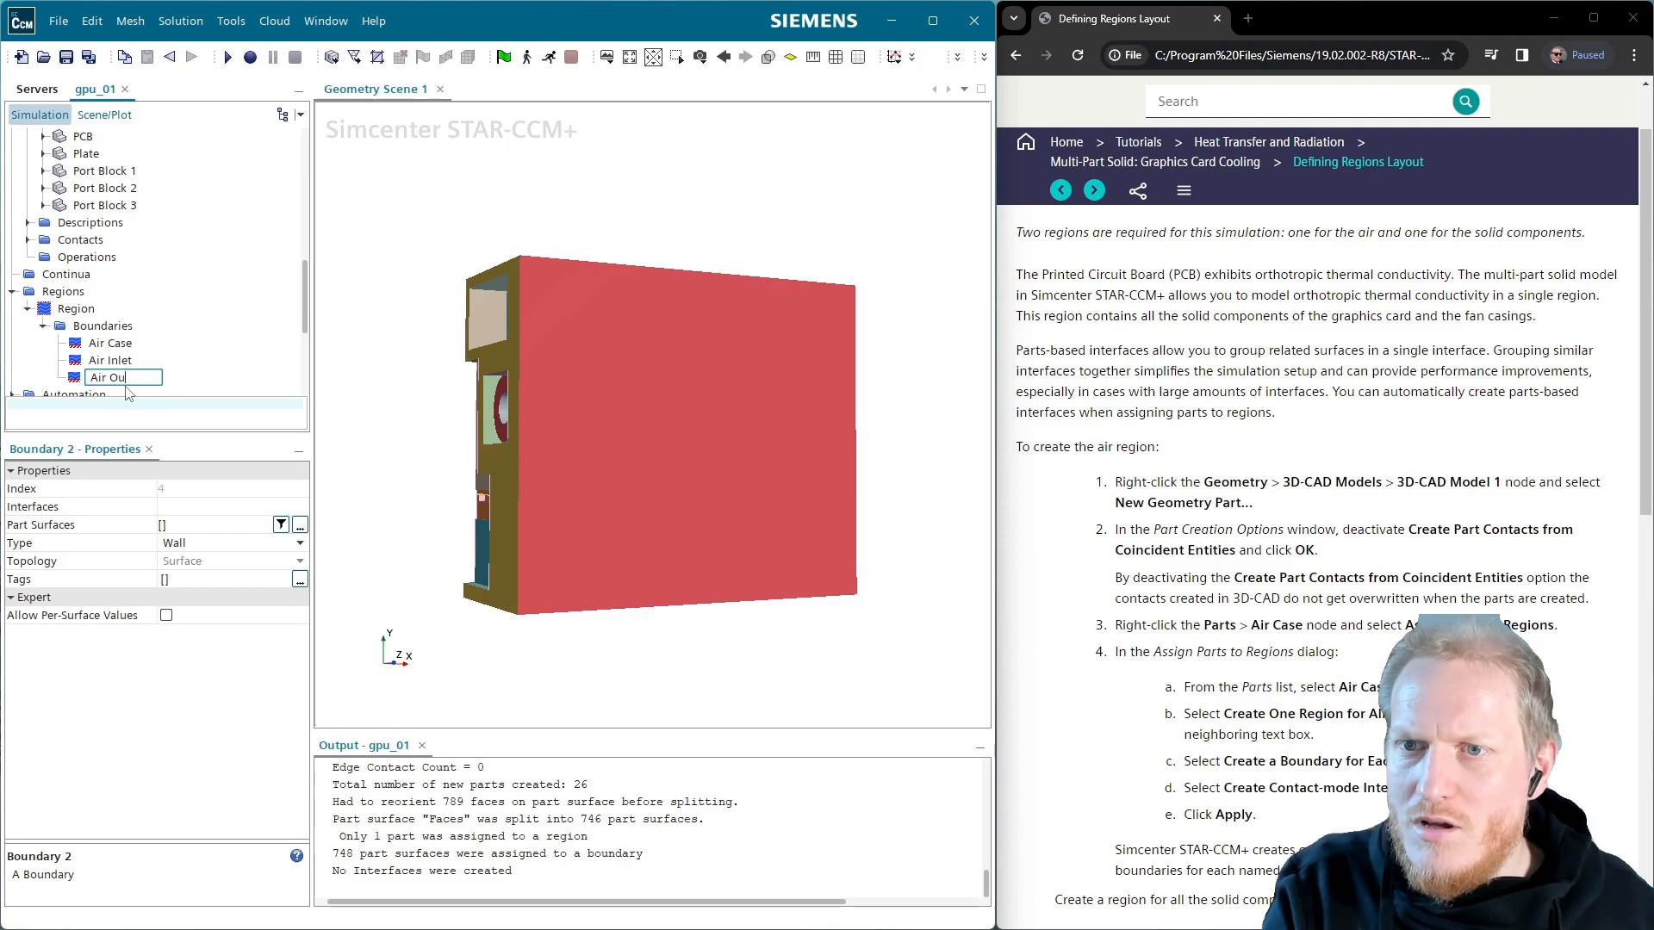
key(Return)
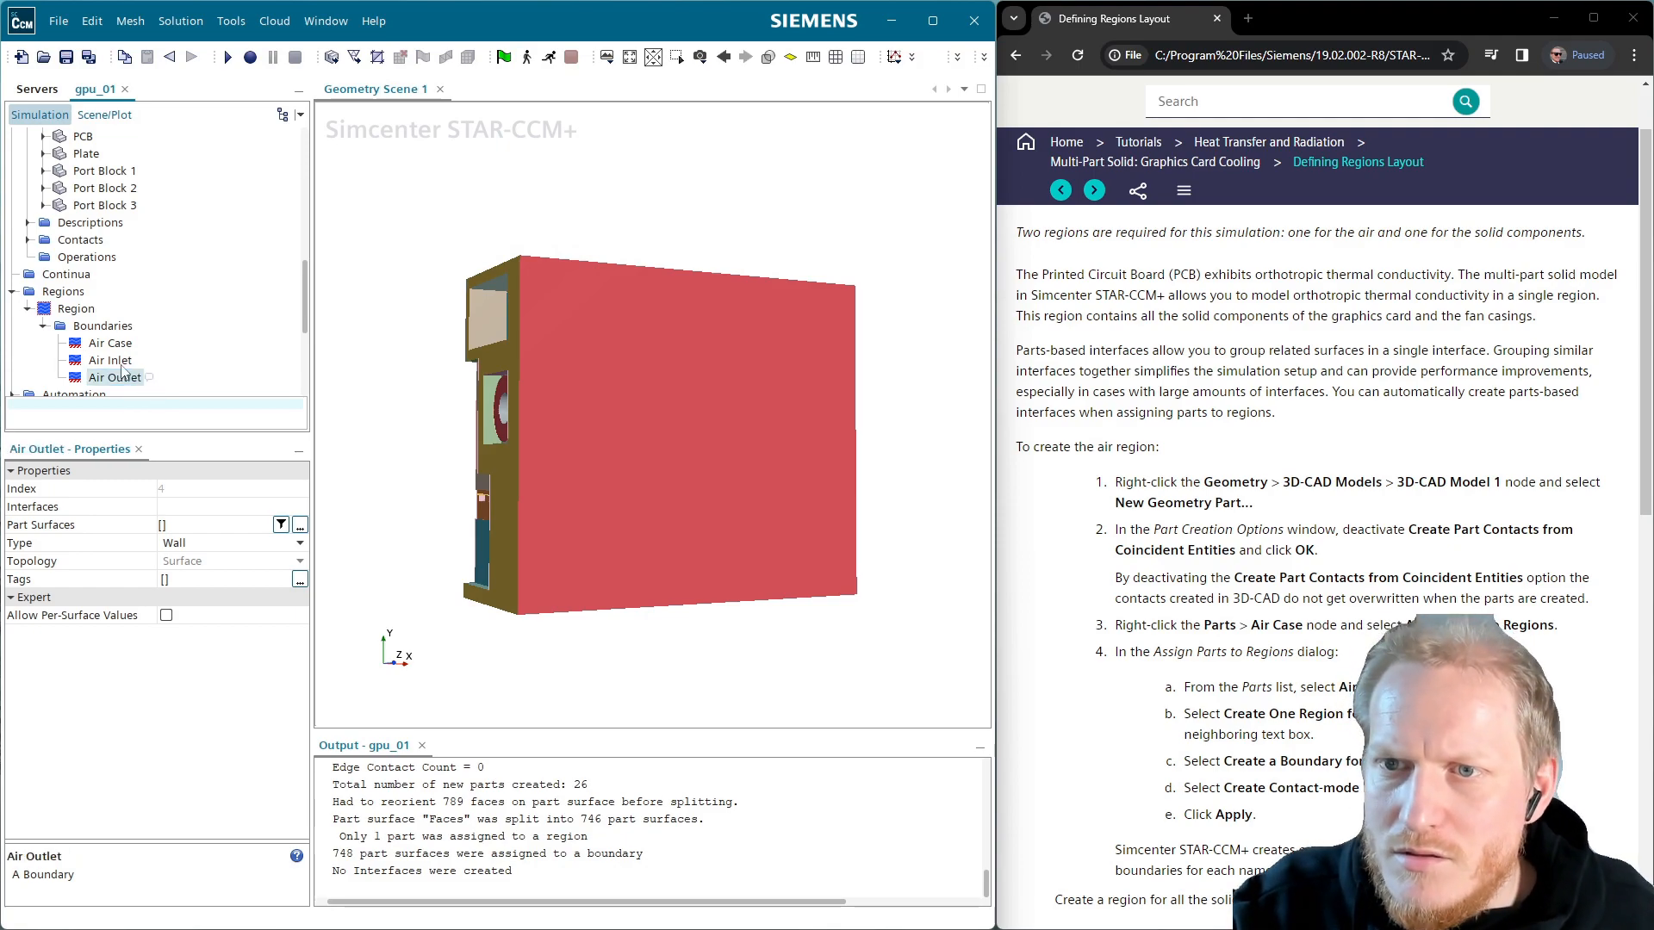
click(110, 361)
Assign the Air Case Inlet Downstream surface to the Air Inlet boundary
click(300, 524)
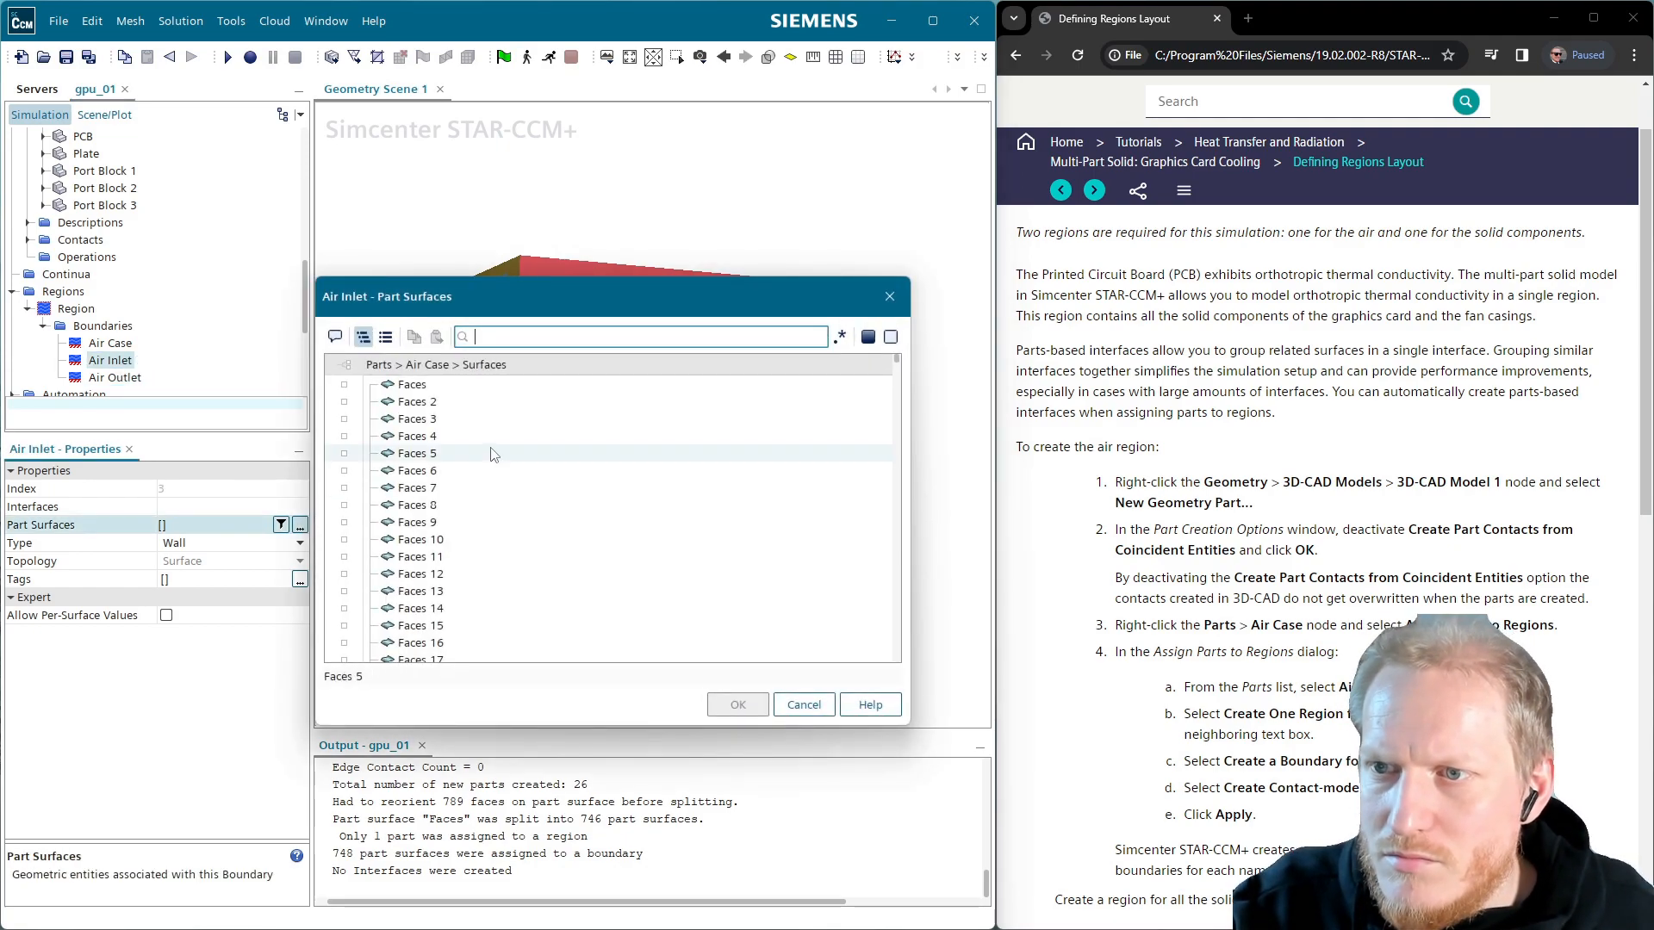
scroll(585, 637, down, 14)
scroll(585, 637, down, 2)
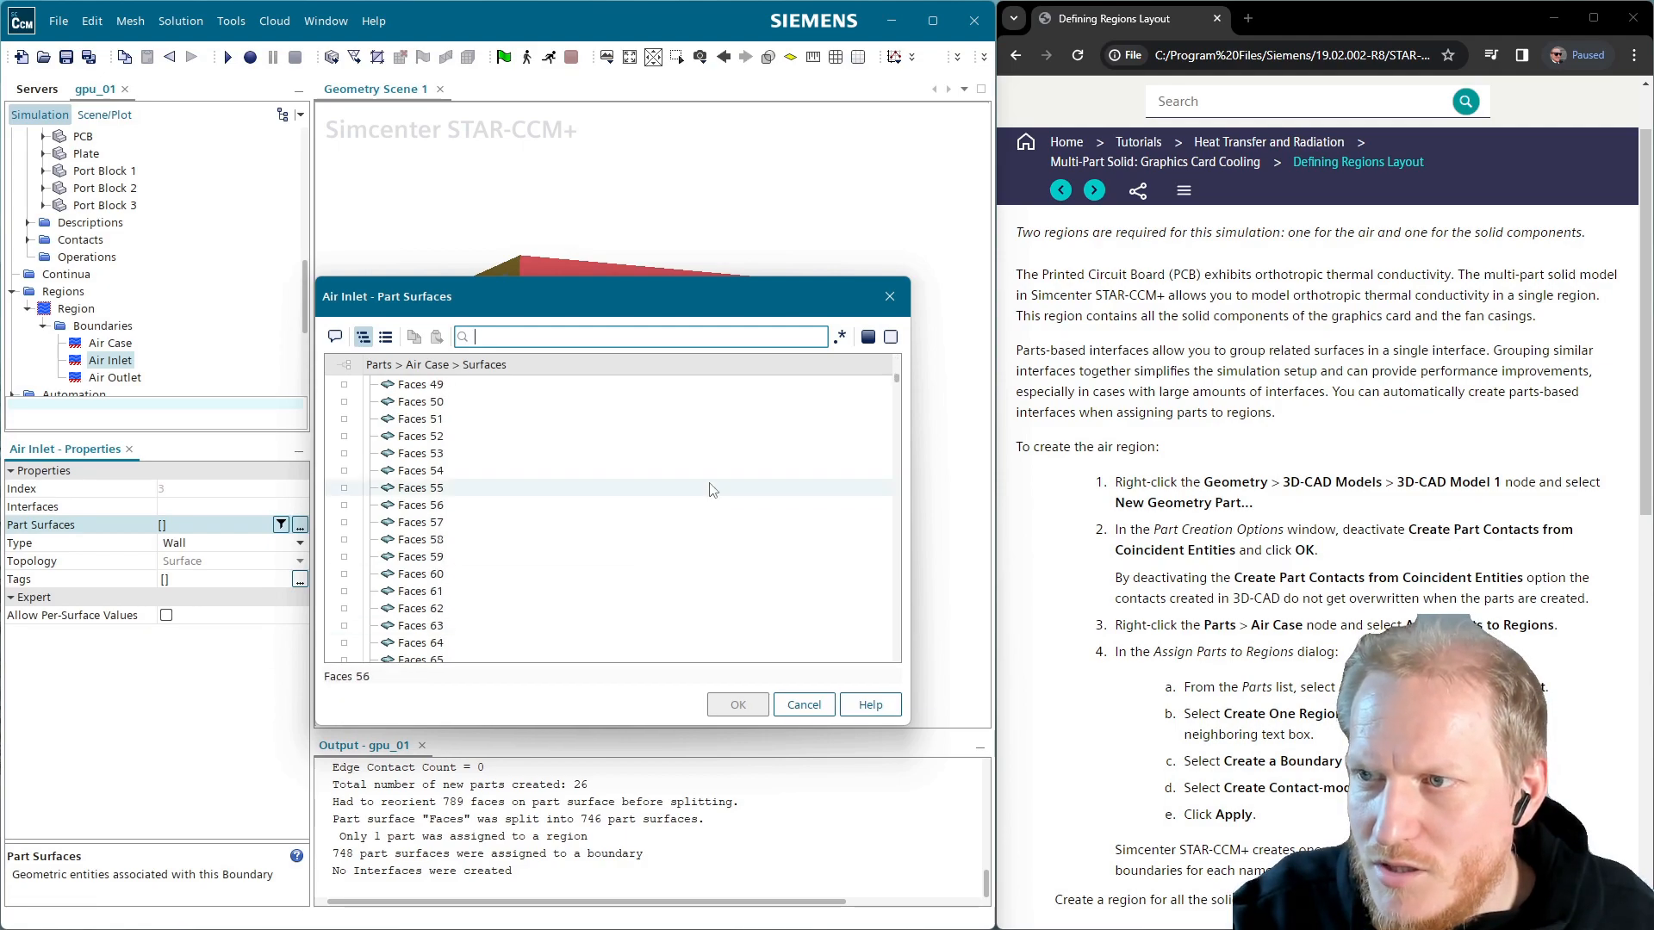
click(385, 337)
click(363, 337)
scroll(402, 425, up, 16)
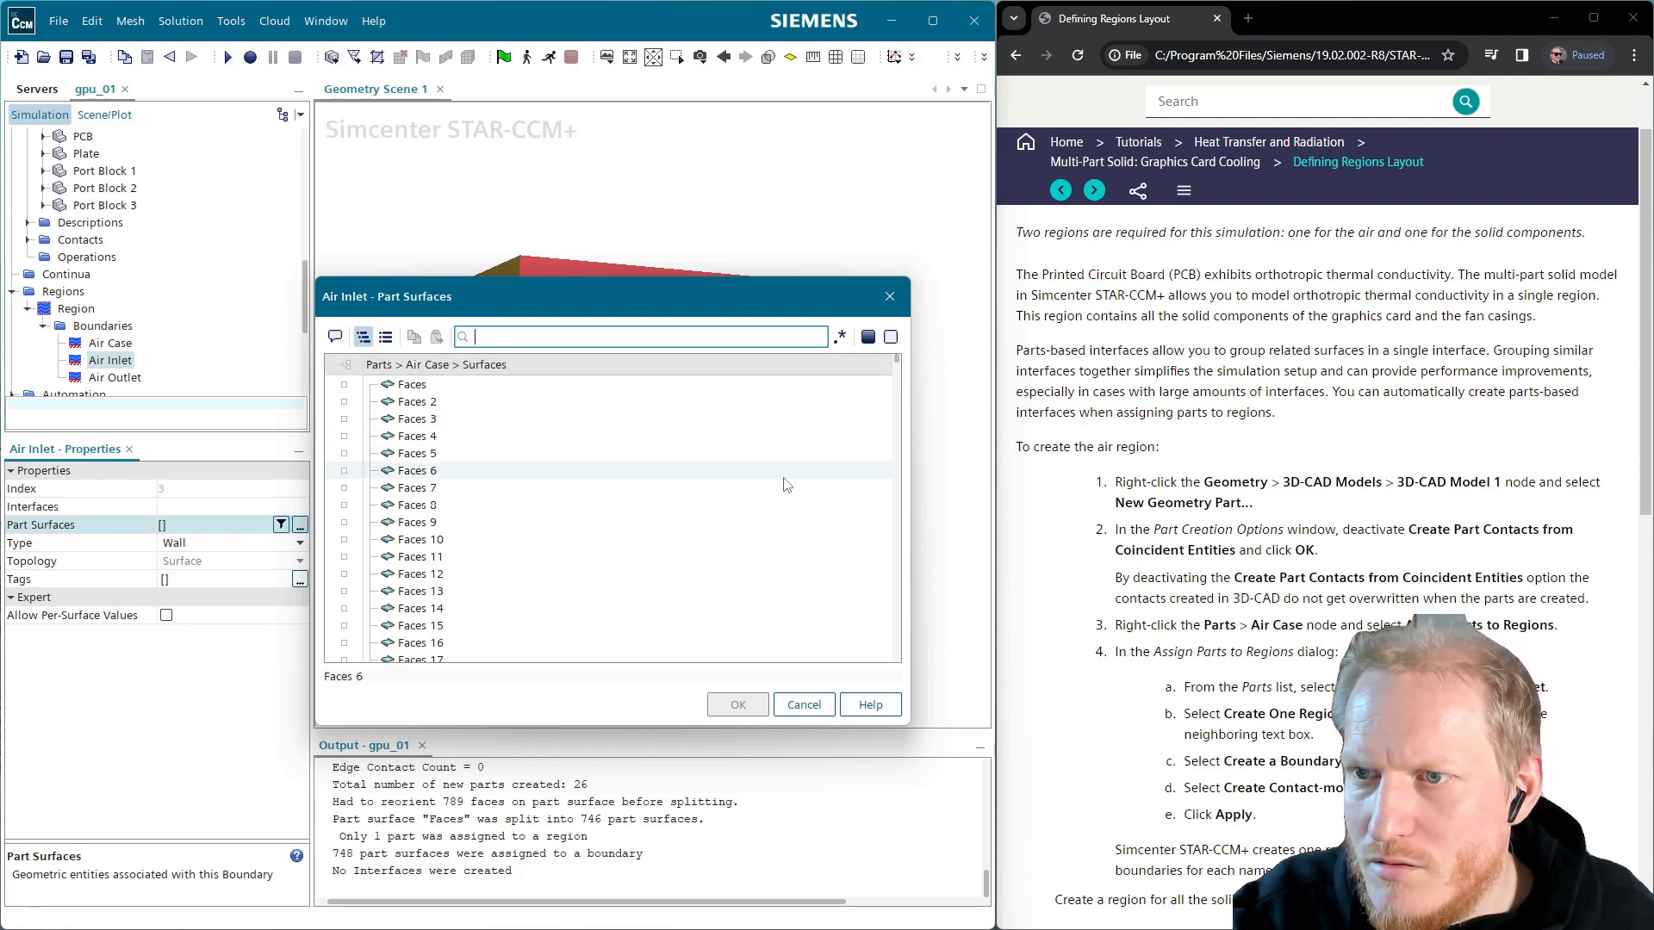
drag(899, 365, 905, 713)
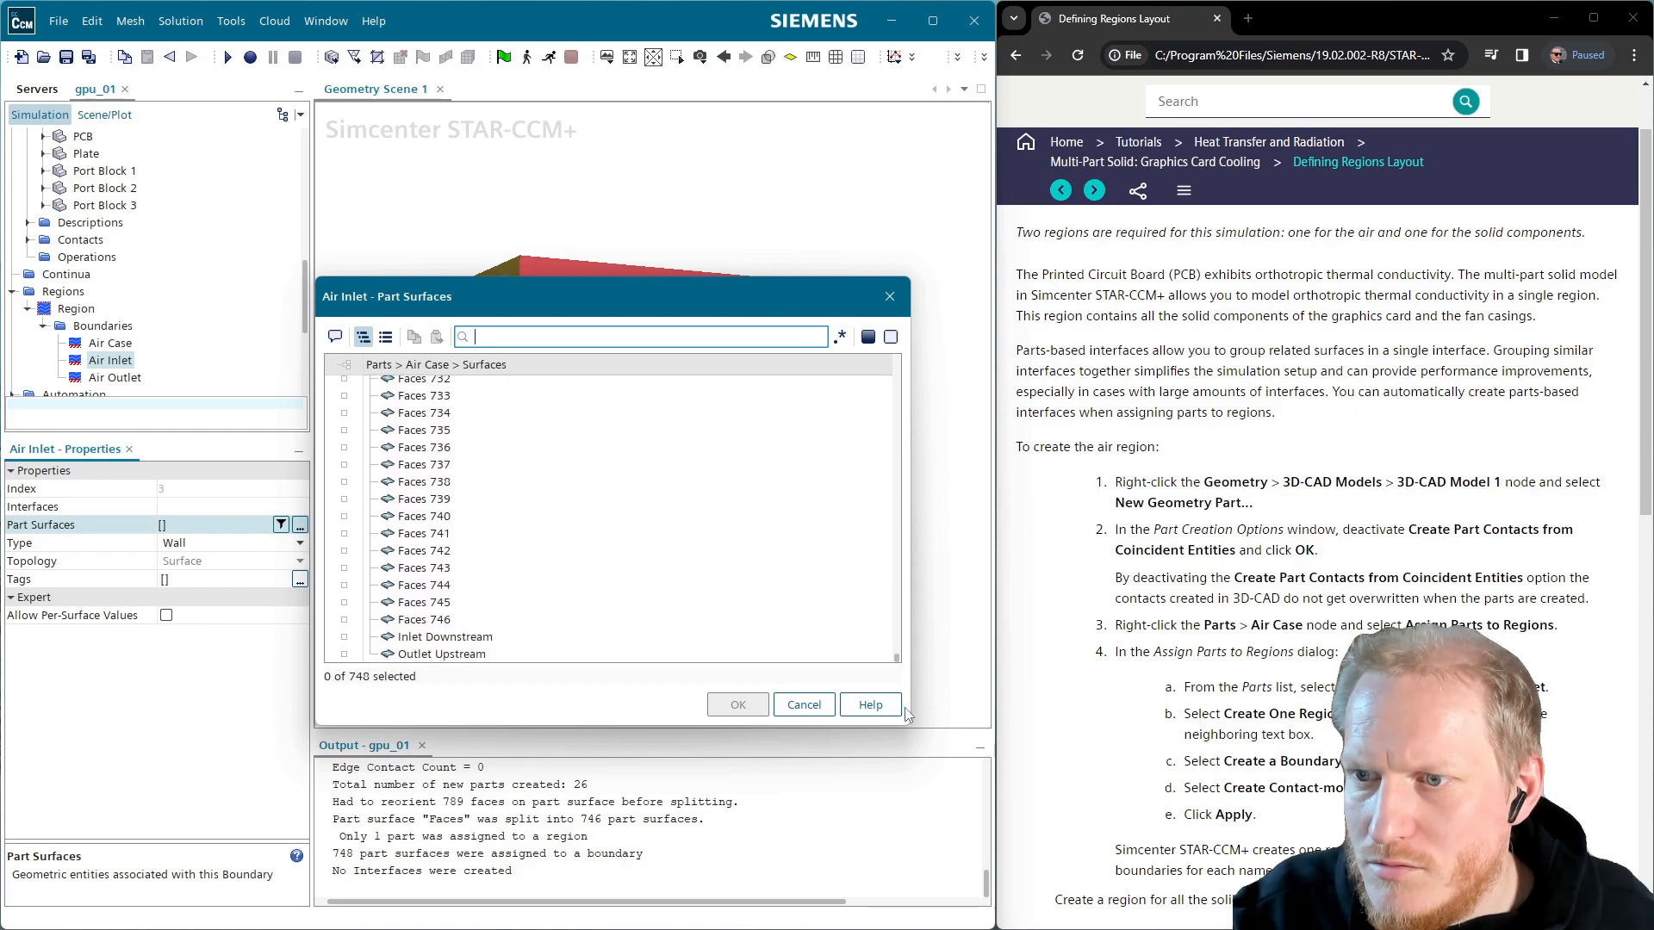
drag(571, 296, 728, 218)
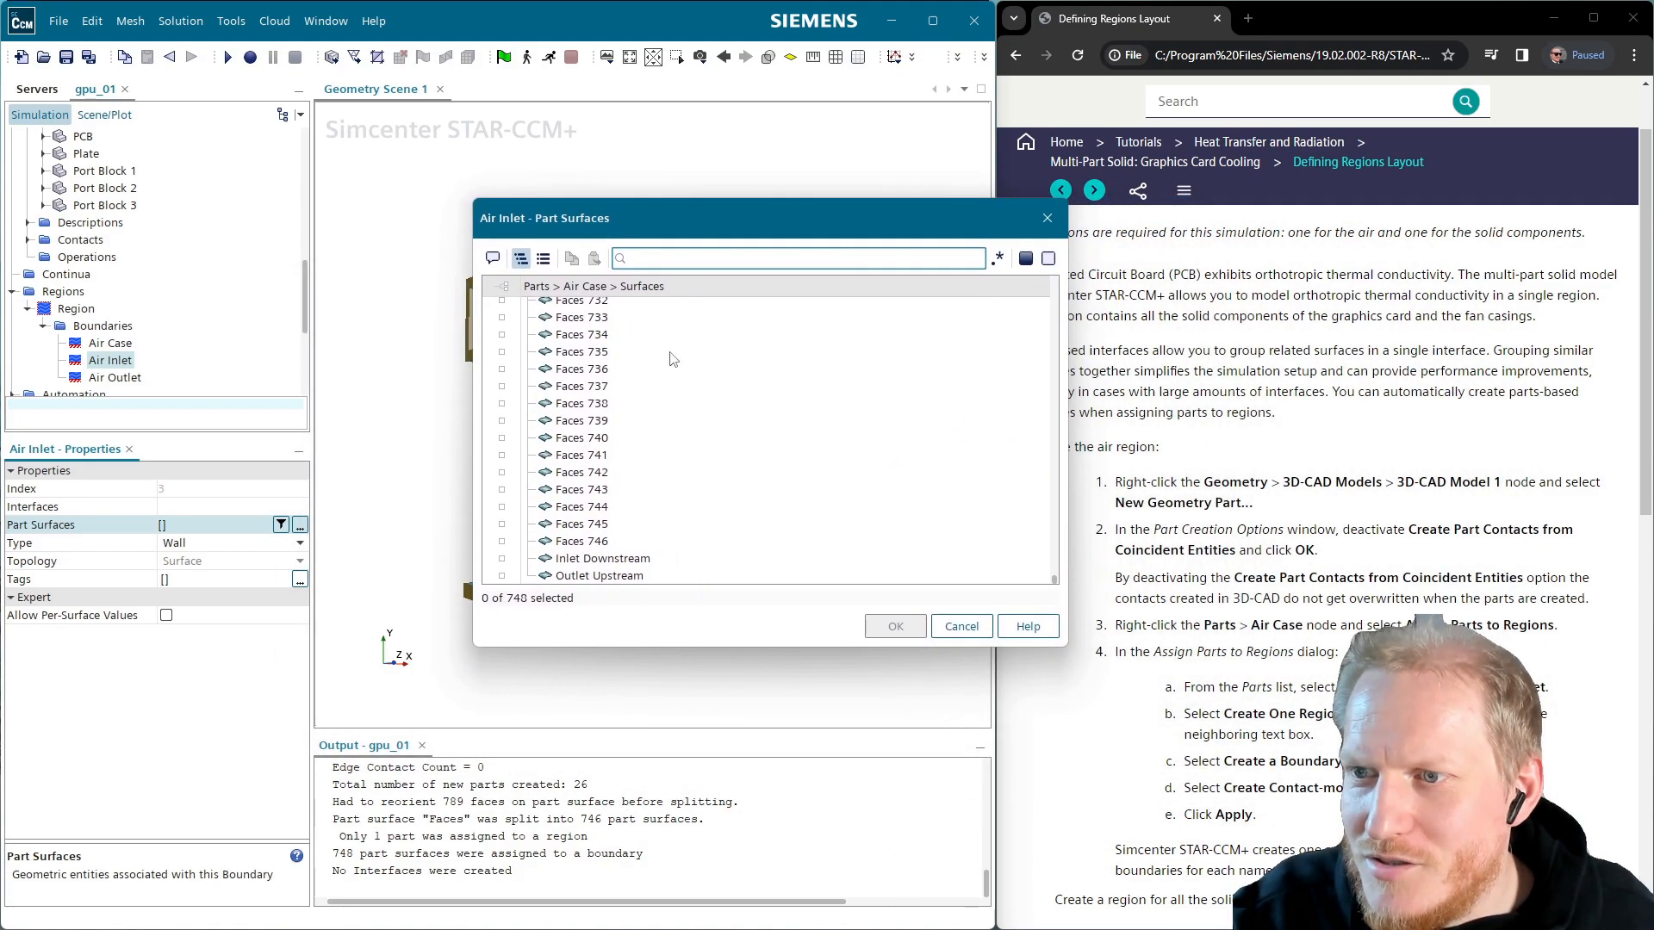
click(642, 566)
click(894, 629)
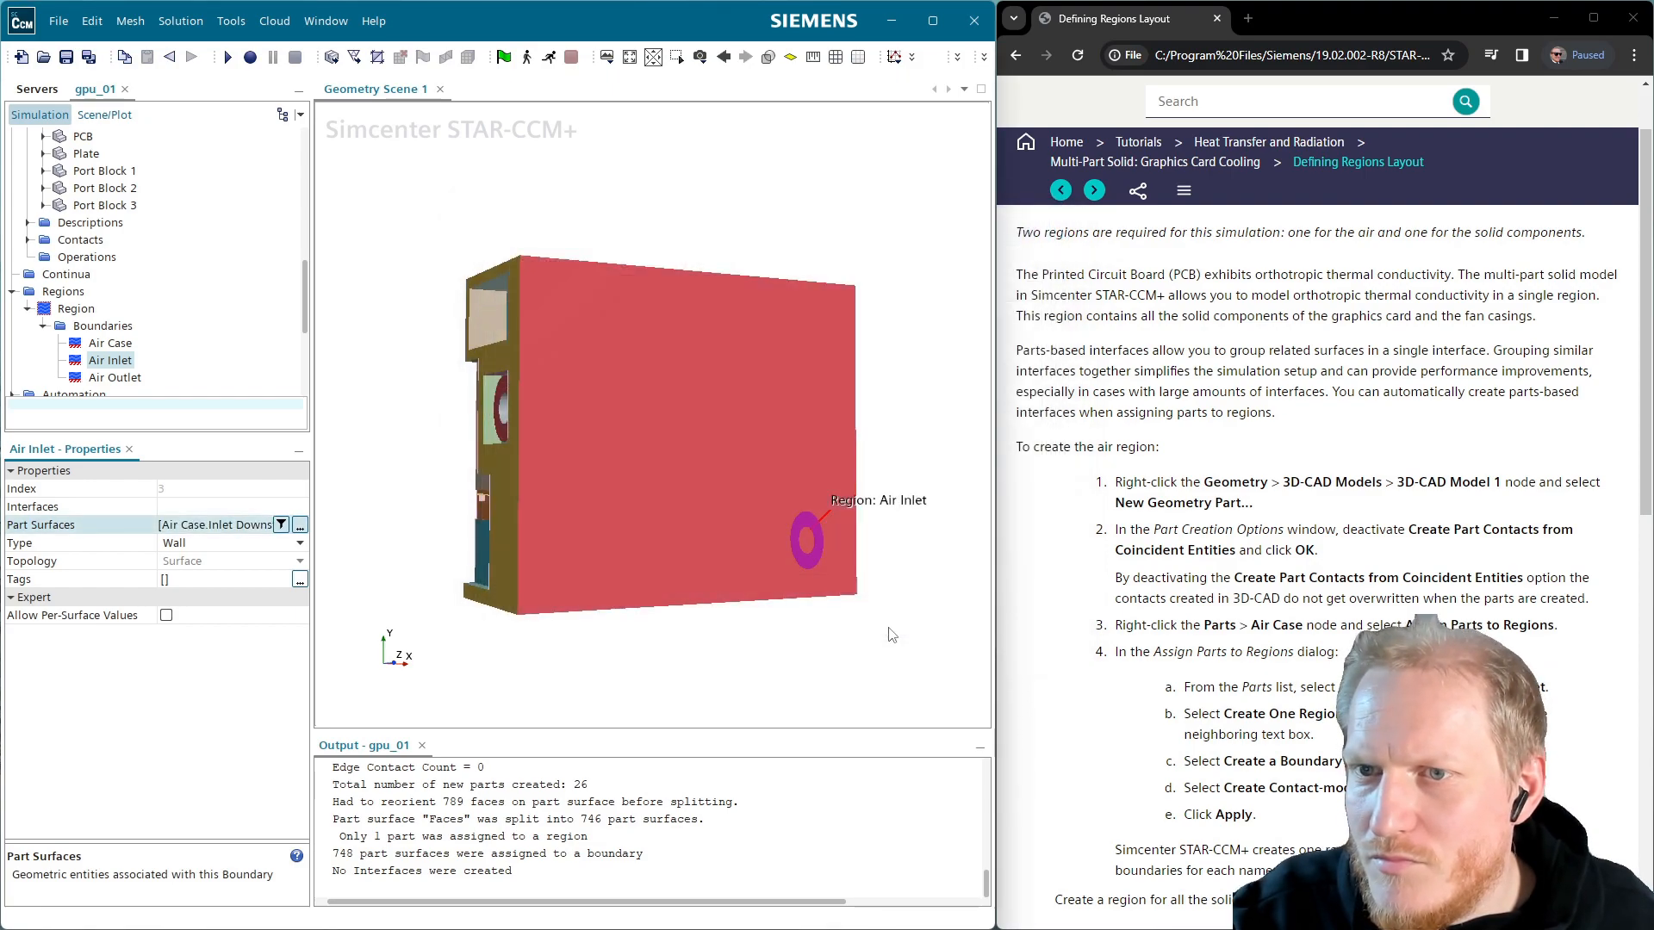
Filter by 'out' and assign the Outlet Upstream surface to the Air Outlet boundary
click(115, 377)
click(300, 524)
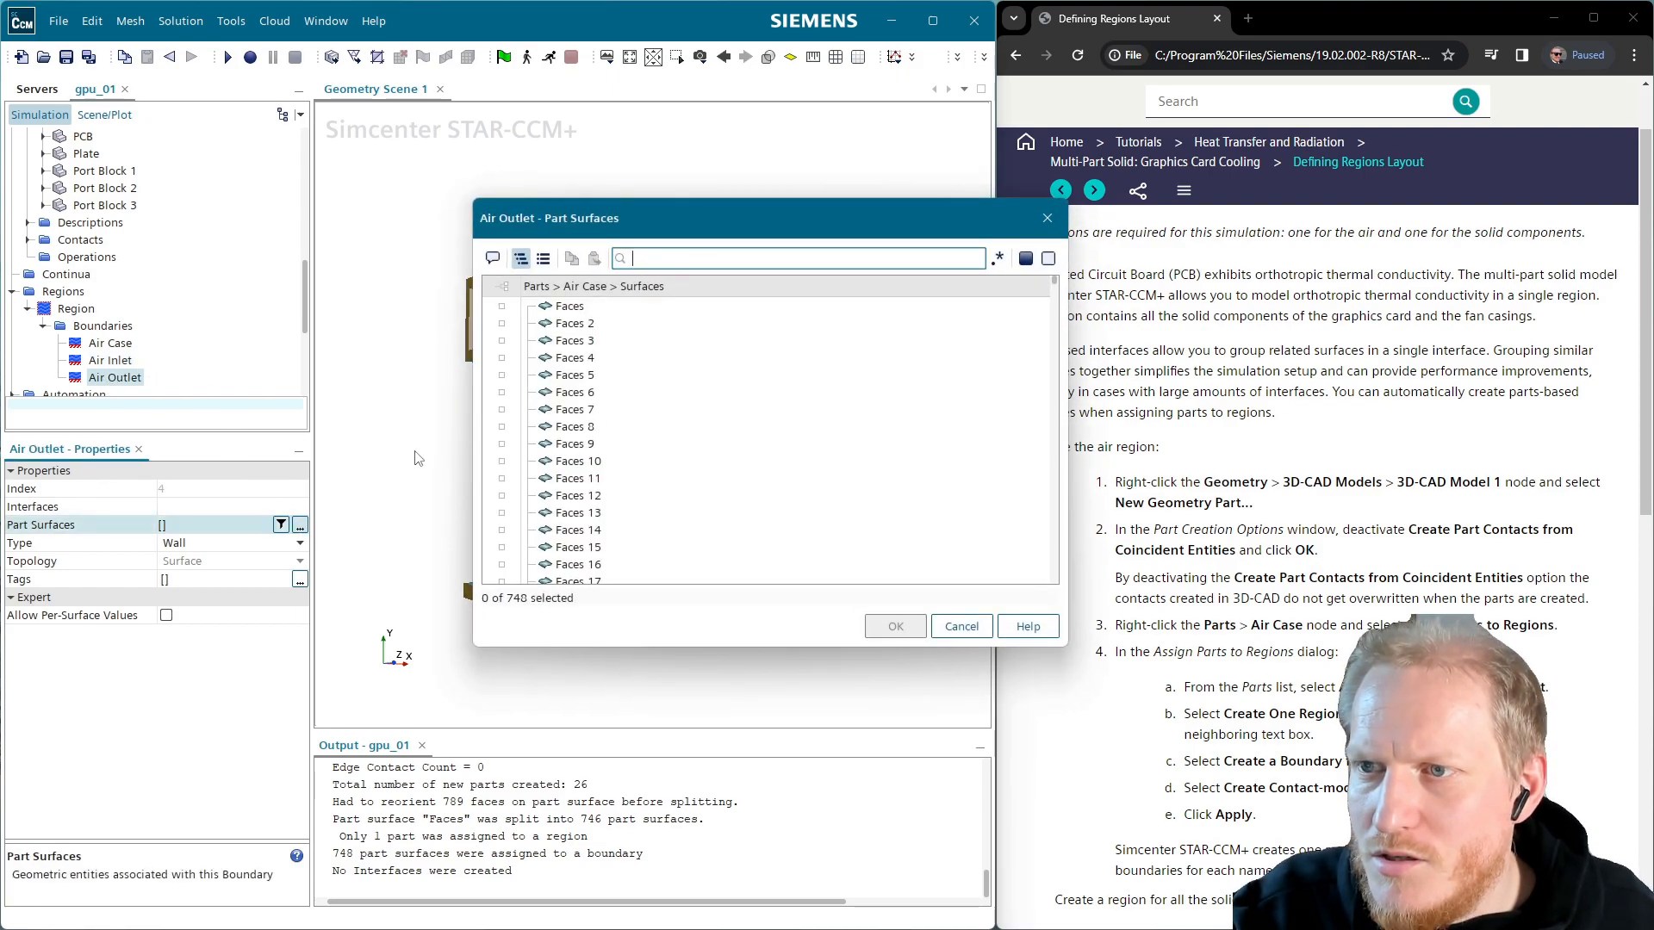
text(out)
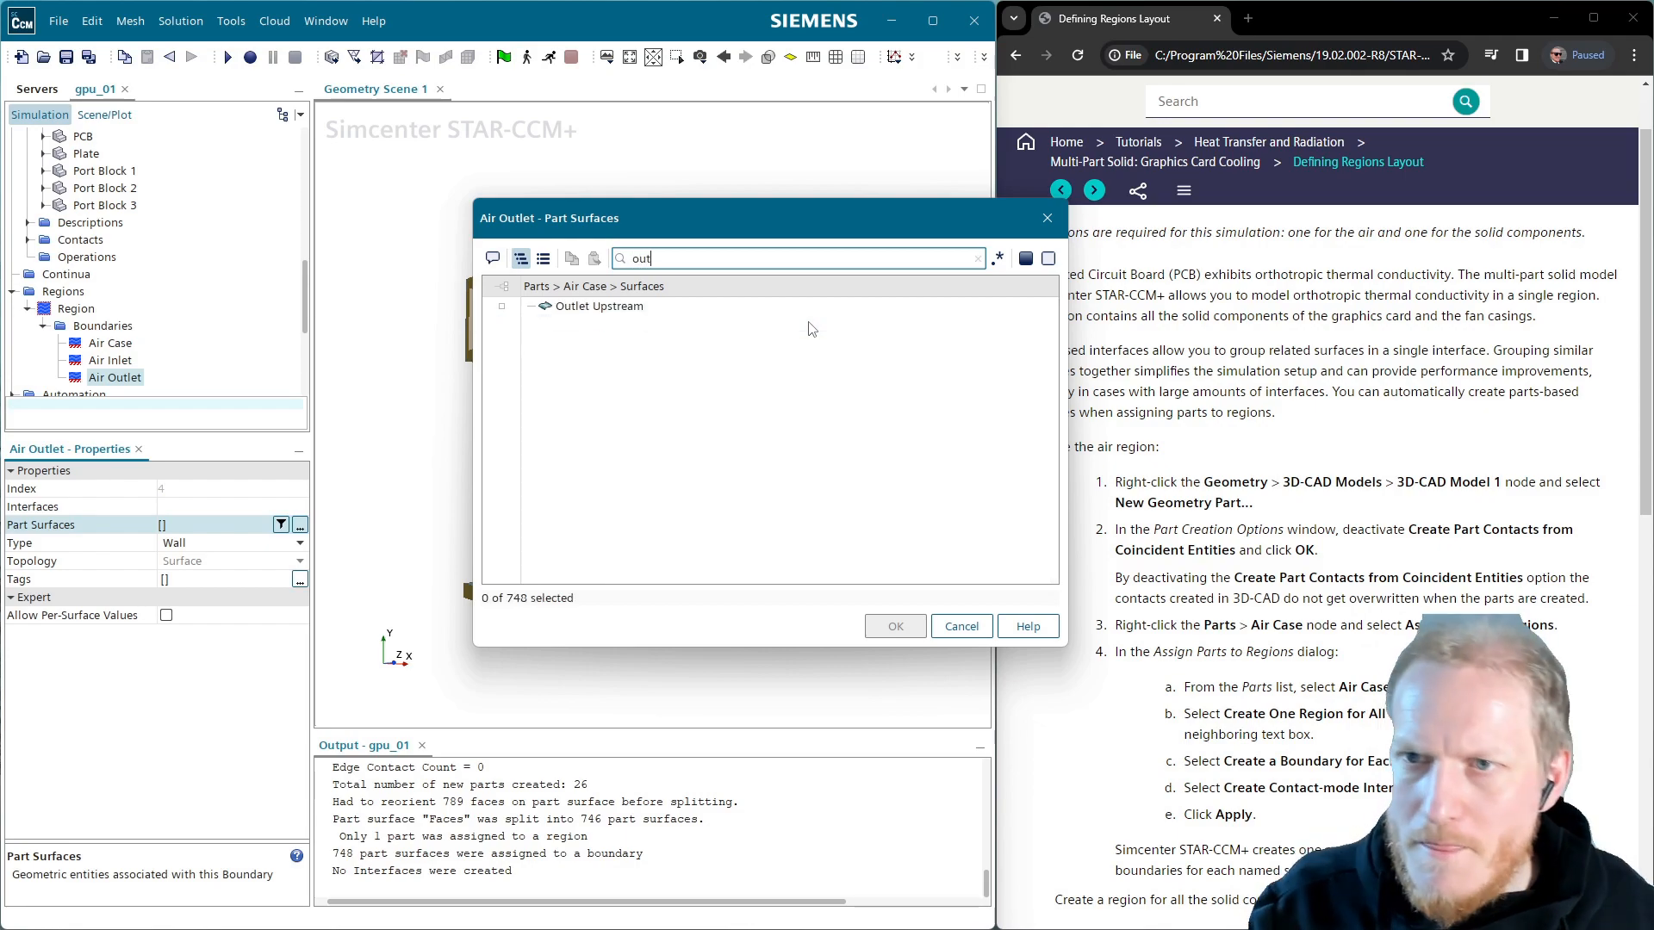
click(600, 307)
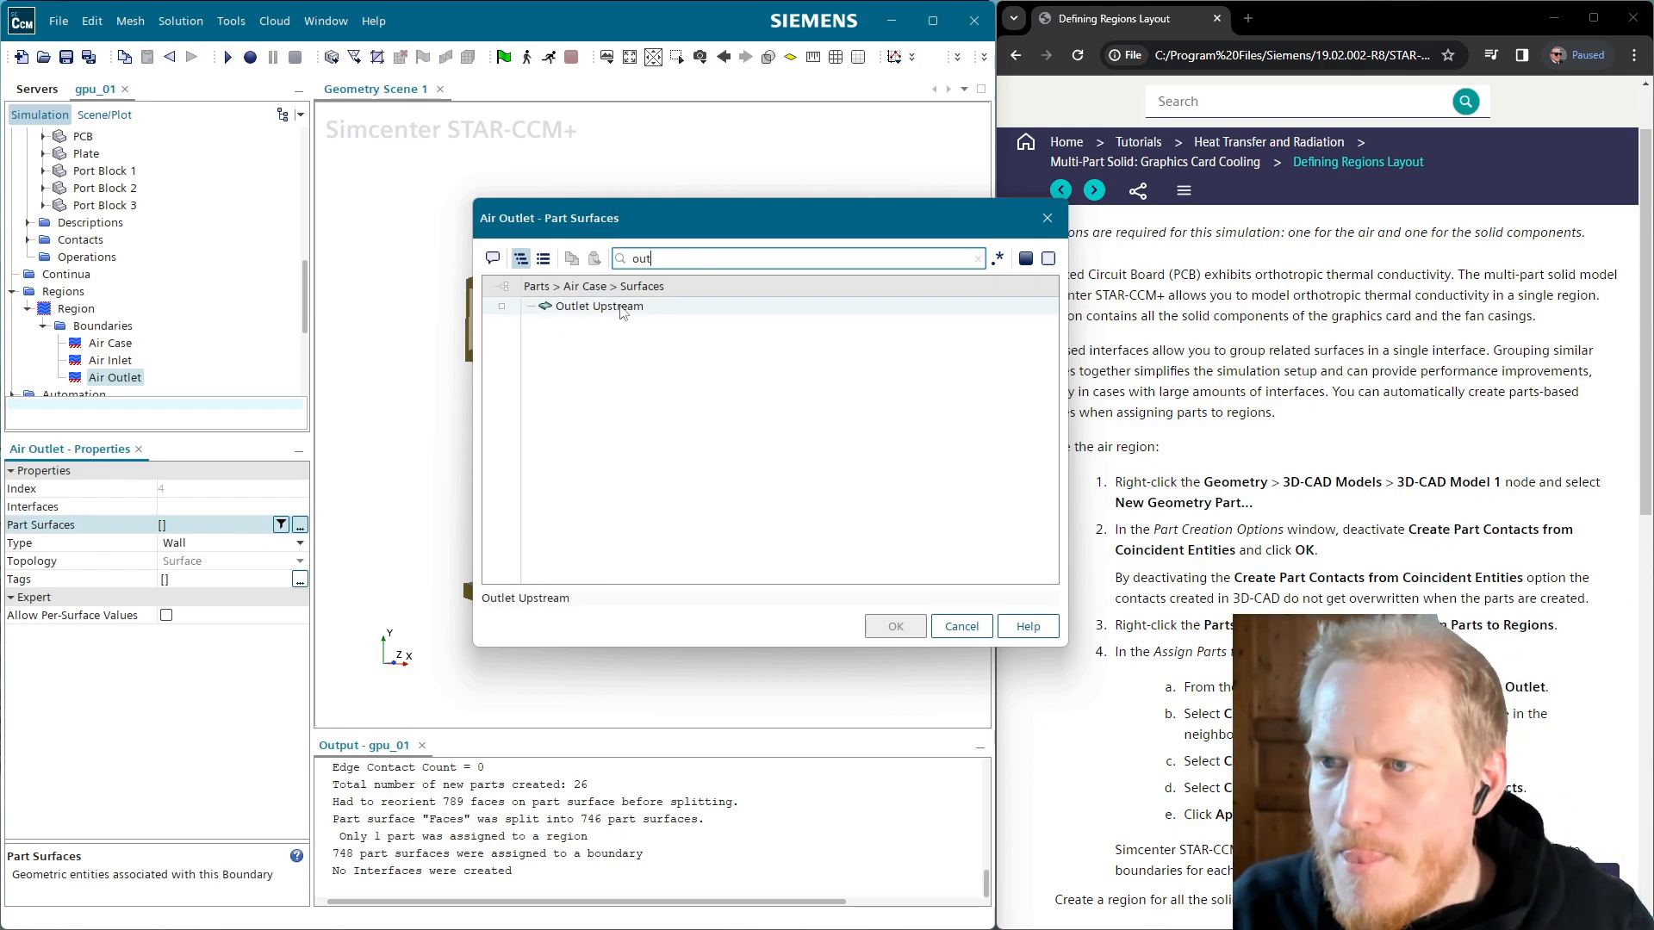
click(895, 626)
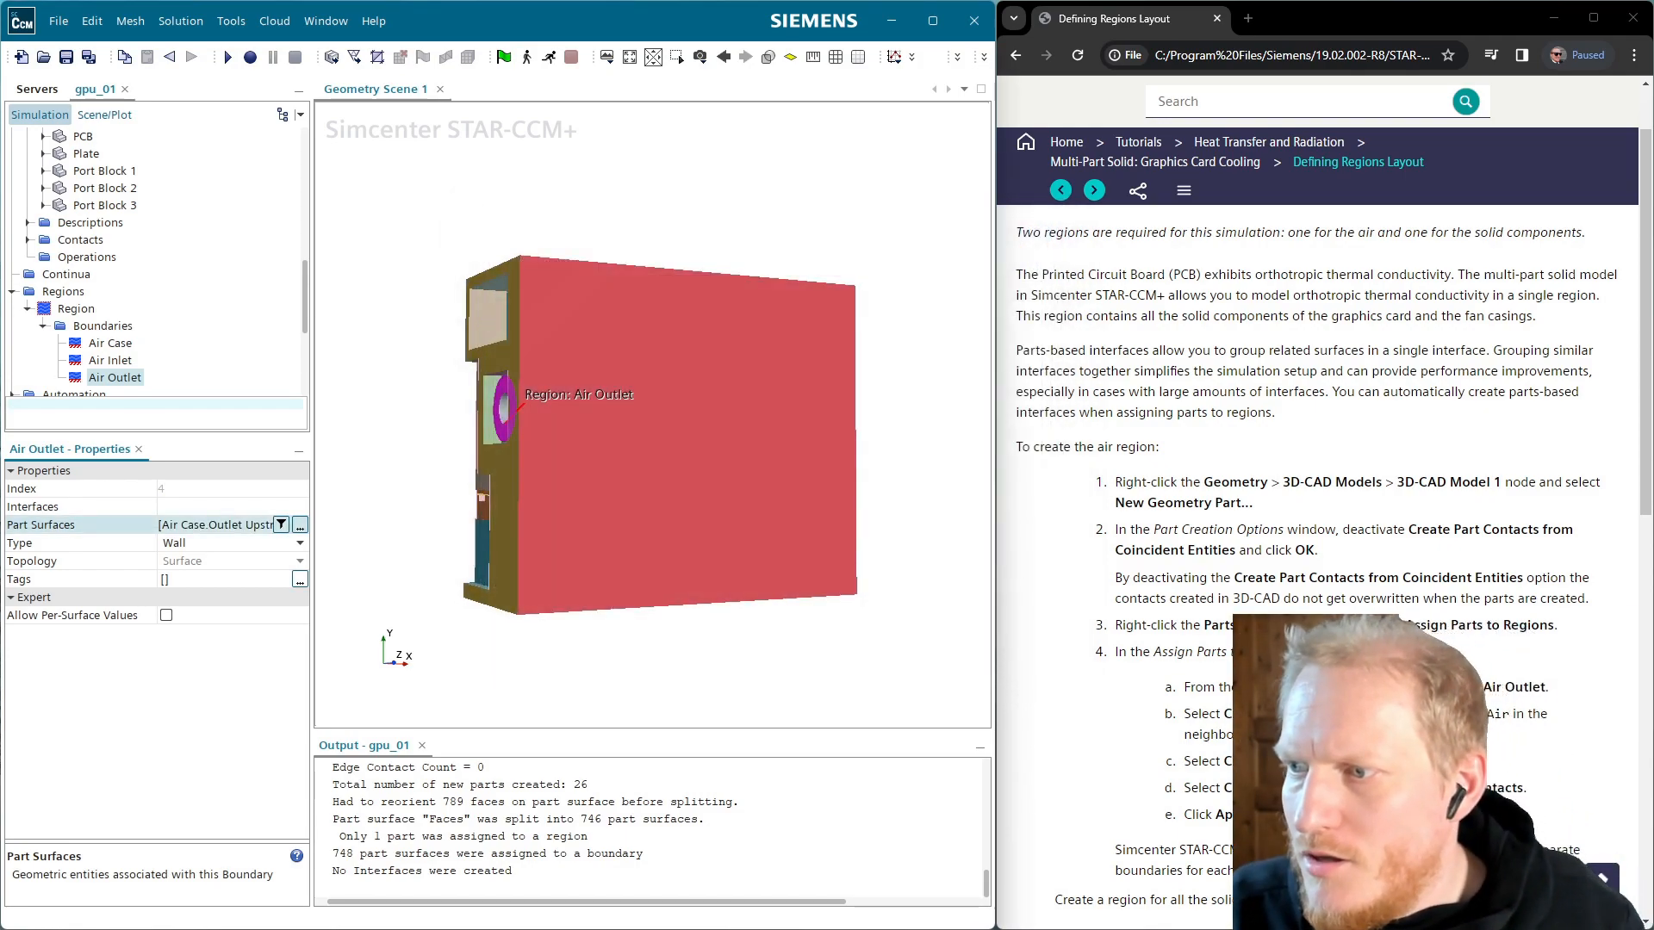
scroll(1318, 517, down, 4)
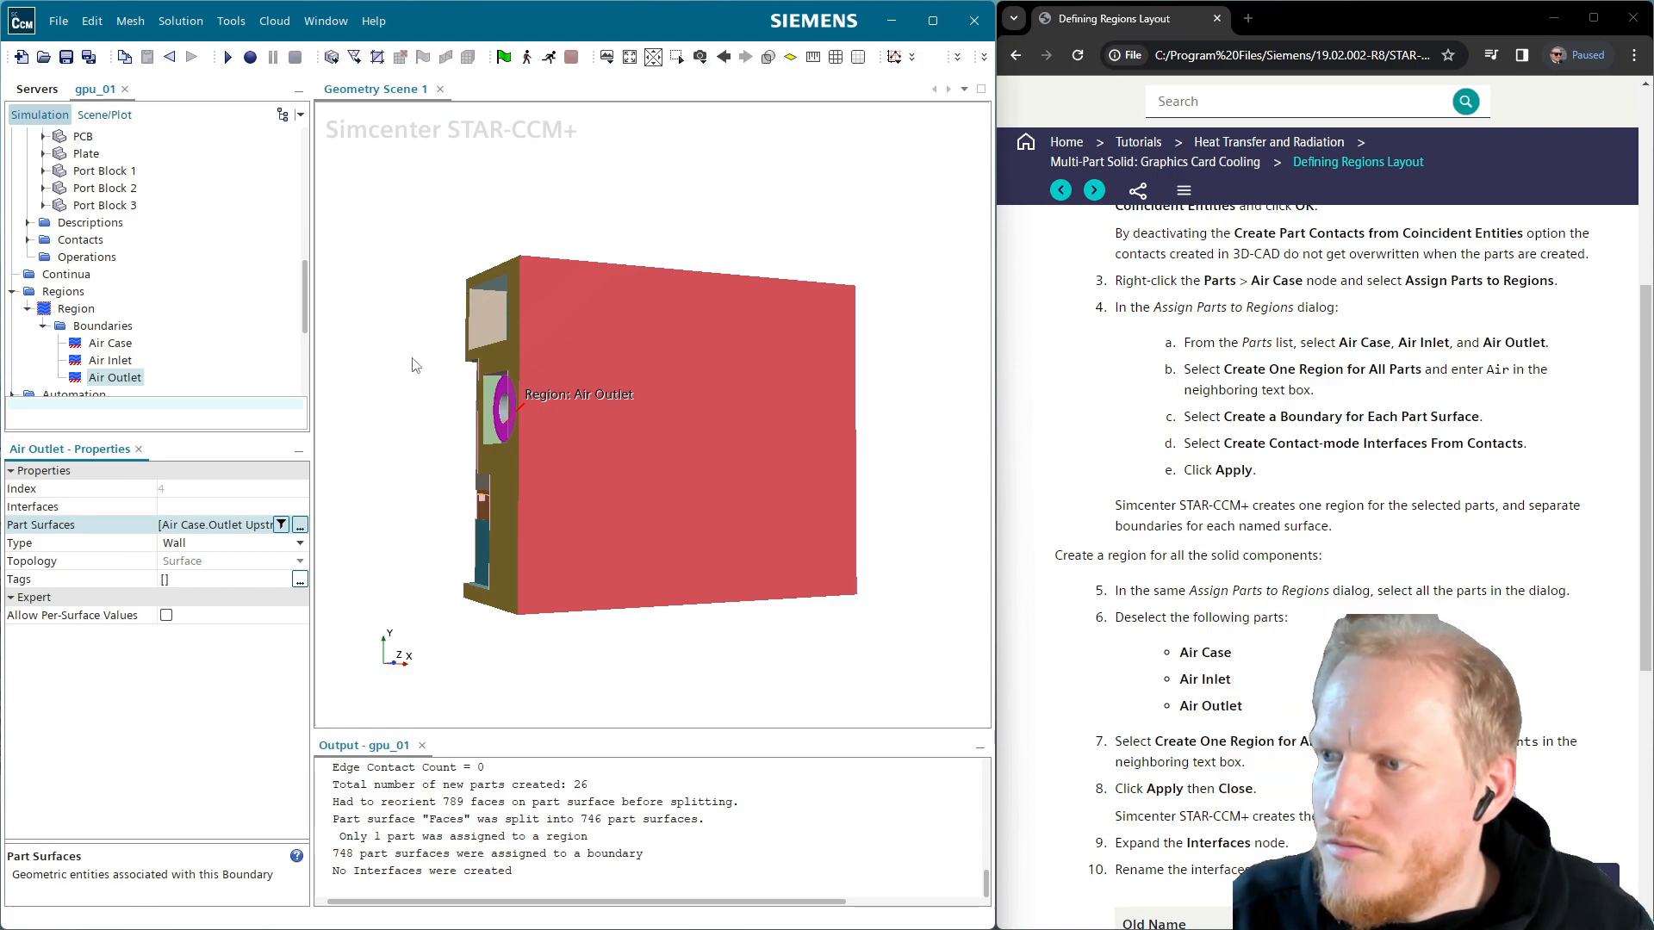
scroll(216, 314, up, 10)
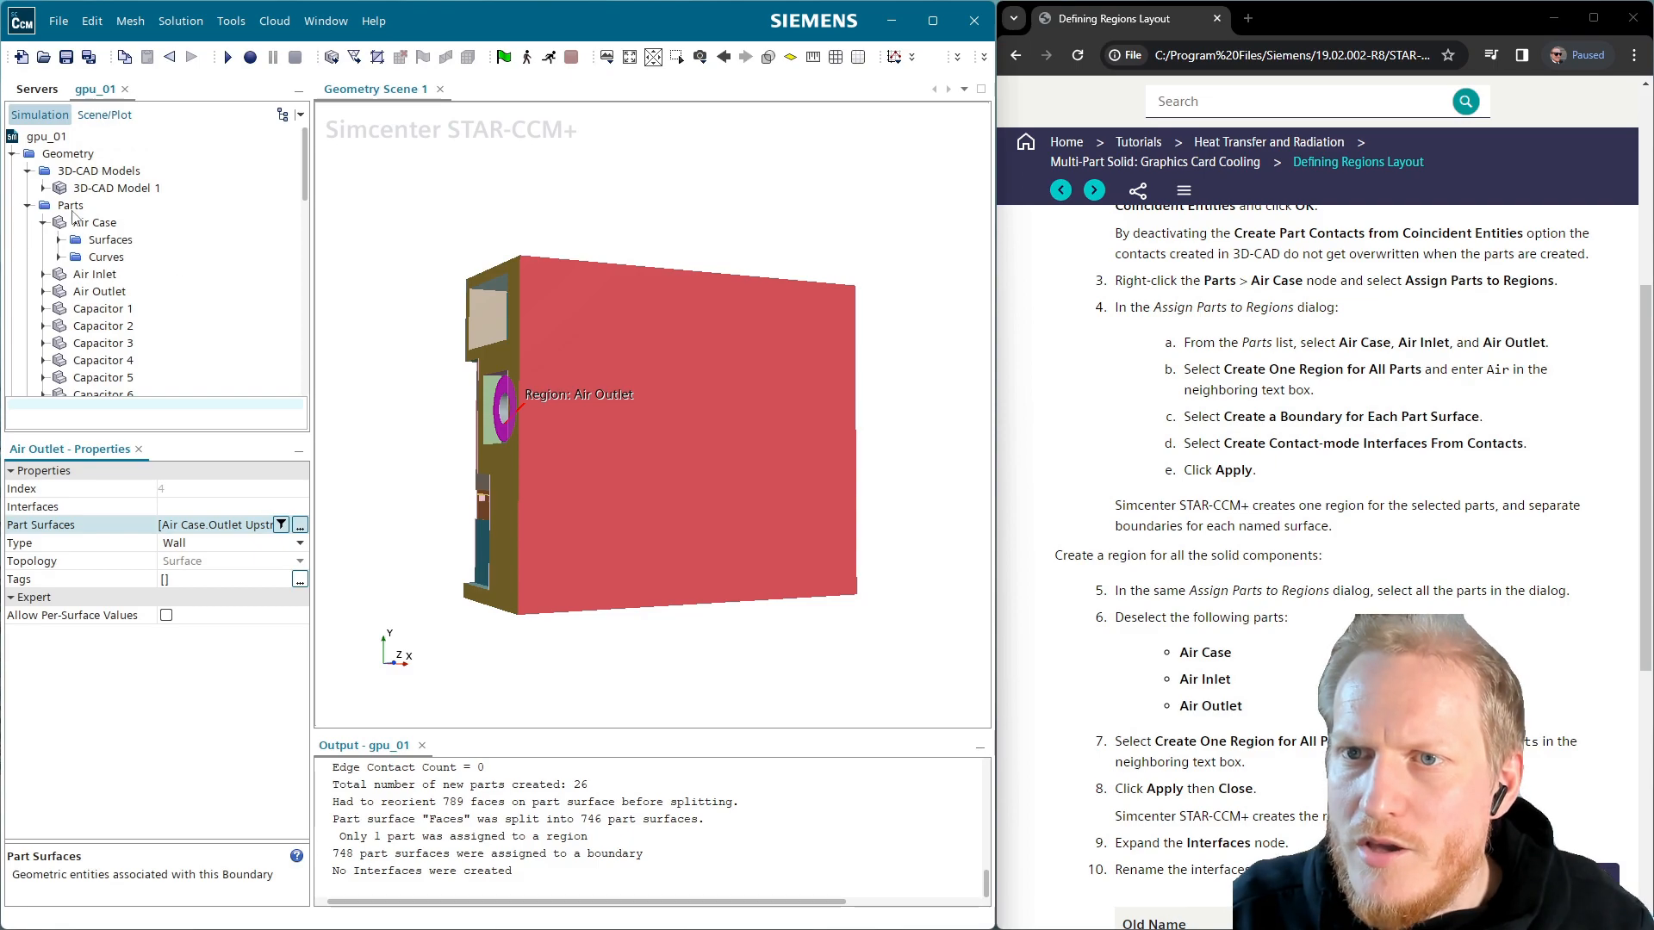
right_click(71, 206)
click(268, 177)
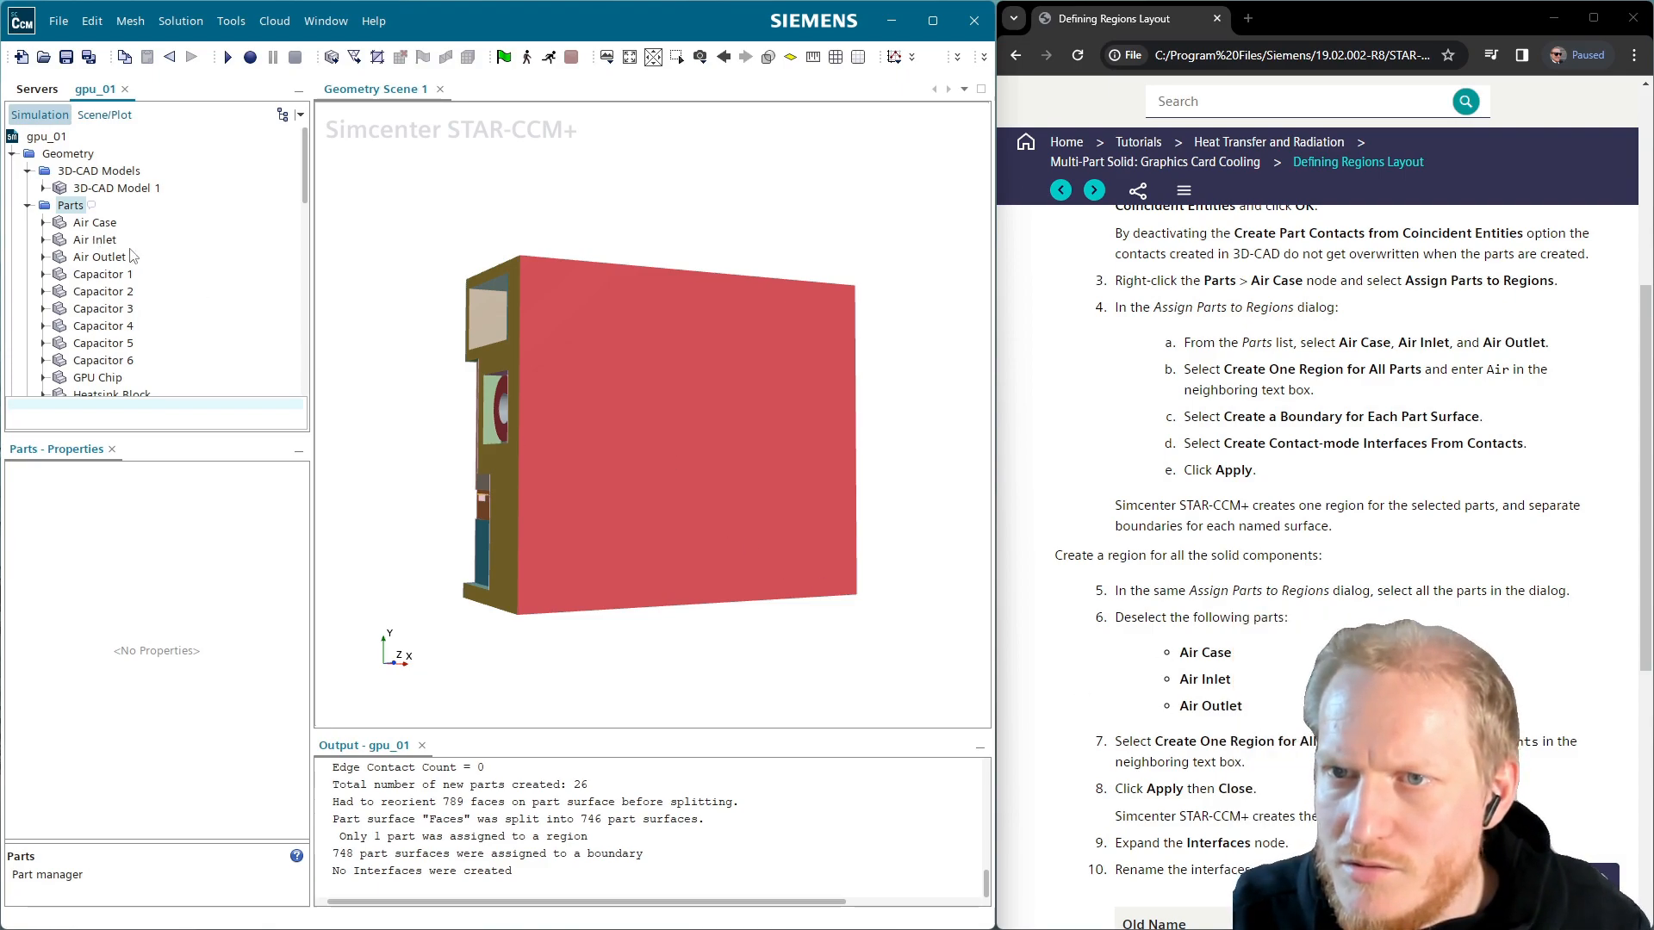
click(113, 242)
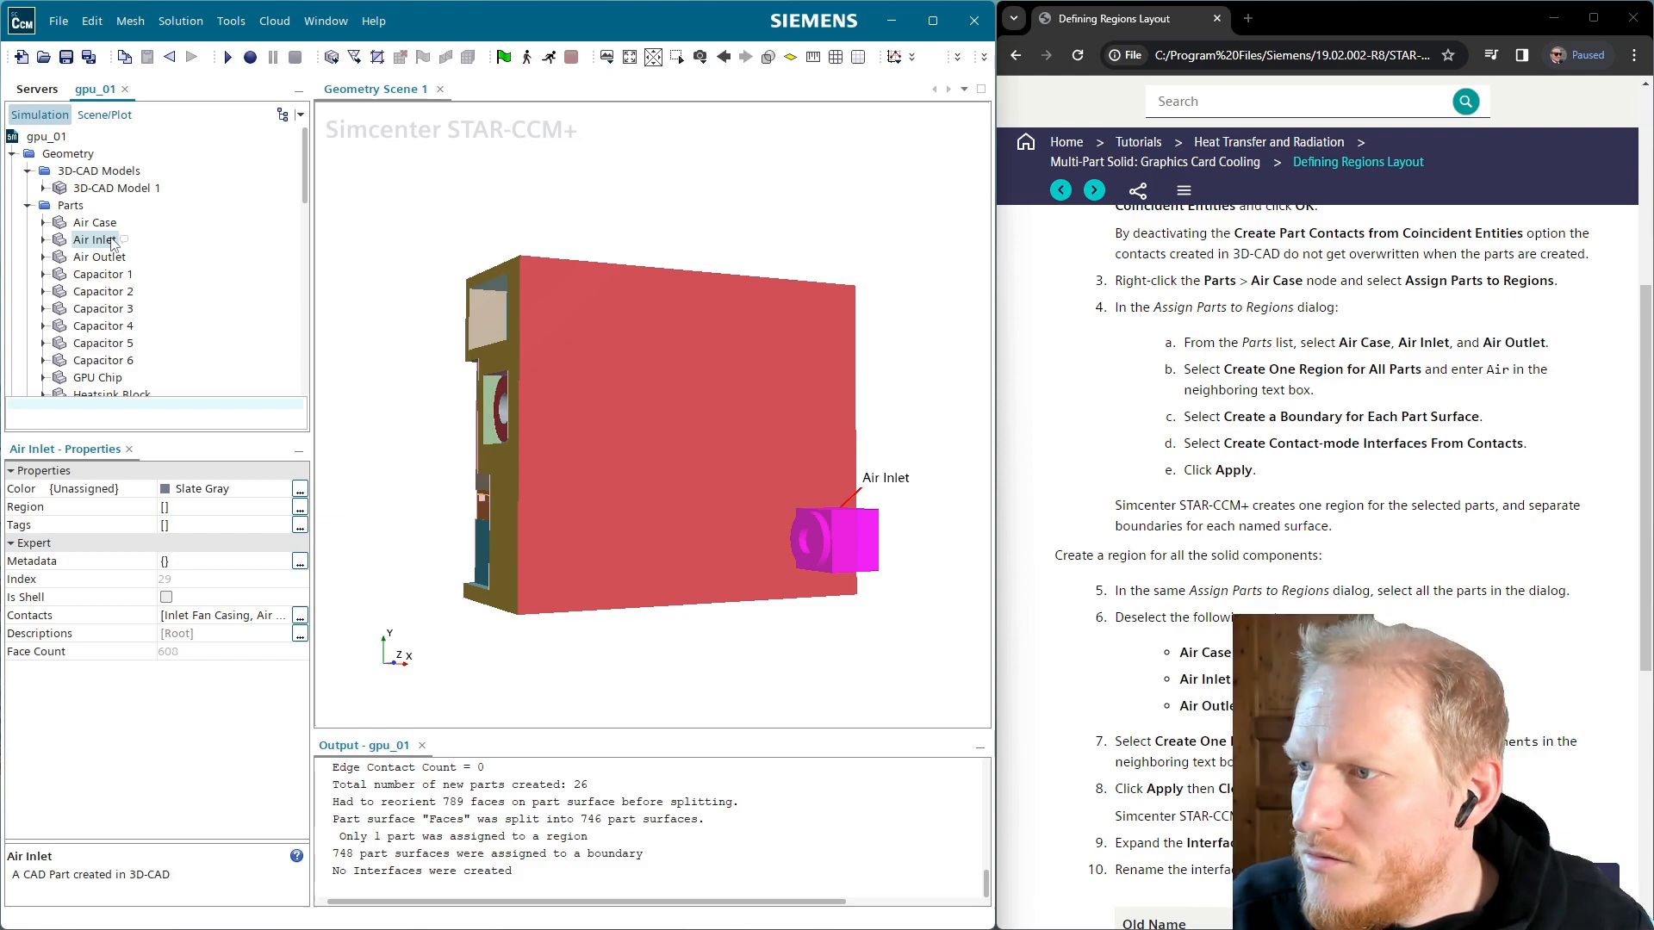
scroll(1344, 517, up, 1)
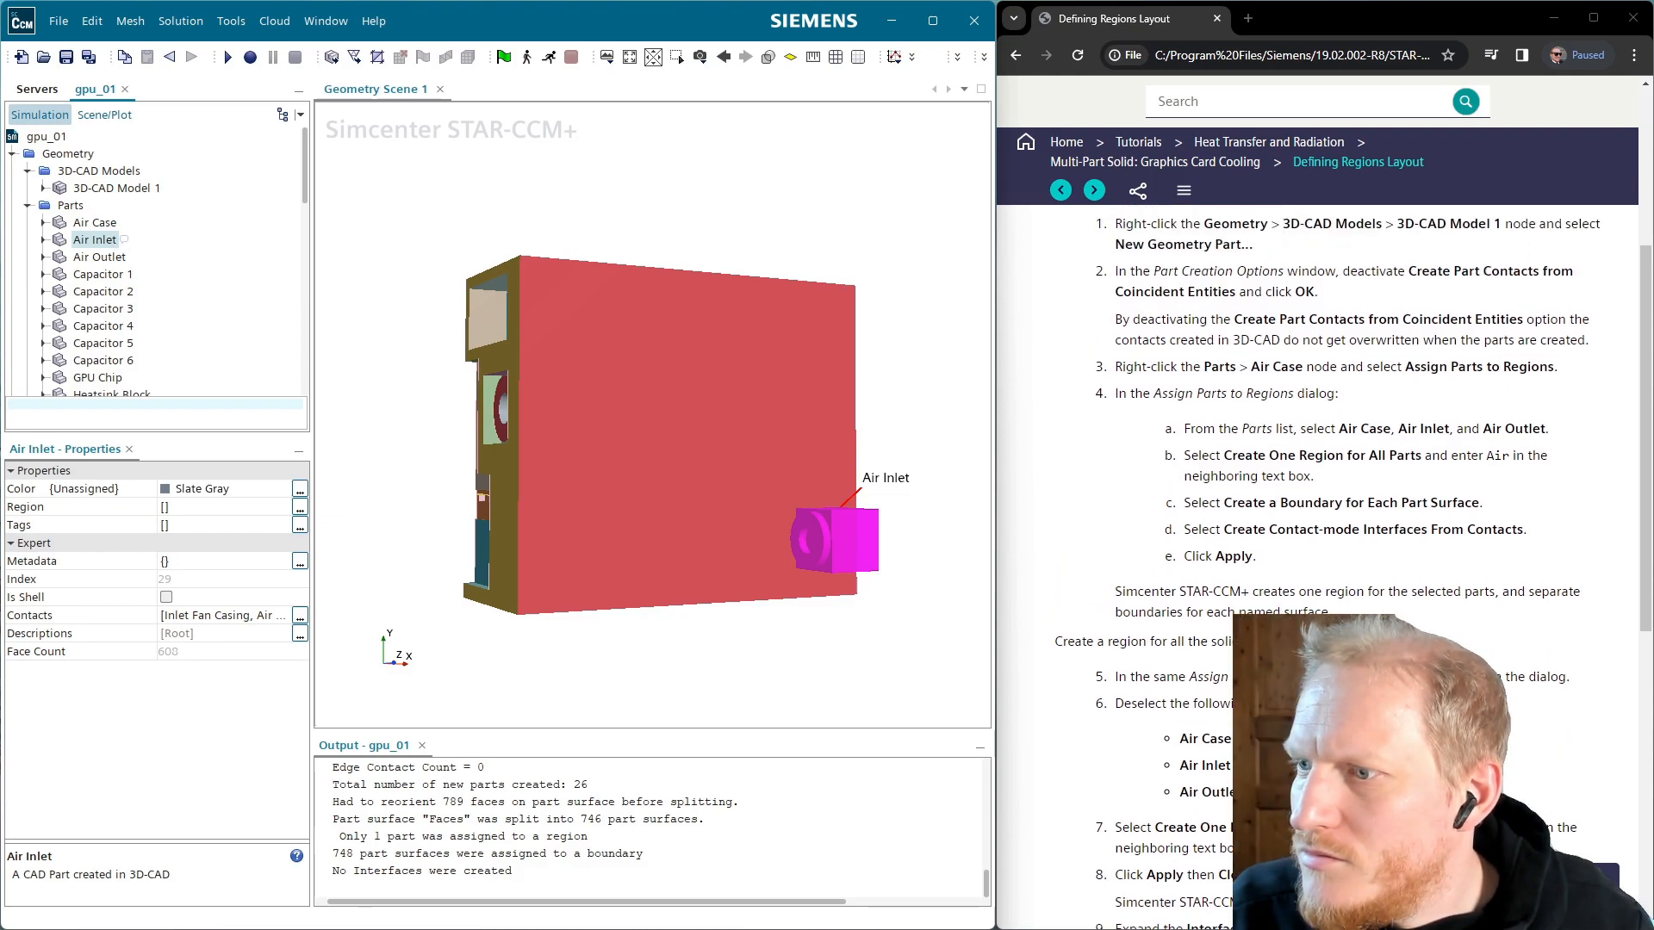
scroll(1301, 582, up, 1)
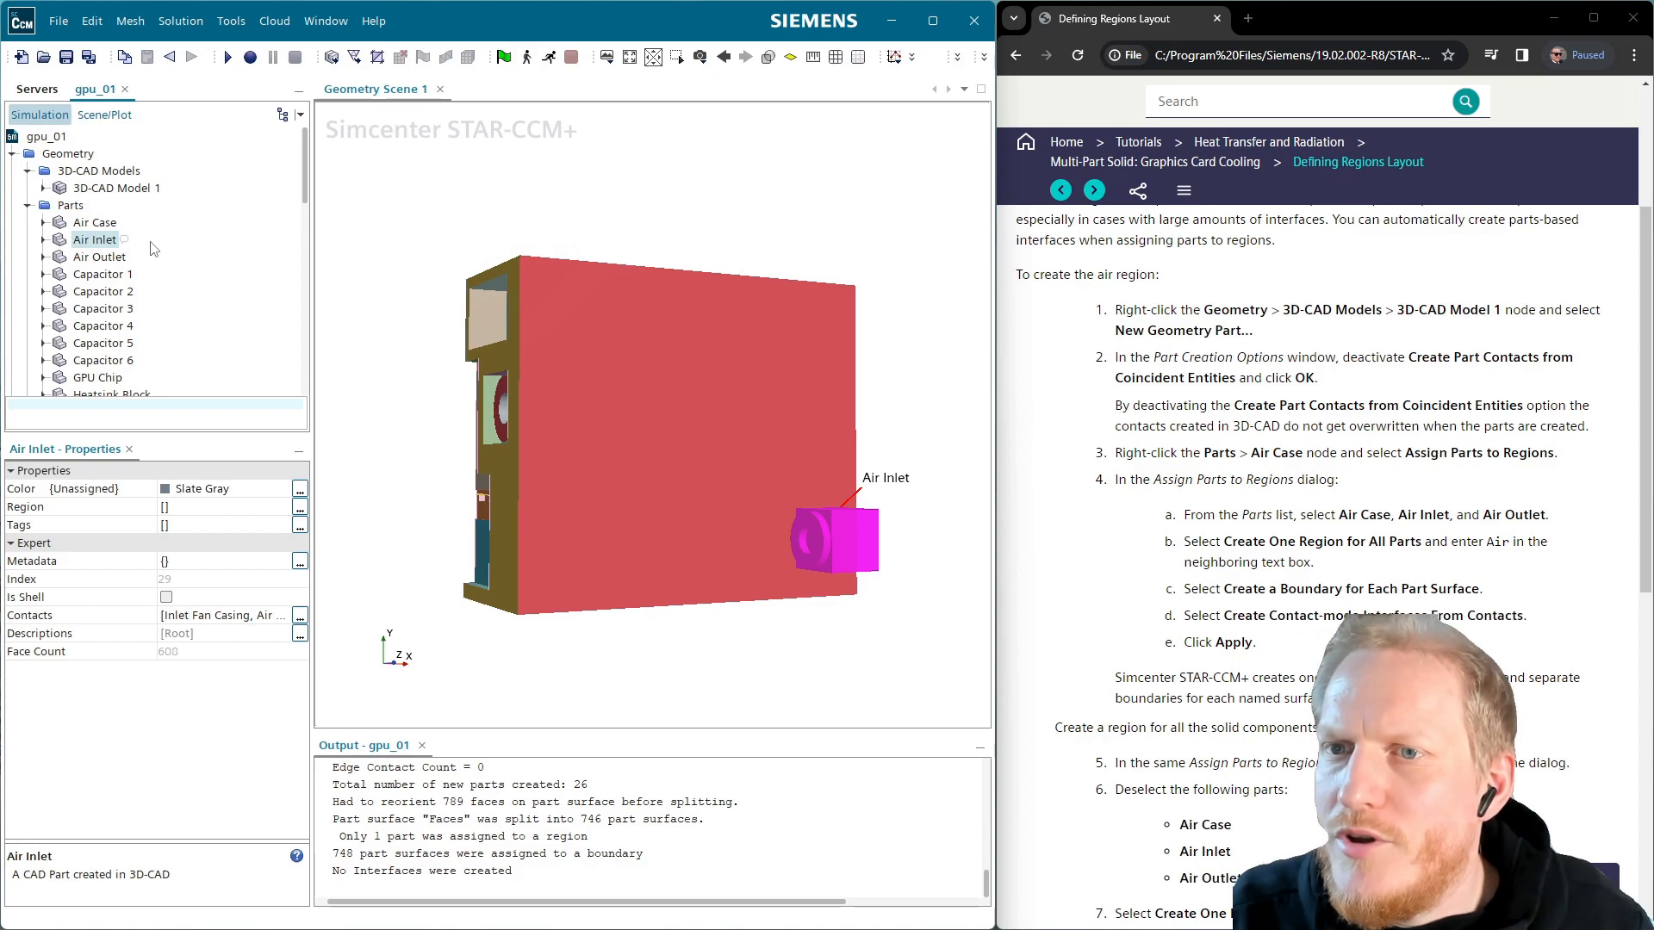
ctrl+click(106, 259)
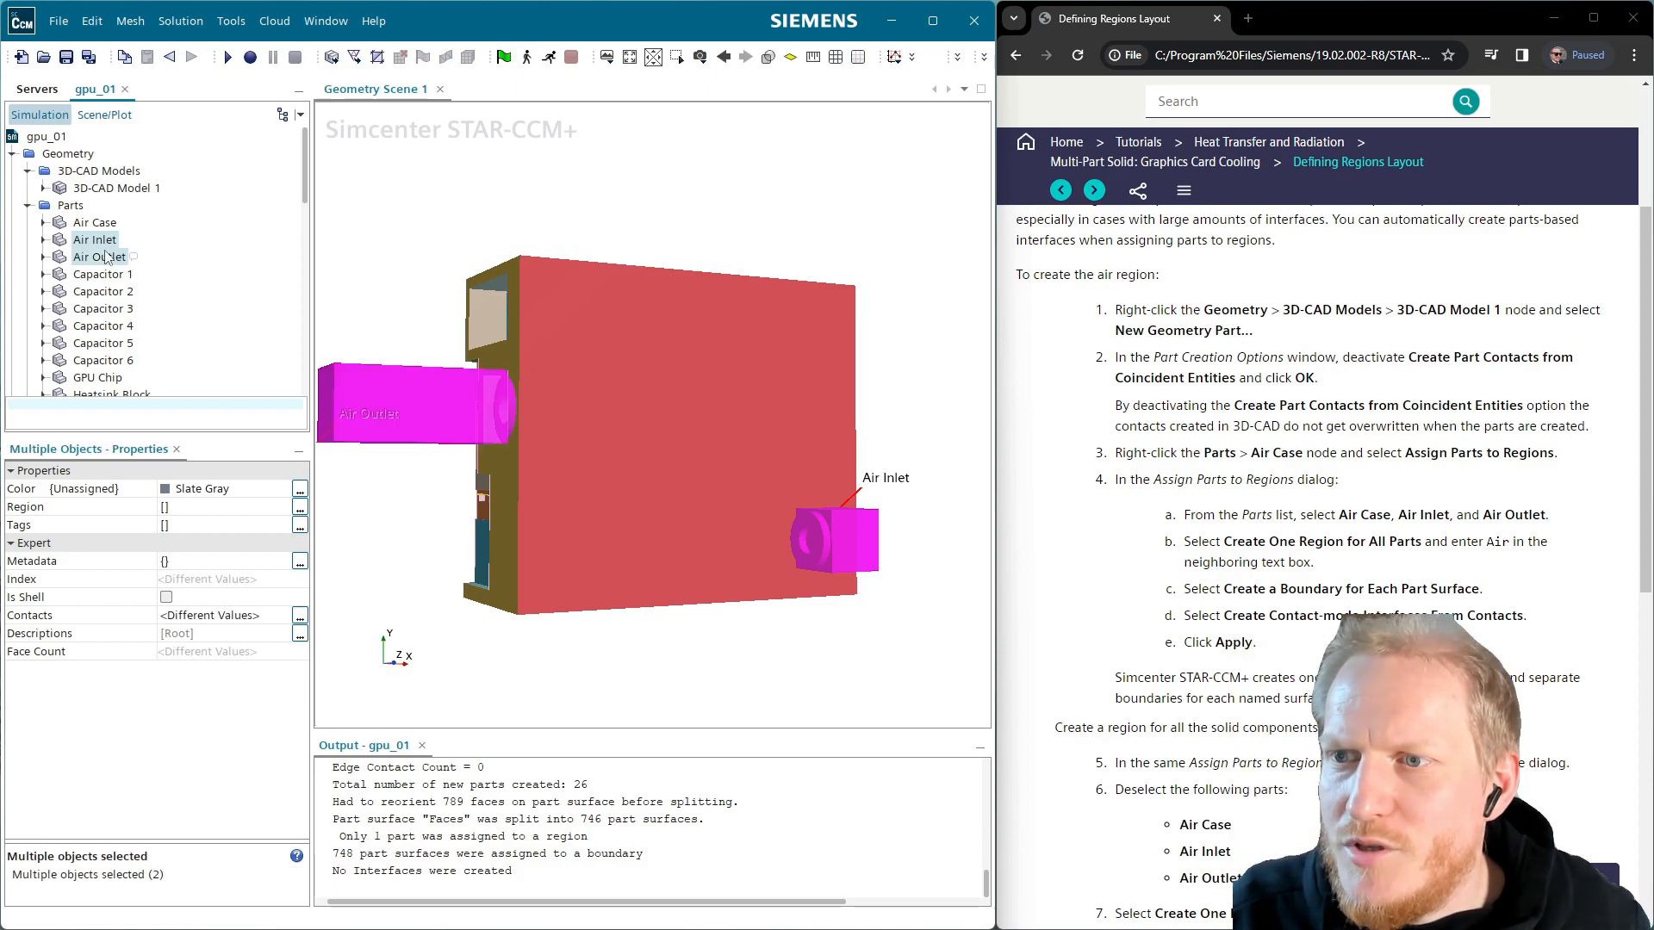
scroll(104, 249, down, 8)
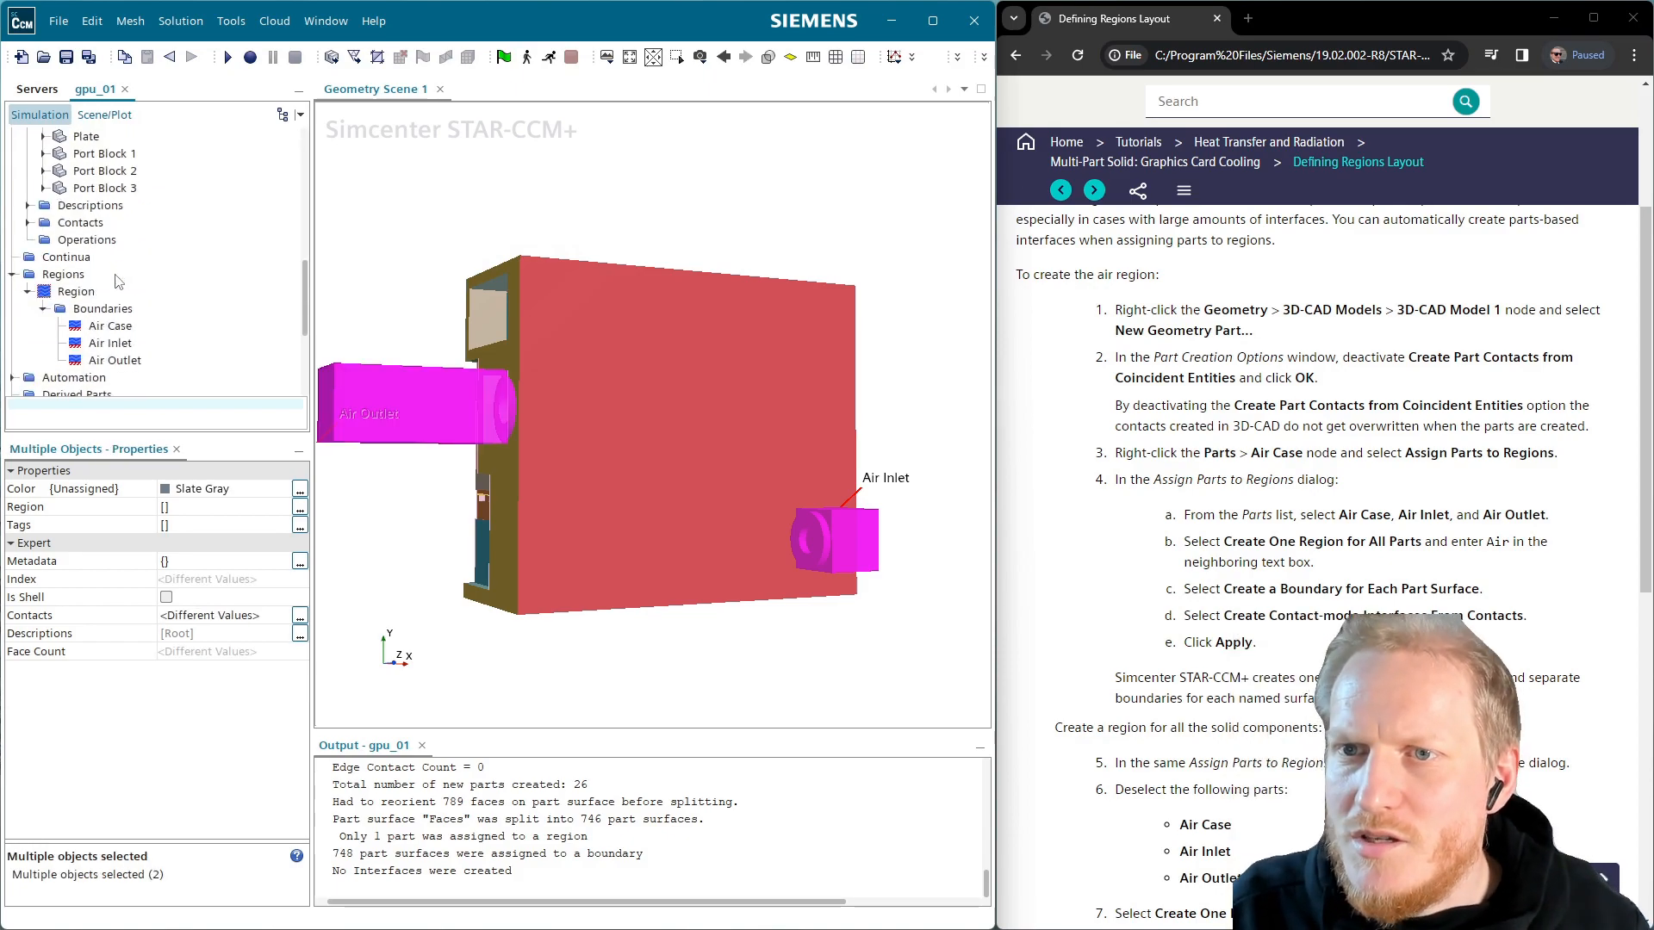
Delete the existing Region along with its boundaries
click(69, 294)
key(Delete)
key(Return)
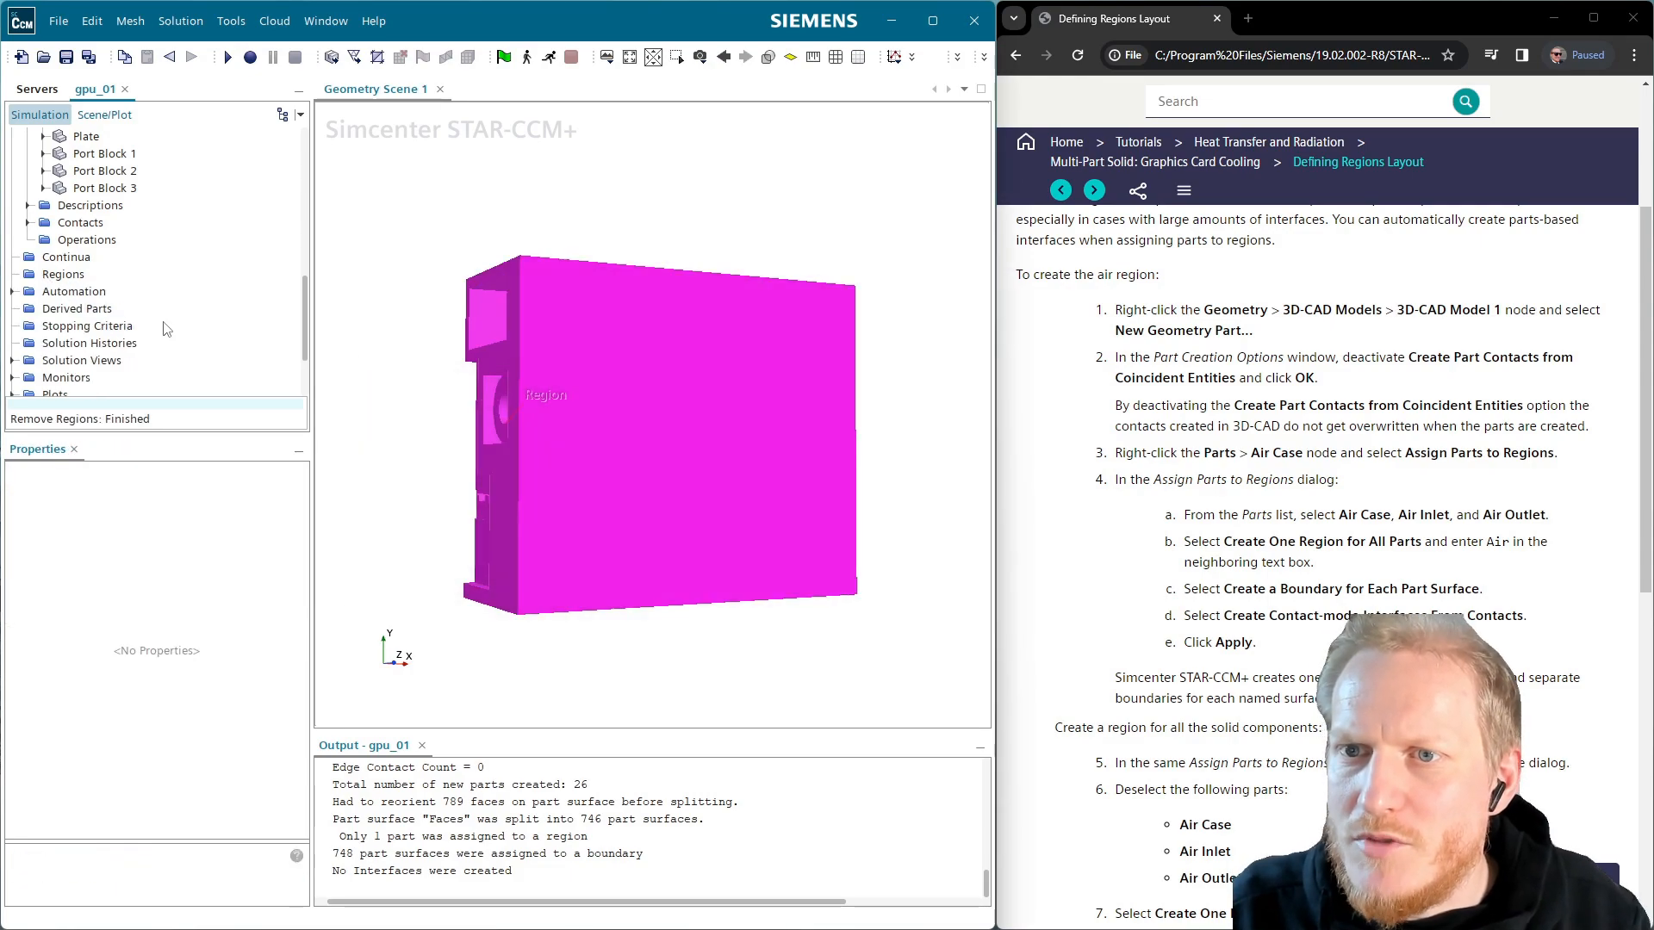
Add the Air Inlet and Air Outlet parts to Geometry Scene 1
click(95, 223)
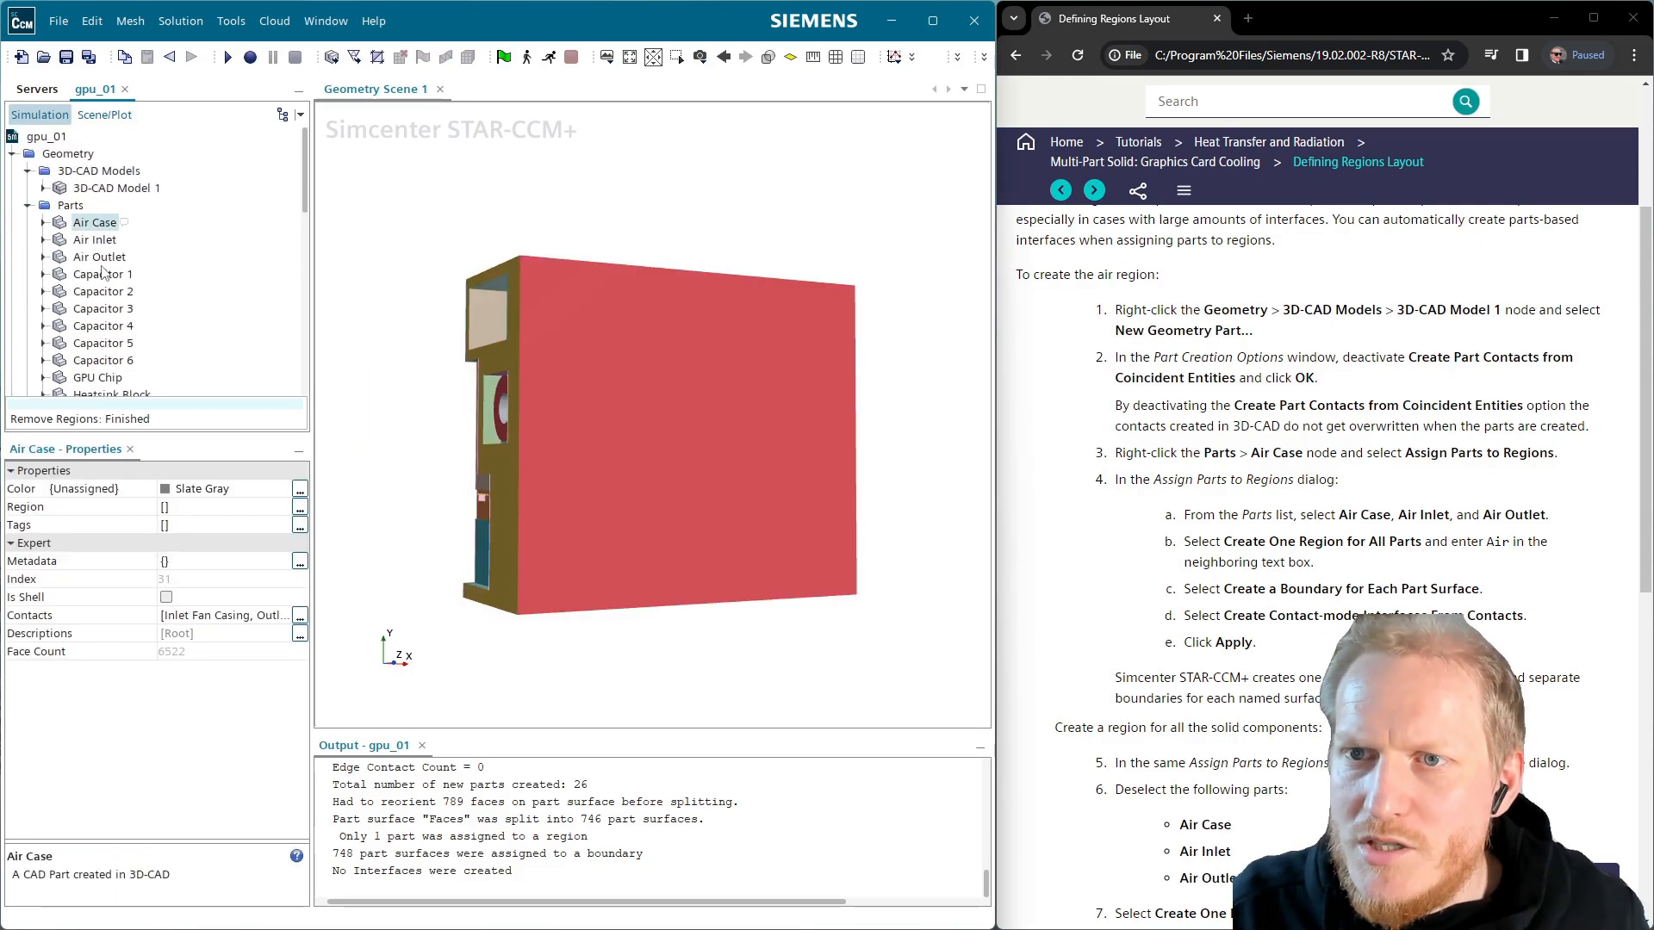
shift+click(108, 258)
click(95, 239)
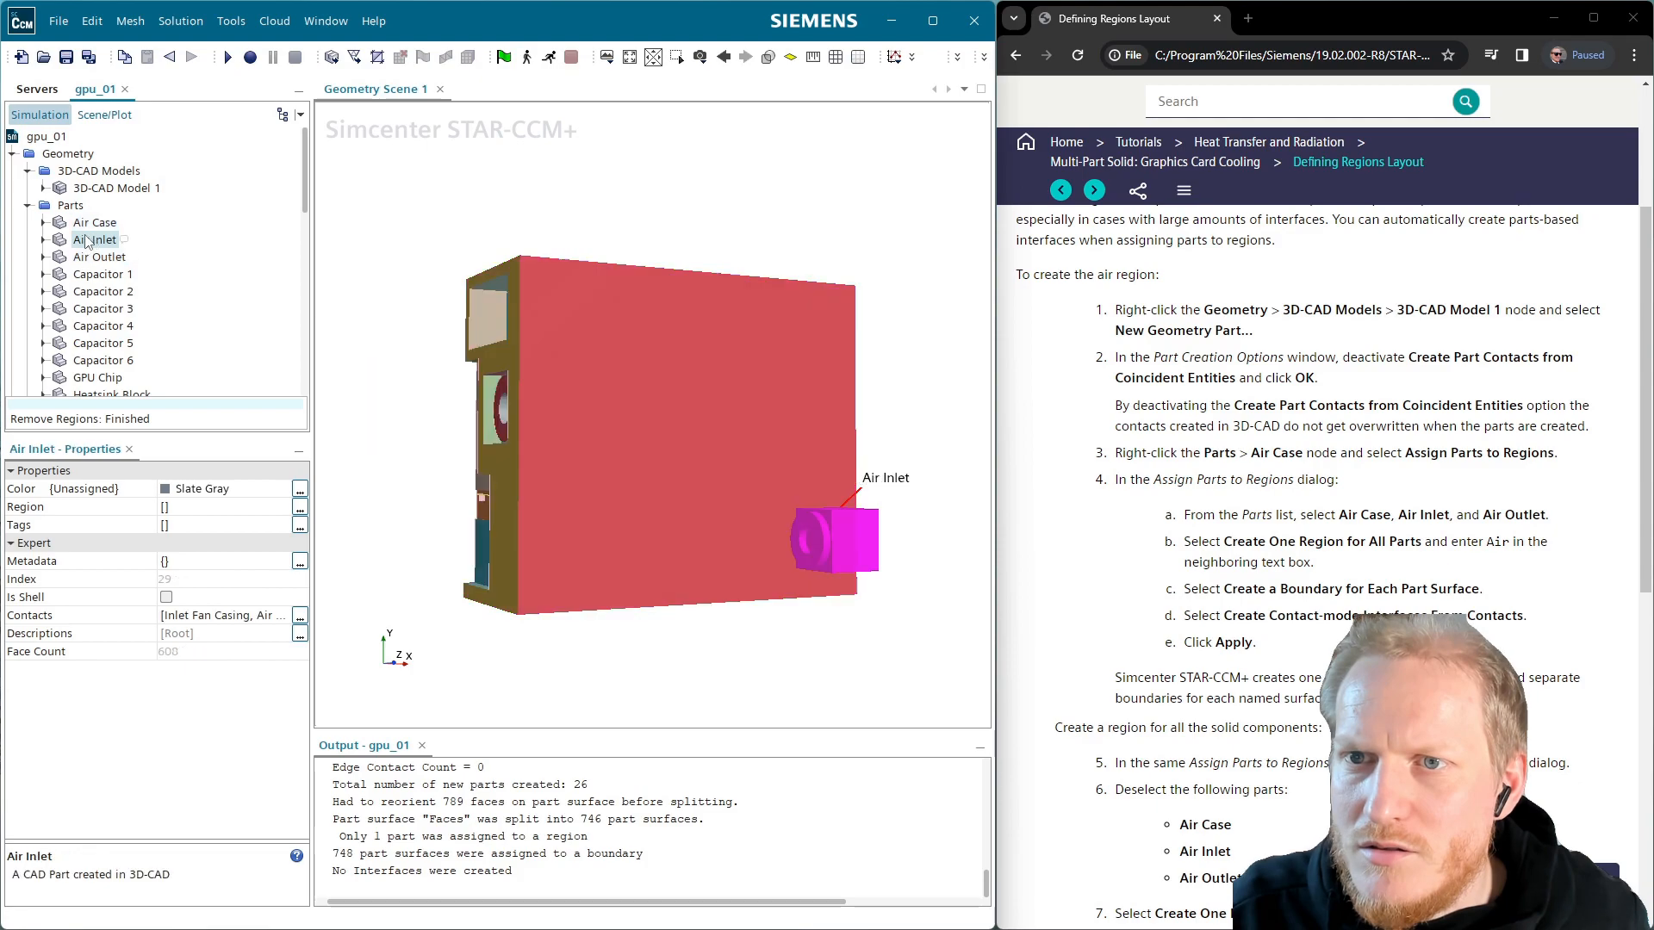
drag(701, 448, 665, 456)
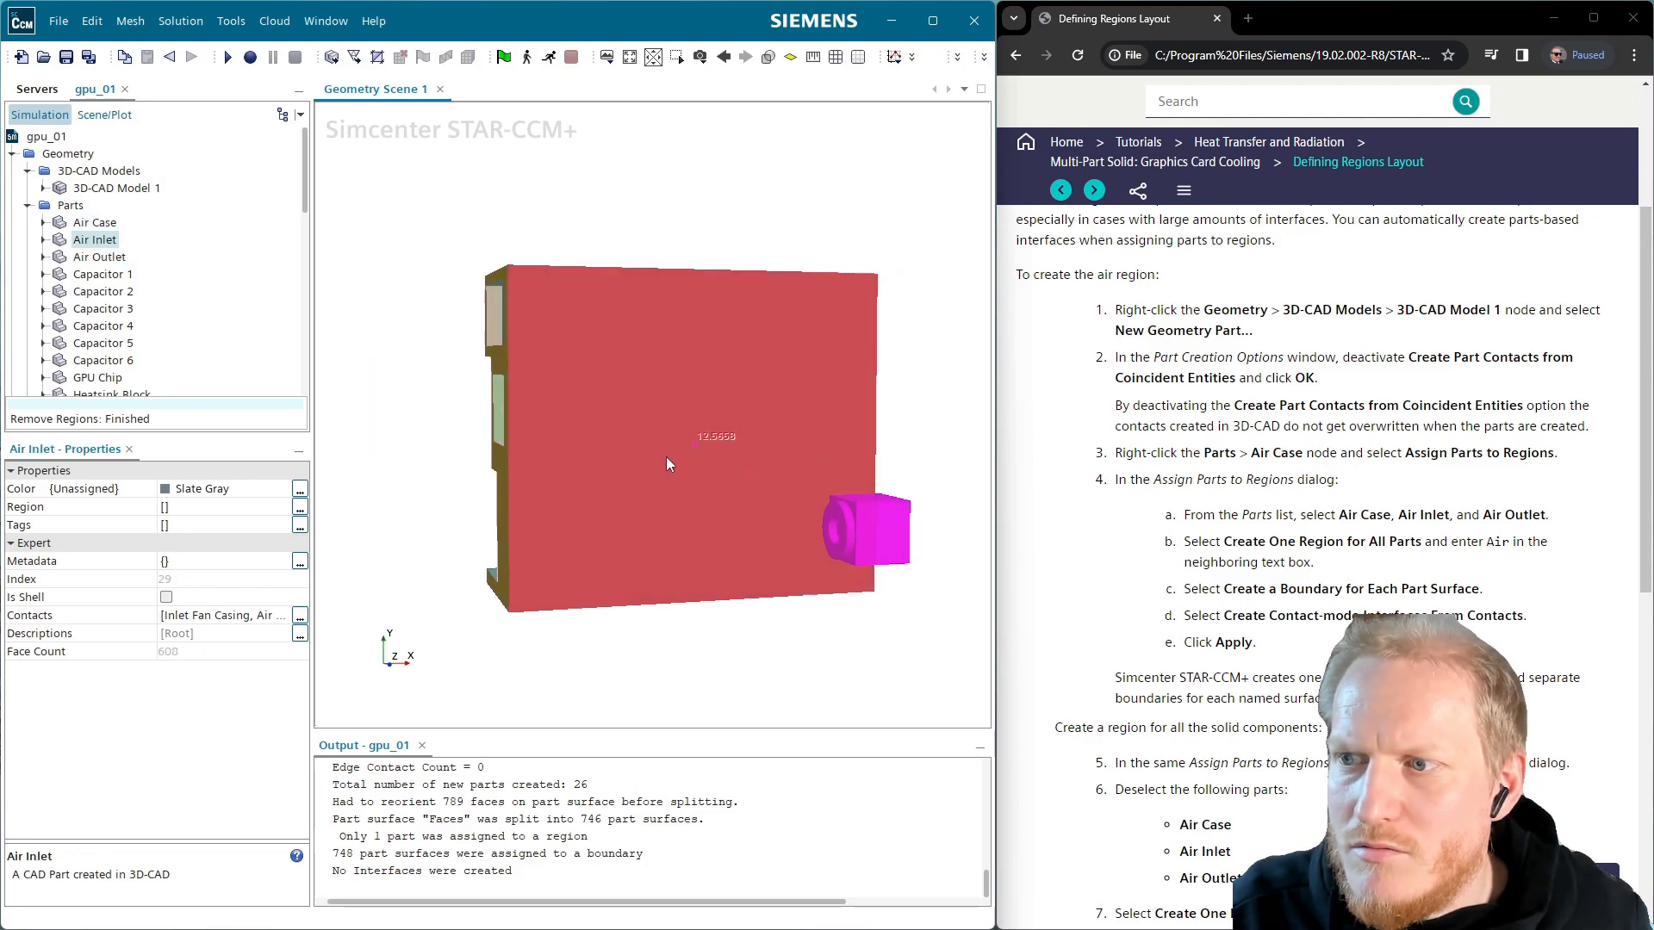
ctrl+click(107, 258)
drag(95, 252, 576, 245)
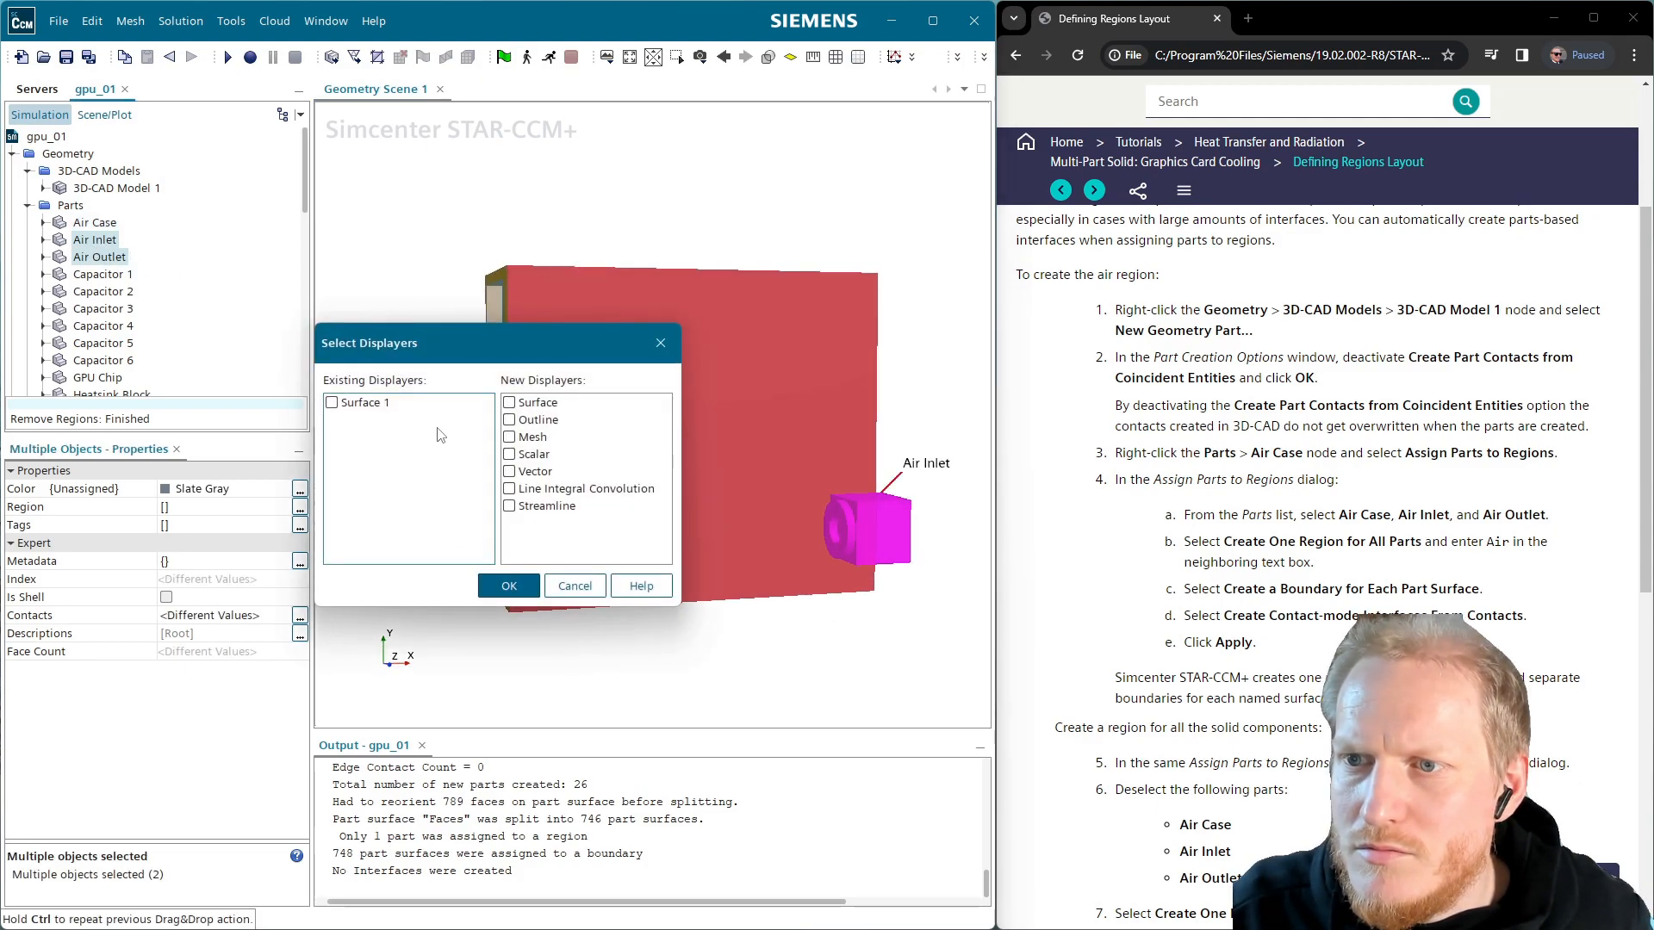
click(504, 593)
mouse_move(897, 591)
mouse_down()
mouse_move(823, 606)
mouse_move(546, 557)
mouse_move(718, 586)
mouse_move(731, 536)
mouse_move(770, 525)
mouse_move(624, 529)
mouse_up()
click(811, 630)
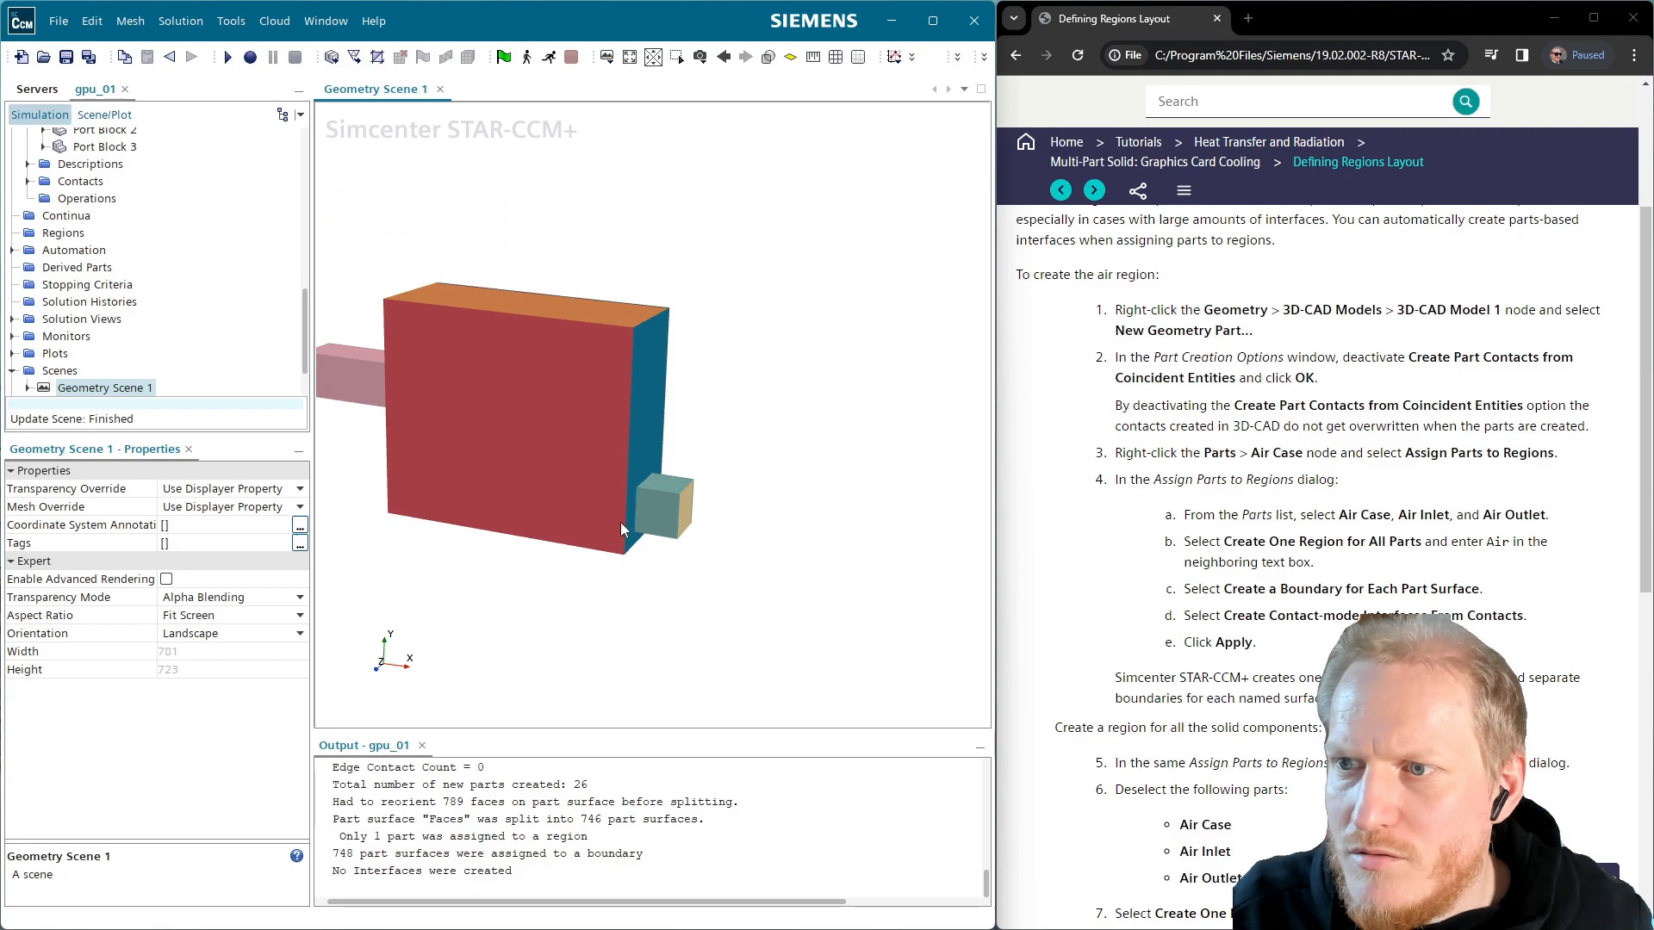
Make the scene transparent to inspect the fan inside, then restore opacity
drag(457, 353, 806, 426)
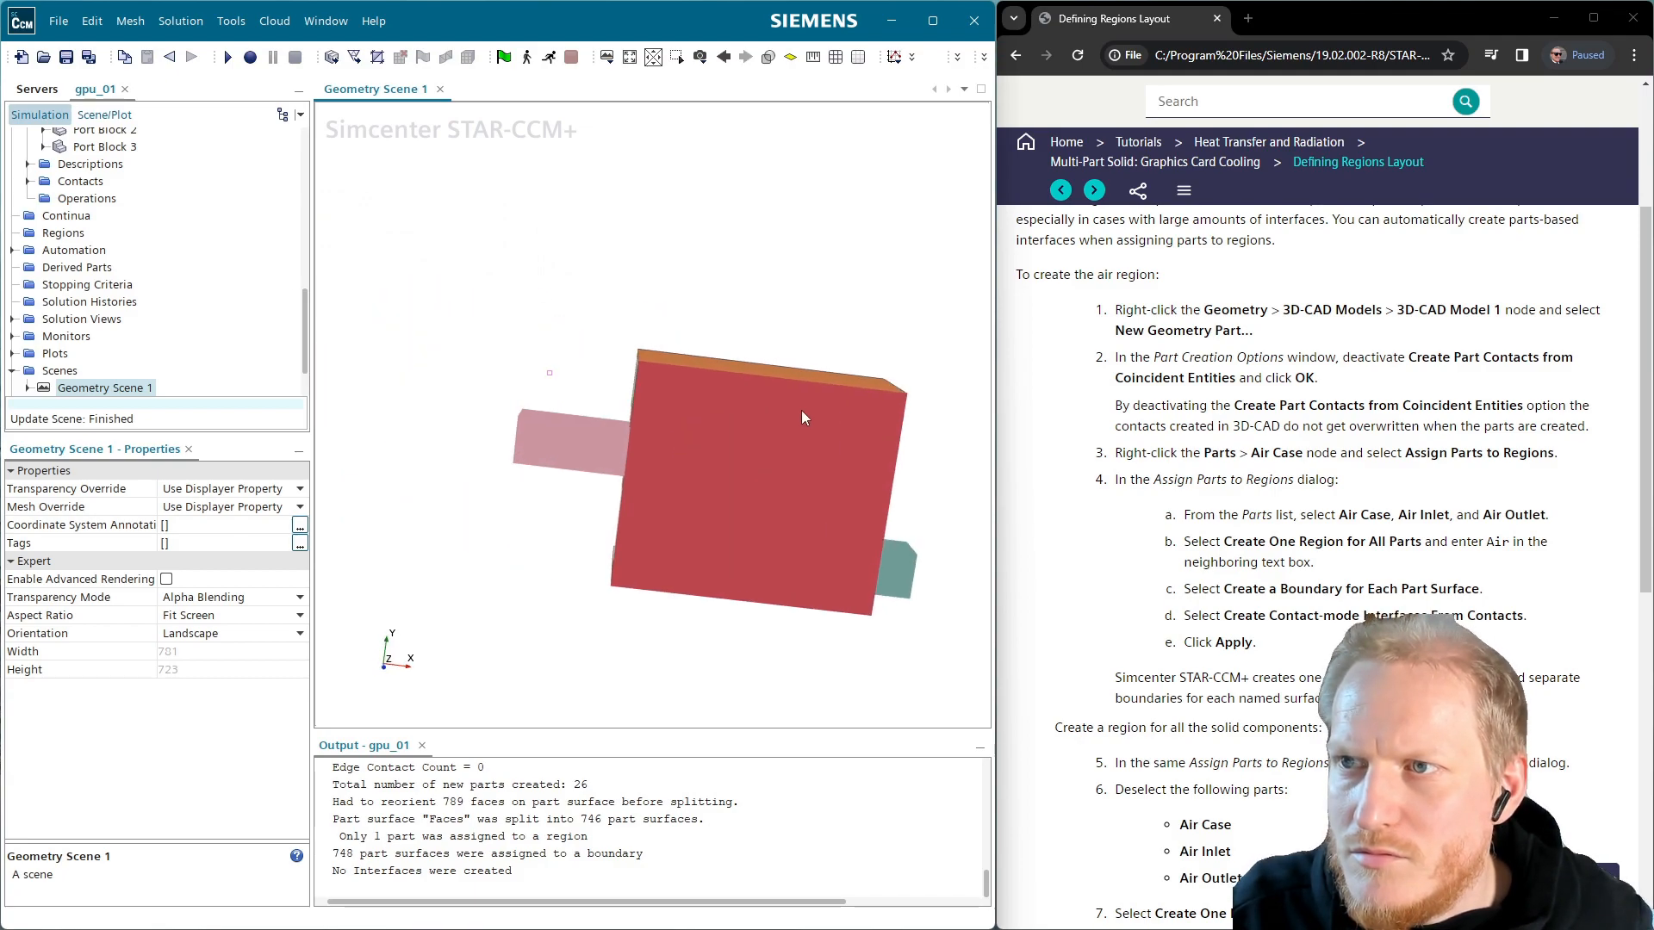
click(768, 57)
drag(663, 503, 794, 506)
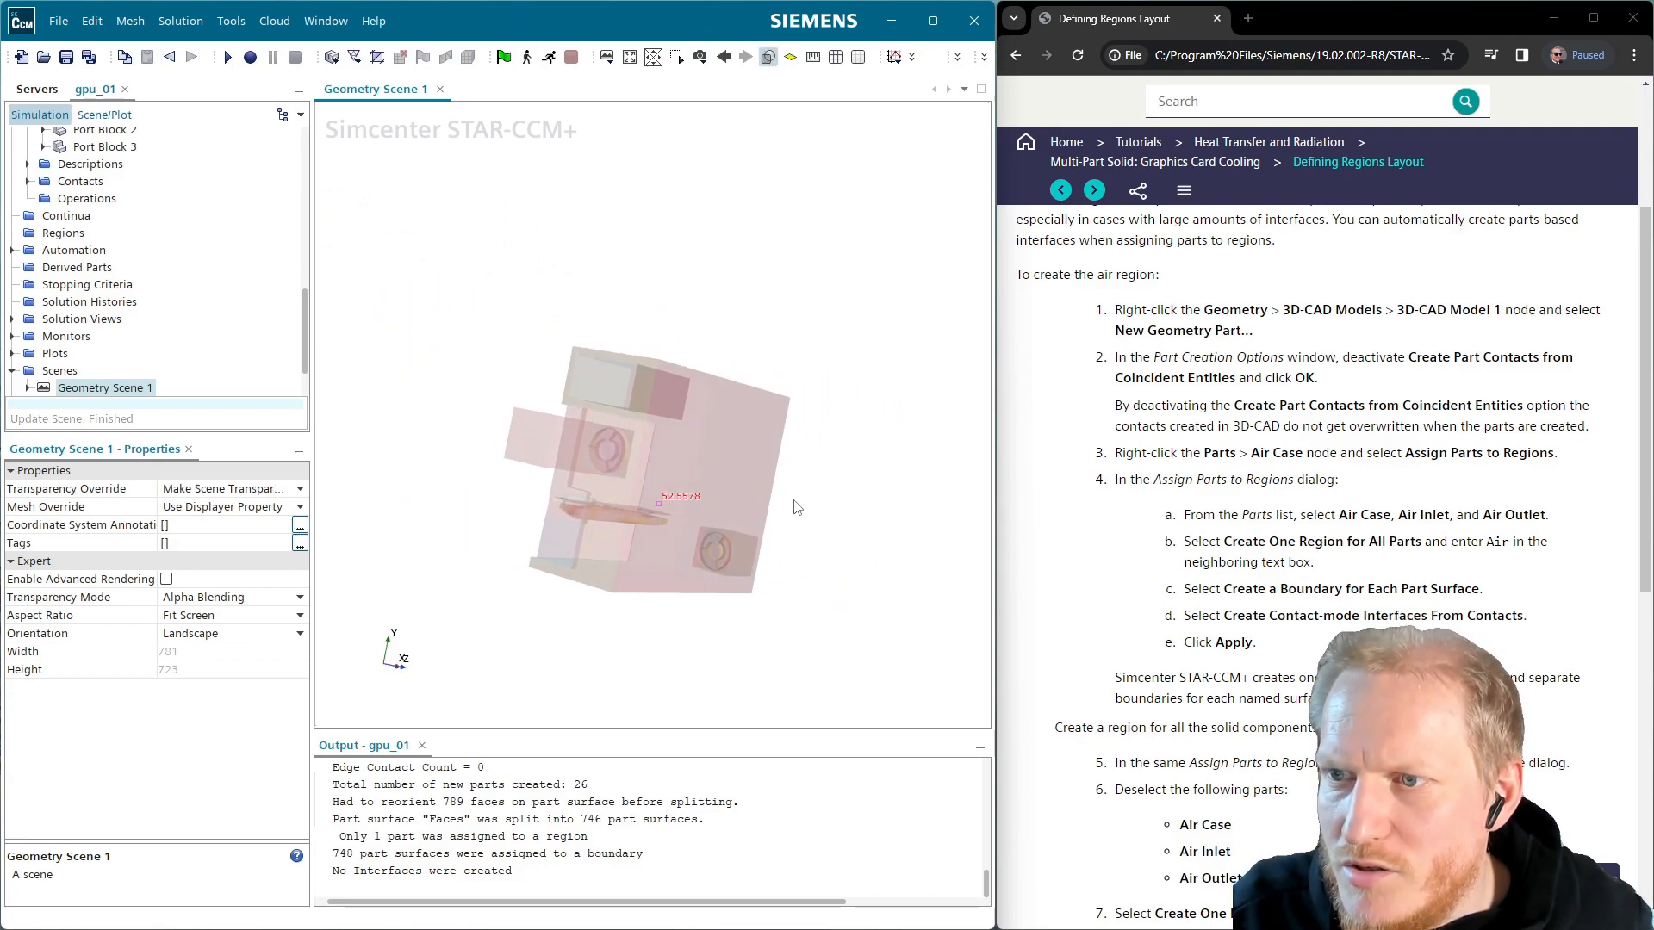
scroll(640, 441, up, 6)
mouse_move(679, 441)
mouse_down()
mouse_move(470, 424)
mouse_move(453, 455)
mouse_move(594, 489)
mouse_move(478, 400)
mouse_move(564, 455)
mouse_up()
scroll(756, 448, down, 6)
right_drag(792, 507, 642, 501)
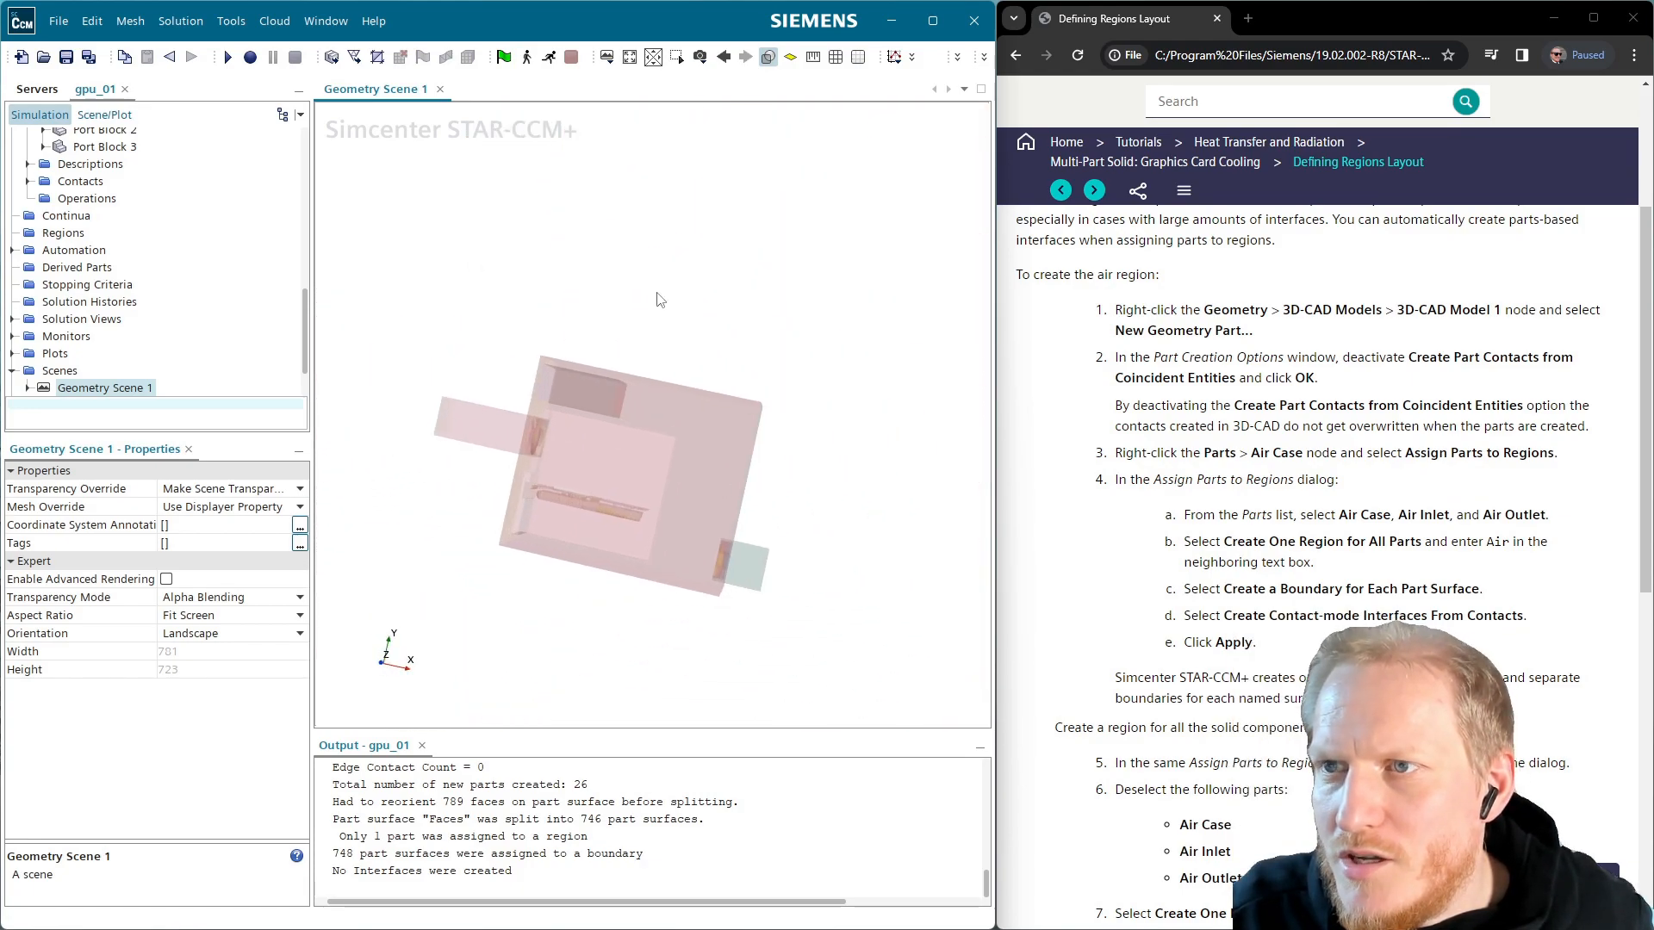
click(768, 57)
scroll(173, 229, up, 10)
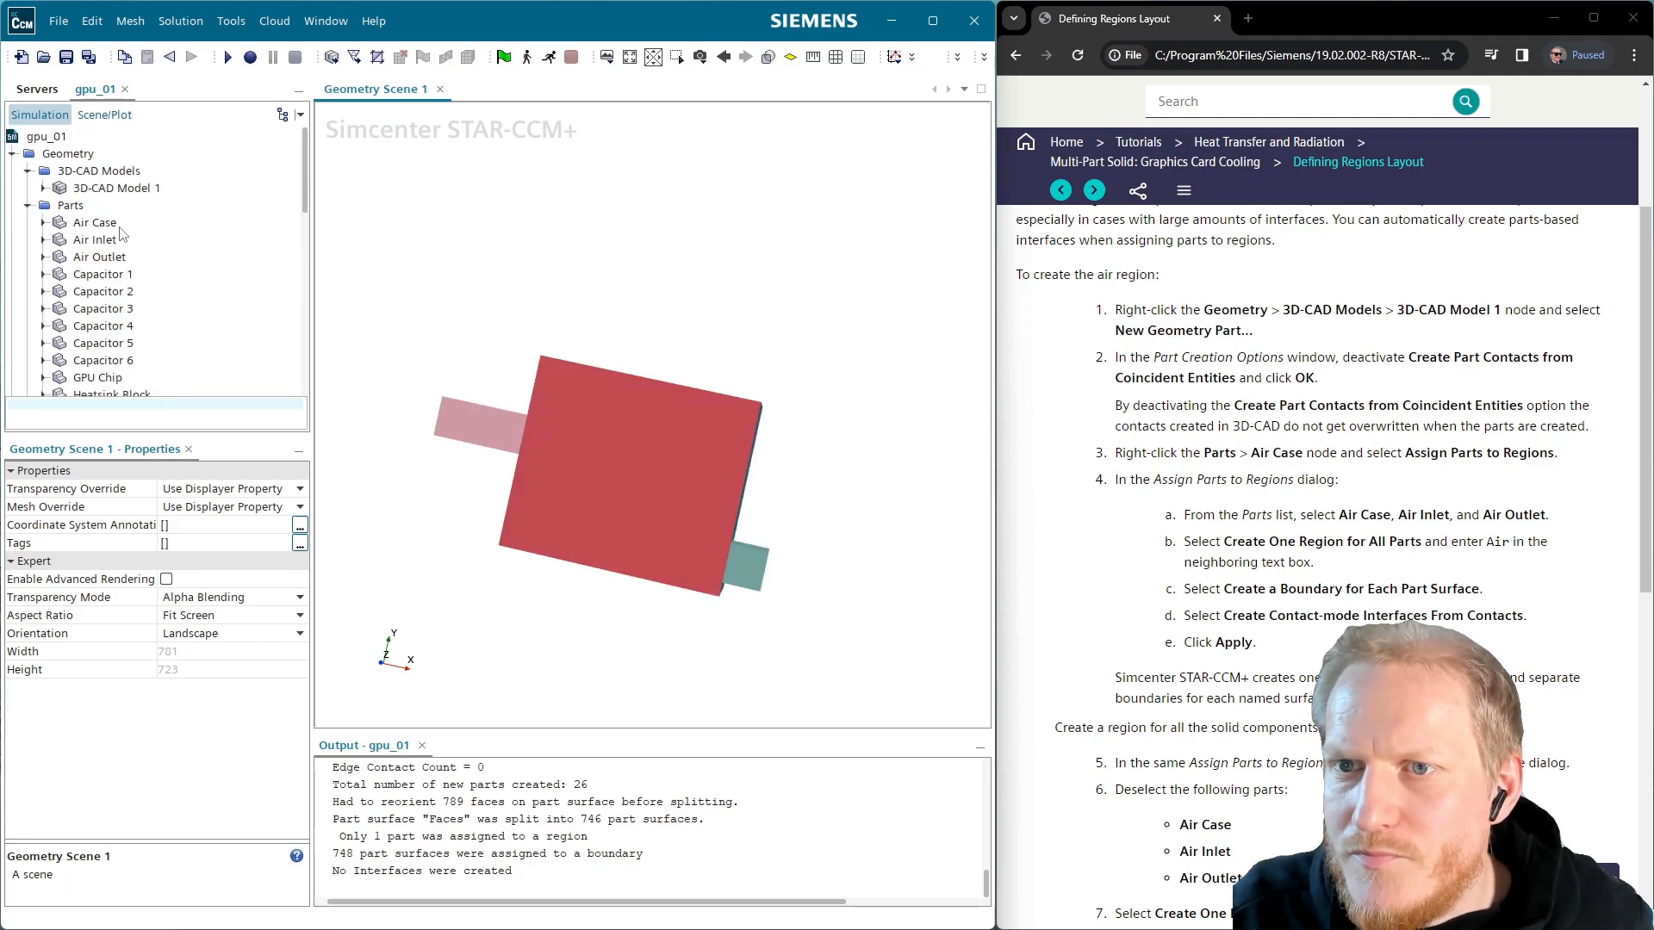
Assign the selected Air Case, Air Inlet and Air Outlet parts to regions, choosing Create Contact-mode Interfaces From Contacts
click(97, 223)
shift+click(100, 256)
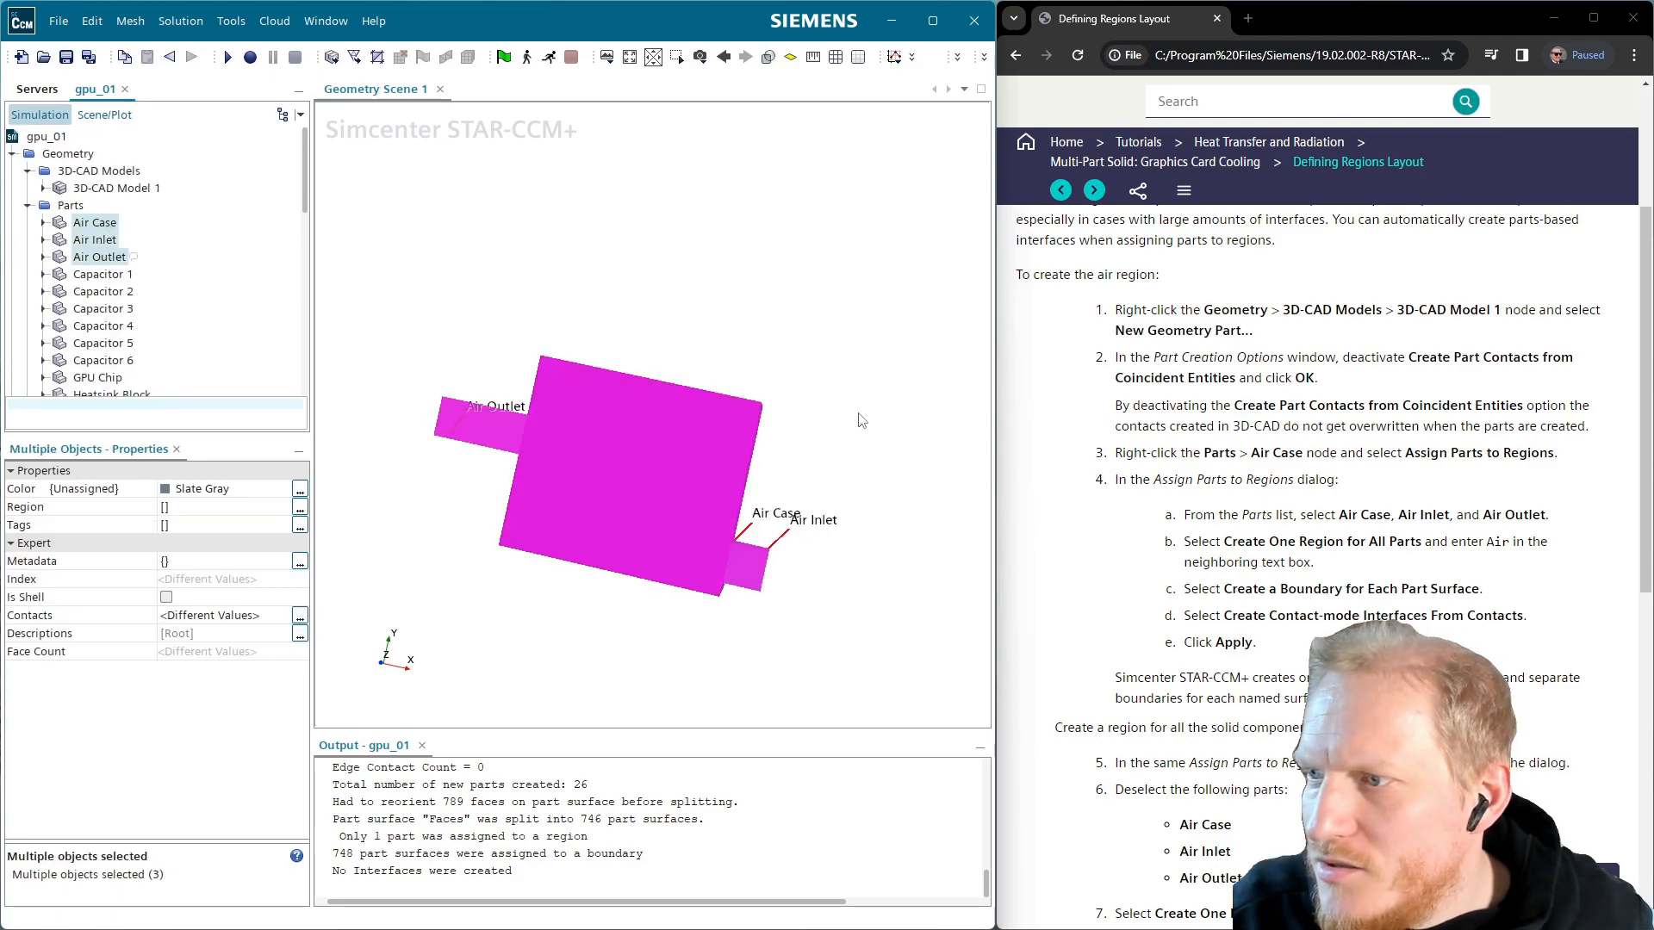
right_click(104, 258)
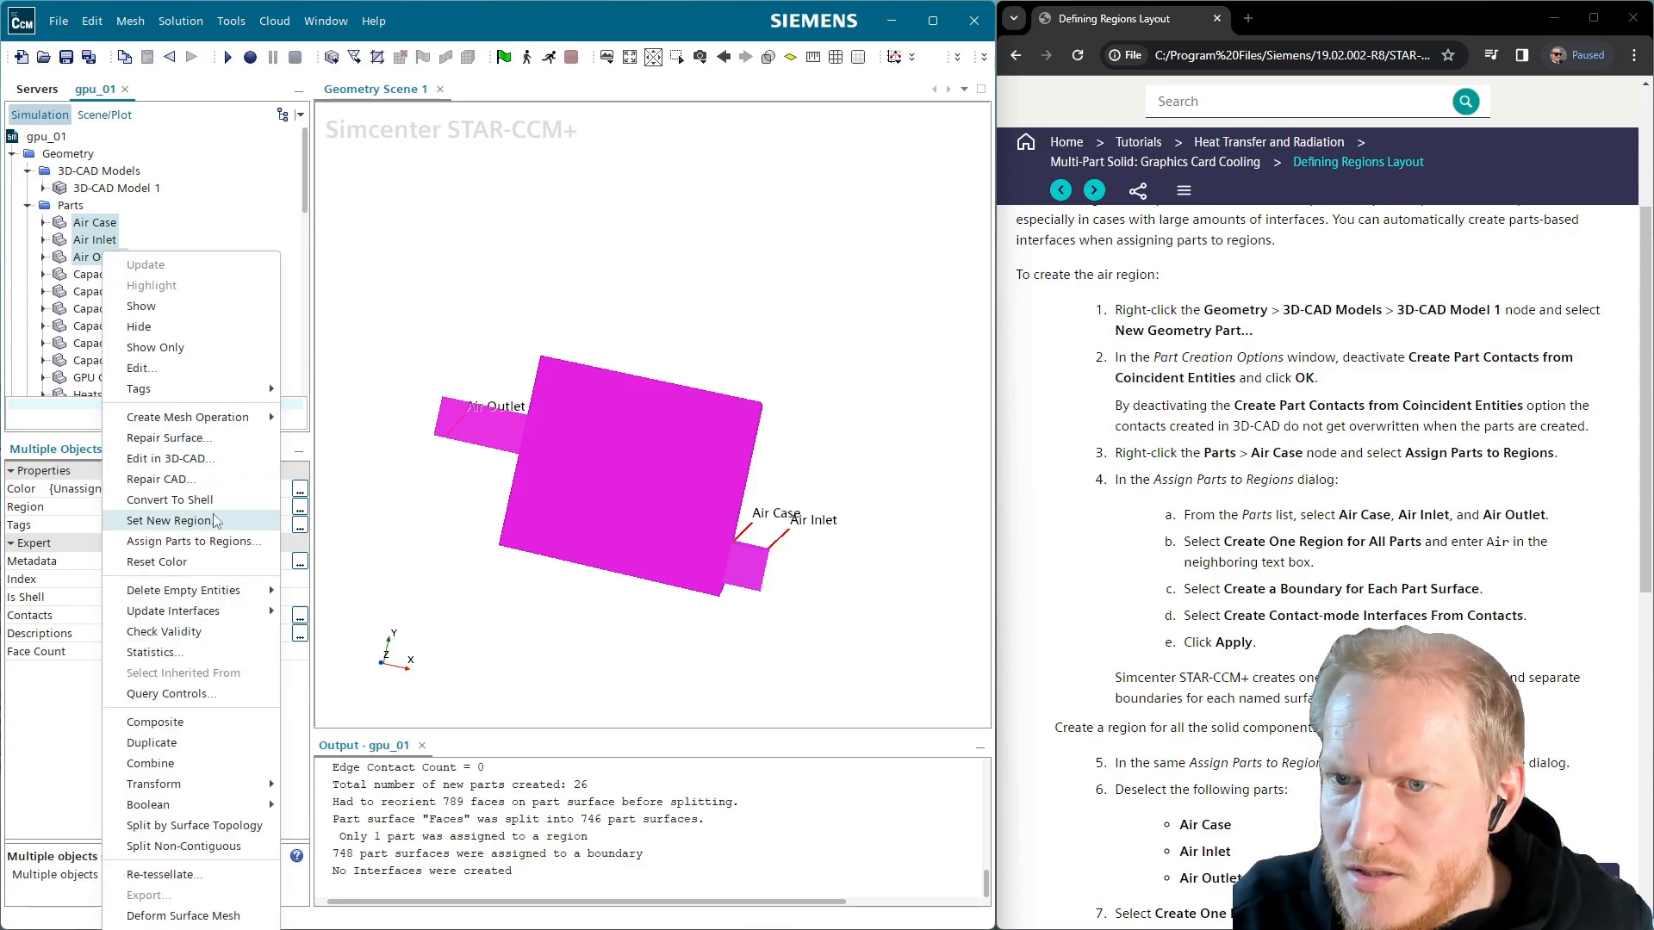
click(205, 543)
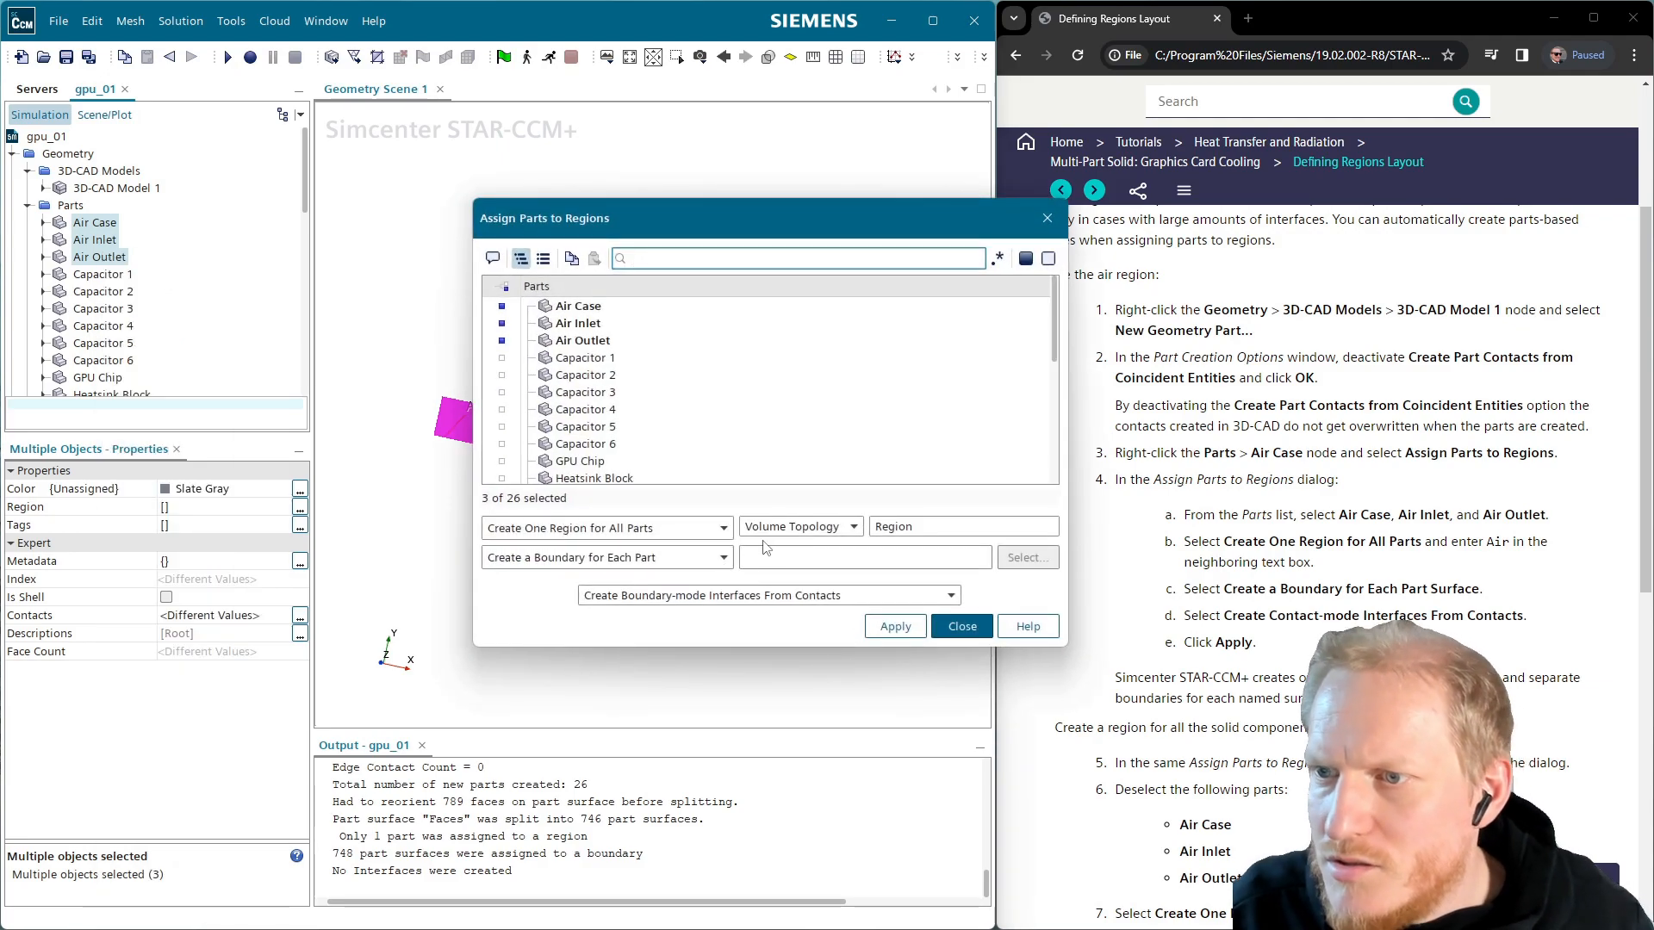
click(776, 595)
click(781, 638)
drag(815, 220, 510, 168)
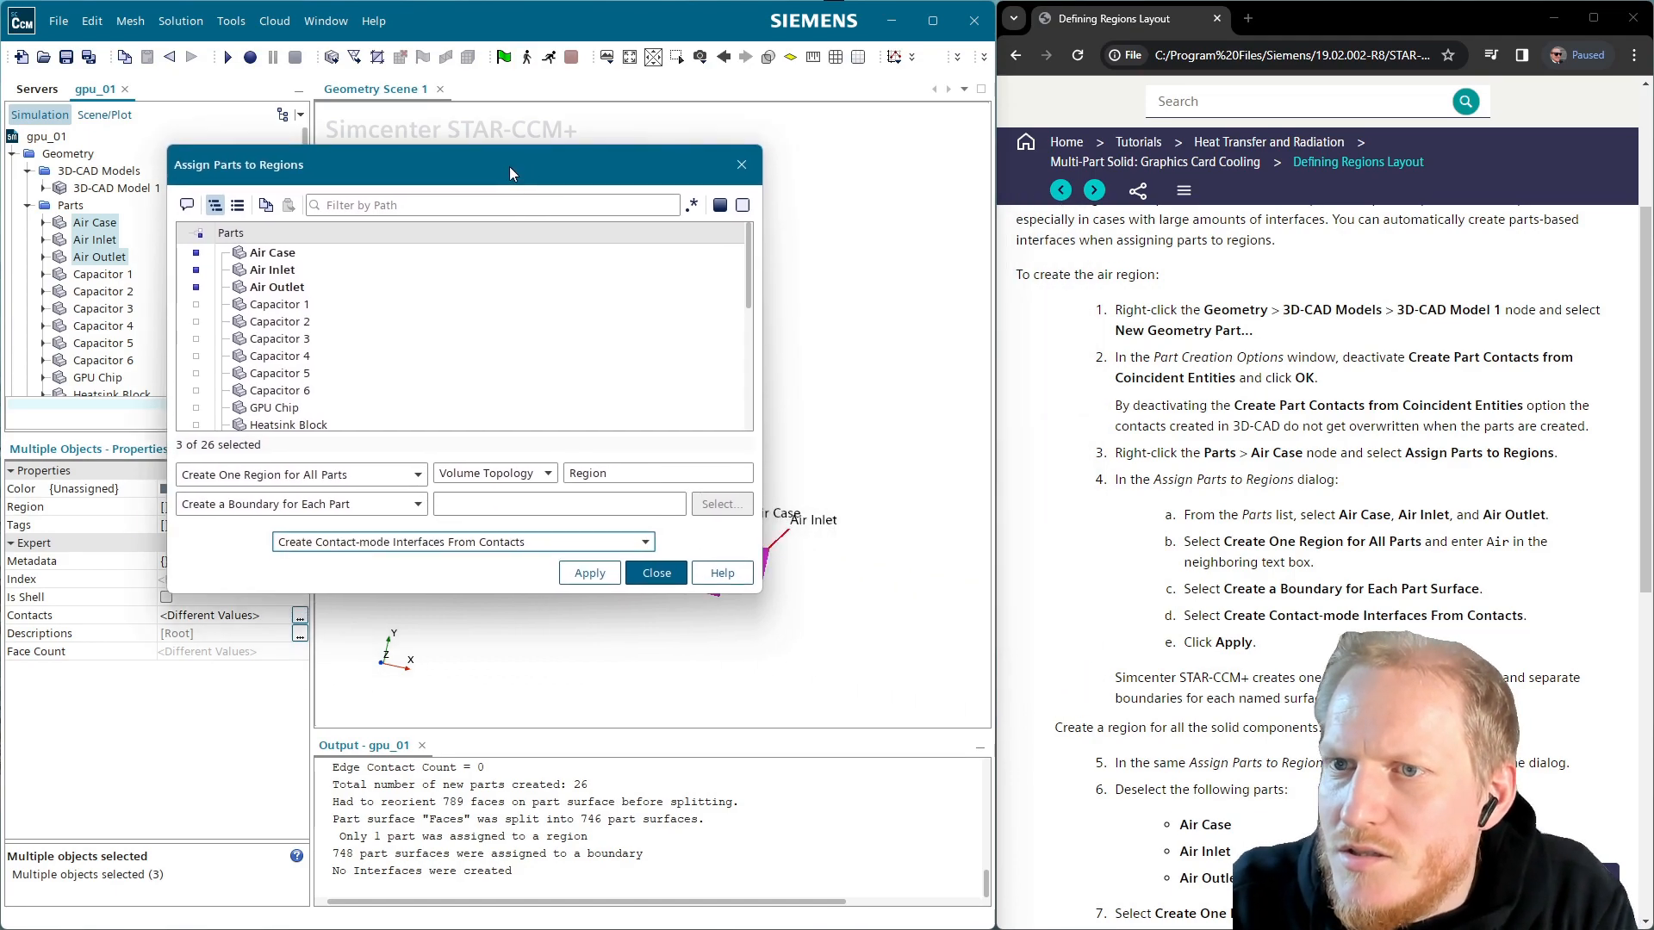
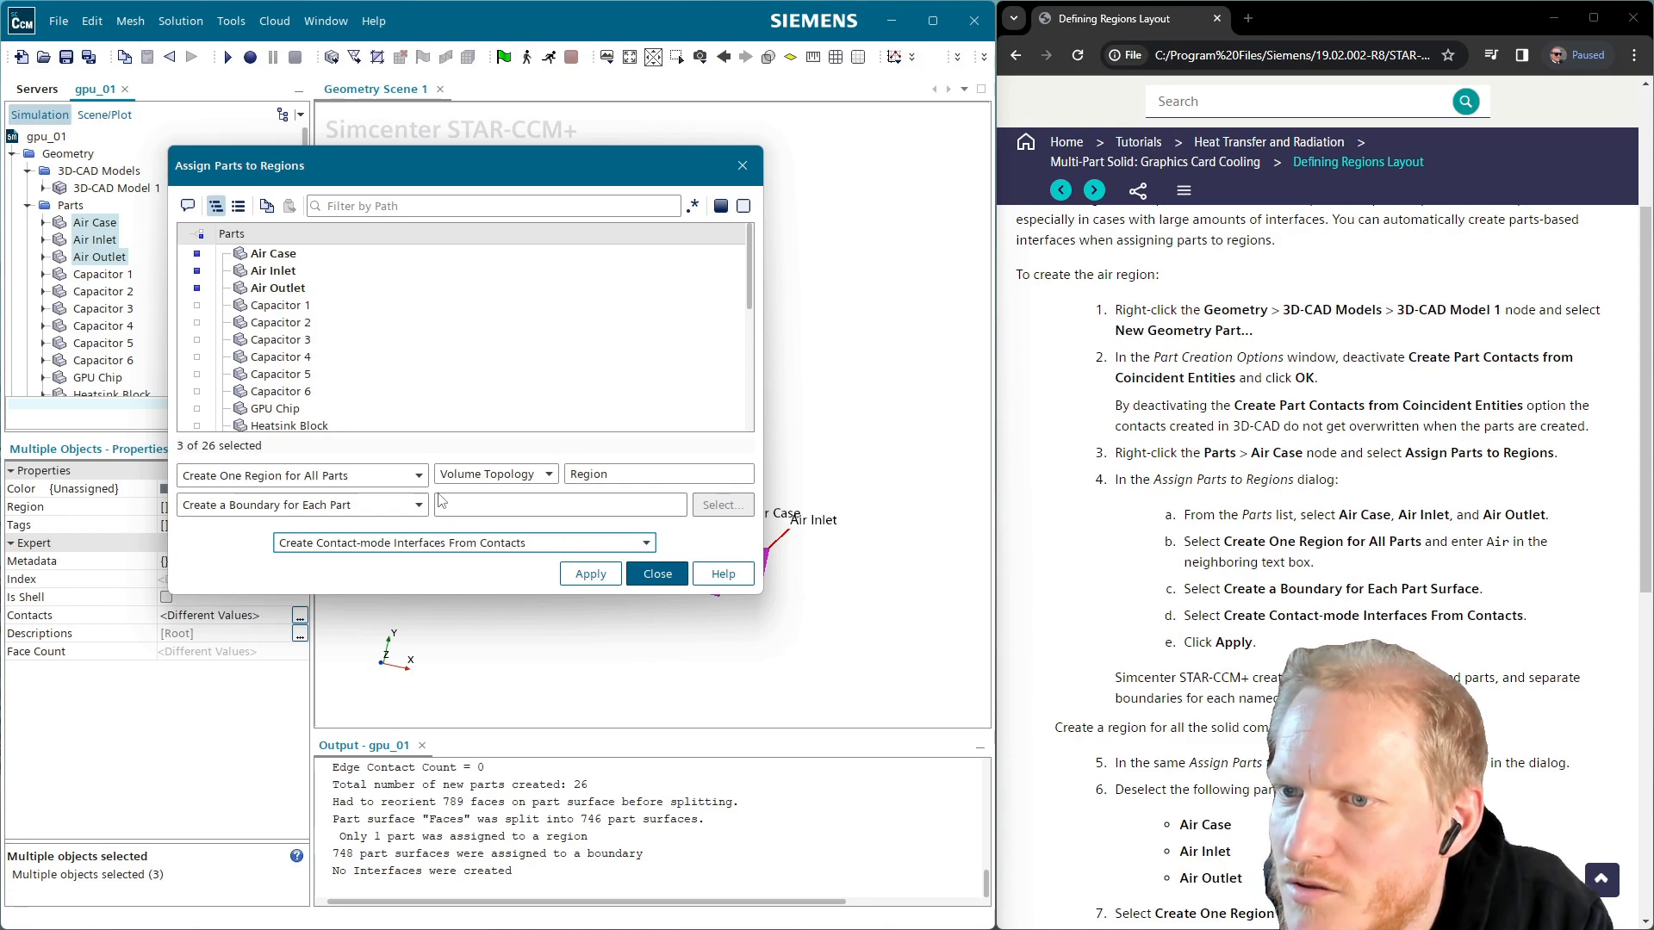
Apply one boundary per part surface to Air Case, Air Inlet and Air Outlet, creating 754 boundaries
click(417, 504)
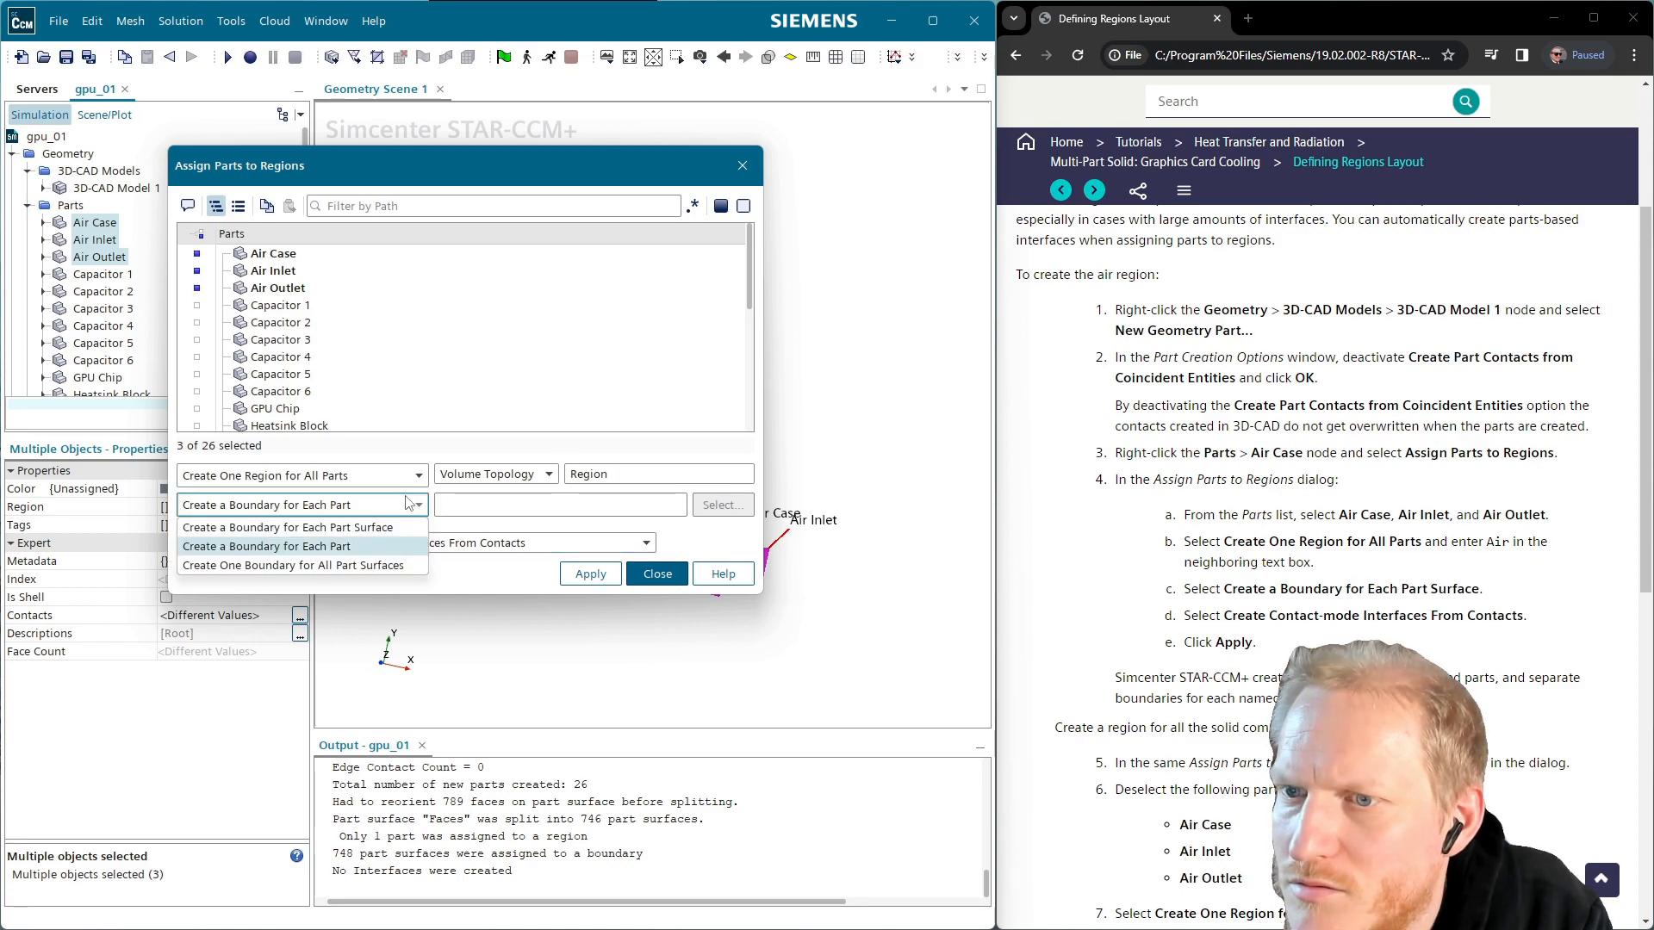
click(366, 525)
click(418, 504)
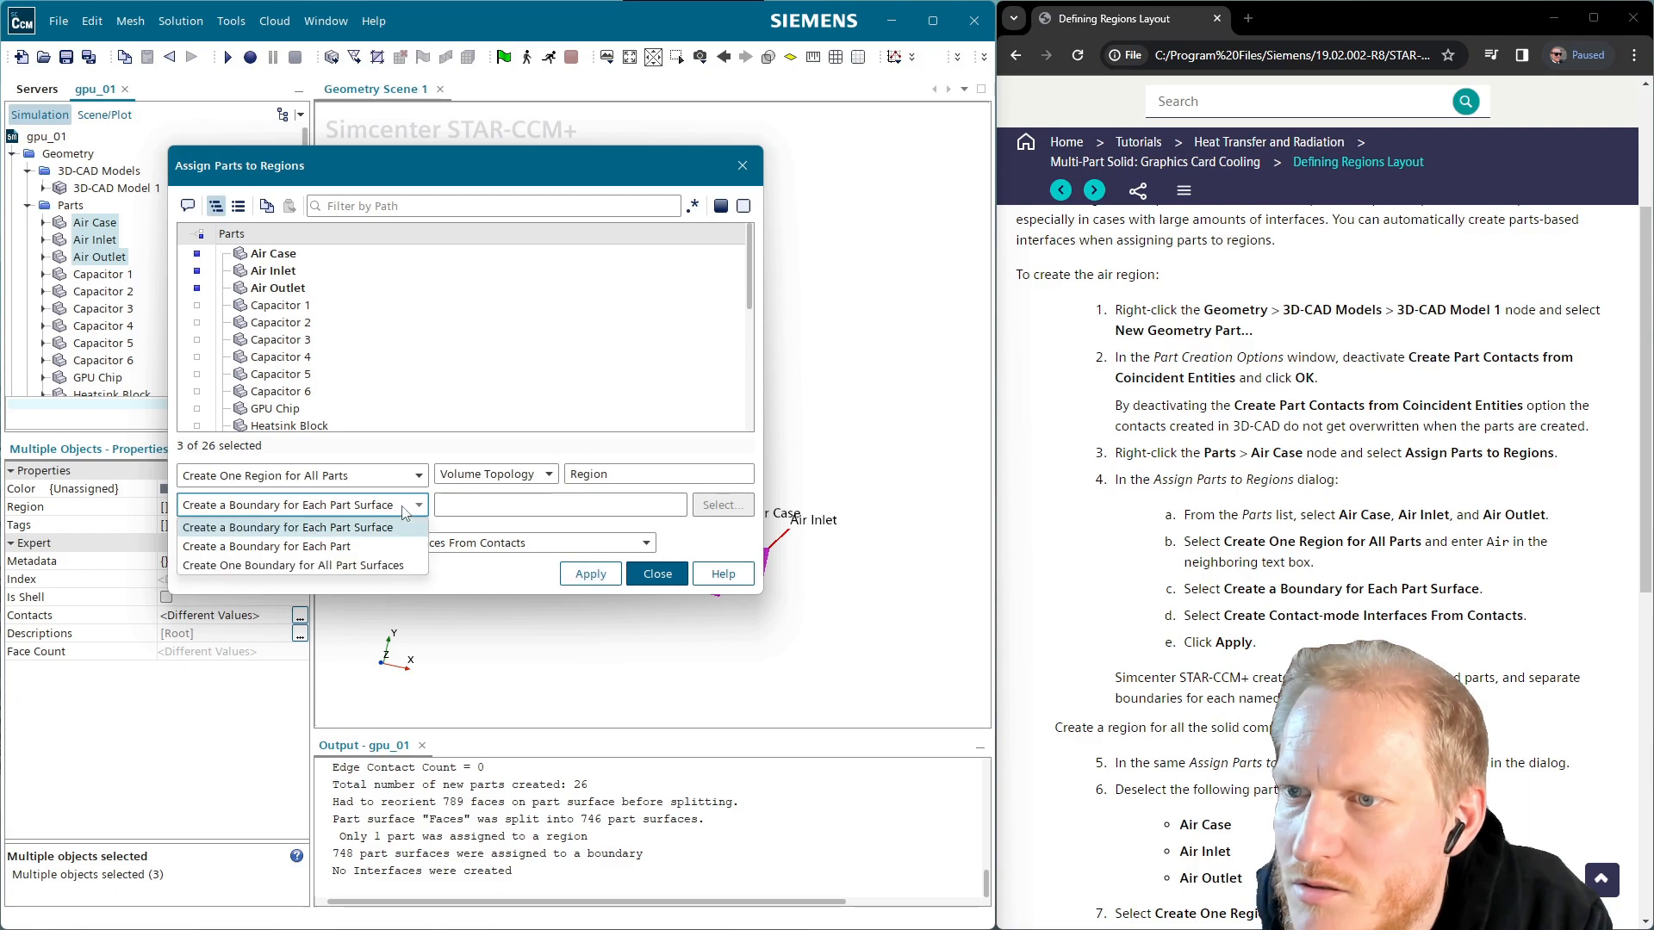
click(372, 539)
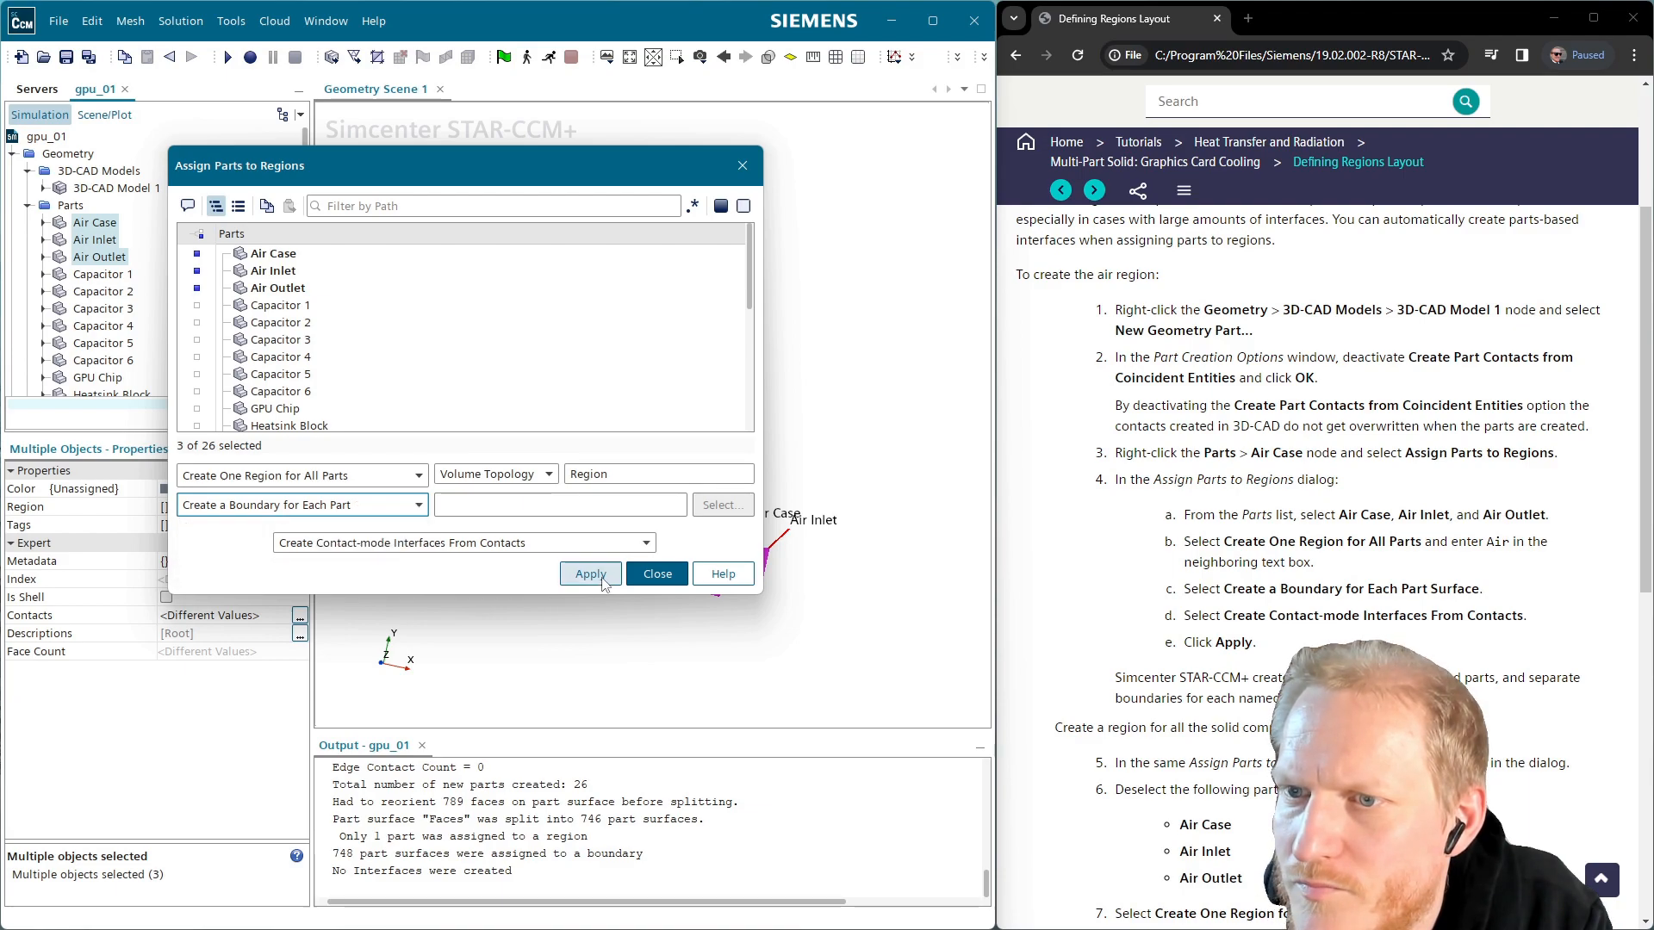
click(398, 510)
click(374, 526)
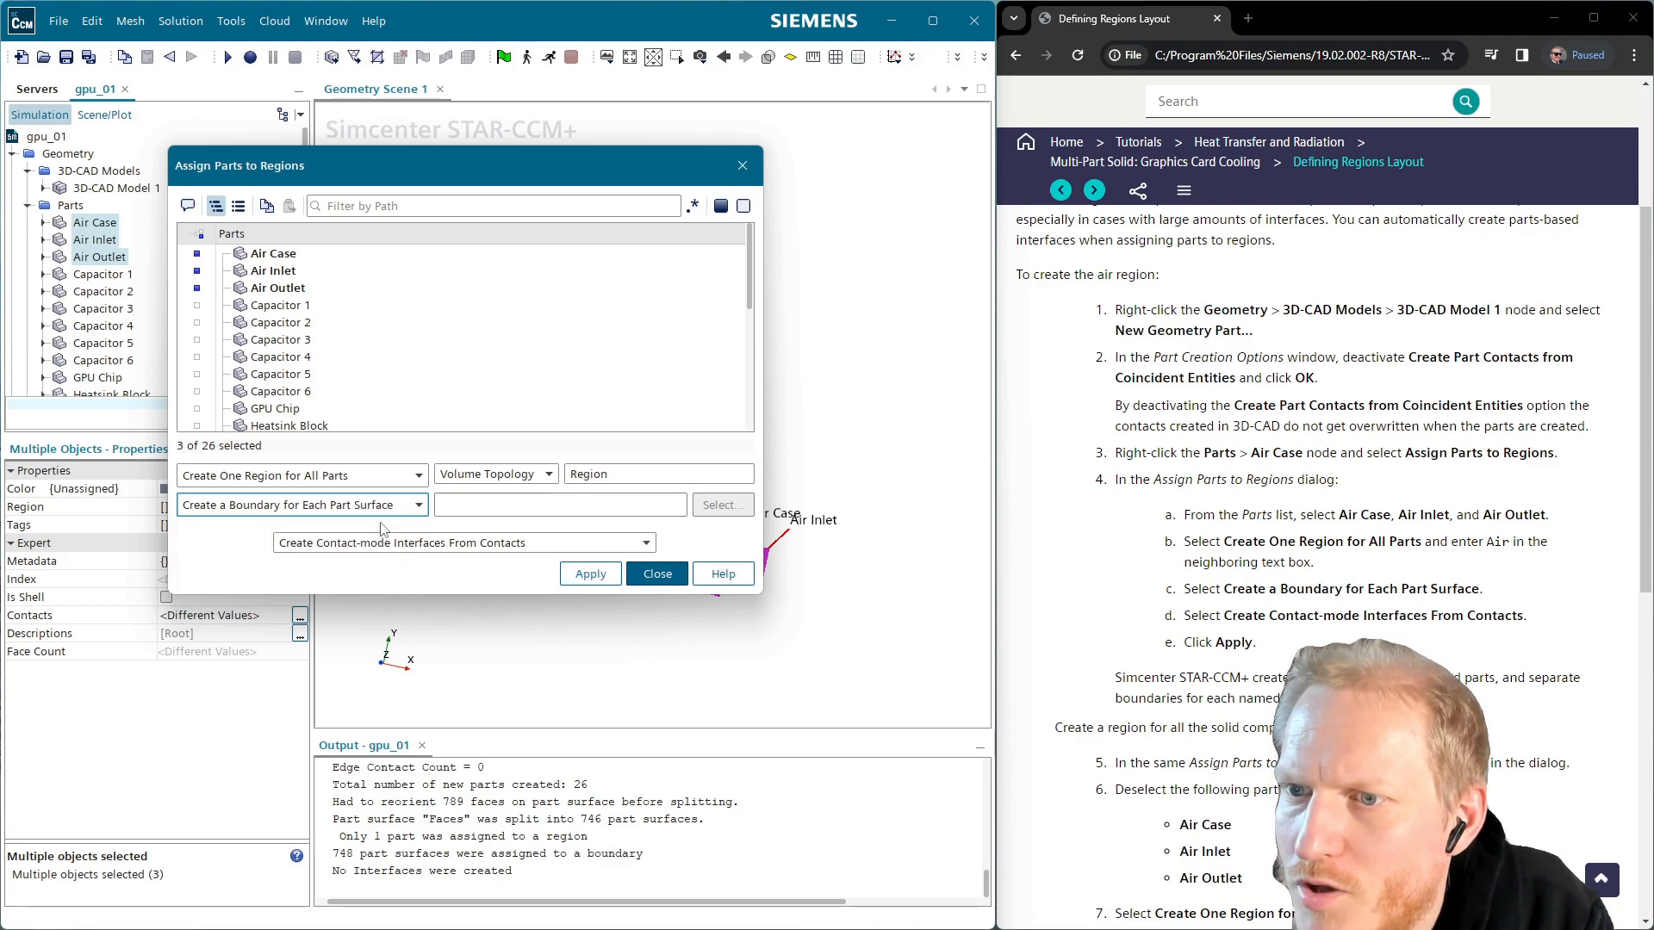
click(591, 574)
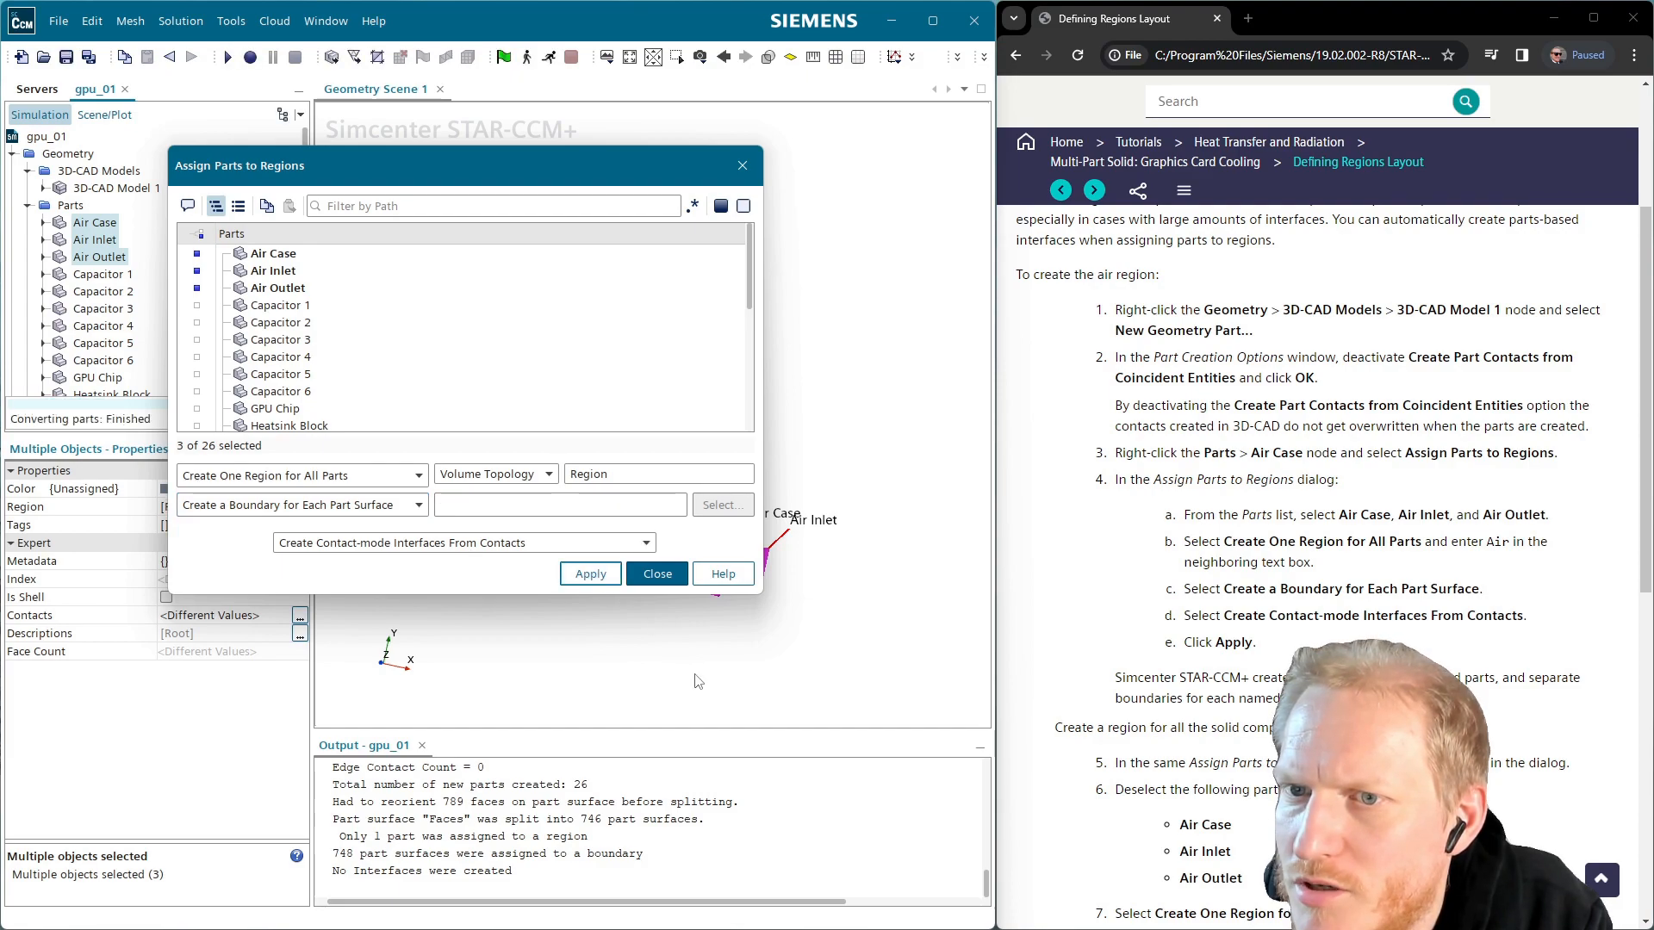
click(657, 575)
Expand Regions > Region > Boundaries and select the Air Case boundary
scroll(165, 258, down, 8)
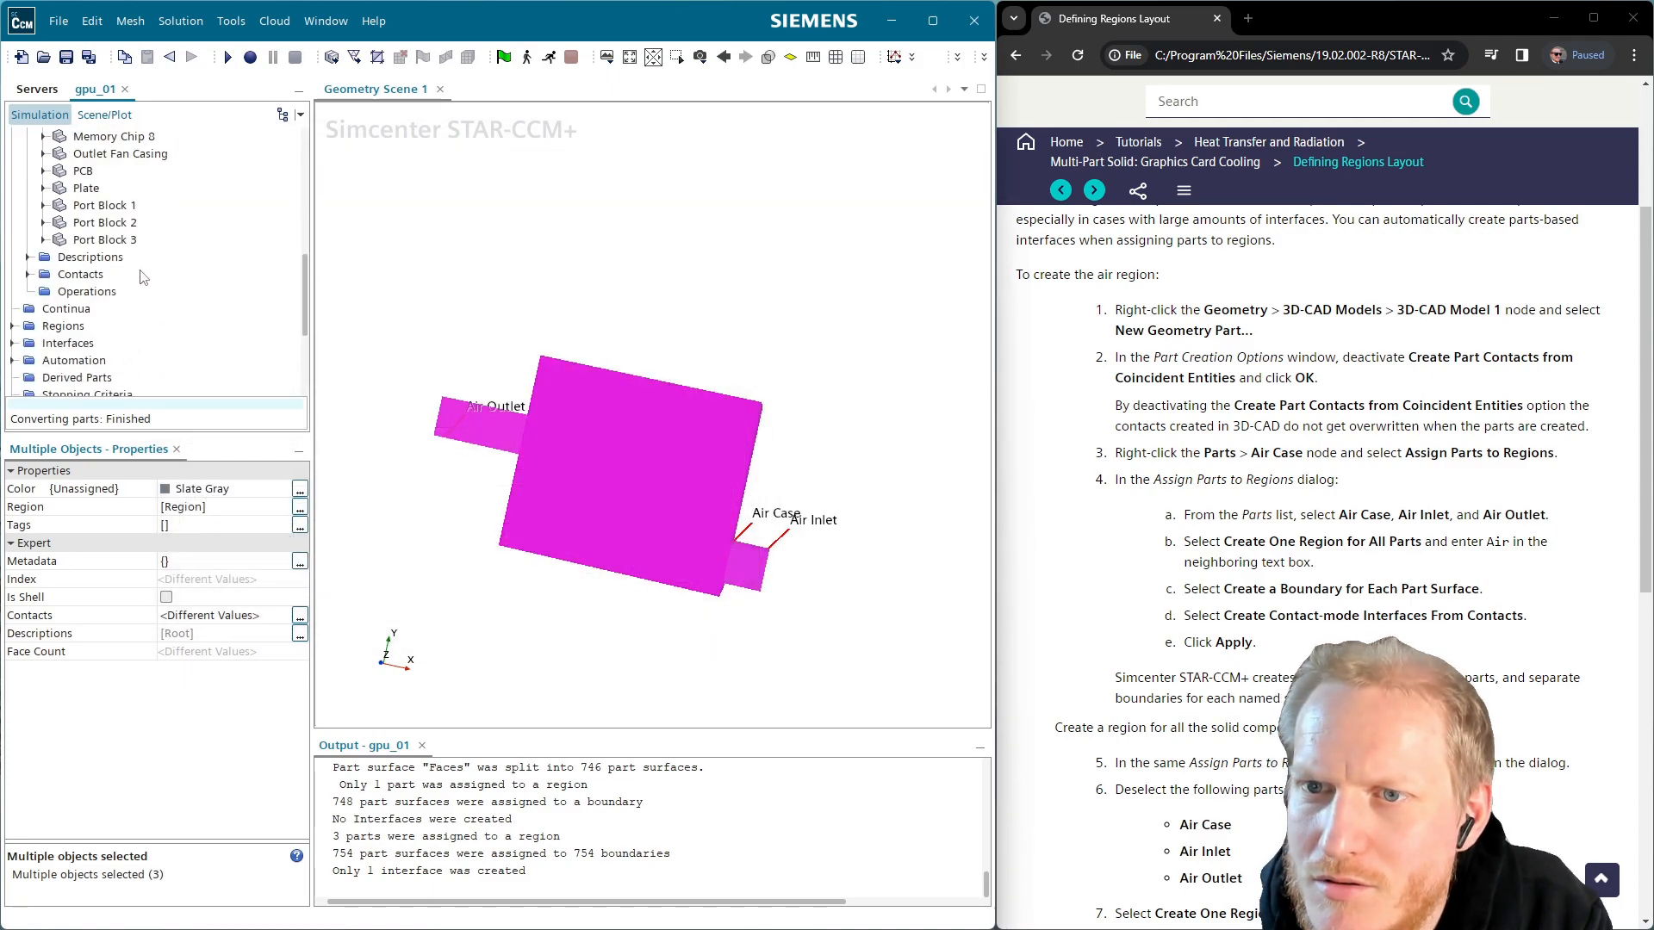
click(12, 327)
click(28, 343)
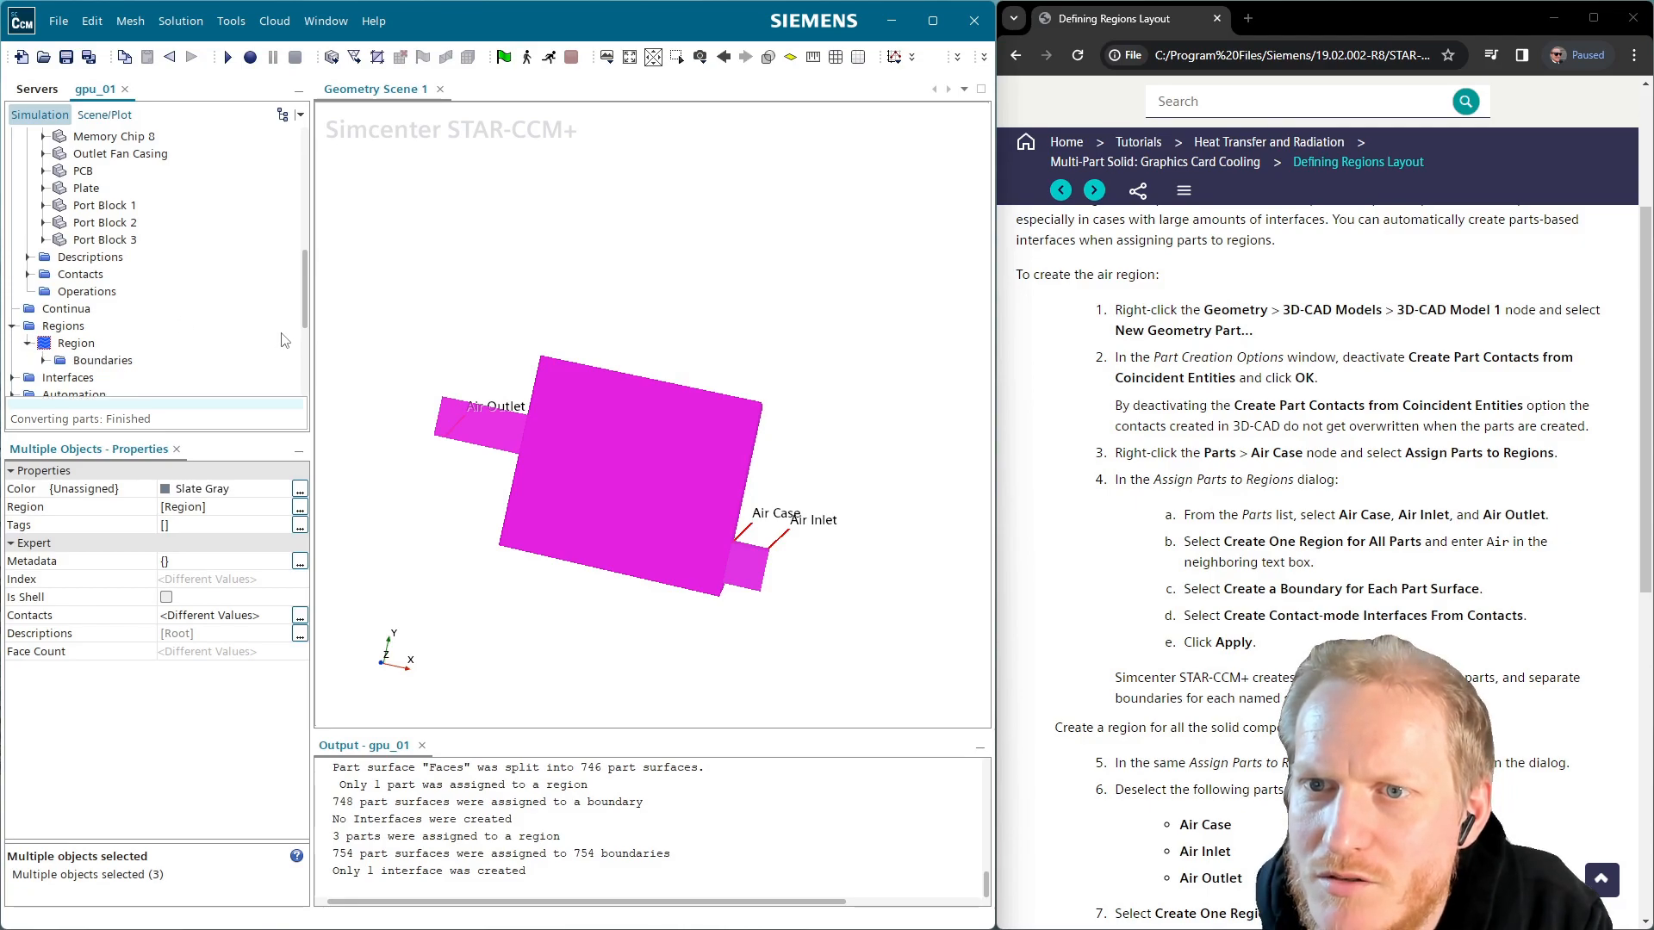
click(43, 360)
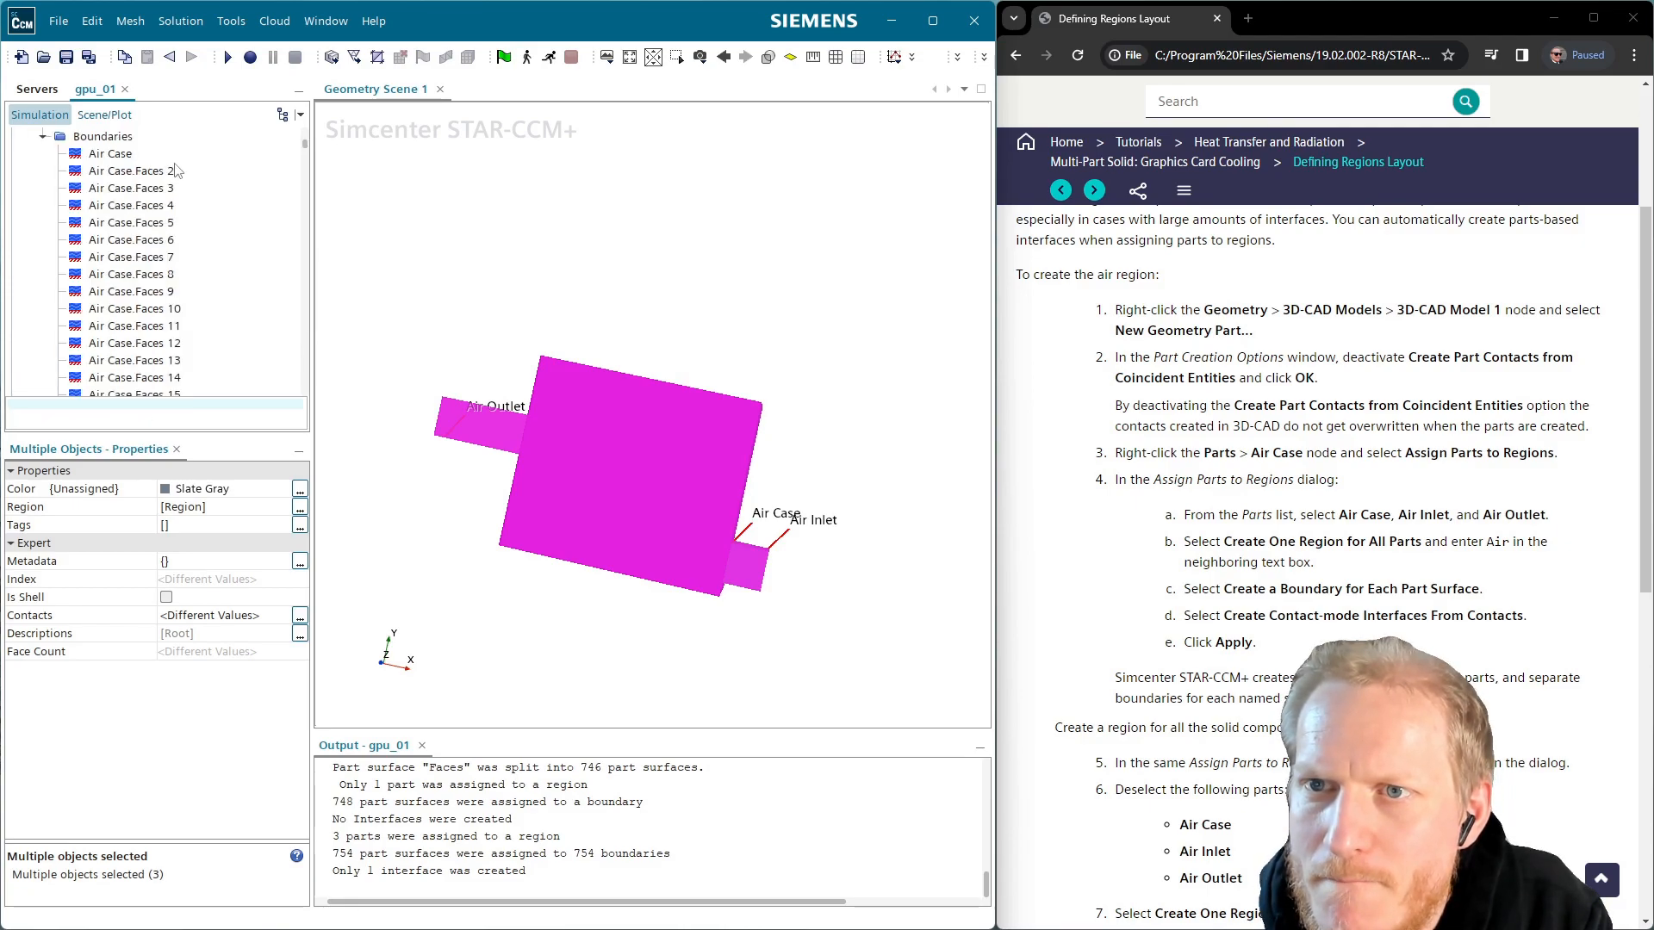
click(110, 154)
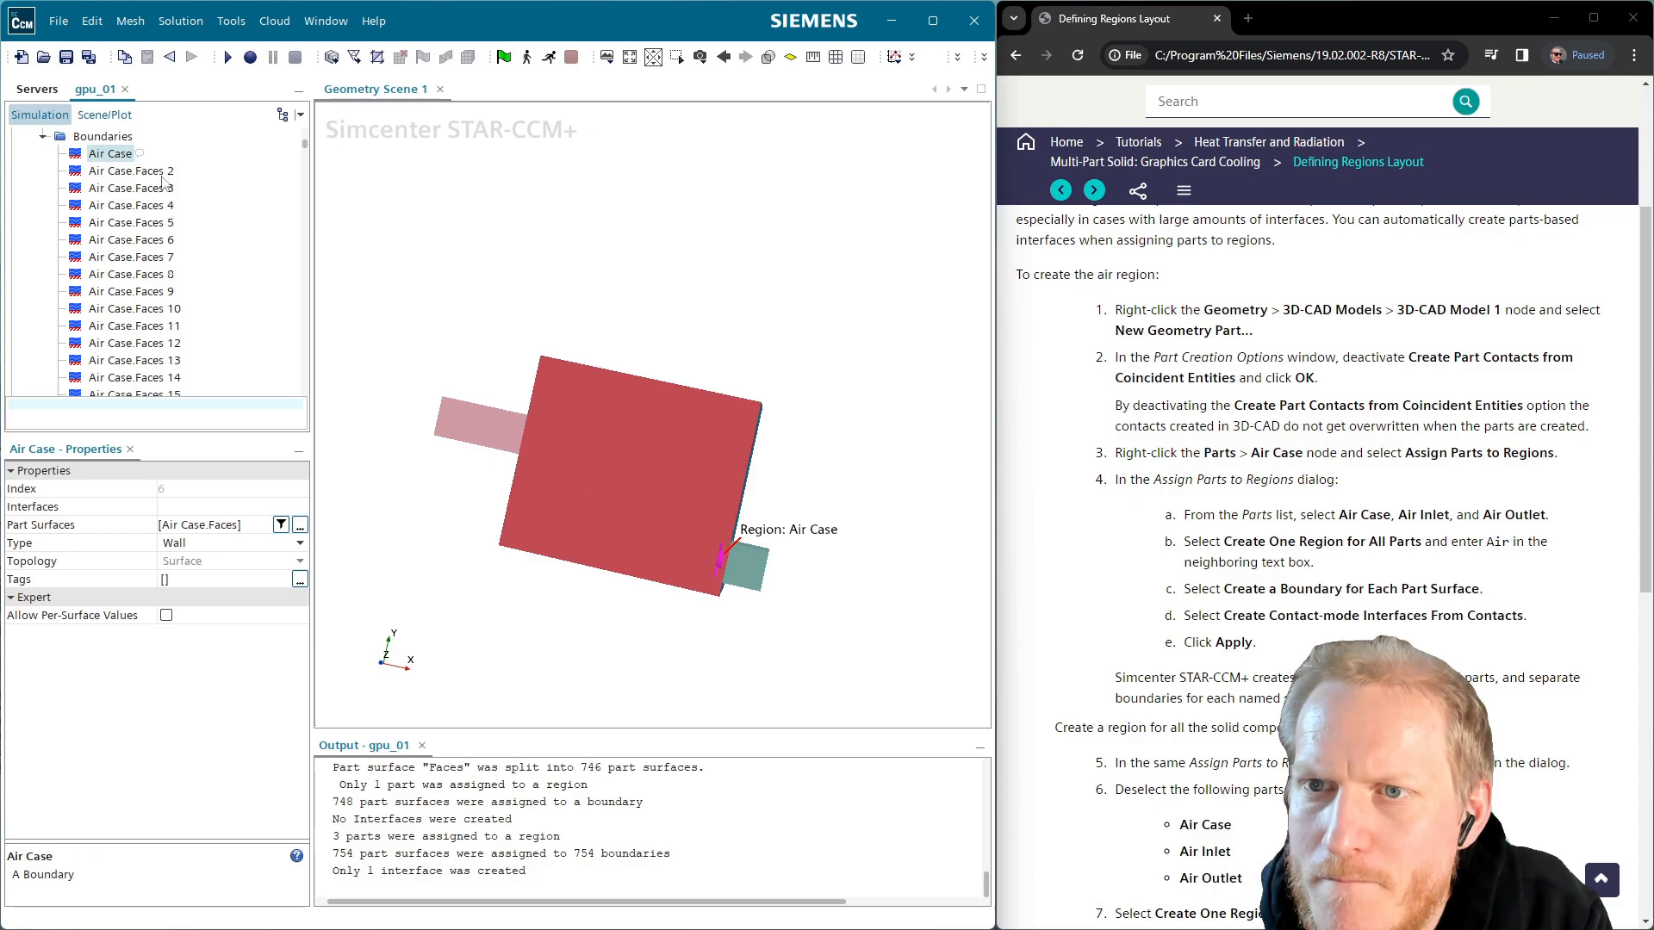
scroll(160, 177, down, 15)
mouse_move(307, 164)
mouse_down()
mouse_move(297, 200)
mouse_move(300, 151)
mouse_up()
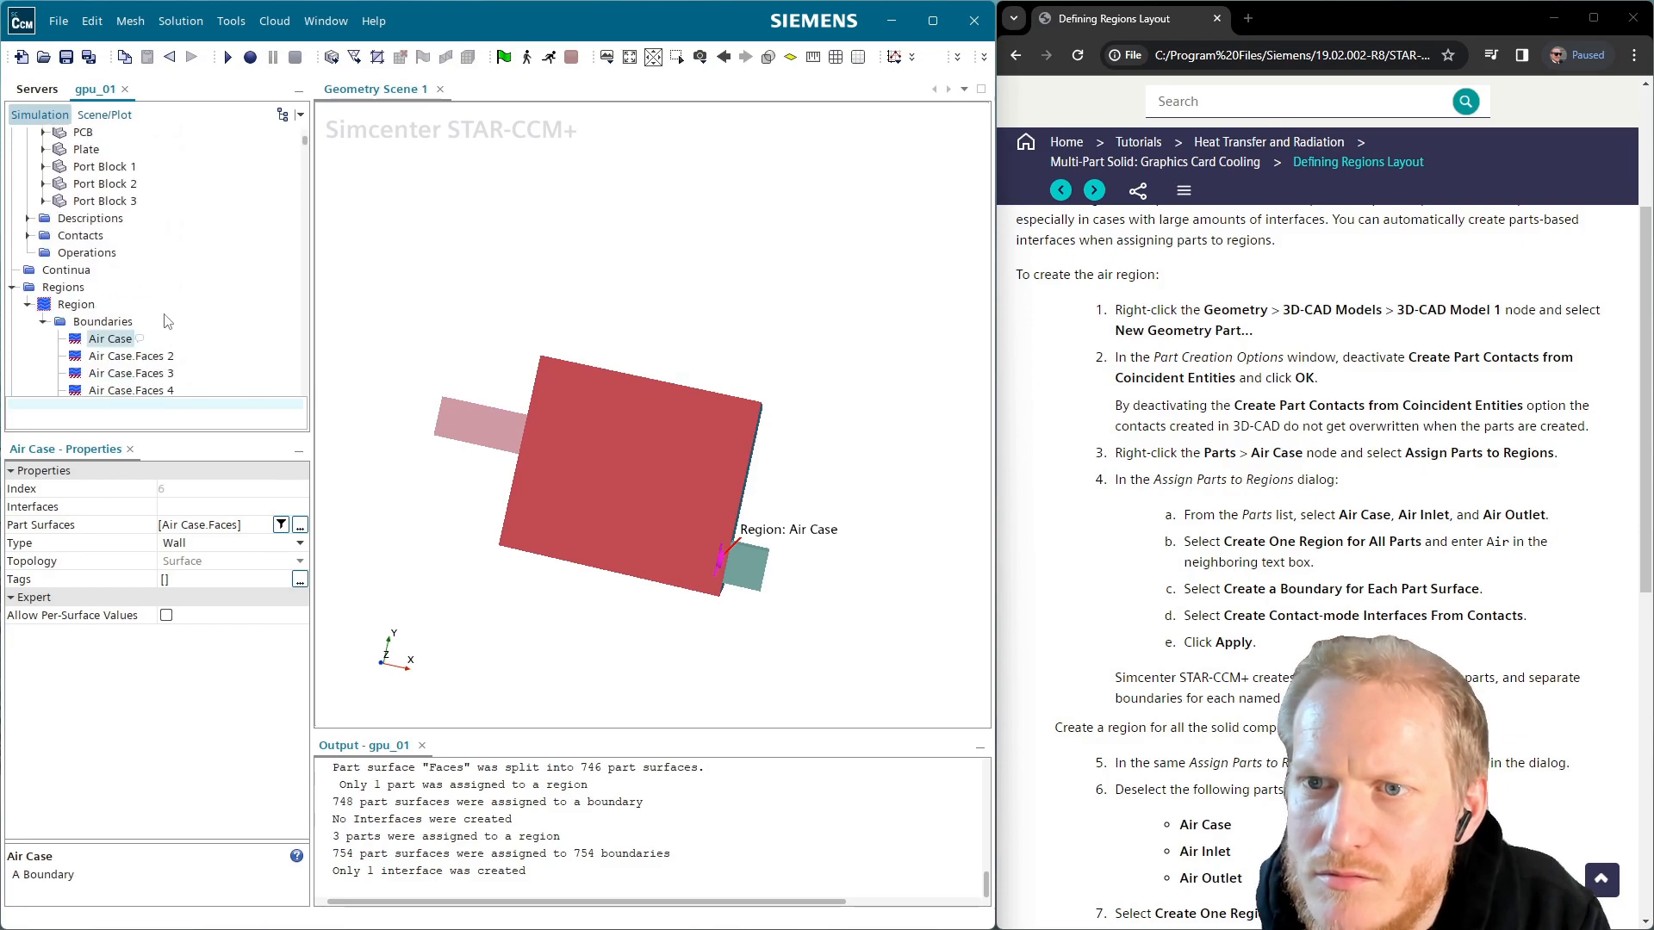
Scroll through the Air Case.Faces boundaries, from Faces 2 down toward Faces 746
click(127, 360)
scroll(173, 366, down, 20)
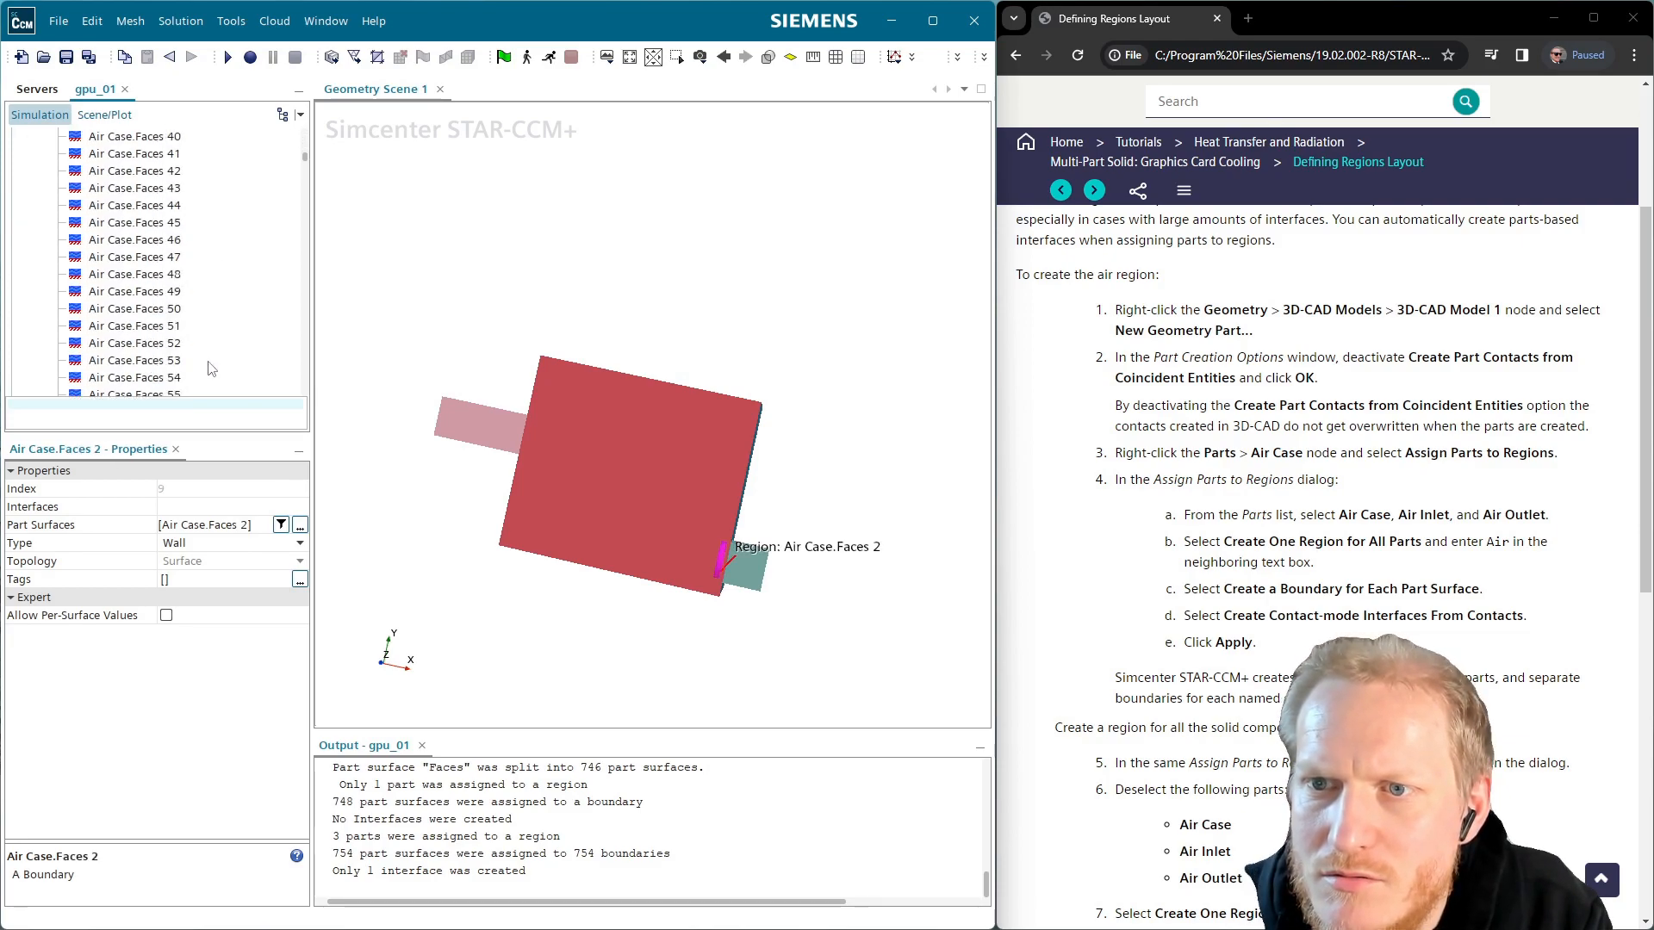
scroll(212, 366, down, 20)
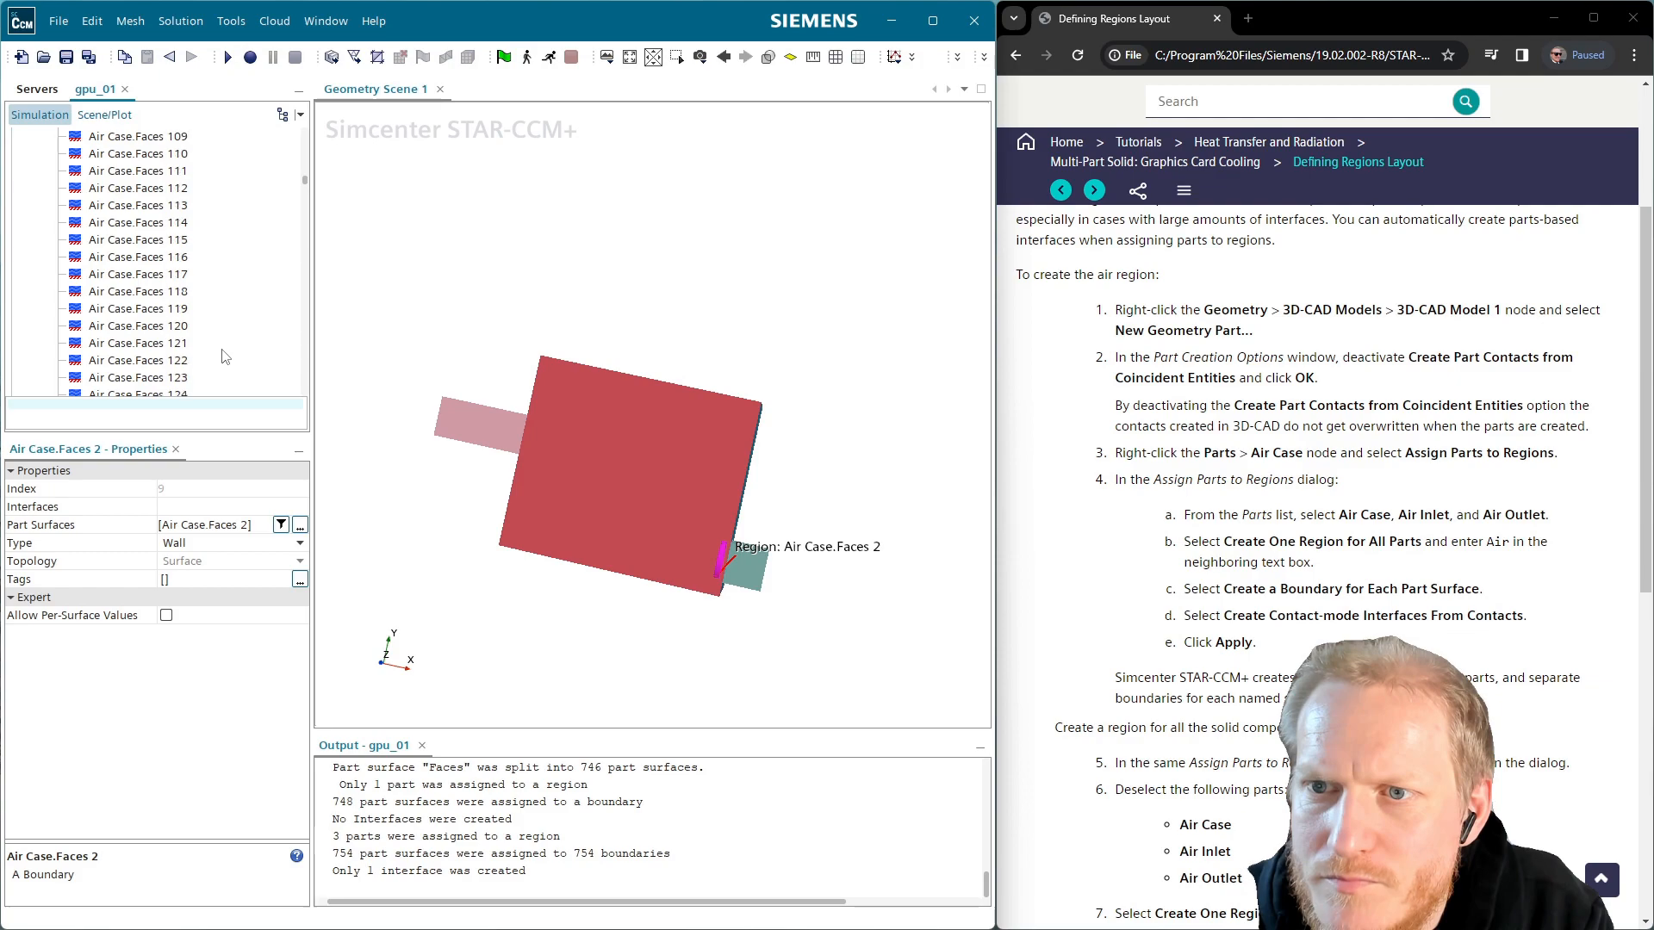
scroll(236, 360, down, 20)
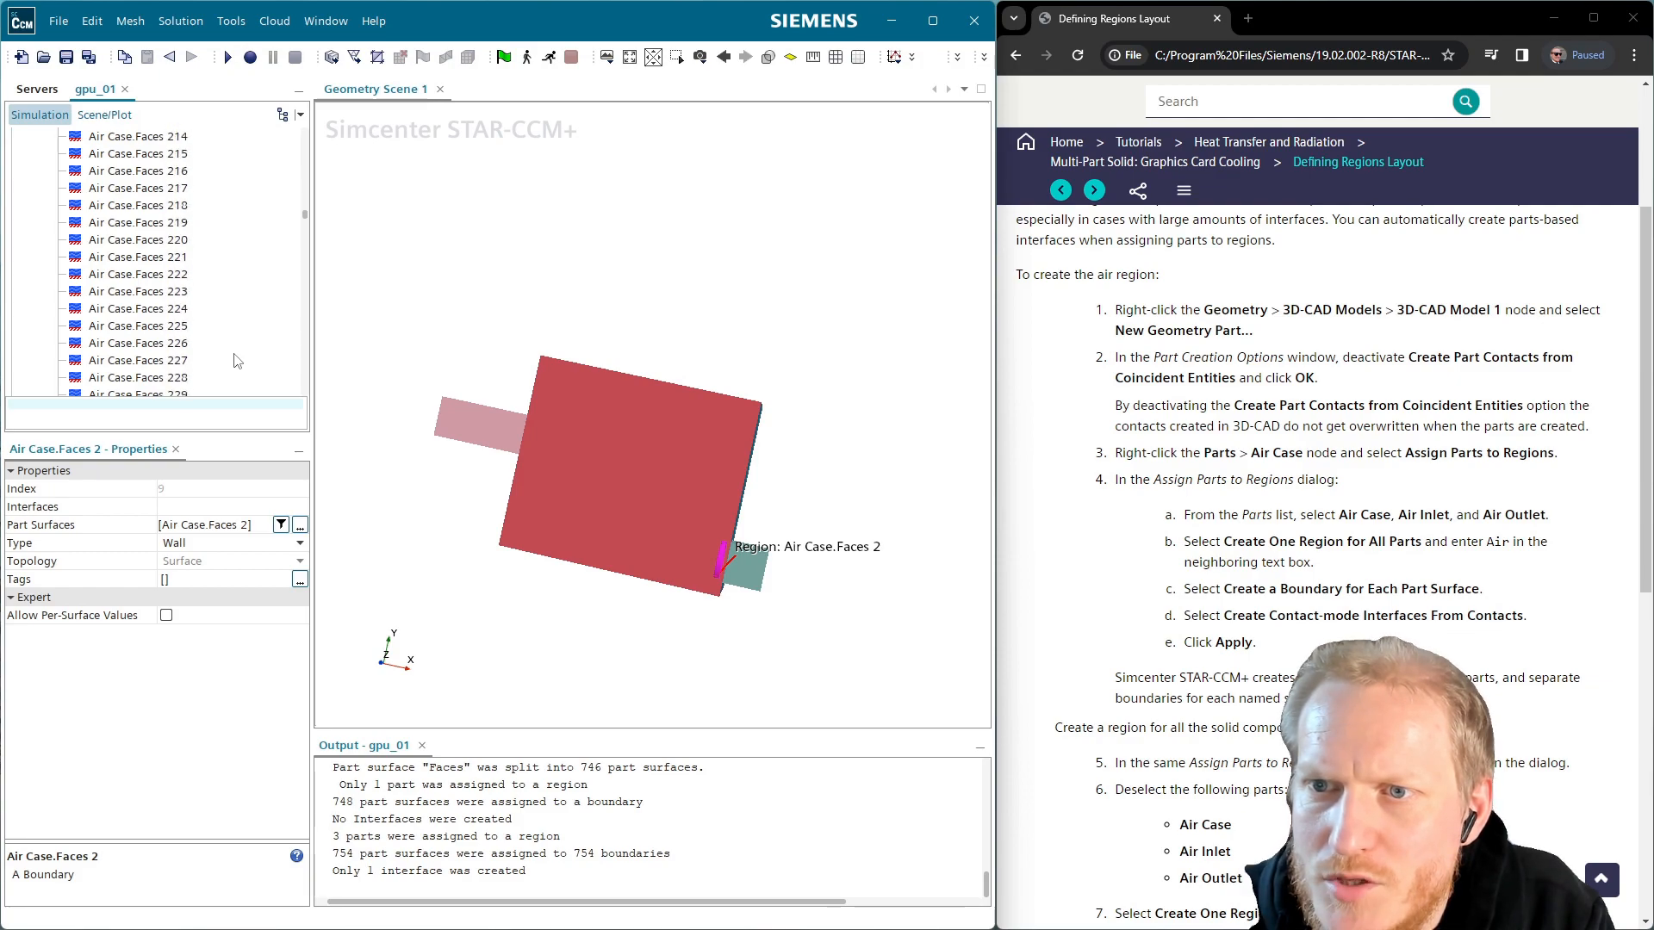
scroll(237, 360, down, 20)
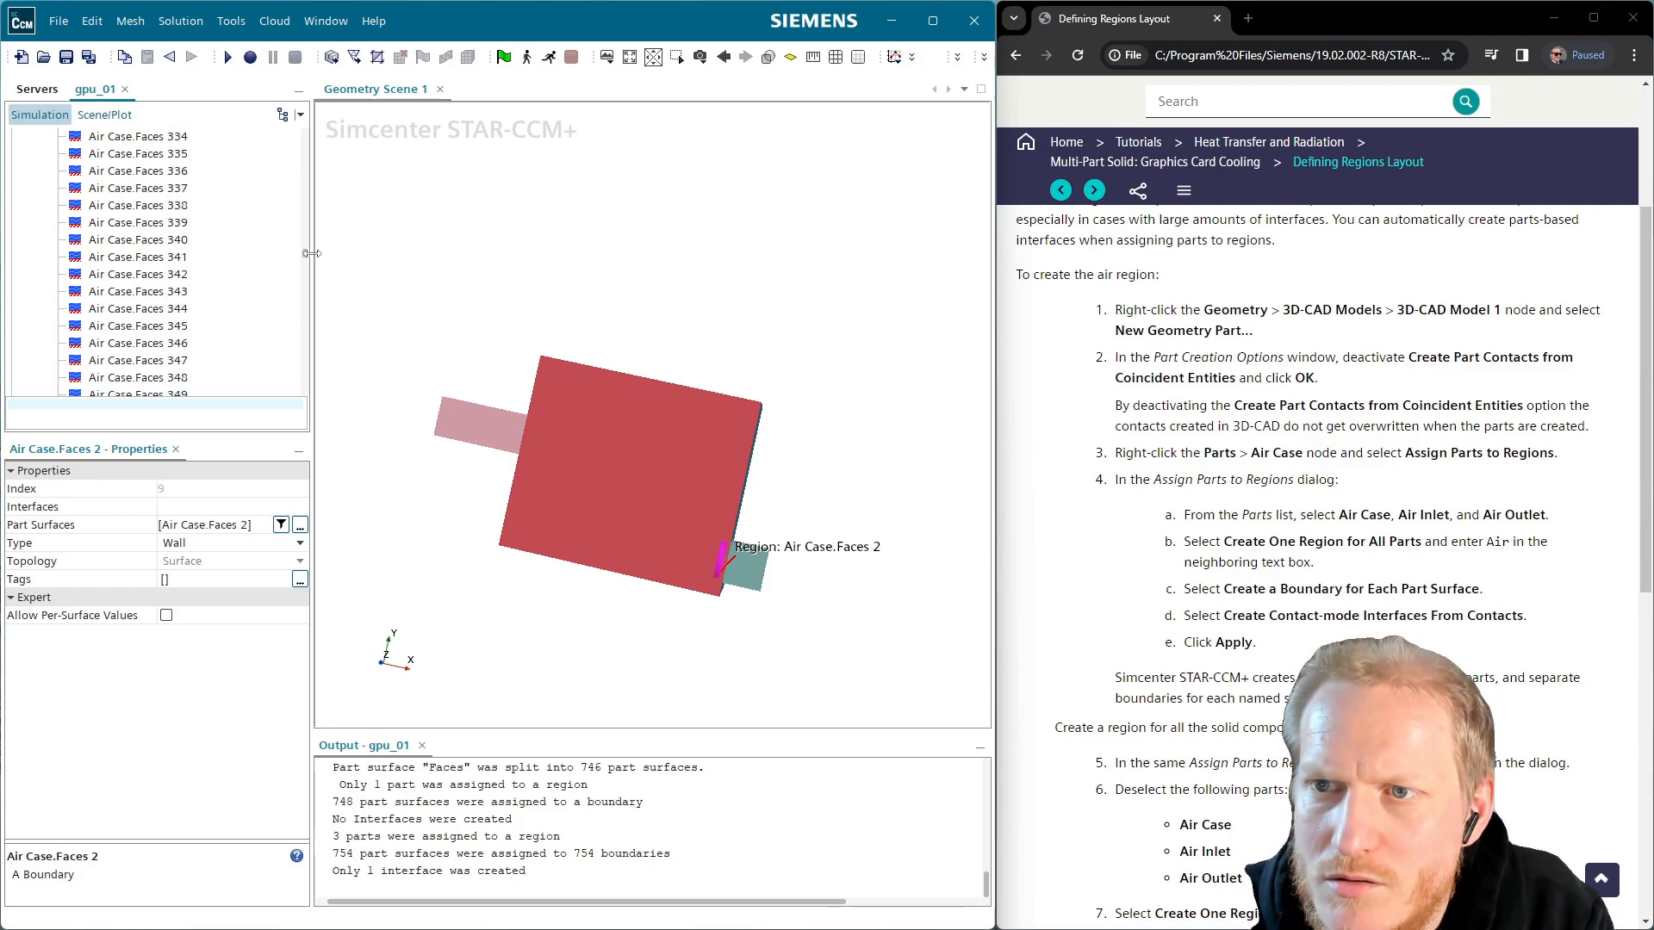
scroll(303, 256, down, 20)
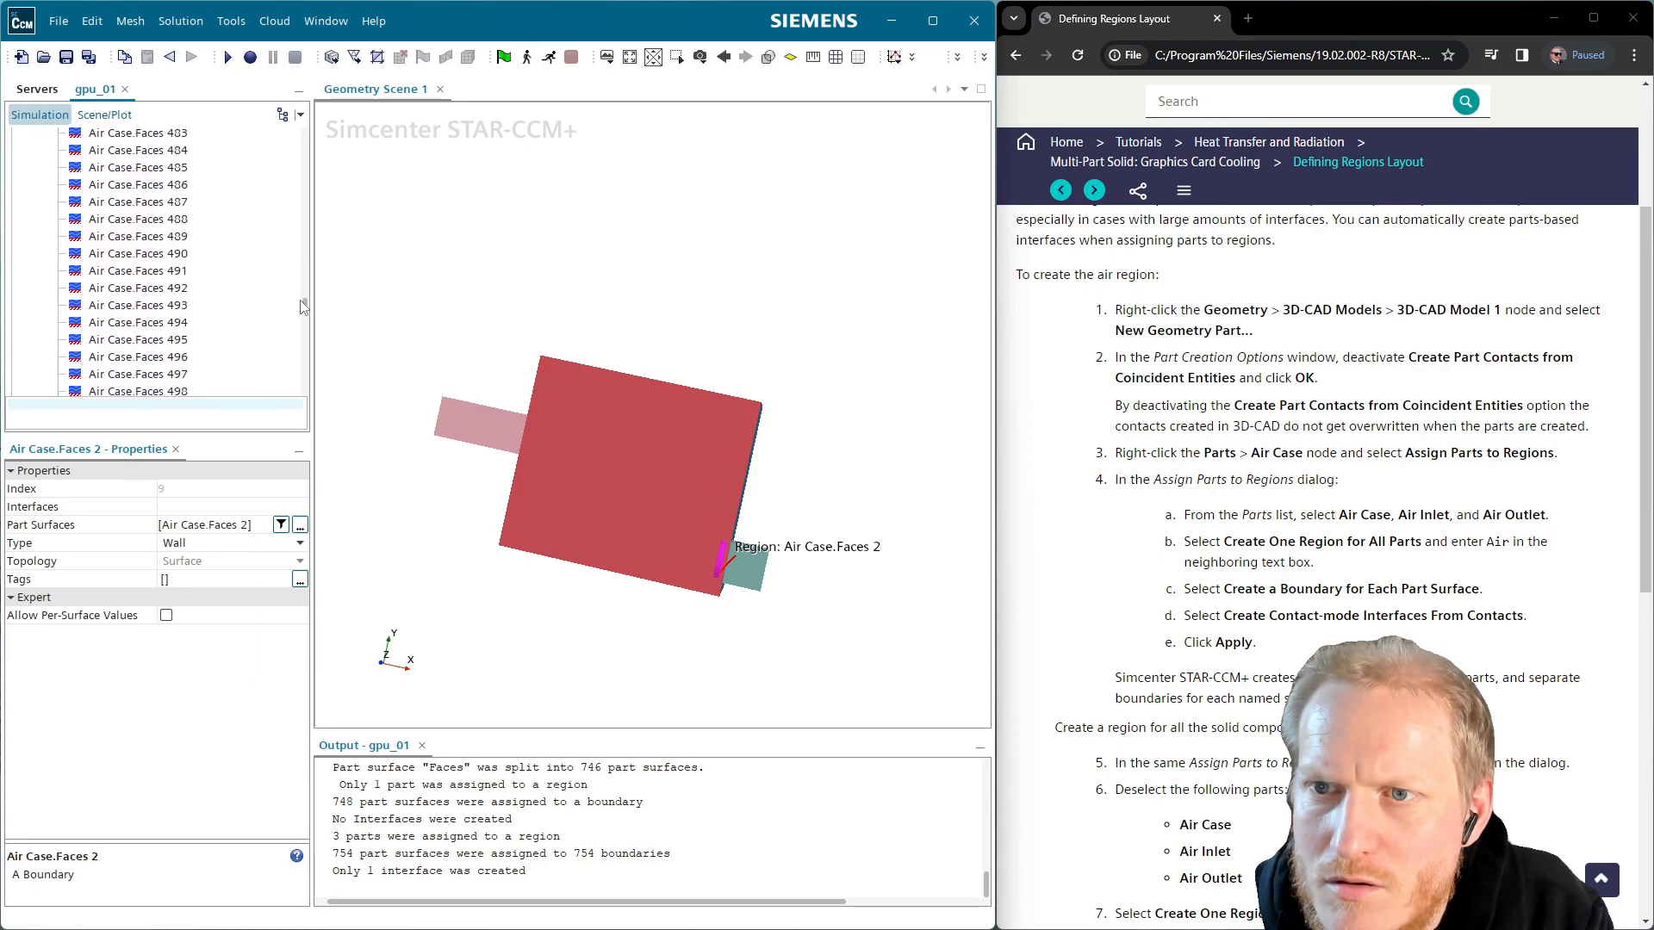
drag(303, 317, 241, 397)
scroll(241, 397, down, 4)
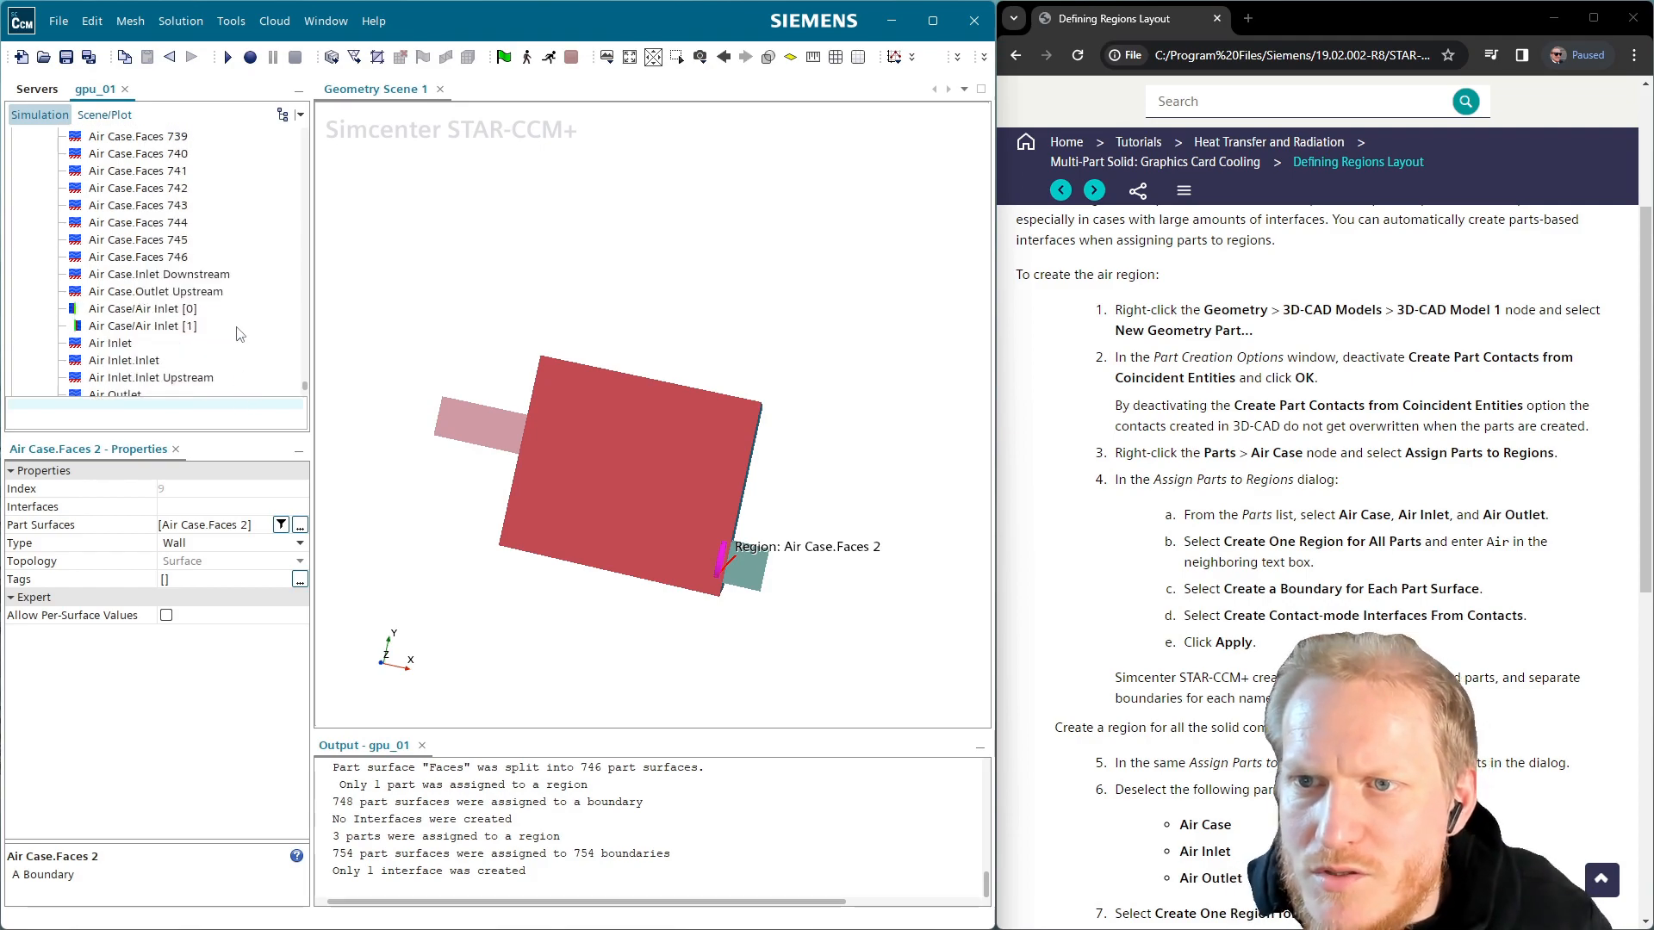
Delete the 745 boundaries Air Case.Faces 2 to 746
shift+click(181, 257)
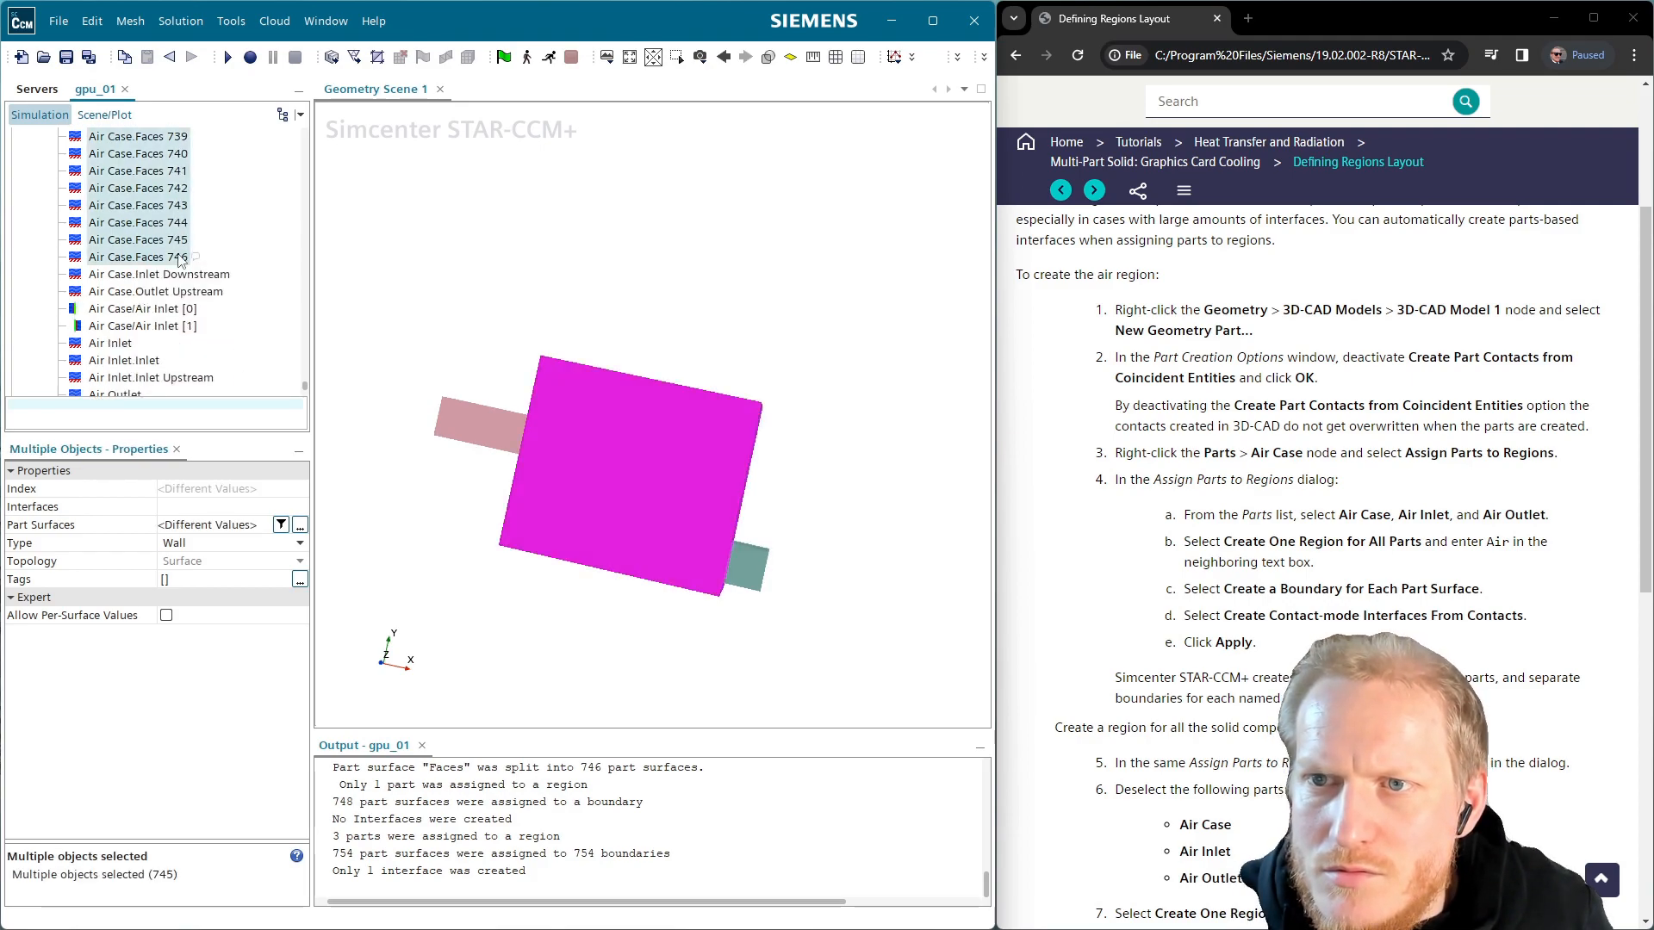
right_click(181, 259)
click(234, 613)
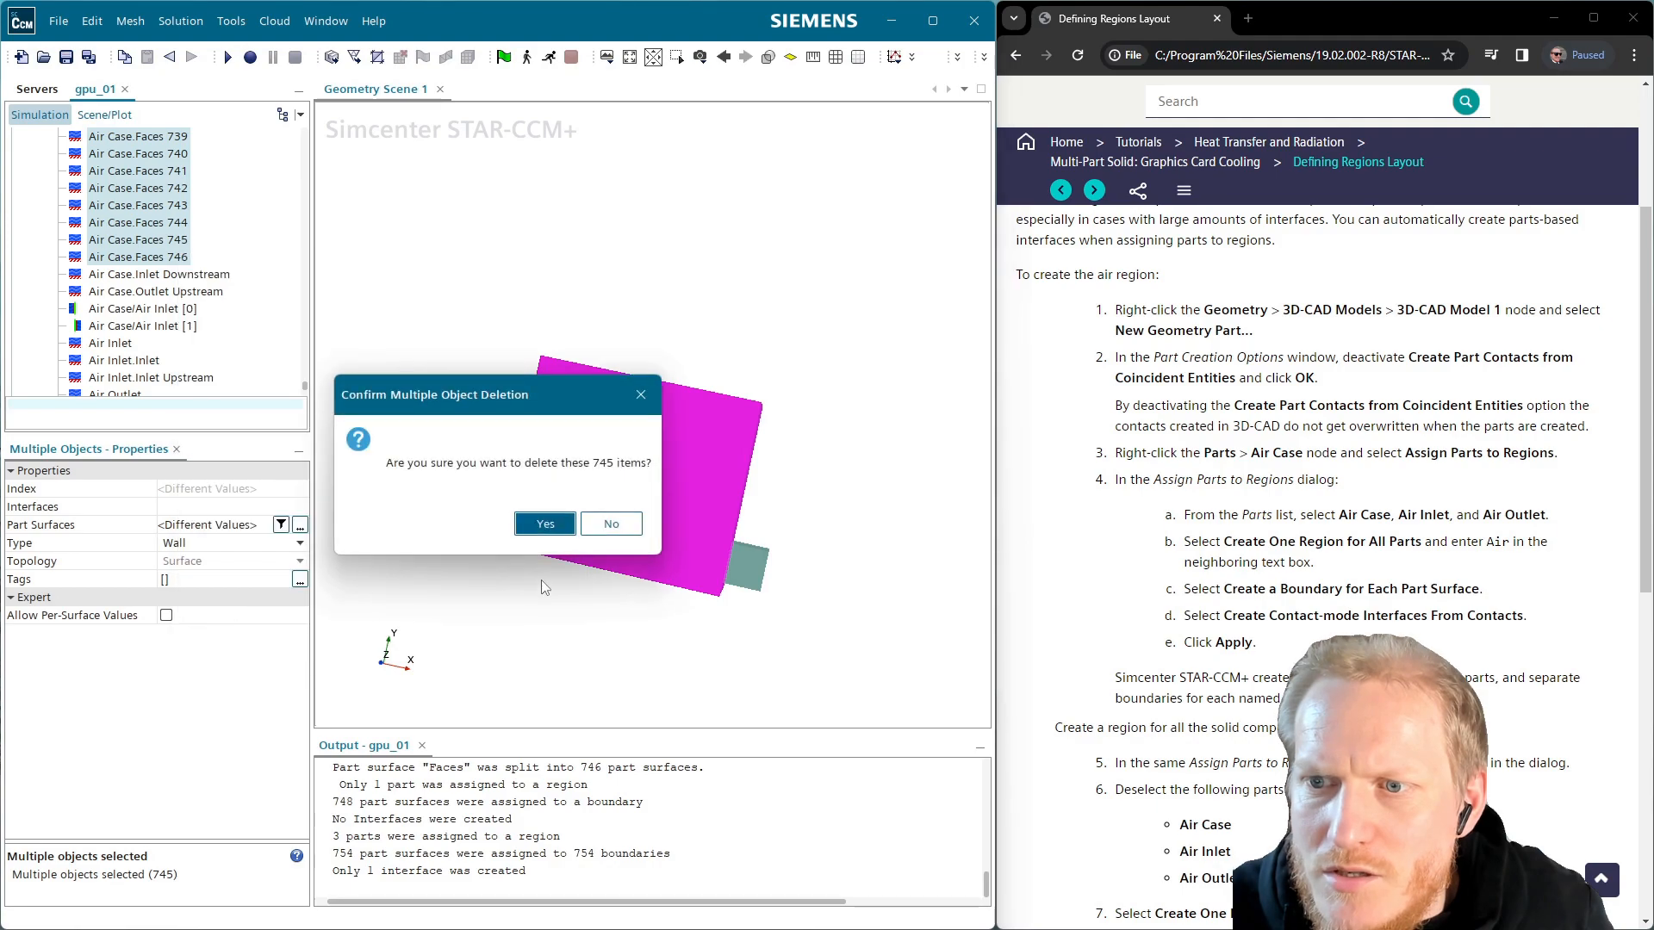
click(545, 523)
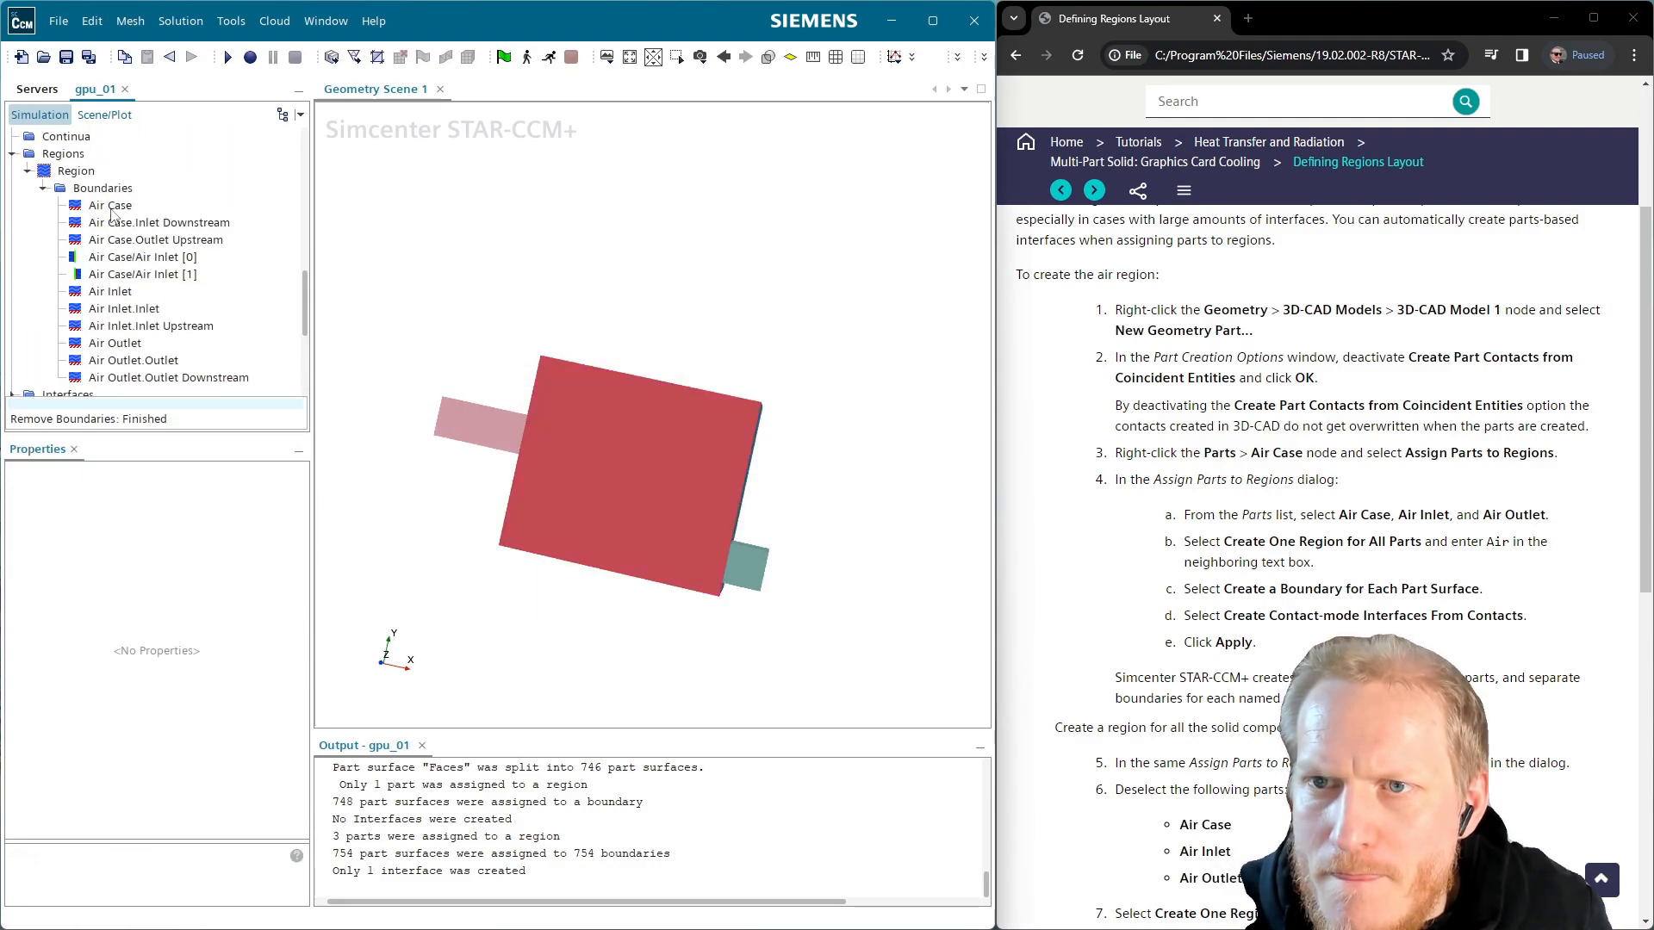
Give the Air Case boundary every 'faces' surface except Inlet Downstream and Outlet Upstream
click(113, 212)
click(300, 525)
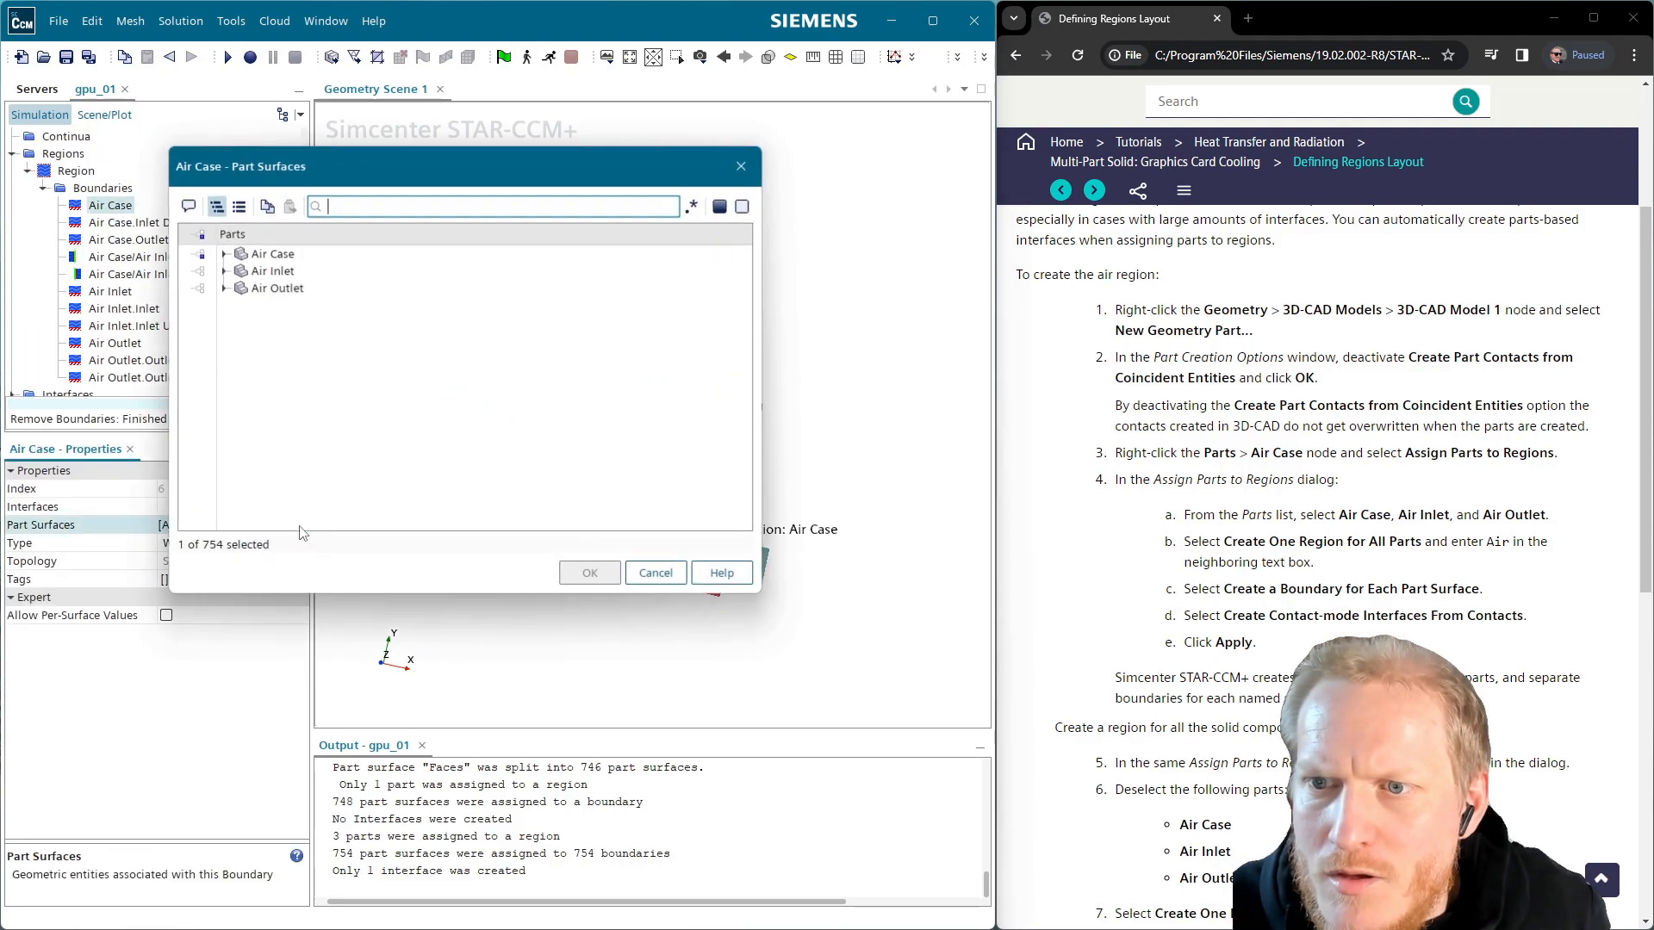
click(225, 255)
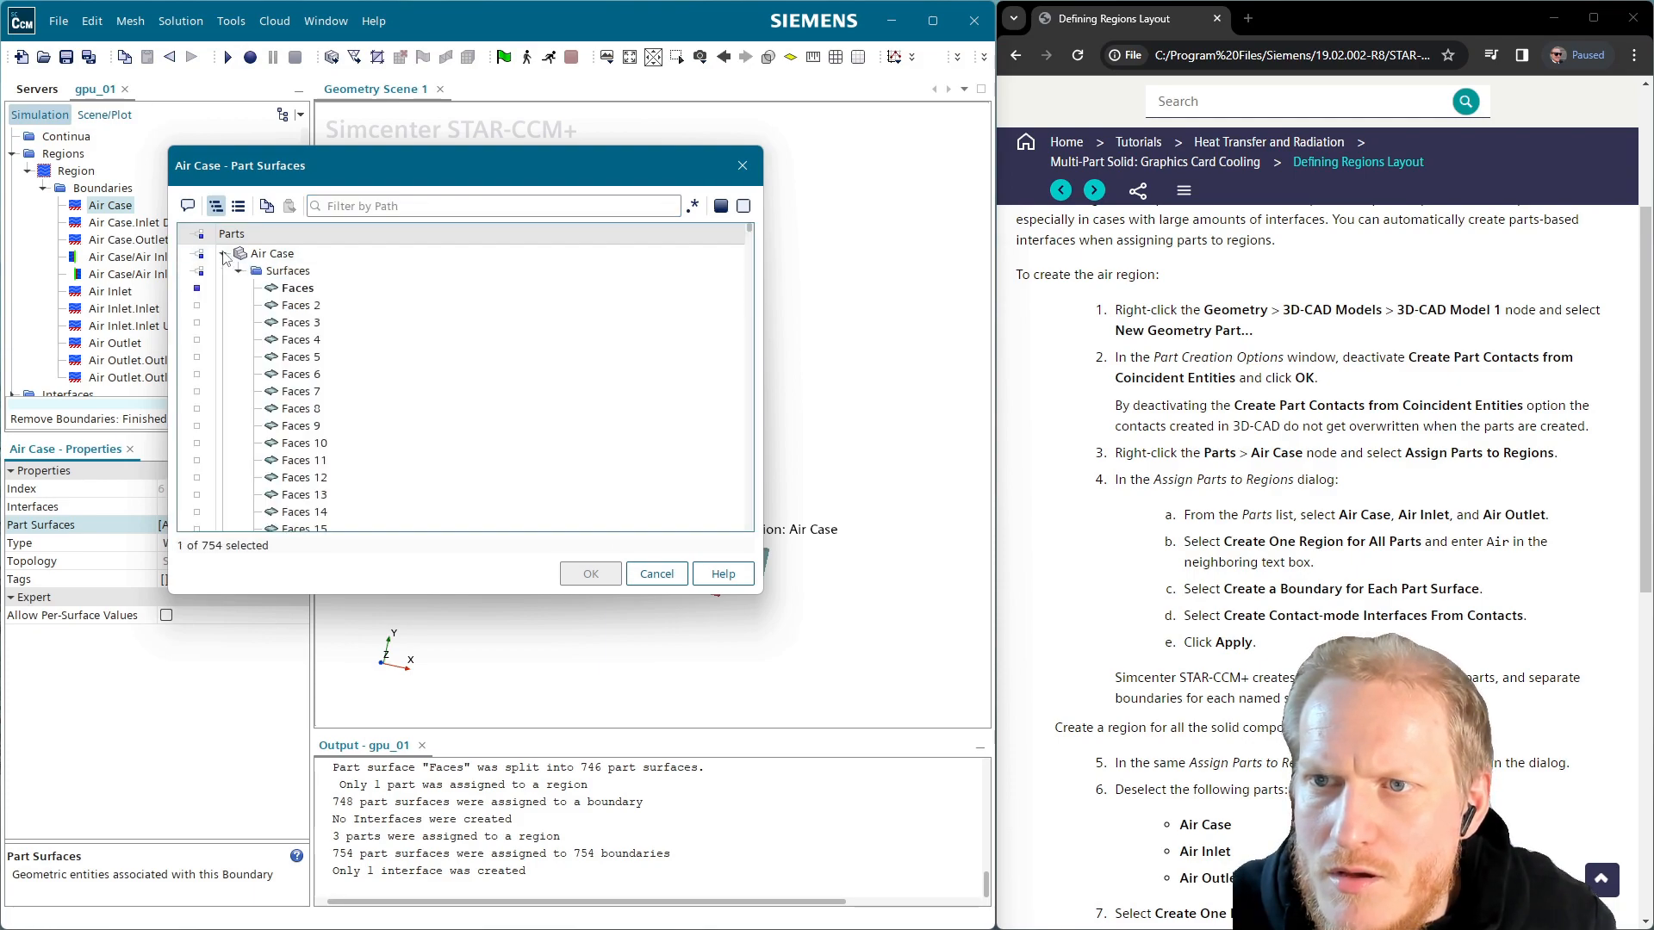
click(375, 207)
text(faces)
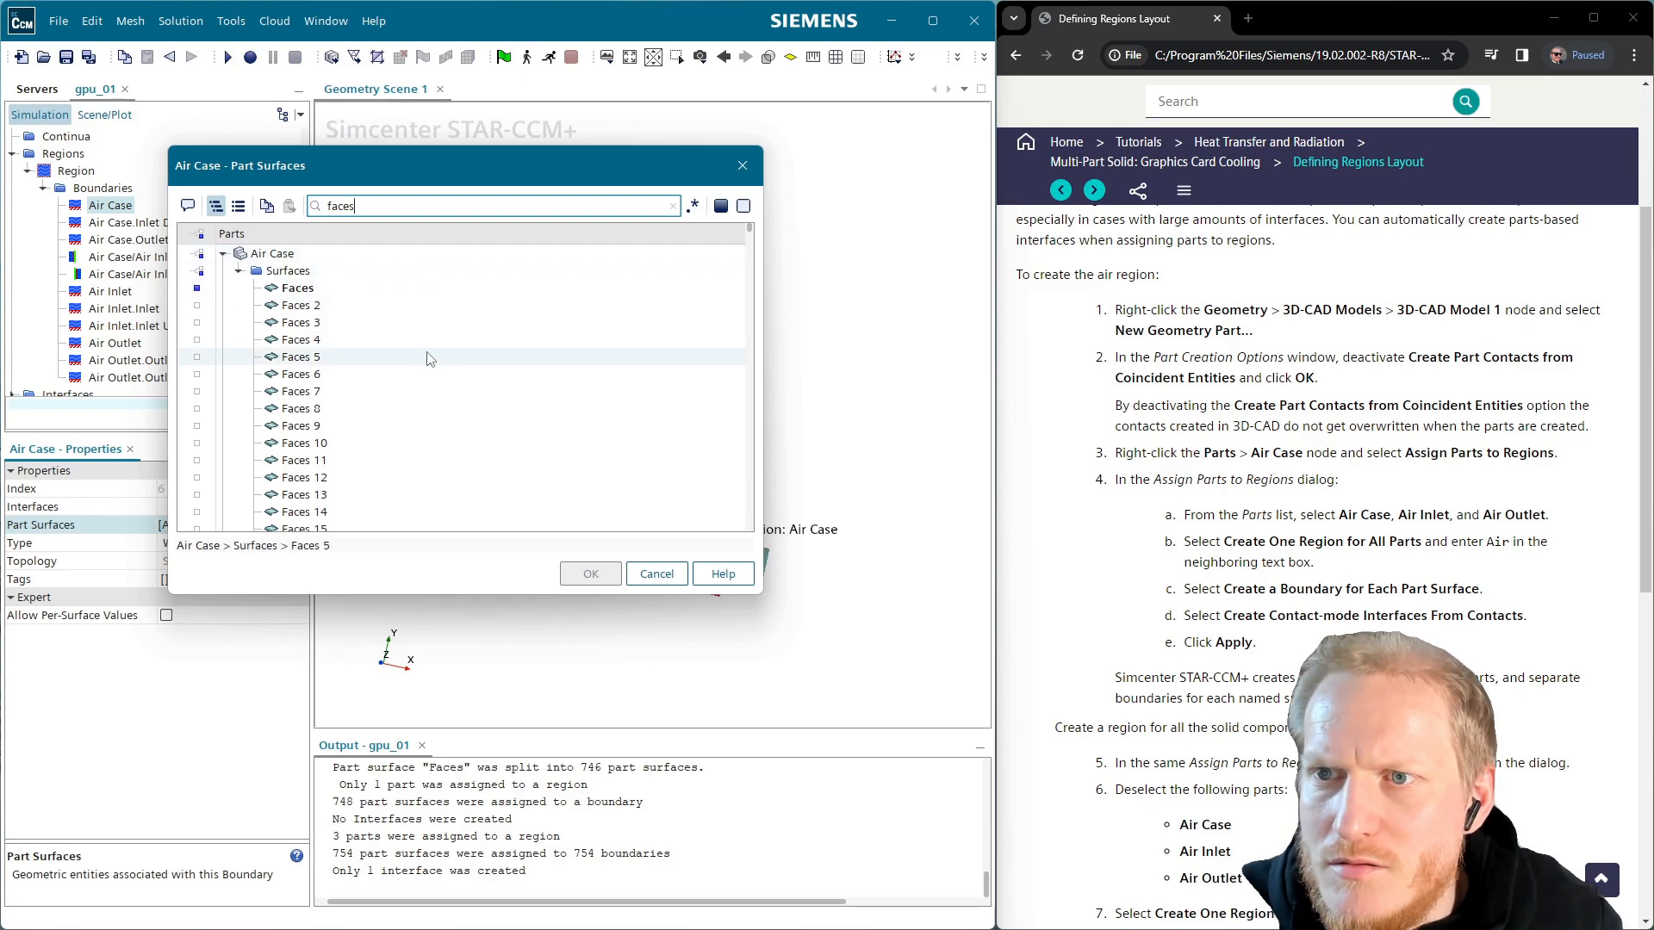
click(201, 255)
scroll(535, 472, down, 11)
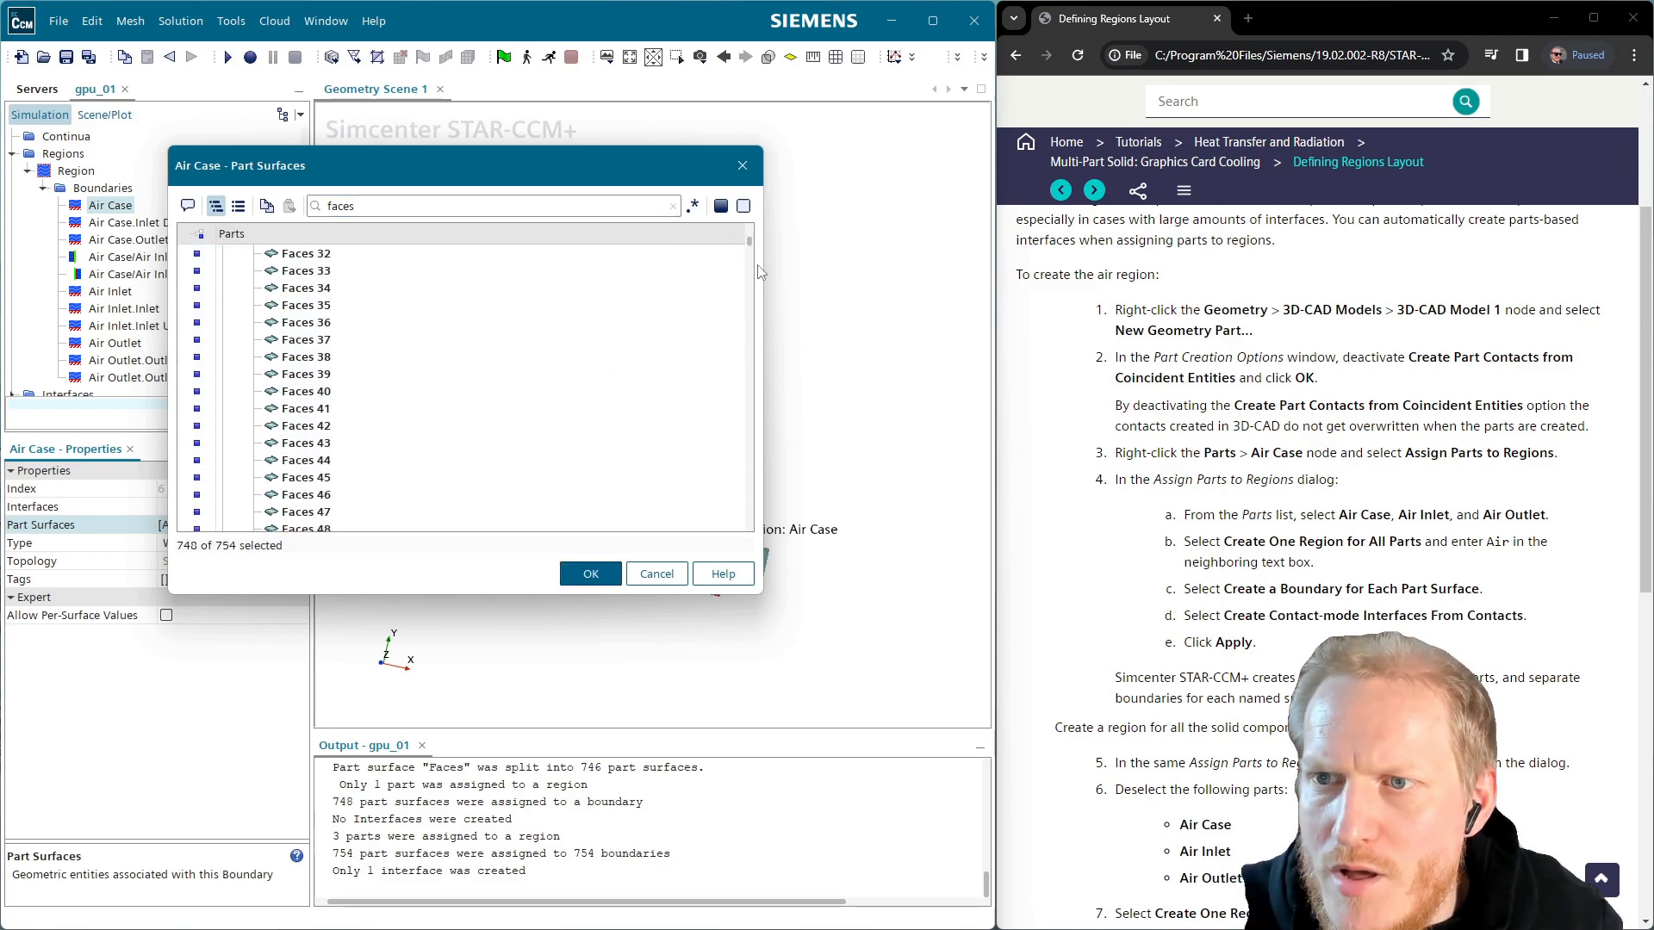
drag(752, 250, 765, 555)
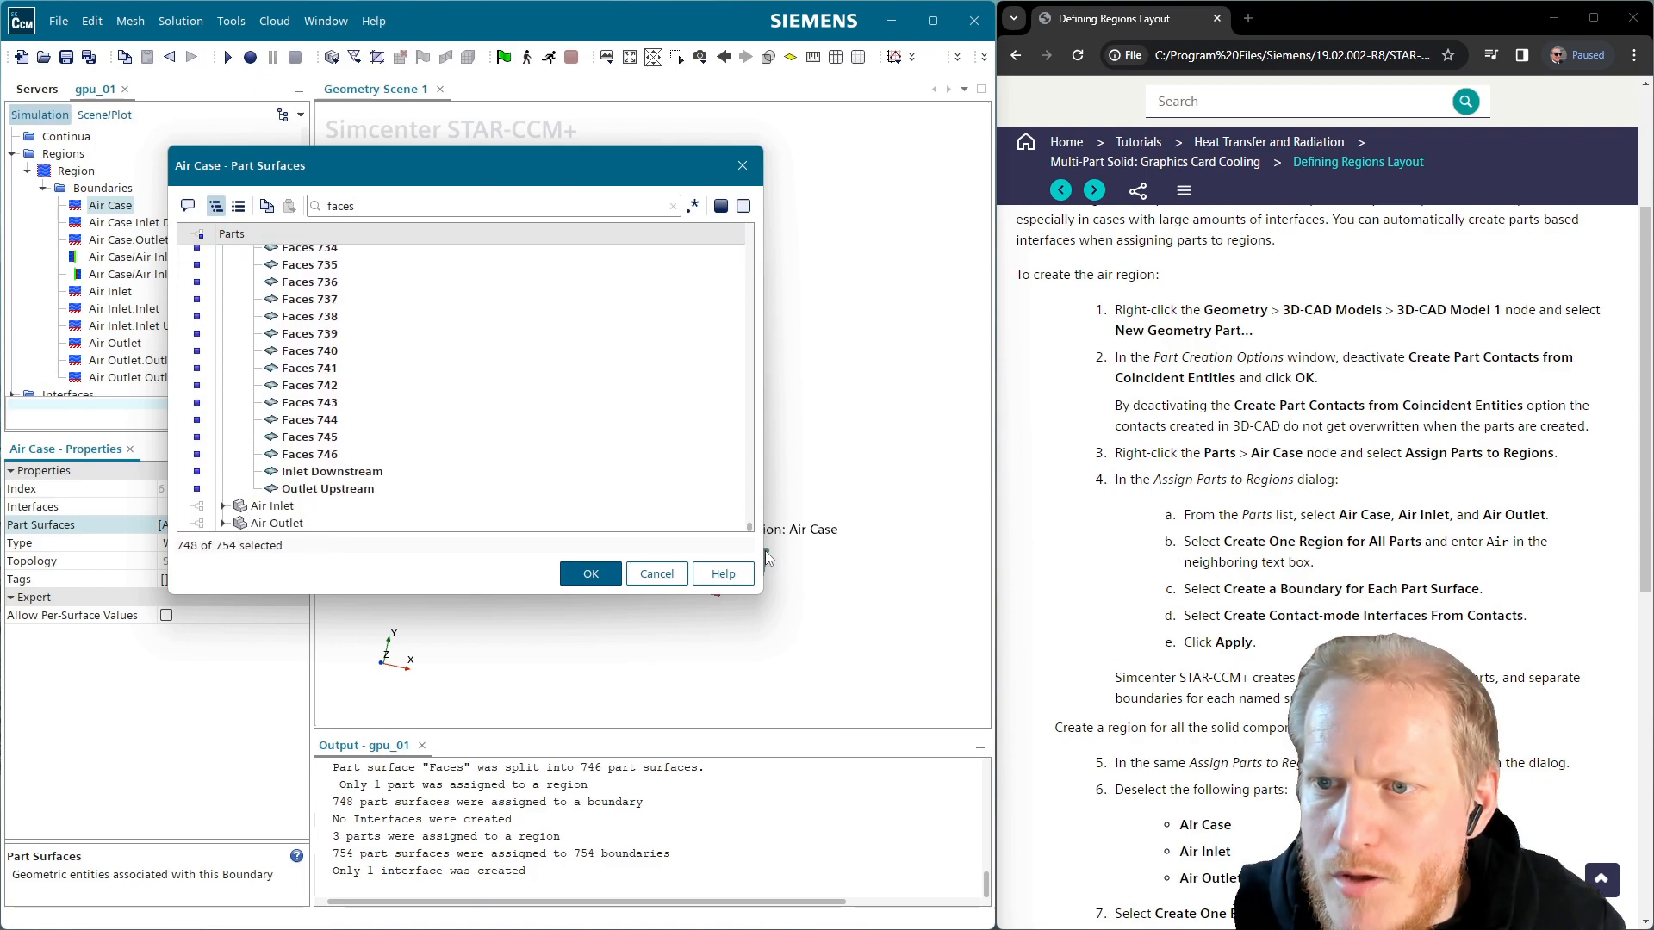
click(372, 477)
click(346, 486)
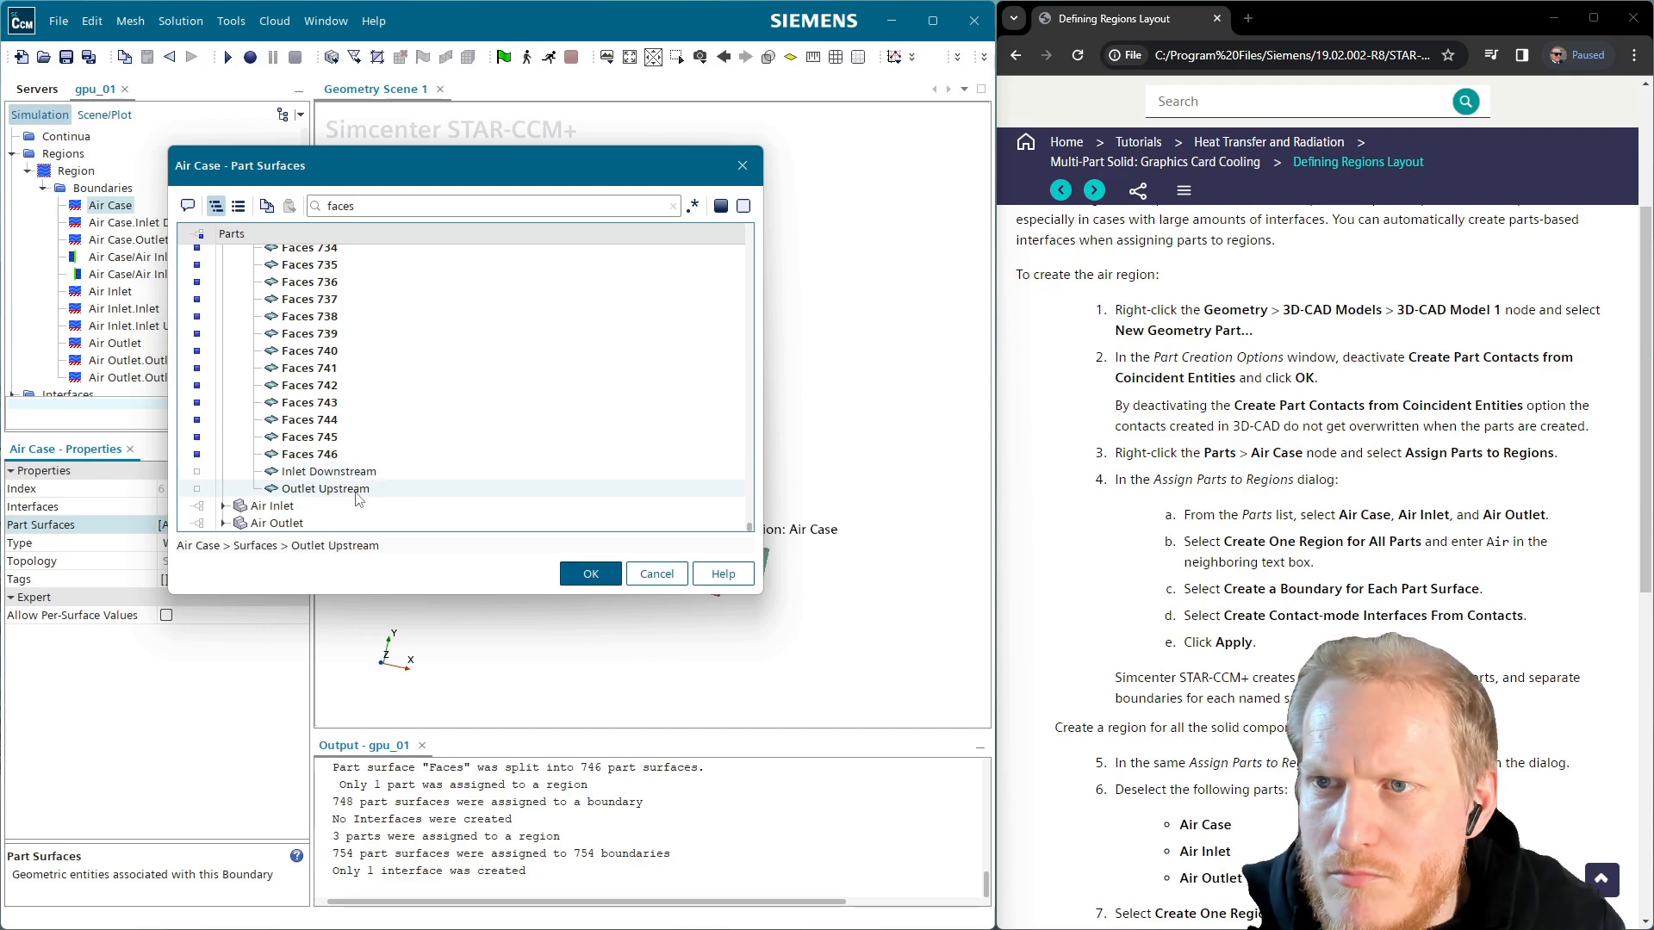
click(598, 575)
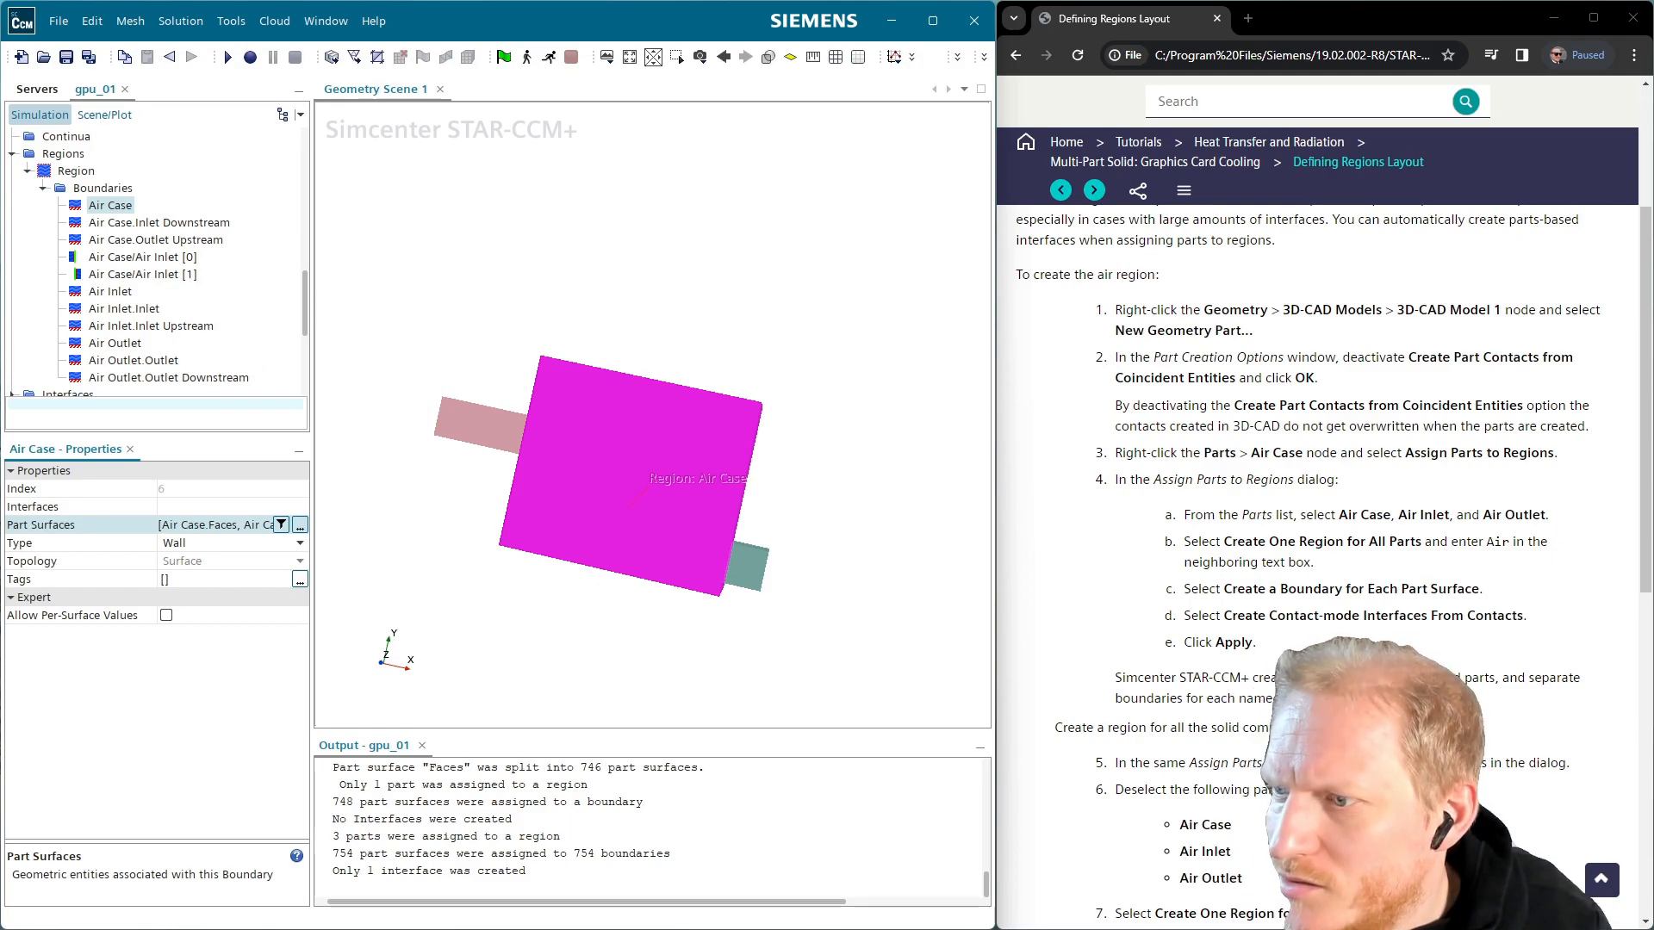
key(alt+Tab)
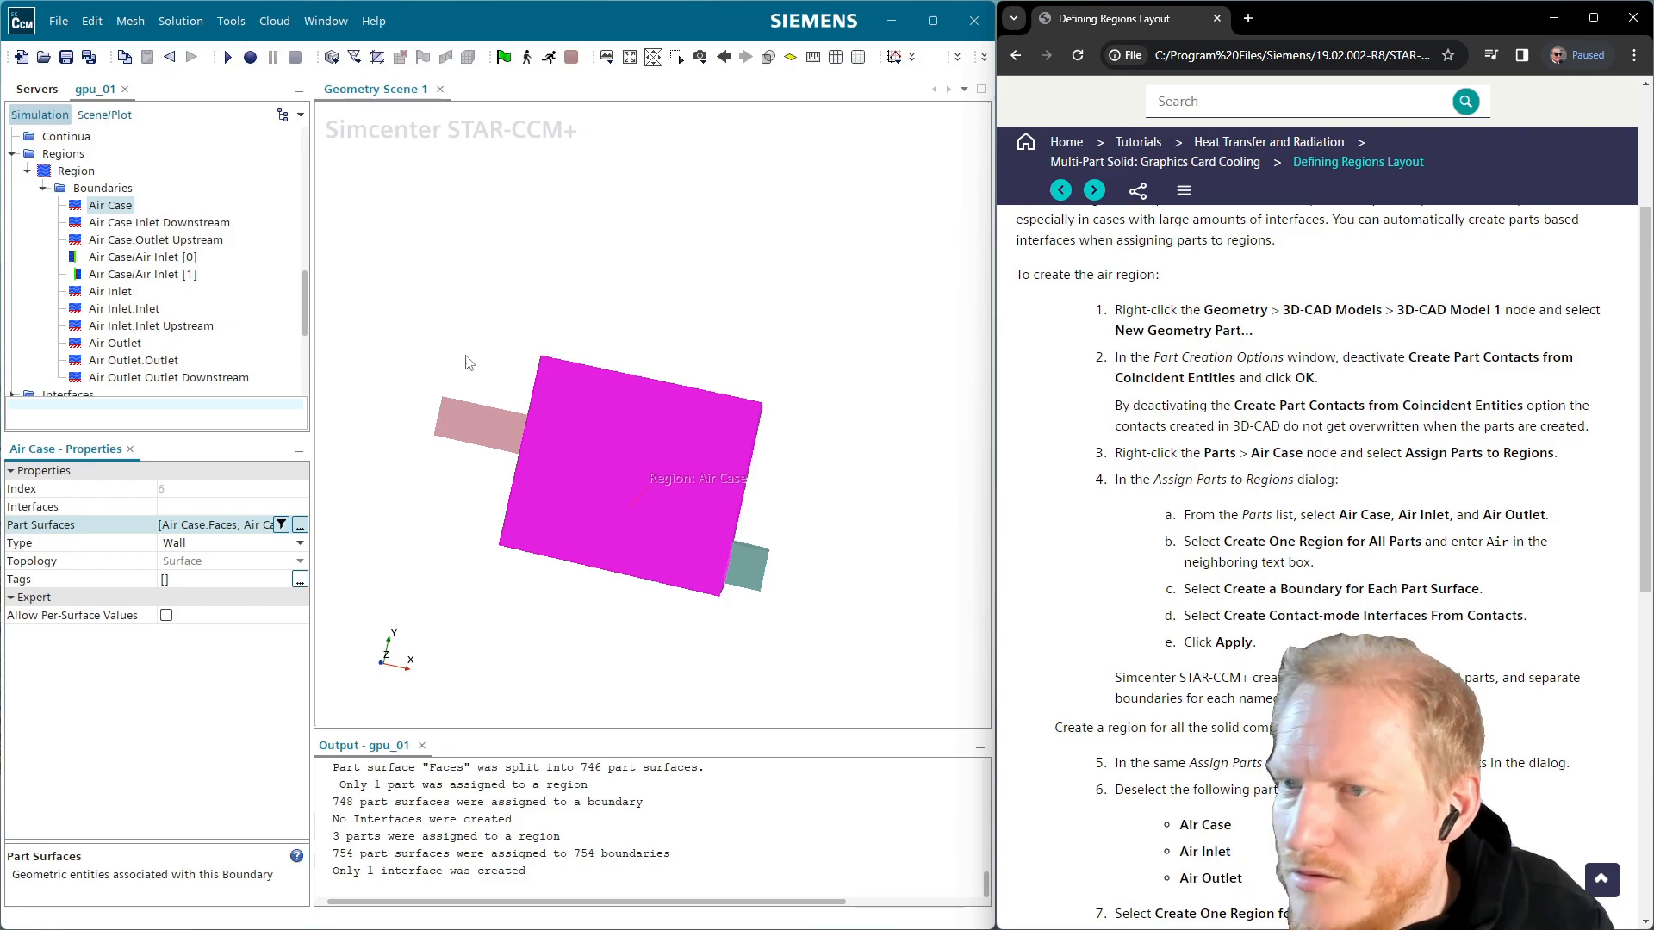
Select the solid parts from Capacitor 1 through Port Block 3 for assignment to a region
scroll(306, 259, up, 5)
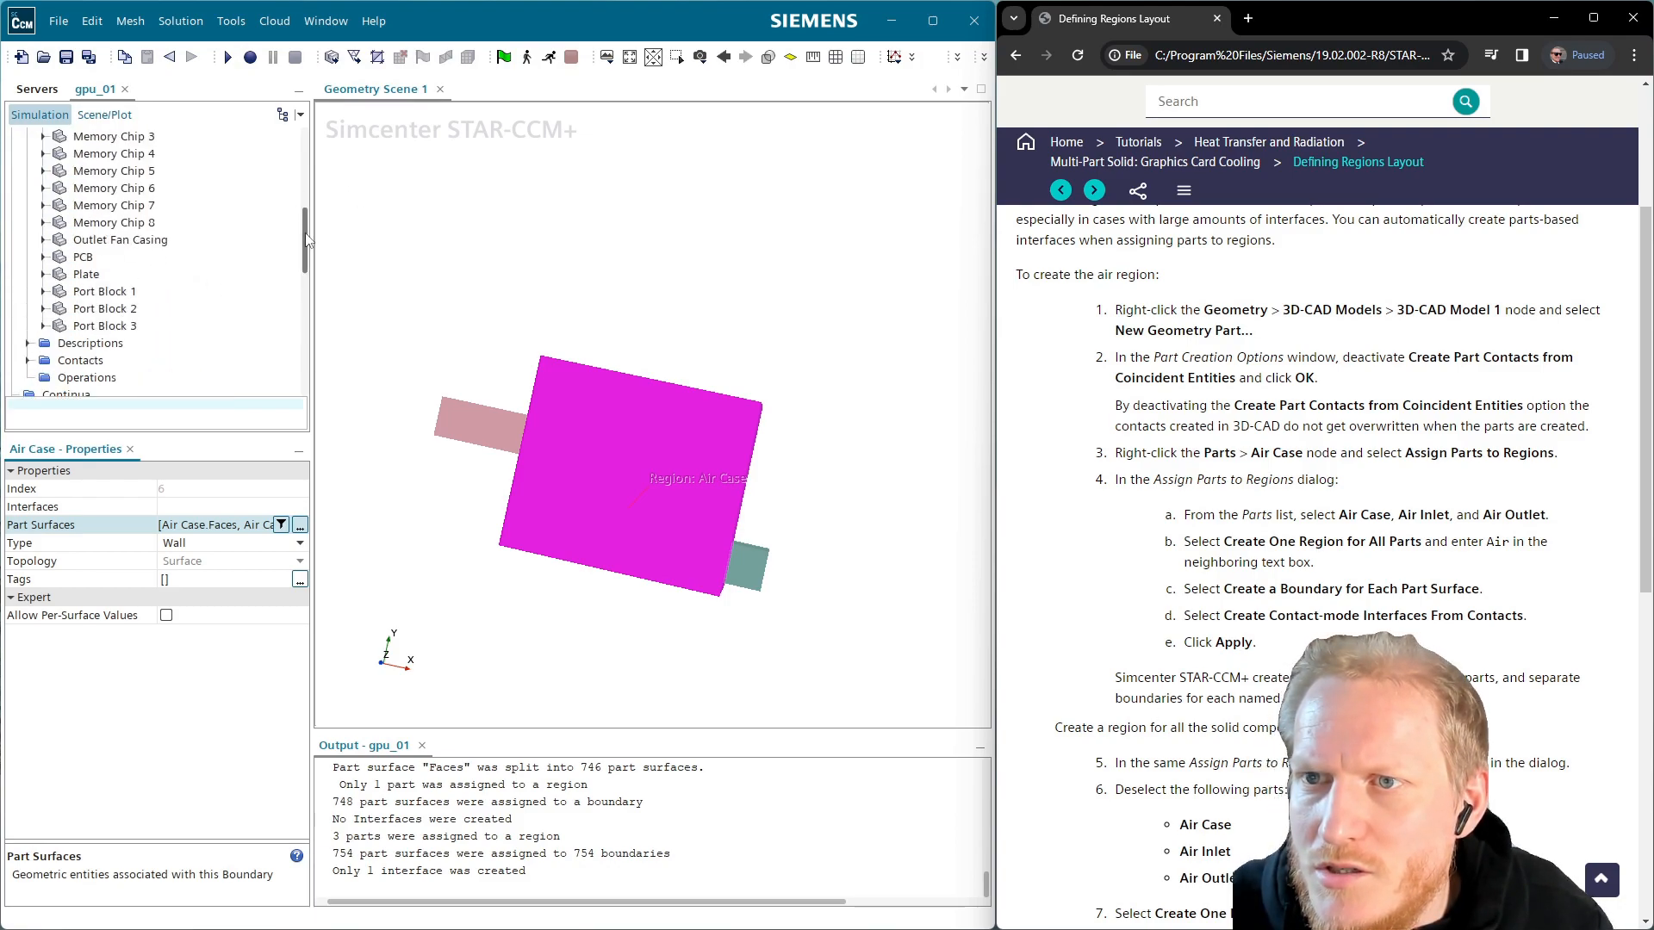
drag(306, 250, 306, 172)
click(128, 254)
scroll(142, 229, down, 7)
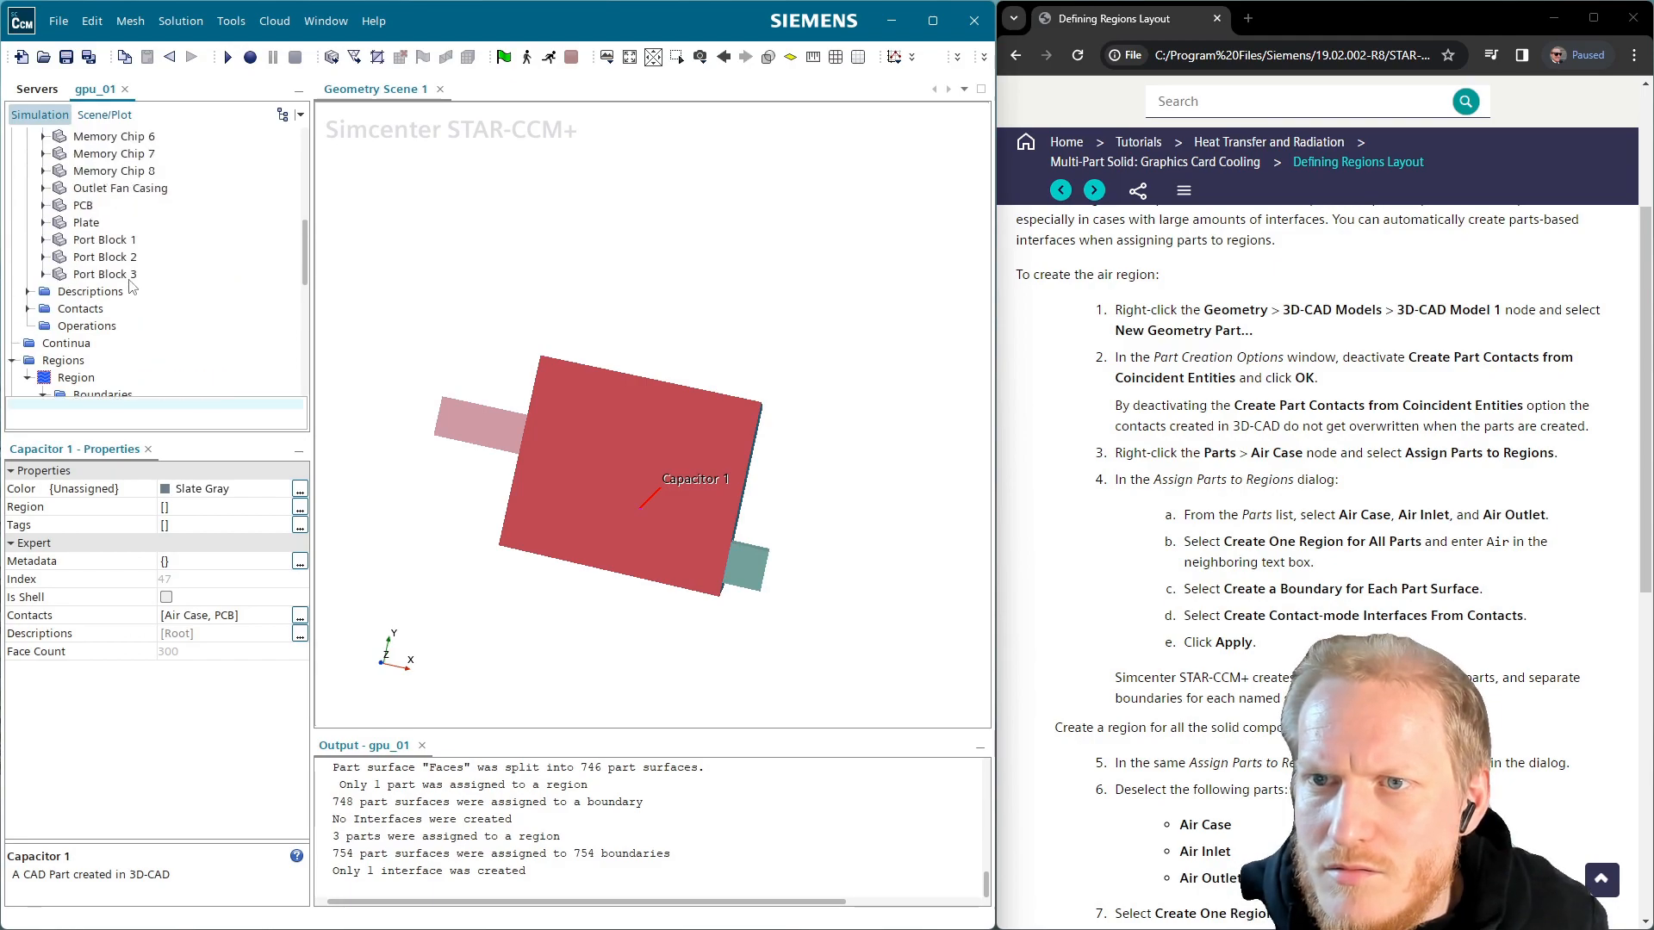
shift+click(129, 276)
right_click(129, 280)
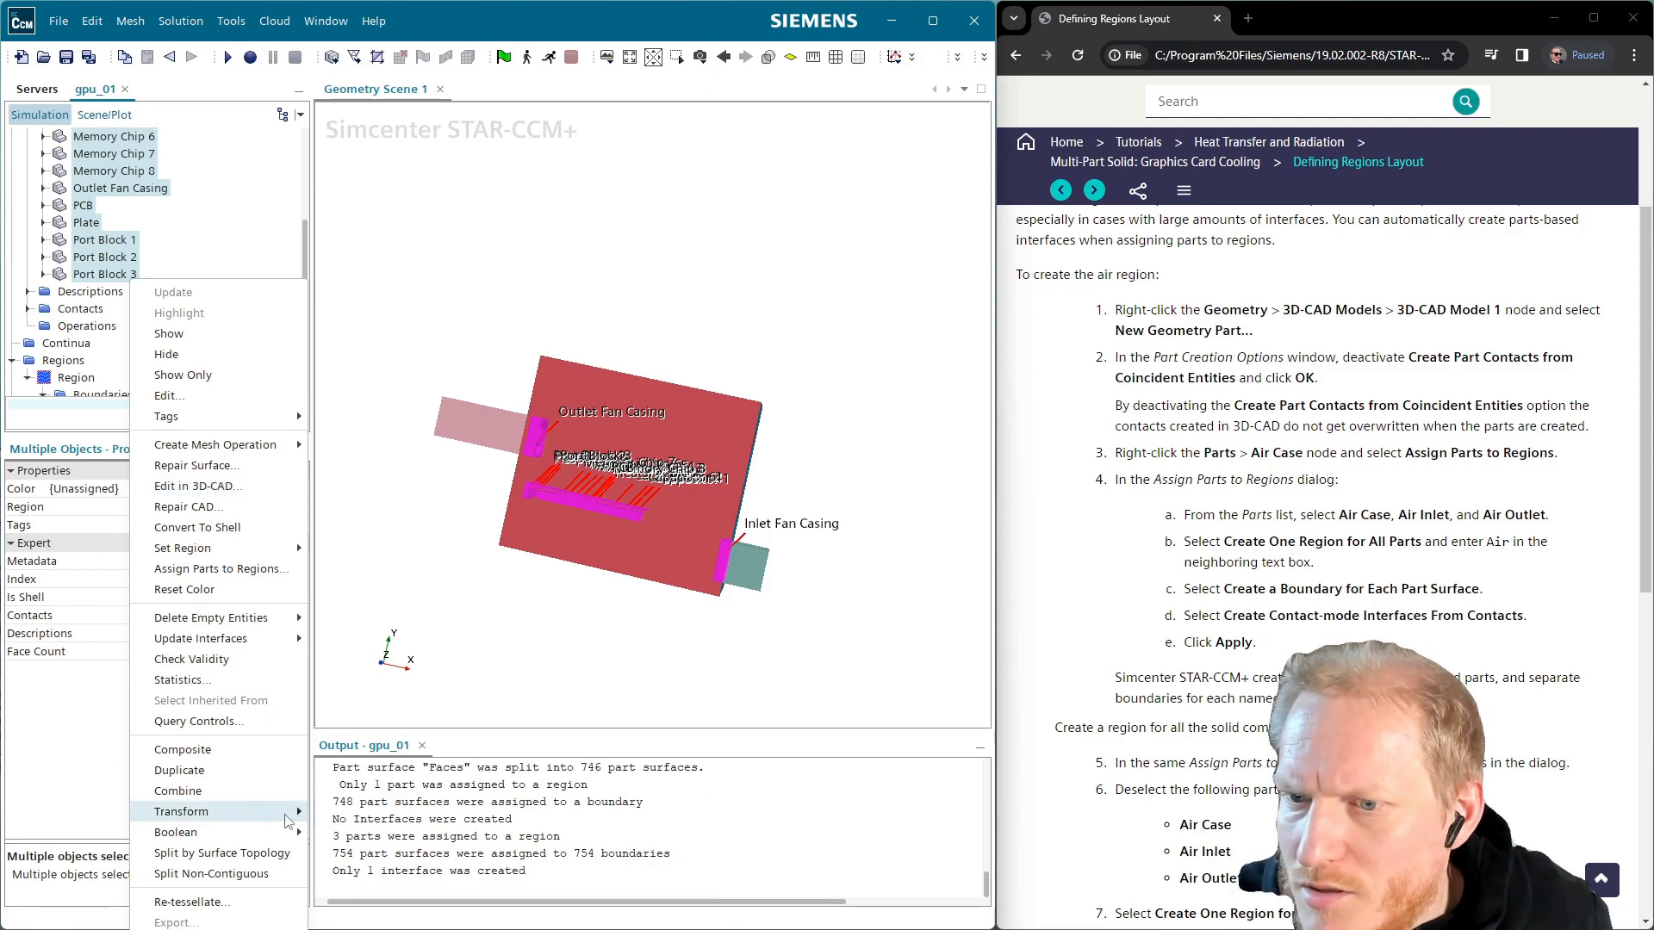
click(251, 570)
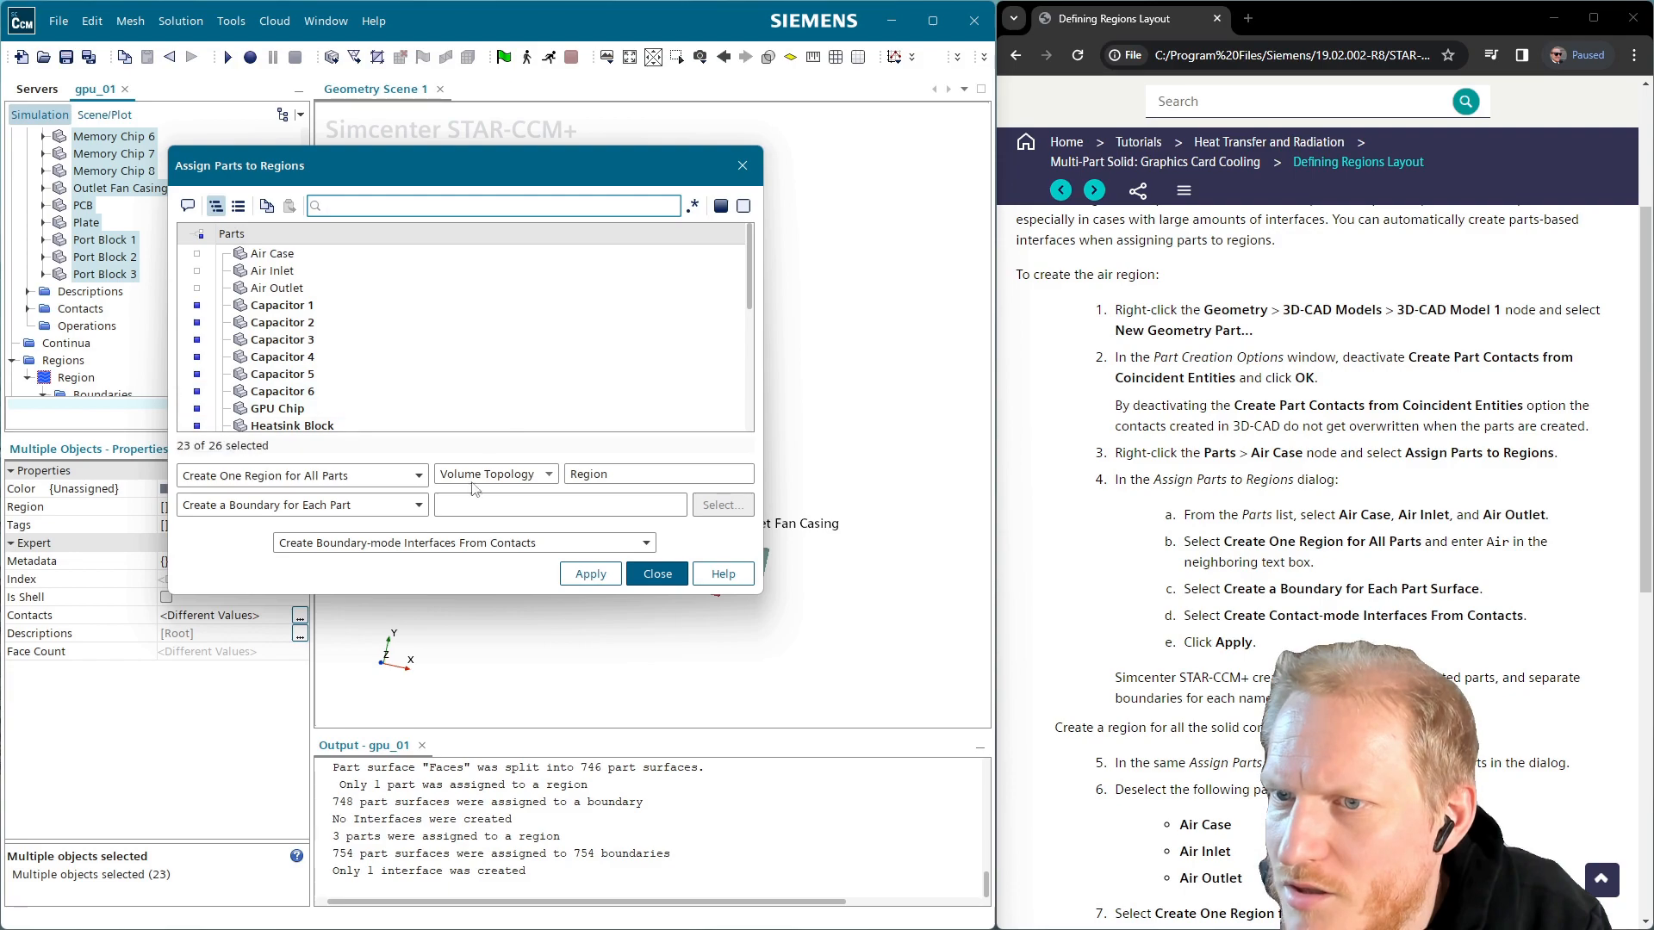
Name the new region Solid Components and apply, creating 23 boundaries and 56 interfaces
scroll(1327, 560, down, 1)
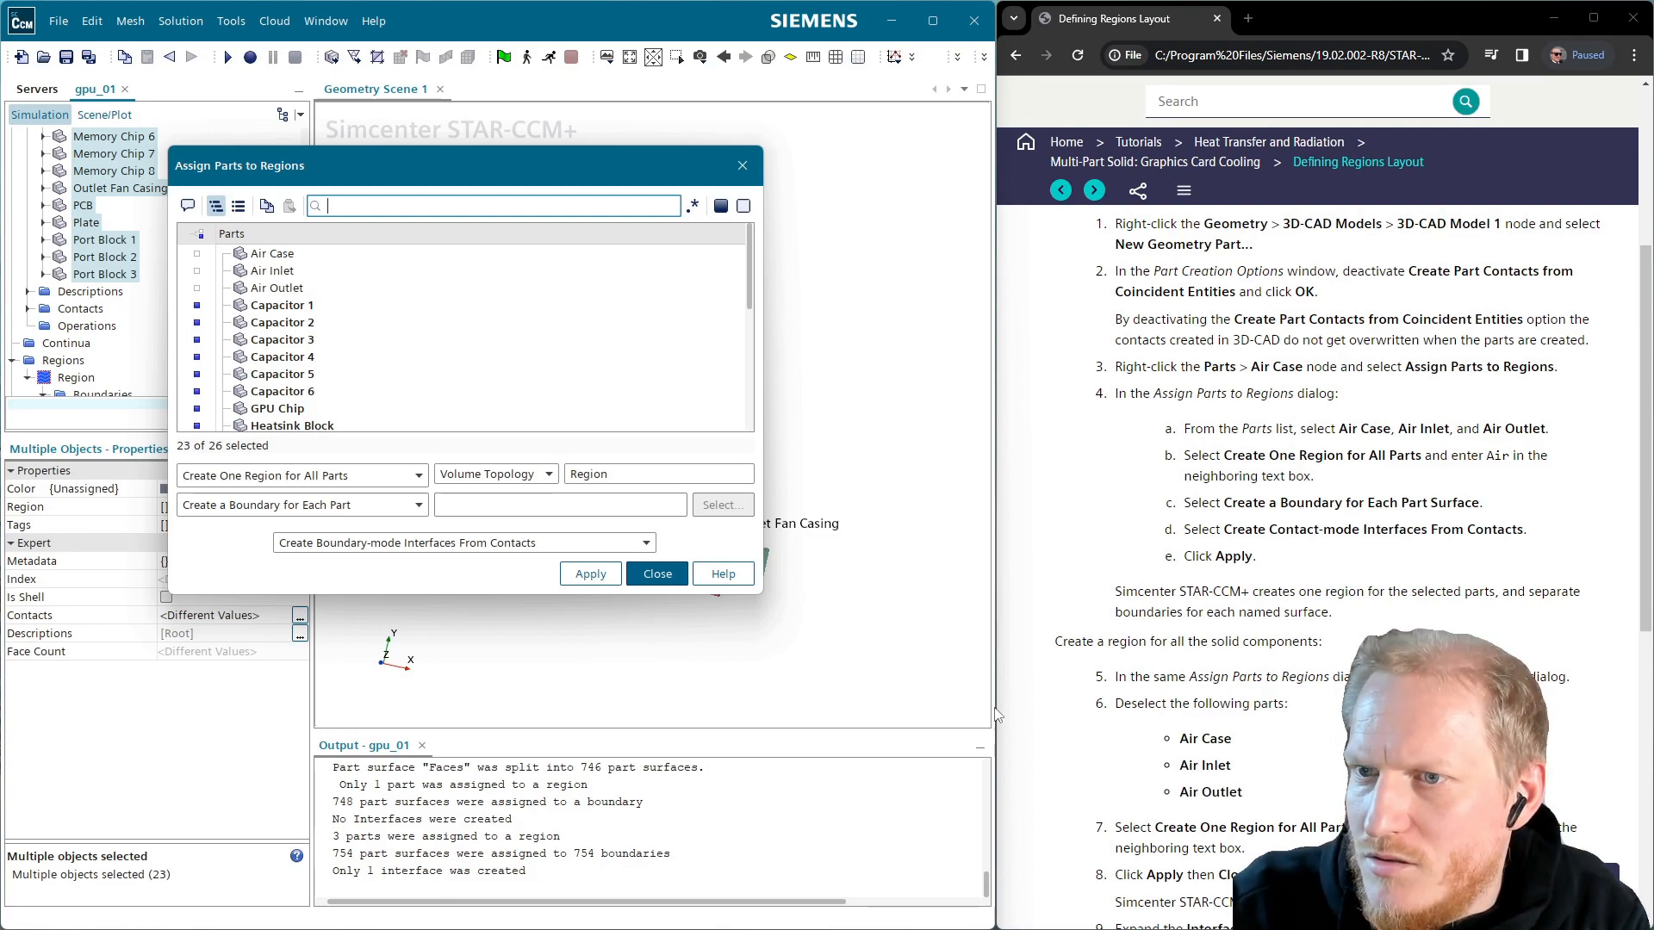
drag(612, 474, 523, 477)
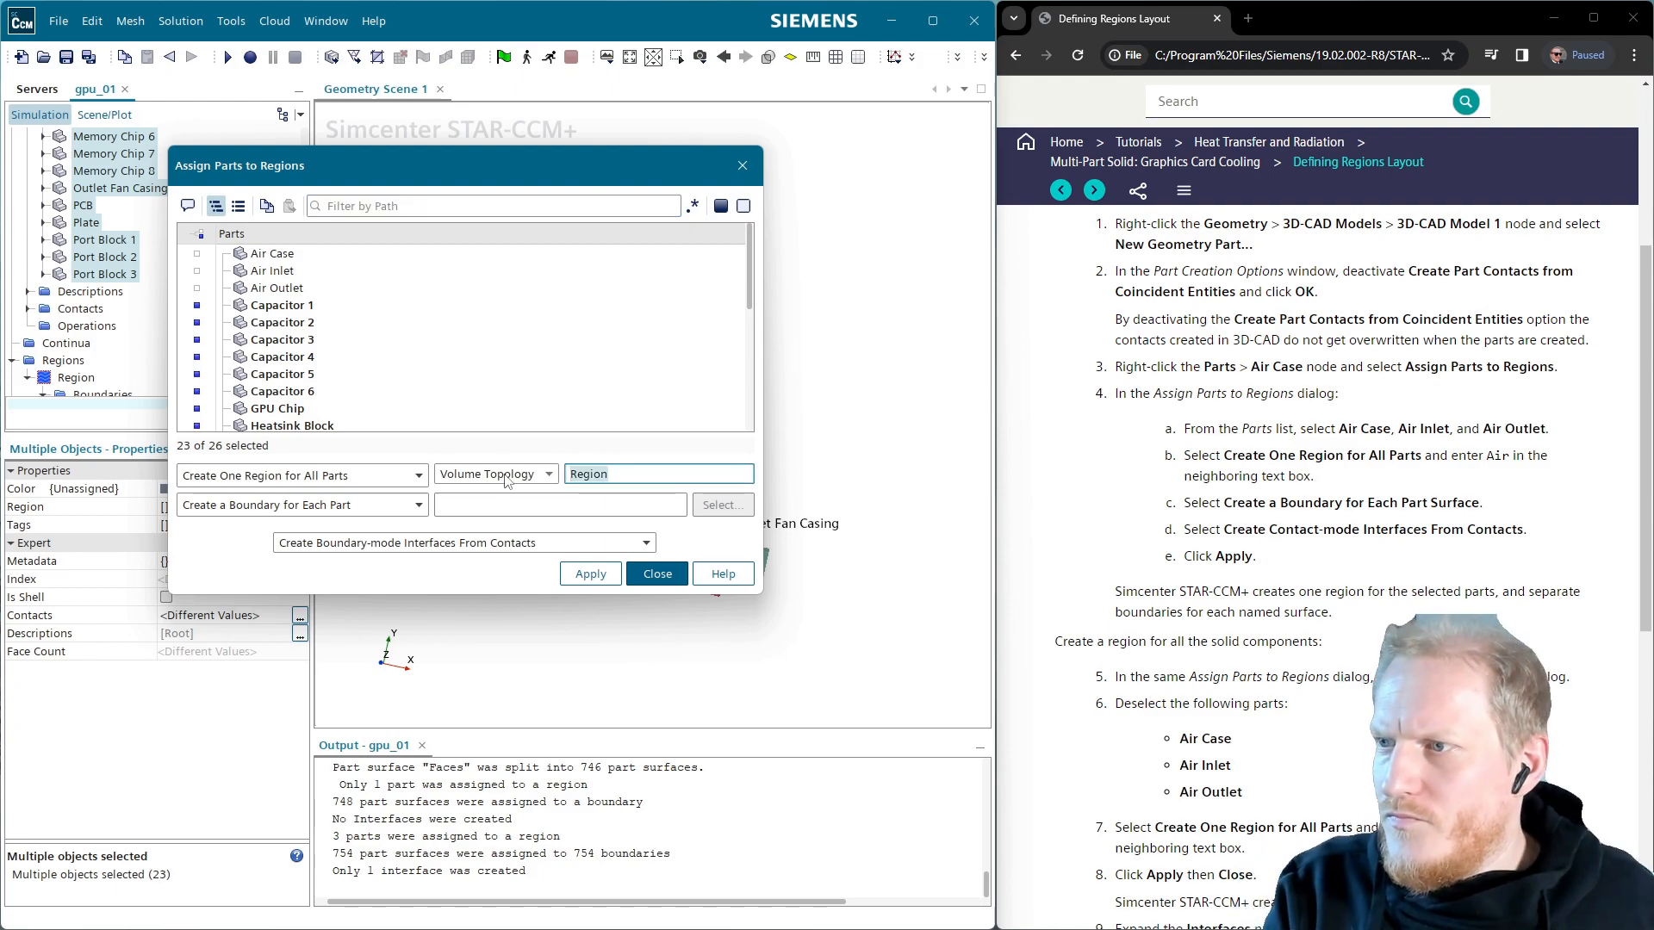
text(Solo)
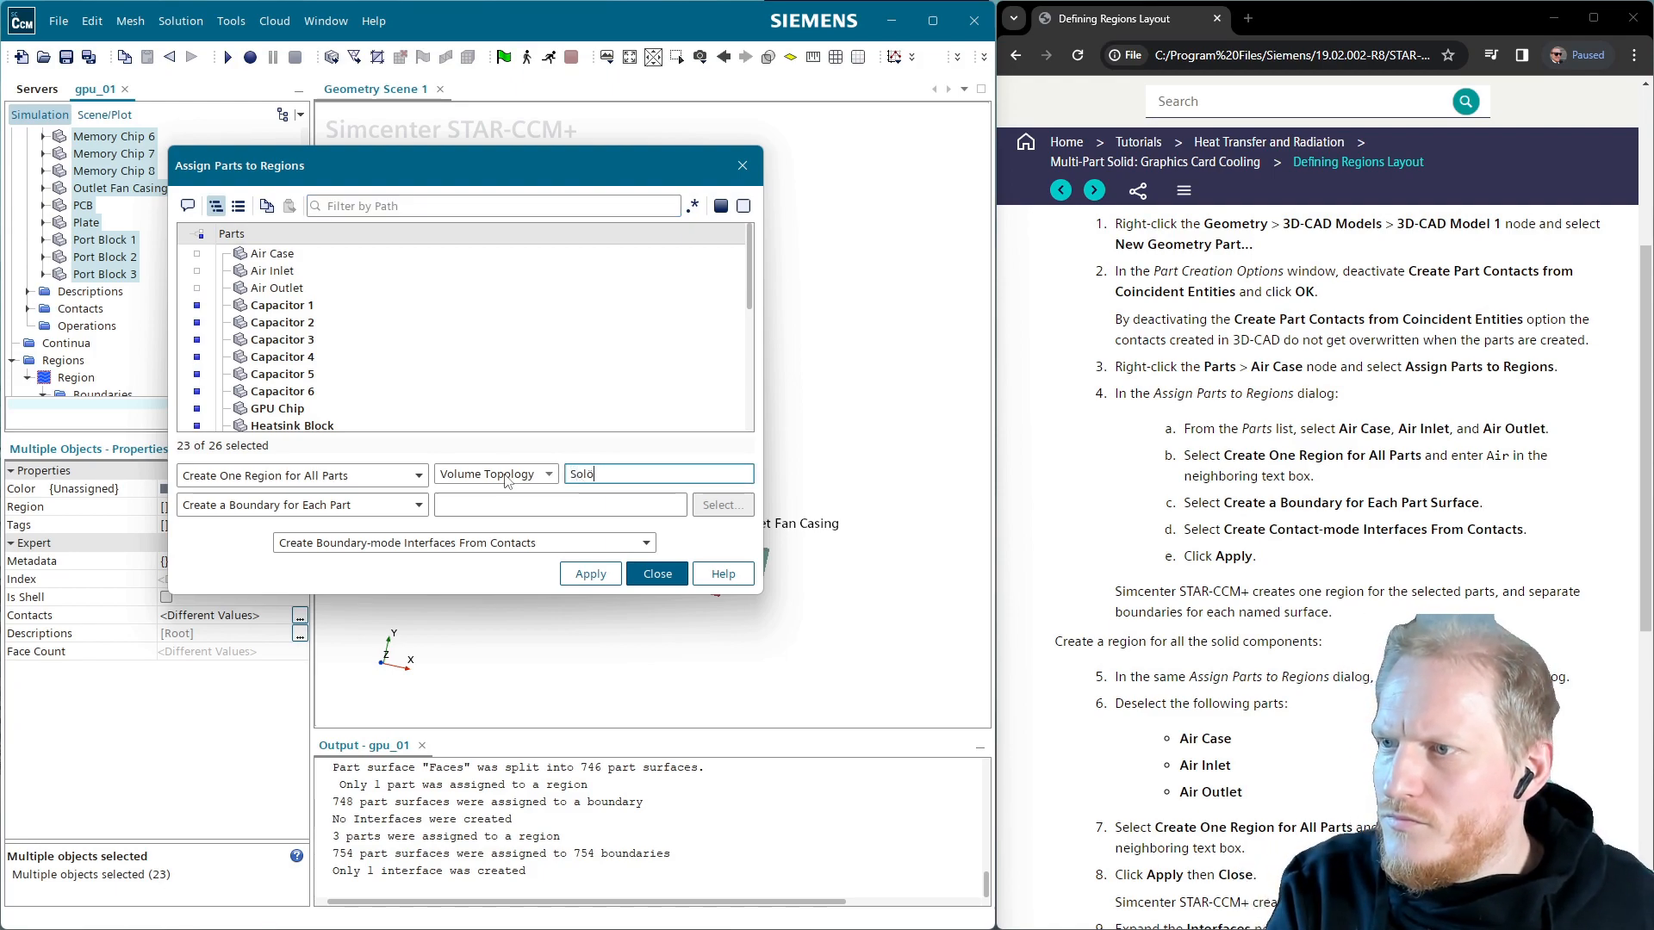
key(BackSpace)
key(BackSpace)
text(d Components)
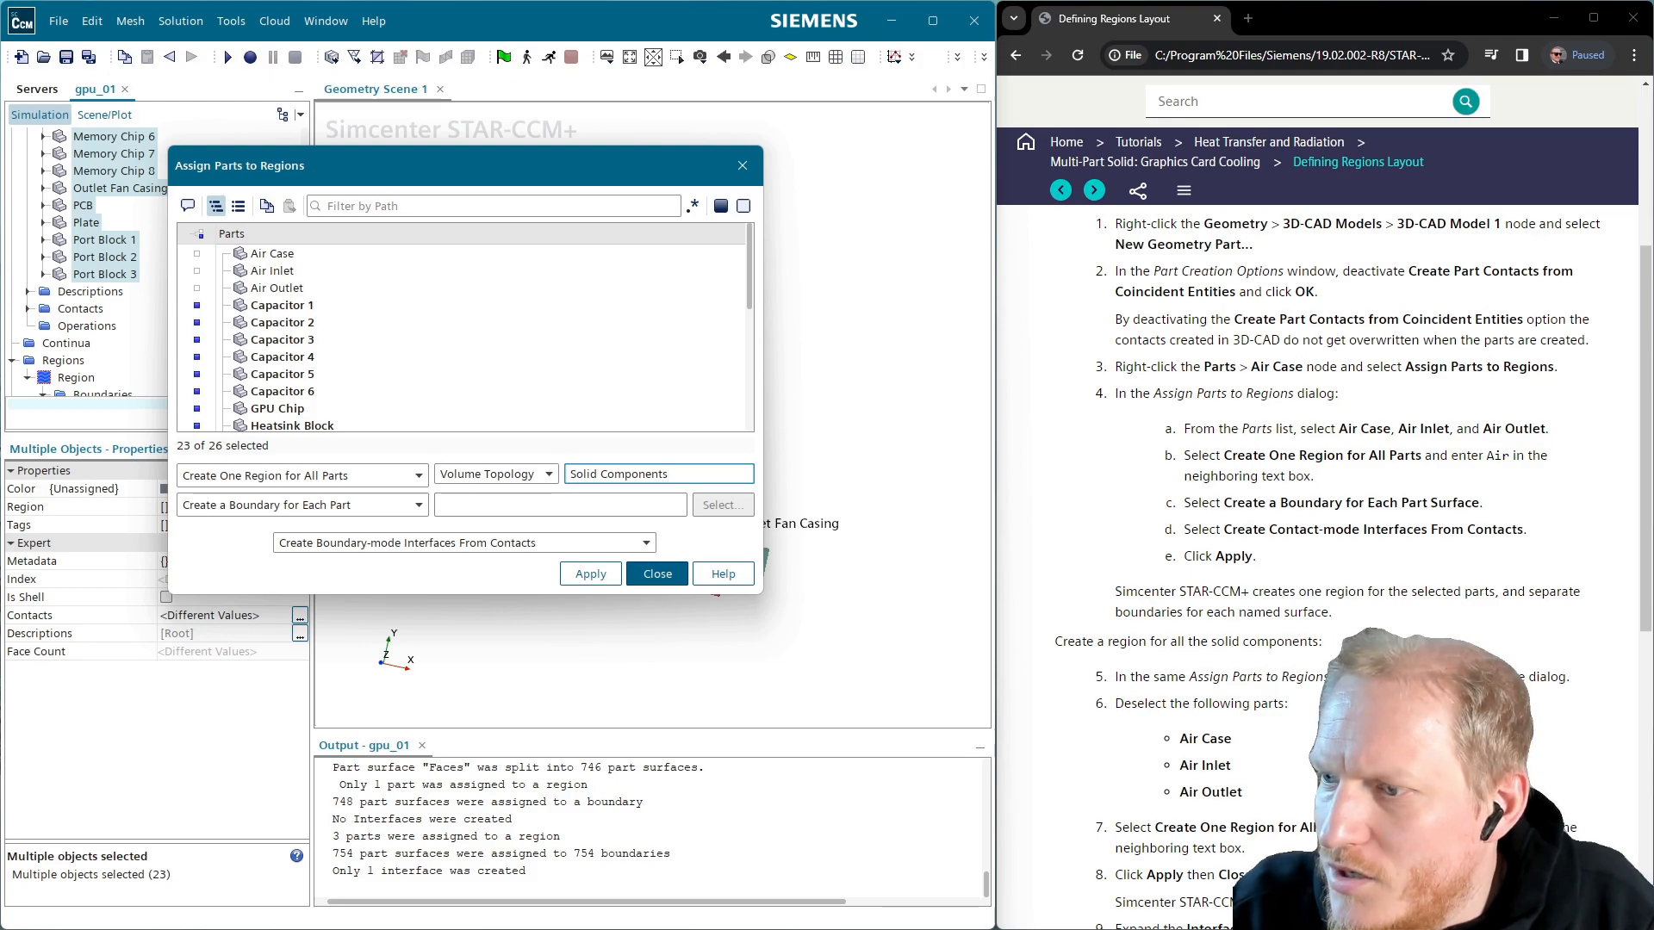
scroll(1308, 621, down, 2)
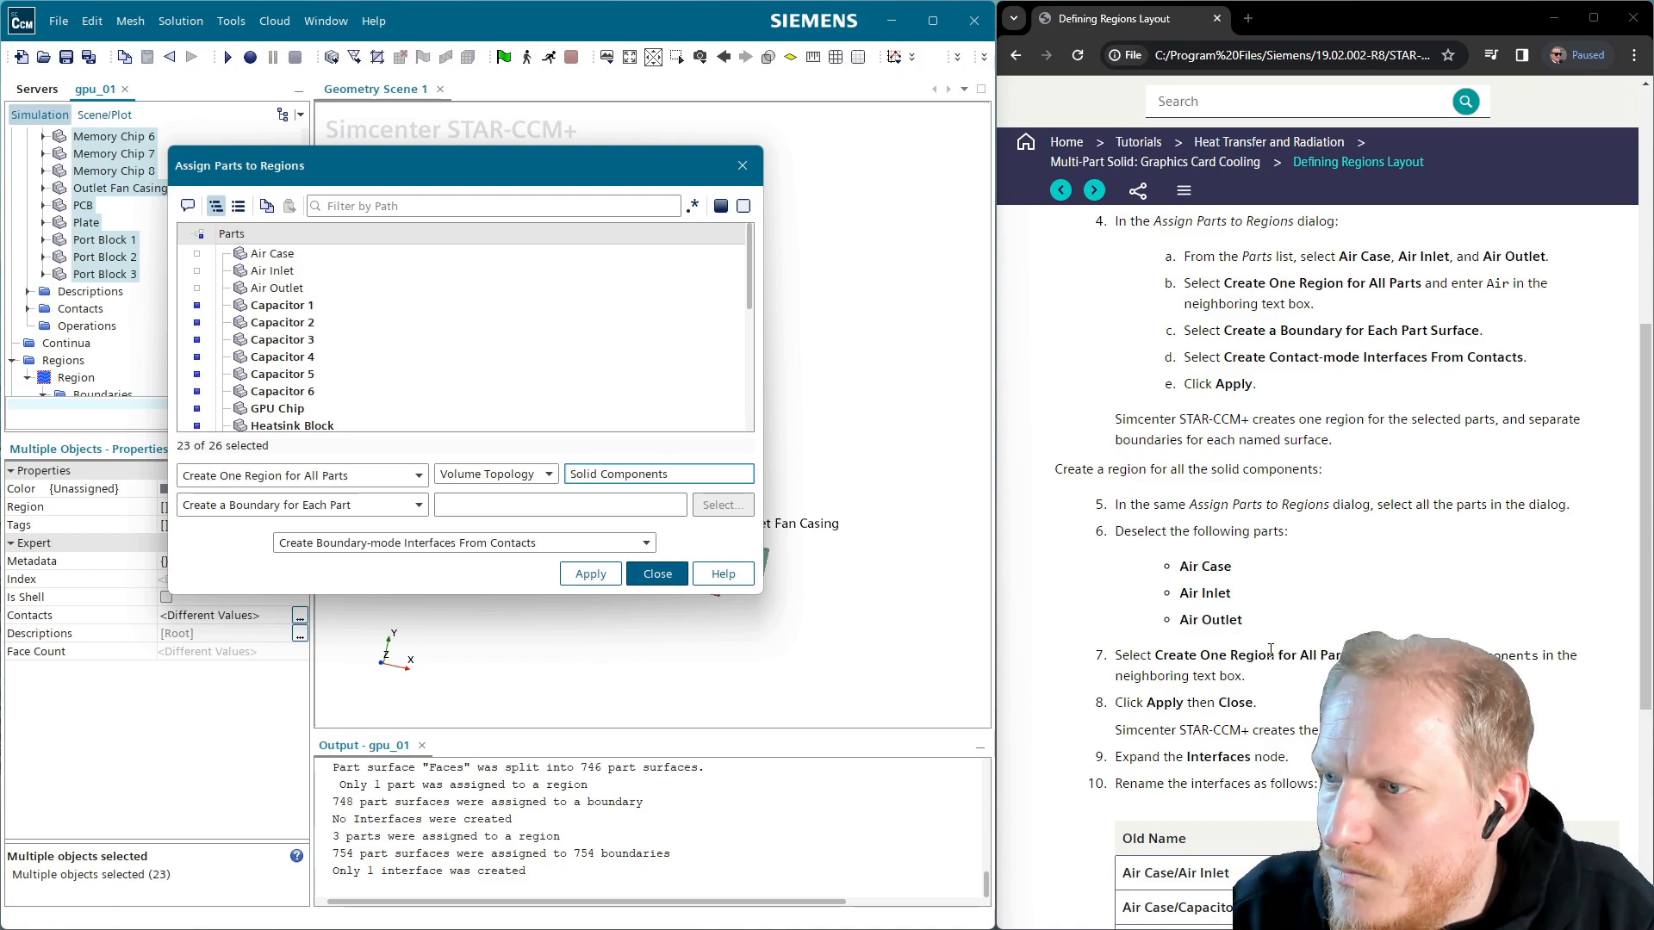
scroll(1308, 657, down, 1)
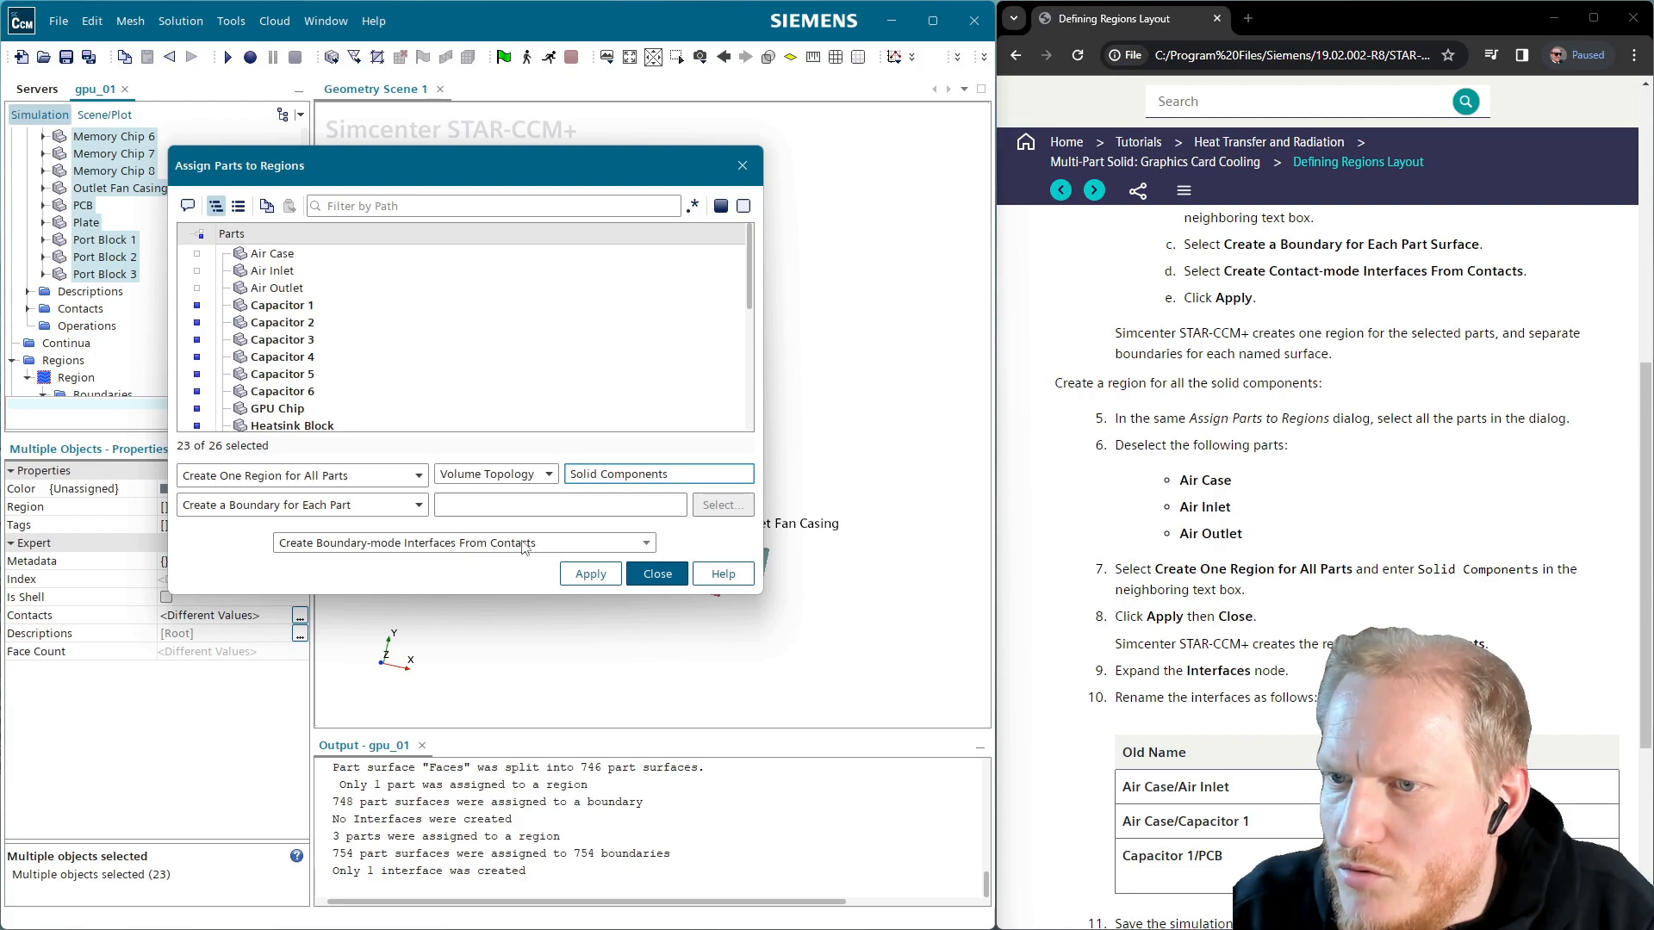
scroll(1239, 760, down, 2)
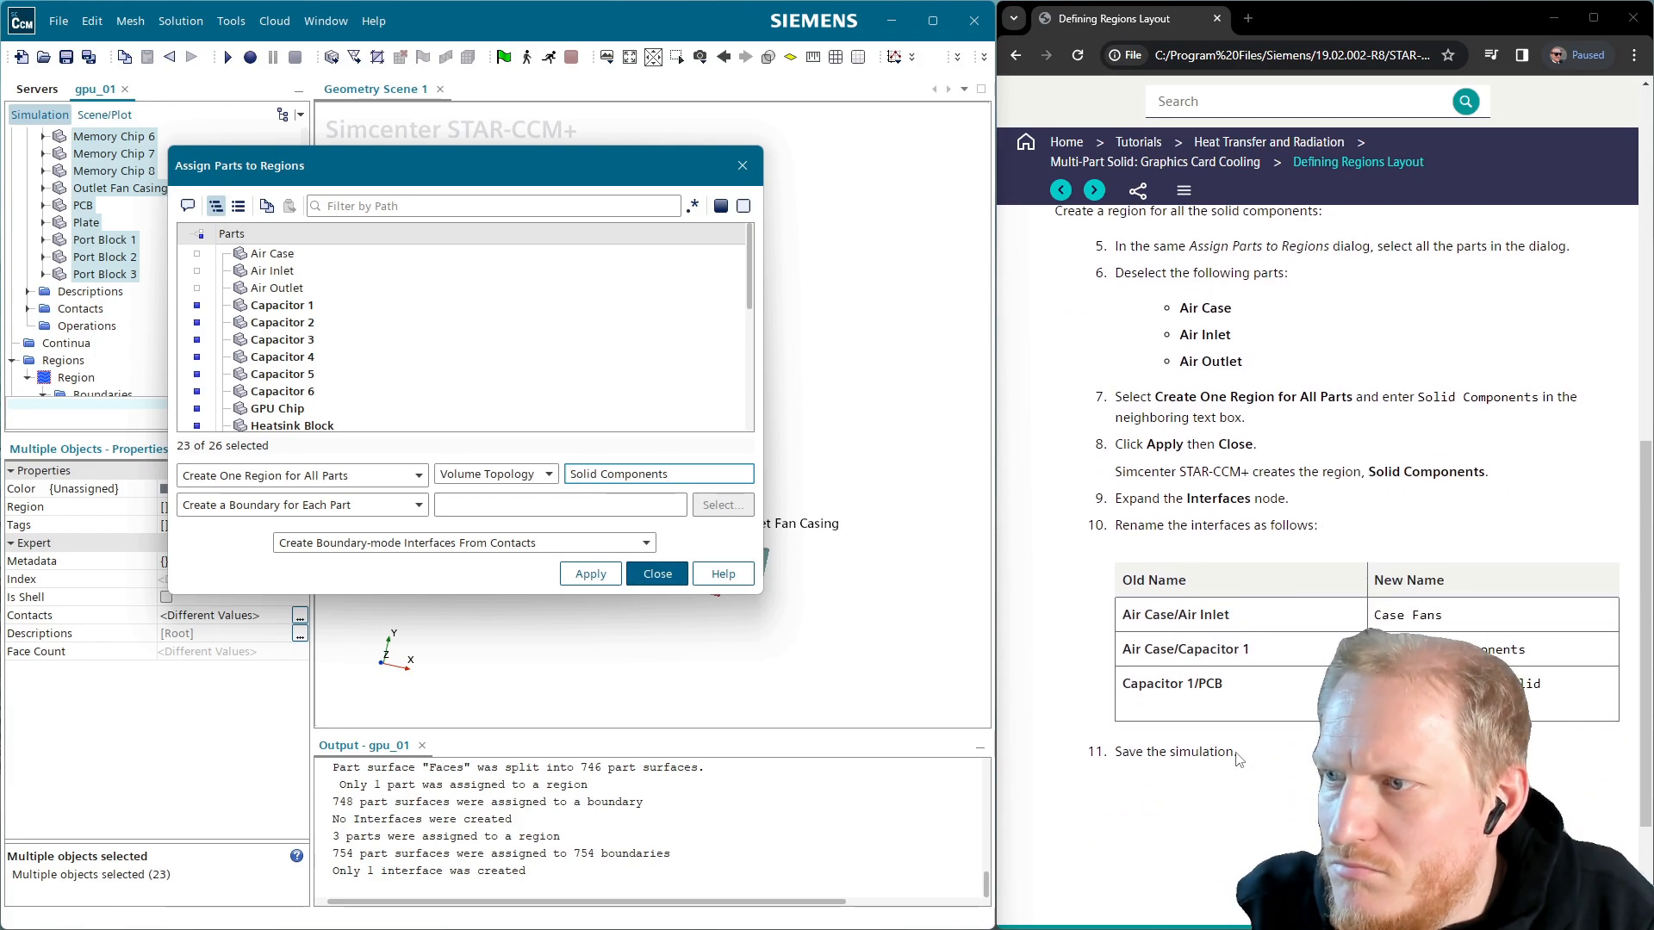
scroll(1239, 759, up, 1)
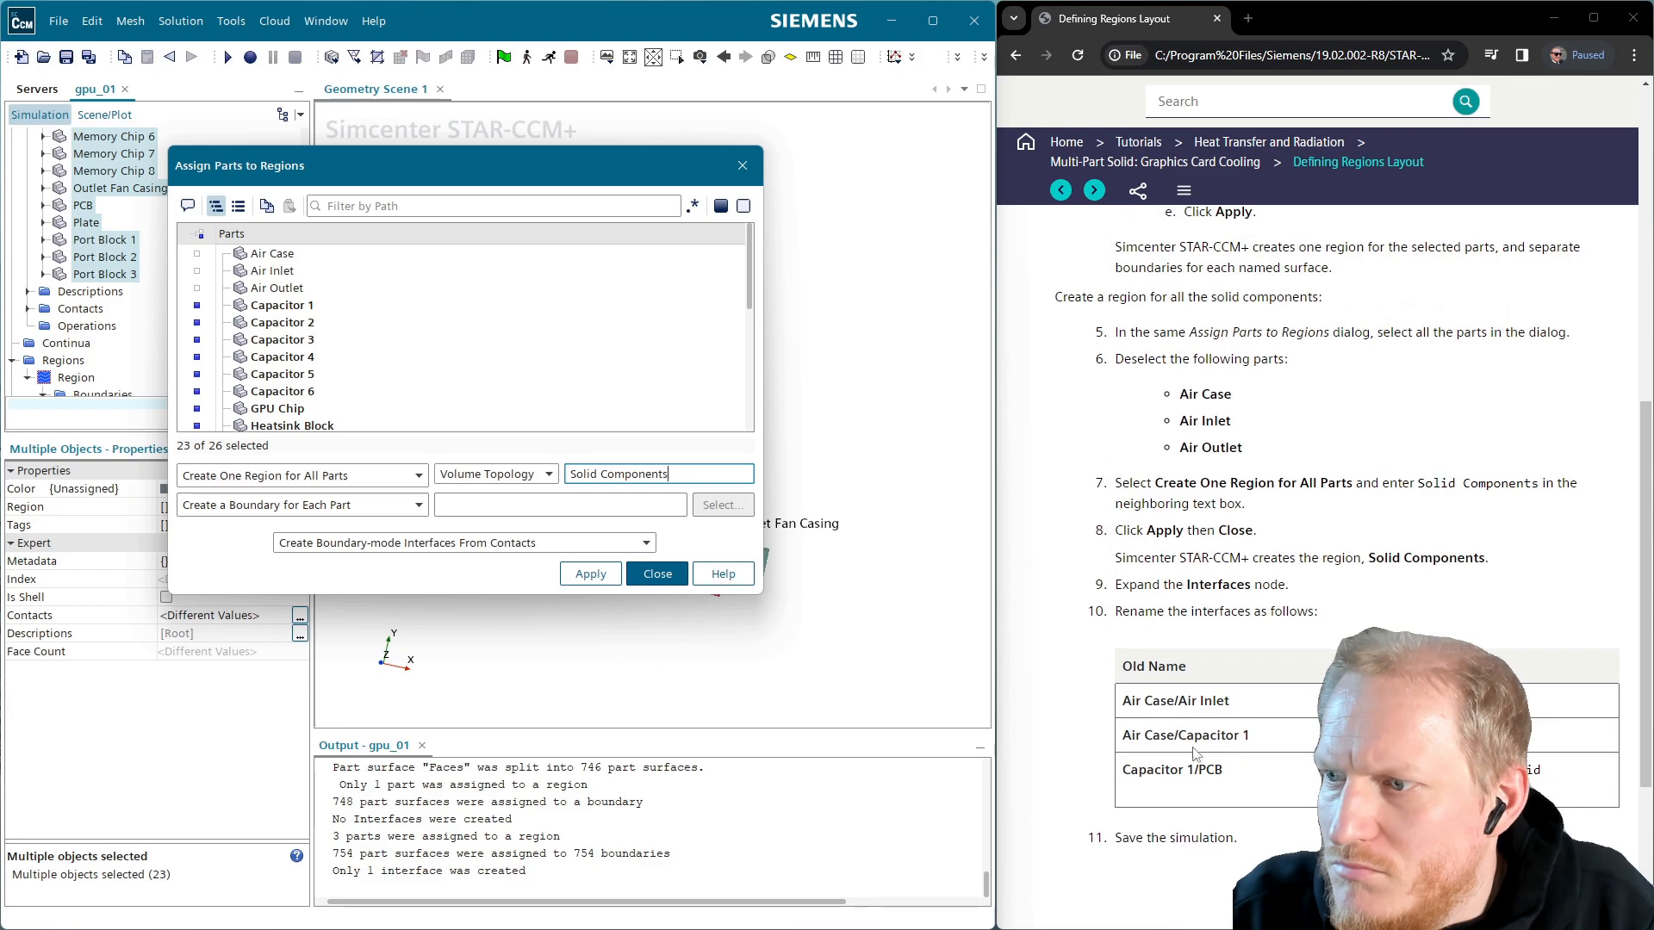
click(591, 584)
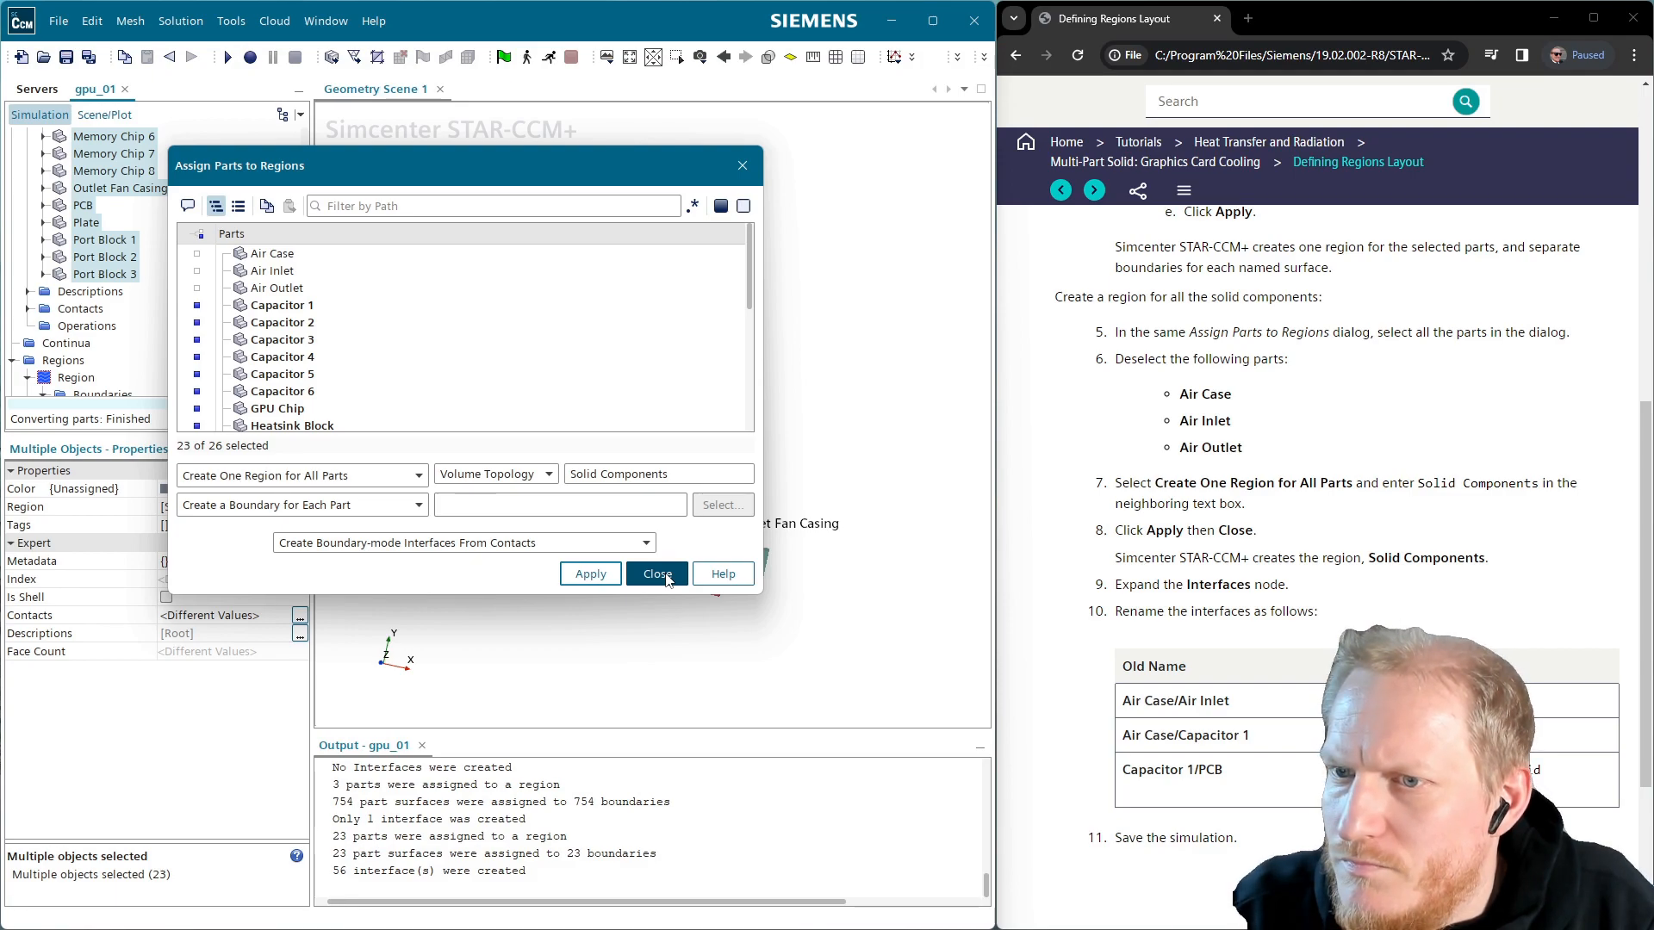
click(397, 508)
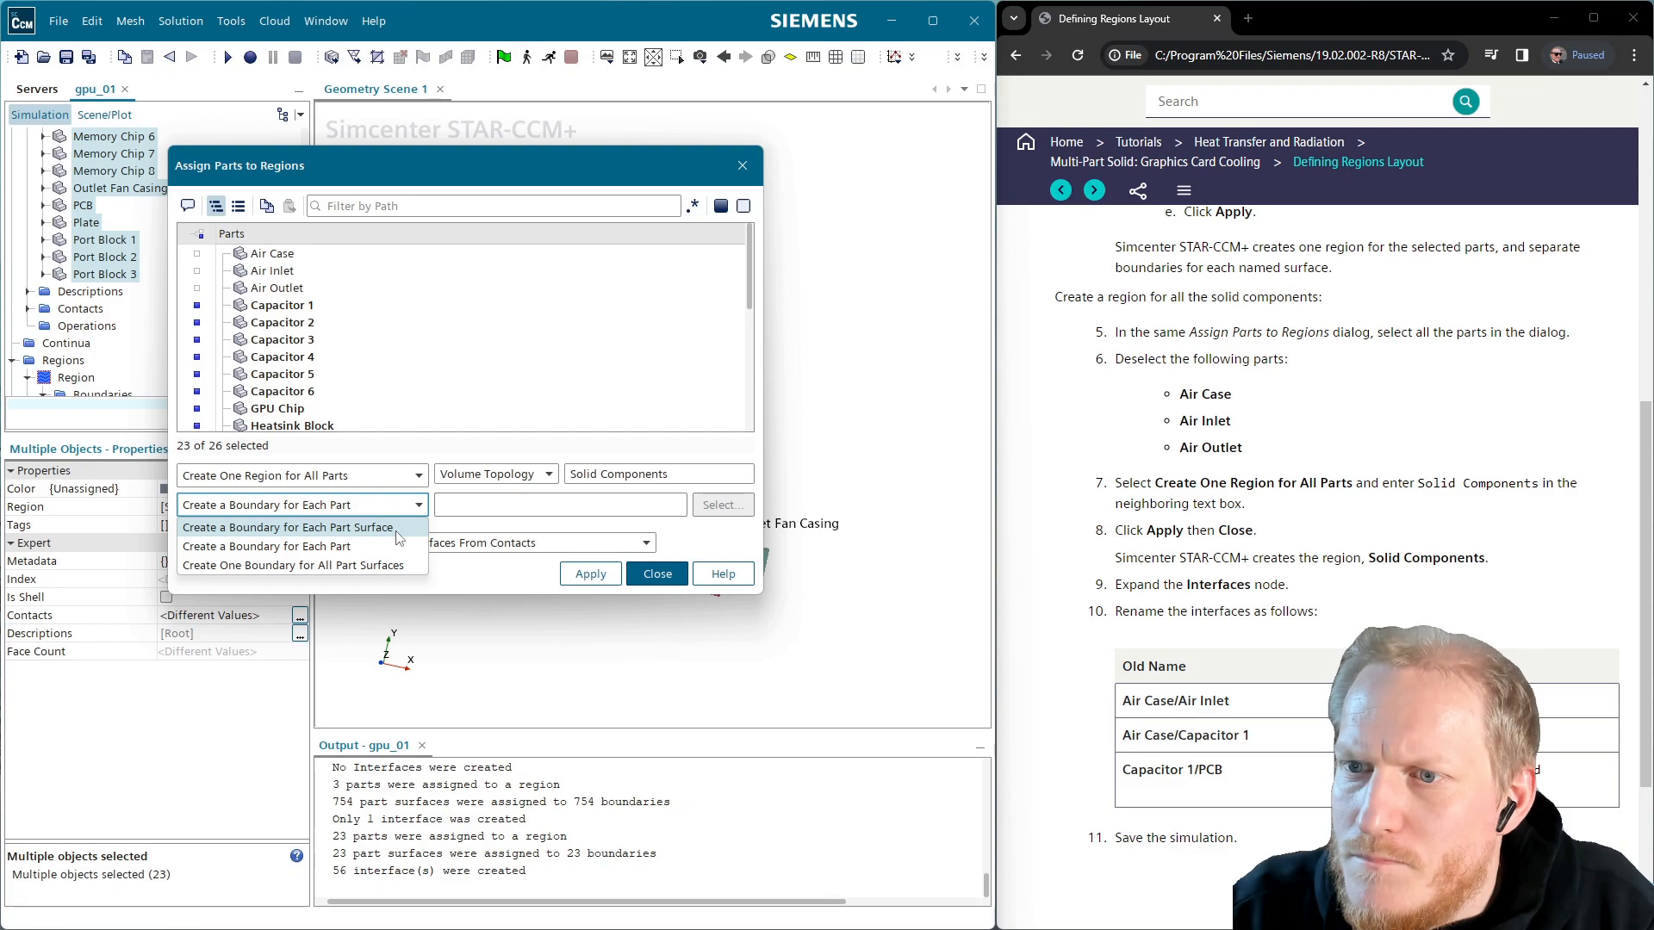
click(714, 554)
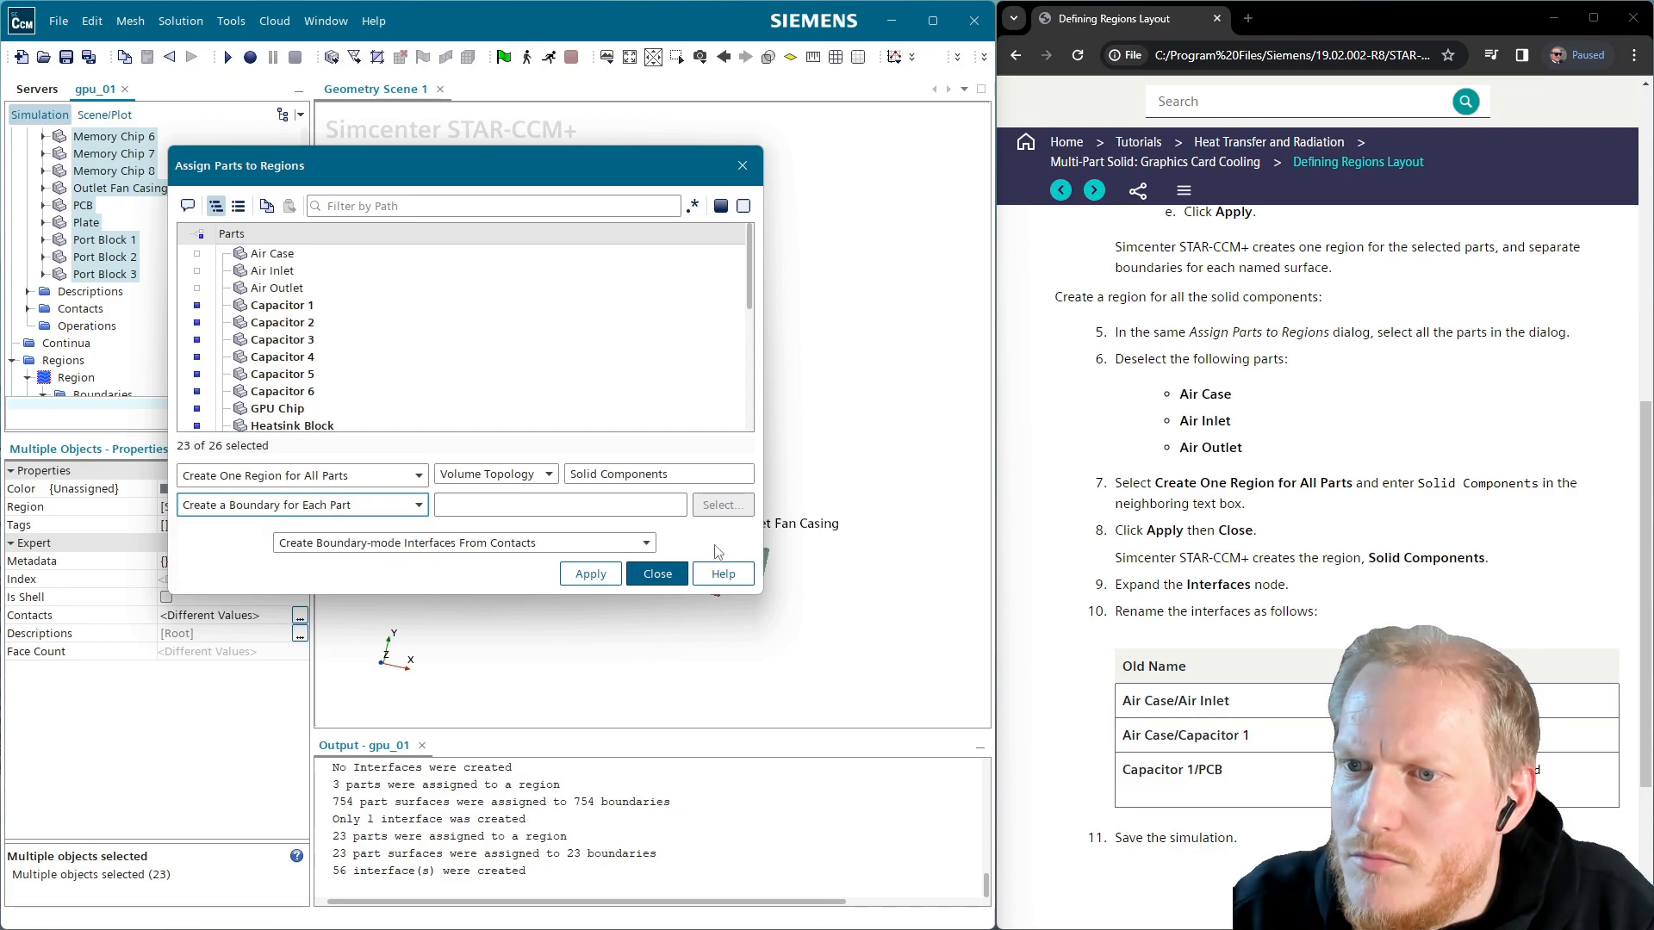
click(657, 574)
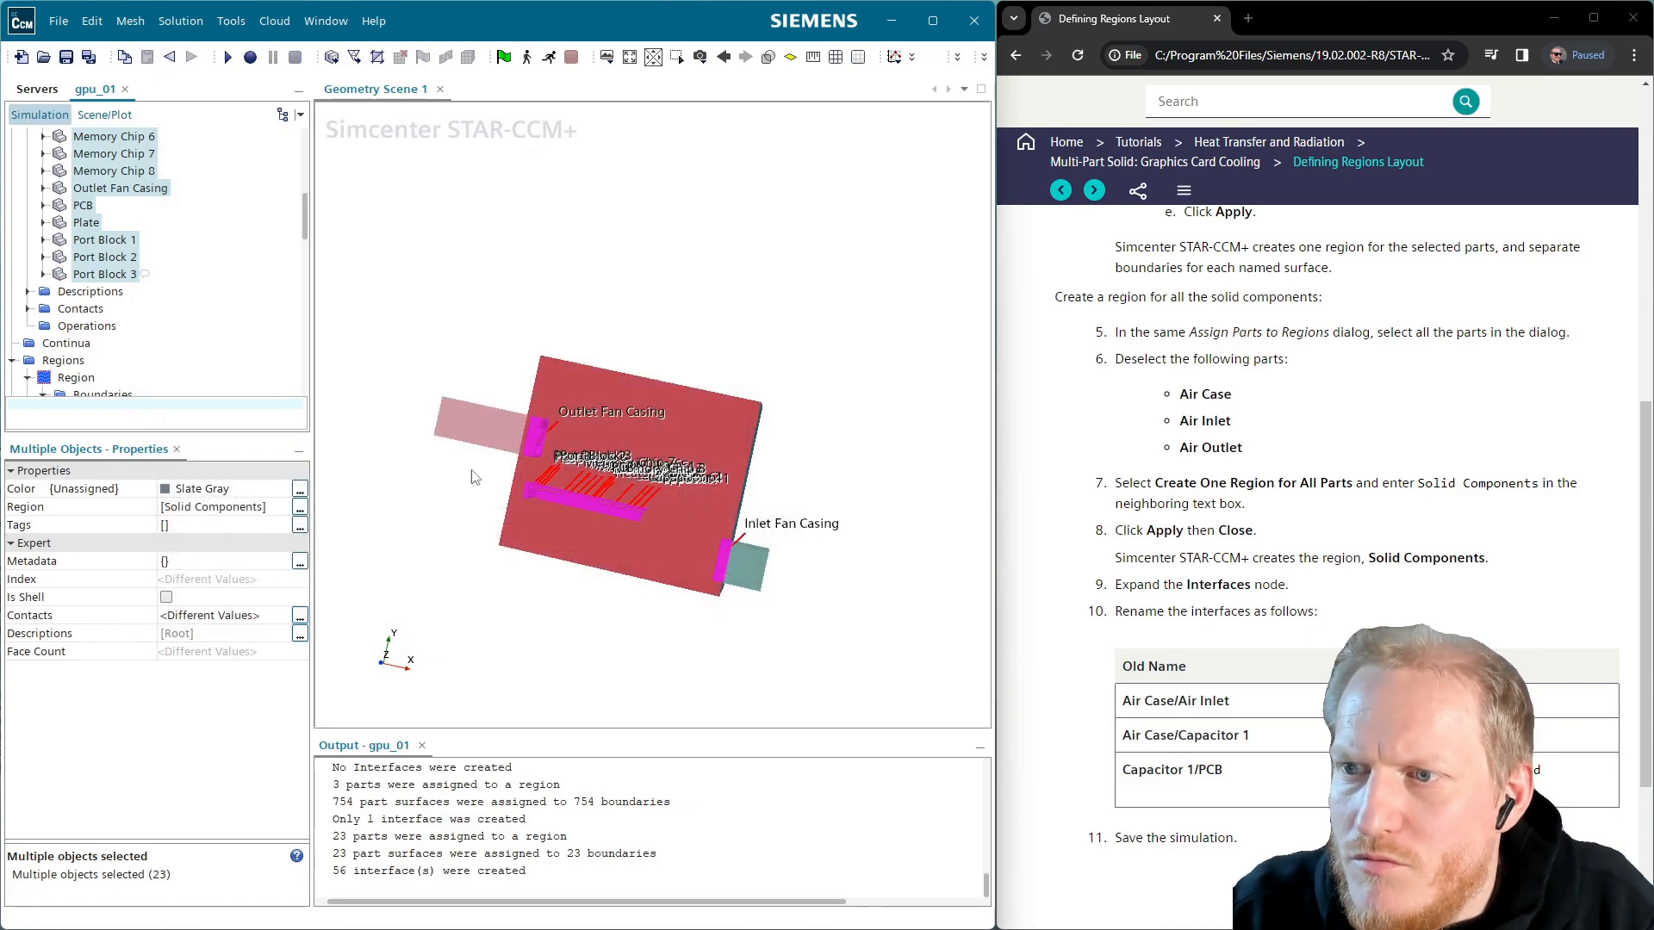
Collapse Region, expand Interfaces and begin renaming the Air Case/Air Inlet interface
scroll(140, 355, down, 3)
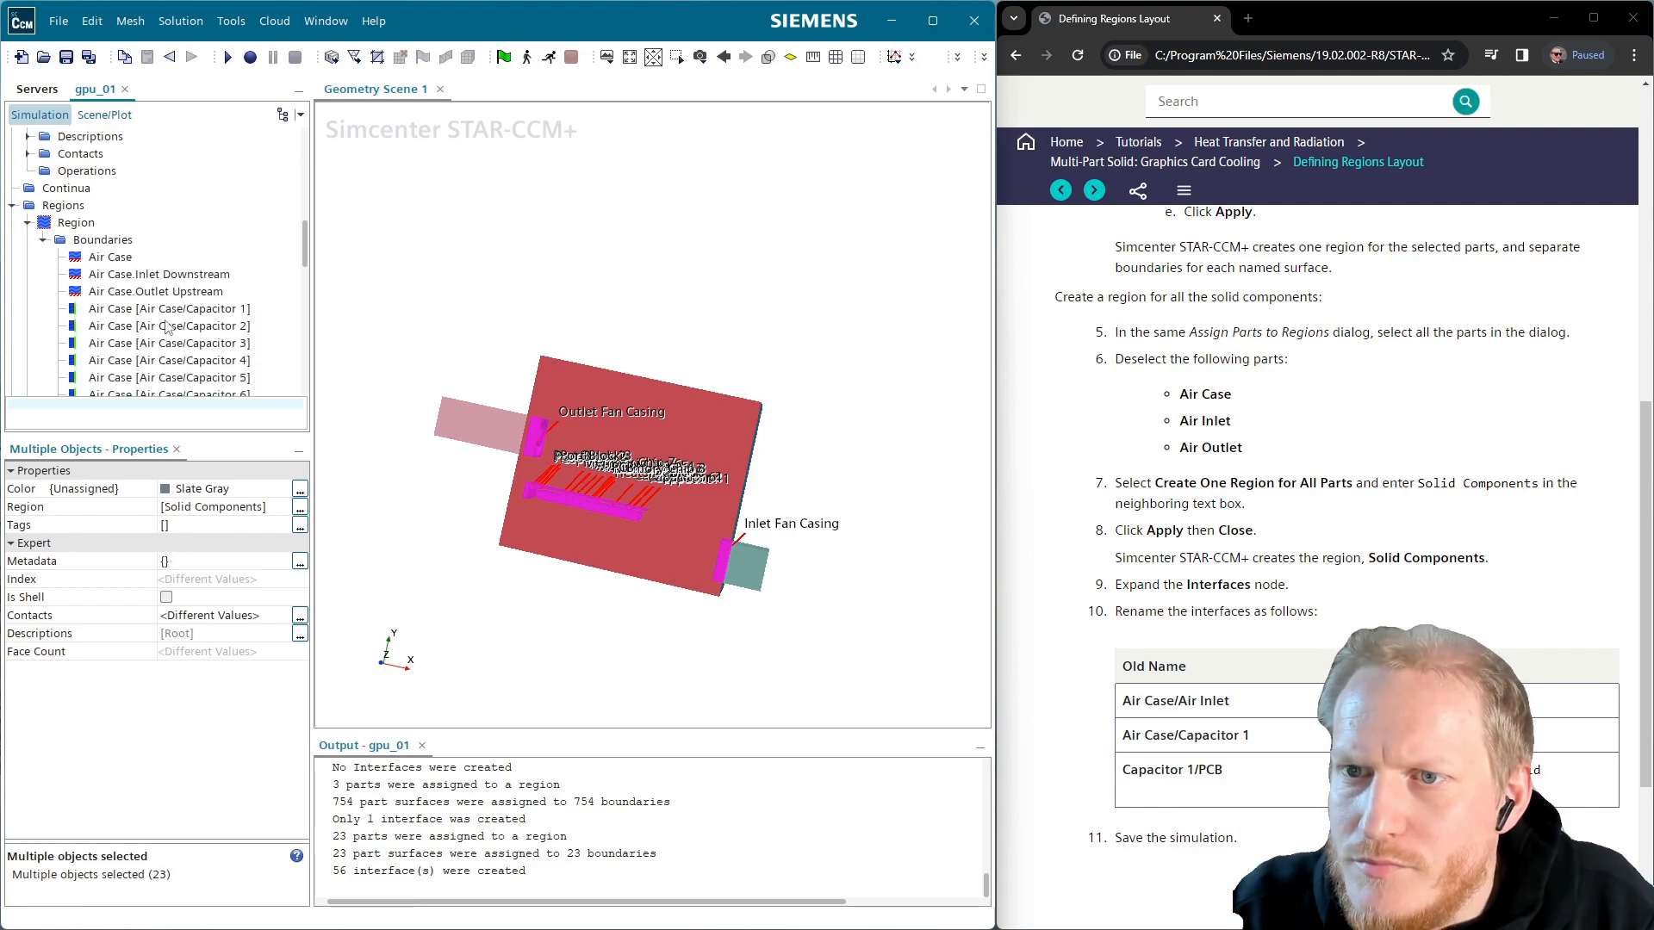
scroll(162, 319, down, 1)
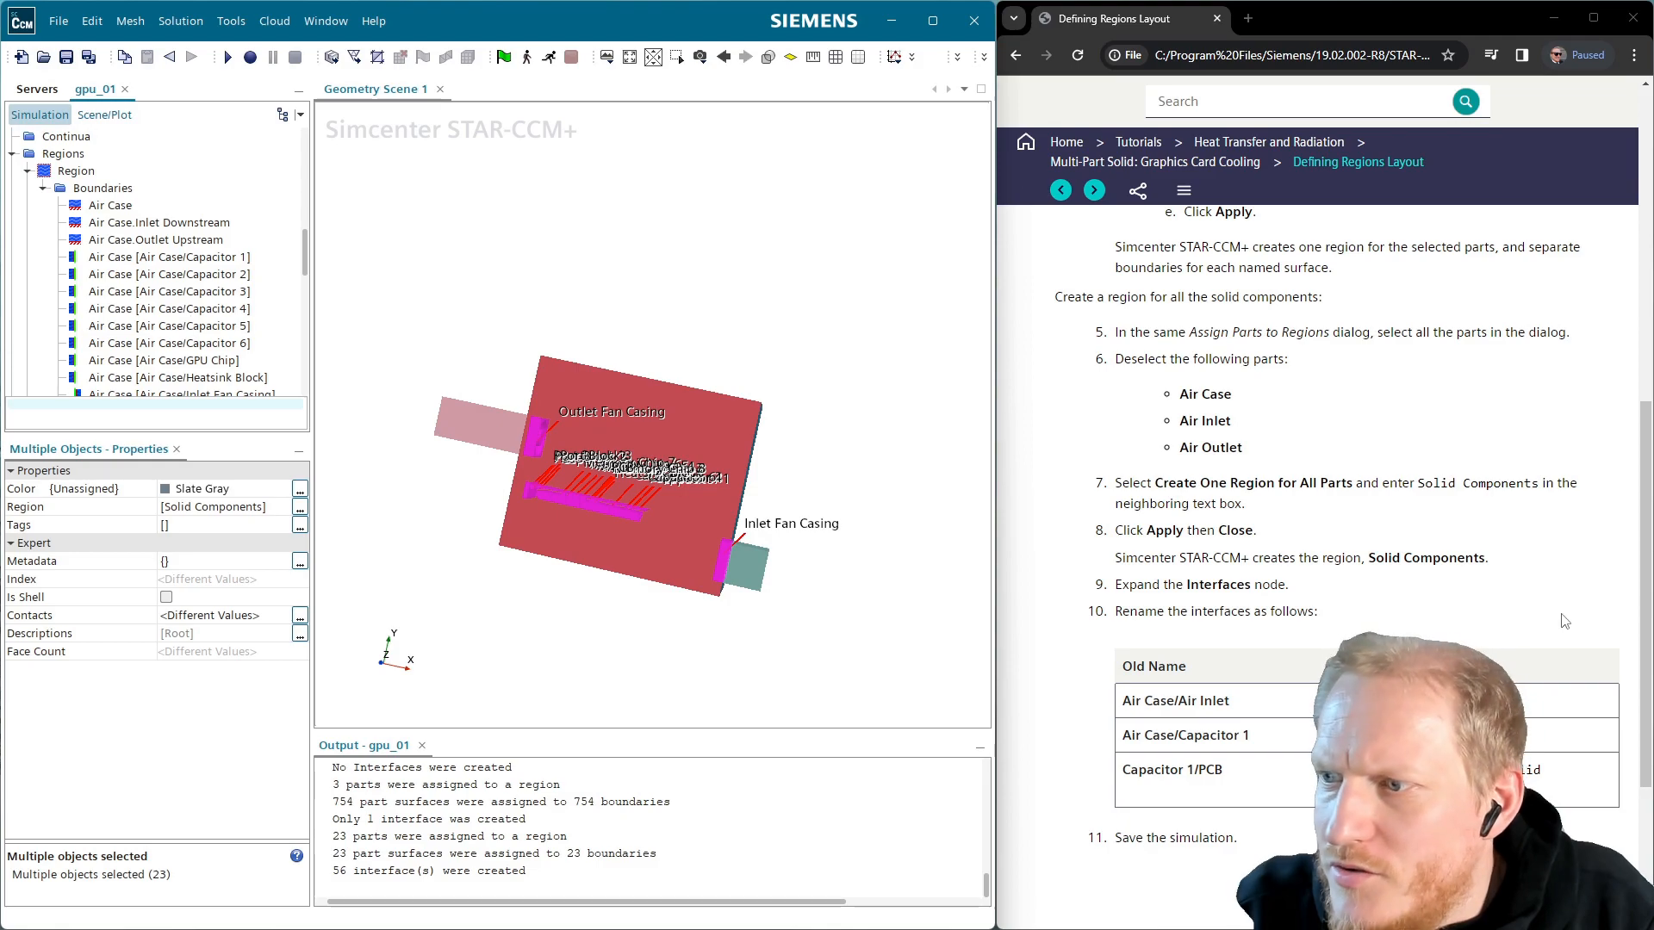
scroll(177, 323, down, 1)
scroll(129, 284, up, 2)
click(28, 223)
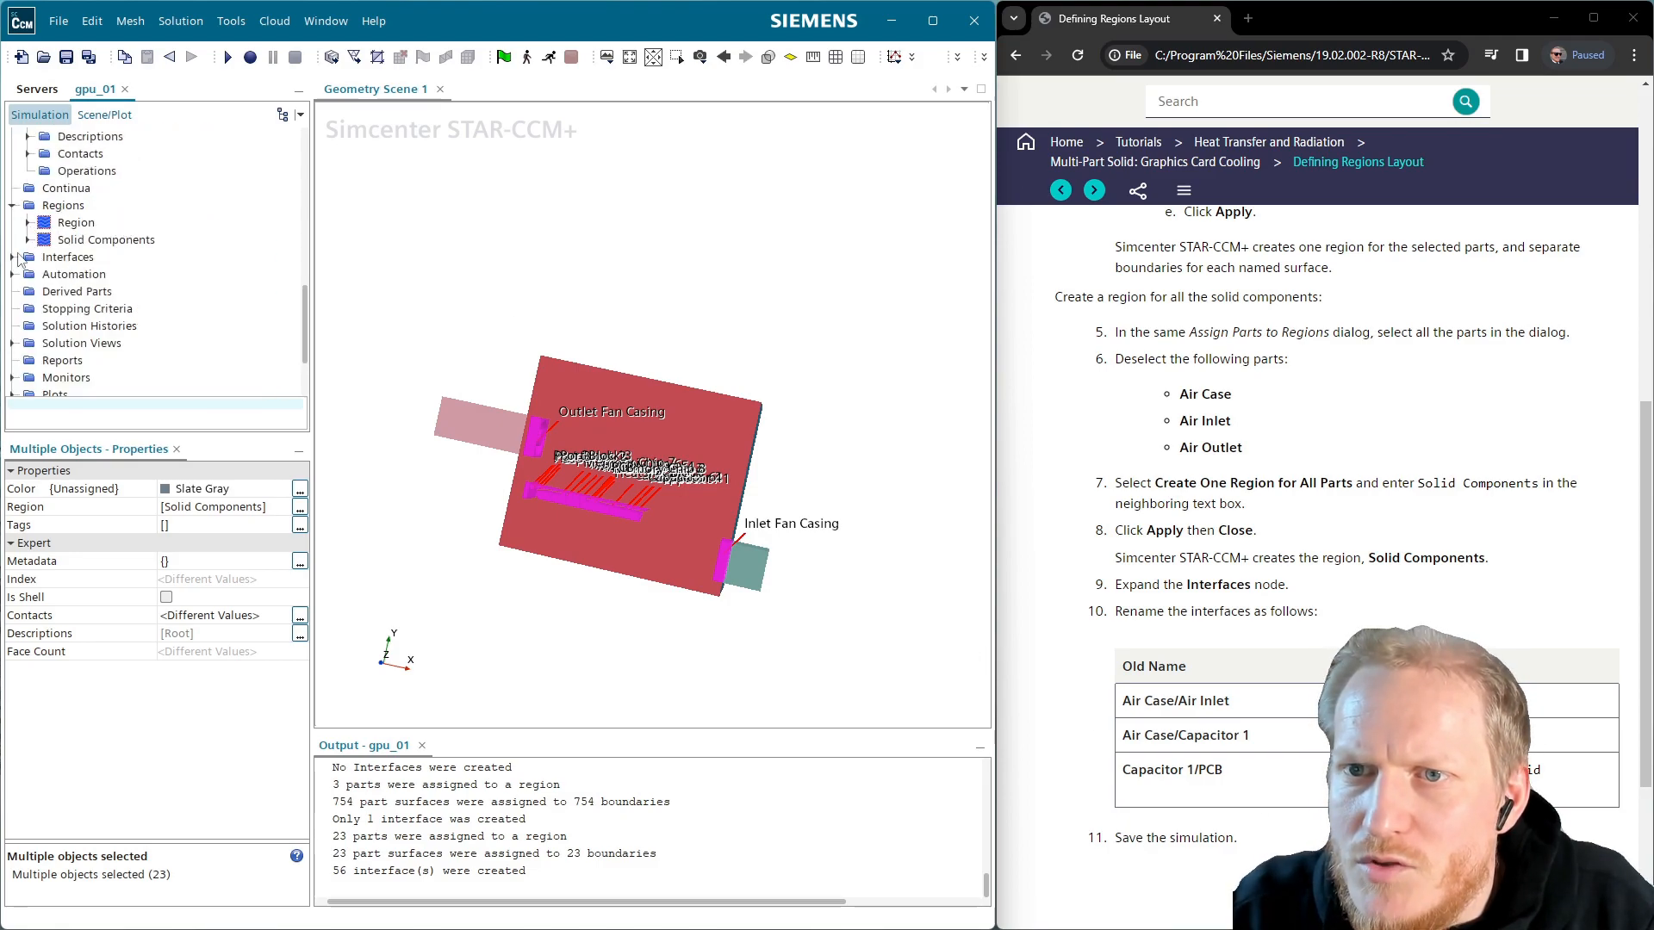
click(14, 257)
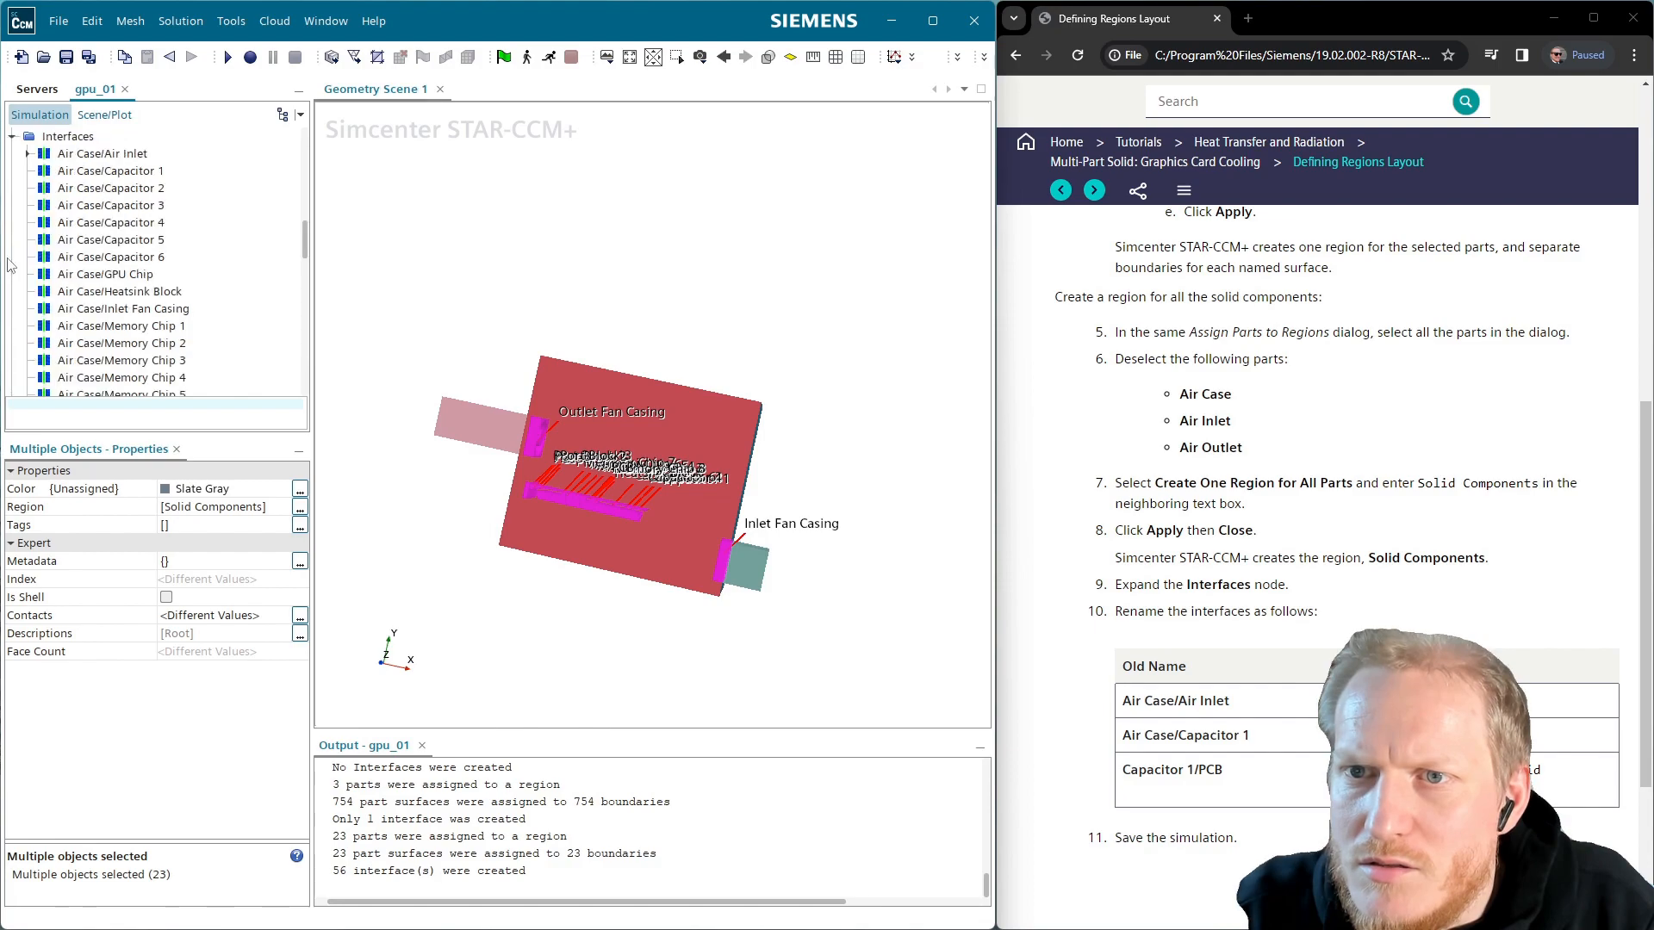
click(125, 156)
key(F2)
Rename interface Air Case/Air Inlet to Case Fan and Air Case/Capacitor 1 to Air/Solid
text(Case)
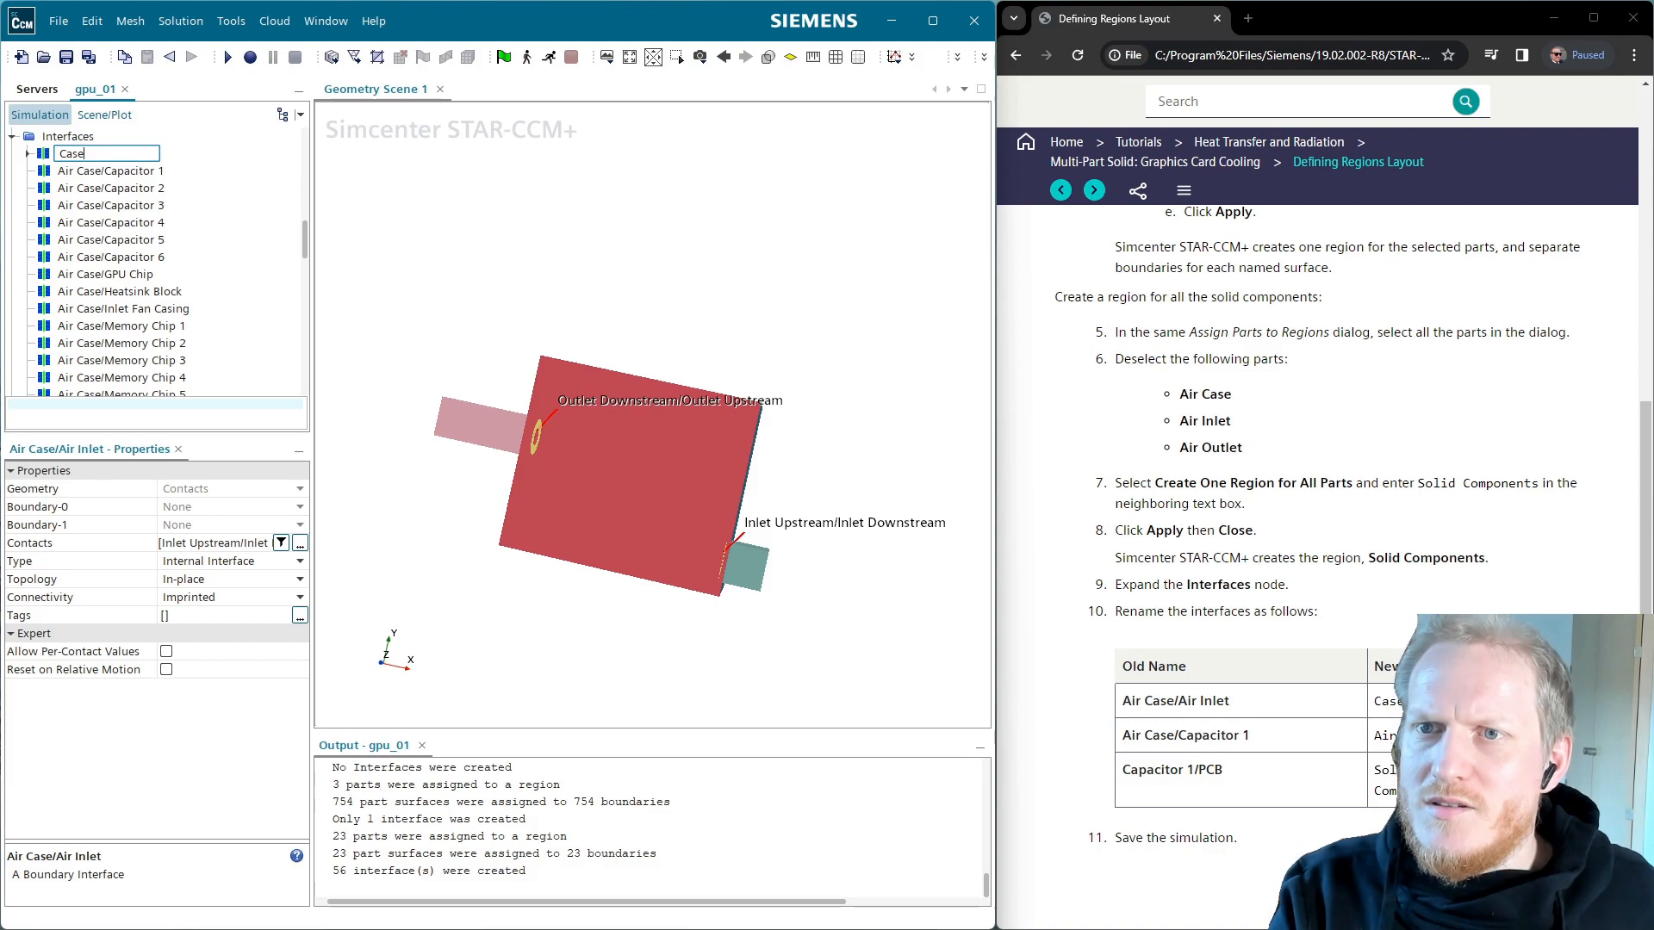
text( Fan)
key(Return)
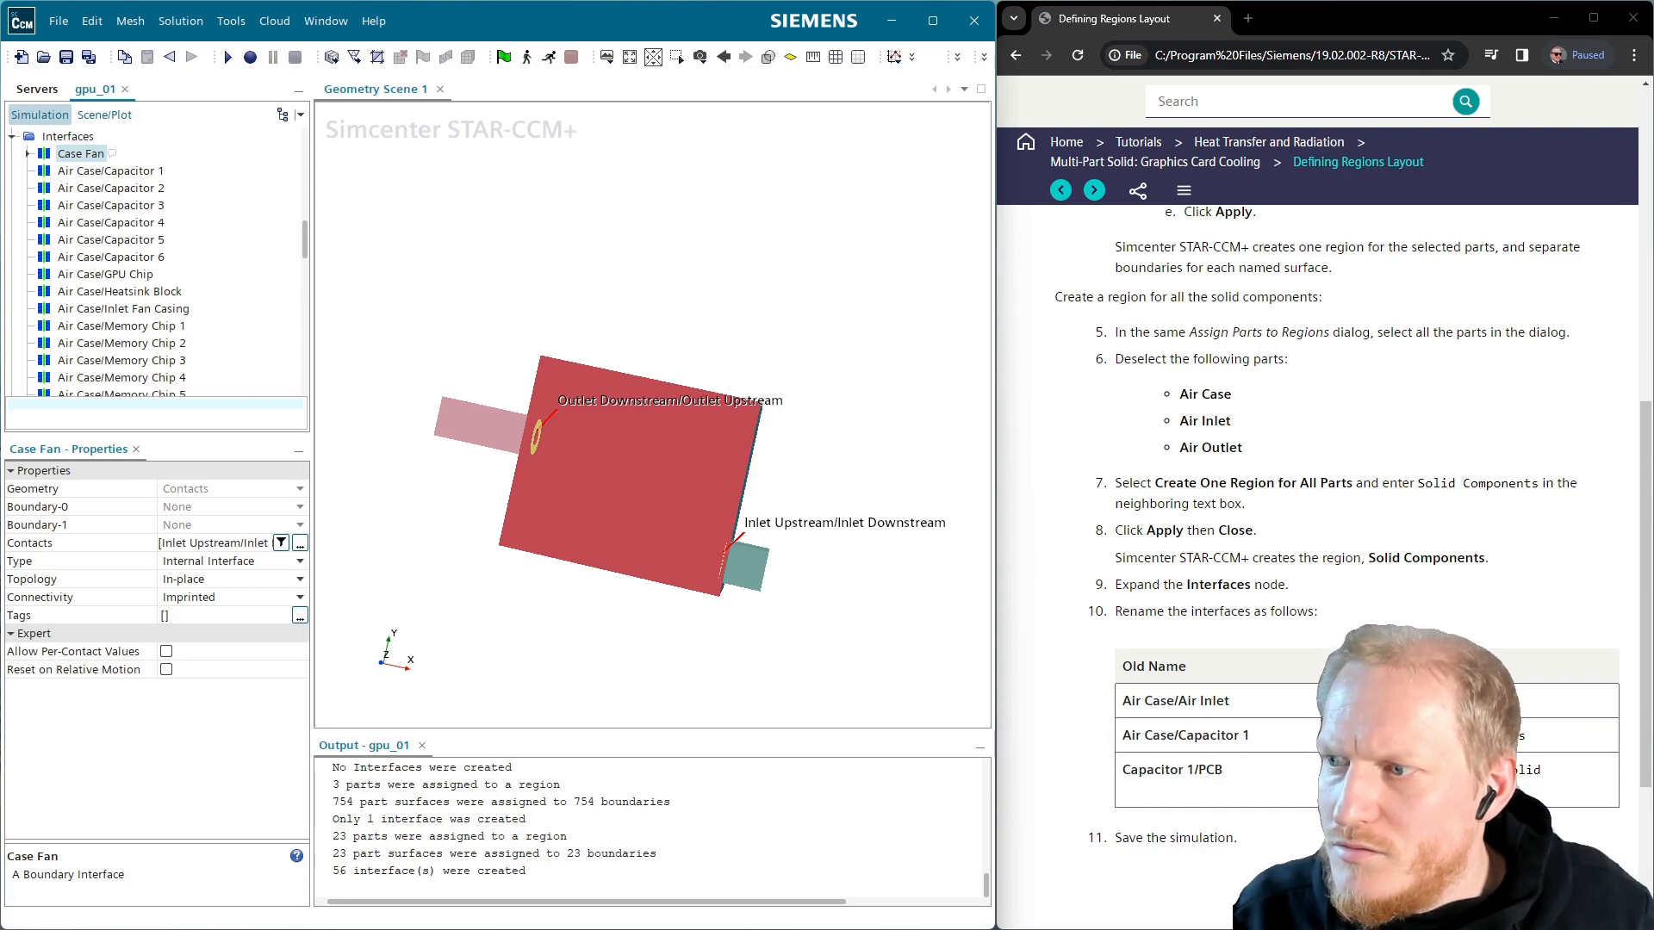
click(153, 173)
click(154, 172)
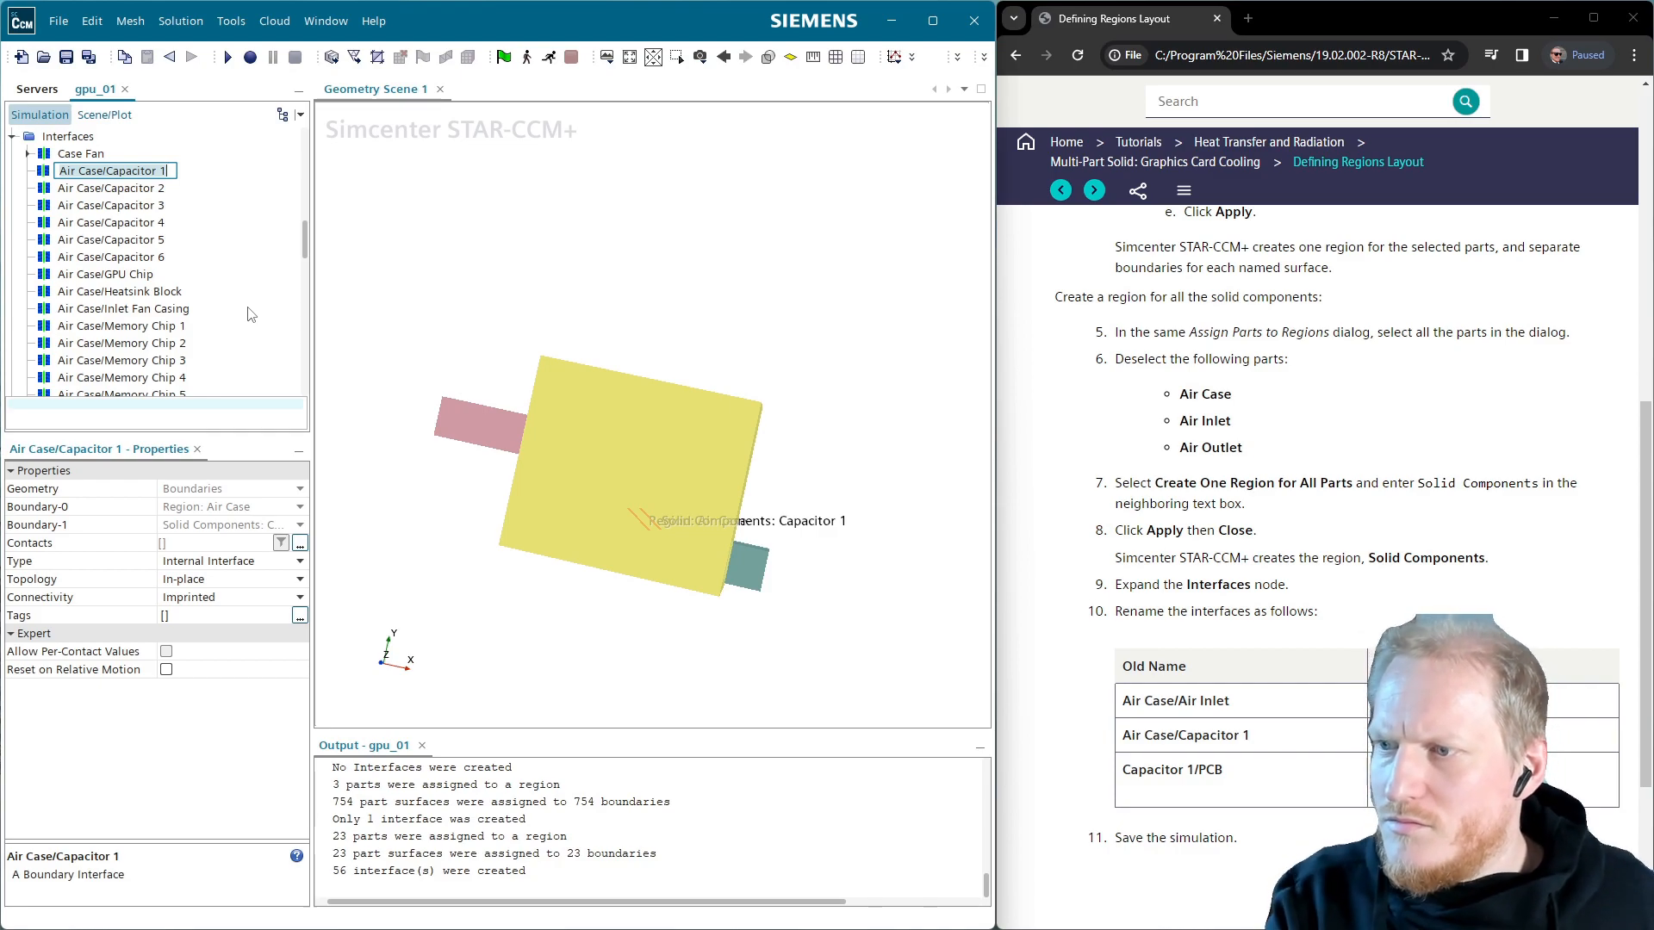
text(Air S)
key(BackSpace)
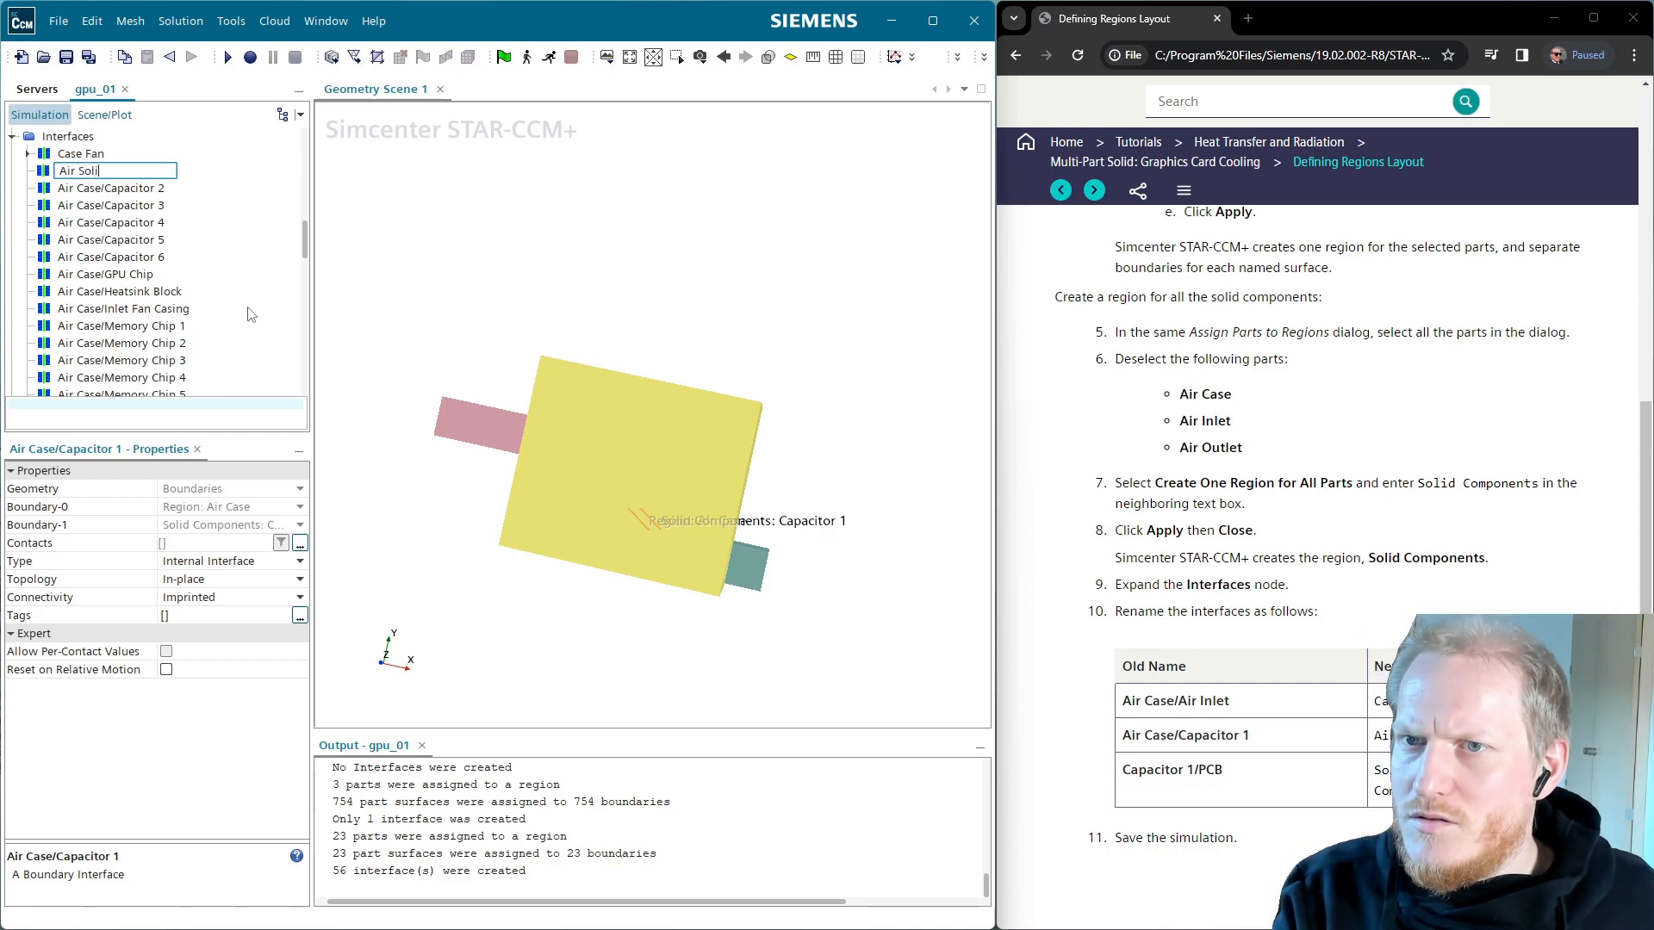
text(S)
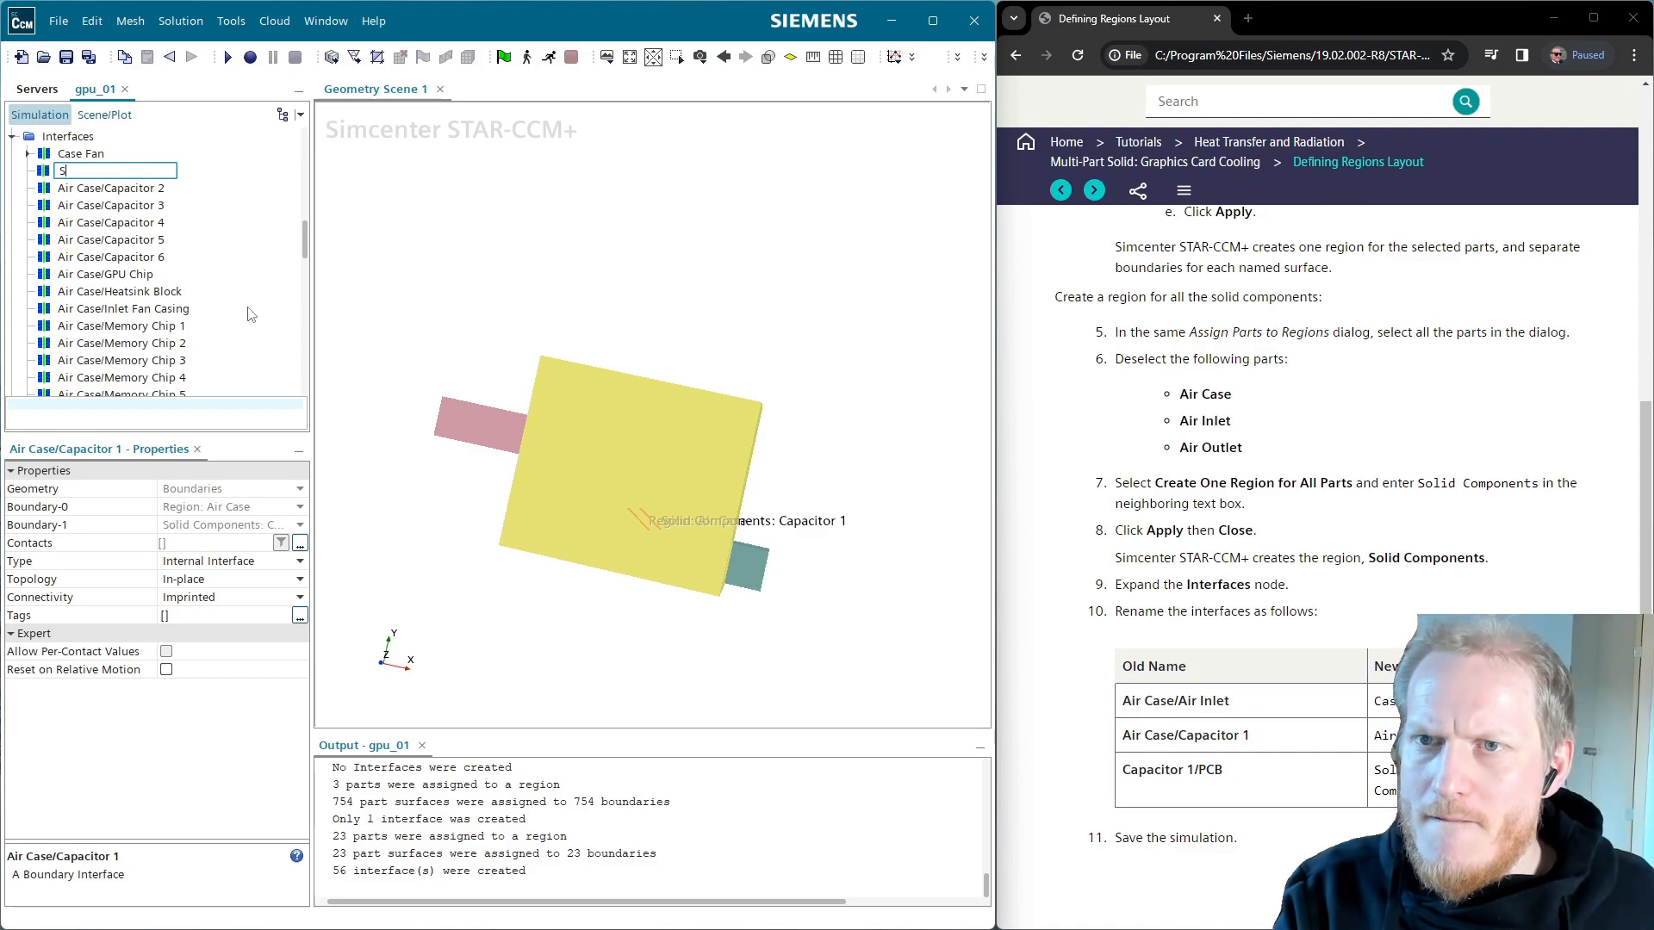
text(/S)
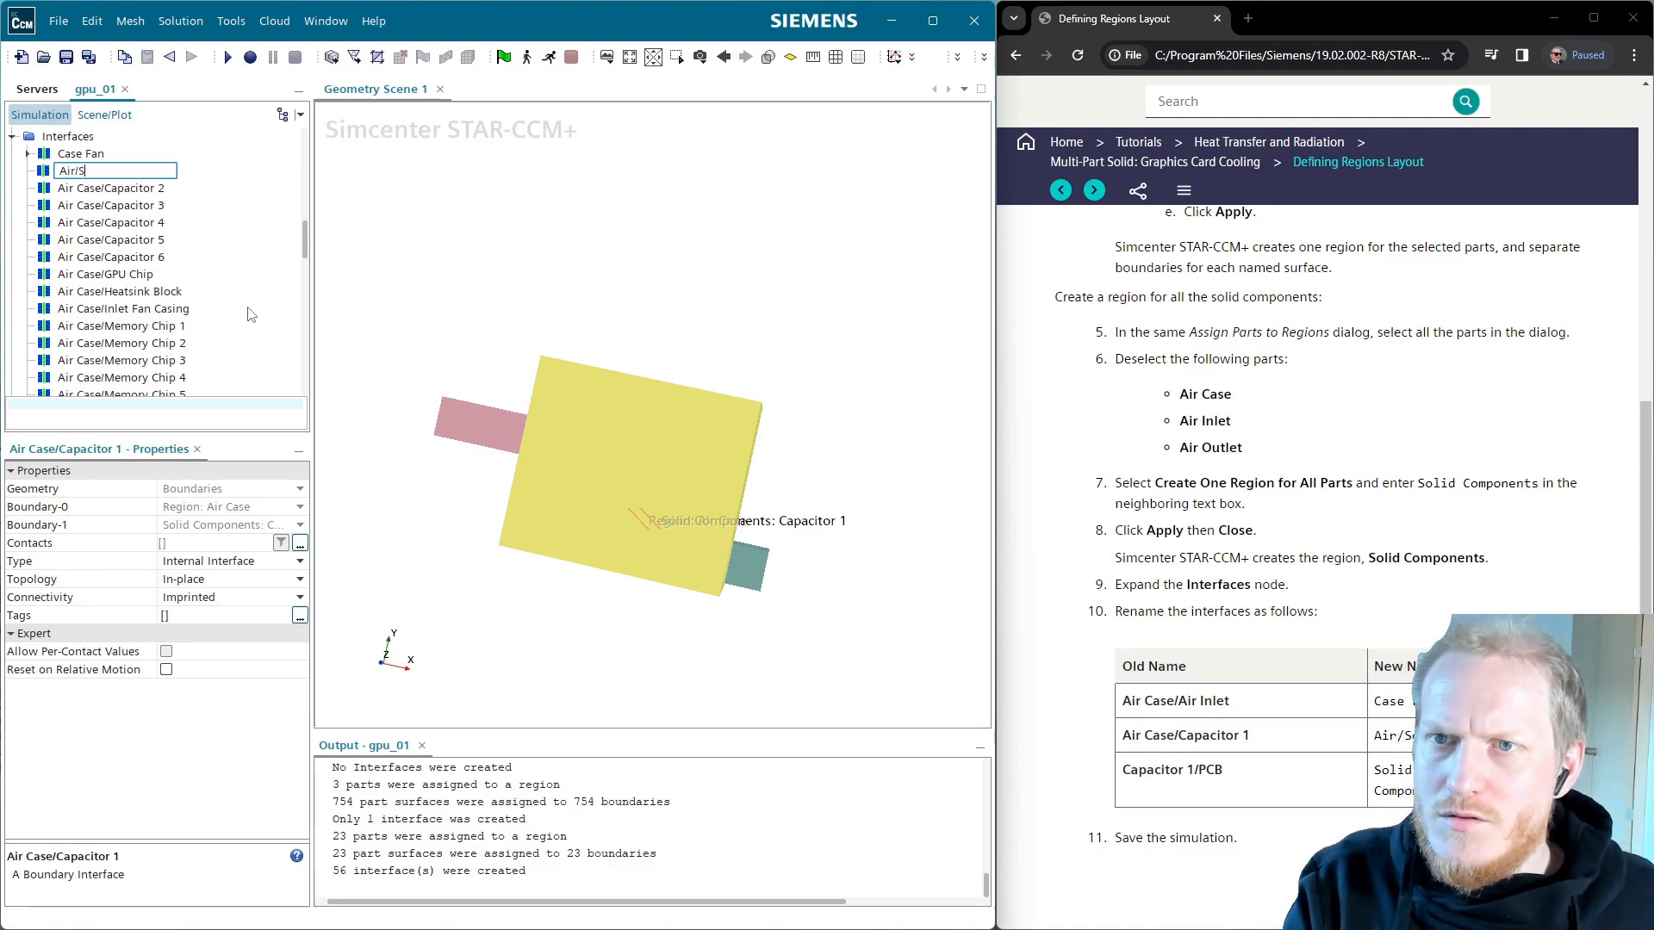
text(olid)
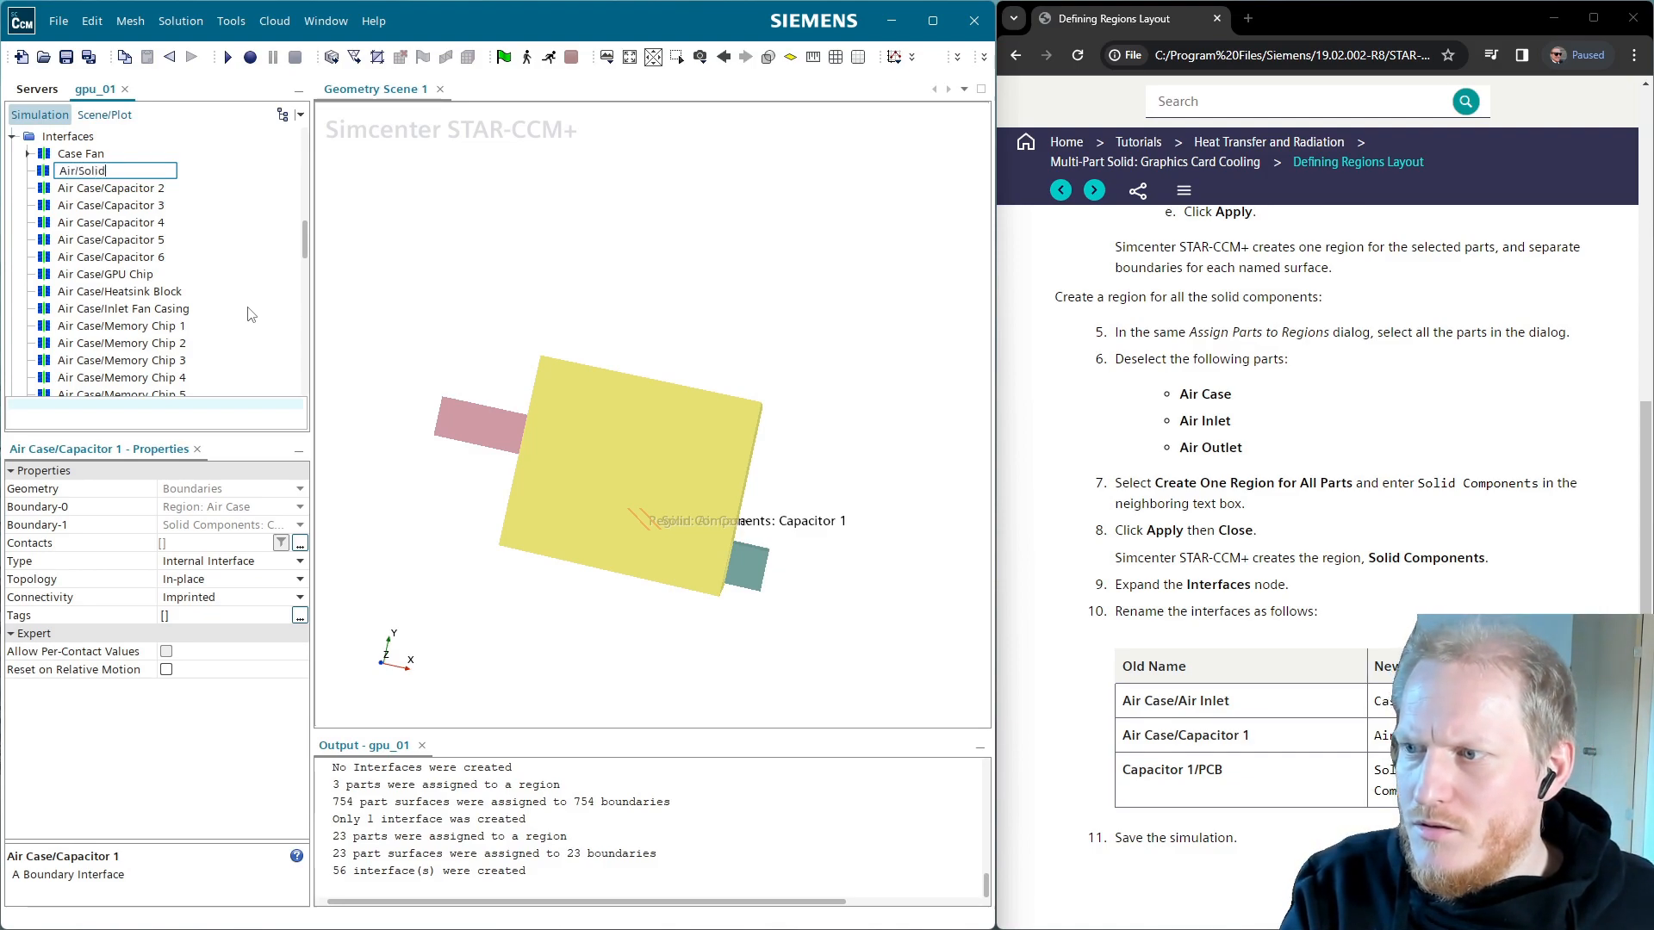
key(Return)
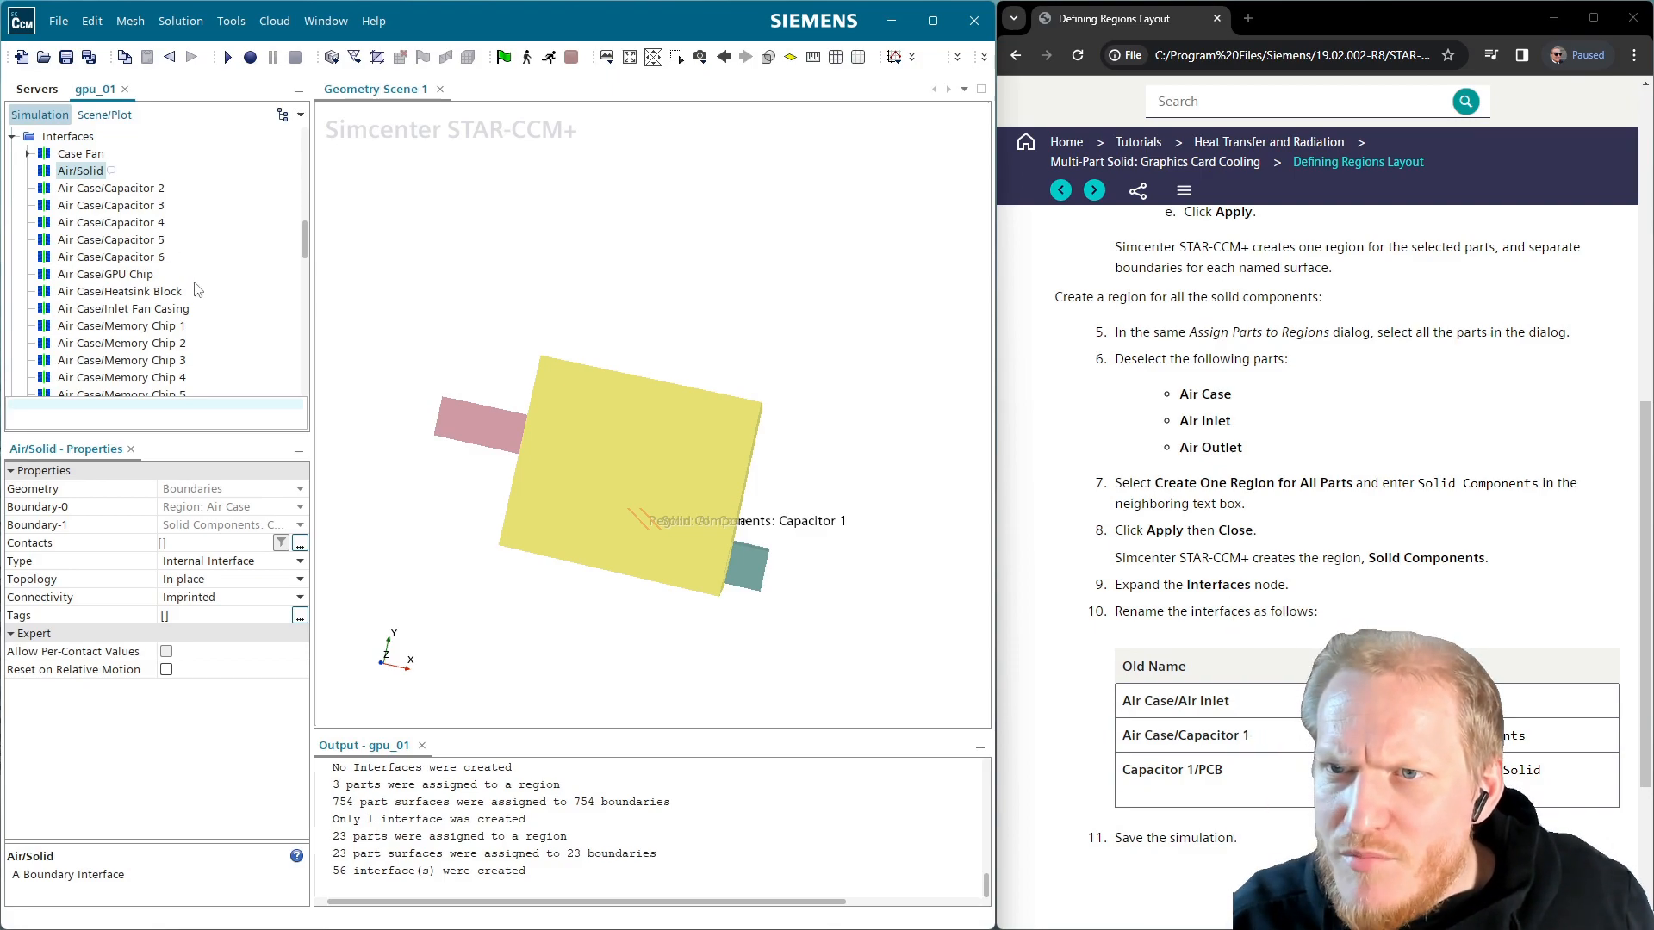
Inspect the Capacitor 1/PCB interface and the six Capacitor/PCB interfaces
scroll(177, 346, down, 5)
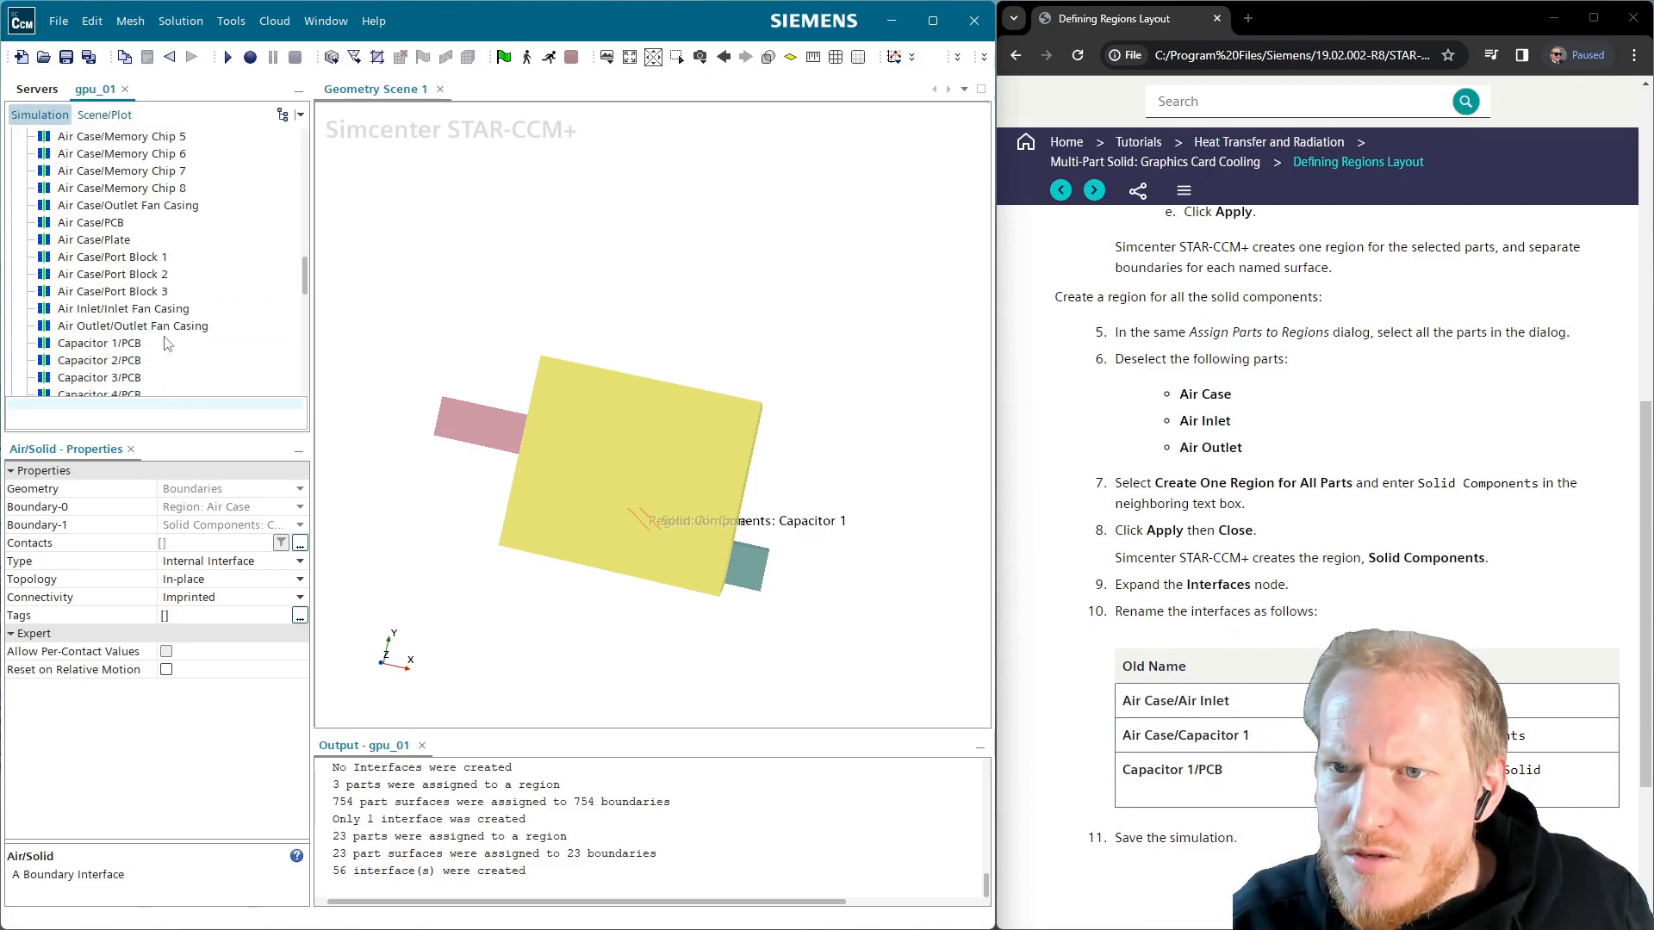
click(129, 343)
scroll(134, 345, down, 1)
scroll(138, 340, down, 1)
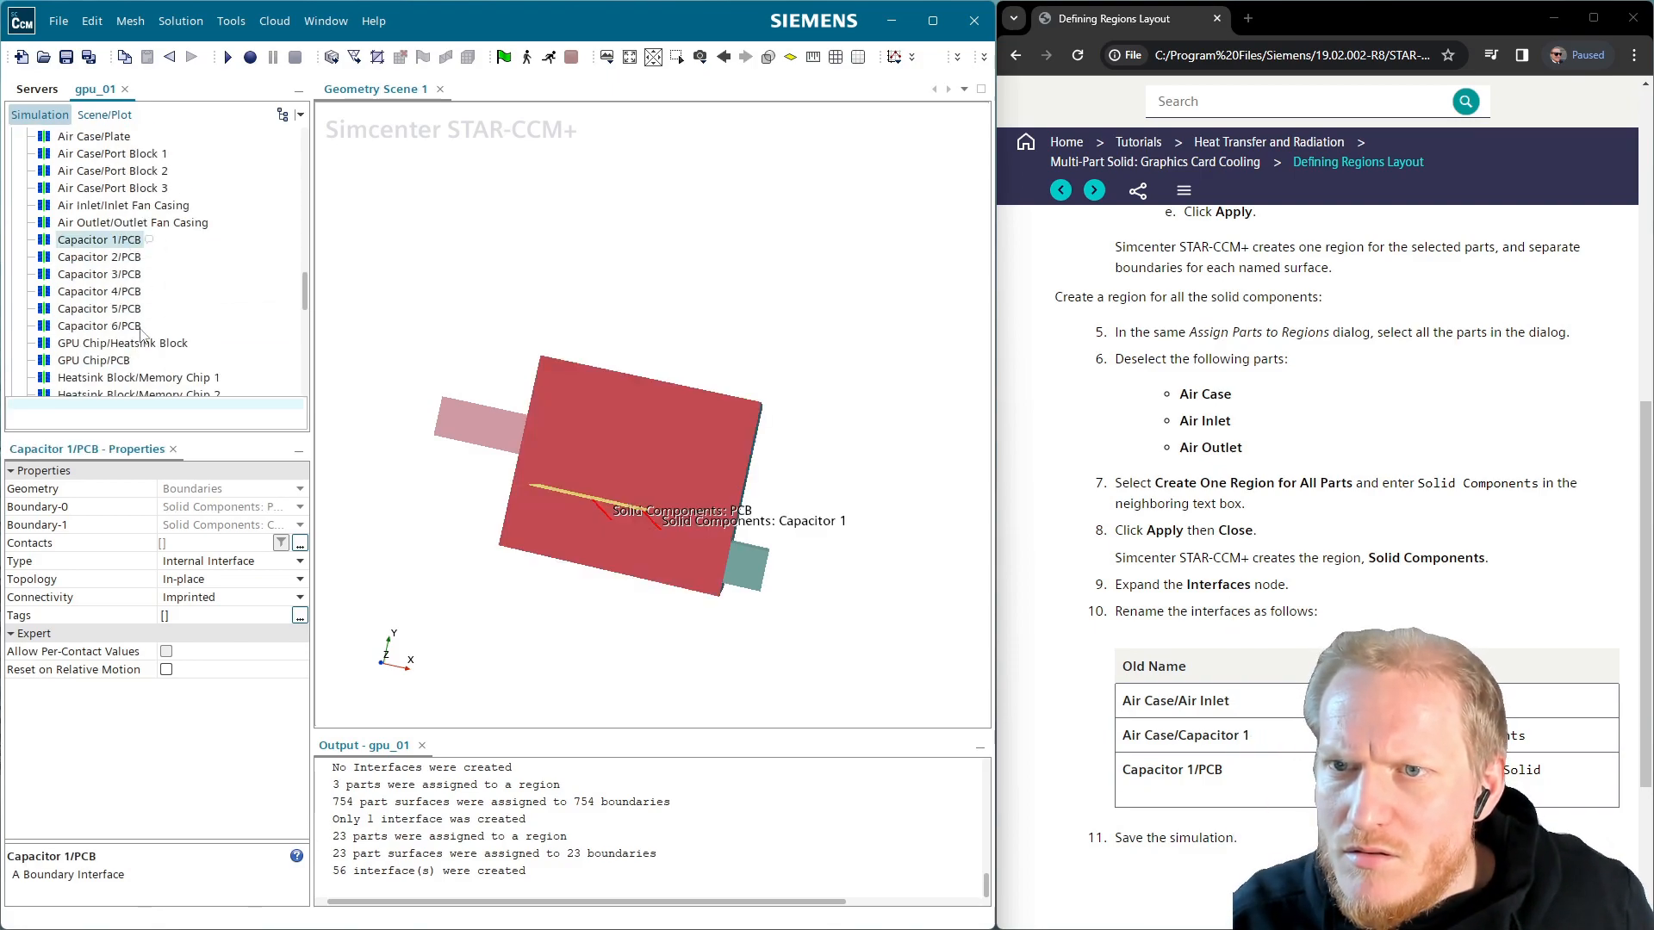
shift+click(134, 327)
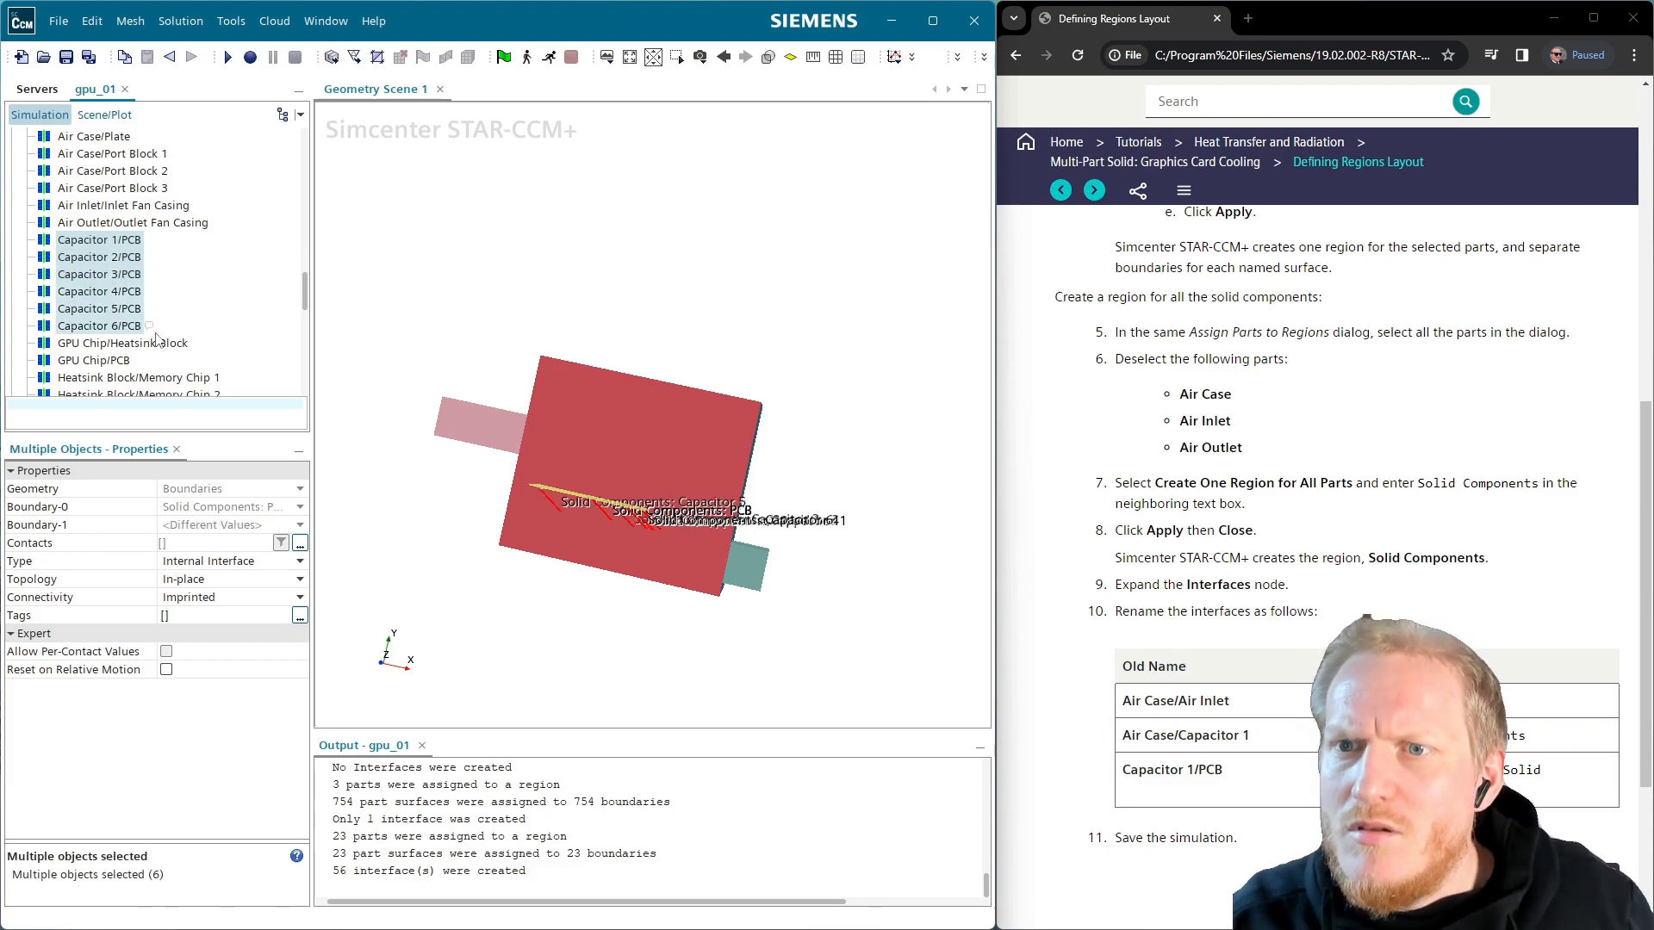
click(123, 244)
scroll(146, 285, down, 6)
scroll(173, 314, up, 5)
scroll(177, 313, up, 10)
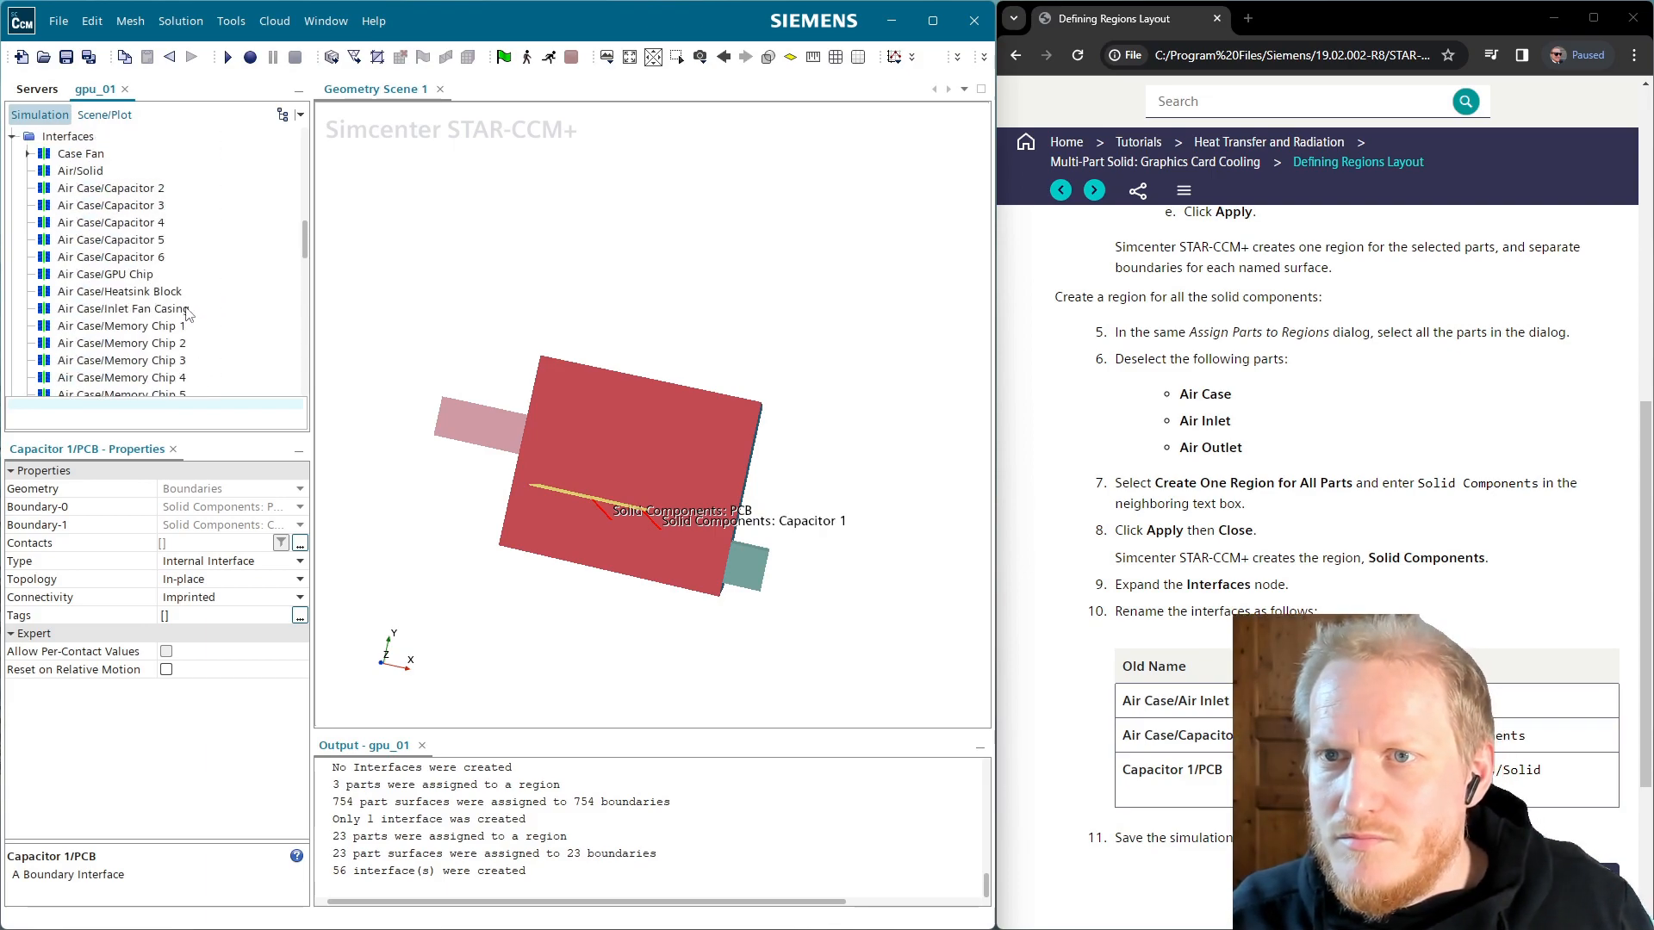
scroll(150, 361, down, 1)
Review the Case Fan, Air/Solid and Air Case/Capacitor 2 interfaces in the list
click(97, 310)
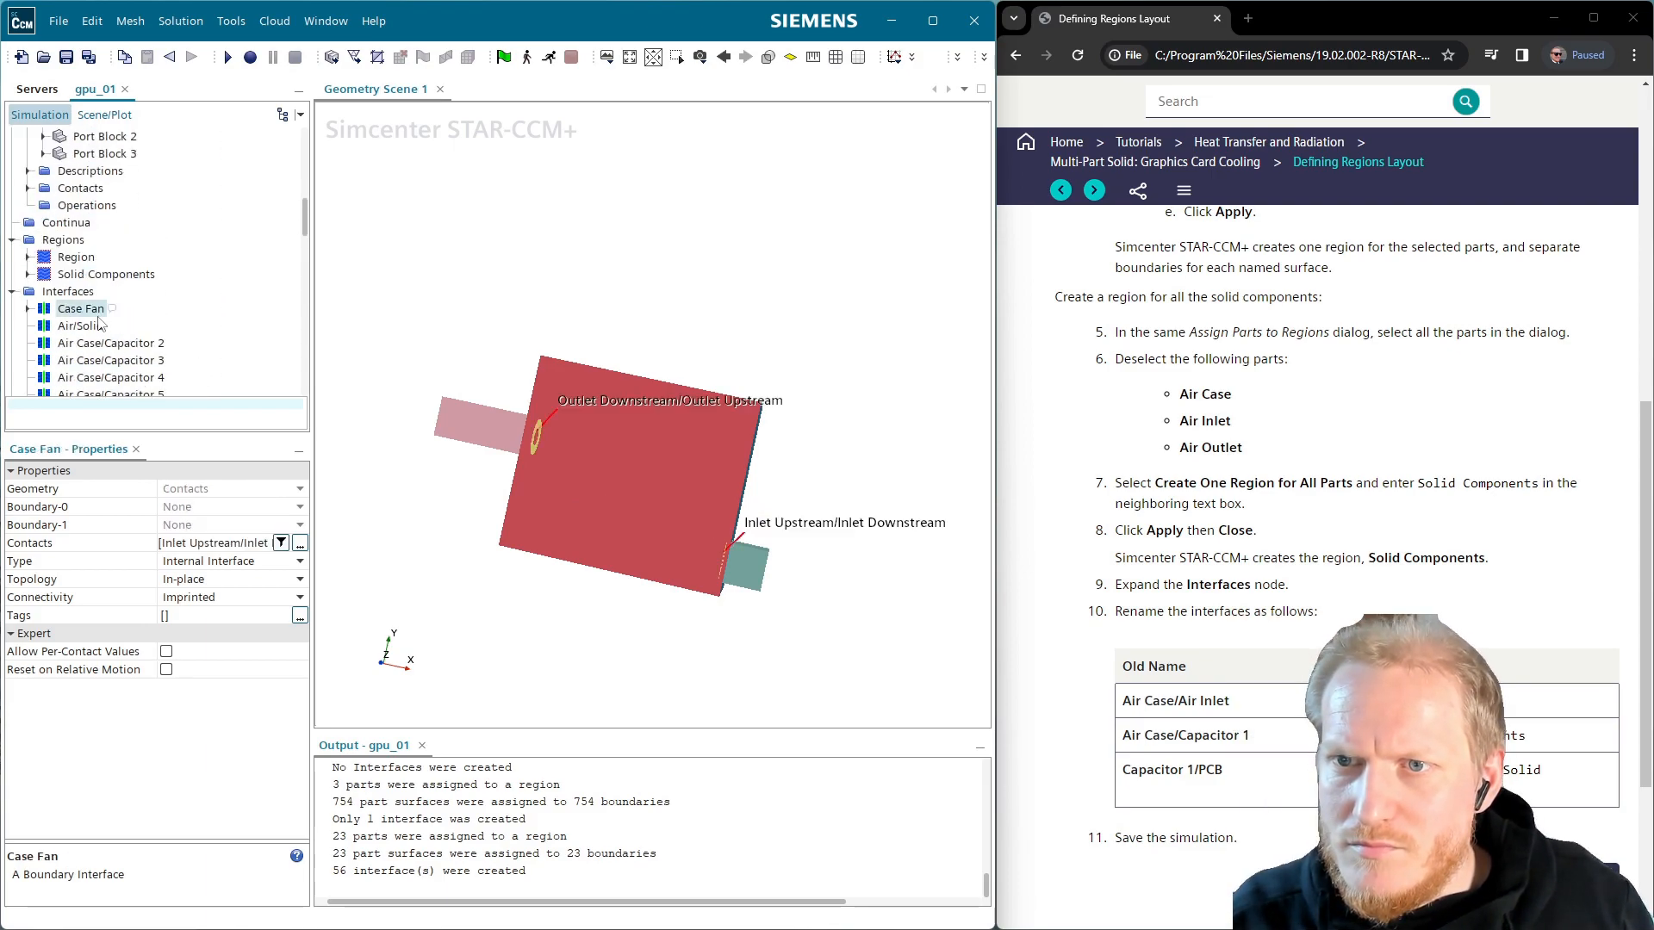
click(107, 327)
scroll(144, 343, down, 2)
click(145, 241)
scroll(159, 267, down, 3)
scroll(164, 280, down, 2)
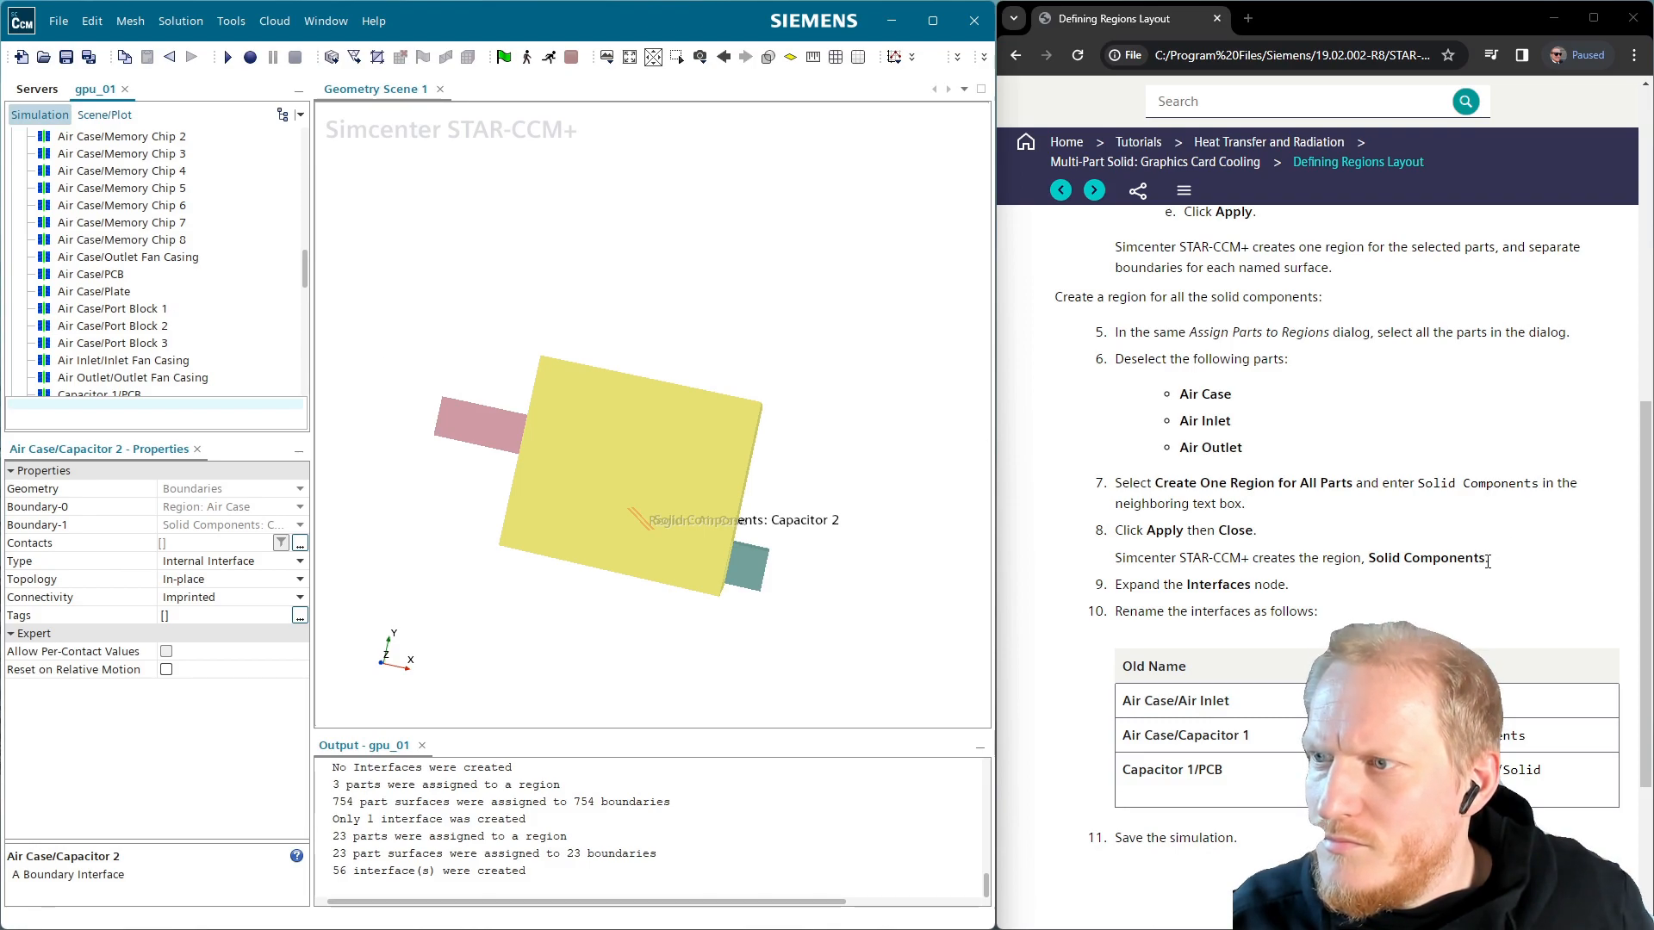
scroll(135, 306, down, 8)
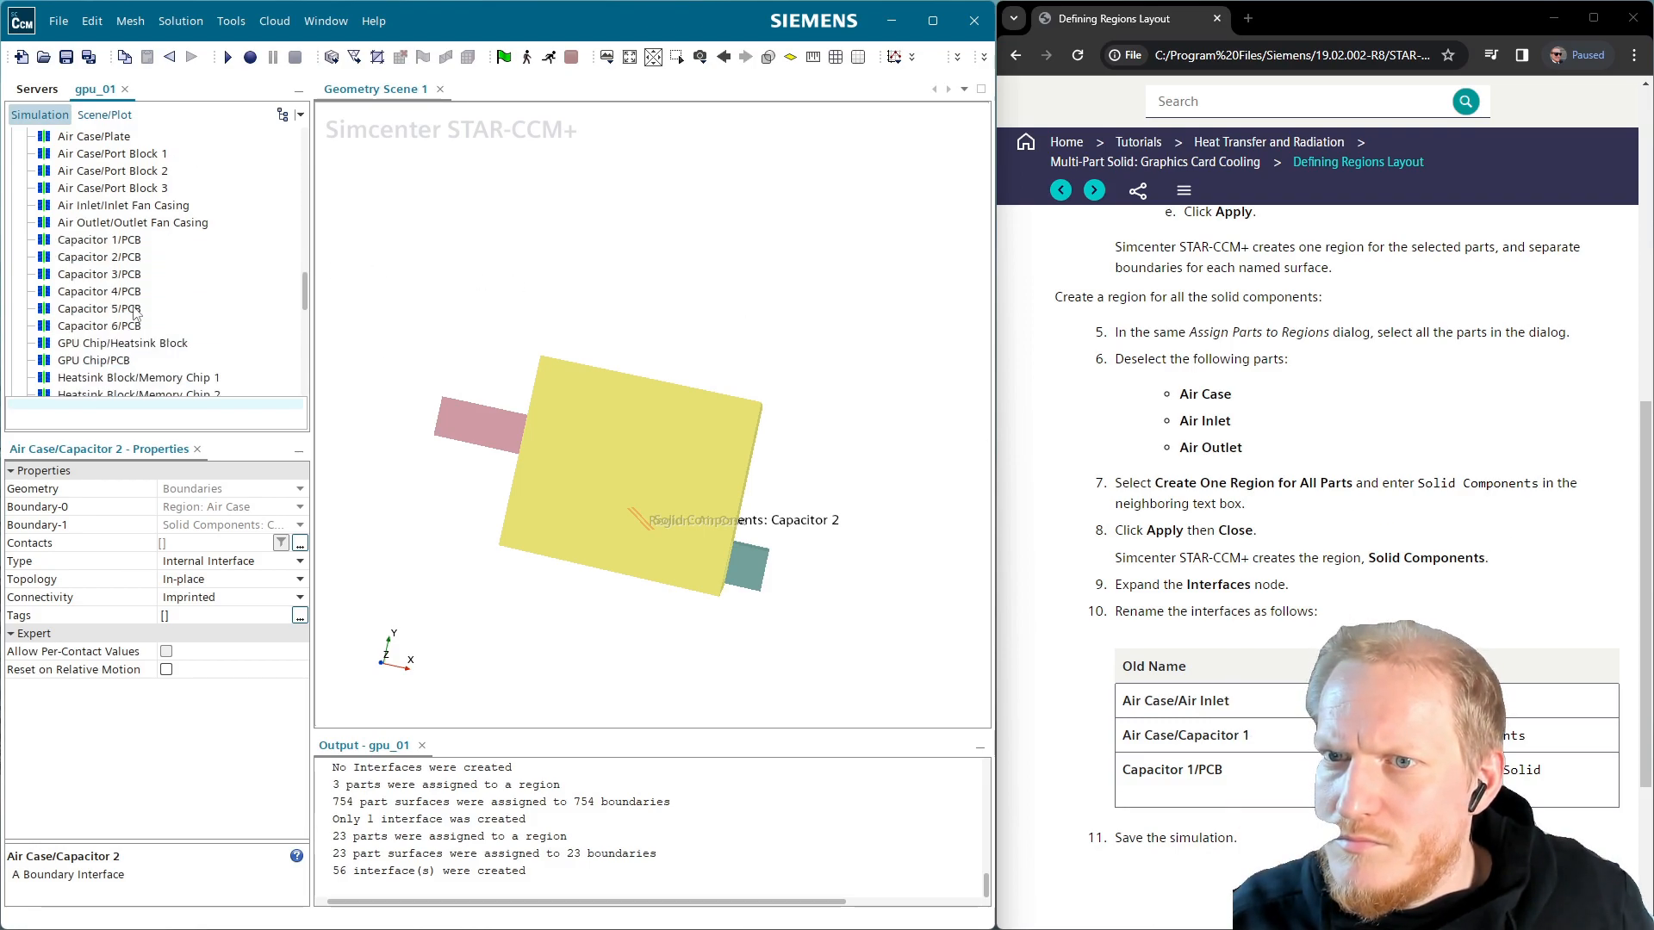
scroll(135, 311, down, 3)
scroll(140, 284, up, 6)
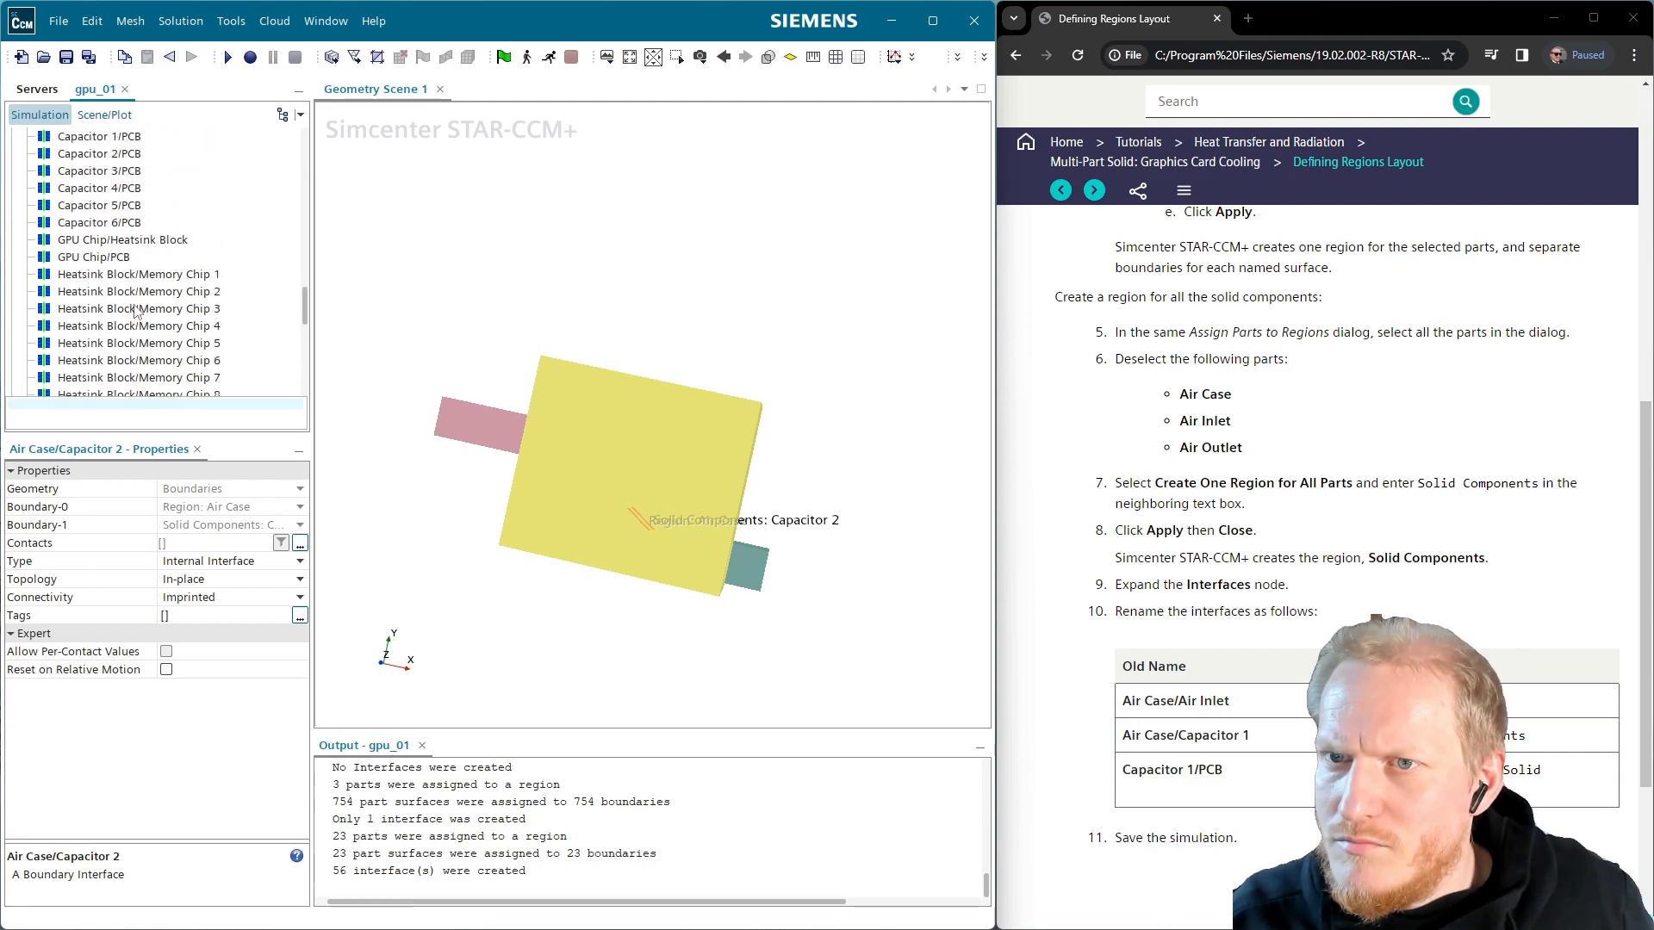
scroll(145, 243, up, 9)
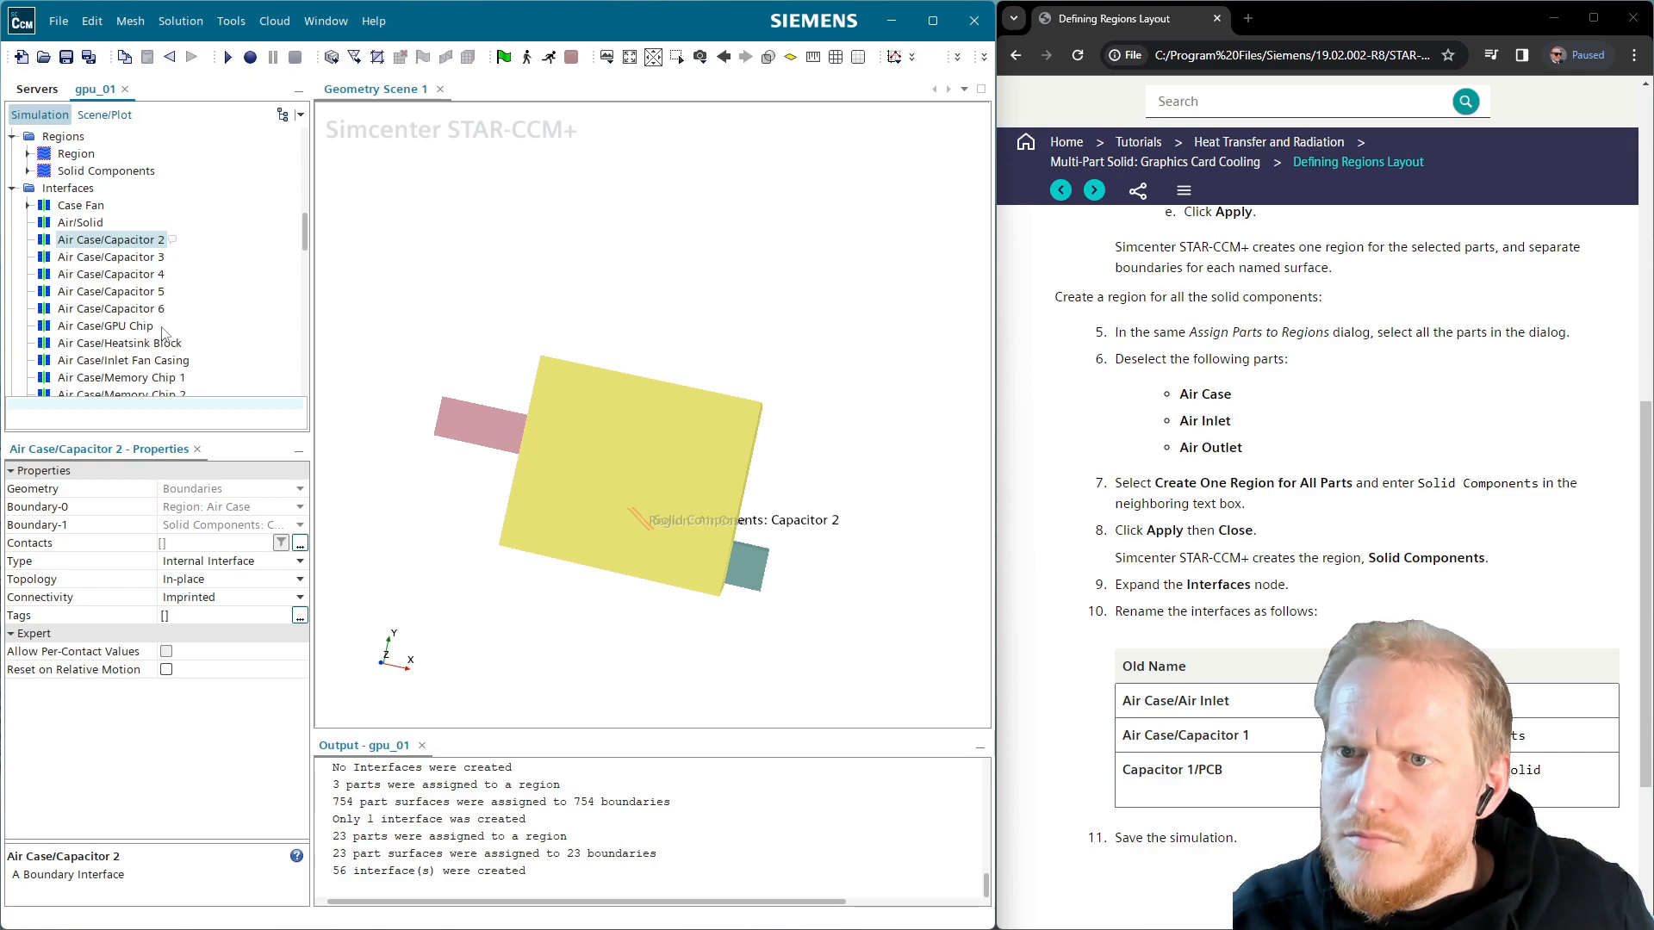
scroll(158, 332, down, 9)
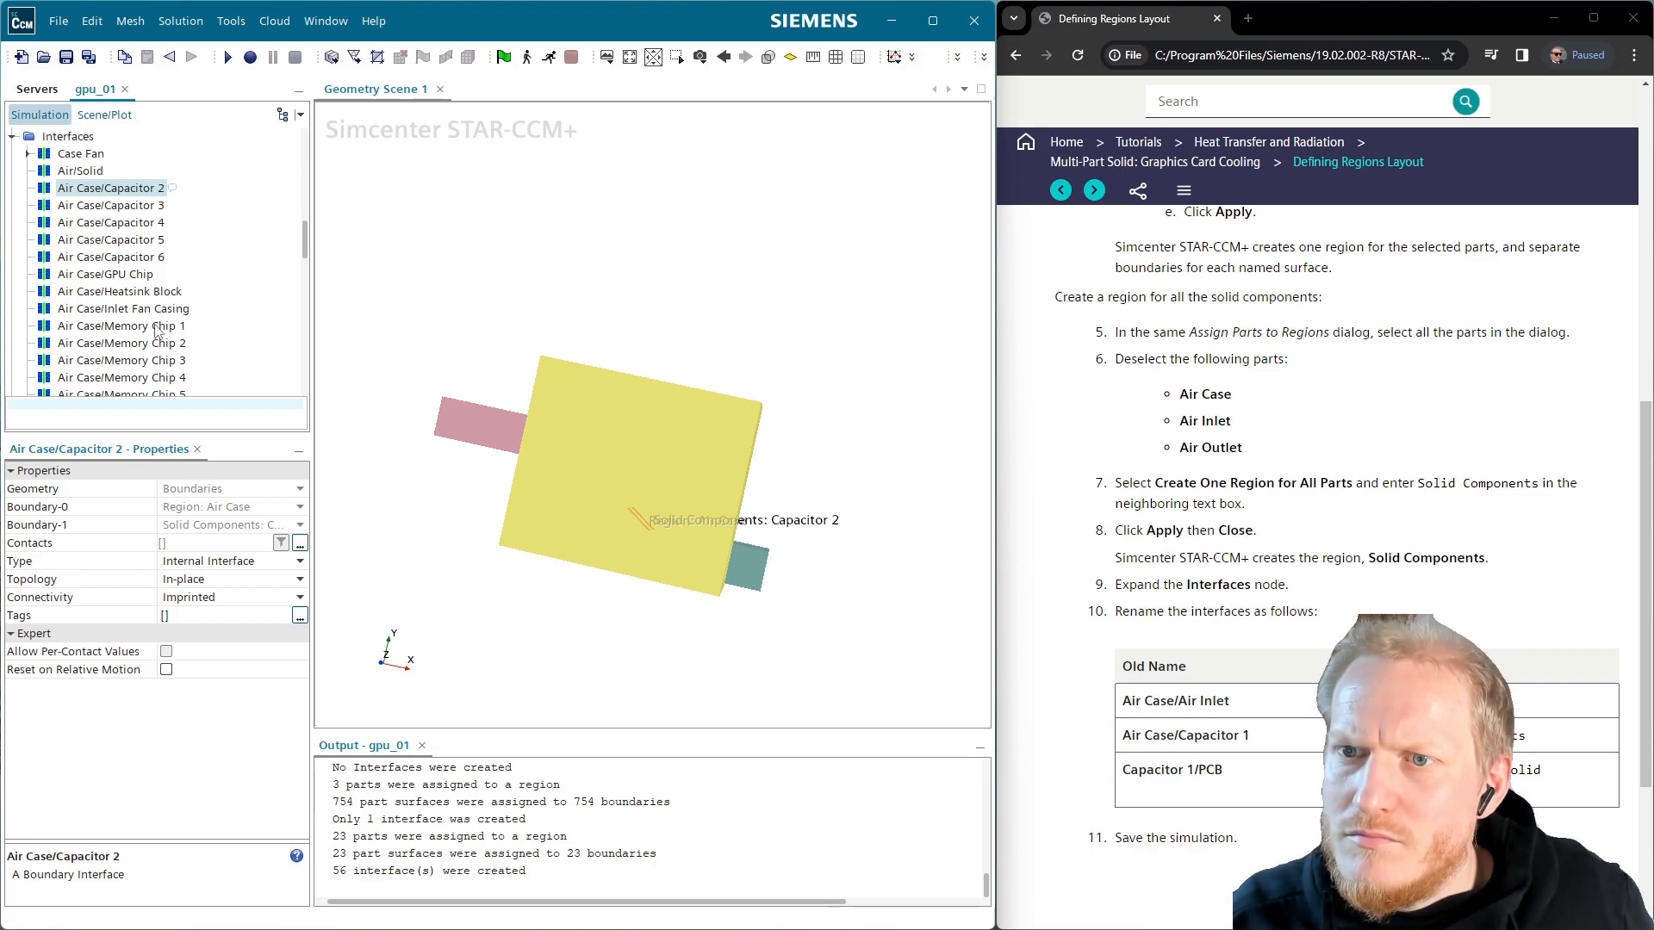
scroll(153, 325, down, 8)
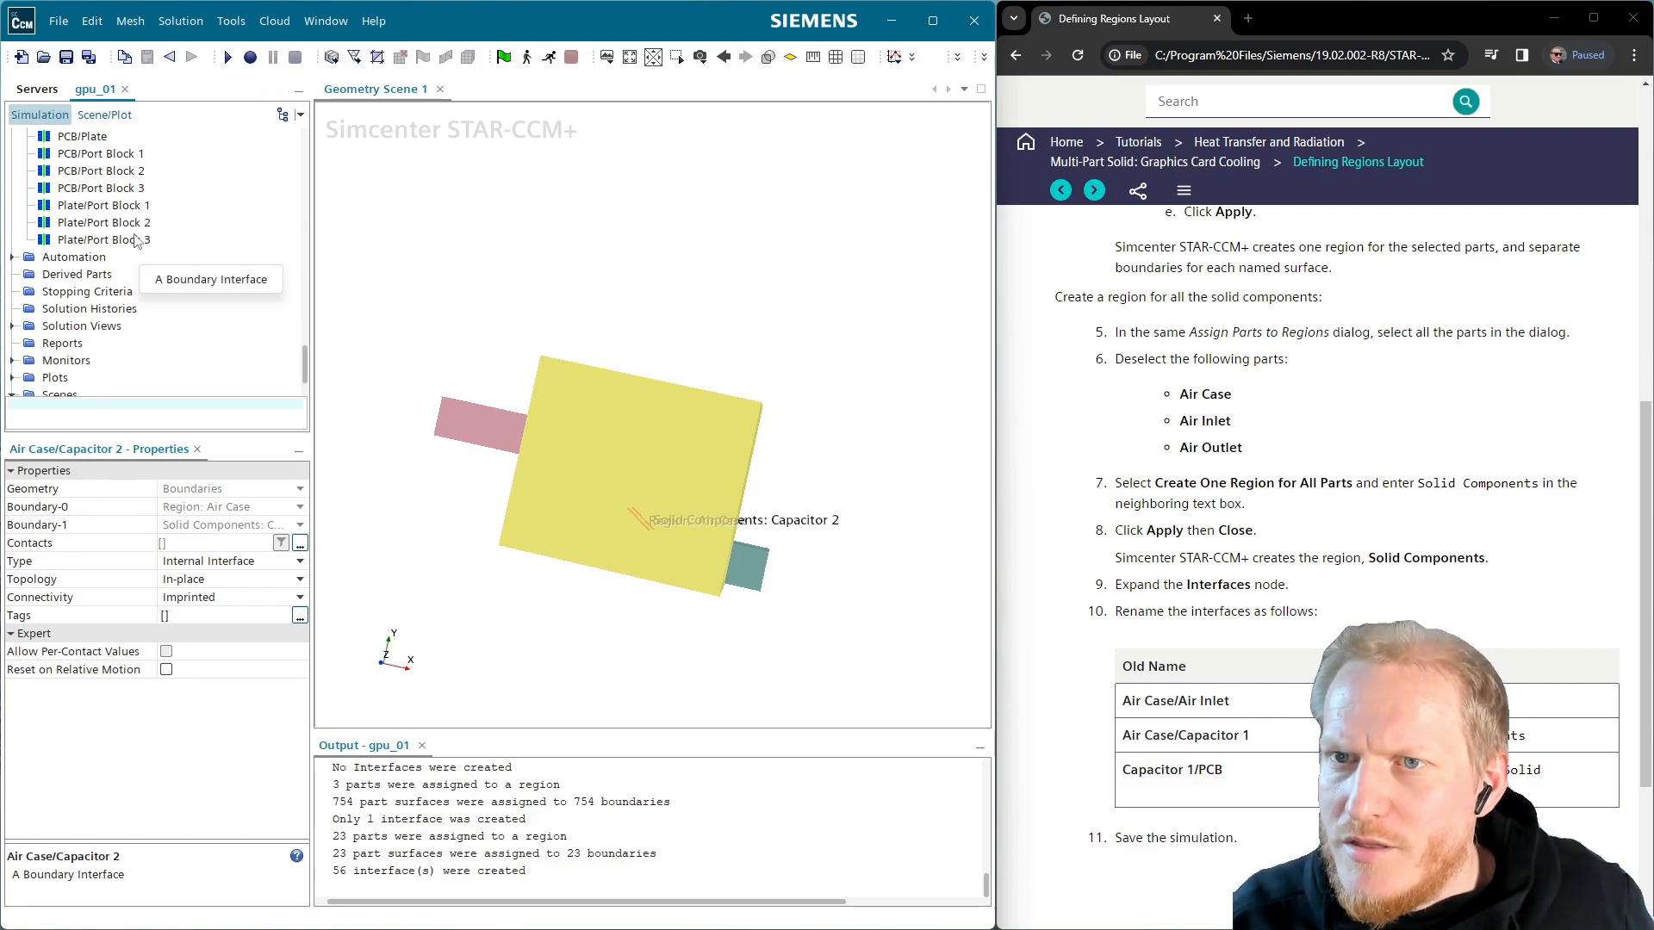
scroll(1363, 606, down, 2)
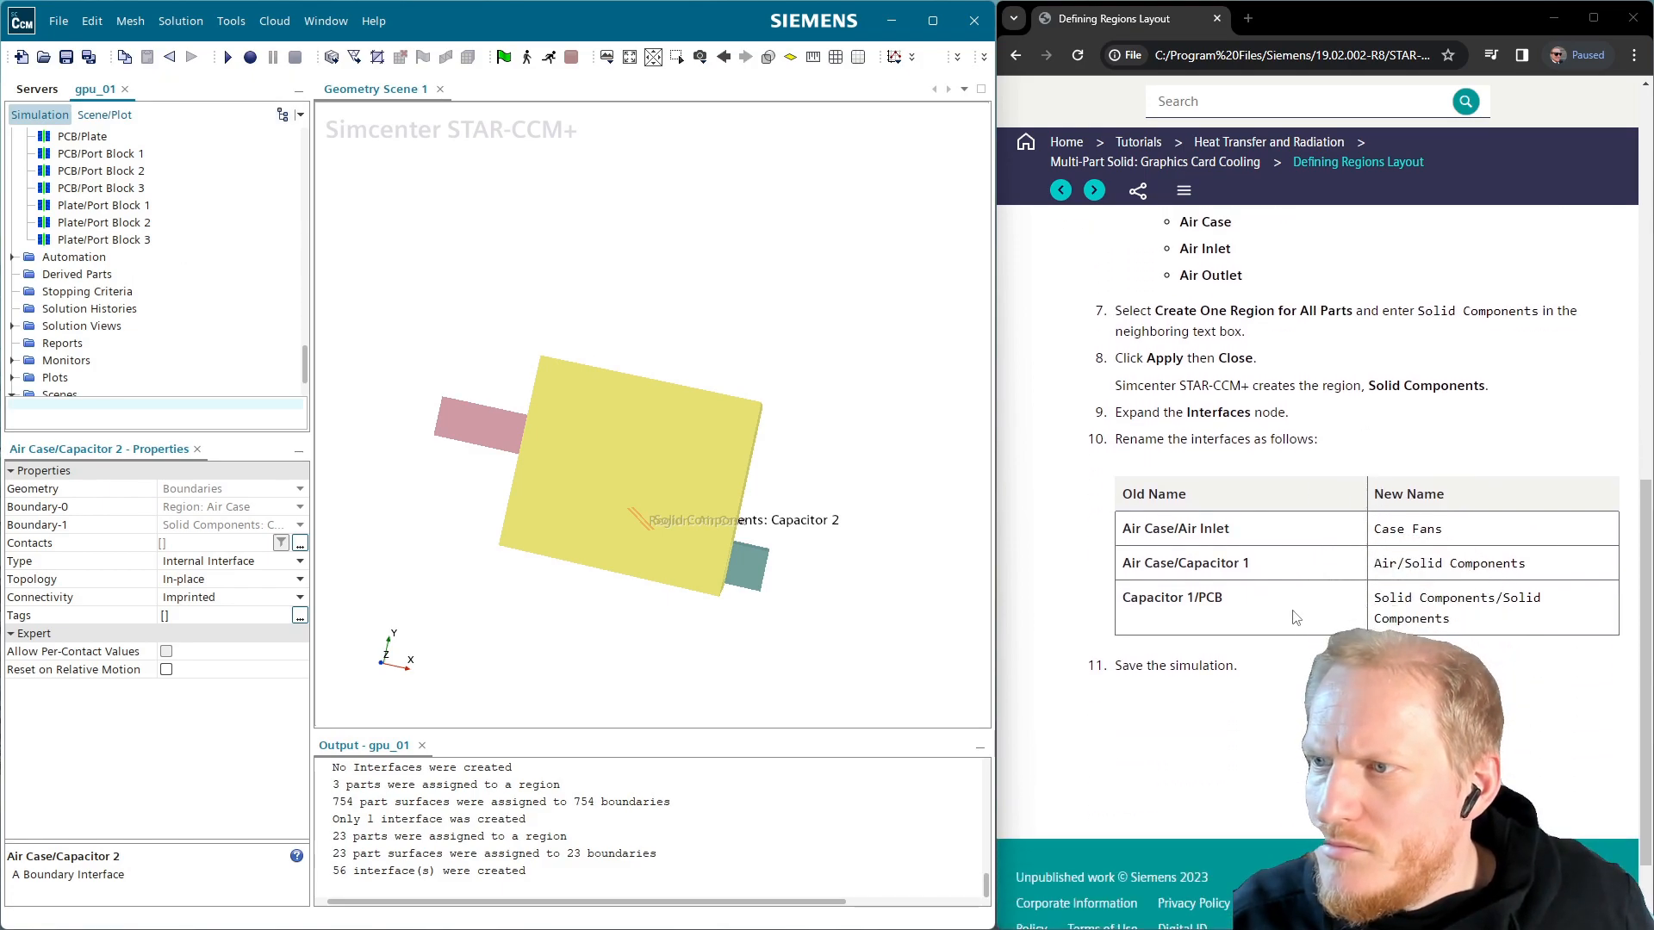
scroll(1296, 617, up, 3)
Save gpu_01 and orbit the graphics-card geometry into an oblique 3D view
click(65, 58)
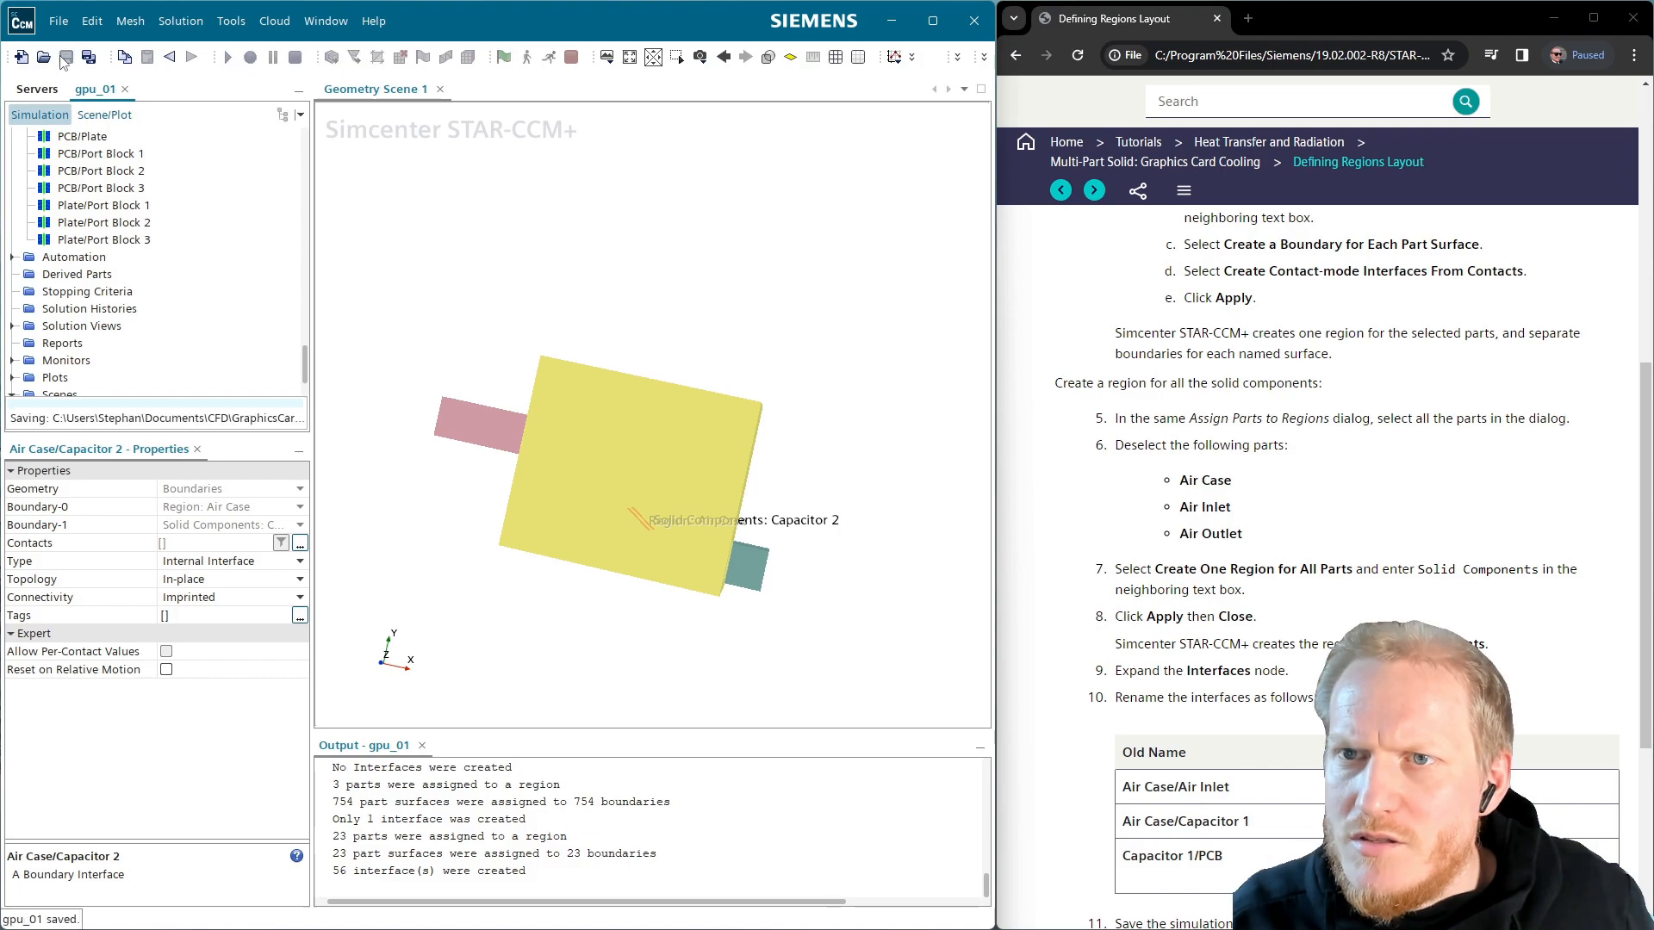
drag(621, 414, 503, 365)
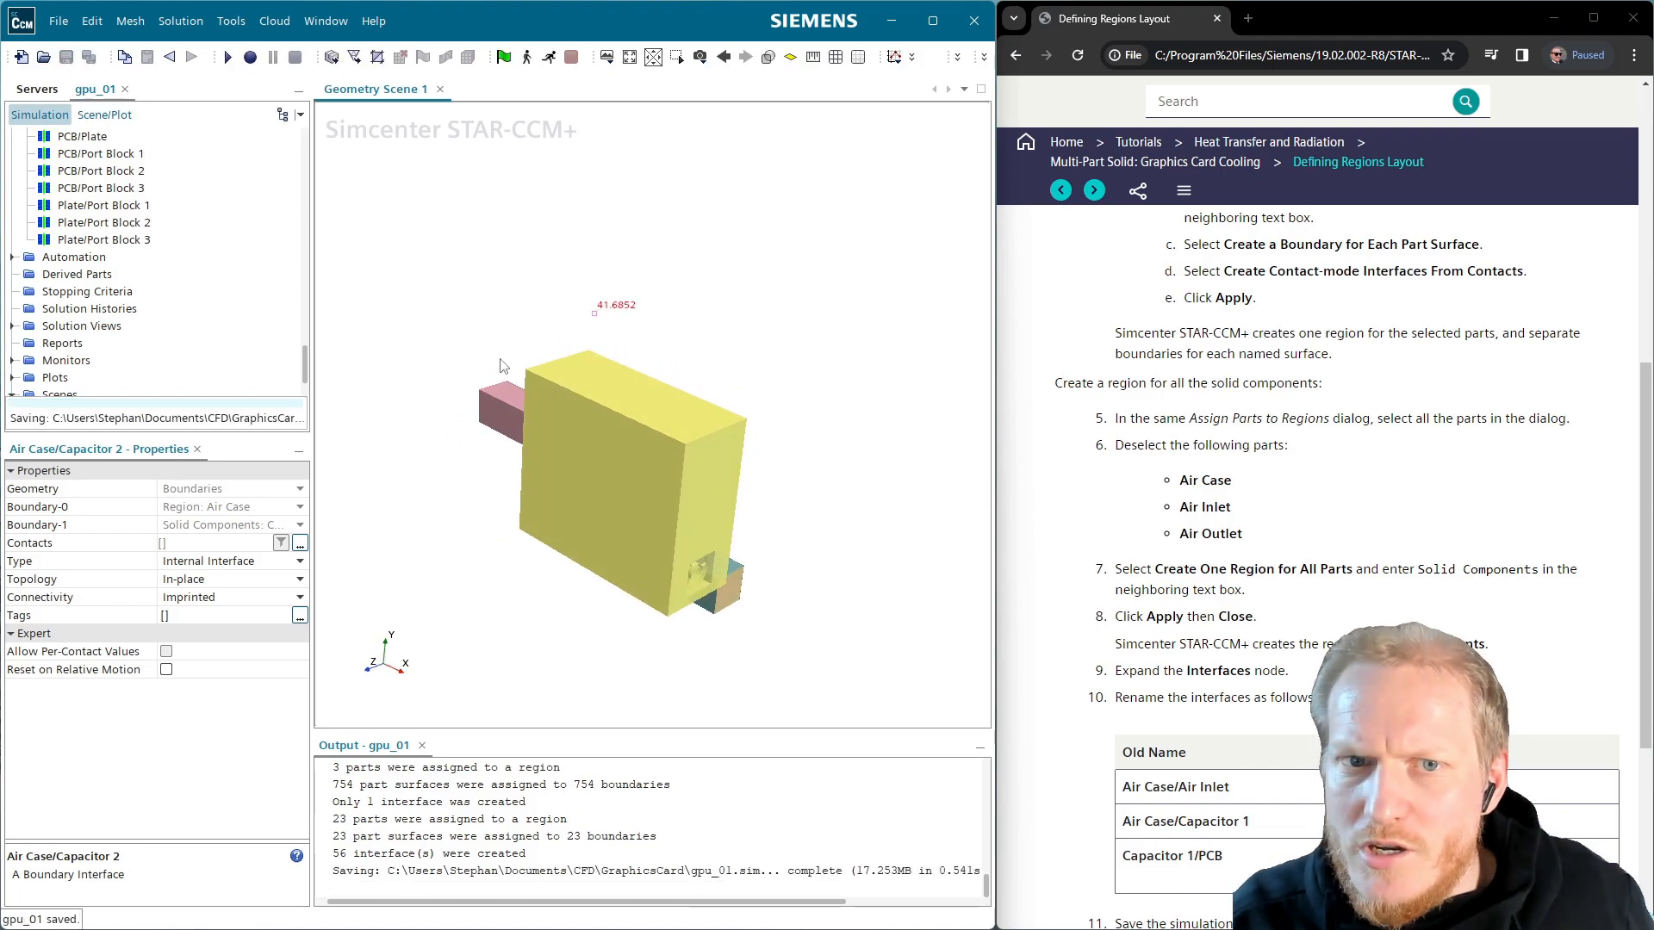
scroll(708, 543, up, 2)
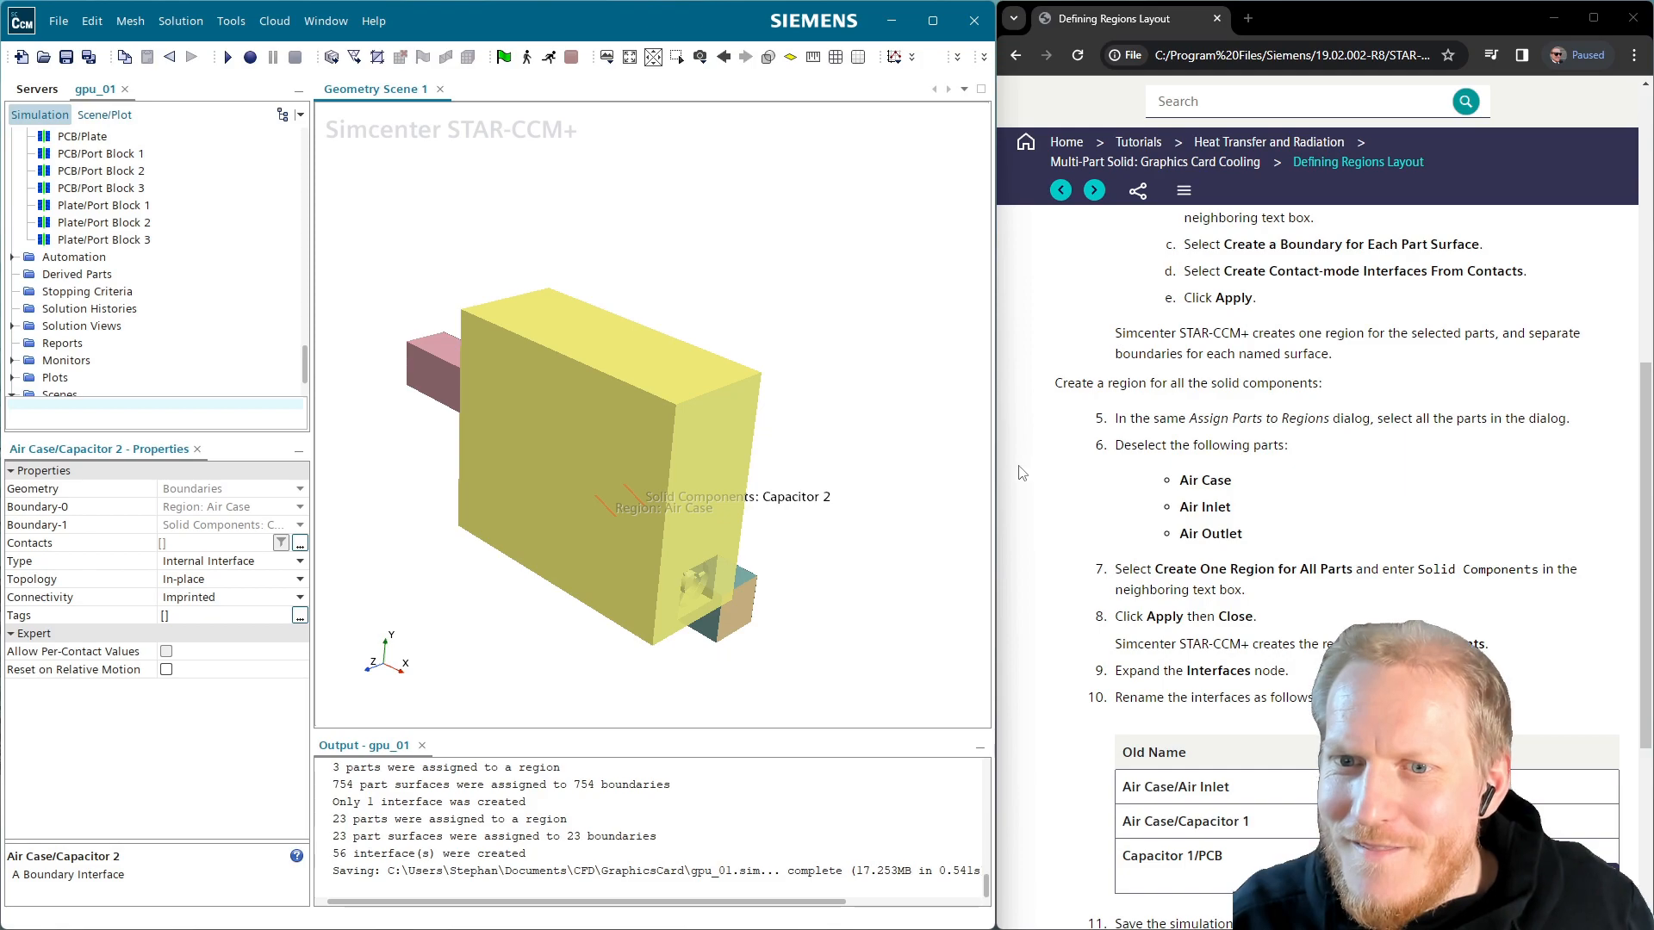
scroll(1194, 243, down, 4)
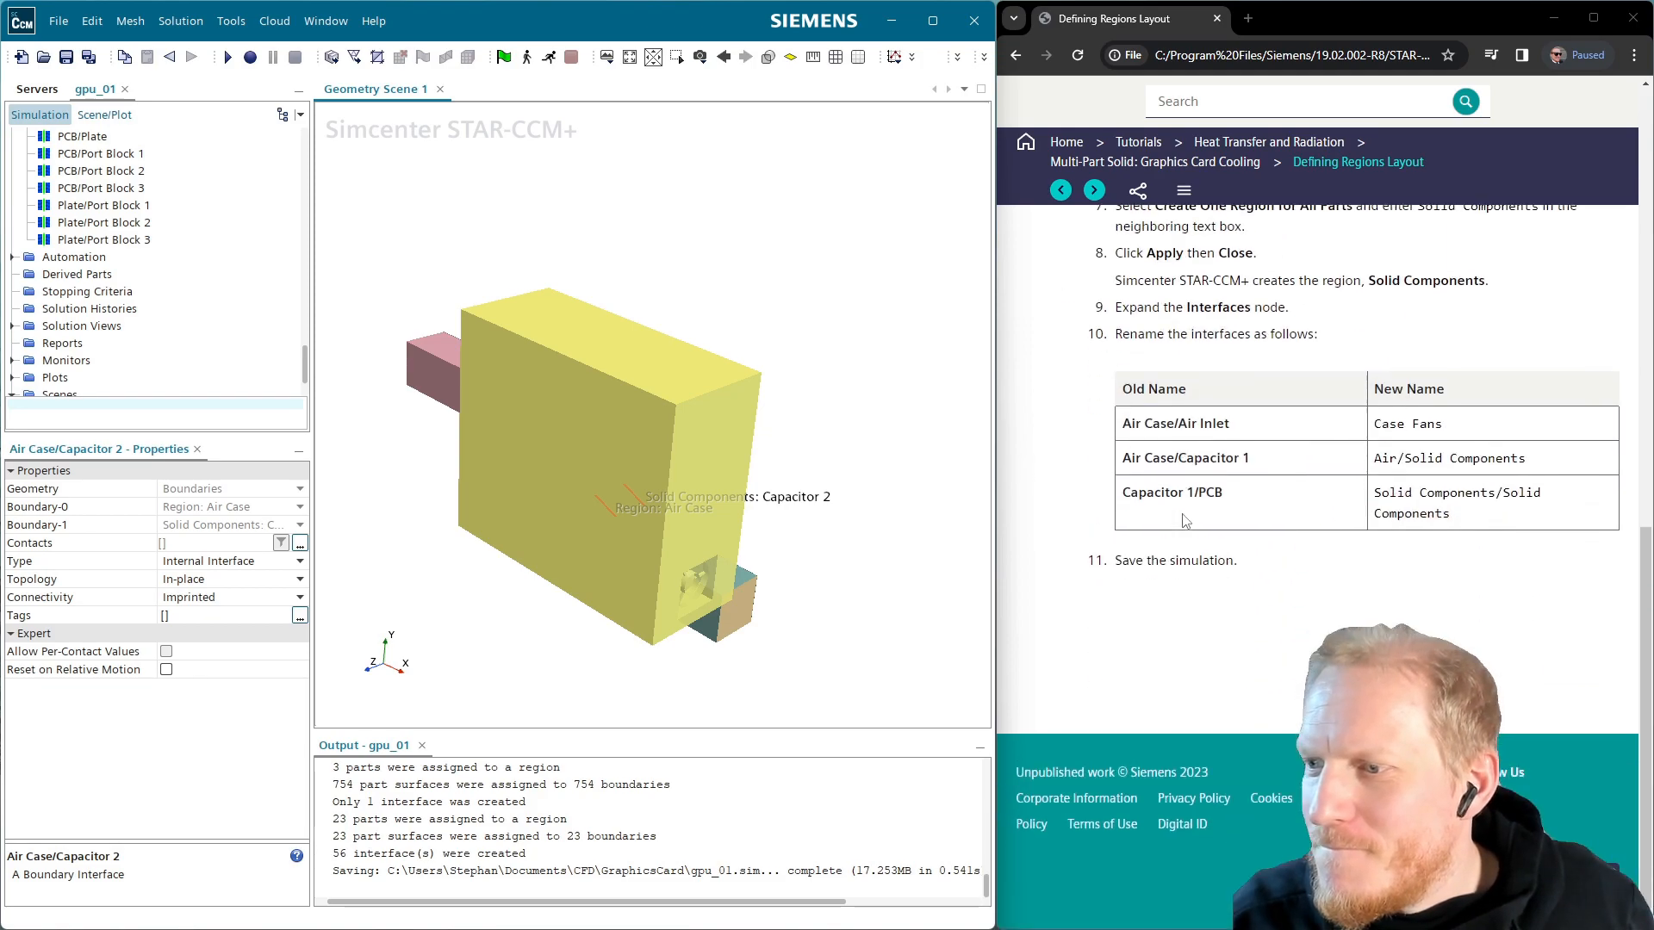
Move the tutorial to the Solid Components continuum page and collapse the Interfaces list
click(1094, 191)
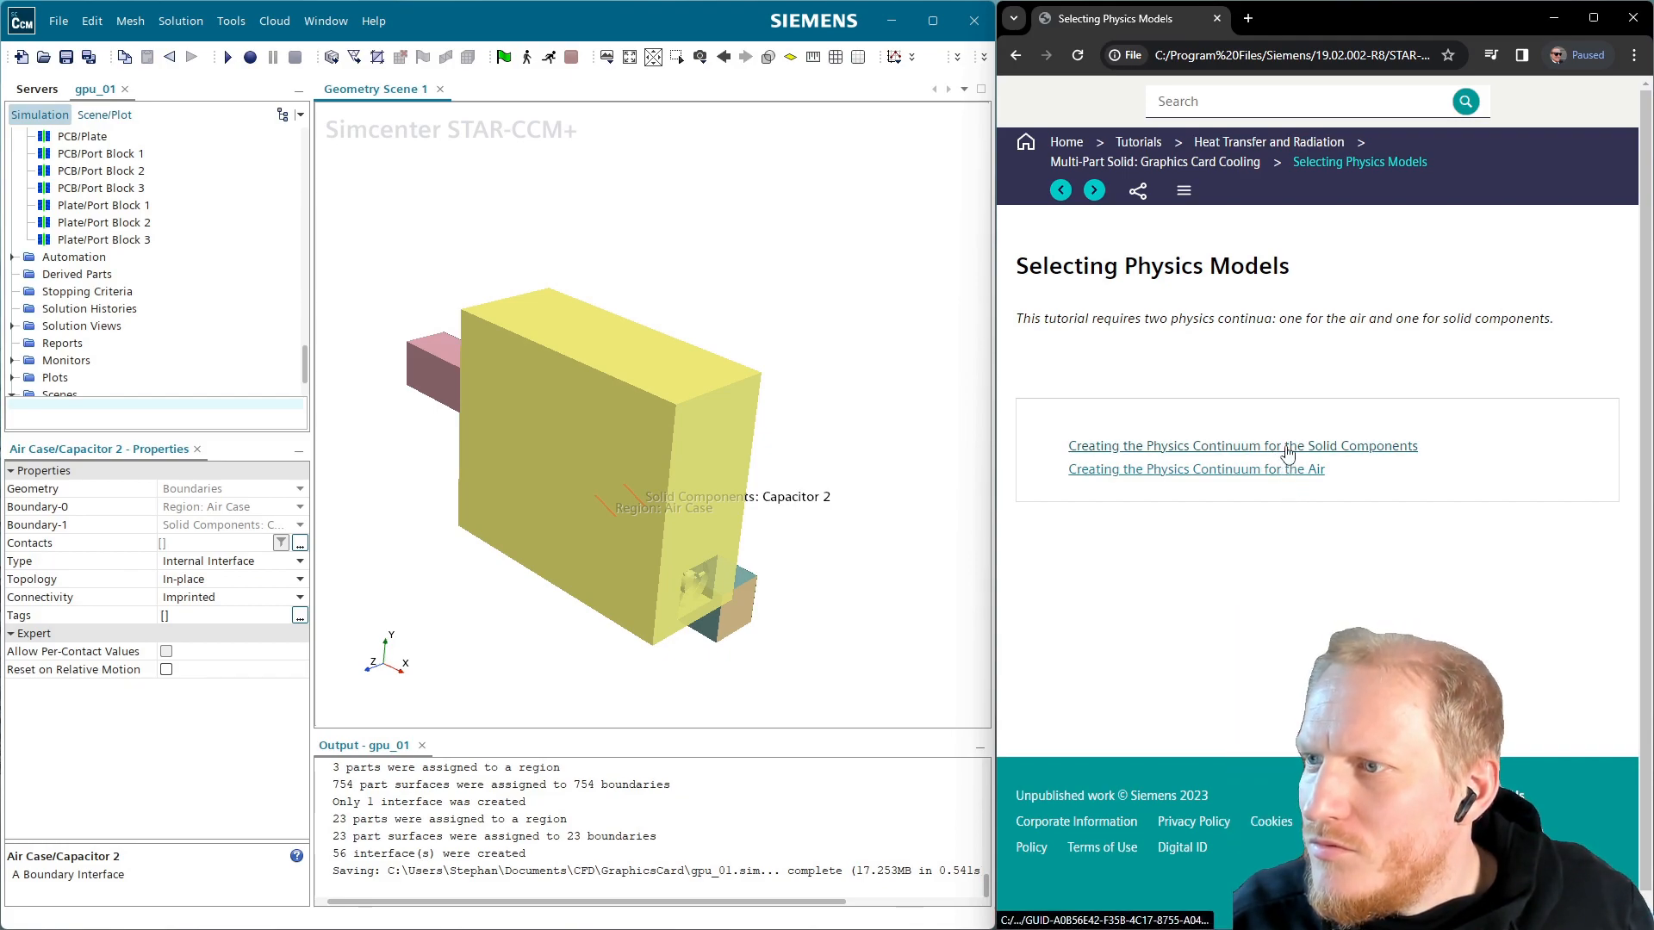
click(1094, 192)
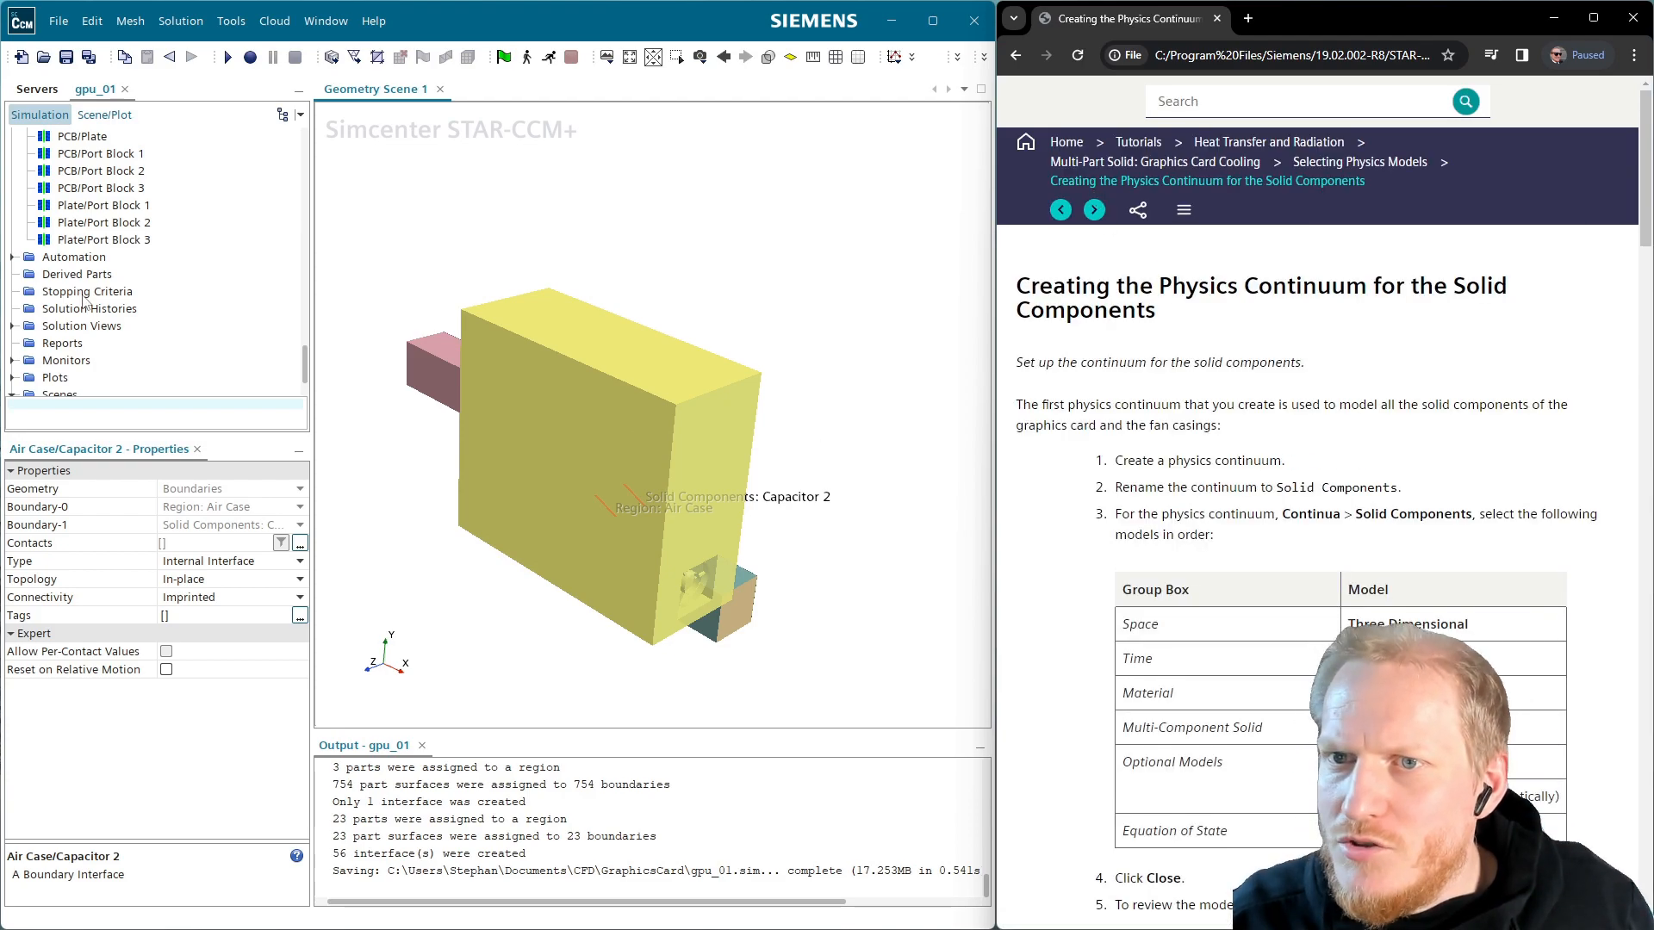
scroll(54, 285, up, 12)
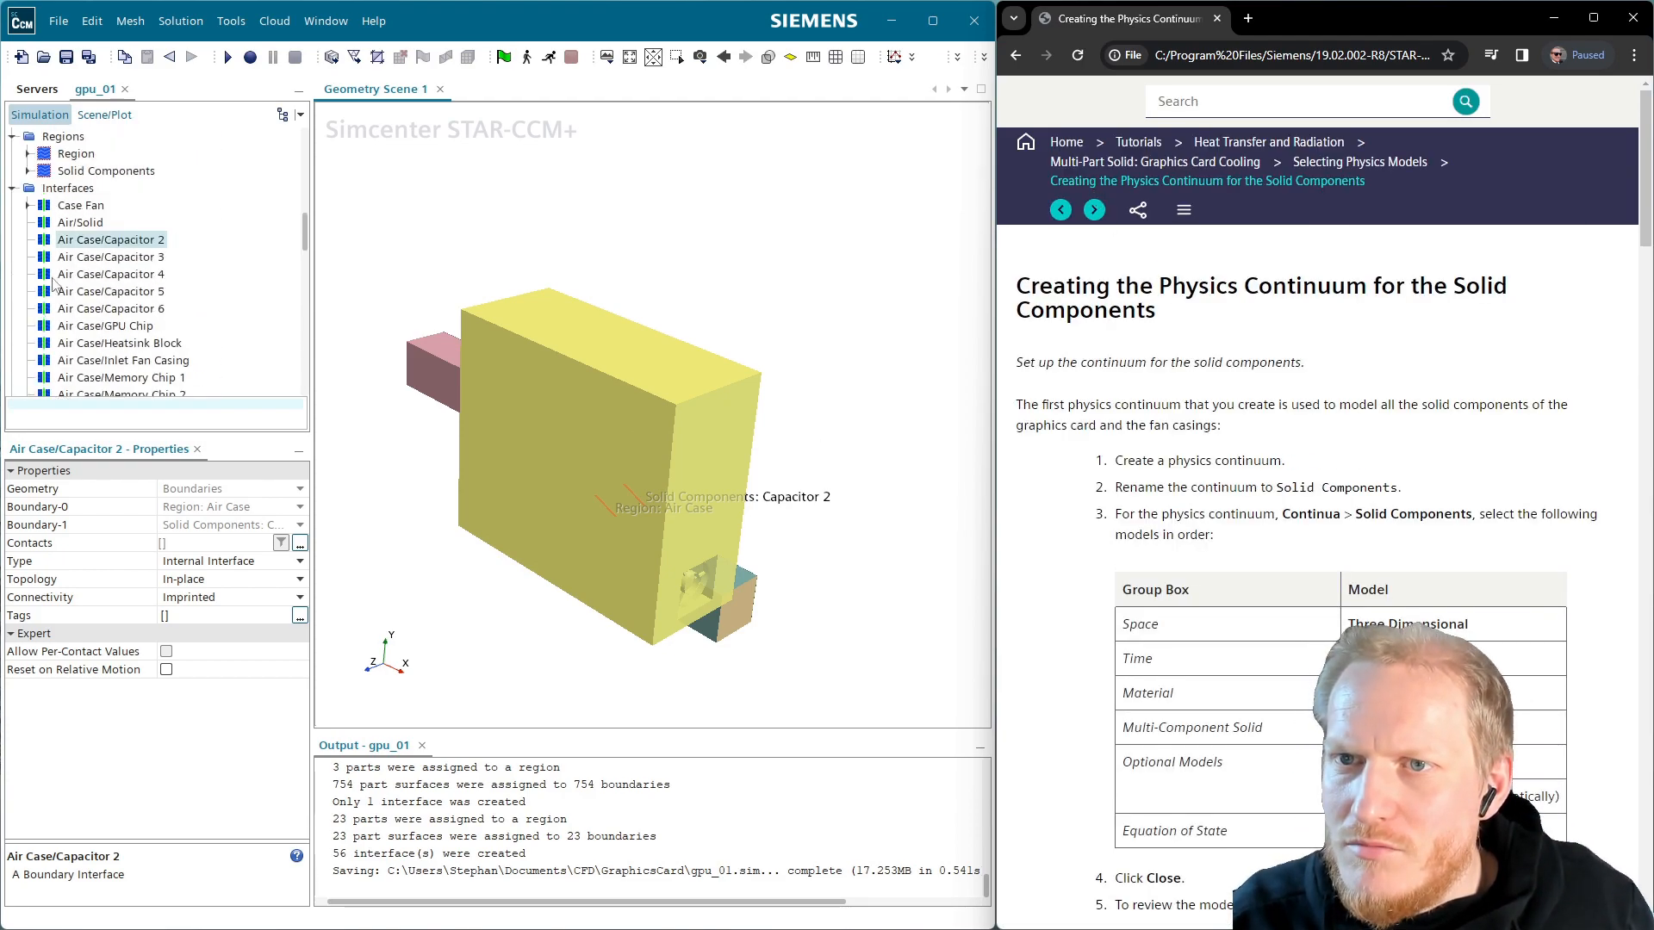
click(12, 188)
Rename the fluid region from Region to Air
click(92, 159)
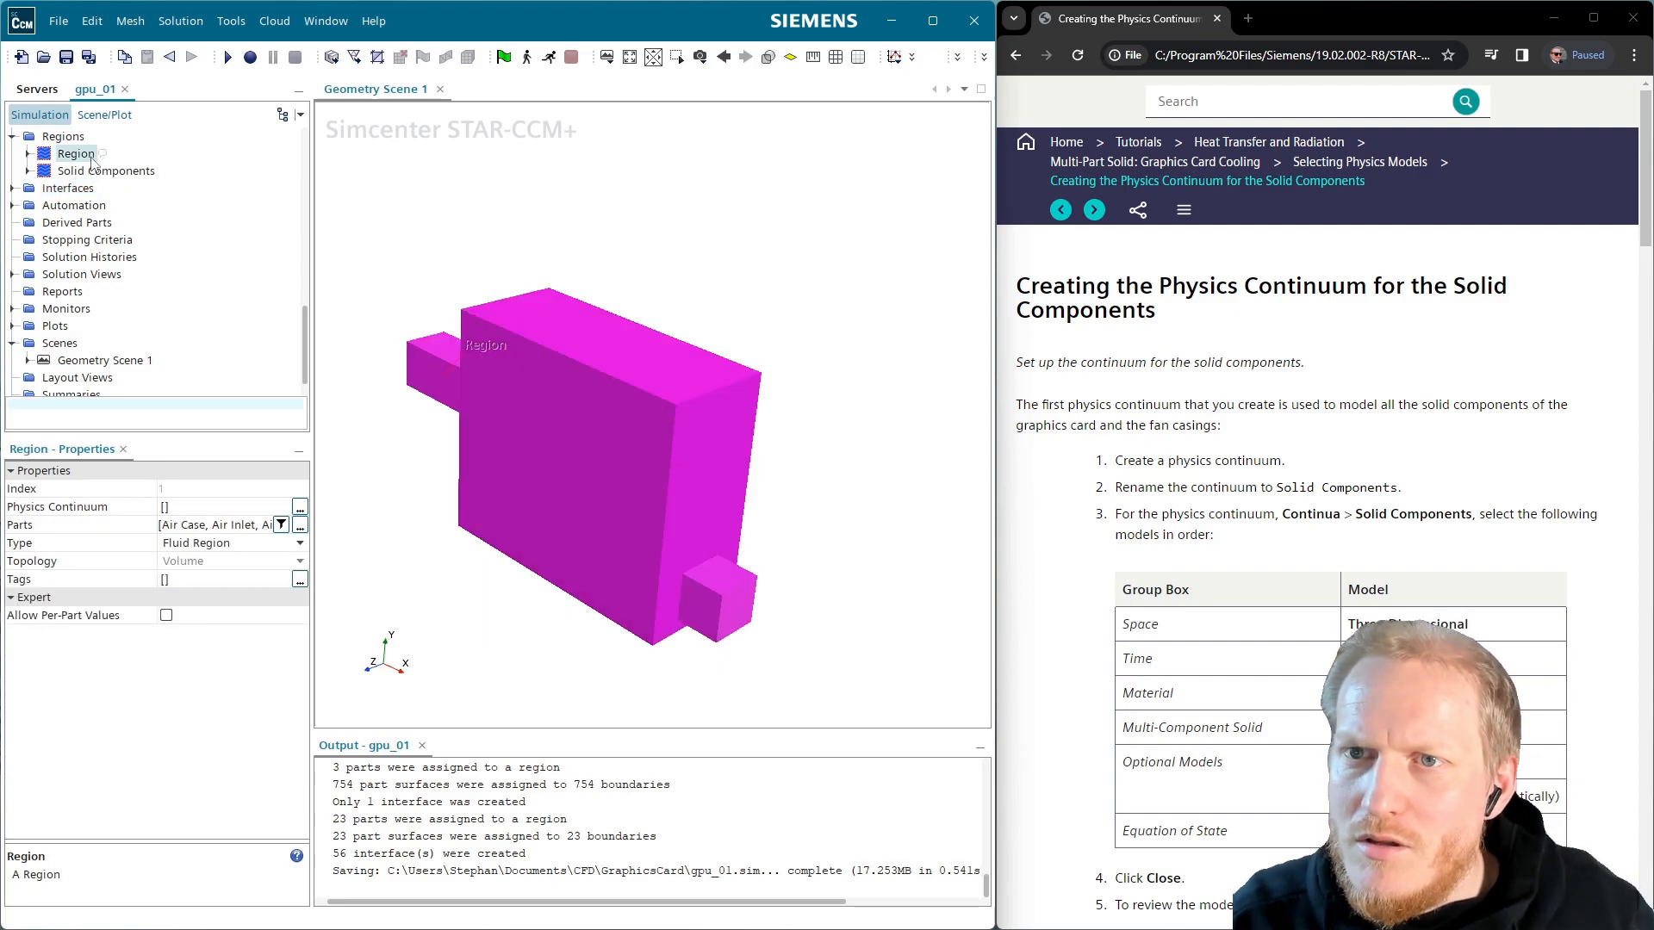
click(93, 160)
text(Air)
key(Return)
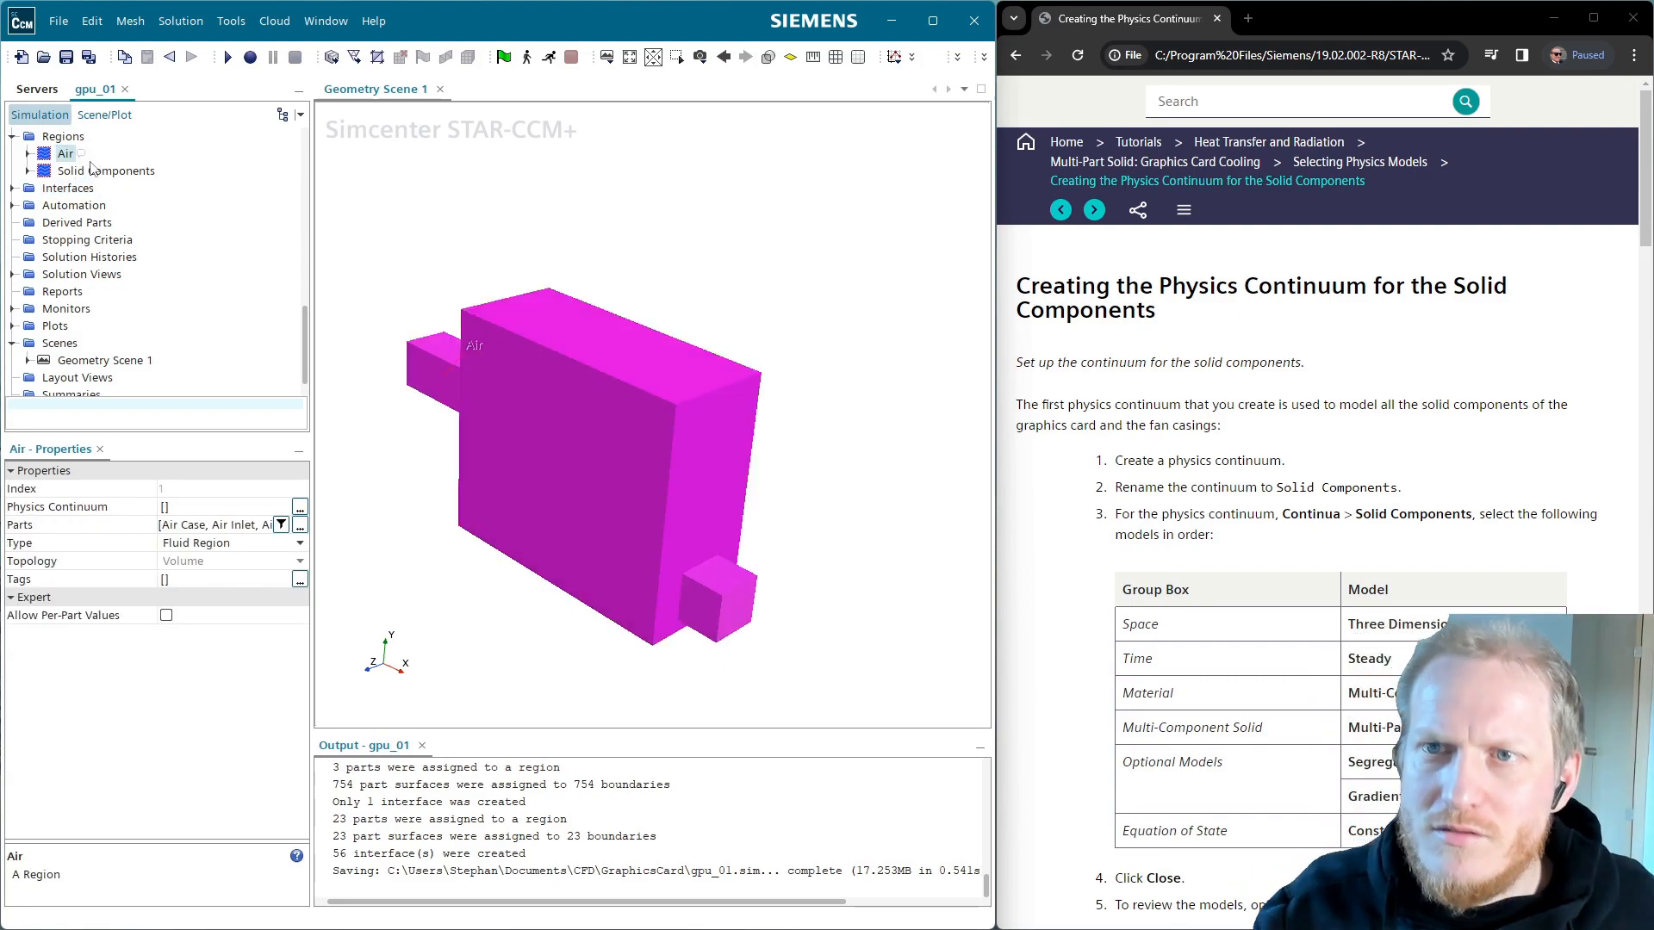
Create a new physics continuum under Continua and name it Solids
scroll(93, 165, up, 3)
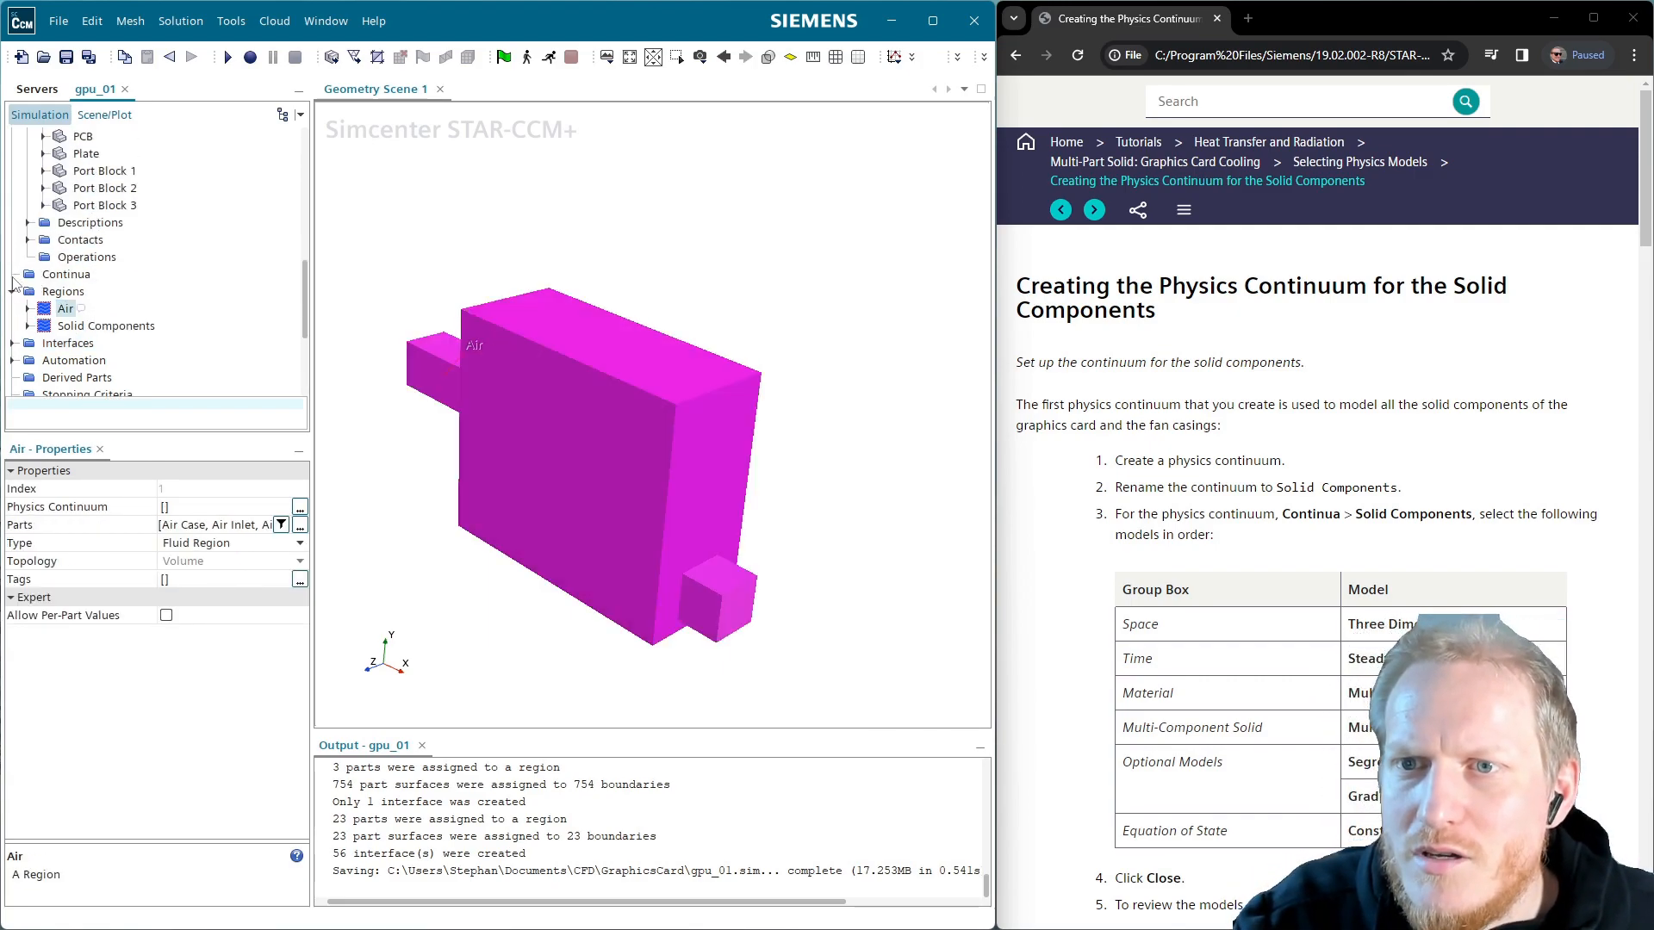
right_click(55, 277)
click(138, 293)
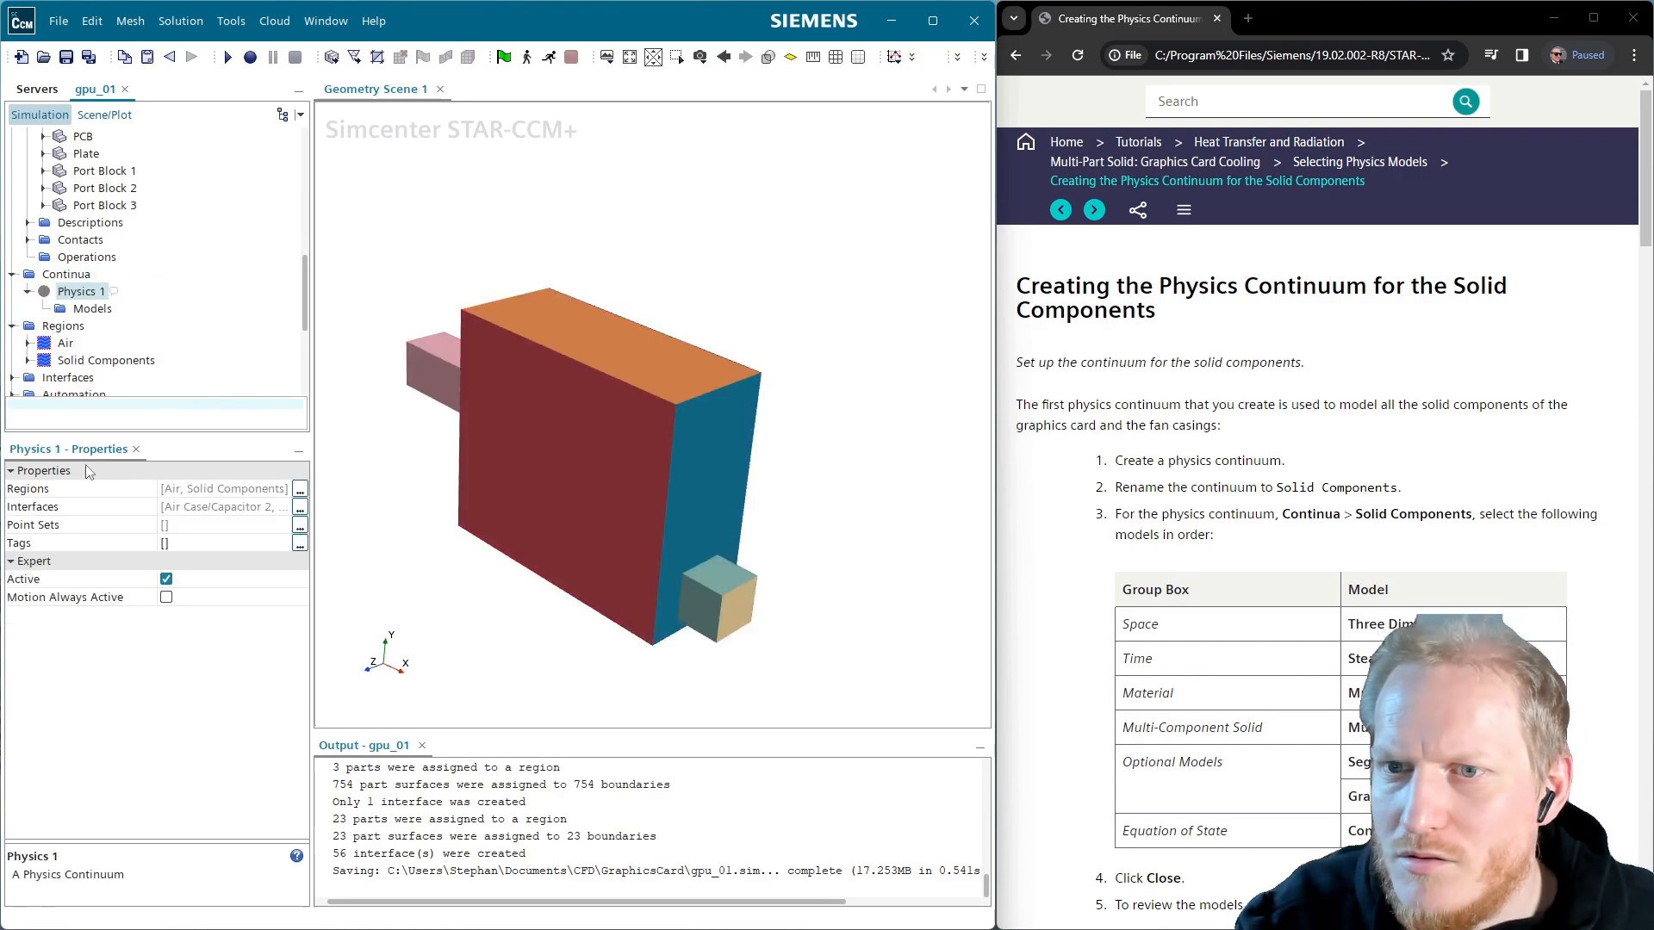
click(93, 295)
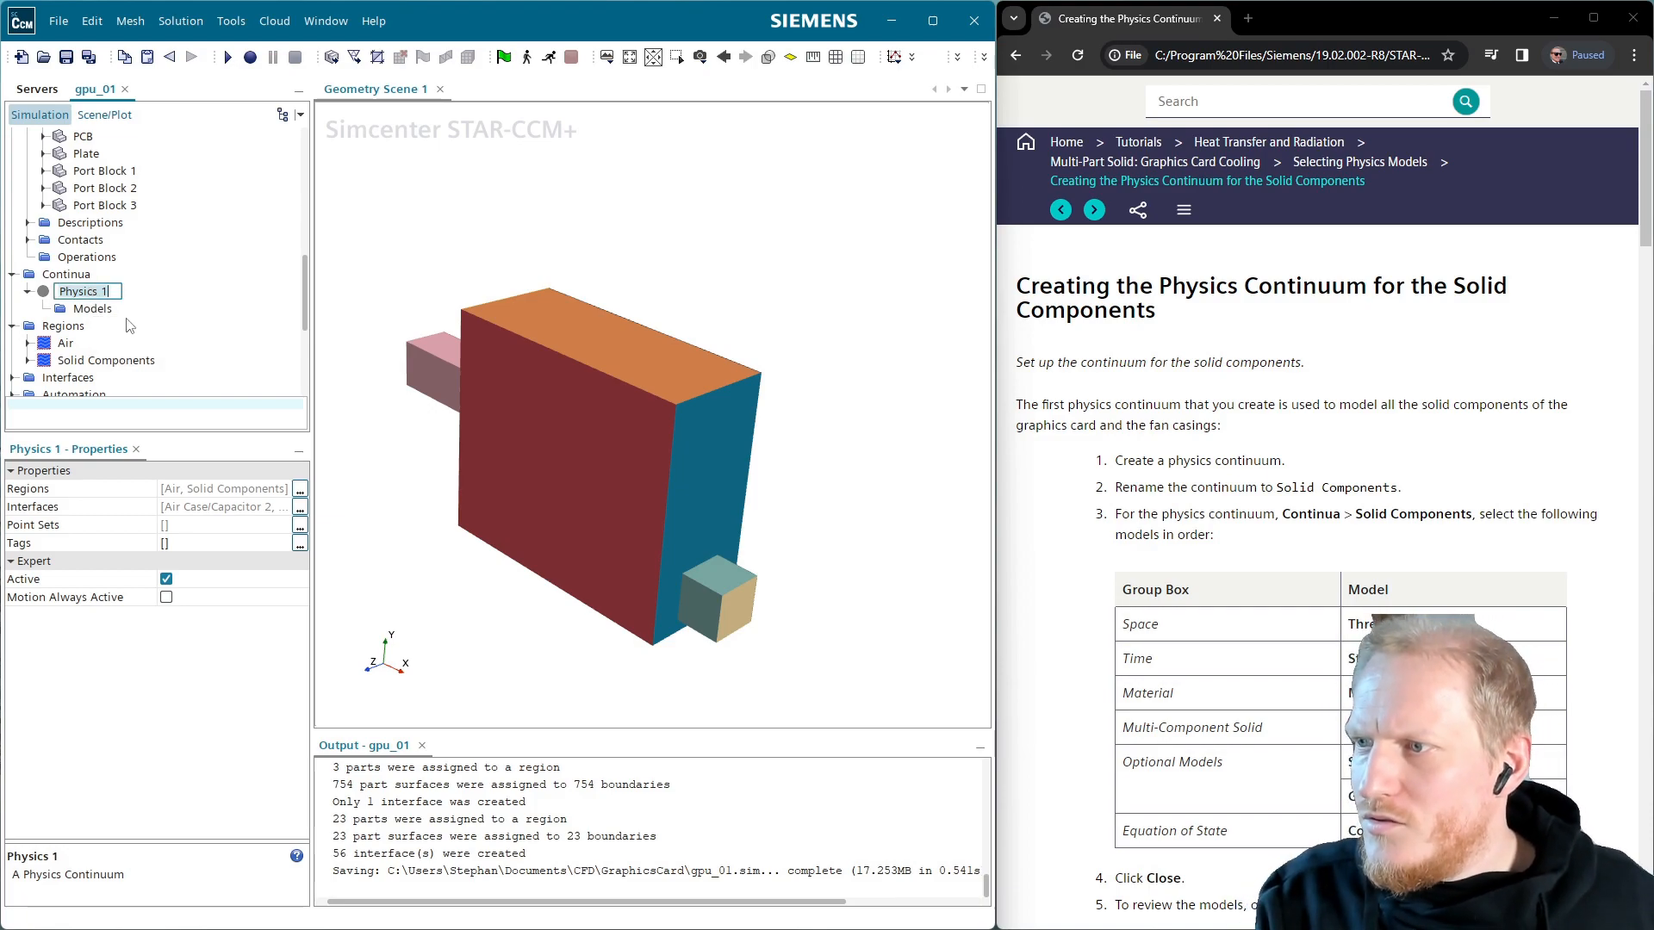
text(Solids)
key(Return)
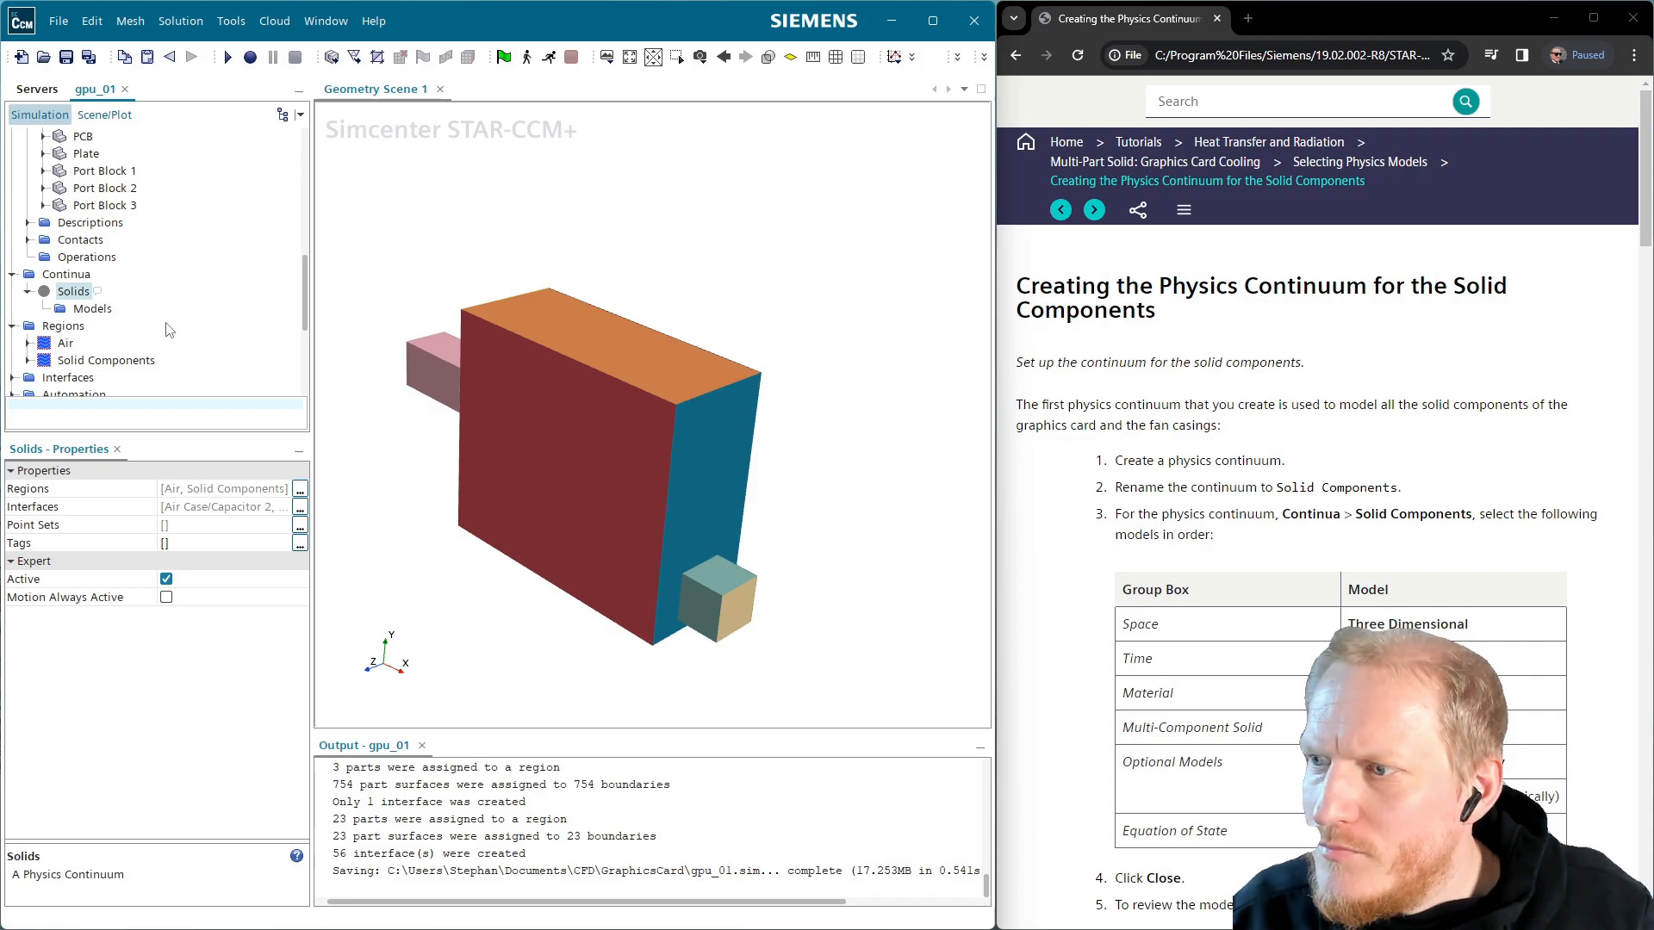
Give Solids Three Dimensional, Multi-Part Solid, Steady, Segregated Solid Energy and Constant Density models
double_click(89, 310)
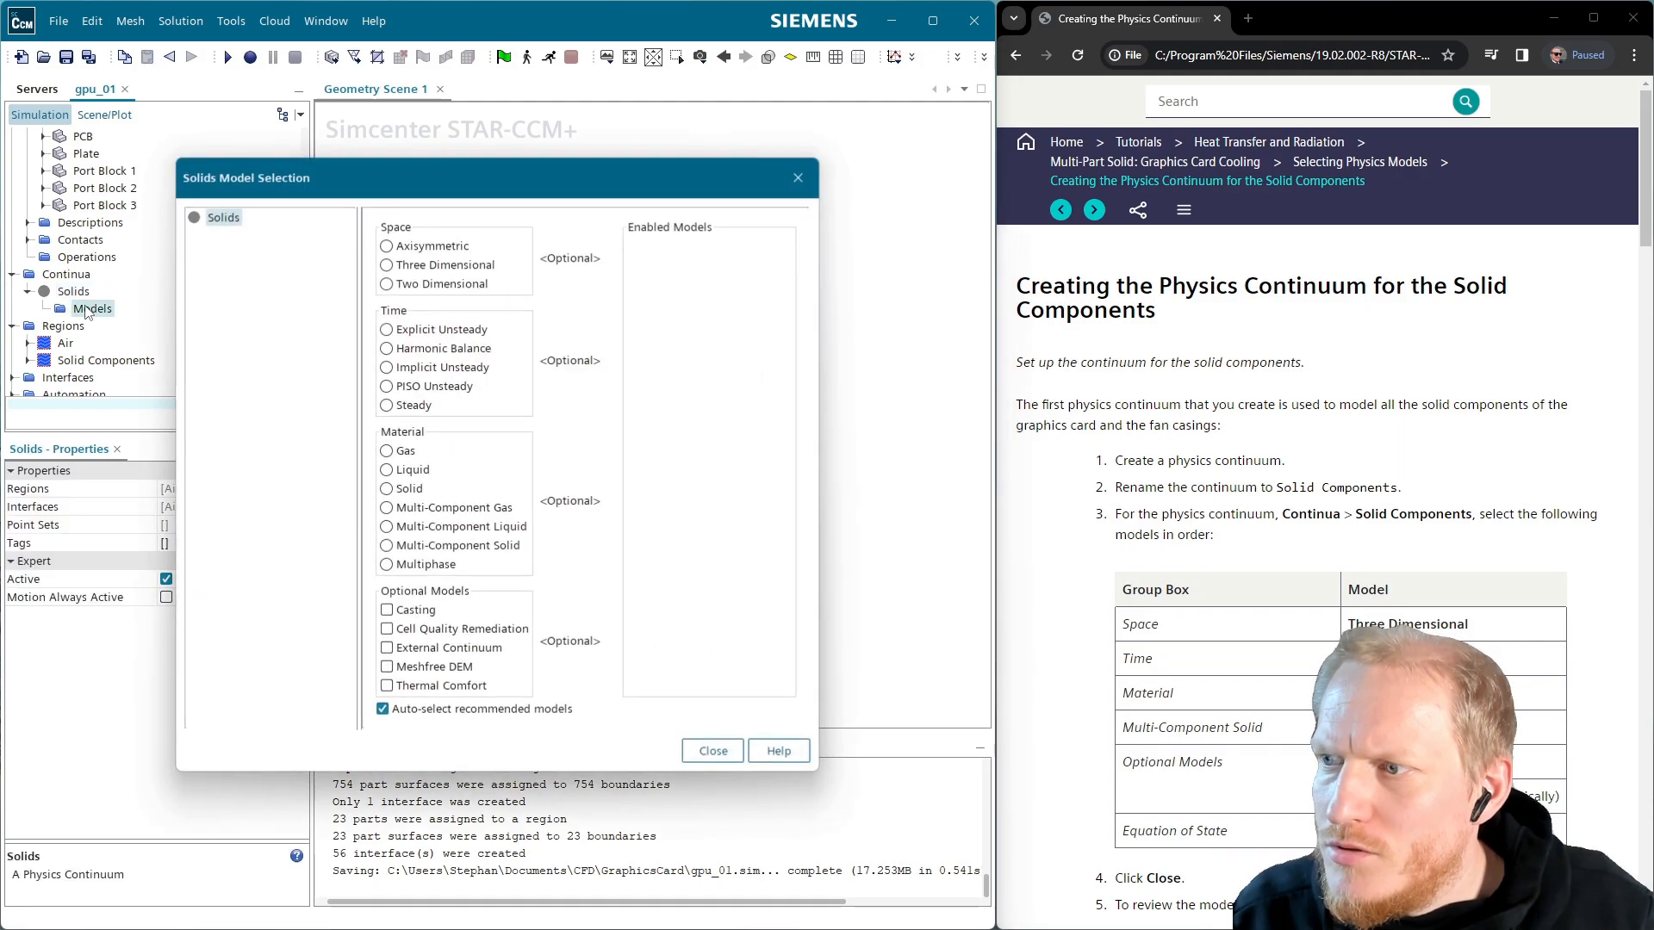
click(435, 265)
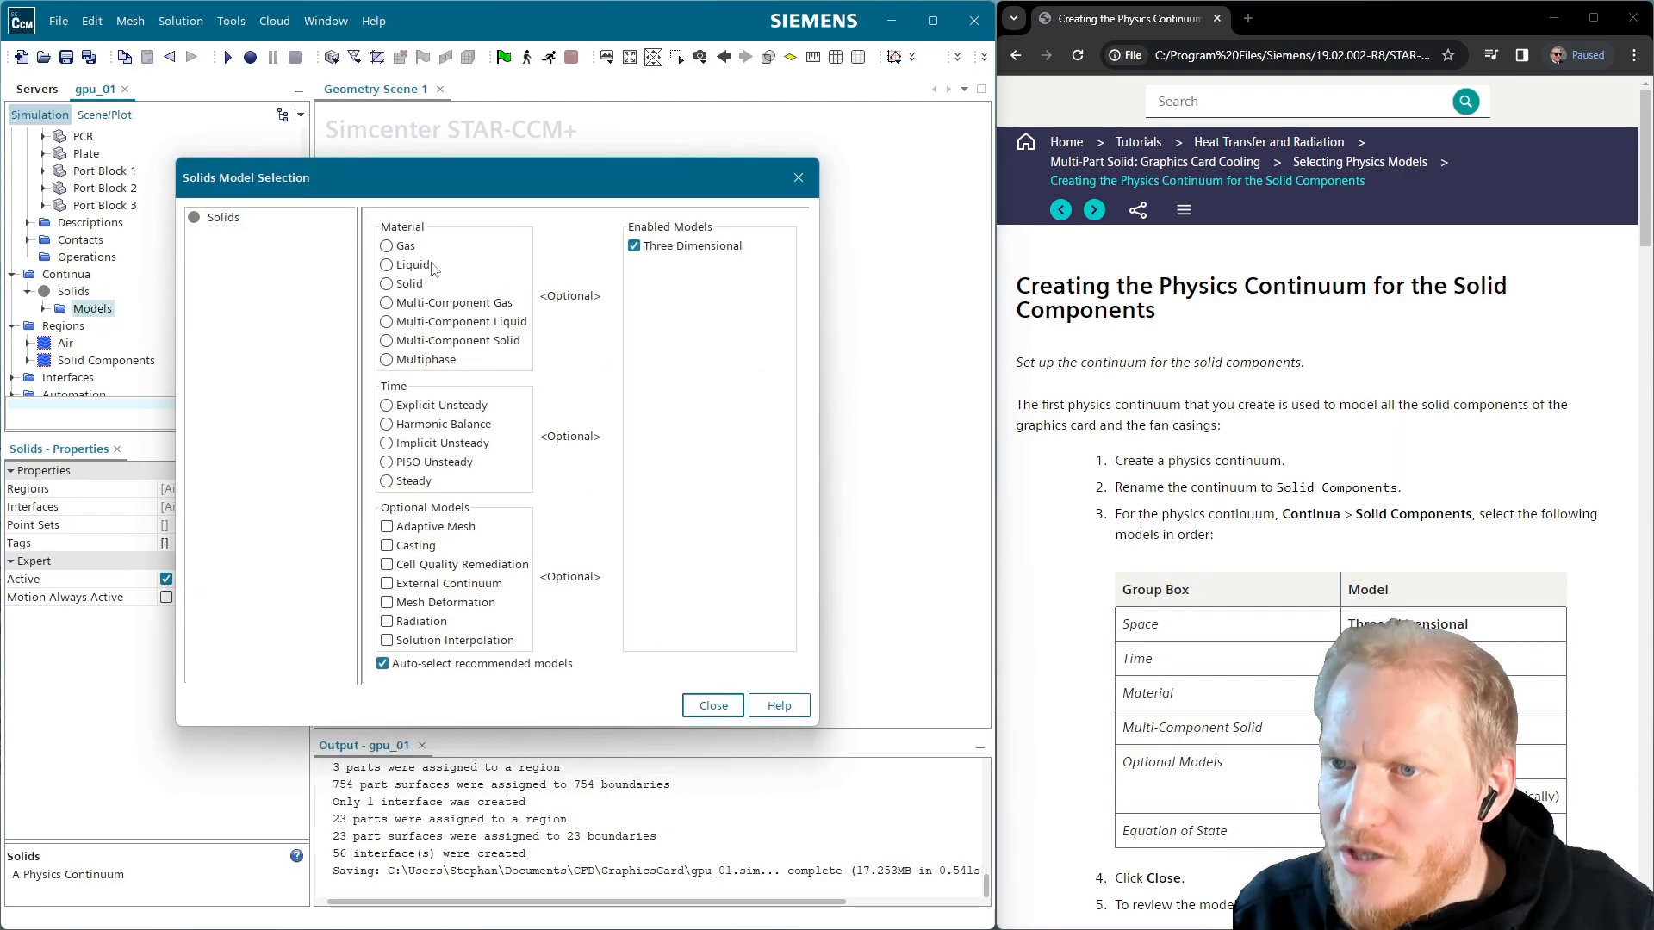
click(488, 338)
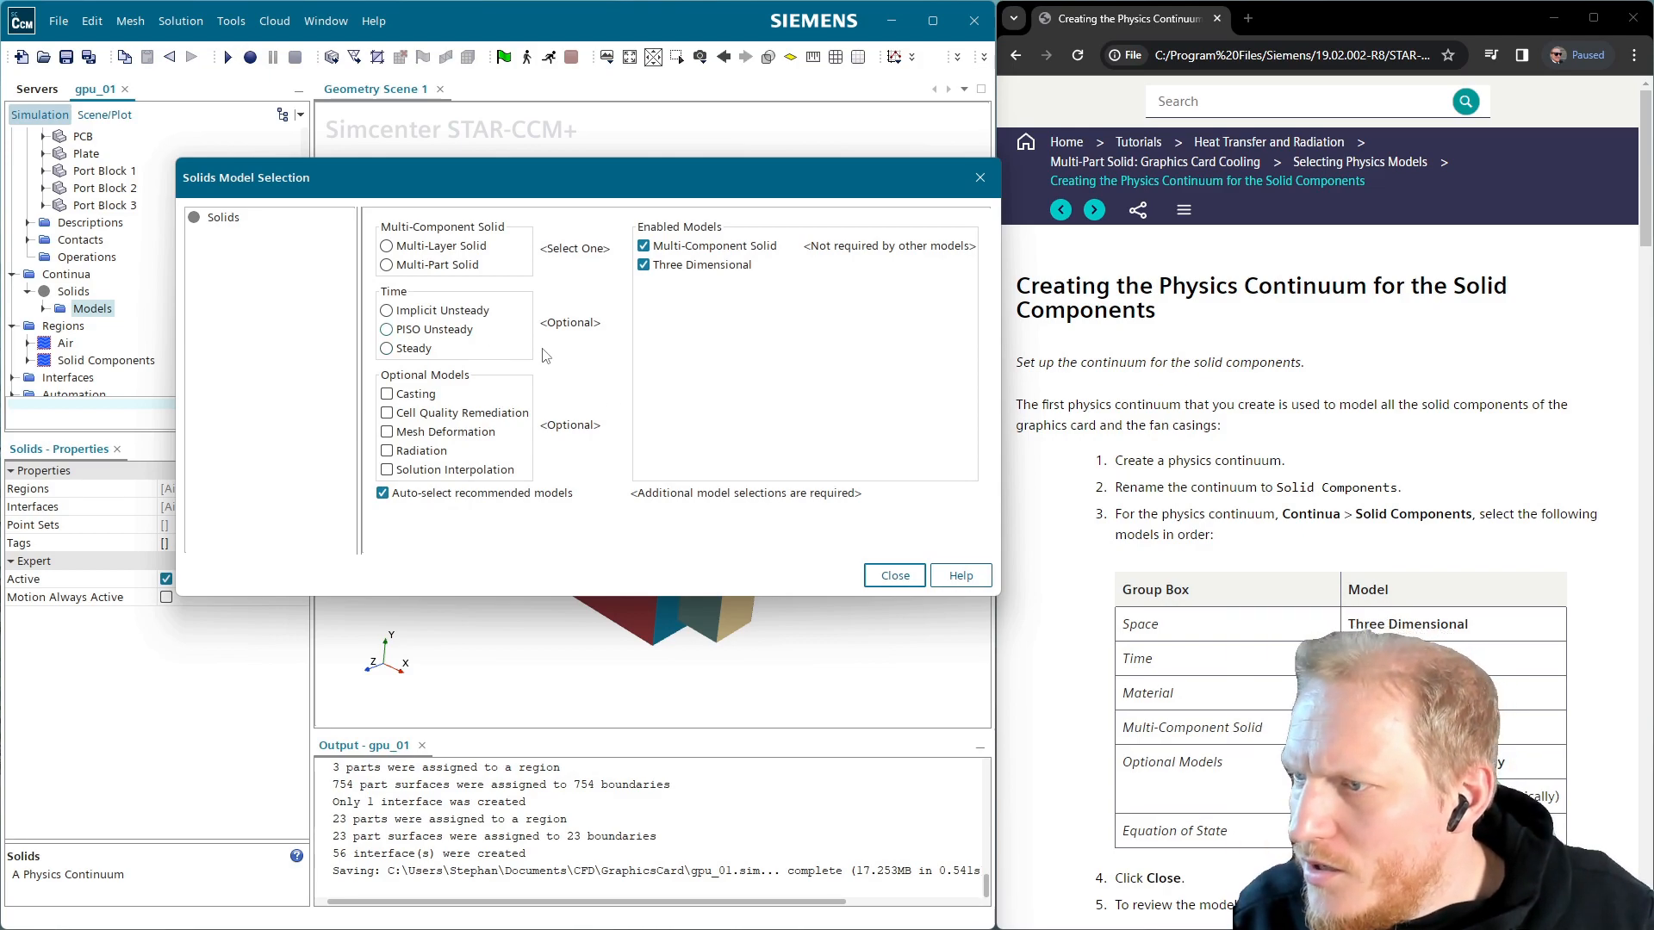
click(447, 266)
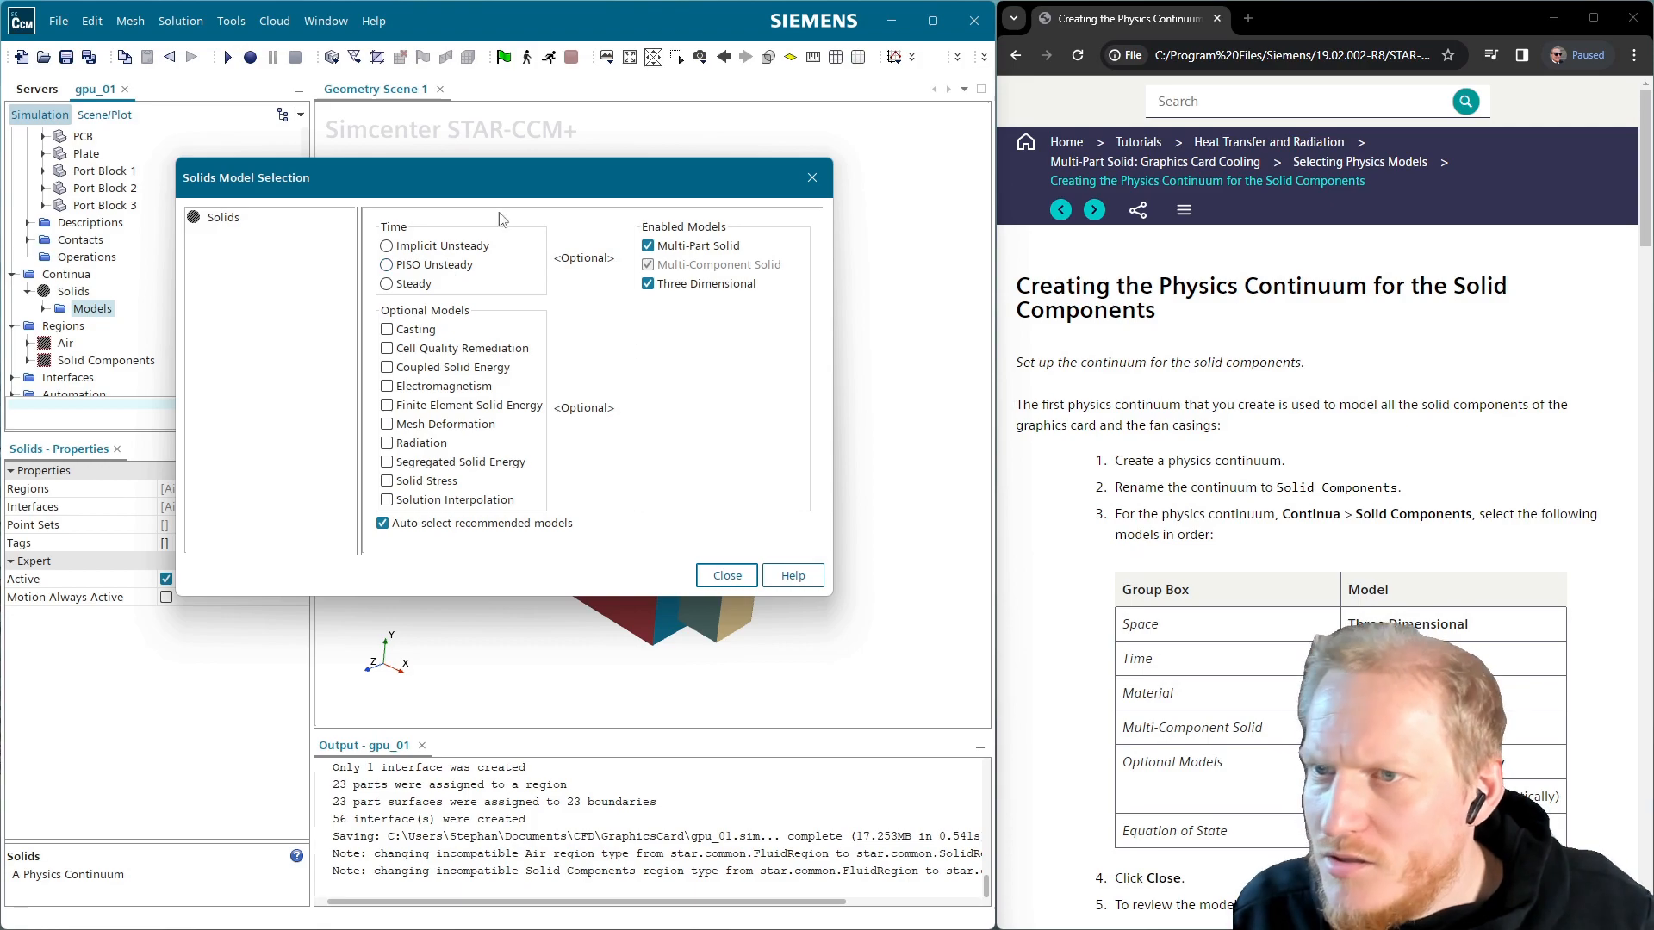
click(415, 285)
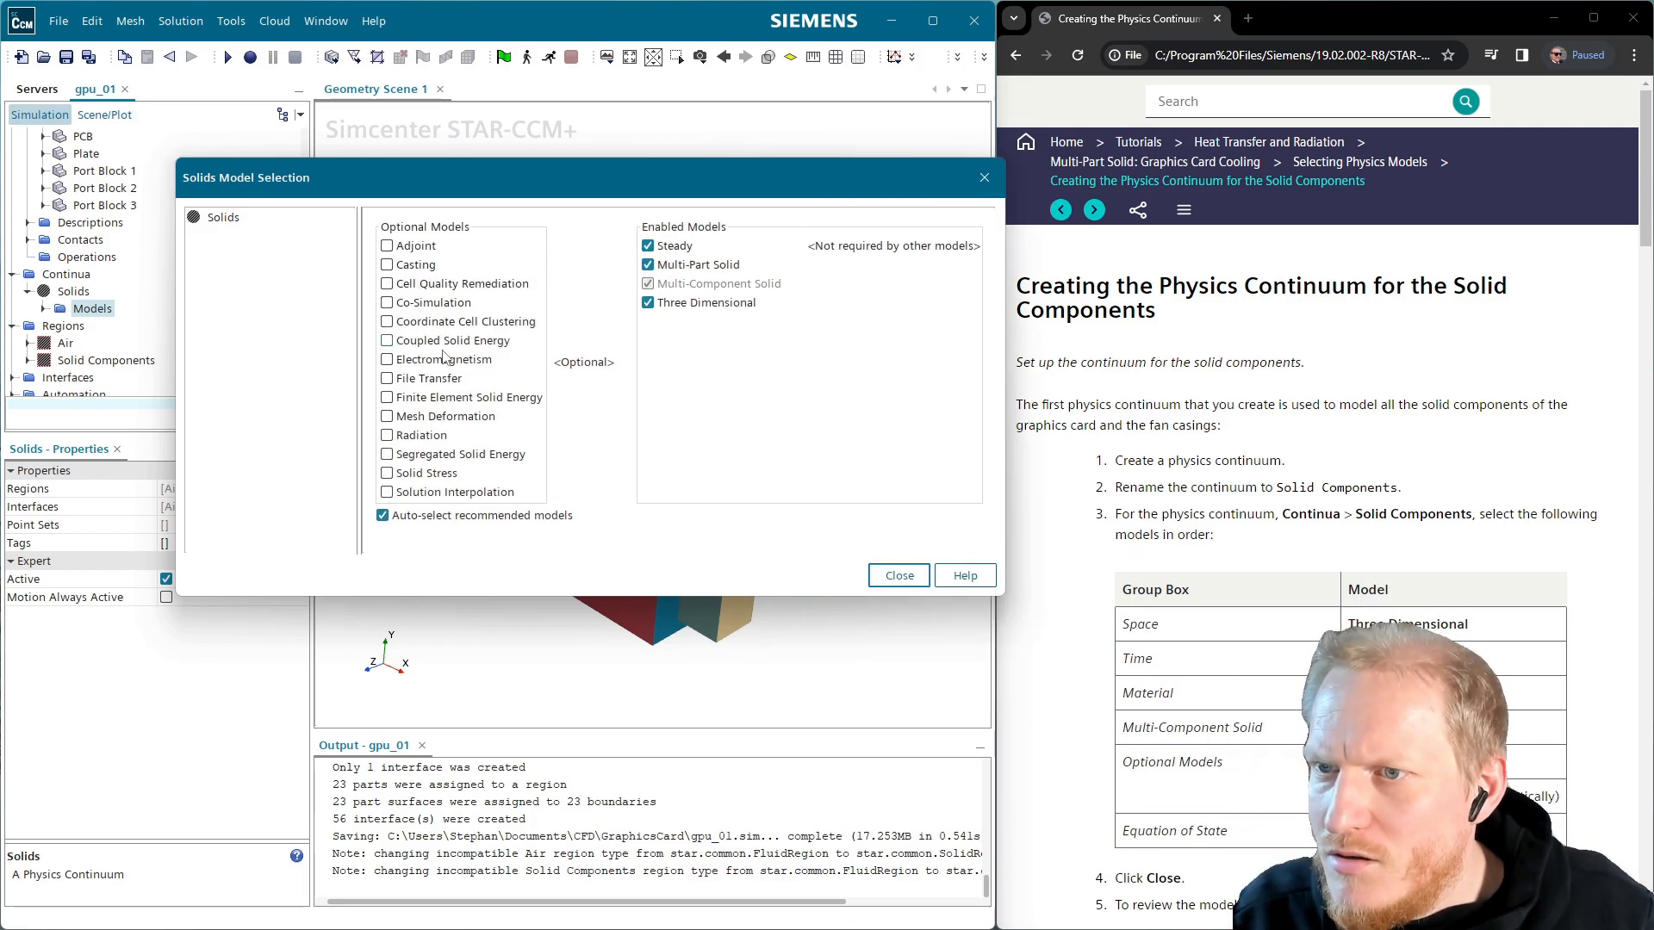
click(492, 459)
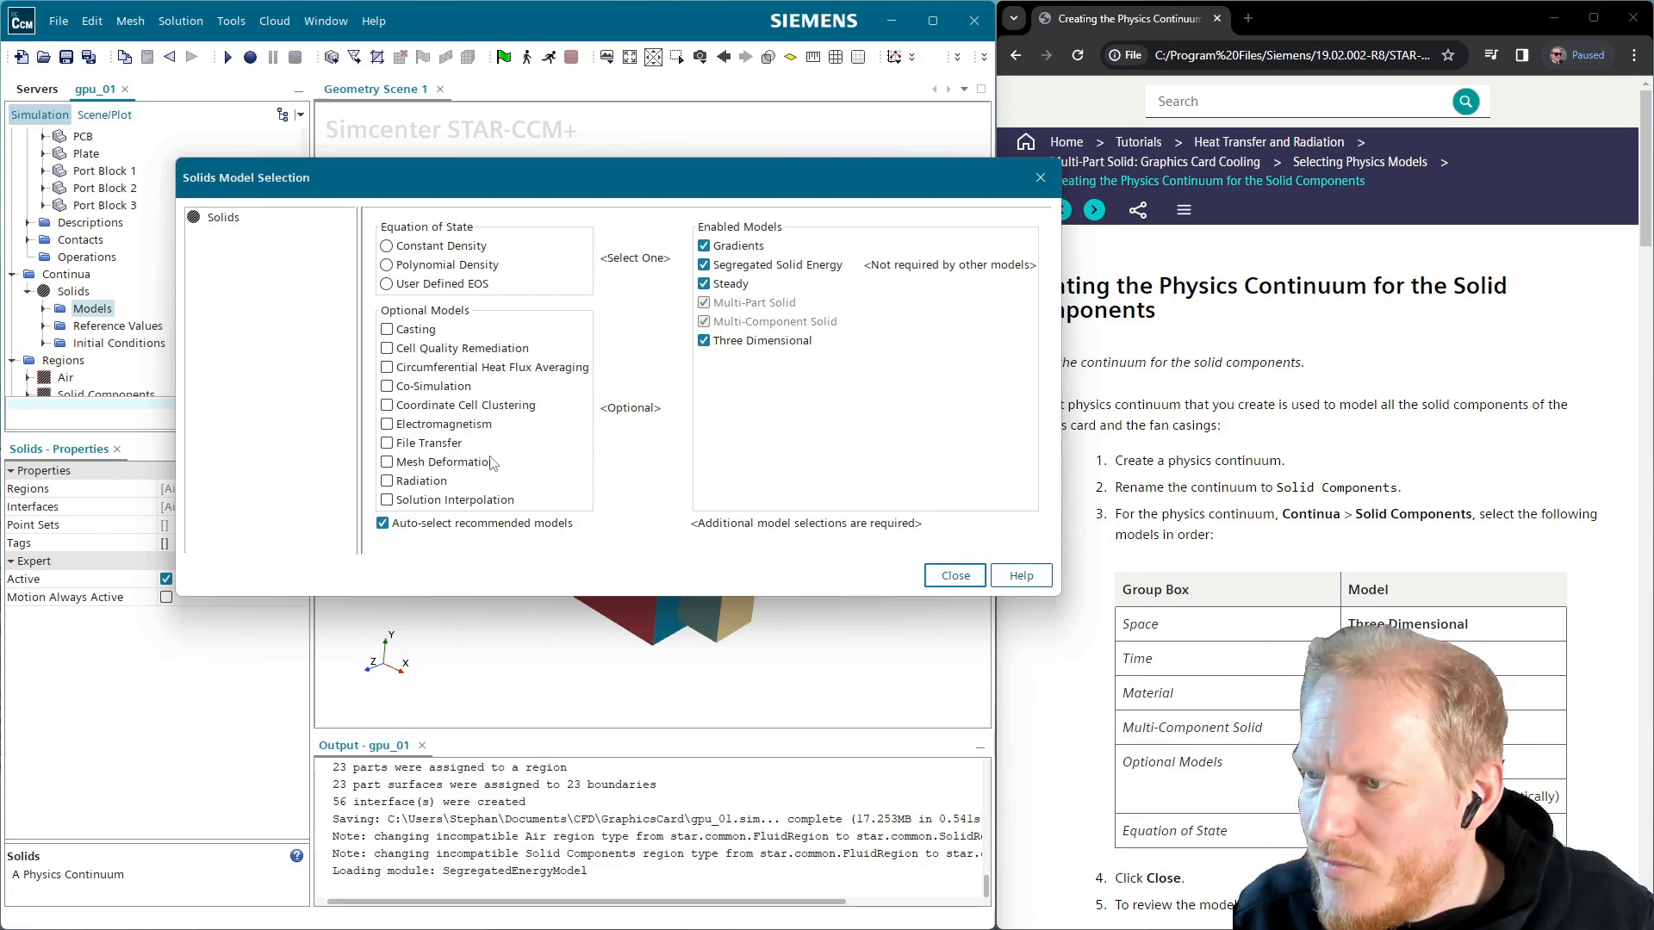
click(454, 247)
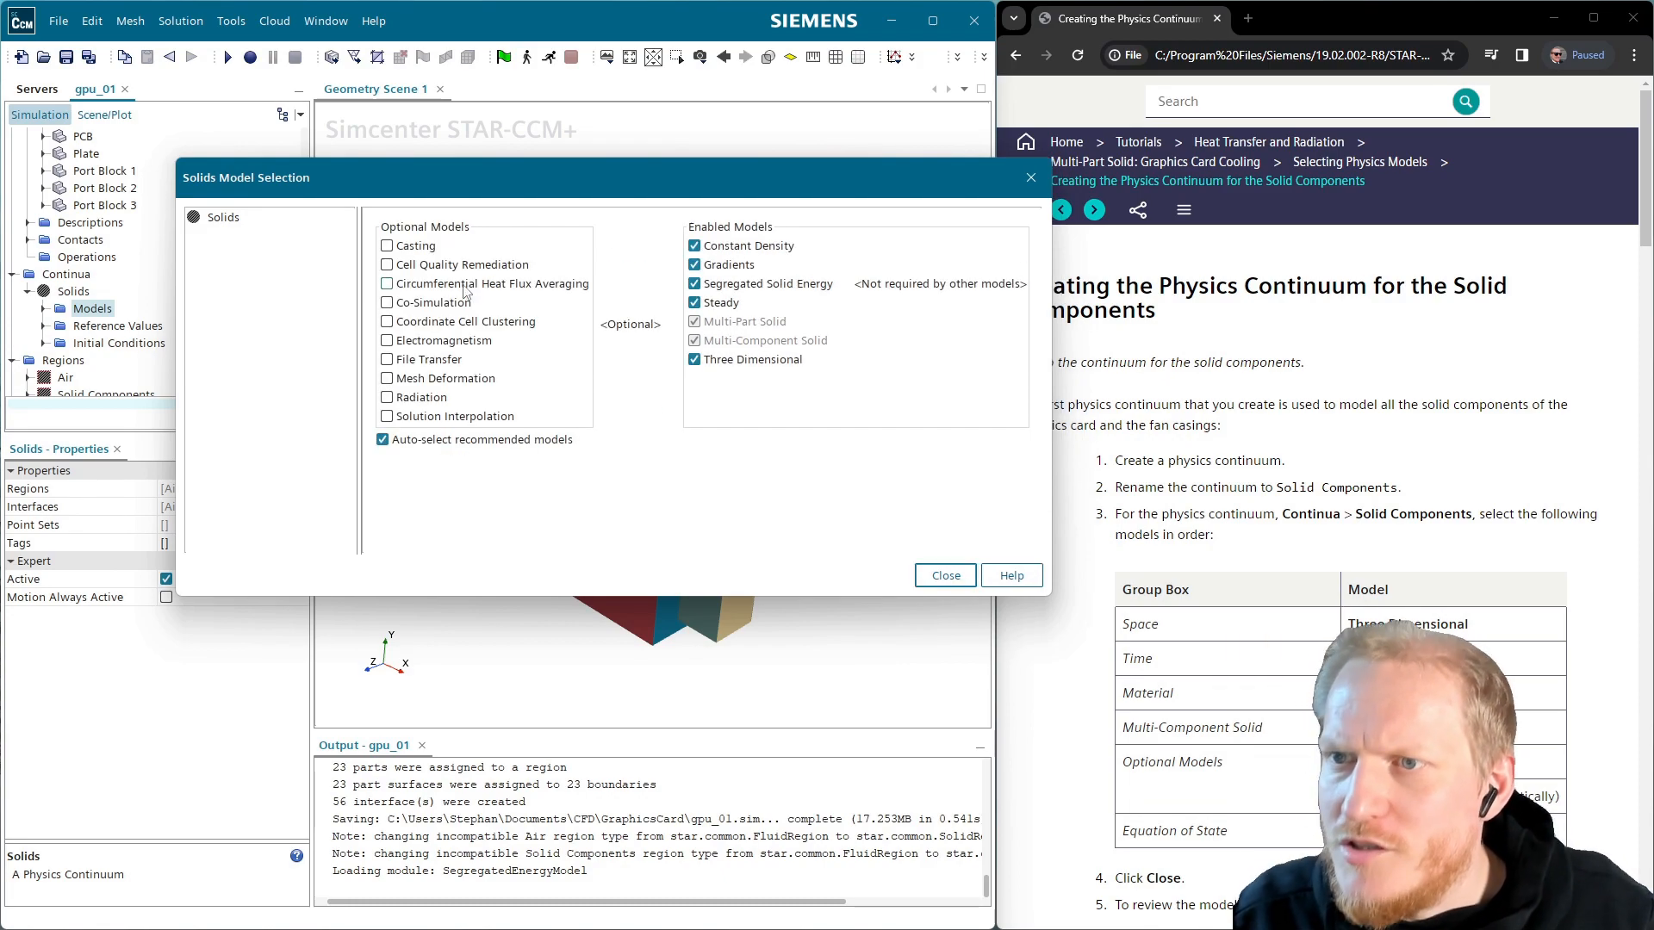
click(941, 580)
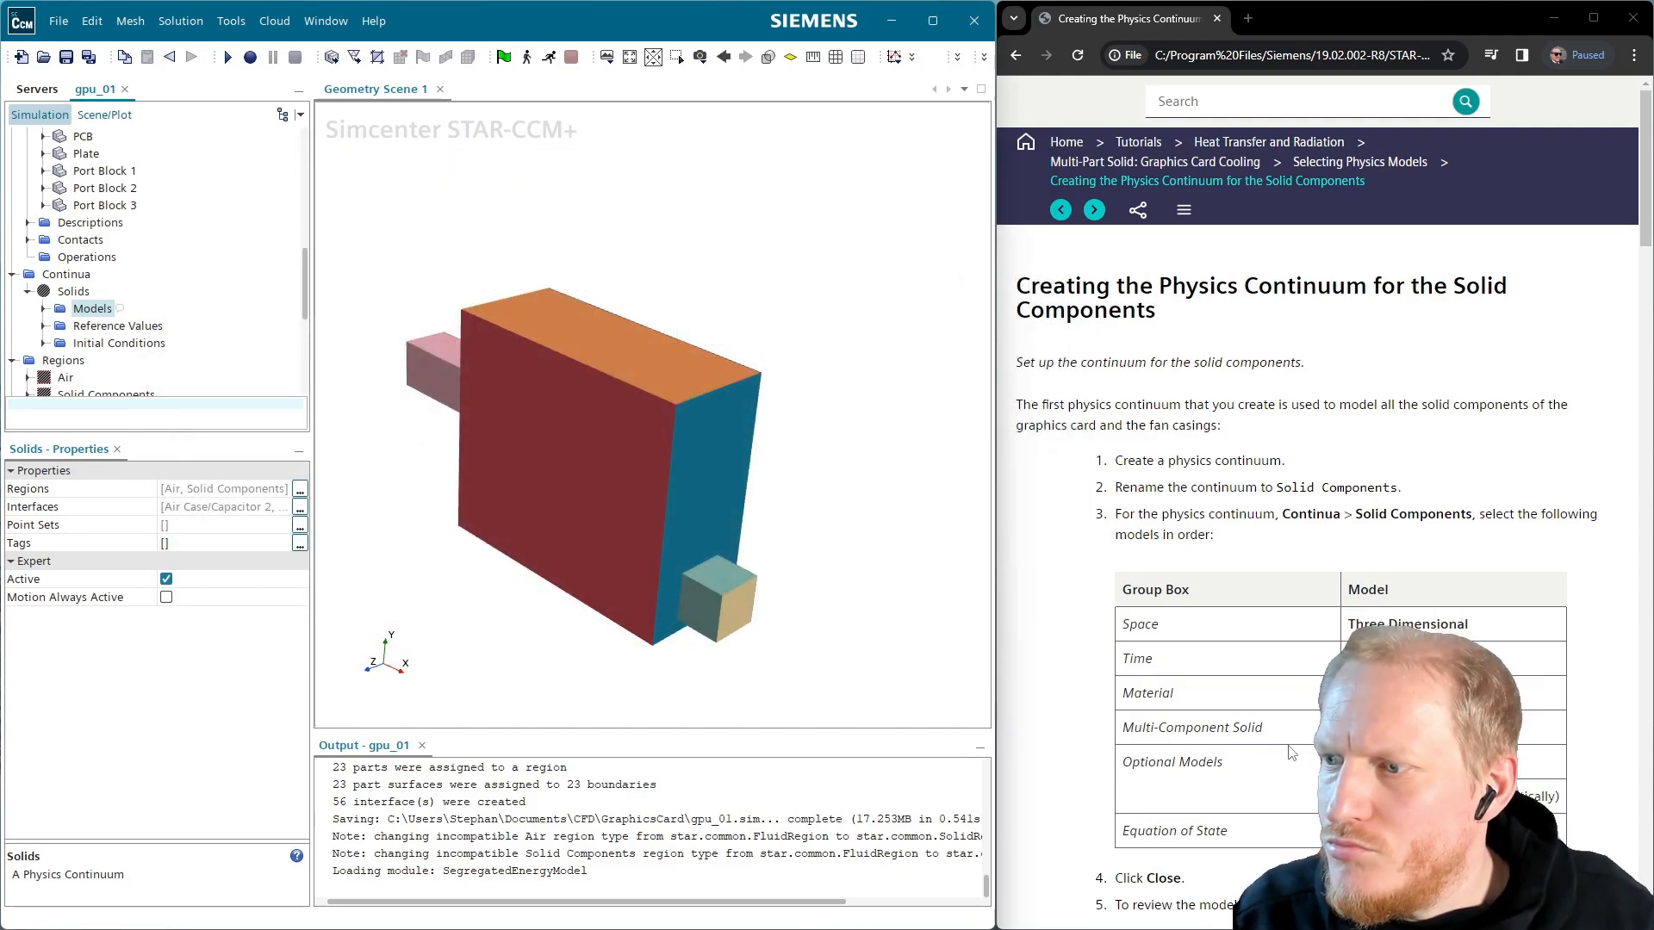
Bring up the standard solid materials list for the Multi-Part Solid's Solids entry
scroll(1292, 751, down, 4)
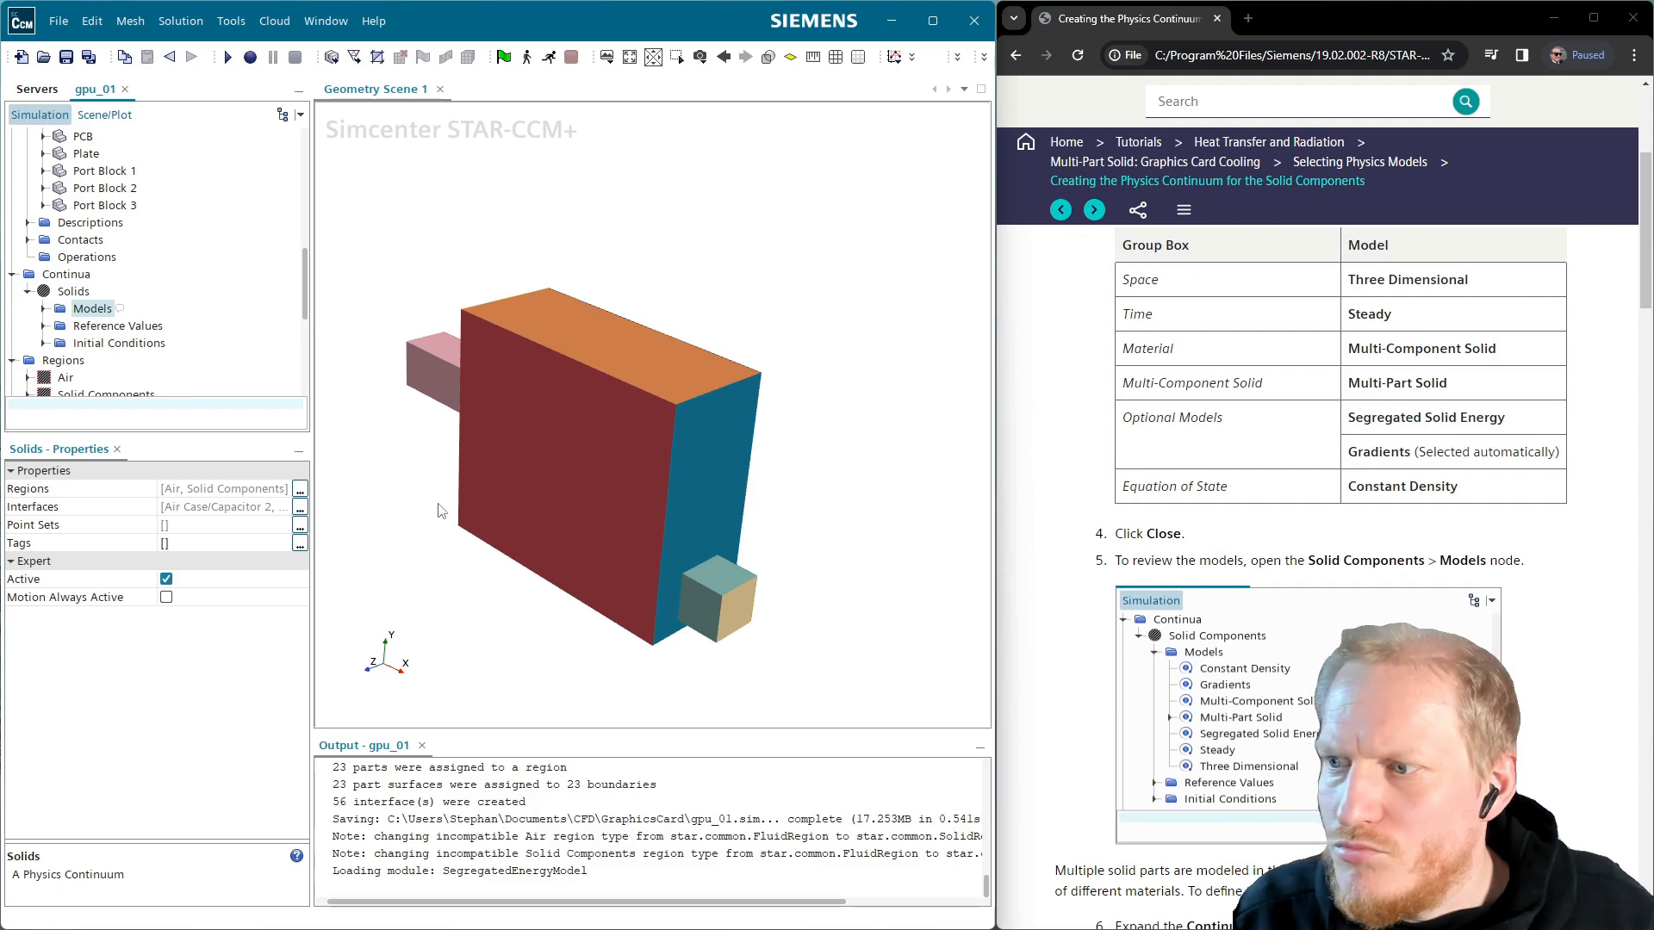
scroll(1294, 751, down, 6)
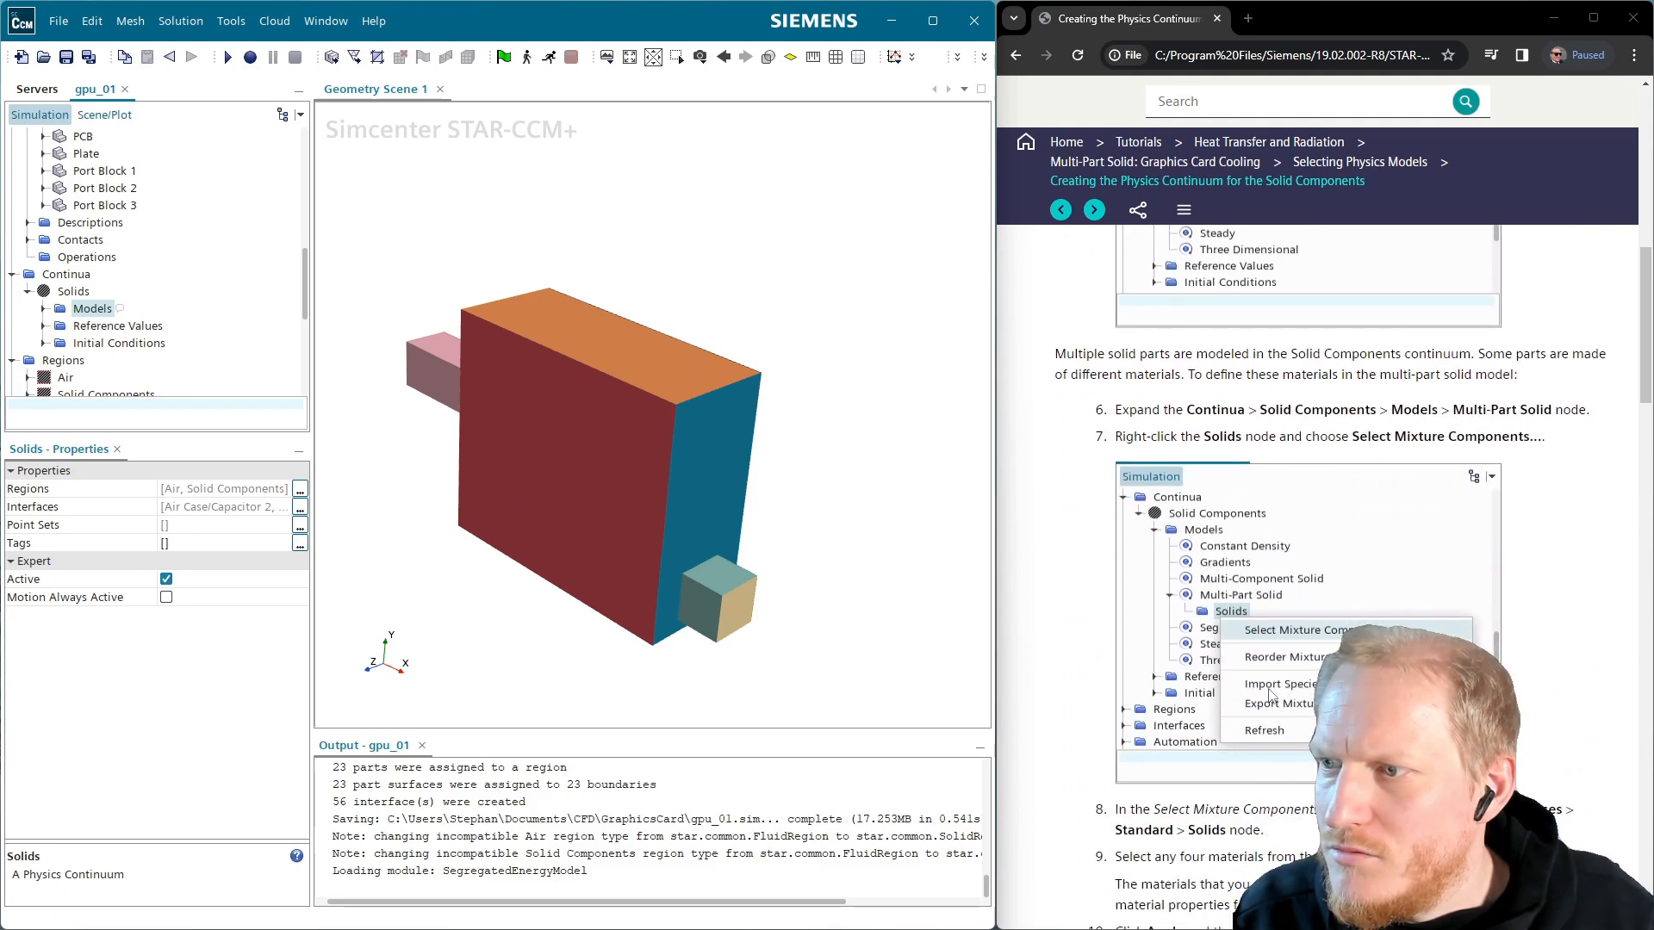
click(43, 308)
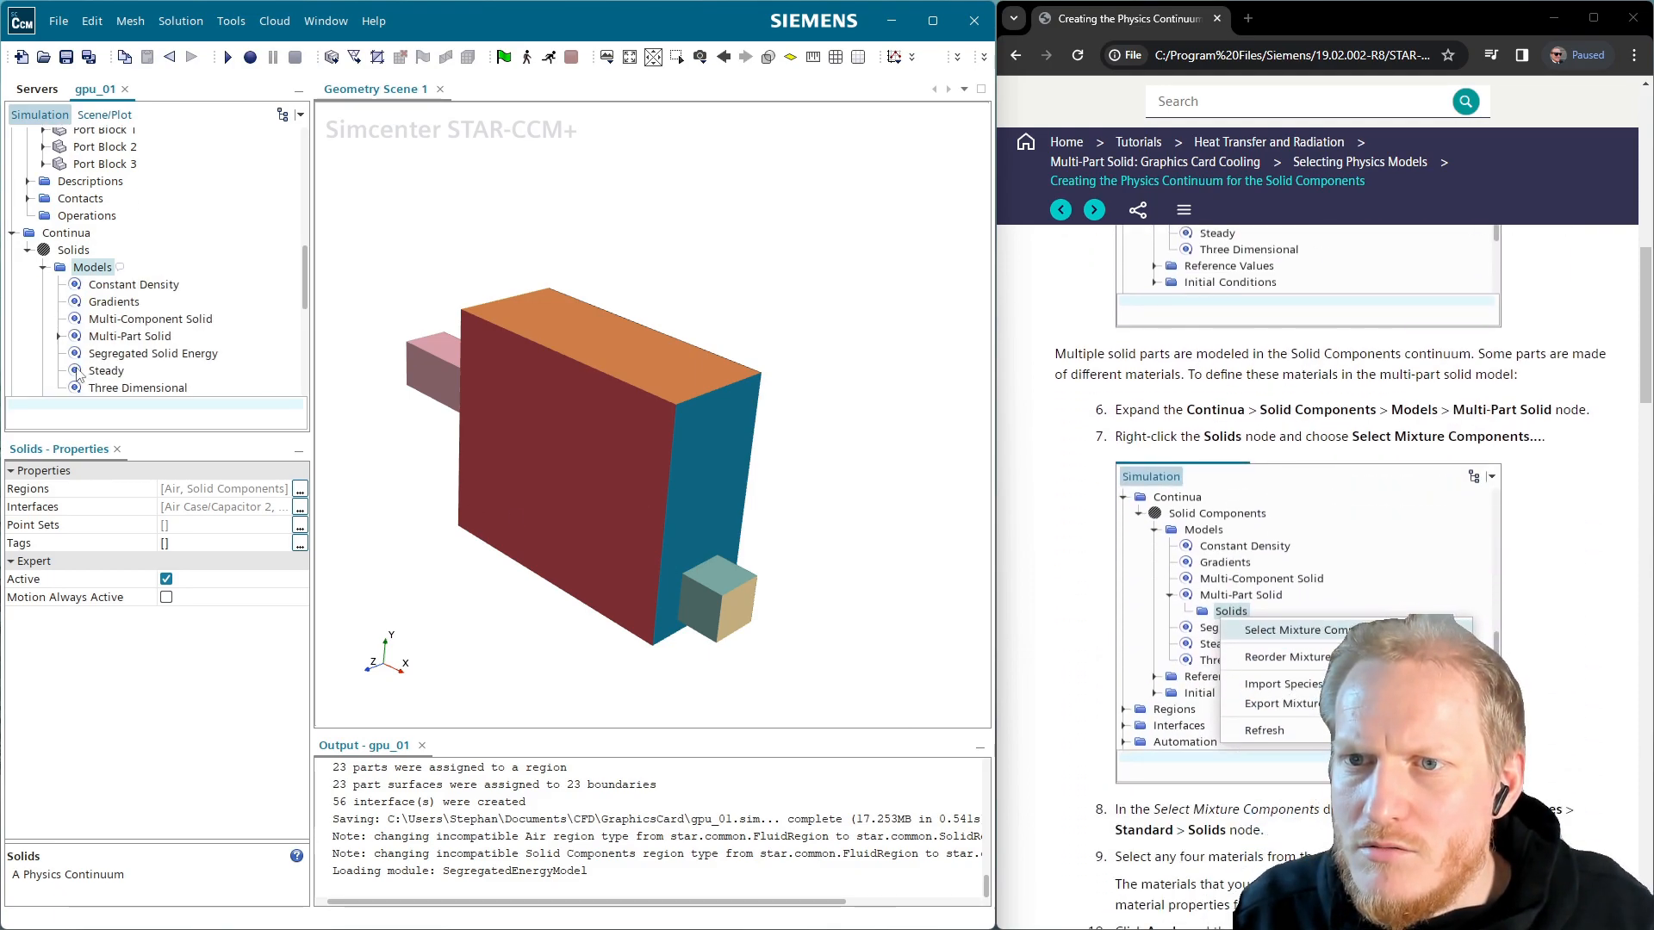
click(58, 336)
right_click(104, 355)
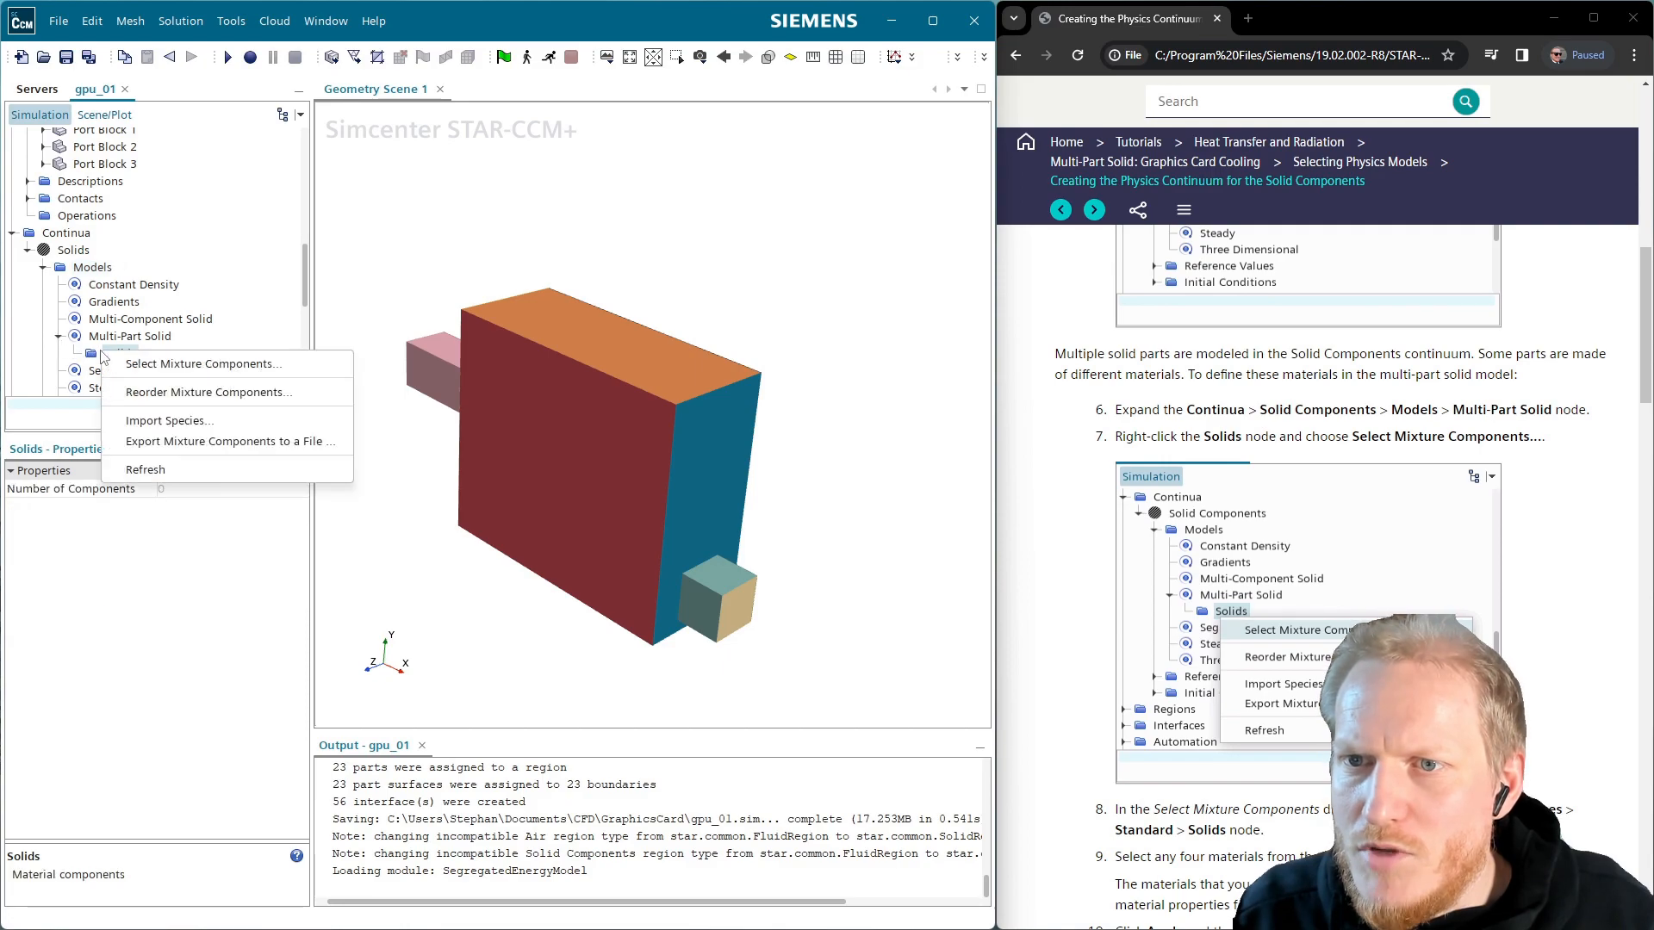
click(253, 369)
Check Al, Ash, Au and Si (leaving Ag unchecked) and apply them as Solids components
scroll(1024, 658, down, 6)
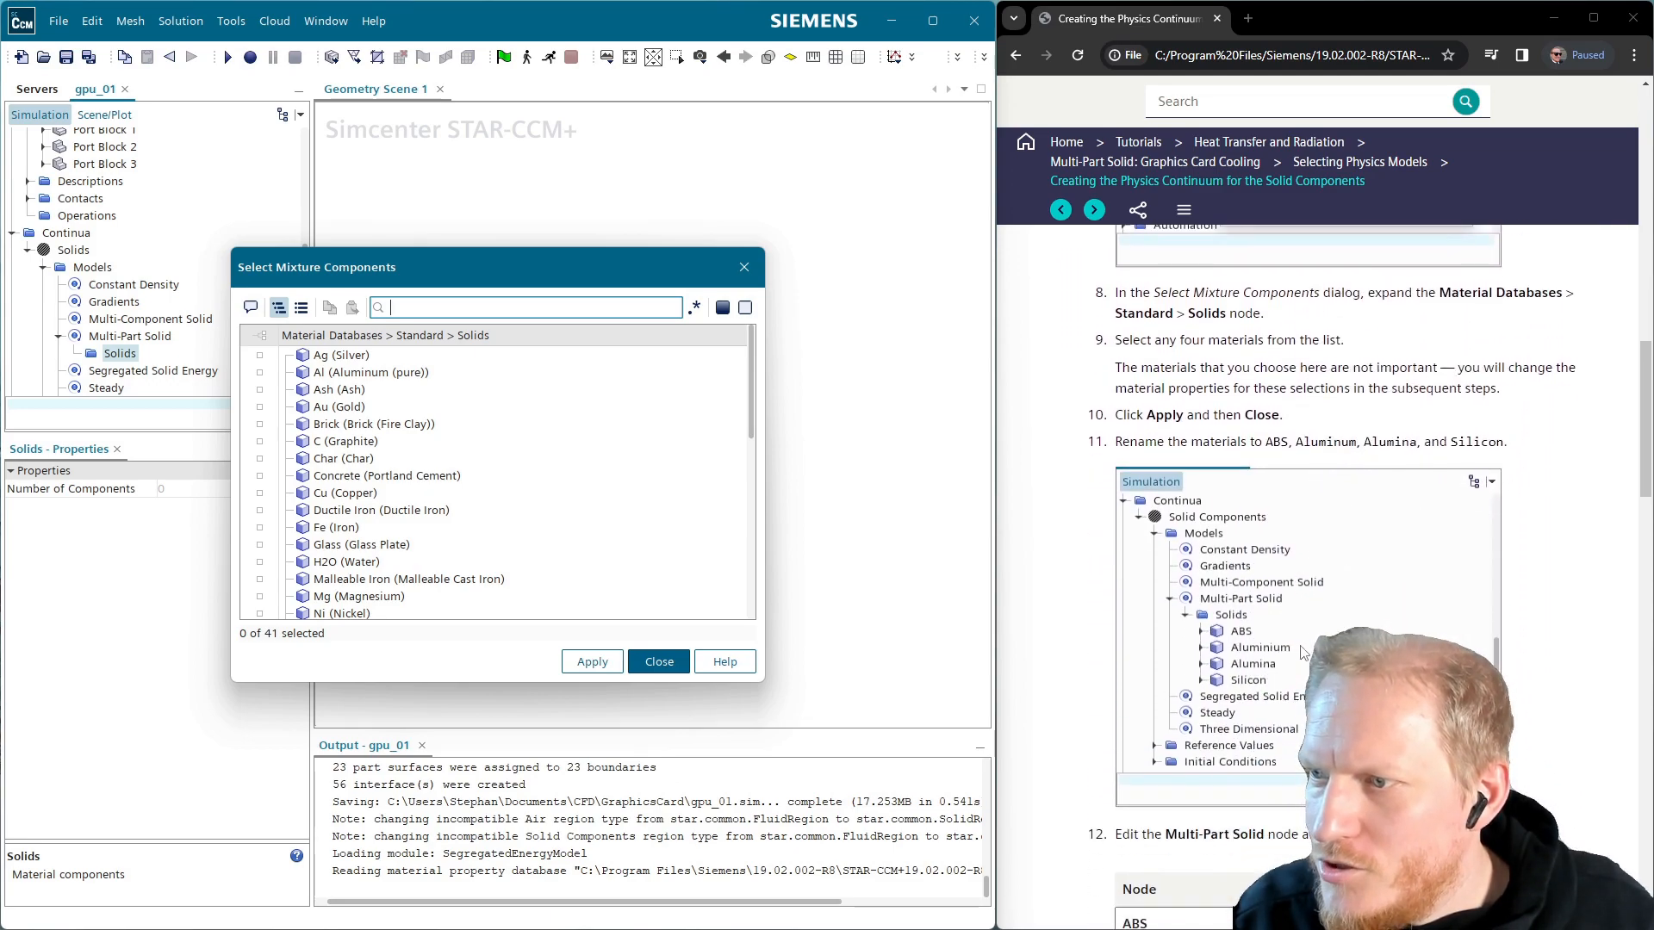
scroll(379, 469, down, 2)
scroll(414, 461, up, 2)
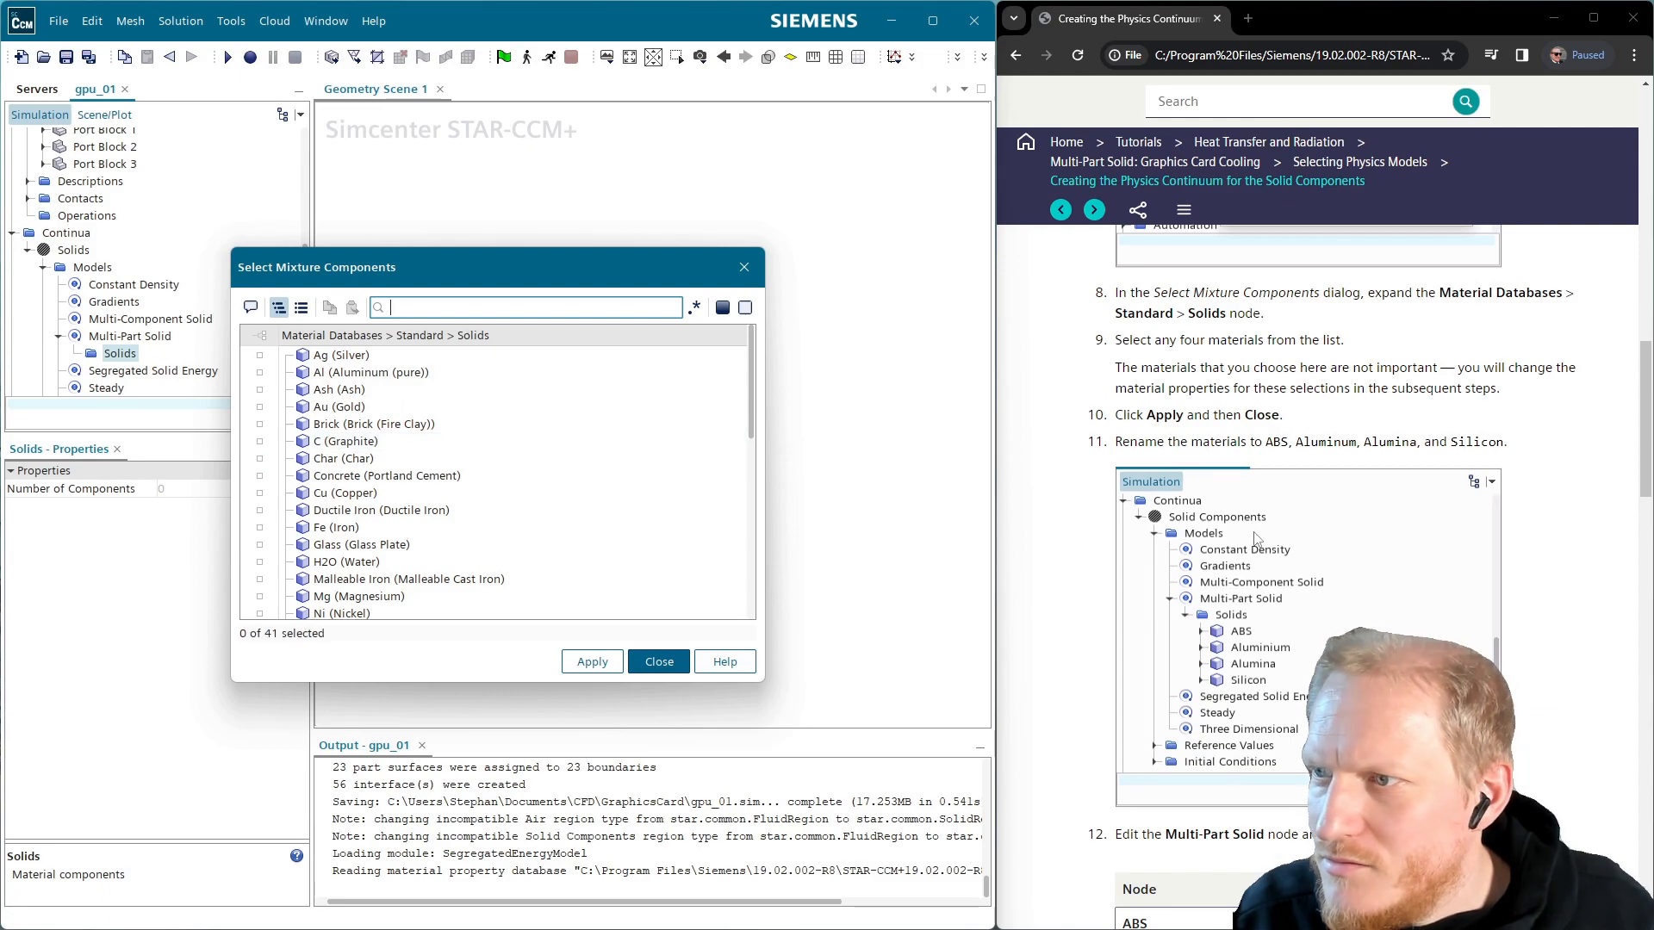
scroll(1258, 495, up, 1)
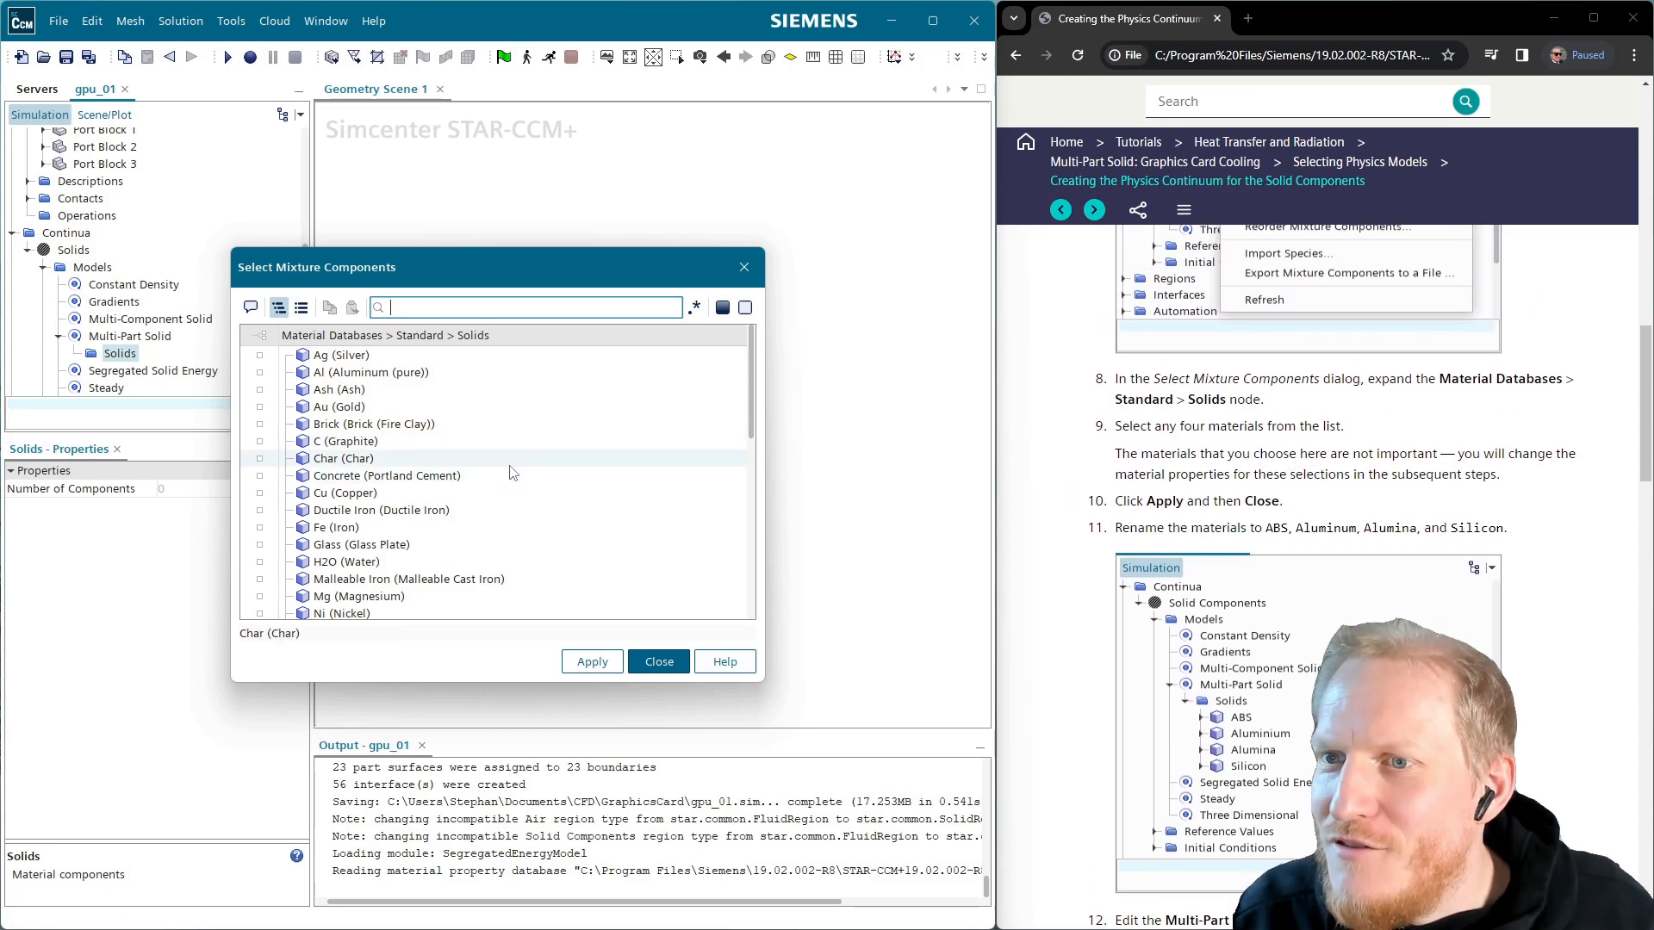
click(341, 355)
ctrl+click(345, 372)
ctrl+click(338, 390)
ctrl+click(340, 407)
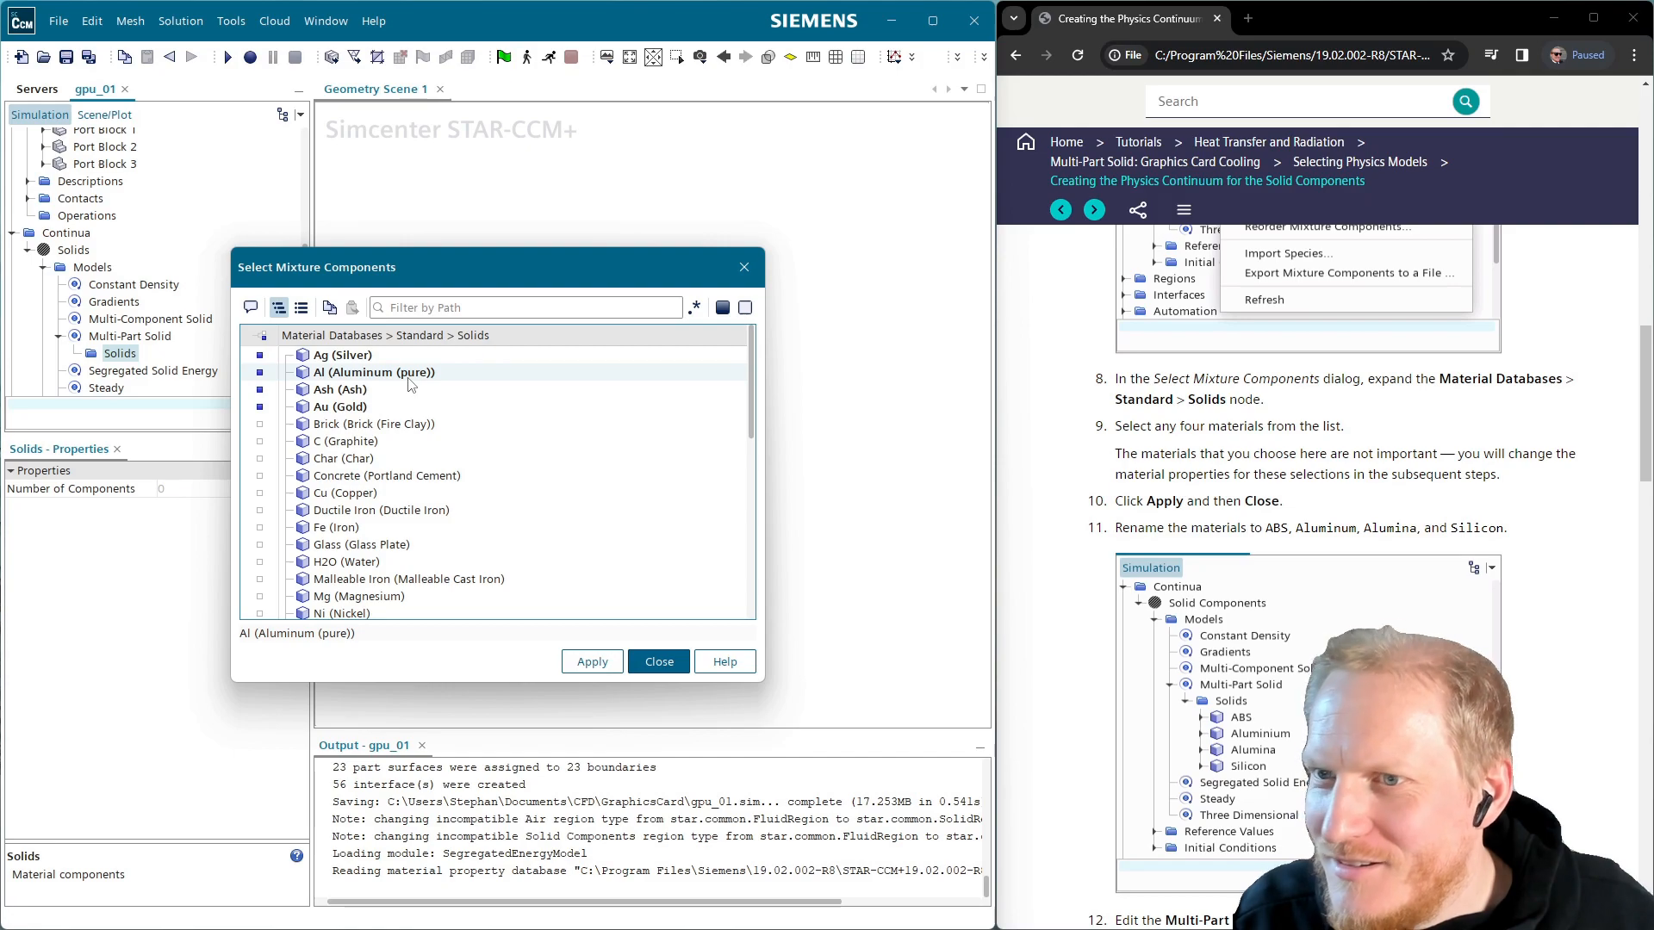
scroll(384, 473, down, 4)
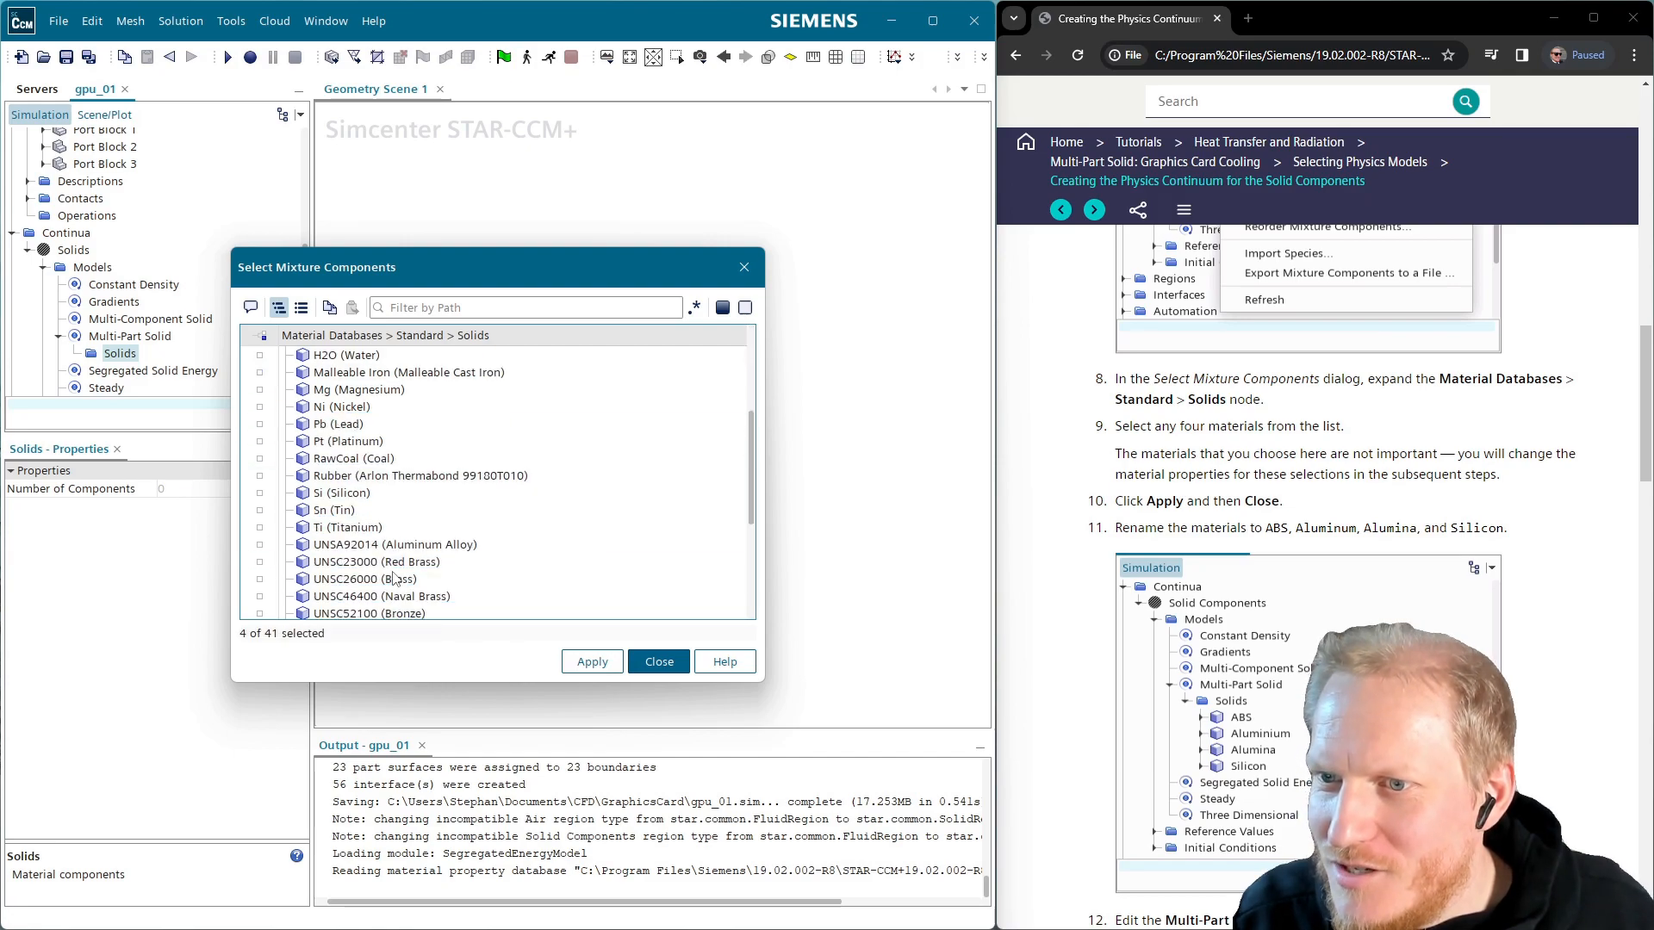
scroll(366, 499, up, 4)
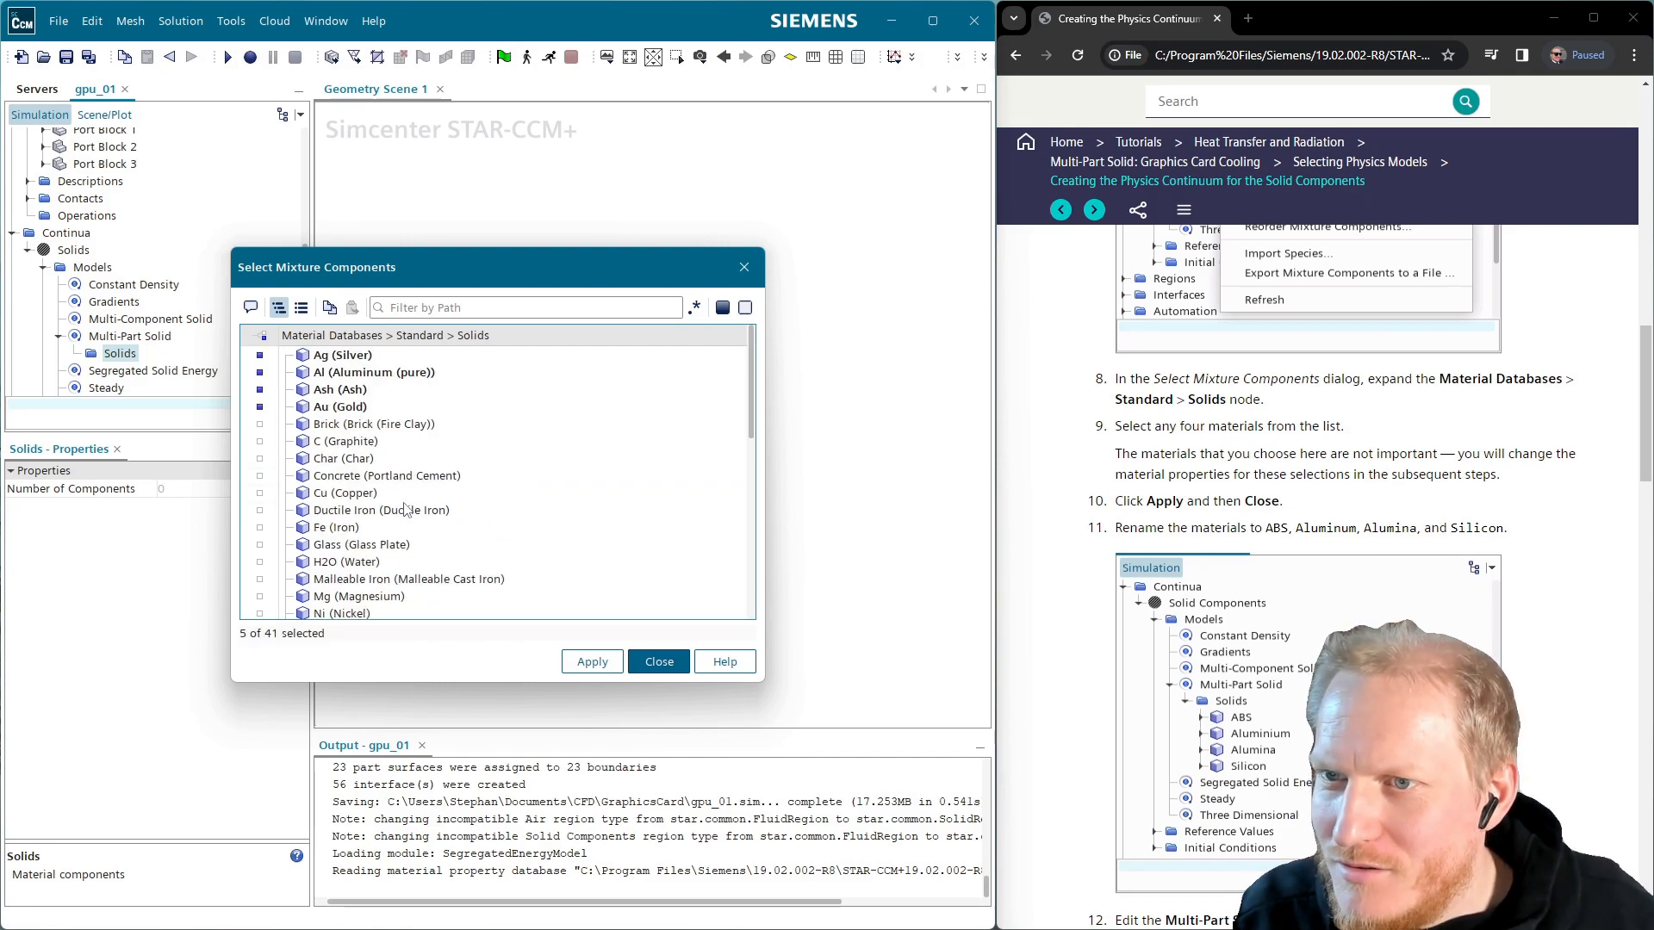
click(345, 355)
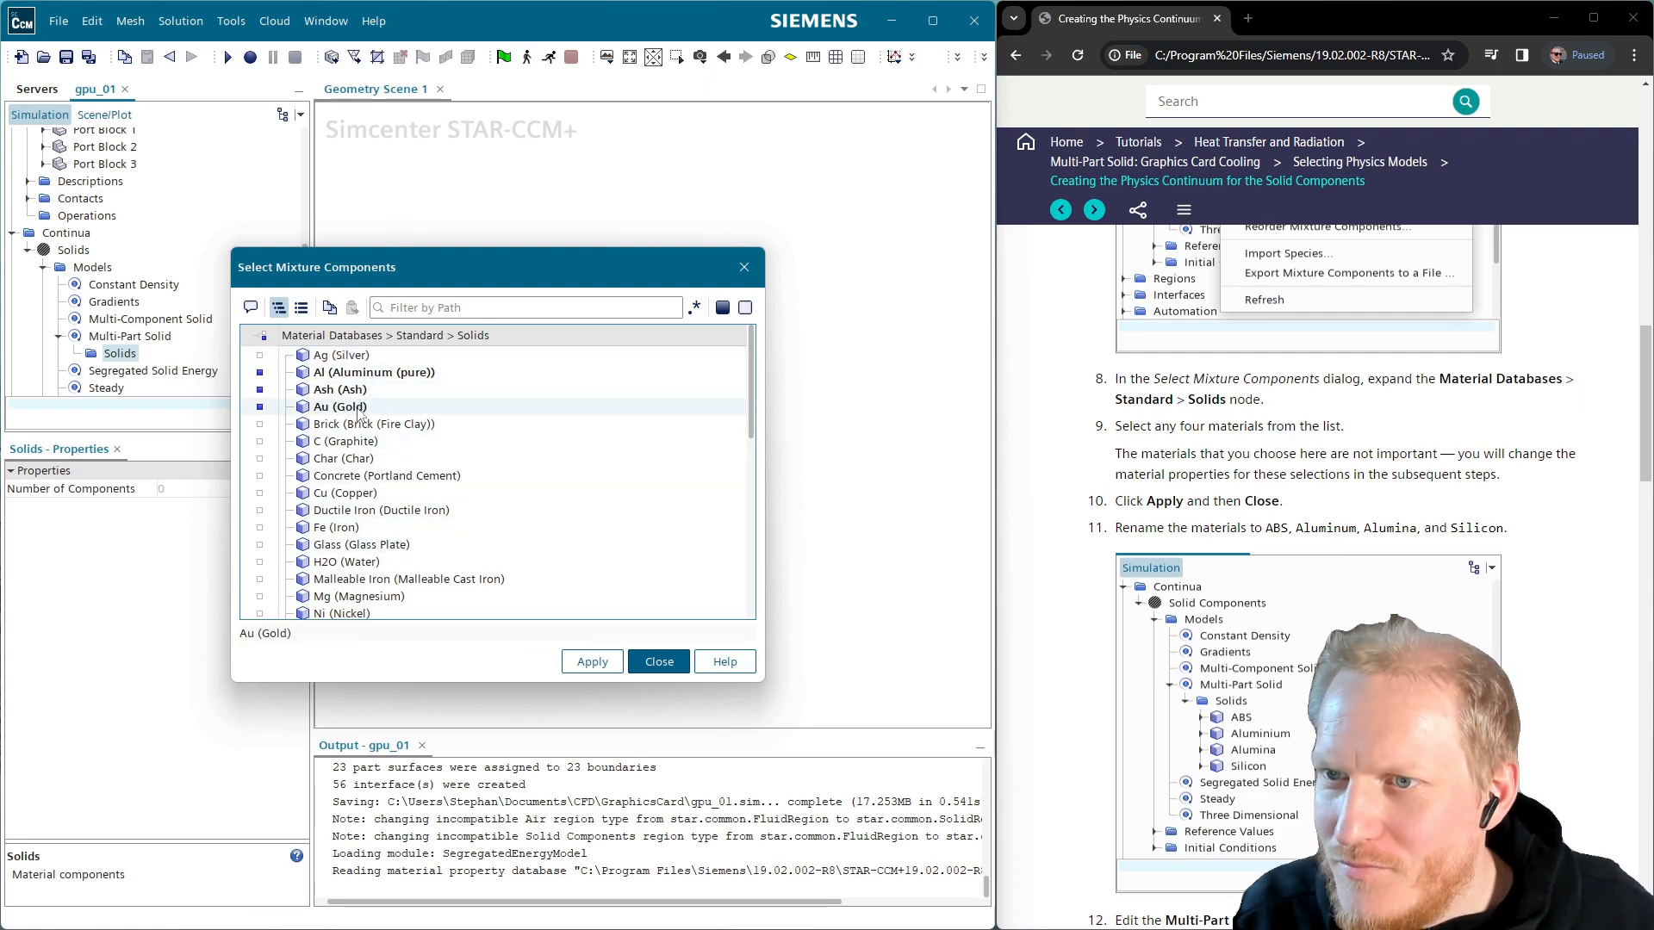
scroll(465, 430, down, 4)
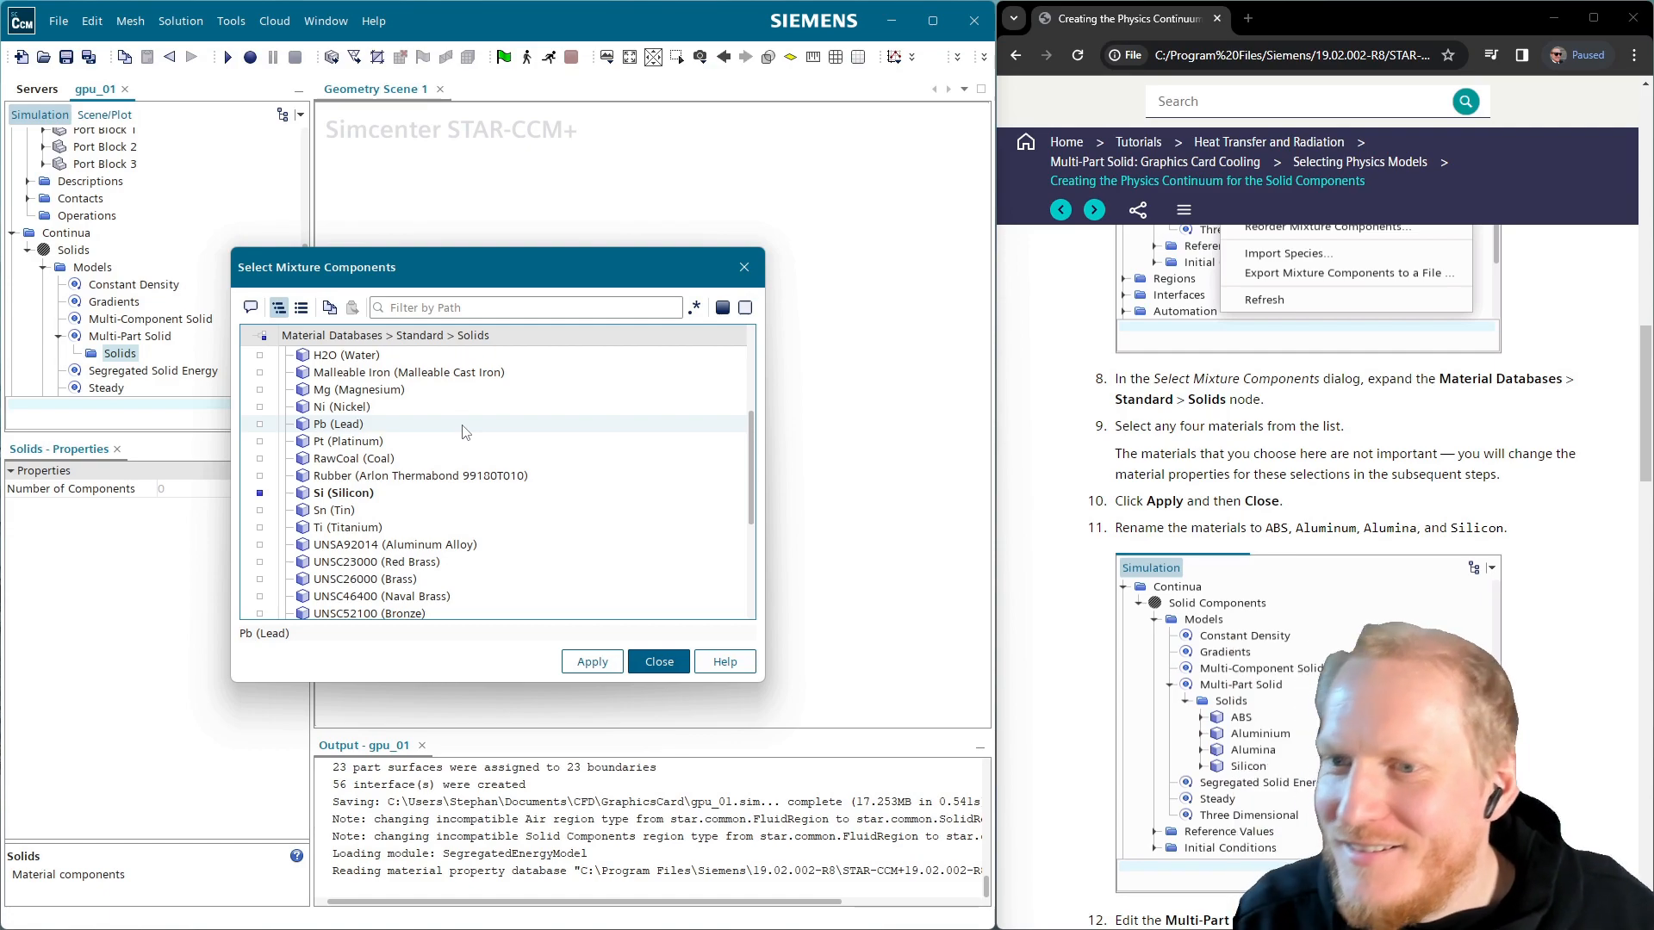
click(600, 661)
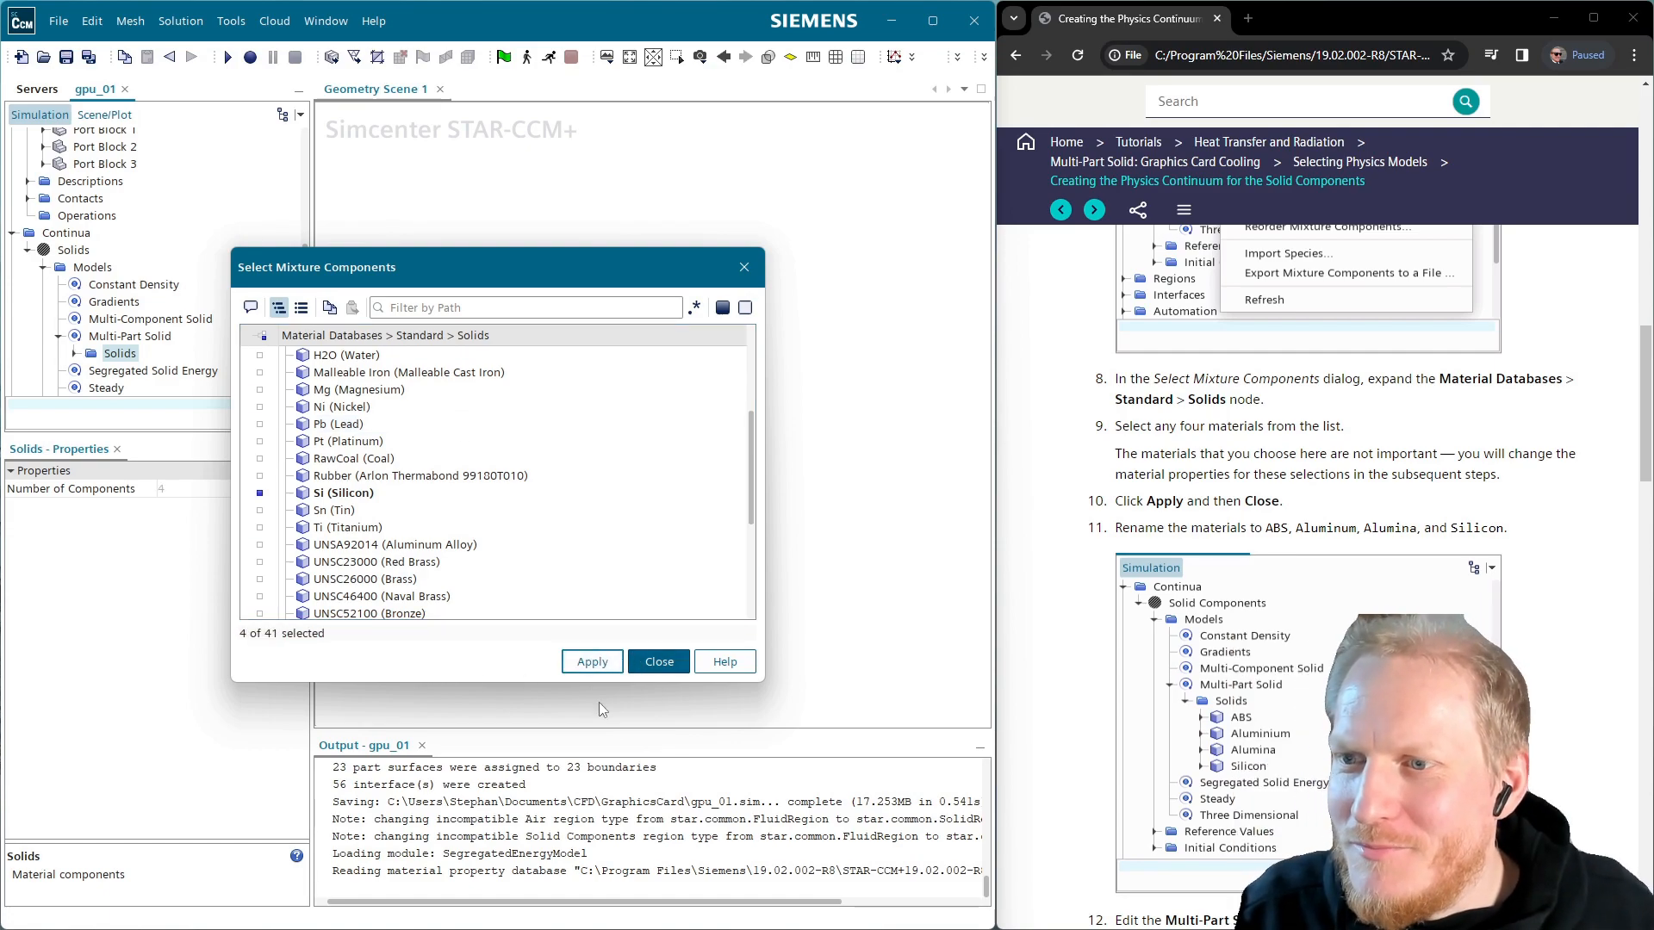
click(660, 662)
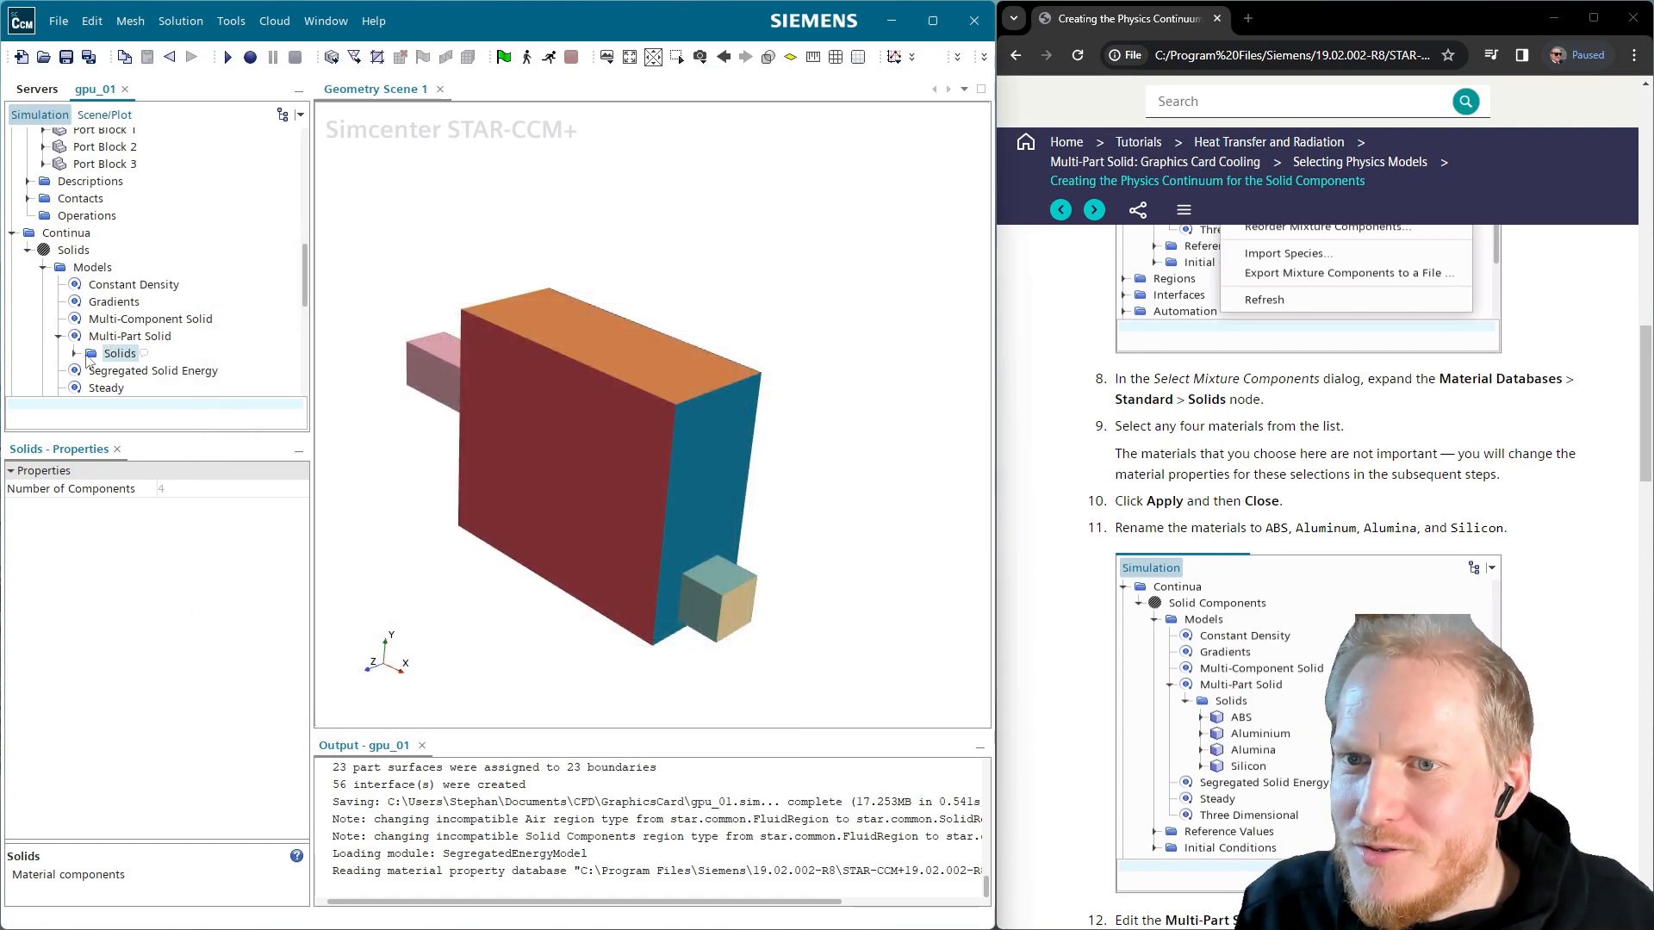
Rename the Al component to Aluminum and the Ash component to ABS
click(75, 354)
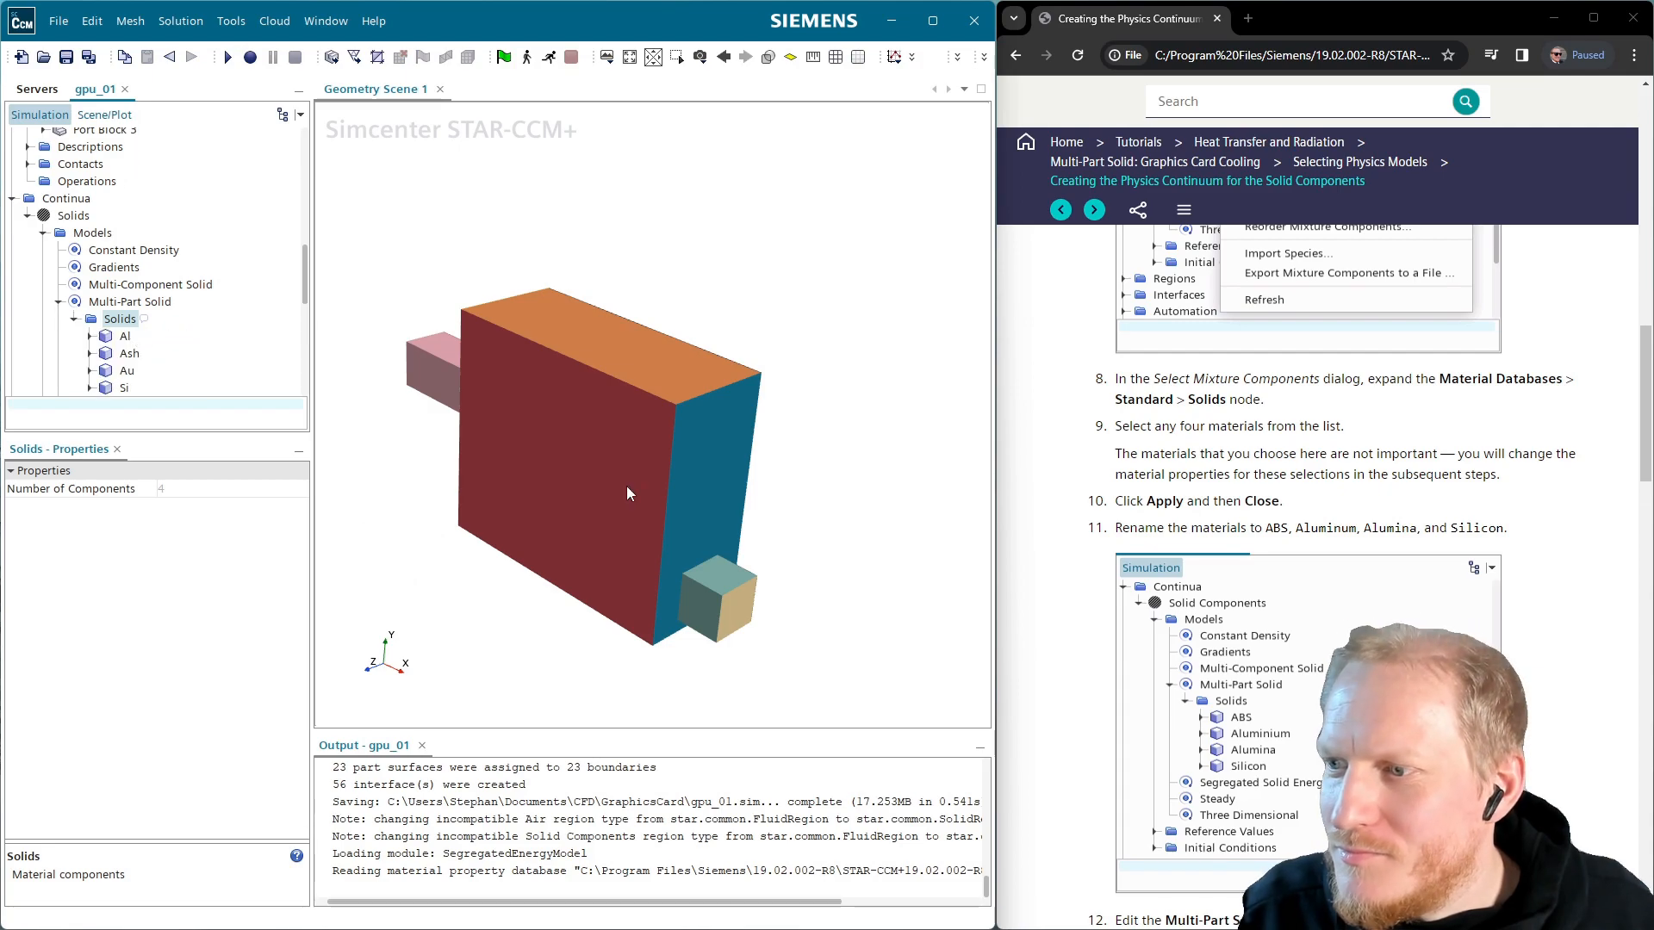
double_click(126, 336)
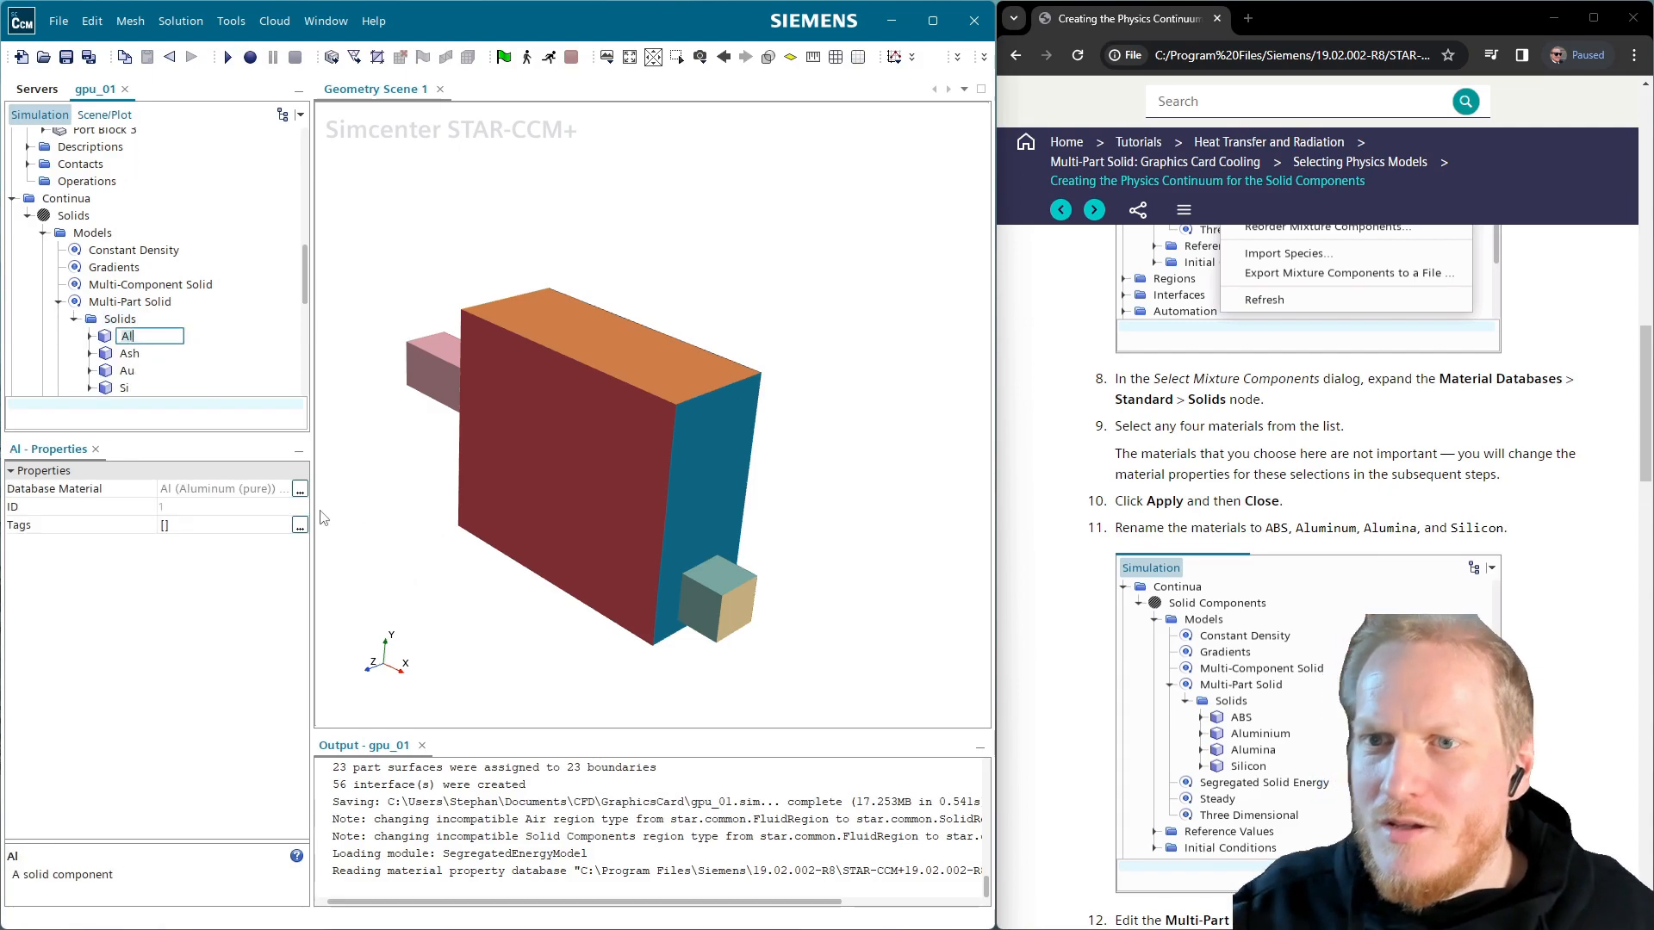
text(uminum)
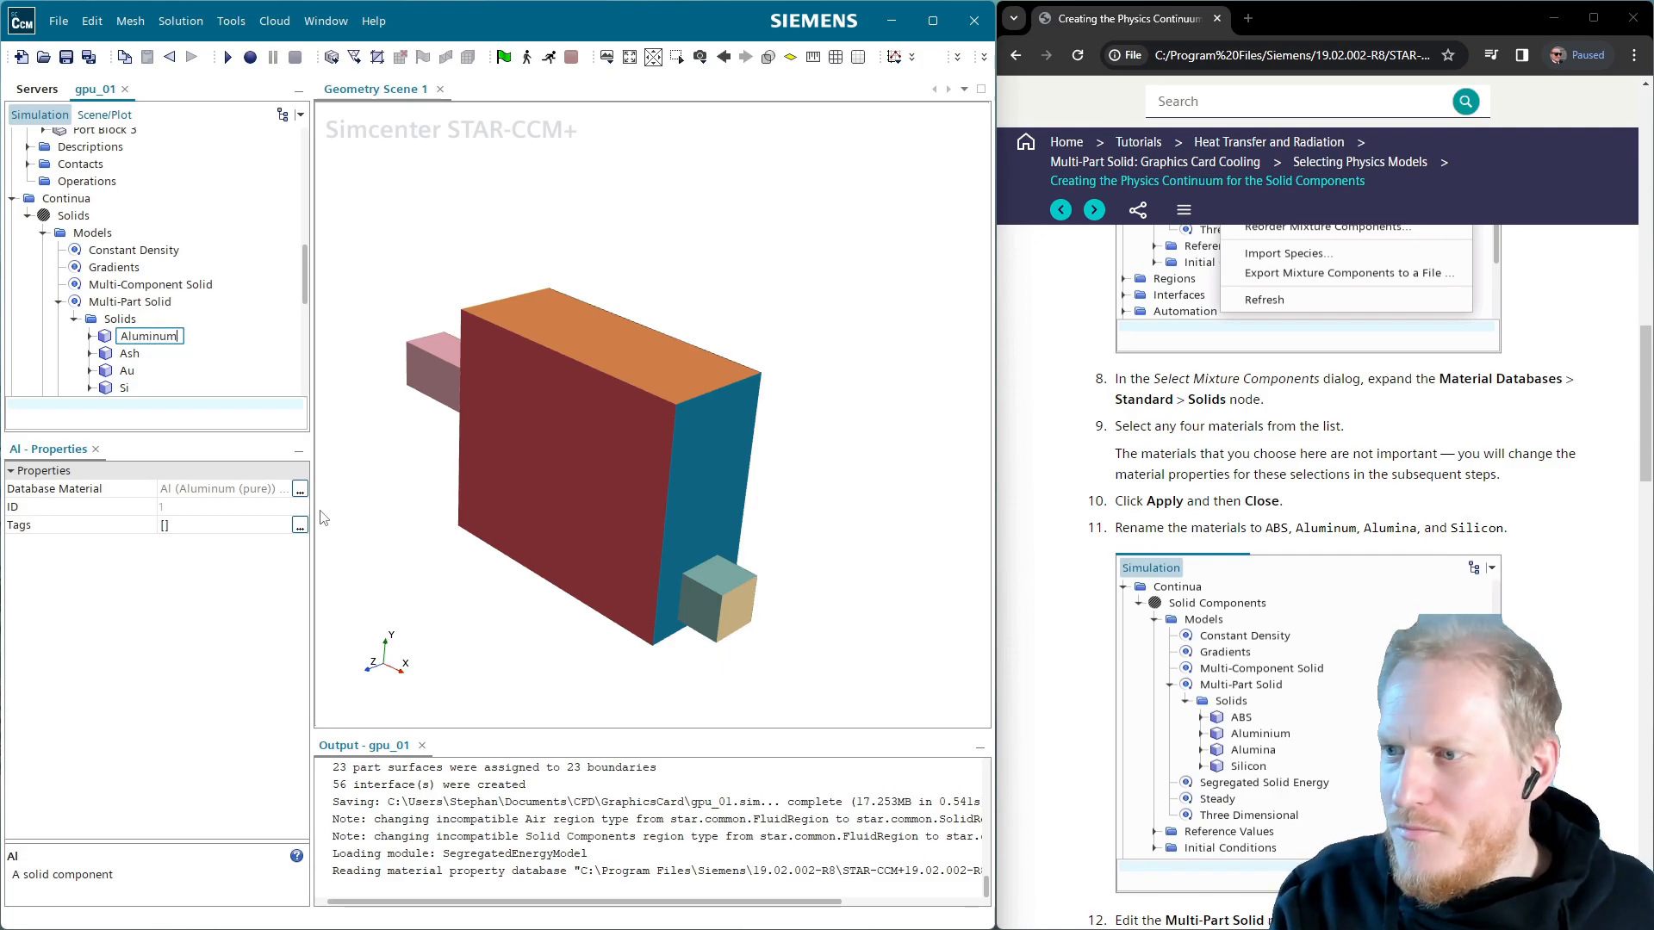
key(Return)
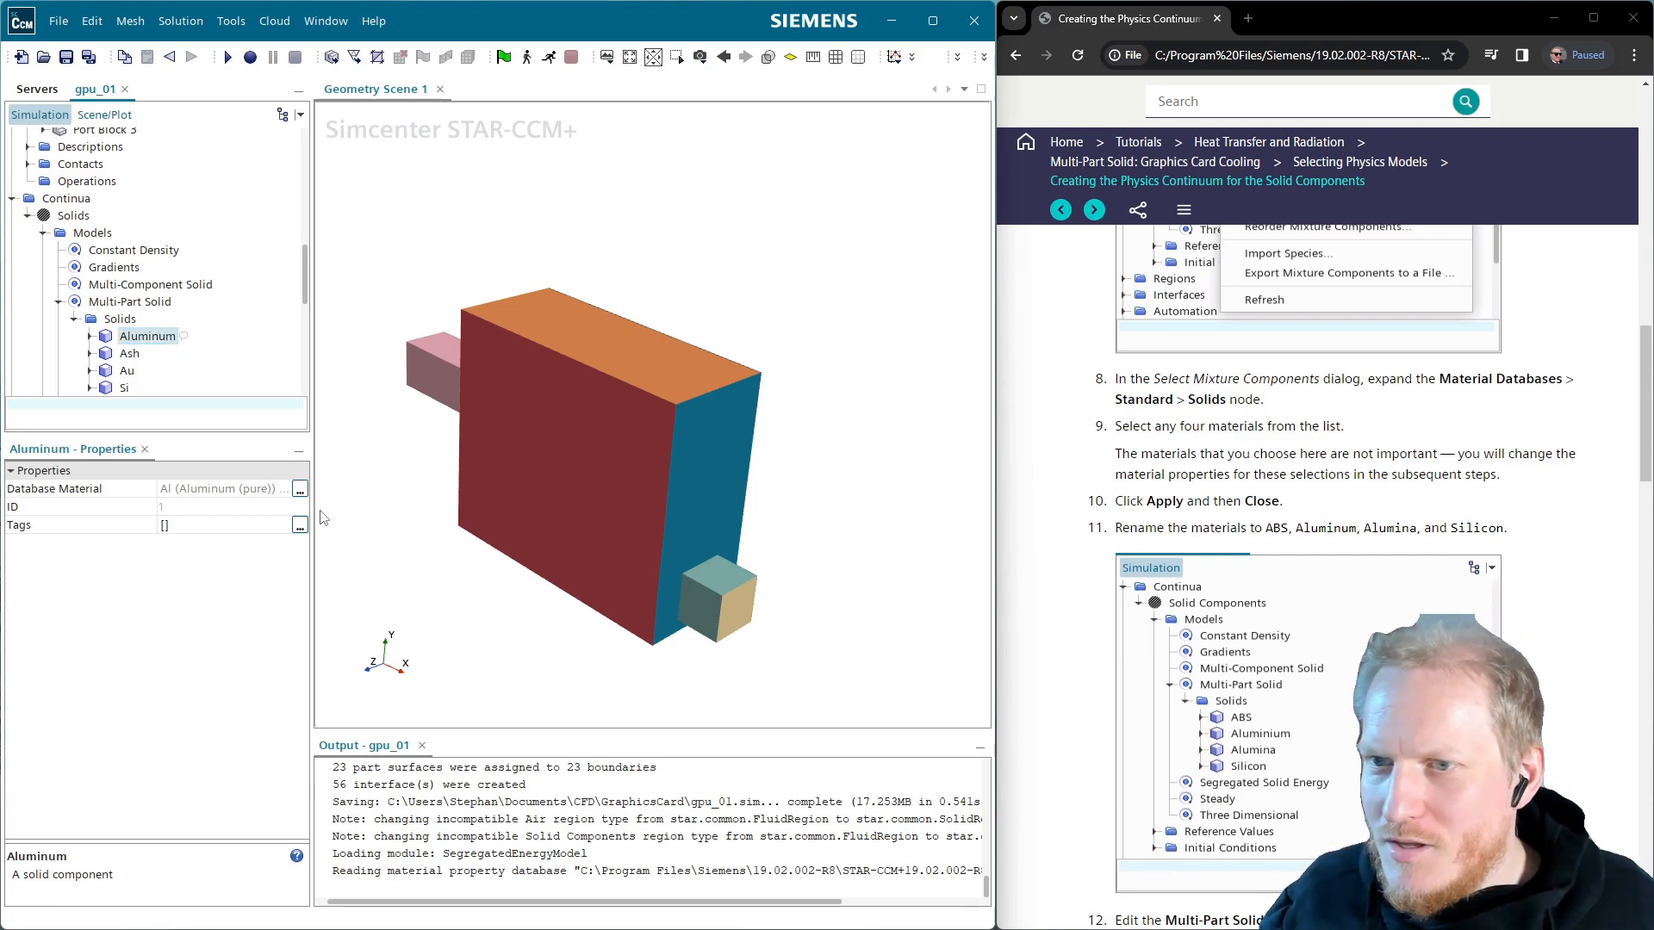
key(Down)
key(F2)
text(ABS)
key(Return)
Rename the Au component to Alumina and the Si component to Silicon
key(Down)
key(F2)
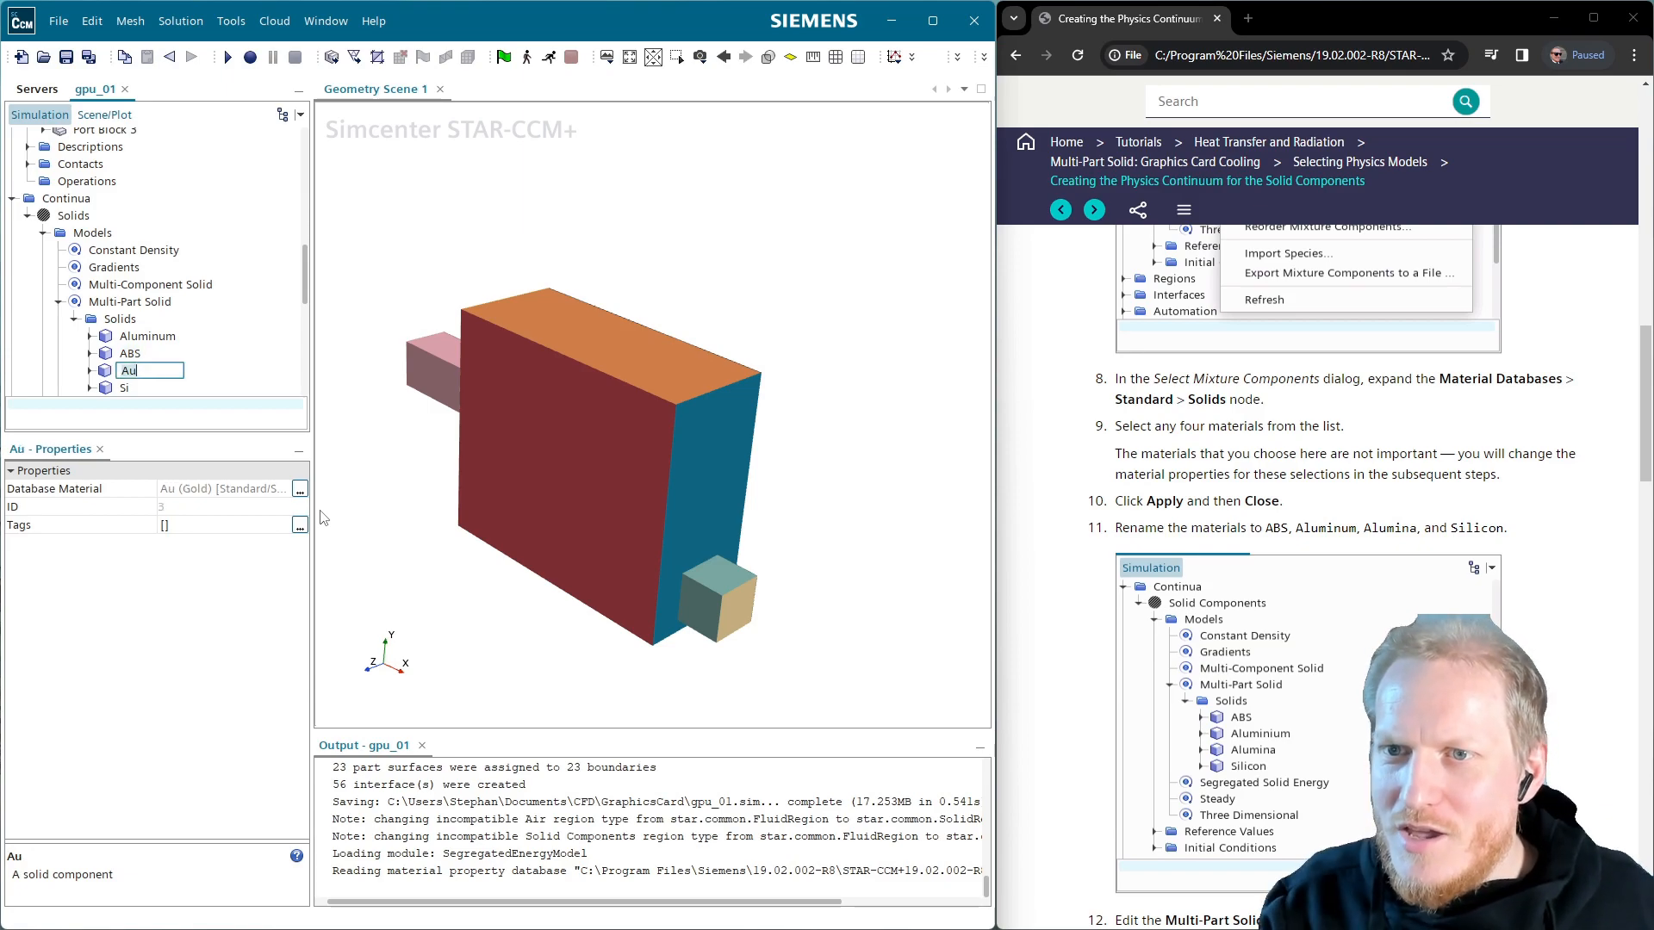
key(Return)
key(Down)
key(F2)
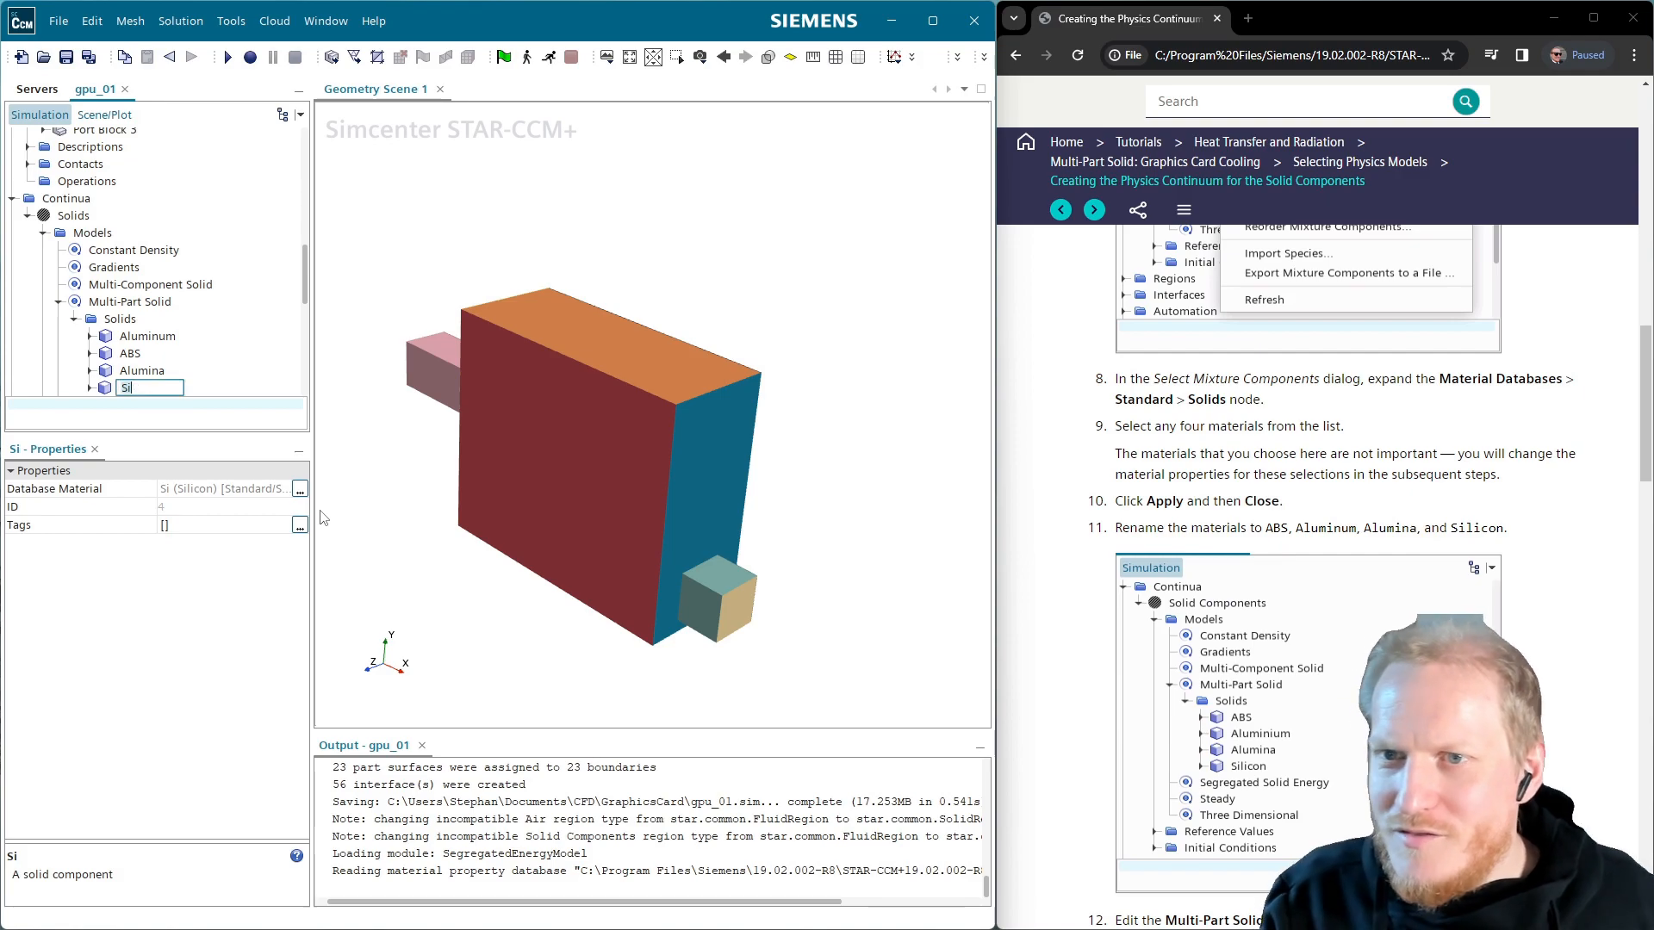
text(Silicon)
key(Return)
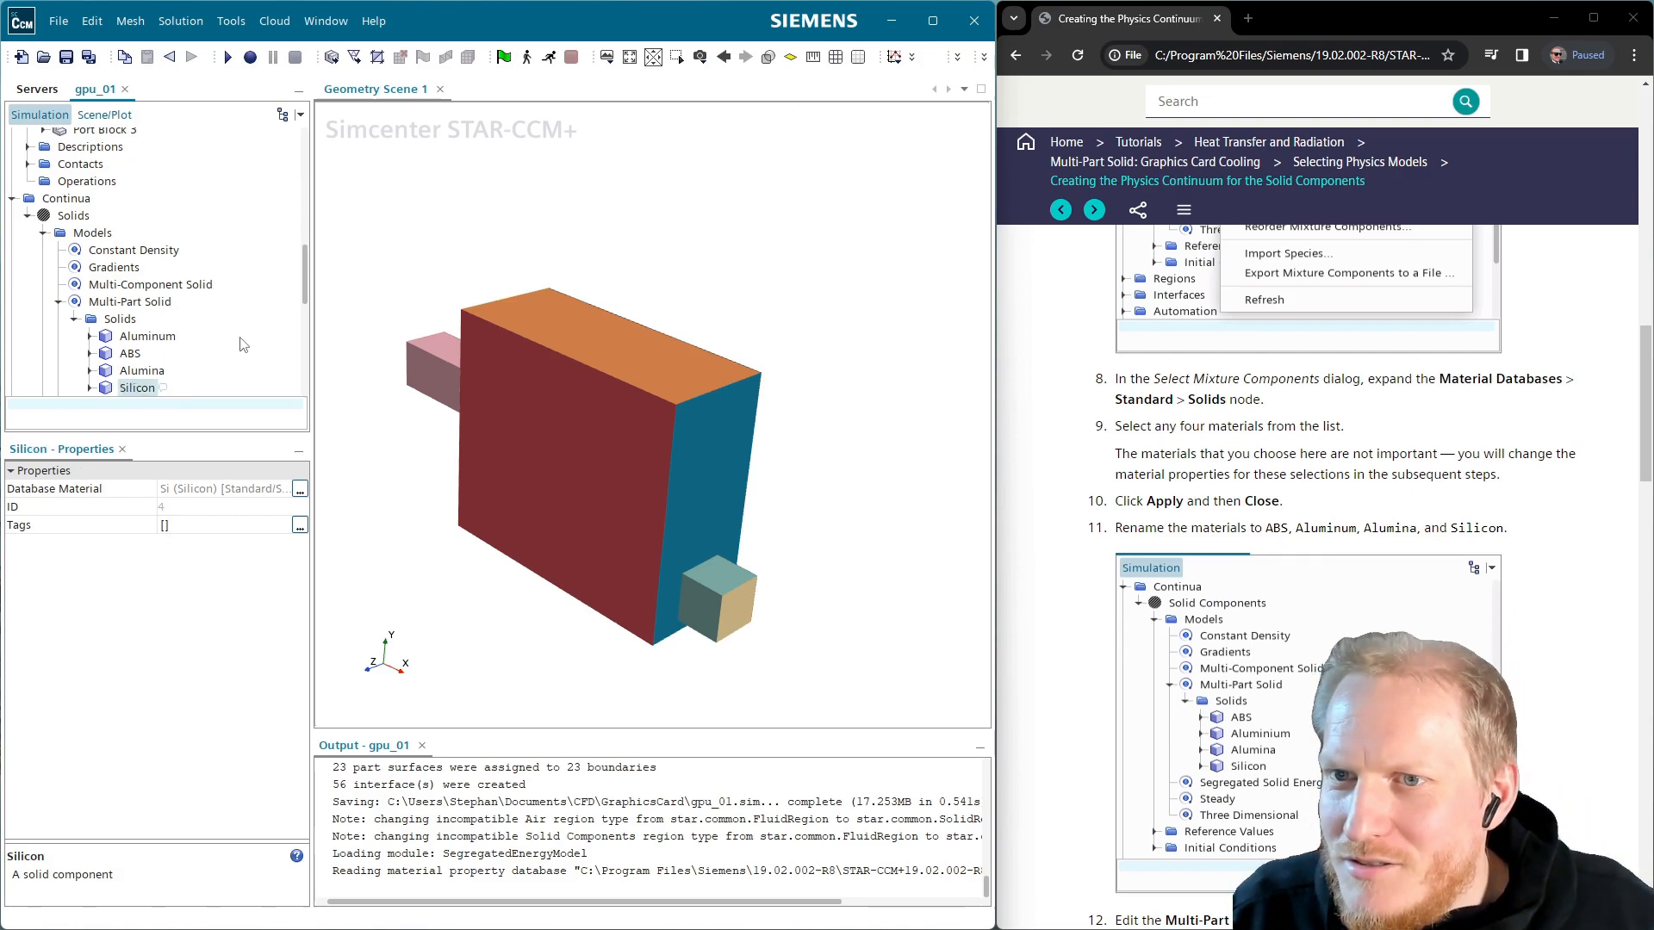
Refresh the Solids group and reorder its components so ABS is first
right_click(140, 324)
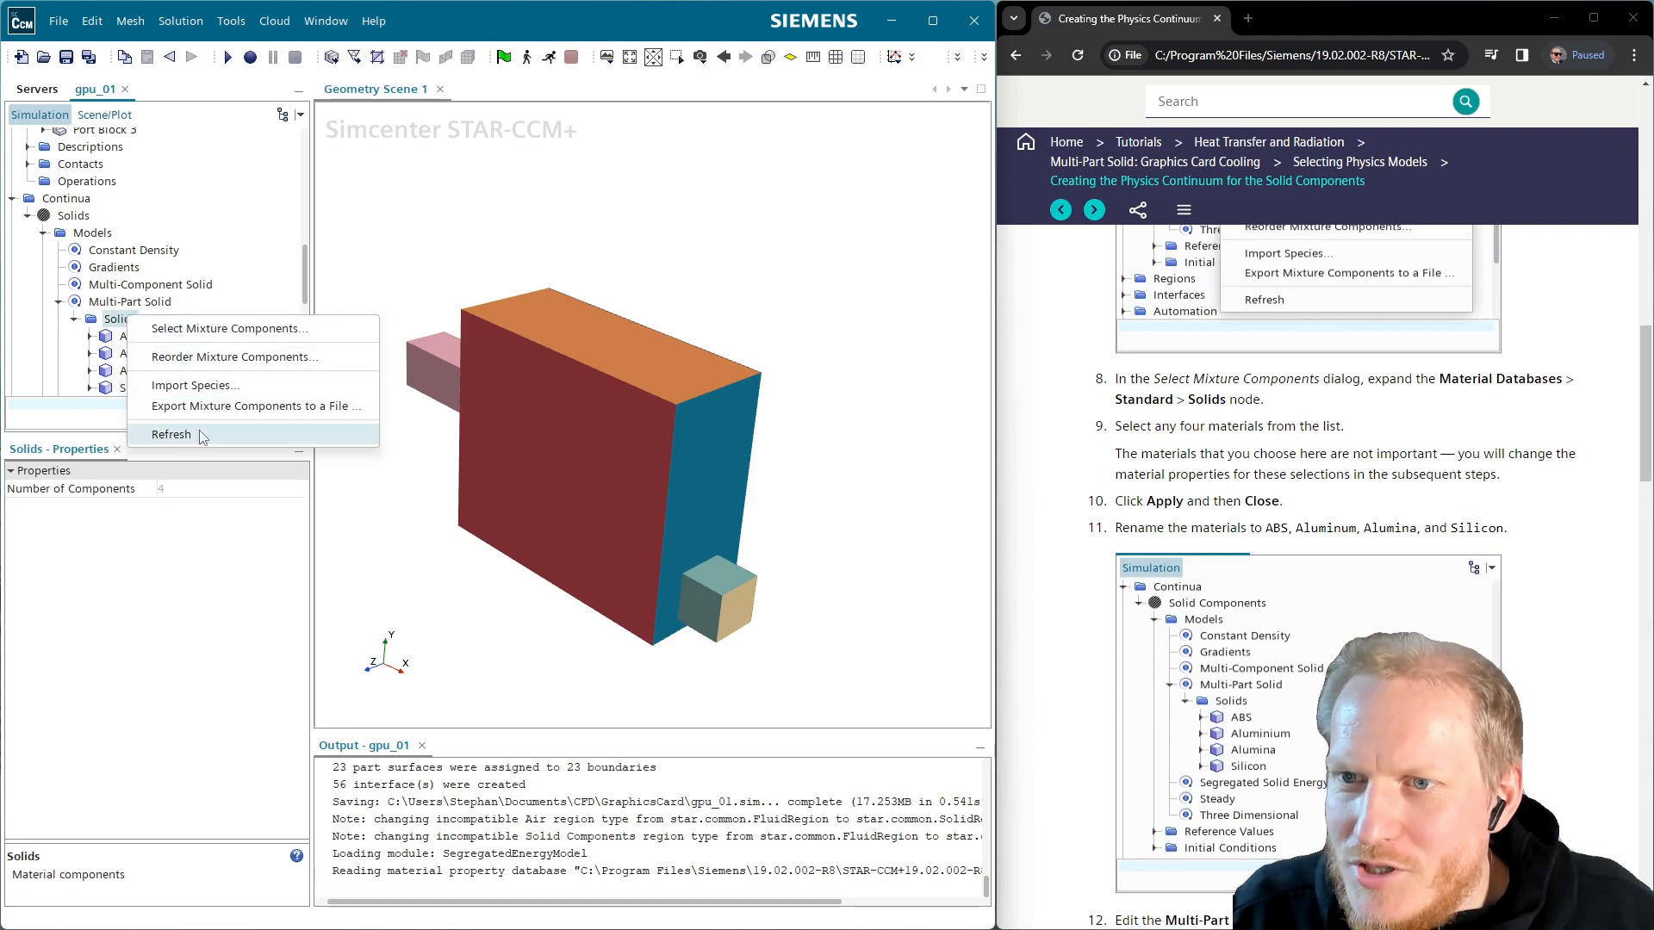
click(171, 434)
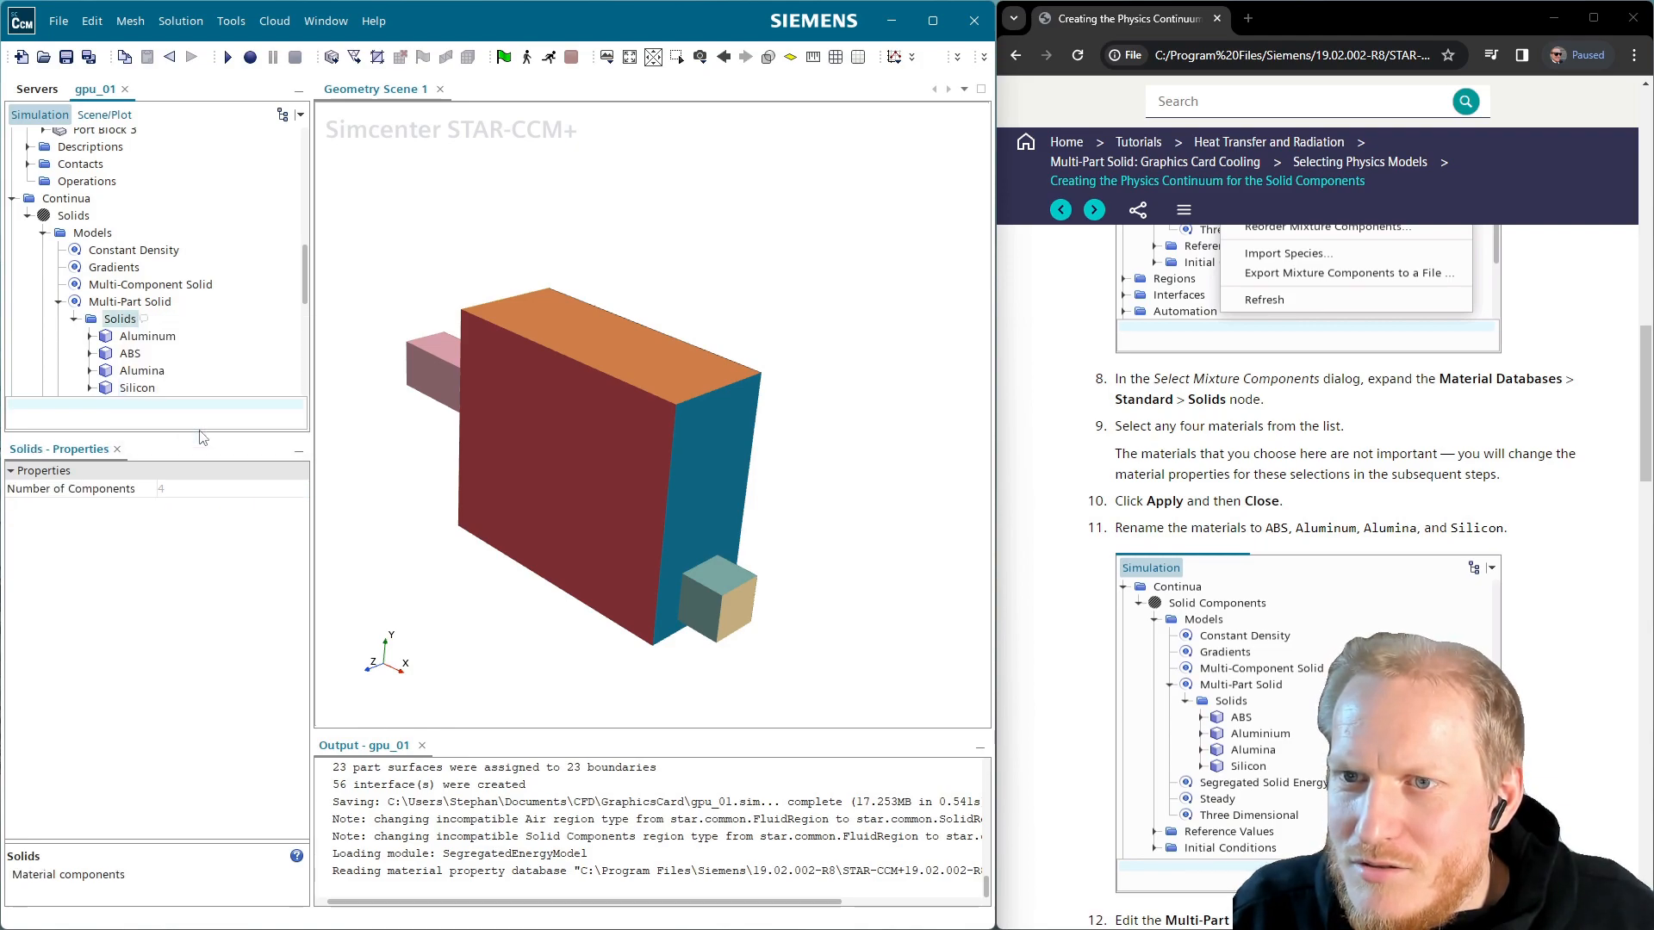
right_click(129, 321)
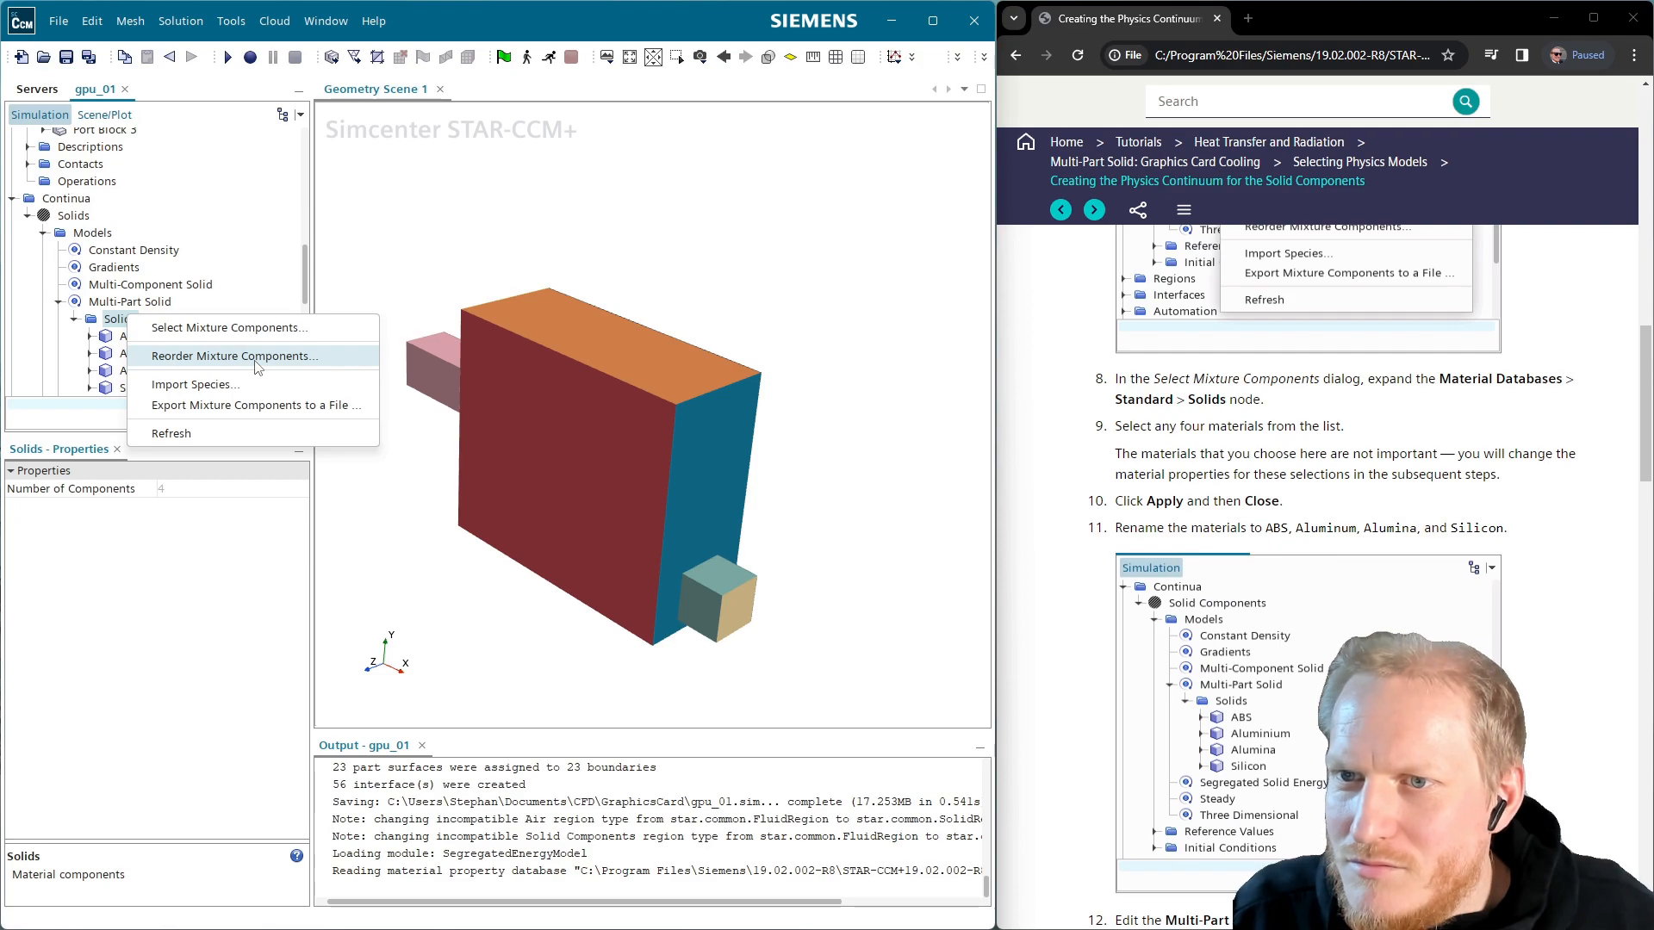
click(256, 357)
mouse_move(369, 376)
mouse_down()
mouse_move(386, 352)
mouse_move(385, 377)
mouse_move(386, 353)
mouse_up()
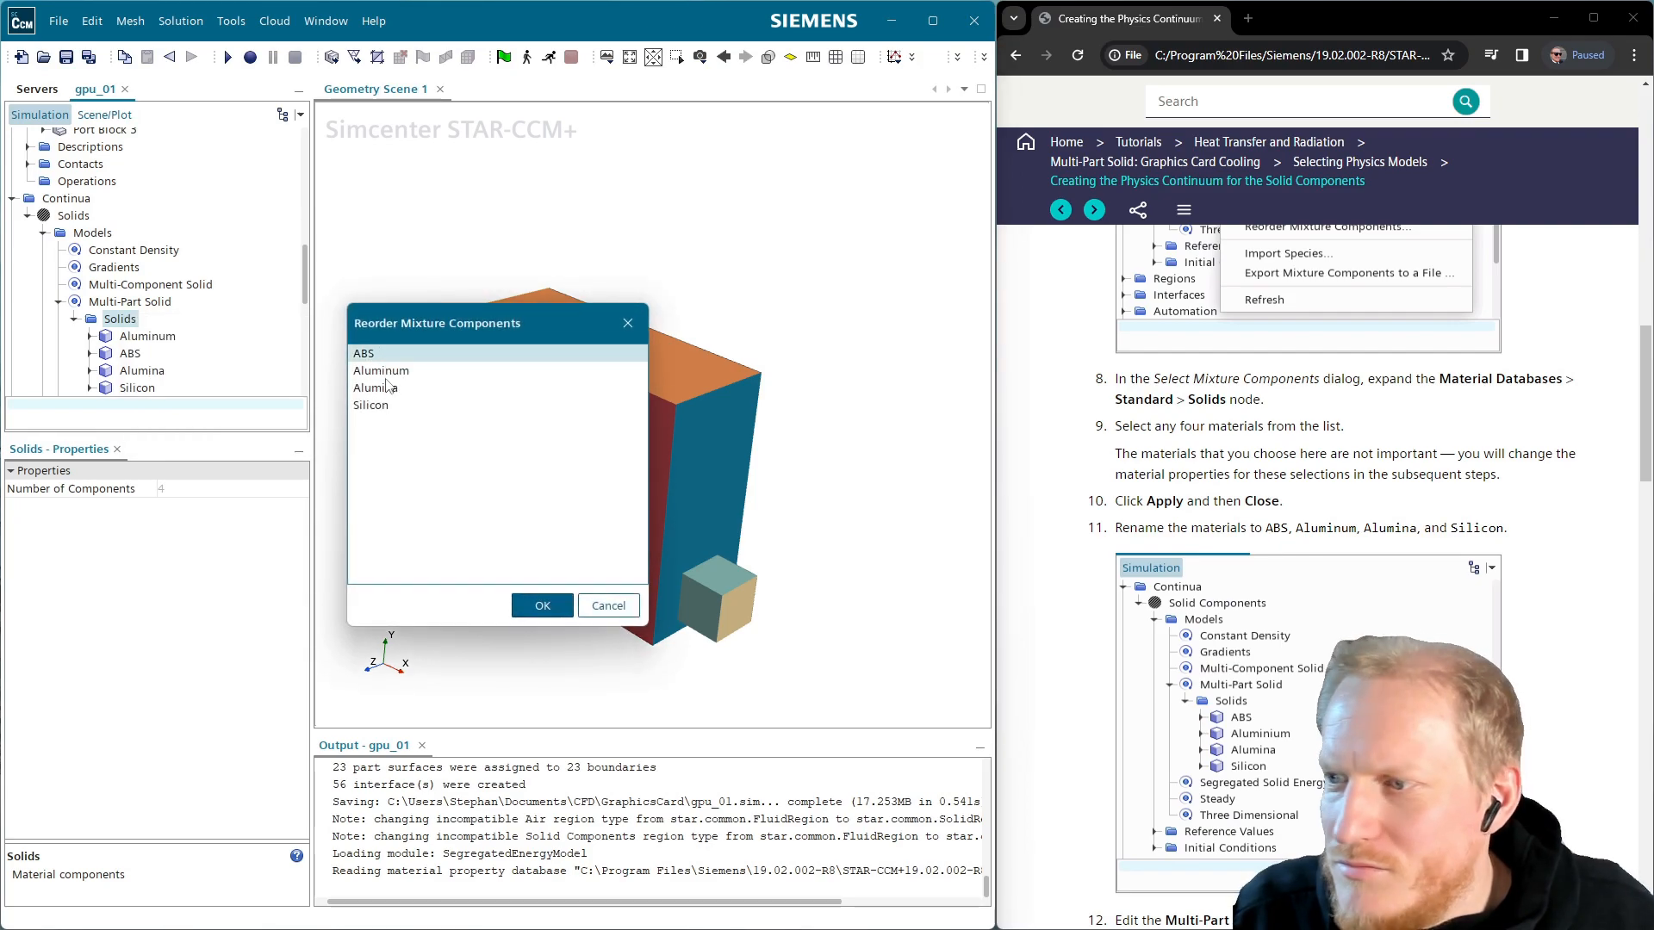
click(541, 606)
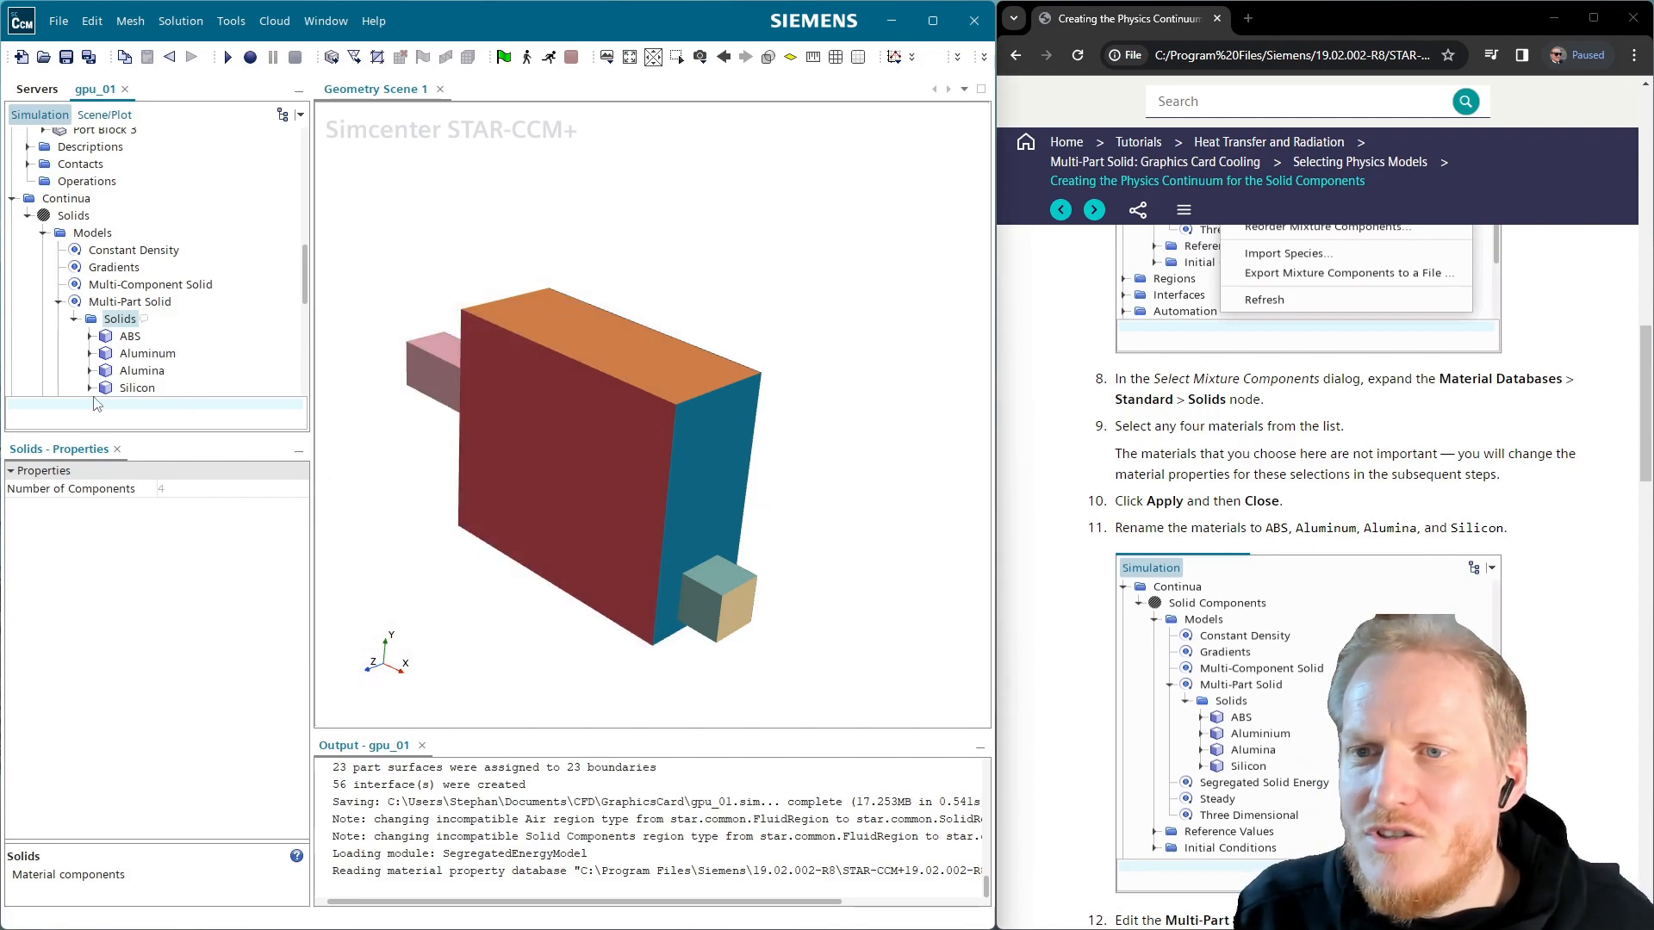
Respell the Aluminum component as Aluminium
click(159, 353)
click(162, 353)
text(i)
key(Return)
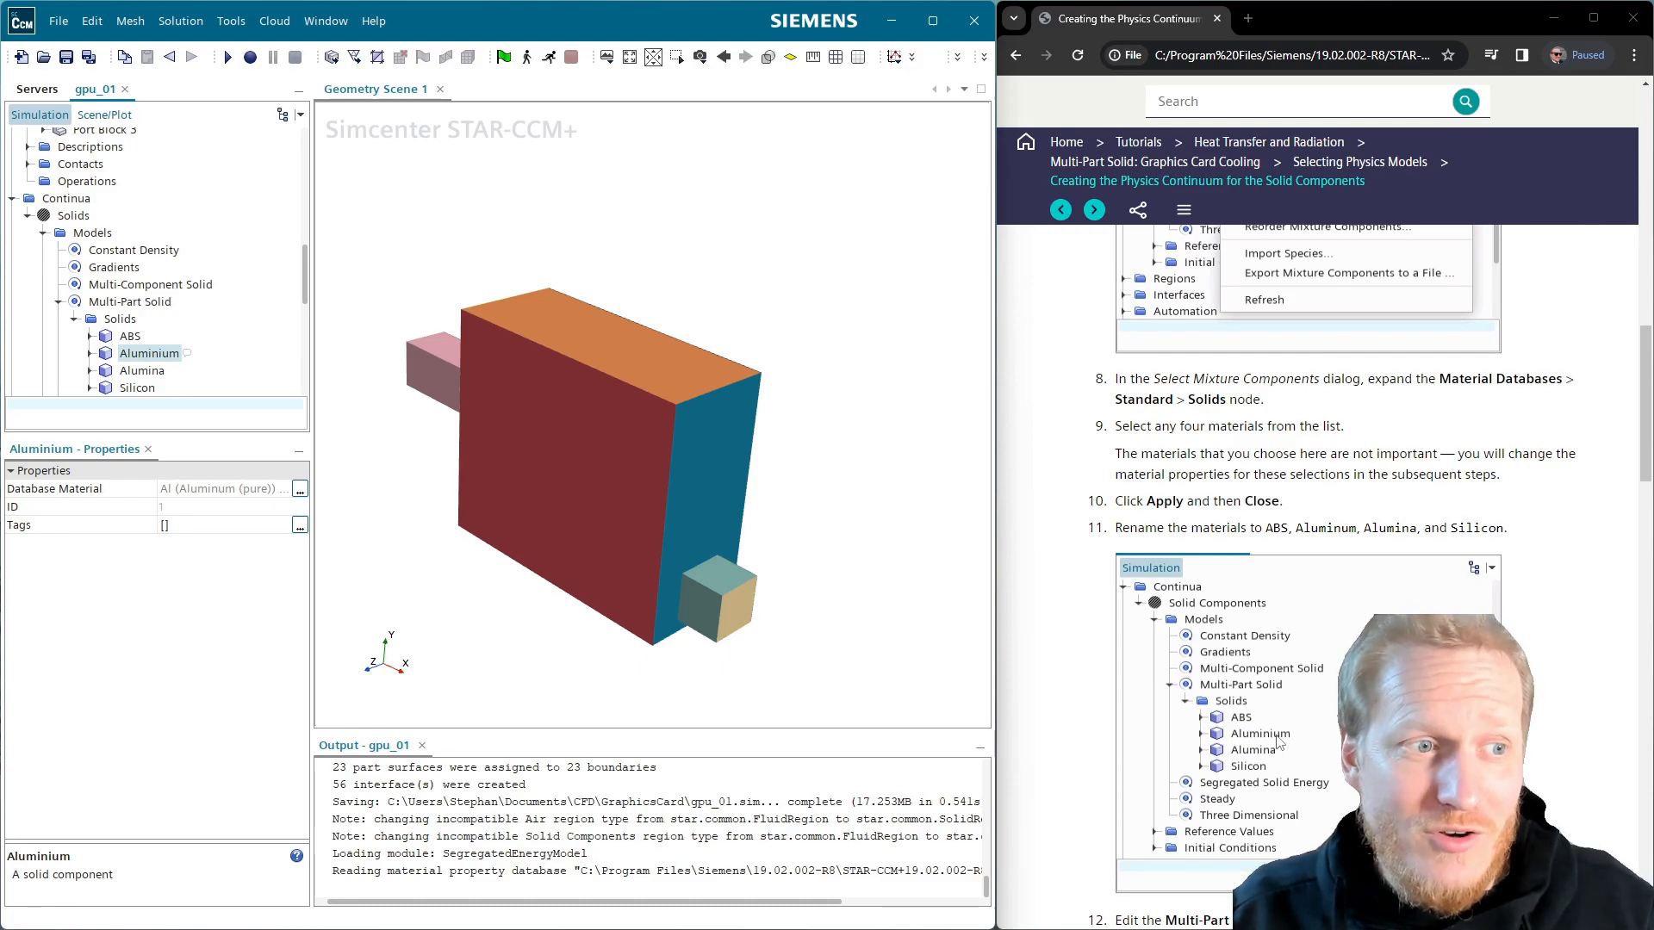
scroll(199, 333, down, 1)
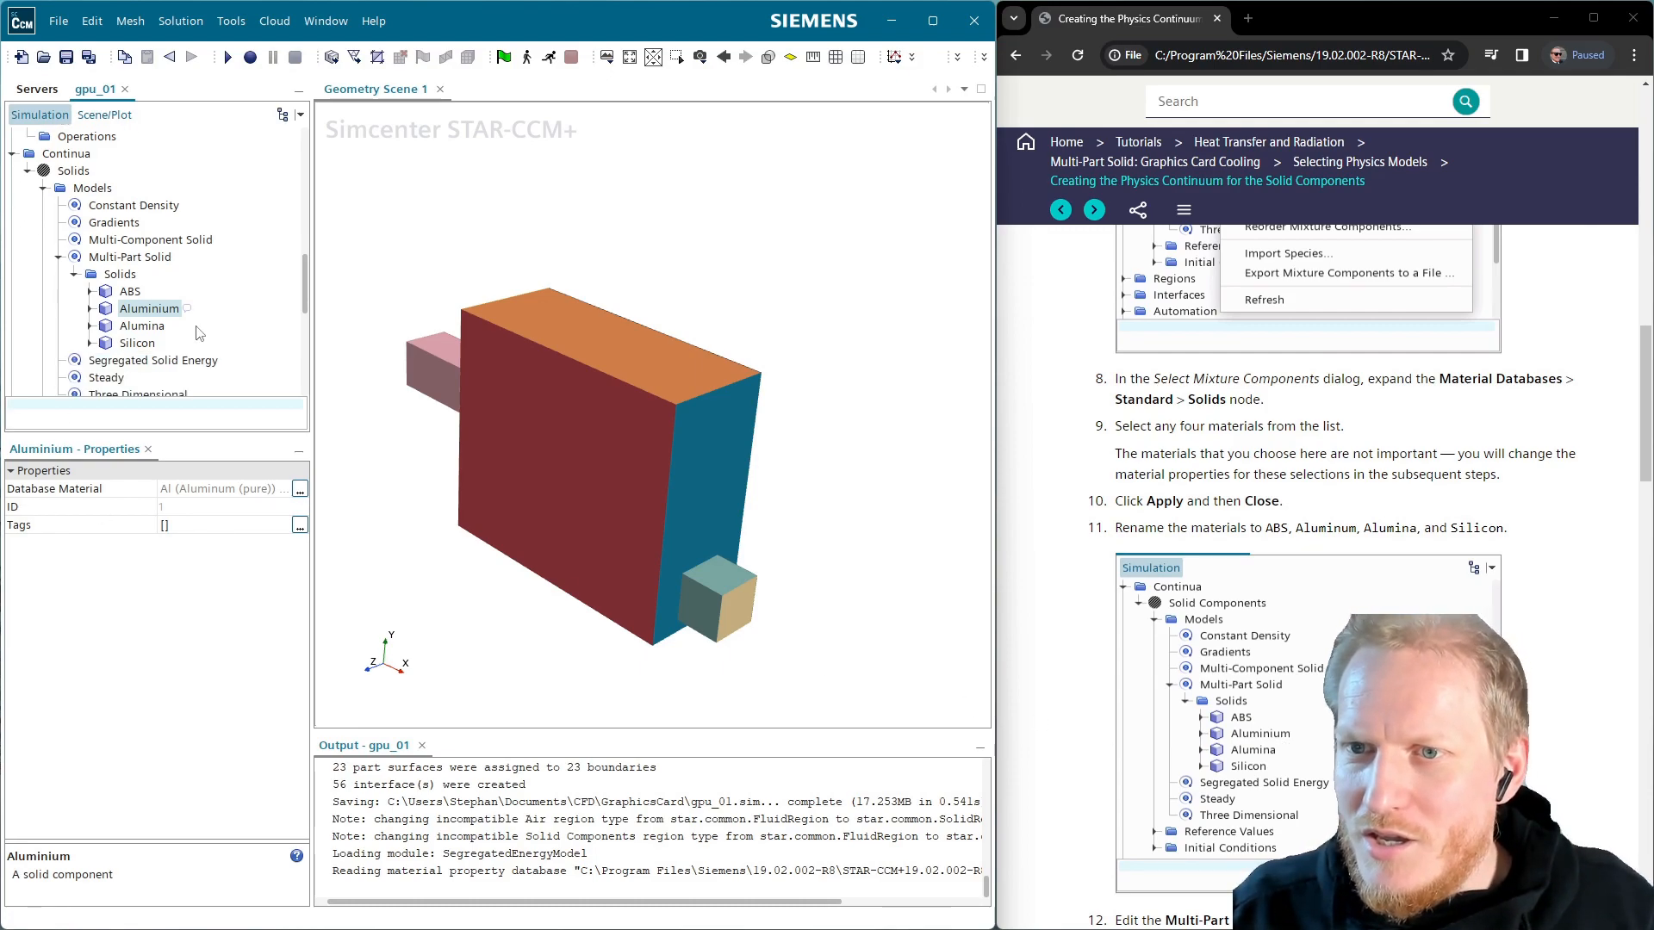
scroll(1361, 517, down, 6)
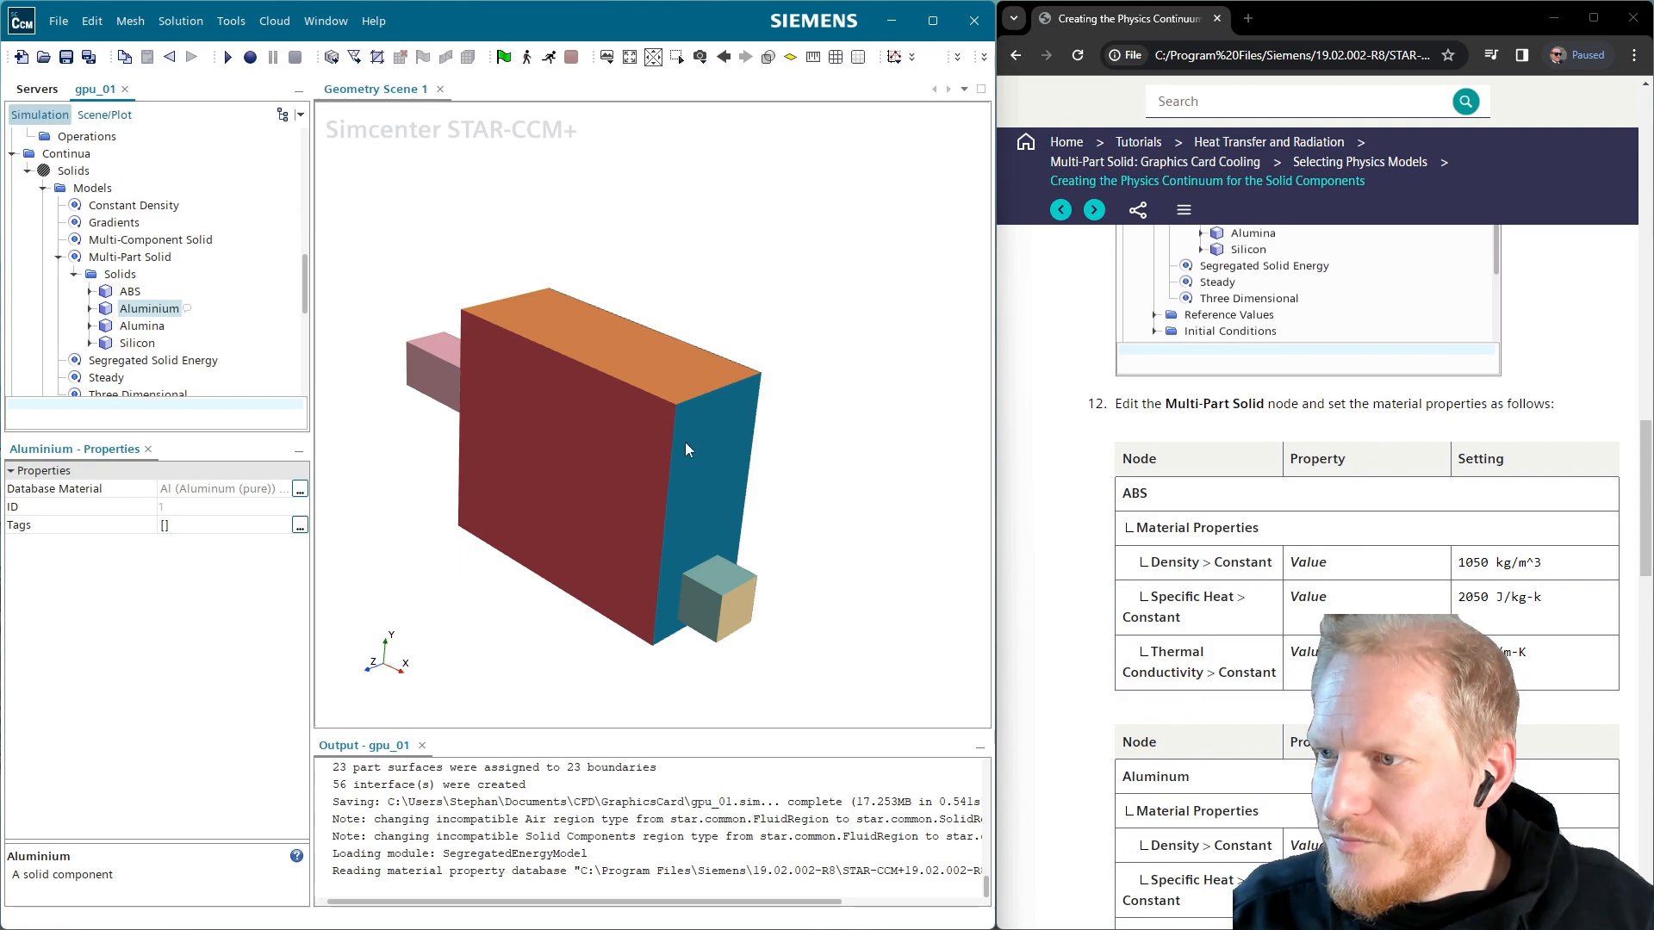
Set the ABS constant density to 1050 kg/m^3
click(90, 293)
click(105, 309)
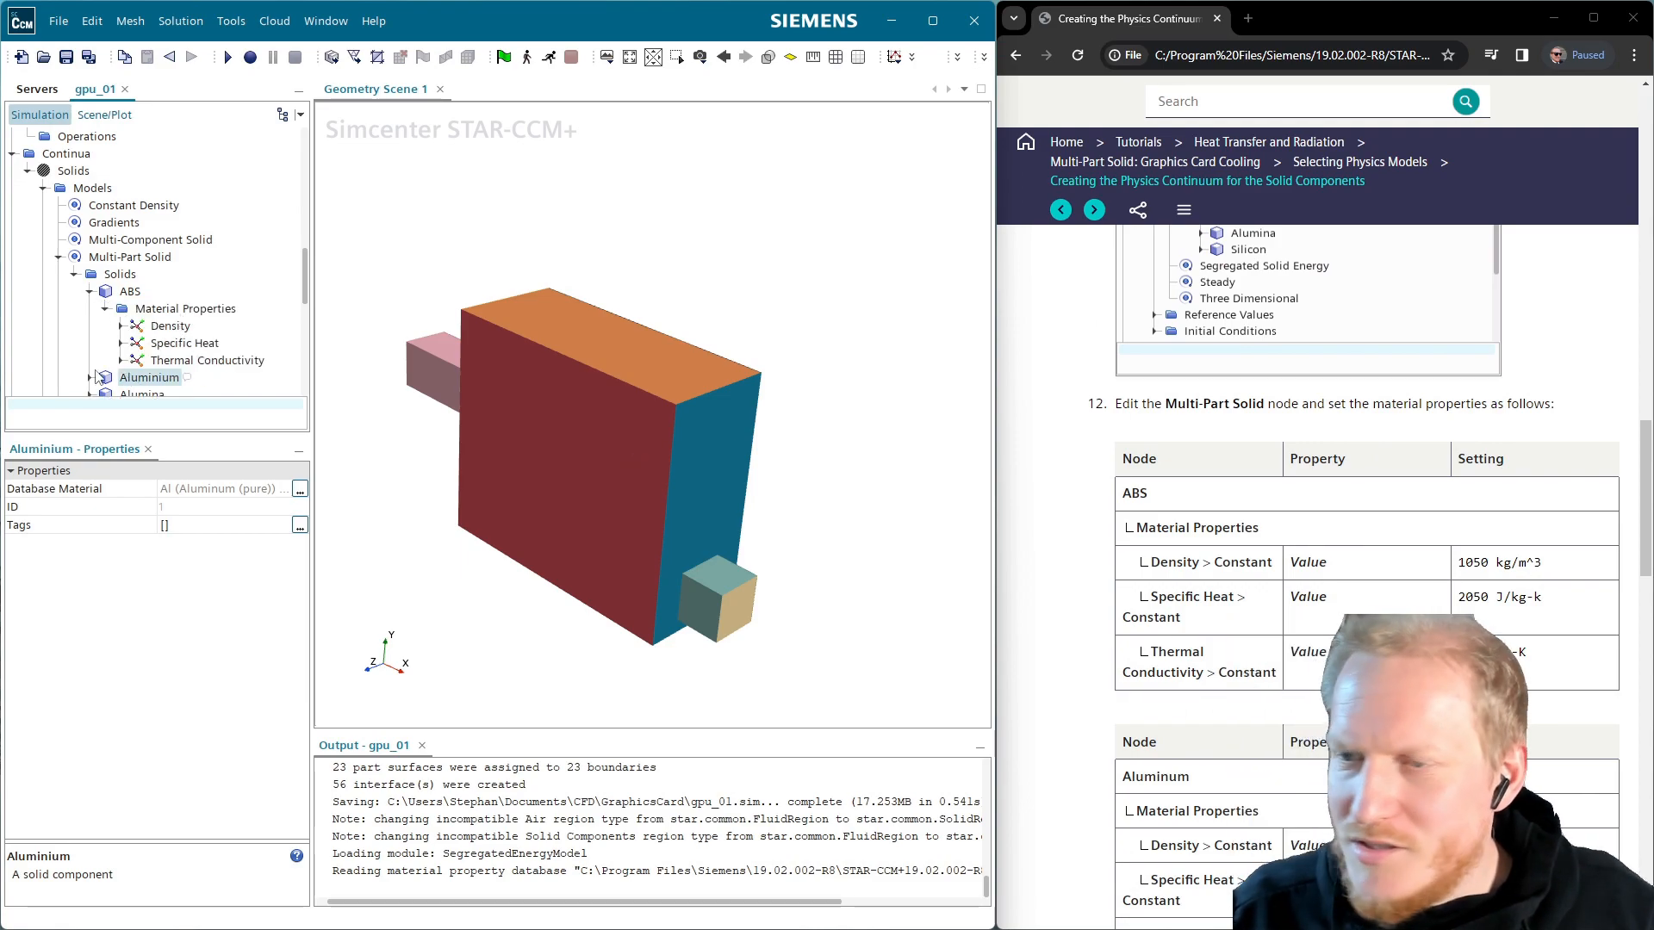
click(121, 327)
click(203, 344)
click(236, 488)
text(1050)
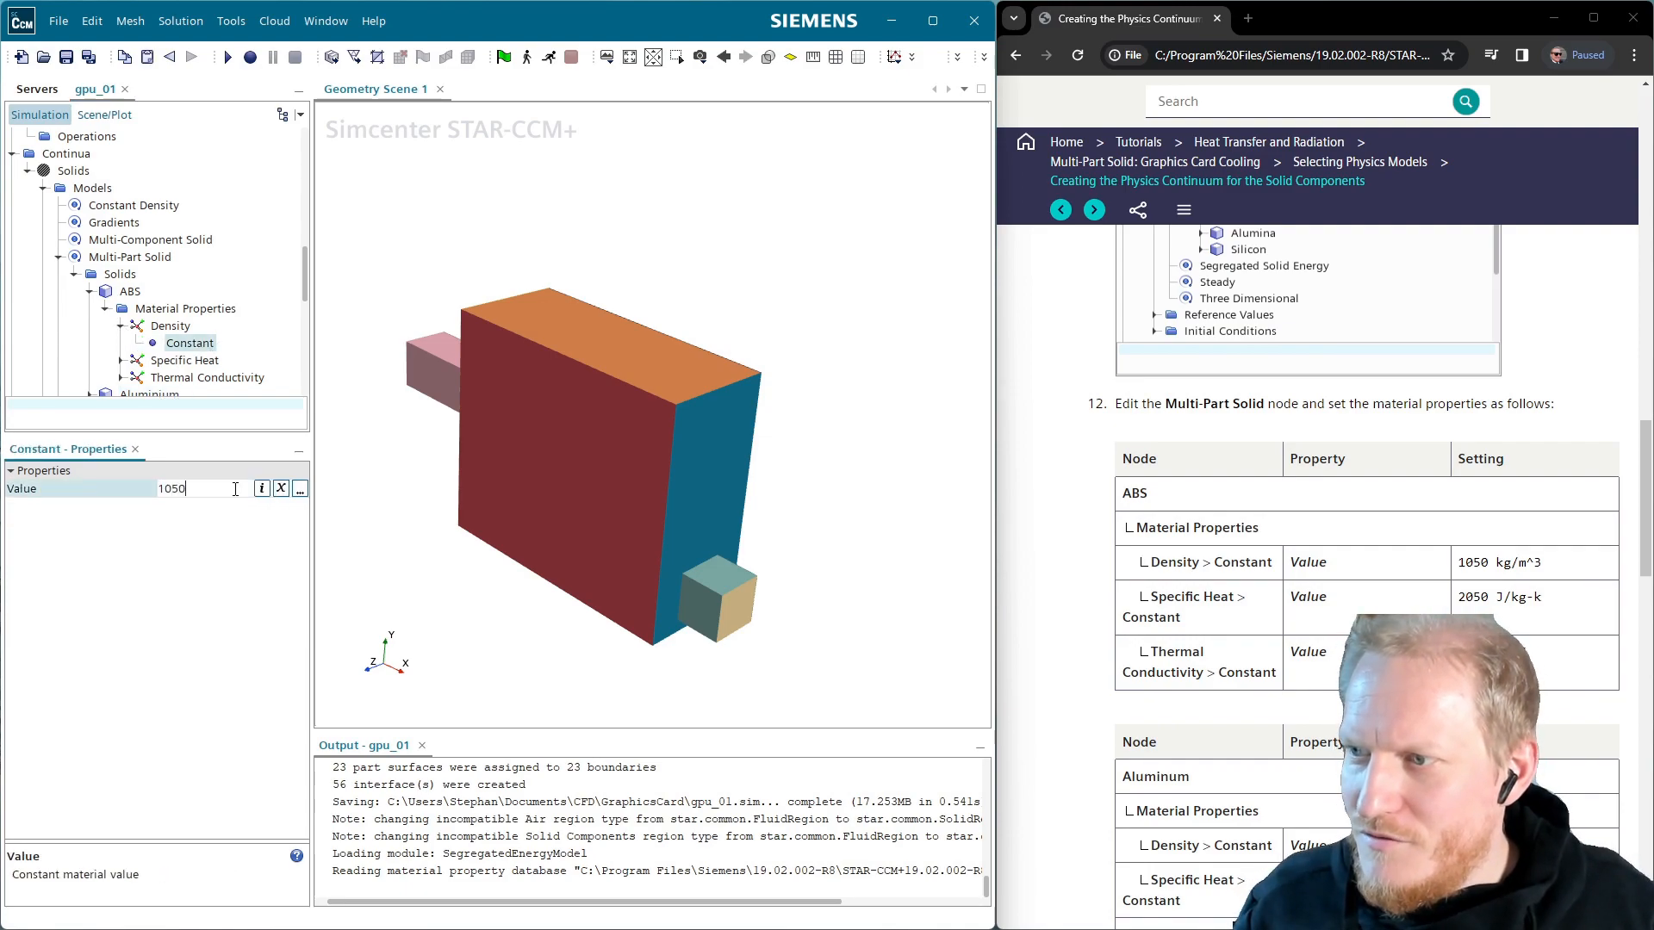
key(Return)
Set the ABS constant specific heat to 2050 J/kg-K
click(121, 361)
click(189, 377)
click(203, 488)
text(2050)
key(Return)
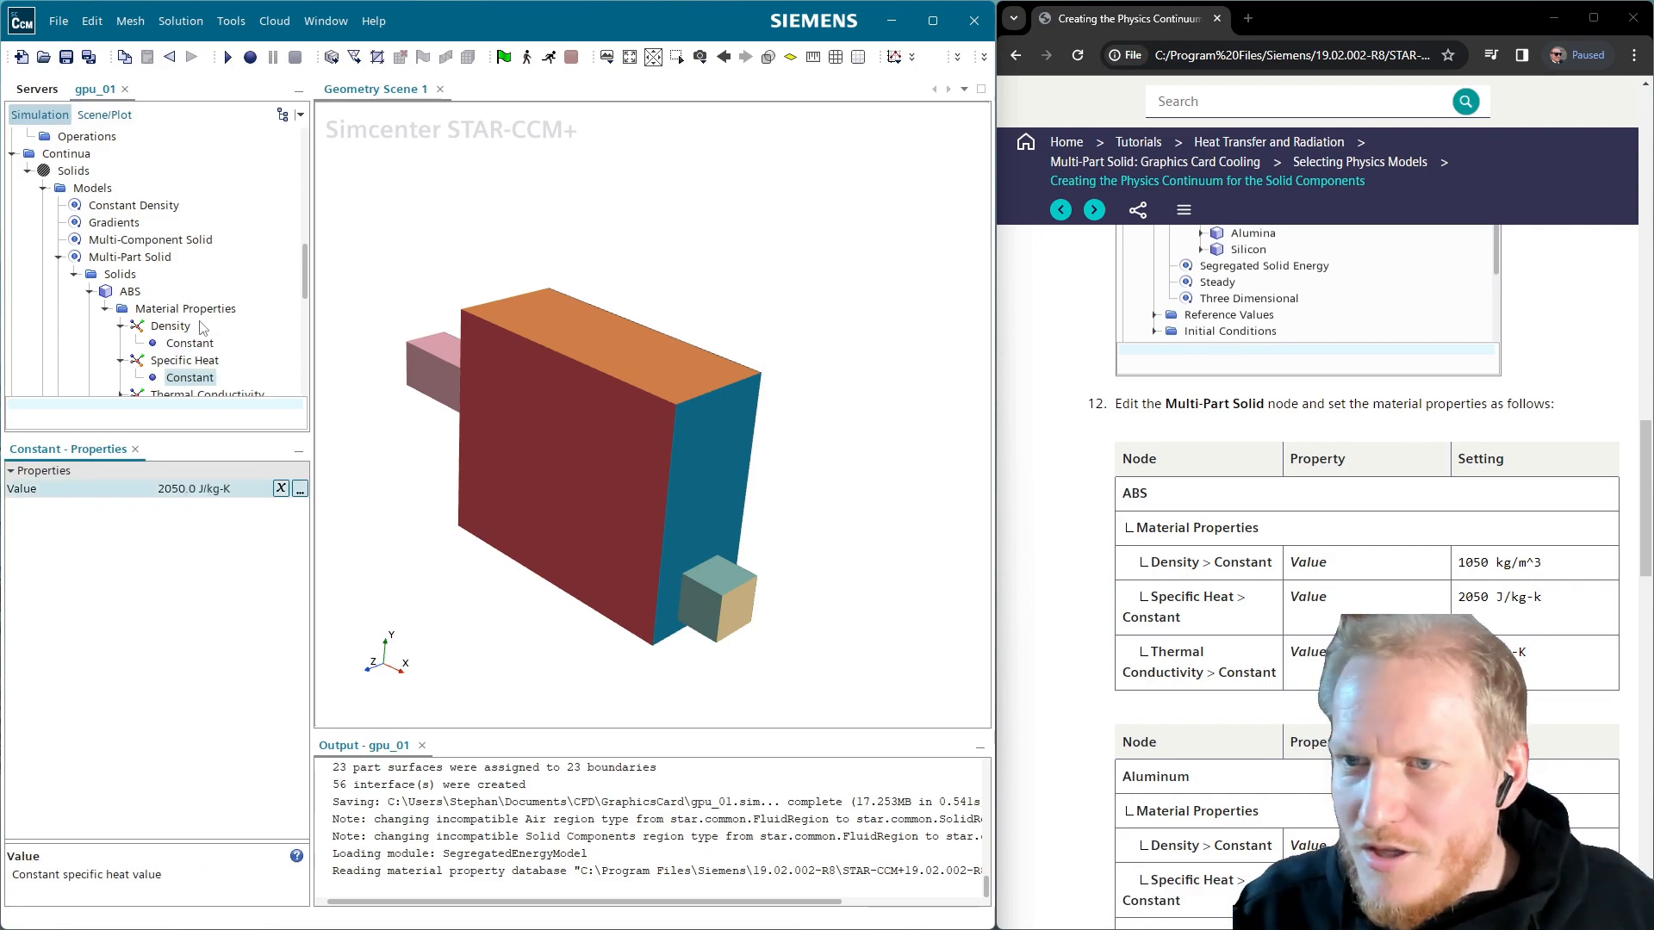
Set the ABS constant thermal conductivity to 2.5 W/m-K
scroll(148, 361, down, 2)
click(122, 291)
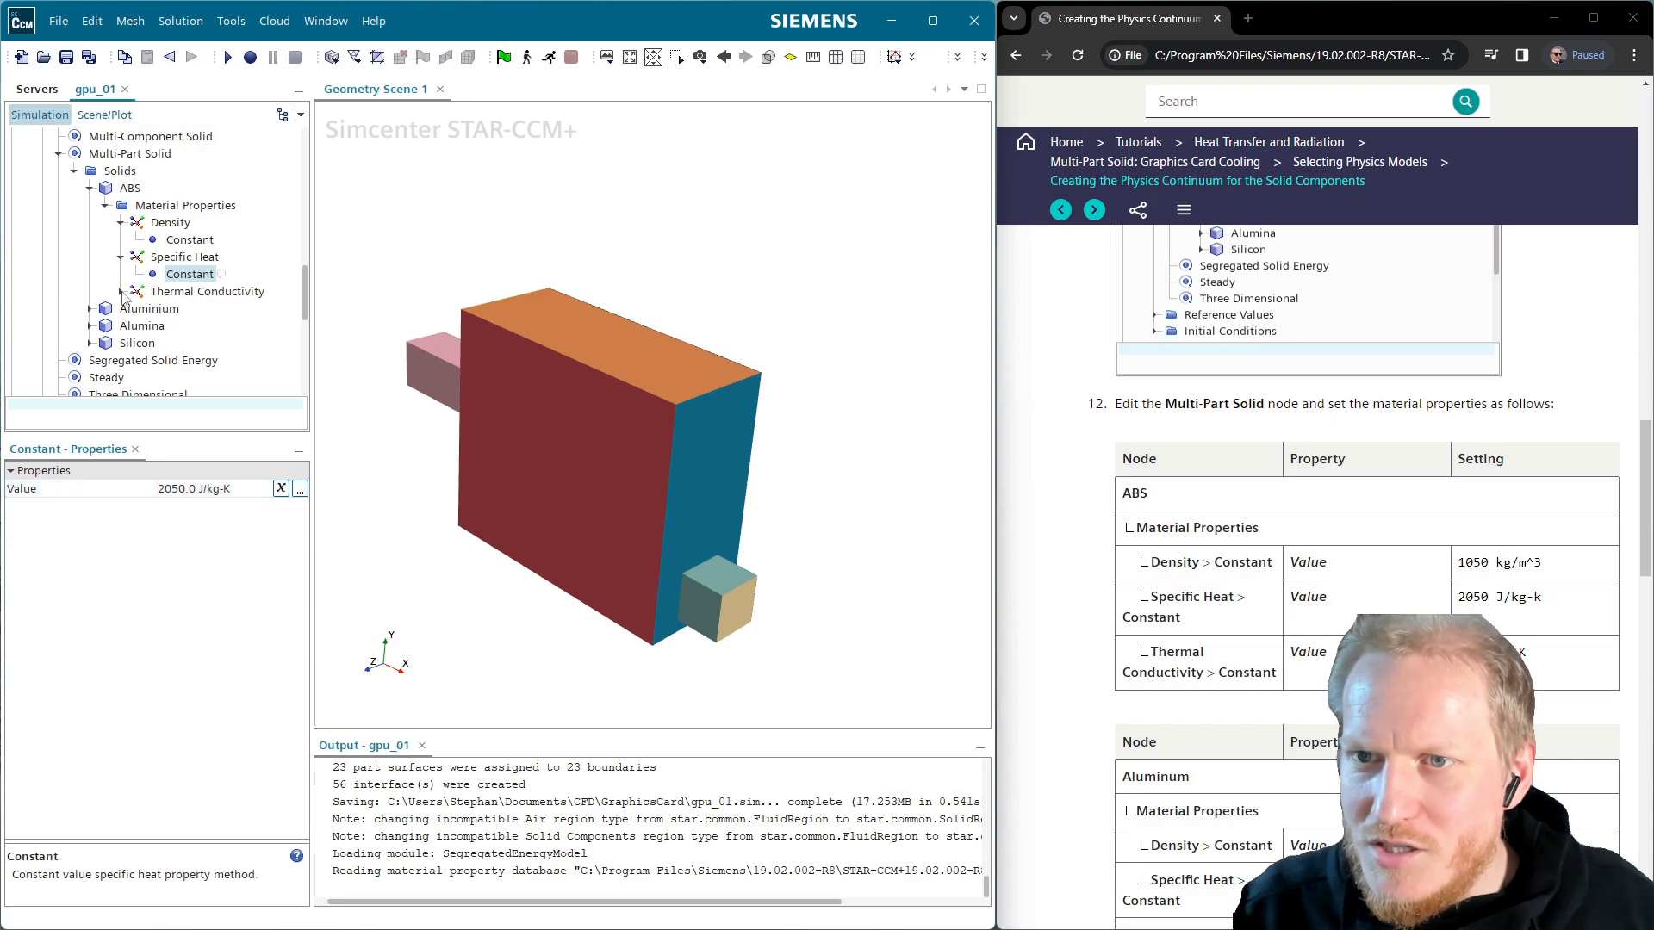
click(189, 309)
click(214, 490)
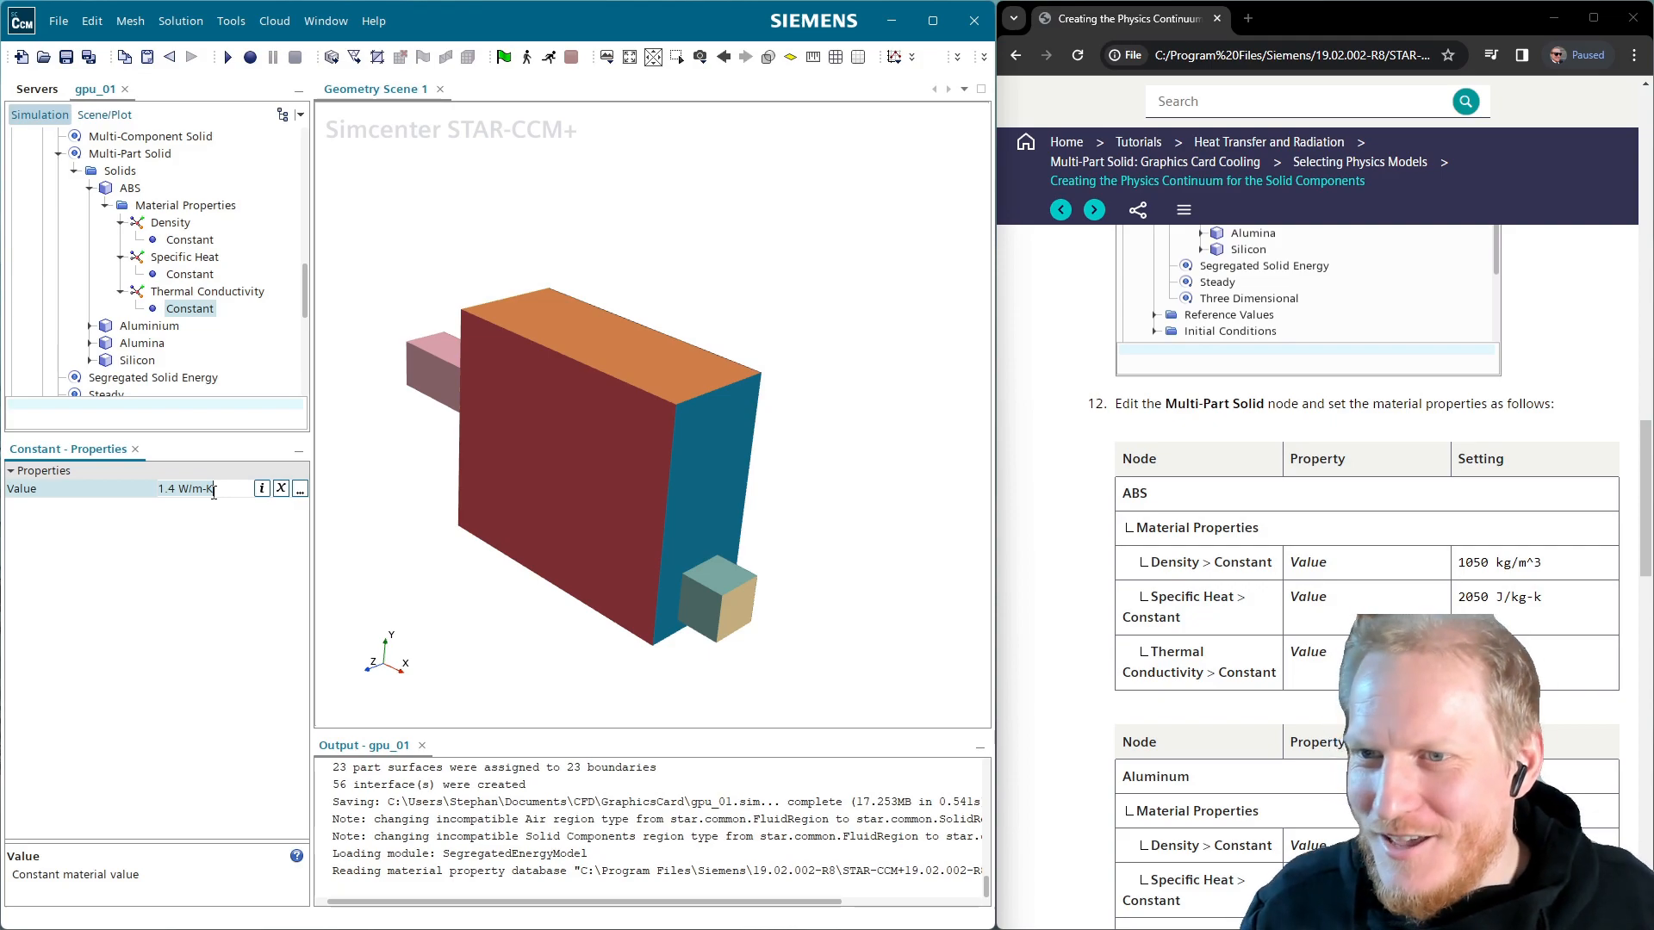
text(2)
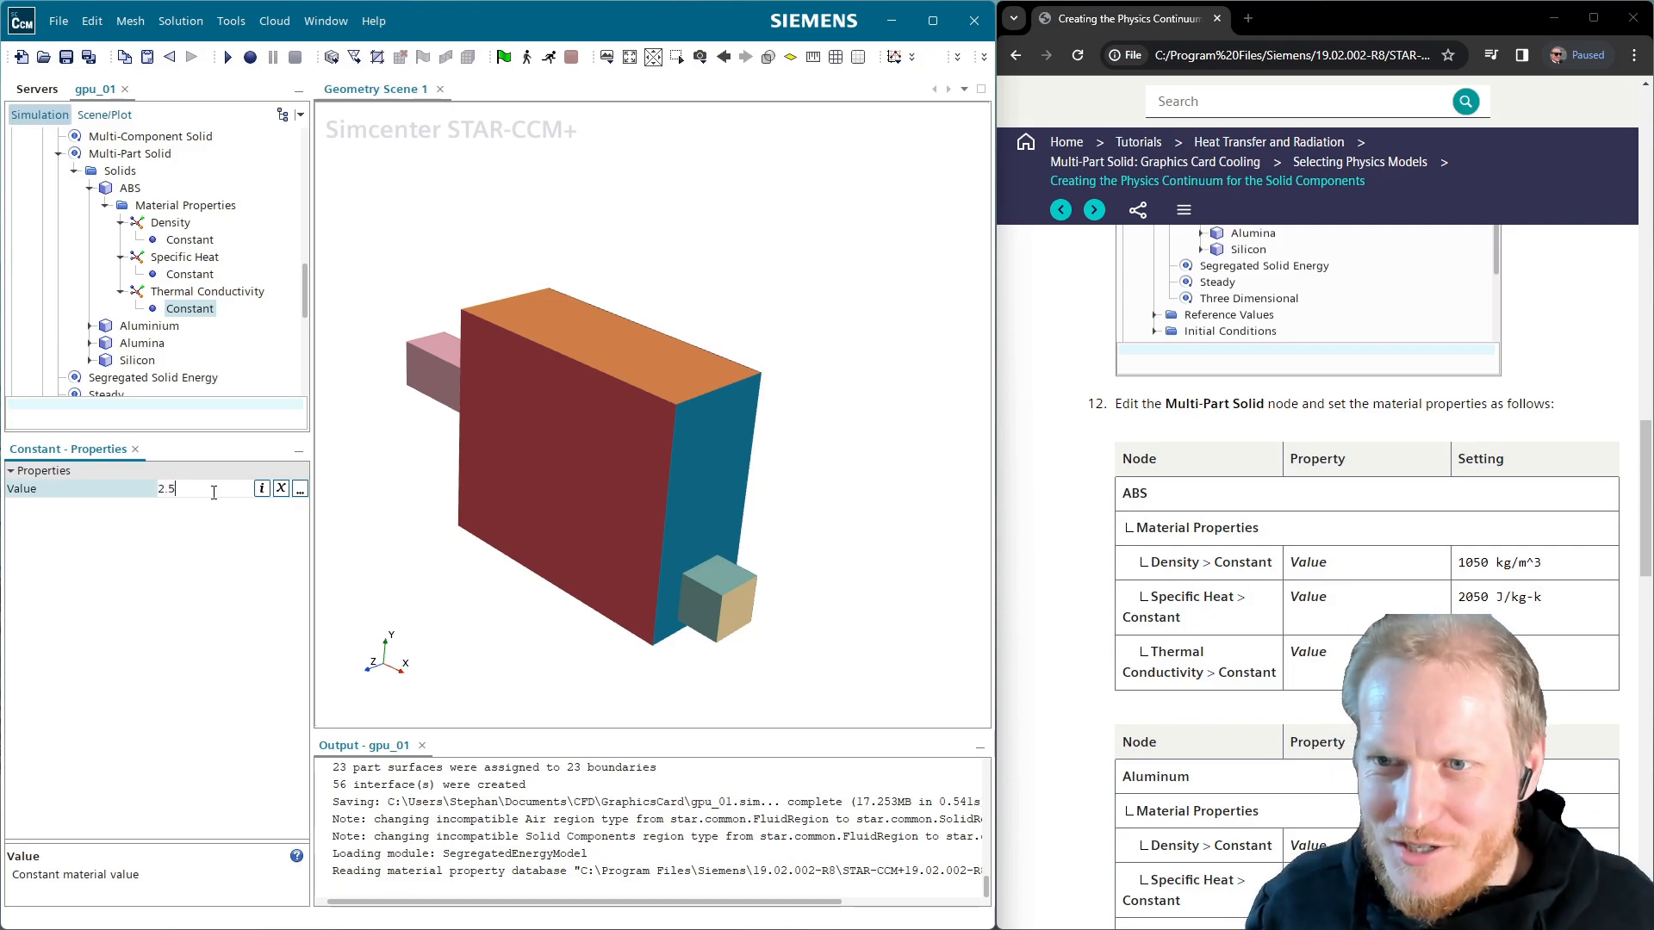
text(.5)
key(Return)
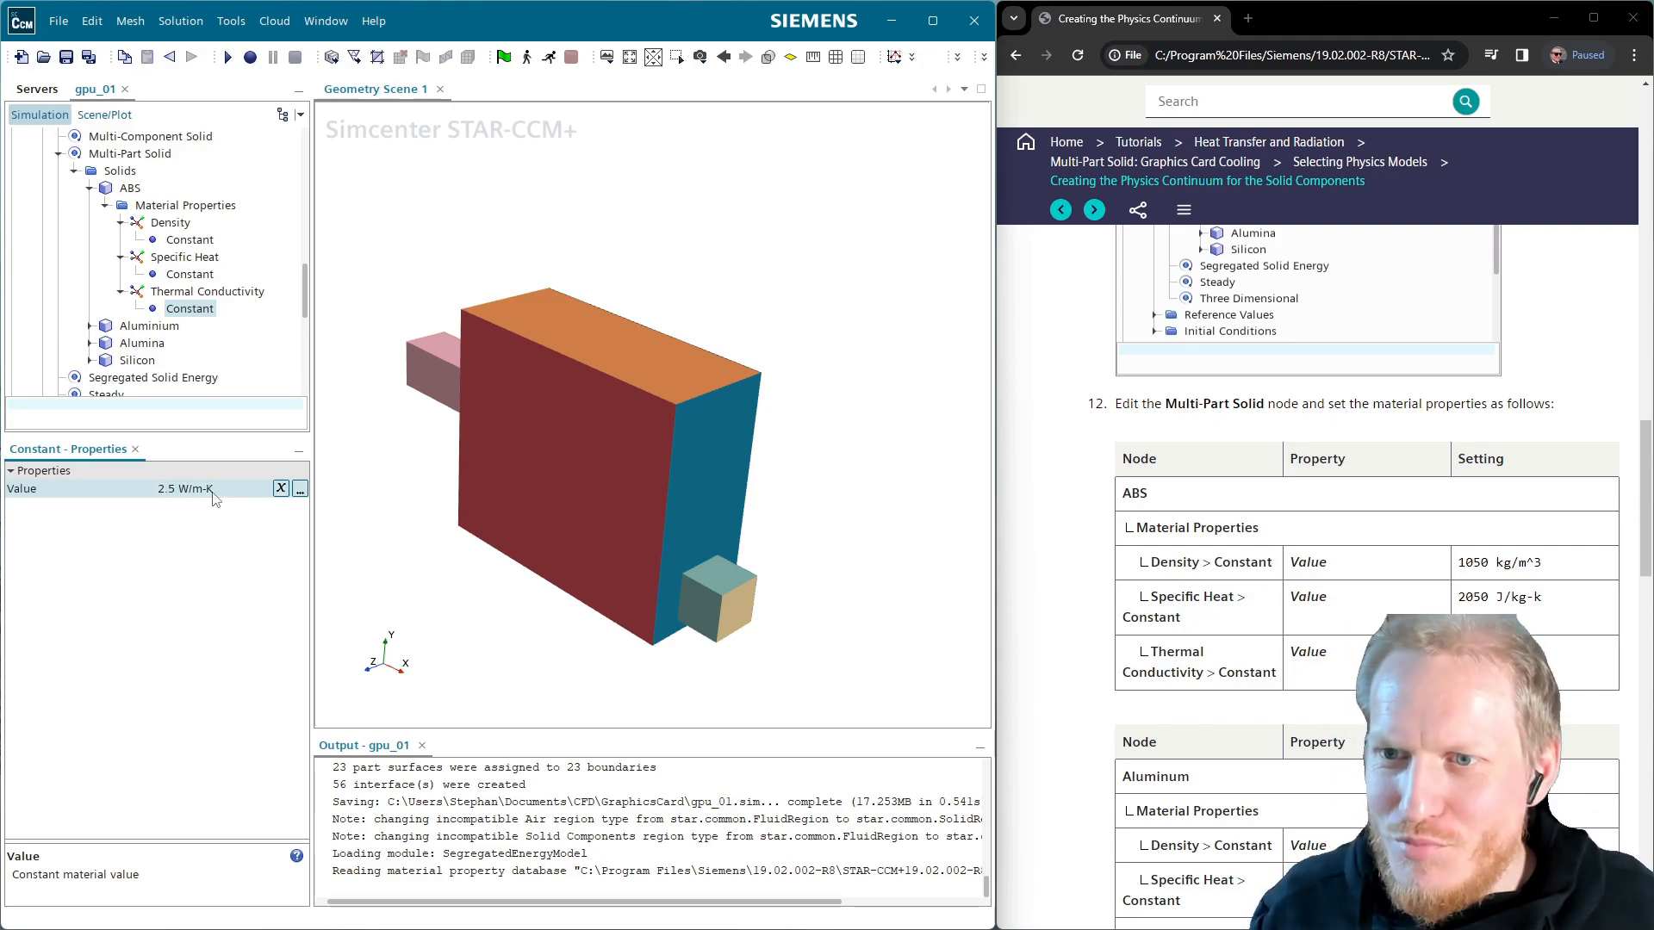
Expand Aluminium's material properties to show its constant density value
click(94, 326)
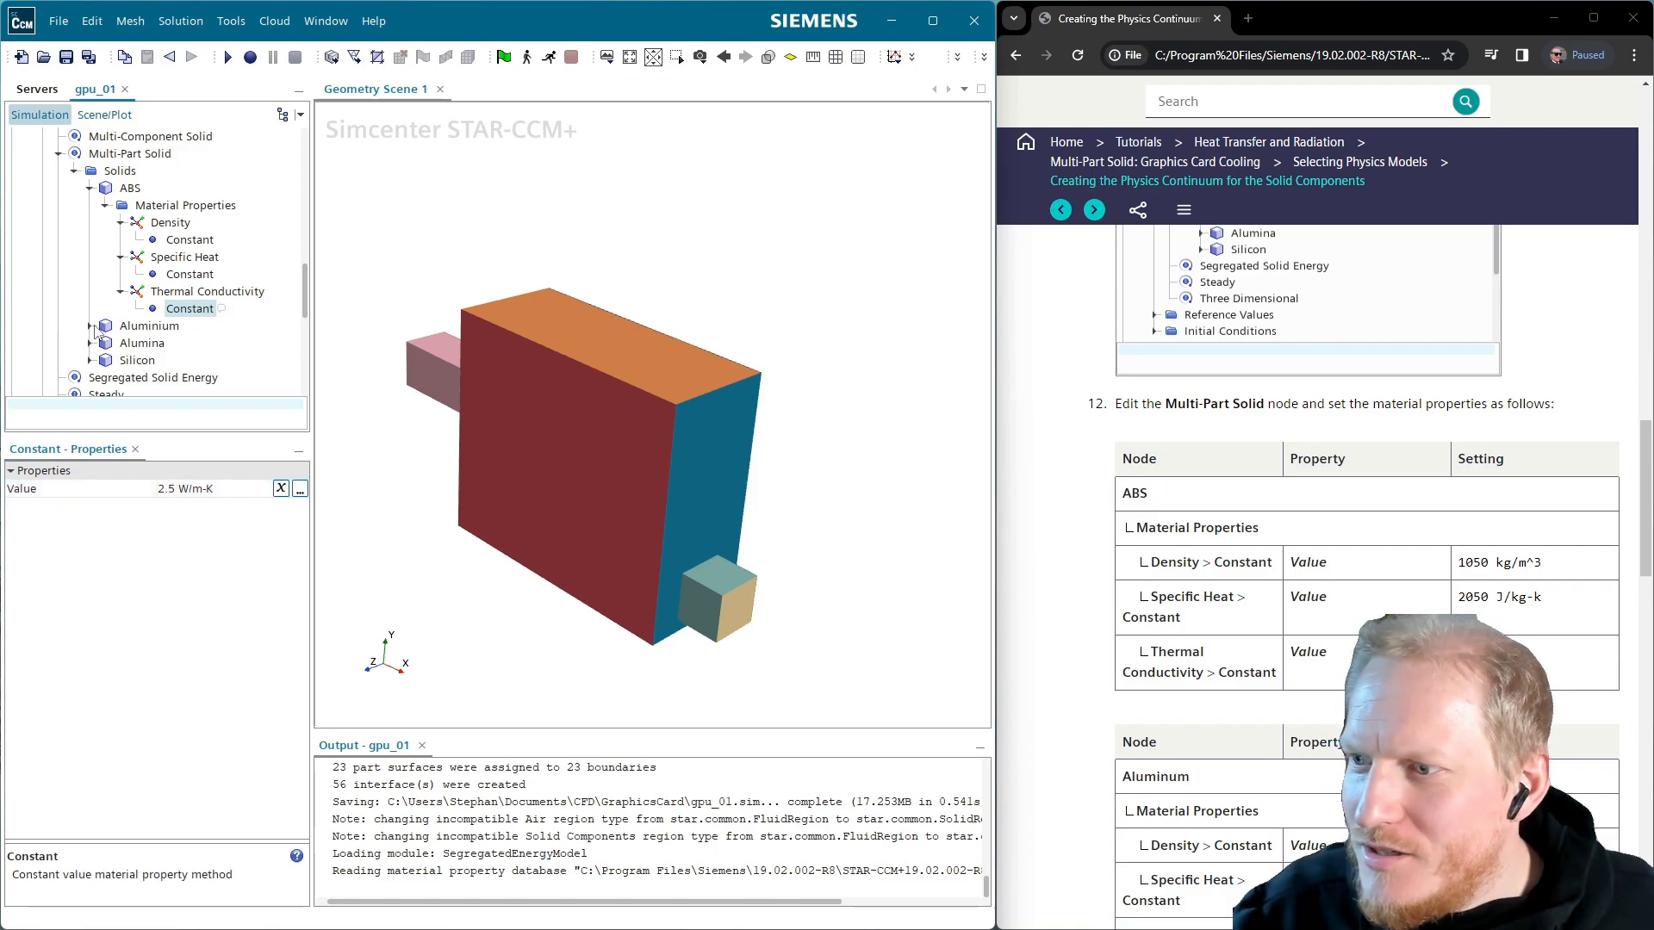
click(91, 325)
click(107, 339)
click(146, 347)
click(121, 353)
click(185, 371)
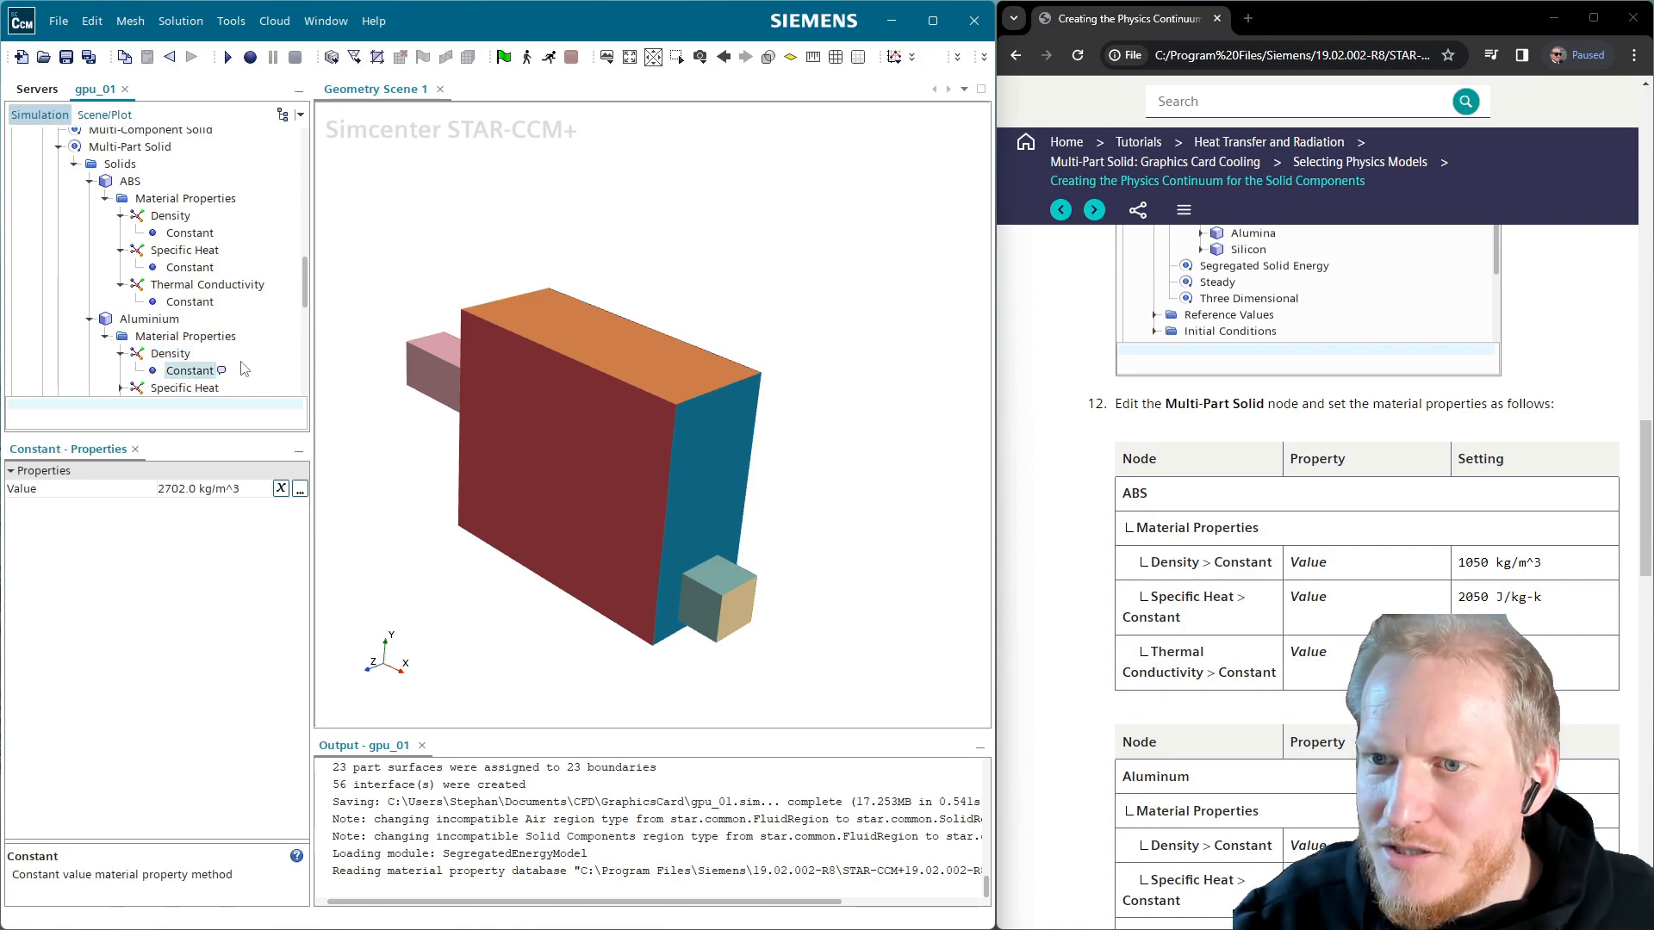
scroll(185, 370, down, 1)
Replace Aluminium's constant specific heat with 896 J/kg-K
click(121, 344)
click(189, 360)
scroll(1248, 771, down, 2)
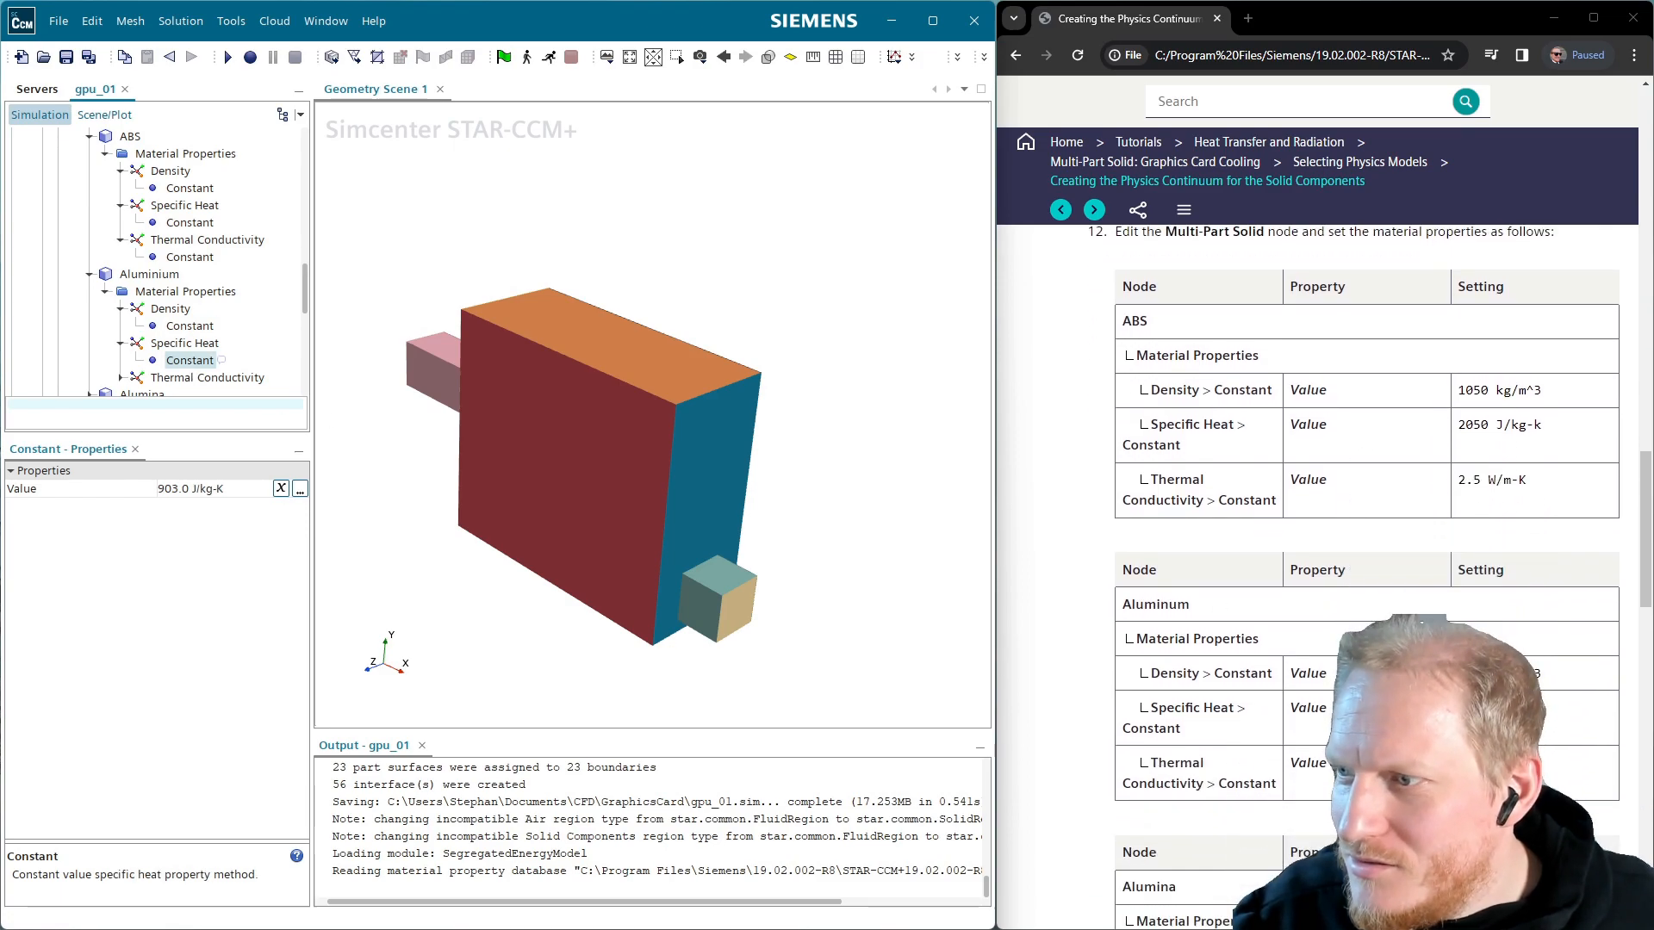
click(196, 489)
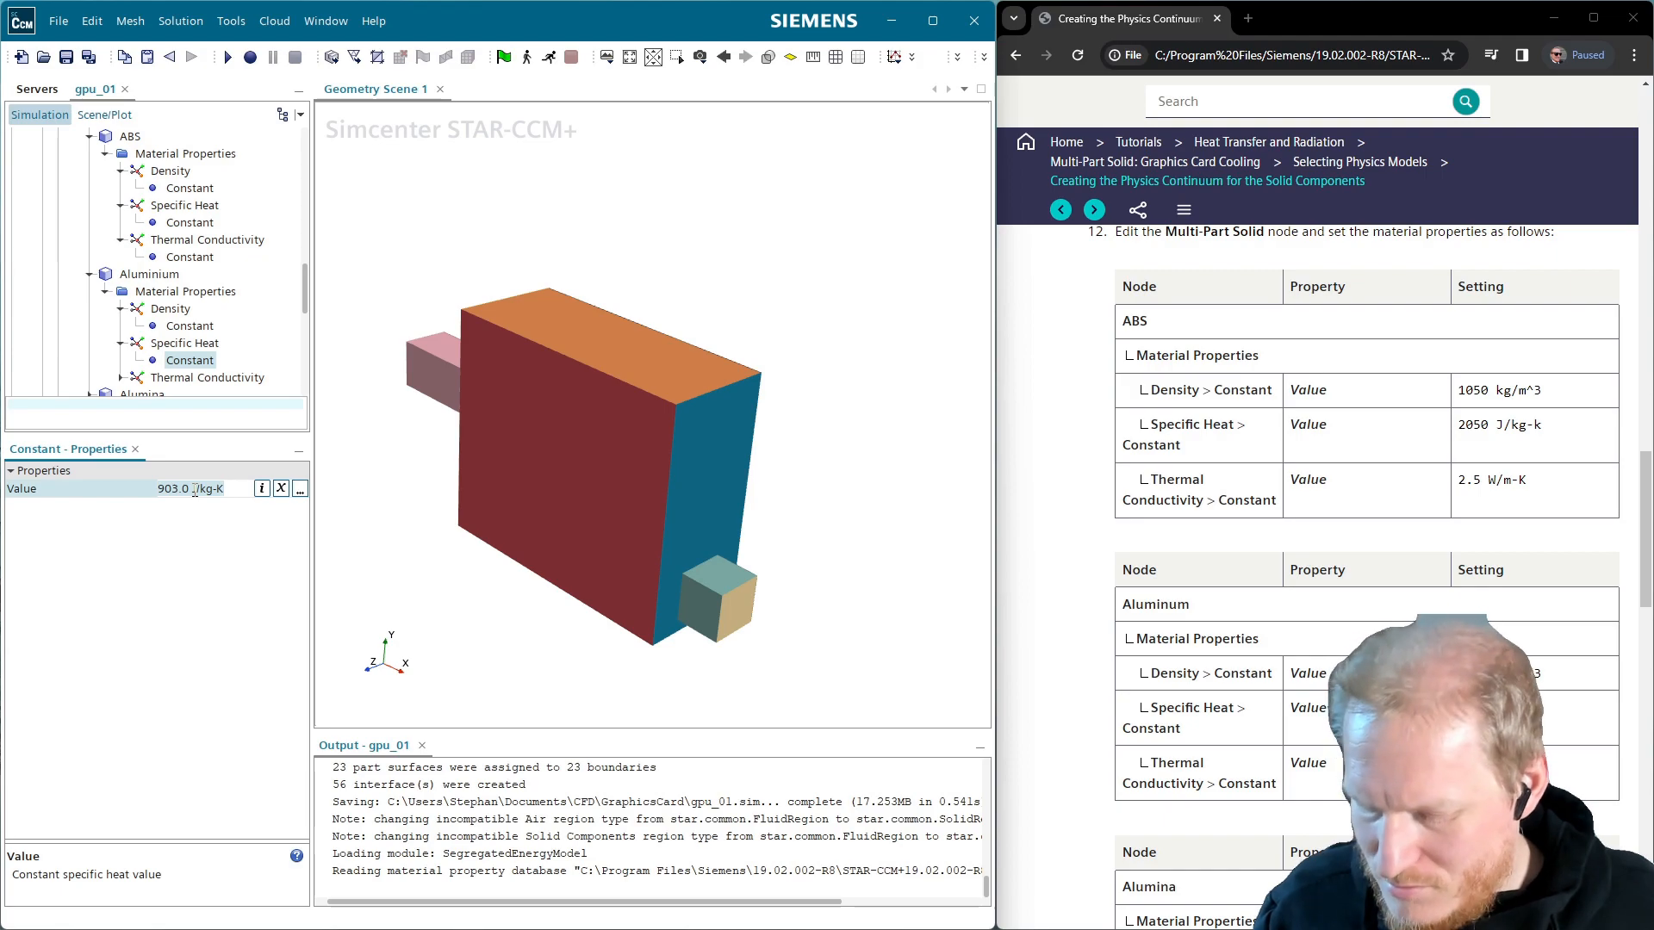
key(ctrl+a)
text(896)
key(Return)
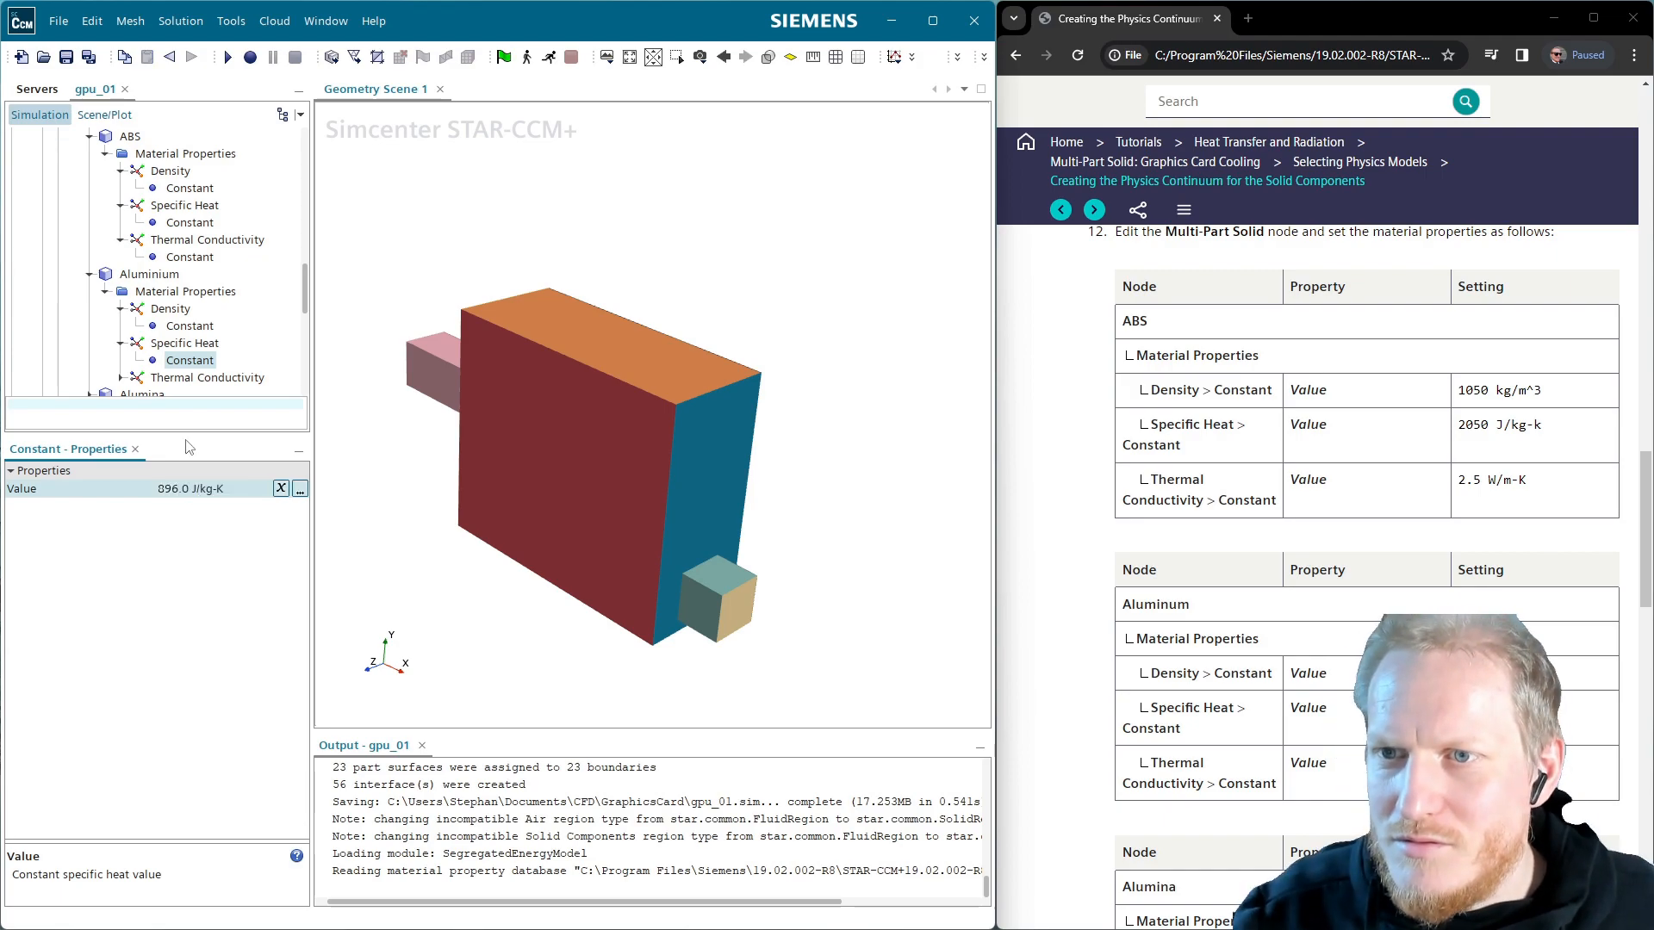
Set Aluminium's constant thermal conductivity to 167 W/m-K
click(121, 378)
click(189, 389)
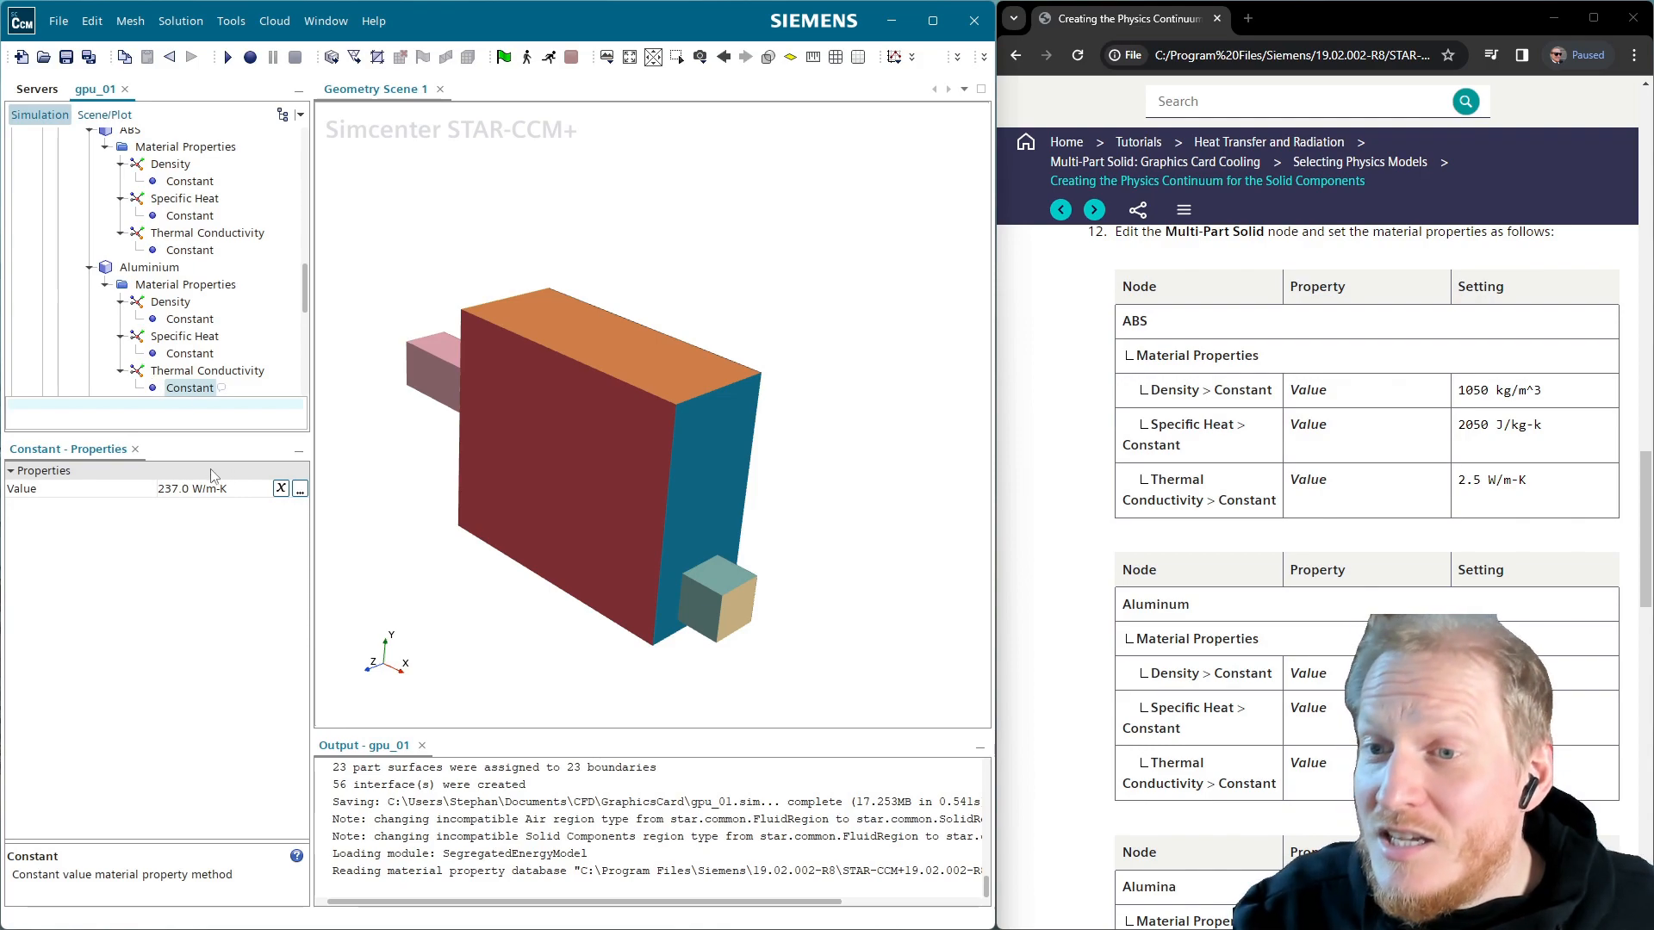
click(210, 493)
text(167)
key(Return)
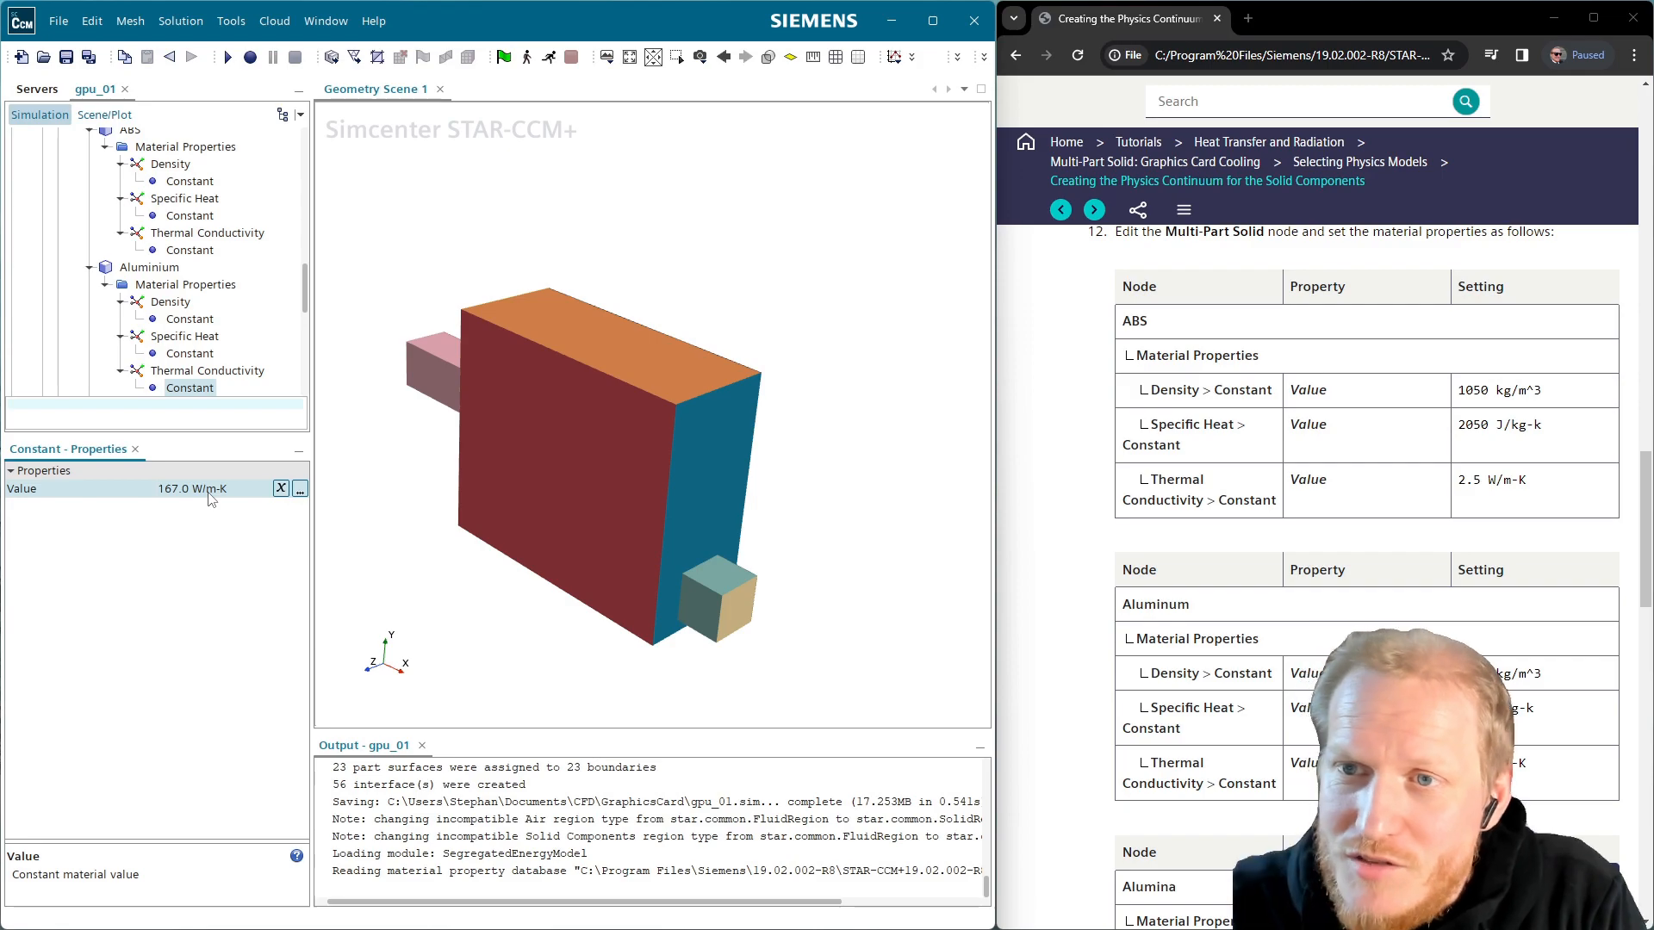
scroll(243, 366, down, 1)
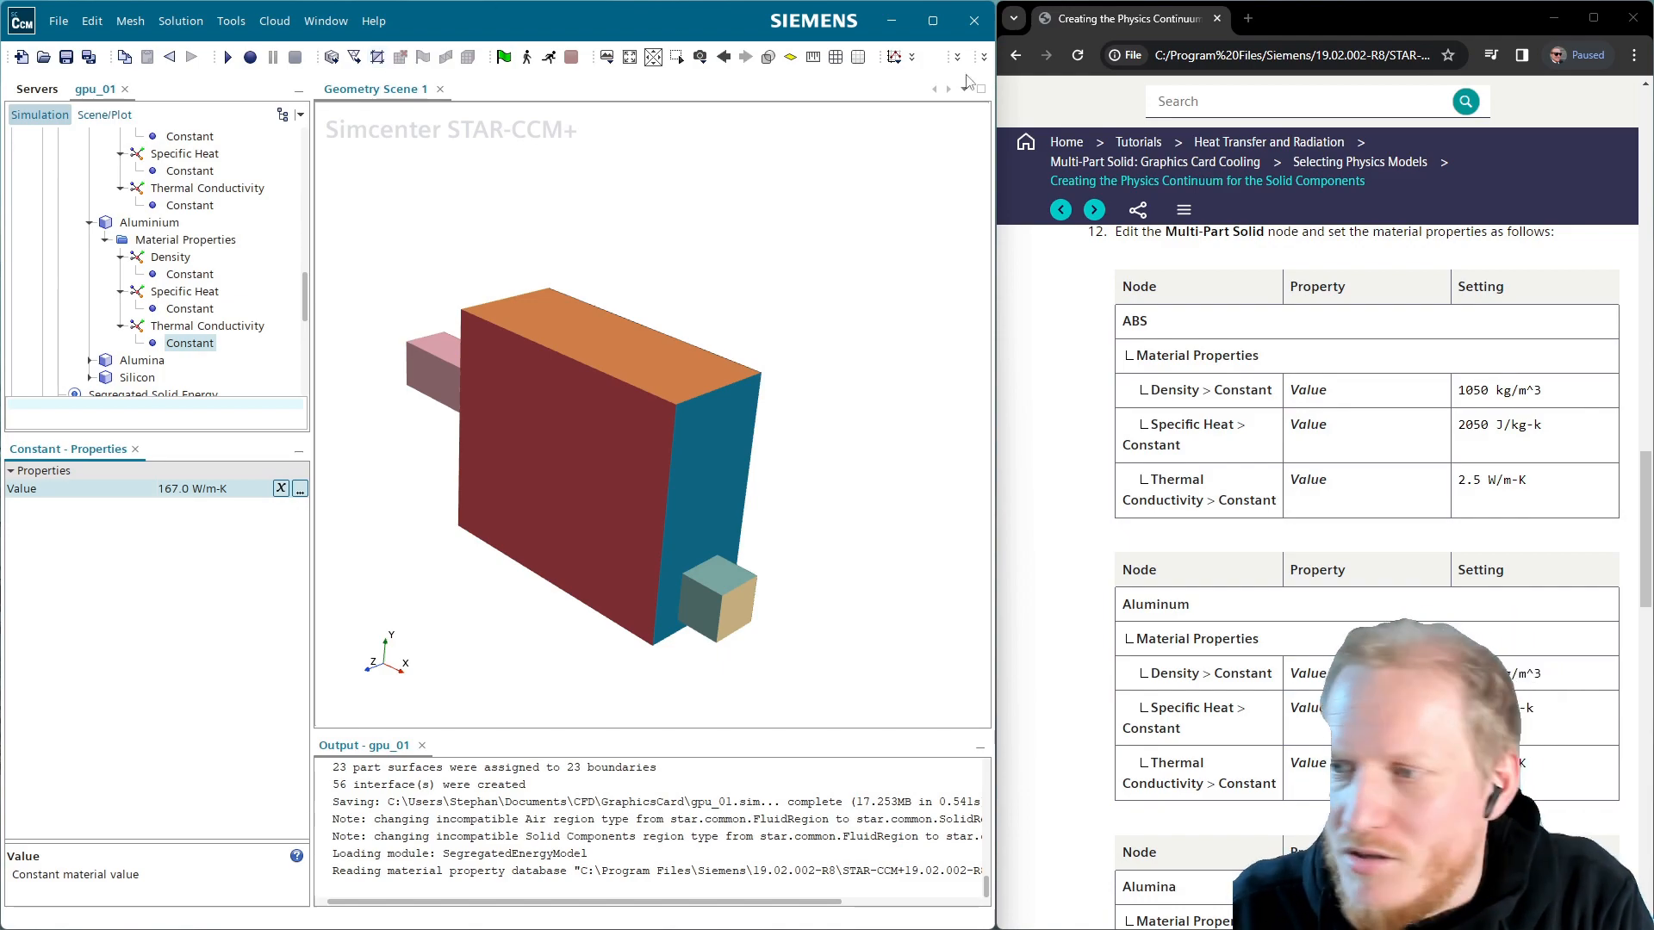
Set Alumina's density to 3960 kg/m^3 and specific heat to 850 J/kg-K
scroll(1413, 563, down, 3)
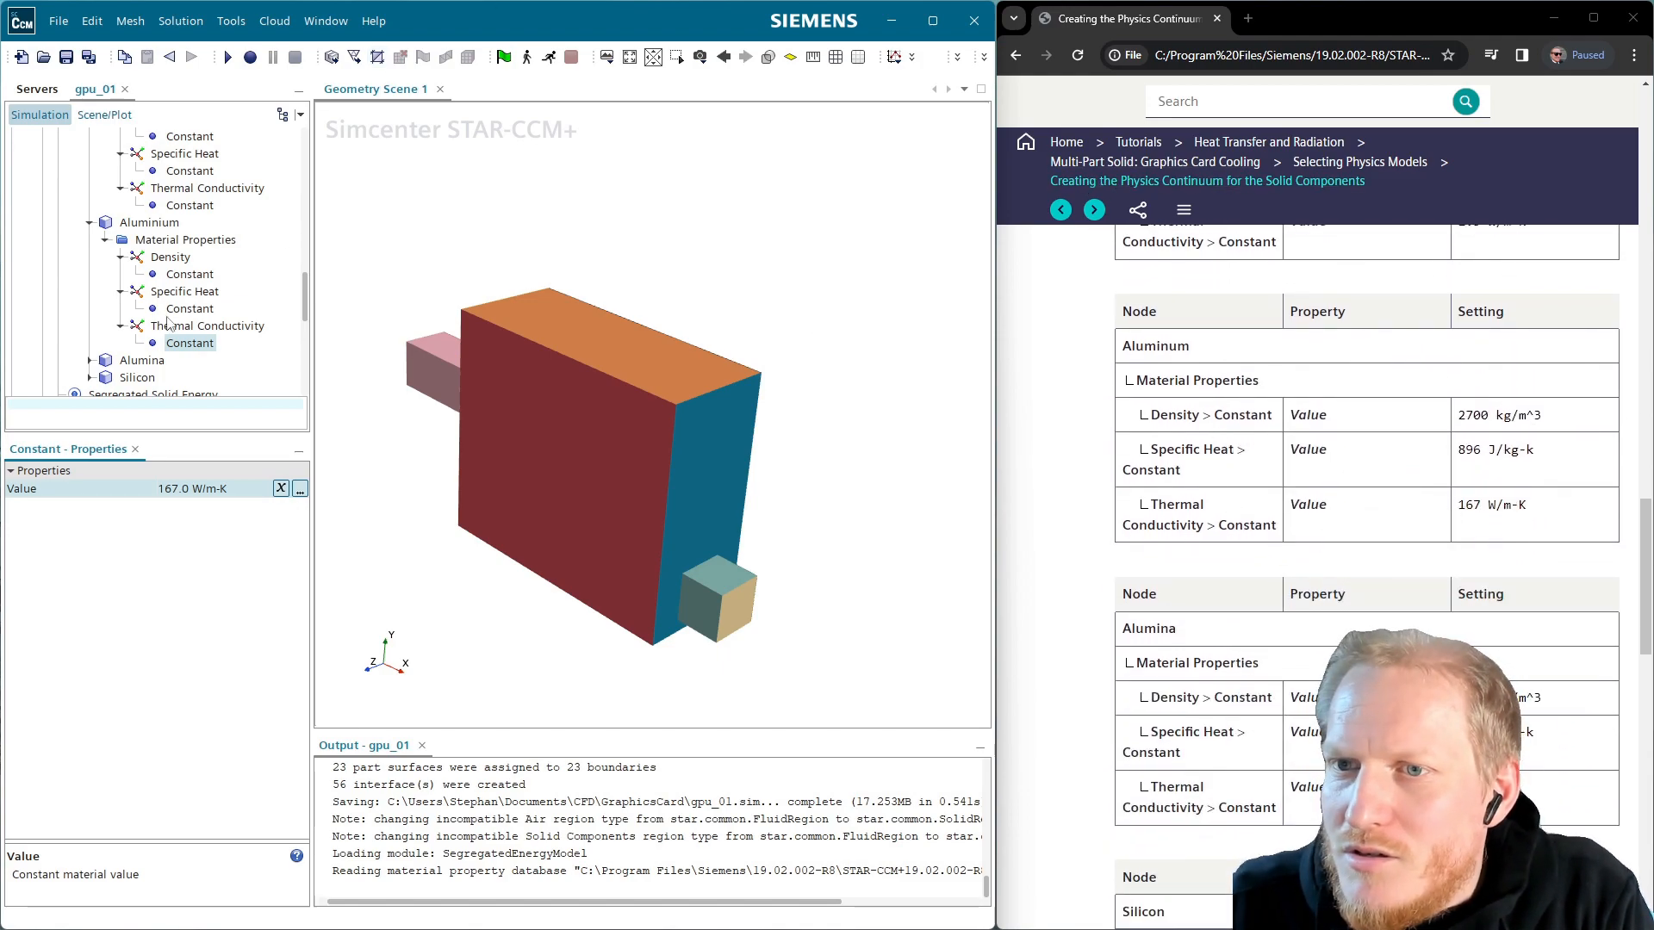
click(90, 360)
click(104, 378)
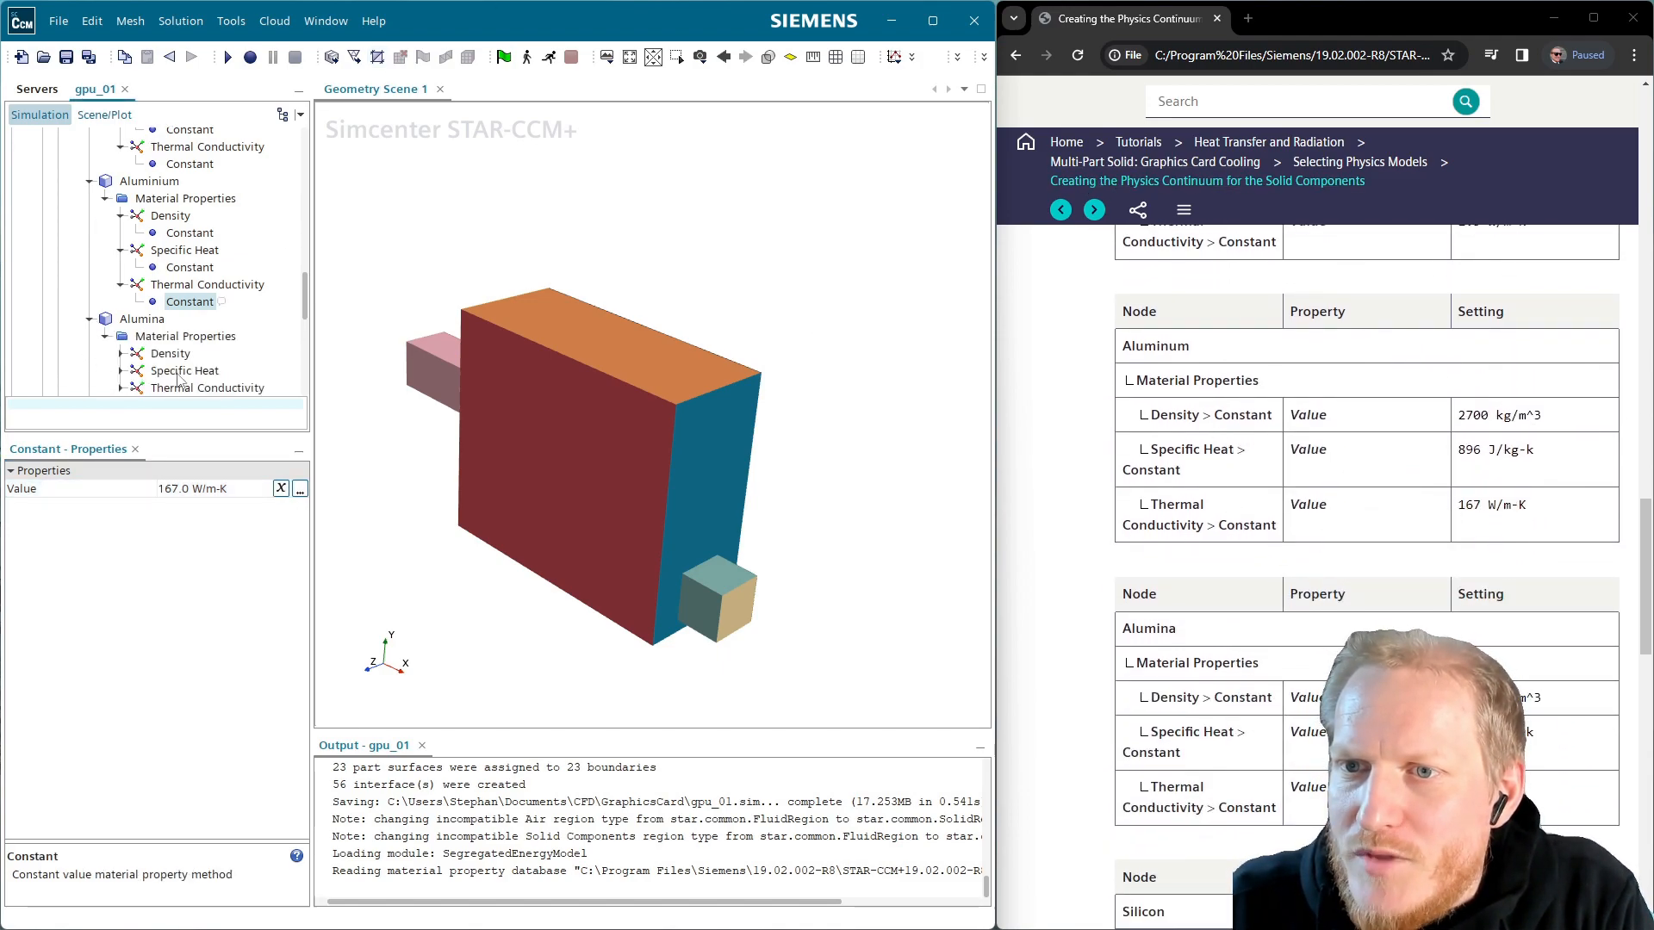
click(121, 353)
click(190, 370)
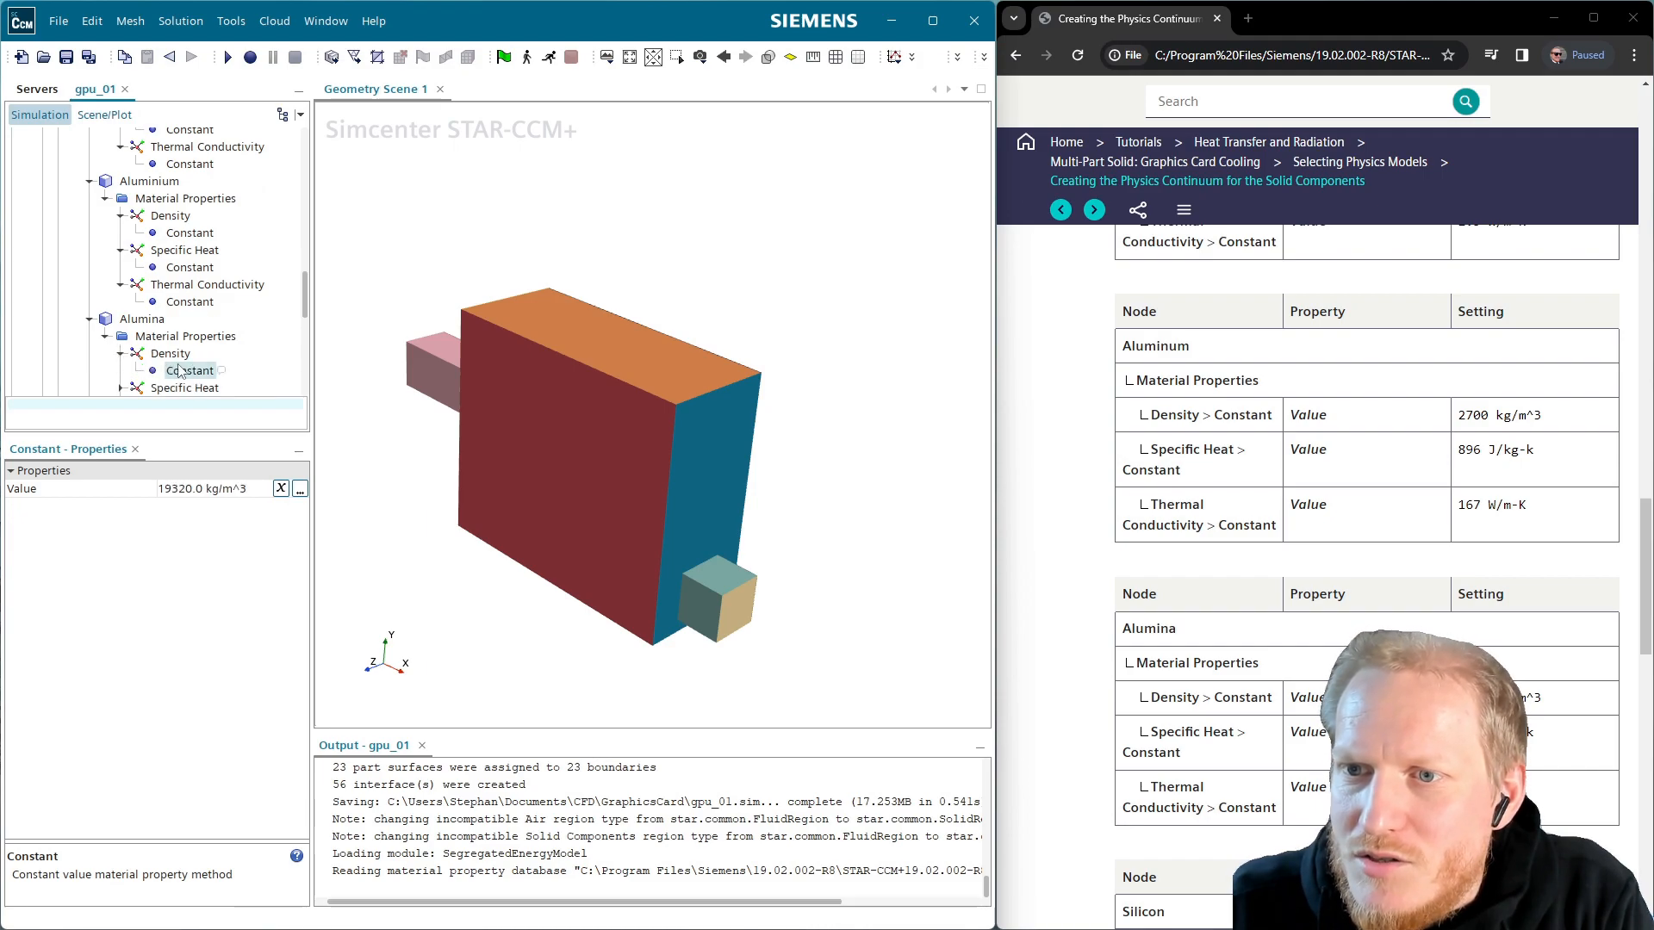
click(240, 491)
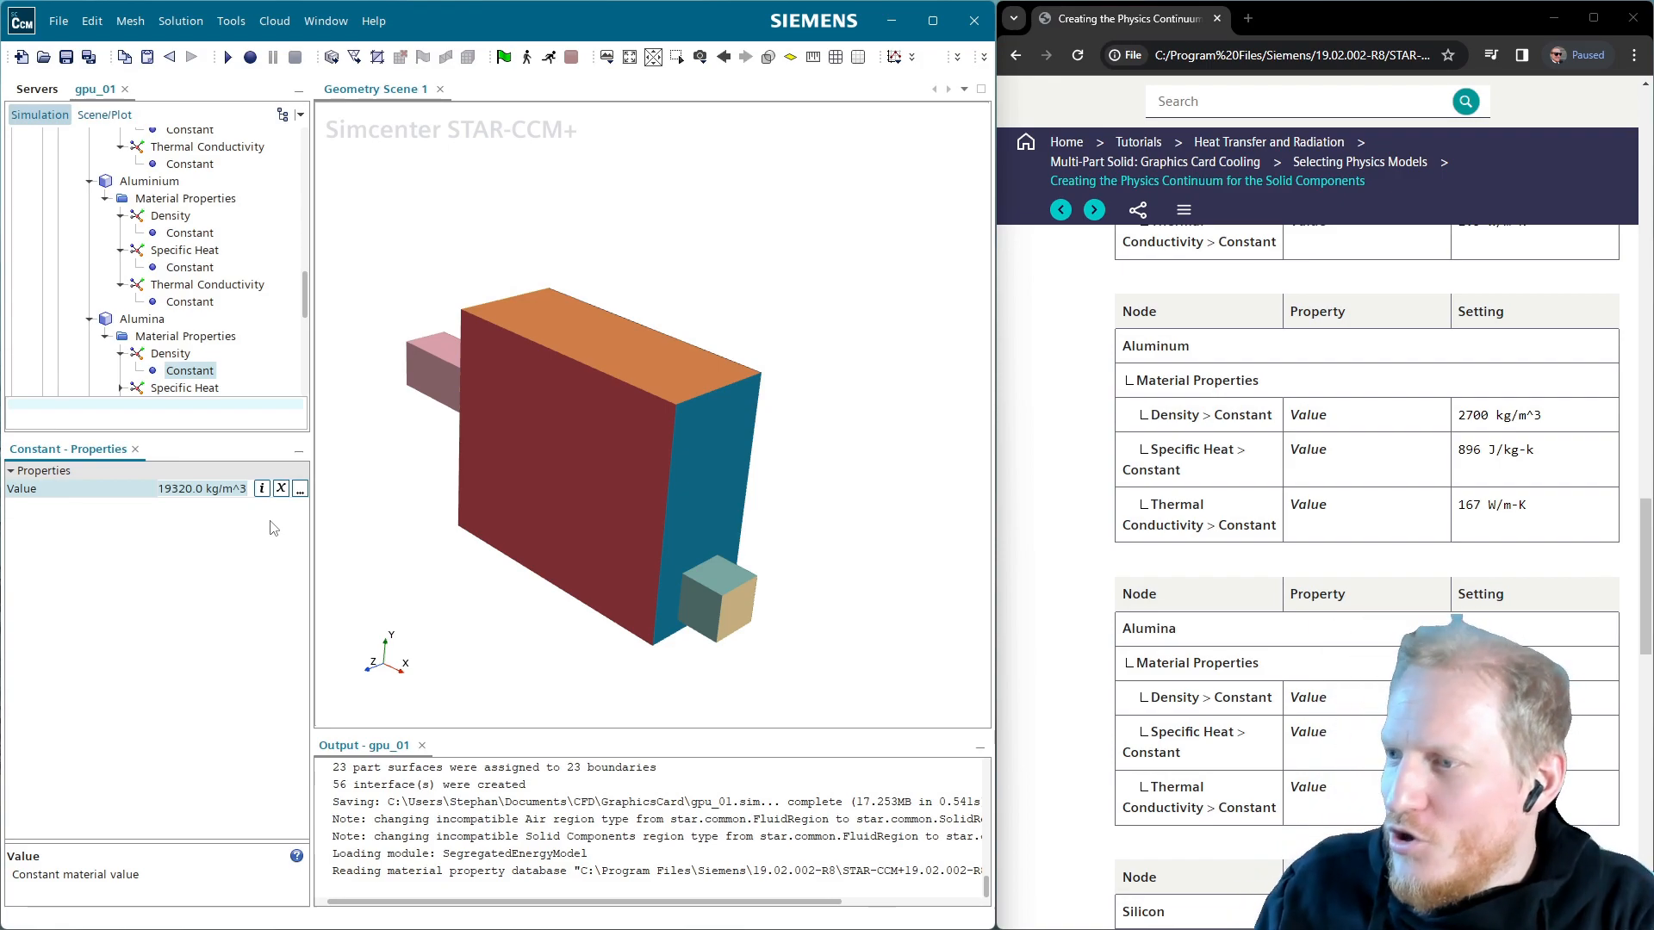
text(3960)
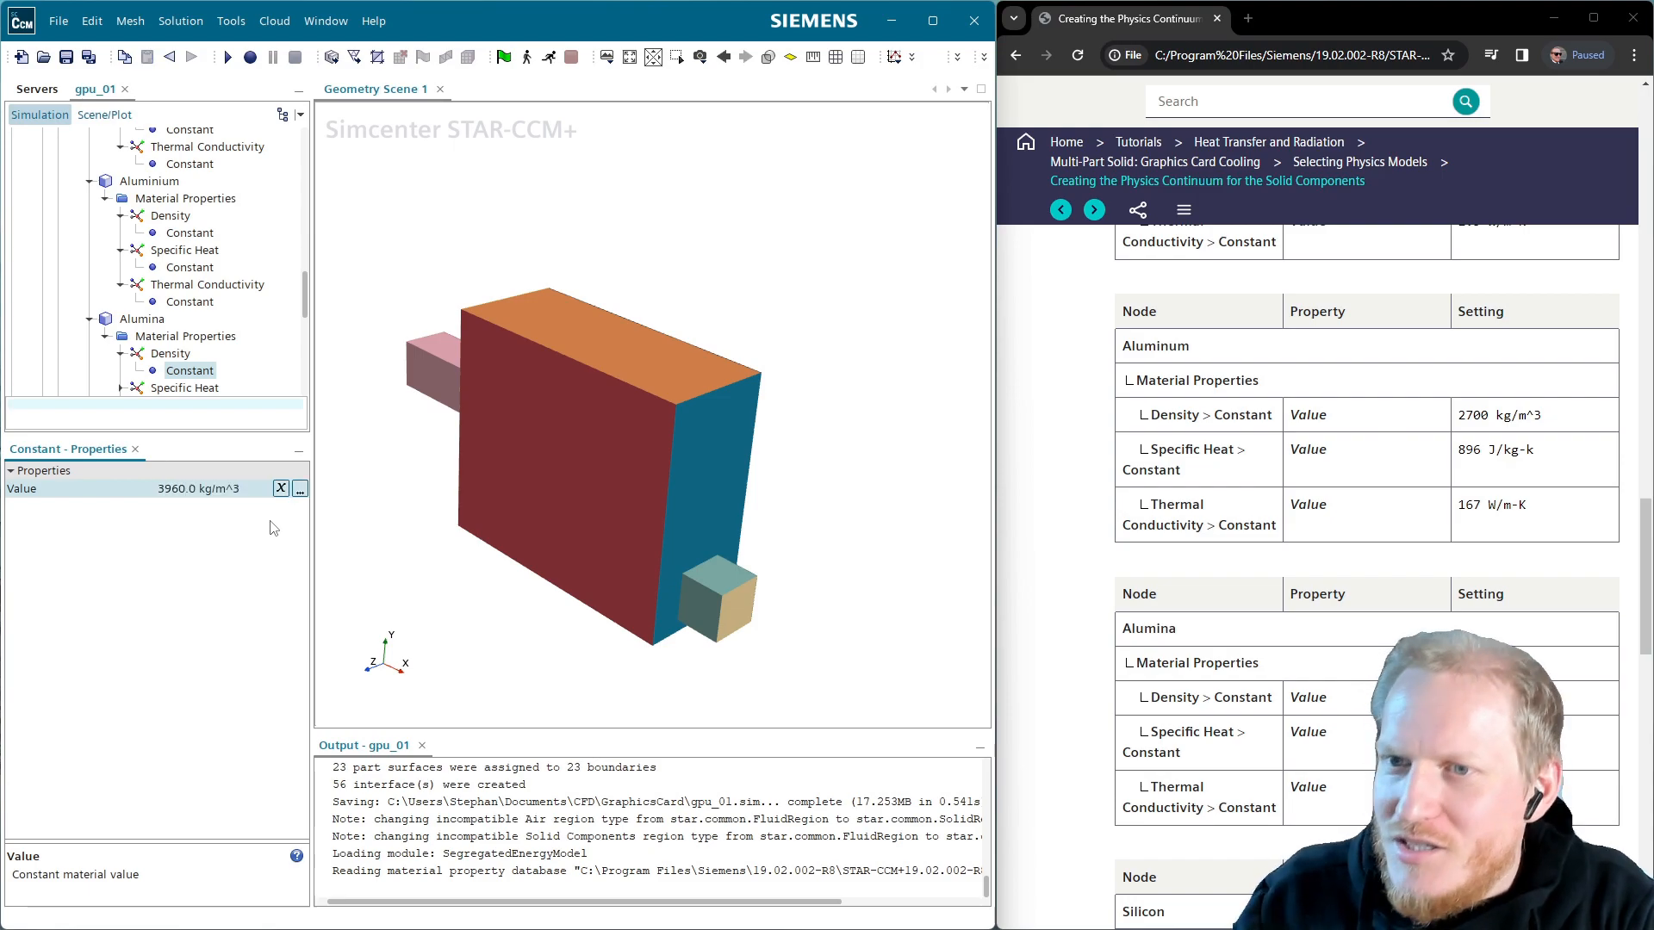
scroll(137, 395, down, 1)
click(152, 390)
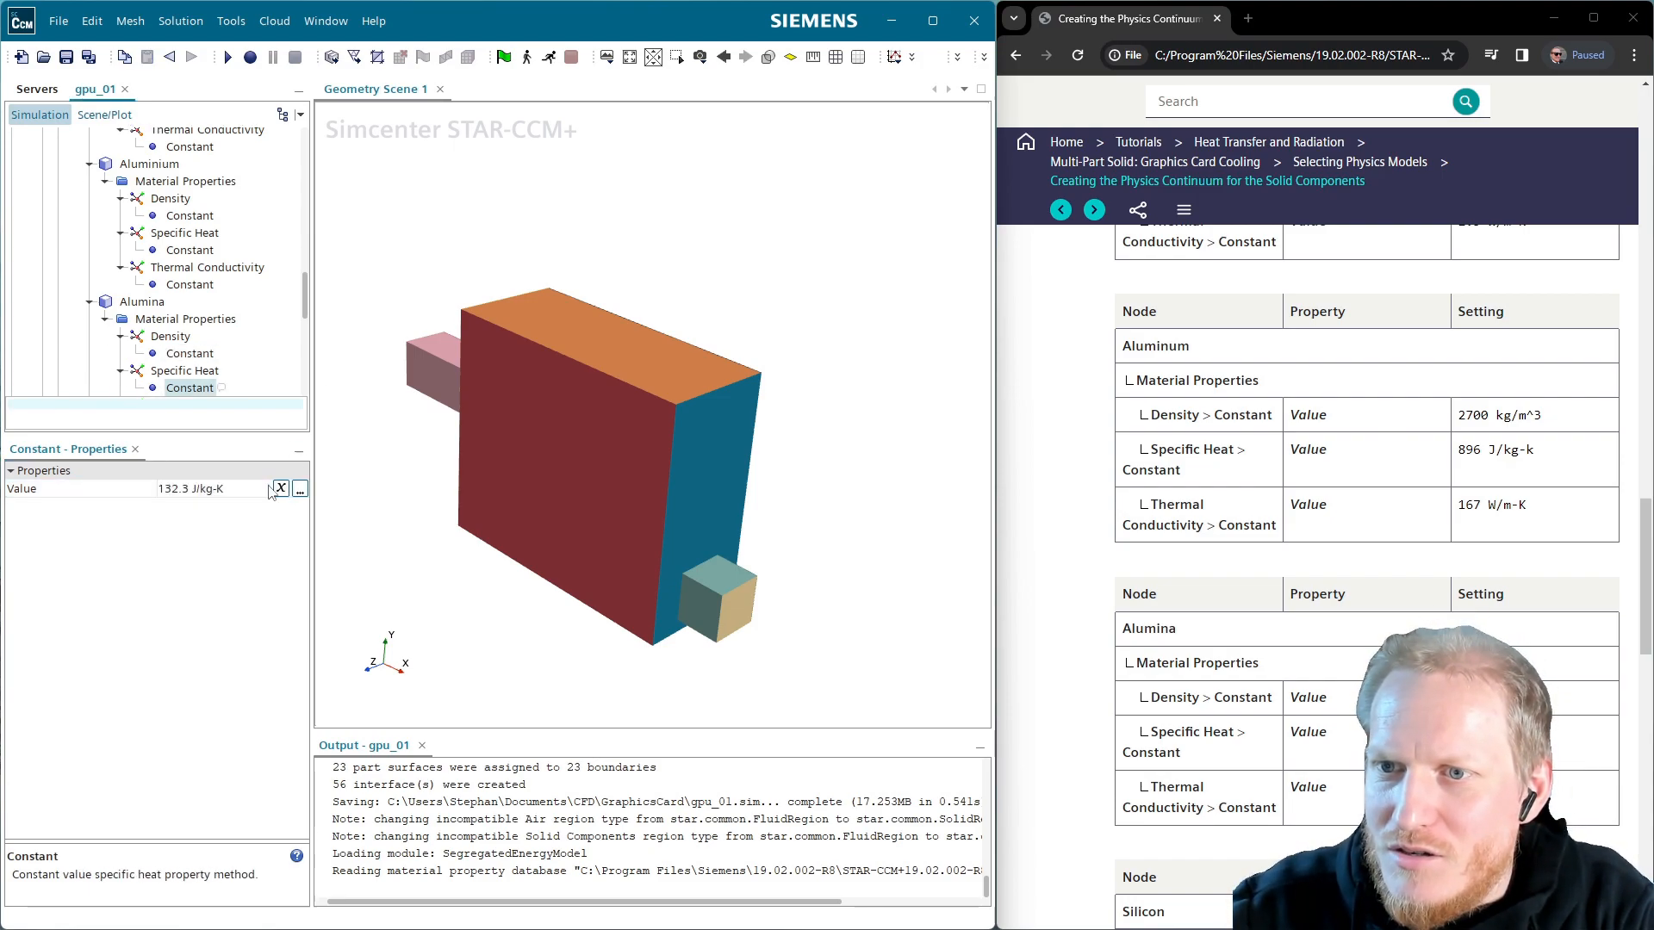
click(220, 491)
text(850)
key(Return)
Set Alumina's constant thermal conductivity to 30 W/m-K
scroll(227, 303, down, 1)
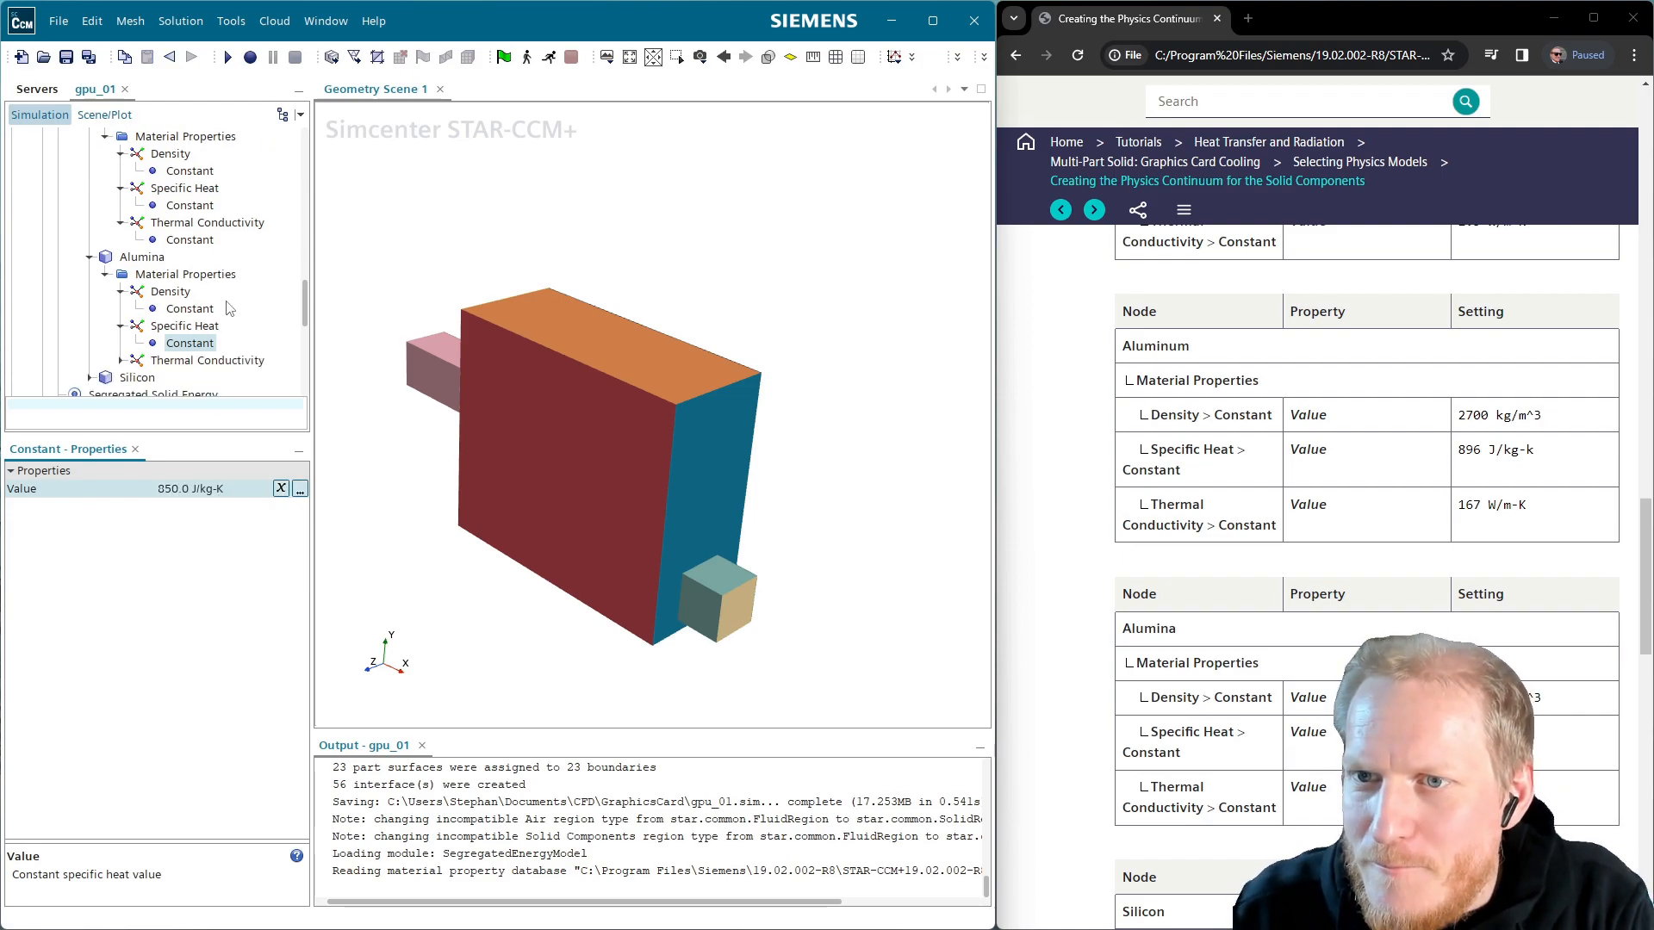
click(122, 360)
click(191, 378)
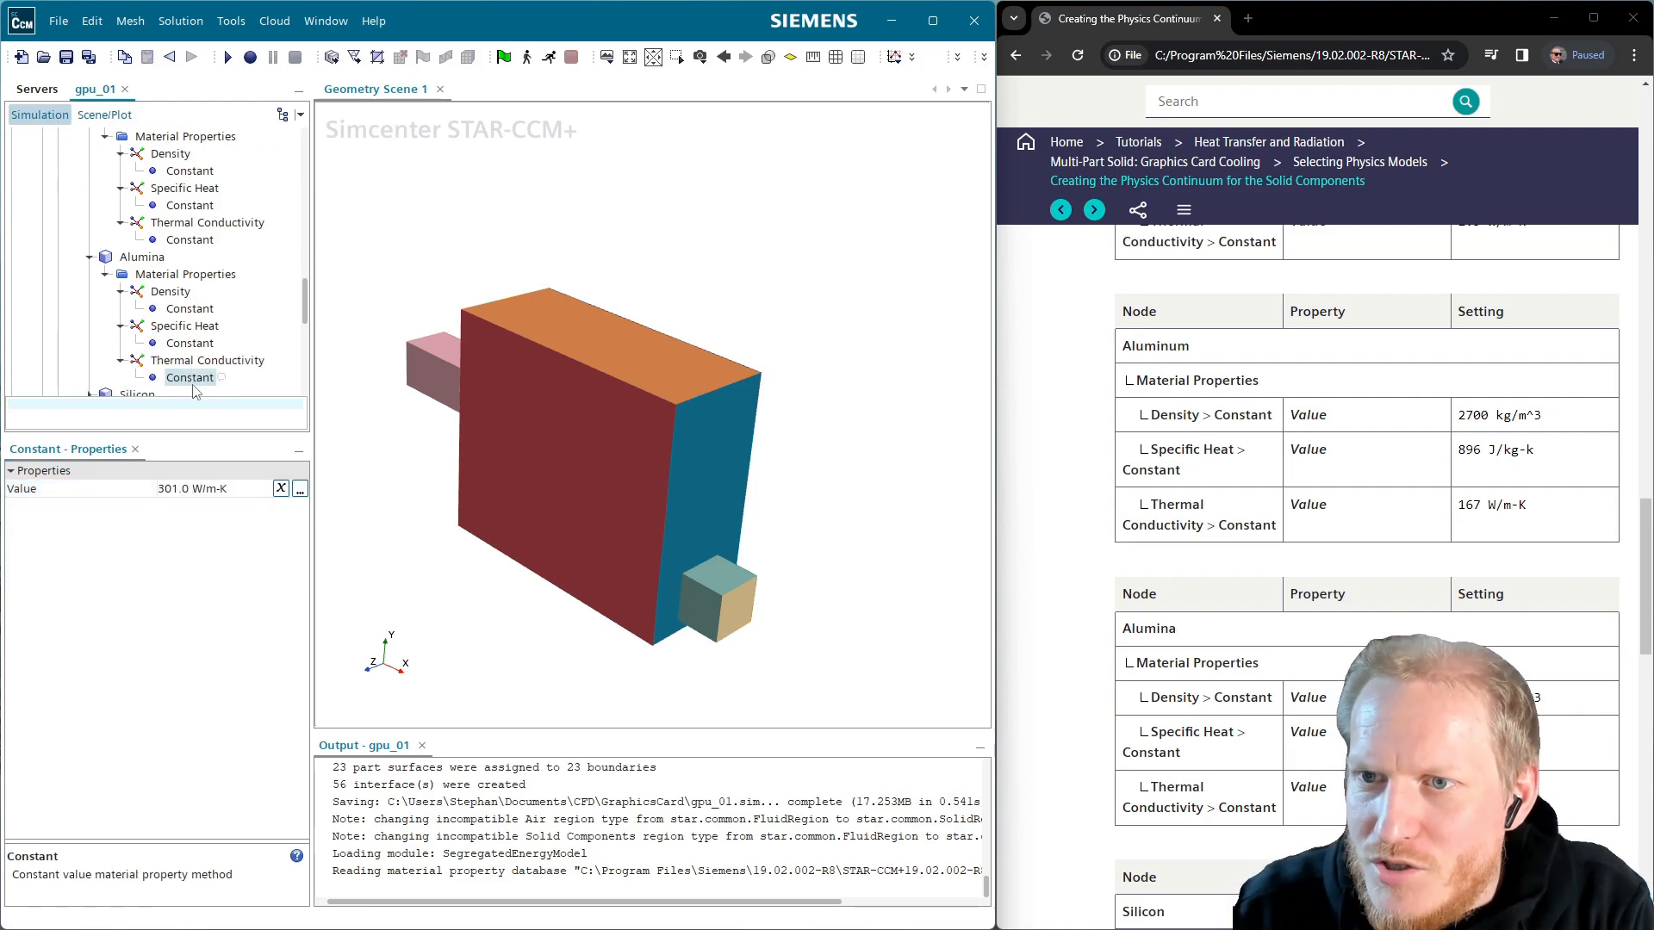
click(228, 488)
text(30)
key(Return)
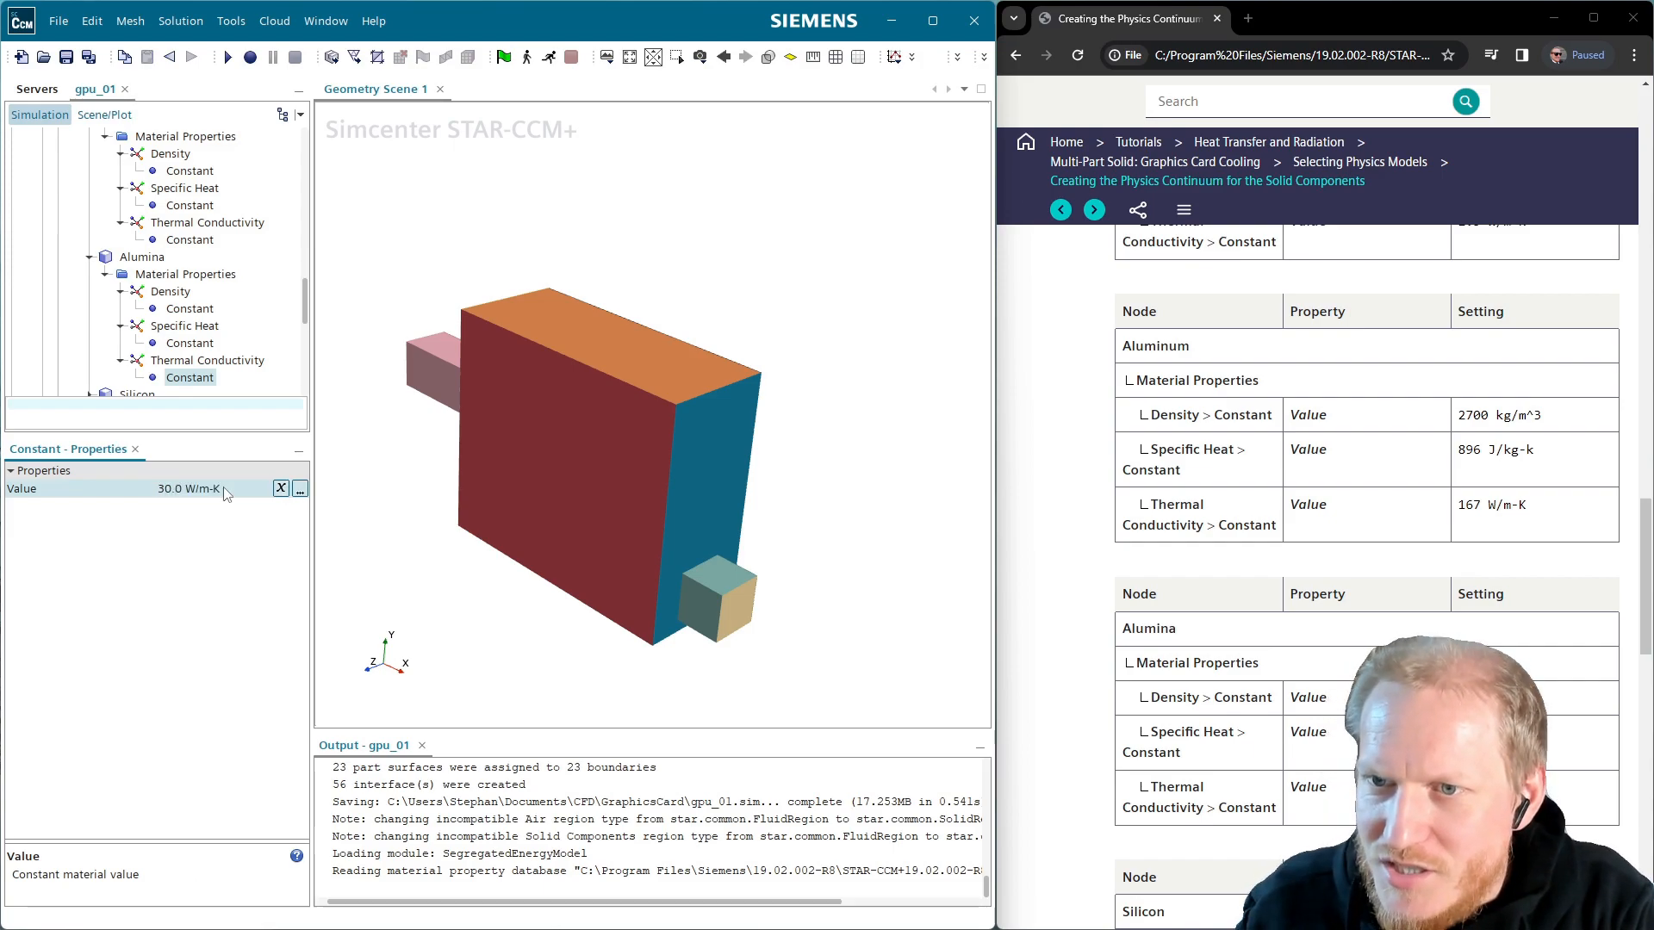
Check Silicon's density, specific heat and thermal conductivity (124.0 W/m-K) values
scroll(243, 376, down, 2)
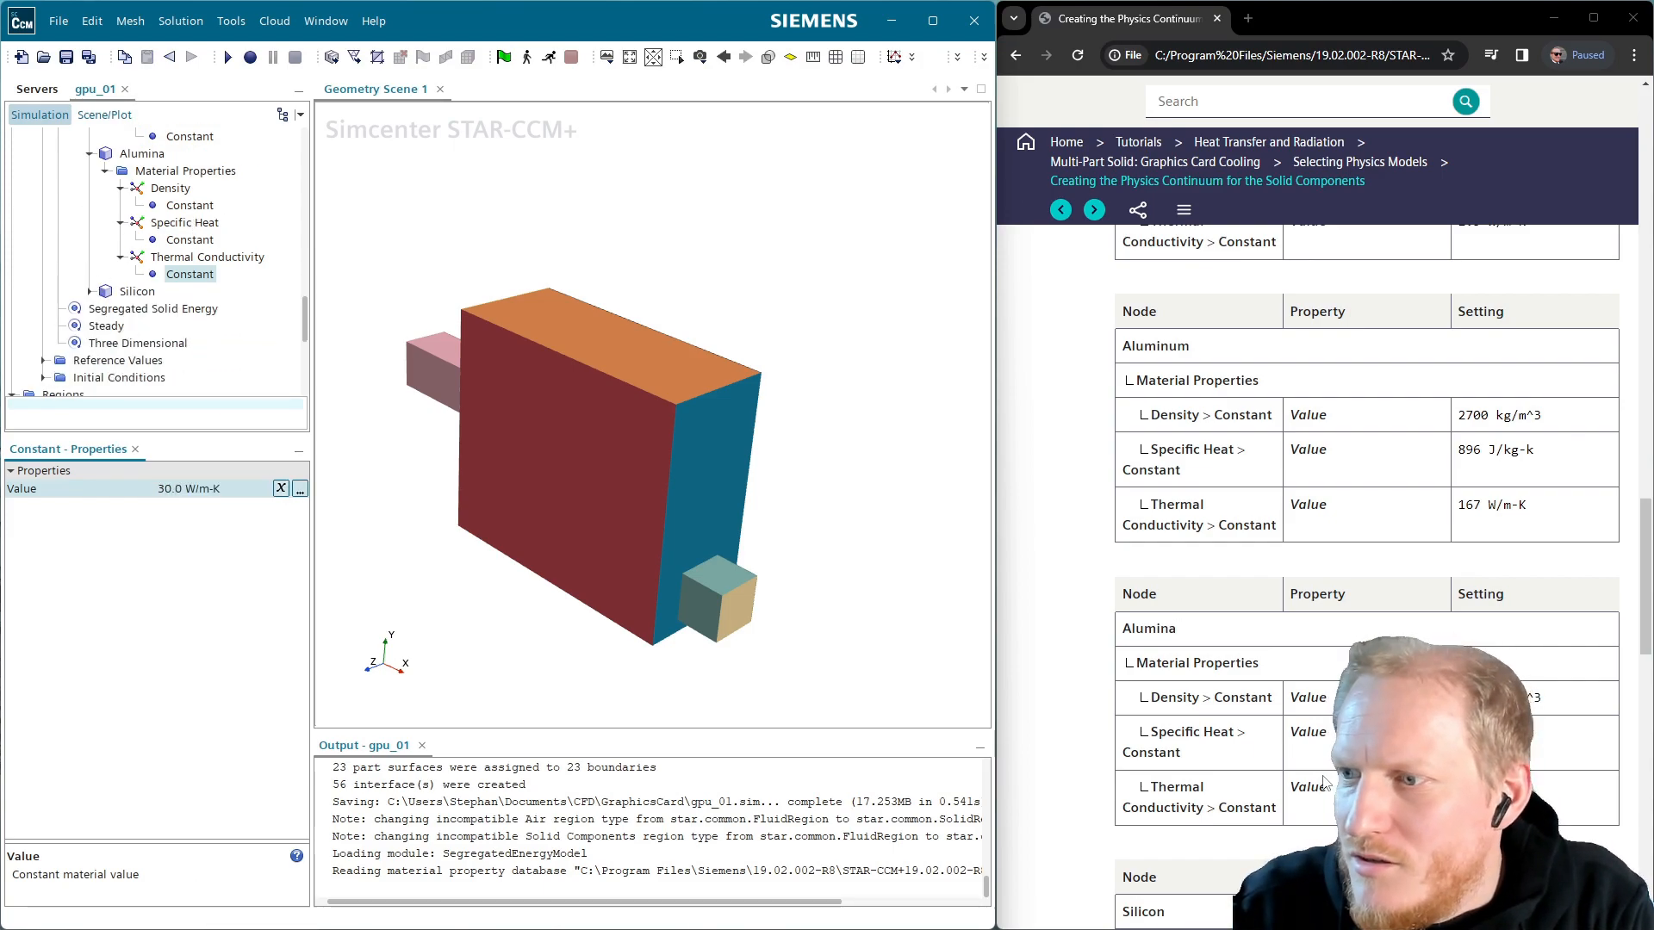
scroll(1367, 560, down, 3)
scroll(1367, 560, down, 1)
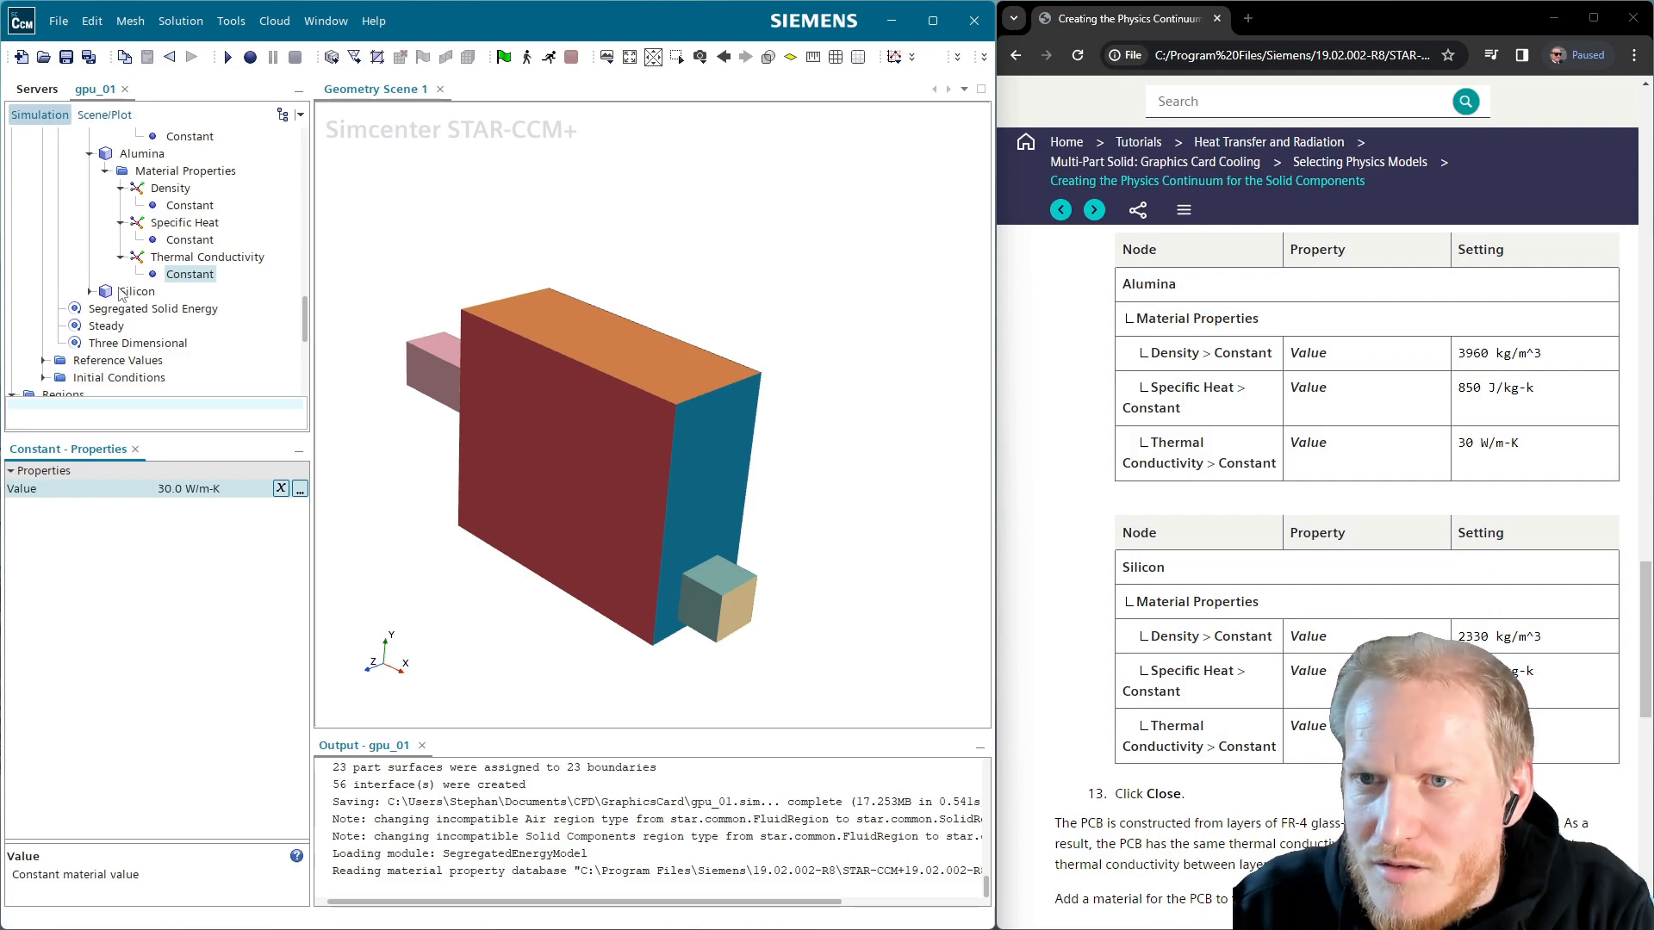
click(89, 291)
click(106, 309)
click(121, 326)
click(189, 343)
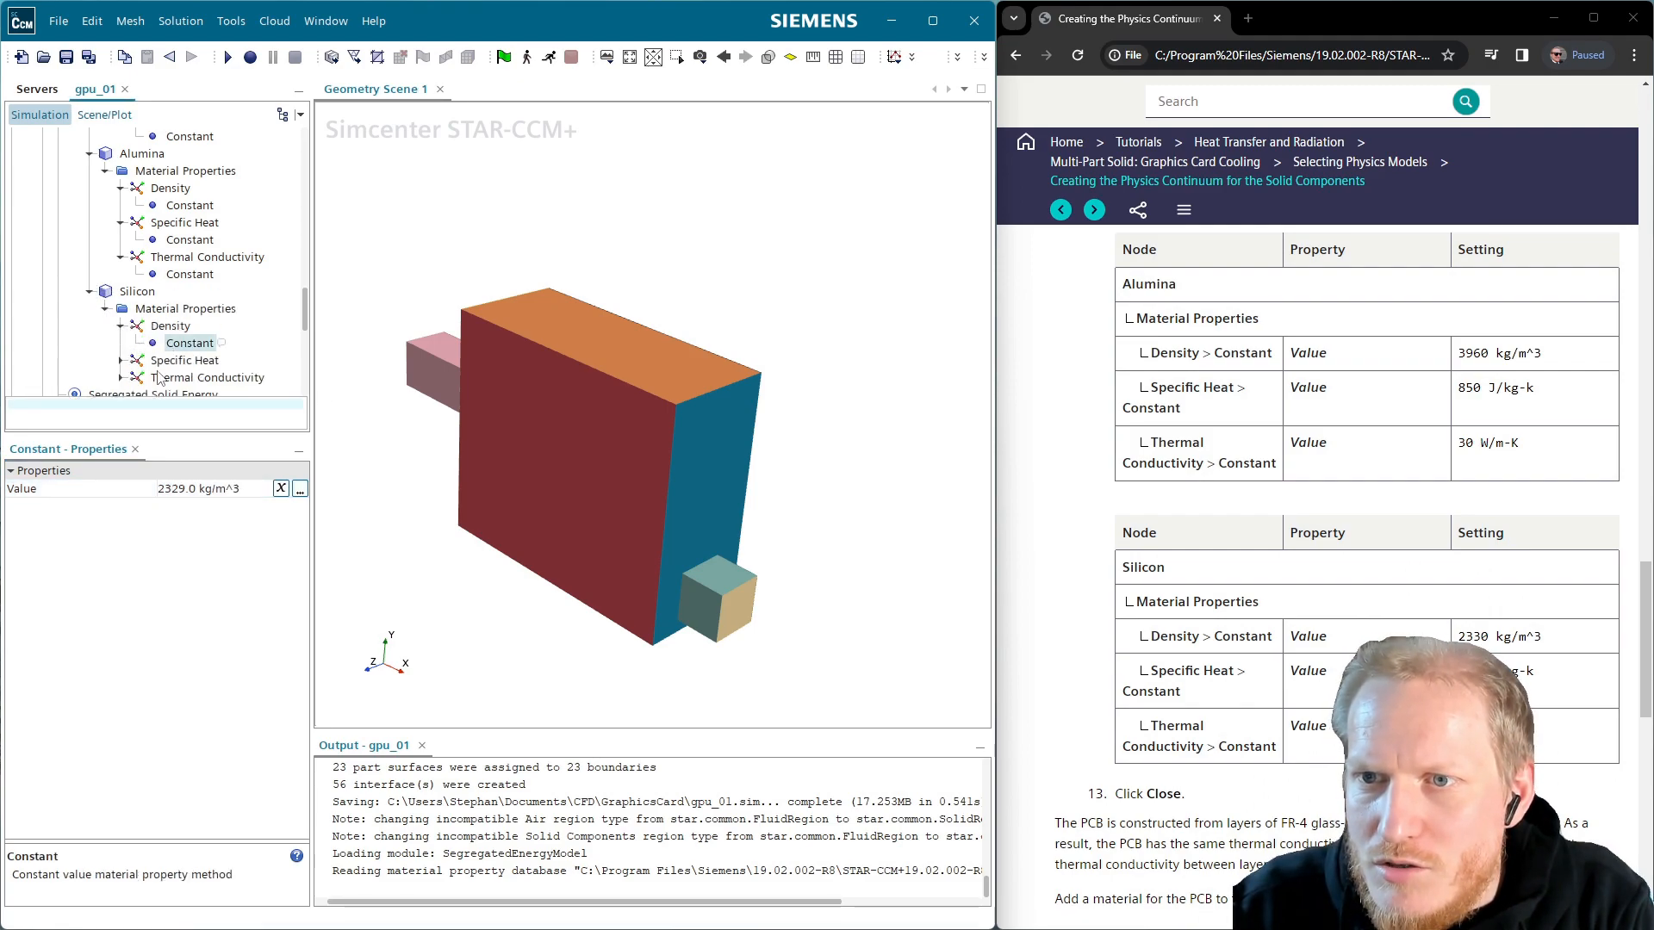
click(121, 360)
click(190, 378)
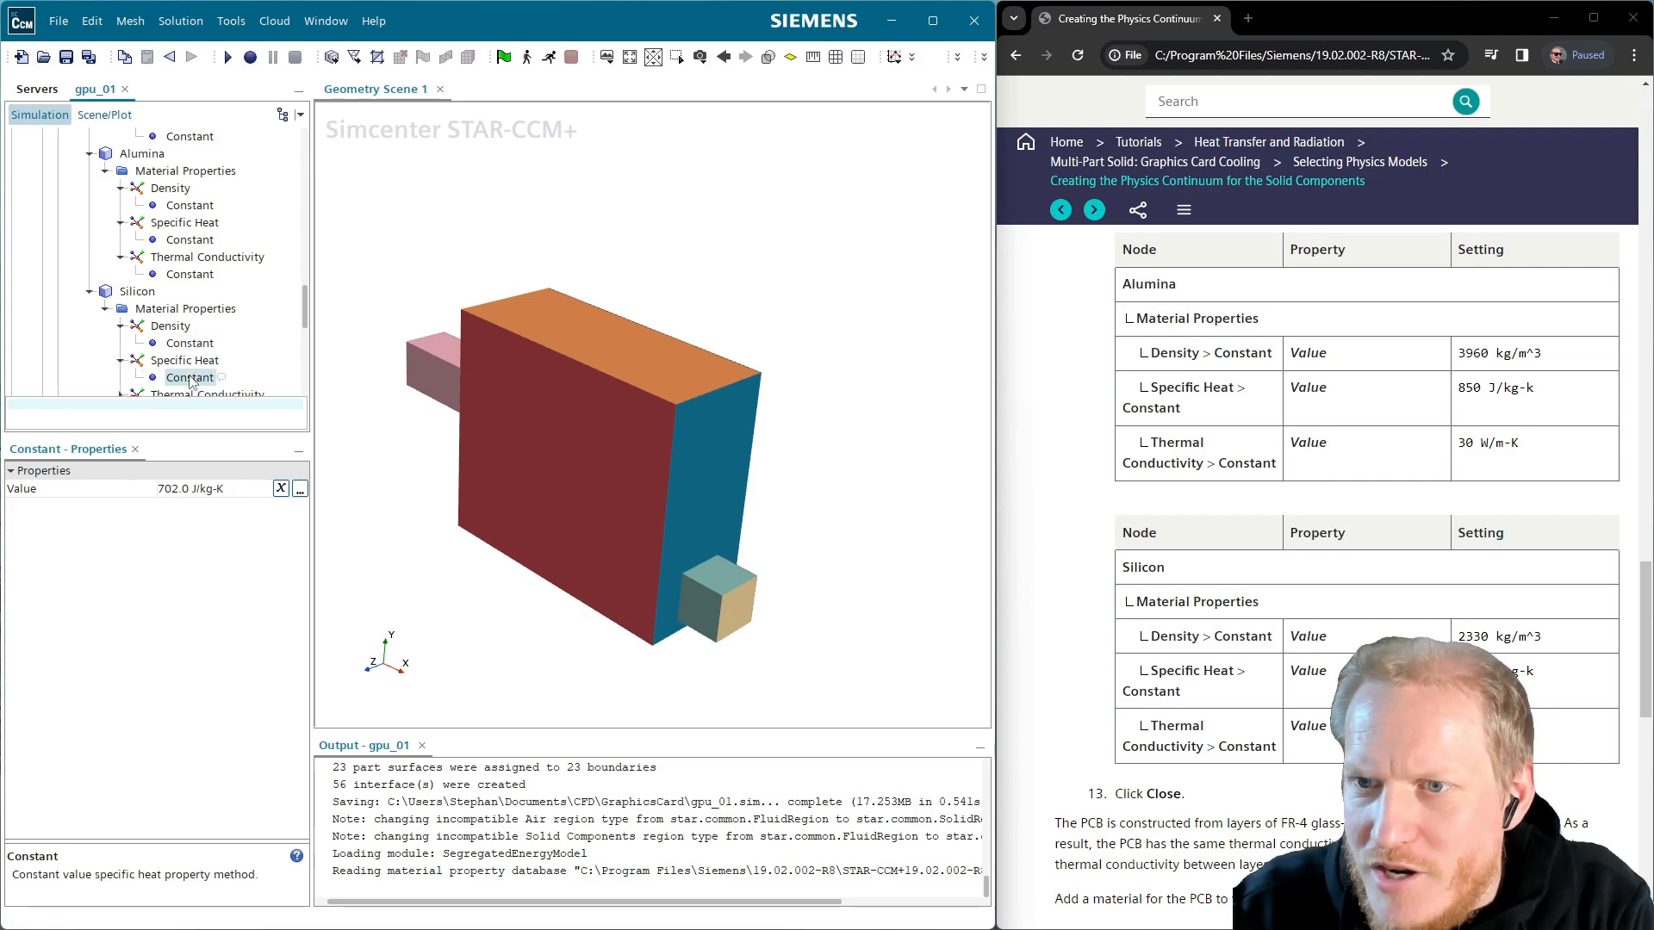
scroll(125, 344, down, 2)
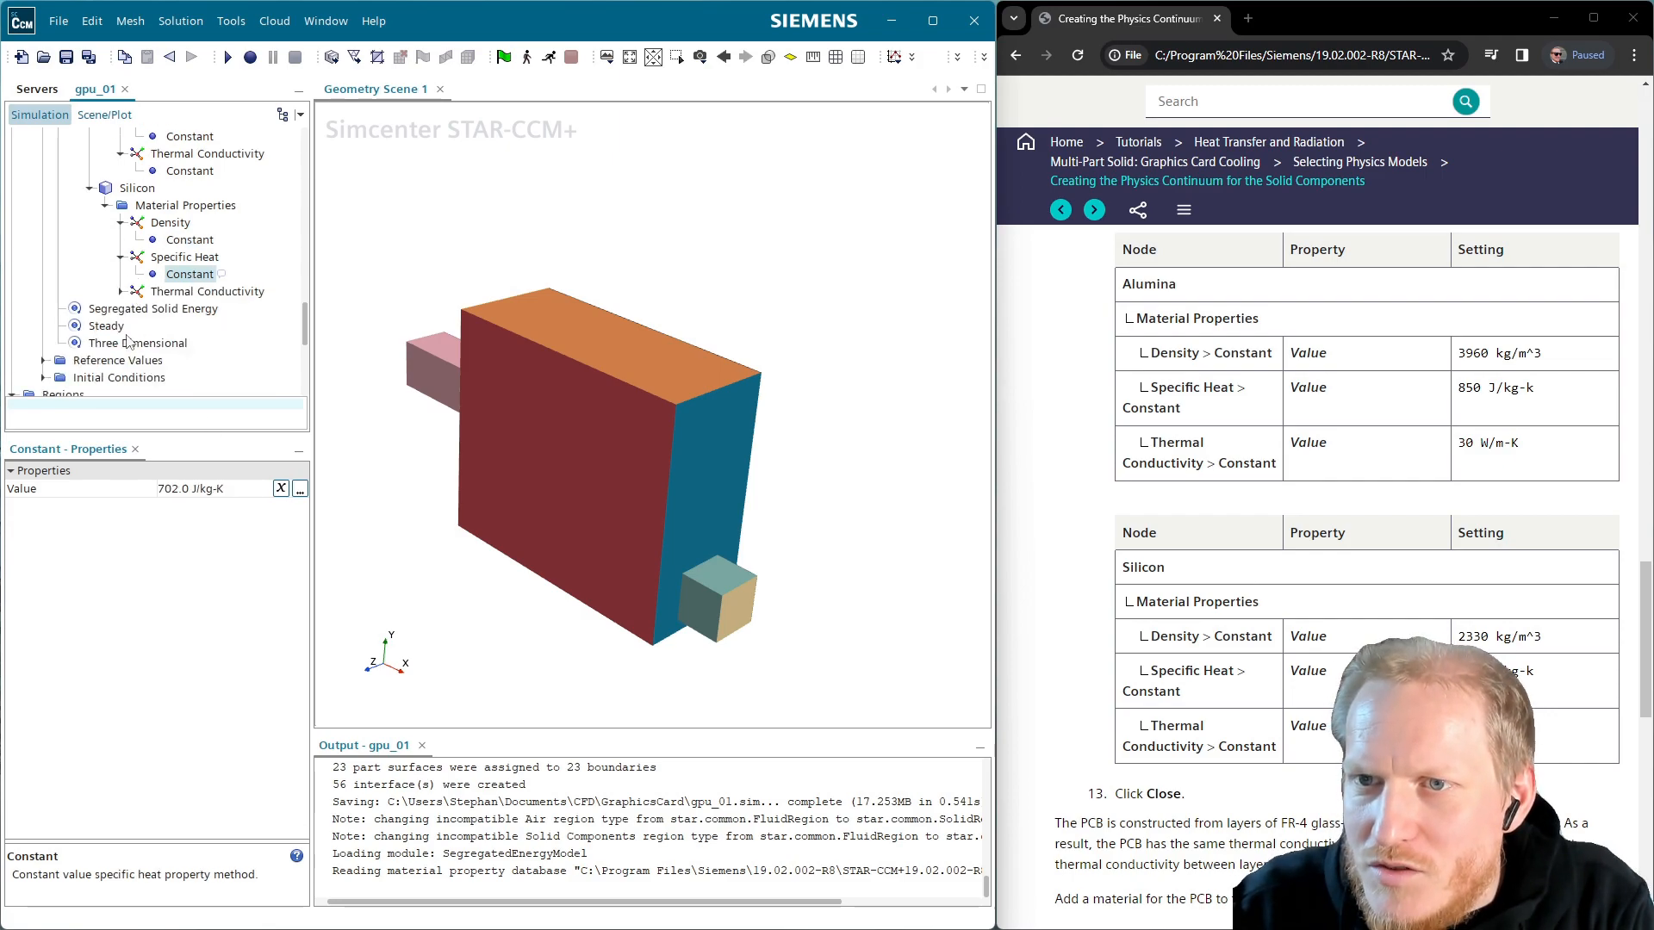
click(121, 292)
click(191, 309)
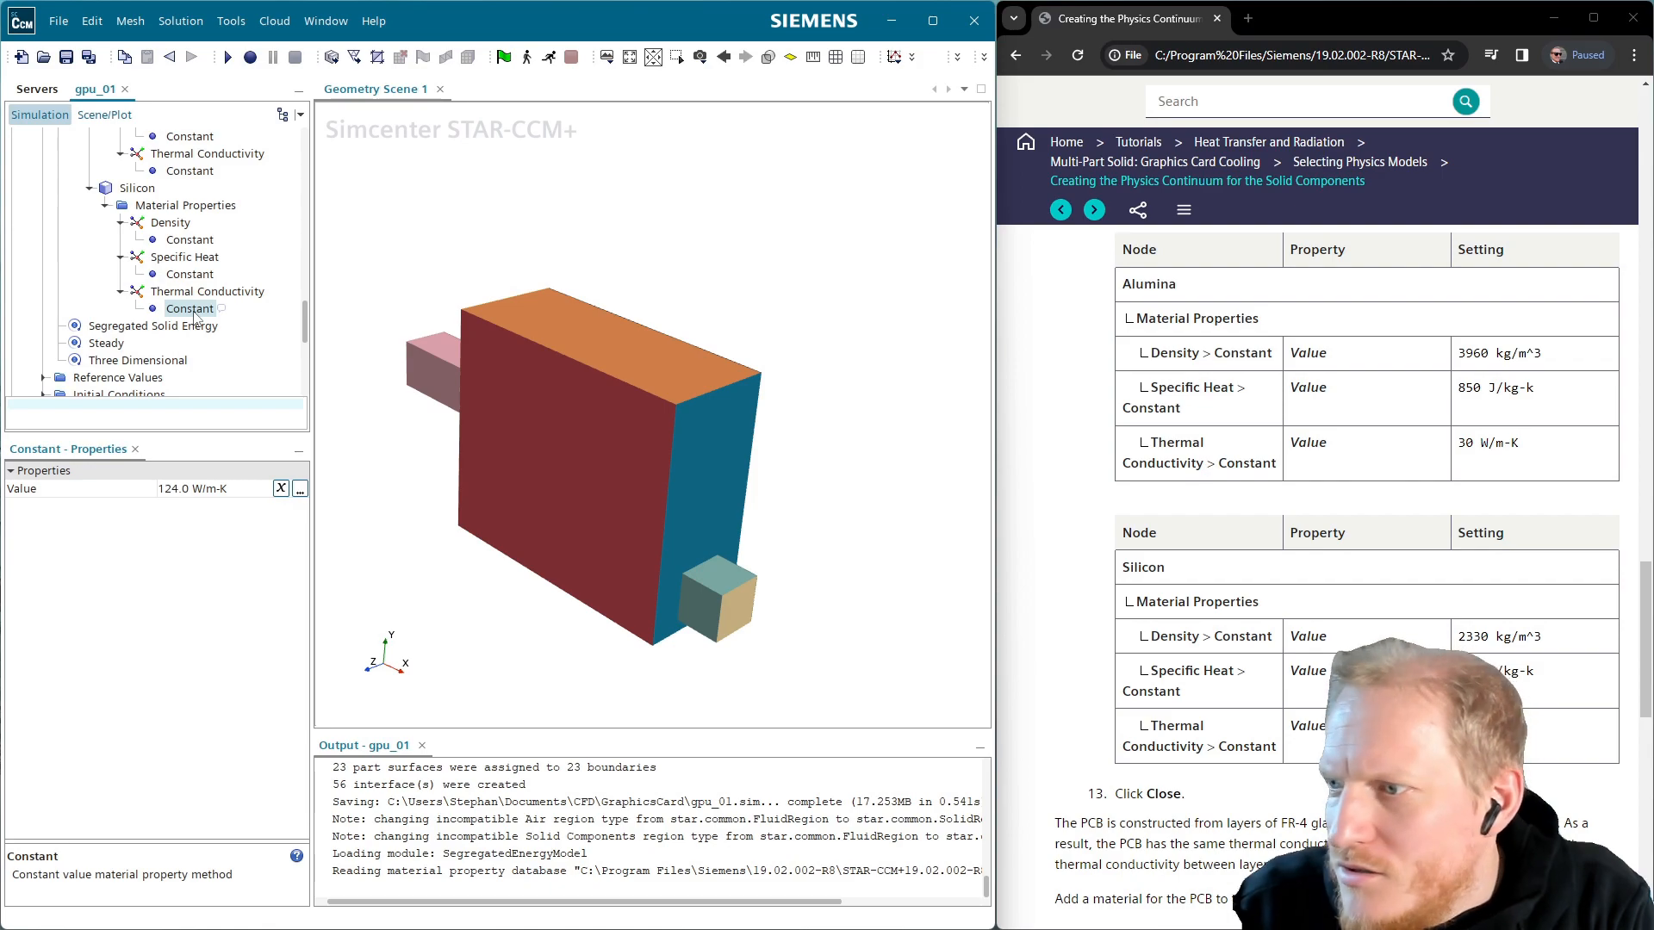
scroll(197, 317, down, 2)
Save the simulation and collapse the Silicon, Aluminium, Alumina and ABS nodes
click(66, 57)
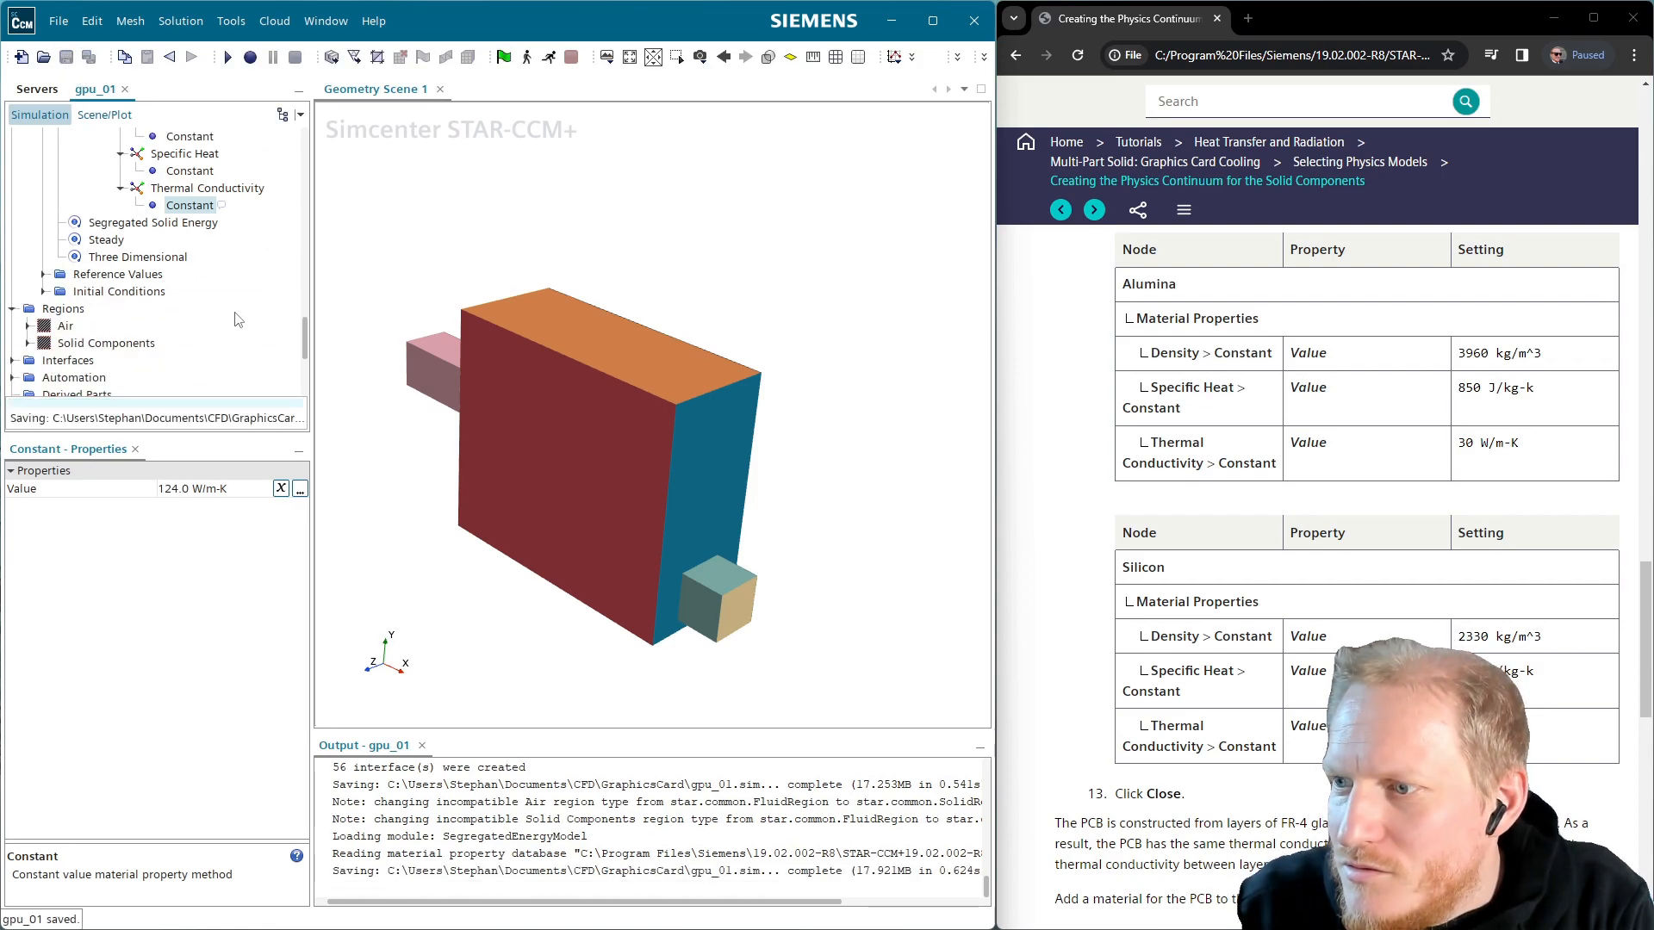
scroll(1328, 672, down, 3)
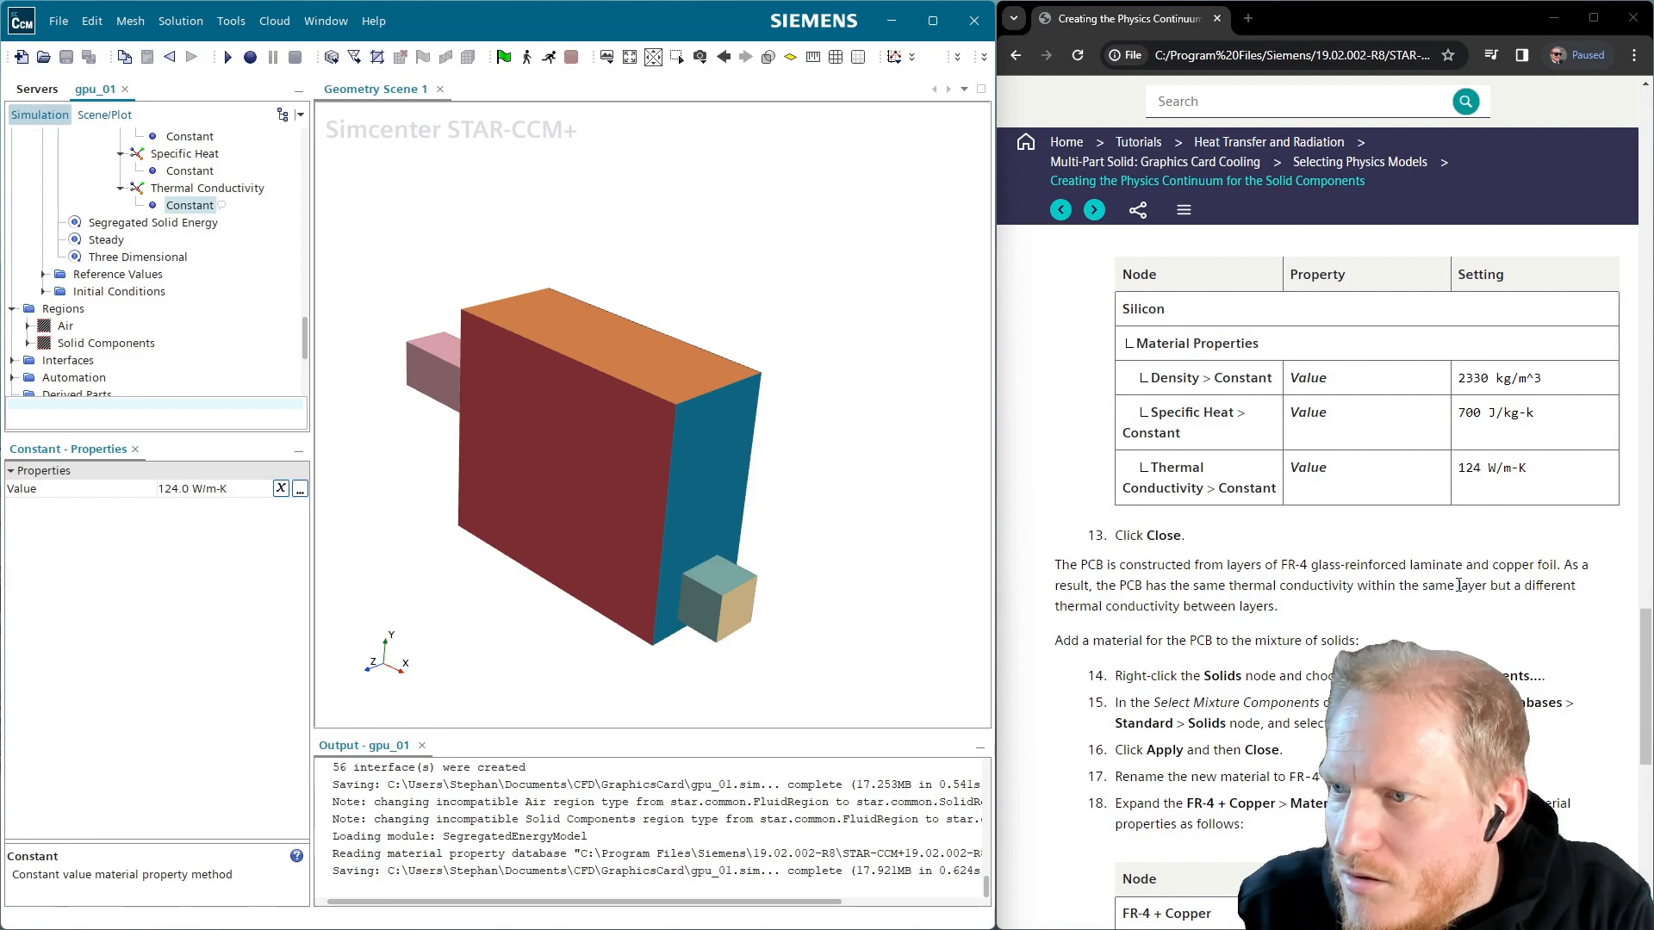
scroll(1448, 608, down, 2)
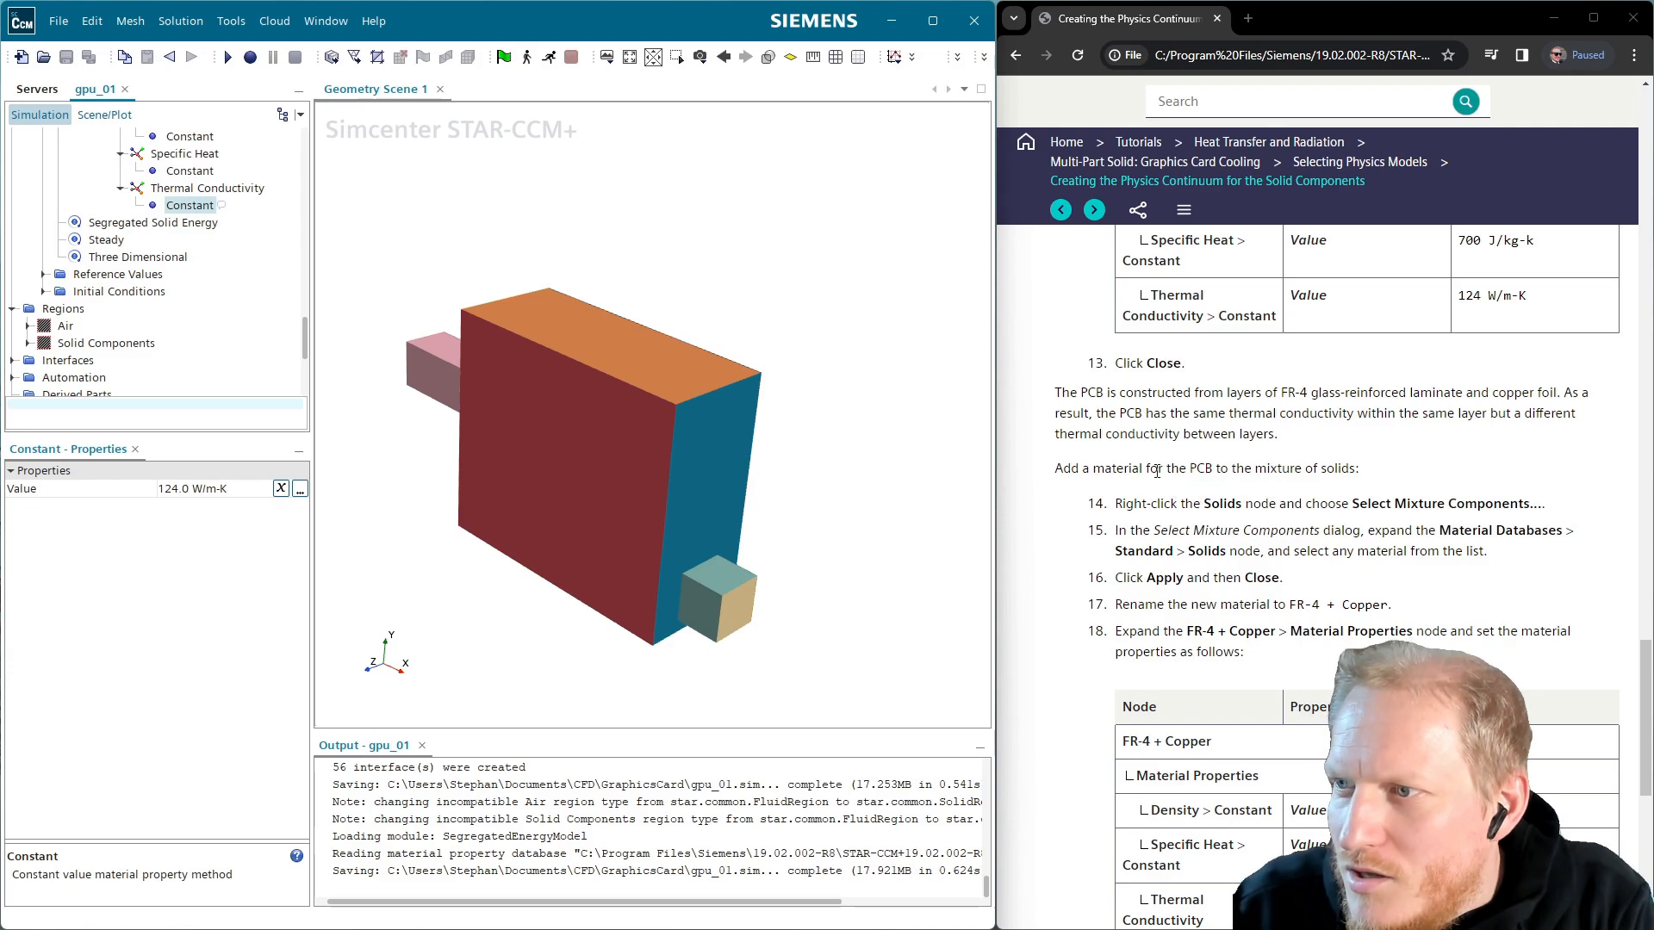
scroll(245, 273, up, 3)
click(90, 242)
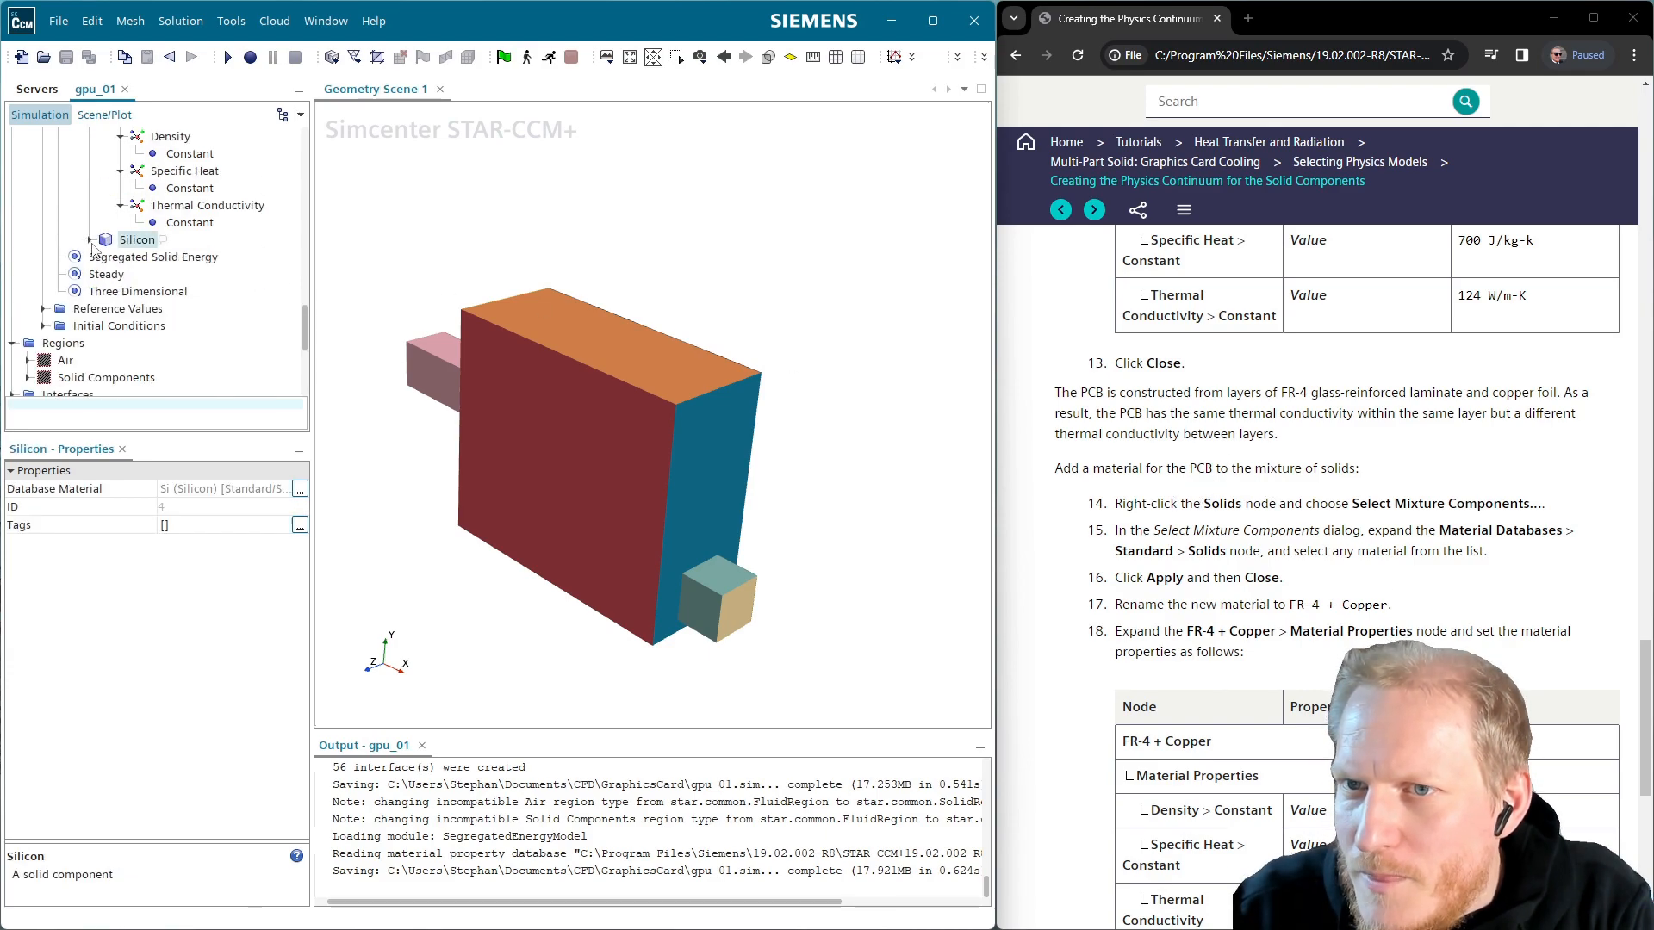
scroll(95, 259, up, 4)
click(90, 309)
click(90, 171)
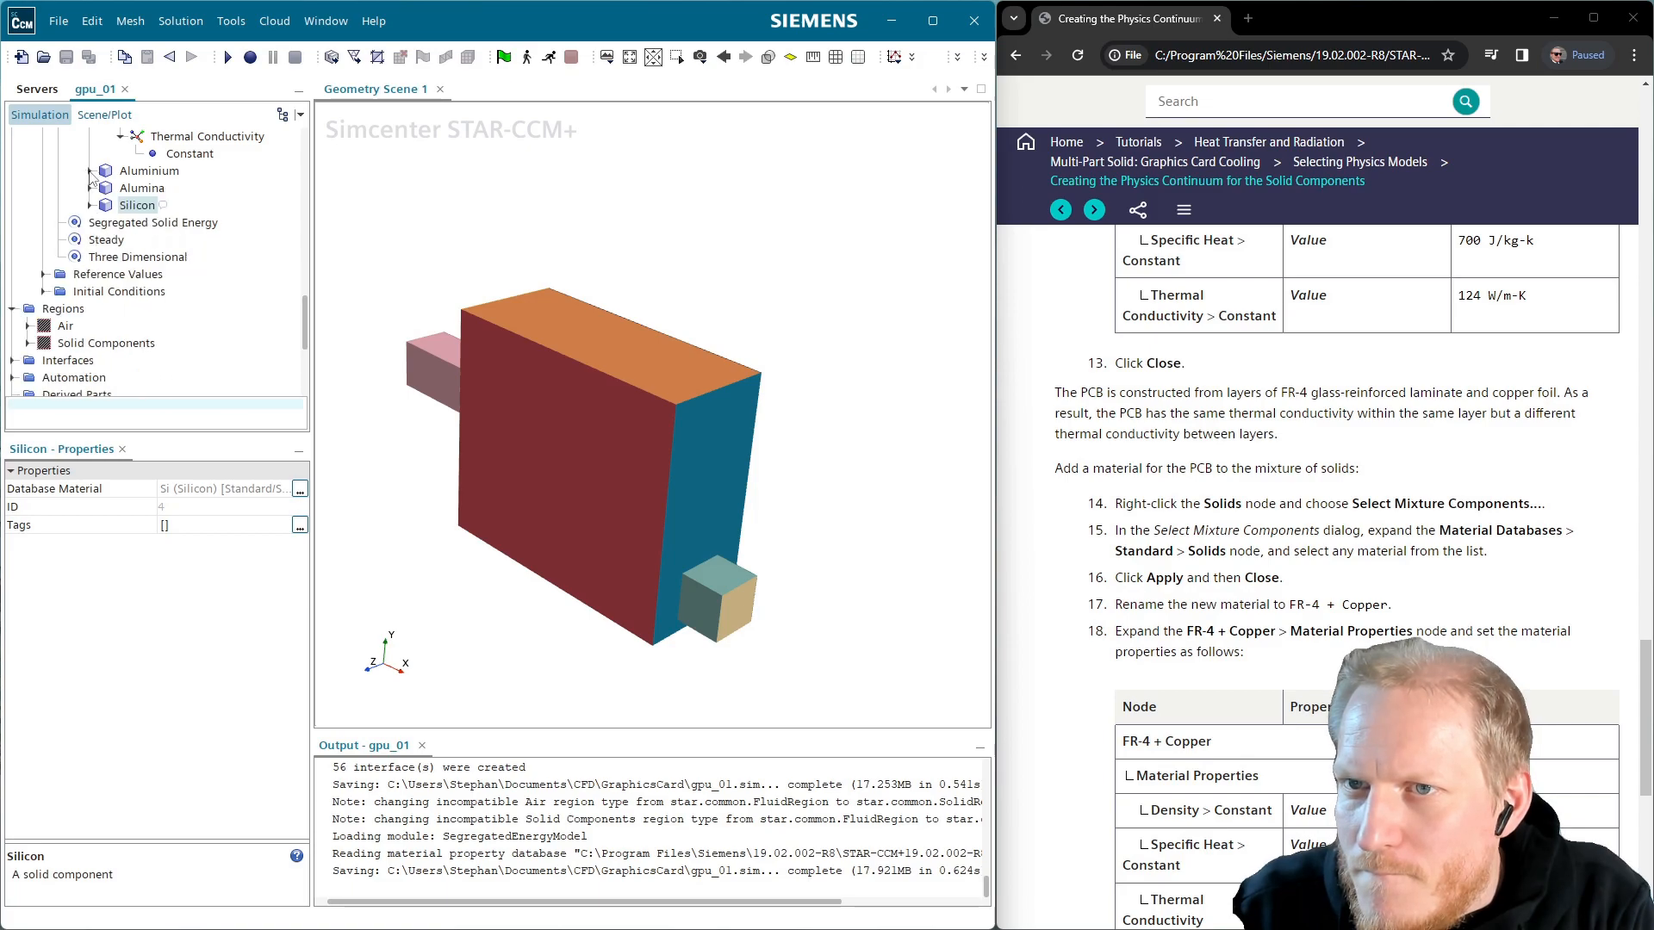
scroll(92, 177, up, 3)
click(89, 188)
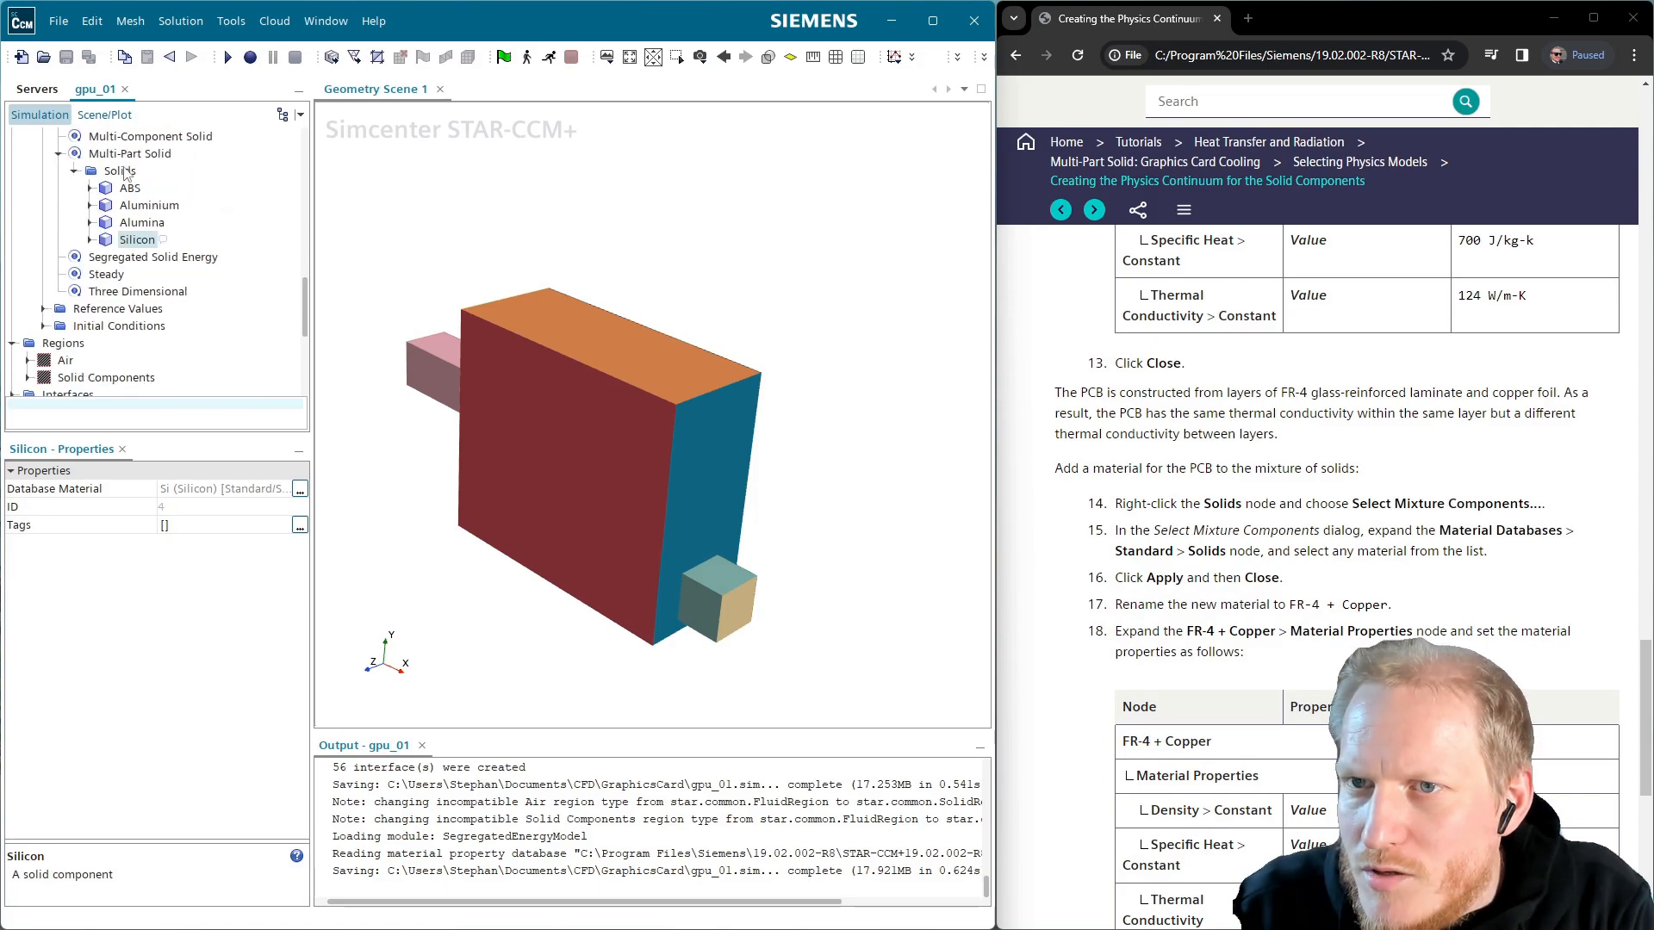
Add Ag (Silver) from the standard solids as a new Solids component
right_click(121, 171)
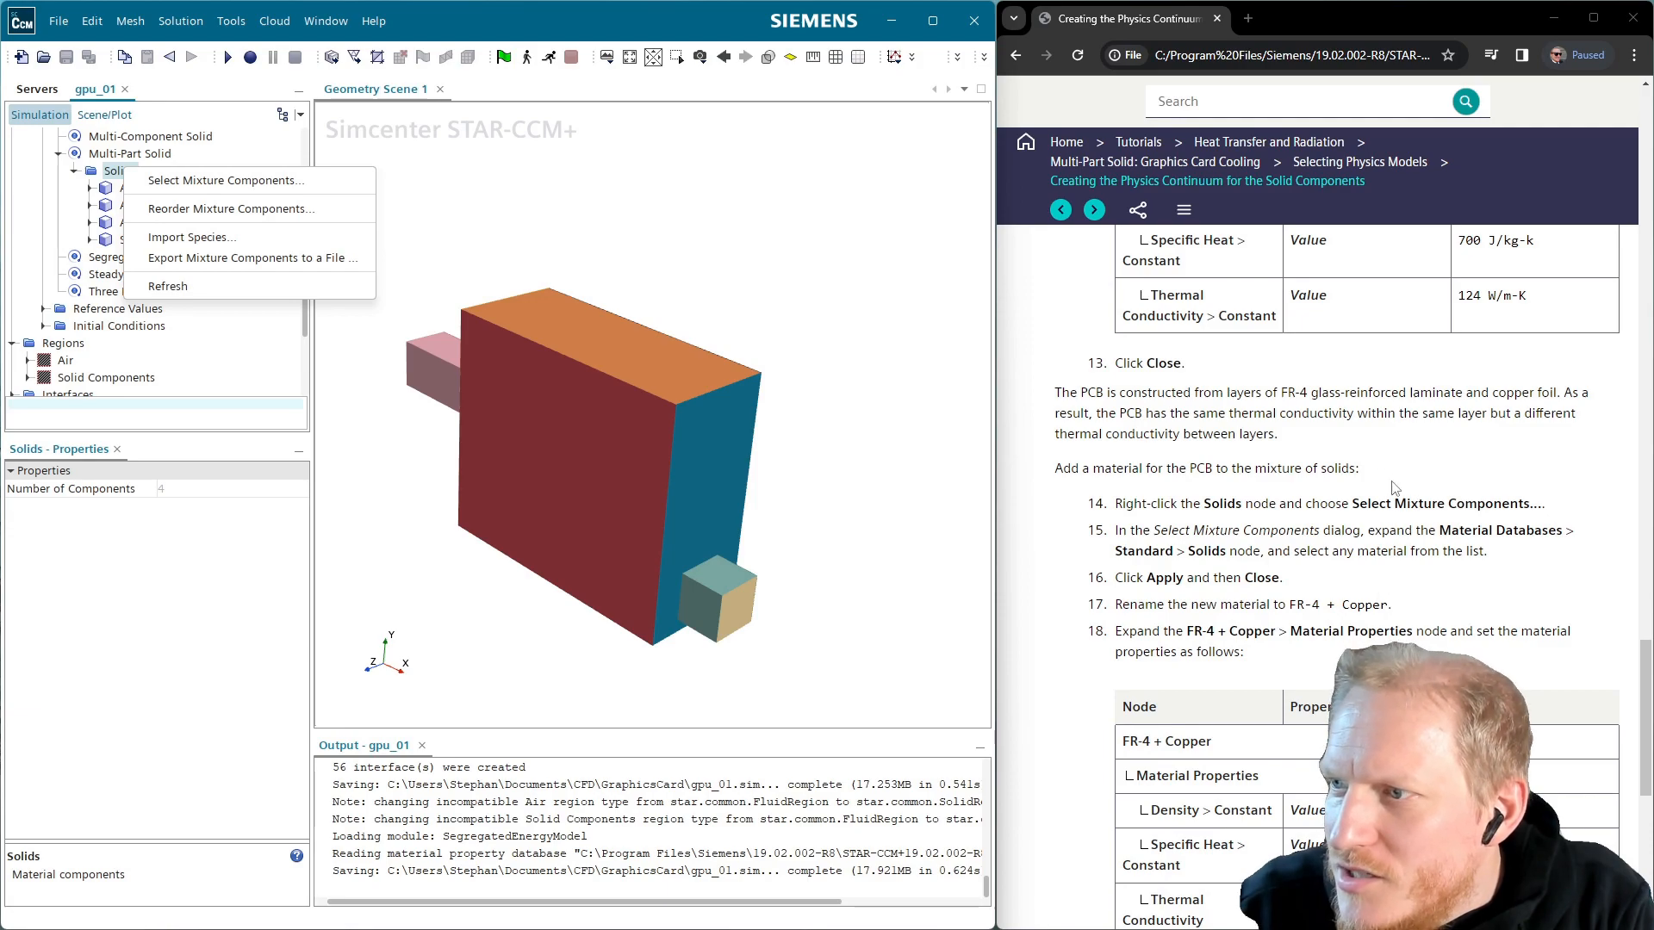
click(227, 180)
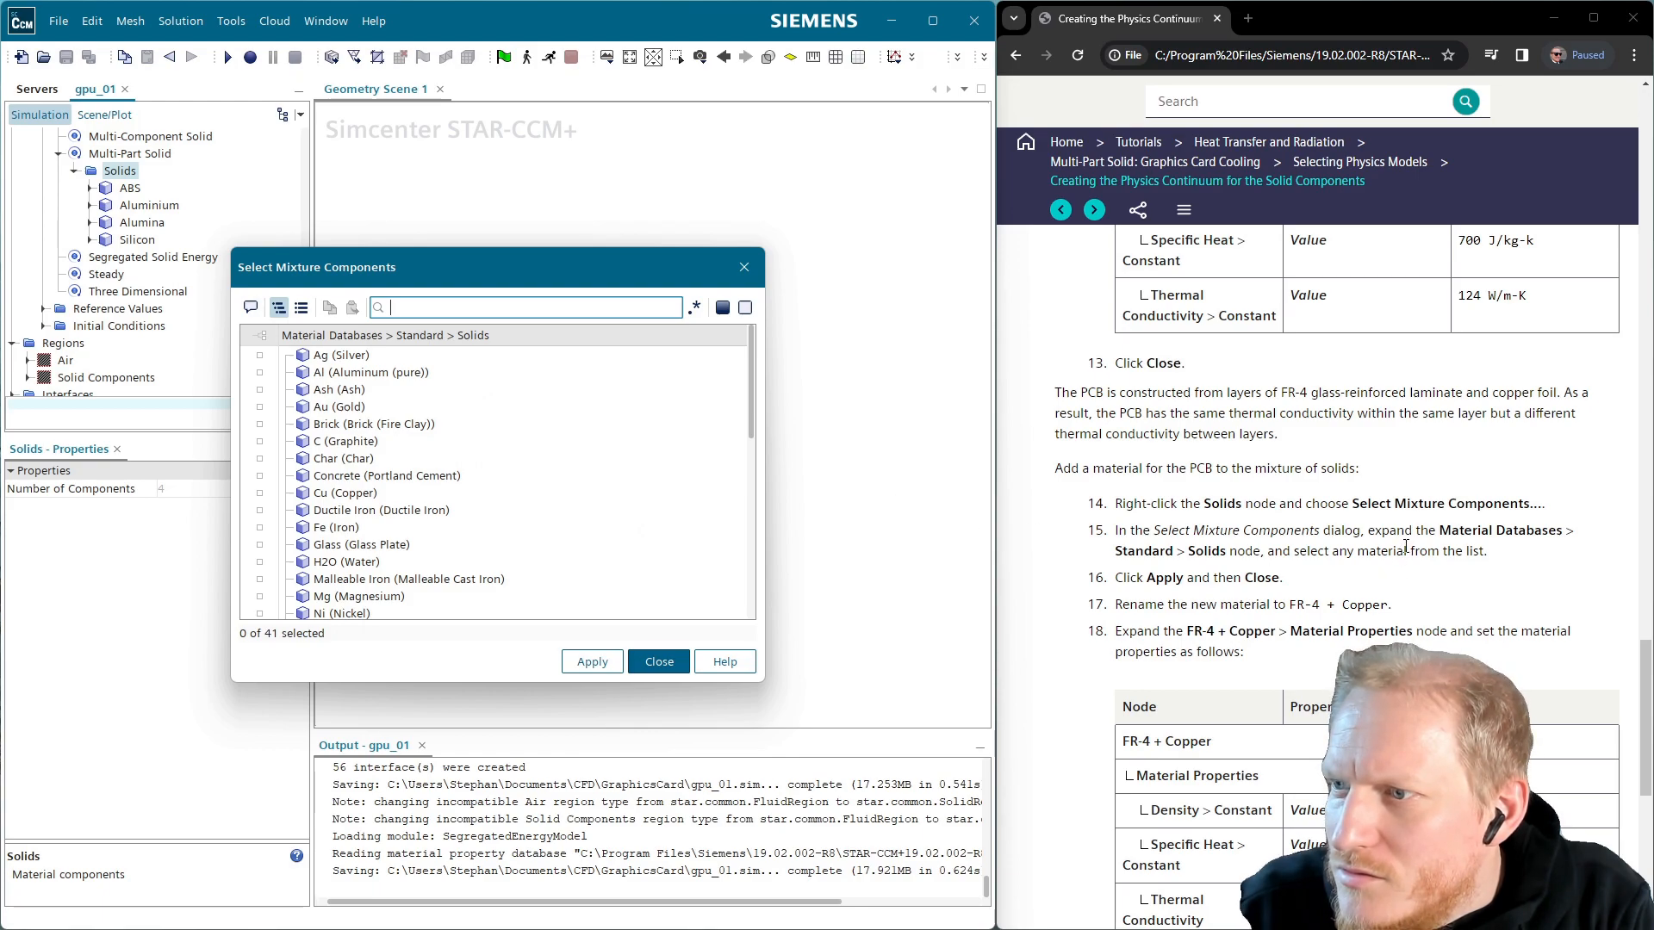
click(344, 356)
click(593, 663)
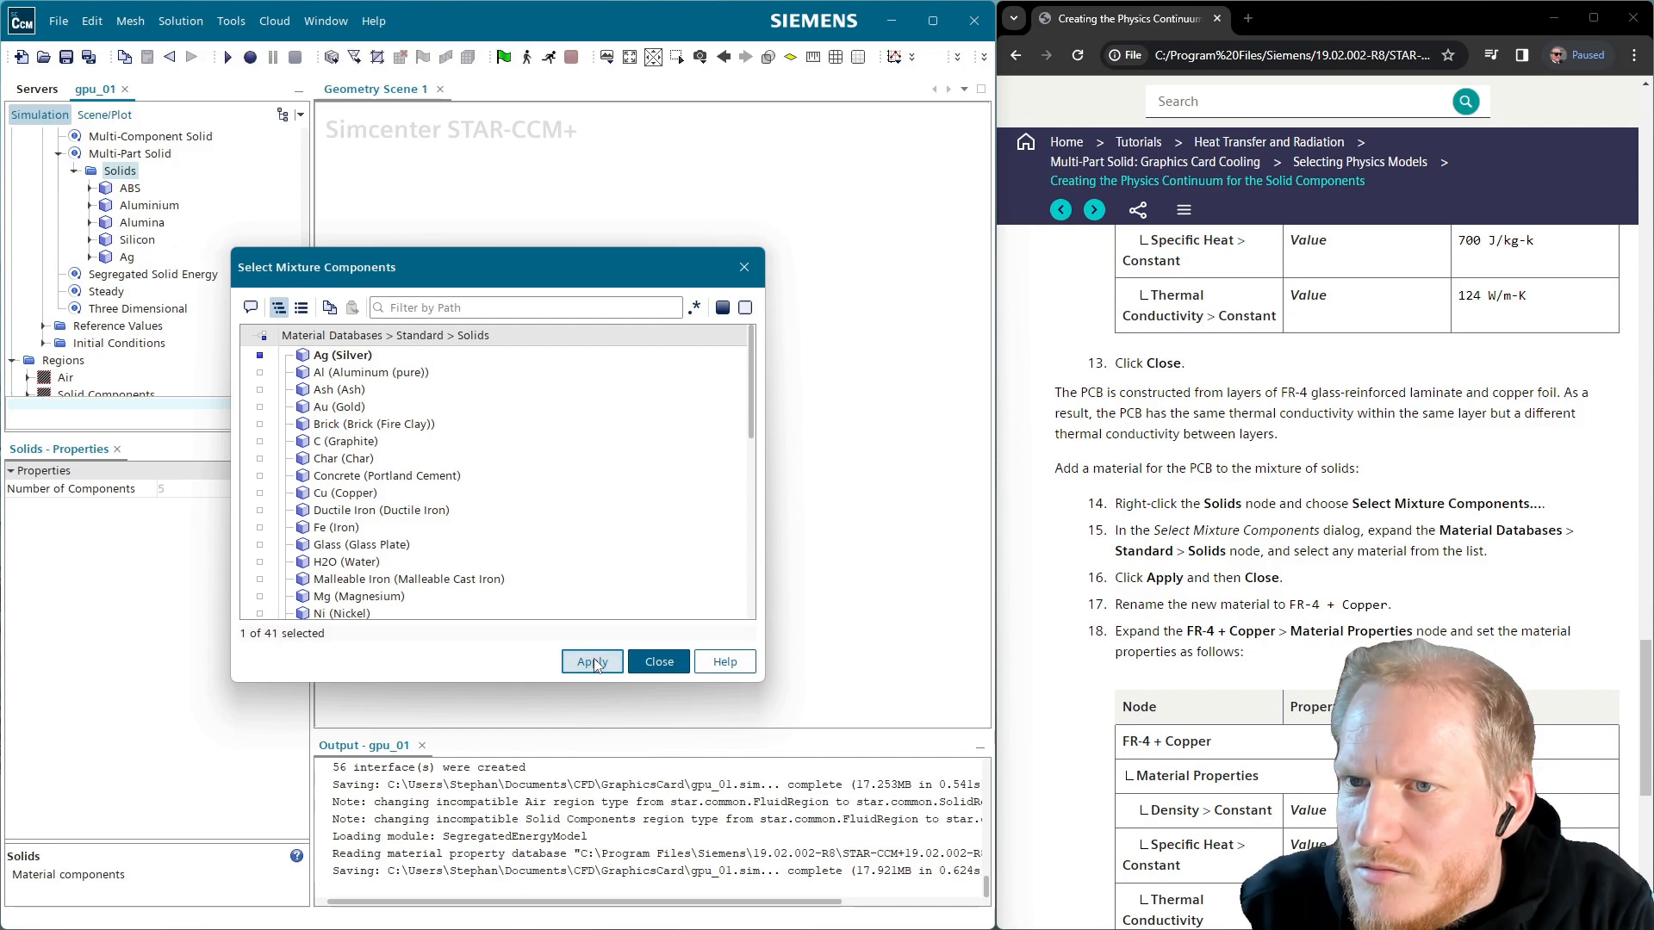
click(659, 662)
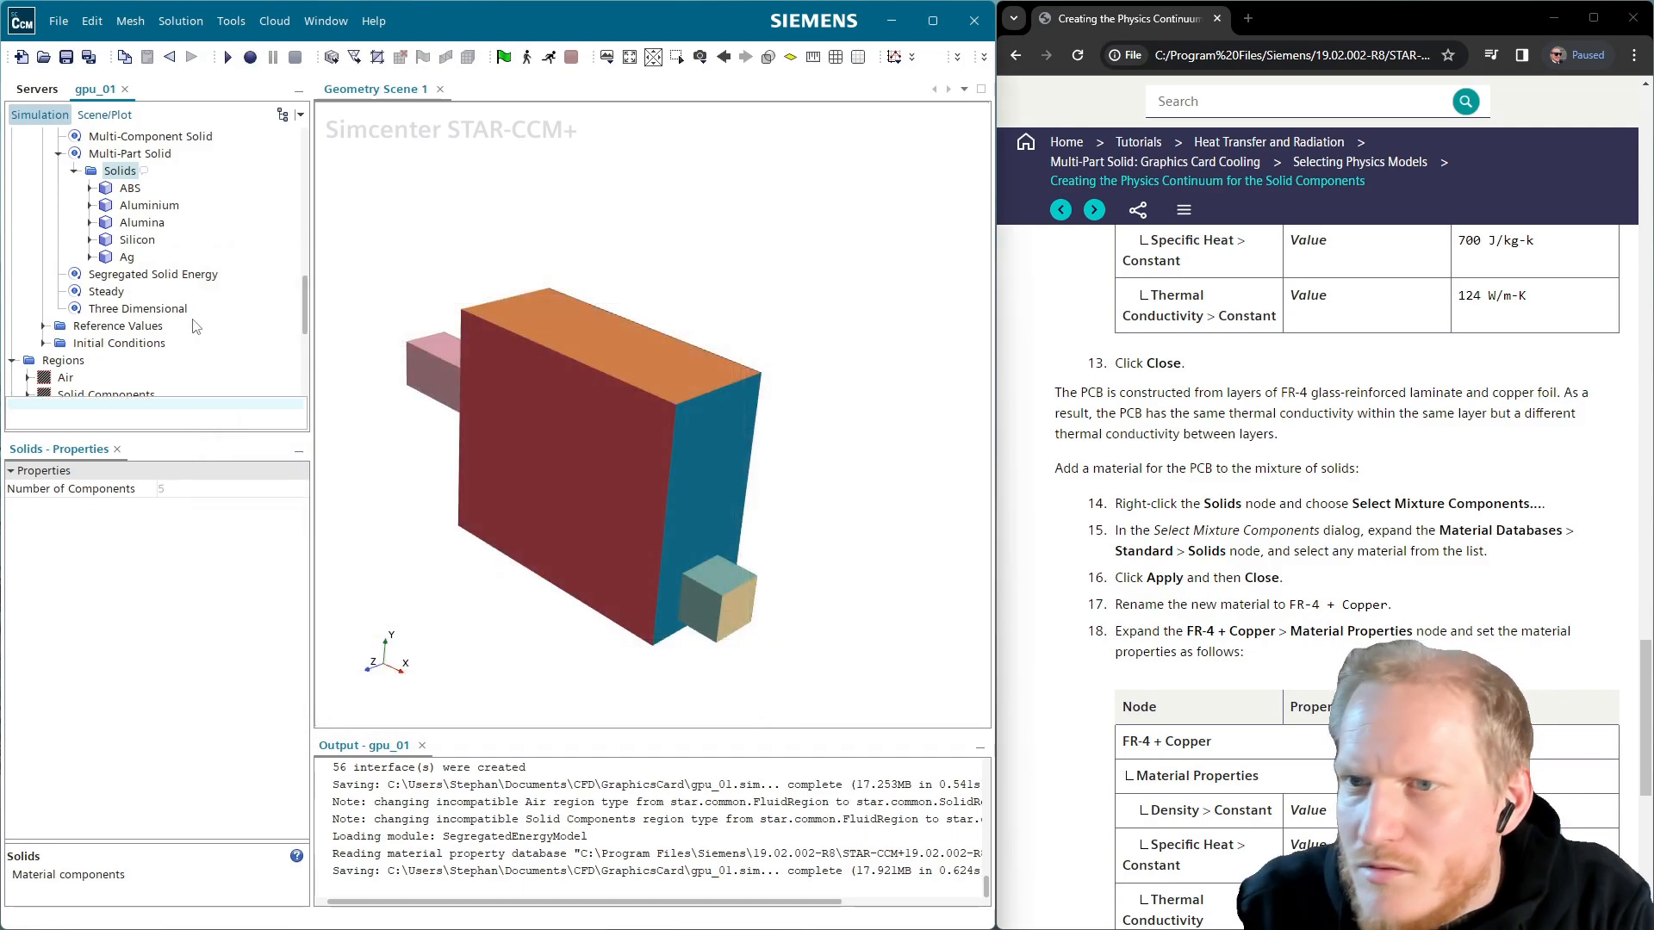
Rename the new Ag component to 'FR-4 + Copper'
click(131, 241)
click(126, 258)
key(F2)
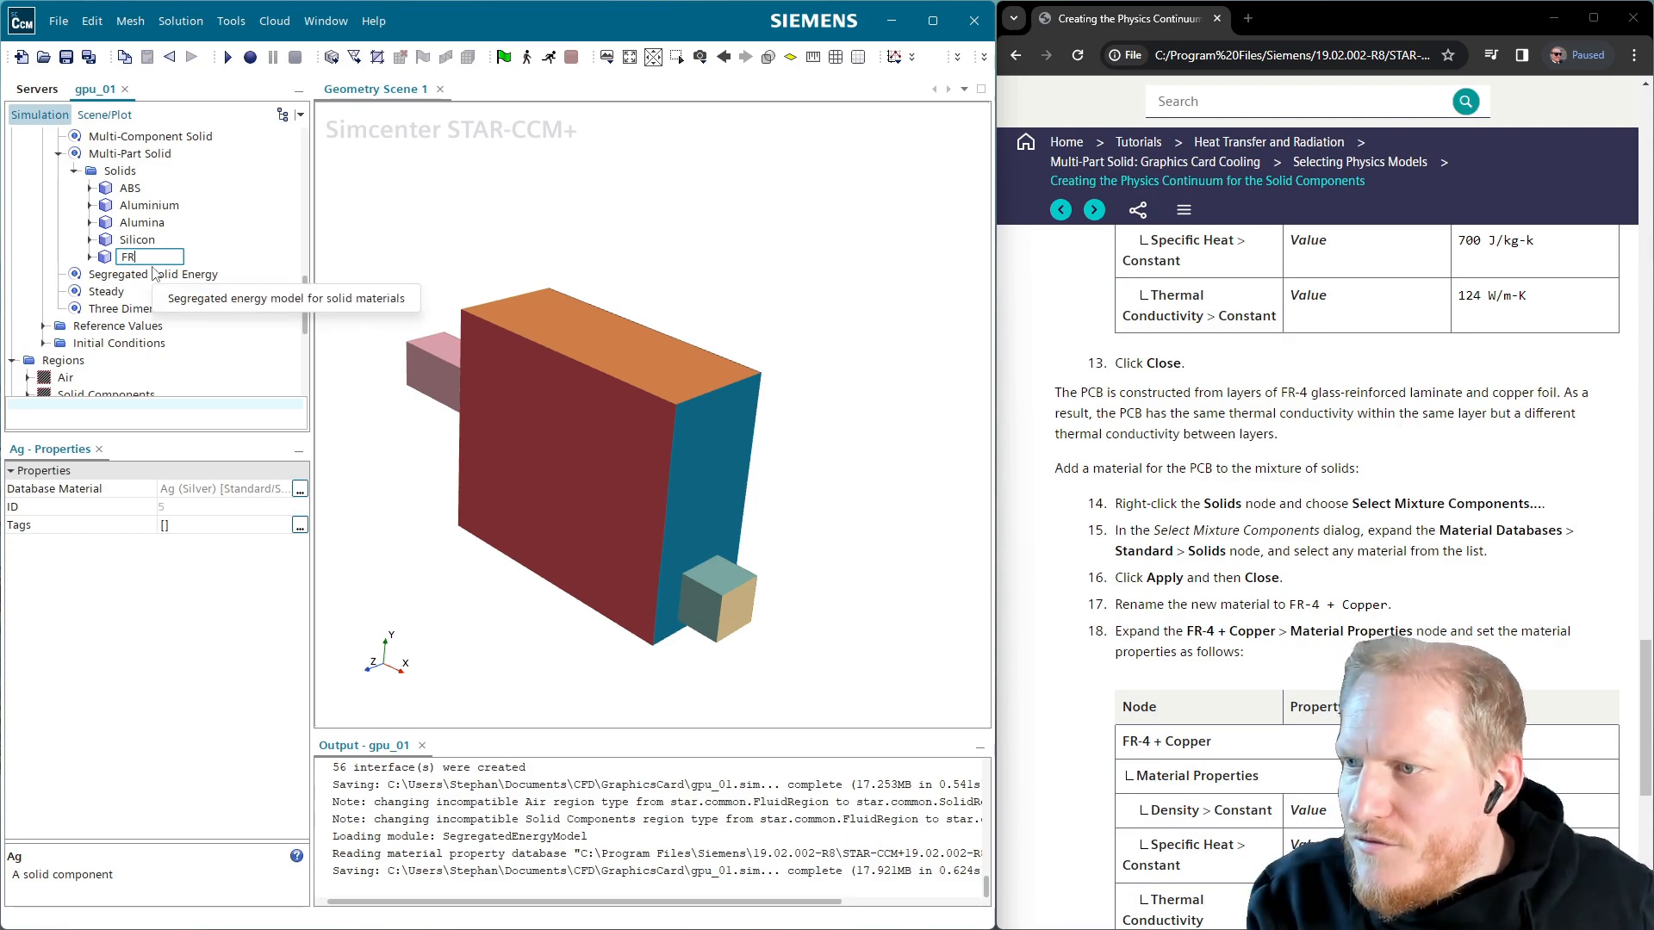
text(FR-4 +ü)
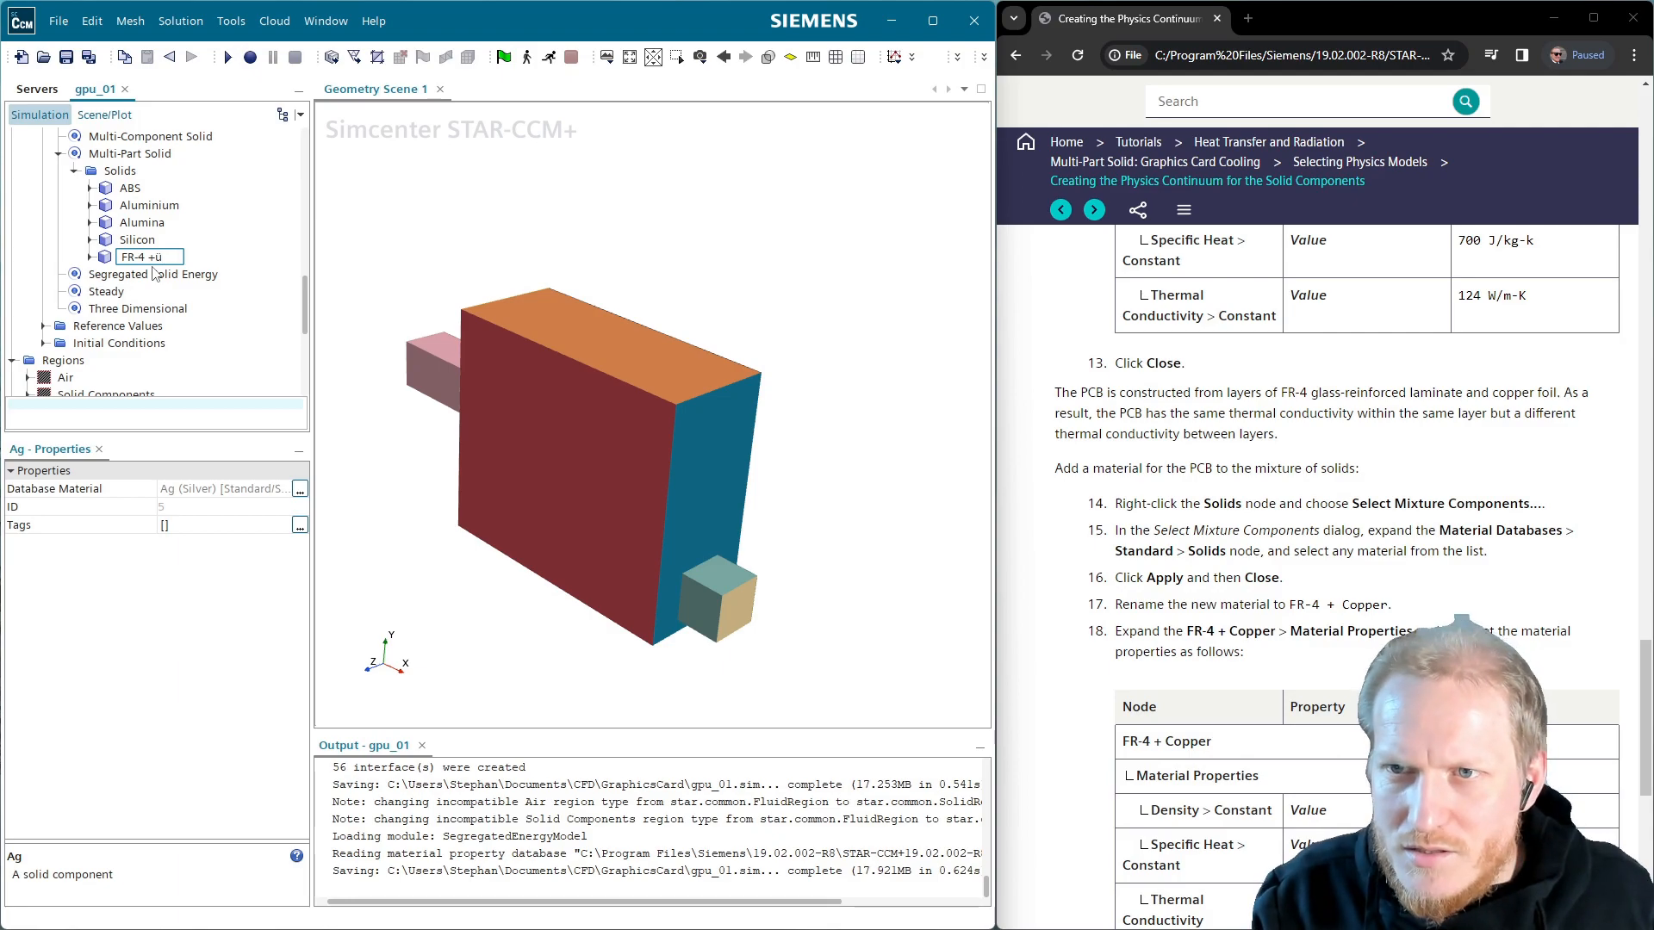
key(BackSpace)
text( Copper)
key(Return)
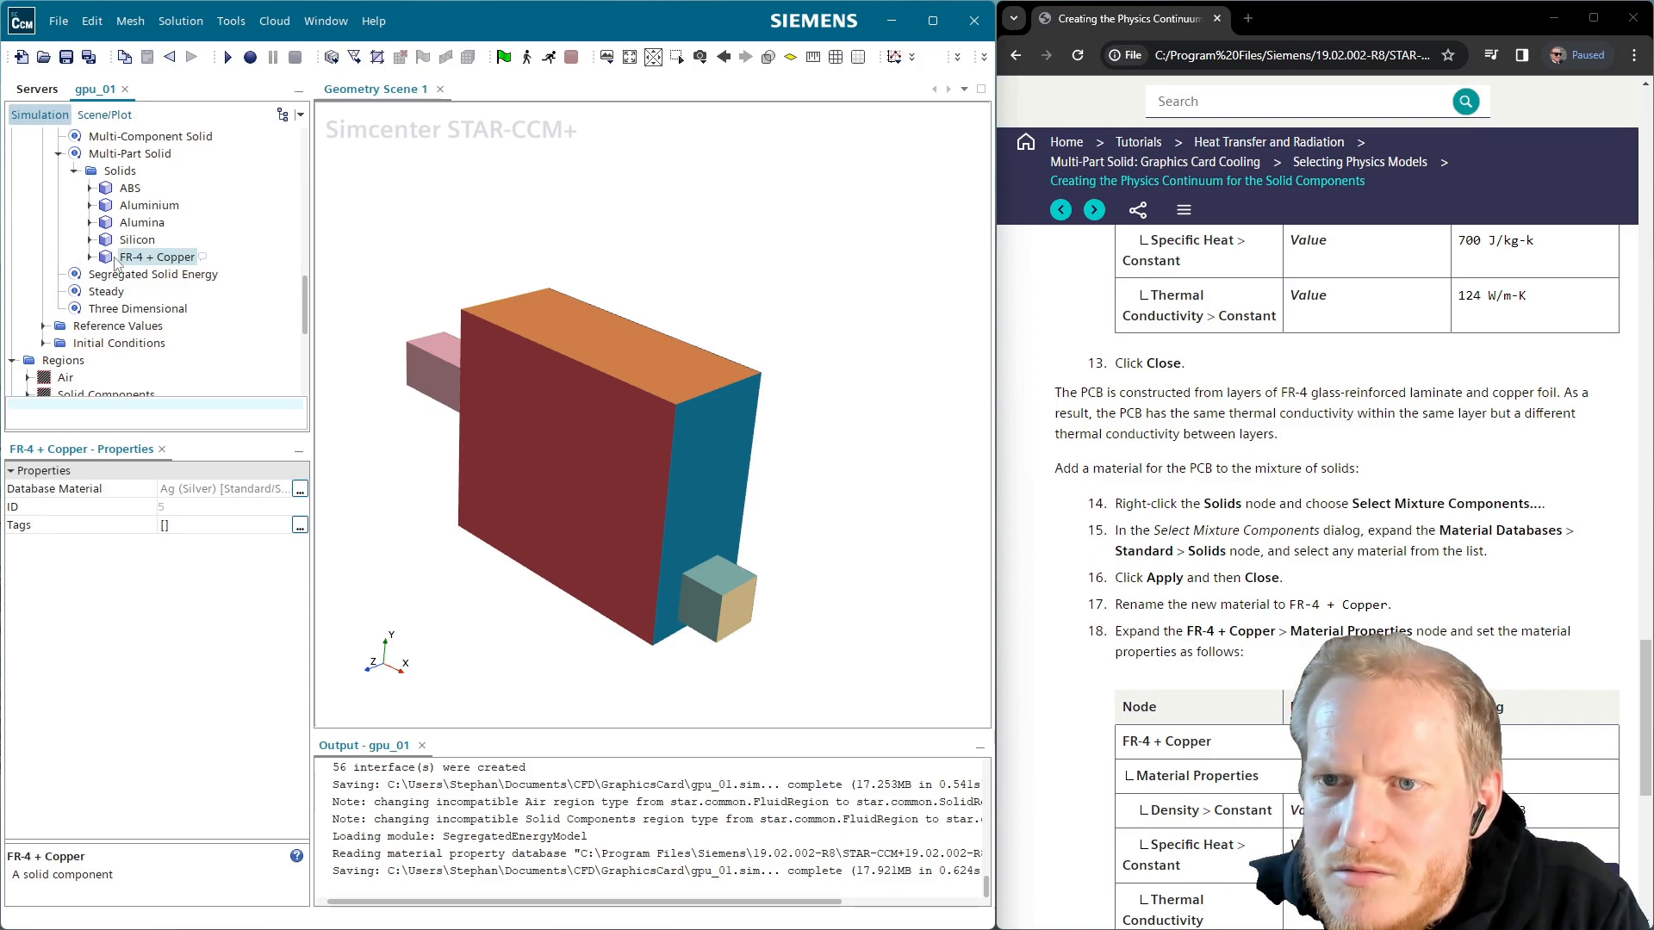
Set the FR-4 + Copper density constant value to 33 kg/m^3
click(90, 257)
click(105, 274)
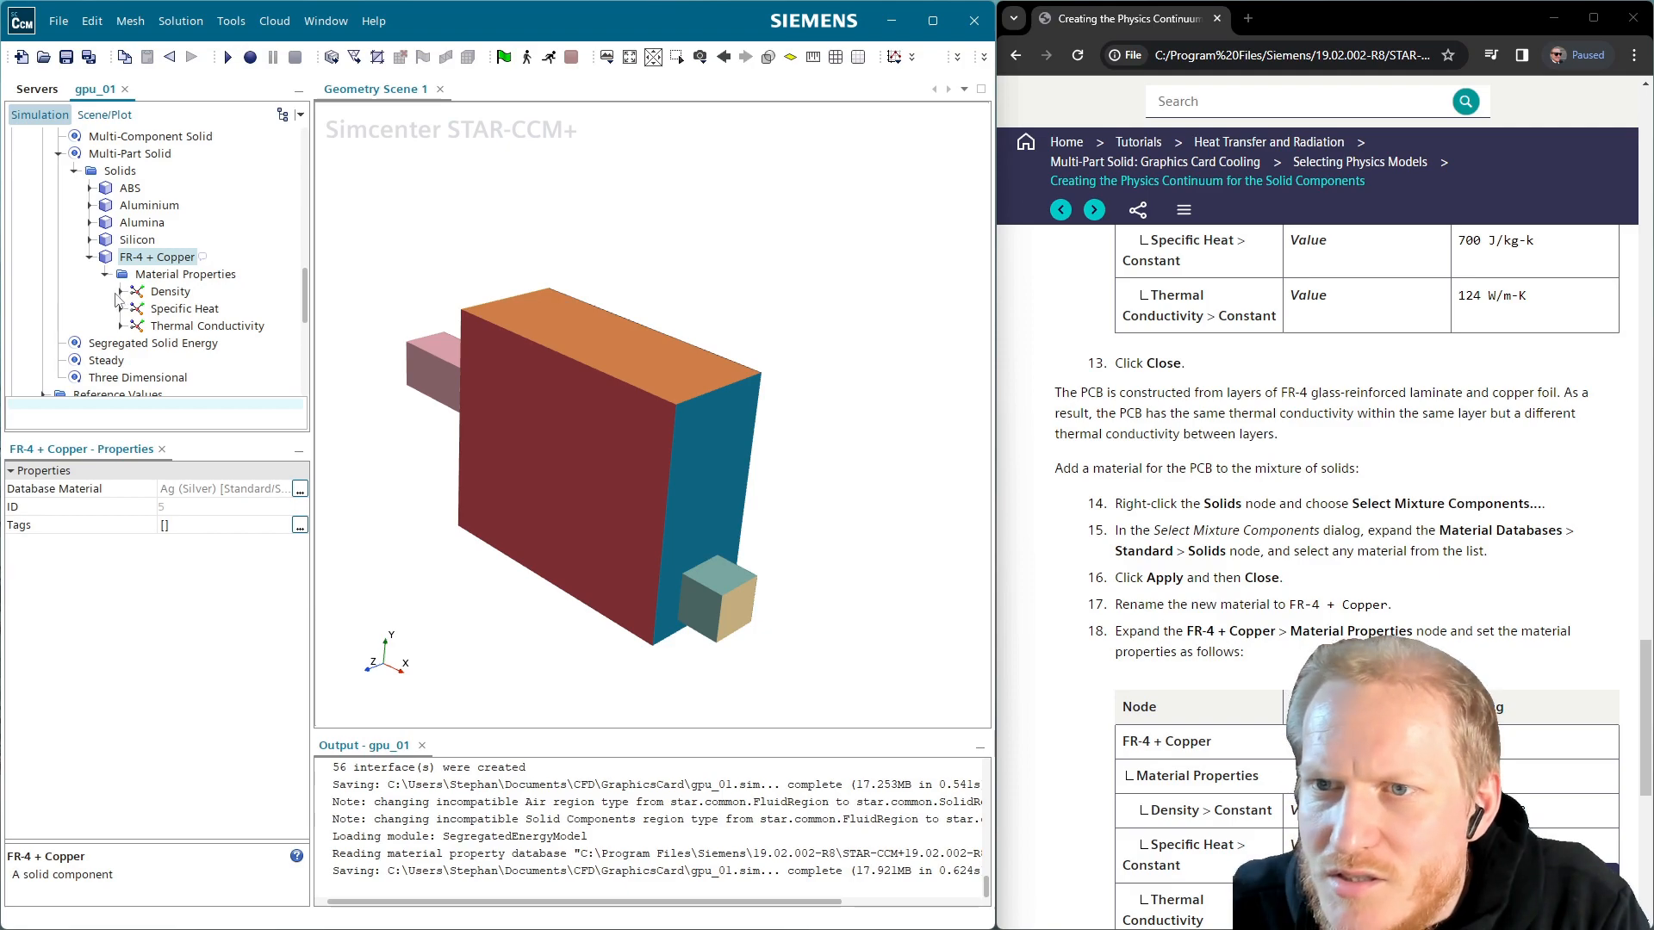
click(121, 292)
click(190, 309)
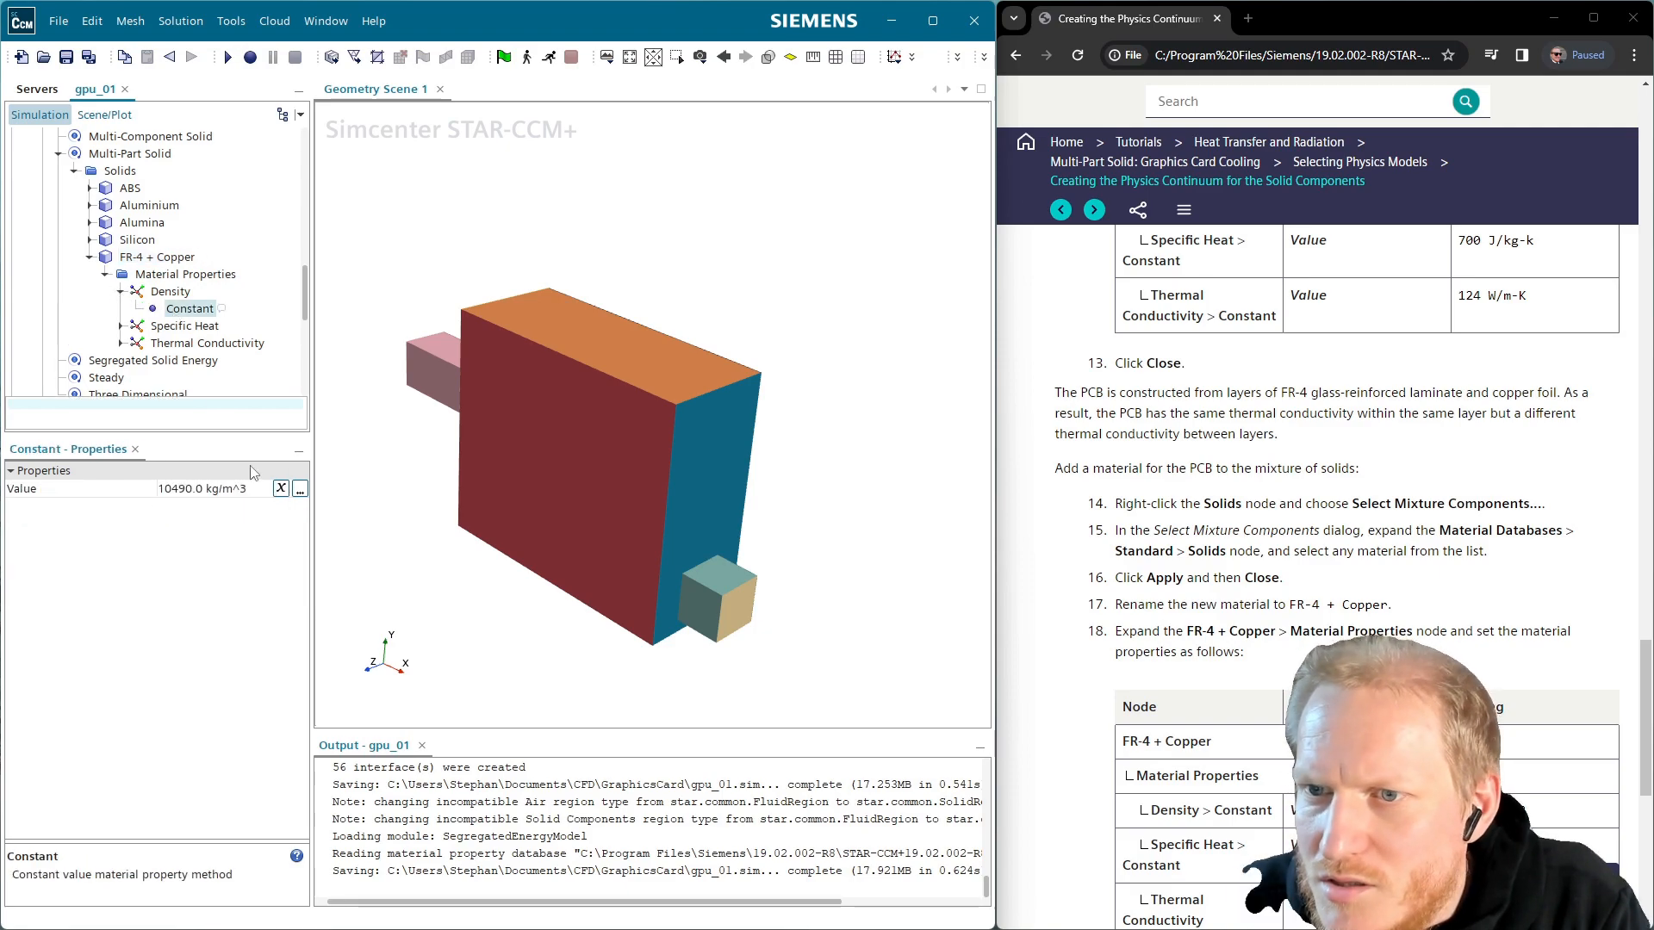
click(212, 490)
text(33)
key(Return)
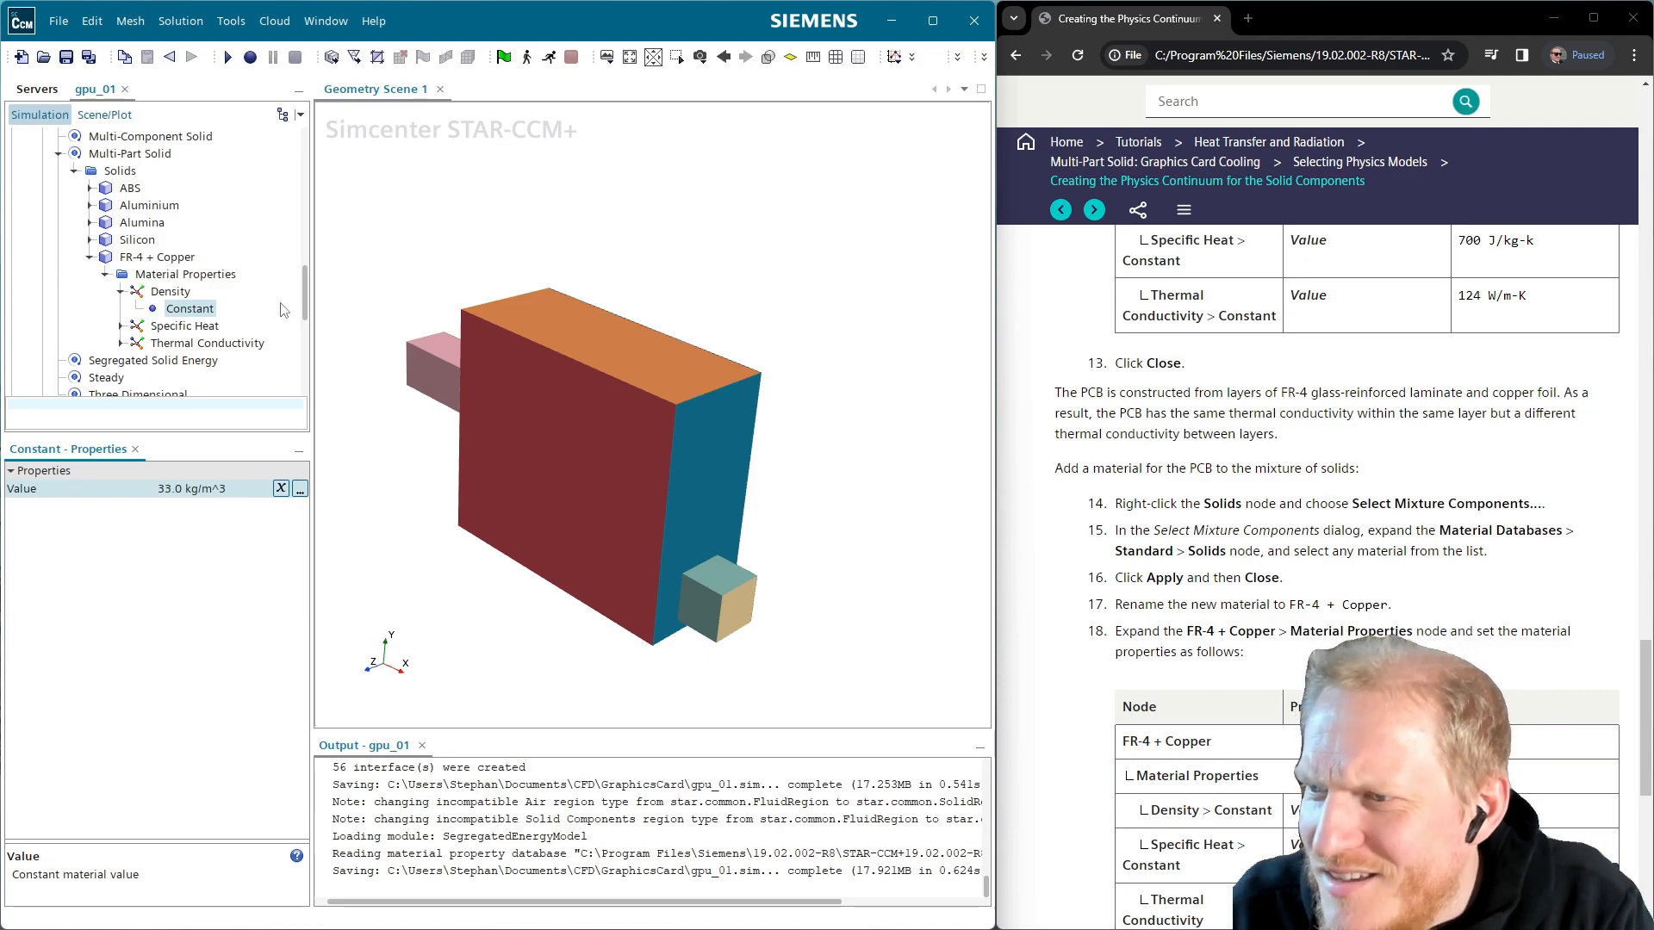
Set the FR-4 + Copper specific heat constant value to 37 J/kg-K
scroll(249, 290, down, 1)
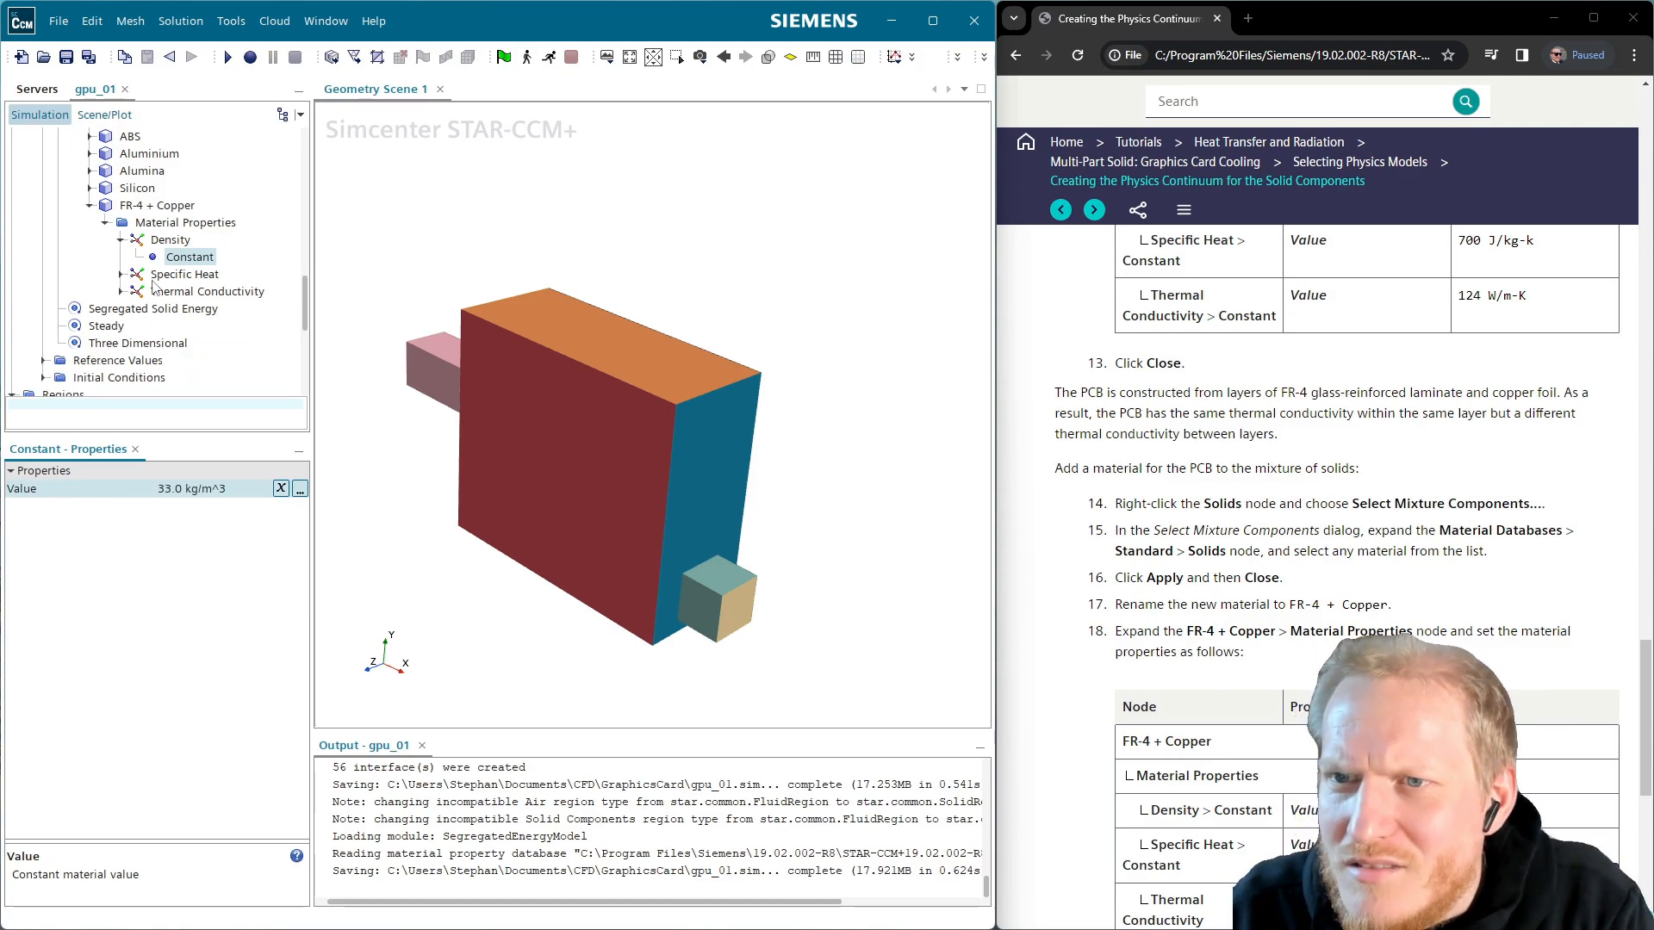
click(122, 274)
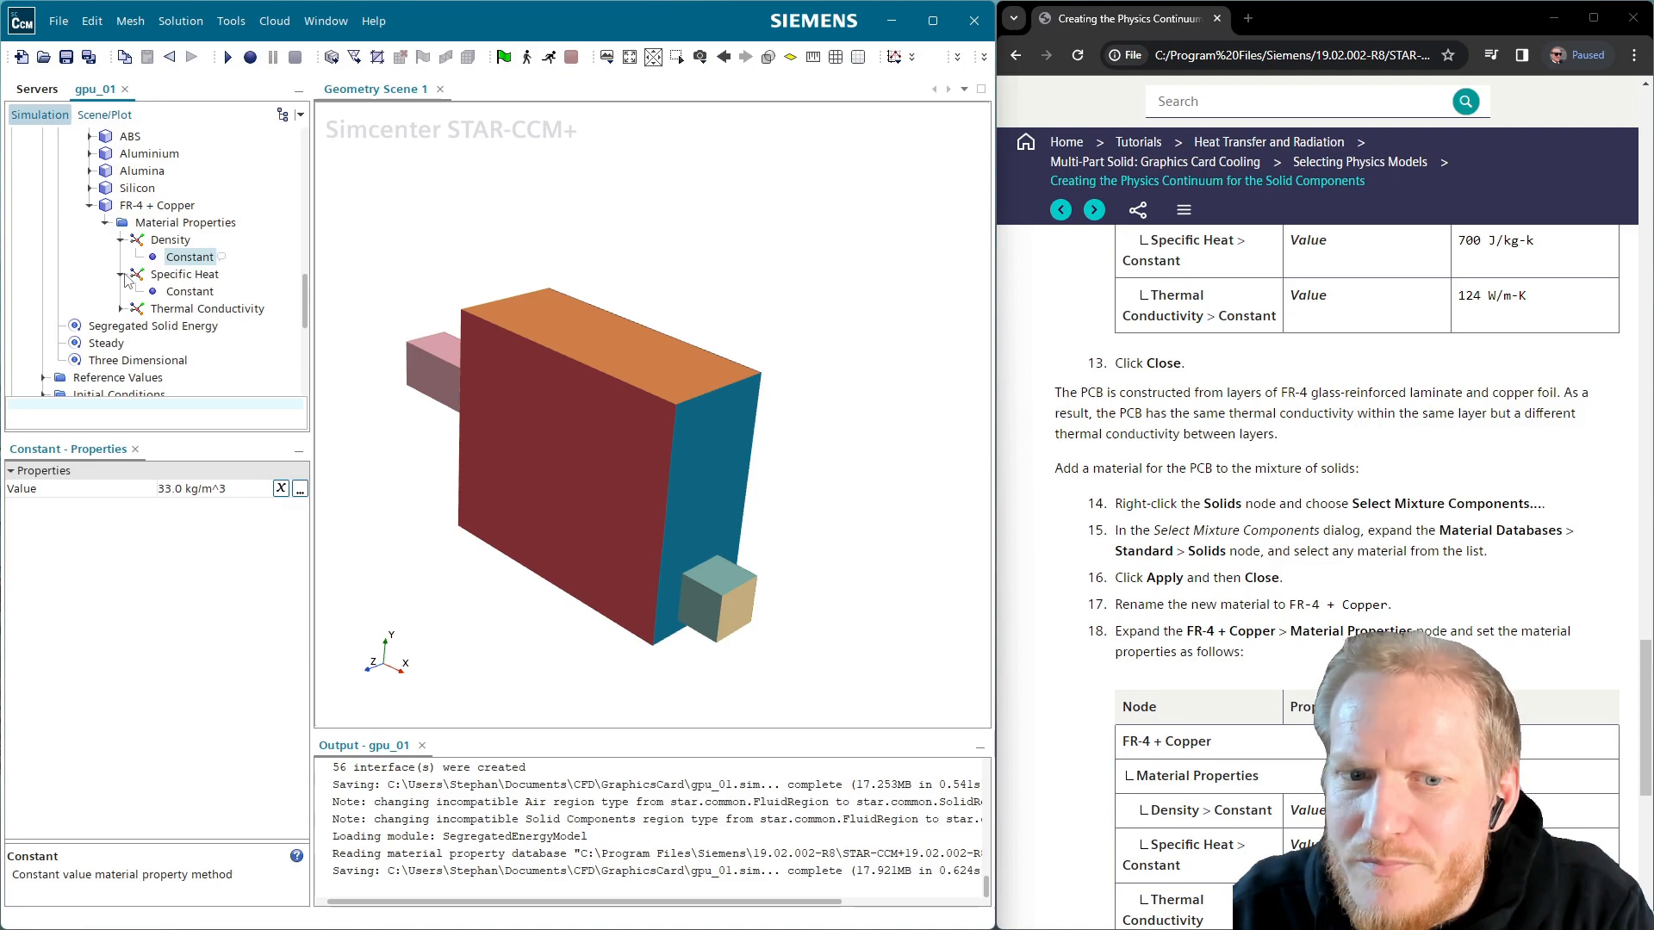
click(182, 292)
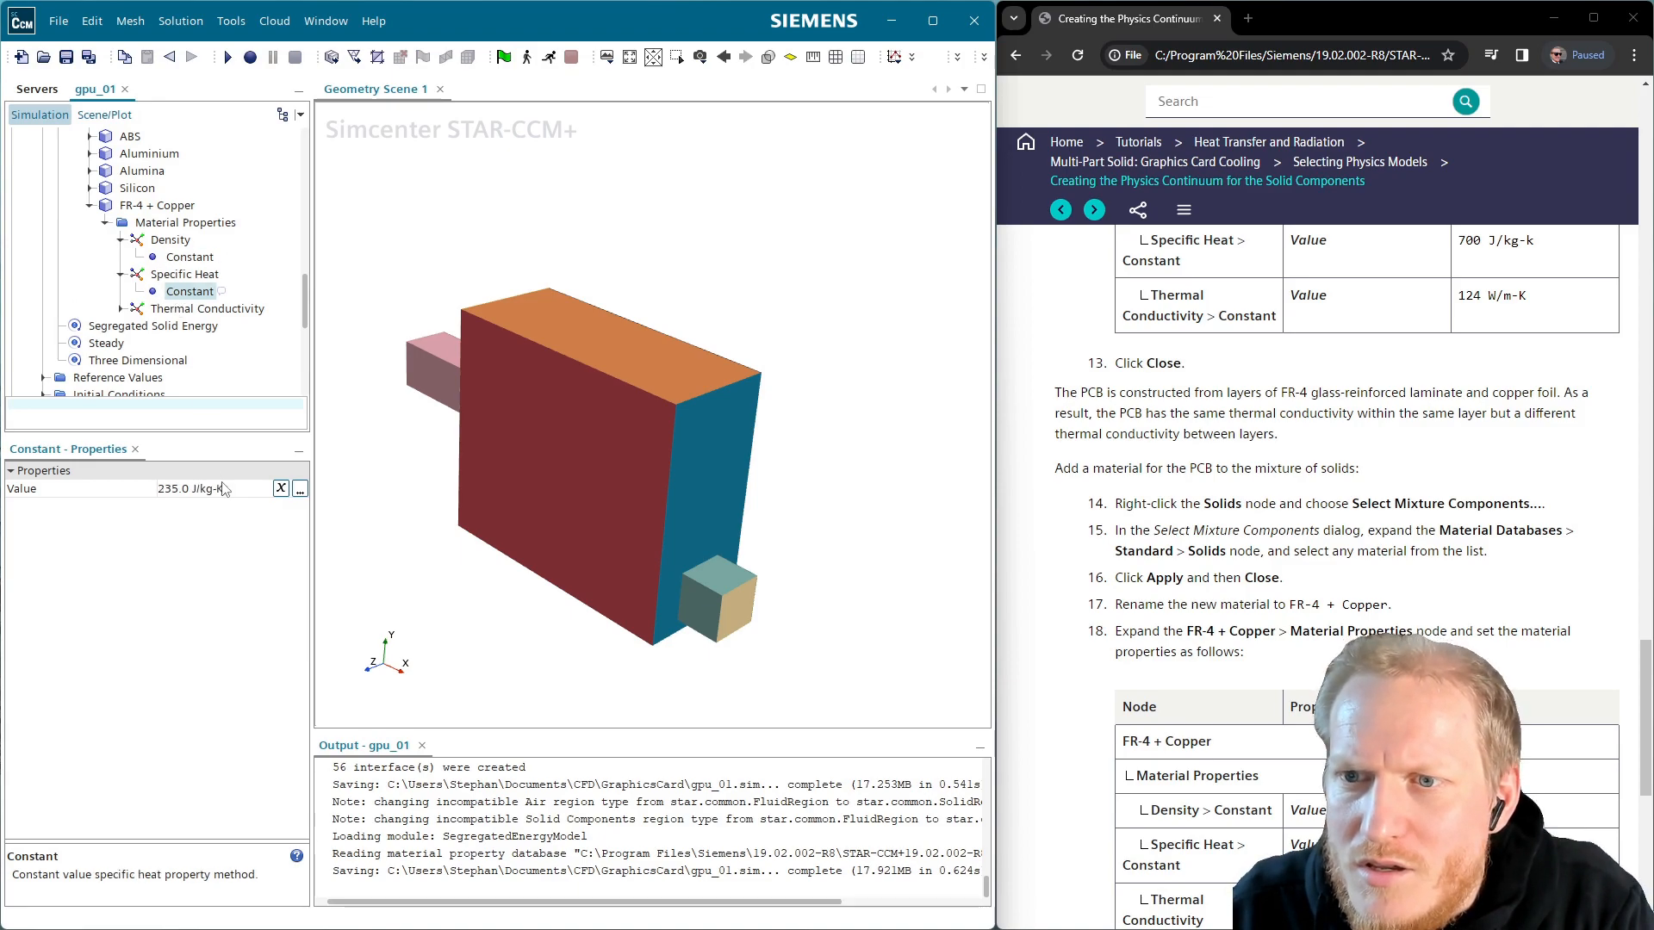
click(223, 489)
click(231, 488)
text(37)
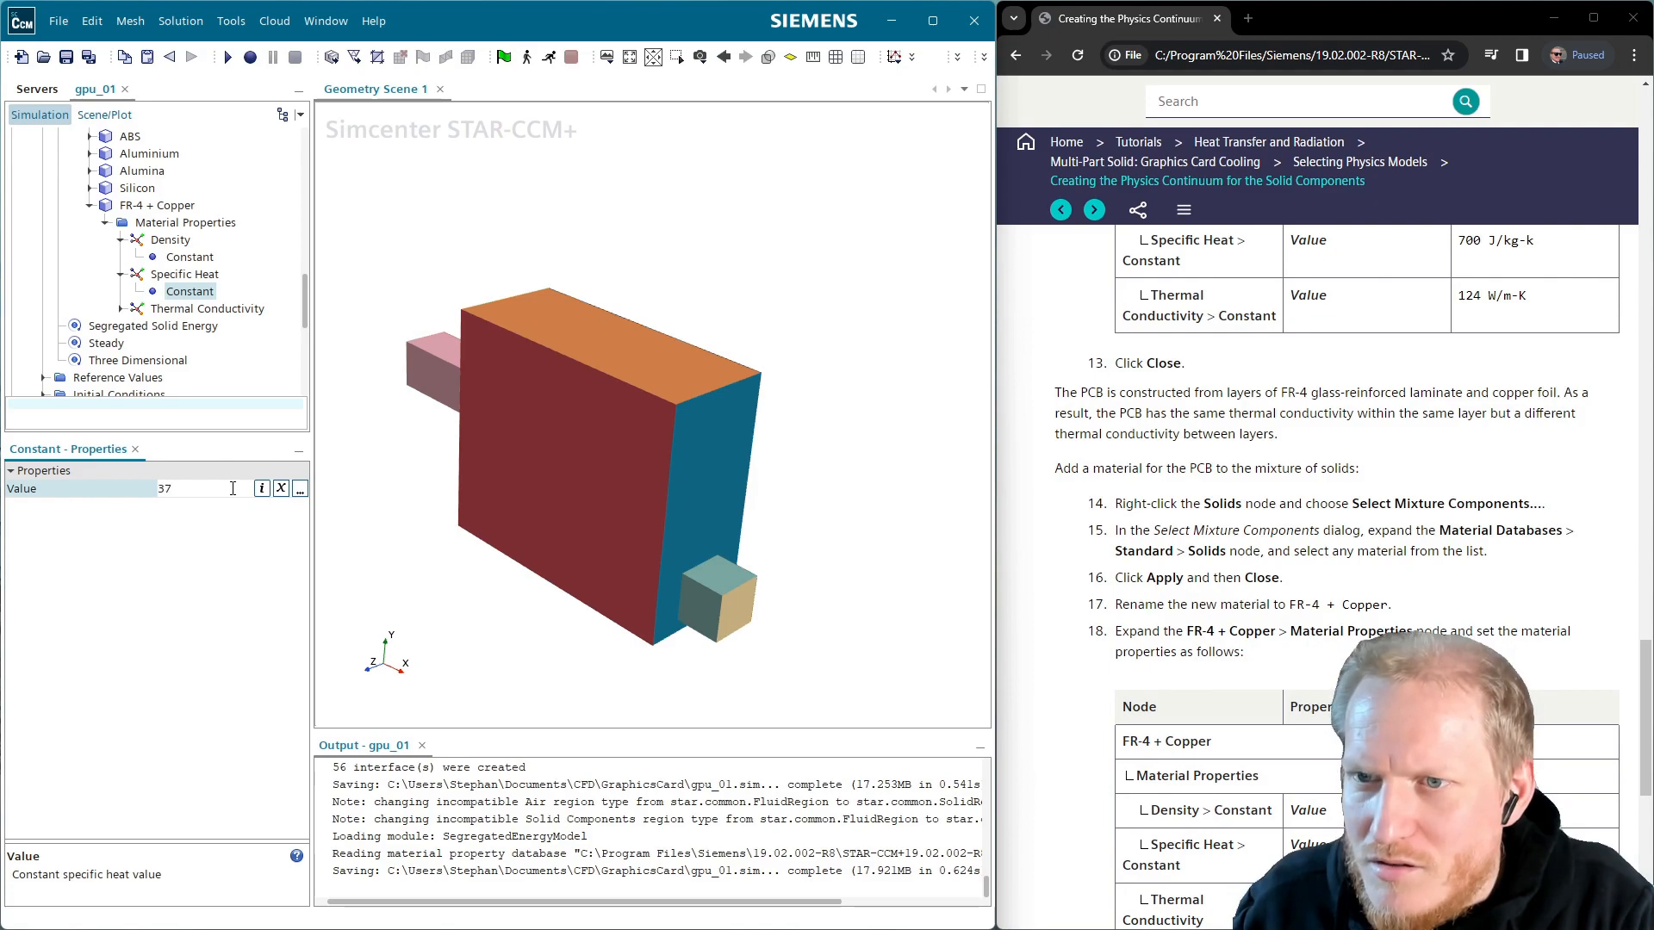
key(Return)
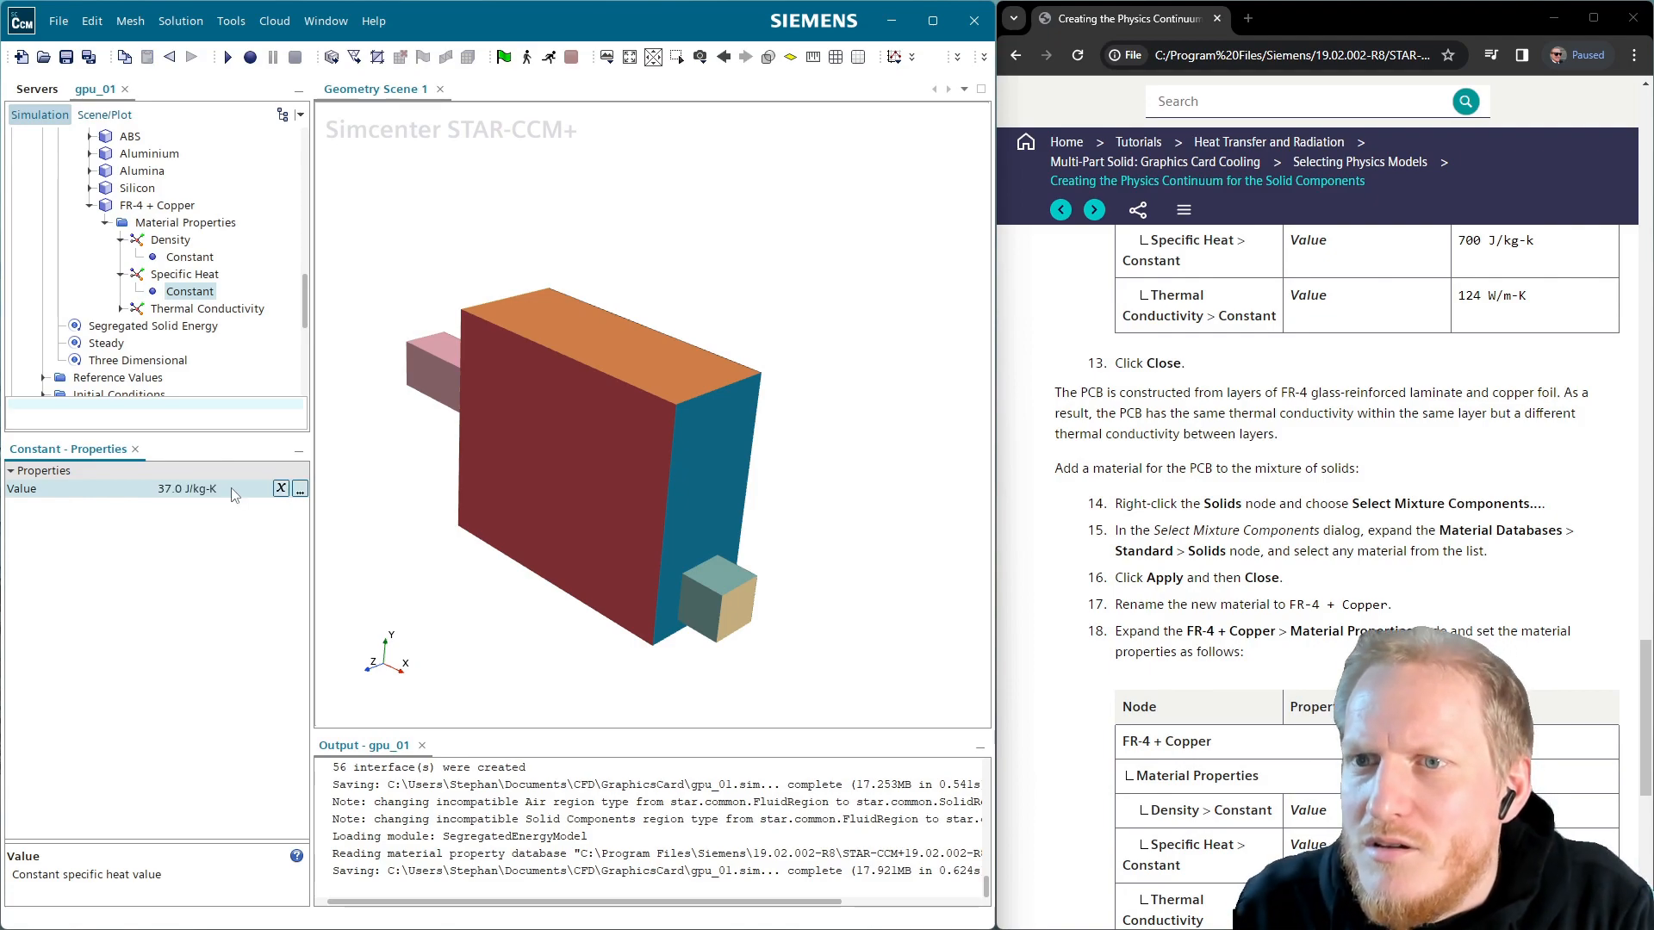
Check the current thermal conductivity constant of 418.0 W/m-K
click(122, 308)
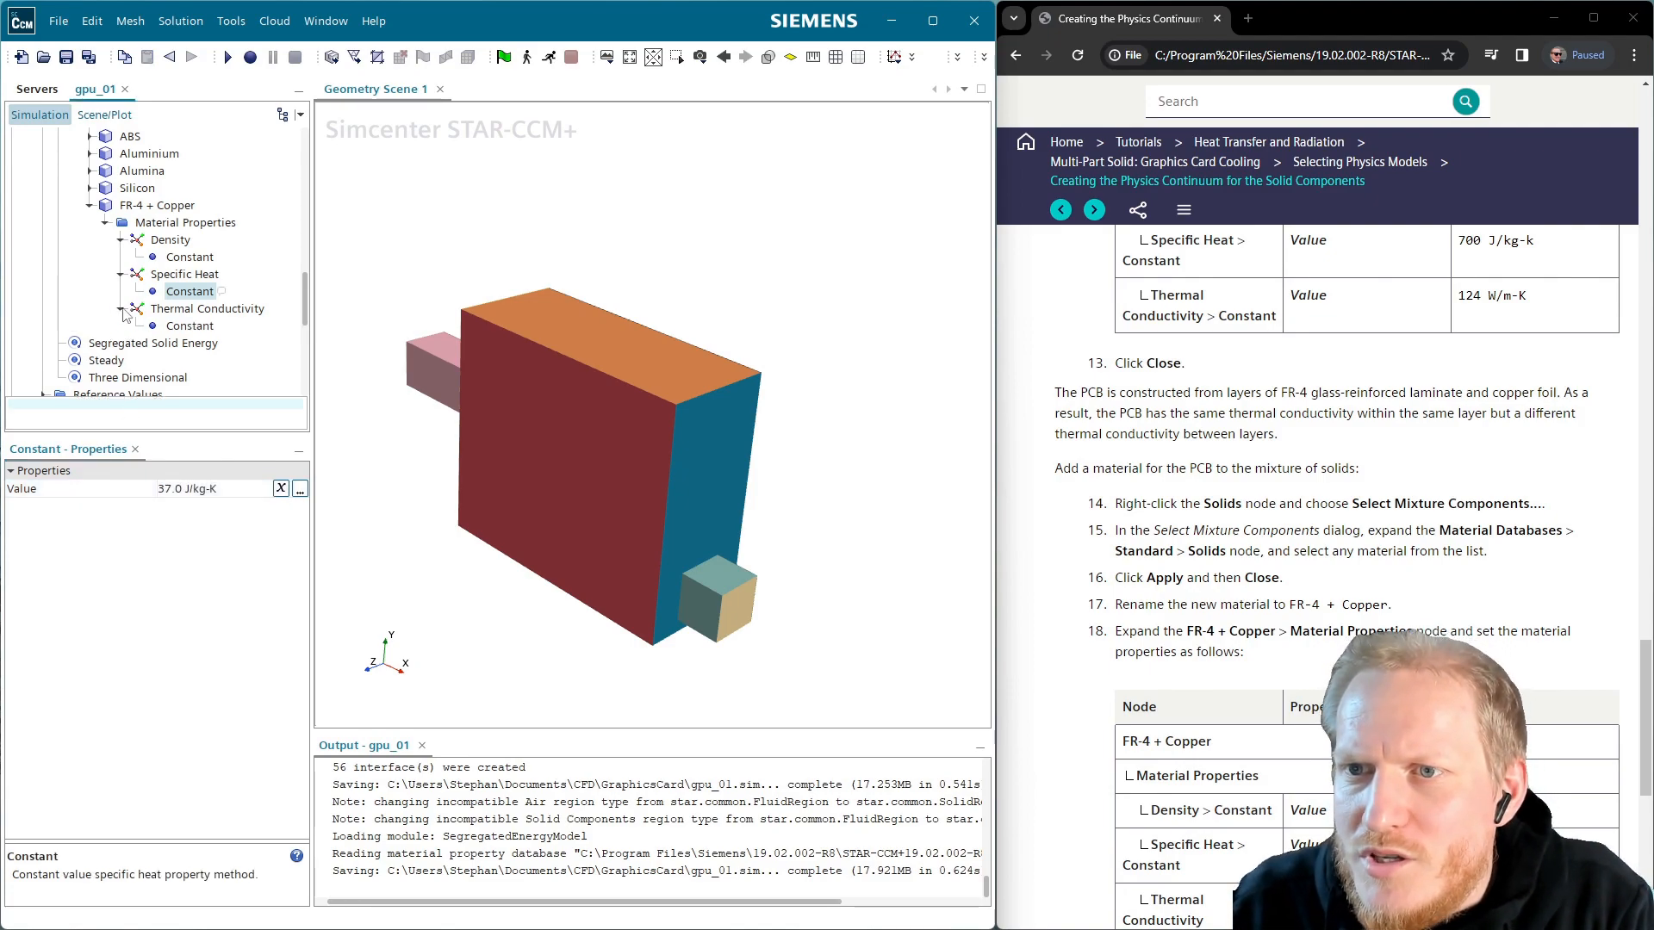
click(190, 327)
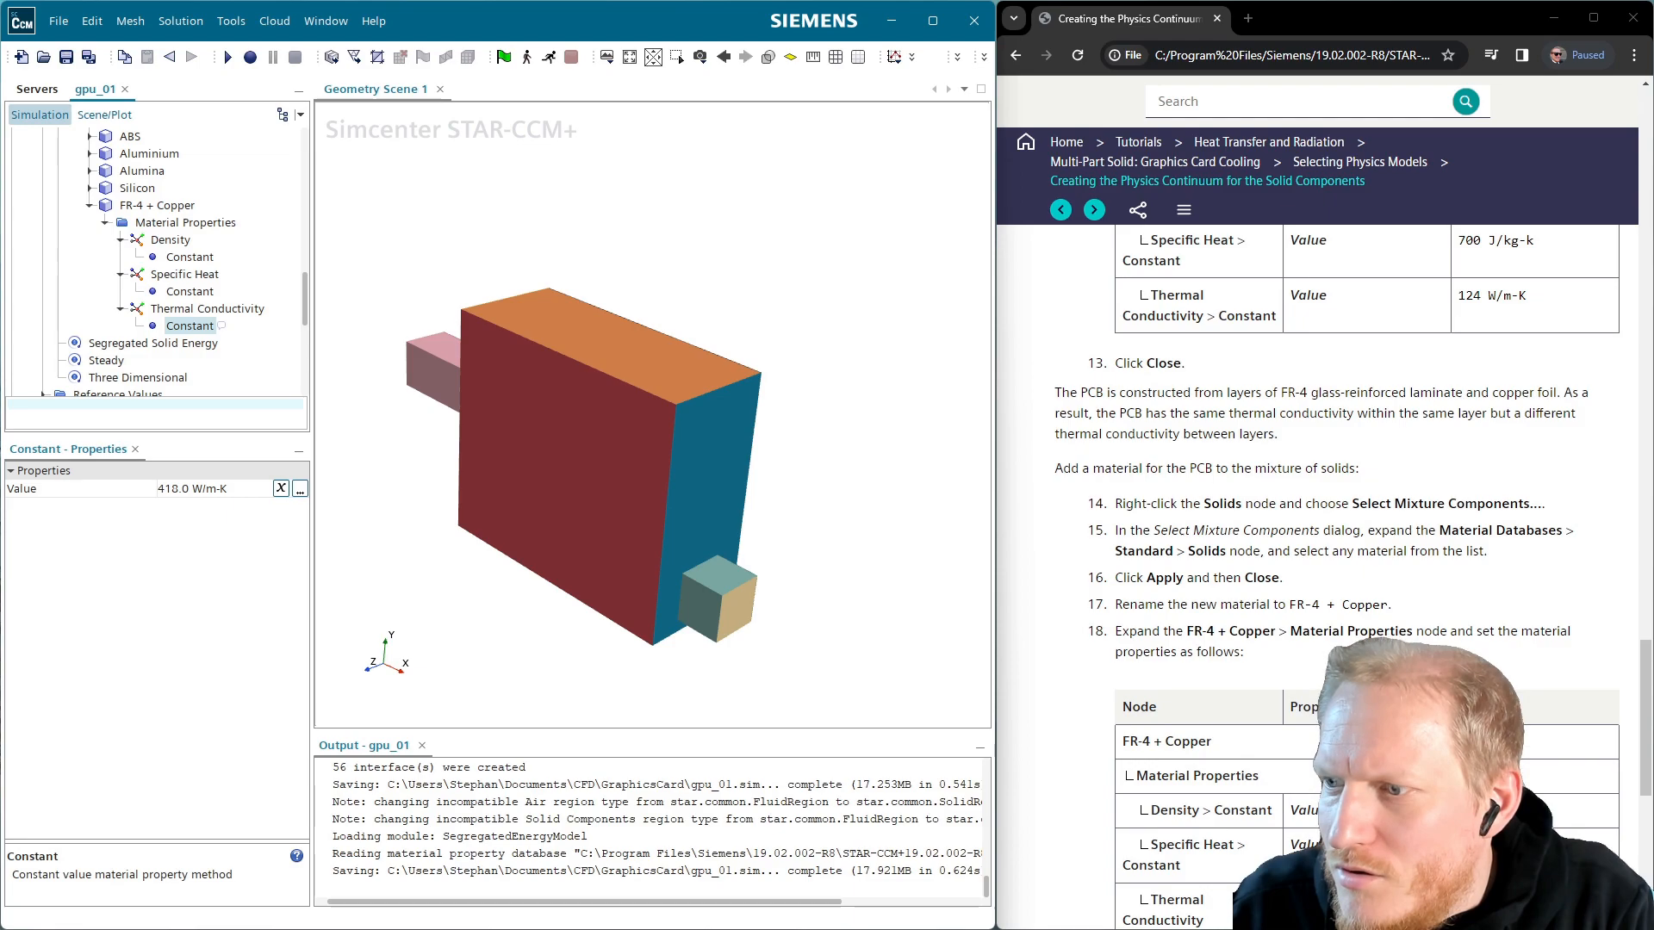
click(215, 310)
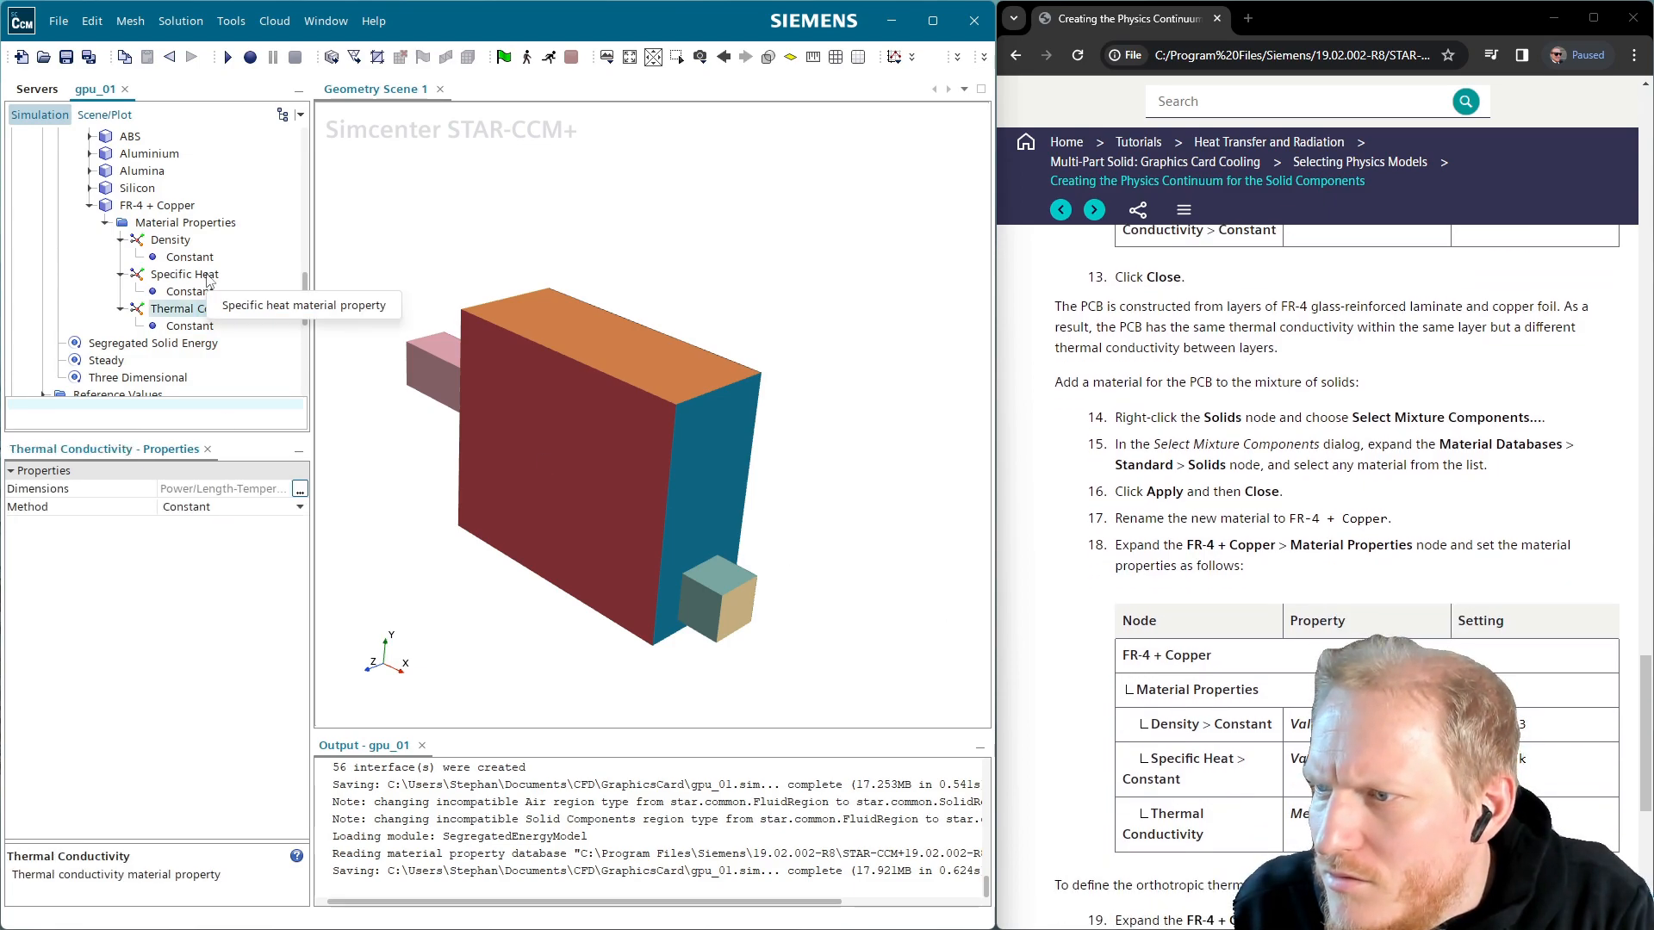
Switch the FR-4 + Copper thermal conductivity method to Orthotropic
click(197, 507)
click(196, 527)
click(196, 507)
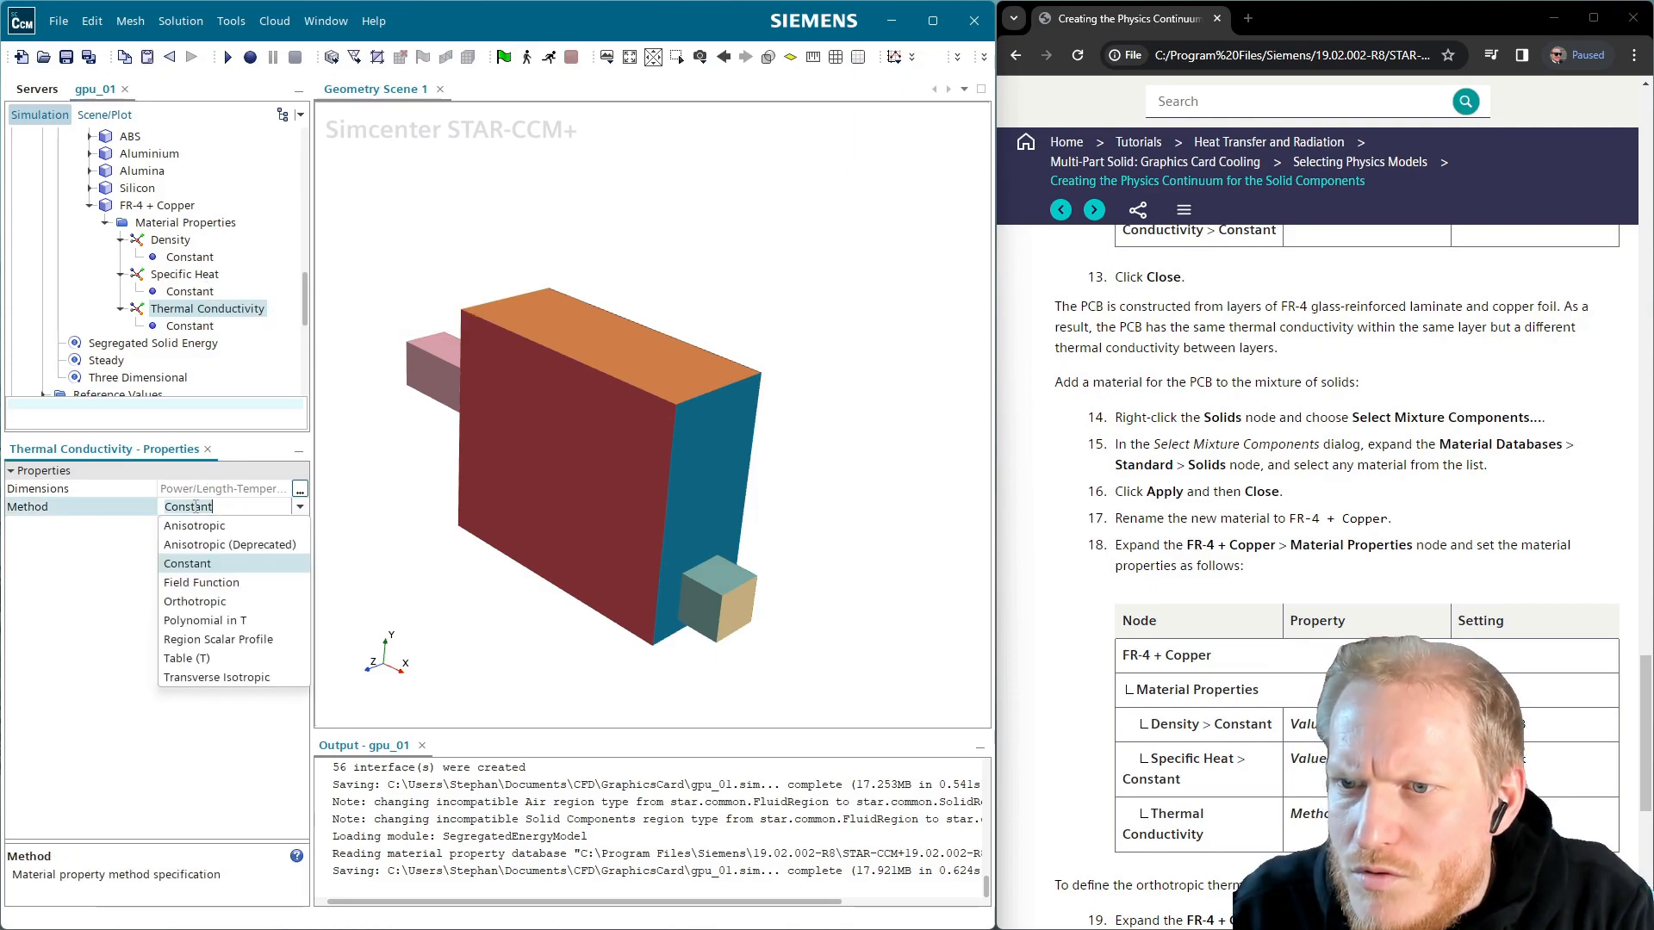
click(242, 608)
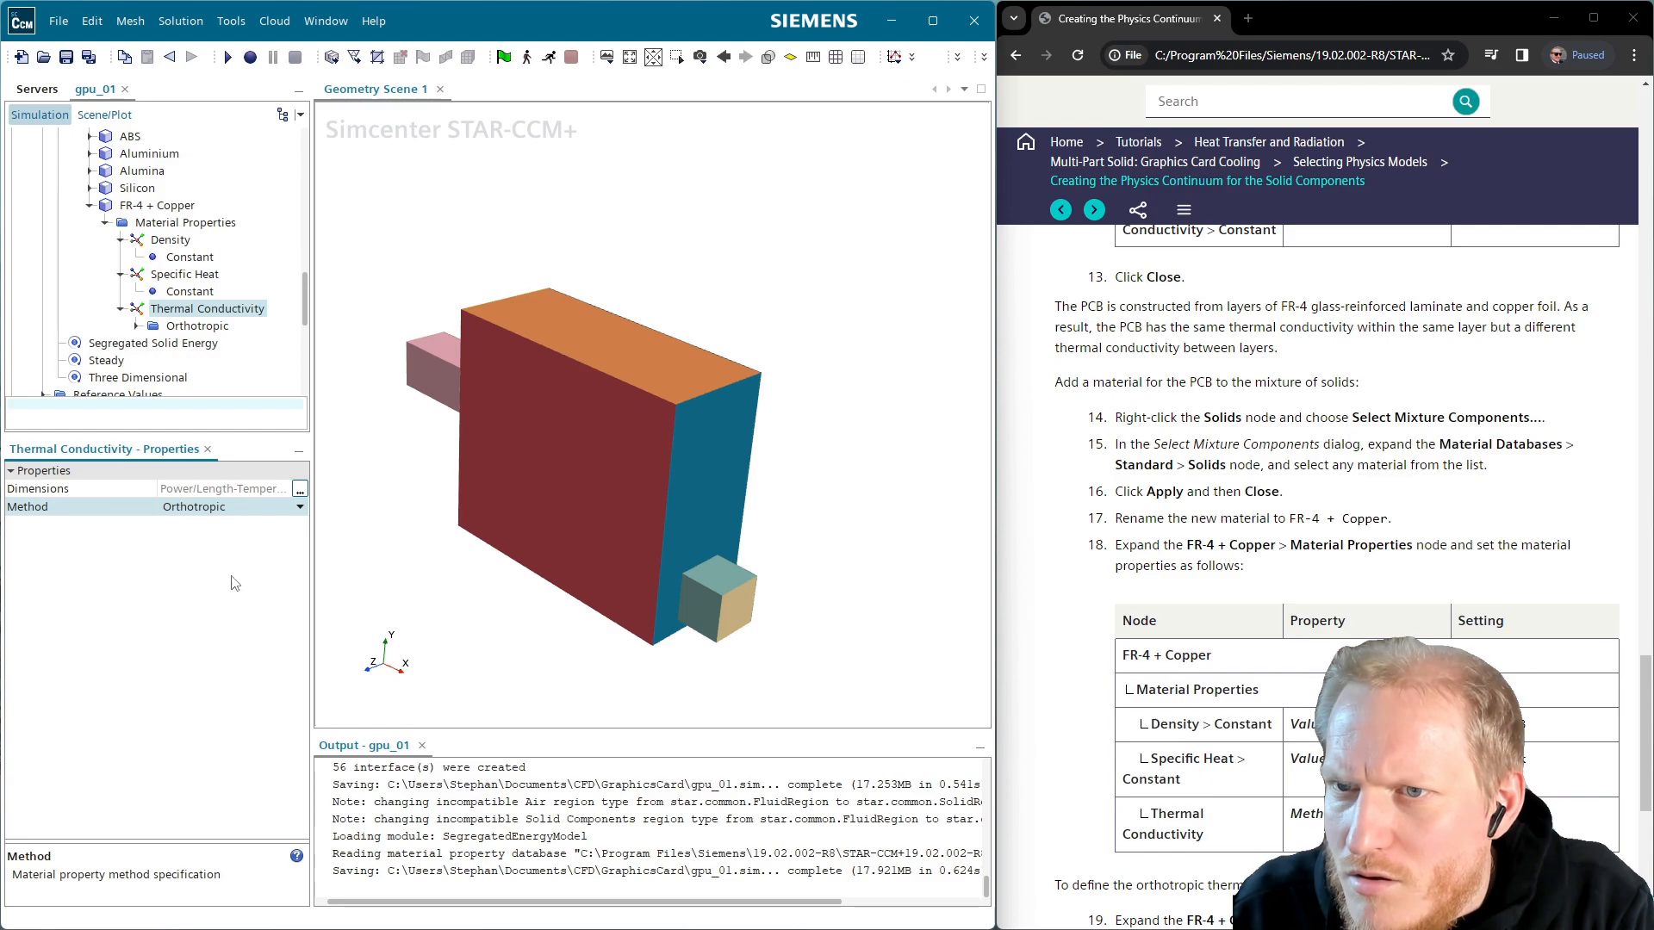
scroll(1079, 632, down, 3)
scroll(1078, 631, down, 1)
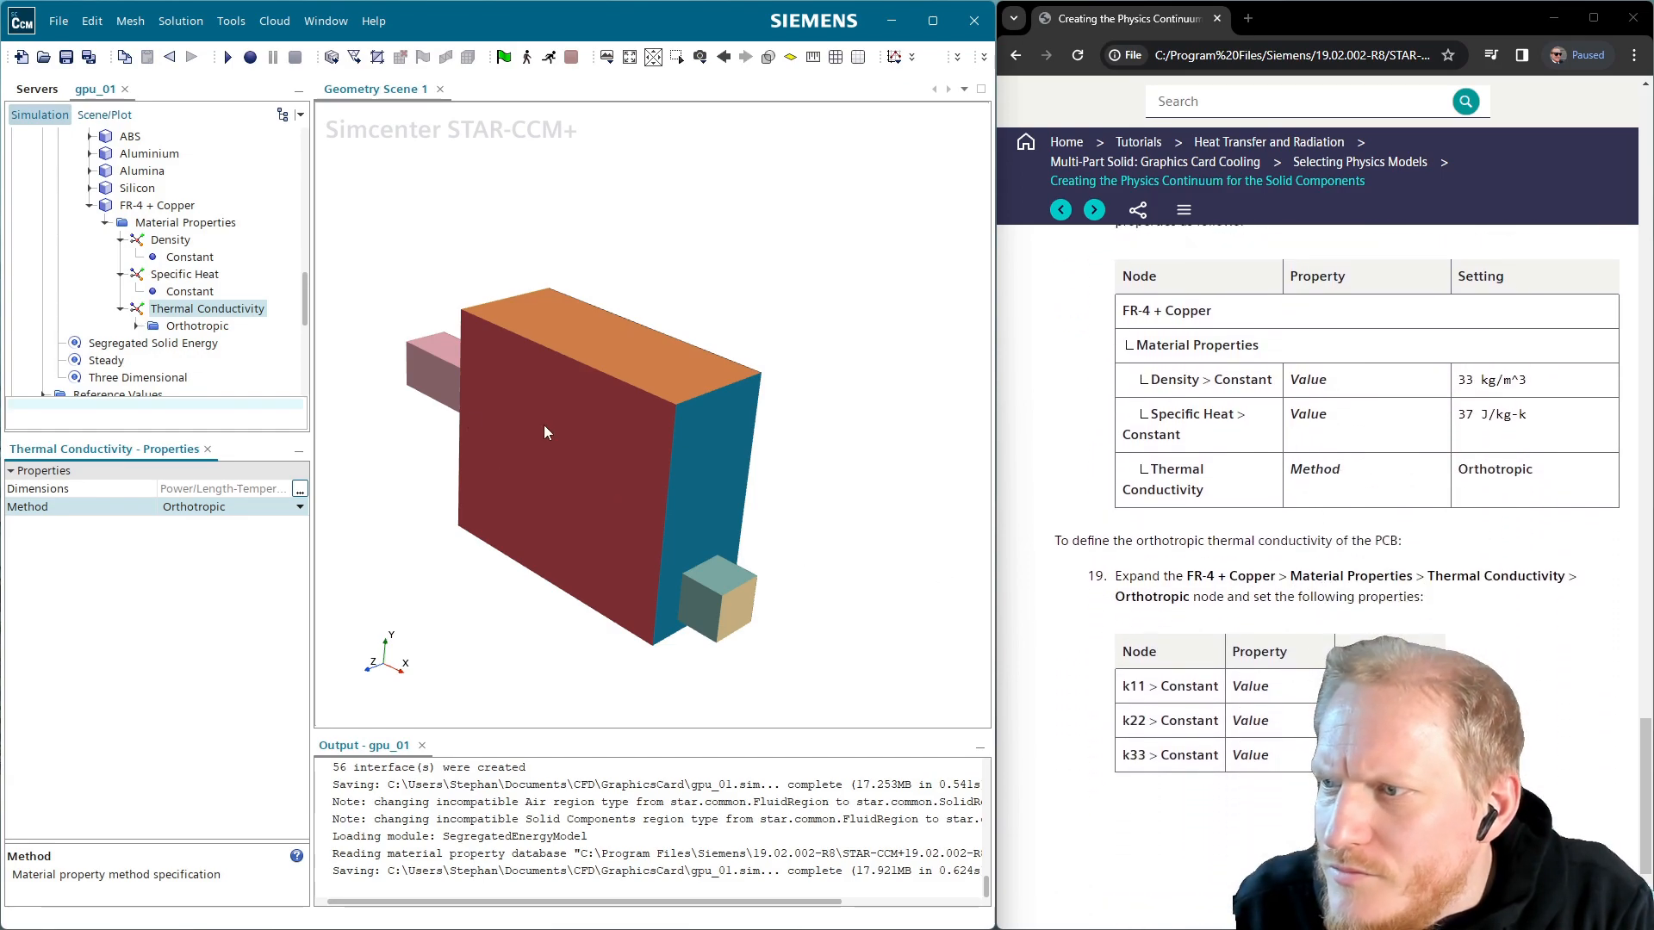
Set the k11 conductivity constant value to 10 W/m-K
click(136, 326)
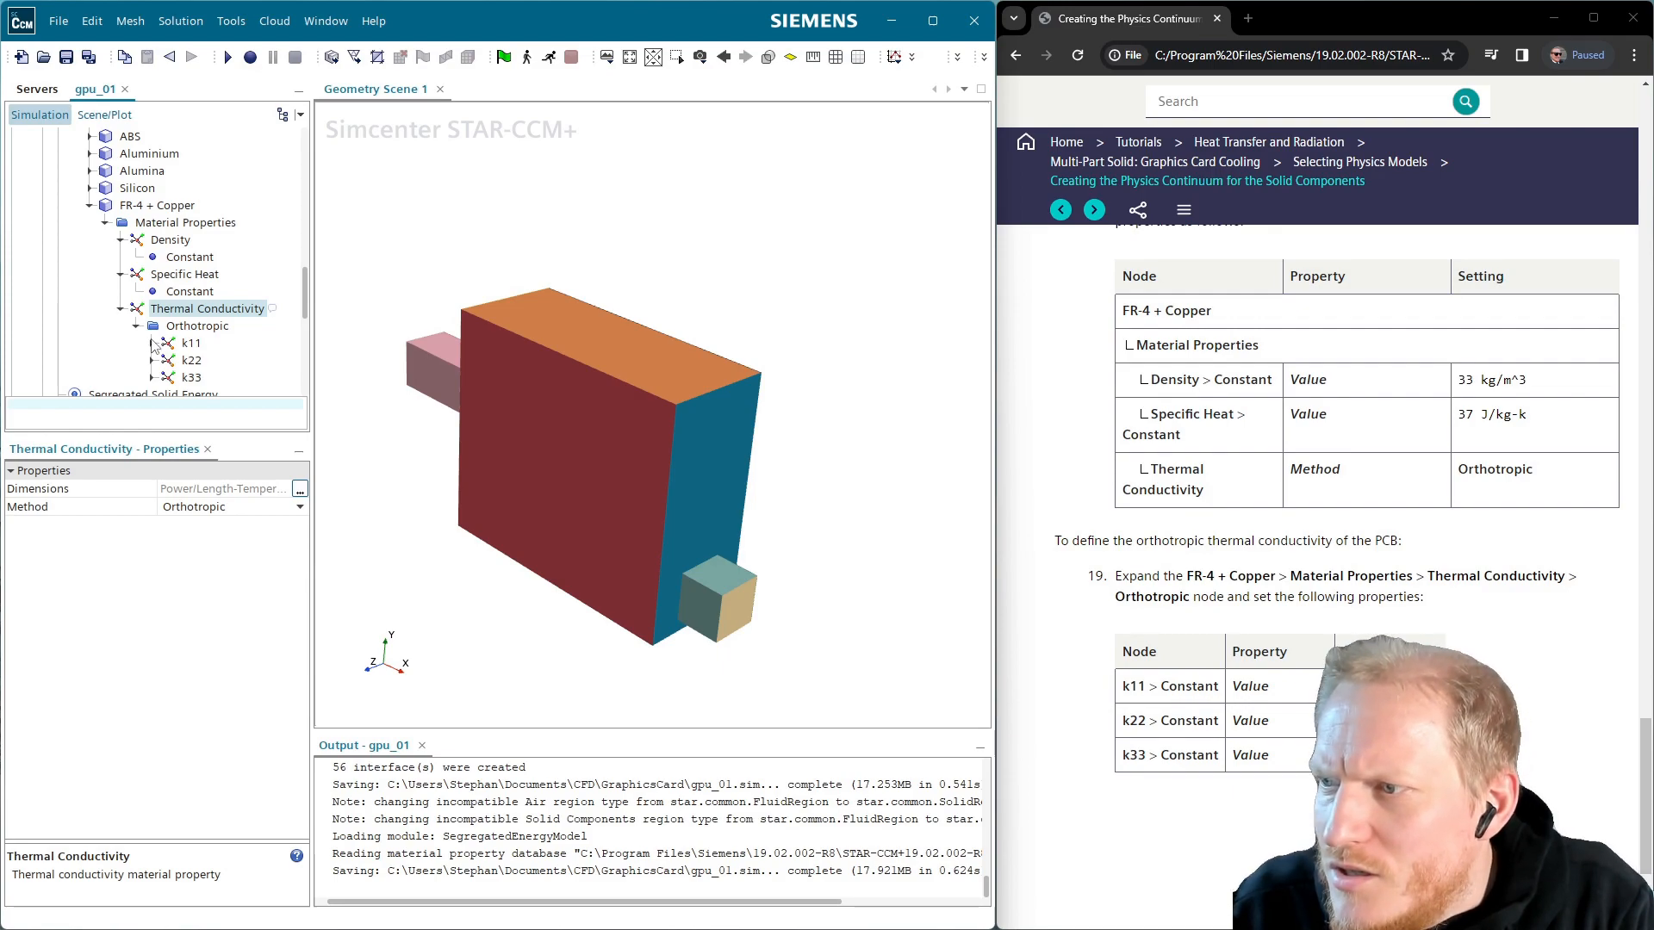
click(152, 343)
click(207, 362)
click(200, 506)
key(Tab)
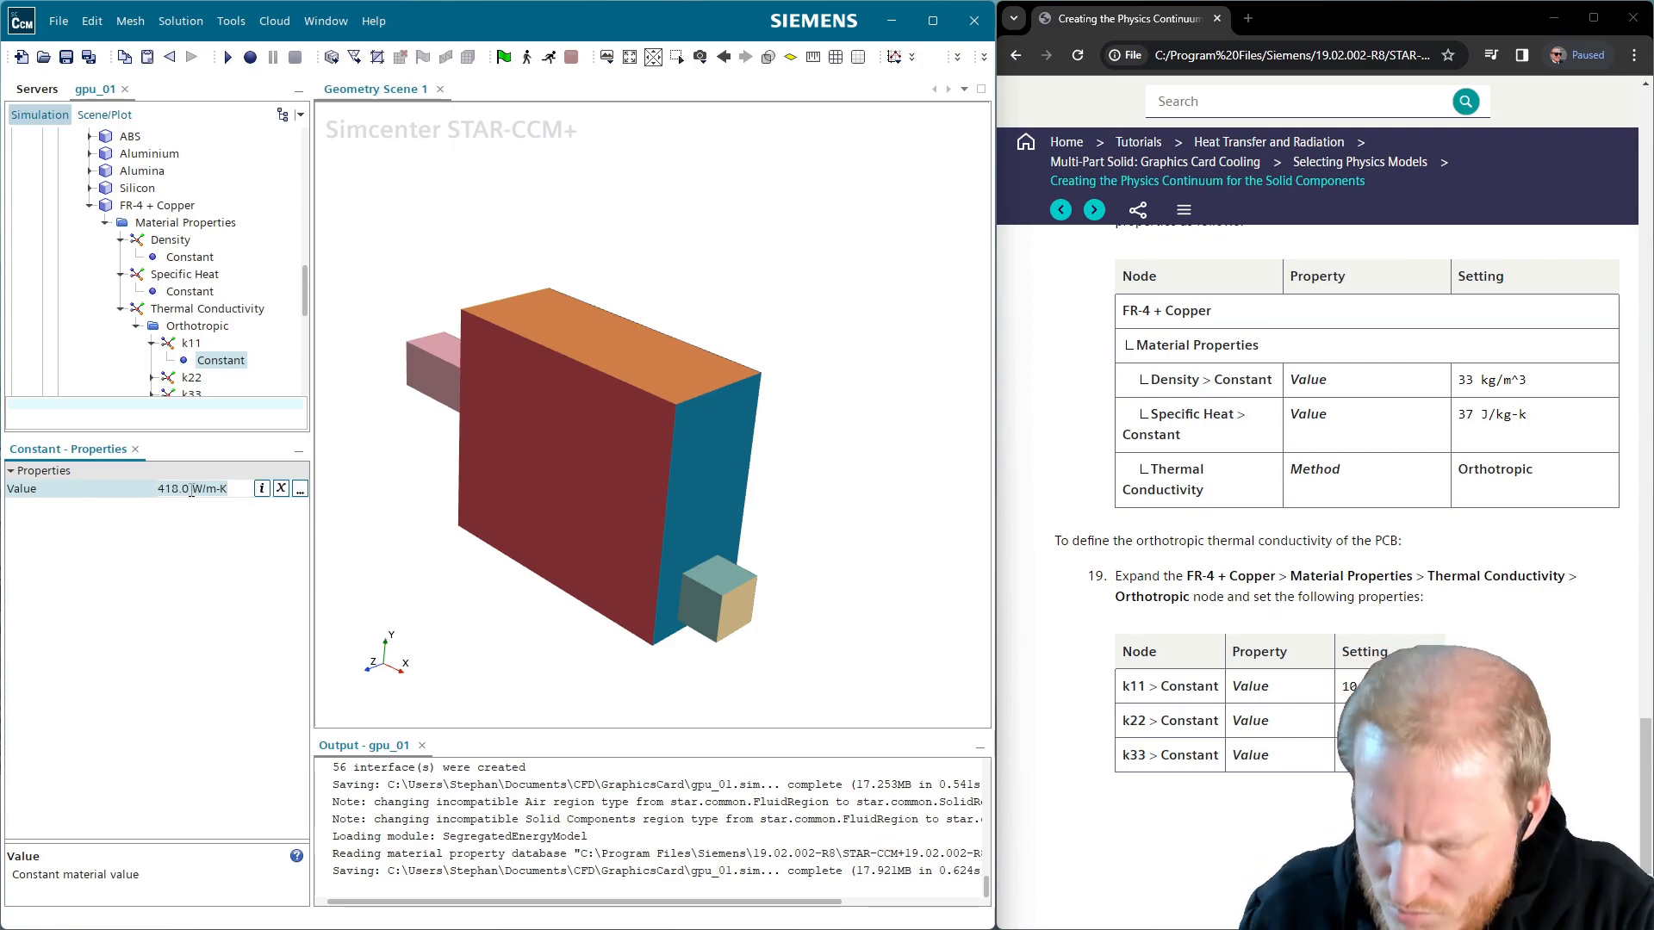
click(191, 493)
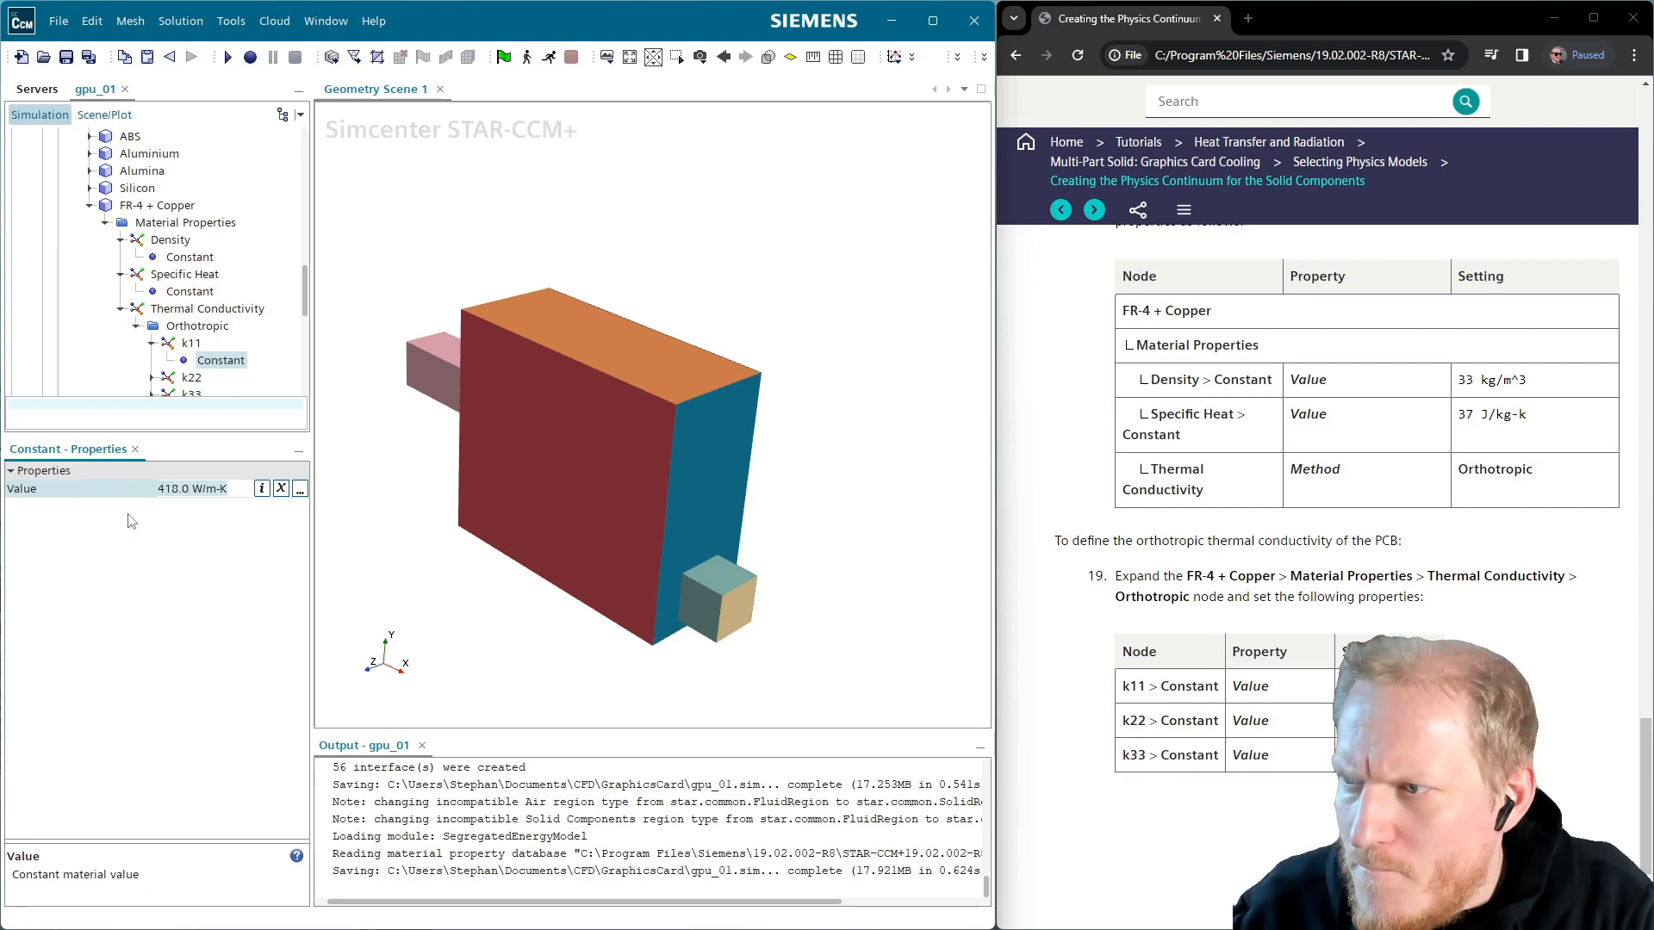
key(End)
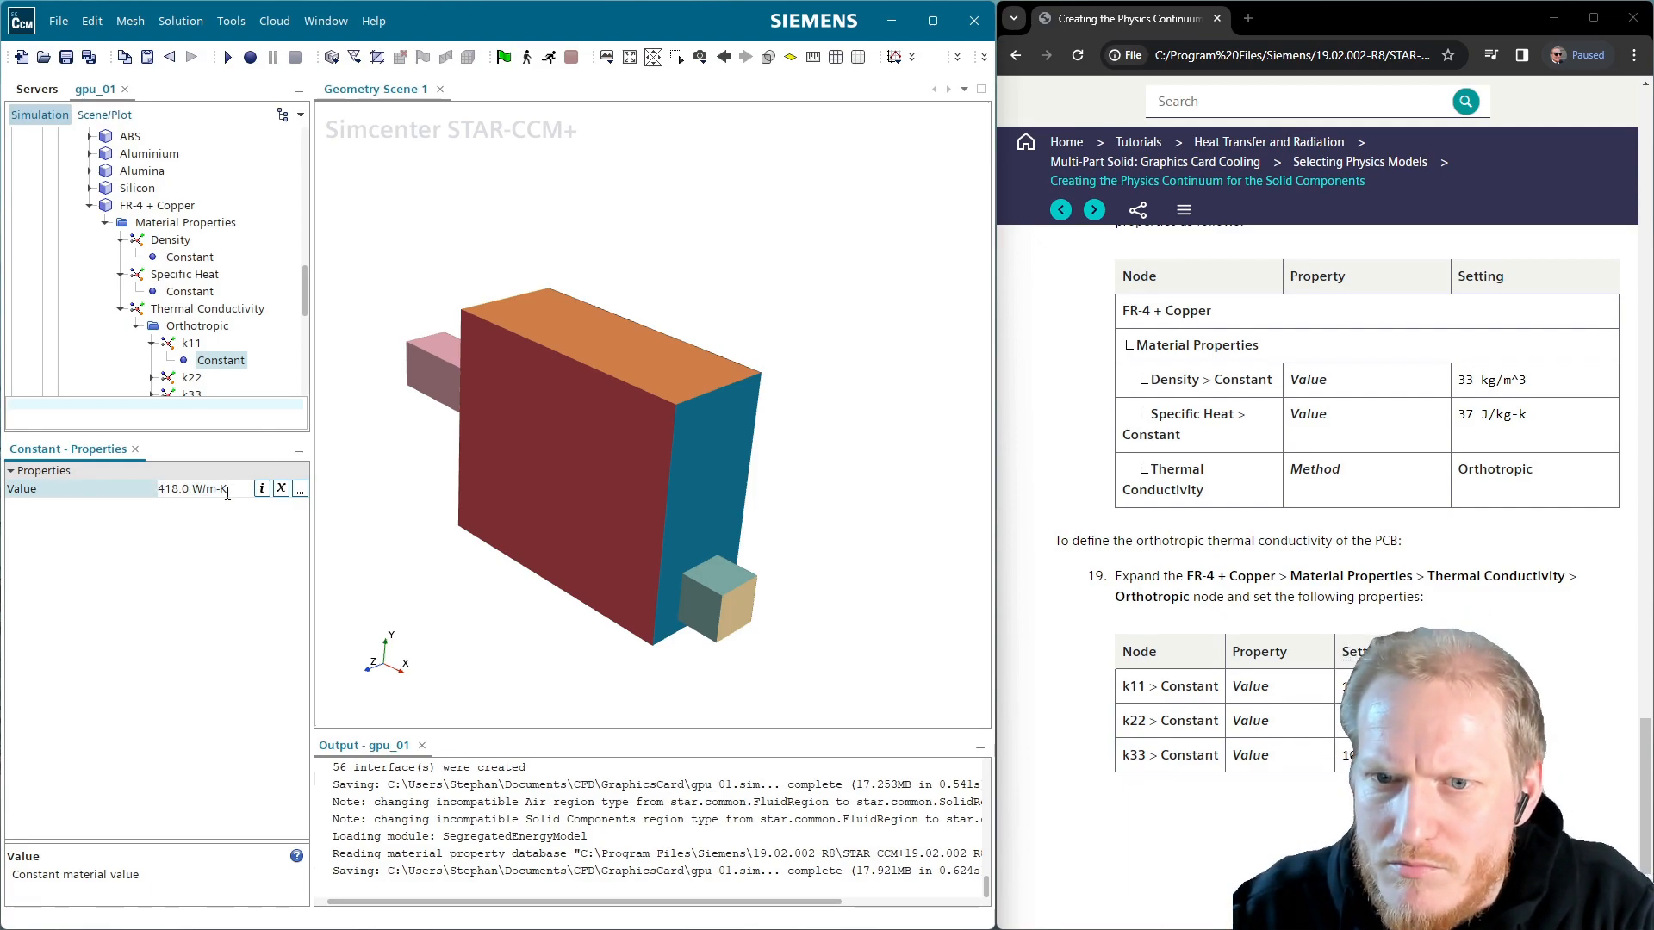
key(Home)
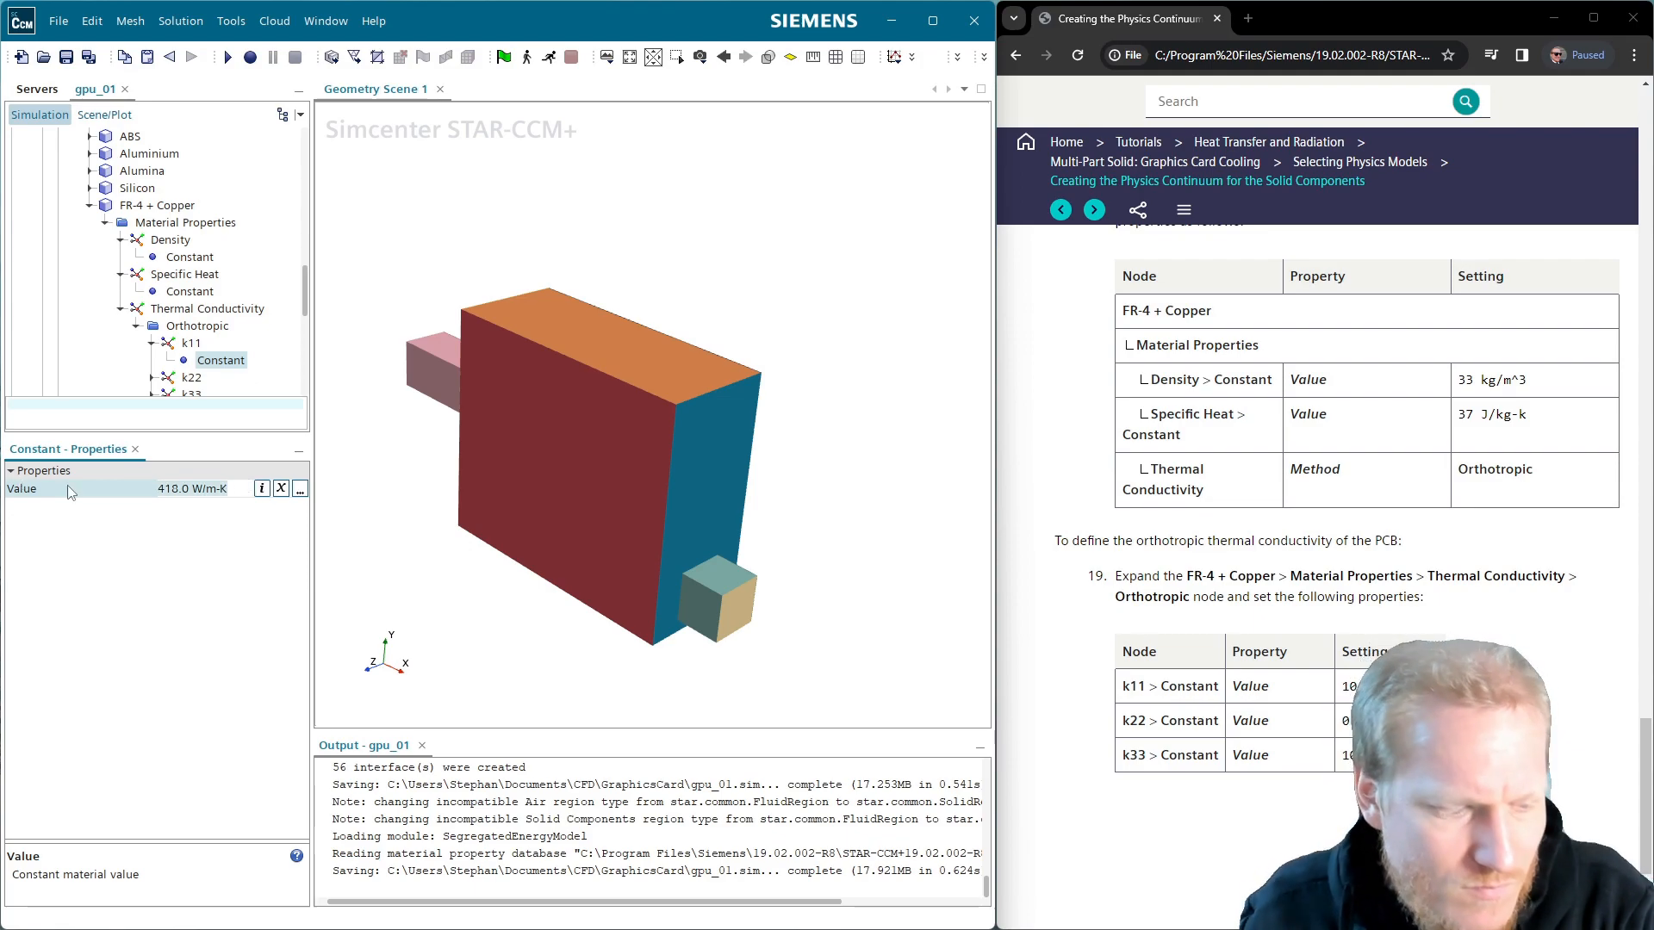
text(10)
key(Return)
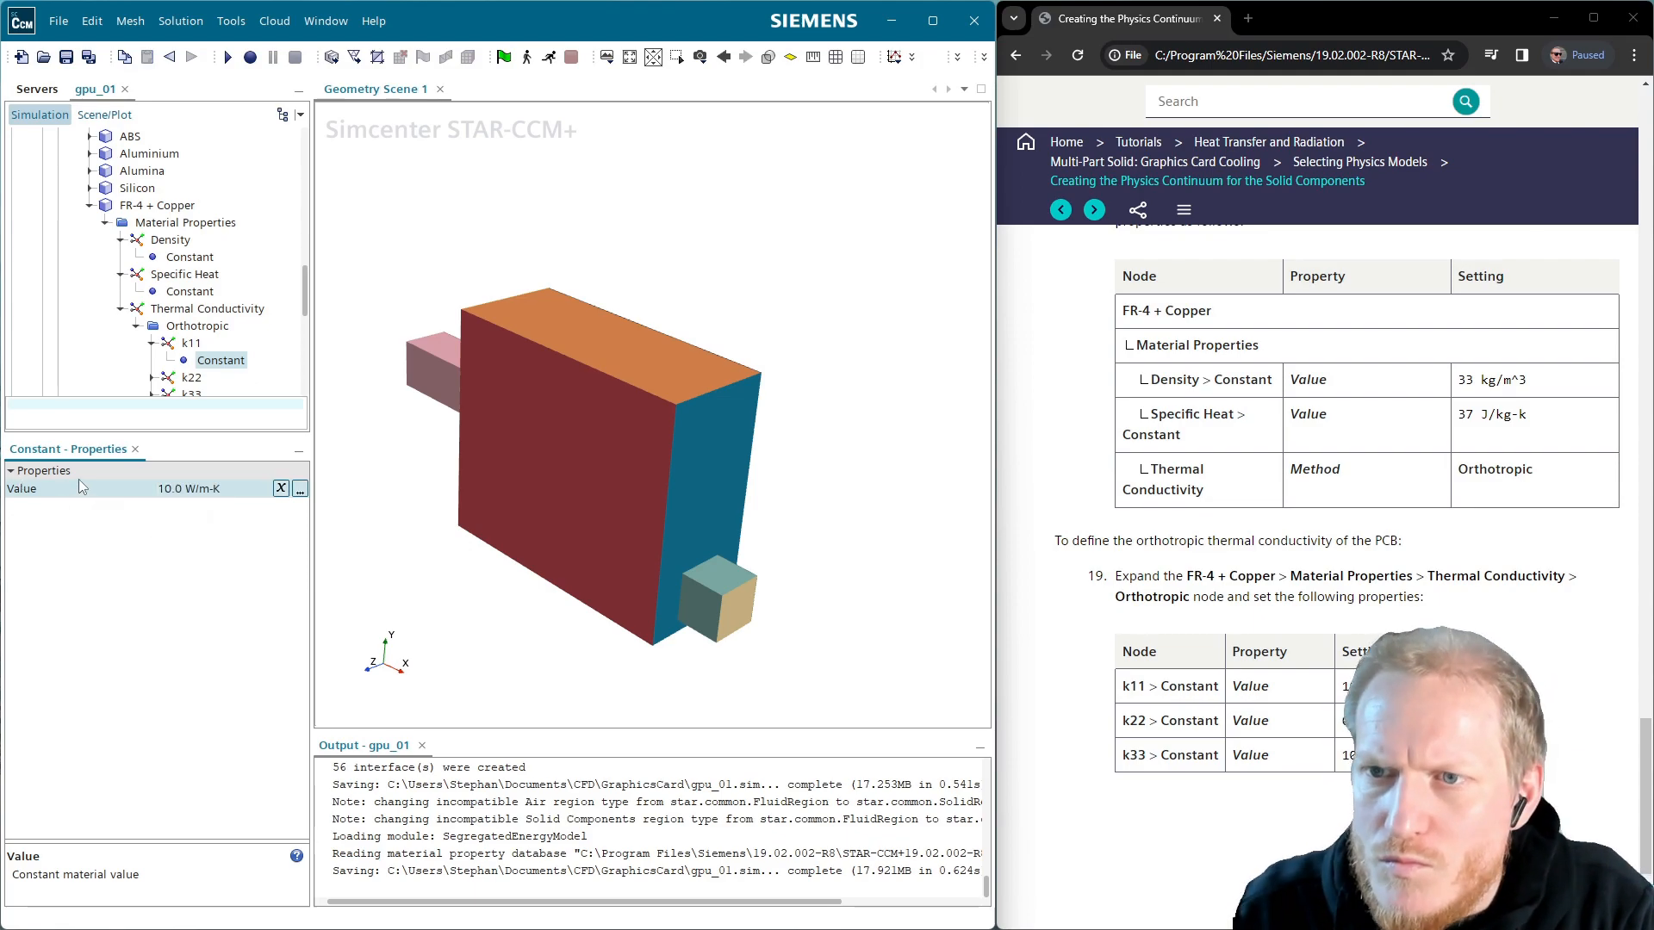
Set k22 to 0.5 W/m-K and k33 to 10 W/m-K
click(151, 378)
click(215, 389)
scroll(228, 387, down, 1)
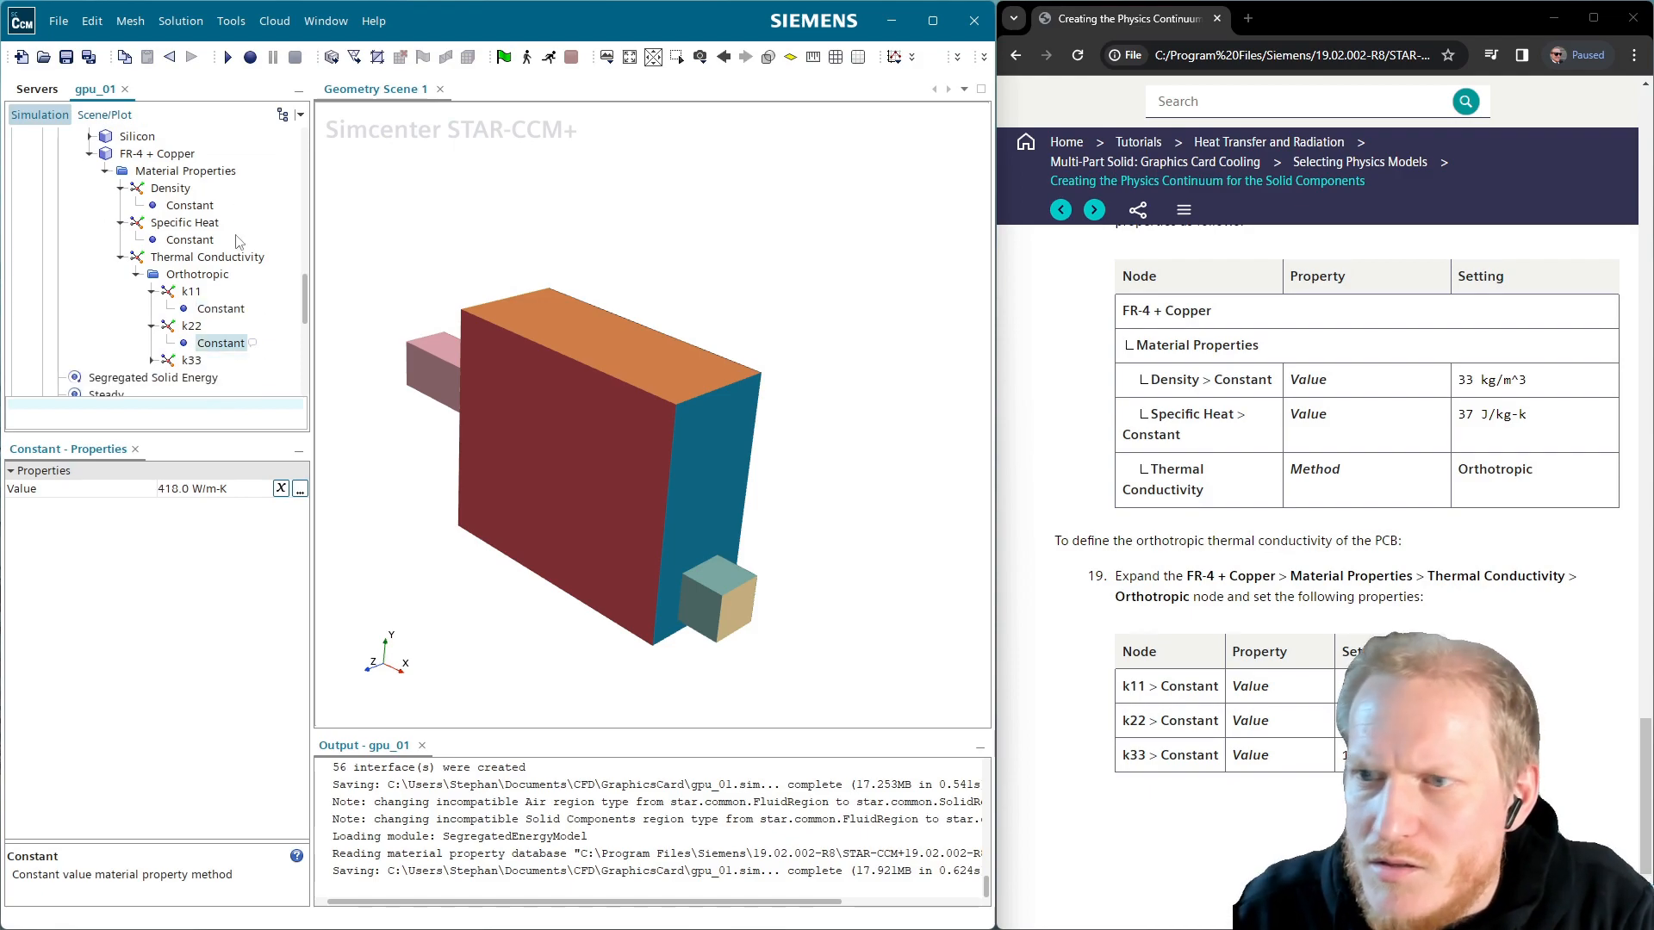
click(211, 489)
text(0.5)
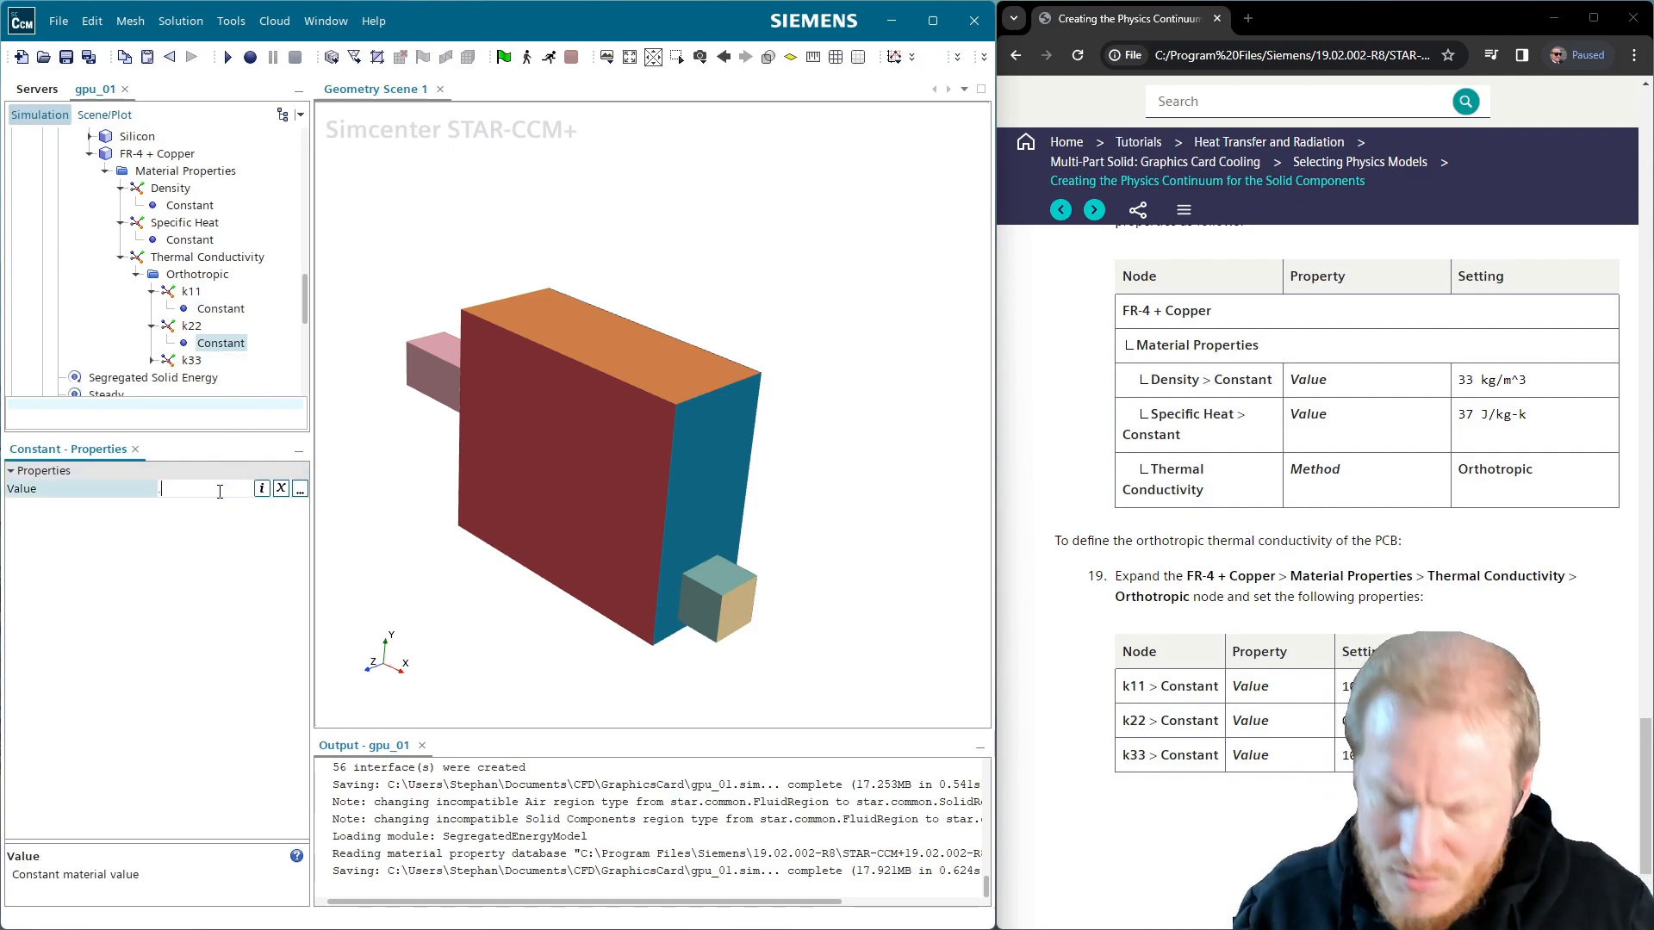
key(Return)
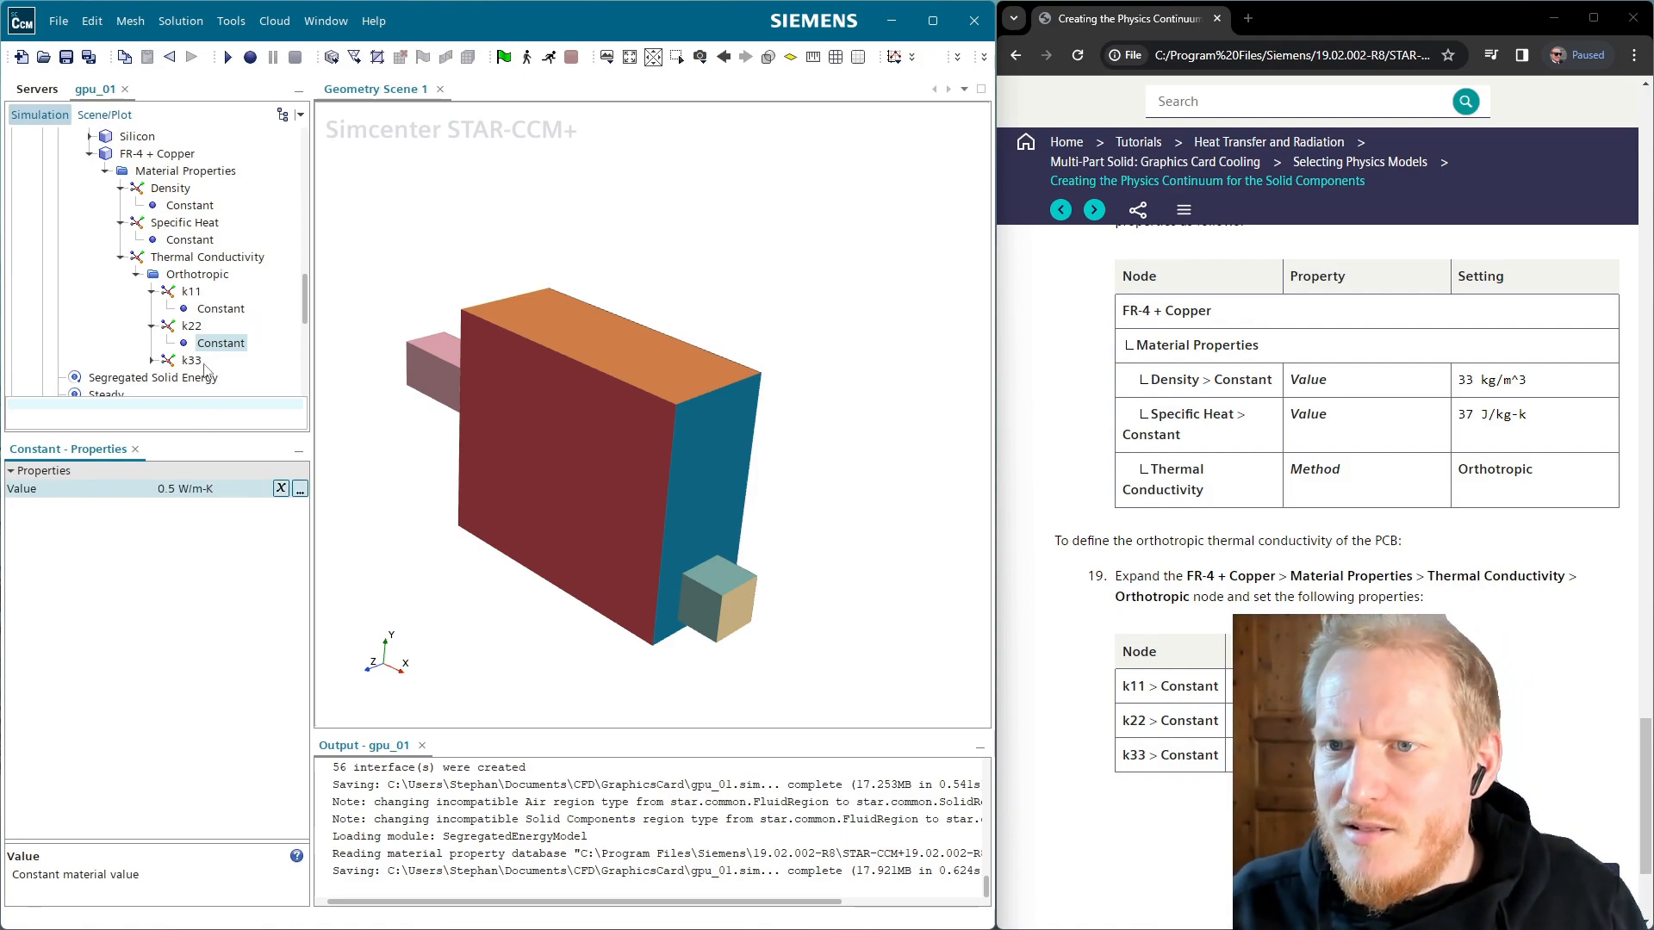
click(152, 361)
click(220, 377)
click(219, 489)
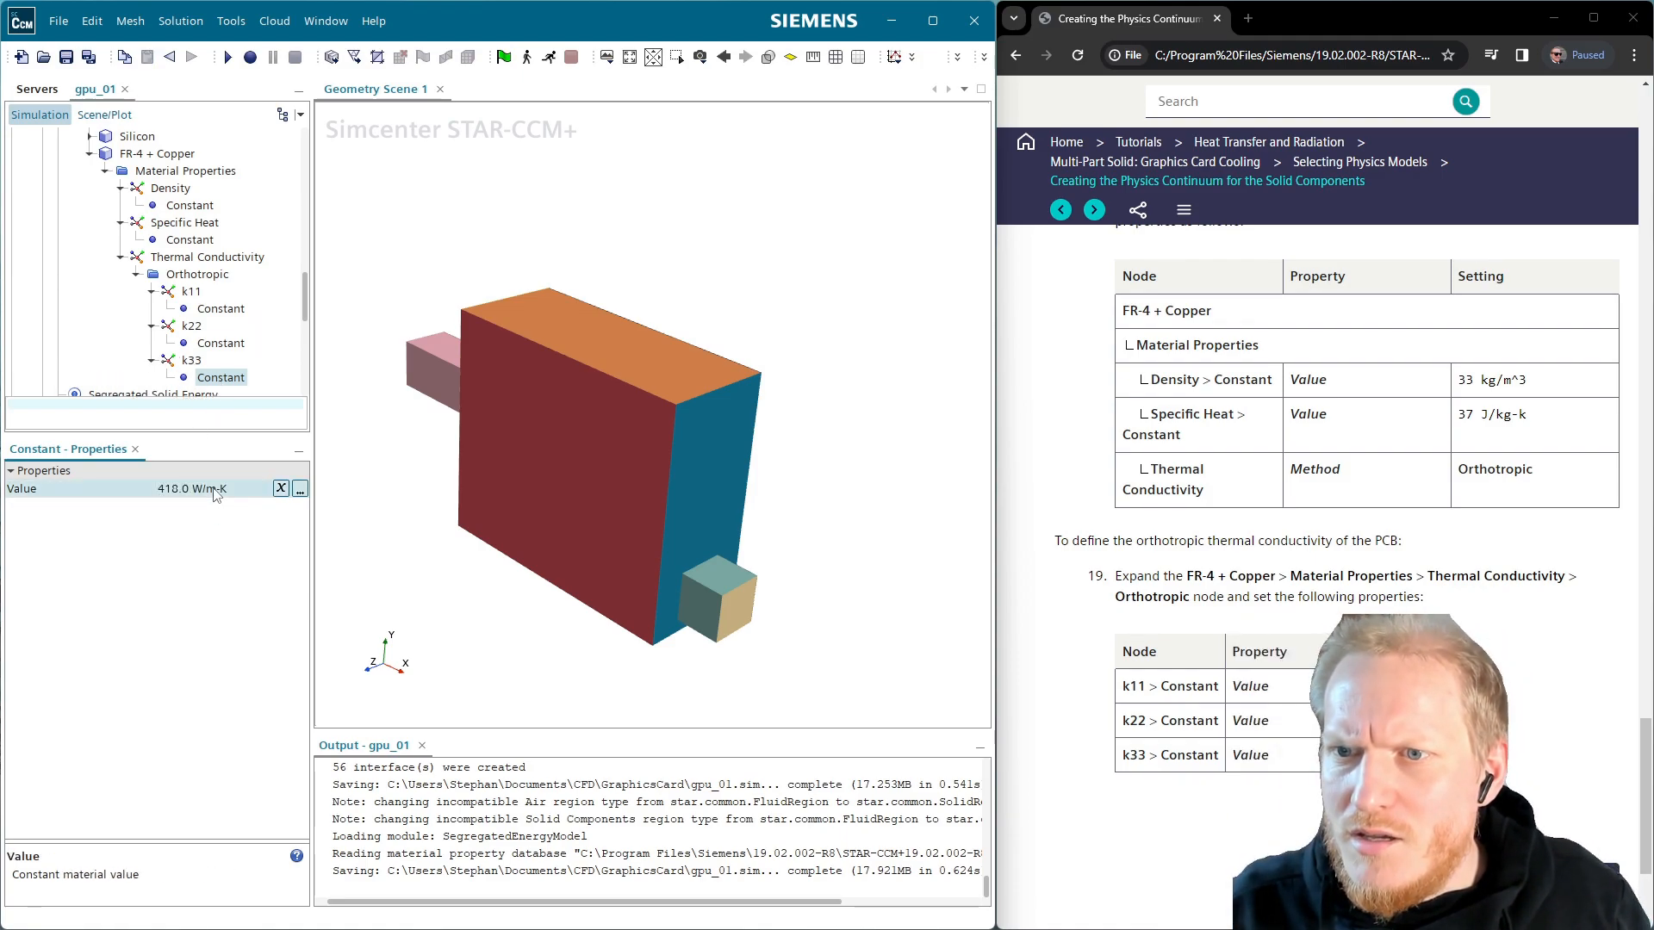
text(10)
key(Return)
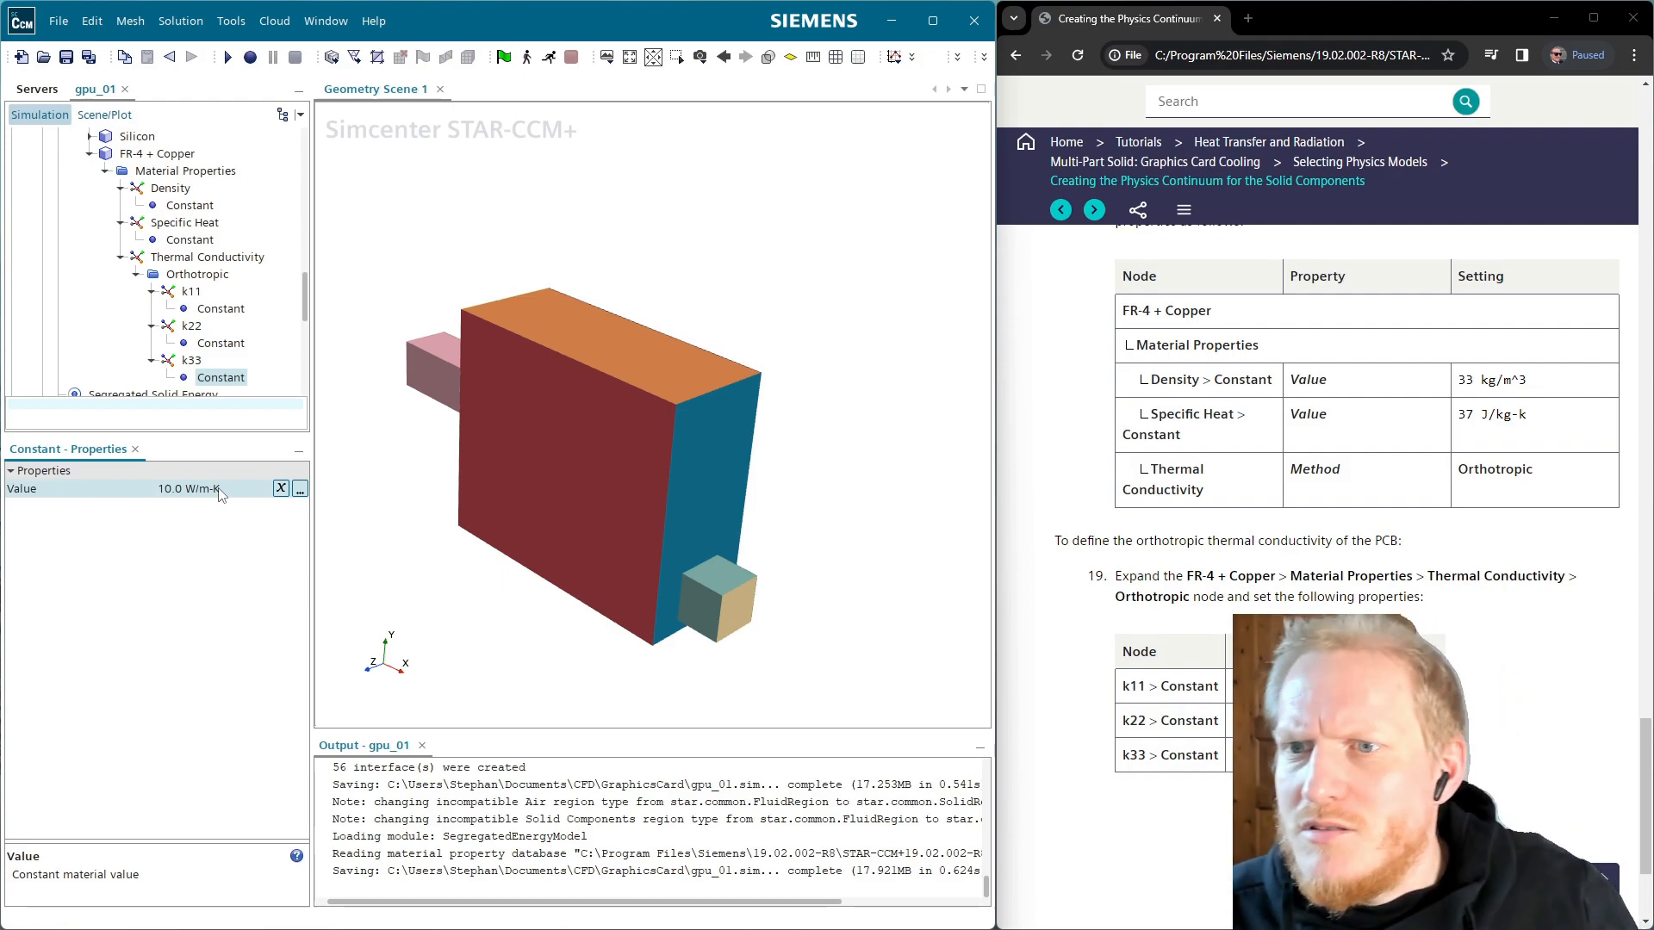
Collapse the property entries, review the k22 settings, and move the tutorial to the air continuum page
click(136, 276)
click(122, 258)
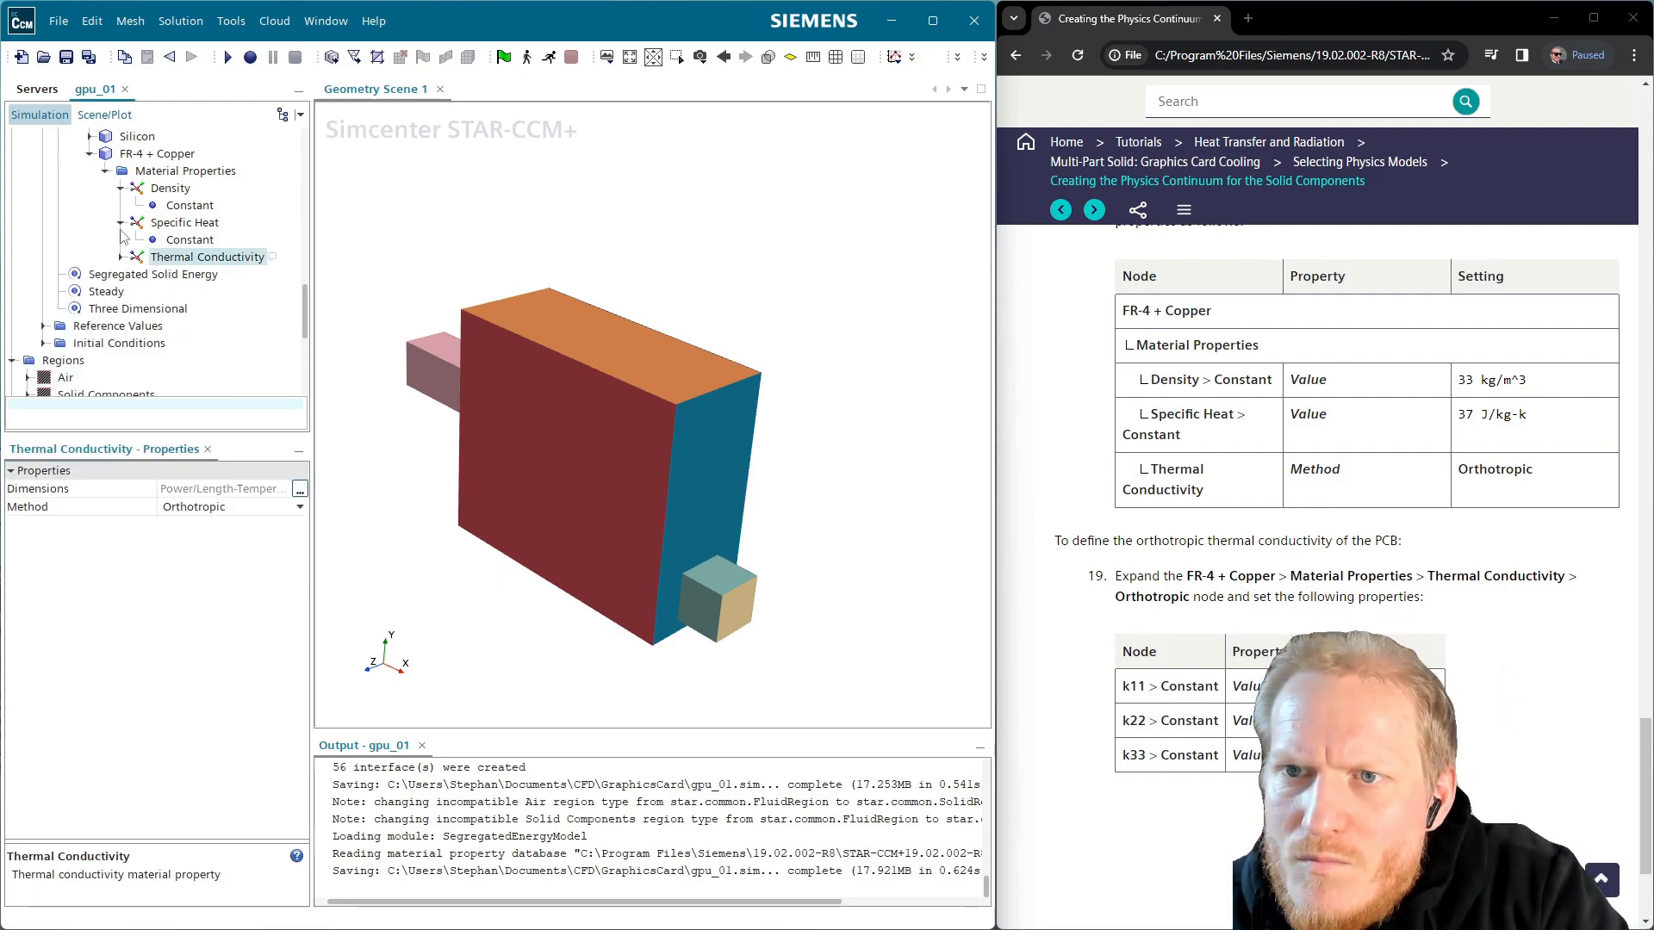
click(122, 223)
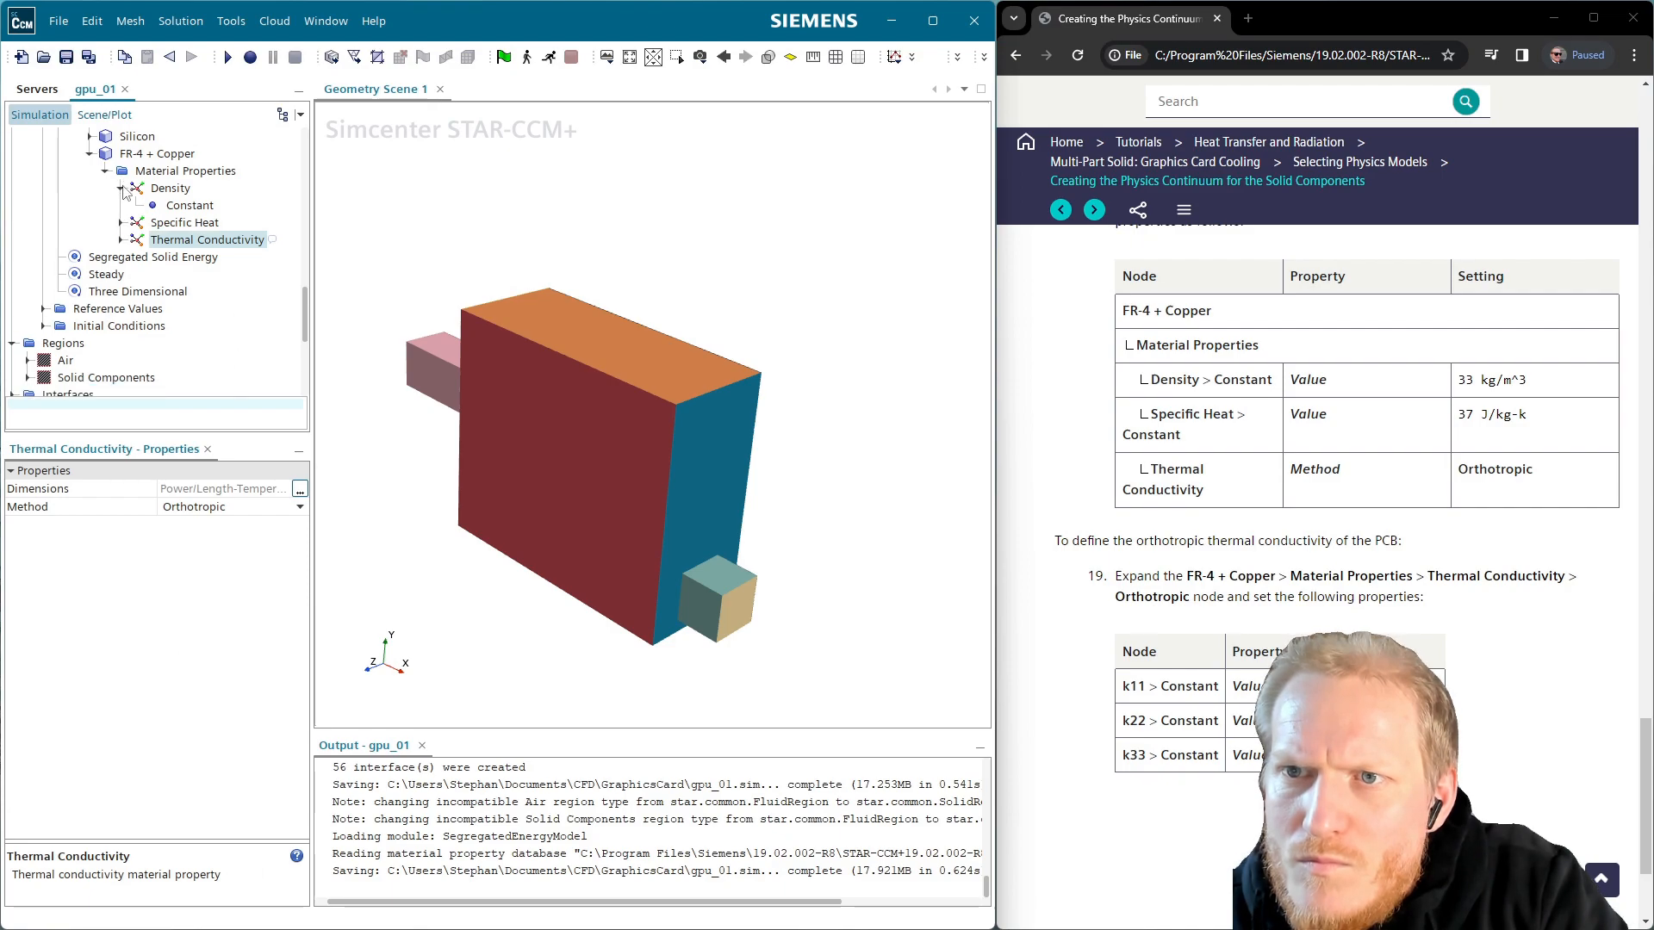
click(121, 187)
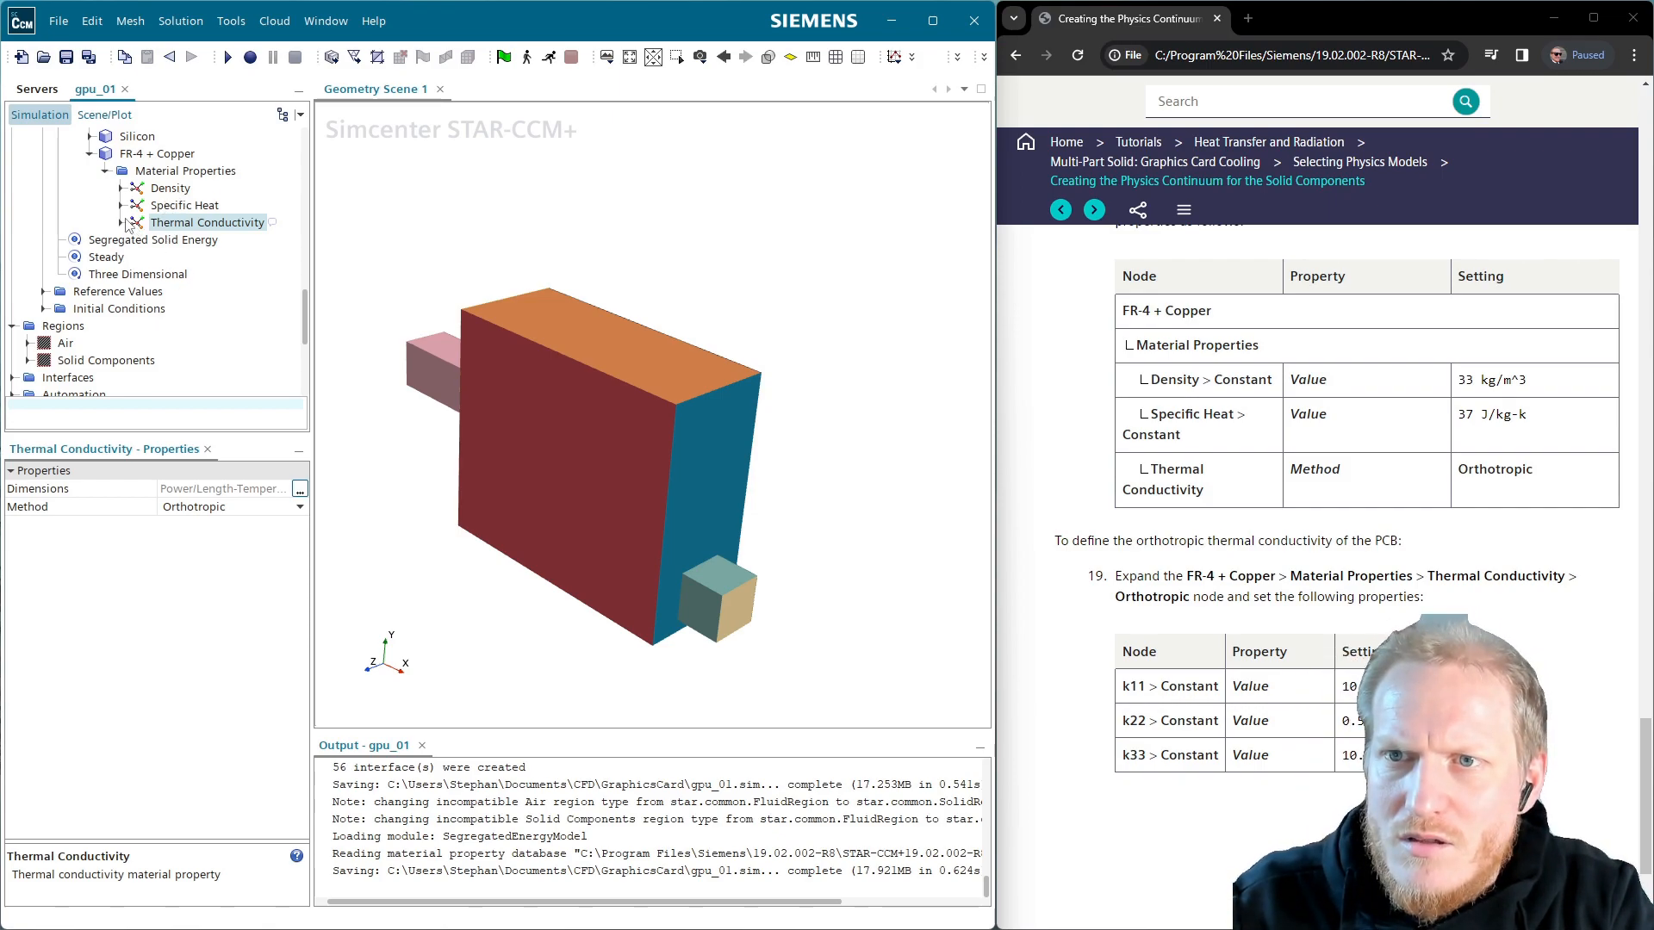
click(121, 223)
click(136, 239)
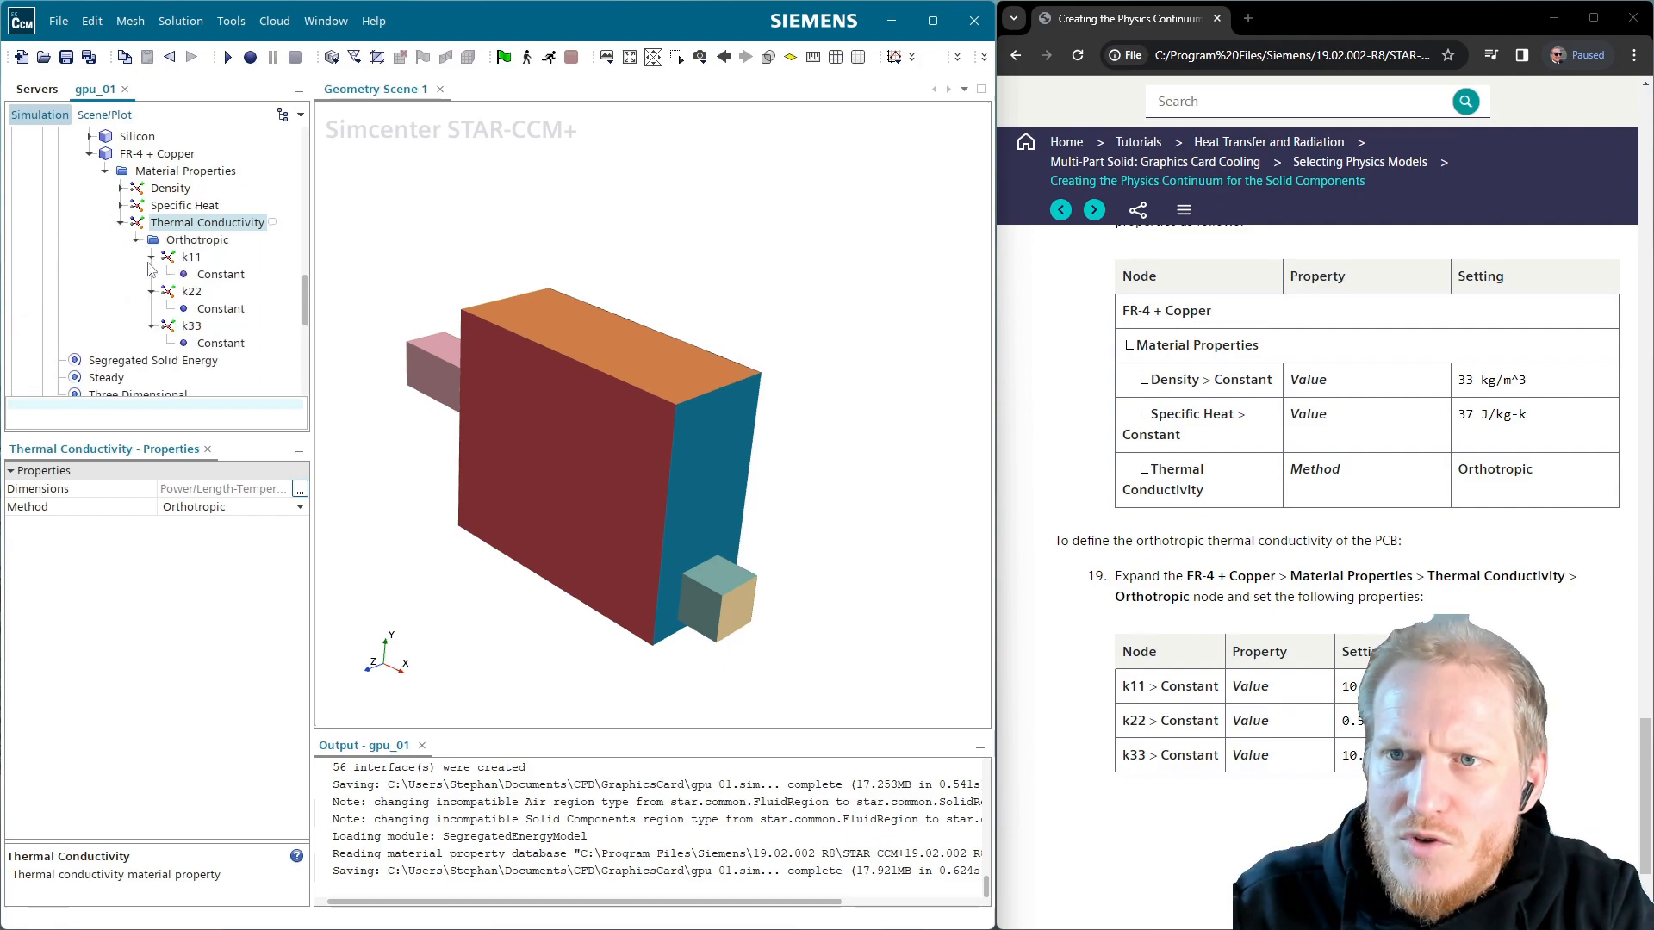
click(189, 292)
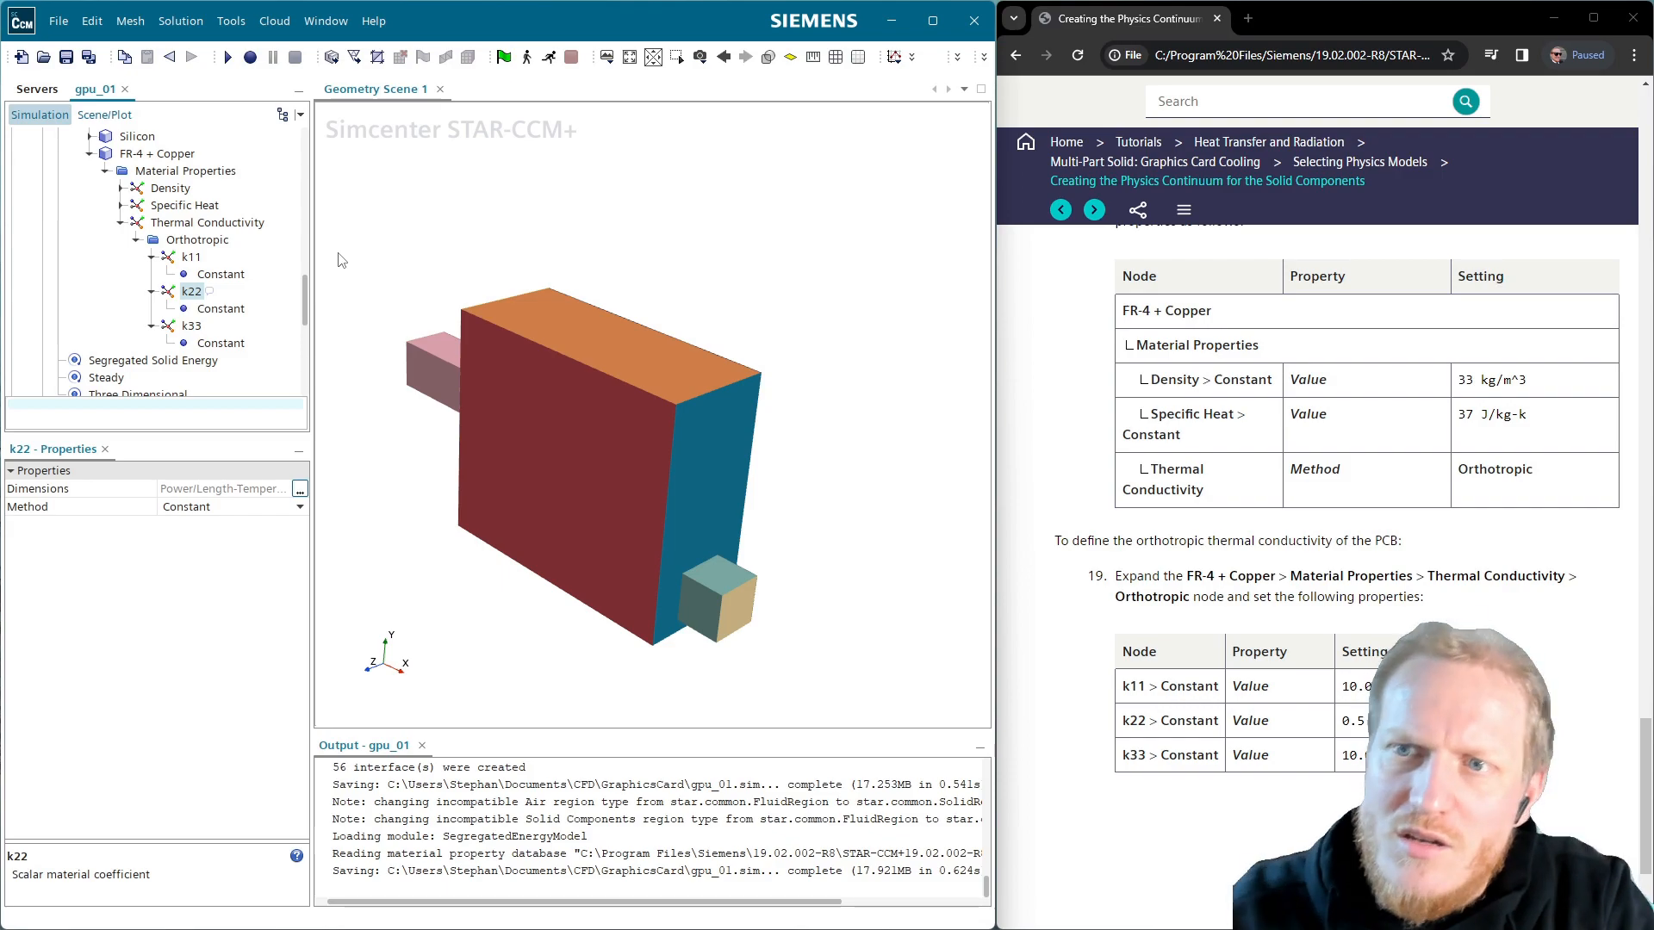
scroll(1312, 701, down, 3)
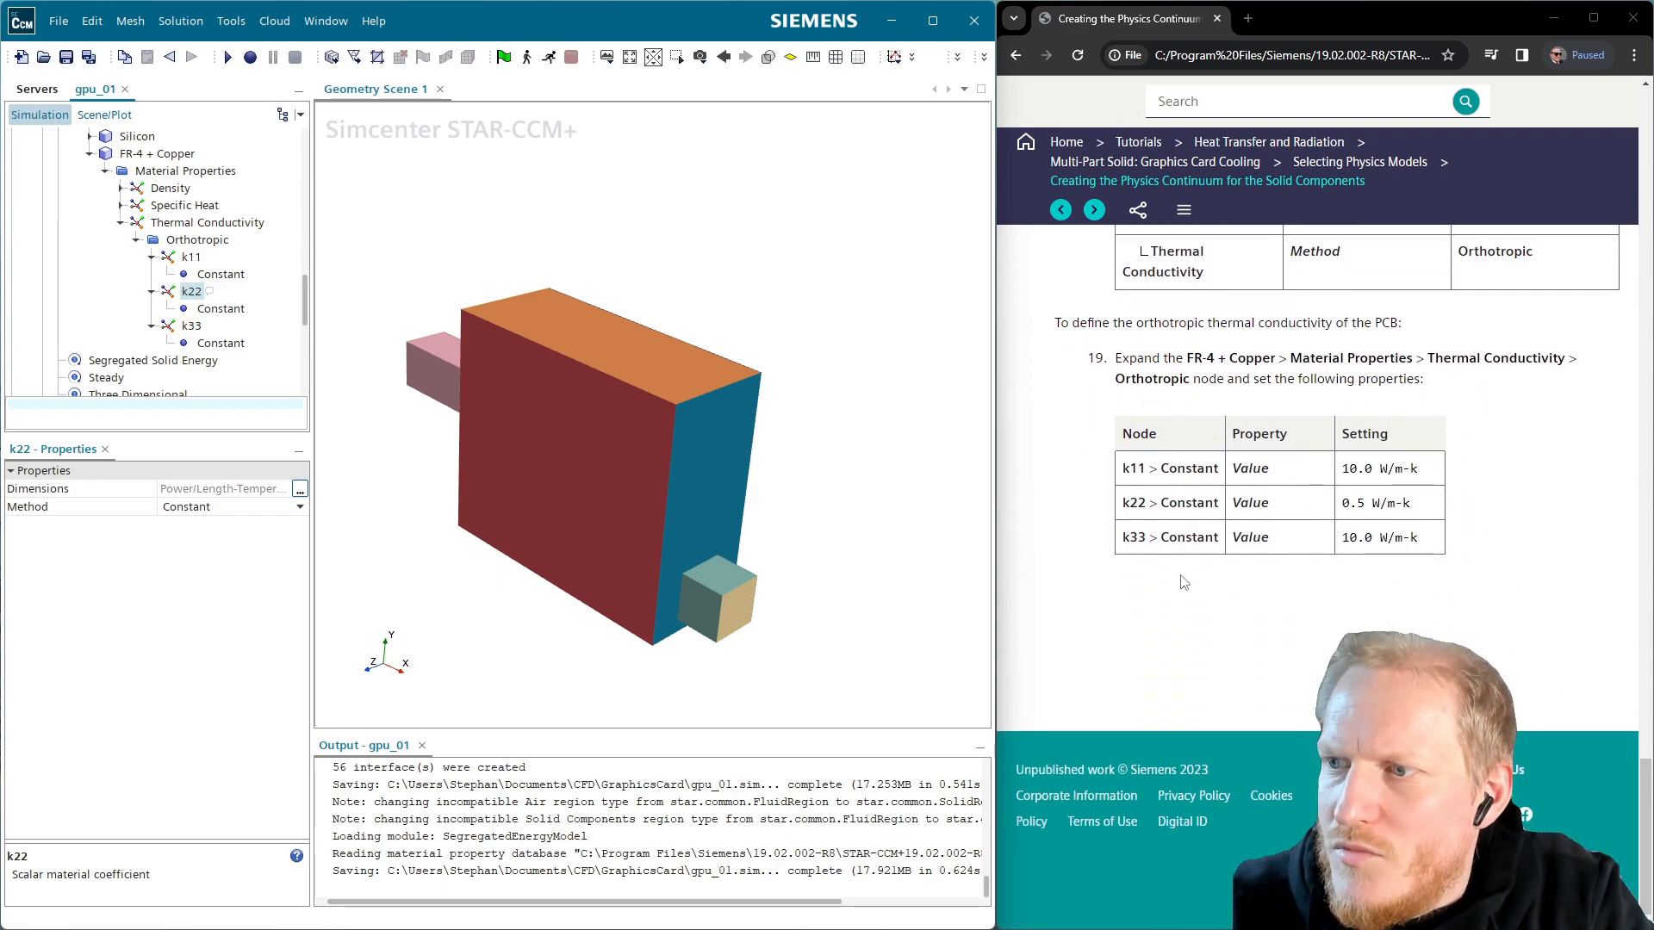
click(1094, 209)
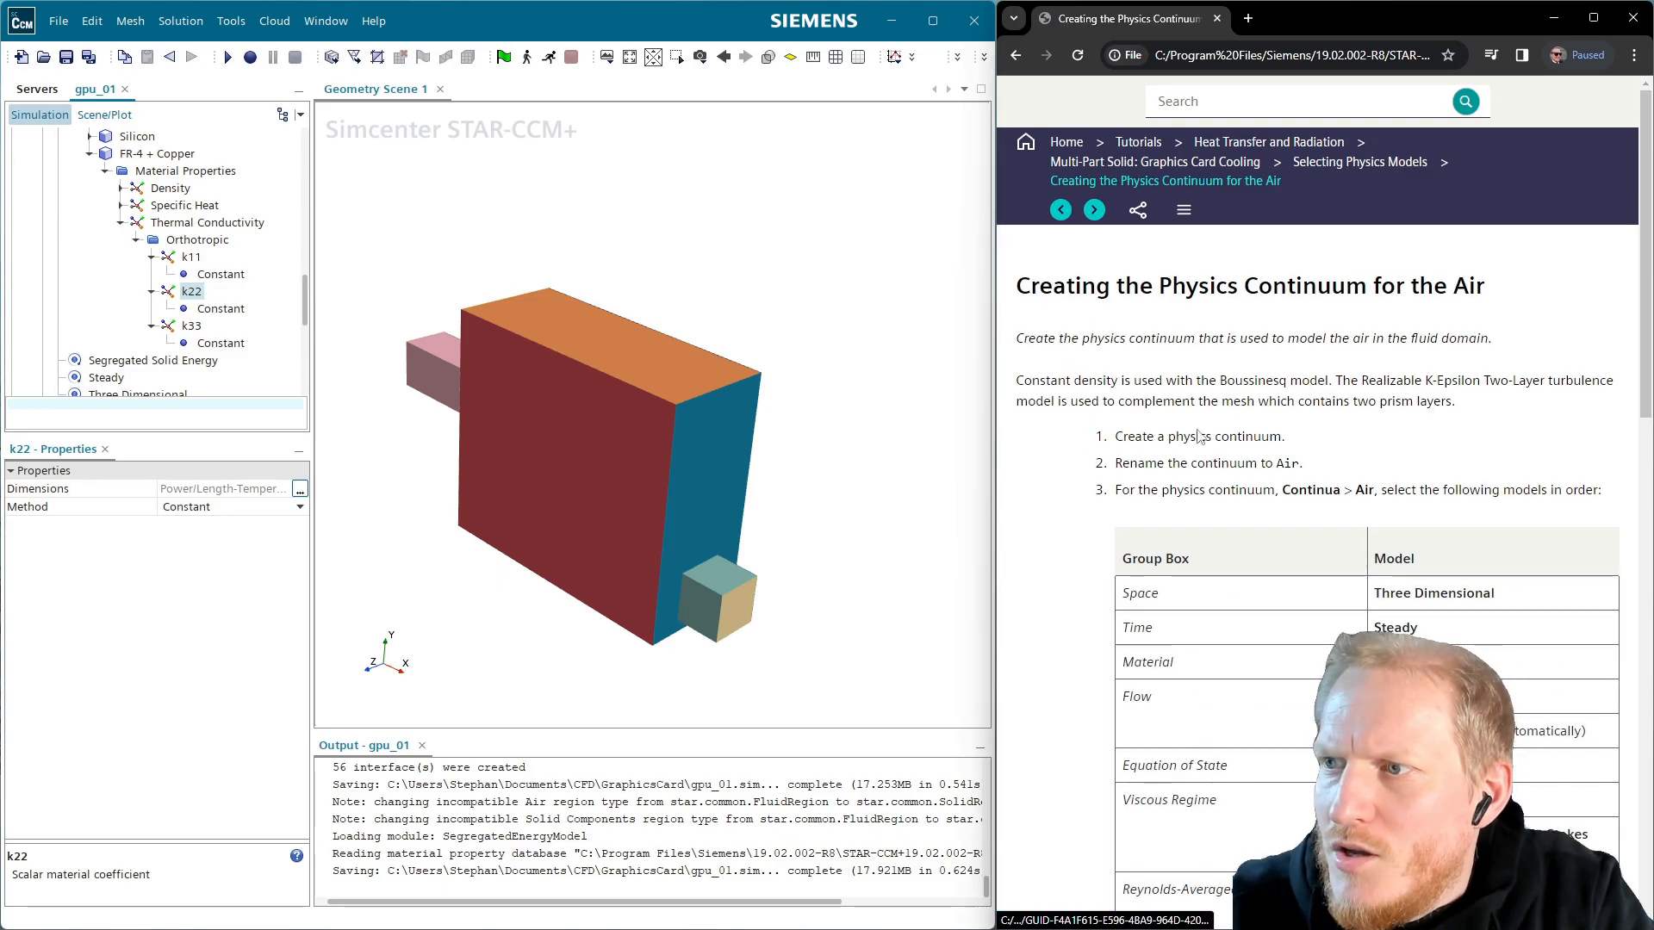
Collapse the FR-4 + Copper details, Multi-Part Solid entries and the Solids continuum
click(90, 154)
scroll(82, 258, up, 5)
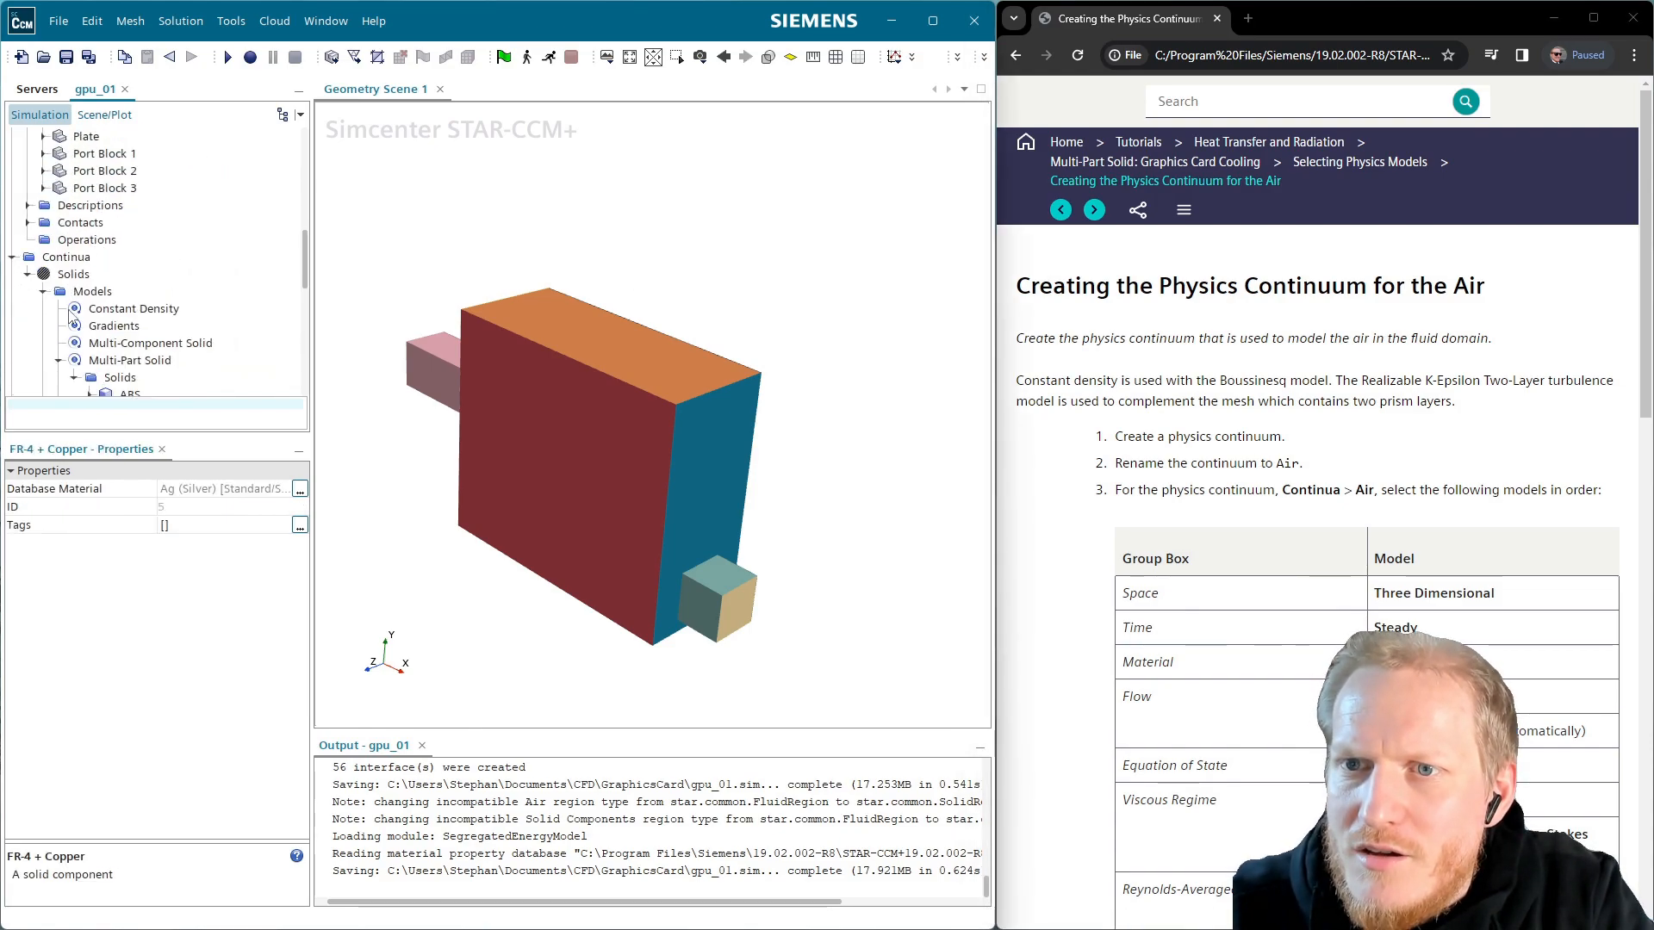
click(58, 360)
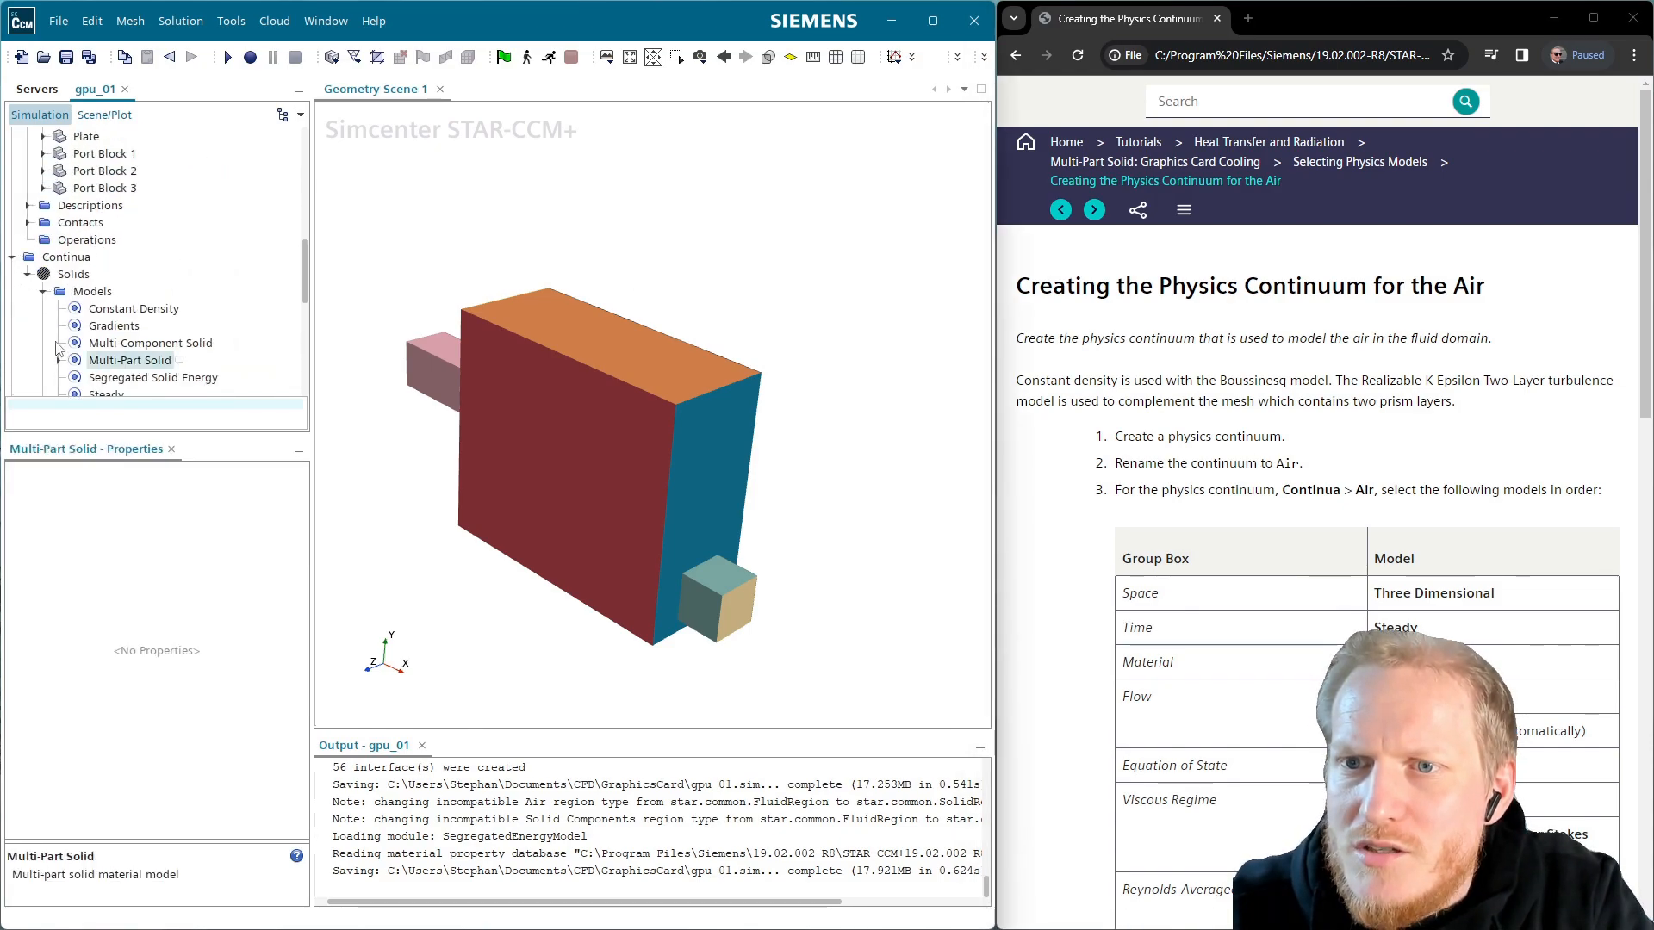
click(27, 274)
Create a new physics continuum and rename it from Physics 1 to Air
right_click(82, 259)
click(175, 274)
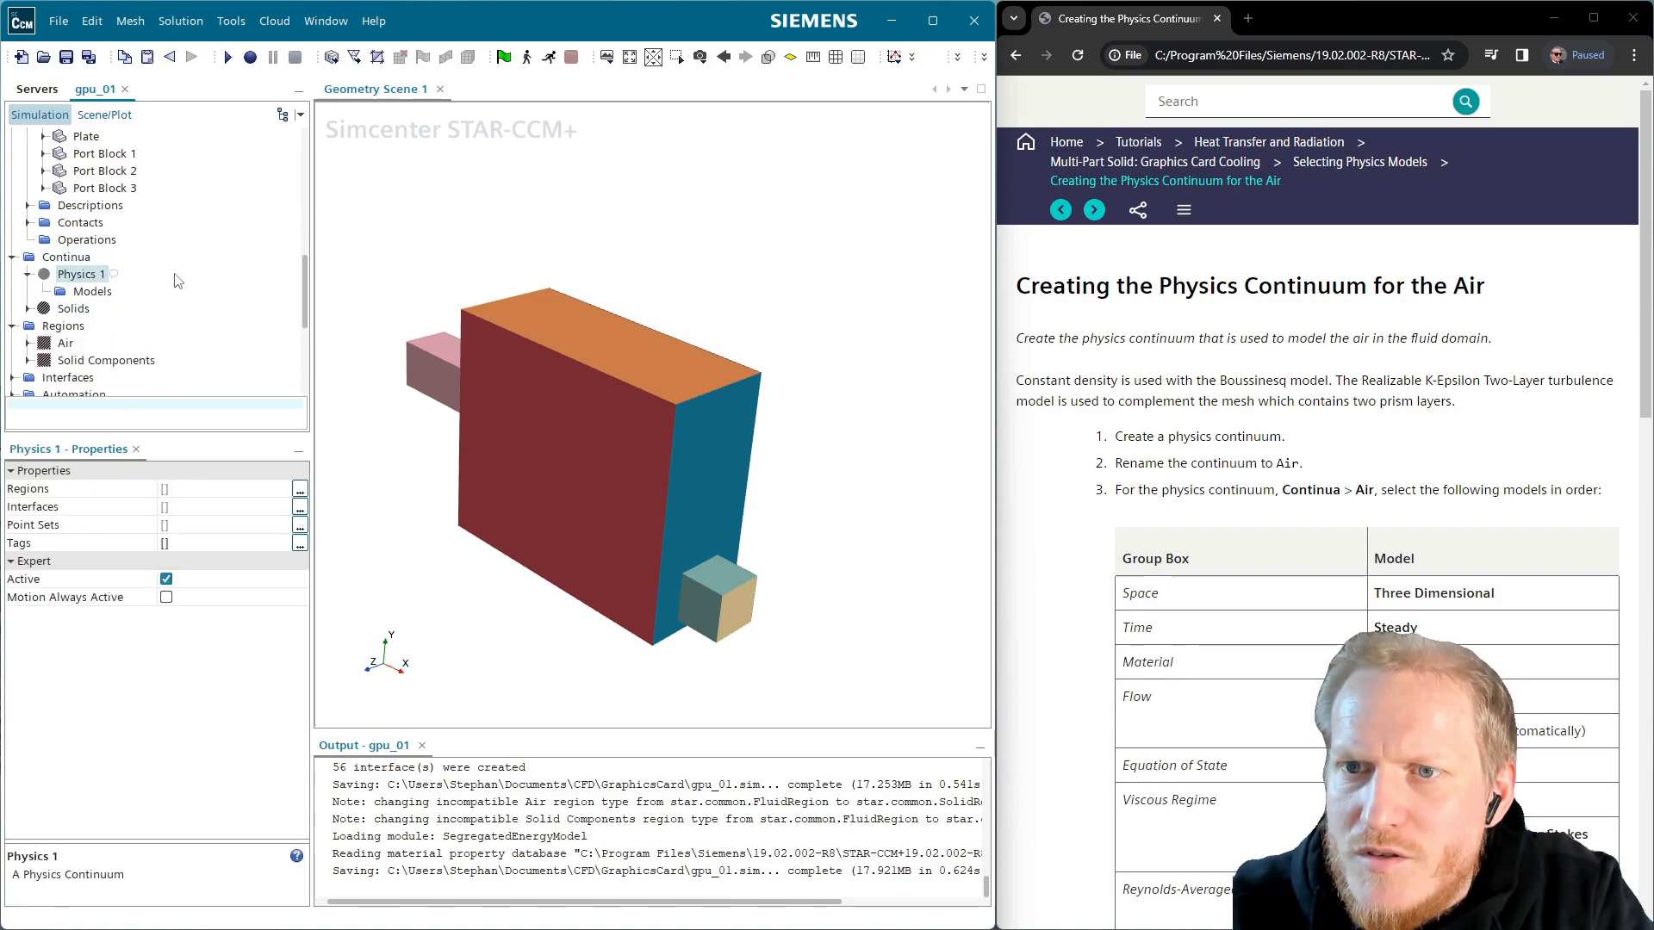
click(86, 274)
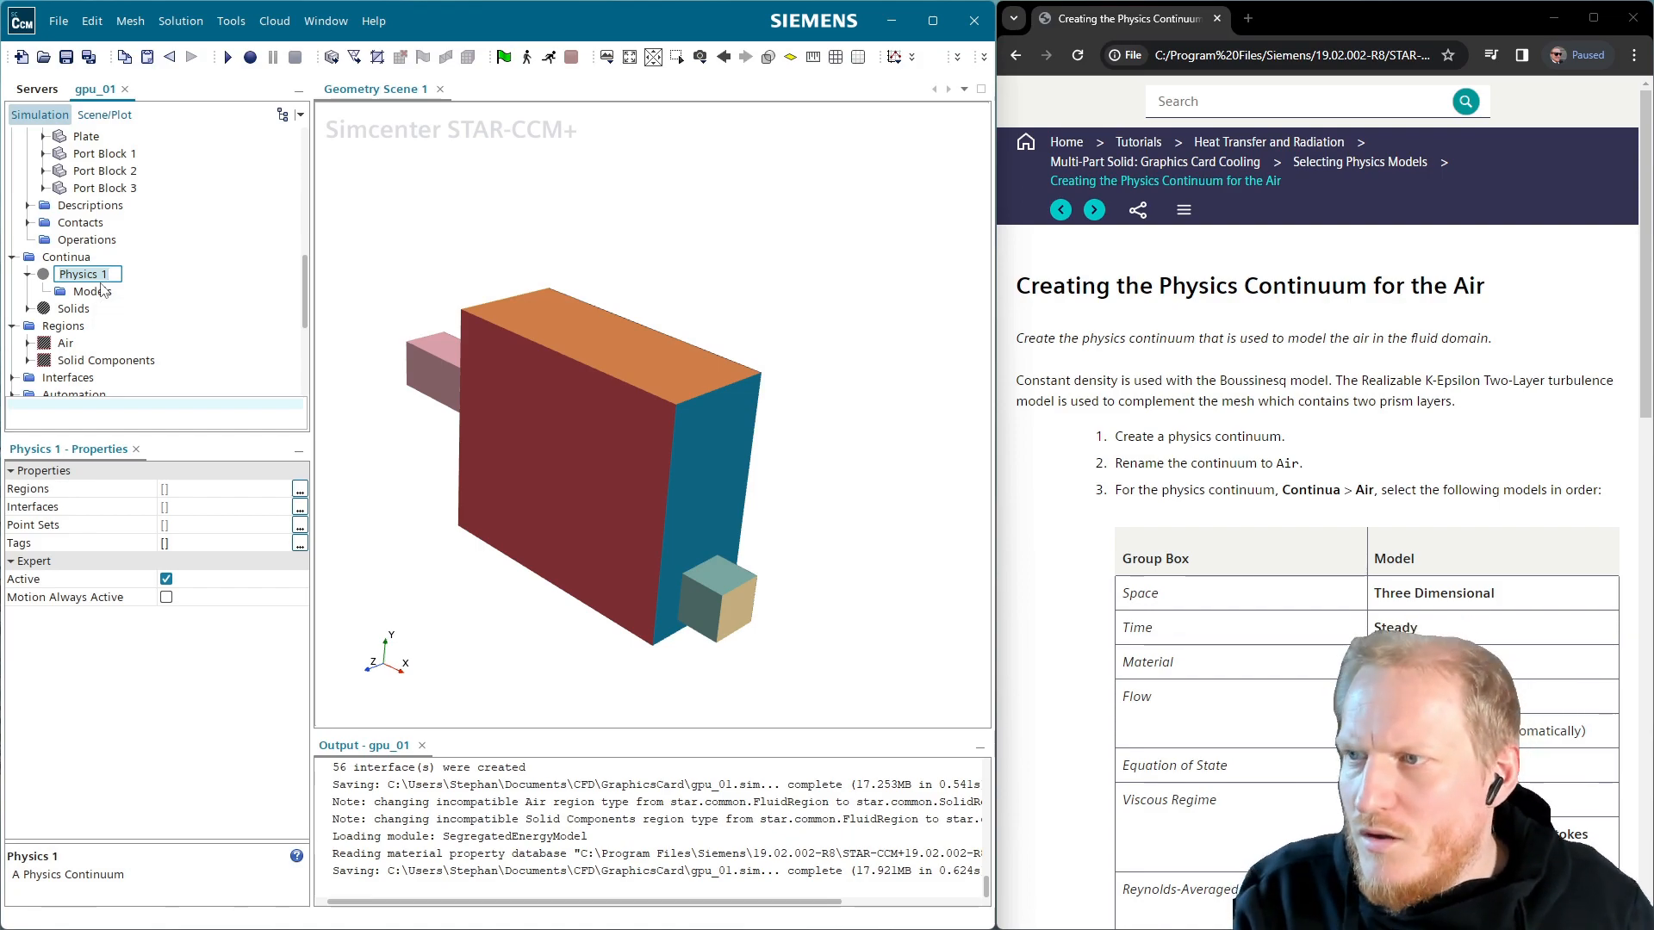
text(Luft)
key(BackSpace)
key(BackSpace)
key(BackSpace)
key(BackSpace)
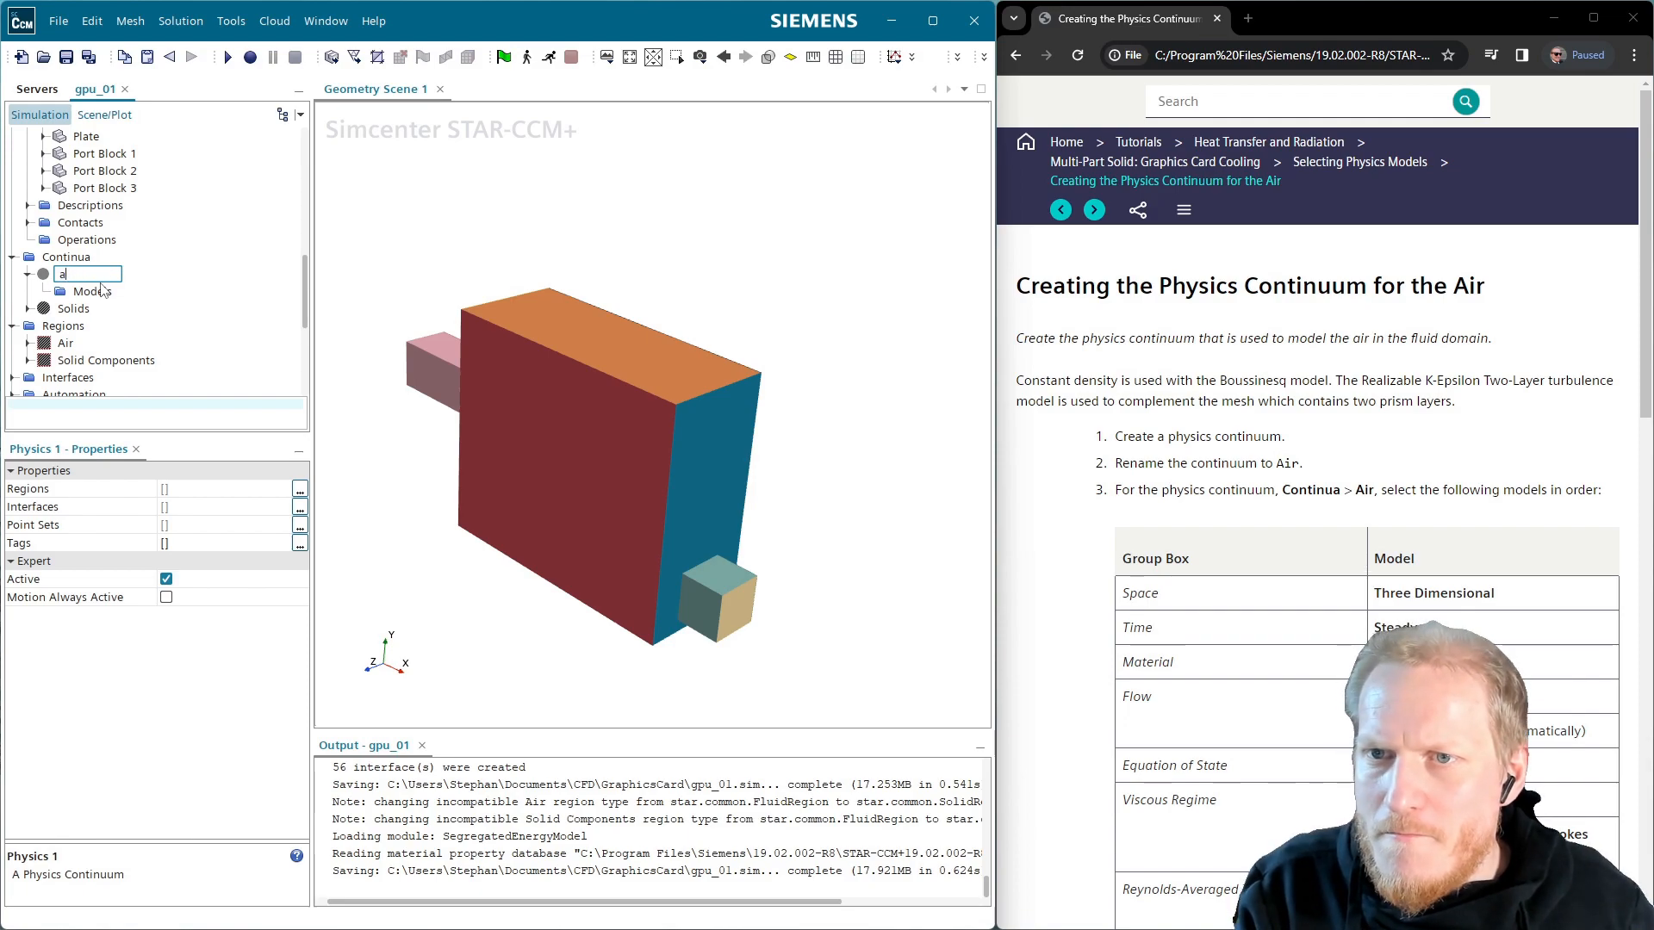
text(Air)
key(Return)
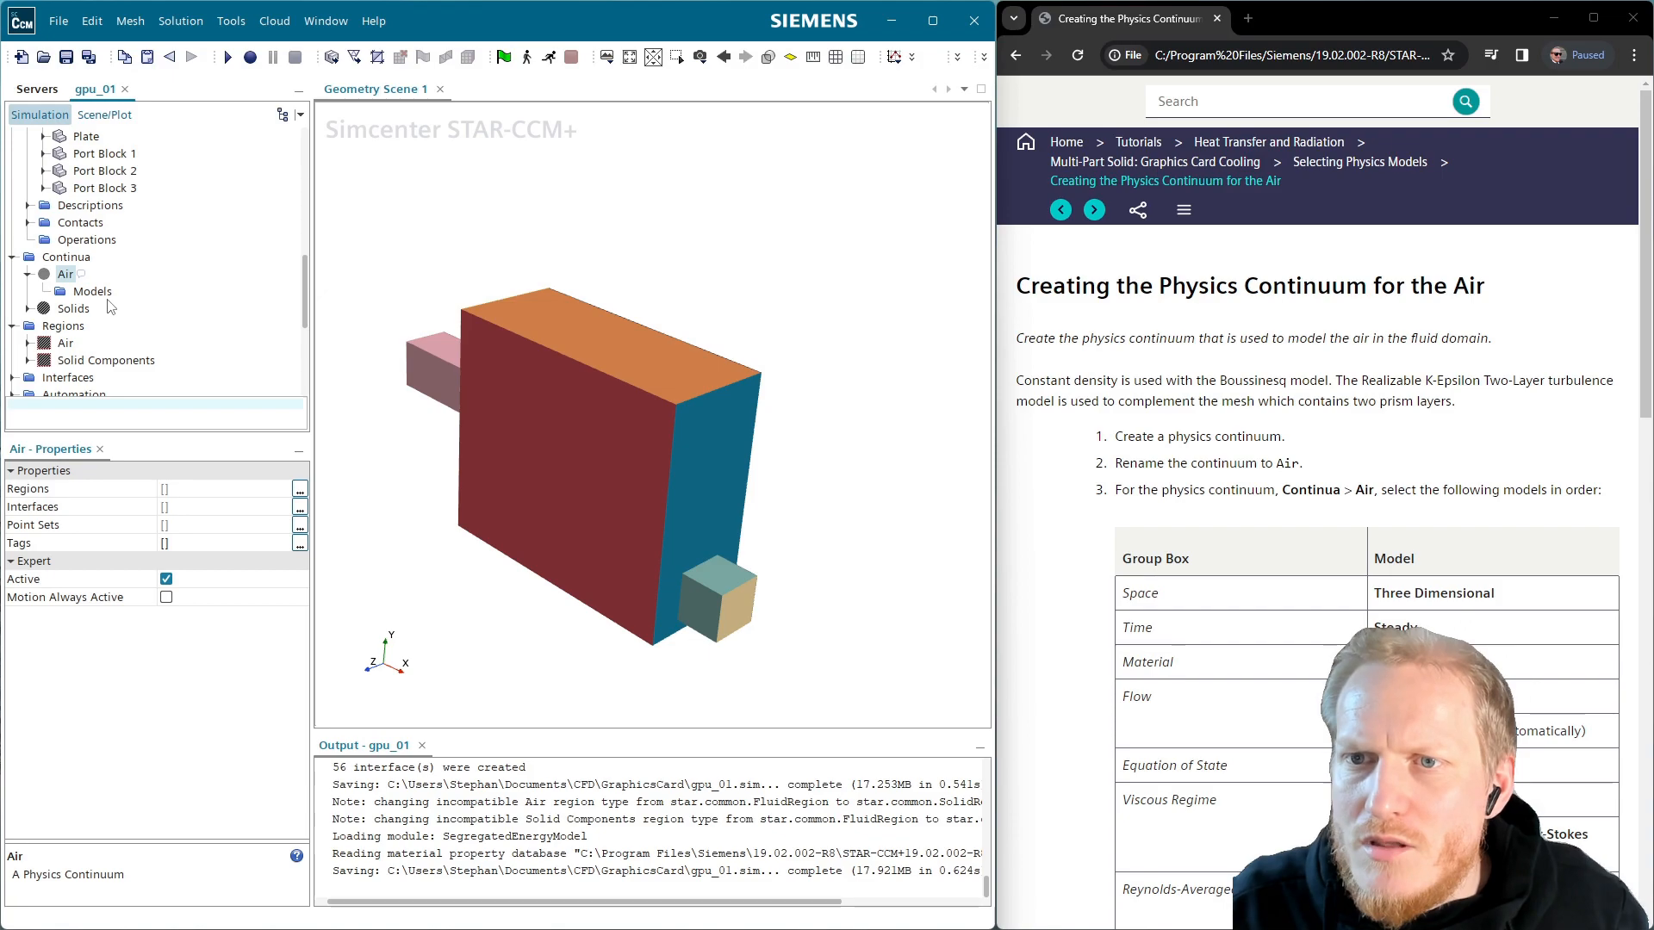
click(105, 292)
Select Three Dimensional, Gas, Steady, Segregated Flow and Constant Density models for Air
double_click(105, 294)
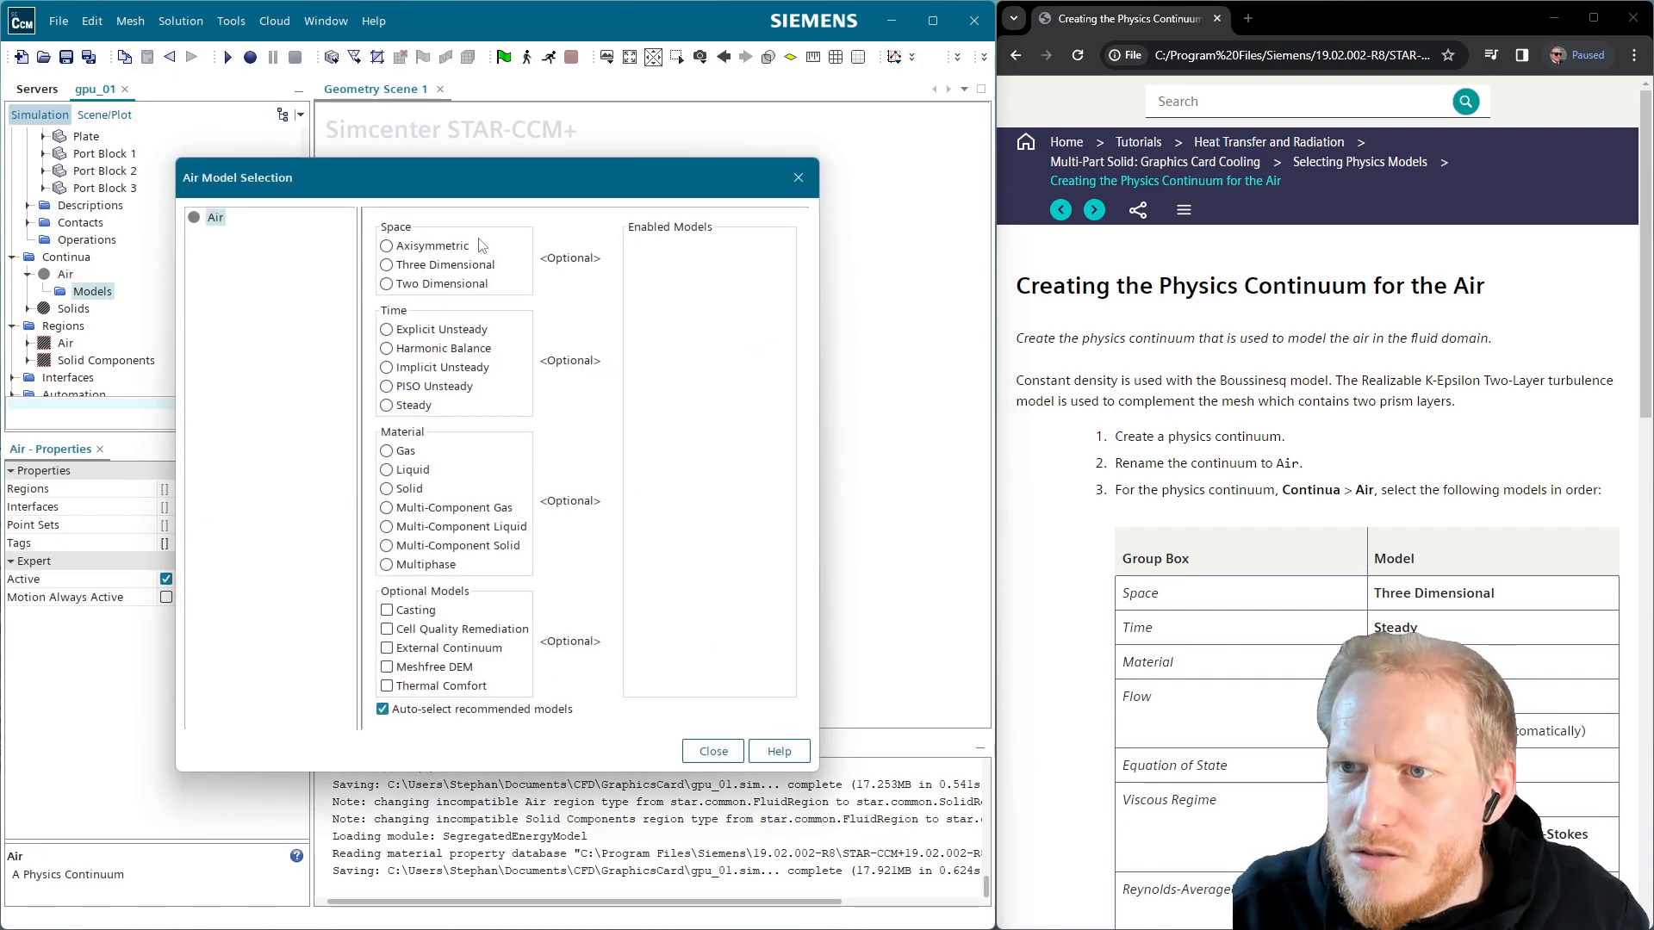
click(447, 270)
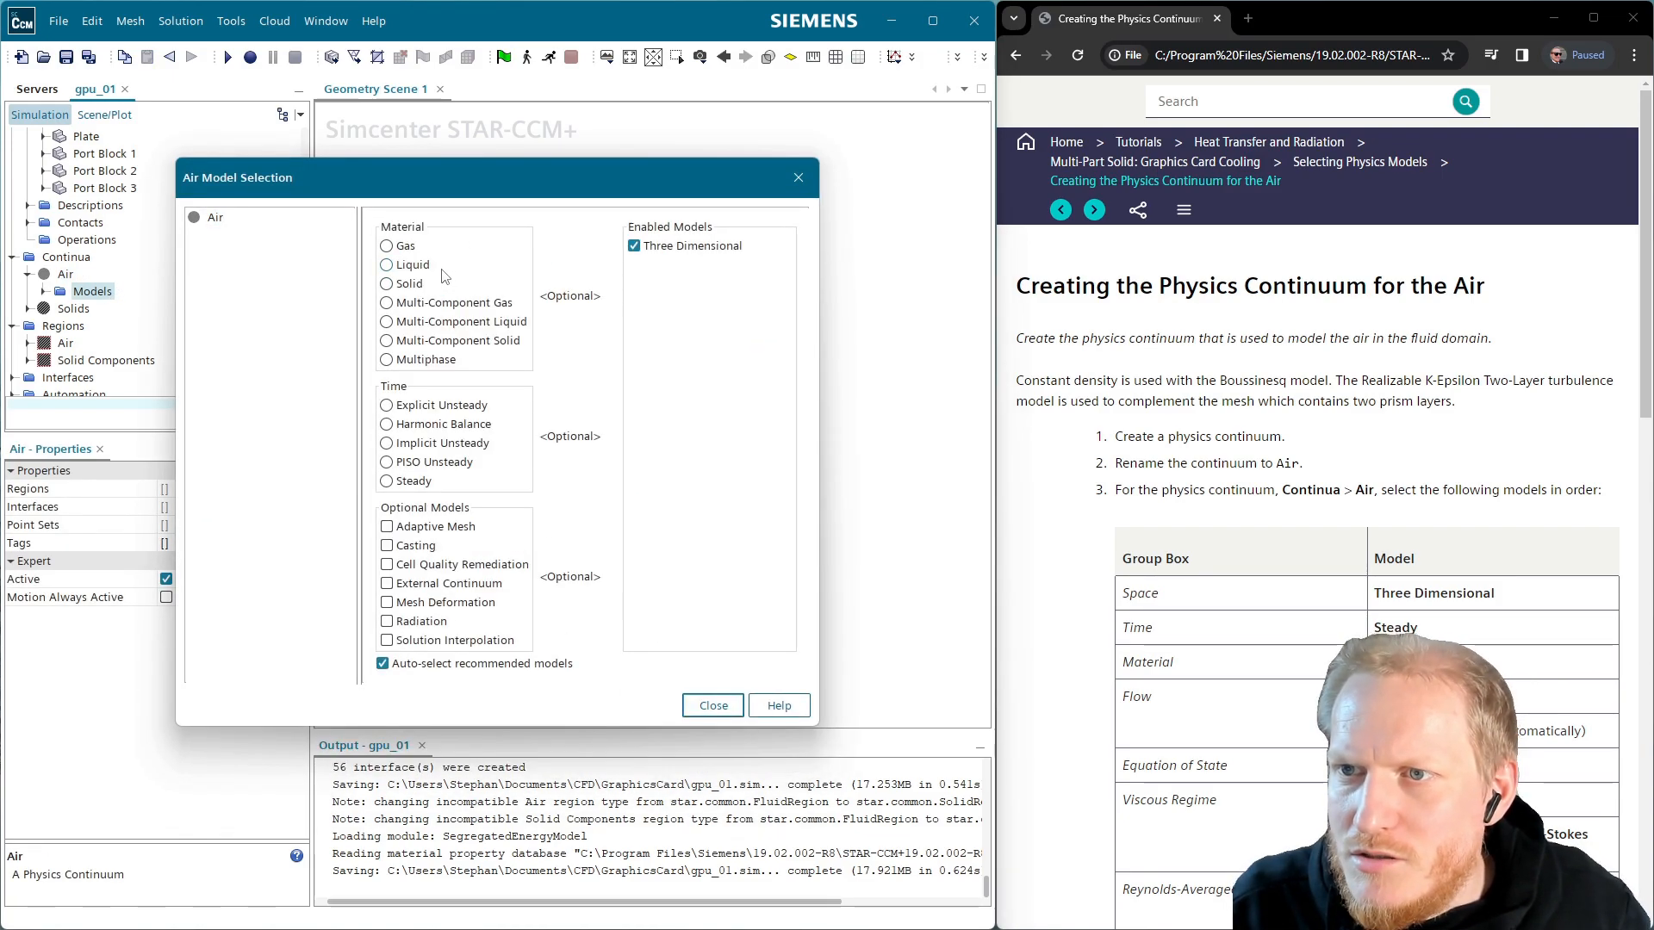
click(414, 248)
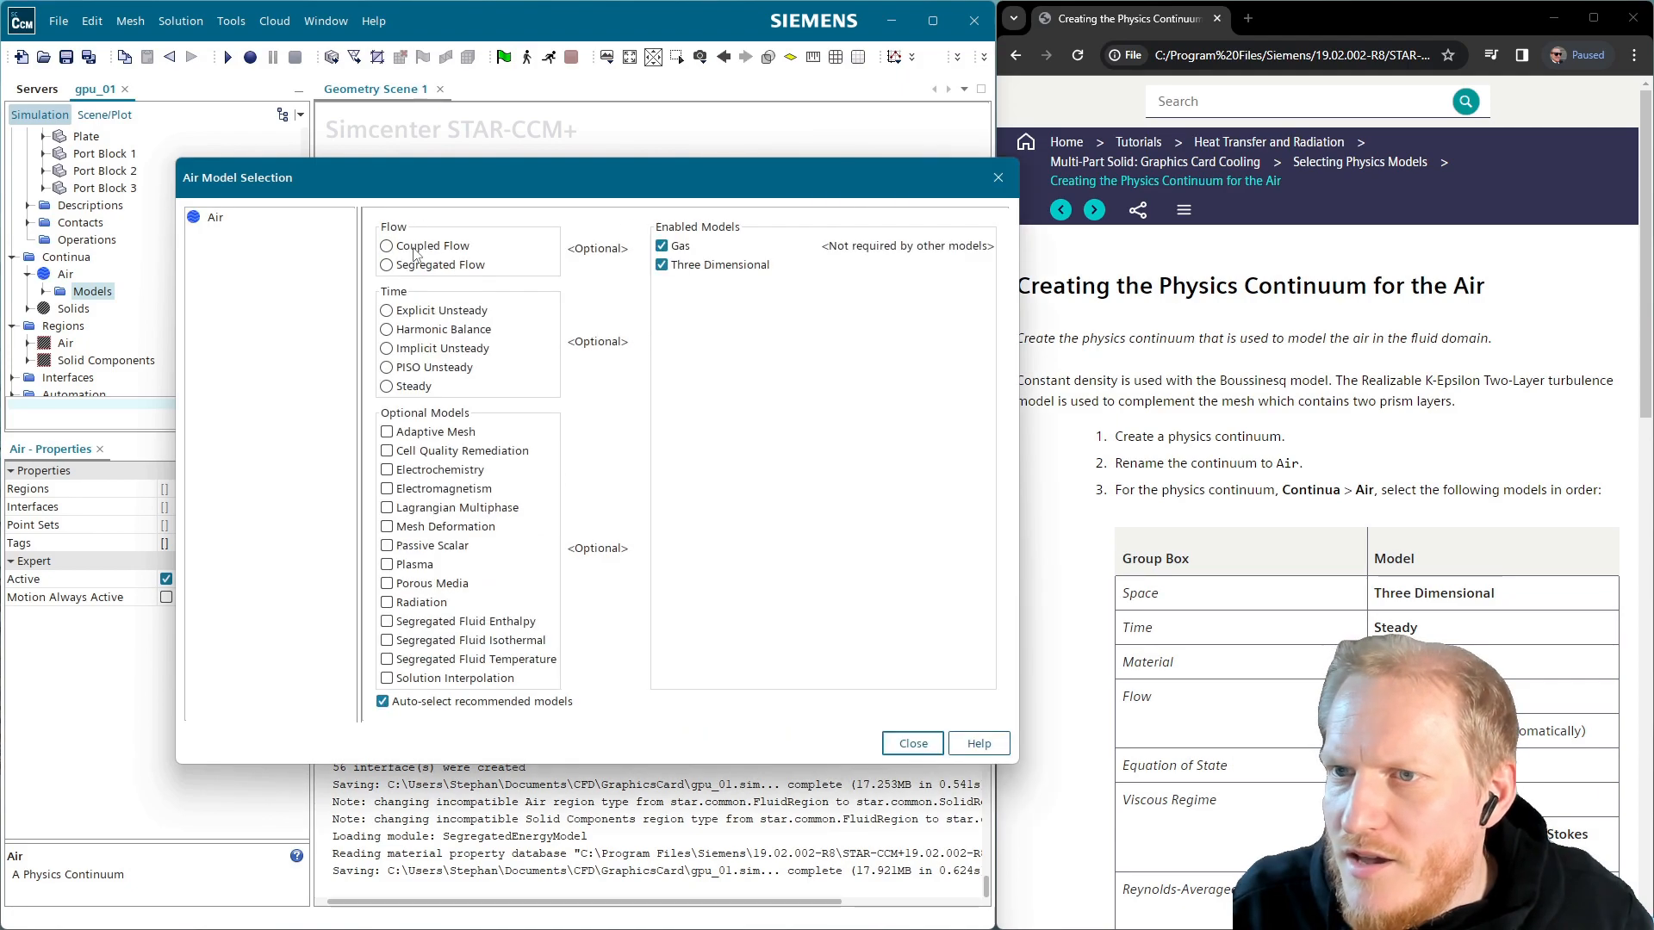
click(422, 387)
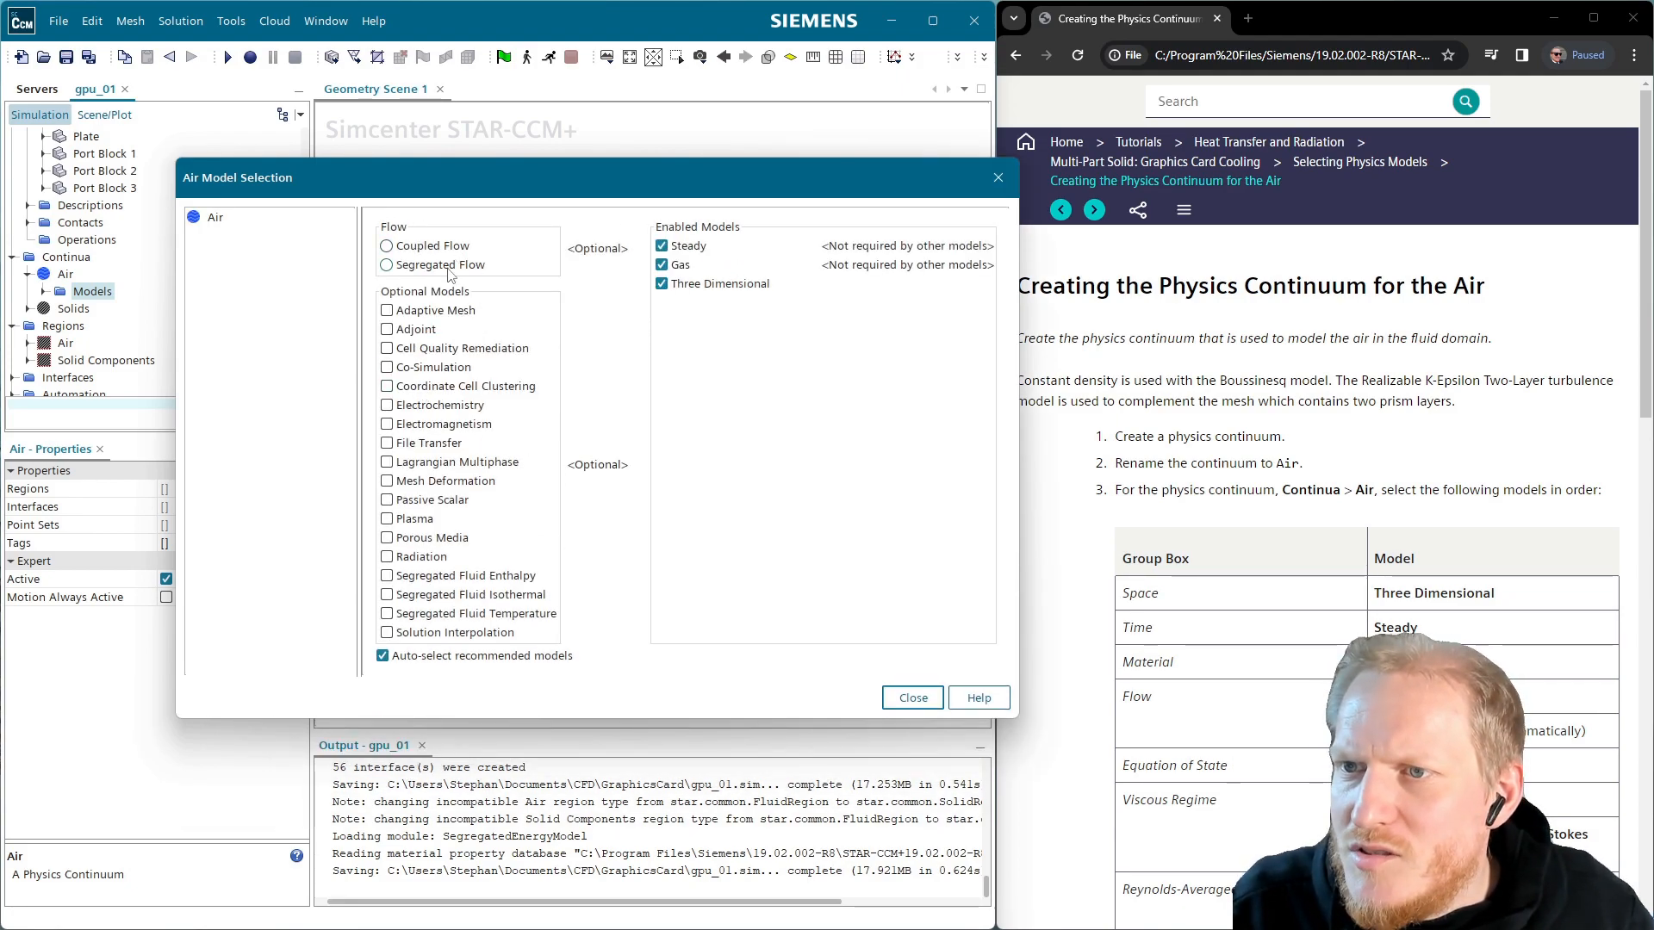
click(388, 265)
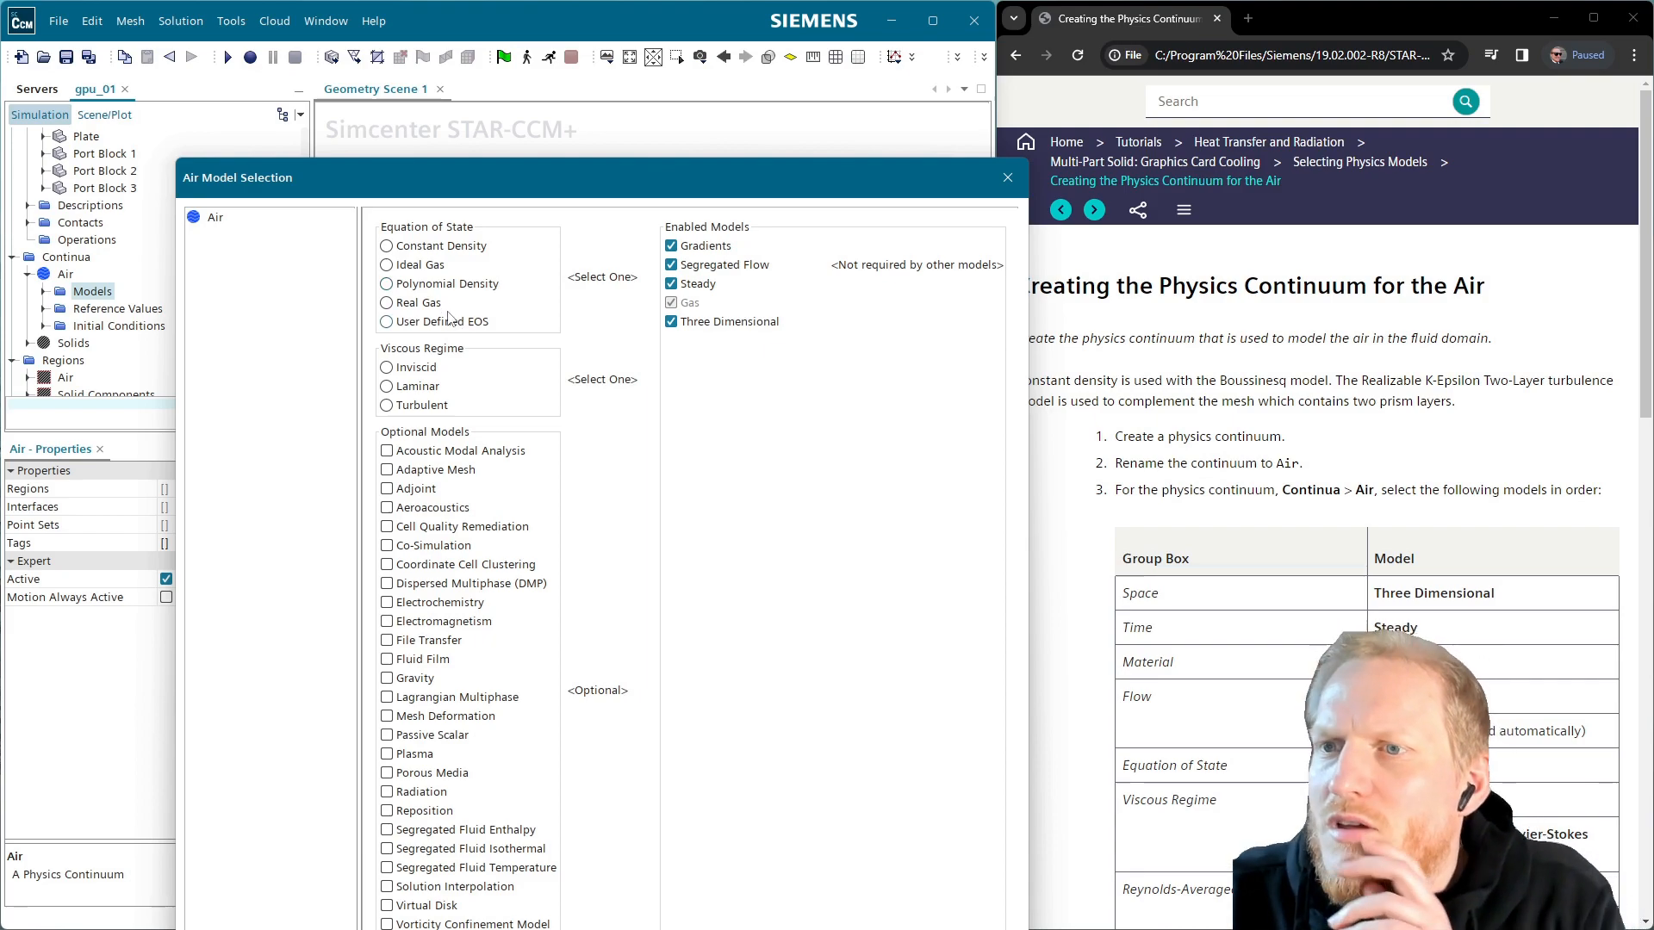
click(462, 246)
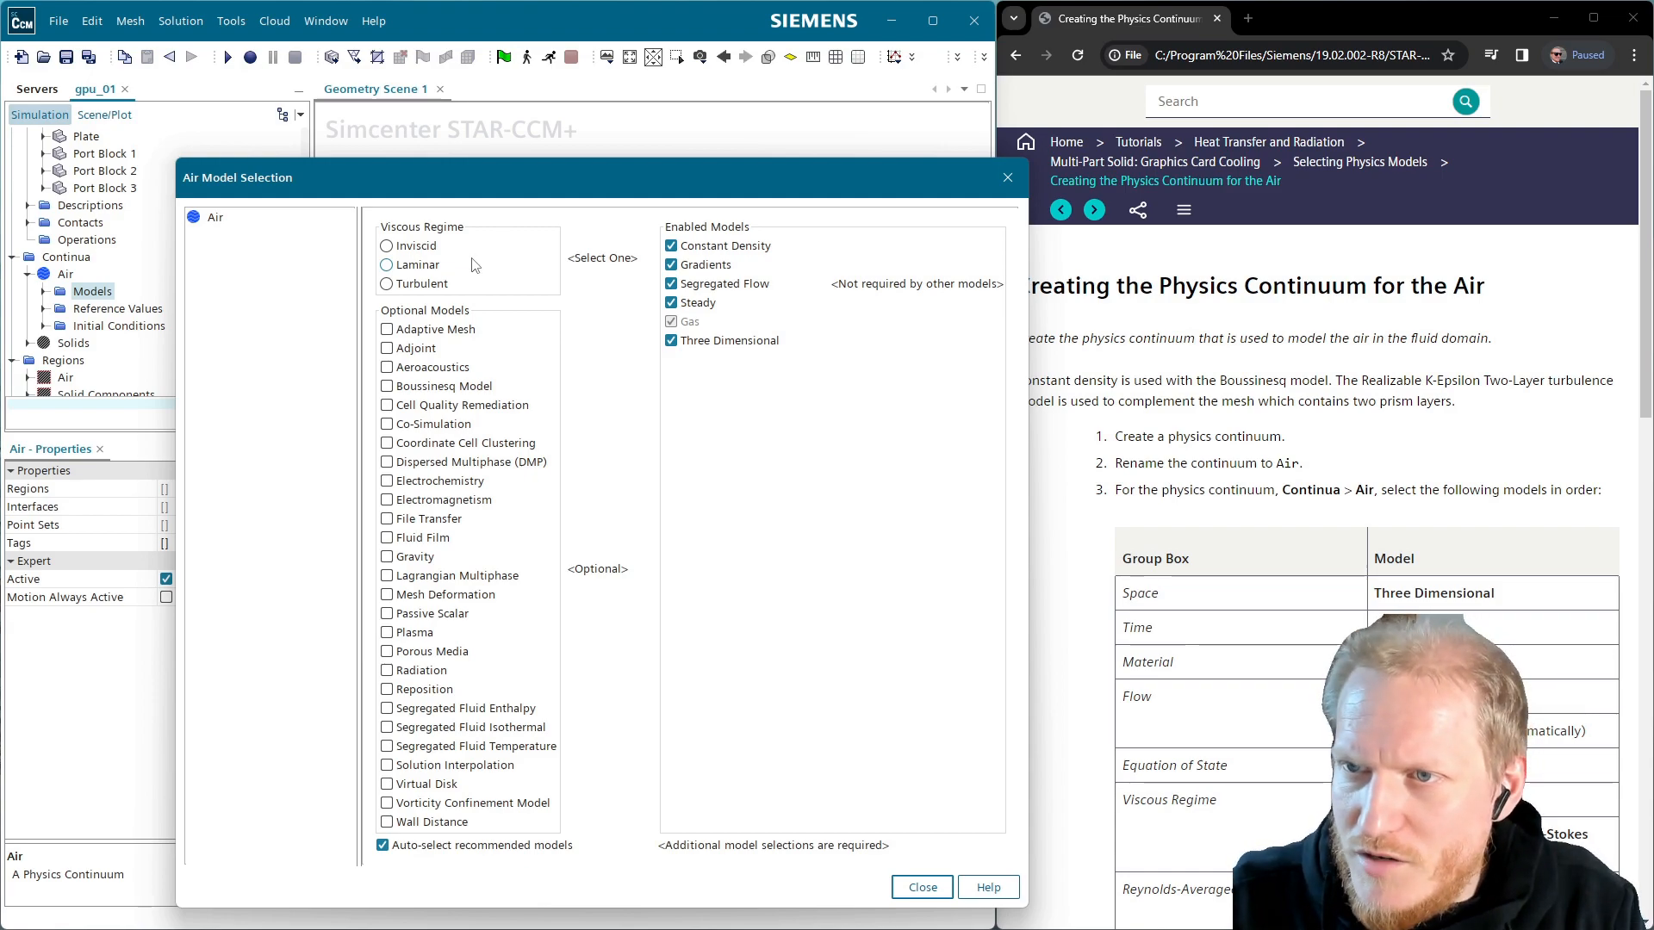
Add Turbulent, K-Epsilon, Gravity, Segregated Fluid Temperature and Boussinesq models, then close the selection
click(422, 284)
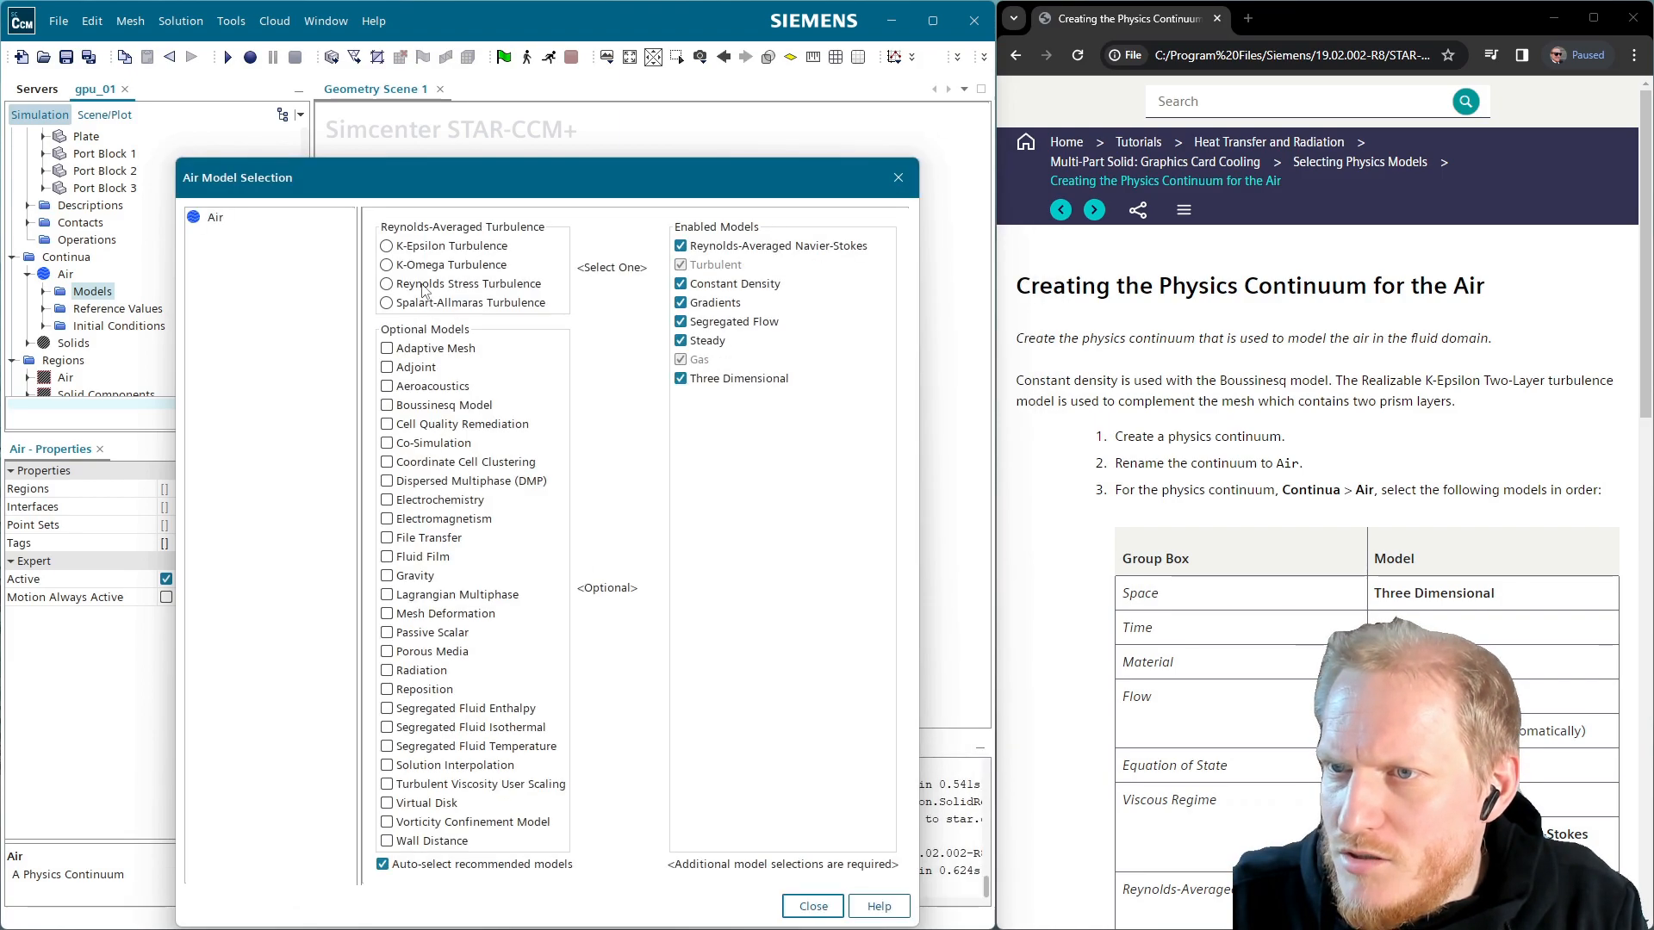
click(454, 248)
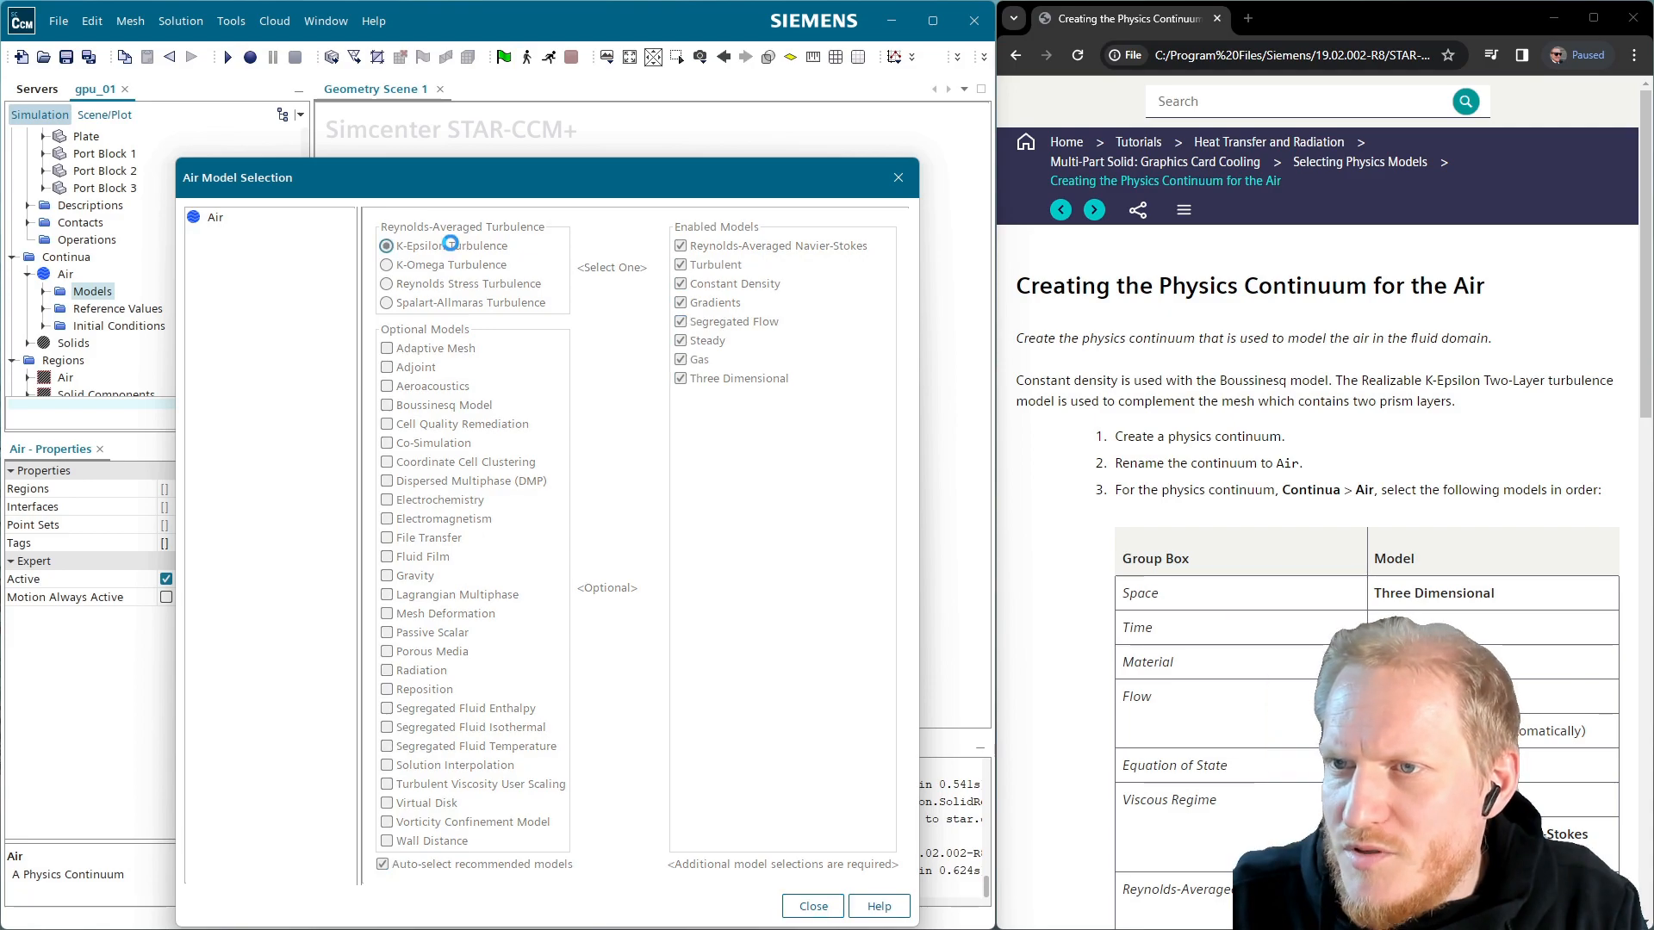
scroll(1318, 551, down, 3)
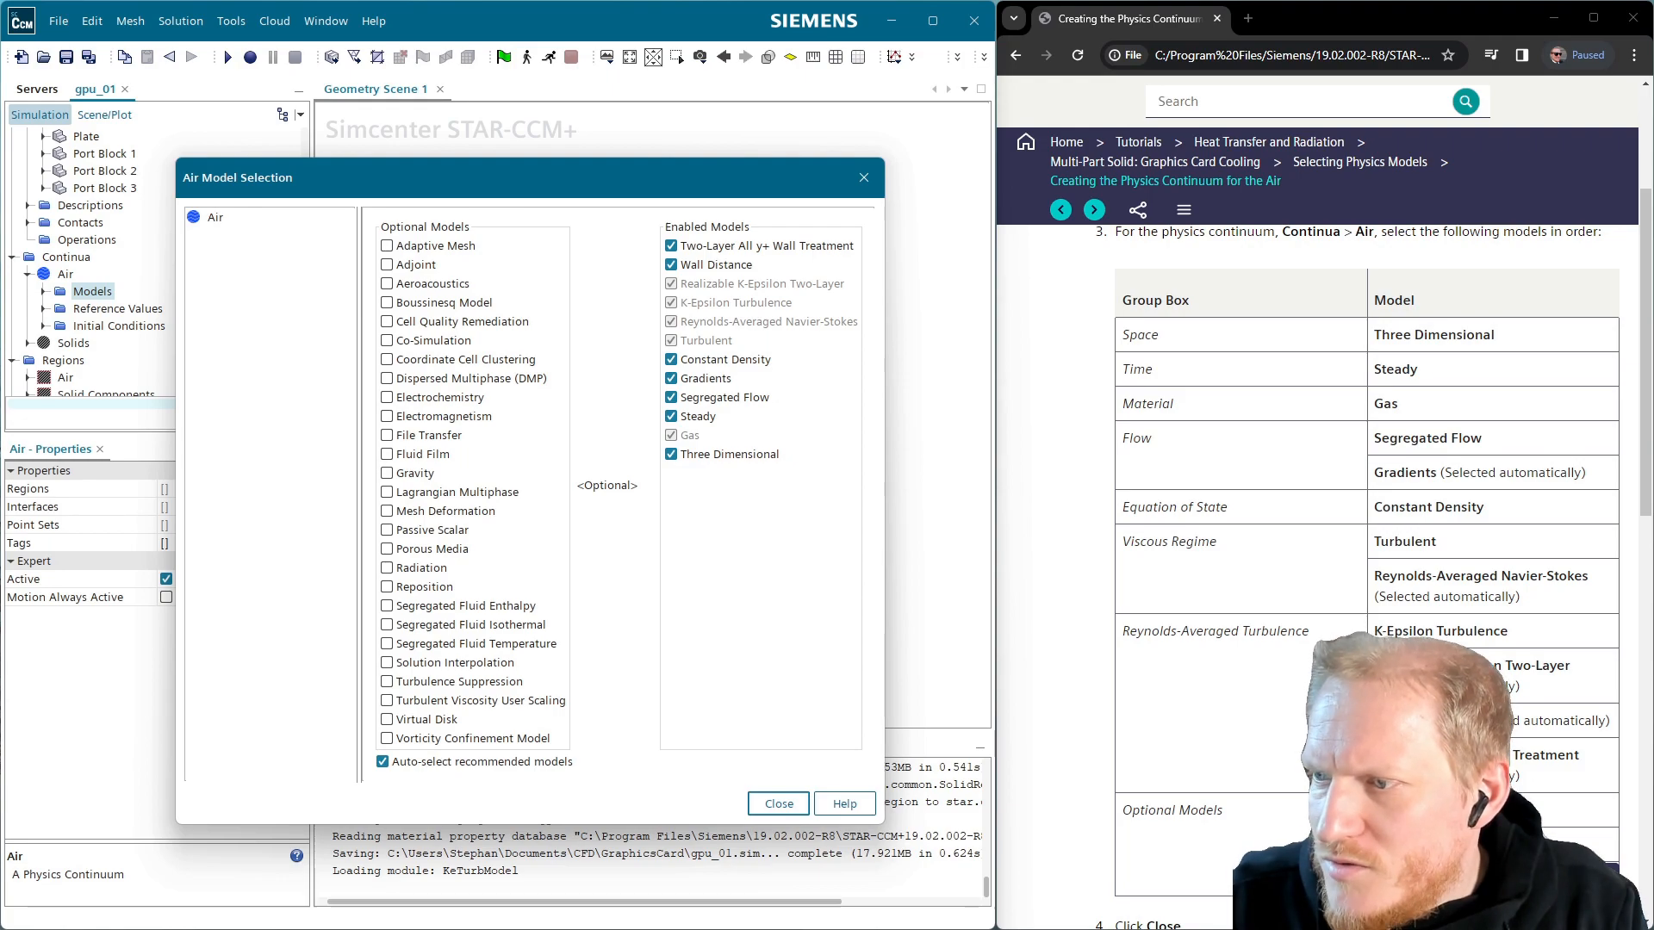
click(416, 474)
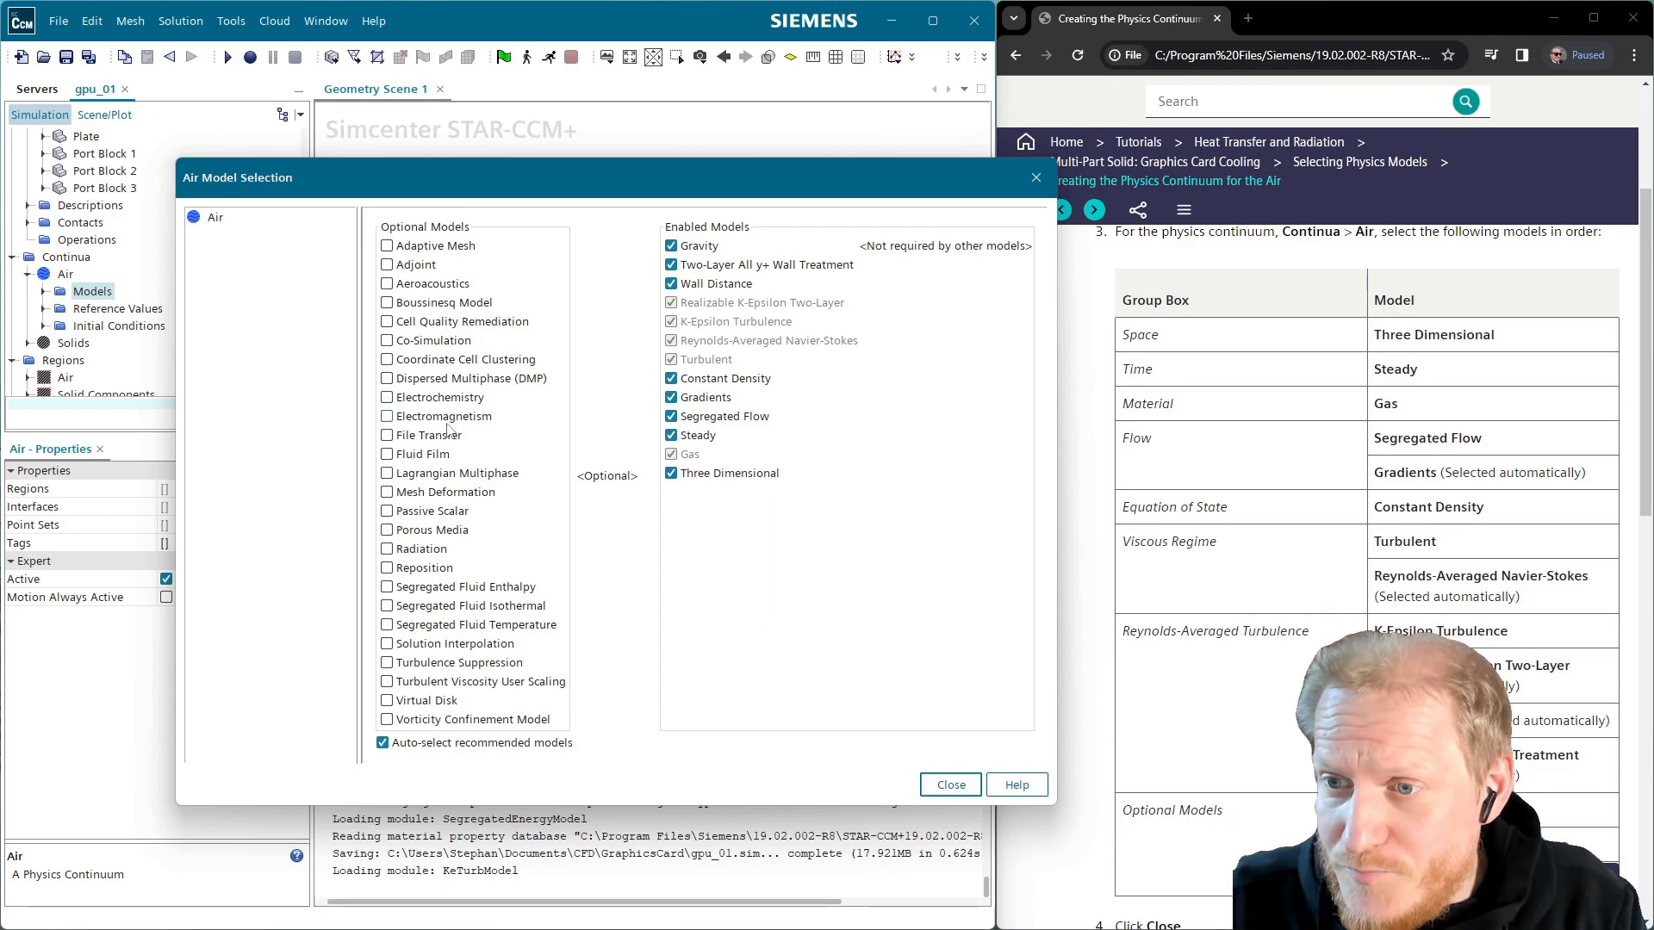
click(488, 626)
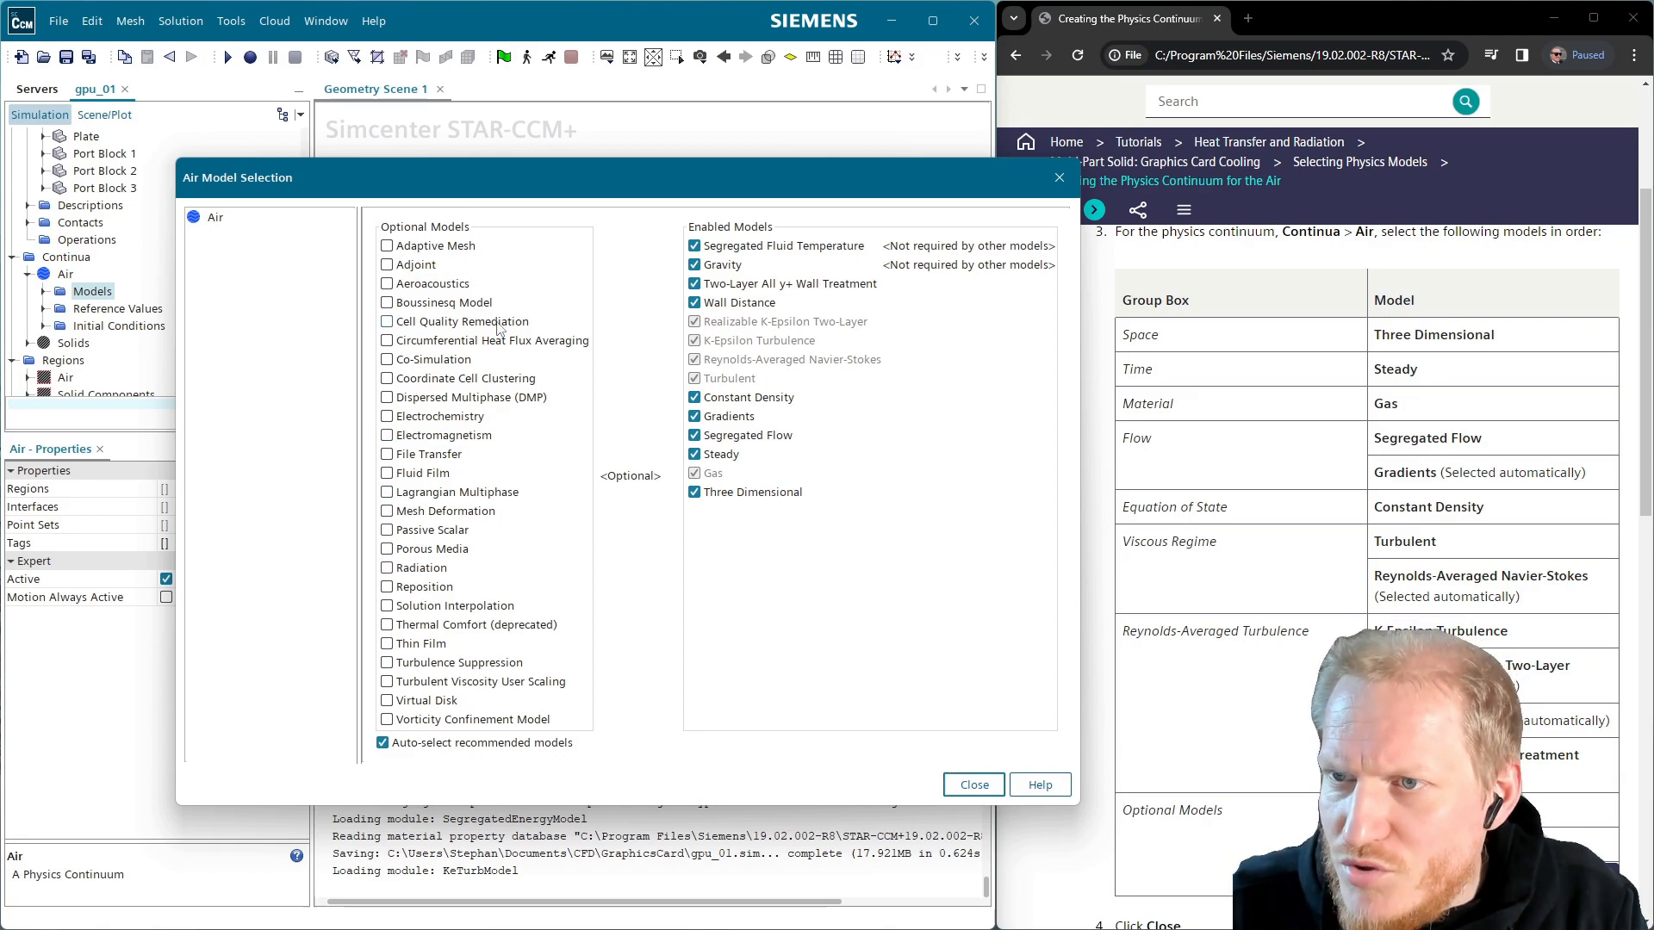
click(463, 303)
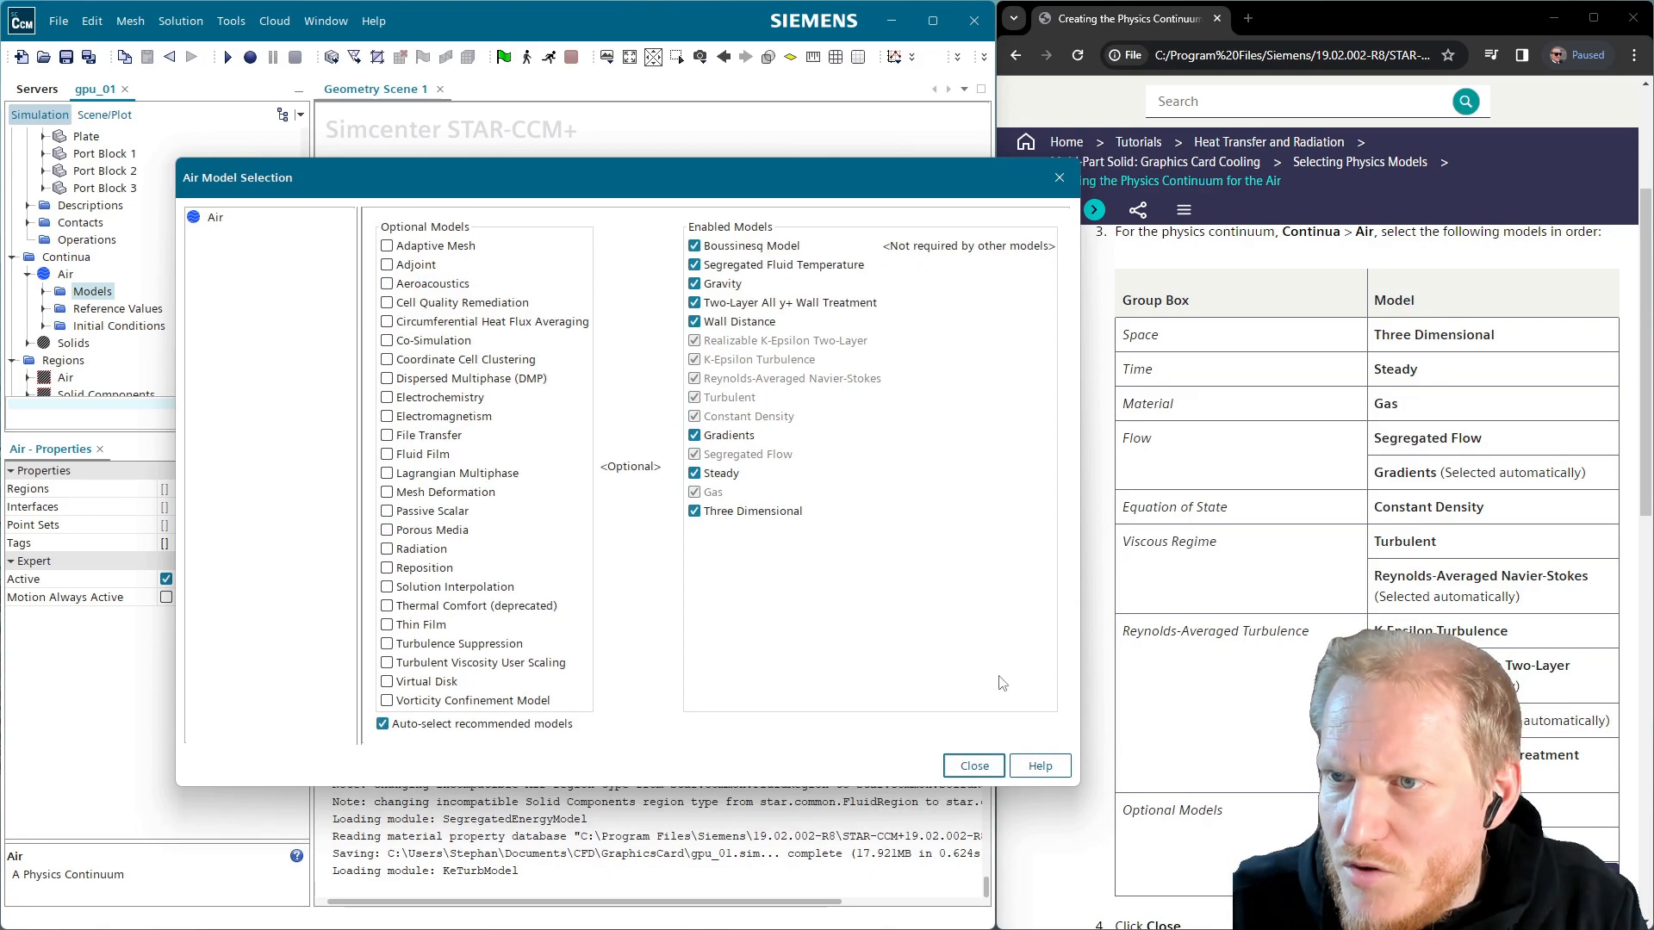
click(973, 765)
scroll(1257, 695, down, 8)
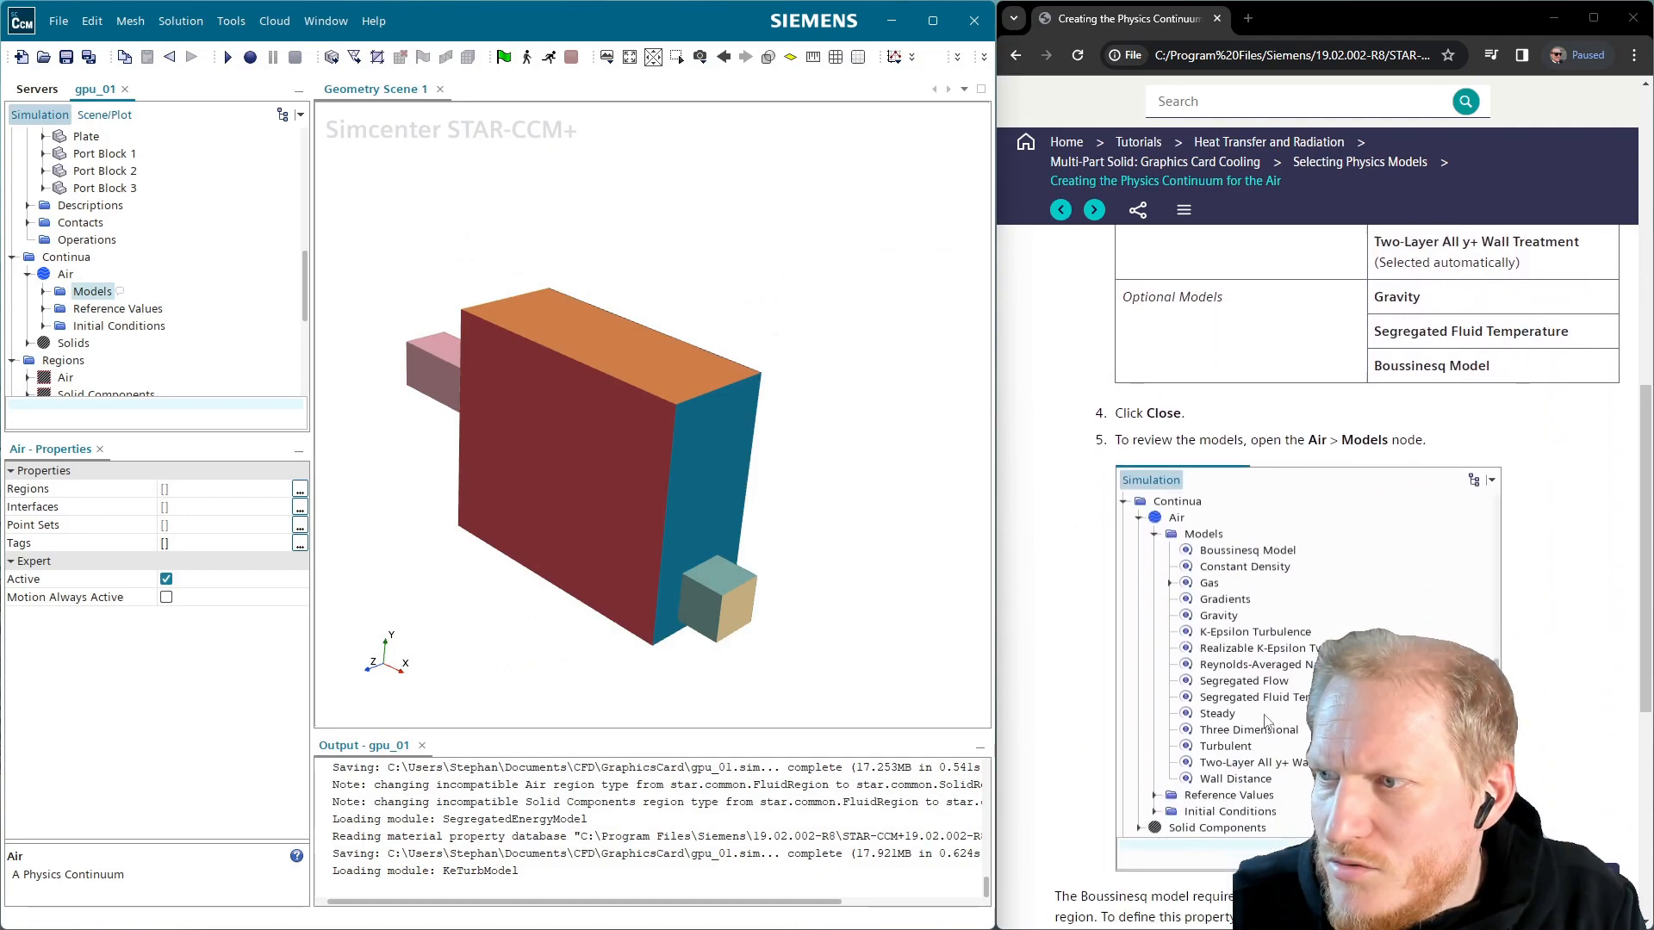
Expand Air > Models > Gas > Air material properties to the Thermal Expansion Coefficient
scroll(1257, 694, down, 3)
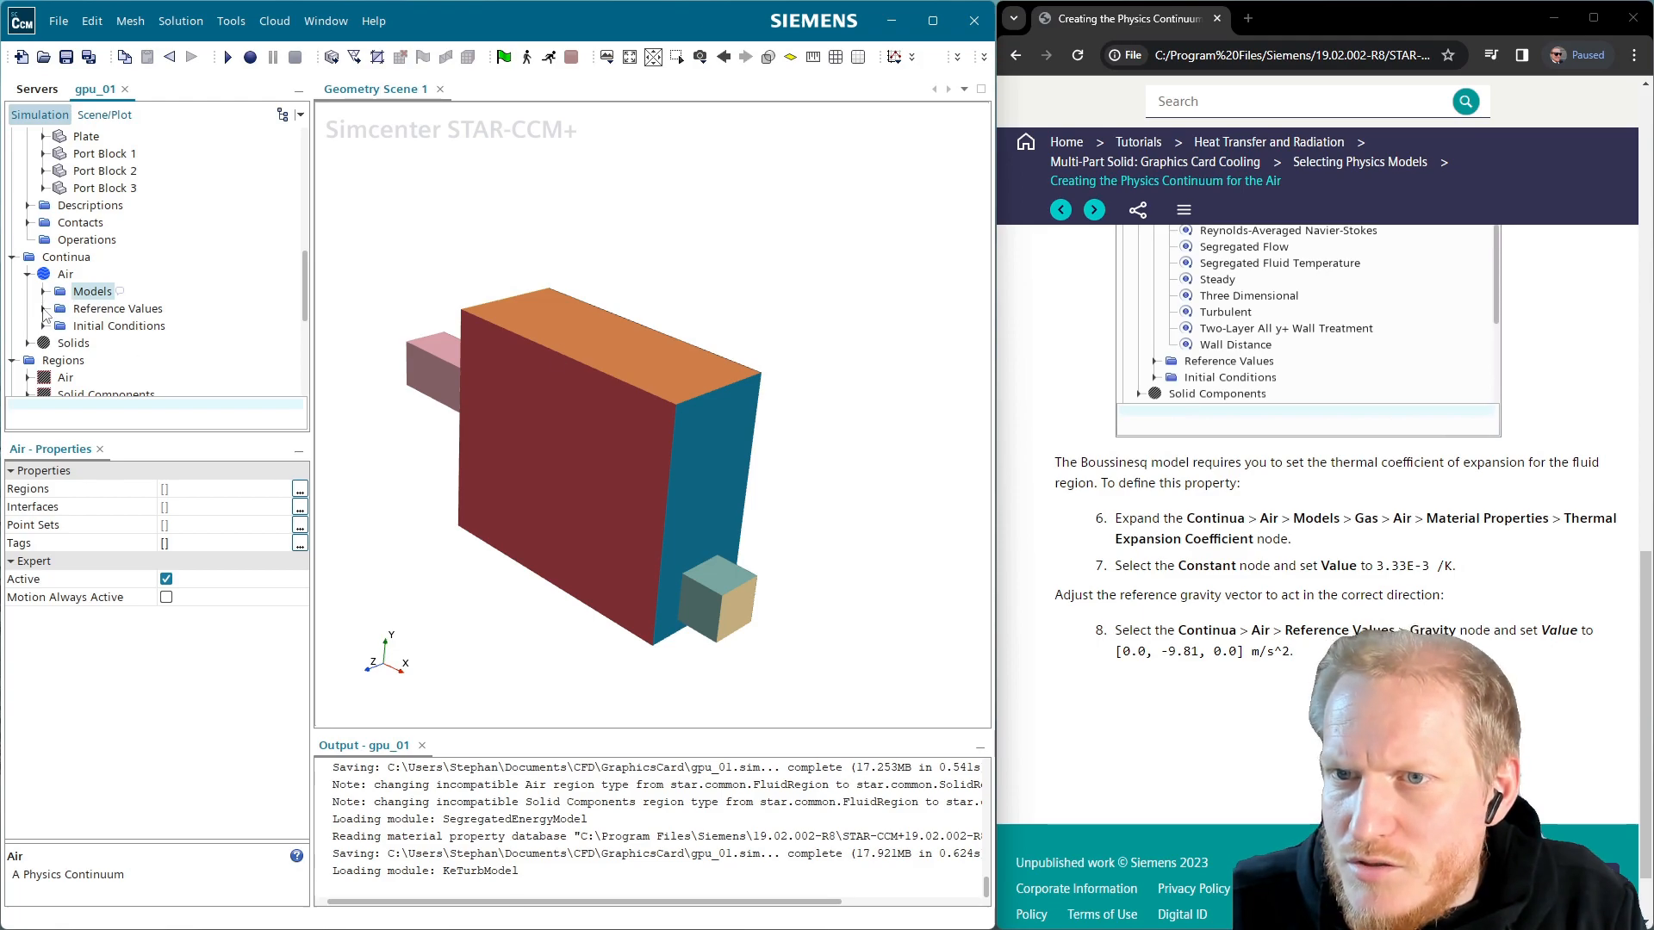
click(43, 310)
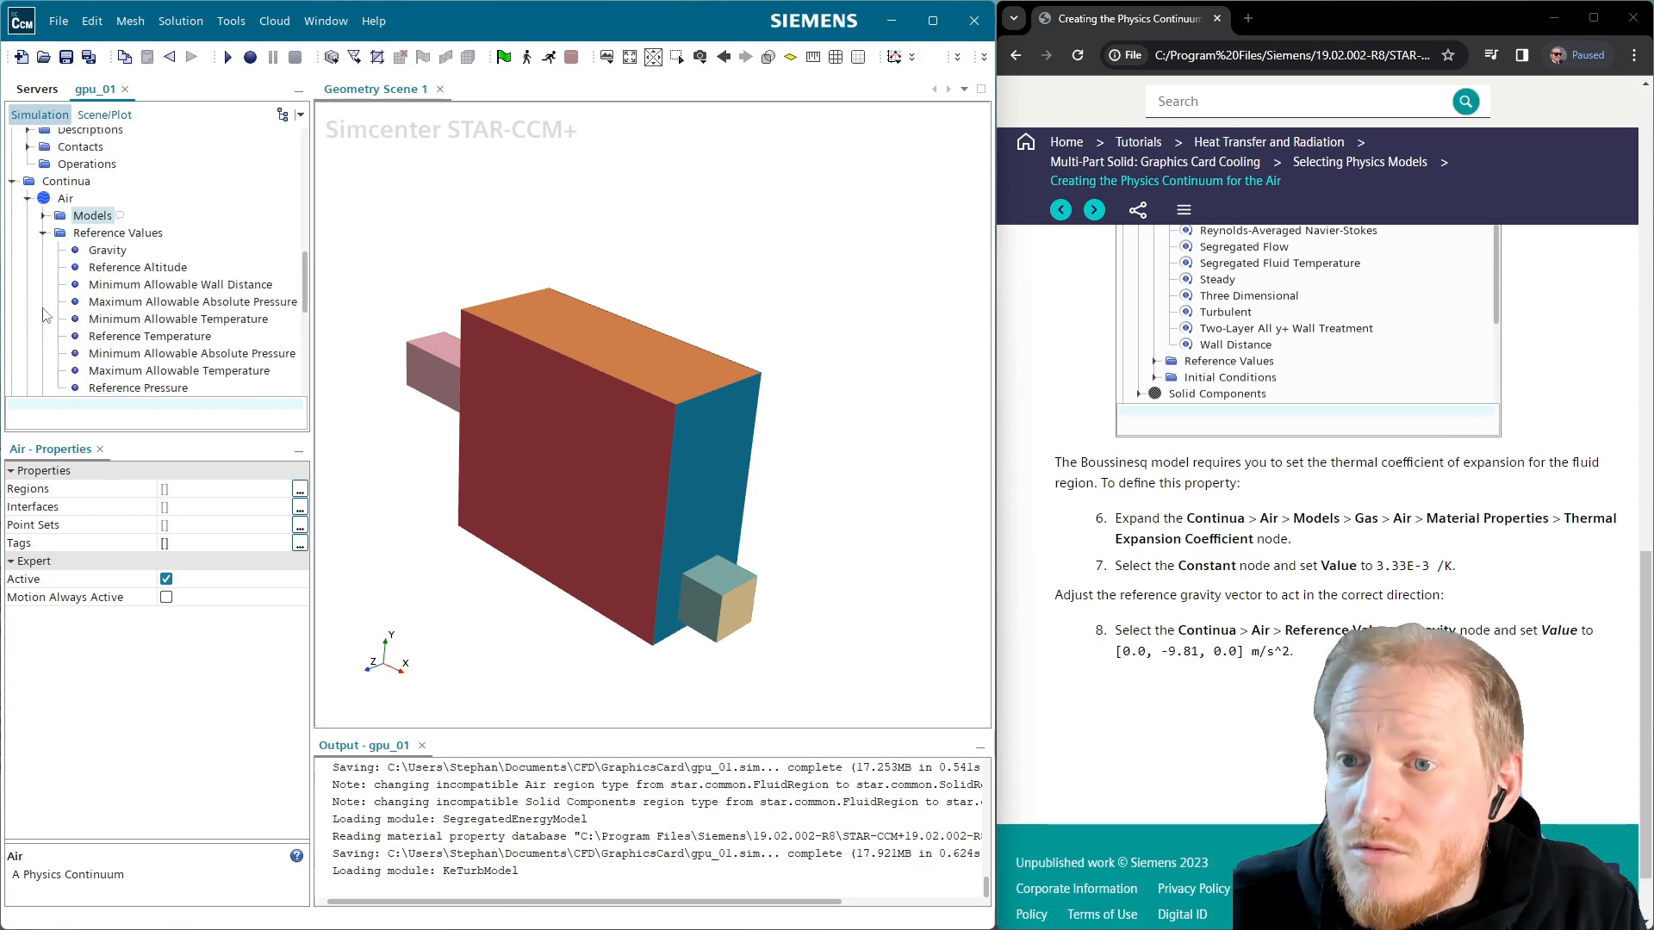
click(44, 232)
click(43, 215)
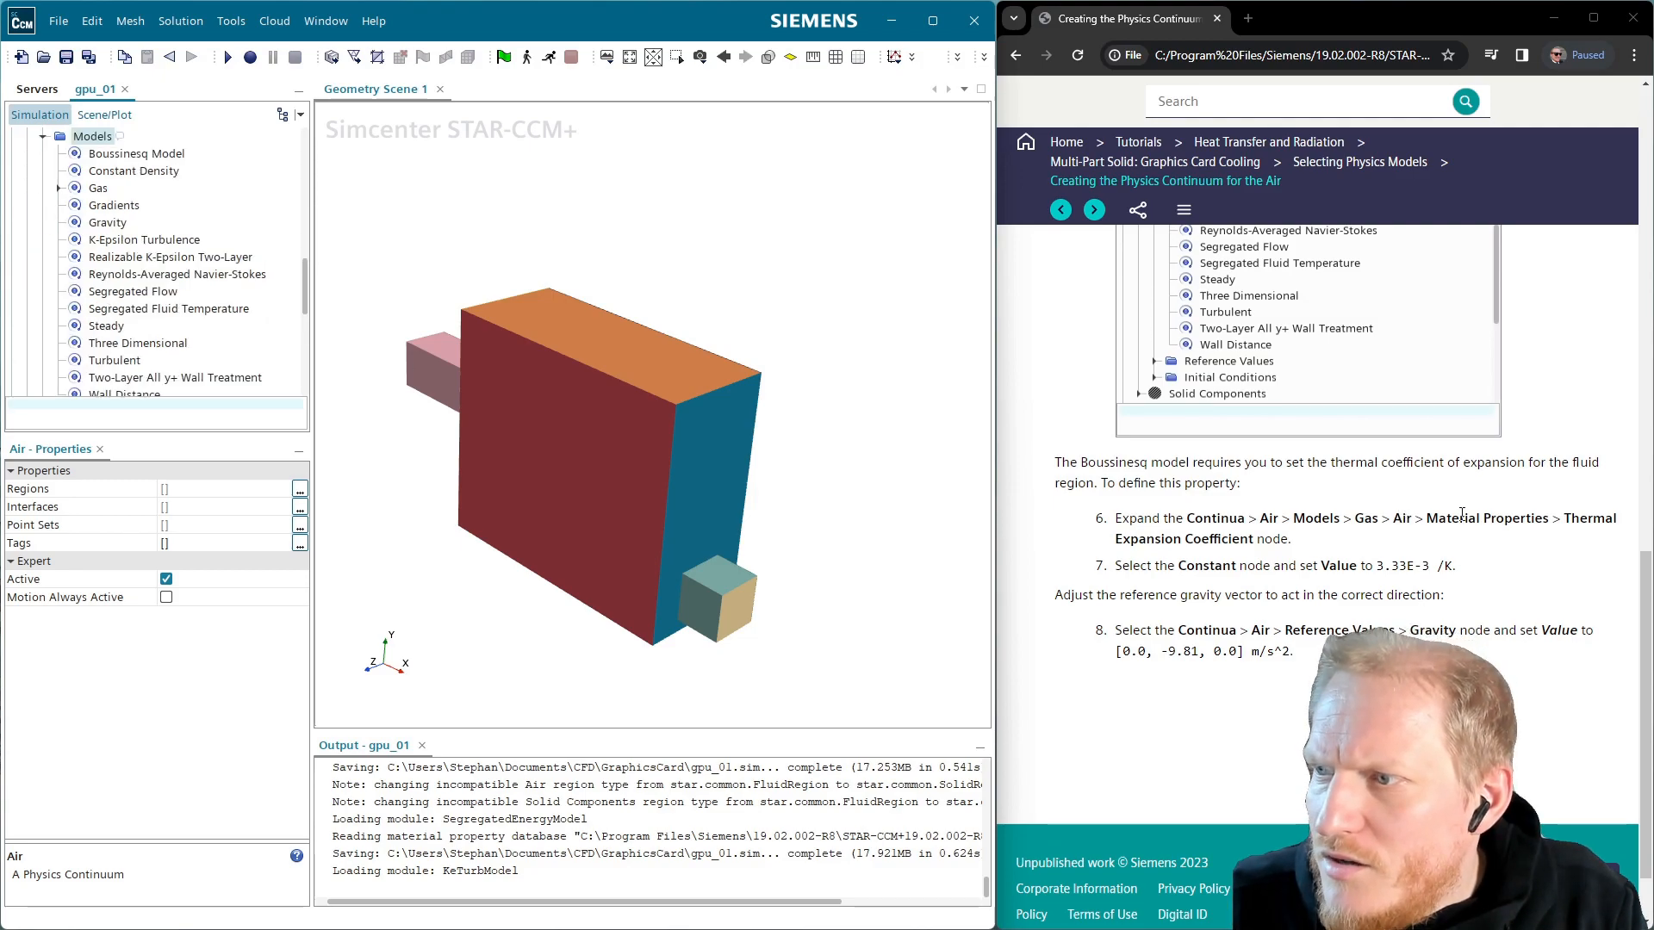
click(57, 188)
click(74, 205)
click(90, 222)
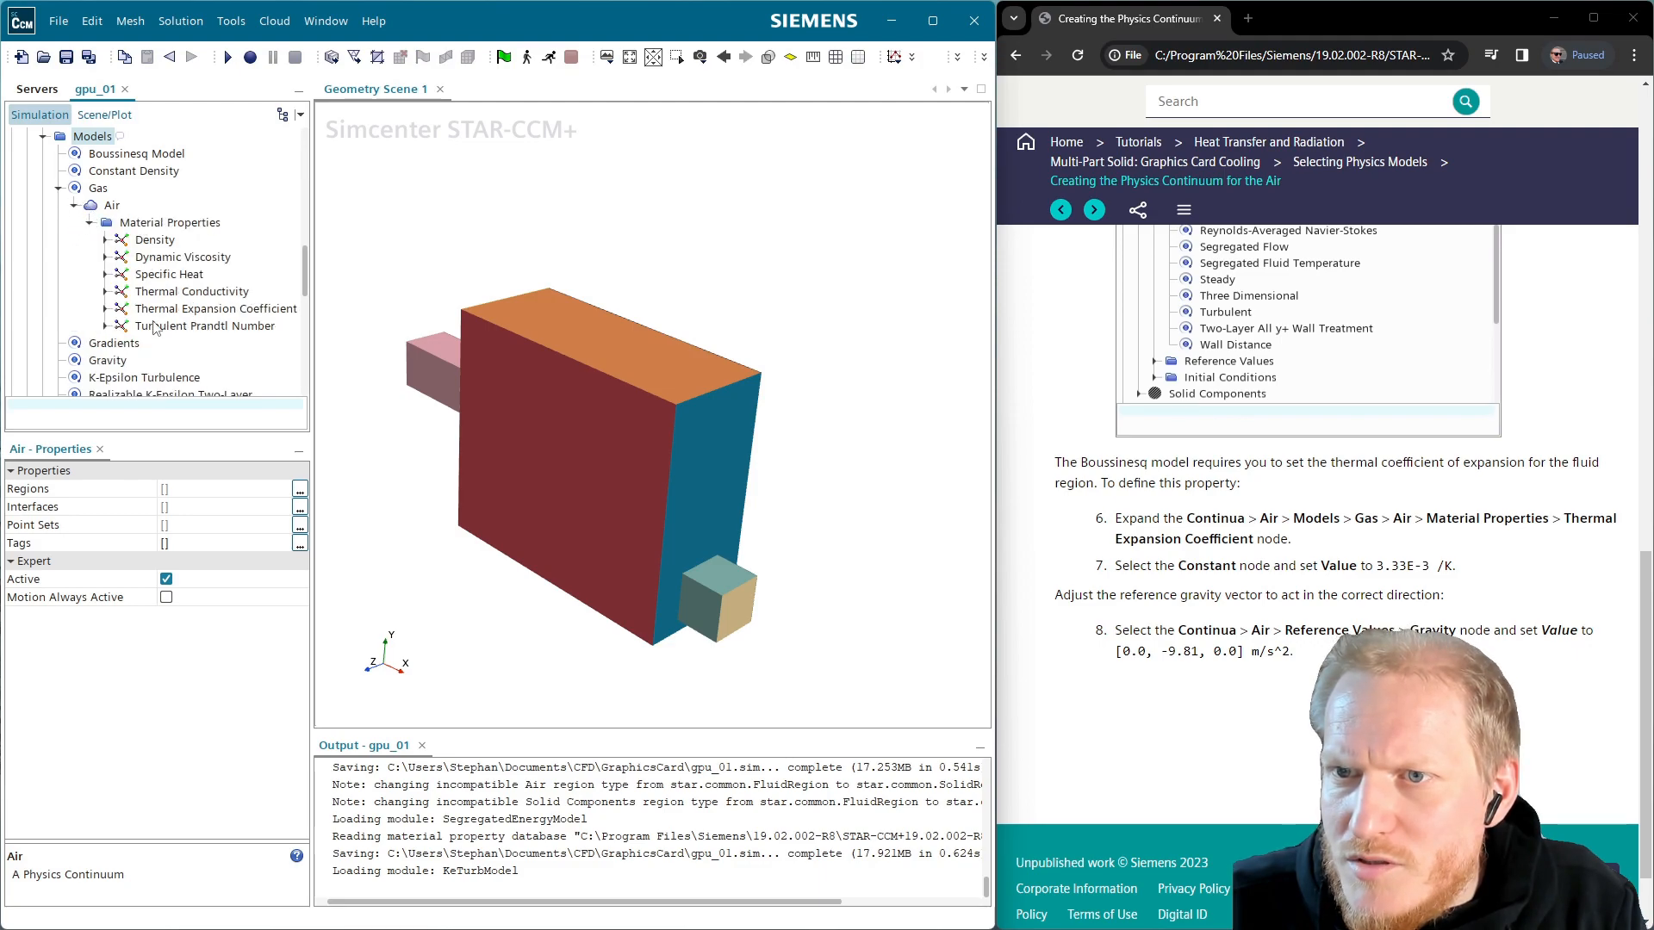
click(105, 309)
Set the constant thermal expansion coefficient value to 0.00333 /K
click(162, 342)
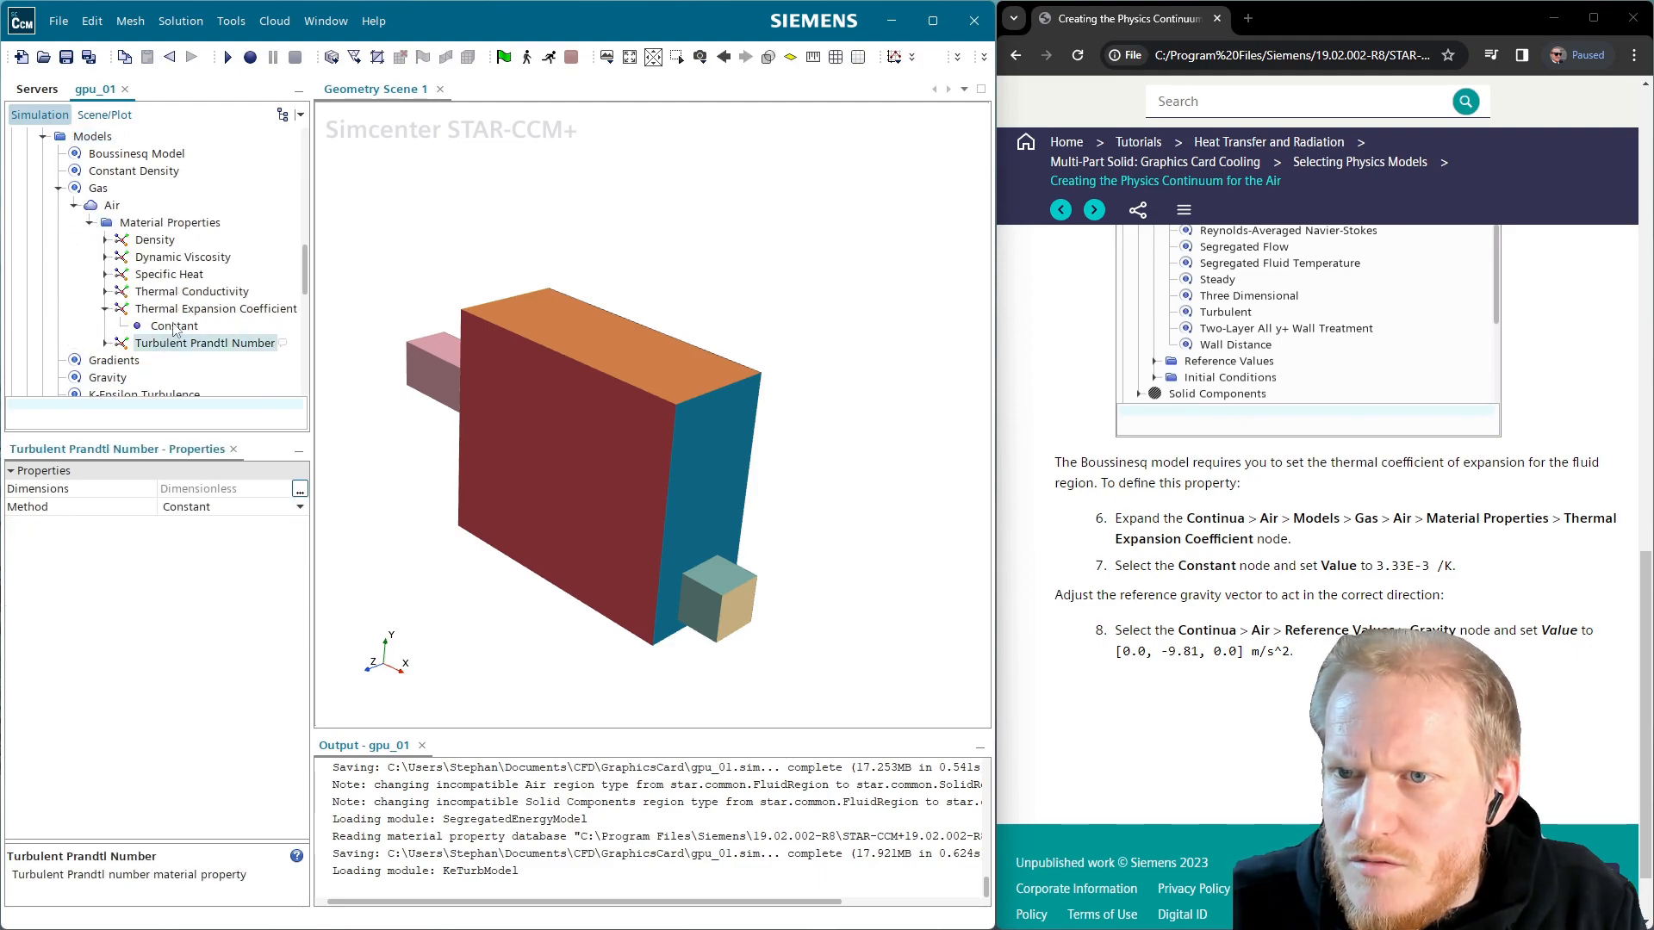
click(174, 326)
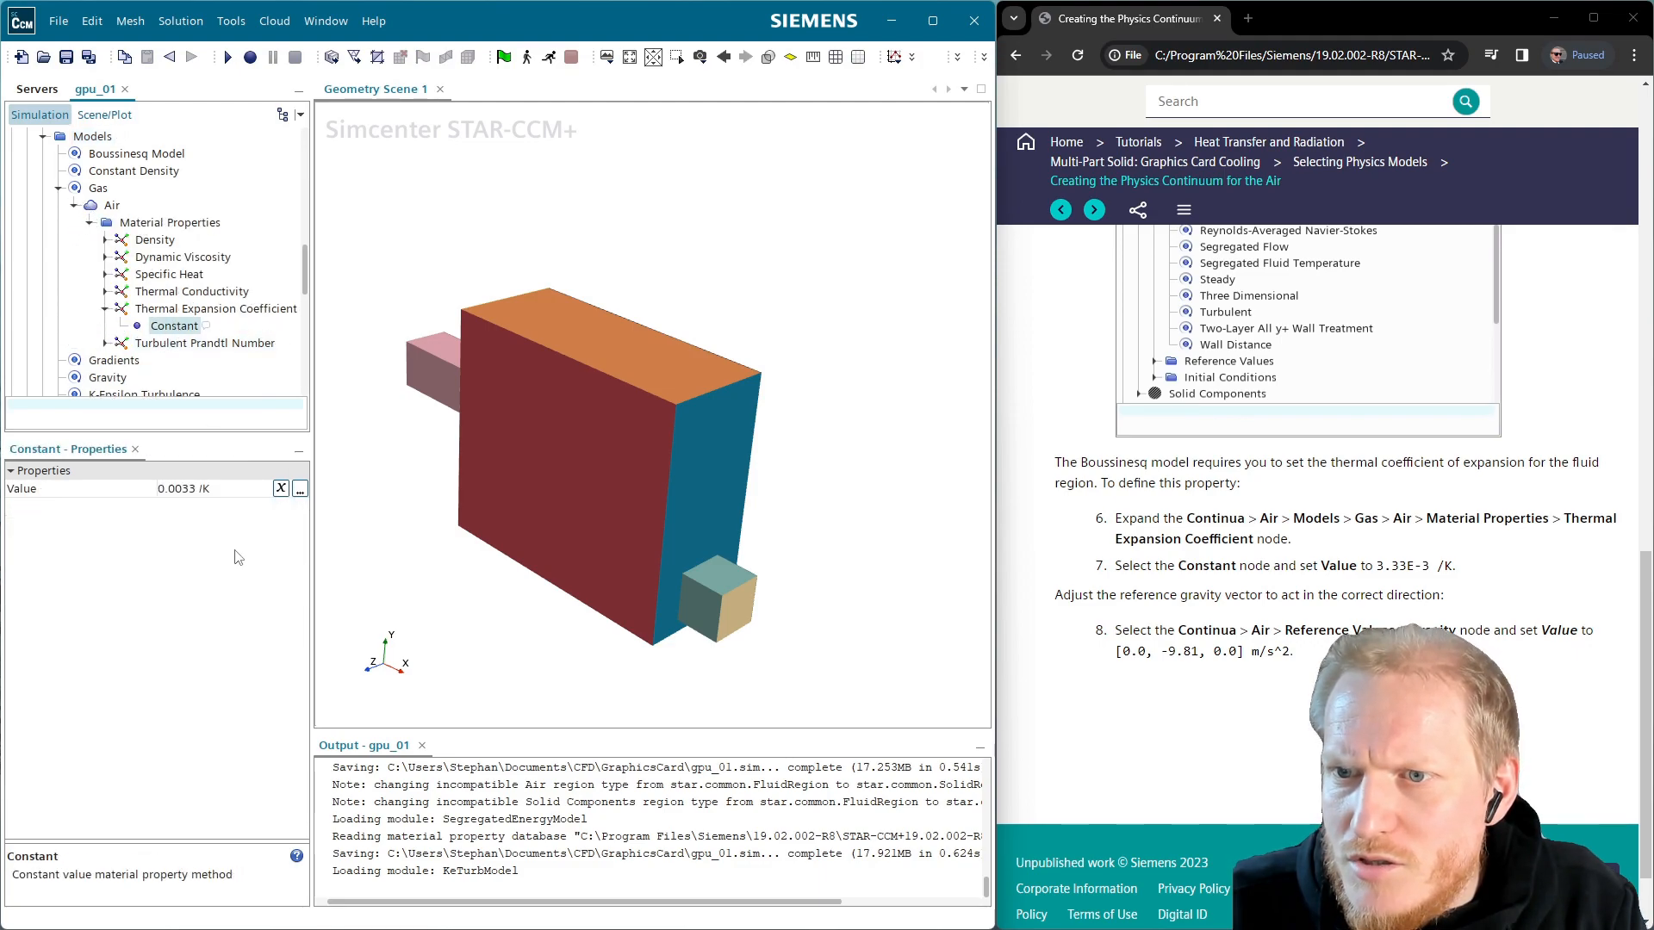
click(206, 492)
click(206, 491)
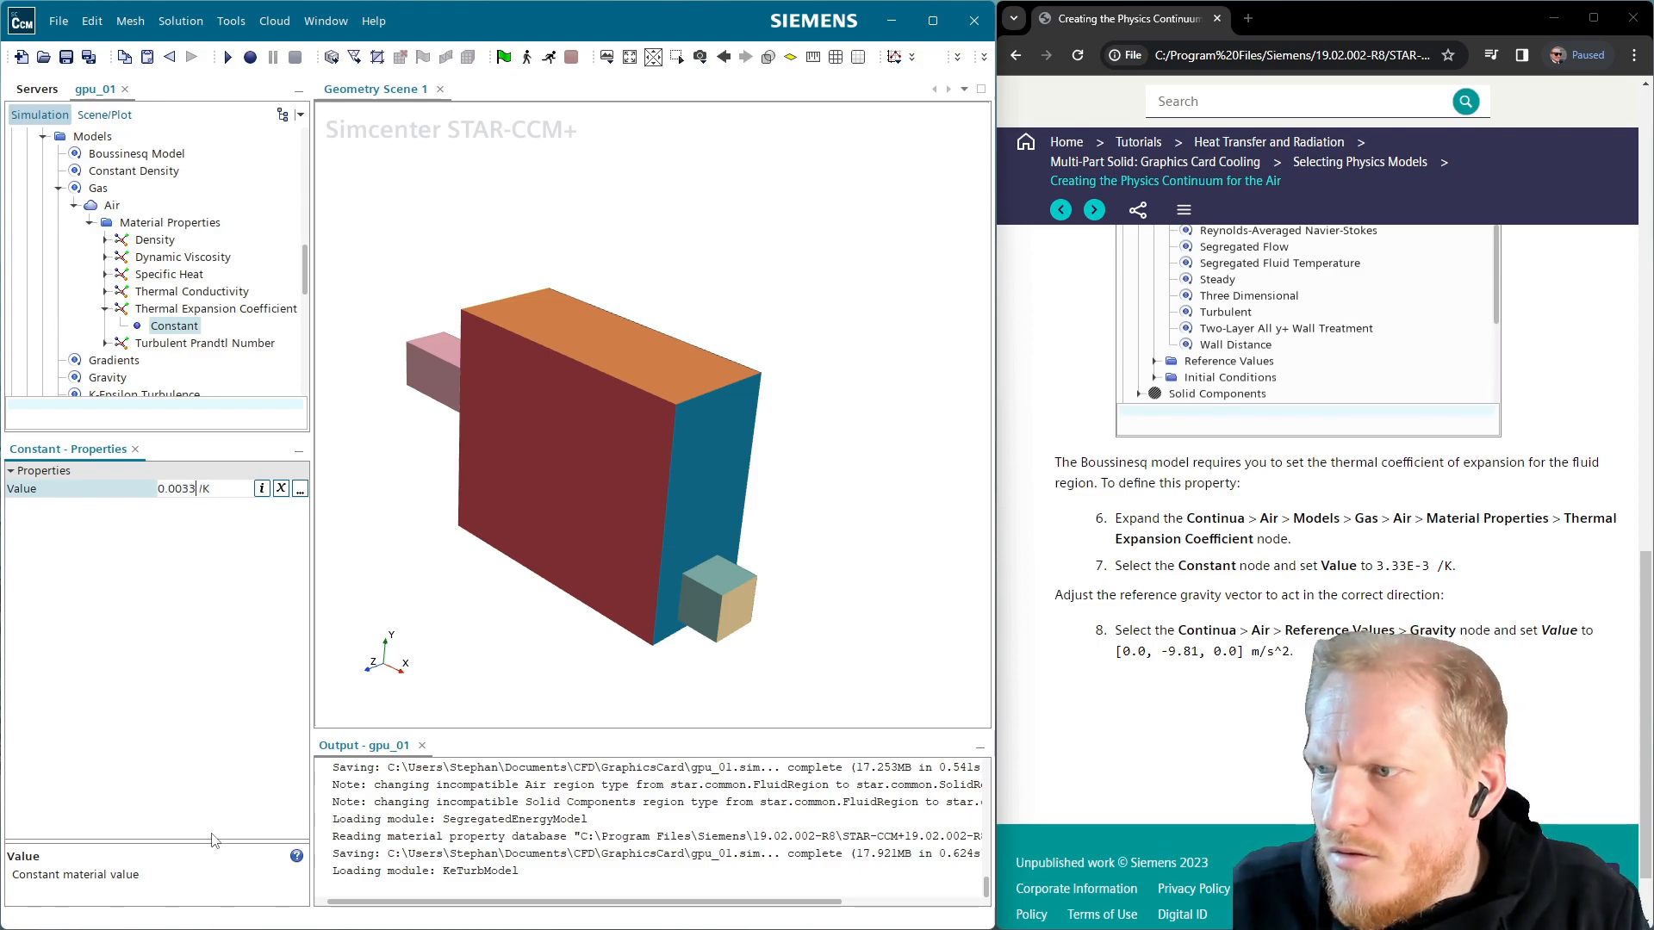
text(3)
key(Return)
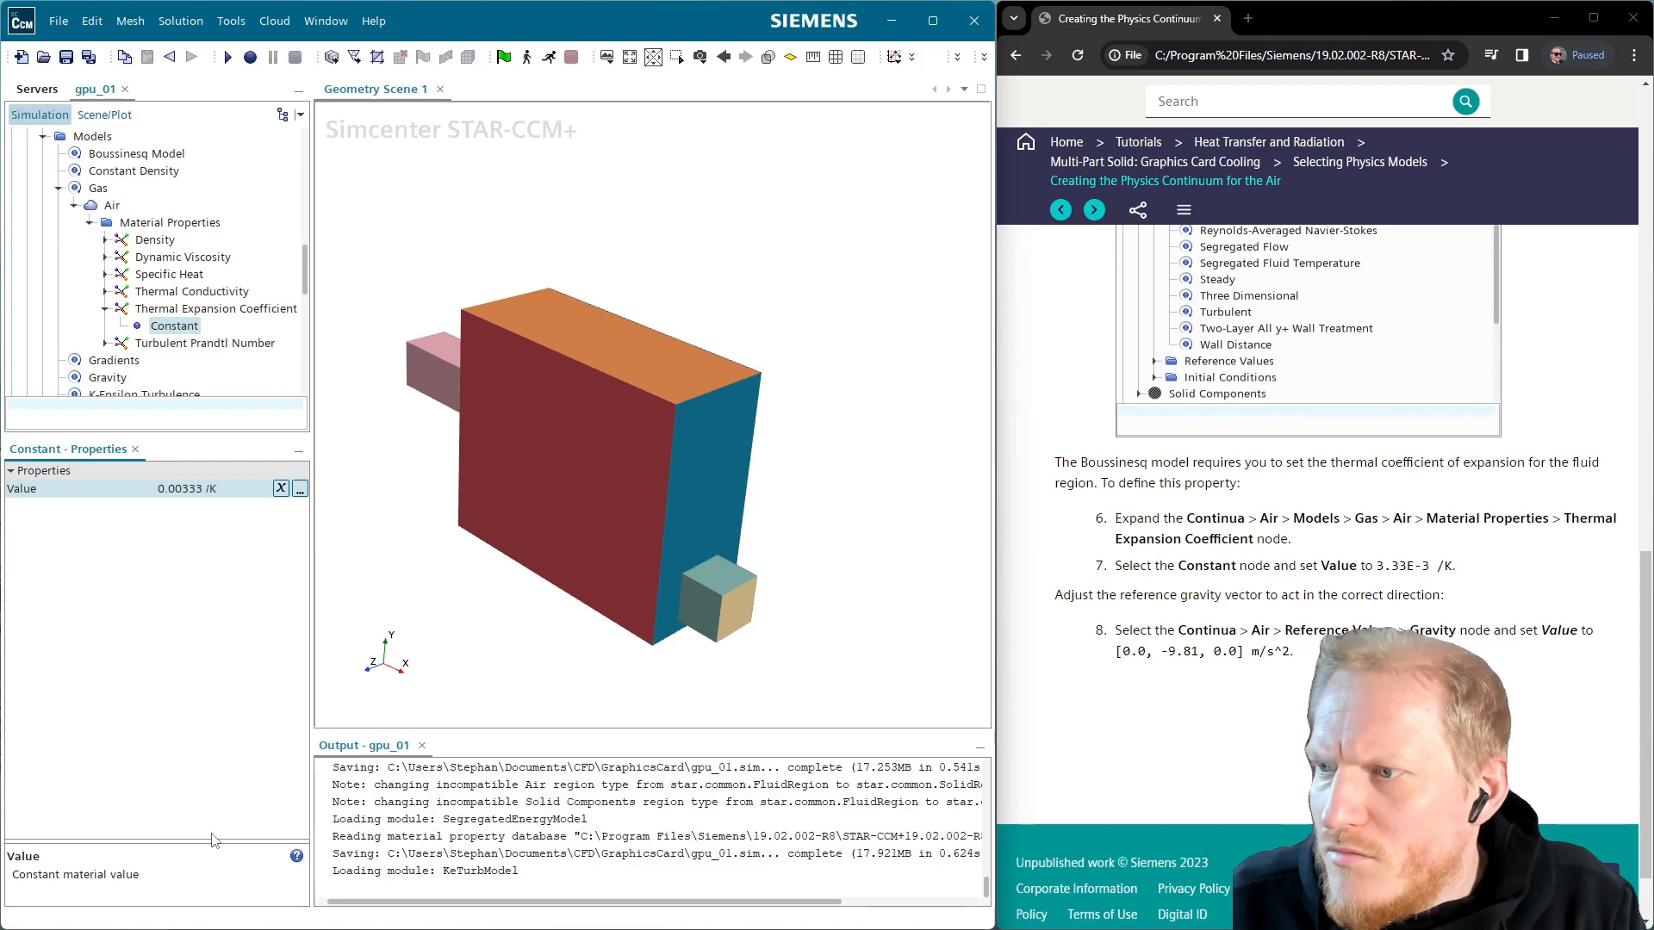
Edit the Air reference gravity value to [0.0, -9.81, 0.0] m/s^2
scroll(164, 328, down, 1)
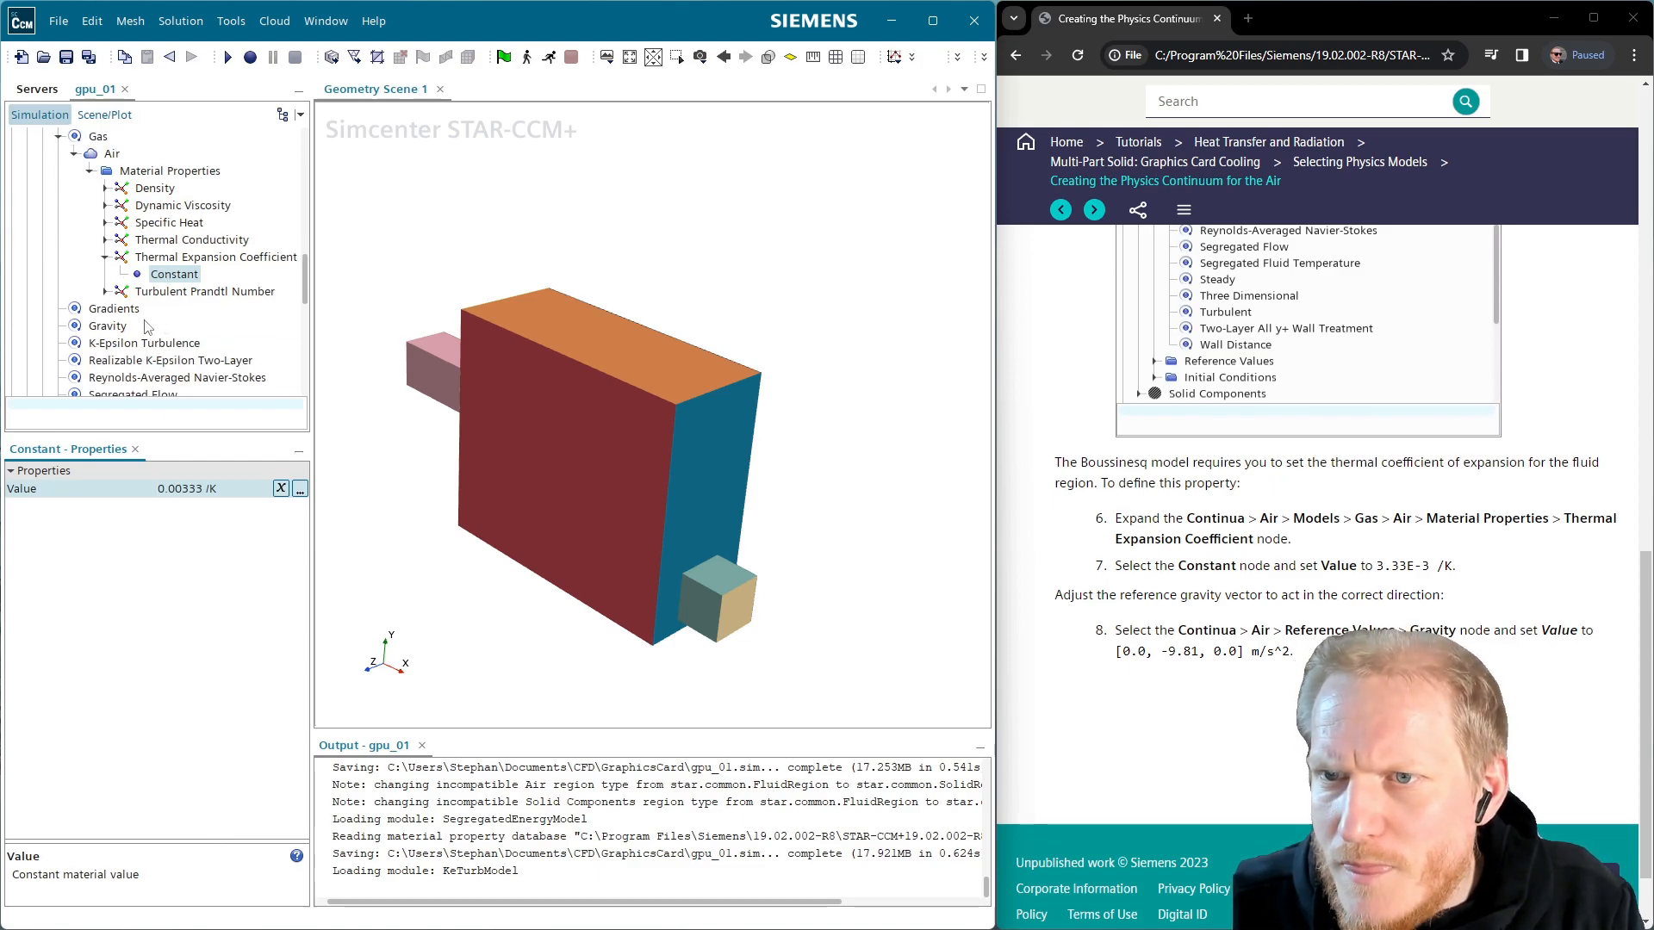
click(104, 328)
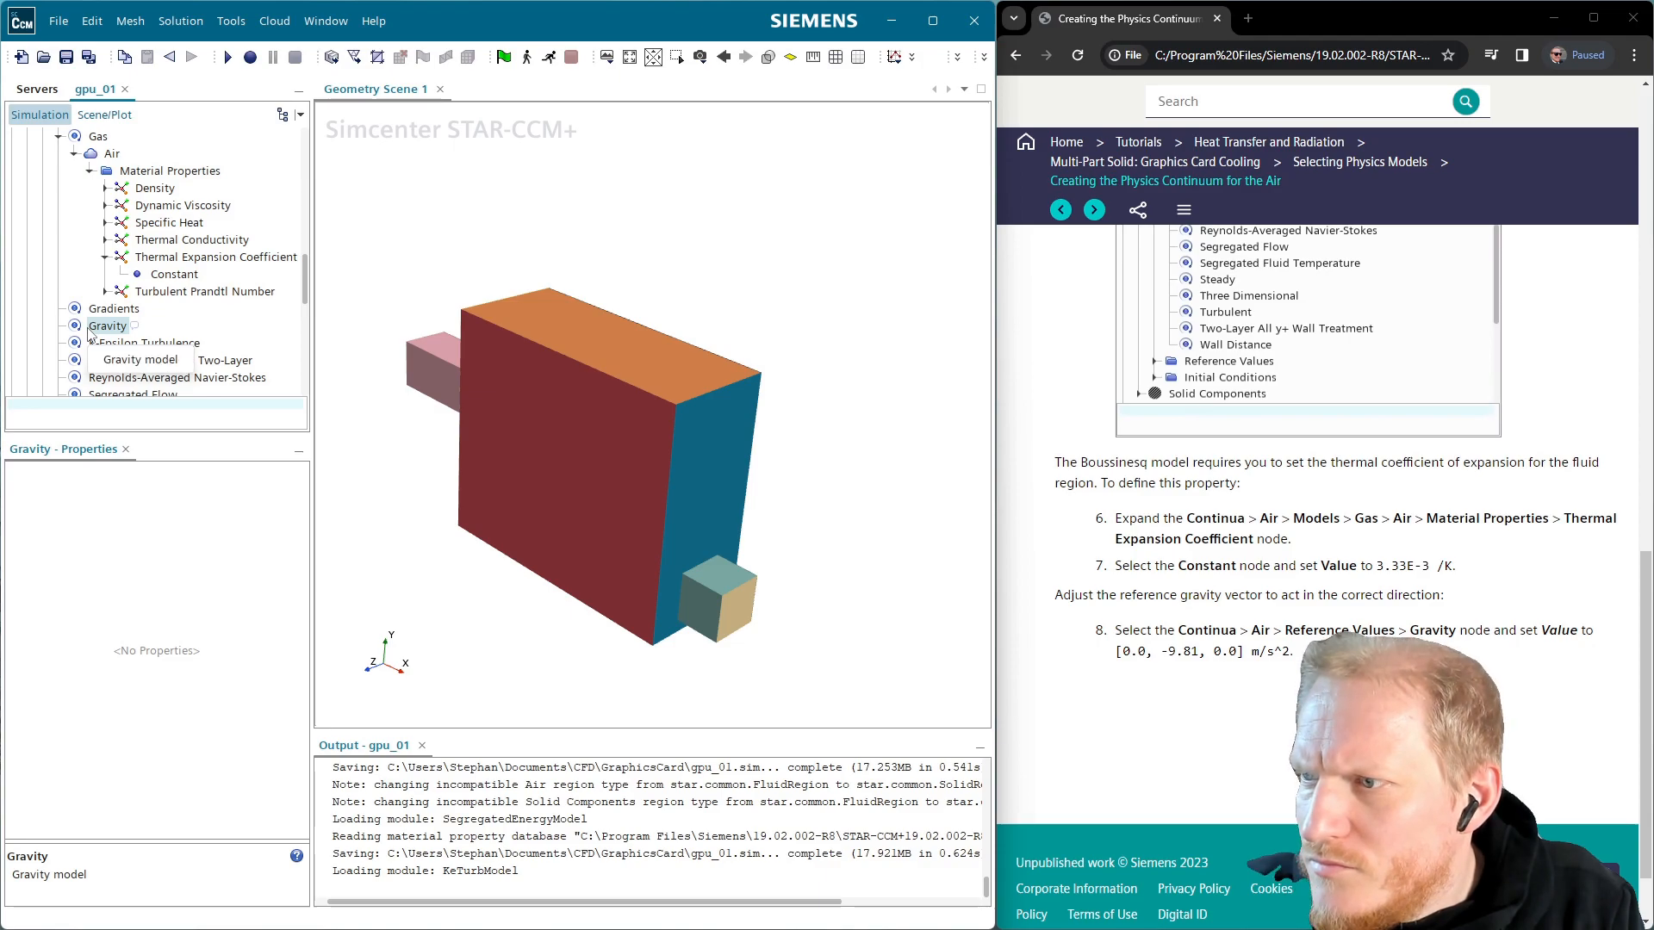
scroll(89, 335, down, 4)
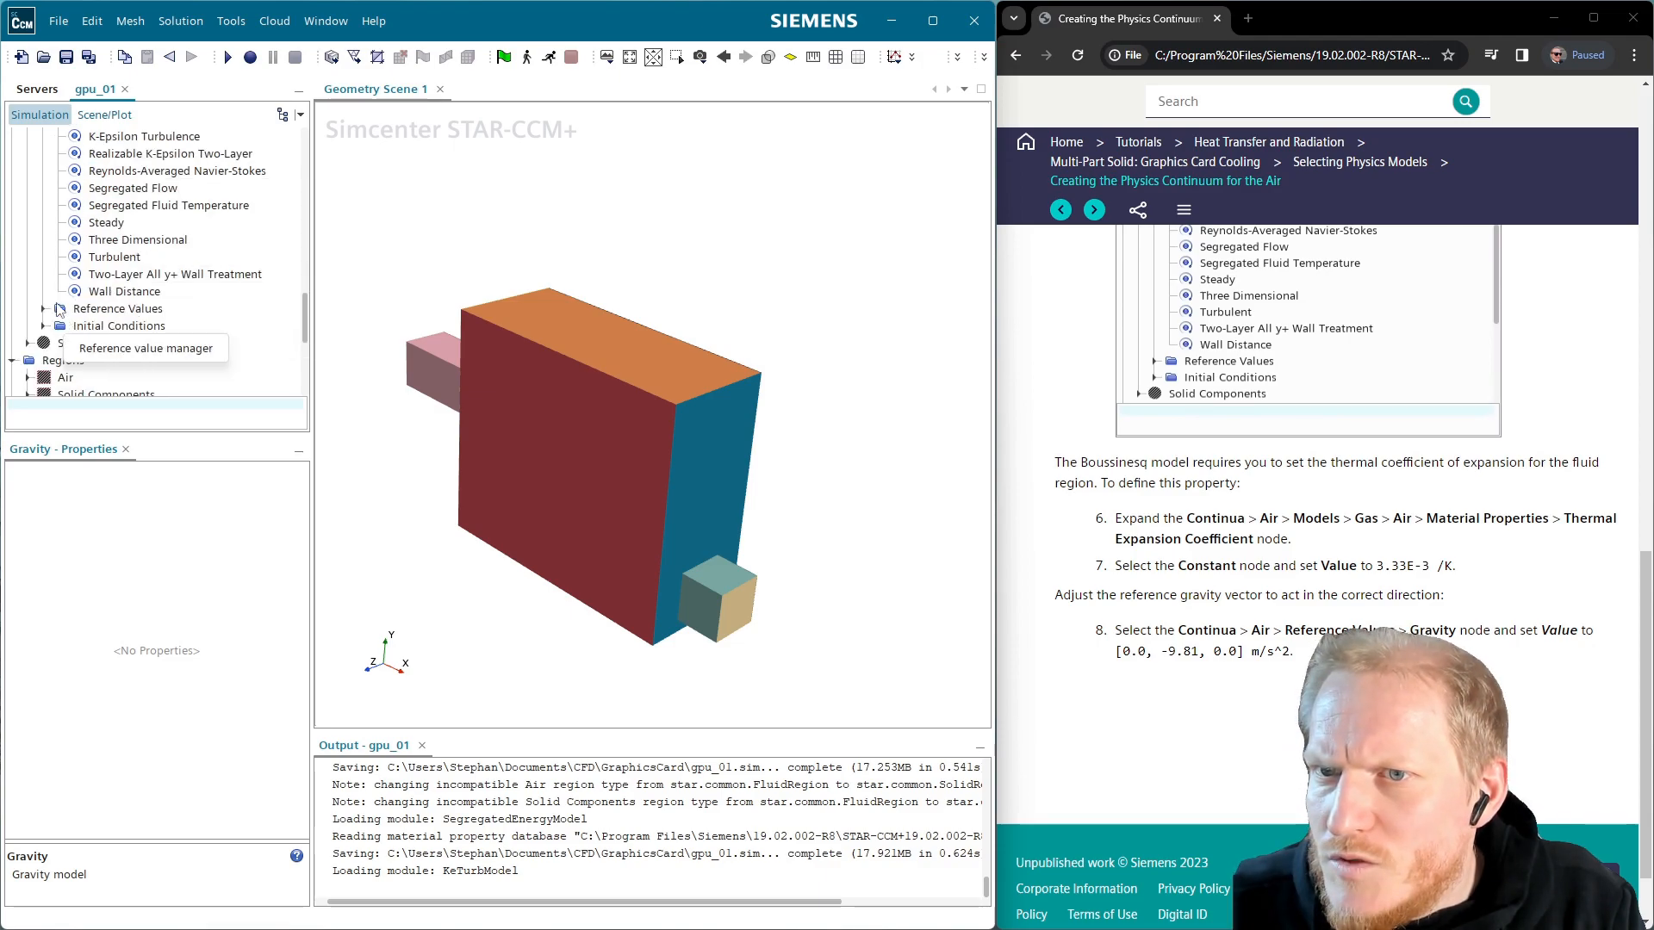
click(42, 308)
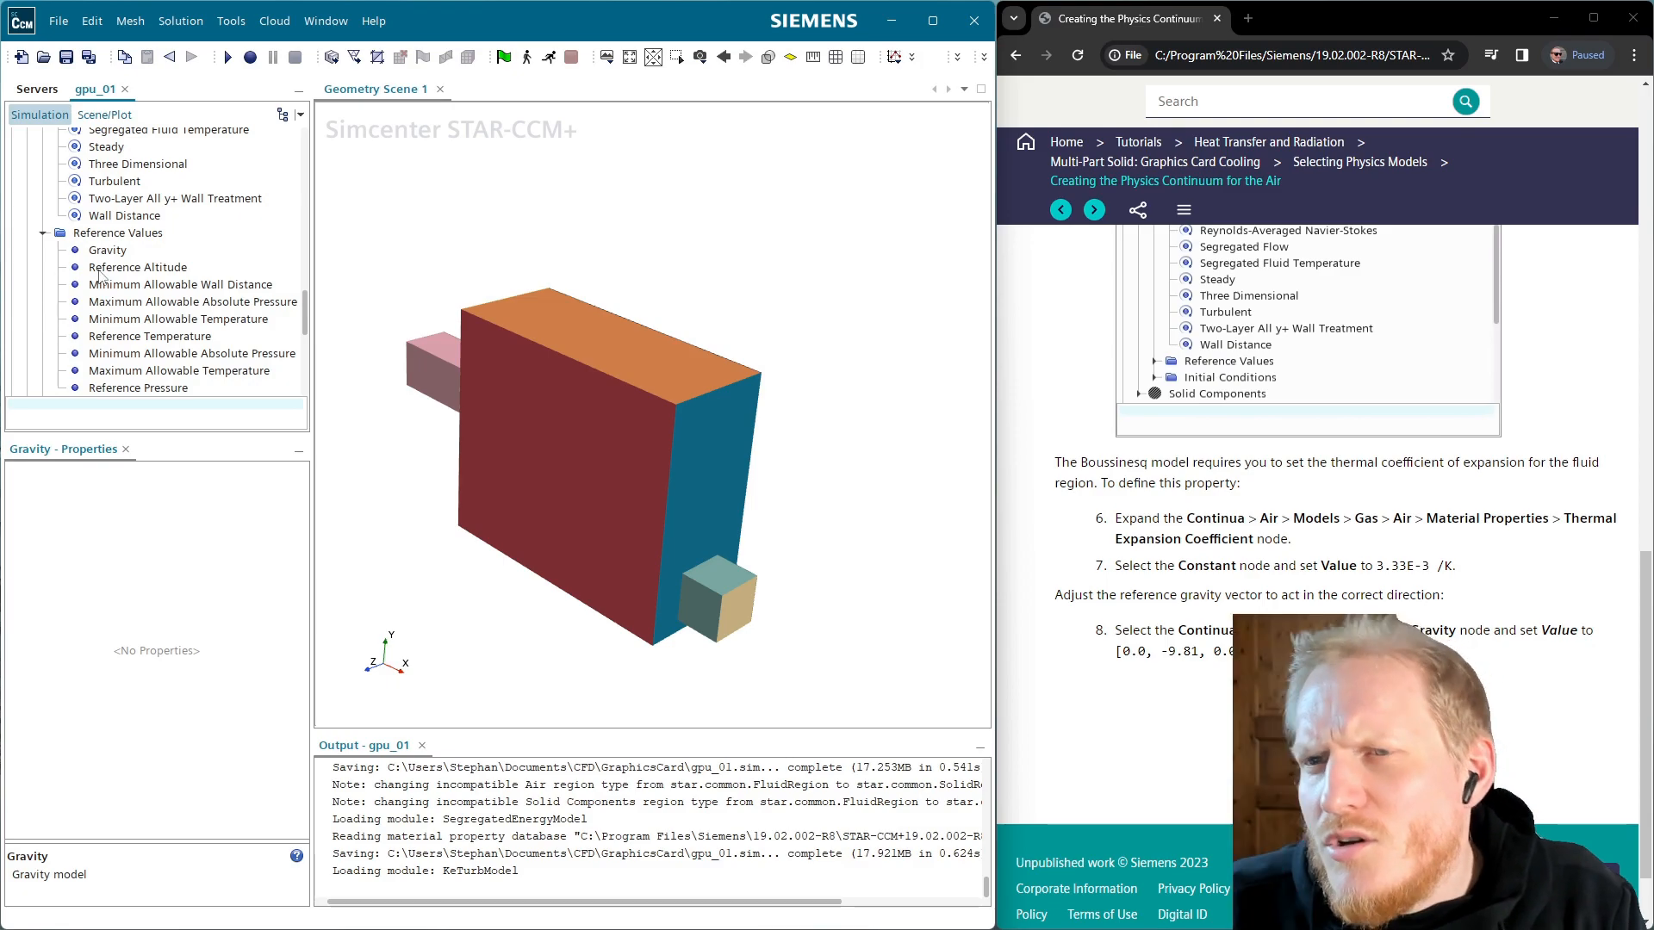
click(121, 251)
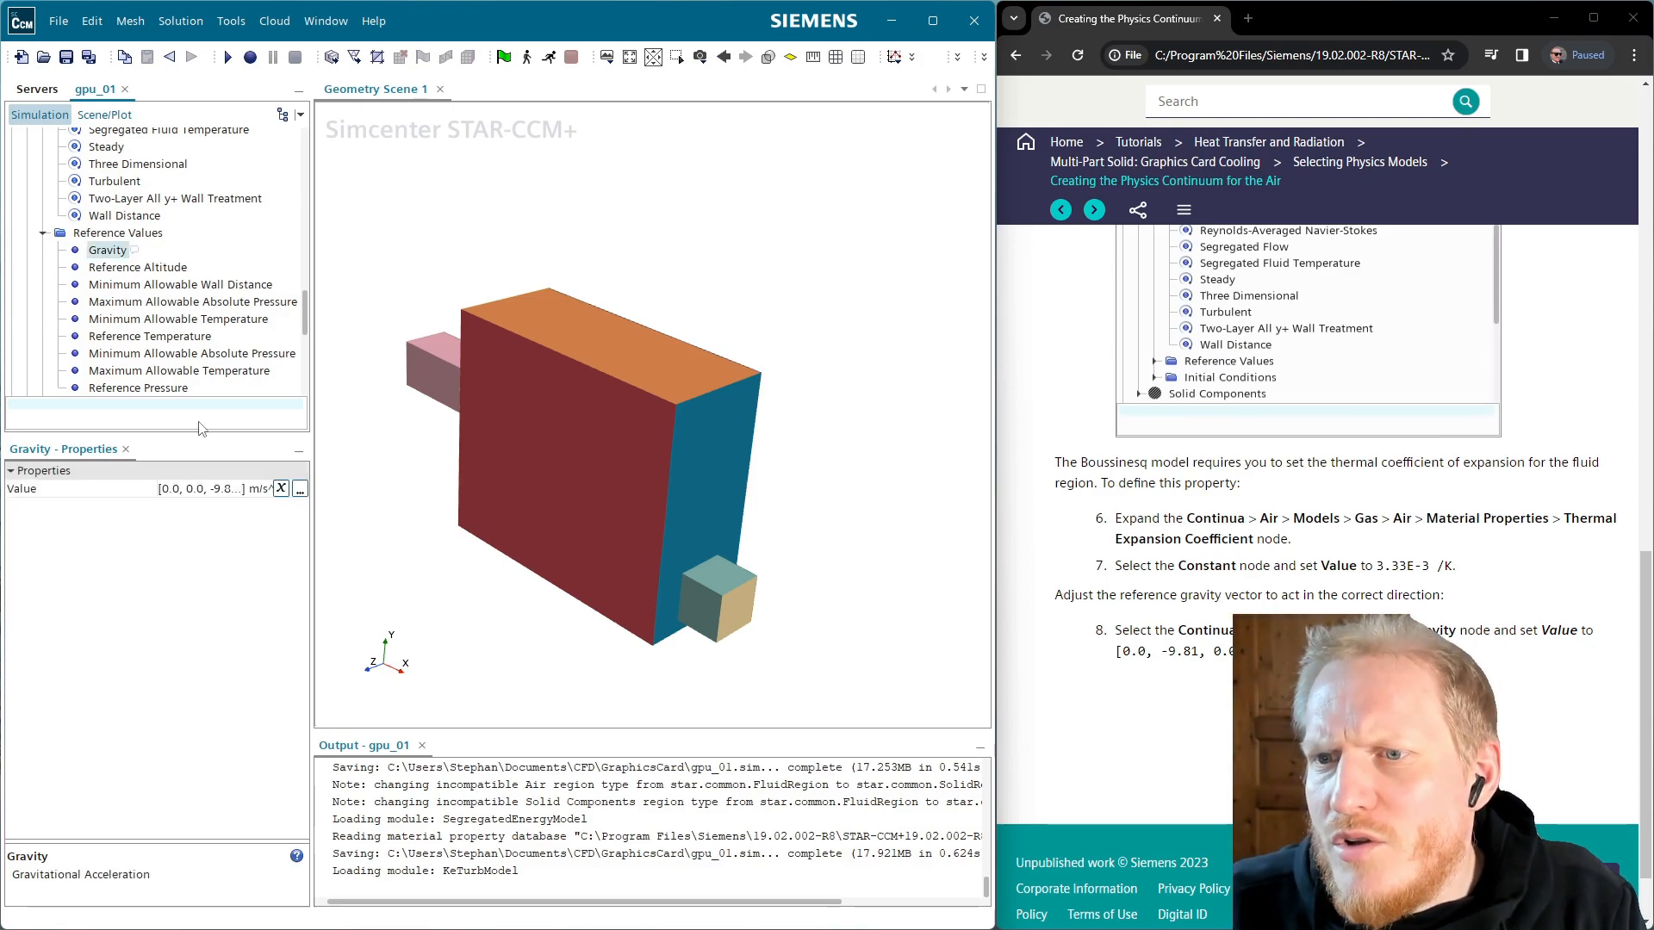
click(196, 491)
click(180, 488)
key(BackSpace)
key(BackSpace)
key(BackSpace)
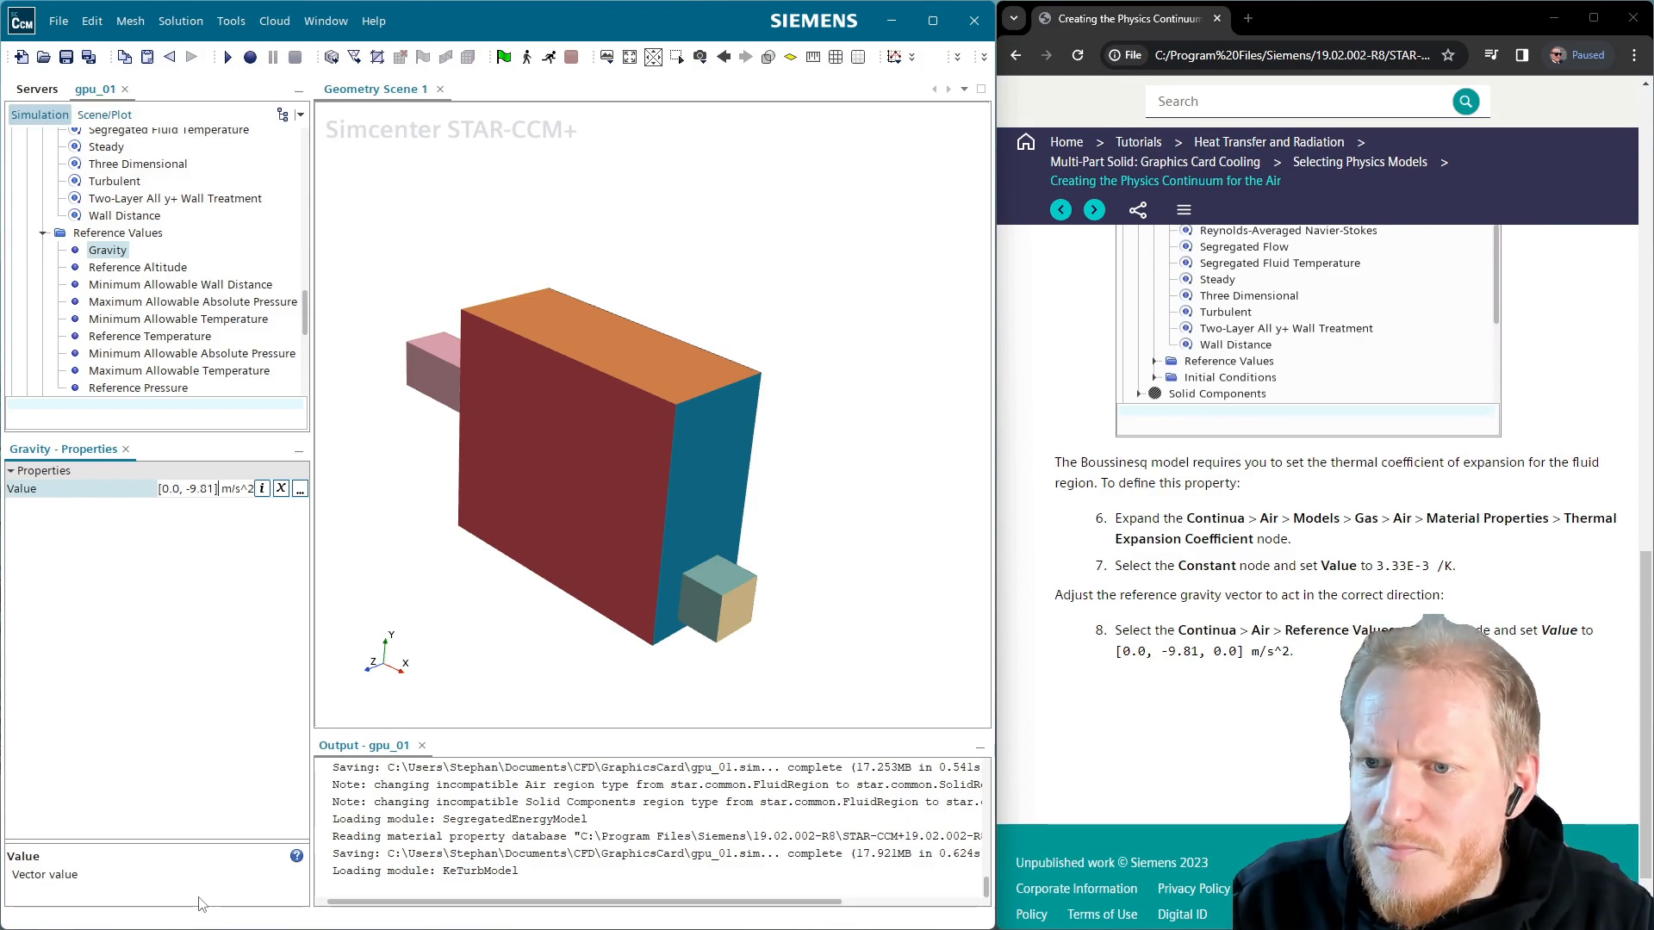
text(, 0.0)
key(Return)
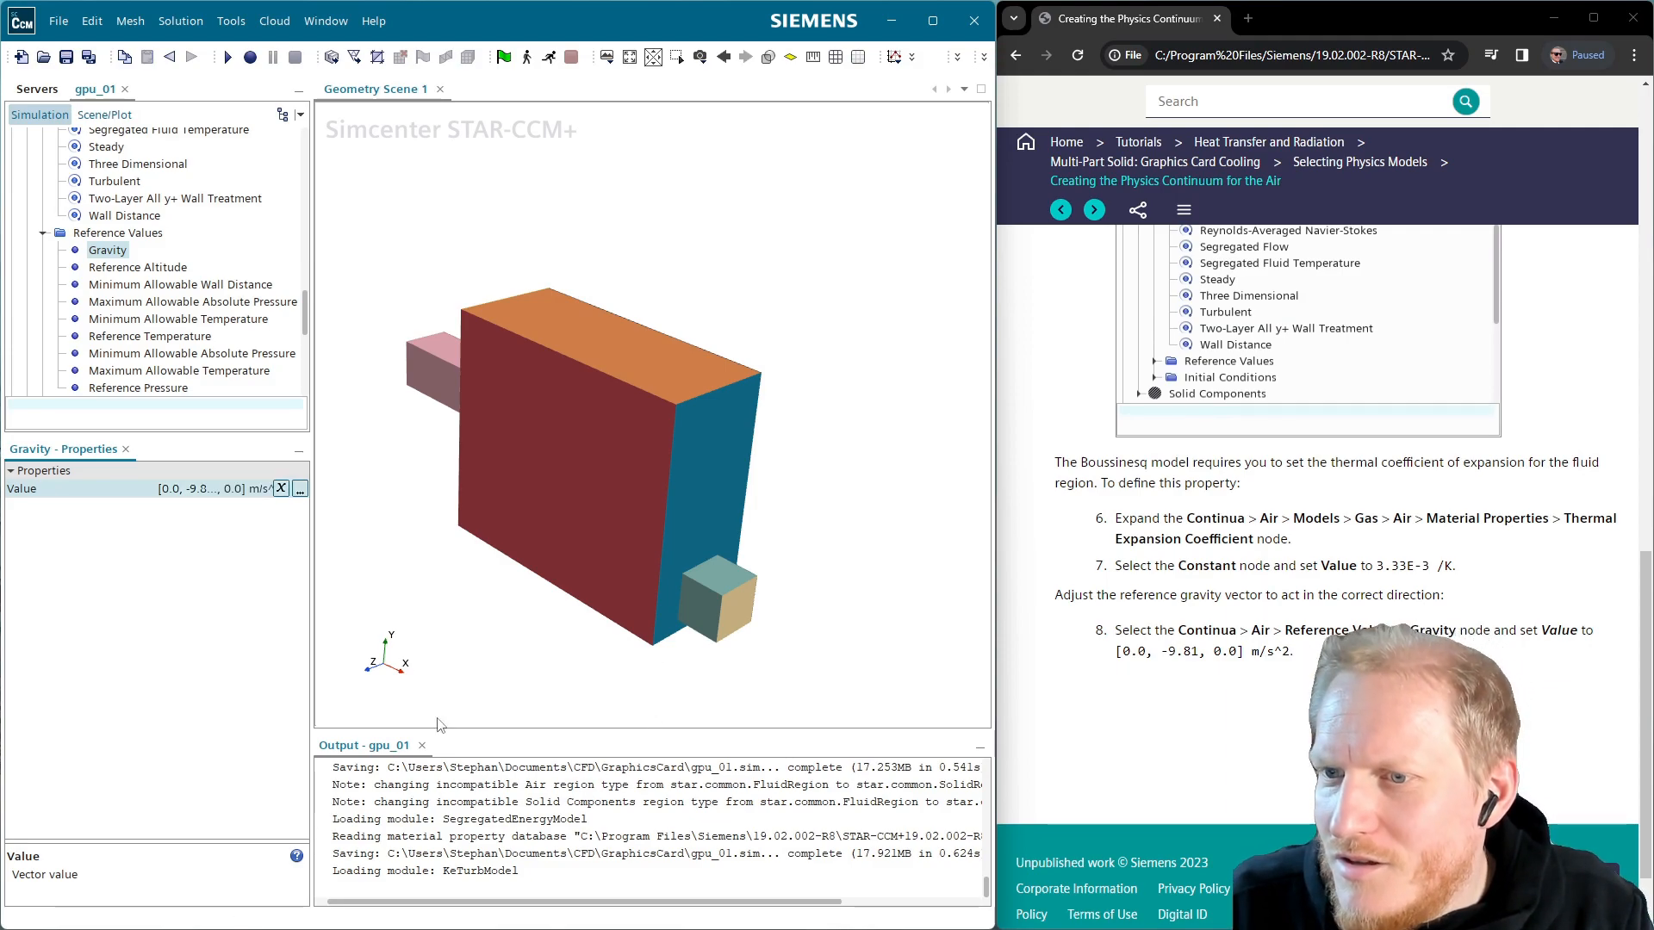
Orbit the model to view its side and advance the tutorial to the next page
drag(633, 606, 637, 555)
scroll(161, 353, down, 2)
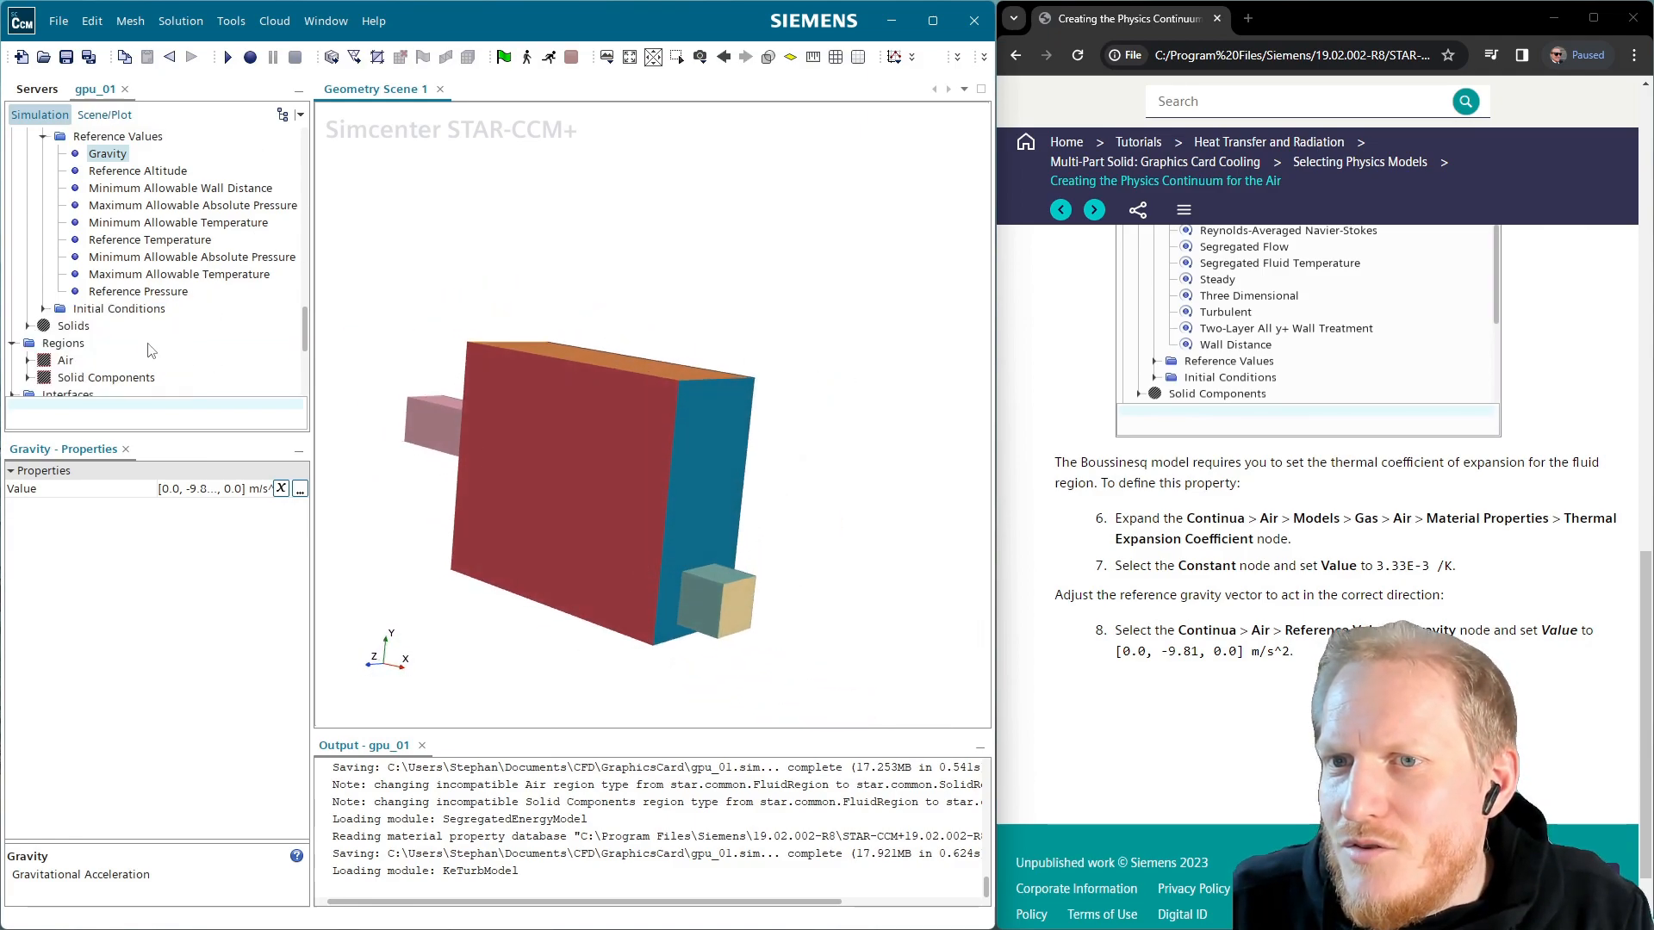
scroll(1252, 497, down, 1)
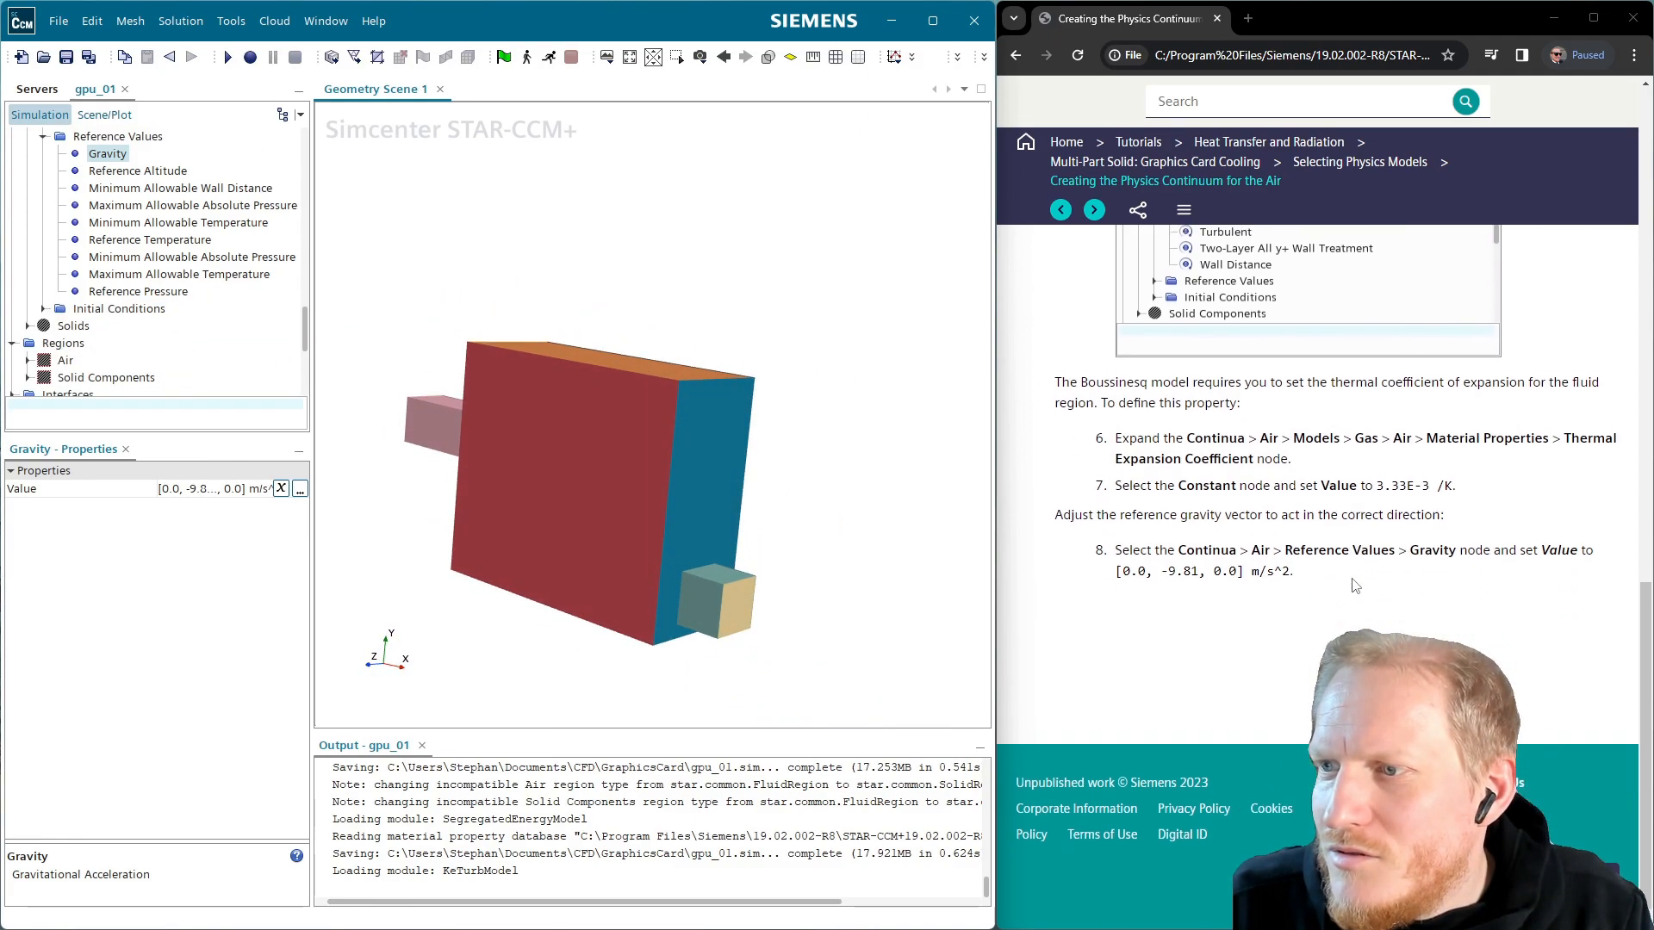
click(1092, 214)
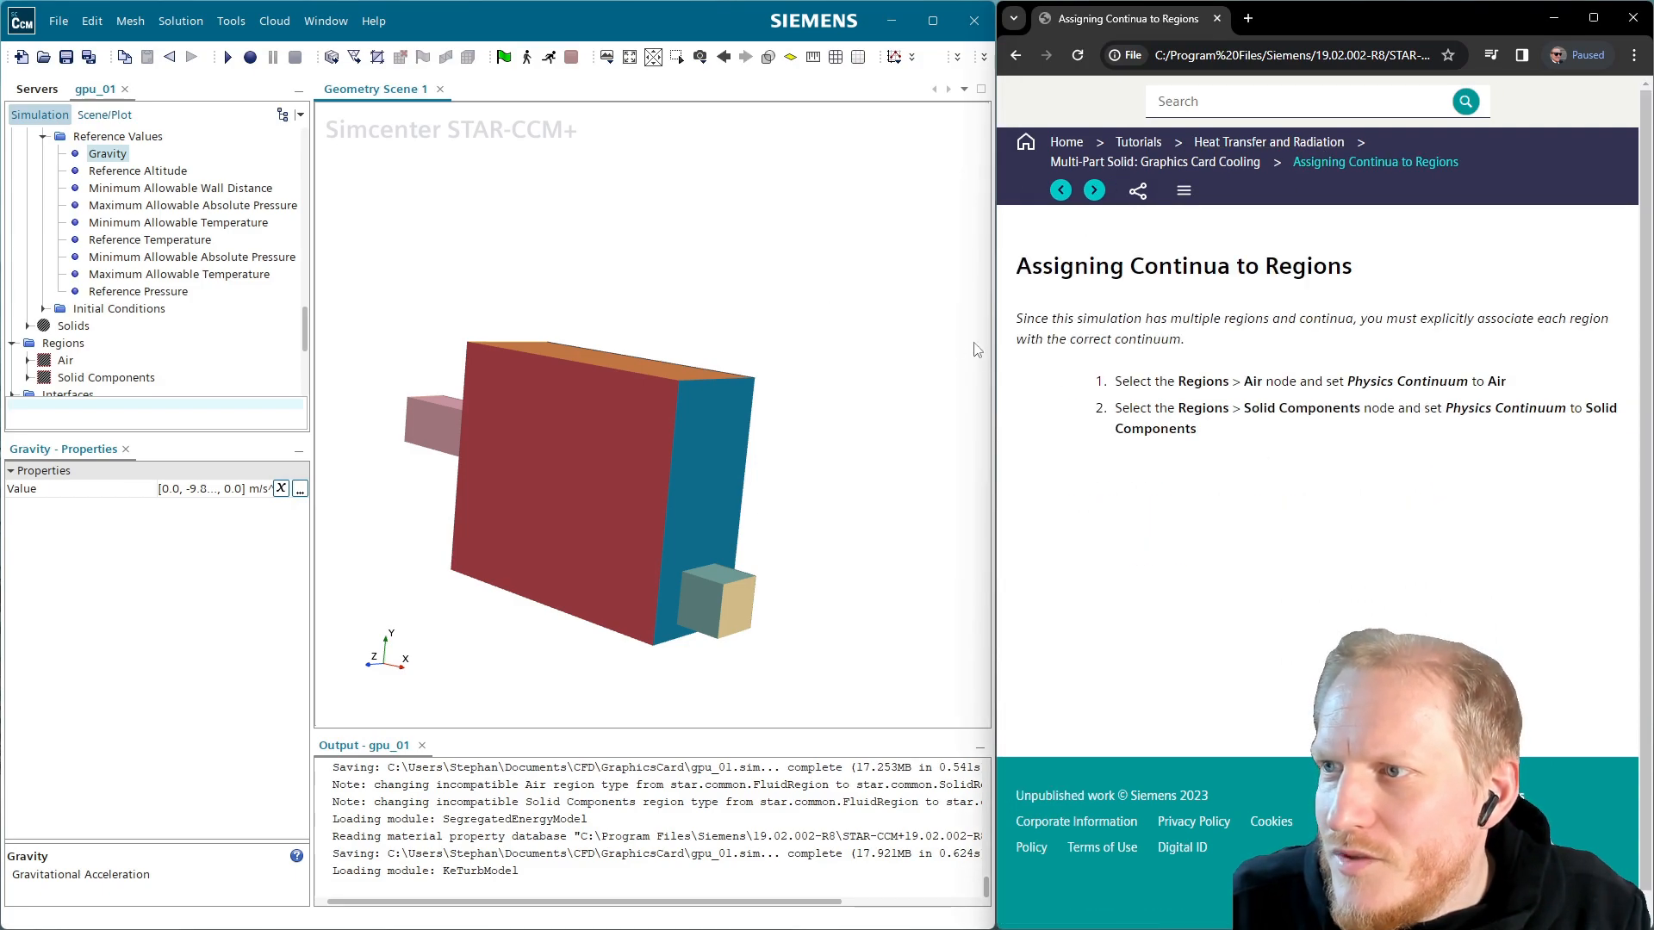
Set the Air region's physics continuum to Air and check the Solid Components region uses Solids
click(68, 363)
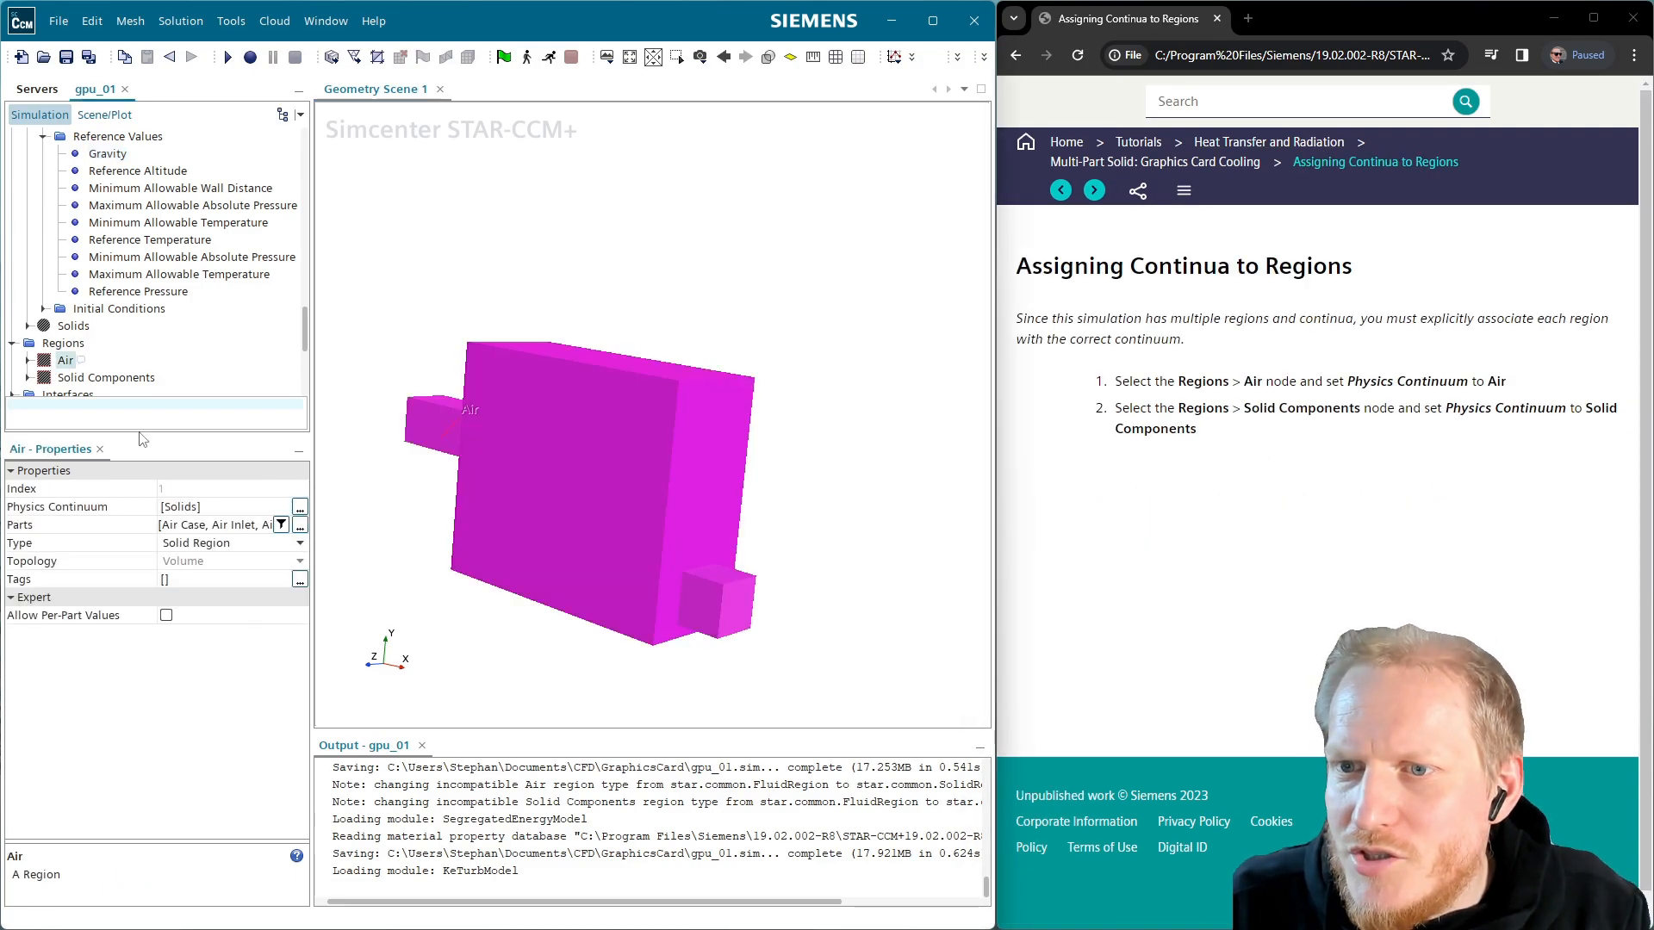
click(207, 508)
click(211, 529)
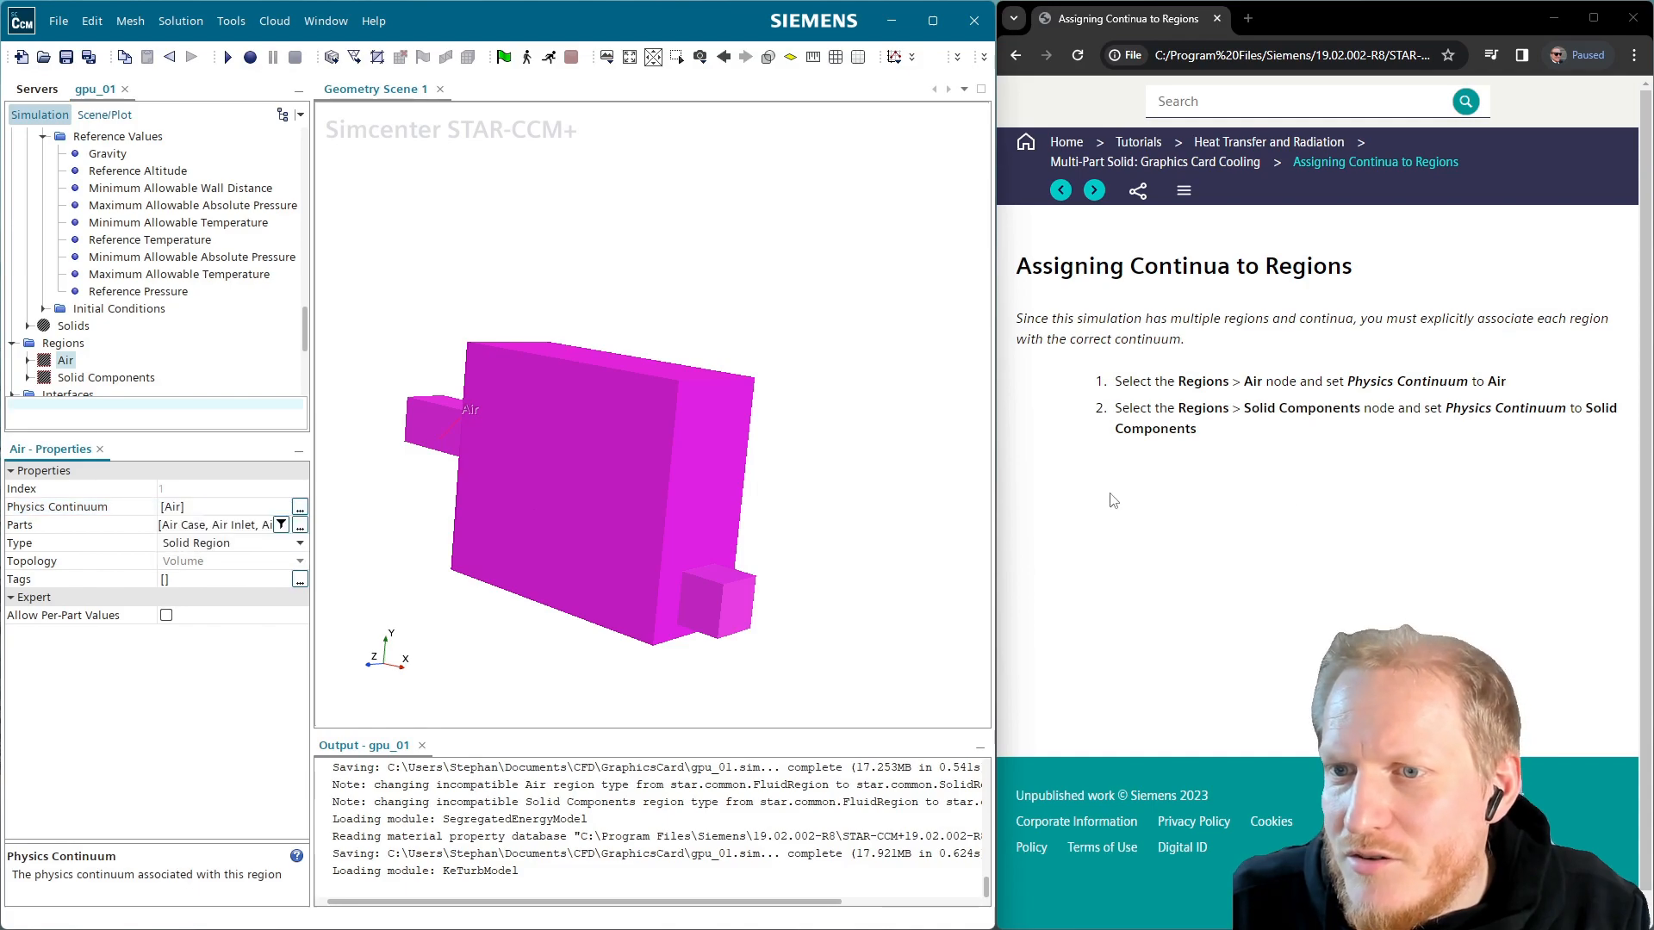
click(1338, 460)
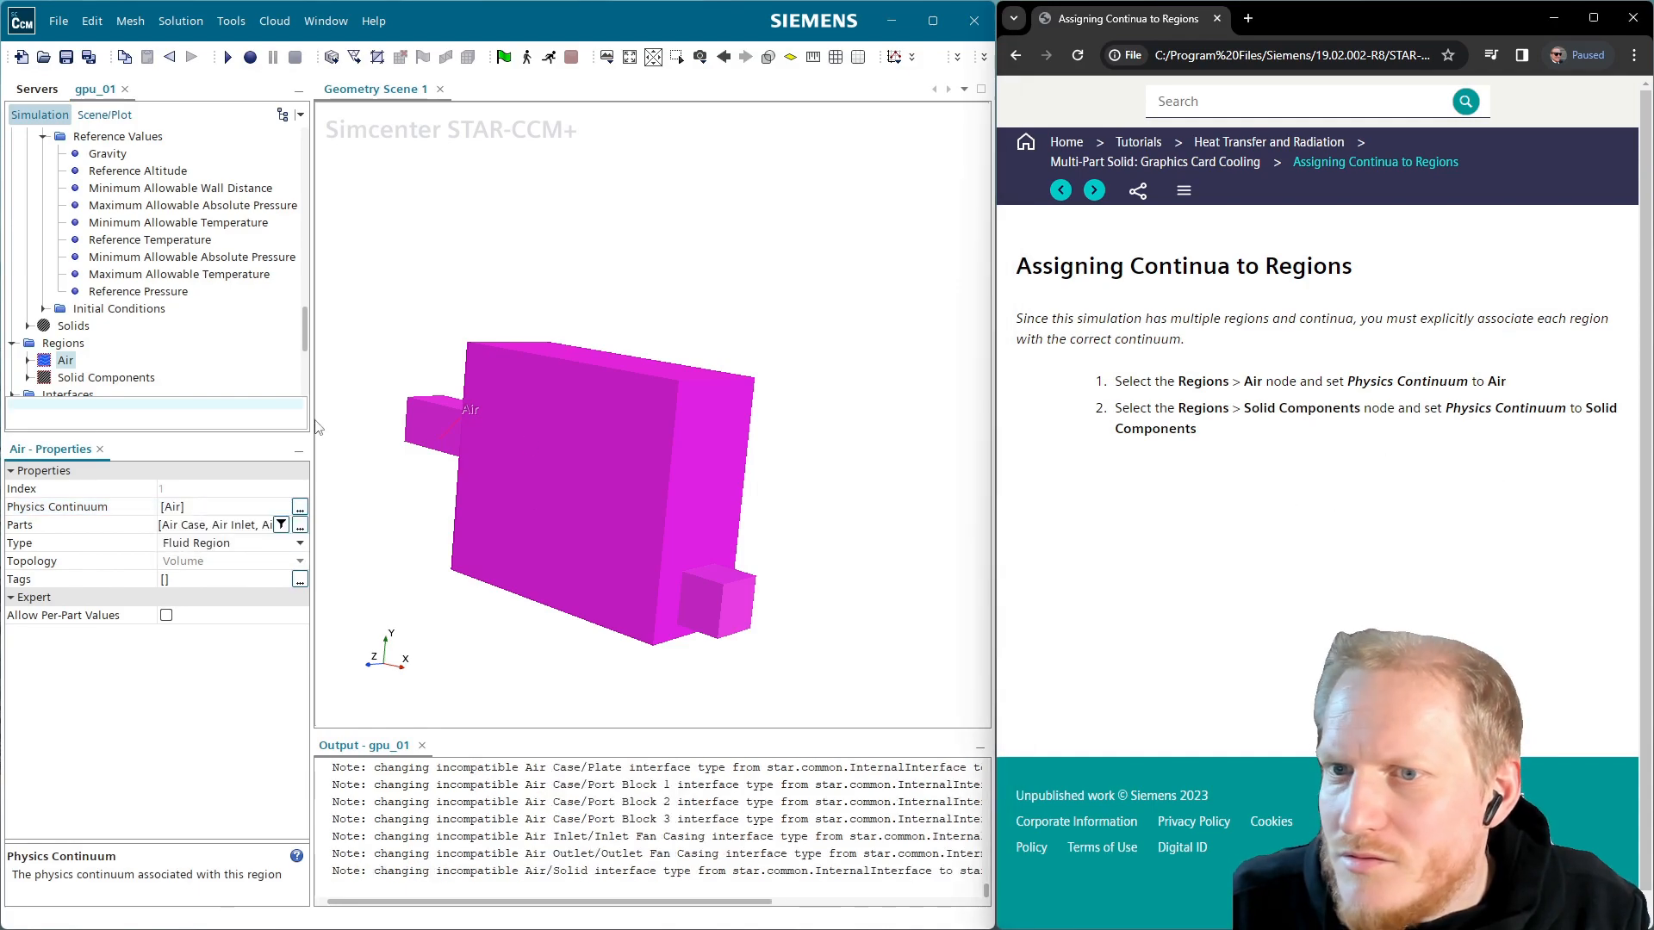
click(106, 378)
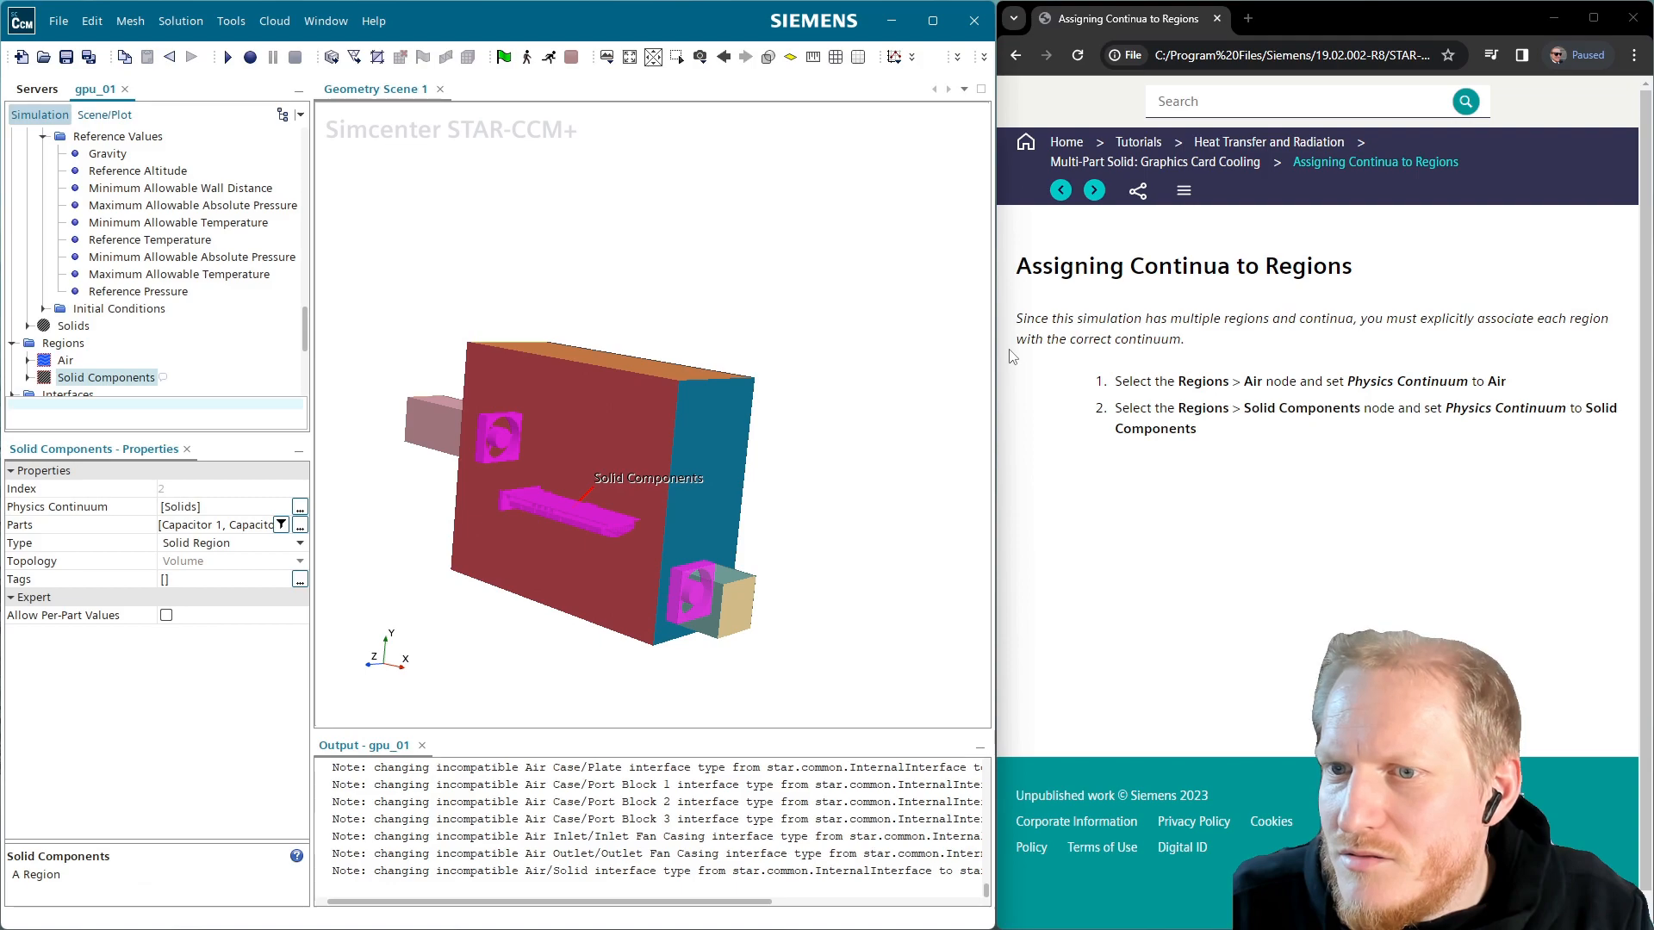
click(1094, 190)
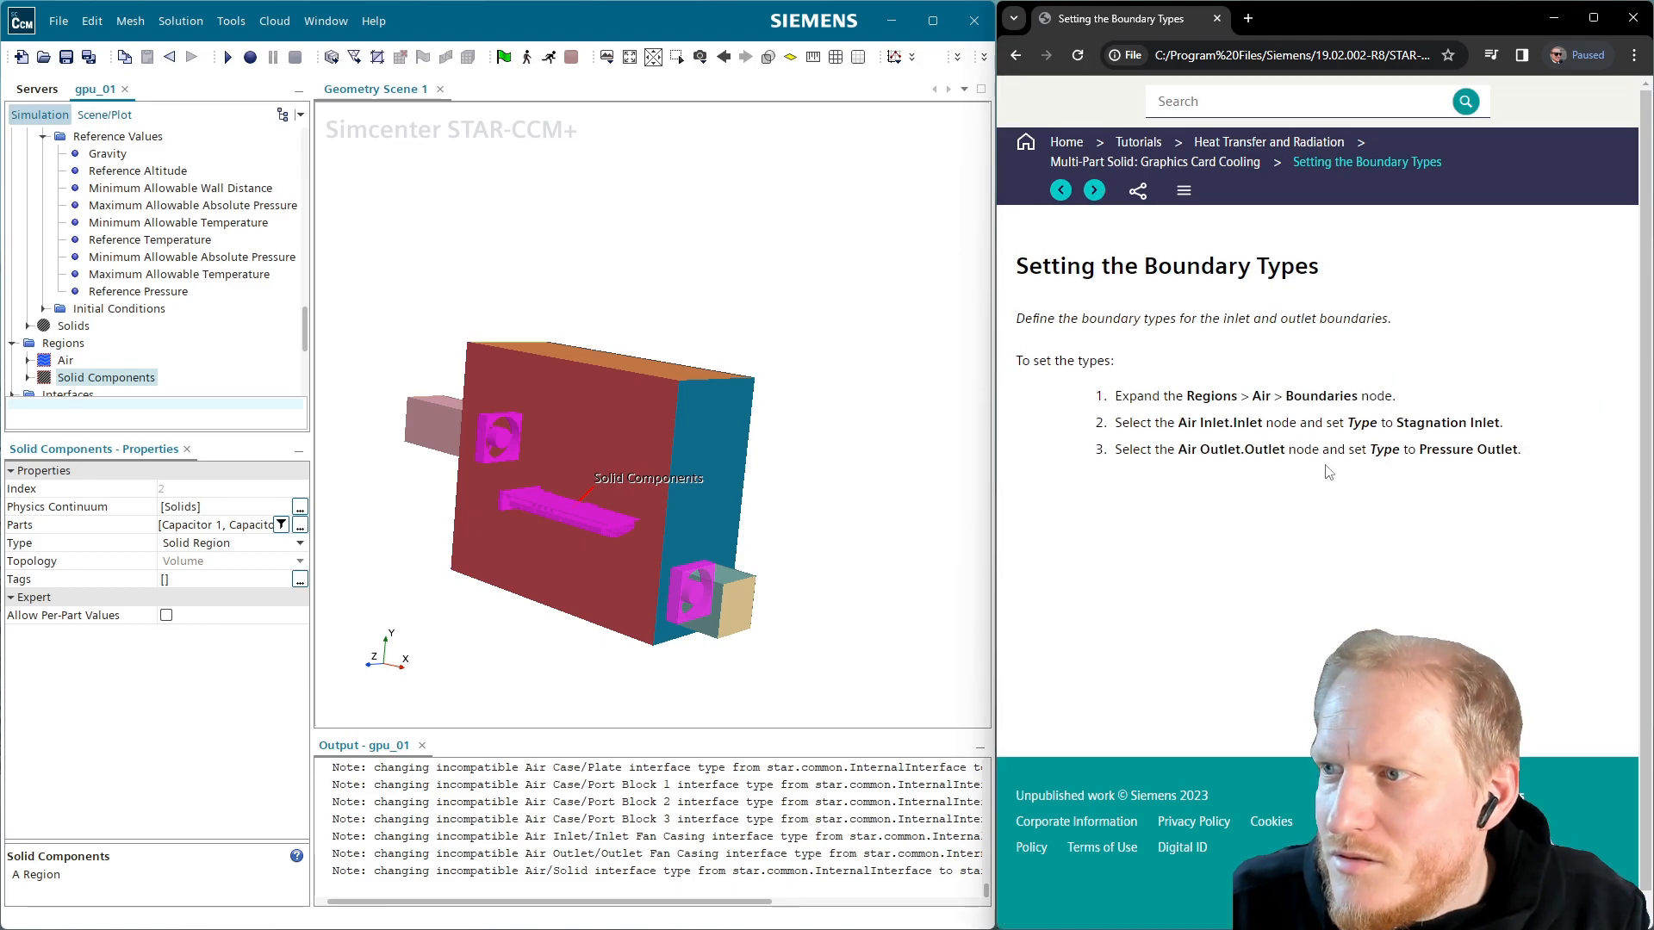
Change the Air Inlet boundary type to Stagnation Inlet
click(28, 360)
click(44, 354)
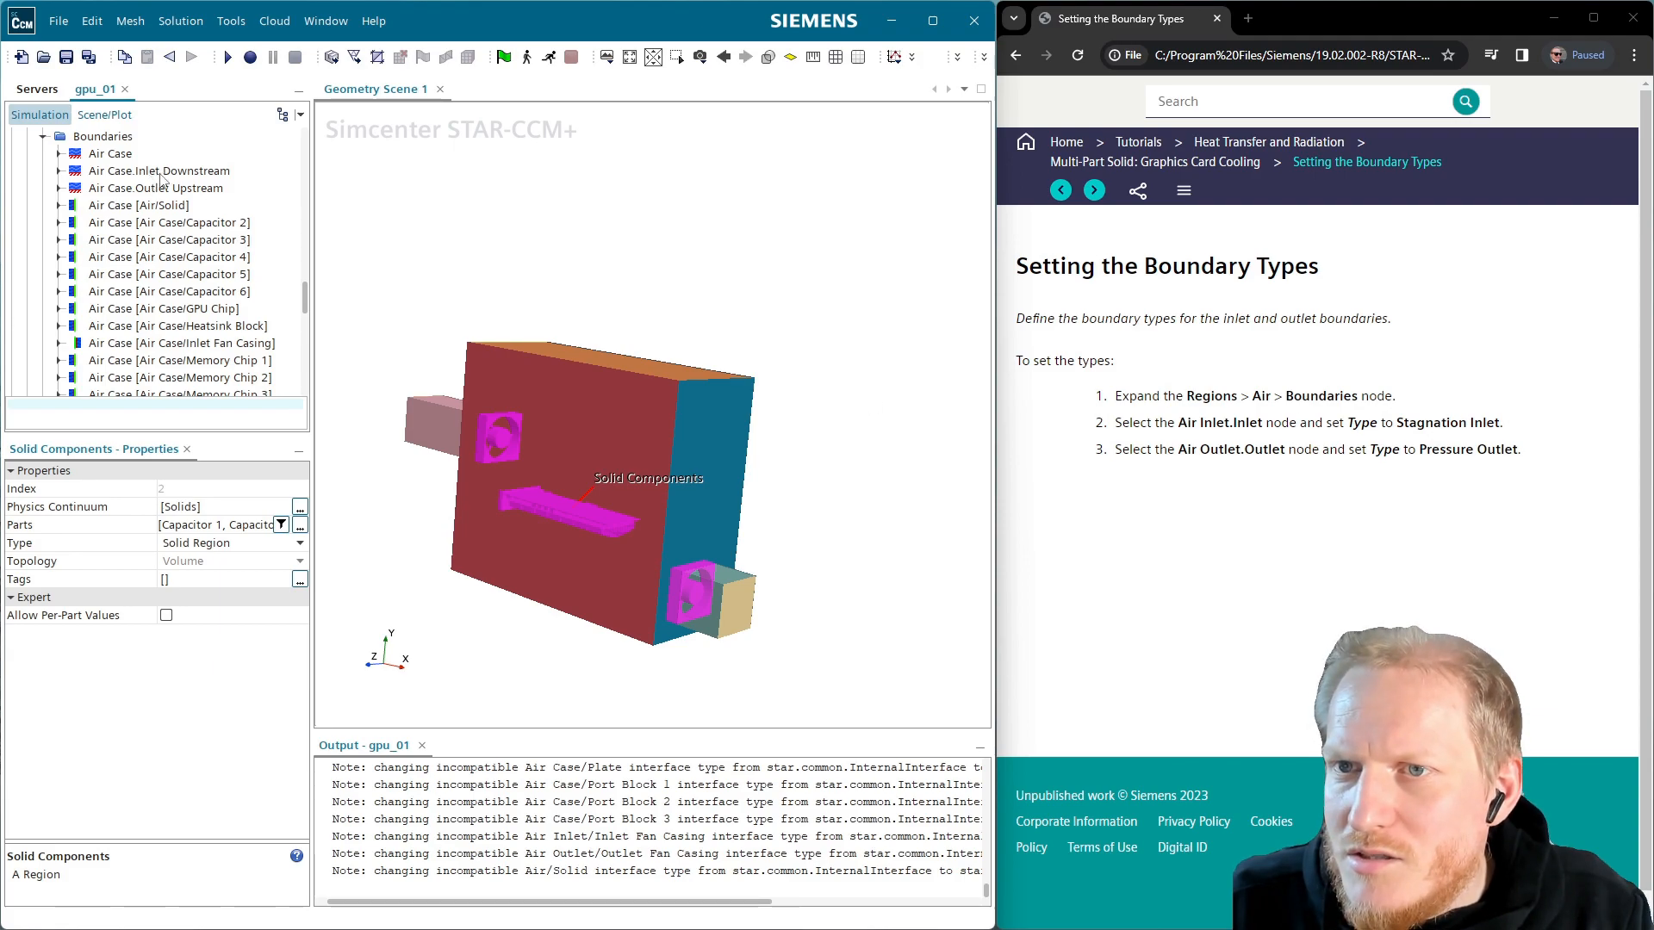
click(179, 175)
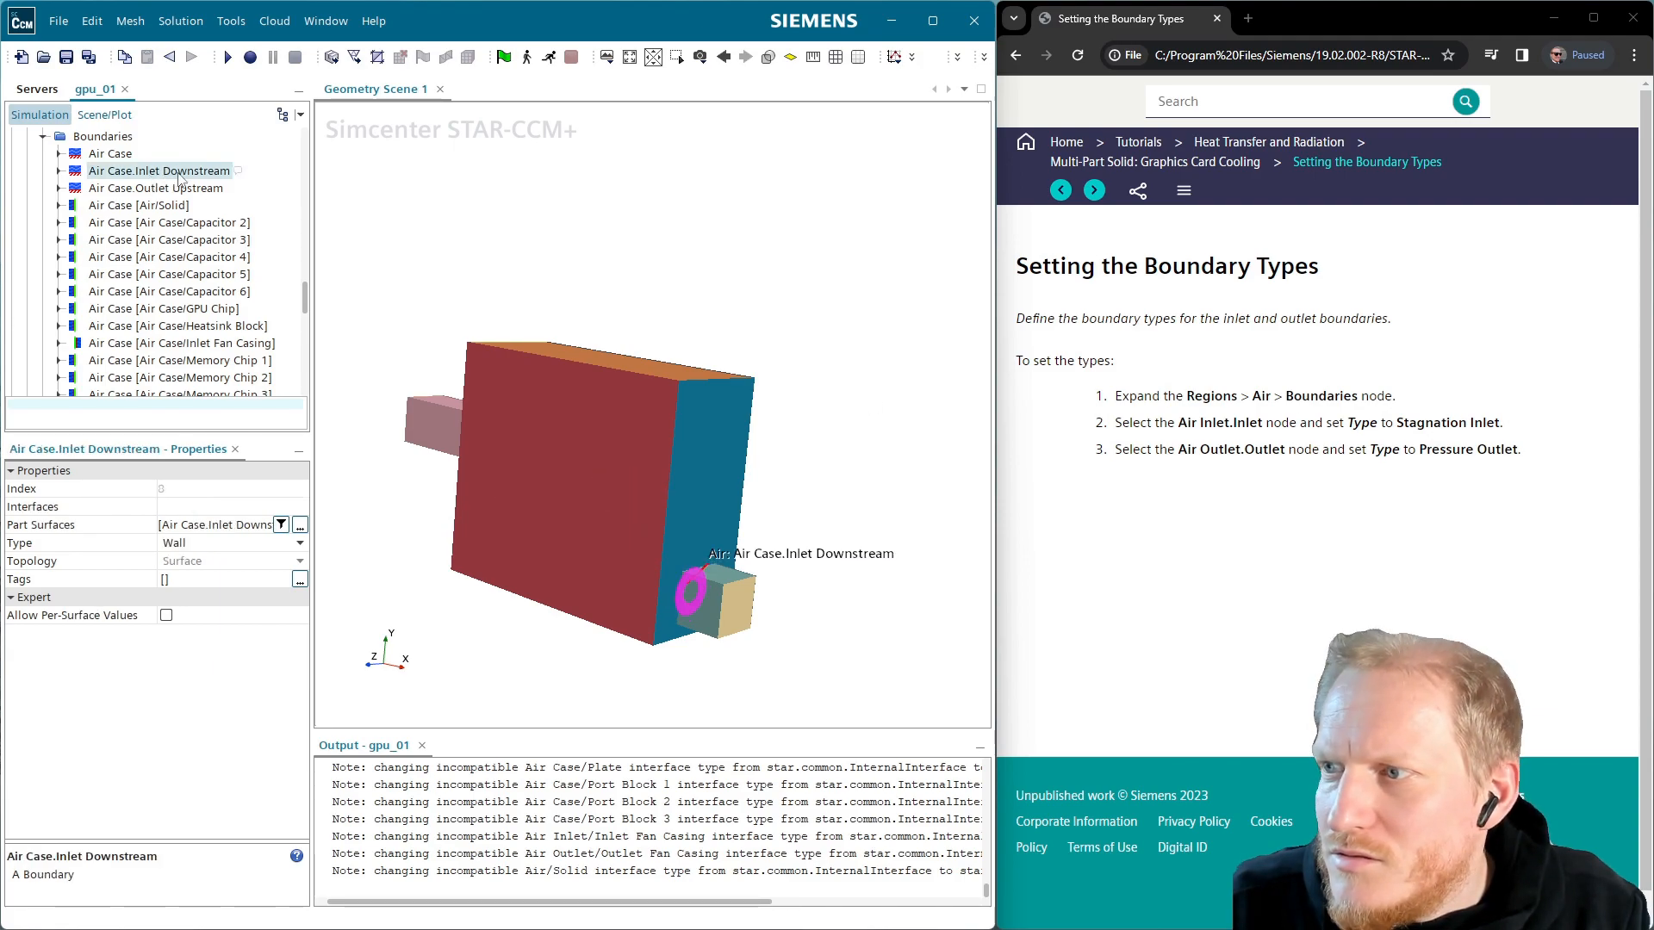
scroll(232, 250, down, 6)
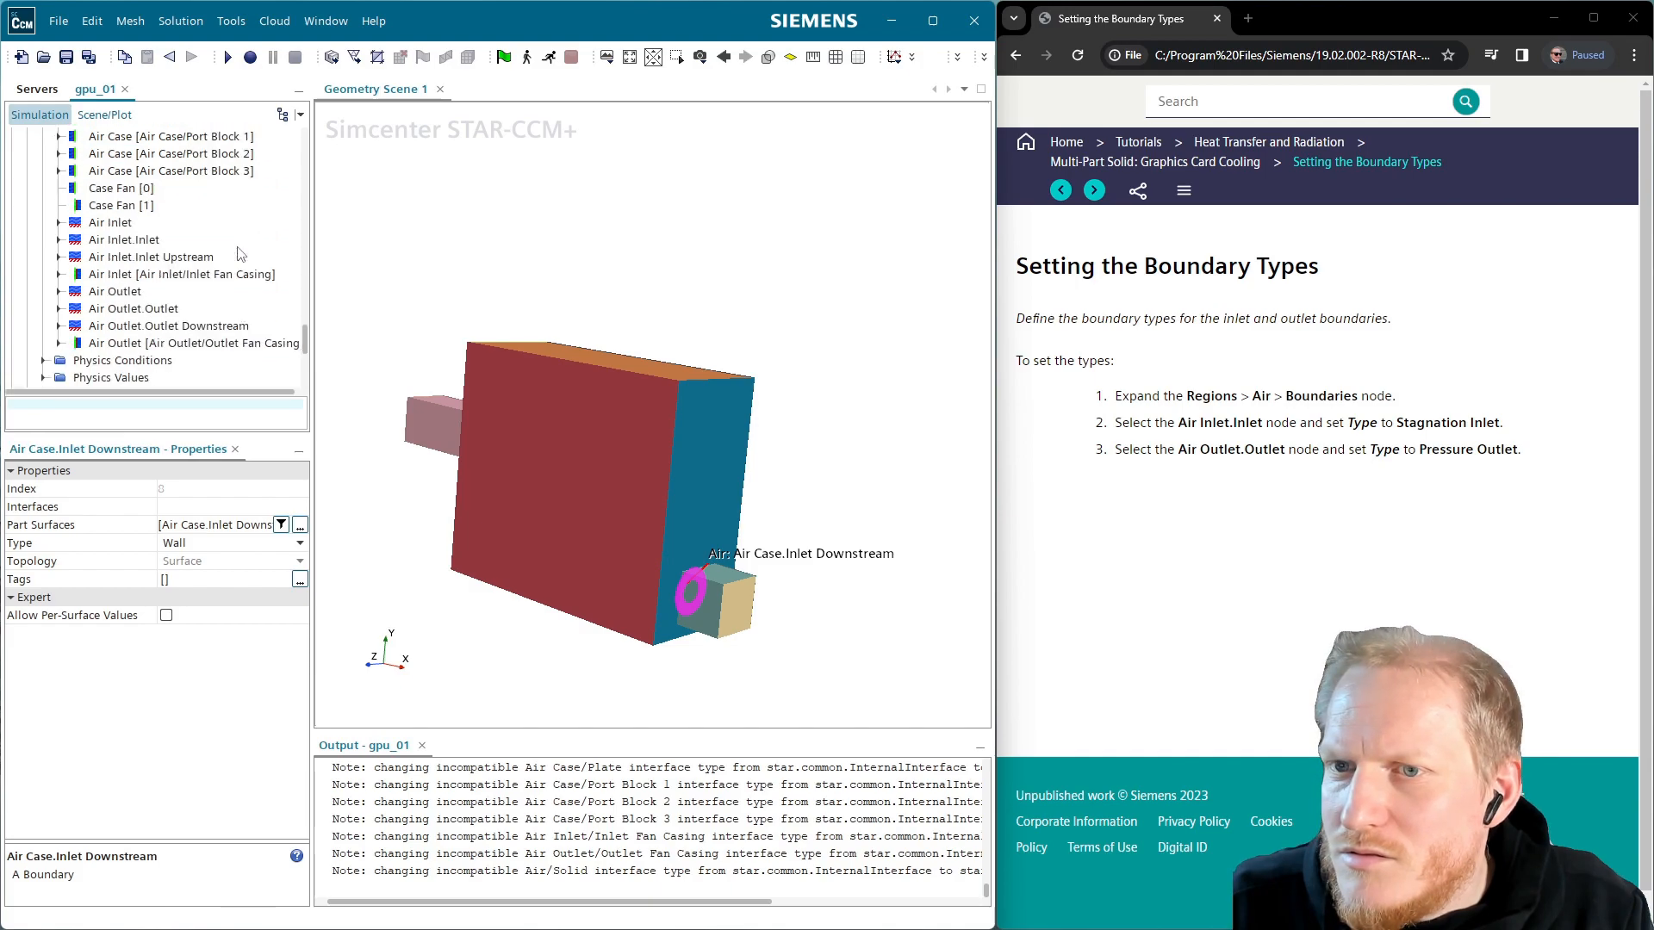
click(120, 226)
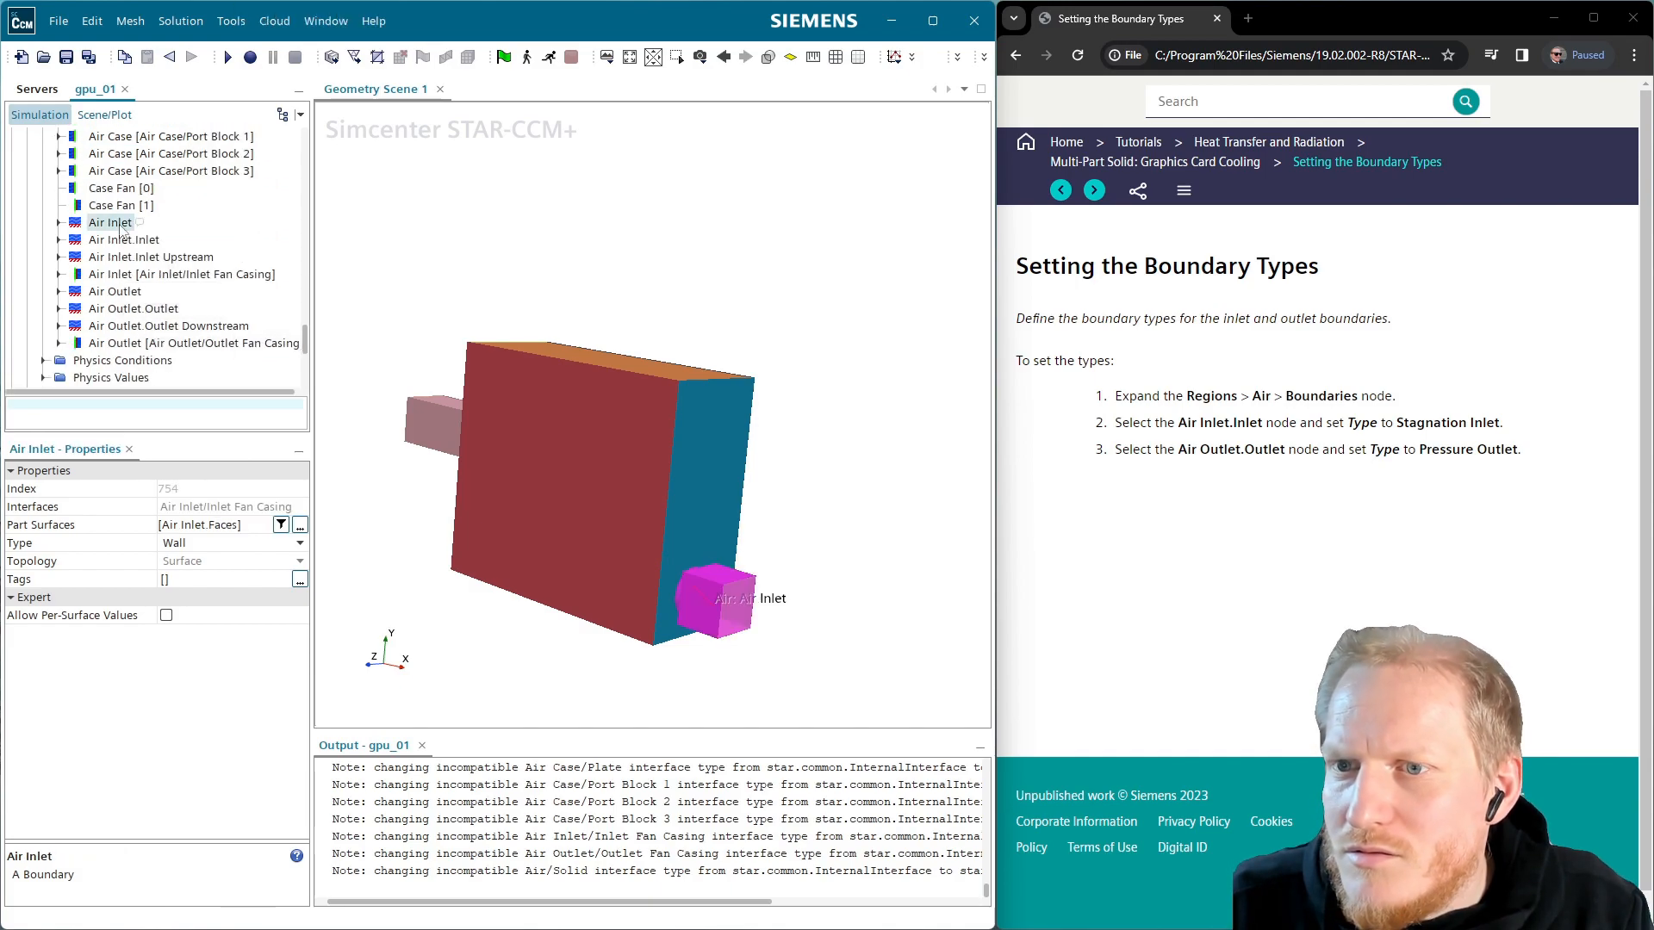
click(286, 545)
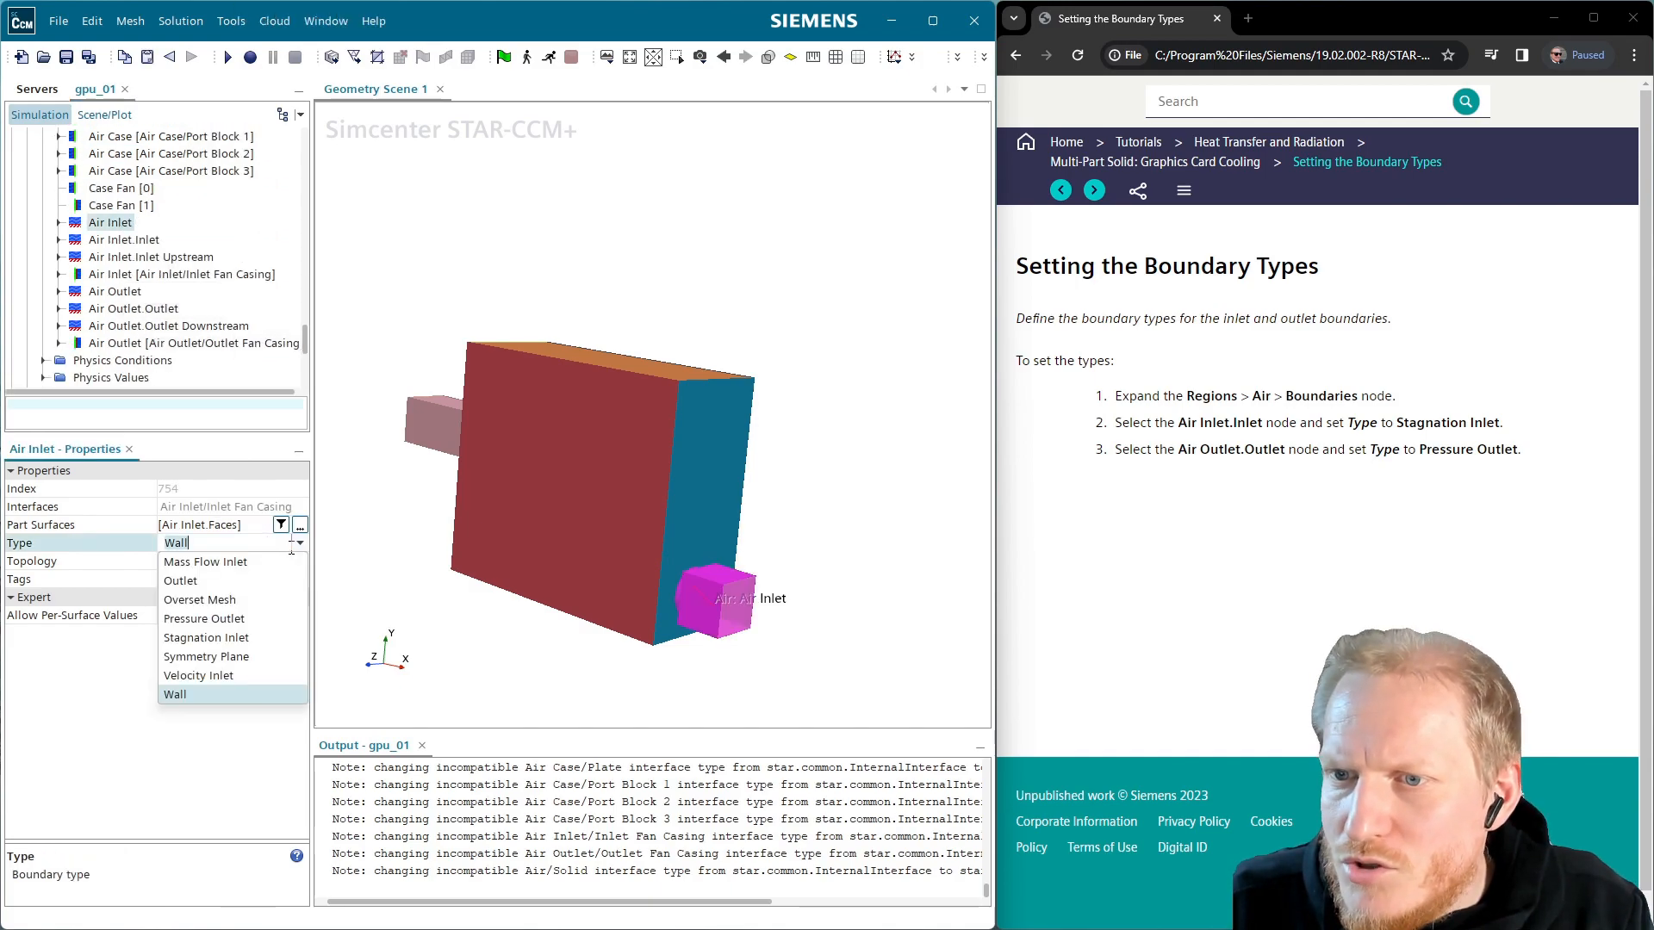
click(233, 638)
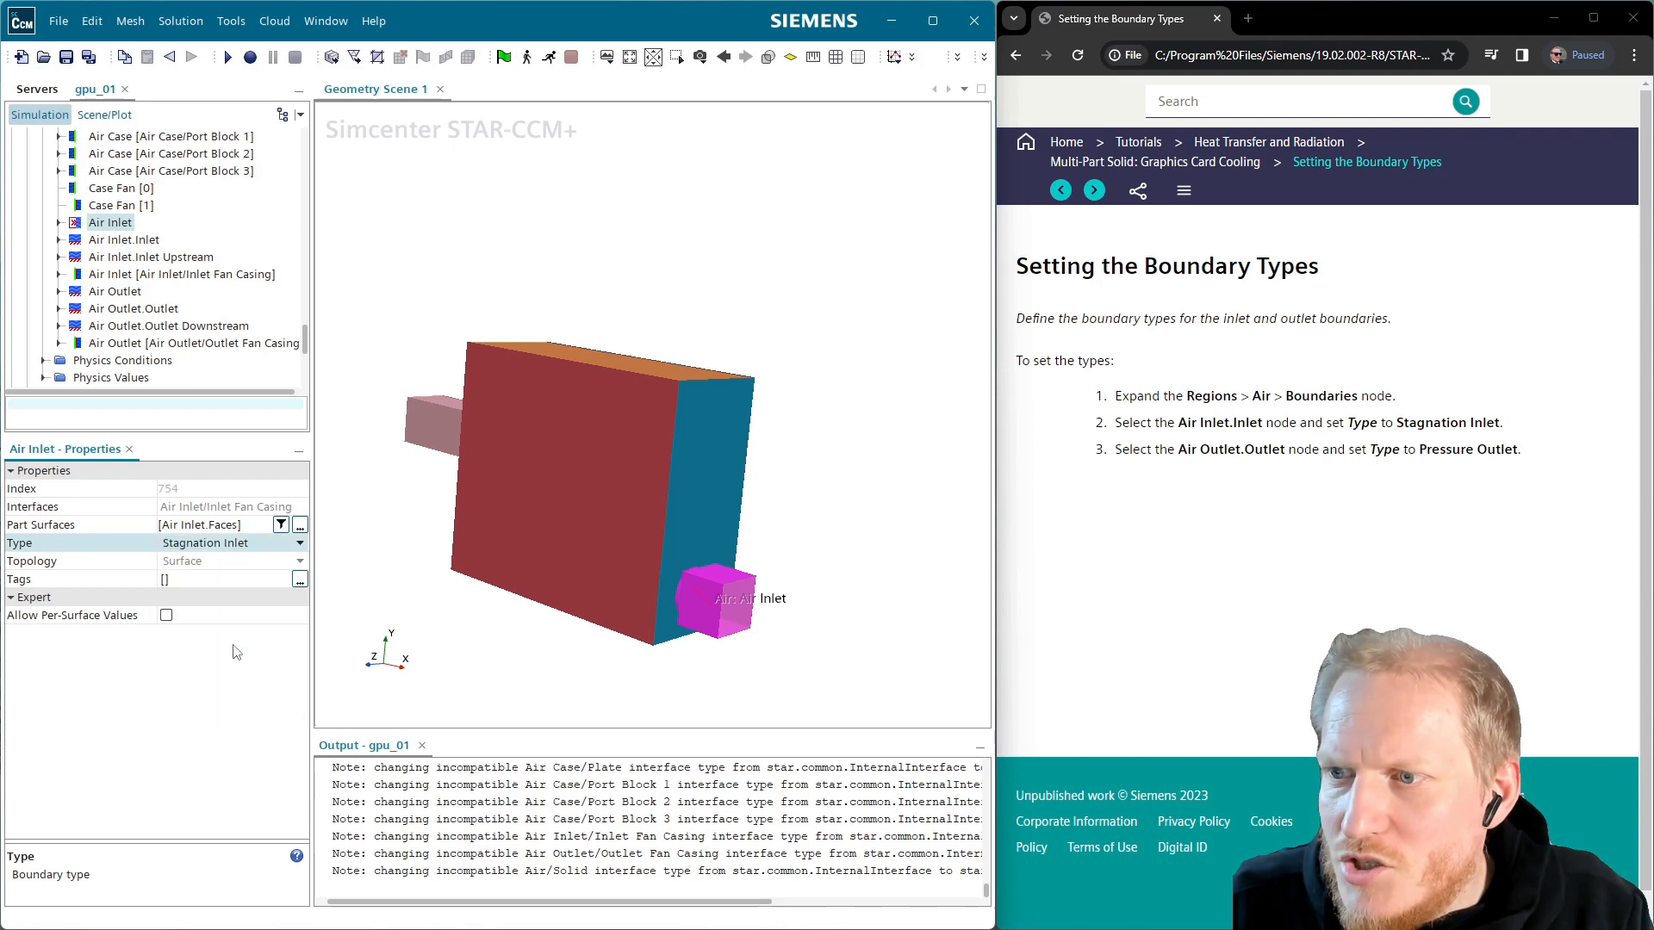
Change the Air Inlet.Inlet boundary type to Stagnation Inlet and select Air Outlet
drag(814, 600, 703, 585)
click(138, 241)
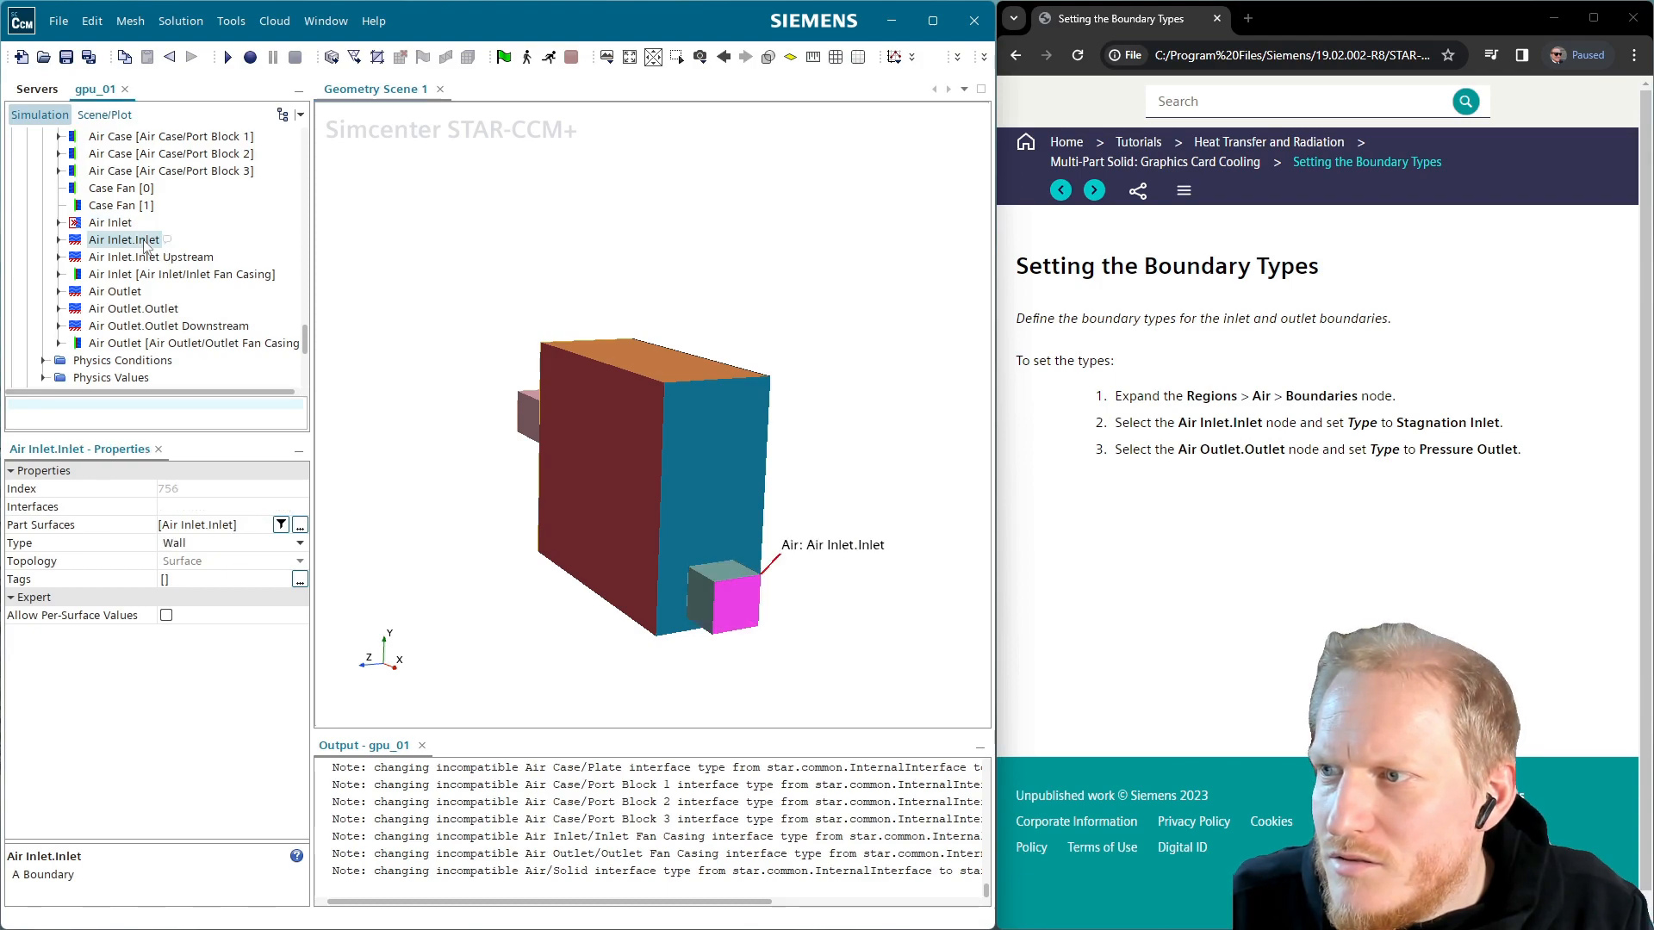
click(230, 544)
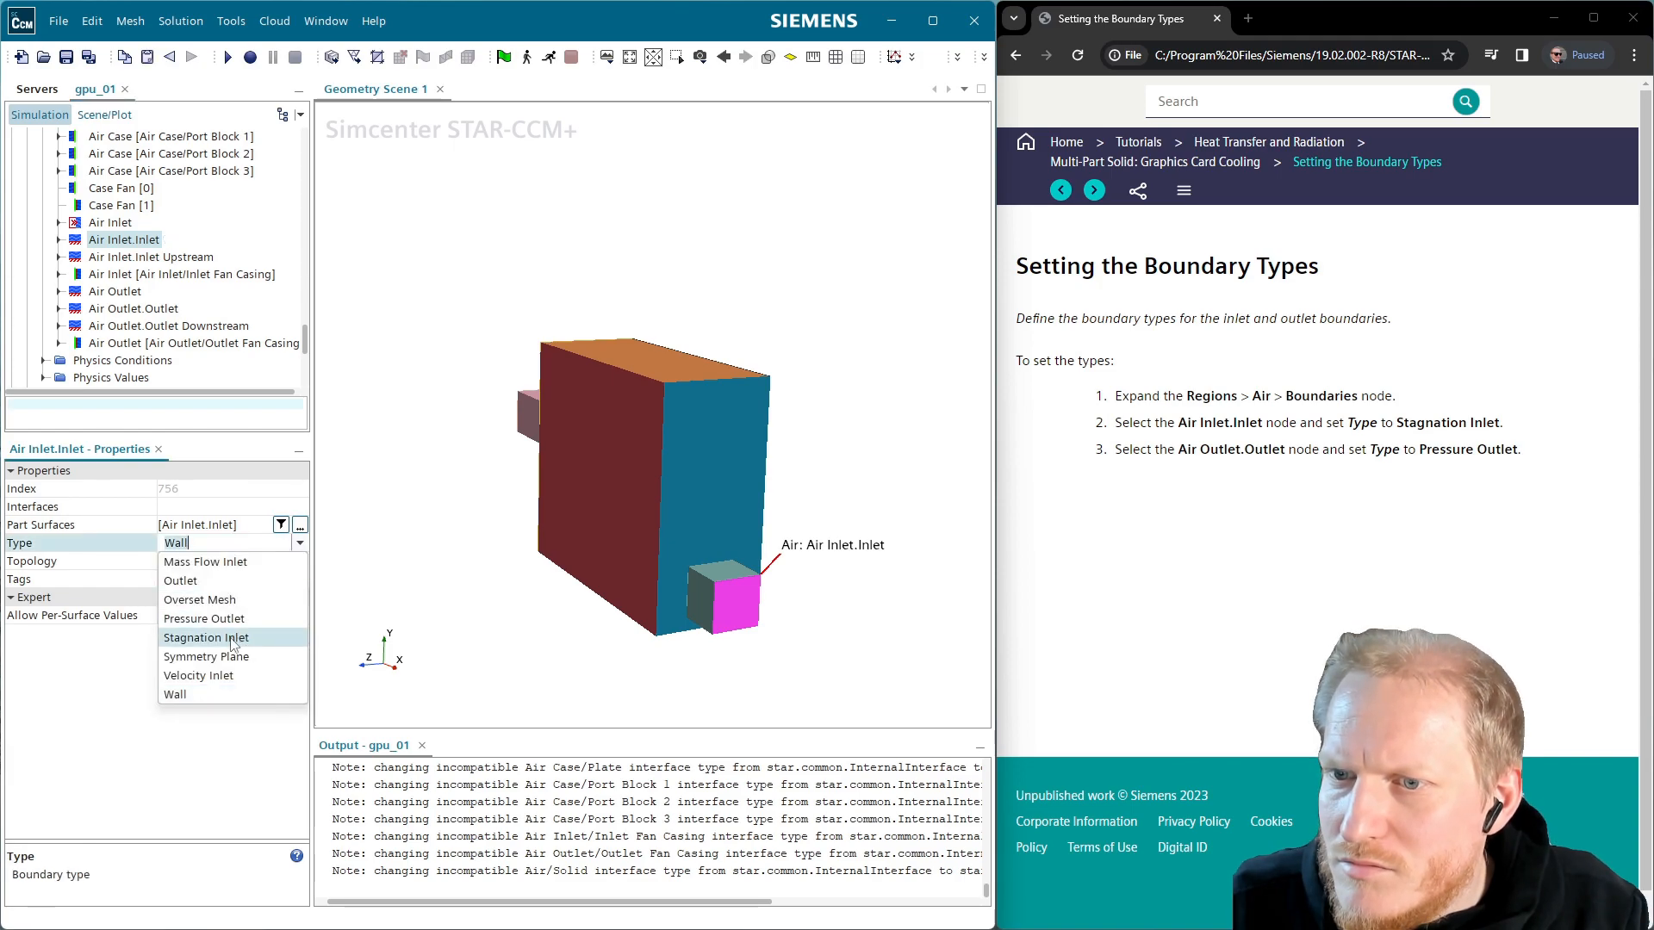
click(207, 638)
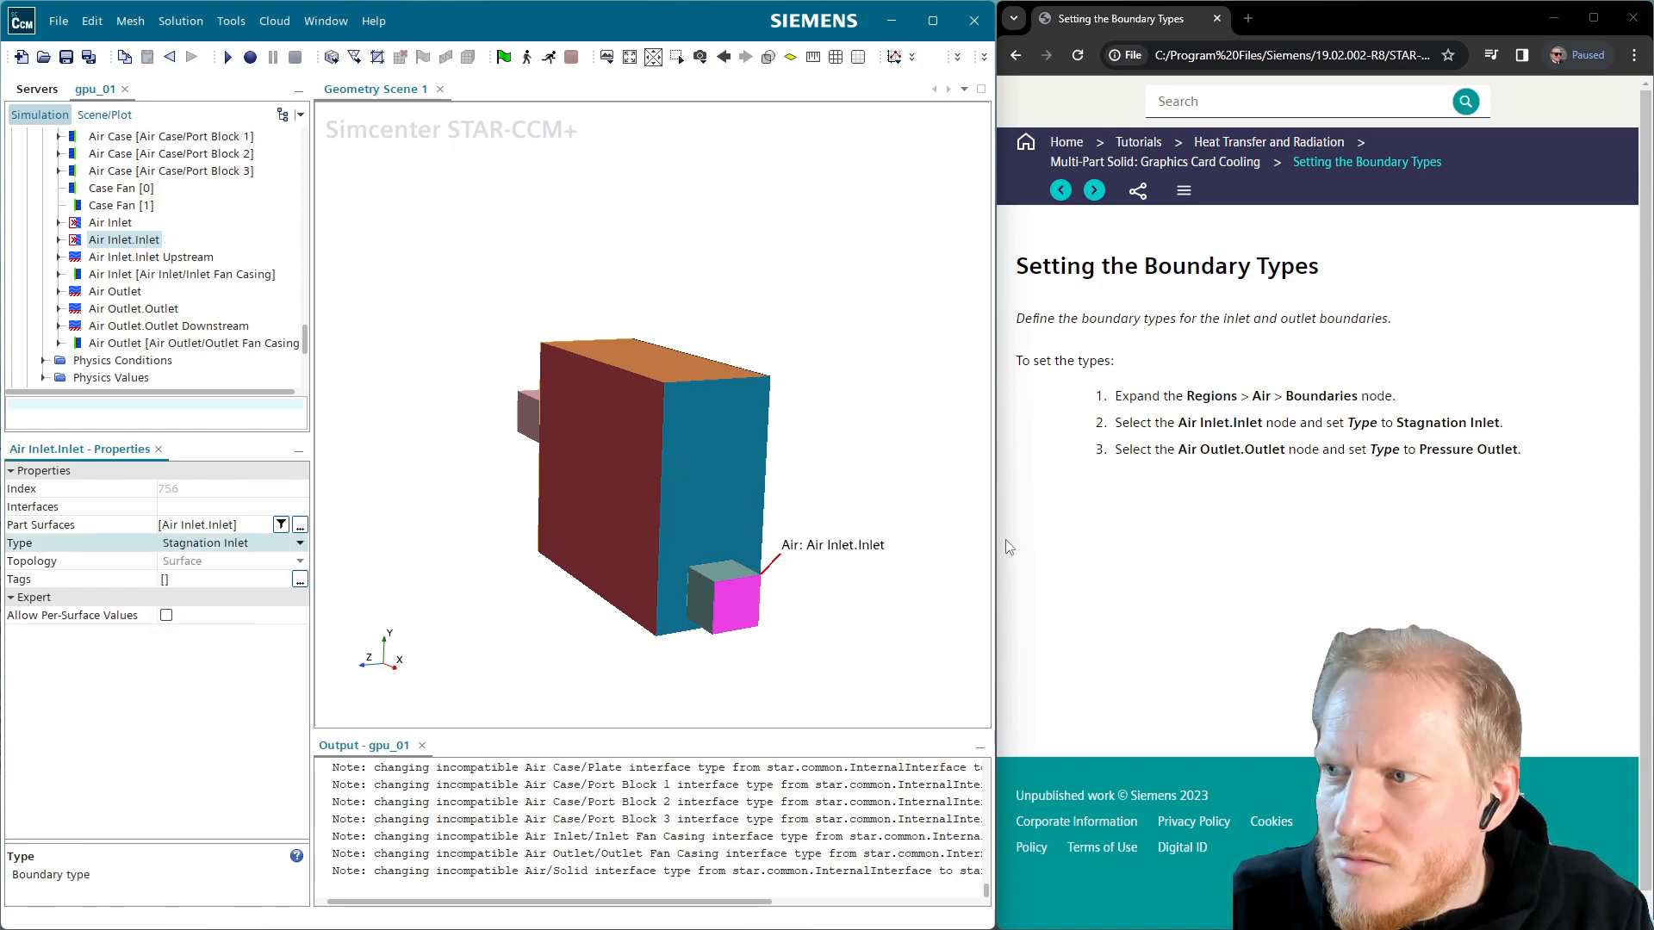
click(129, 297)
drag(748, 529, 689, 534)
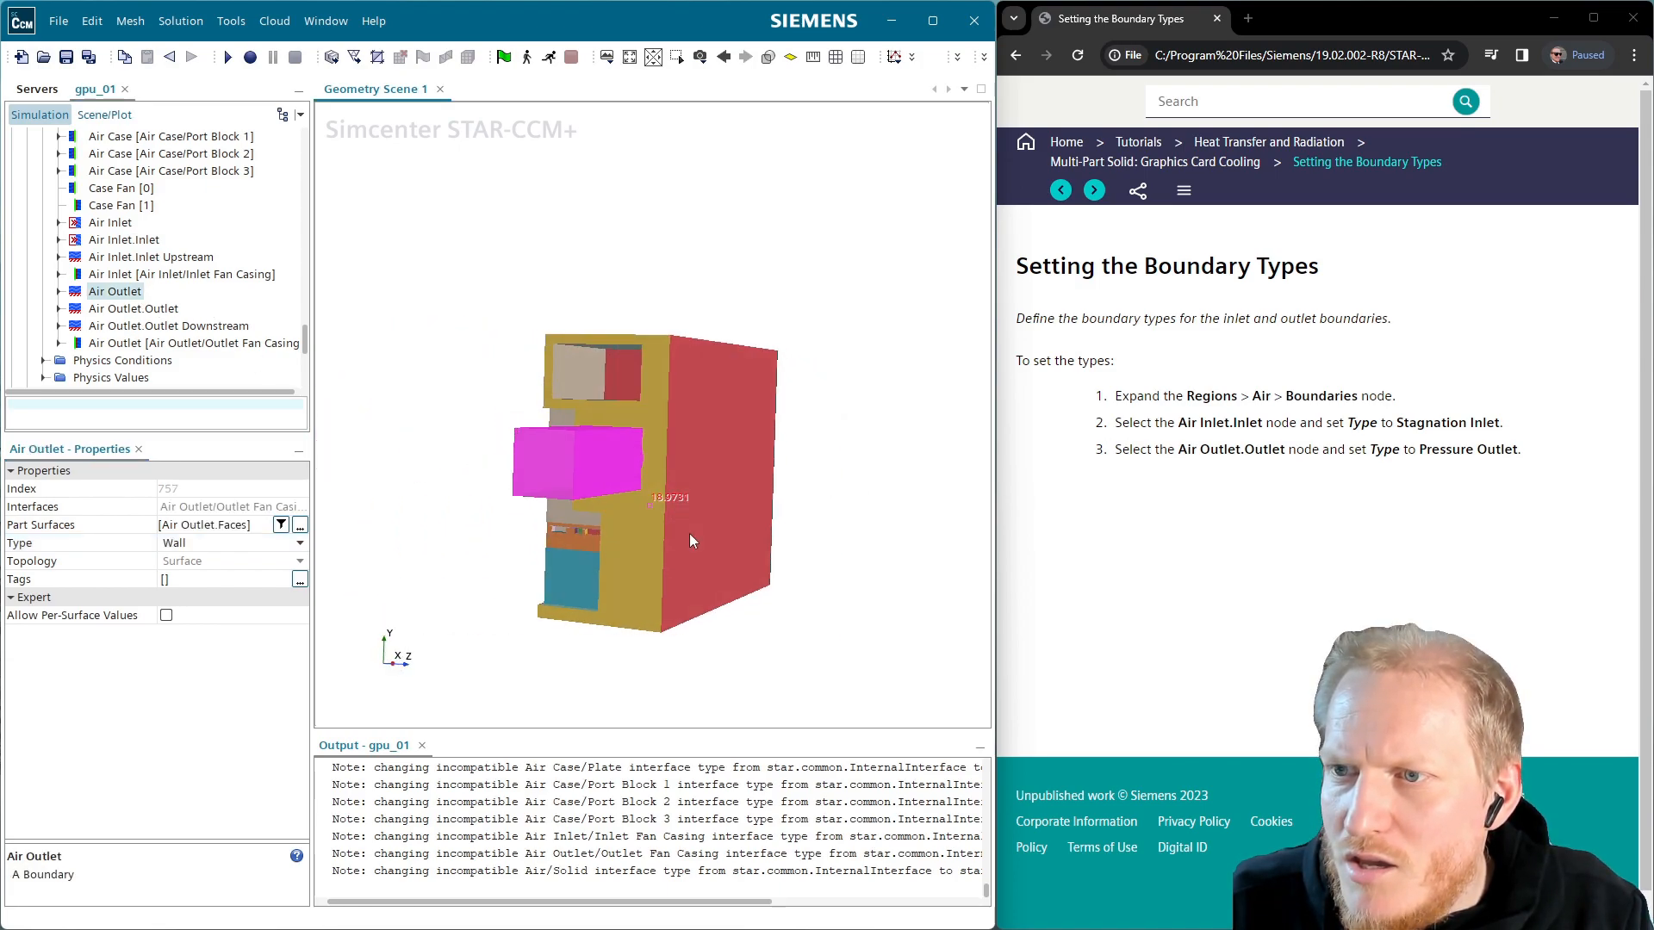
Set both Air Outlet and Air Outlet.Outlet boundary types to Pressure Outlet
ctrl+click(133, 308)
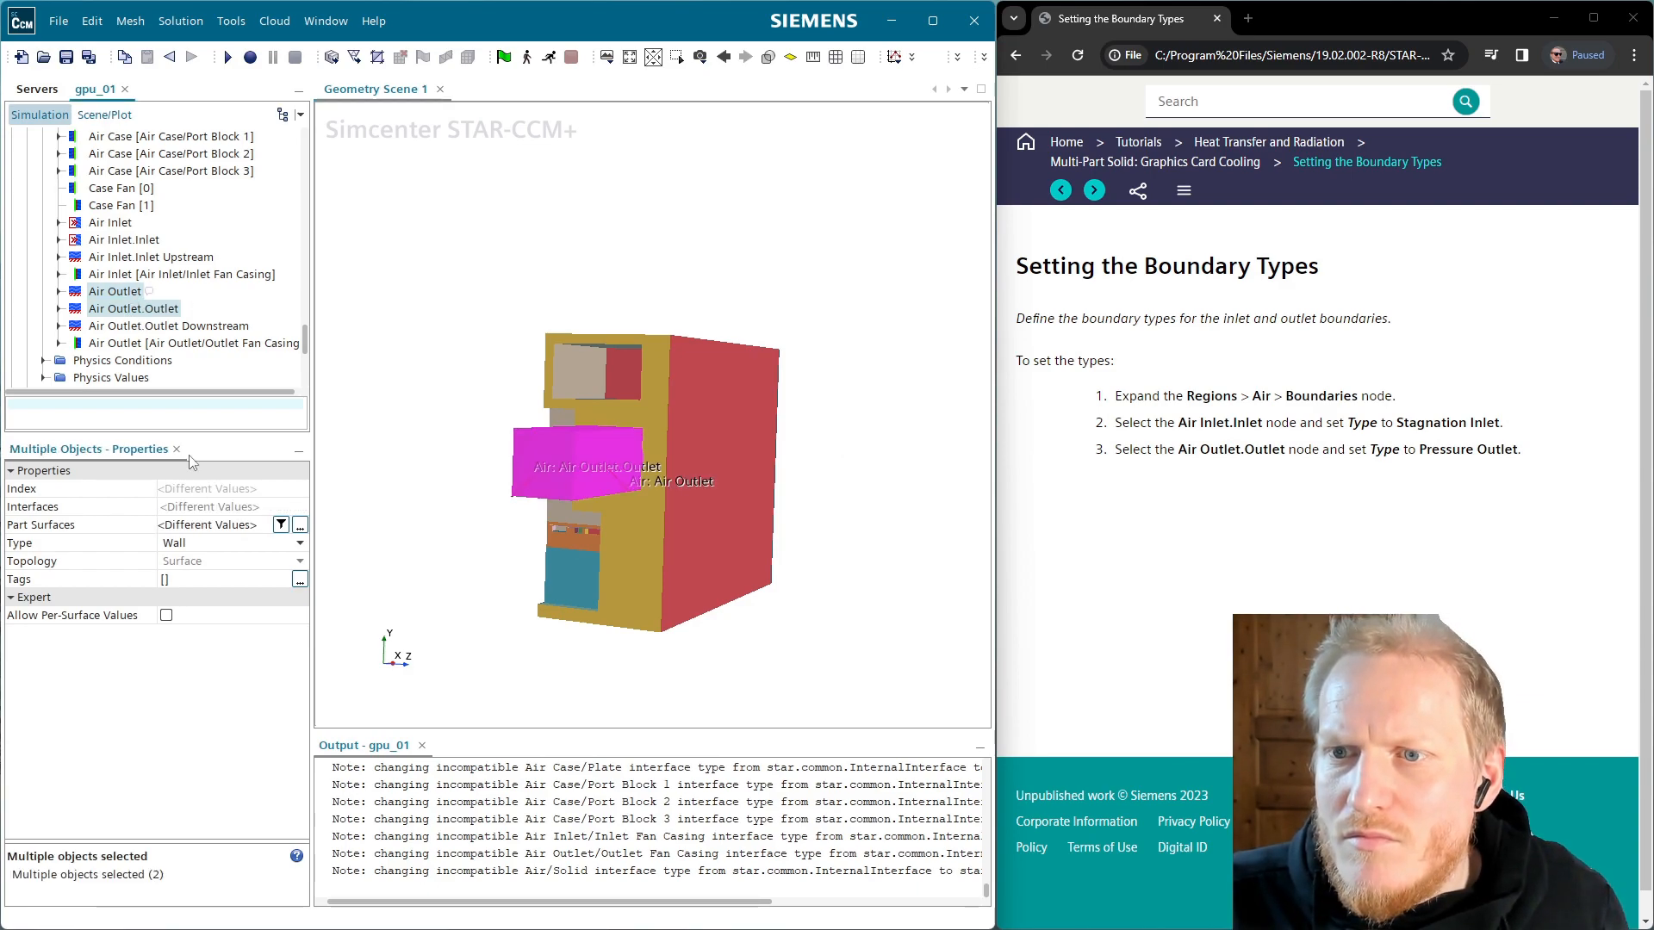
click(220, 542)
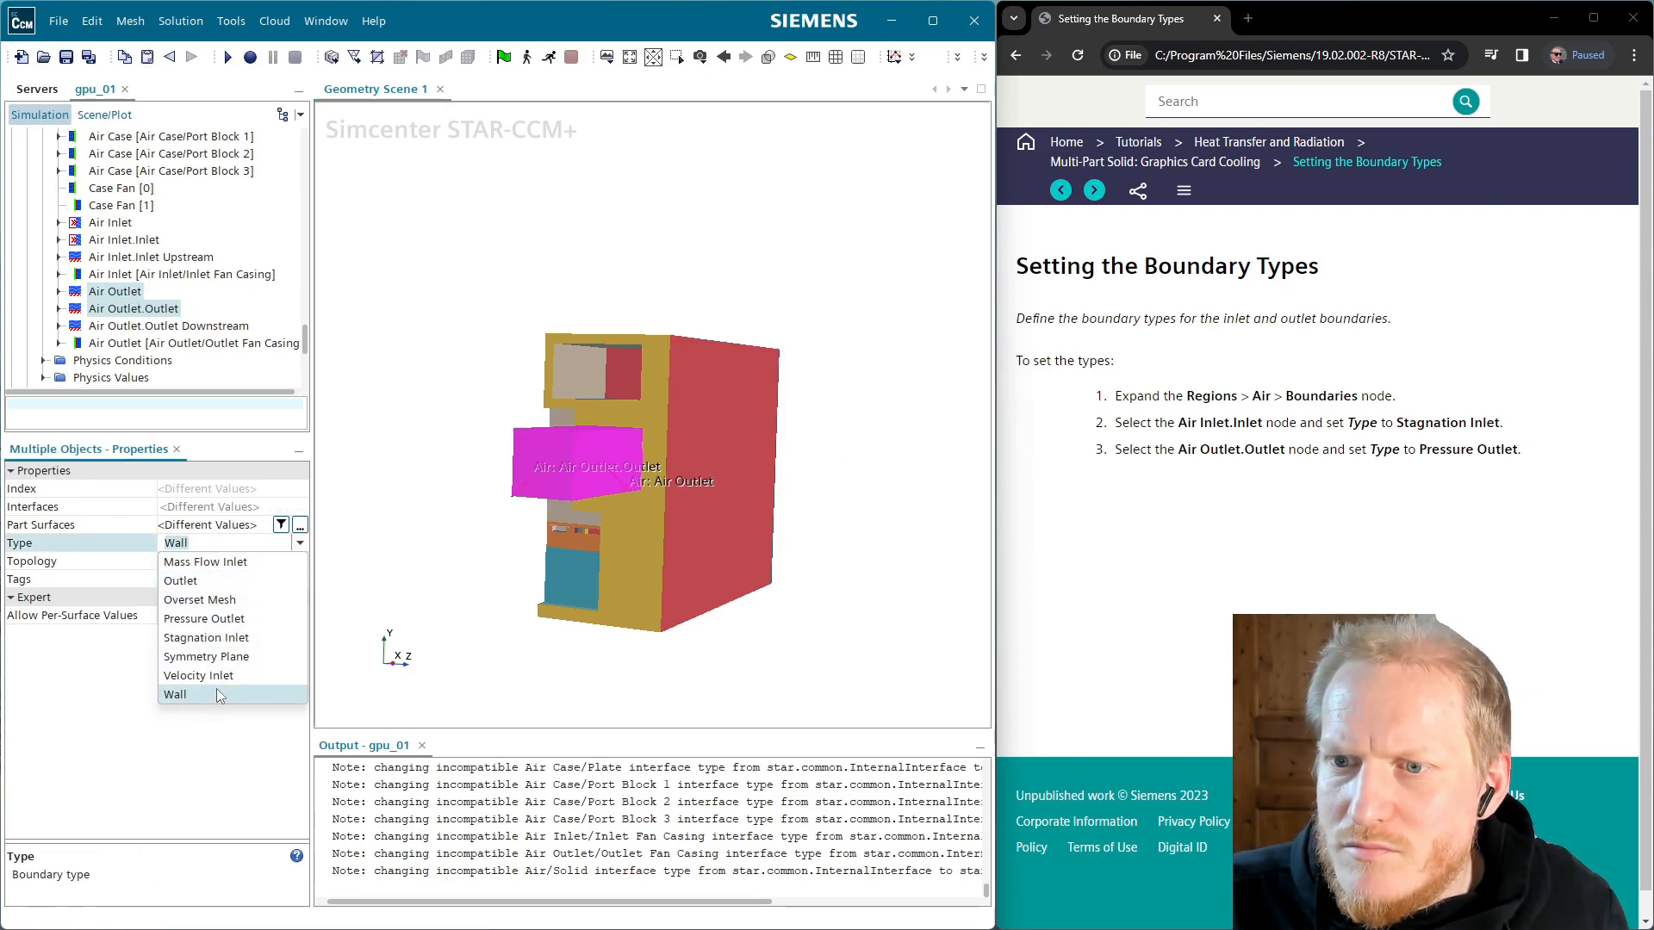
click(206, 618)
Orbit the model to inspect the outlets from several sides, then select just Air Outlet
drag(710, 476, 512, 490)
drag(829, 437, 715, 444)
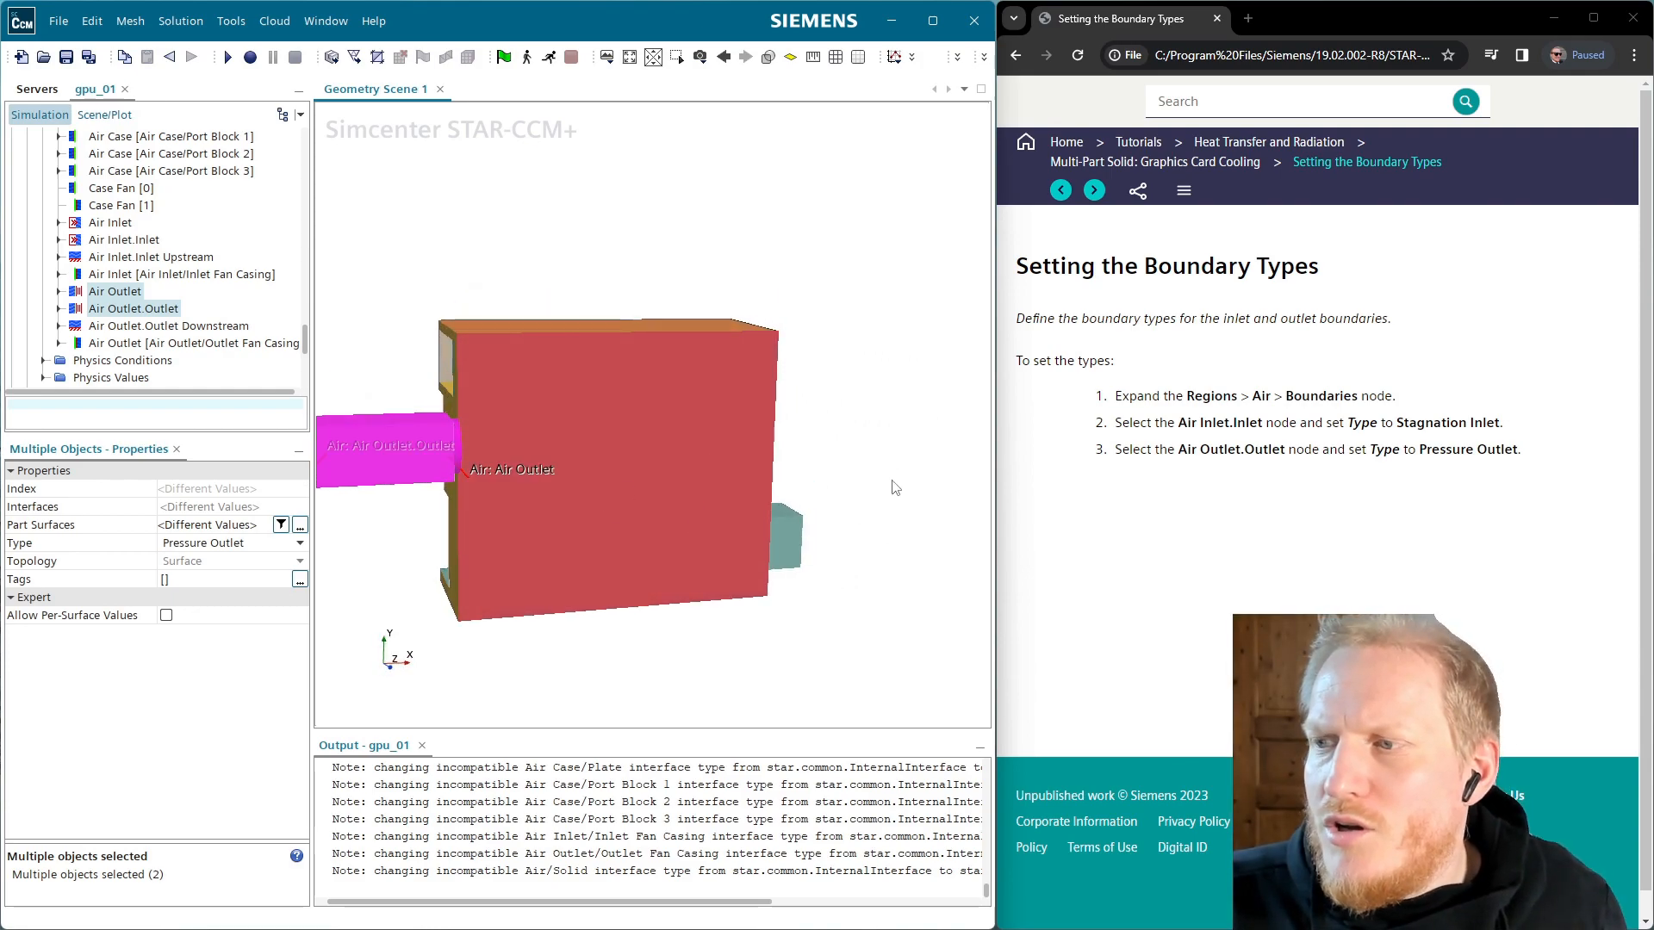
drag(745, 297, 746, 479)
right_drag(746, 478, 712, 499)
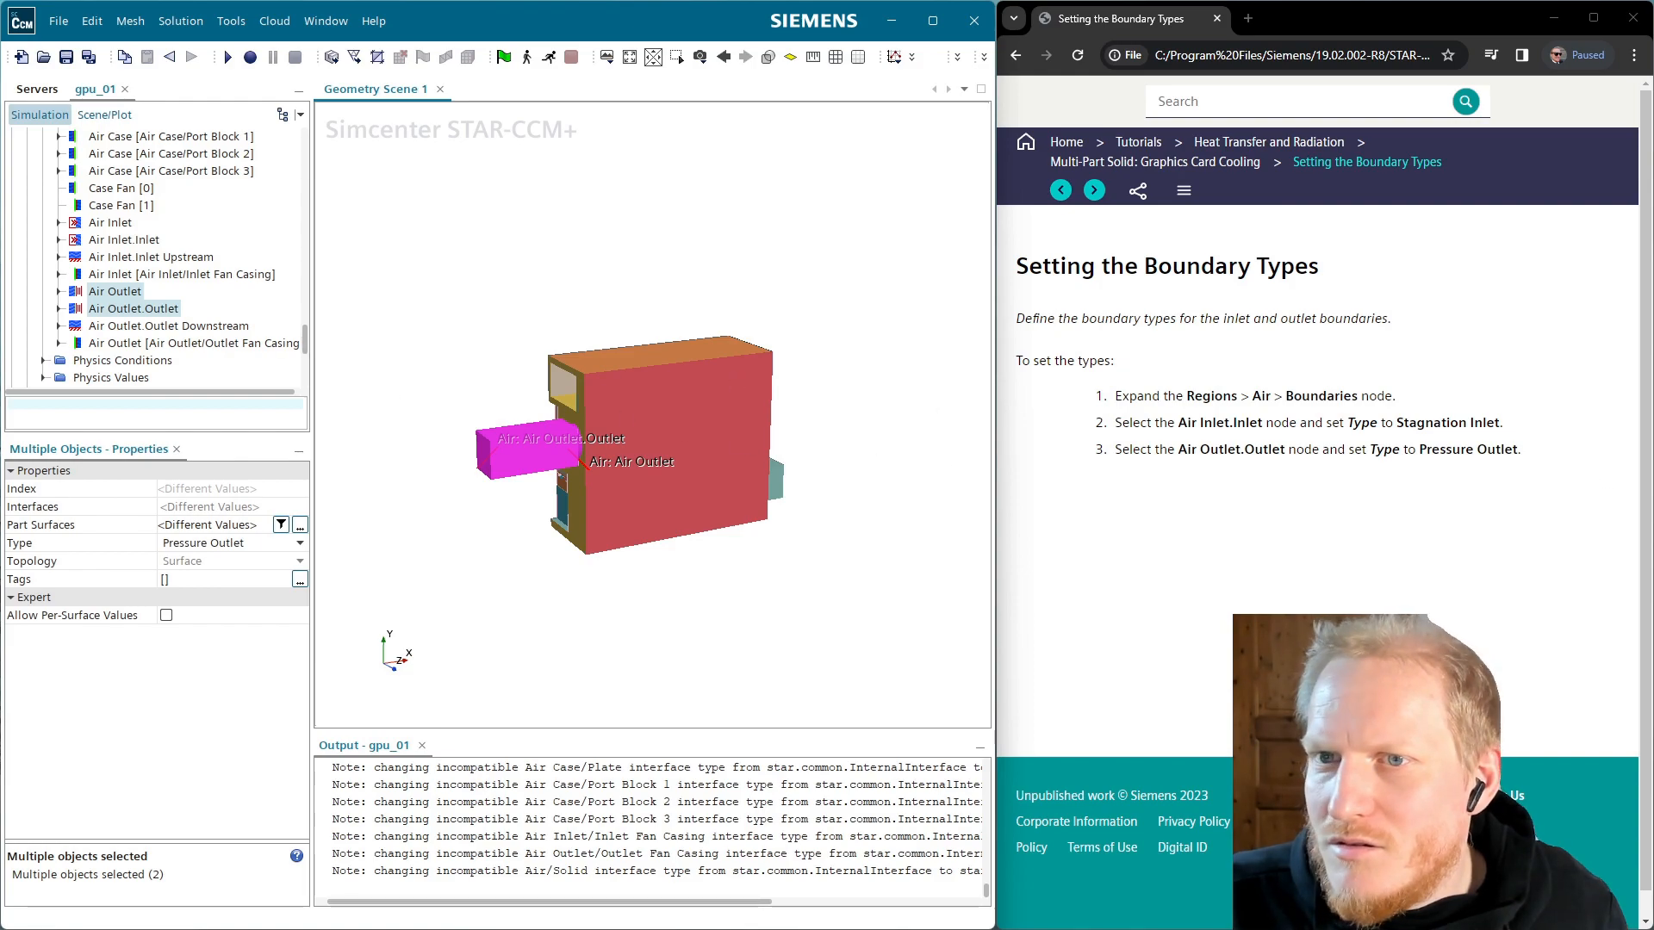
click(121, 292)
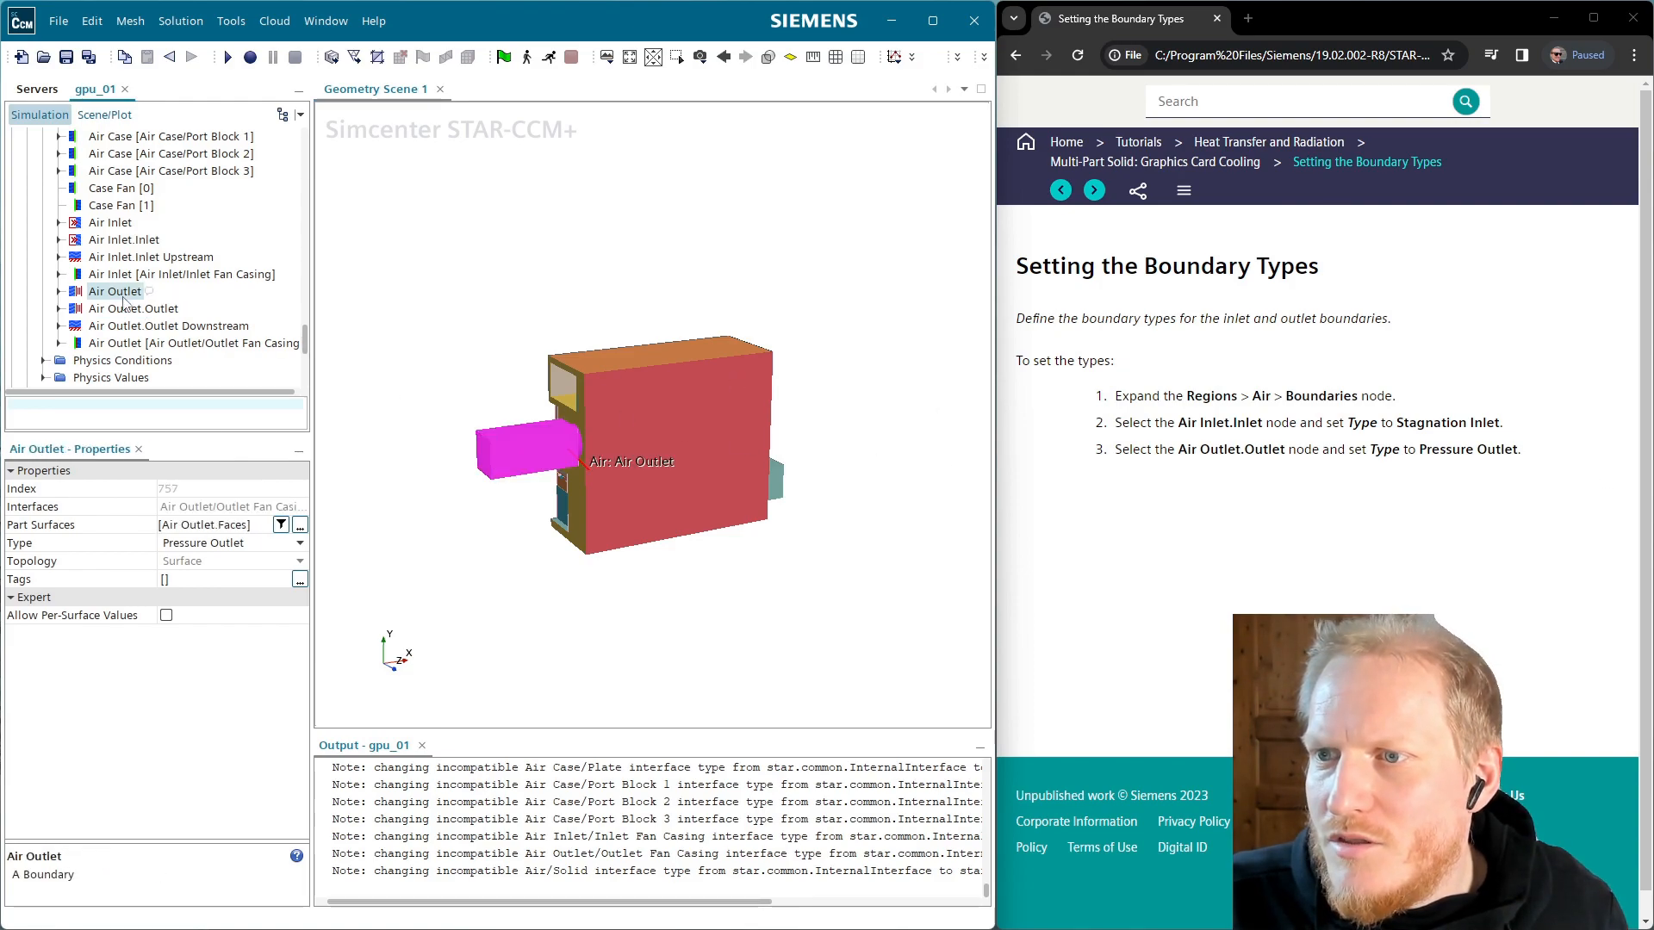
Advance the tutorial to the page on assigning materials to multi-part solids
click(1095, 190)
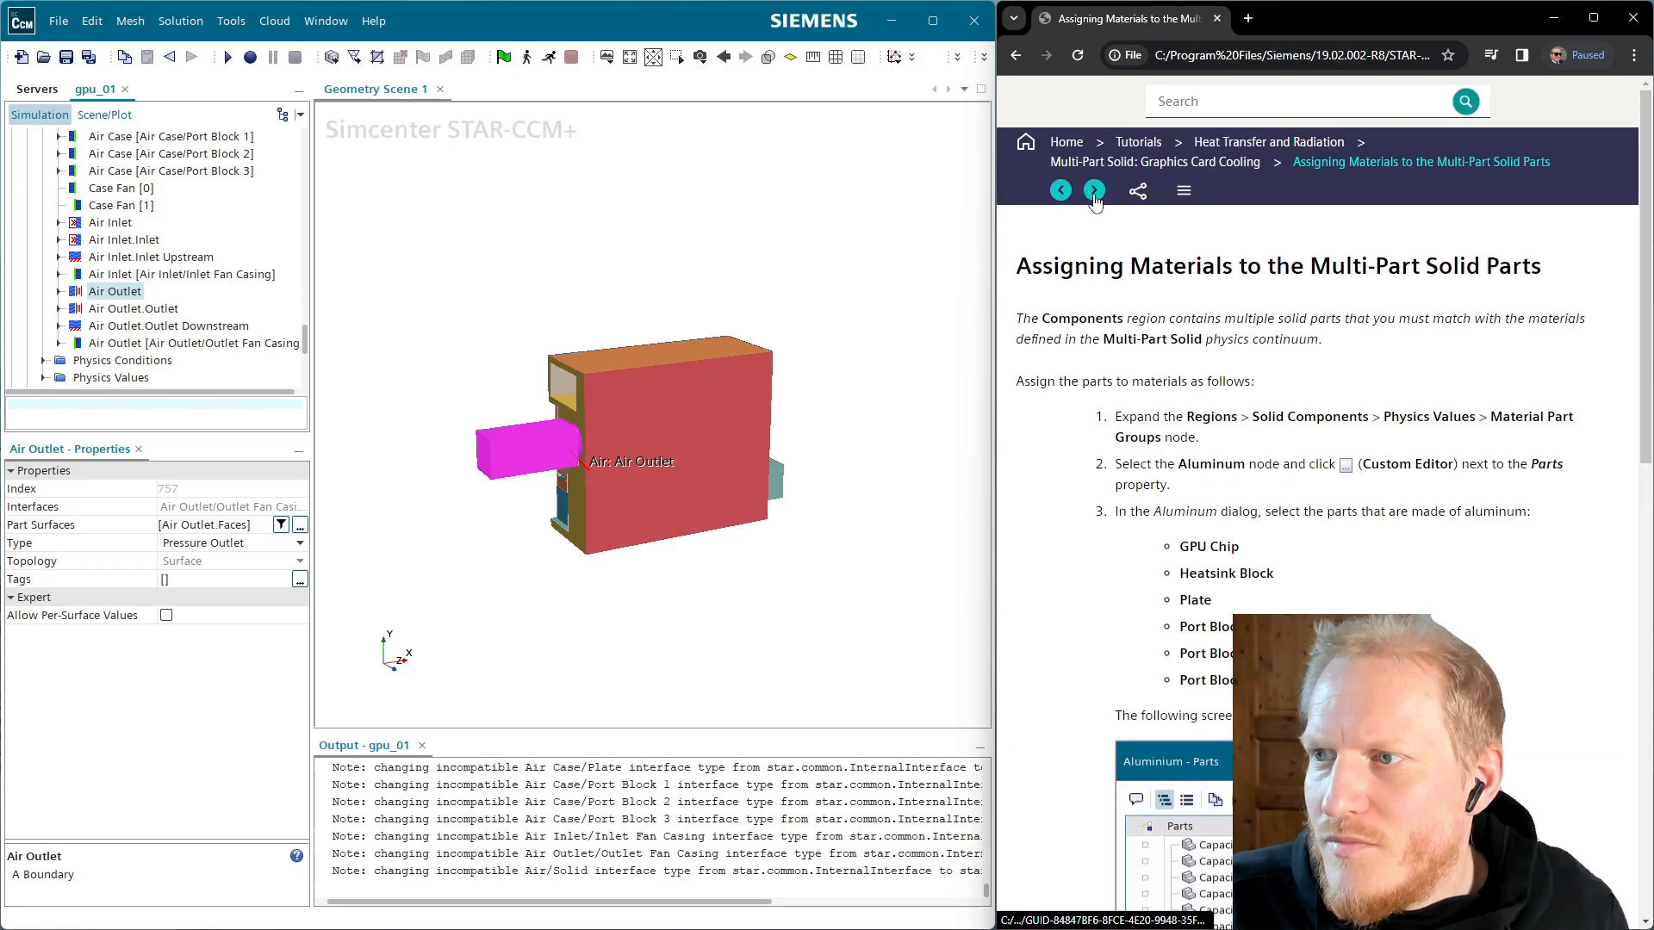
scroll(1241, 336, down, 5)
scroll(1241, 336, up, 5)
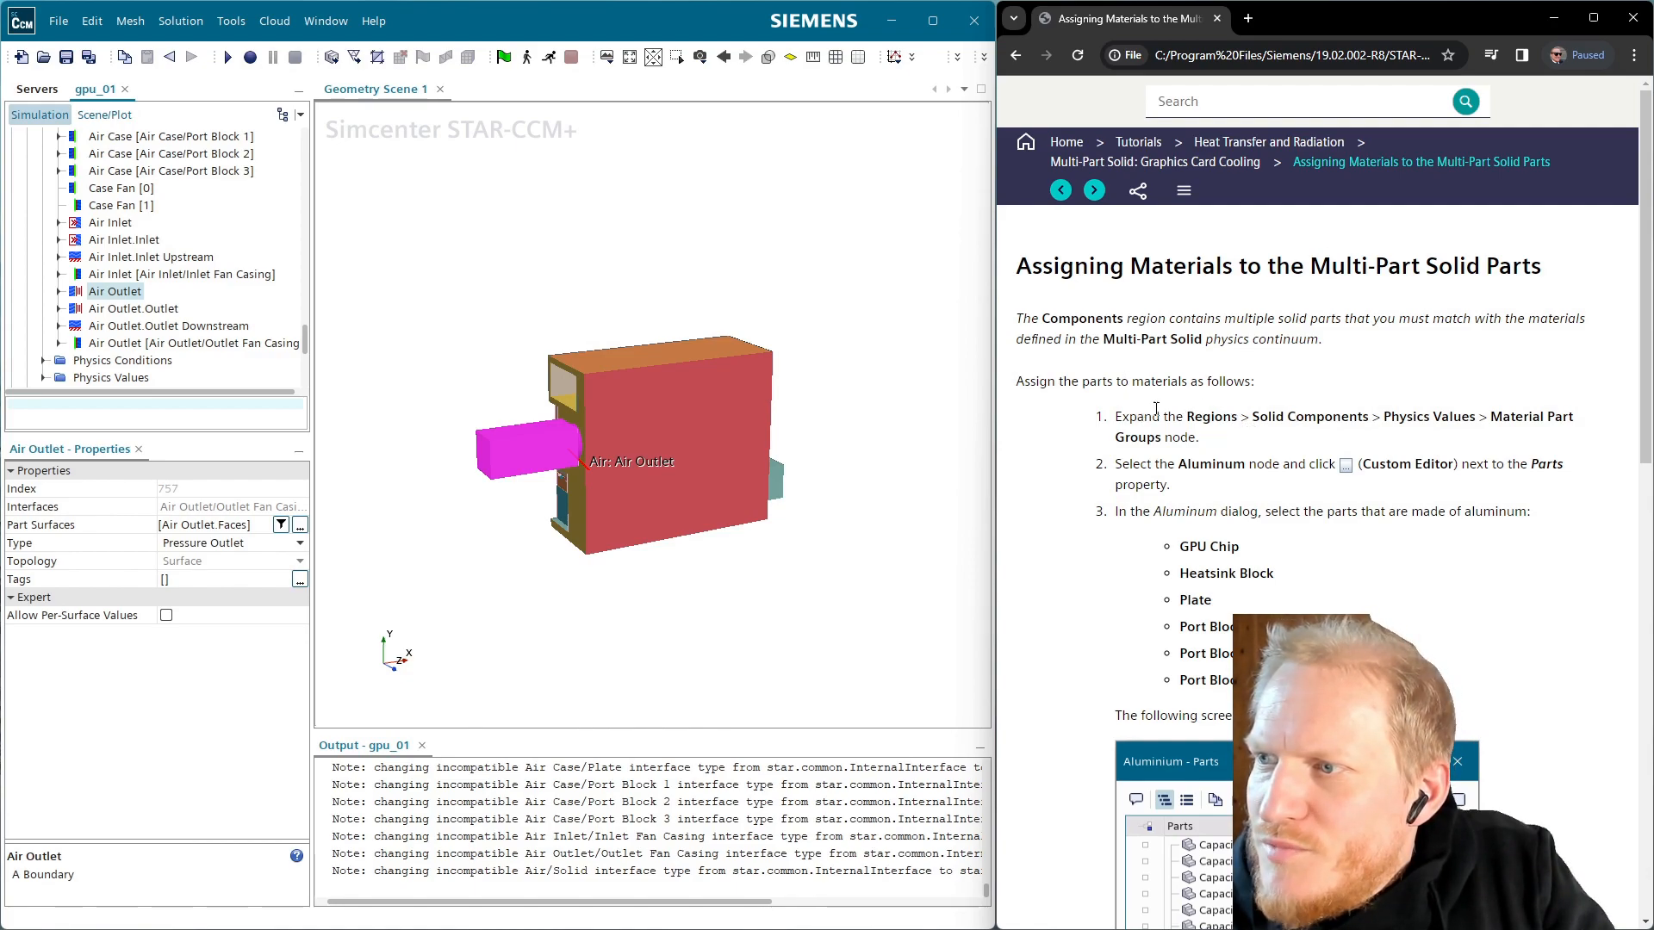
scroll(73, 332, up, 8)
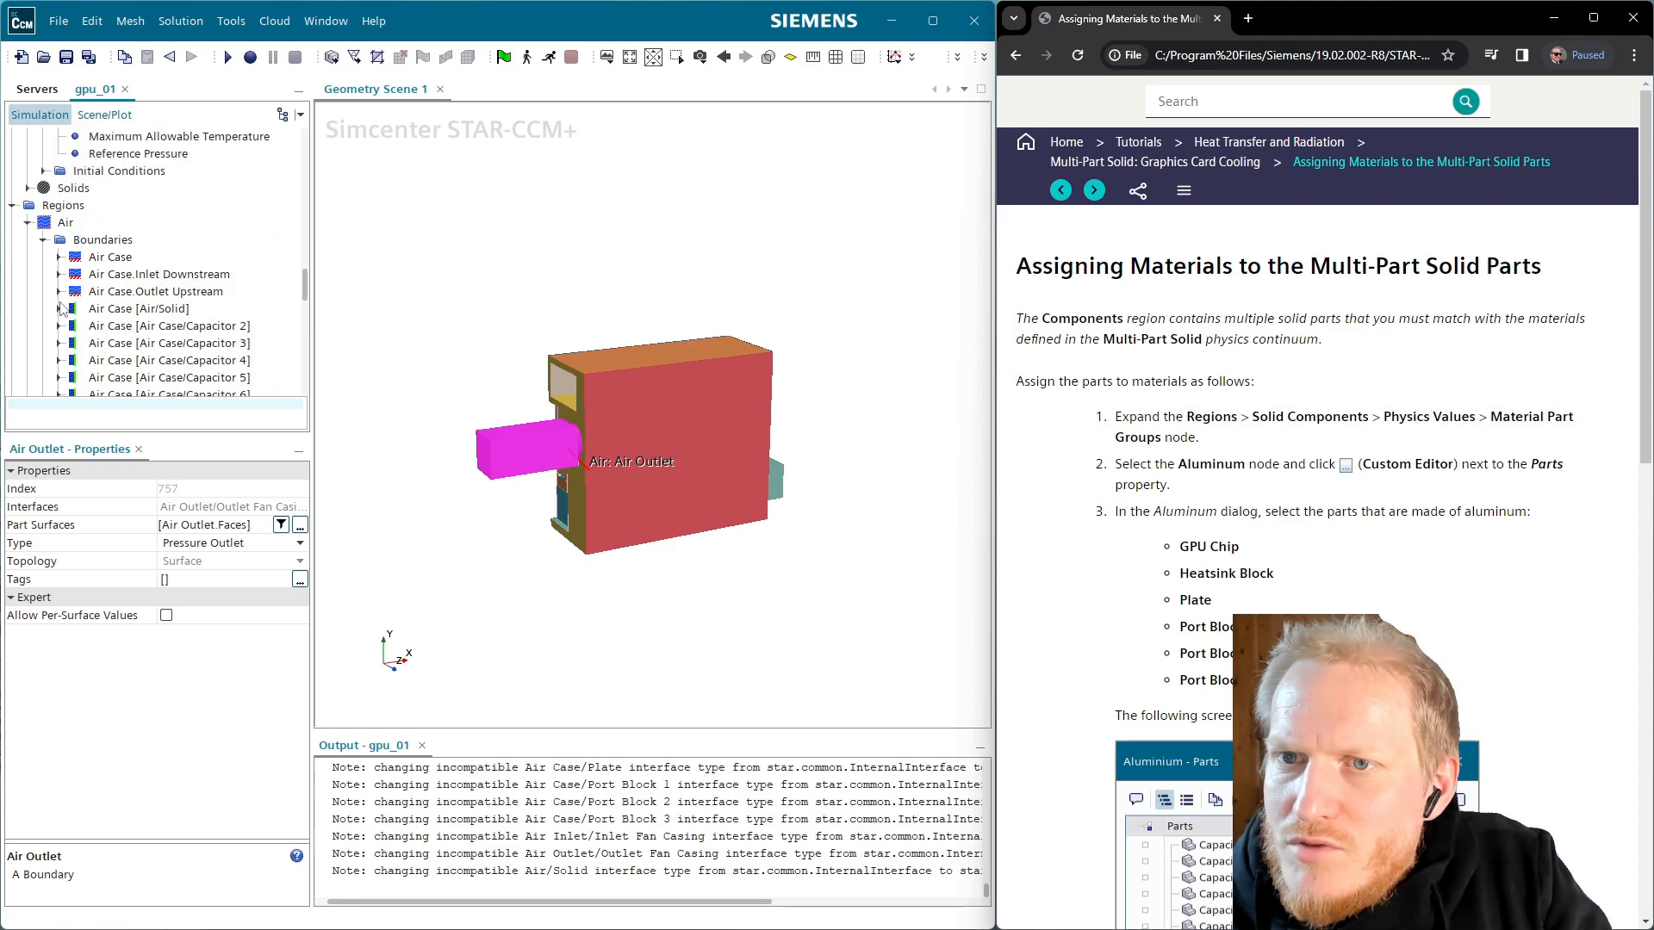
Select the Aluminium group under Solid Components > Physics Values > Material Part Groups
click(28, 223)
click(28, 240)
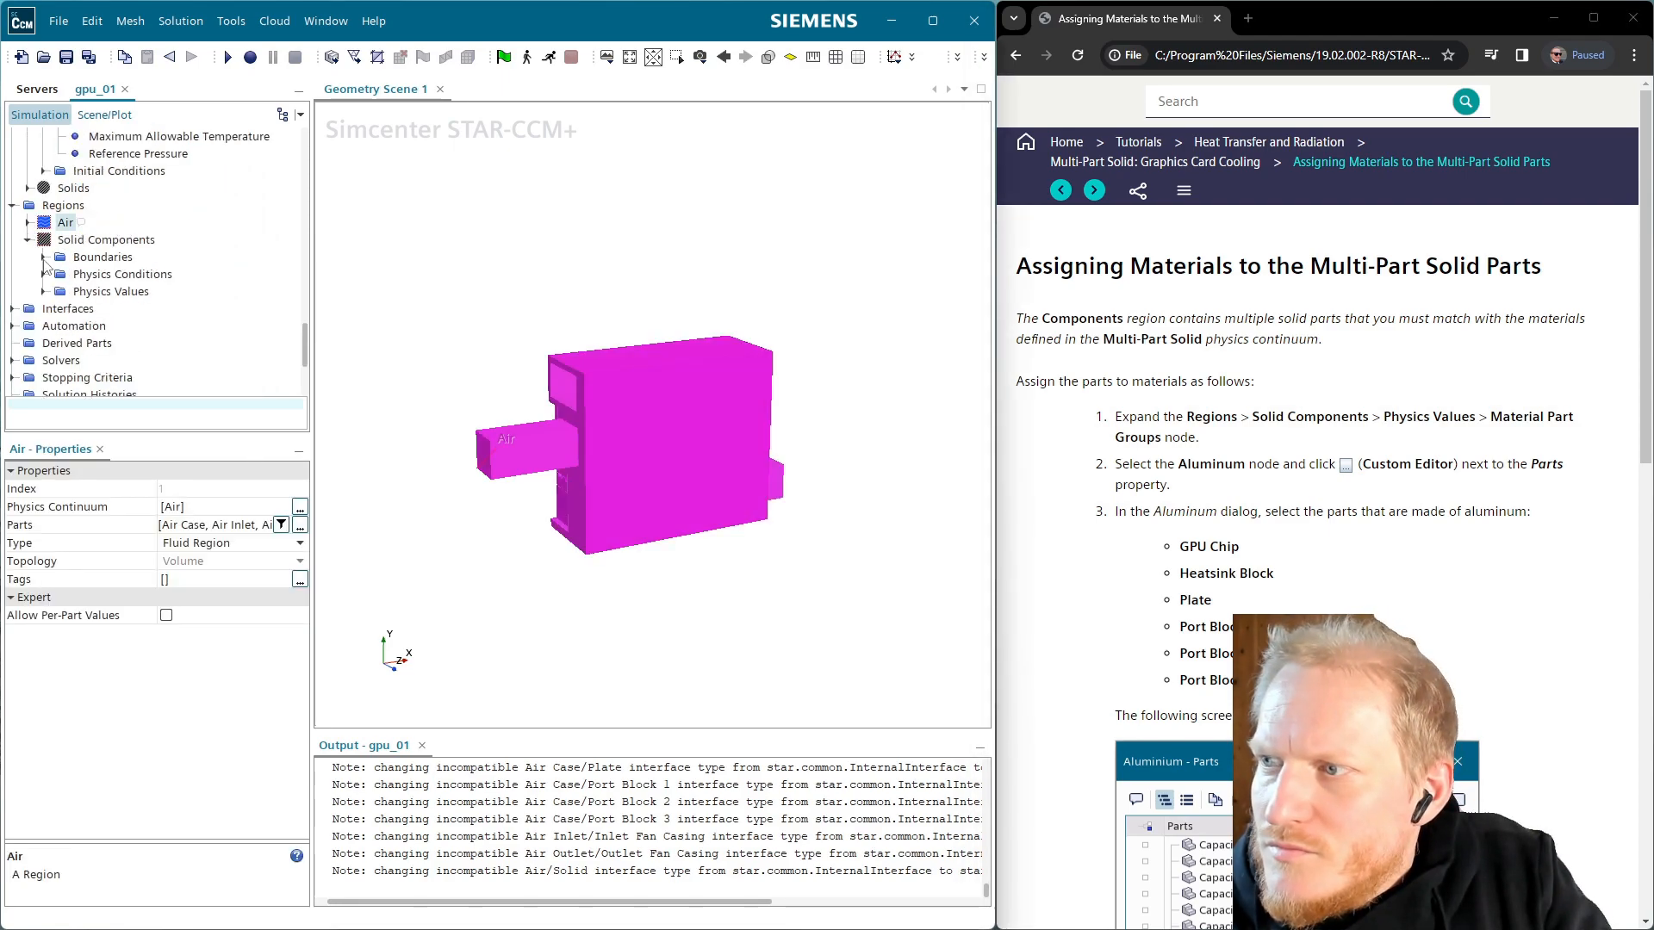
click(44, 292)
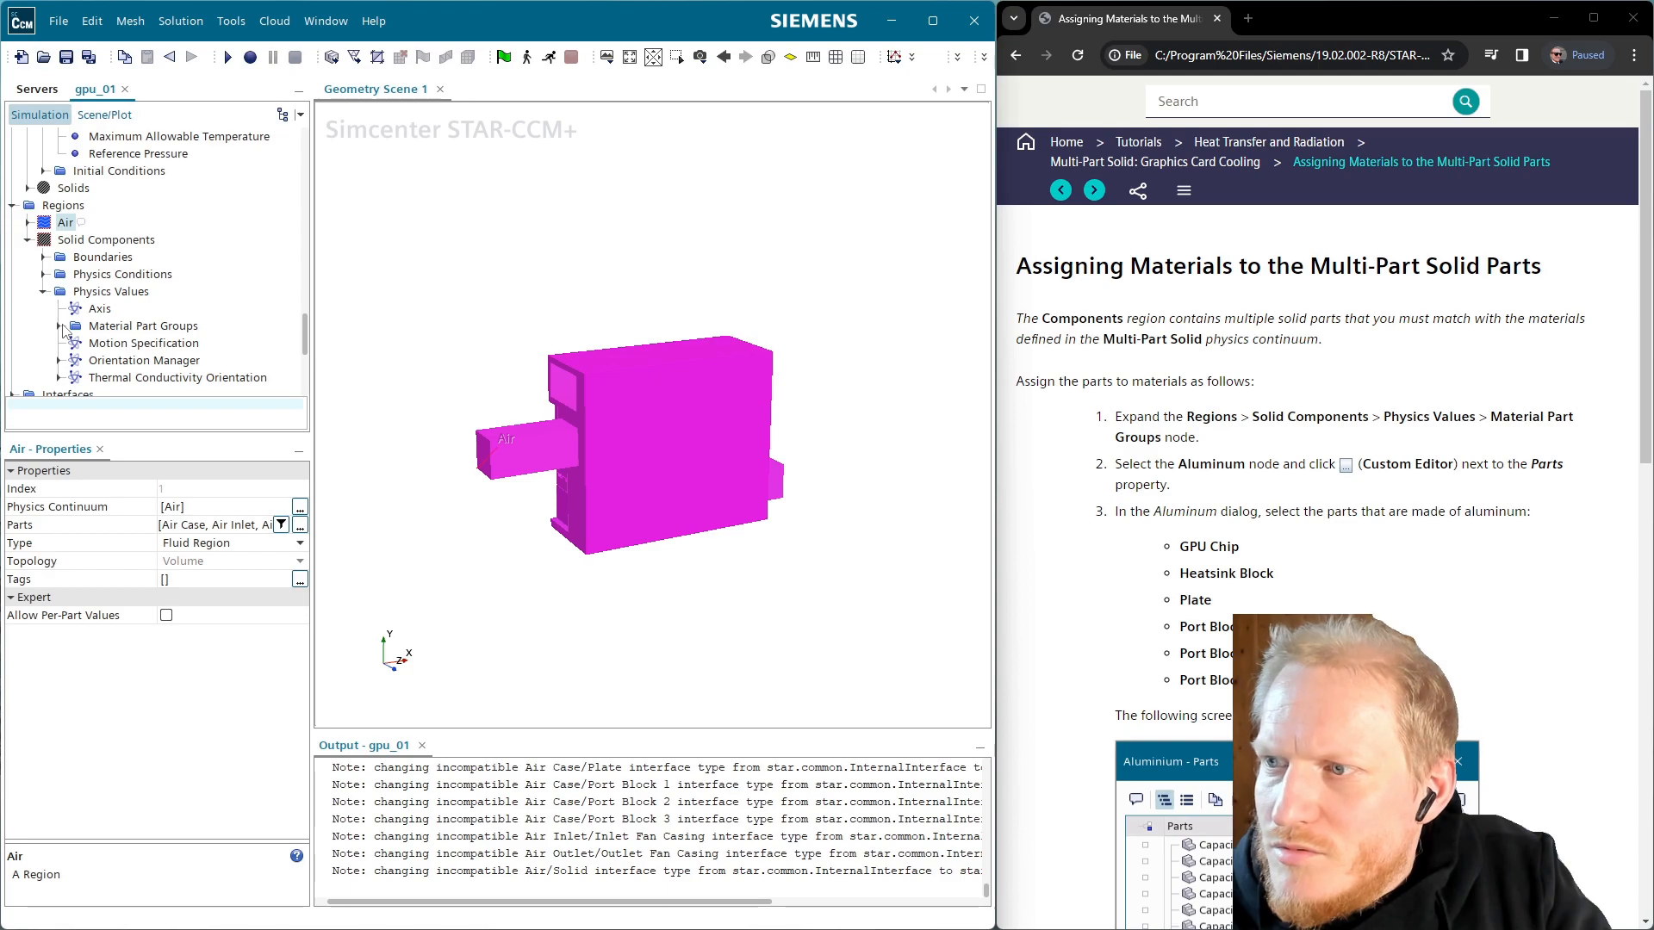
click(62, 327)
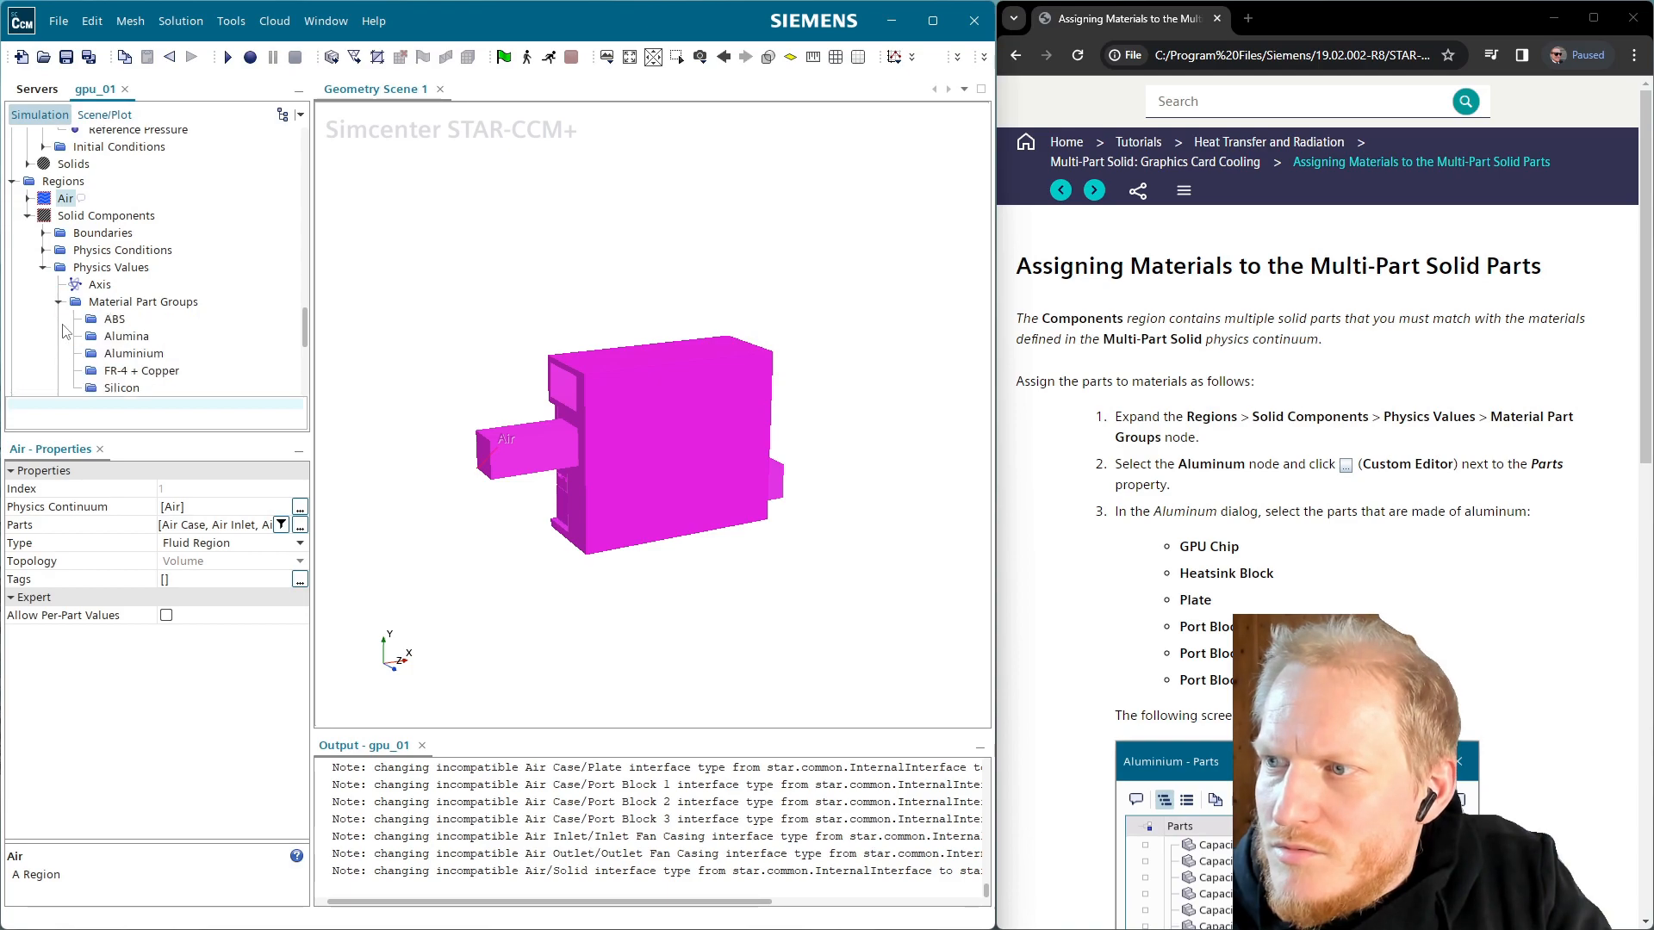
click(142, 356)
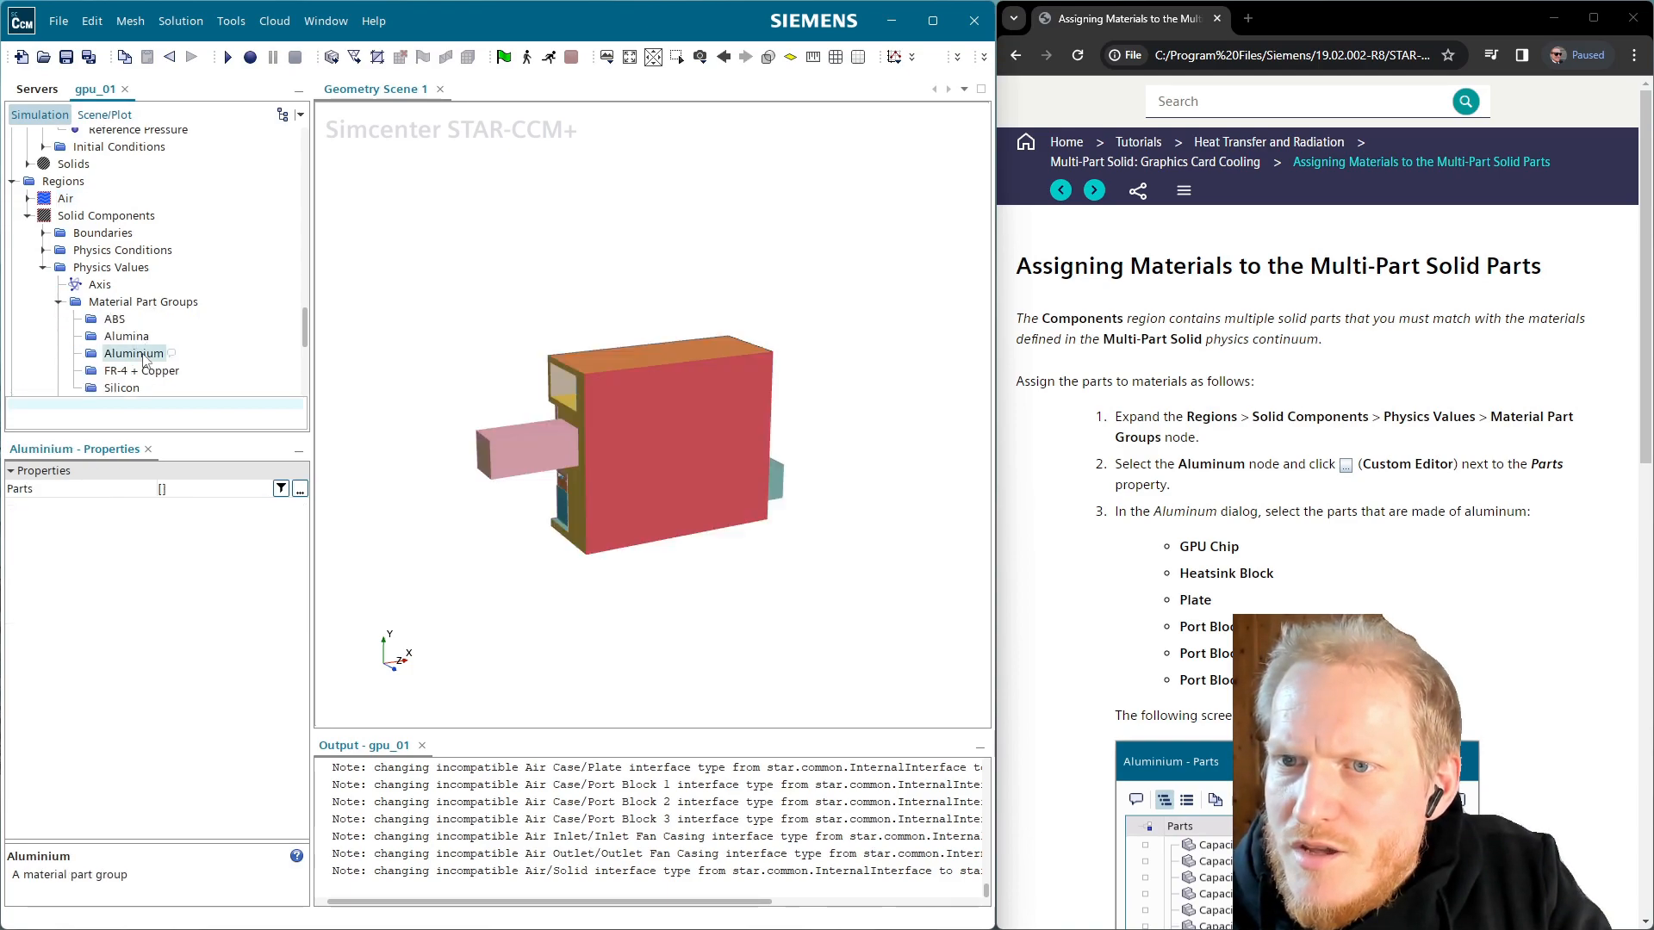
Tick GPU Chip and Heatsink Block in the Aluminium group's Parts editor
click(299, 489)
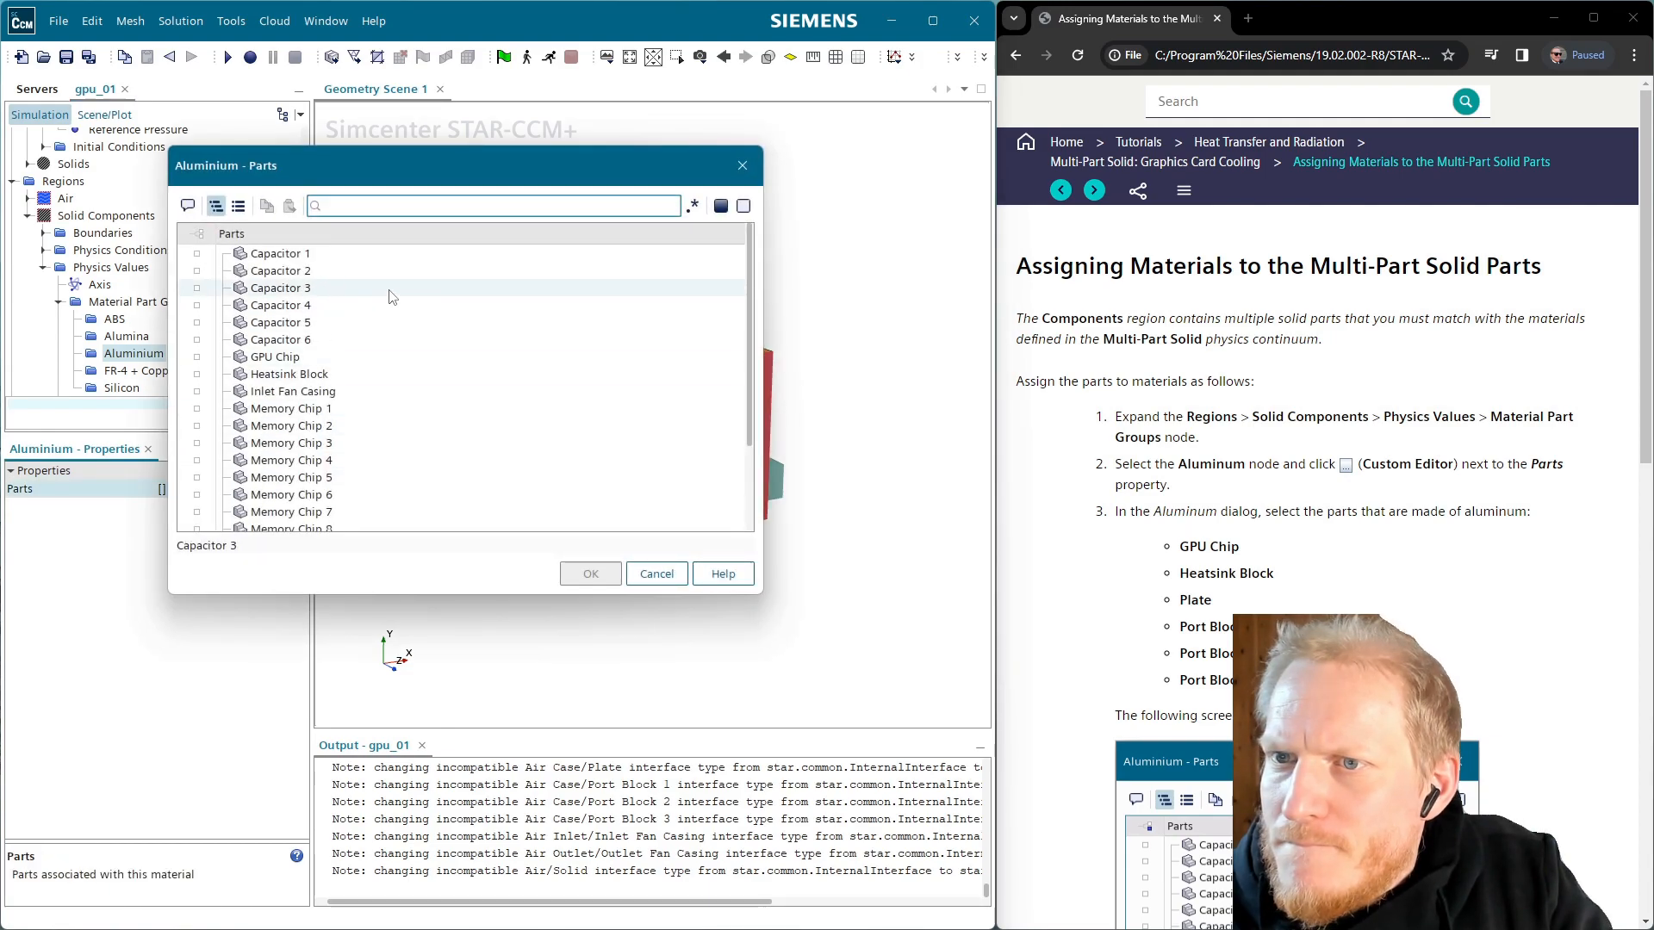
click(274, 360)
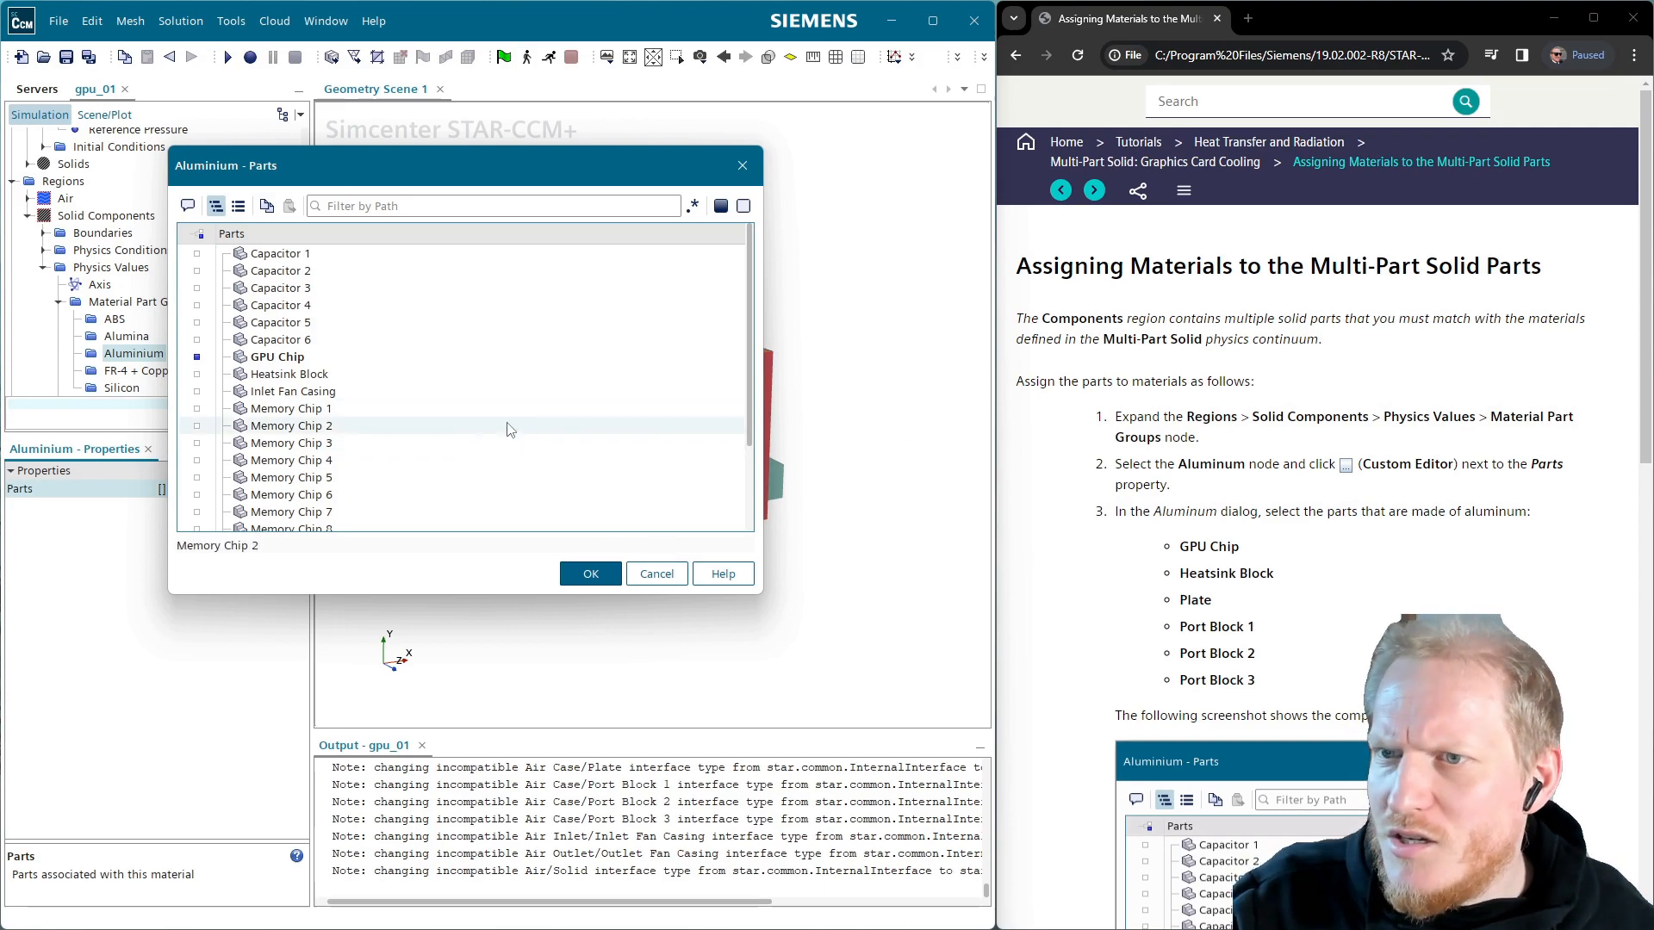
click(316, 377)
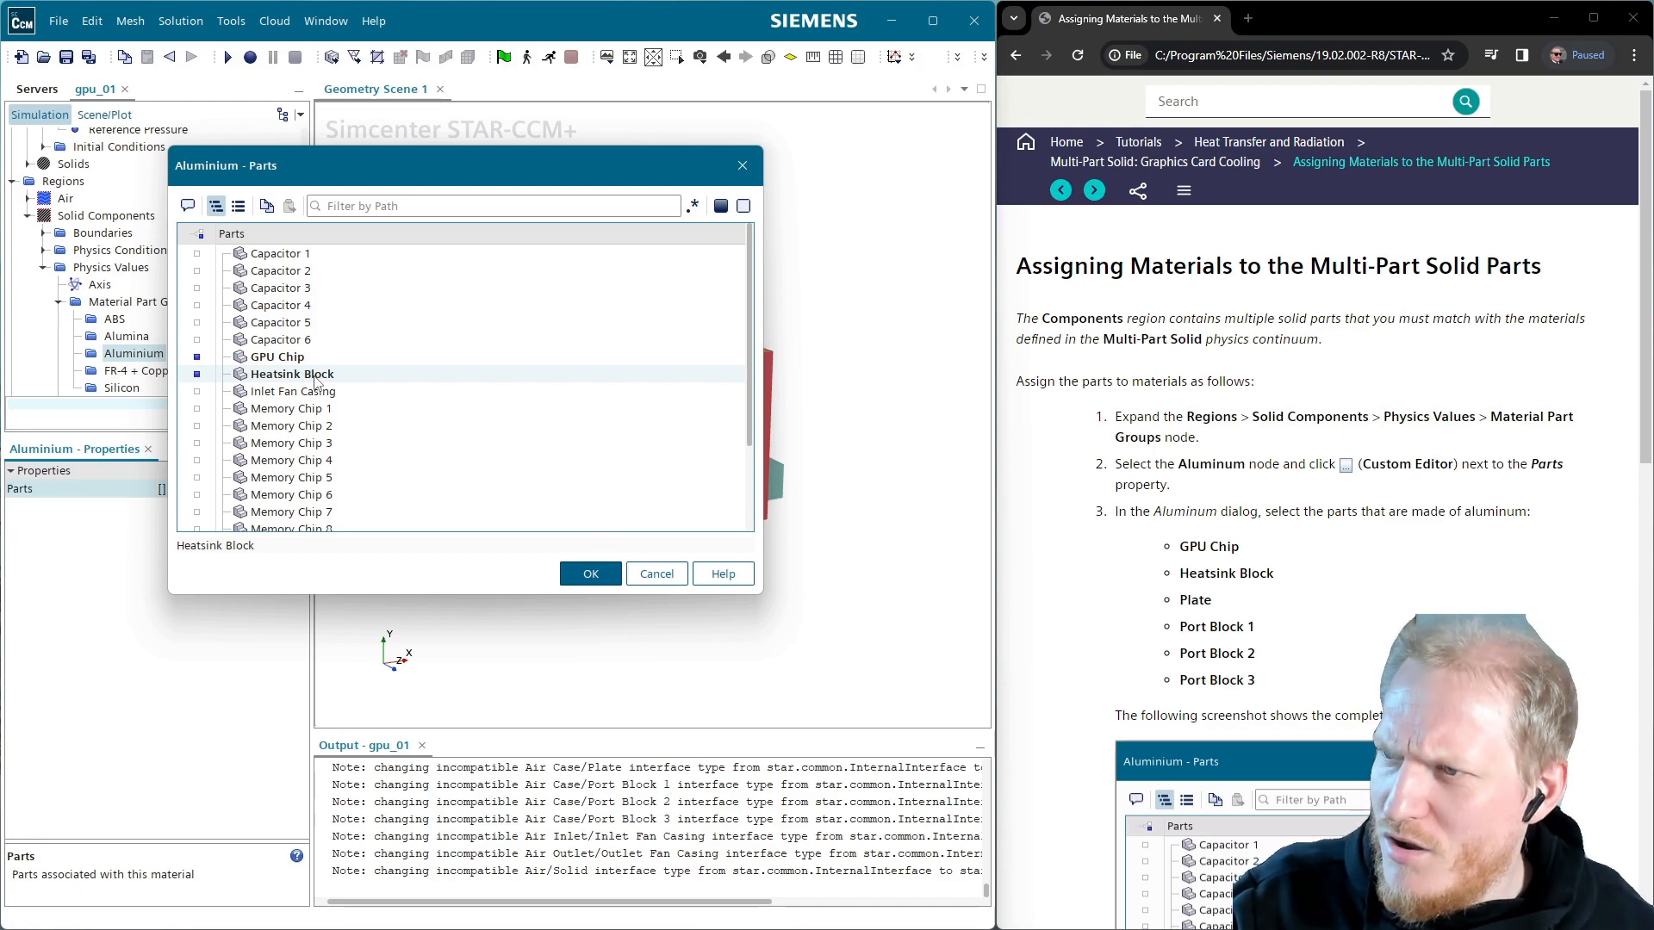
scroll(340, 410, down, 1)
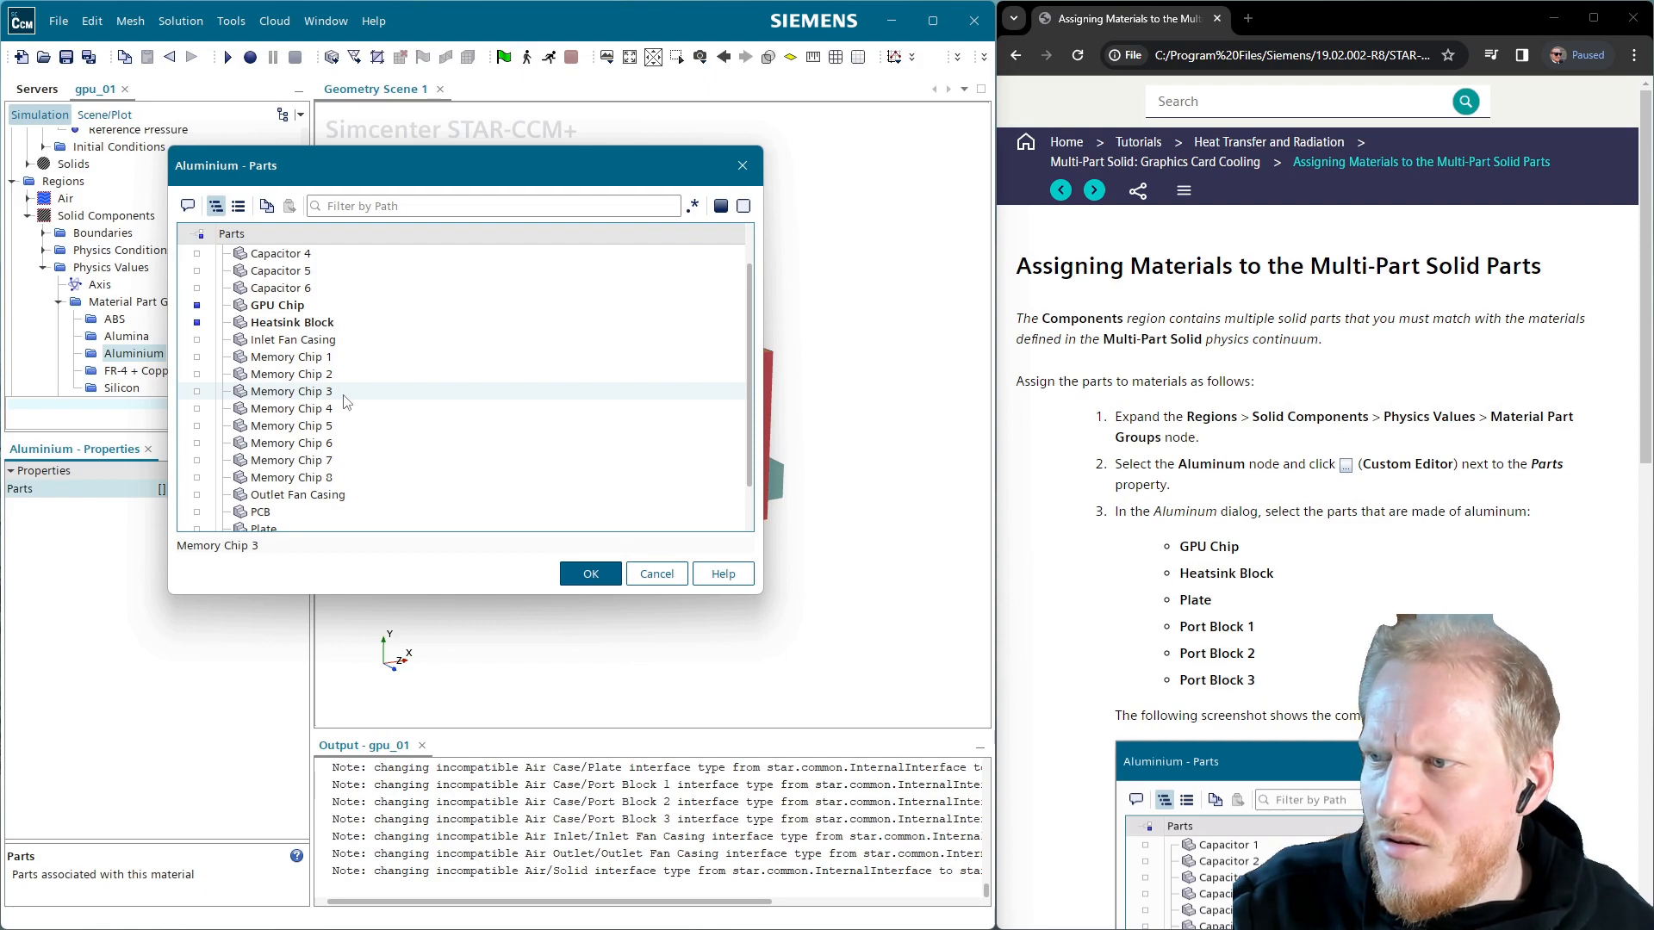
scroll(345, 401, down, 1)
Add Plate and Port Blocks 1–3, then confirm the six Aluminium parts
ctrl+click(280, 472)
ctrl+click(284, 488)
ctrl+click(284, 505)
ctrl+click(285, 523)
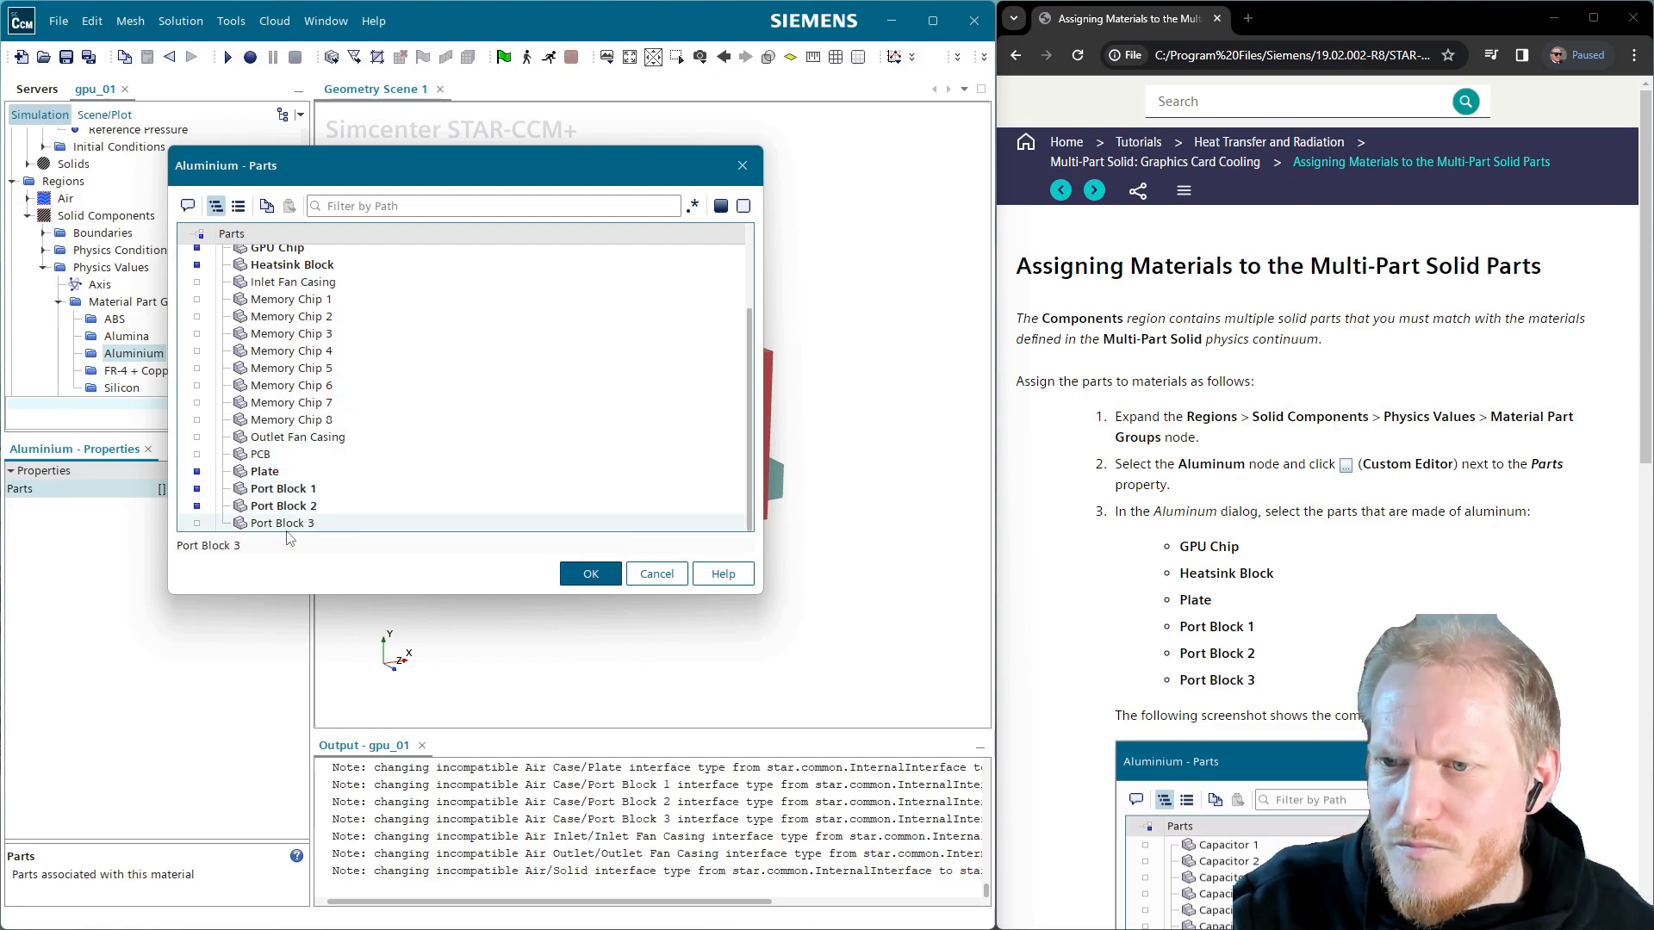
scroll(307, 511, up, 2)
scroll(308, 511, down, 2)
scroll(413, 496, up, 2)
scroll(504, 478, down, 2)
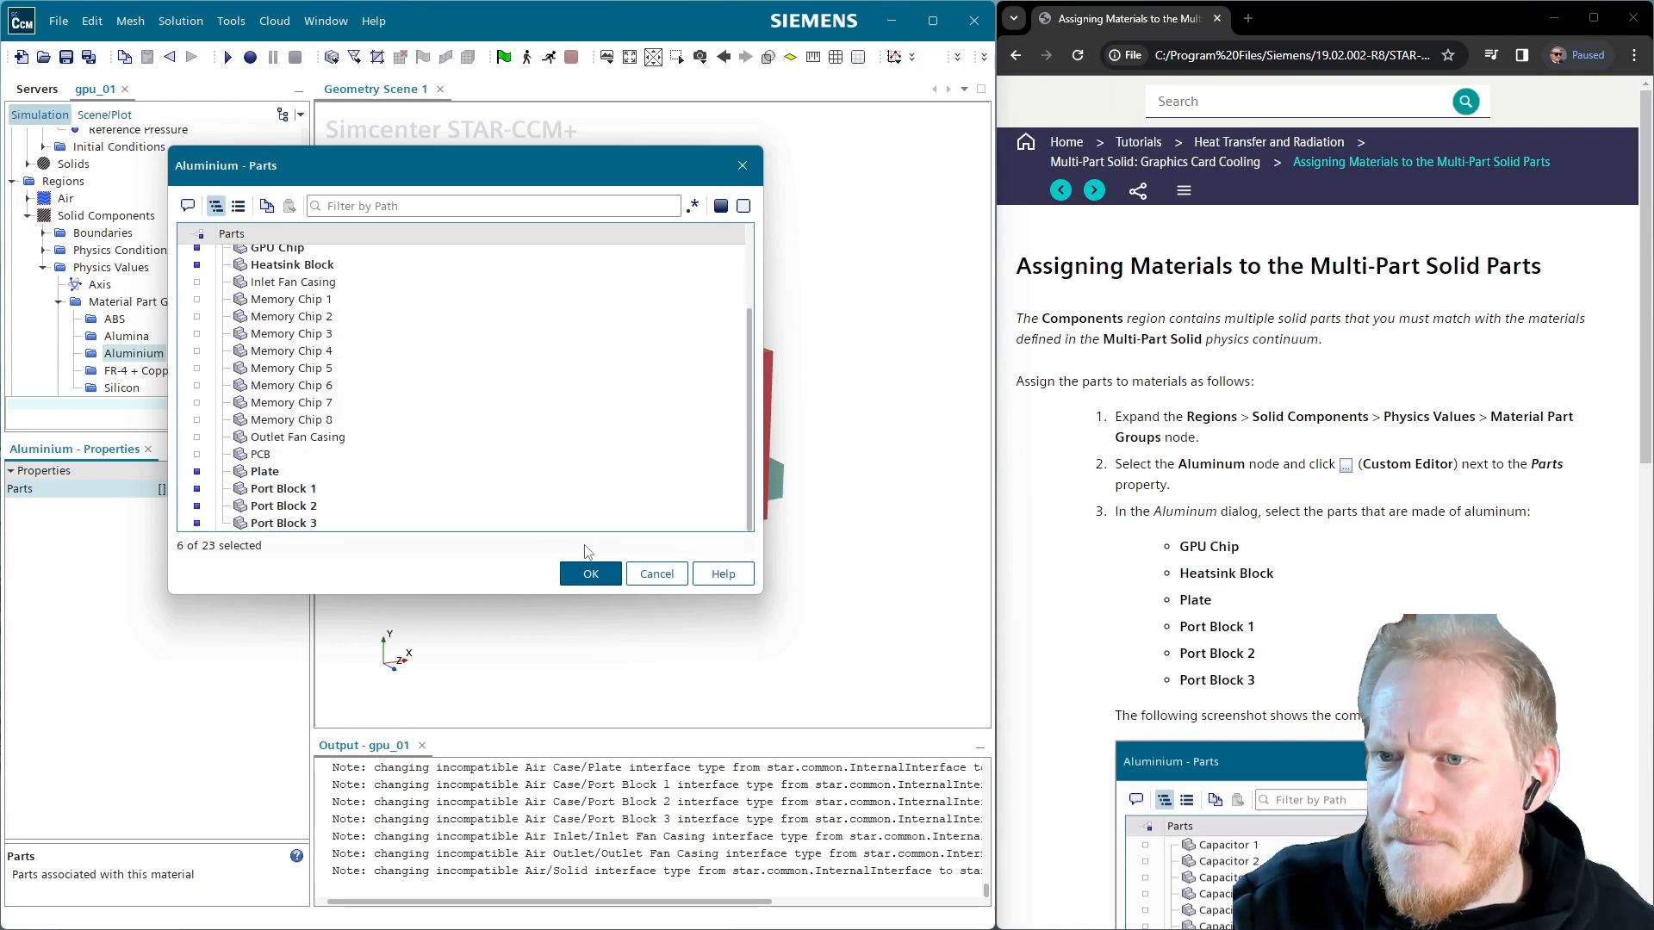
click(577, 578)
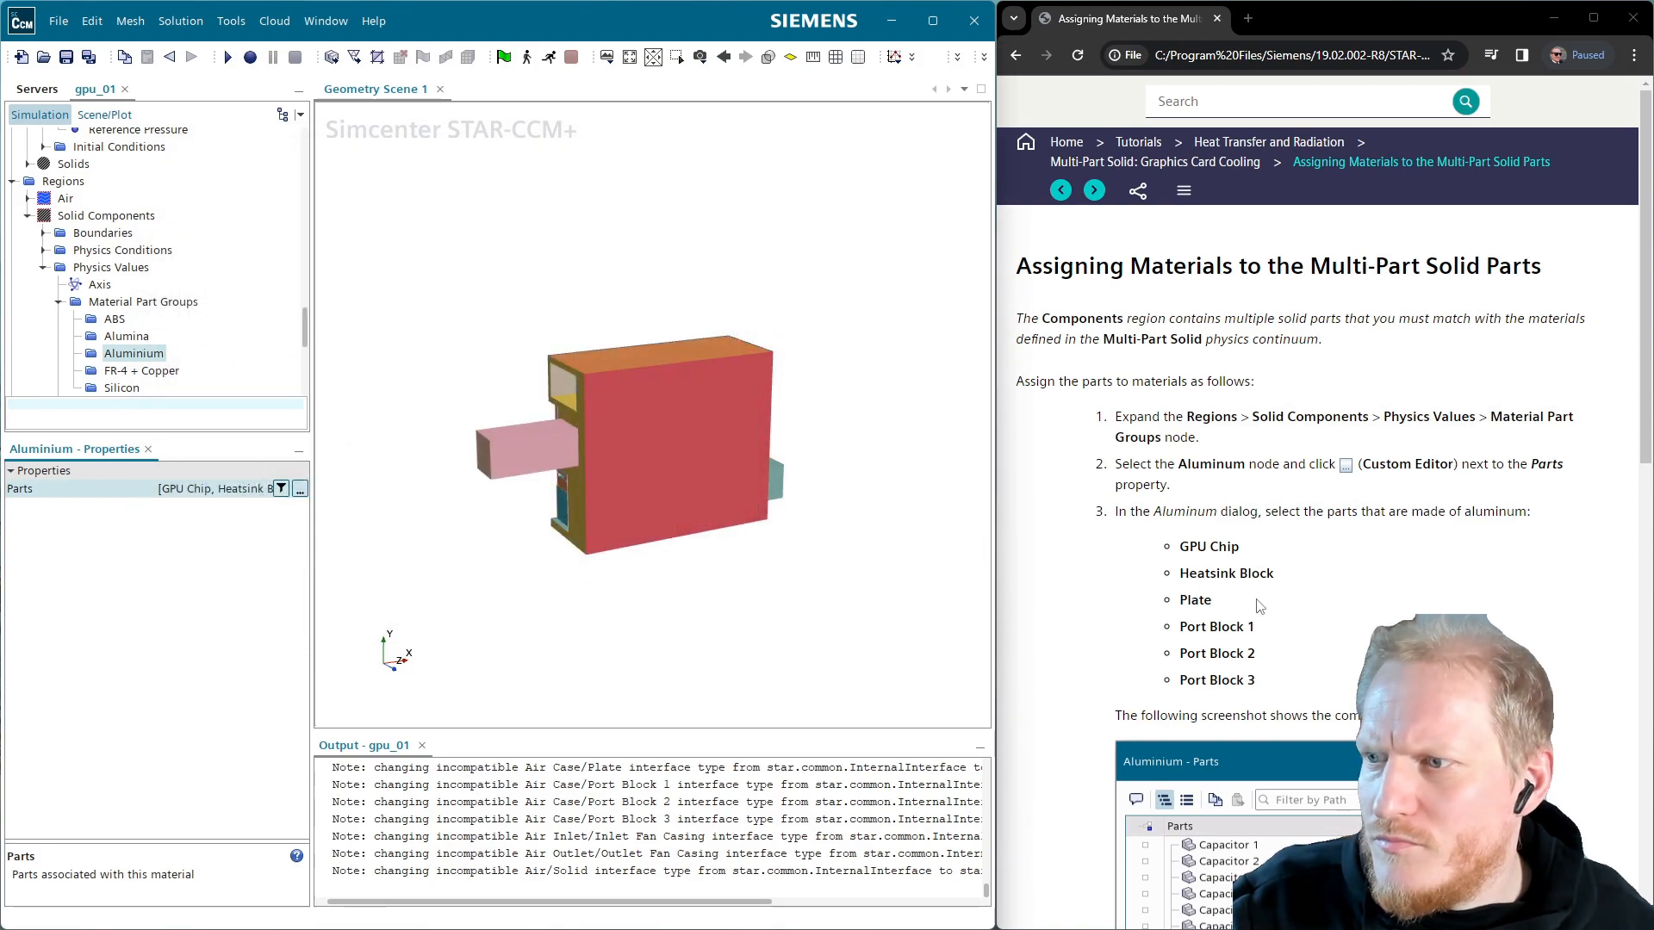
scroll(1237, 633, down, 1)
scroll(1237, 633, down, 5)
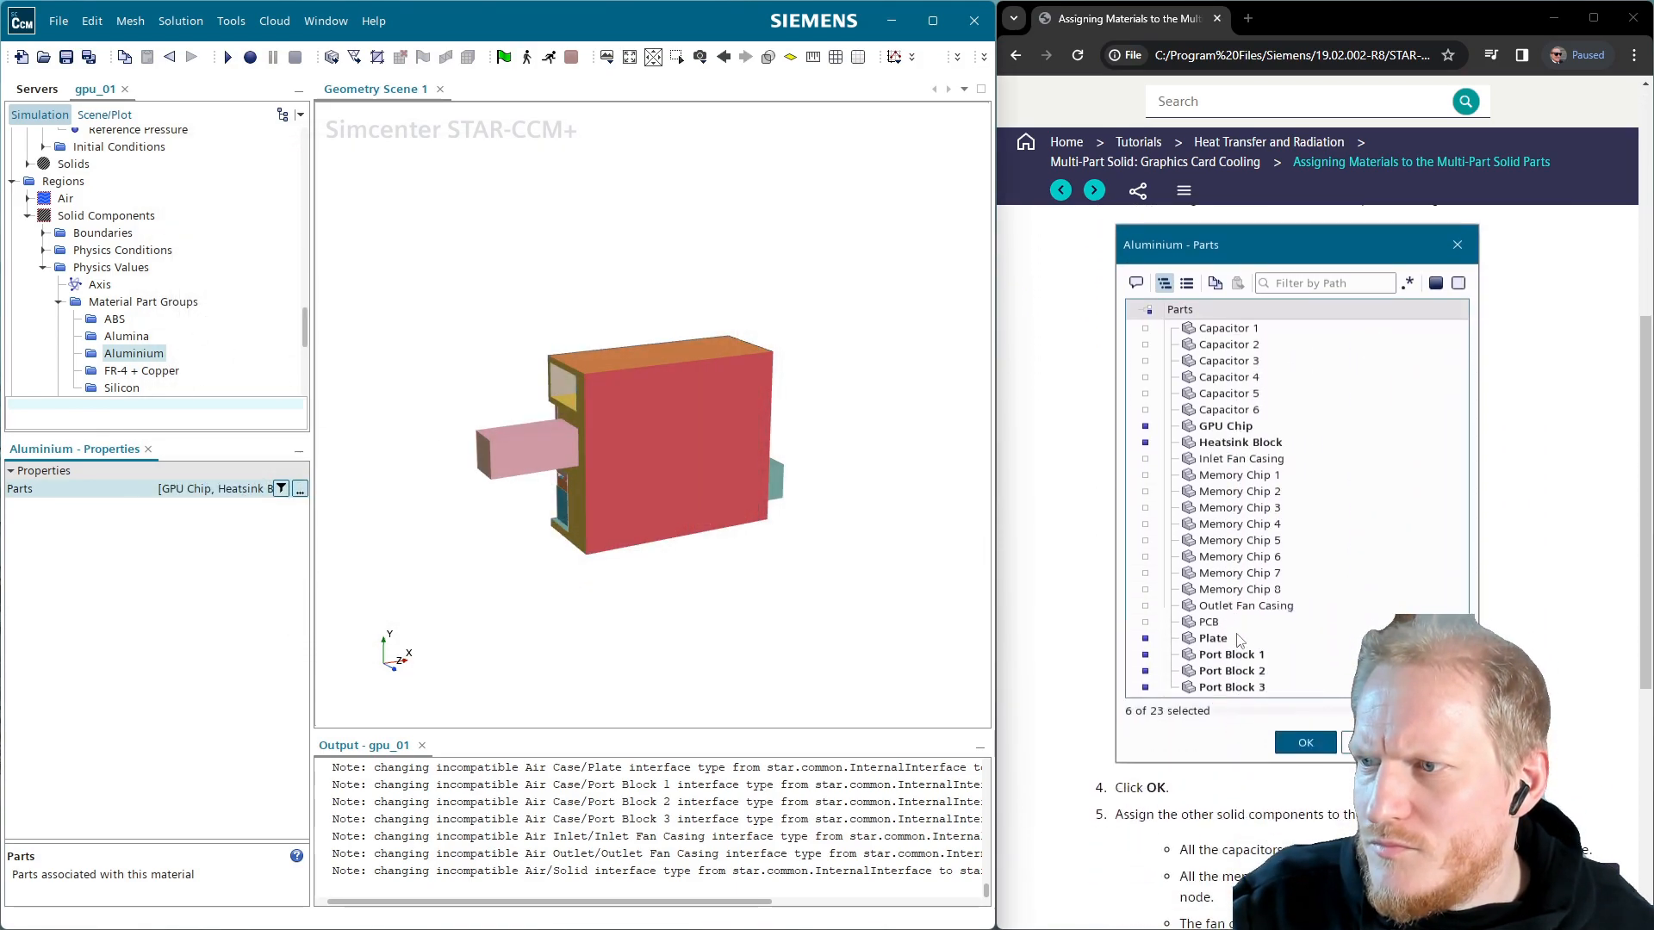
scroll(1239, 640, down, 2)
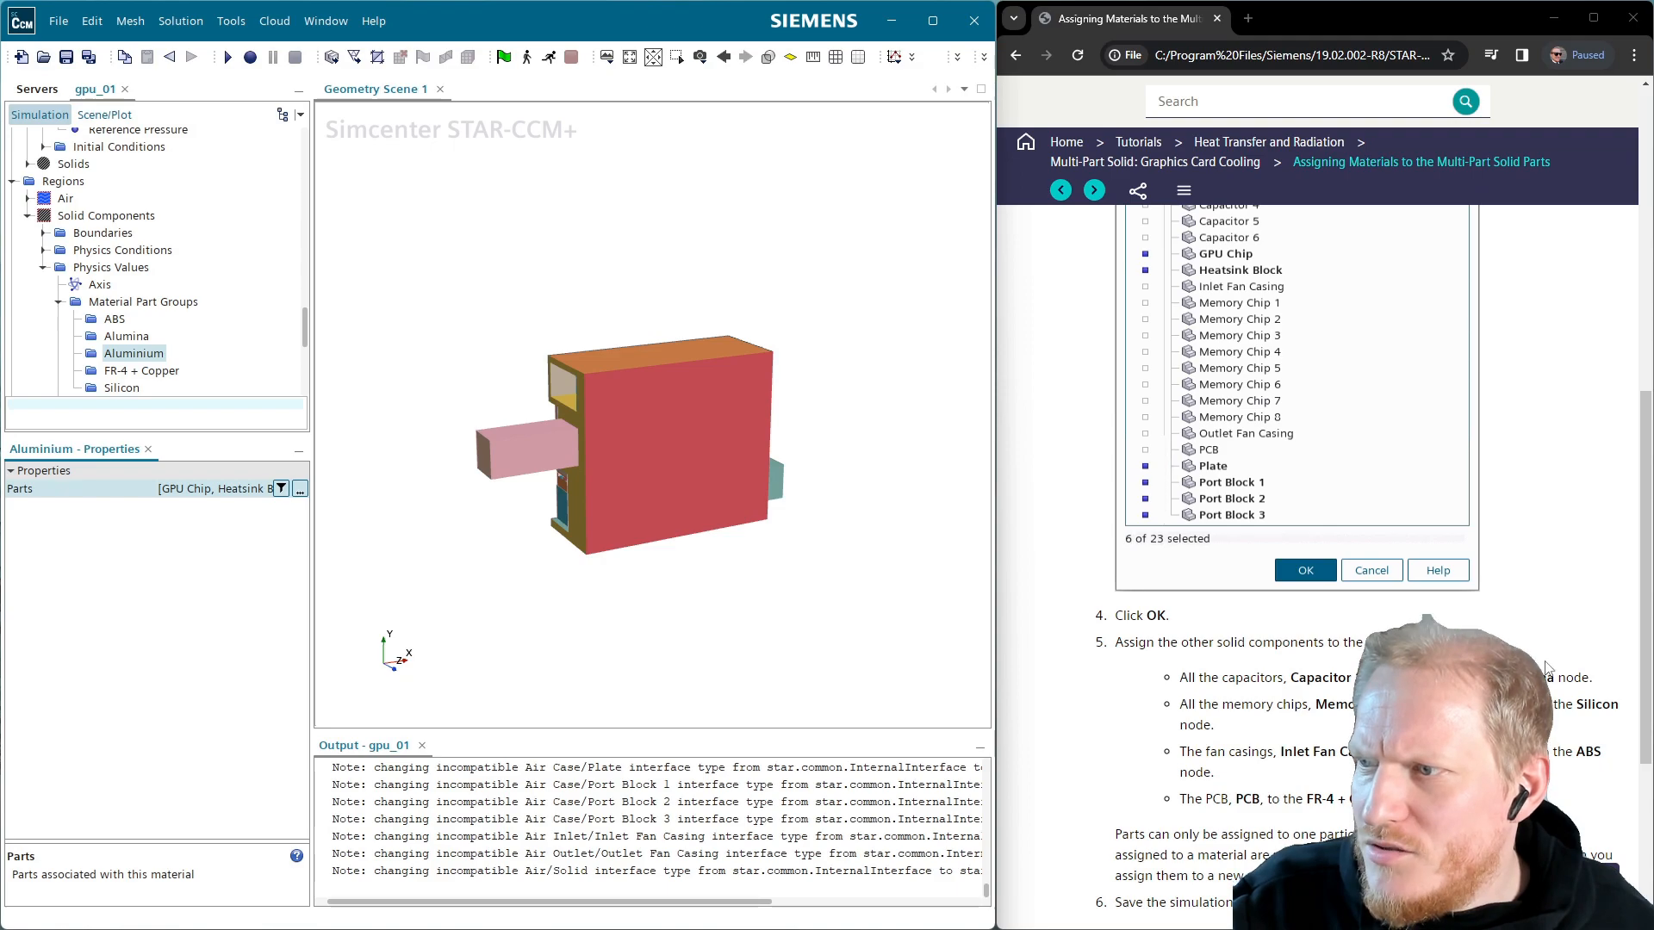
Assign Capacitors 1–6 to the Alumina material part group
click(117, 322)
click(123, 333)
click(300, 490)
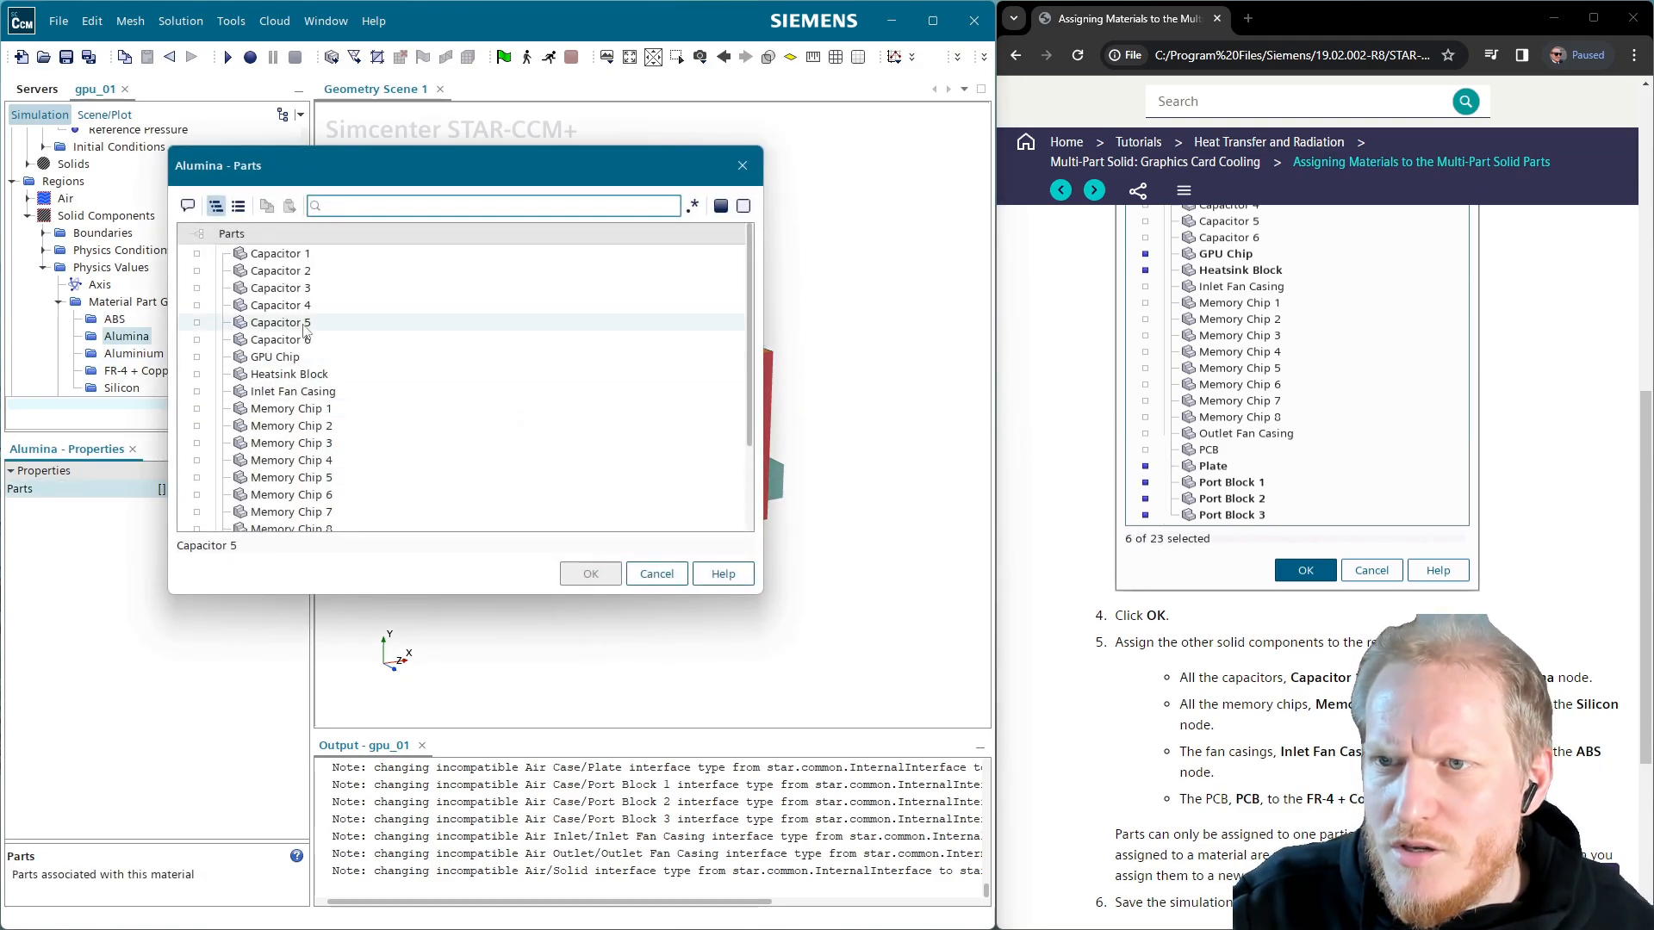
click(258, 253)
click(267, 271)
click(274, 287)
click(280, 305)
click(281, 323)
click(281, 341)
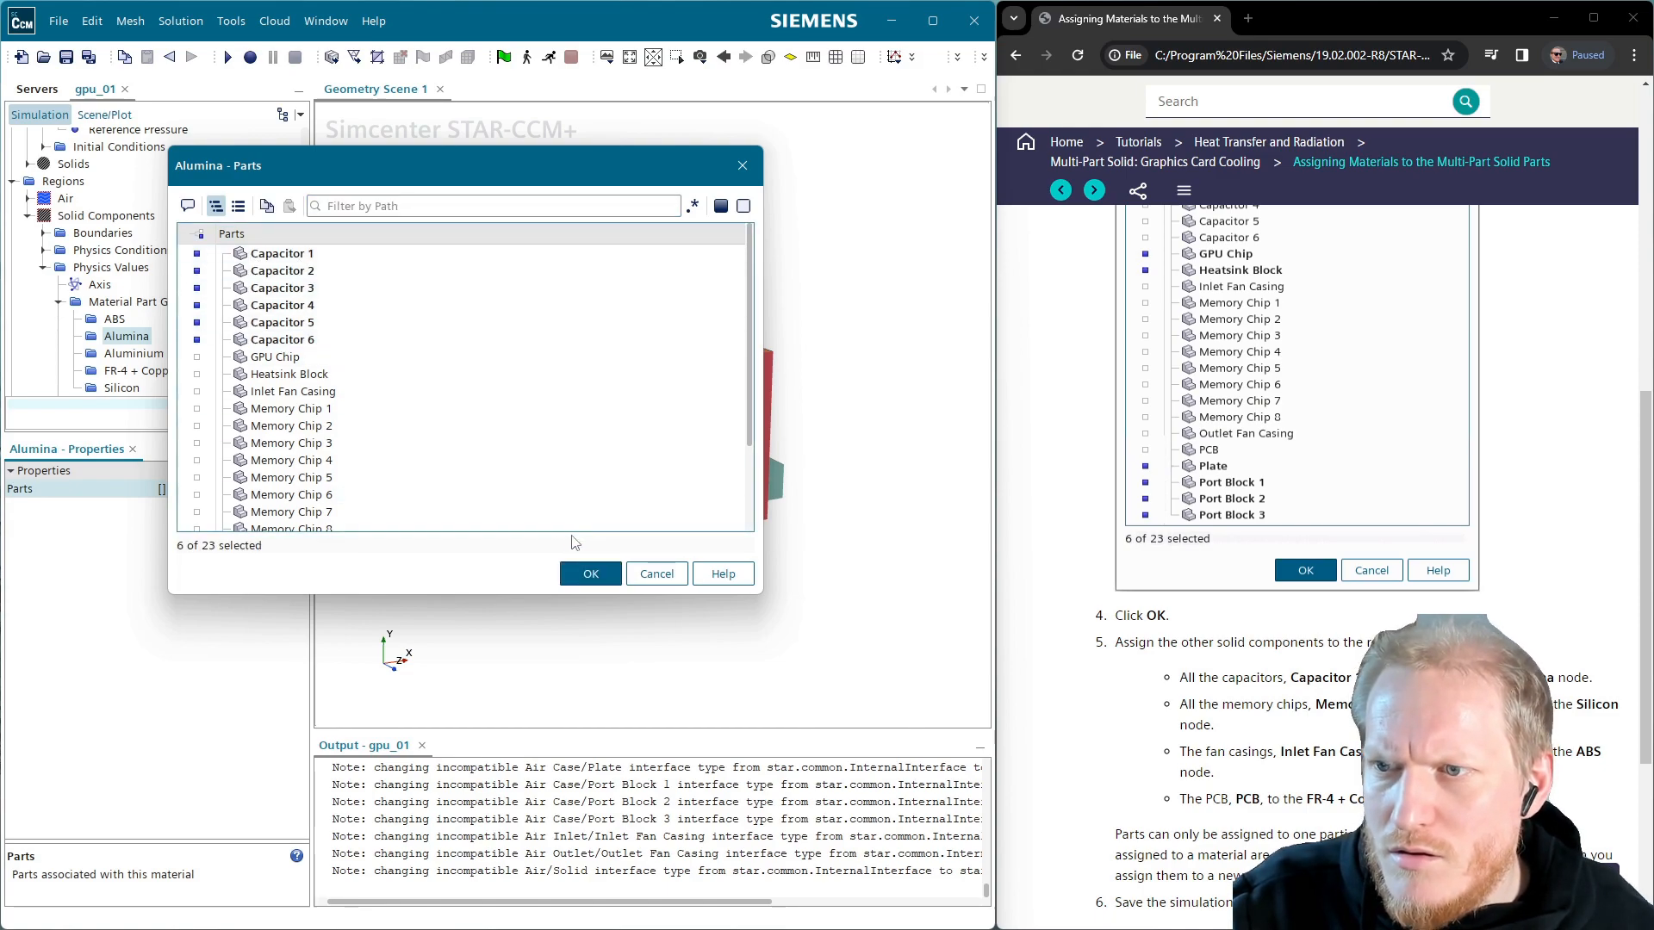
click(591, 574)
Assign Inlet Fan Casing and Outlet Fan Casing to the ABS material part group
click(133, 353)
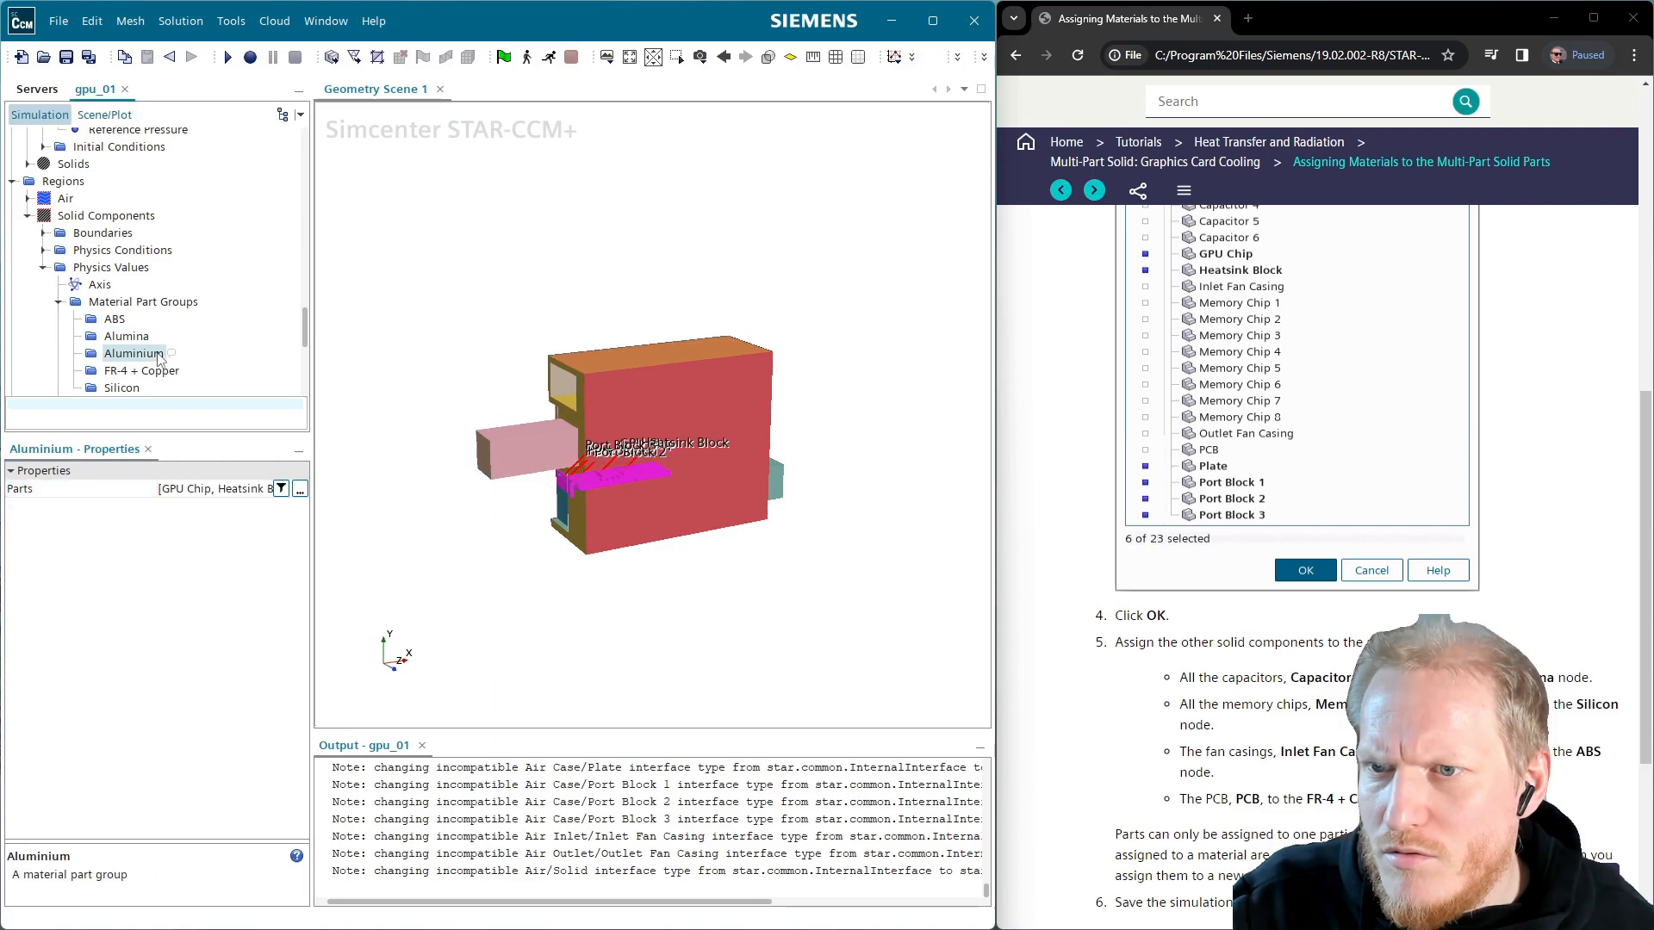
click(113, 319)
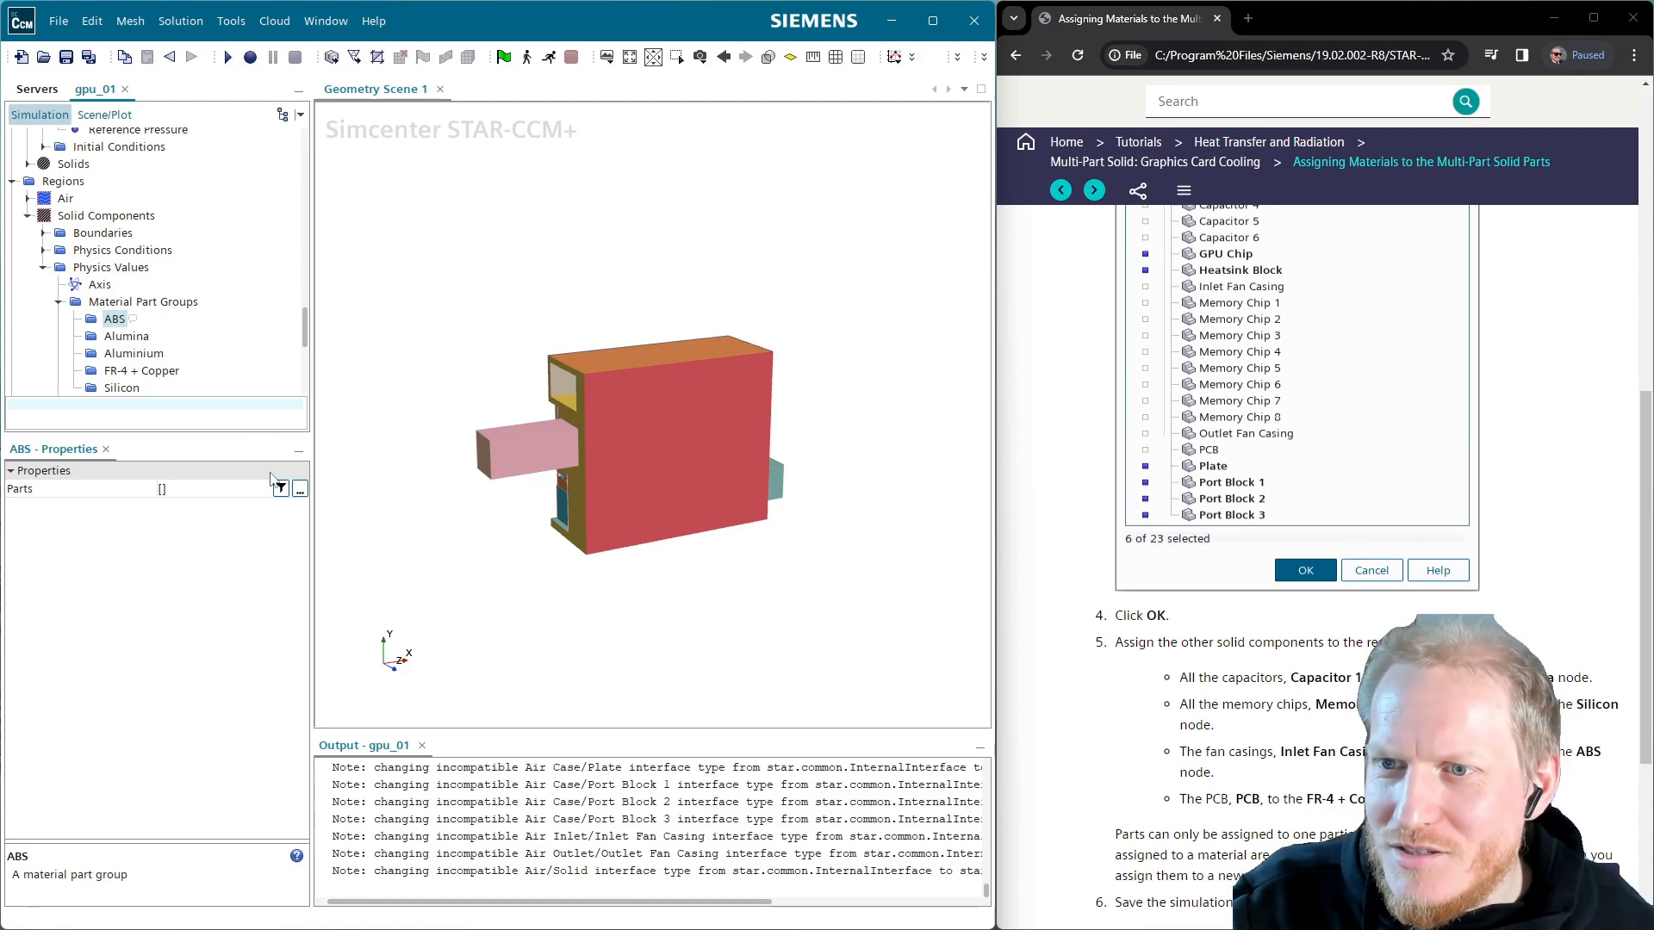
click(300, 490)
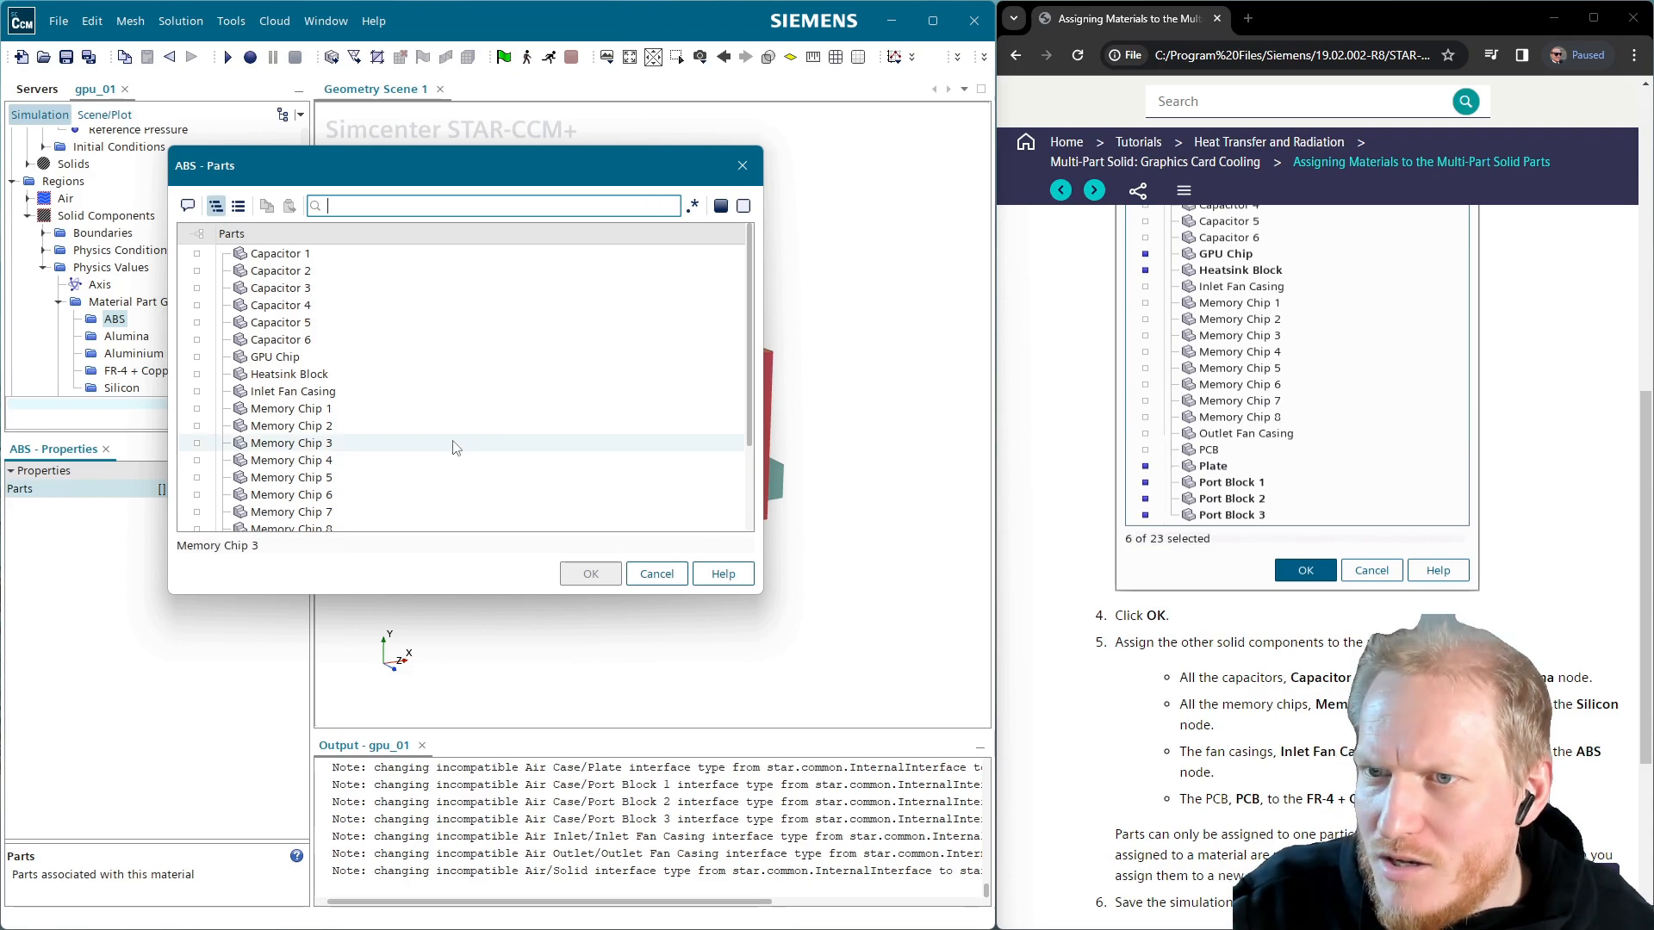
click(396, 392)
scroll(404, 417, down, 2)
click(297, 436)
click(589, 573)
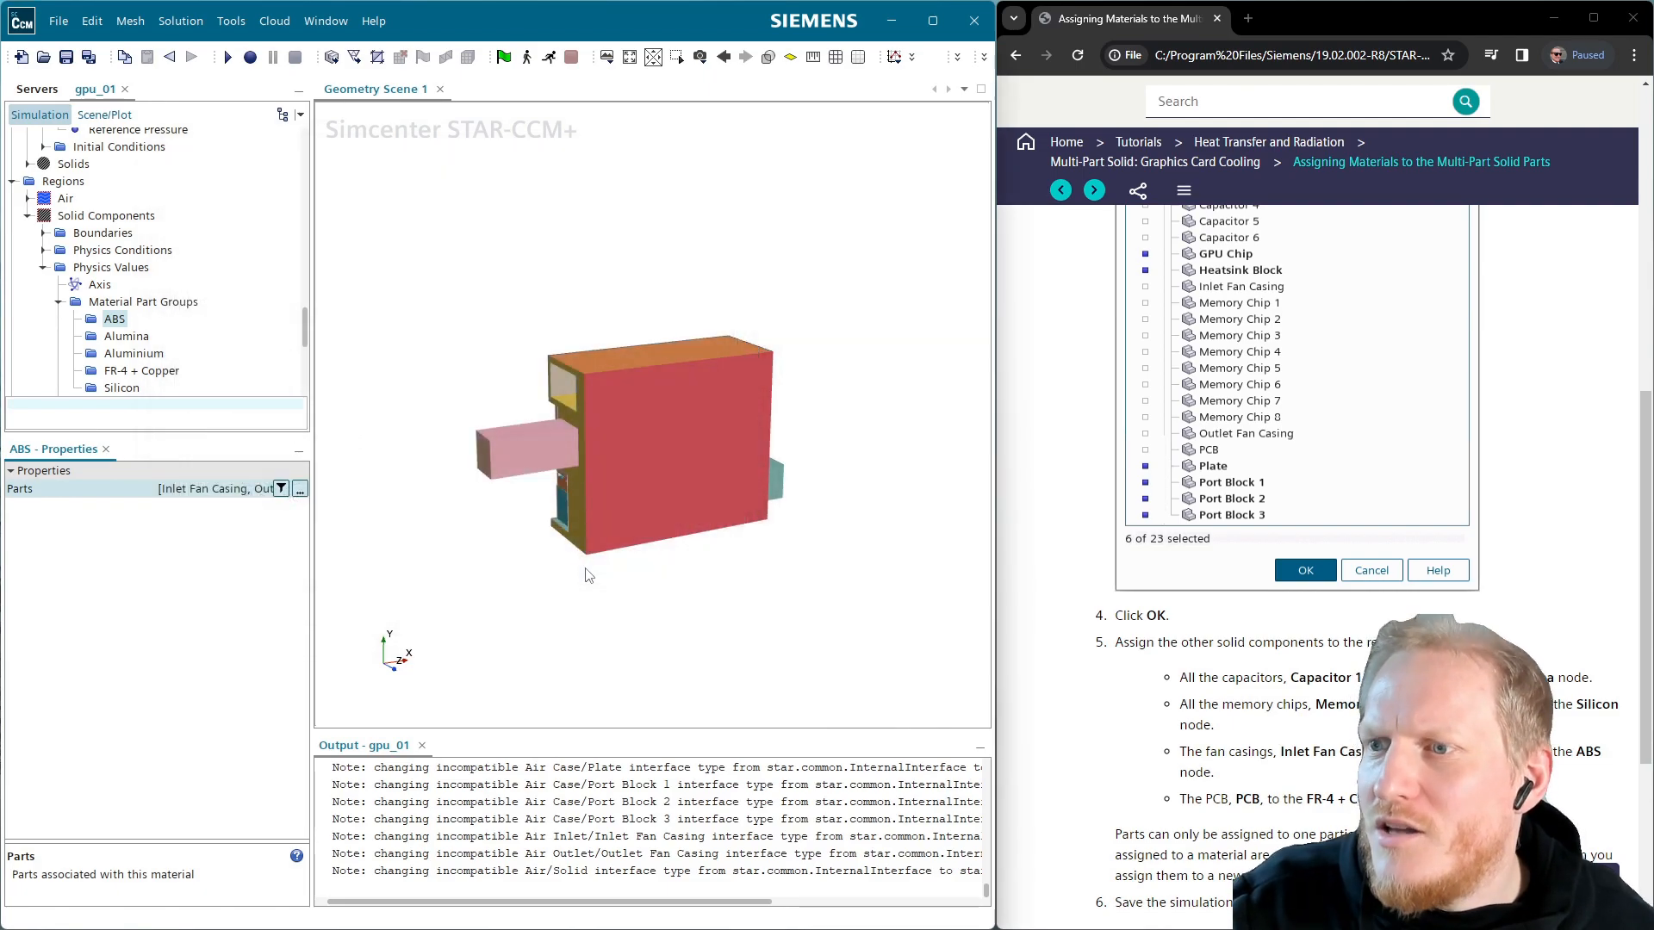
Dismiss the Geometry Scene menu and select the FR-4 + Copper material part group
right_click(369, 529)
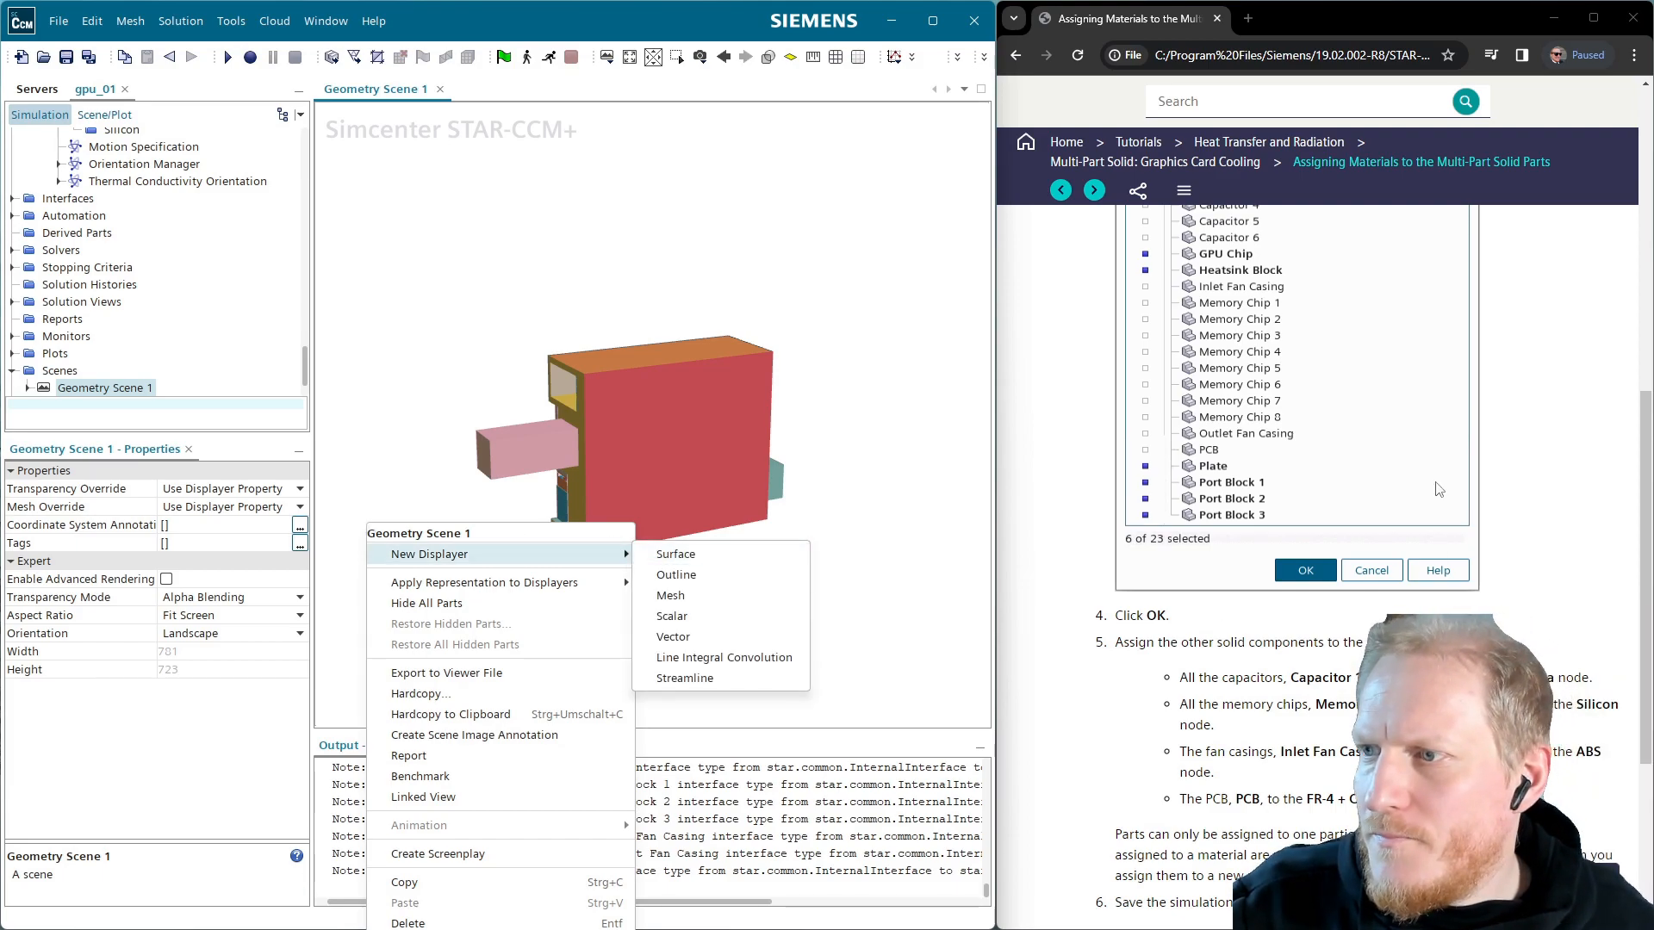
click(1515, 484)
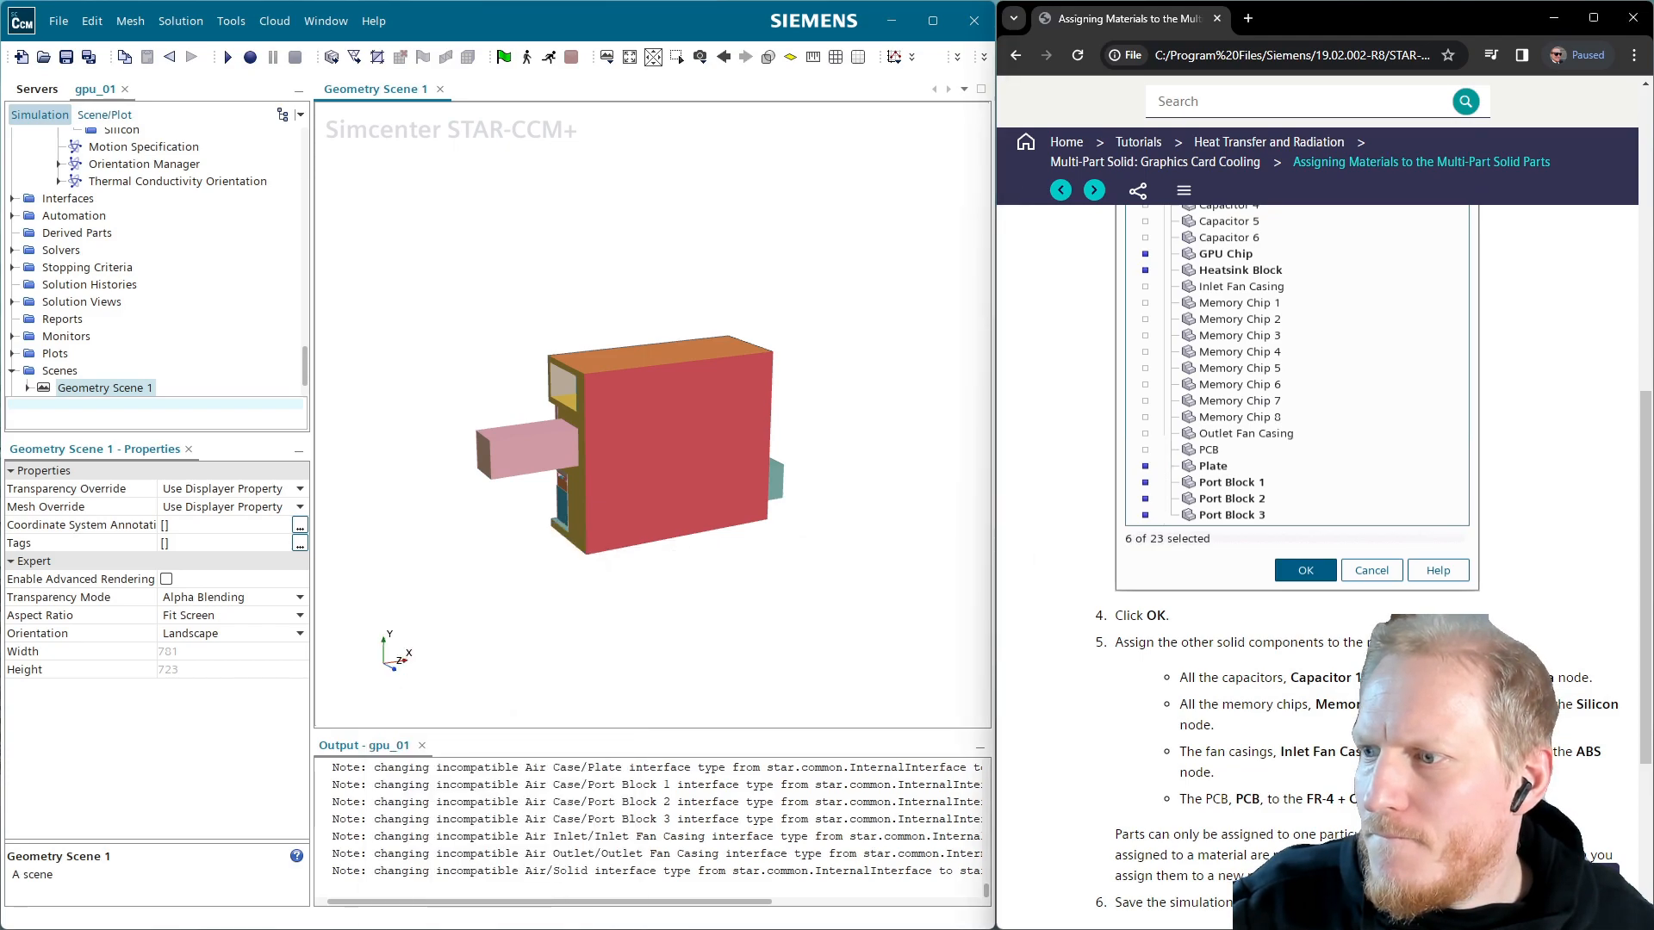
scroll(1374, 556, down, 1)
scroll(1374, 556, down, 1)
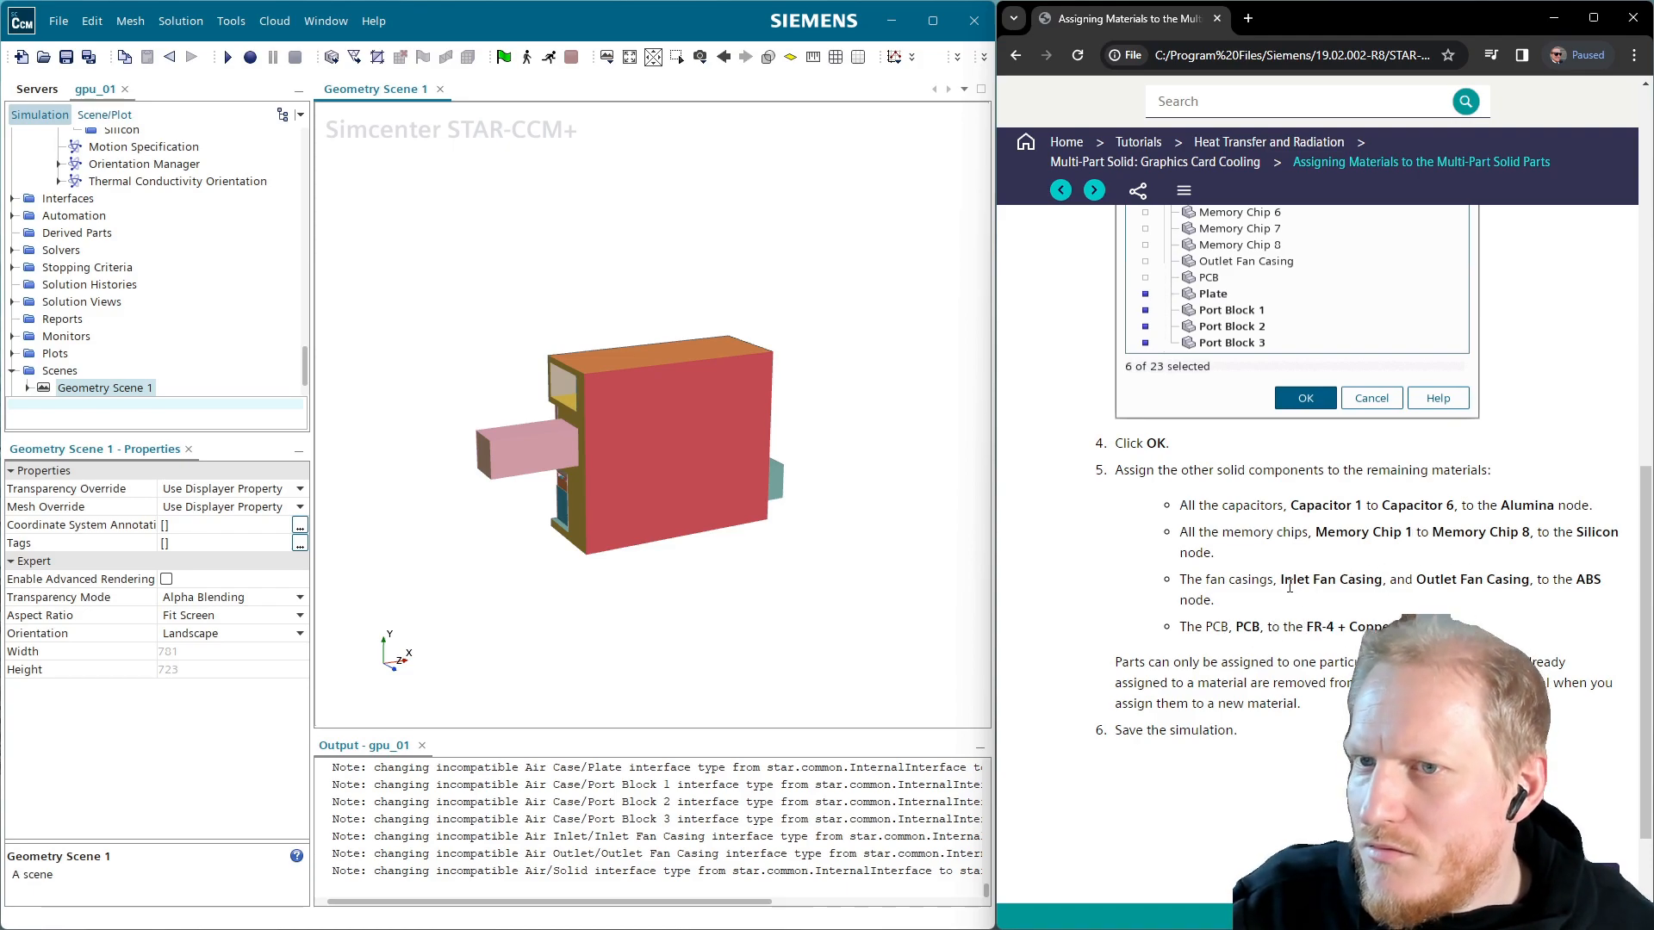
scroll(1290, 585, up, 3)
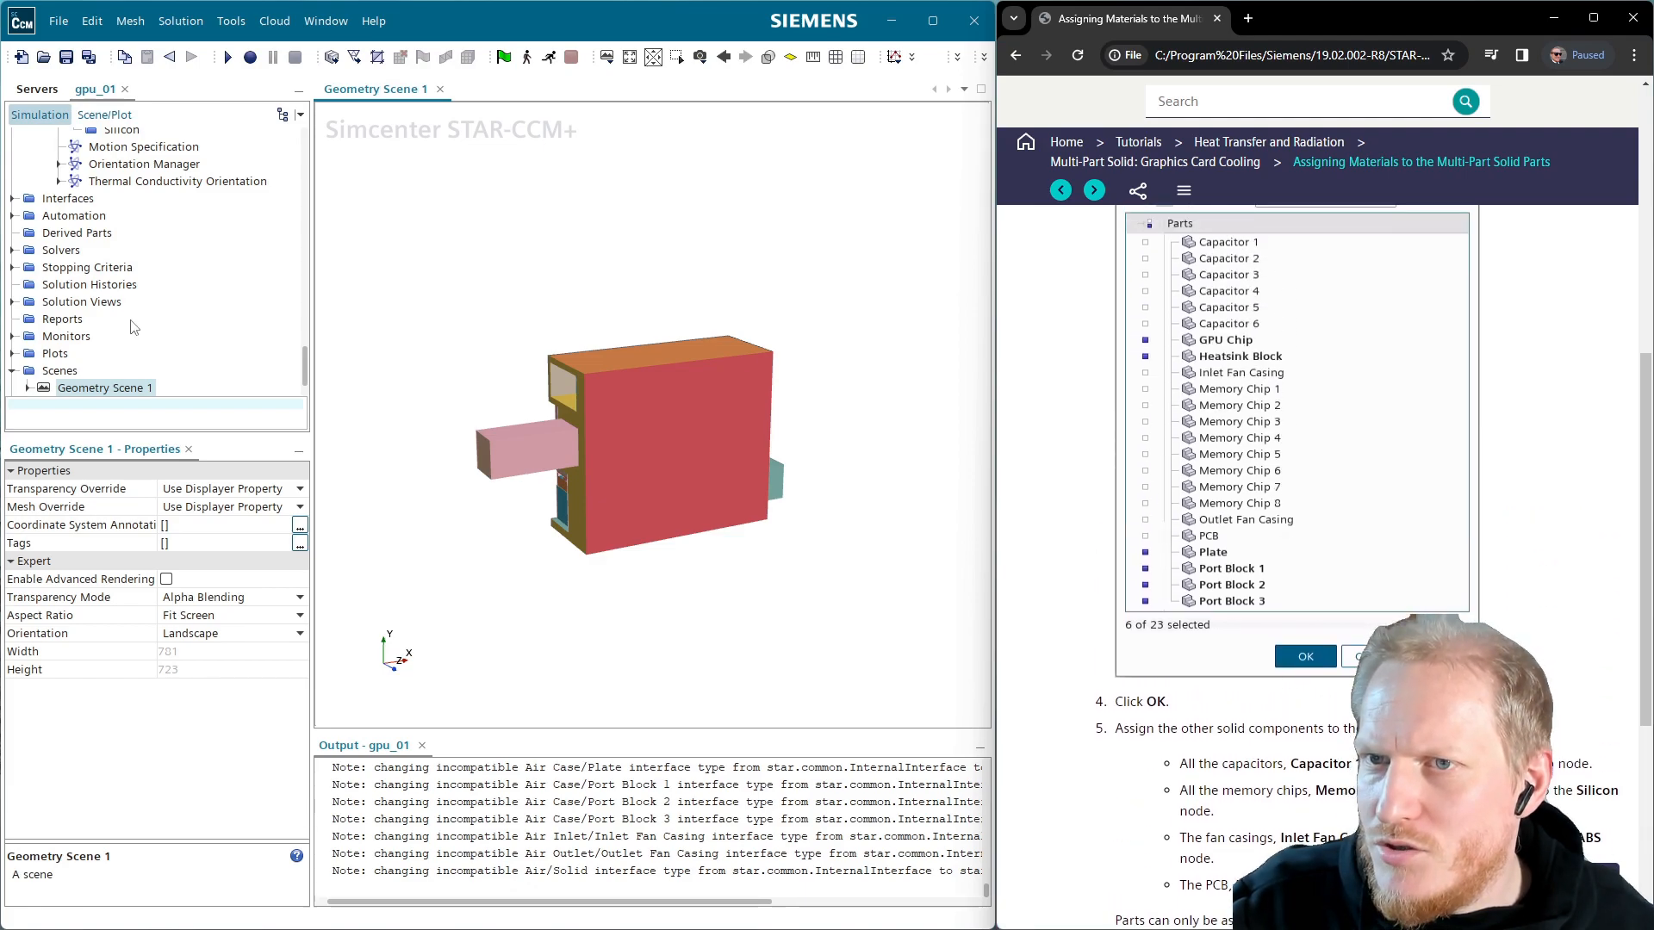
scroll(133, 326, up, 3)
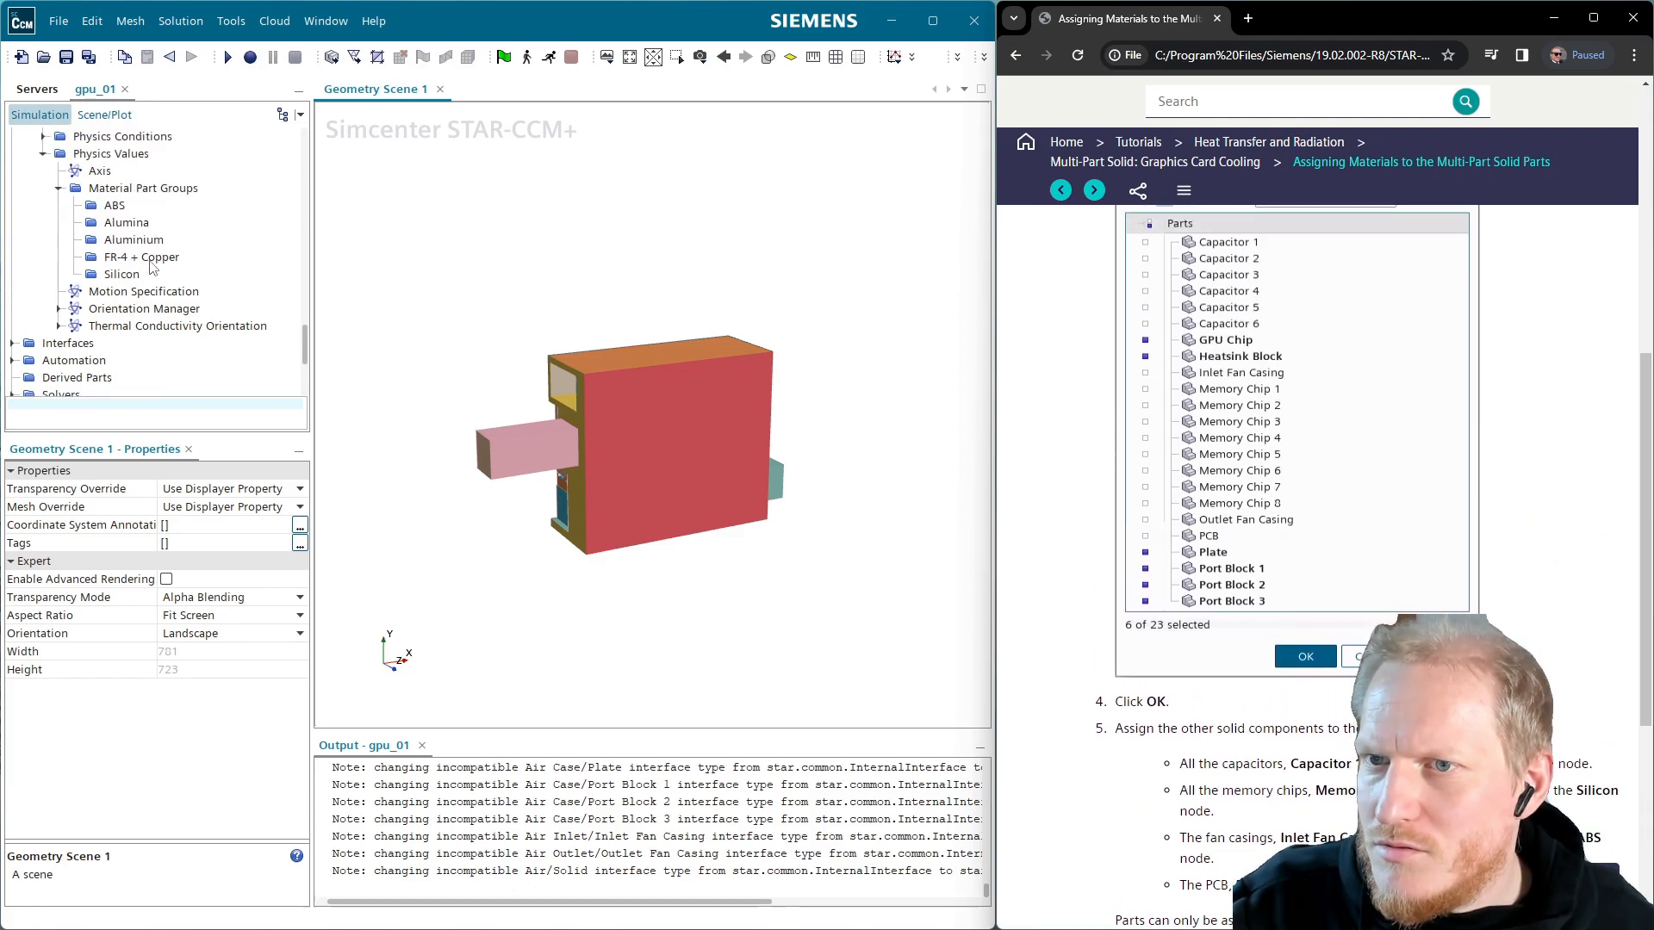
click(152, 260)
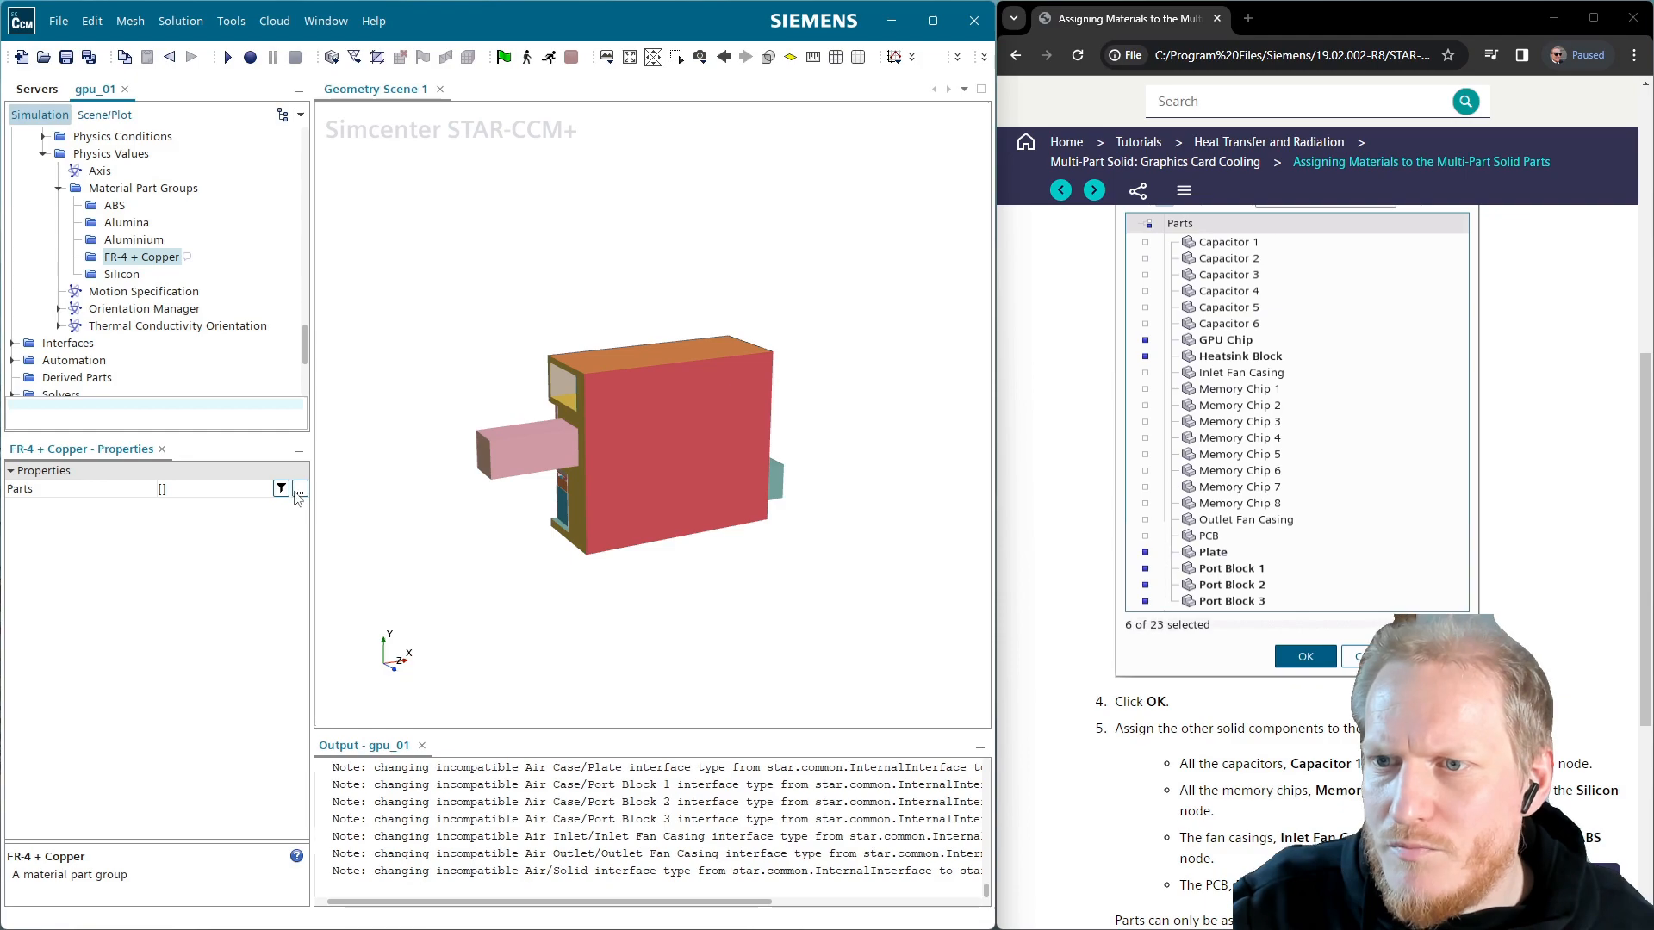
Assign PCB to the FR-4 + Copper material part group
click(299, 491)
scroll(300, 497, down, 2)
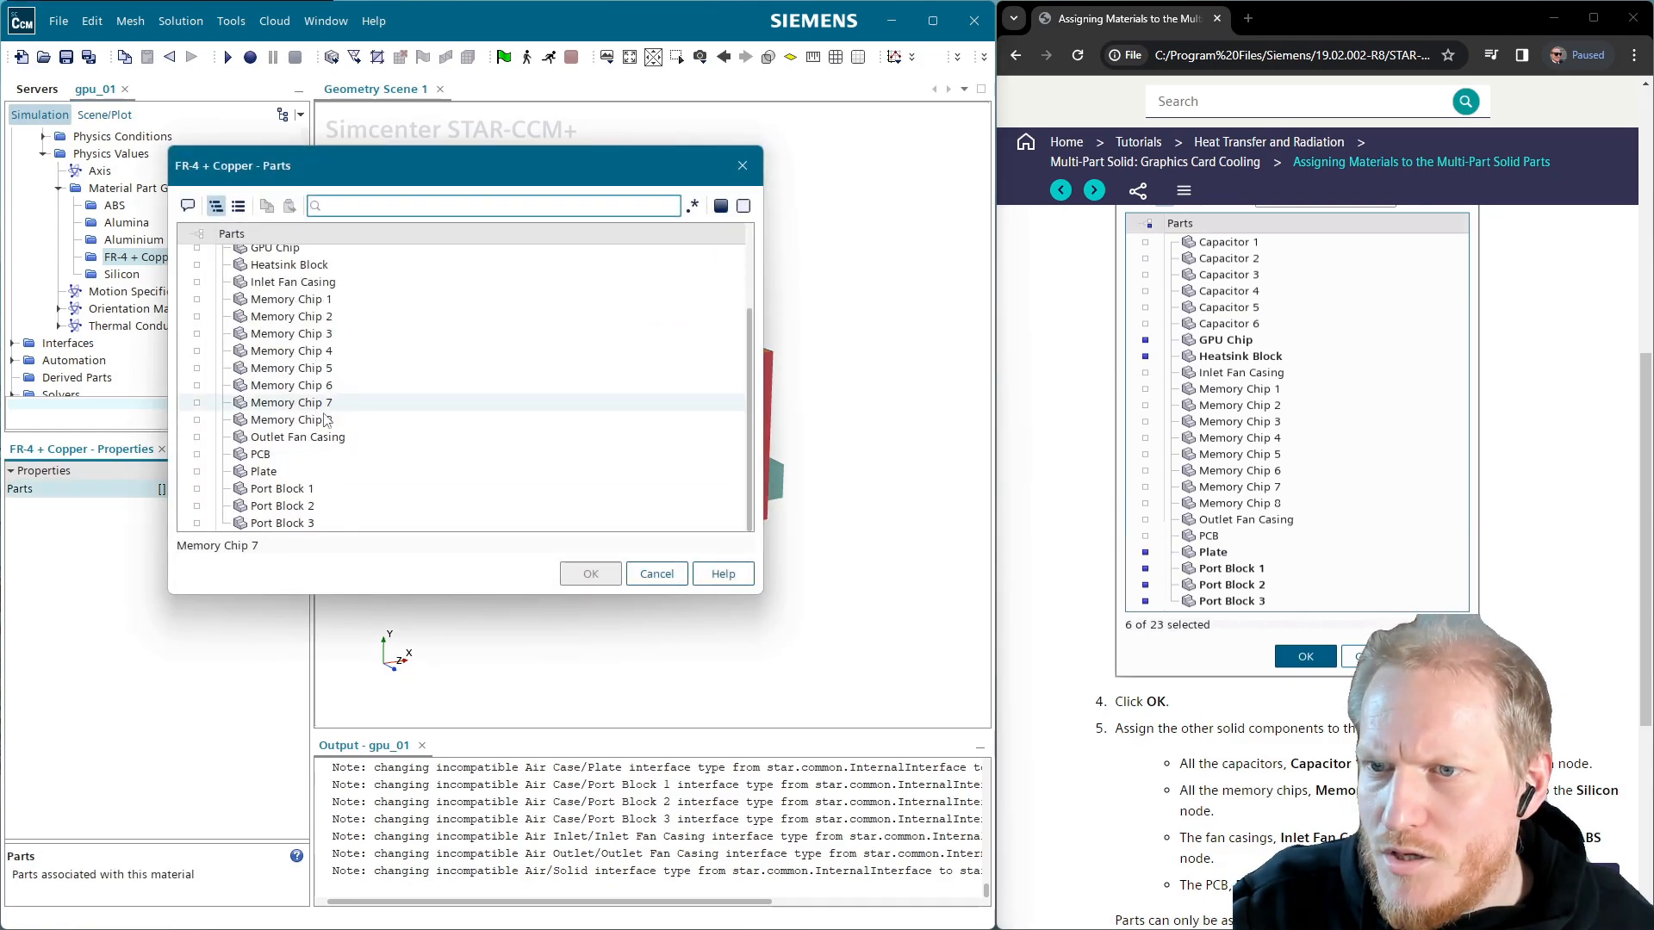
click(261, 457)
click(591, 574)
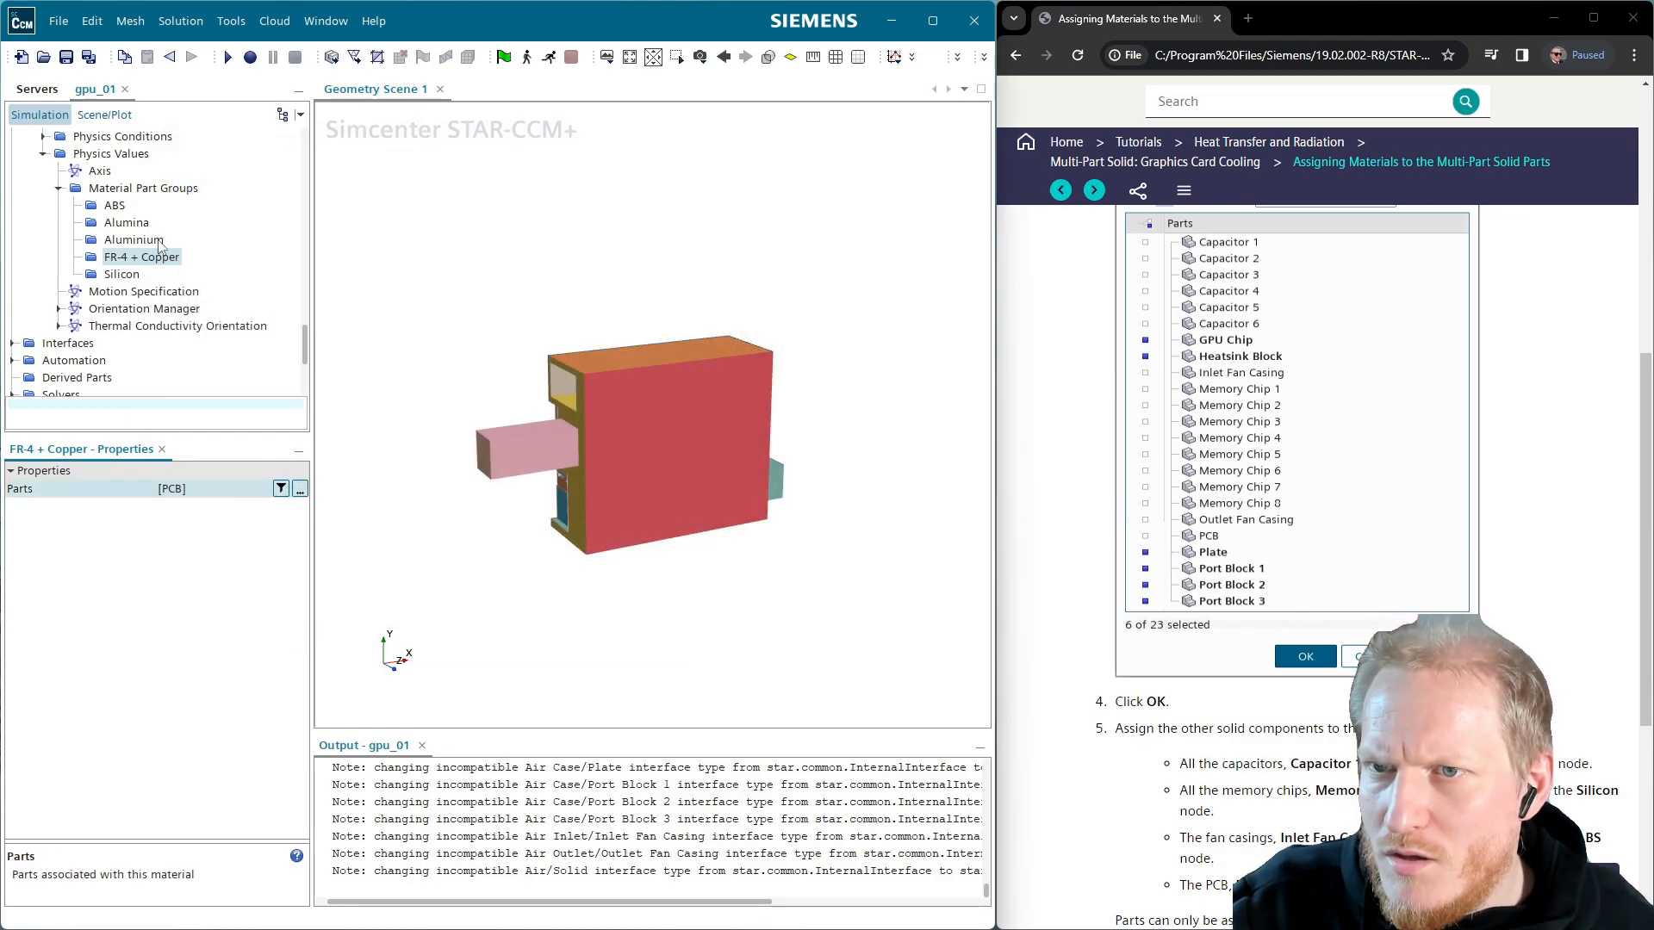
Assign Memory Chips 1–8 to the Silicon material part group
click(122, 274)
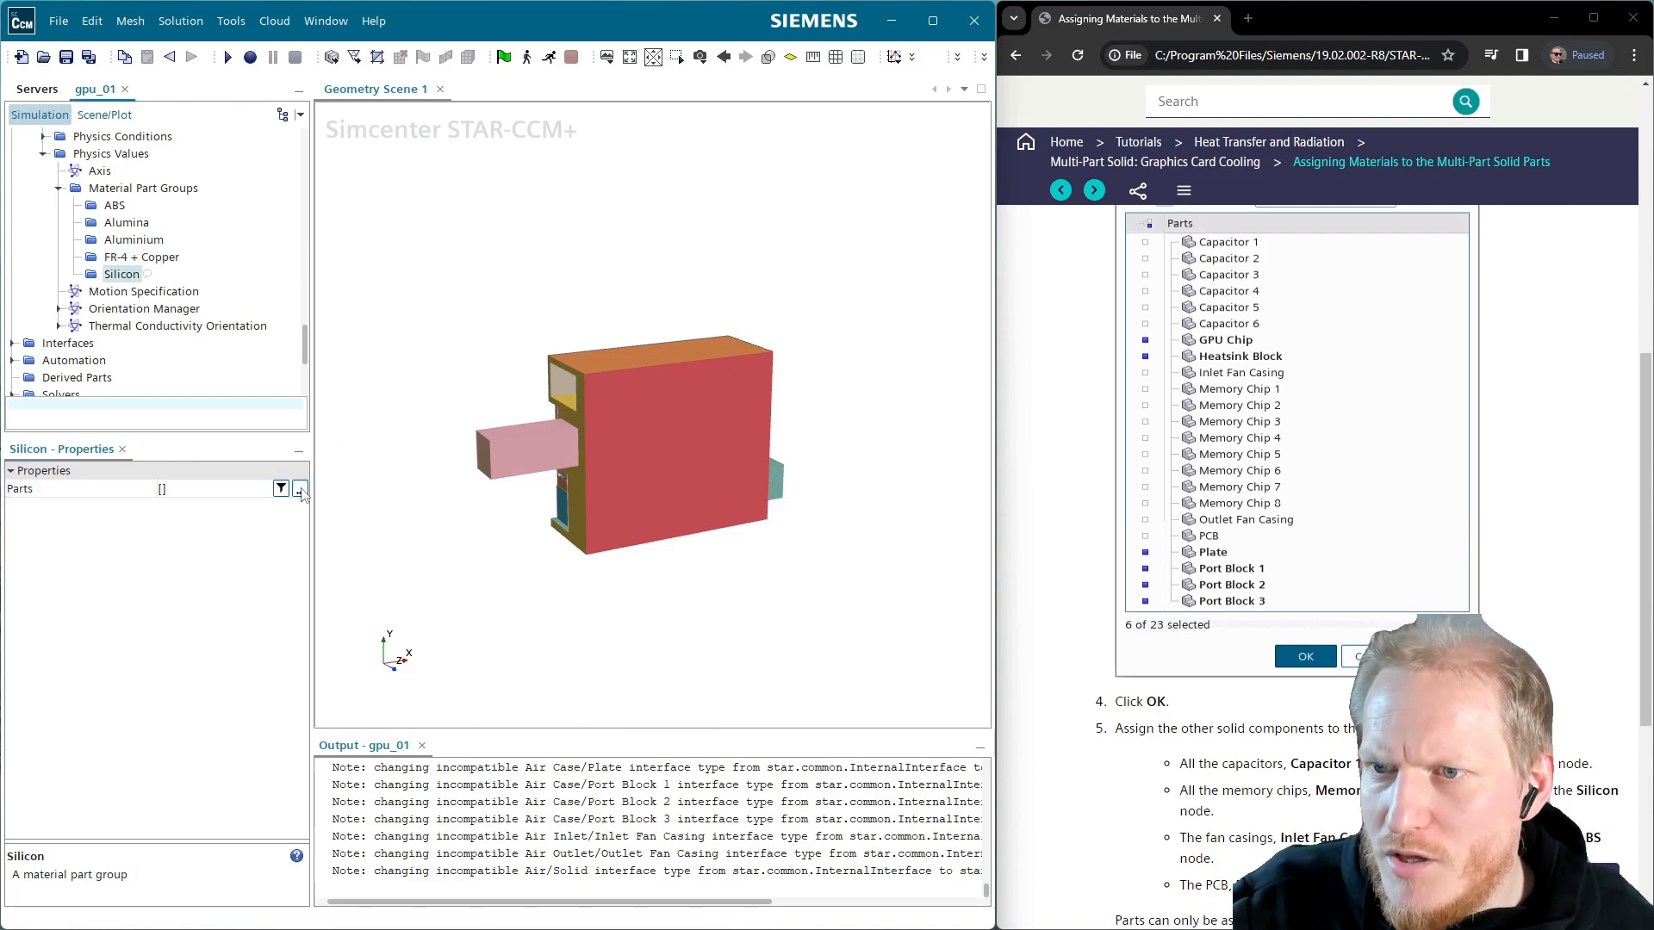
click(300, 489)
click(335, 413)
click(324, 428)
click(315, 445)
click(317, 463)
click(323, 479)
click(330, 496)
click(335, 509)
scroll(336, 502, down, 1)
click(327, 477)
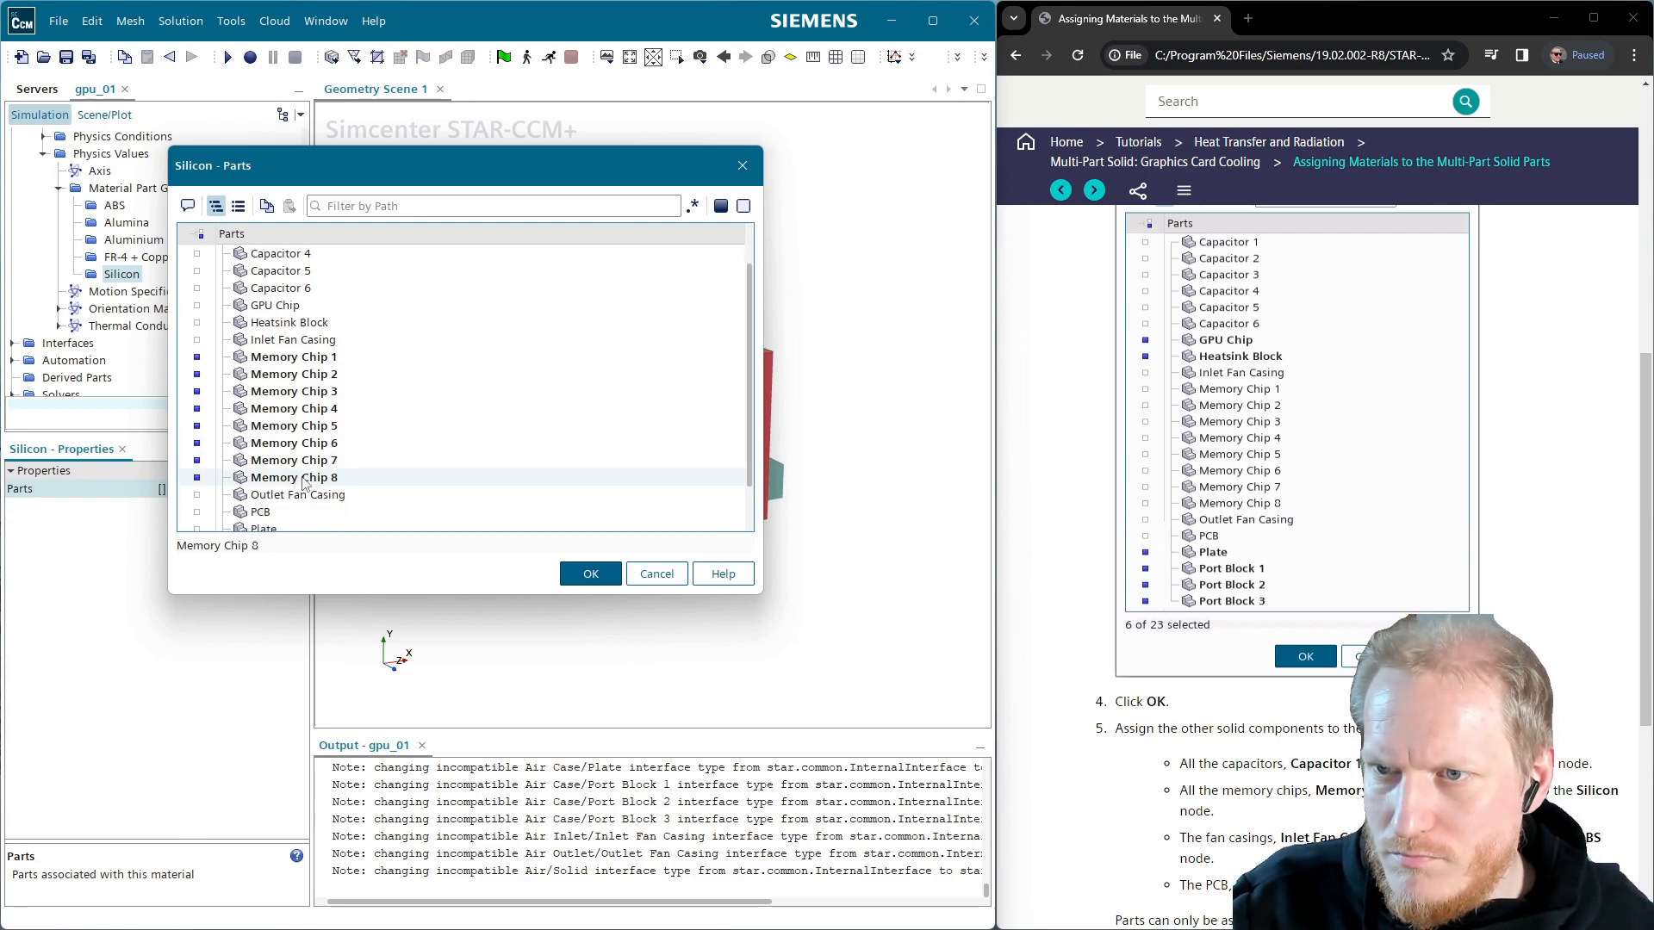
click(590, 575)
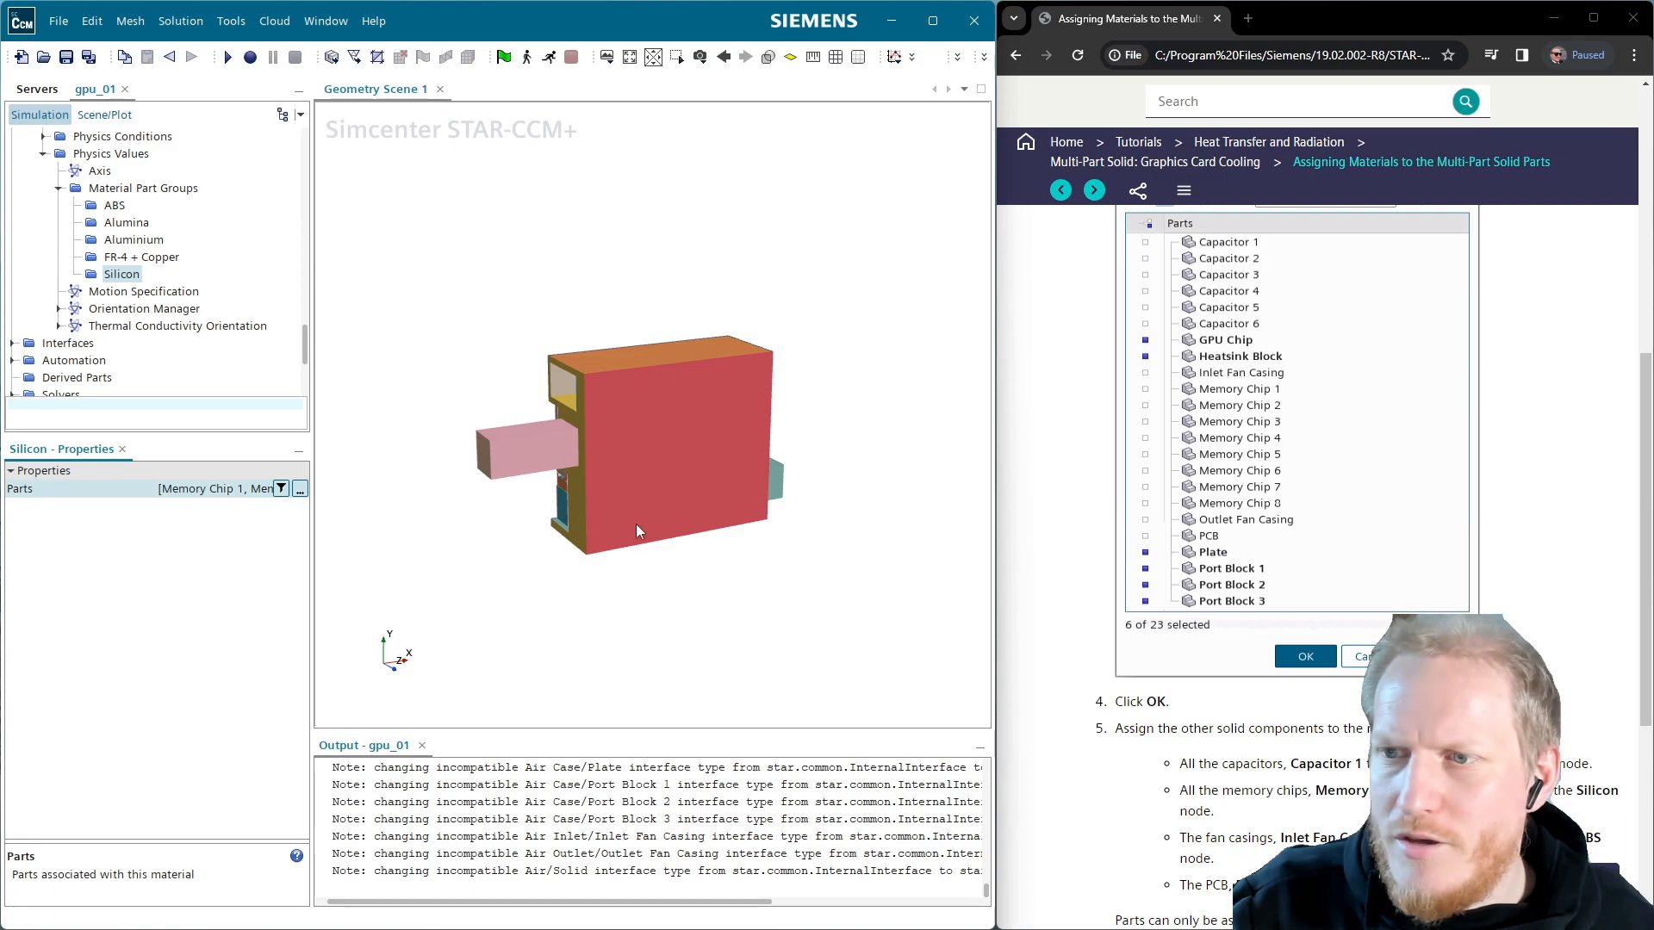
scroll(1302, 608, down, 4)
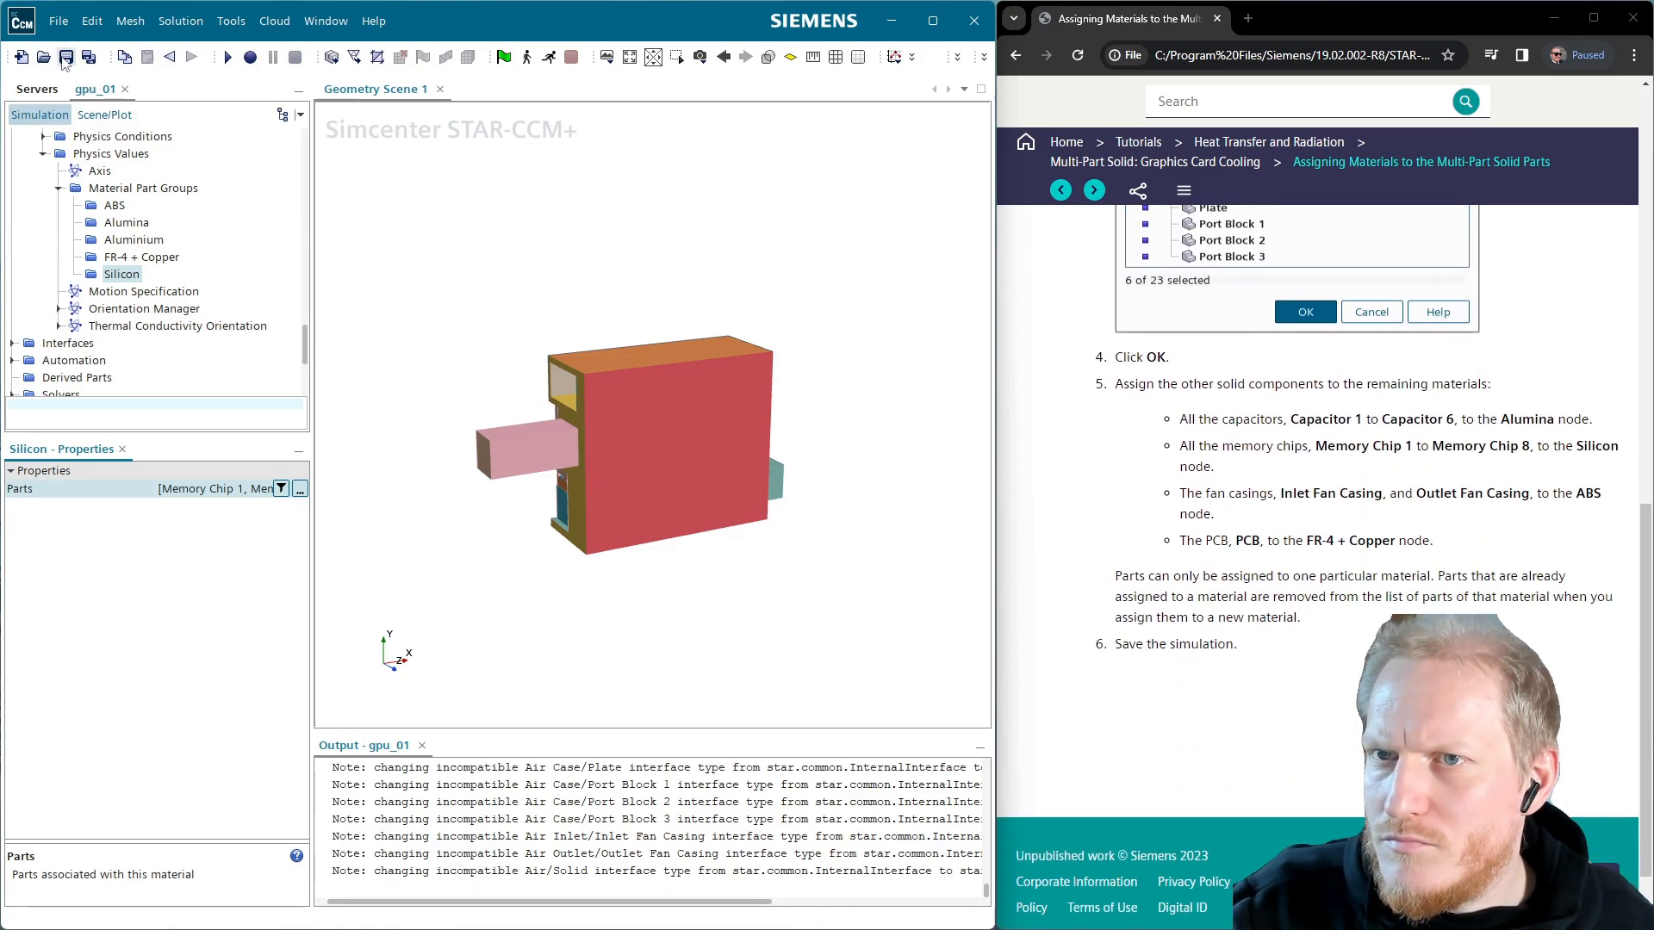
Save gpu_01 and move the tutorial to heat sources, highlighting the GPU's 25 W
click(65, 58)
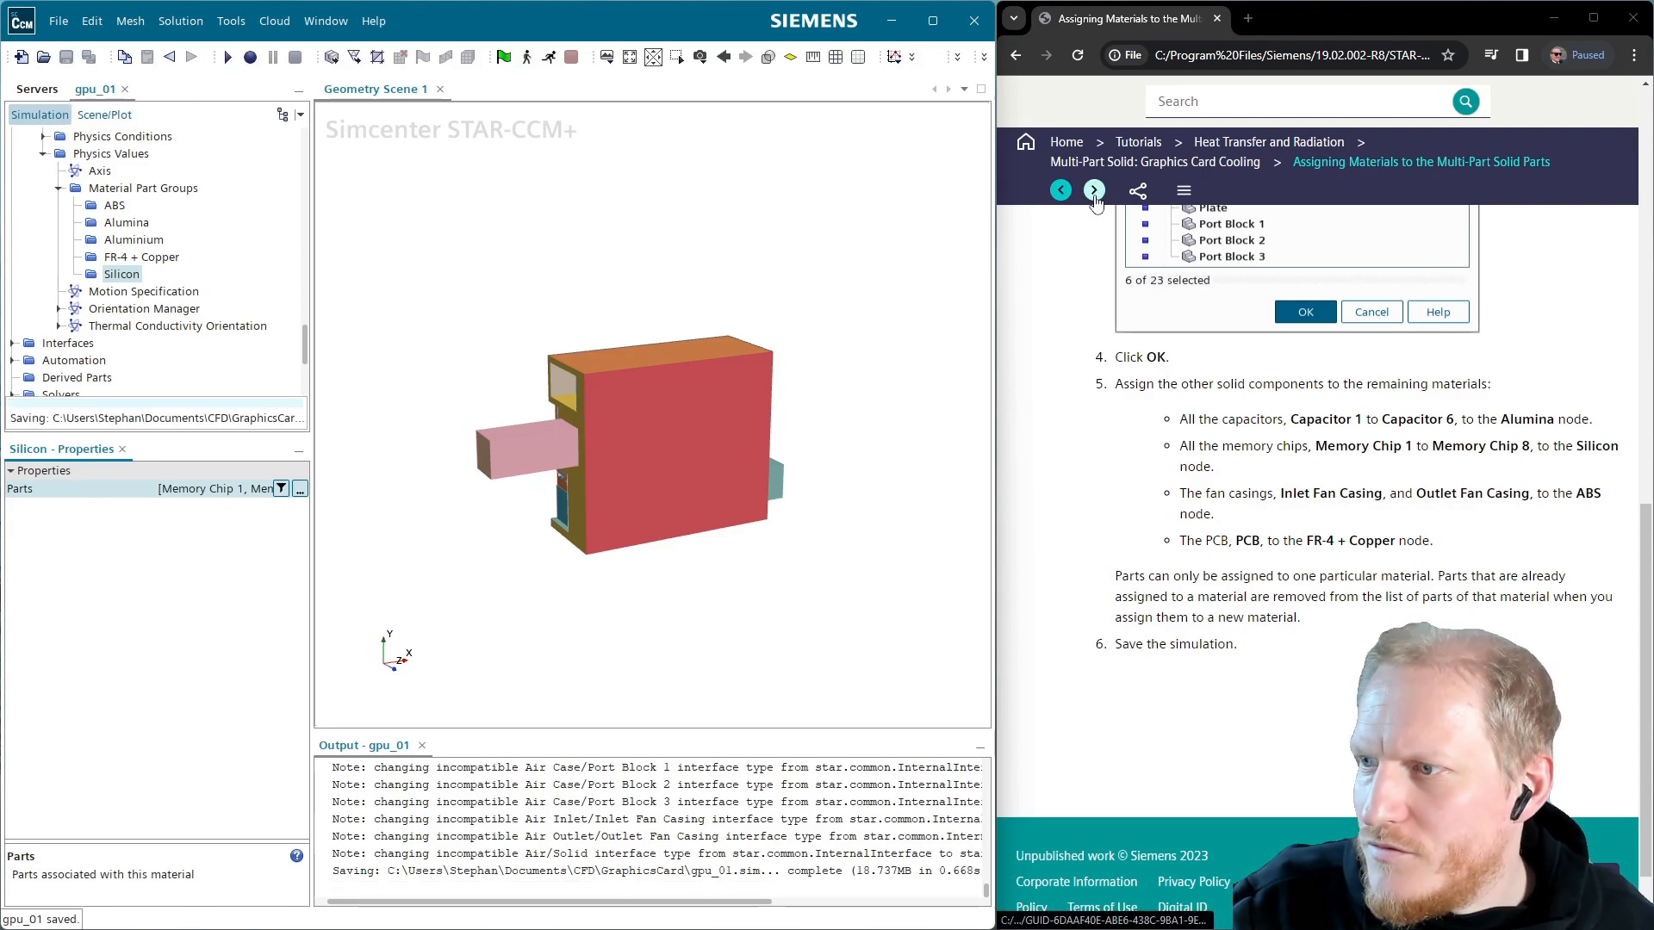
click(1094, 191)
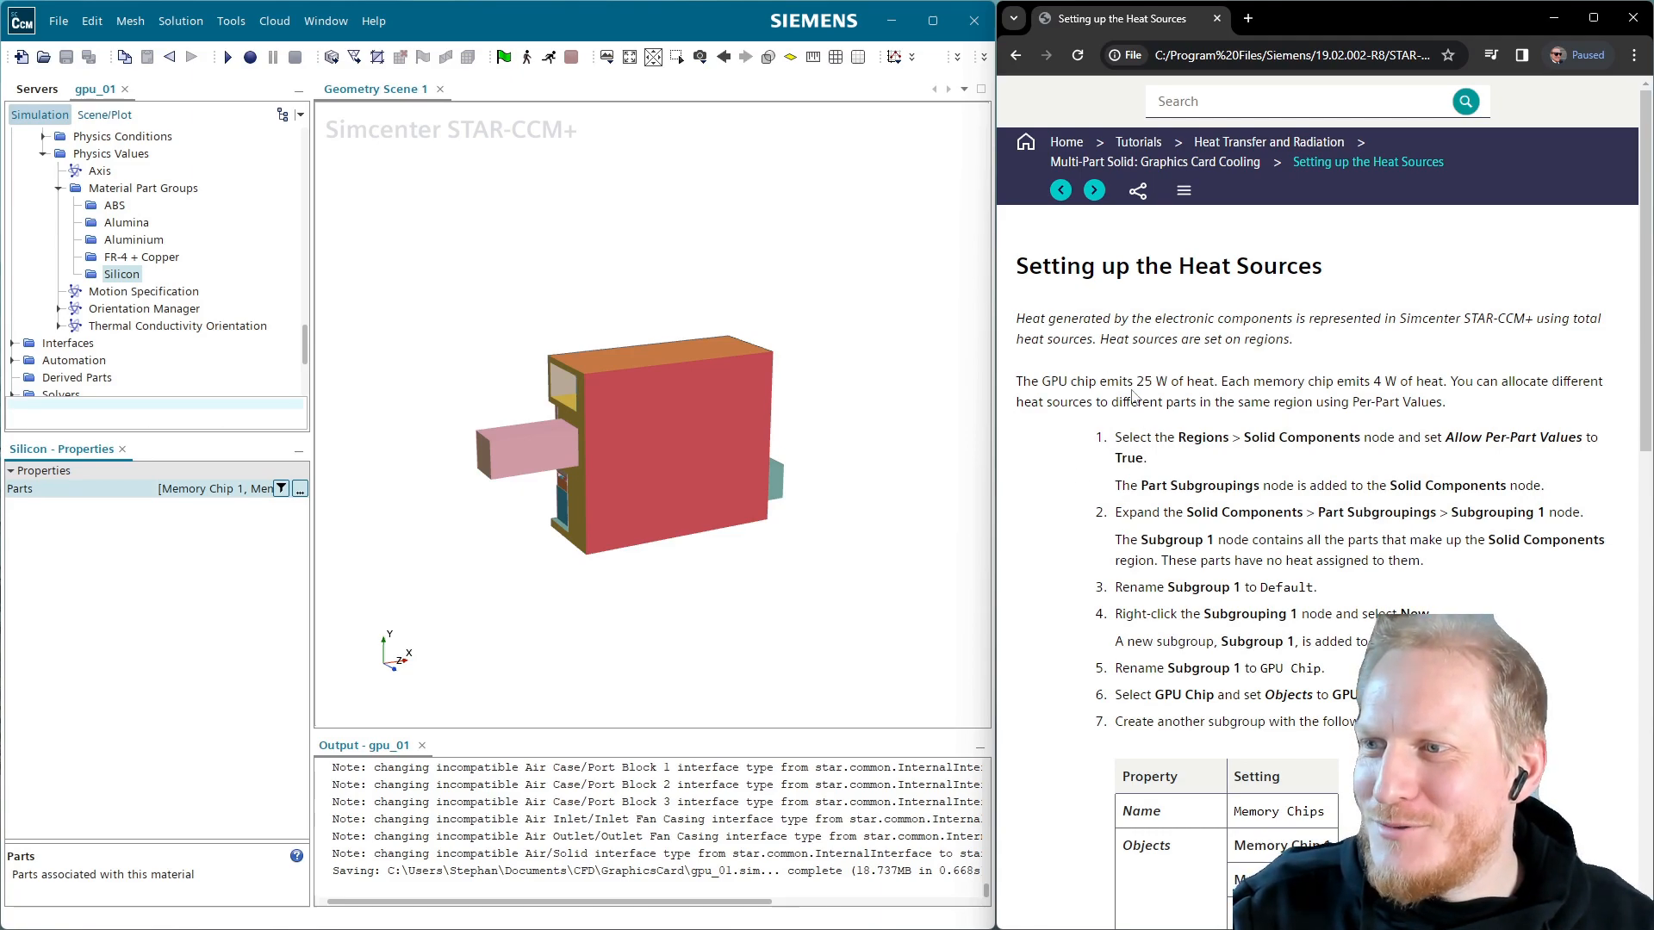
drag(1137, 381, 1173, 376)
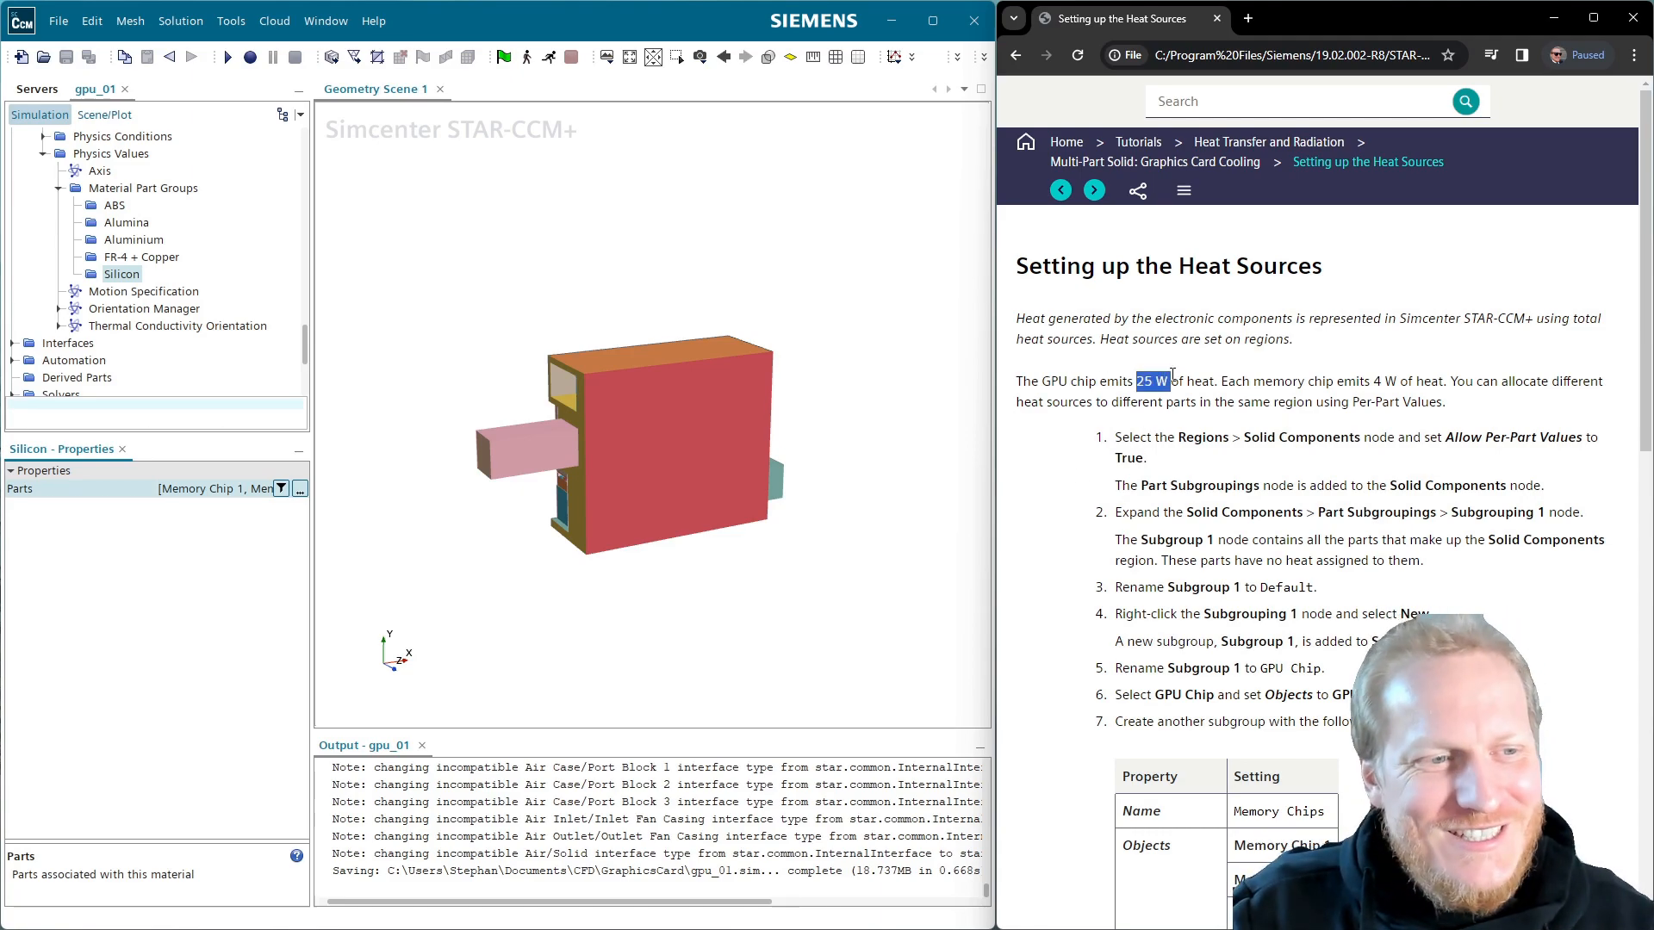
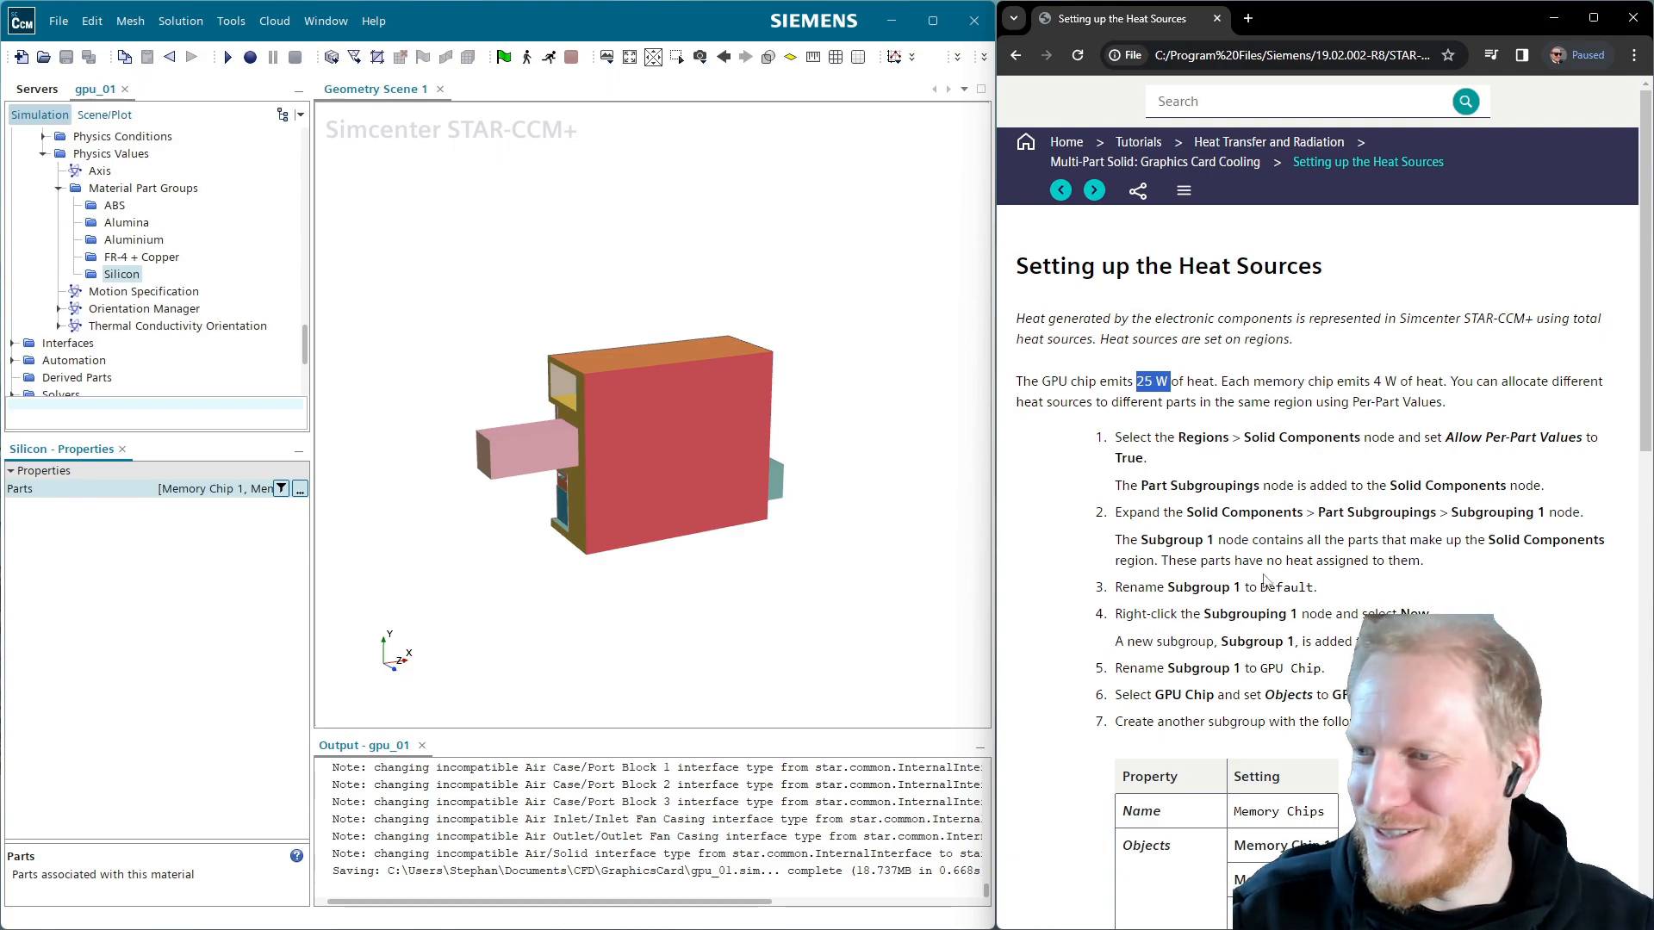
Enable Allow Per-Part Values on the Solid Components region
scroll(1333, 728, down, 3)
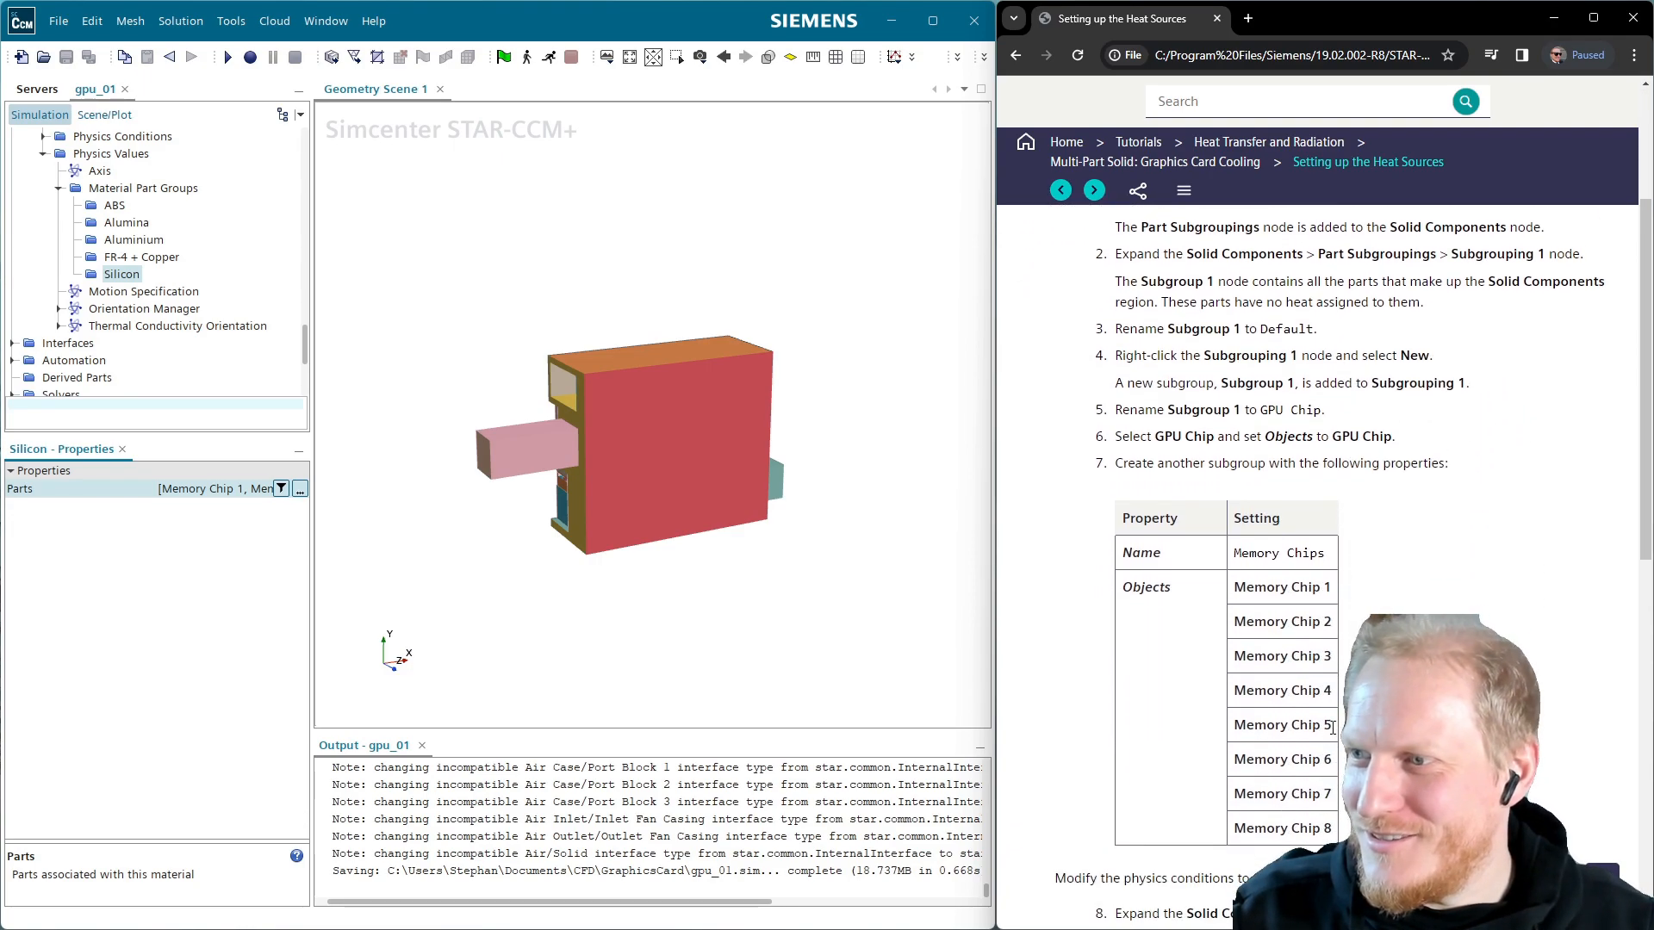
scroll(1334, 726, up, 3)
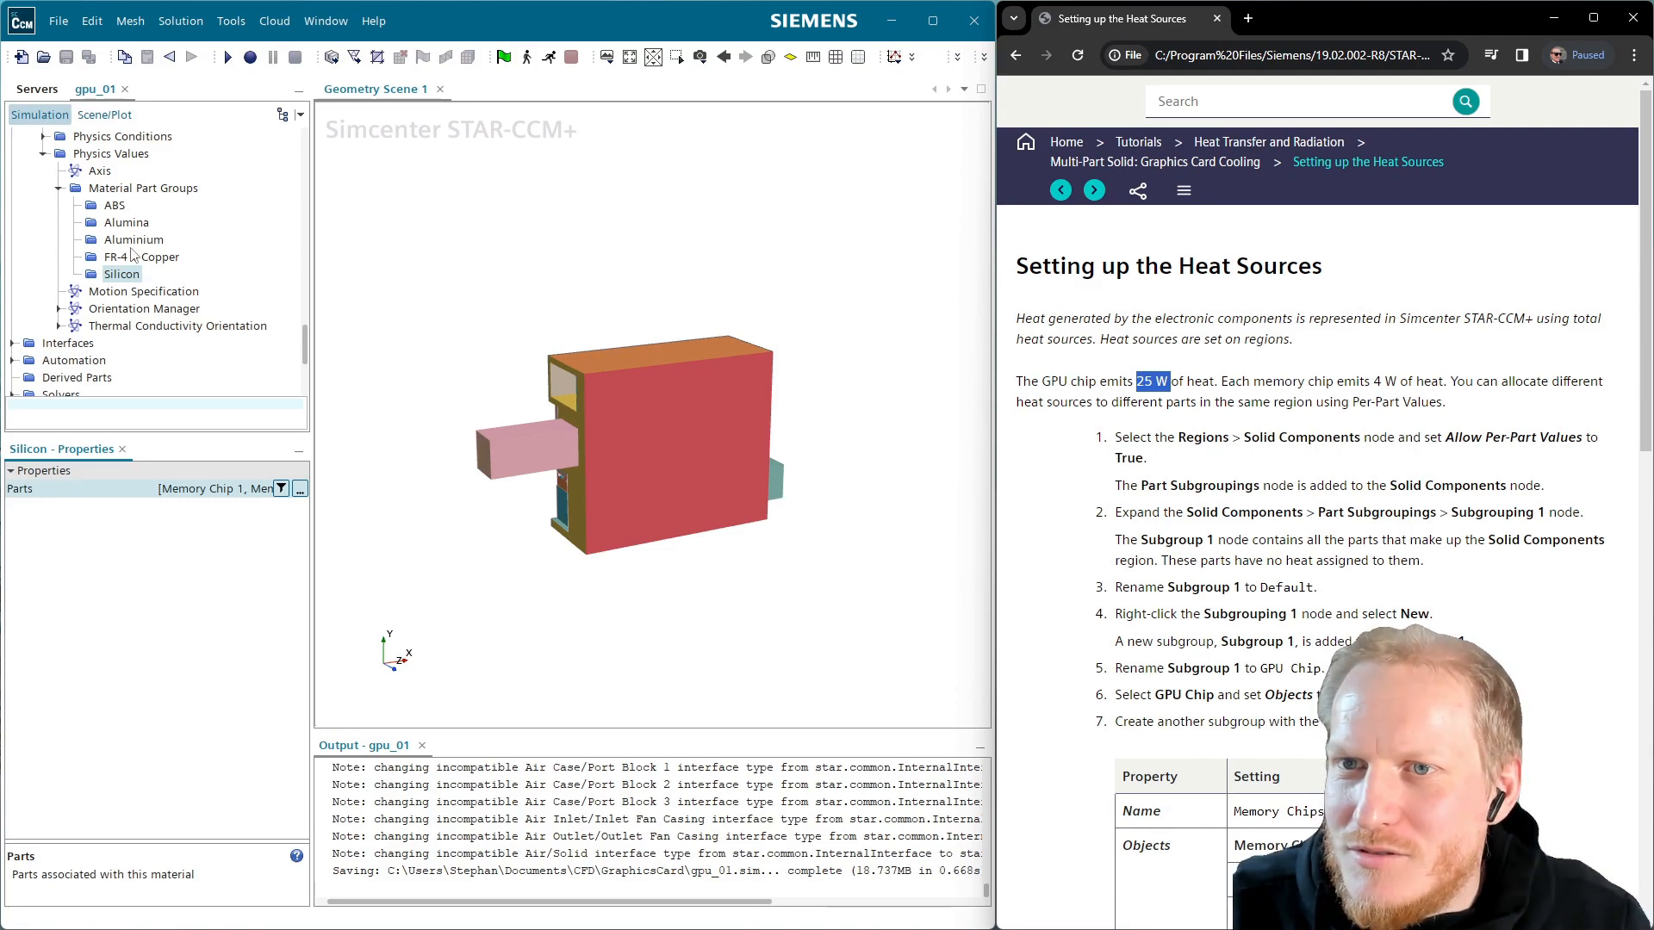
scroll(134, 255, up, 2)
click(99, 205)
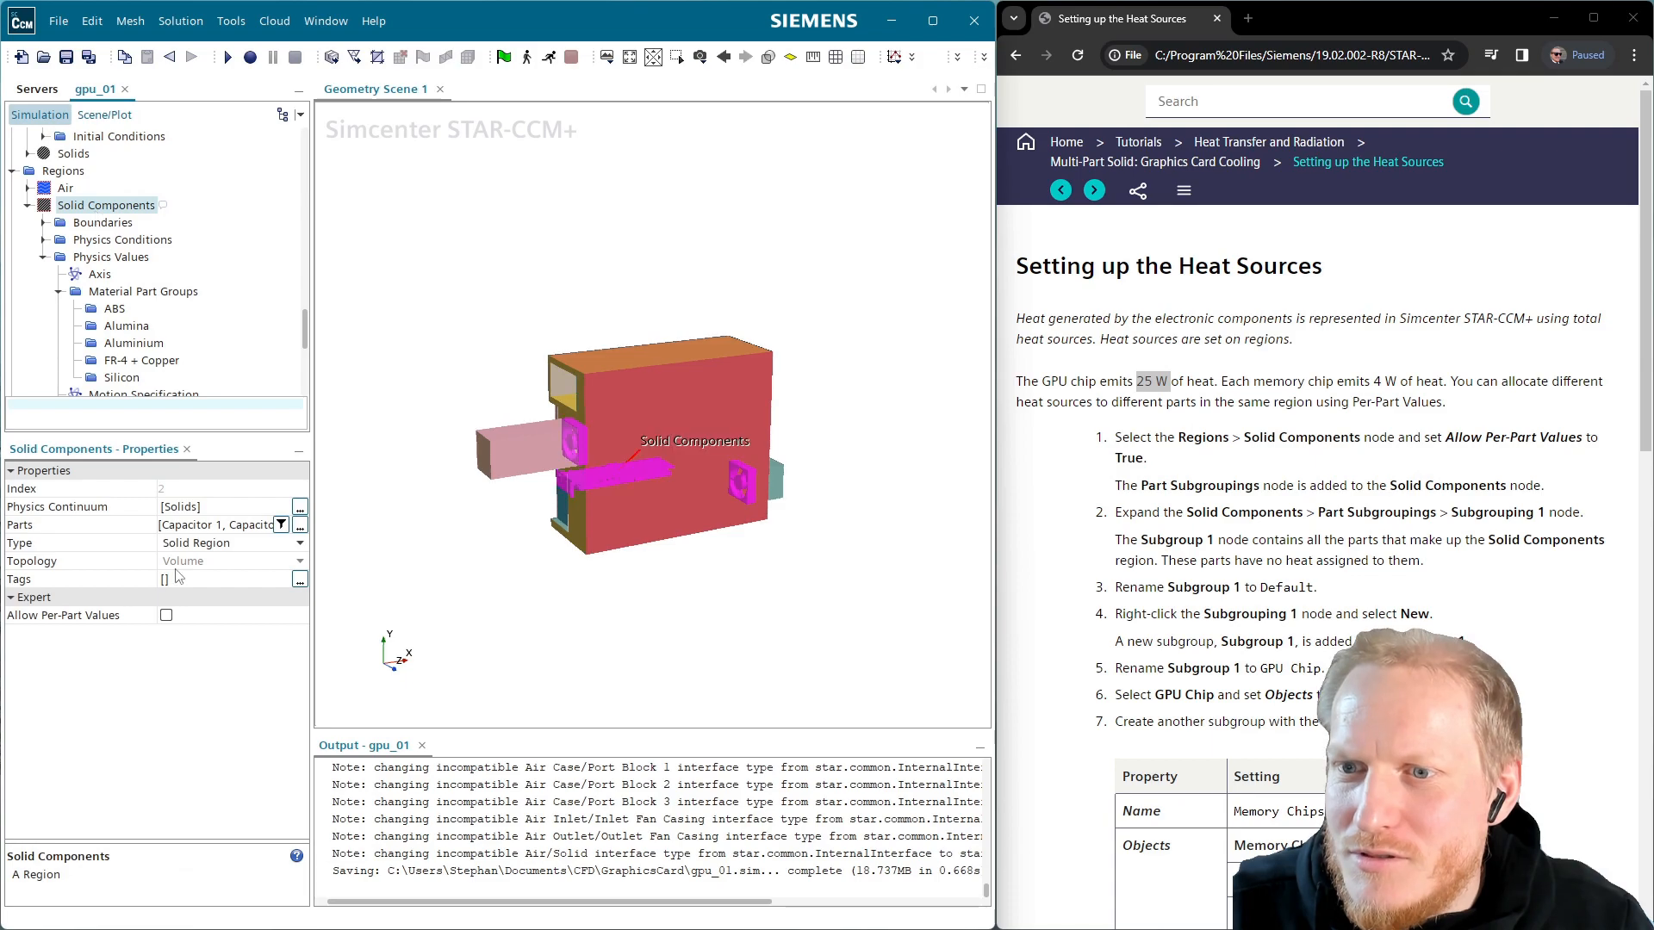
click(167, 616)
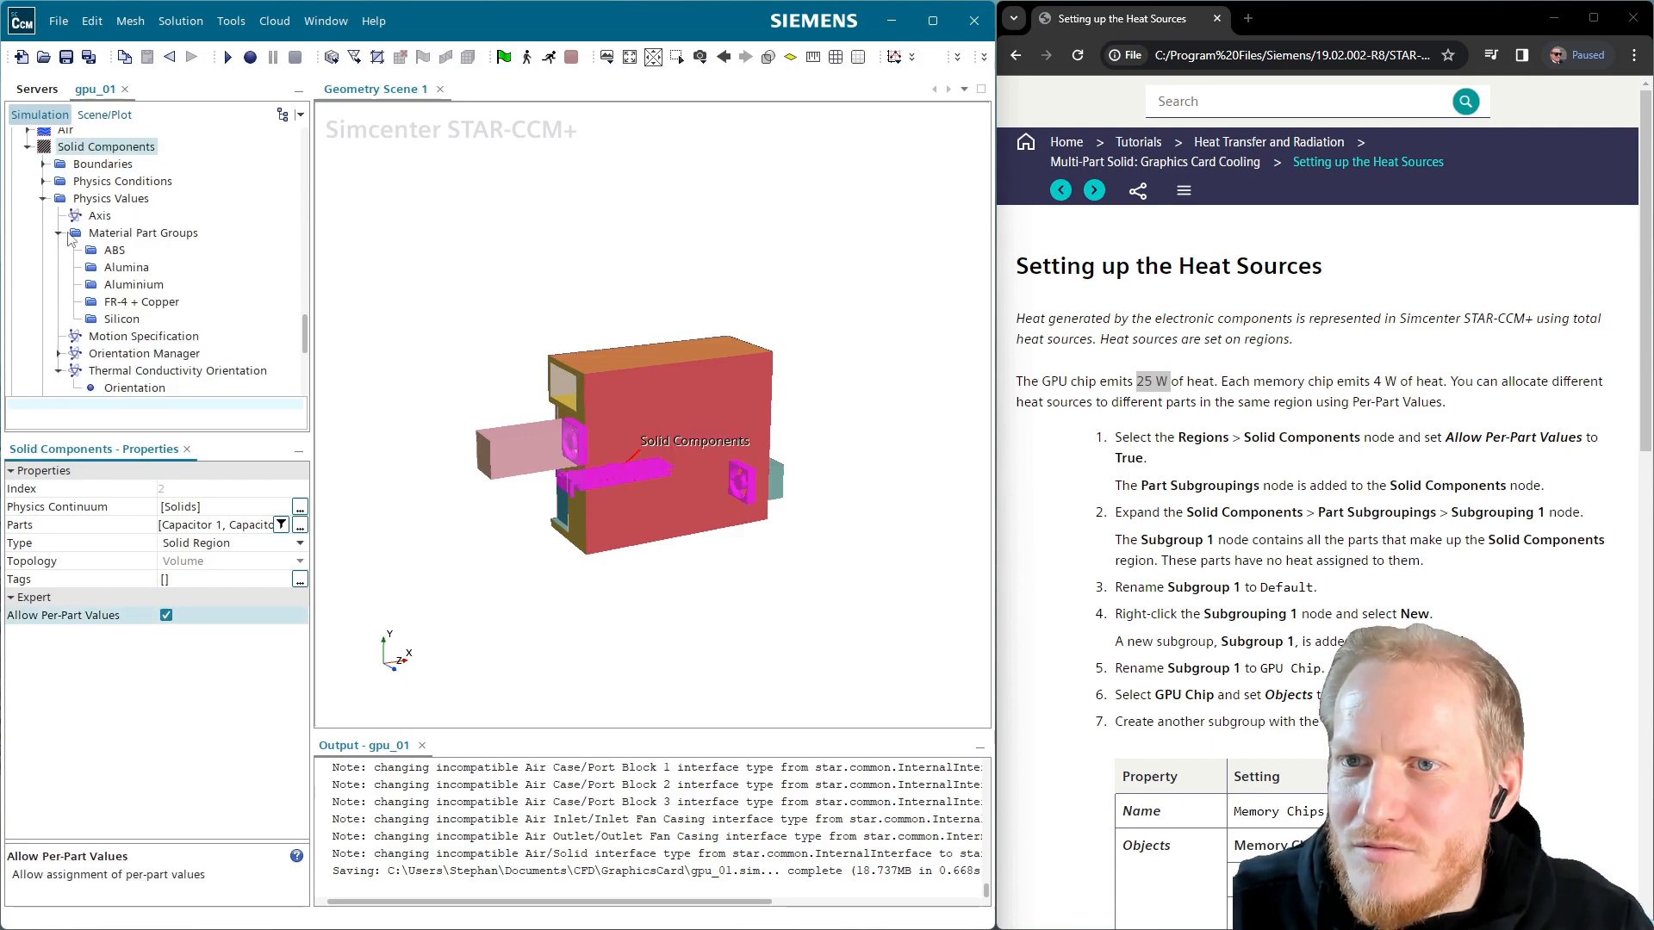
click(43, 199)
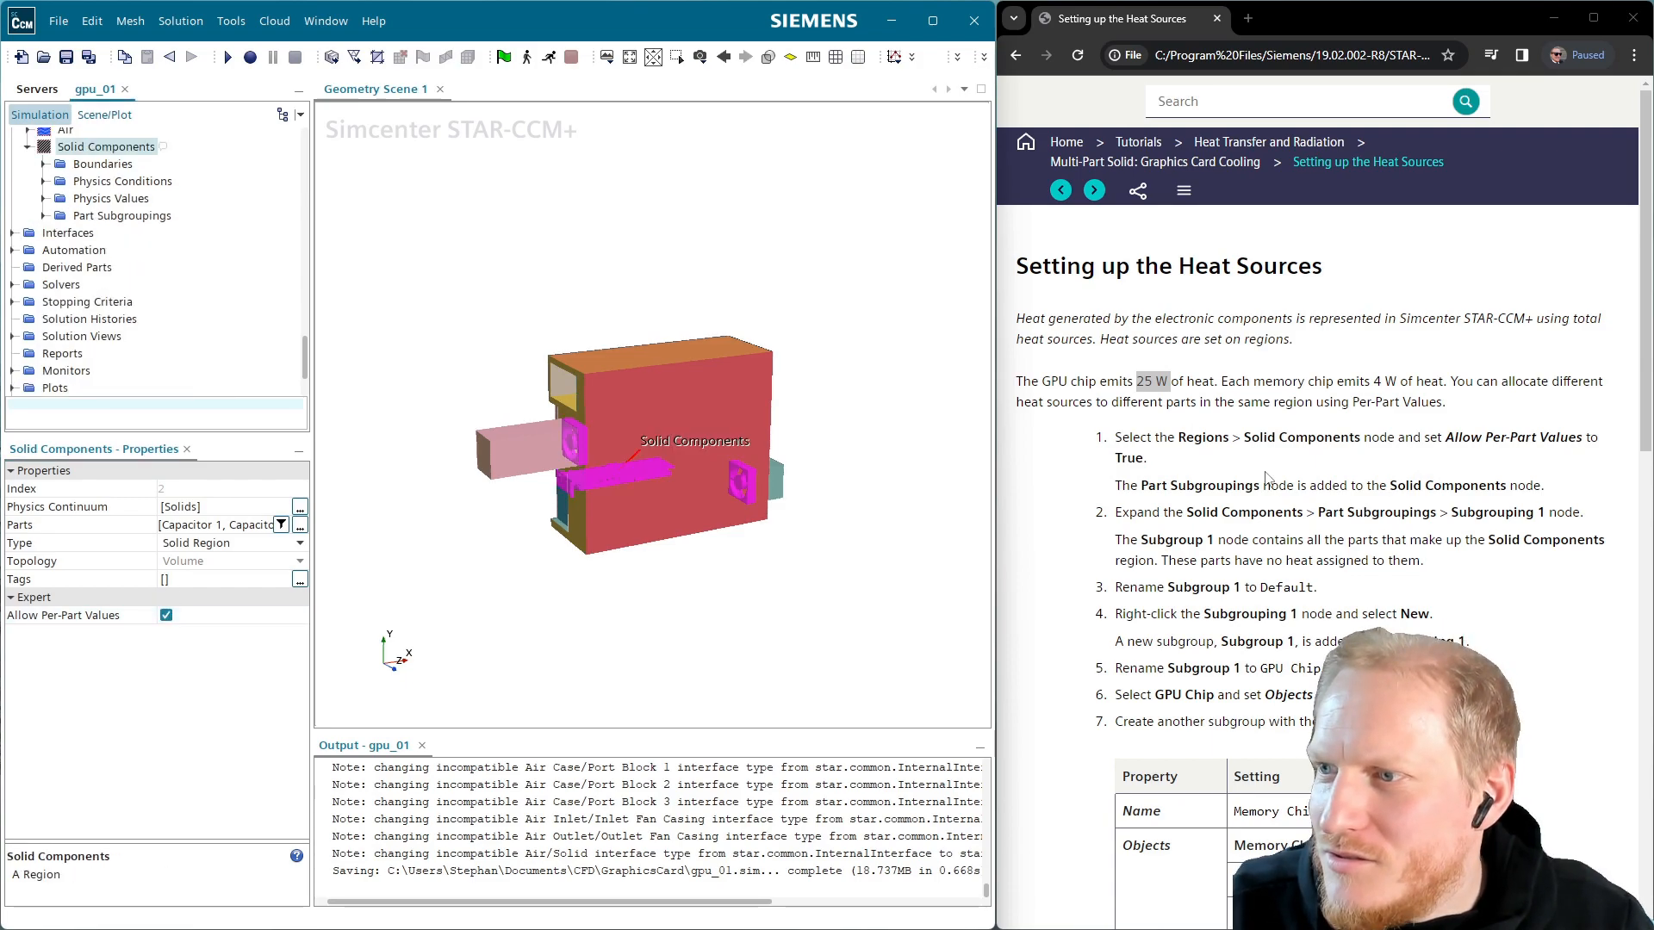
Rename Subgroup 1 under Subgrouping 1 to Default
click(44, 215)
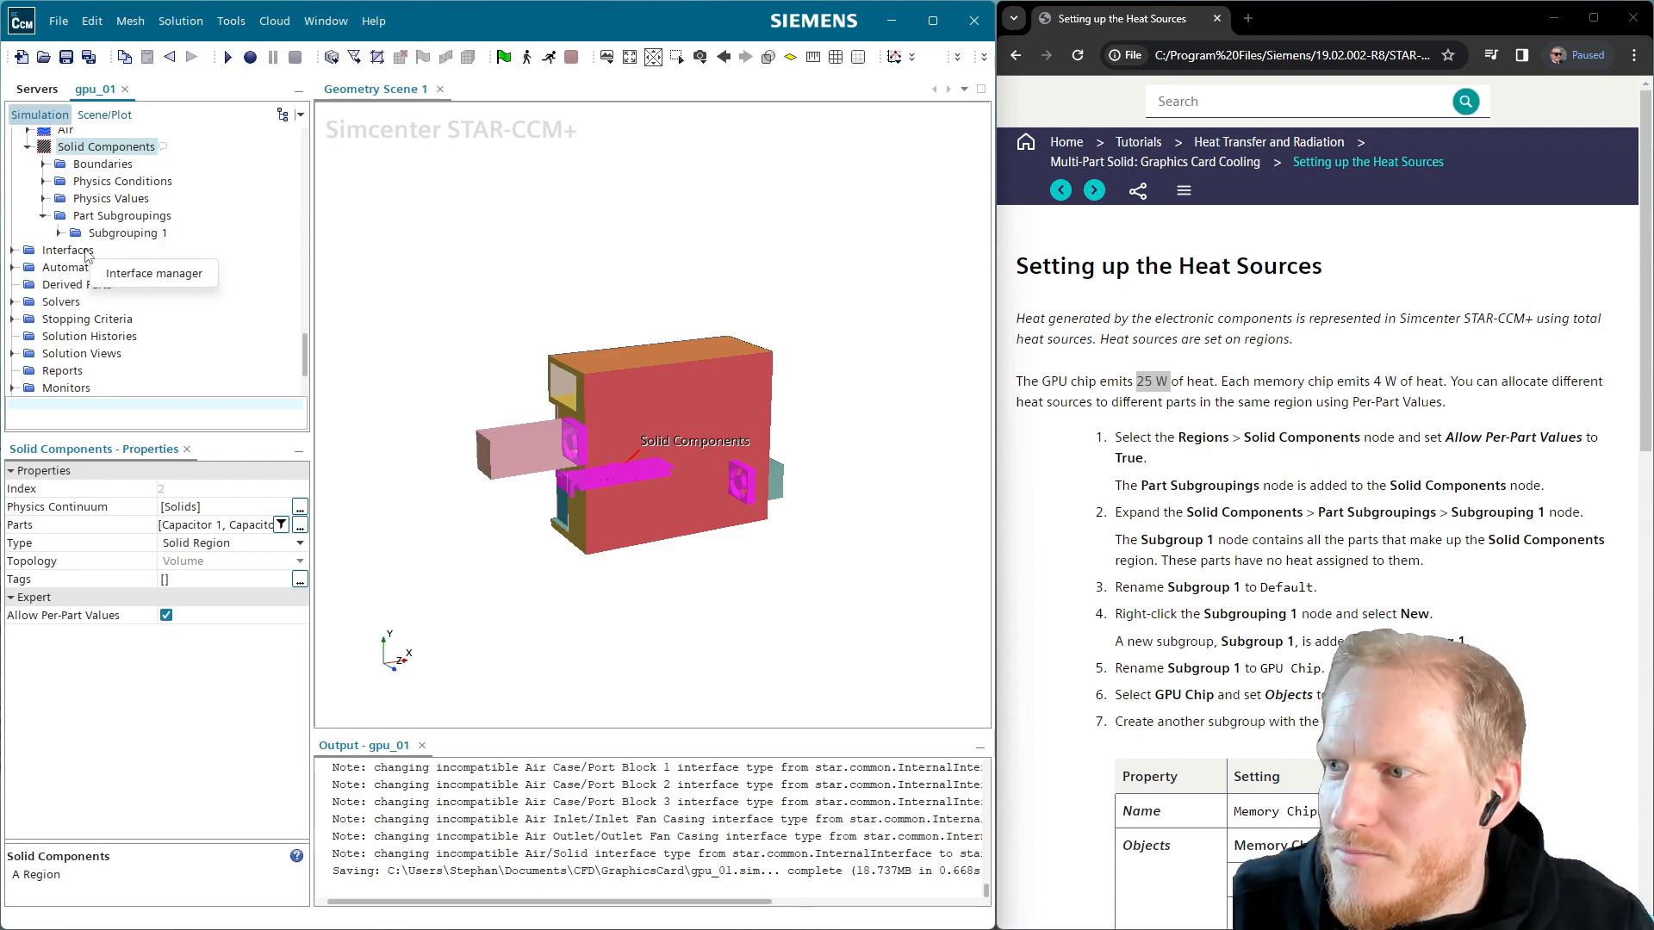
click(58, 233)
click(104, 233)
click(130, 250)
key(F2)
text(Defaultz)
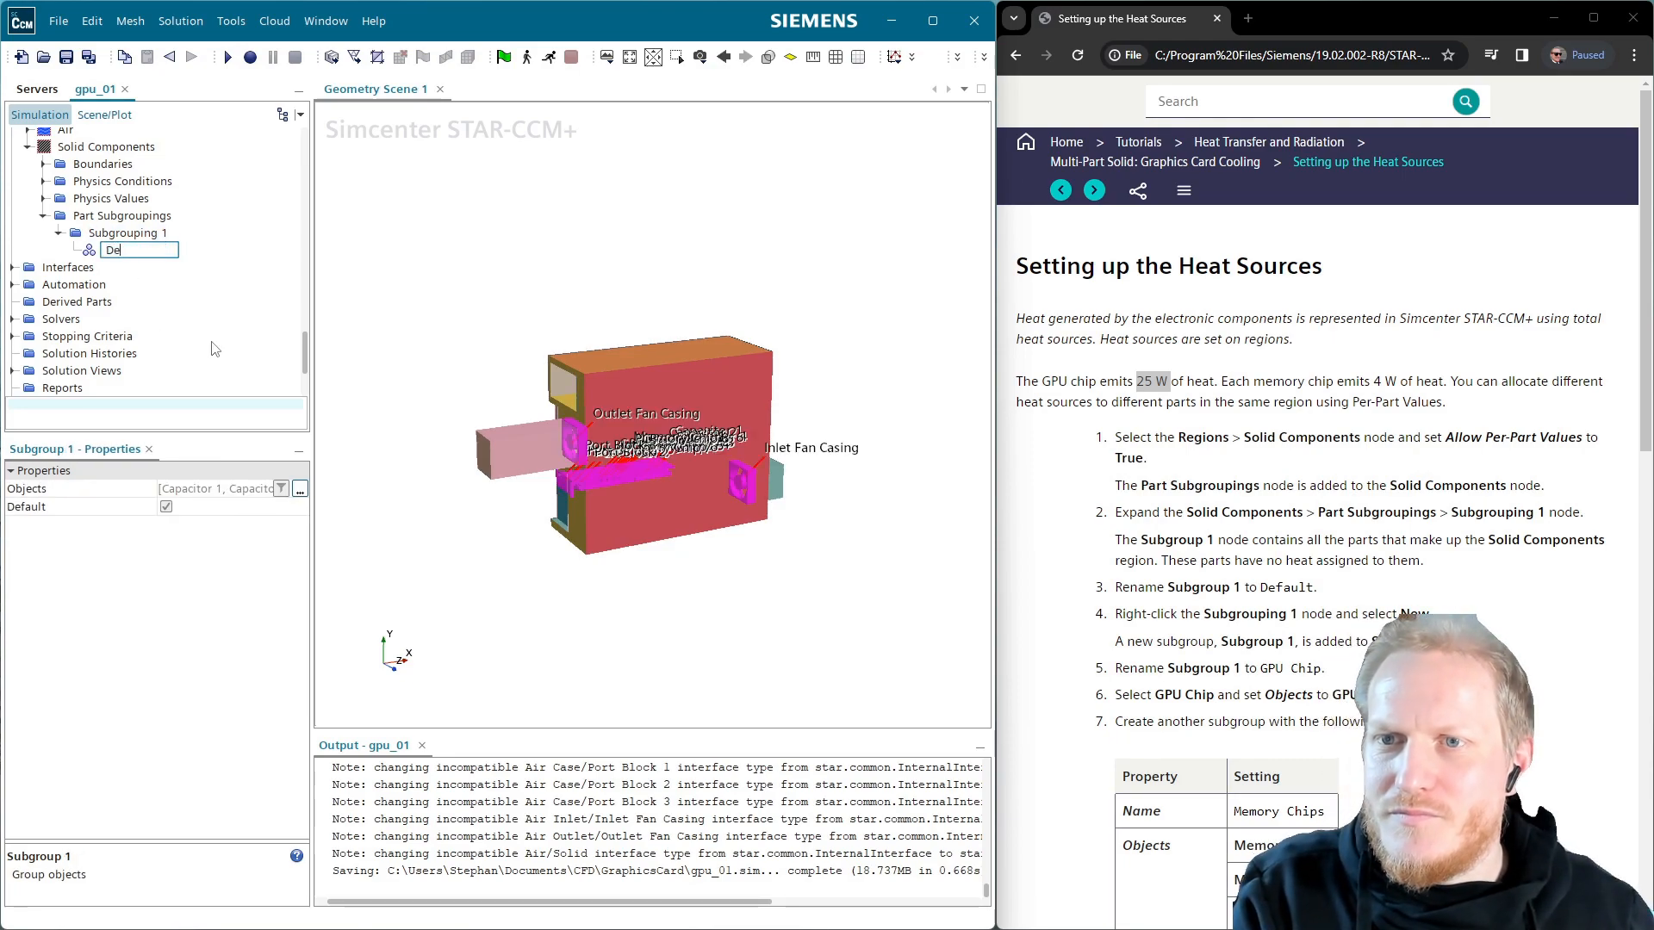
key(Return)
key(F2)
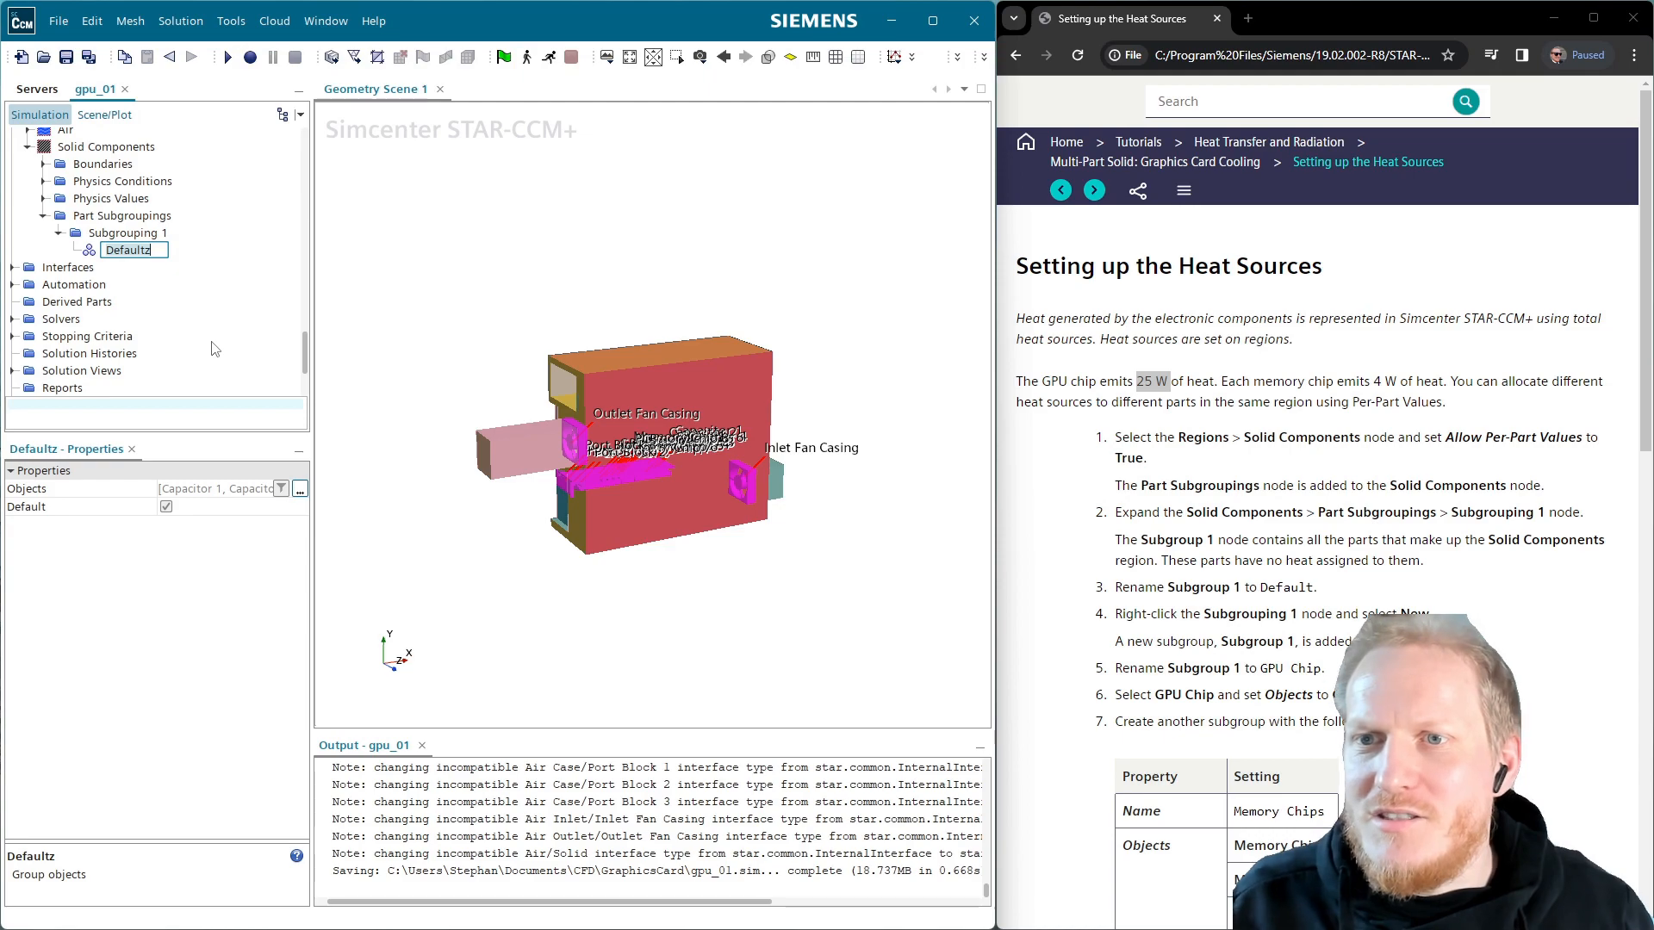
key(Return)
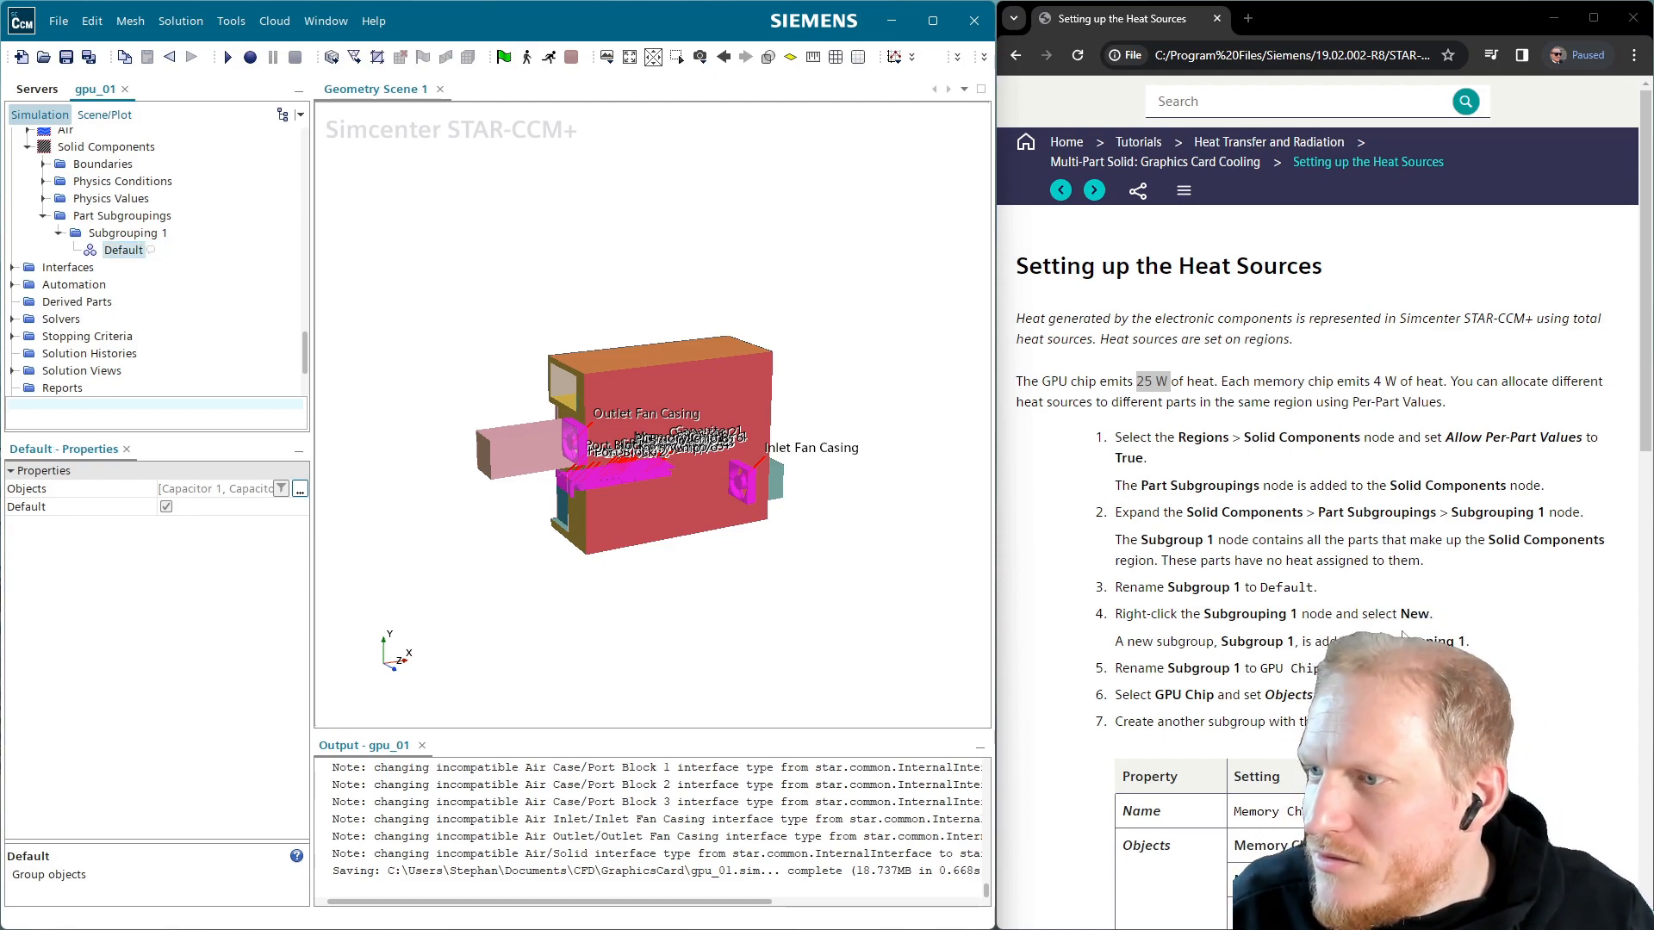
Add a Memory Chips subgroup to Subgrouping 1 containing Memory Chip 1–8
right_click(148, 235)
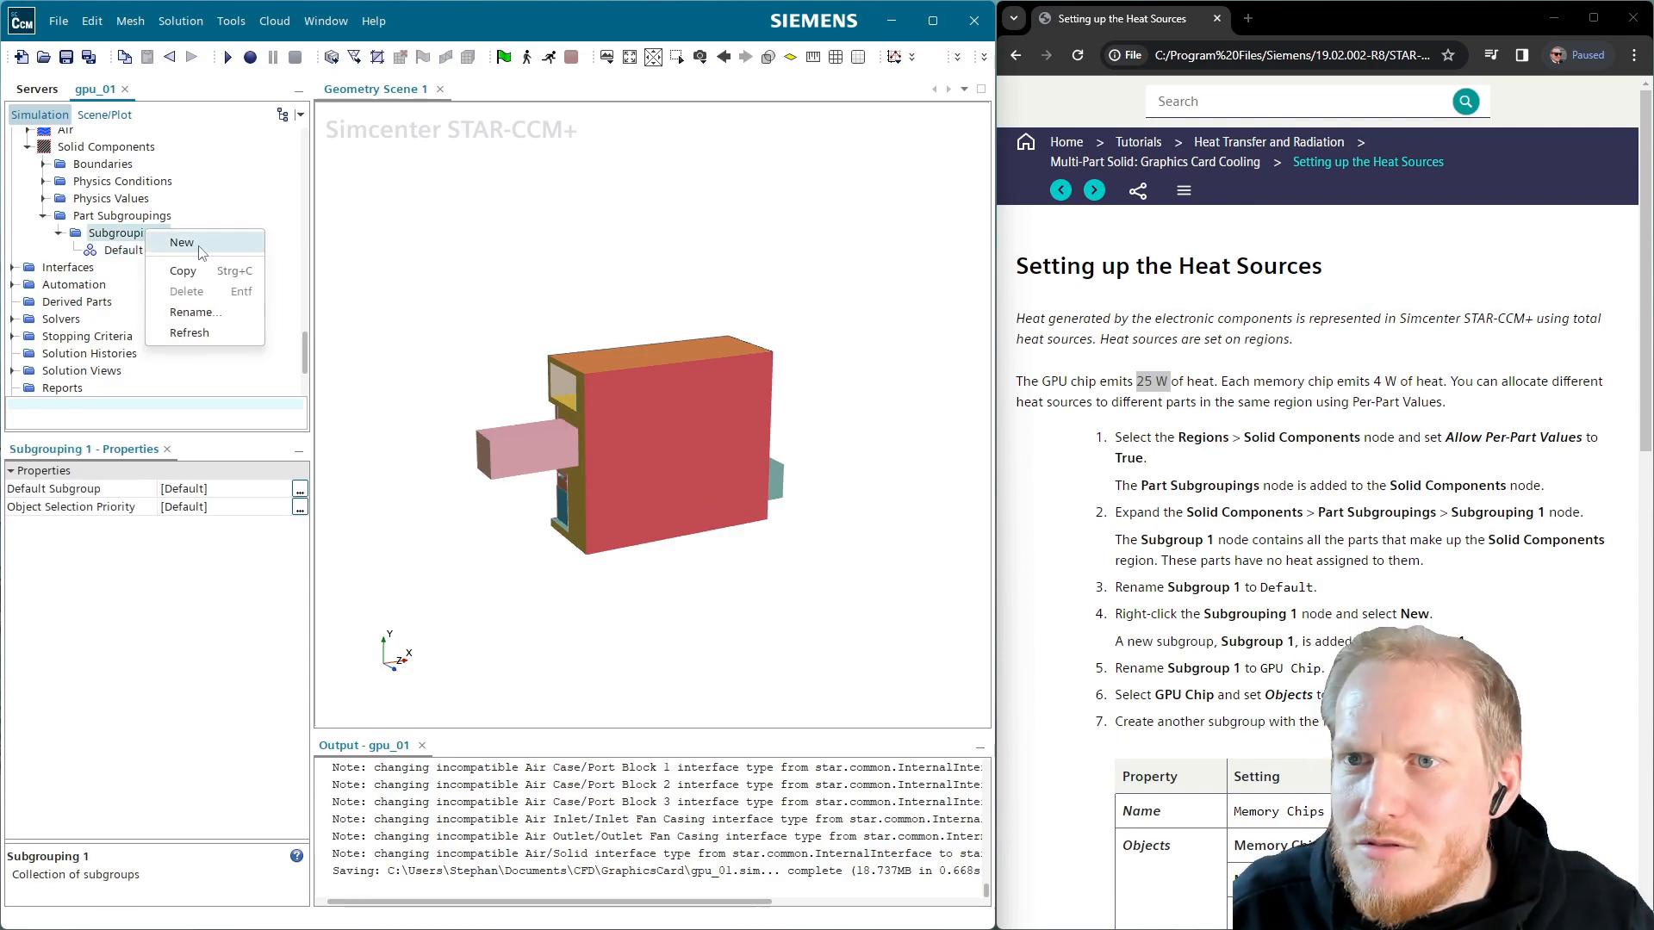
click(177, 242)
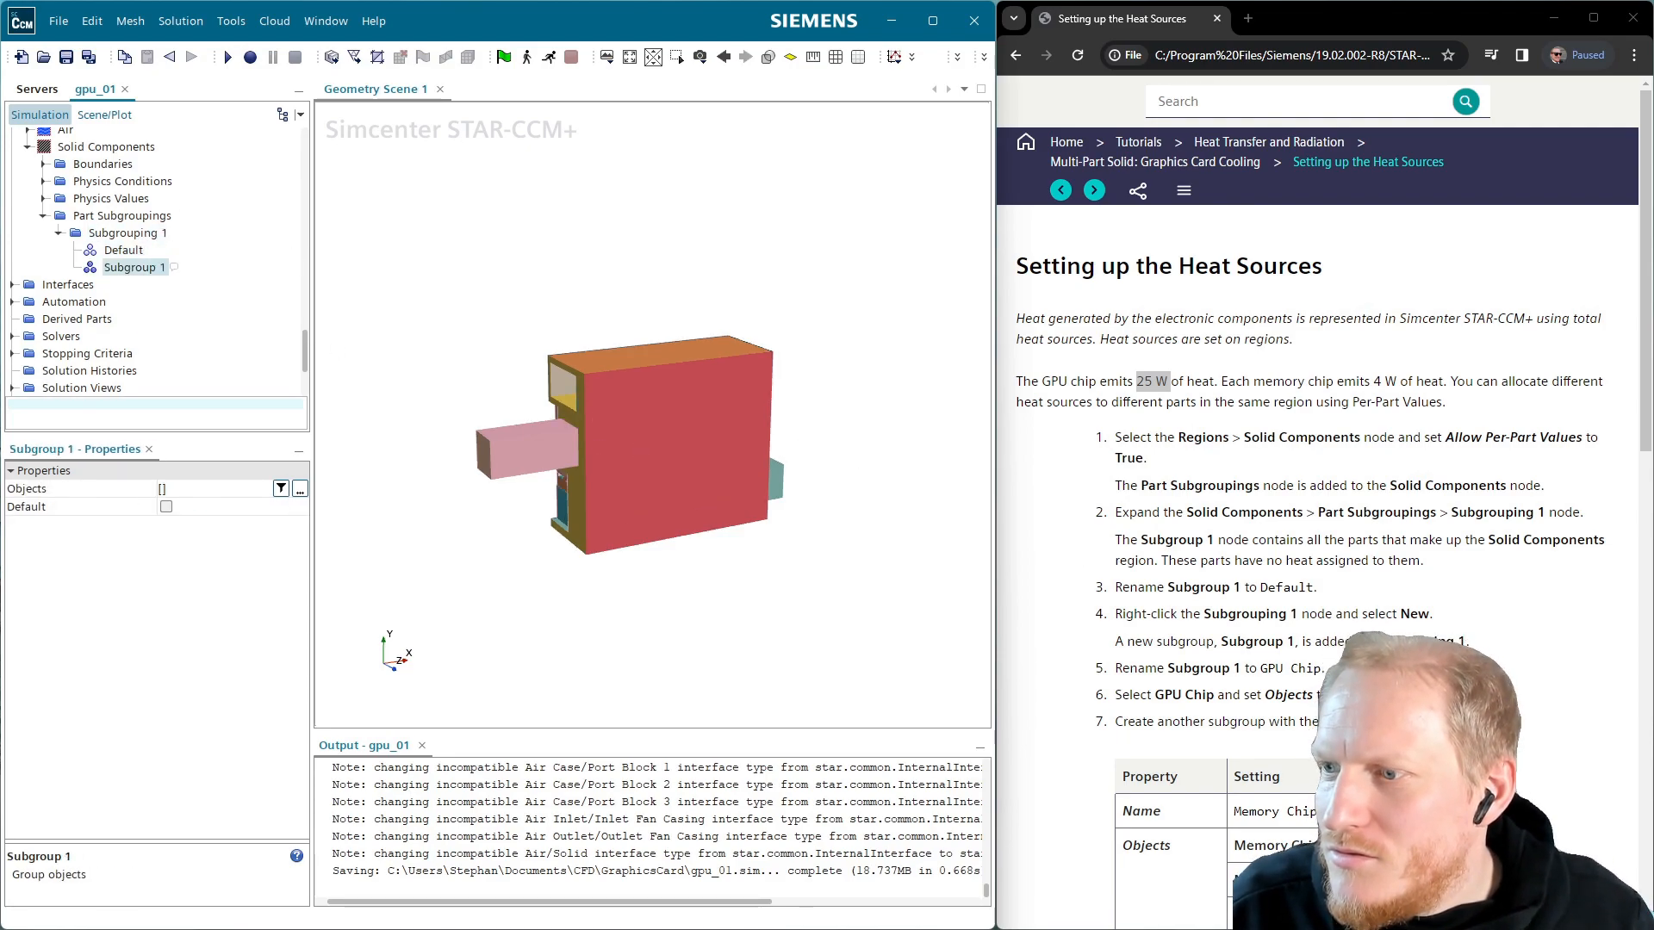
click(144, 269)
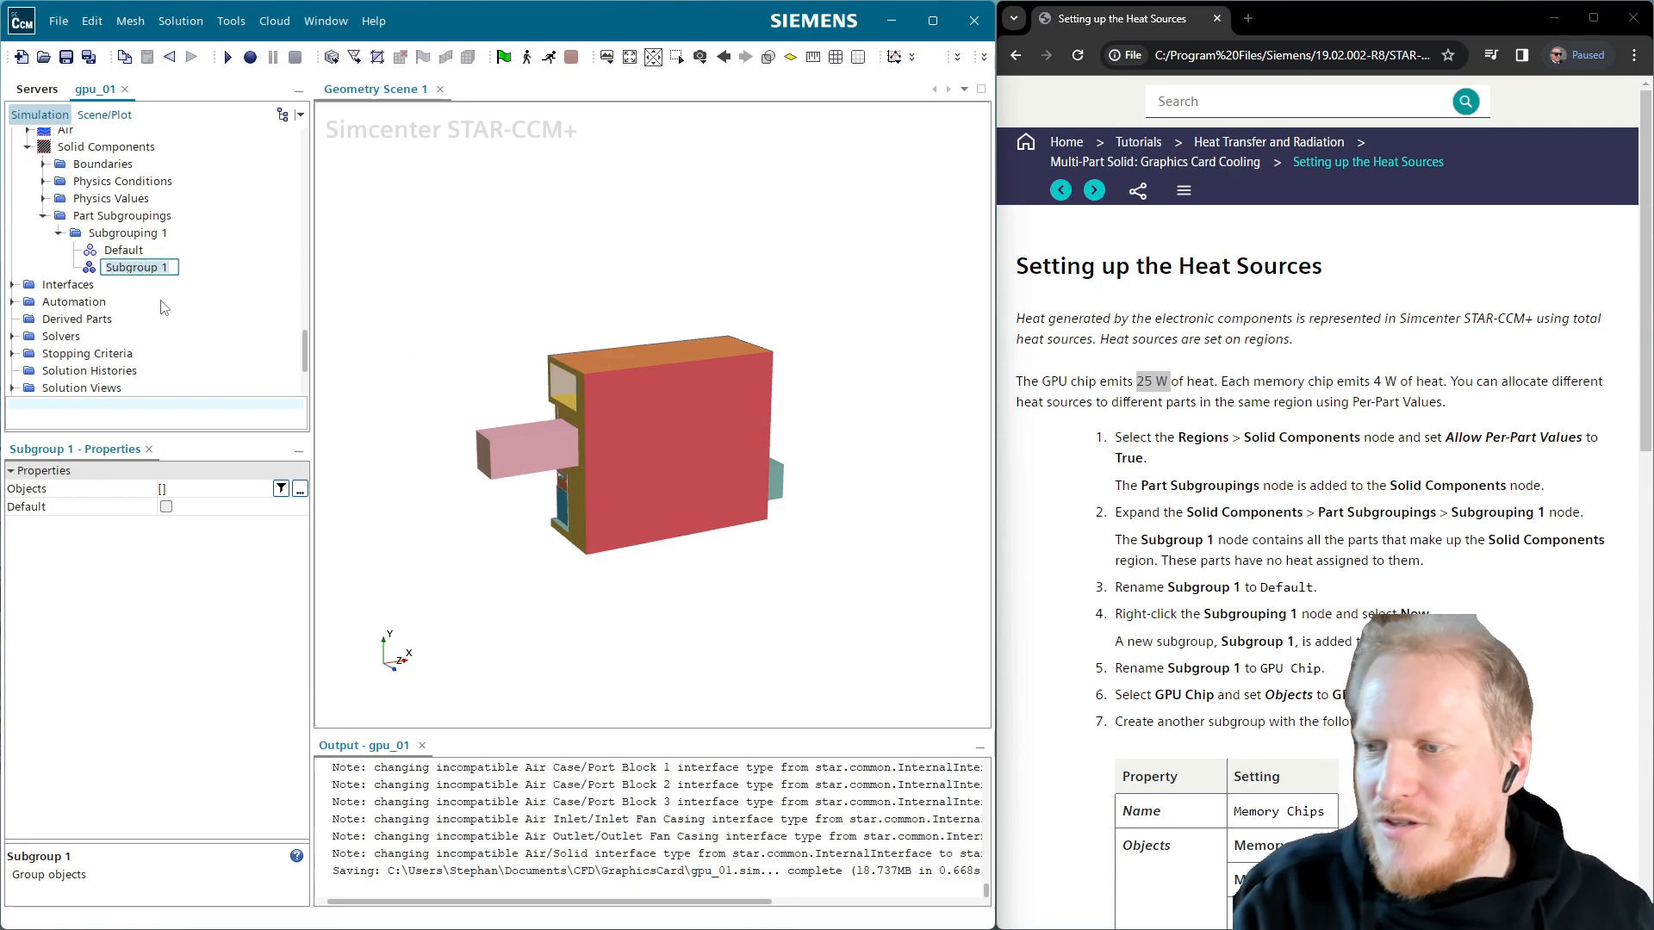
text(Memory)
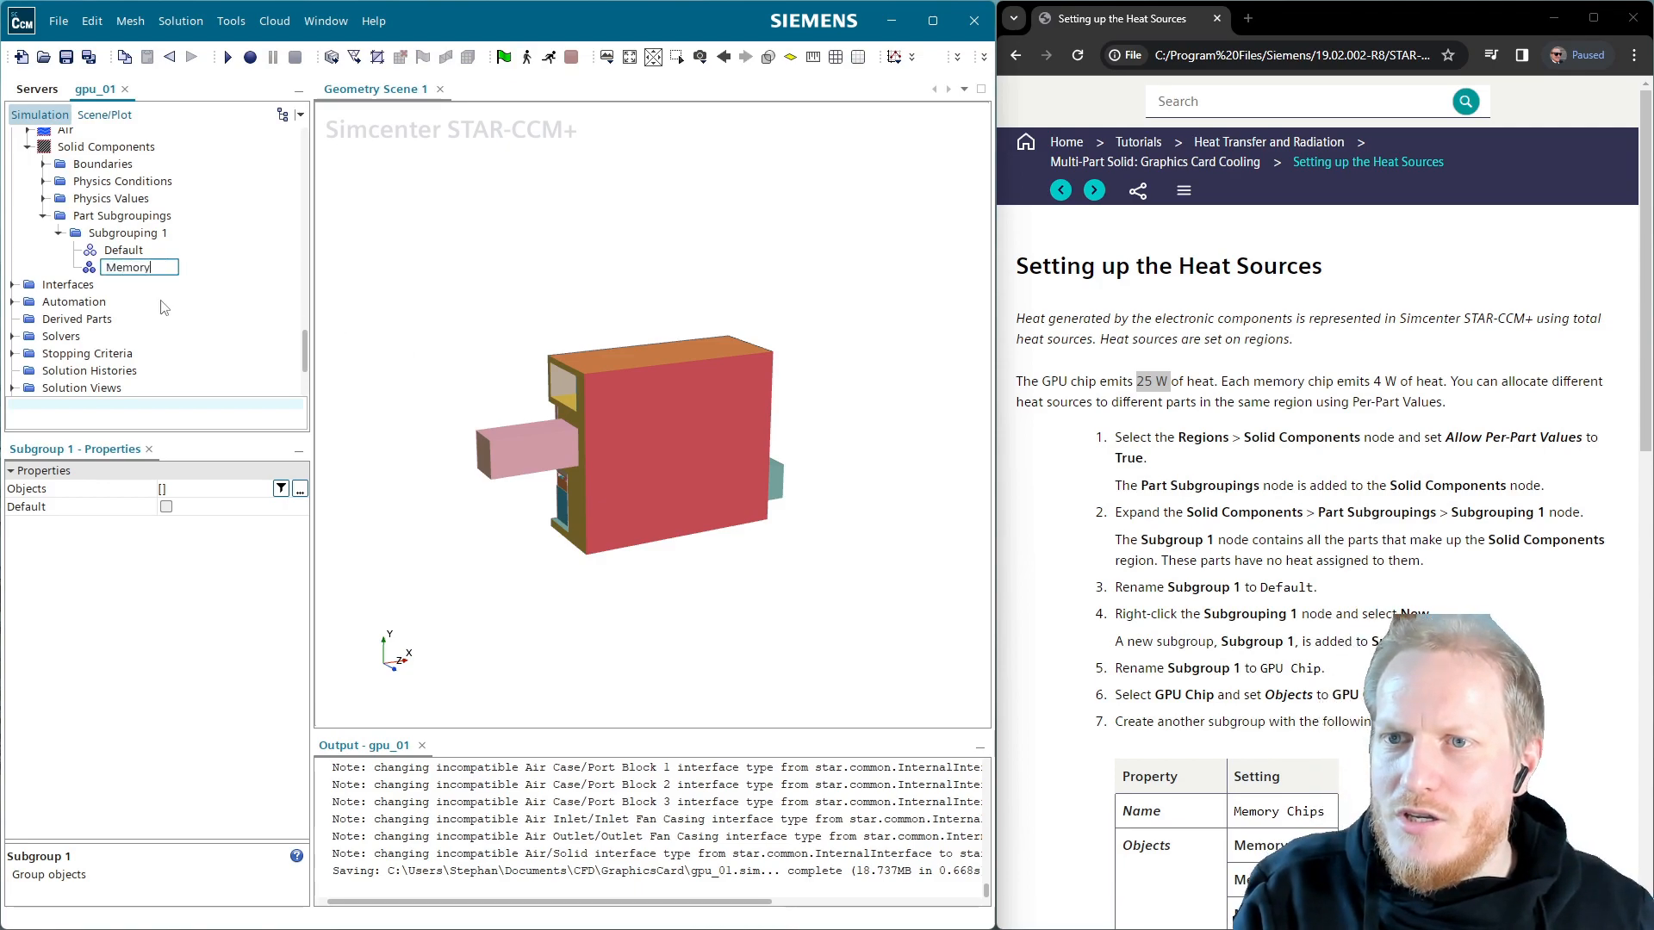
text( Chips)
key(Return)
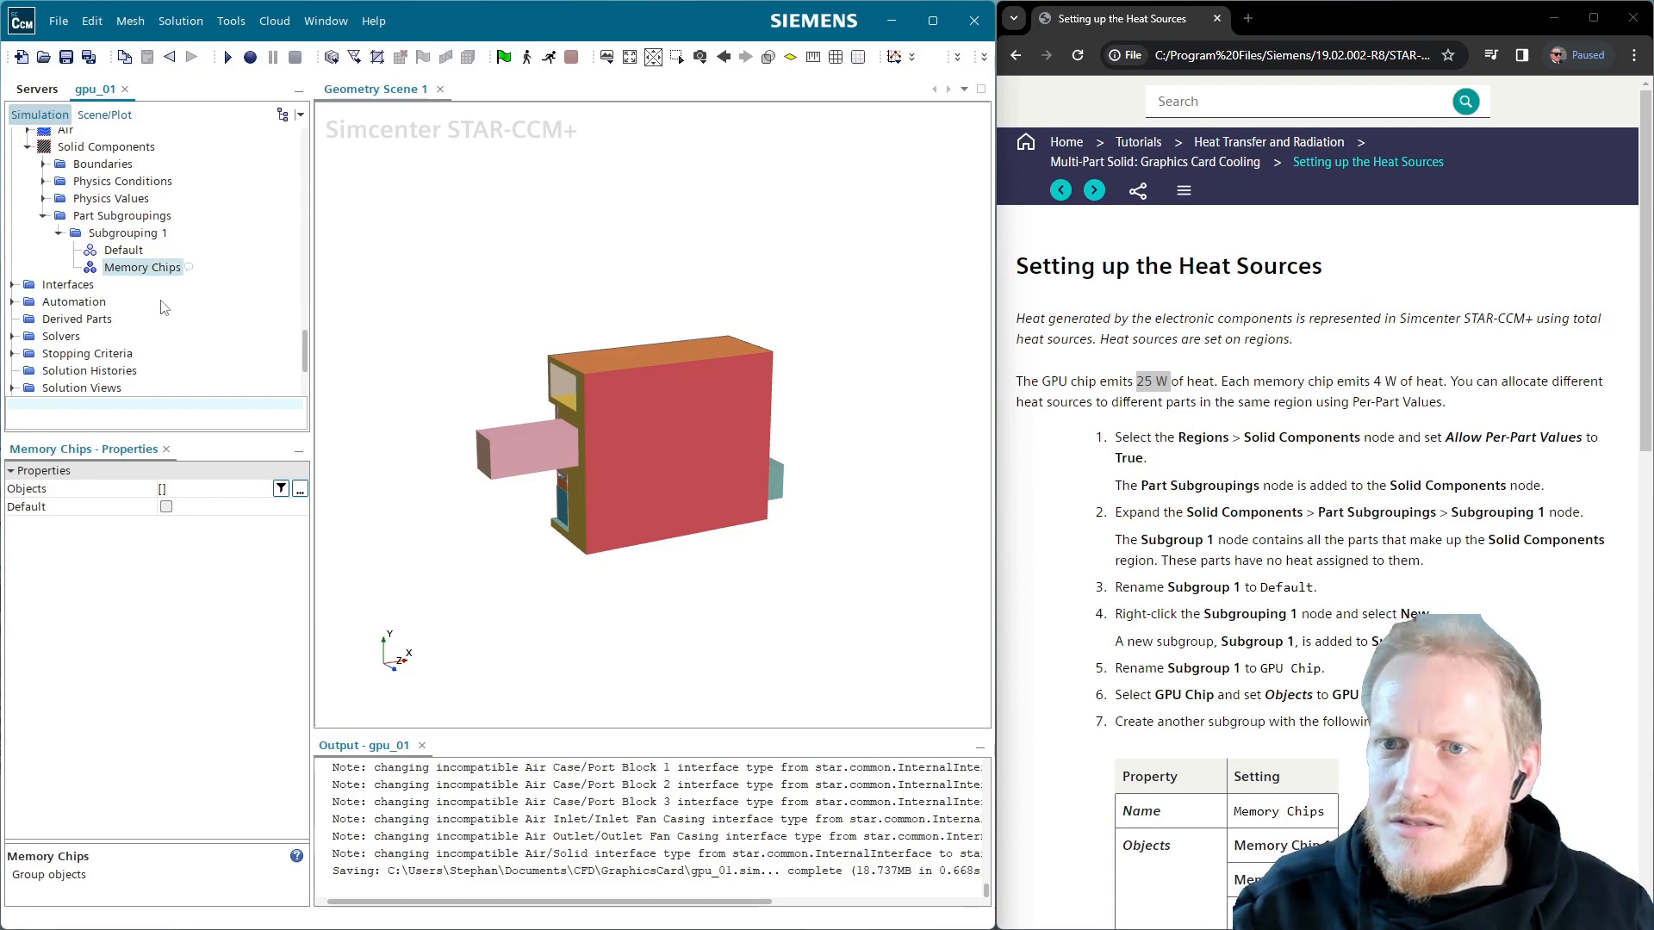
click(300, 490)
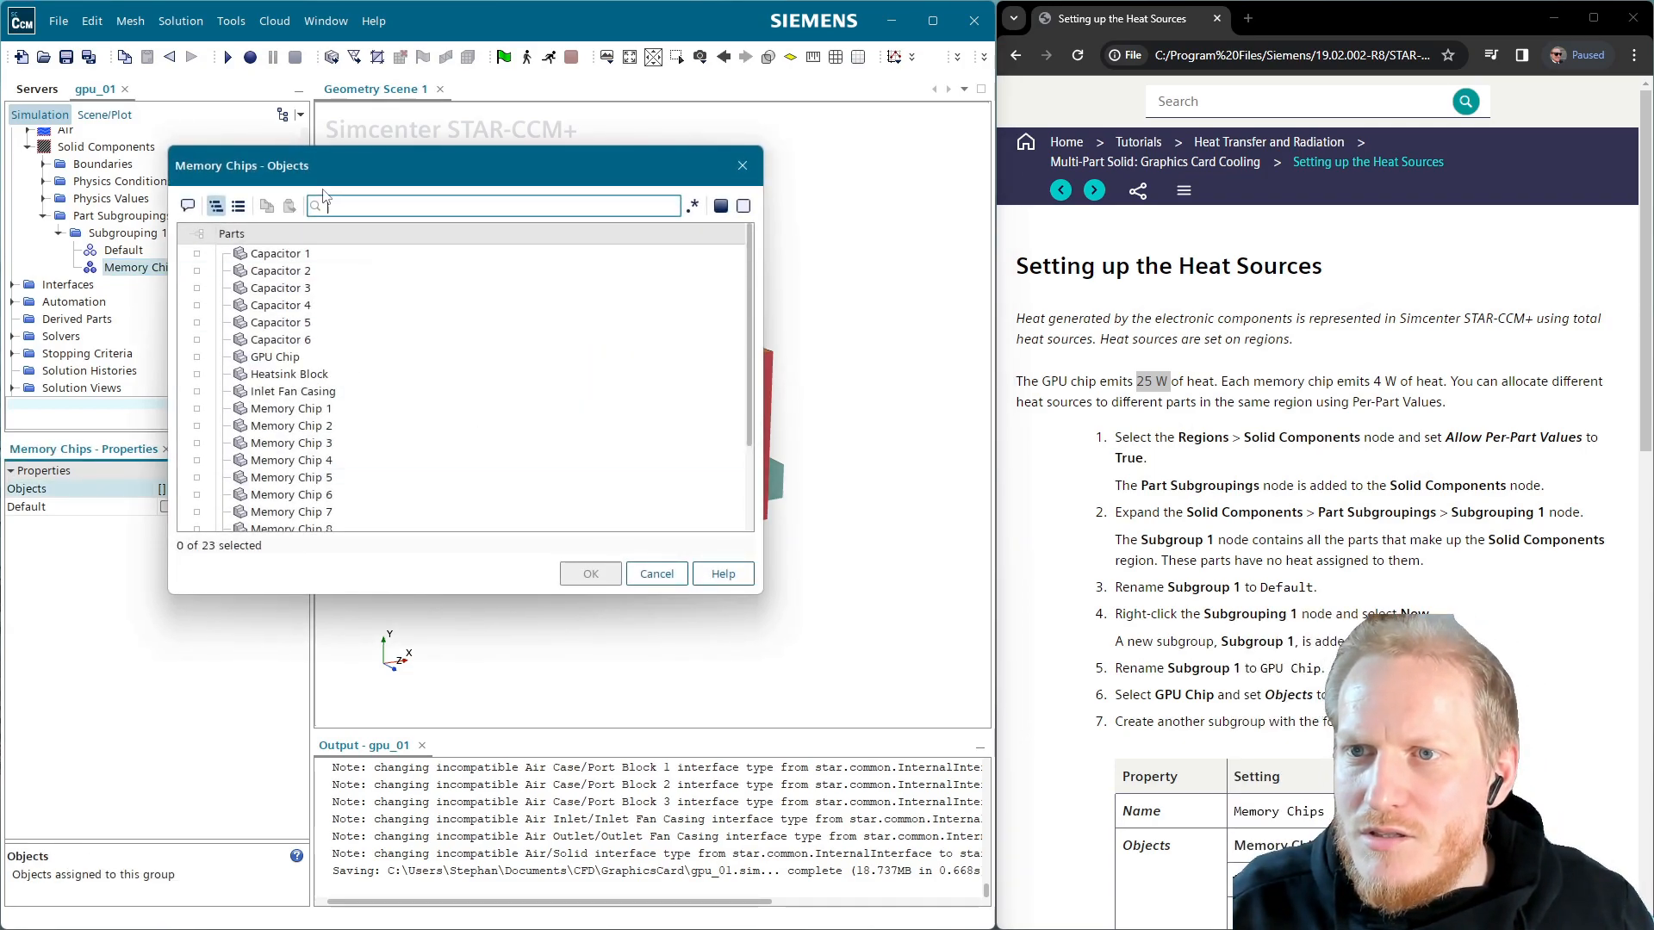
text(Memory)
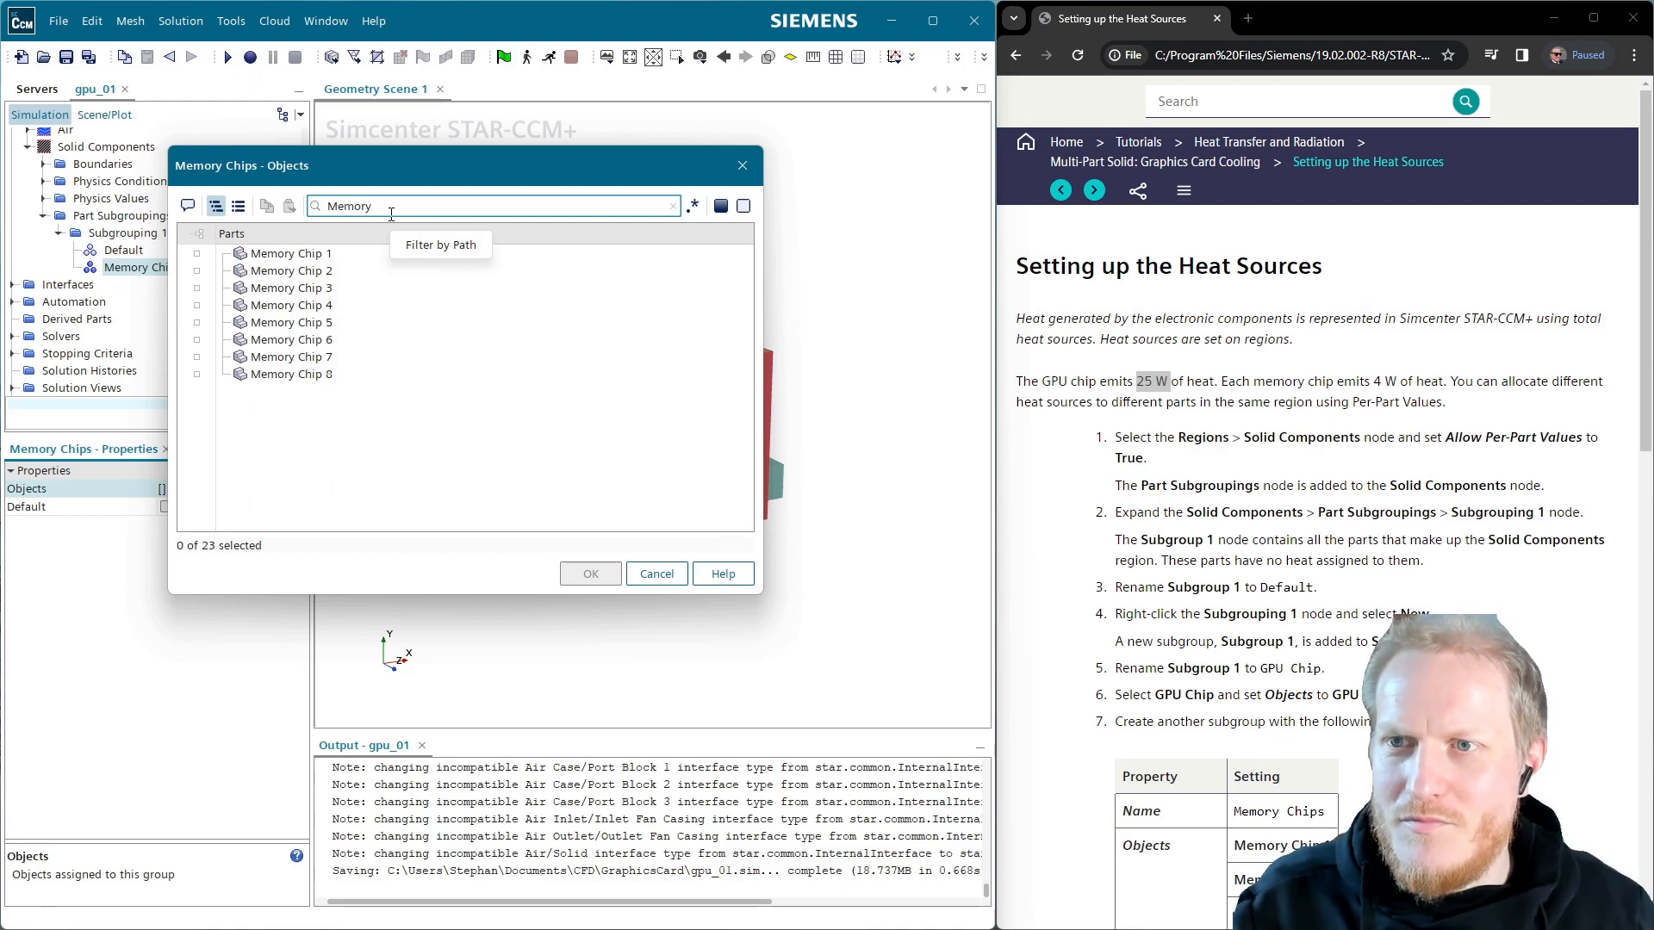
click(205, 235)
click(591, 574)
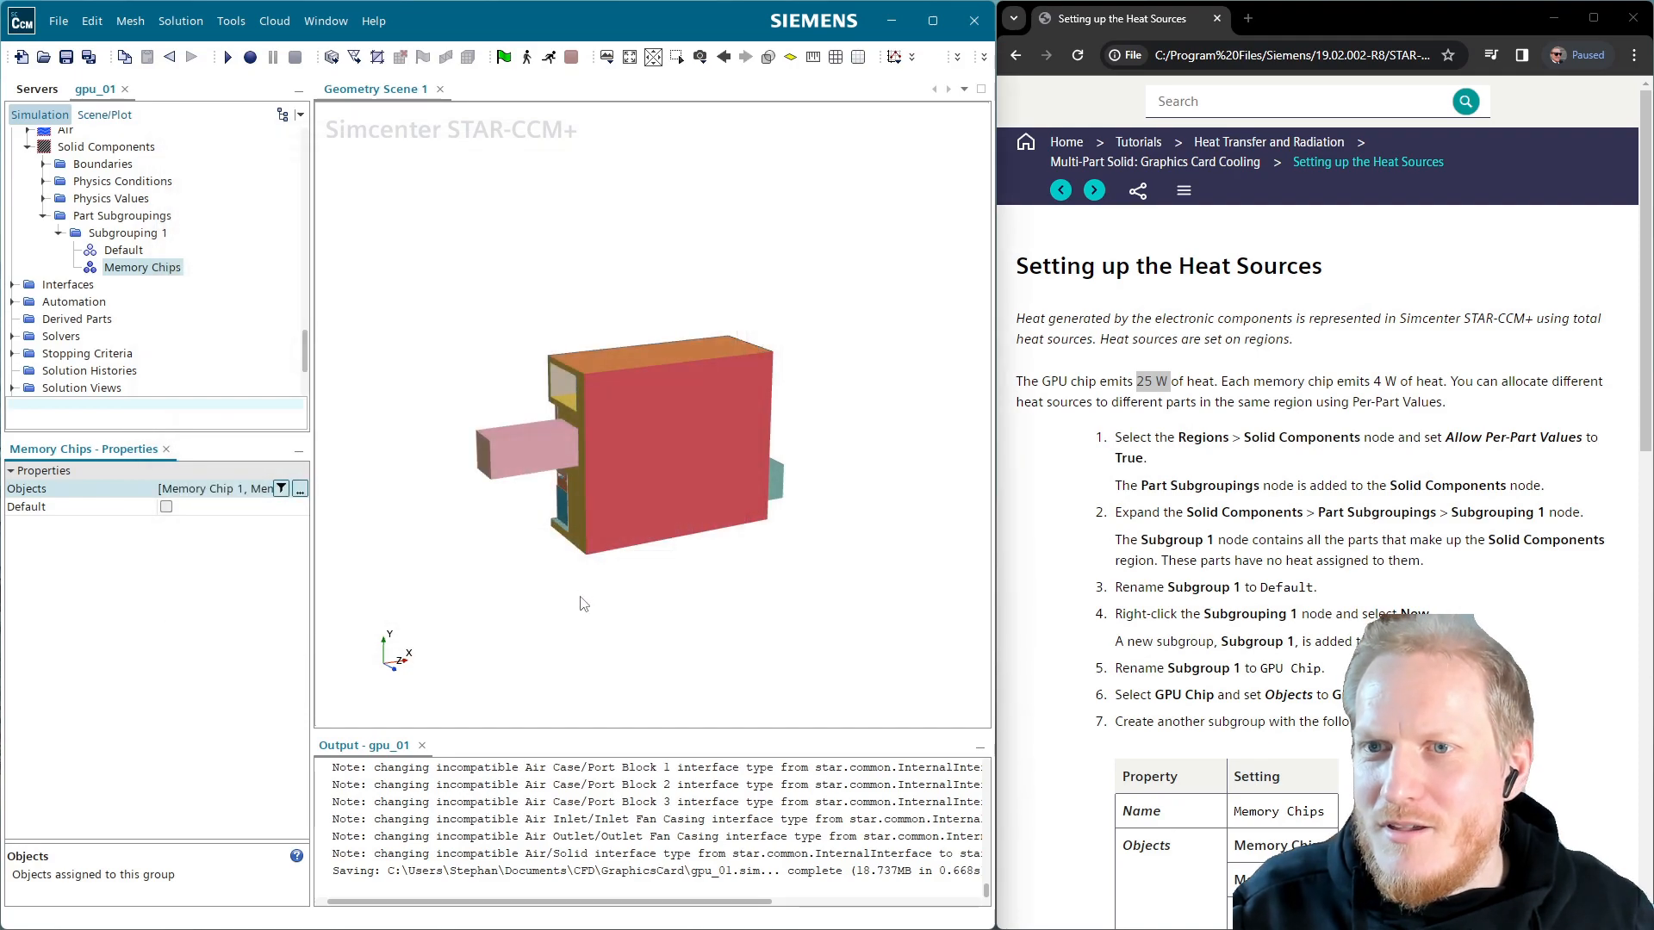
Inspect the Default and Memory Chips subgroups, then expand Solid Components Physics Values
scroll(1318, 560, down, 5)
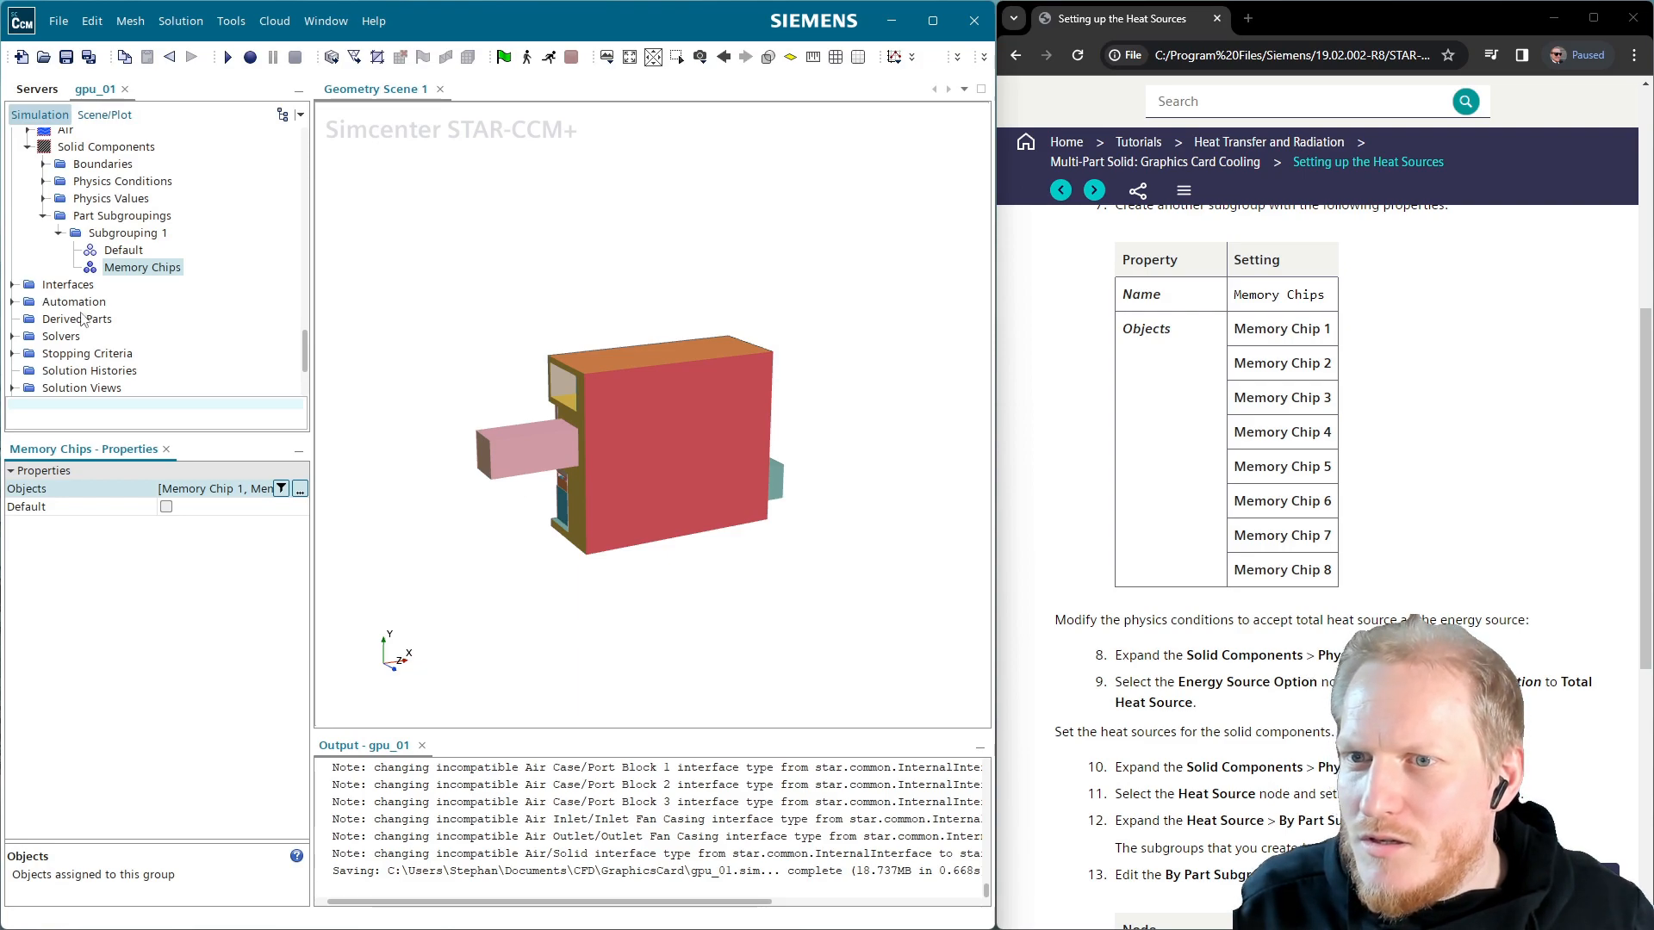
click(113, 251)
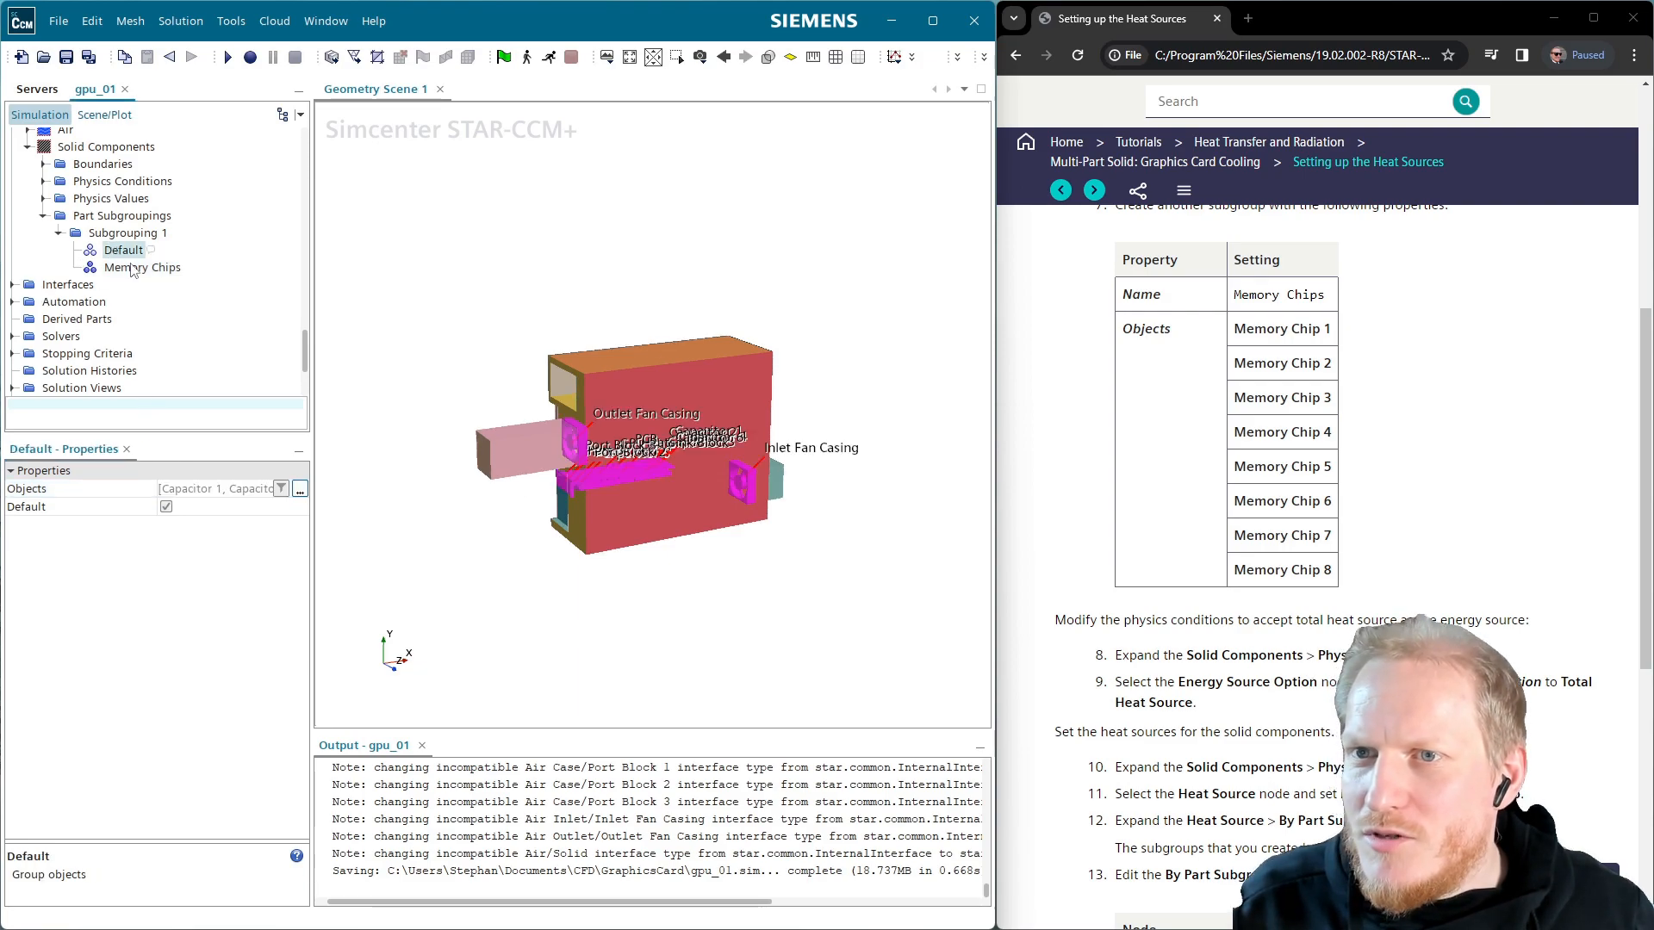
click(138, 269)
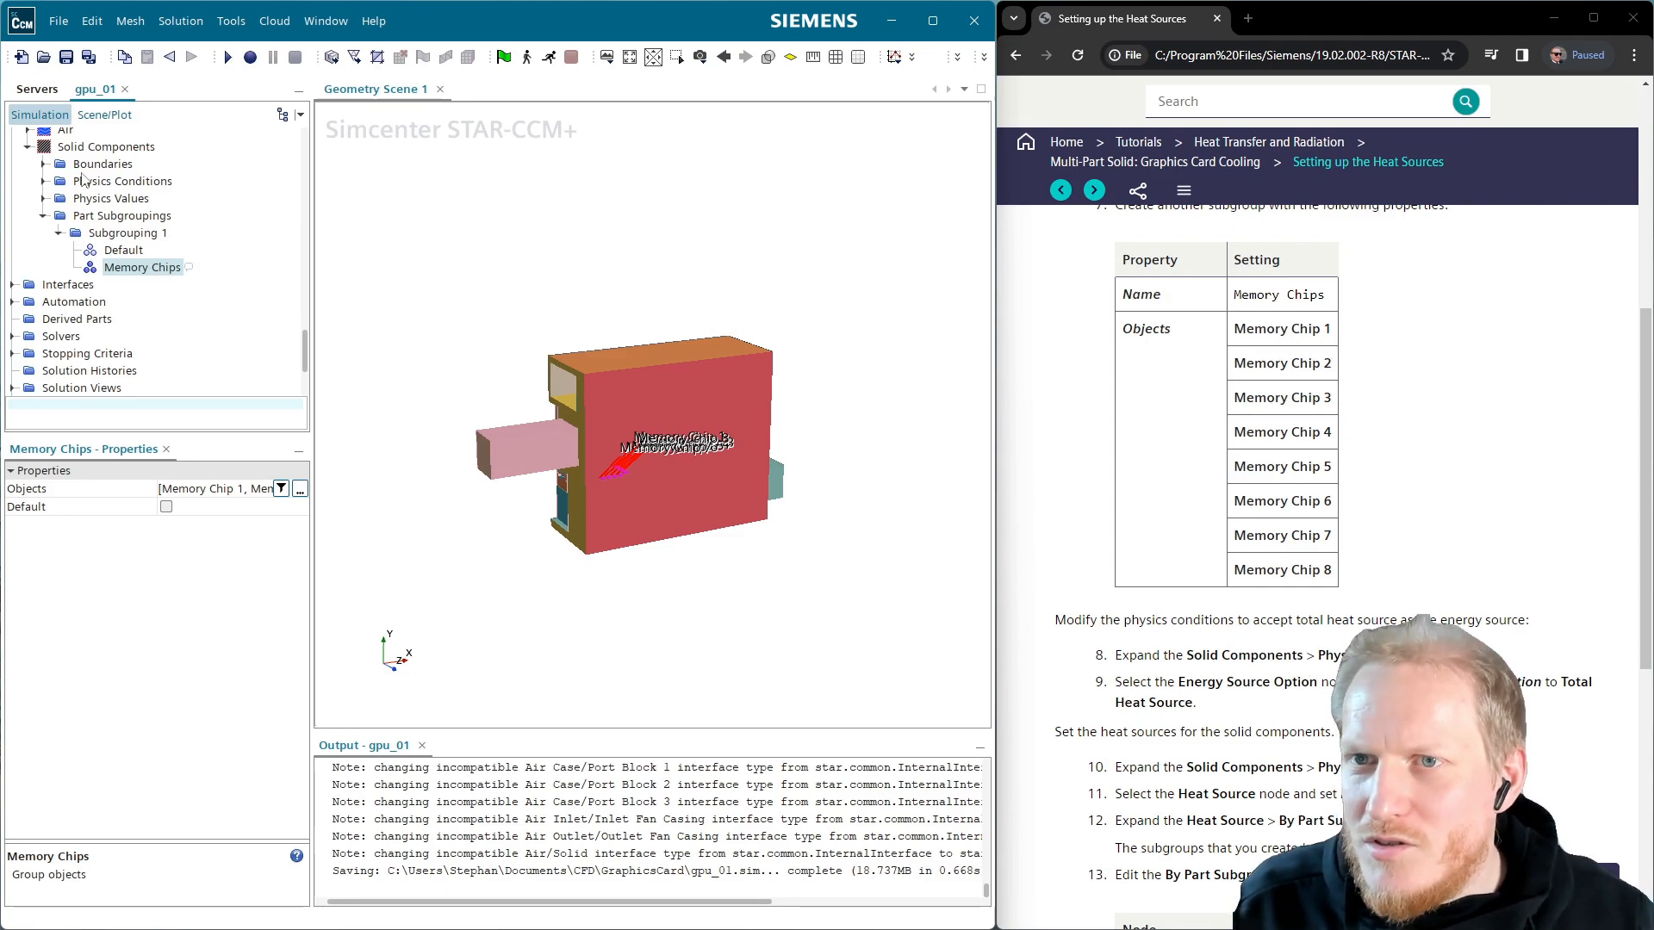
click(44, 199)
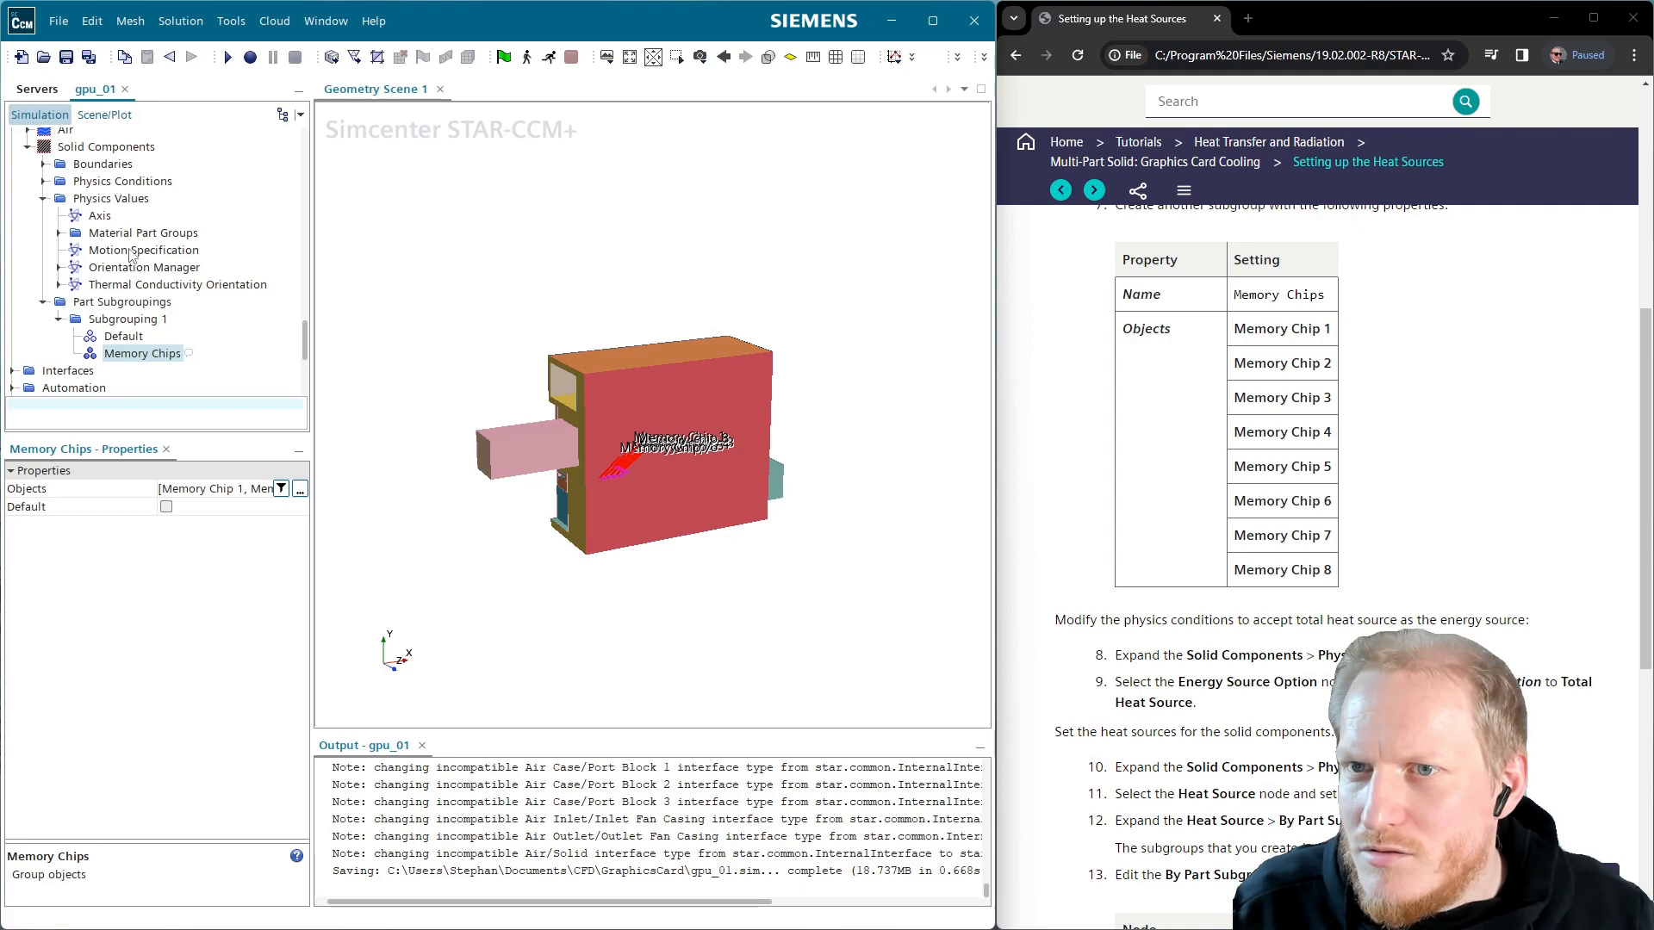
Set the Solid Components energy source option to Total Heat Source
click(43, 198)
click(43, 181)
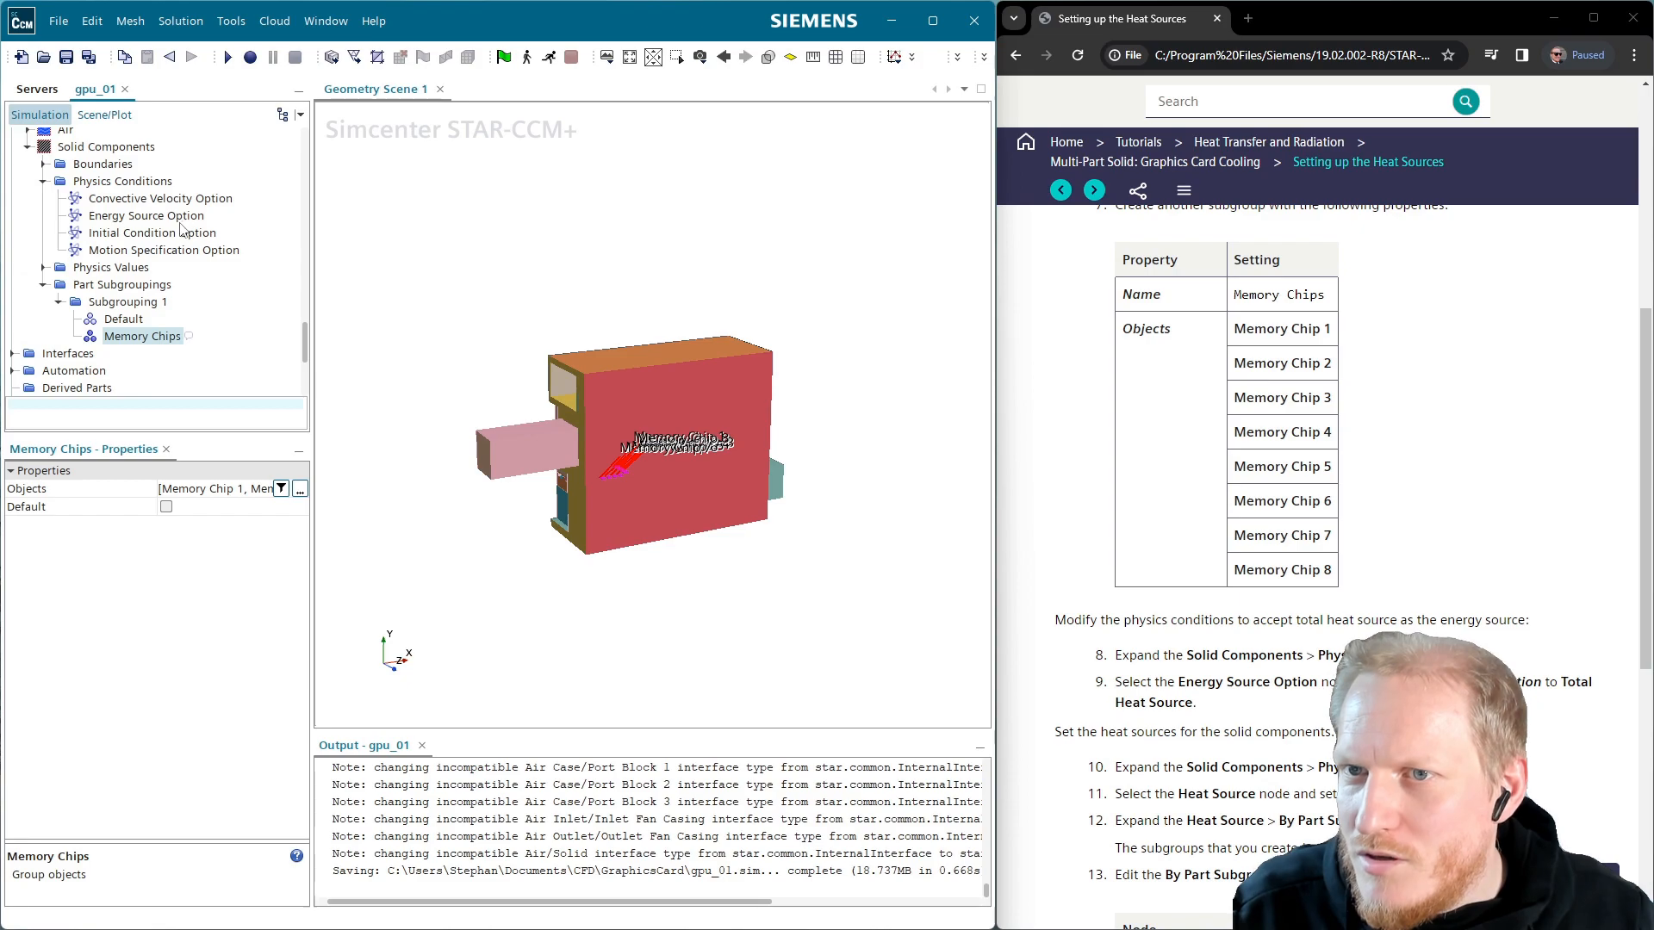
click(179, 219)
click(201, 488)
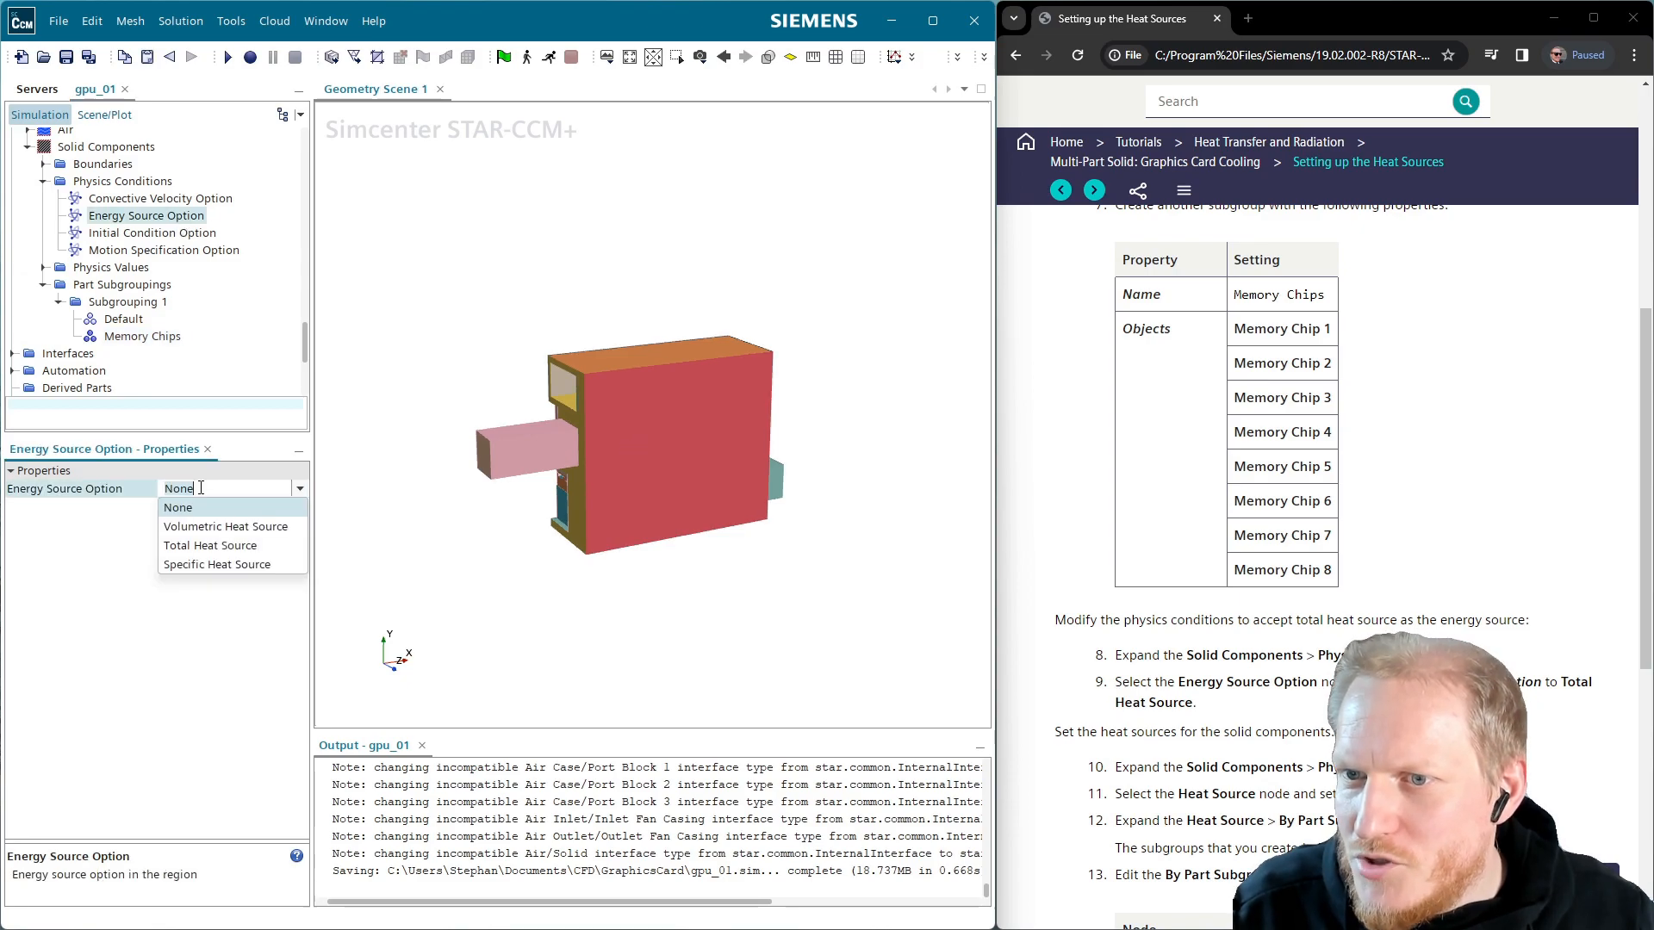
click(231, 548)
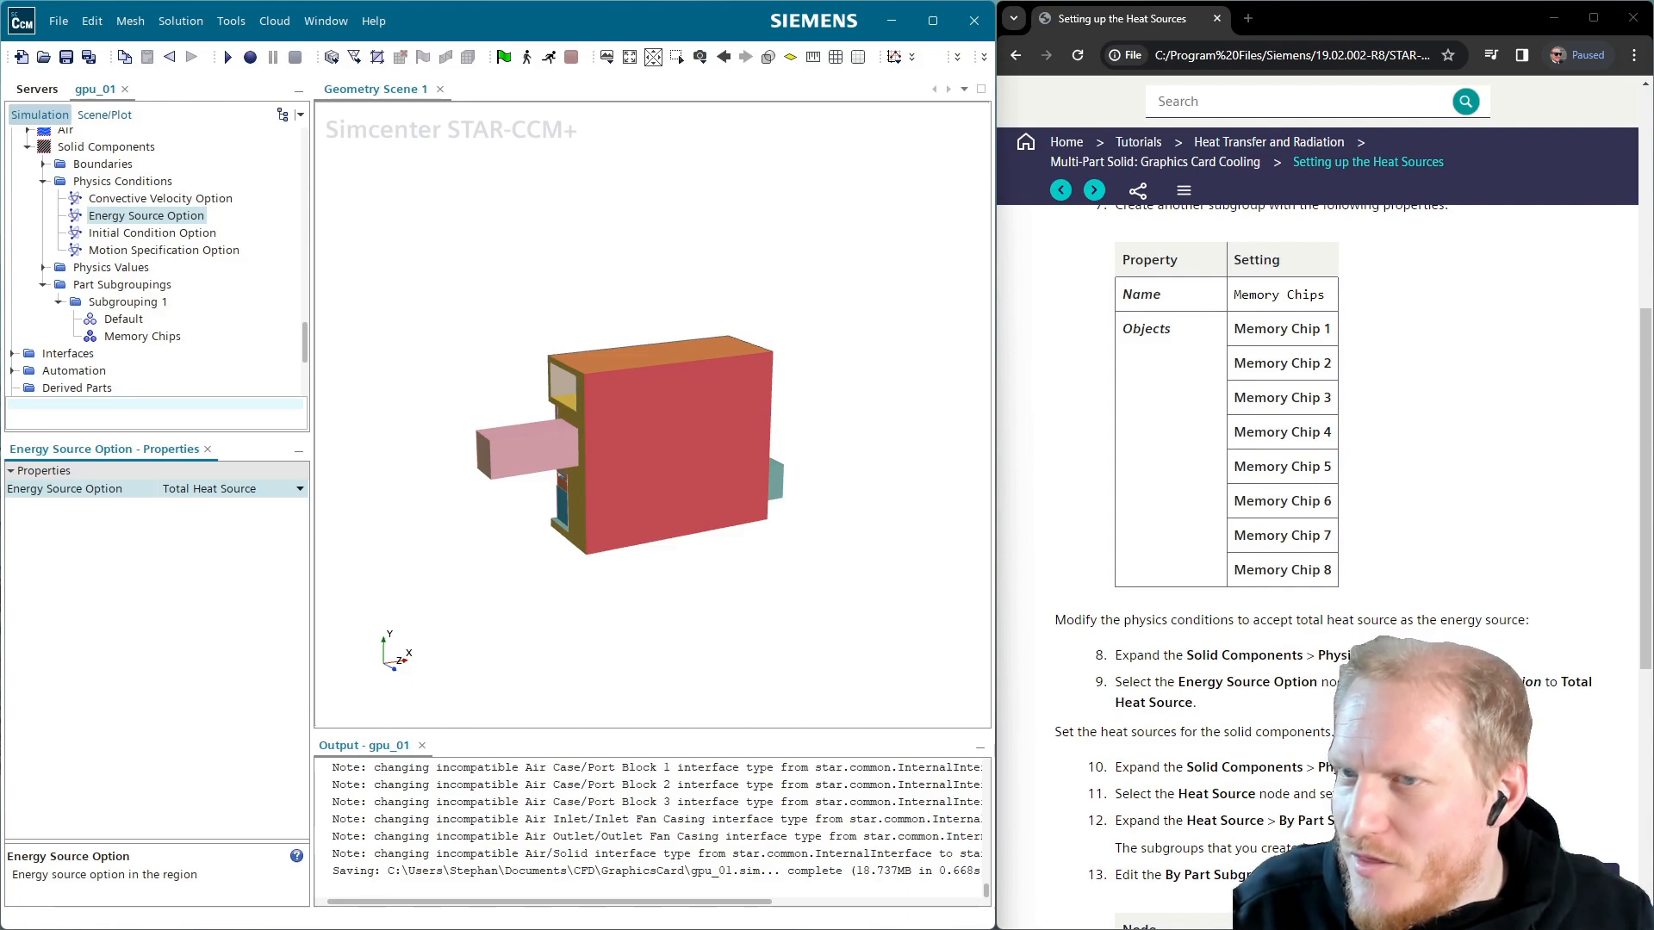
click(43, 268)
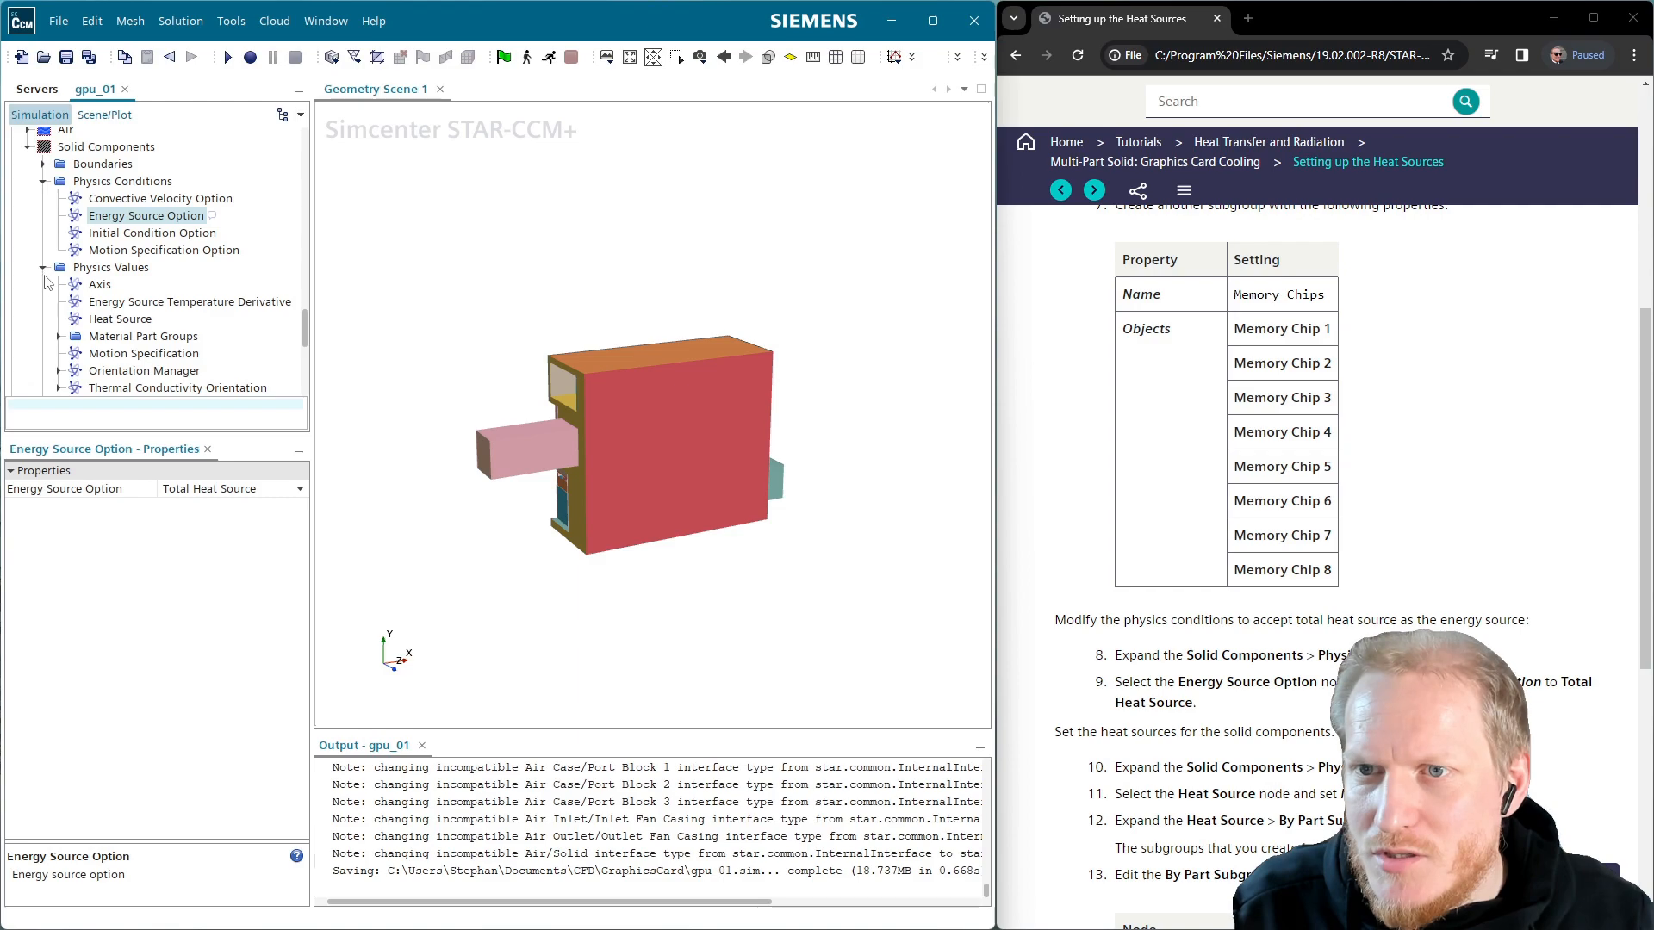
click(177, 306)
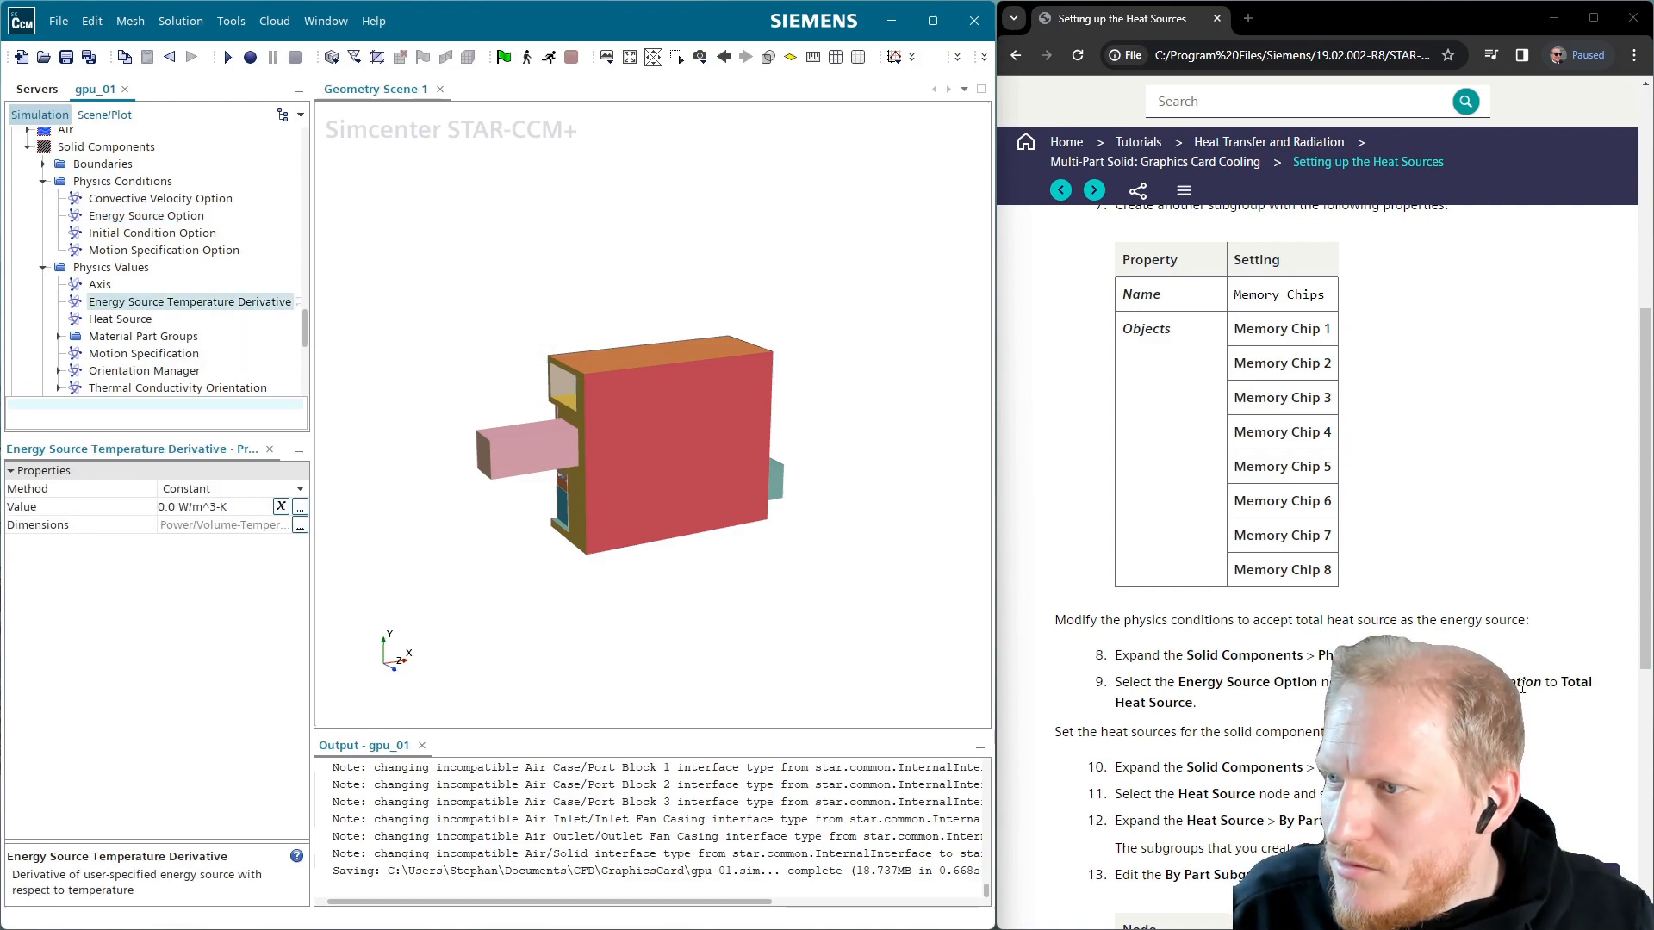
scroll(1345, 555, down, 5)
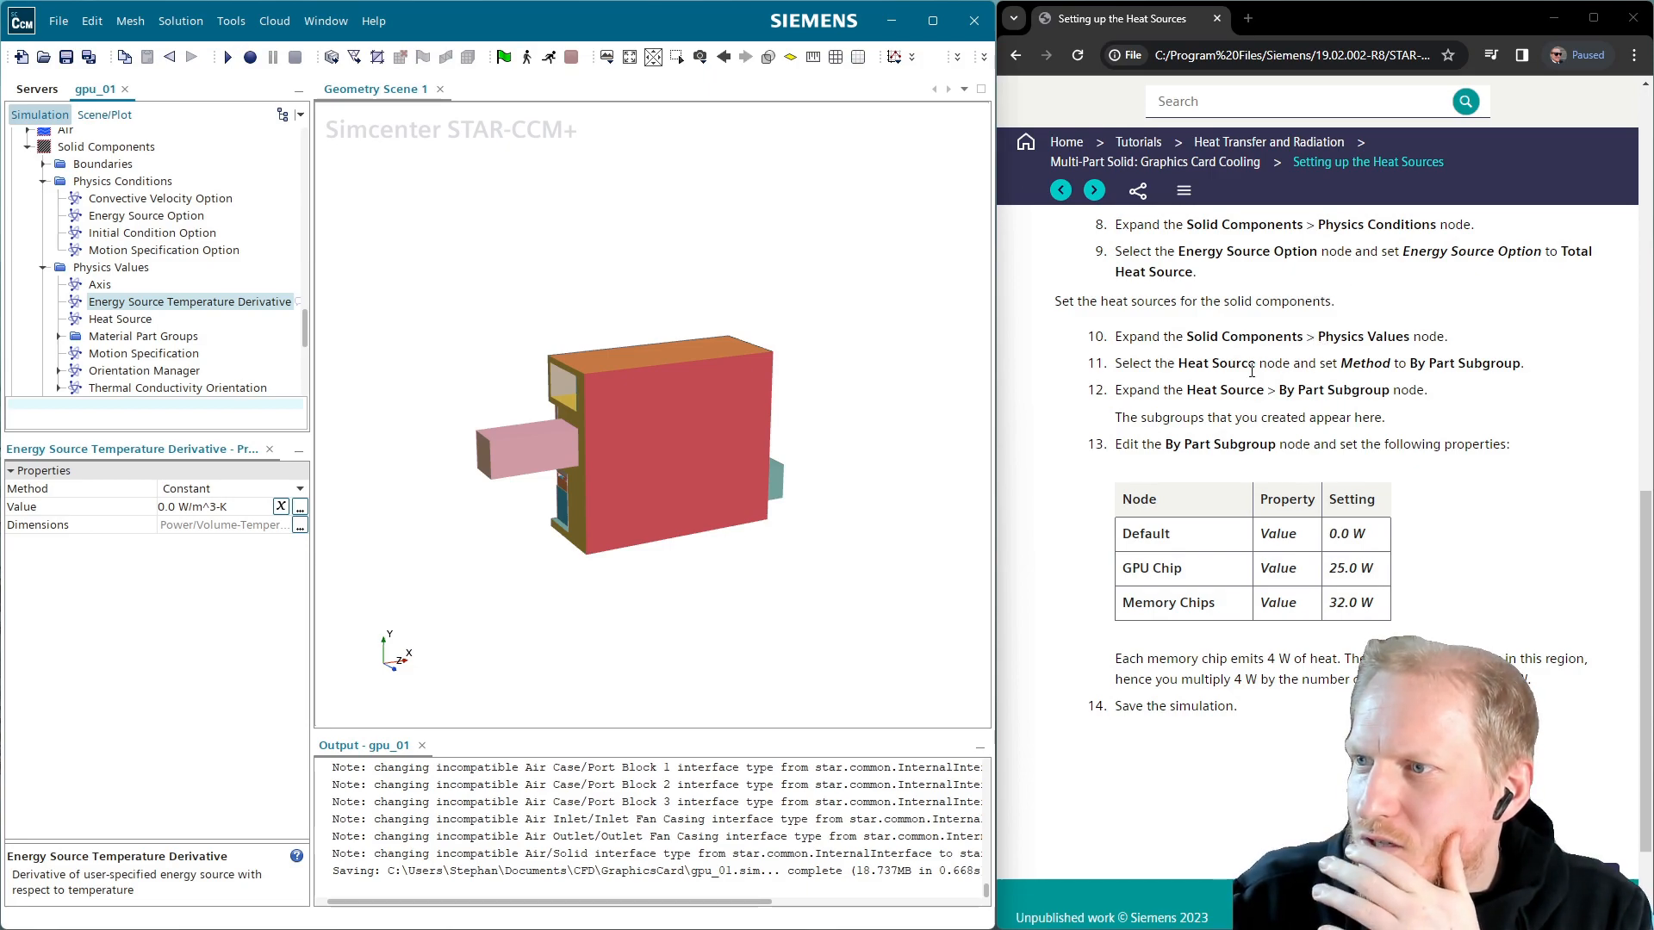
Set Heat Source to By Part Subgroup with Memory Chips at 32.0 W
click(122, 320)
click(233, 489)
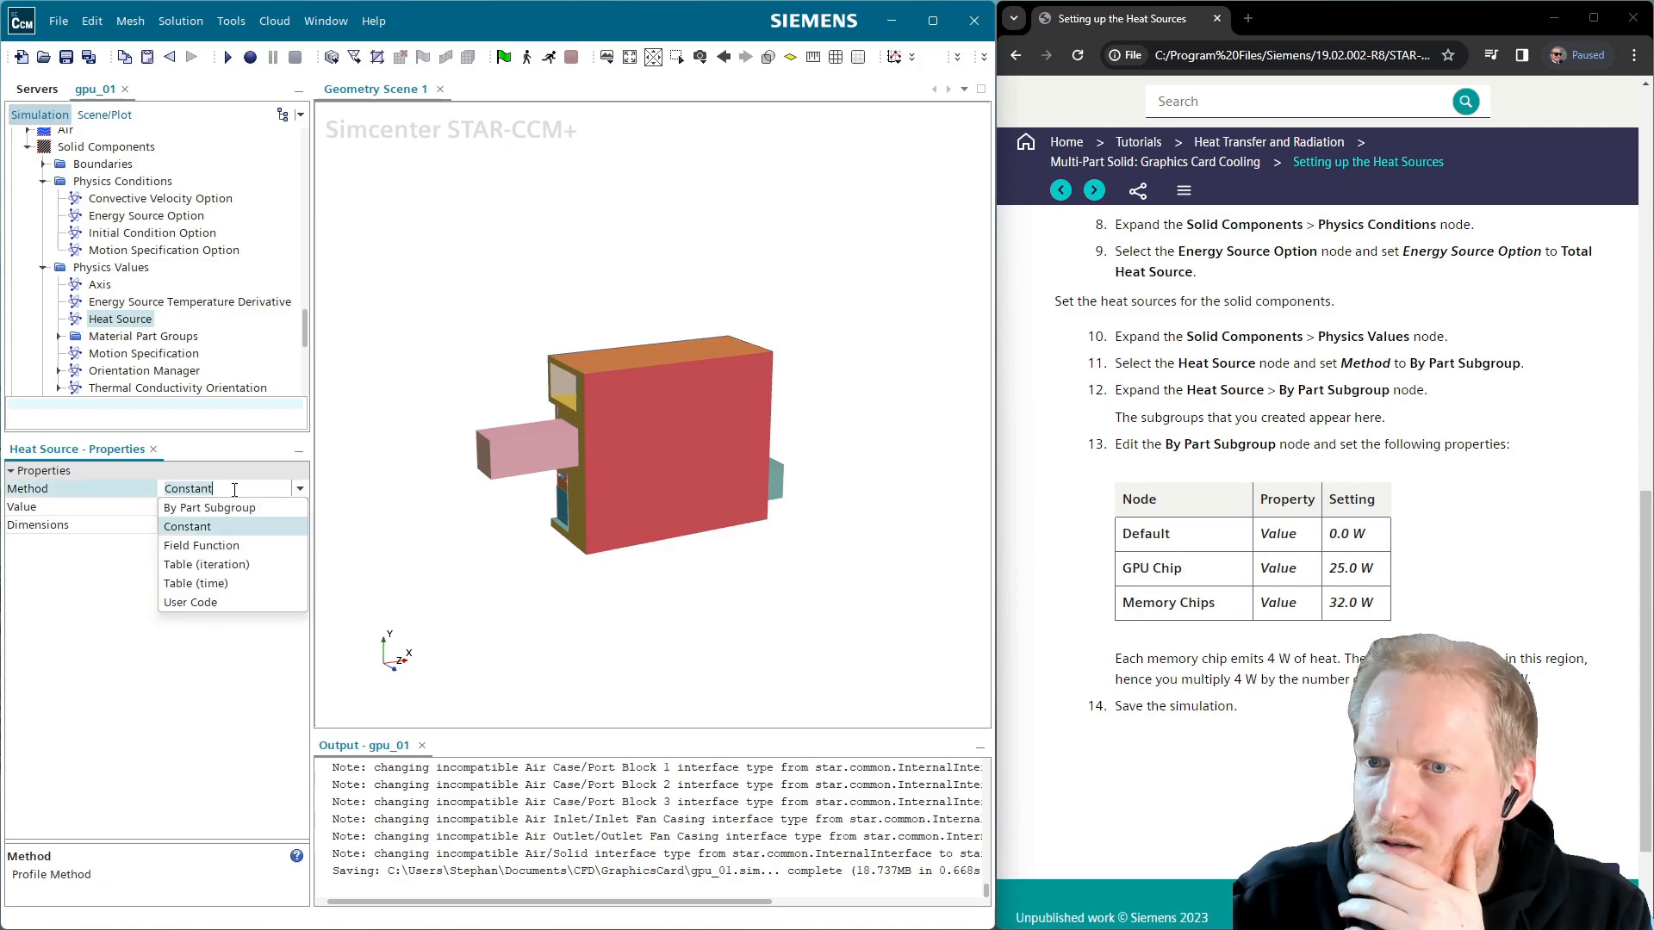
click(207, 503)
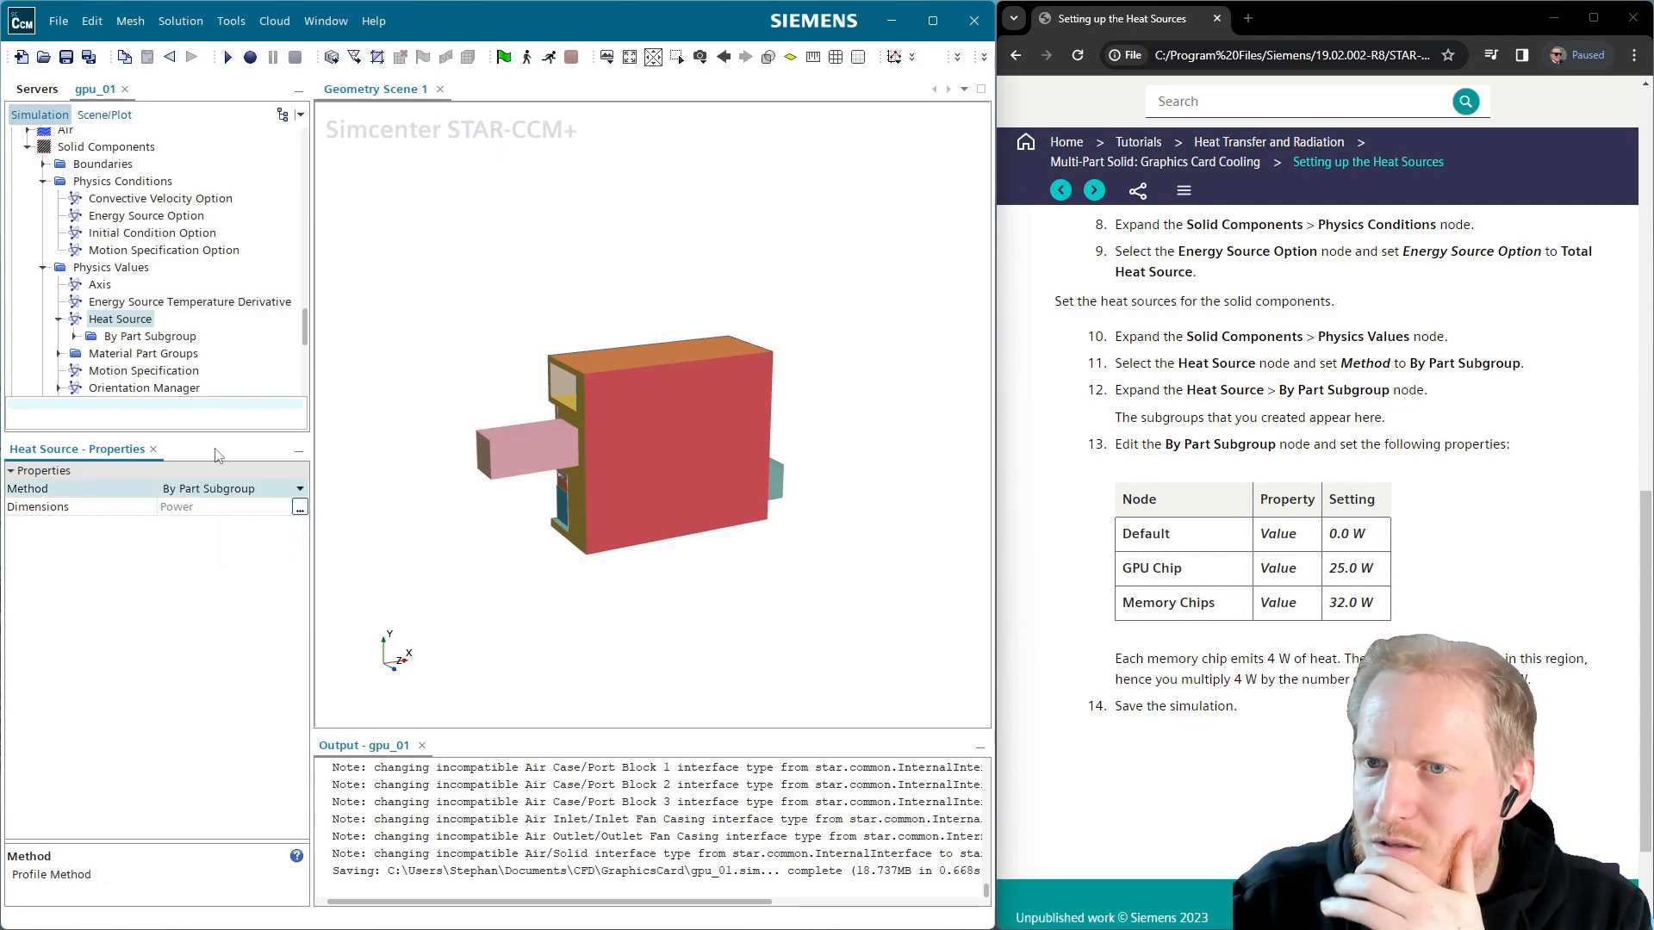
click(75, 336)
click(136, 354)
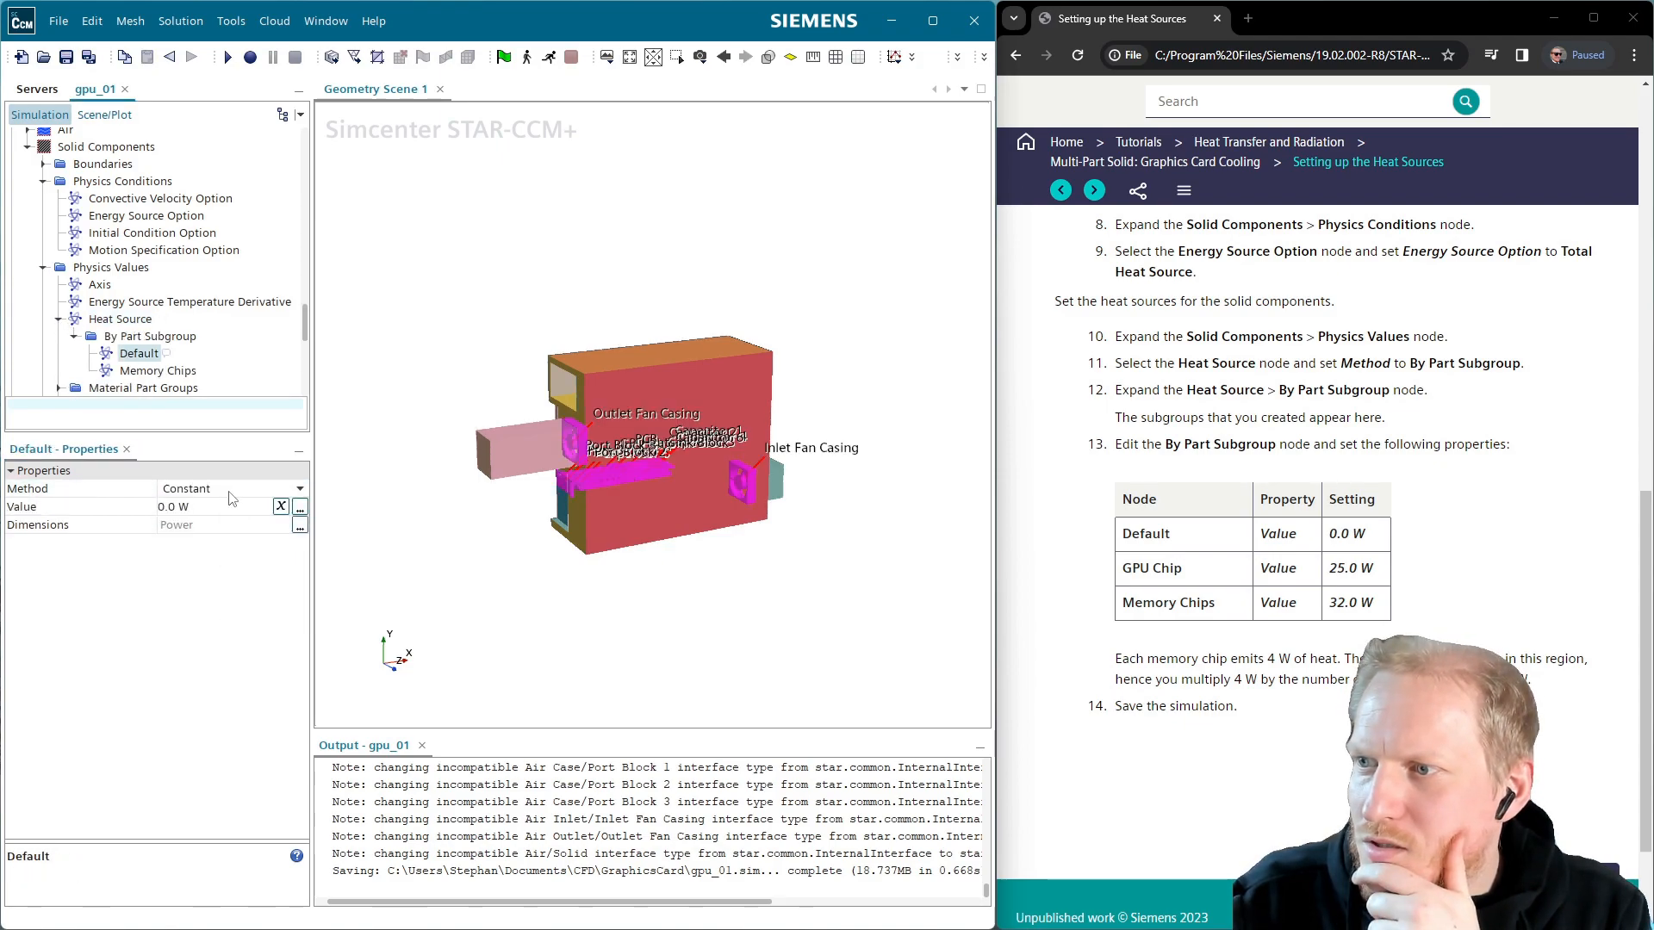
click(156, 373)
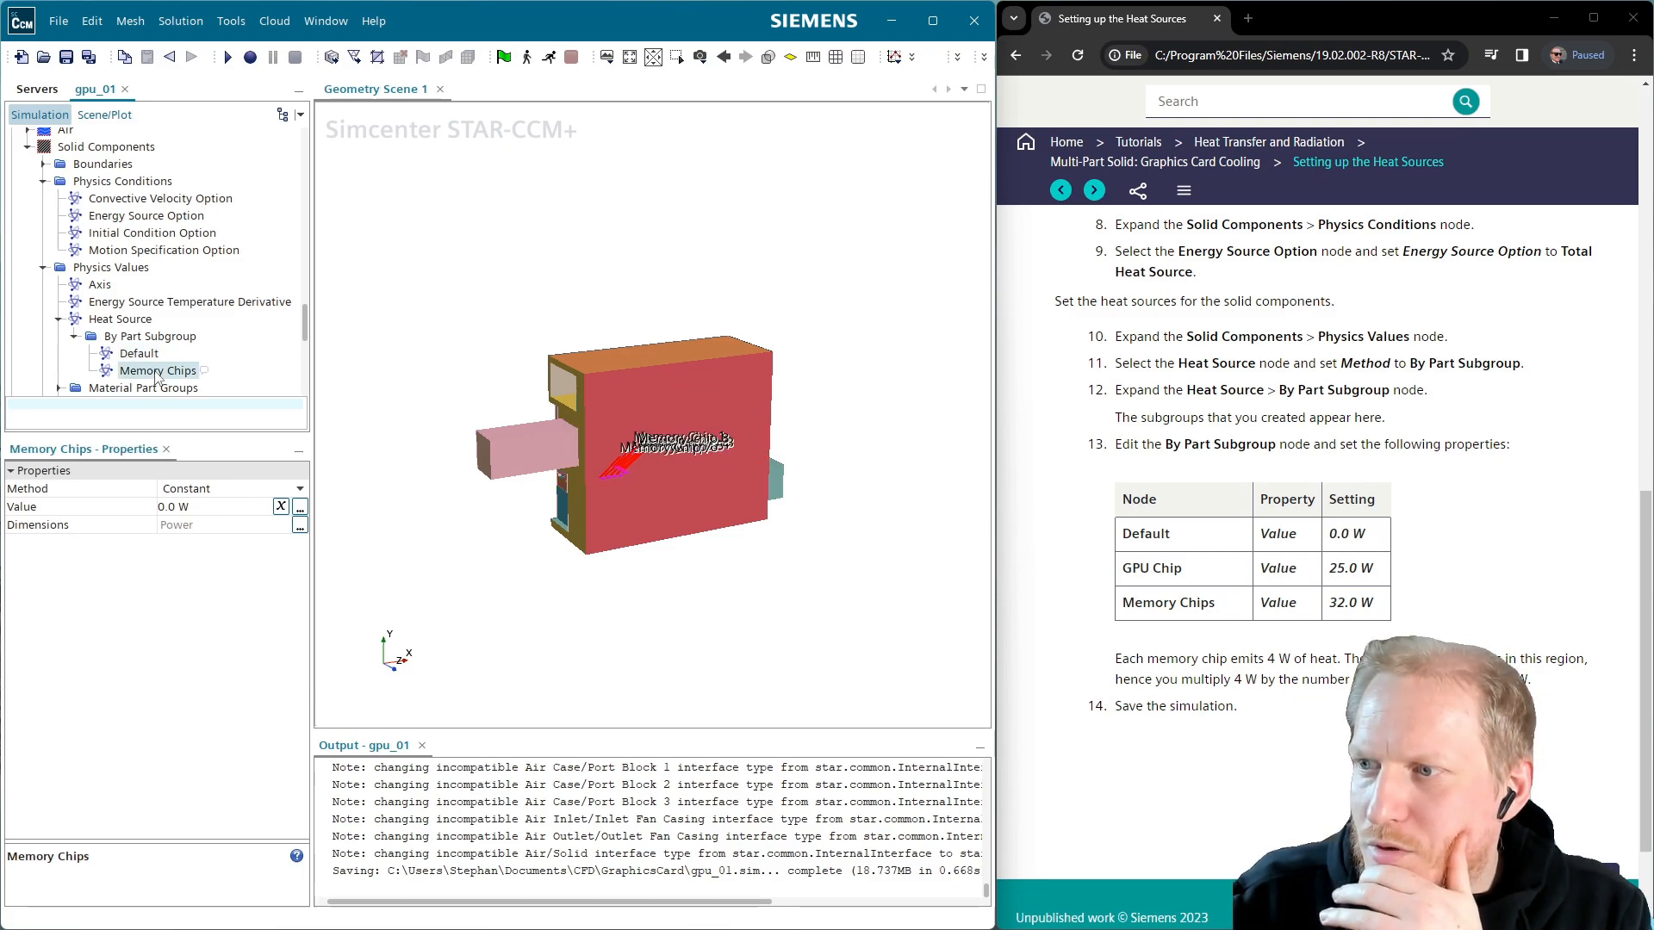
click(203, 504)
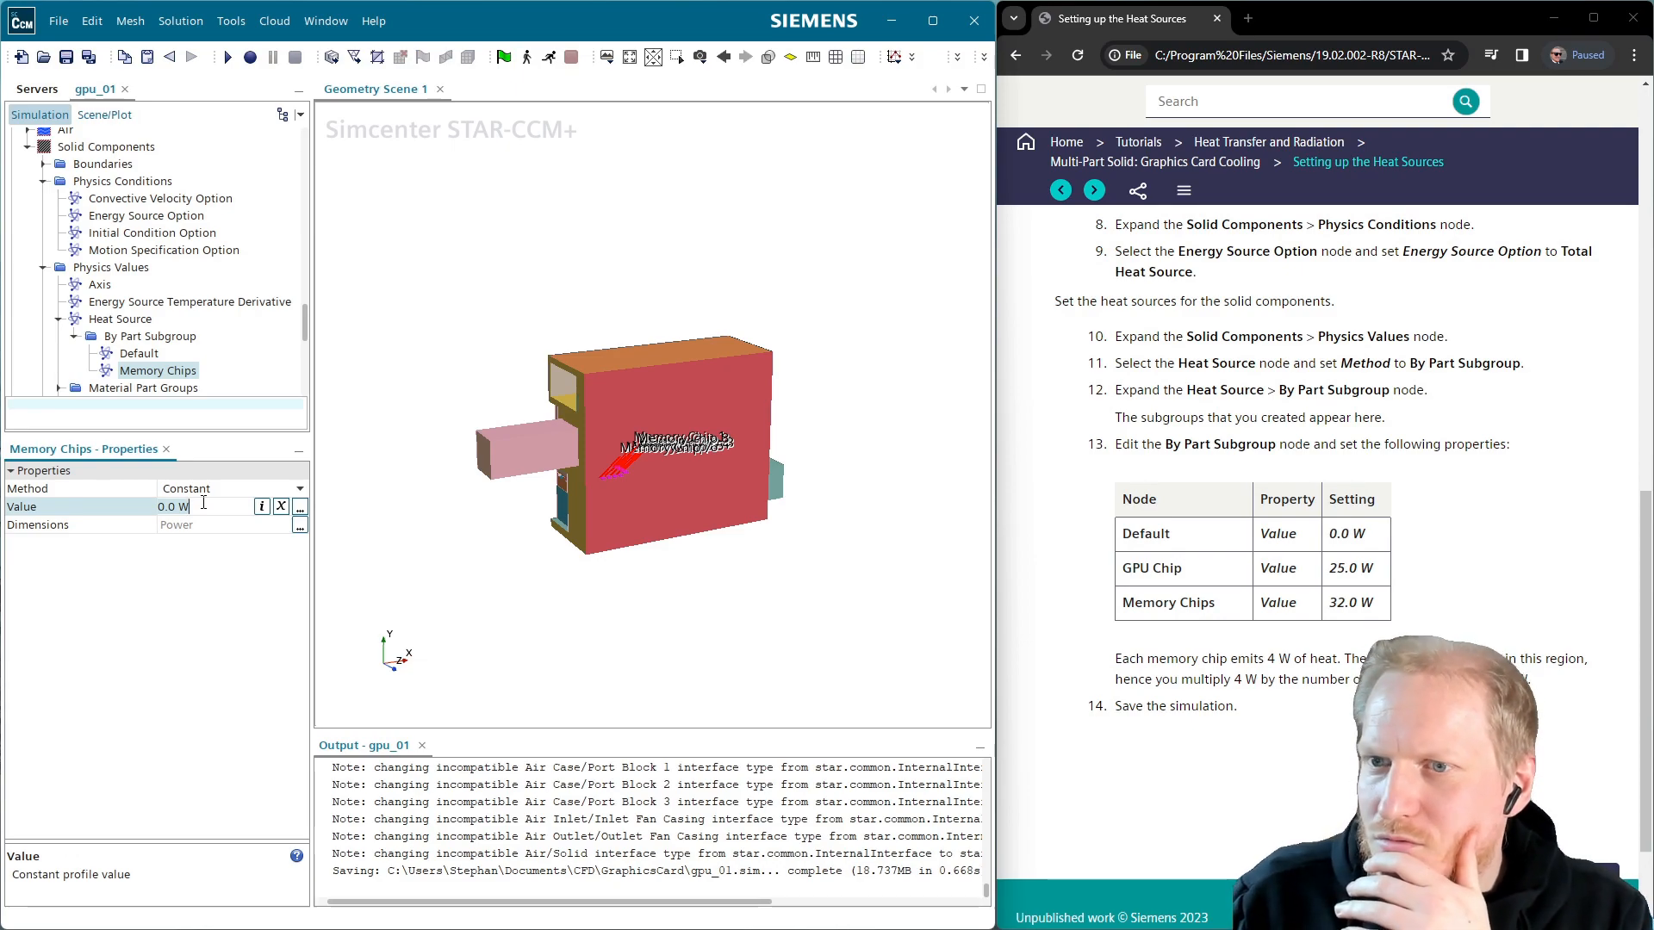
key(BackSpace)
key(BackSpace)
key(BackSpace)
key(BackSpace)
key(BackSpace)
text(32)
key(Return)
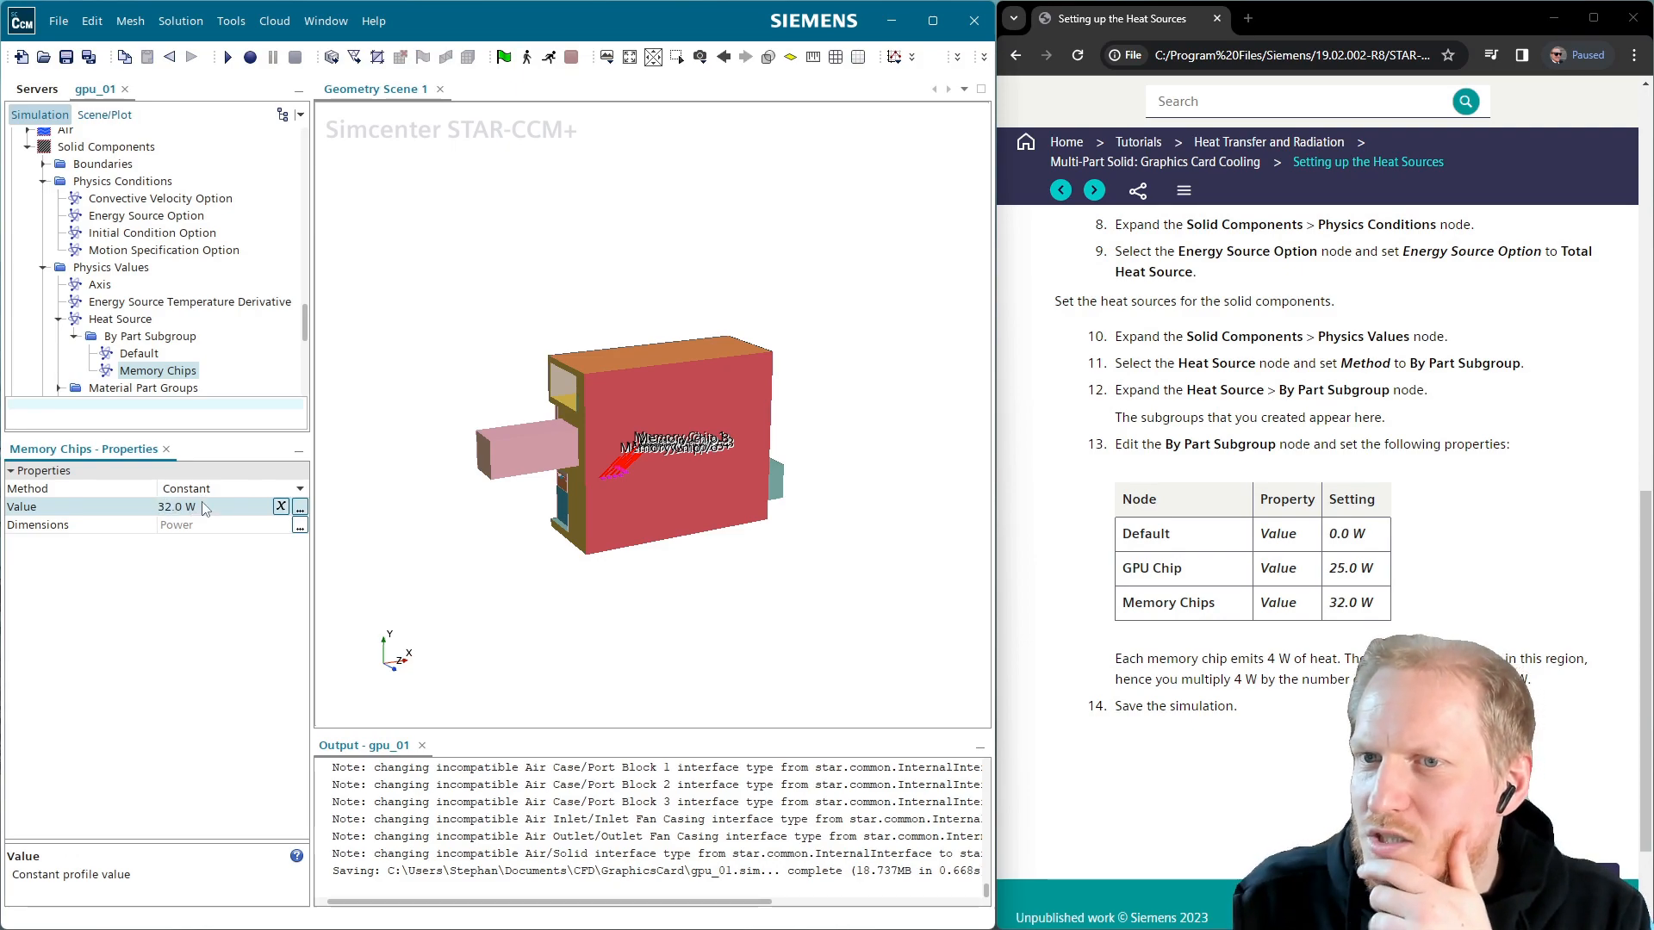
scroll(193, 367, down, 2)
Create a new subgroup under Subgrouping 1 named GPU
scroll(1271, 530, up, 1)
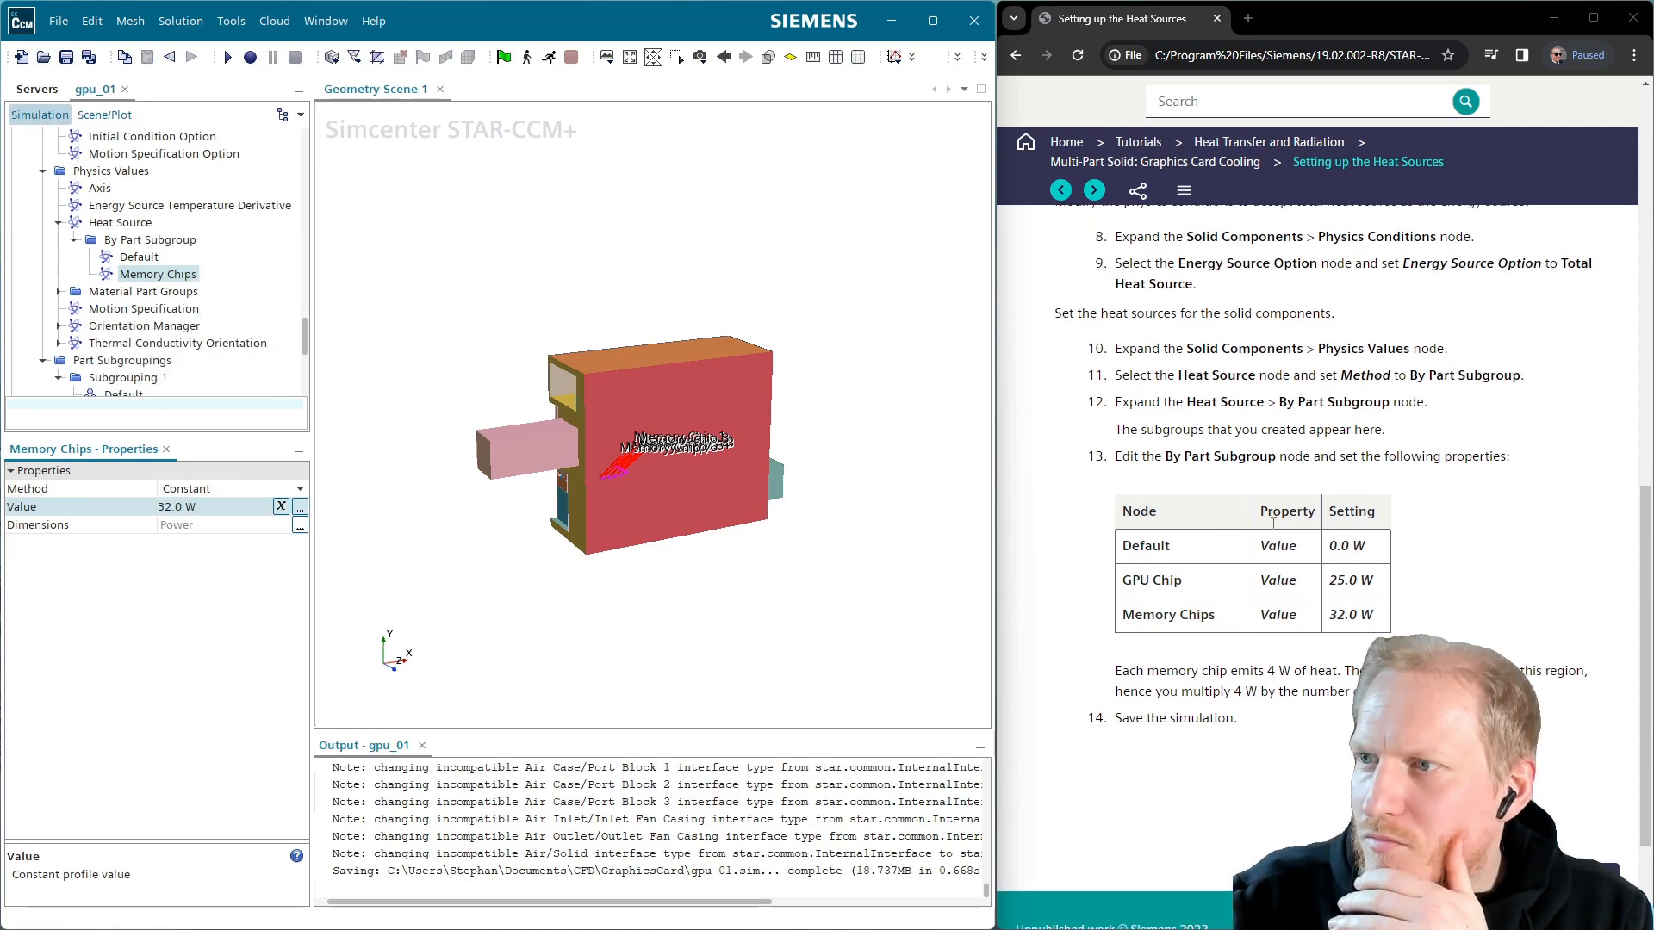
scroll(1271, 531, up, 6)
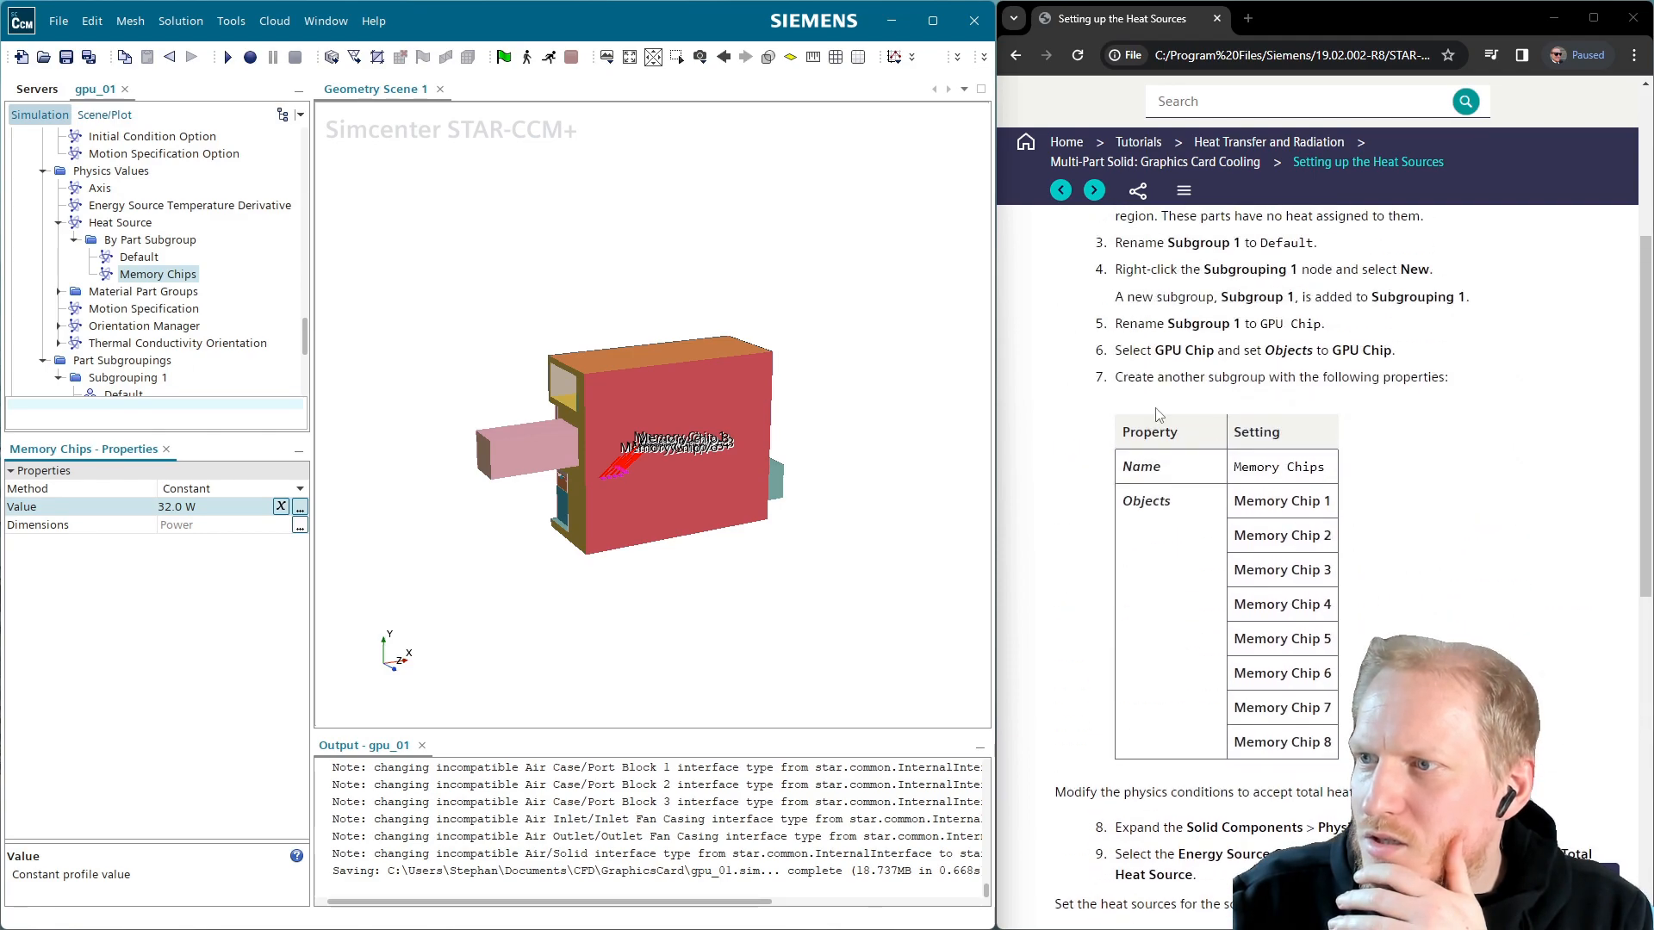
scroll(163, 353, down, 2)
right_click(142, 274)
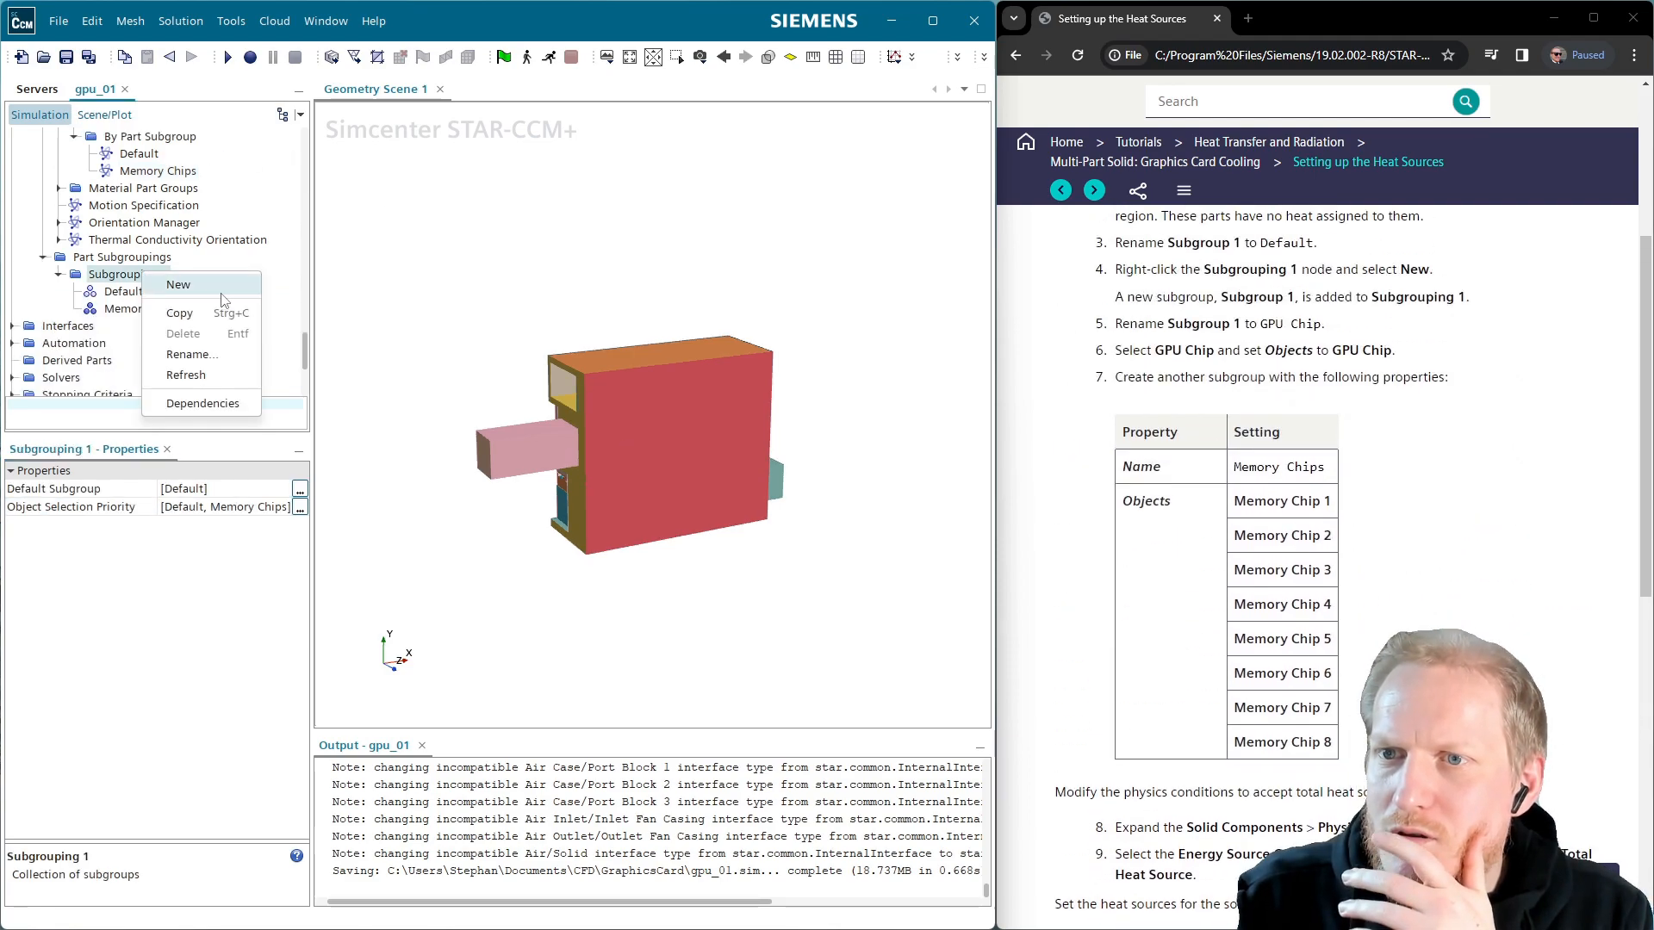
click(221, 289)
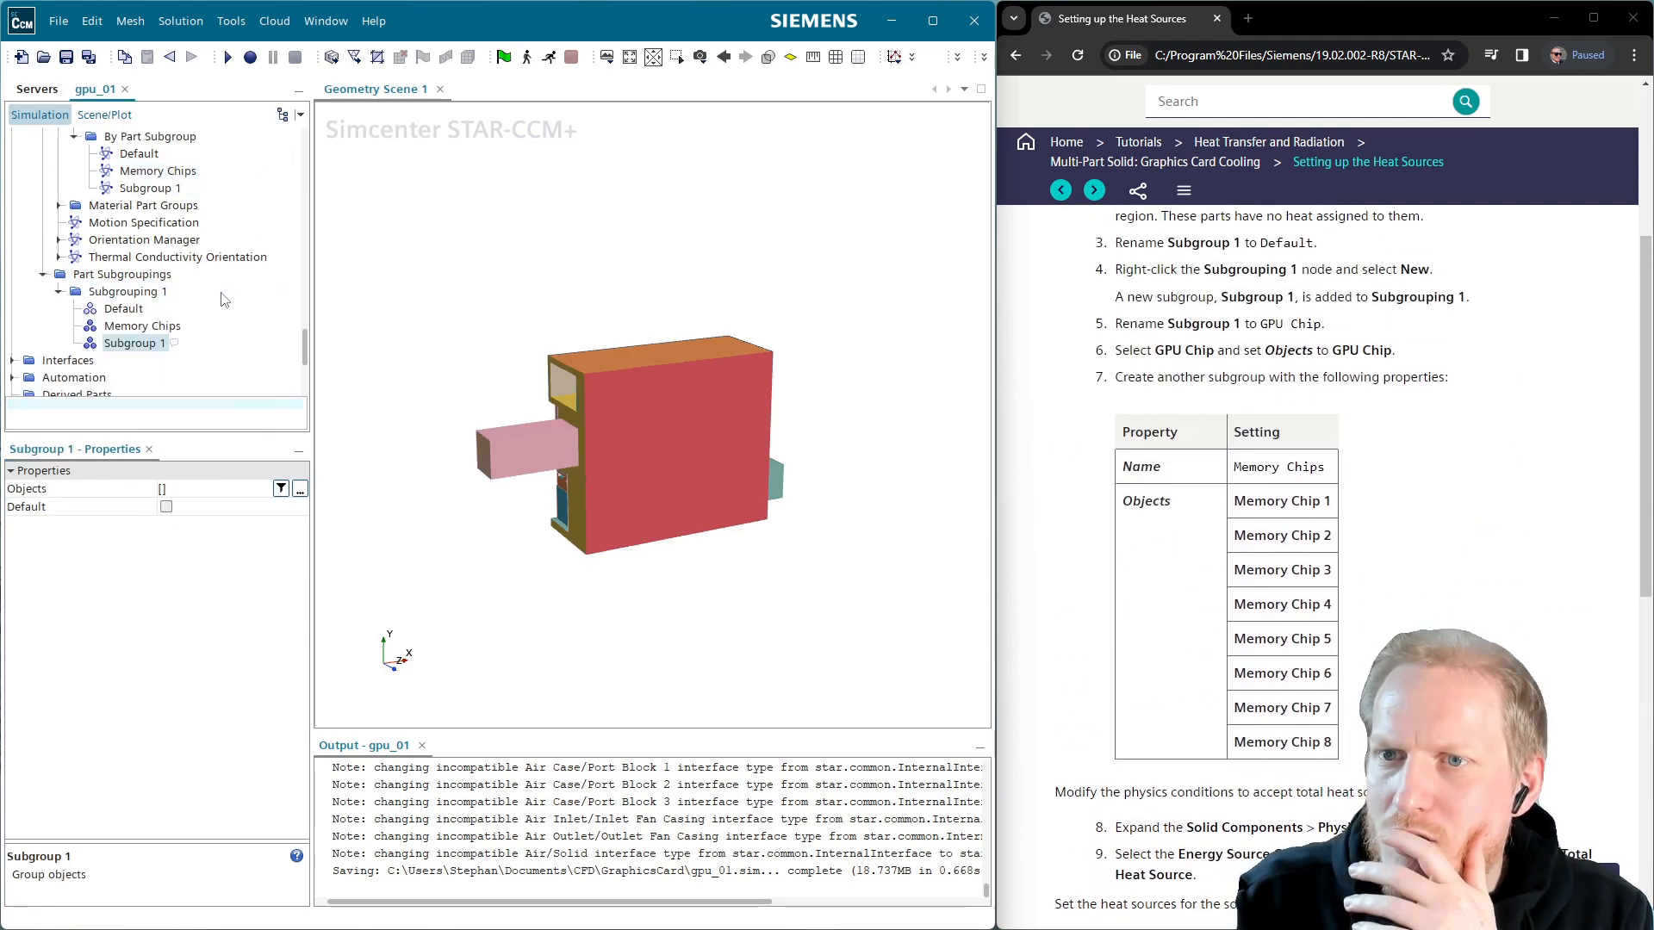
click(153, 344)
text(GPU)
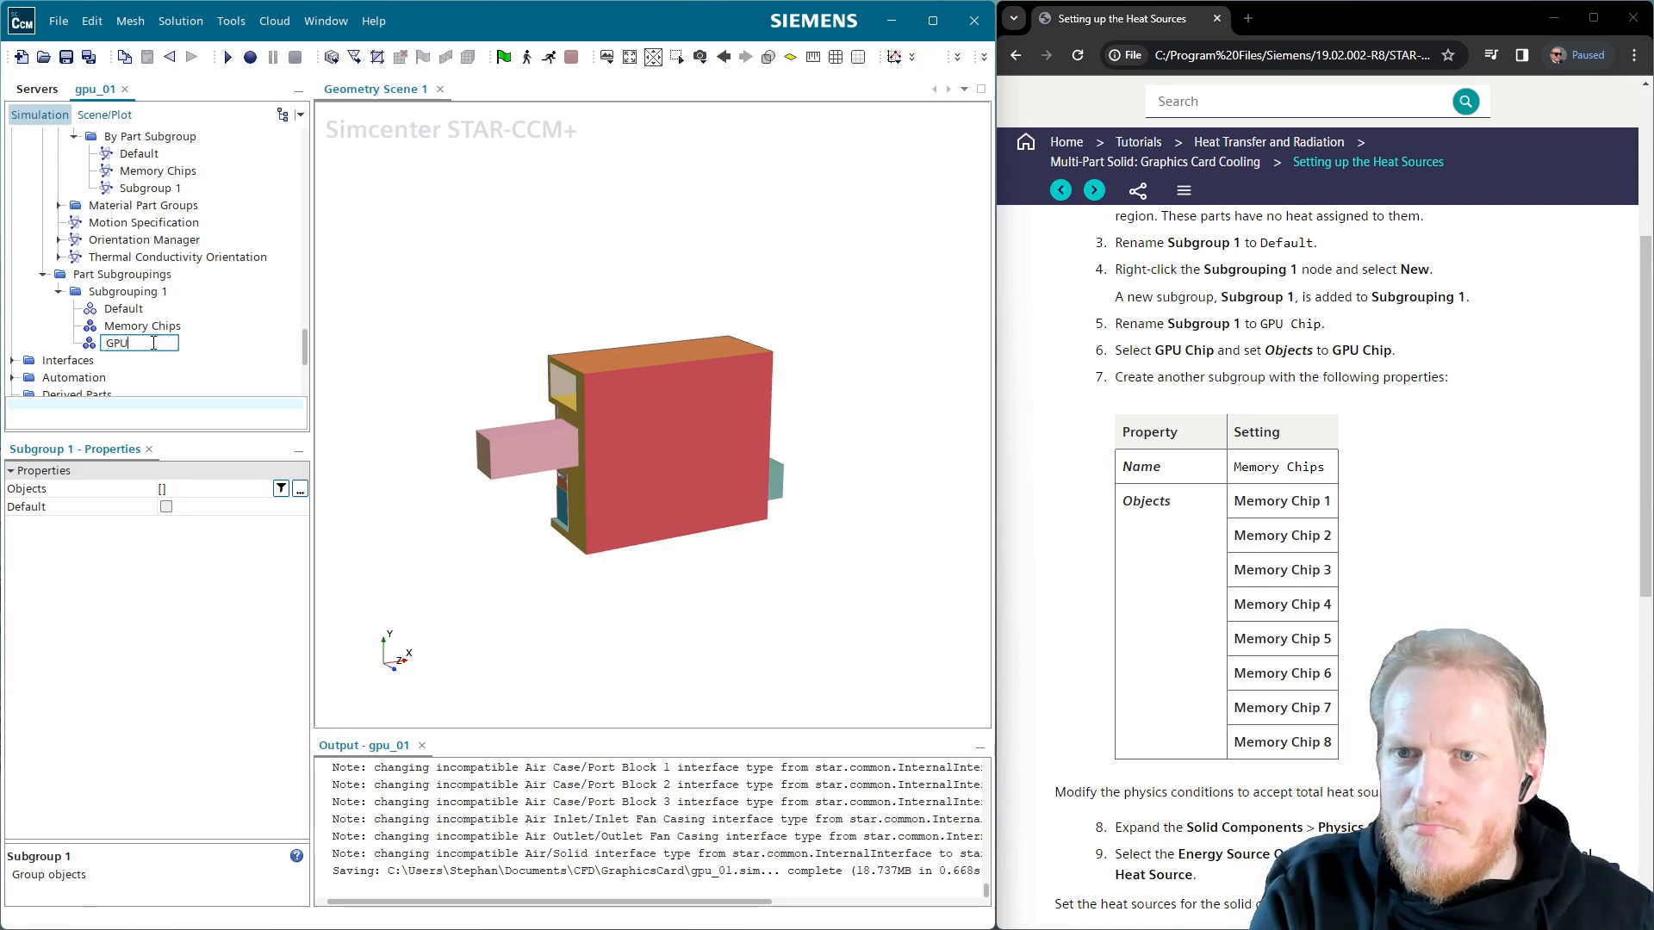
key(Return)
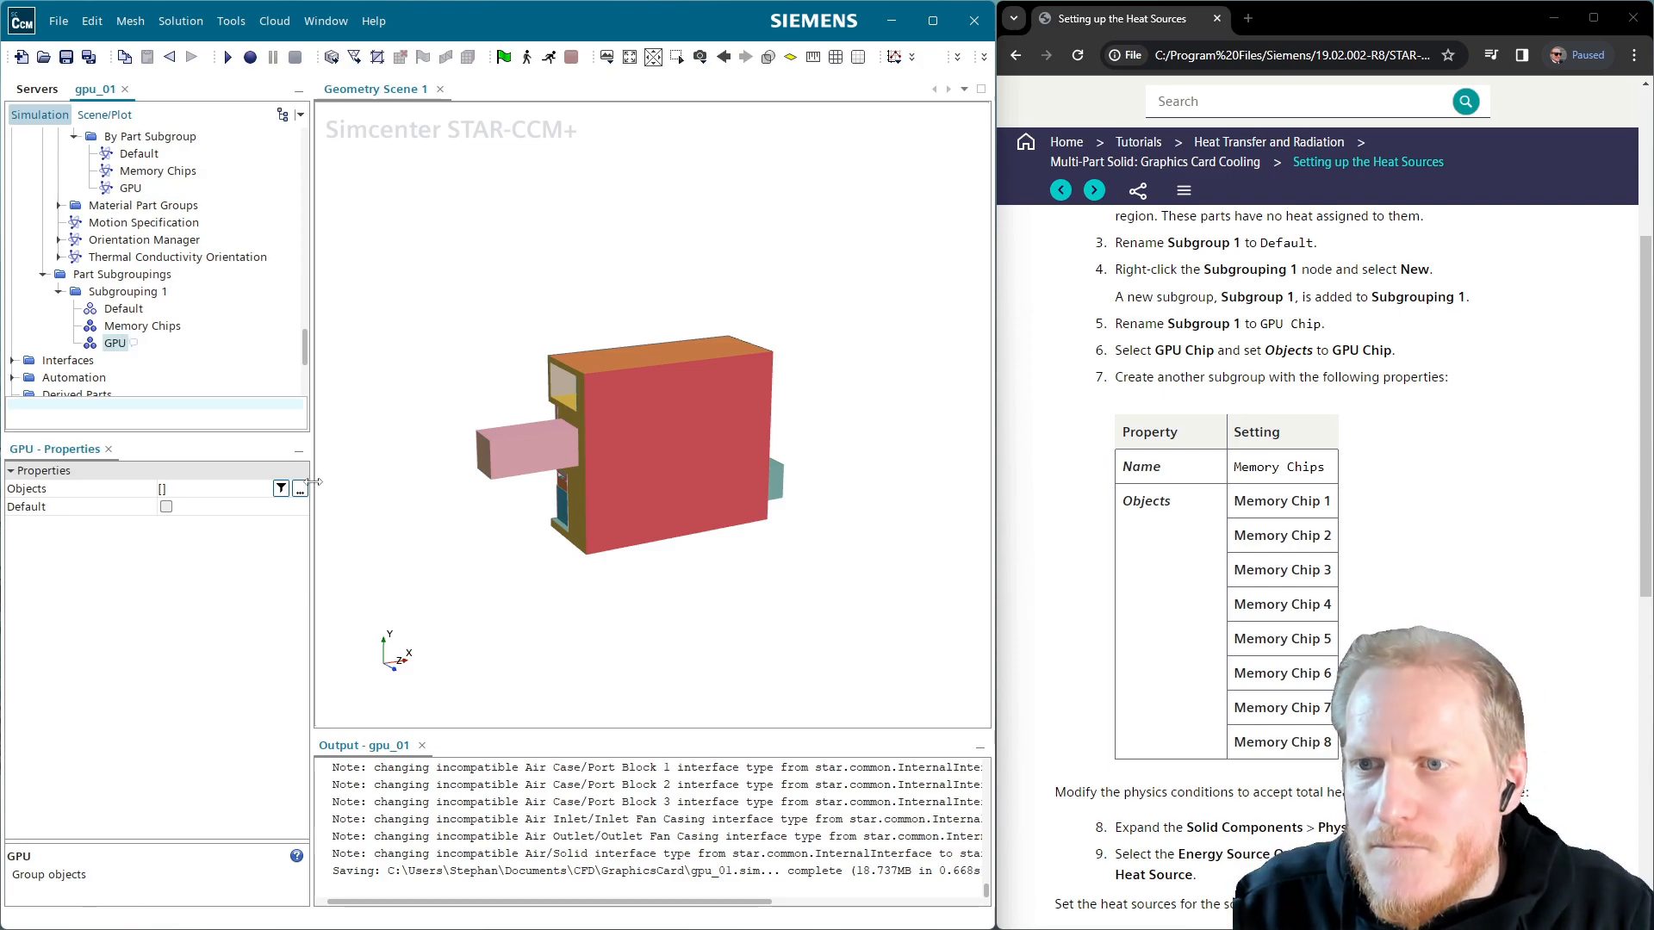
Assign the GPU Chip part to the GPU subgroup and recheck Memory Chips' parts
click(300, 489)
click(275, 357)
click(586, 574)
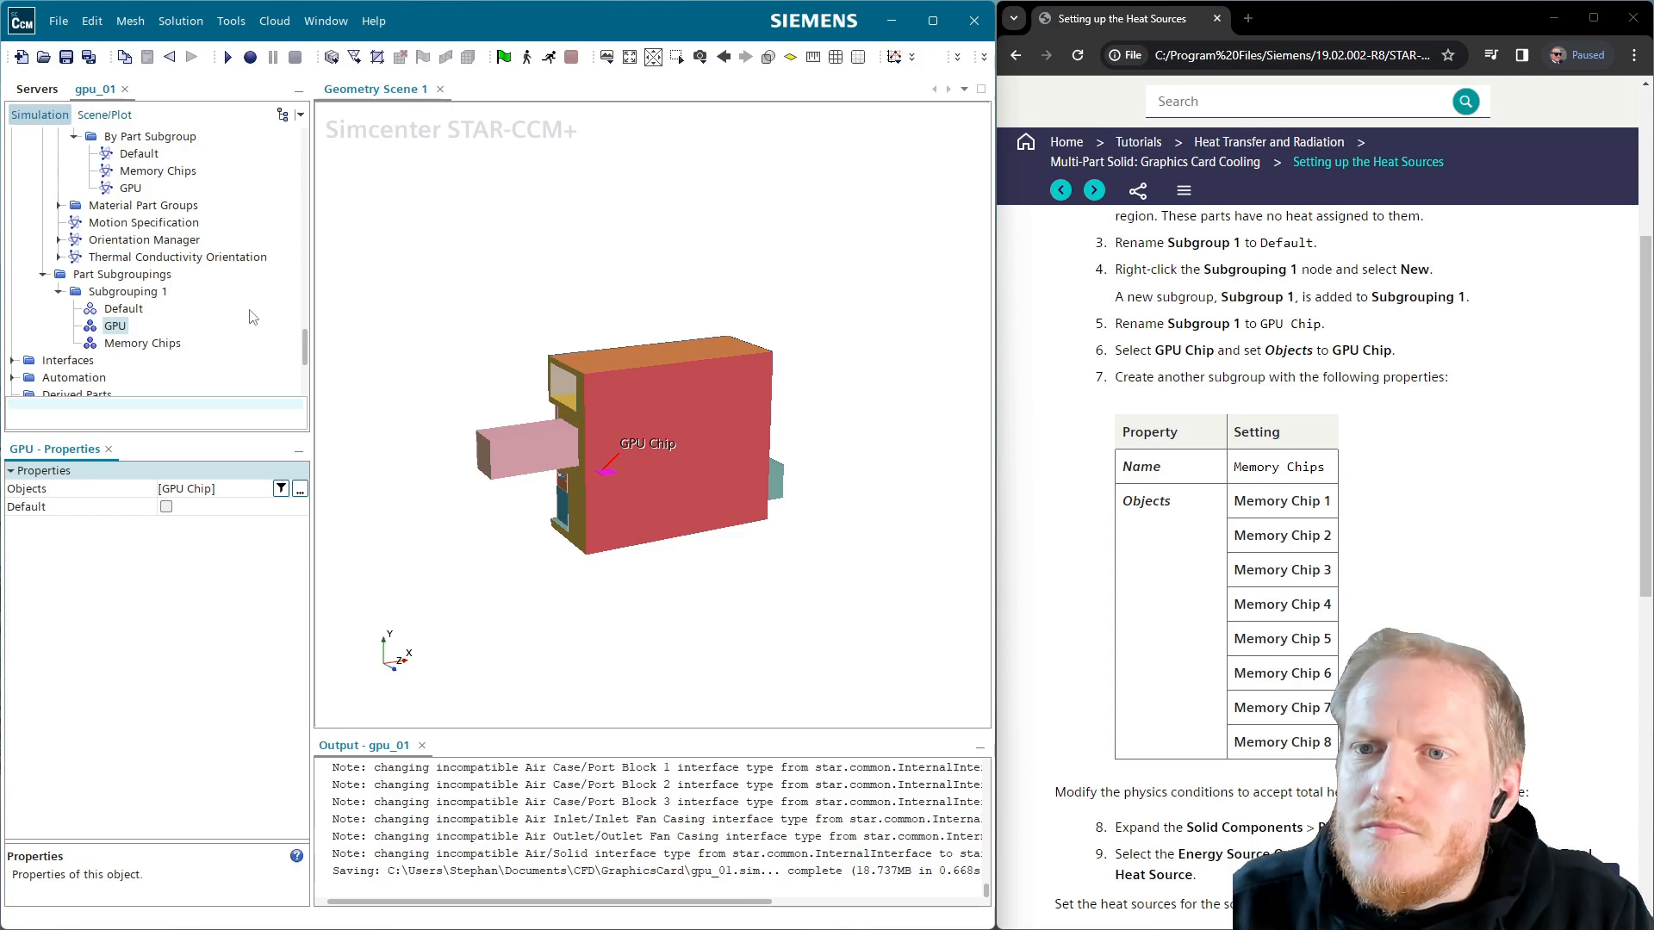
click(149, 355)
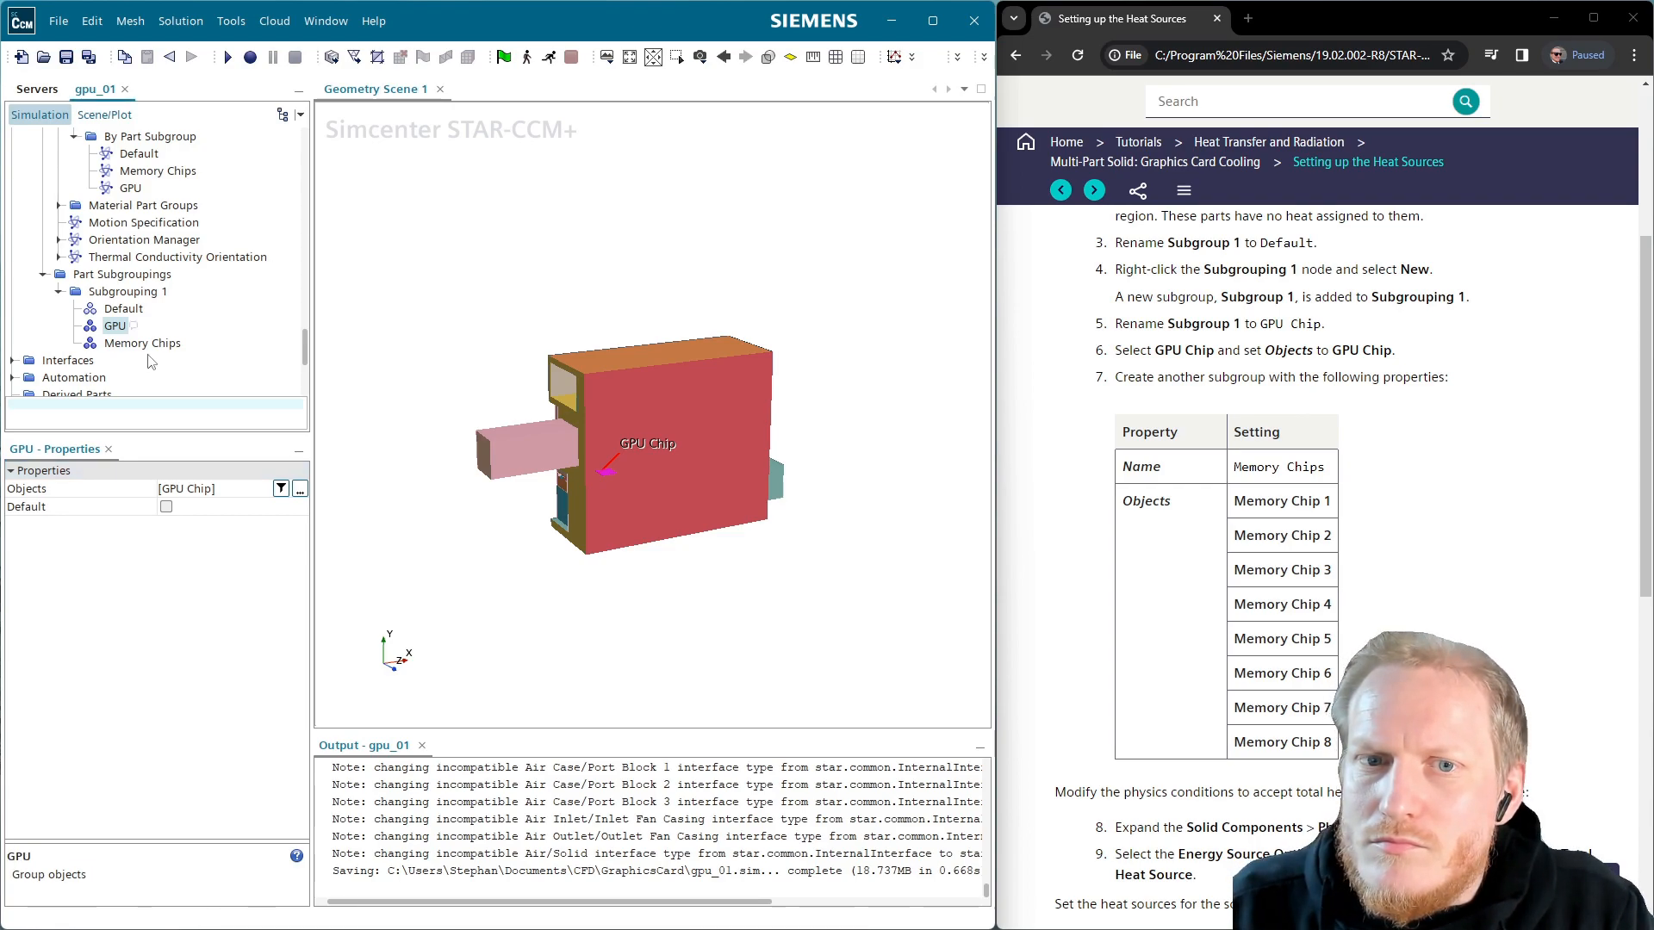
click(148, 350)
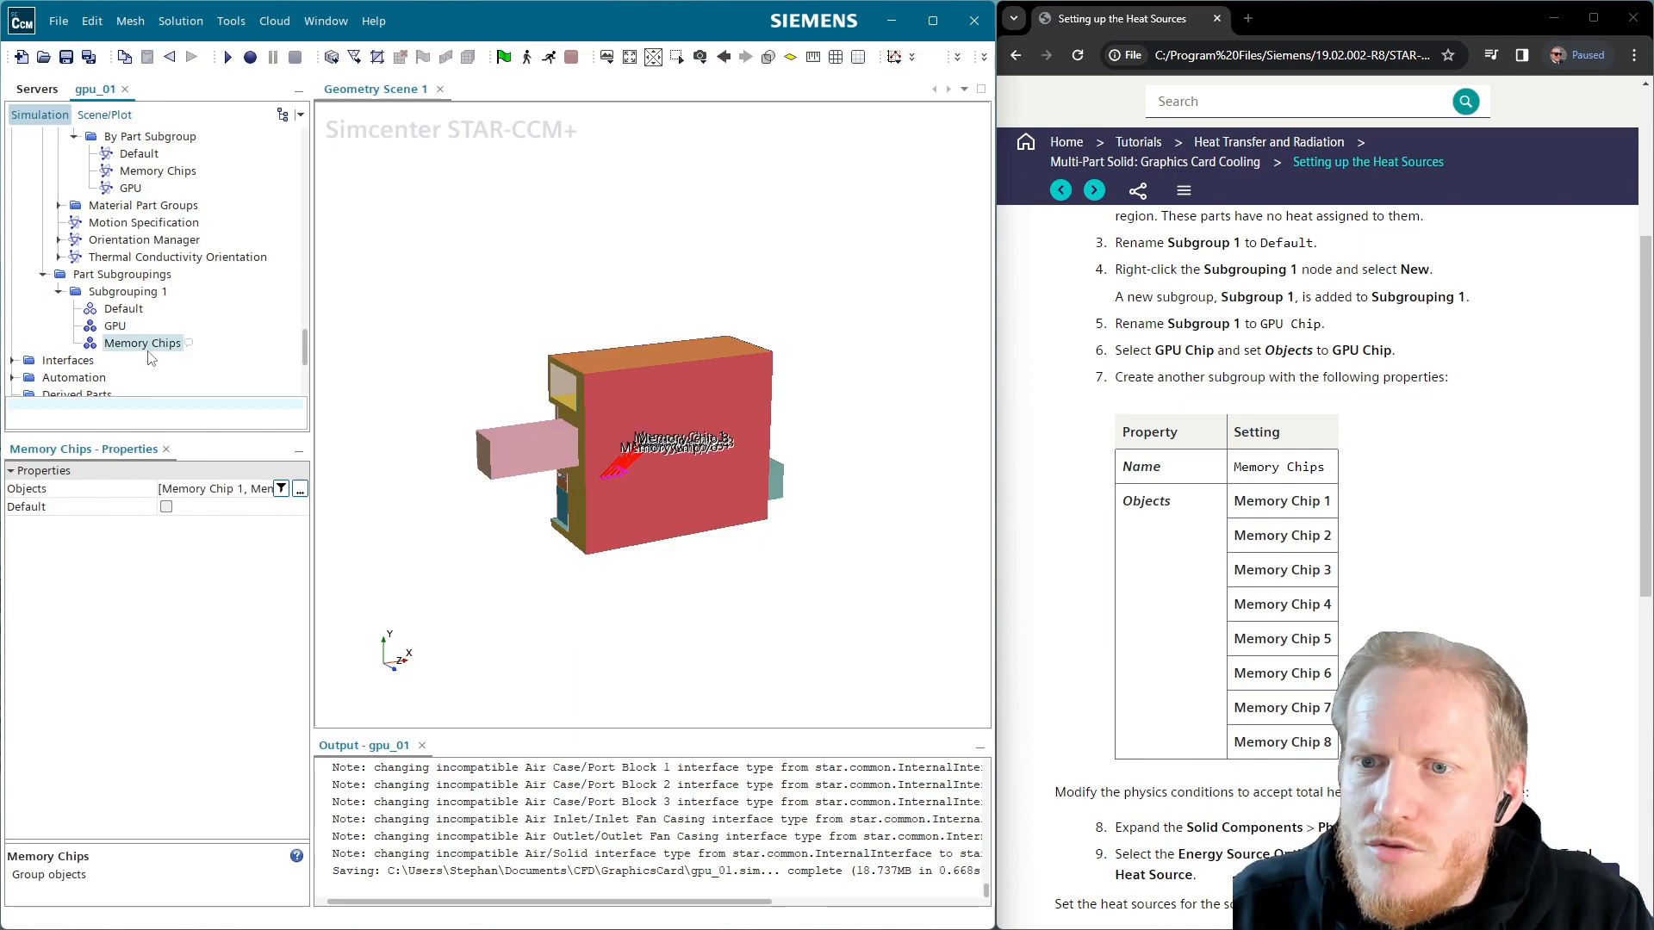
scroll(1318, 560, down, 5)
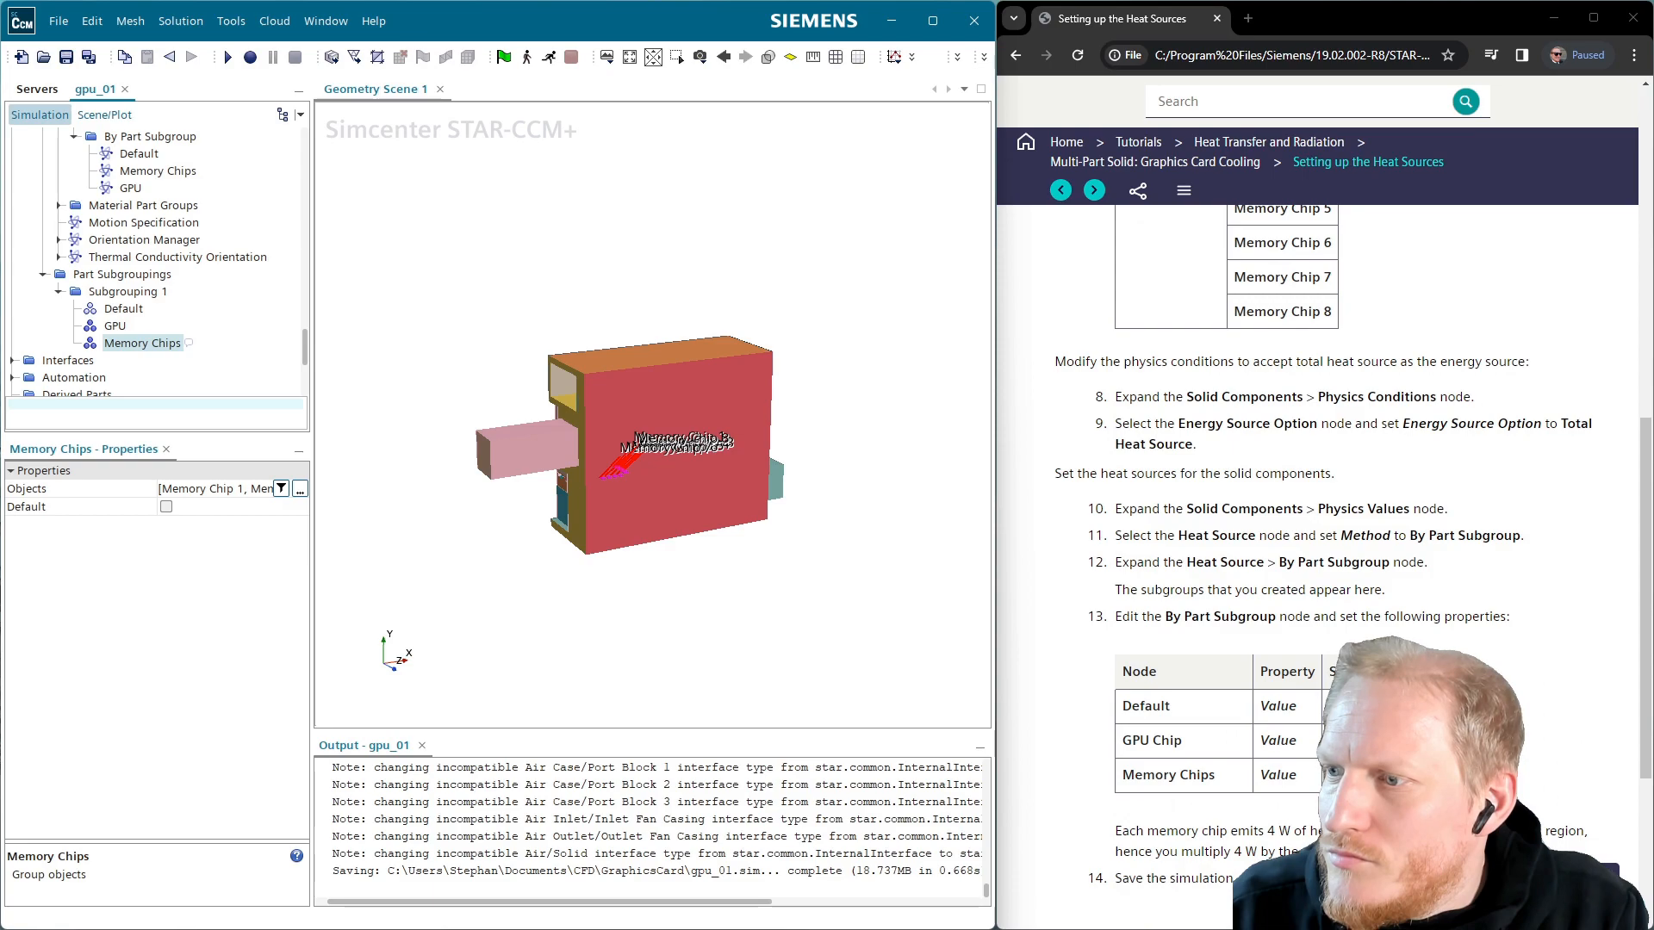
Set the GPU subgroup's heat source value to 25.0 W
click(133, 174)
click(130, 187)
click(180, 505)
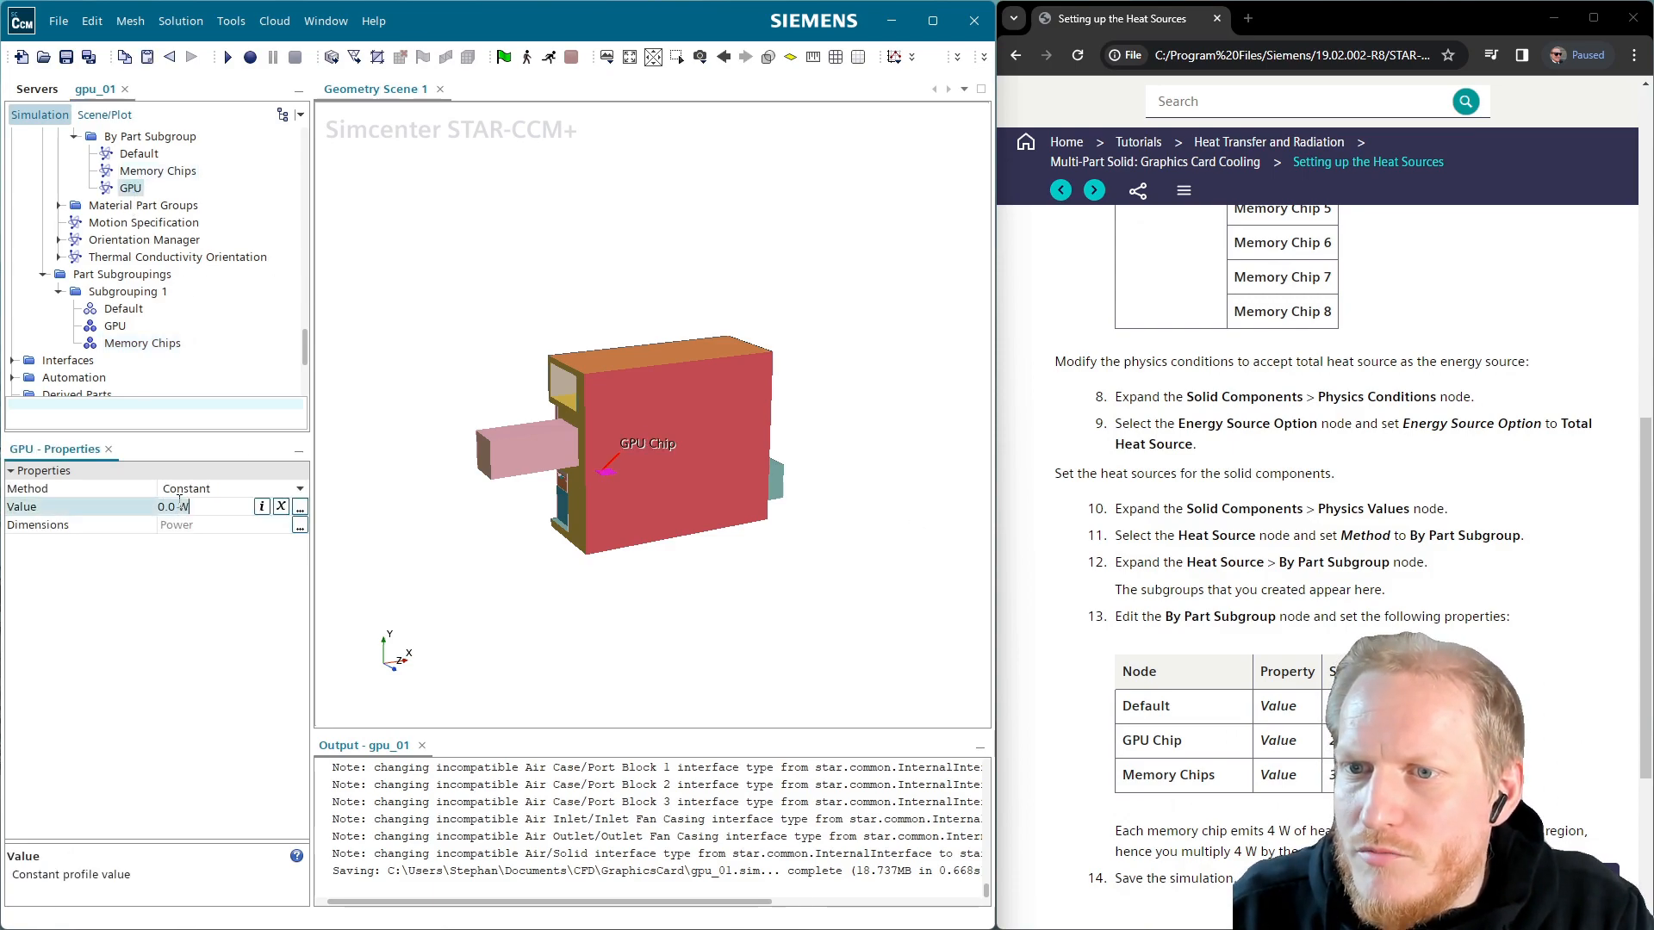
text(25)
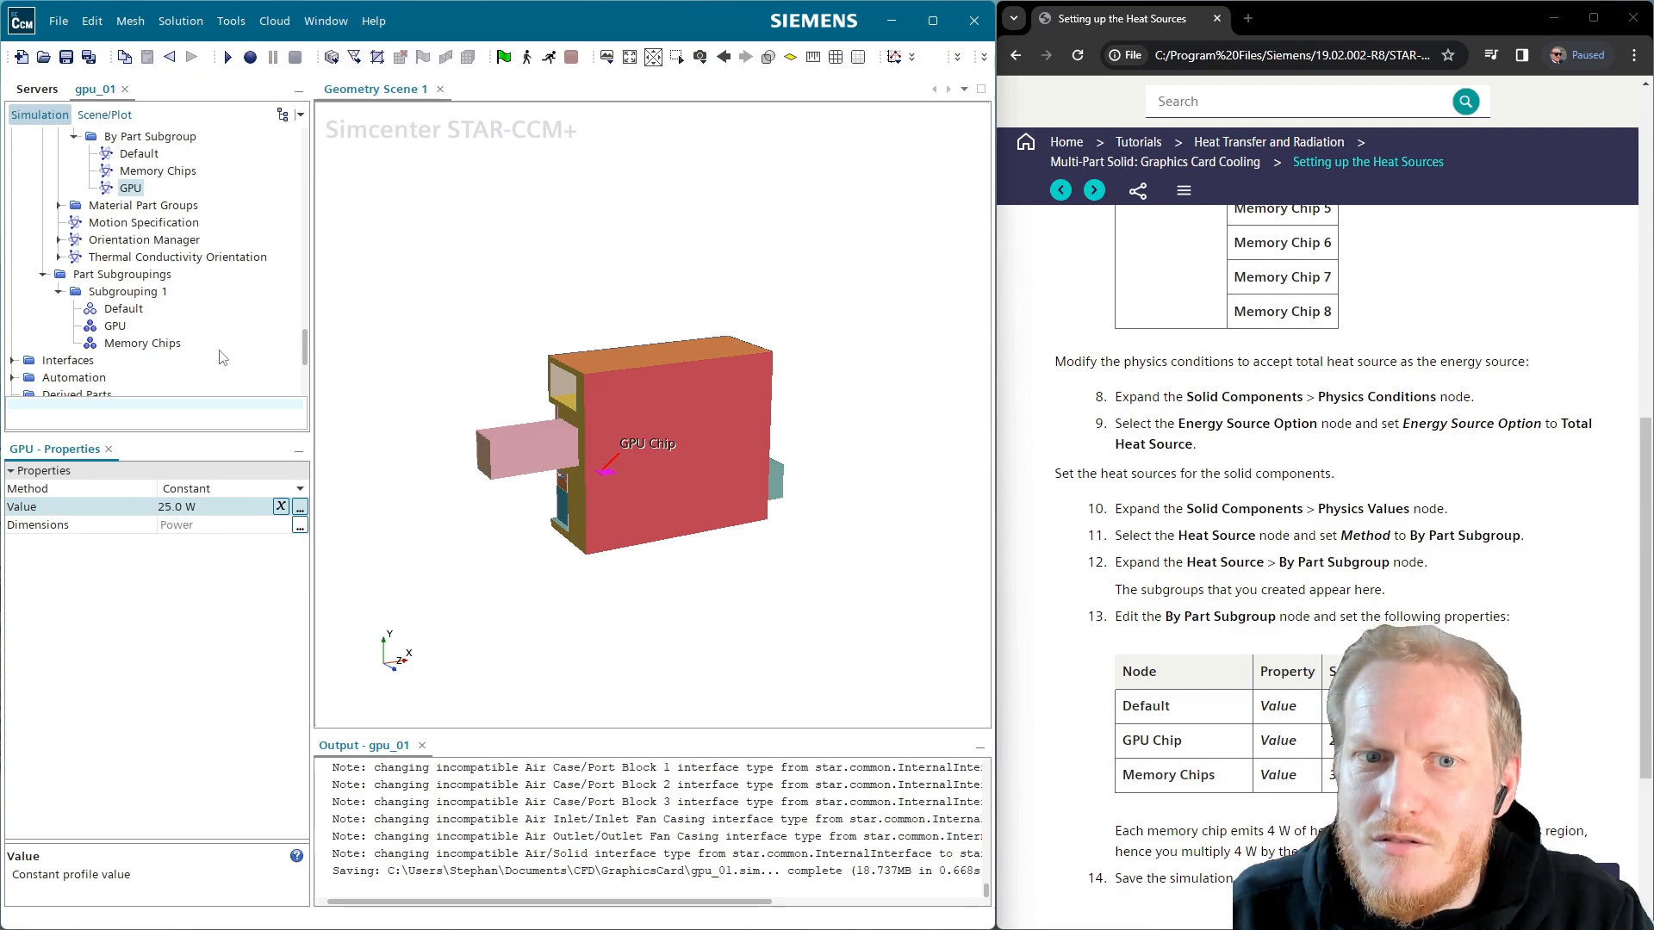
drag(638, 454, 599, 397)
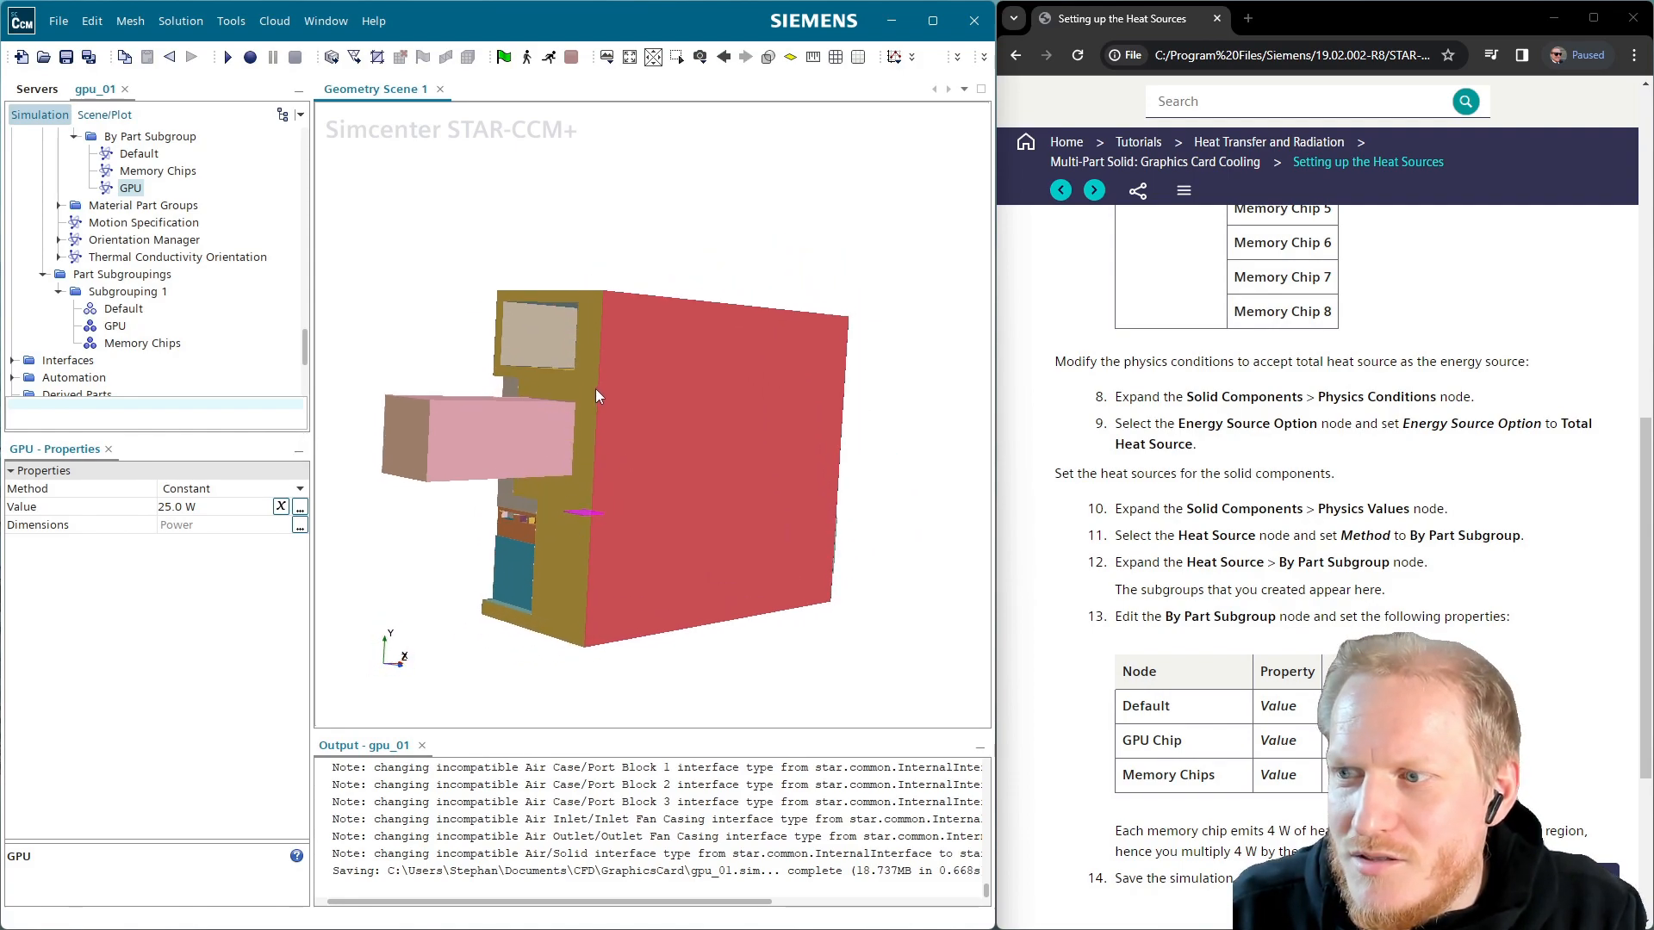
Save gpu_01 and advance the tutorial to the fan interfaces page
scroll(1019, 632, down, 1)
scroll(1019, 632, down, 1)
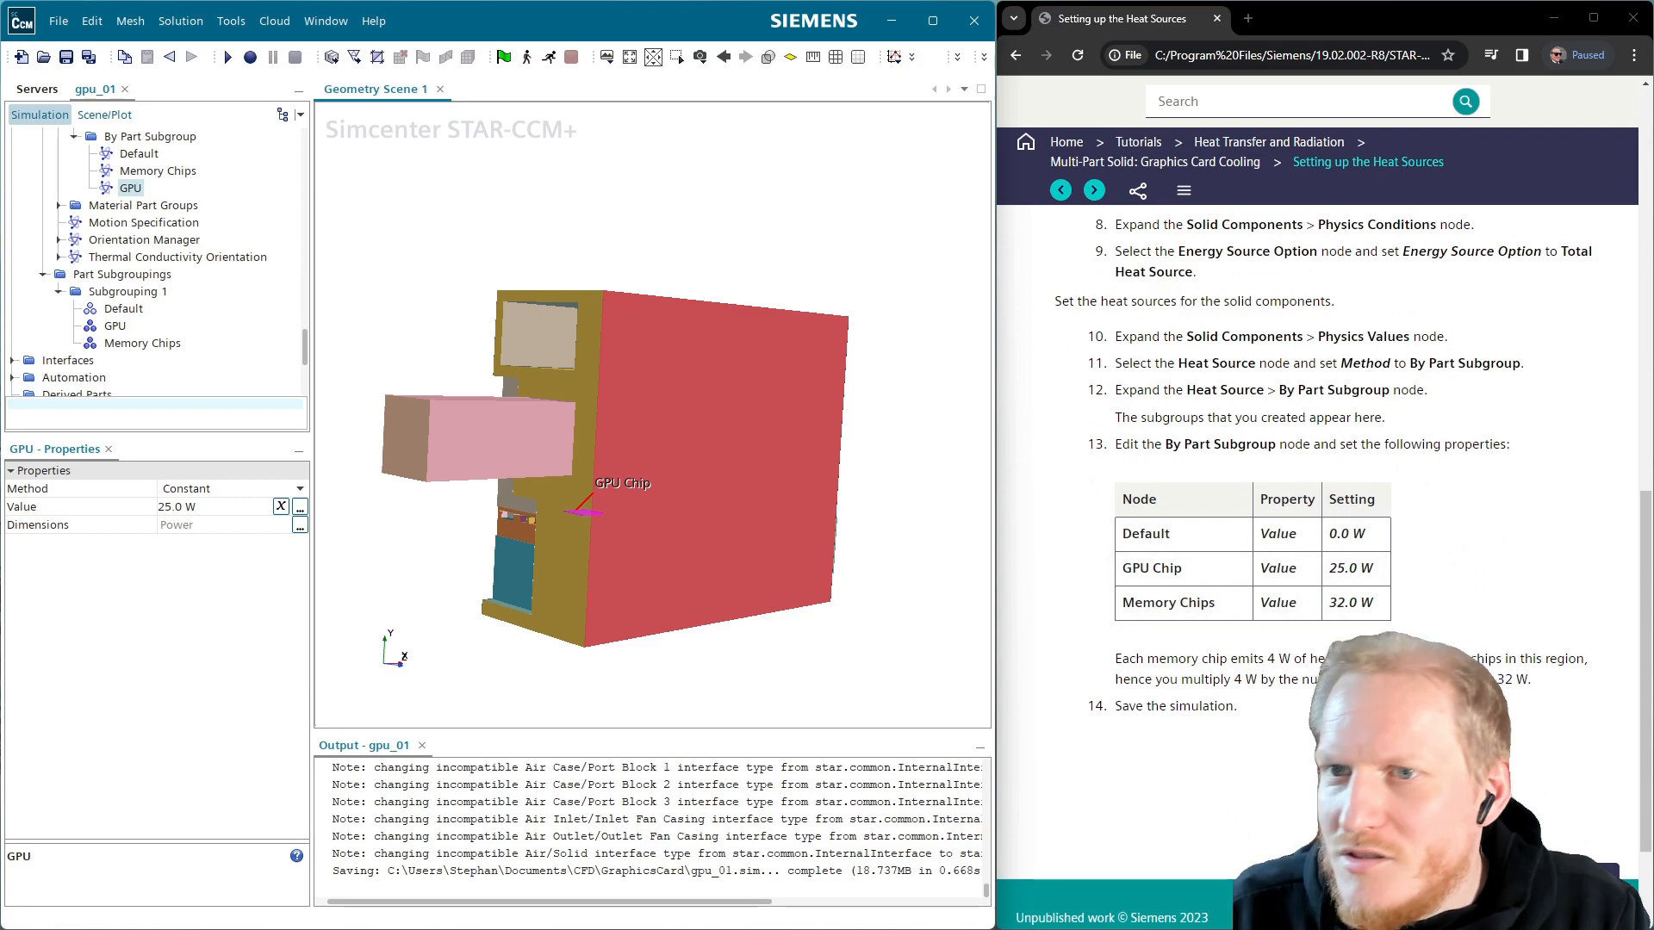
click(65, 57)
click(1094, 190)
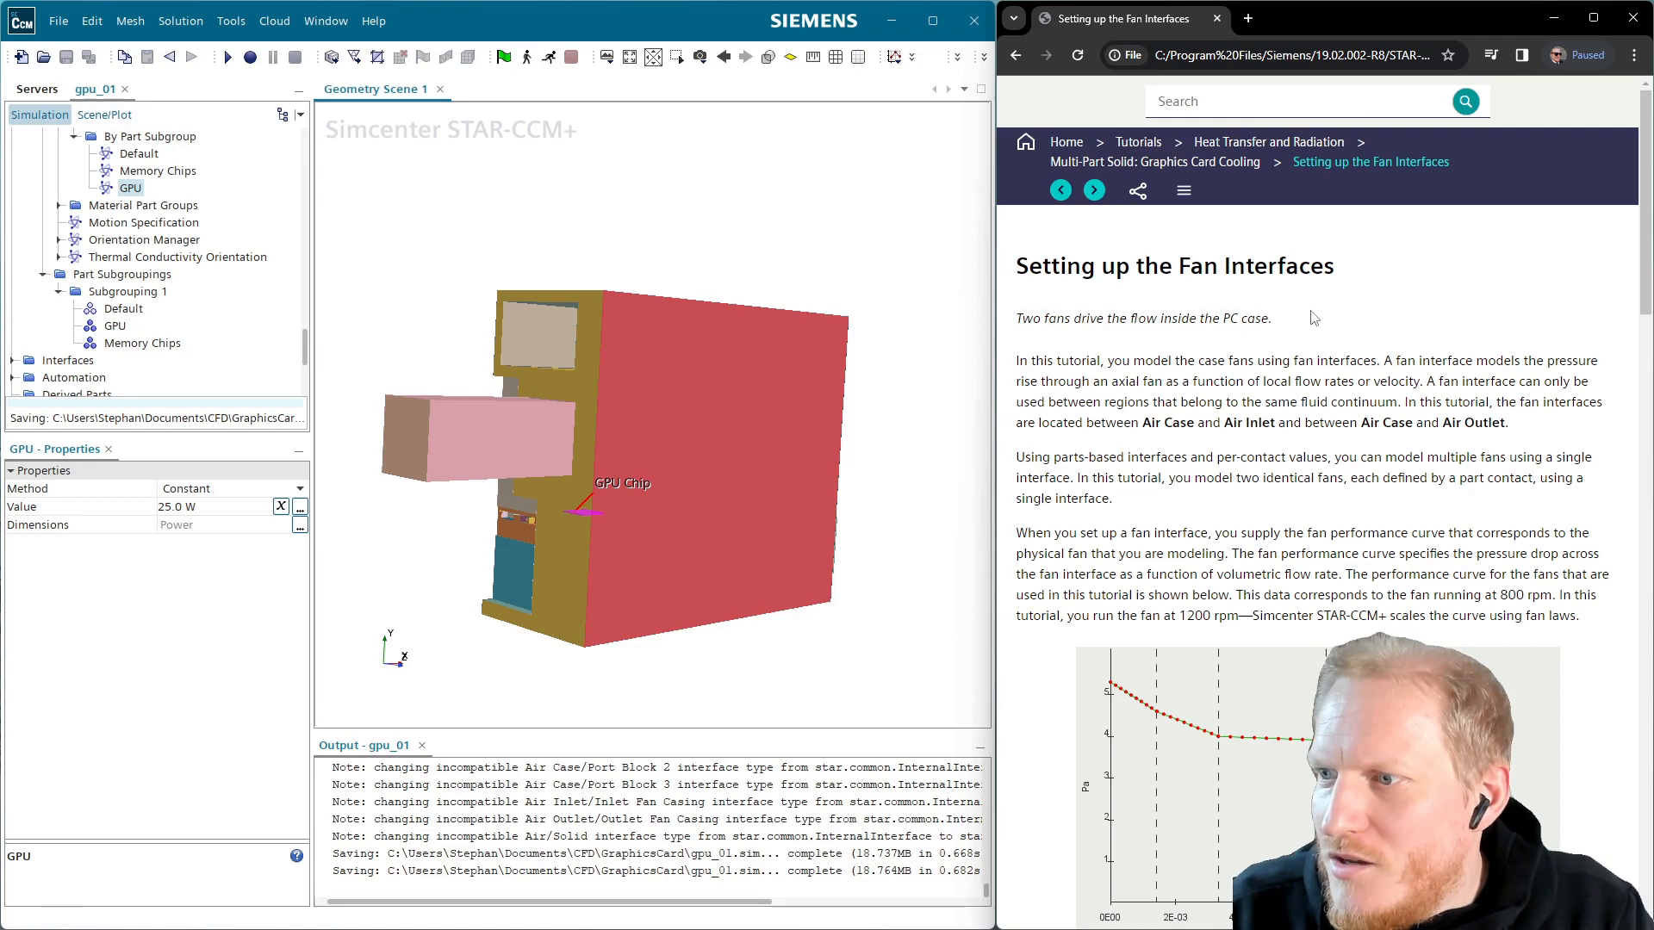
Read the fan-interface tutorial and expand Interfaces to show Case Fan and the Air Case interfaces
scroll(1319, 325, down, 2)
scroll(1319, 326, up, 2)
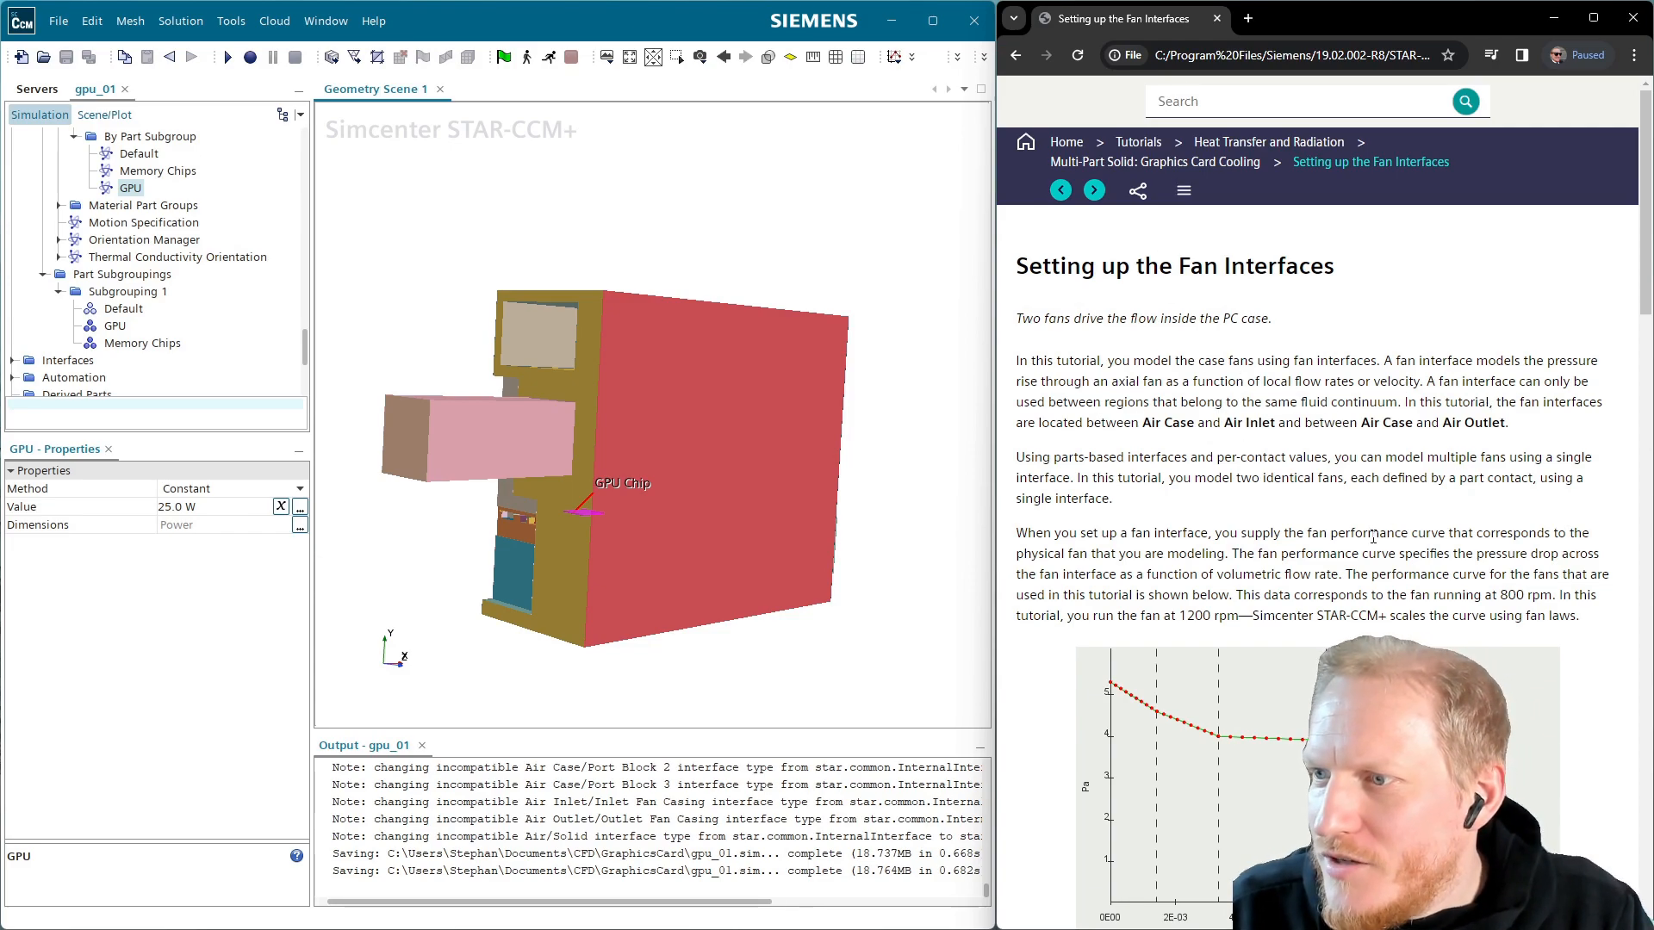
scroll(1379, 529, down, 3)
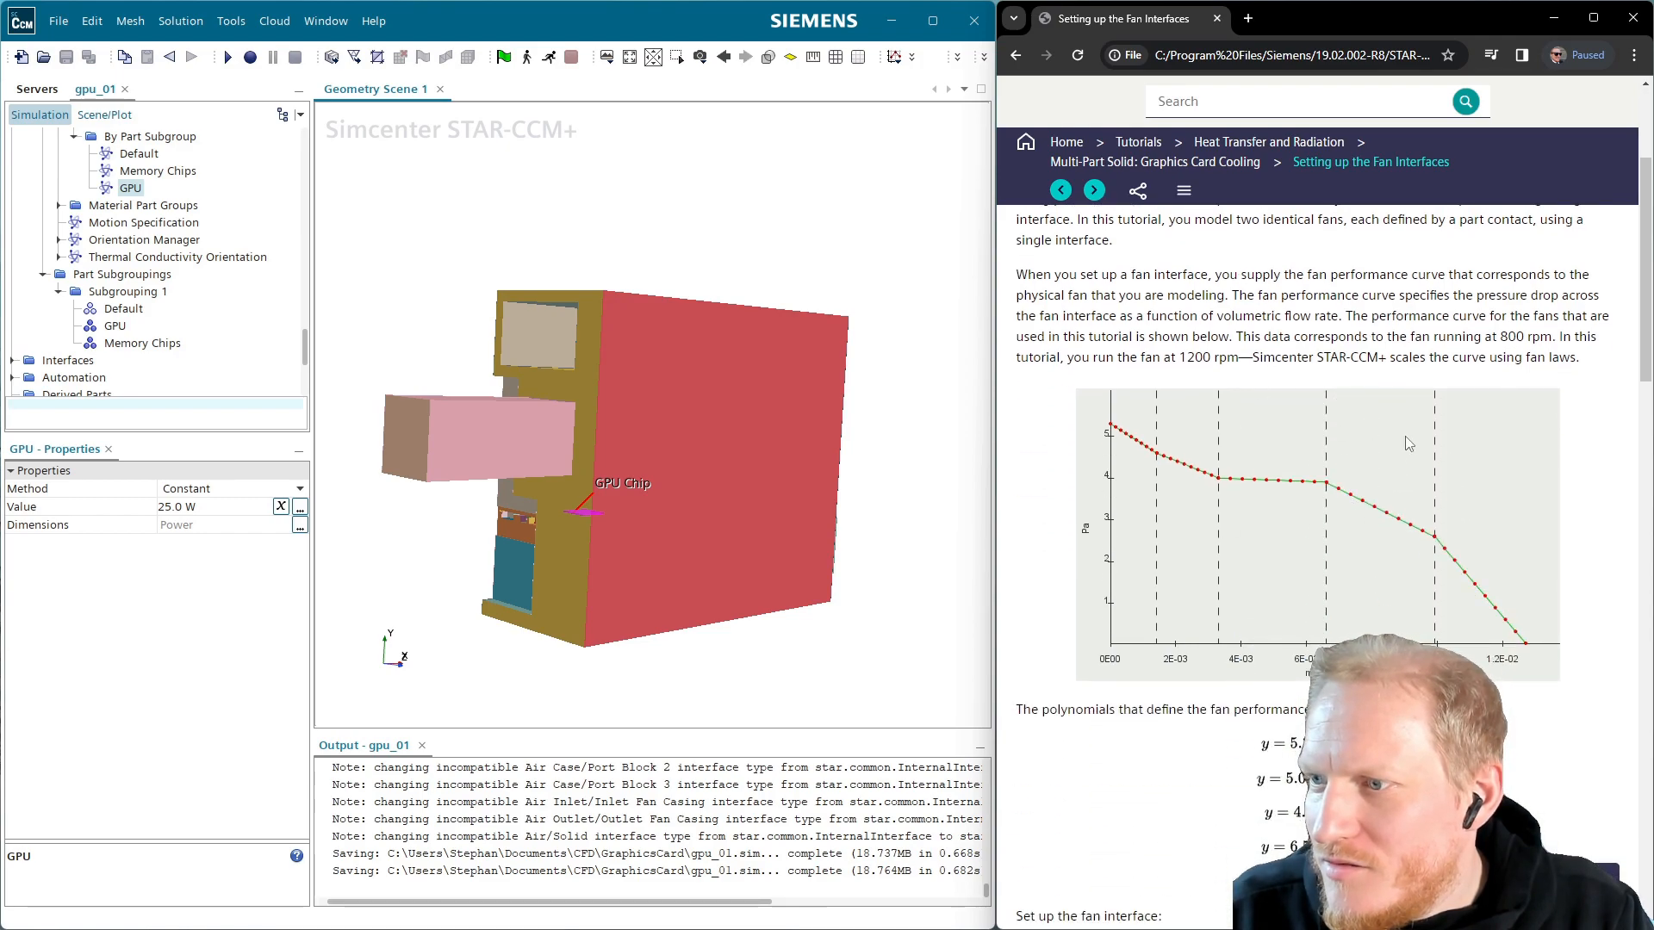
scroll(1404, 436, down, 3)
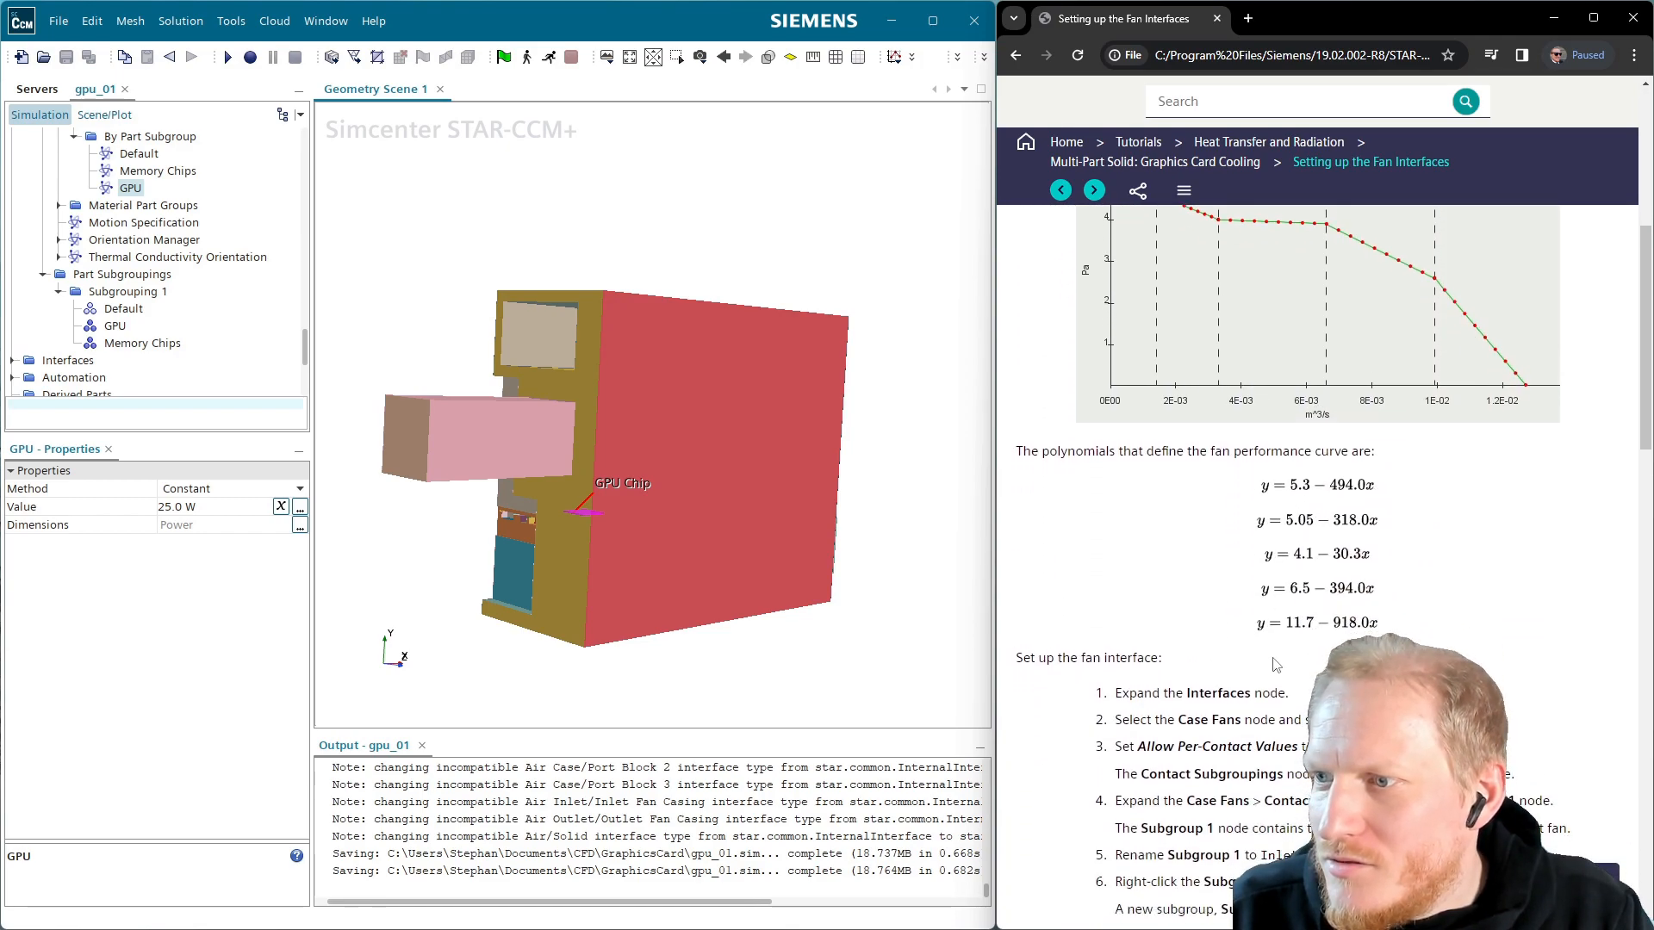
scroll(1276, 664, down, 1)
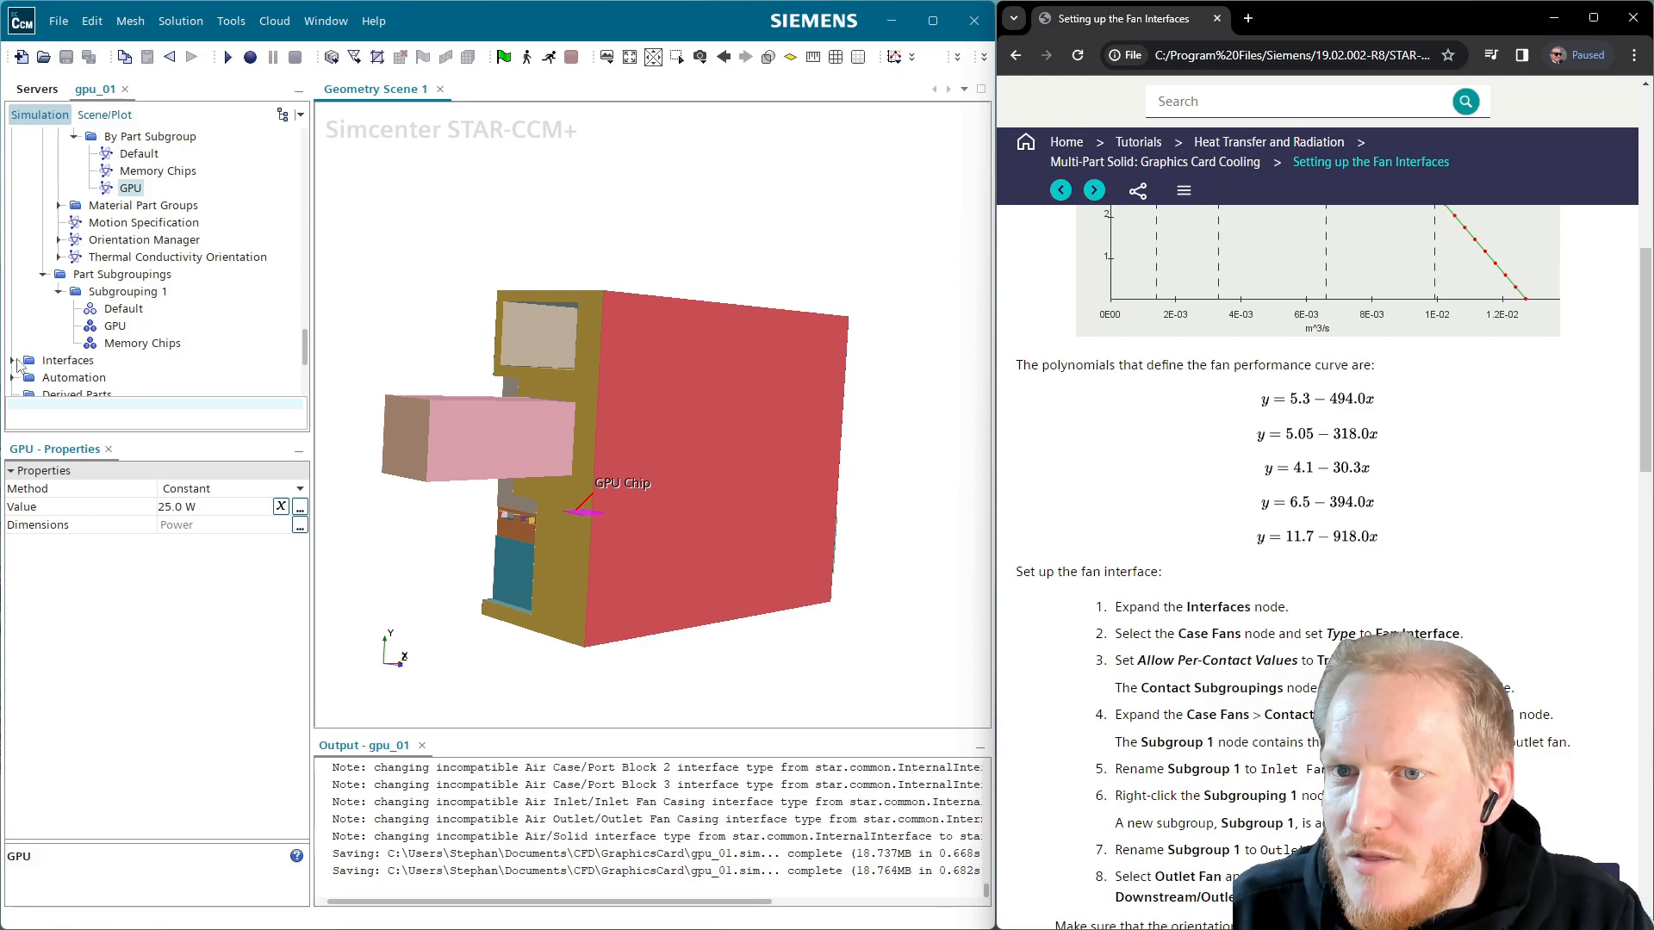
click(12, 360)
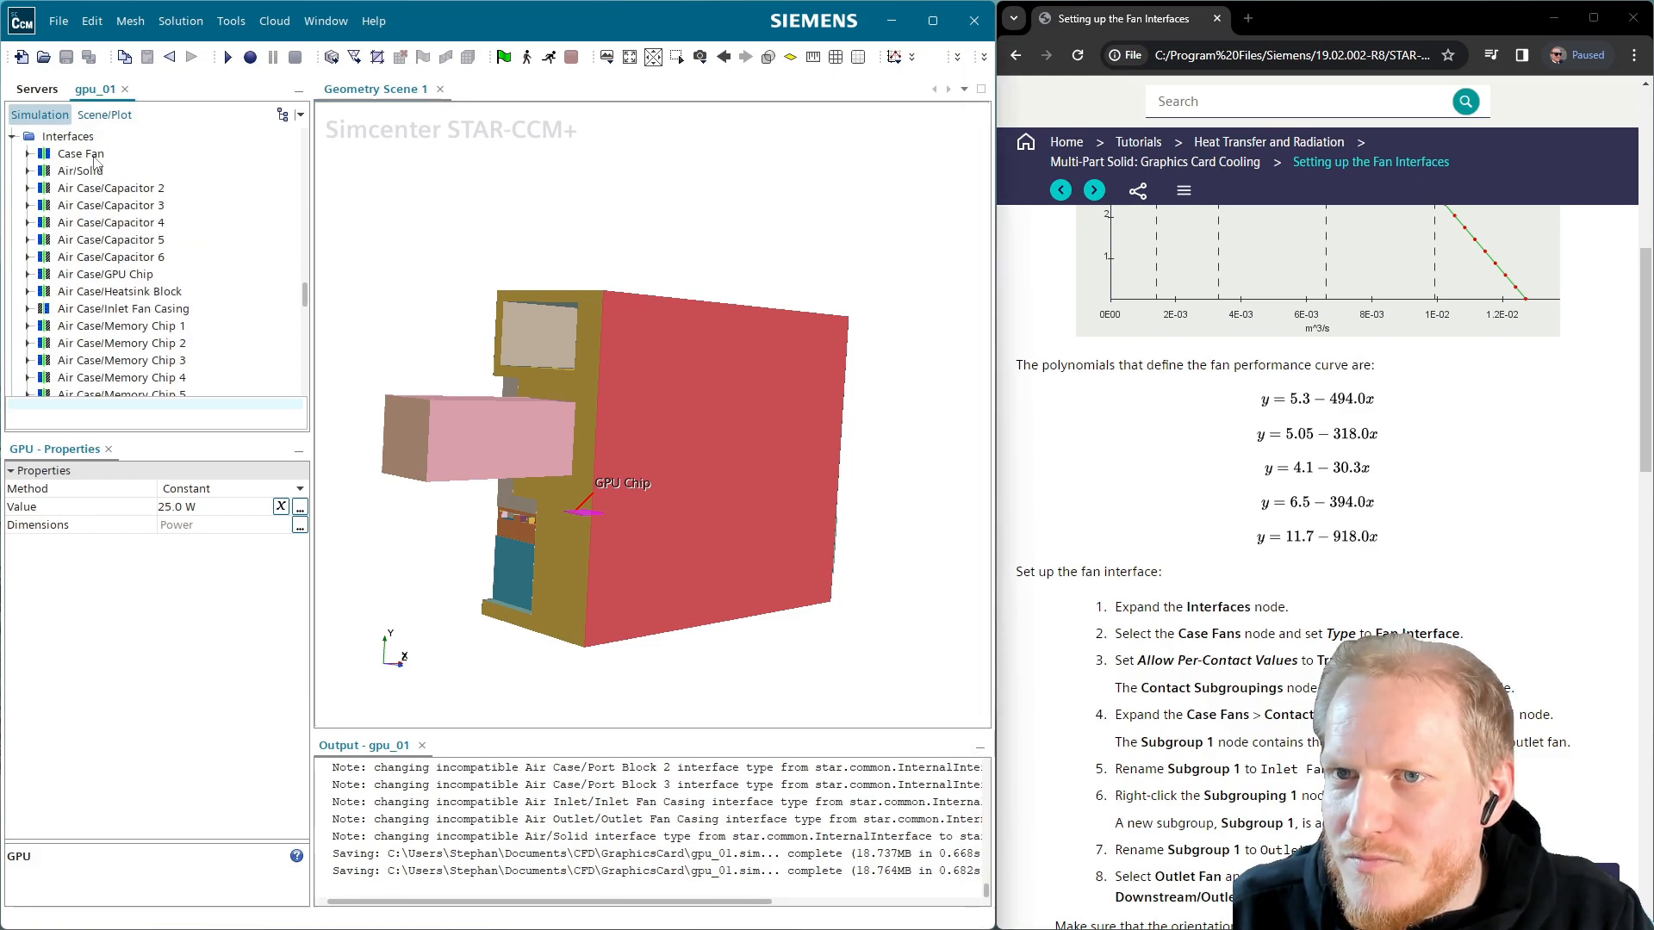
Make Case Fan a Fan Interface with Allow Per-Contact Values enabled
click(84, 154)
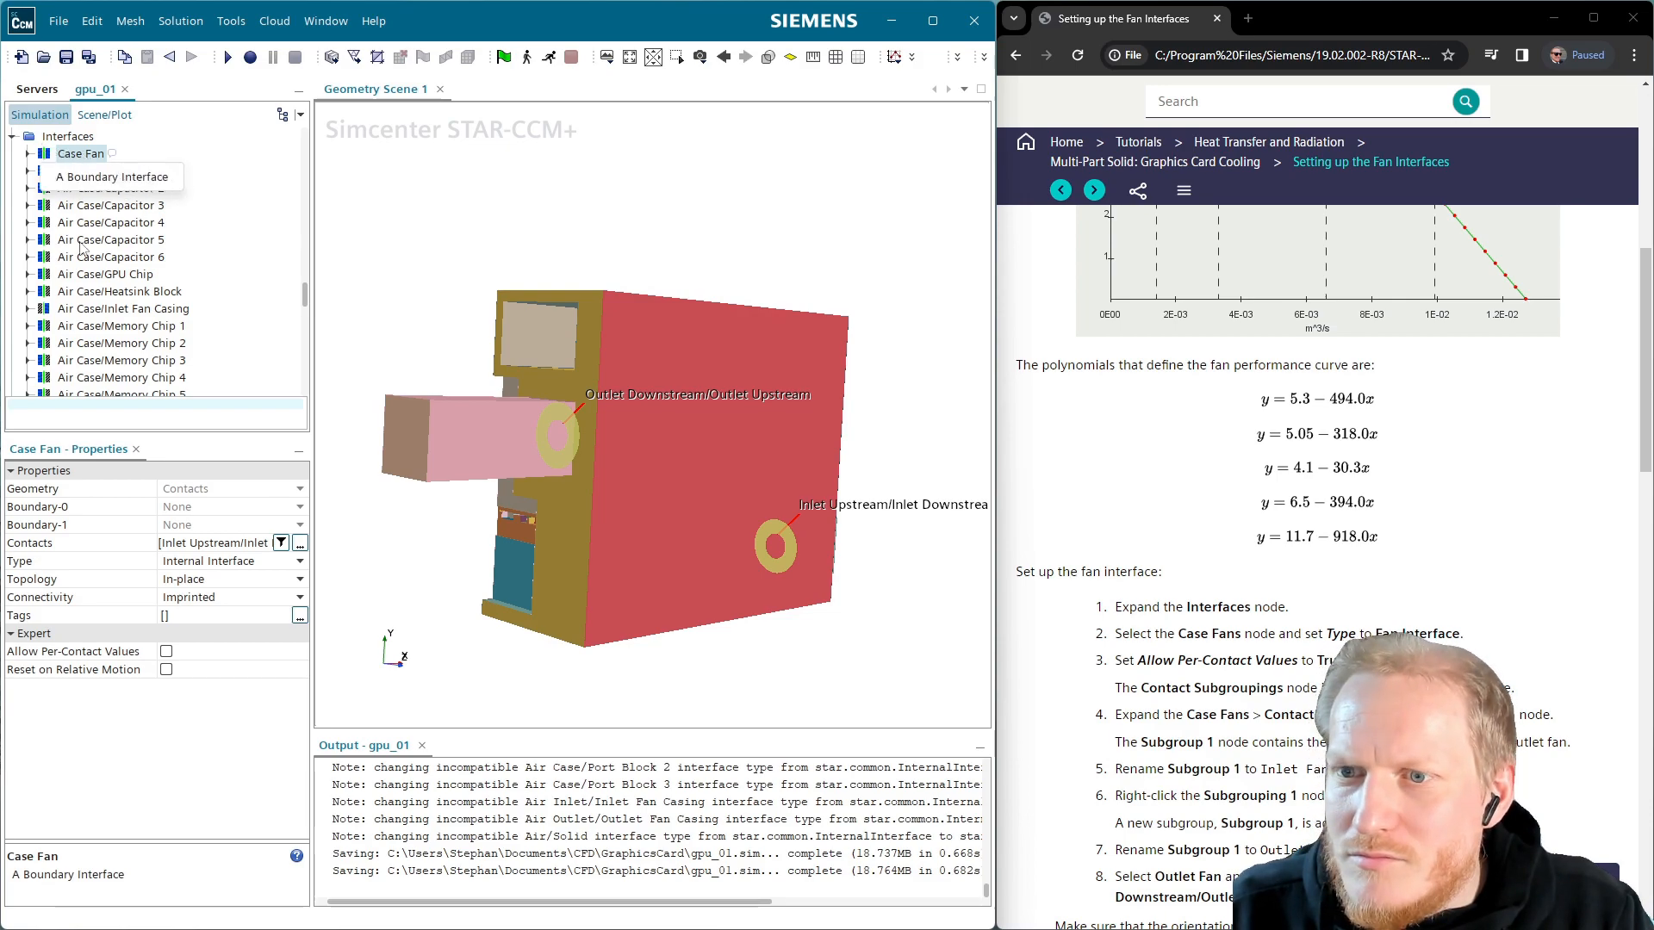
click(167, 651)
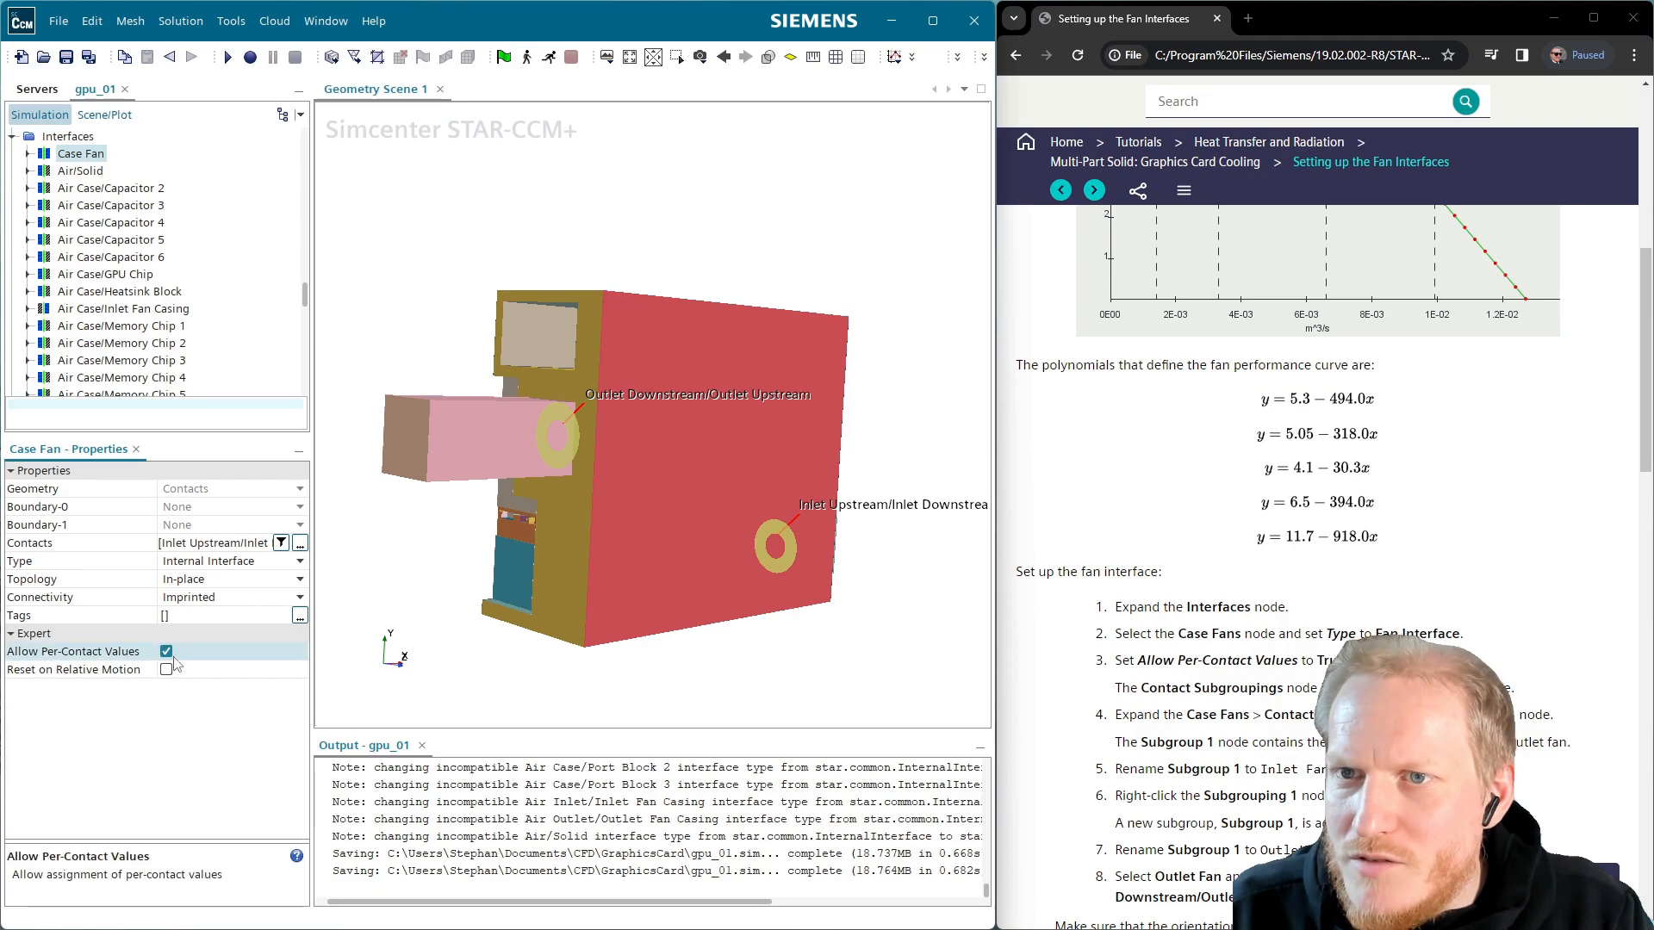
click(27, 154)
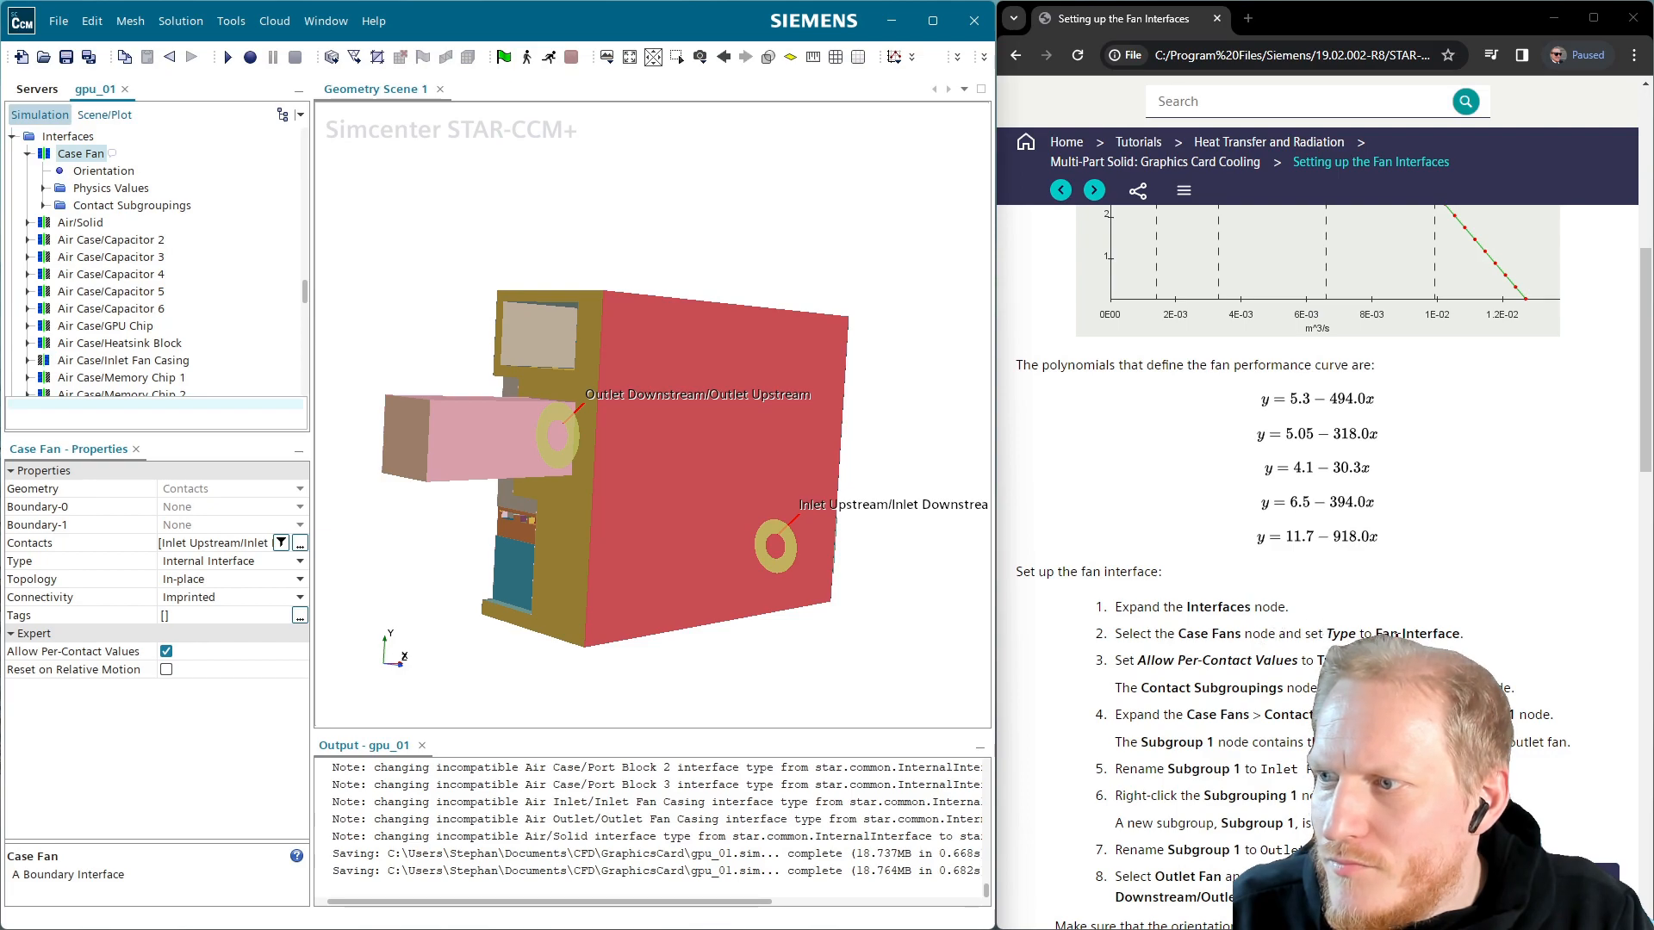
click(238, 561)
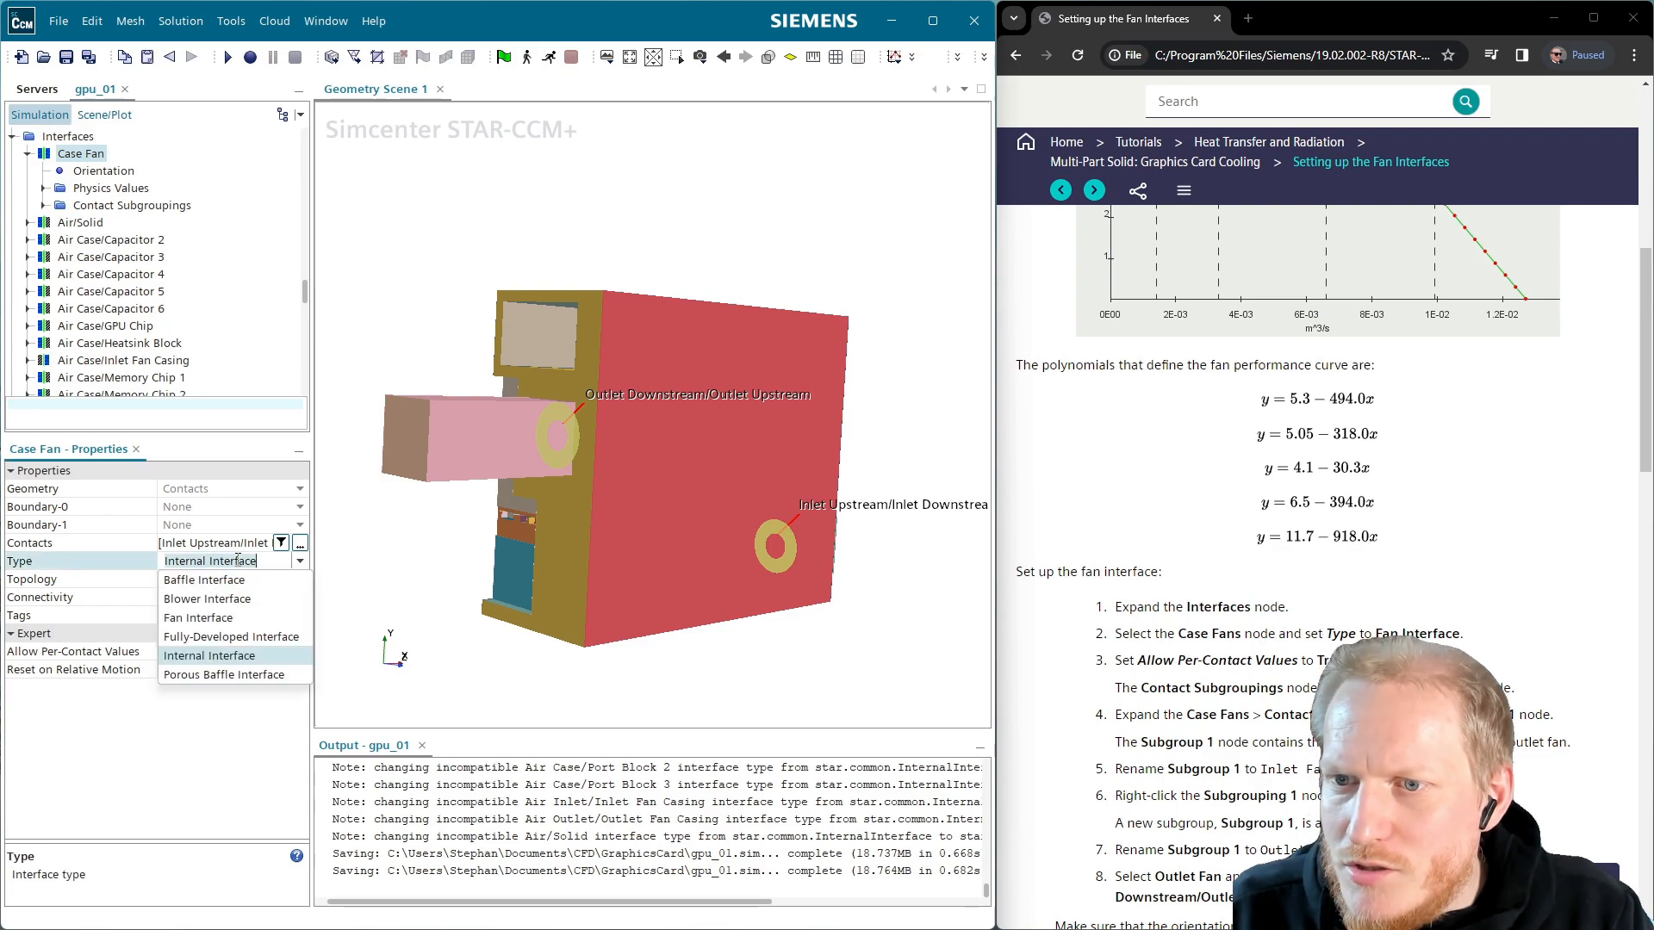
click(230, 622)
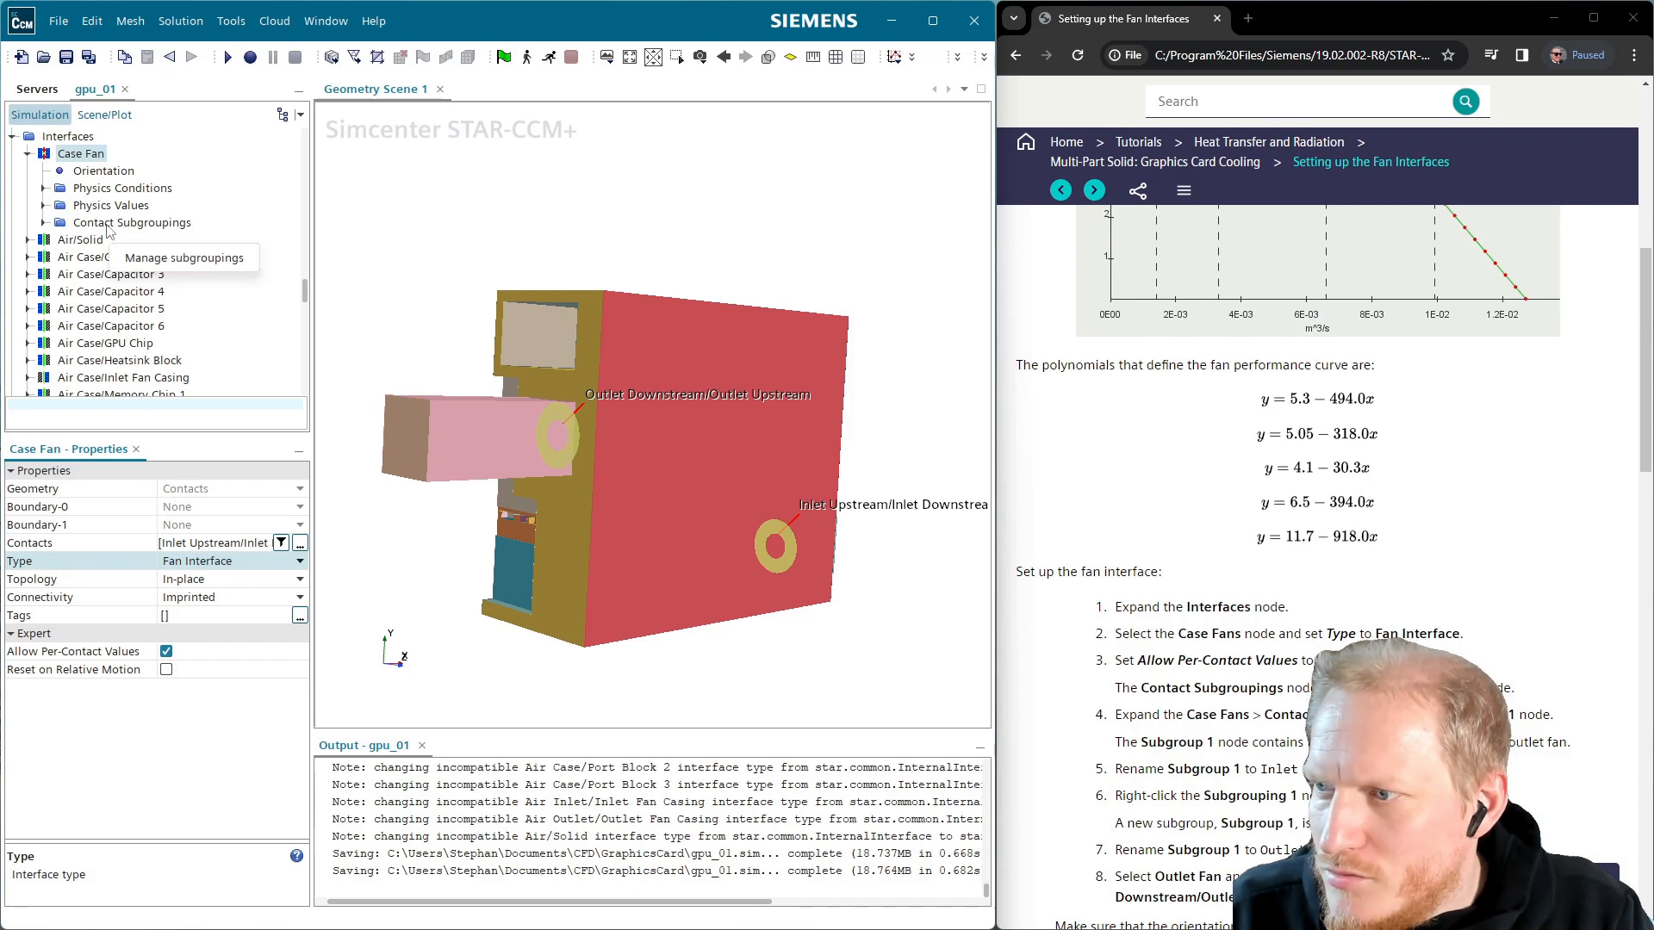
key(alt+Tab)
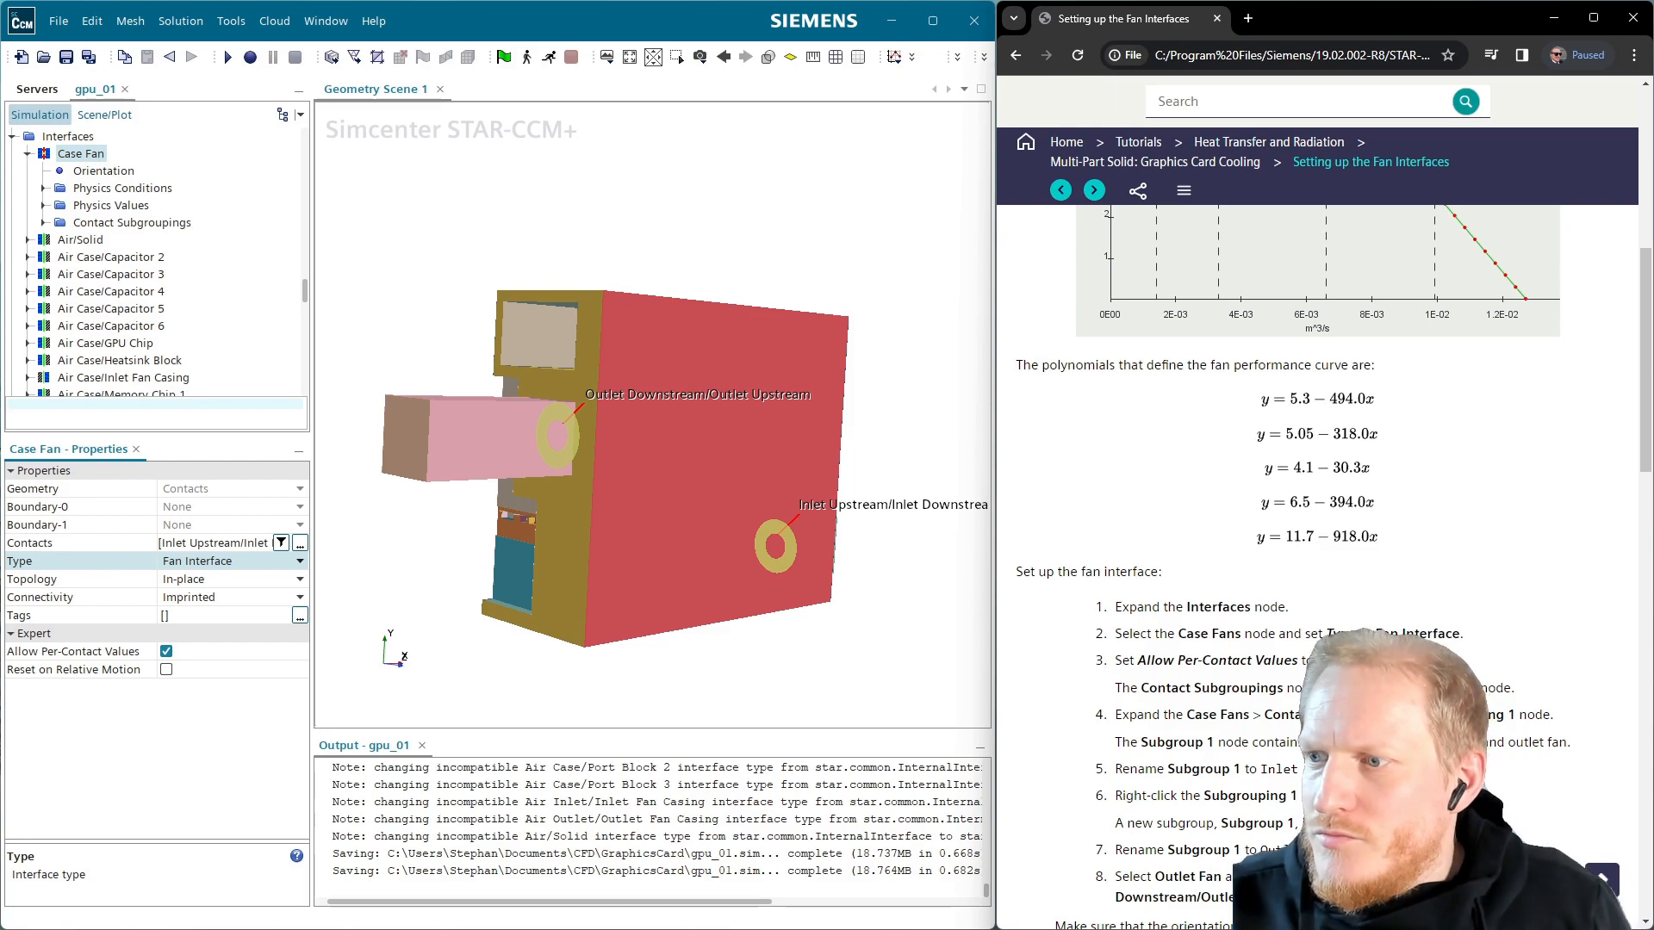
scroll(1318, 560, down, 1)
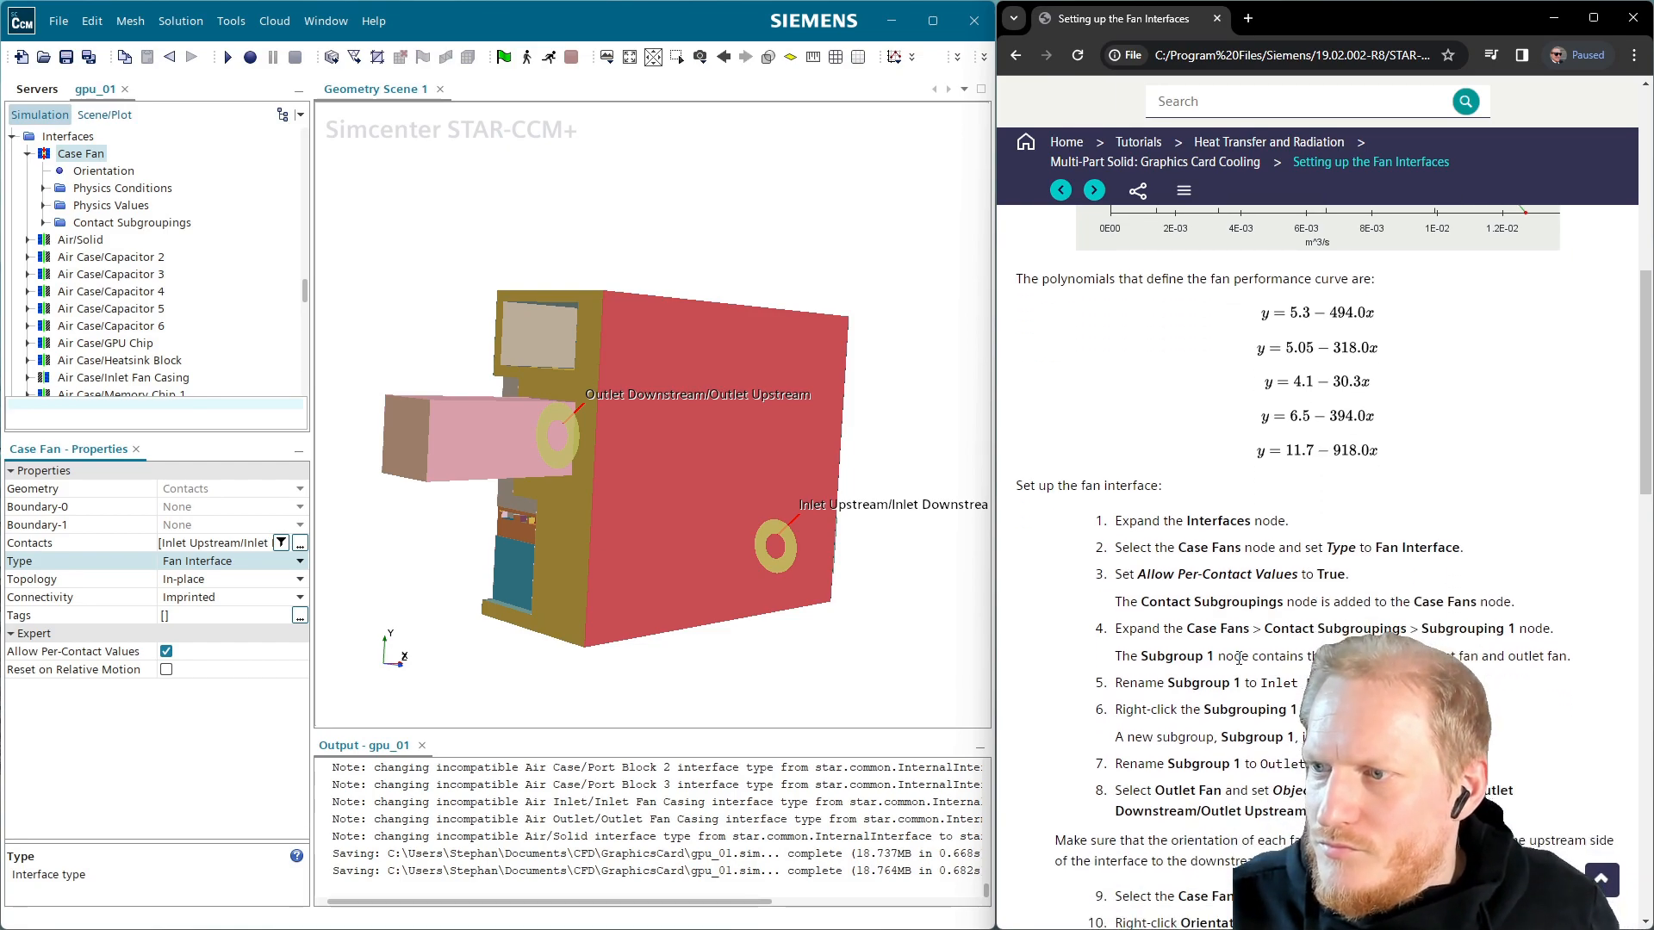
Rename Subgroup 1 under Case Fan's Contact Subgroupings > Subgrouping 1 to Inlet Fan
click(44, 223)
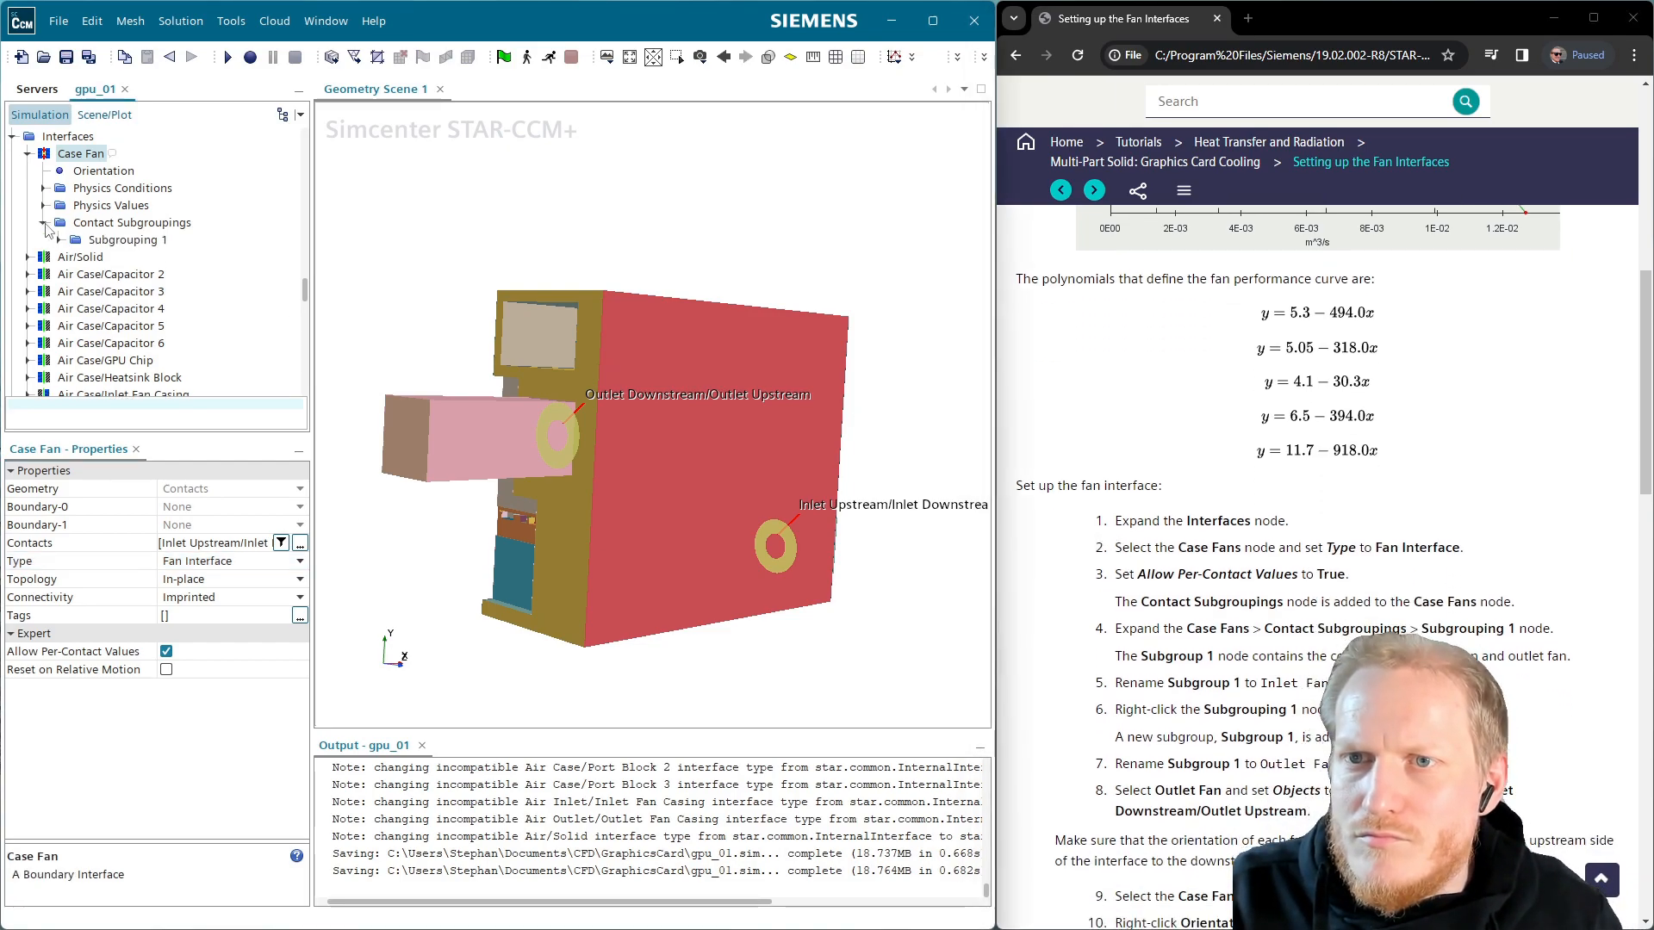
click(60, 241)
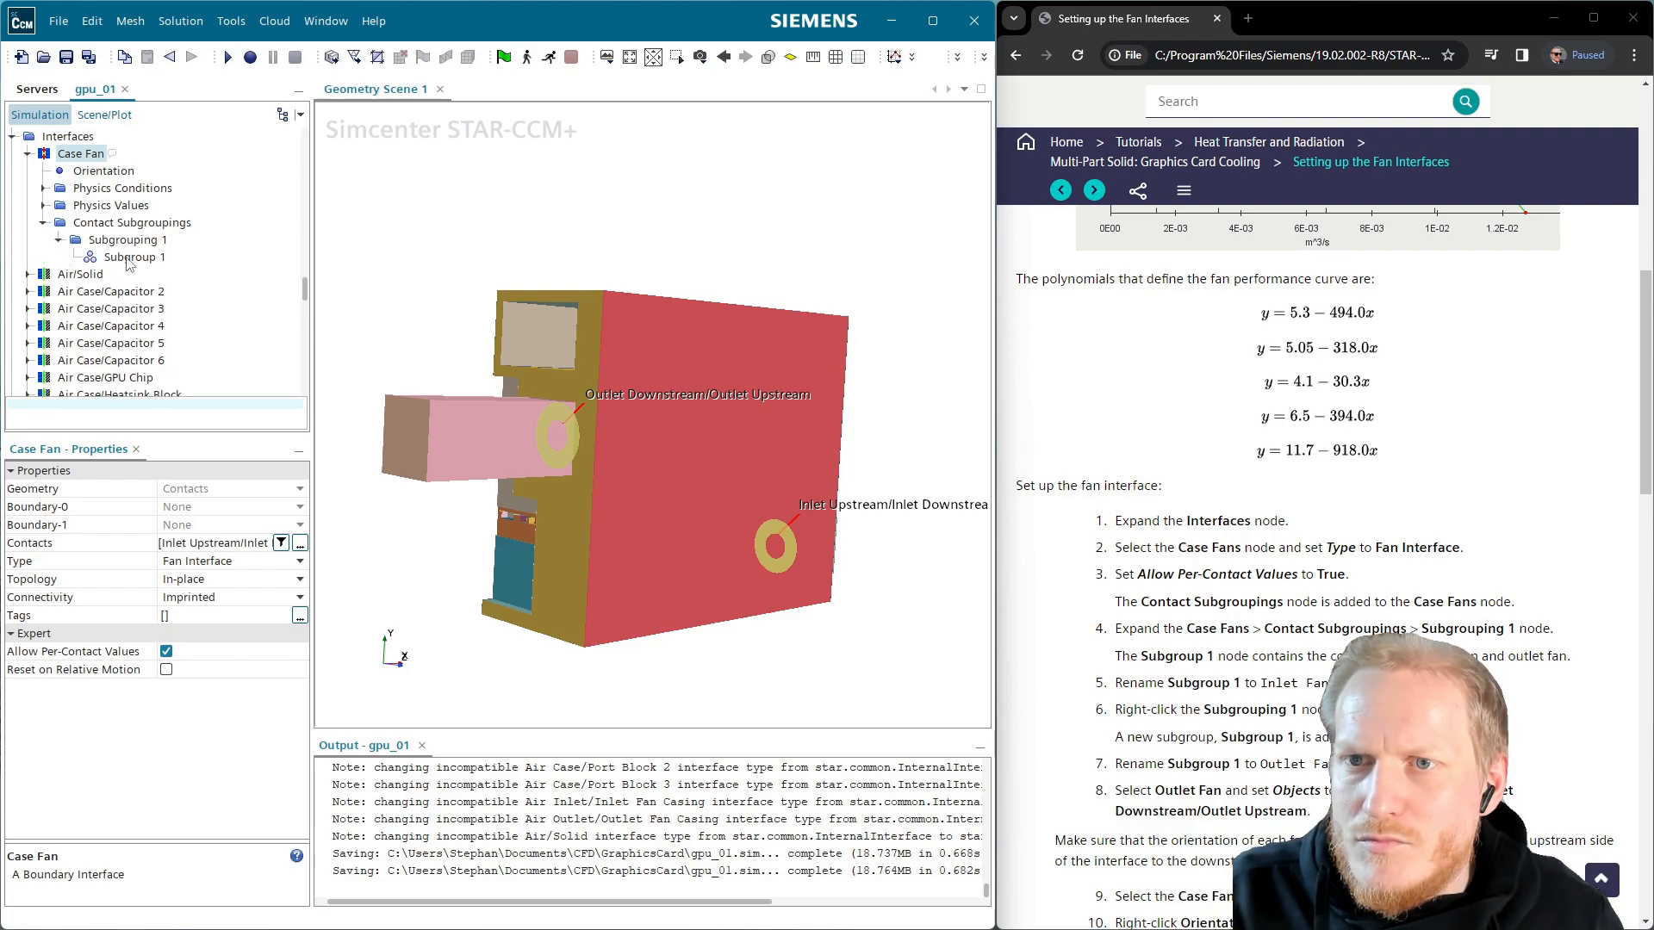
click(130, 257)
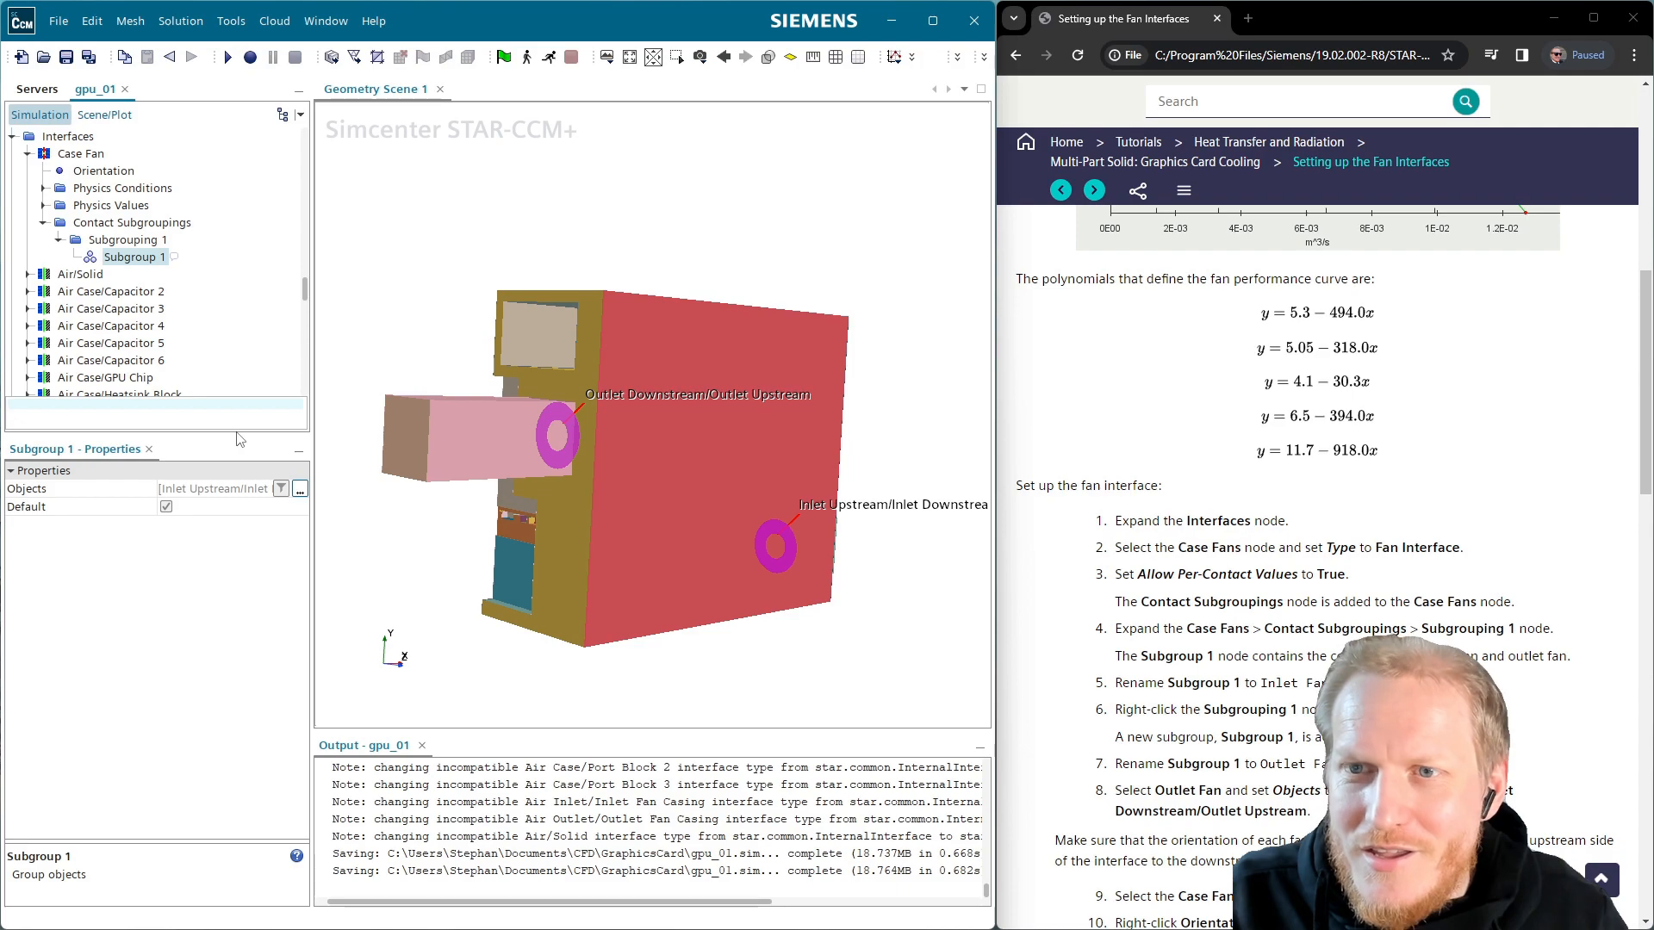
click(172, 259)
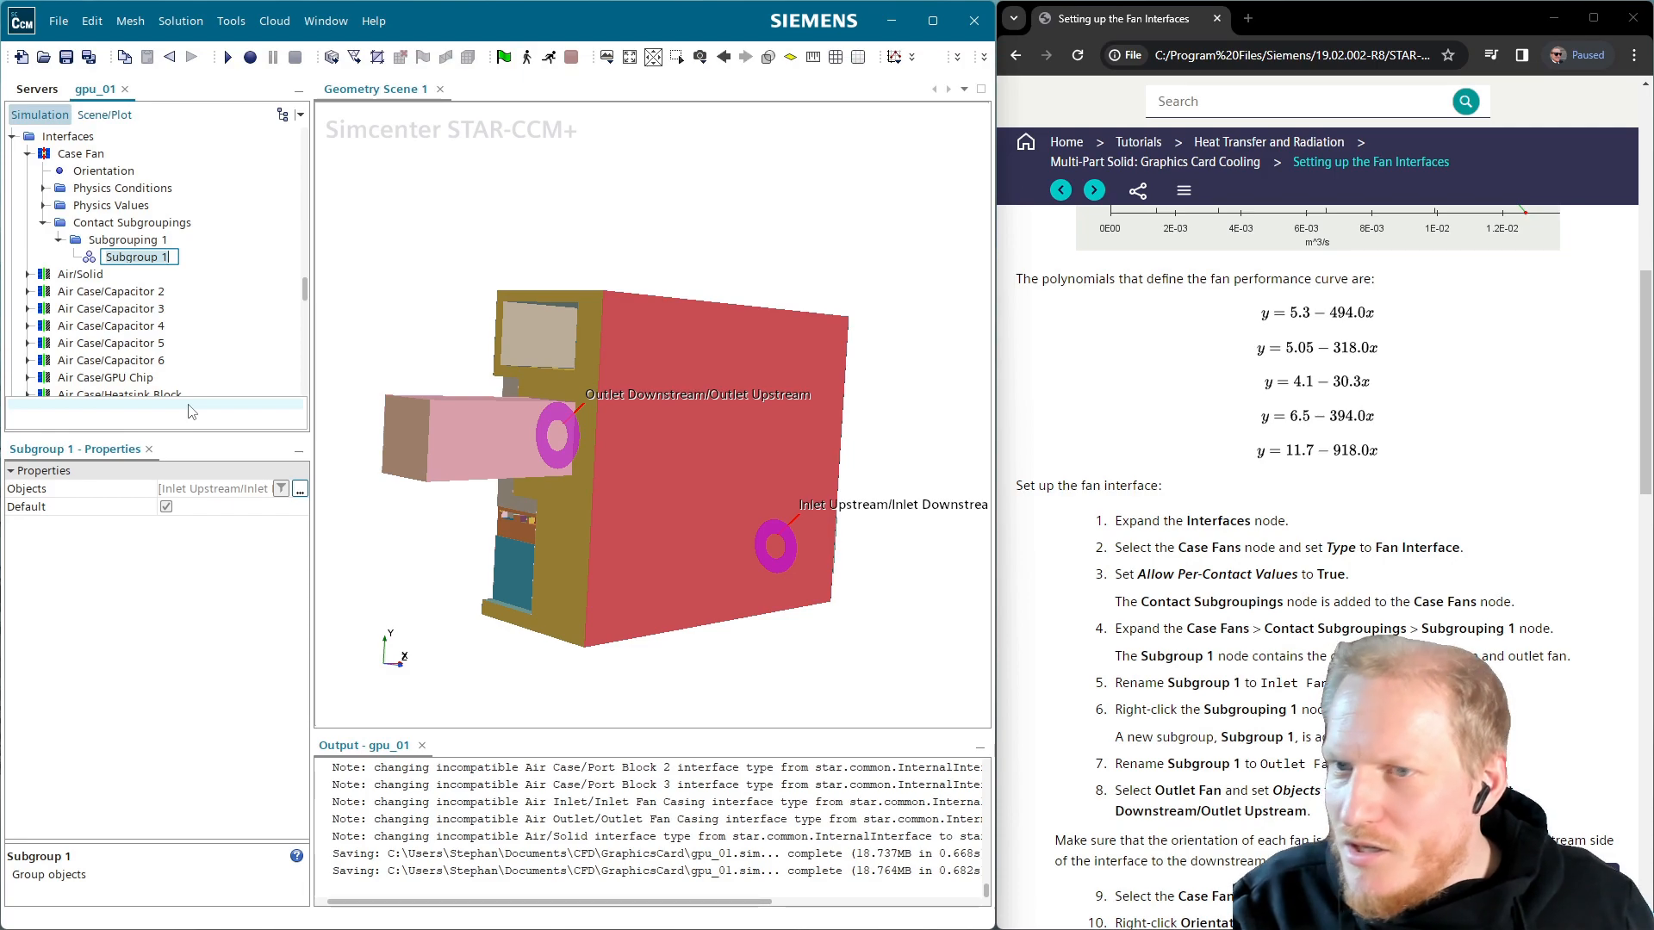
text(Inlet Fan)
key(Return)
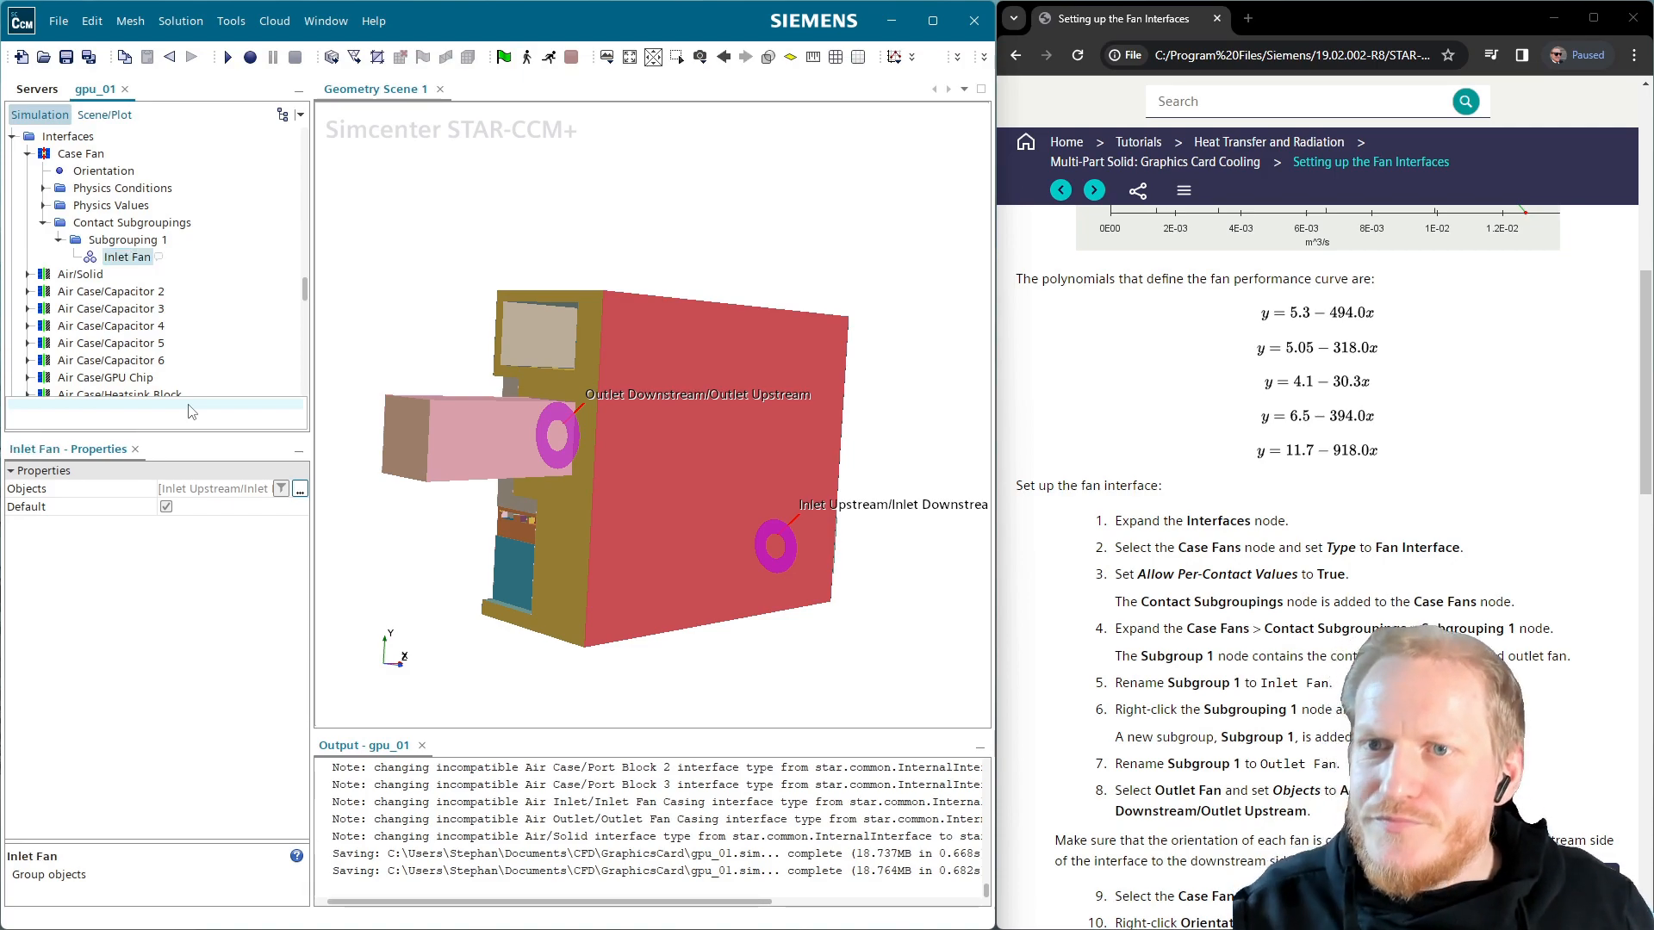
Add an Outlet Fan subgroup holding the Air Outlet/Air Case contact
right_click(130, 248)
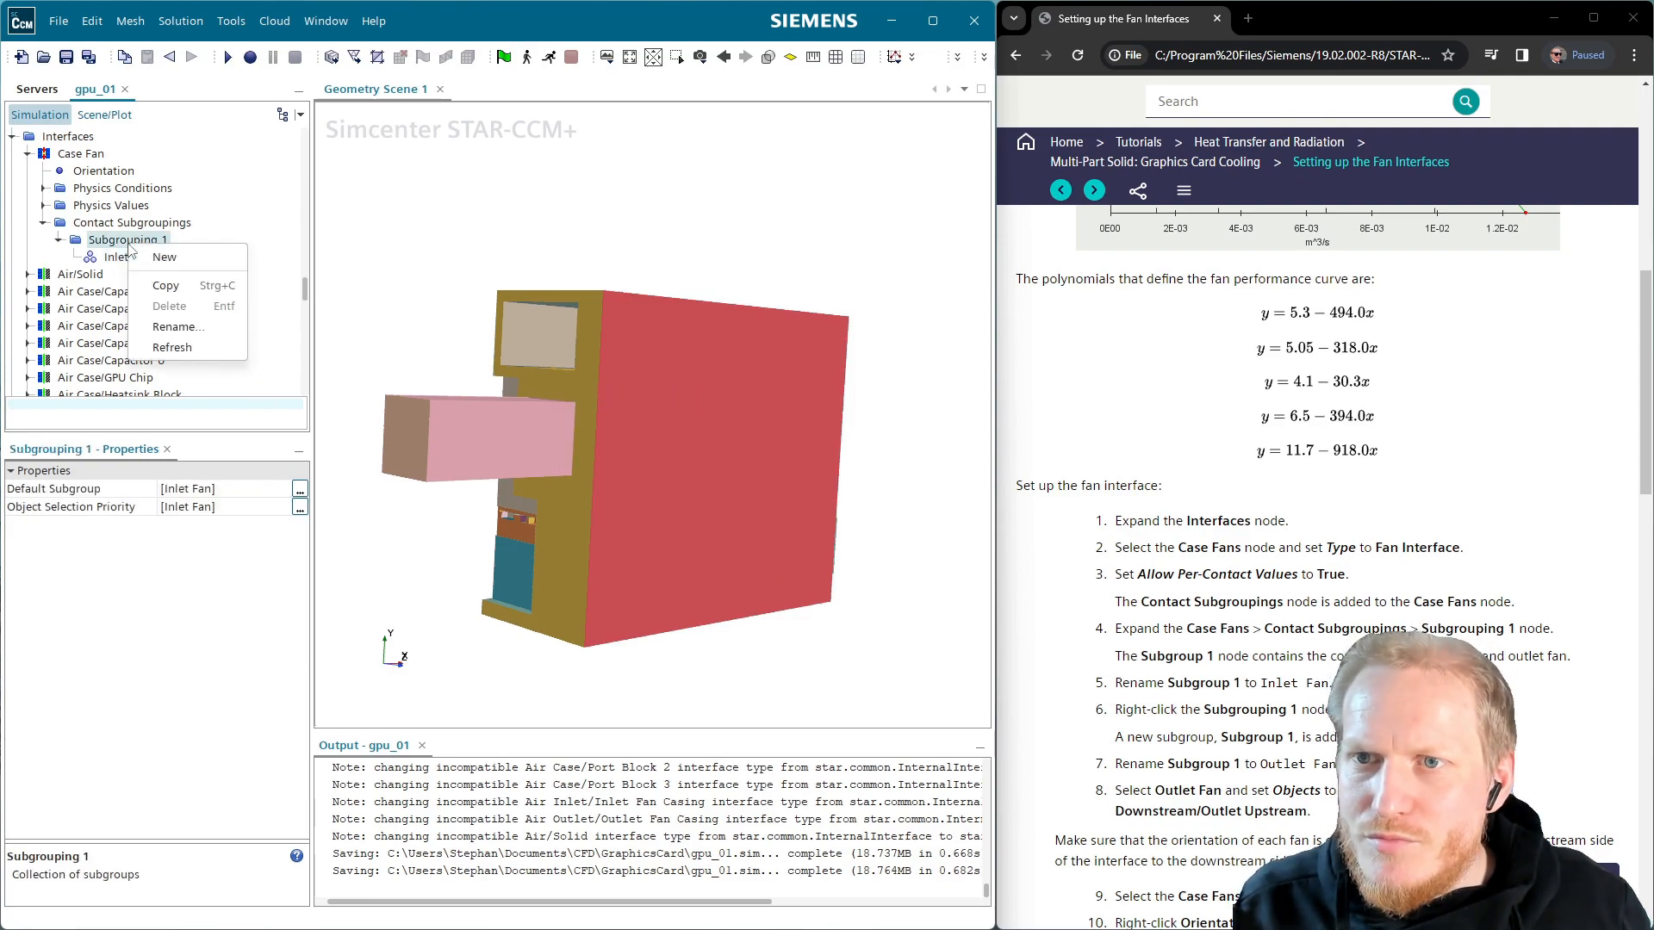
click(175, 257)
click(140, 273)
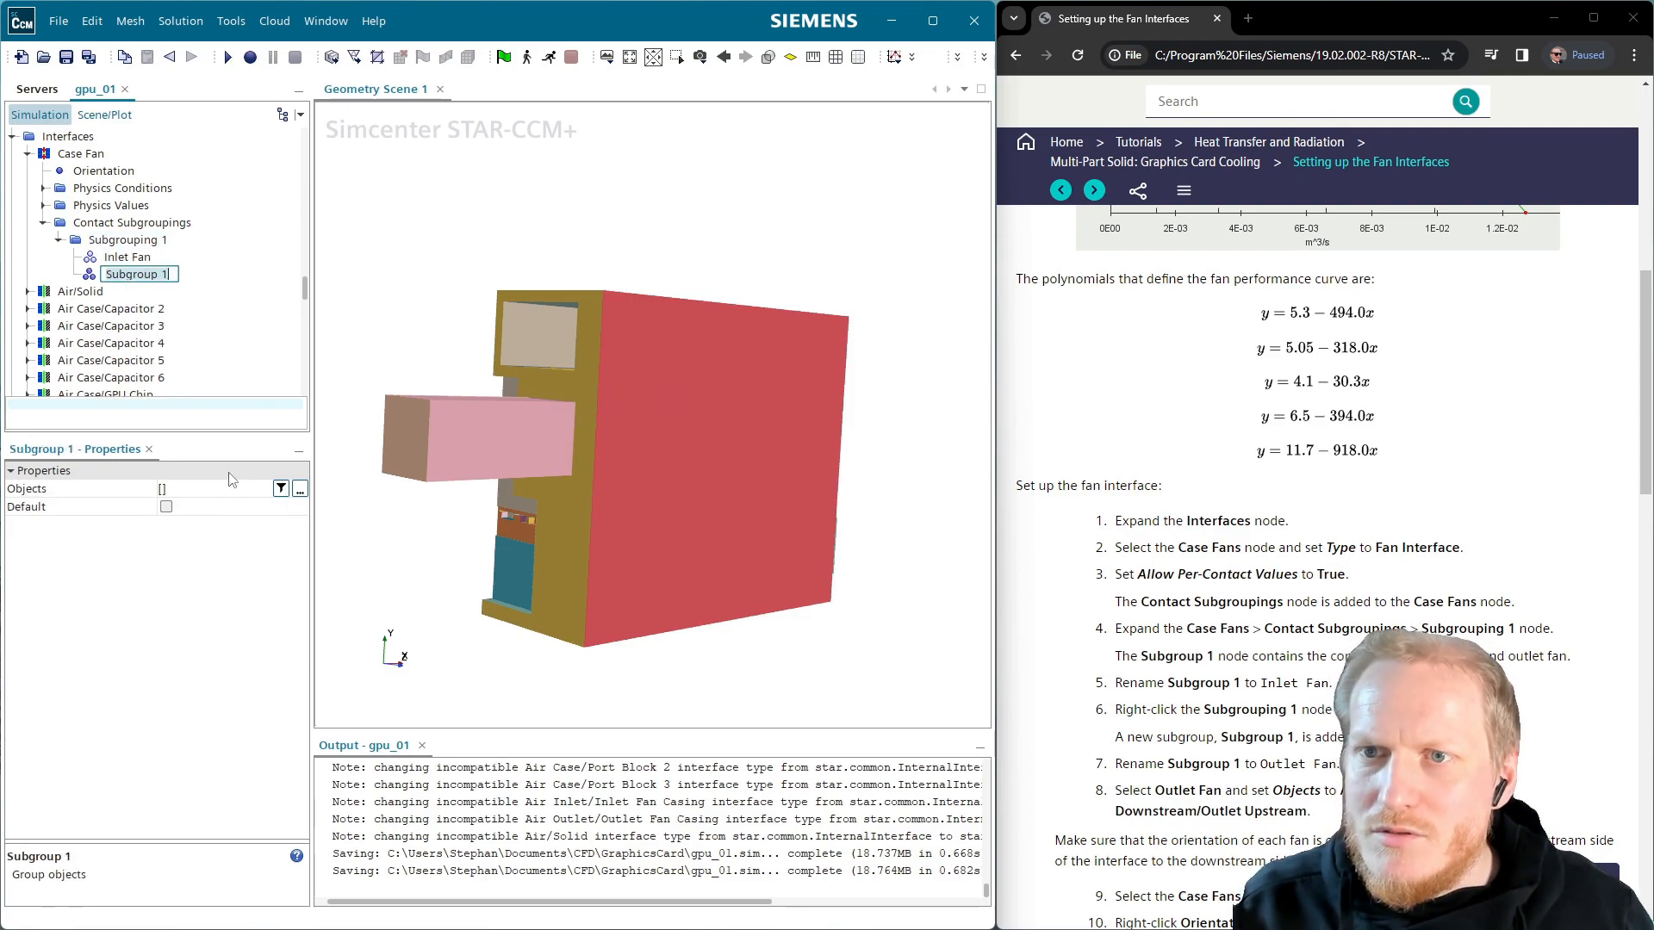
text(Outlet Fan)
key(Return)
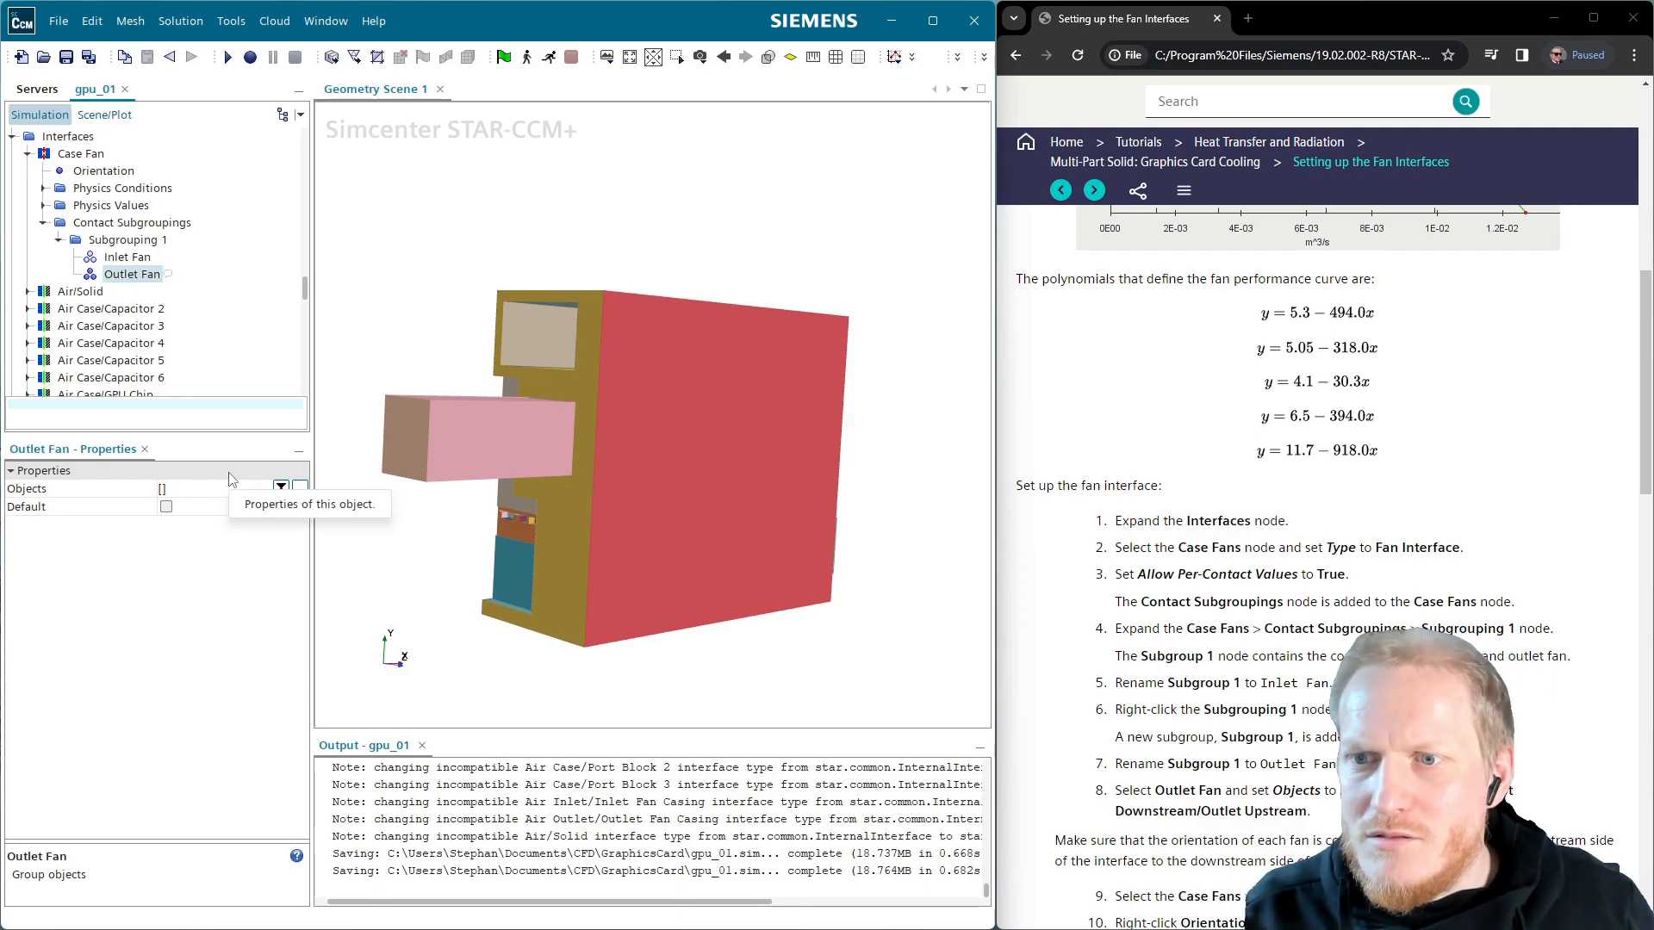
click(303, 489)
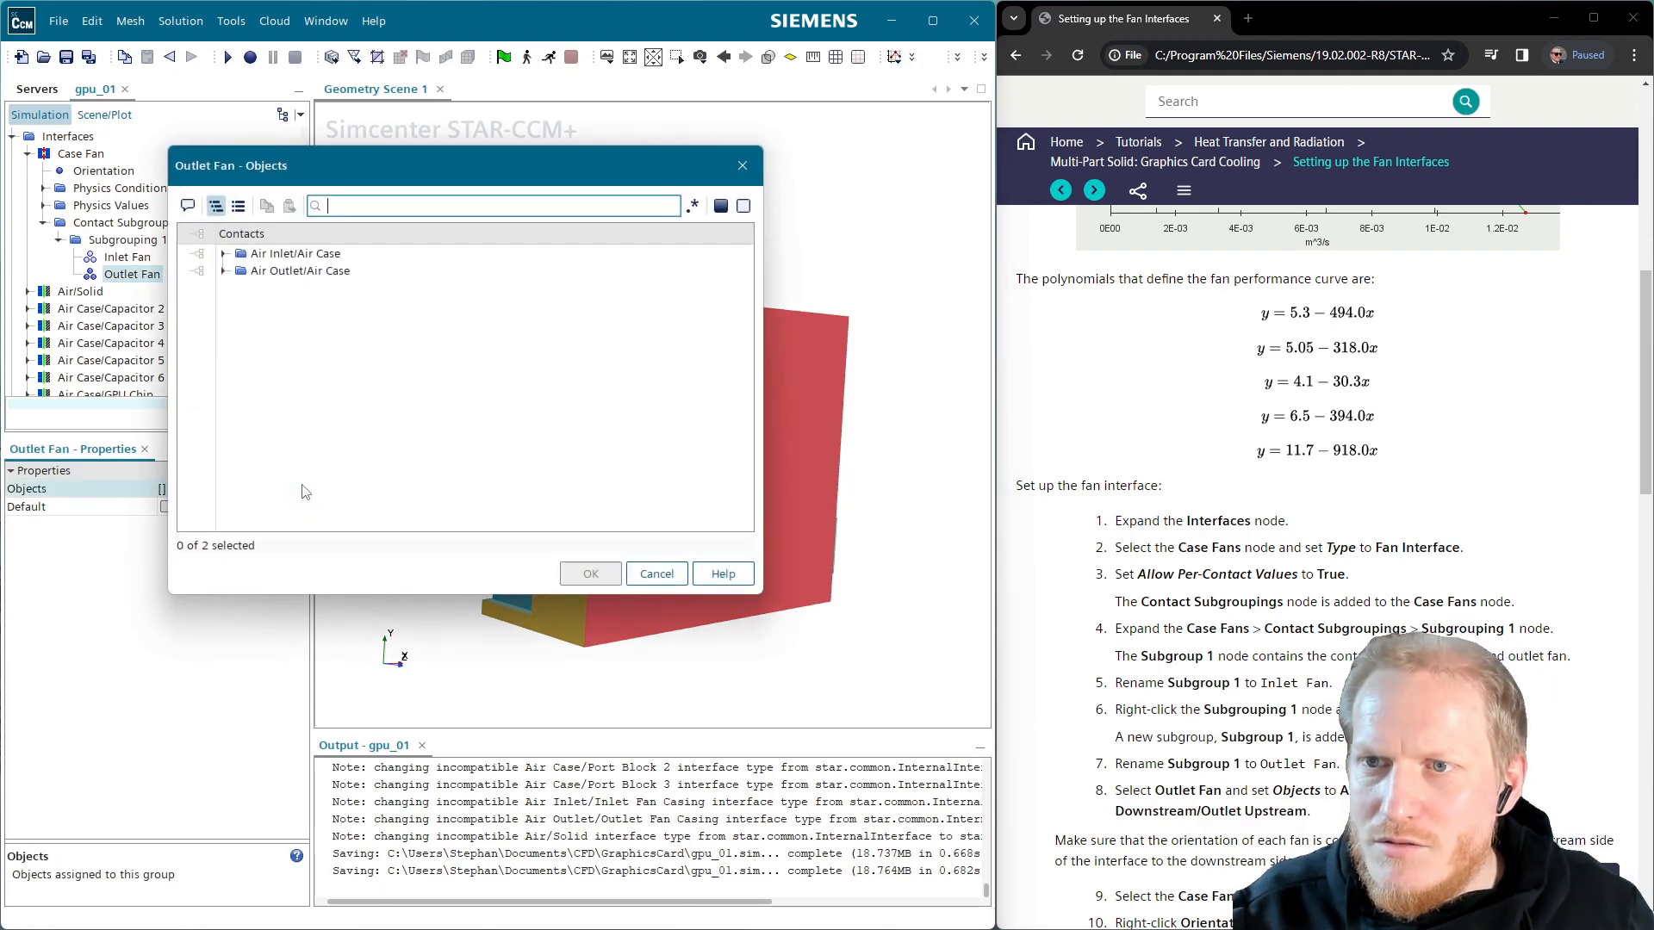
click(263, 270)
click(224, 270)
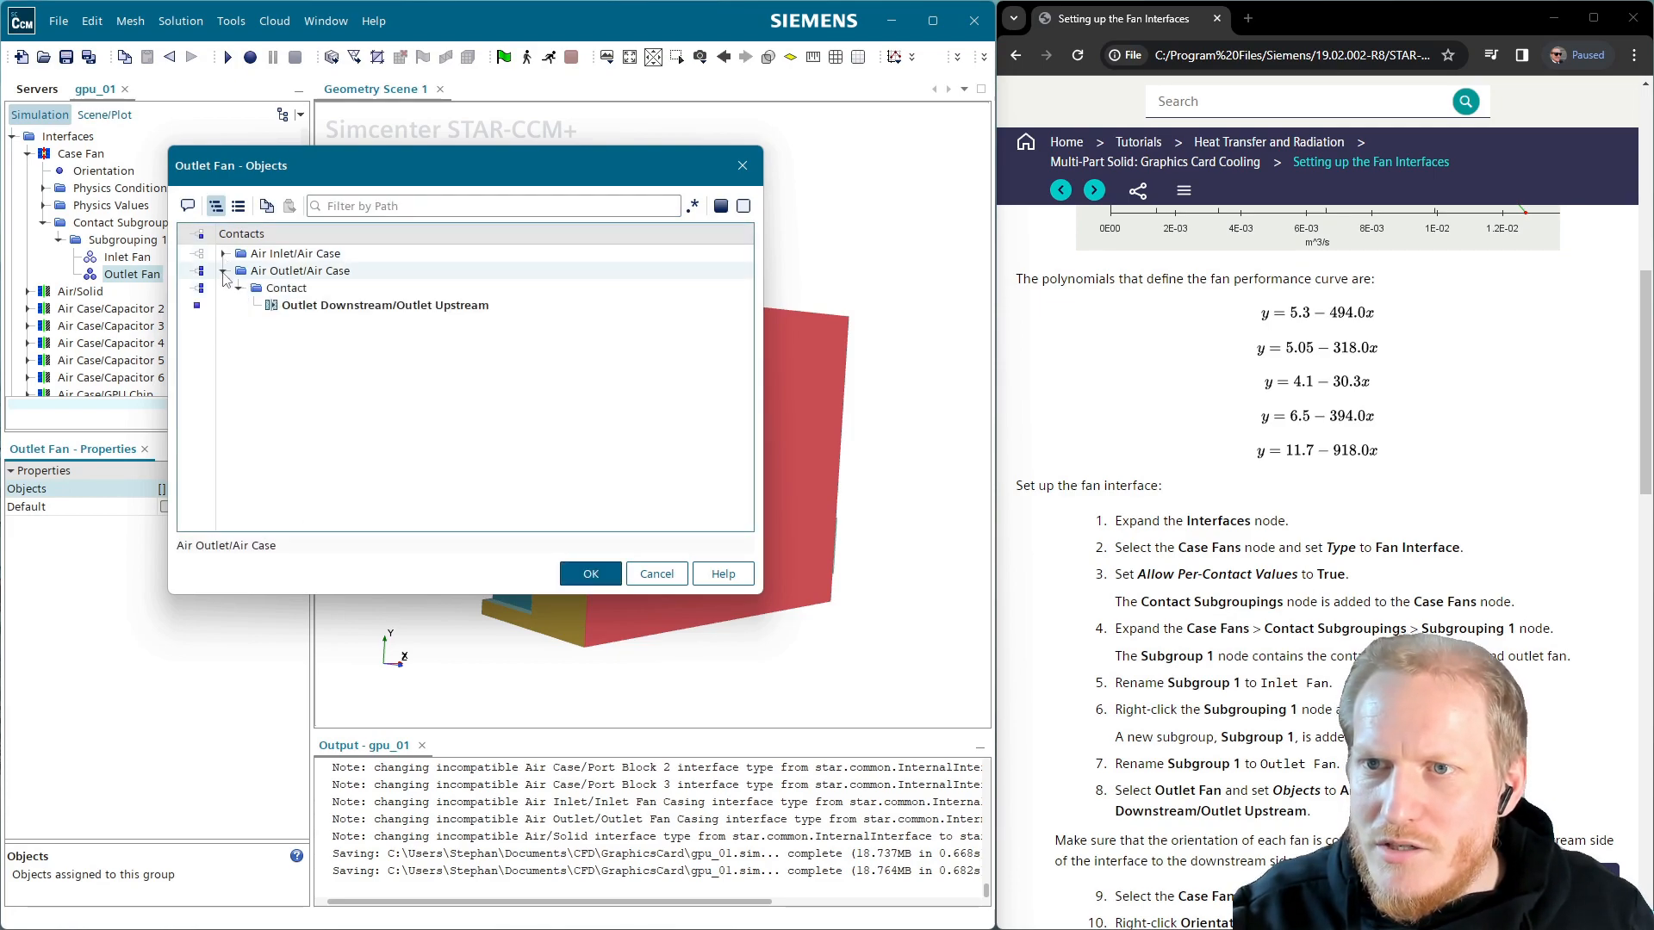
click(598, 576)
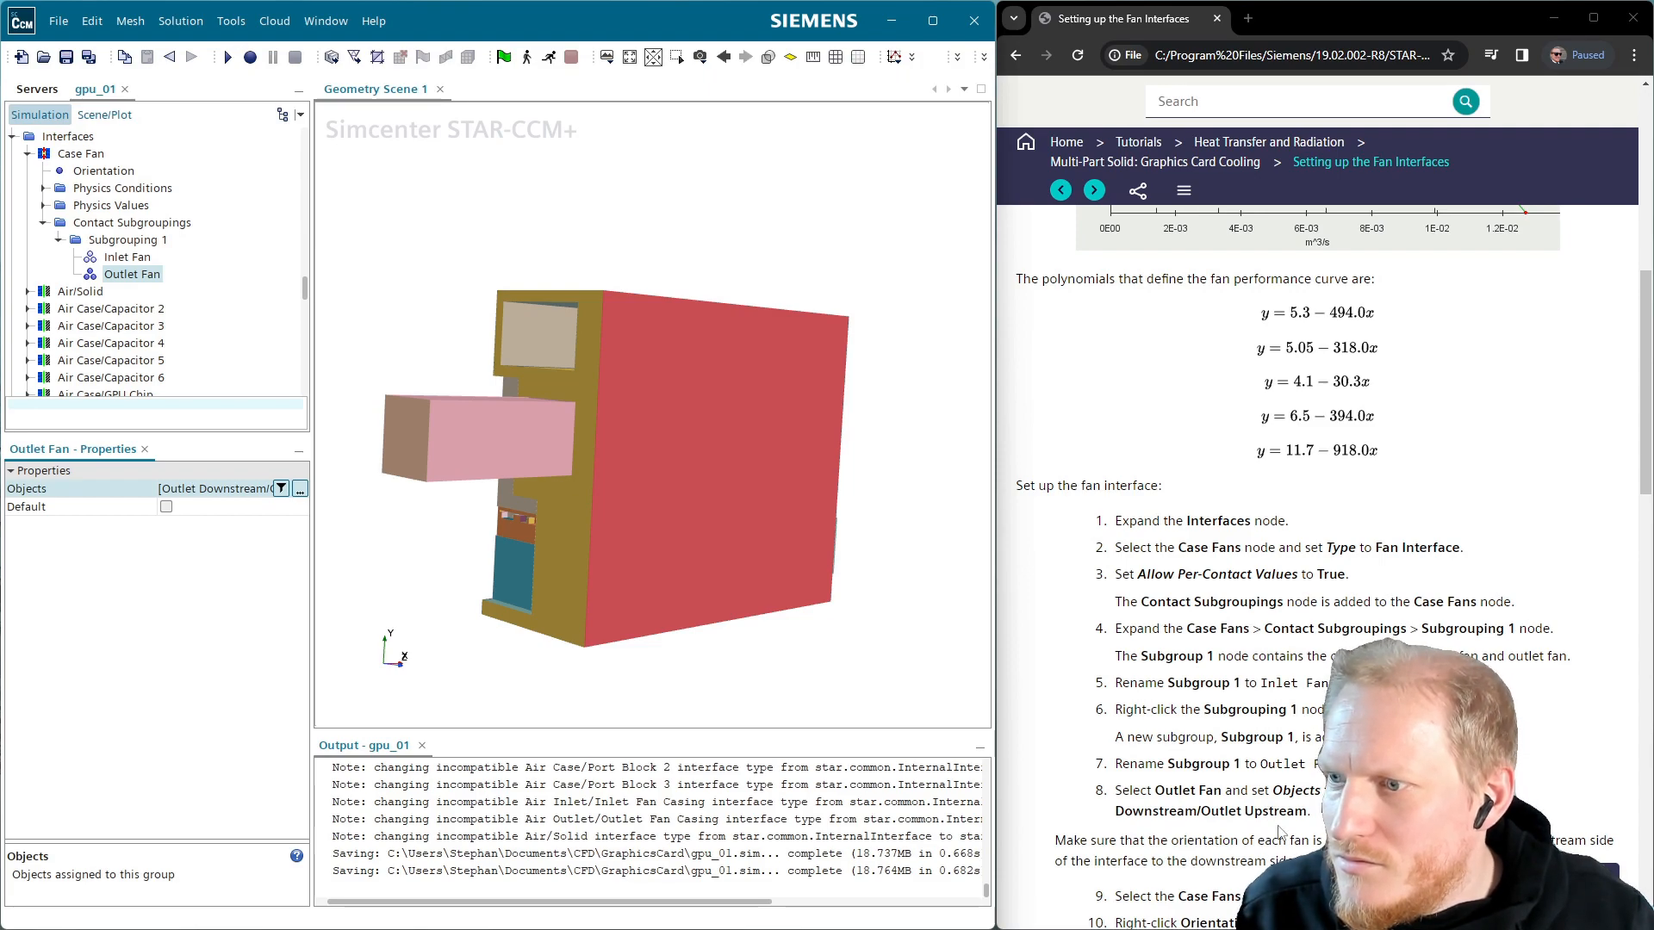
Verify Outlet Fan contains the Outlet Downstream/Outlet Upstream contact
scroll(1281, 831, down, 1)
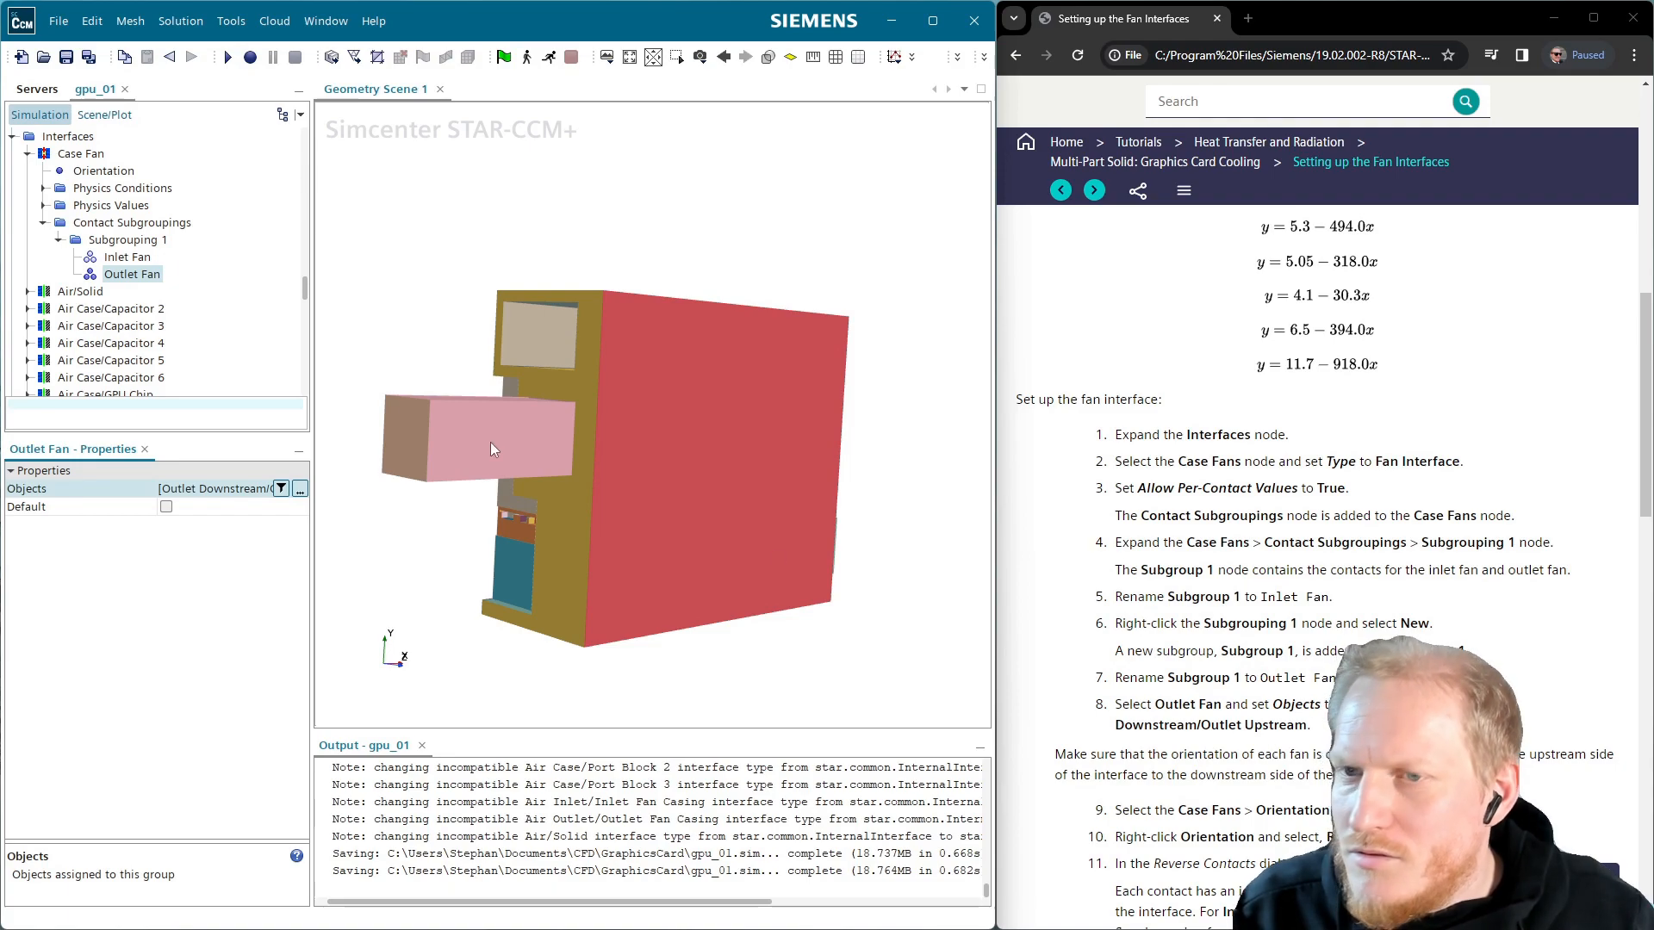
click(300, 488)
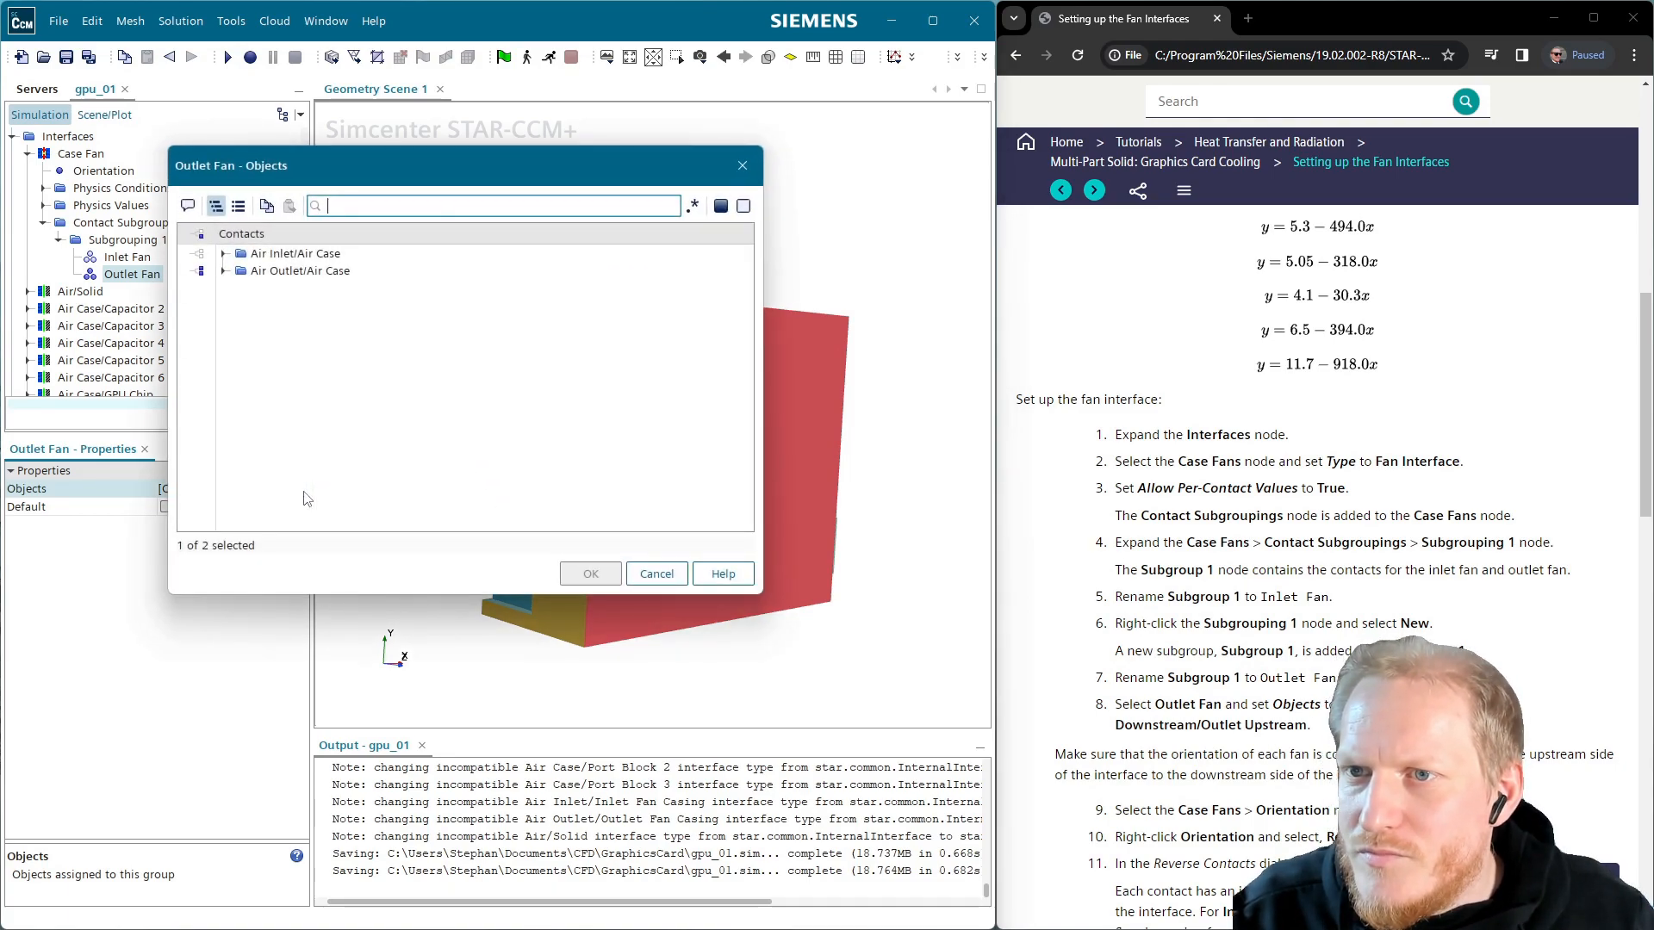
click(223, 271)
click(239, 287)
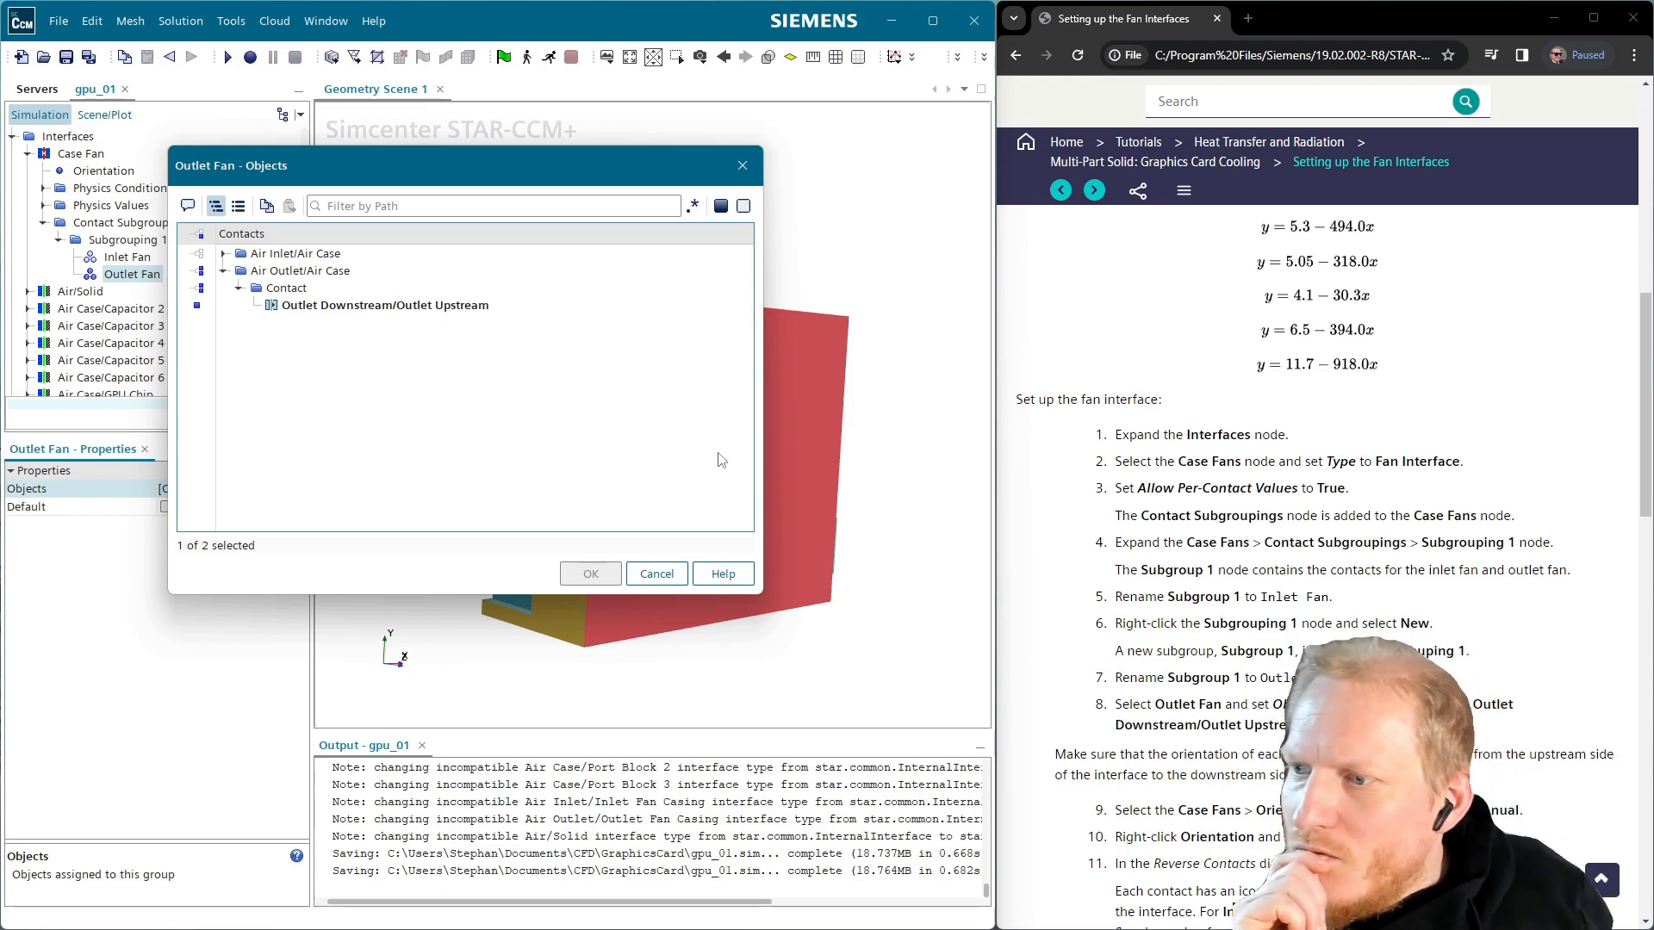
key(Return)
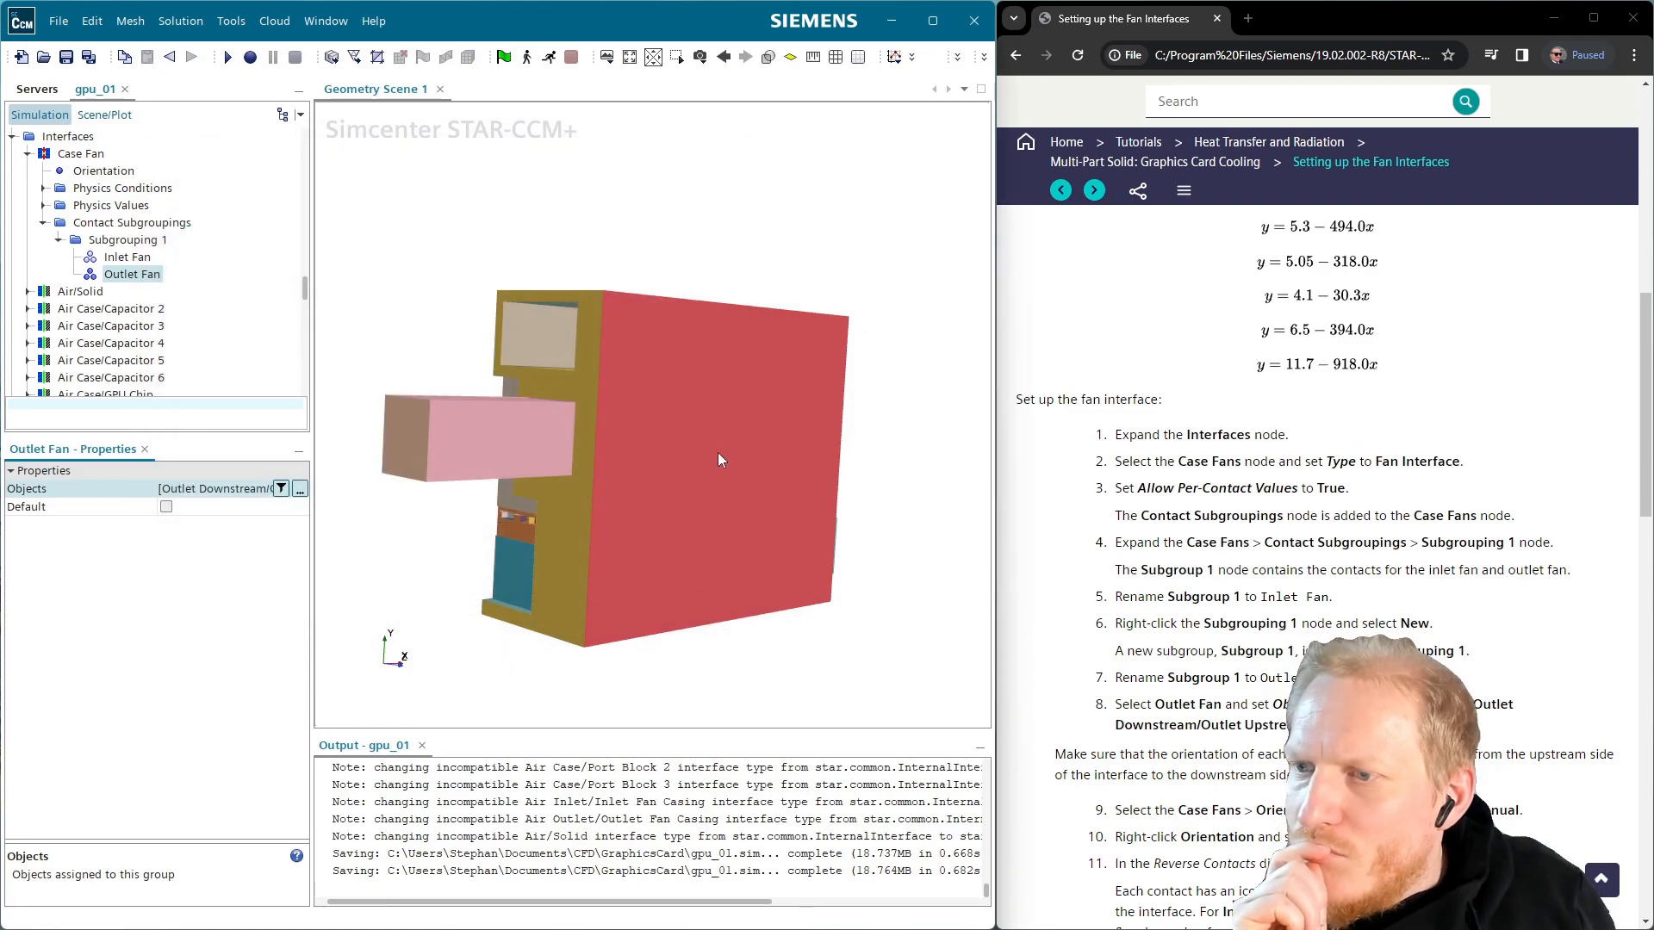
Change the Case Fan Orientation mode from Automatic to Manual
click(106, 173)
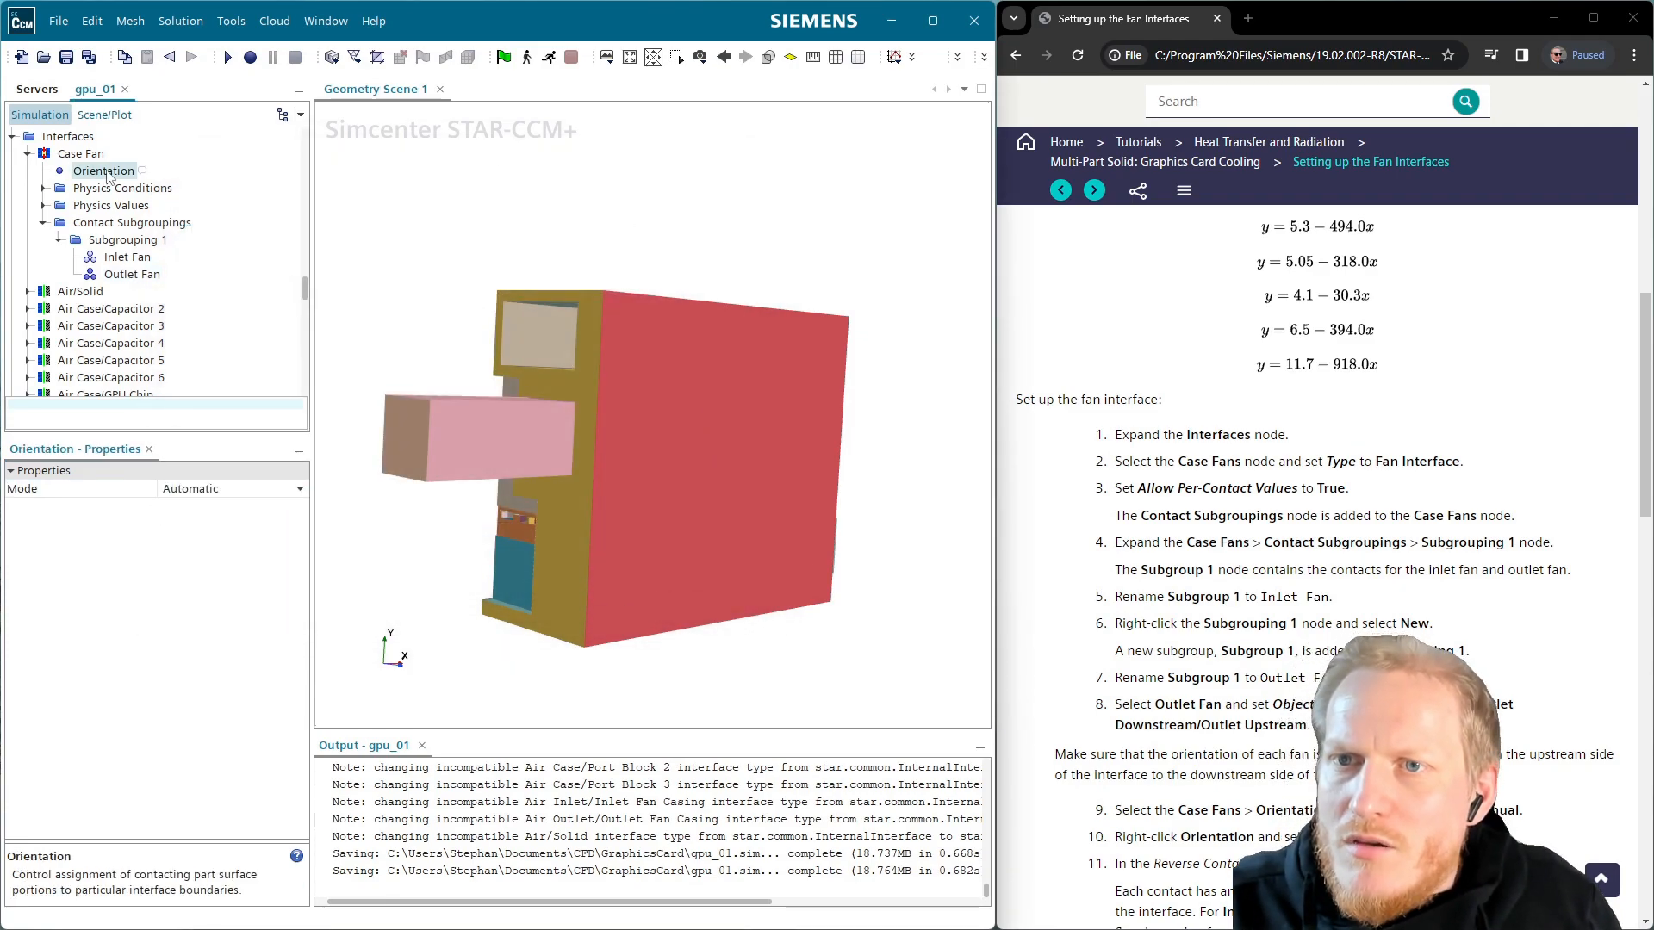
click(226, 491)
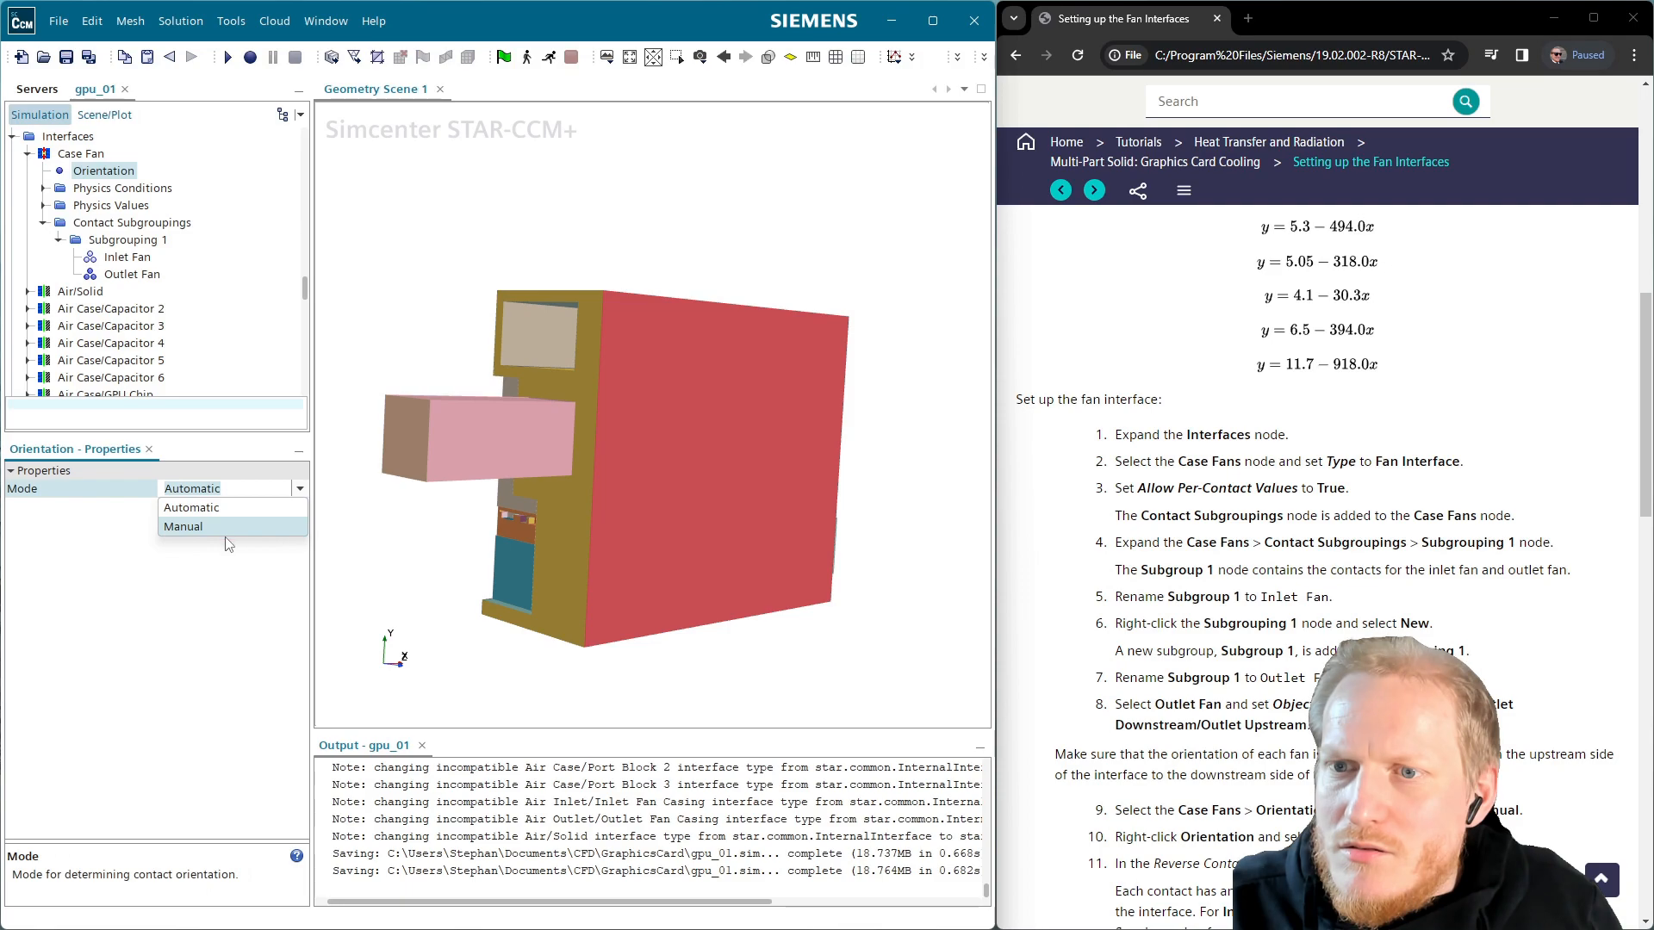
click(228, 530)
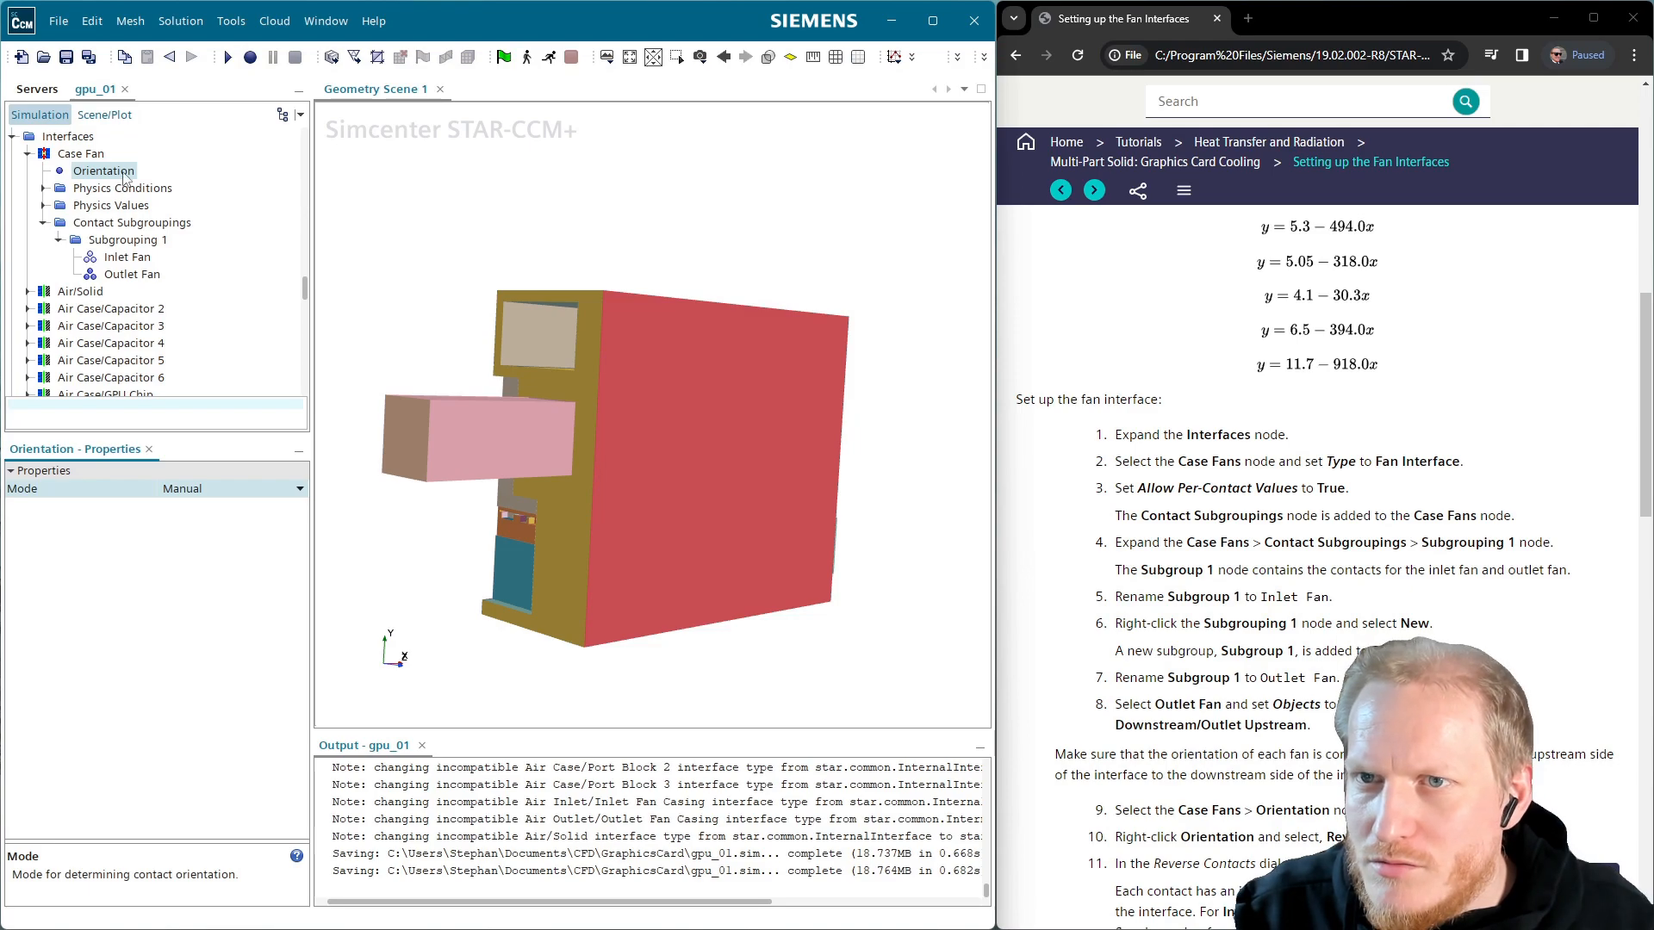
right_click(125, 174)
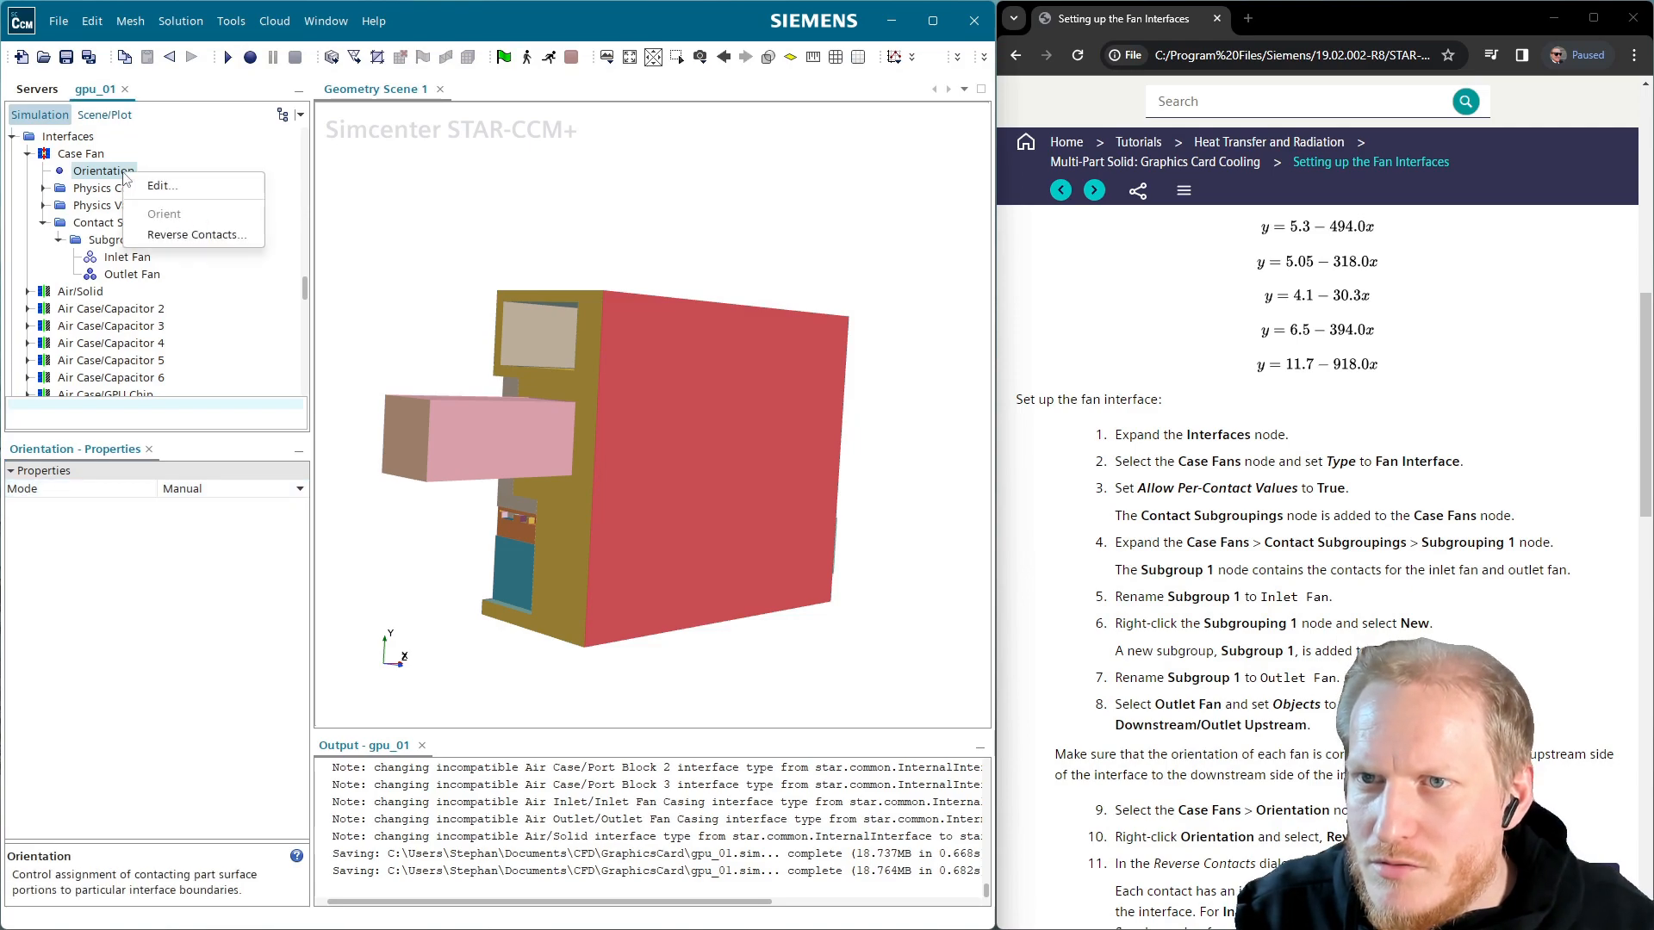
In Reverse Contacts, check the inlet contact, then mark the Outlet Downstream/Outlet Upstream contact for reversal
click(199, 234)
click(286, 355)
click(301, 372)
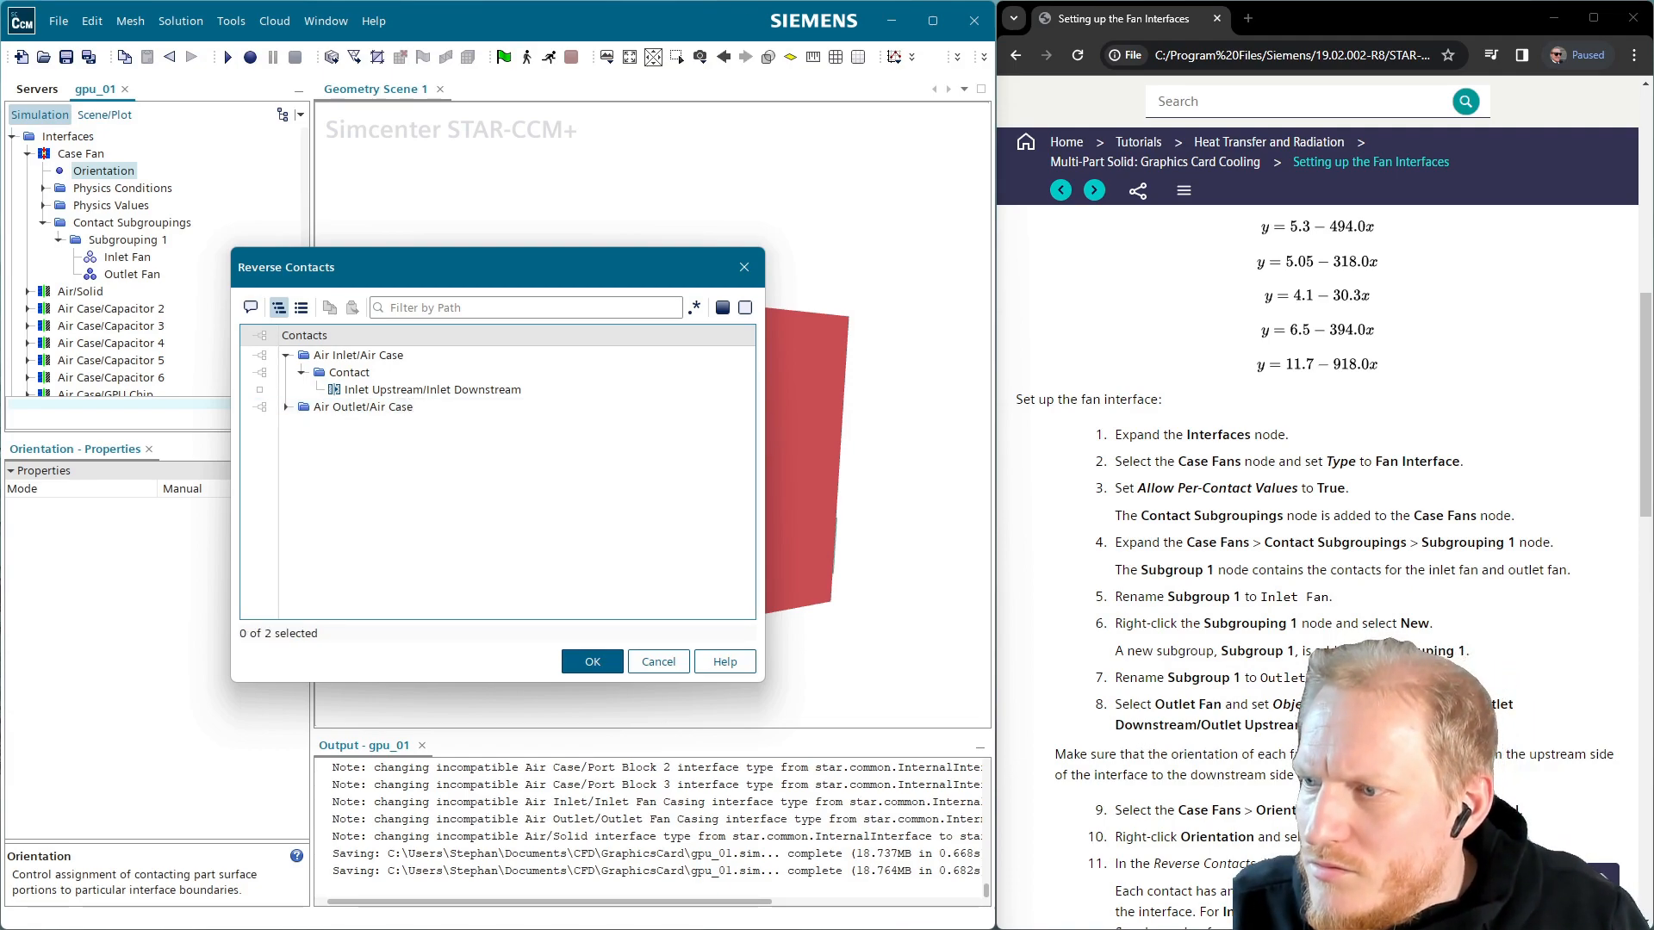
scroll(1152, 784, down, 1)
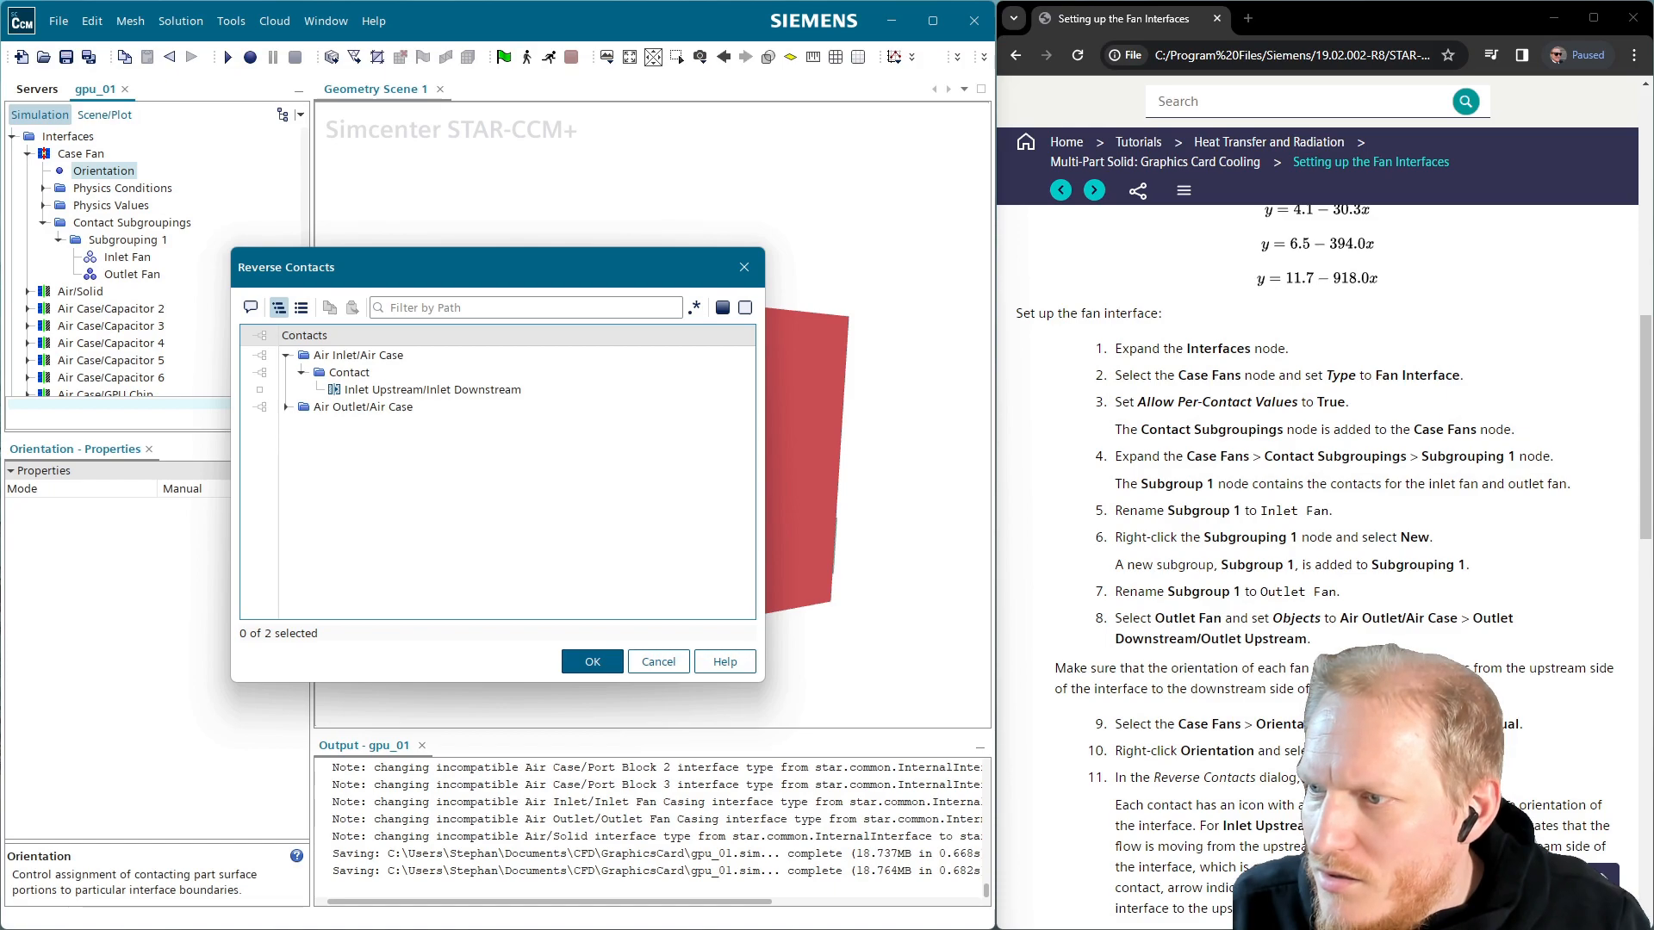
click(392, 390)
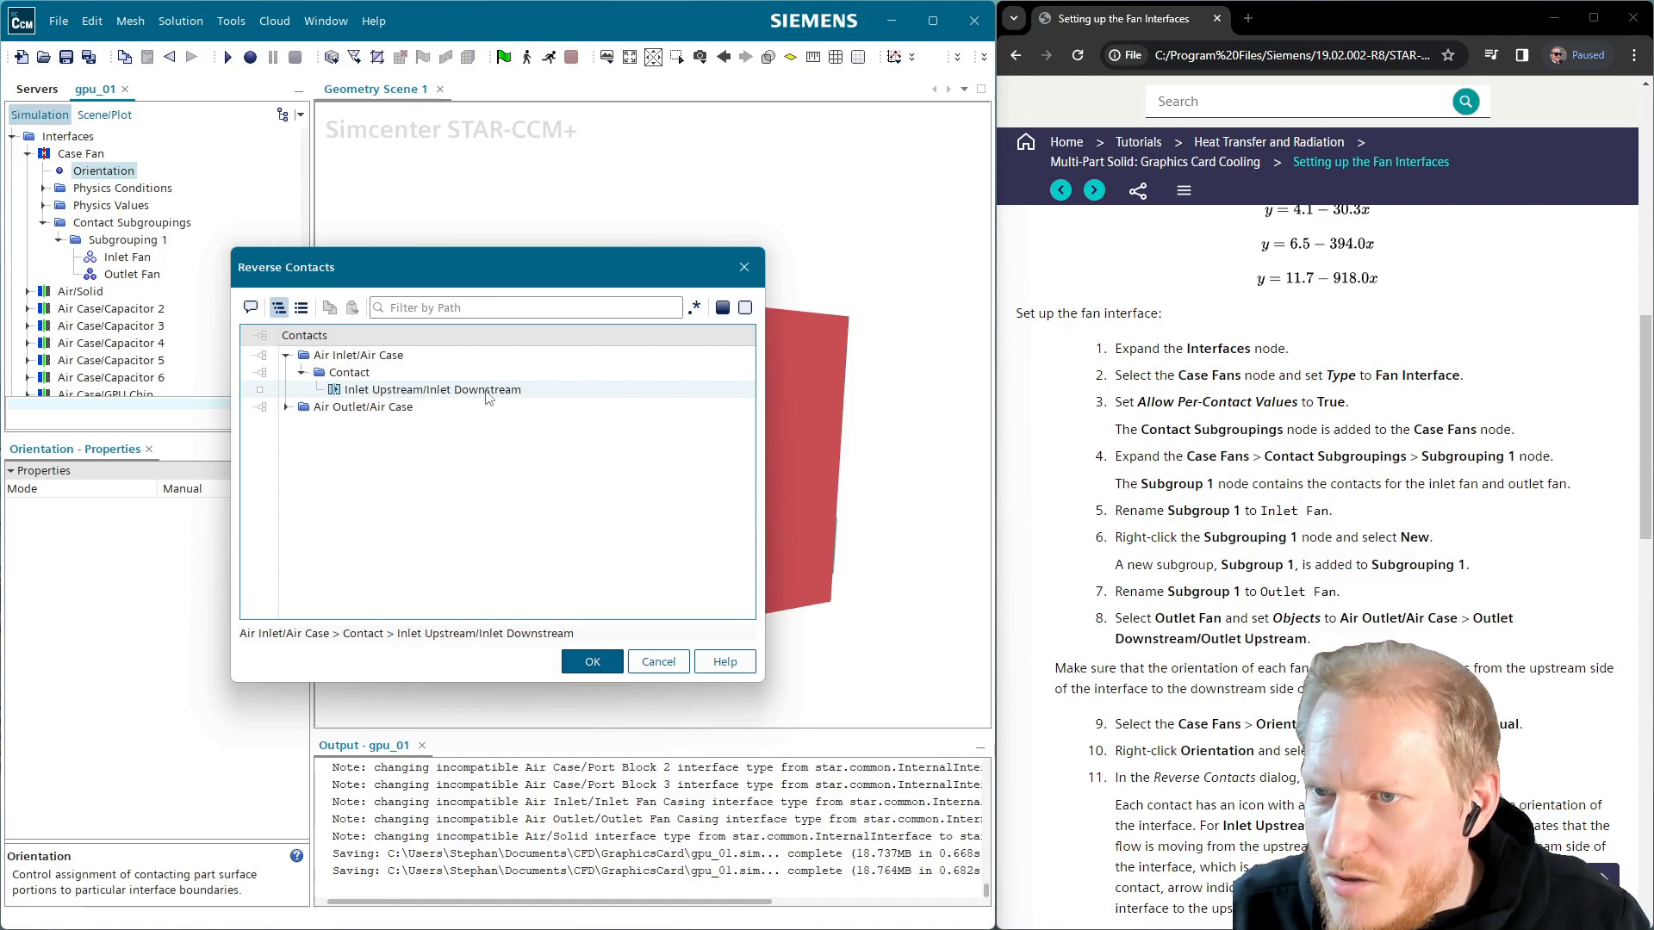
click(285, 408)
click(285, 407)
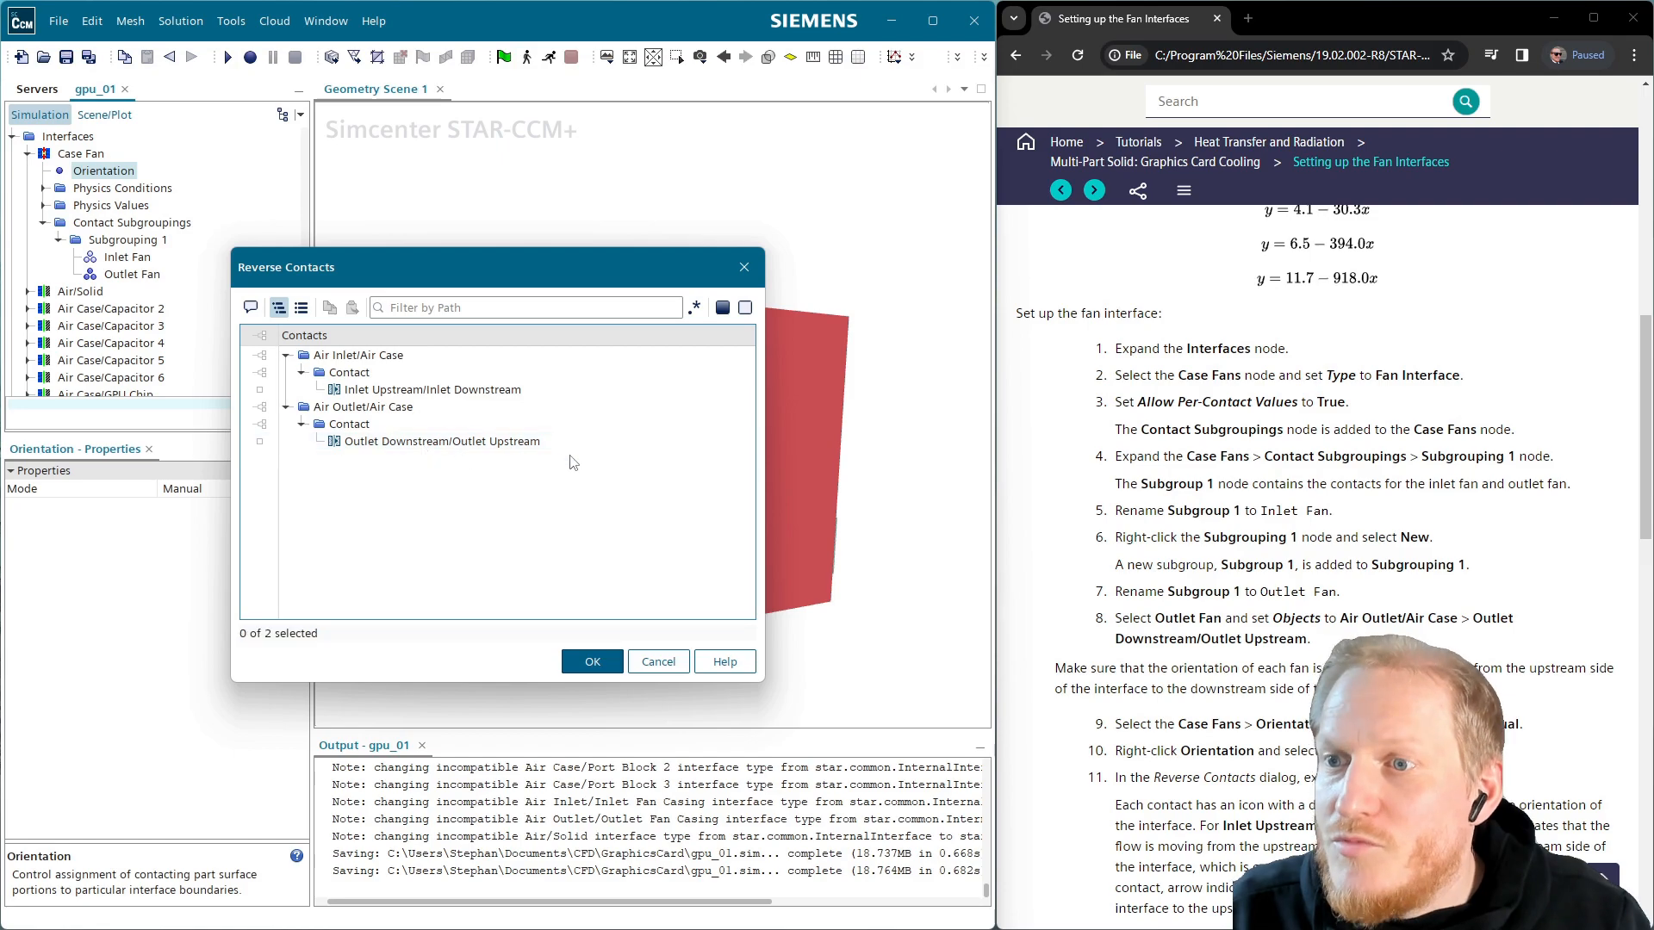
click(478, 447)
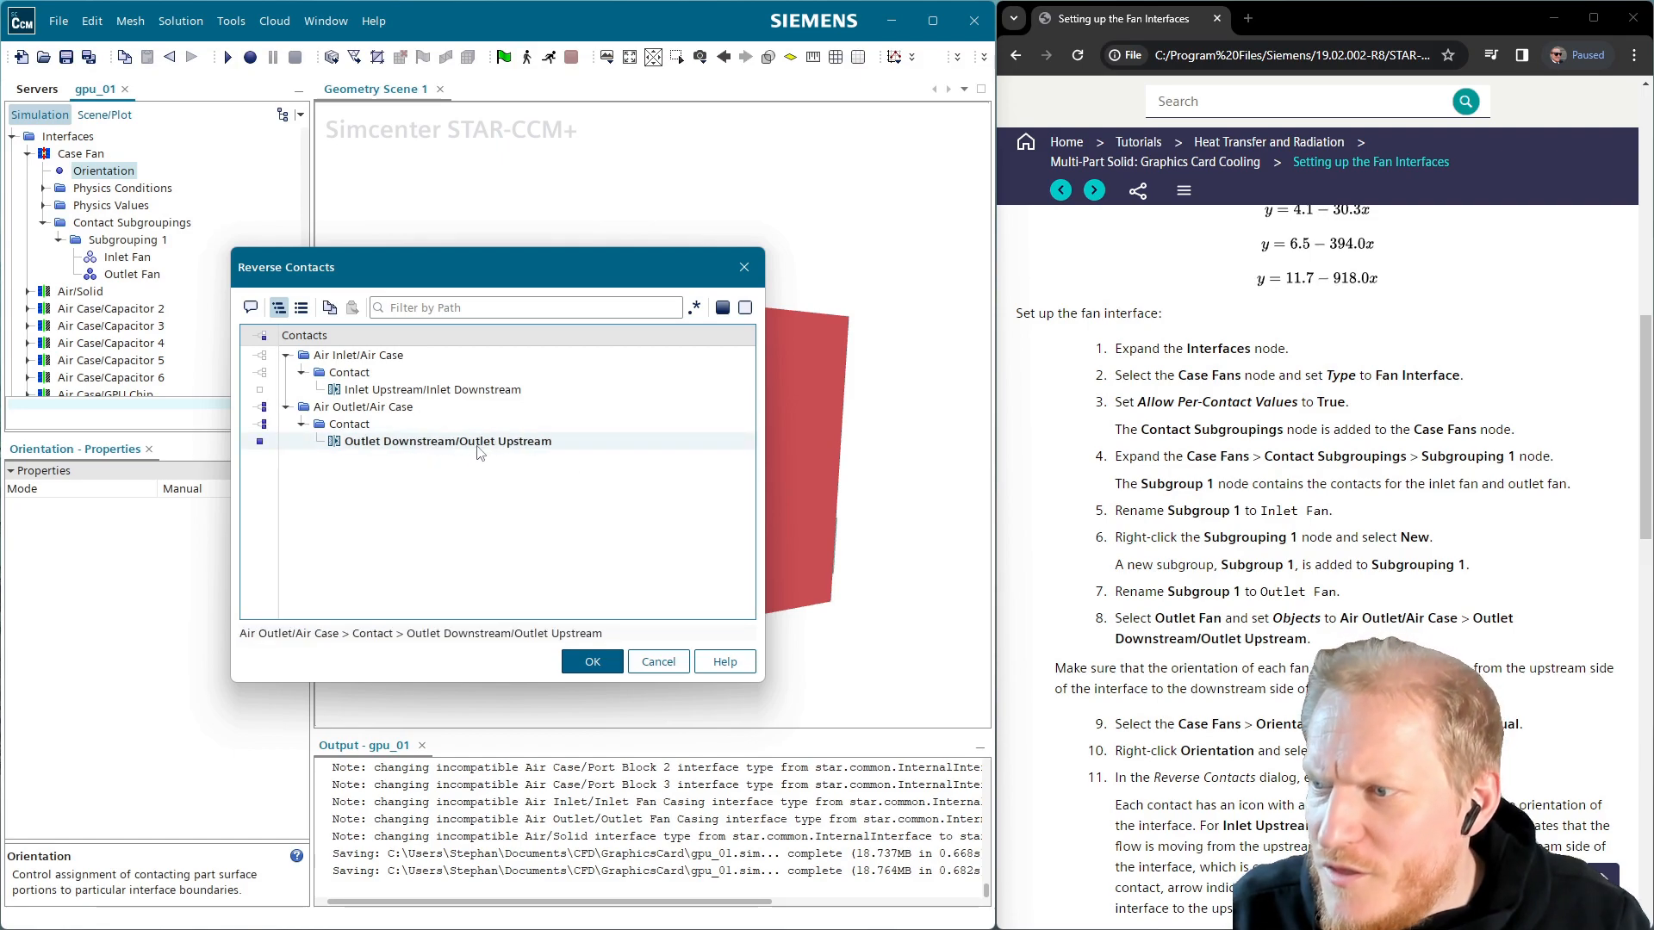
scroll(1326, 568, down, 2)
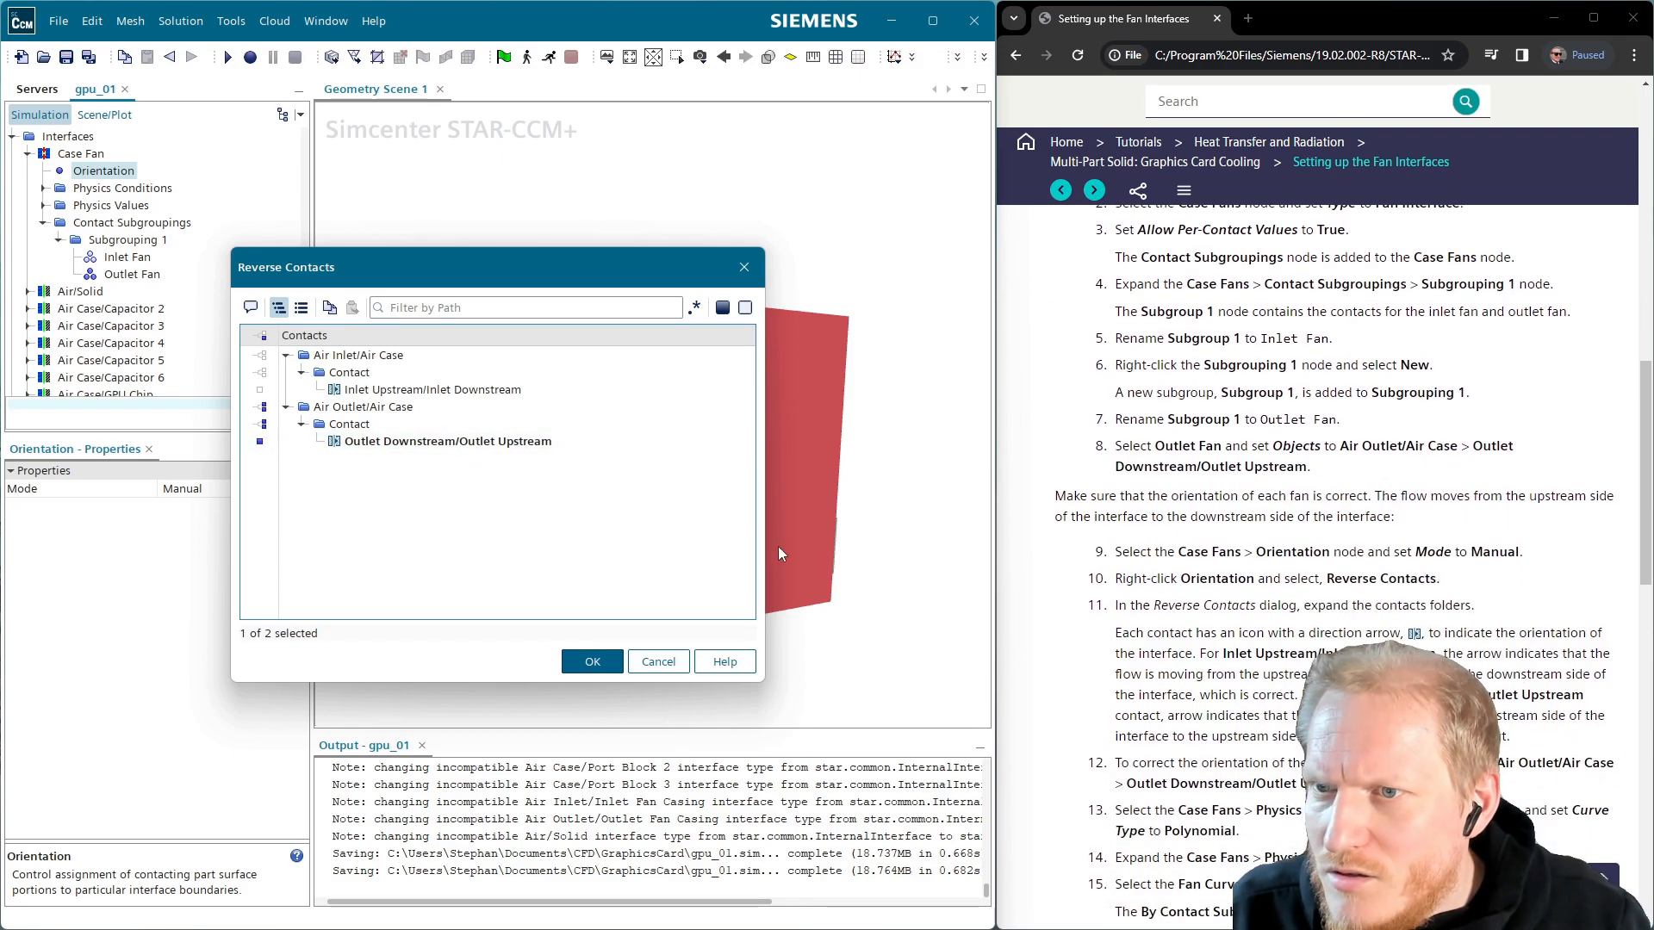
click(592, 662)
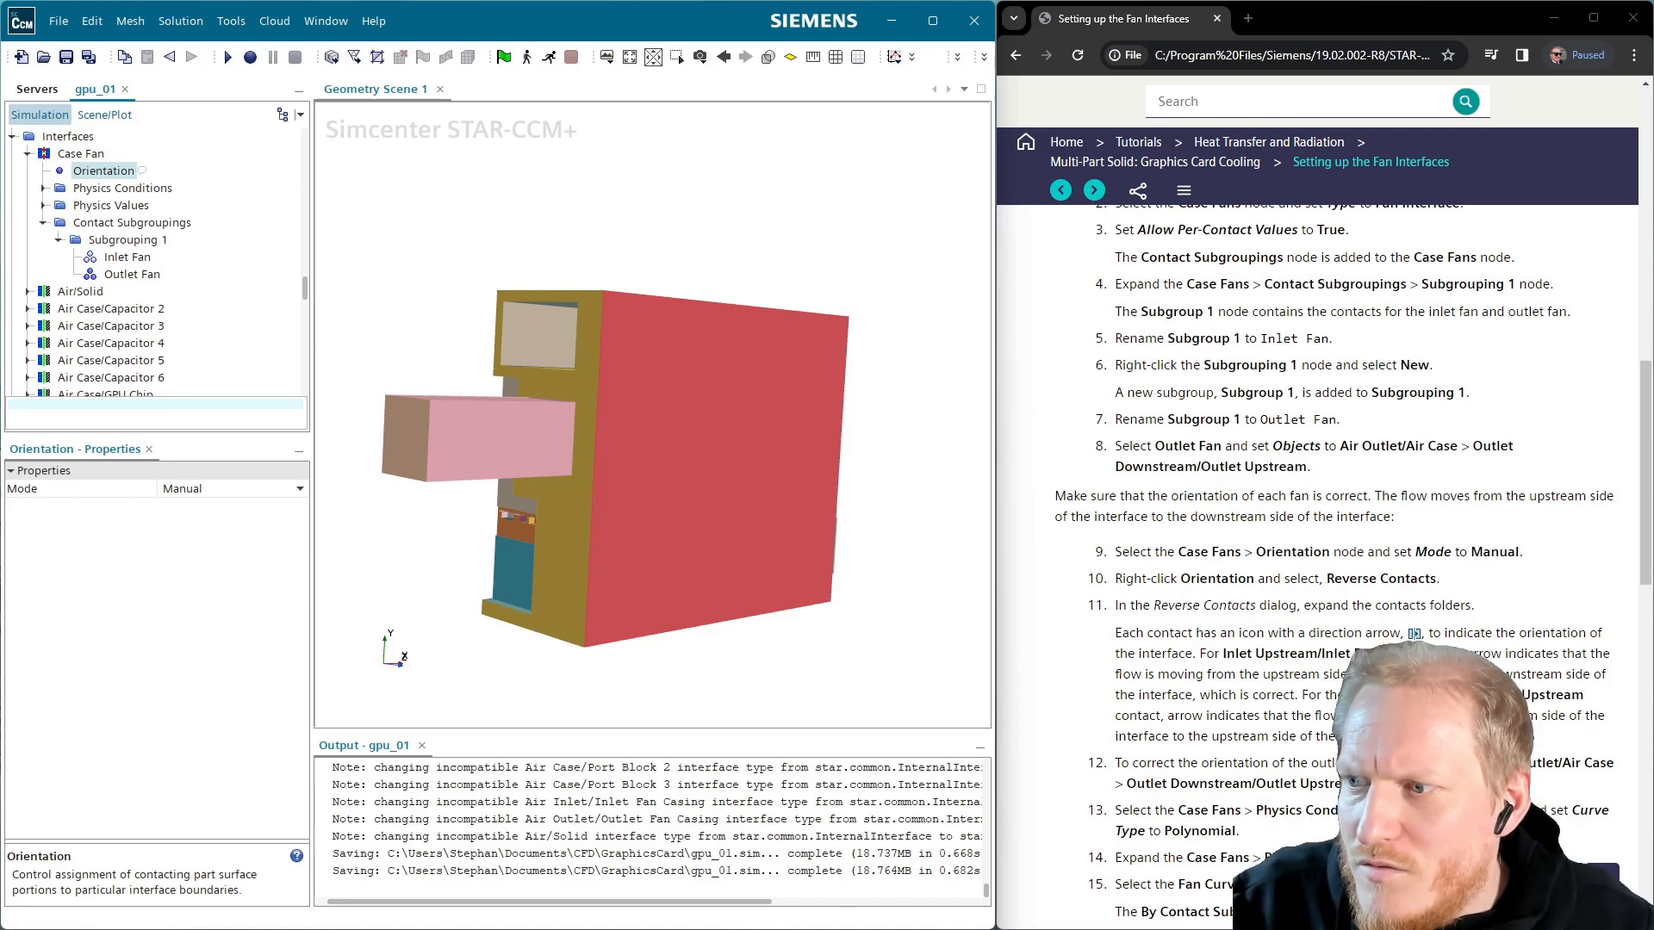
Switch the Case Fan's Fan Curve Type from Table to Polynomial and expand its Physics Values
click(43, 190)
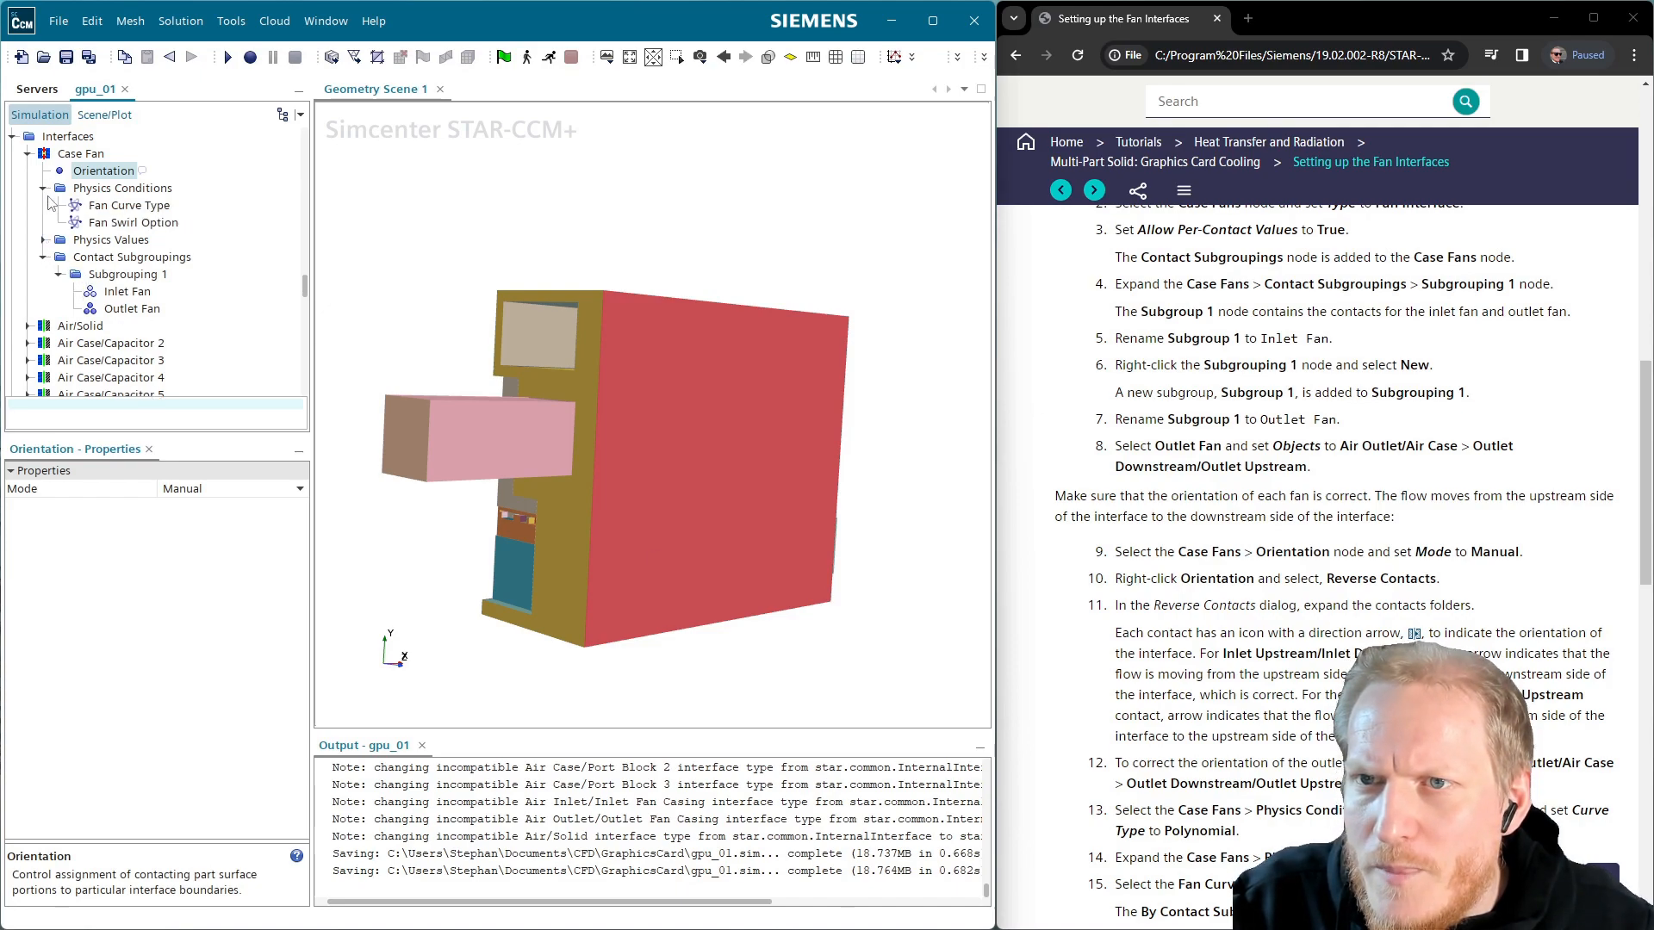
click(117, 207)
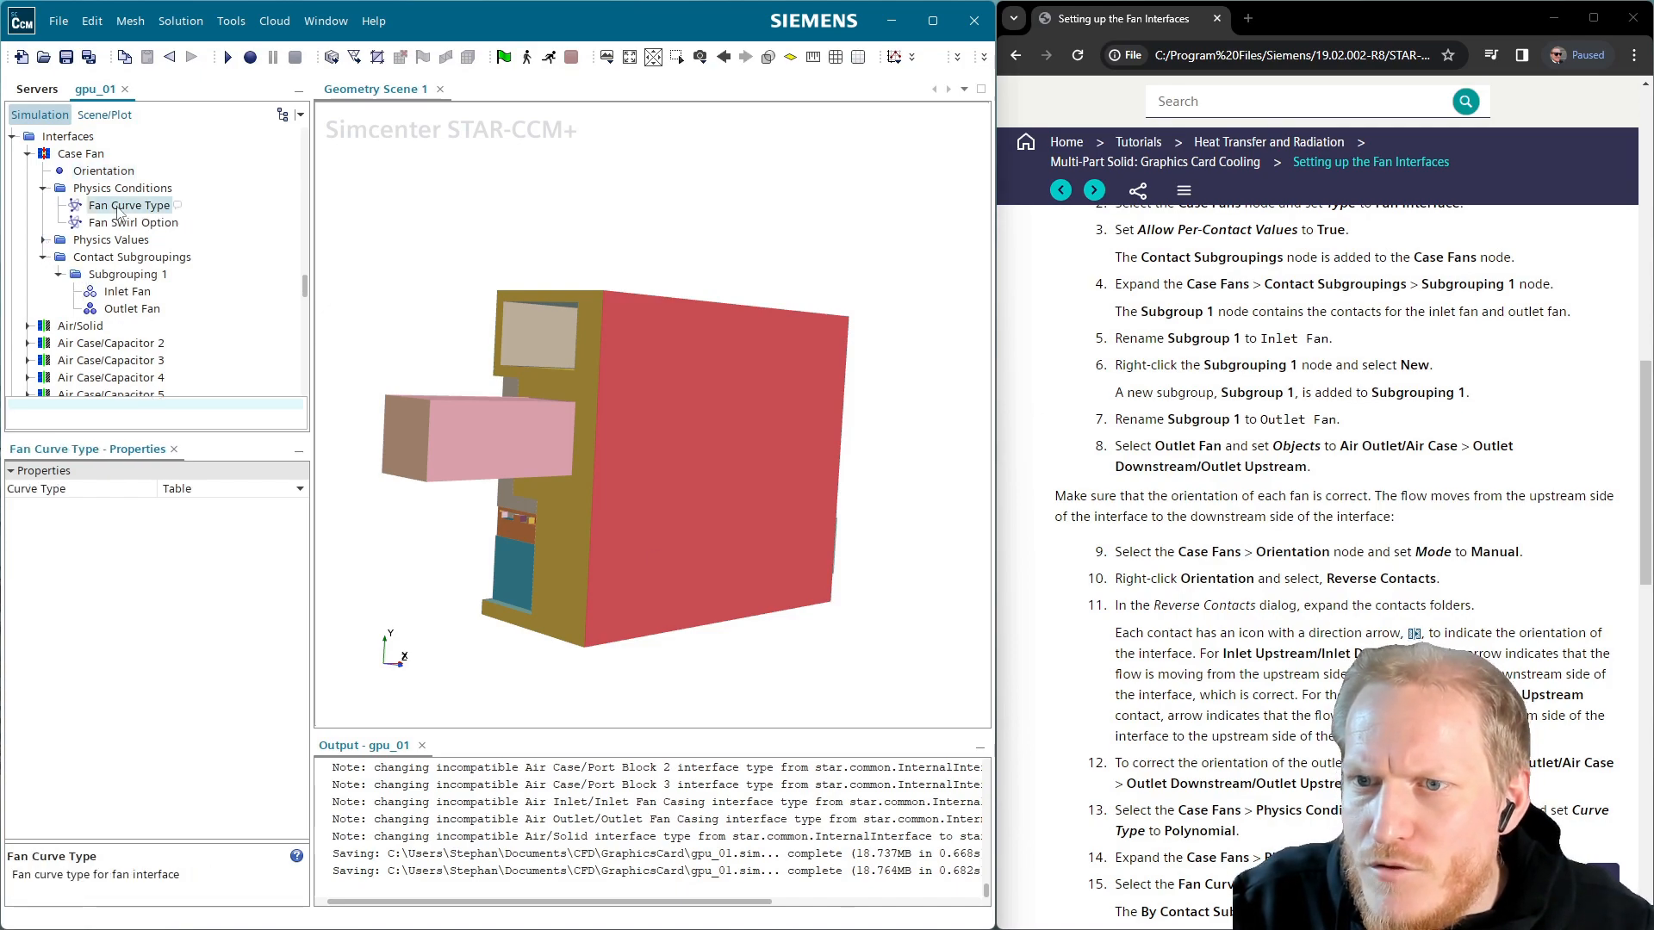
click(243, 490)
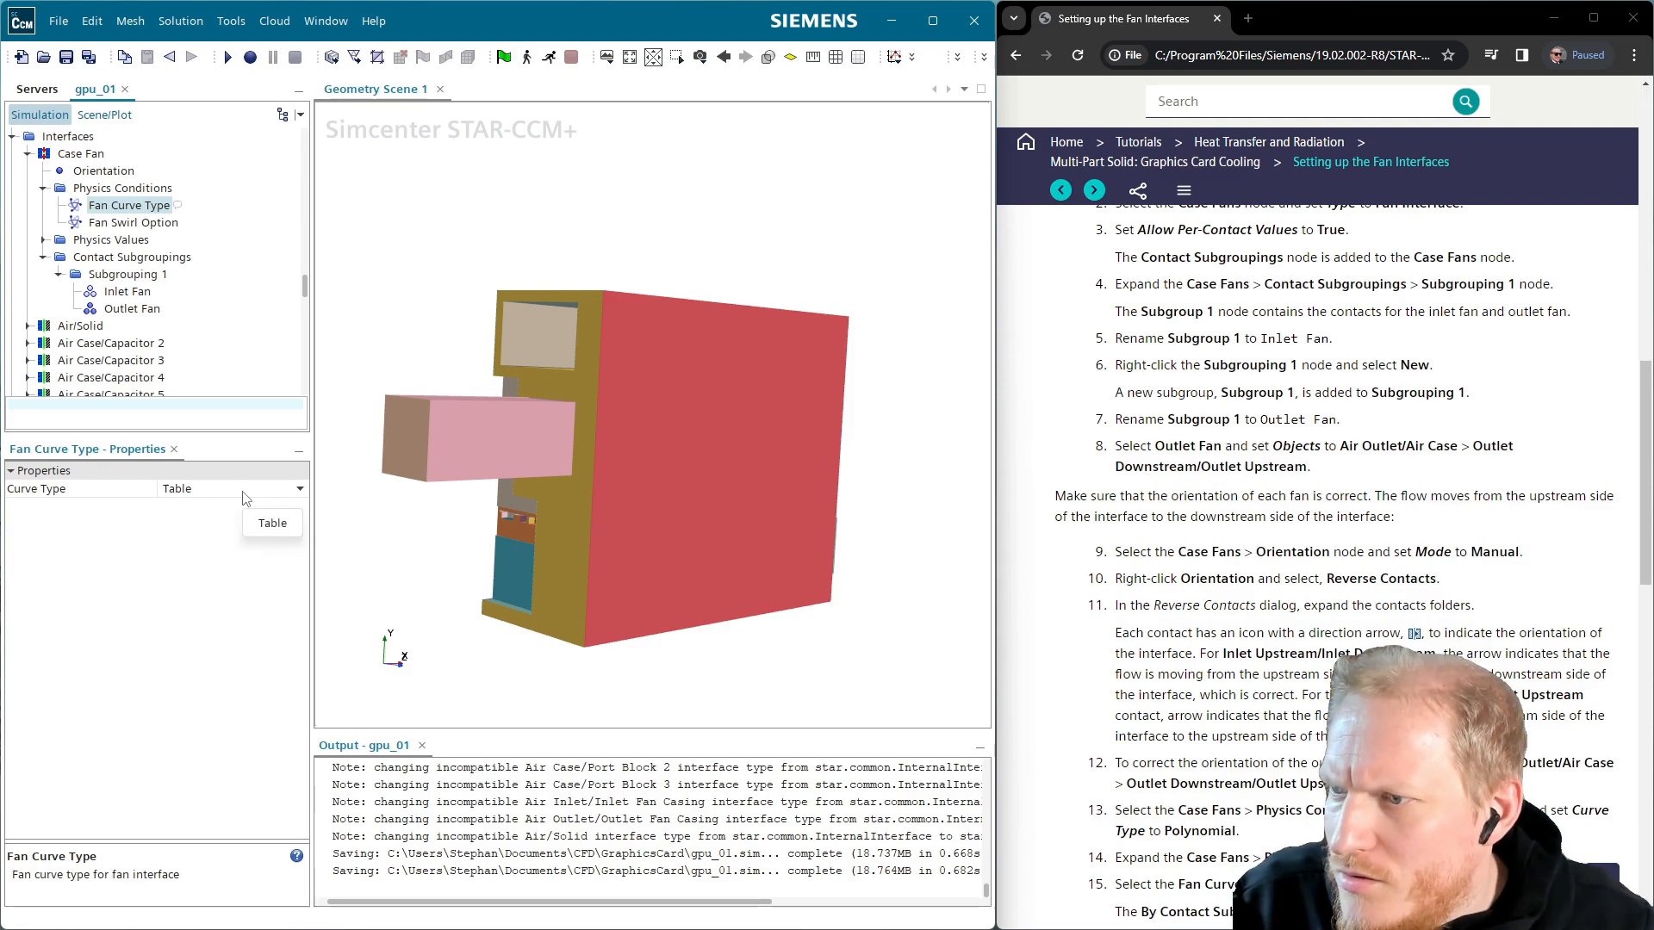
click(214, 504)
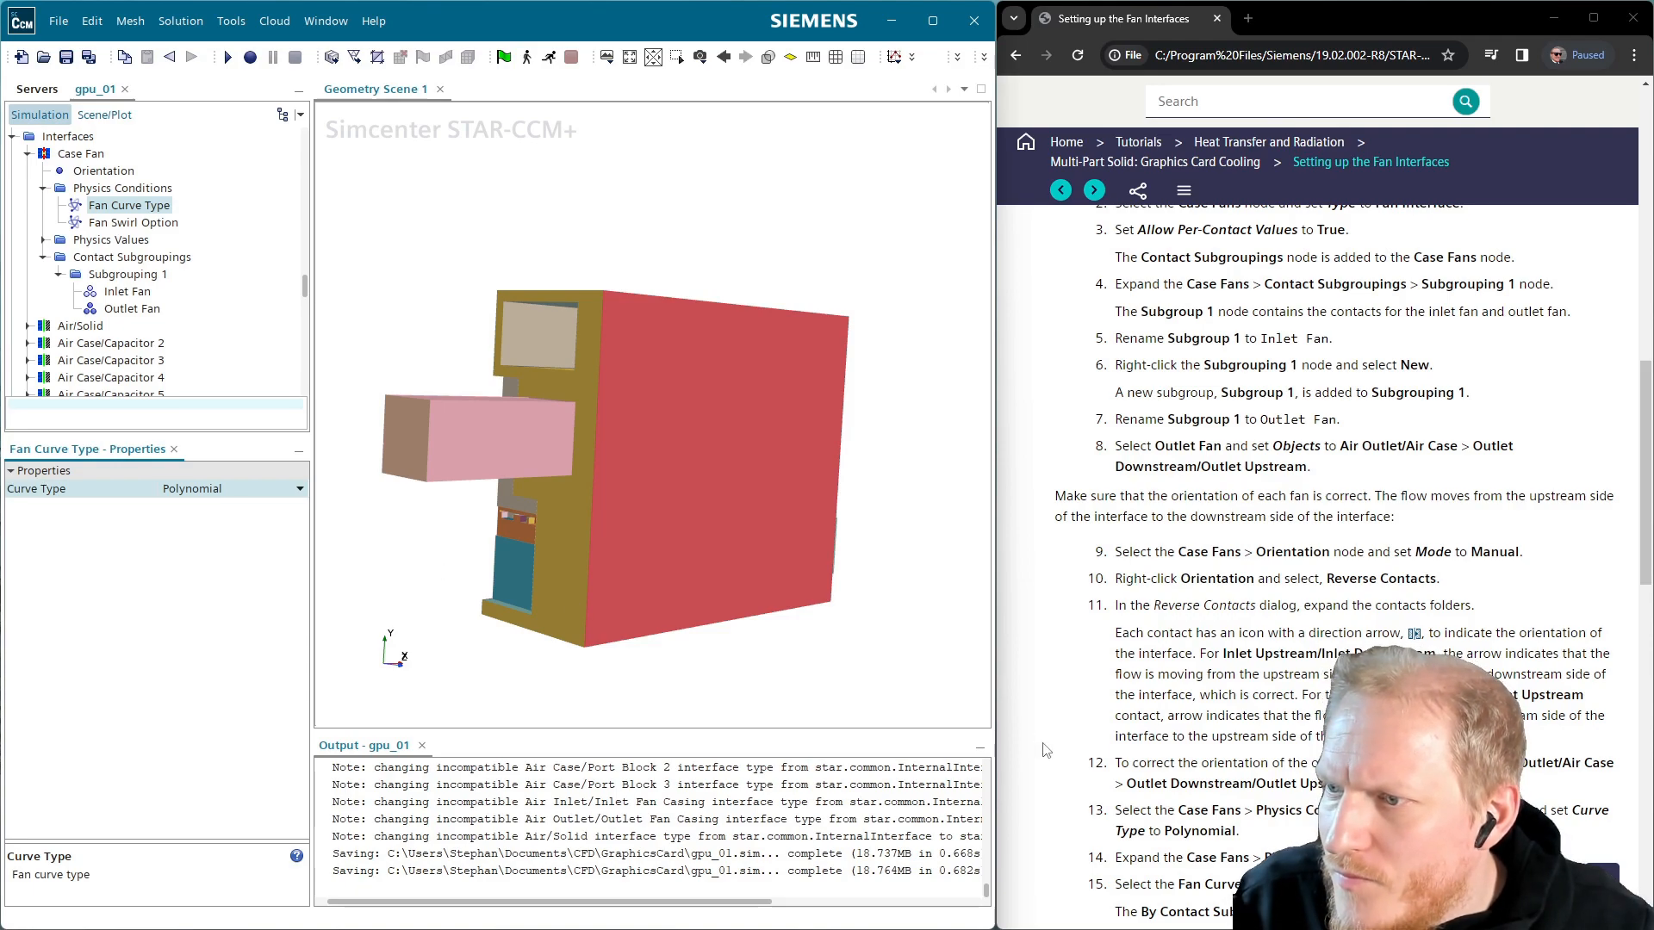
click(43, 241)
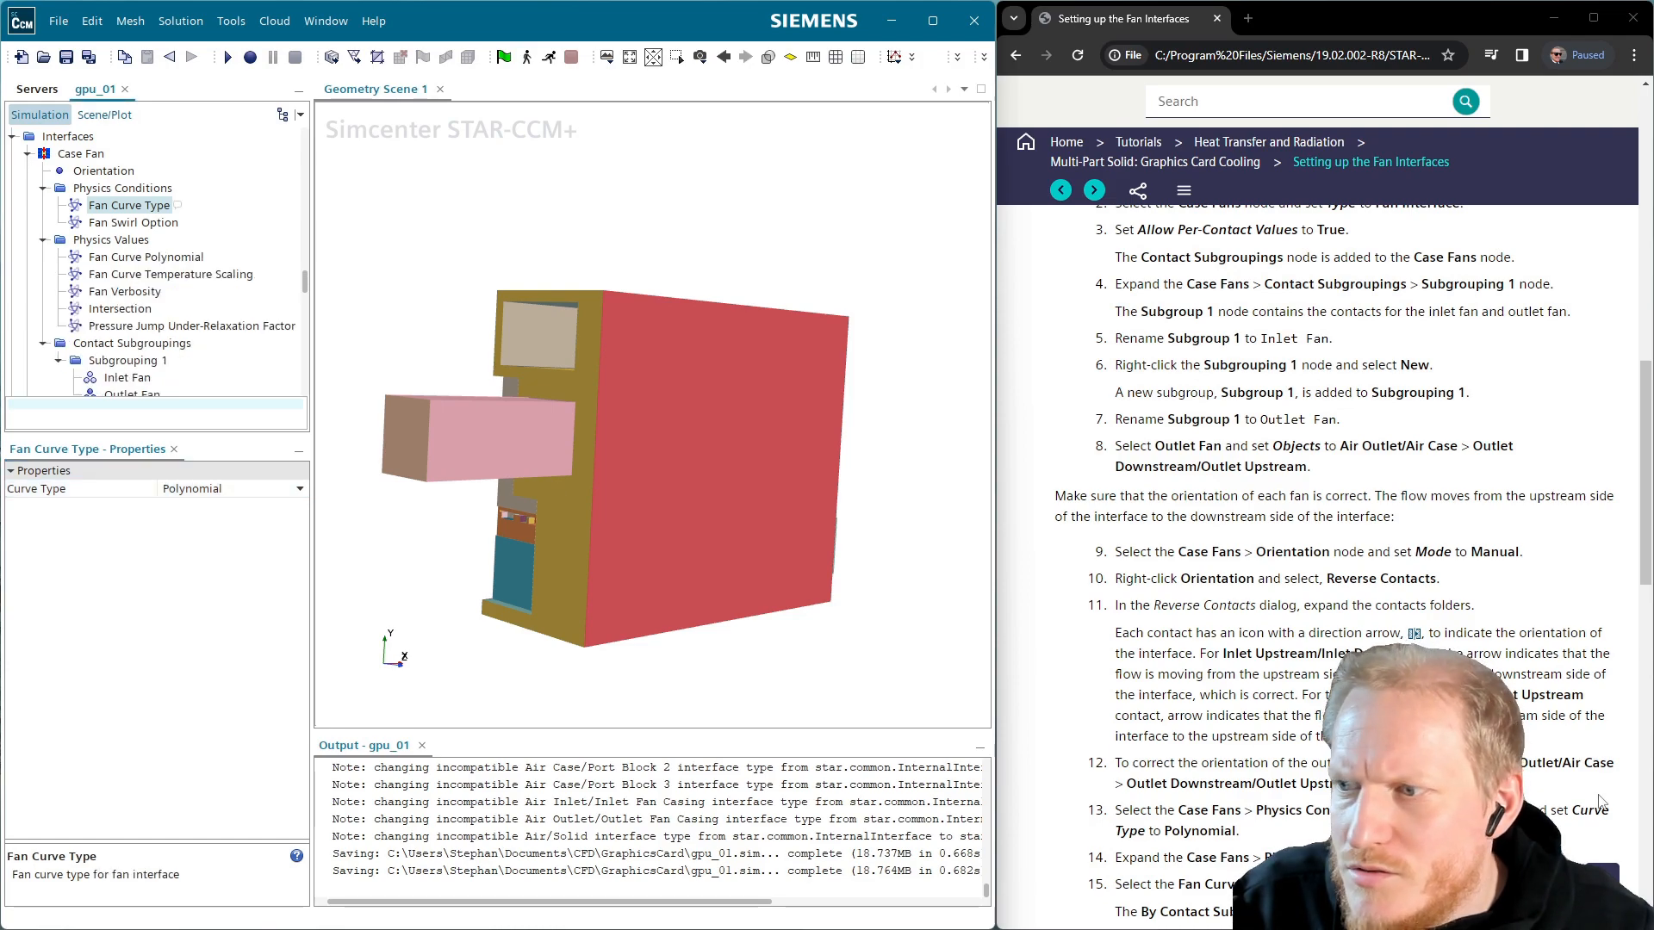
scroll(1353, 560, down, 1)
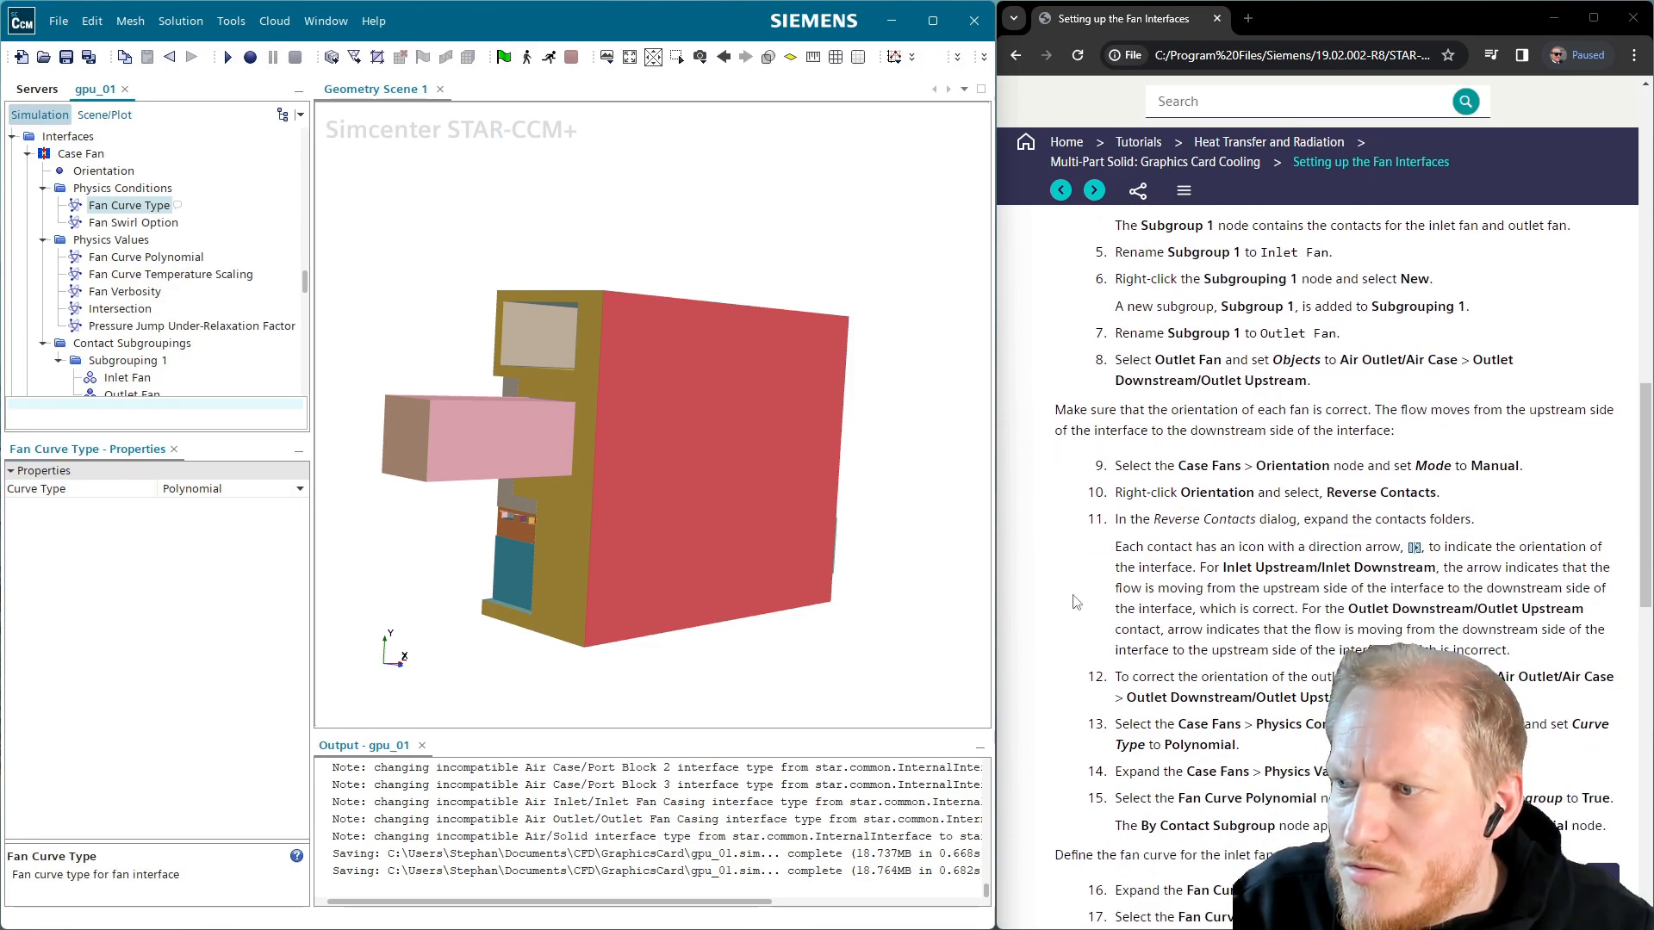
Specify Fan Curve Polynomial by contact subgroup, confirm the Polynomial curve type, and select the Inlet Fan entry
click(143, 260)
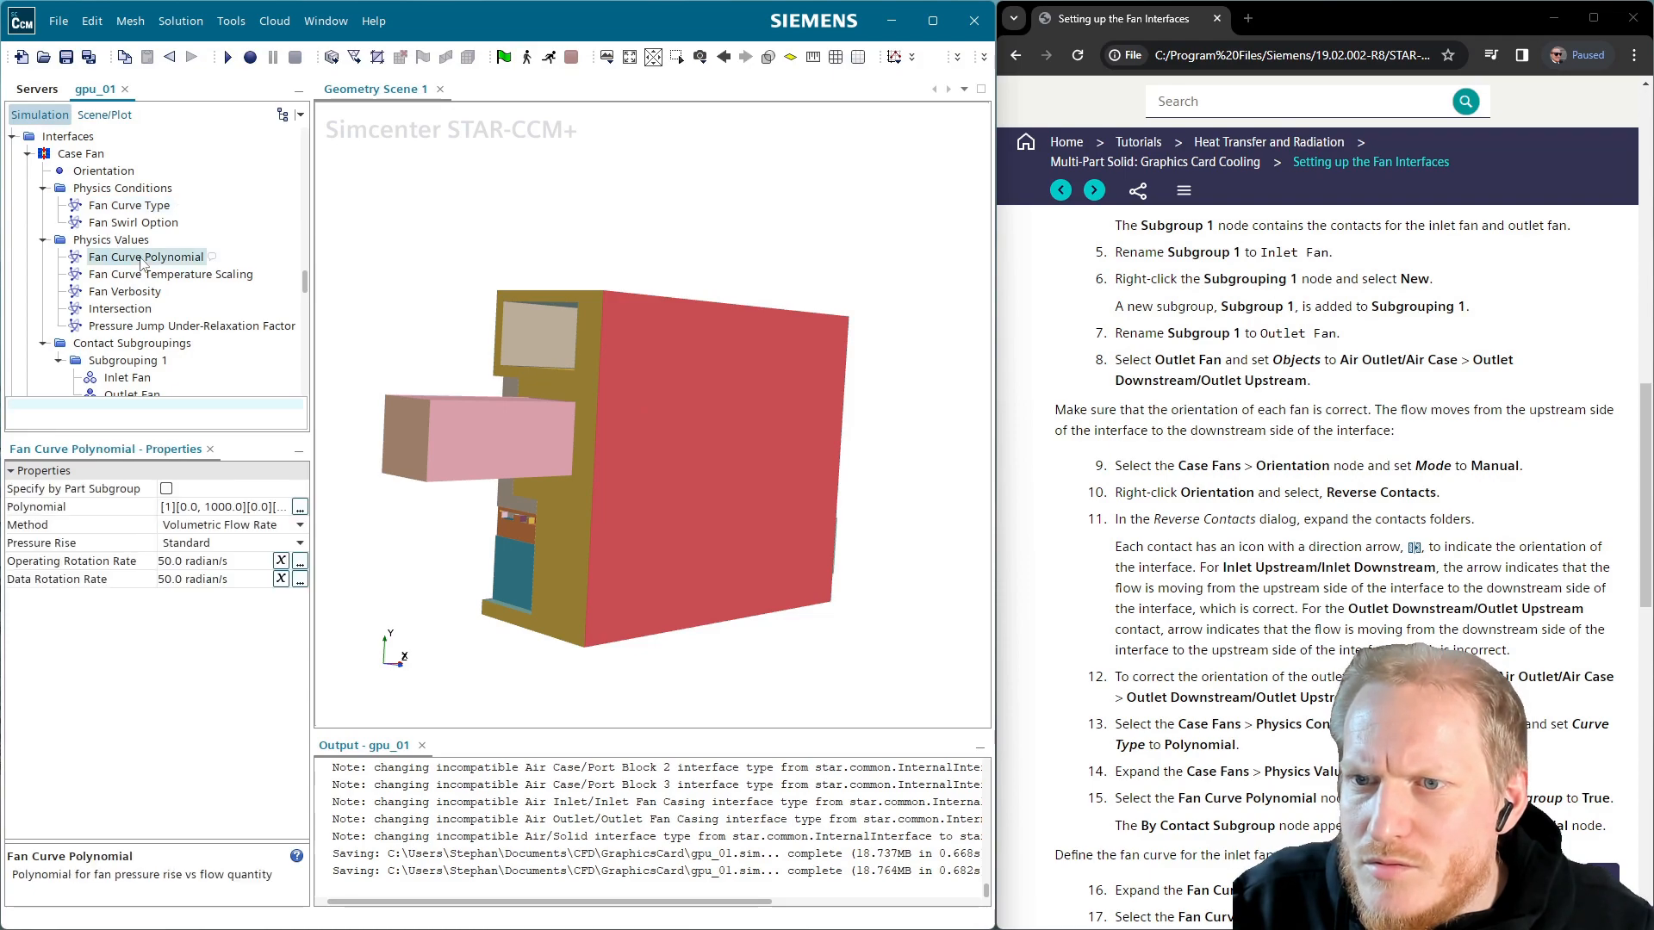
click(169, 491)
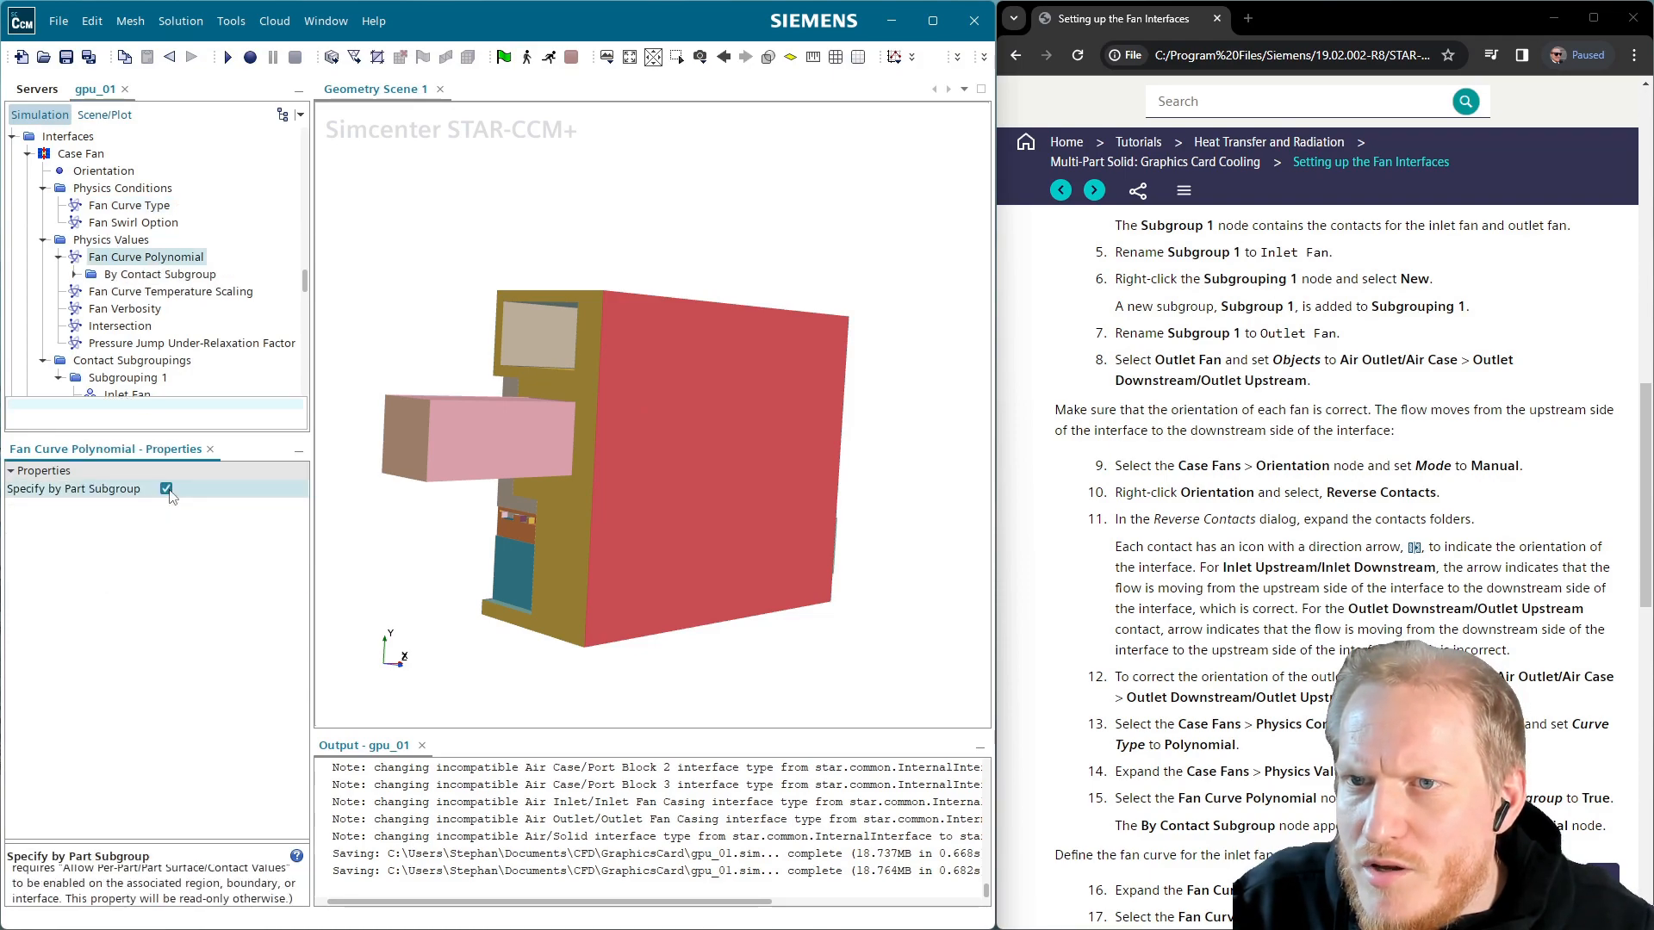
click(75, 274)
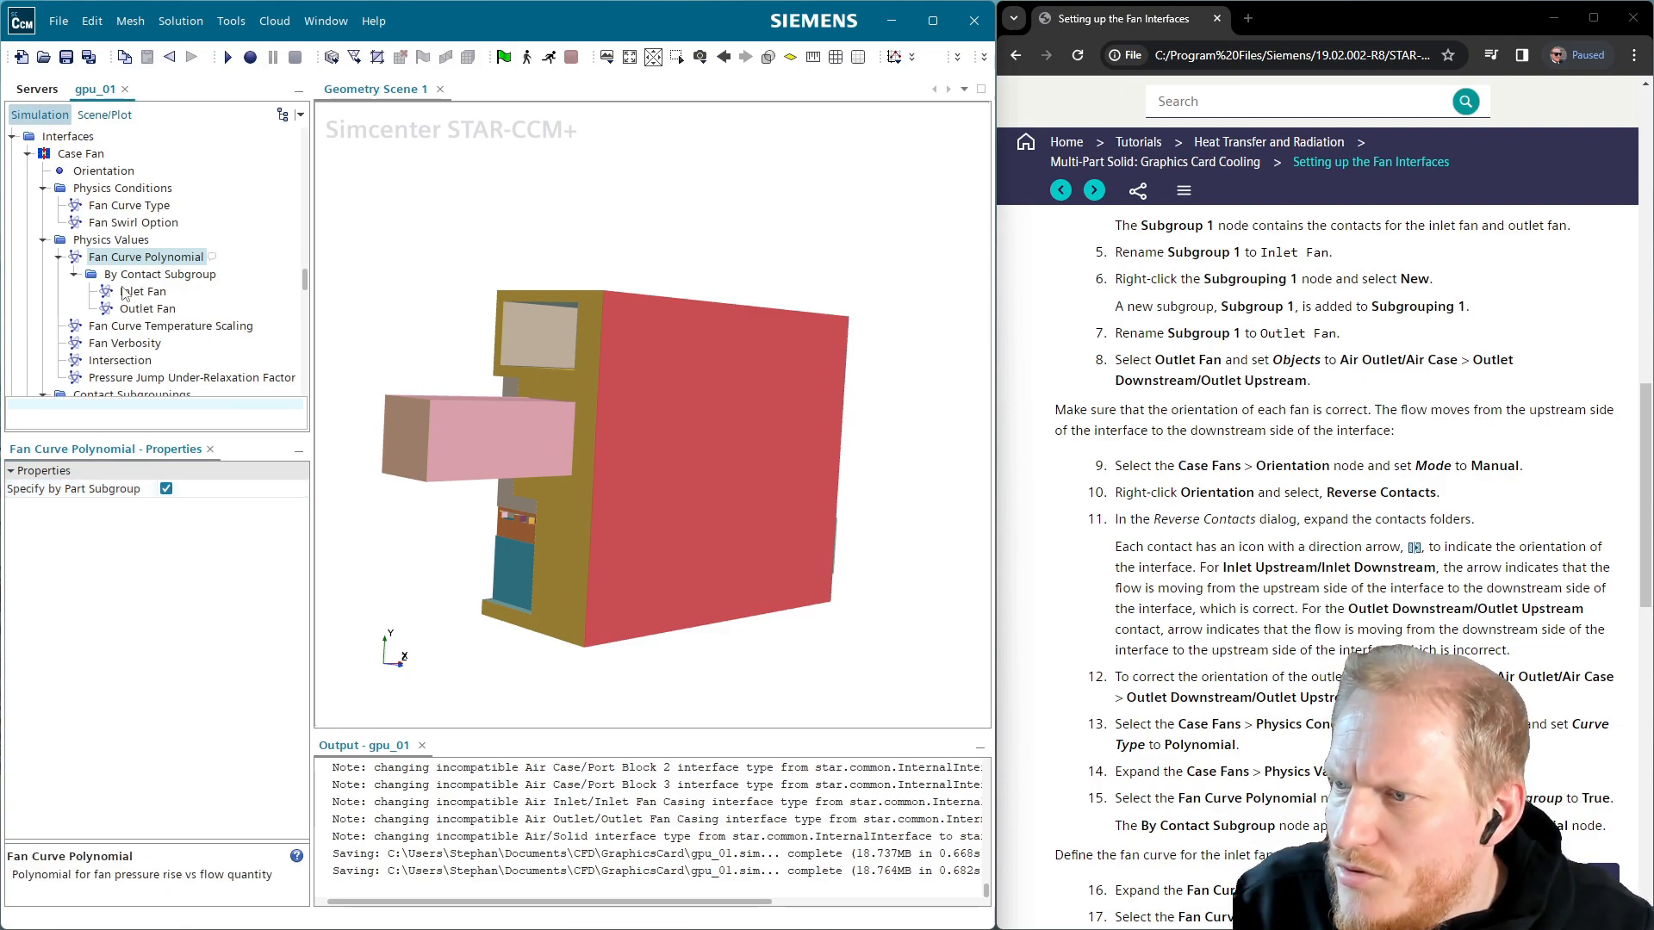
scroll(1352, 542, down, 2)
scroll(1353, 543, down, 1)
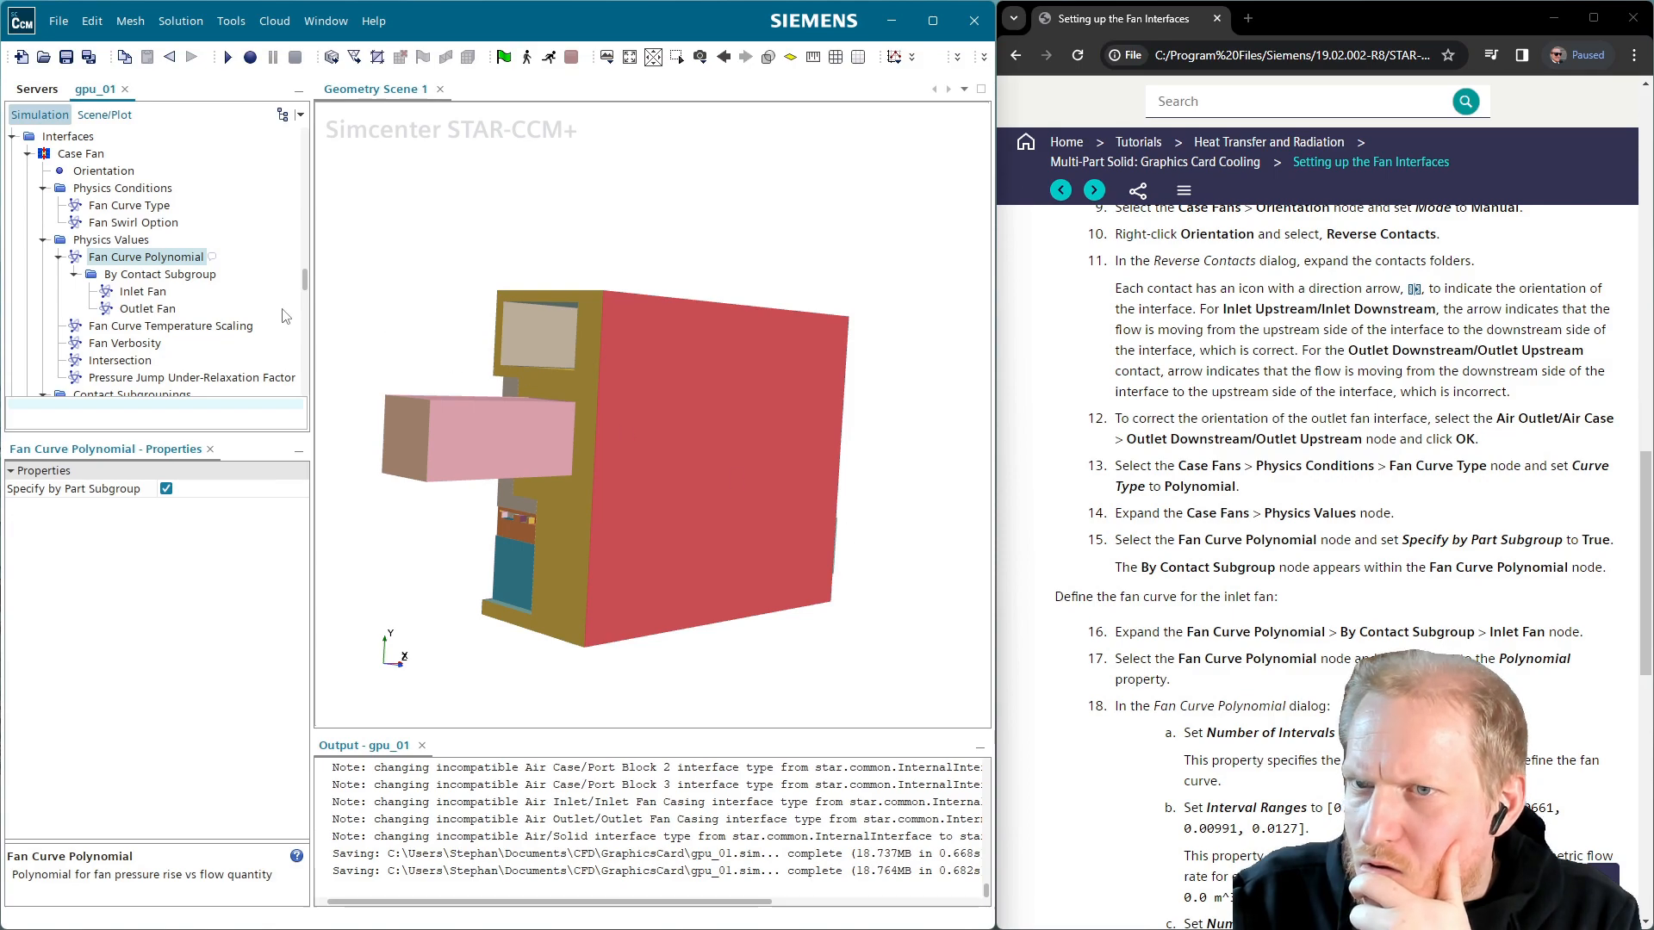
click(144, 206)
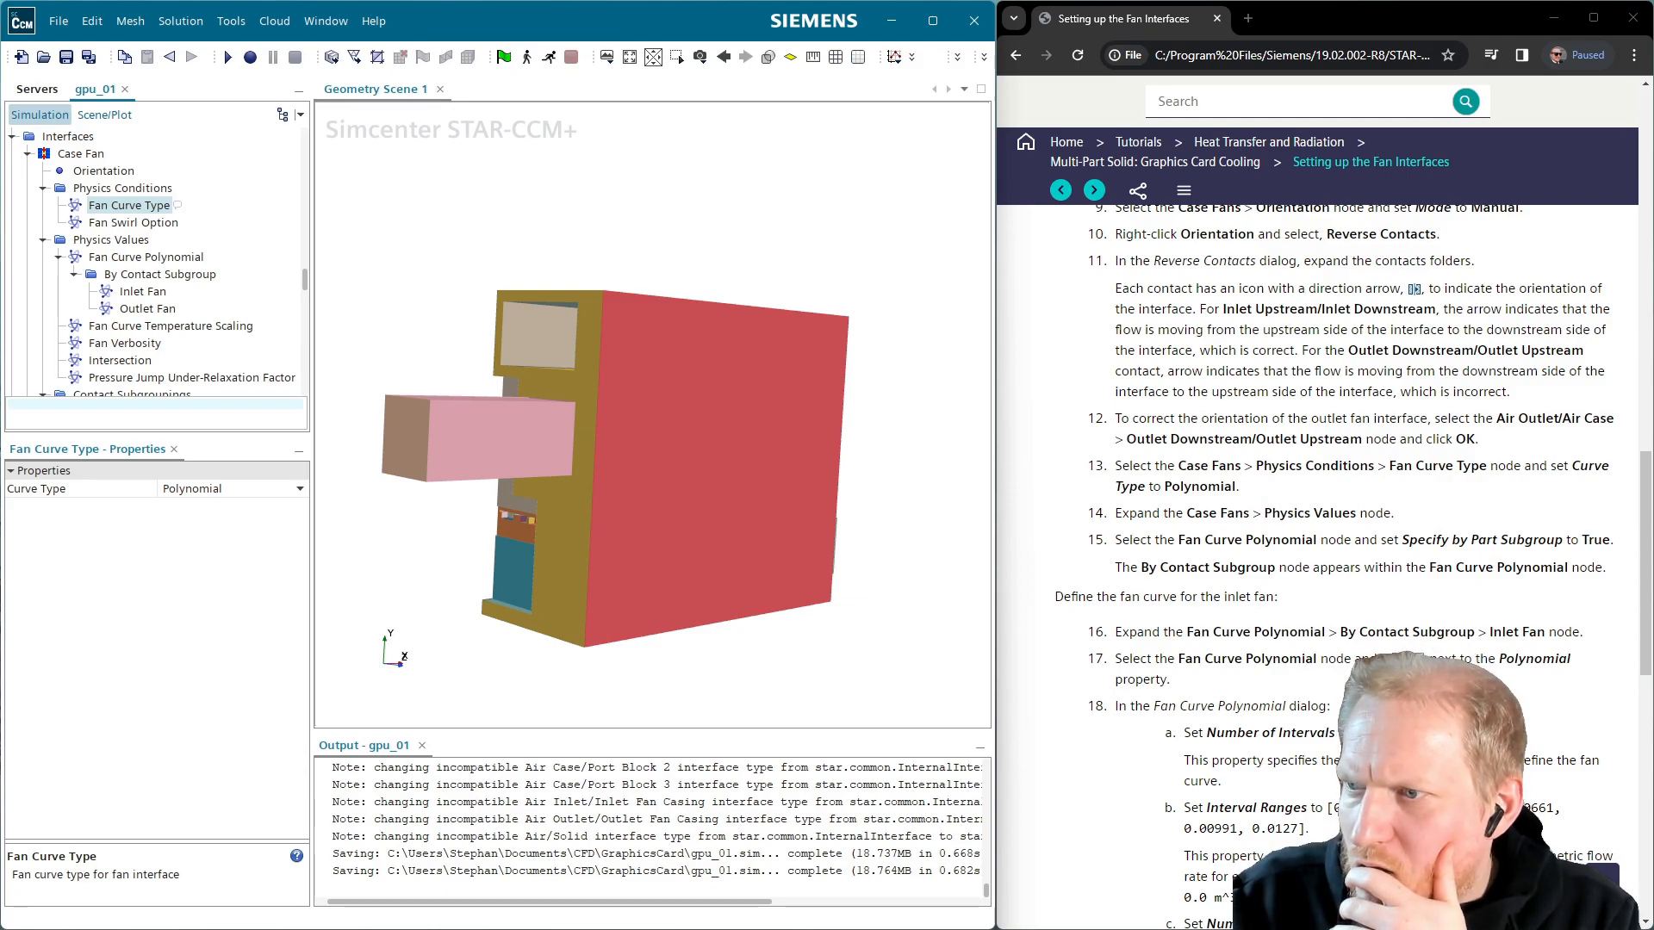
click(143, 293)
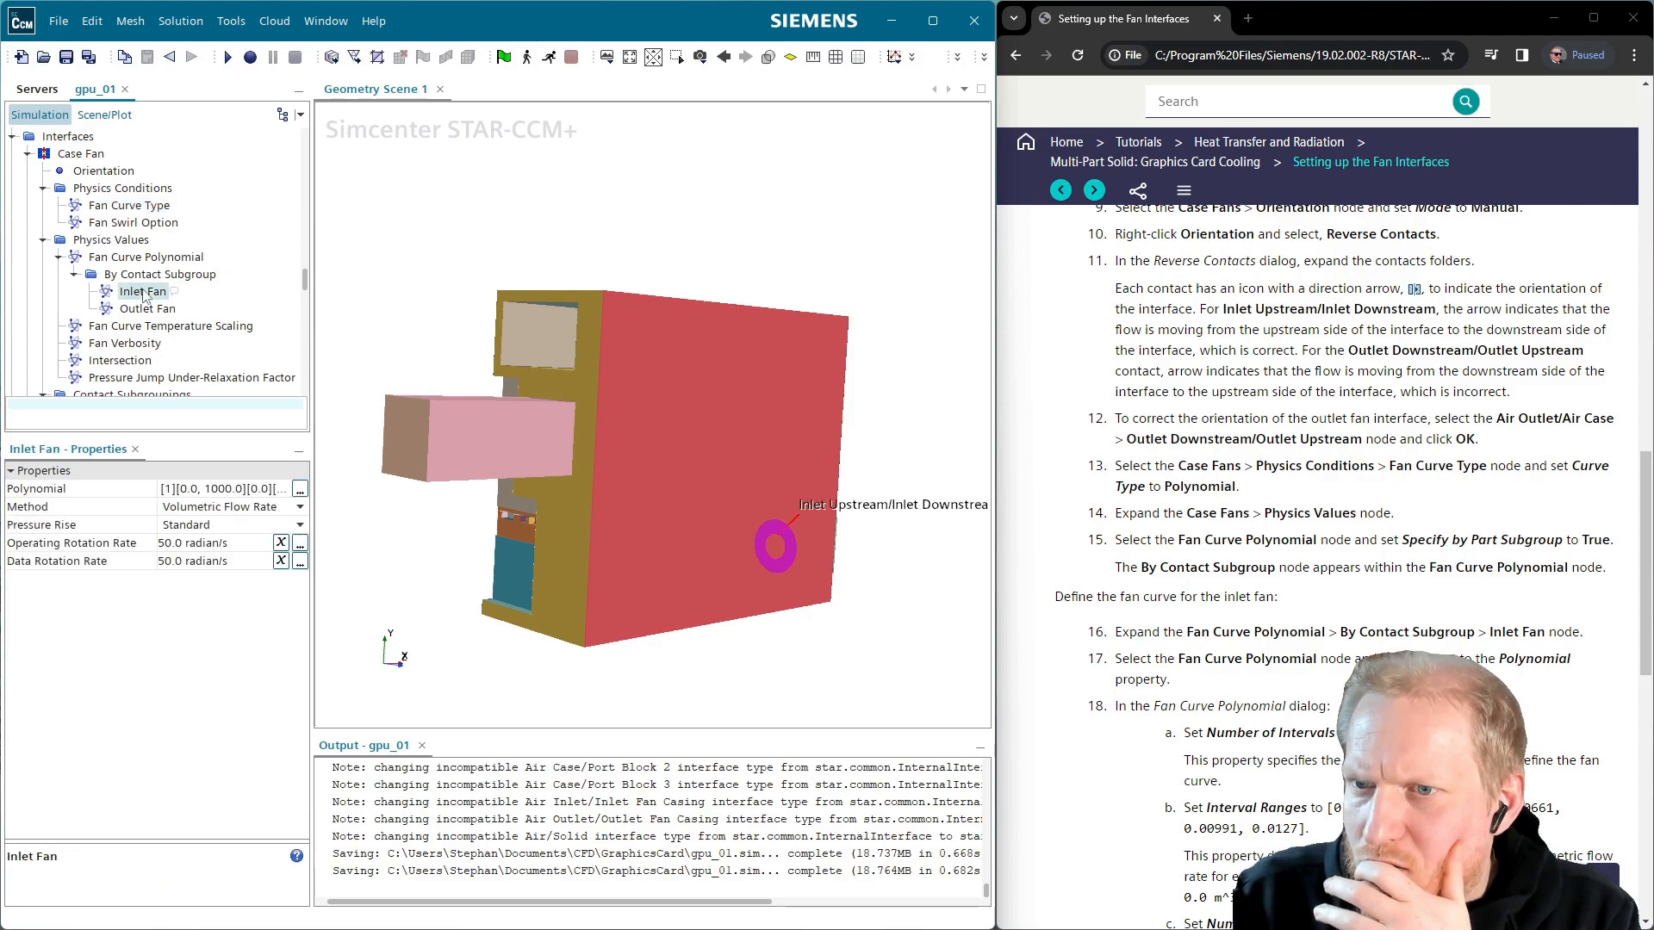
Give the Inlet Fan polynomial 5 intervals and paste the tutorial's interval ranges
click(300, 490)
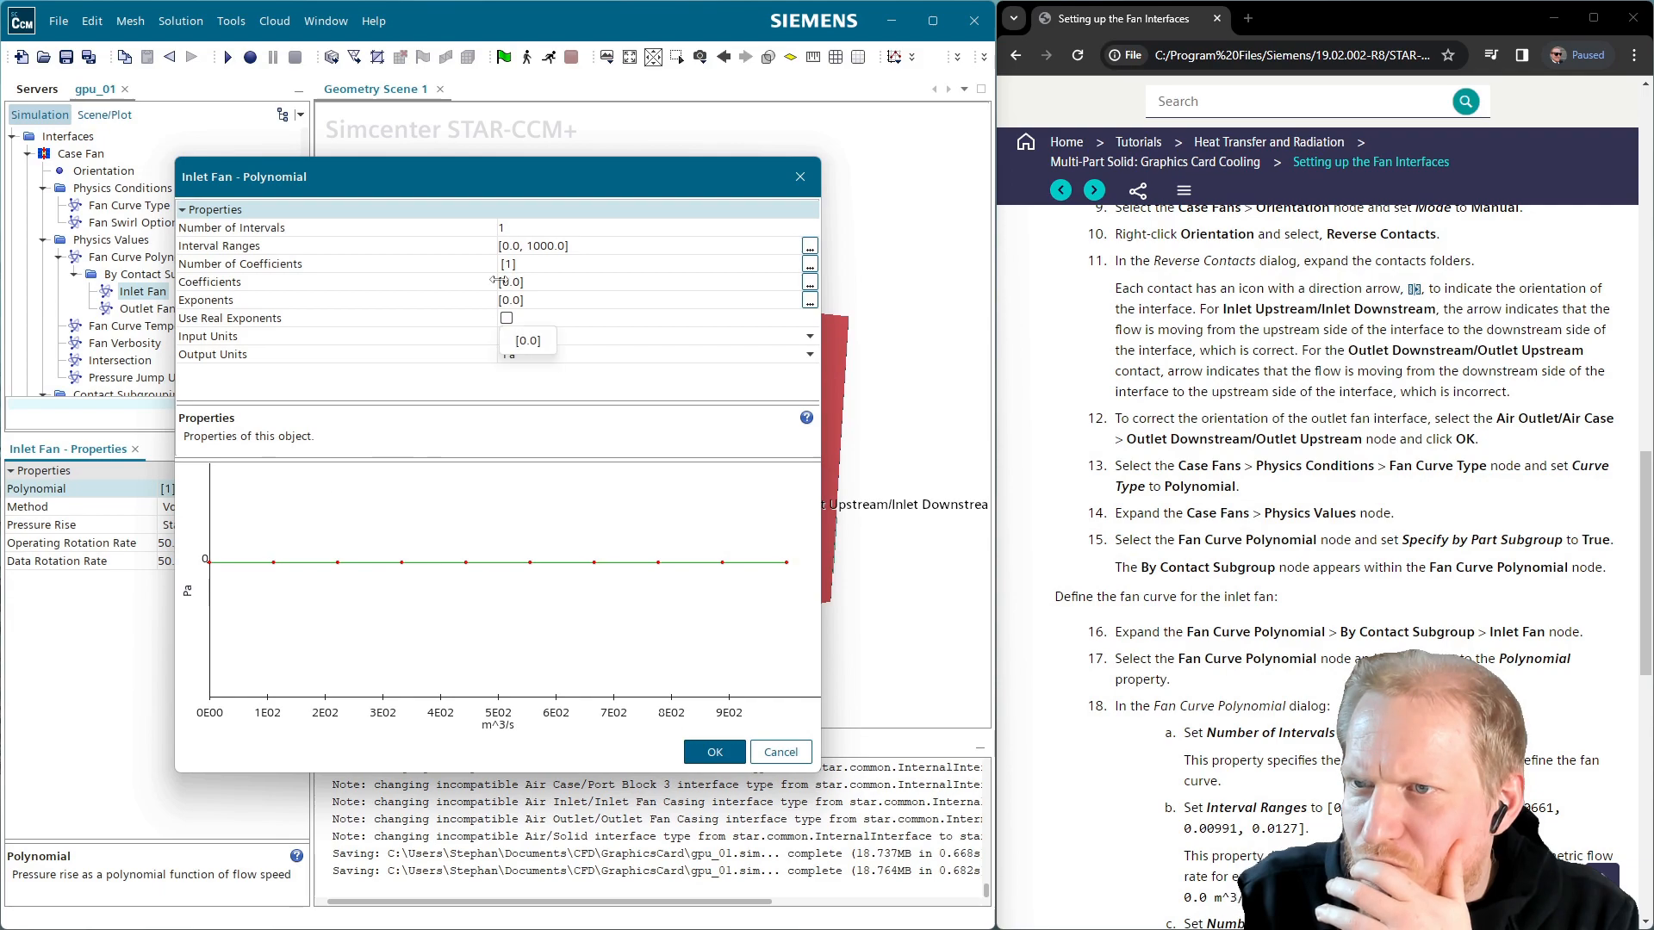
click(527, 228)
text(5)
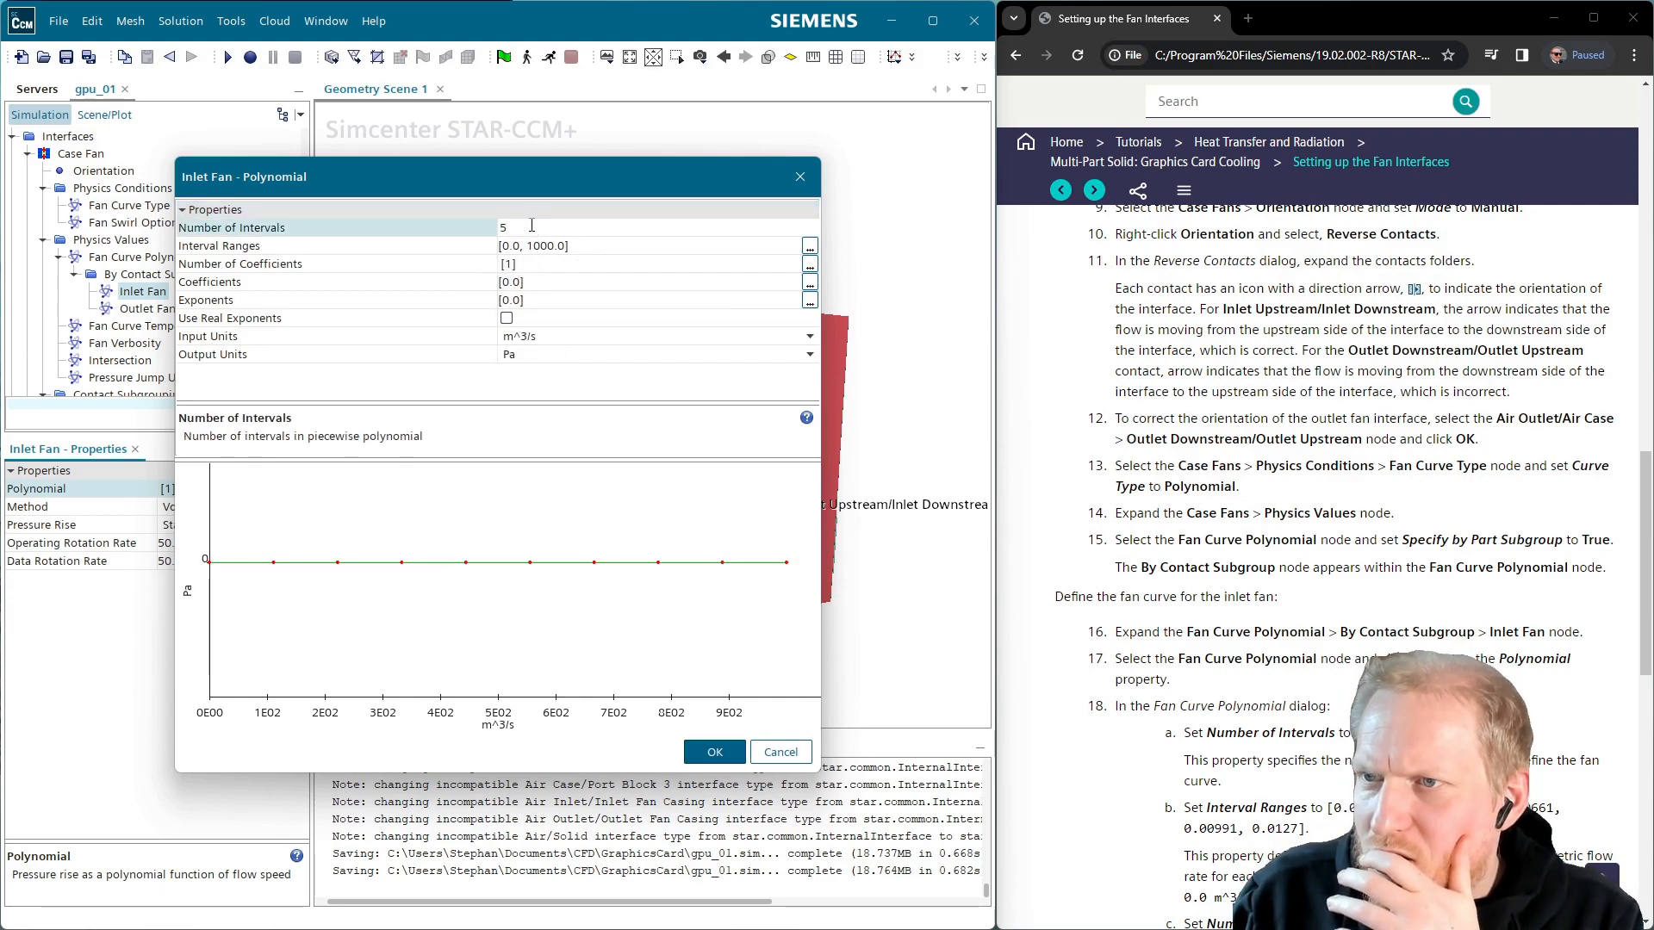
key(Return)
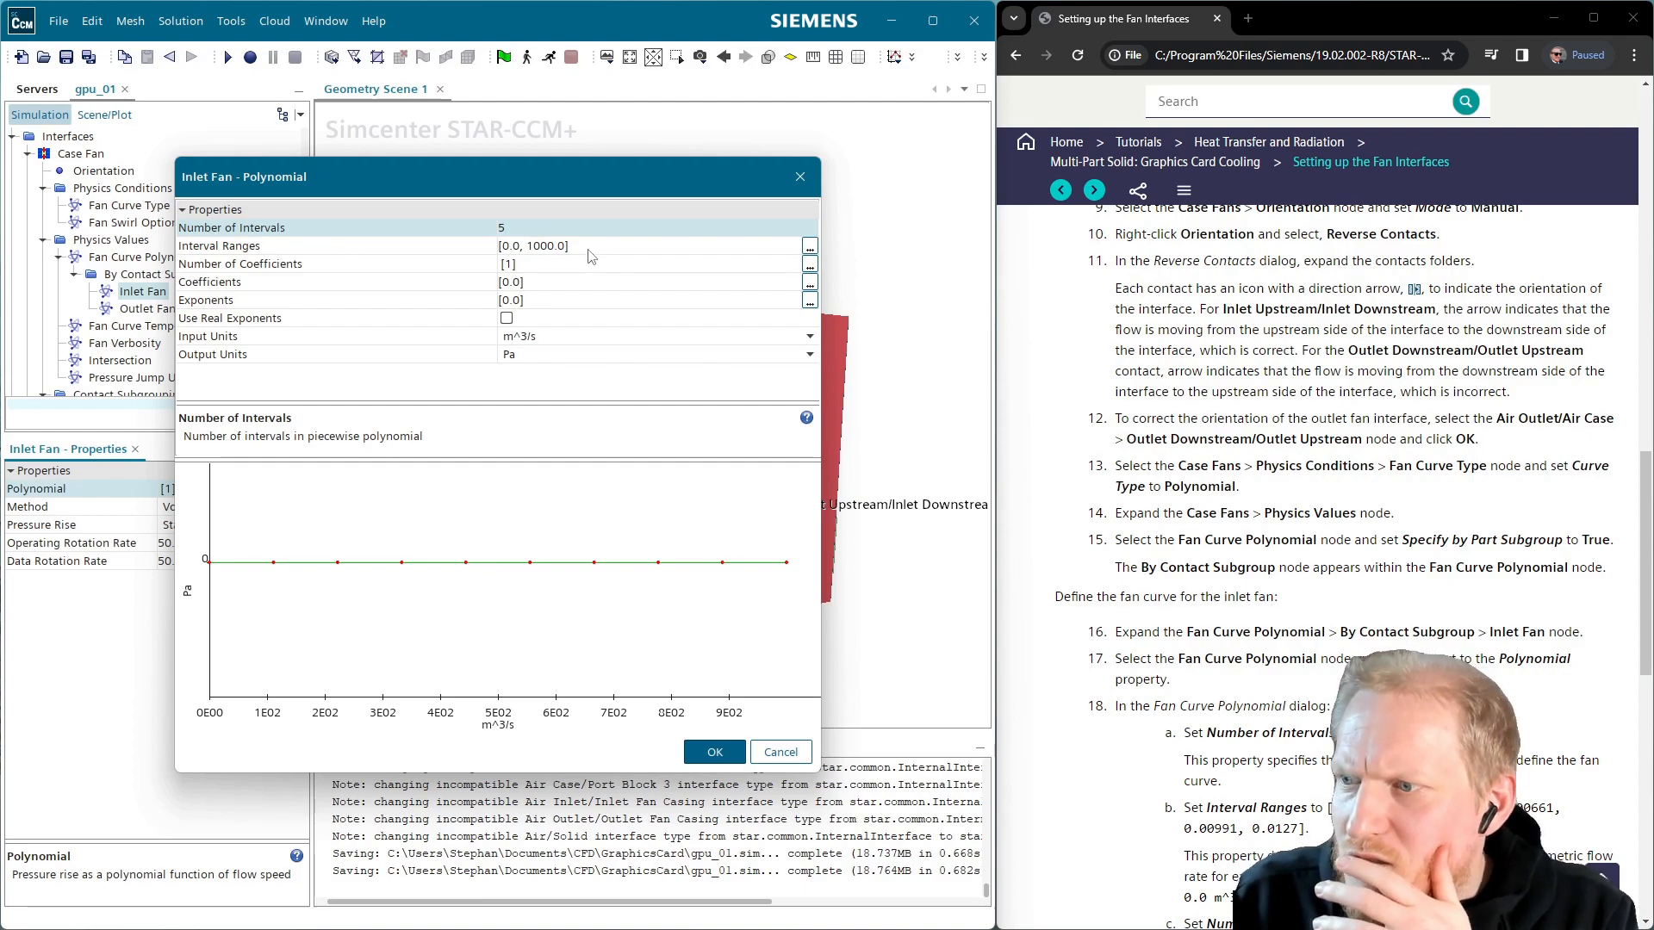
drag(1328, 810, 1310, 828)
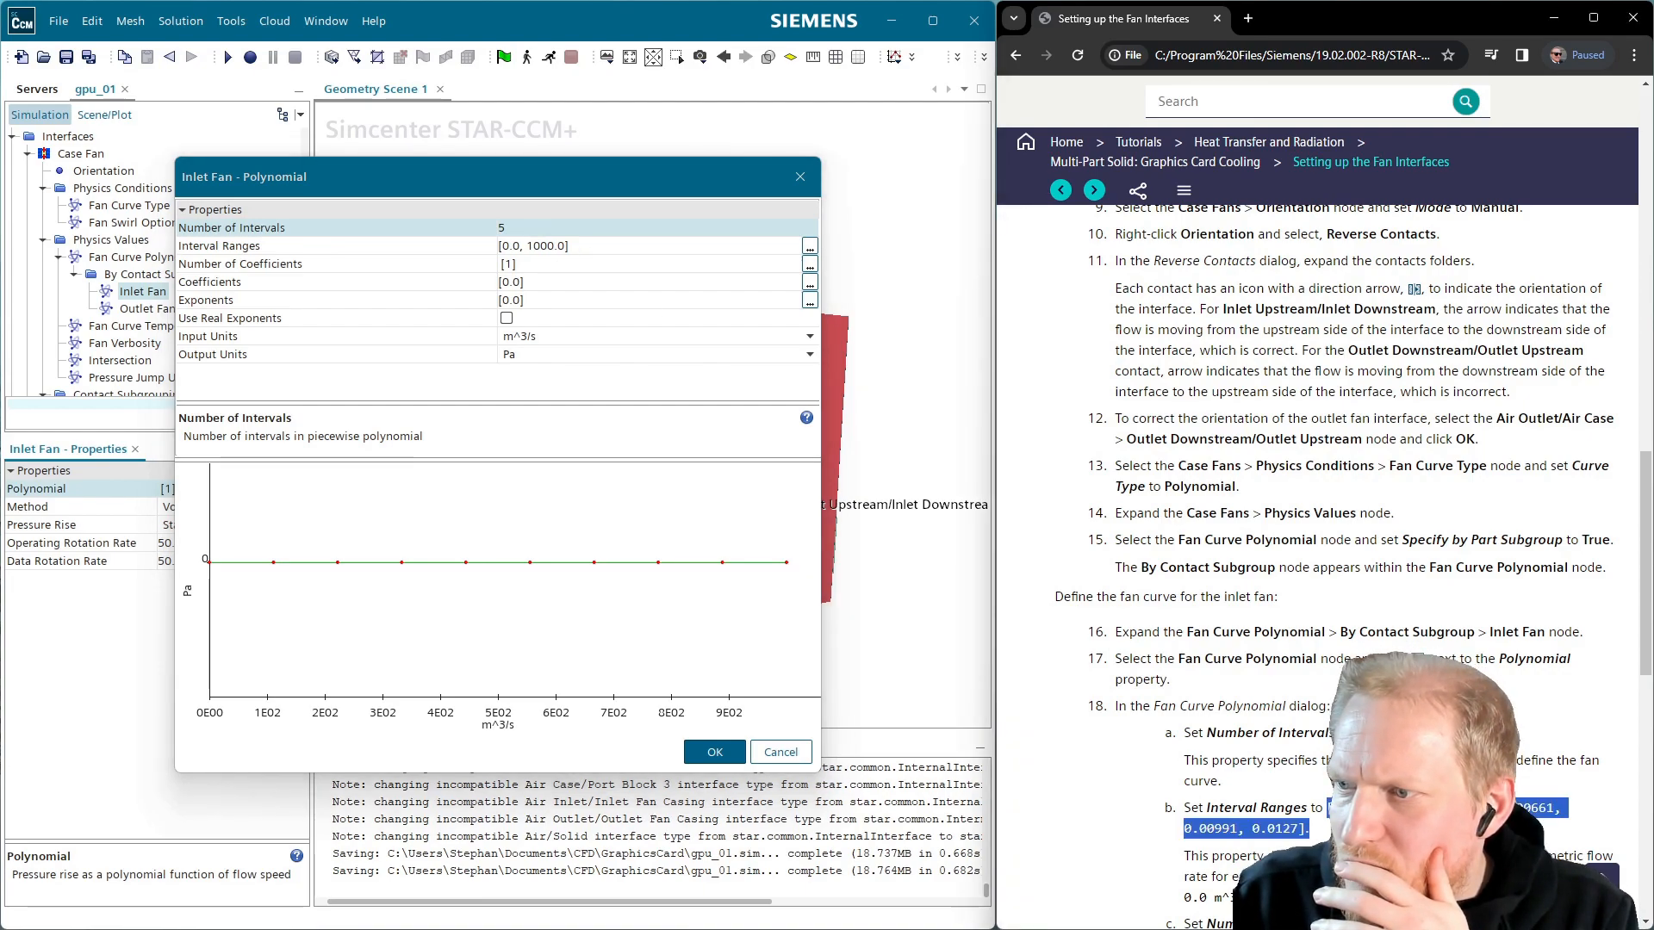
key(ctrl+c)
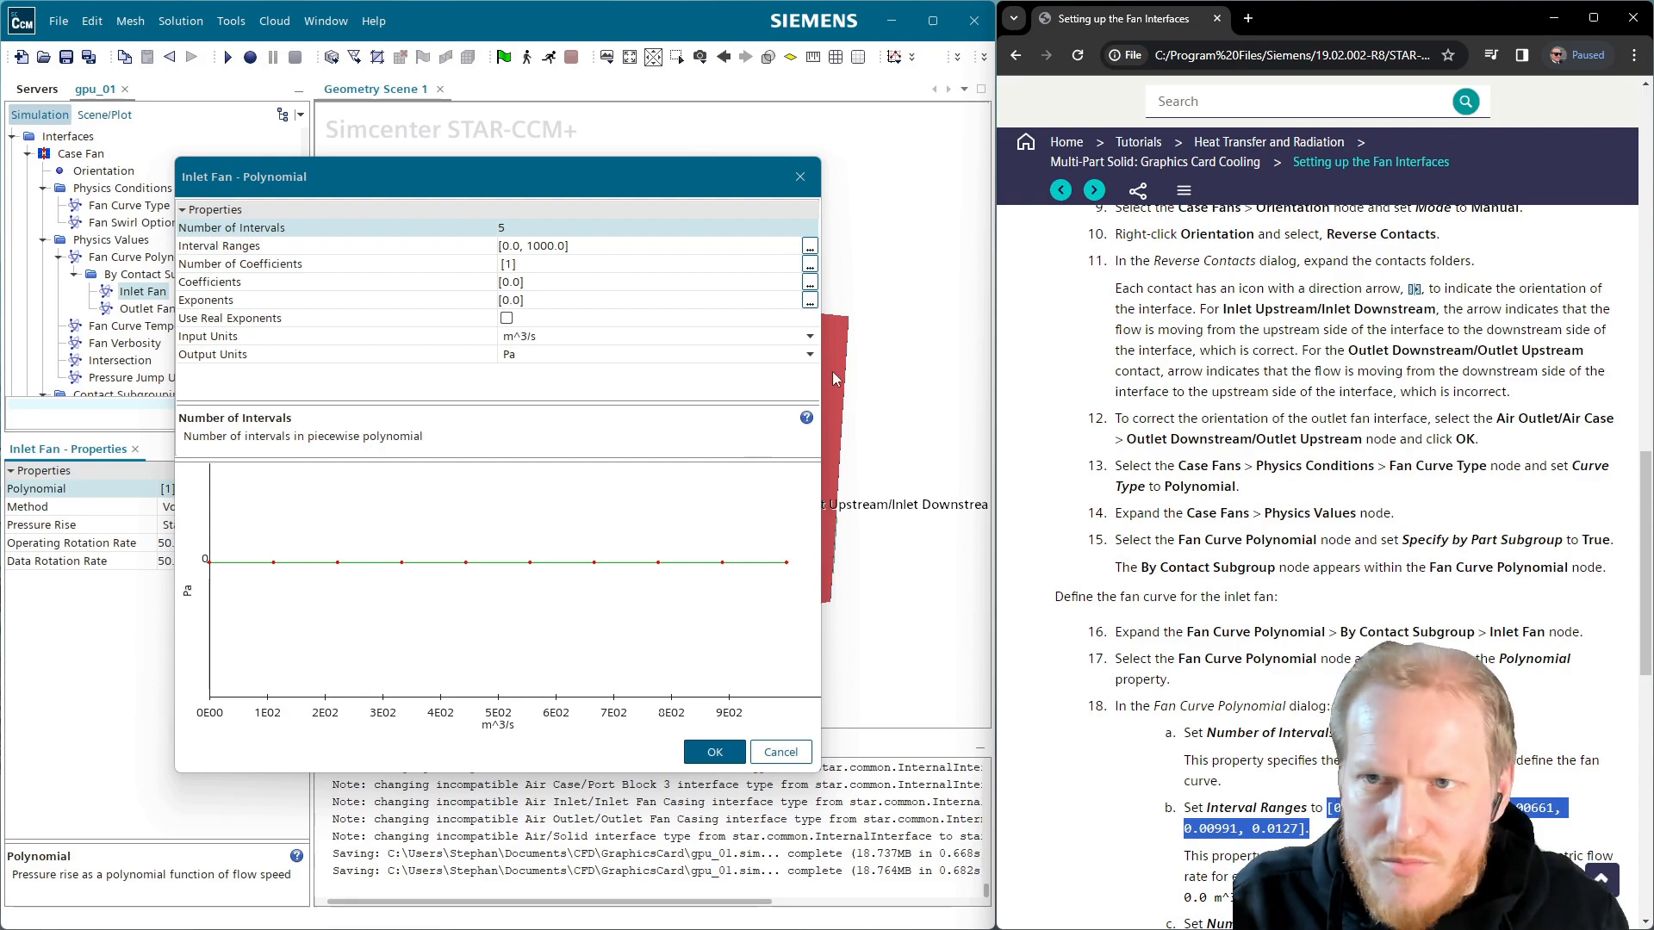
click(605, 245)
key(ctrl+v)
key(BackSpace)
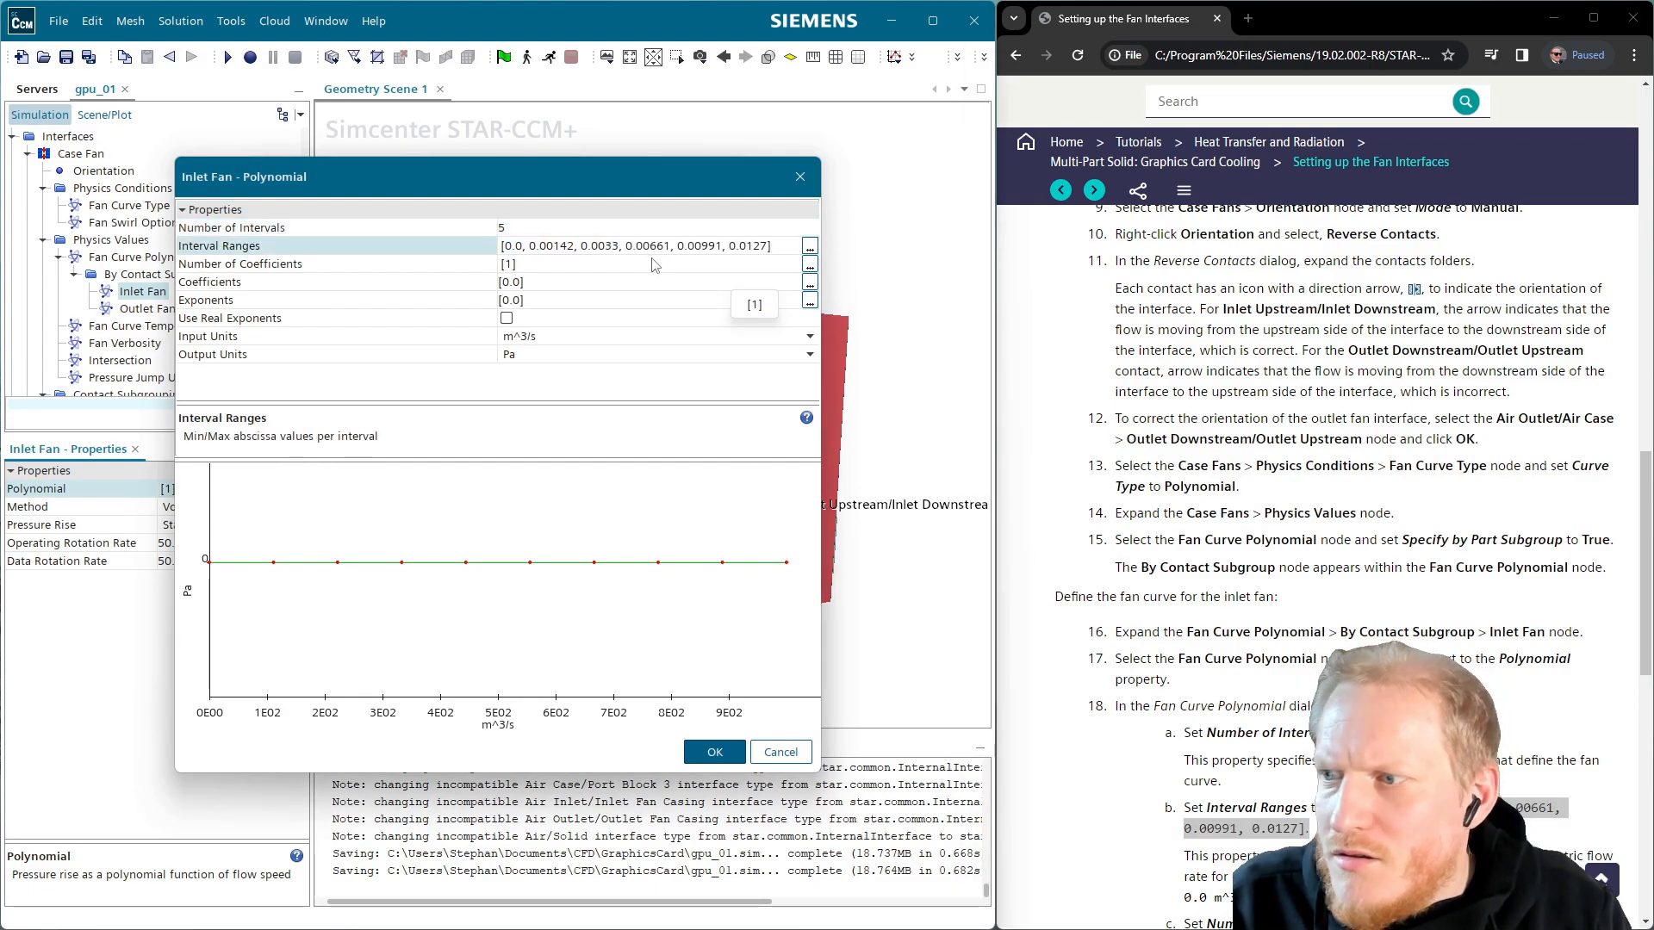
scroll(1194, 566, down, 1)
scroll(1194, 566, down, 3)
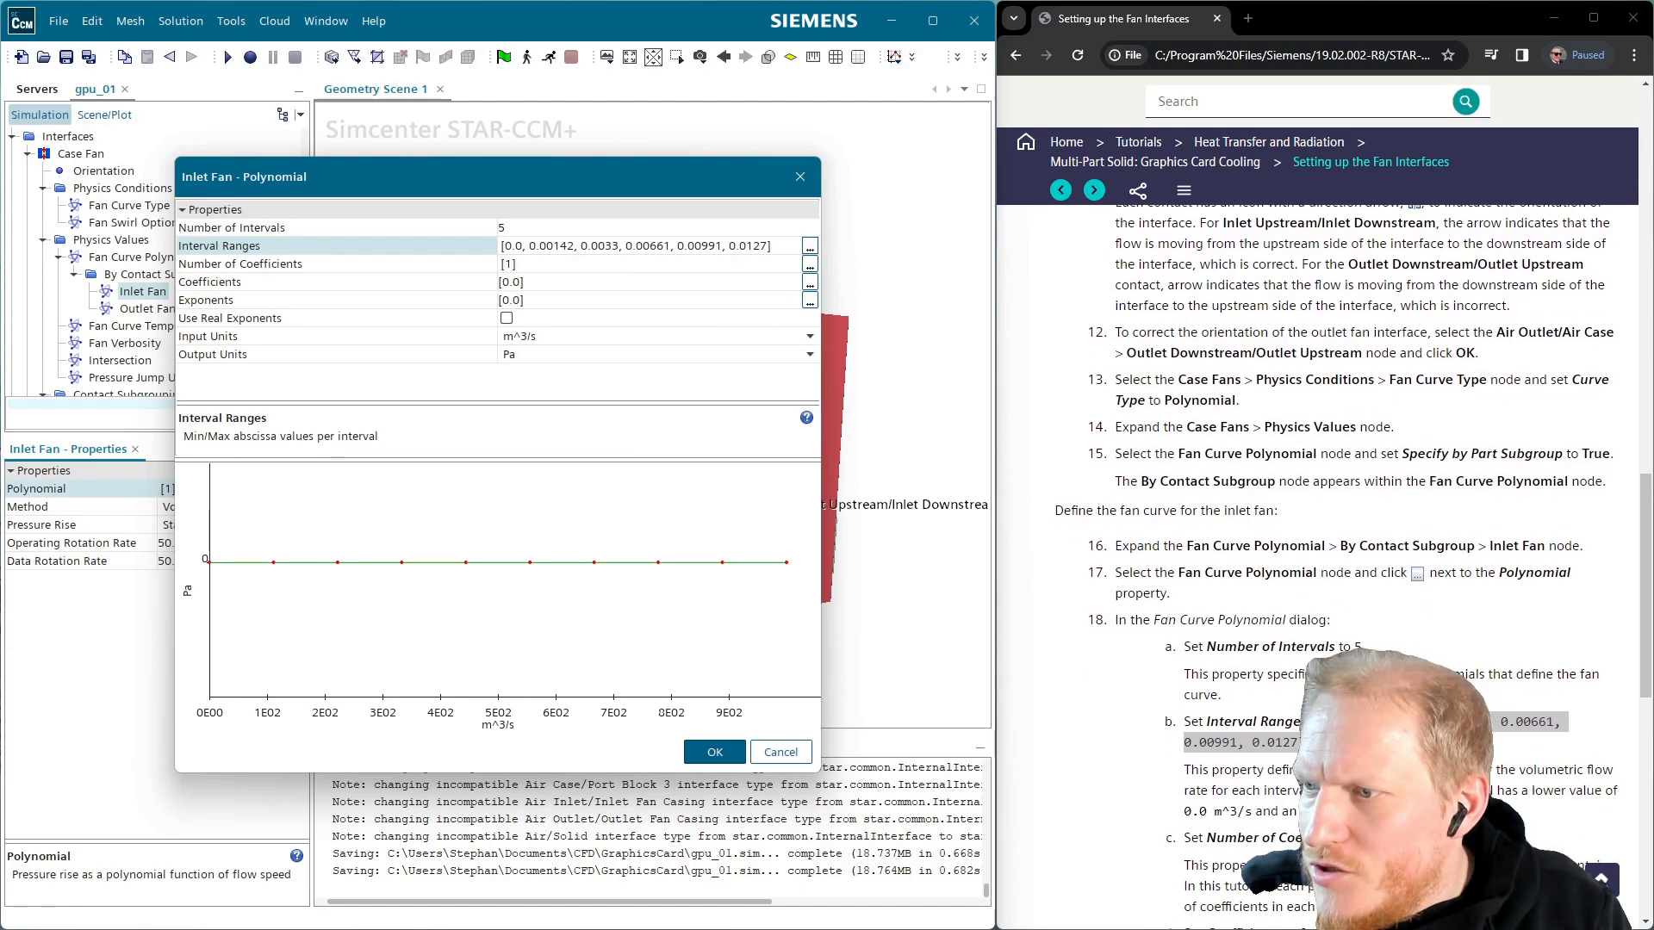
drag(1183, 838, 1455, 838)
click(1456, 837)
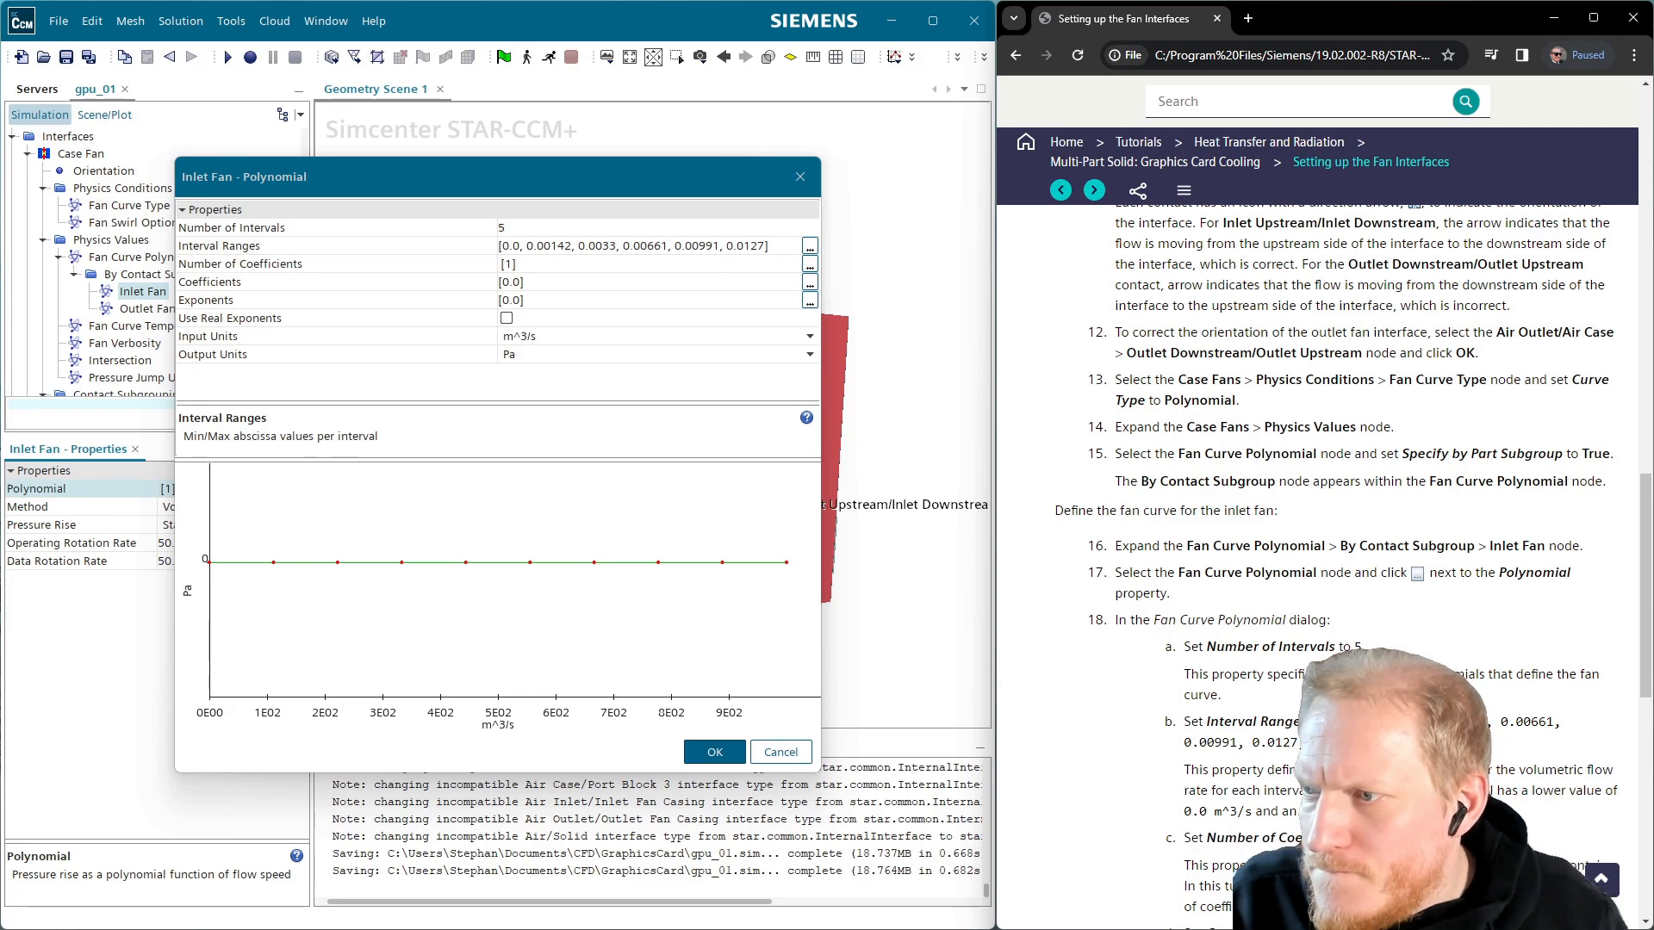
Set 2 coefficients per interval and paste the tutorial's coefficient values to draw the curve
click(547, 265)
text(2)
key(Return)
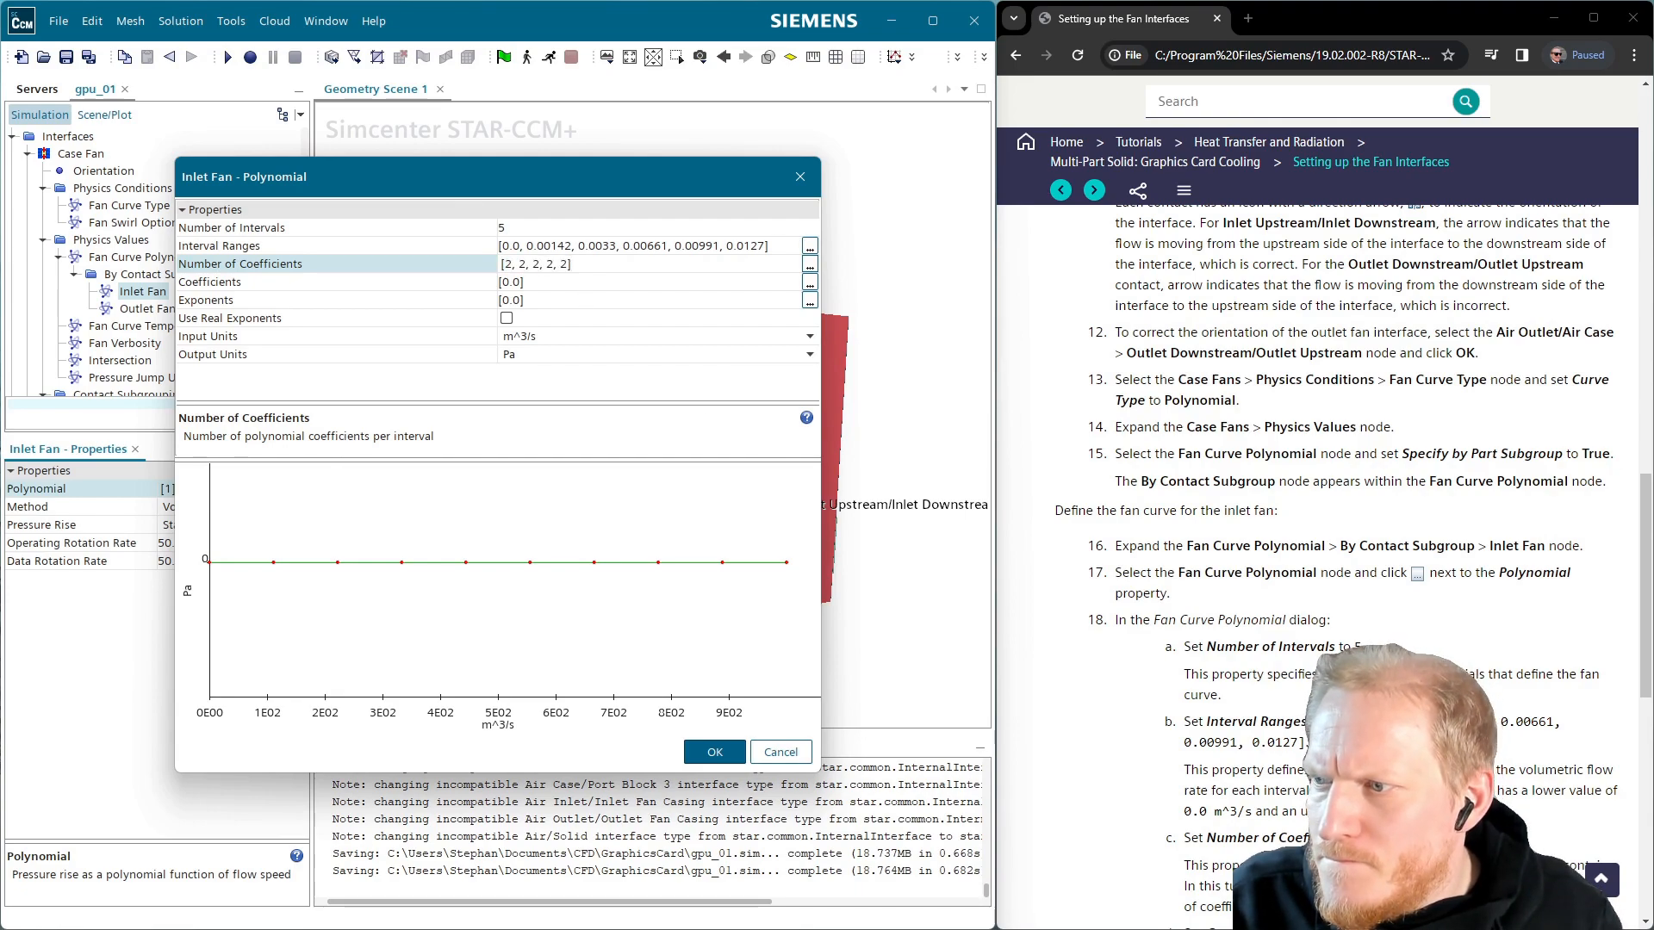
click(1232, 745)
scroll(1344, 560, down, 2)
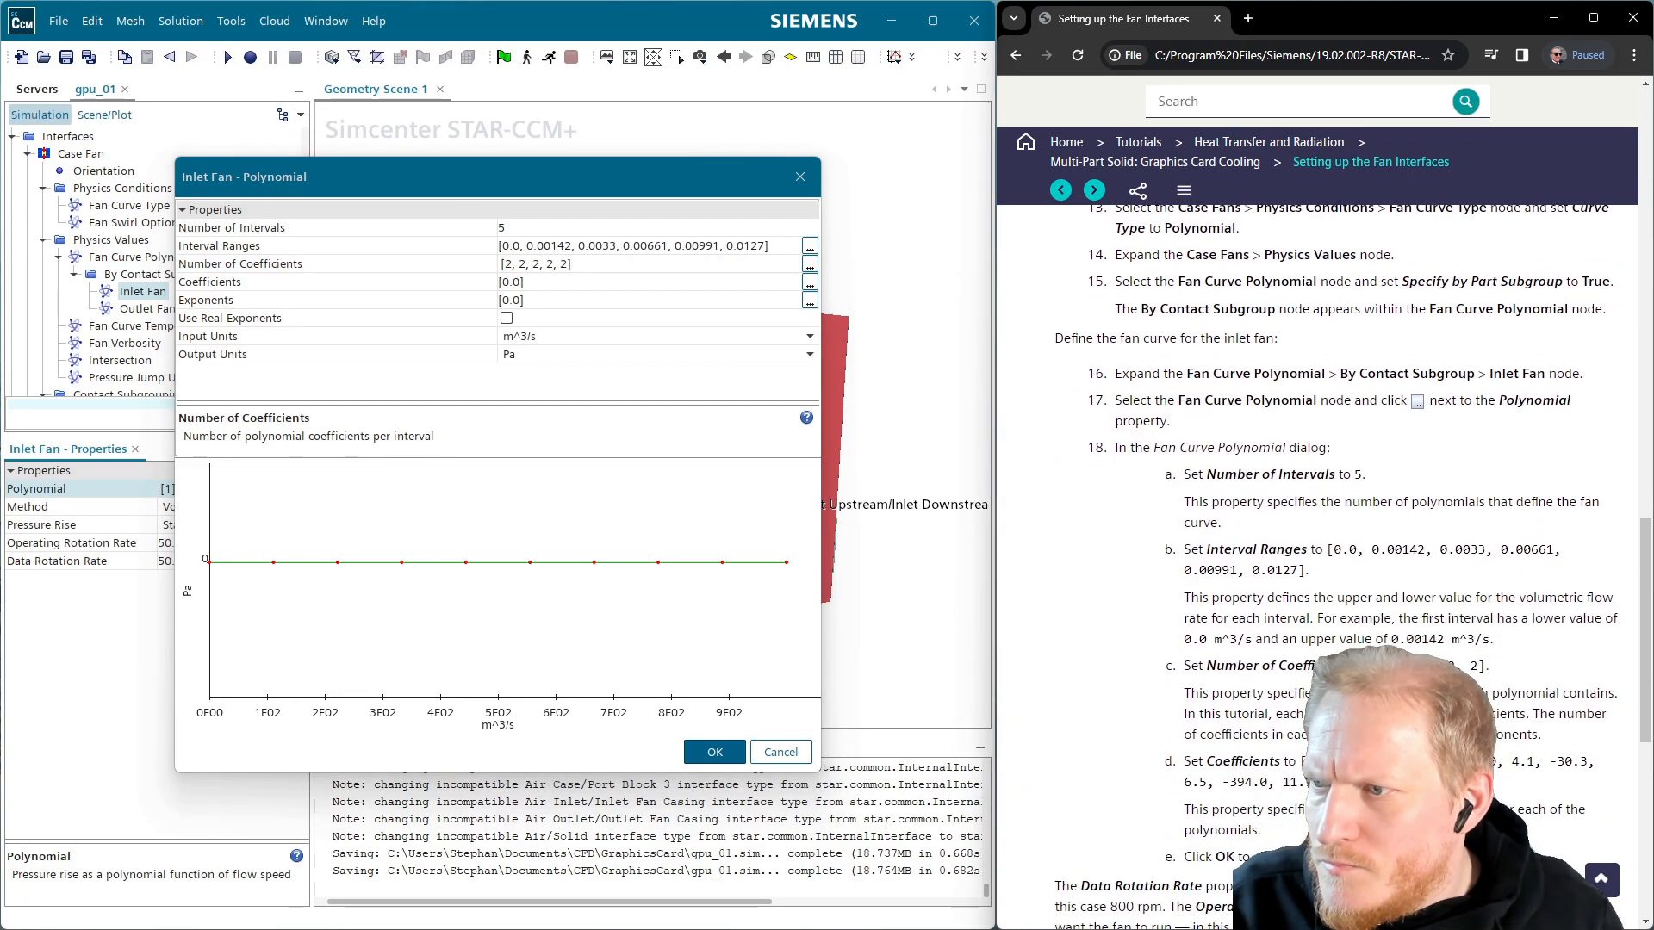
click(564, 300)
click(570, 281)
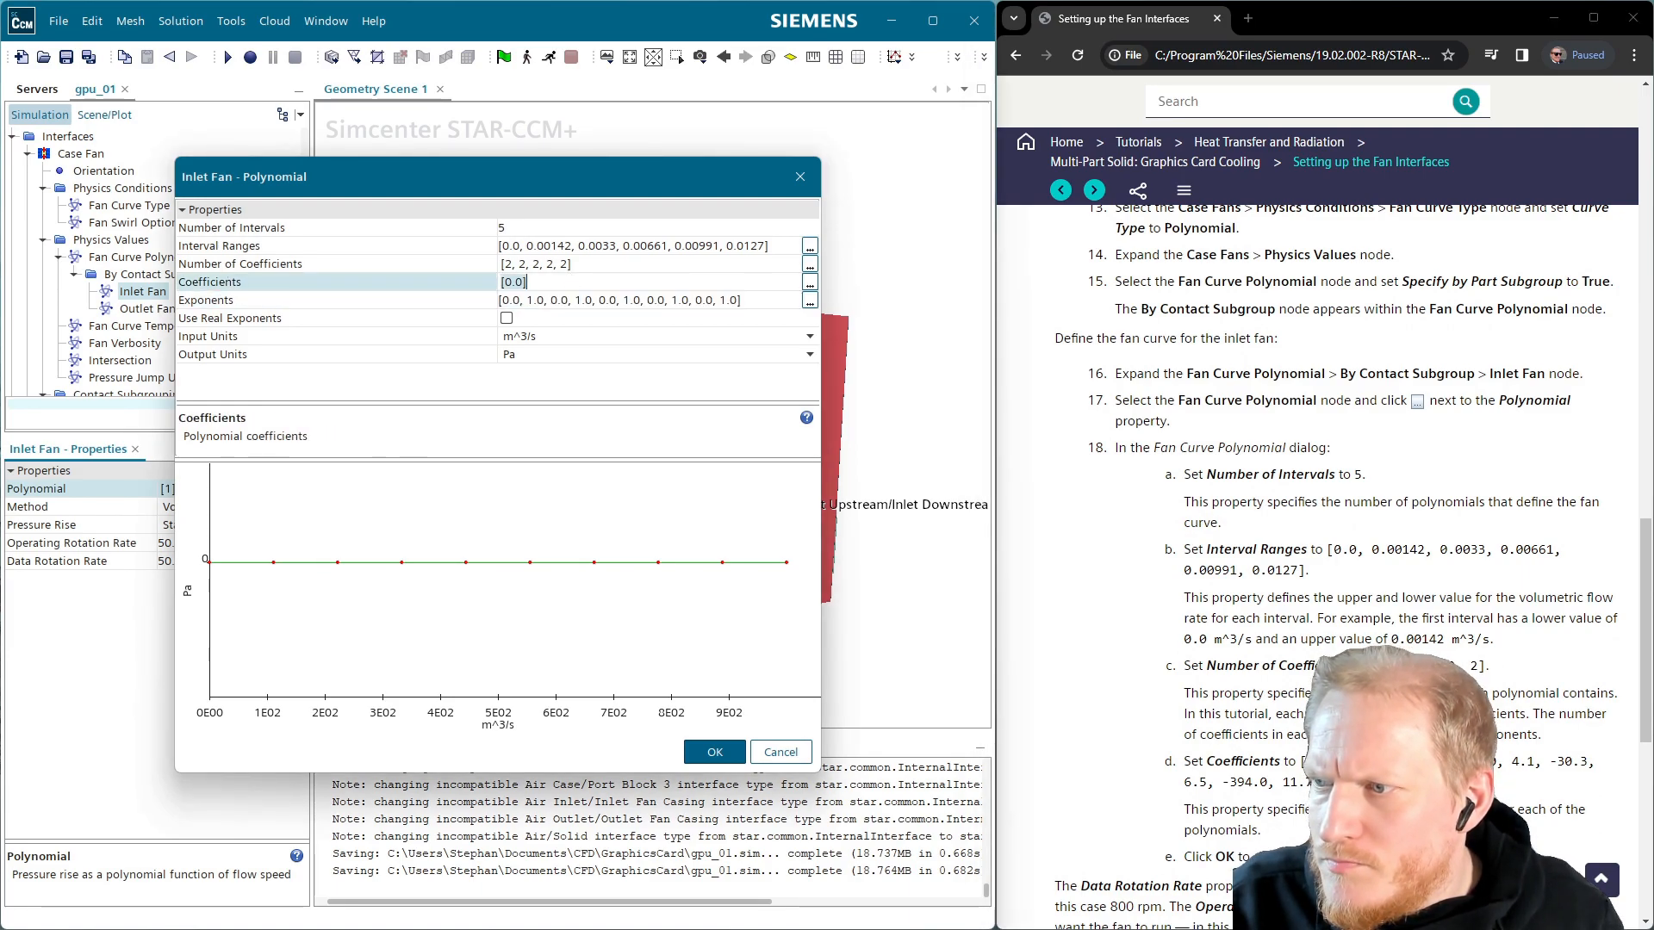
drag(1310, 761, 1395, 783)
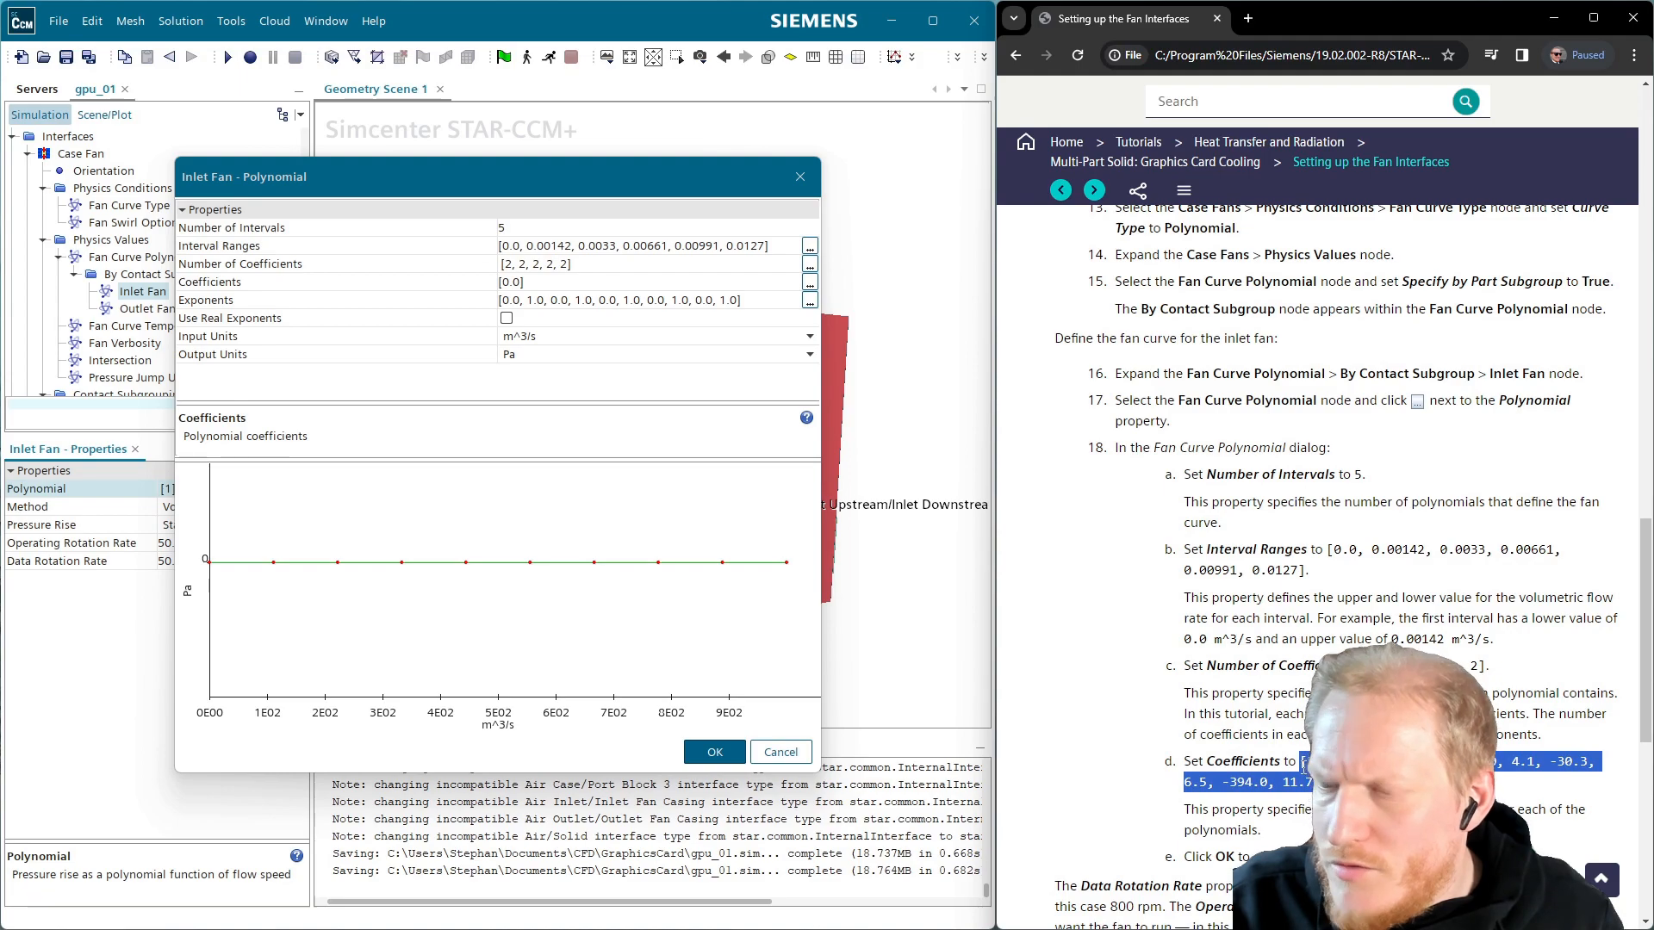
click(566, 282)
key(ctrl+v)
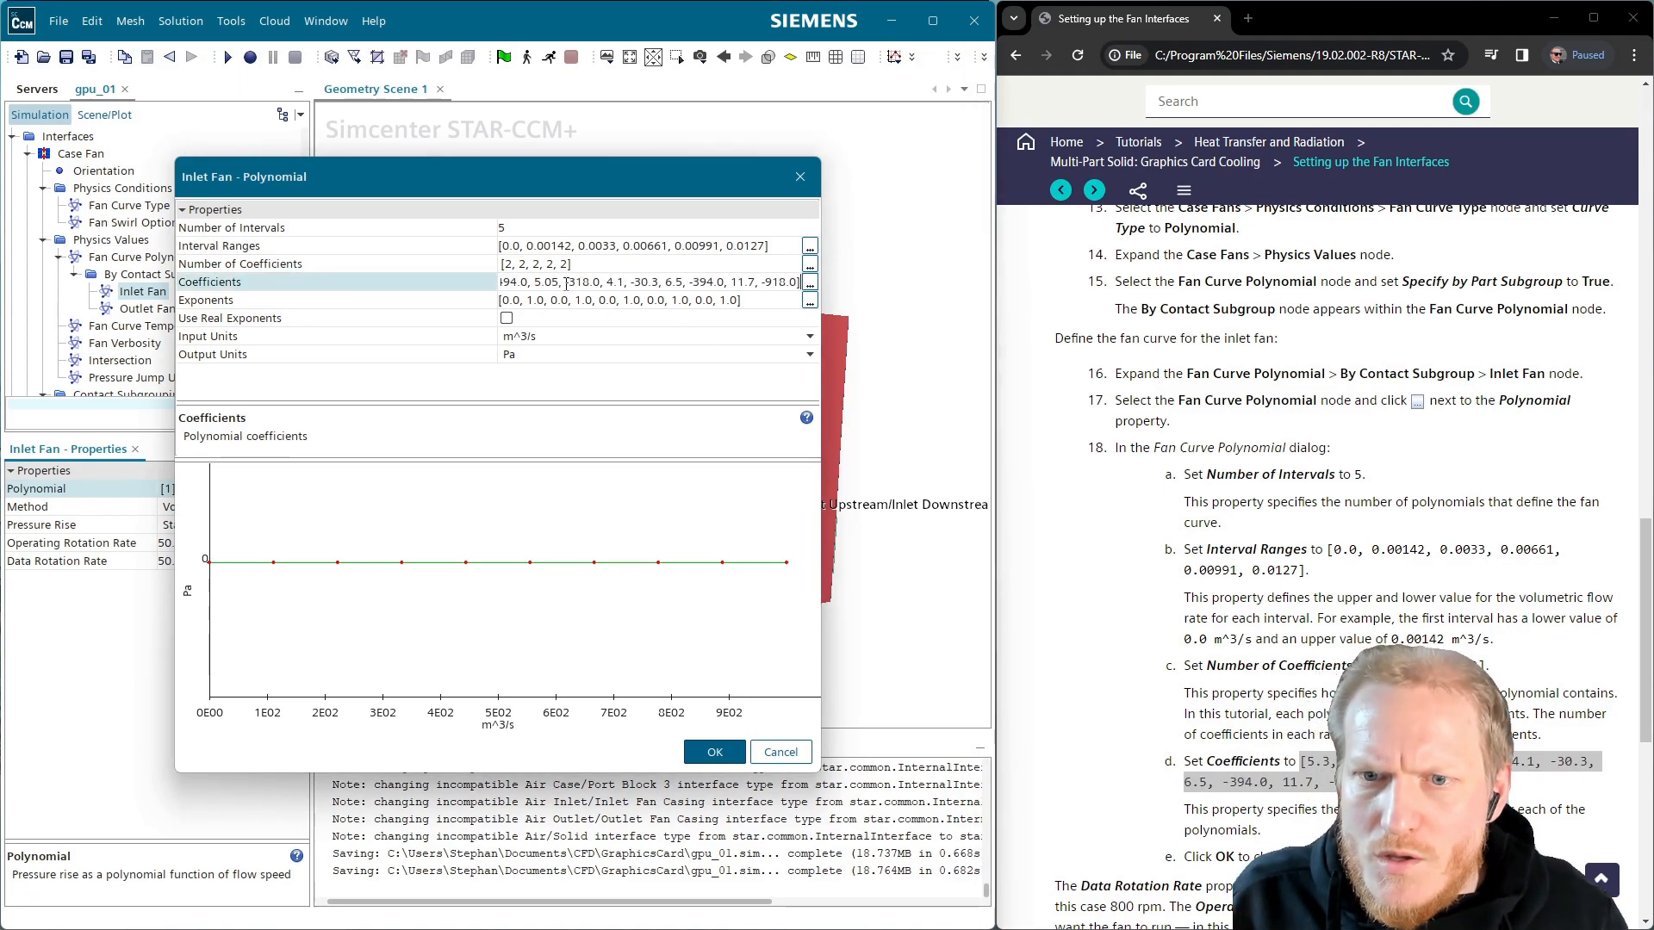
key(Return)
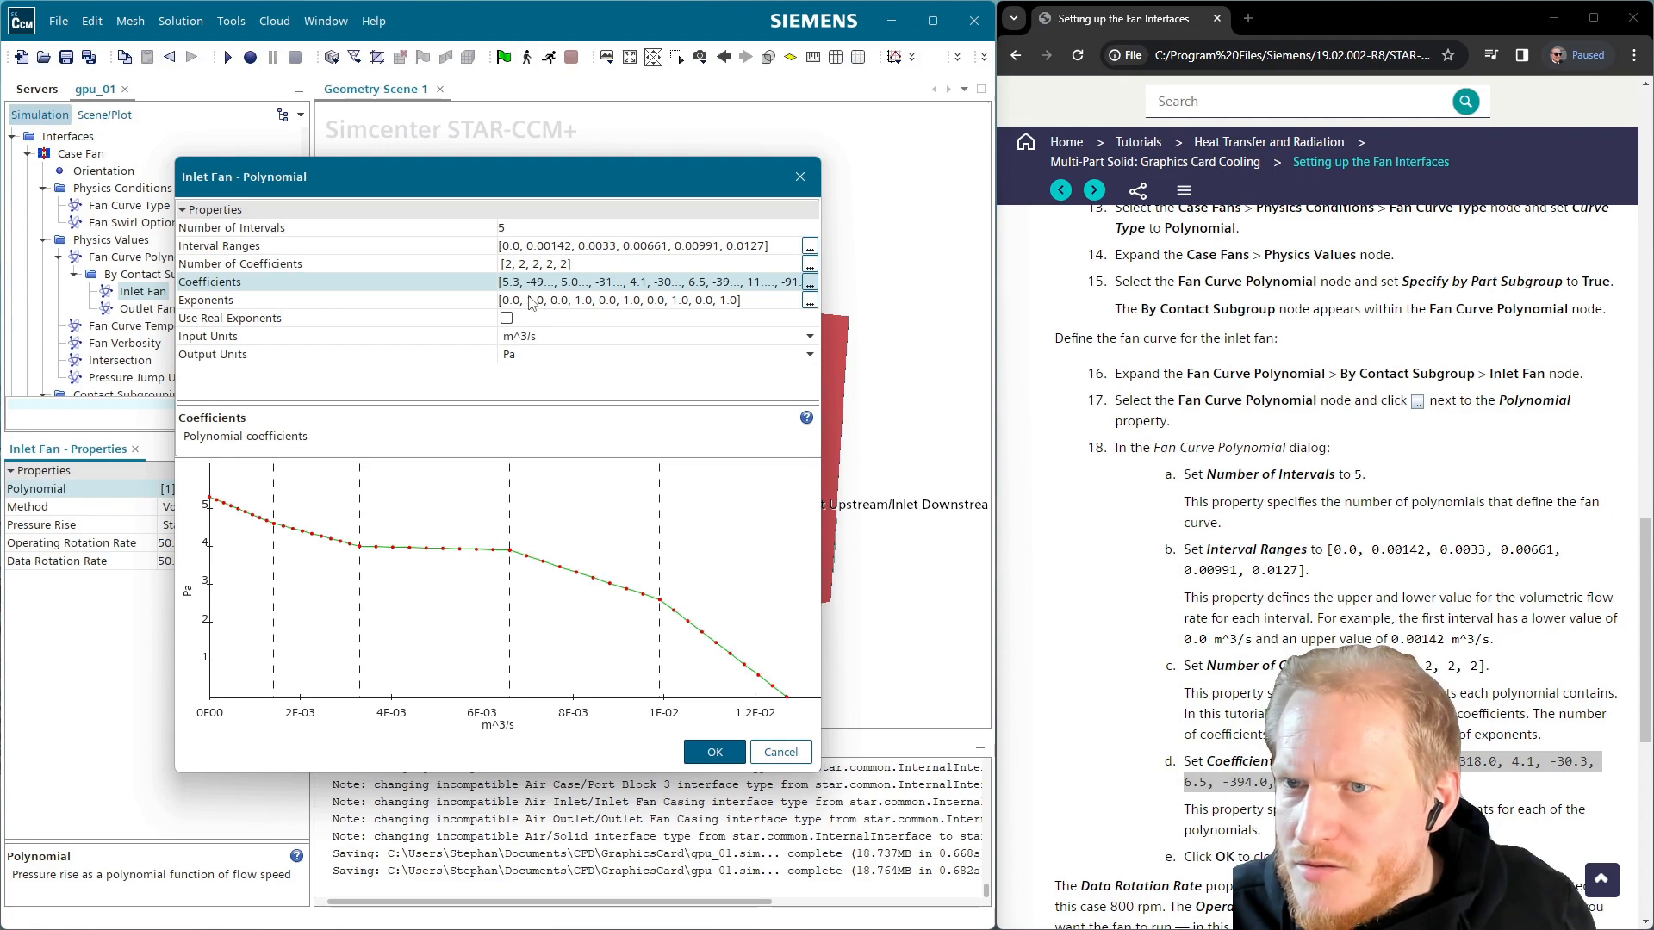
scroll(1327, 560, down, 3)
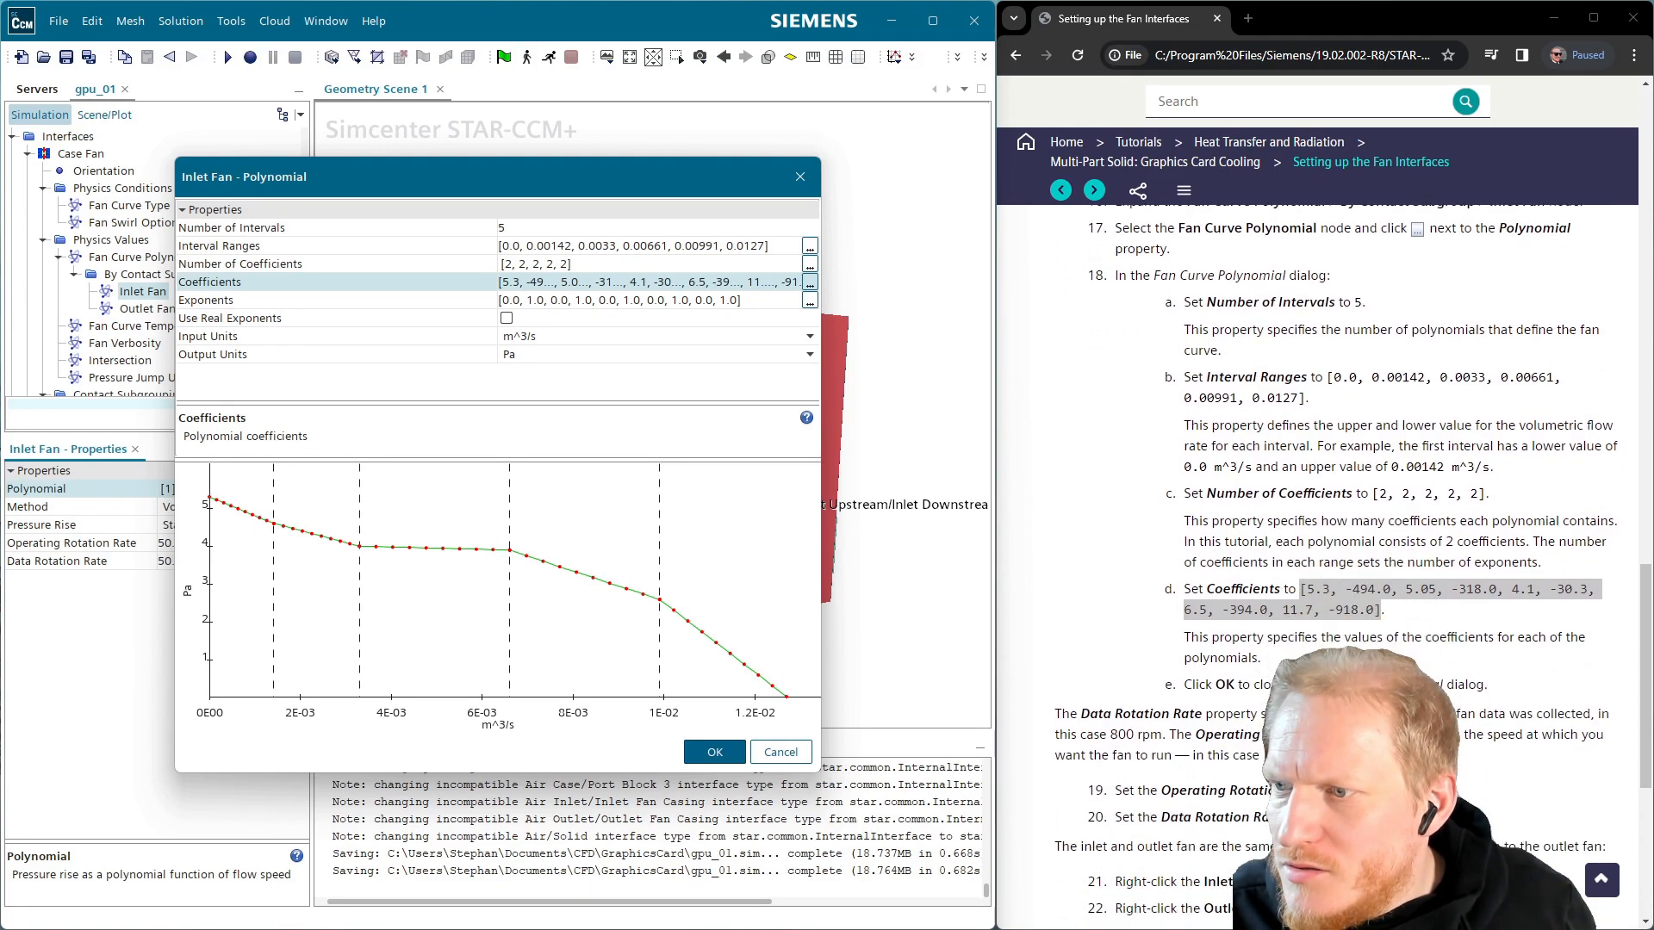
scroll(1241, 593, down, 2)
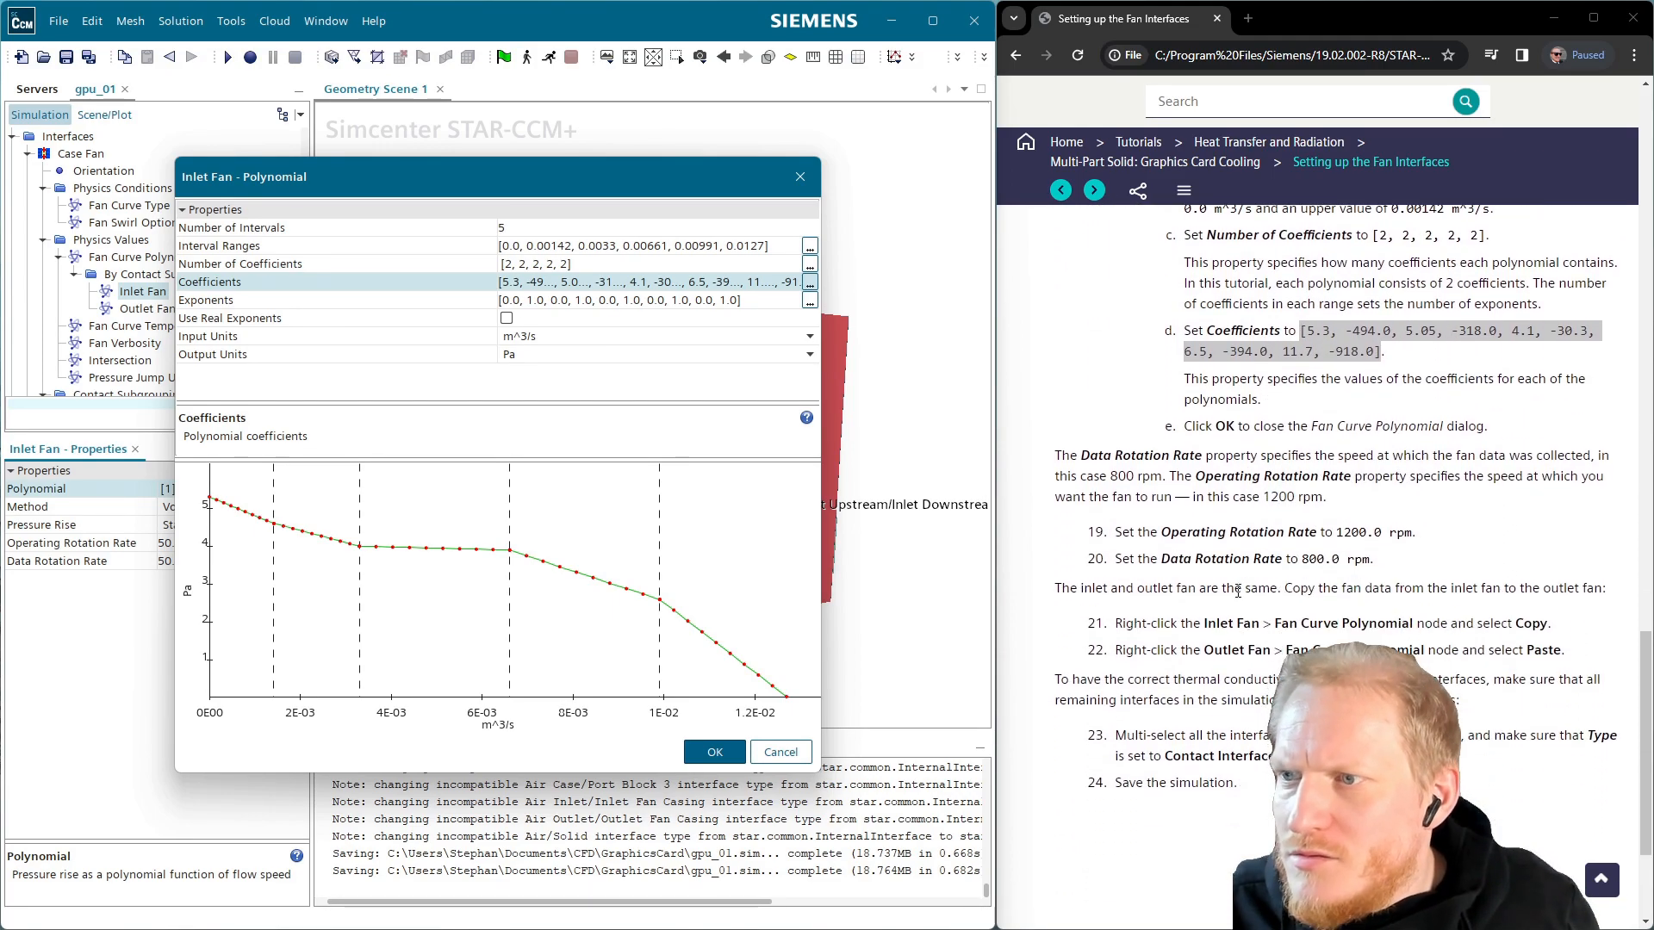
Accept the inlet fan curve and set 1200 rpm operating and 800 rpm data rotation rates
click(714, 752)
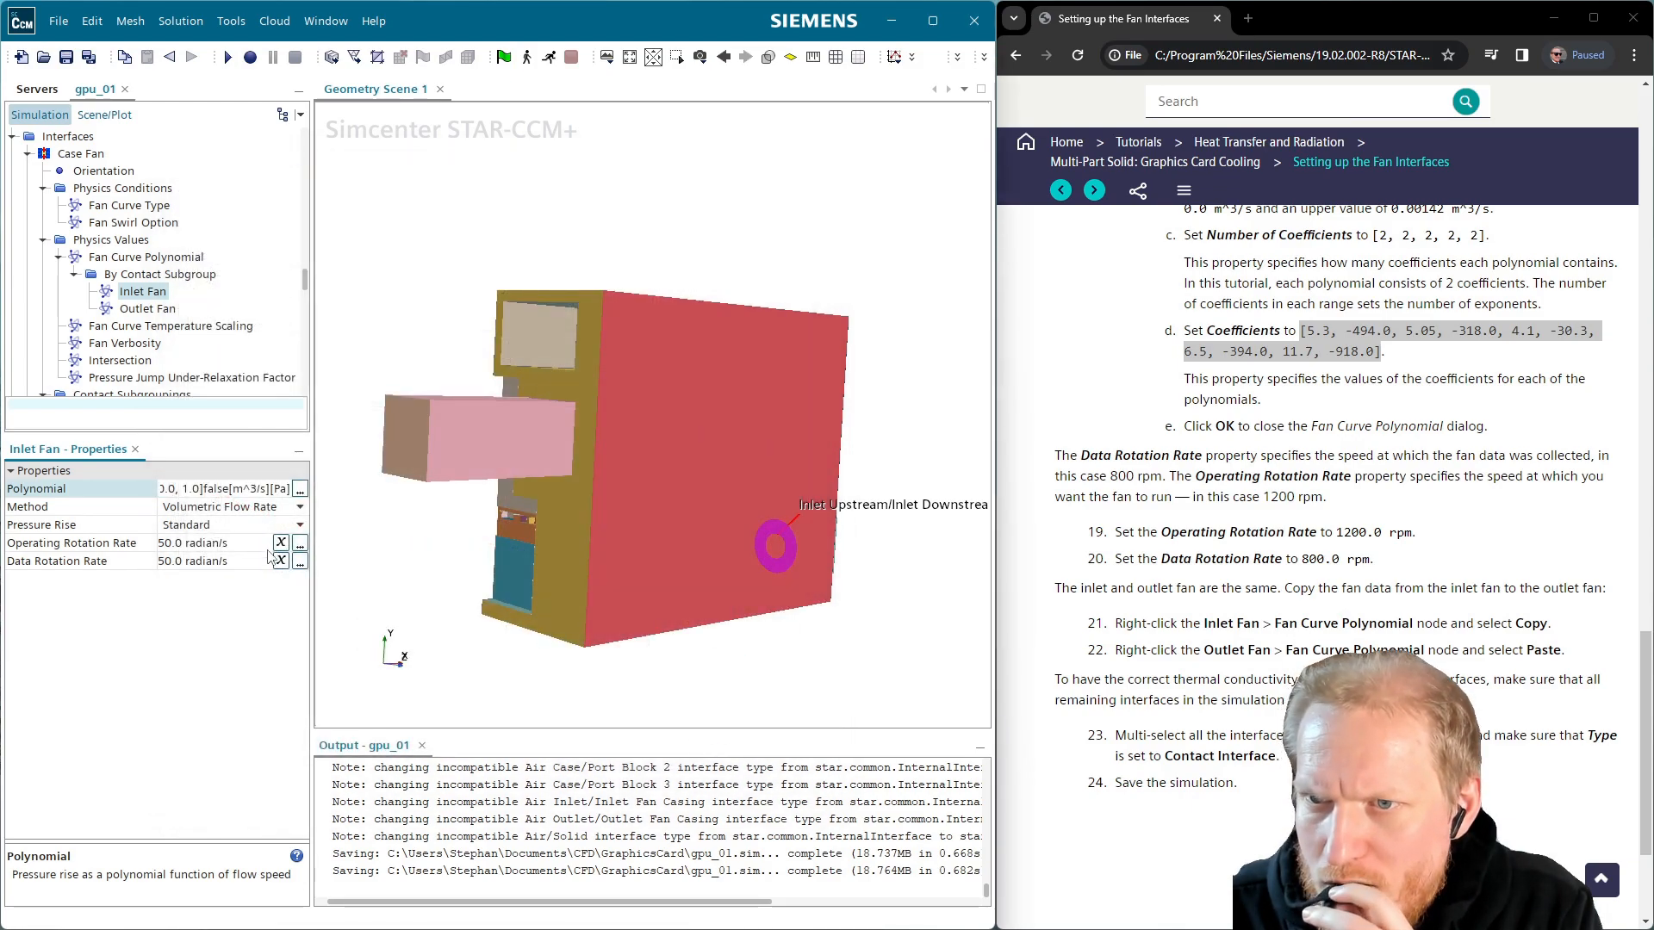
click(225, 544)
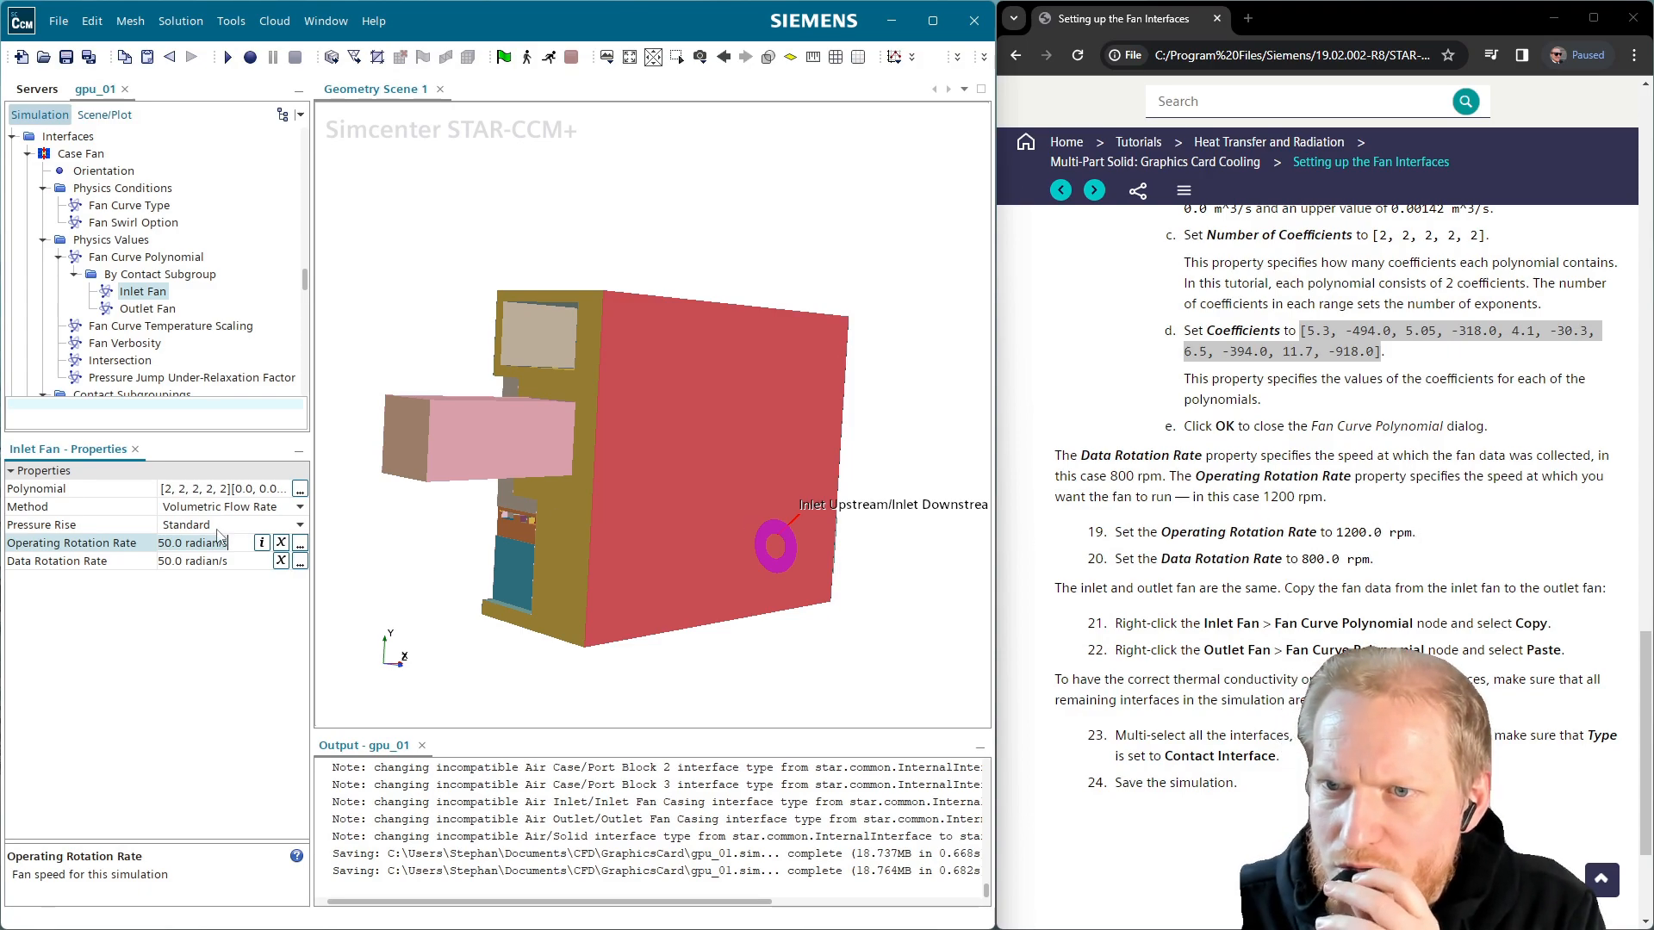
text(120)
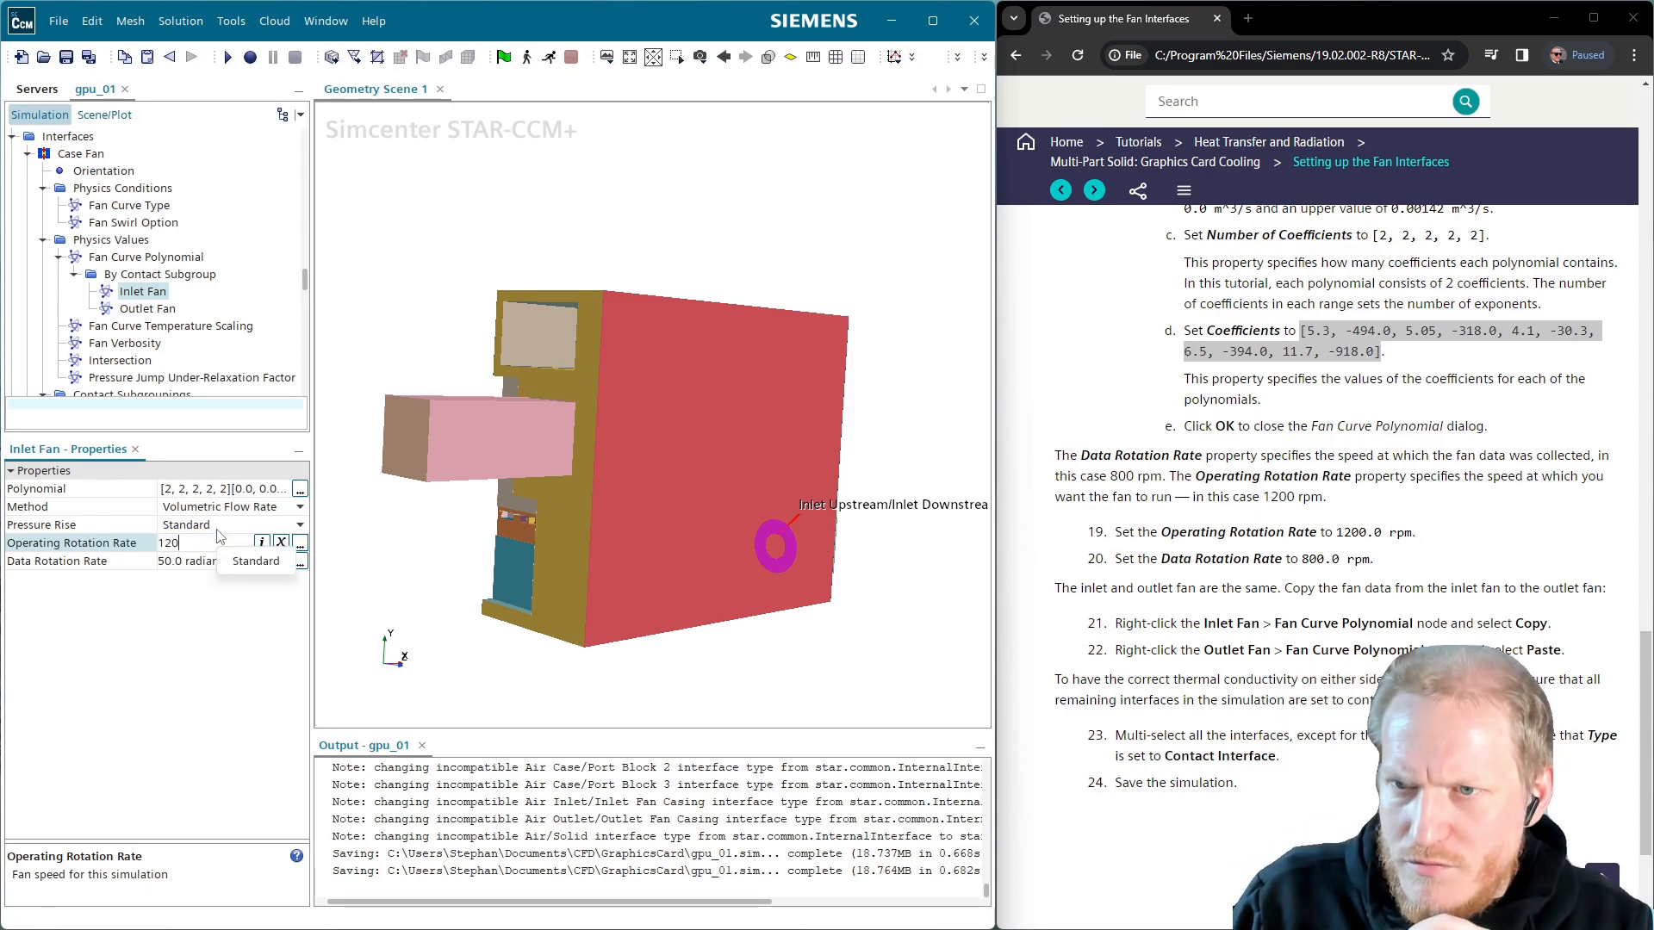
text(0.0 rpm)
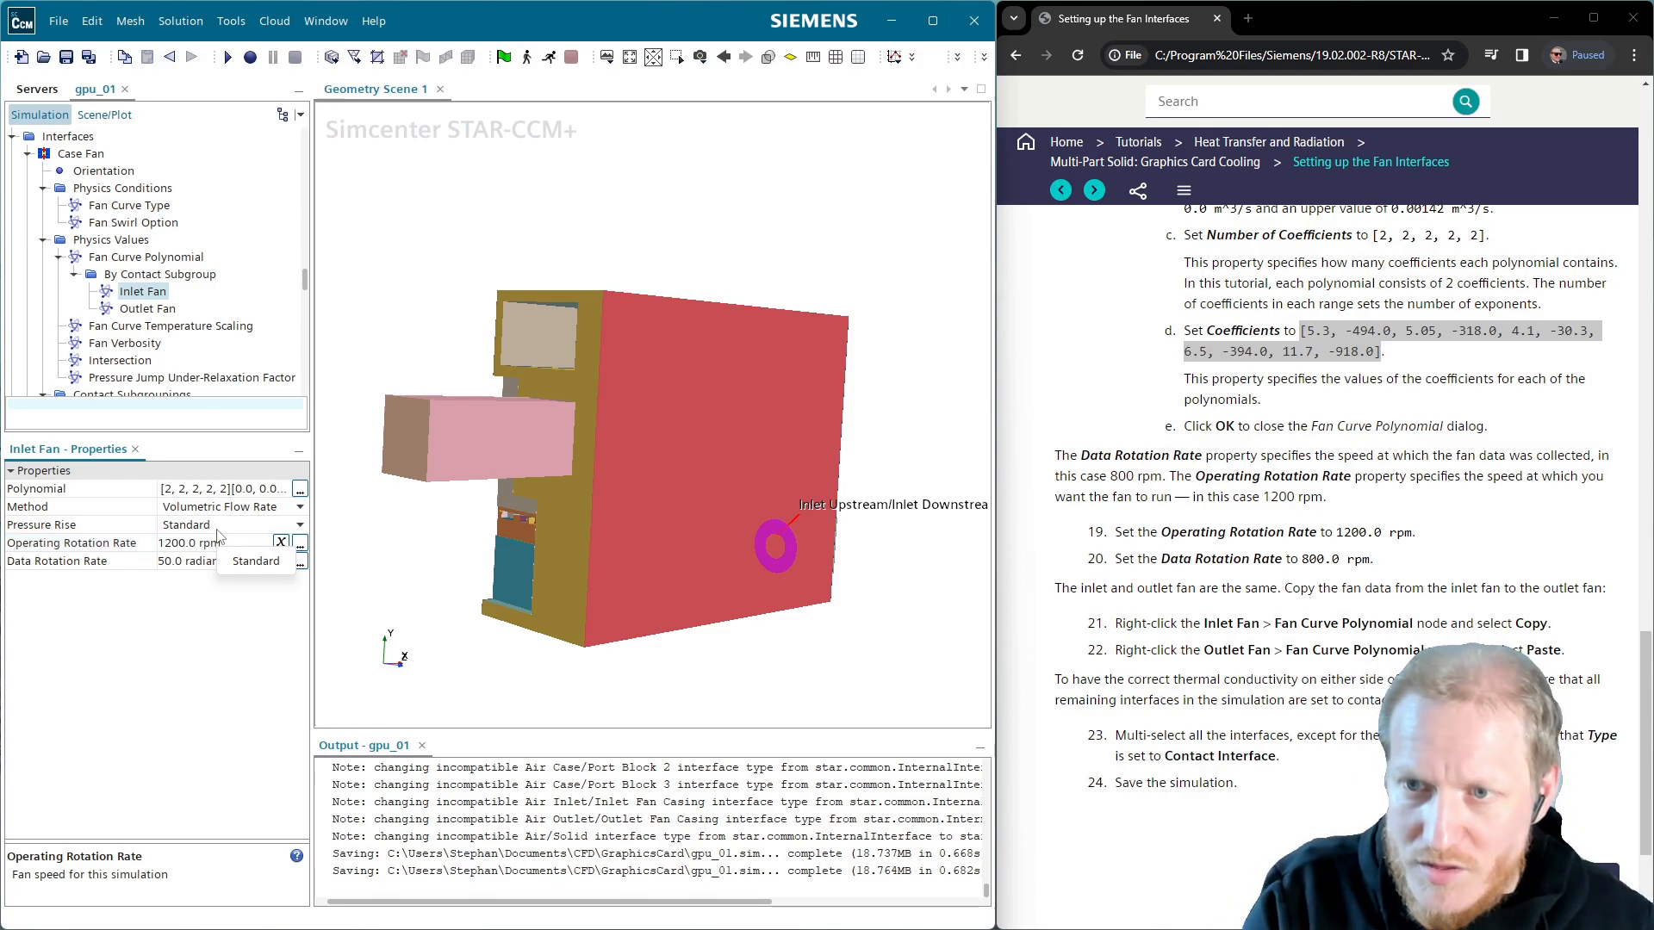
key(Return)
click(211, 562)
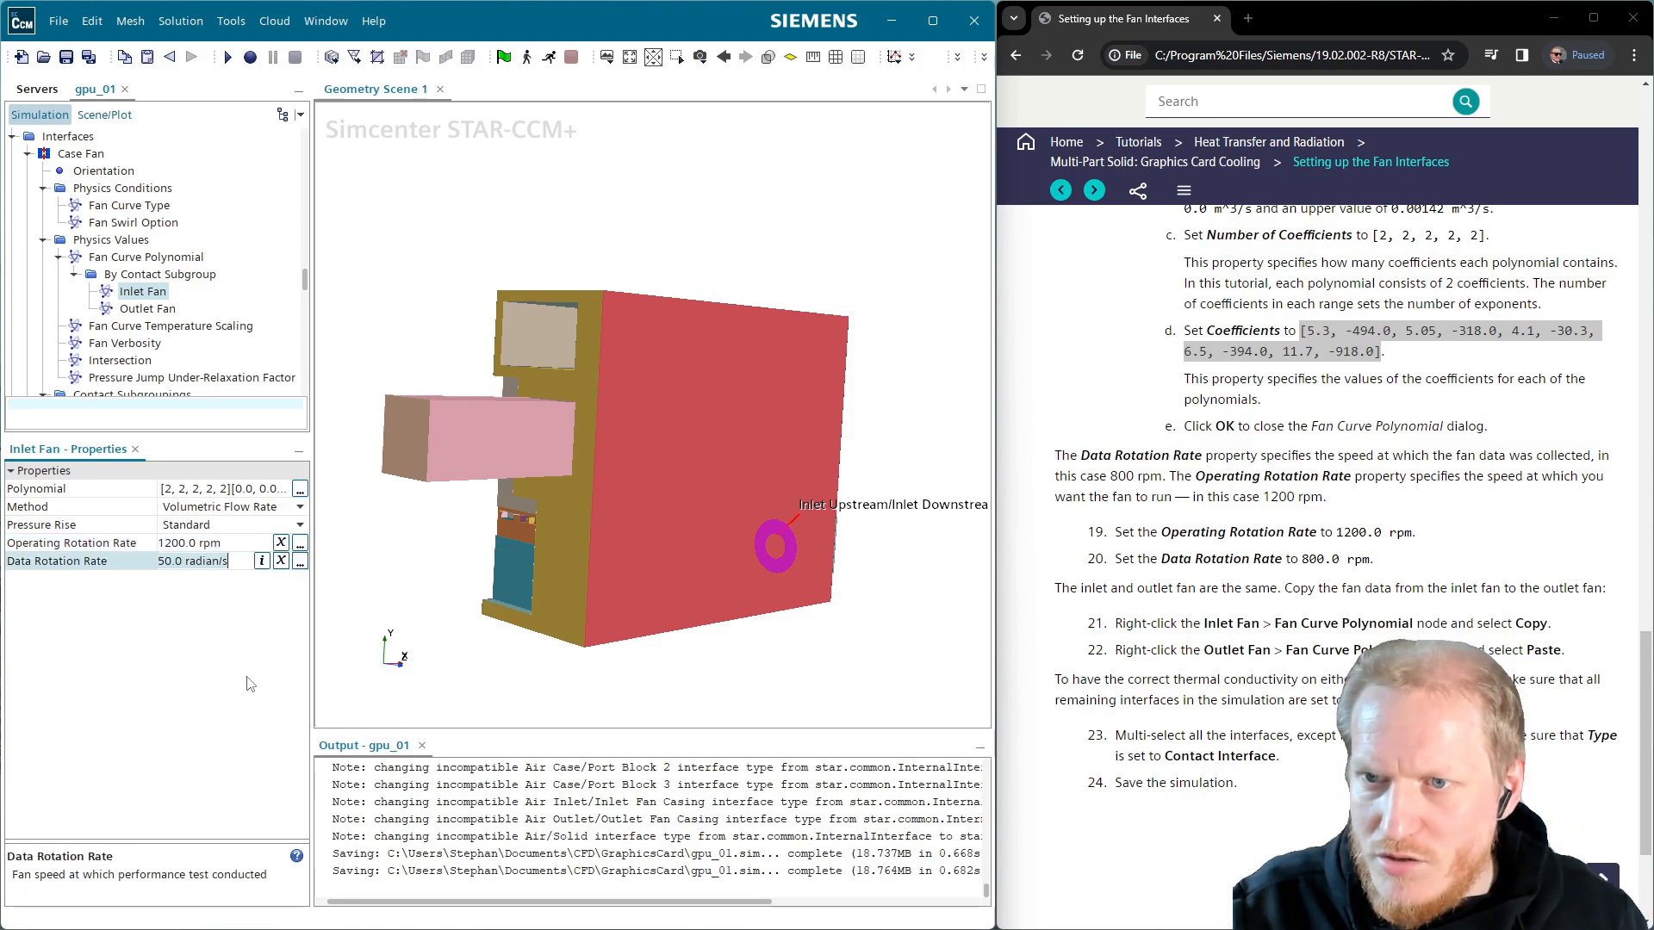
key(ctrl+a)
text(800)
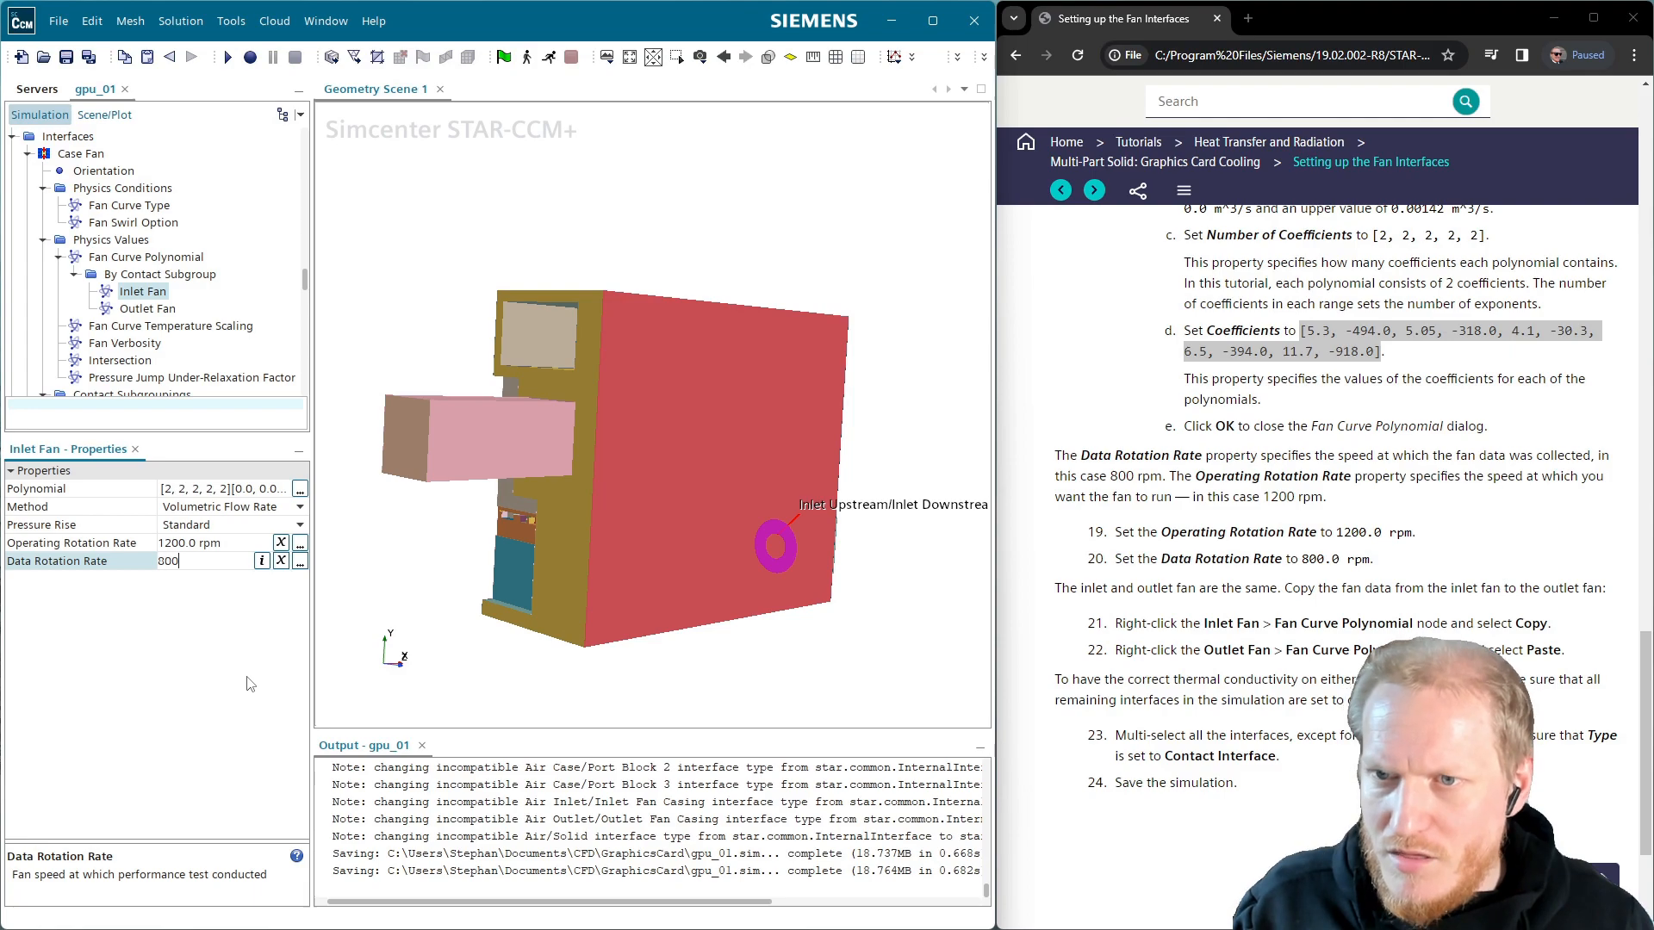
text(.0 rpm)
key(Return)
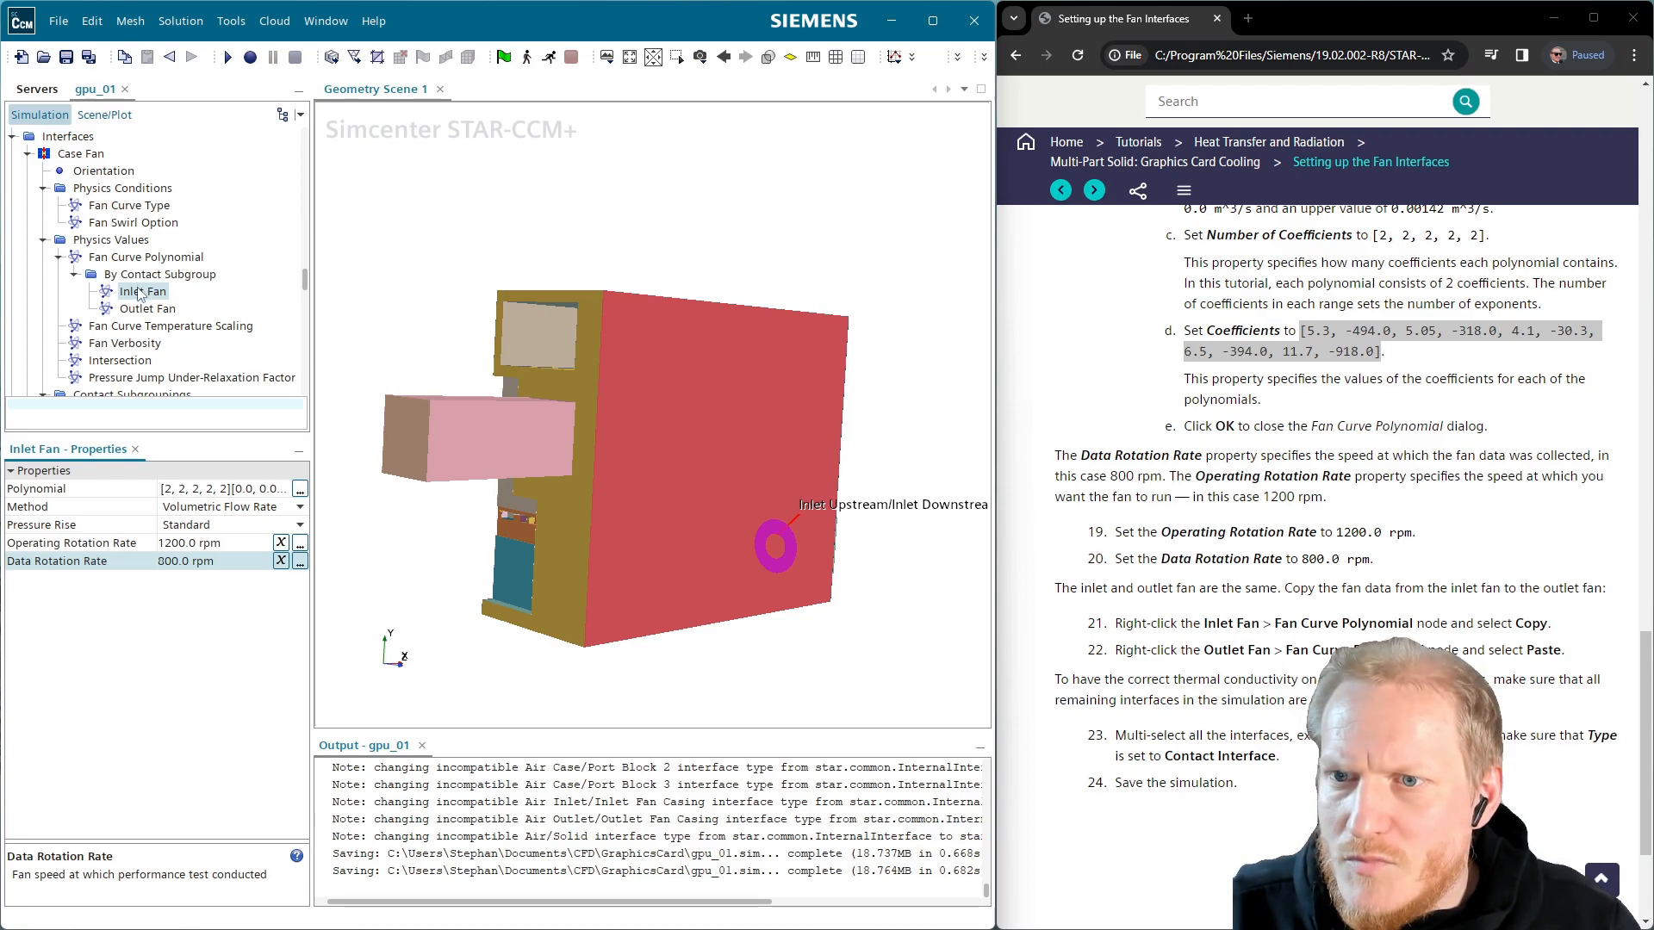
Copy the Inlet Fan data and paste it onto the Outlet Fan
right_click(140, 292)
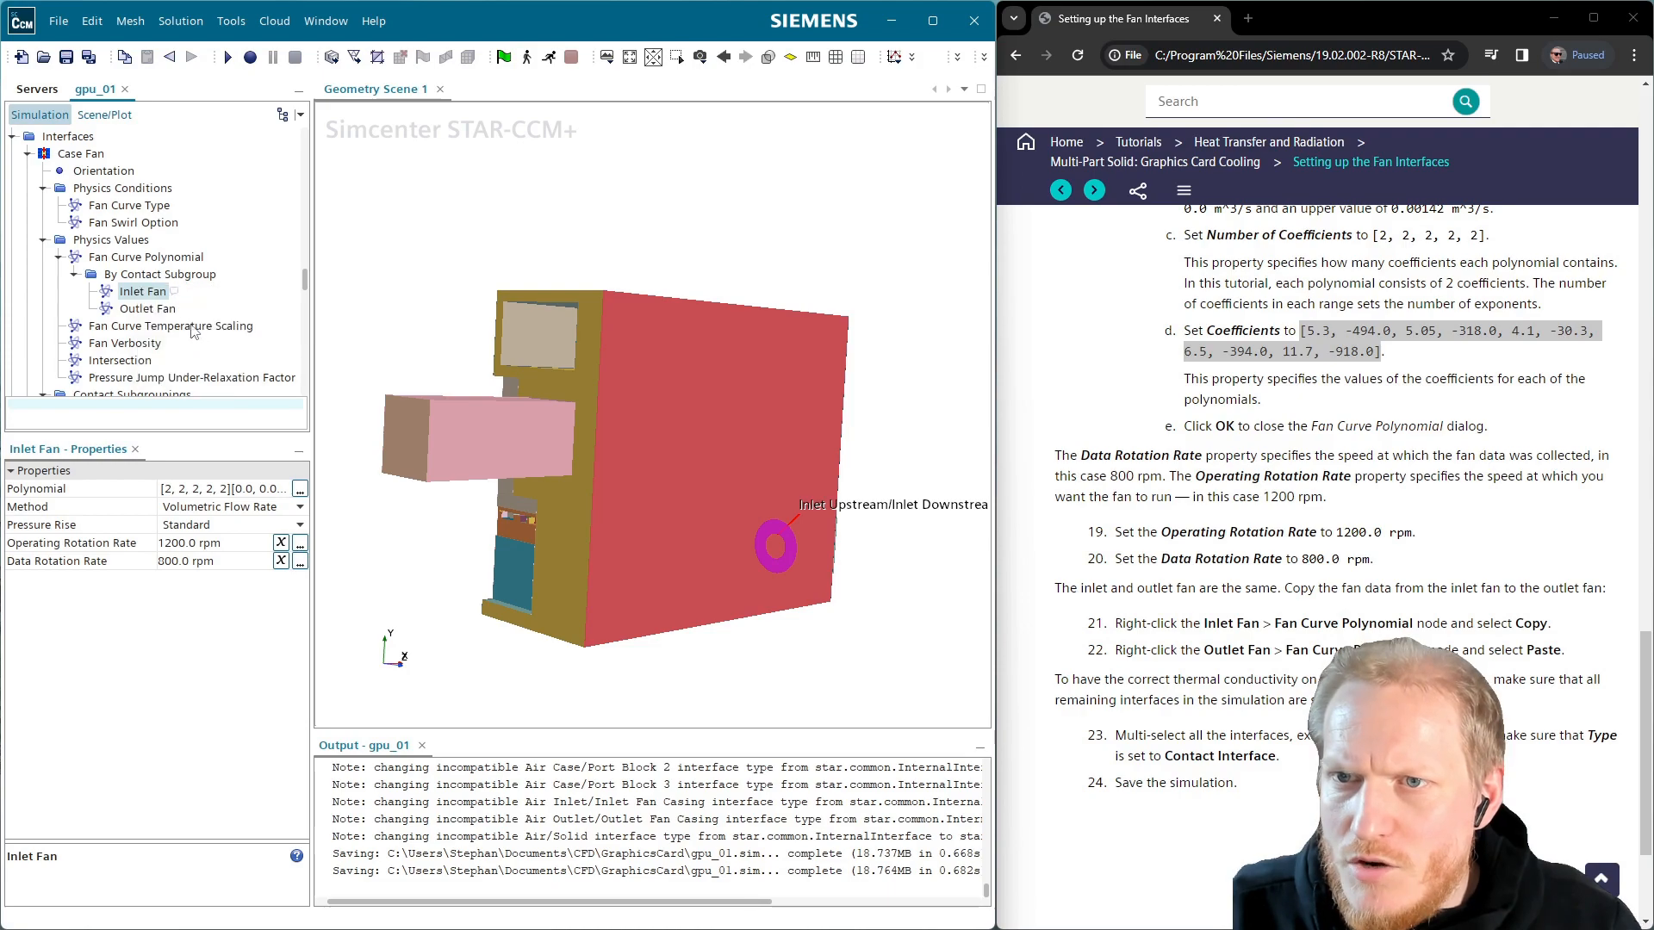
click(150, 309)
right_click(160, 310)
click(199, 372)
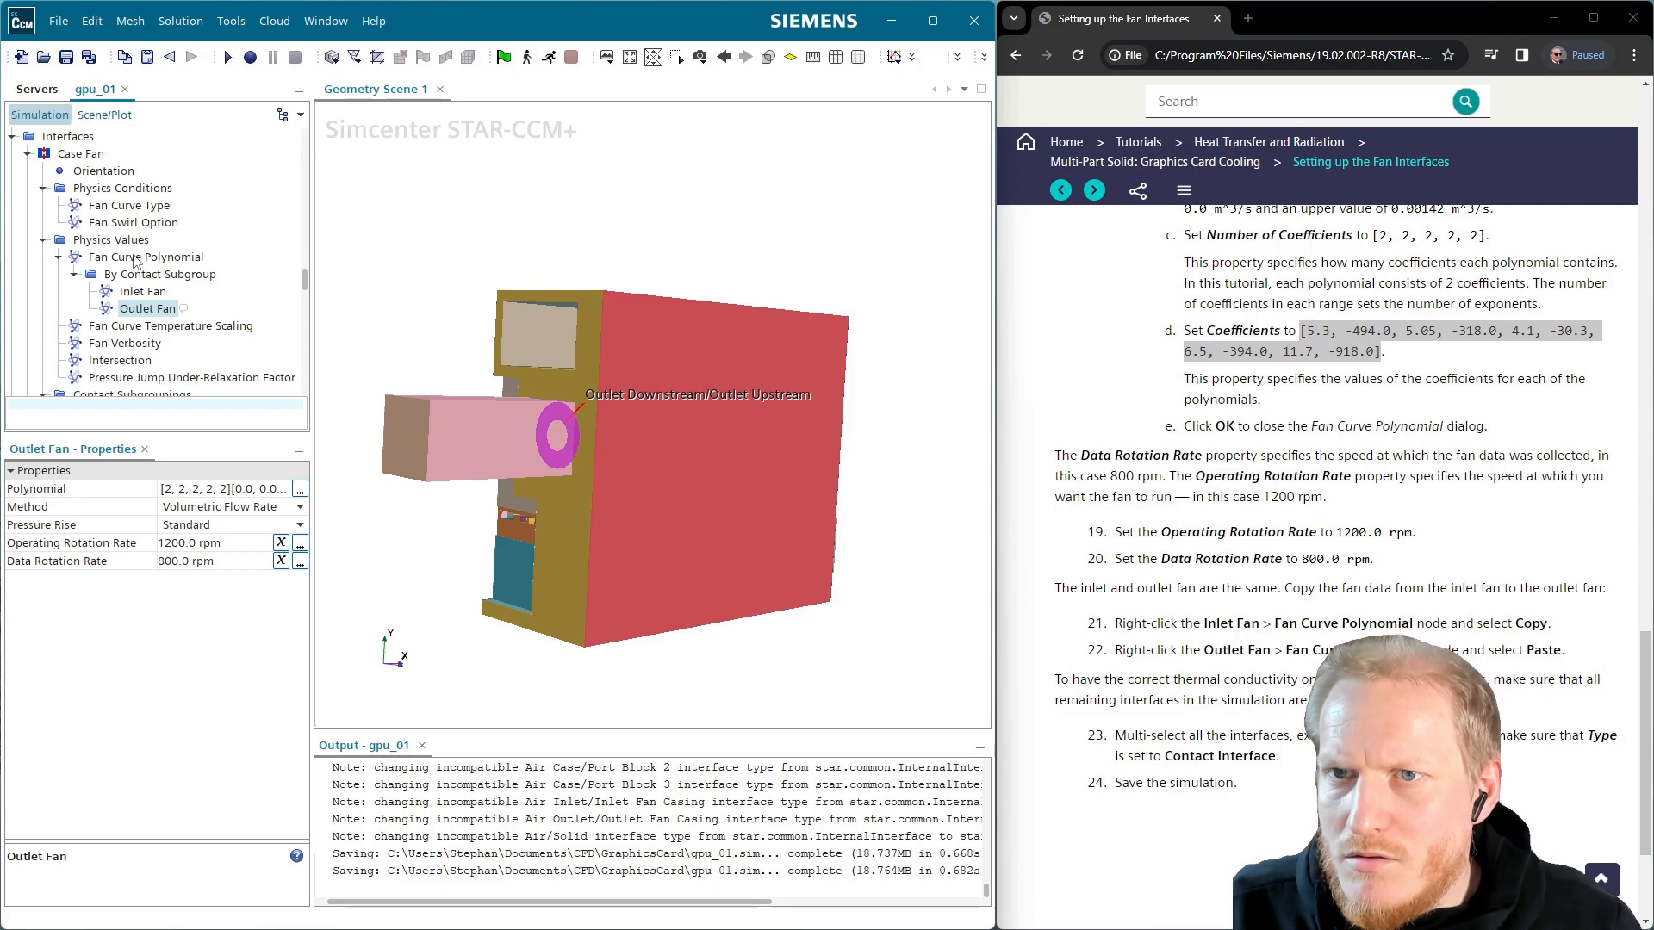
scroll(135, 261, up, 2)
Set the remaining interfaces through Plate/Port Block 3 to Contact Interface, save gpu_01, and open the meshers page
click(28, 256)
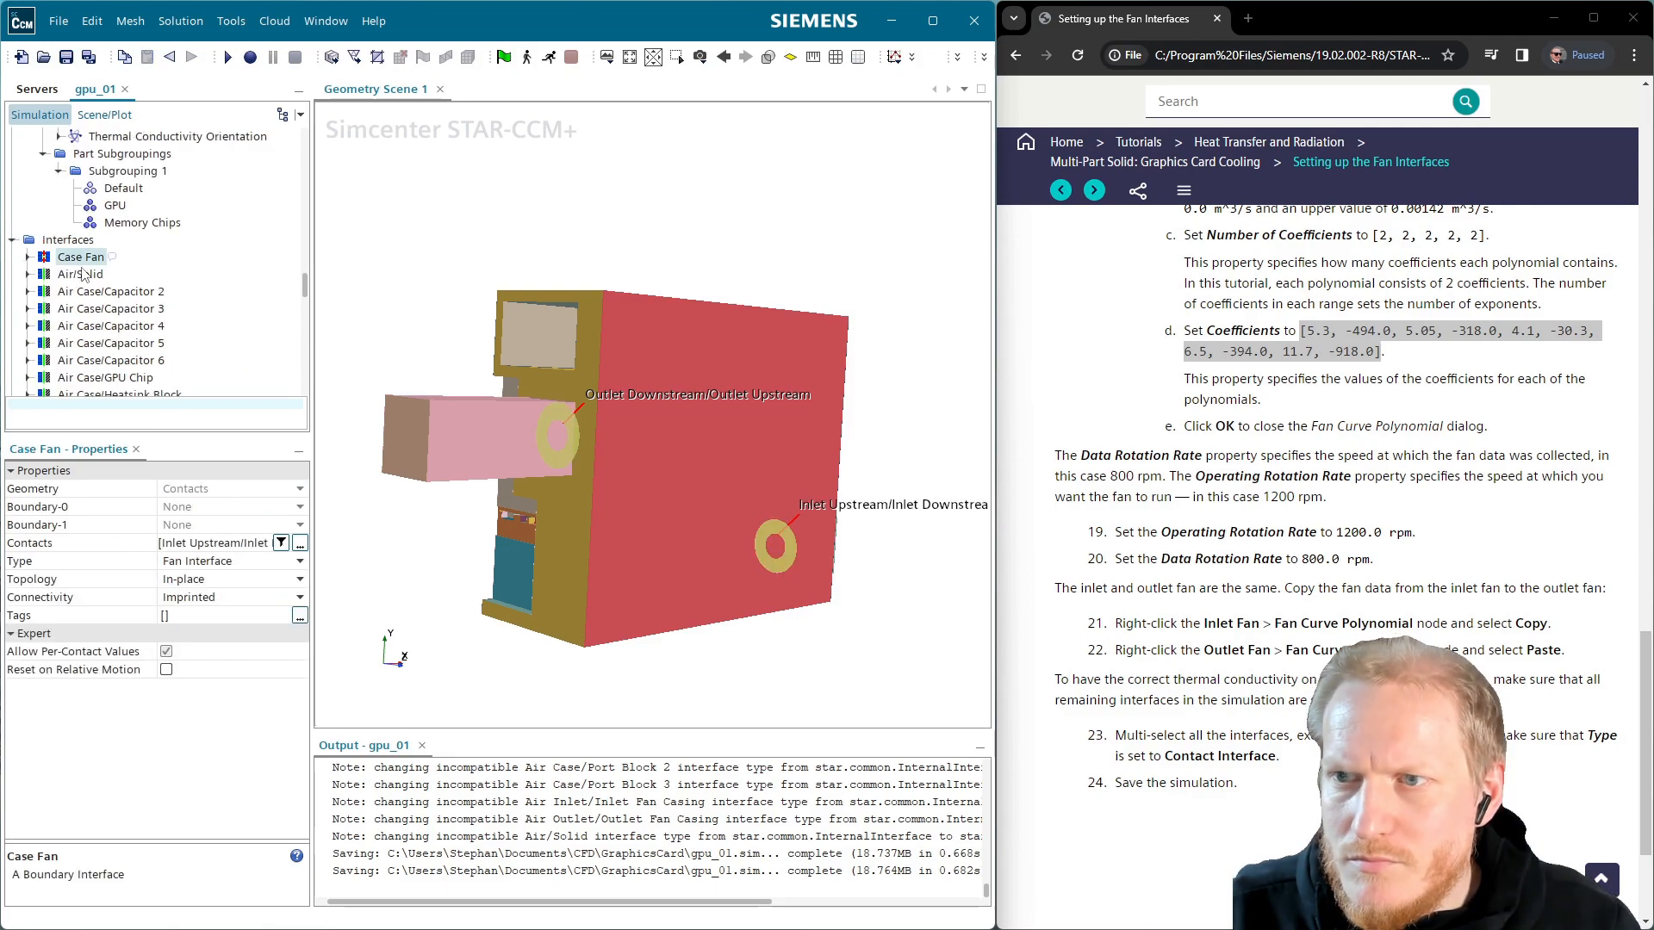
click(84, 274)
scroll(112, 293, down, 7)
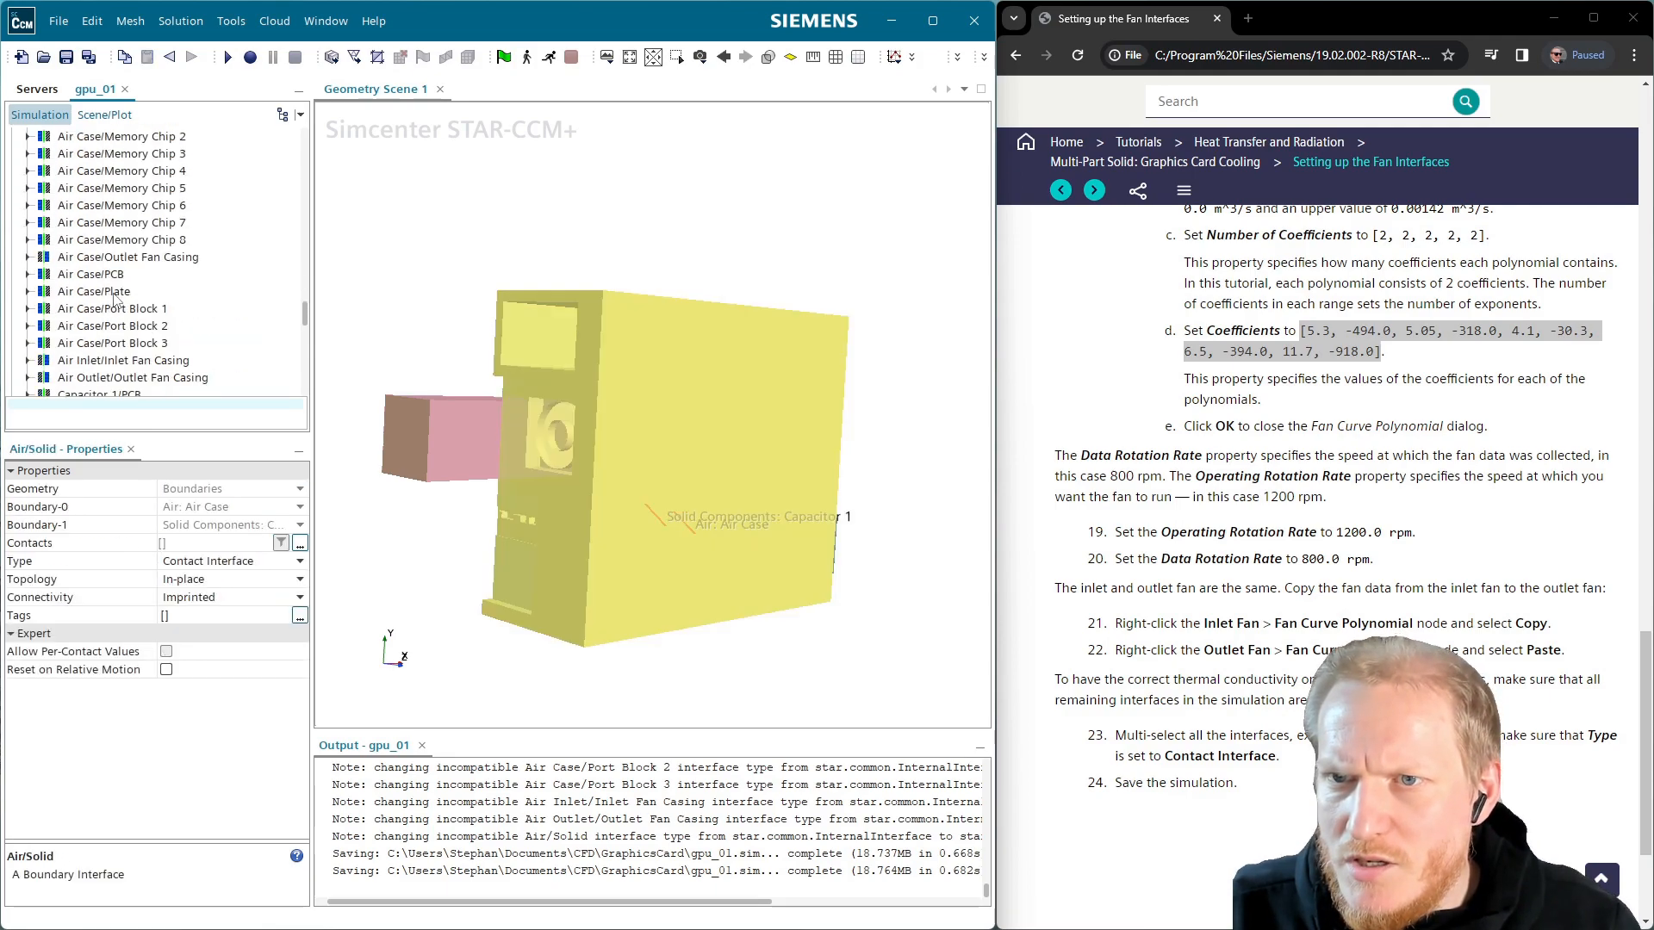
scroll(118, 299, down, 10)
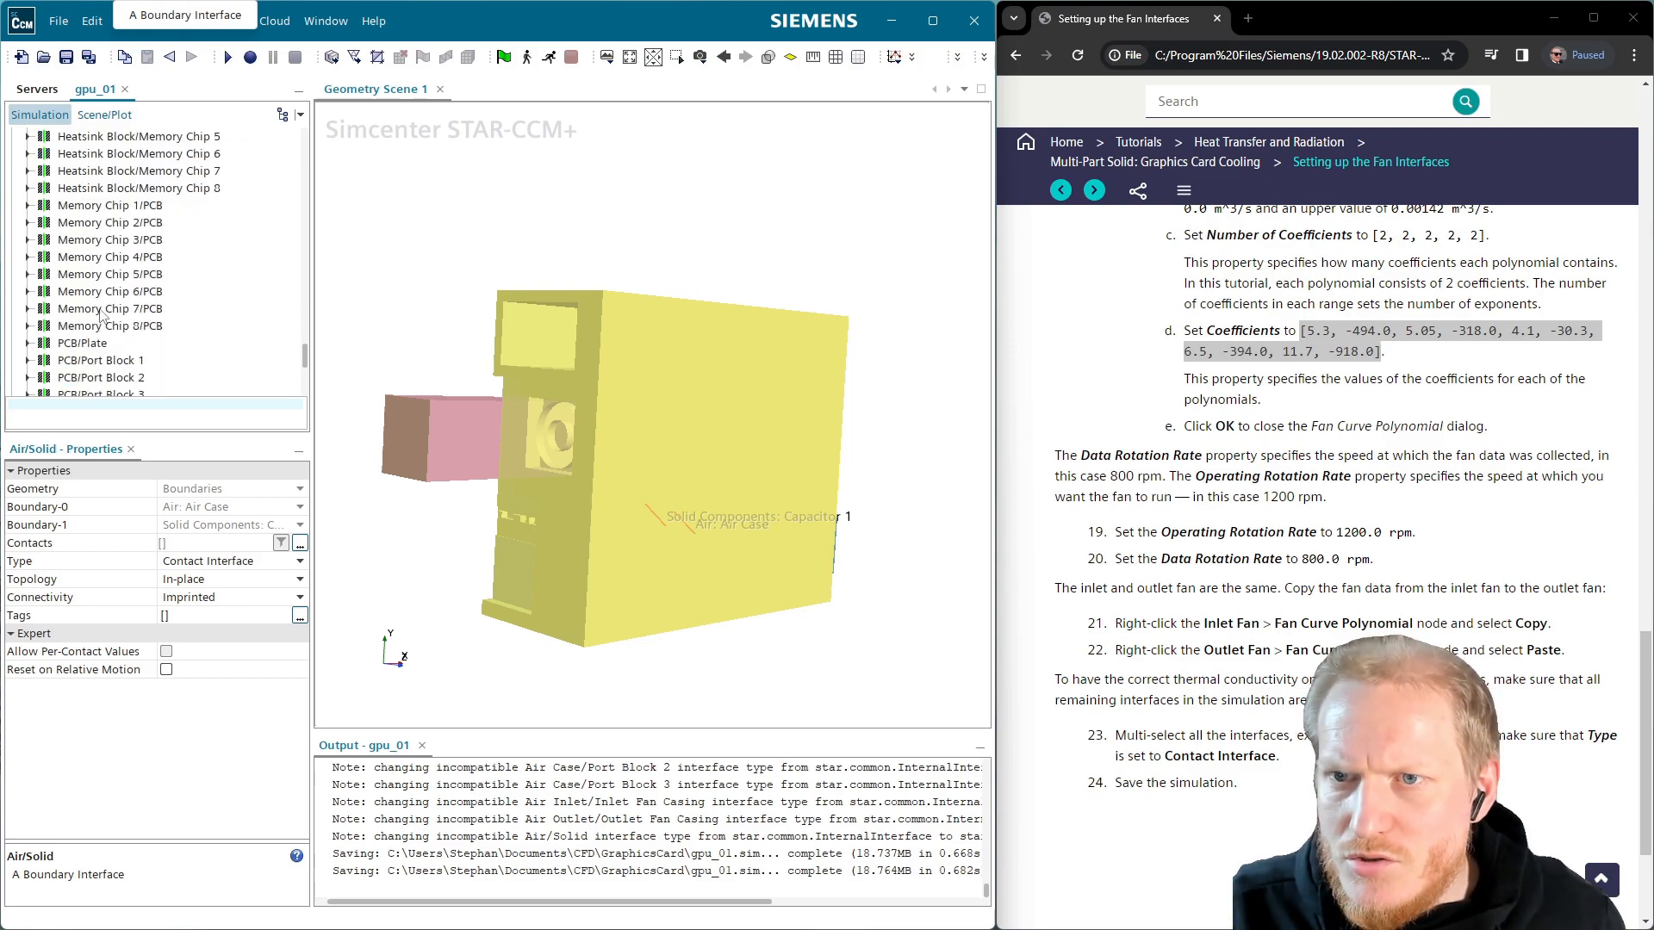
shift+click(112, 188)
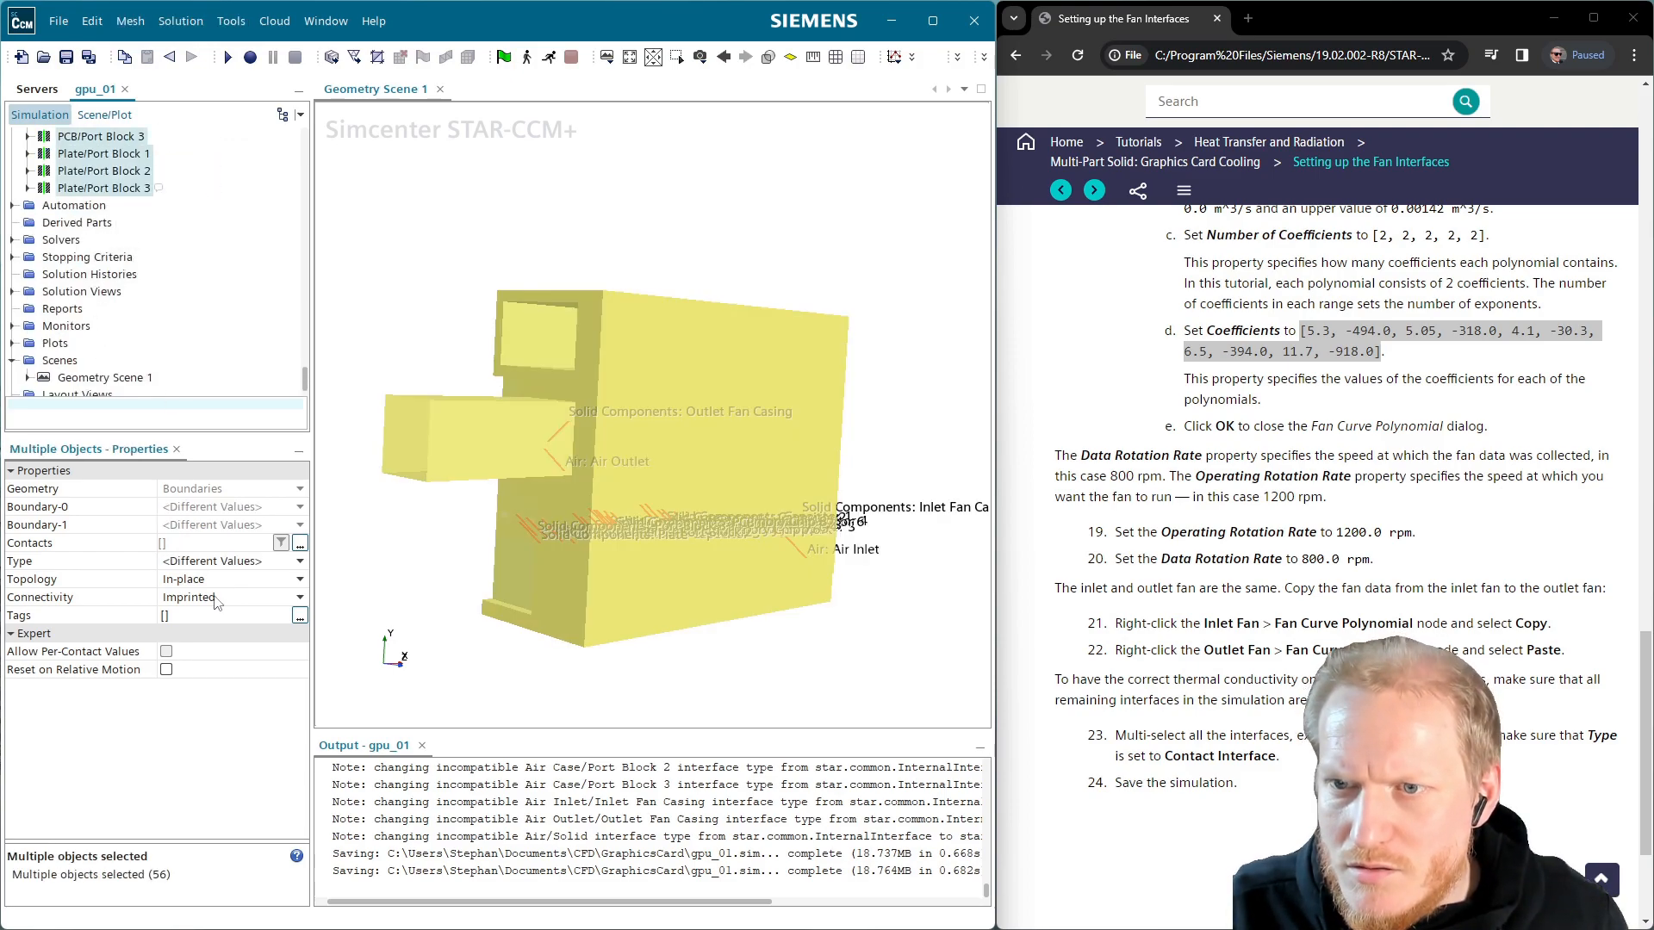
click(231, 565)
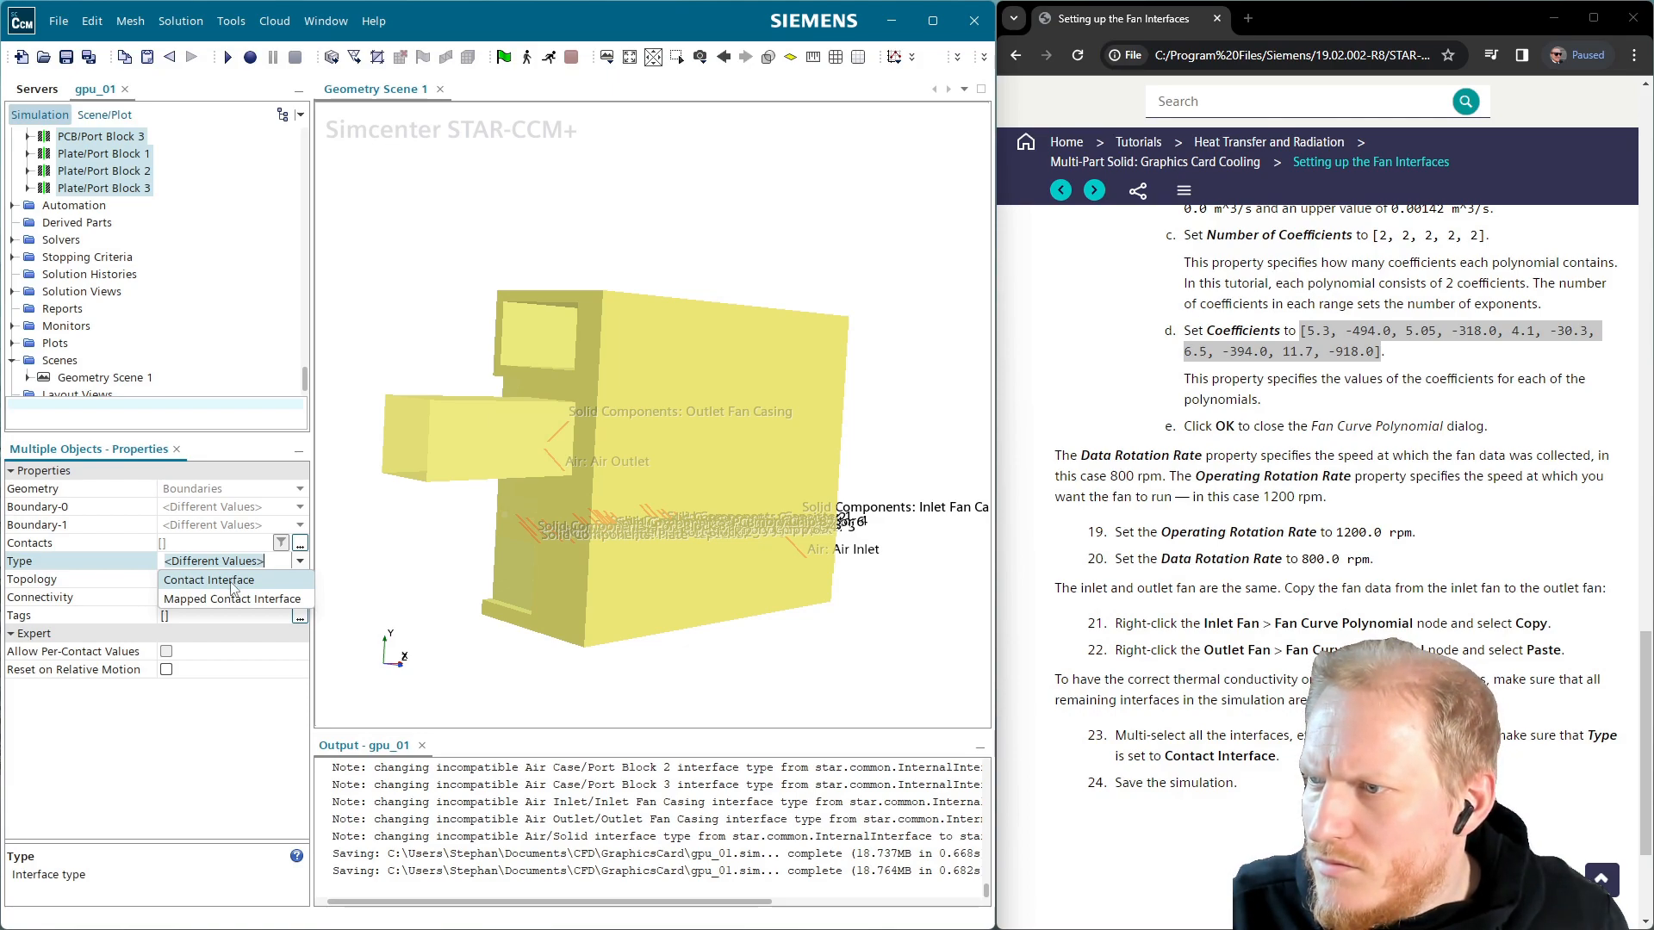
click(210, 581)
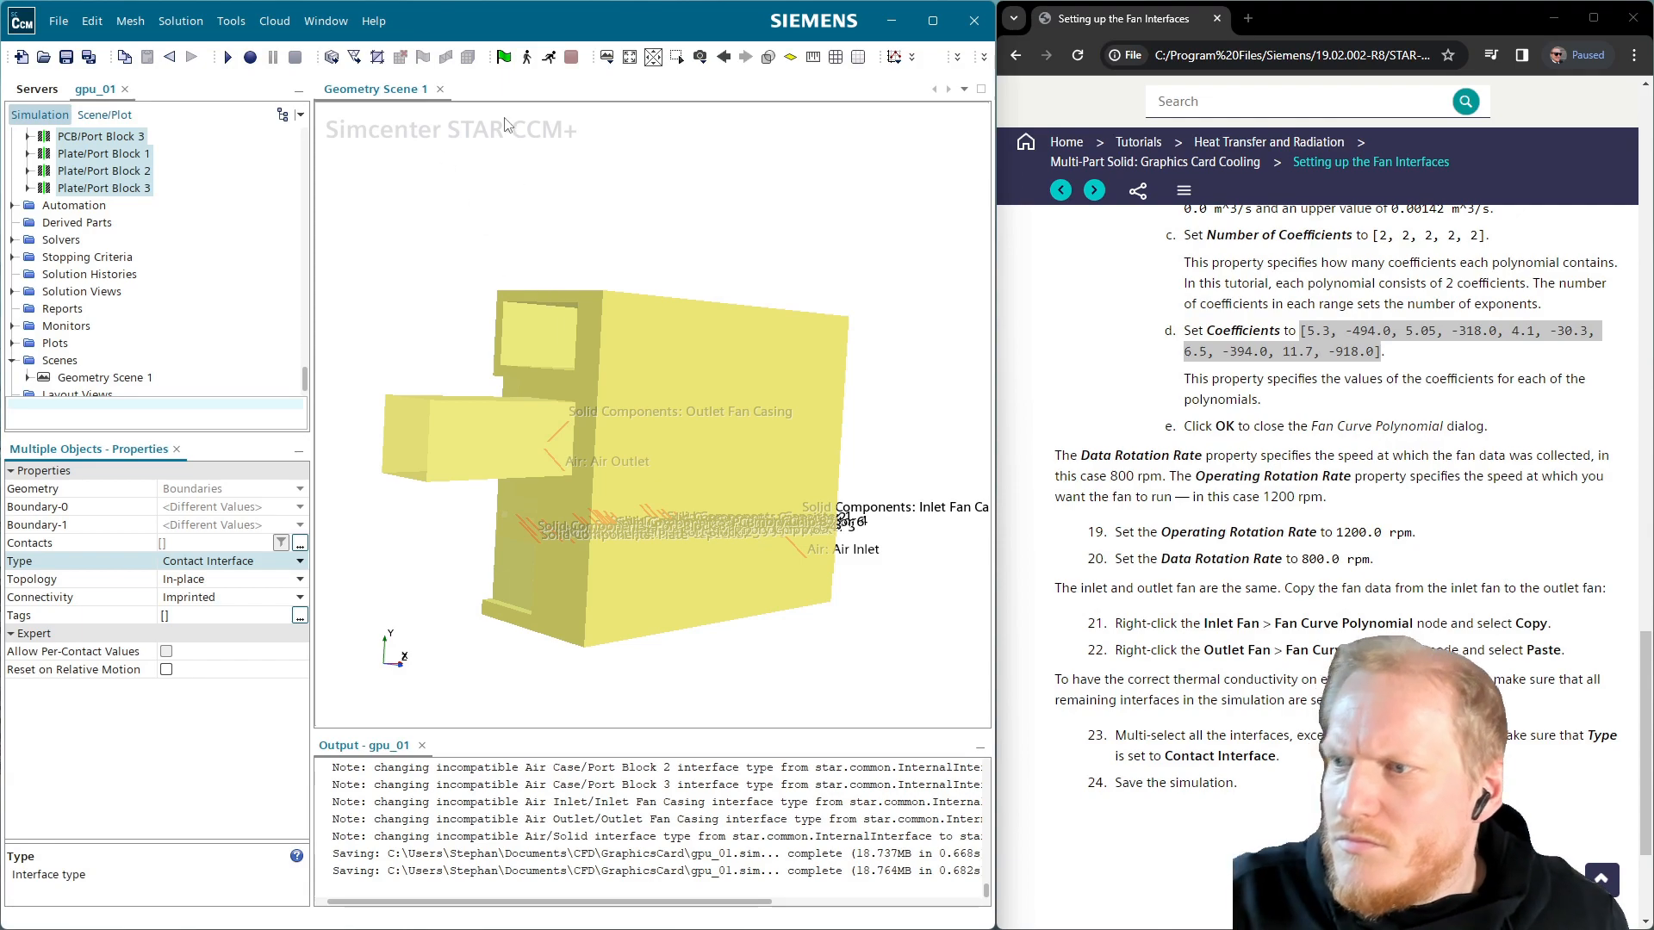
click(66, 57)
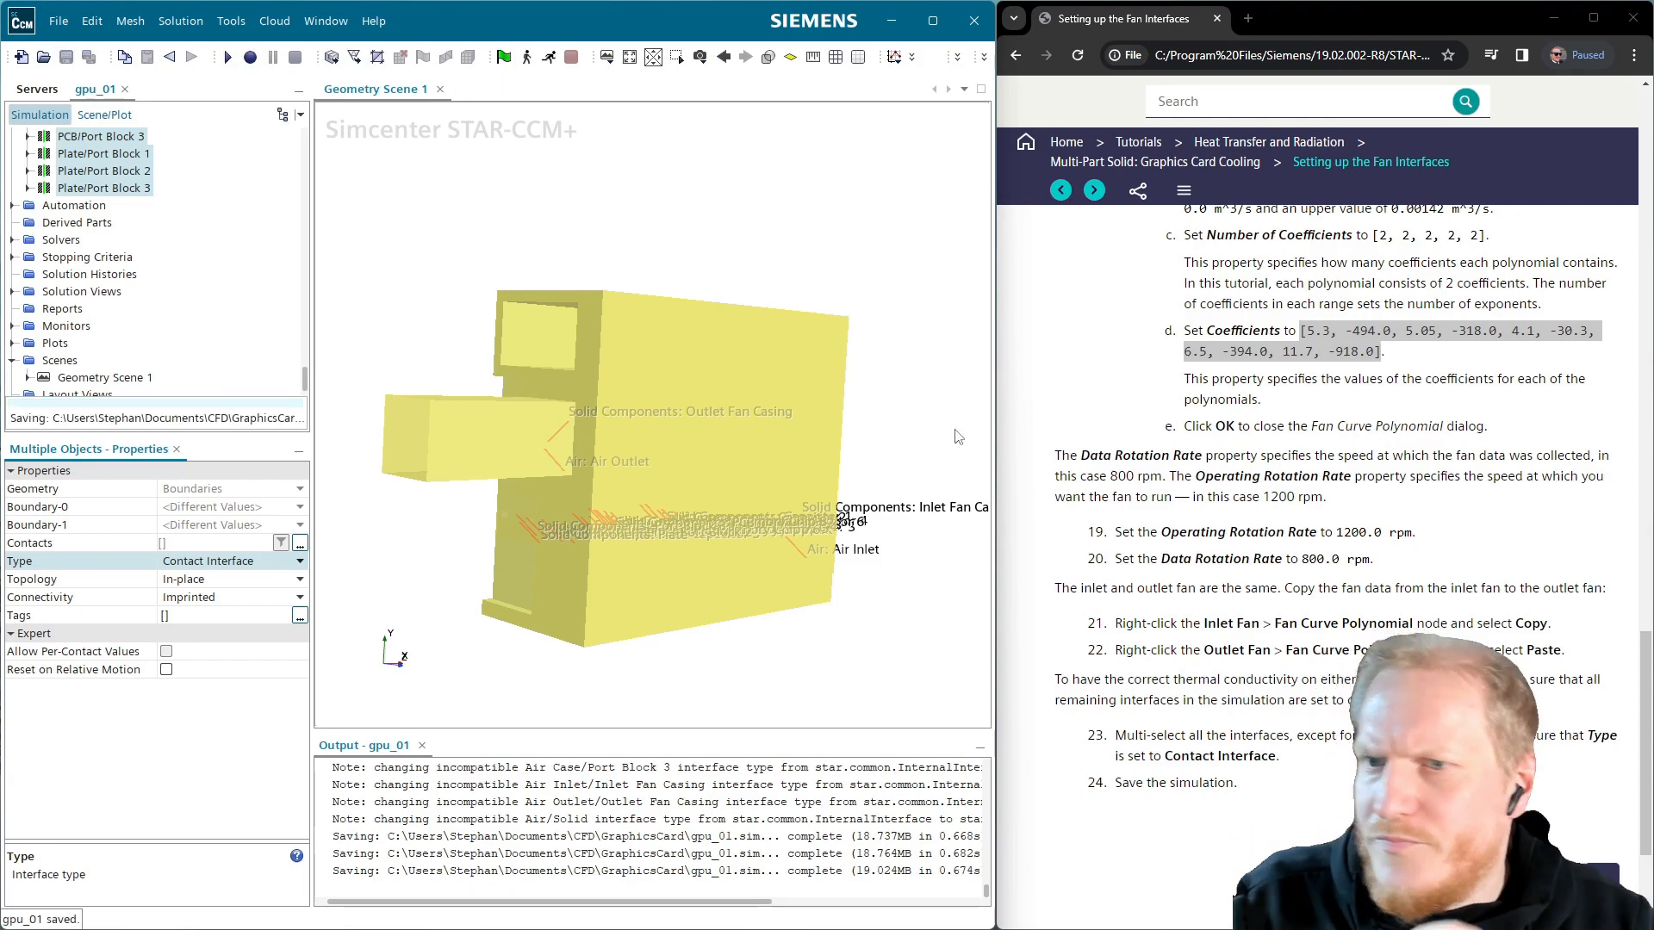
click(1094, 192)
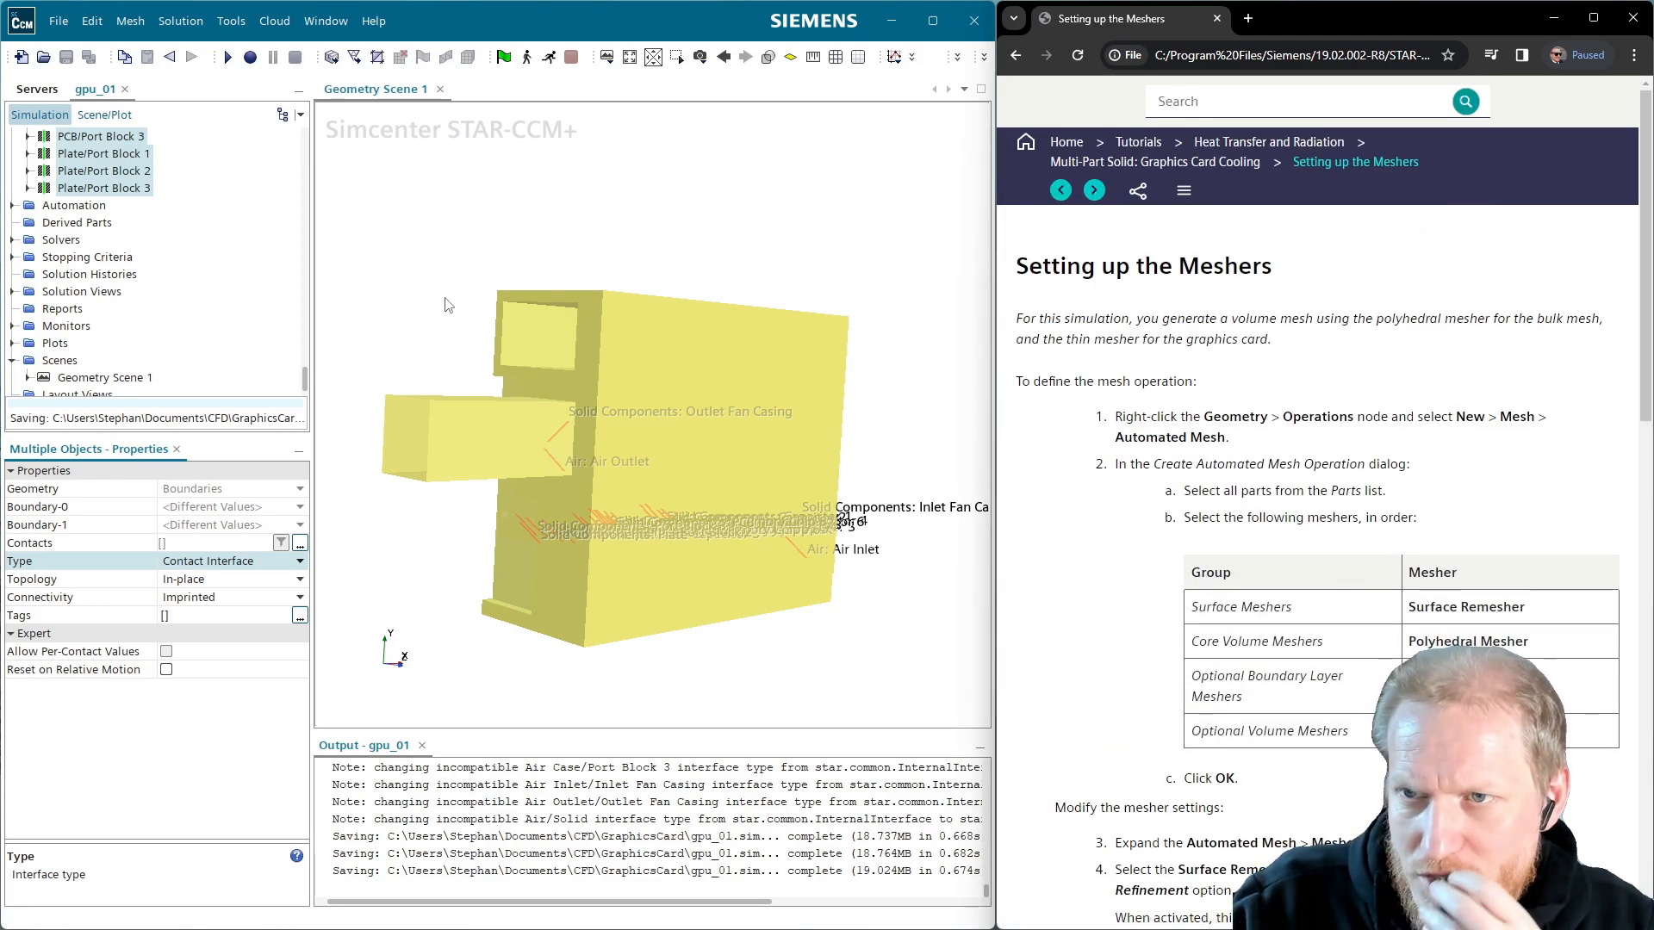
Collapse the Interfaces, Solid Components, Regions, Air, Continua, Parts and 3D-CAD Models branches
scroll(181, 242, up, 15)
scroll(179, 237, up, 5)
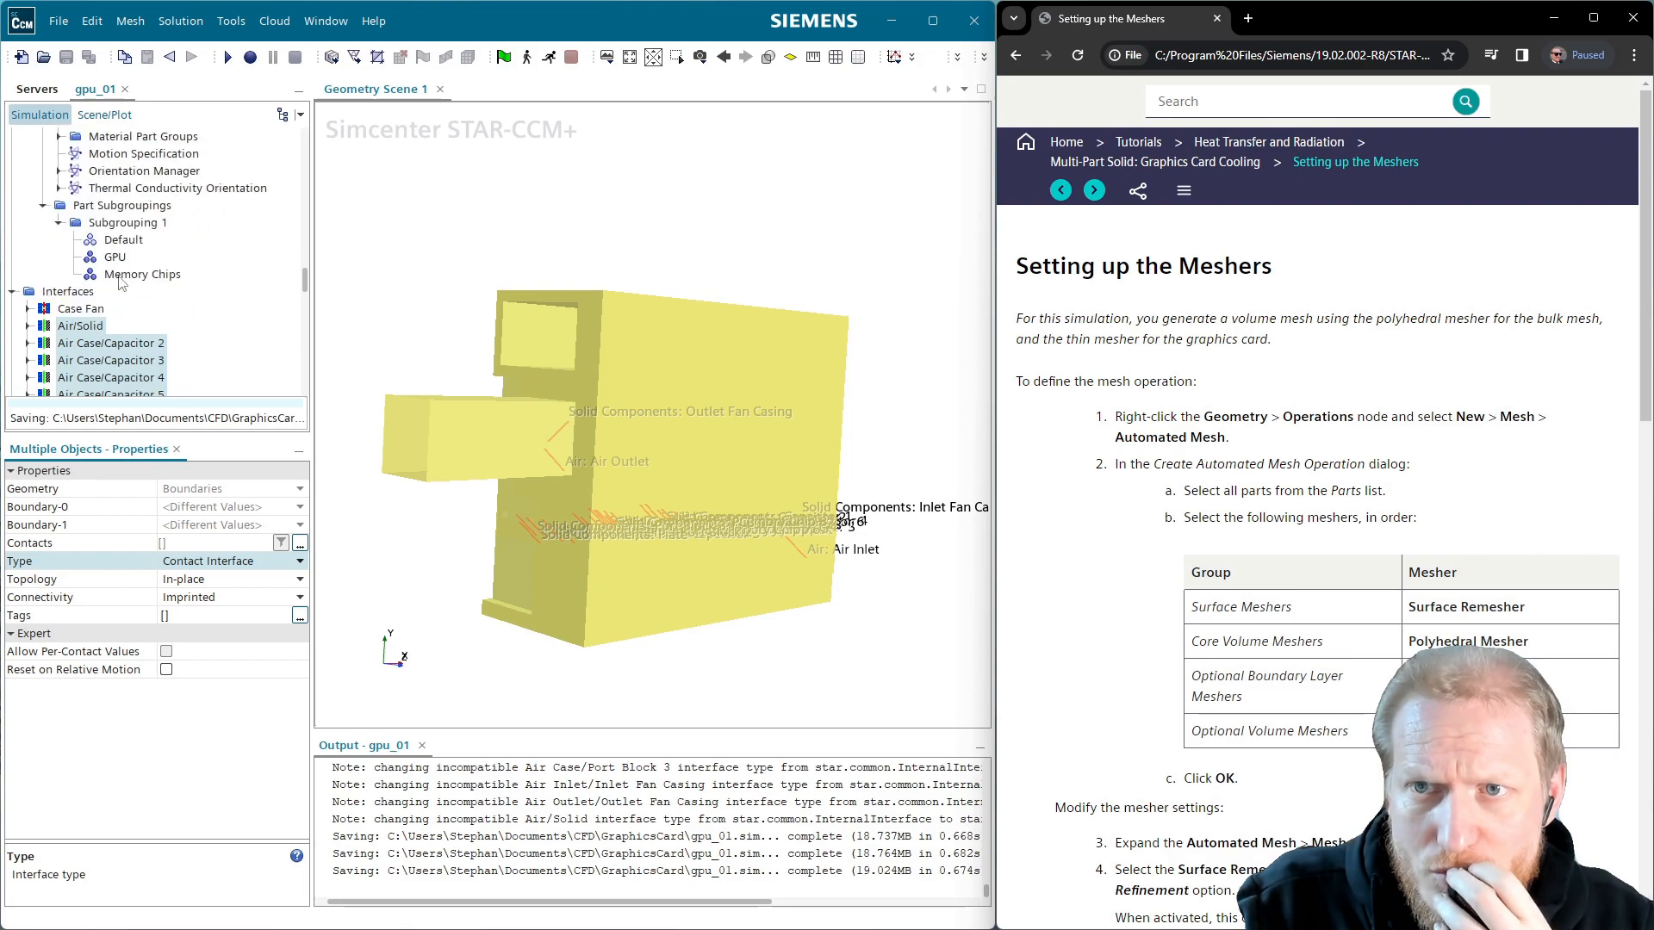
click(13, 291)
scroll(58, 282, up, 5)
scroll(60, 287, up, 3)
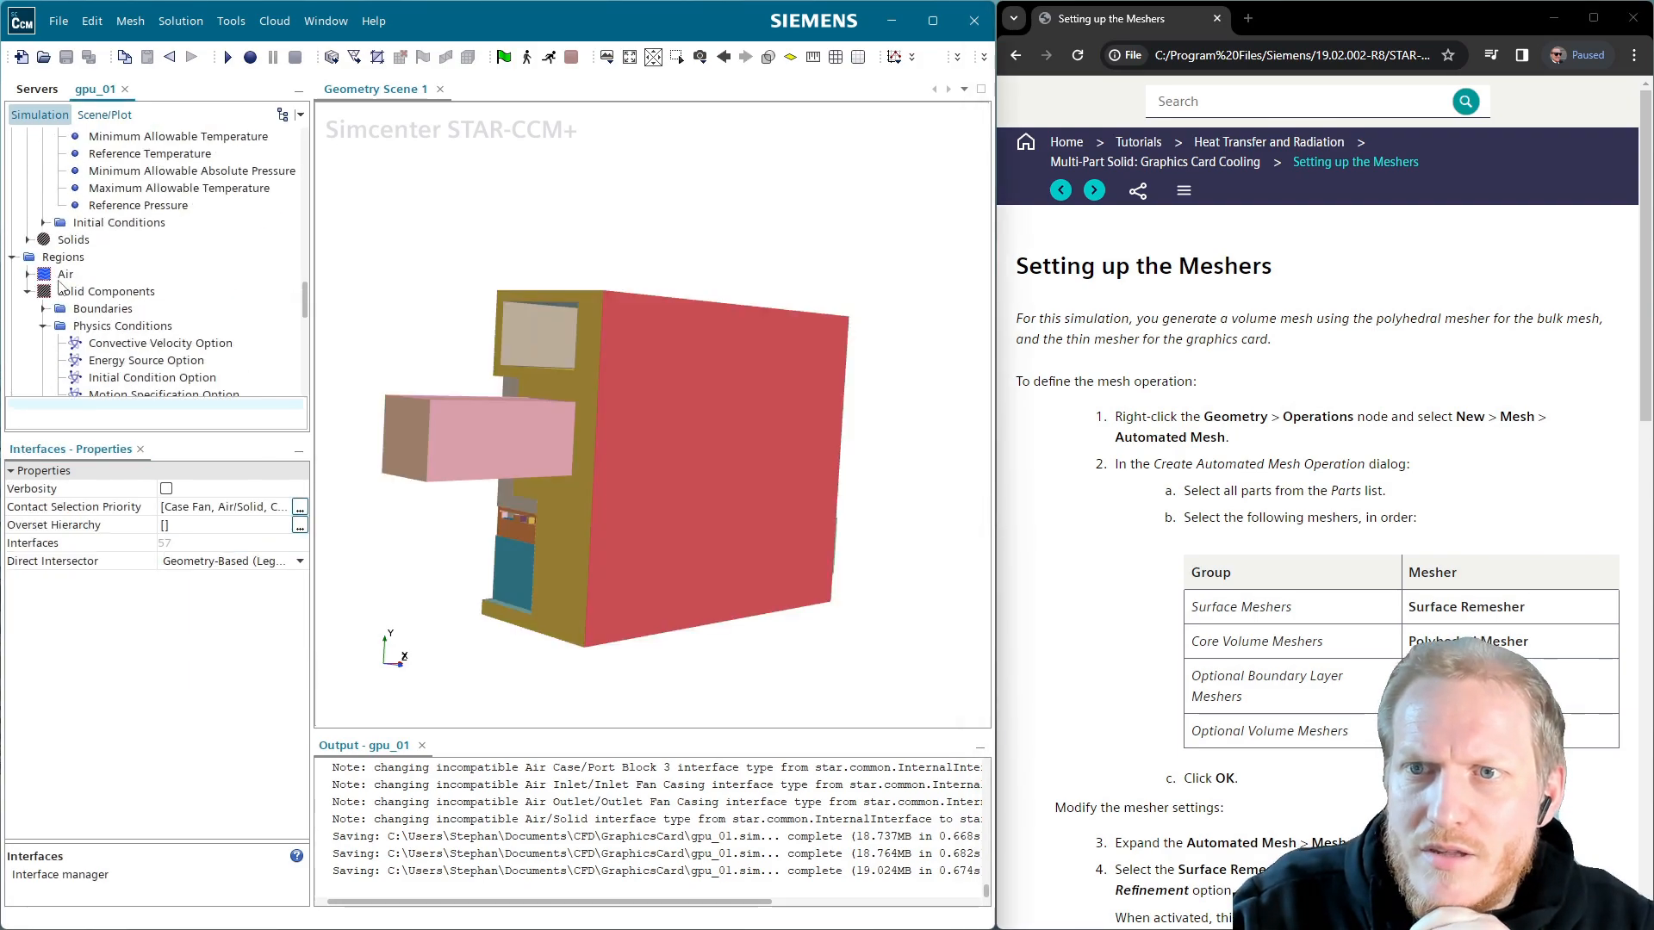
click(27, 291)
click(13, 257)
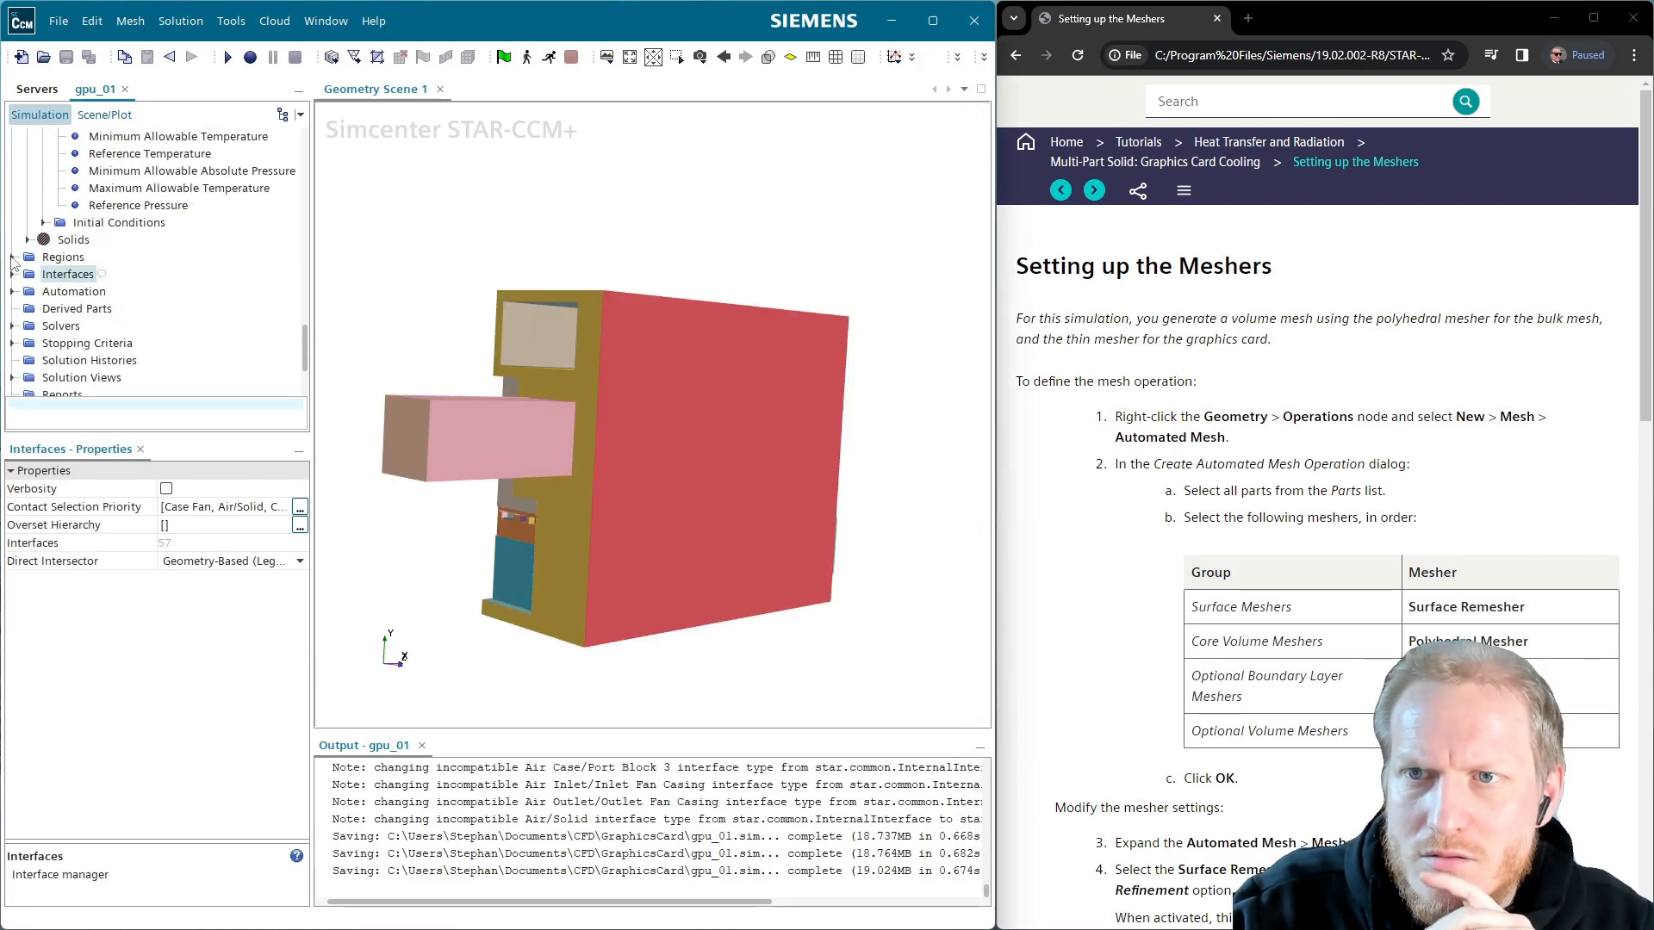
scroll(49, 276, up, 8)
click(27, 274)
click(13, 257)
scroll(142, 278, up, 4)
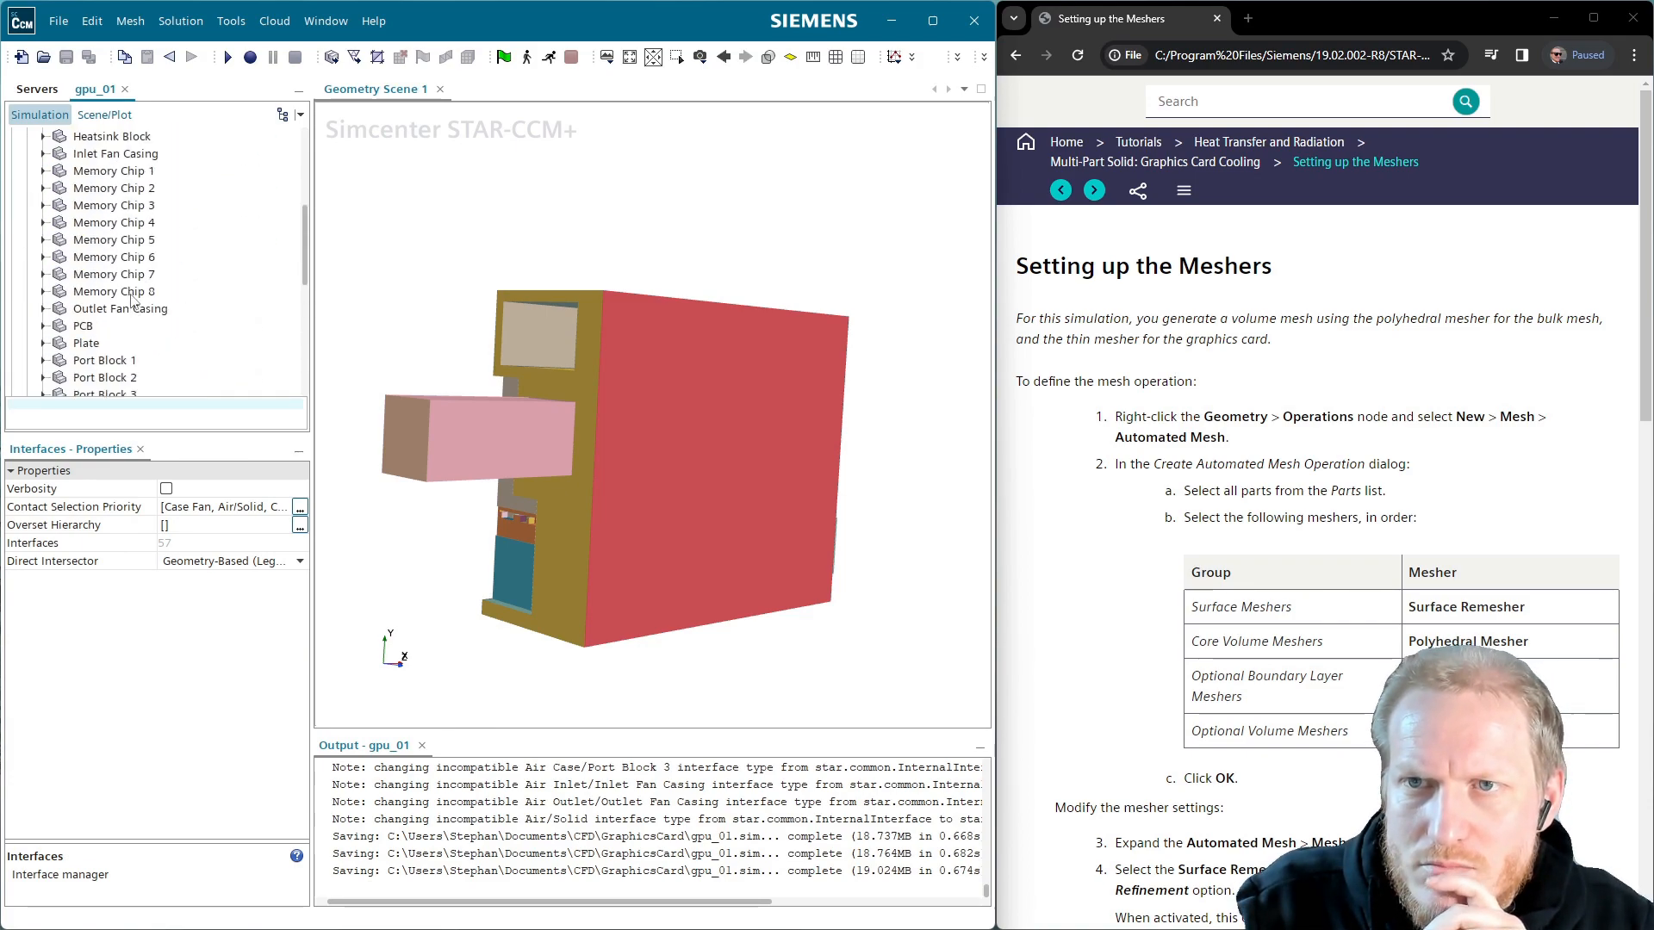
scroll(138, 302, up, 5)
click(27, 207)
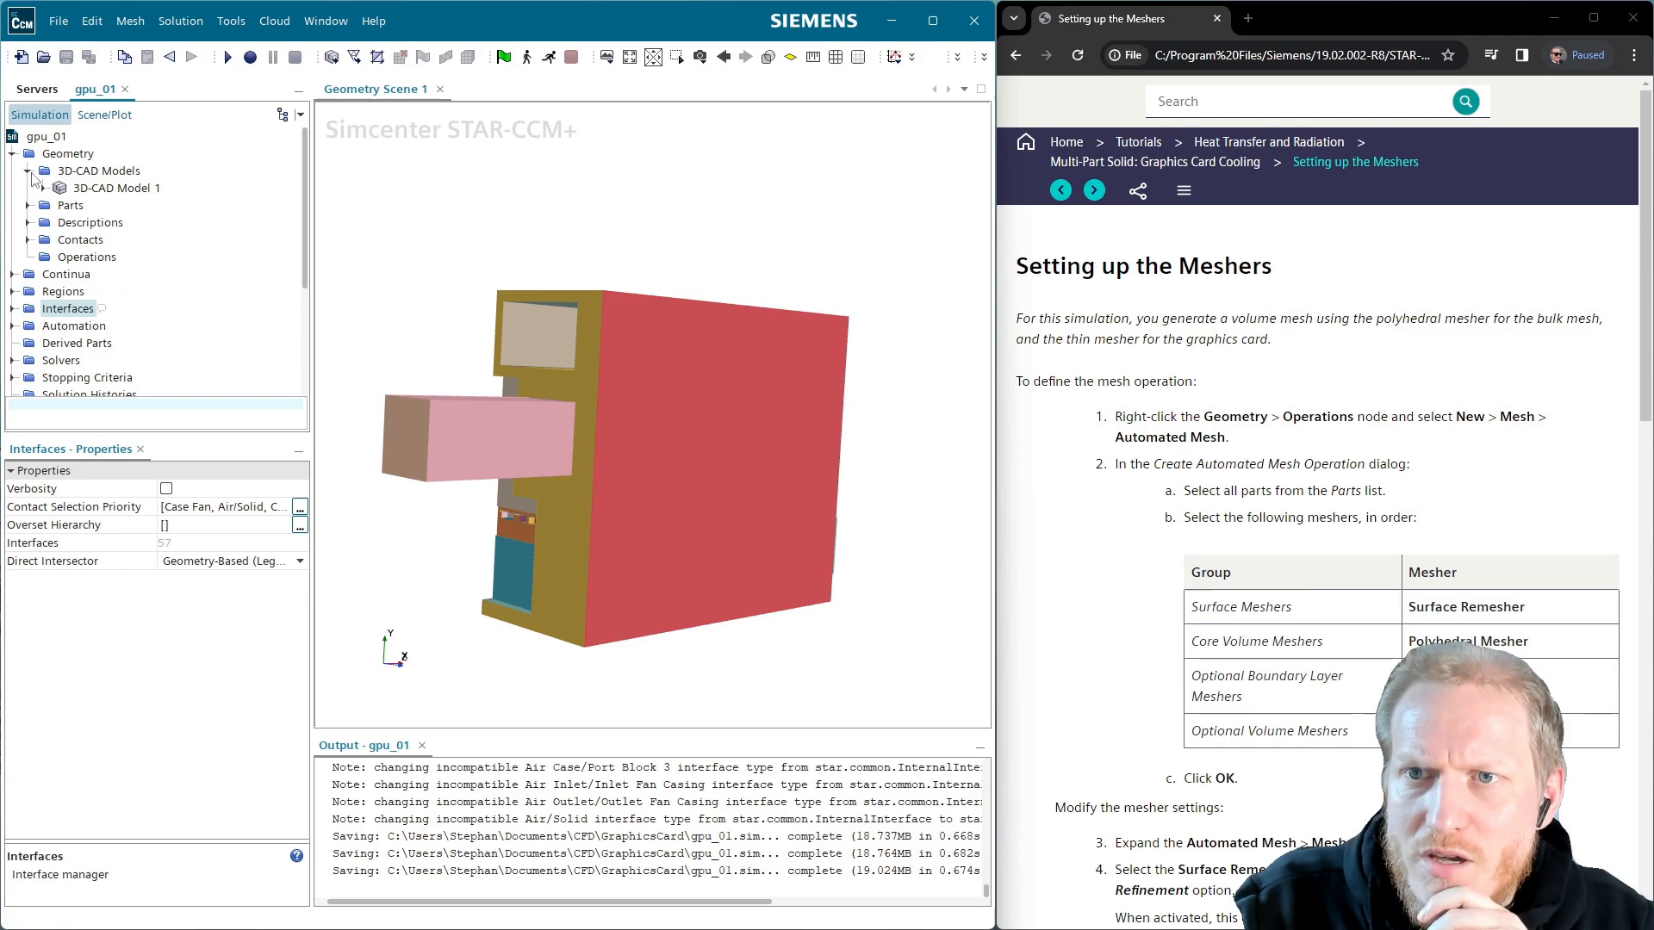
click(28, 171)
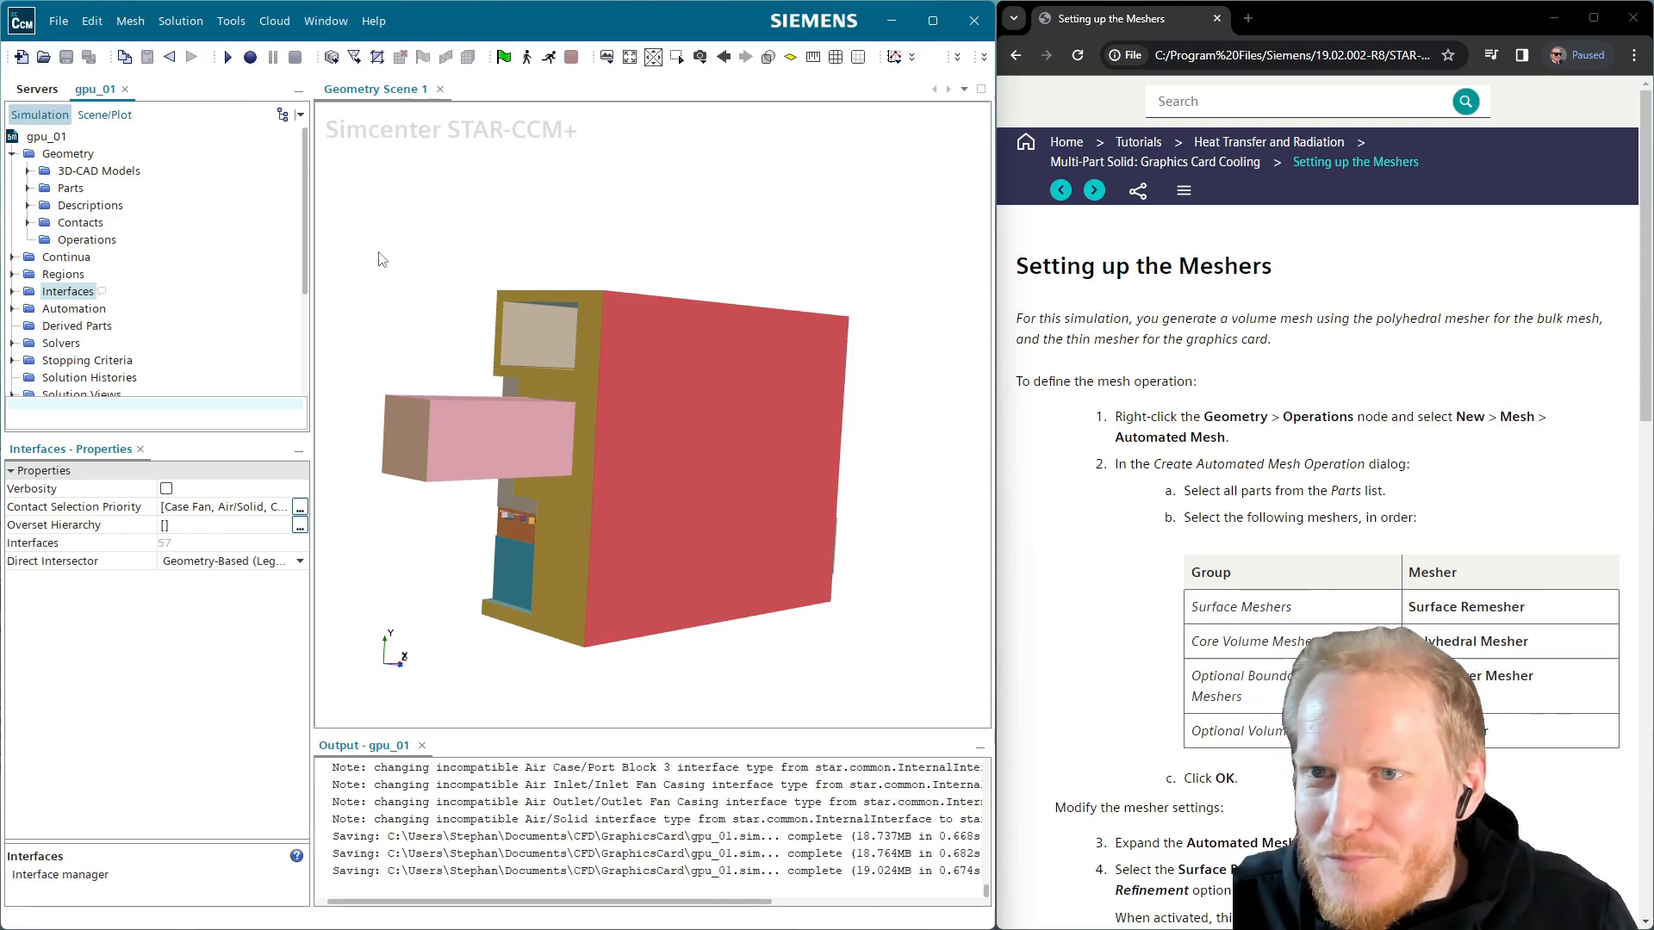
Create an Automated Mesh on all 26 parts with Surface Remesher, Polyhedral, Prism Layer and Thin meshers
right_click(62, 243)
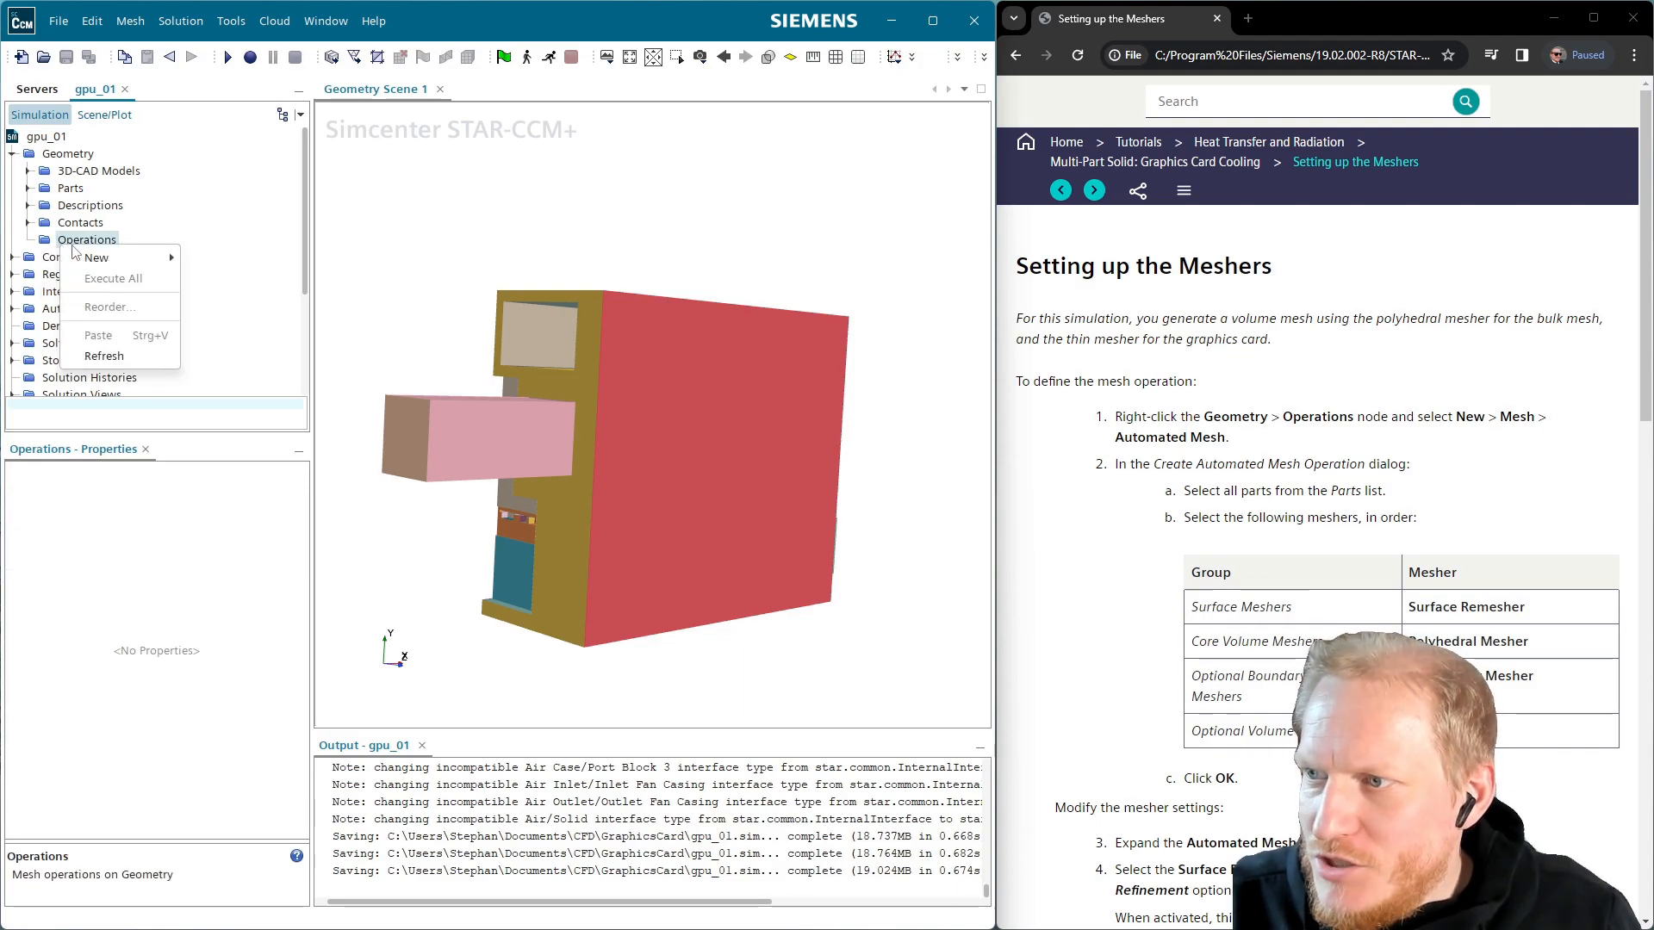
mouse_move(155, 260)
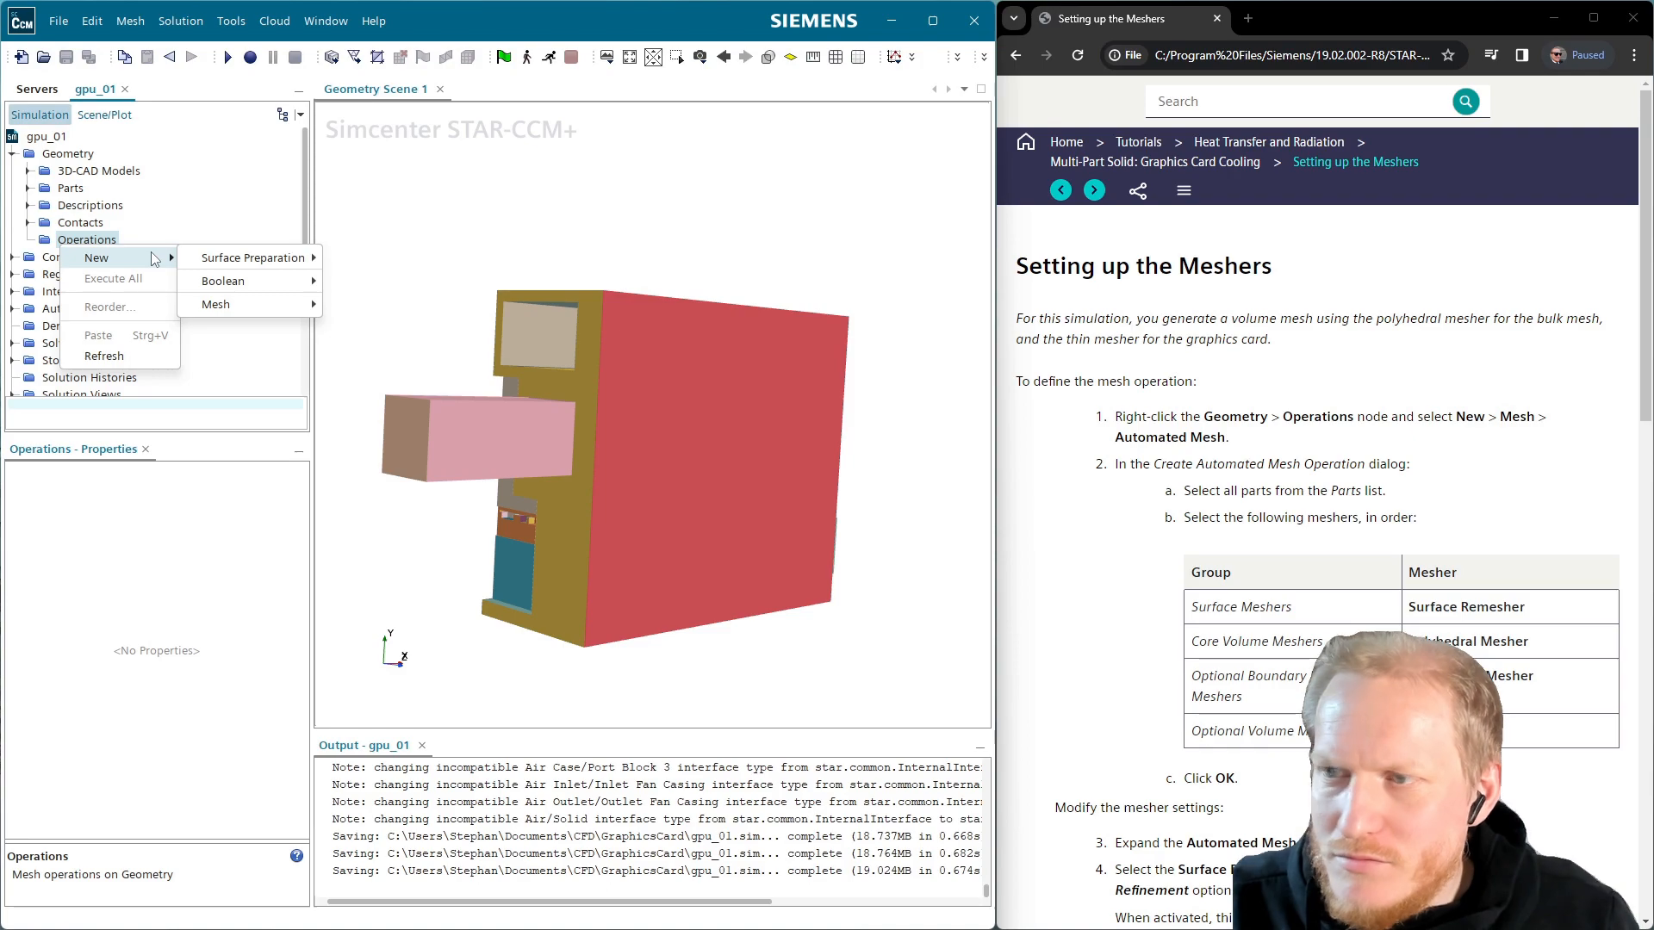
mouse_move(276, 308)
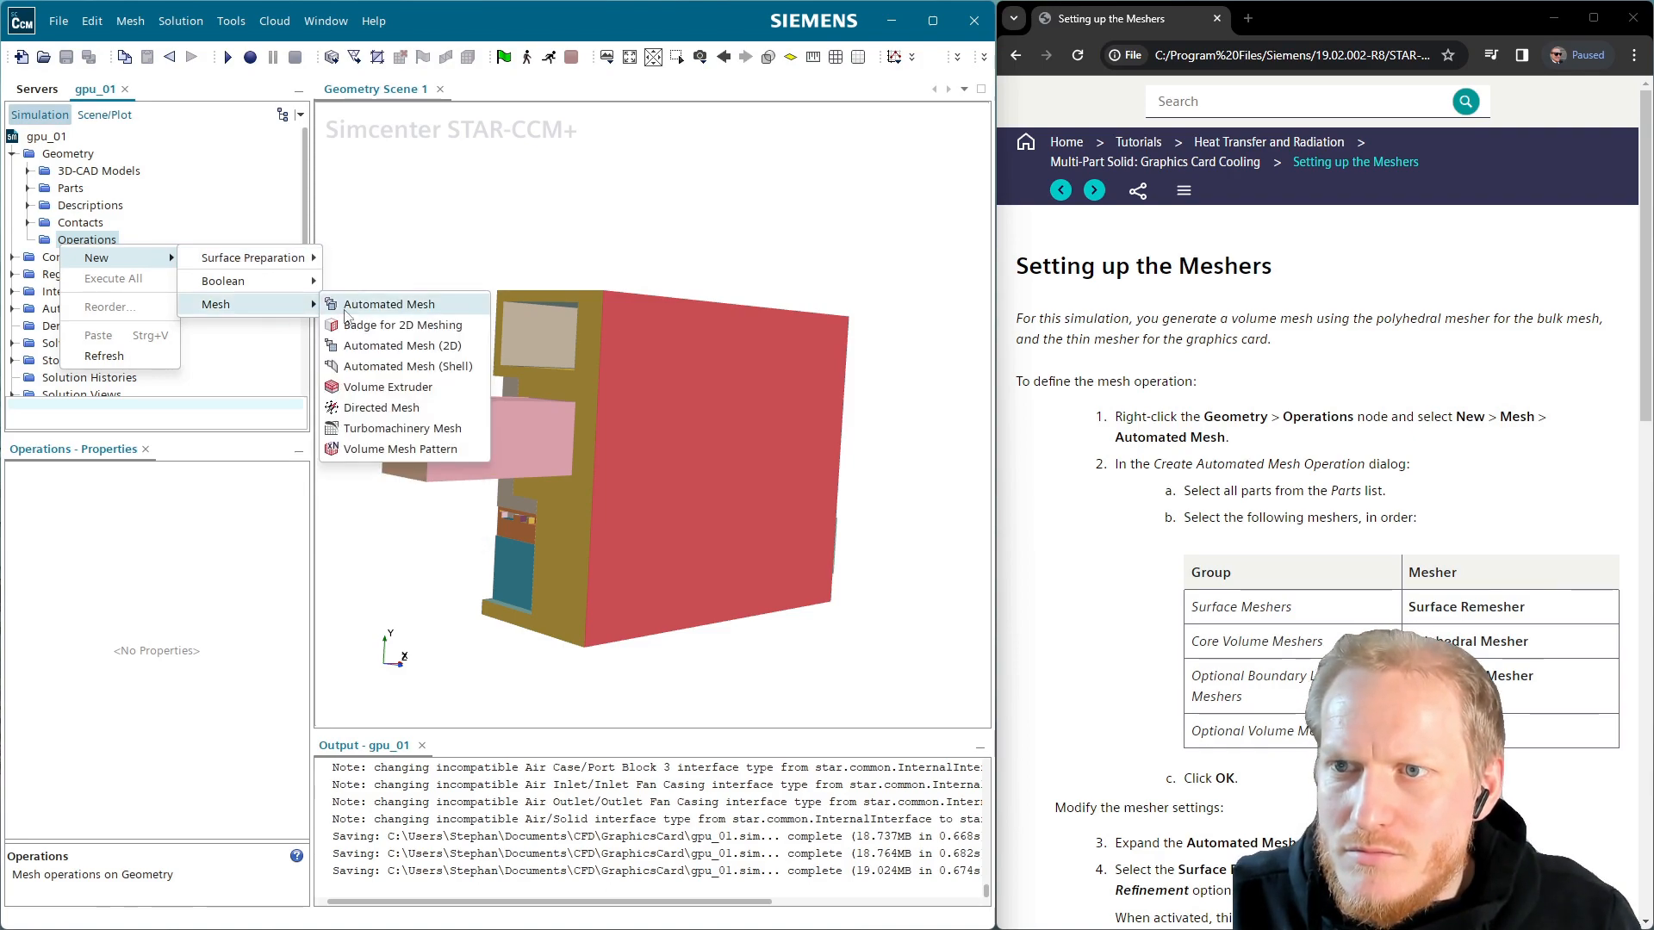
click(346, 309)
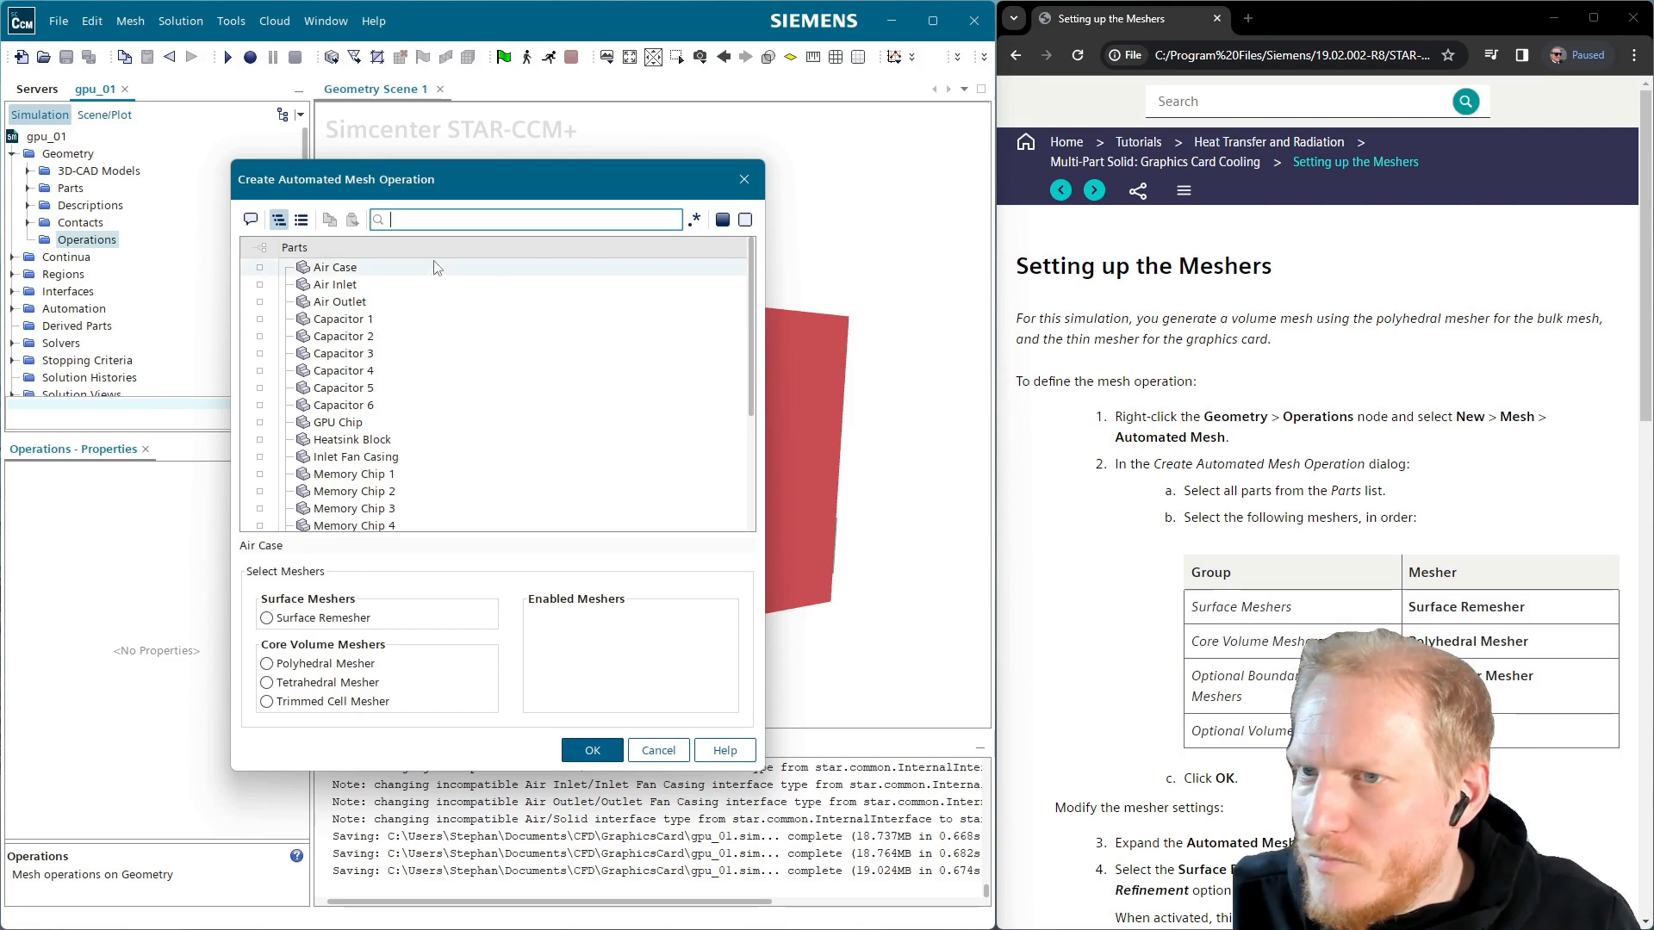
click(264, 248)
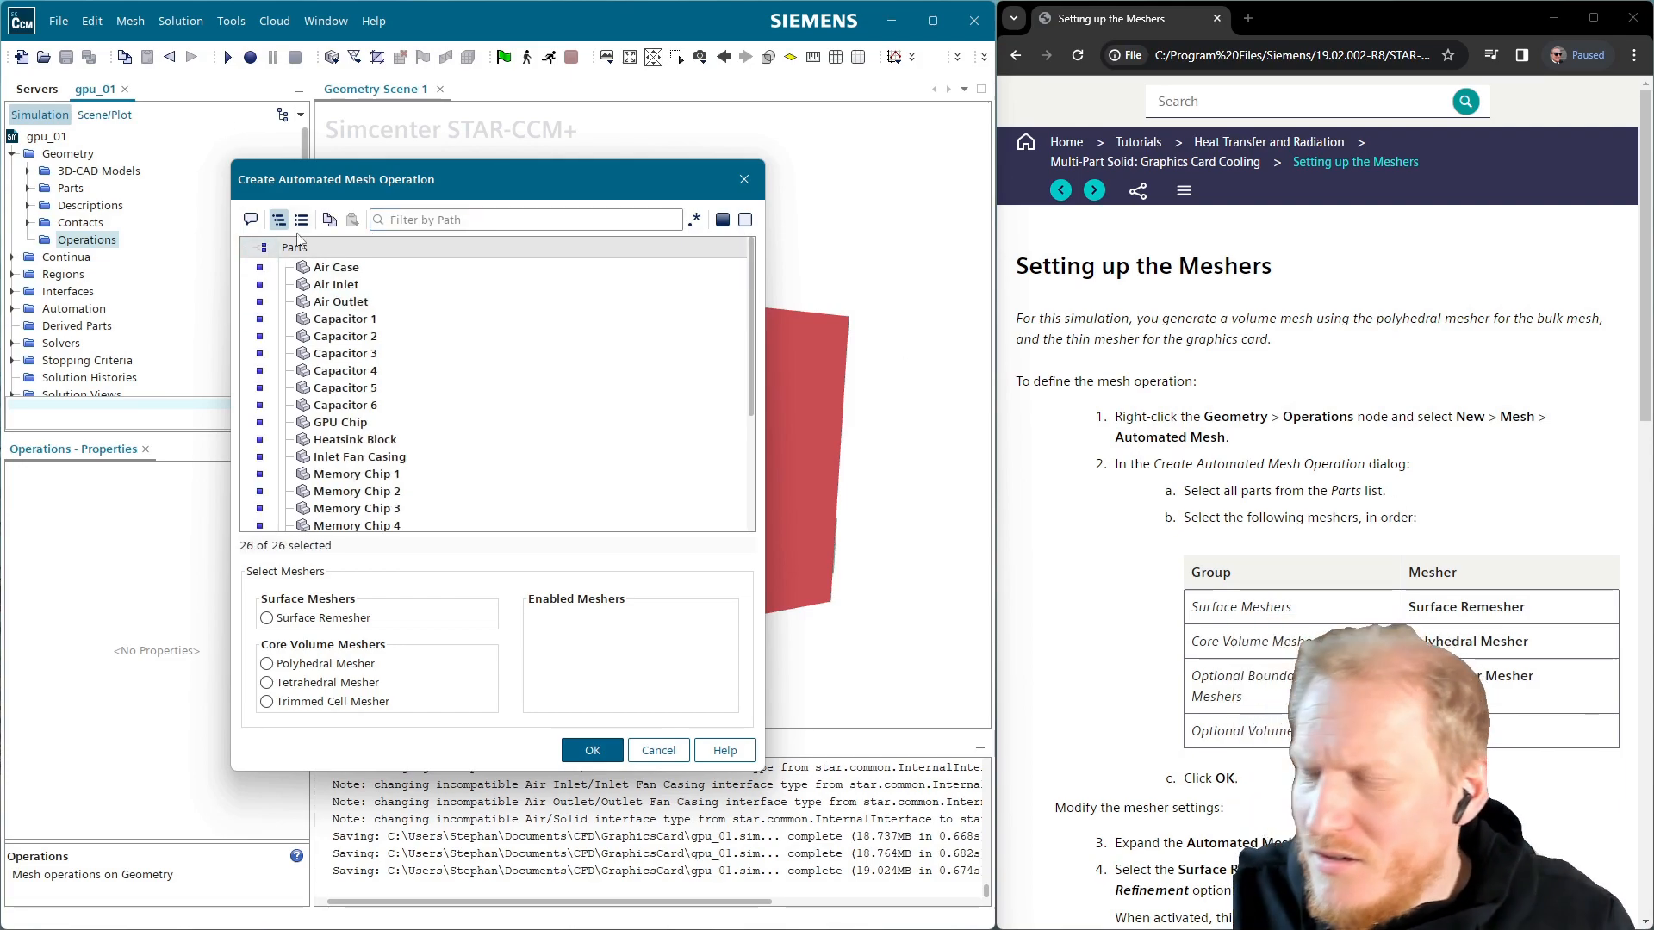
click(349, 619)
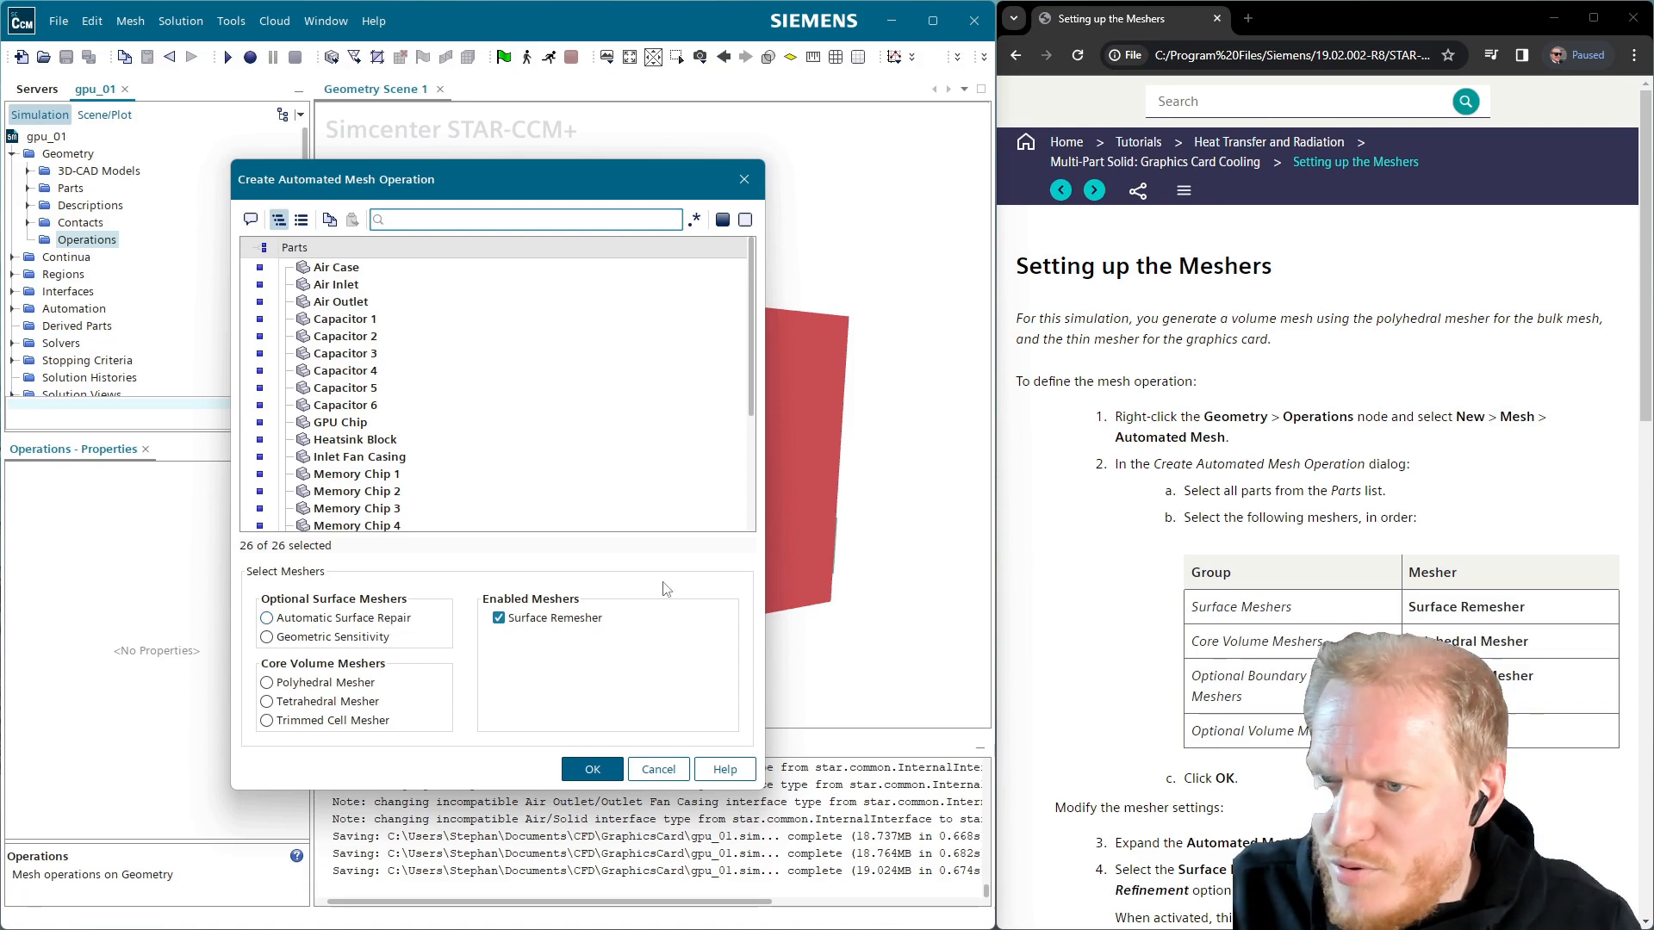
click(355, 685)
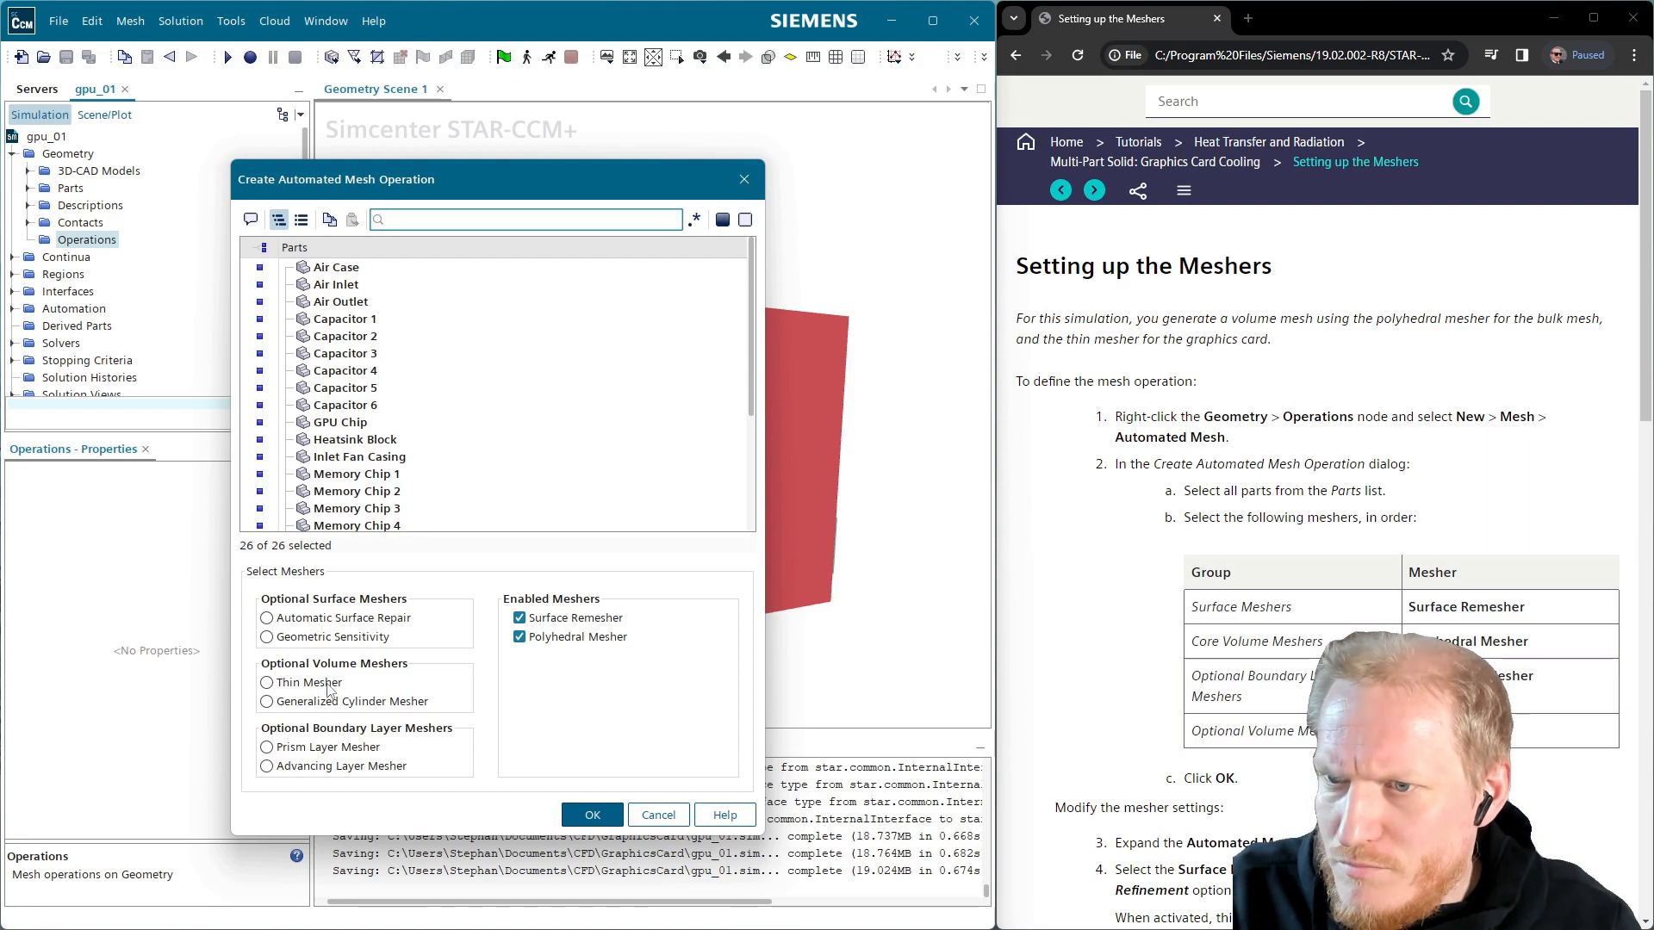
click(333, 747)
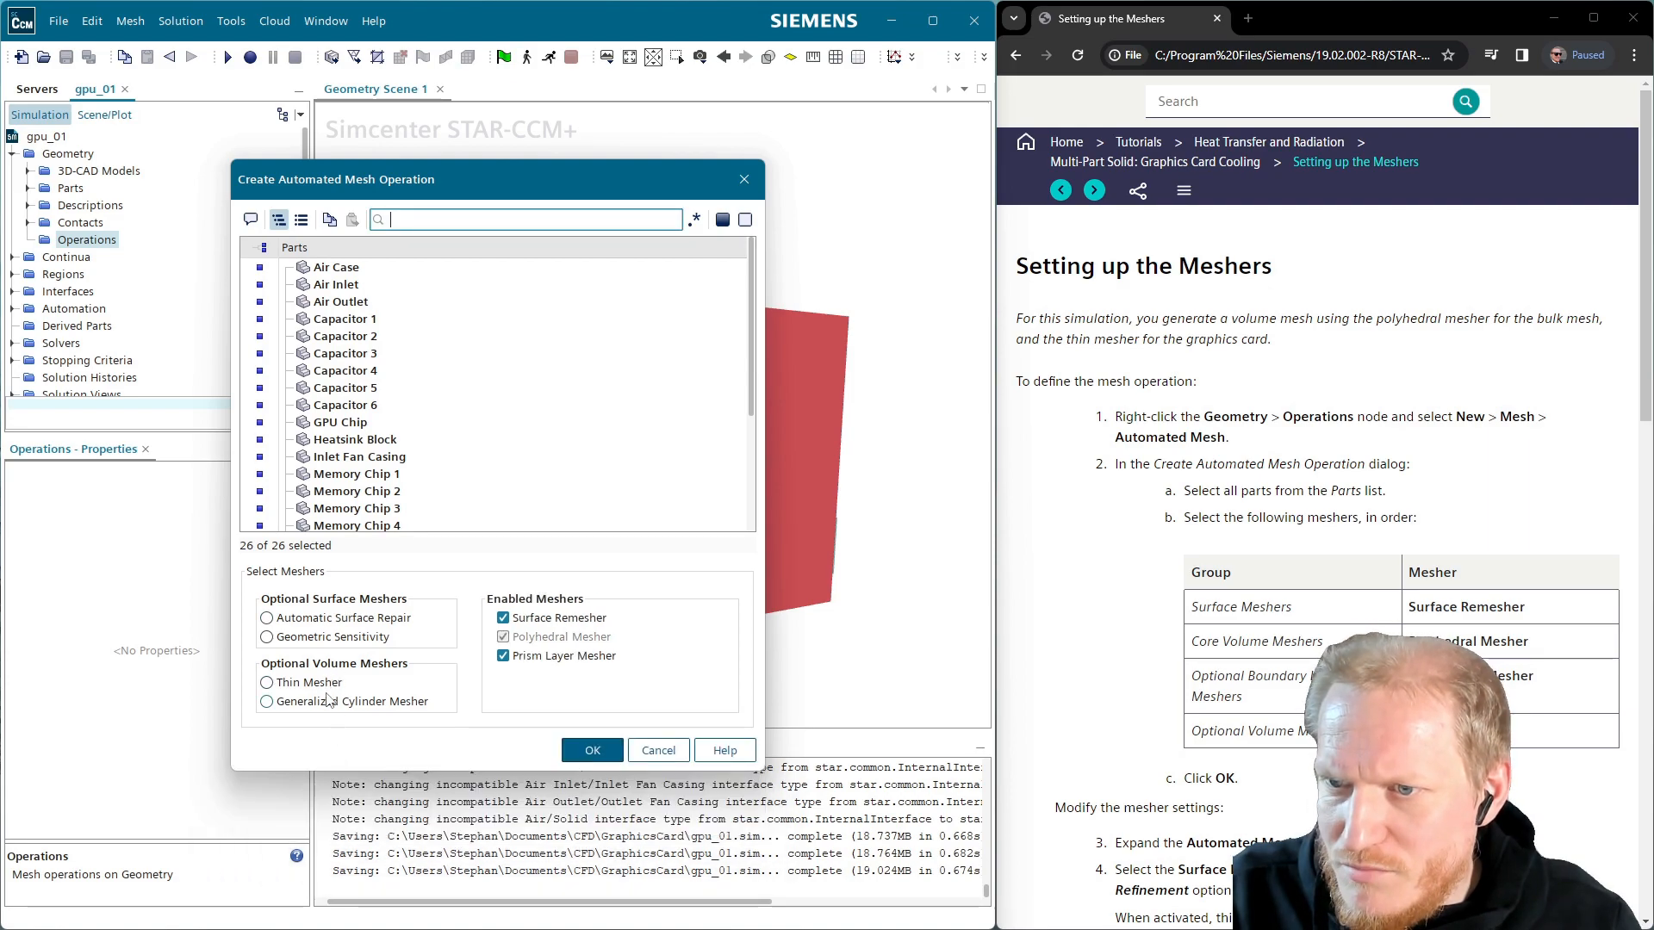
click(325, 687)
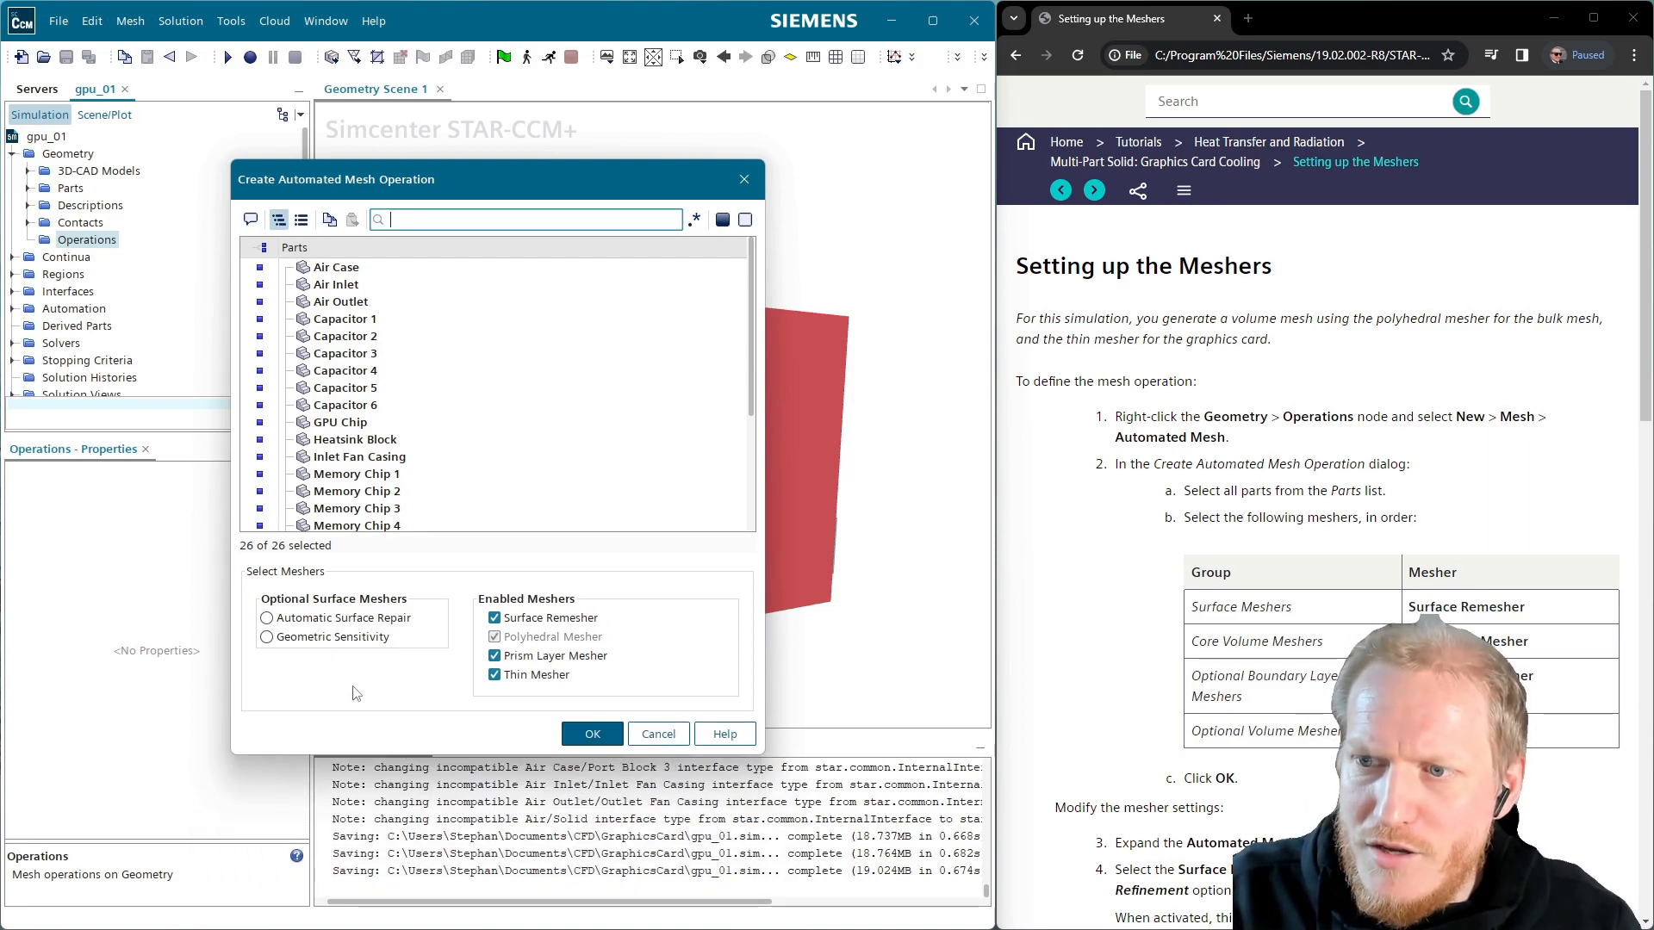
click(593, 734)
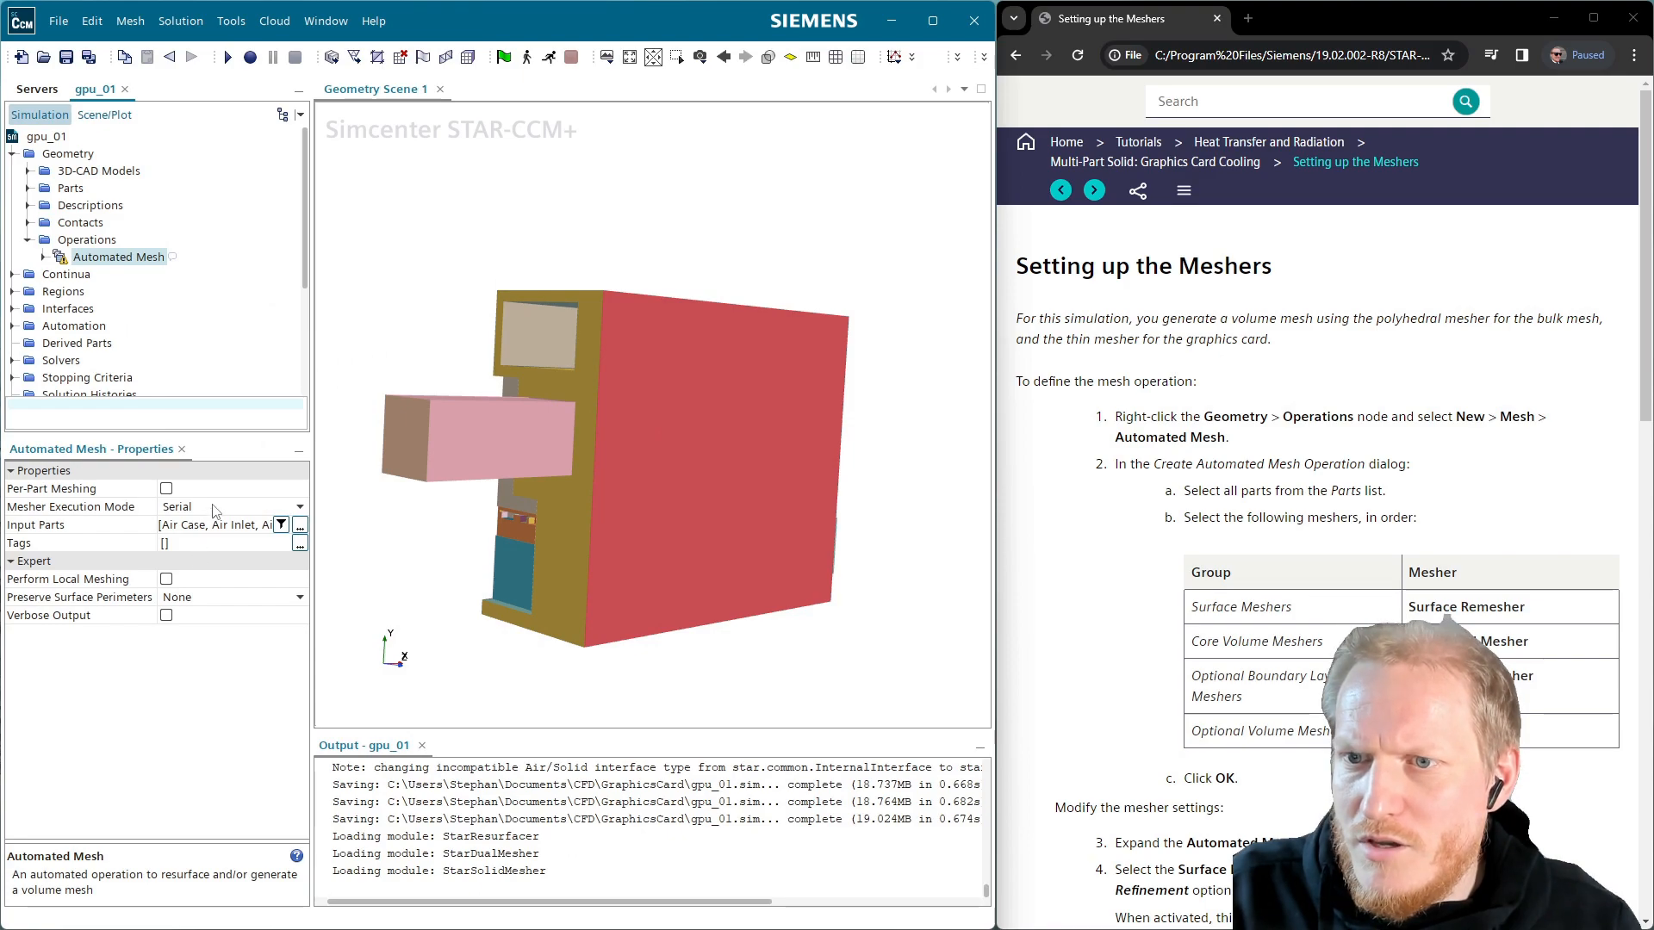
Enable Perform Compatibility Refinement on the Surface Remesher and set Minimum Face Quality to 0.2
click(42, 256)
scroll(1244, 918, down, 1)
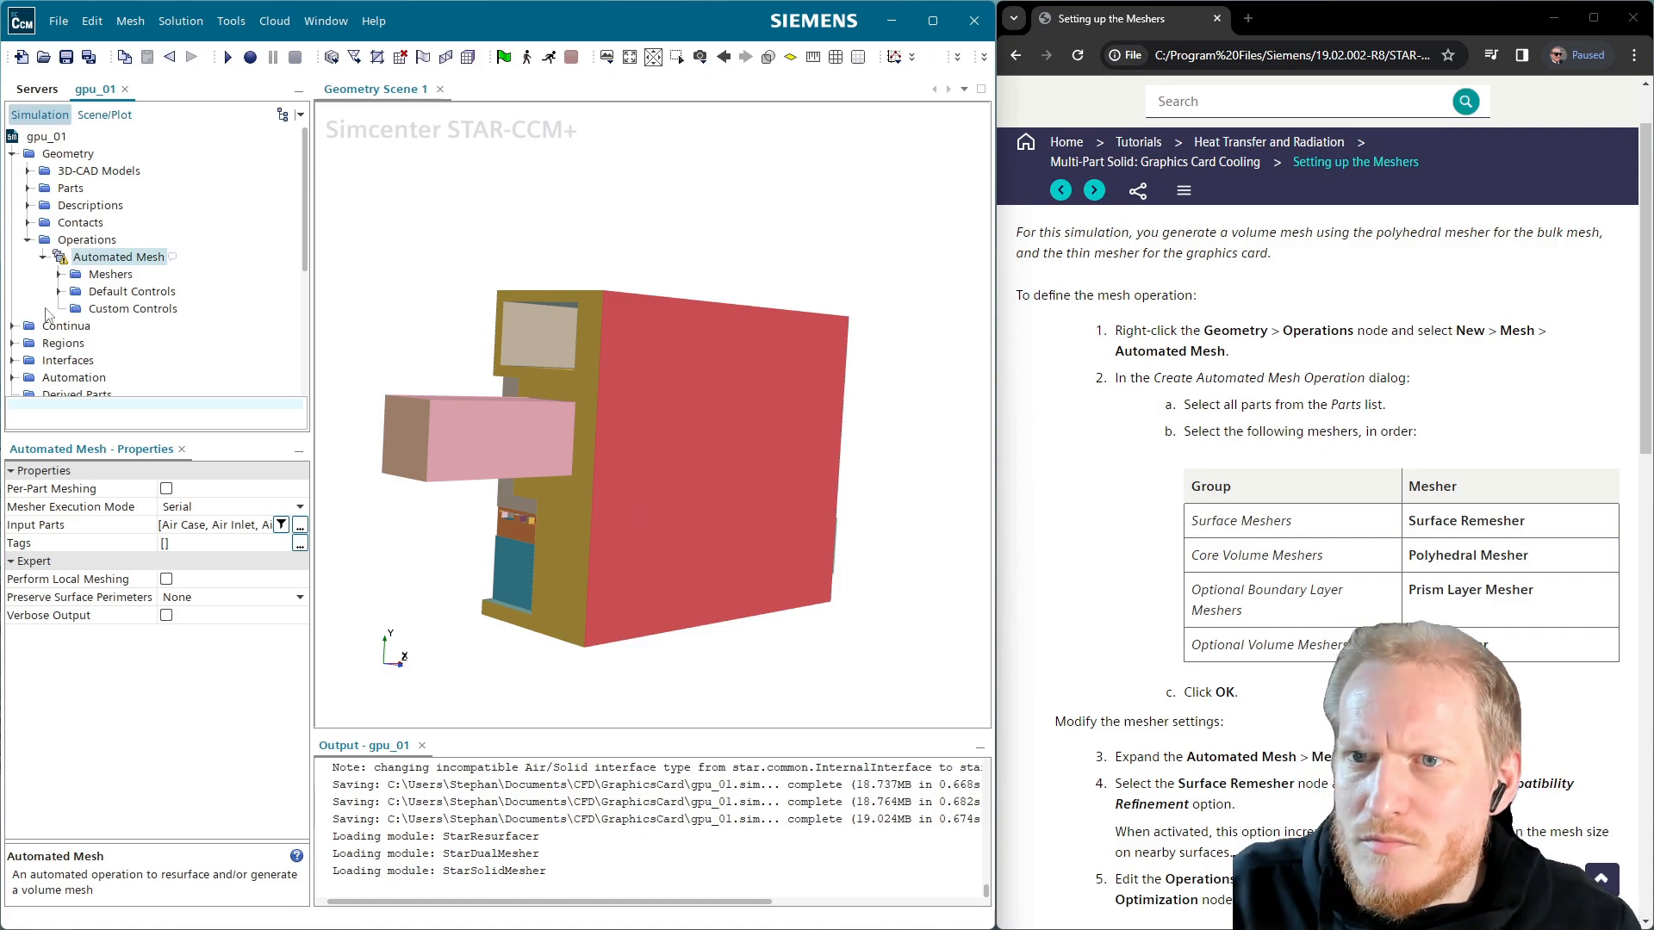
click(58, 274)
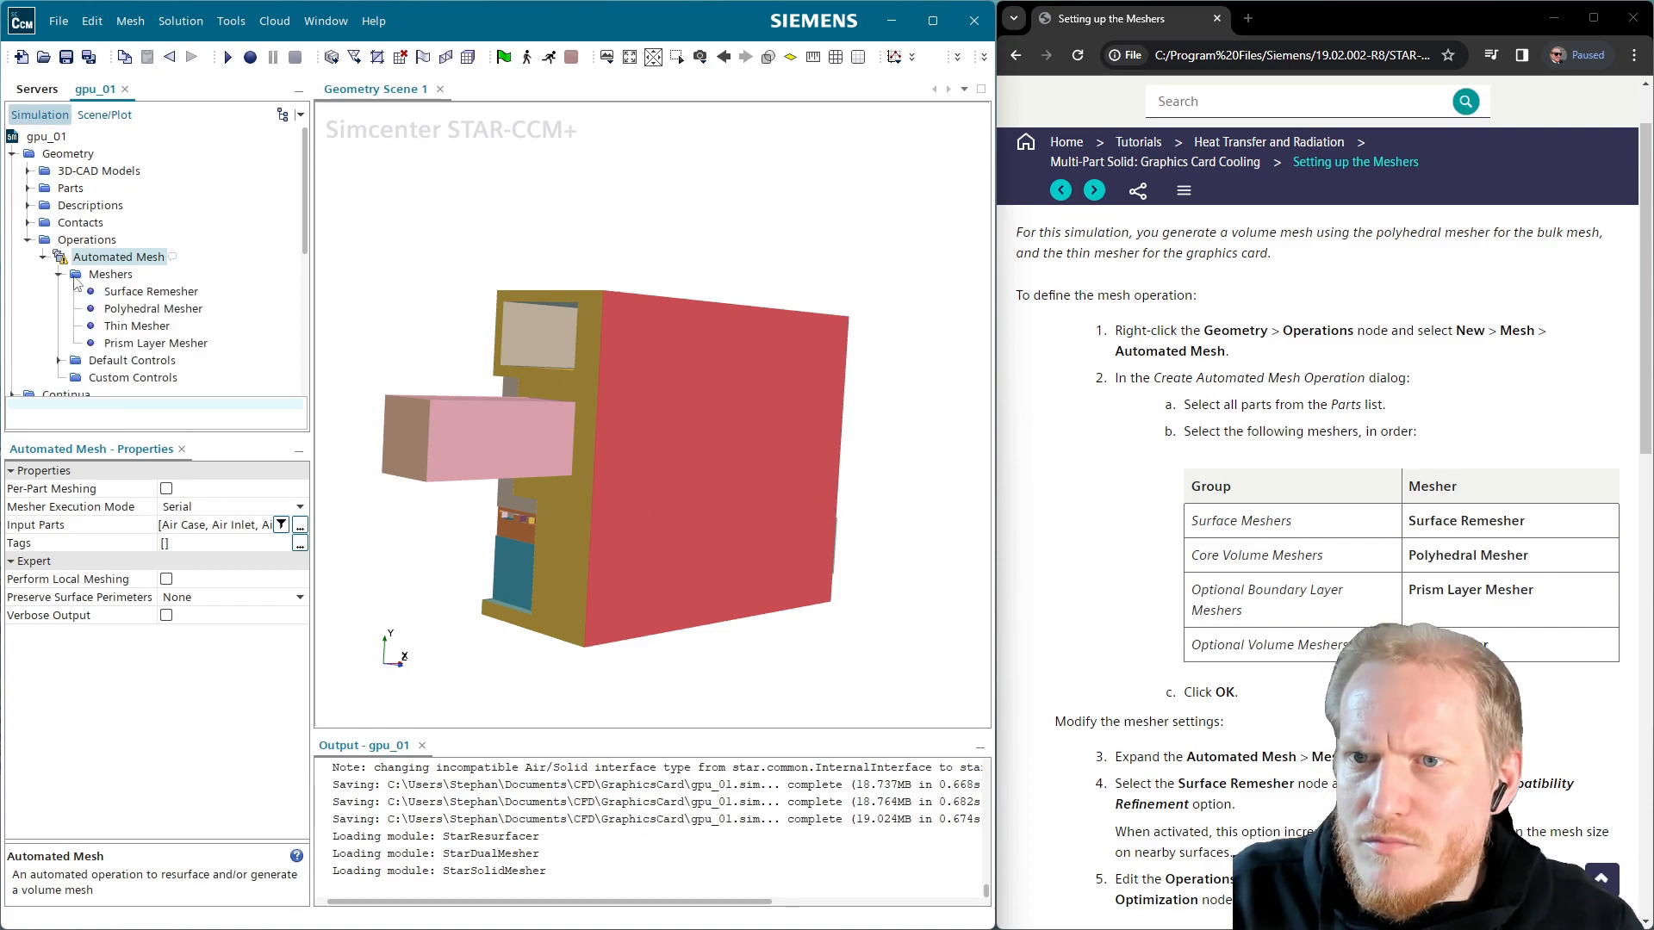
click(134, 293)
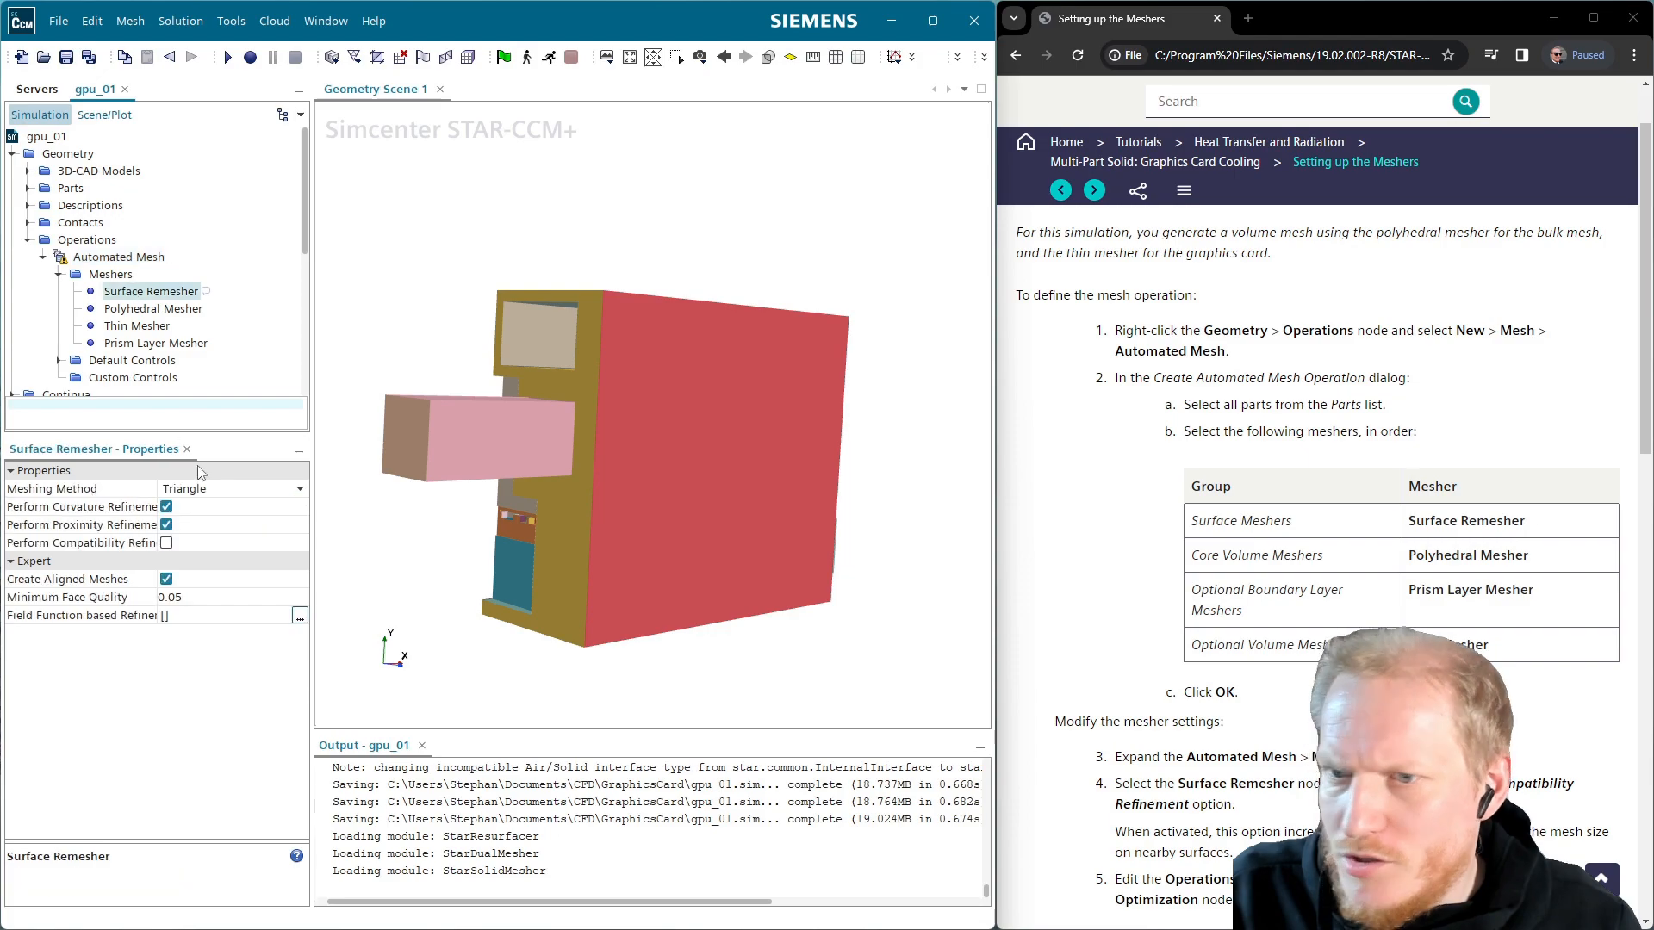
click(166, 544)
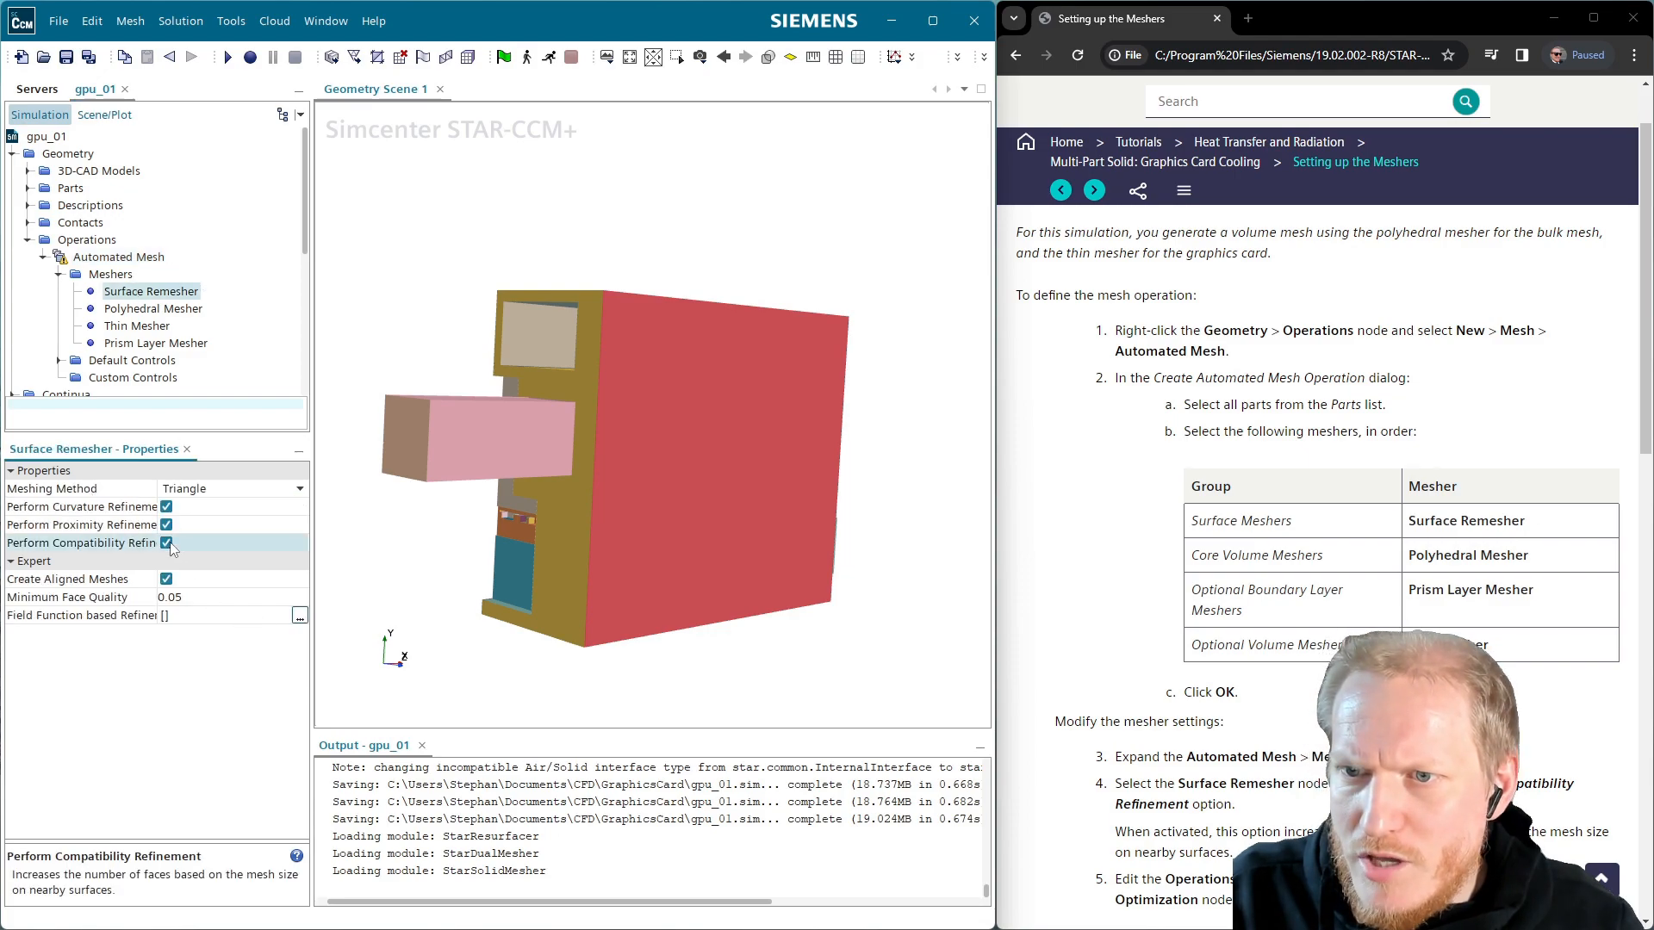
click(219, 602)
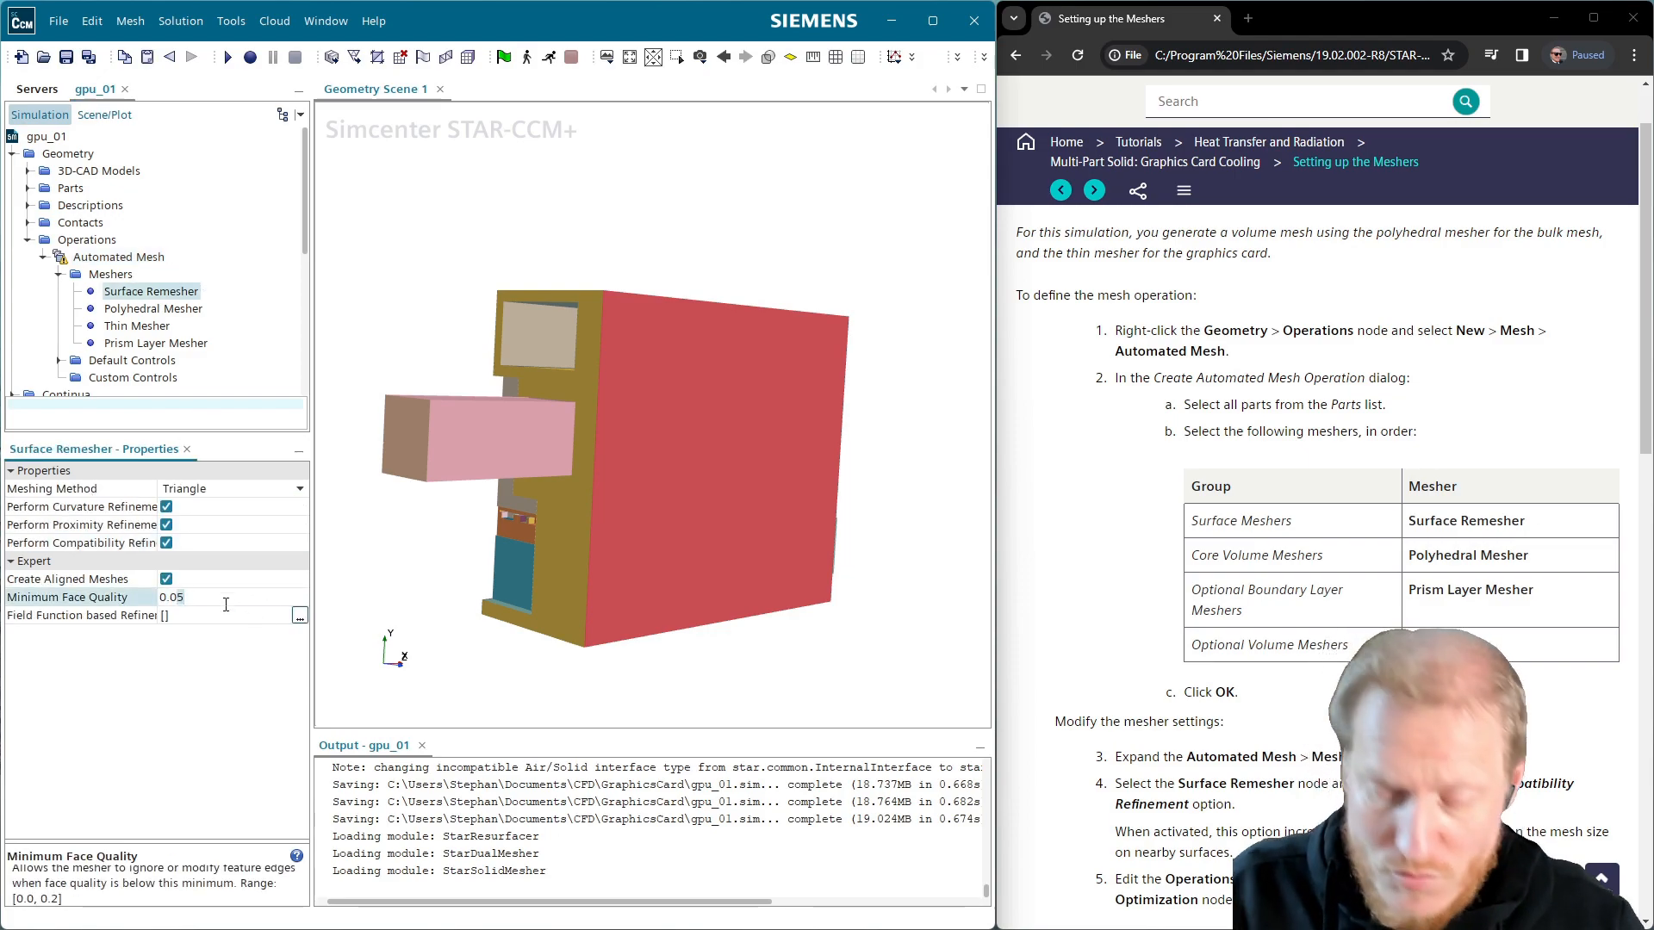
key(BackSpace)
key(BackSpace)
text(2)
key(Return)
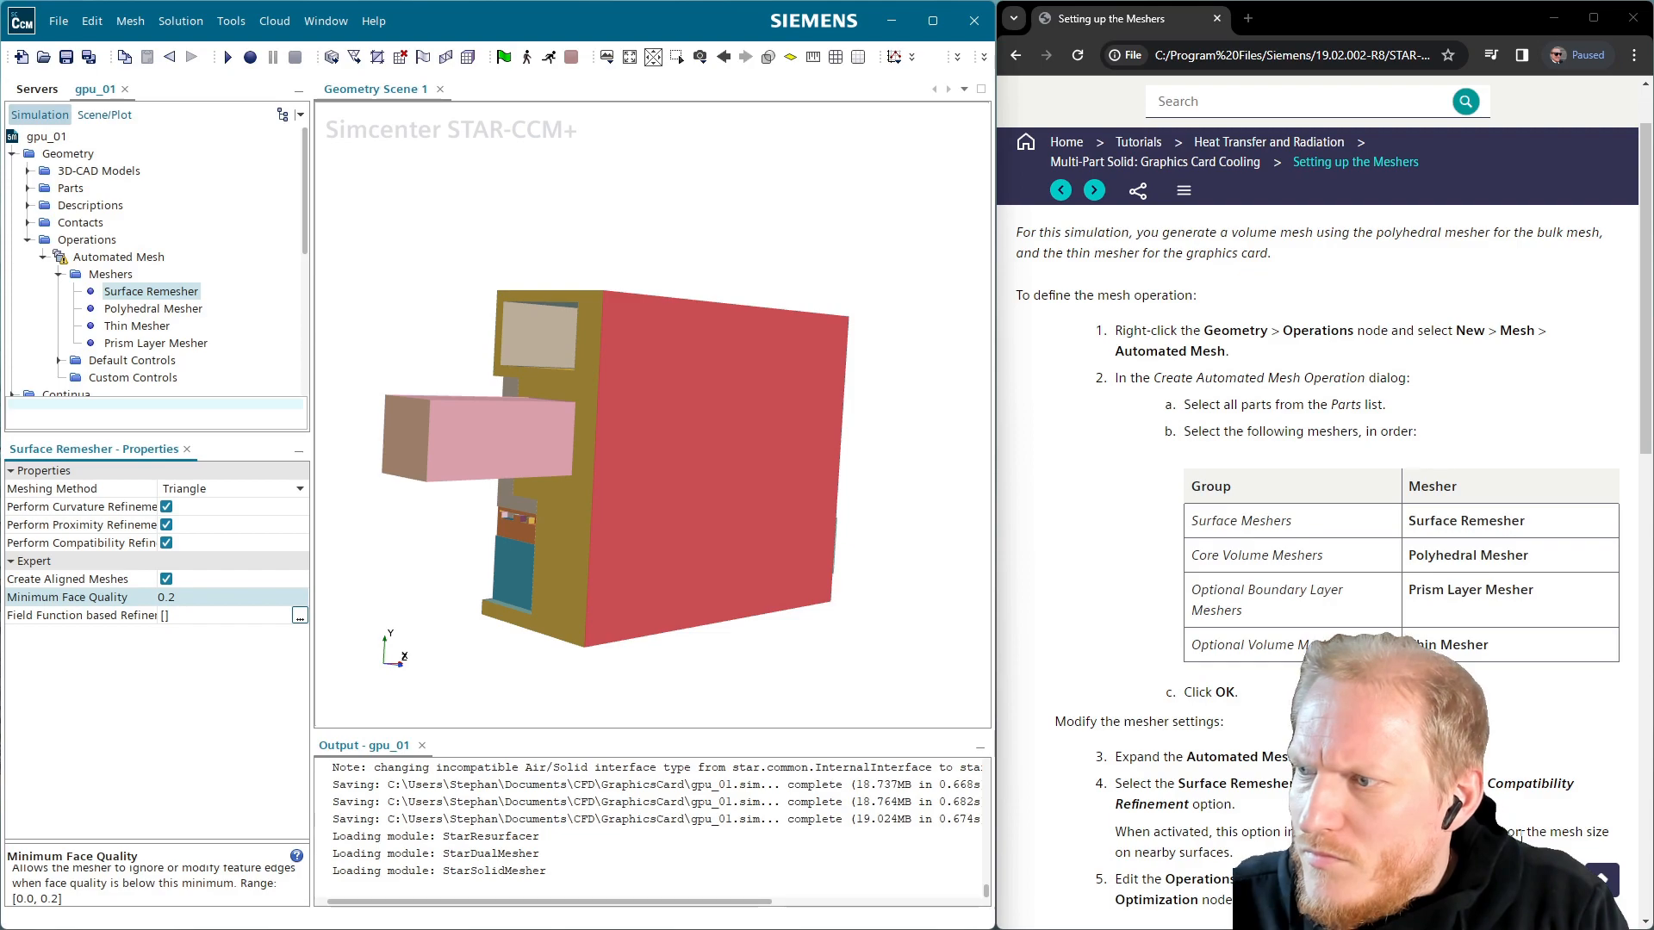
scroll(1275, 349, down, 6)
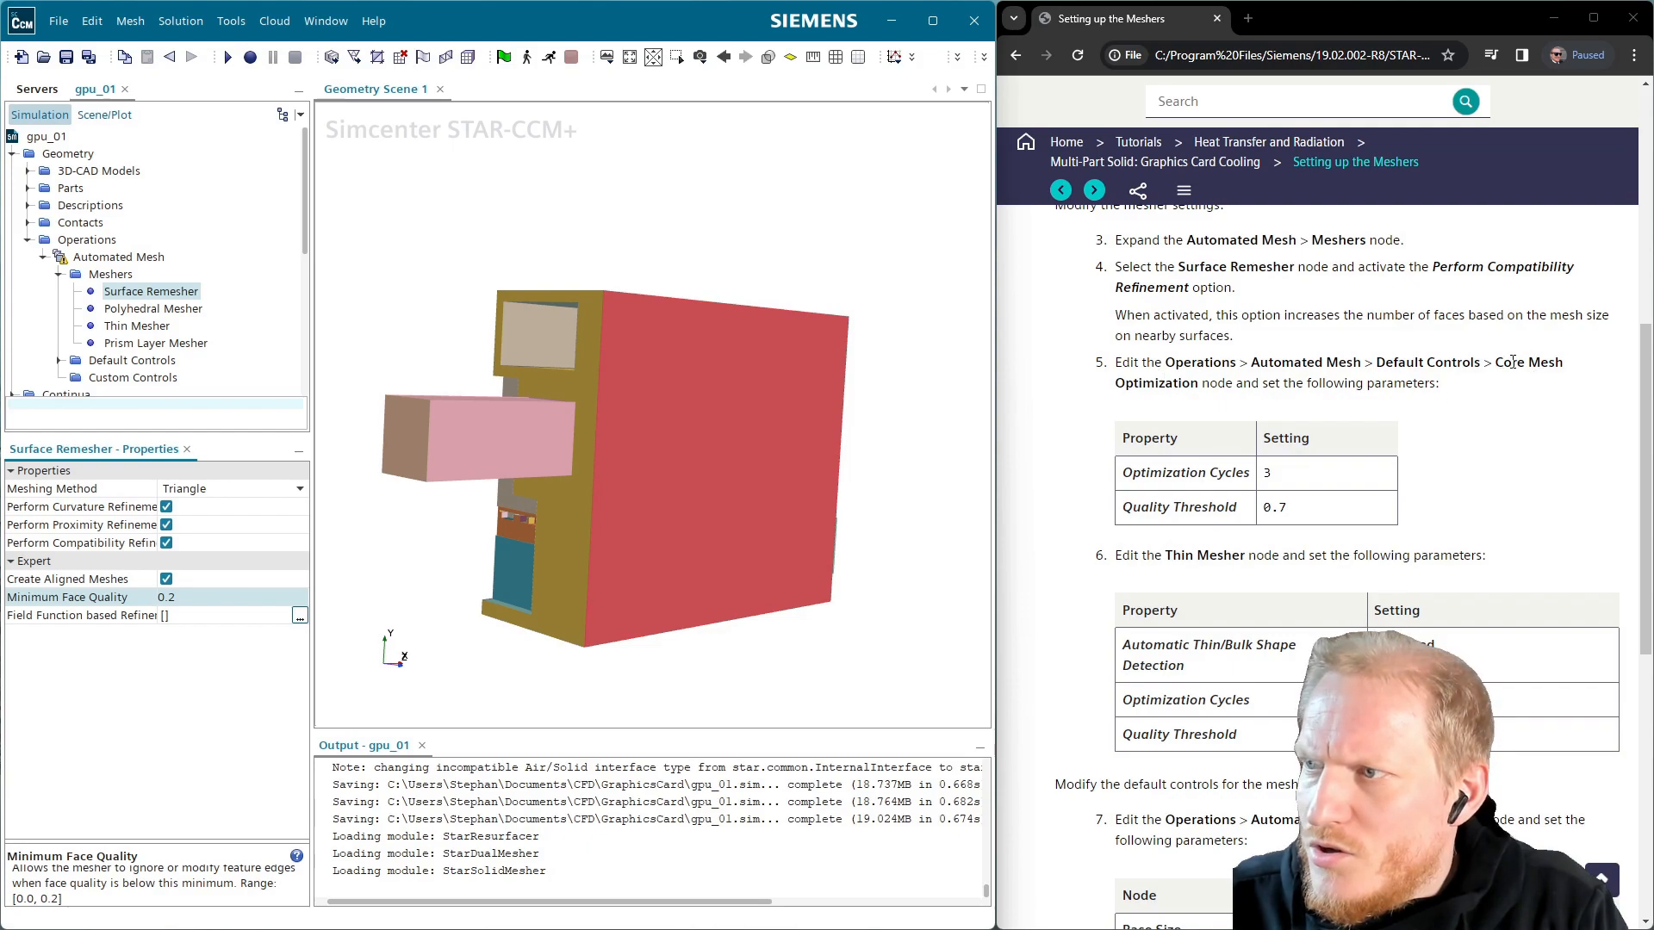
Give the Core Mesh Optimization default control 3 optimization cycles and a 0.7 quality threshold
click(144, 312)
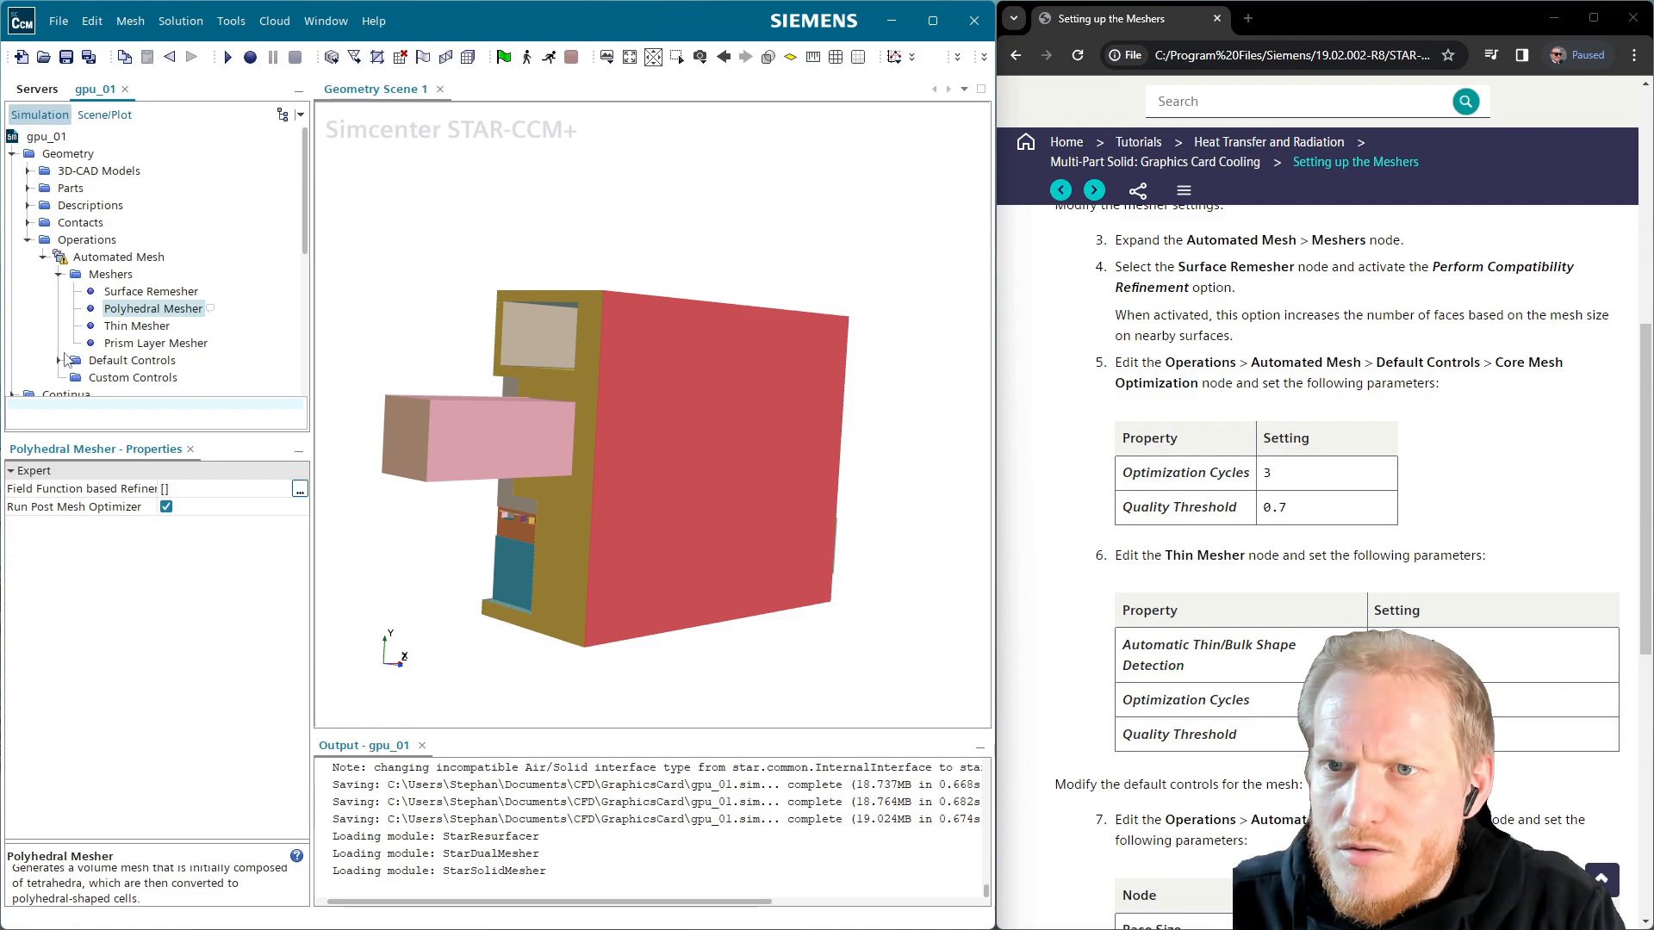
click(59, 360)
scroll(211, 377, down, 2)
click(182, 327)
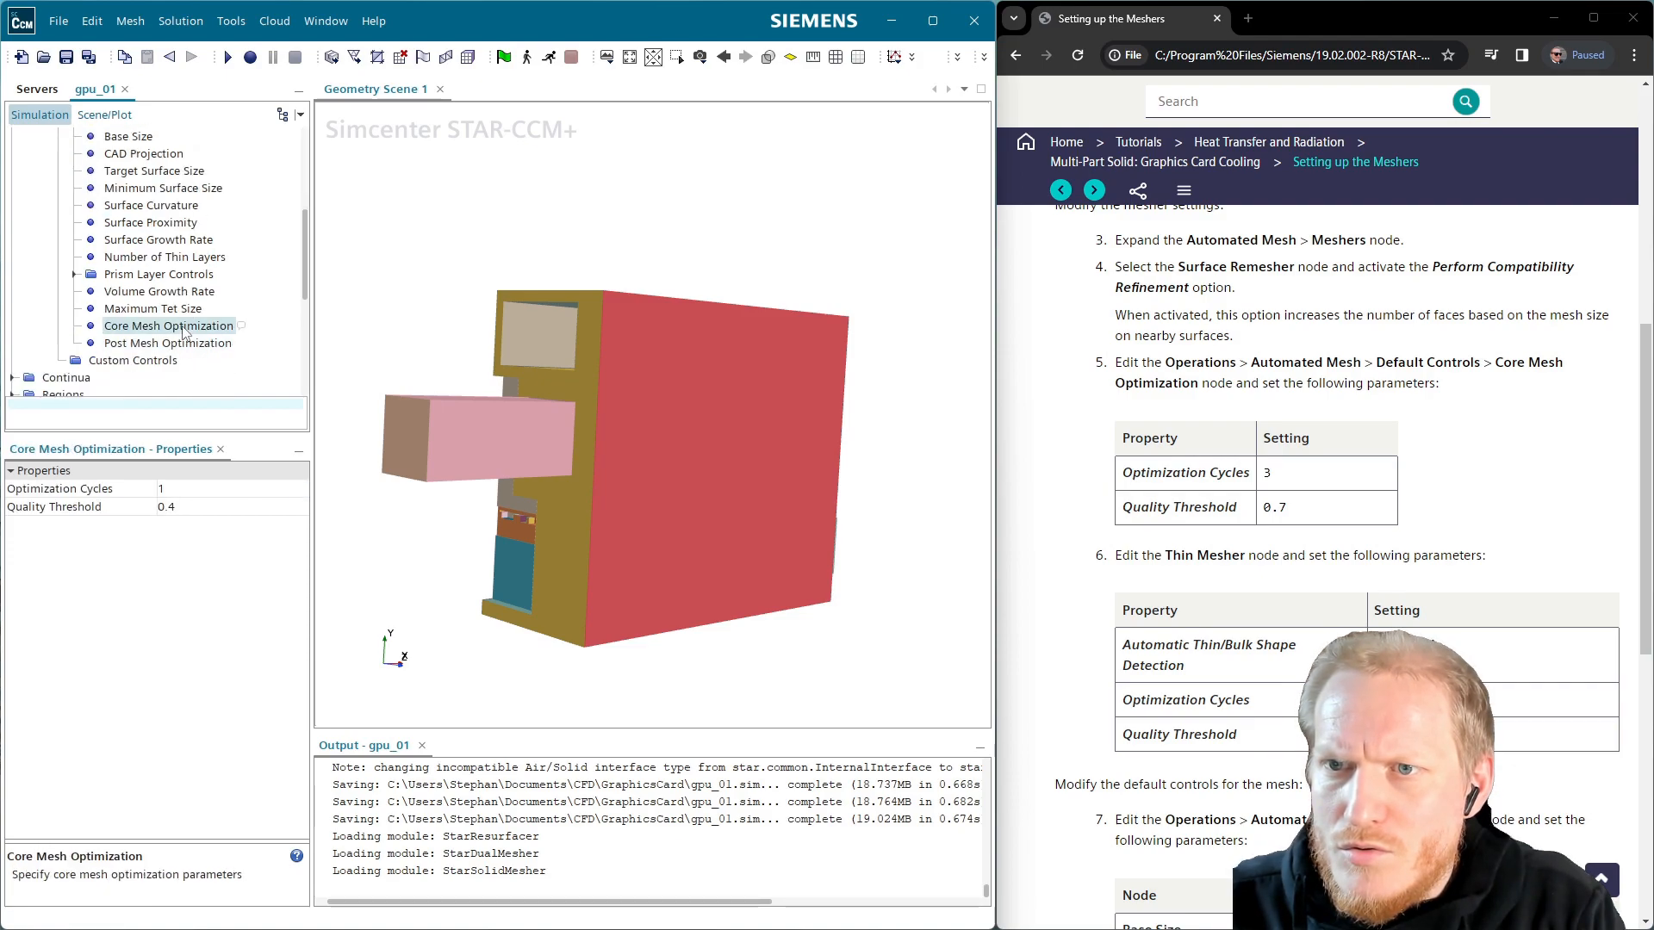
click(173, 487)
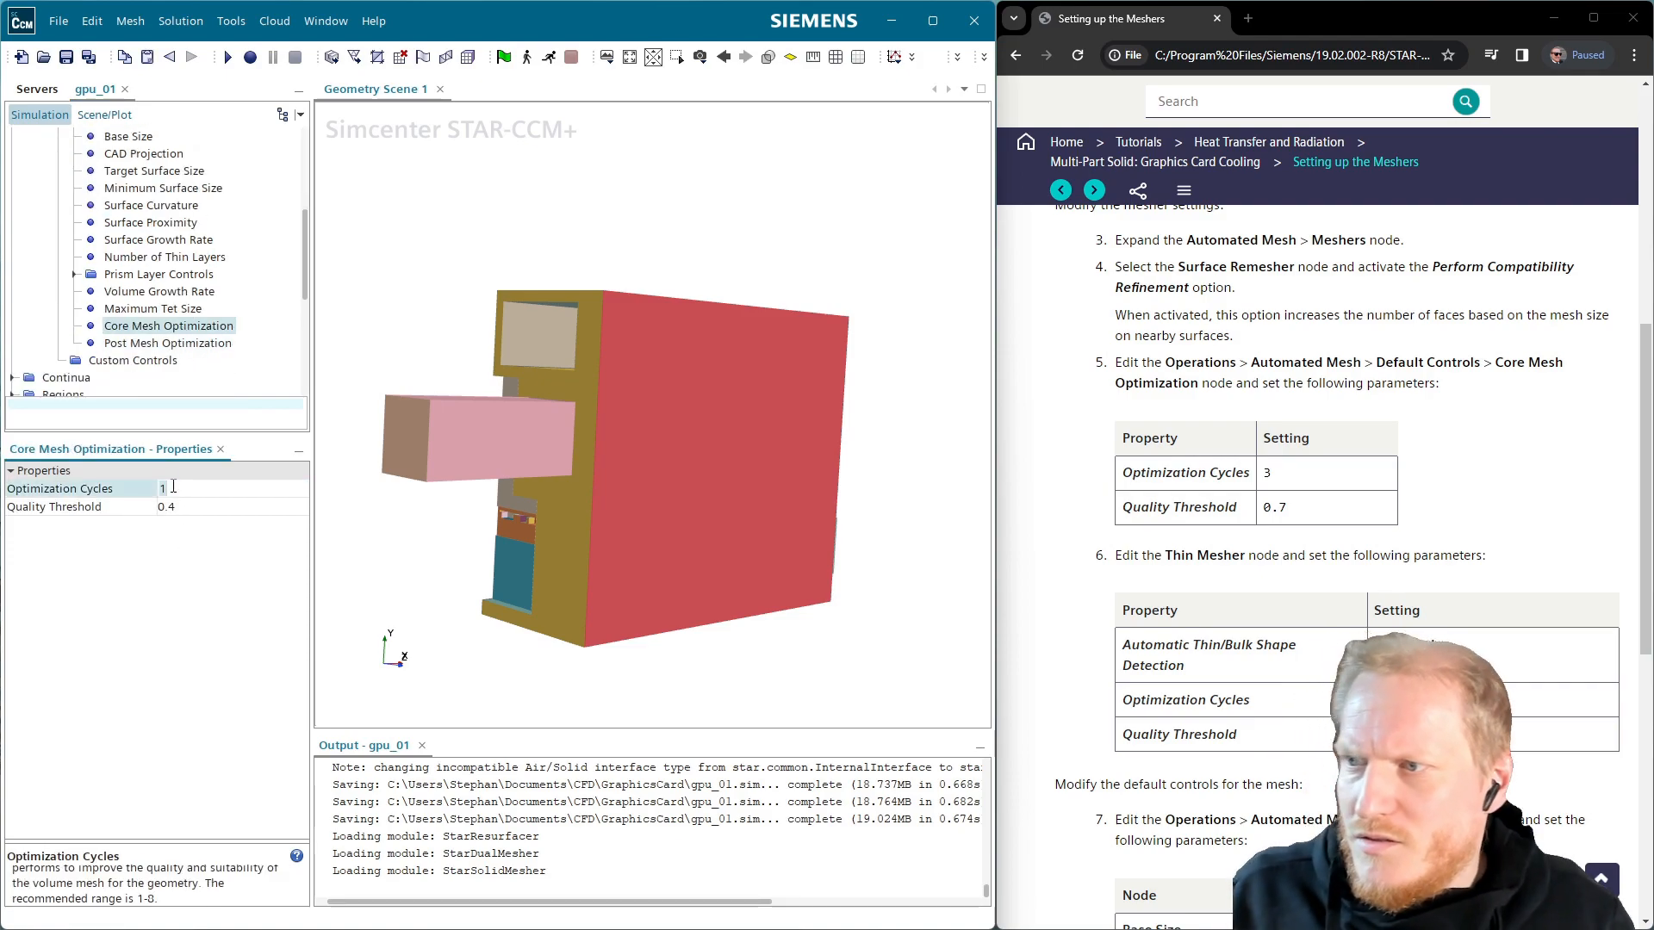
text(3)
key(Return)
click(184, 508)
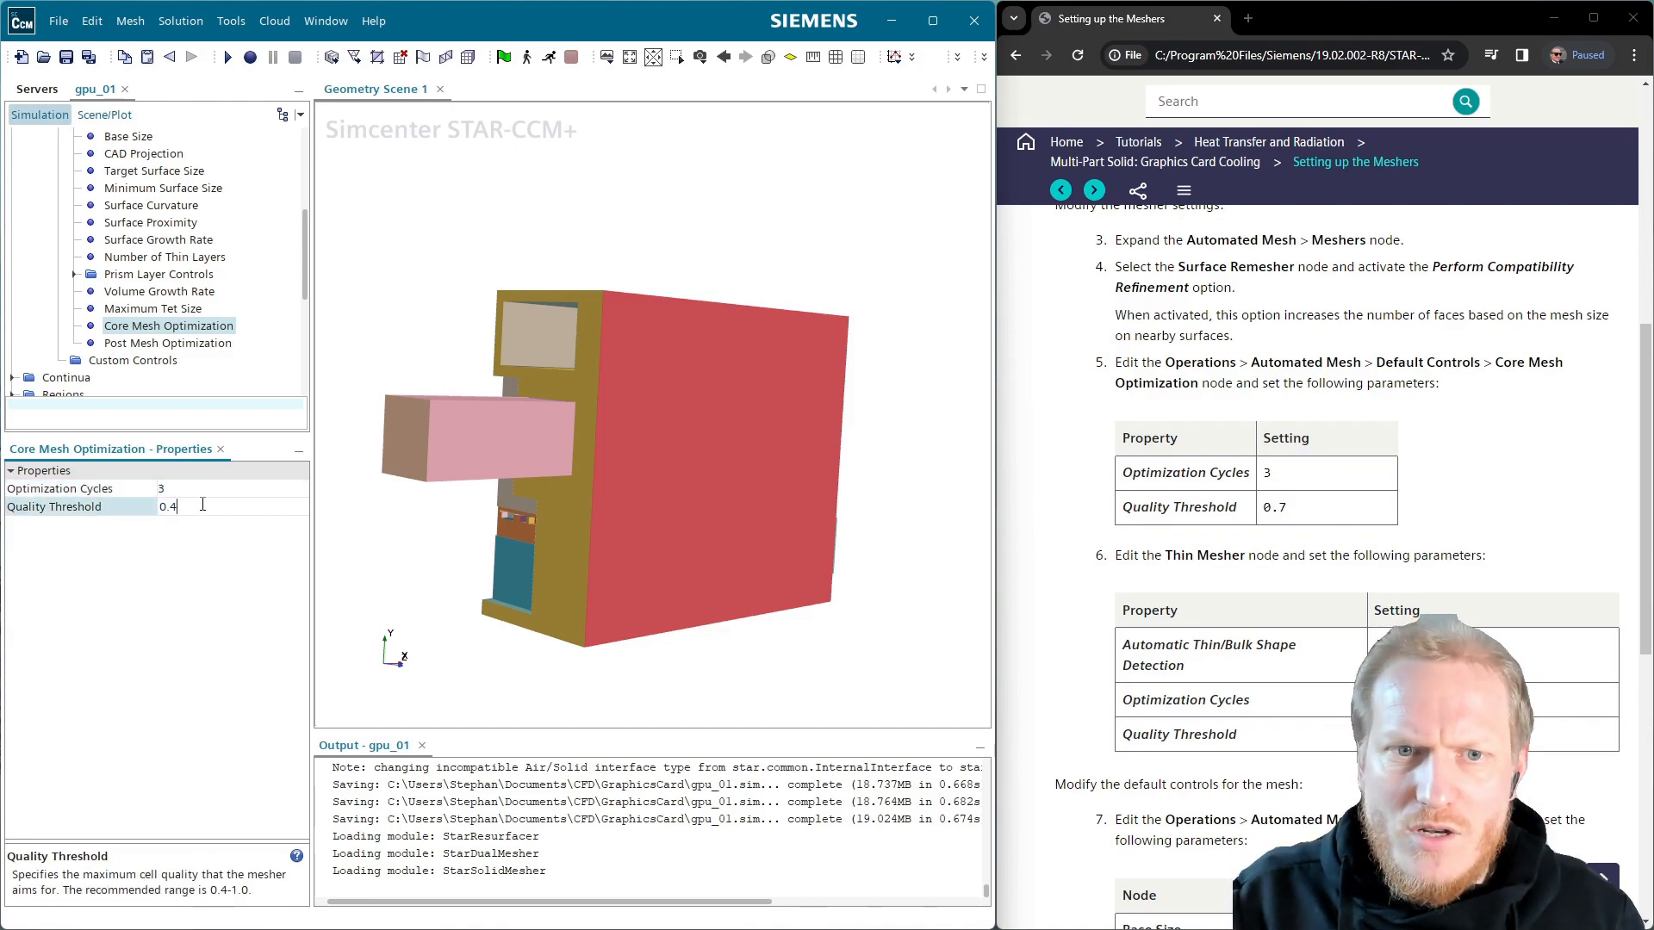
text(0.7)
key(Return)
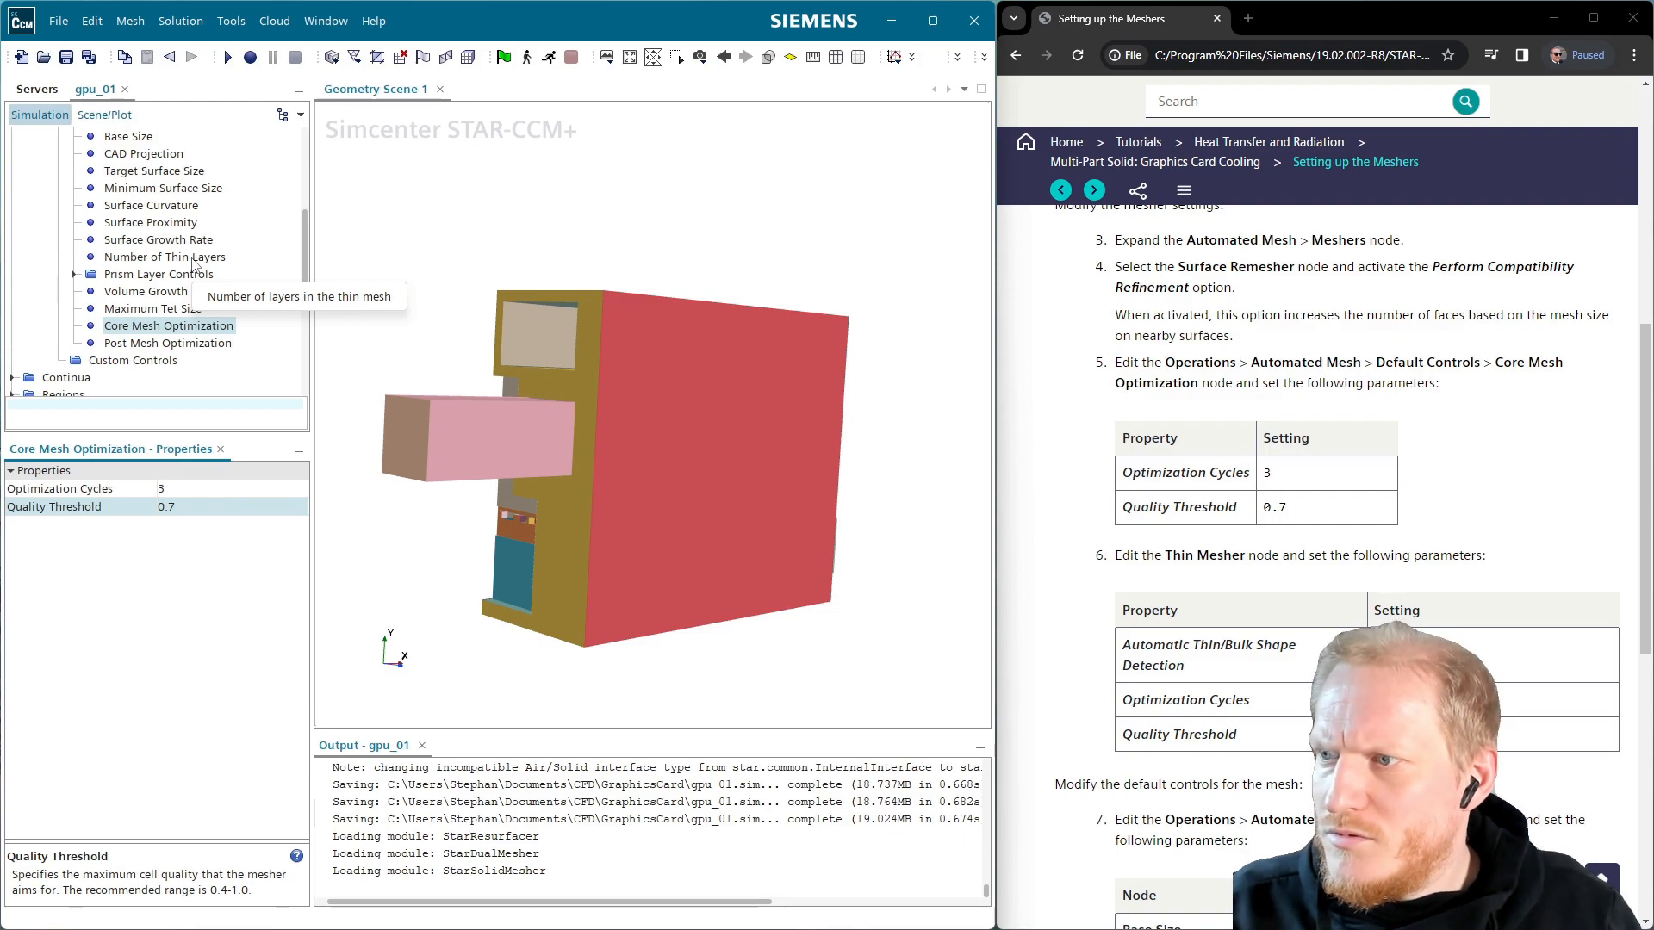
scroll(193, 263, up, 3)
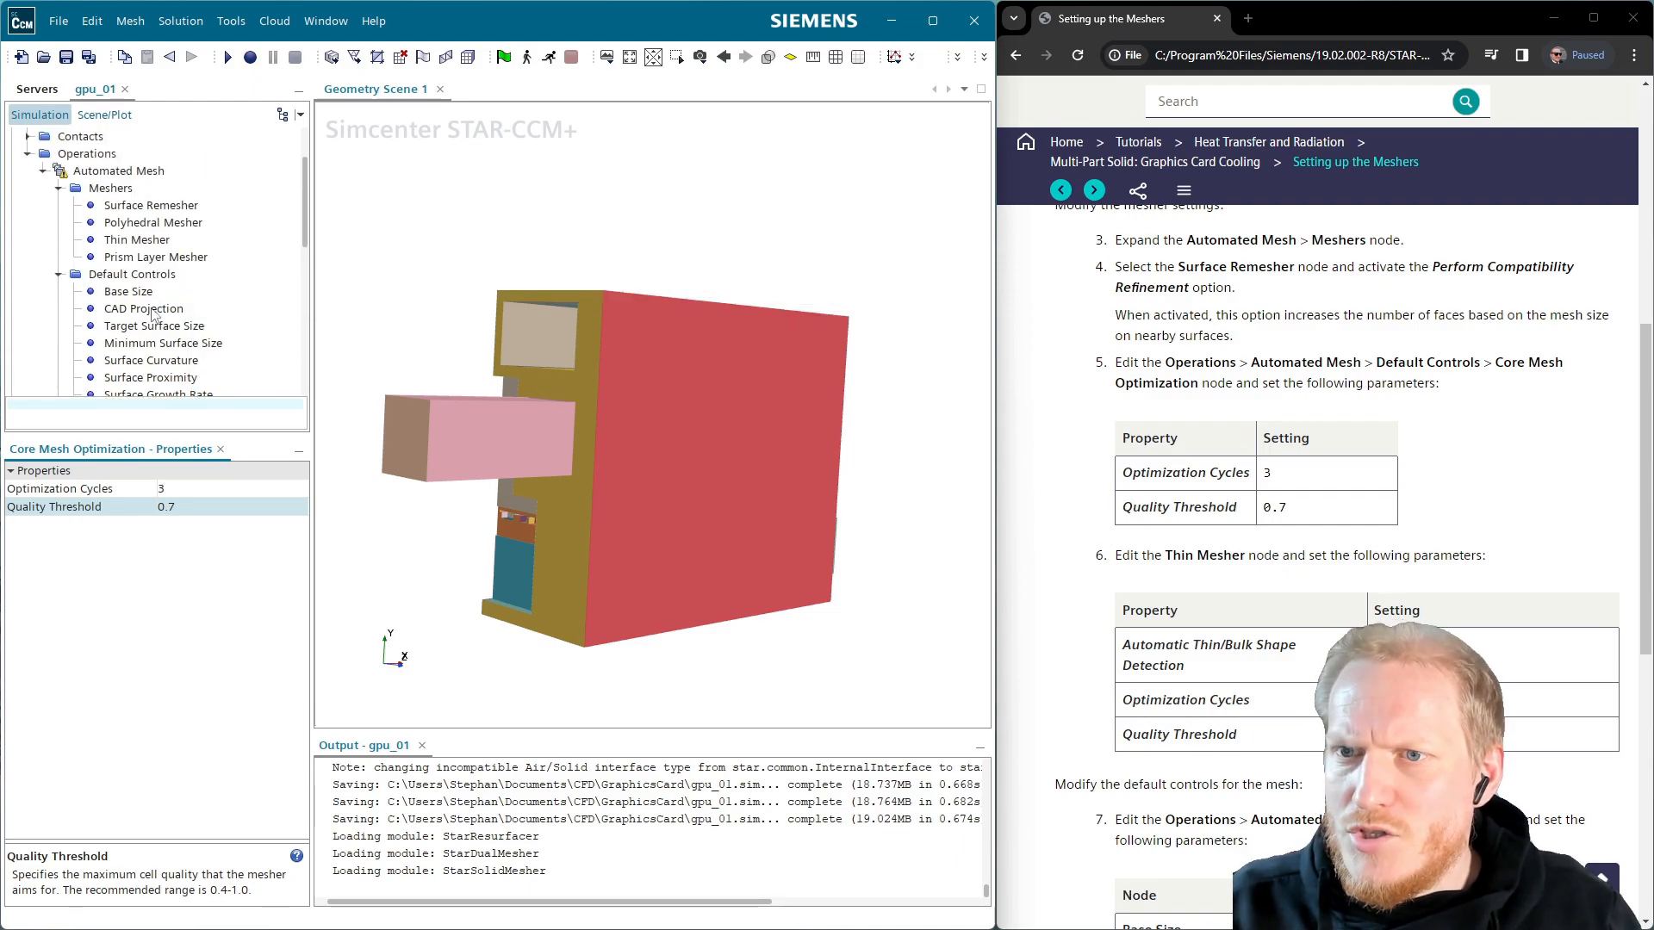
Enable Automatic Thin/Bulk Shape Detection on the Thin Mesher with 3 optimization cycles and 0.7 quality threshold
scroll(151, 314, down, 1)
click(141, 190)
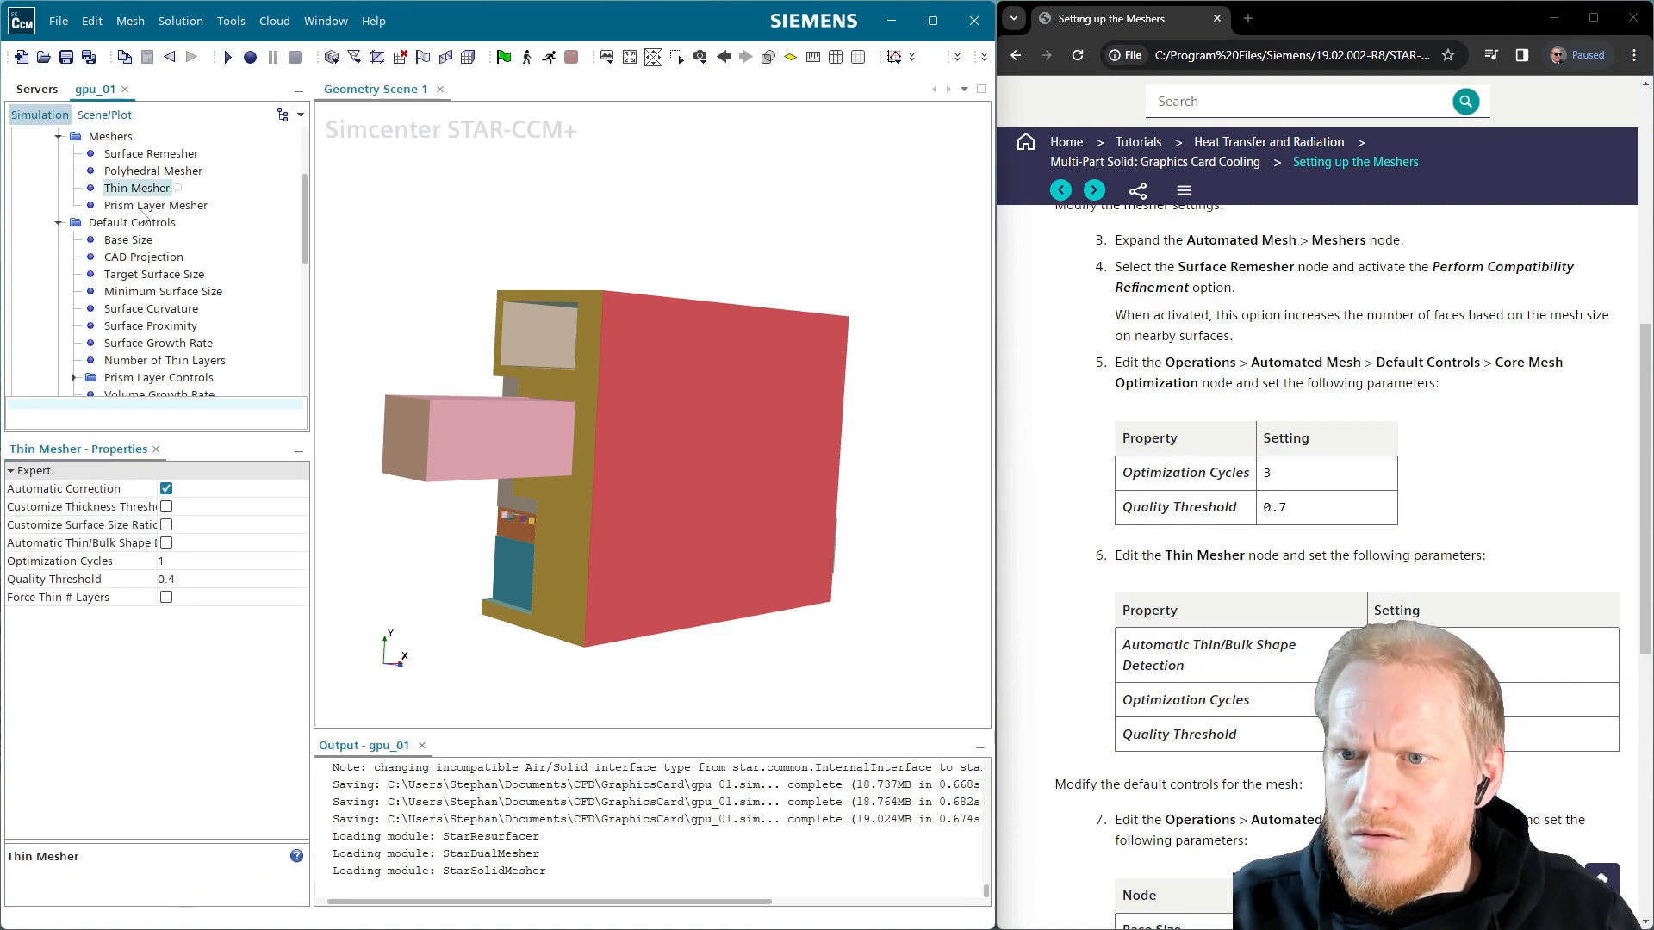
click(182, 564)
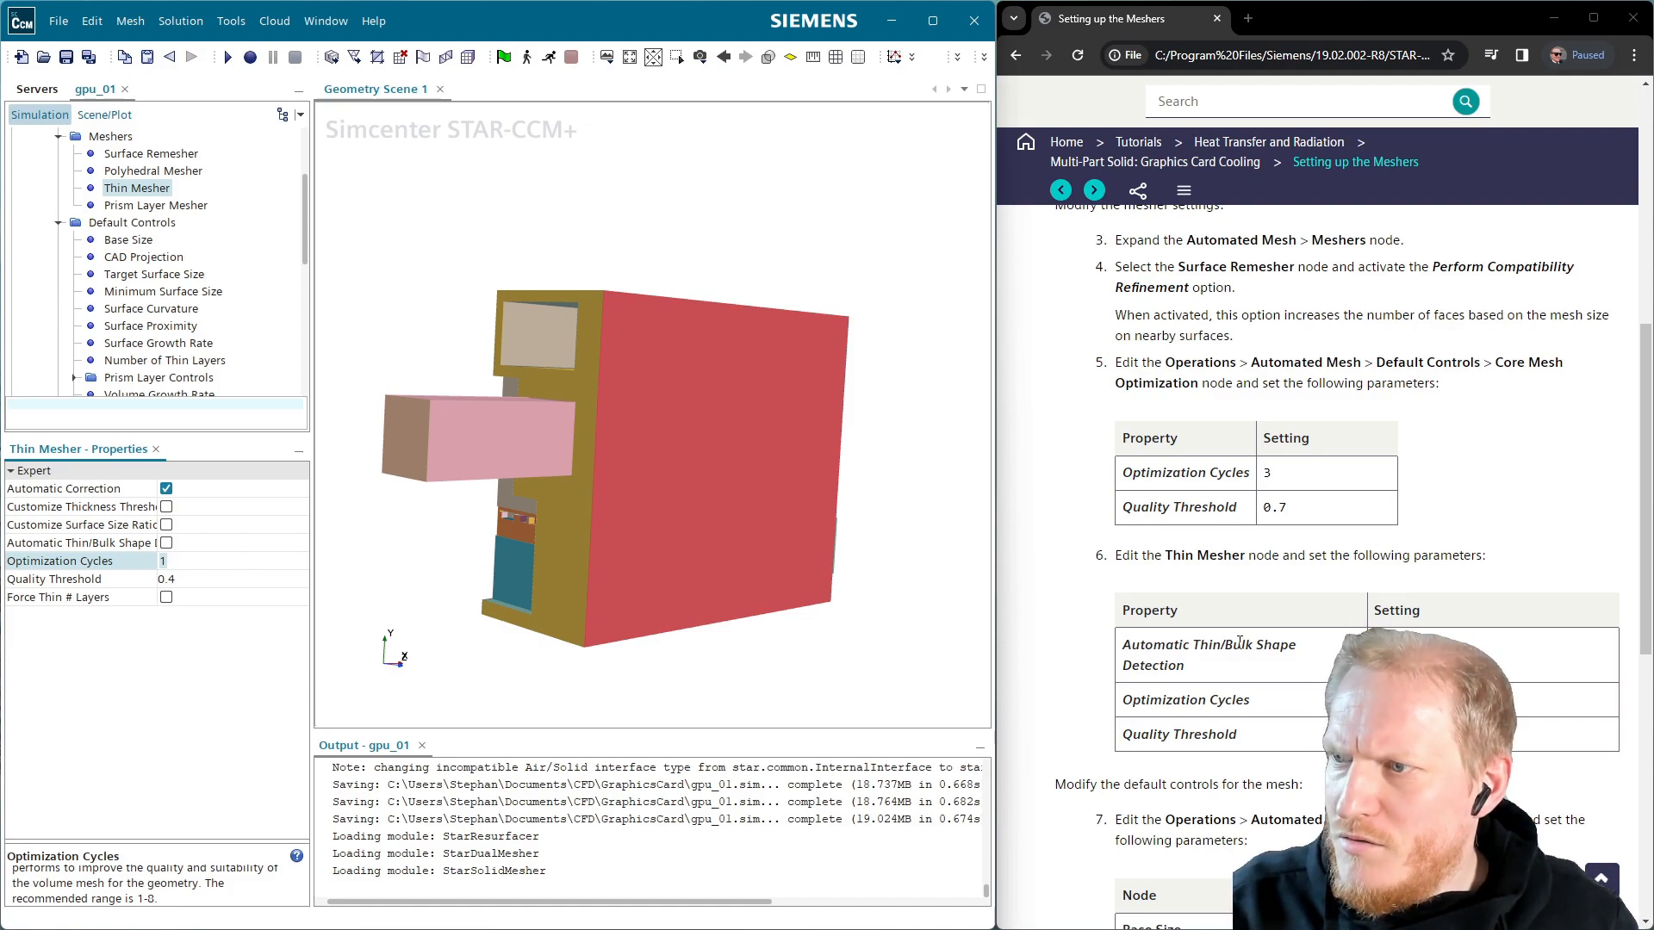
click(166, 543)
click(191, 564)
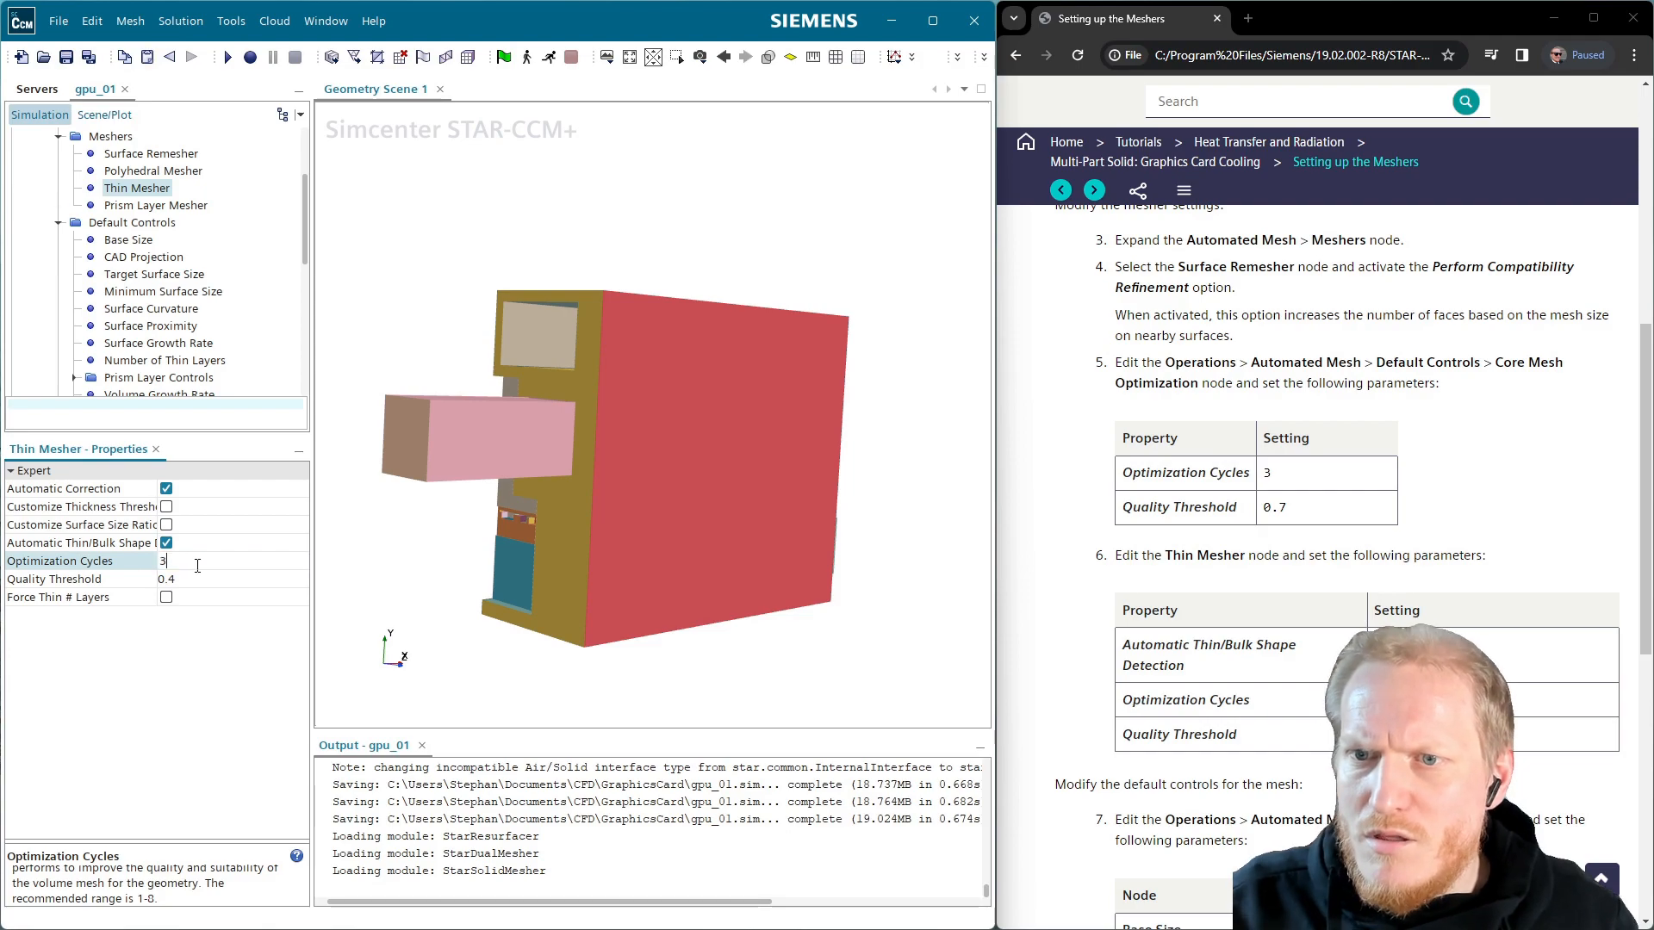
text(3)
key(Return)
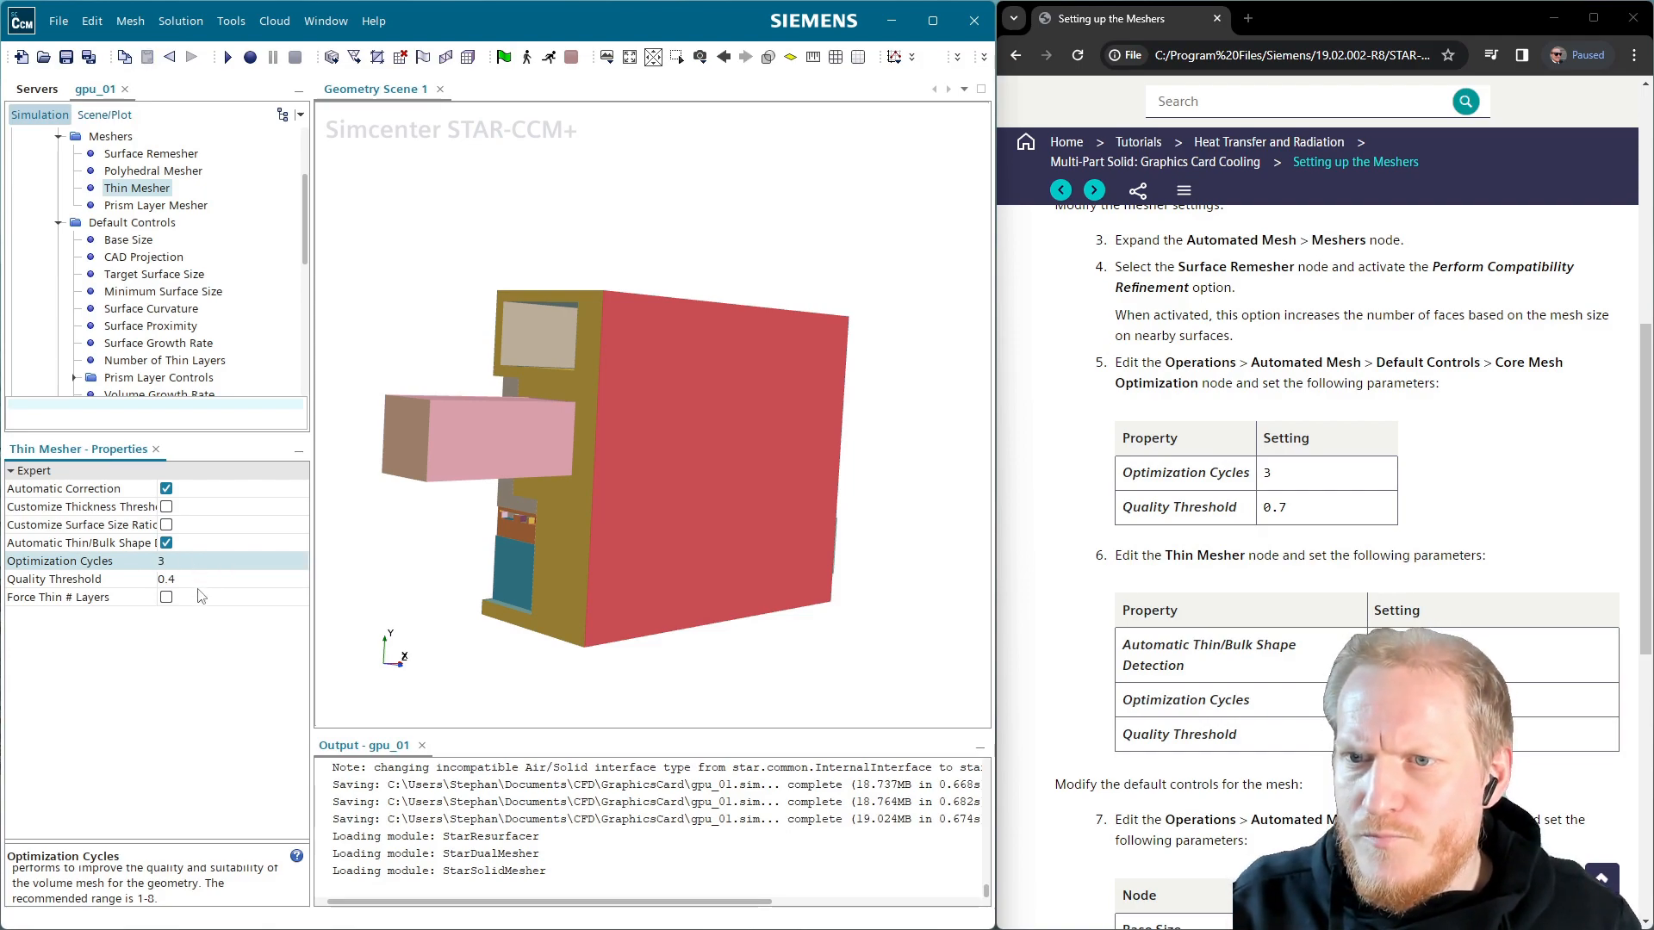
click(203, 579)
key(BackSpace)
key(BackSpace)
key(BackSpace)
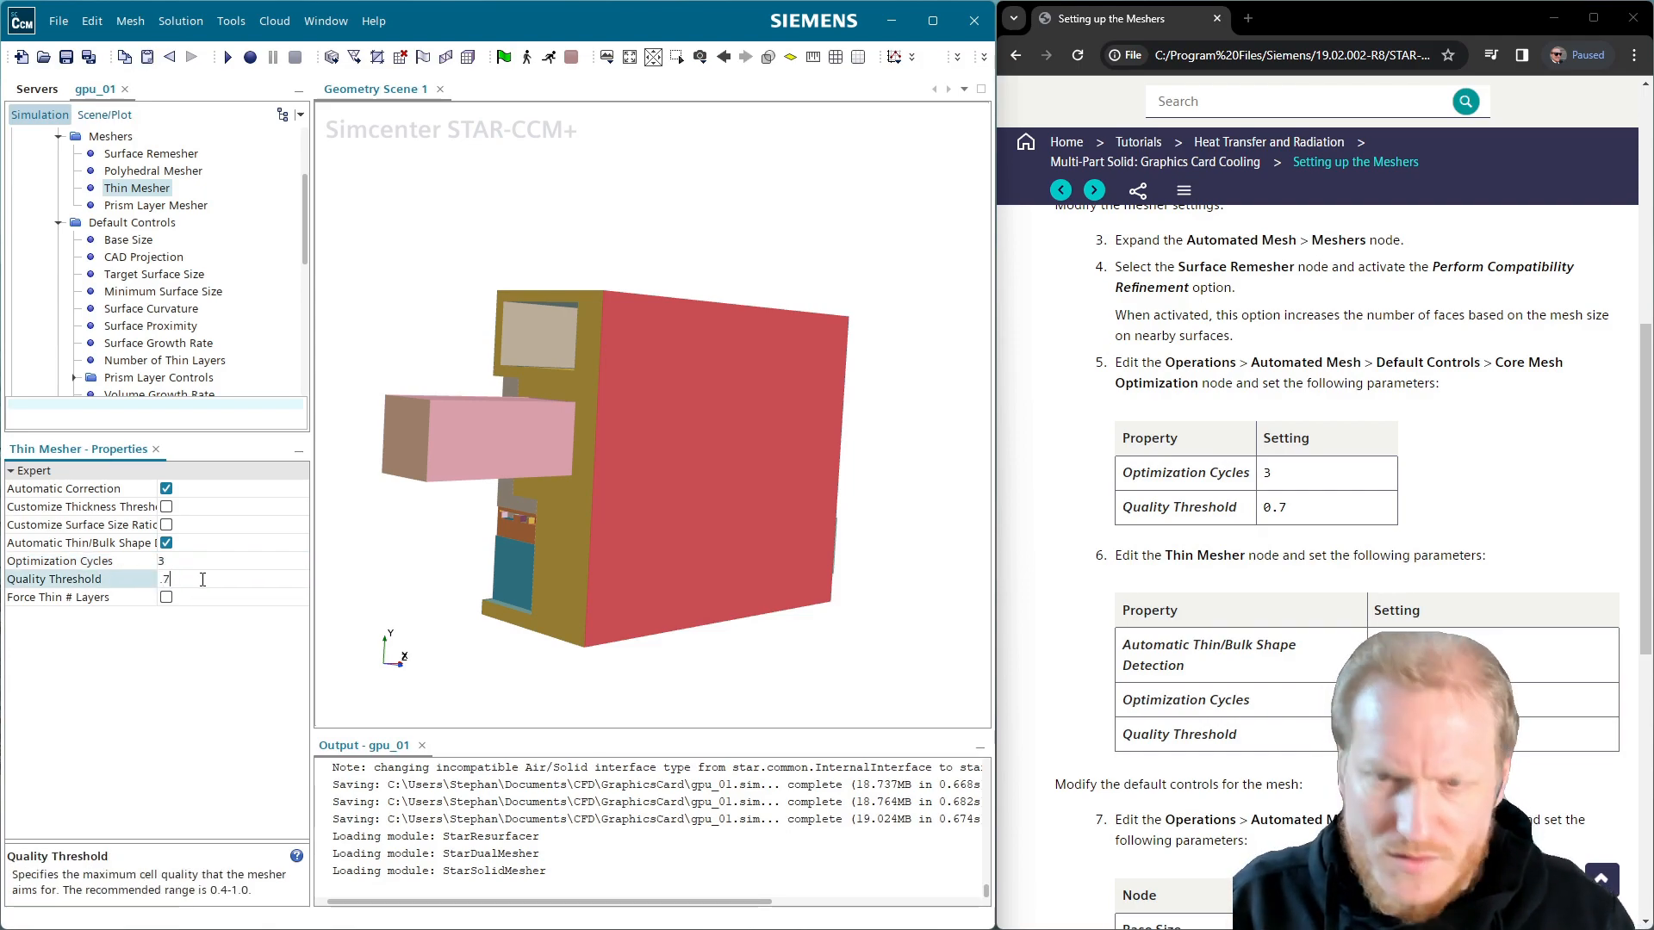
text(.7)
key(Return)
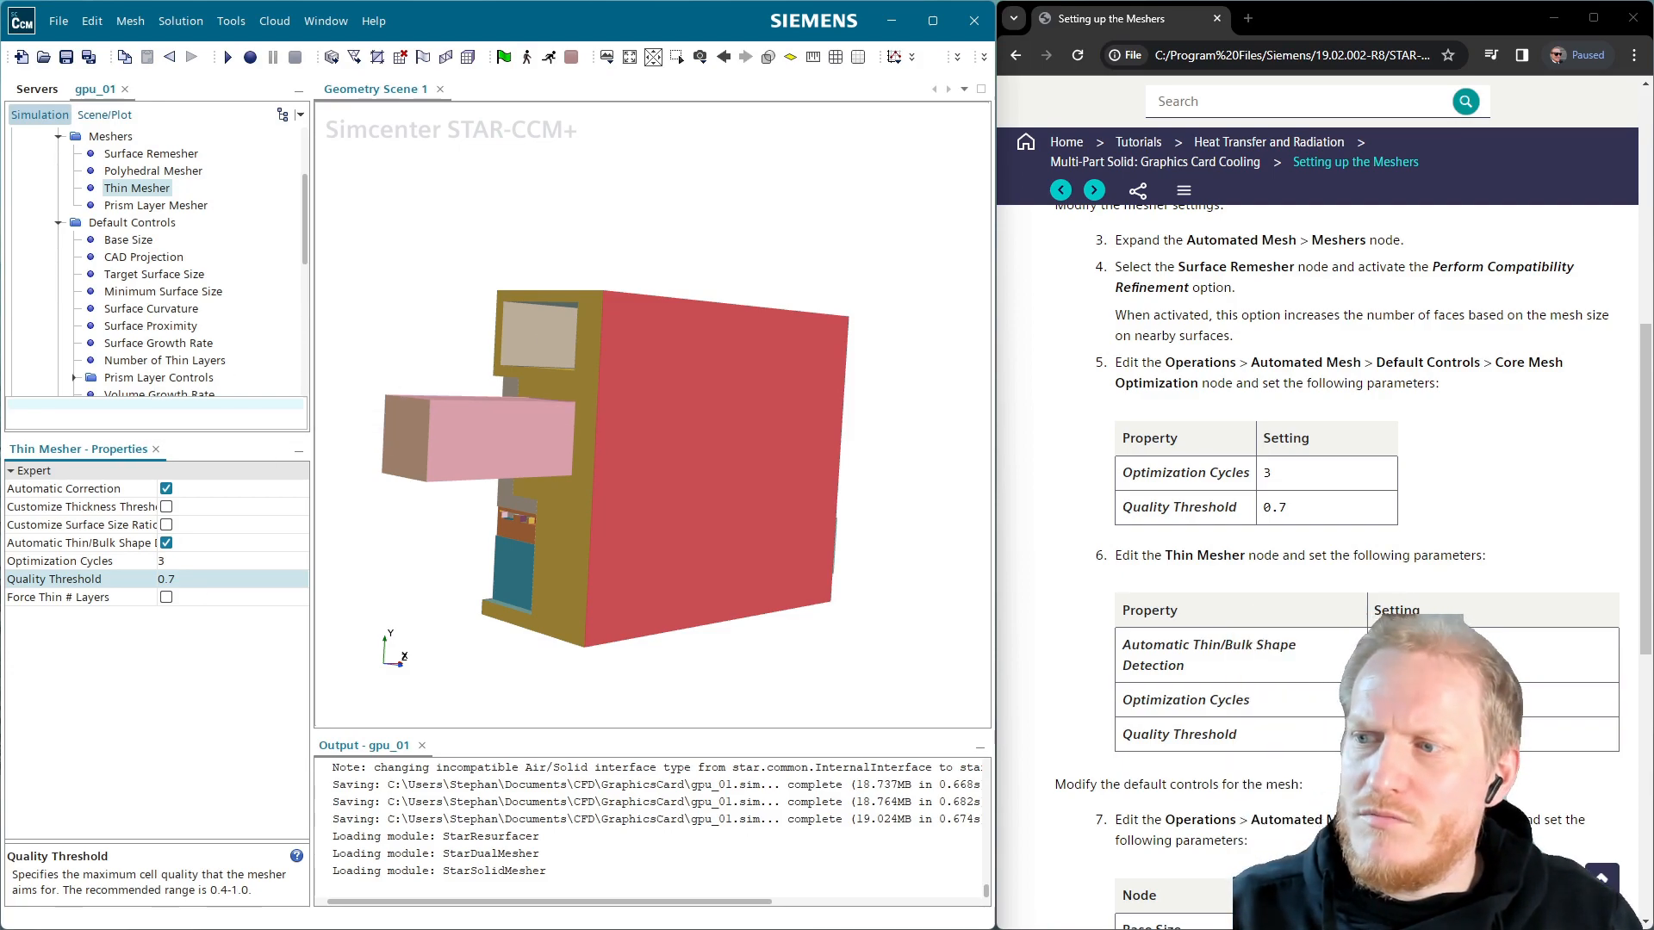
scroll(1259, 722, down, 2)
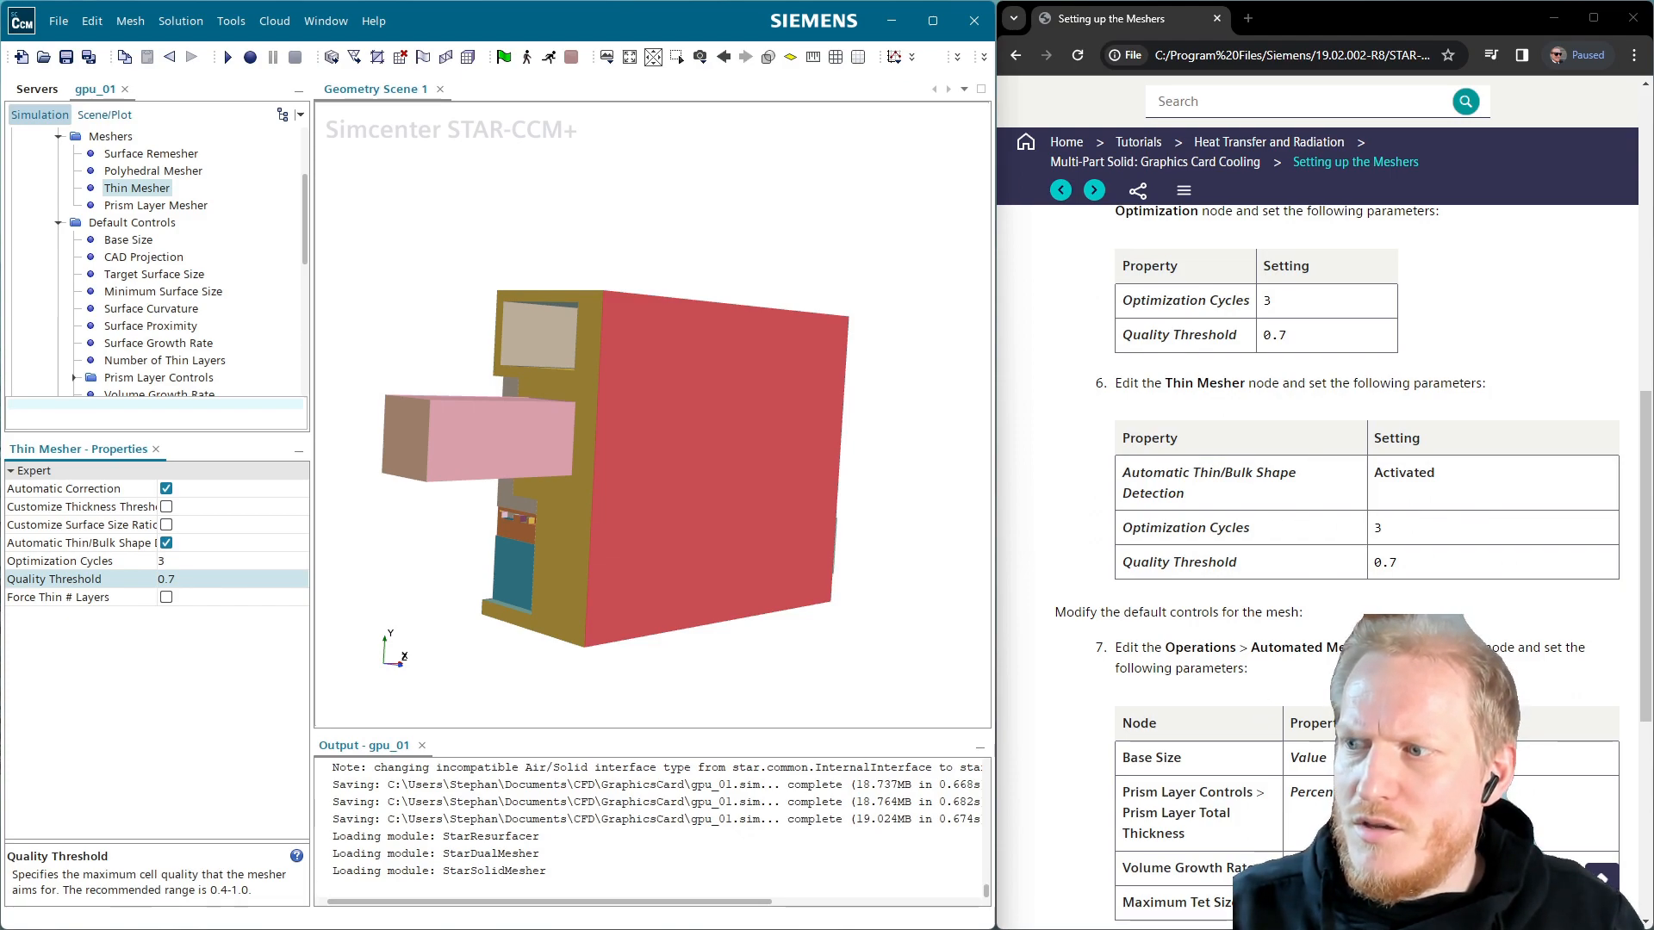
Set the default Base Size to 20 mm
click(145, 241)
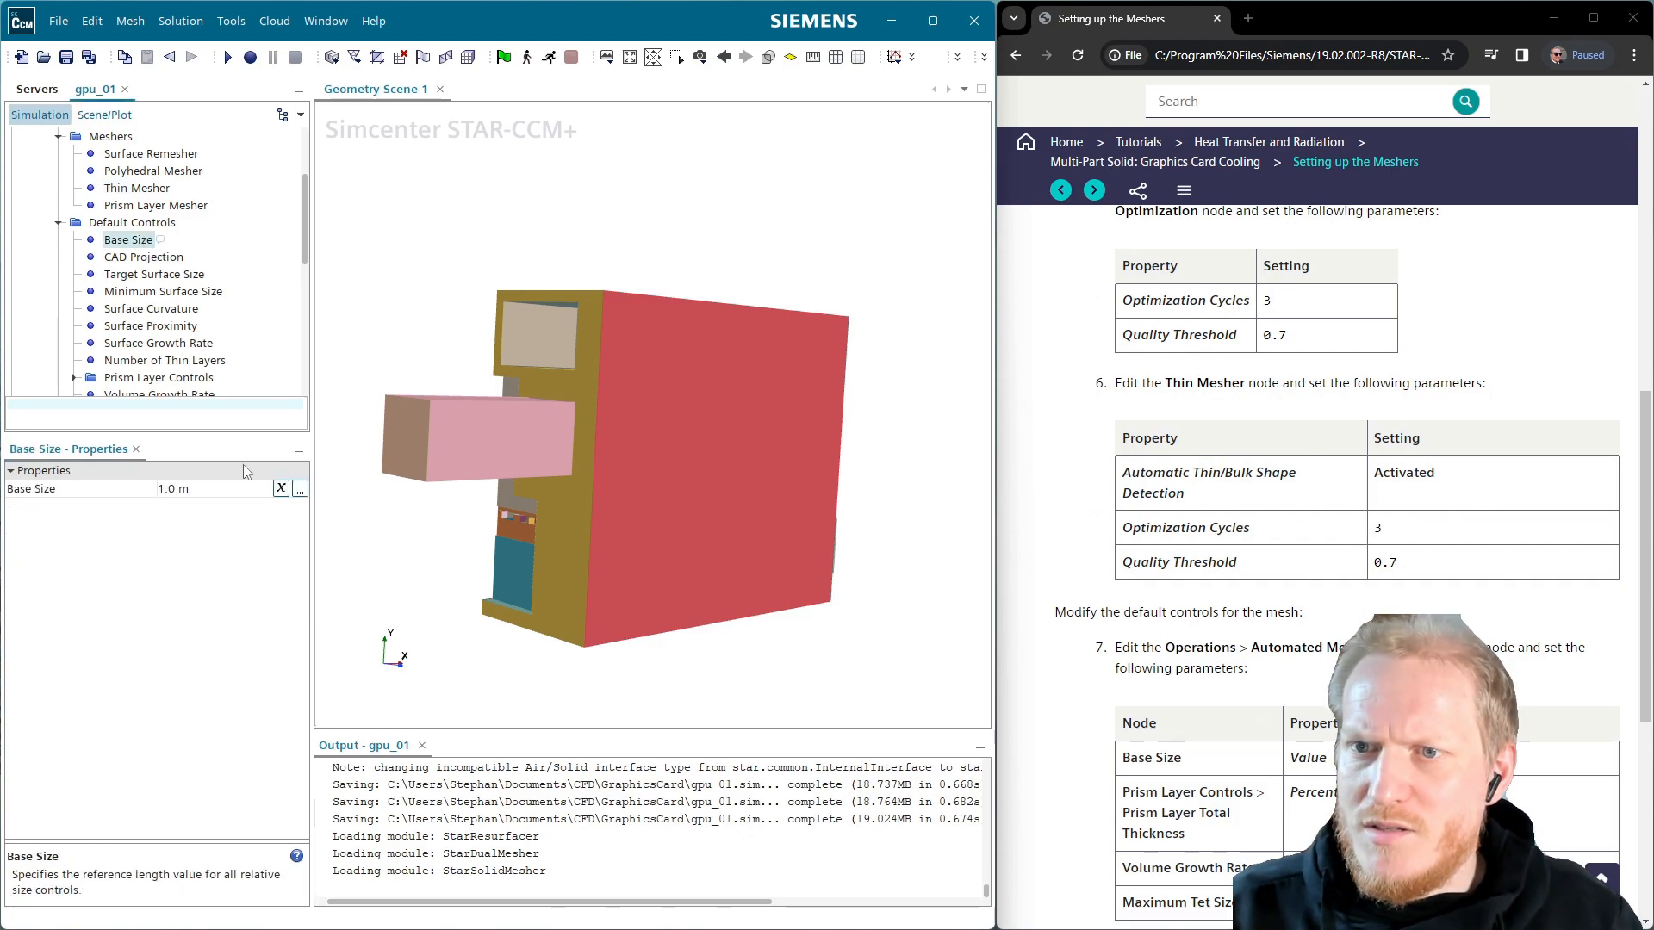
click(204, 489)
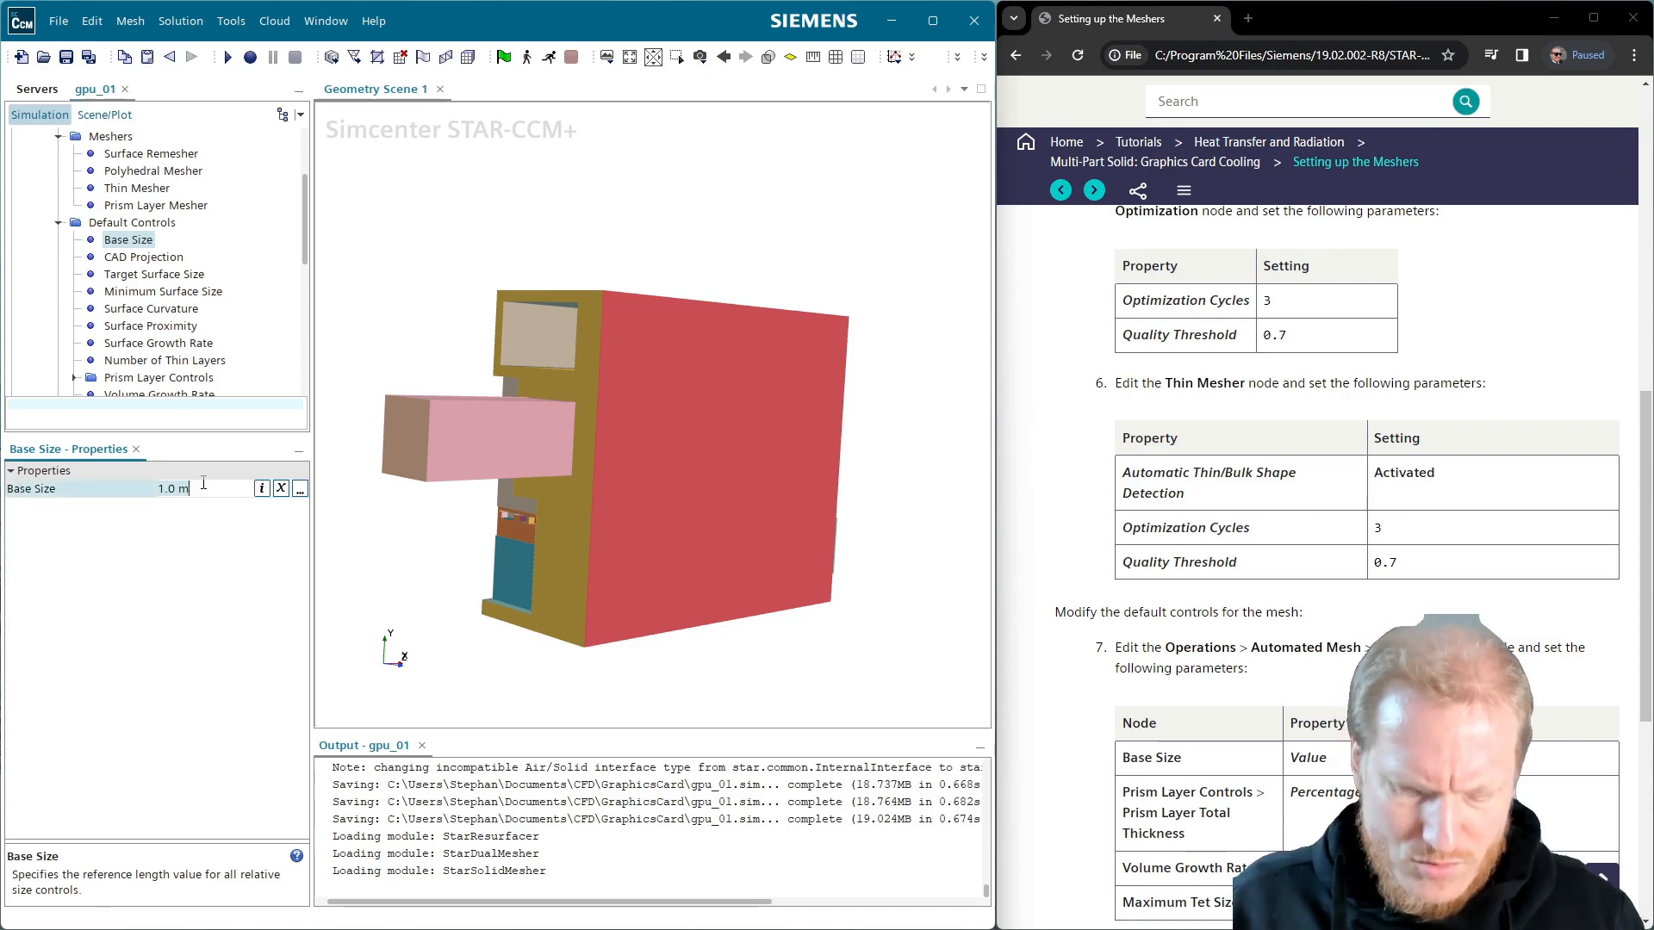
text(20)
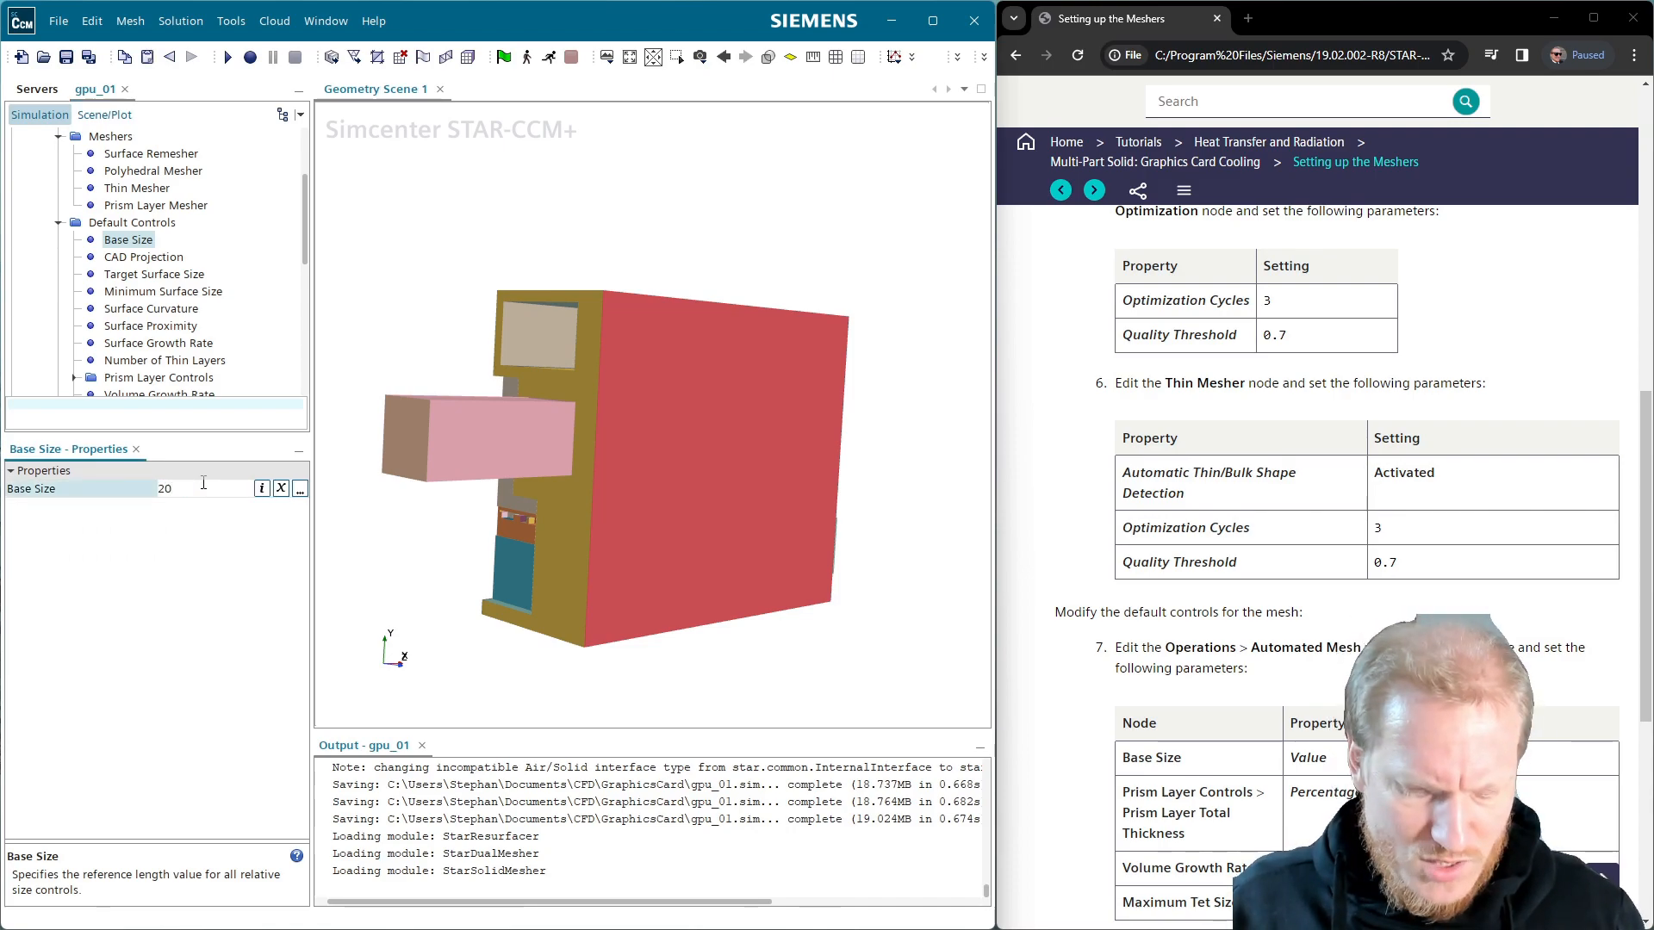
key(Return)
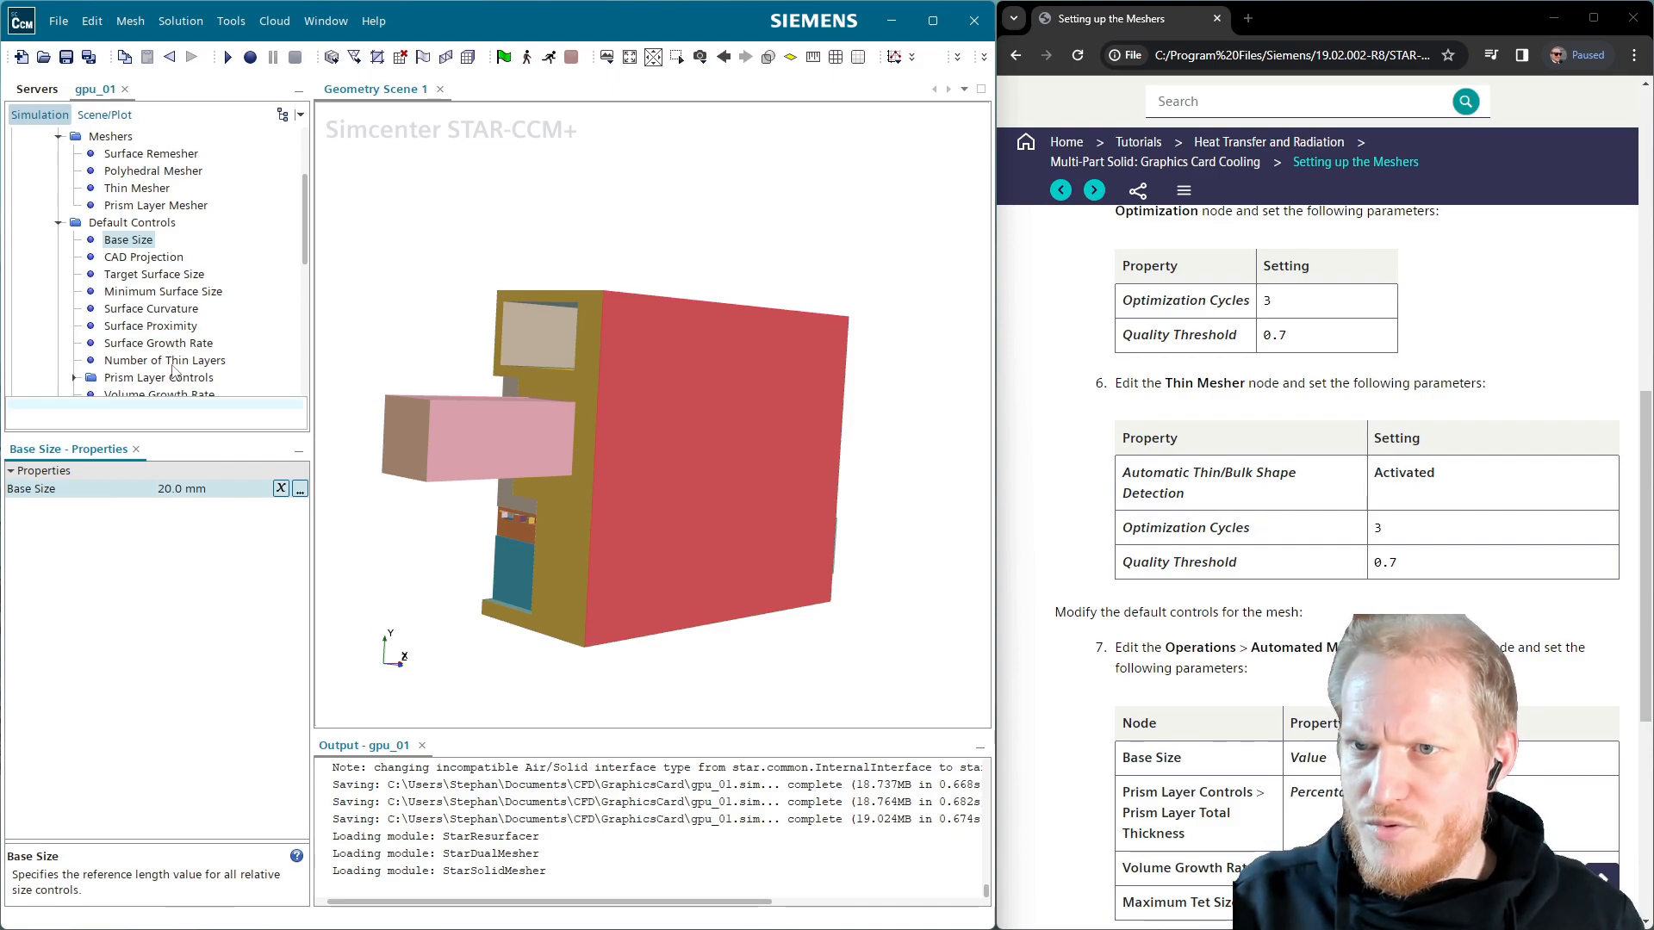
Check the prism layer total thickness and set Volume Growth Rate to 1.1
click(74, 379)
click(190, 393)
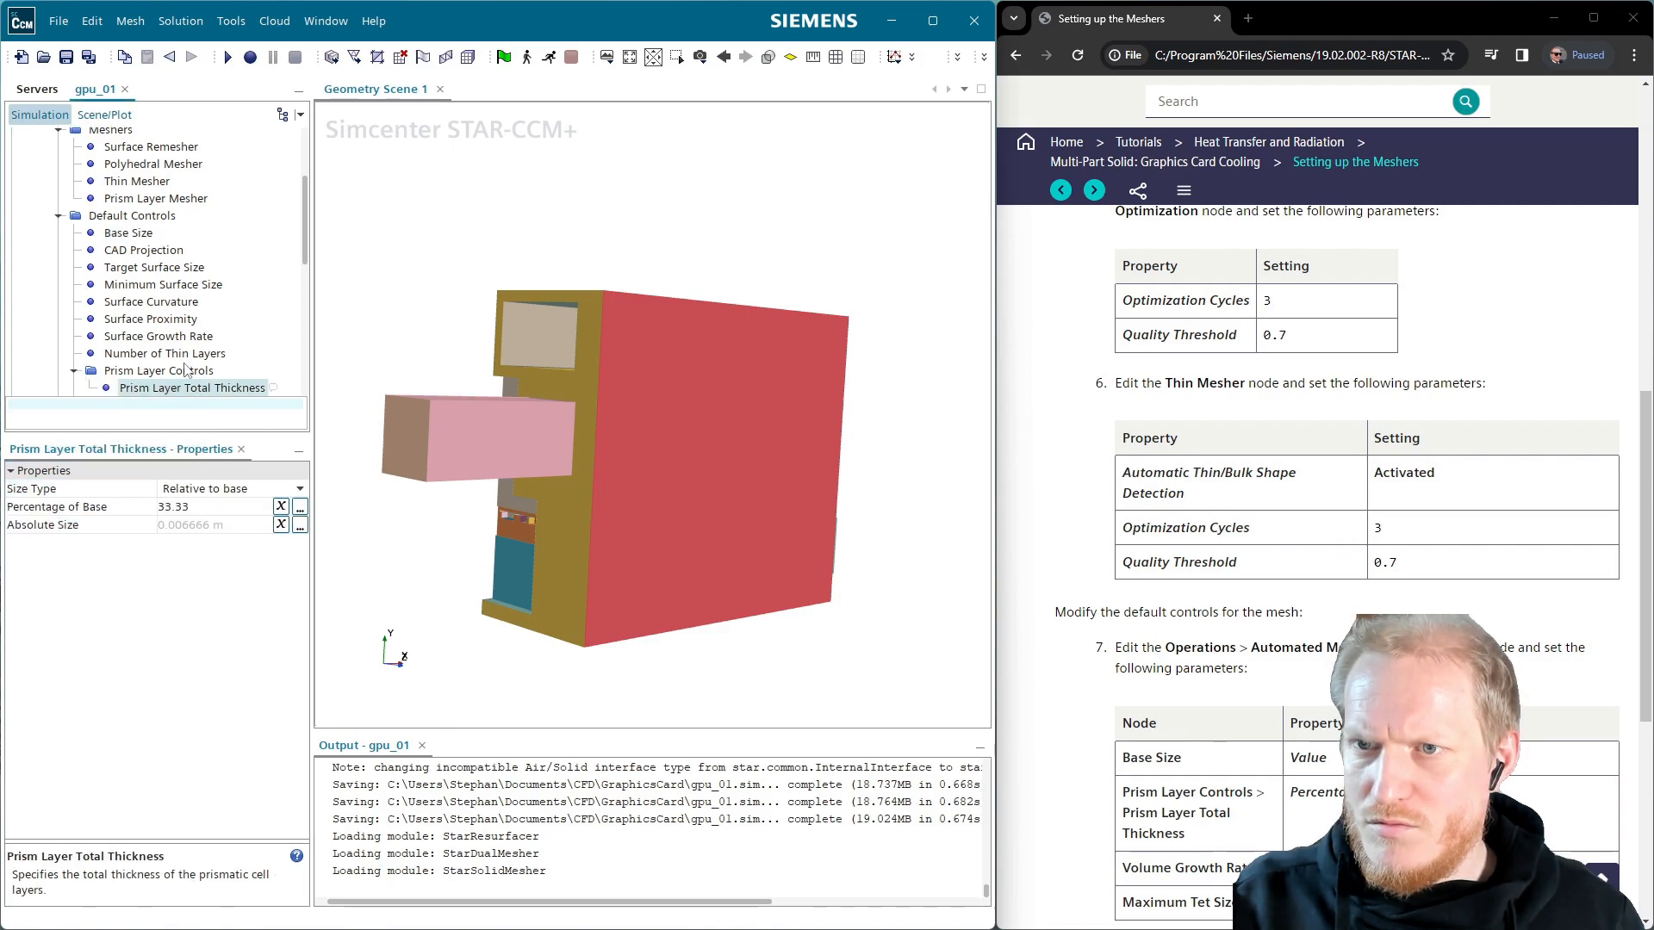
scroll(212, 301, down, 1)
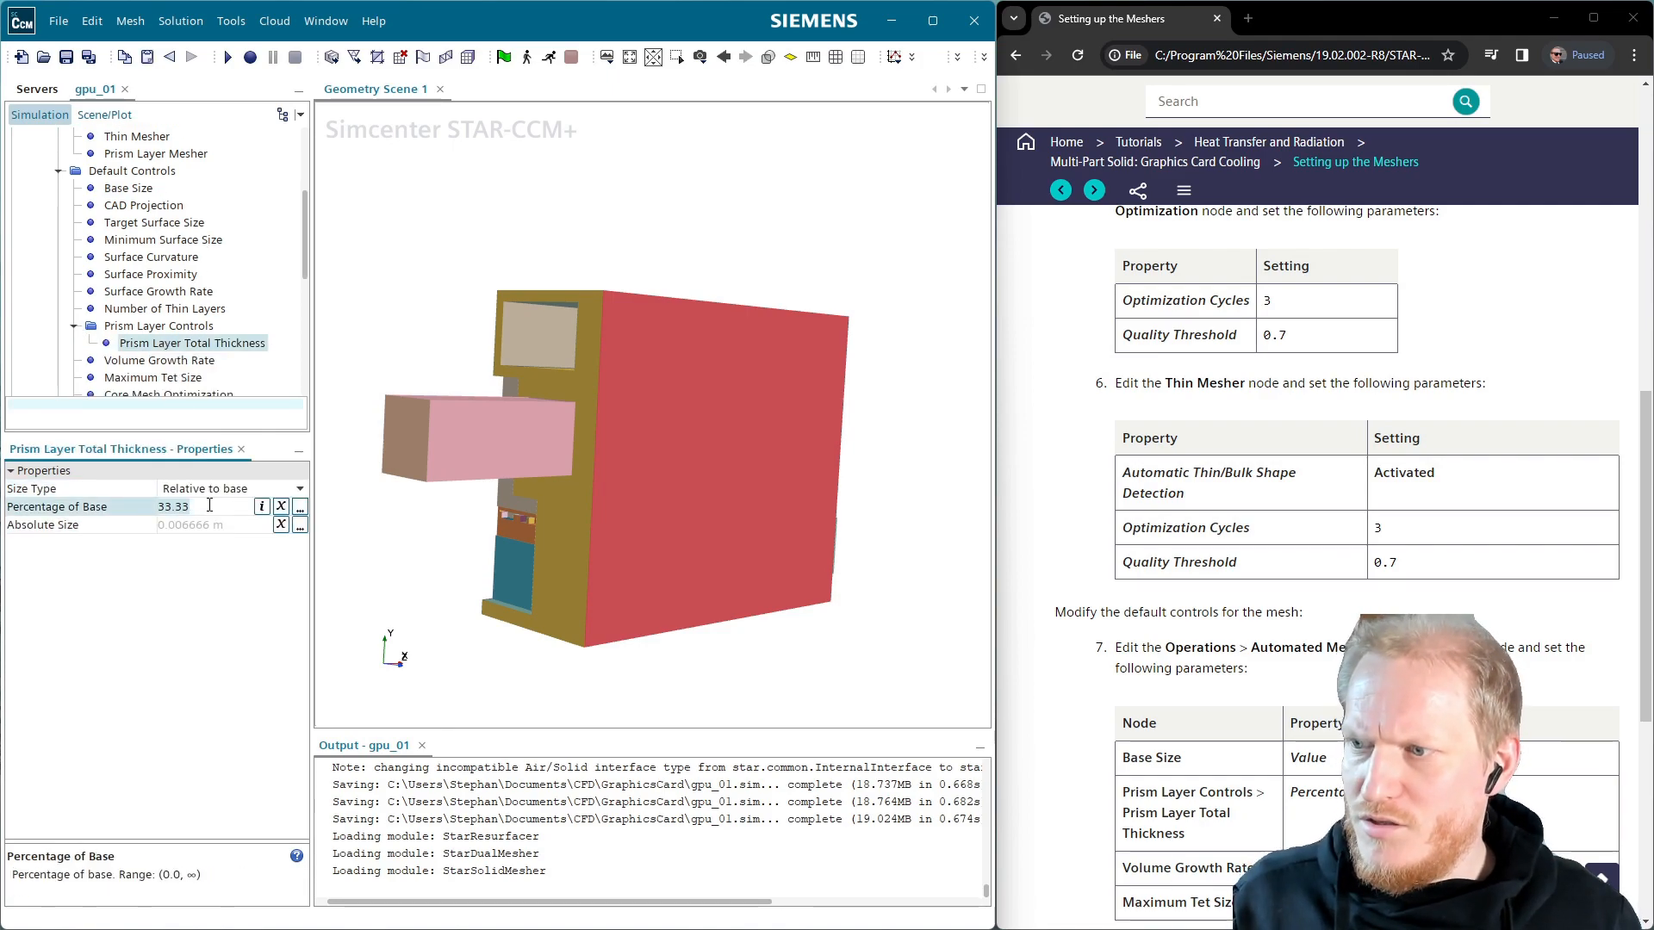
key(Return)
click(175, 362)
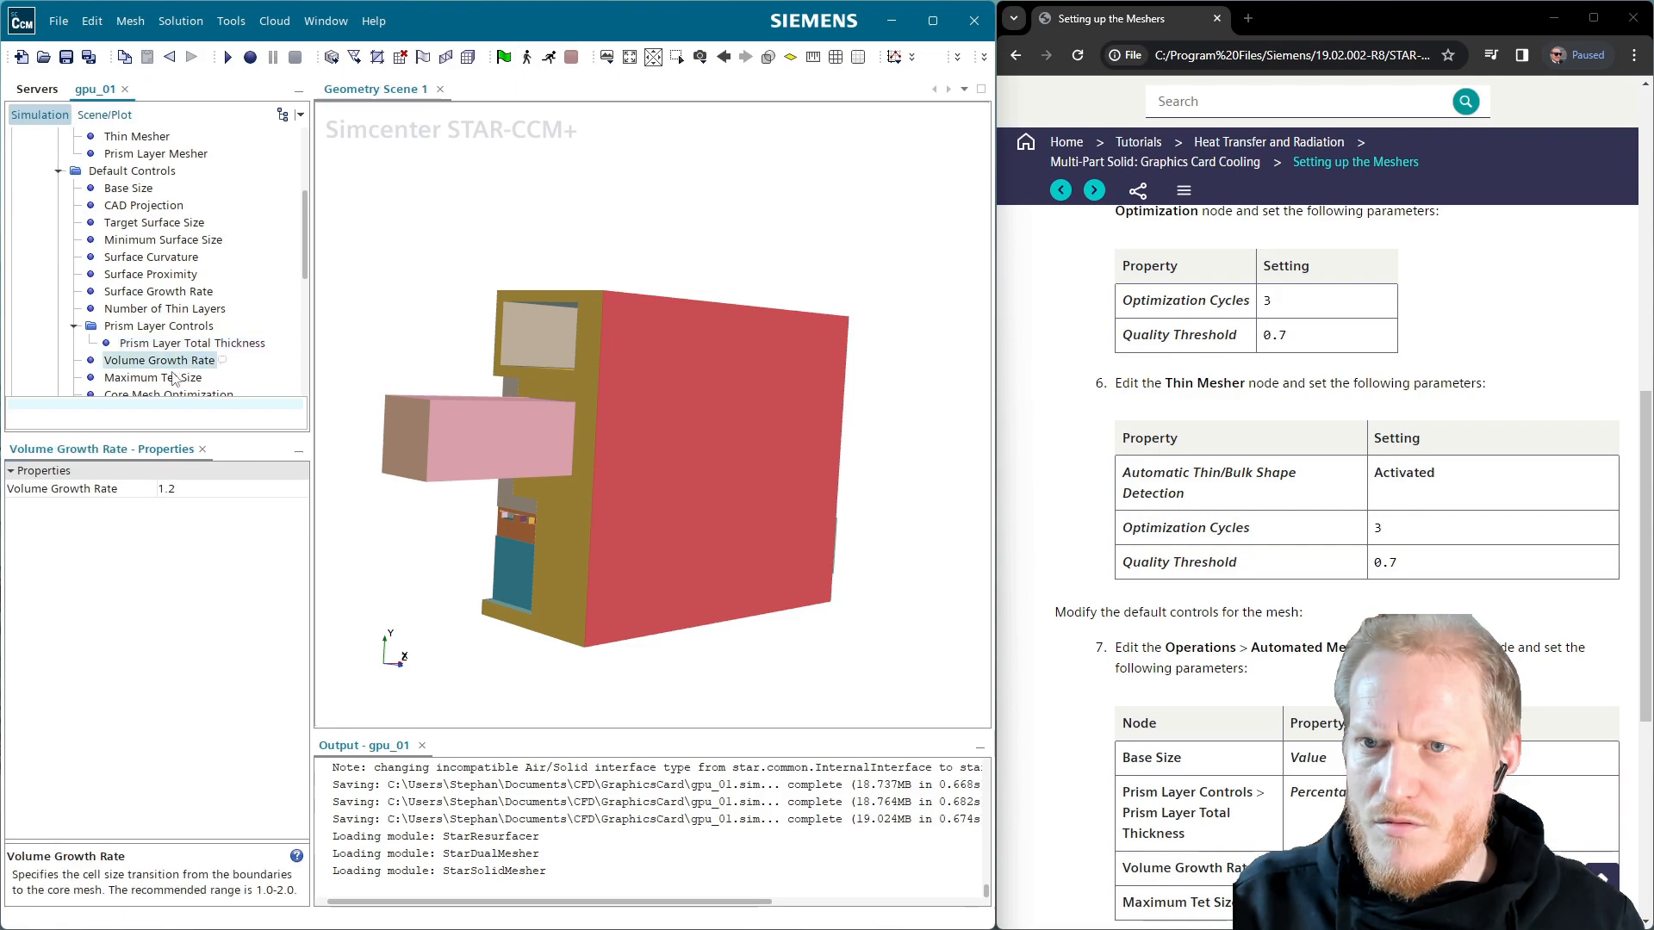
click(185, 488)
text(1.)
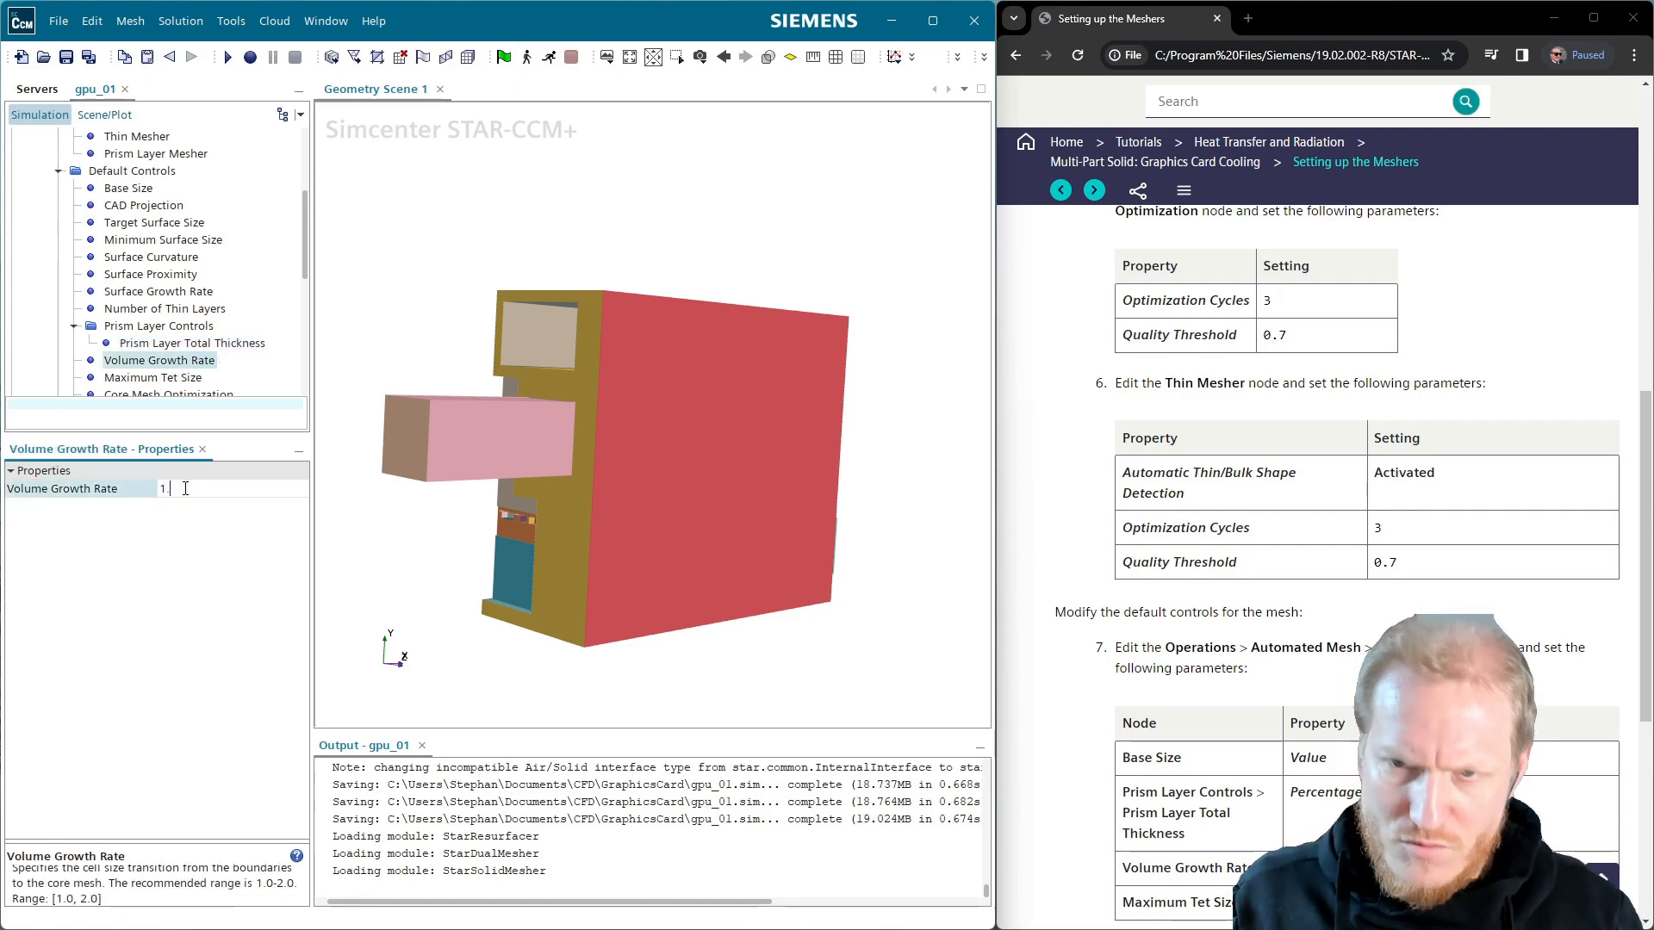
key(Return)
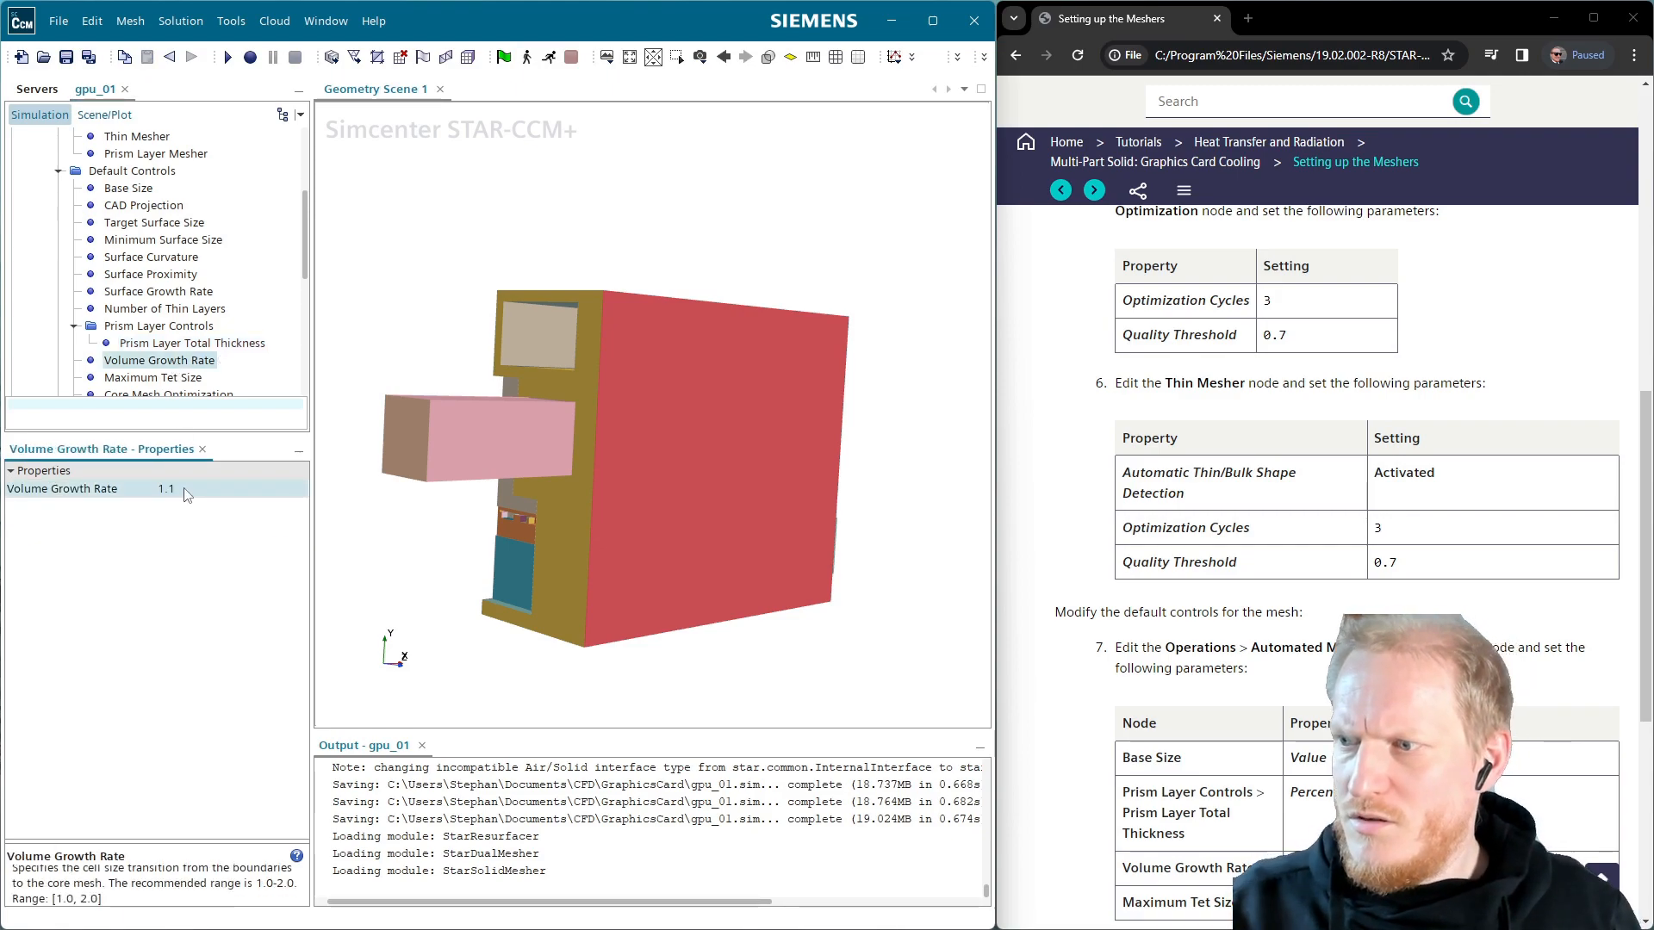
Set Maximum Tet Size to 140% of base
scroll(209, 309, down, 1)
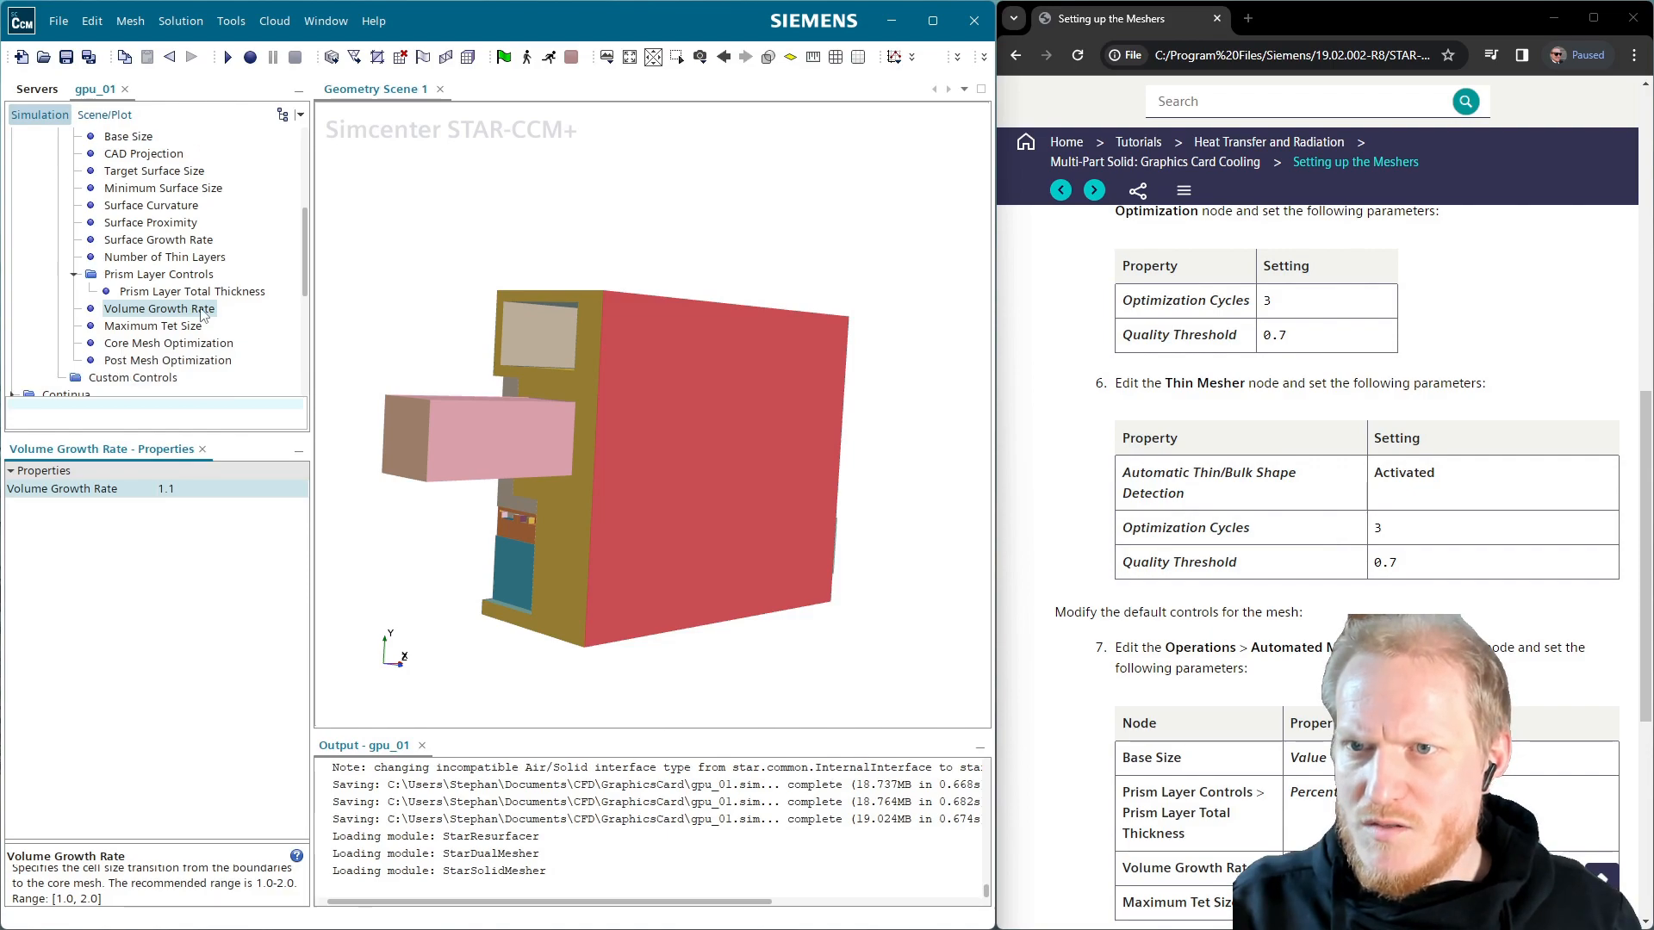
click(153, 329)
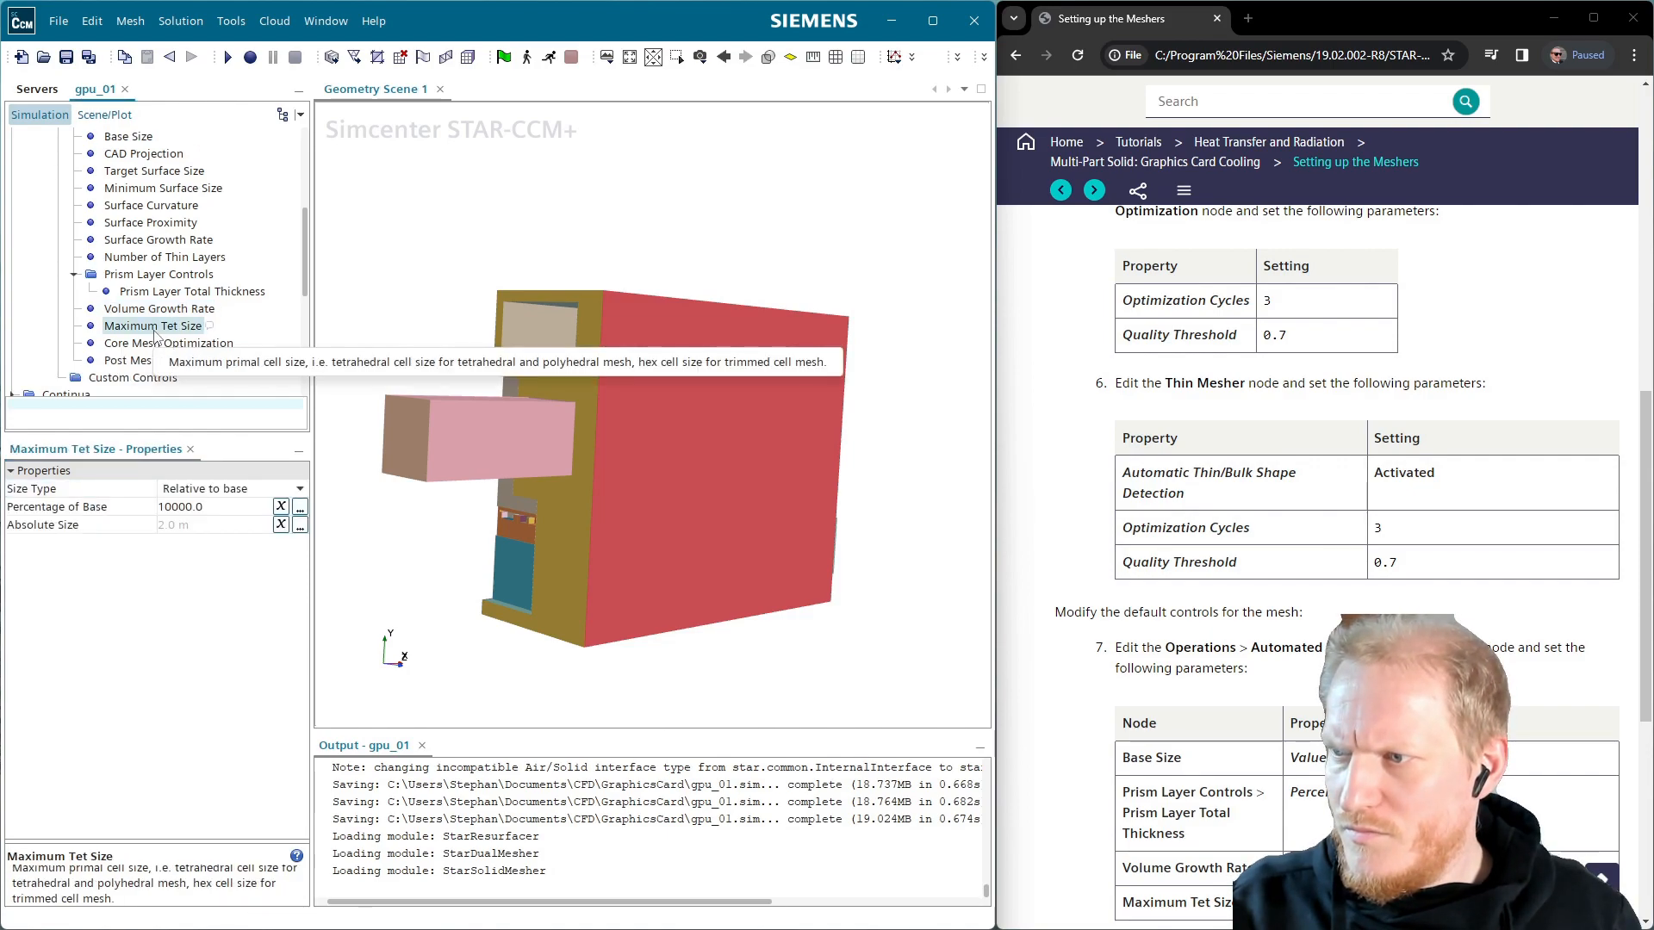
click(225, 510)
key(ctrl+a)
text(140)
key(Return)
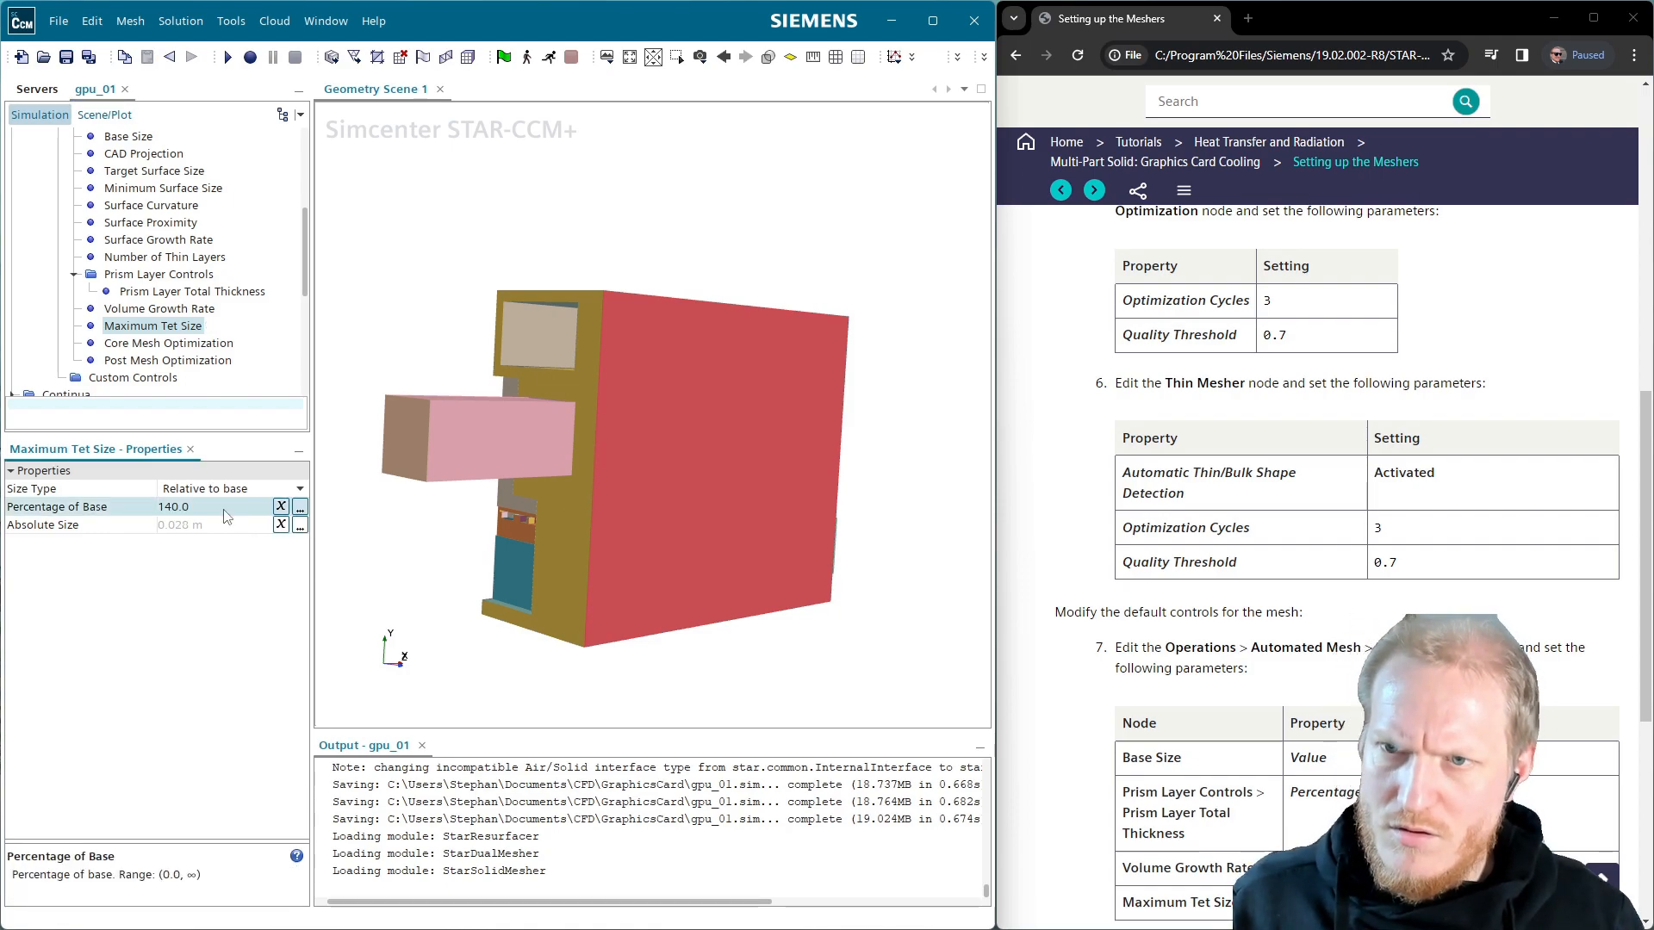
scroll(1327, 560, down, 2)
Review the core and post mesh optimization settings and save the simulation
click(171, 345)
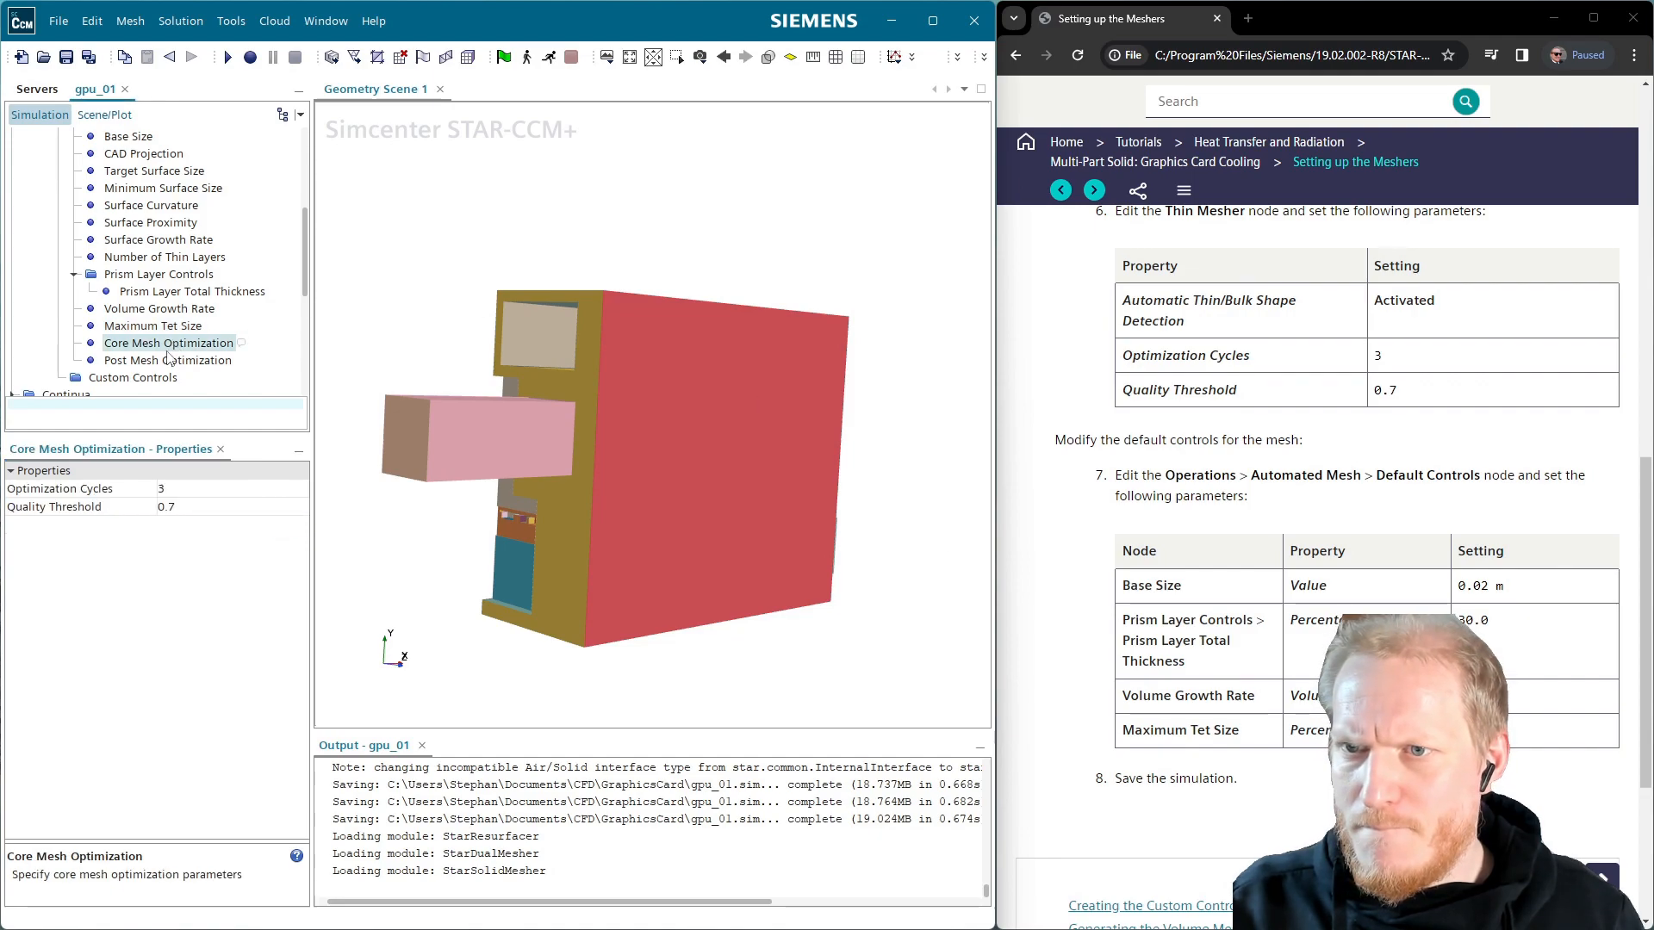
click(162, 362)
click(65, 56)
scroll(1195, 576, down, 3)
scroll(1196, 576, up, 3)
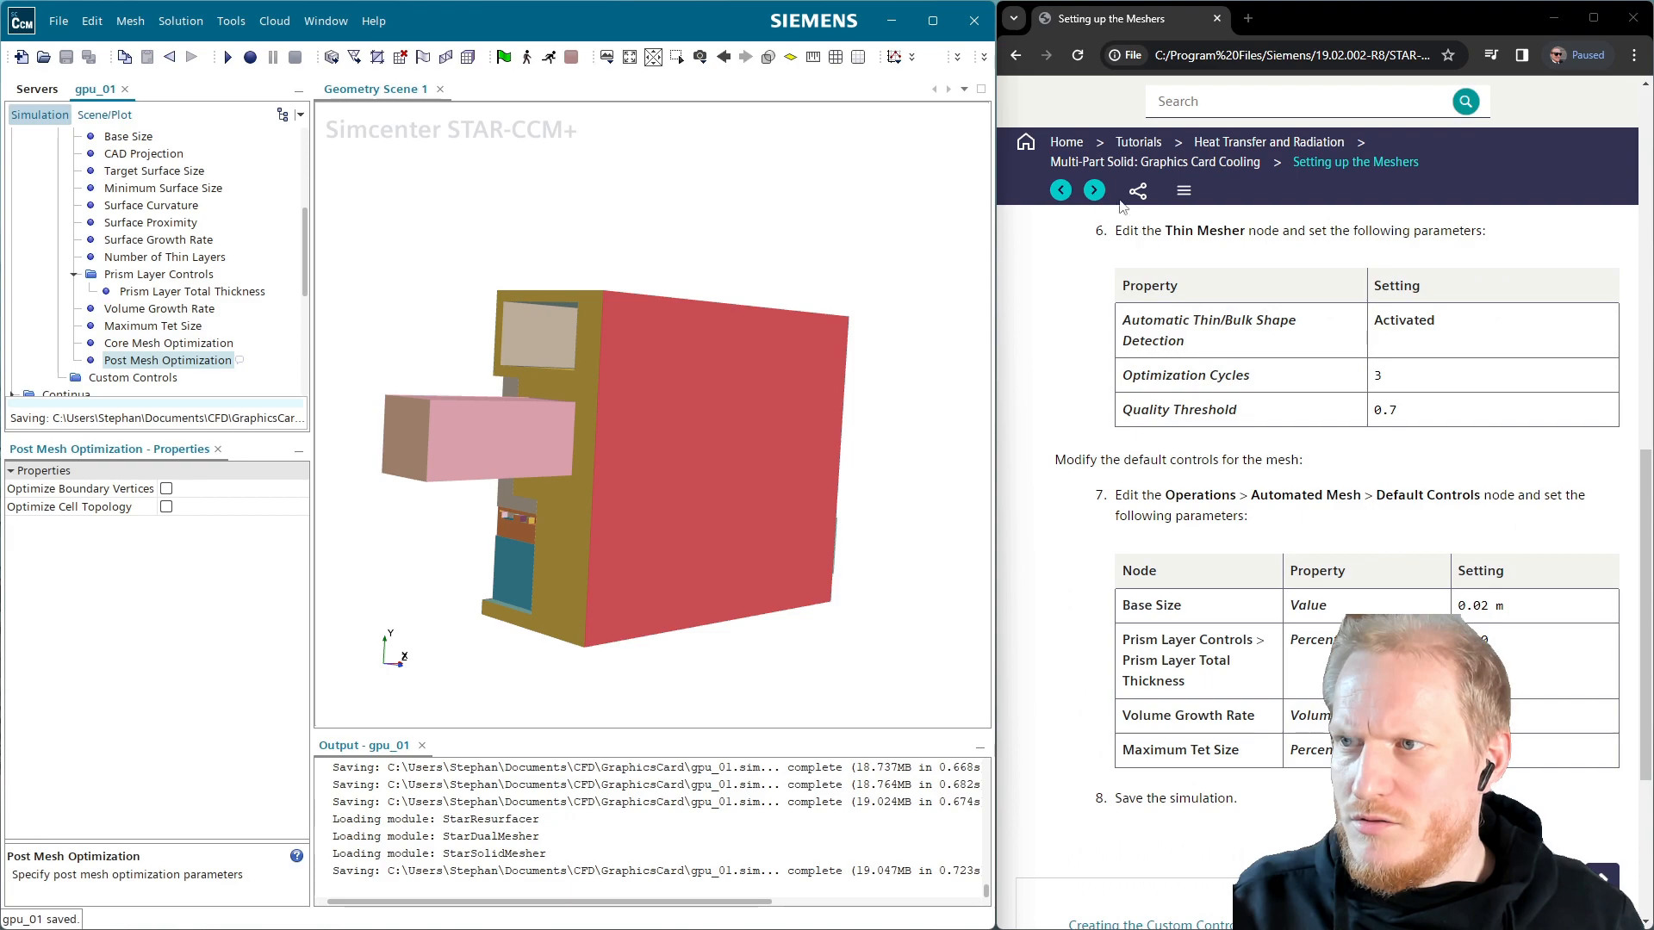
Read the tutorial's custom controls page
click(1094, 192)
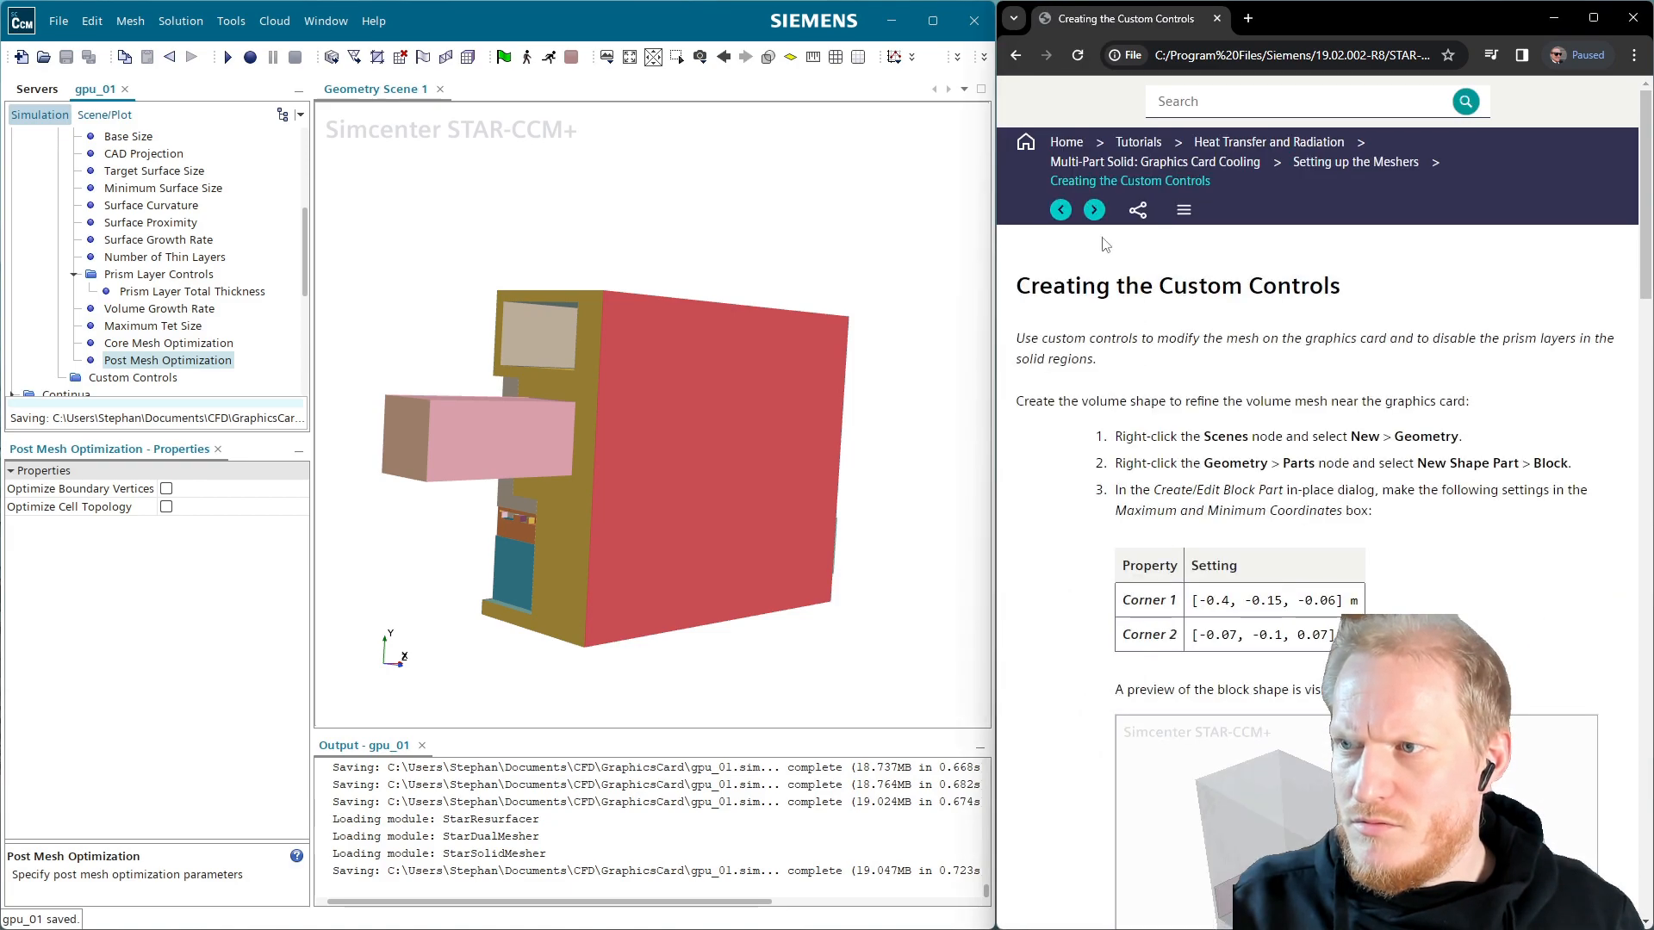
scroll(1333, 517, down, 3)
scroll(1479, 540, up, 2)
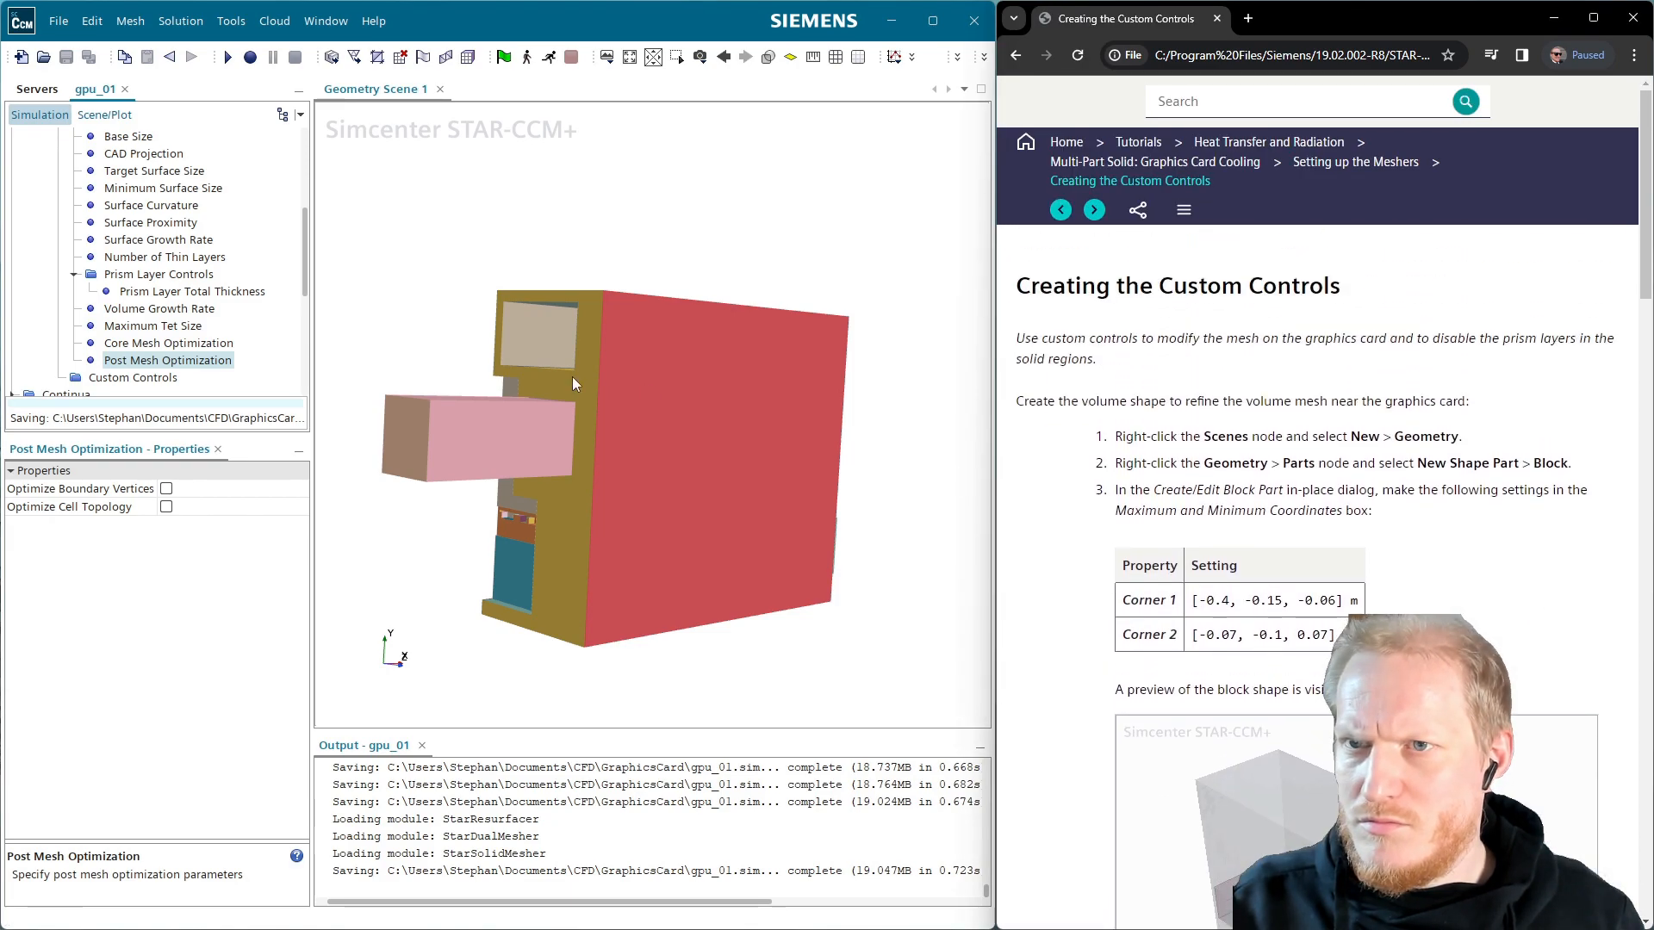
scroll(1479, 540, down, 3)
scroll(1480, 540, up, 3)
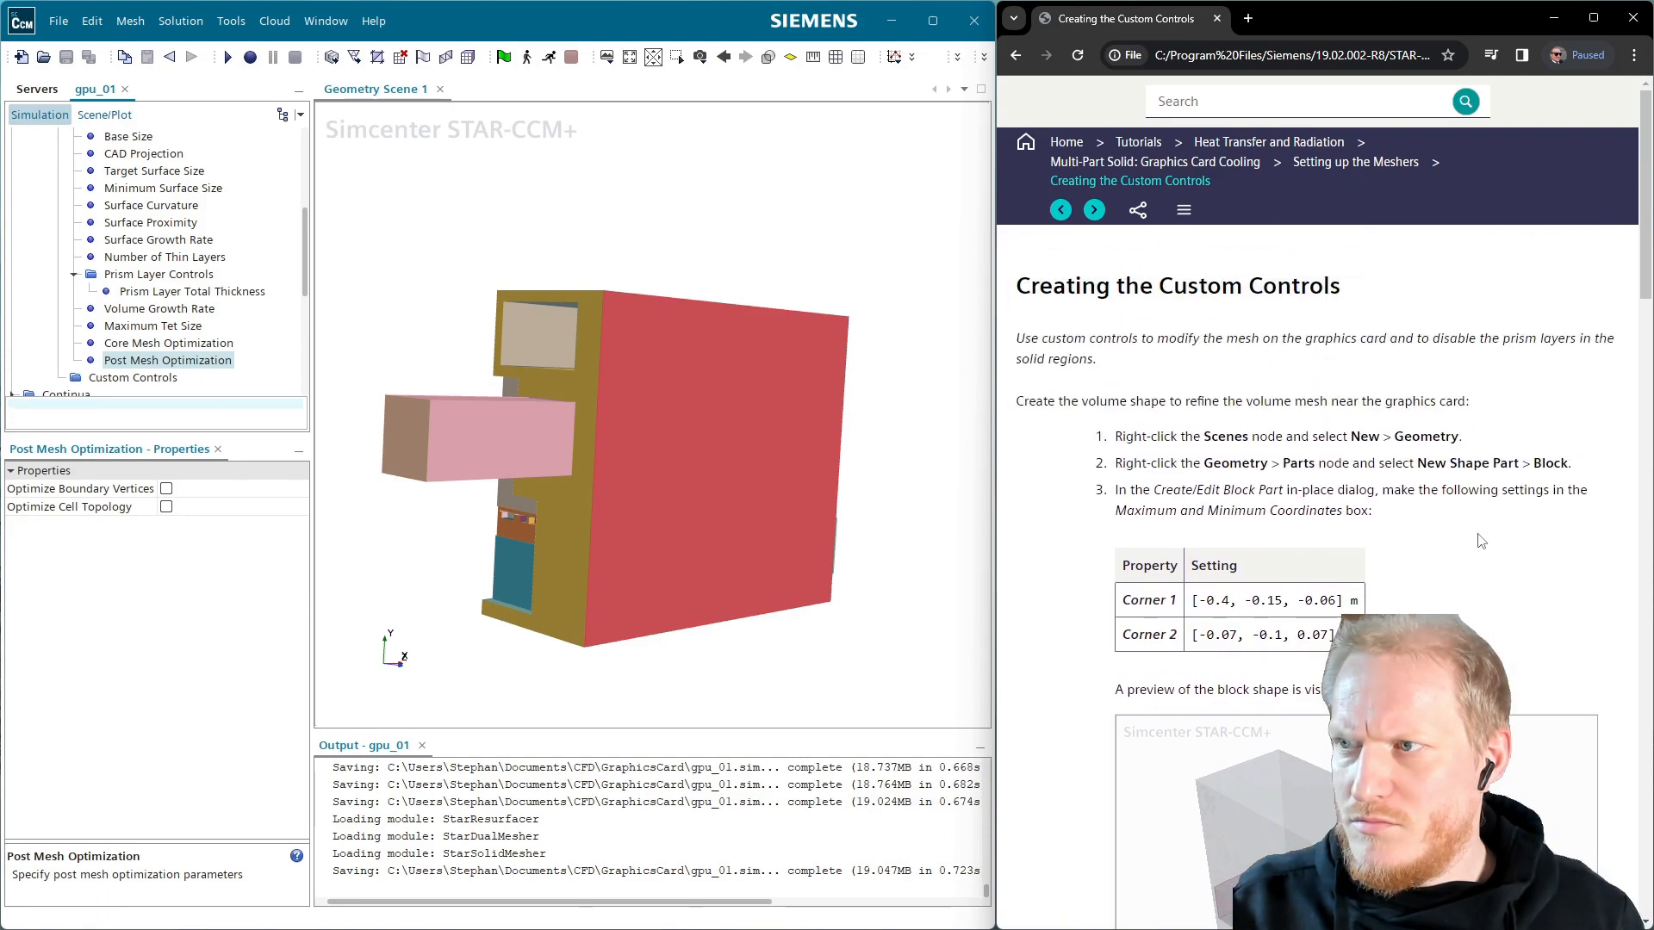
scroll(1481, 540, down, 1)
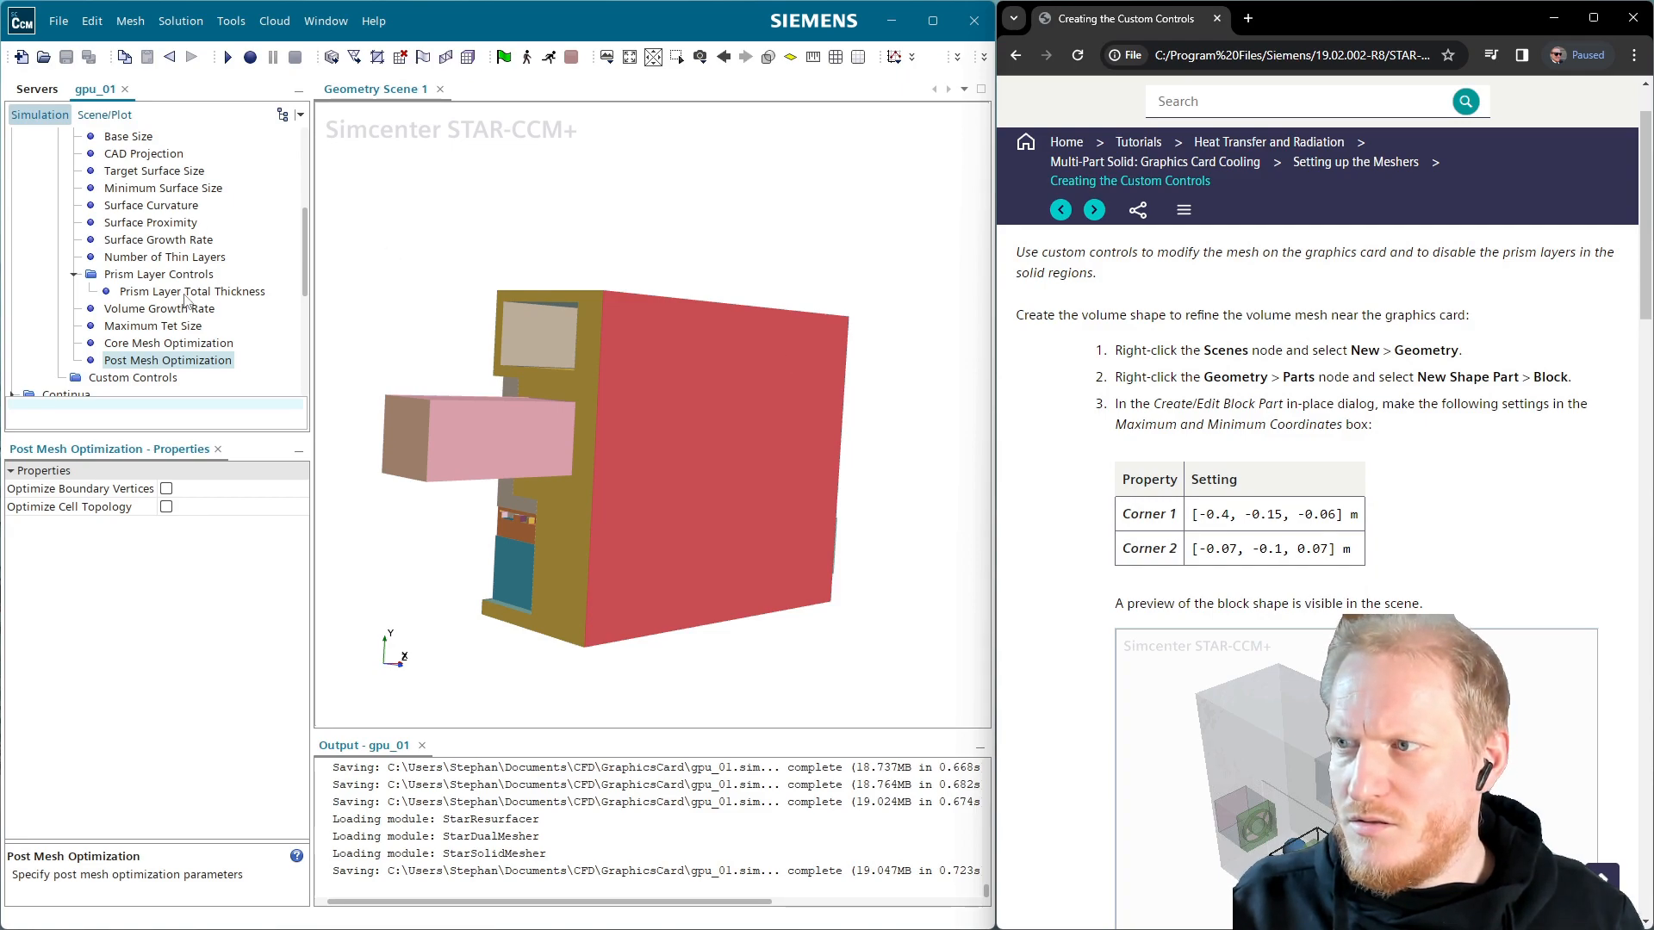
scroll(187, 300, up, 5)
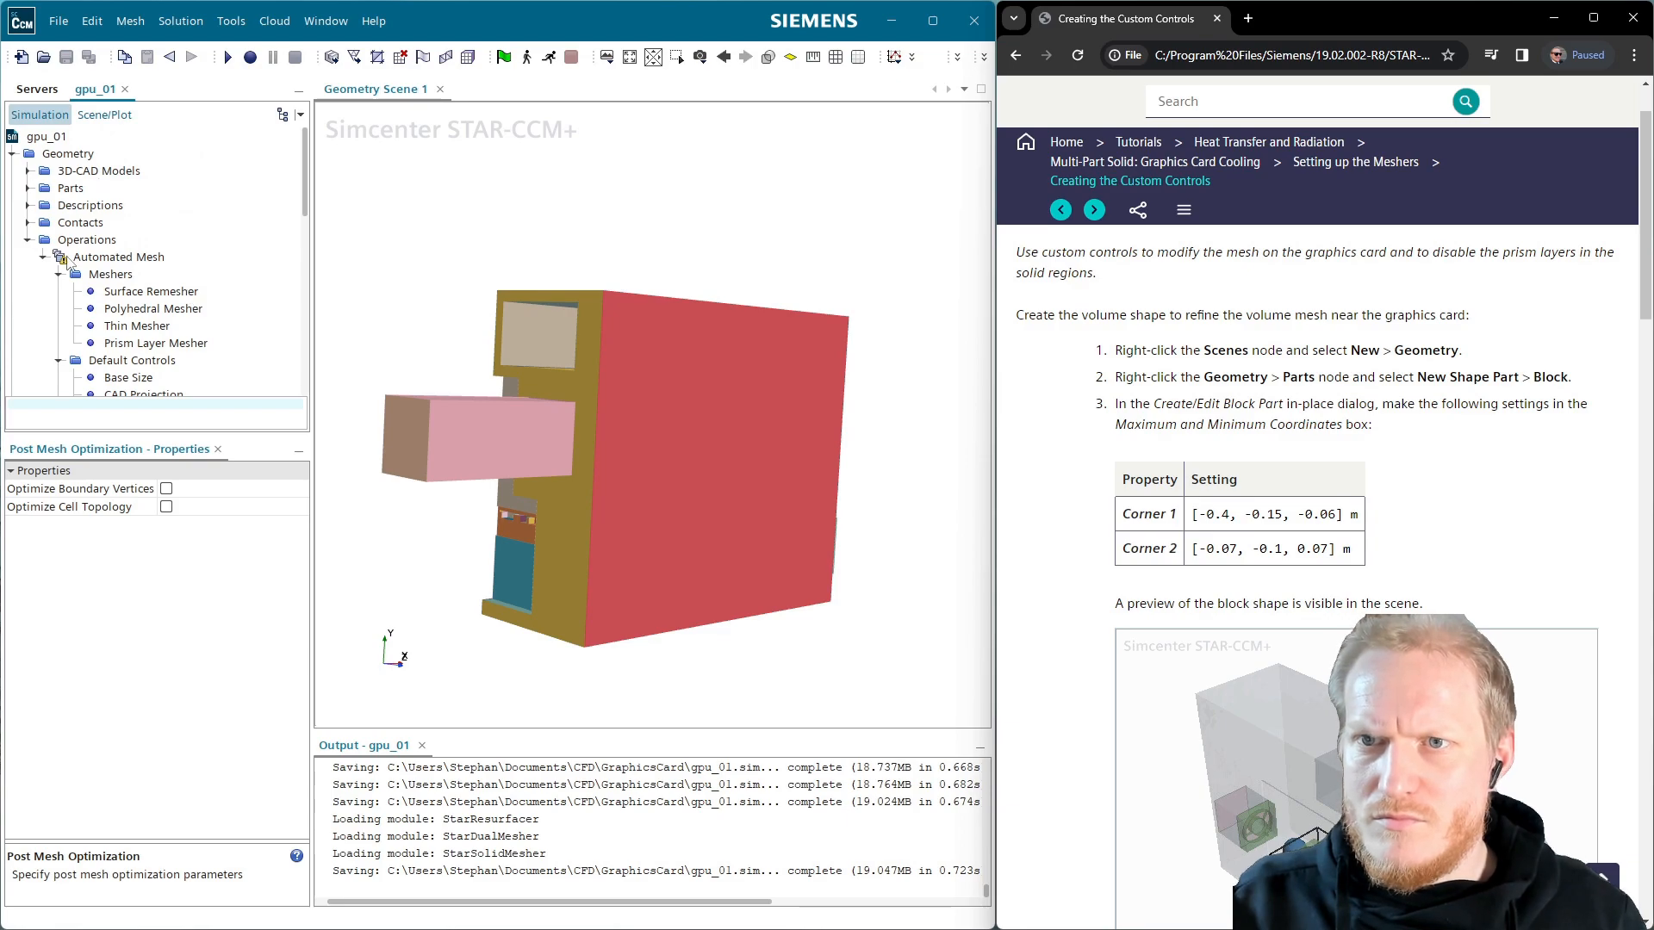
Create a new block shape part named GPURefinement
click(27, 188)
scroll(95, 177, up, 3)
right_click(74, 188)
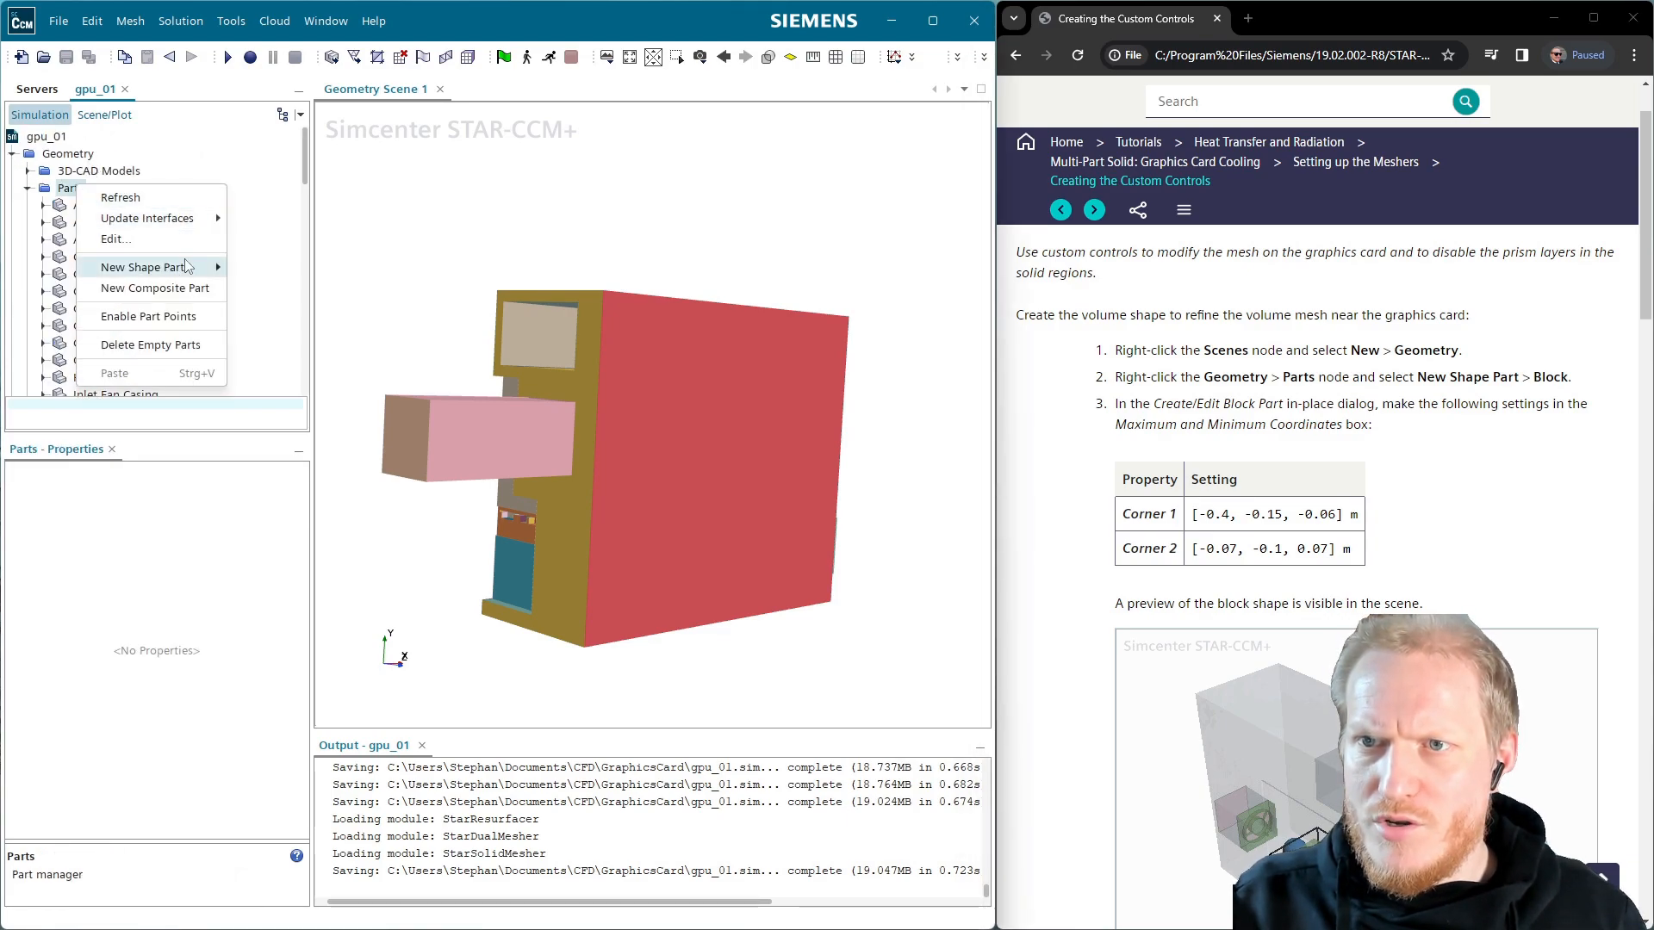
click(250, 267)
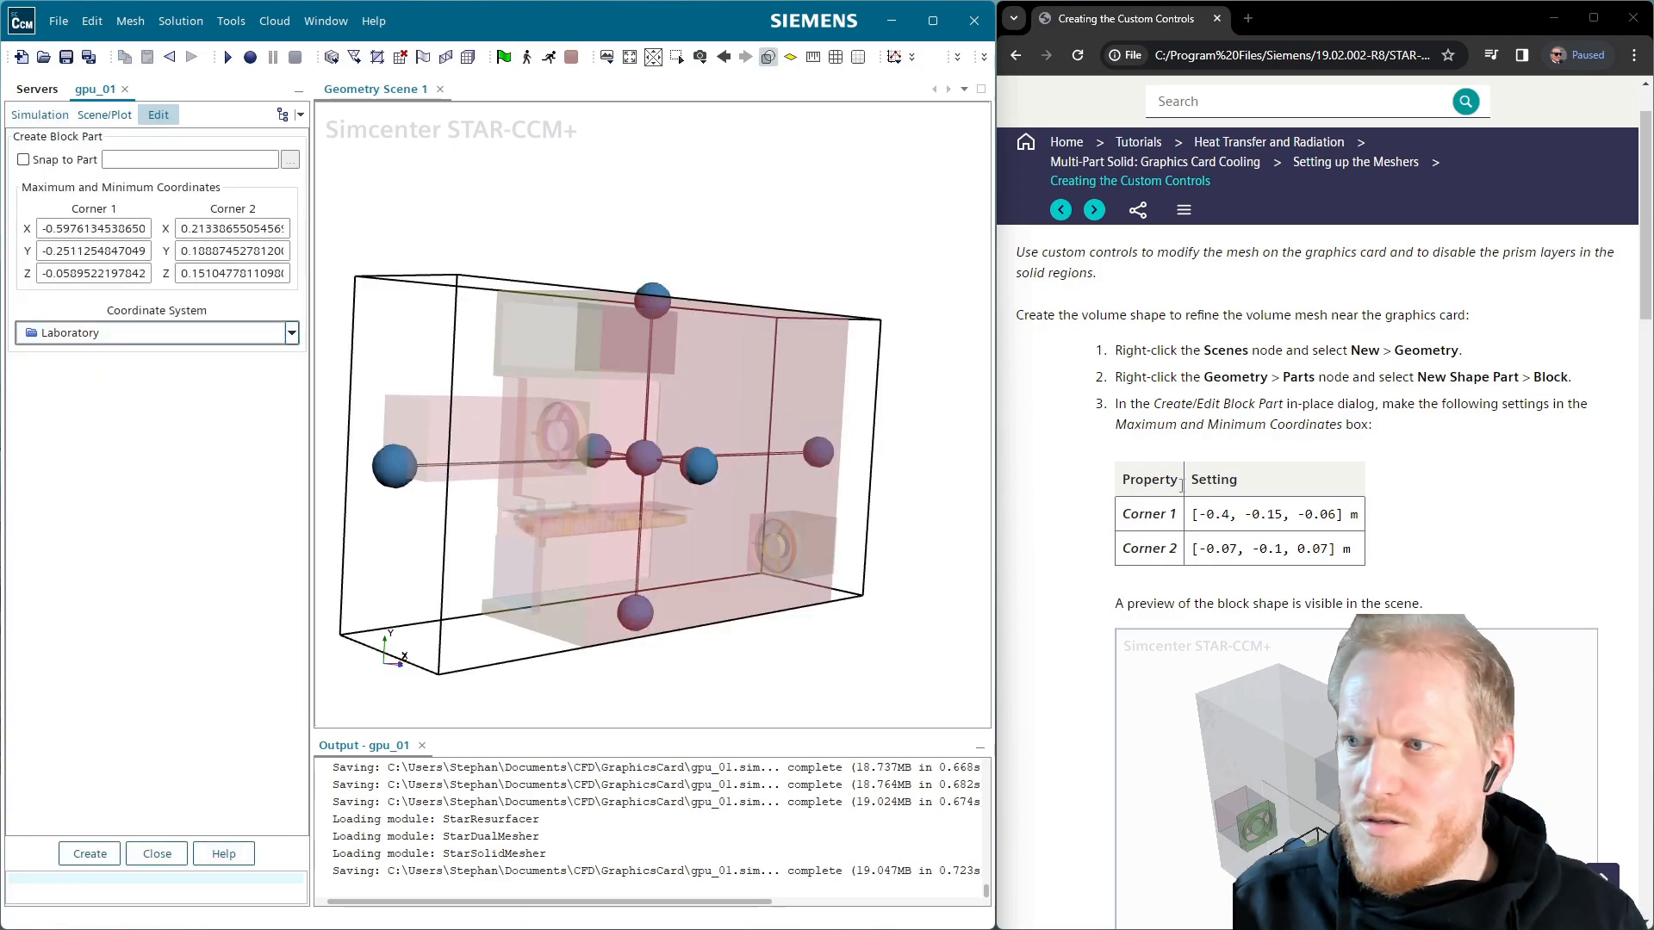
click(89, 854)
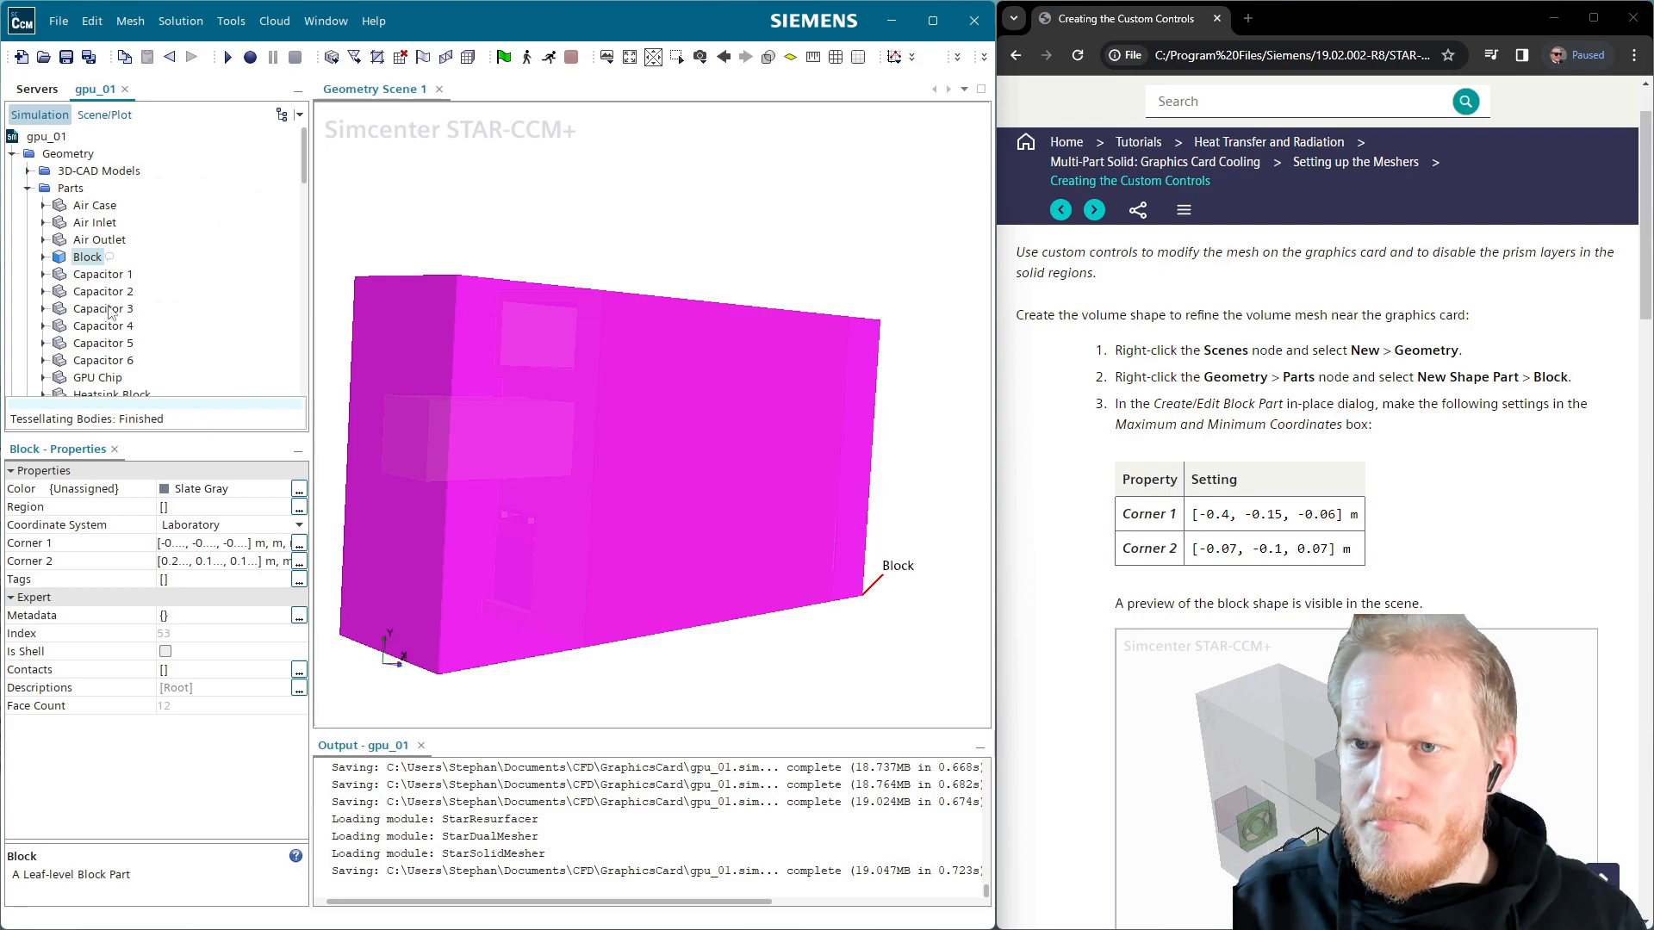
click(91, 258)
text(GP)
text(URefinement)
key(Return)
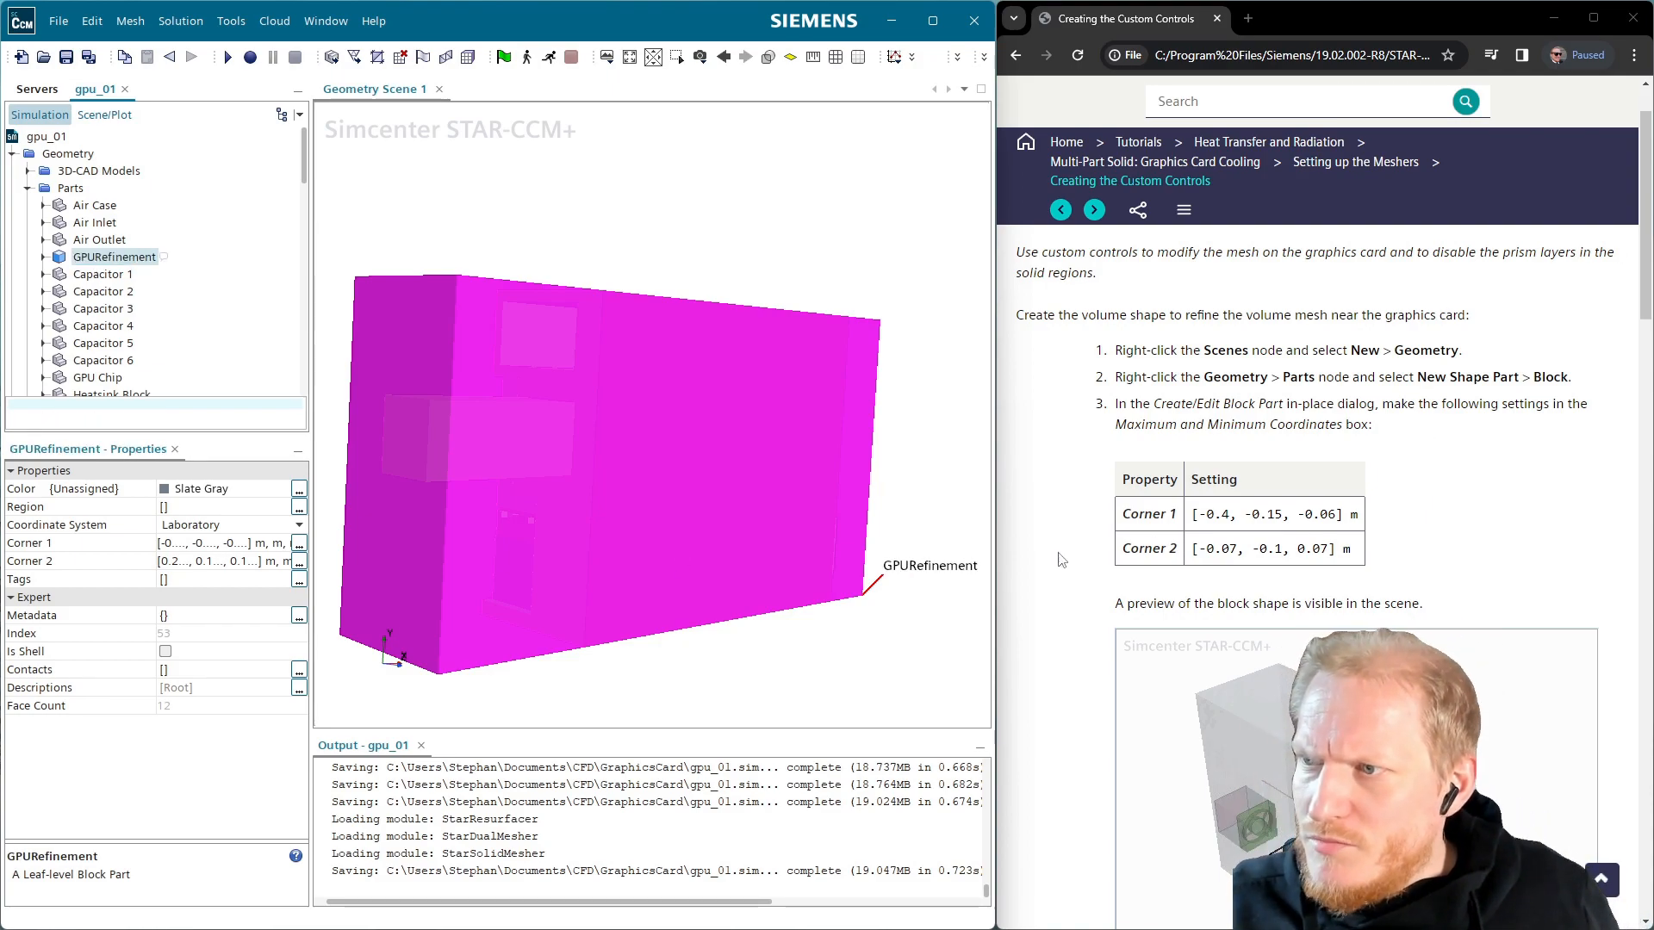
Set GPURefinement Corner 1 to [-0.4, -0.15, -0.06] m
click(187, 545)
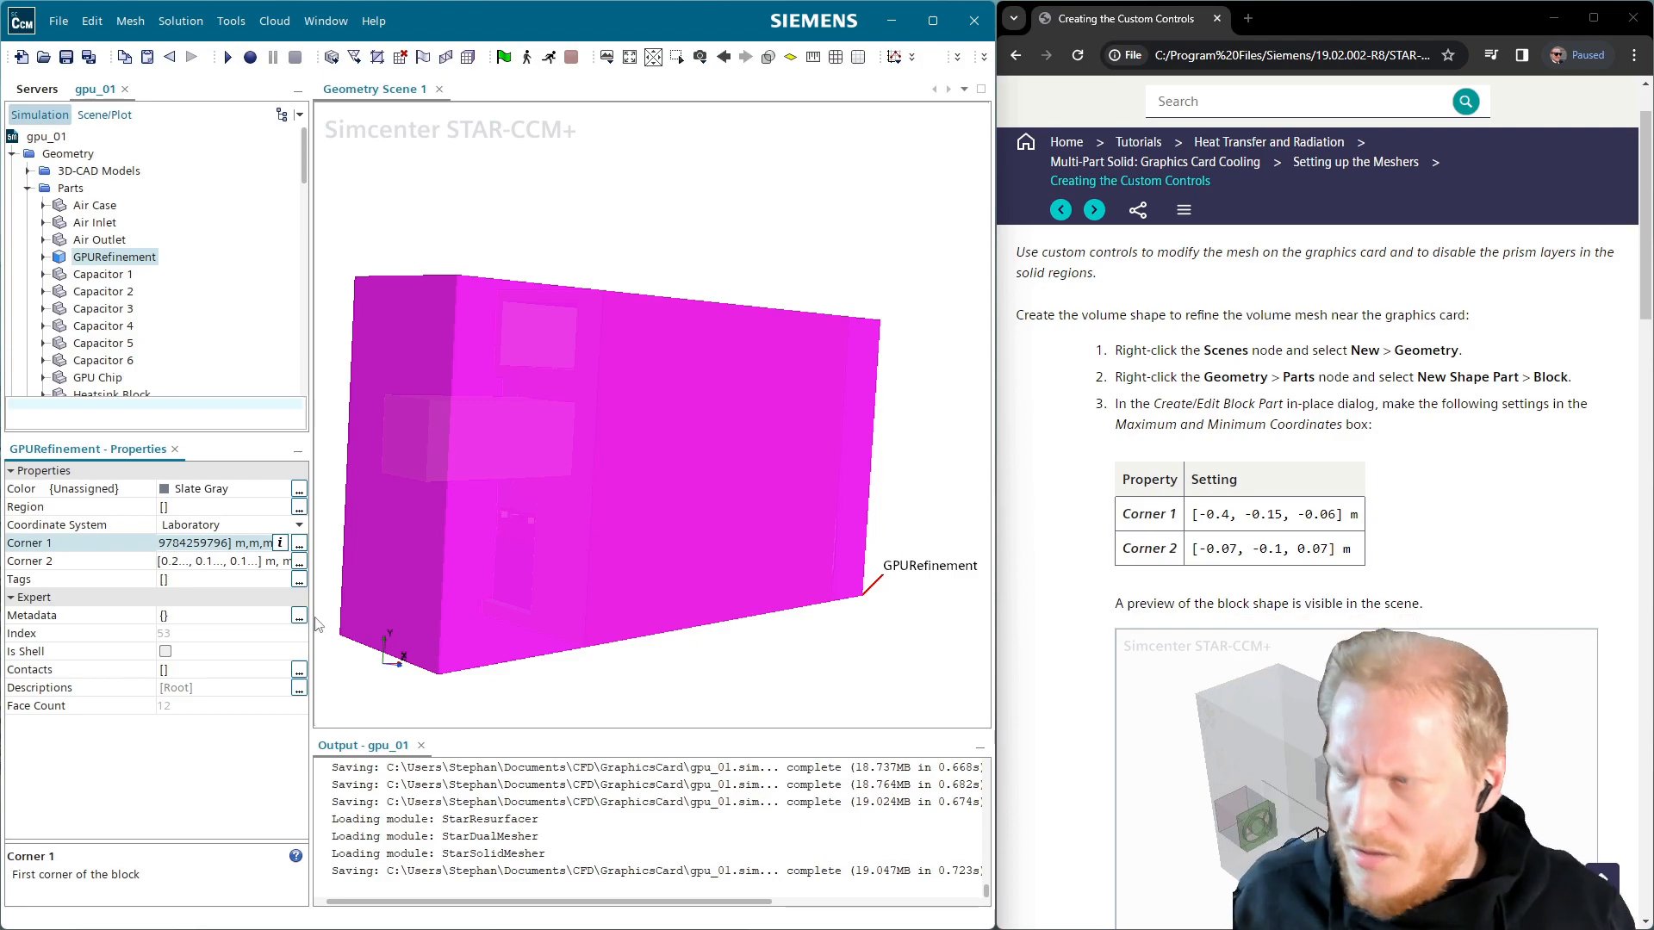
text(-.4)
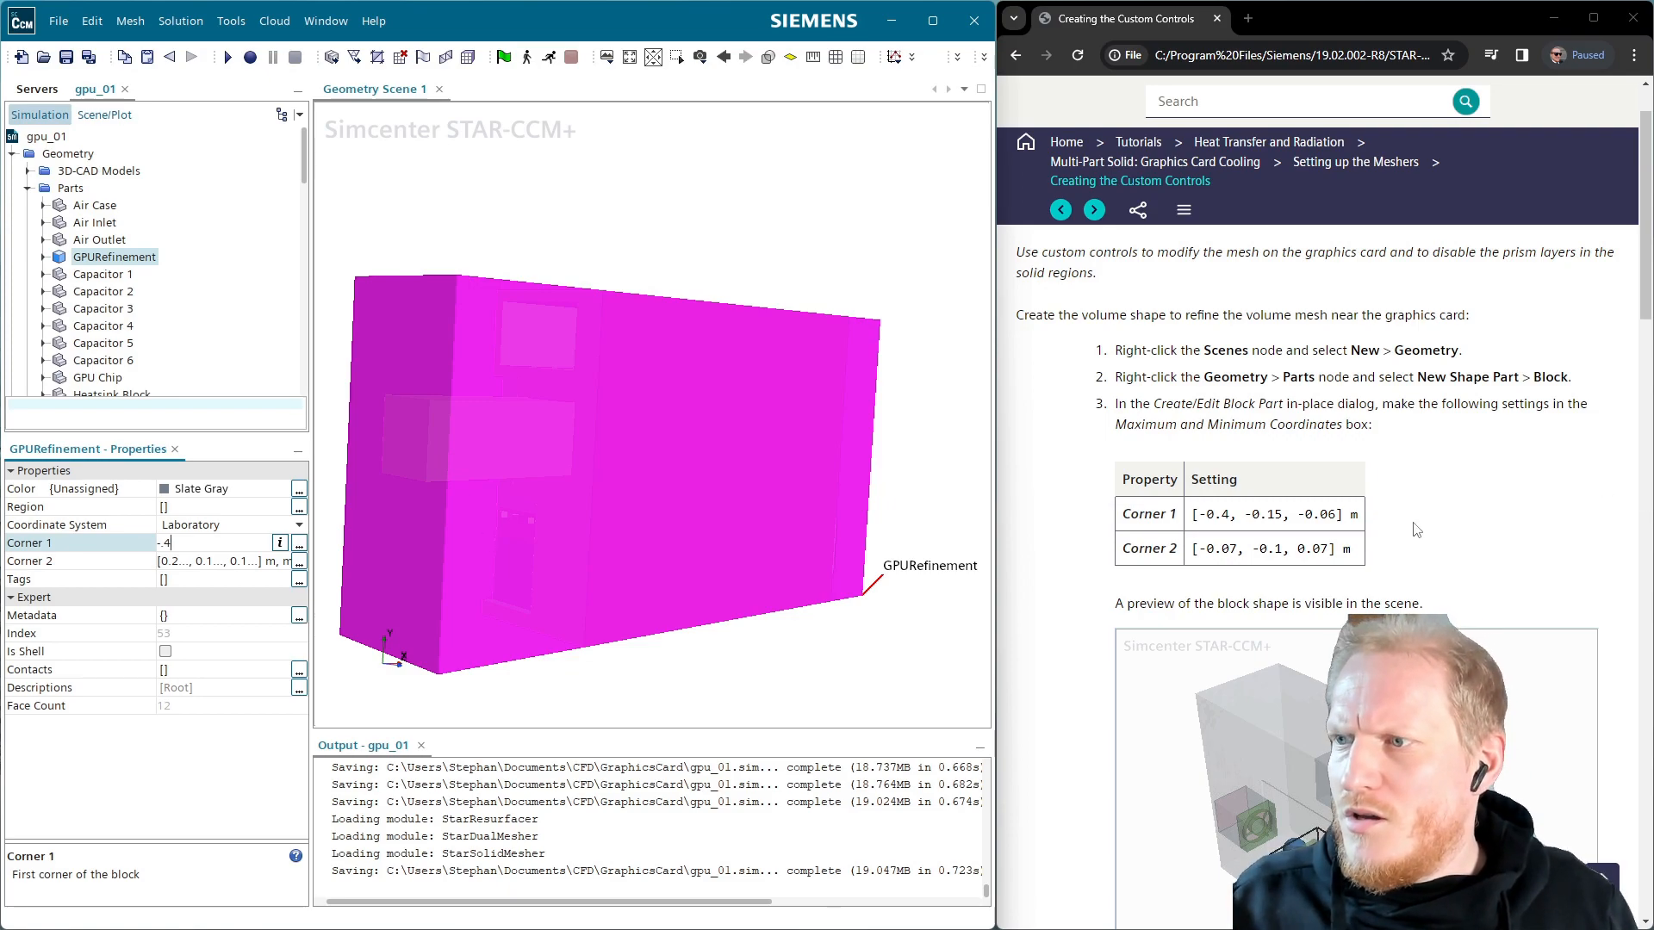
mouse_move(1345, 514)
mouse_down()
mouse_move(1192, 515)
mouse_move(1383, 552)
mouse_move(1358, 520)
mouse_up()
key(ctrl+c)
click(1189, 521)
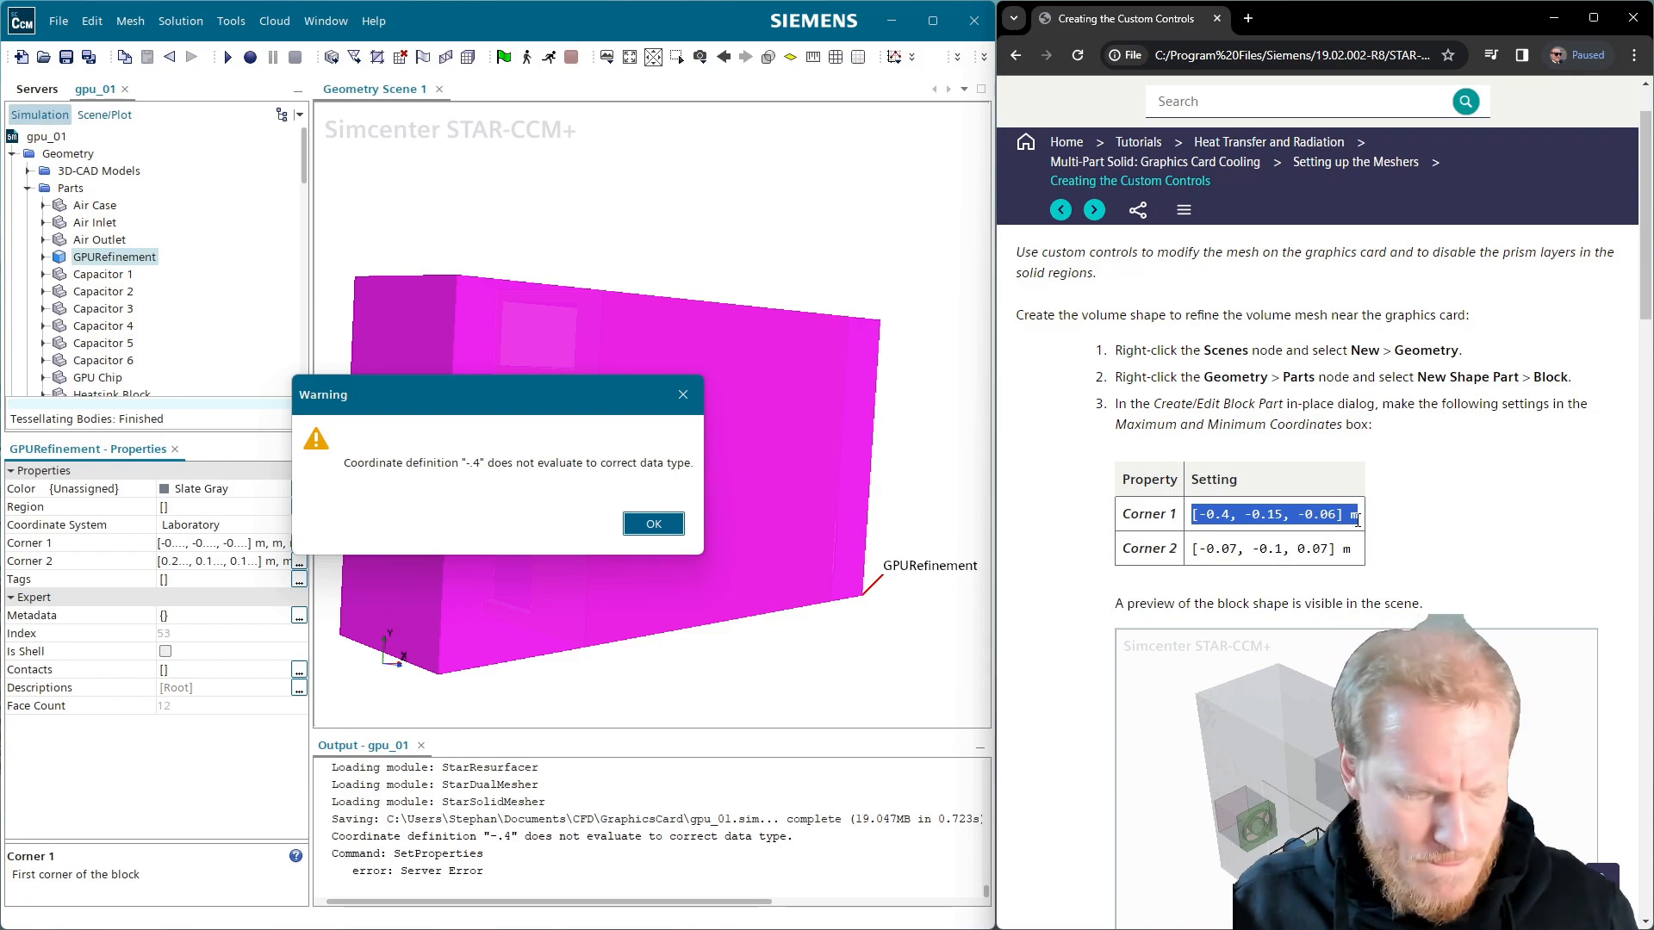
click(649, 520)
click(225, 548)
key(ctrl+a)
key(ctrl+v)
key(Return)
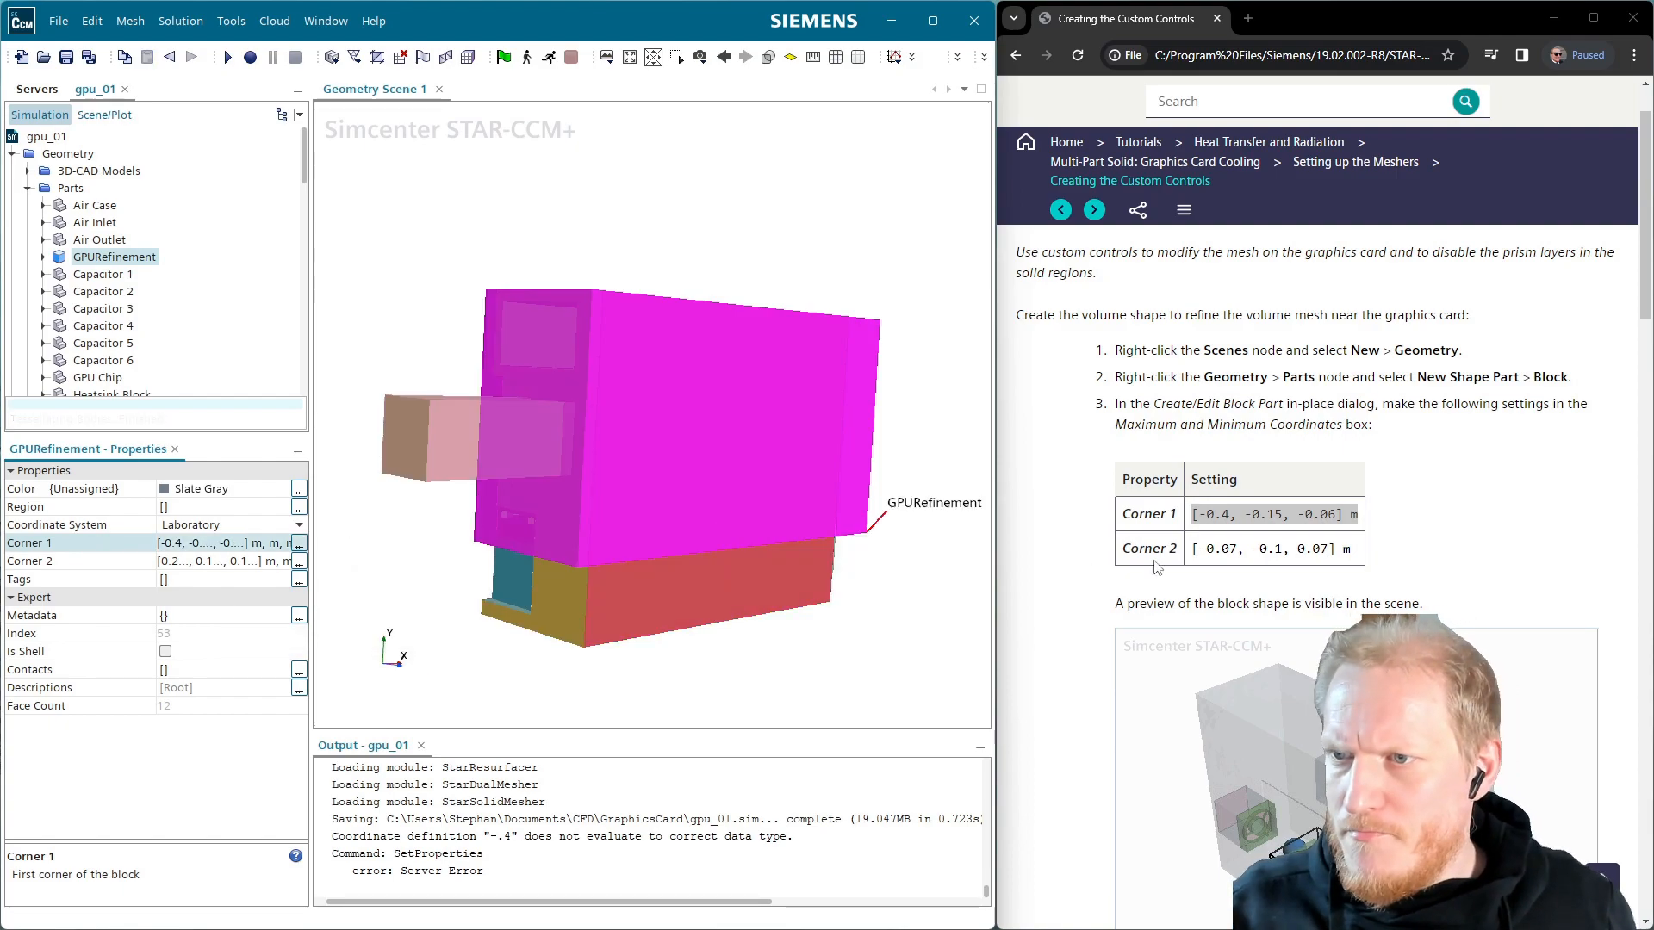
Set Corner 2 to [-0.07, -0.1, 0.07] m and inspect the resized block
drag(1194, 548, 1334, 548)
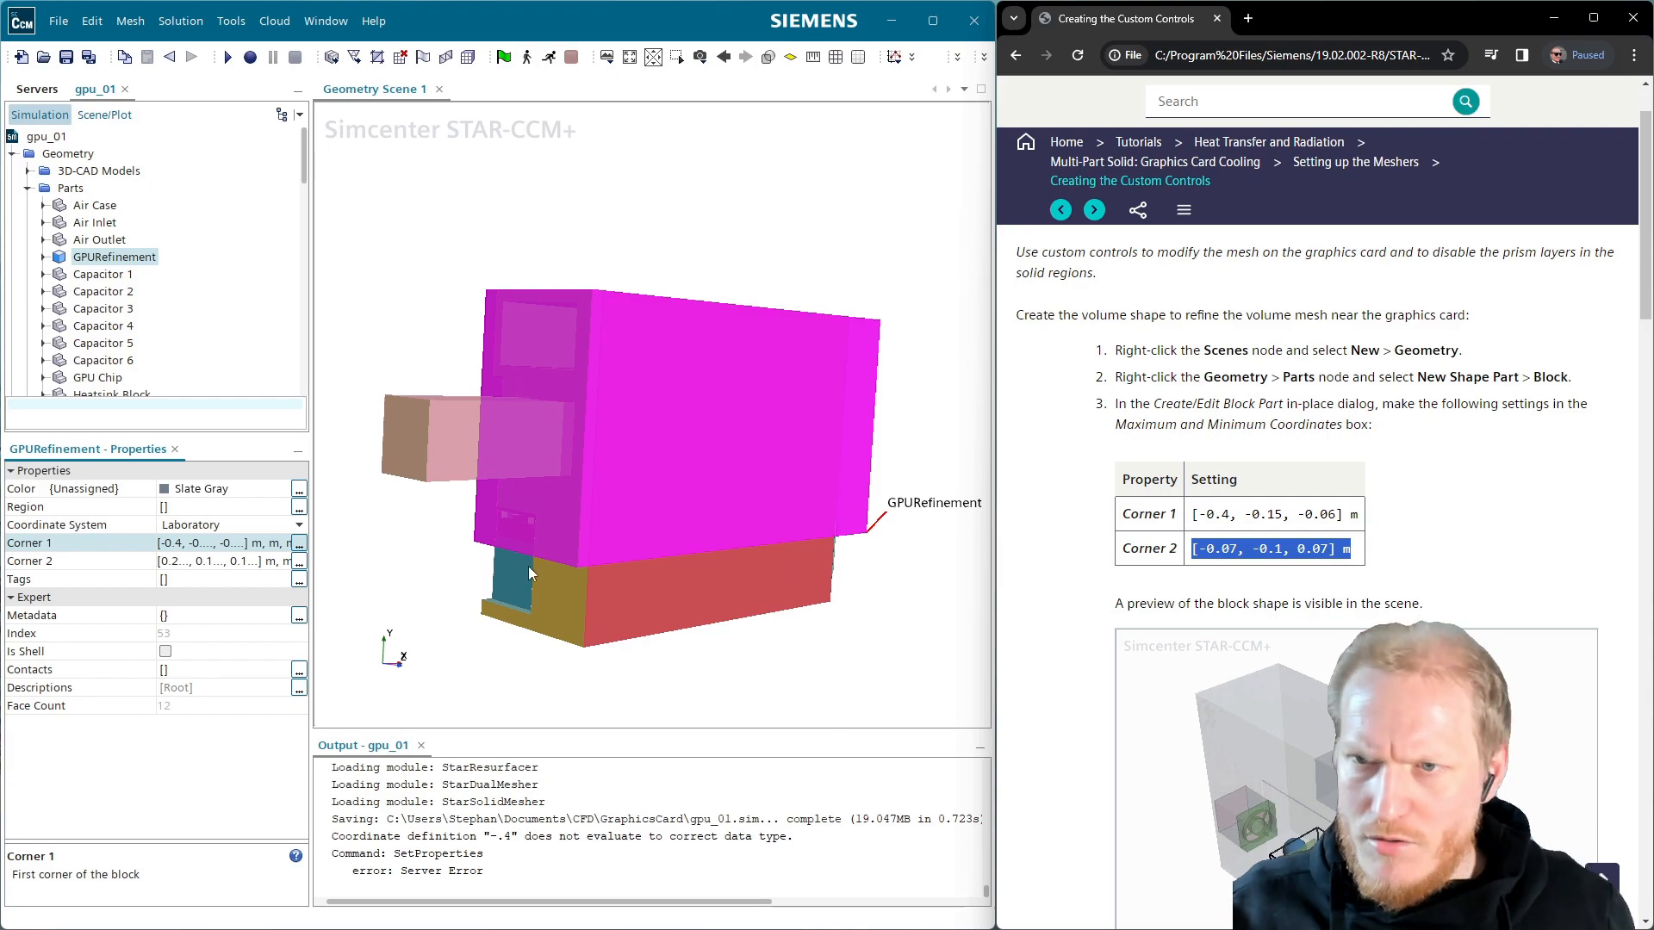
click(249, 561)
text([-0.07, -0.1, 0.07] m)
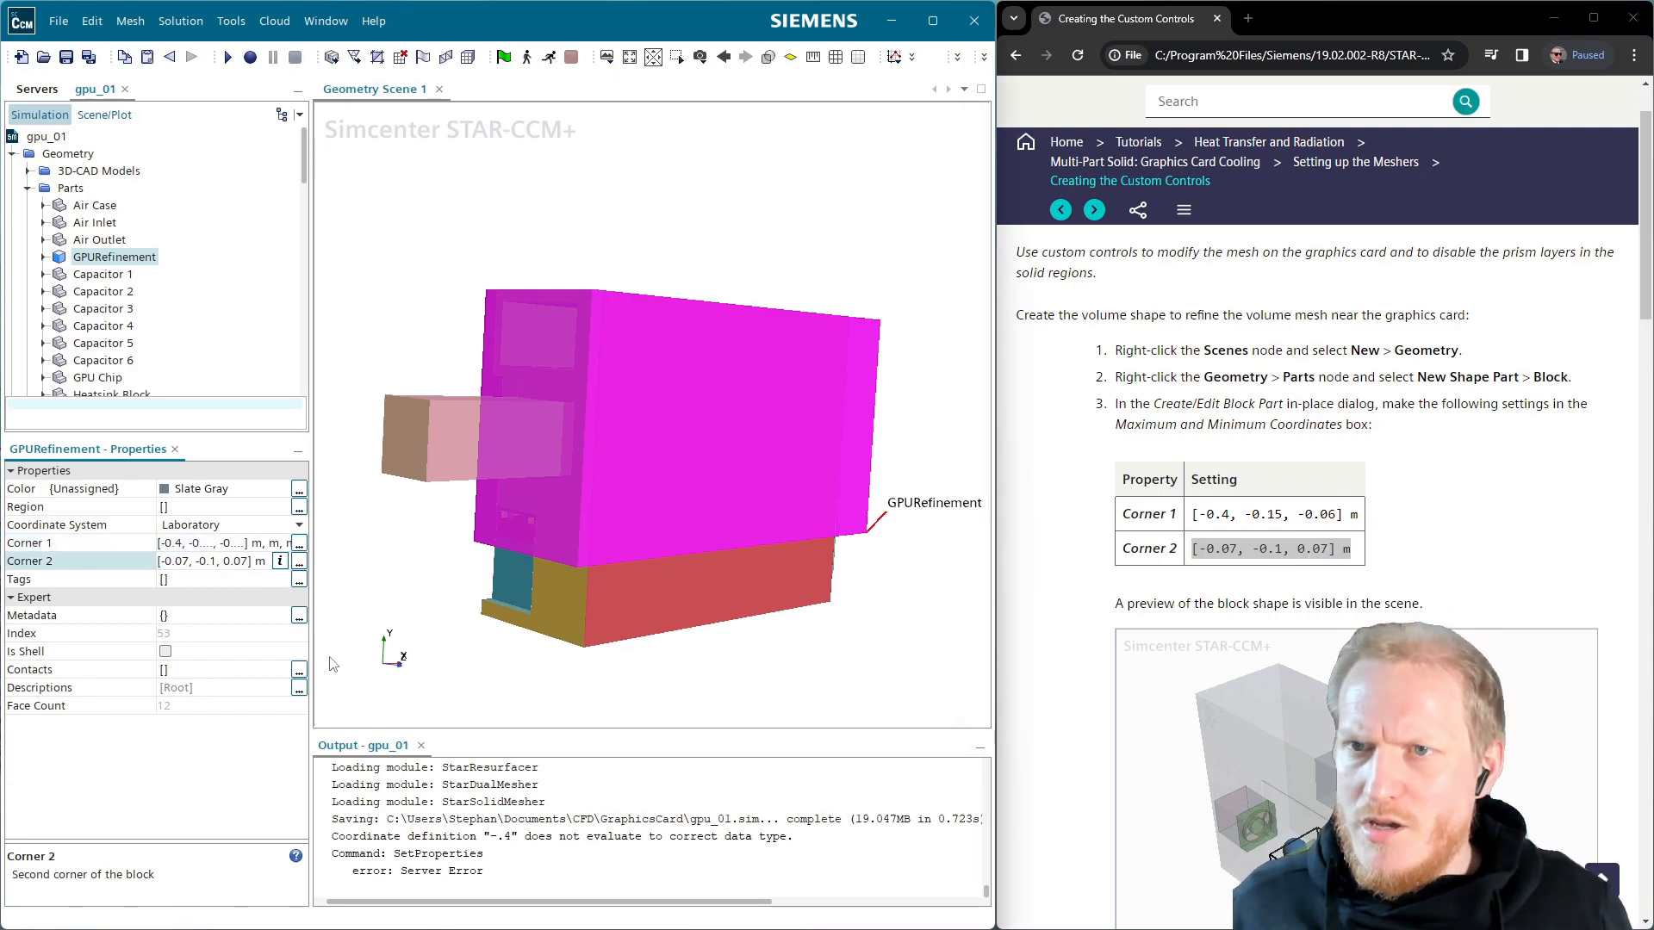
key(Return)
drag(848, 544, 749, 552)
scroll(1219, 674, down, 5)
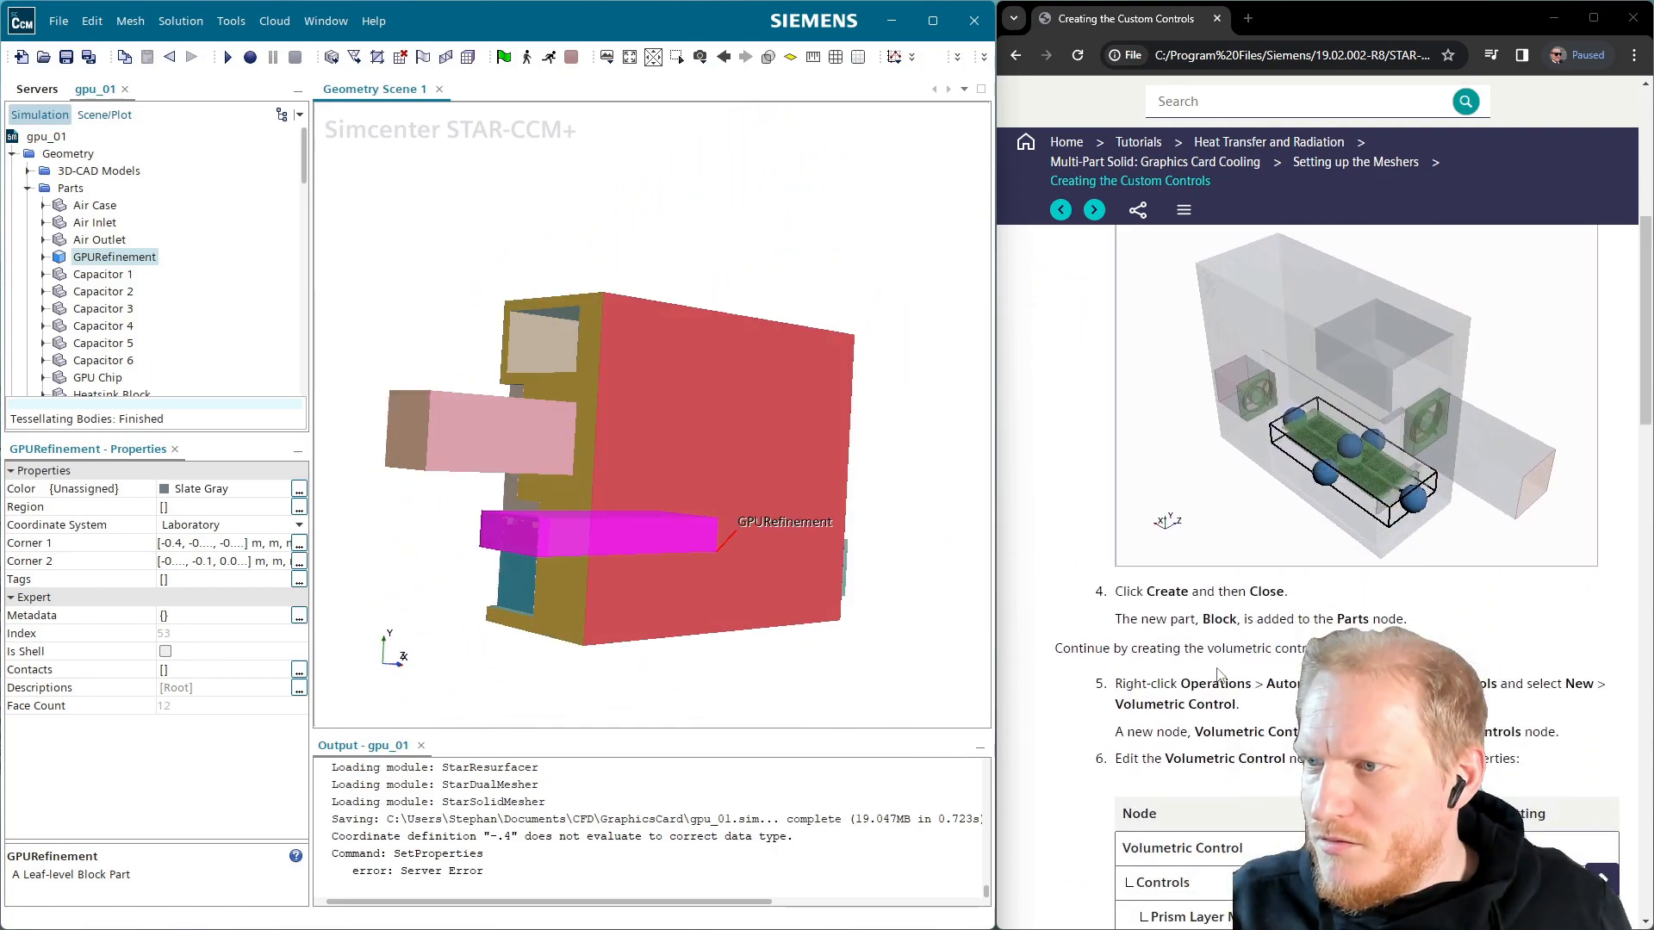
Create a new Volumetric Control applied to the GPURefinement part
scroll(1281, 617, down, 1)
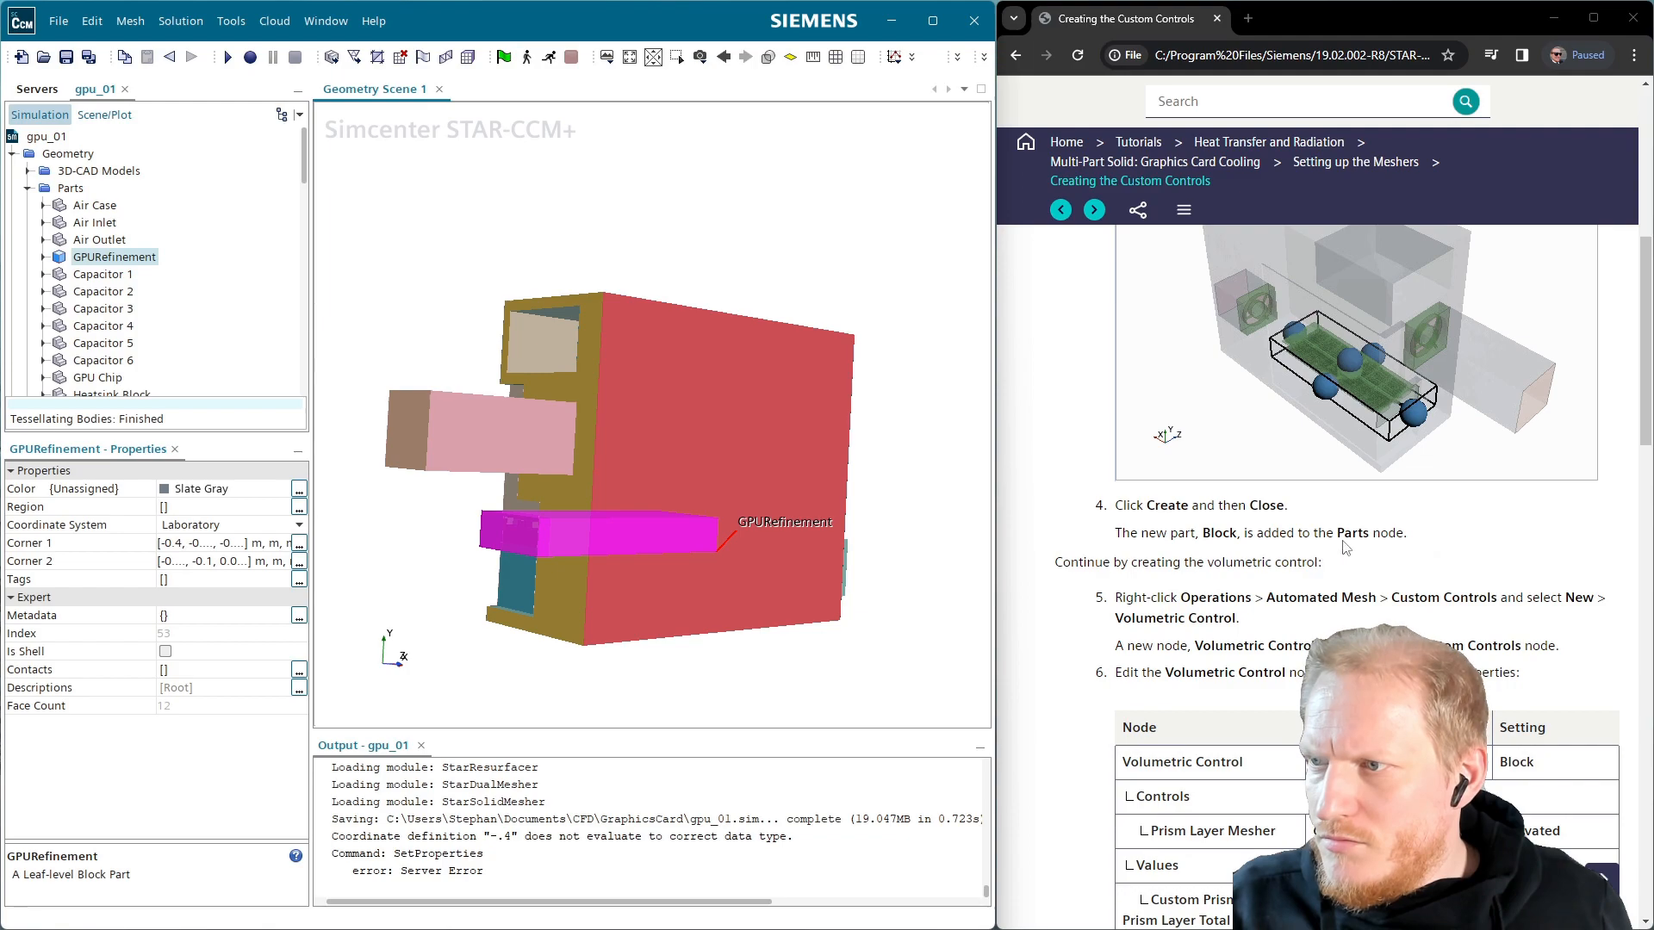
scroll(1342, 622, down, 2)
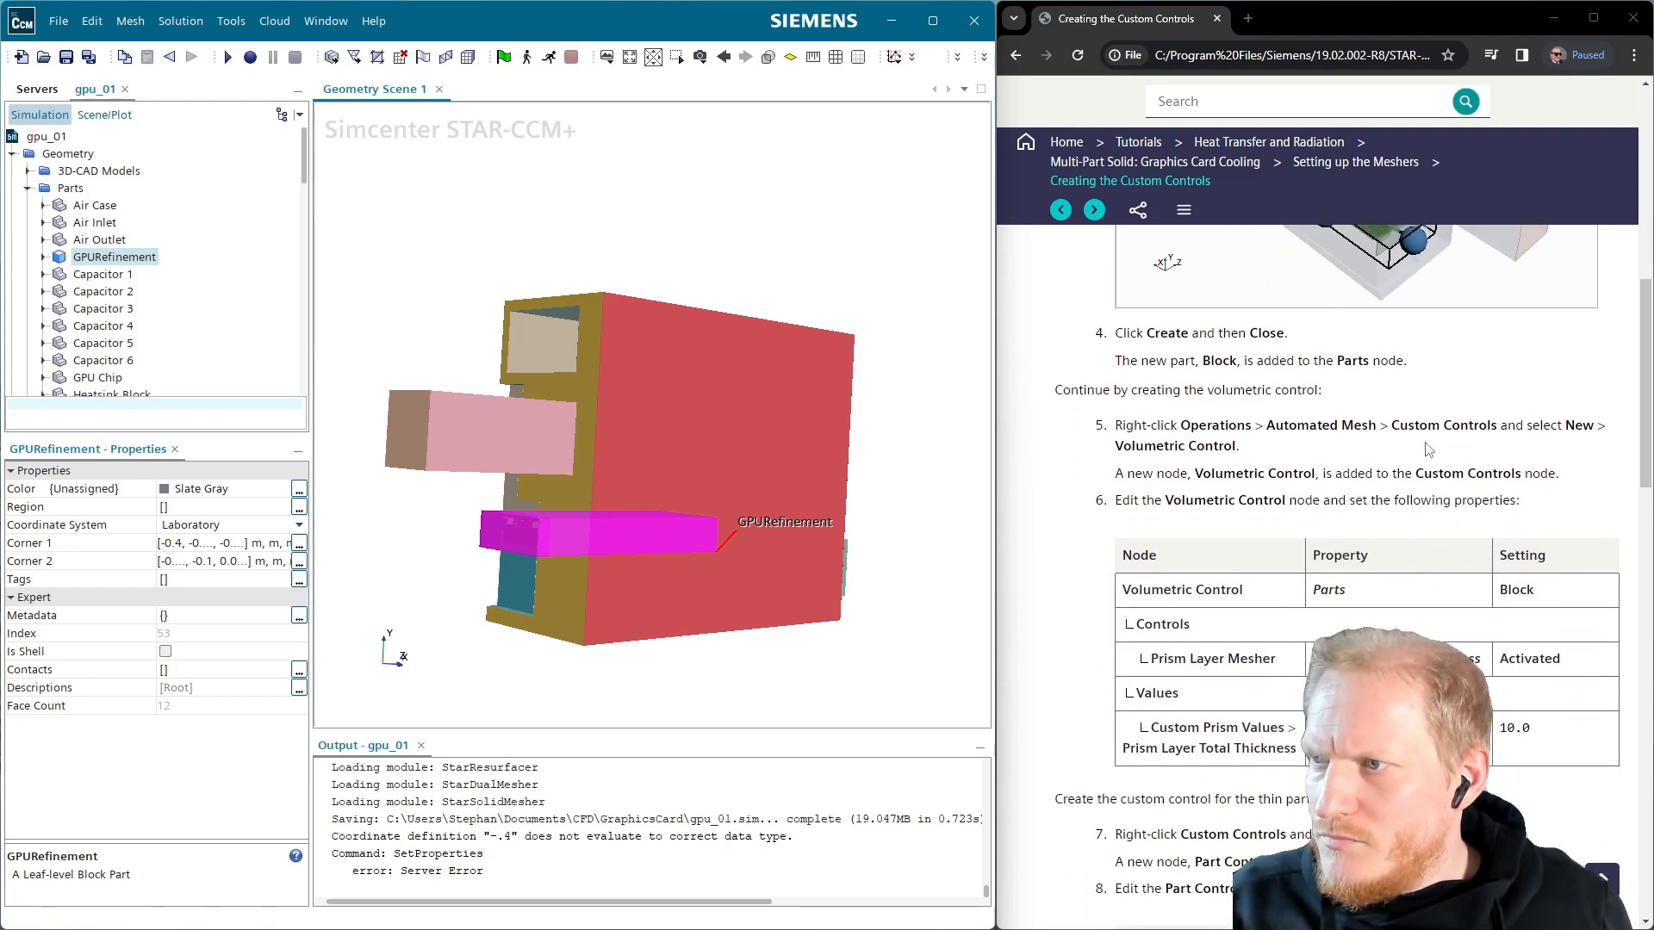
scroll(184, 318, down, 4)
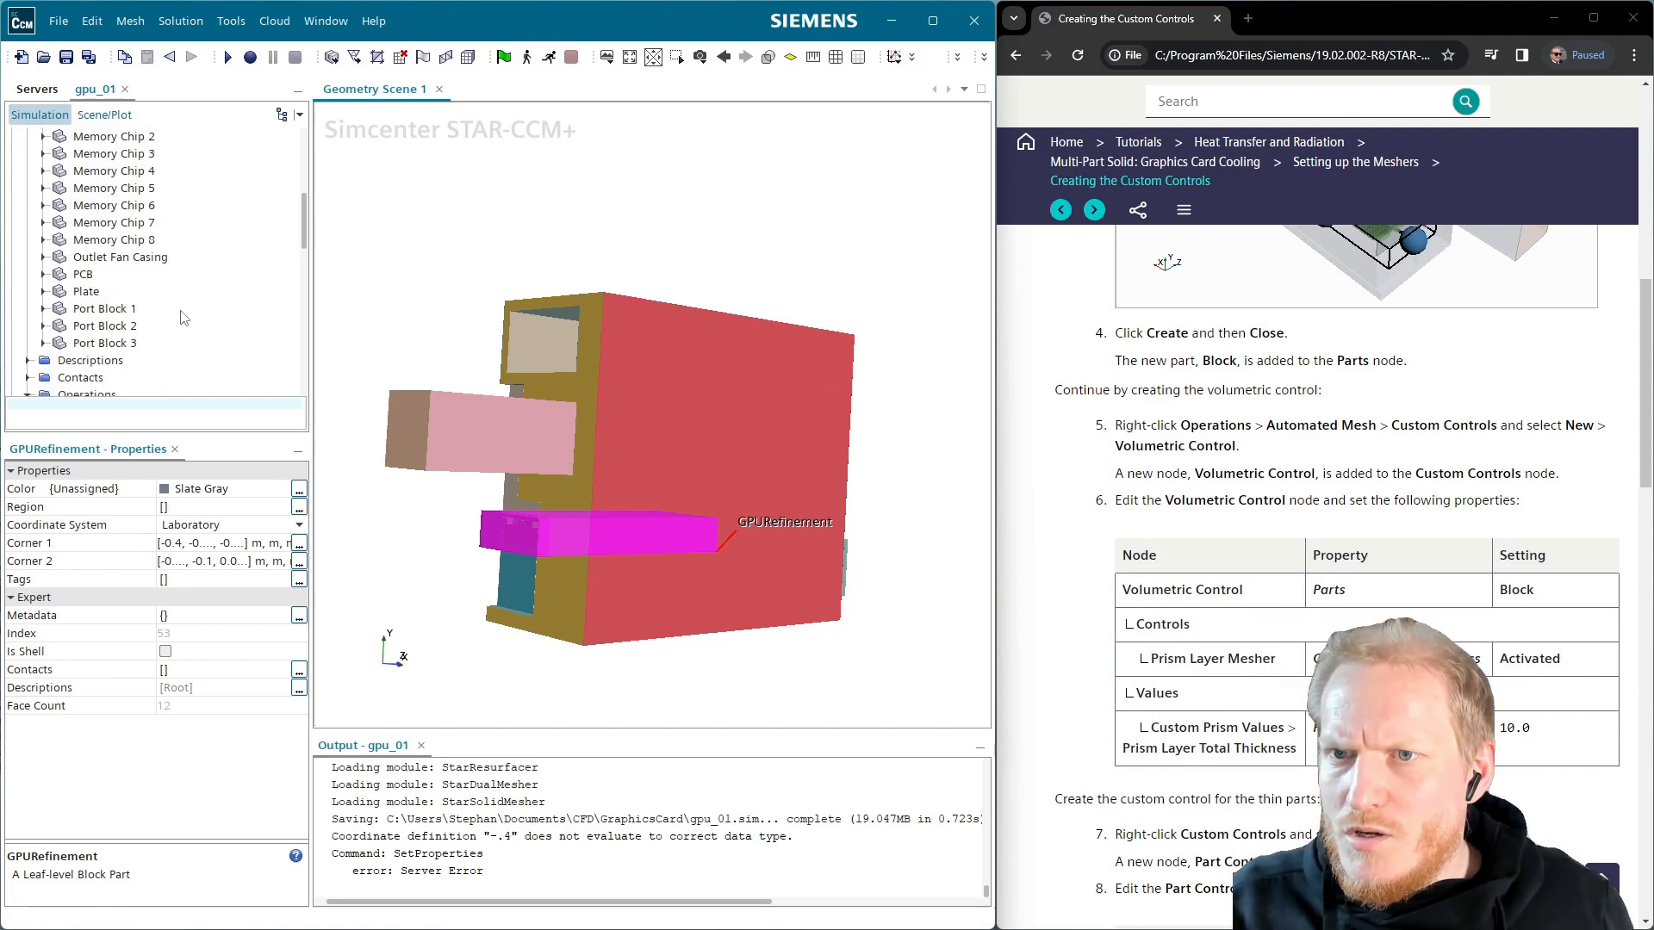
scroll(183, 318, down, 4)
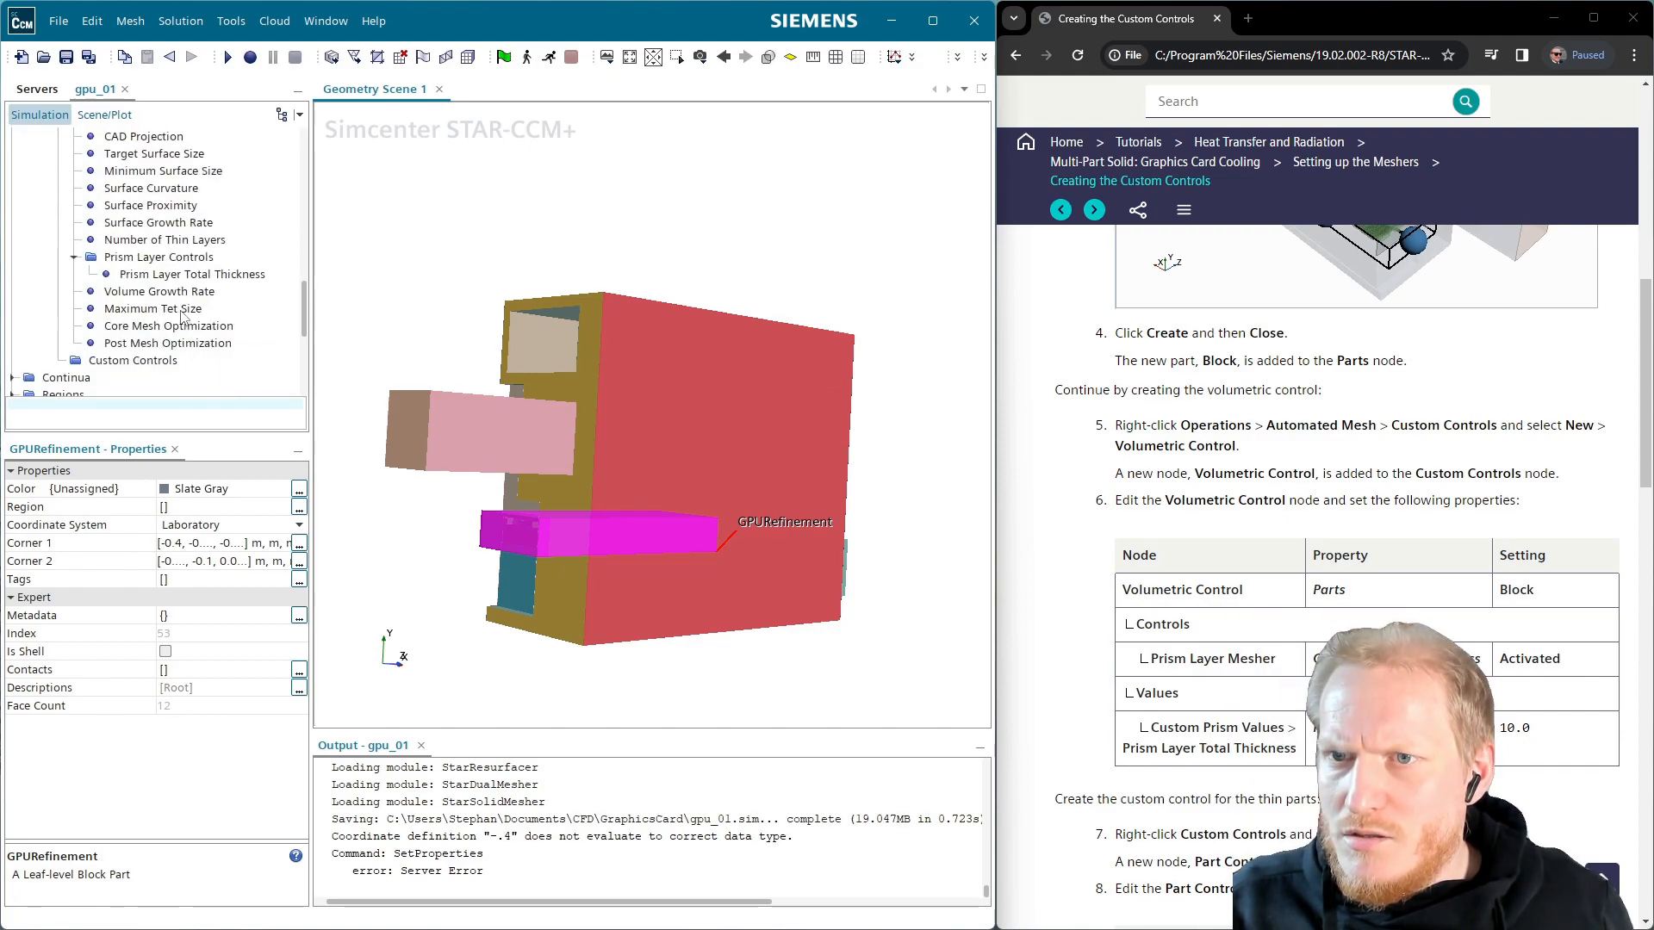
right_click(142, 362)
mouse_move(215, 379)
click(336, 441)
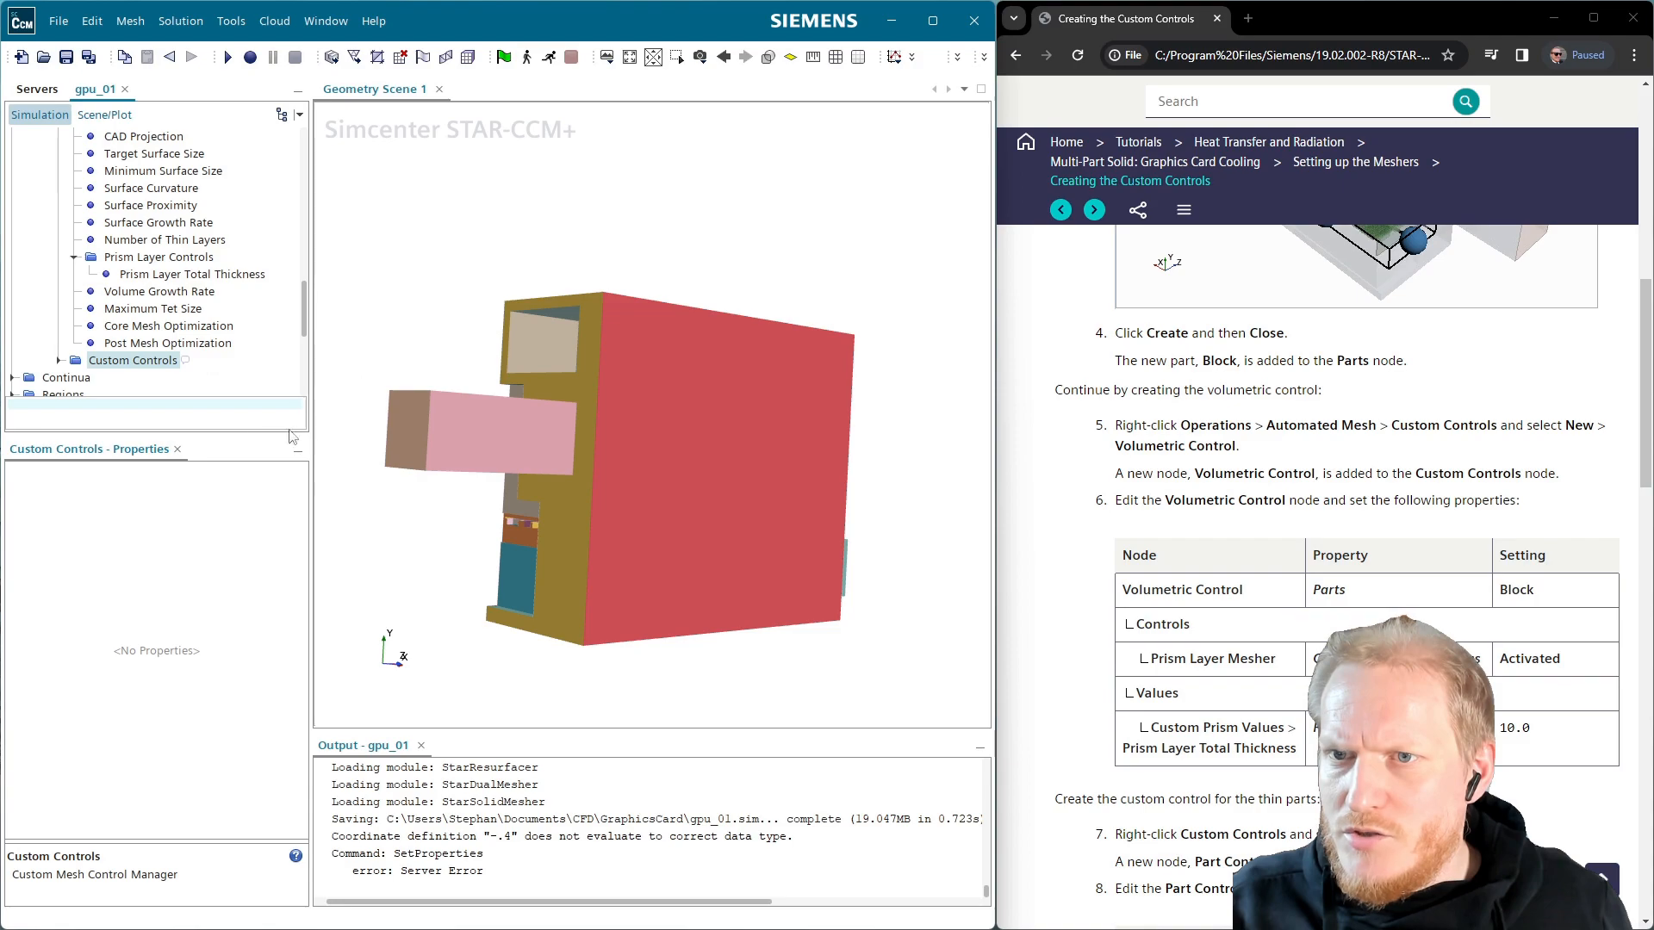
click(58, 360)
click(155, 380)
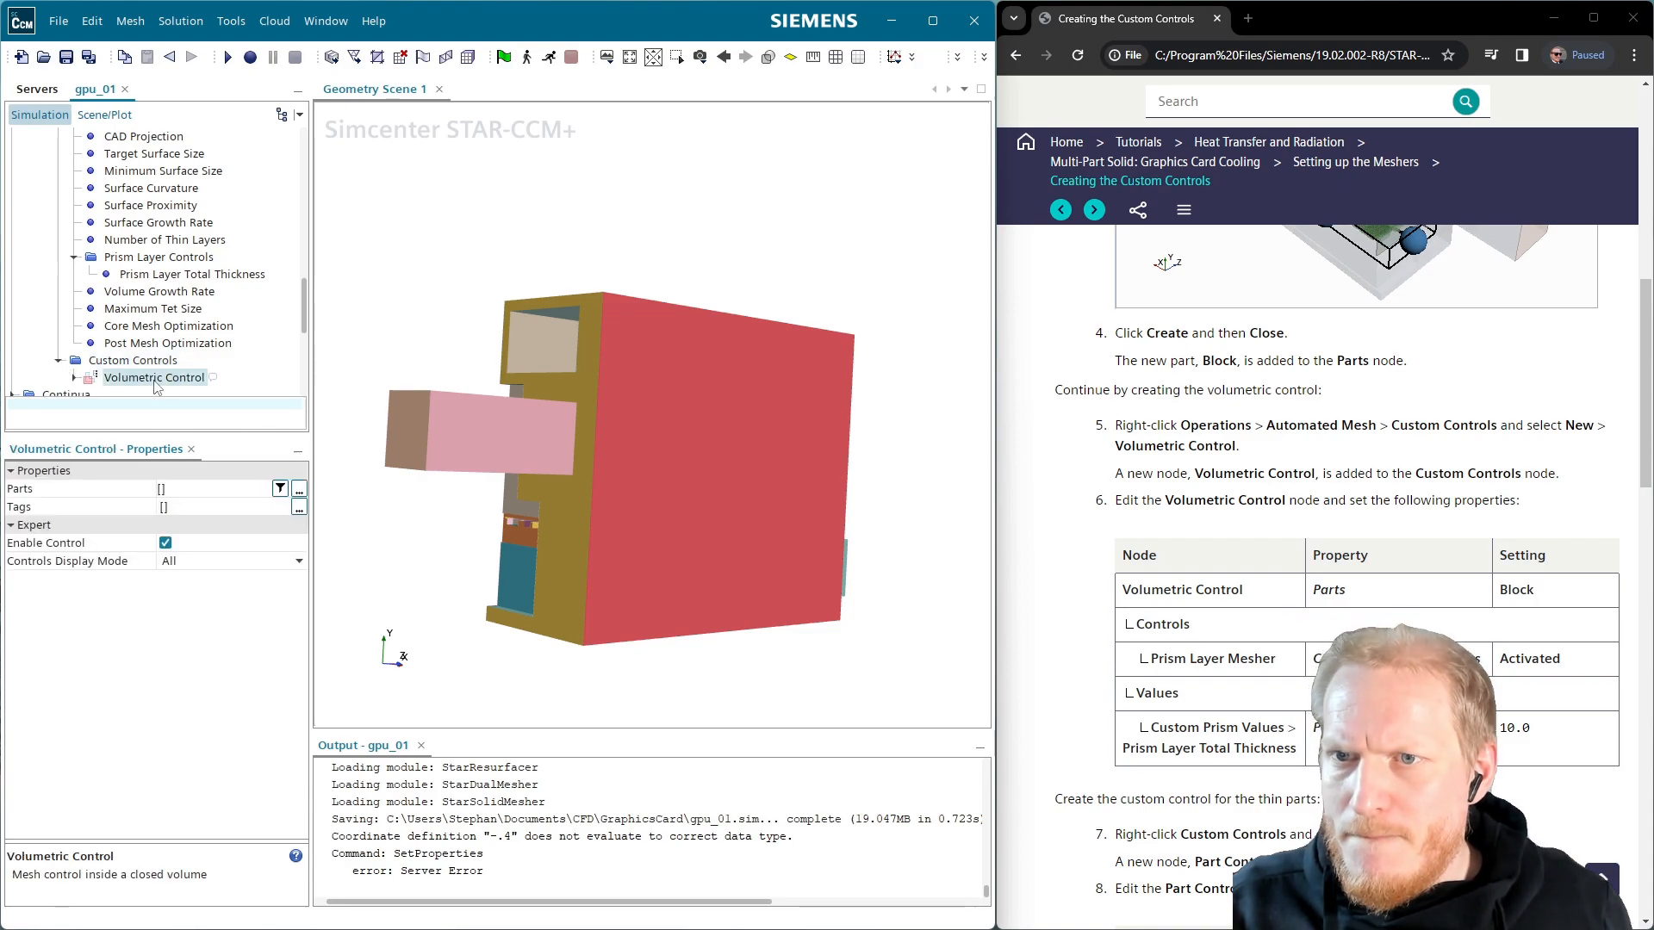
click(299, 490)
click(296, 425)
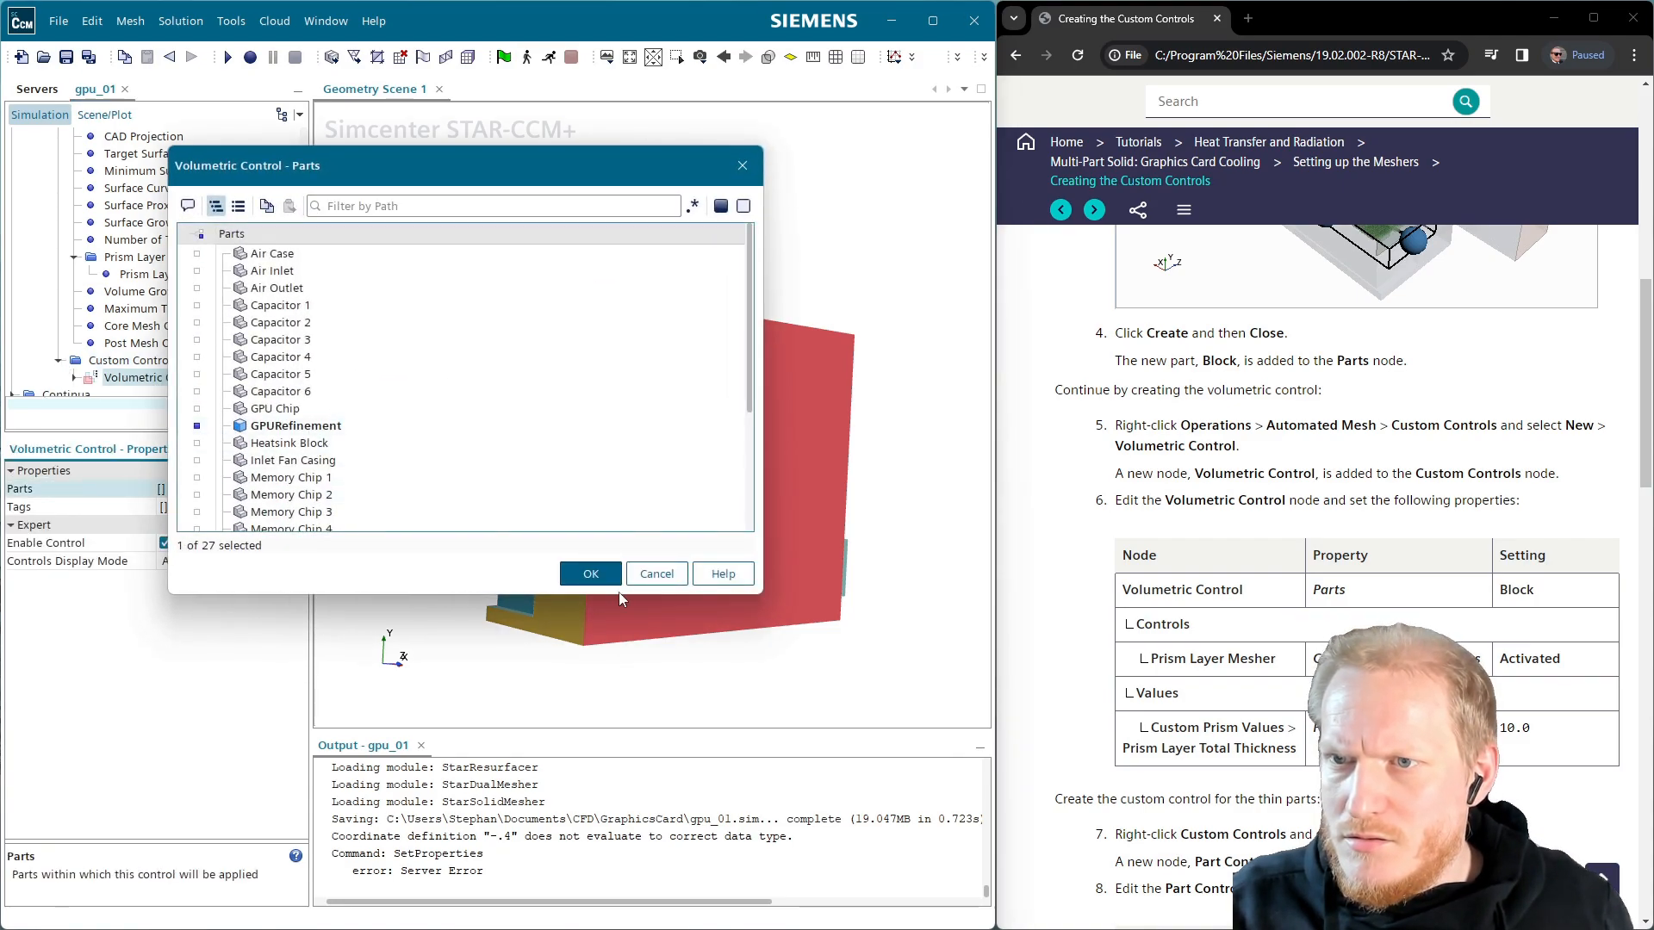
click(590, 573)
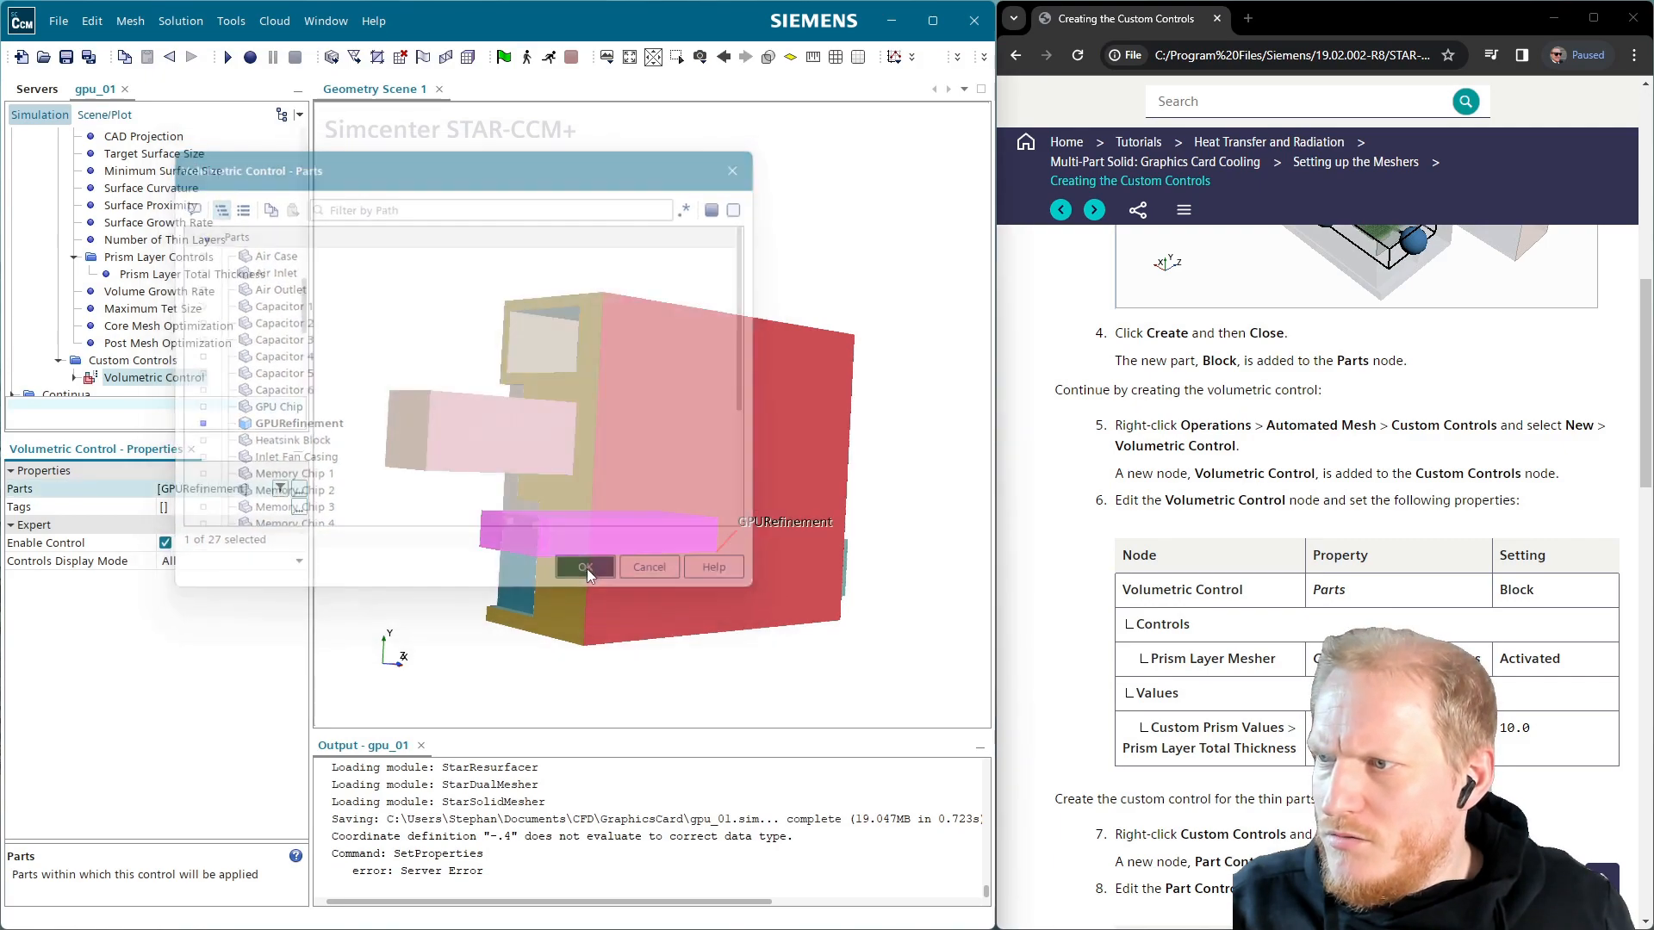
Enable Customize Total Thickness for the control's prism layer mesher
scroll(95, 345, down, 1)
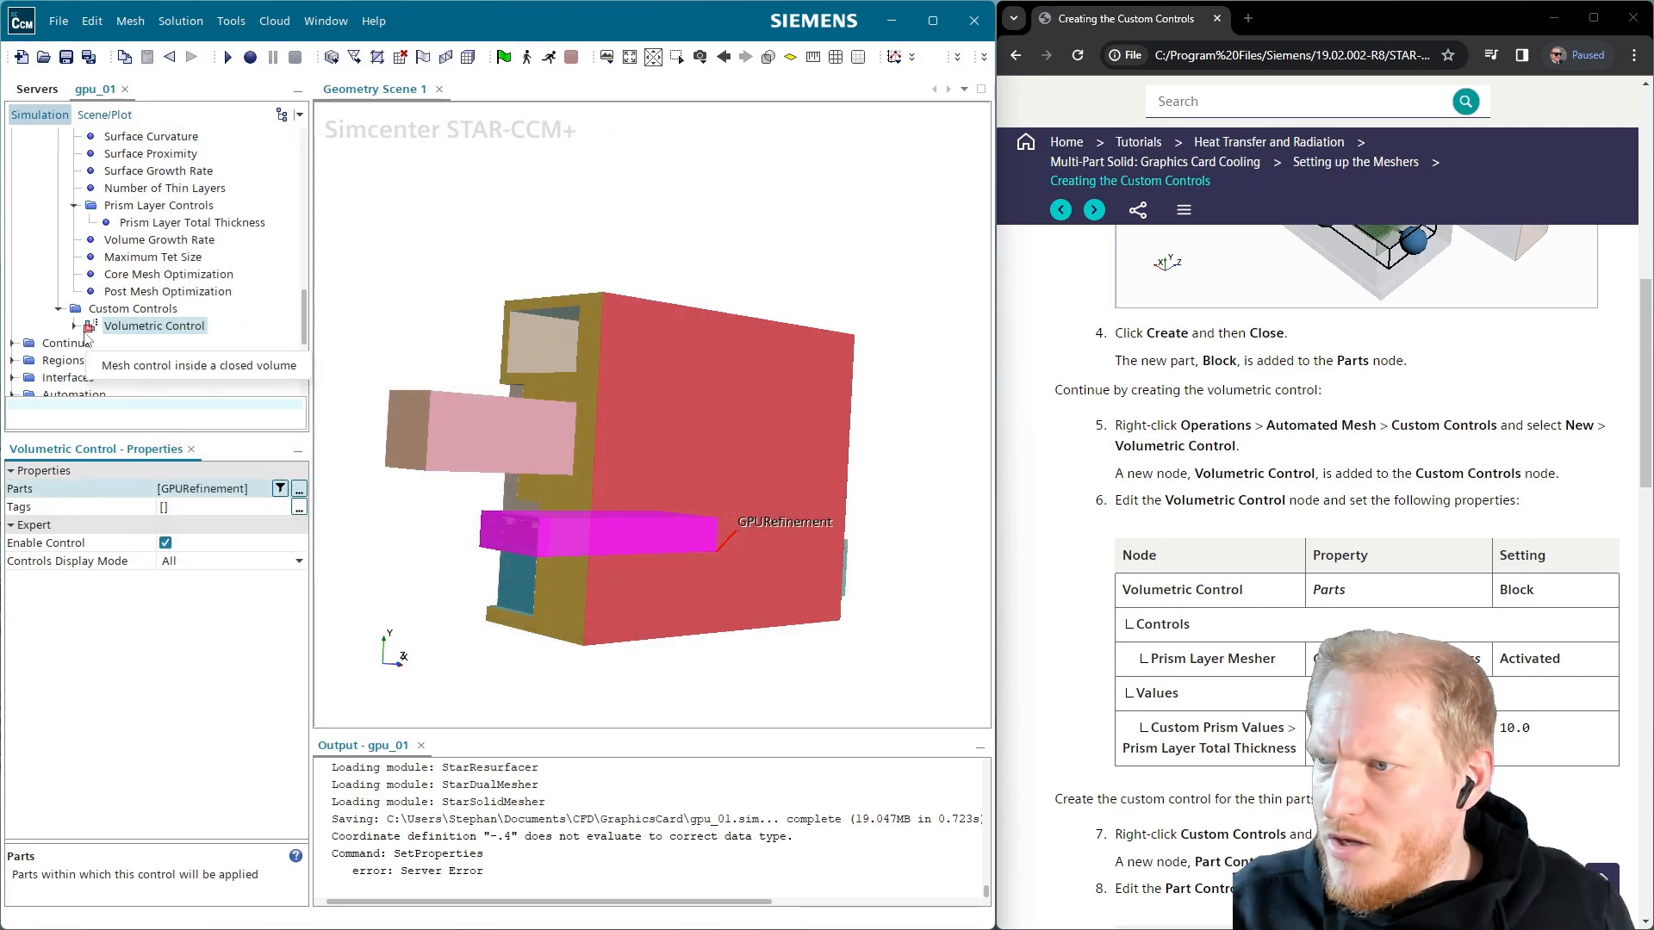
click(76, 329)
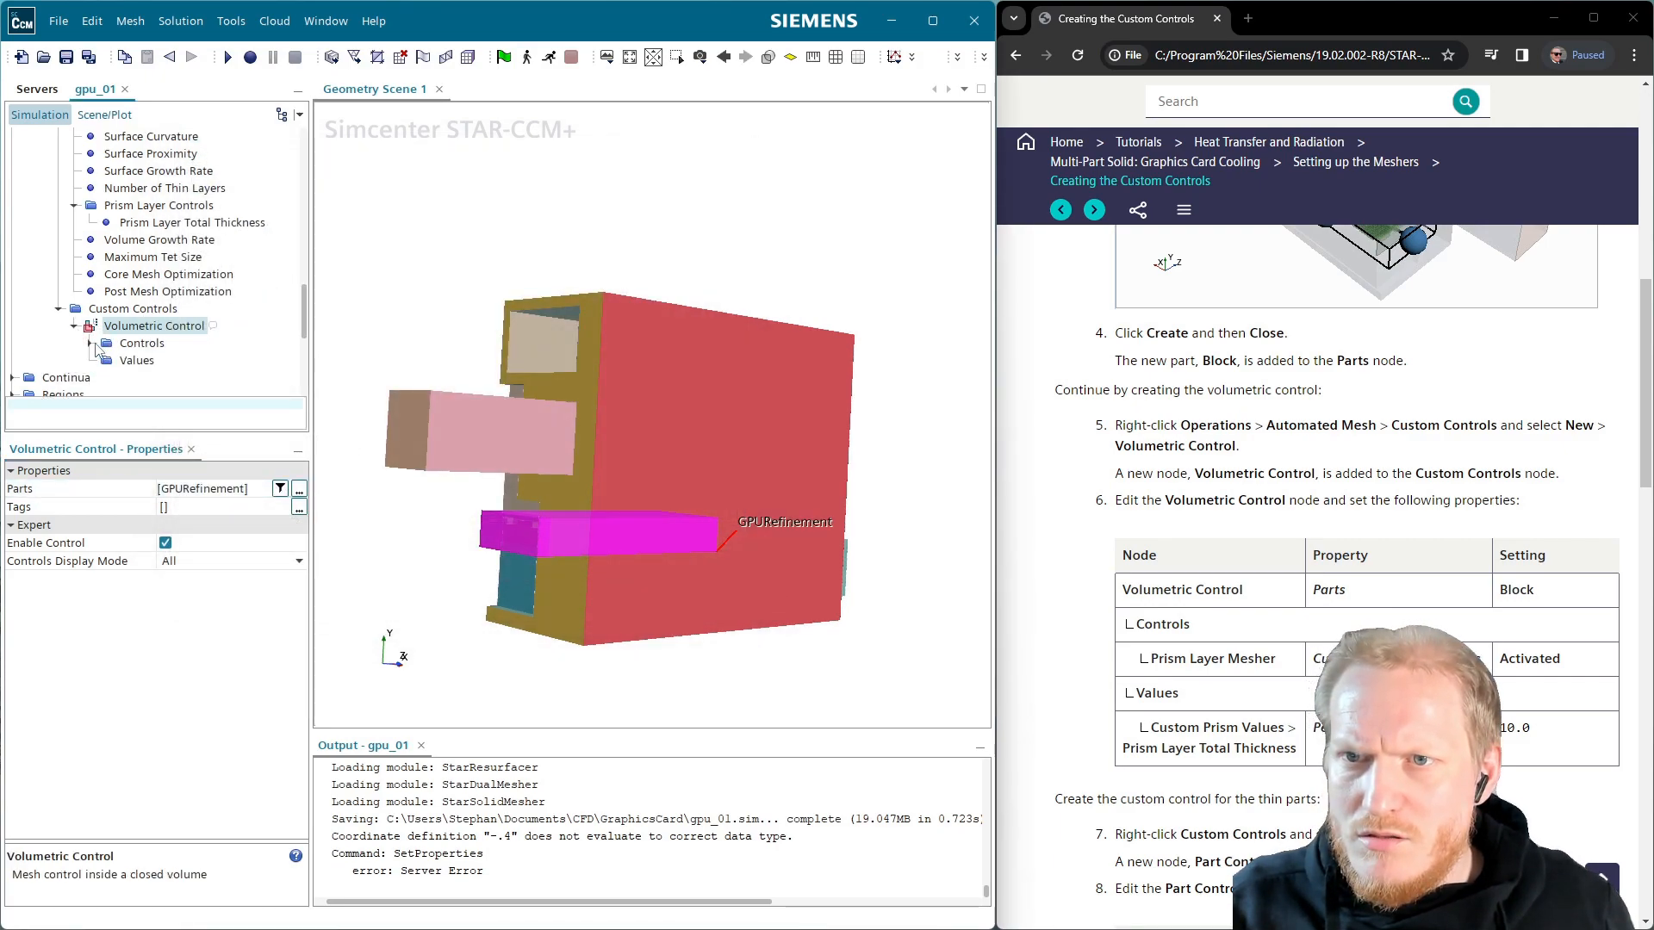
click(90, 344)
click(187, 371)
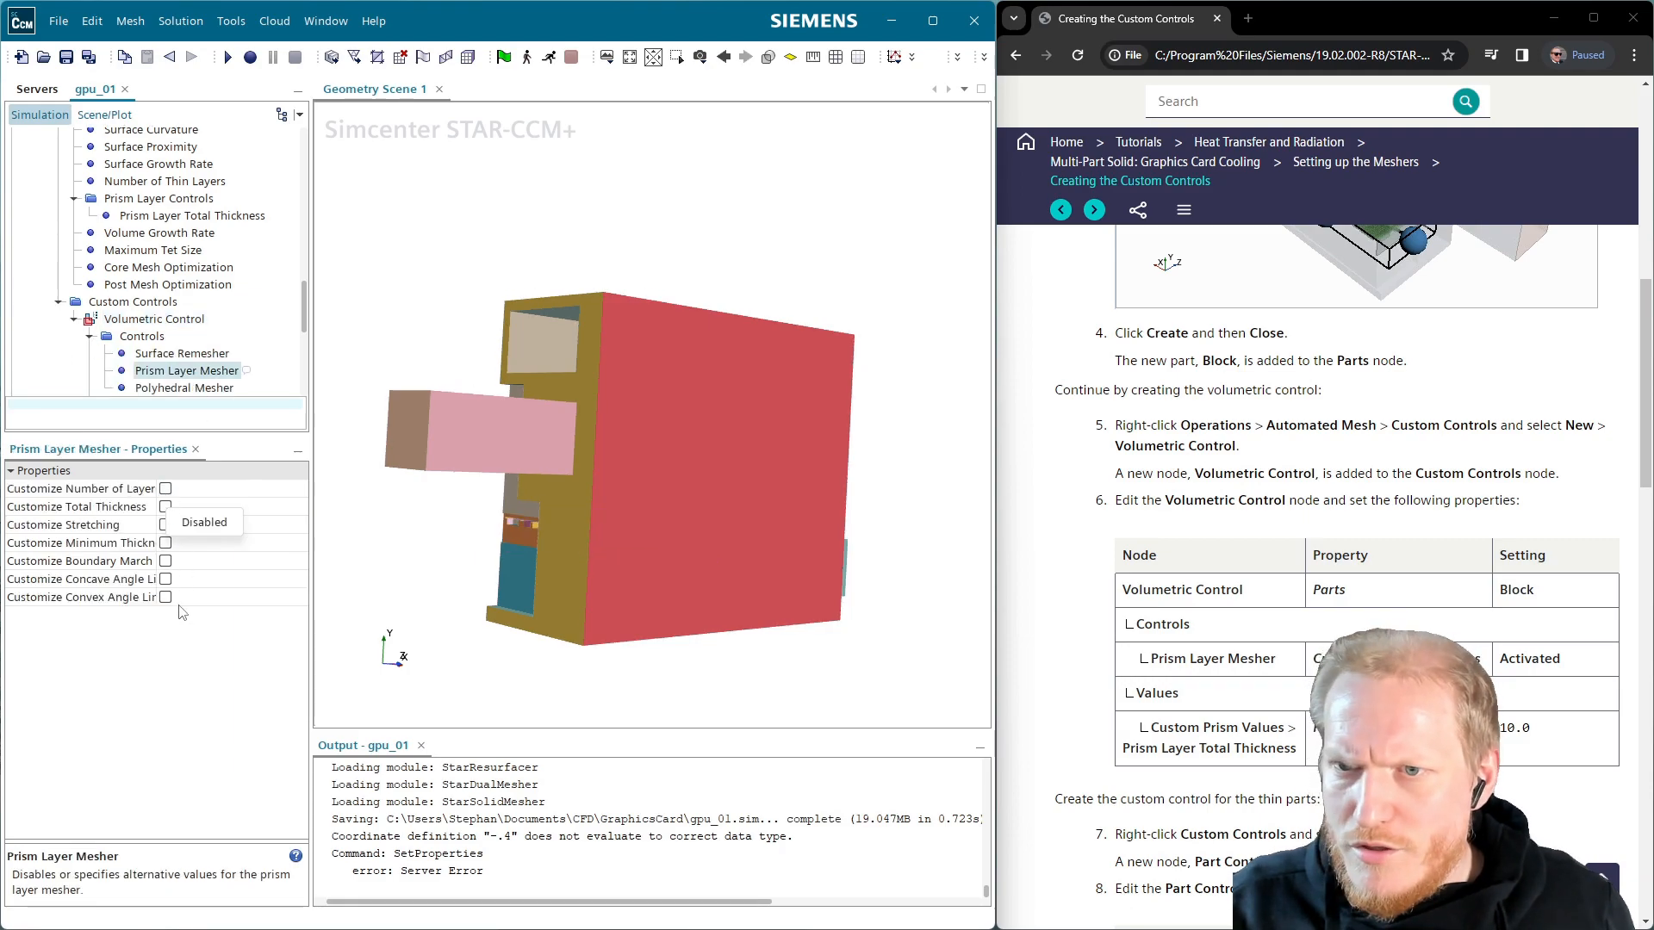
click(165, 507)
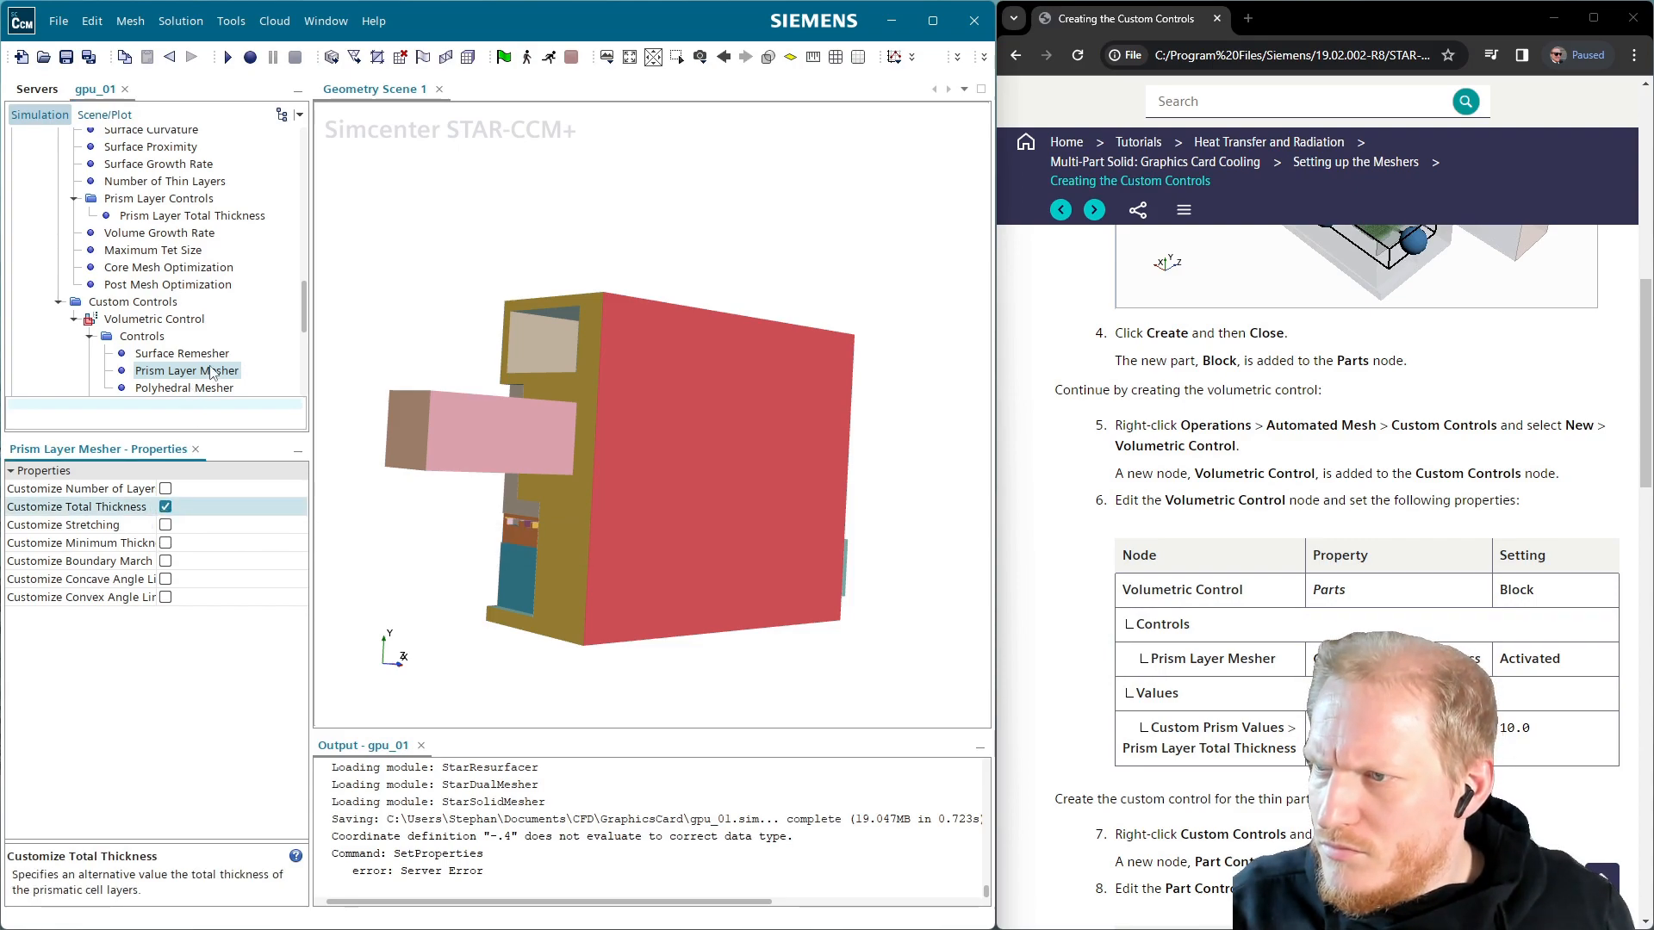
Set the custom prism layer total thickness to 10% of base
scroll(172, 345, down, 2)
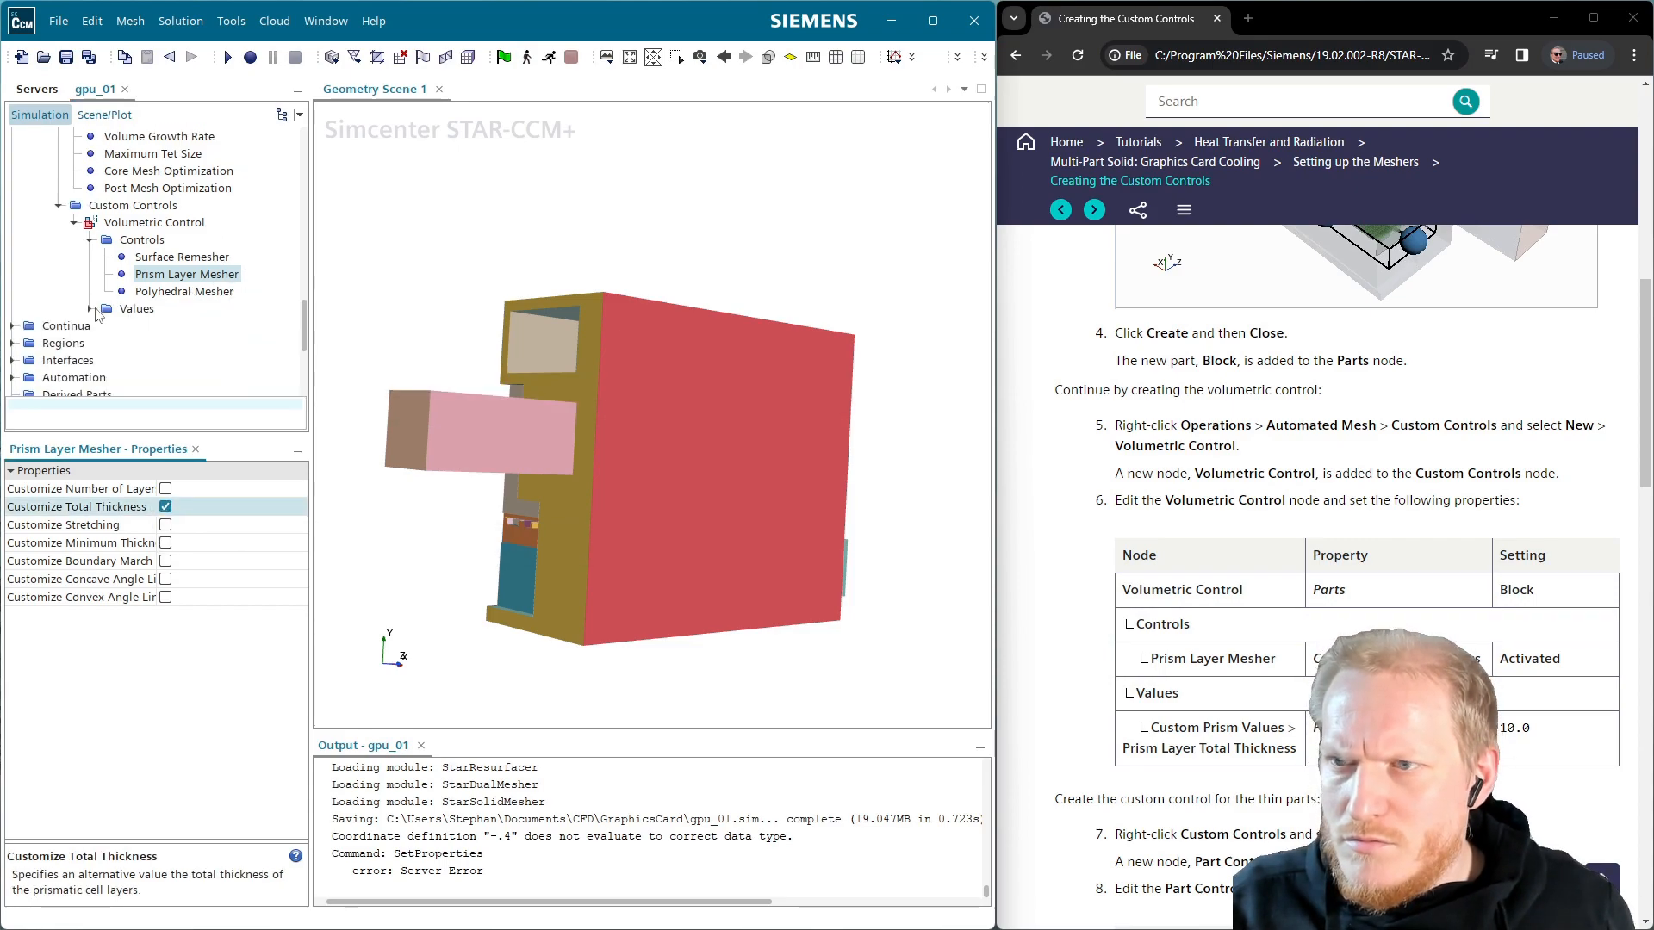
click(89, 309)
click(149, 326)
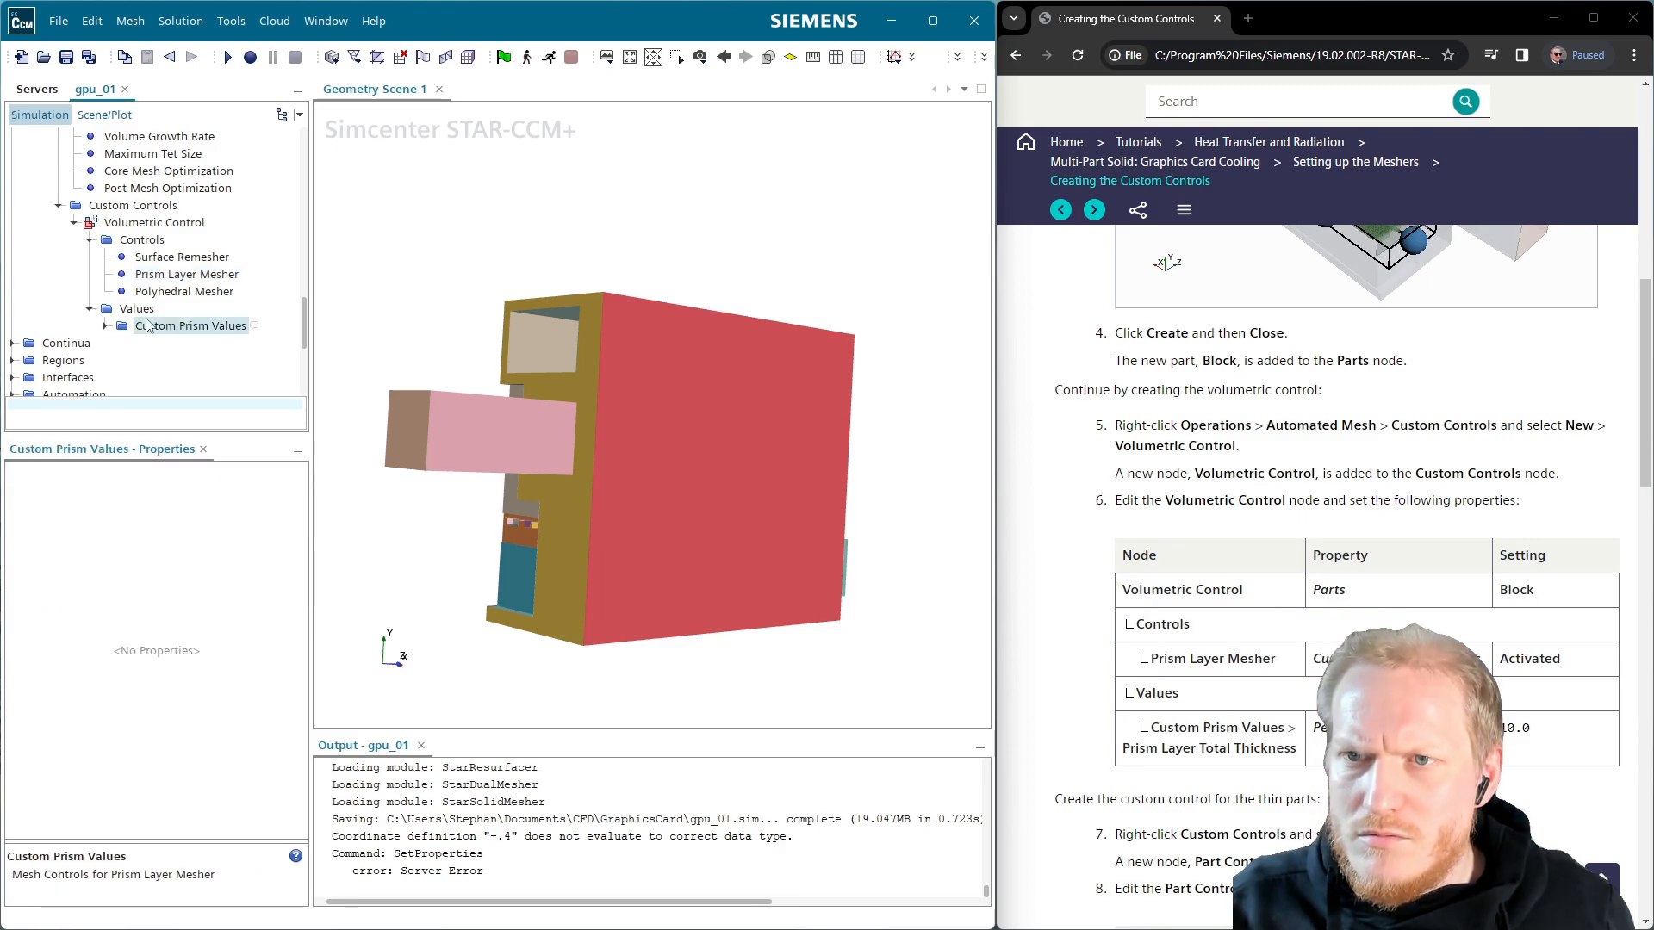
click(105, 325)
click(181, 344)
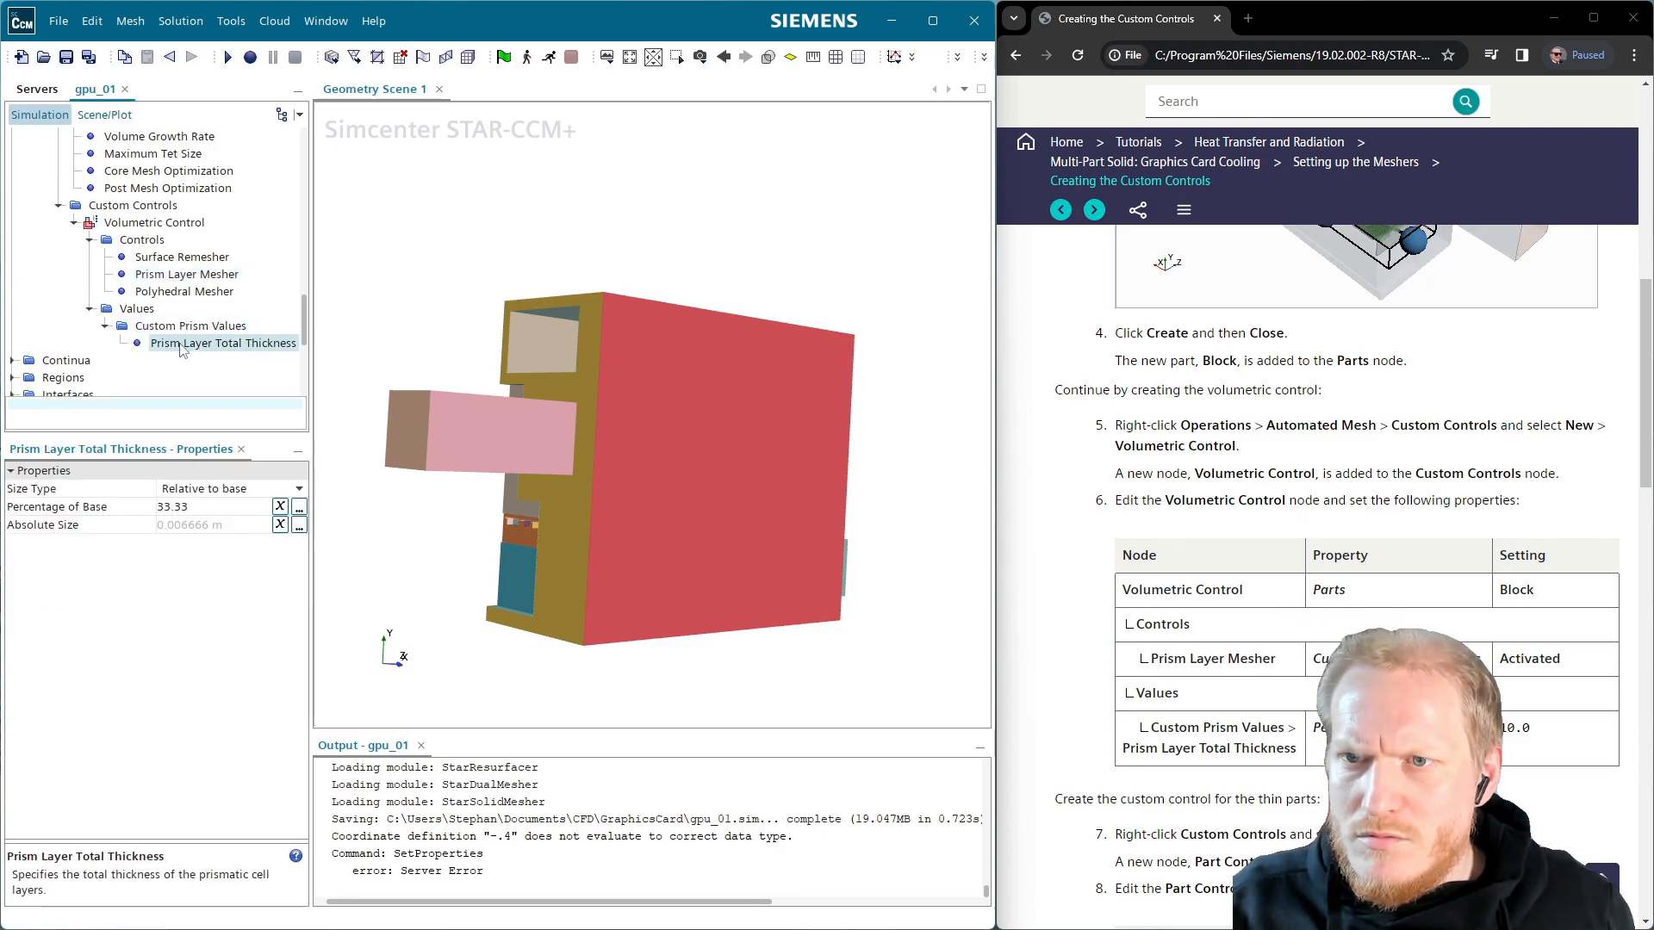
click(203, 508)
key(BackSpace)
key(BackSpace)
key(BackSpace)
key(BackSpace)
key(BackSpace)
text(10)
key(Return)
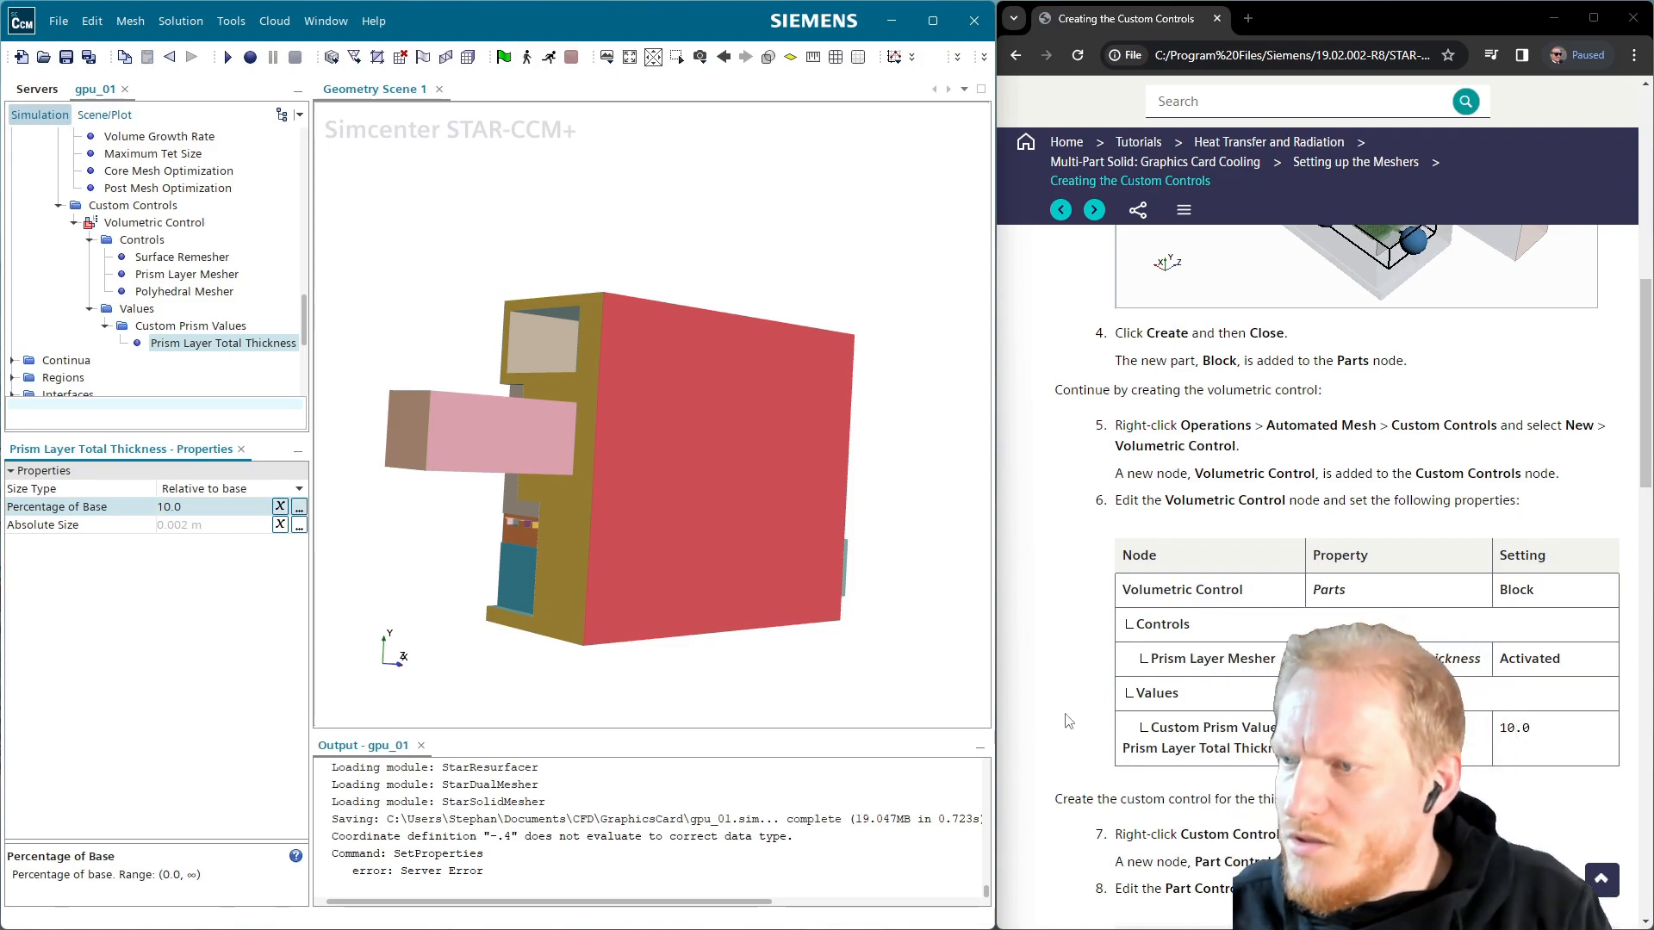
scroll(1498, 698, down, 3)
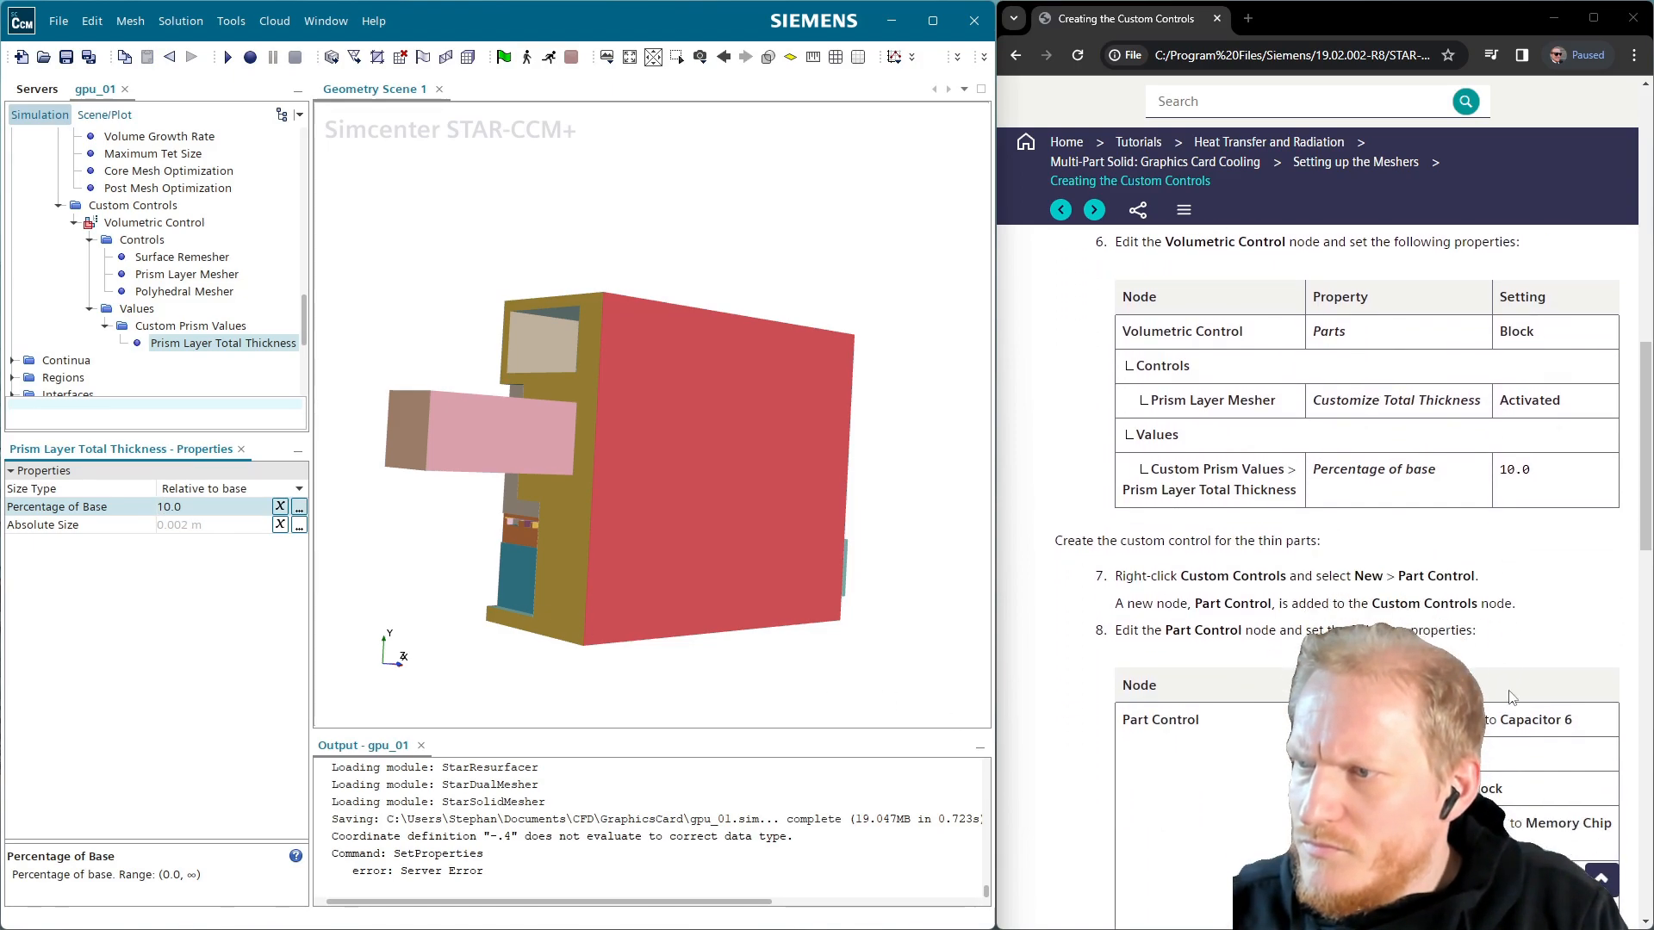
scroll(1498, 698, down, 1)
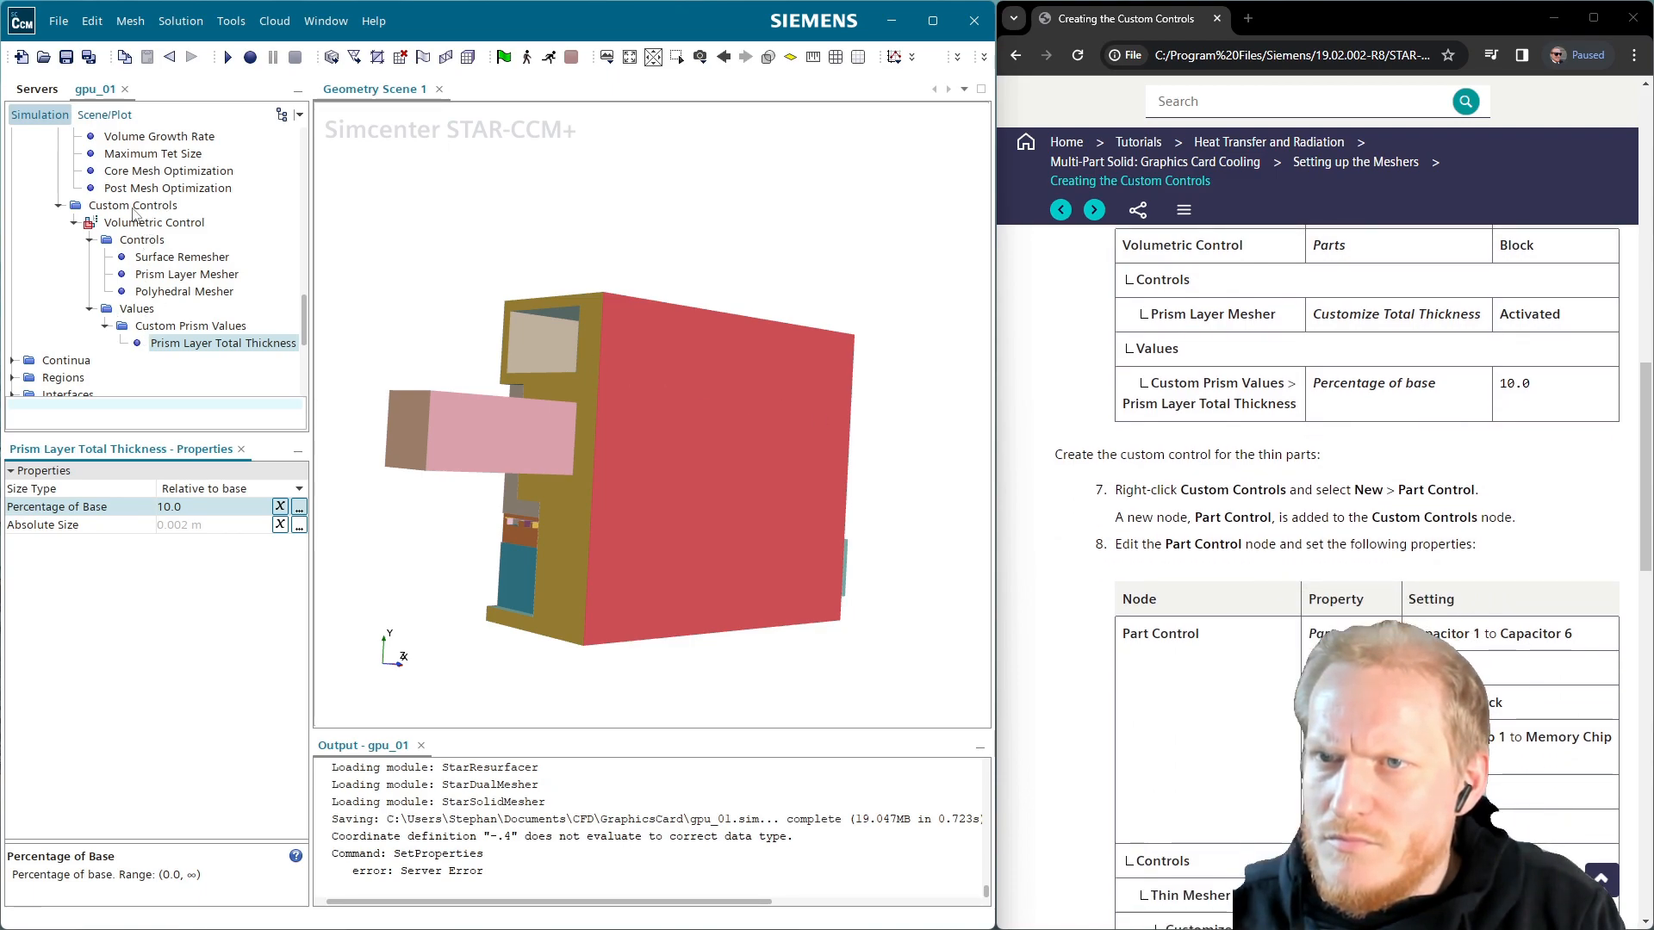
Create a new Part Control under Custom Controls and open its Parts selection list
right_click(161, 204)
mouse_move(181, 222)
click(319, 264)
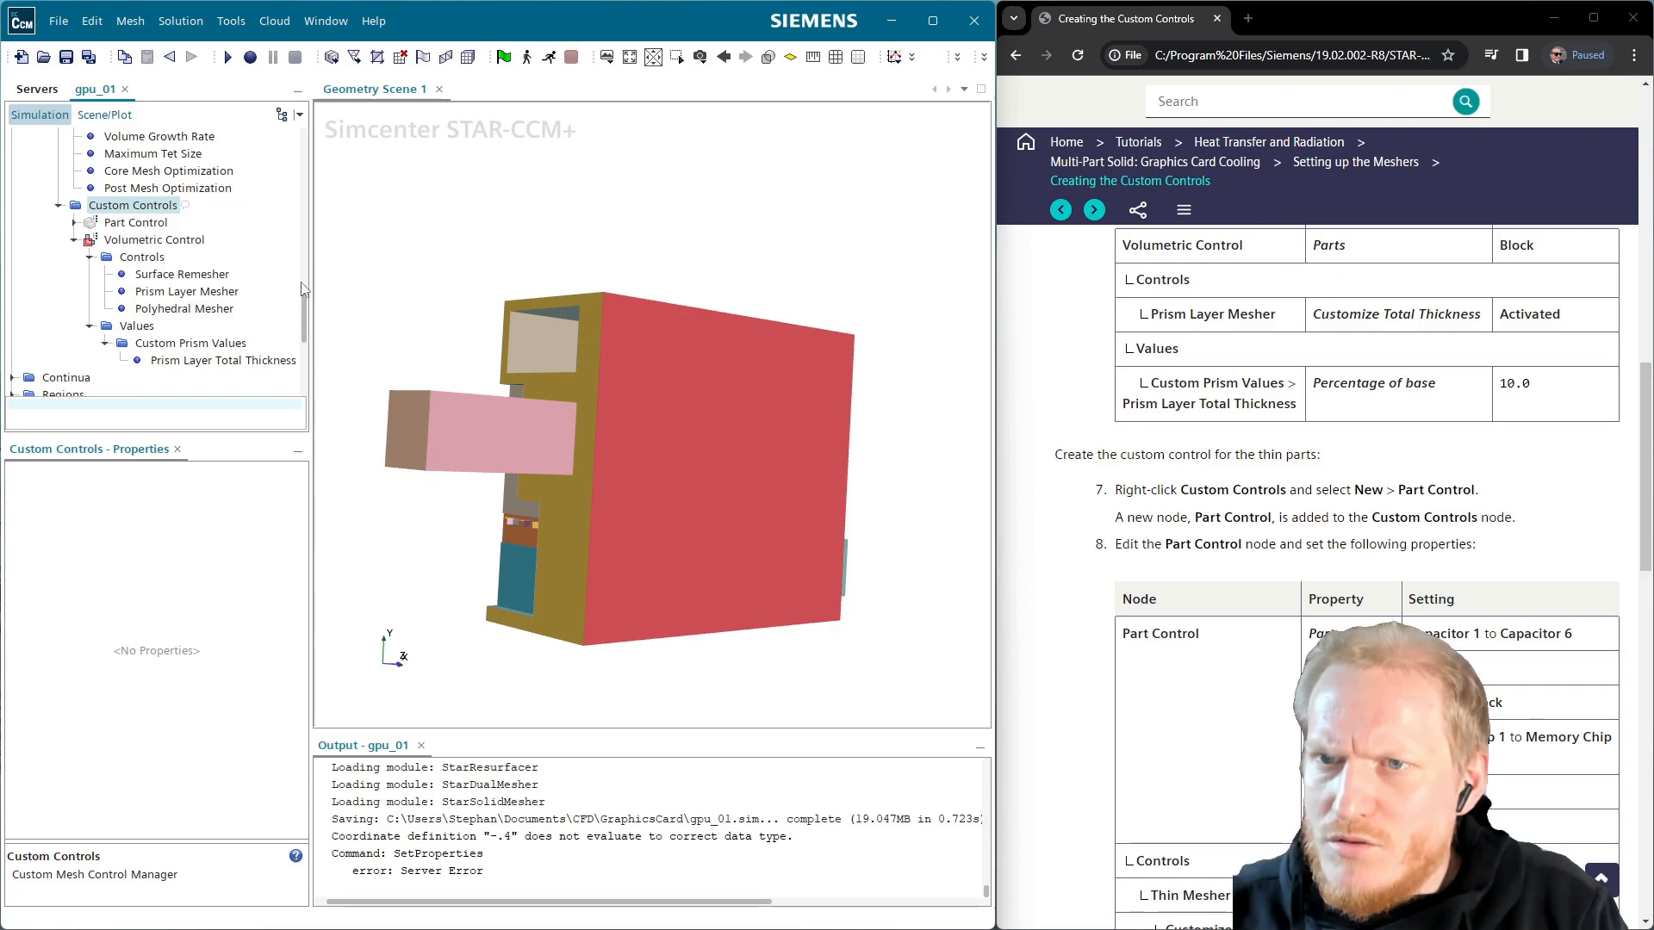
click(135, 222)
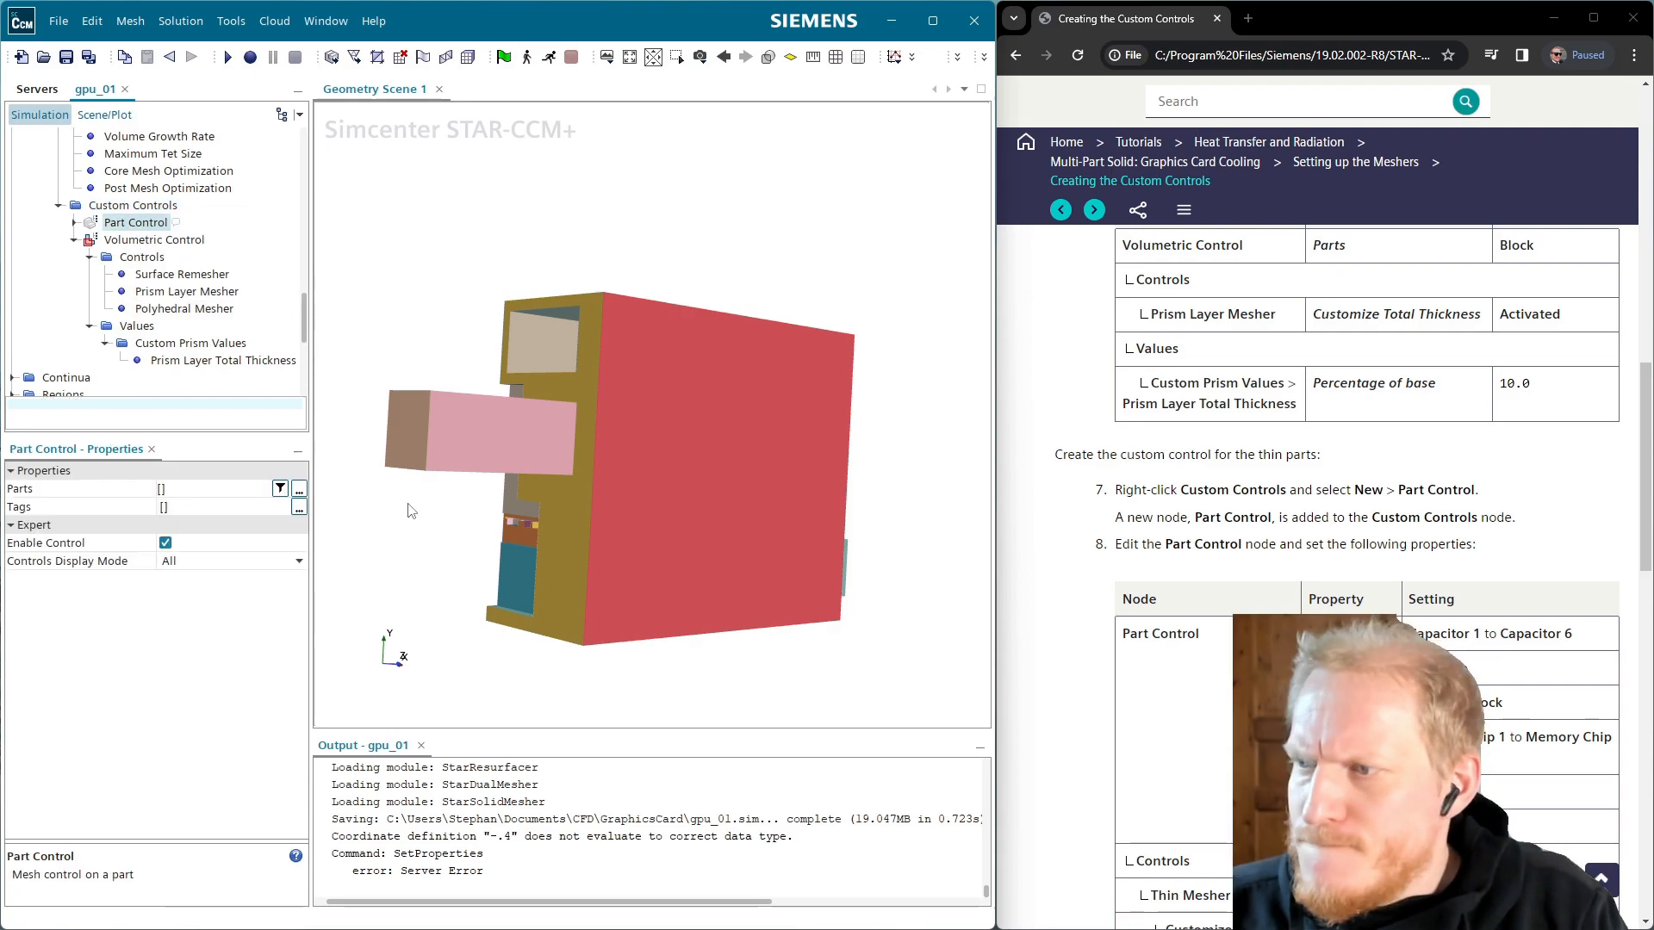
scroll(1370, 517, down, 1)
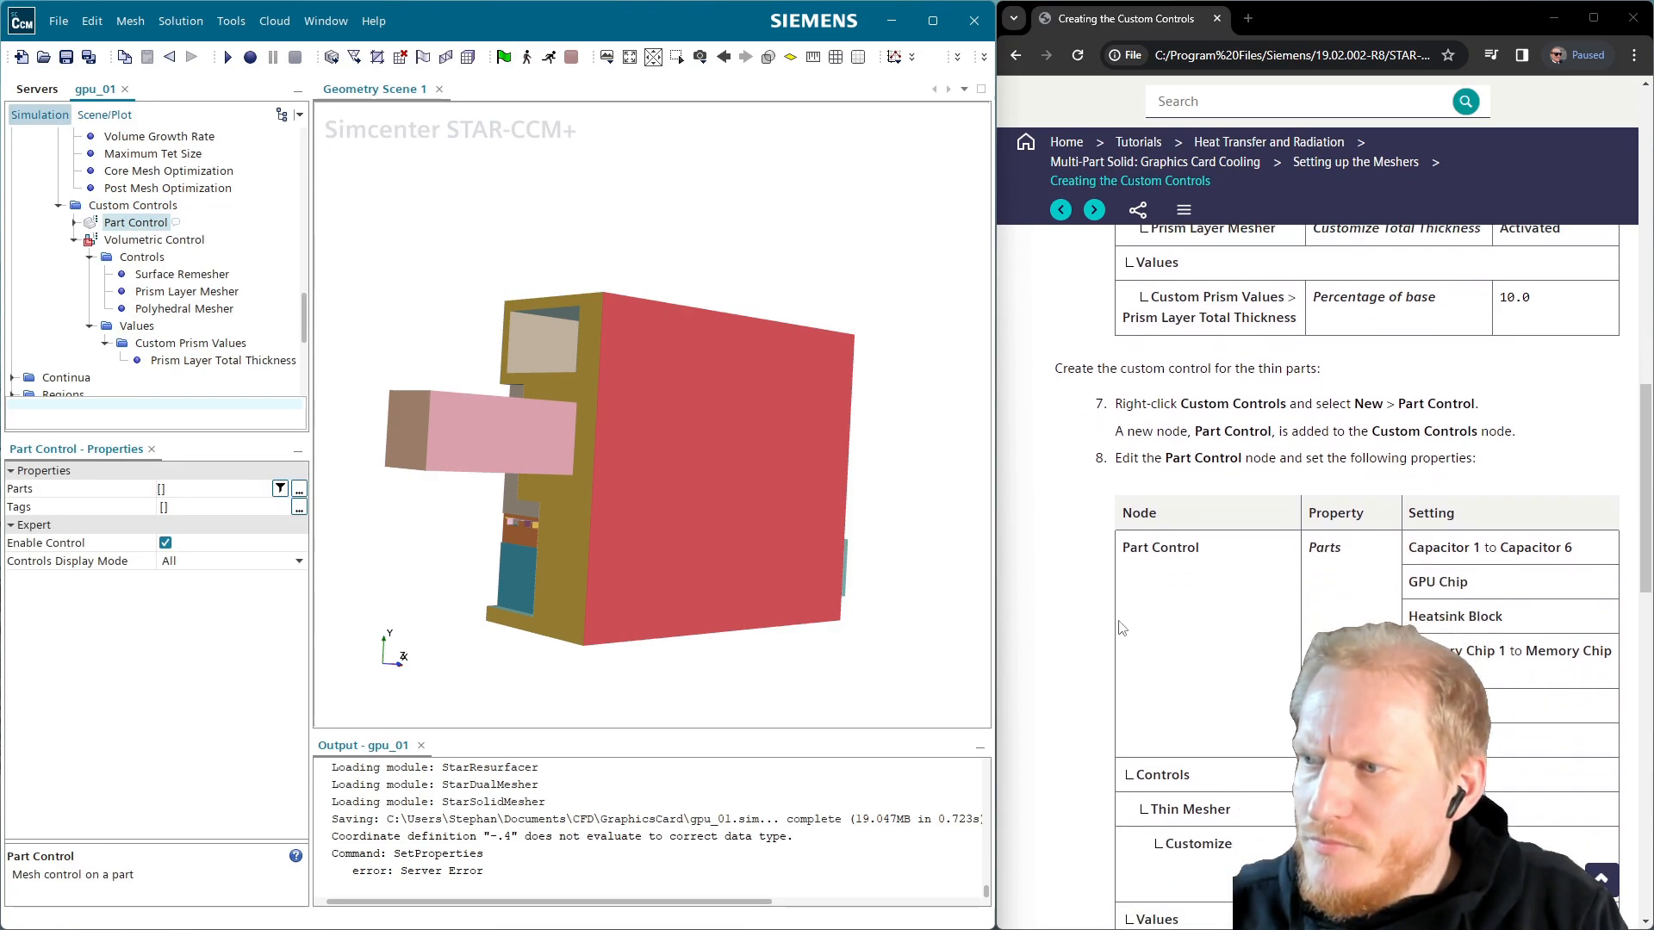
click(299, 489)
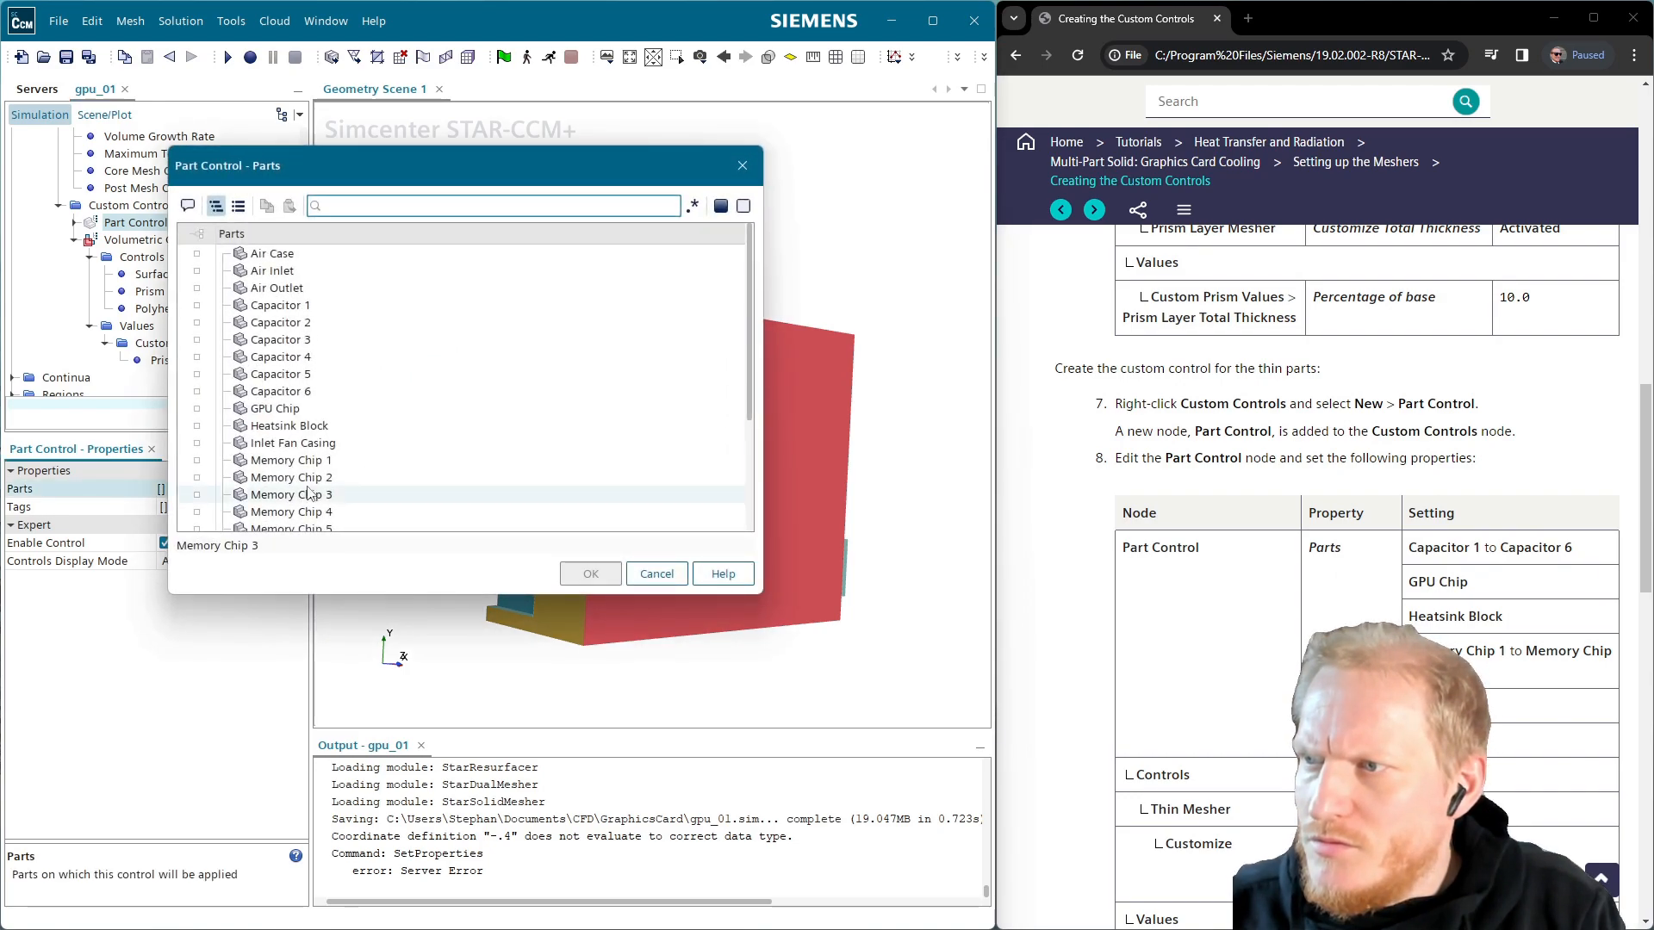
Check Capacitors 1–6 and GPU Chip in the Part Control parts list
click(312, 308)
click(303, 408)
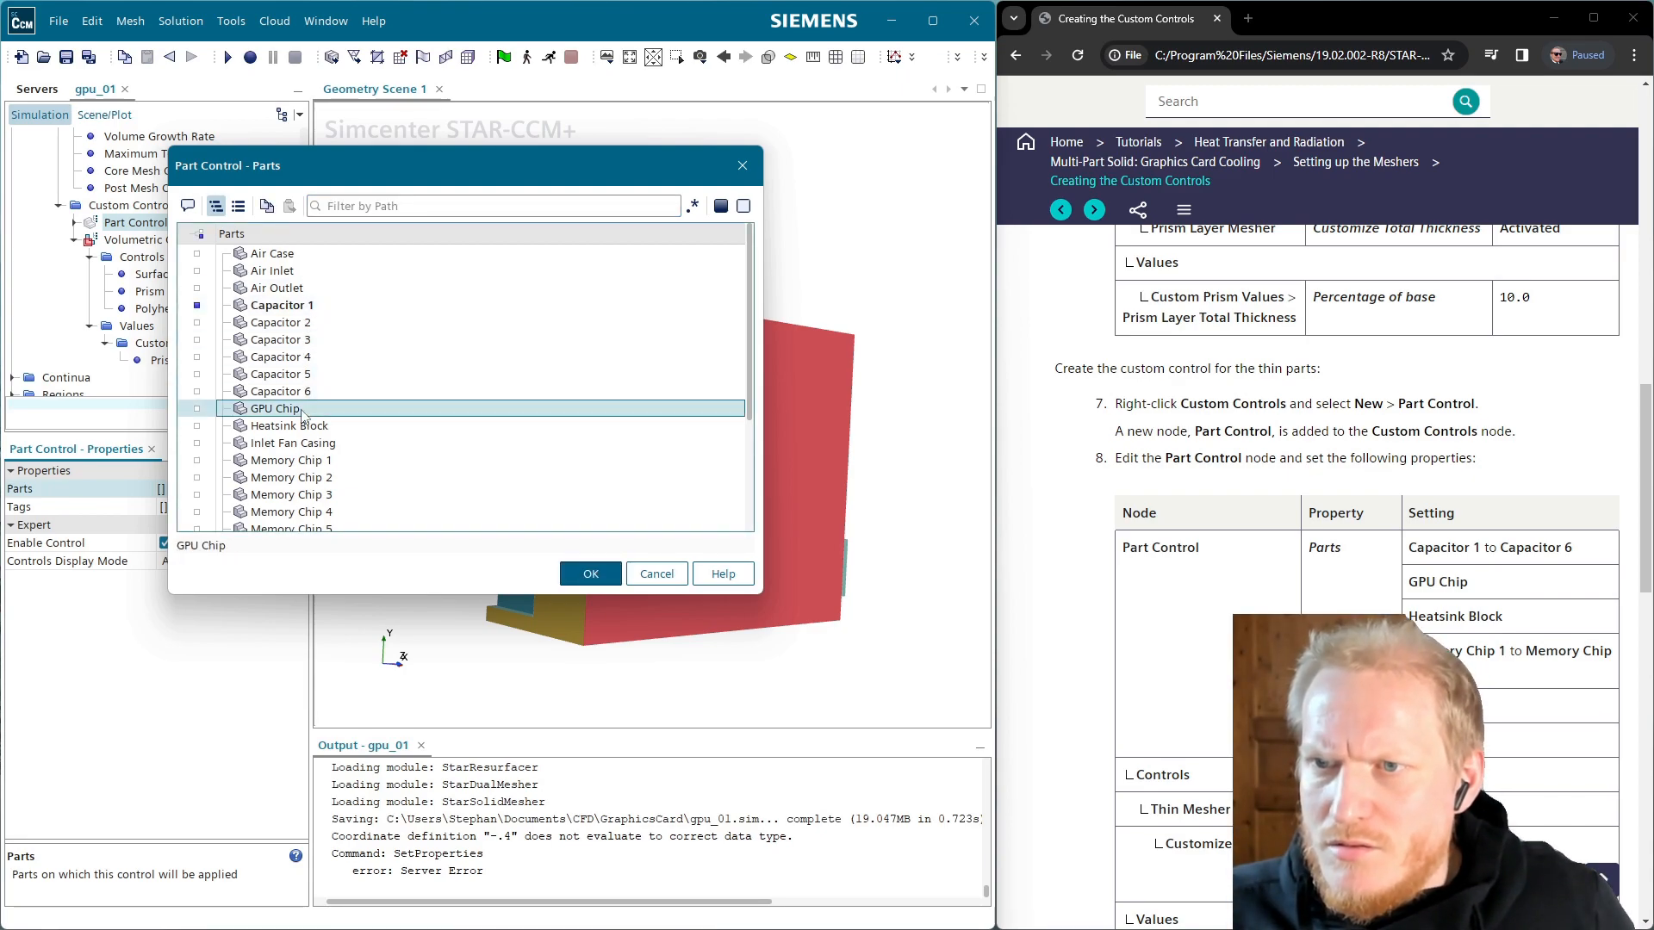
click(296, 324)
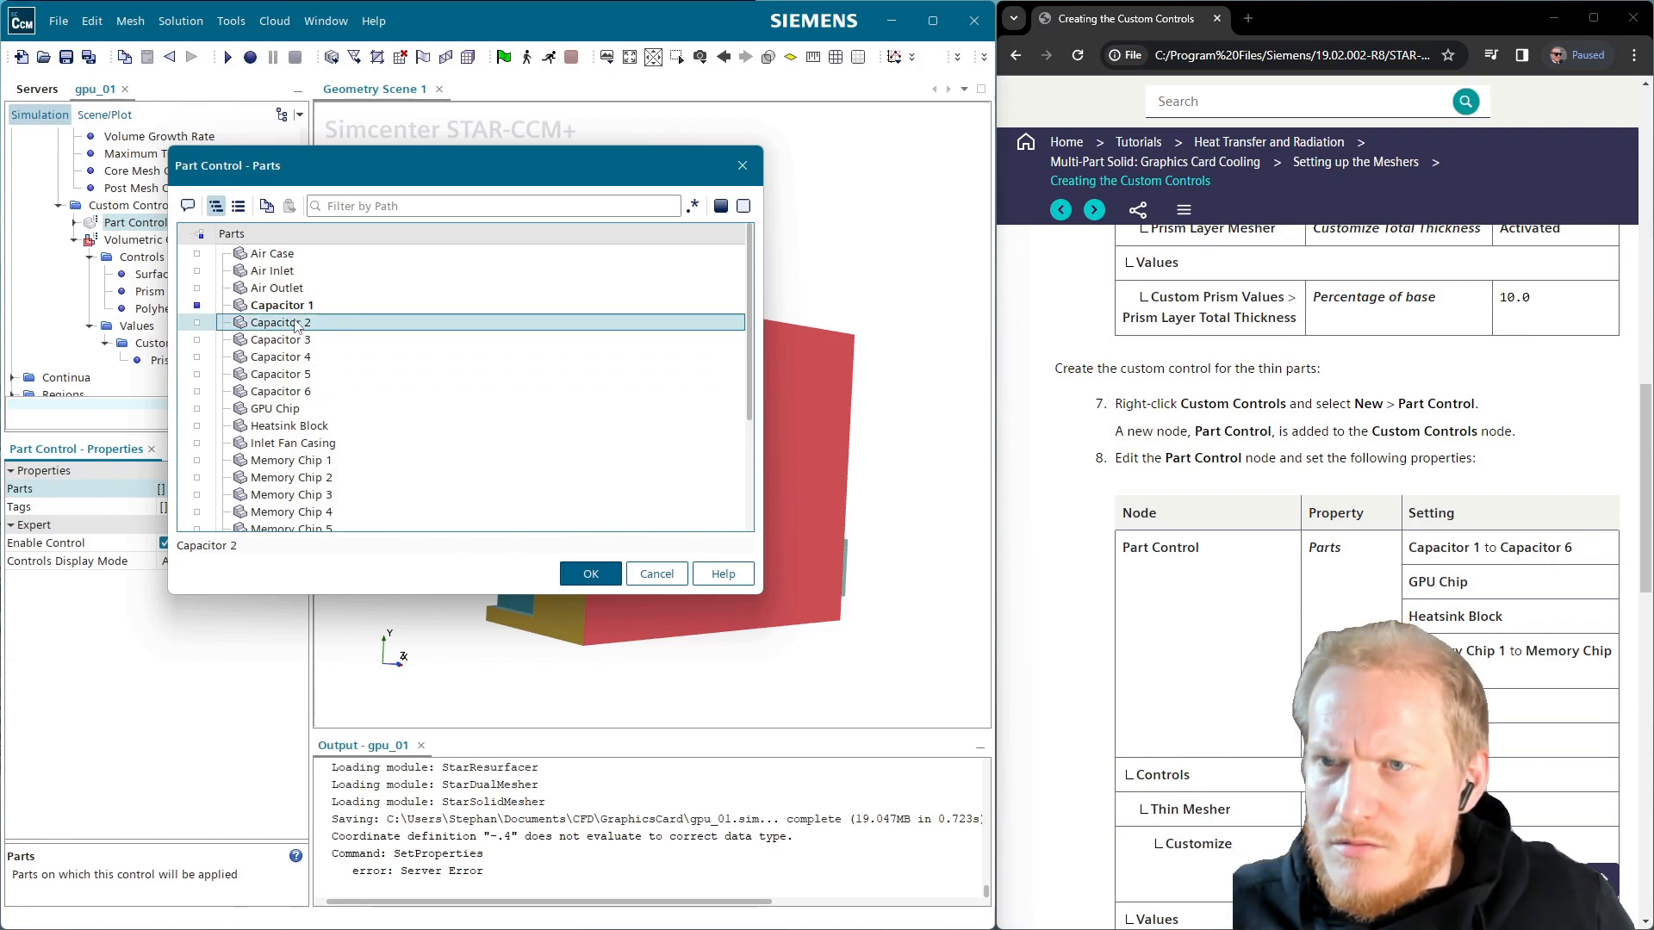
click(293, 314)
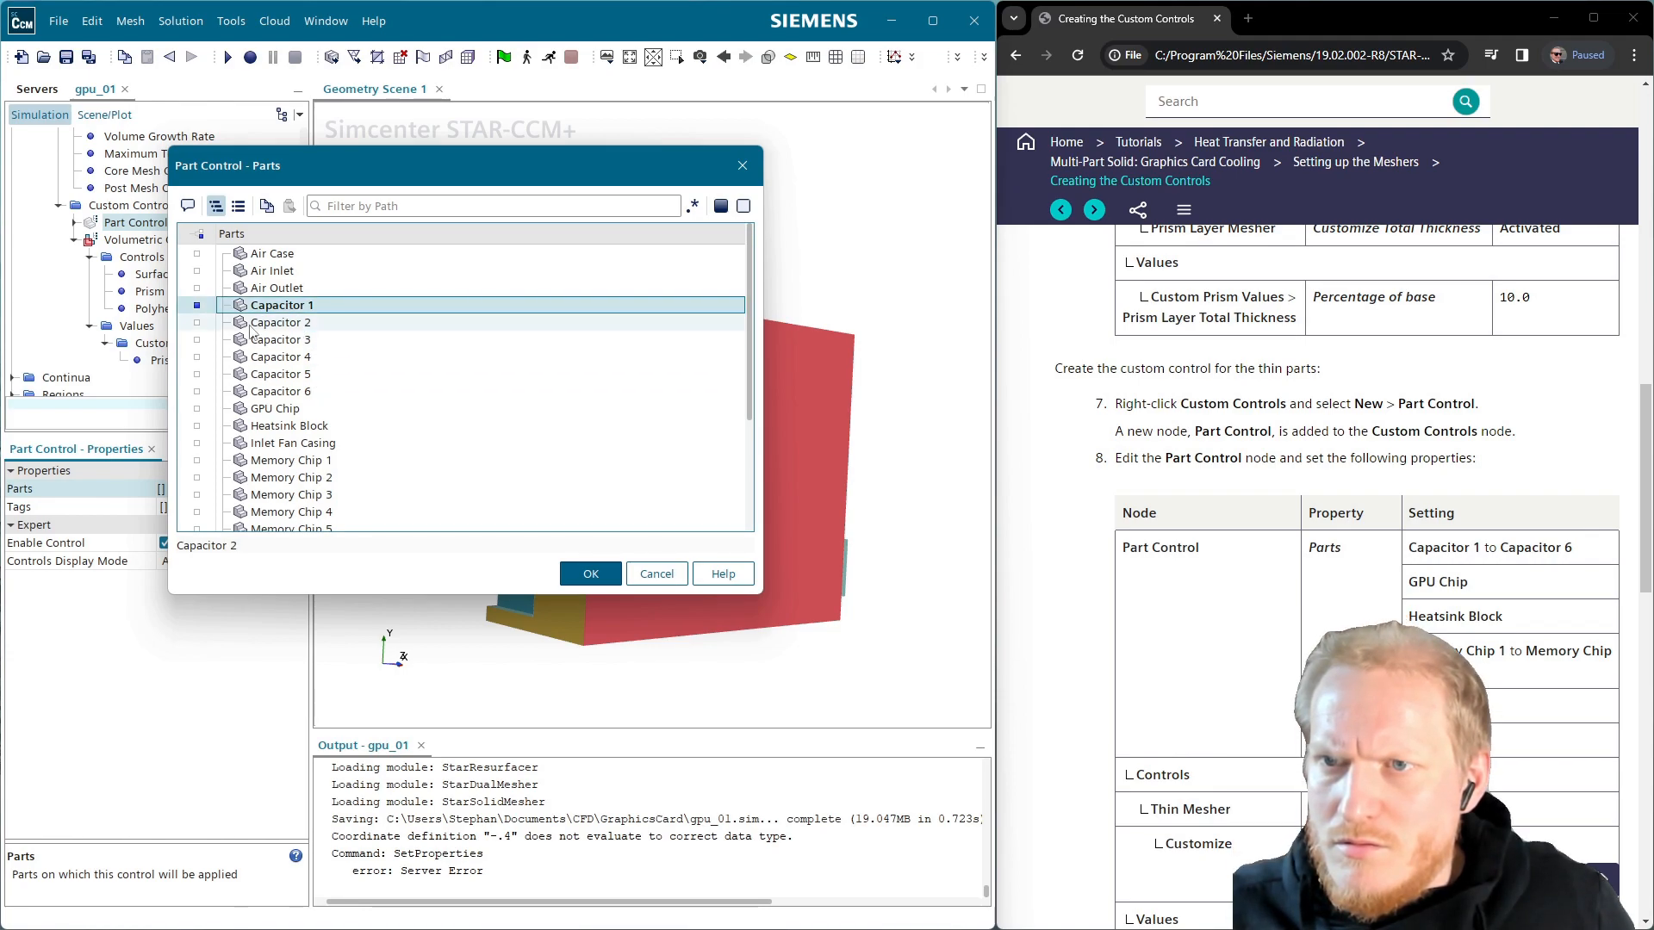
shift+click(204, 410)
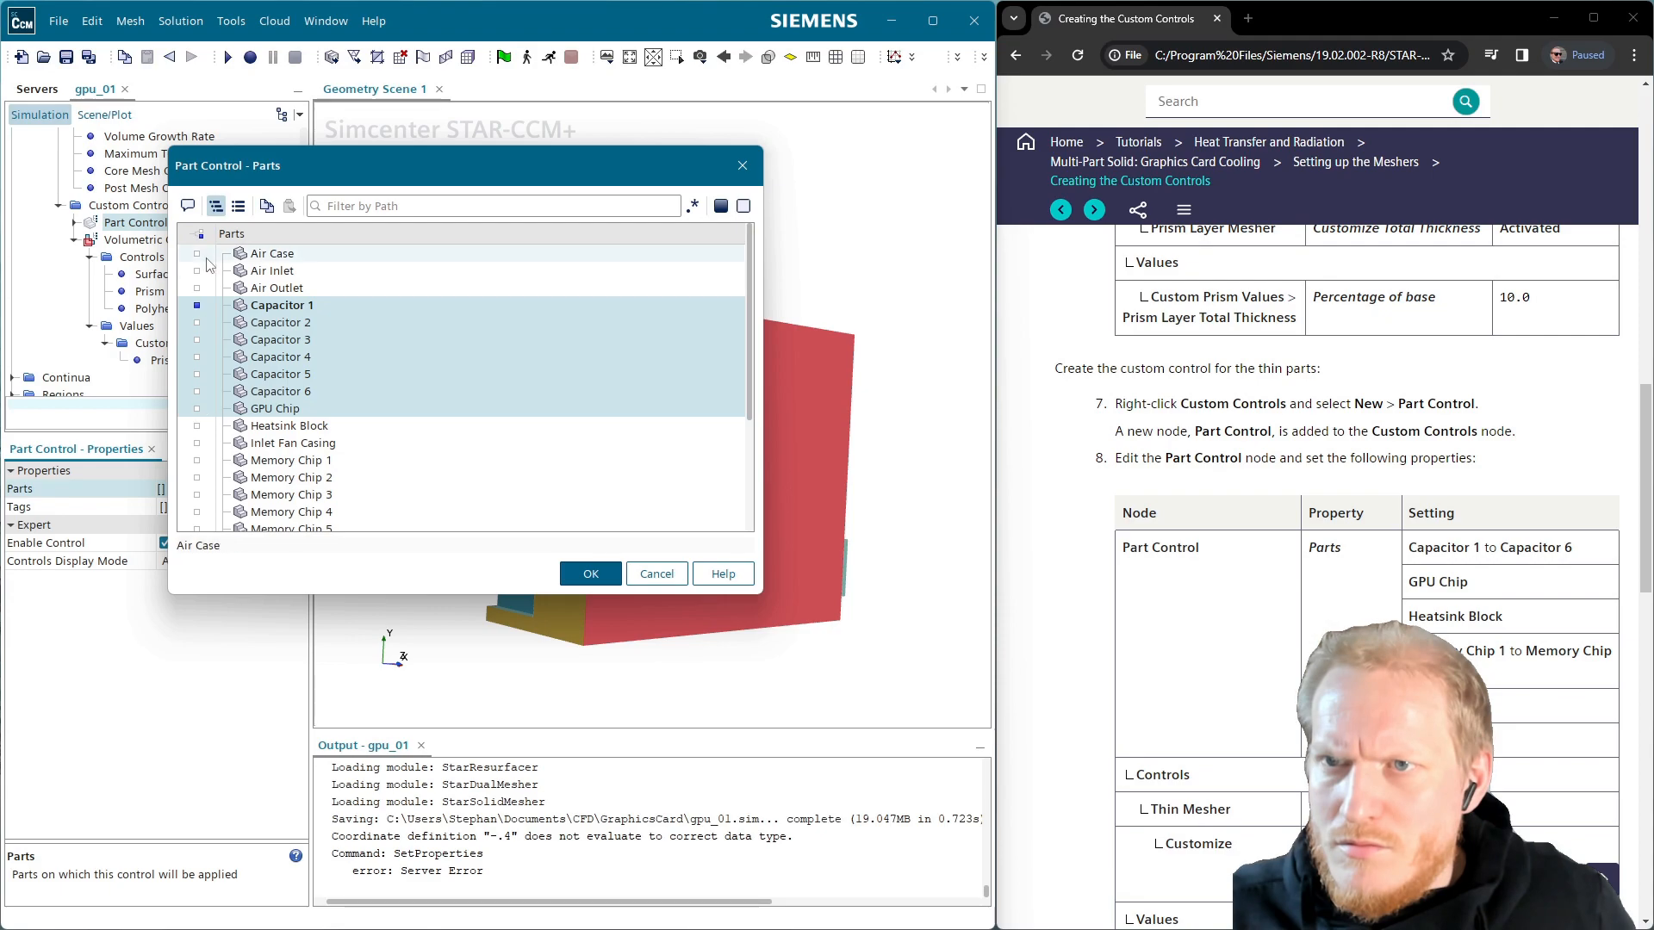
click(200, 236)
click(200, 235)
click(196, 305)
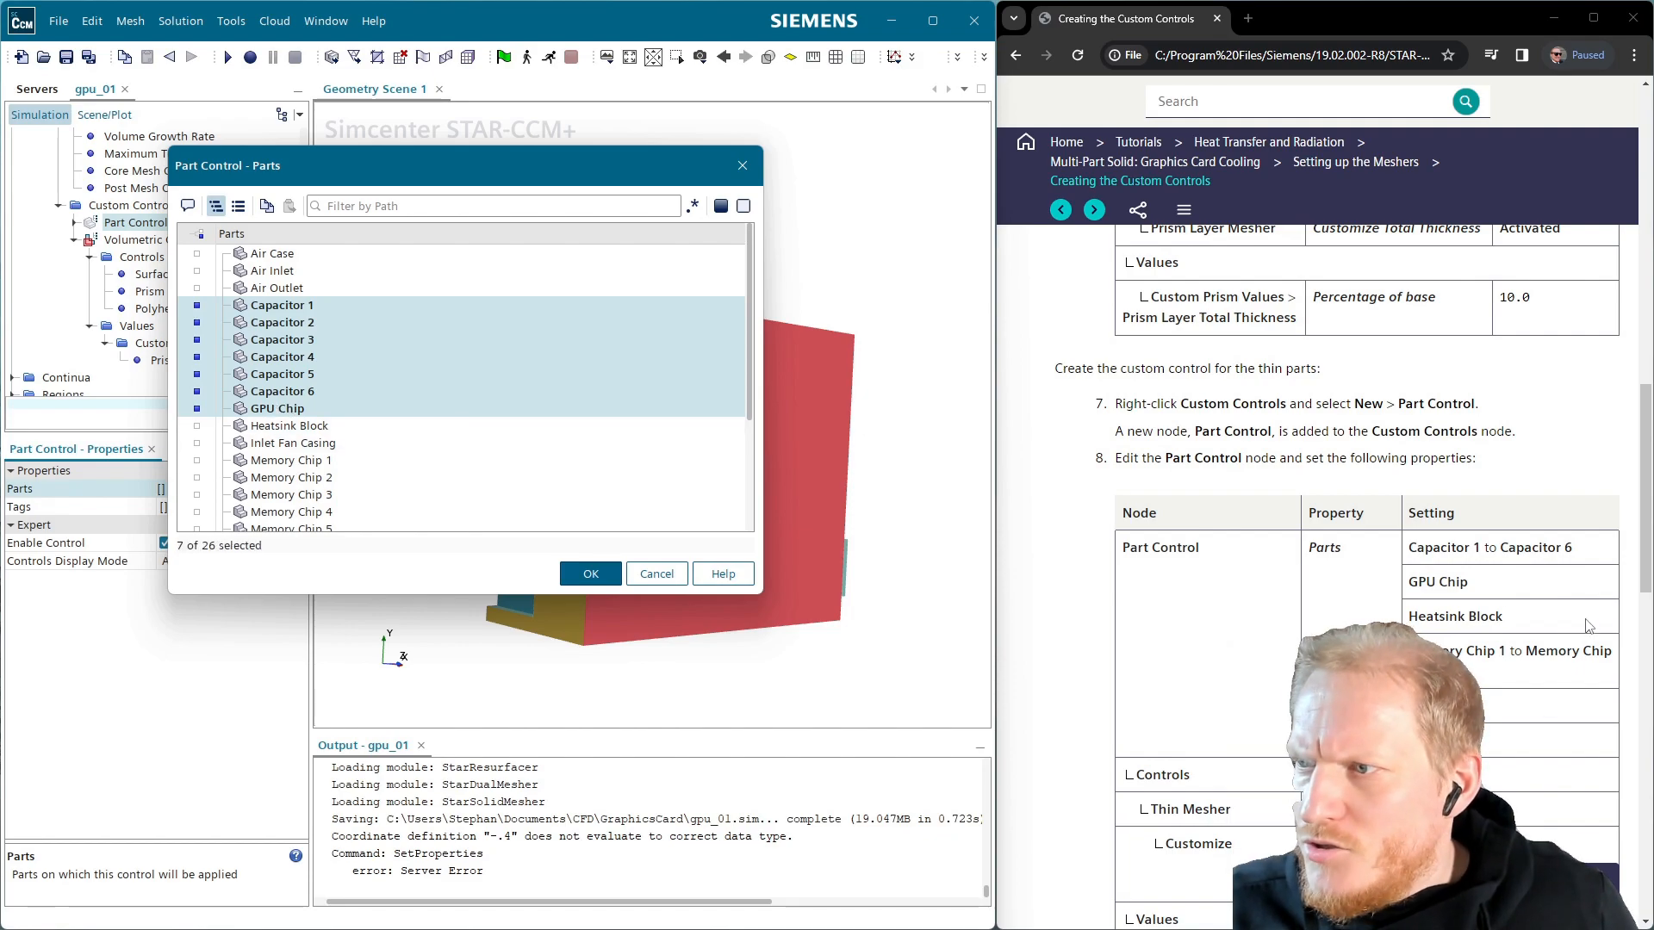
click(196, 430)
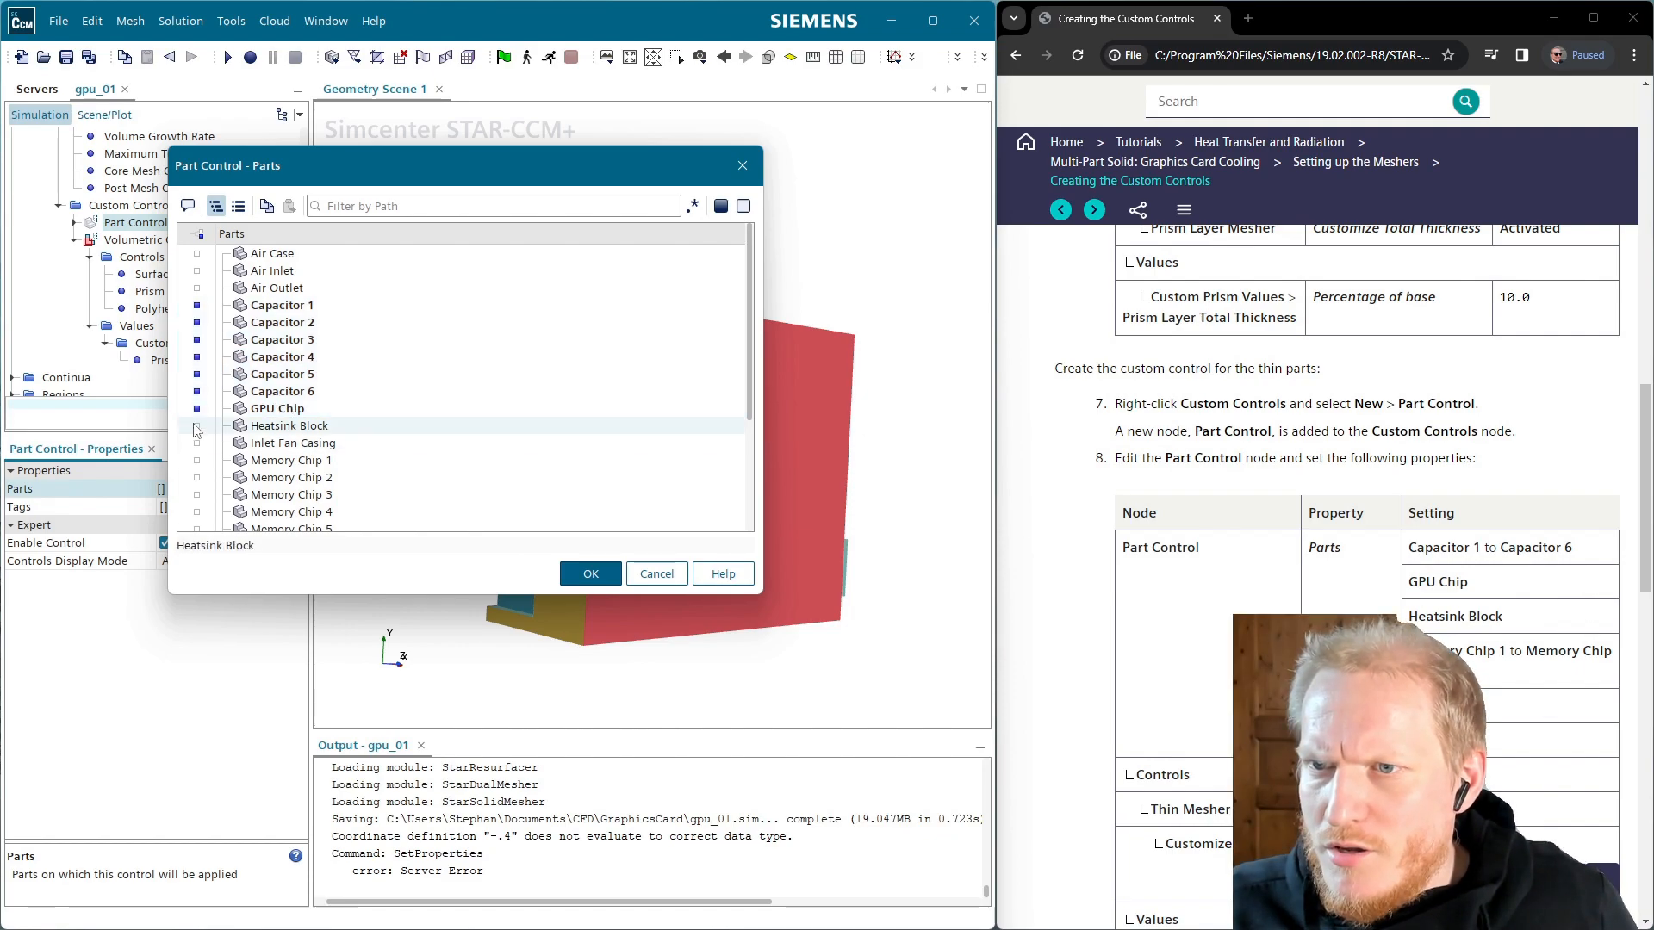
Add Heatsink Block, Memory Chips 1–8, PCB and Plate, and confirm the selection
click(197, 428)
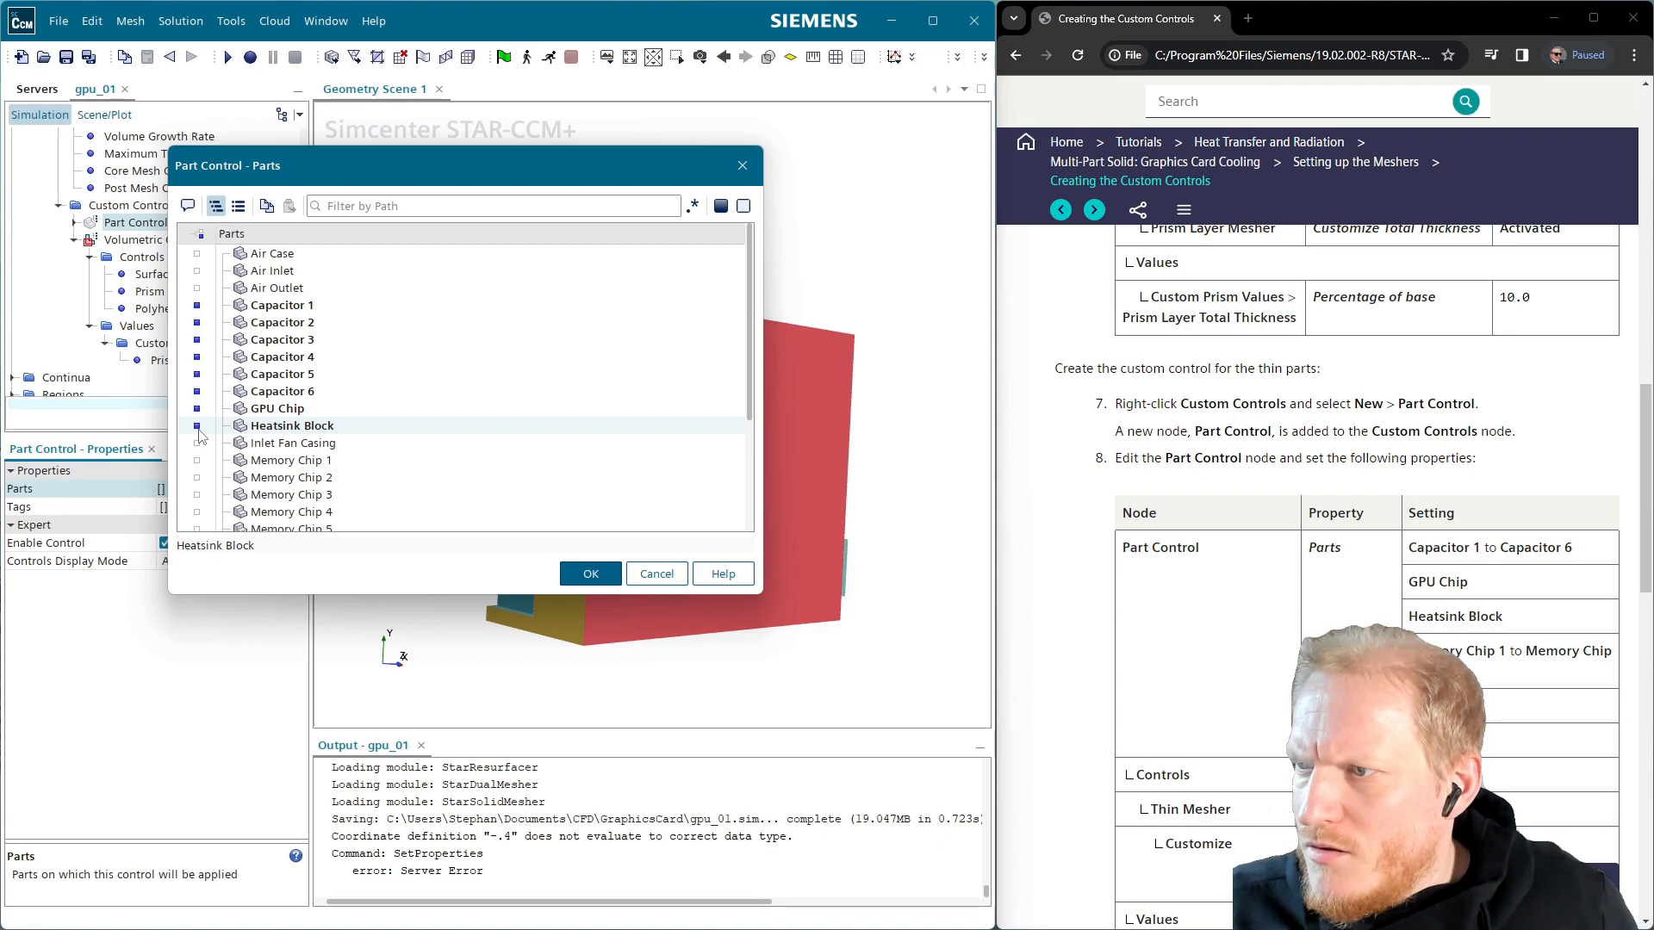
scroll(199, 426, down, 1)
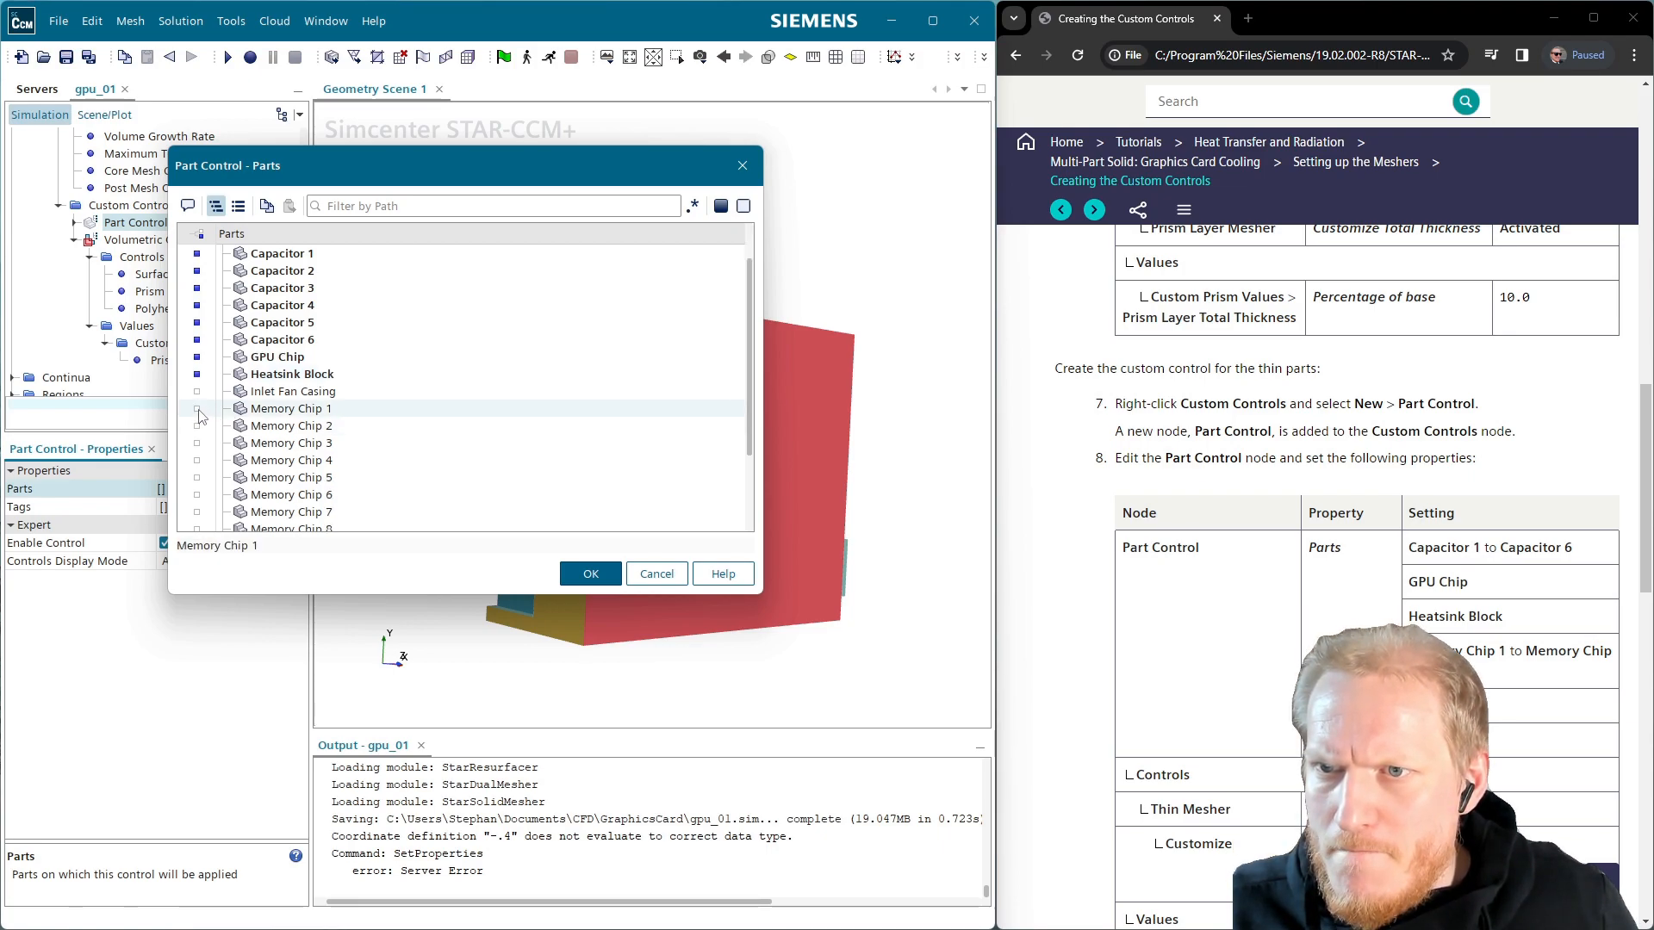
click(197, 410)
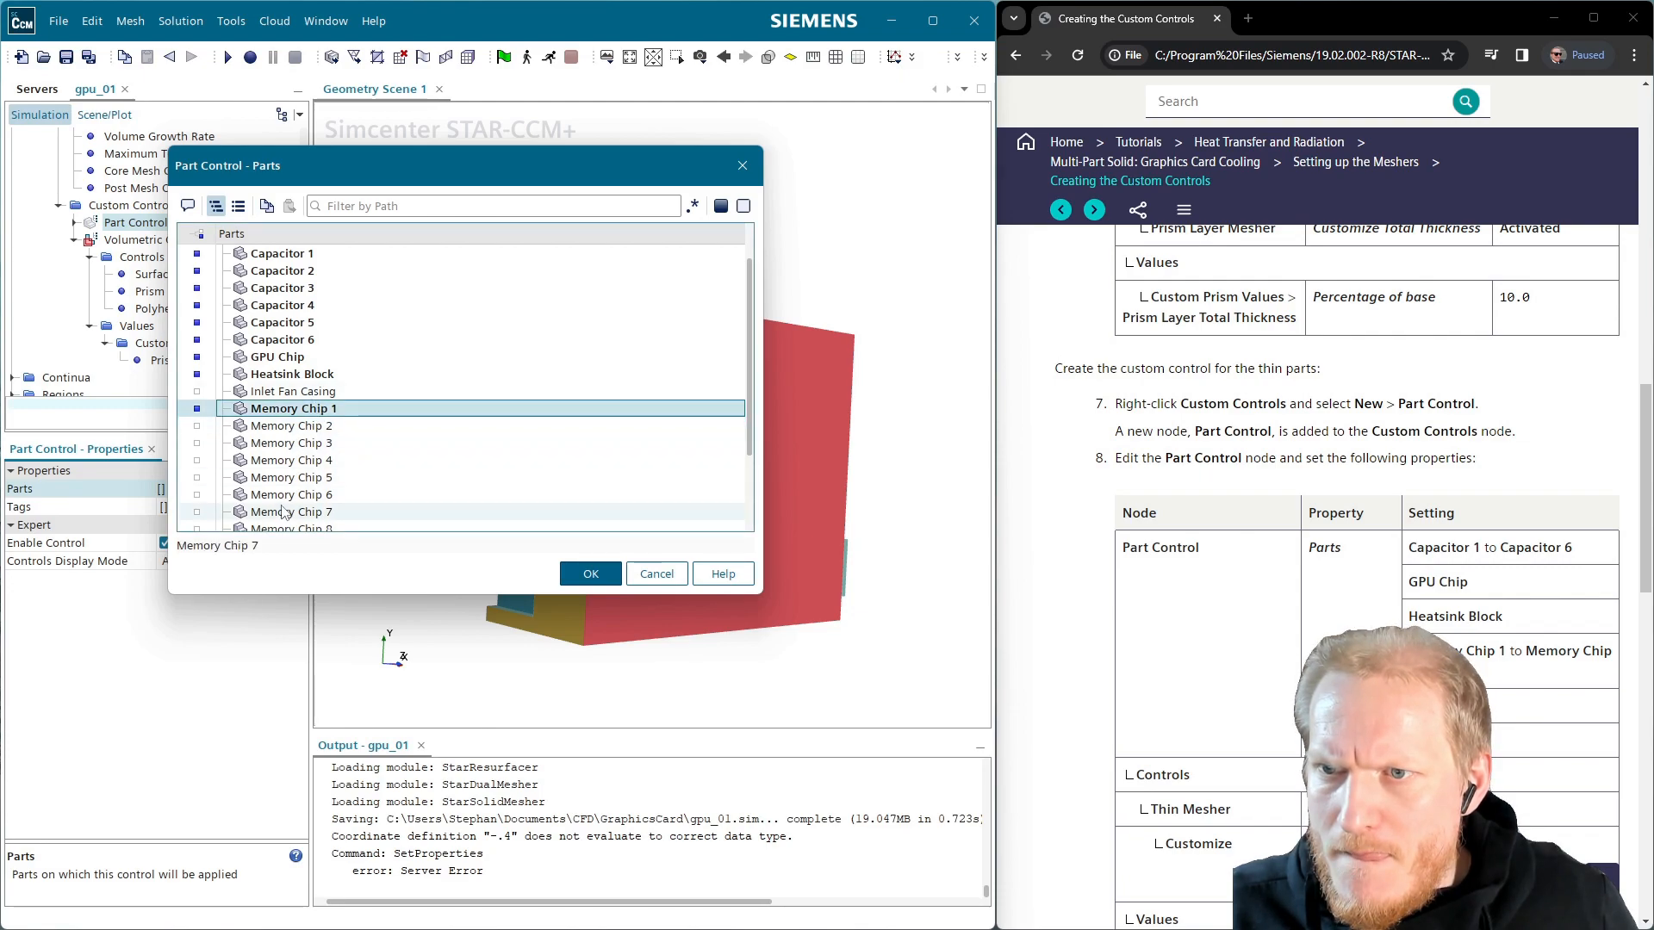
scroll(276, 504, down, 1)
shift+click(255, 479)
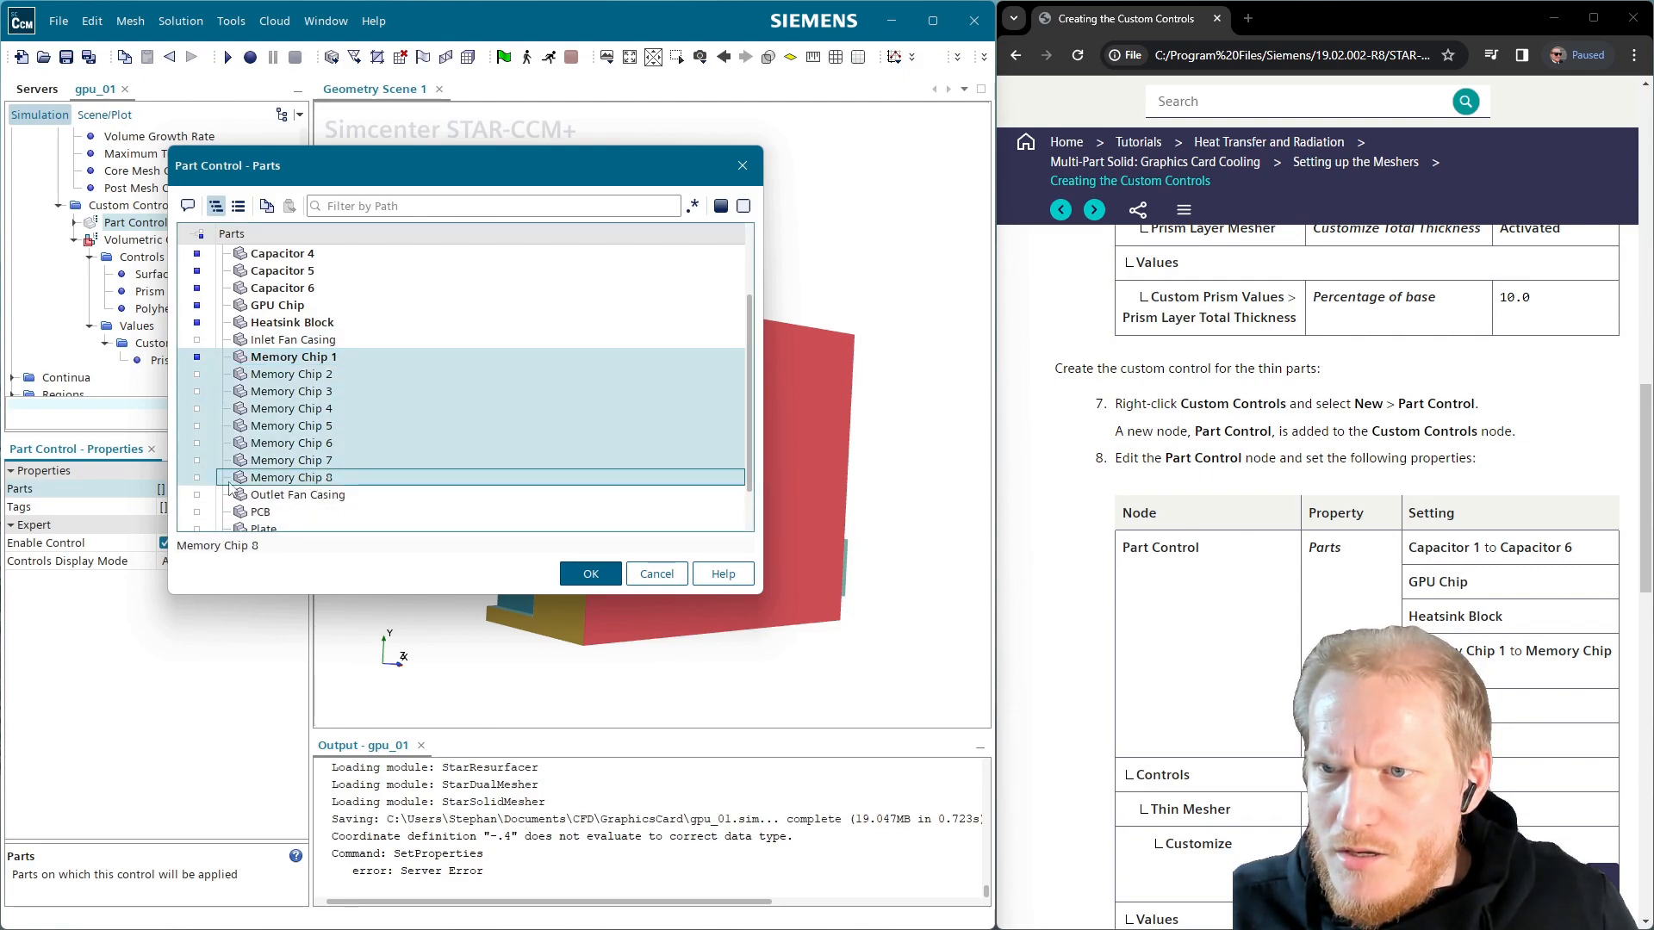
click(197, 479)
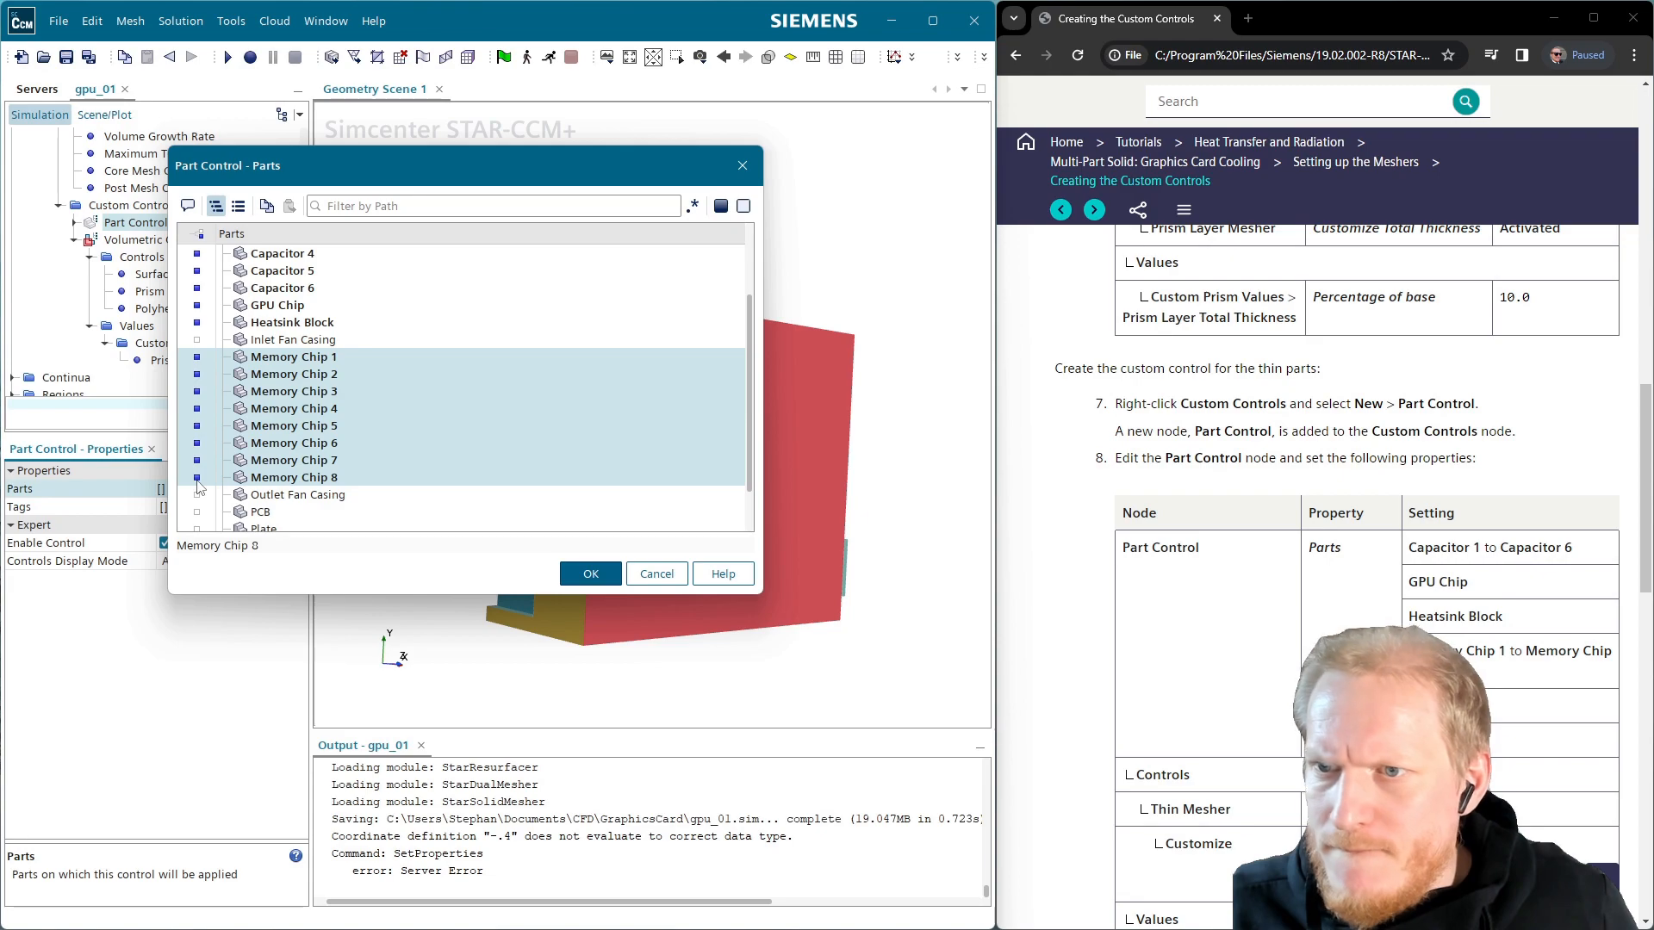
scroll(198, 482, down, 1)
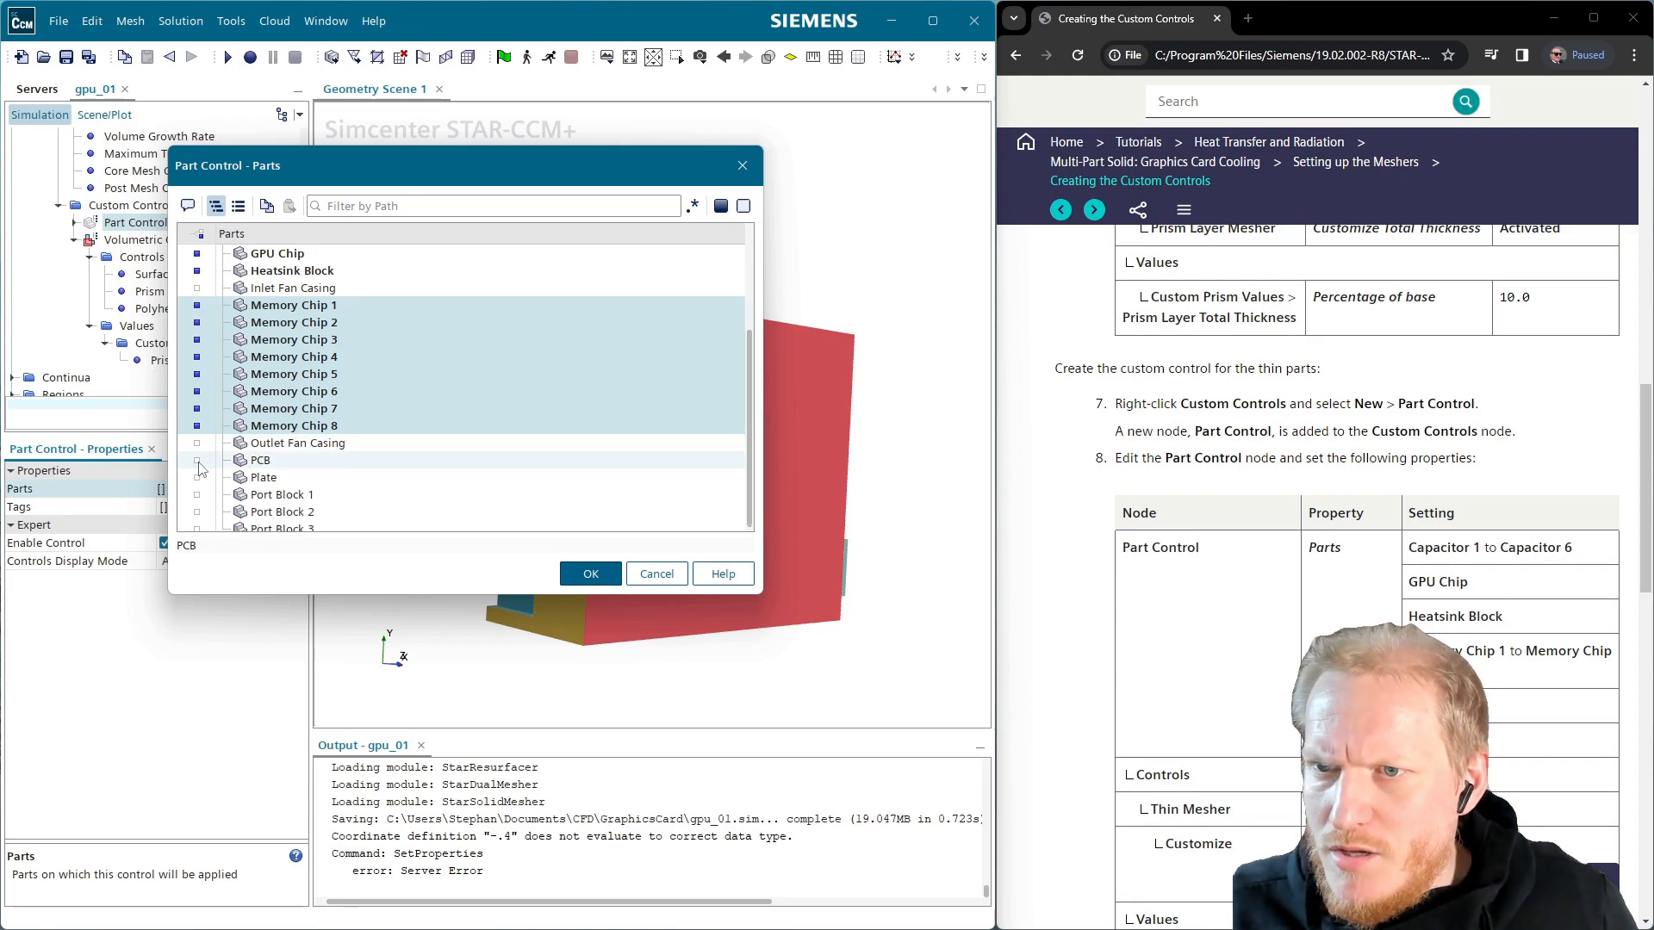
click(198, 461)
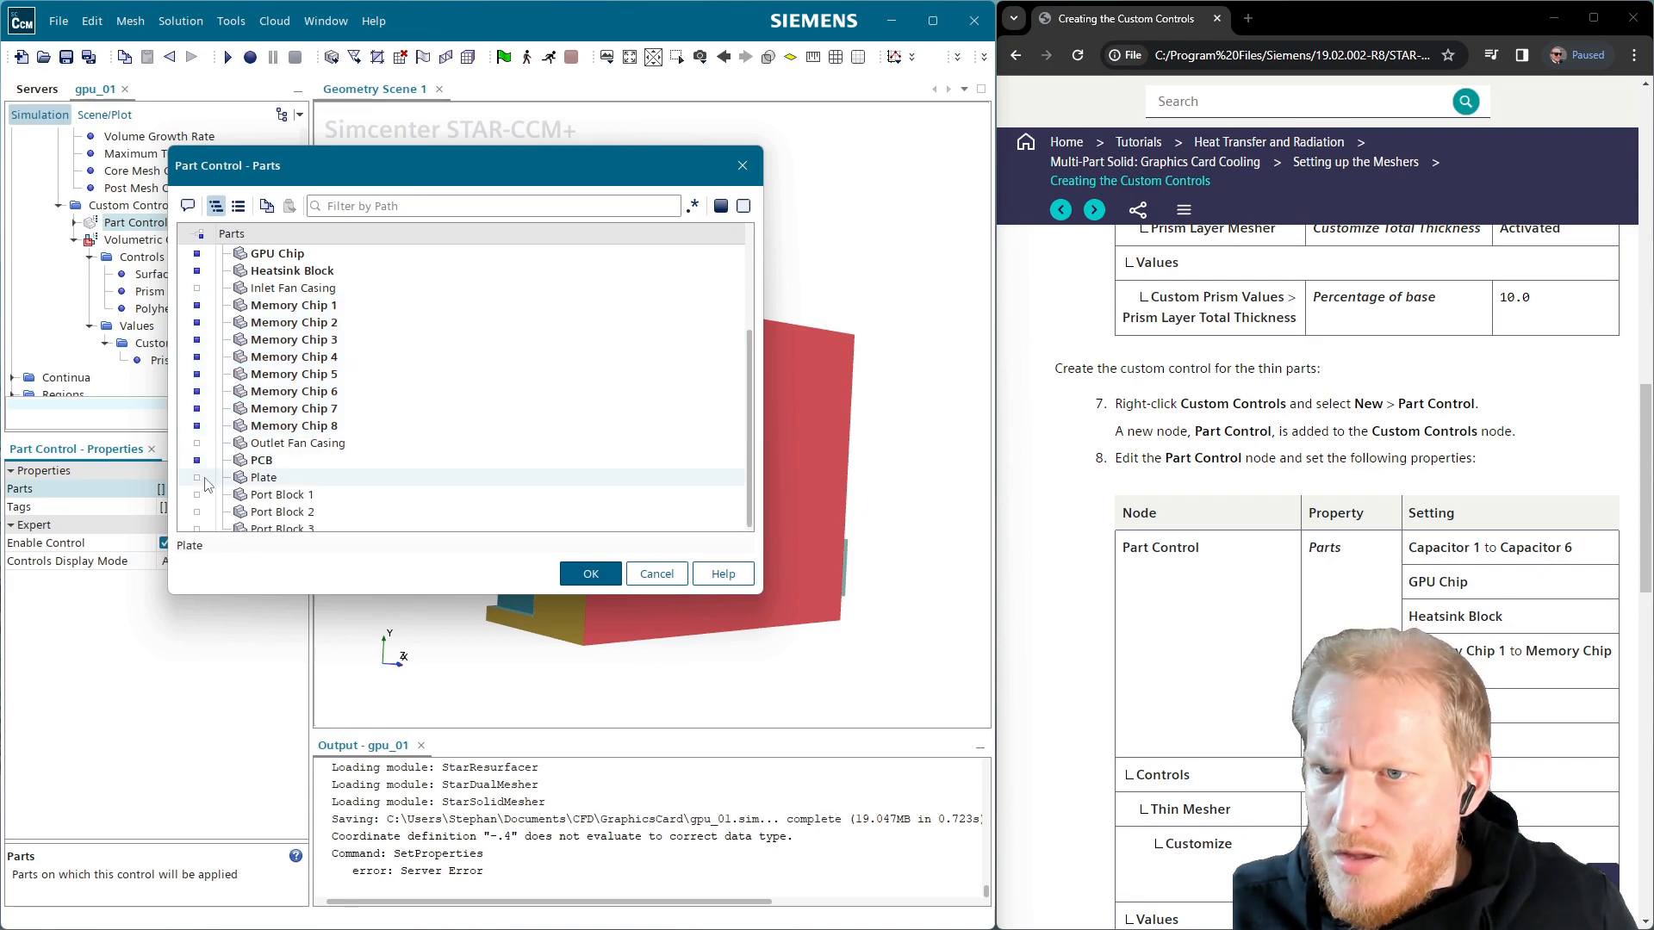
click(197, 478)
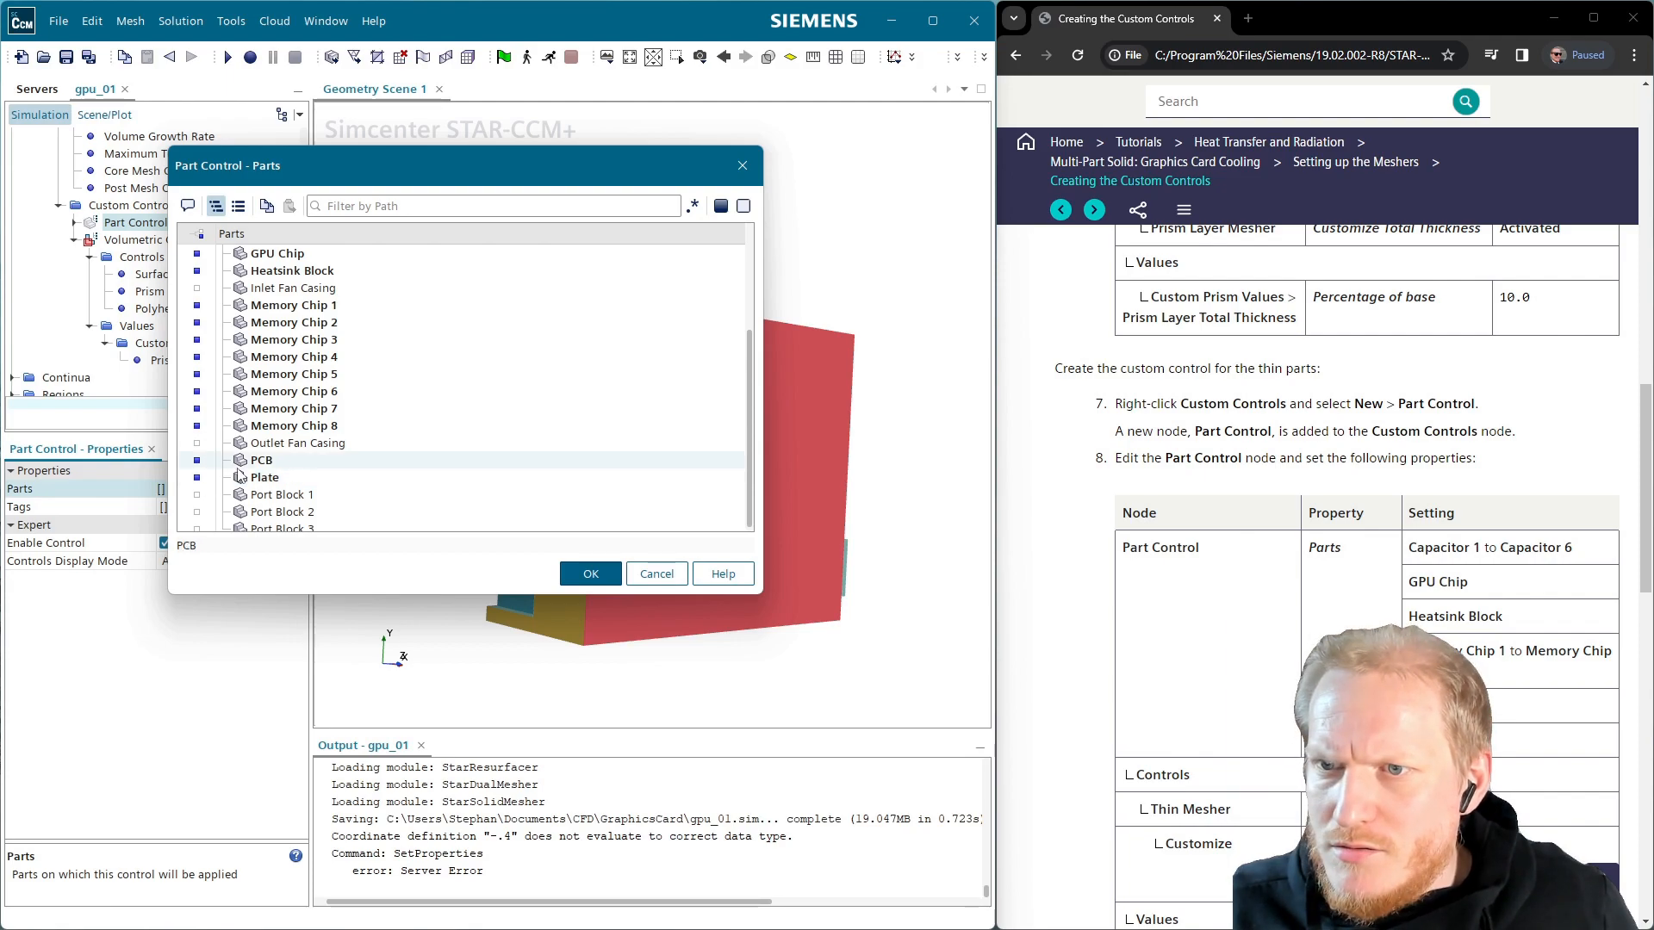
scroll(199, 482, down, 1)
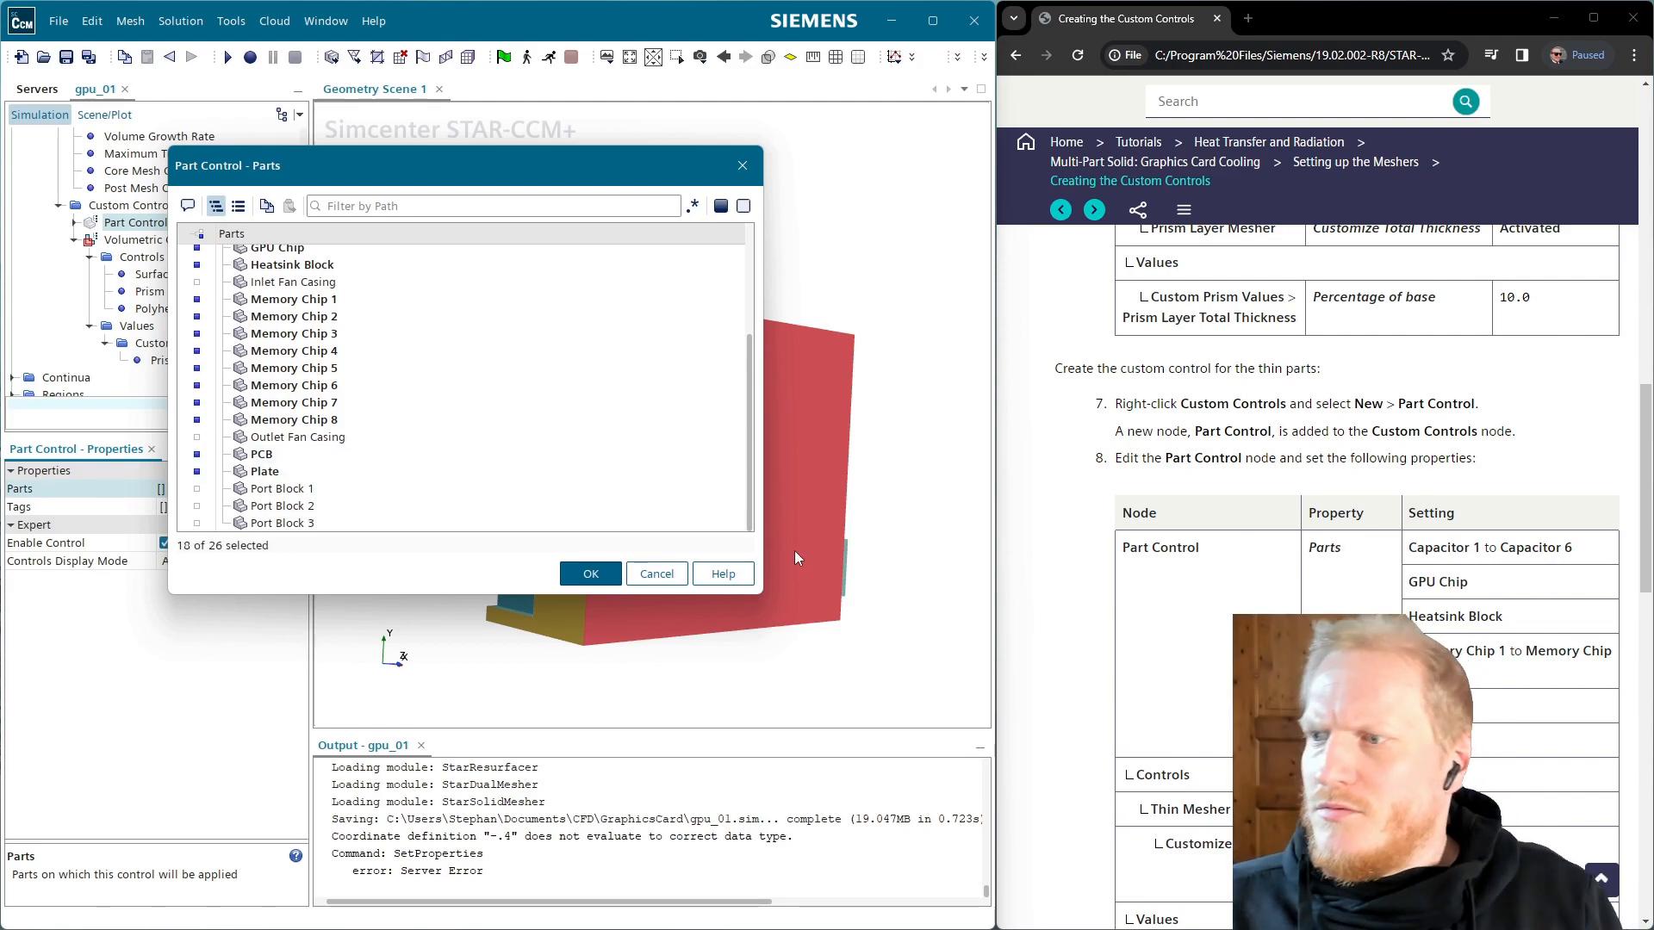
click(591, 574)
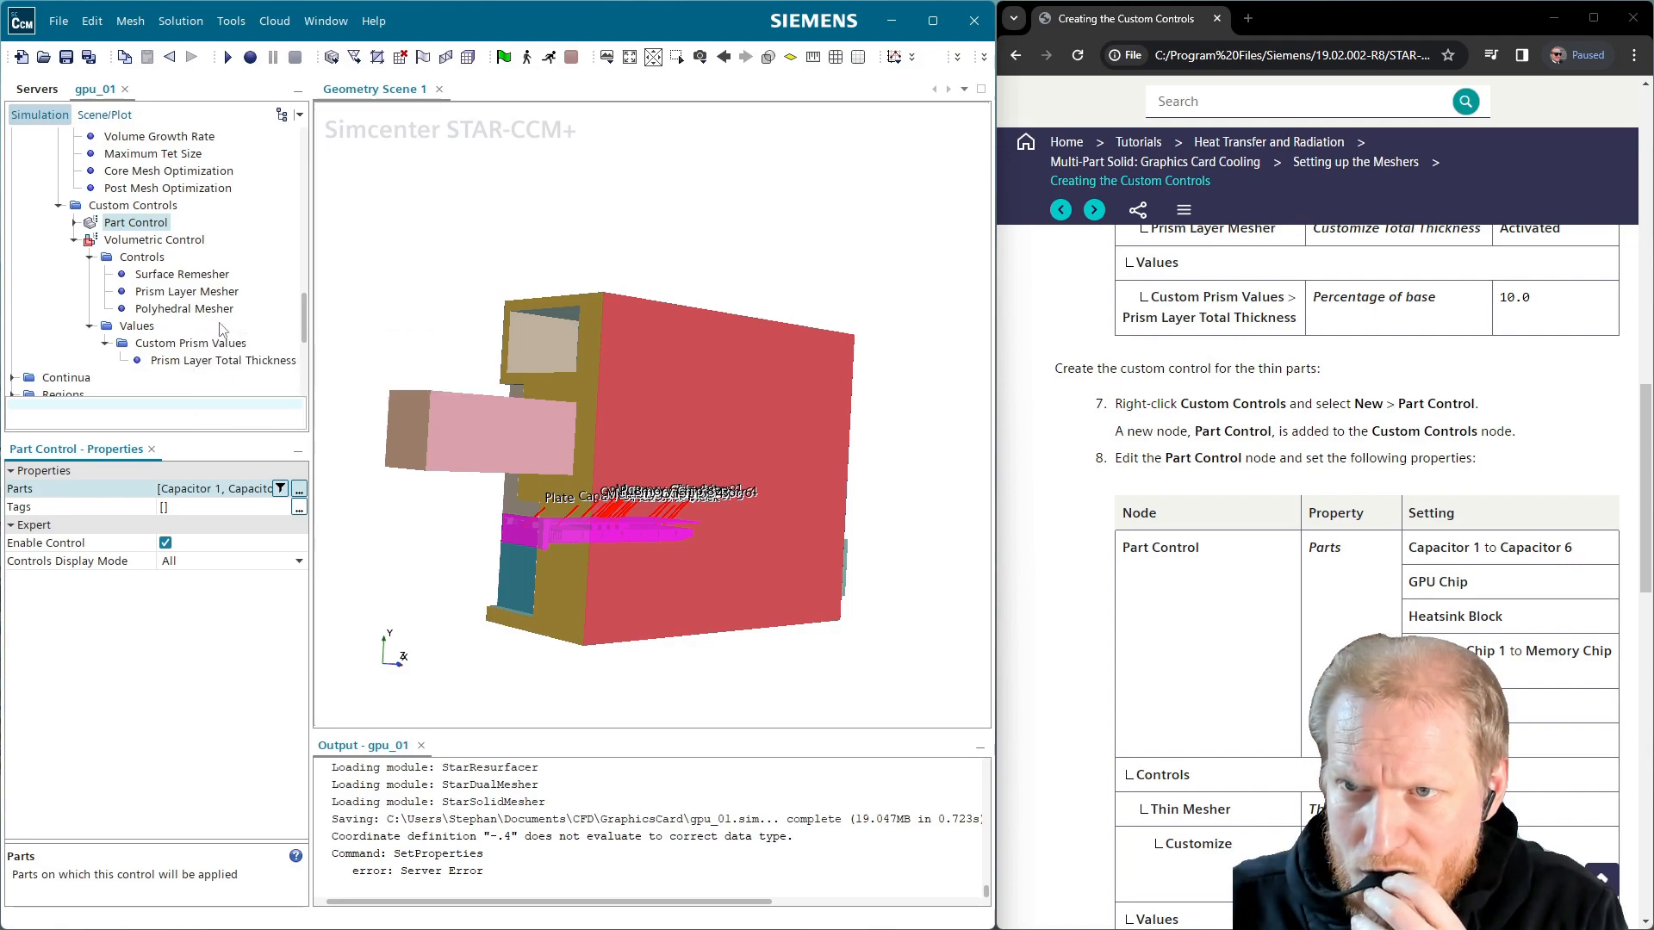
Set the Part Control's thin mesher to Custom and enable Customize Thickness Threshold
click(75, 240)
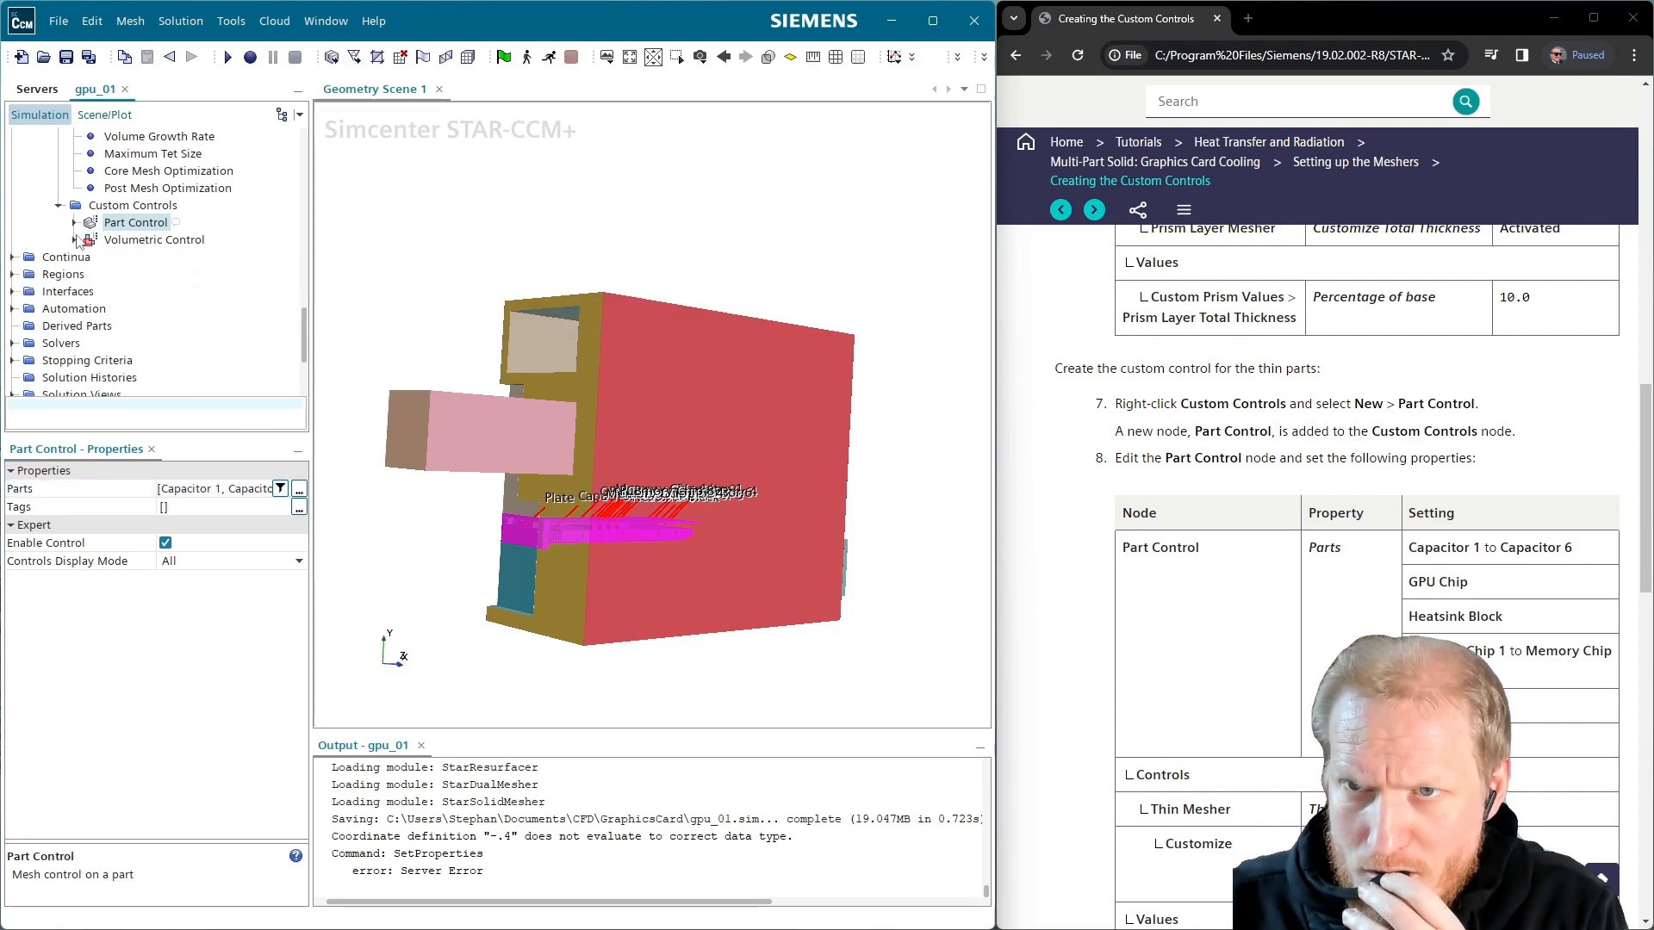
click(75, 222)
click(89, 240)
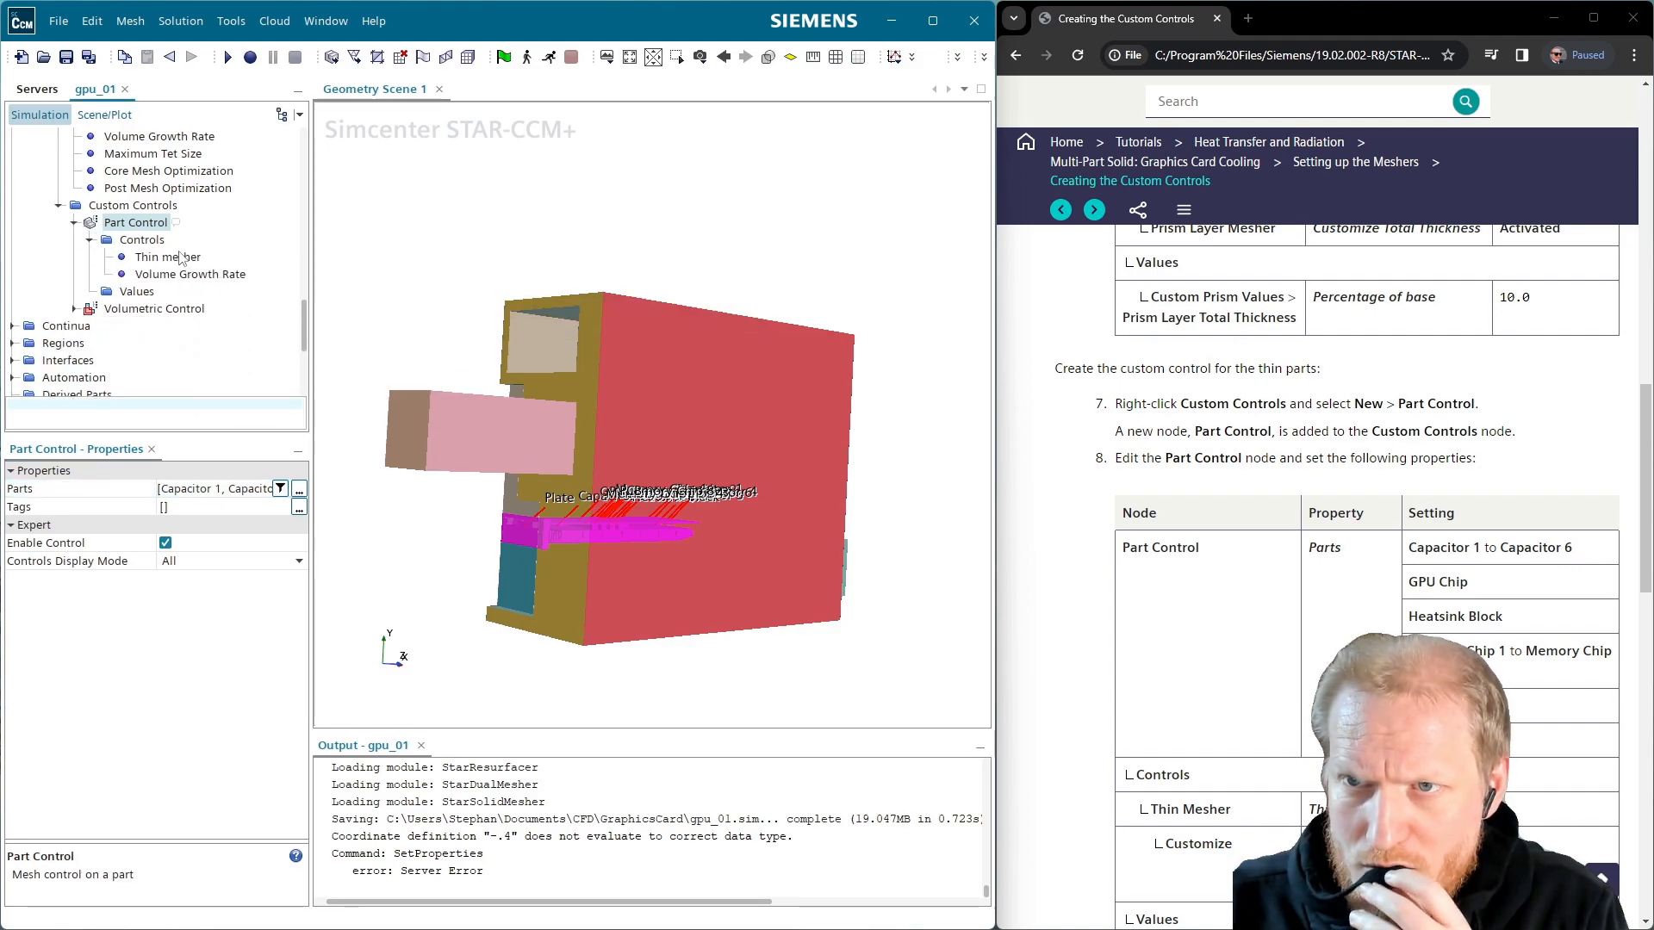
click(181, 257)
click(214, 490)
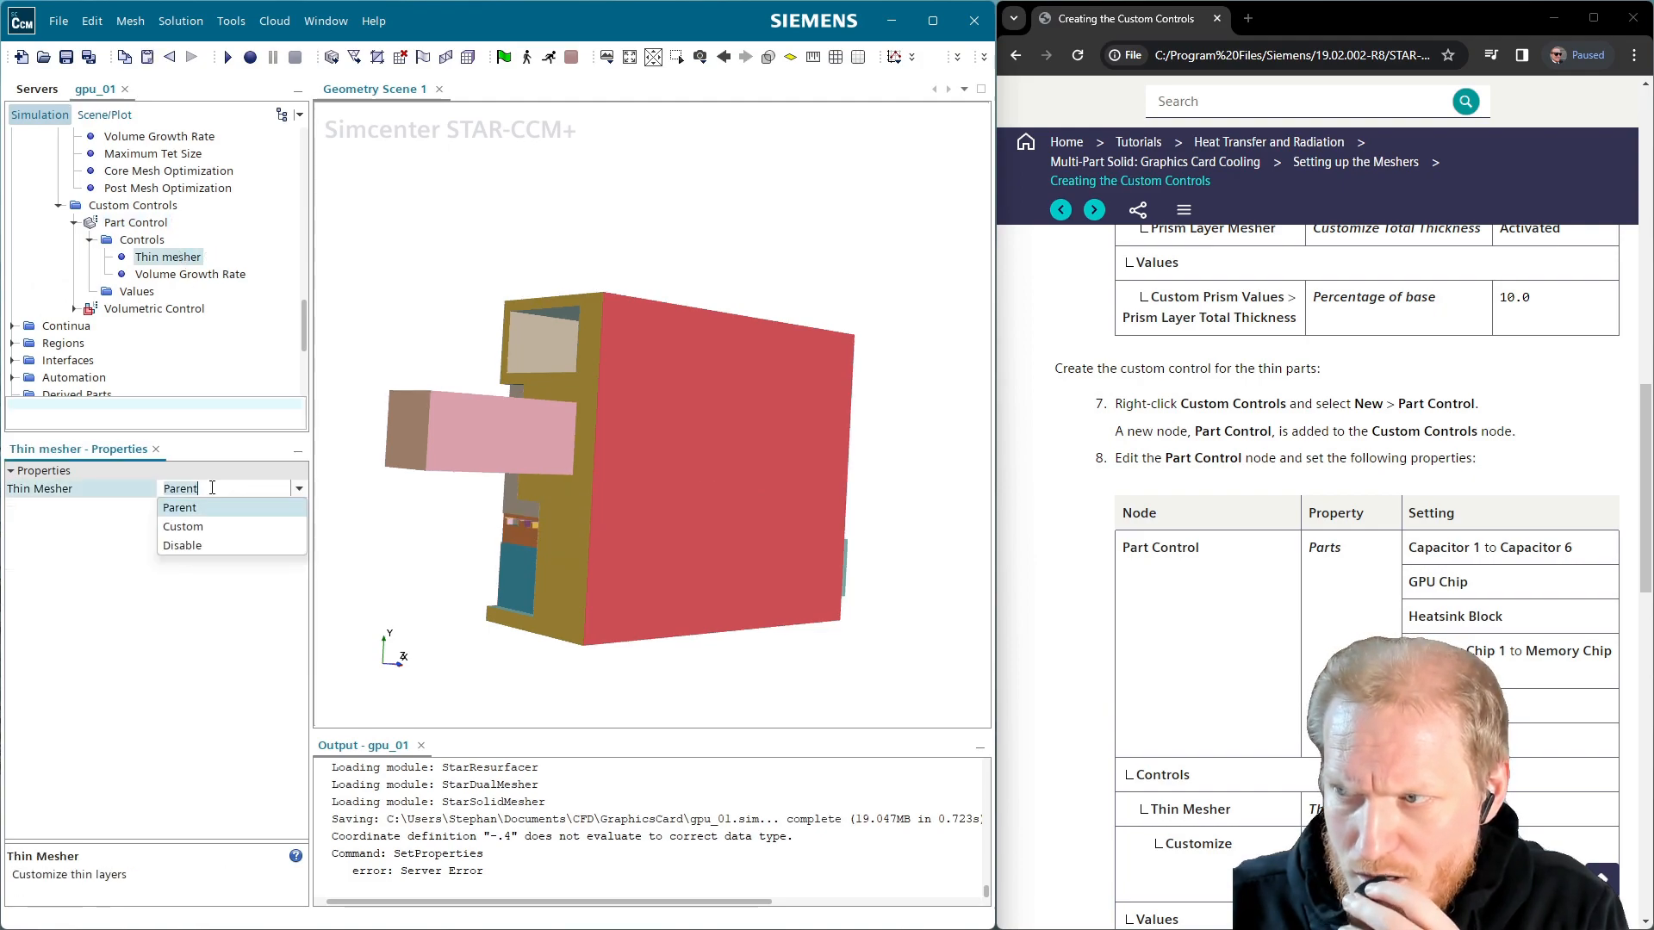
click(183, 527)
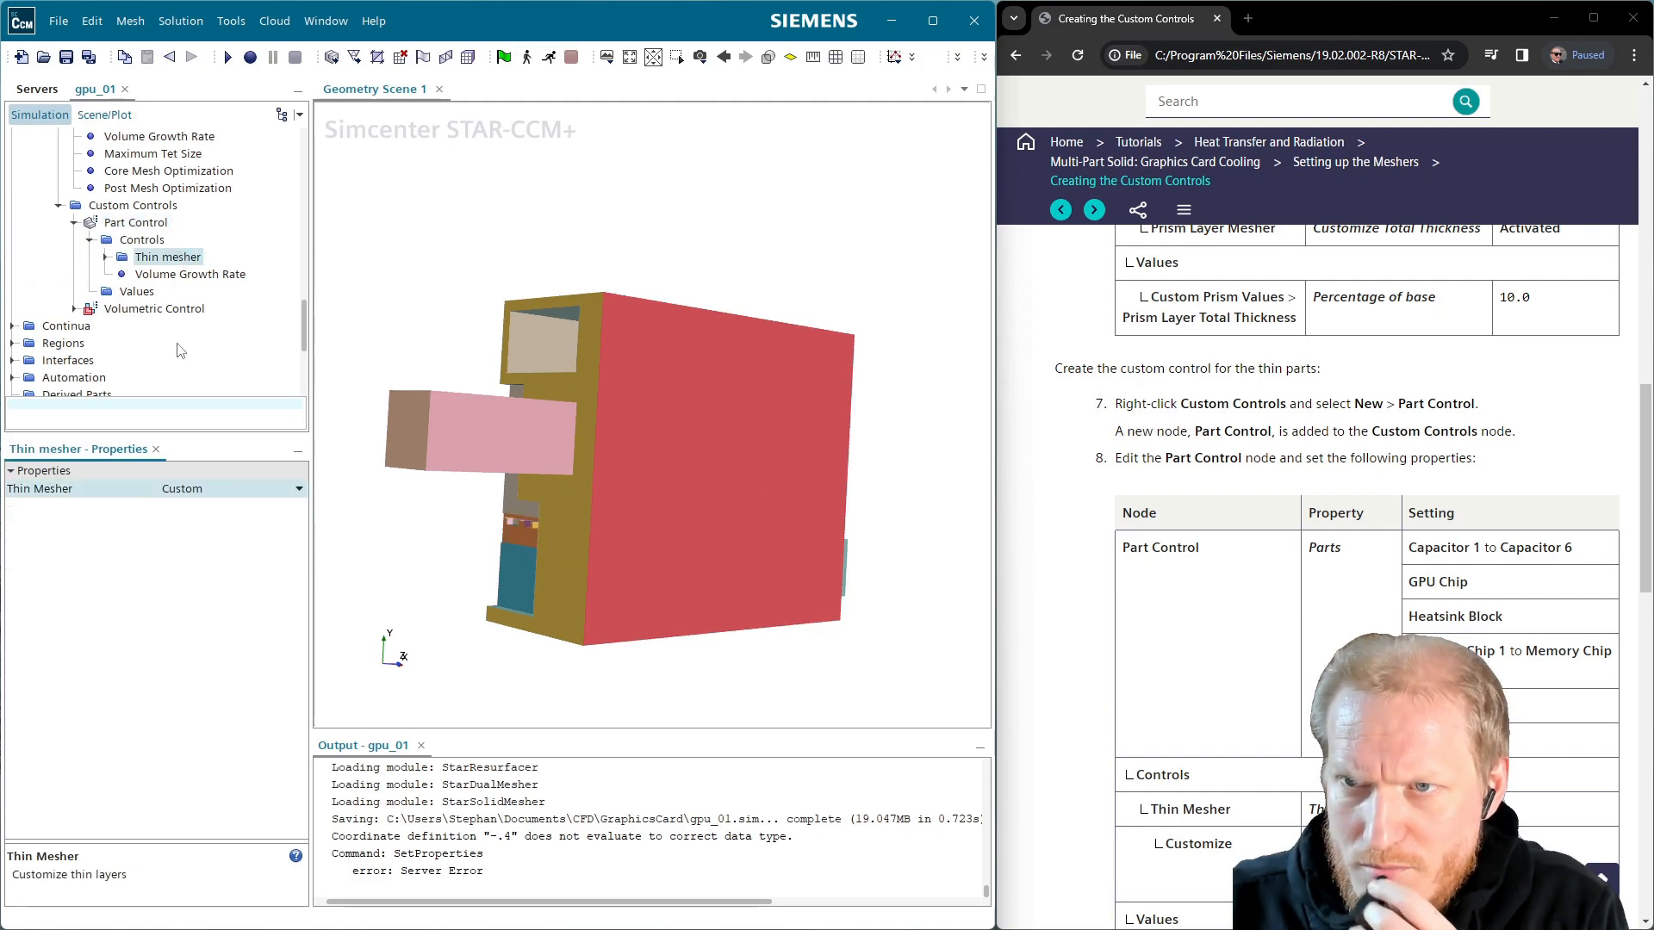
click(142, 276)
click(110, 293)
right_click(112, 293)
click(106, 256)
click(179, 274)
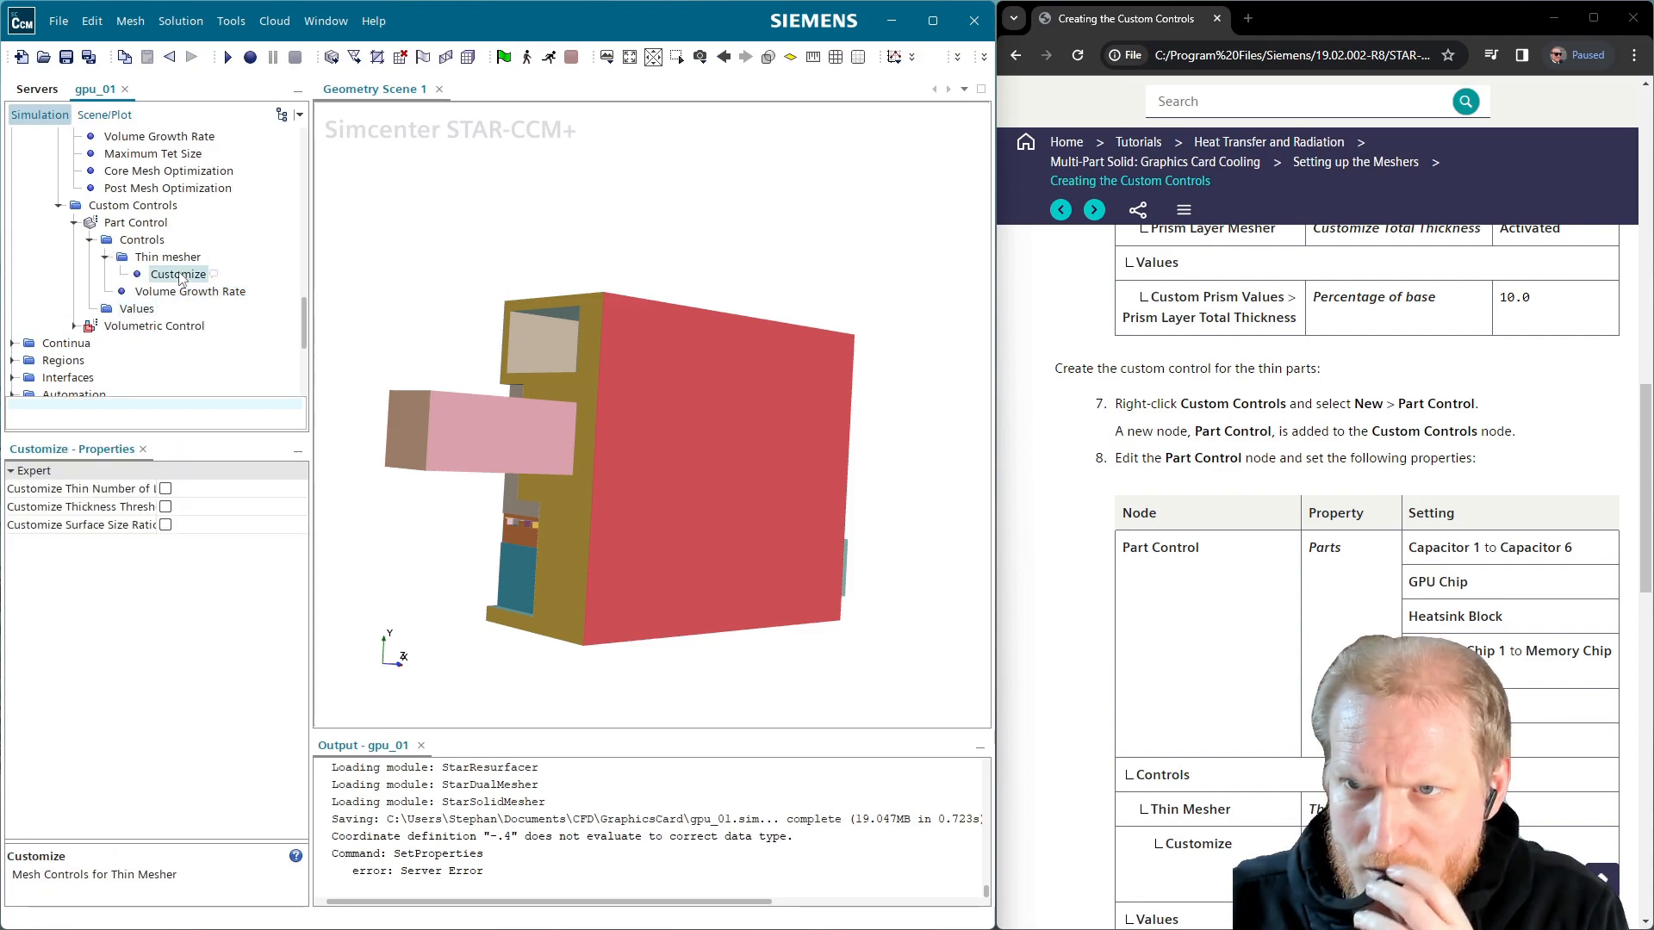
click(165, 507)
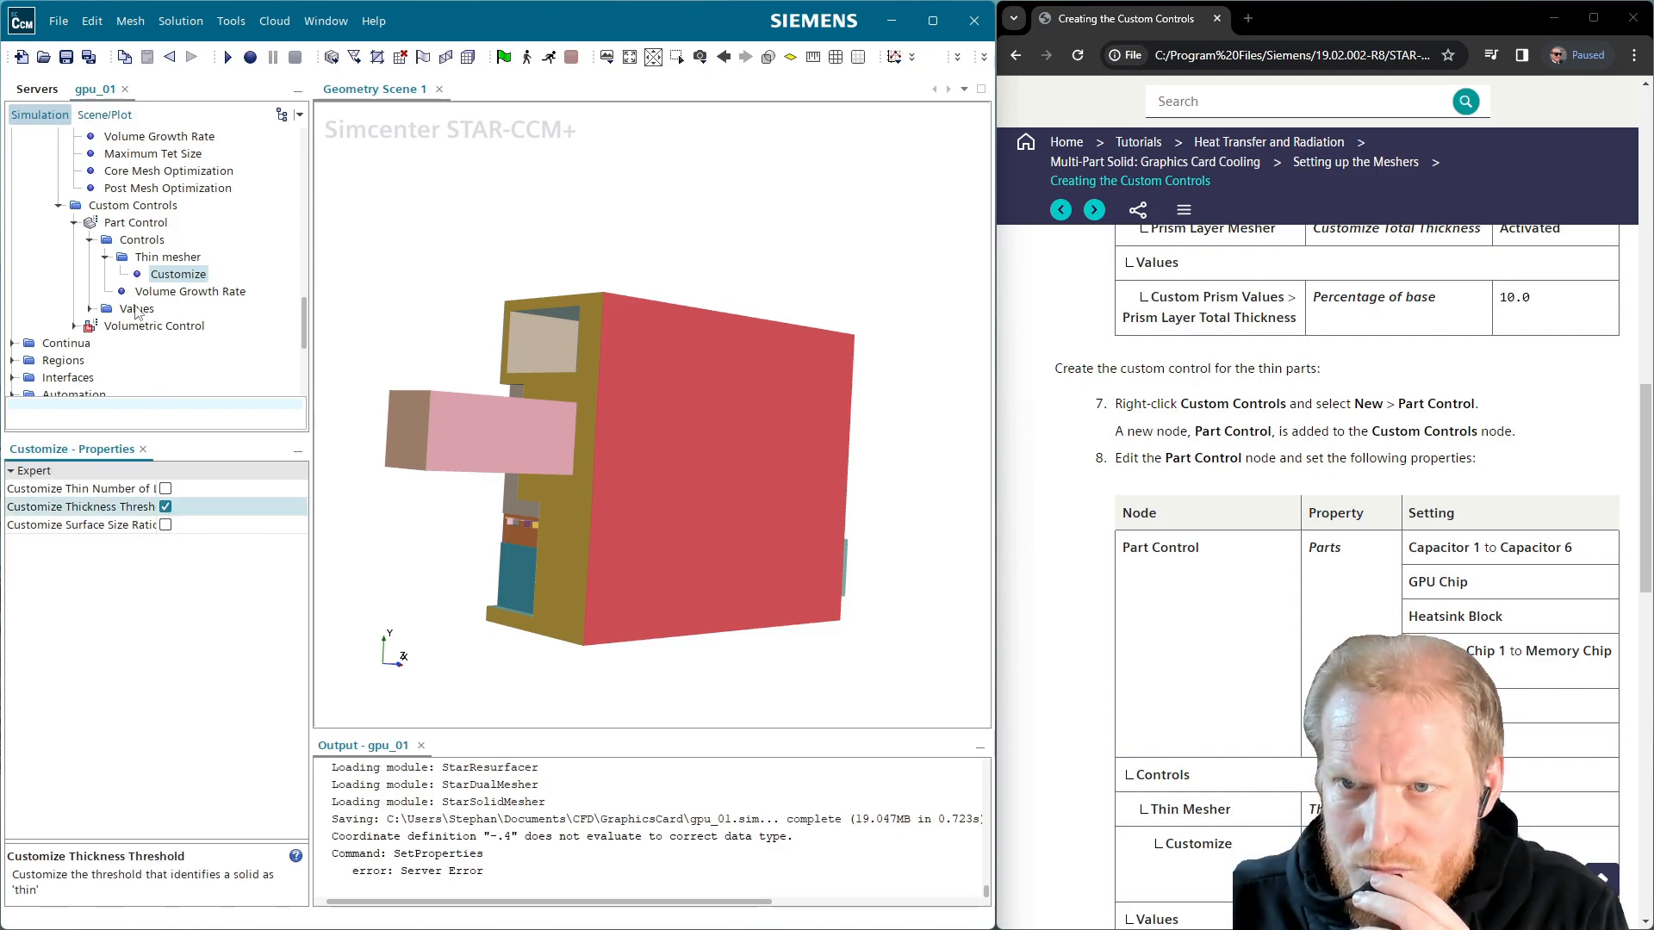
Make Thin Mesher Maximum Thickness an Absolute size of 4 mm
click(90, 308)
click(105, 326)
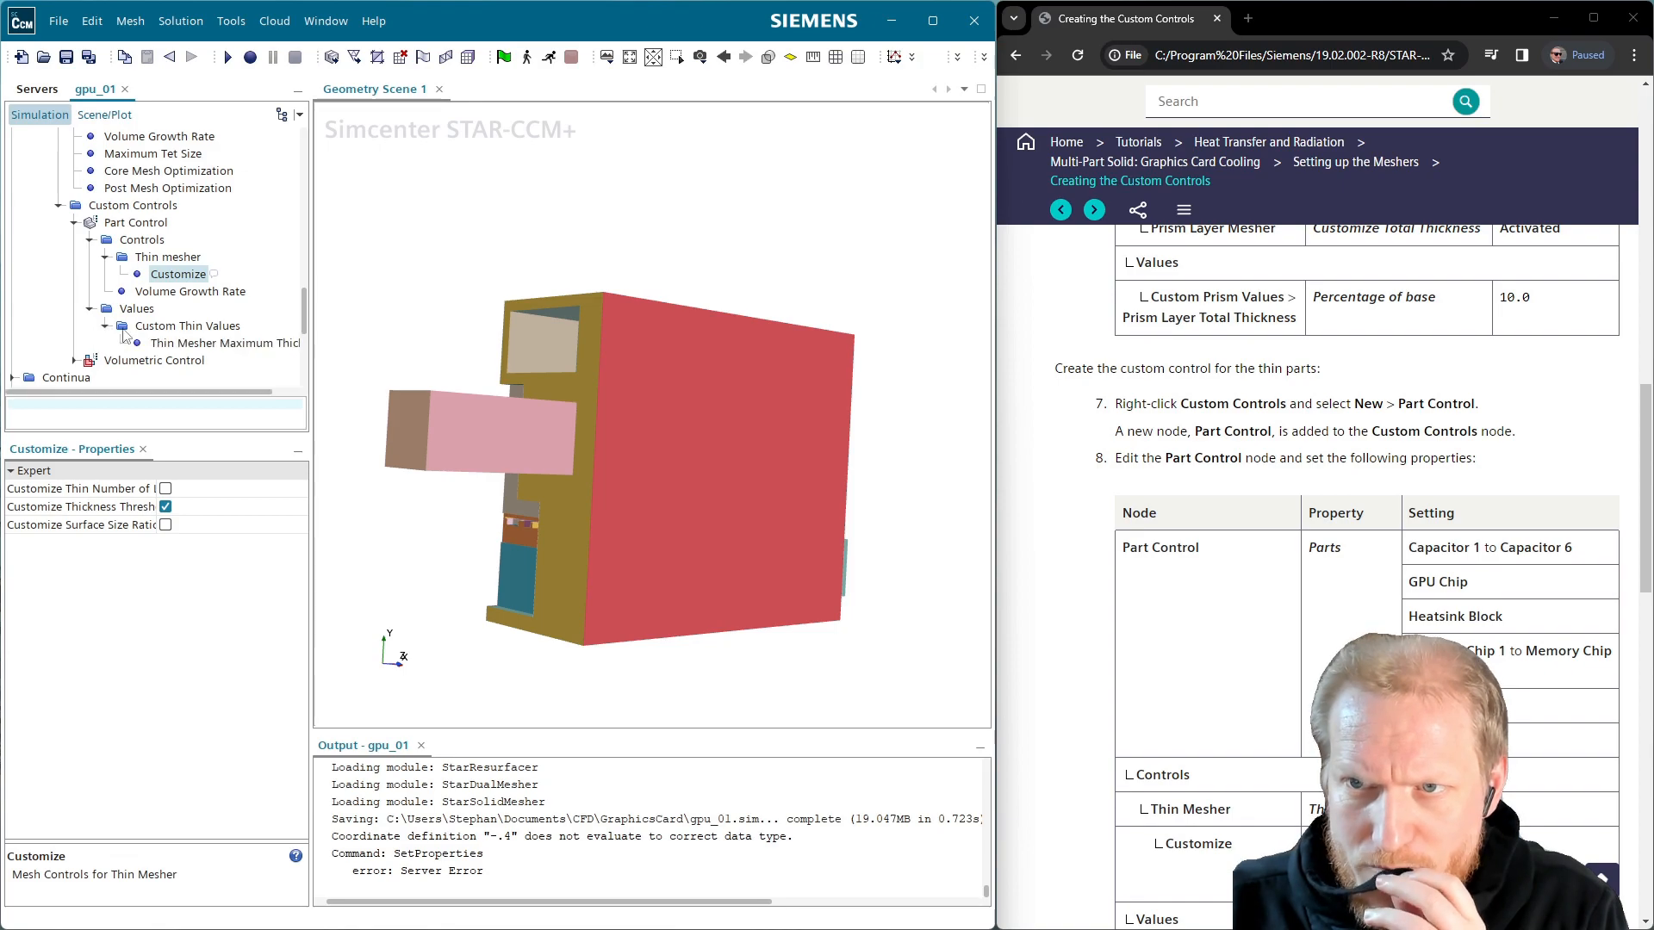
click(183, 342)
scroll(1569, 687, down, 3)
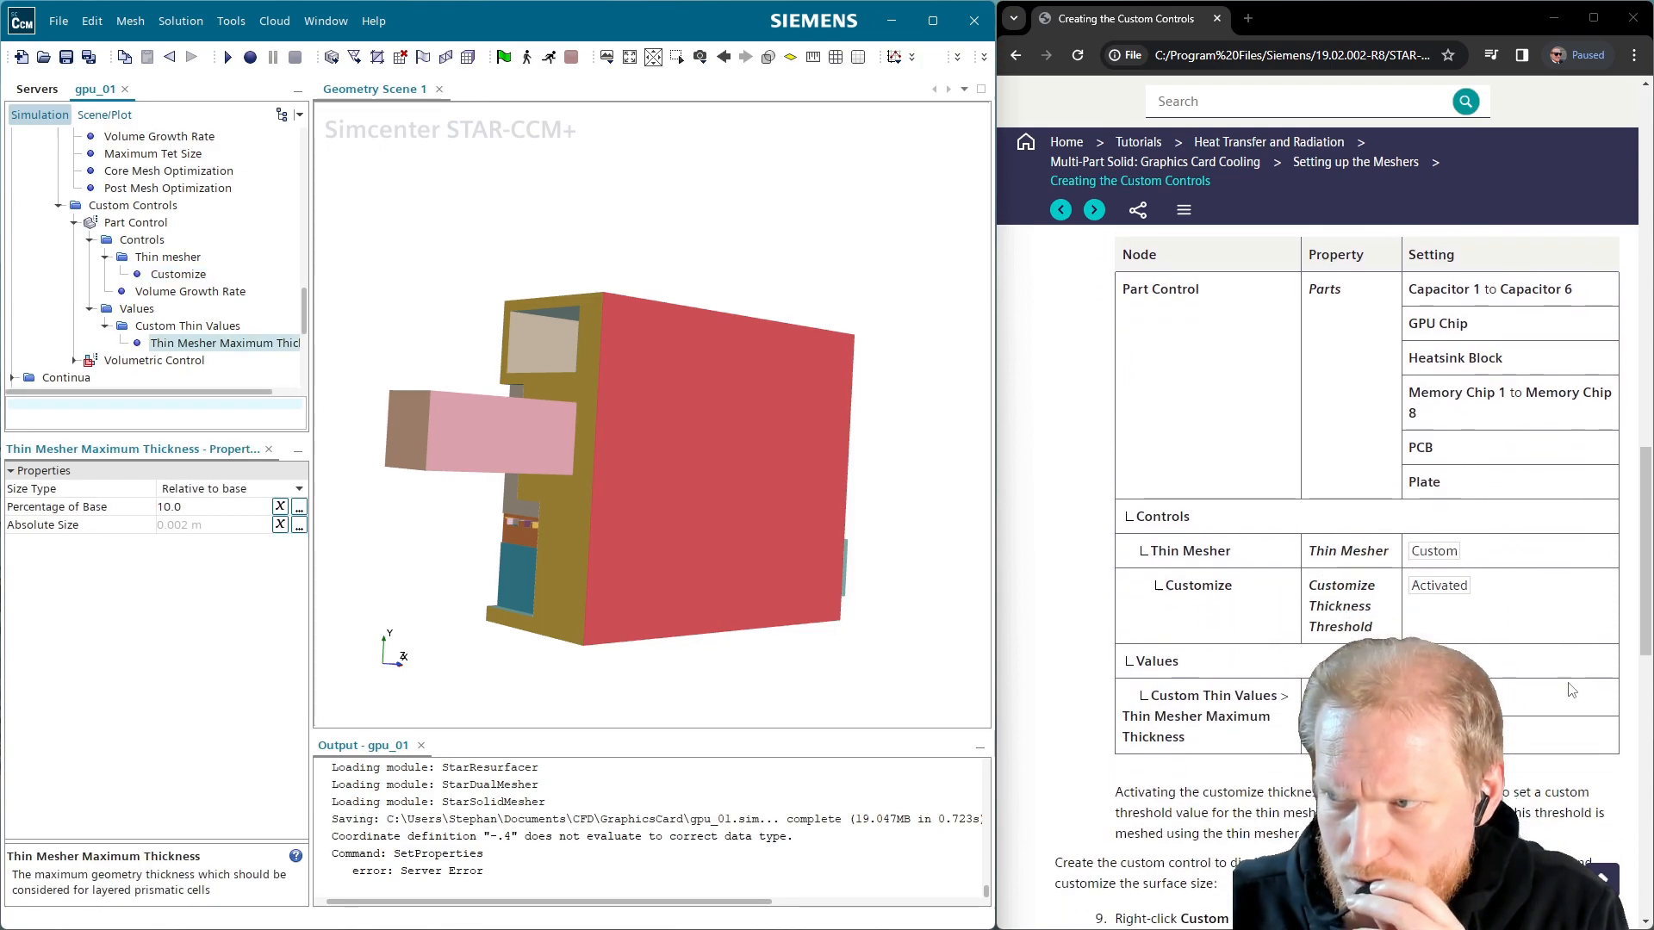
click(176, 508)
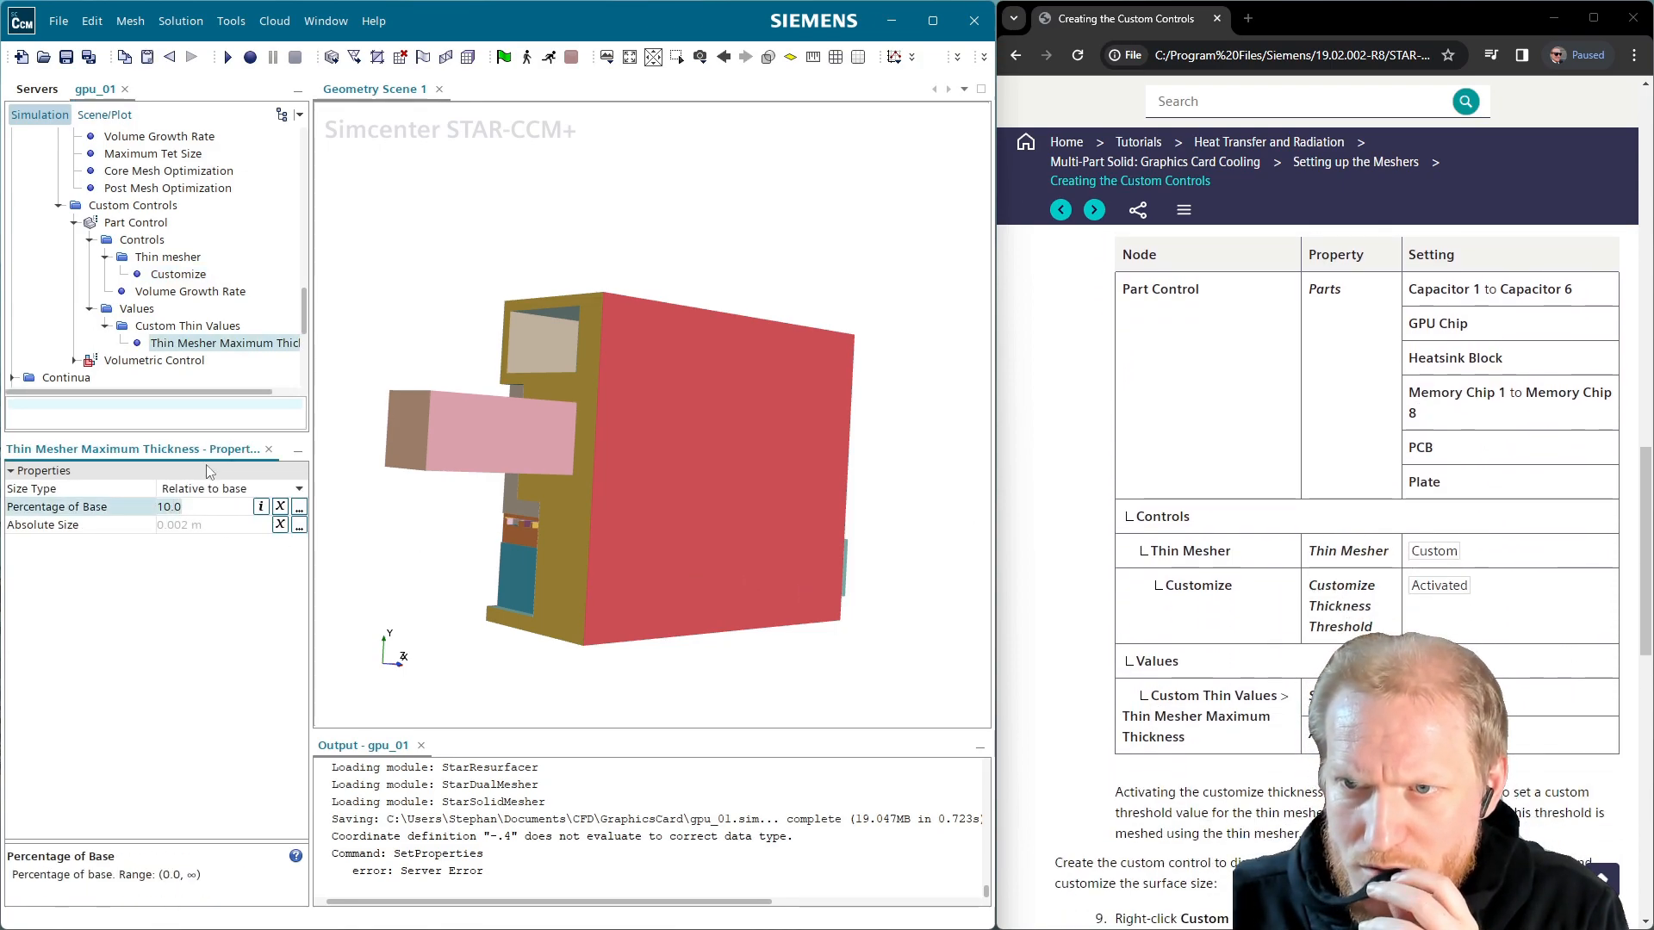
click(177, 493)
click(187, 524)
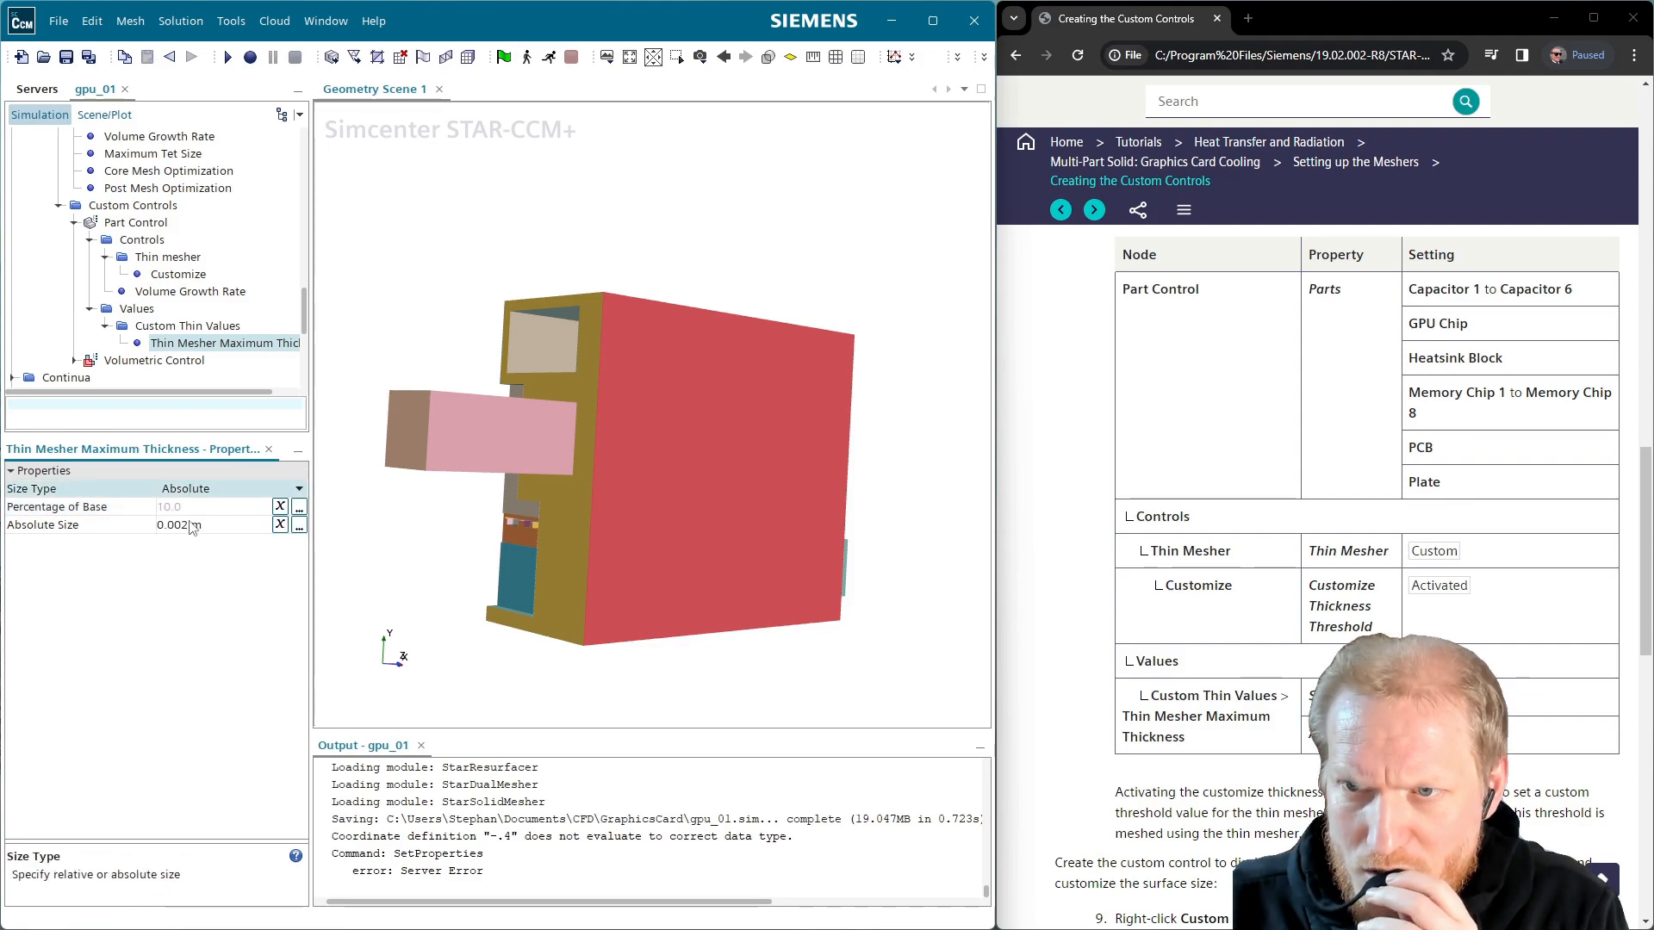
click(187, 527)
text(4mm)
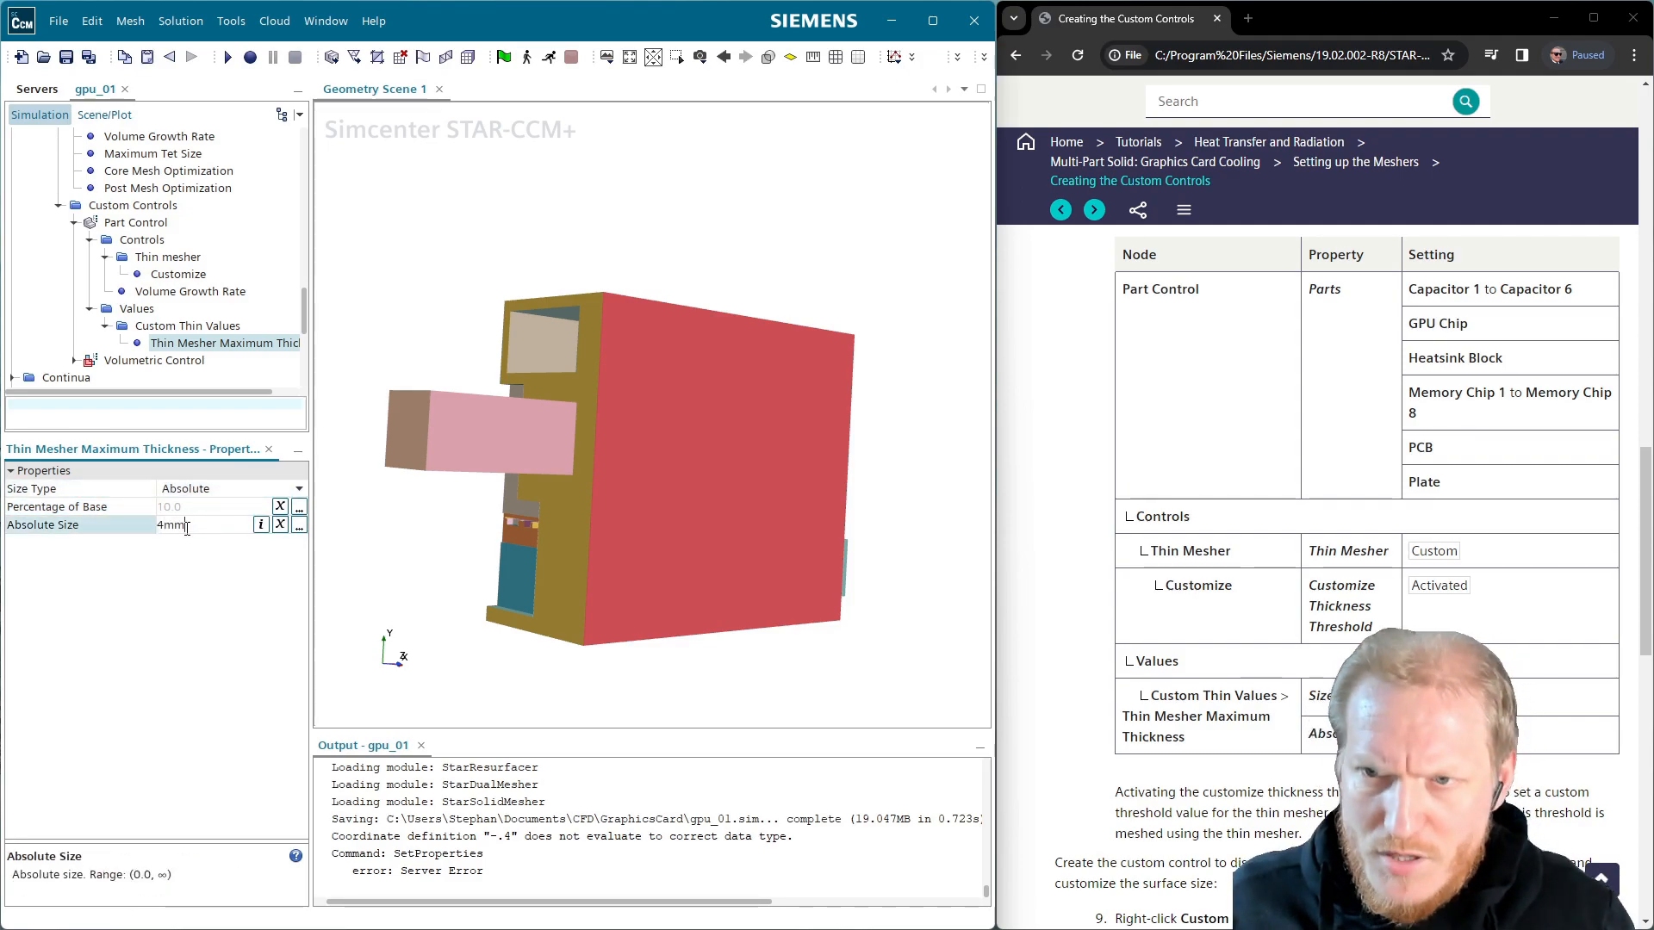
key(Return)
scroll(1367, 517, down, 2)
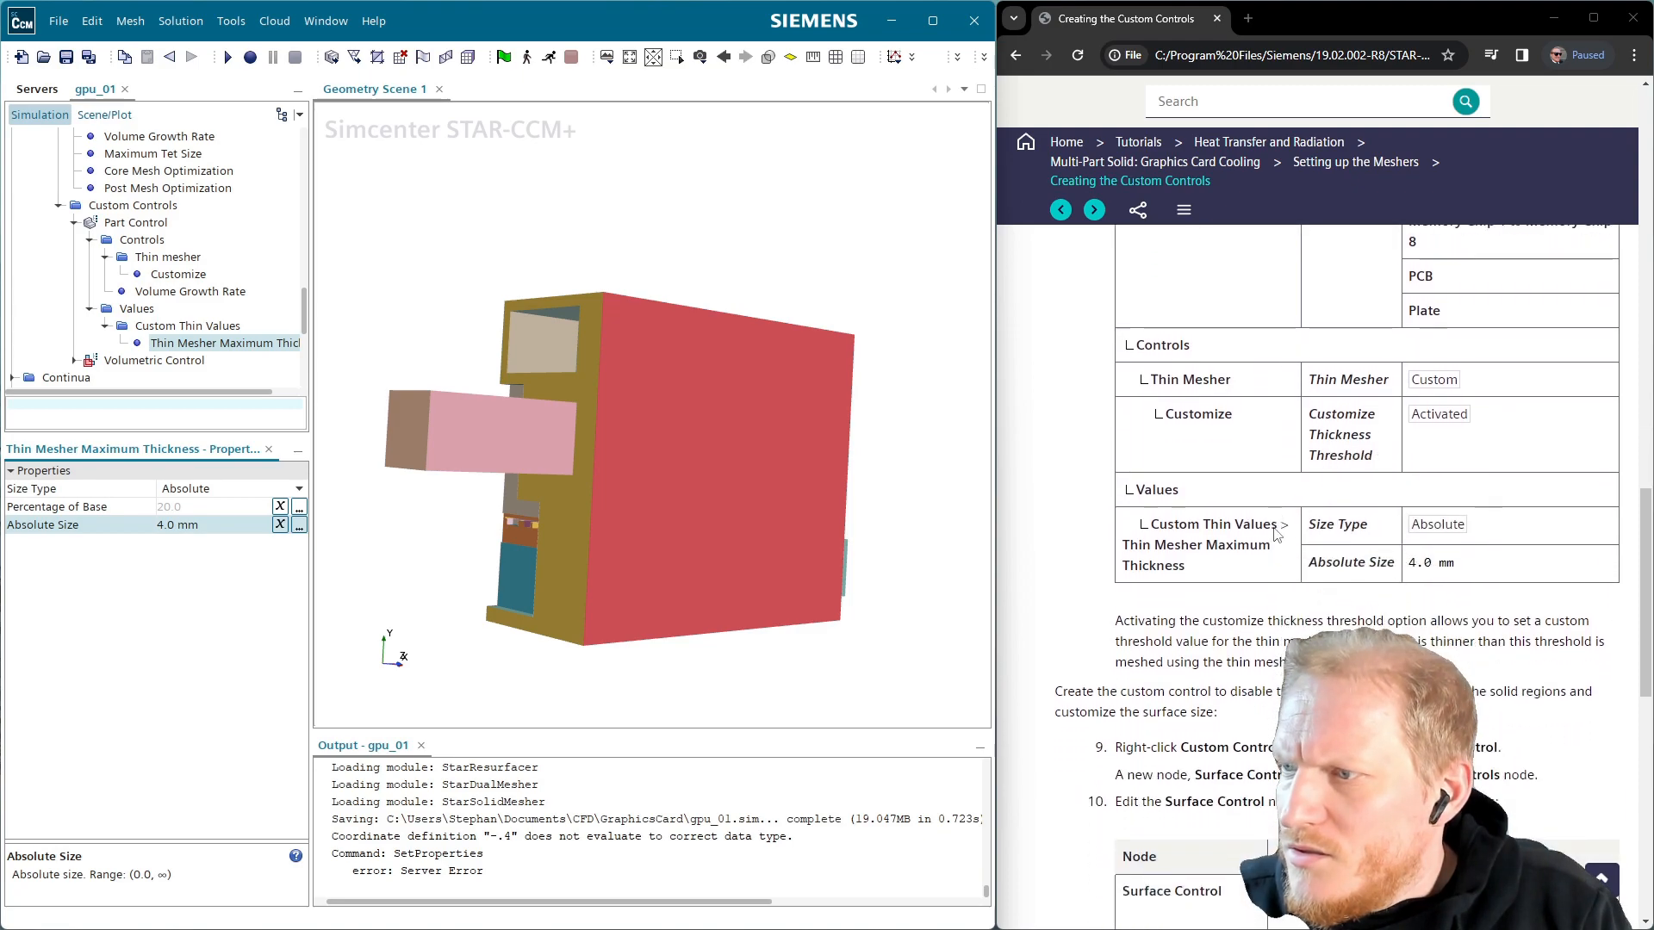
scroll(1368, 517, down, 2)
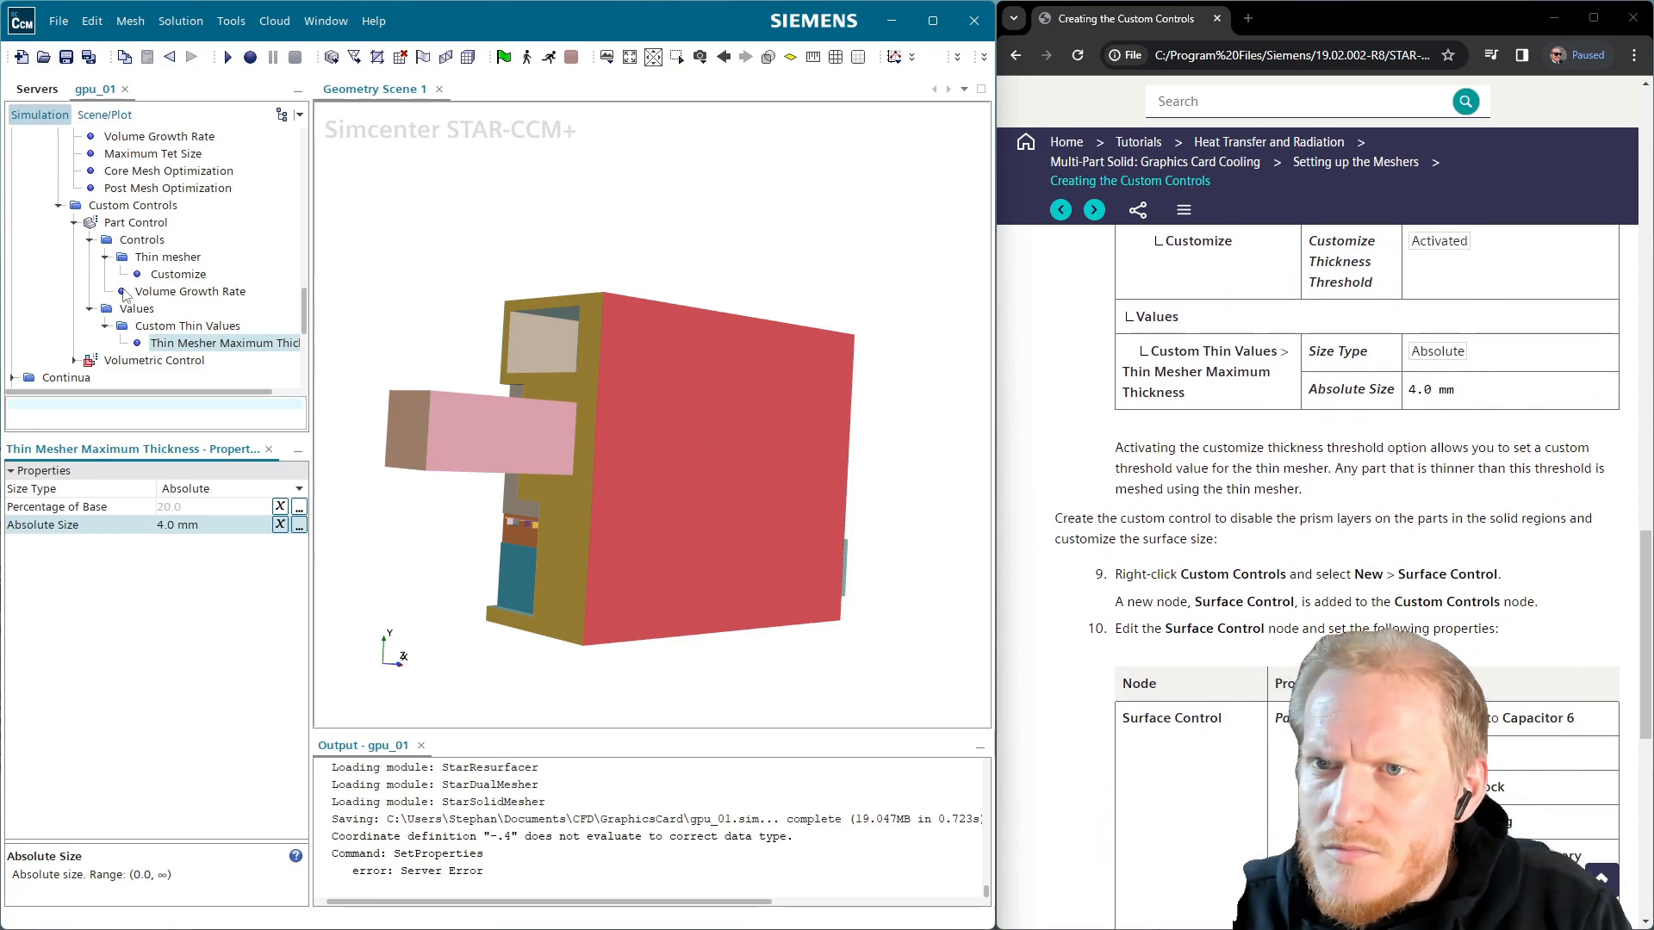
click(75, 223)
Add a new Surface Control under Custom Controls
click(74, 222)
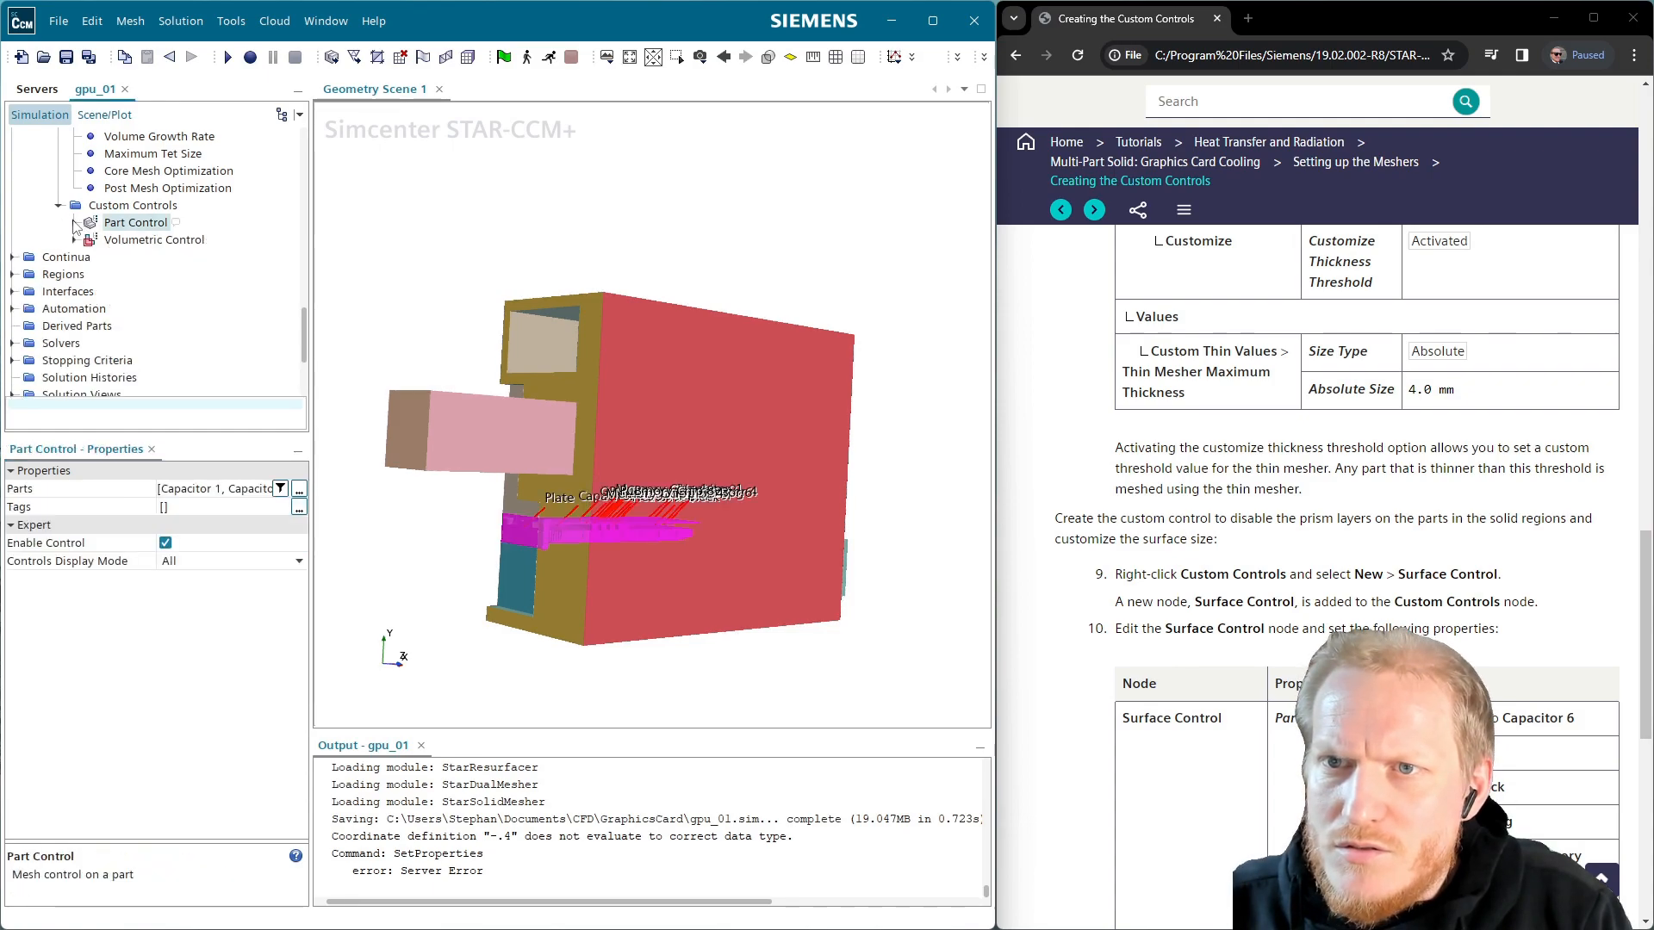
right_click(121, 206)
mouse_move(173, 213)
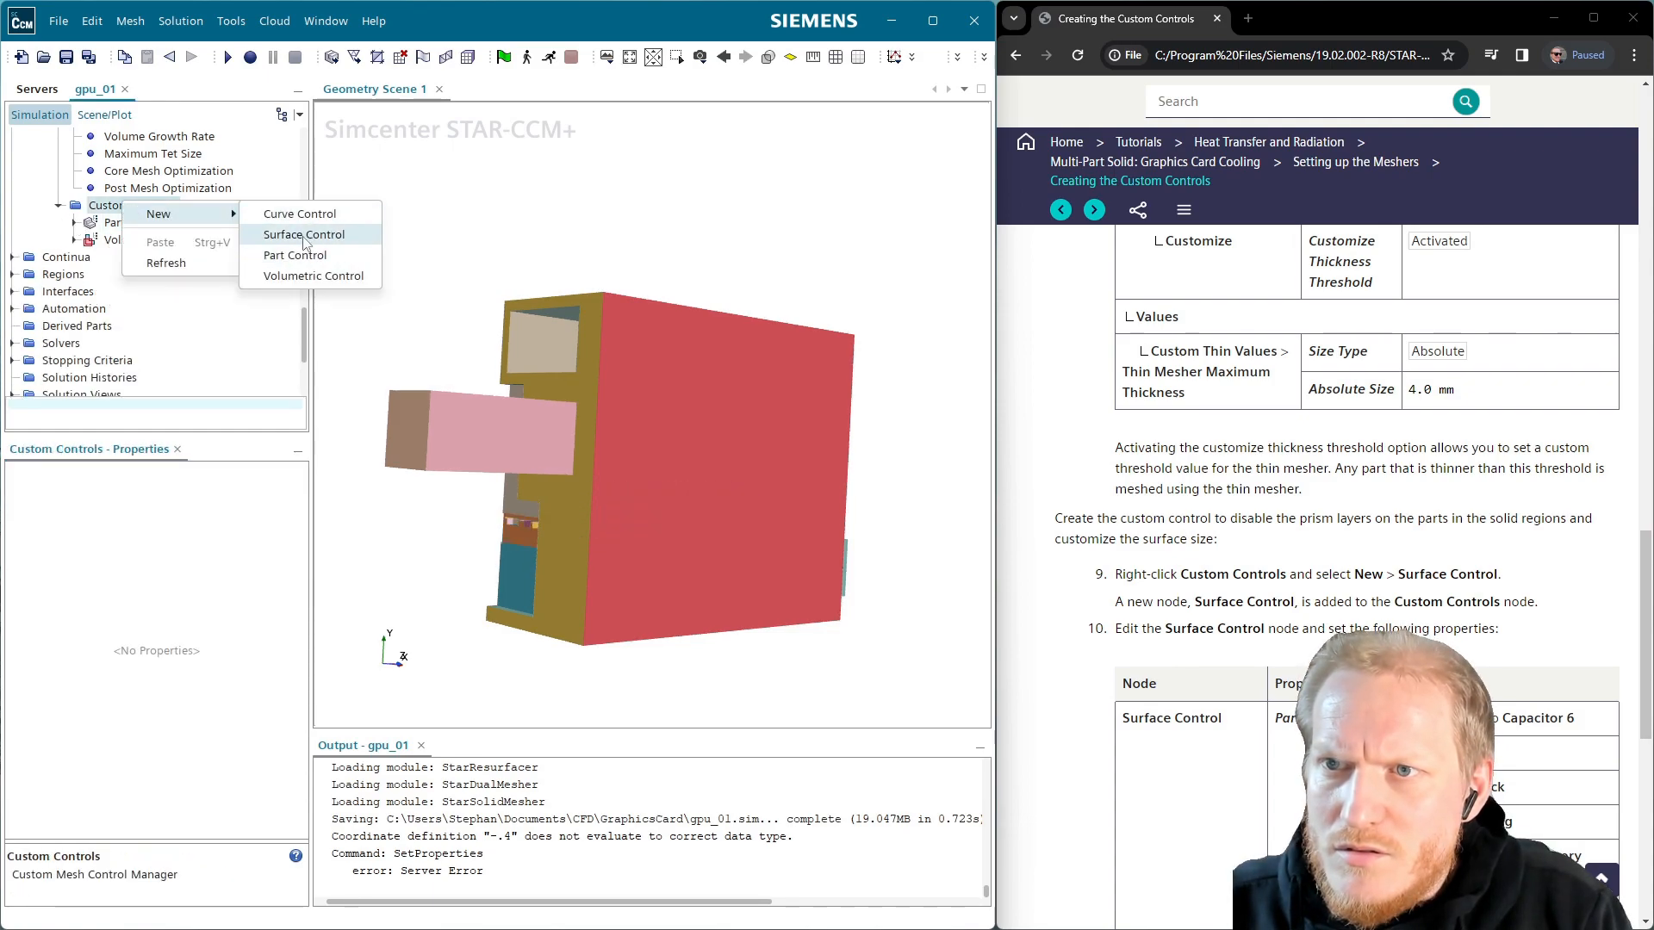
click(303, 236)
Bring up the Surface Control's Part Surfaces chooser listing the parts
click(122, 240)
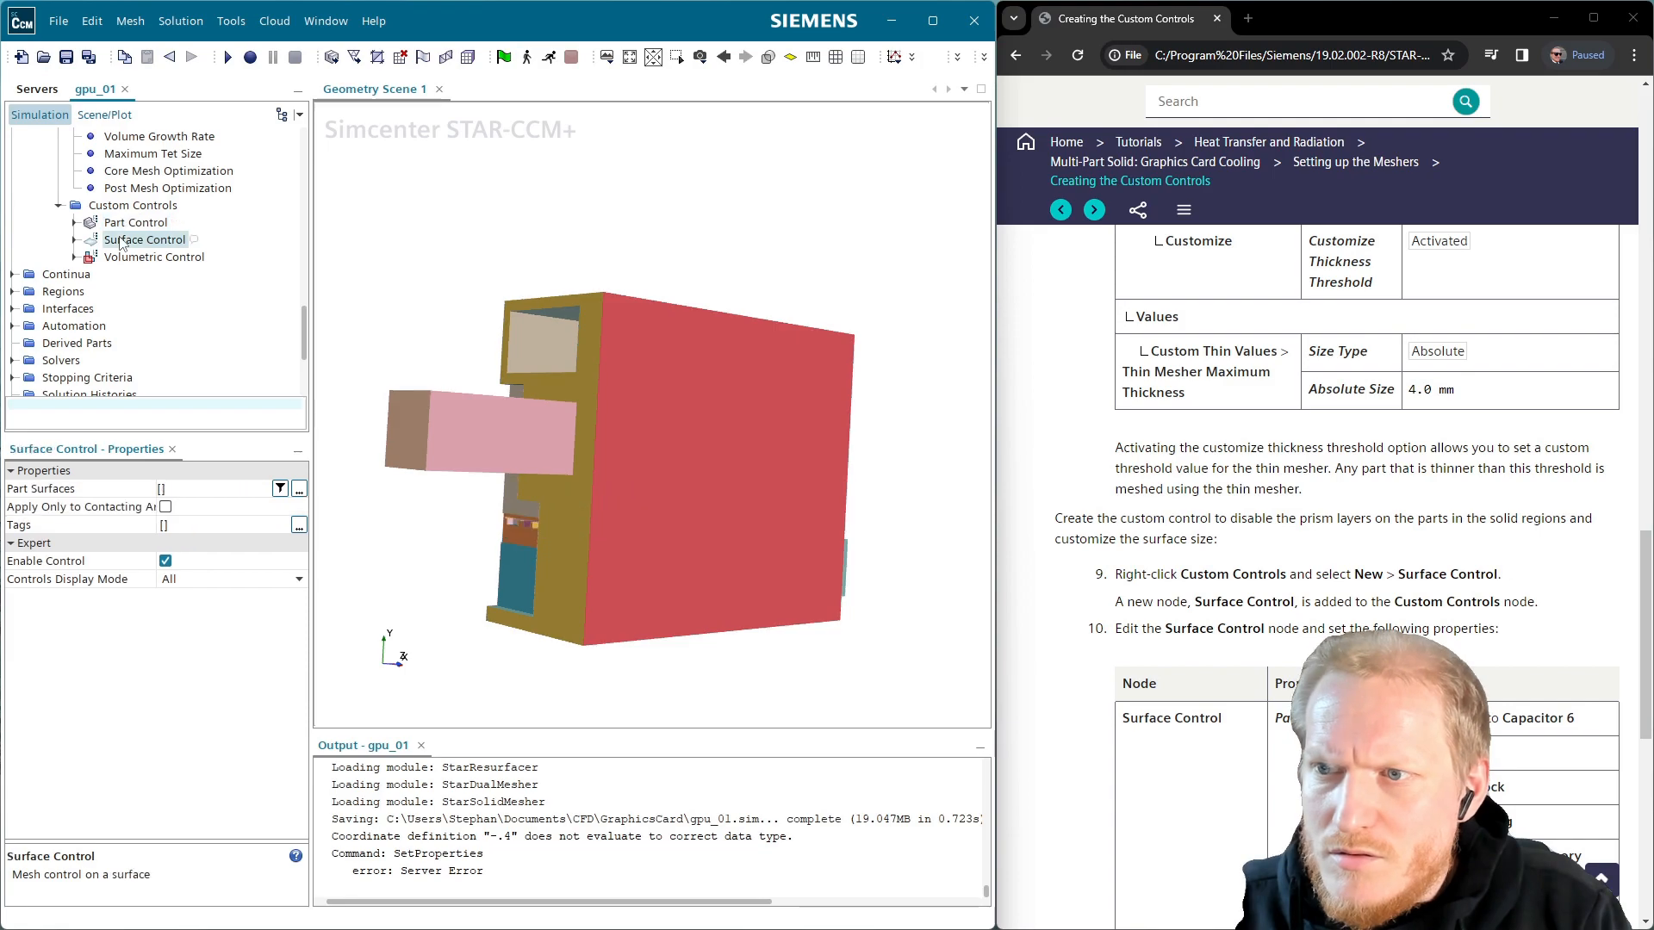
scroll(1017, 554, down, 2)
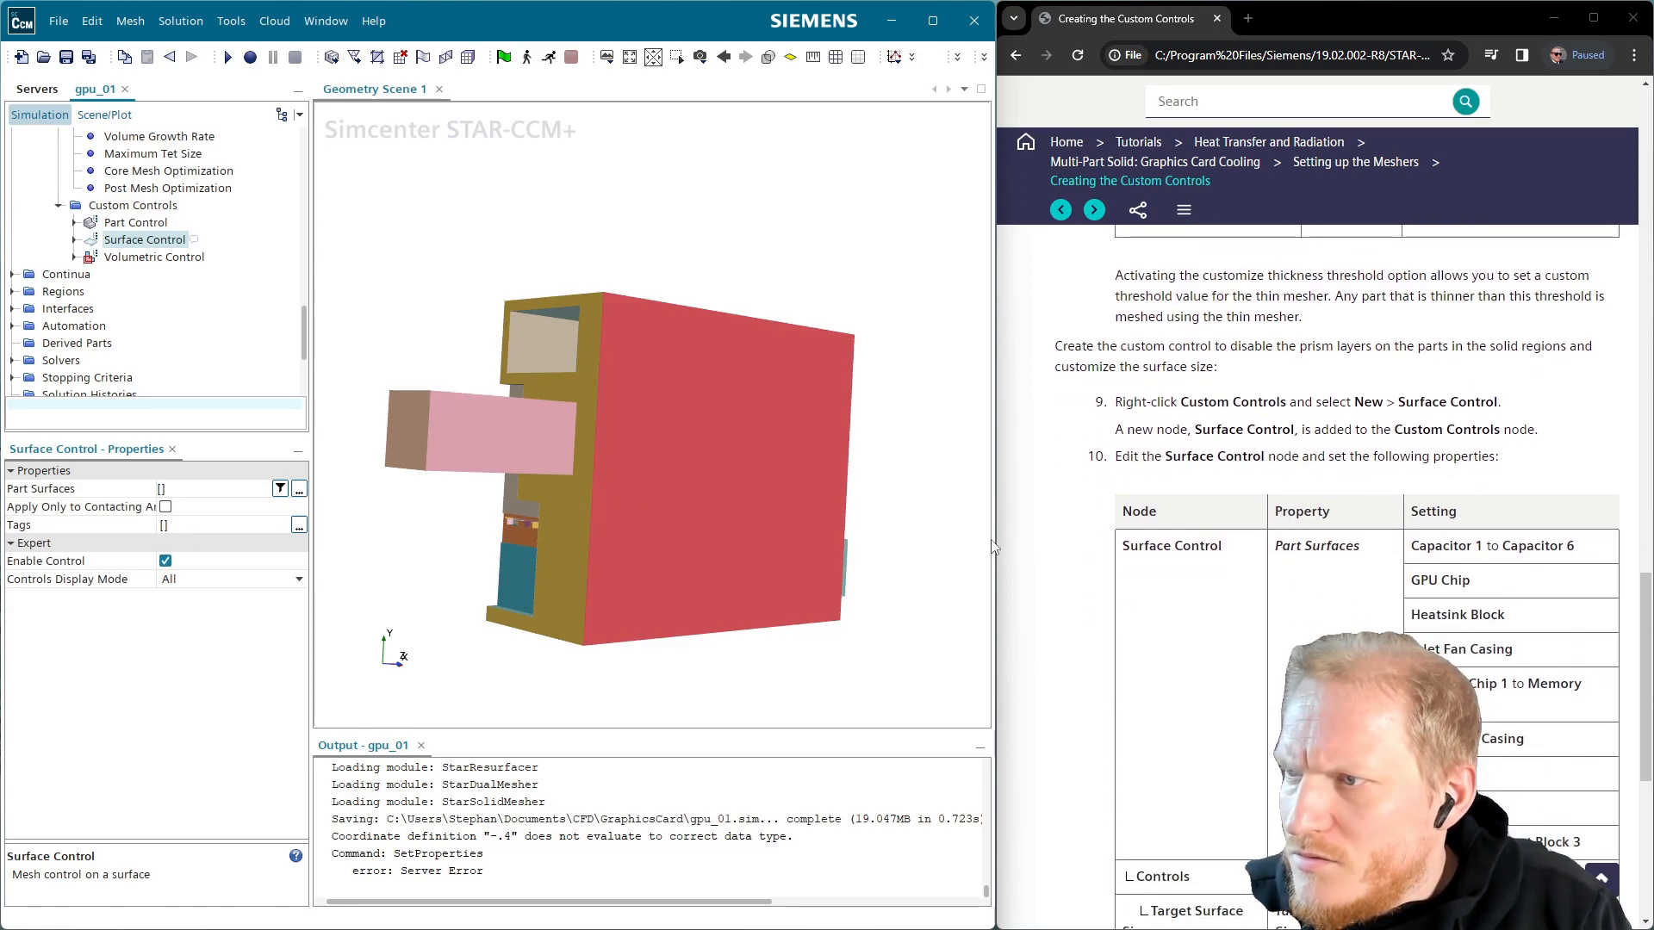
click(299, 490)
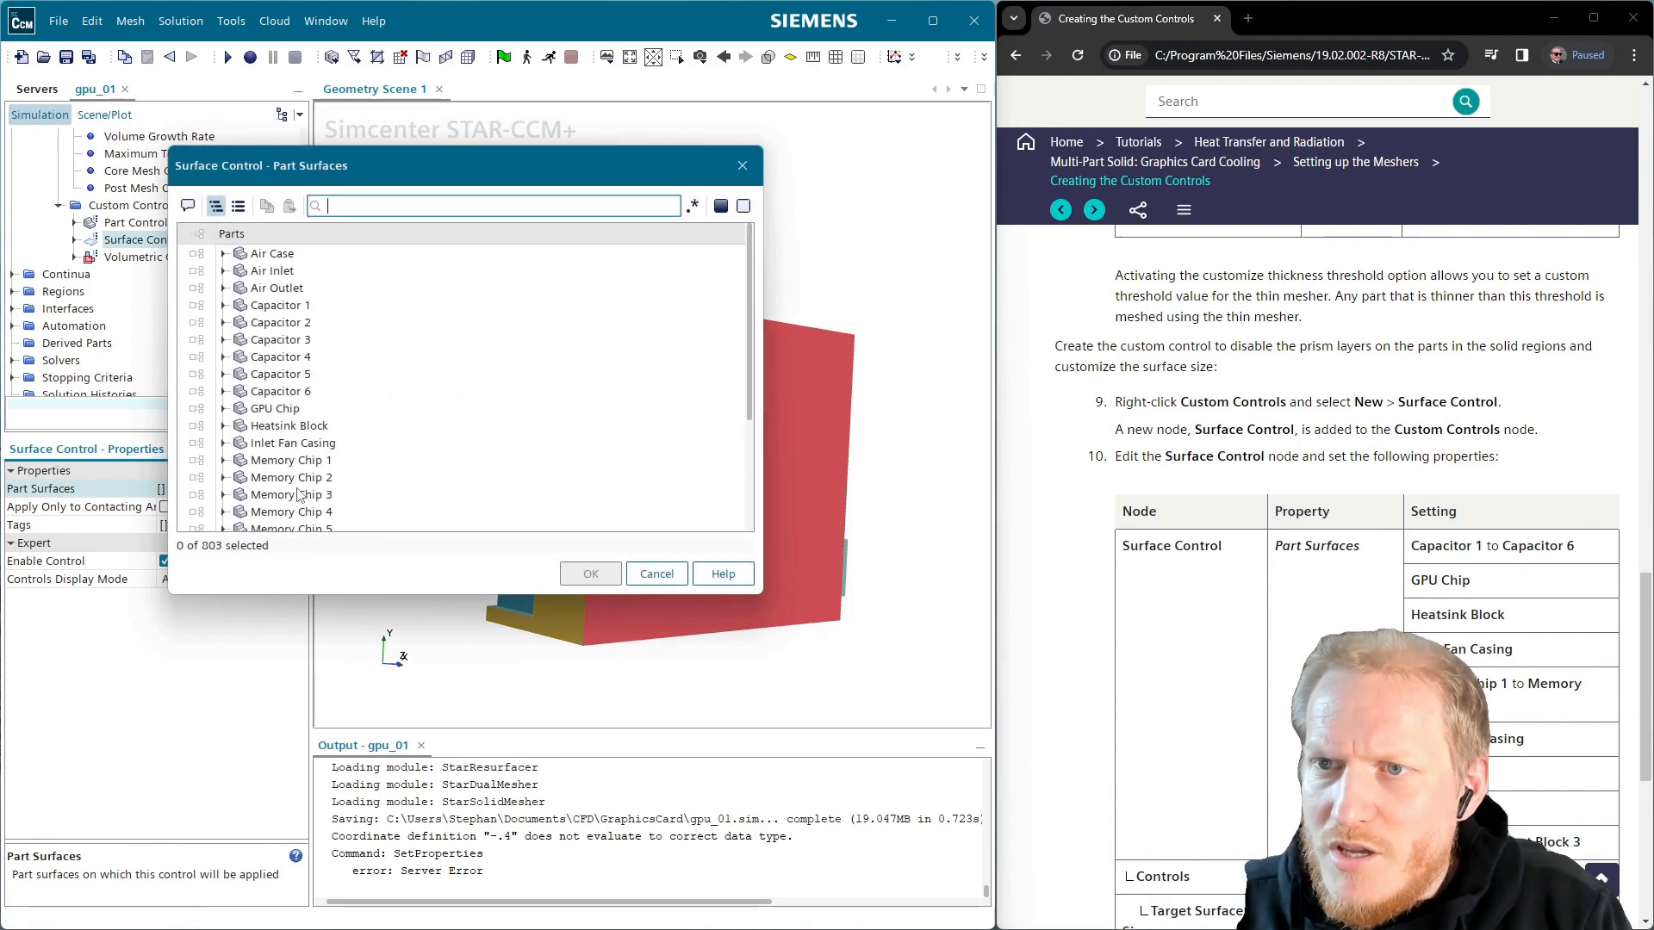
click(308, 306)
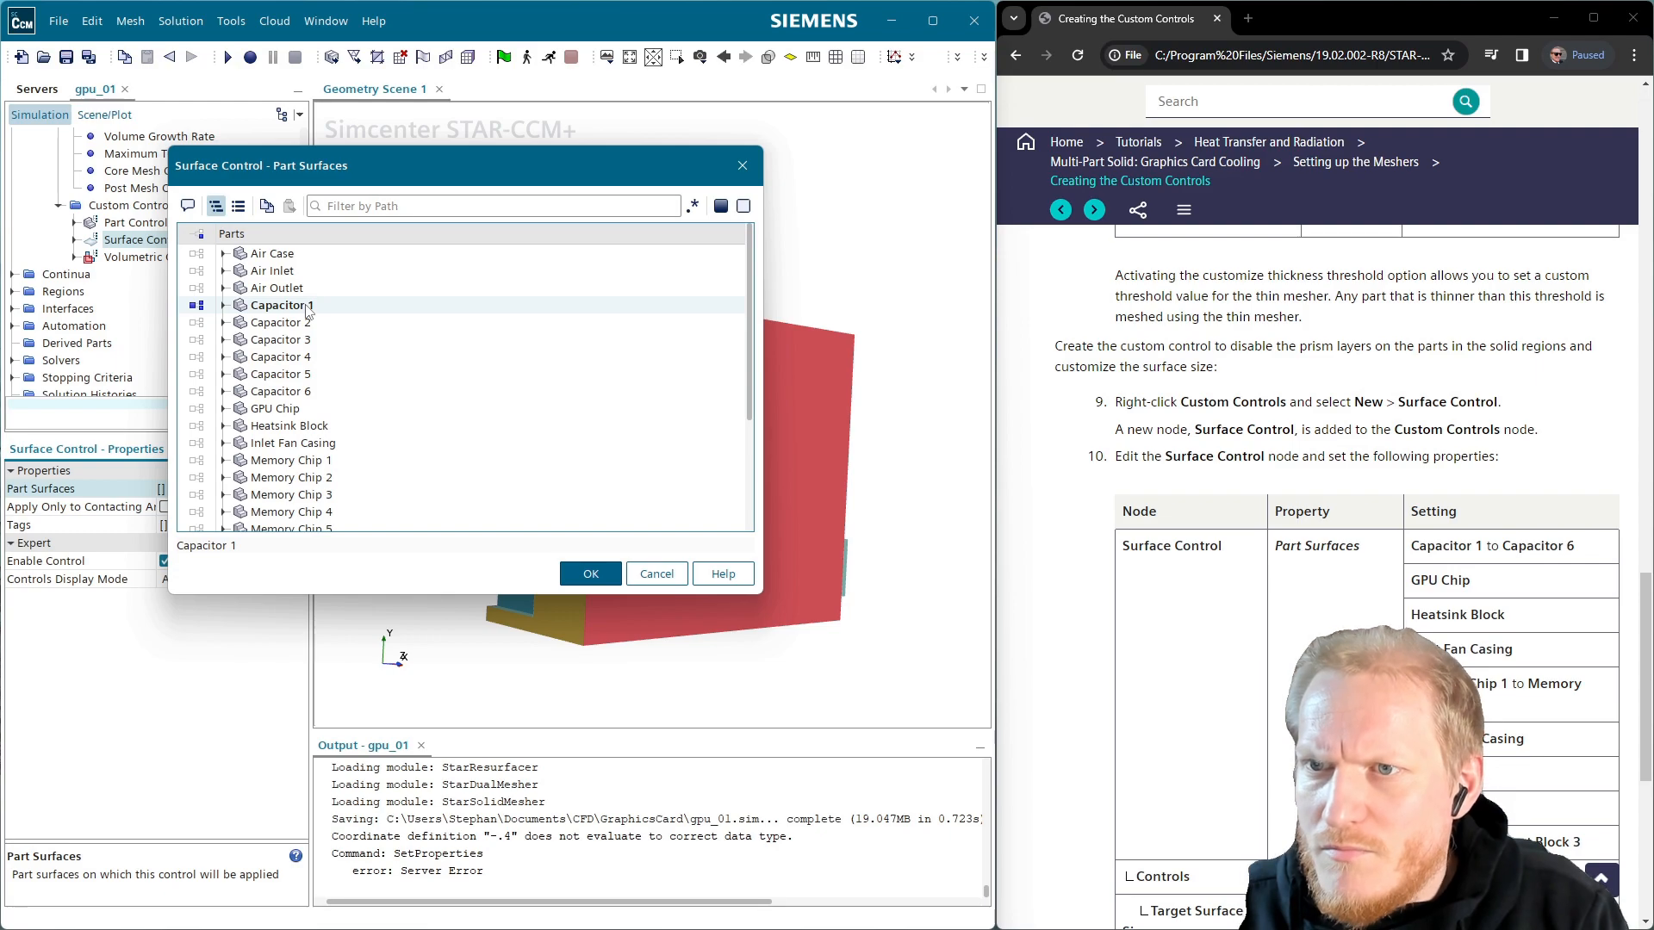
click(303, 308)
click(289, 305)
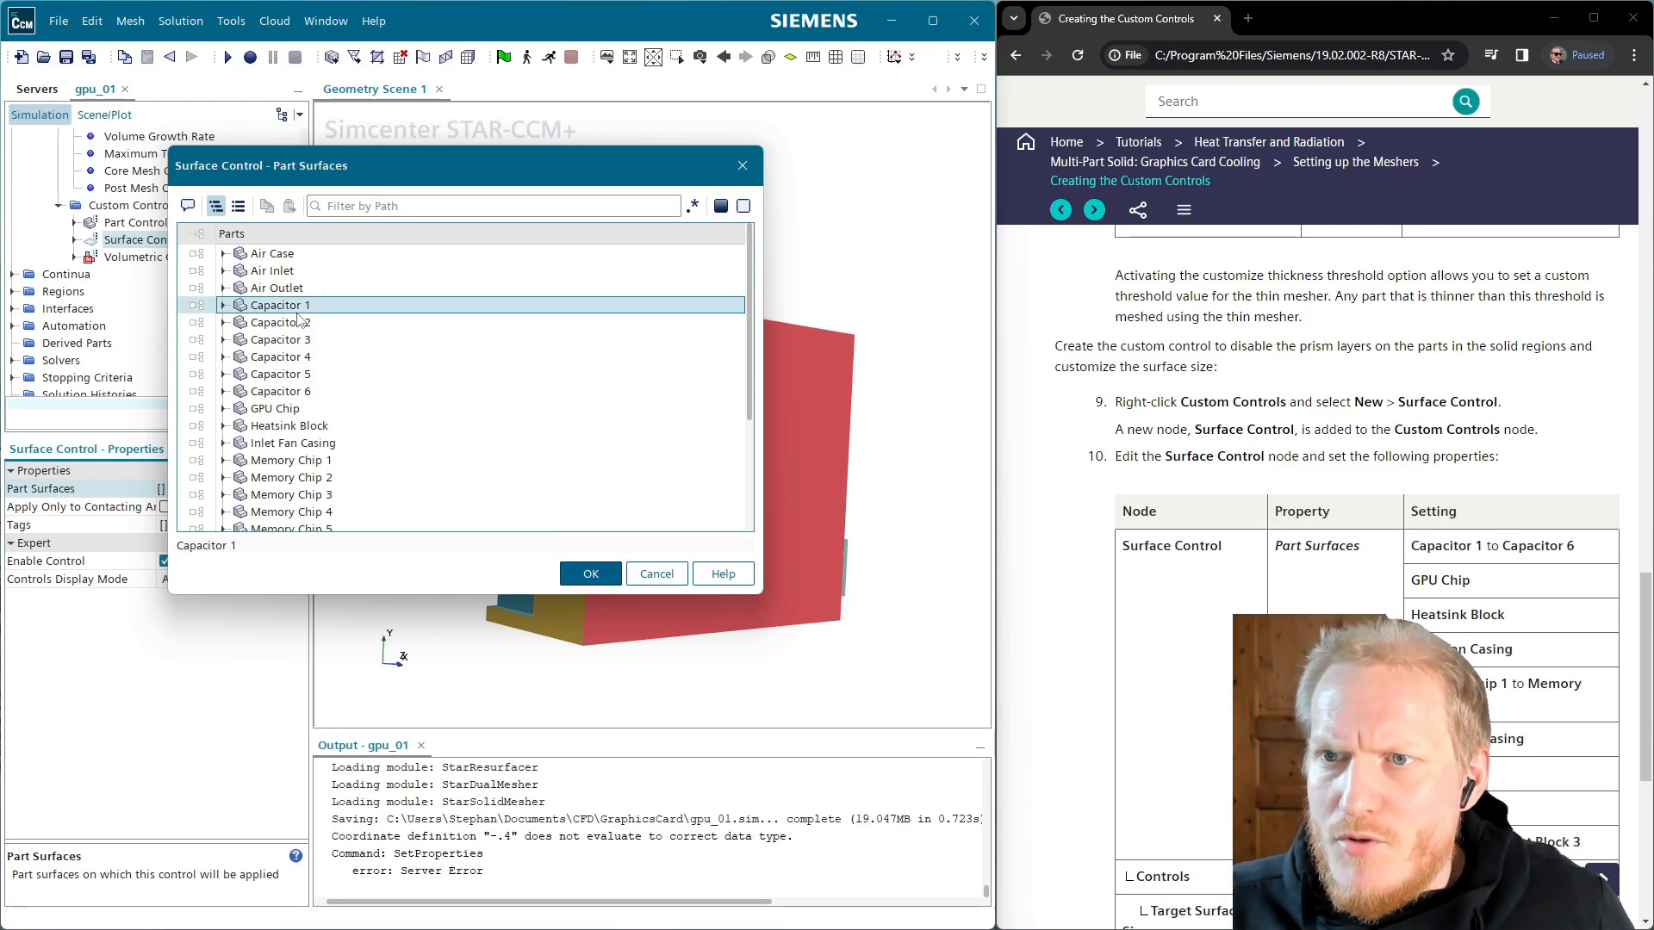
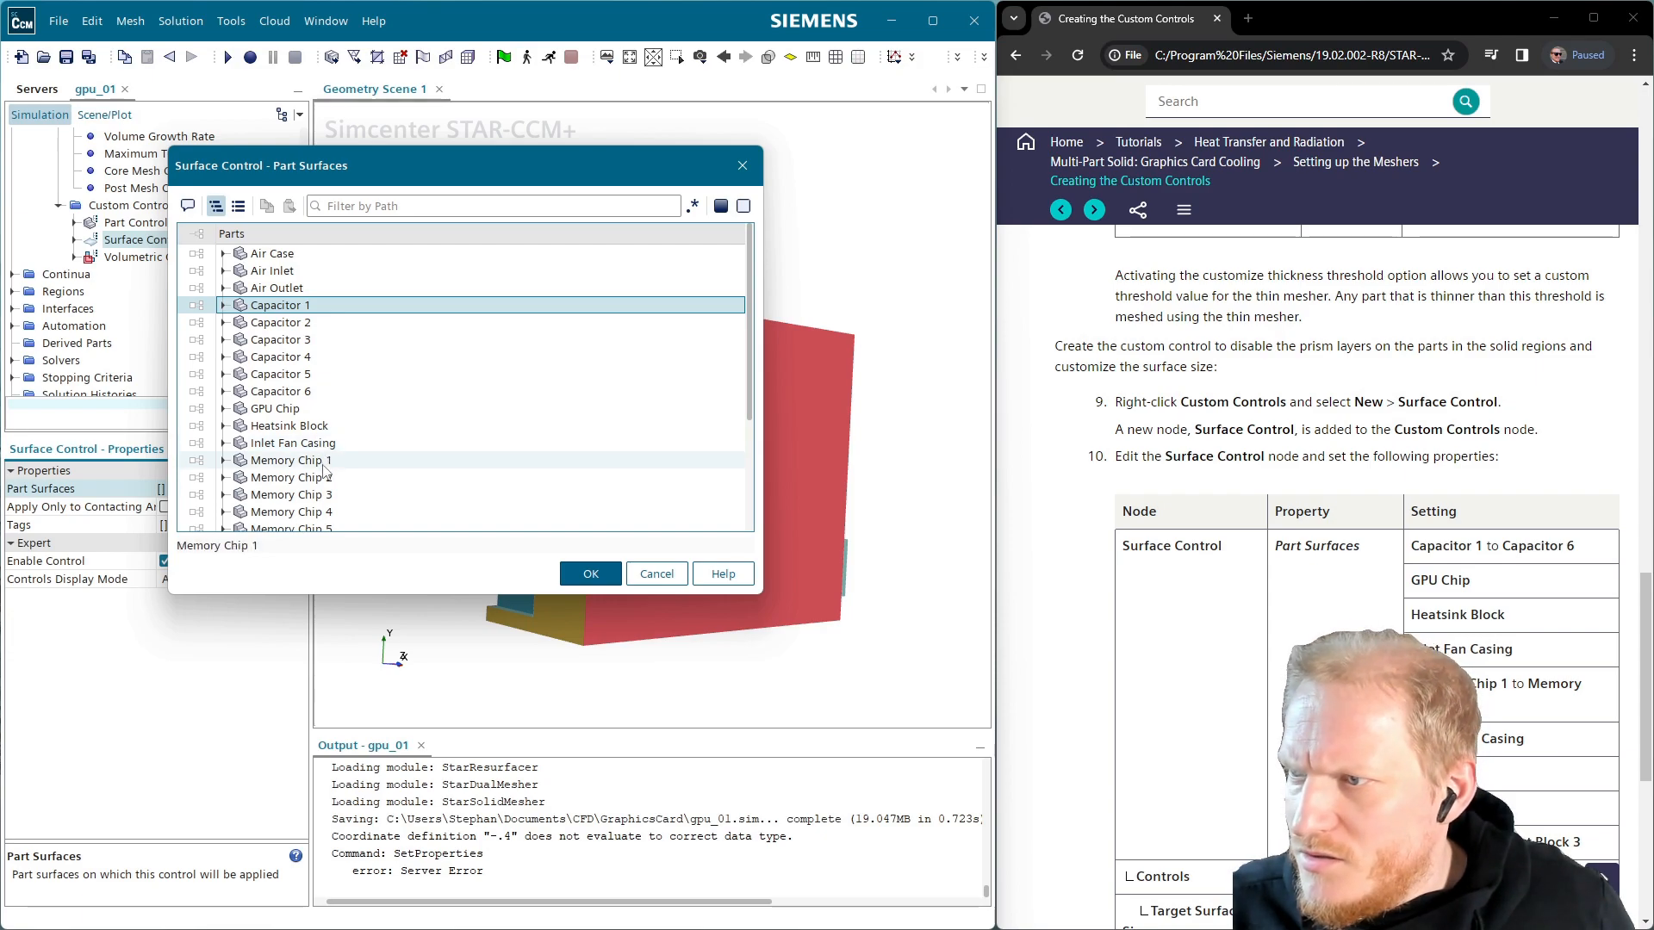
Tick every part in the Part Surfaces list
scroll(331, 512, down, 2)
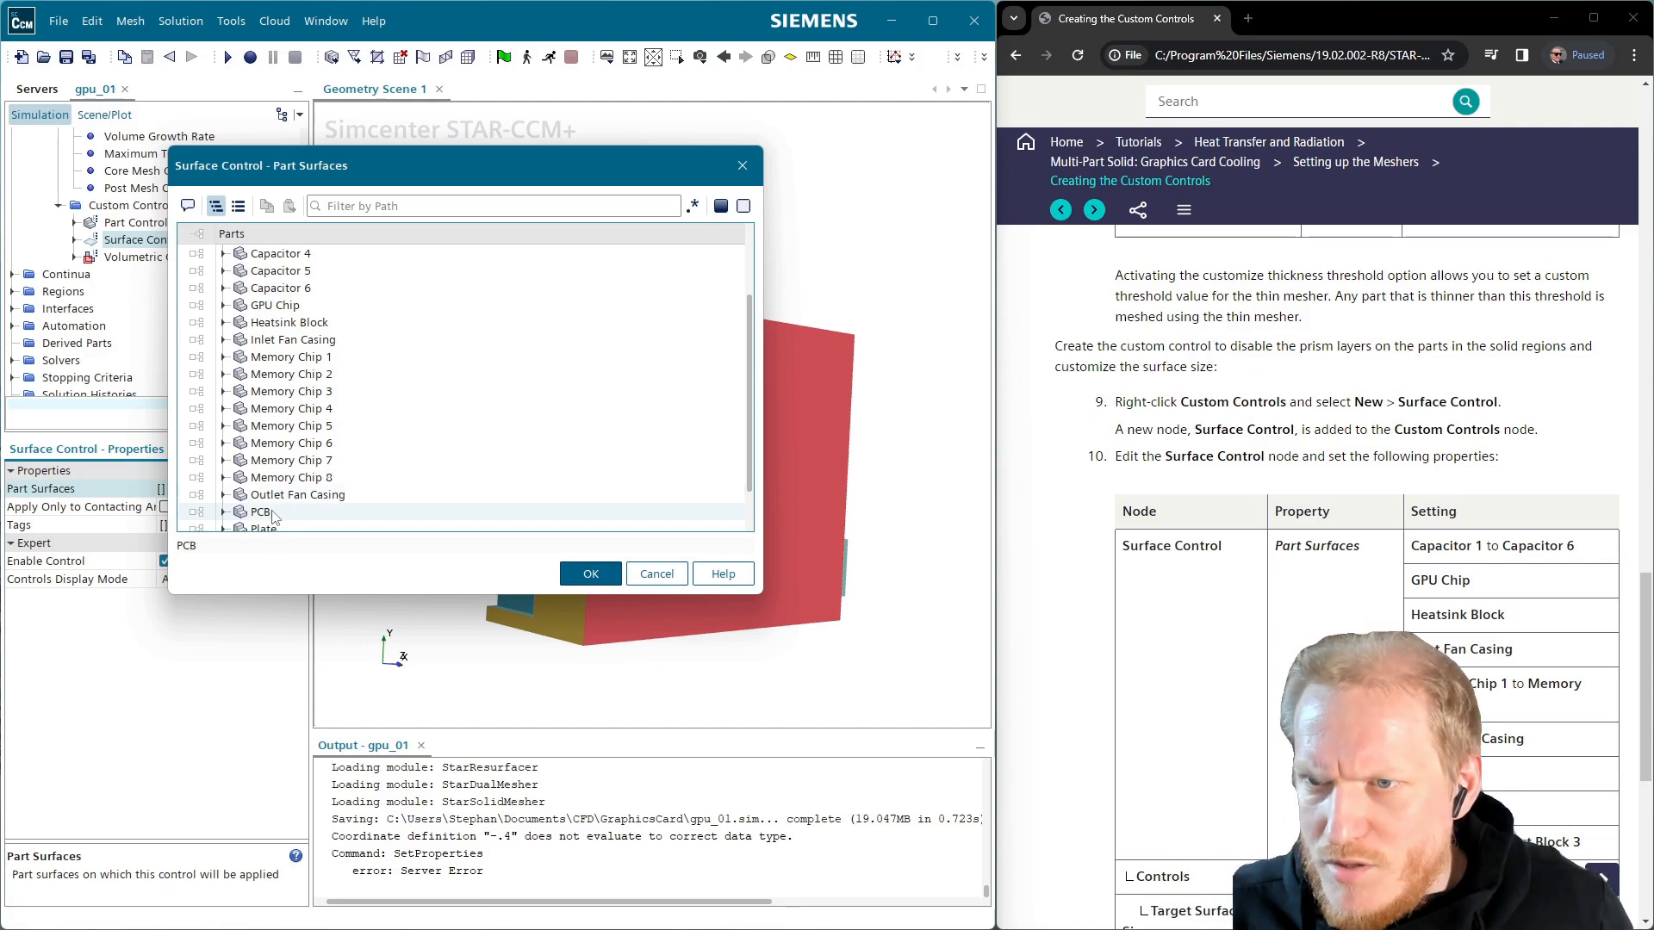
scroll(276, 514, down, 1)
scroll(297, 517, down, 1)
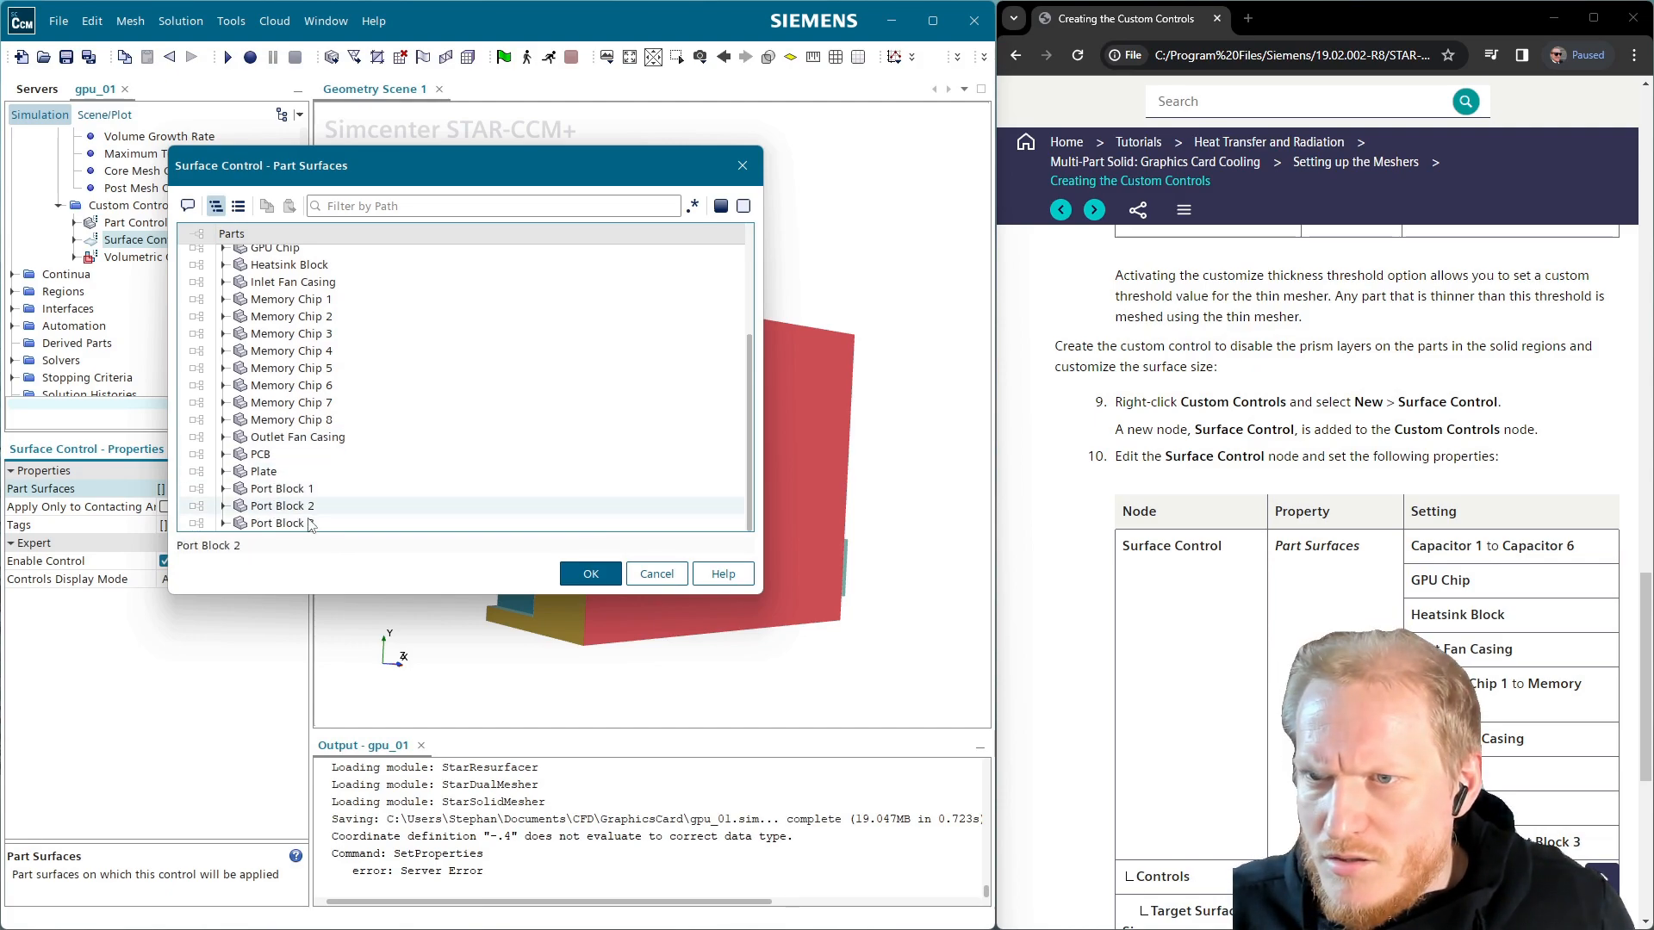
shift+click(311, 526)
scroll(334, 431, up, 3)
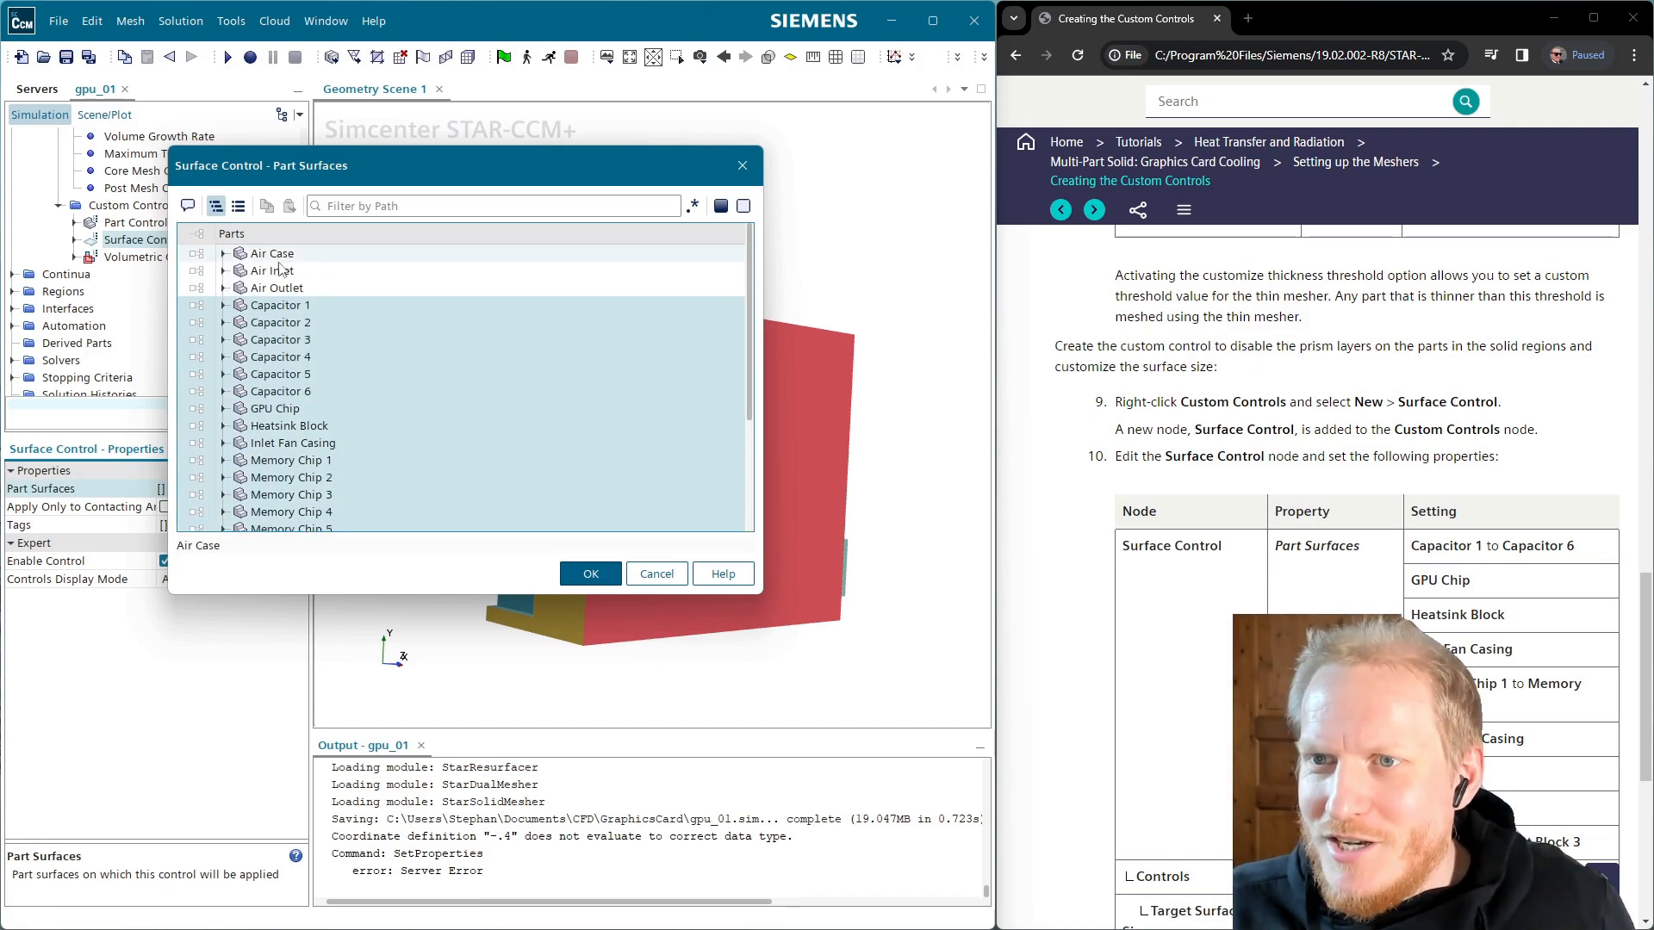
click(202, 322)
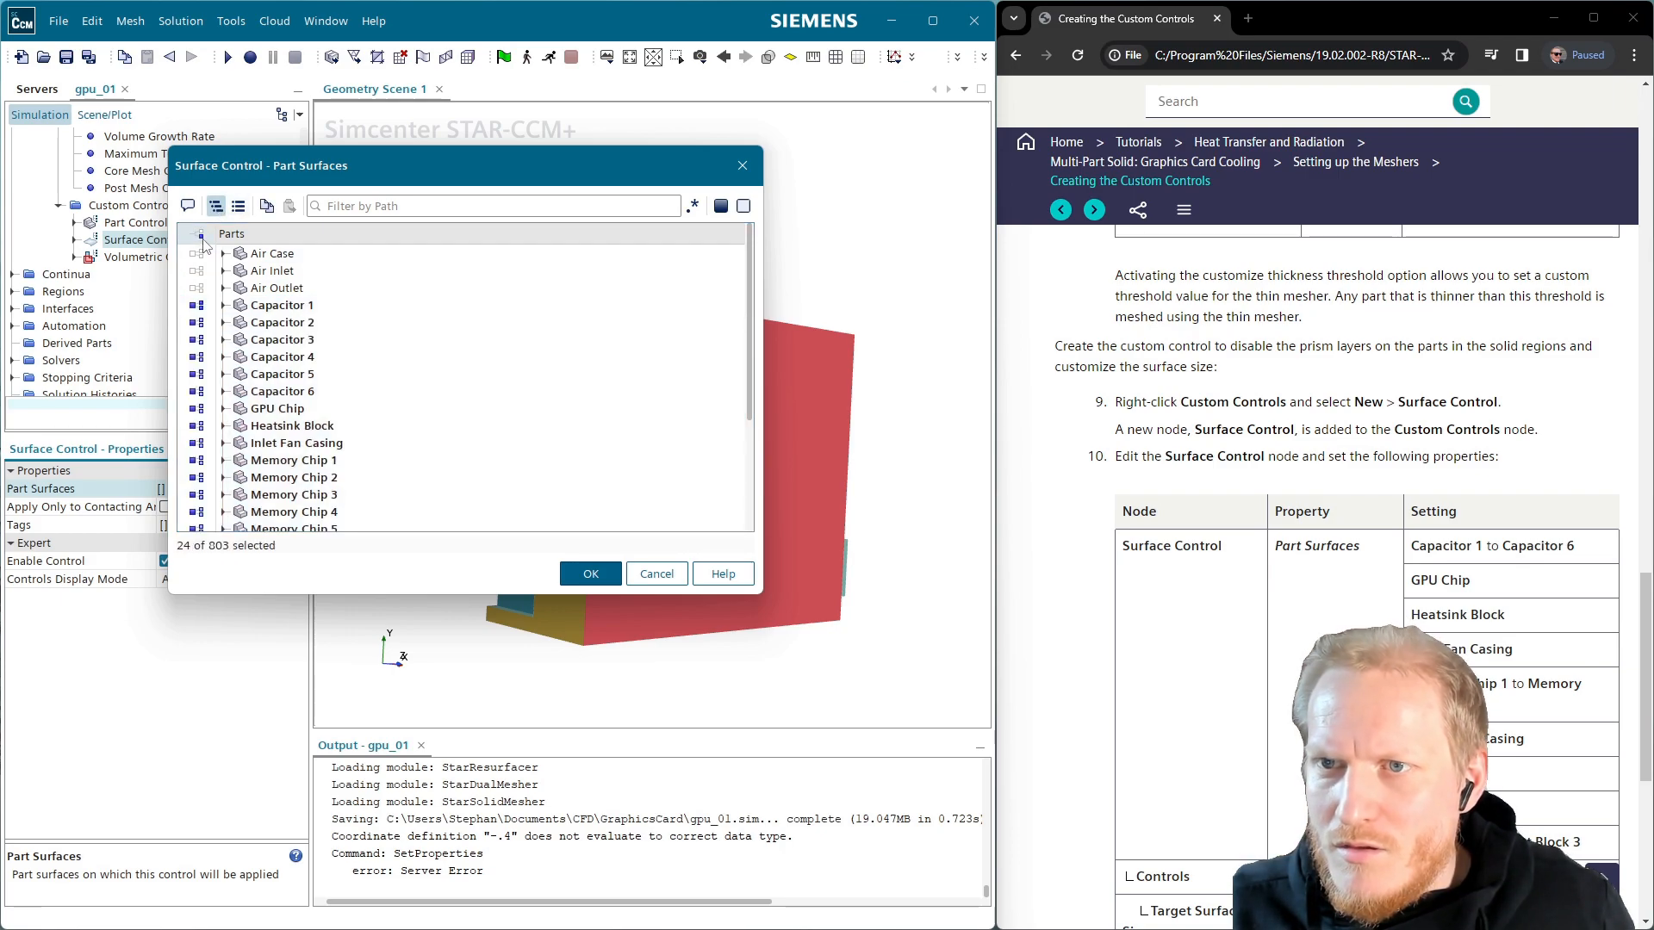
click(202, 234)
Exclude Air Case, Air Inlet and Air Outlet, then confirm the part selection
click(197, 253)
click(197, 271)
click(196, 288)
scroll(517, 462, down, 3)
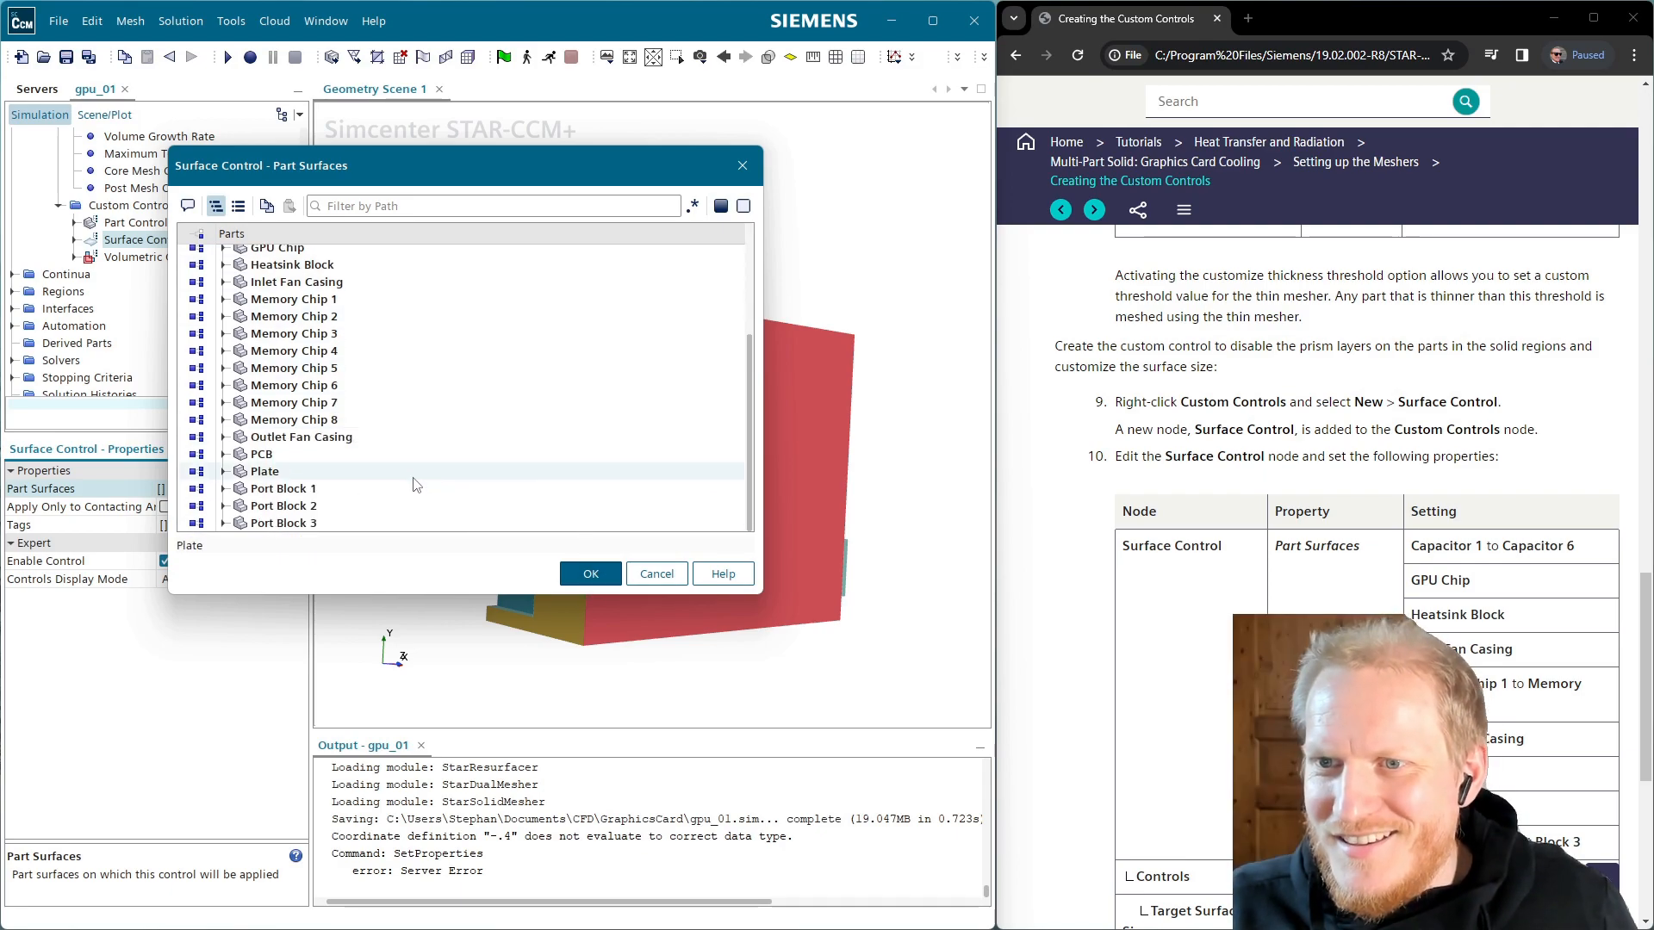
click(571, 575)
scroll(1167, 689, down, 2)
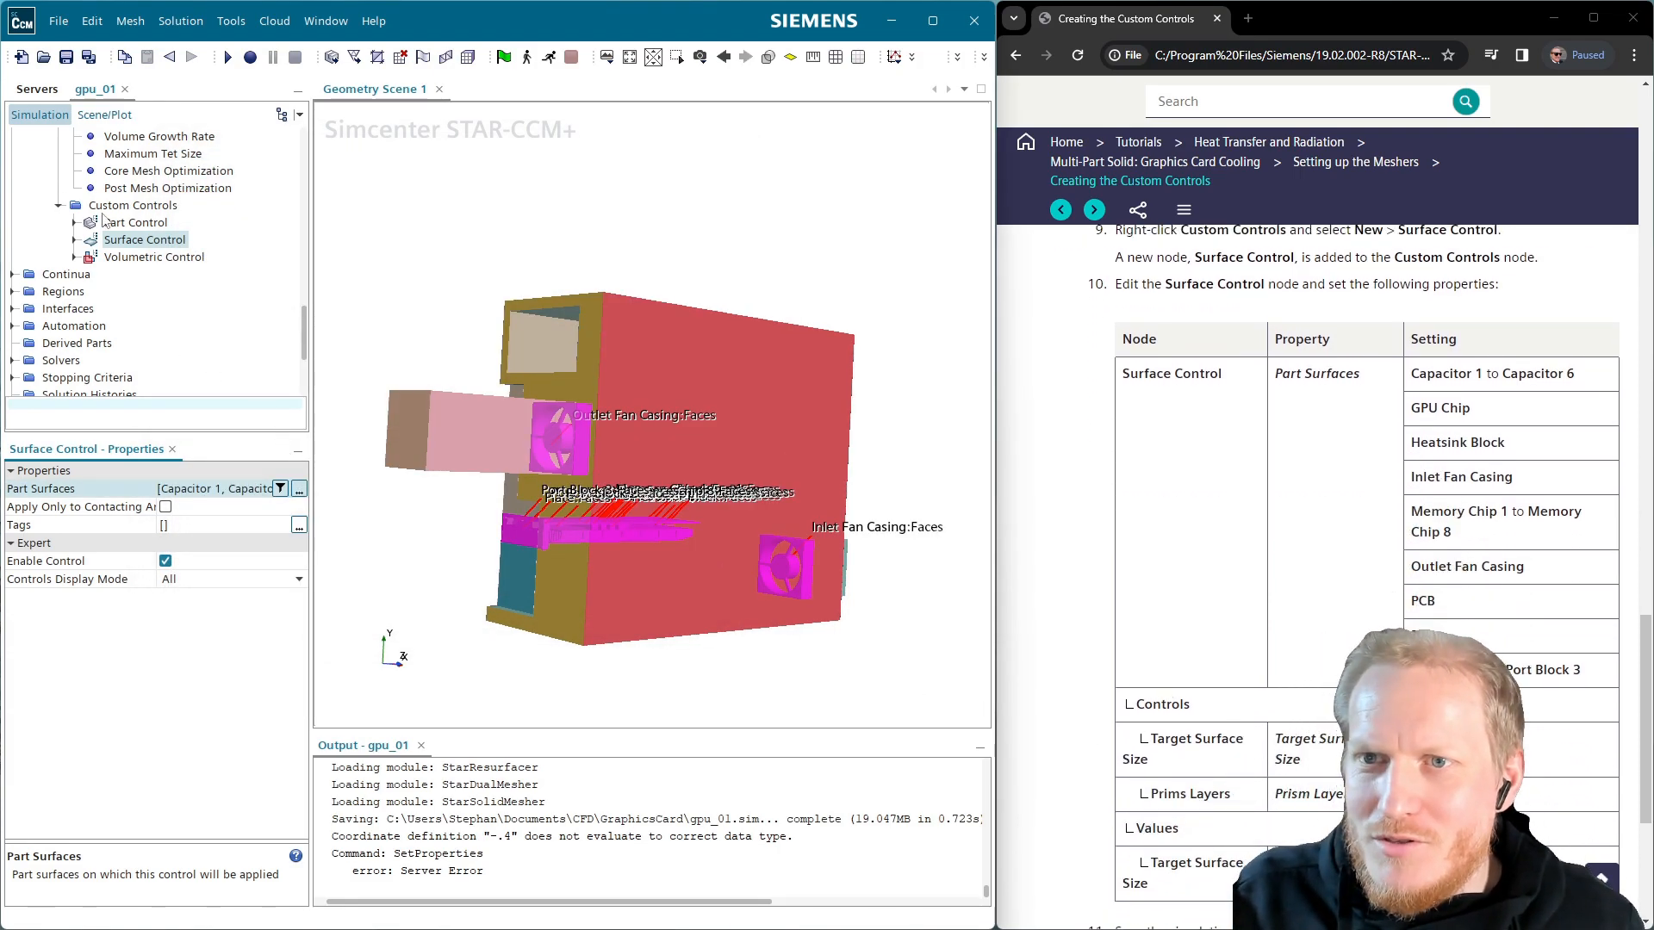
Set the Surface Control's Prism Layers option to Disable
click(74, 239)
click(90, 257)
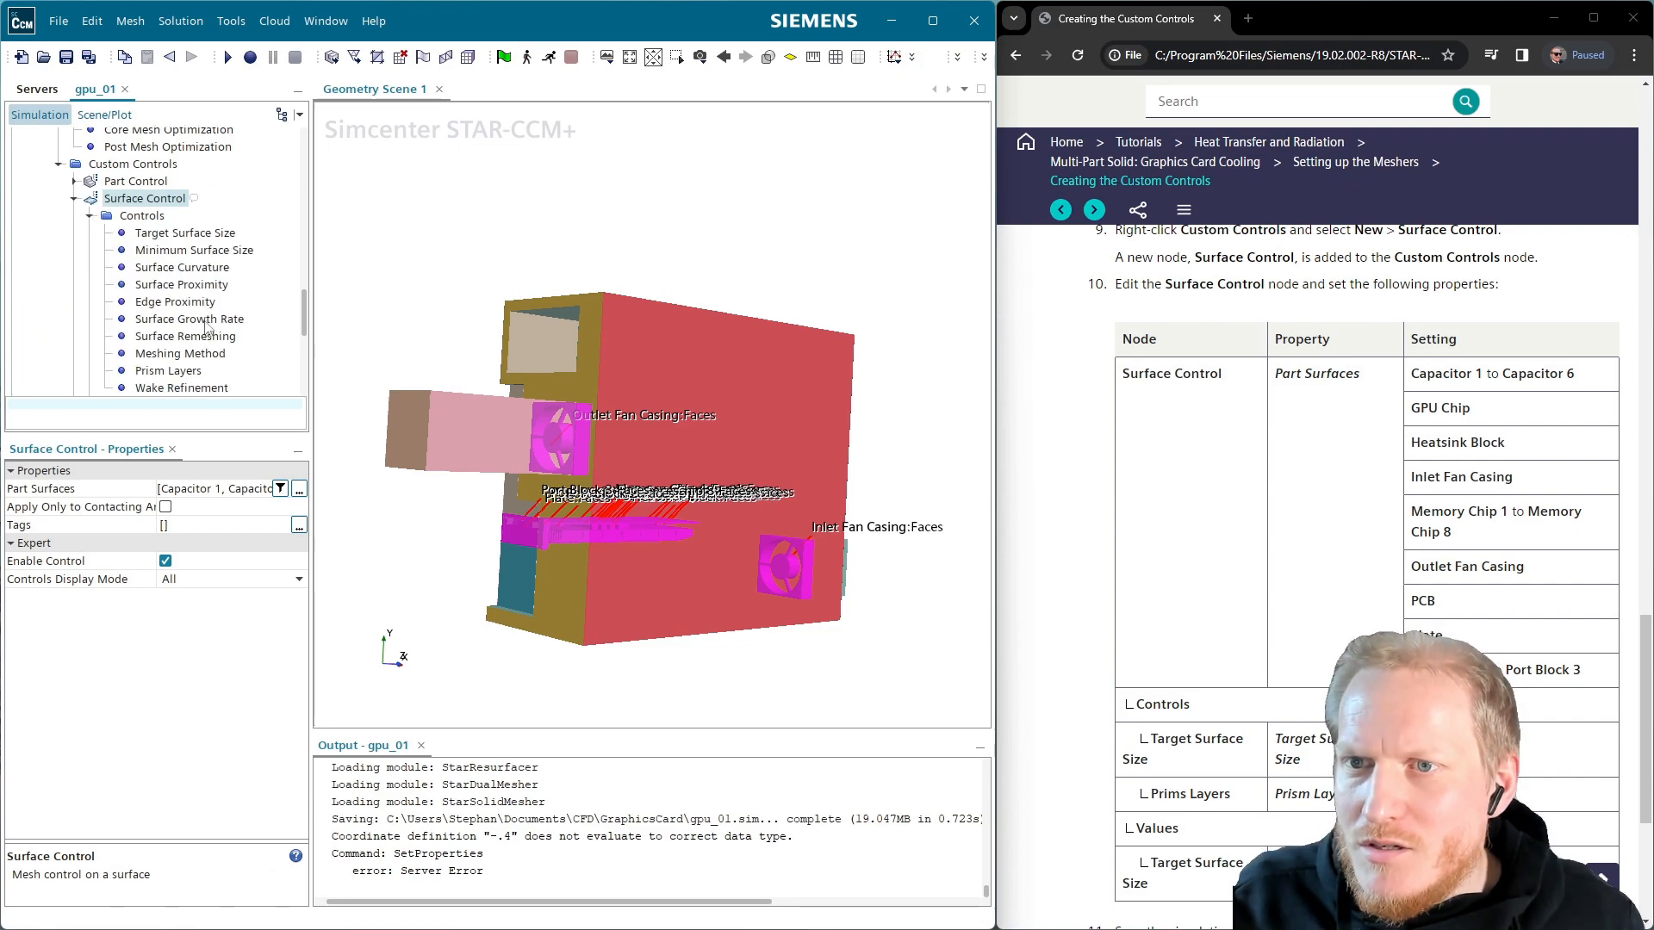
click(172, 371)
click(224, 488)
click(224, 489)
click(196, 550)
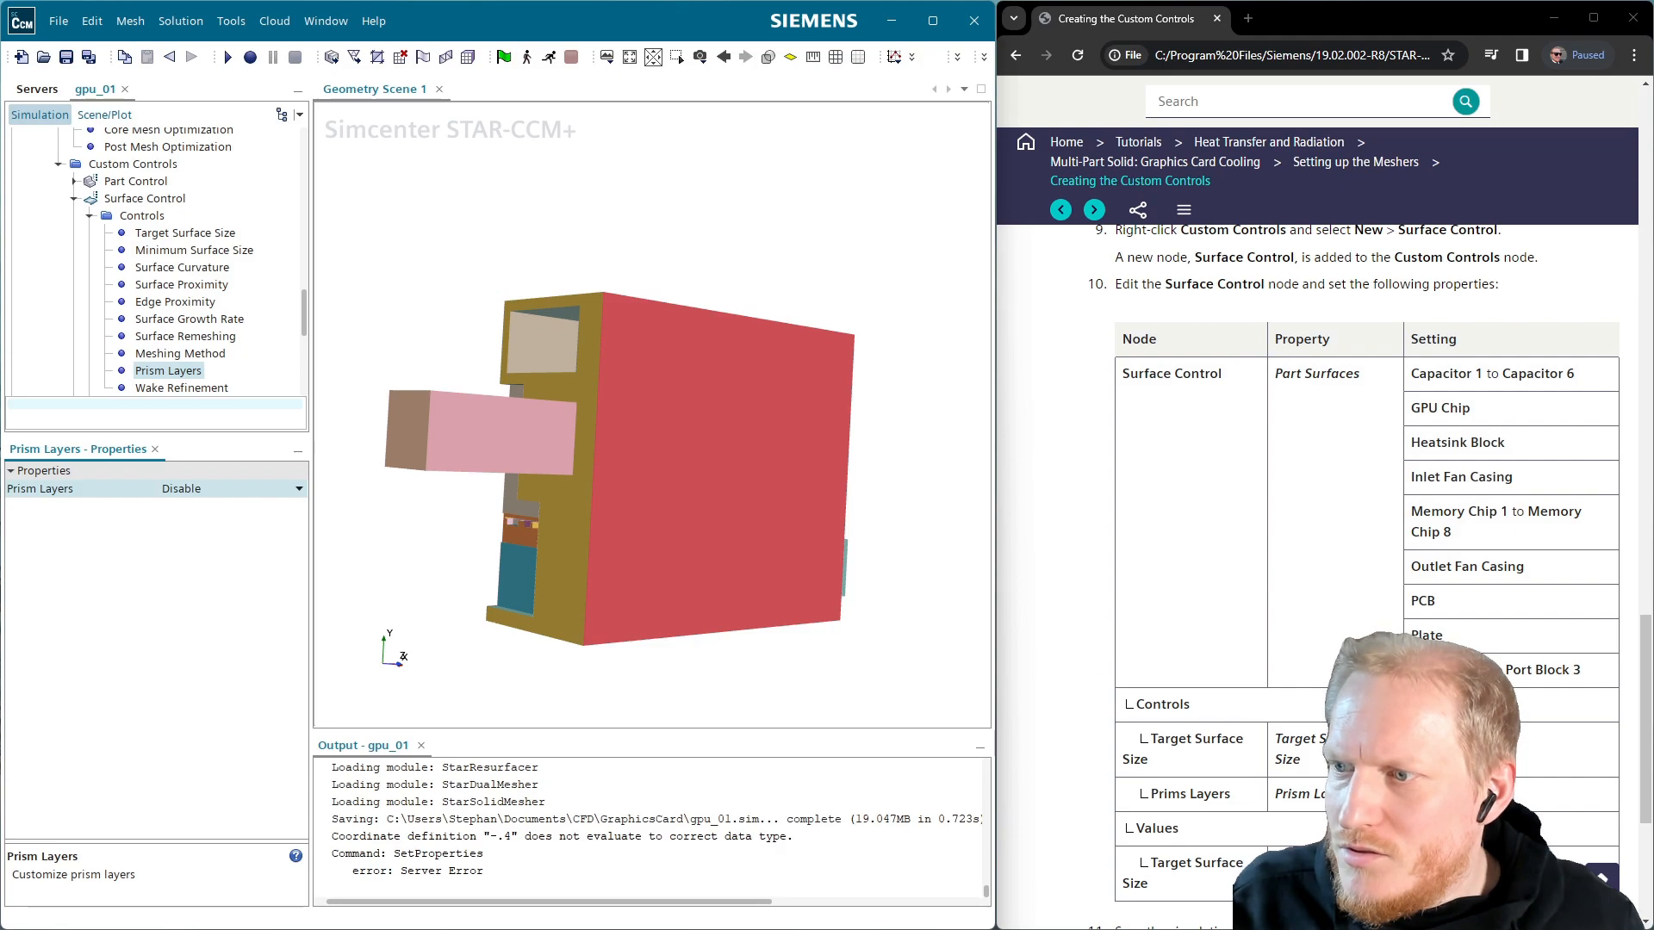
Make Target Surface Size Custom with a Percentage of Base of 25
click(220, 233)
click(200, 490)
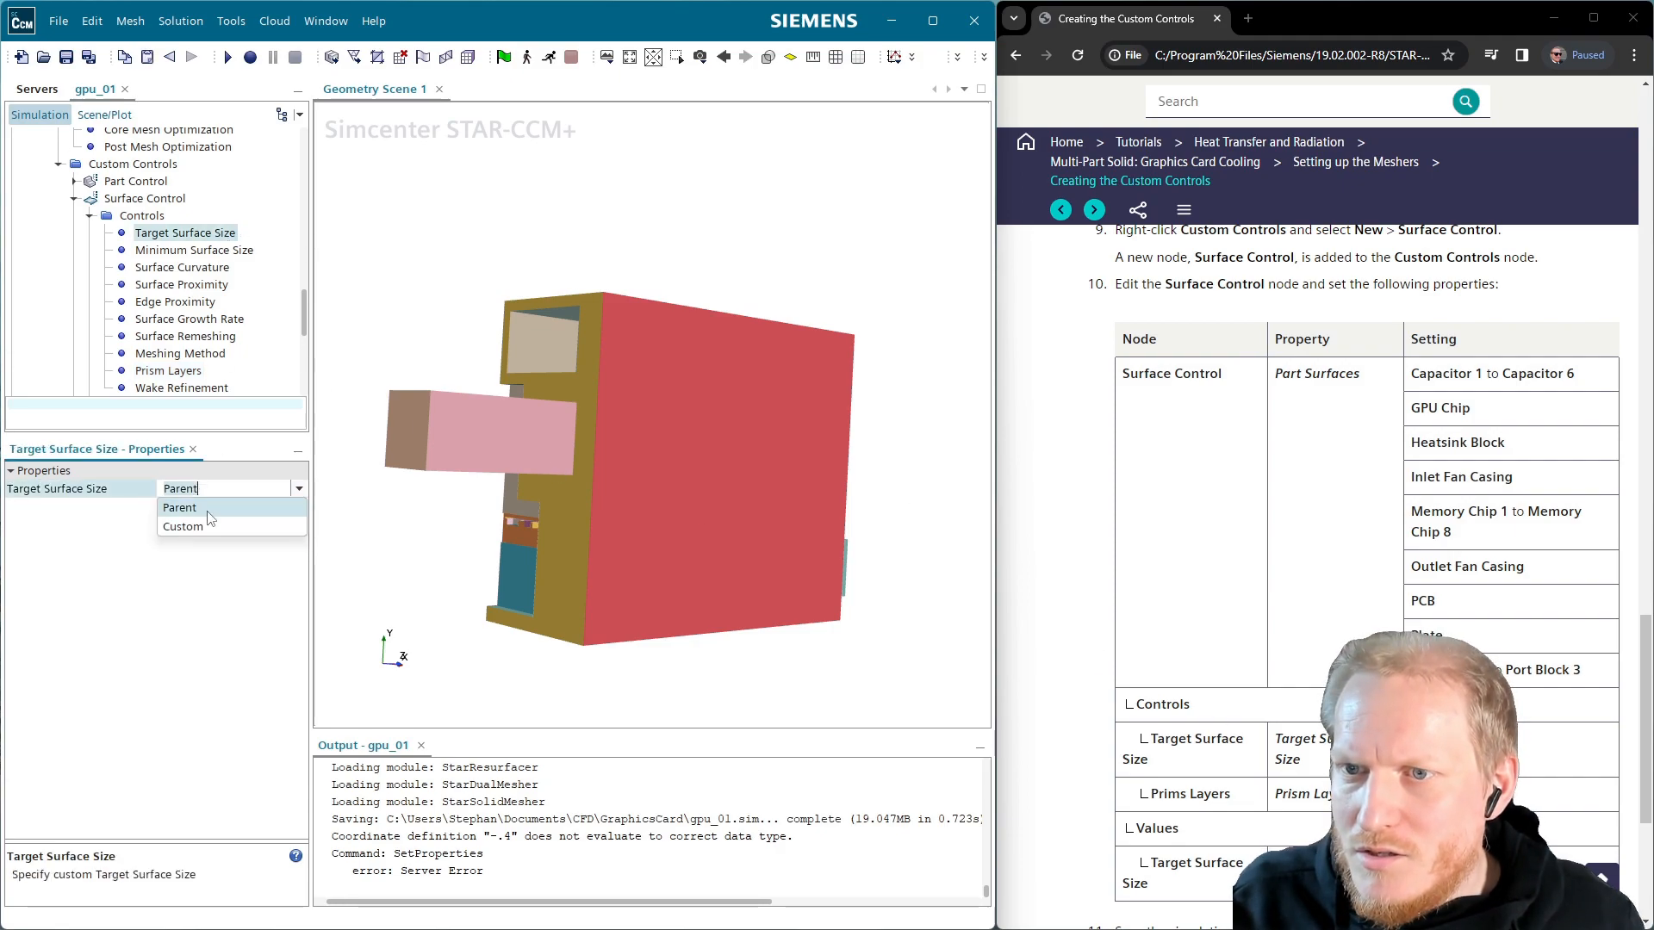
click(205, 526)
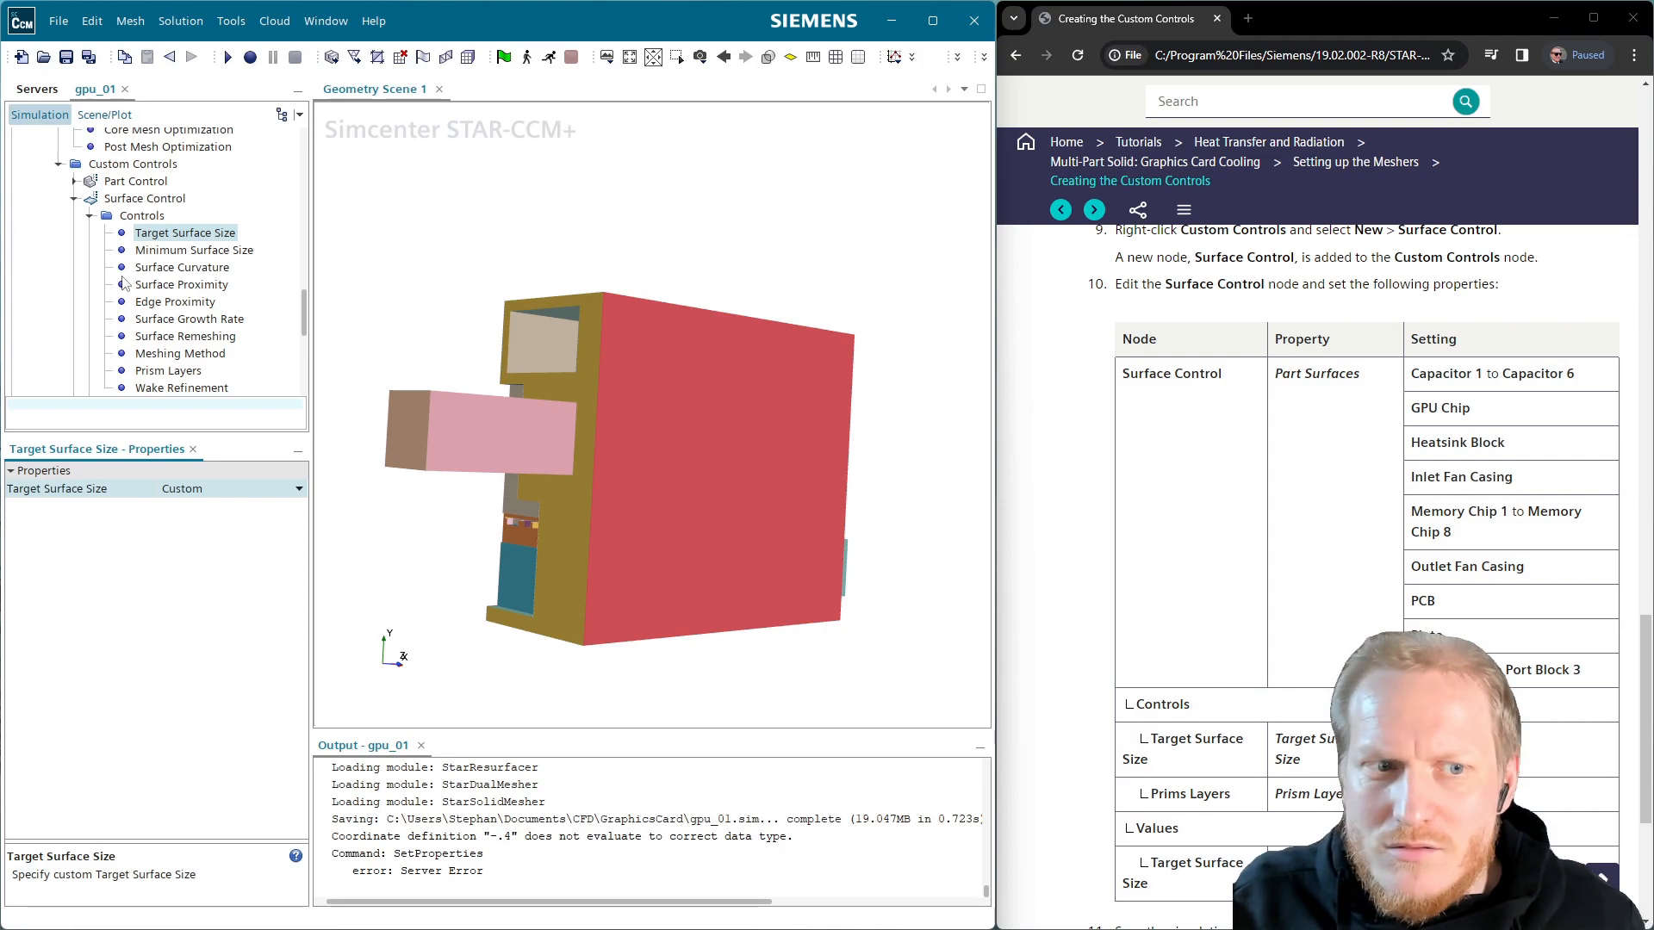
scroll(189, 364, down, 1)
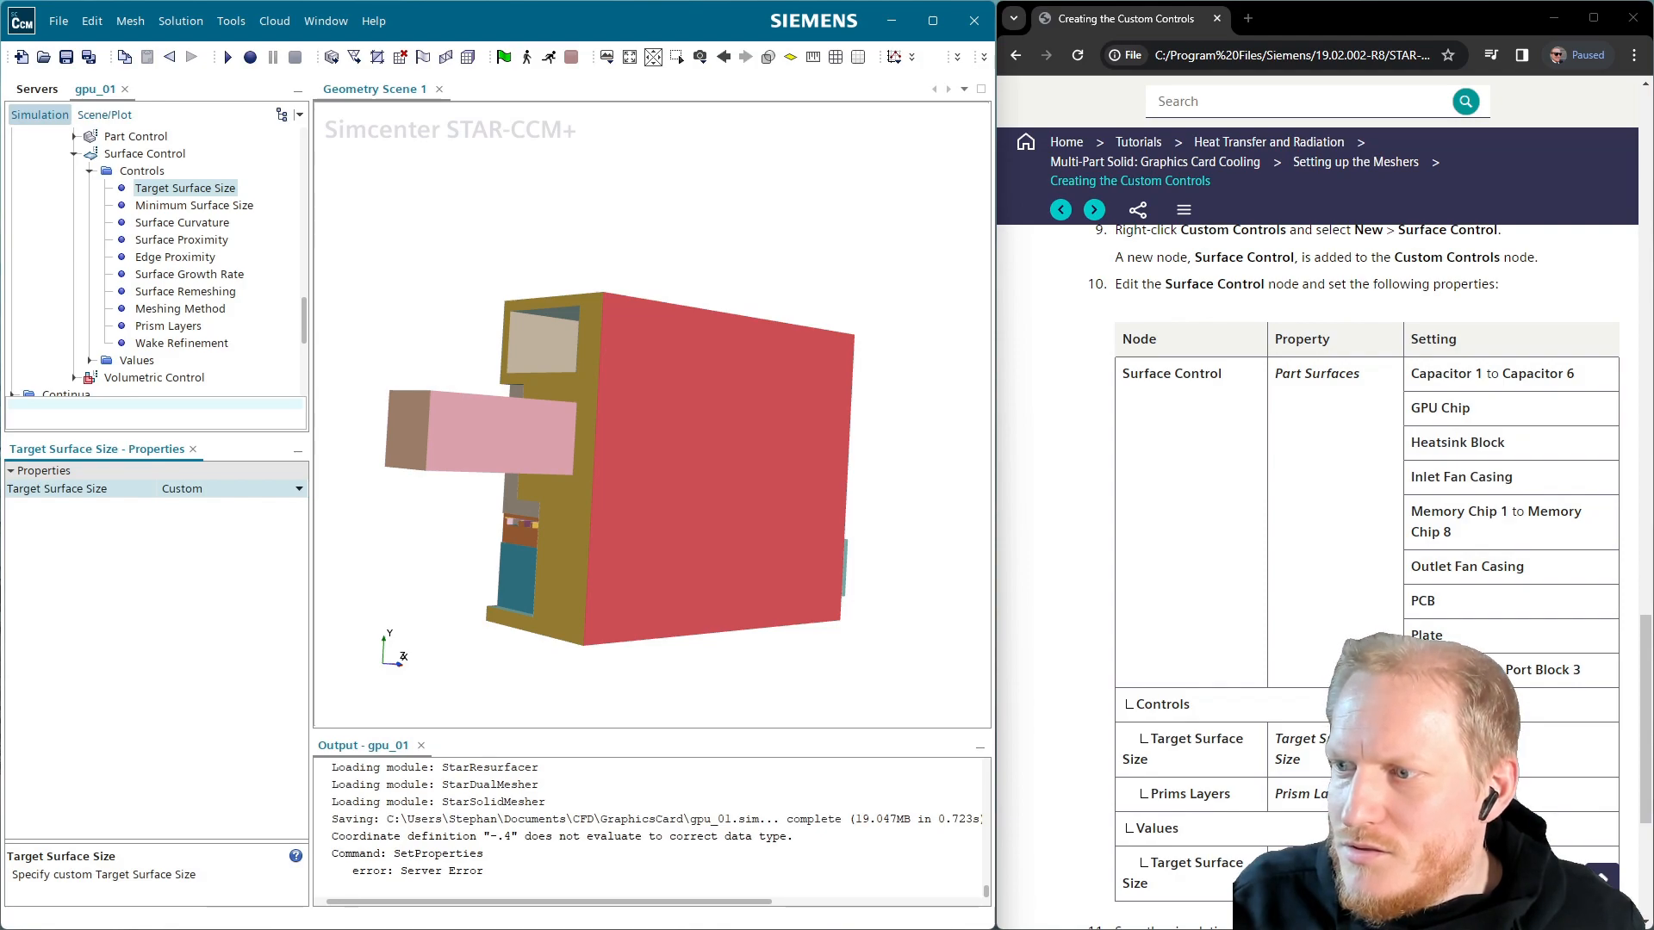
scroll(1462, 523, down, 4)
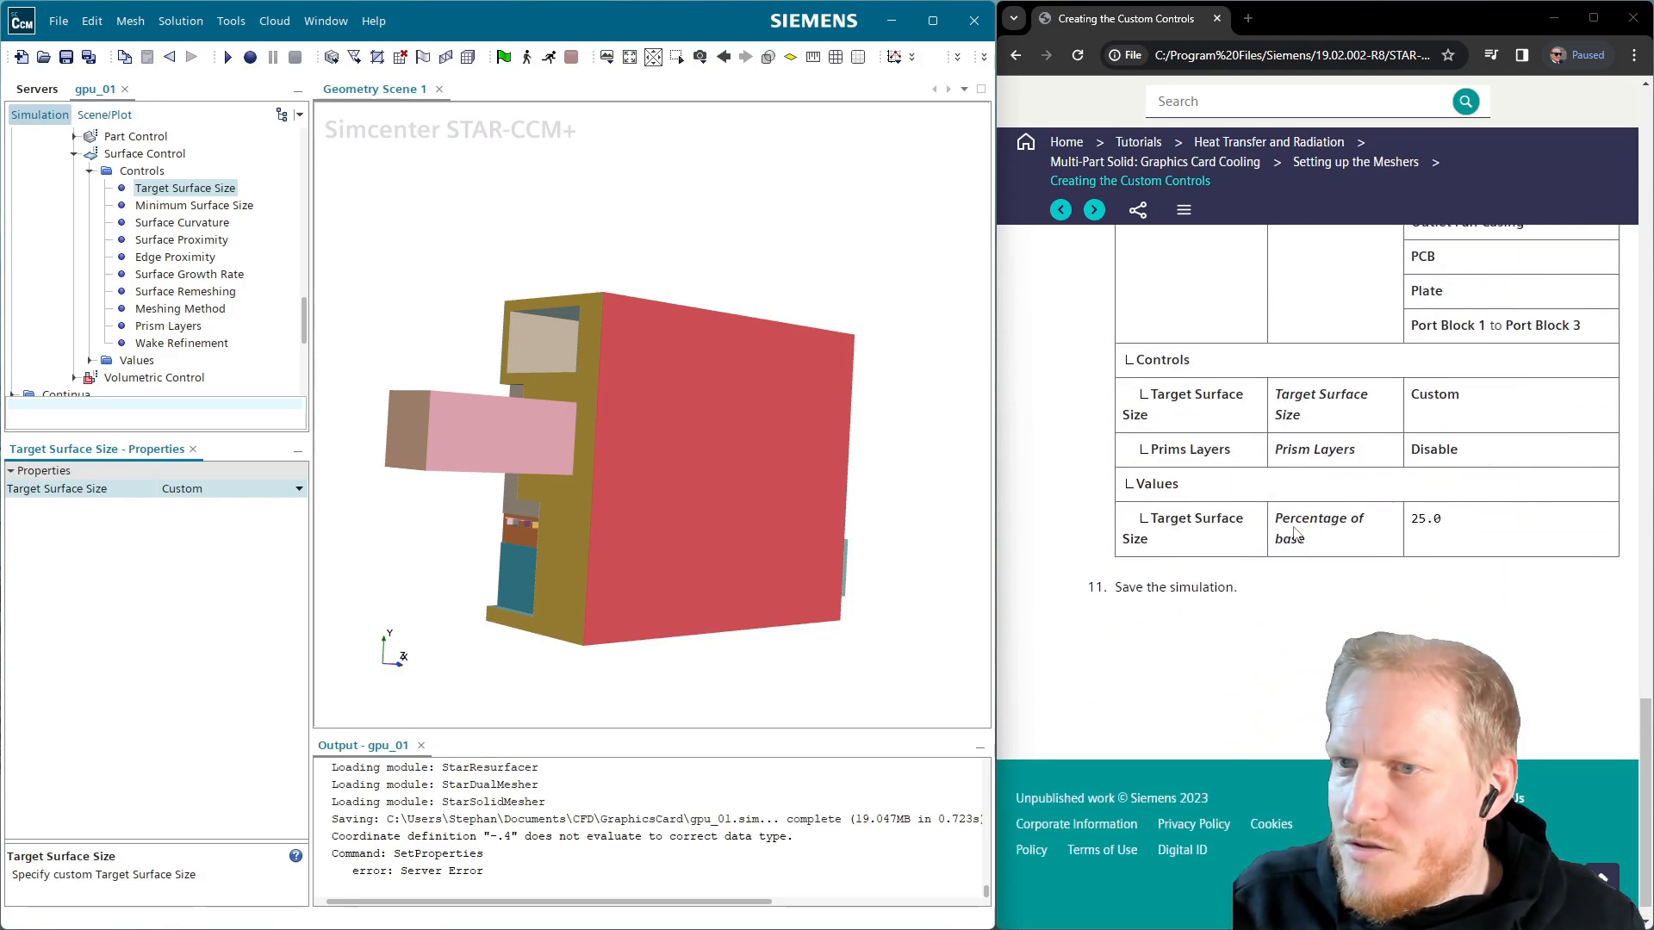
click(88, 360)
click(185, 378)
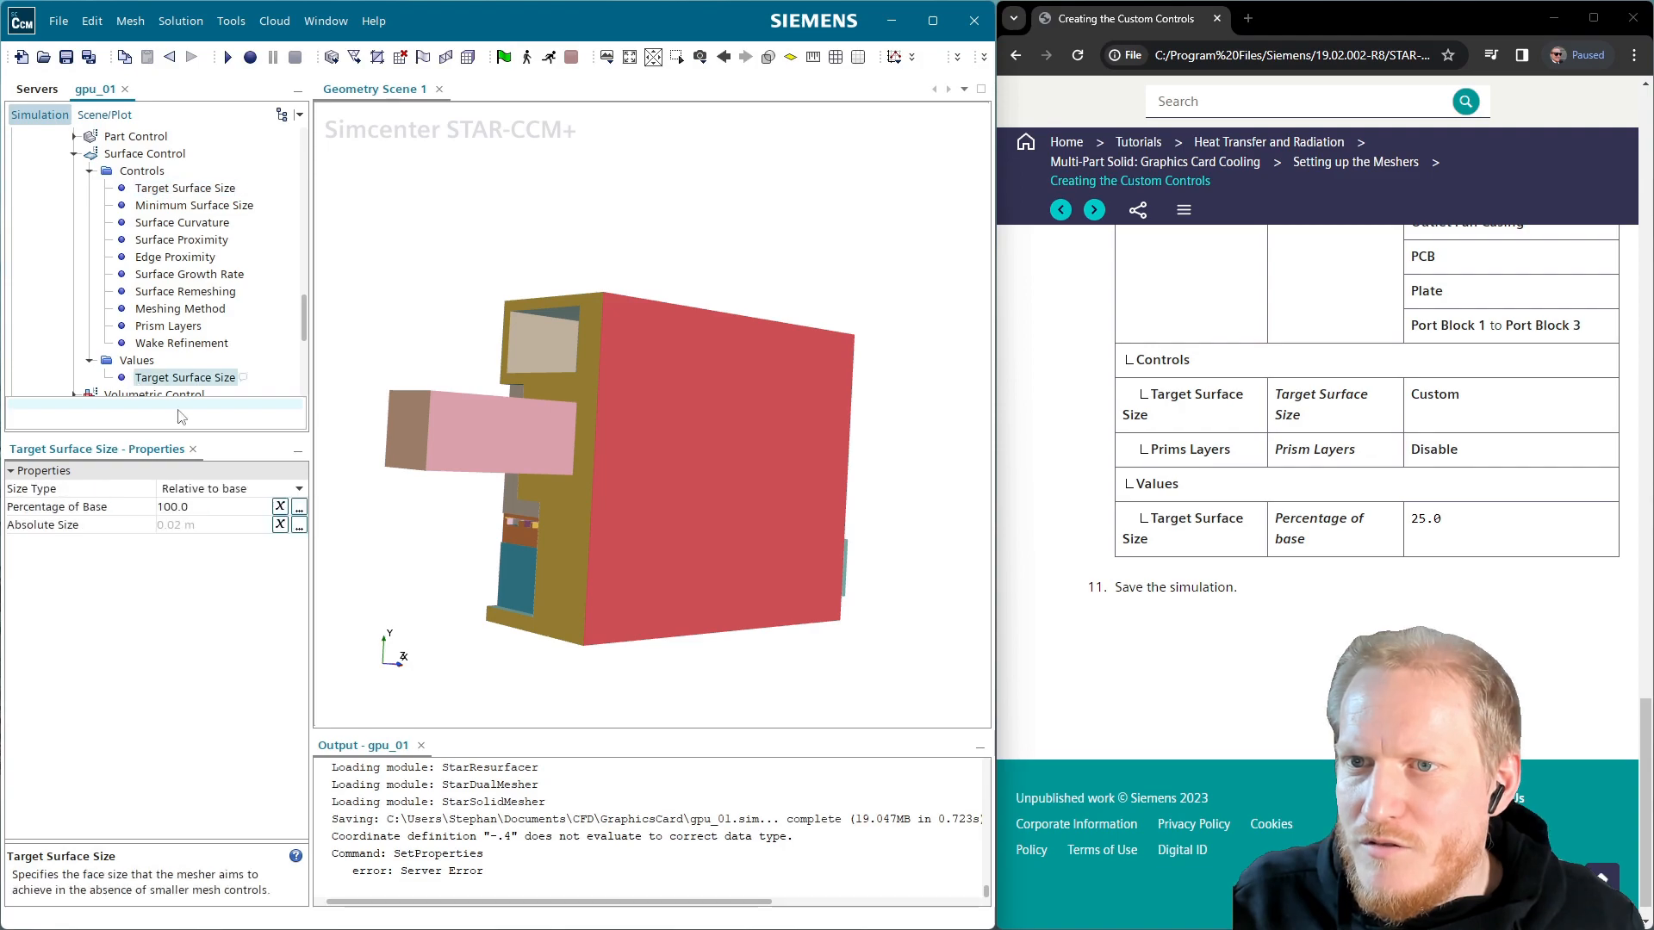
click(218, 507)
key(ctrl+a)
text(25)
key(Return)
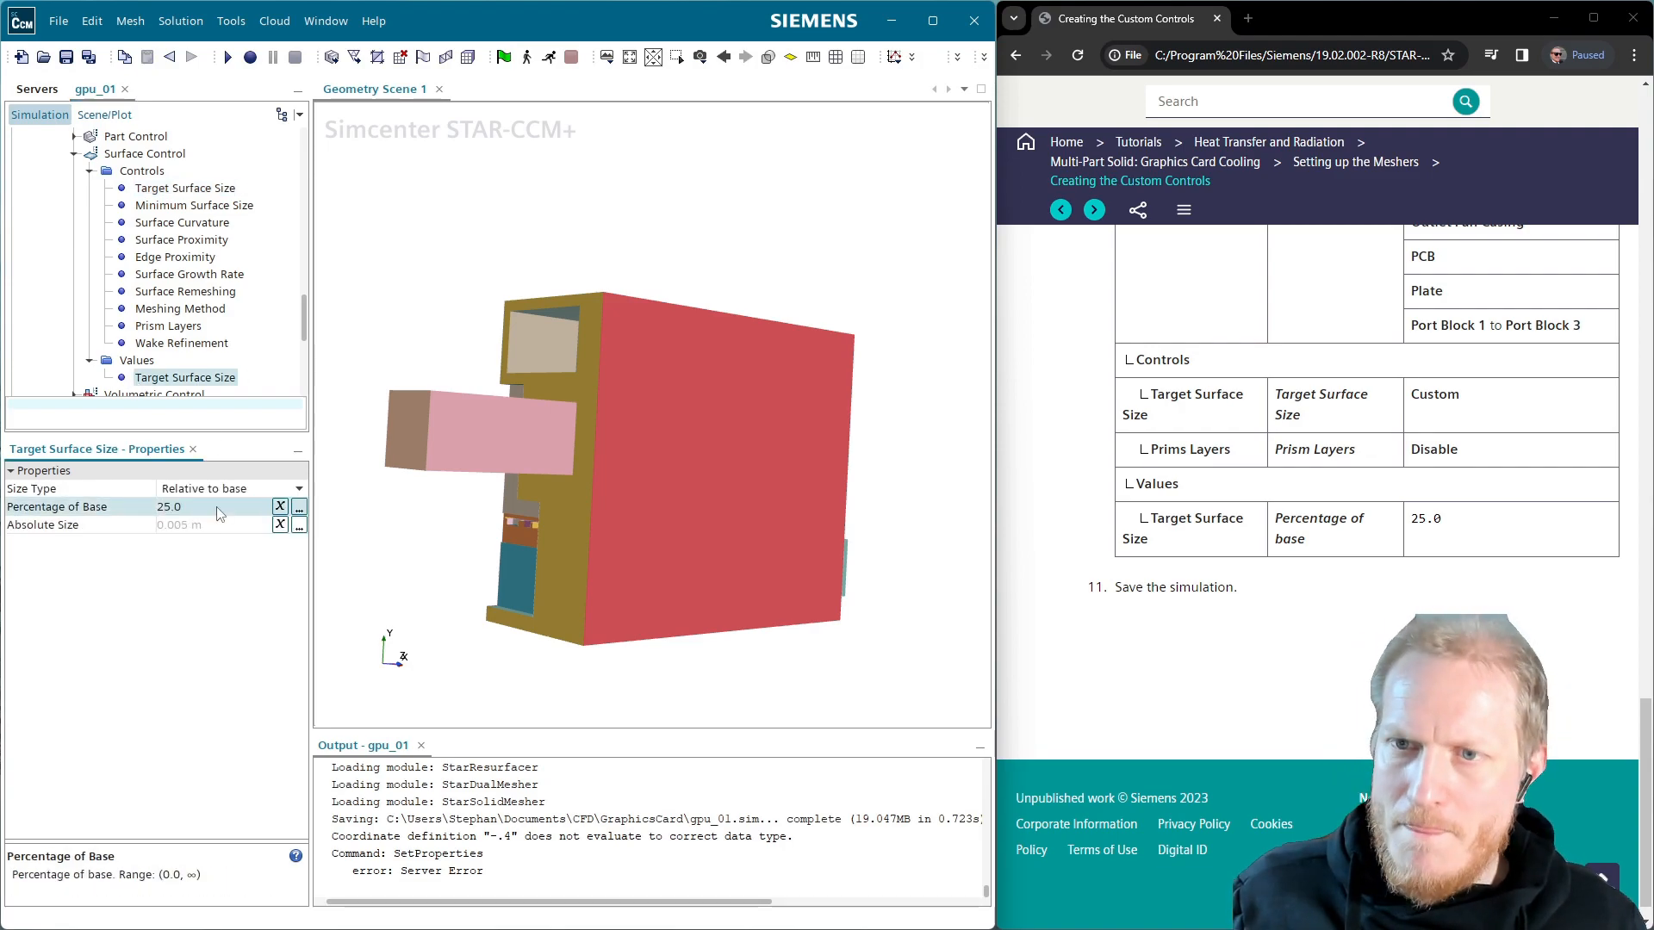
Save the gpu_01 simulation
click(66, 57)
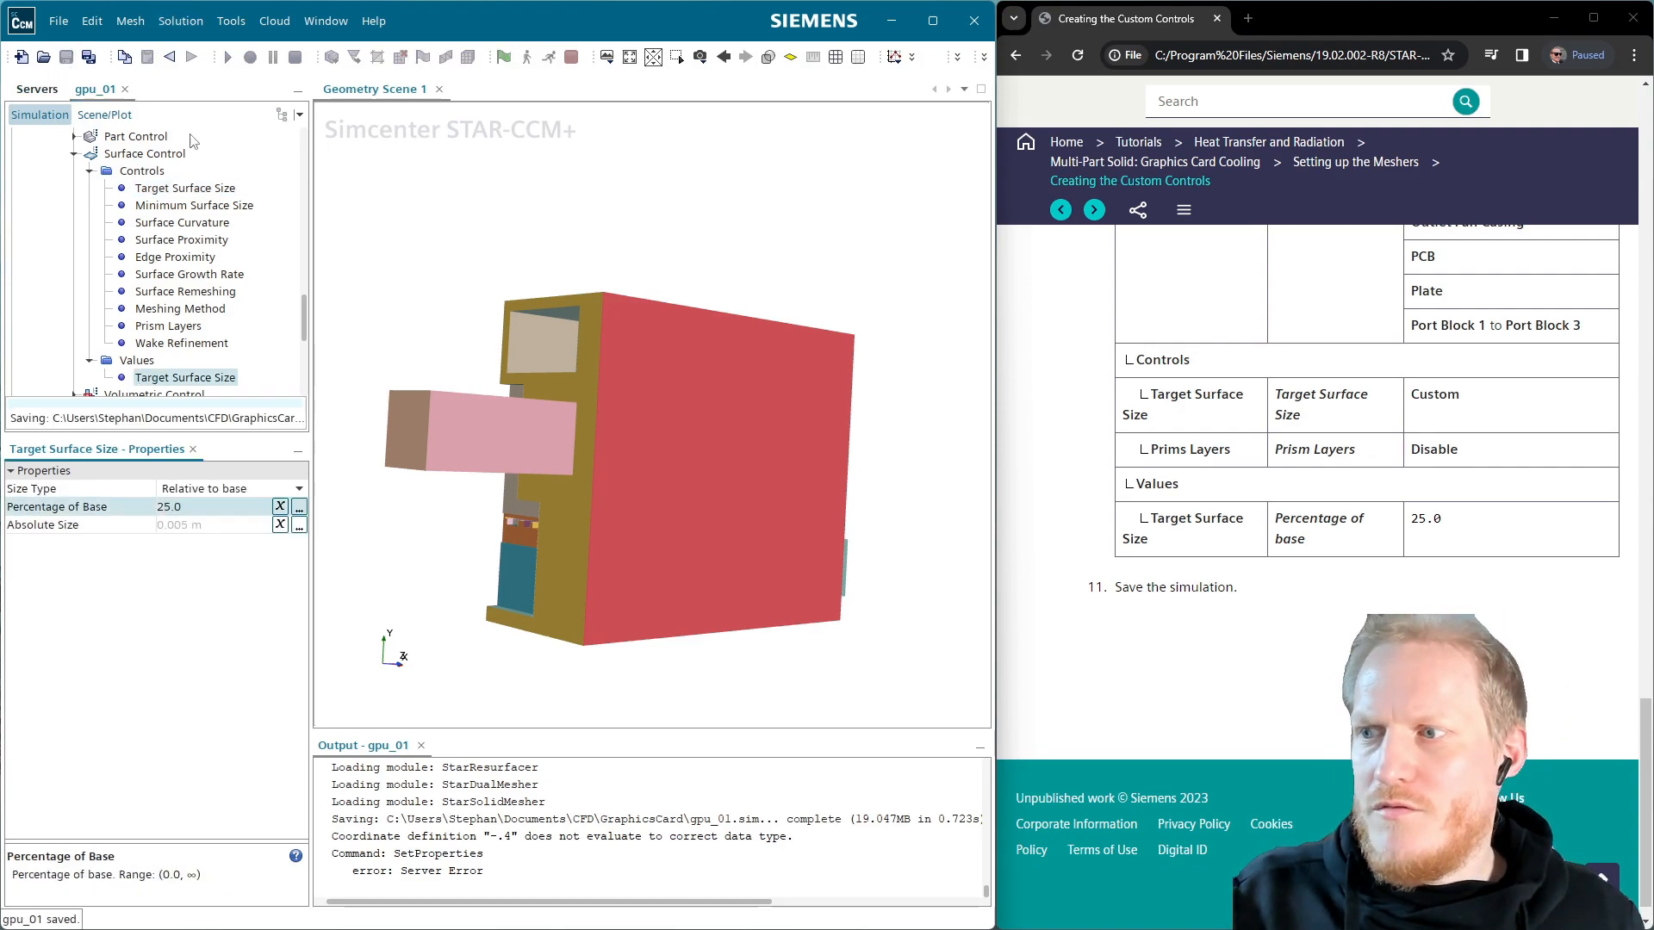
scroll(1344, 478, down, 1)
click(1094, 209)
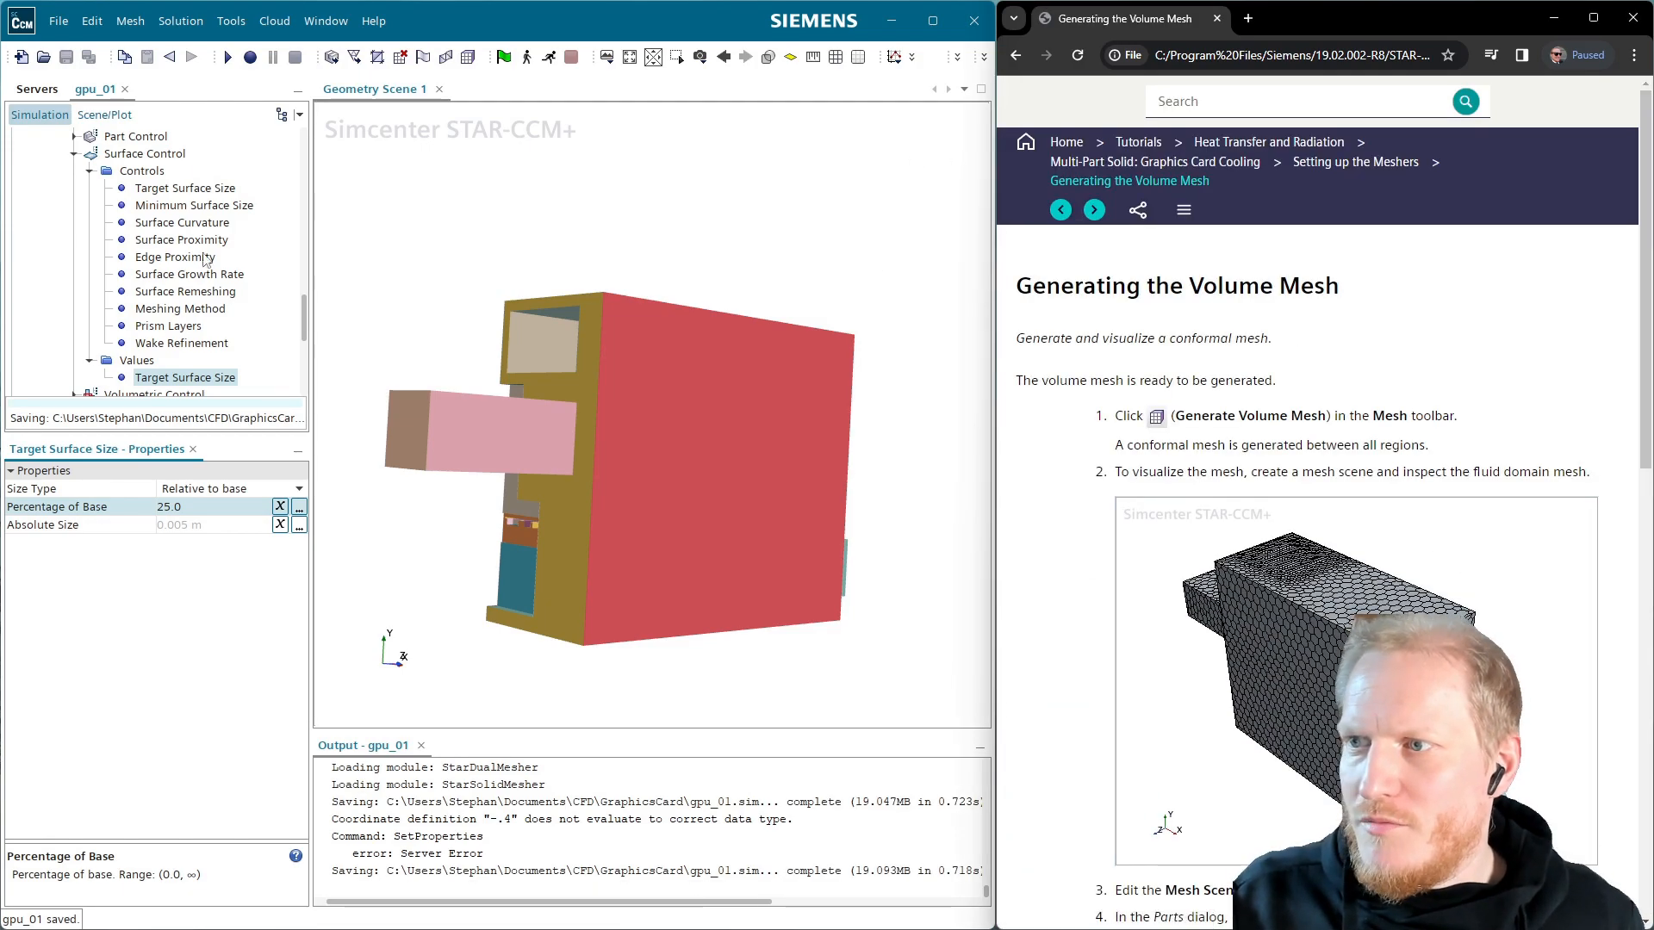
Rename the Automated Mesh operation to 'Surf'
scroll(119, 201, up, 8)
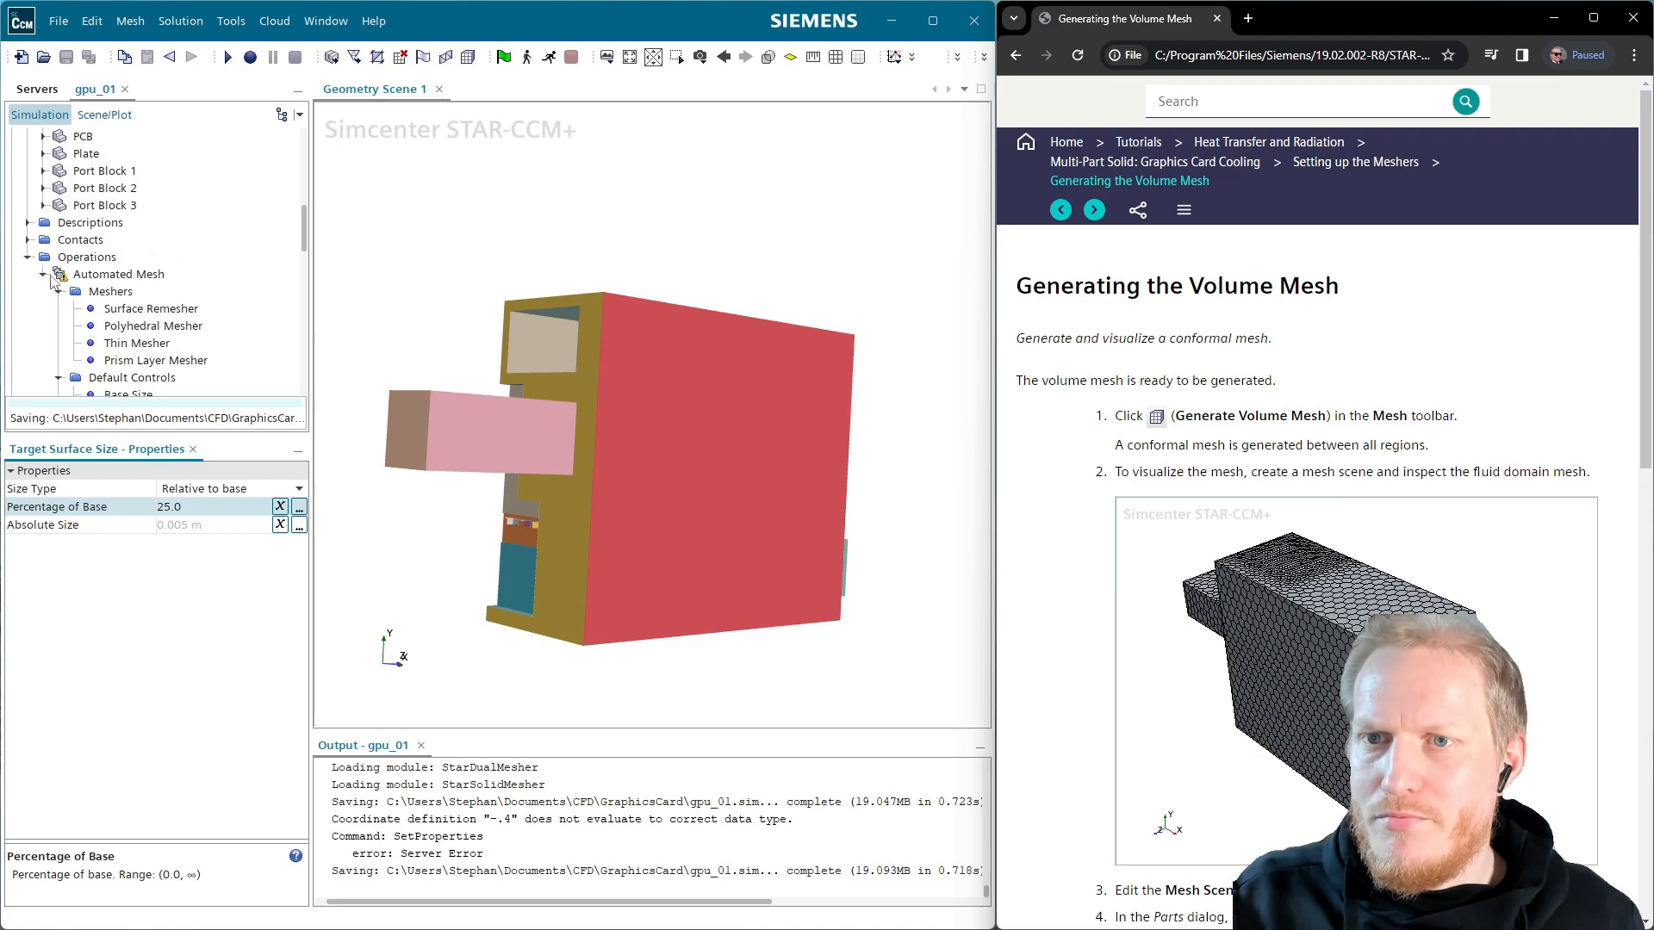
click(44, 275)
key(F2)
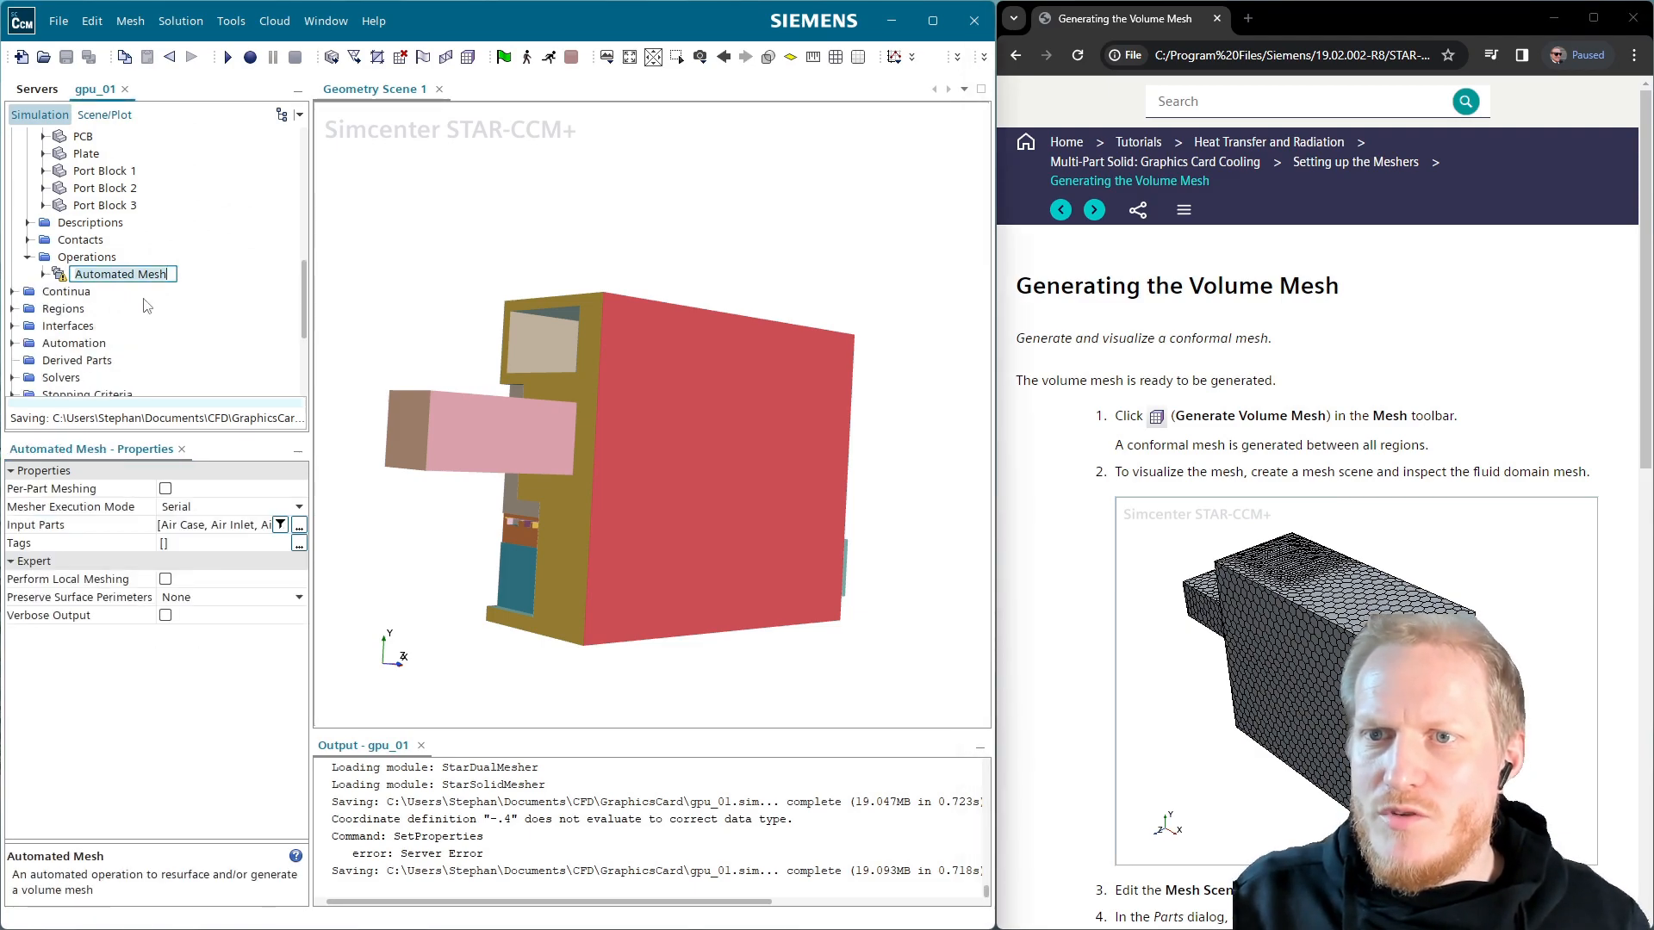
text(S)
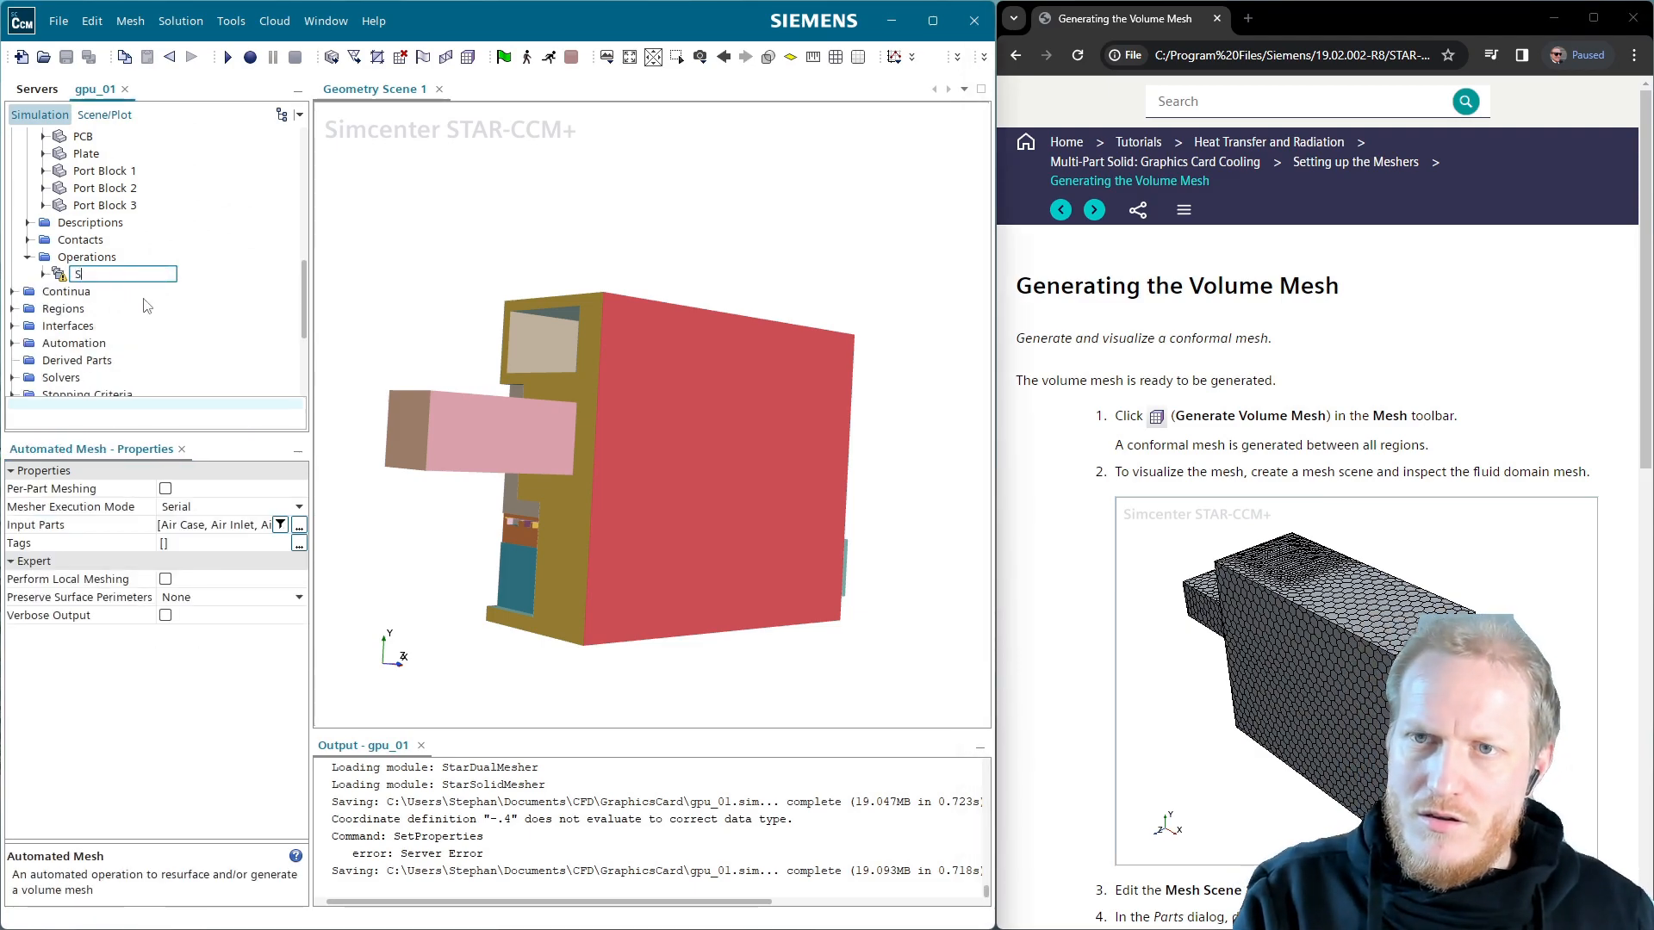
text(urf)
key(Return)
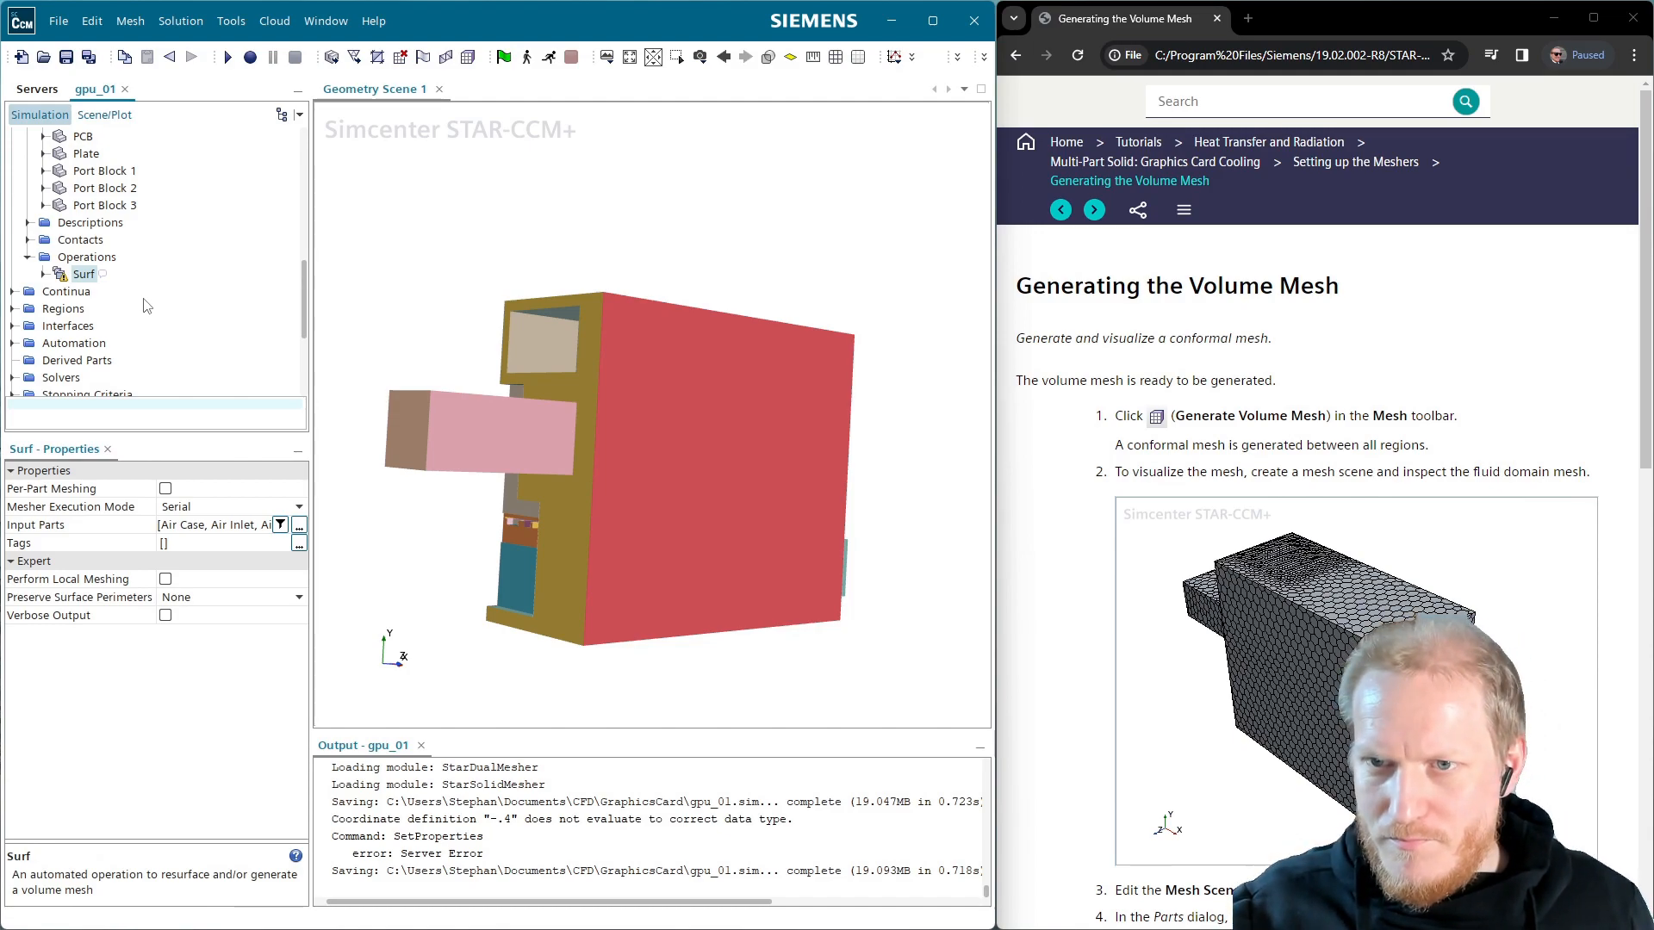
Paste a copy of Surf under Operations and rename it 'Volume'
click(80, 257)
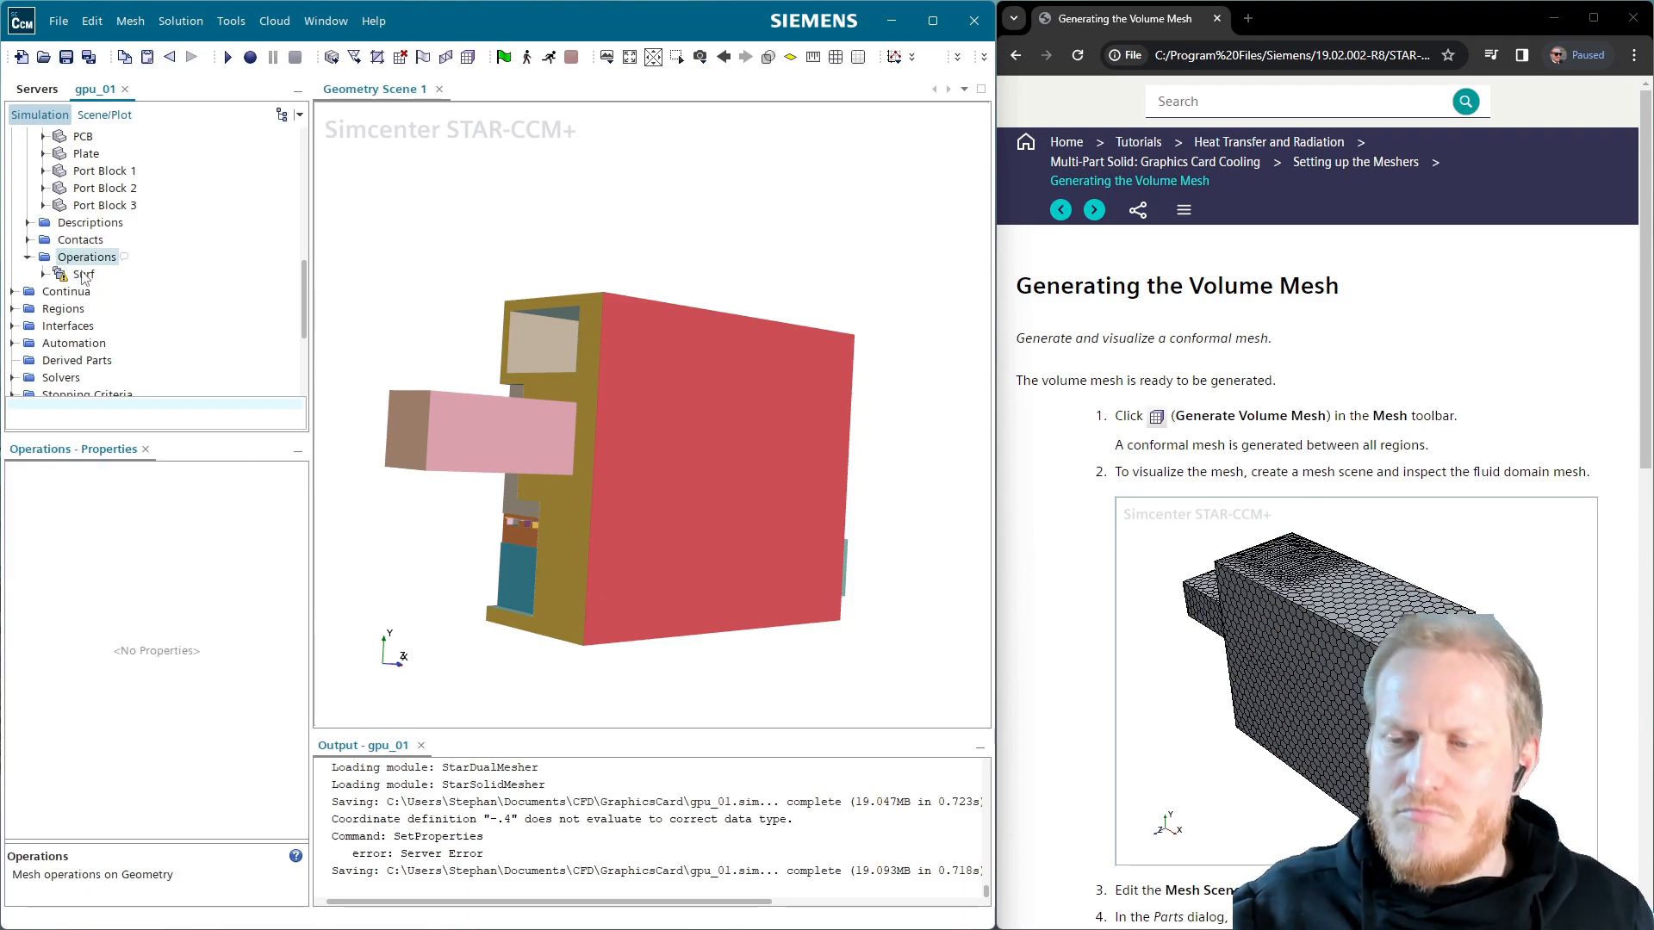
key(ctrl+v)
click(107, 294)
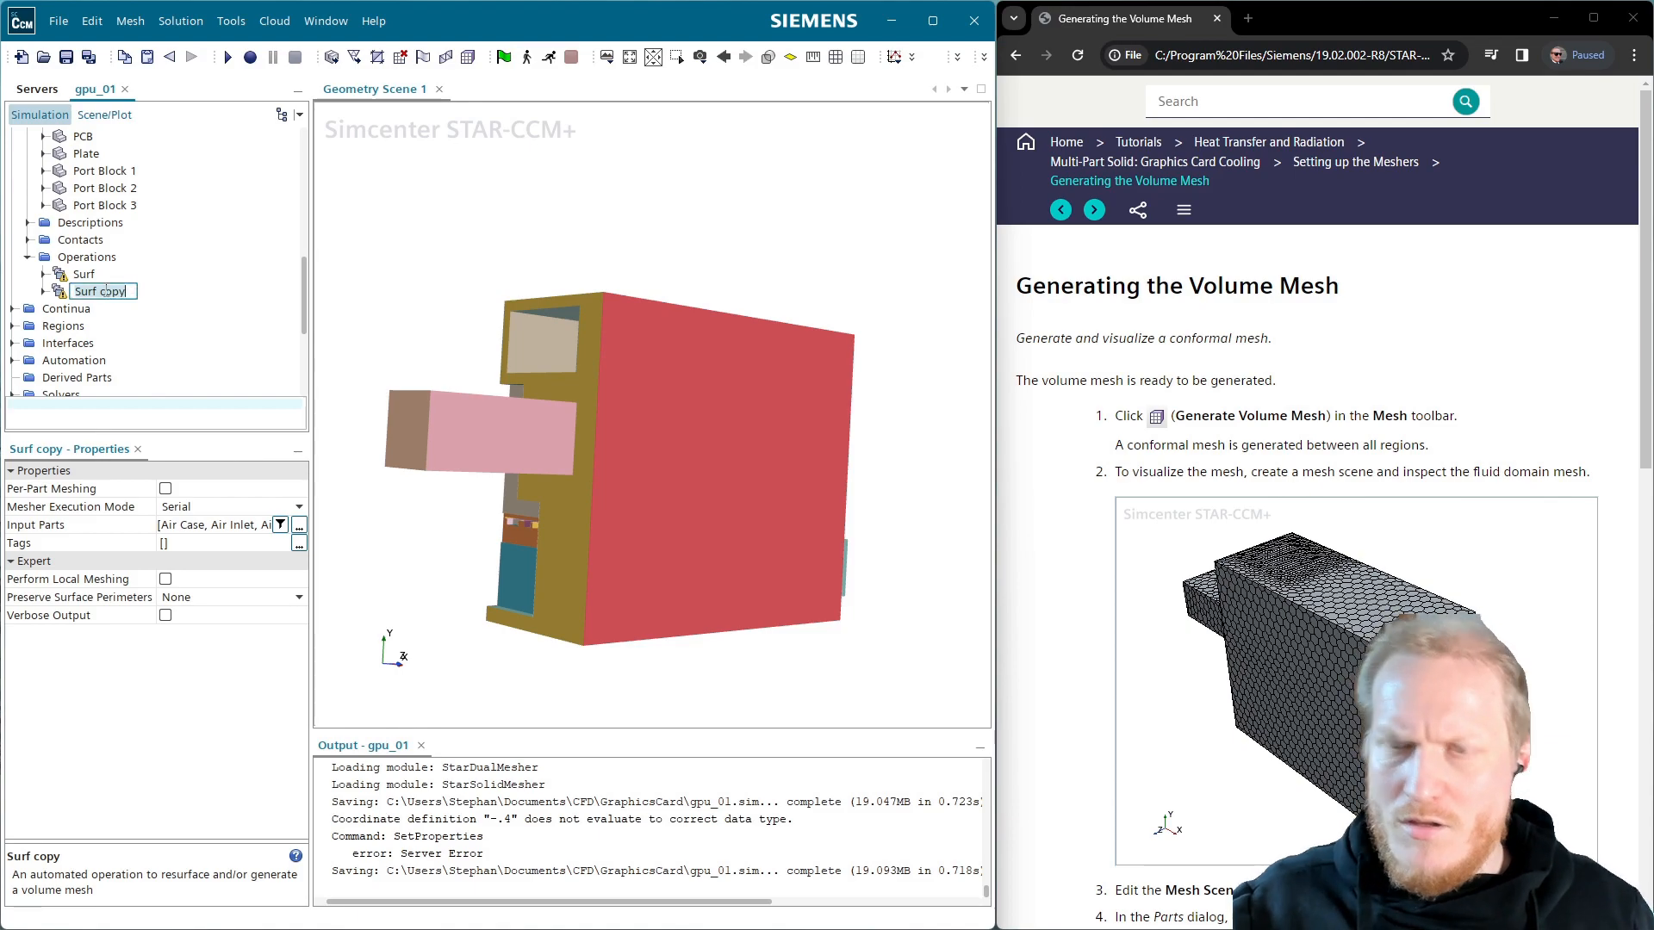
text(Volume)
key(Return)
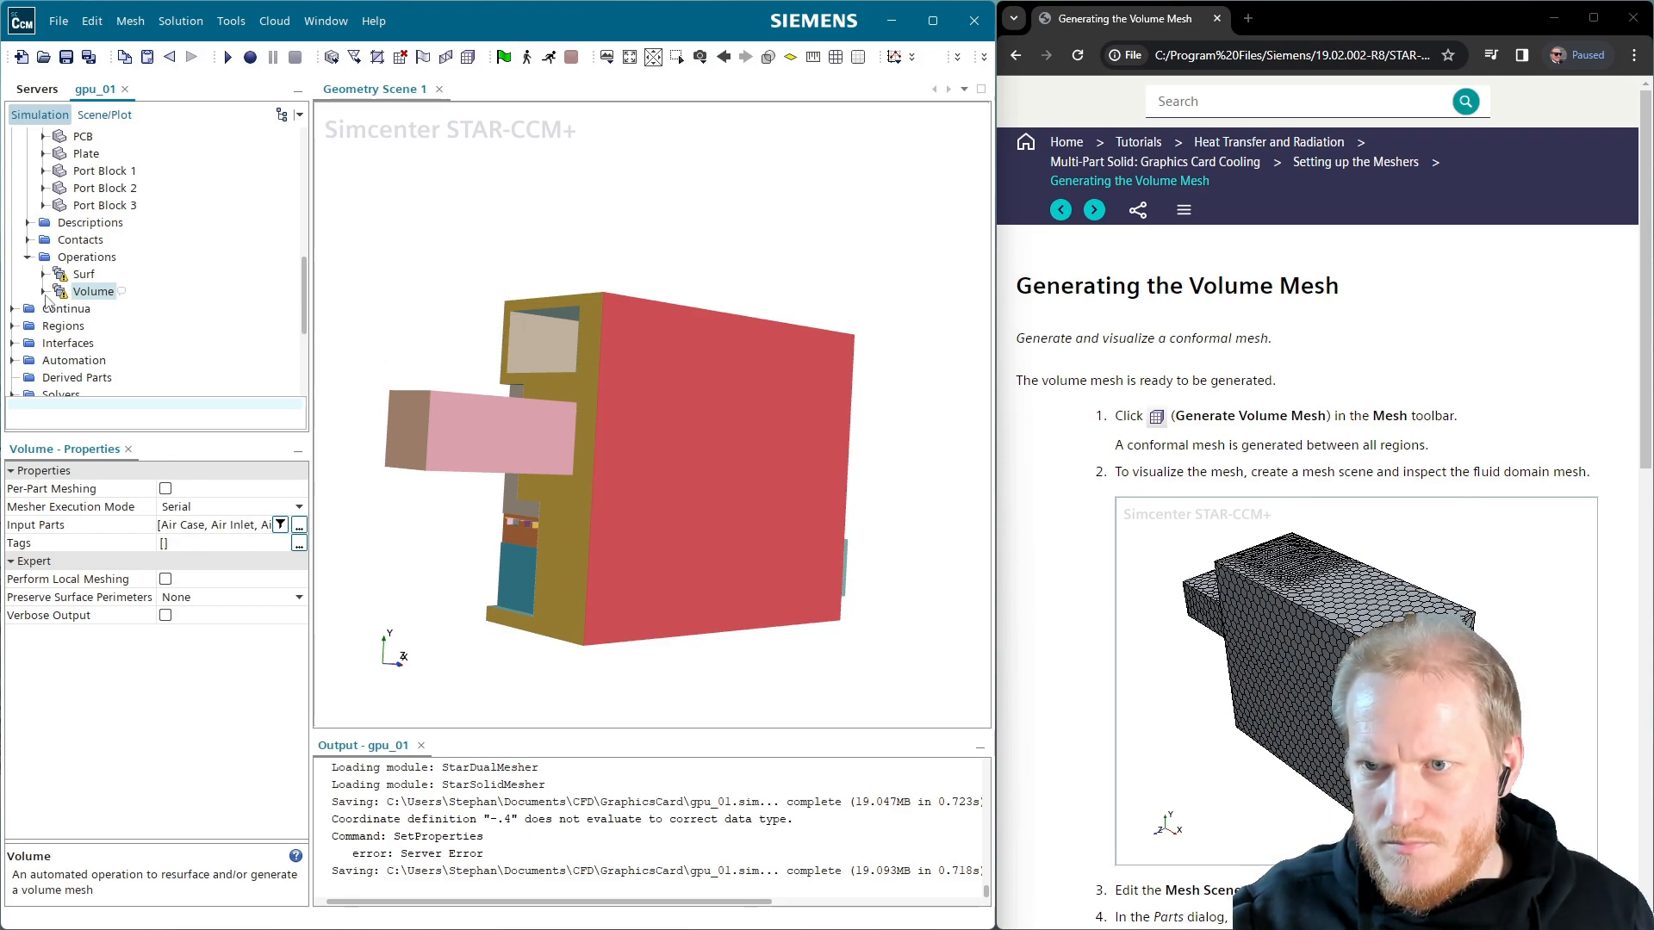
Set the Surf operation's mesher execution mode to Concurrent
click(83, 276)
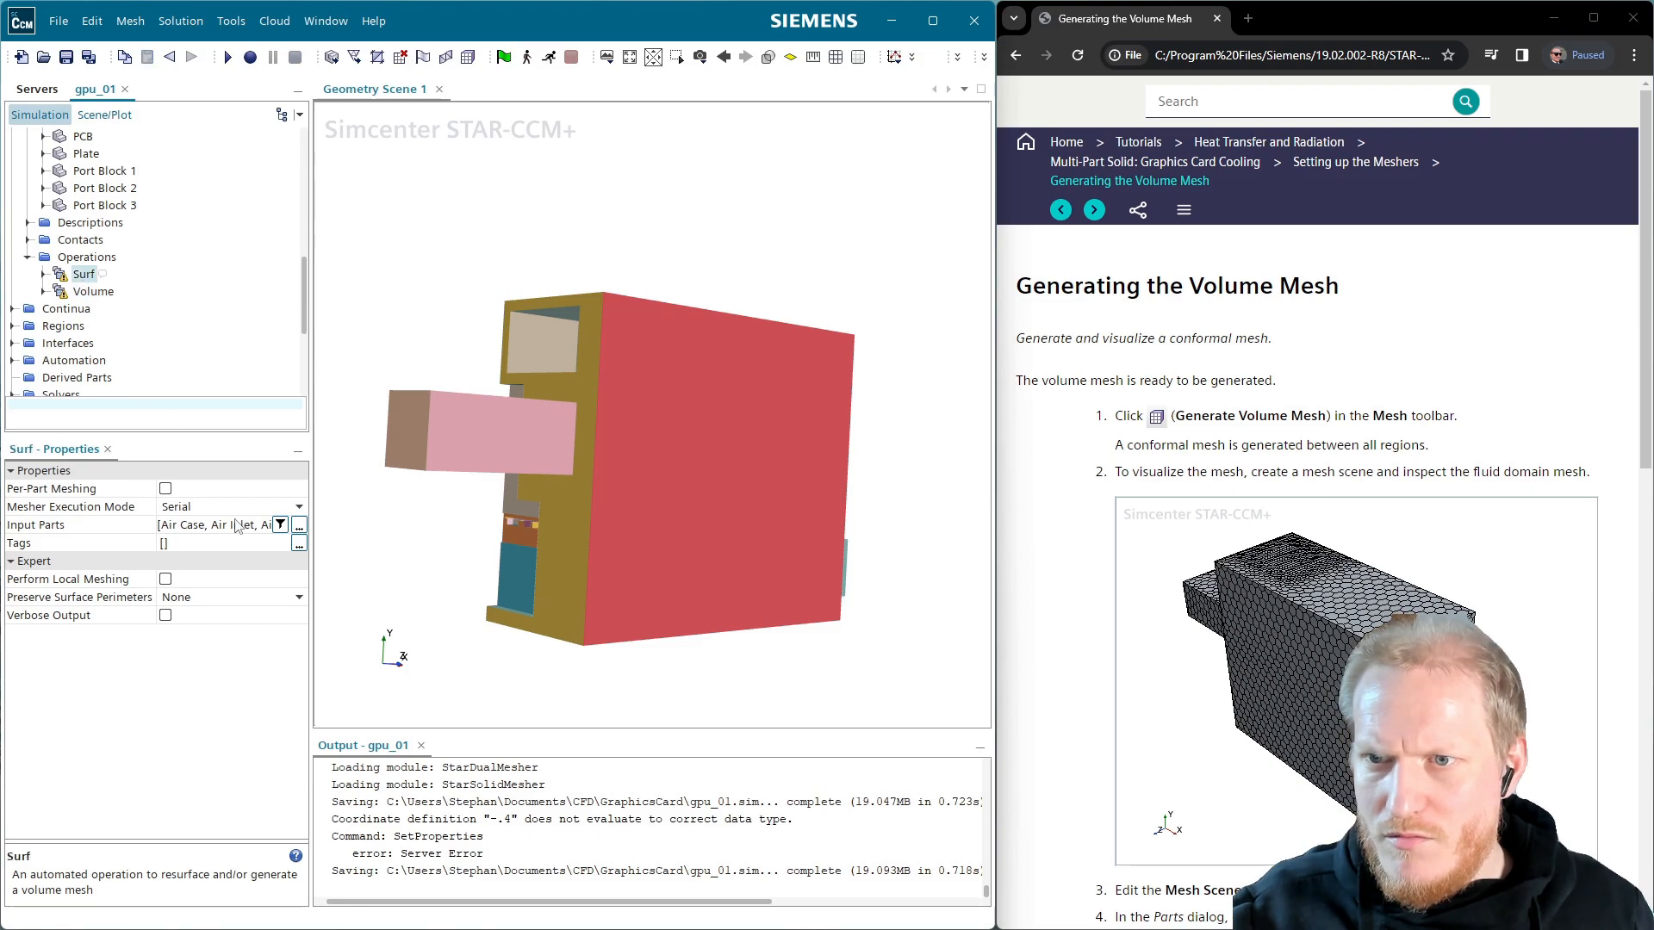
click(91, 293)
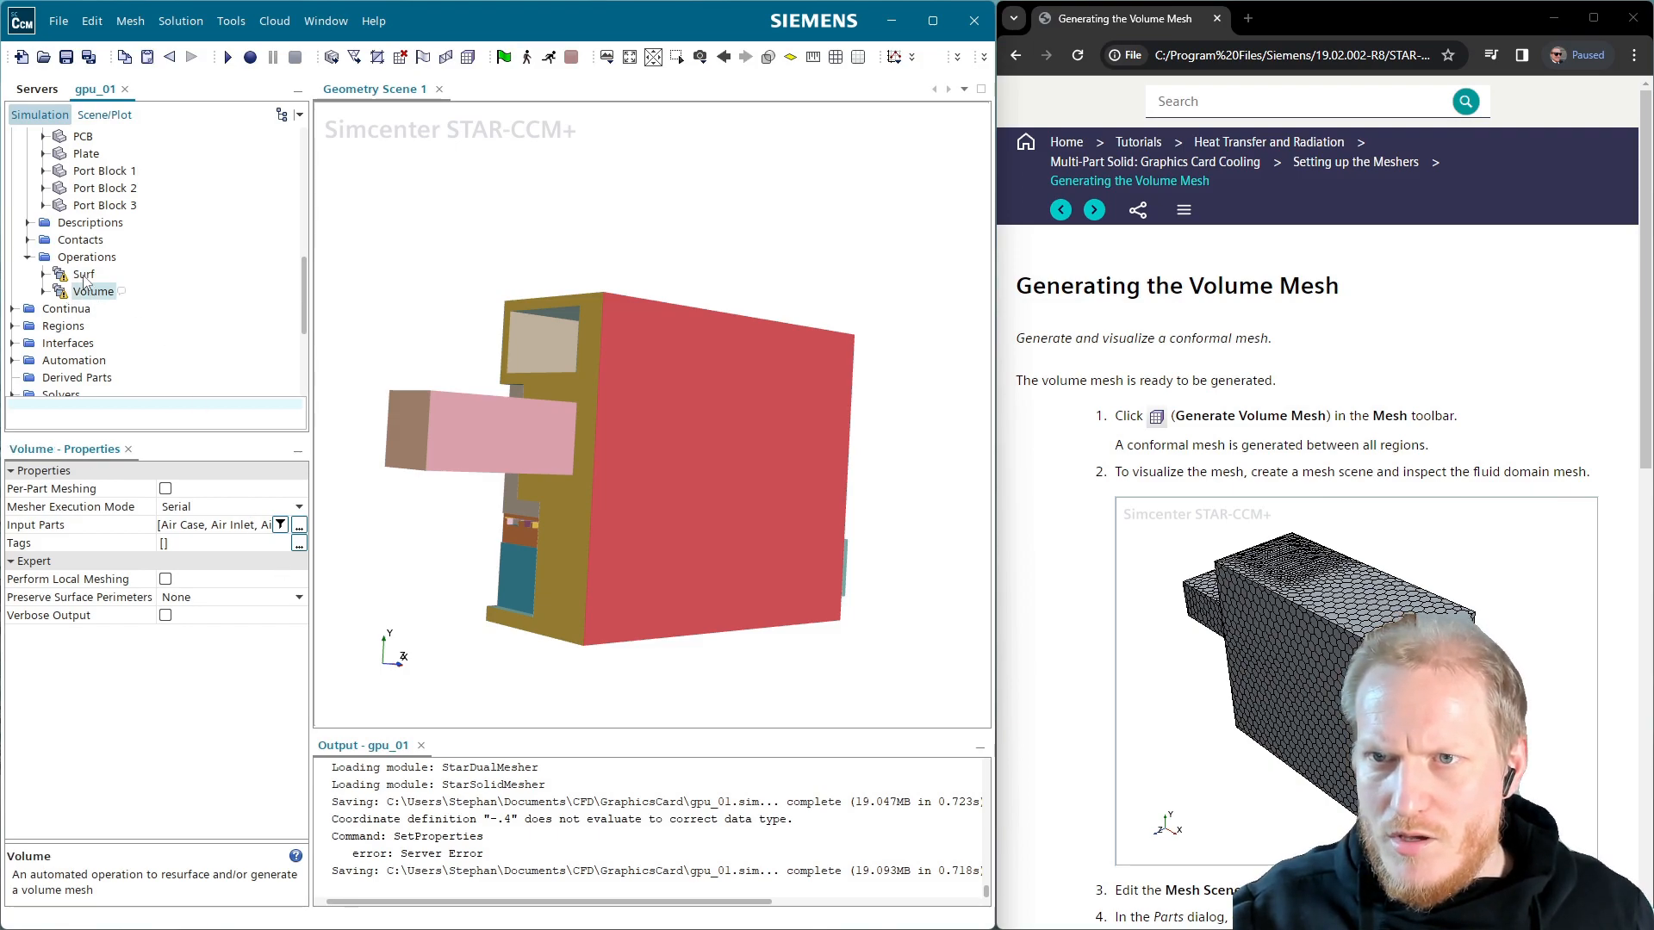
click(43, 274)
click(84, 274)
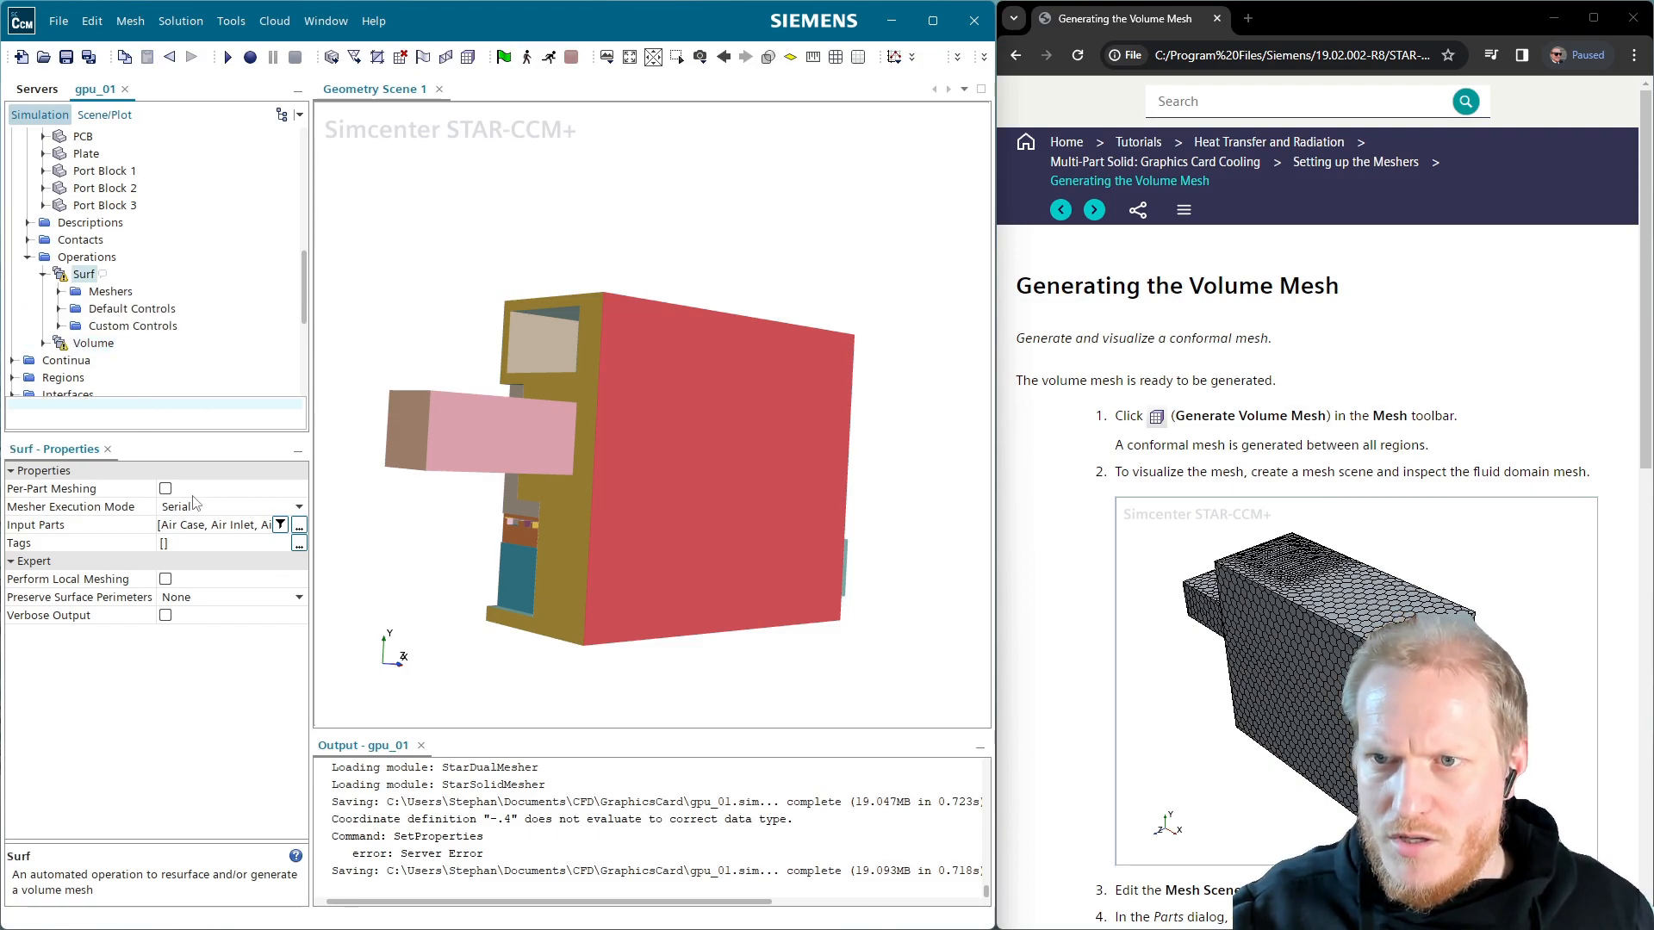
click(195, 506)
click(206, 565)
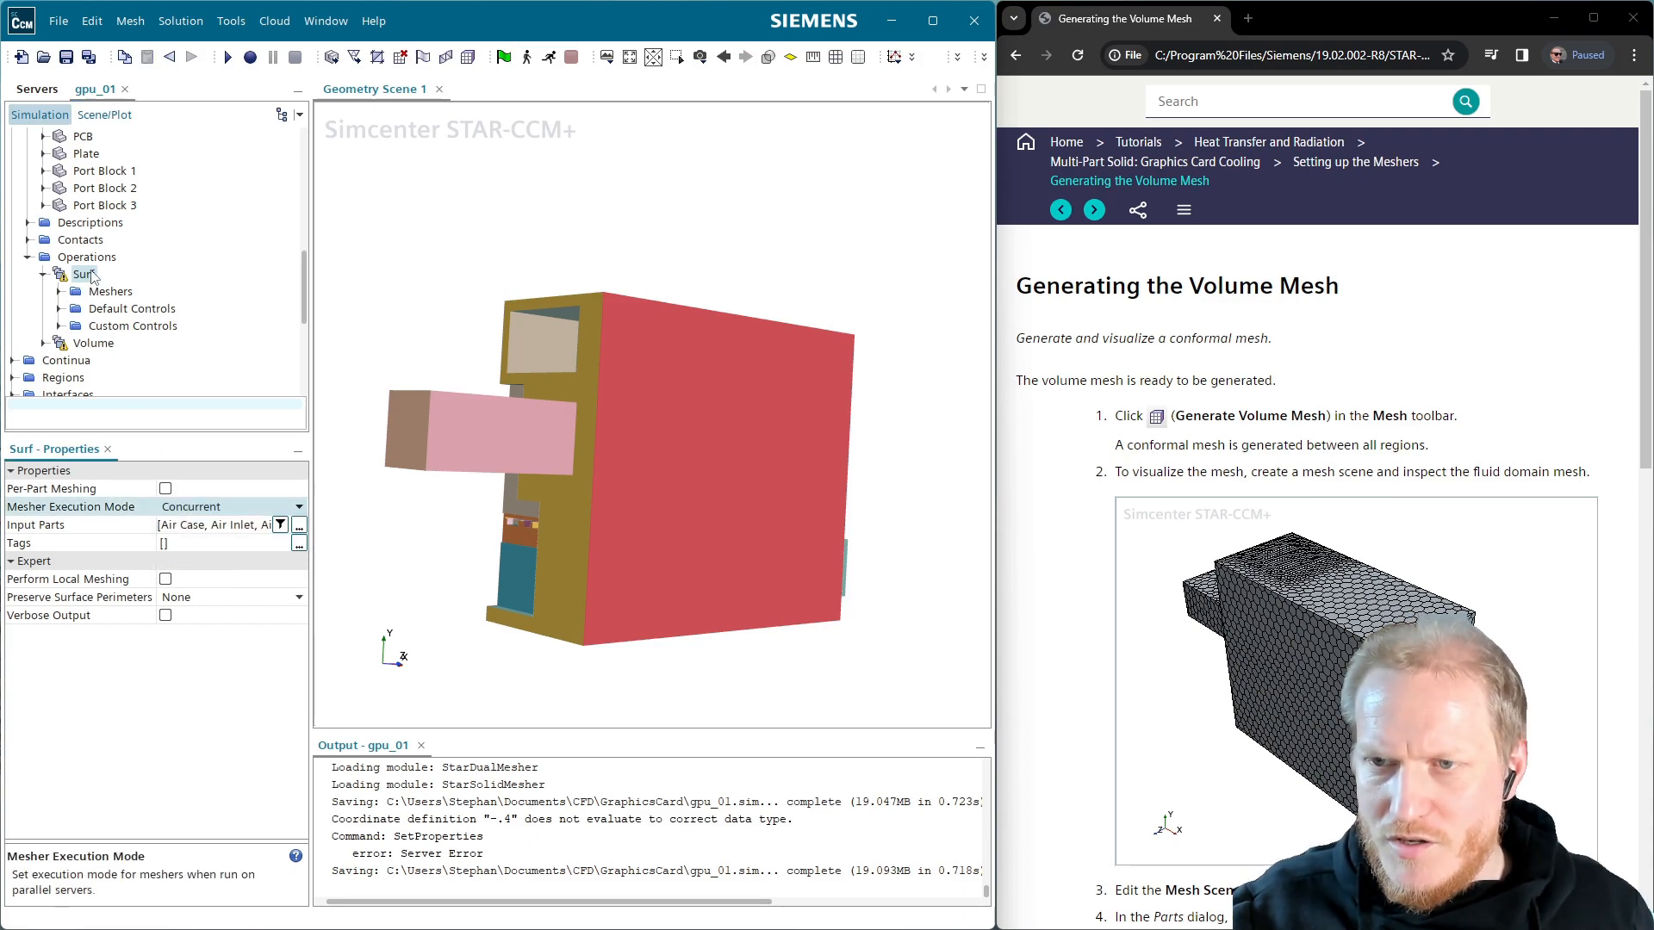
Remove the Thin, Prism Layer and Polyhedral meshers from Surf, keeping only the Surface Remesher
click(90, 274)
click(59, 292)
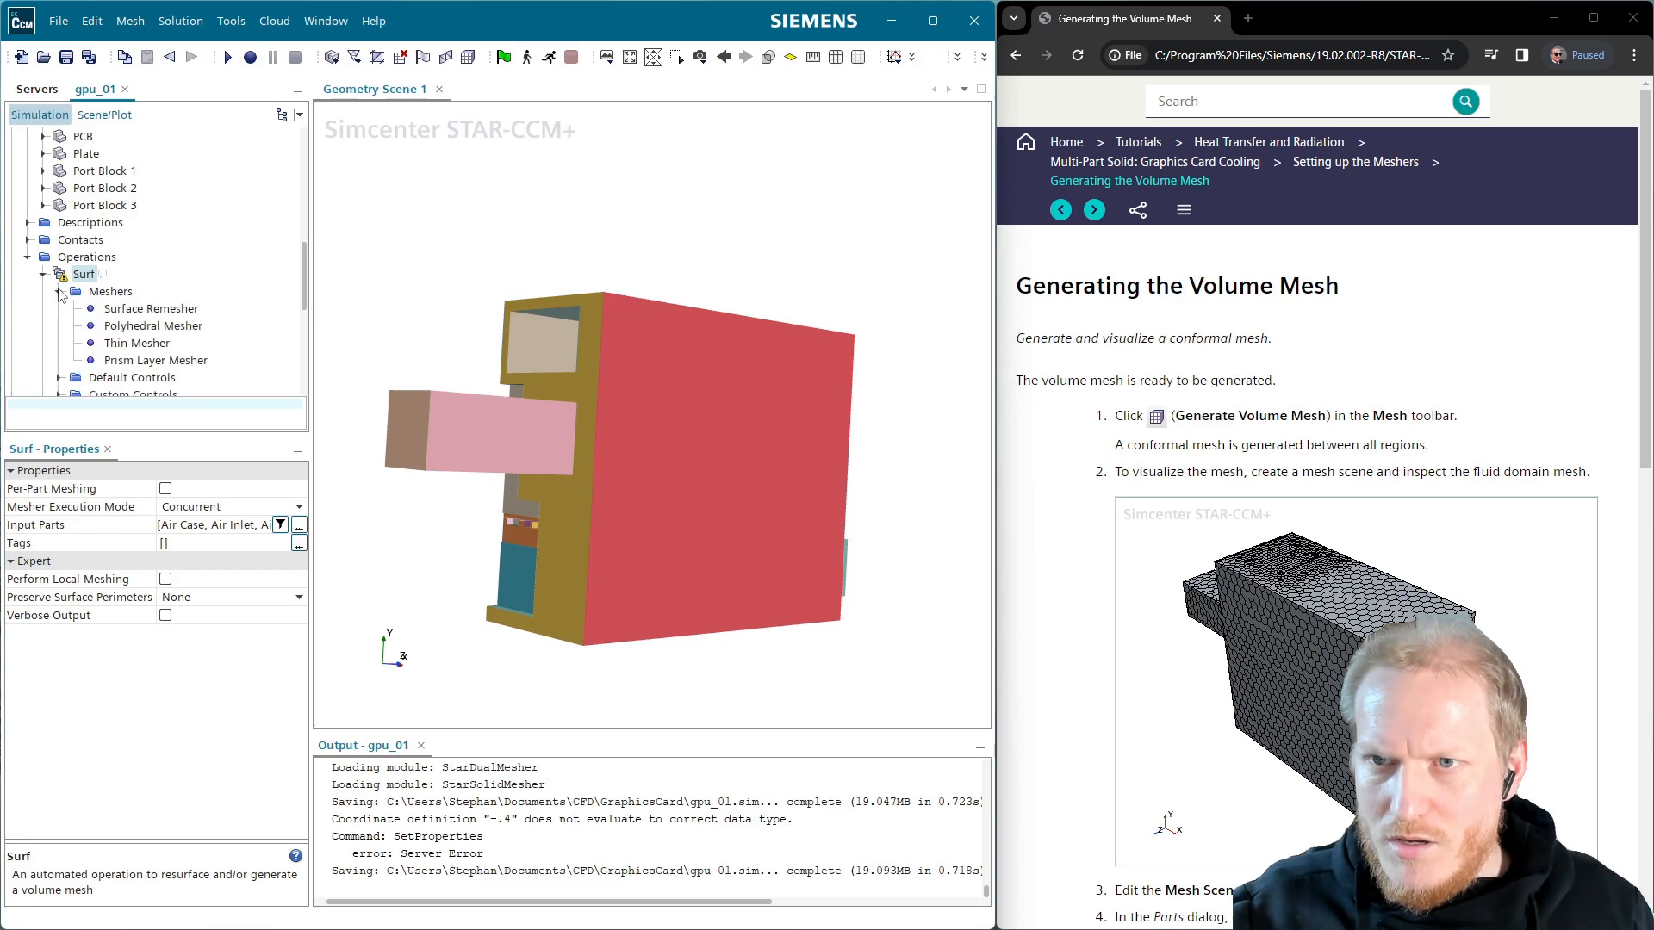
click(125, 294)
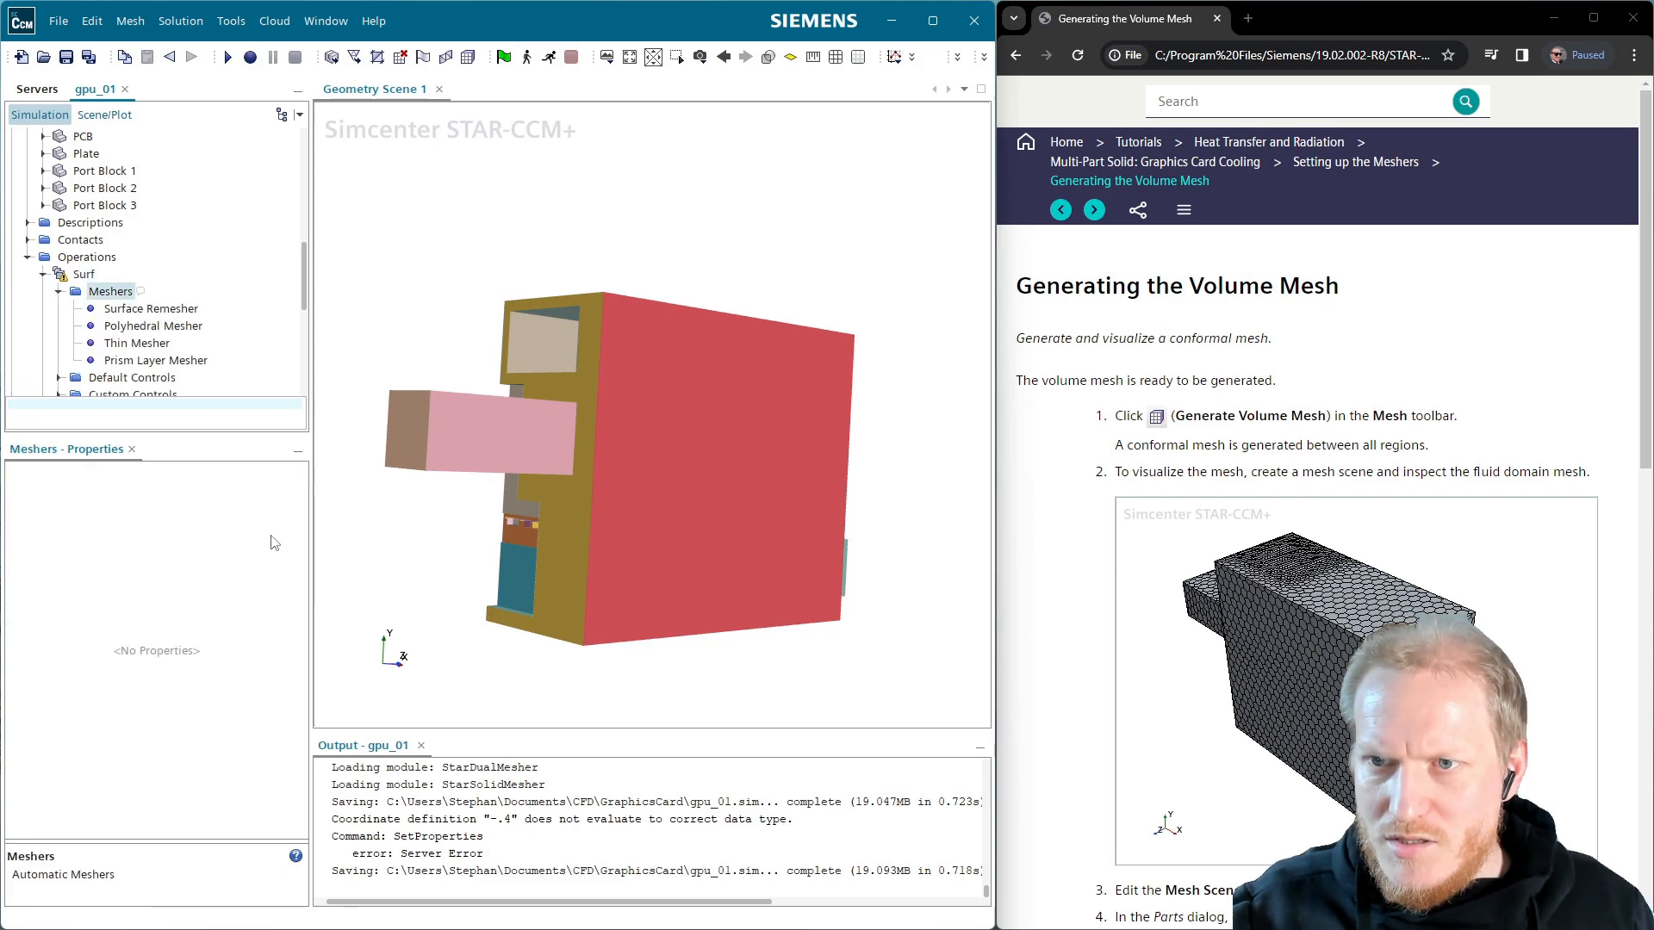
double_click(124, 296)
click(553, 487)
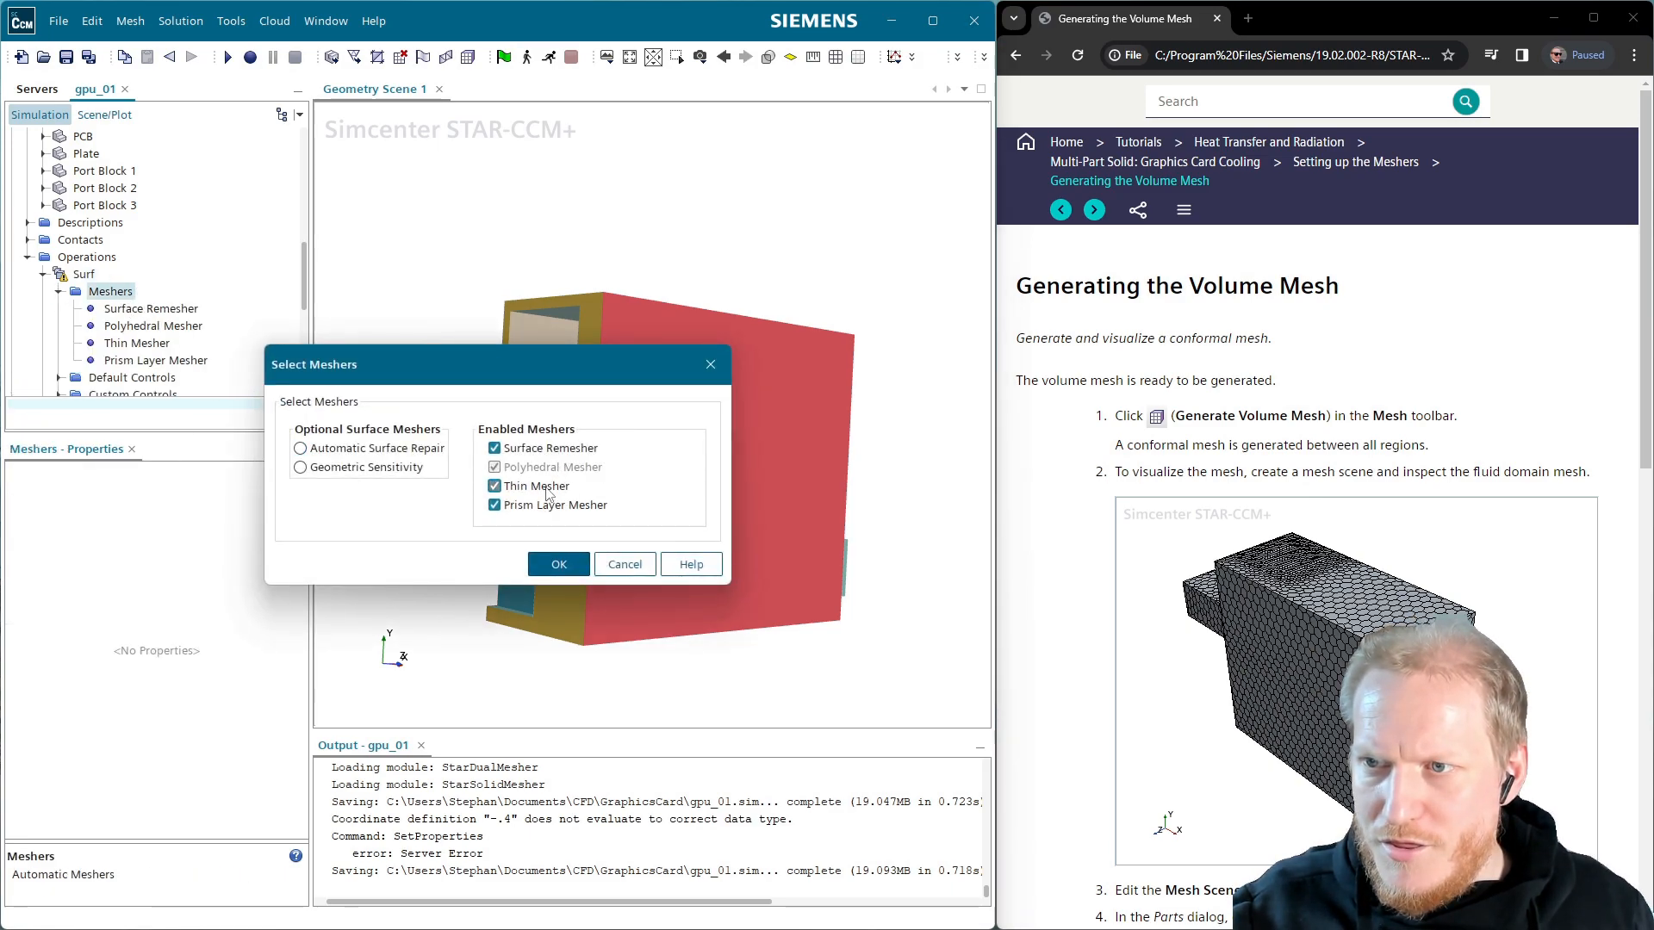
click(552, 488)
click(540, 467)
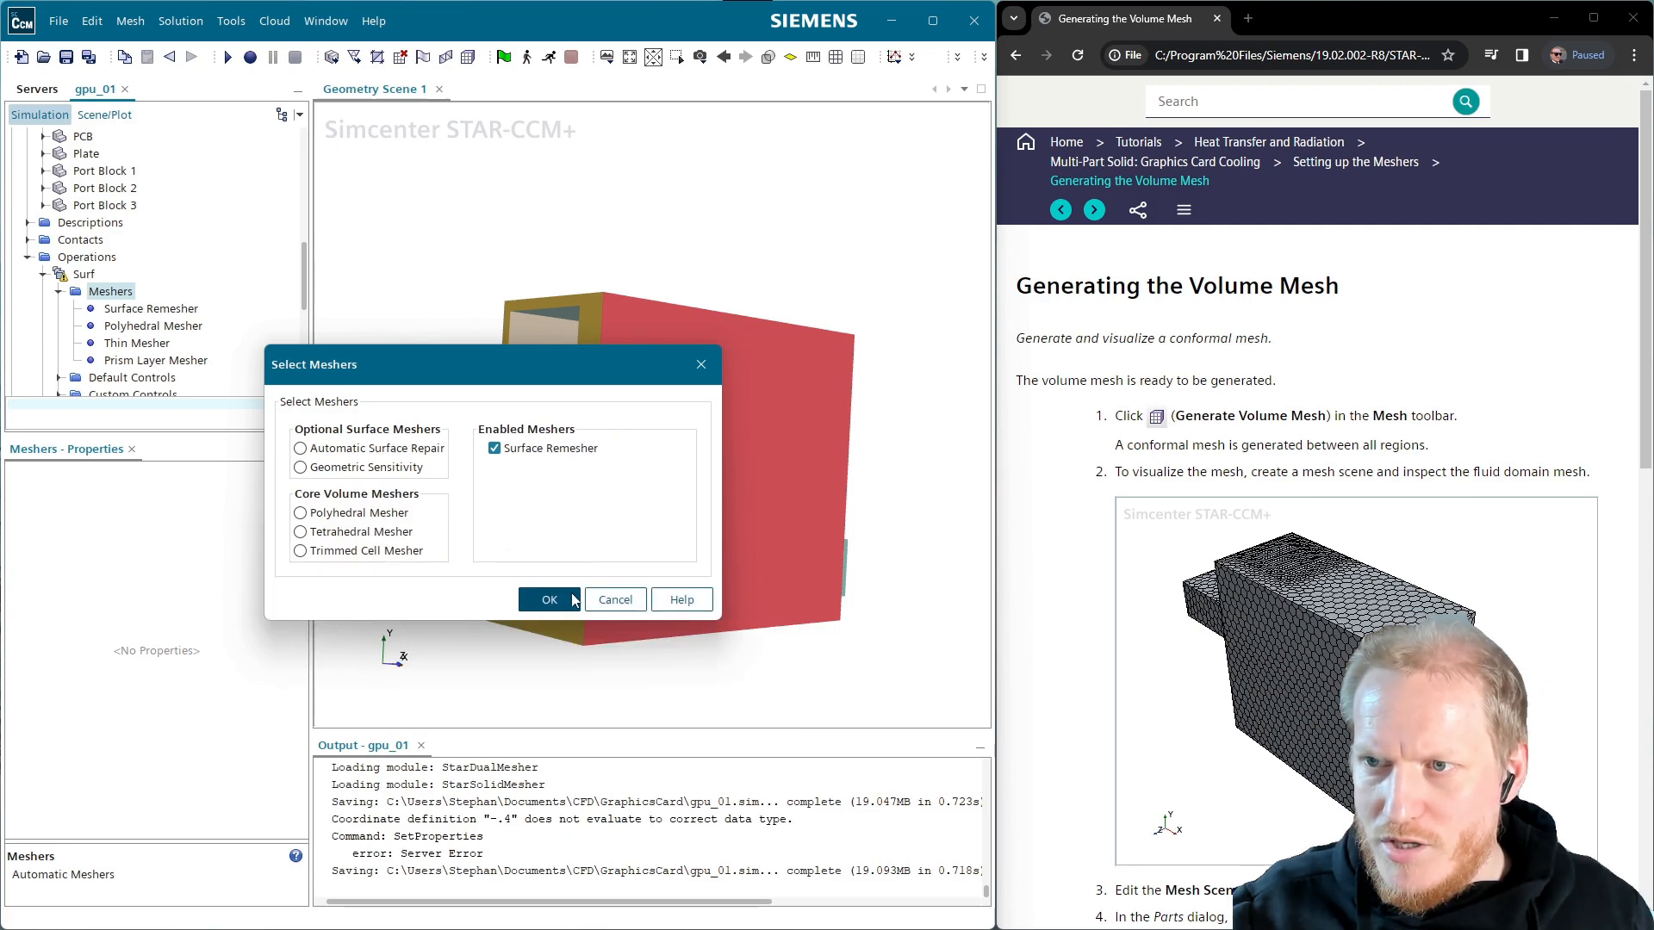
click(548, 595)
Set the Volume operation's mesher execution mode to Parallel
click(80, 365)
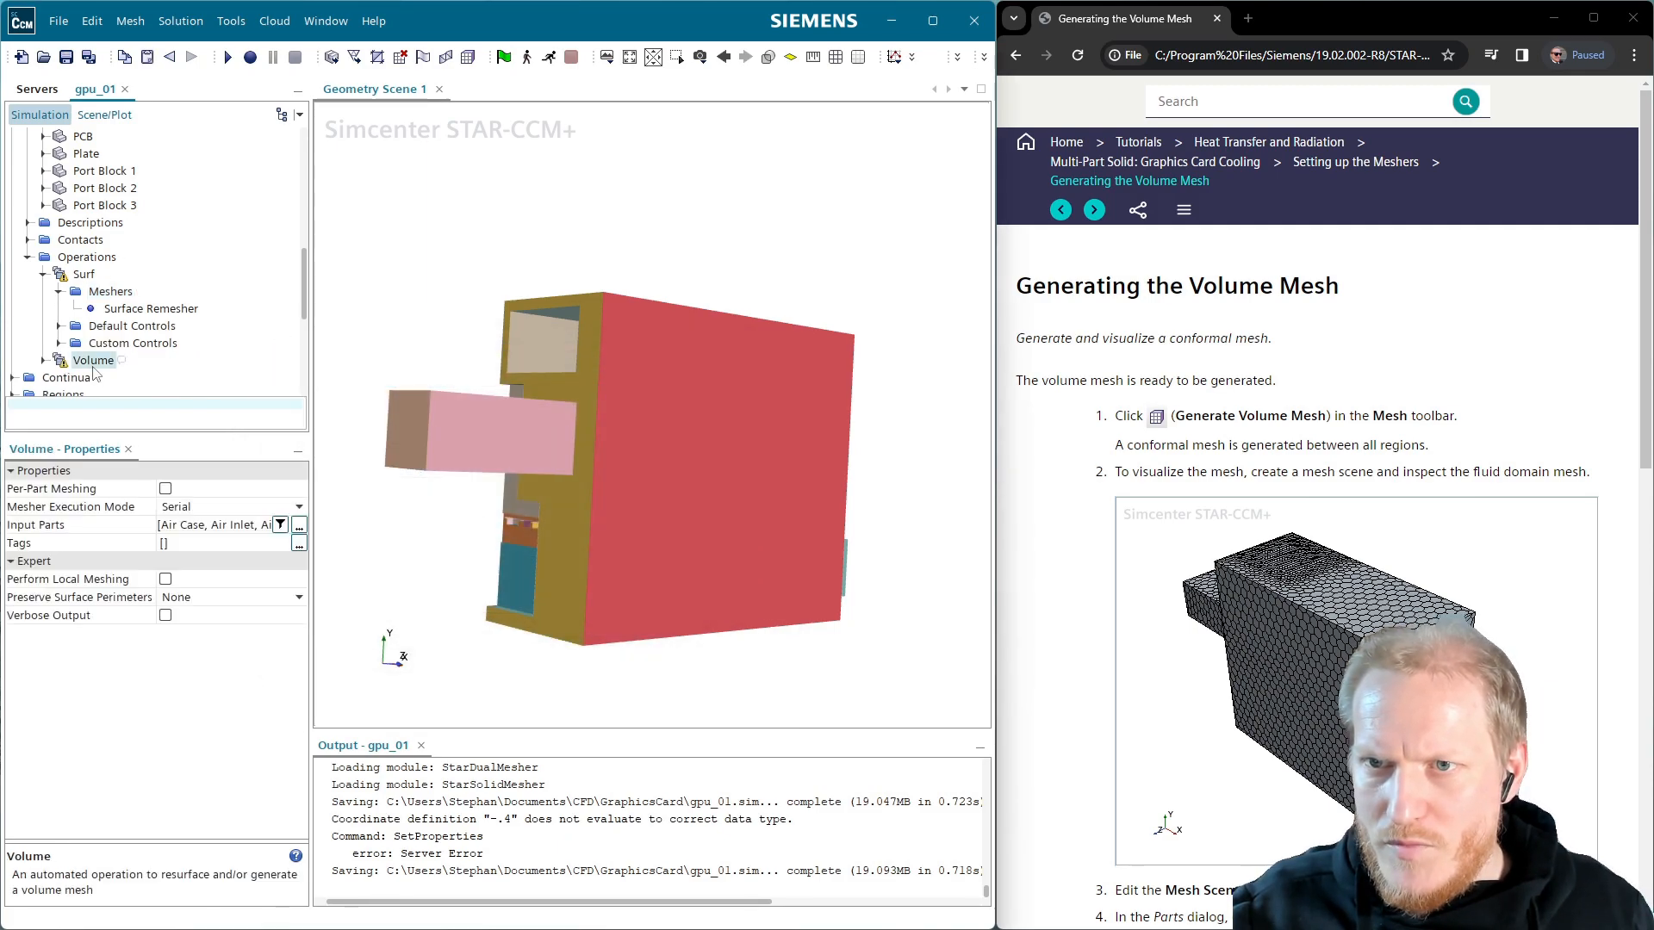
click(265, 507)
click(218, 546)
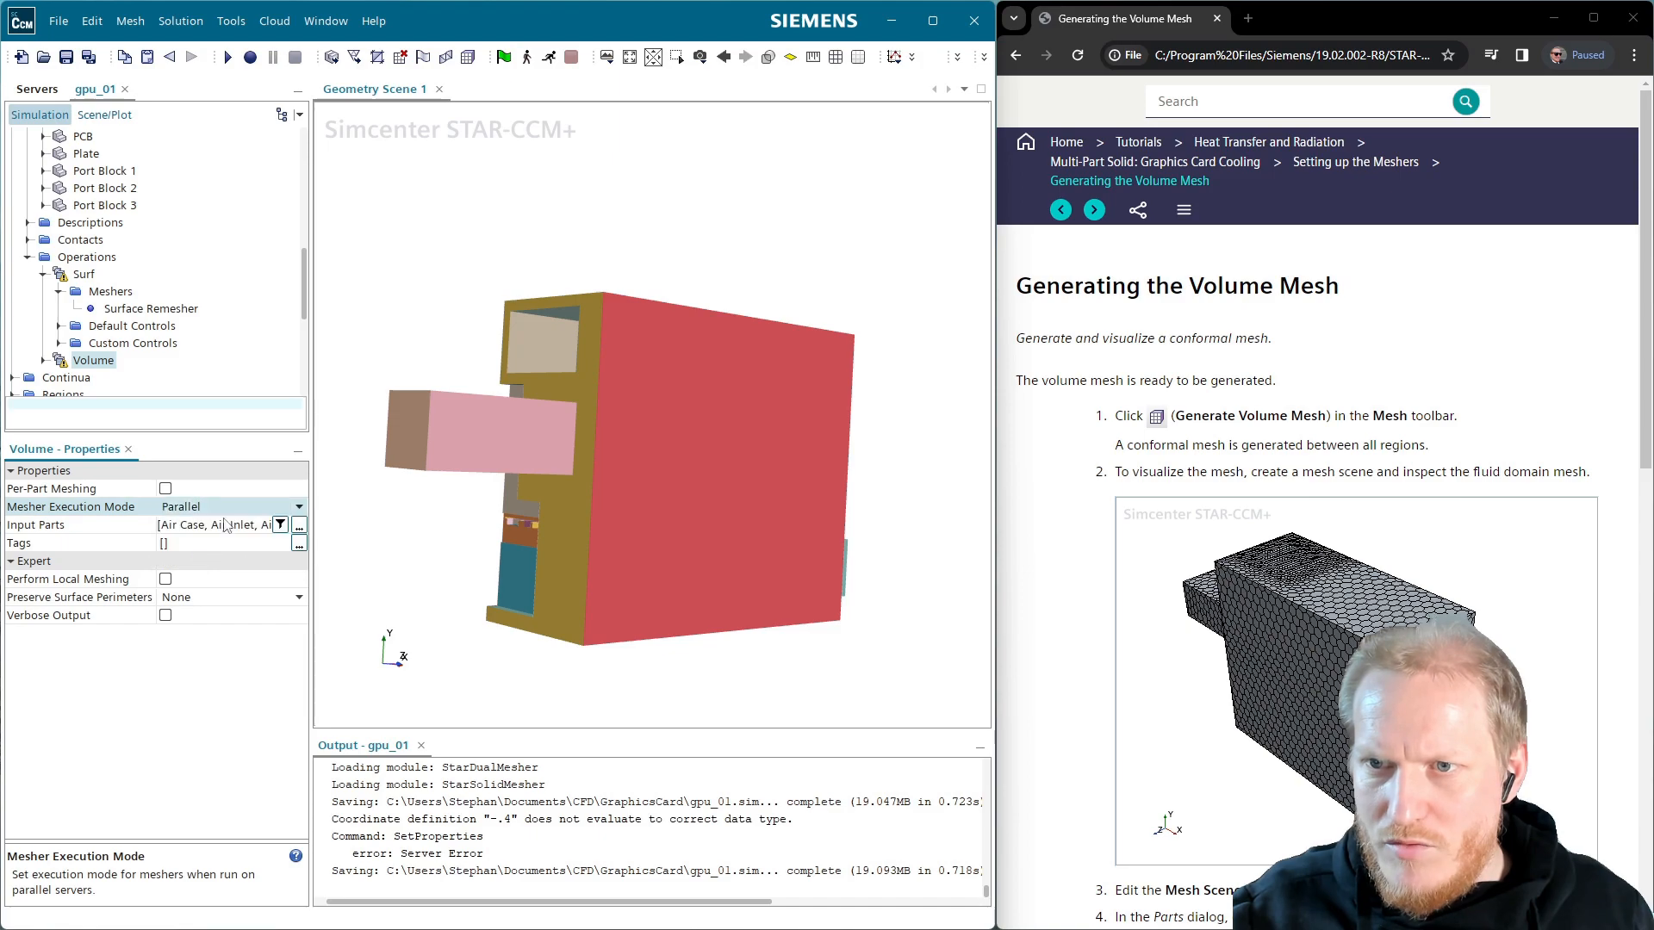
click(43, 361)
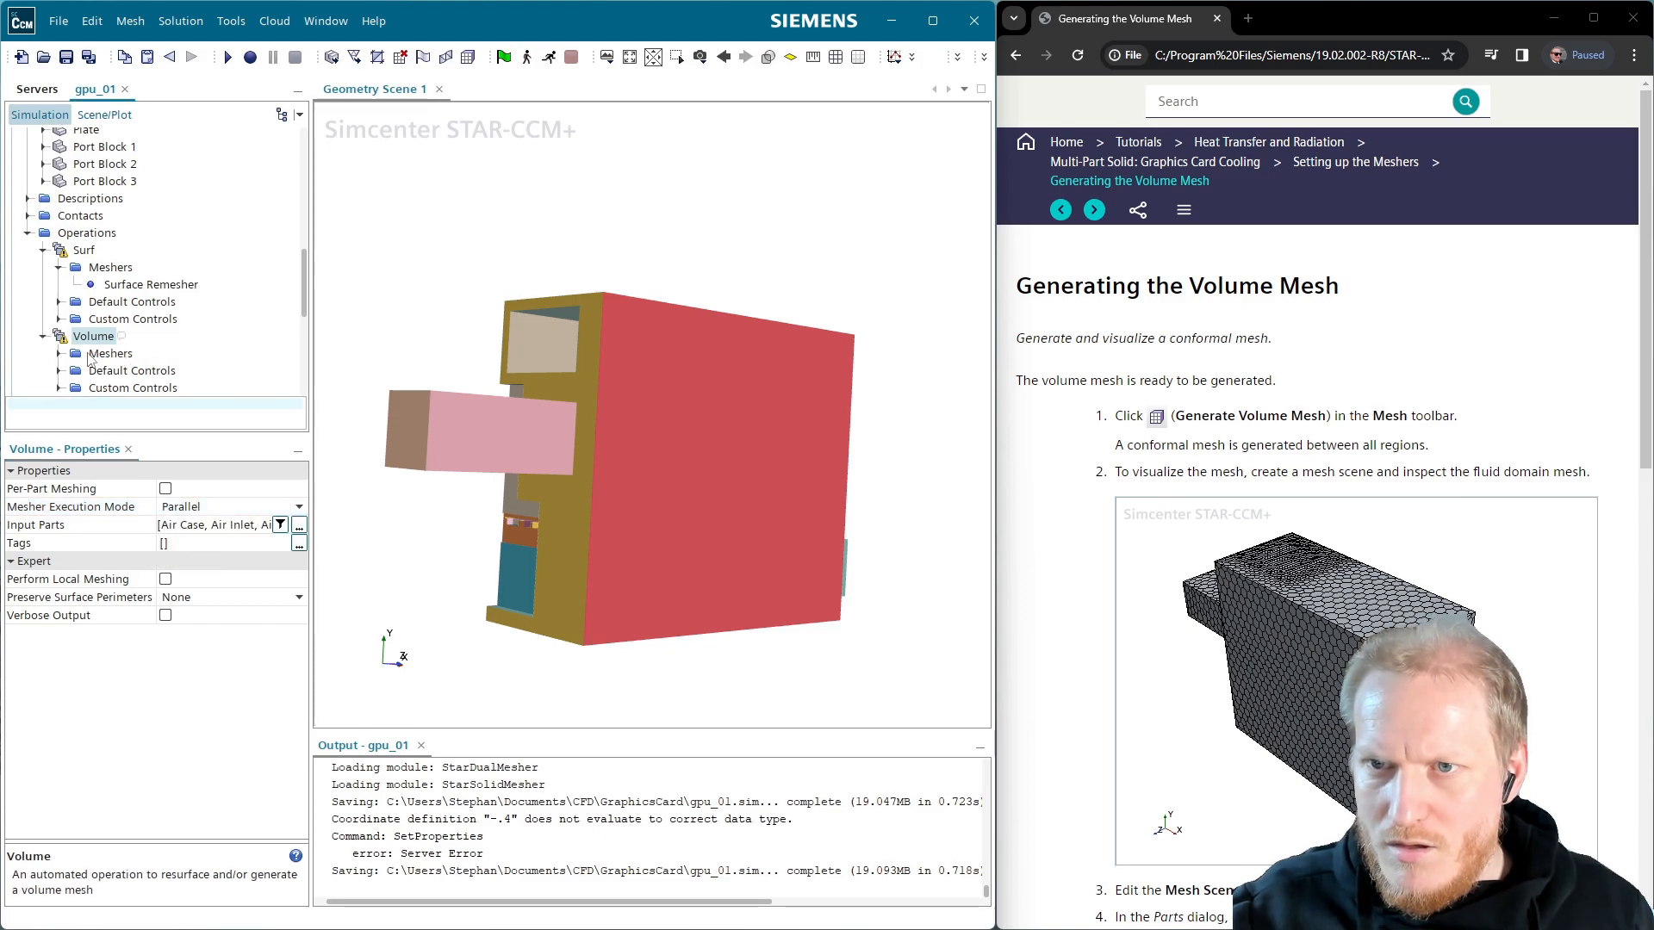
click(60, 354)
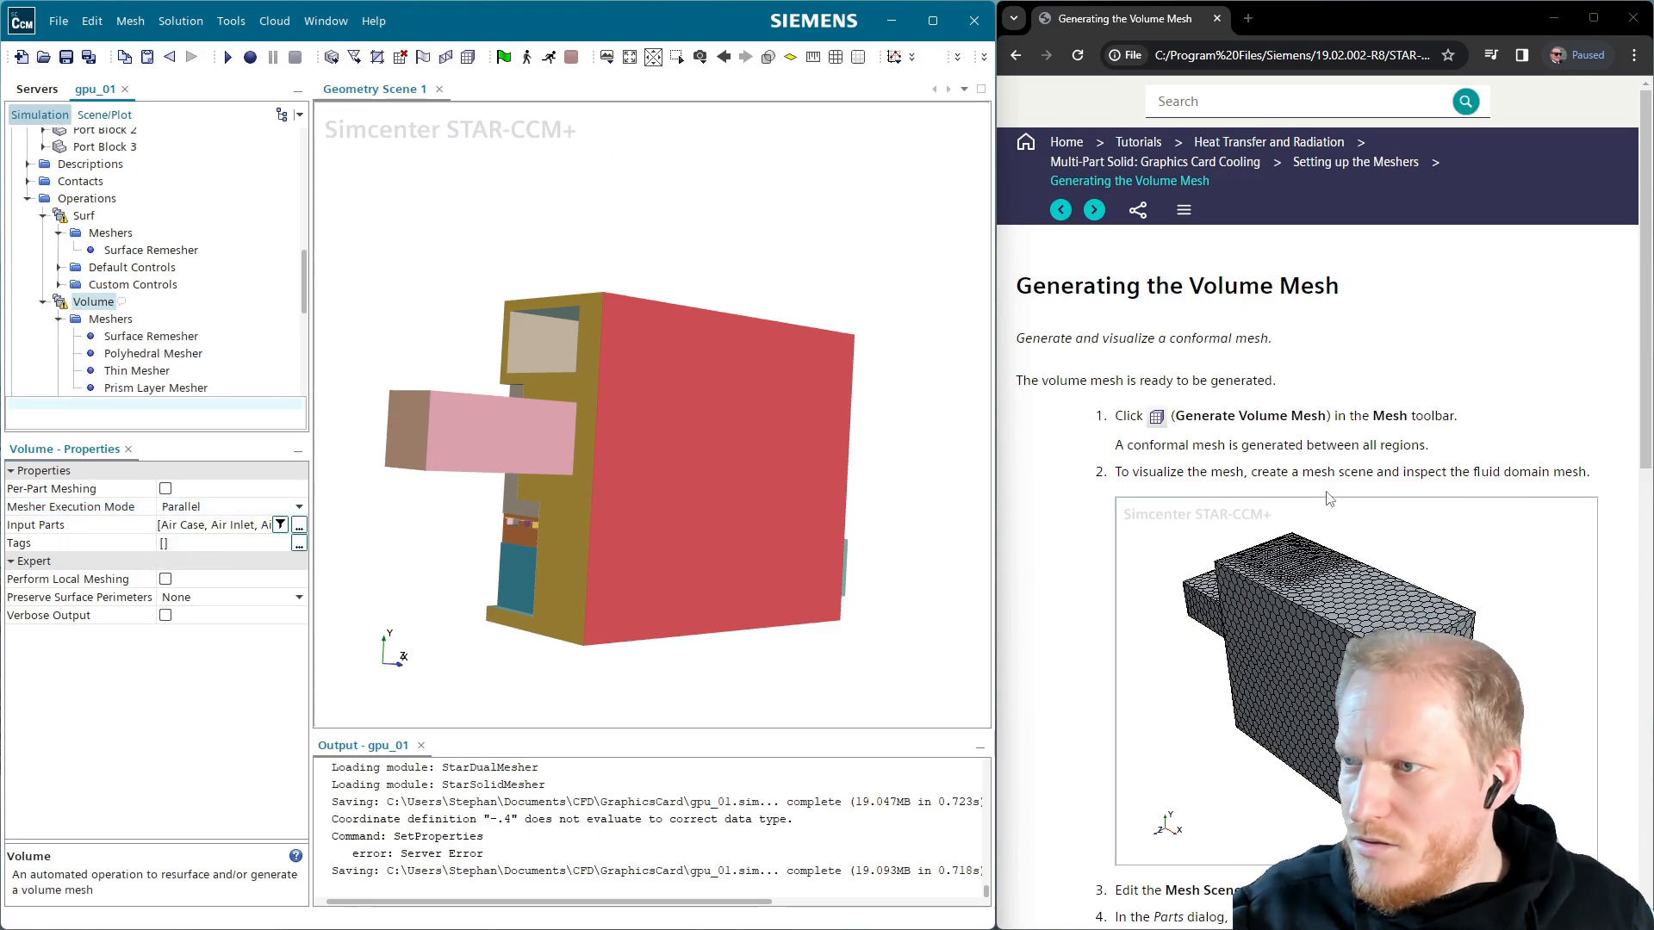
scroll(1325, 490, down, 2)
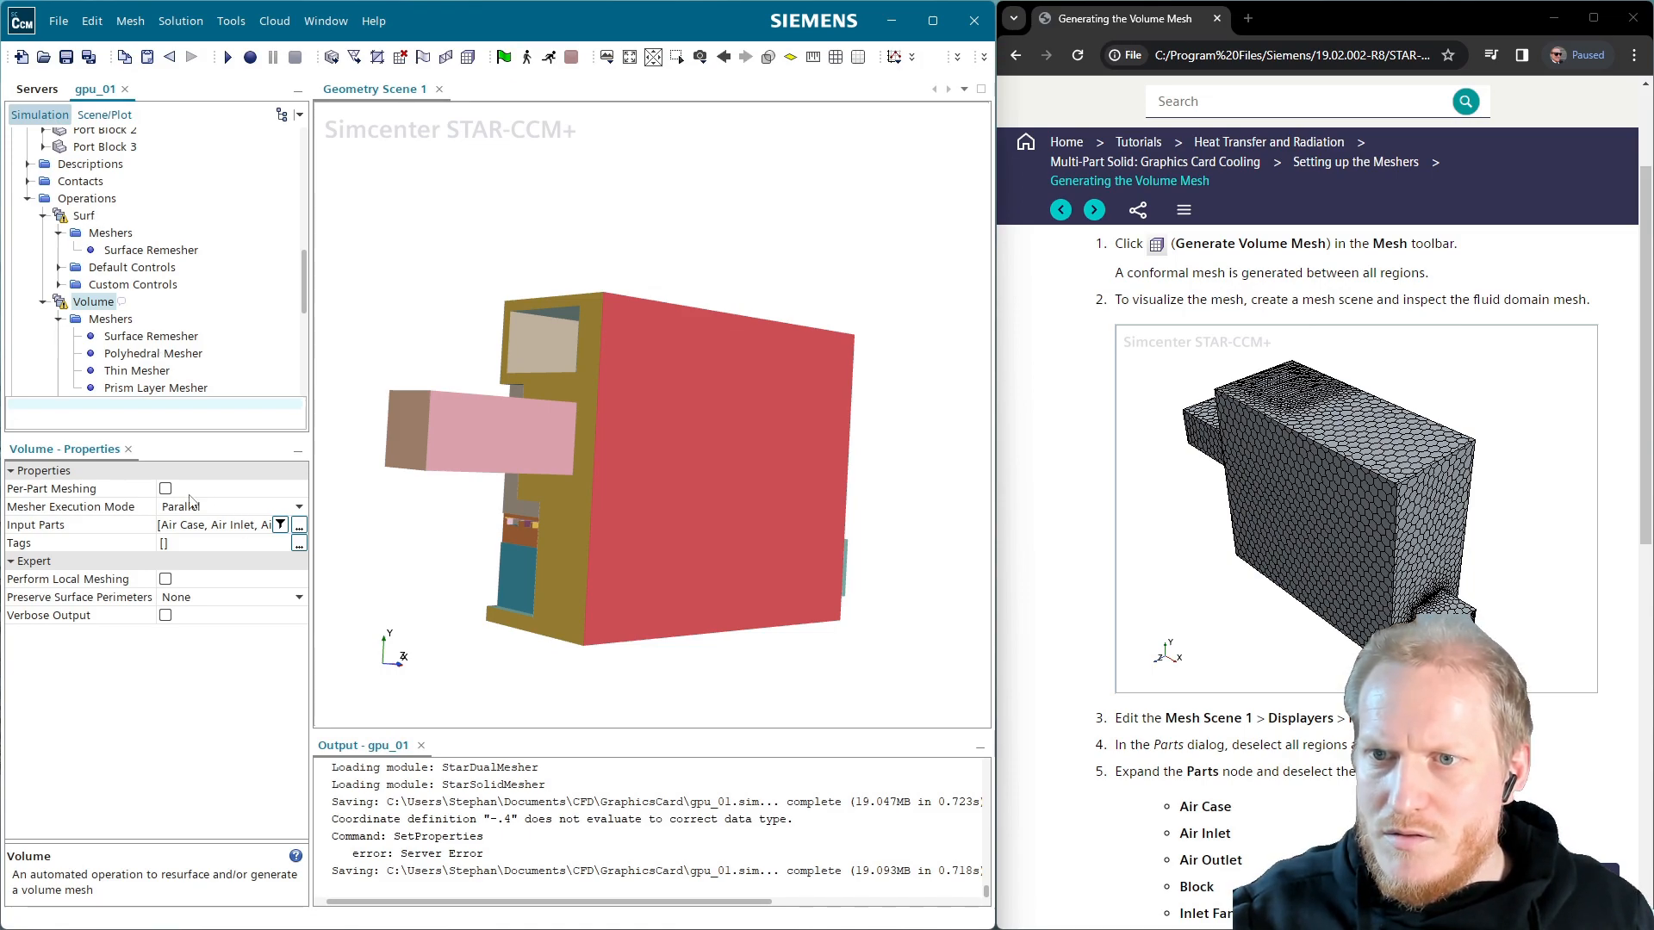
Turn on Per-Part Meshing for the Surf operation
click(86, 217)
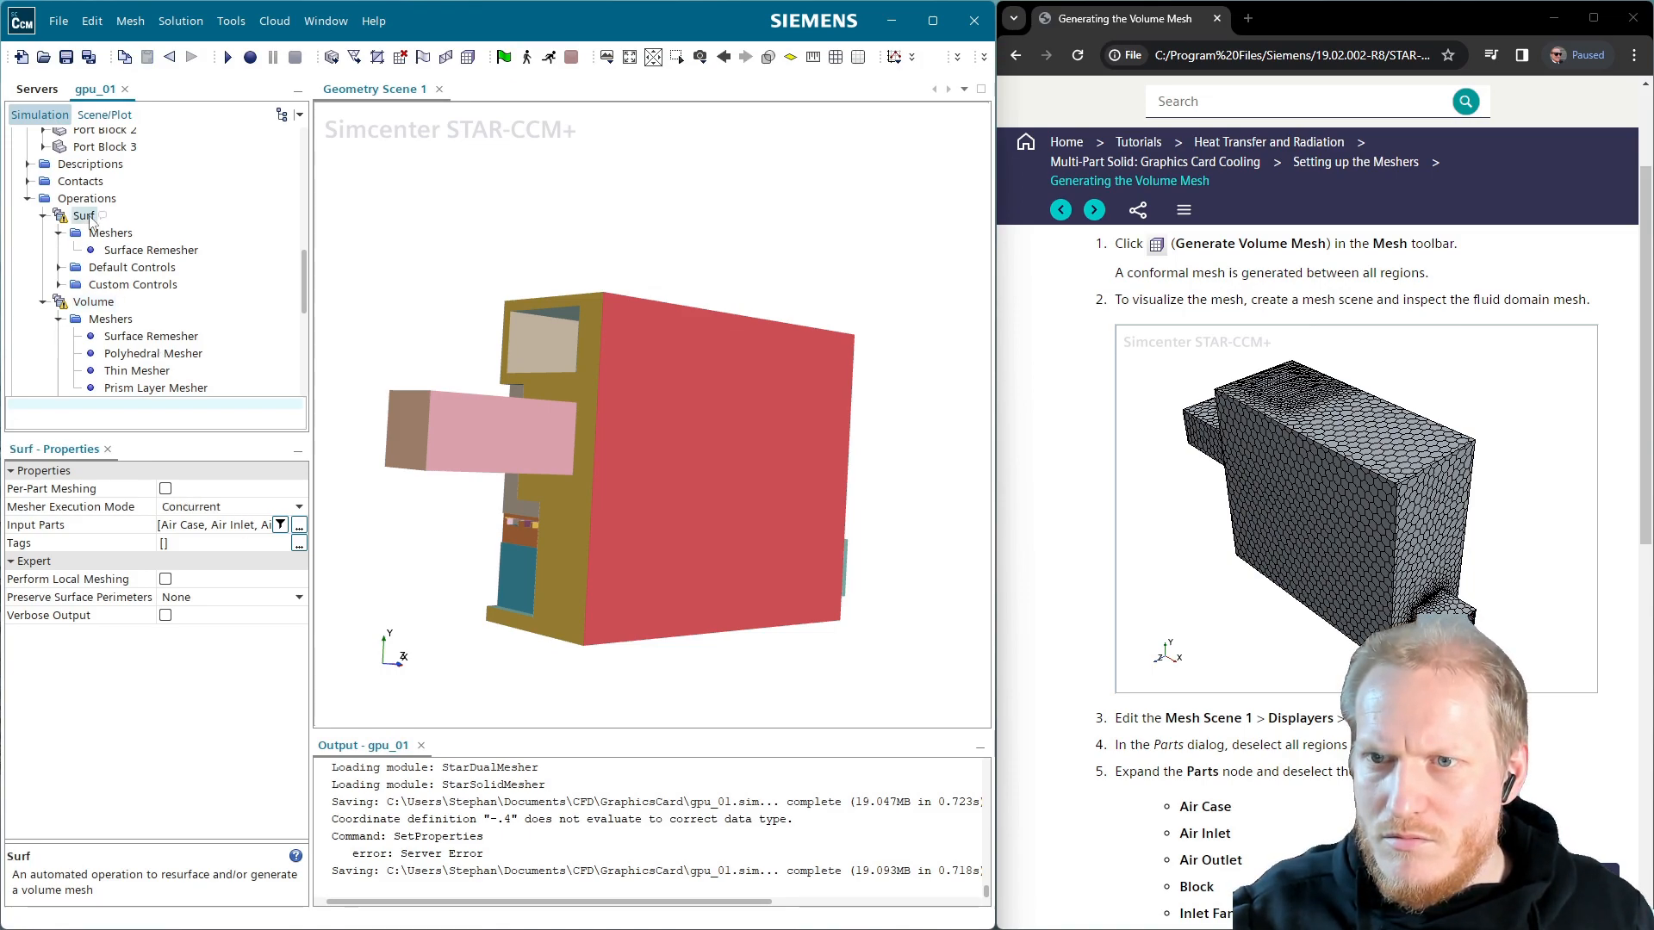
click(166, 488)
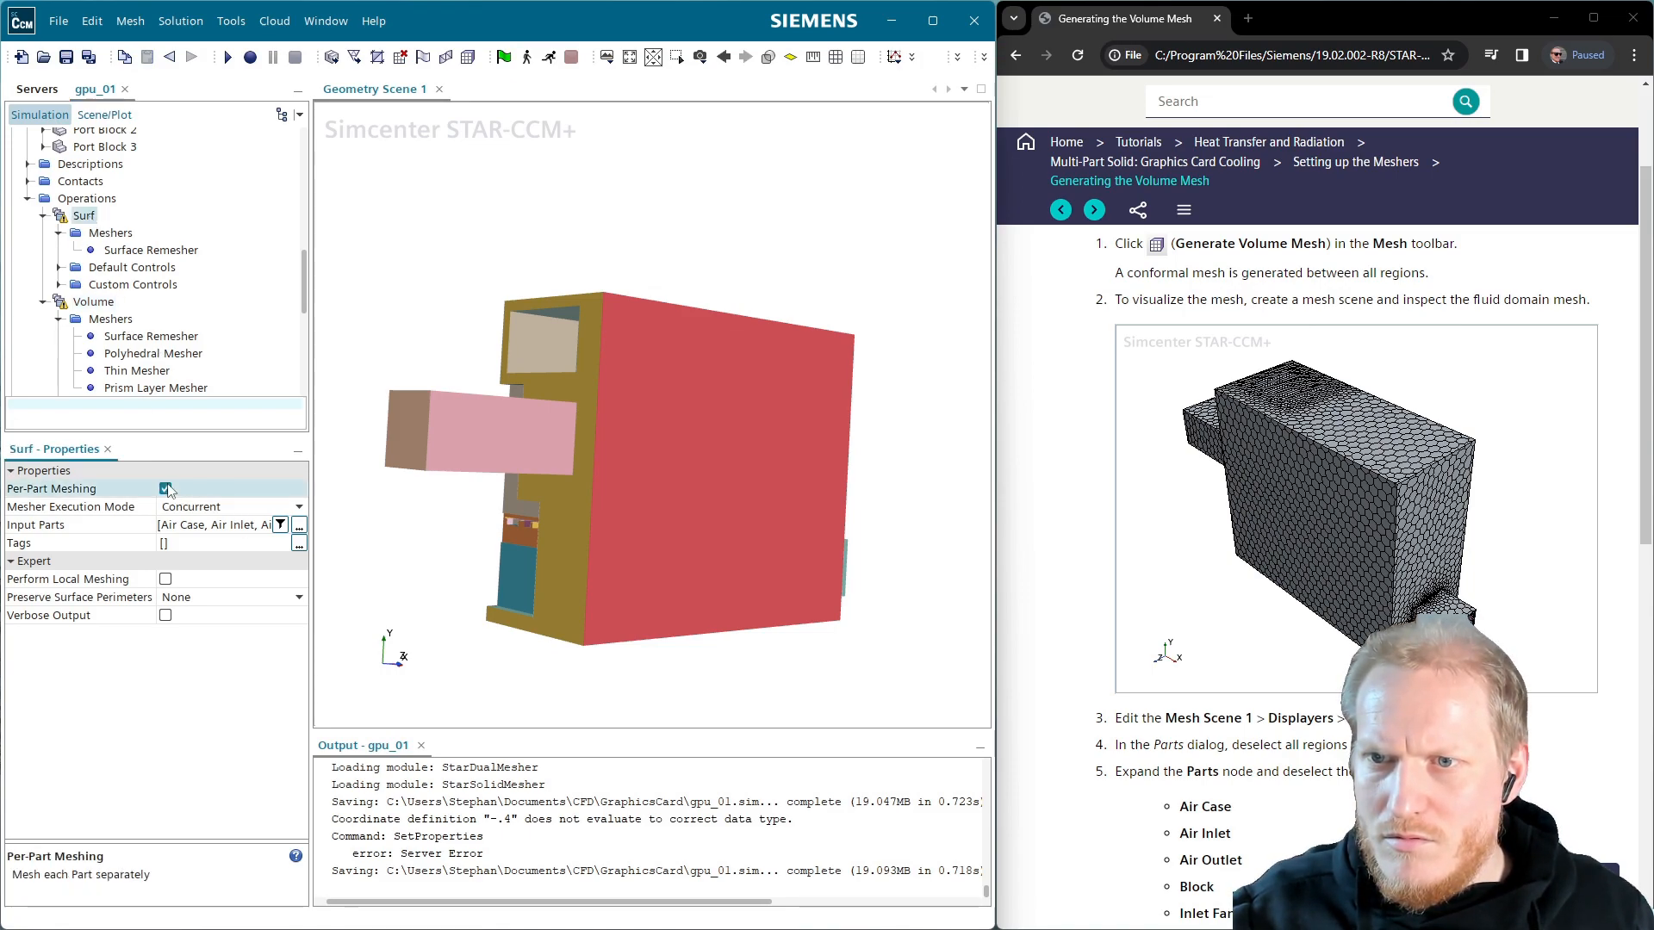
click(94, 302)
click(112, 320)
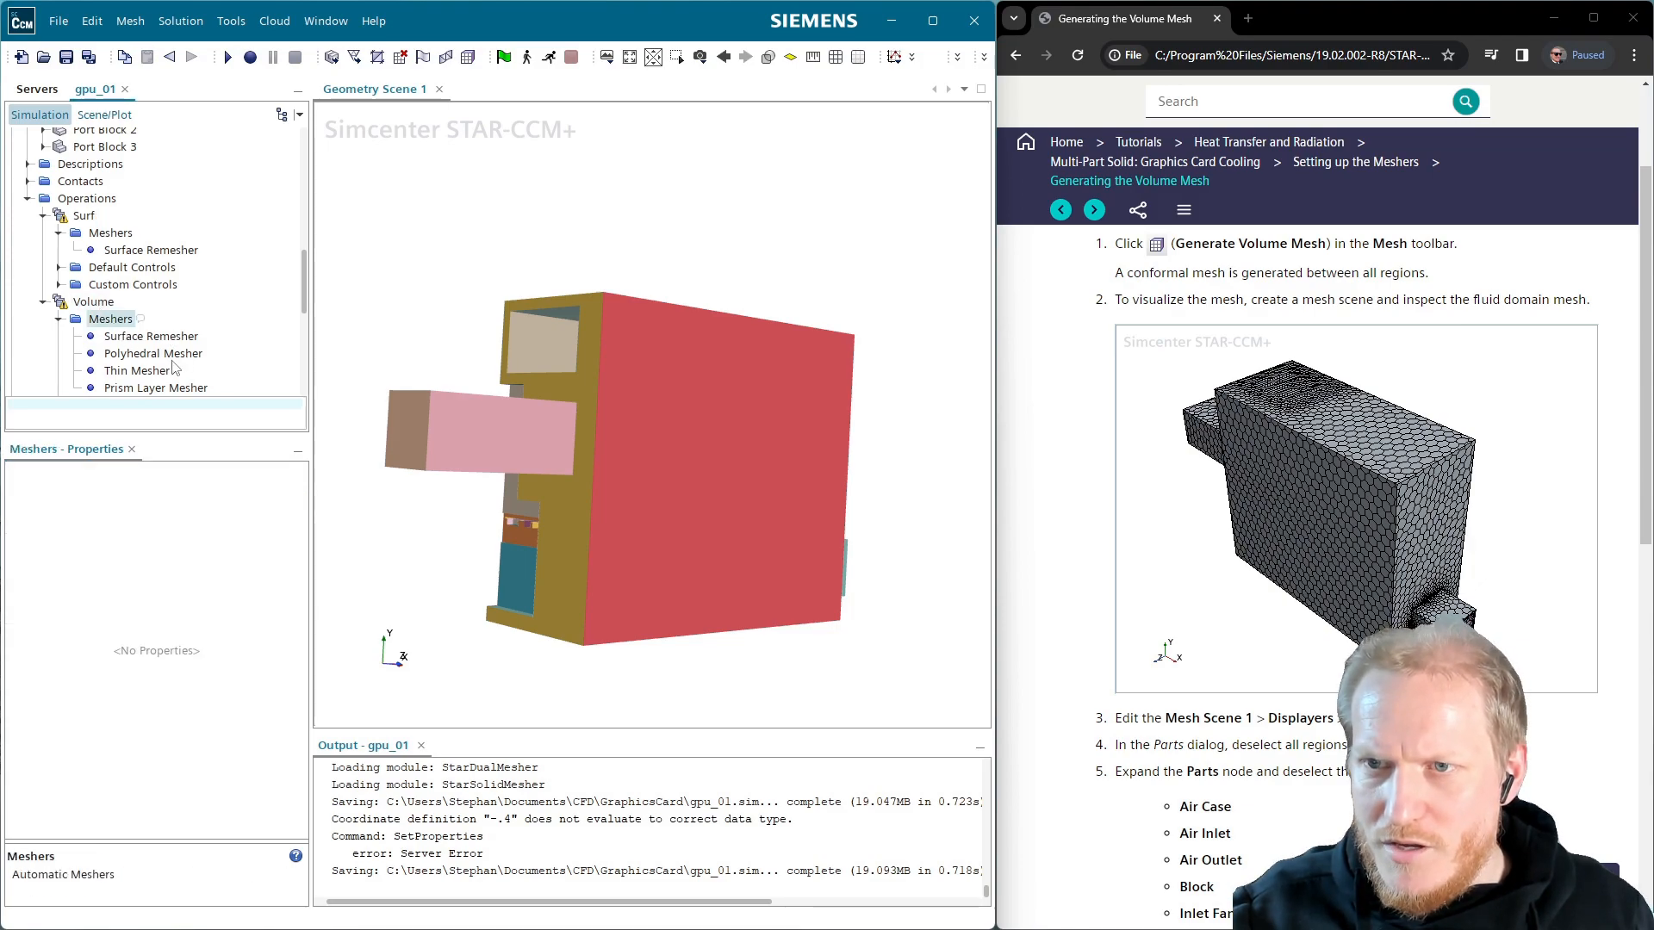
Remove the Surface Remesher from Volume's meshers and save gpu_01
double_click(96, 305)
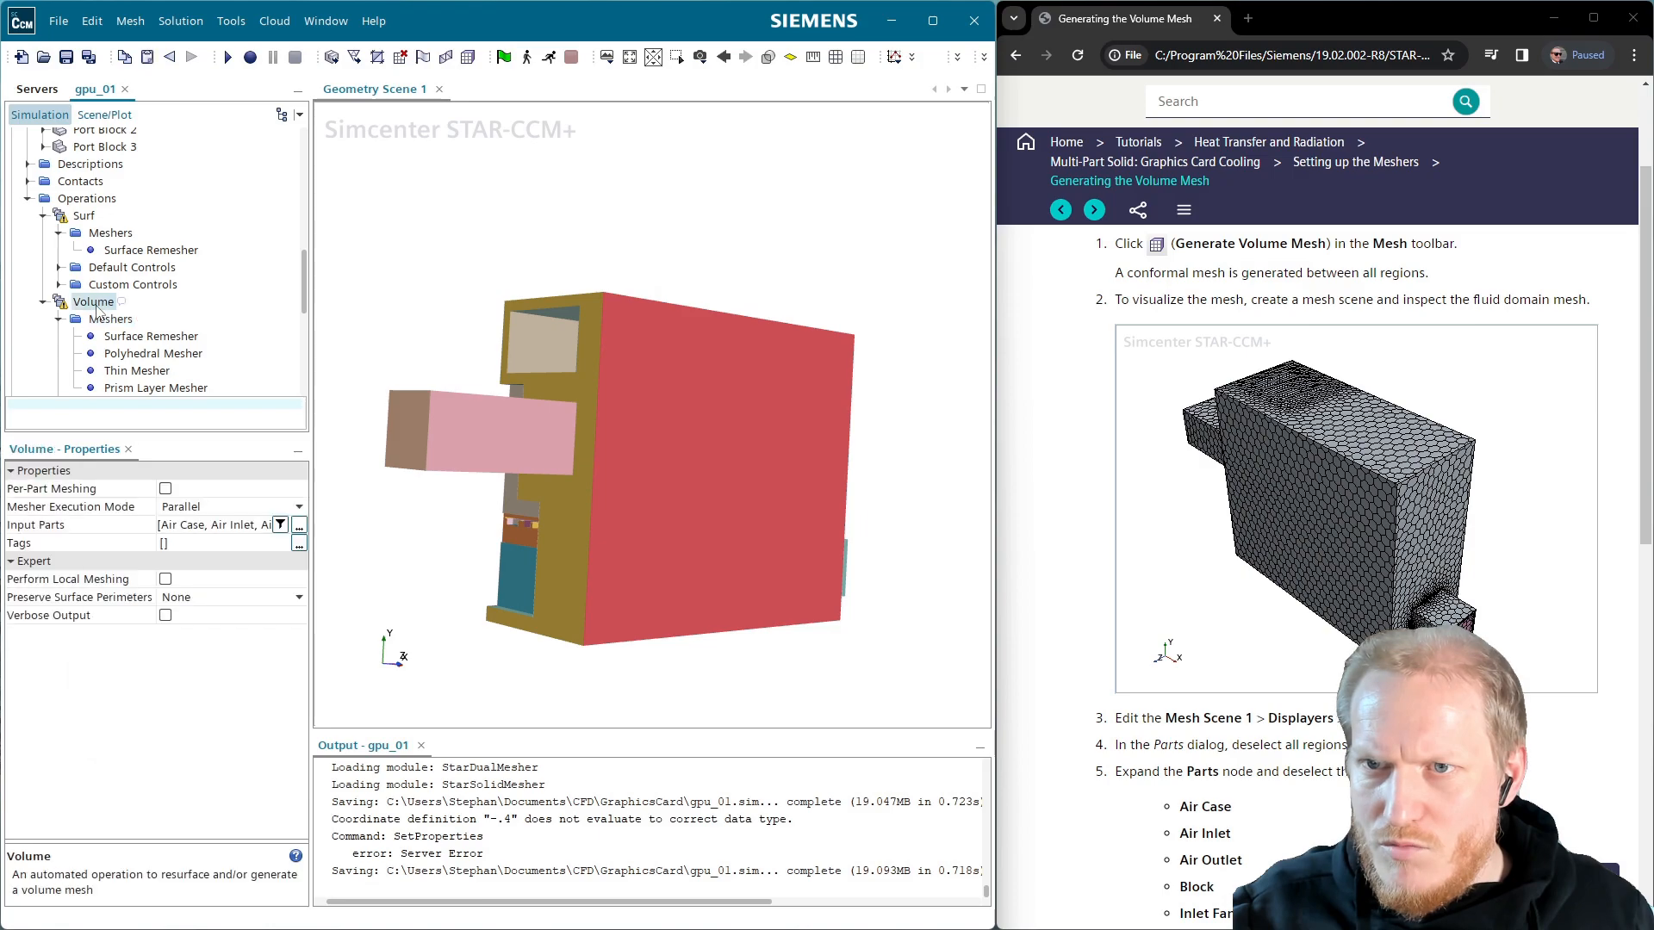
key(Escape)
double_click(112, 320)
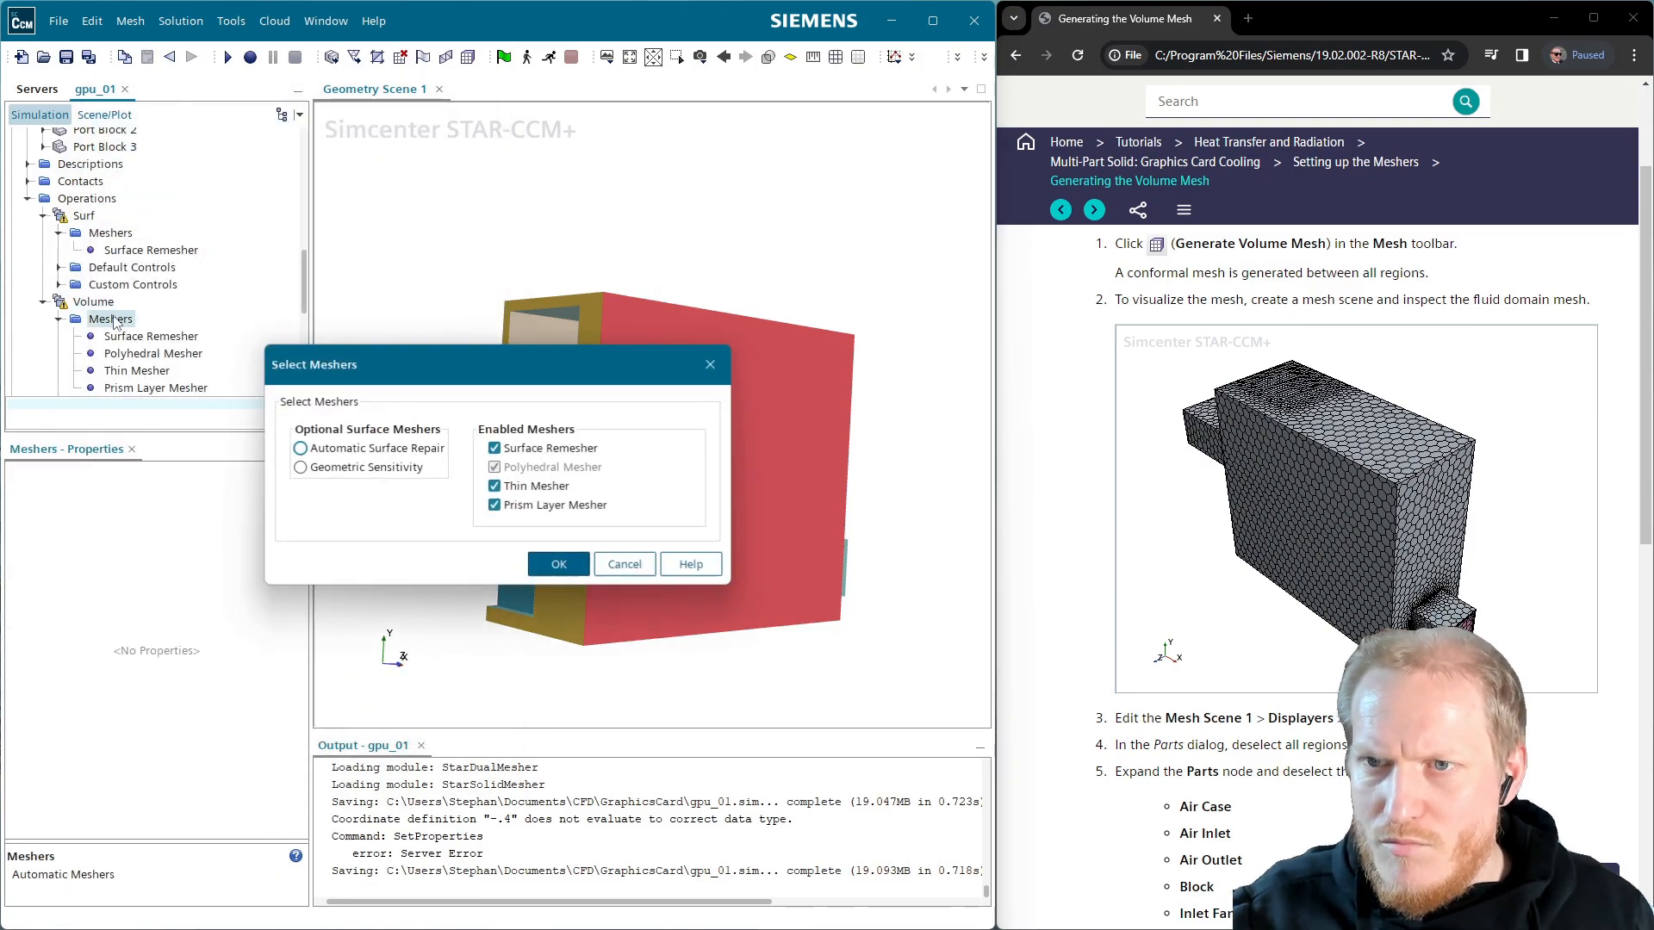
click(494, 447)
click(518, 546)
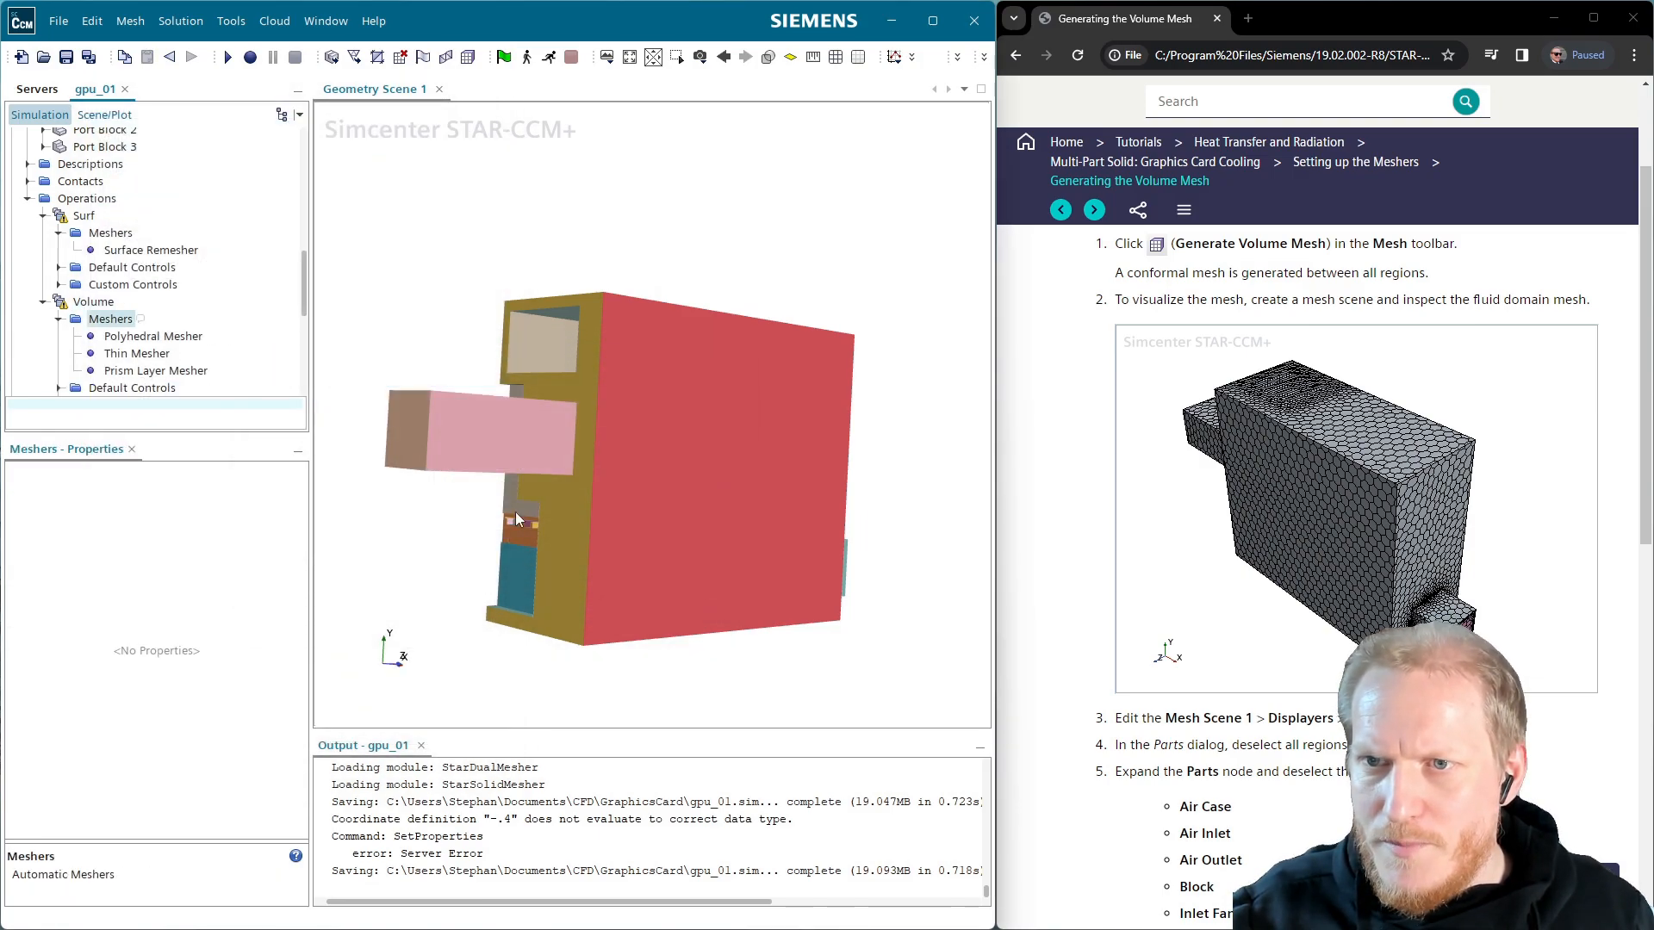
click(66, 57)
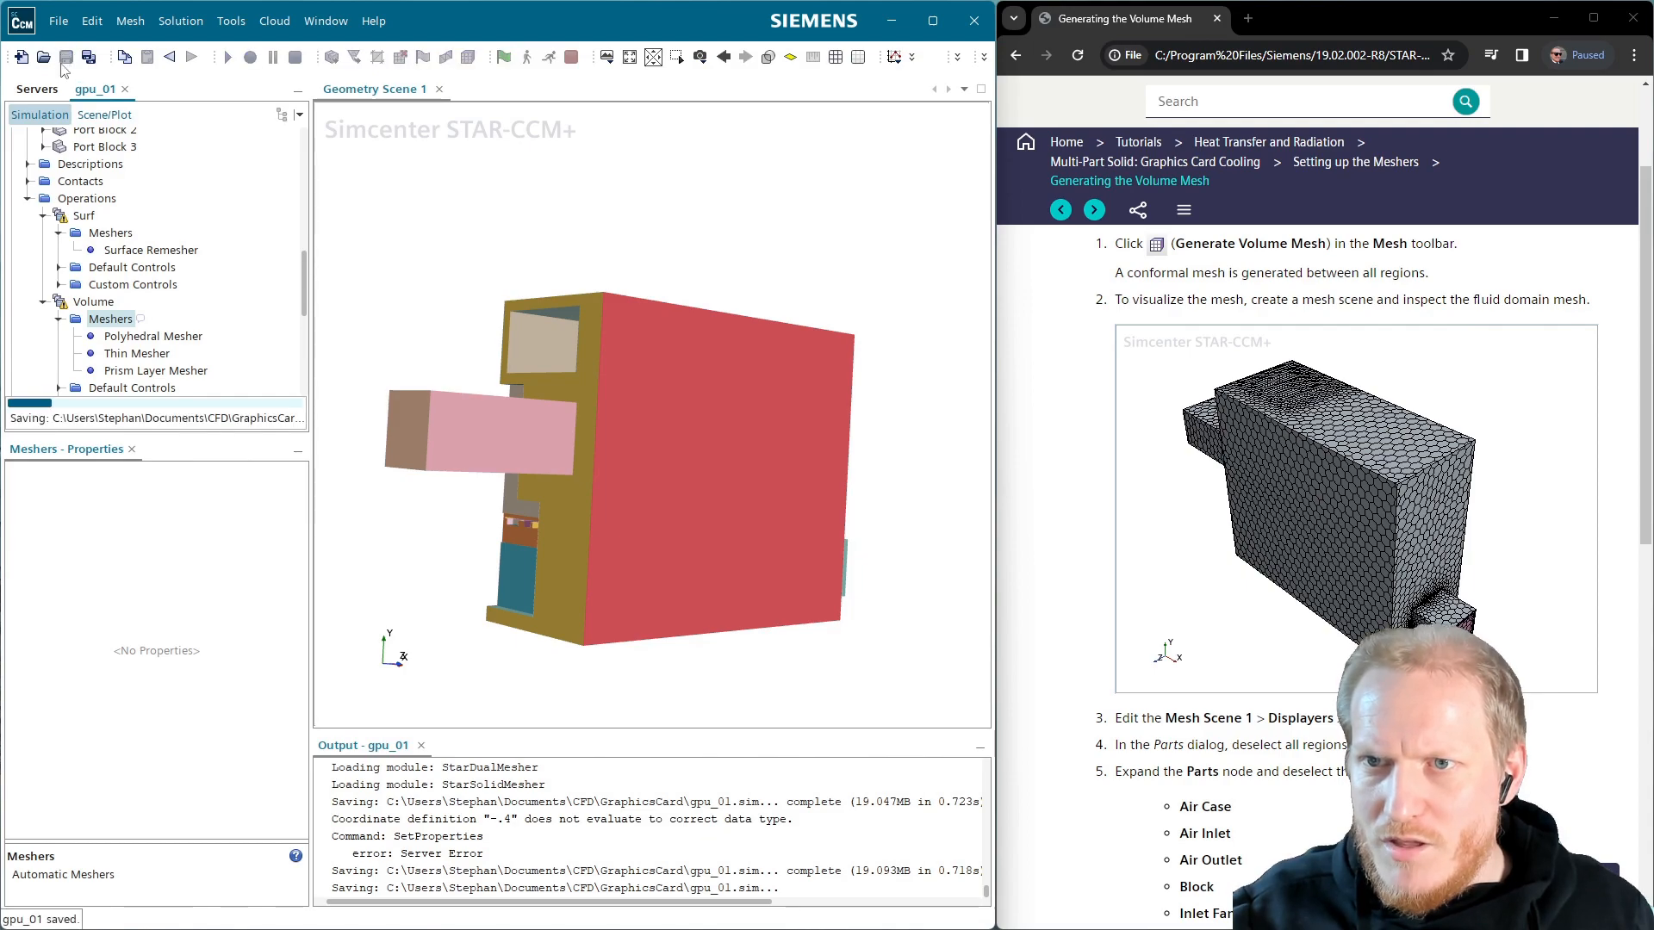
click(84, 217)
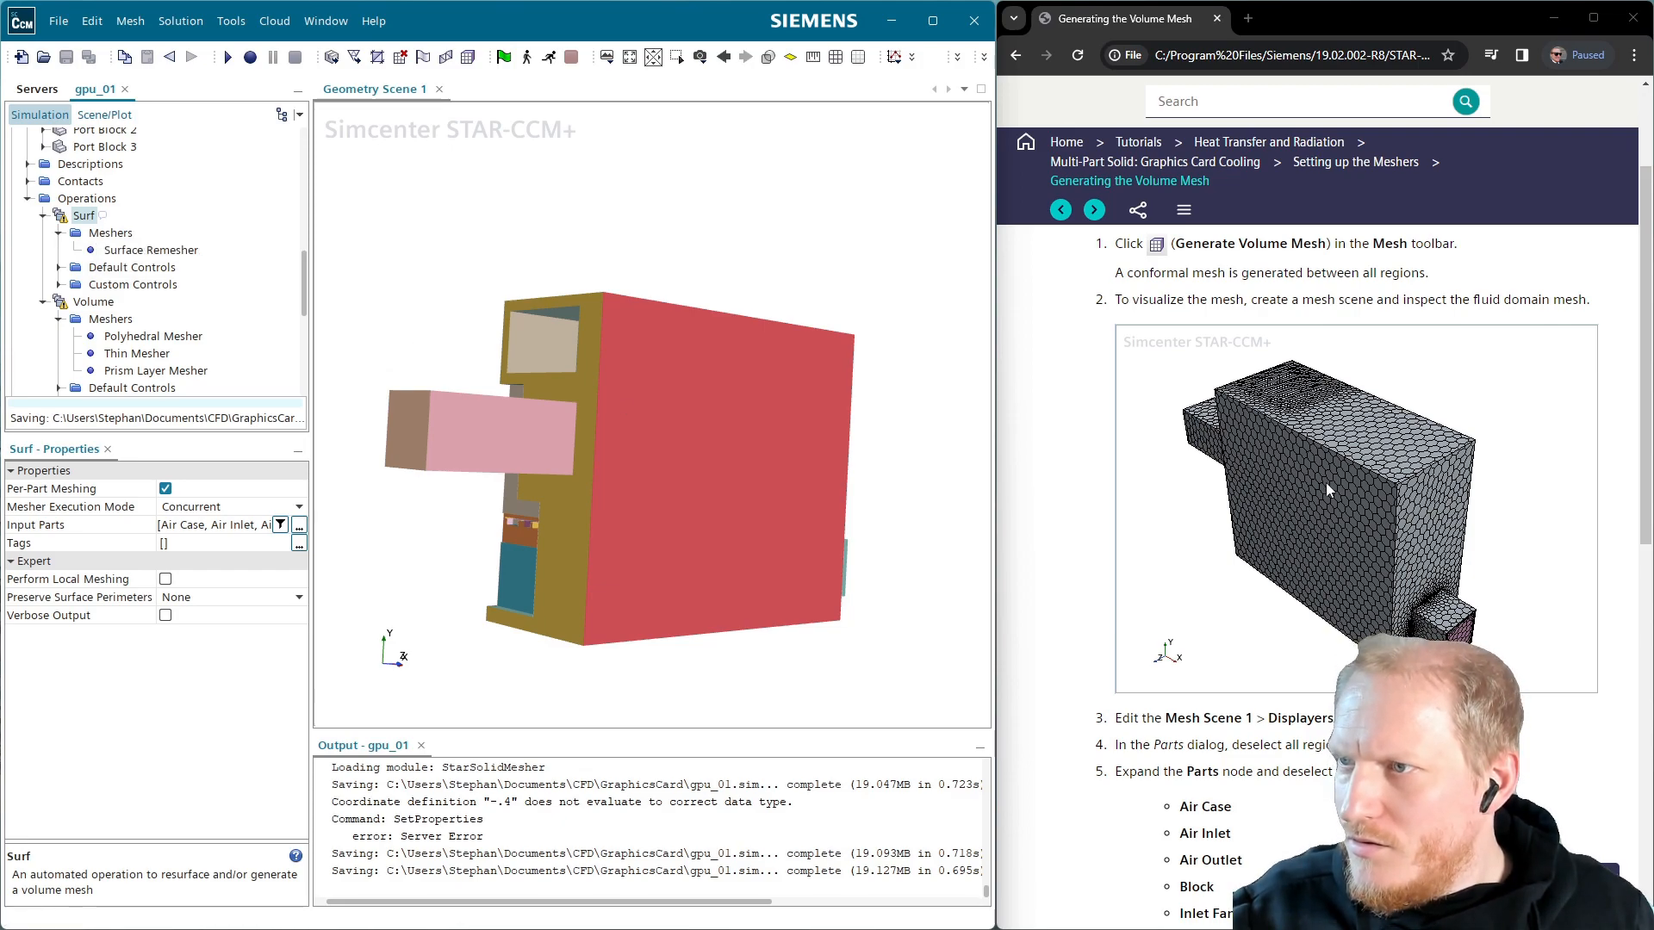
Generate the volume mesh and dismiss the Inlet Fan Casing self-intersection warning
scroll(1321, 498, up, 2)
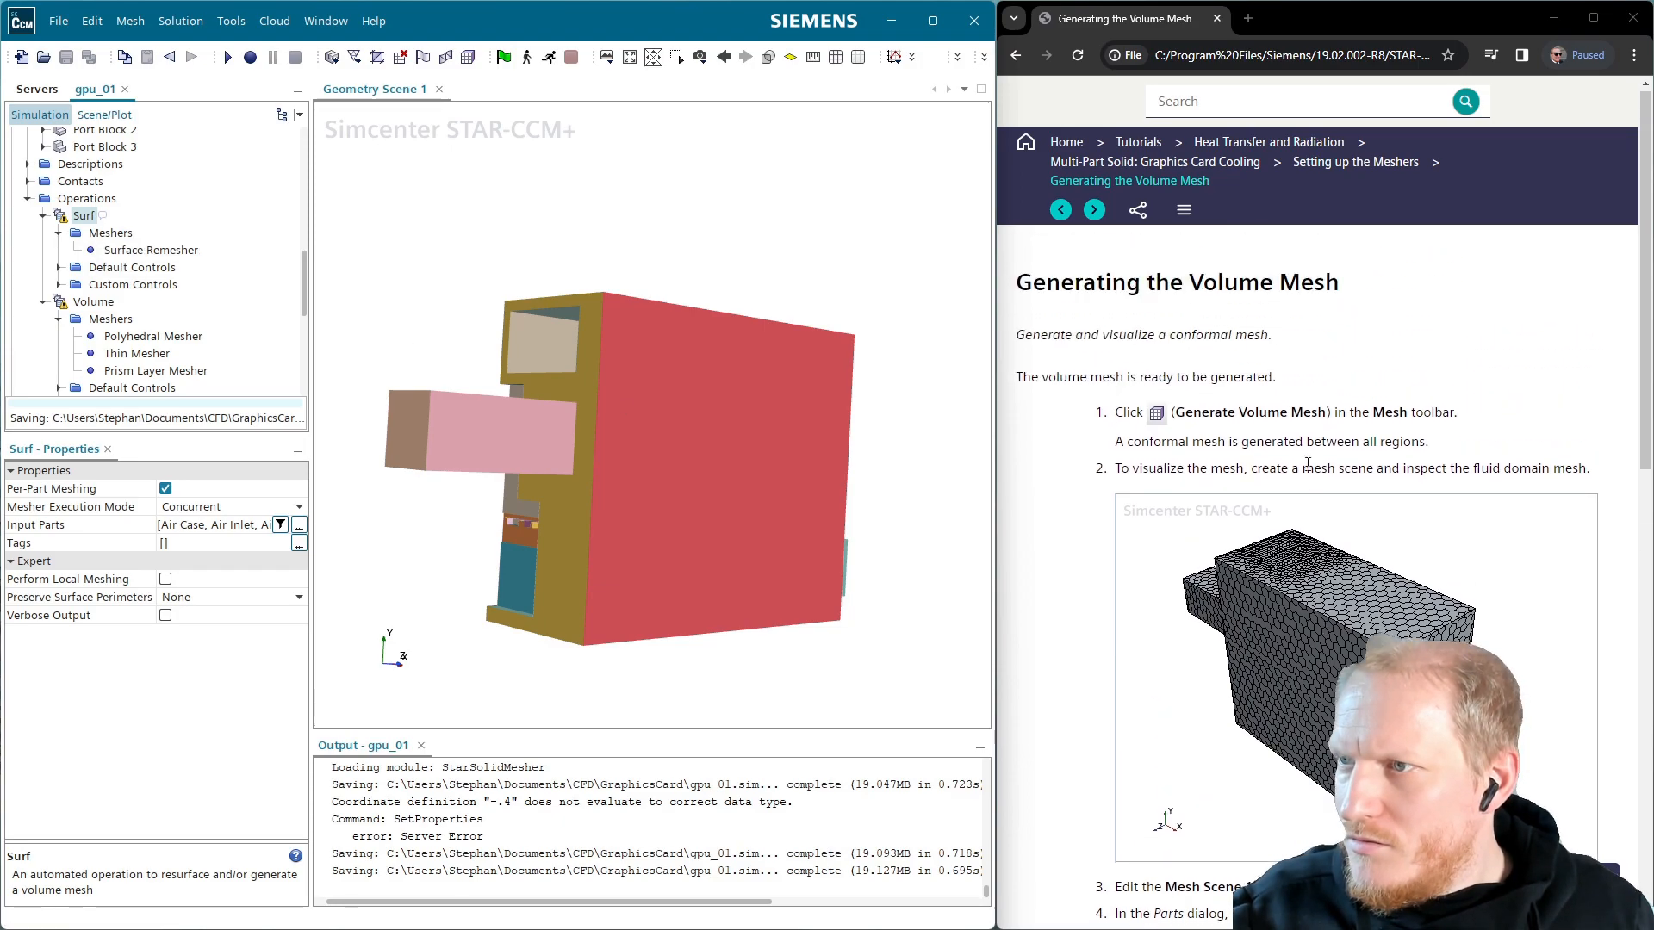
click(467, 57)
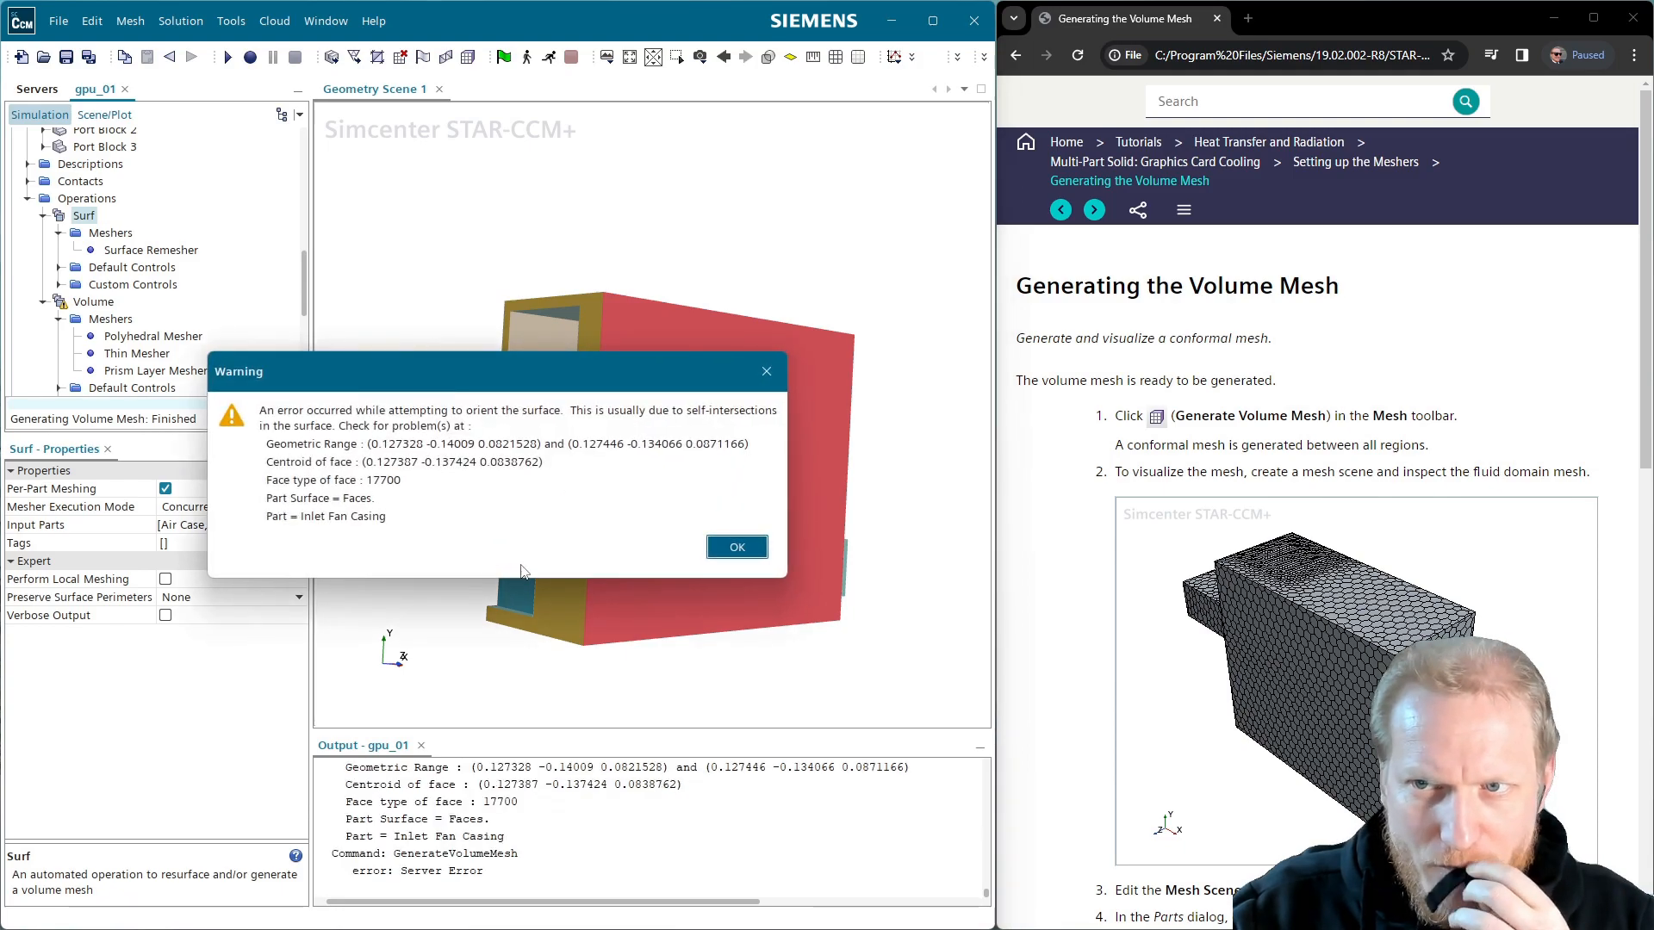
click(738, 549)
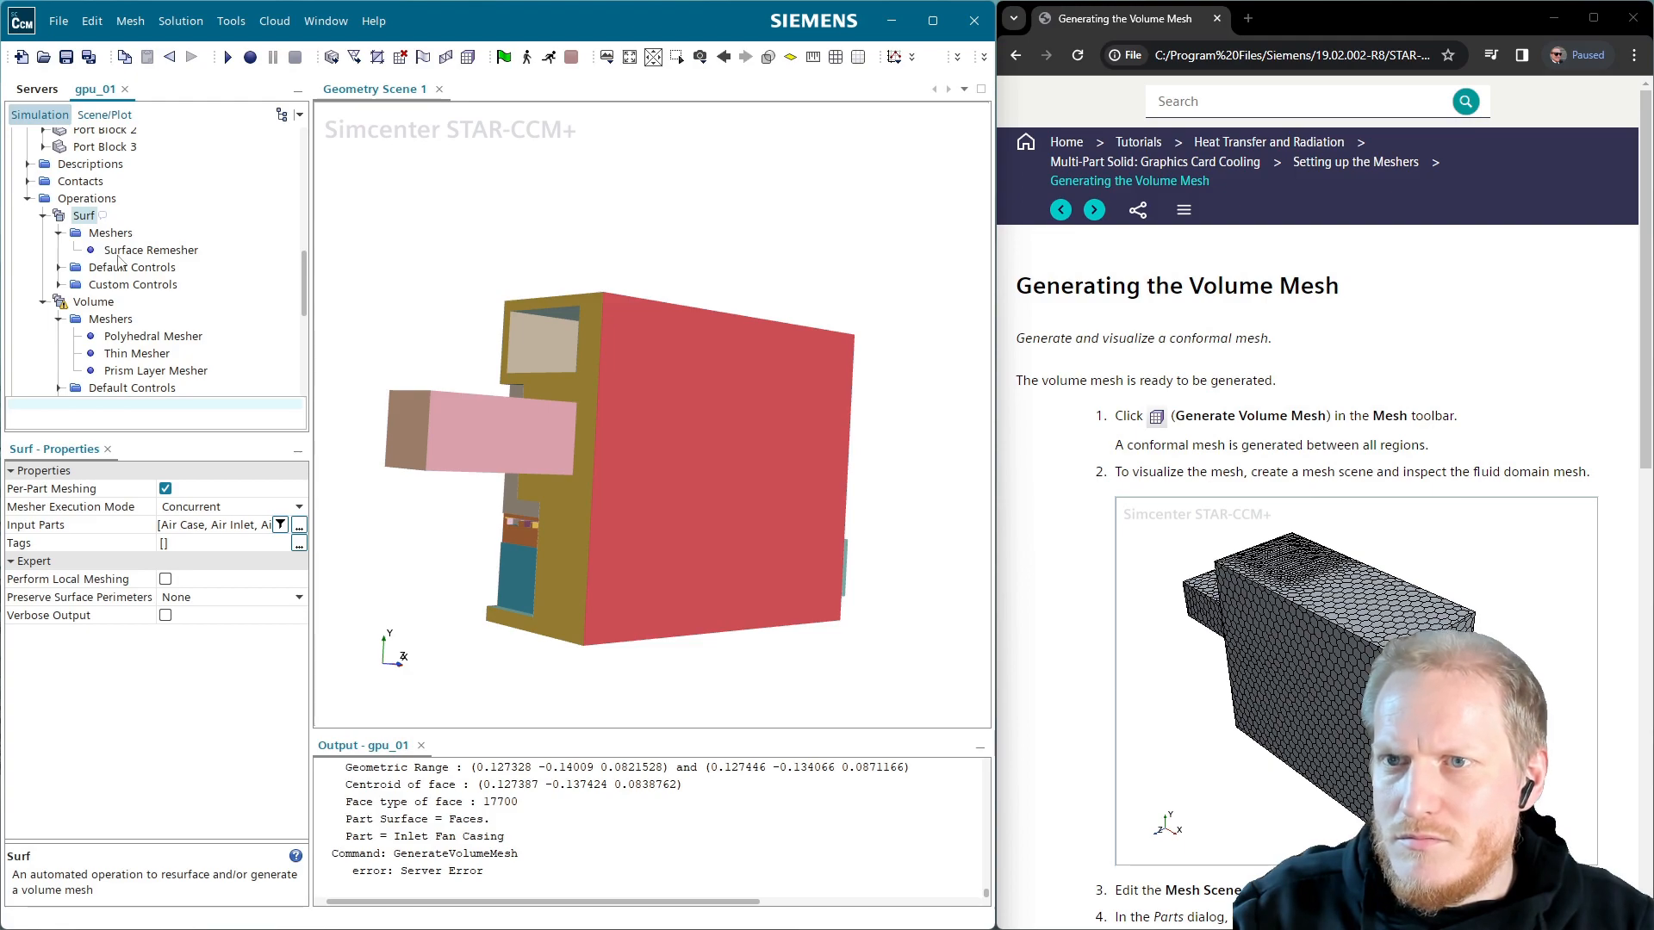
Delete the Surf operation and add the Surface Remesher back to Volume's meshers
key(Delete)
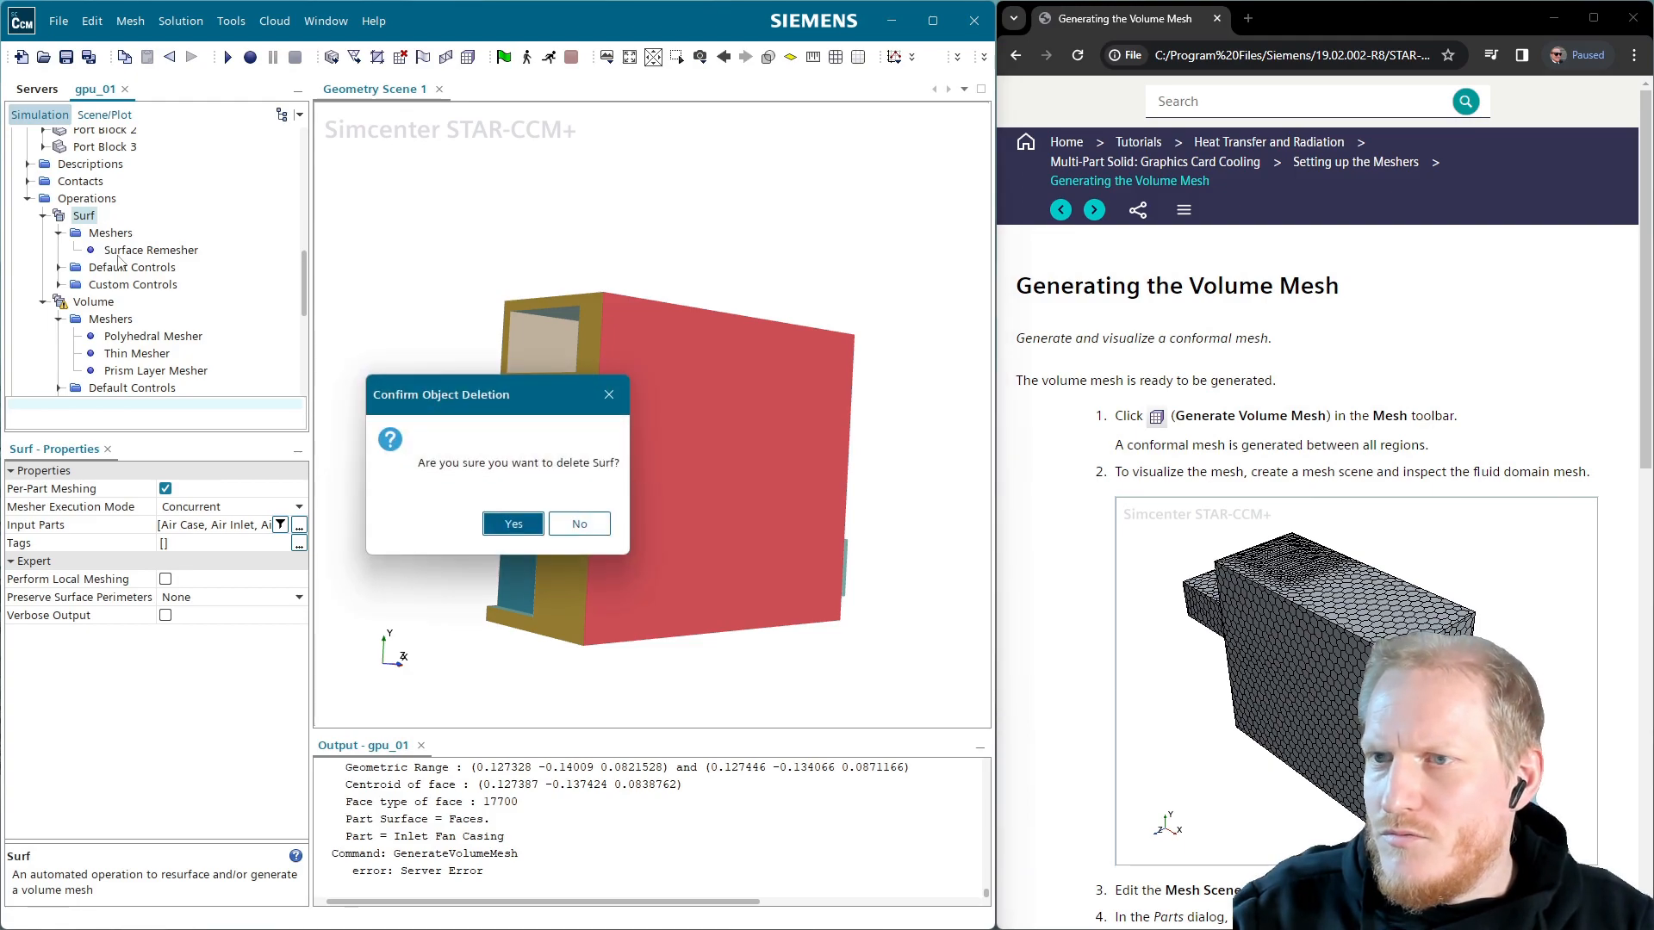
key(Return)
click(93, 216)
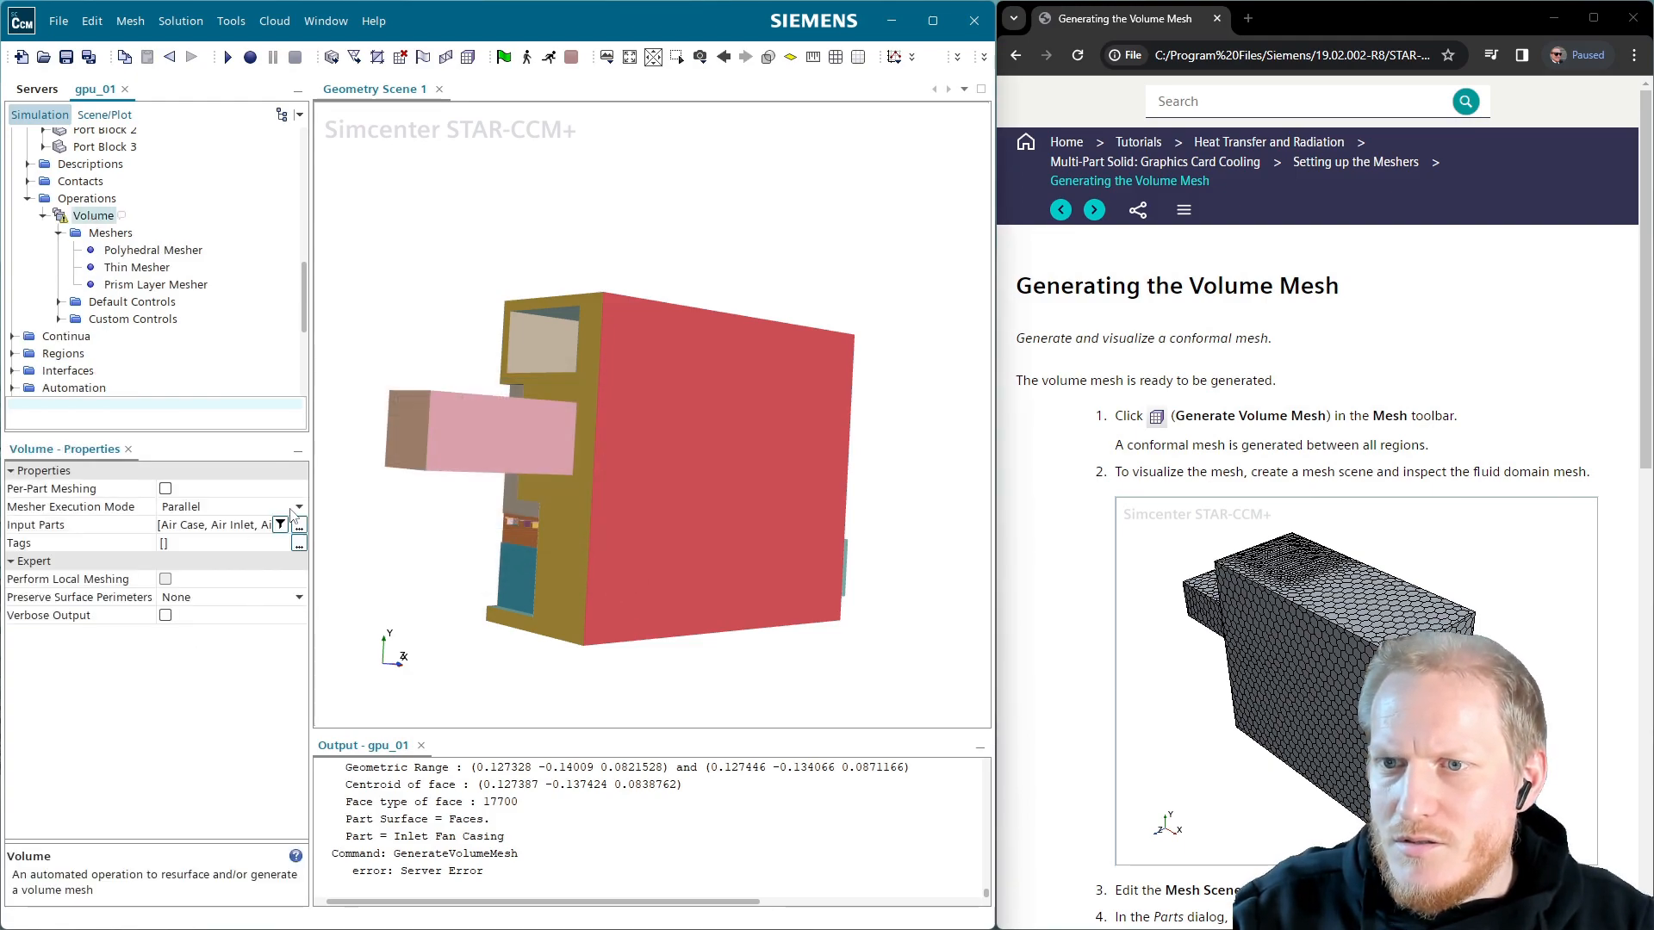
double_click(108, 233)
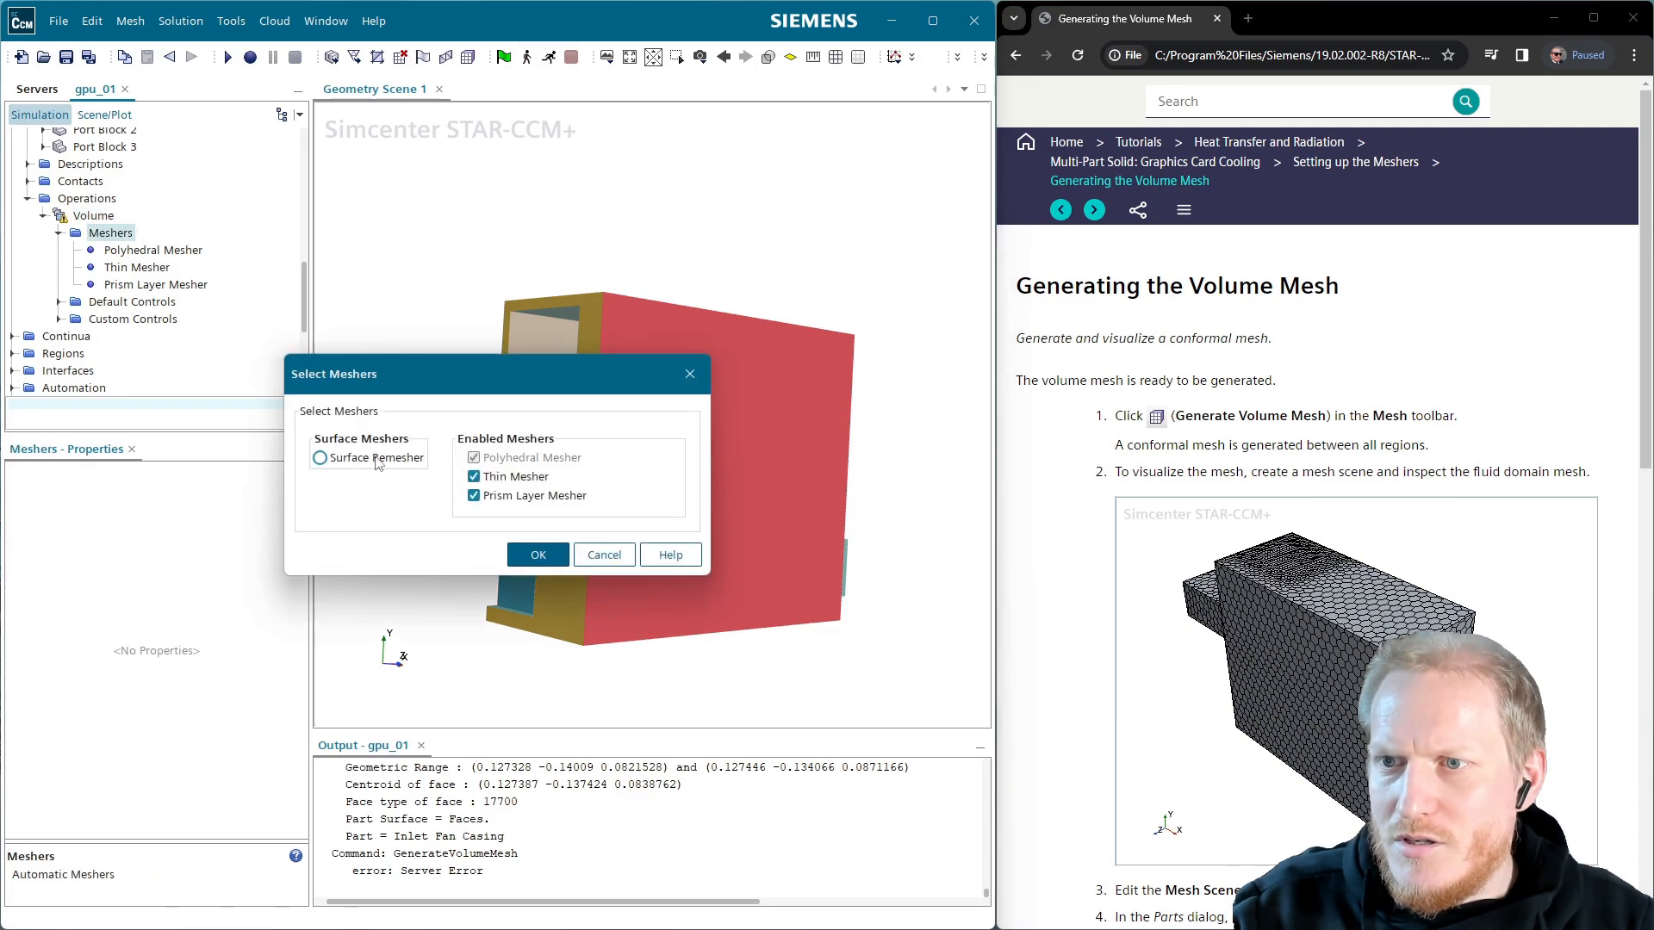
click(377, 461)
click(578, 575)
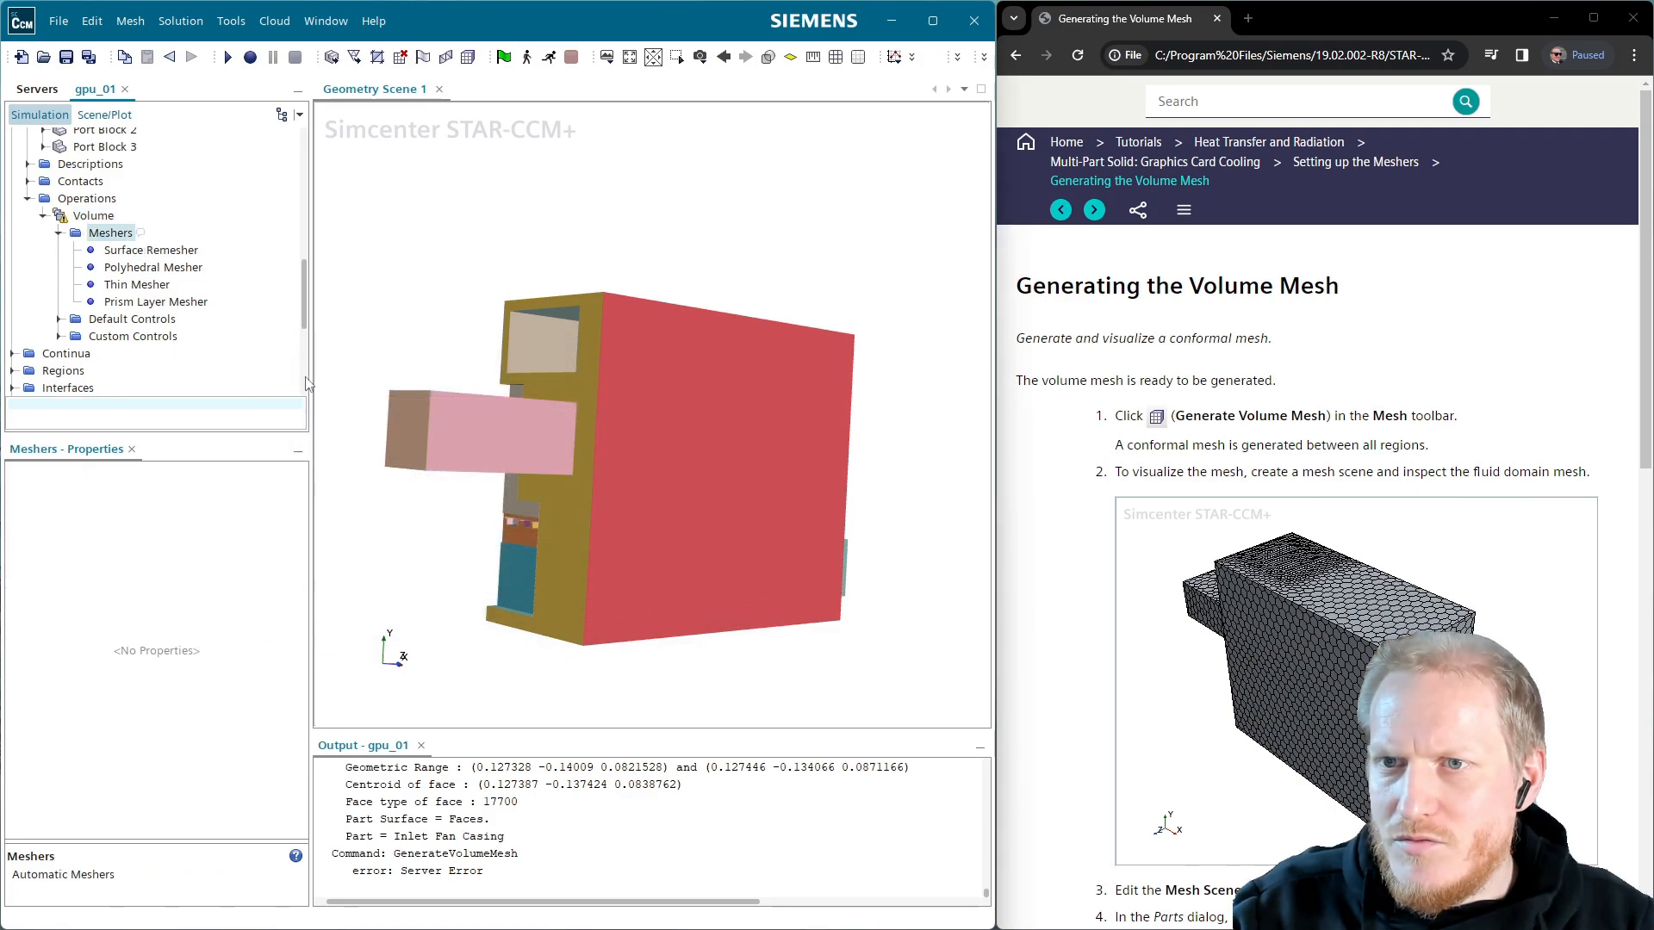
Keep Volume's mesher execution mode at Parallel and start generating the volume mesh
click(110, 217)
click(210, 507)
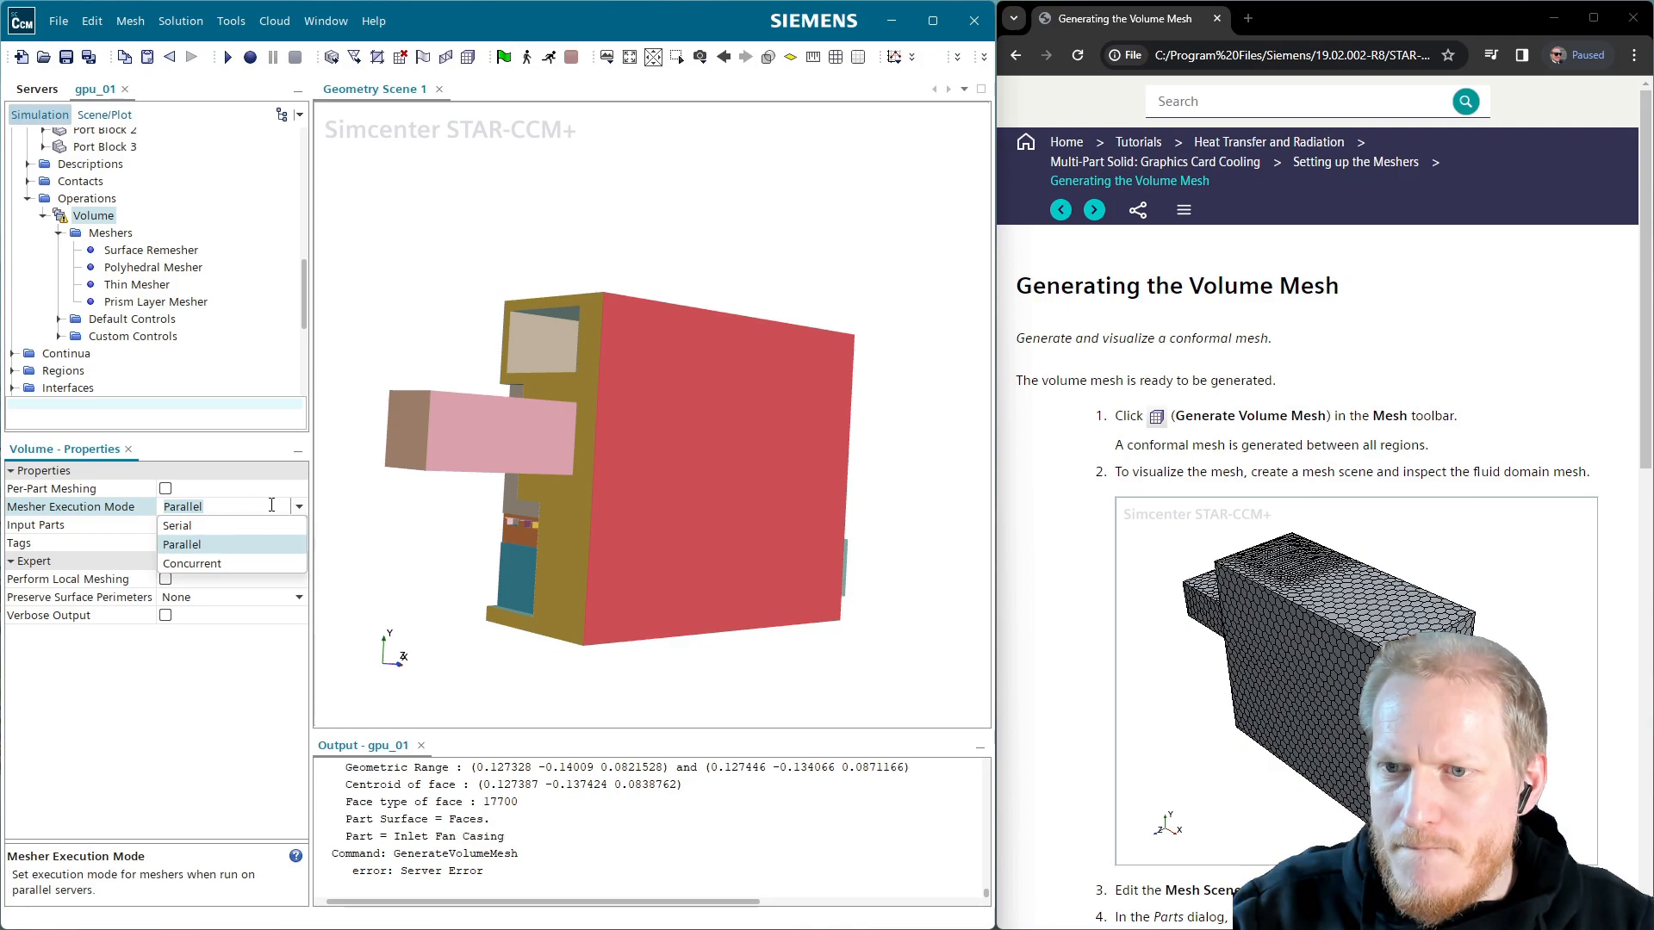
click(301, 507)
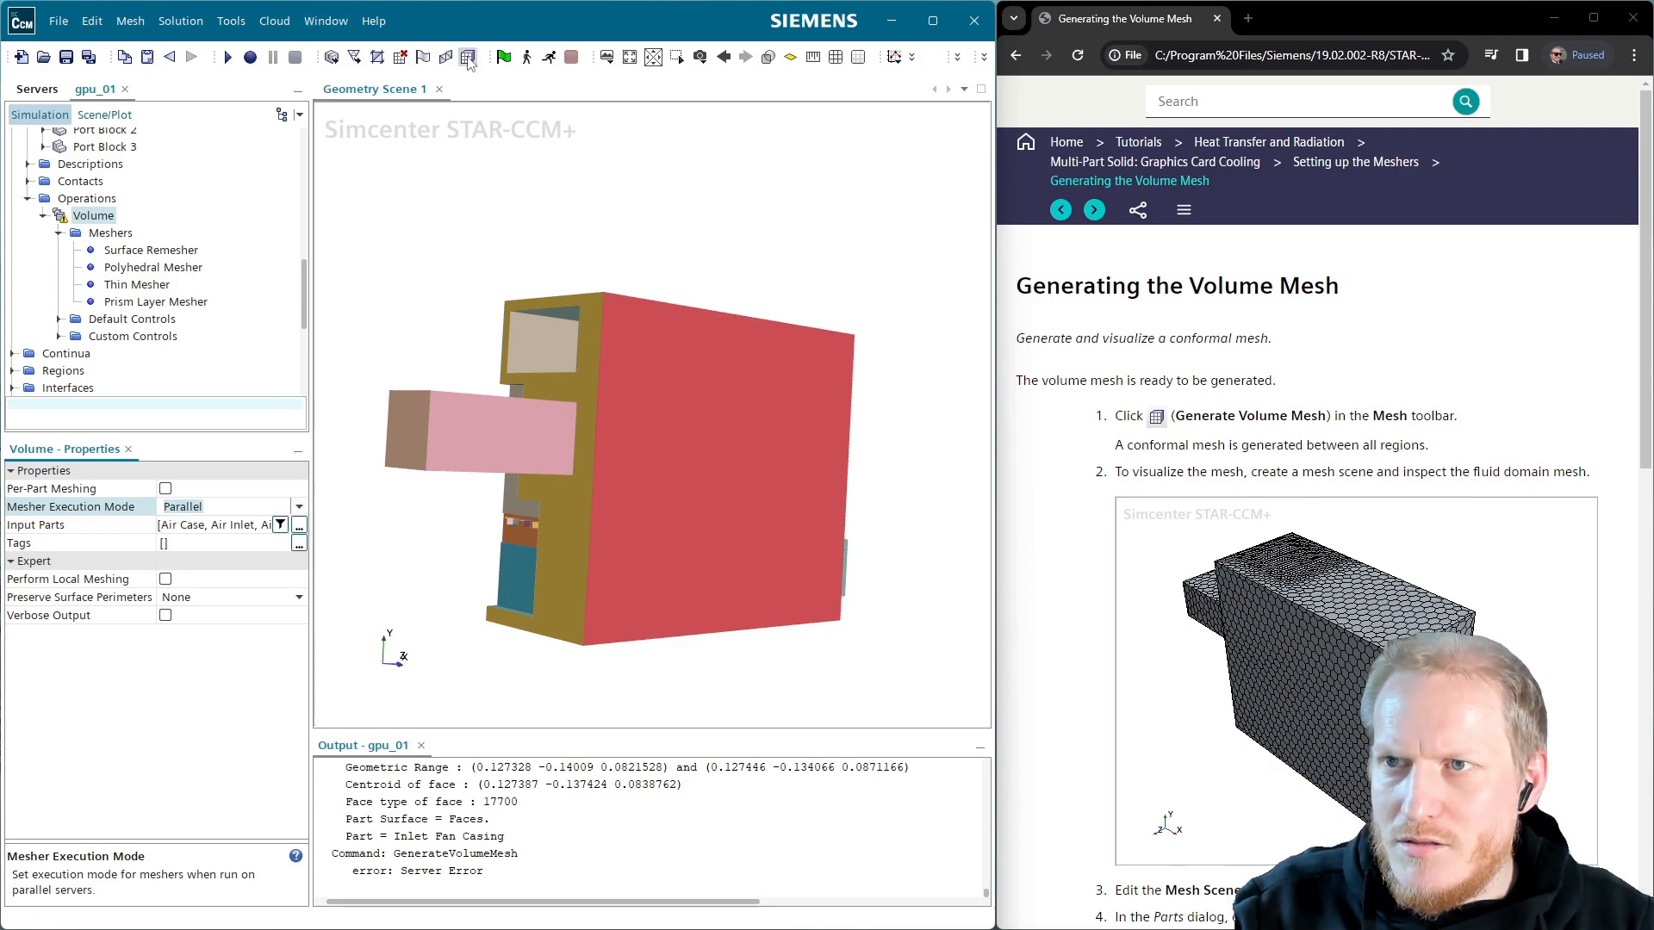
click(467, 57)
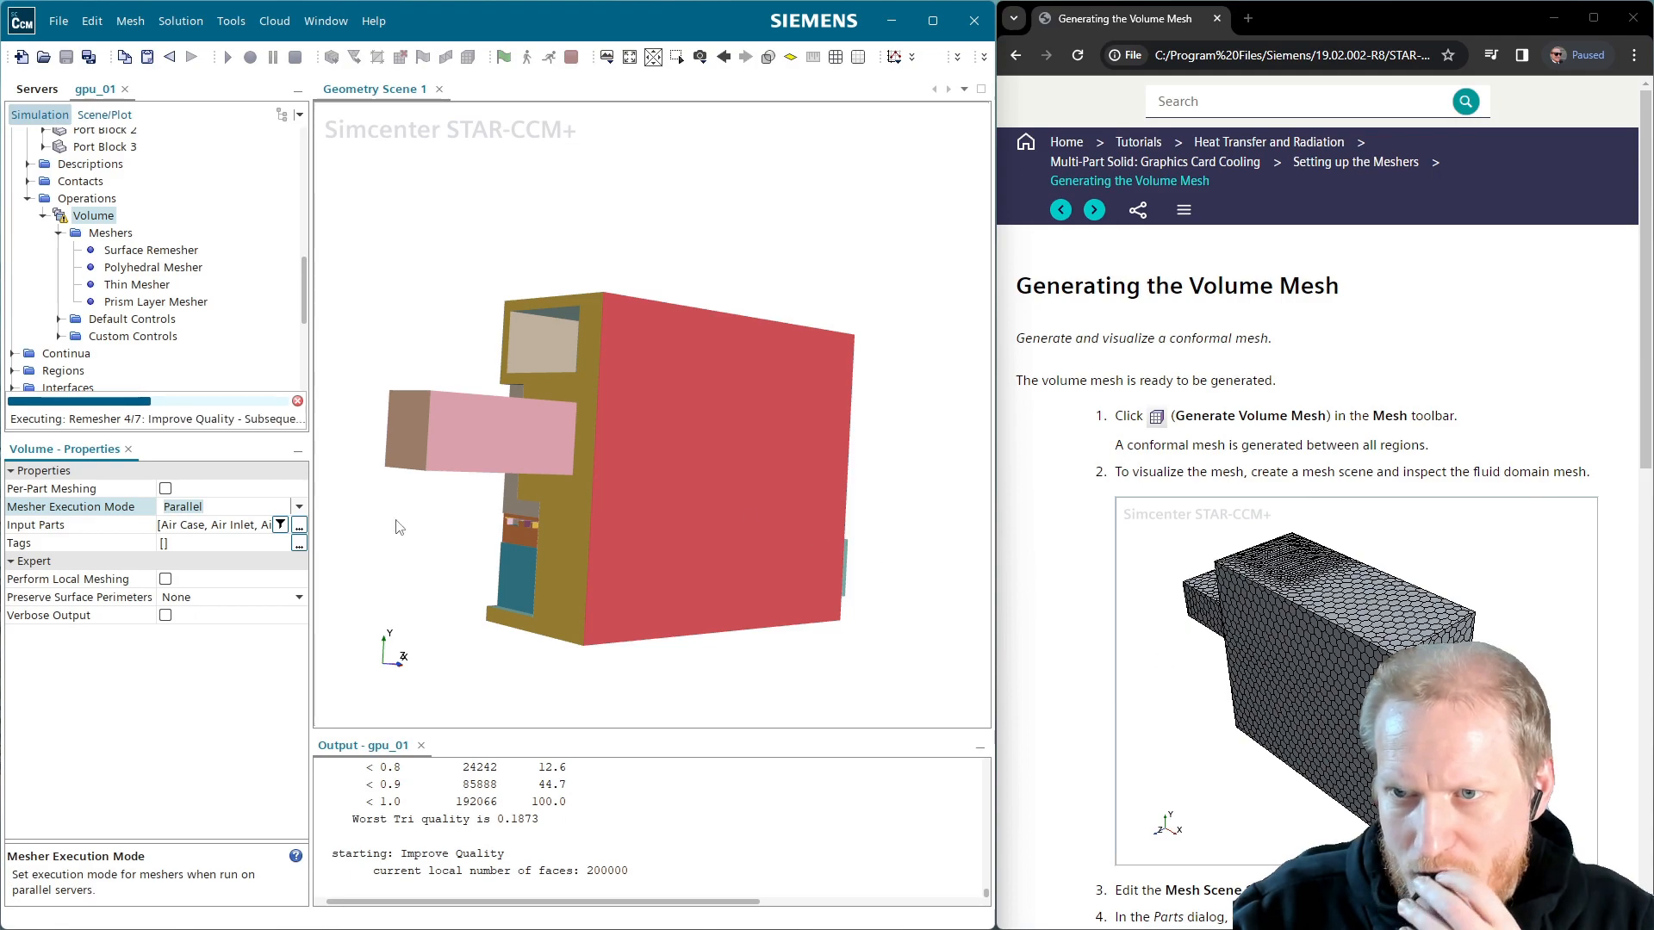
Let volume meshing finish with 540598 cells, 2565653 faces and 1972288 vertices
click(88, 199)
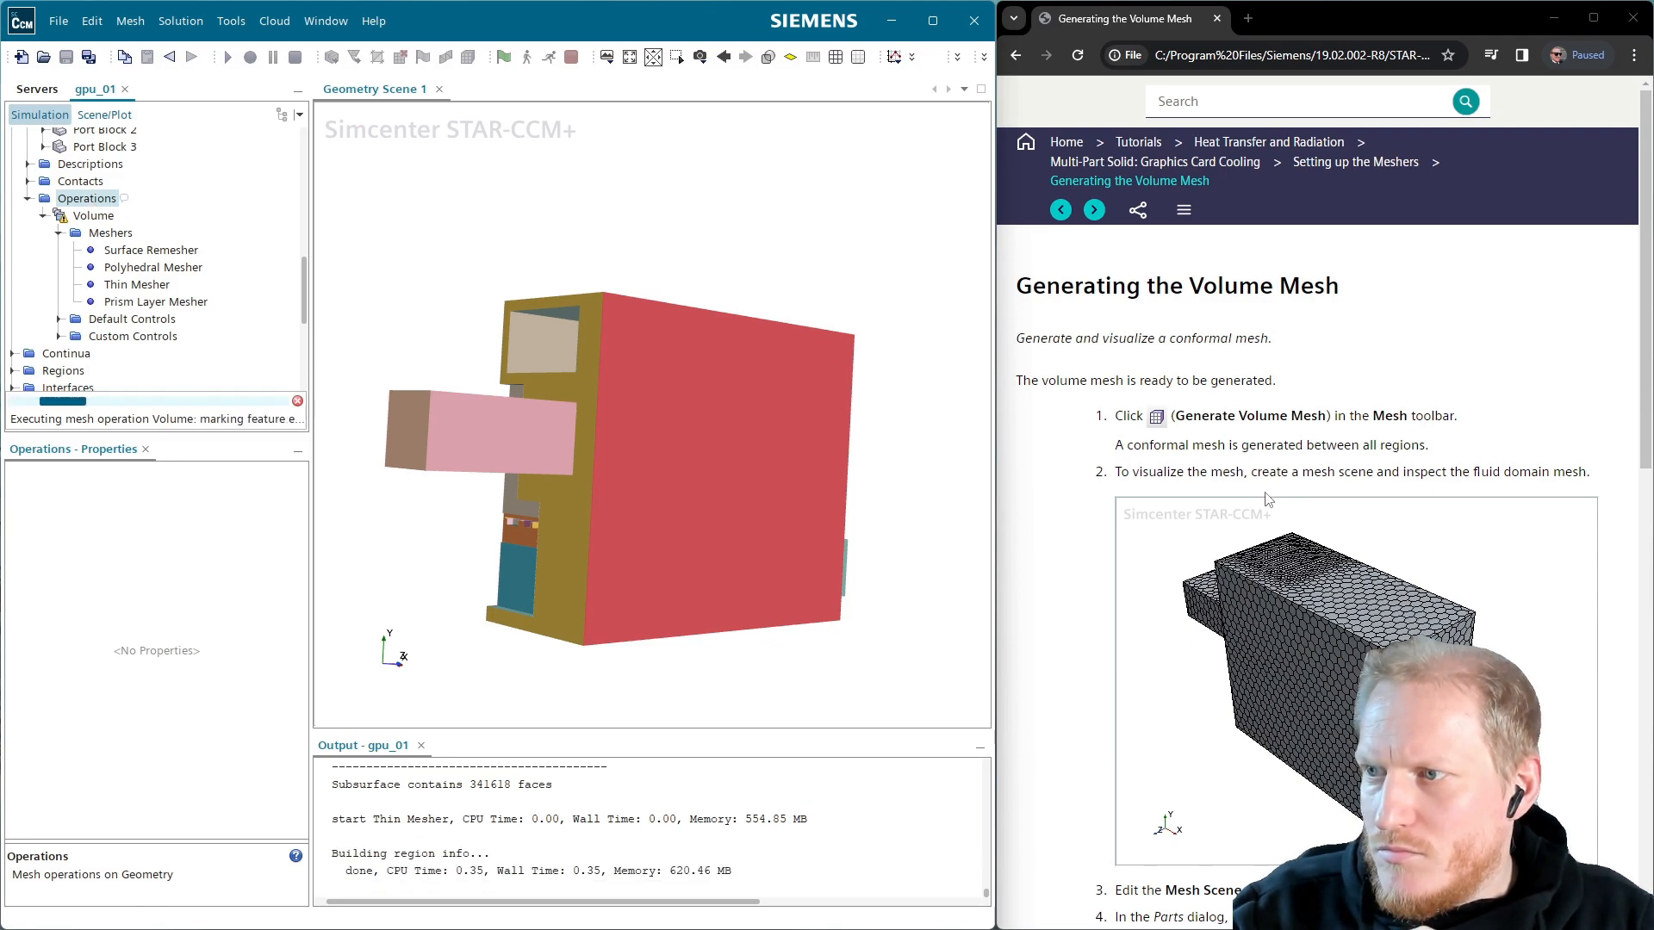
scroll(1266, 498, down, 1)
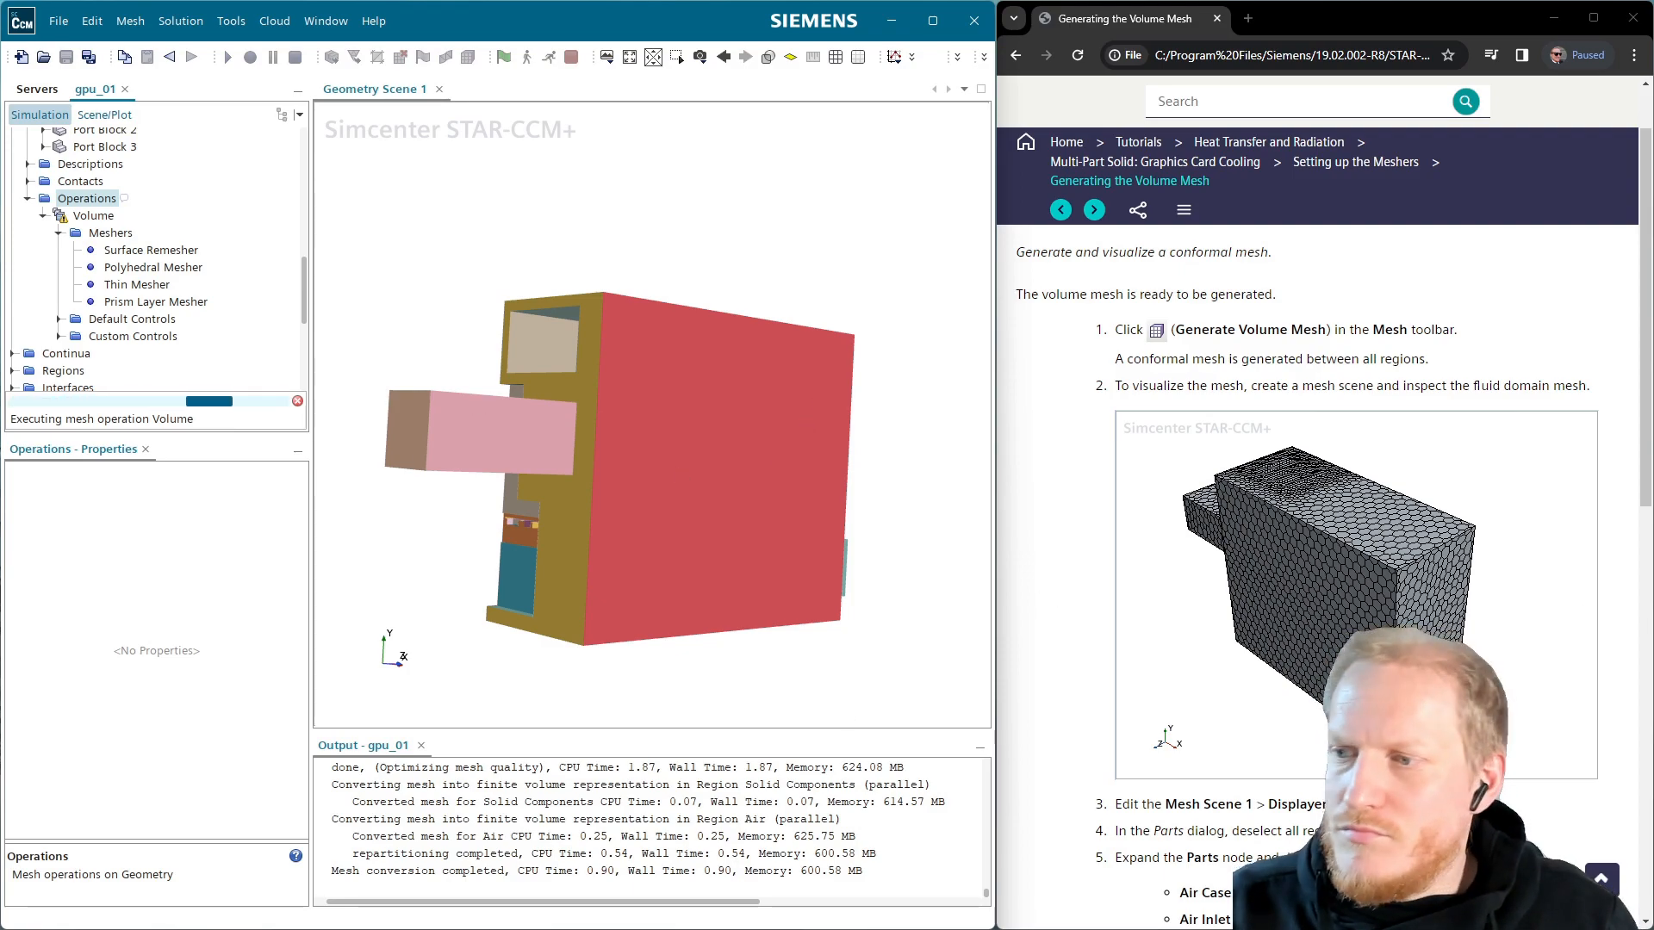
scroll(1318, 569, down, 9)
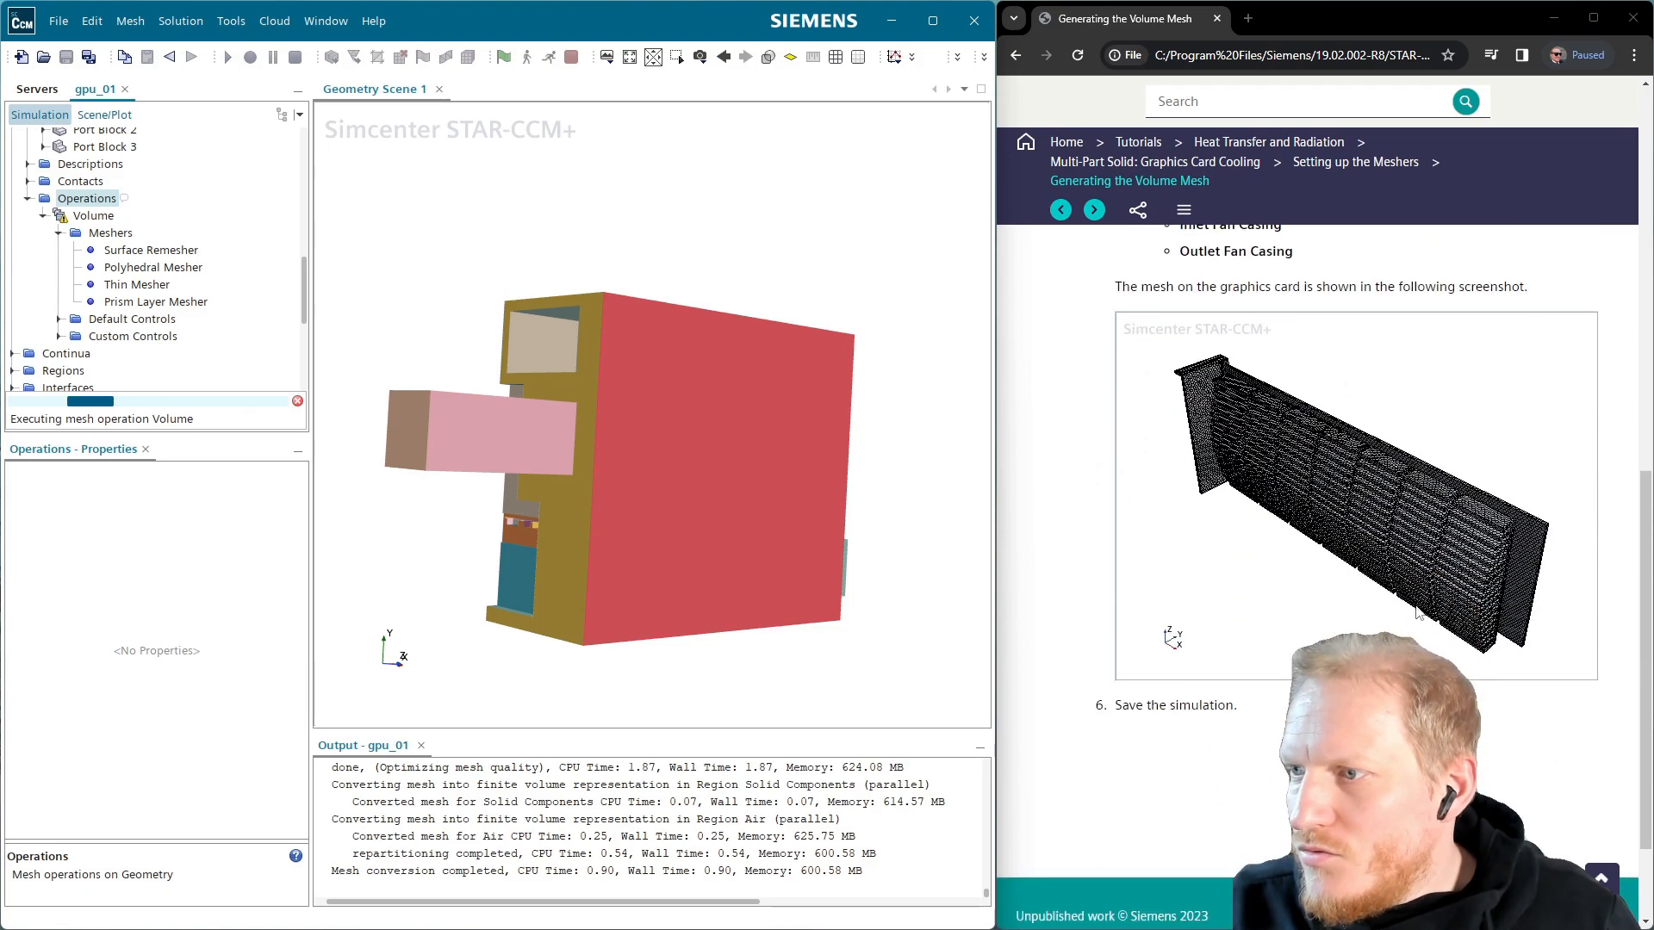
scroll(1430, 594, down, 2)
scroll(1446, 563, up, 6)
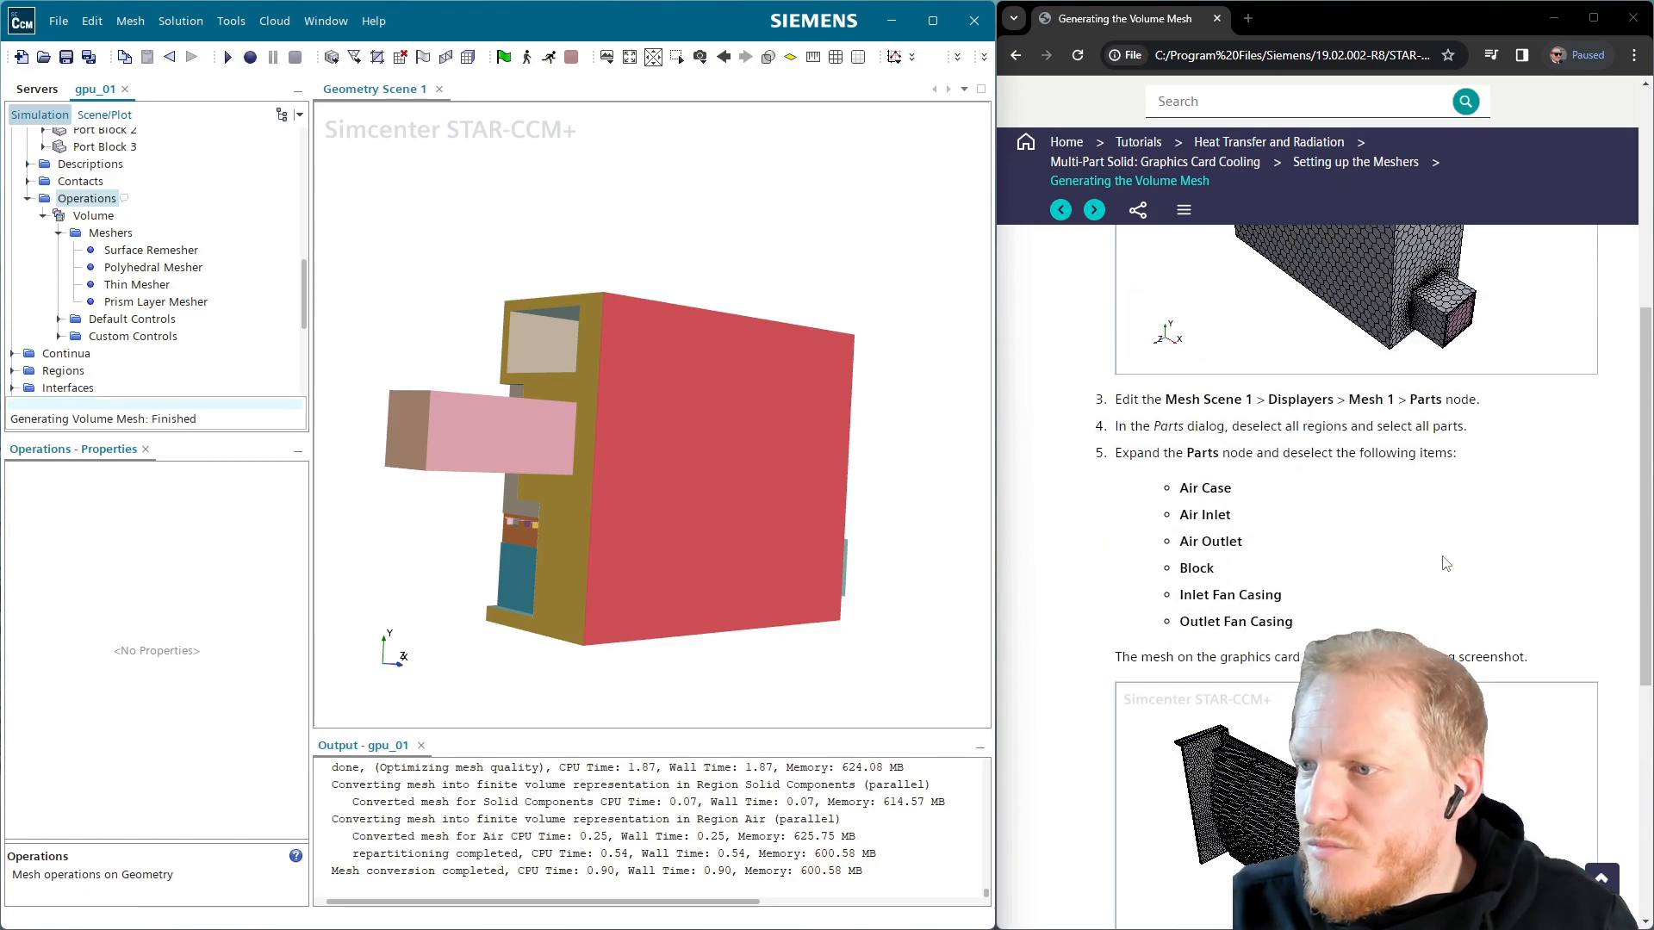
scroll(1445, 564, down, 3)
scroll(1445, 563, down, 2)
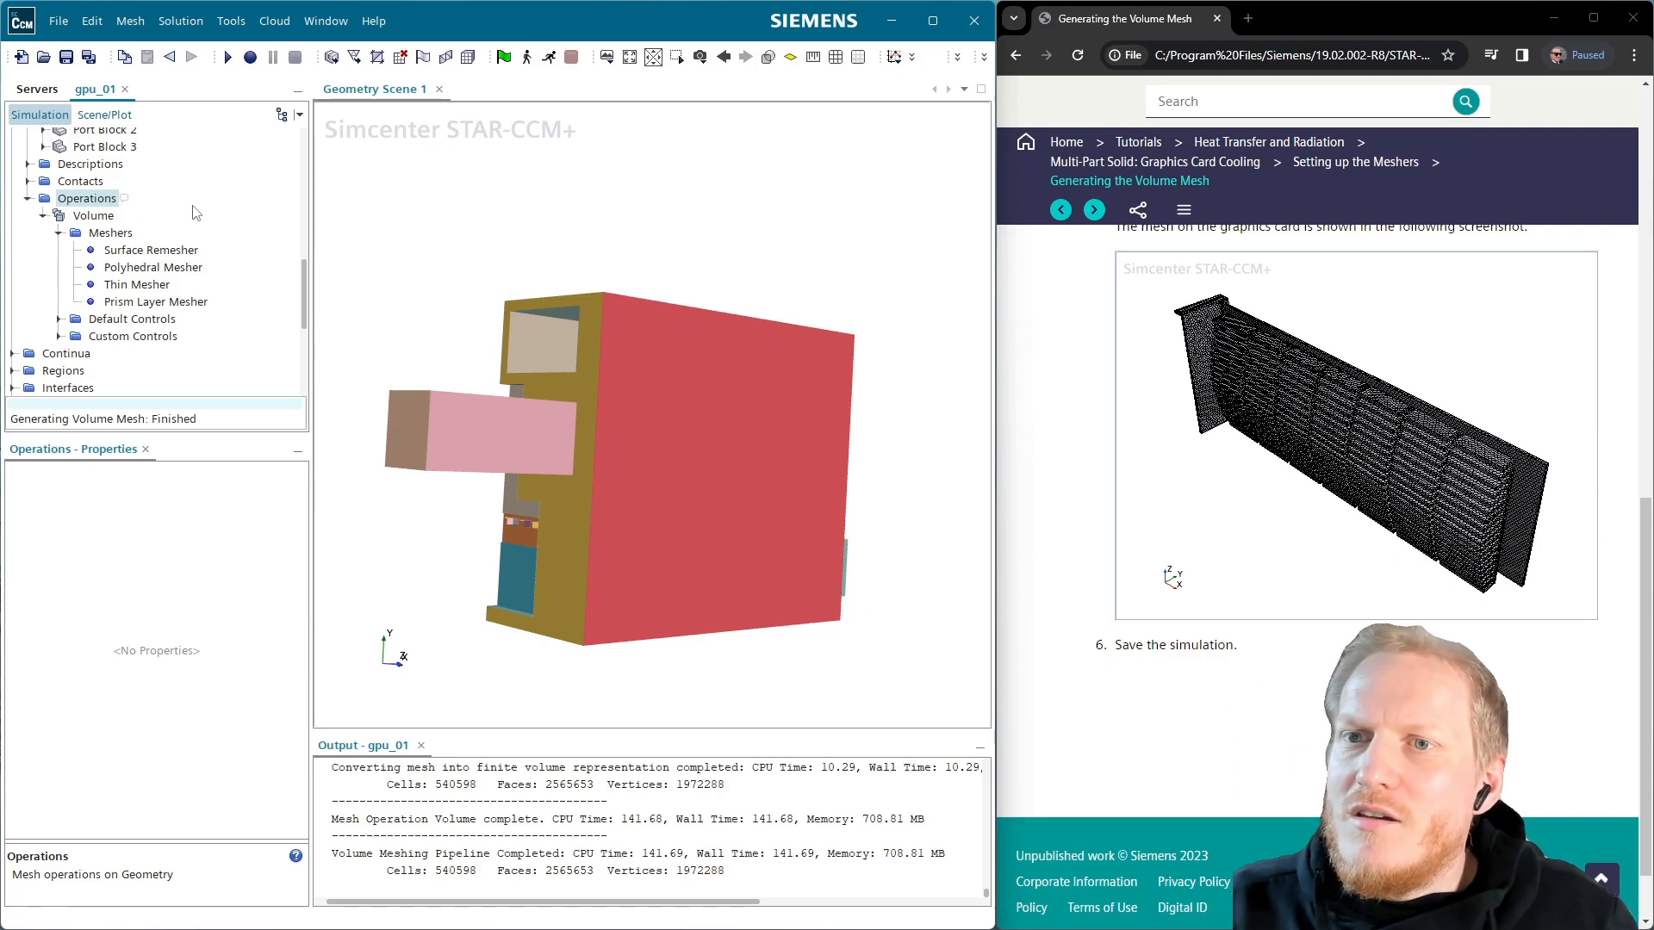
Show mesh lines on Surface 1 of Geometry Scene 1
click(111, 117)
click(52, 156)
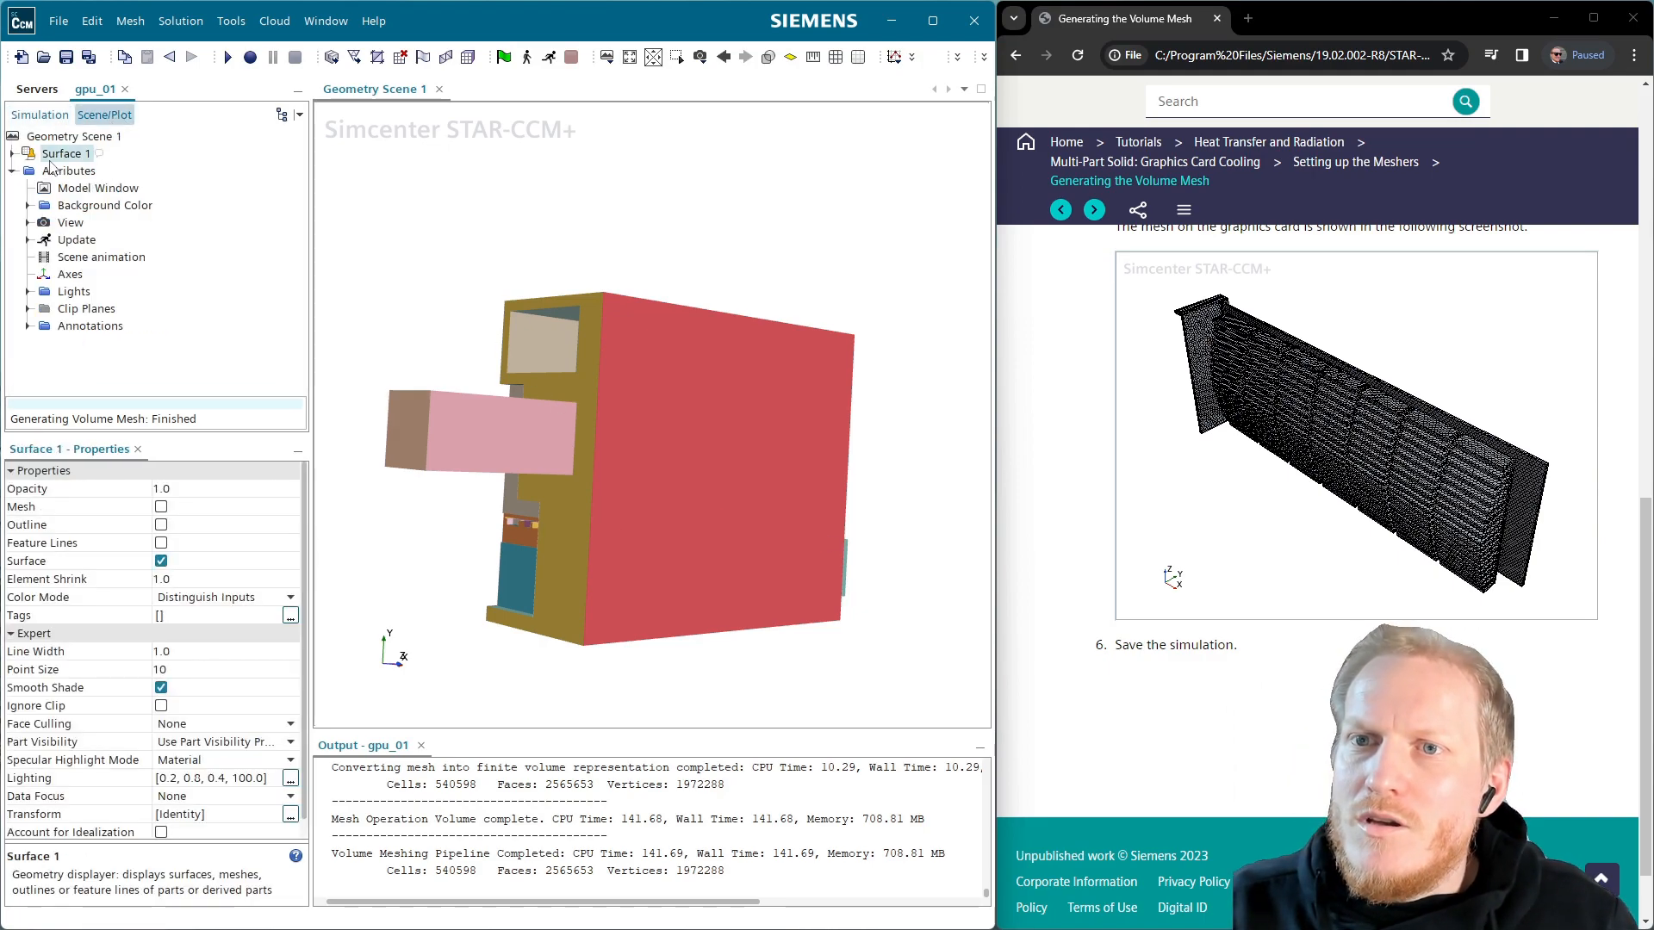
click(161, 508)
drag(801, 442, 597, 519)
Hide the outer Faces 60 air-case face and select Plane 1 under Clip Planes
right_click(746, 422)
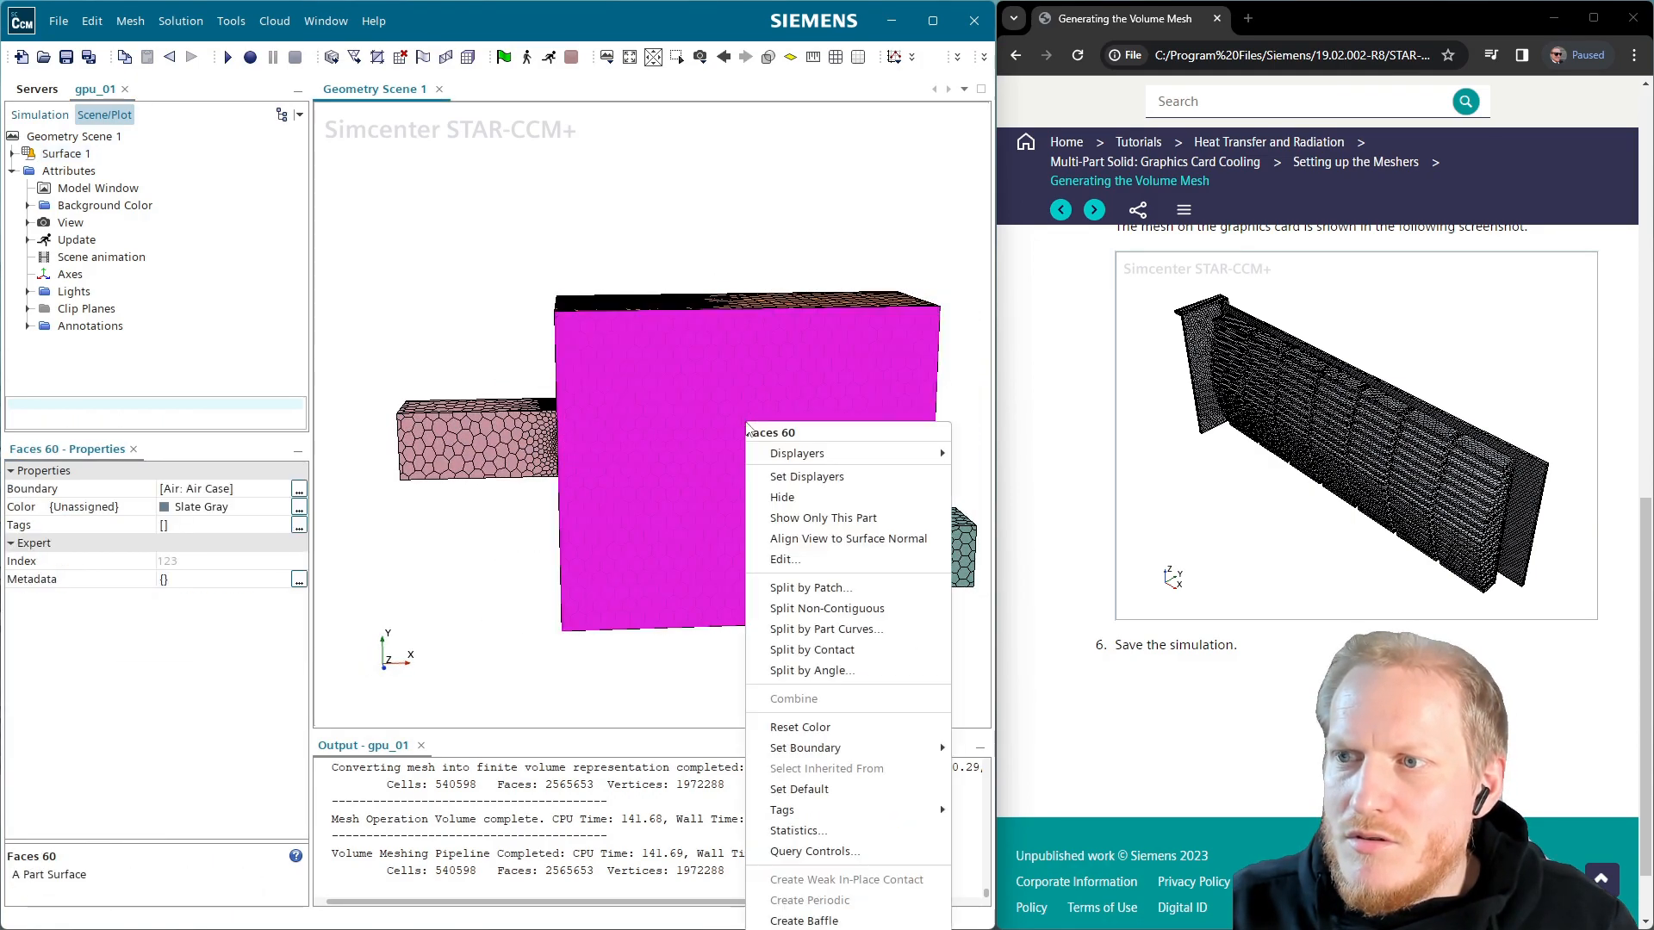
click(780, 497)
scroll(731, 586, up, 8)
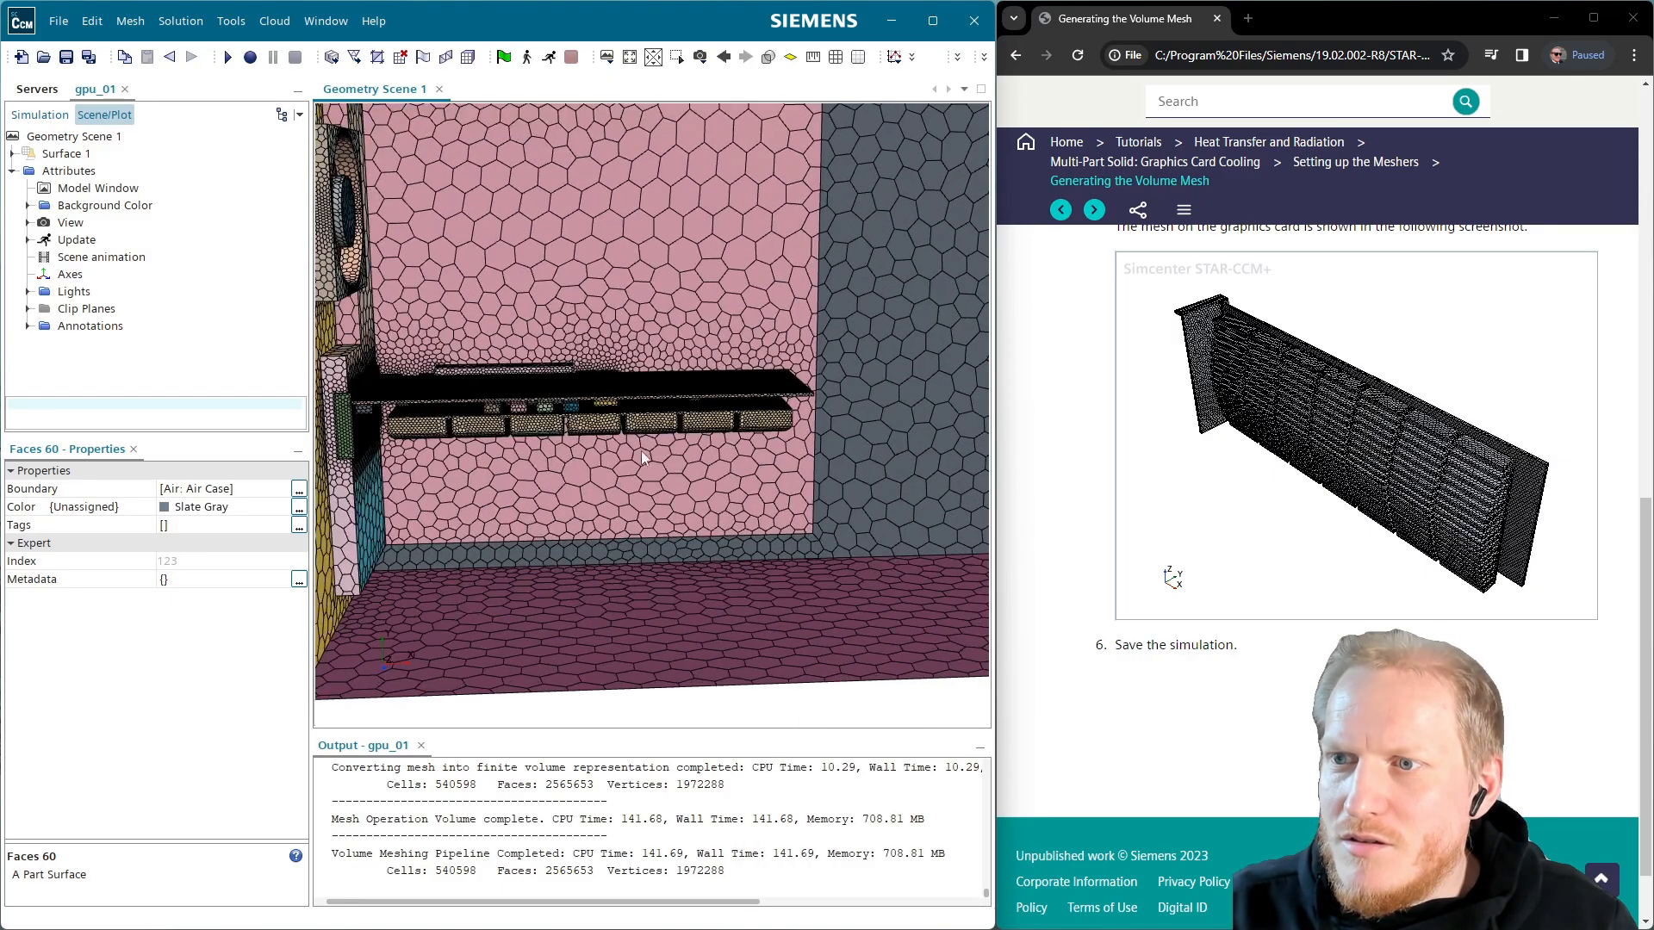
drag(482, 469, 529, 468)
scroll(531, 482, down, 8)
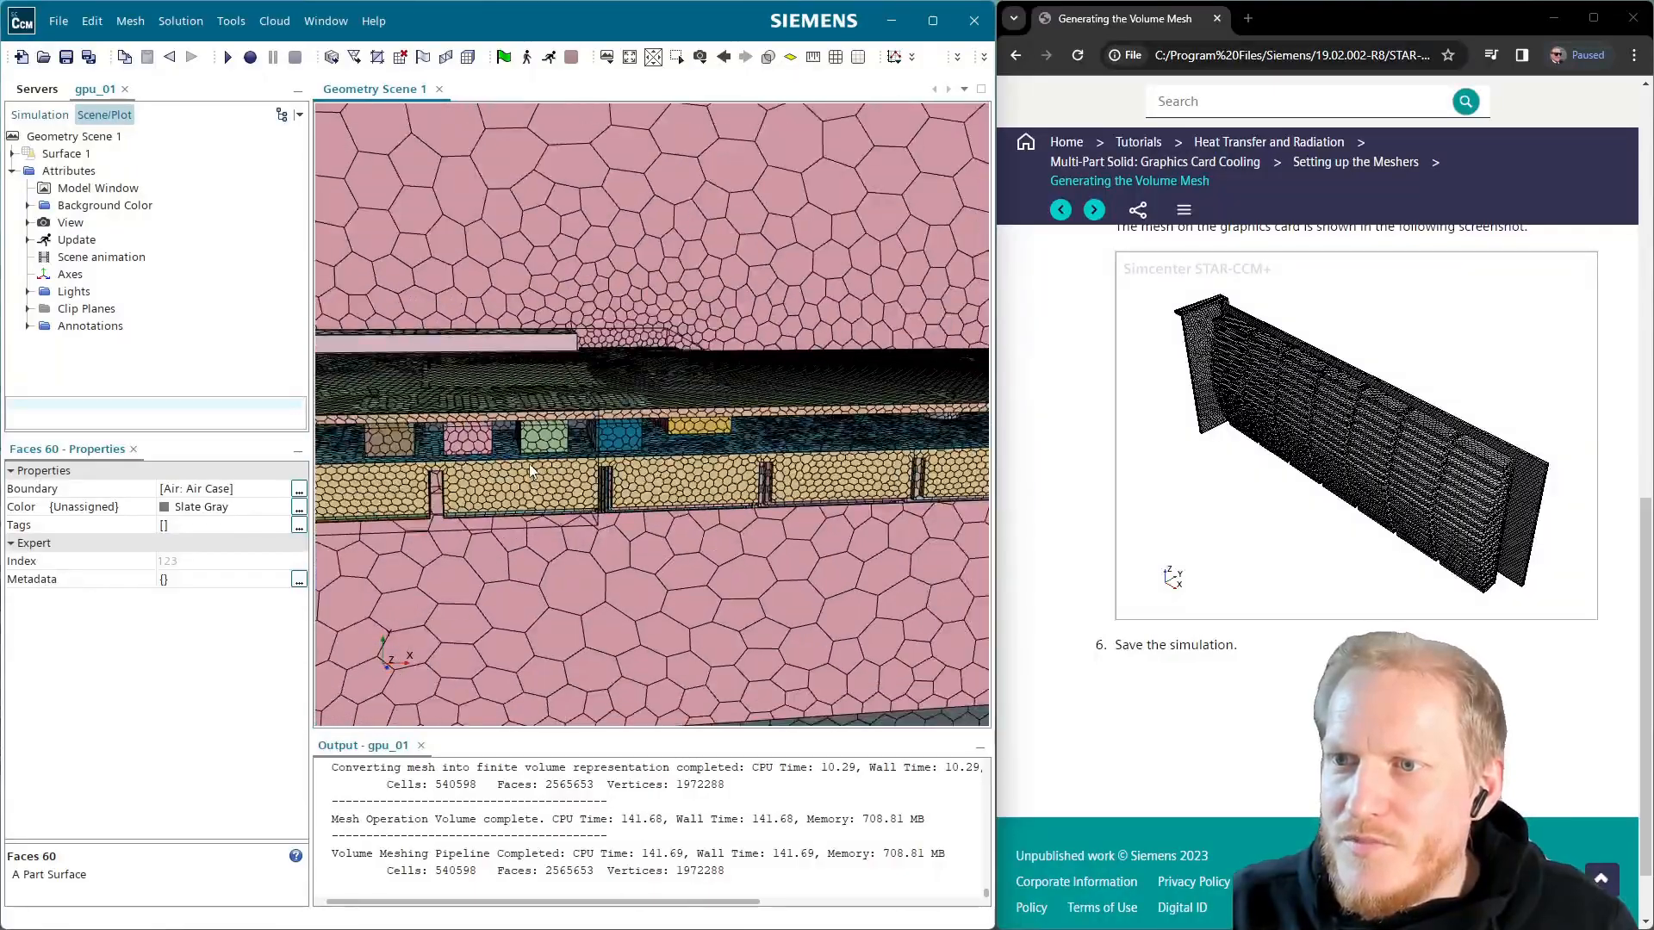
click(28, 310)
click(93, 303)
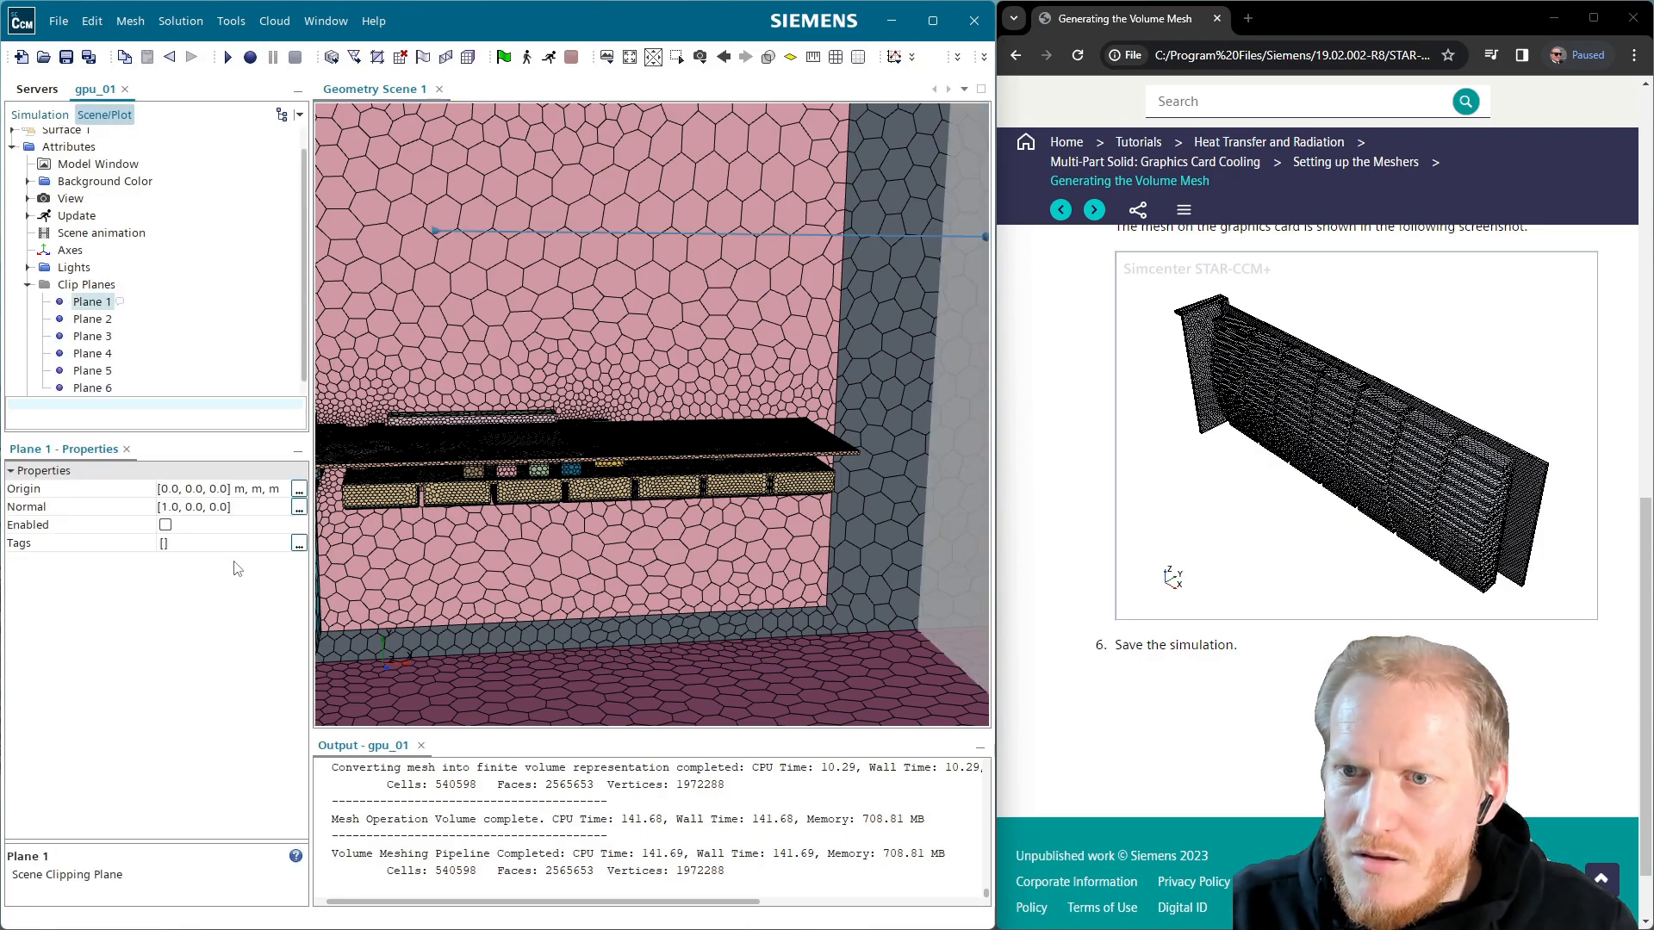
click(166, 525)
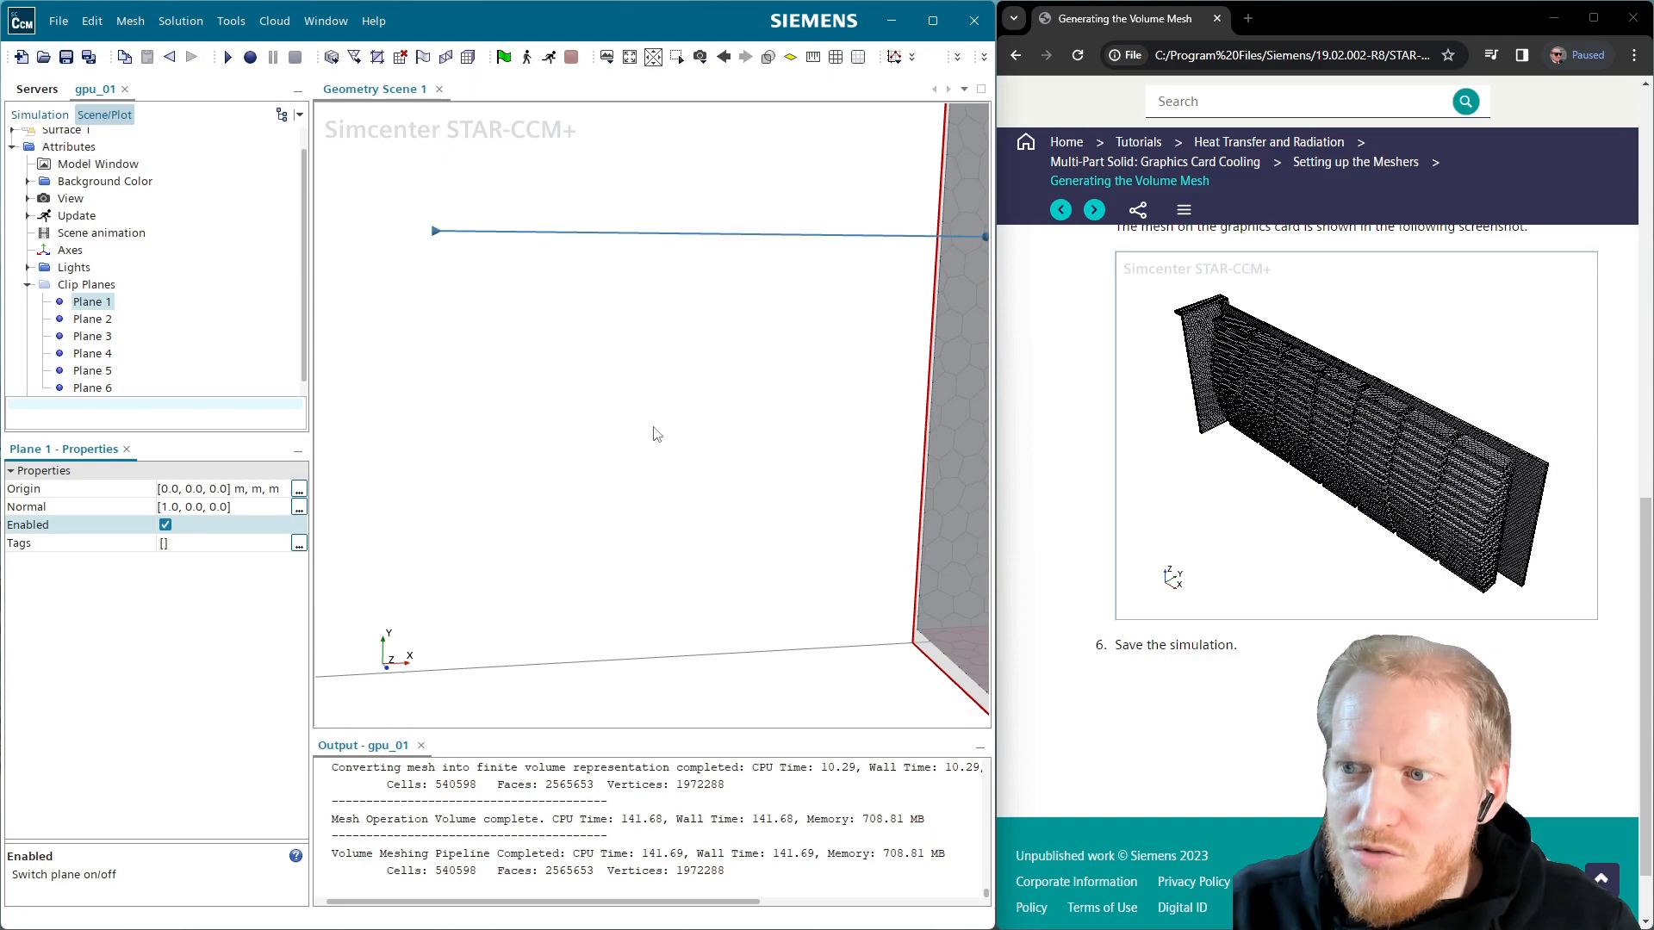
scroll(655, 433, down, 3)
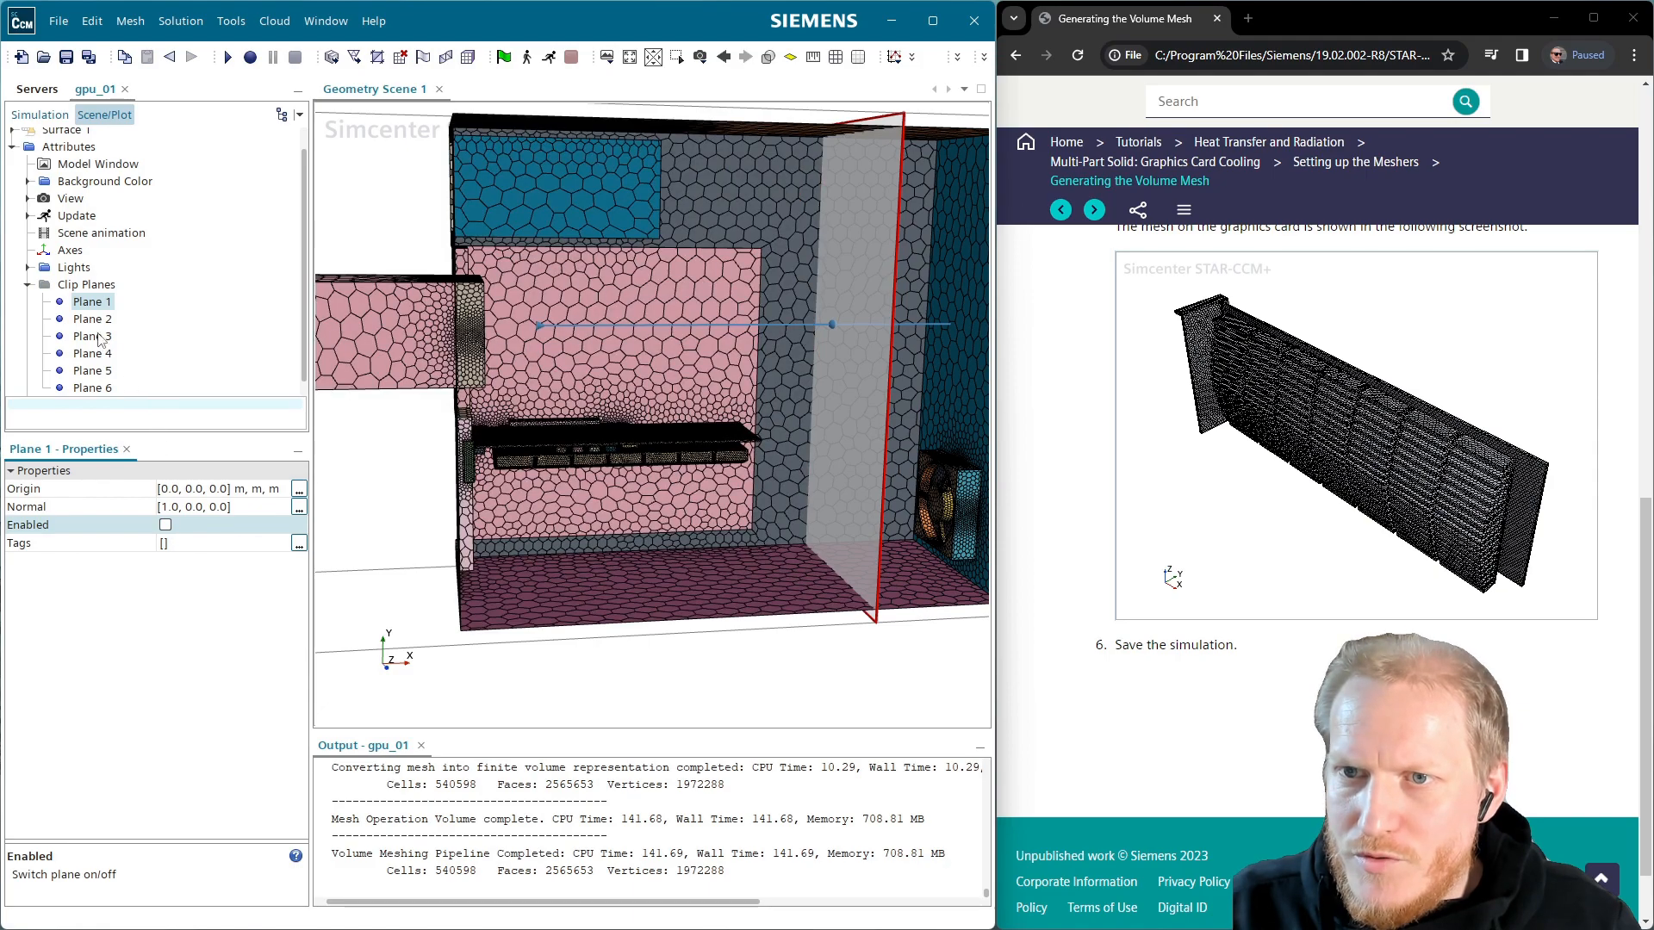
click(100, 336)
click(95, 354)
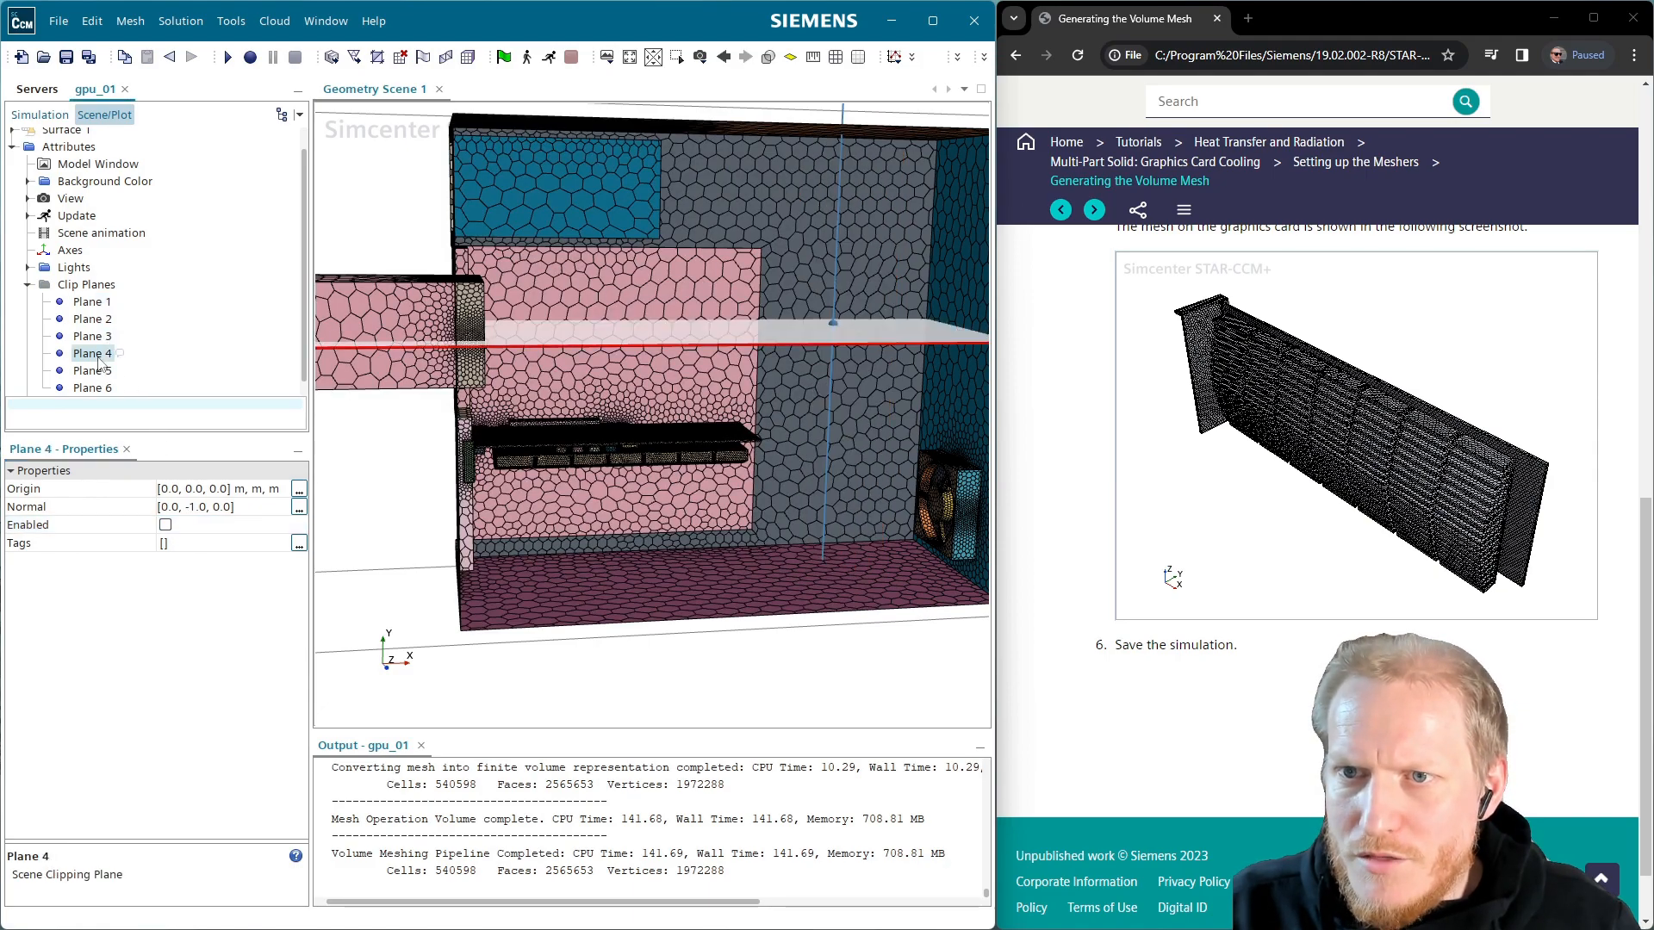
click(93, 371)
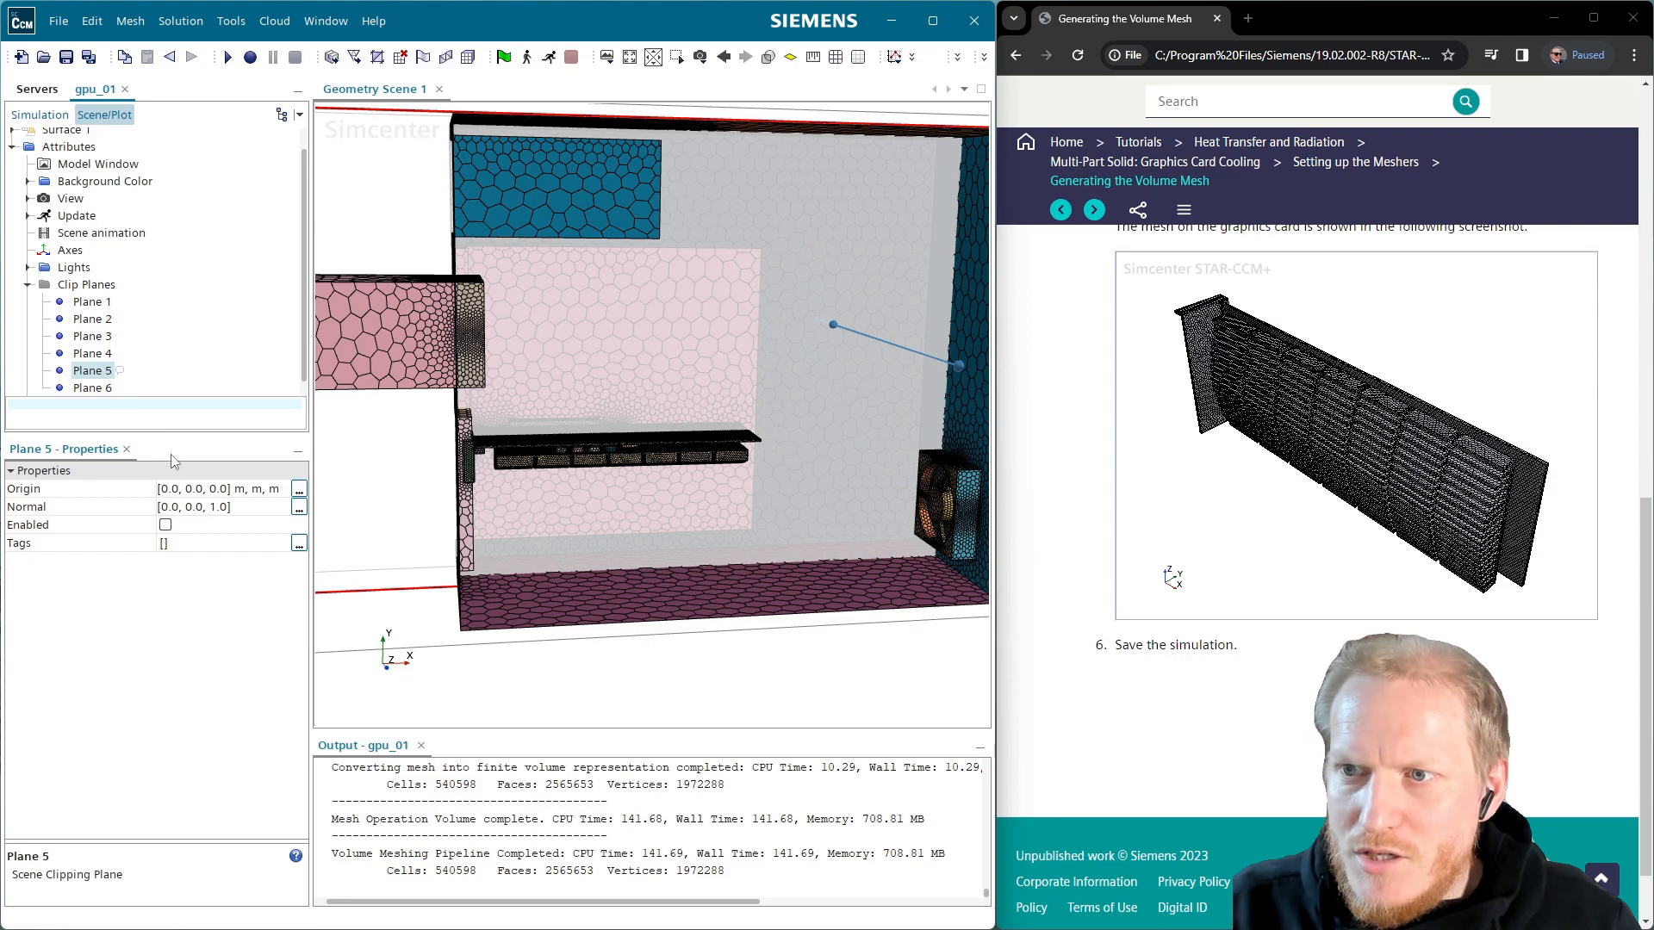
click(165, 524)
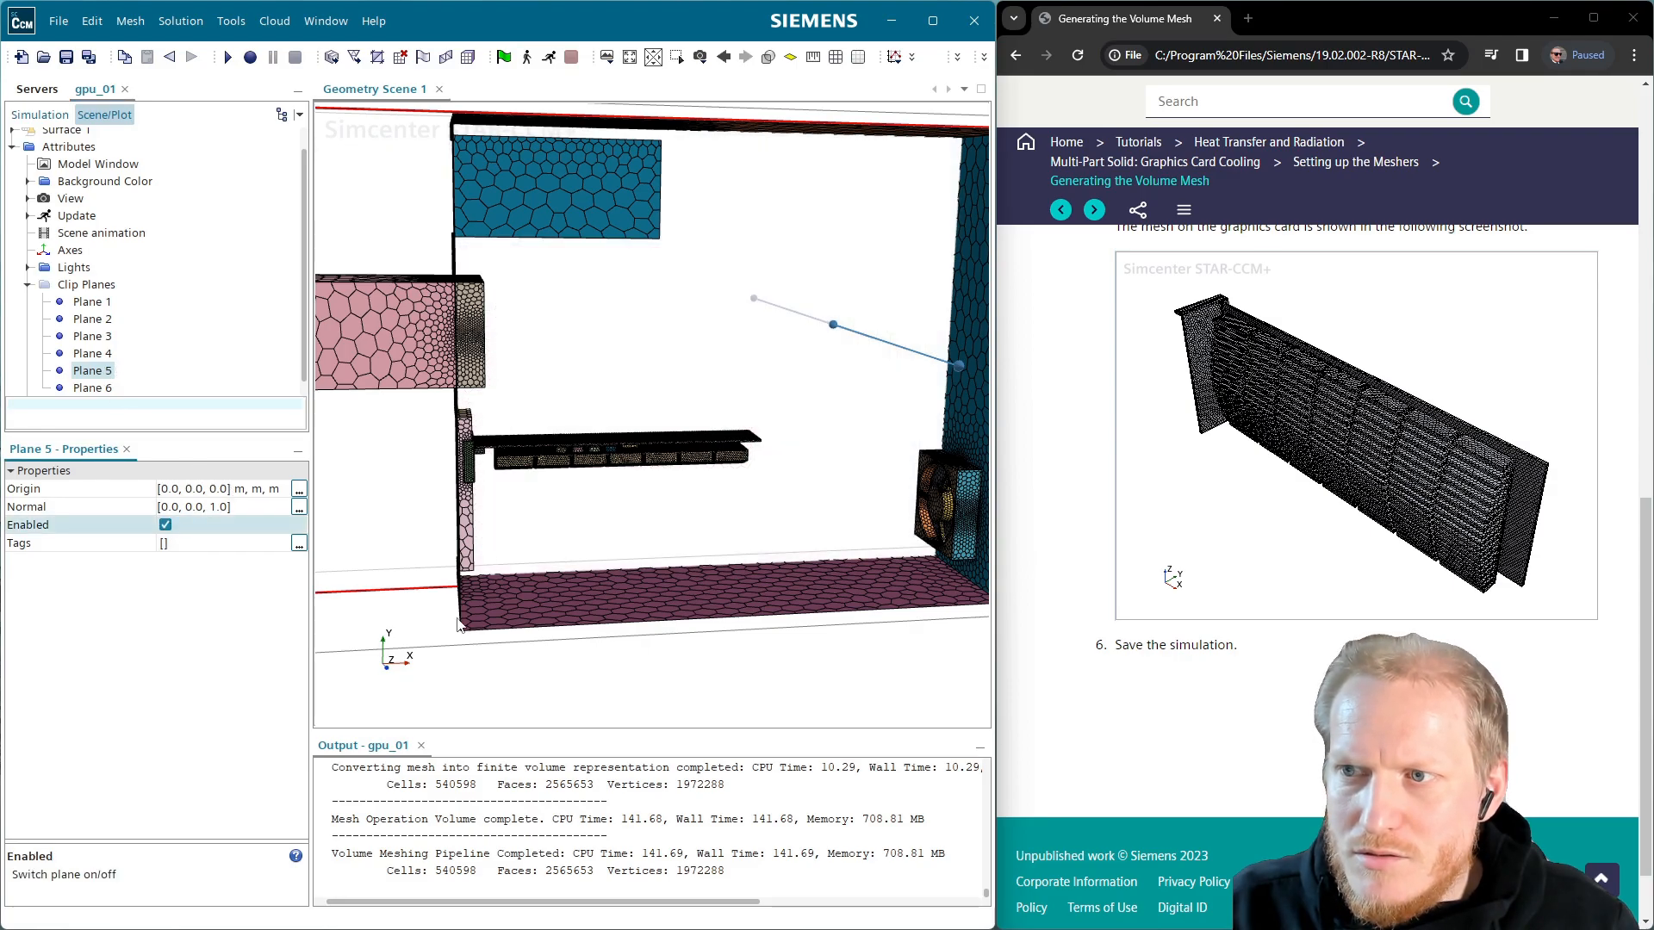
click(166, 525)
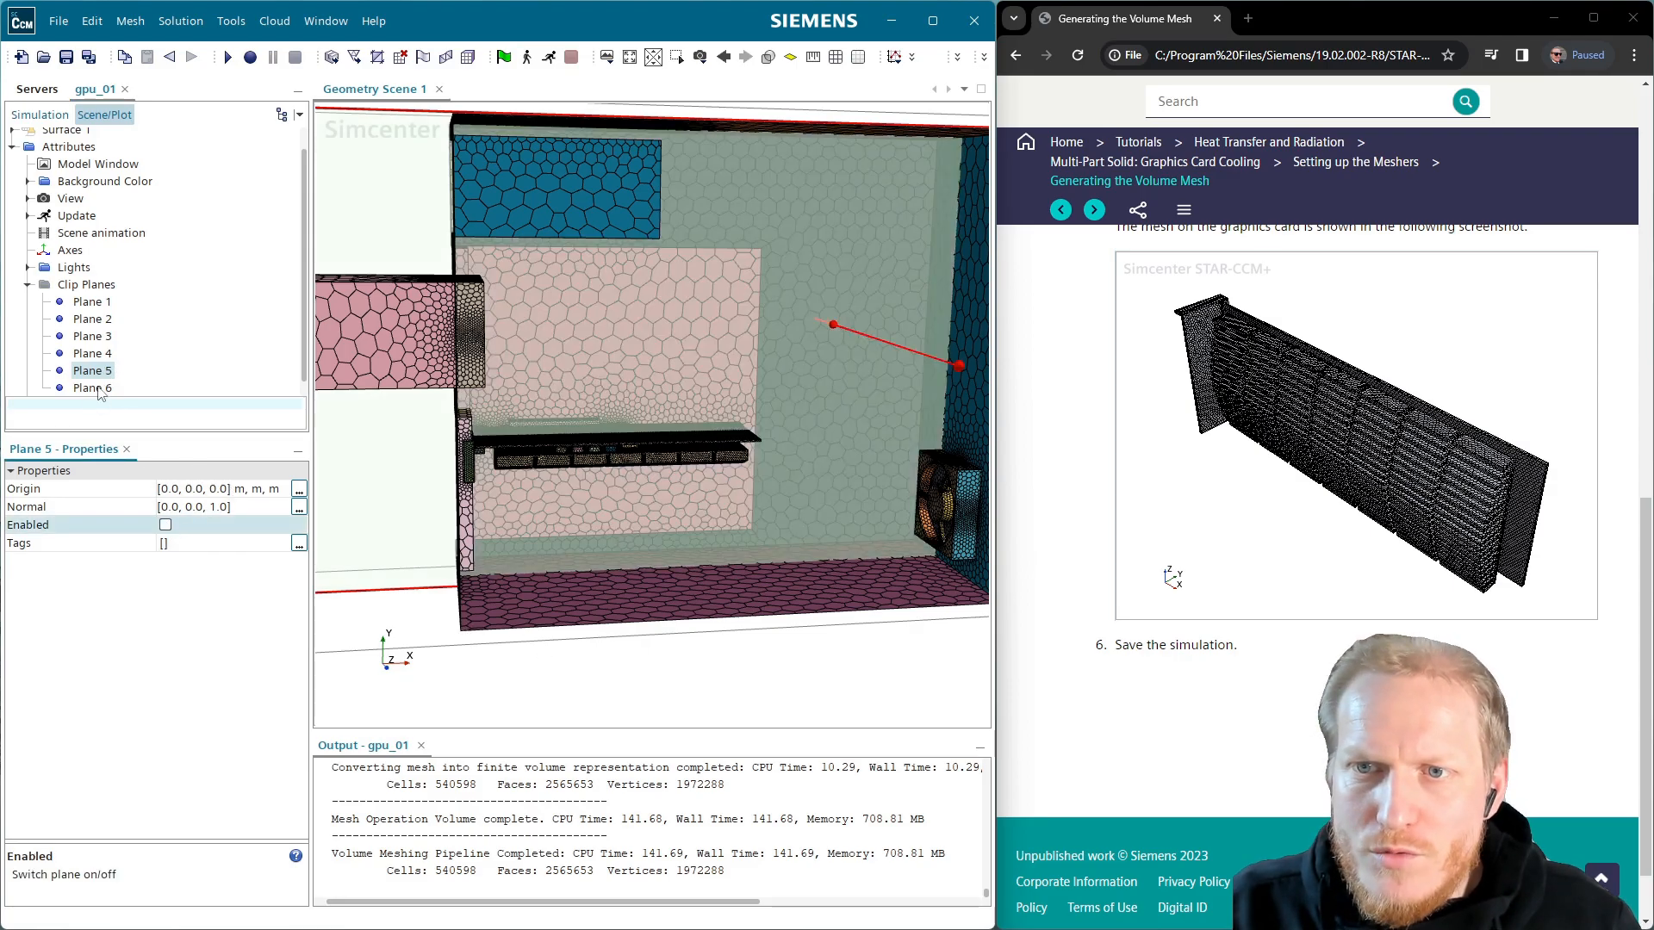
click(166, 525)
click(834, 688)
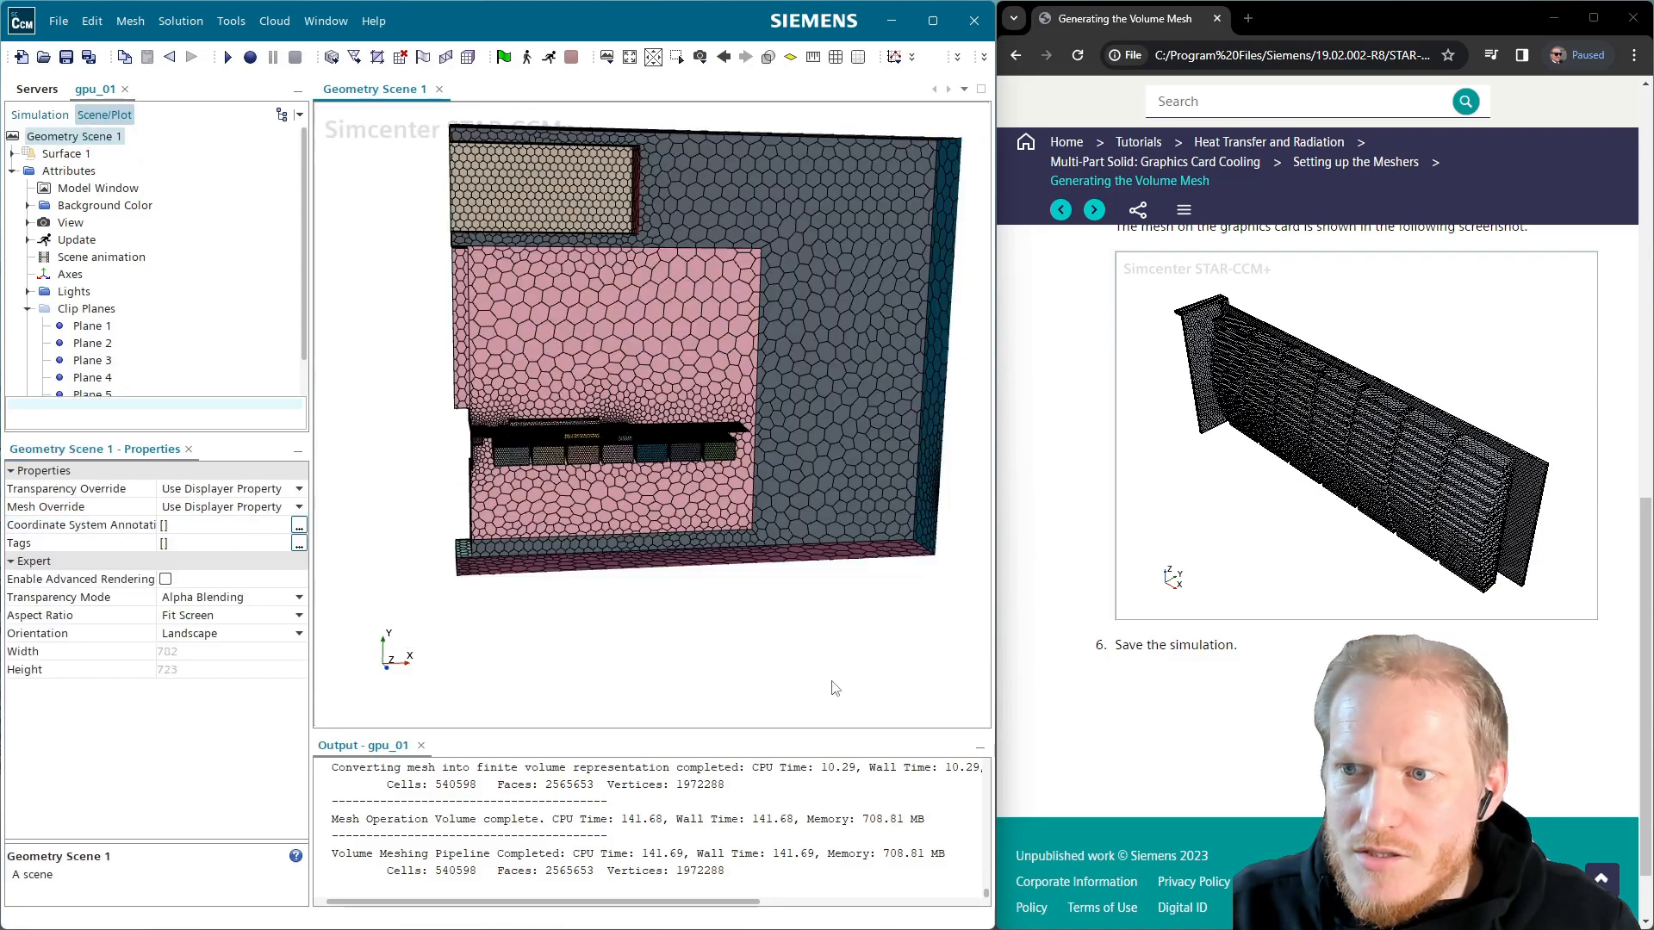
scroll(548, 456, up, 9)
drag(551, 455, 782, 364)
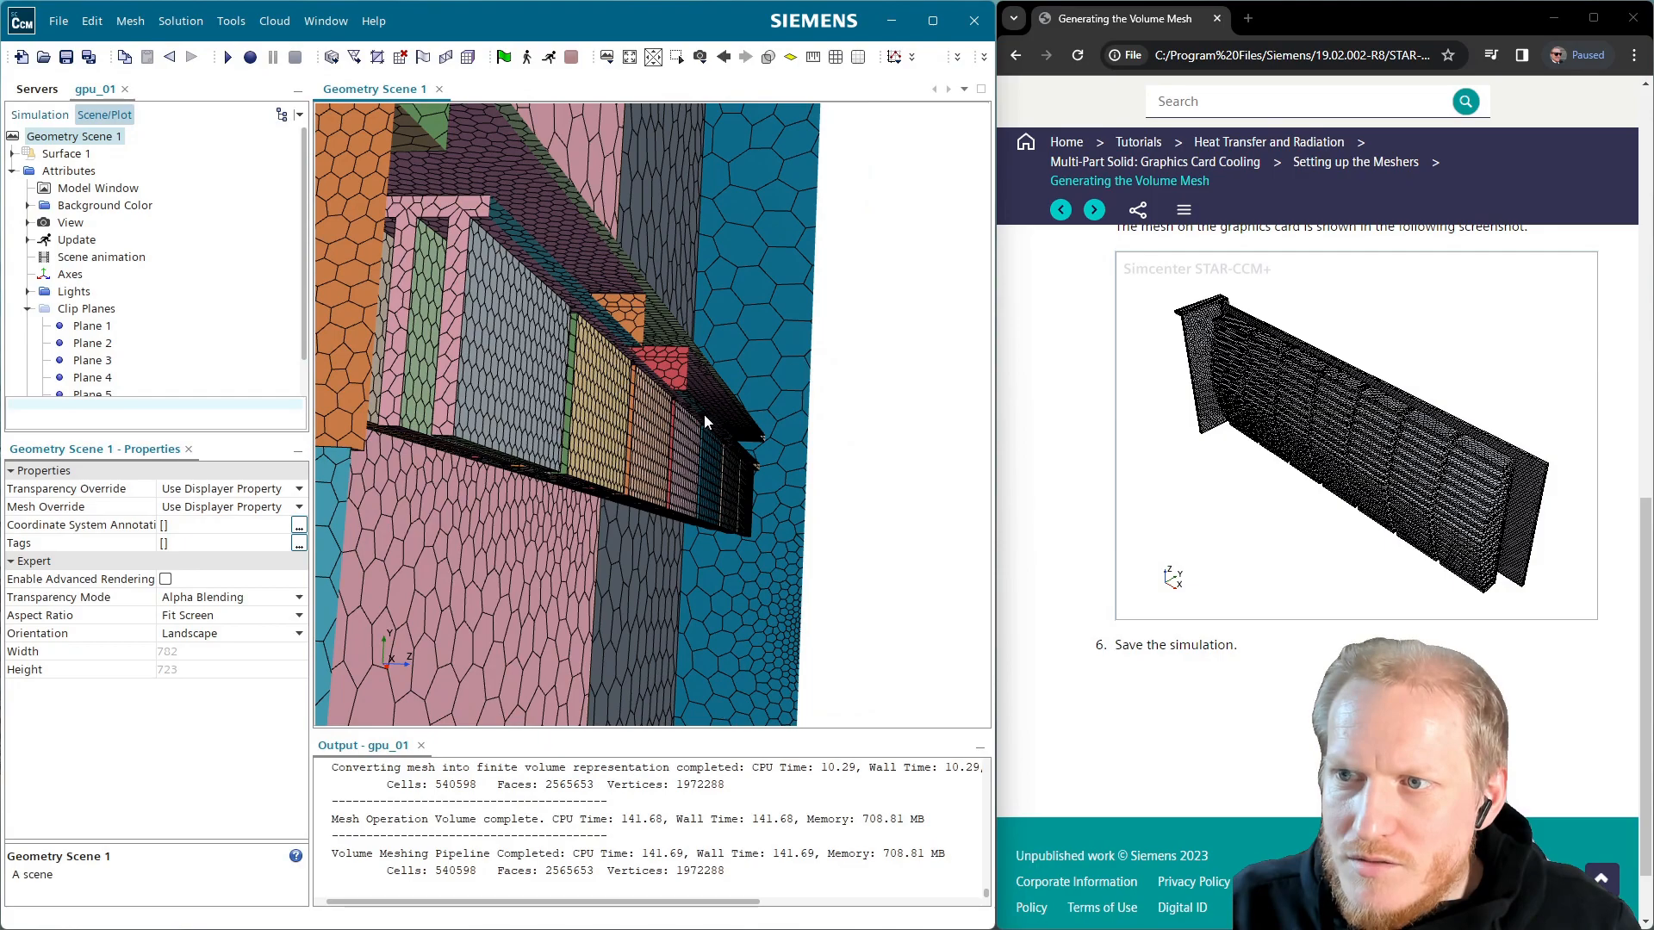
scroll(125, 375, down, 2)
click(94, 372)
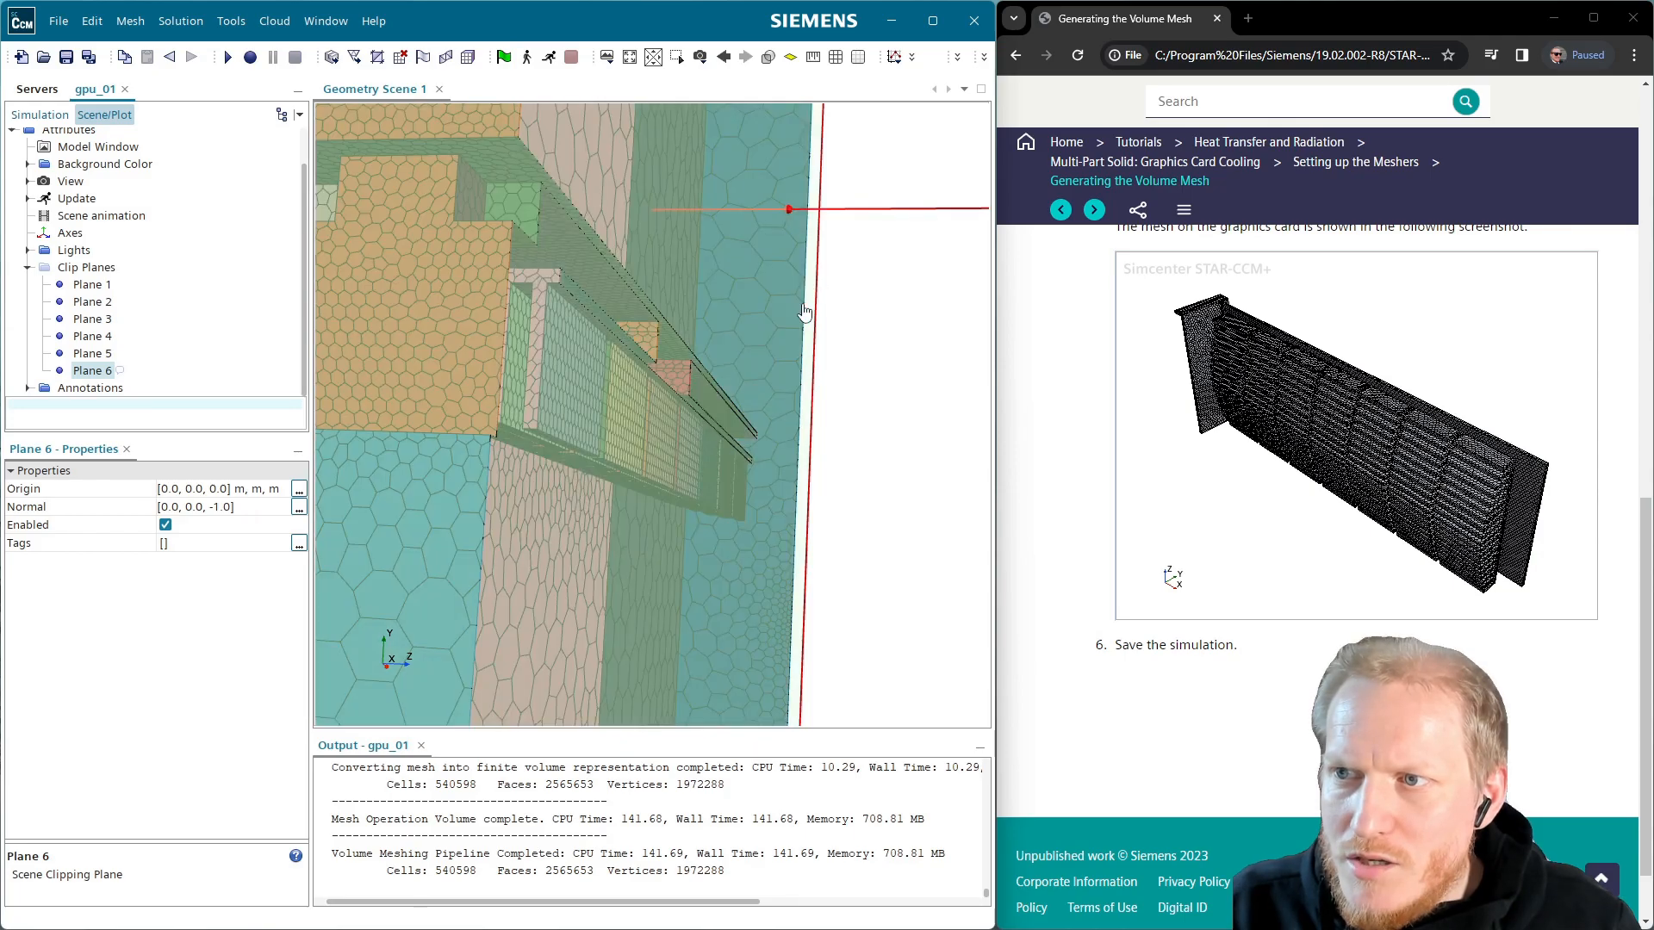
drag(793, 313, 783, 324)
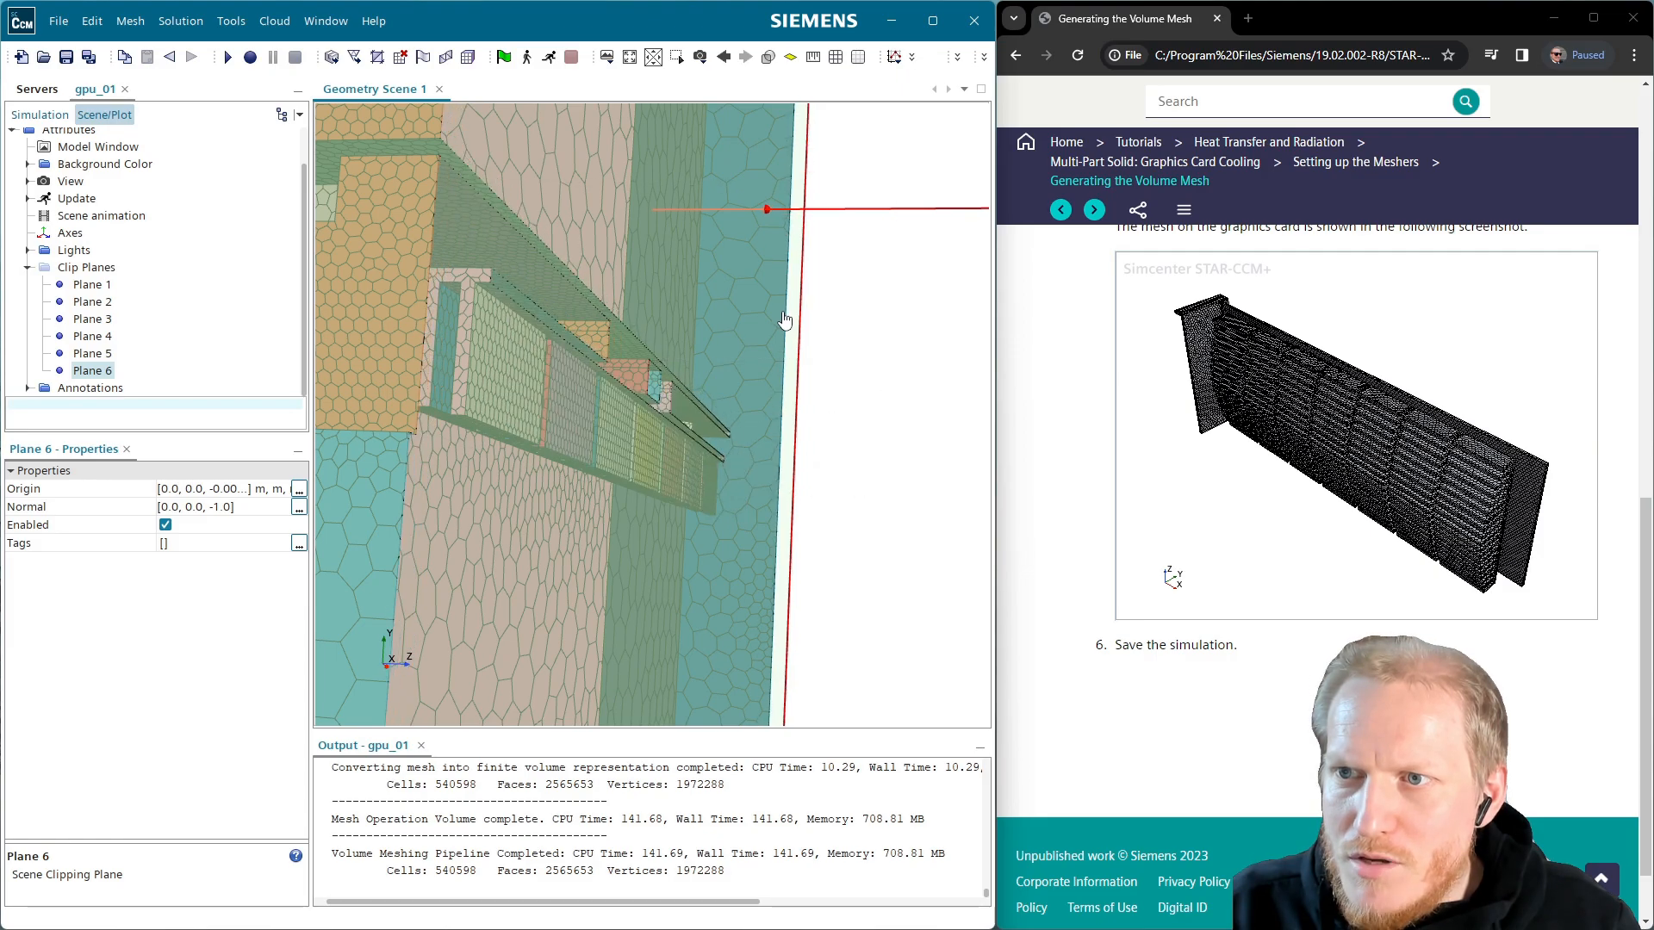
click(167, 524)
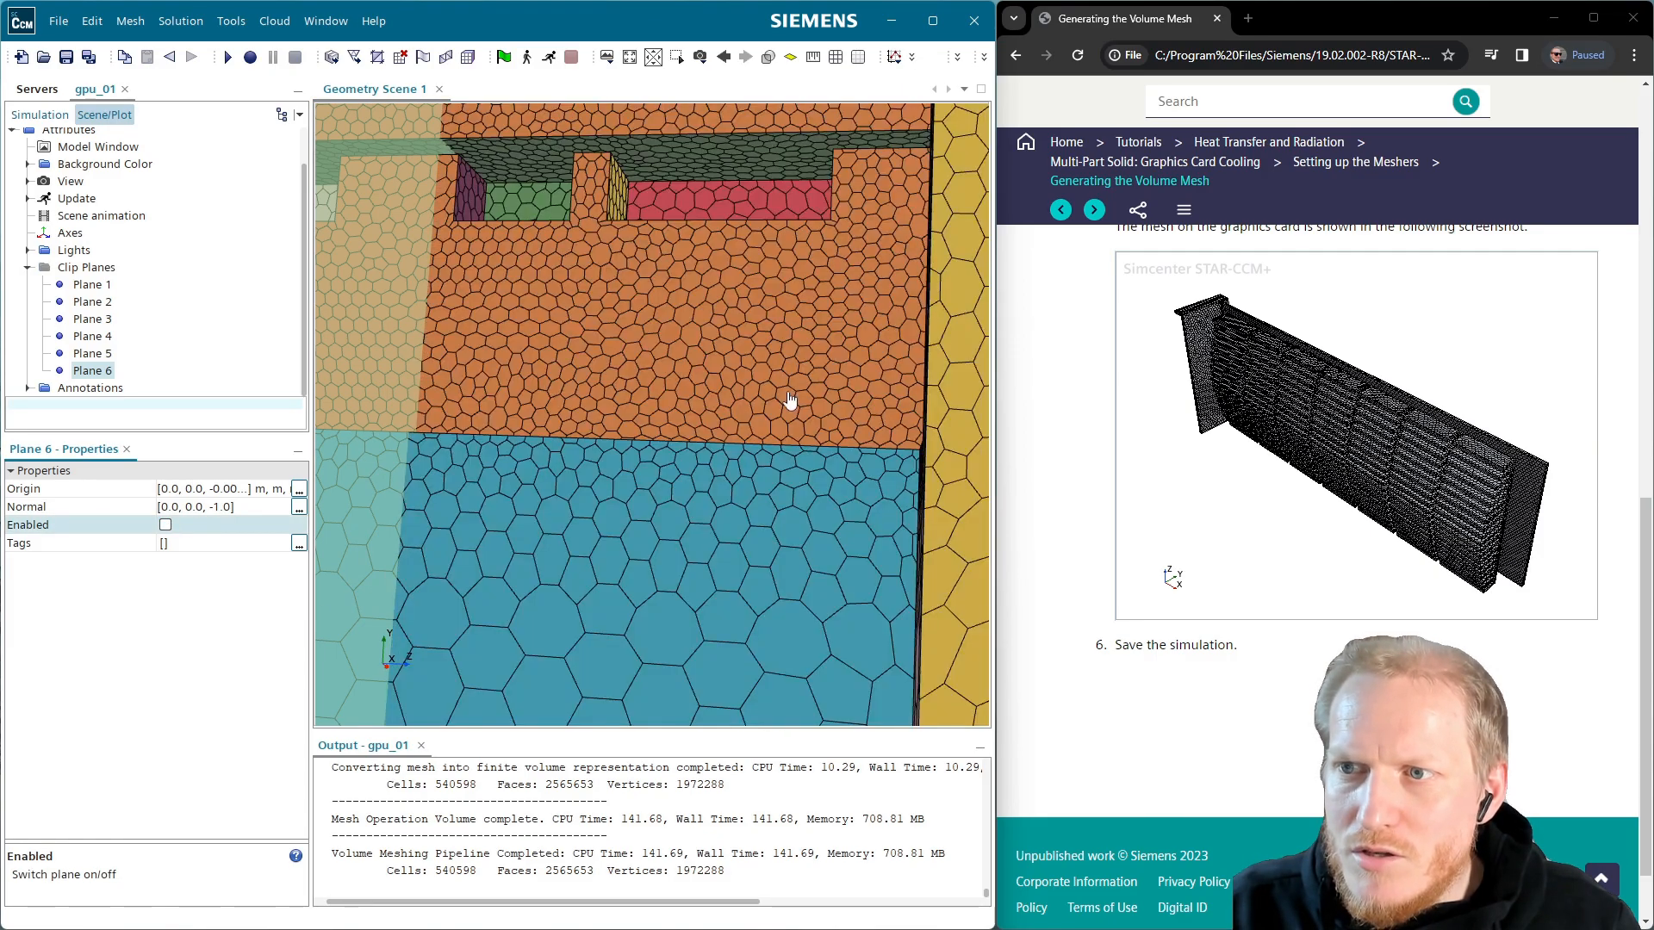
scroll(821, 422, down, 4)
drag(713, 458, 710, 528)
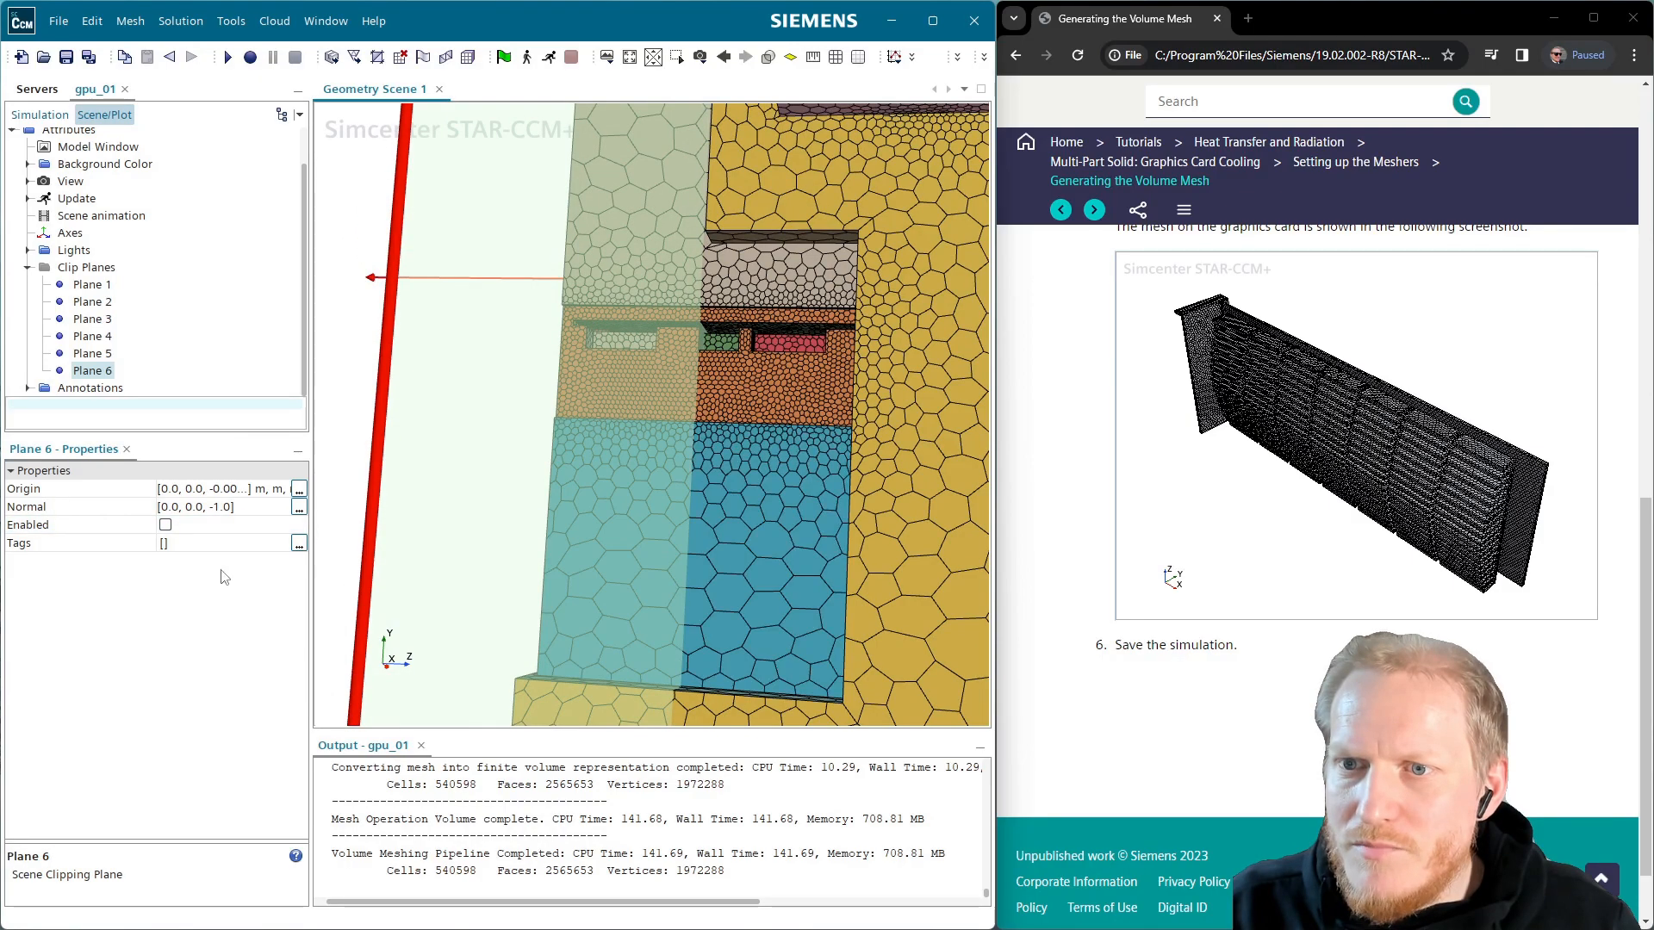
click(165, 525)
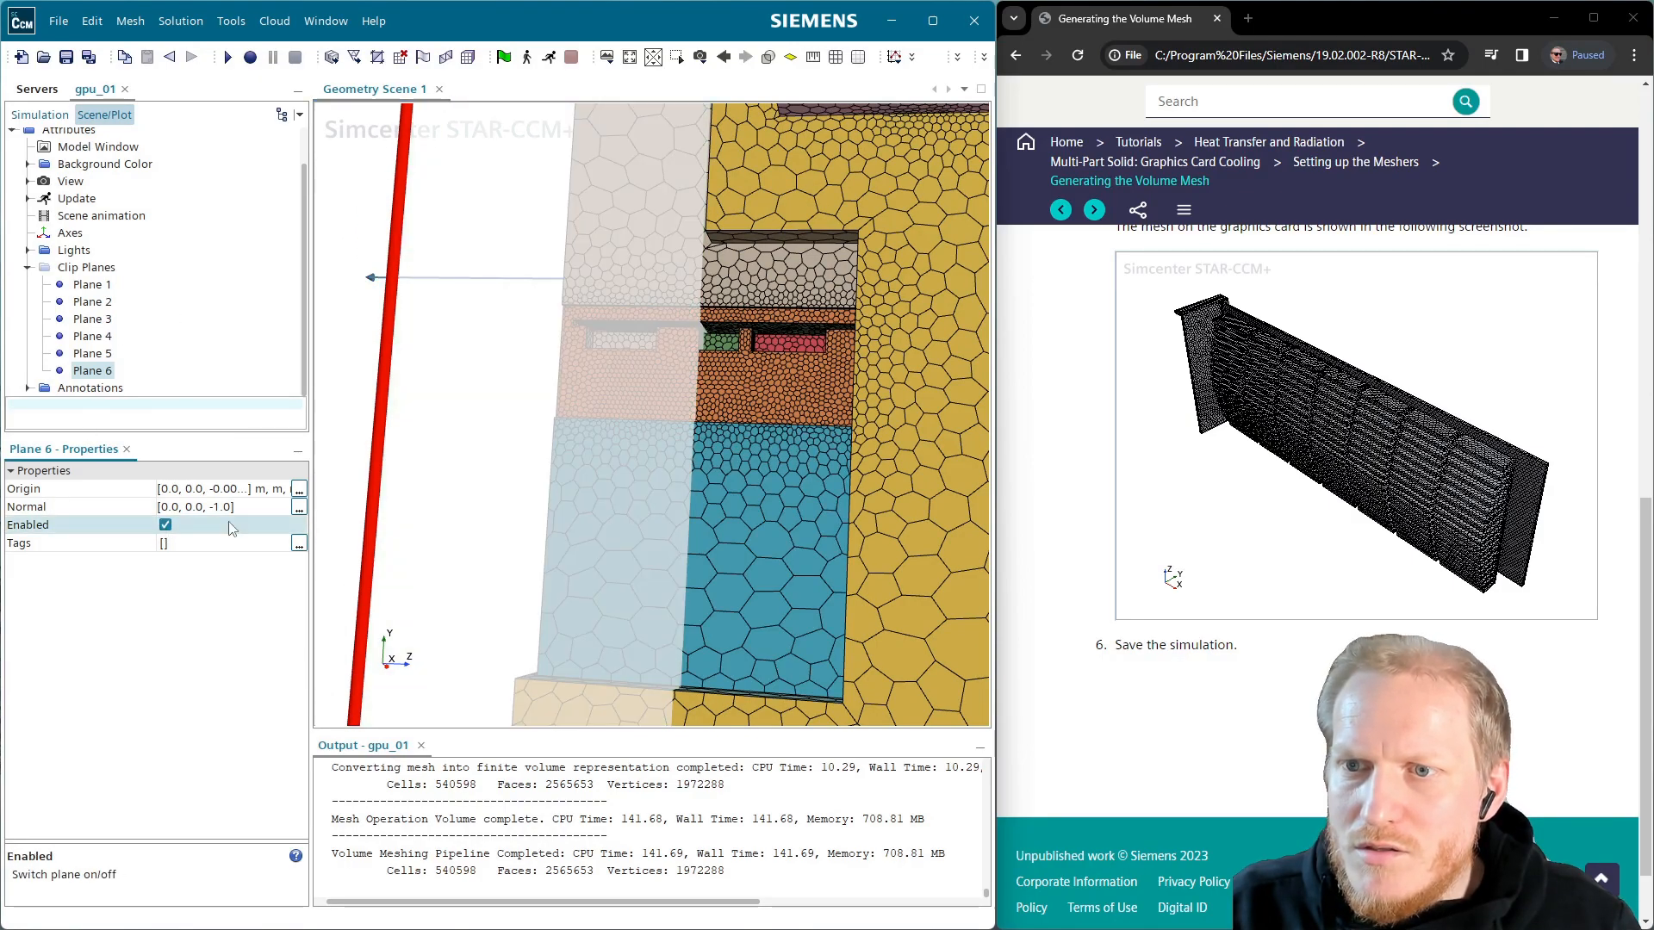
click(165, 525)
click(860, 654)
drag(558, 671, 749, 695)
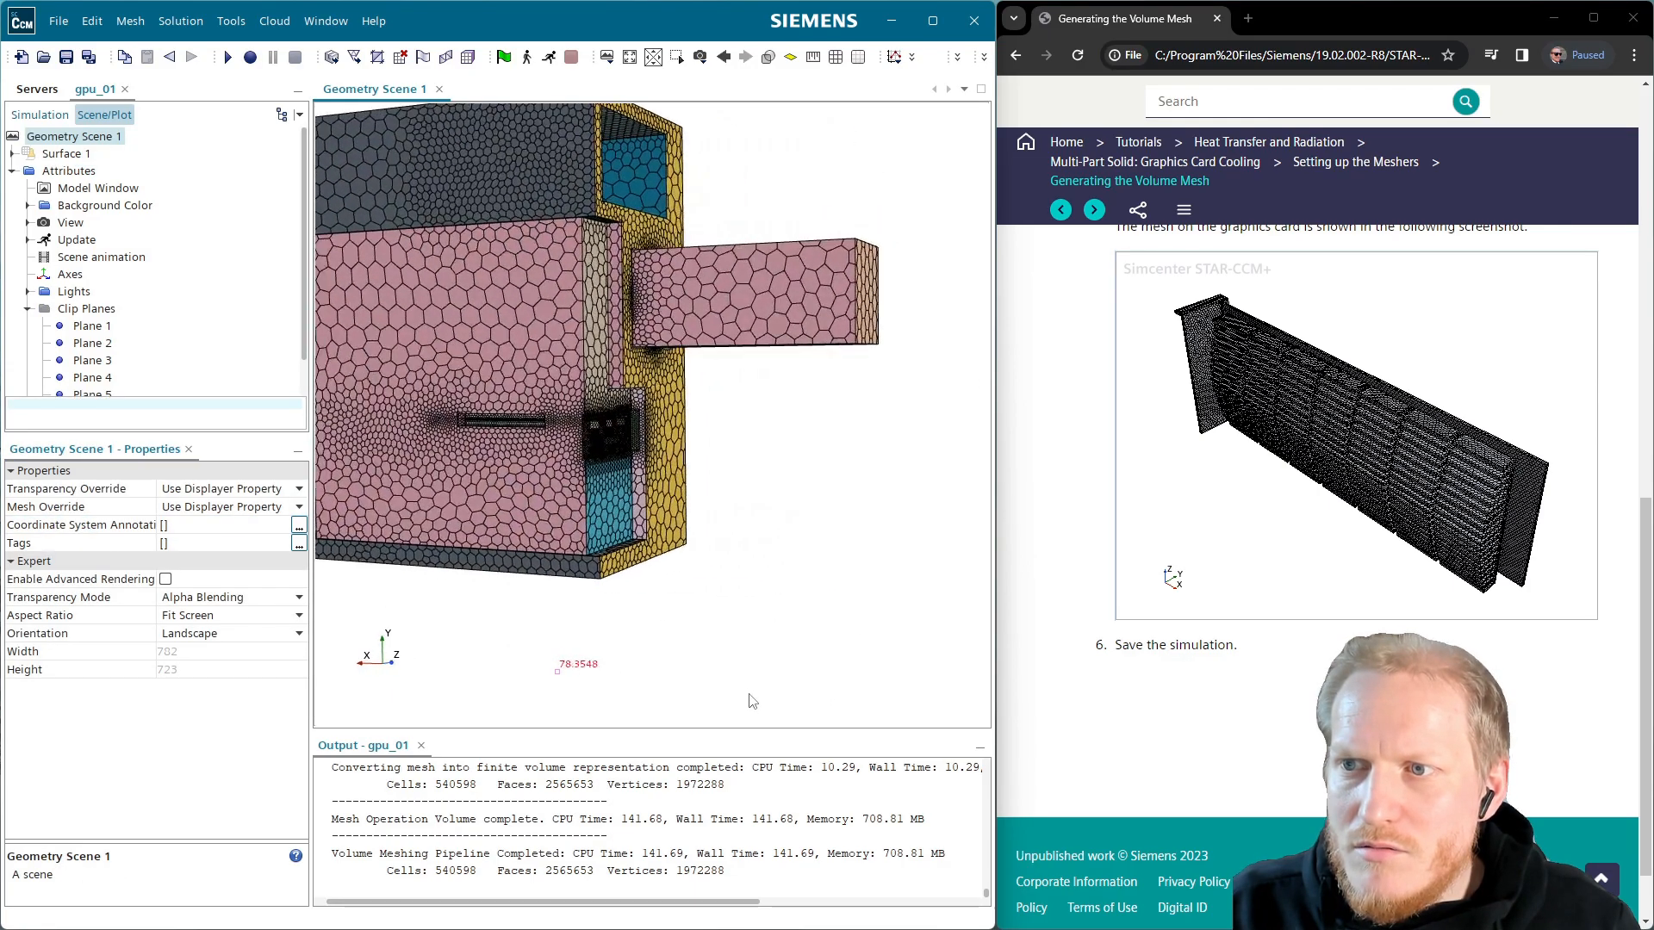
Move Plane 1 so it cuts through the graphics card and enable clipping
drag(692, 494, 332, 512)
drag(745, 421, 285, 454)
scroll(505, 417, up, 4)
drag(576, 475, 204, 337)
click(98, 331)
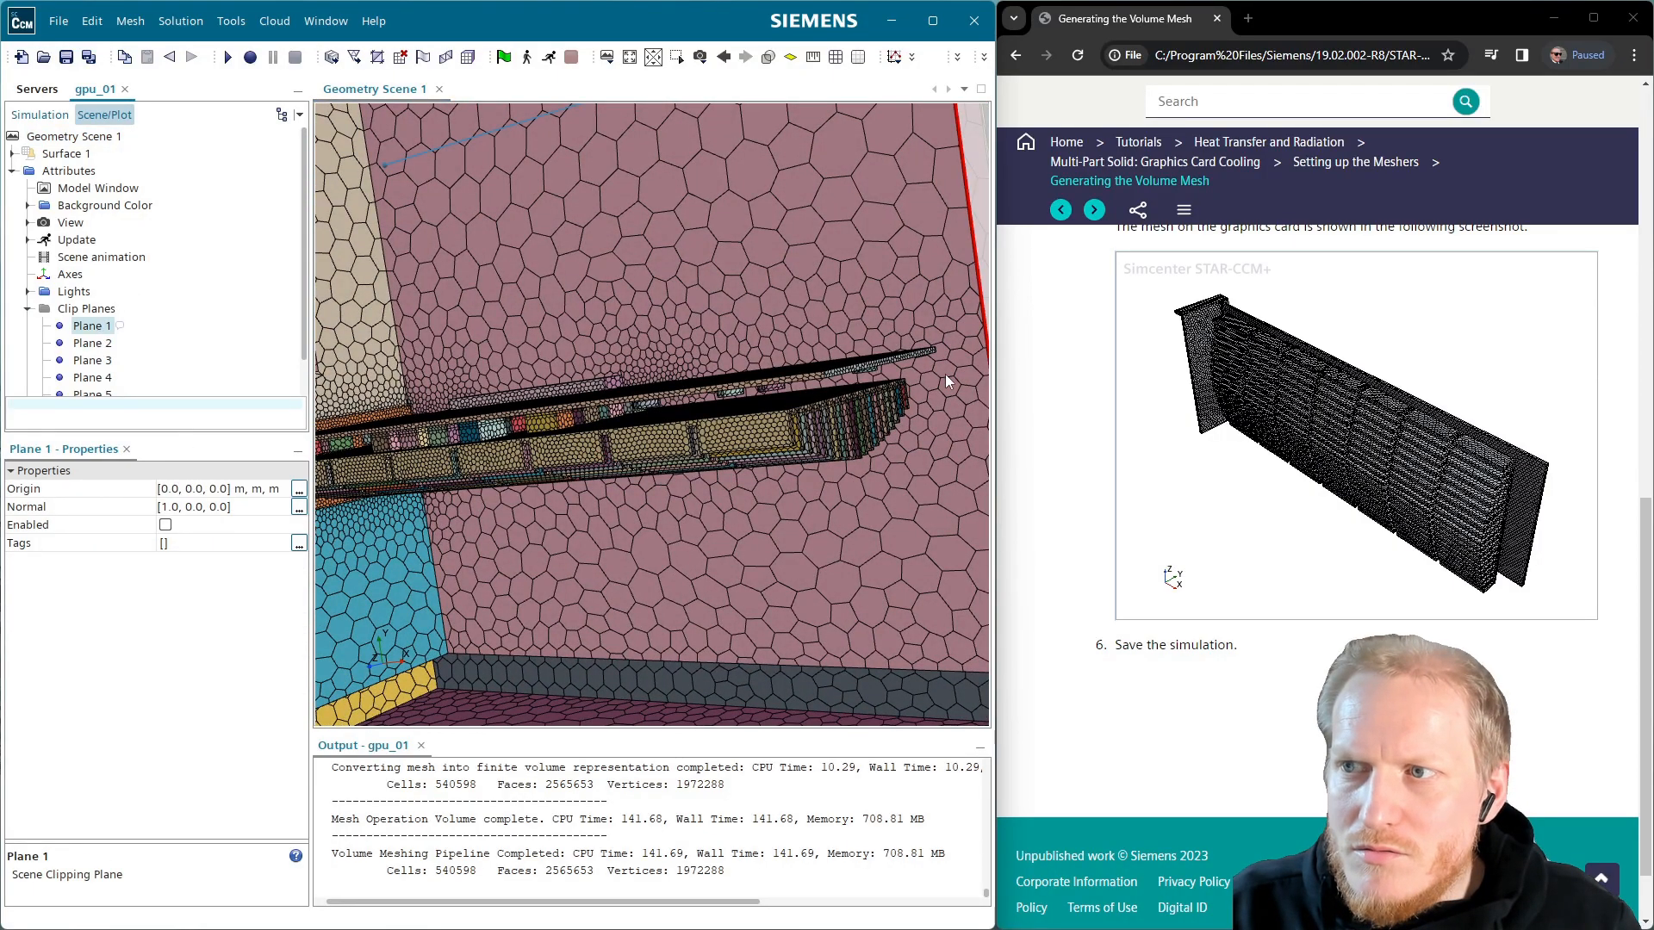
scroll(953, 398, down, 4)
drag(959, 401, 715, 463)
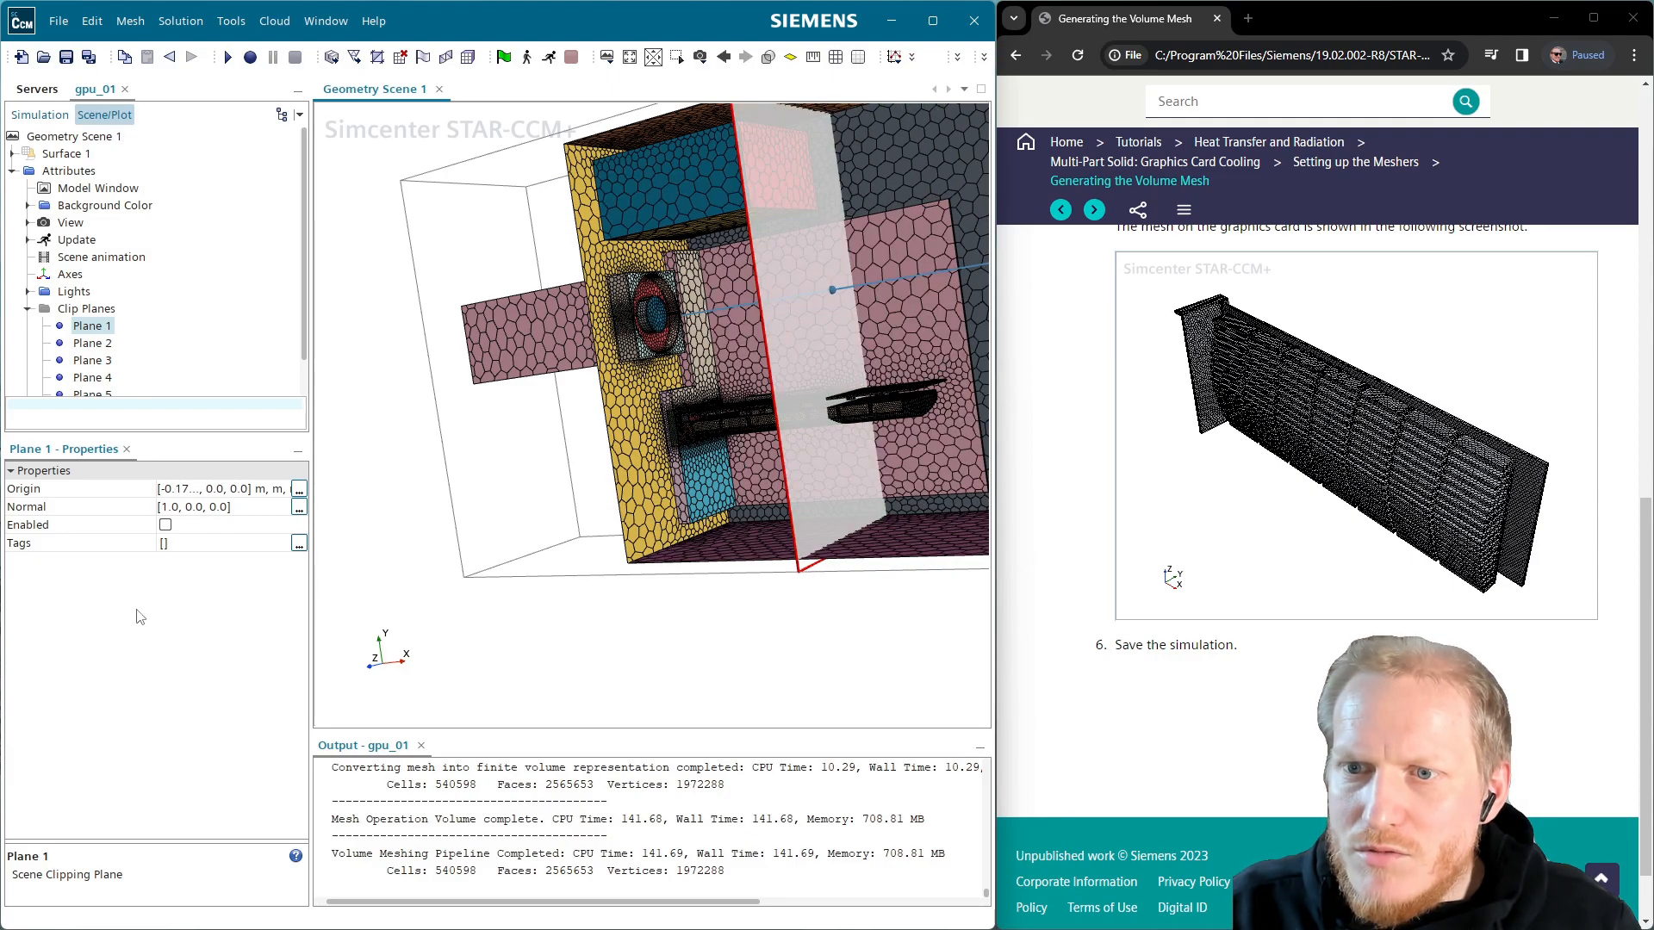
click(164, 524)
click(696, 593)
Orbit and zoom the clipped model to inspect the mesh on the fins and fan
drag(739, 672, 693, 516)
scroll(690, 483, up, 6)
scroll(681, 377, down, 3)
drag(680, 374, 676, 348)
scroll(667, 278, up, 3)
drag(667, 277, 726, 364)
scroll(679, 324, down, 3)
scroll(669, 270, down, 3)
drag(512, 453, 568, 478)
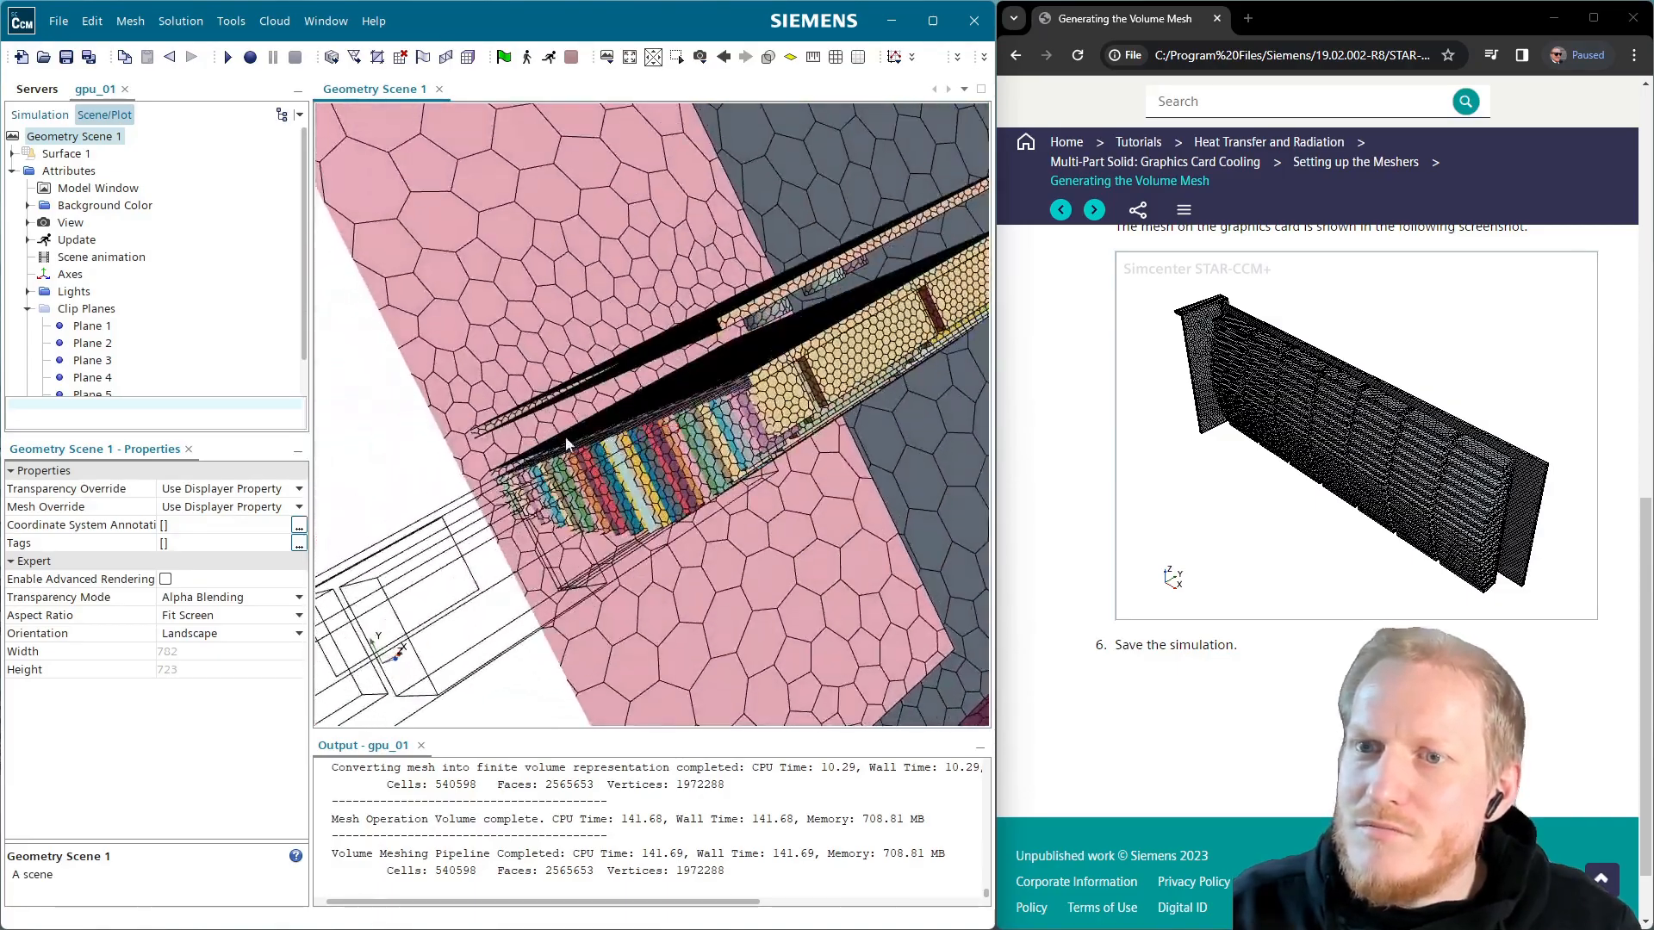
scroll(638, 446, down, 3)
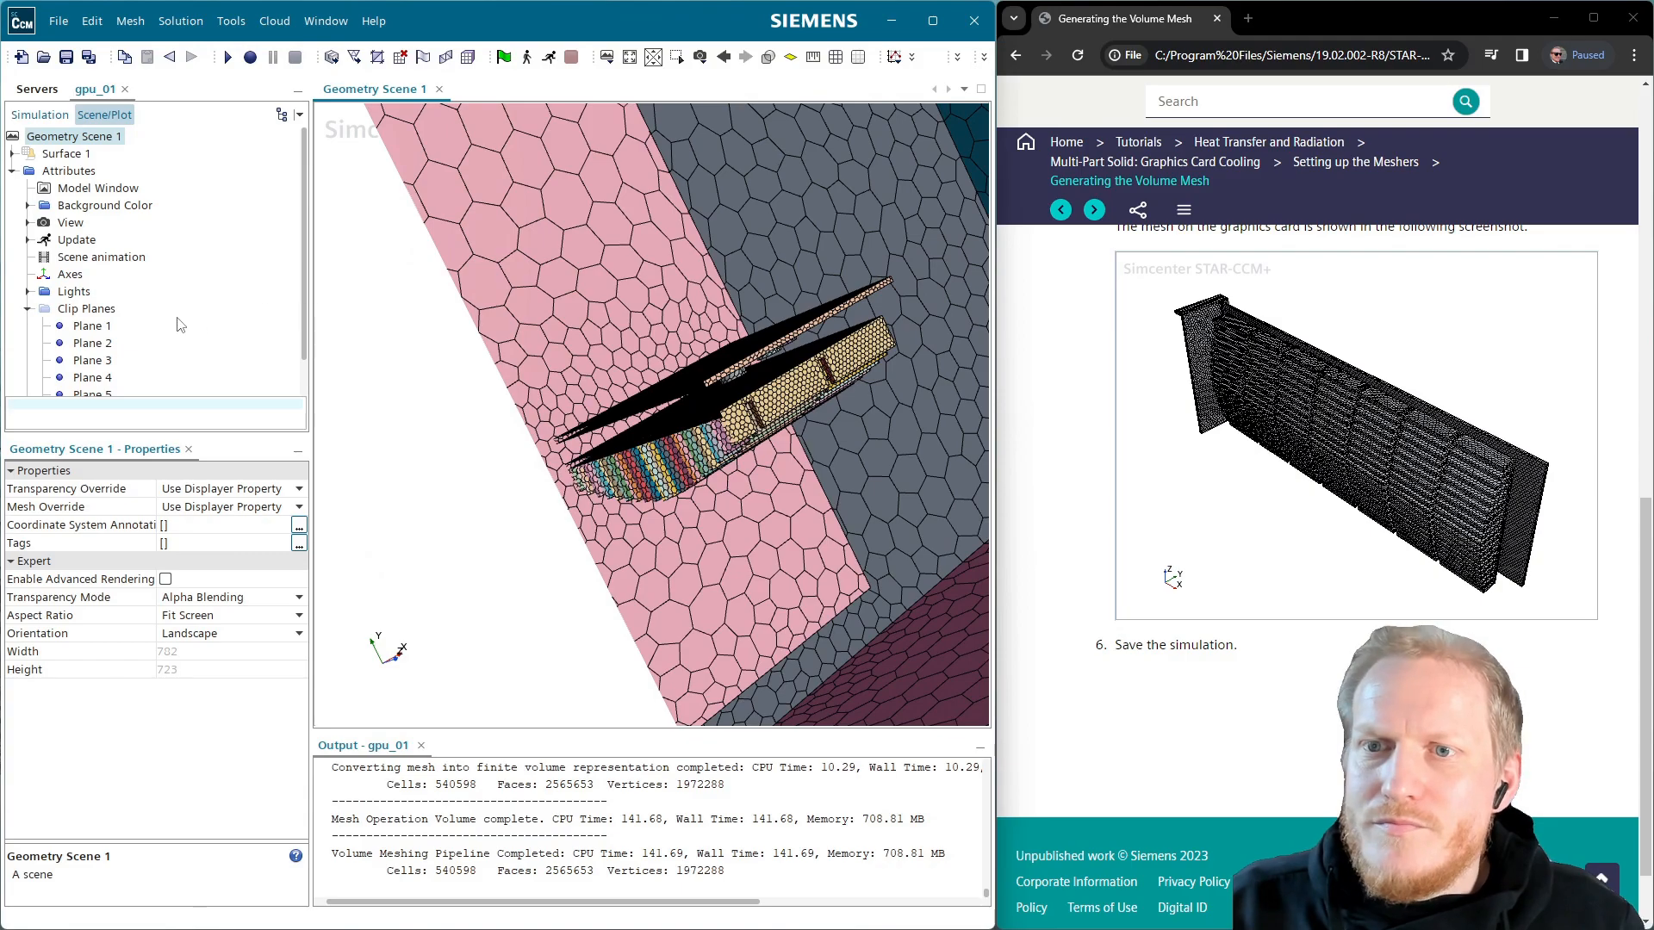
Disable clipping with Plane 1 again
click(88, 328)
click(164, 525)
scroll(766, 570, down, 5)
Save the gpu_01 simulation and advance the tutorial to the next topic
click(460, 336)
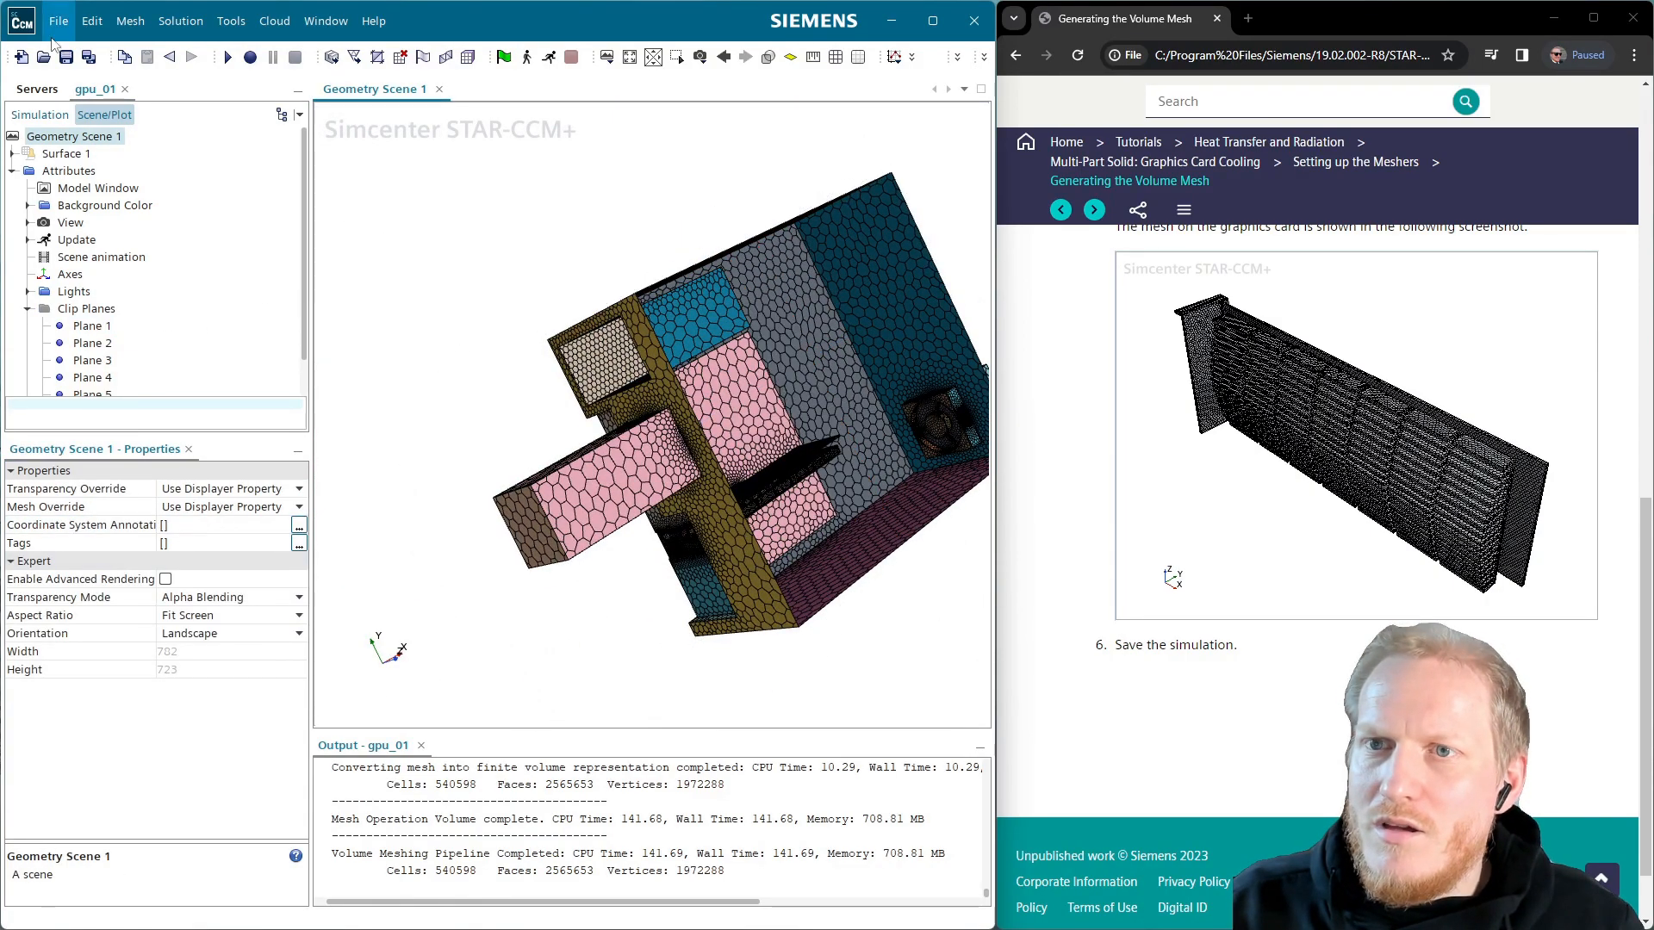
click(67, 57)
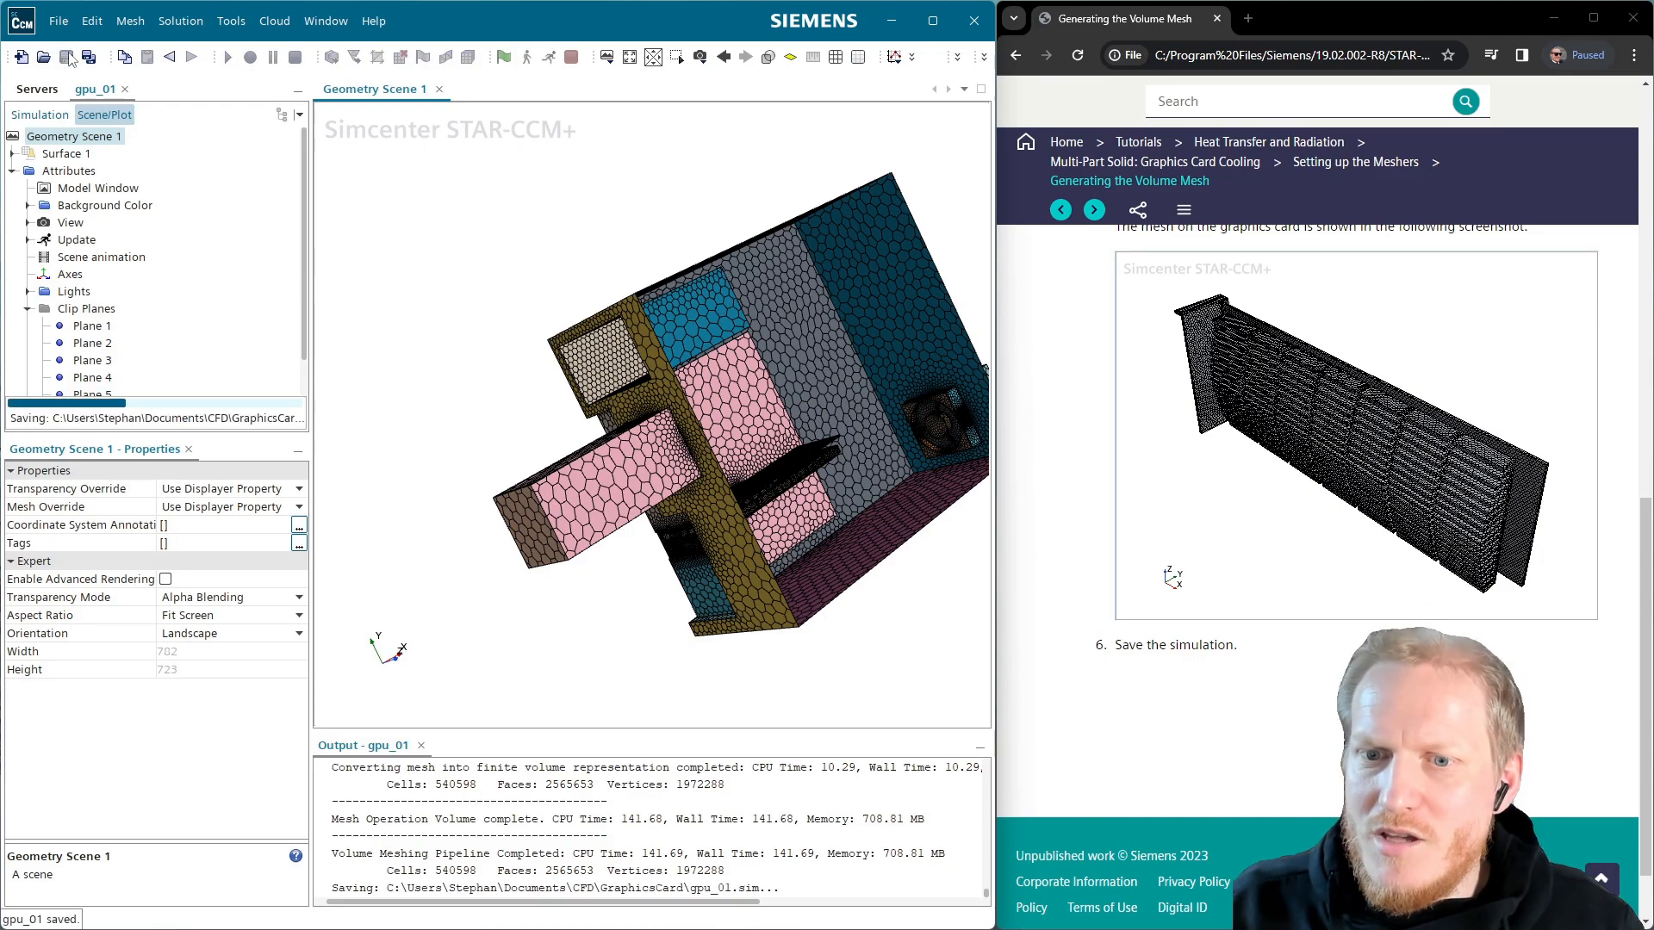
click(1094, 209)
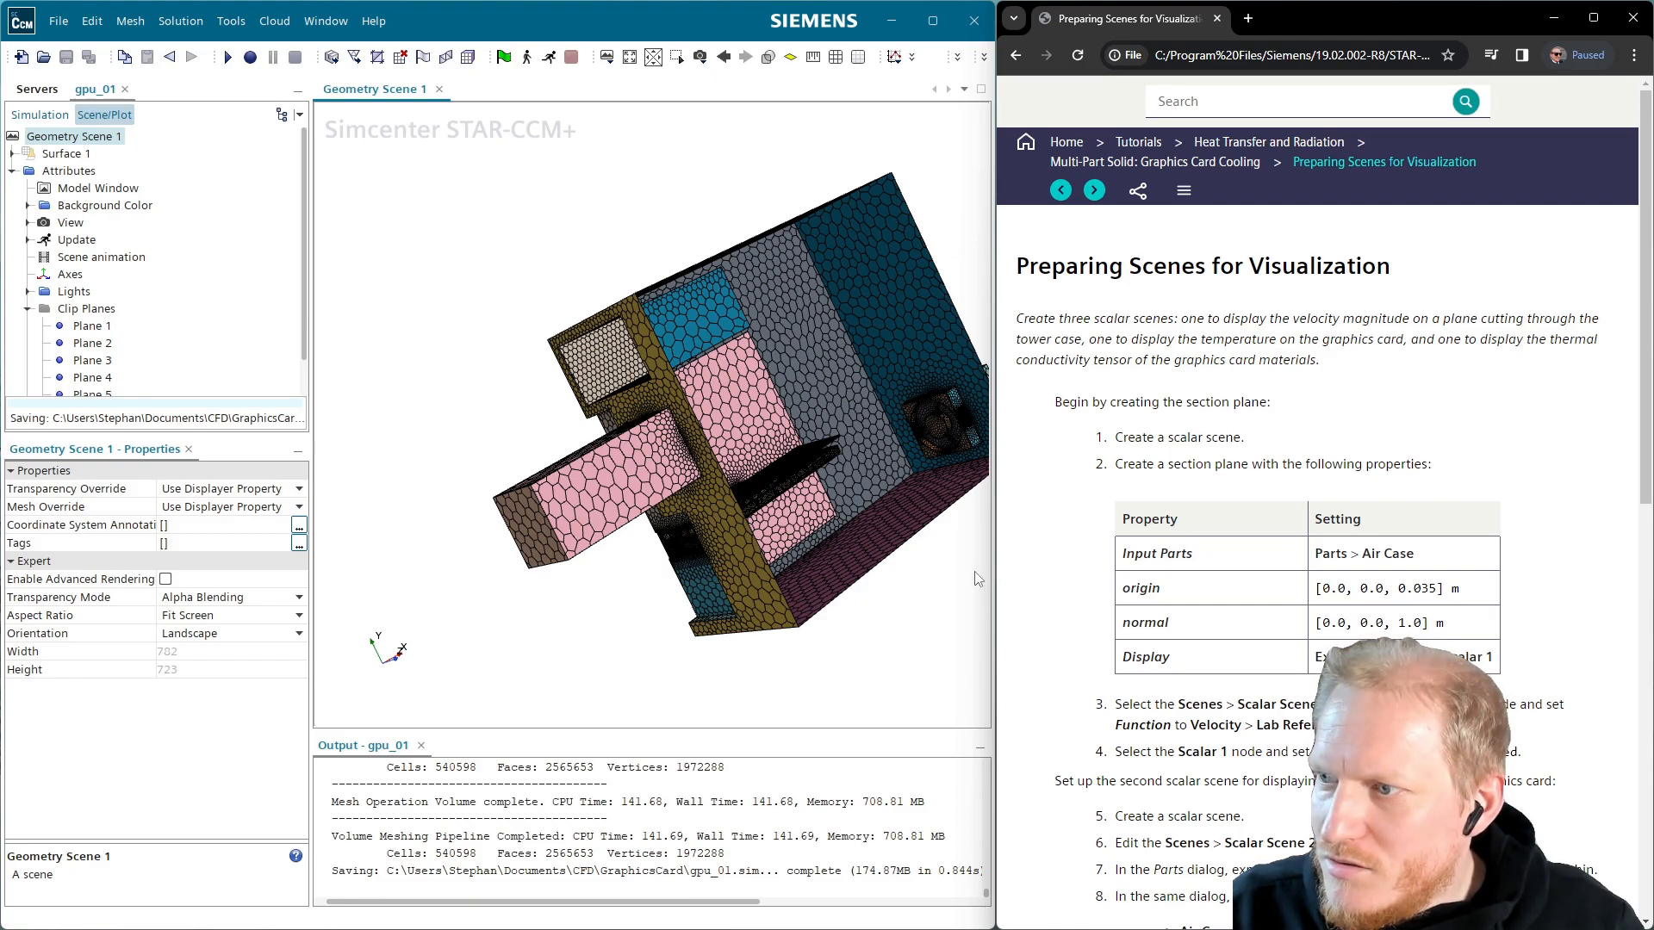
Turn the meshed model to an oblique view, select Surface 1, and show the simulation tree
drag(886, 616, 432, 574)
drag(628, 336, 749, 399)
right_drag(696, 429, 845, 568)
scroll(474, 380, up, 2)
drag(474, 380, 530, 345)
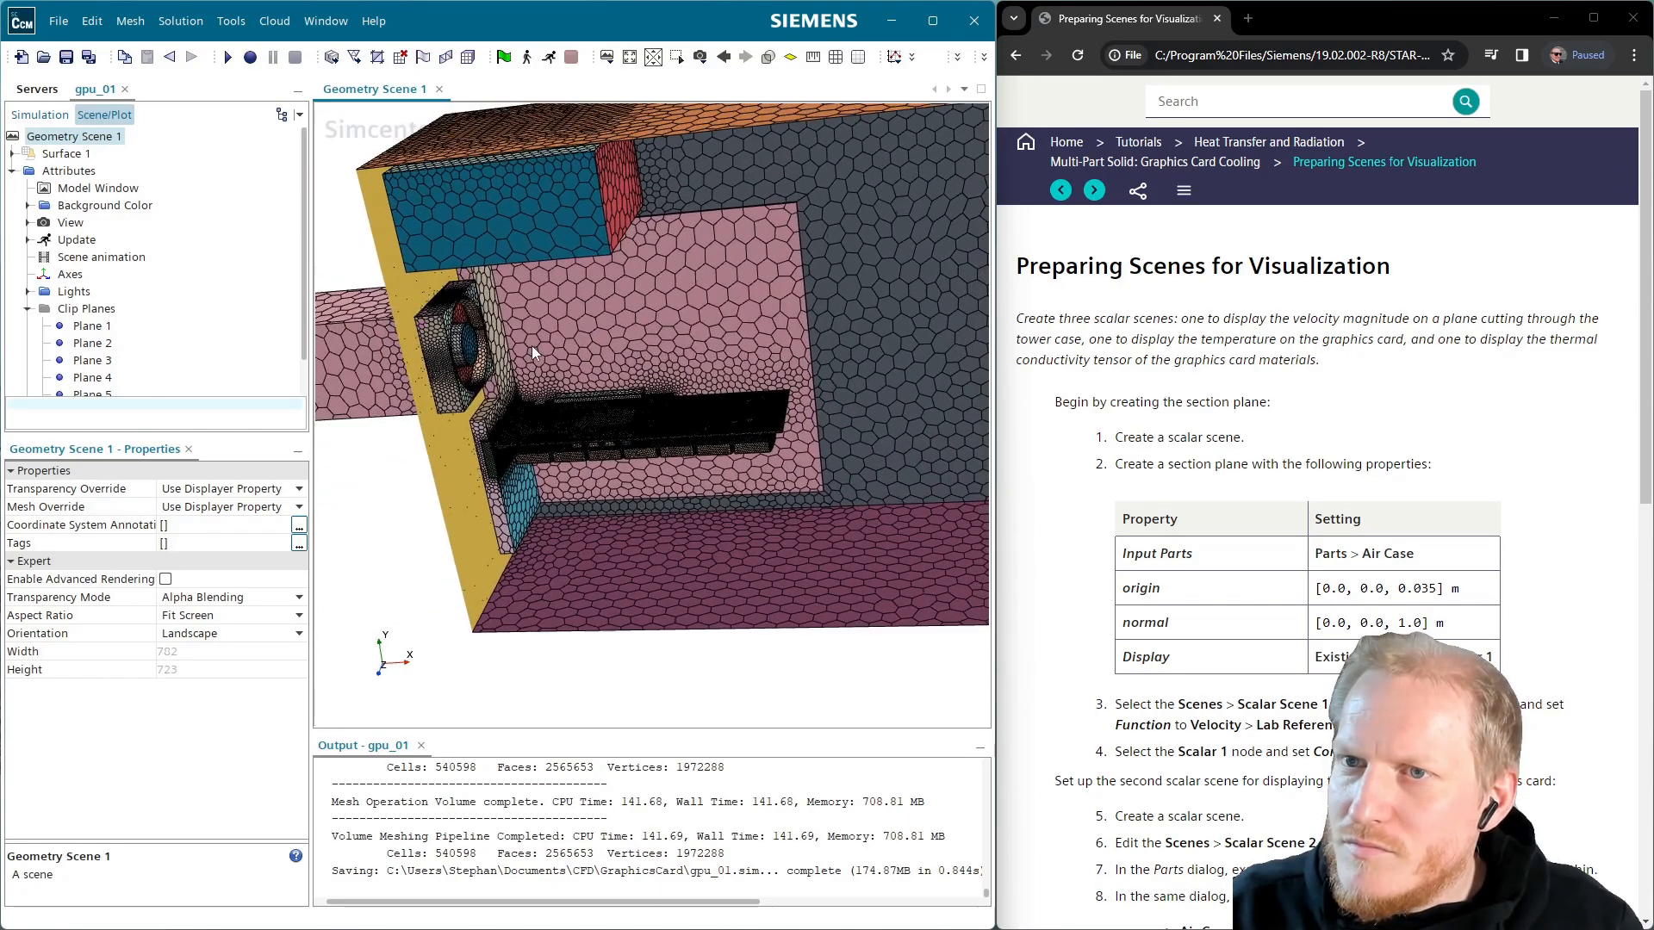
click(64, 153)
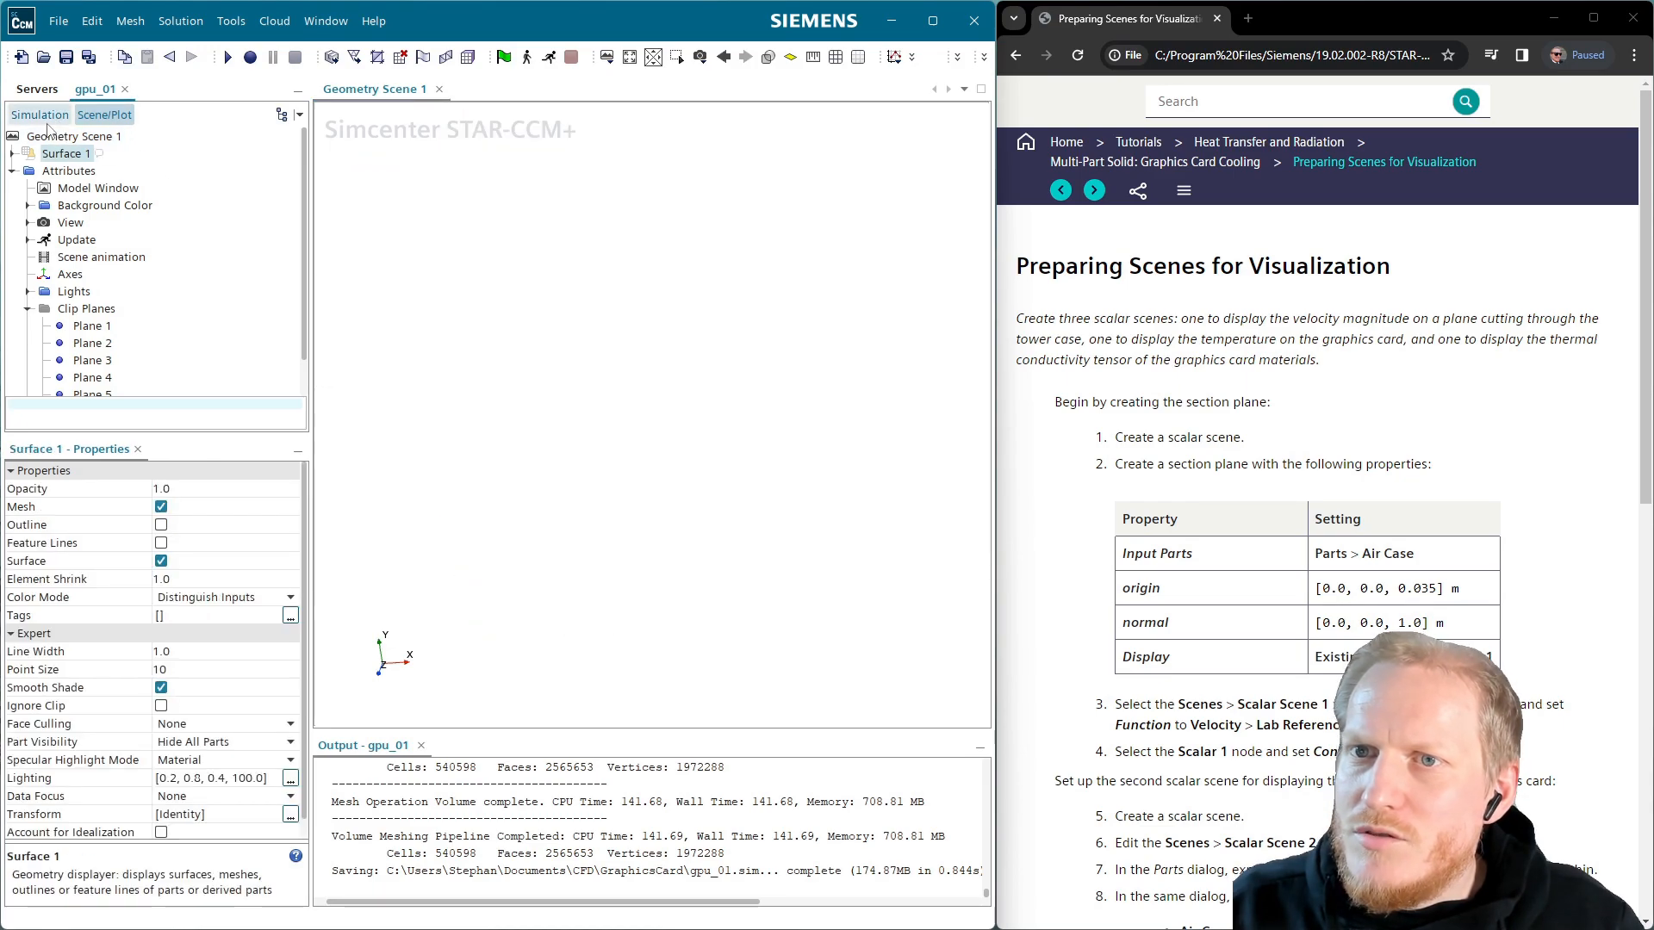
click(39, 114)
scroll(135, 297, up, 5)
scroll(135, 297, down, 10)
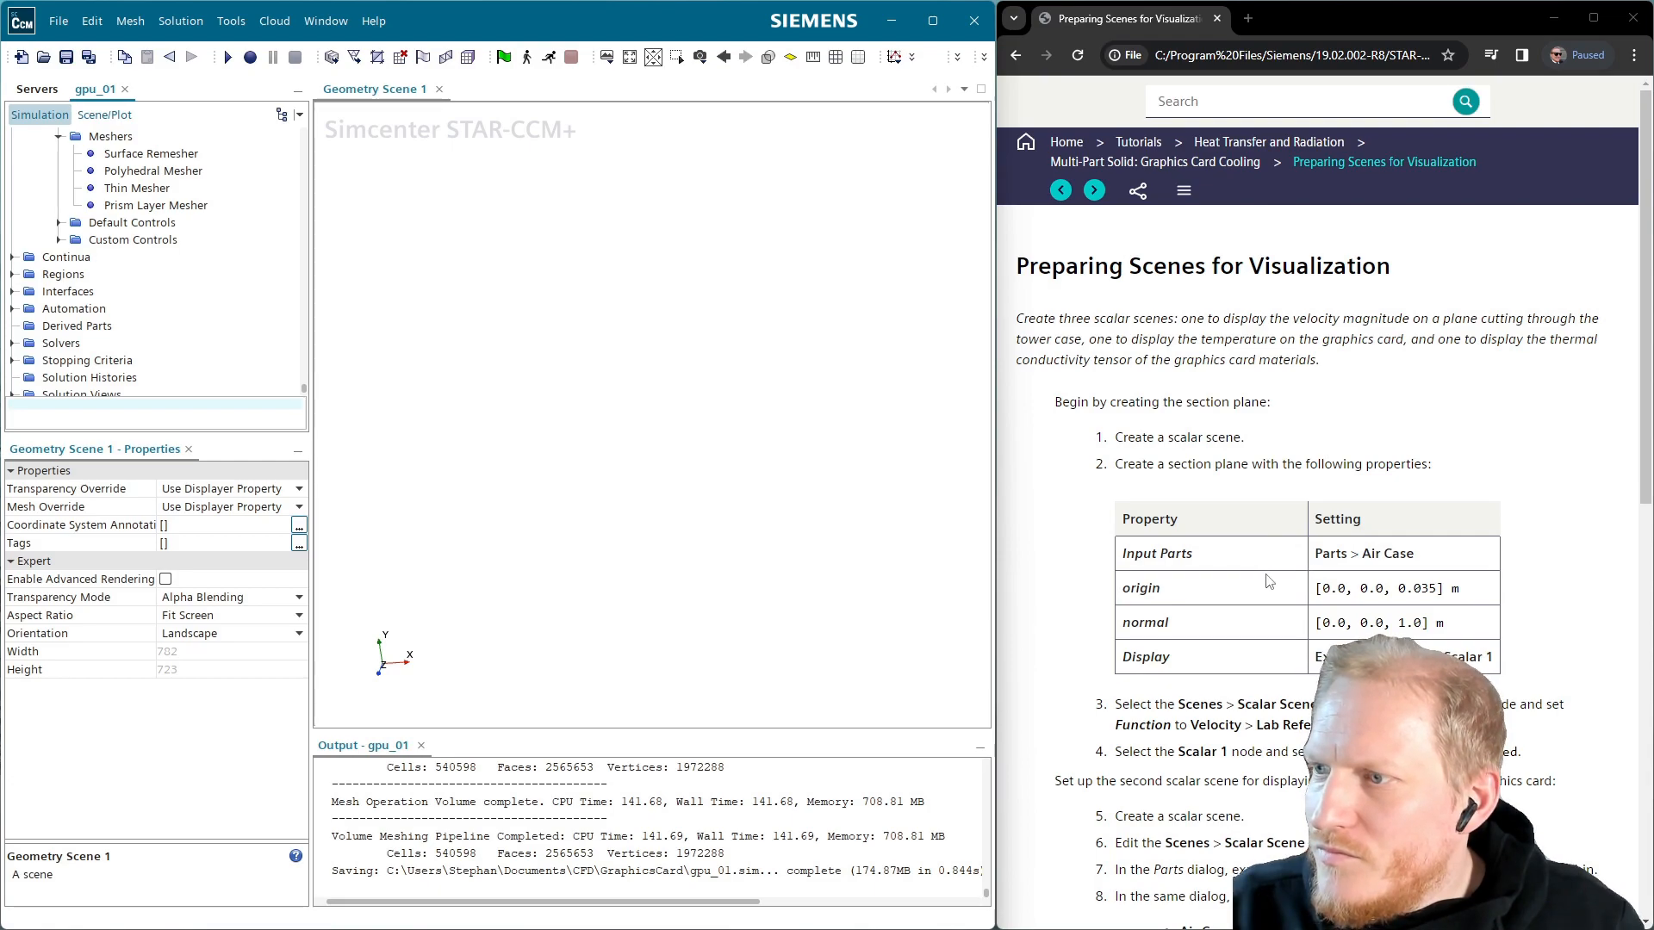
scroll(100, 250, up, 5)
scroll(100, 251, down, 3)
scroll(86, 263, down, 2)
scroll(100, 272, down, 1)
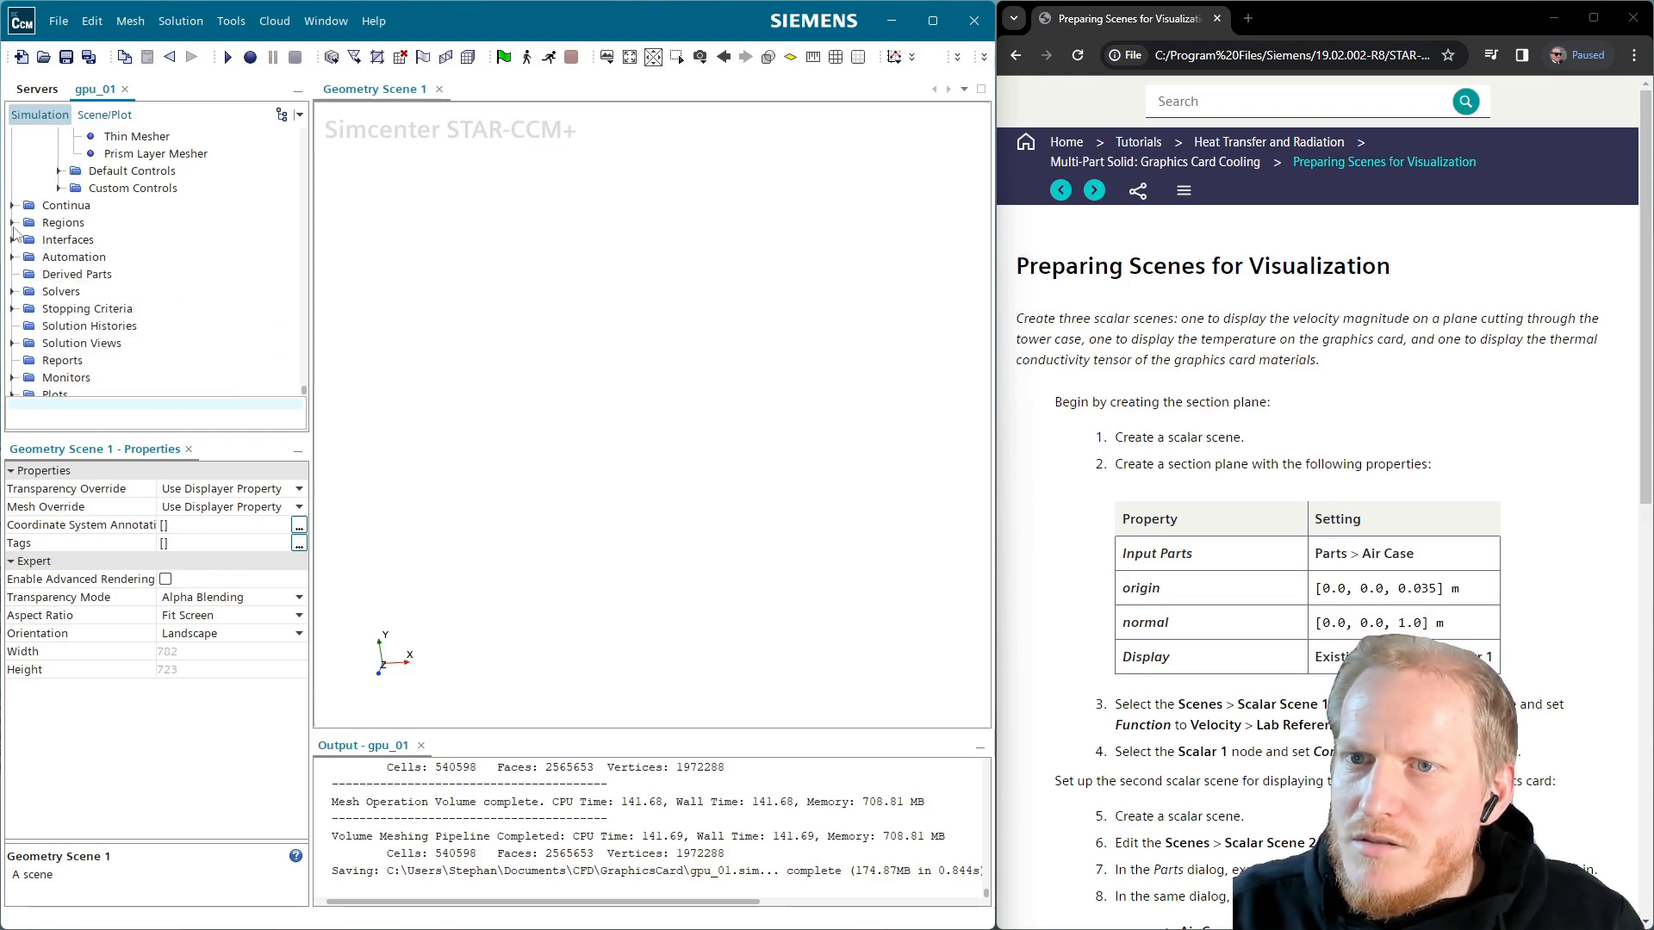
Start a new Plane Section derived part, keeping Air and Solid Components as input parts
right_click(48, 281)
mouse_move(95, 291)
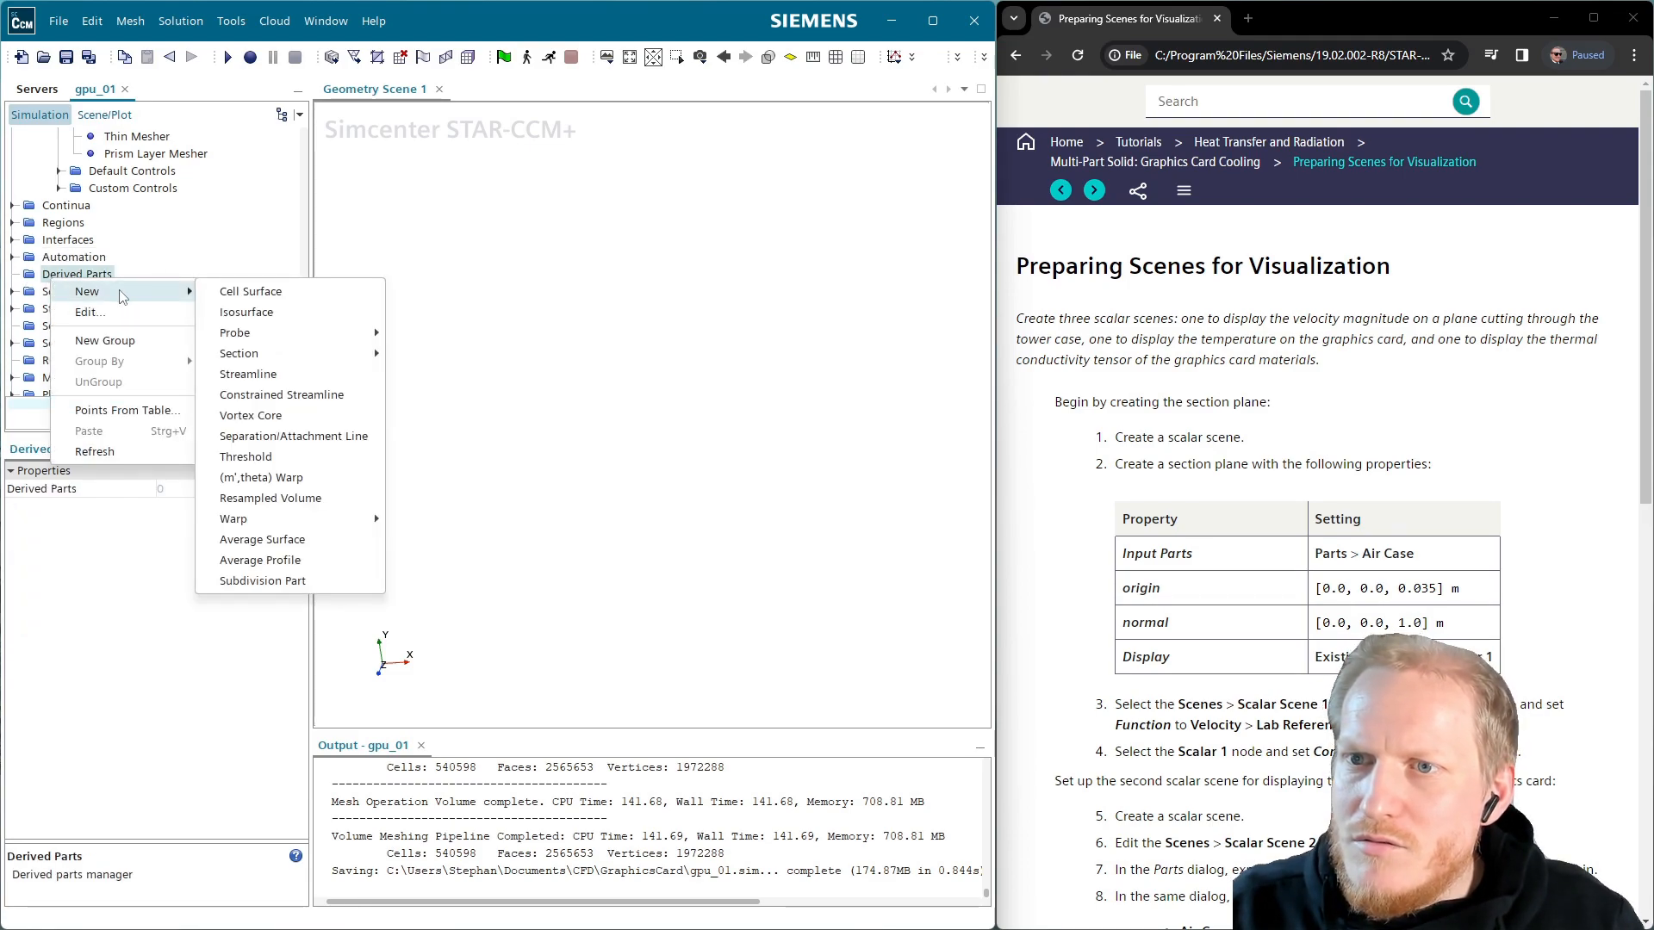
mouse_move(258, 354)
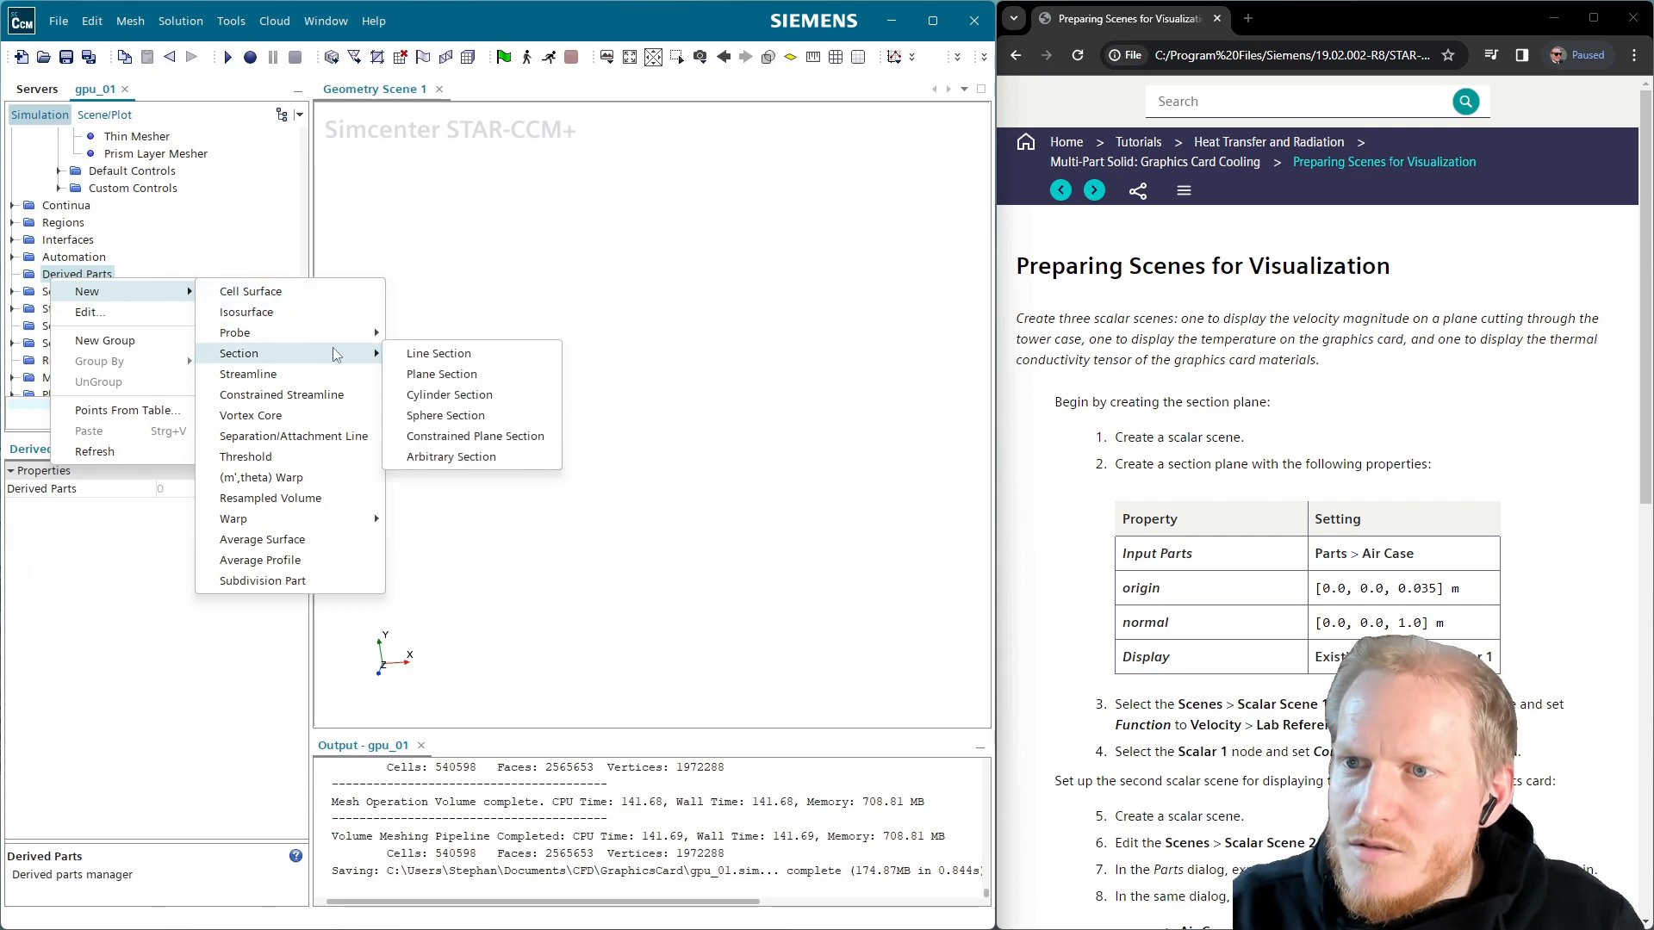
click(502, 379)
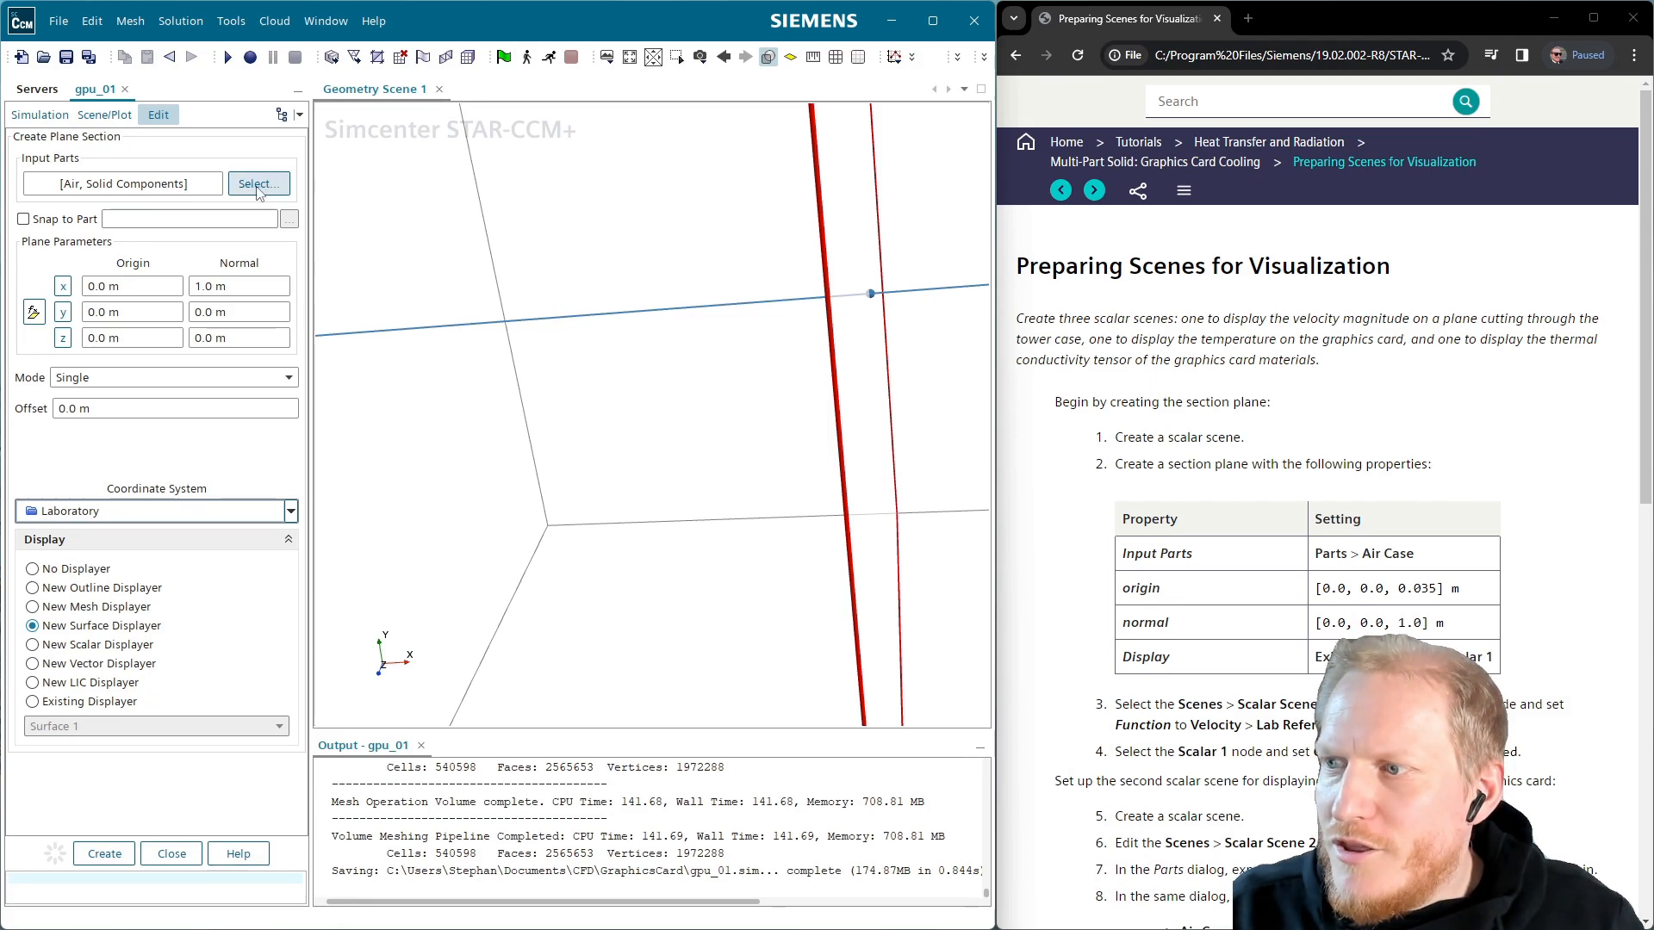
click(257, 185)
click(410, 412)
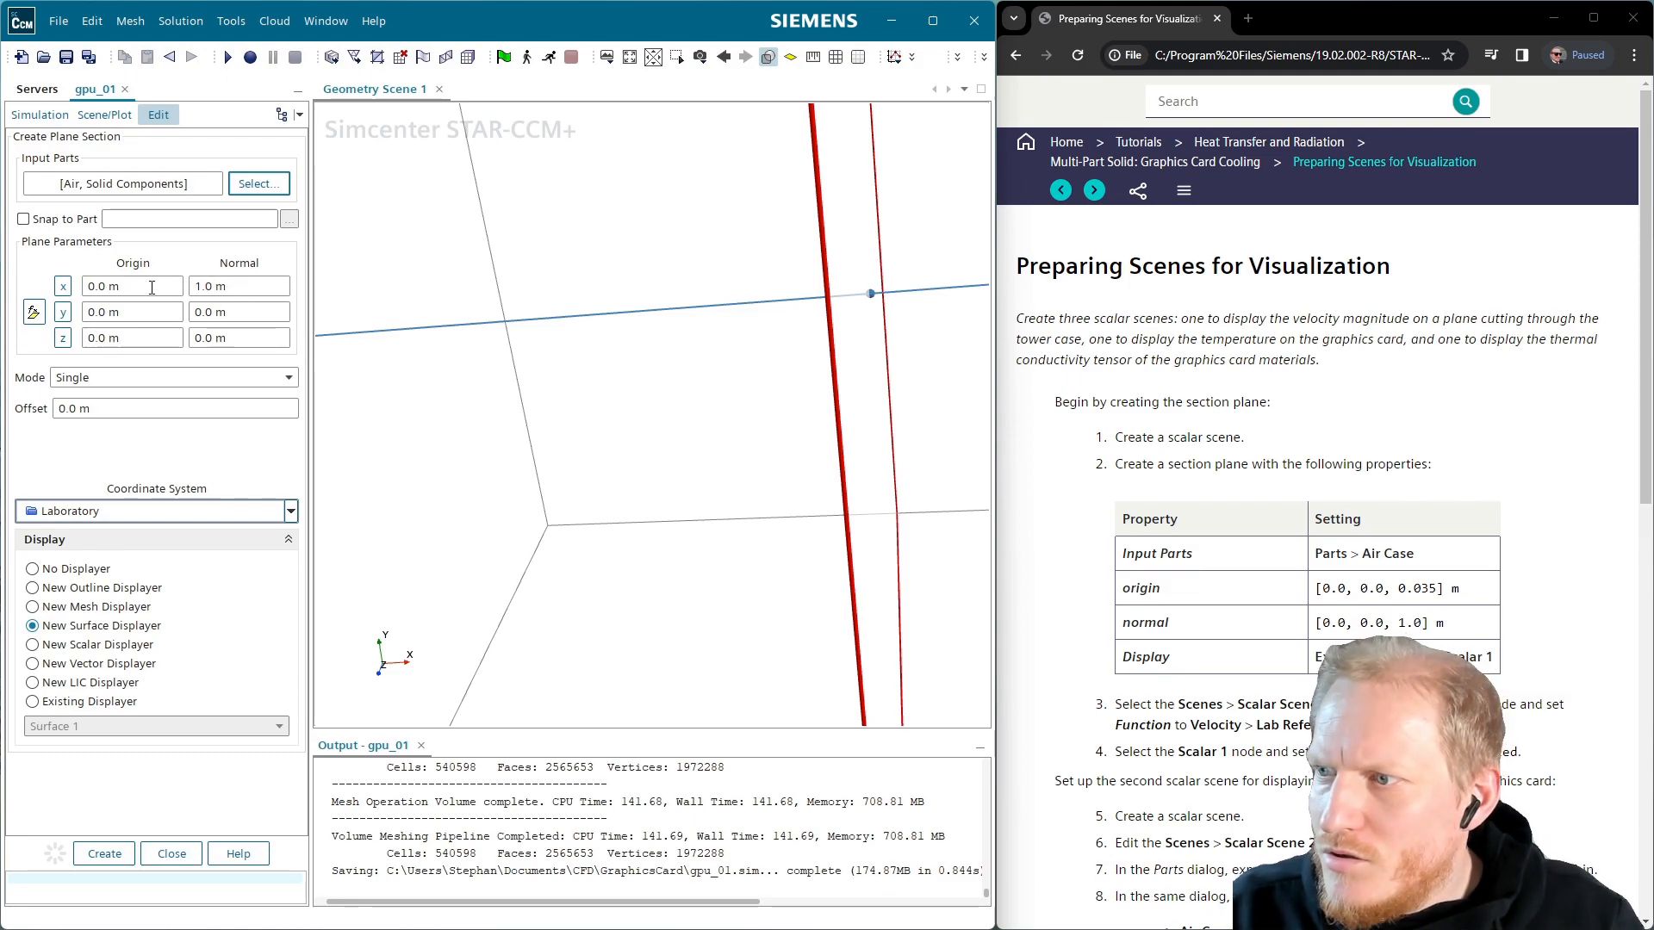
Place the section at origin z 0.035 m with normal (0,0,1), using a new scalar displayer
click(135, 338)
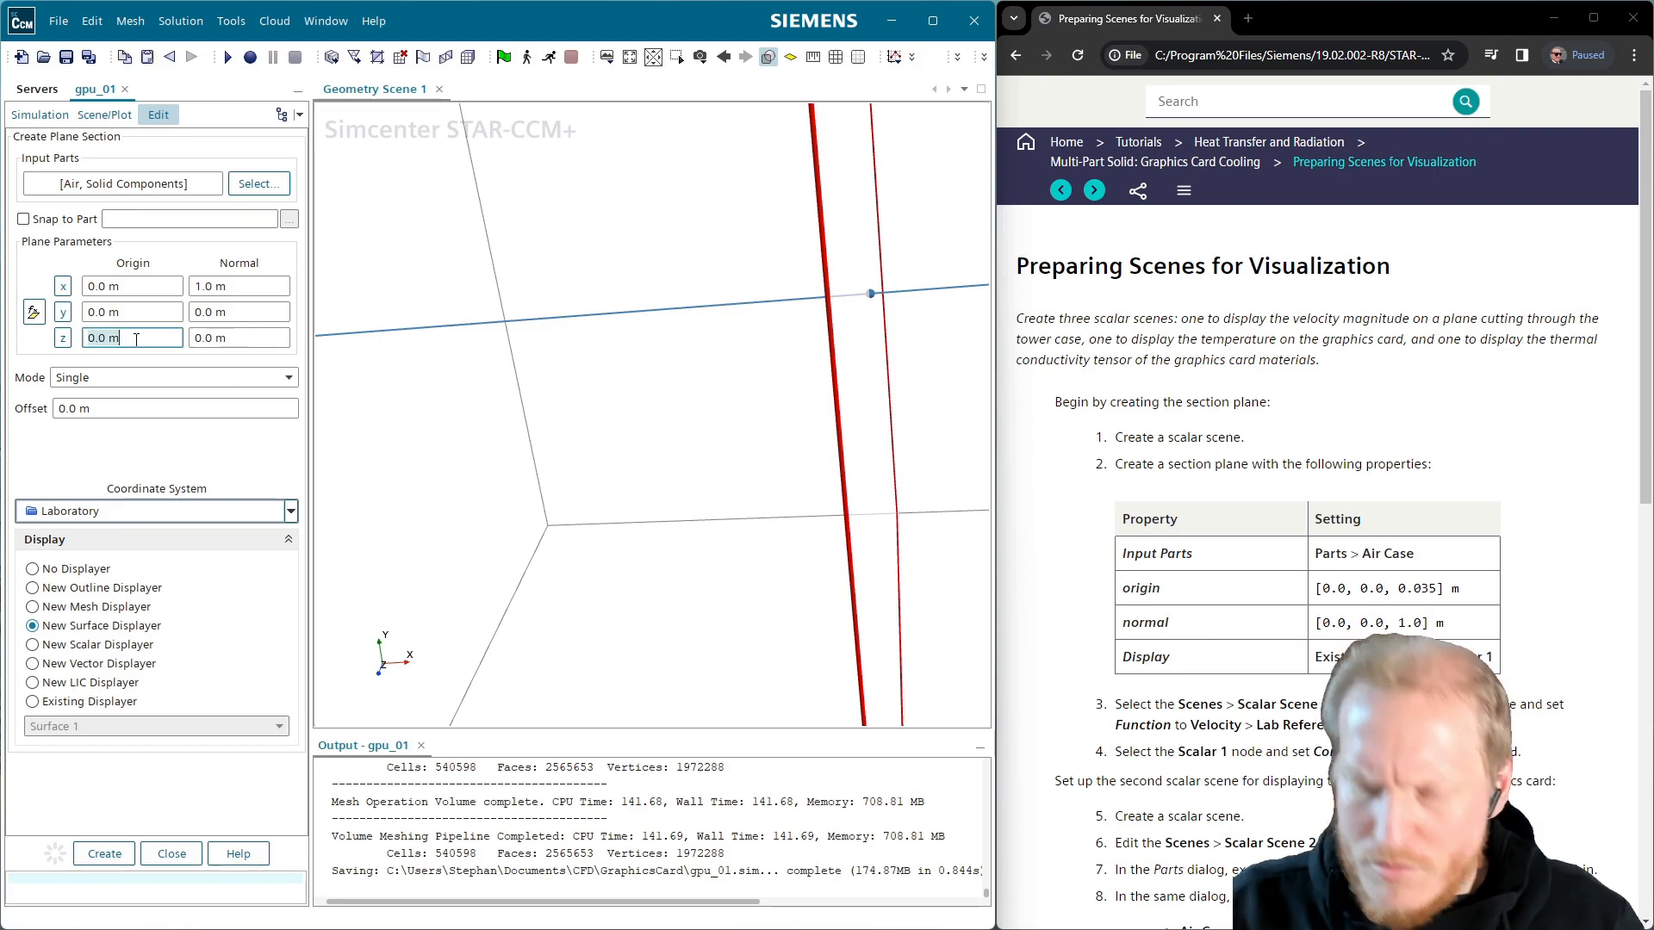
key(BackSpace)
text(.)
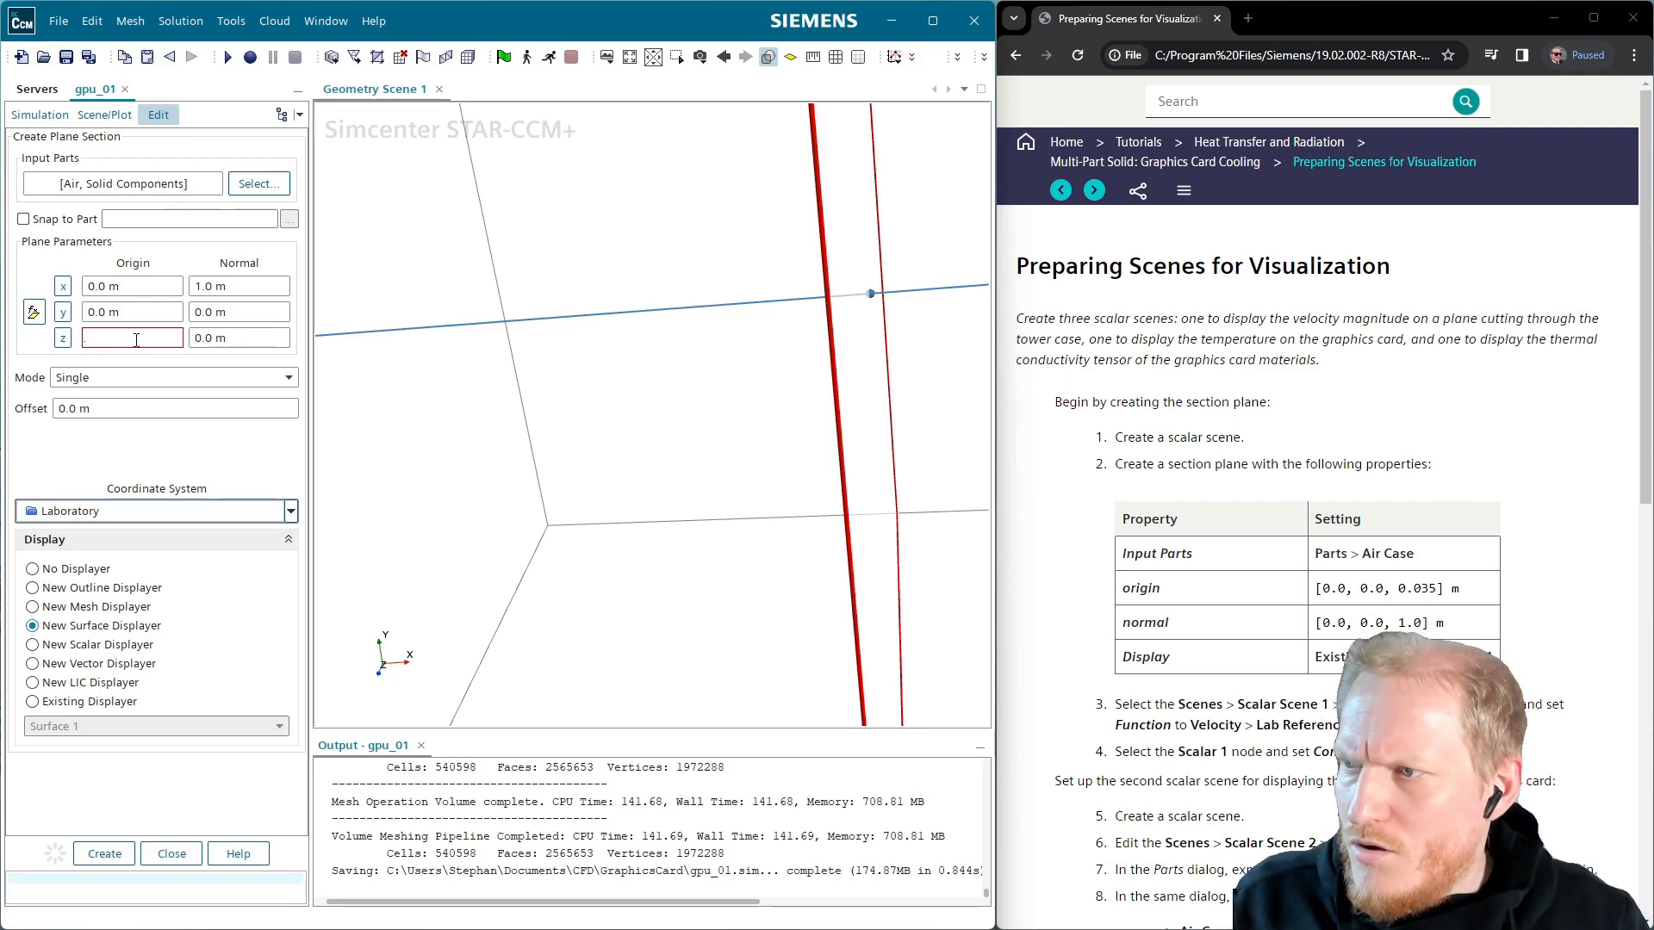
text(035)
key(Return)
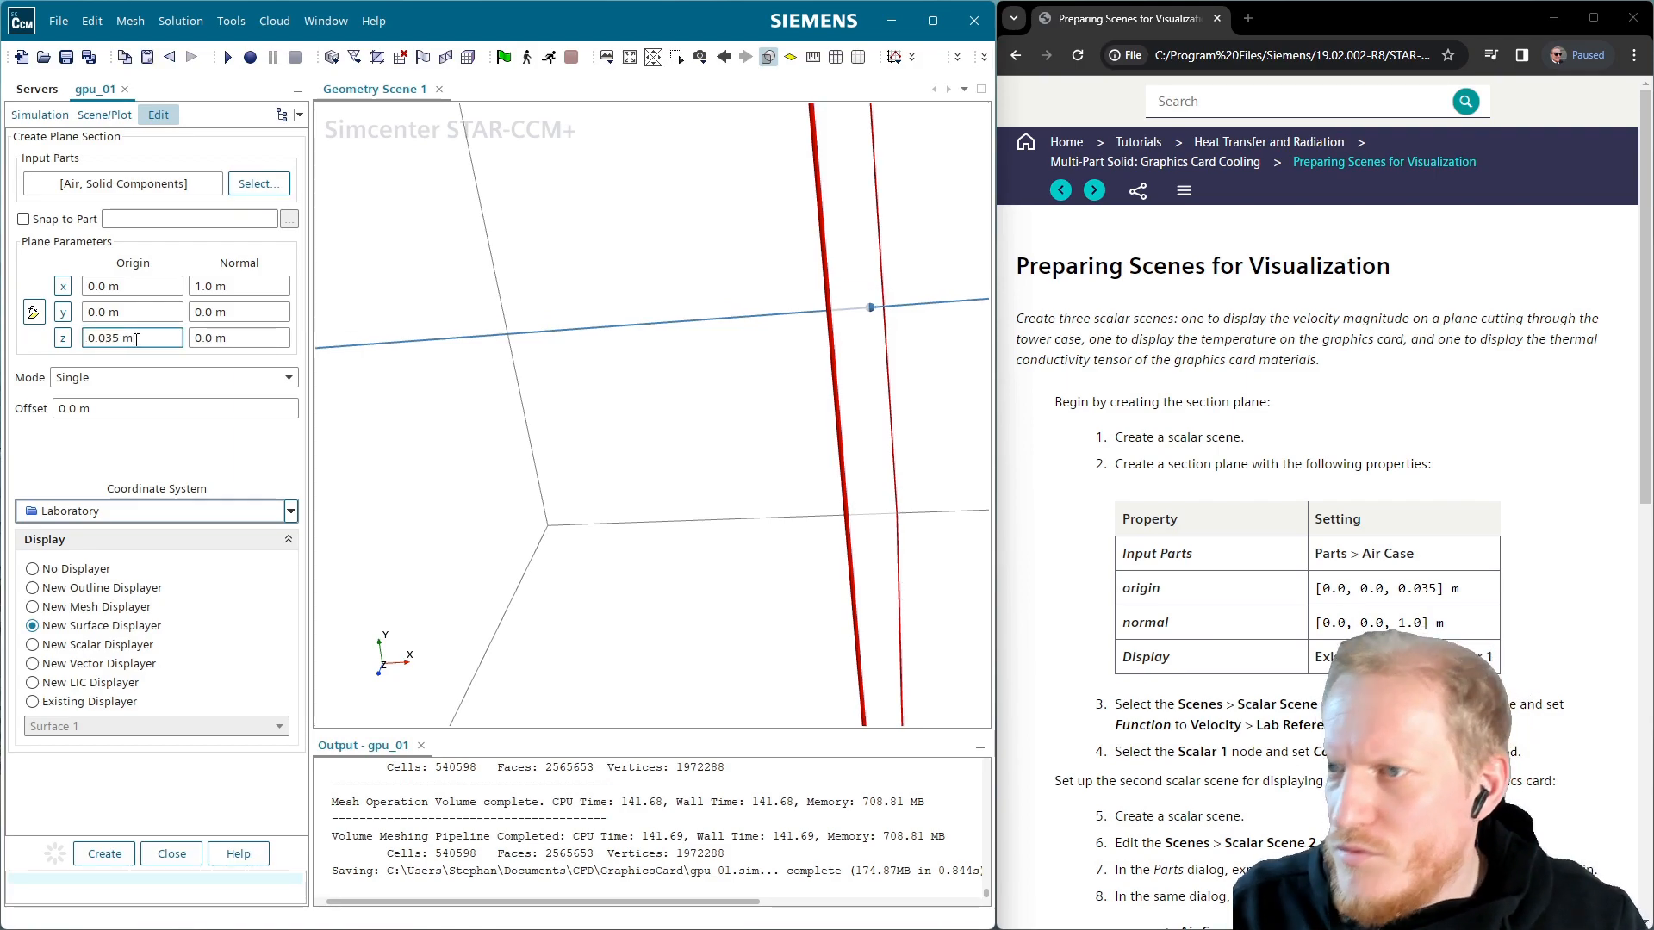
click(253, 286)
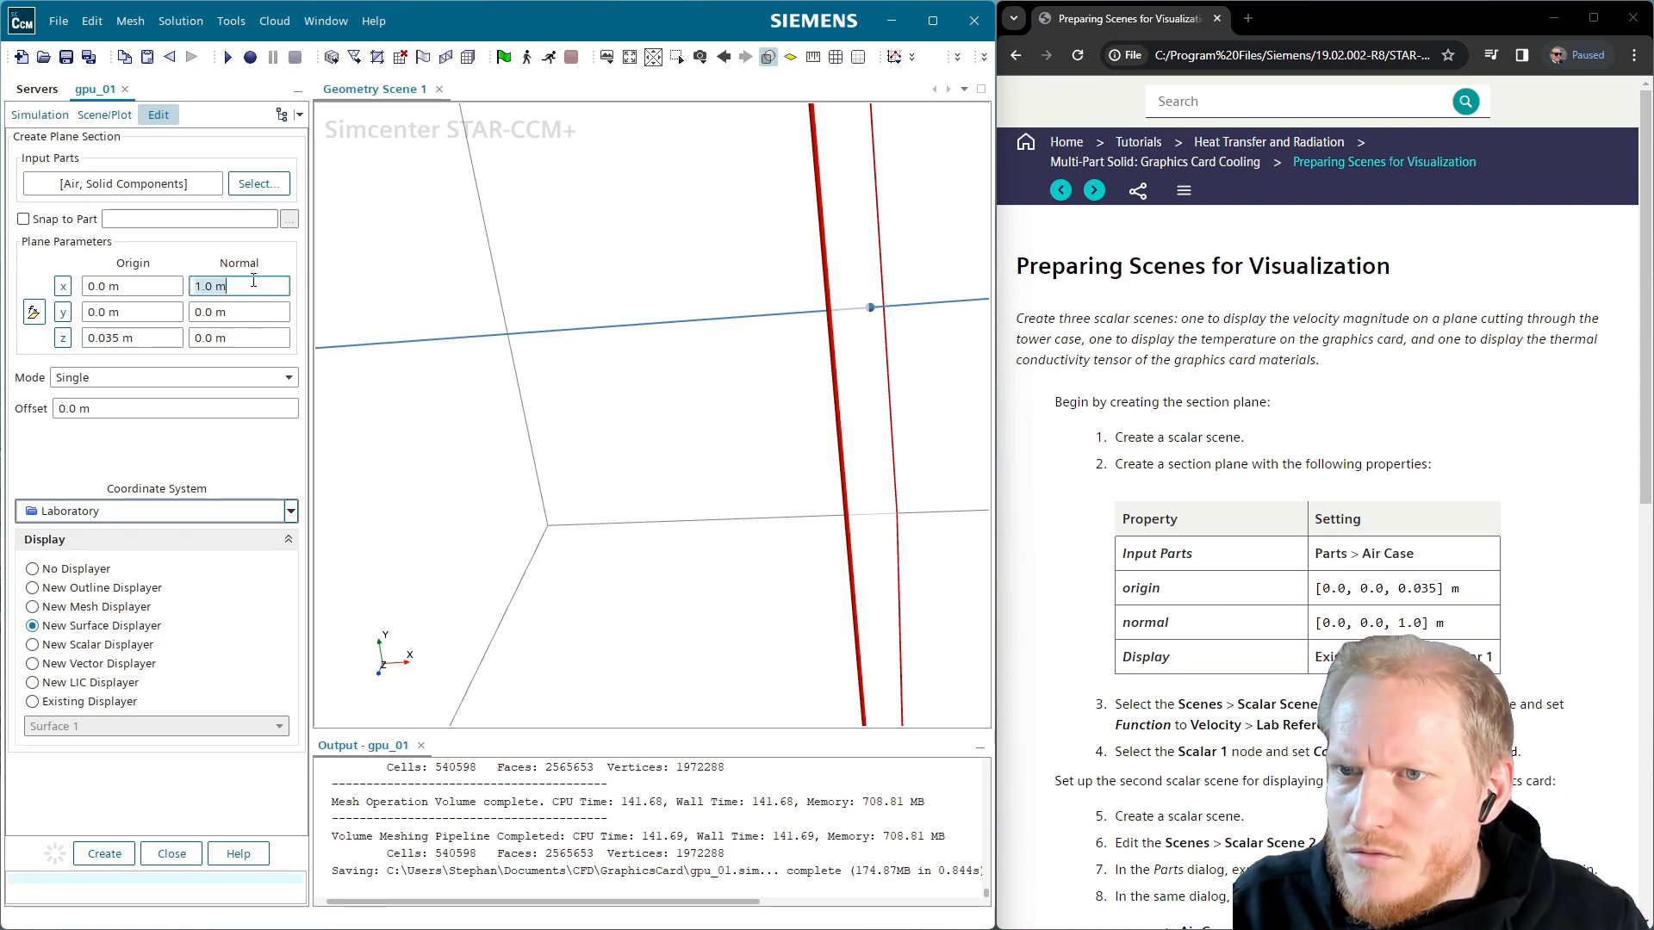
click(257, 317)
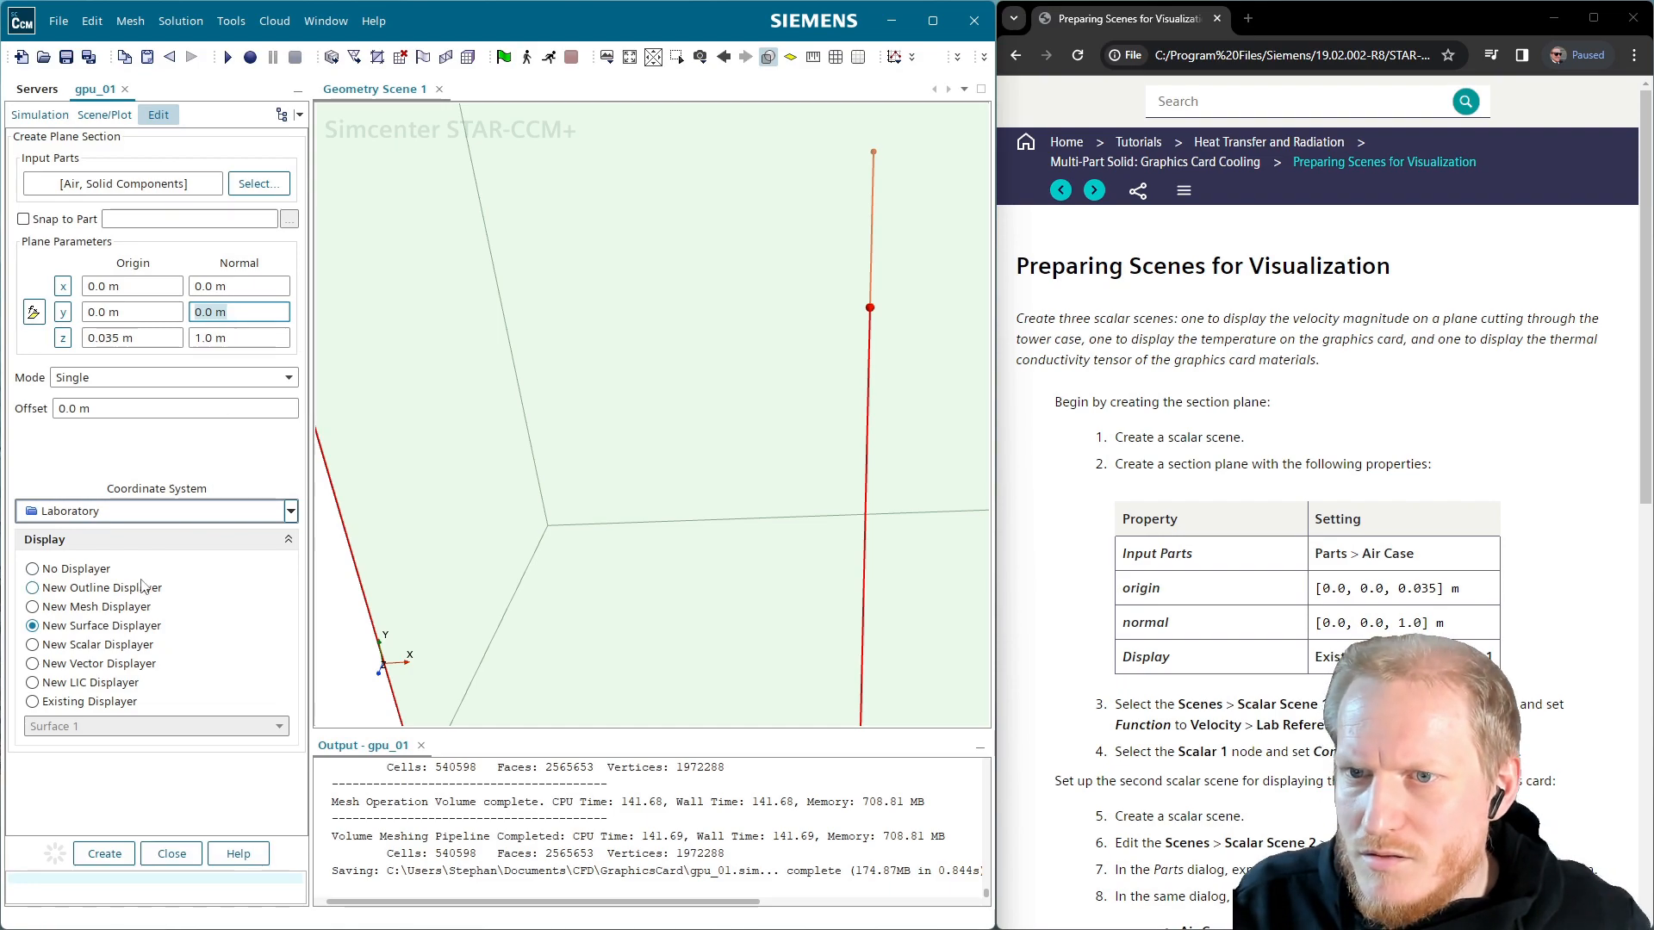
click(110, 652)
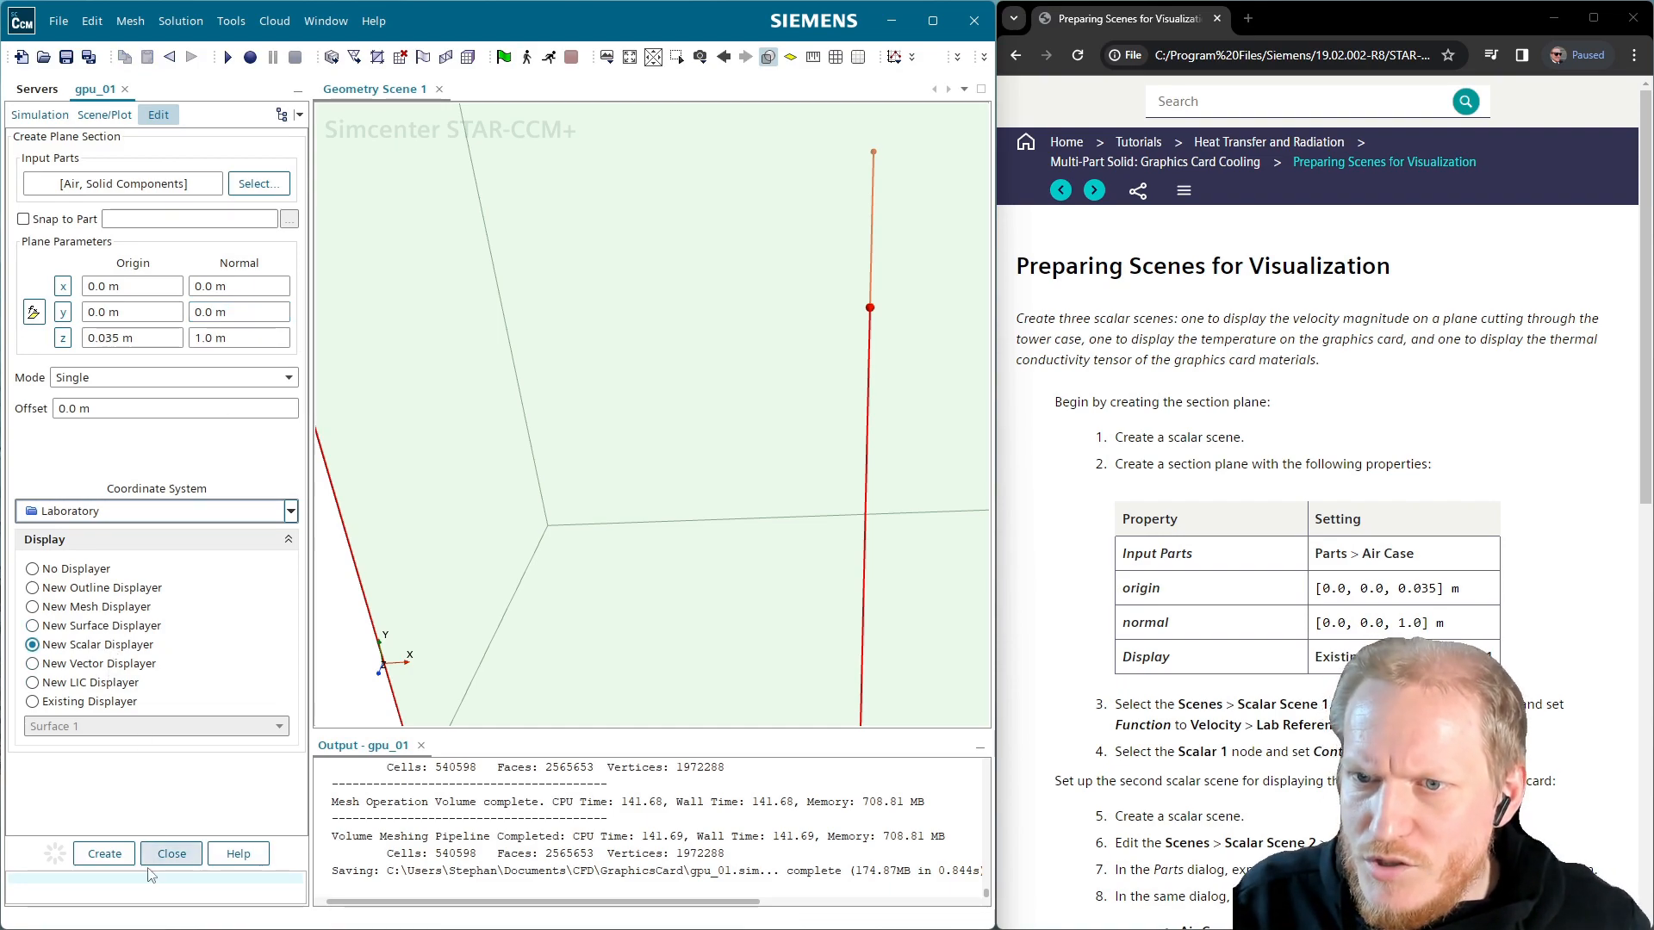
click(104, 853)
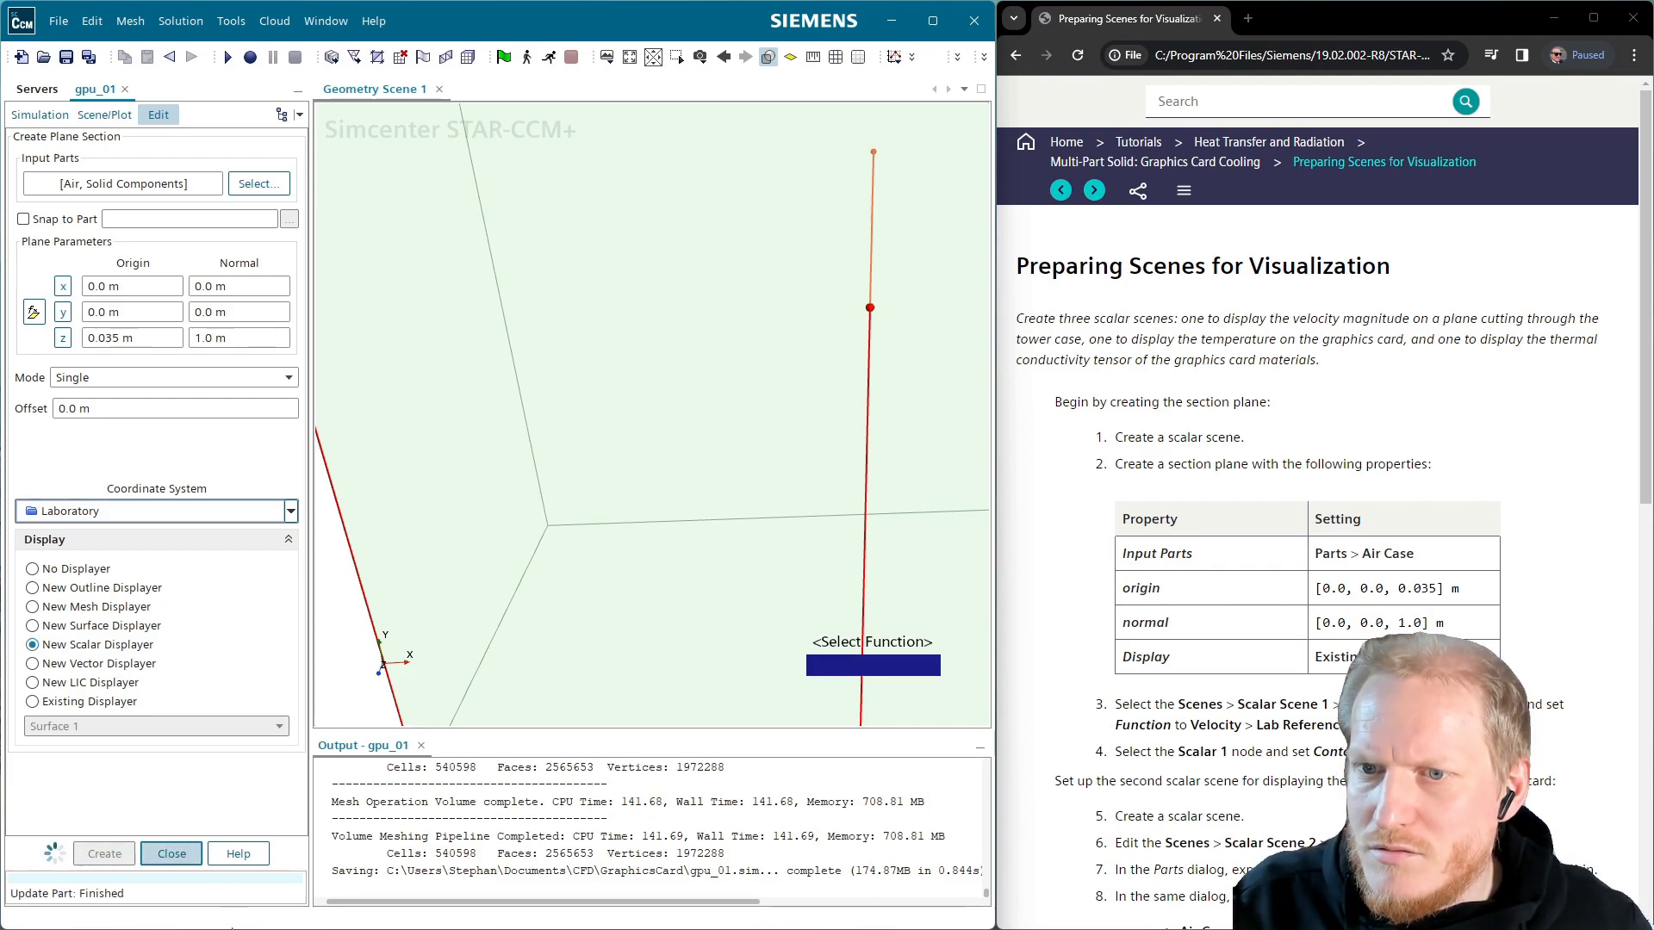
Switch the scene's scalar legend colouring to the Kelvin temperature colour map
click(195, 858)
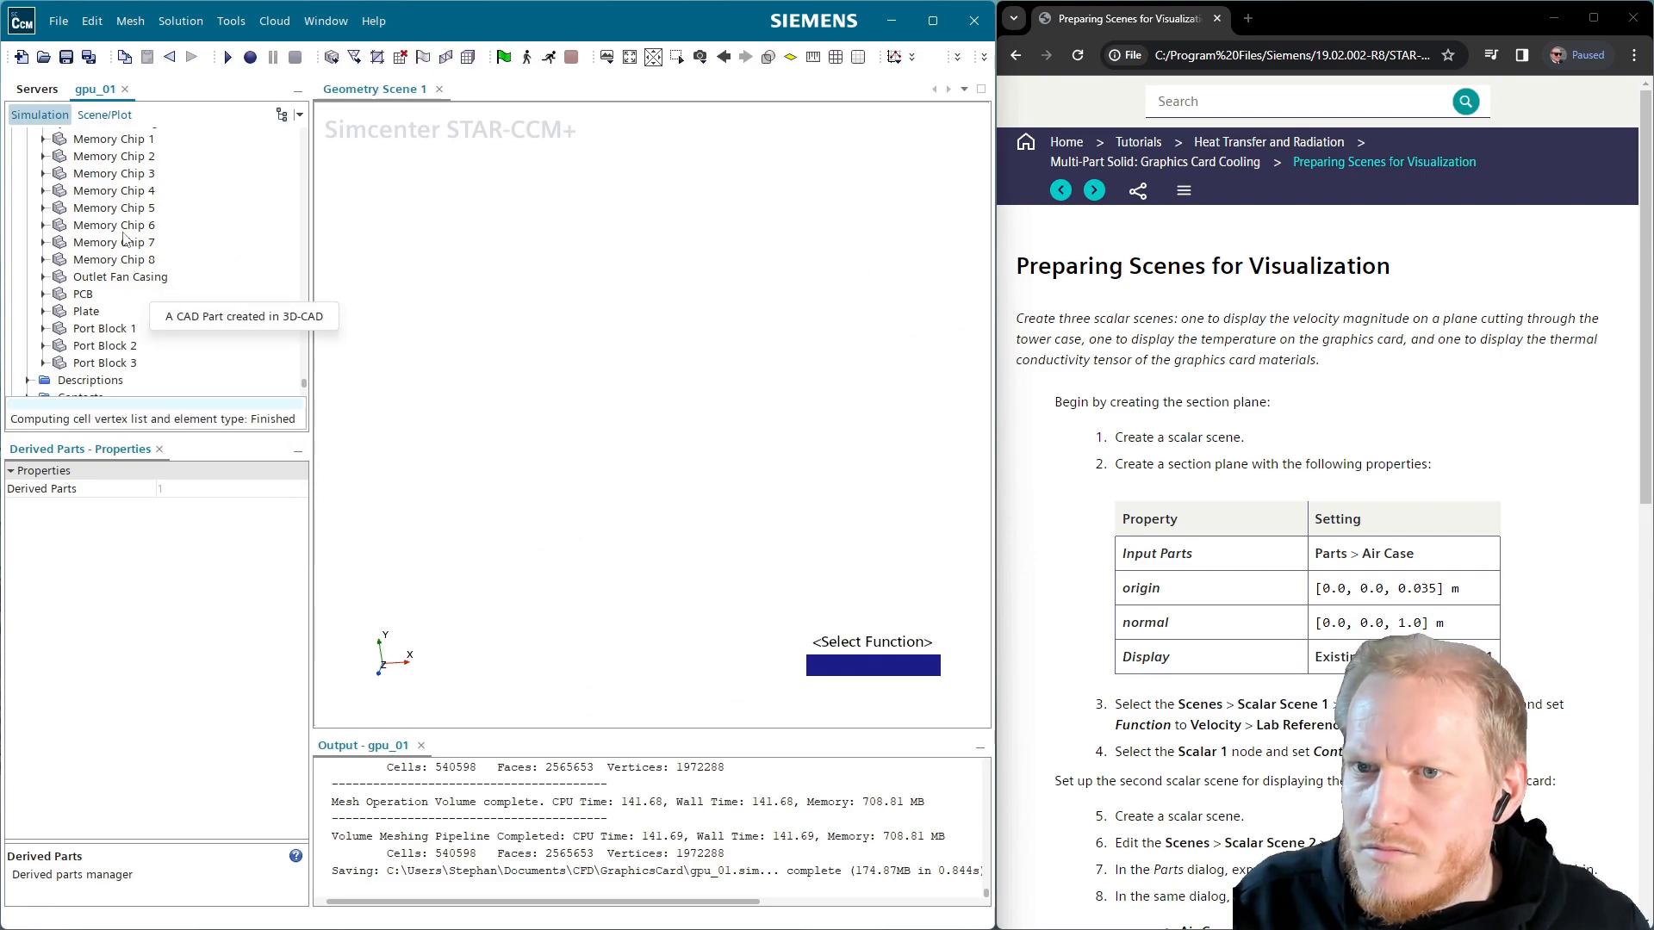
click(107, 115)
scroll(519, 398, down, 3)
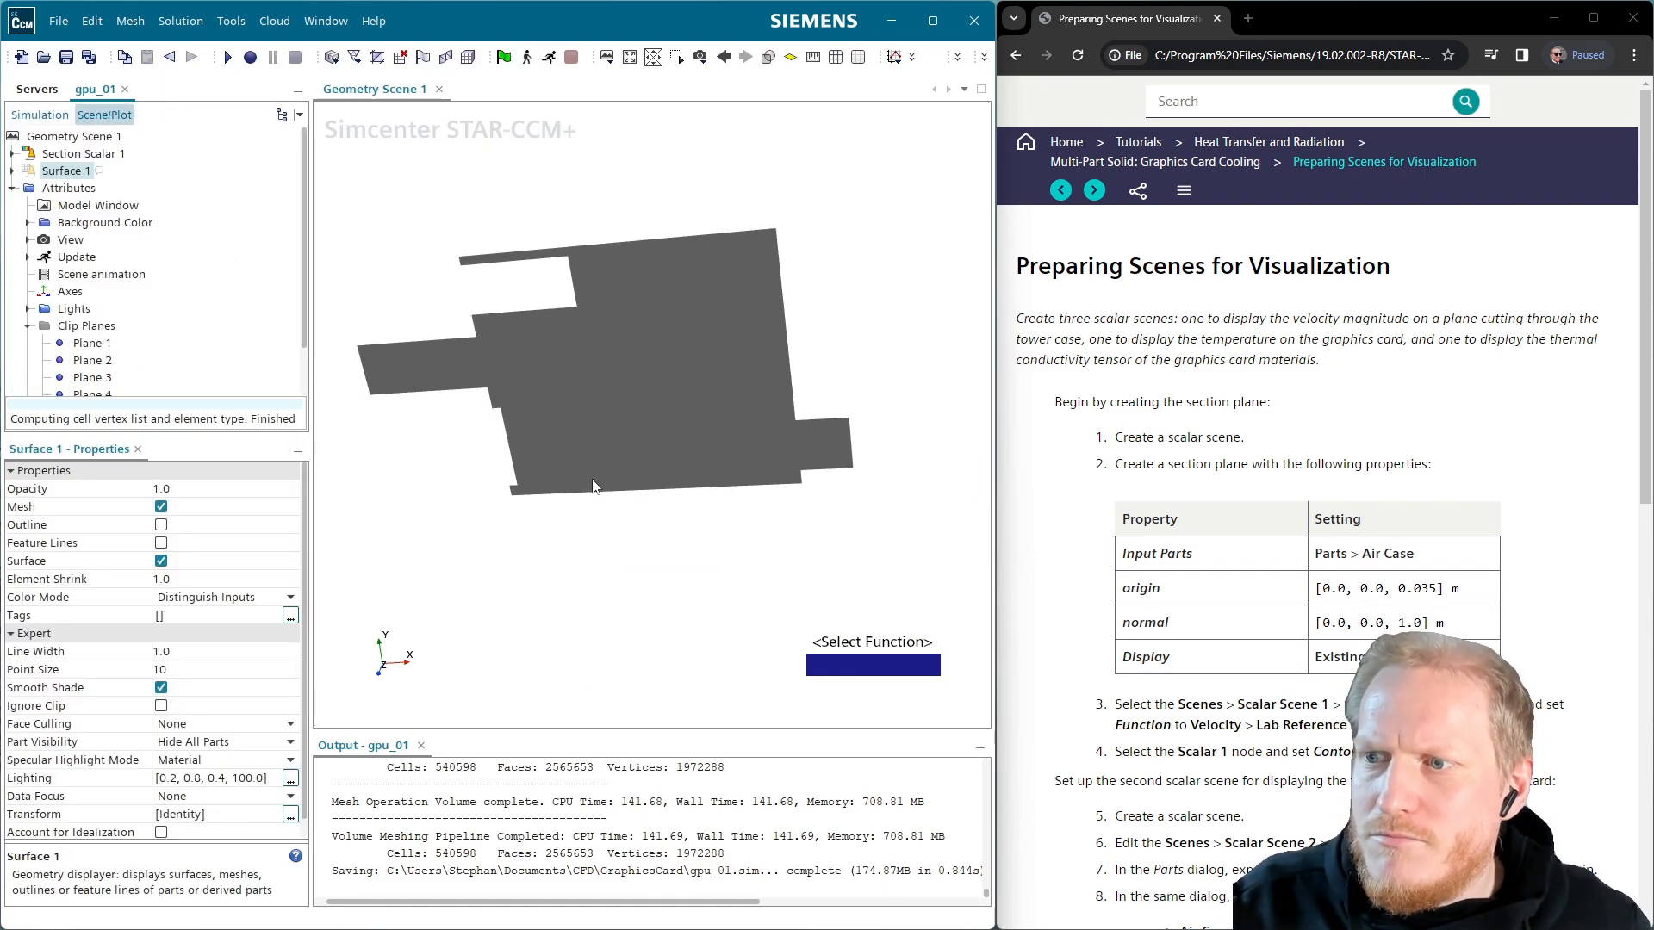
click(857, 663)
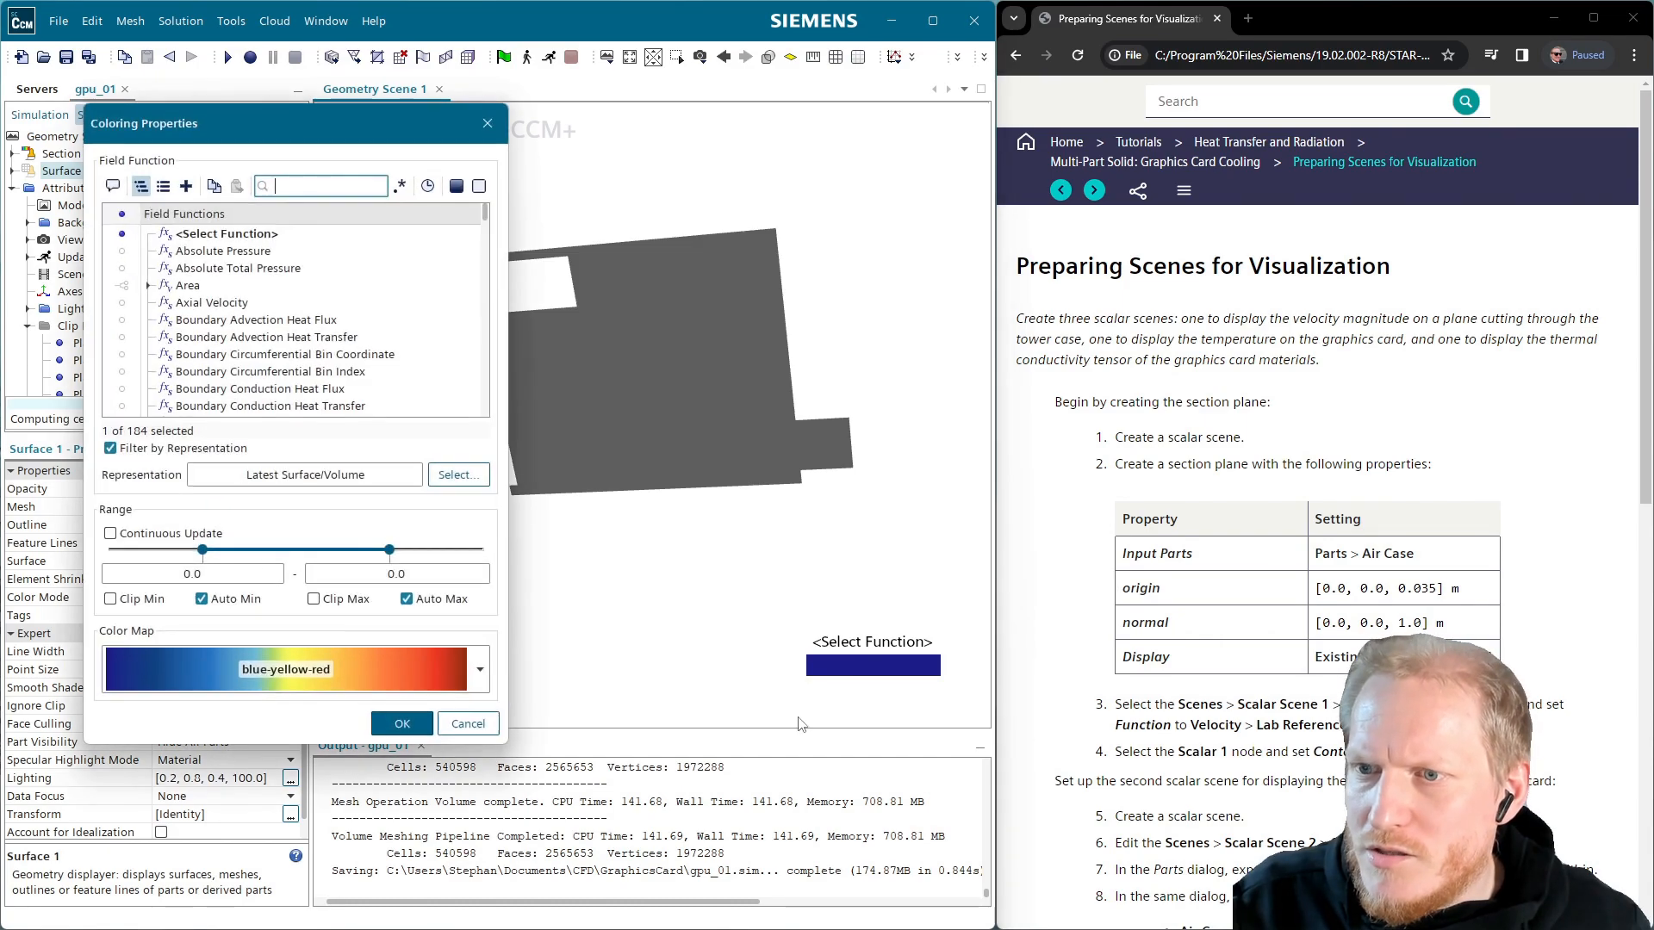
click(374, 672)
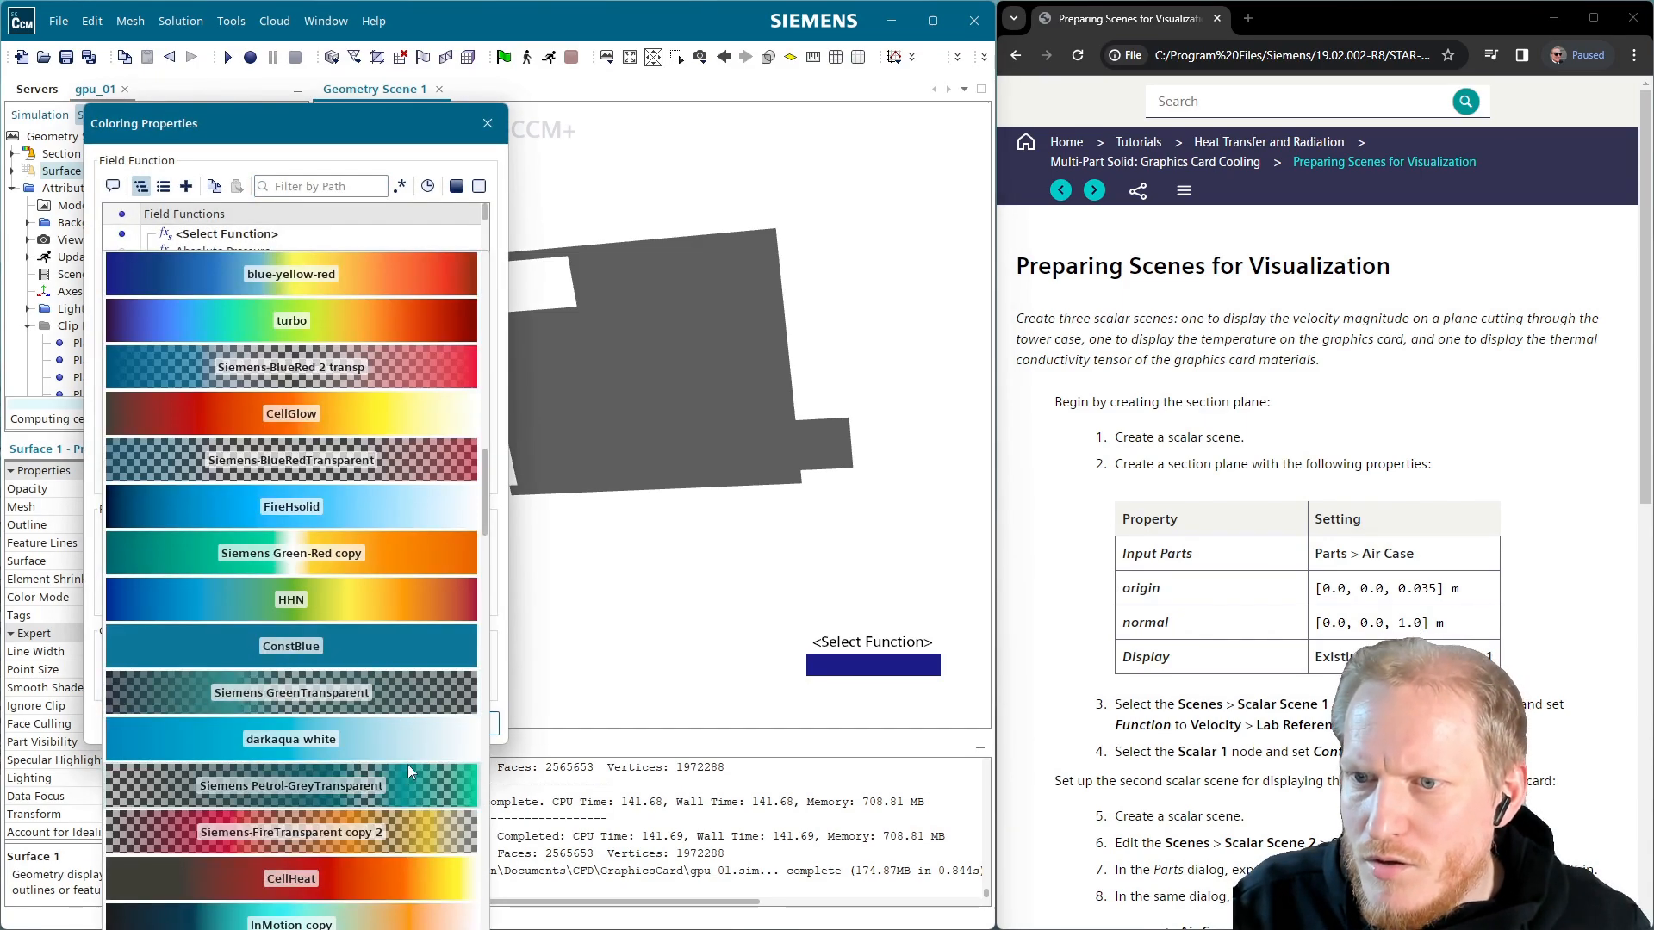
scroll(374, 794, up, 3)
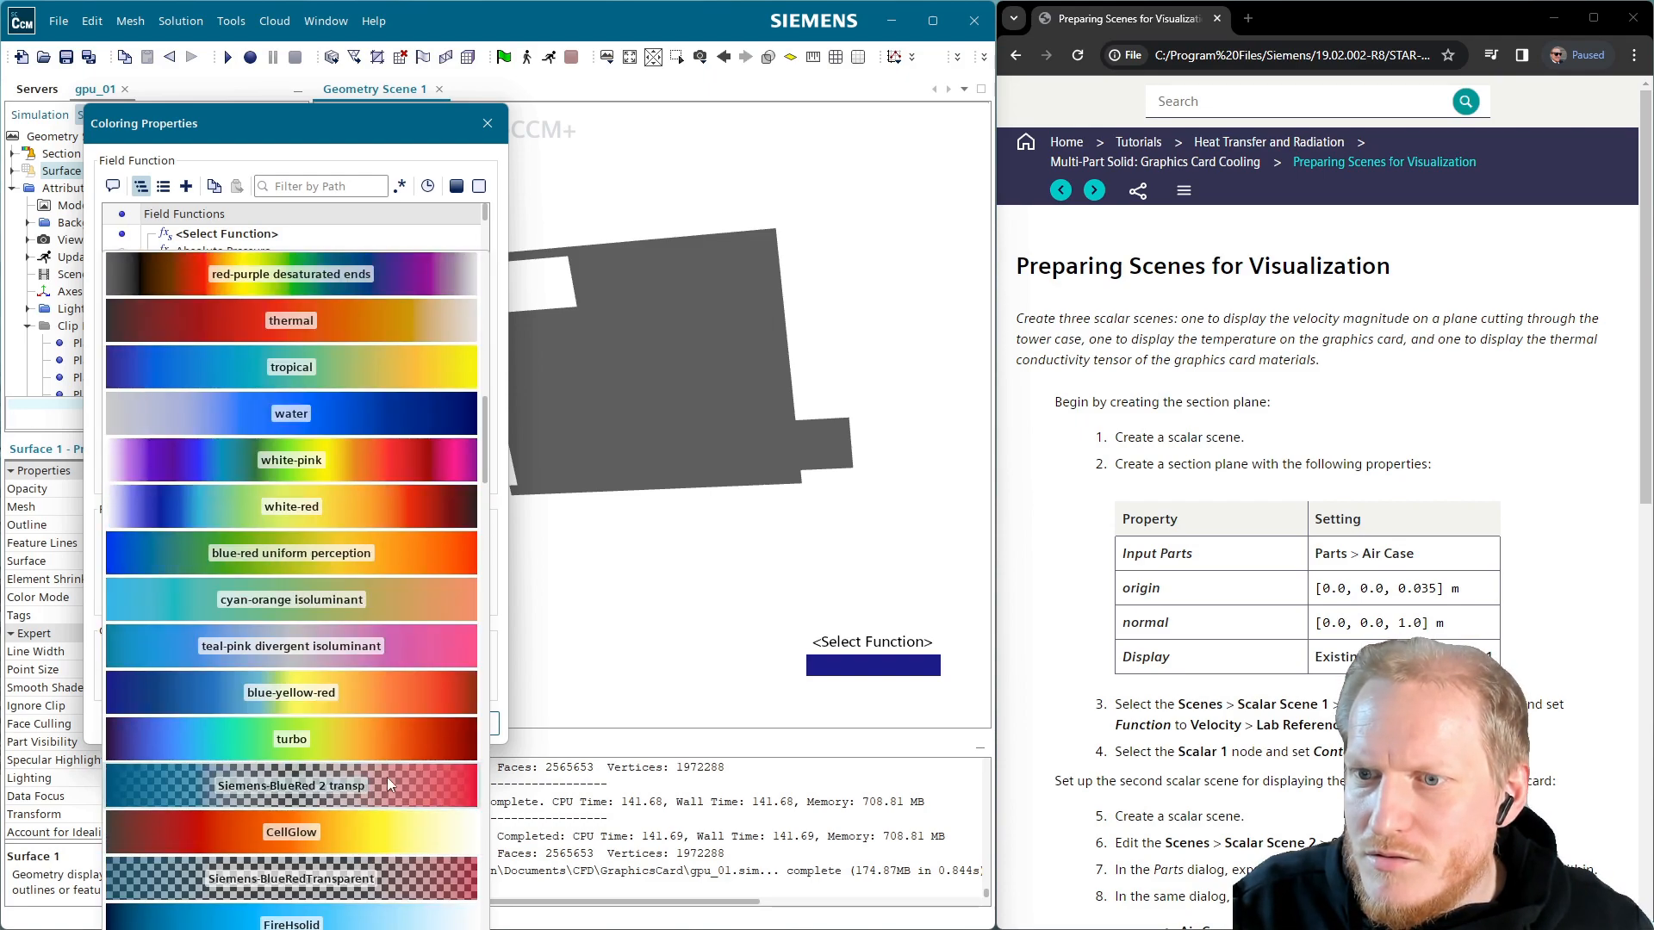
scroll(341, 794, up, 7)
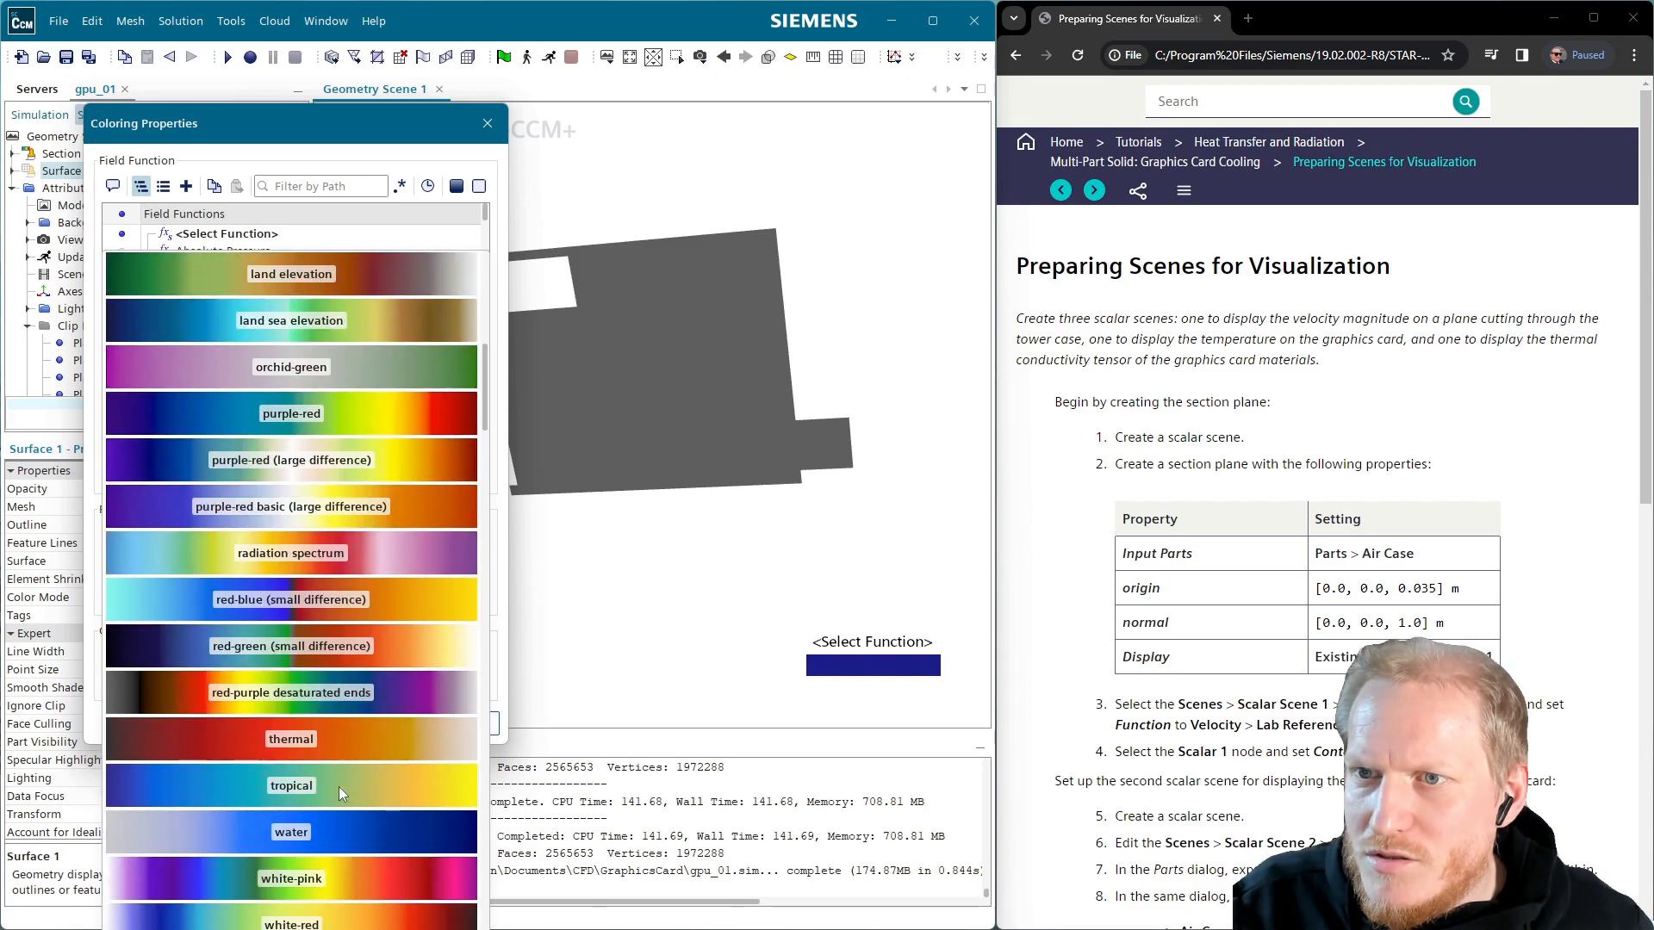
scroll(340, 793, up, 1)
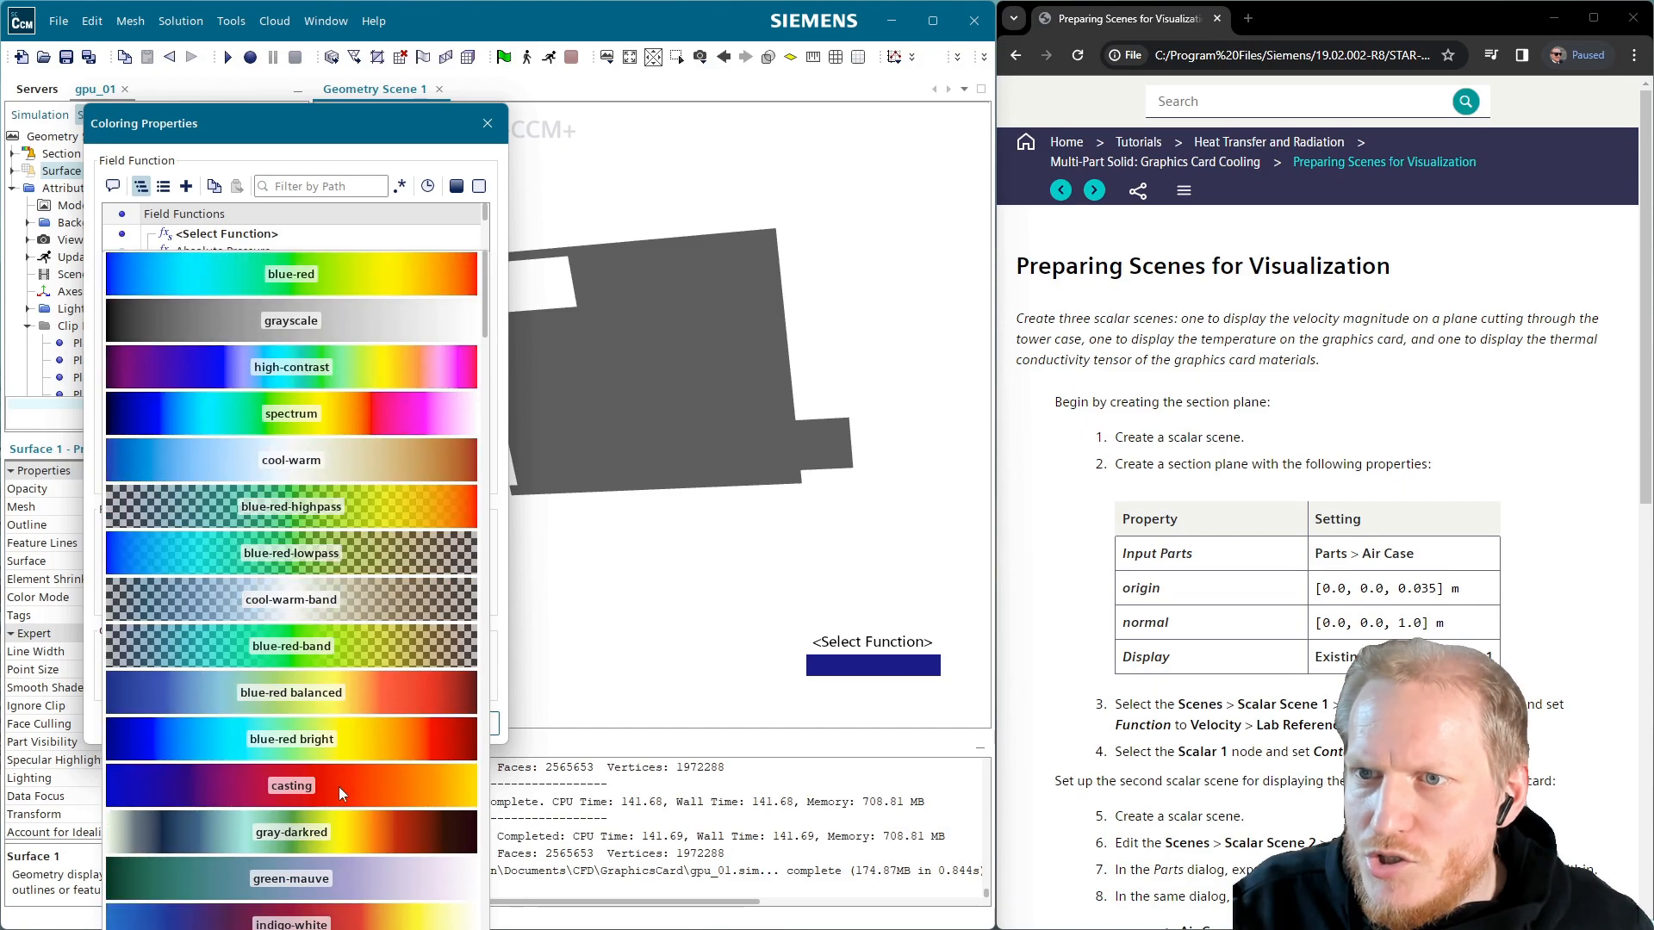
scroll(373, 782, down, 3)
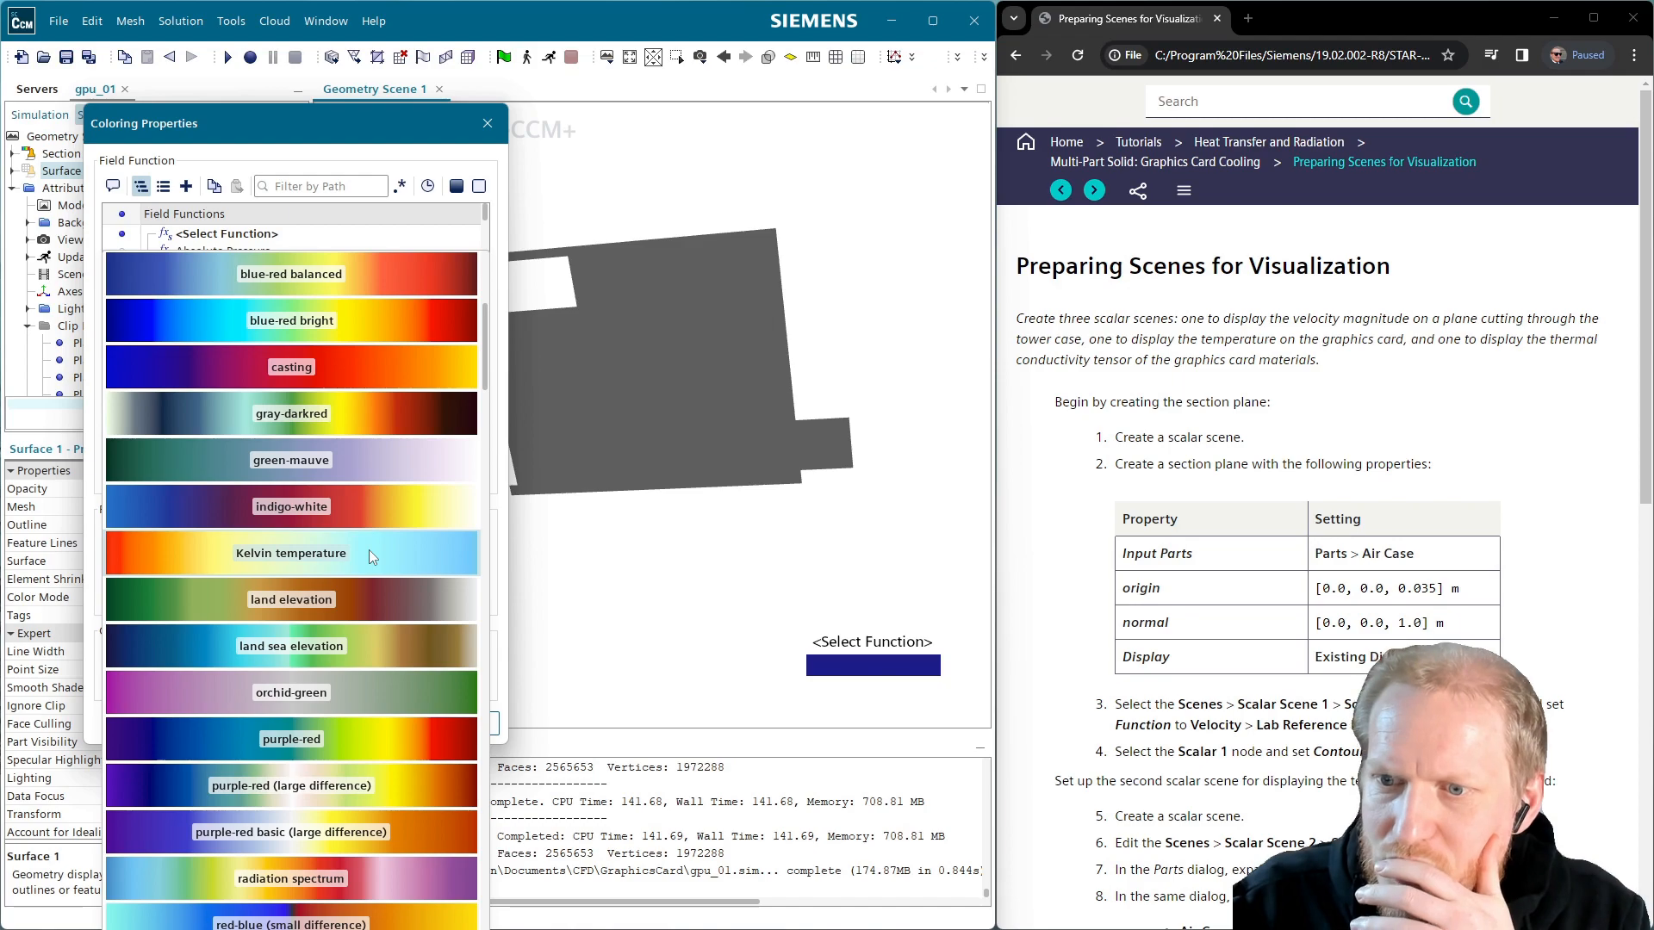
click(369, 550)
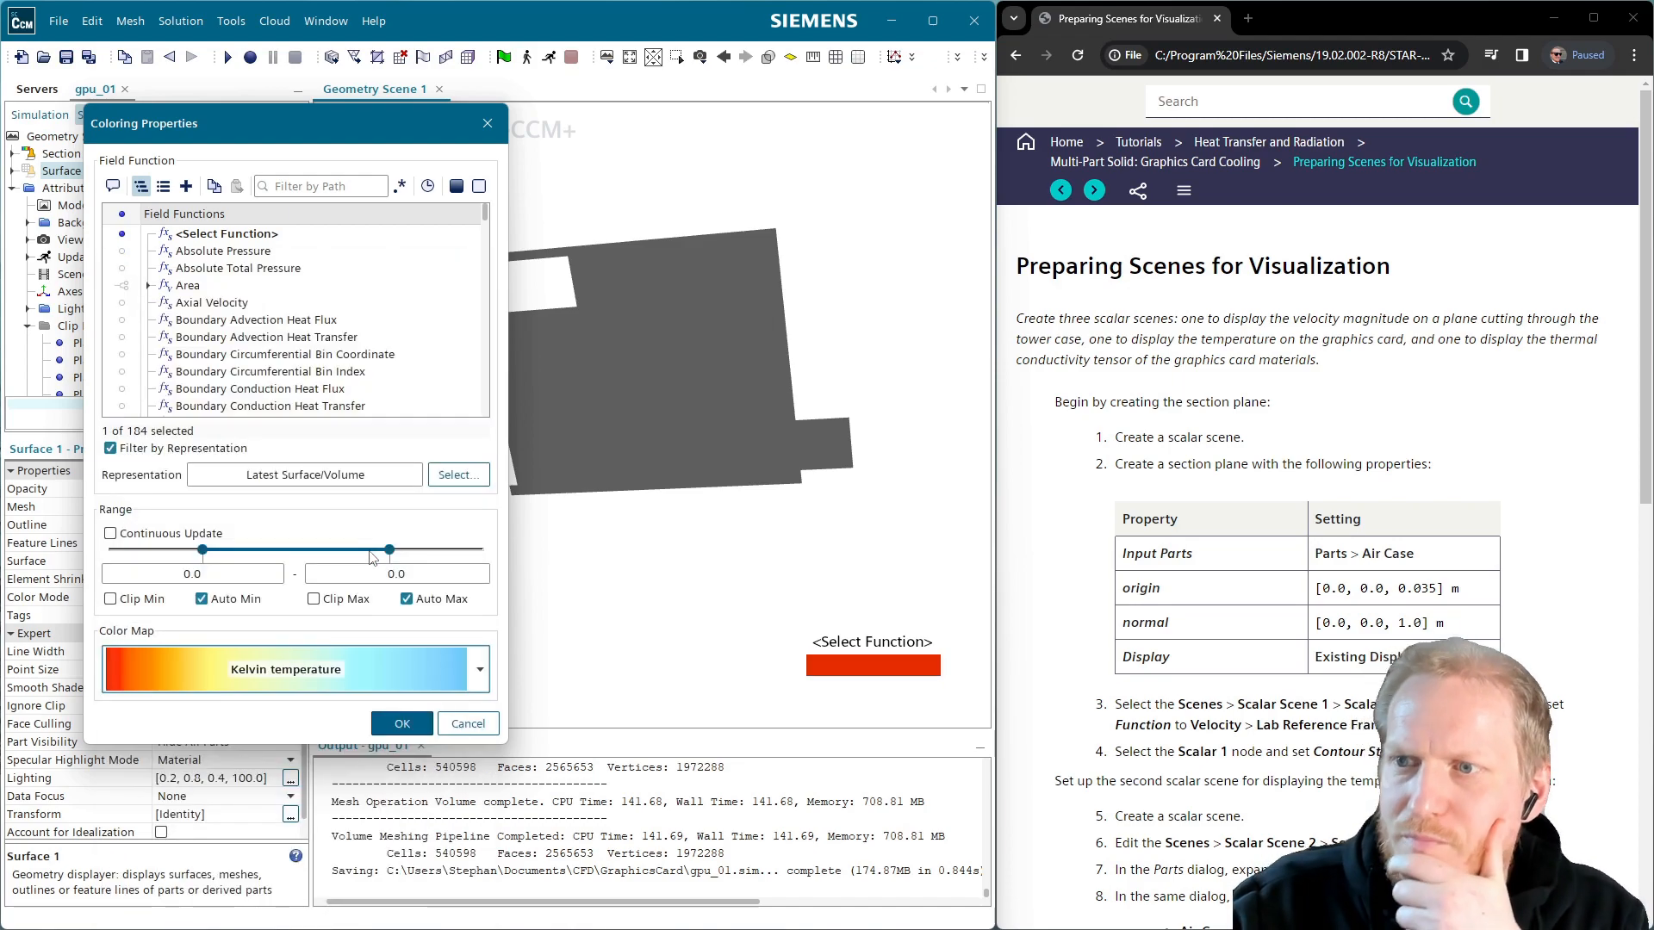
click(405, 731)
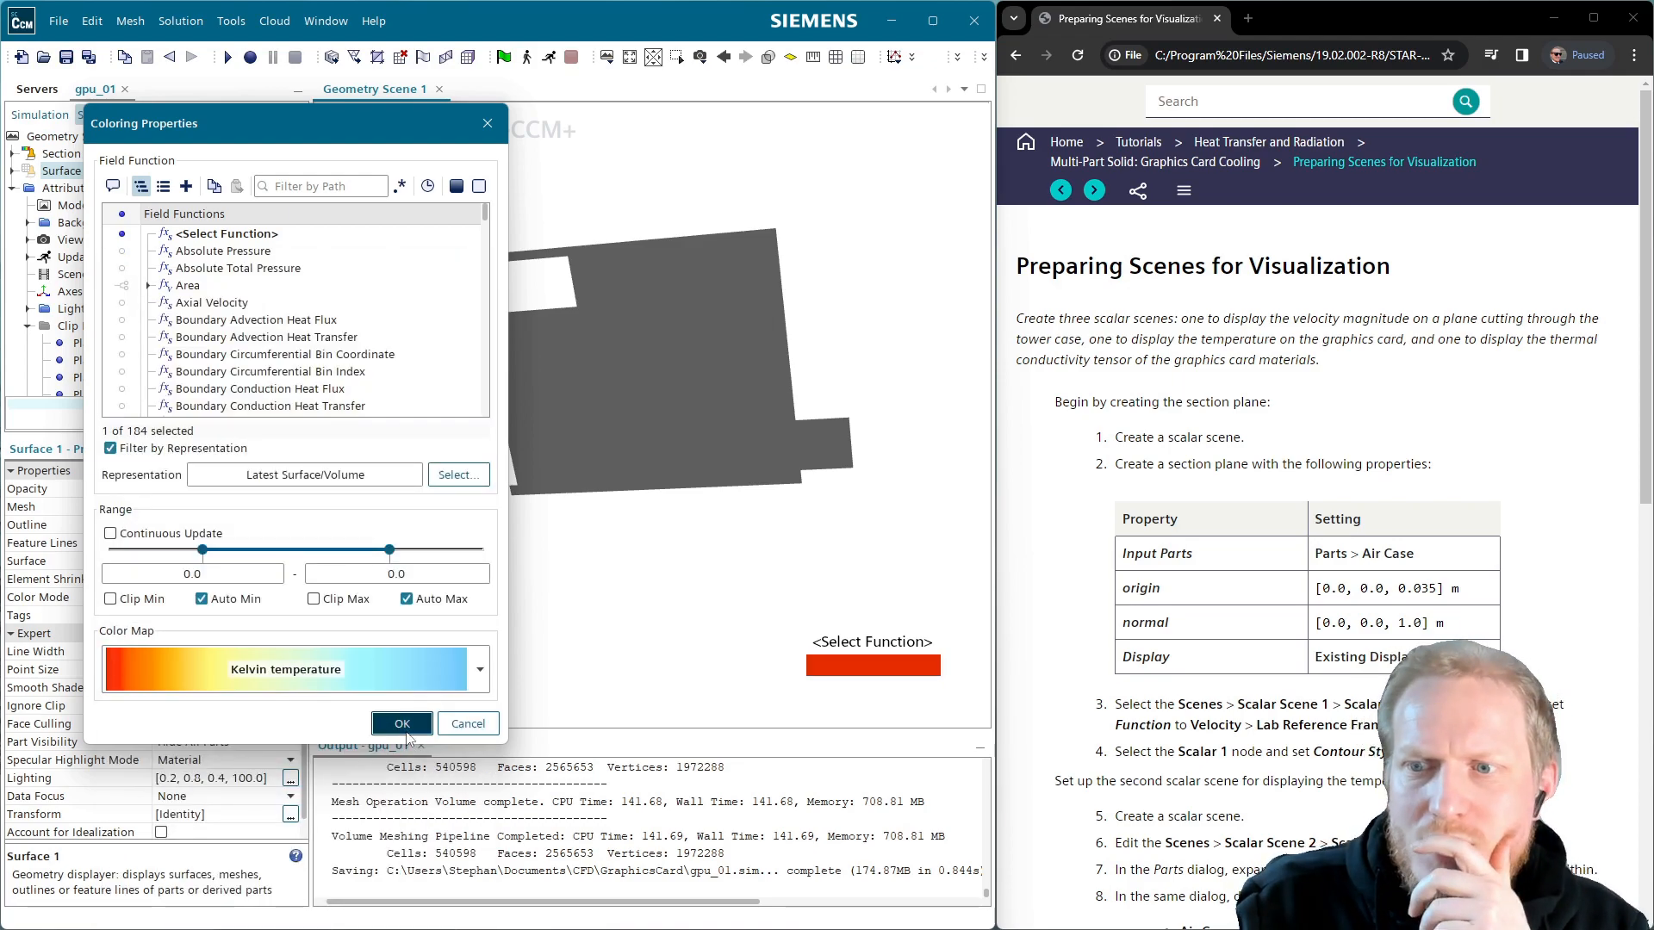
Under Tools, open the Colormaps options to import a colour map
click(40, 114)
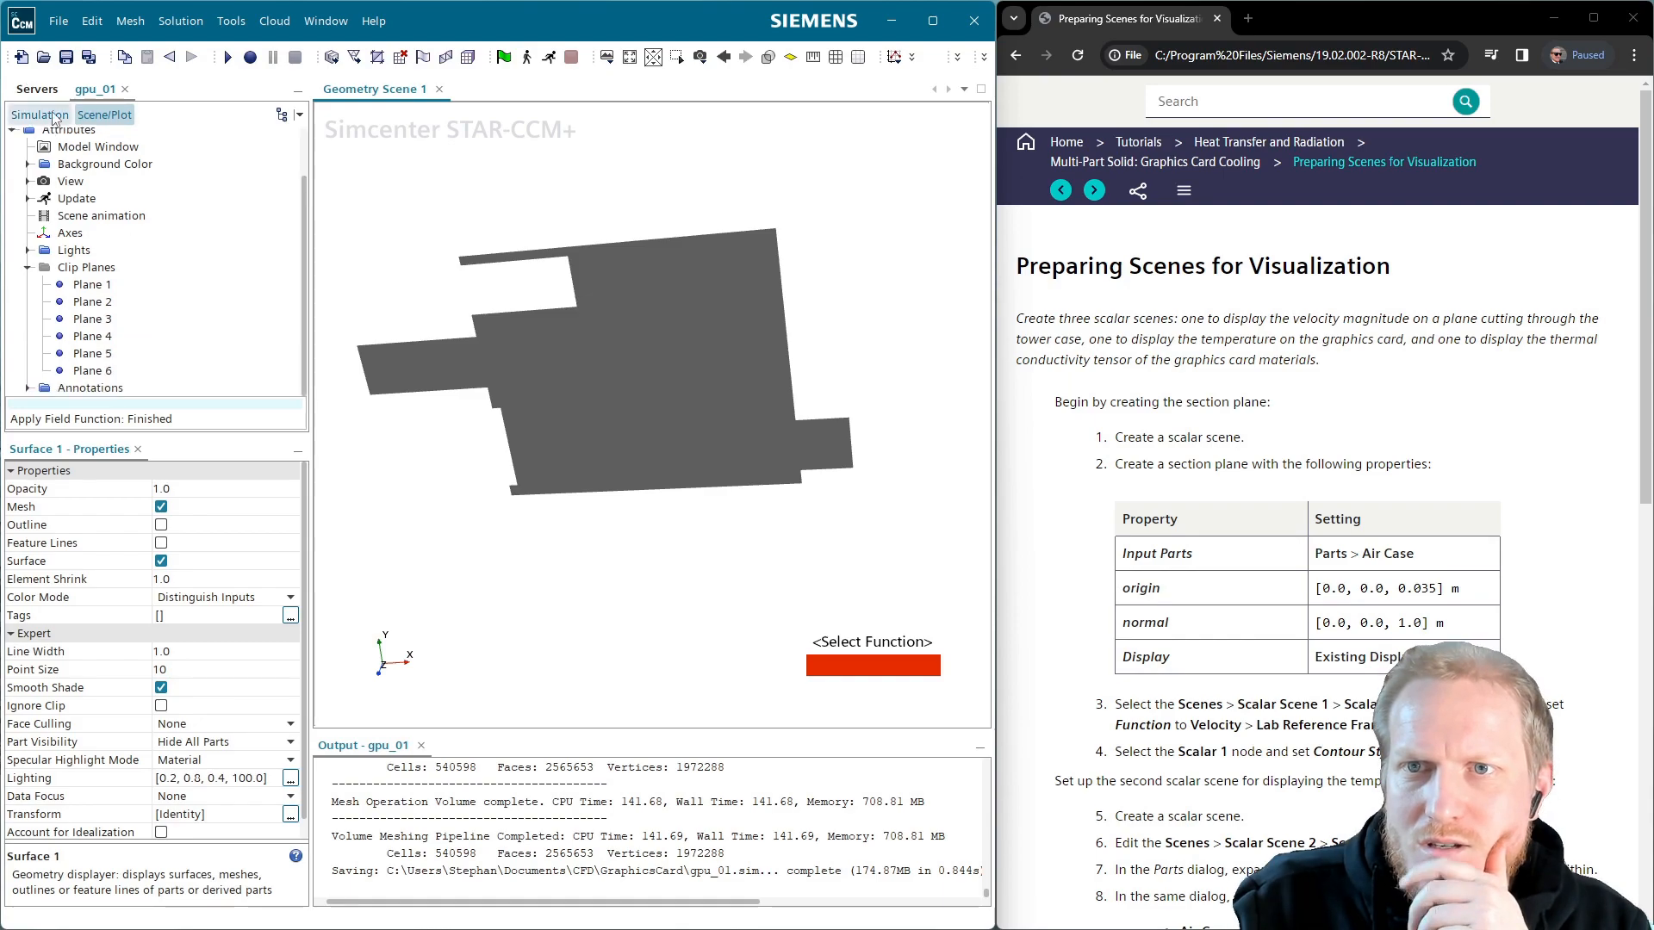
scroll(95, 276, down, 4)
scroll(95, 275, down, 3)
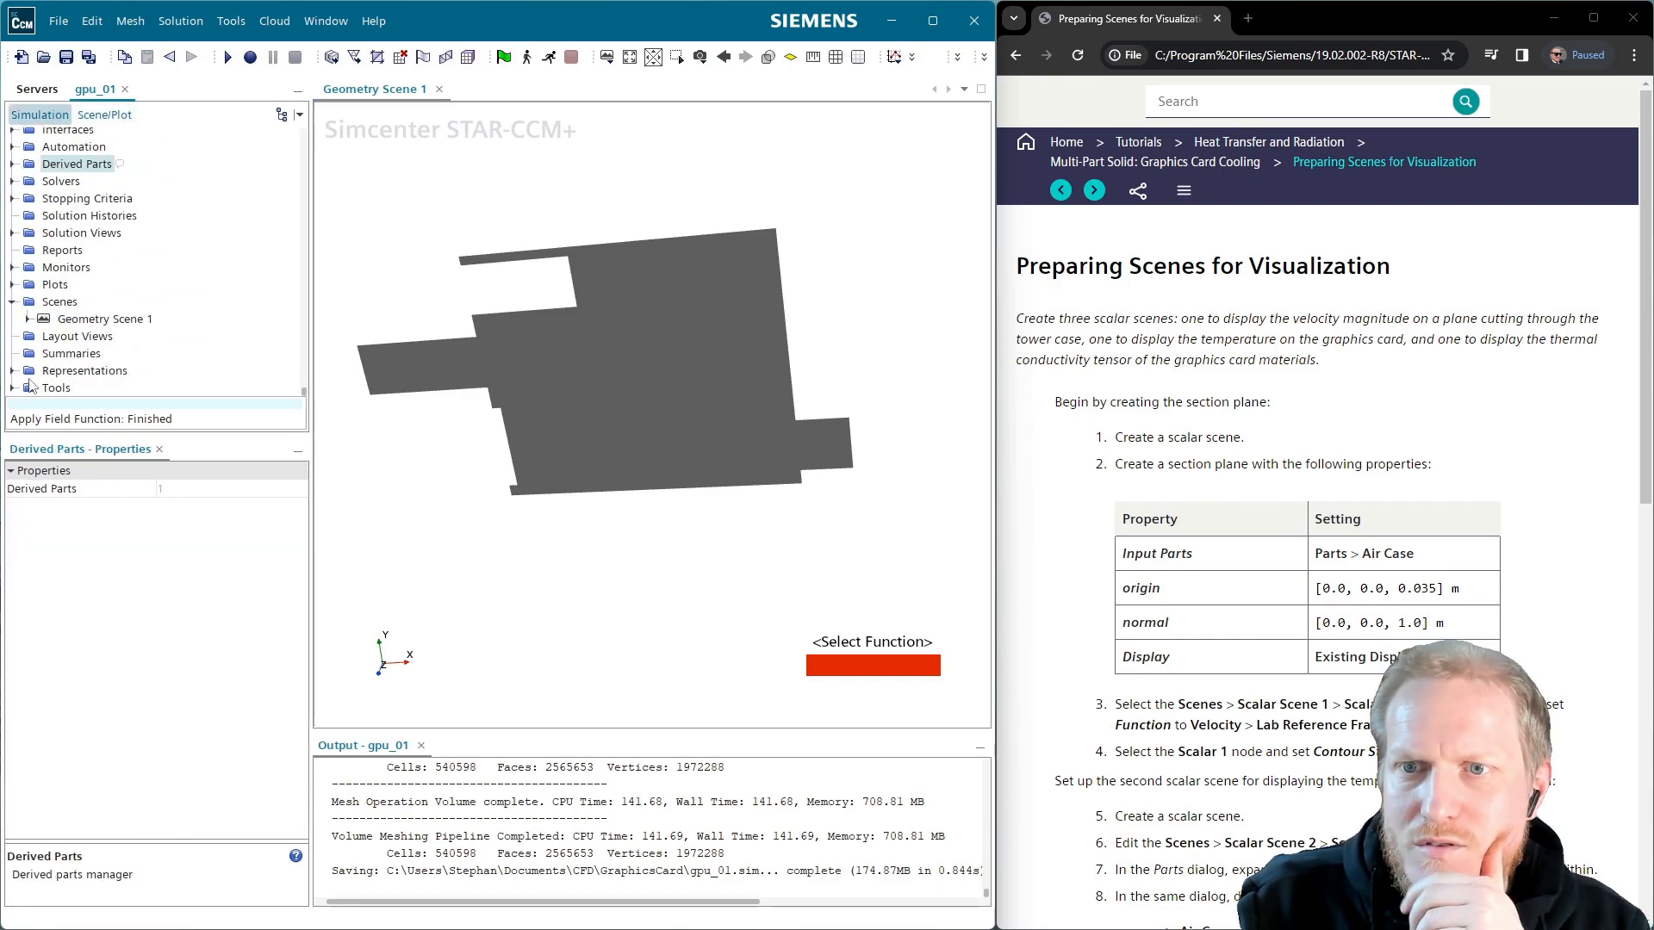
click(14, 388)
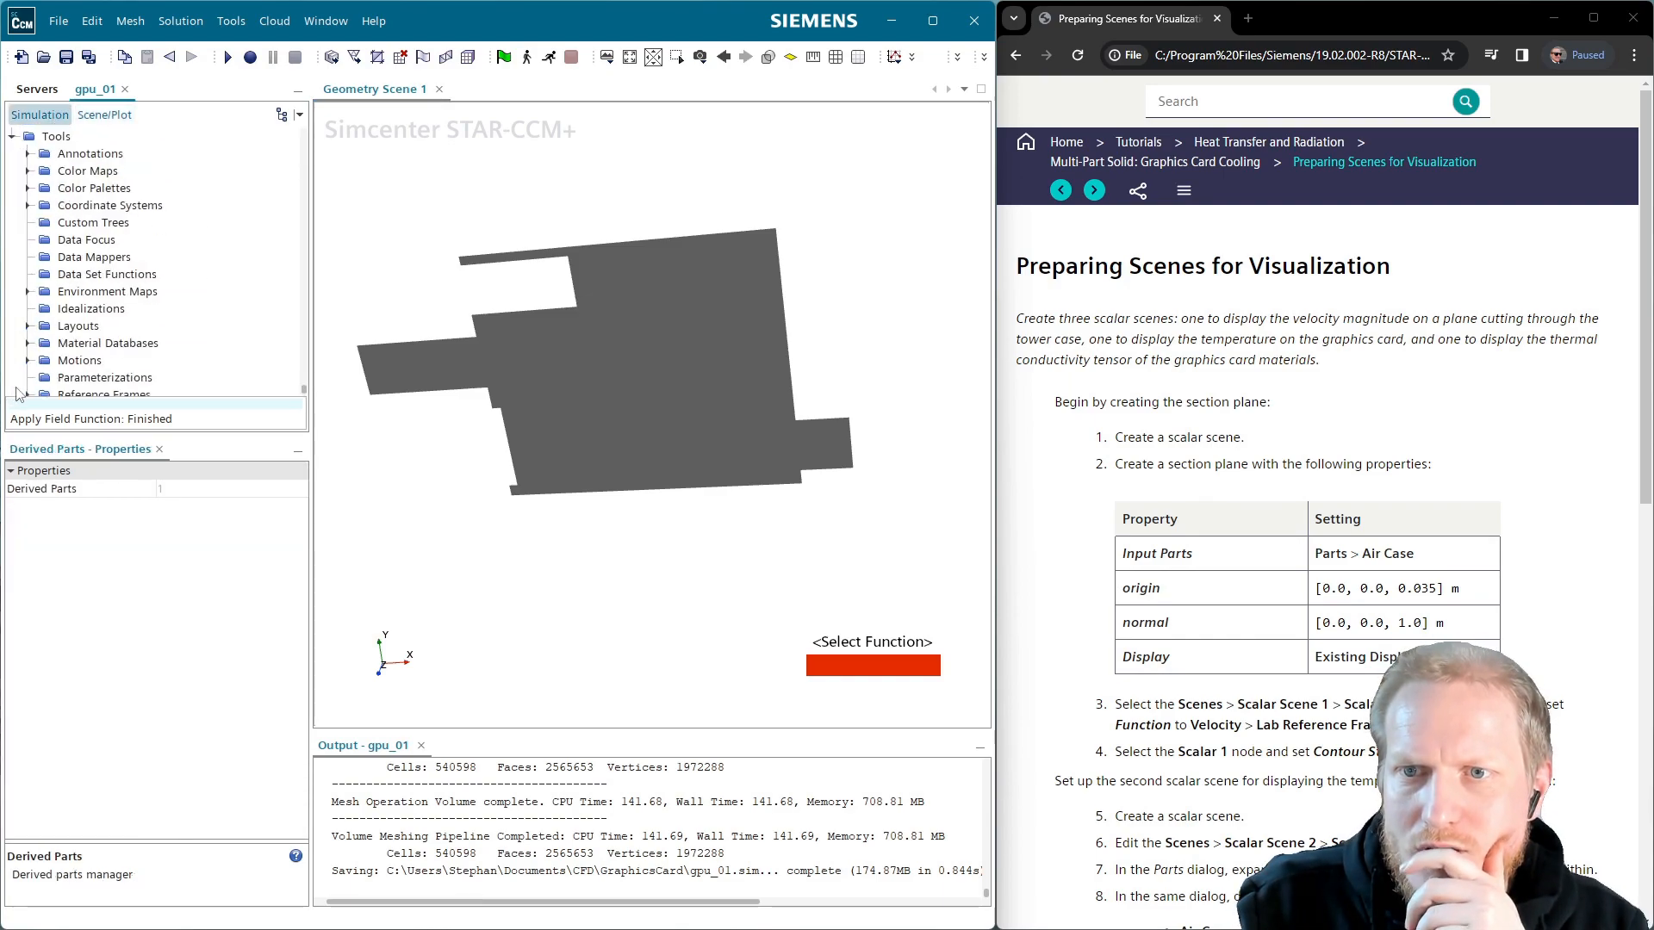
right_click(84, 175)
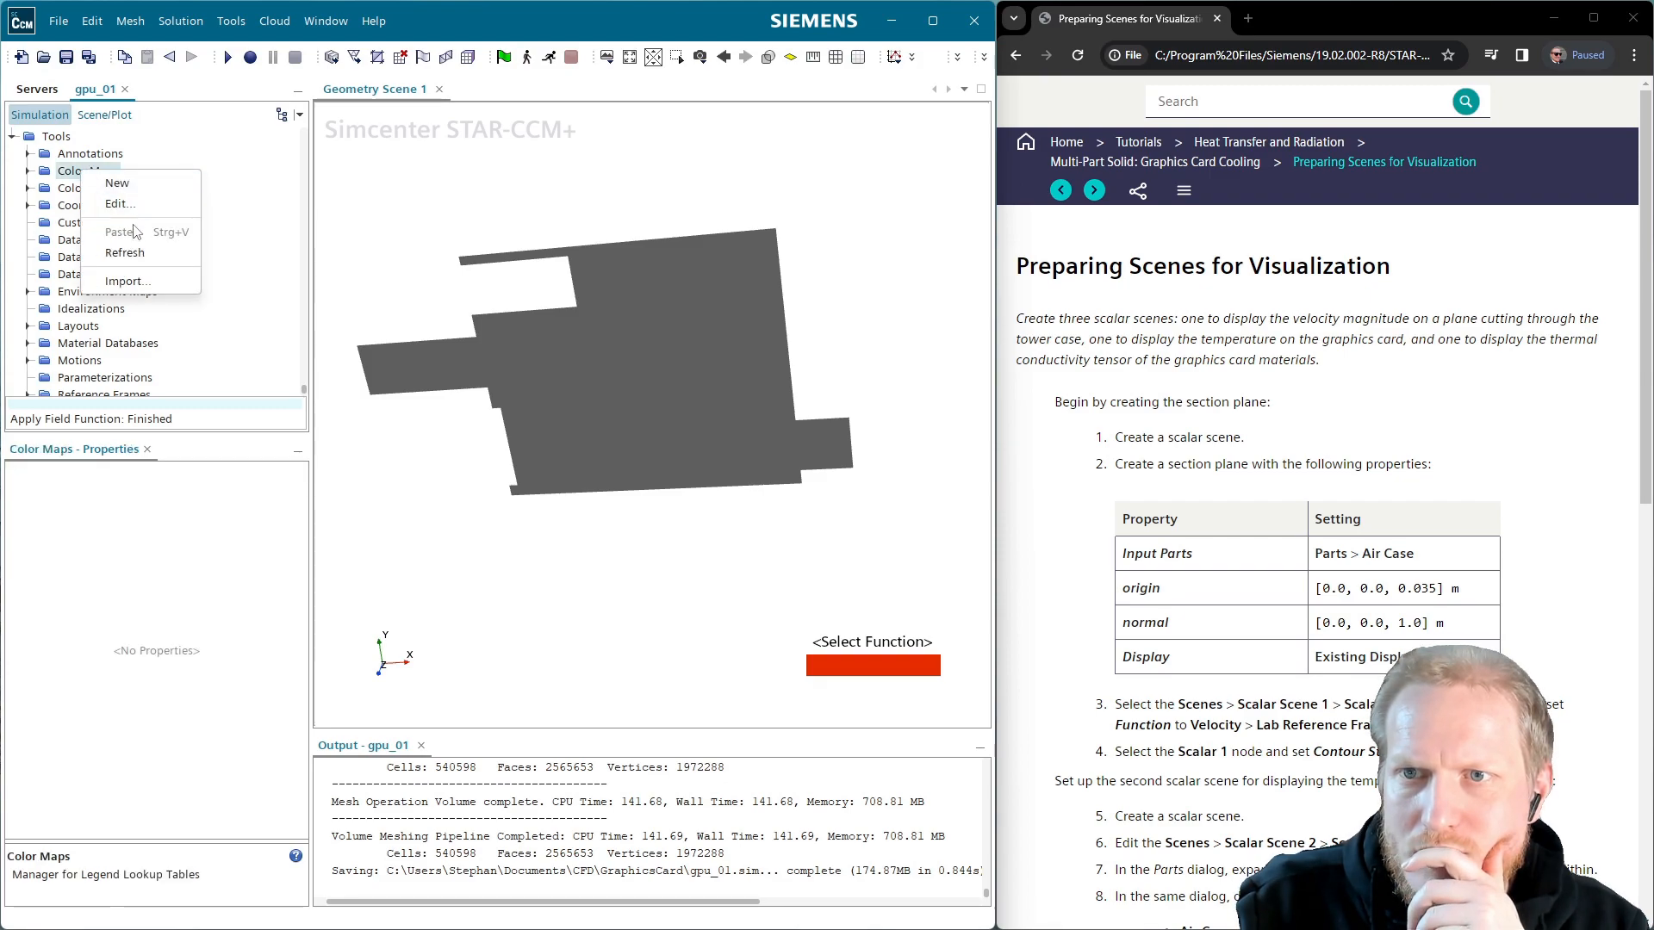
click(29, 171)
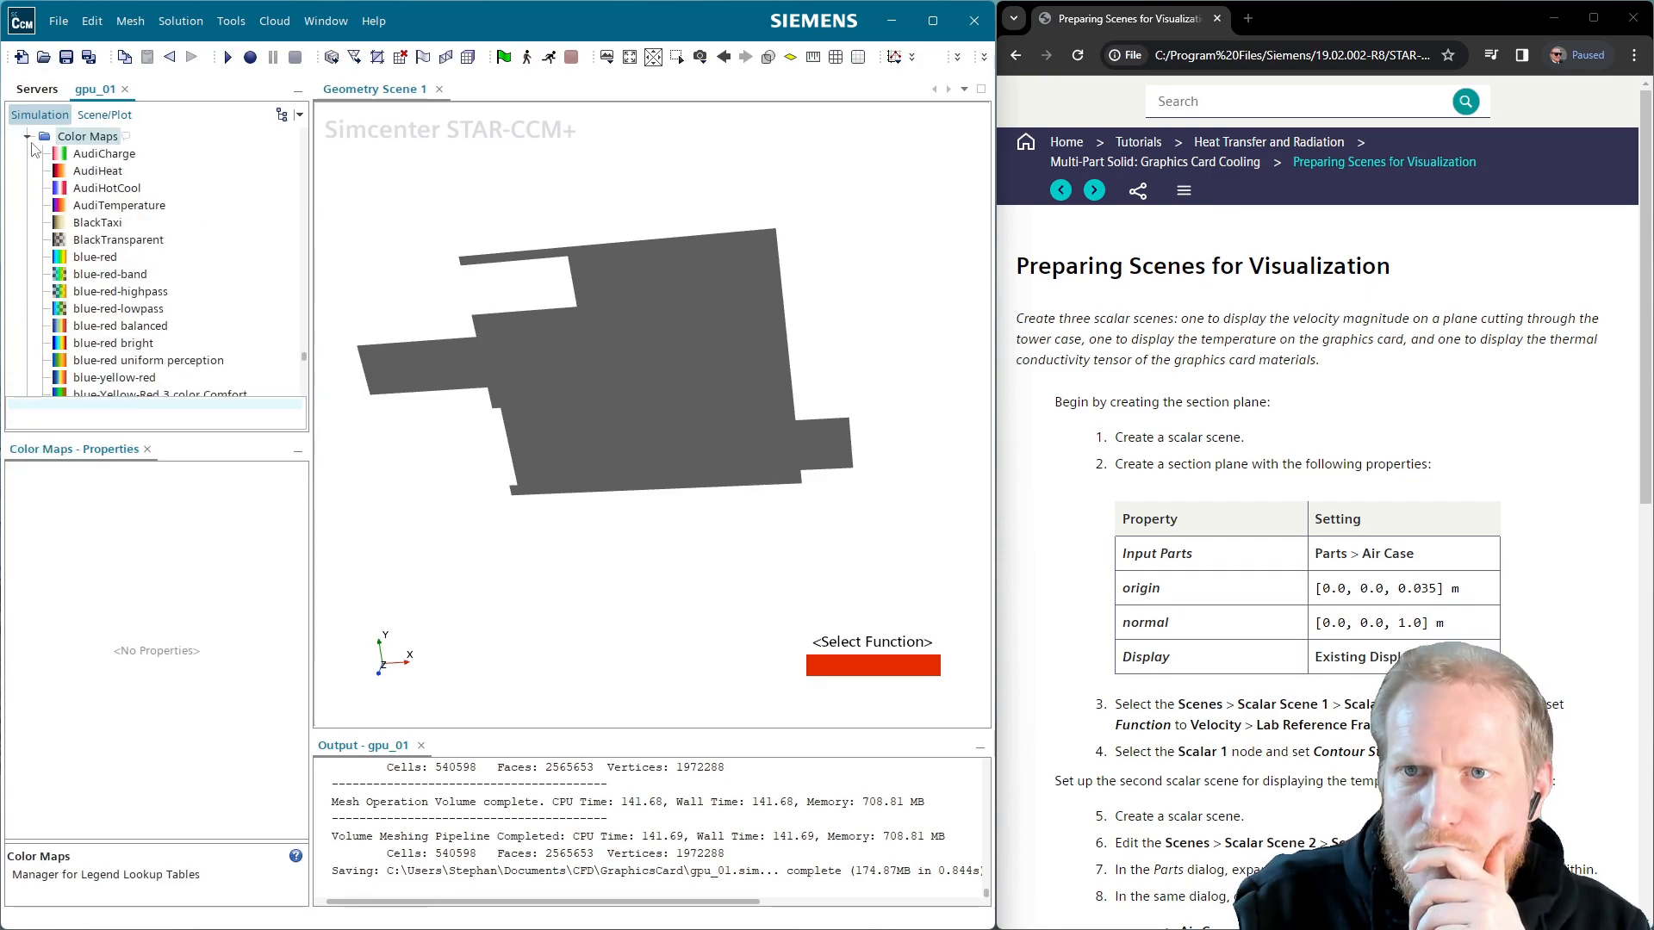
click(29, 137)
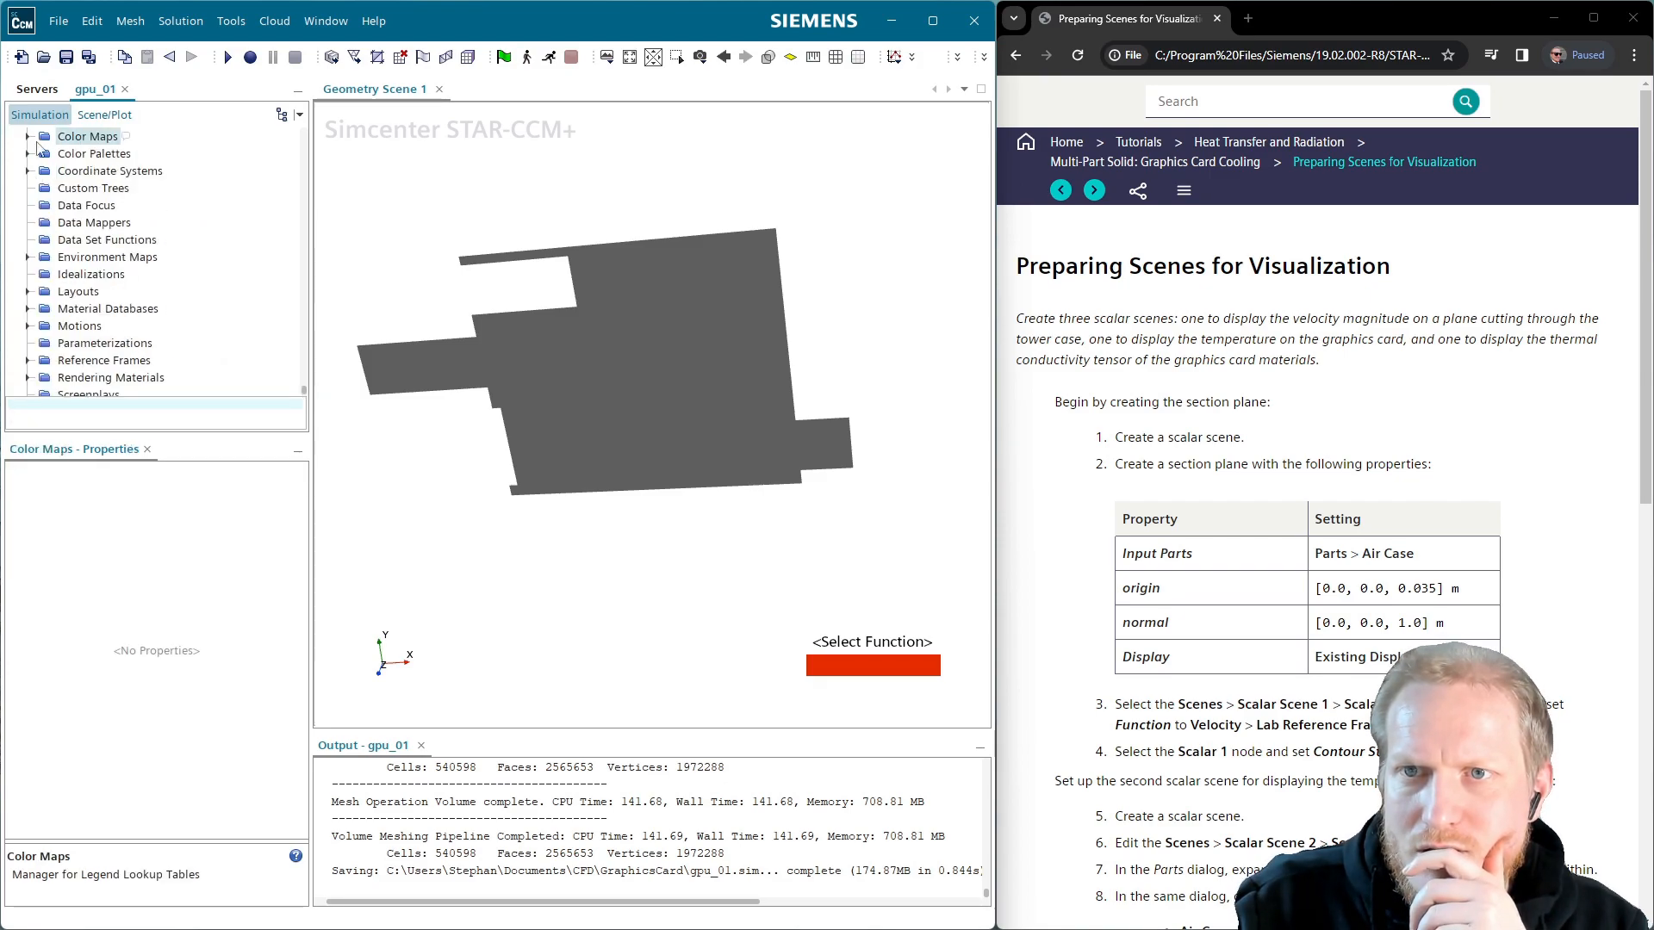
right_click(96, 144)
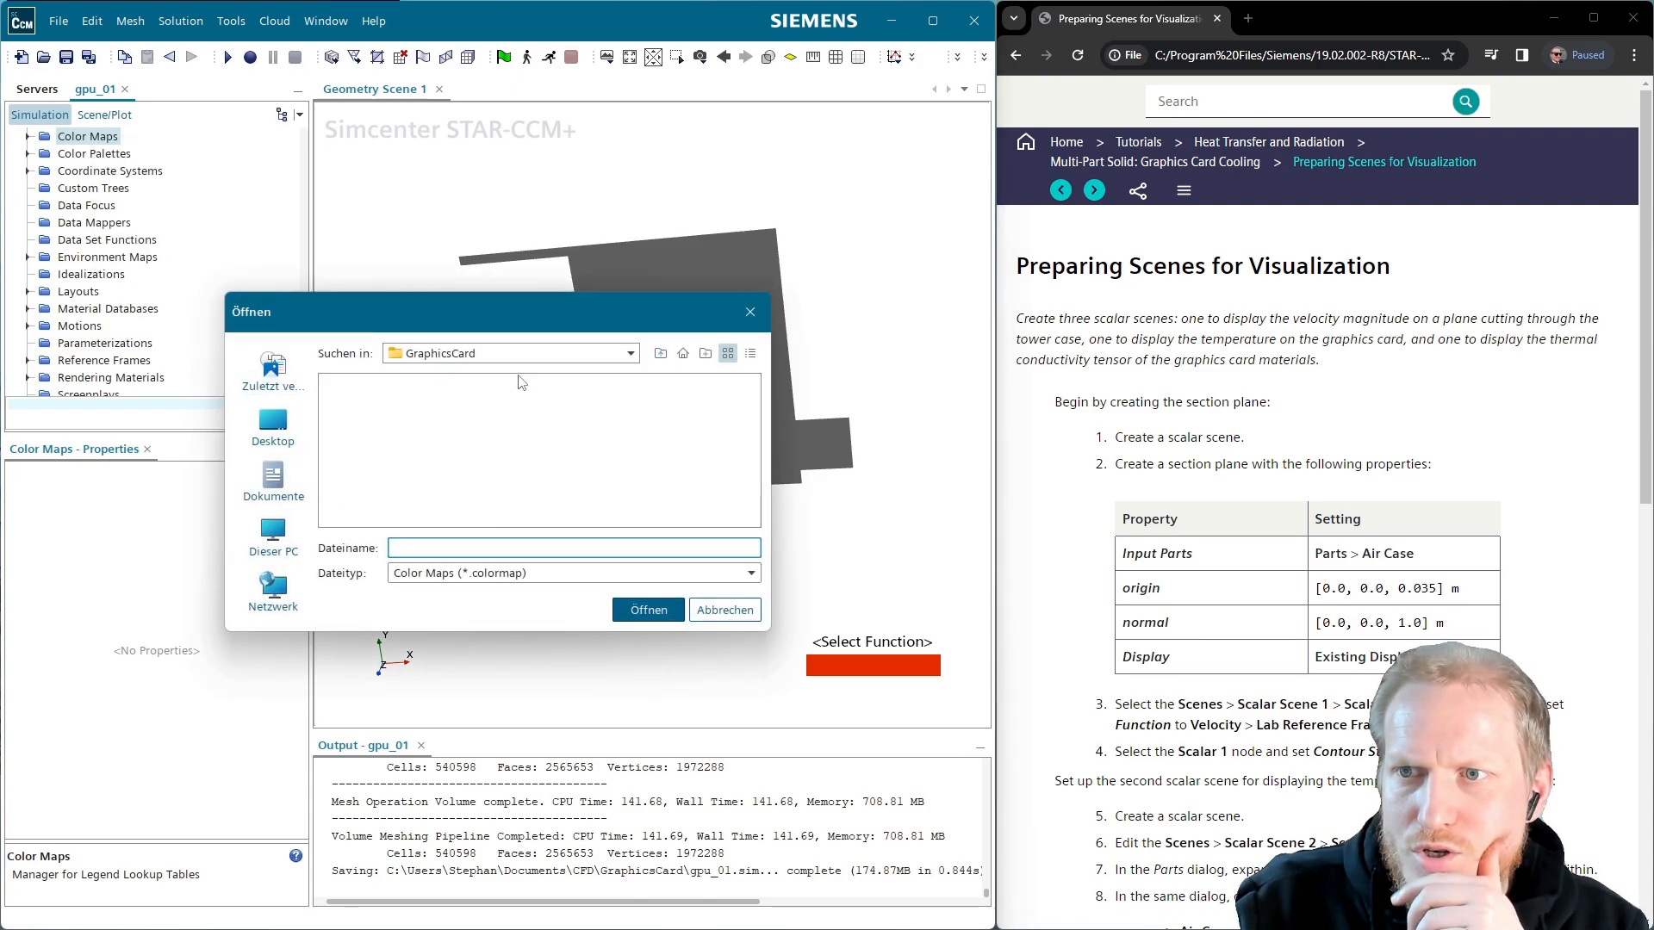
Import Siemens_collection.colormap from CFD > Coffee > CCMVisualTemplates > colors
click(662, 354)
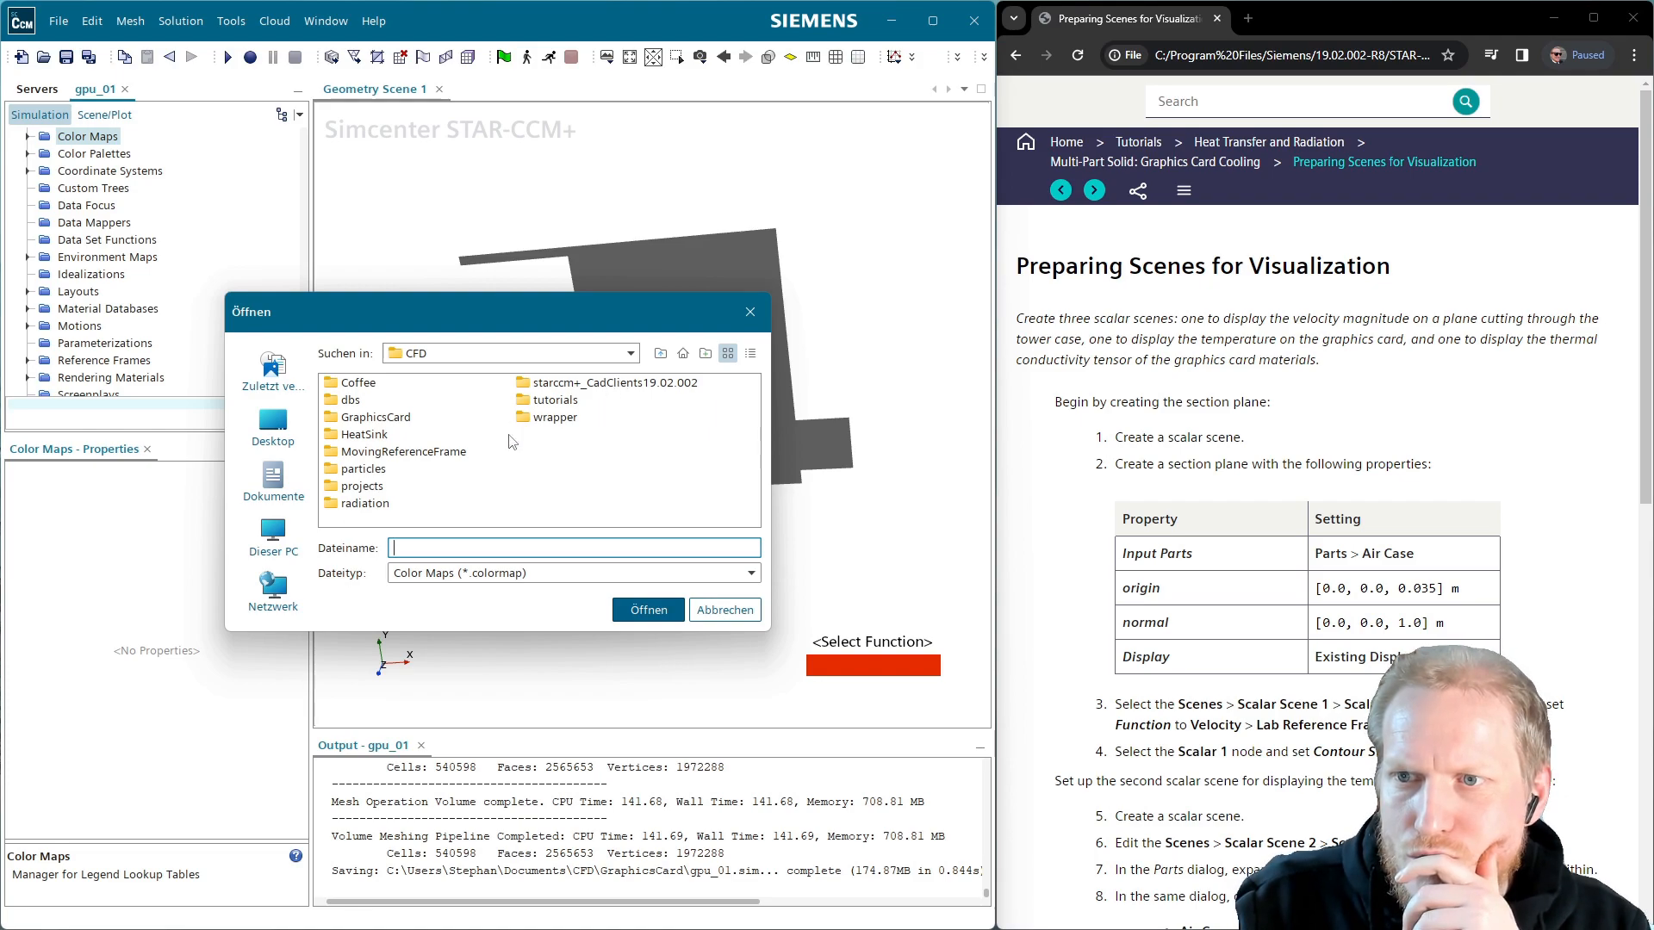
click(660, 354)
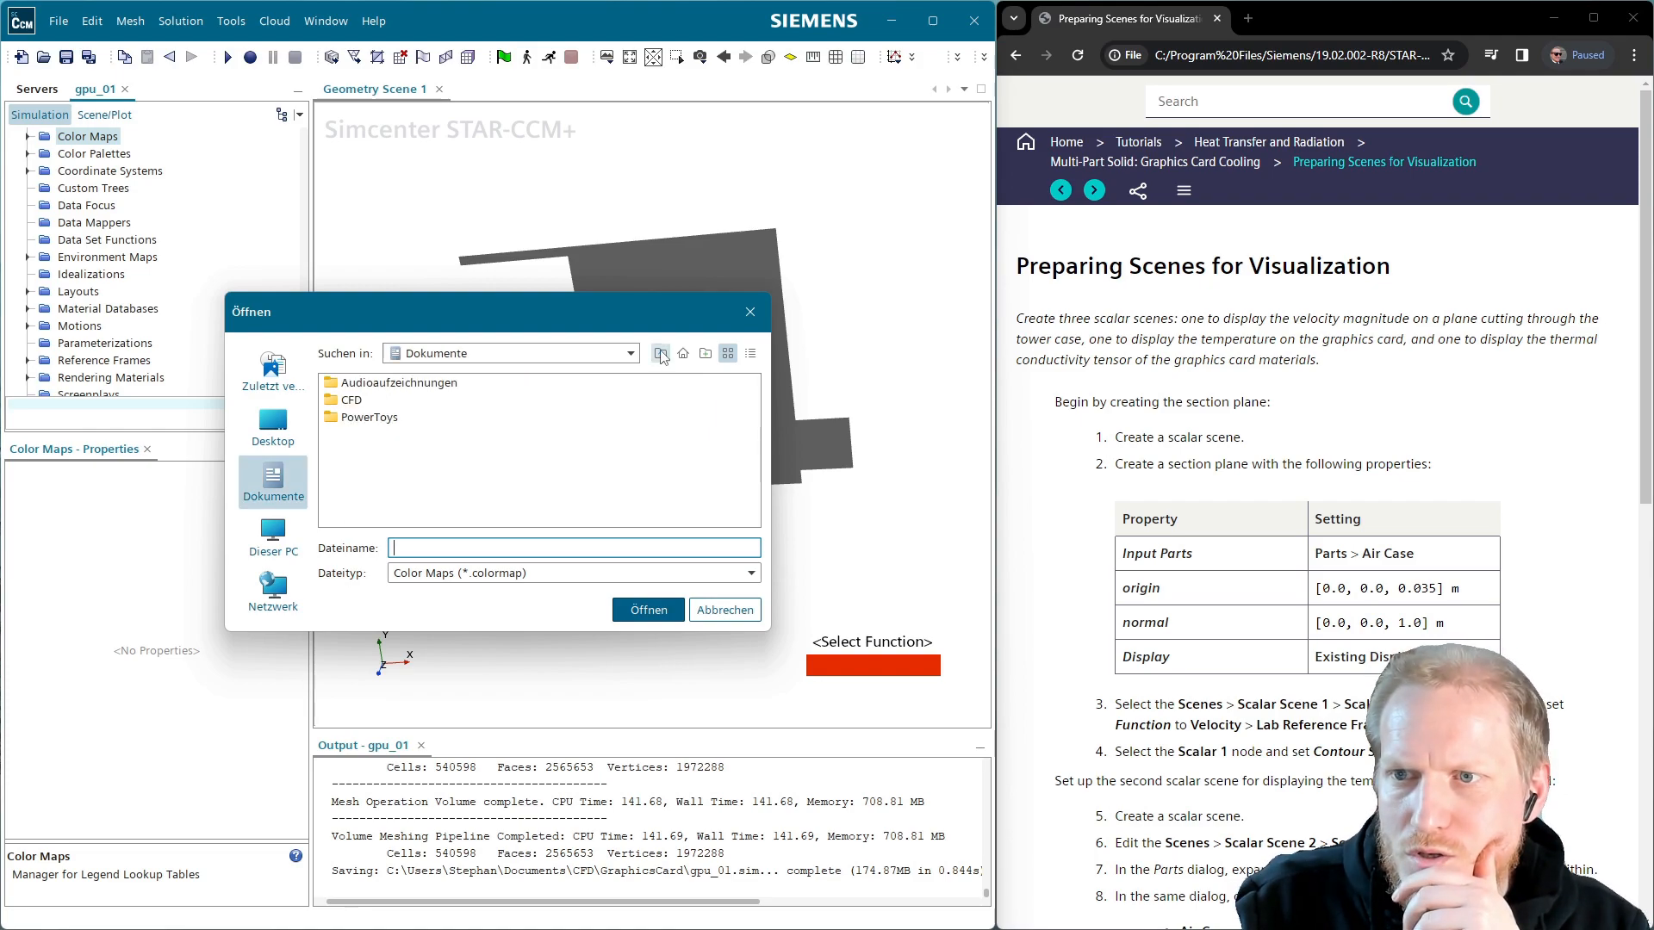
double_click(373, 402)
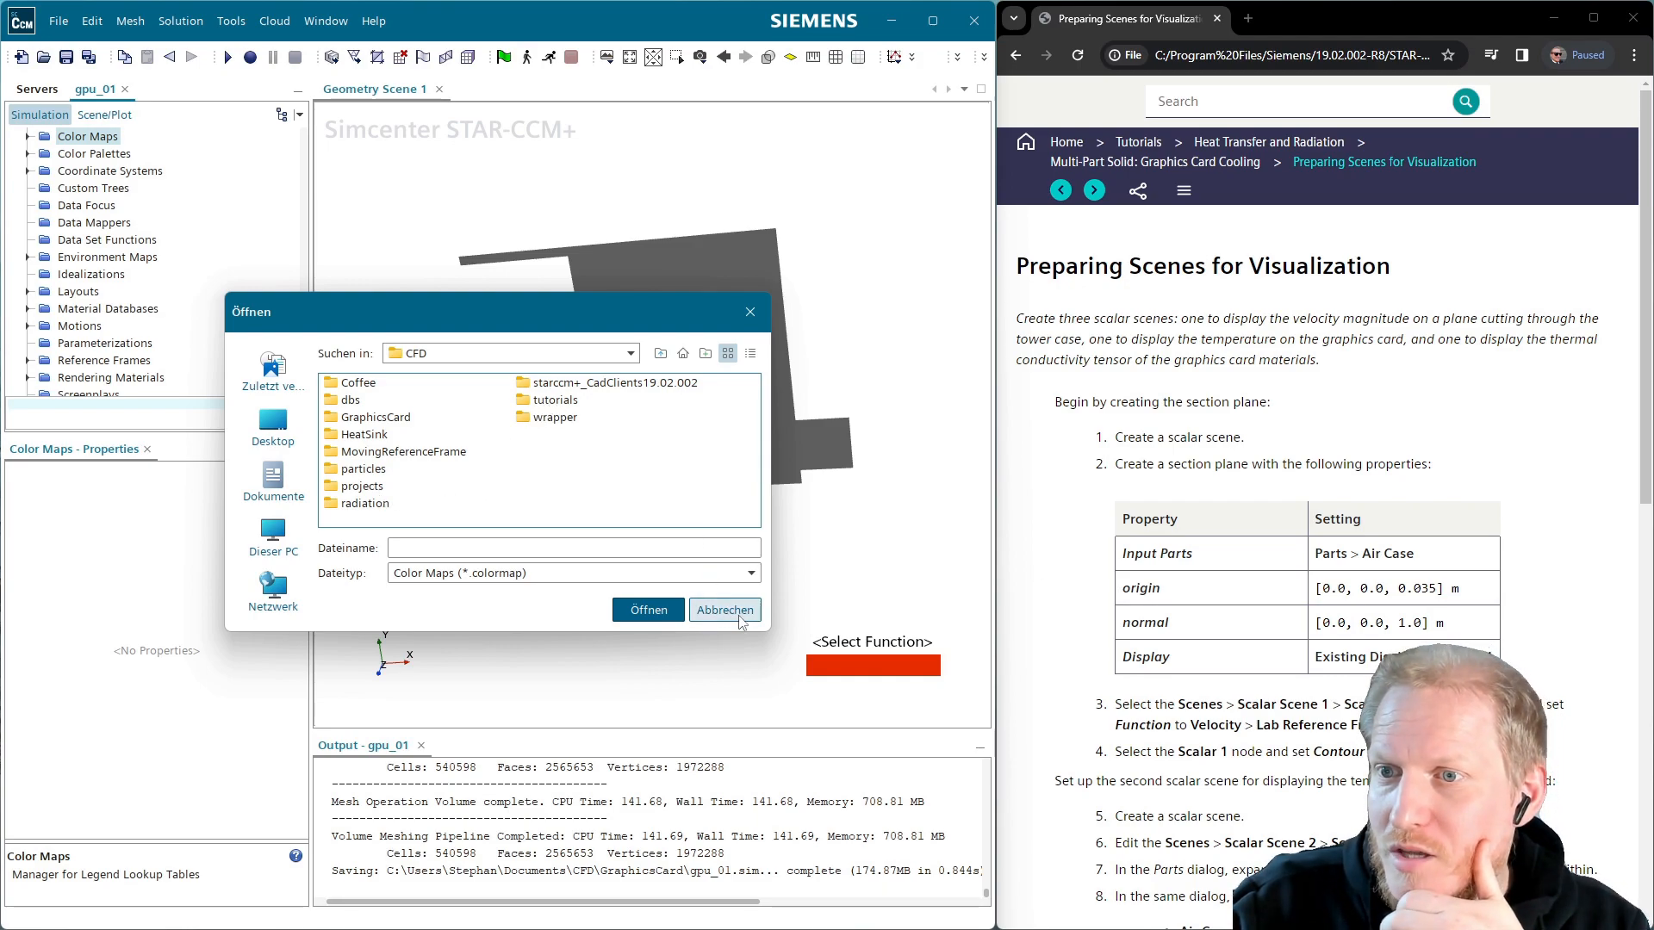
double_click(361, 384)
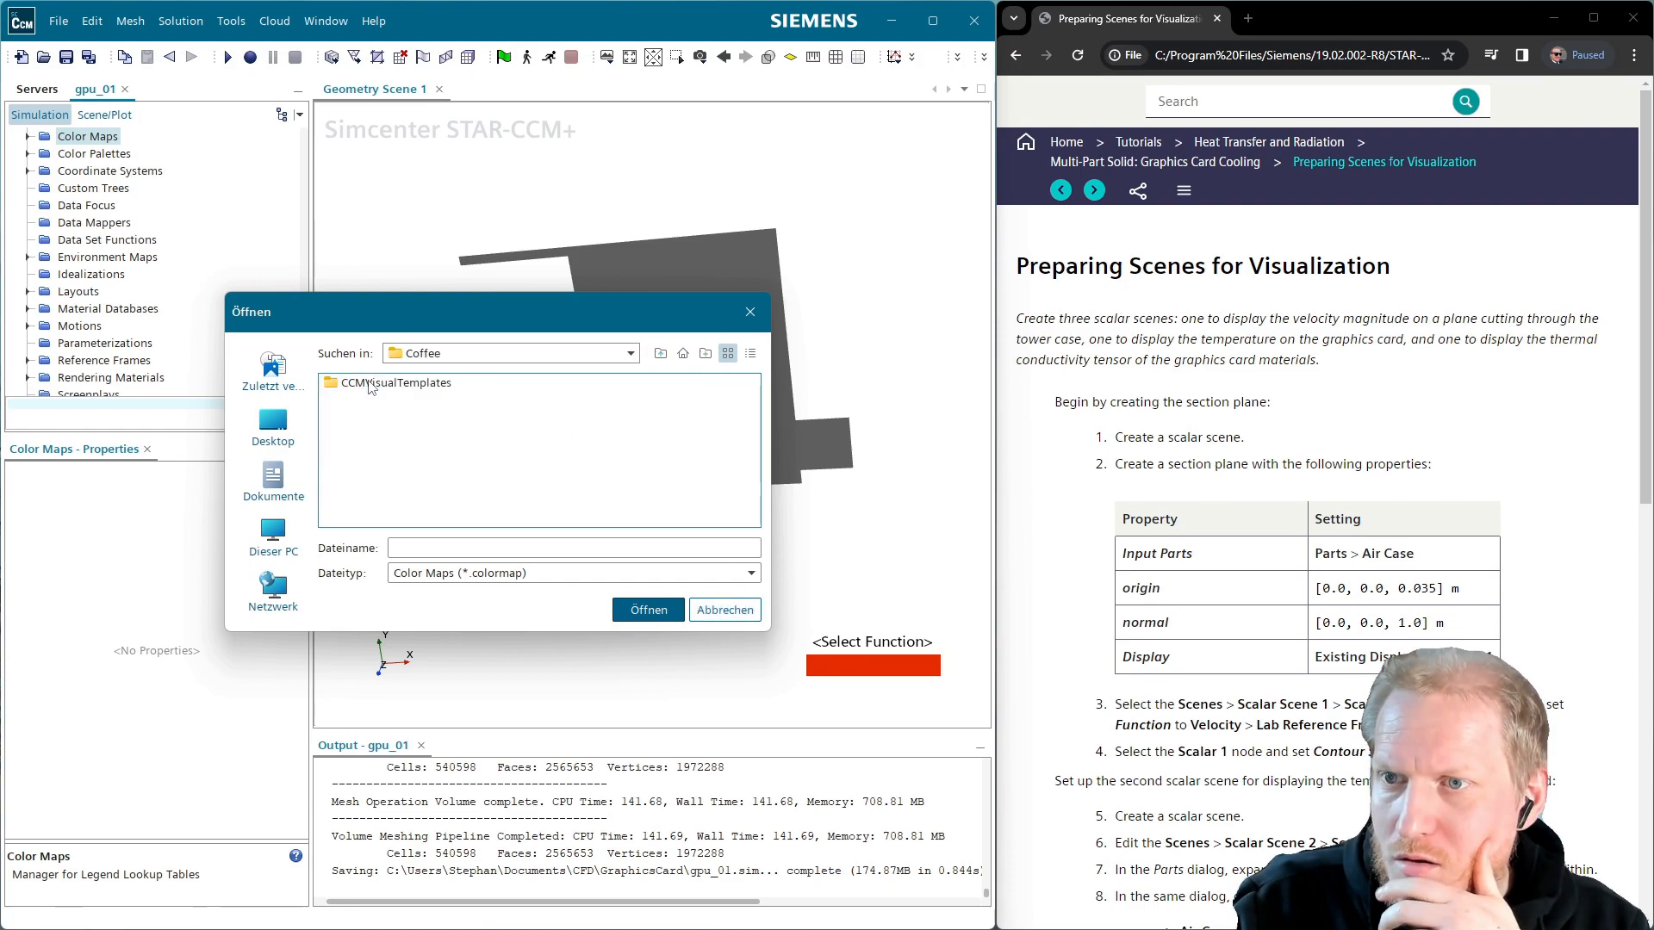
double_click(422, 385)
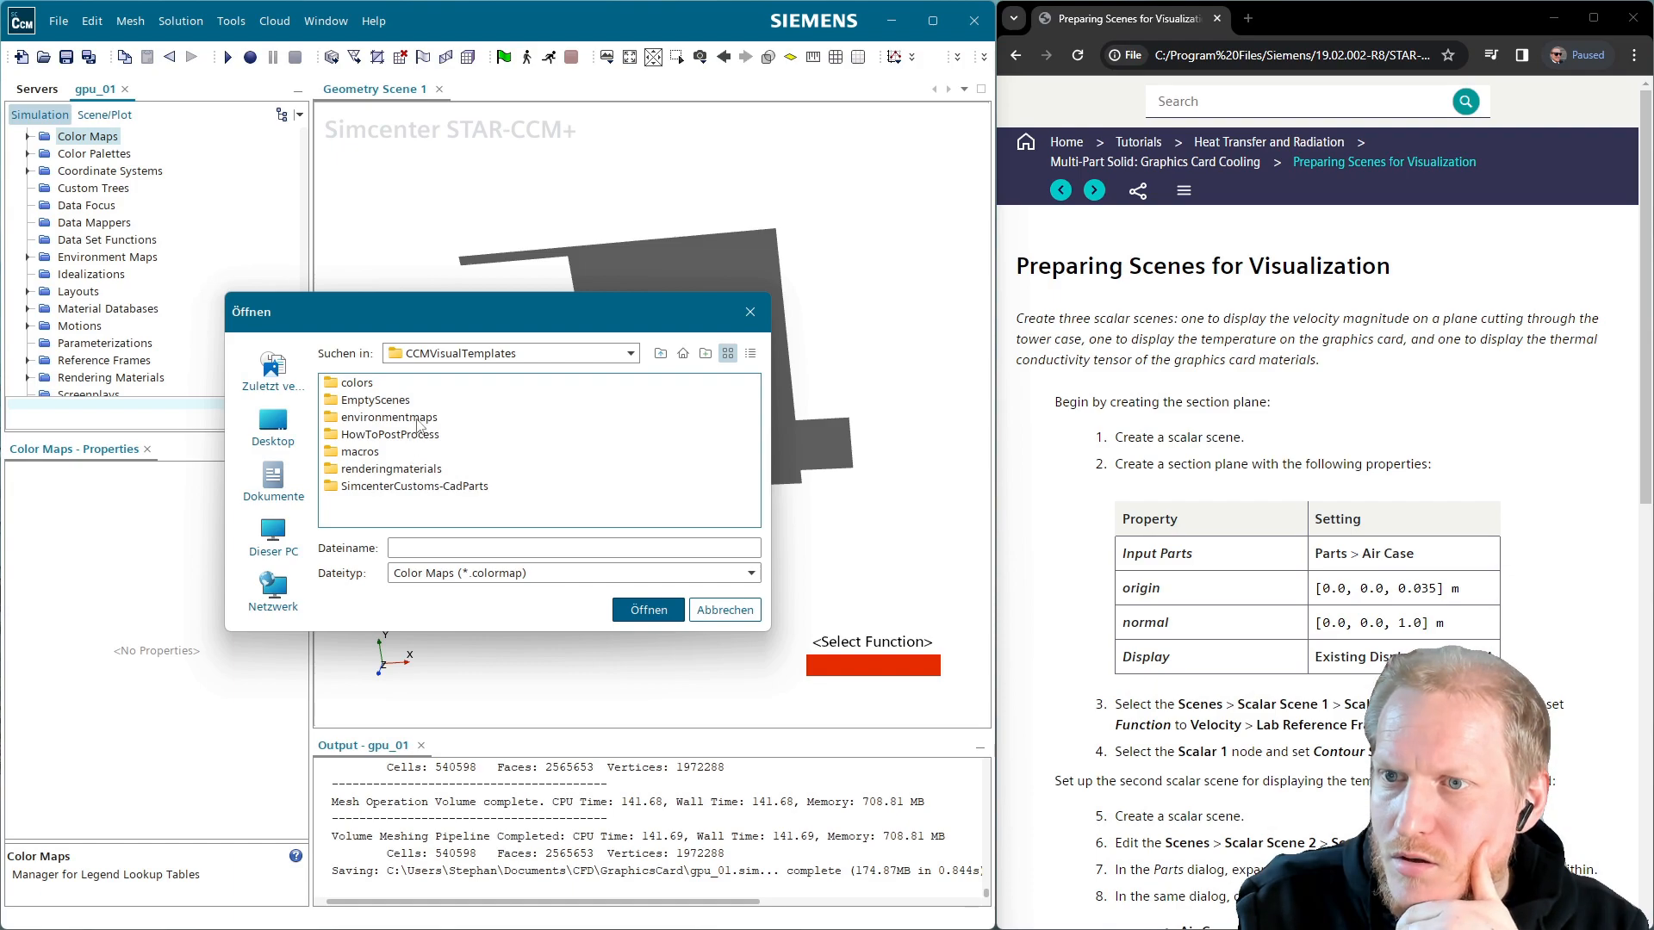
double_click(357, 383)
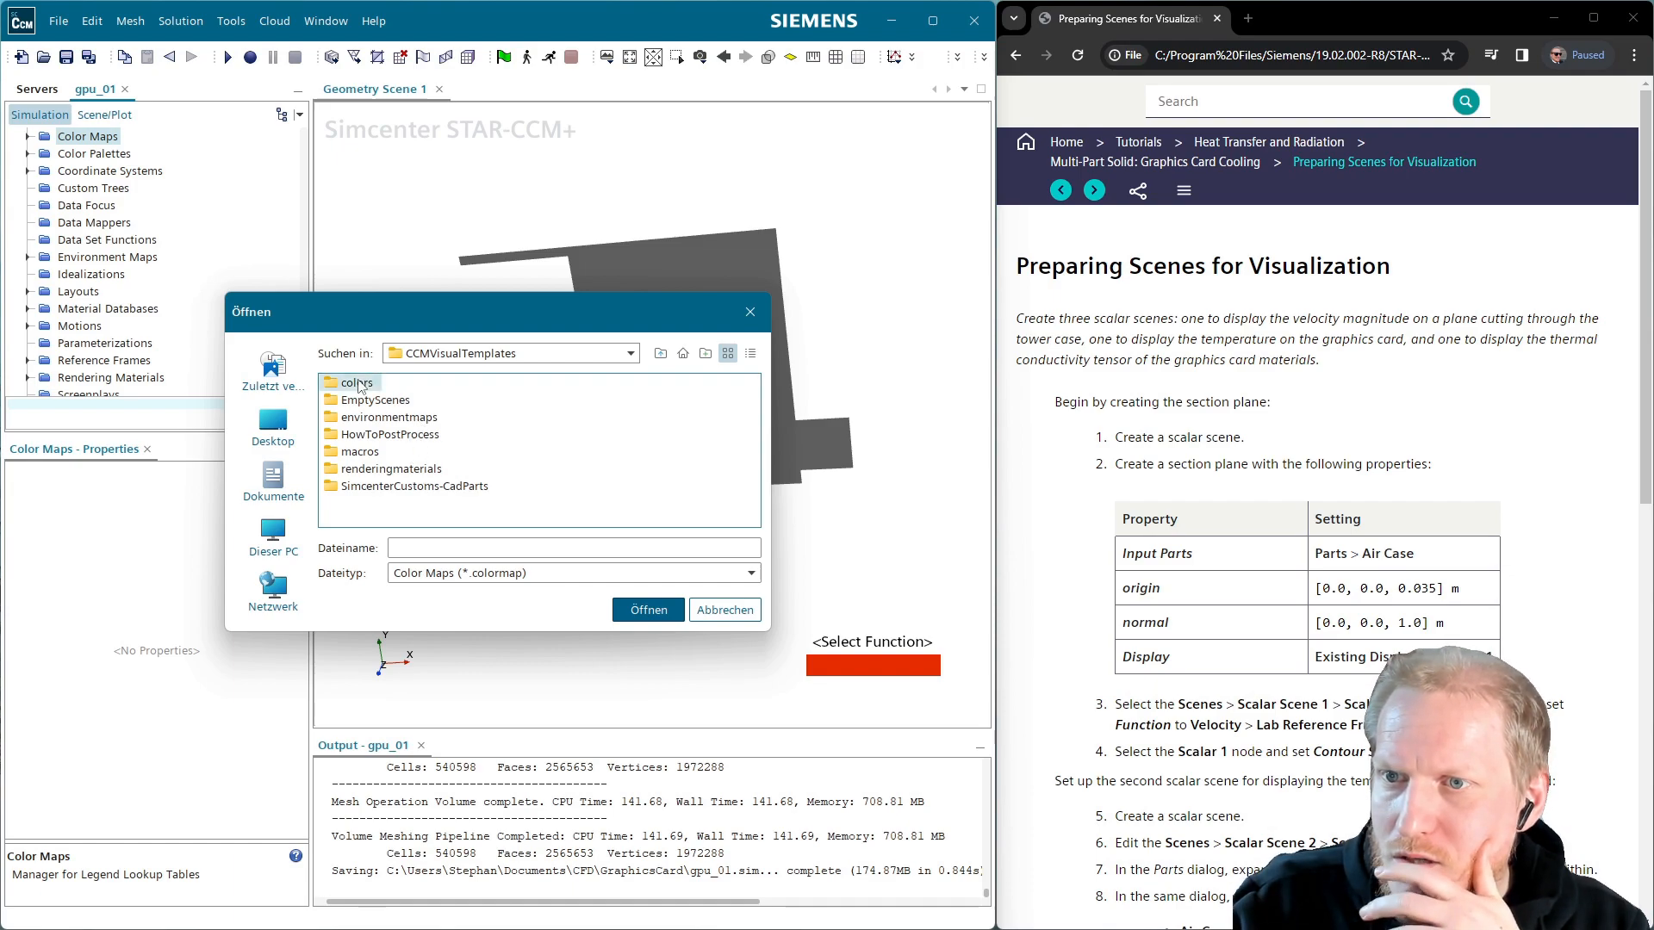
click(428, 419)
click(648, 609)
scroll(151, 359, down, 2)
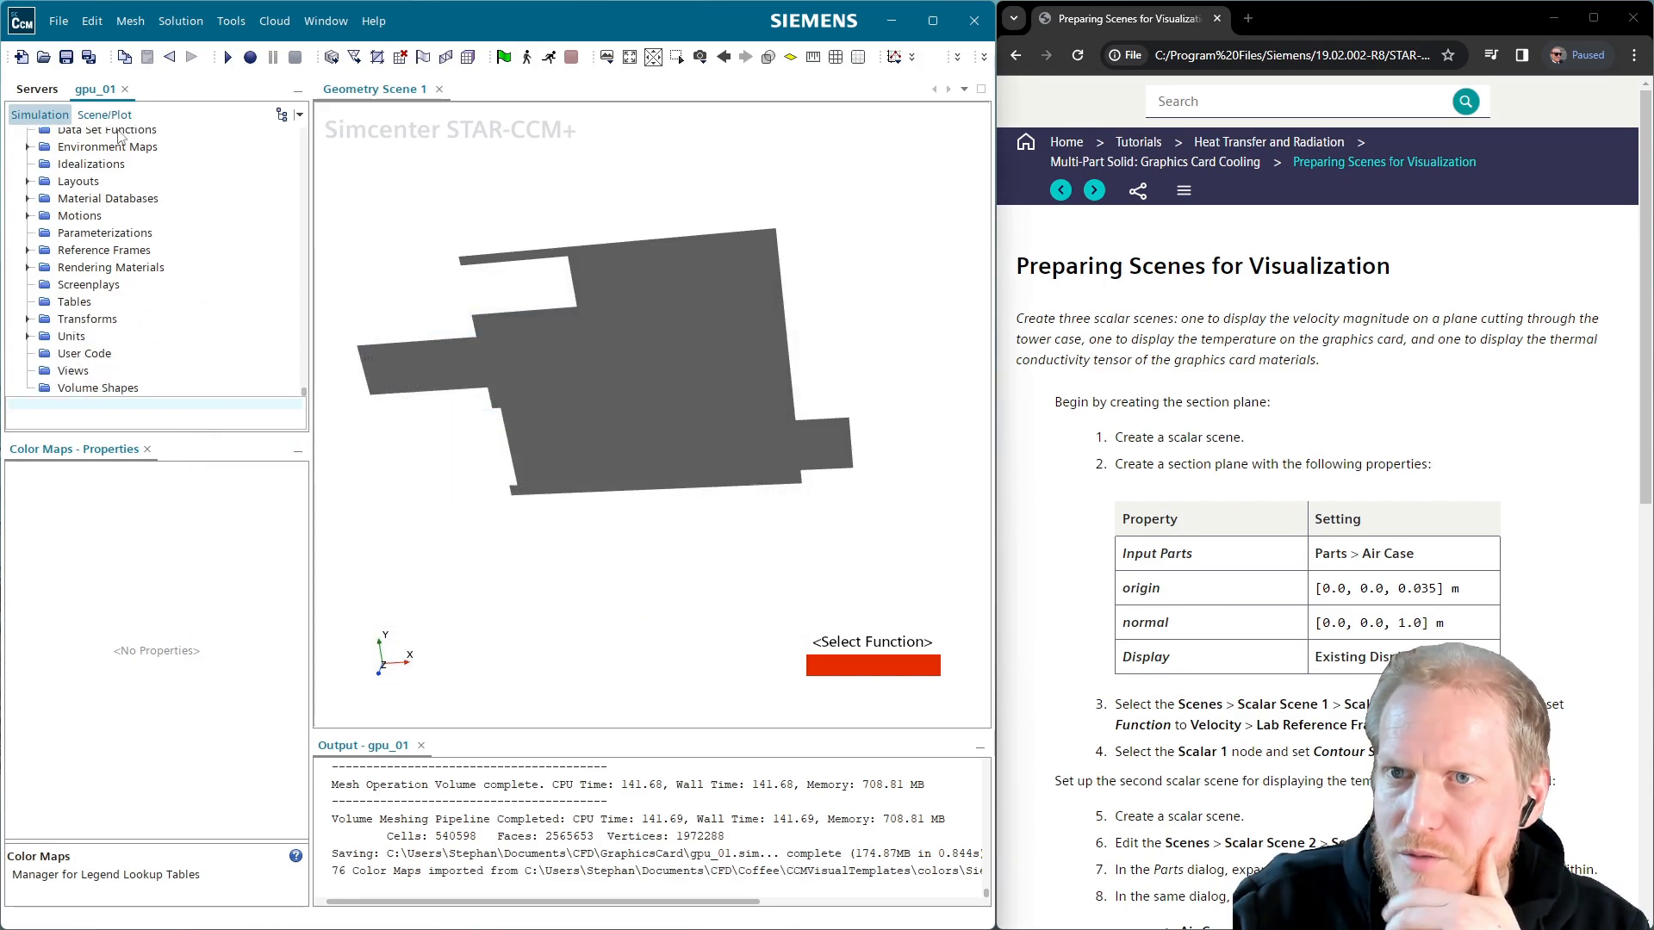
Set the scene legend's colour map to Kelvin temperature Siemens
double_click(857, 665)
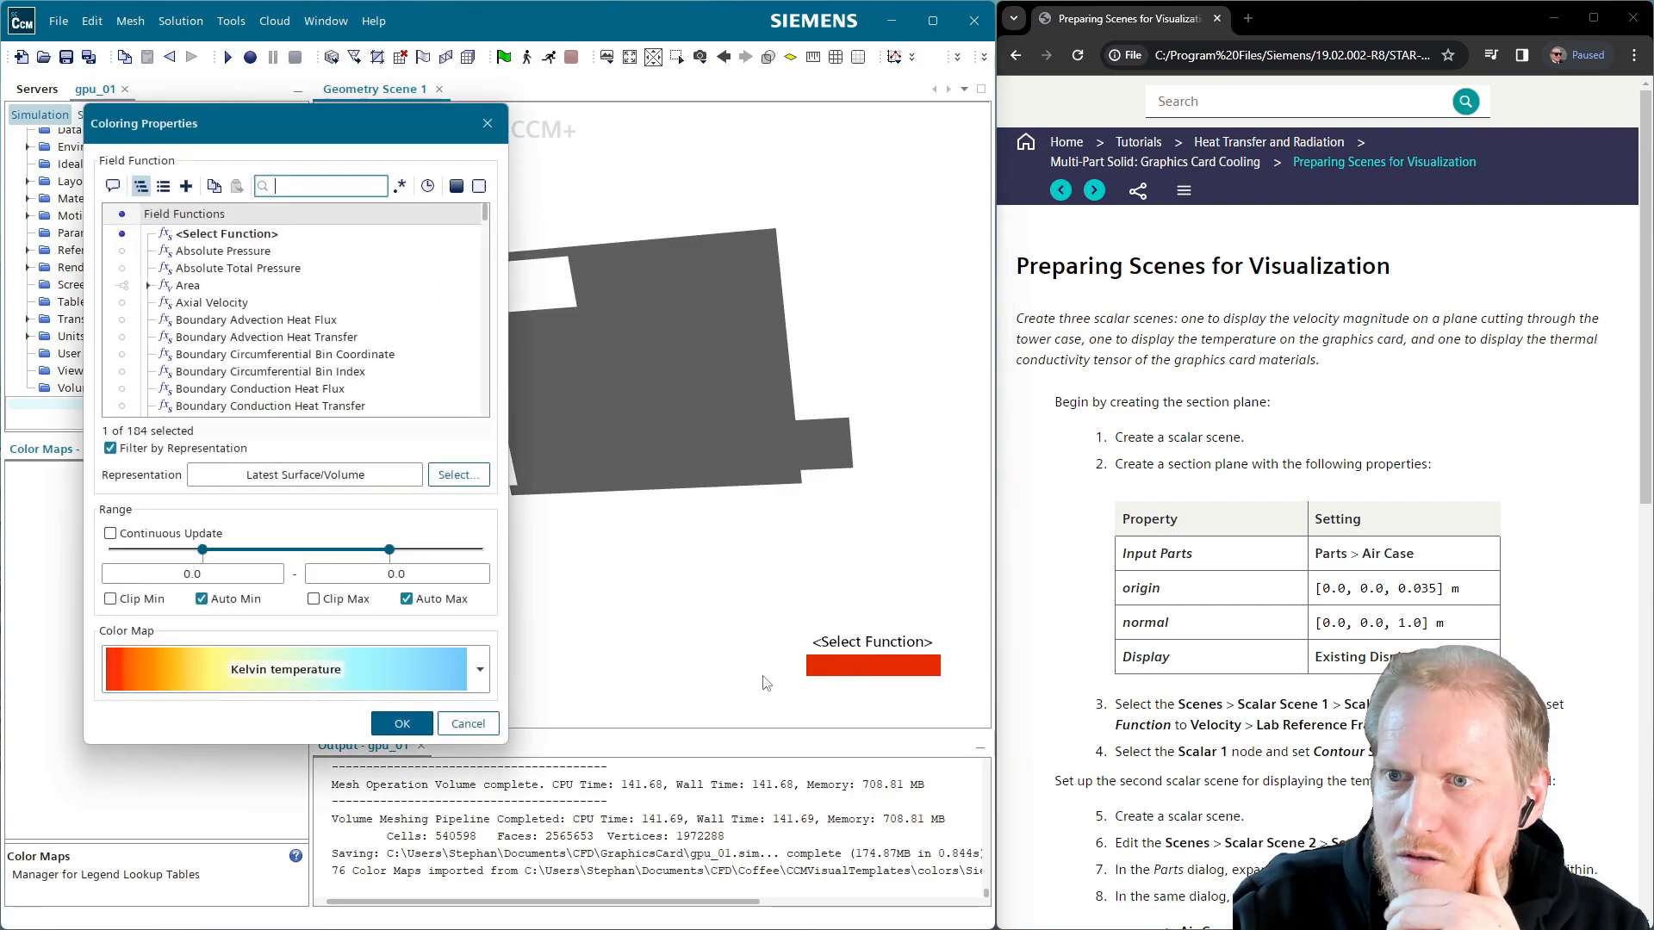
click(309, 669)
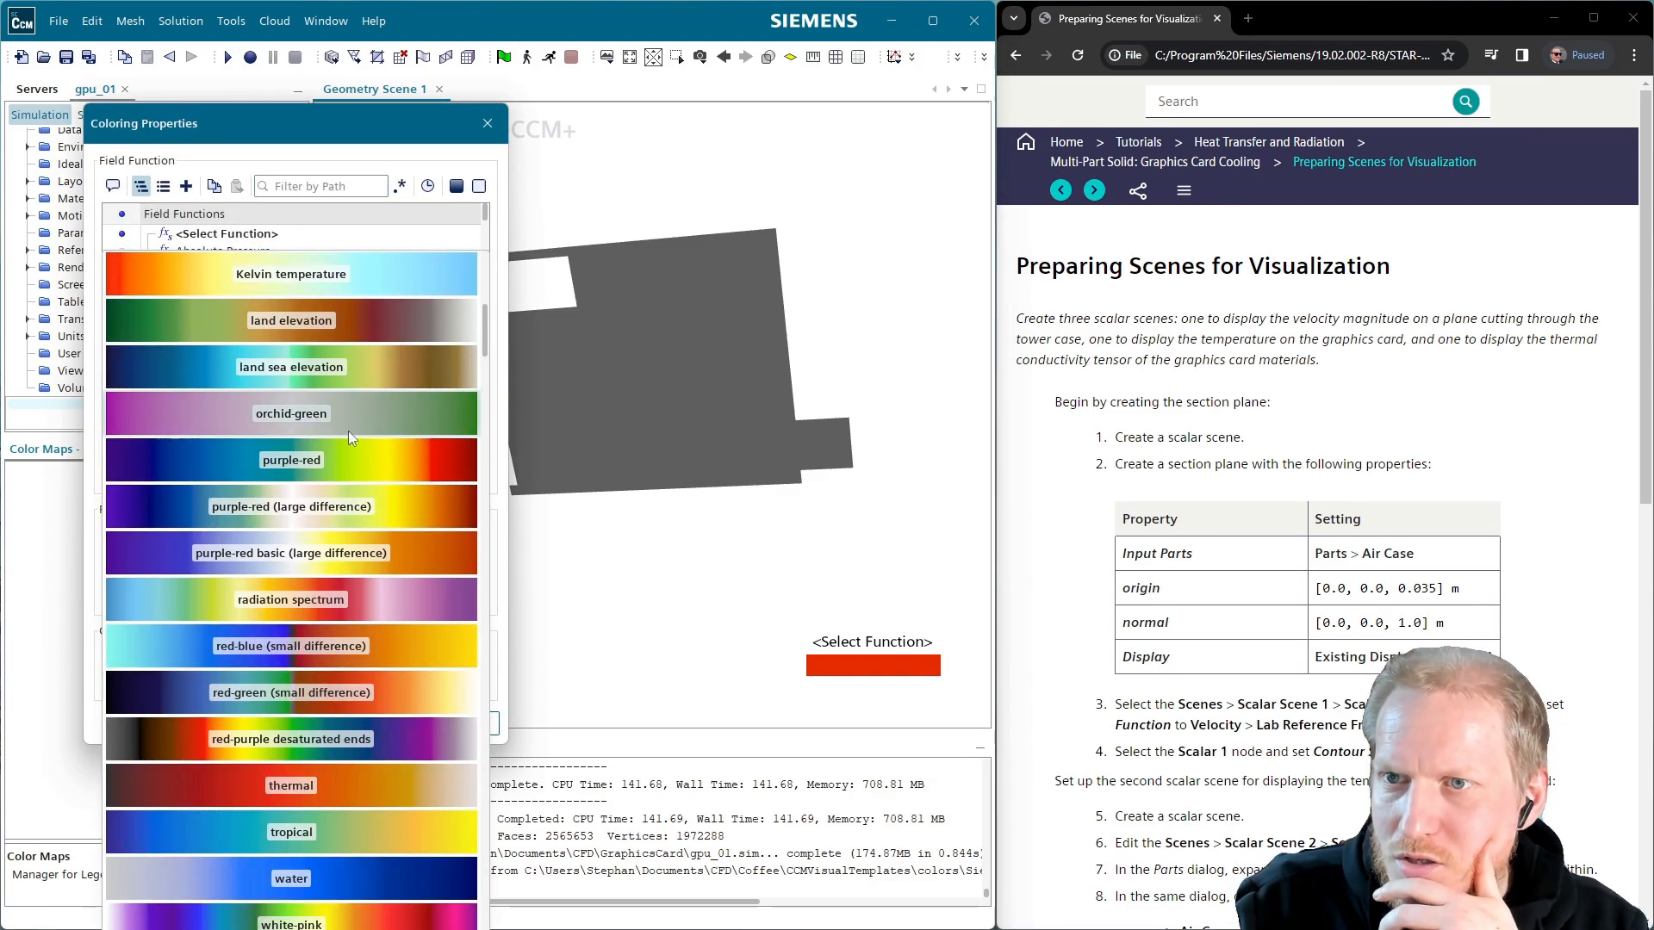
scroll(348, 430, up, 1)
scroll(361, 405, down, 3)
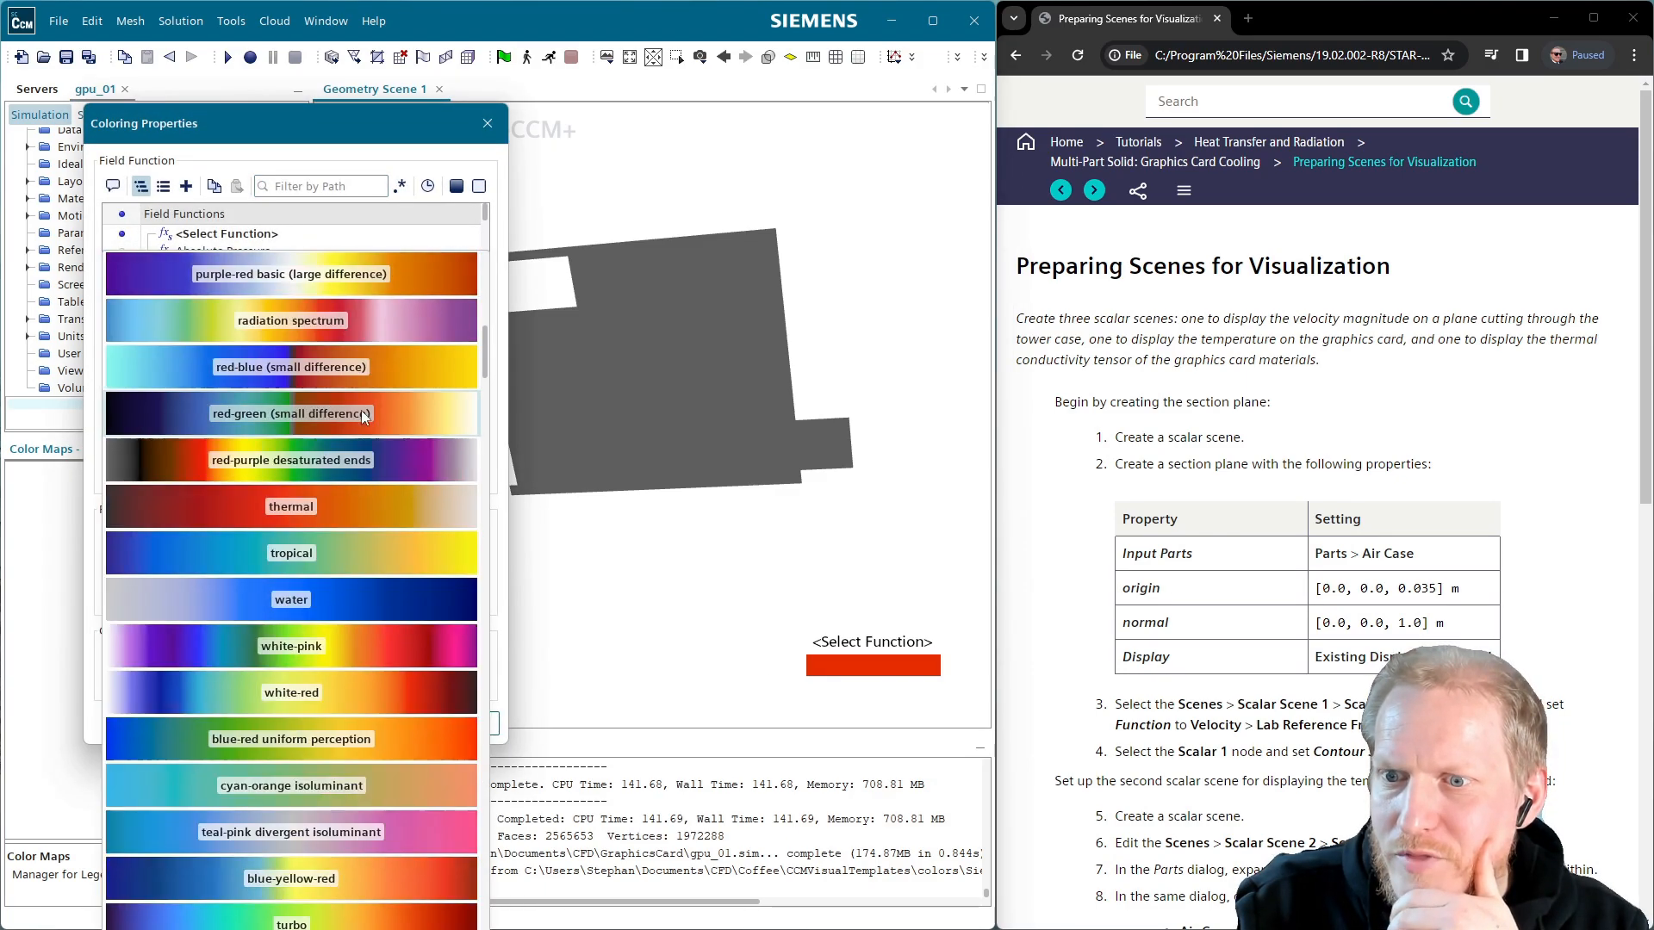
scroll(360, 592, down, 3)
scroll(362, 603, down, 3)
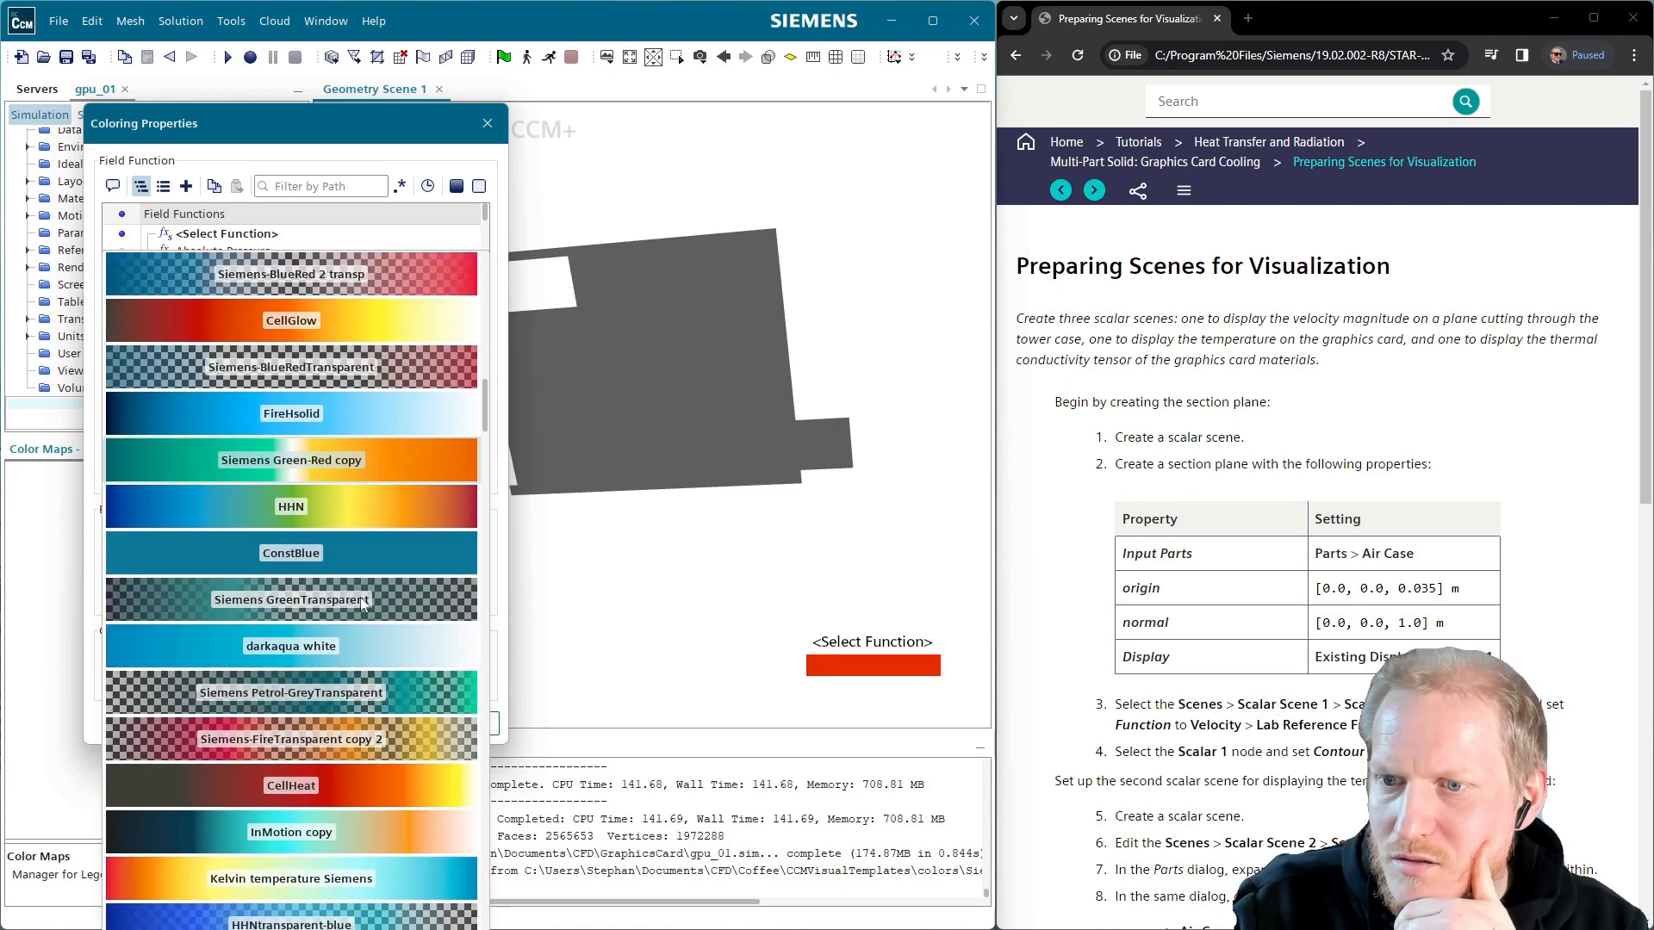
click(337, 880)
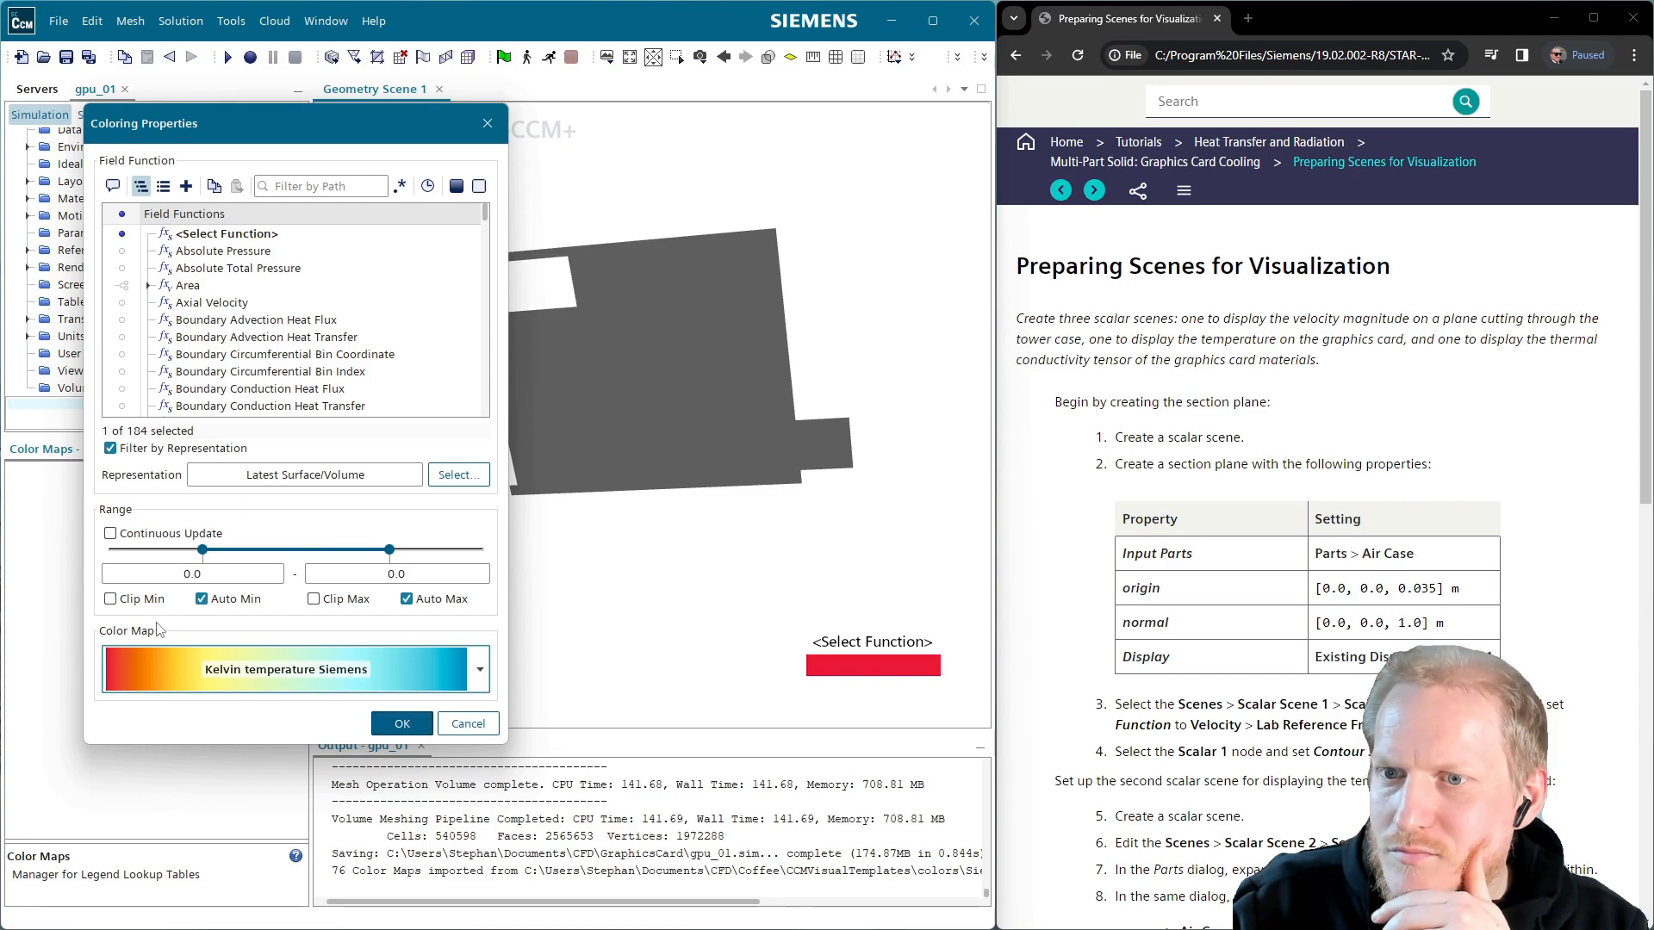
click(400, 724)
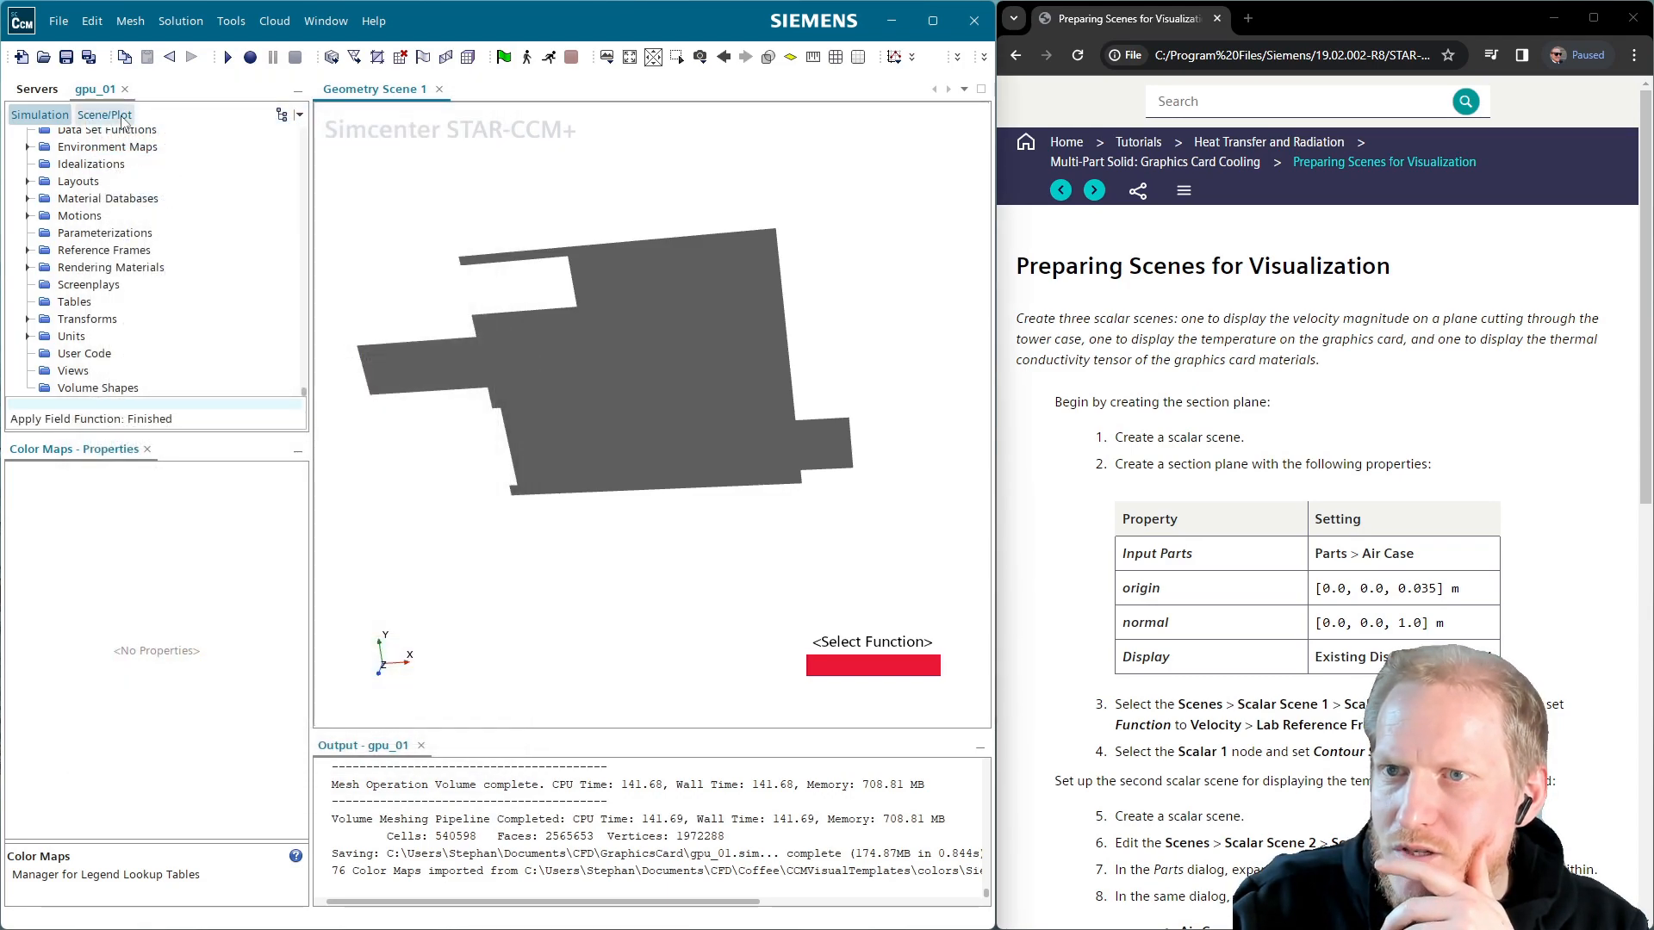
Reverse the colour map in Section Scalar 1's Color Bar settings
scroll(121, 278, up, 3)
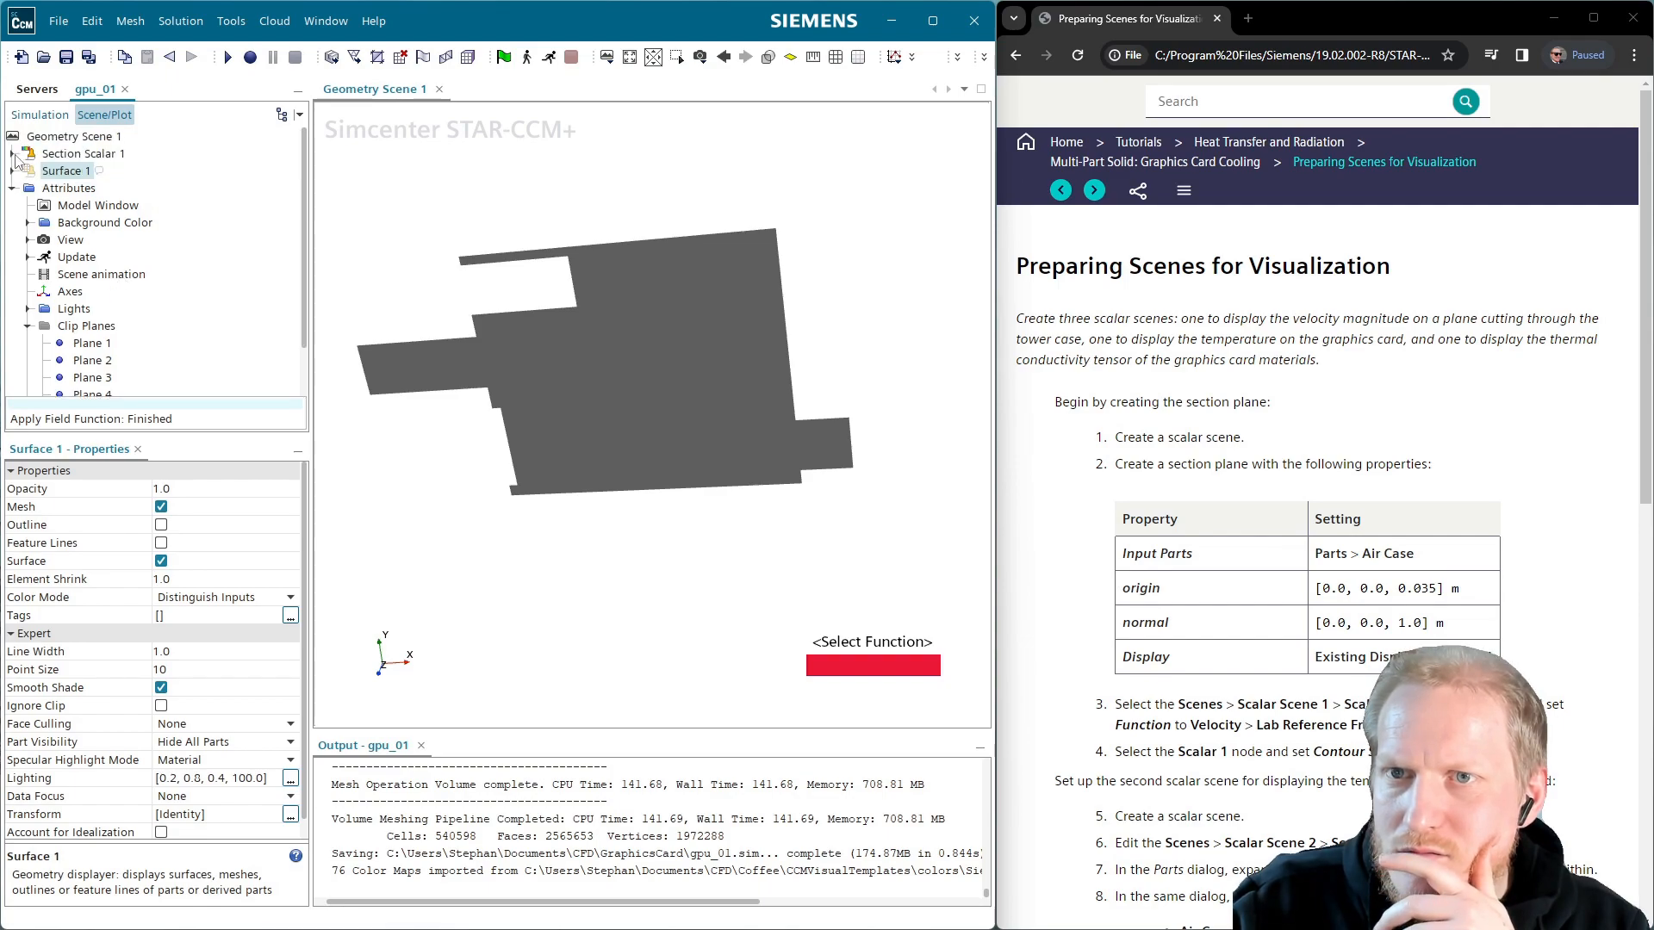
click(12, 153)
click(82, 222)
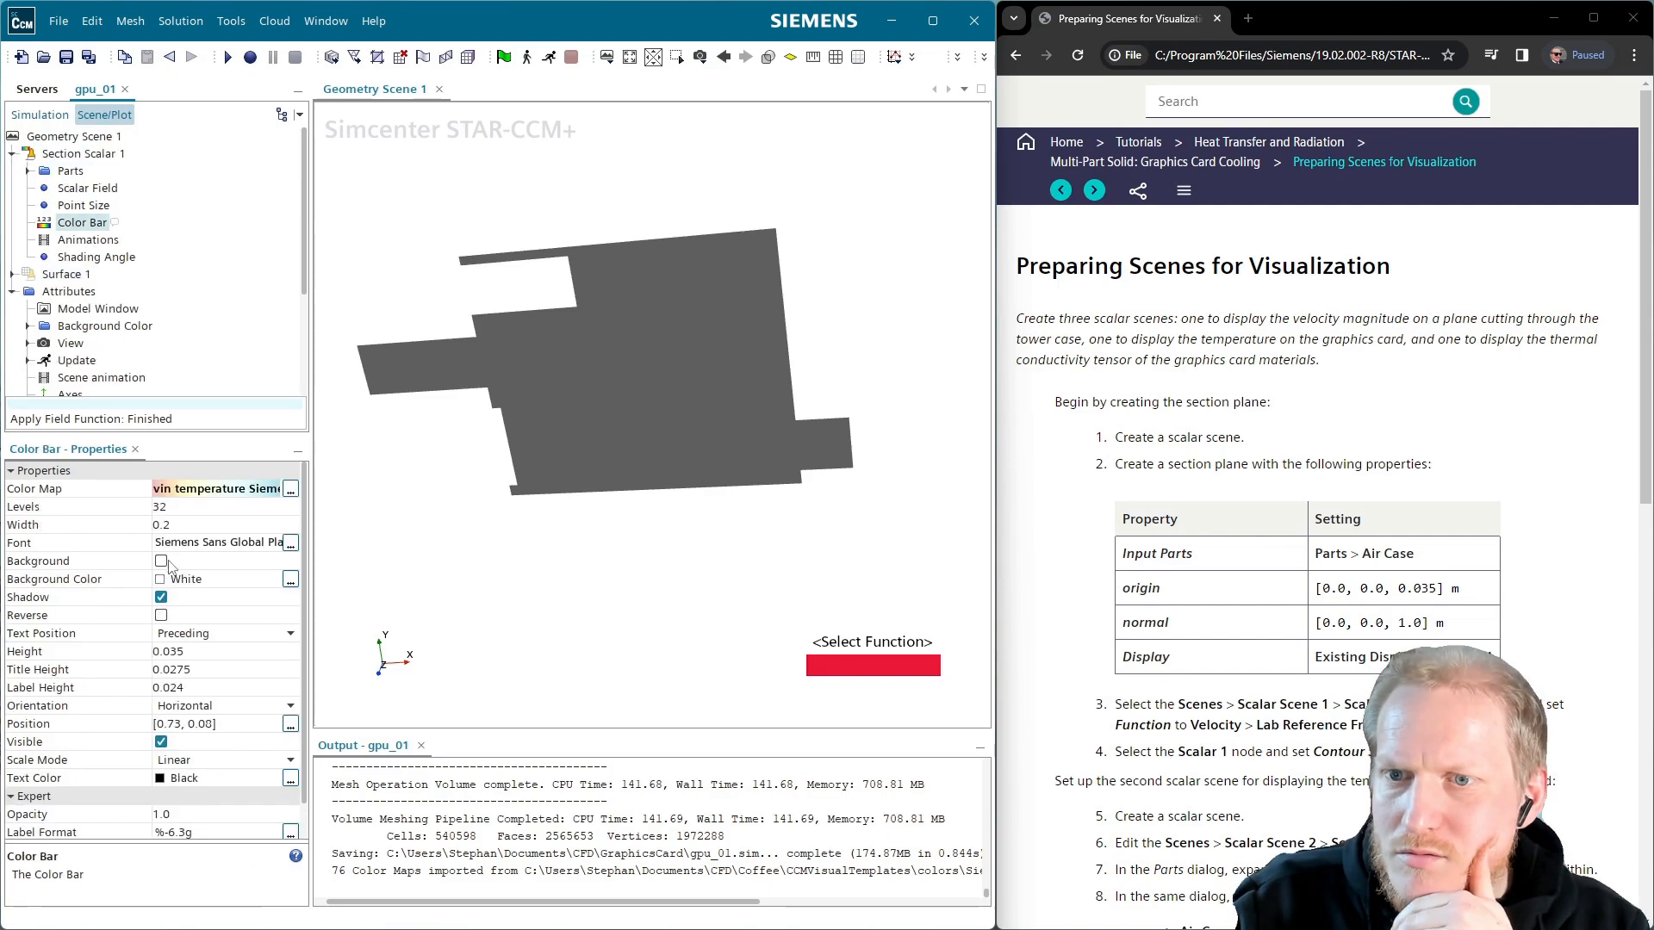
click(162, 615)
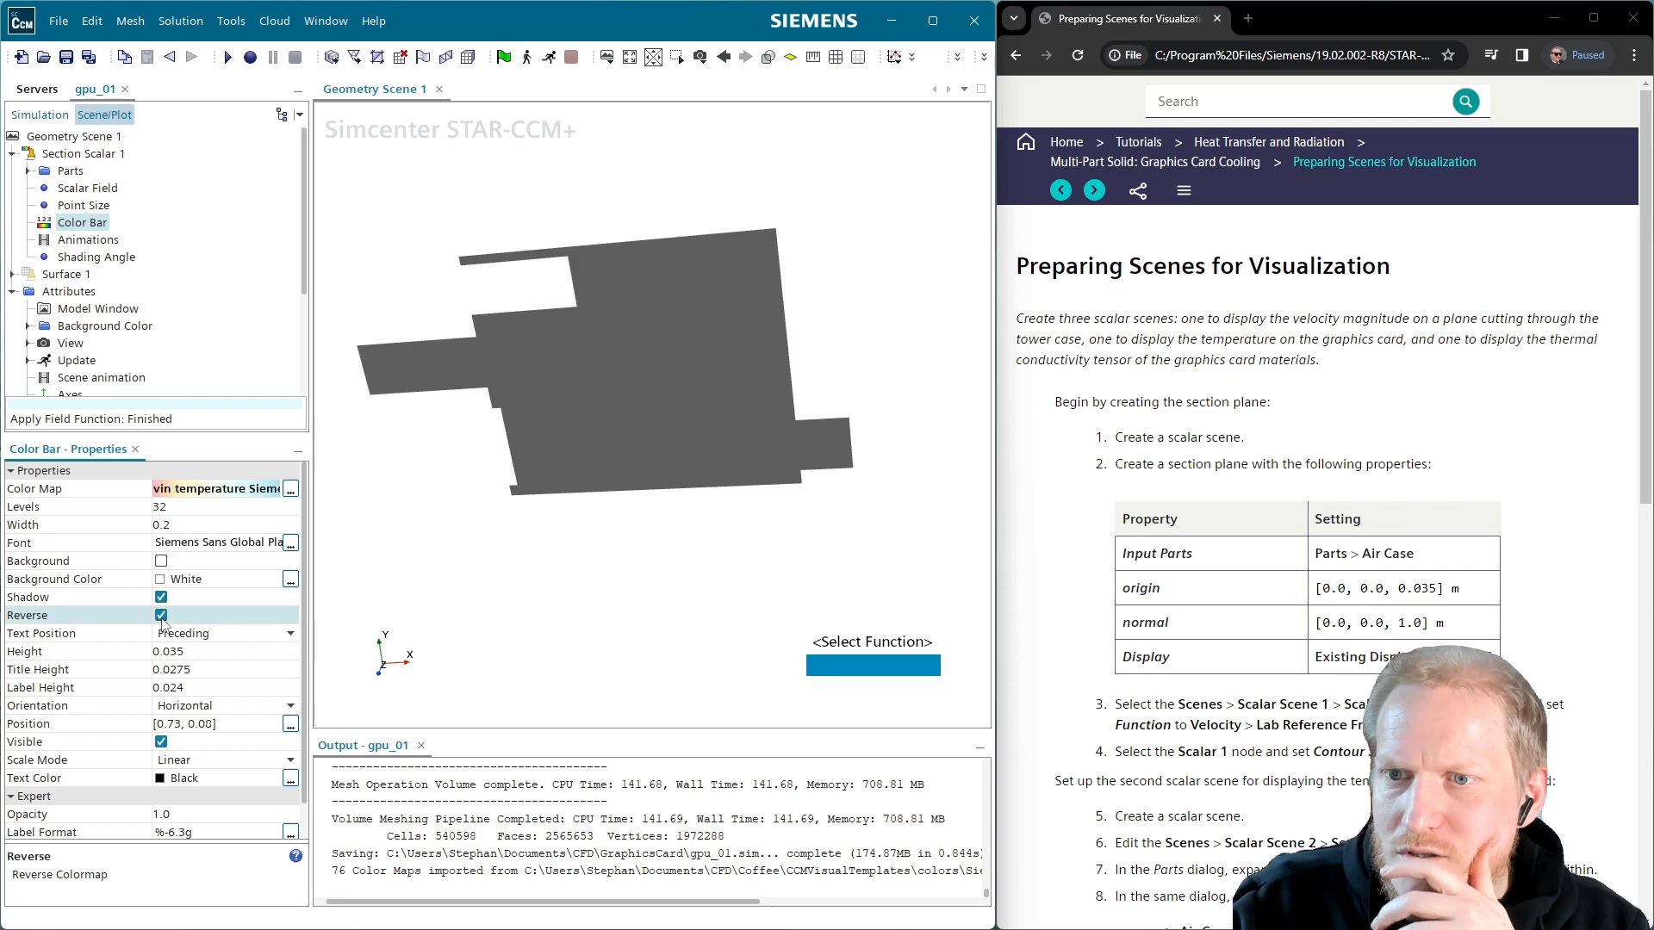
click(181, 504)
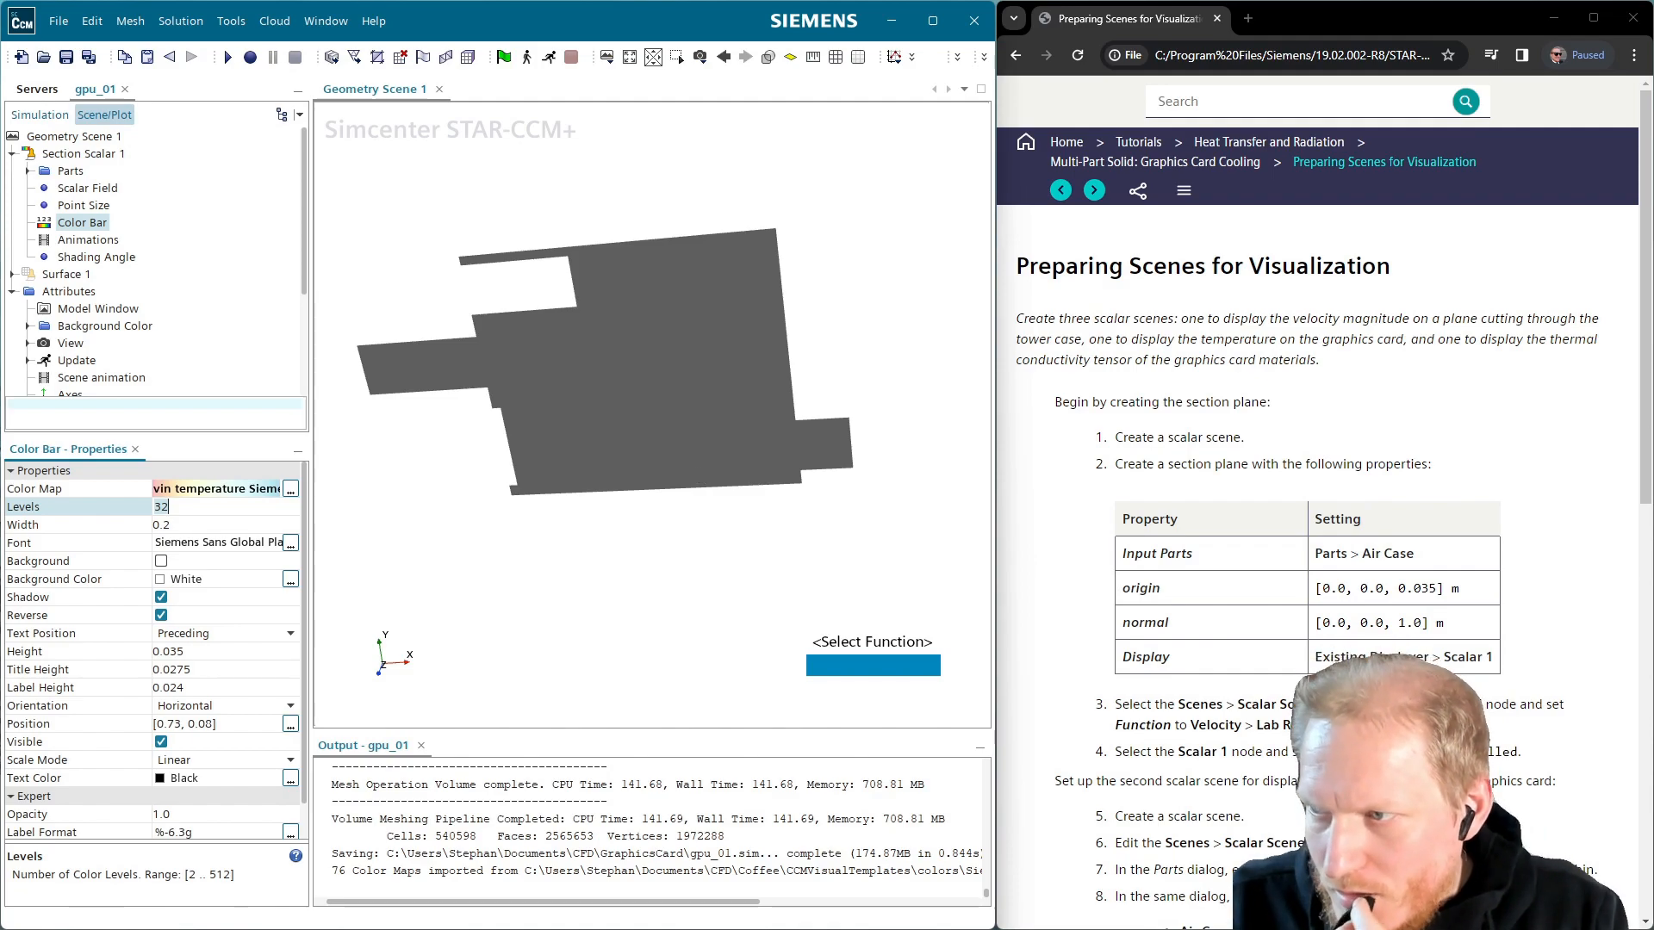
click(1036, 560)
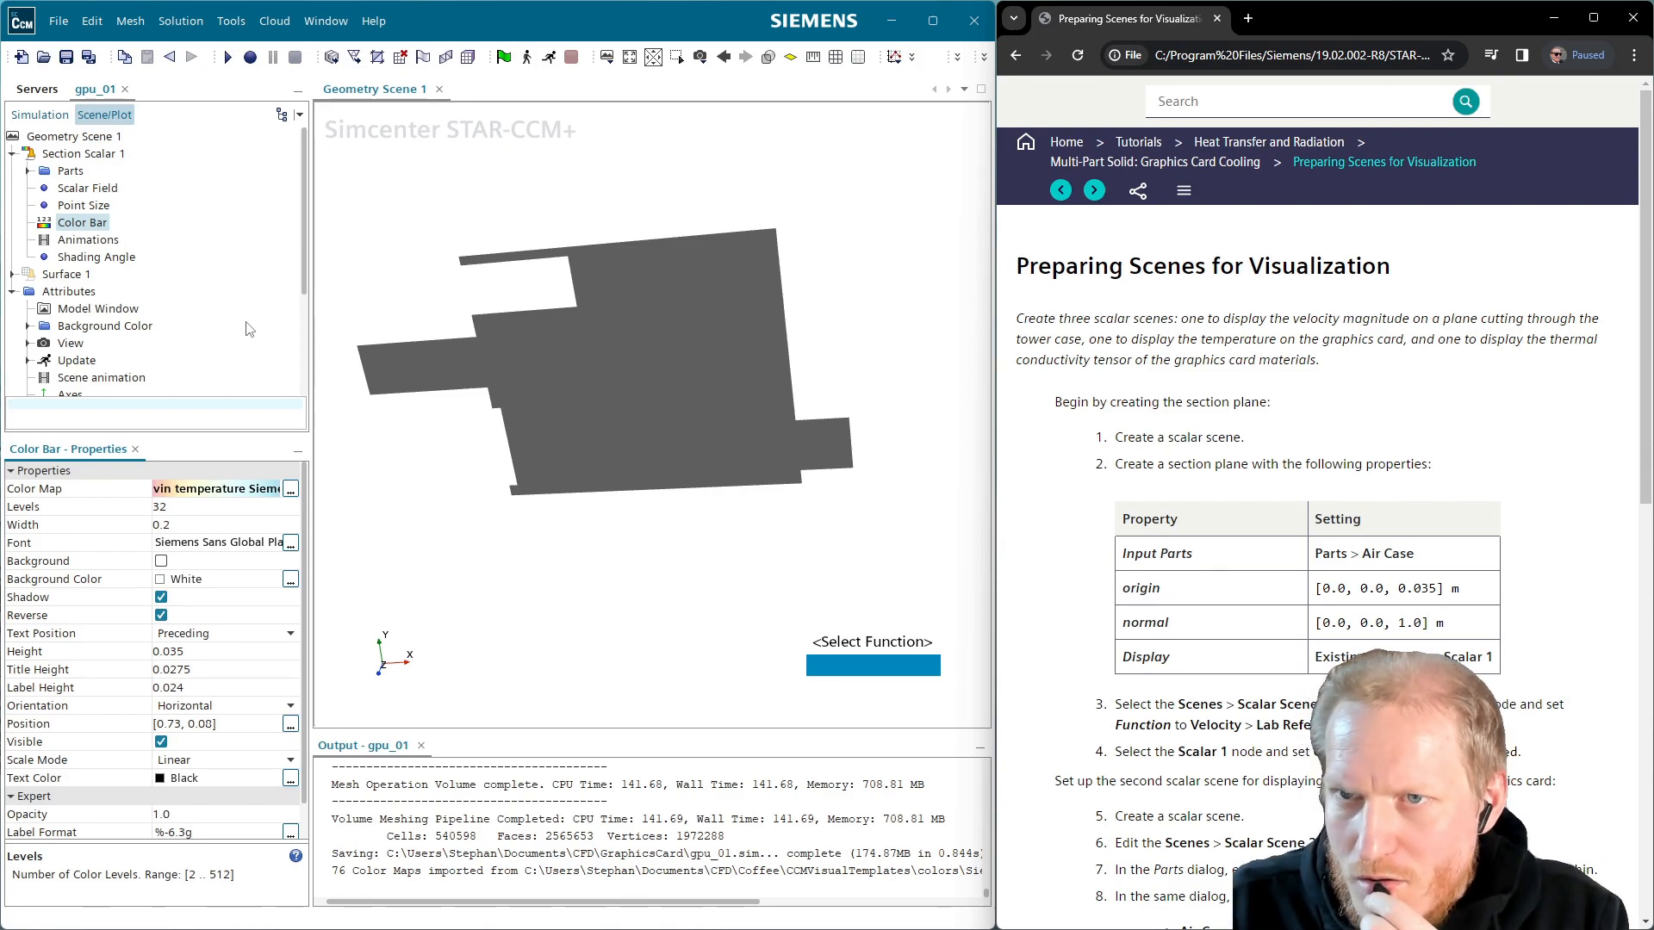
click(101, 158)
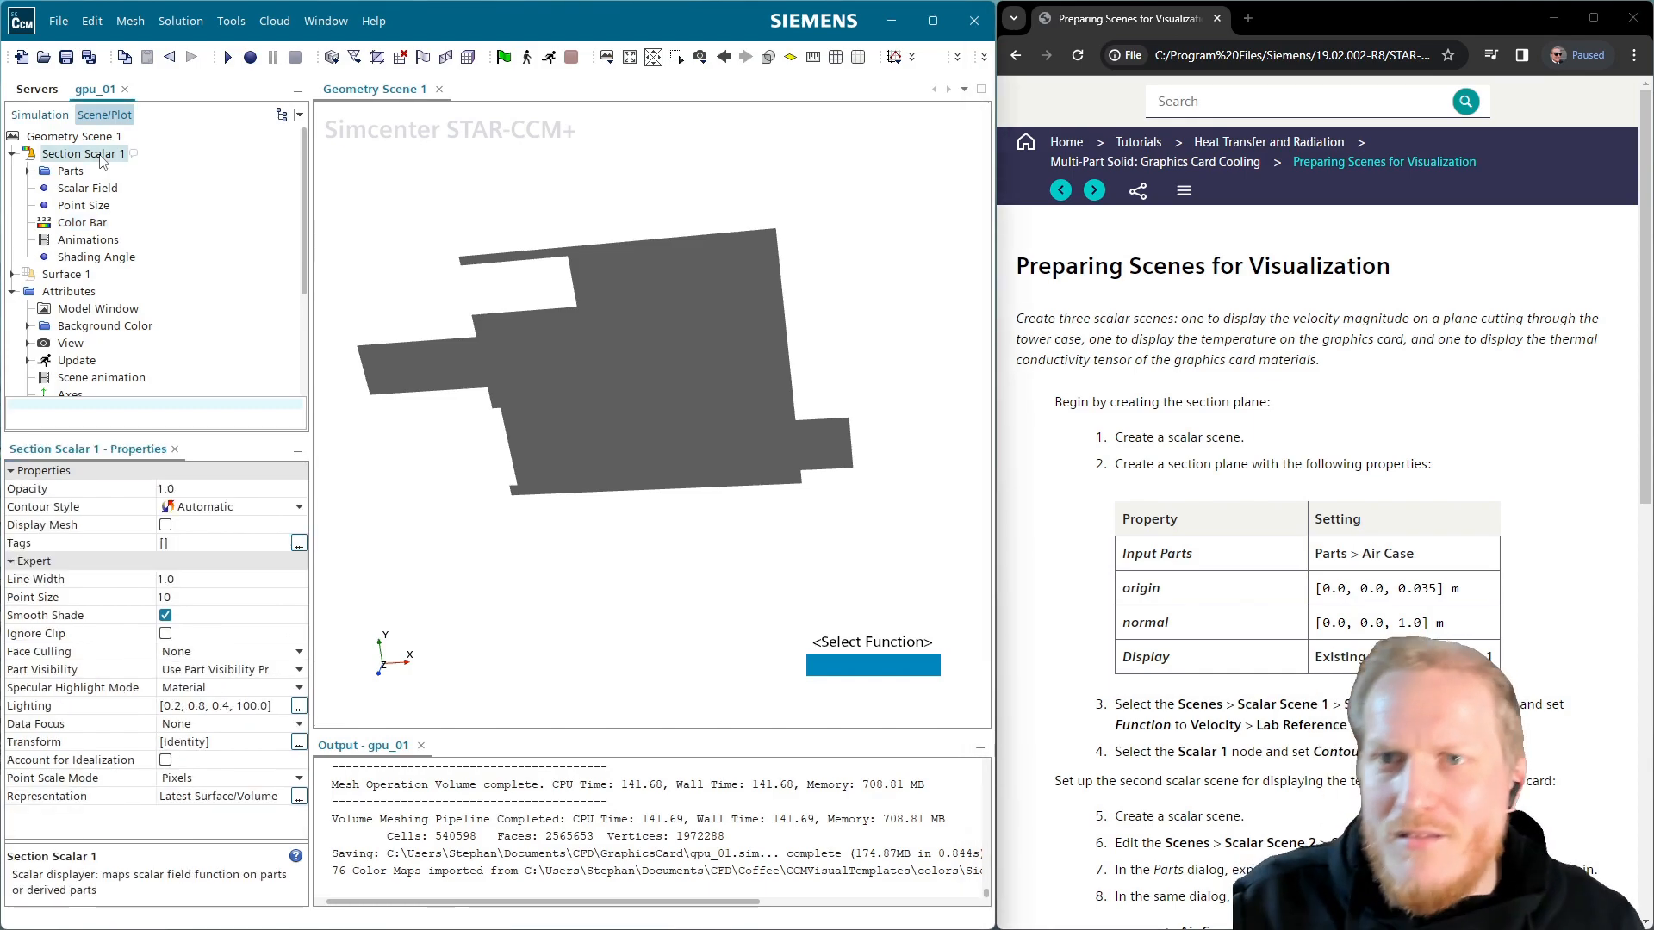
Rename Section Scalar 1 to Temperature, correcting the initial typo
click(101, 156)
text(Tem)
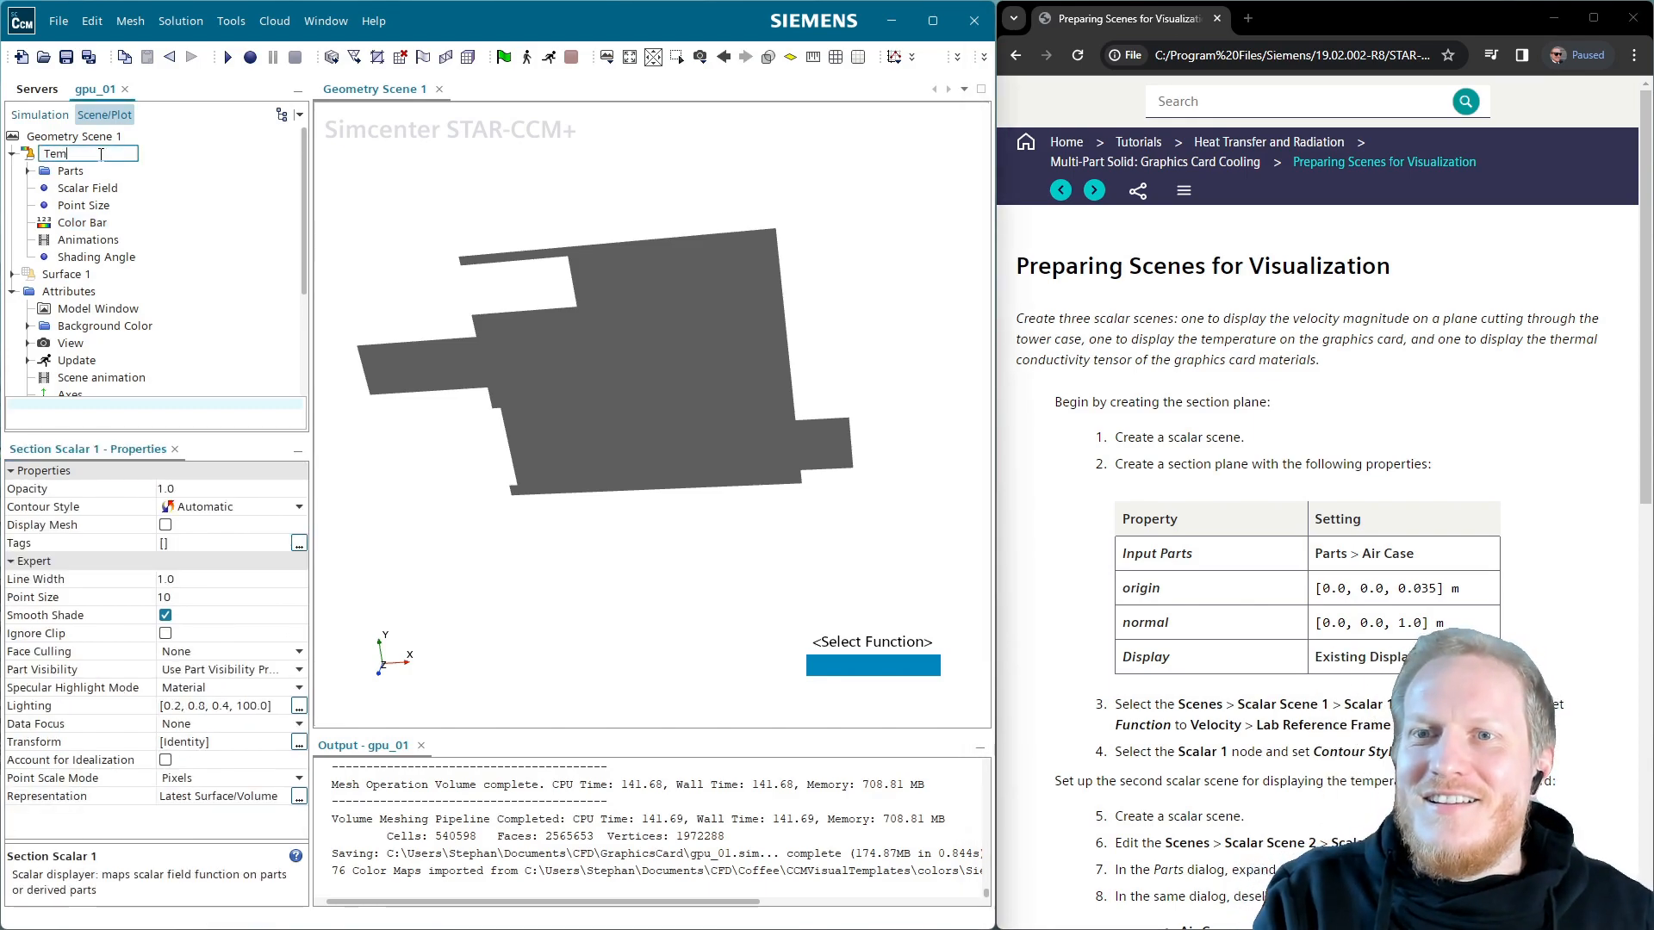
text(peratuer)
key(Return)
click(101, 153)
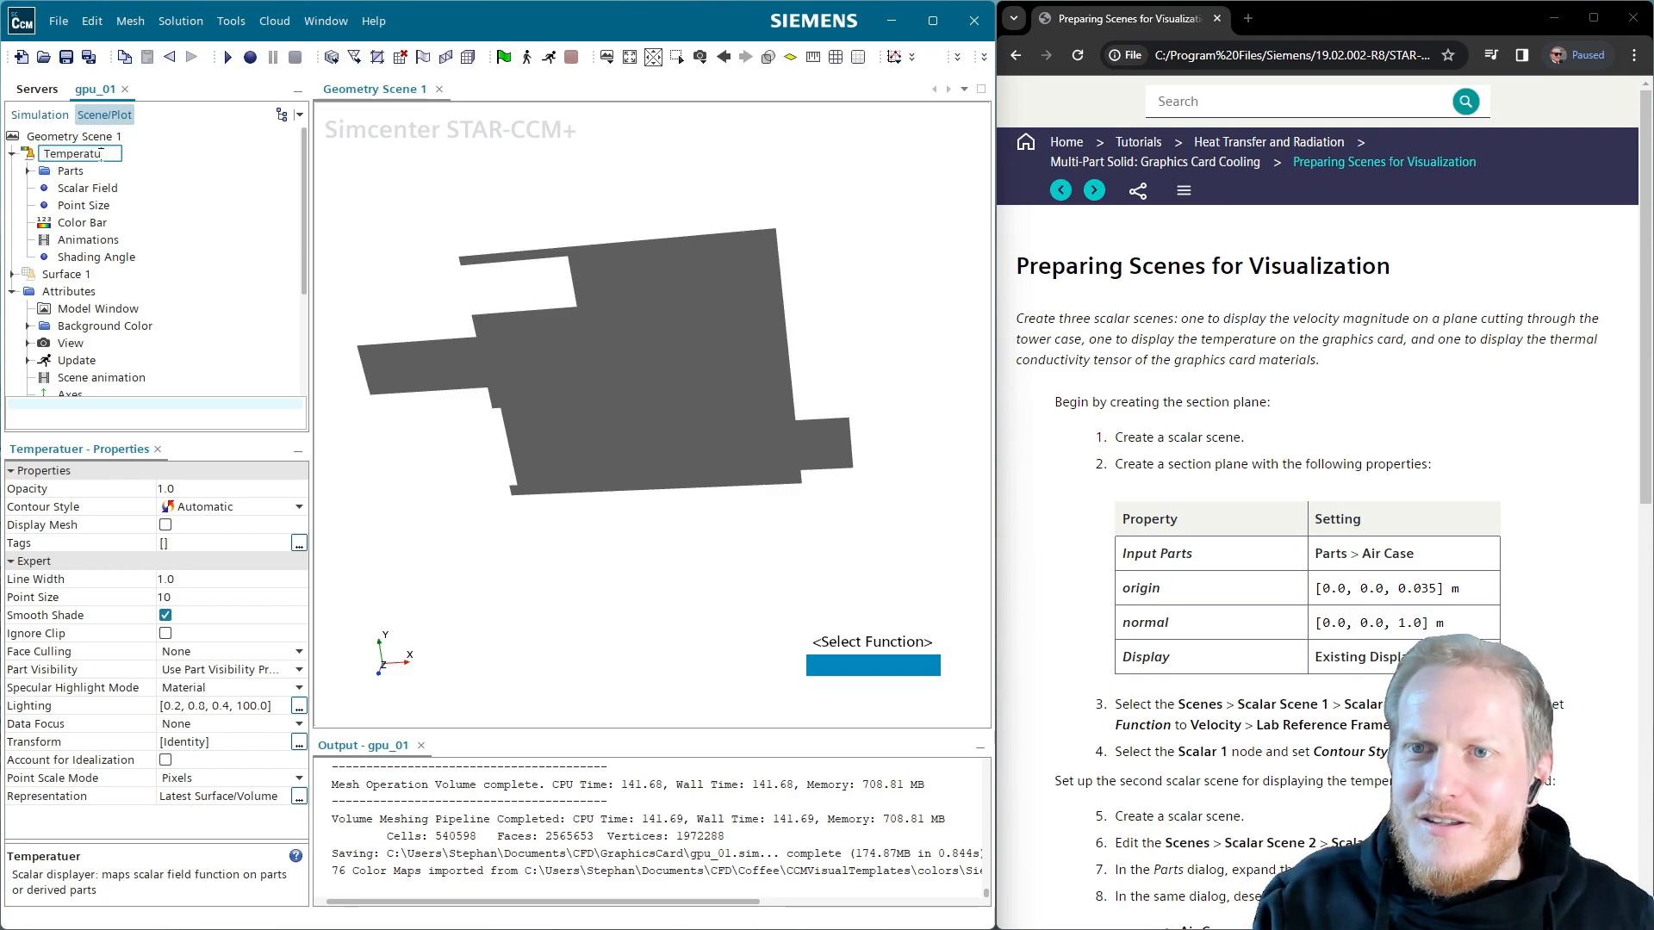
text(re)
key(Return)
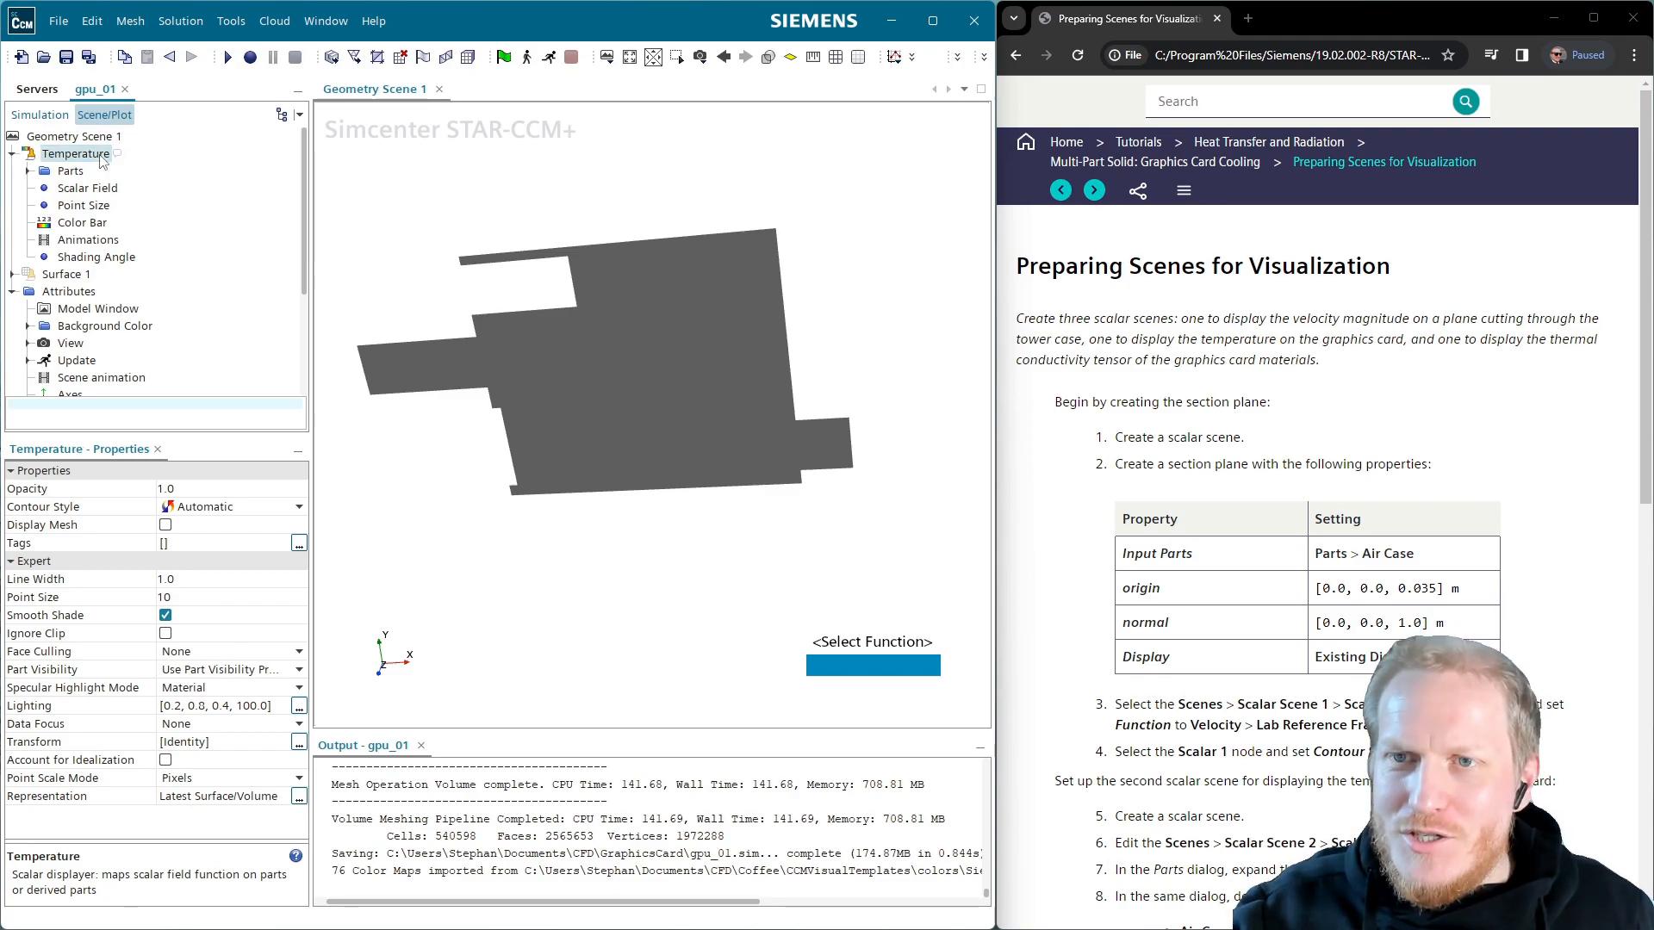
Paste a copy of the displayer, rename it Velocity, then delete it
click(98, 139)
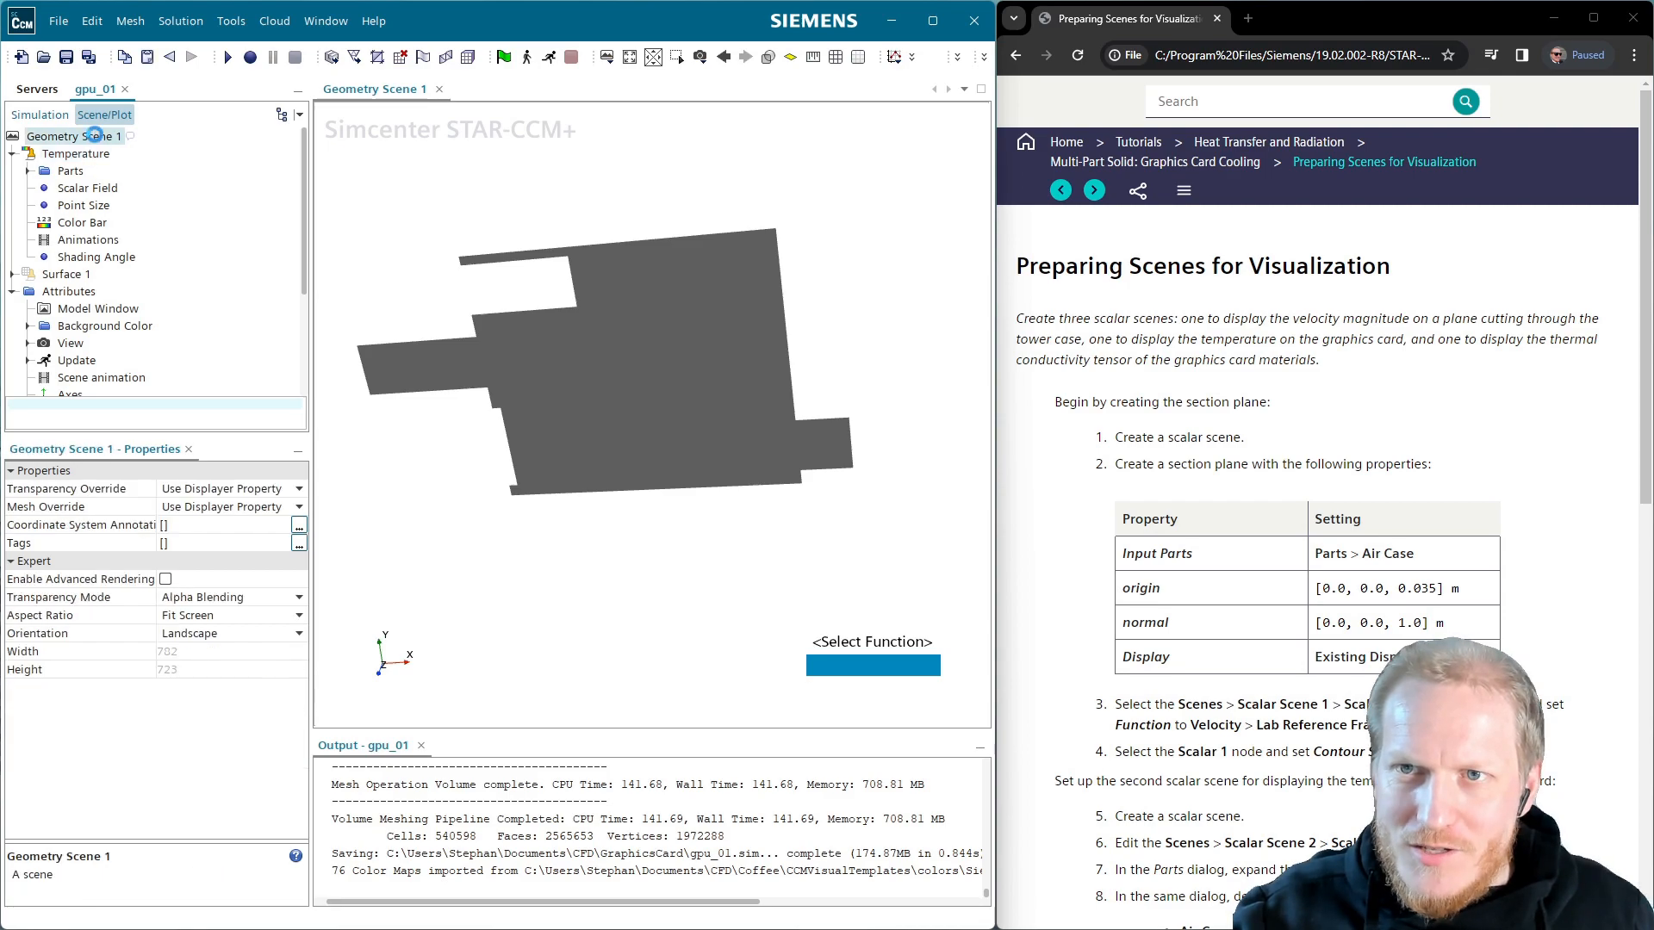
key(ctrl+v)
click(96, 153)
key(F2)
text(Veloc)
key(Return)
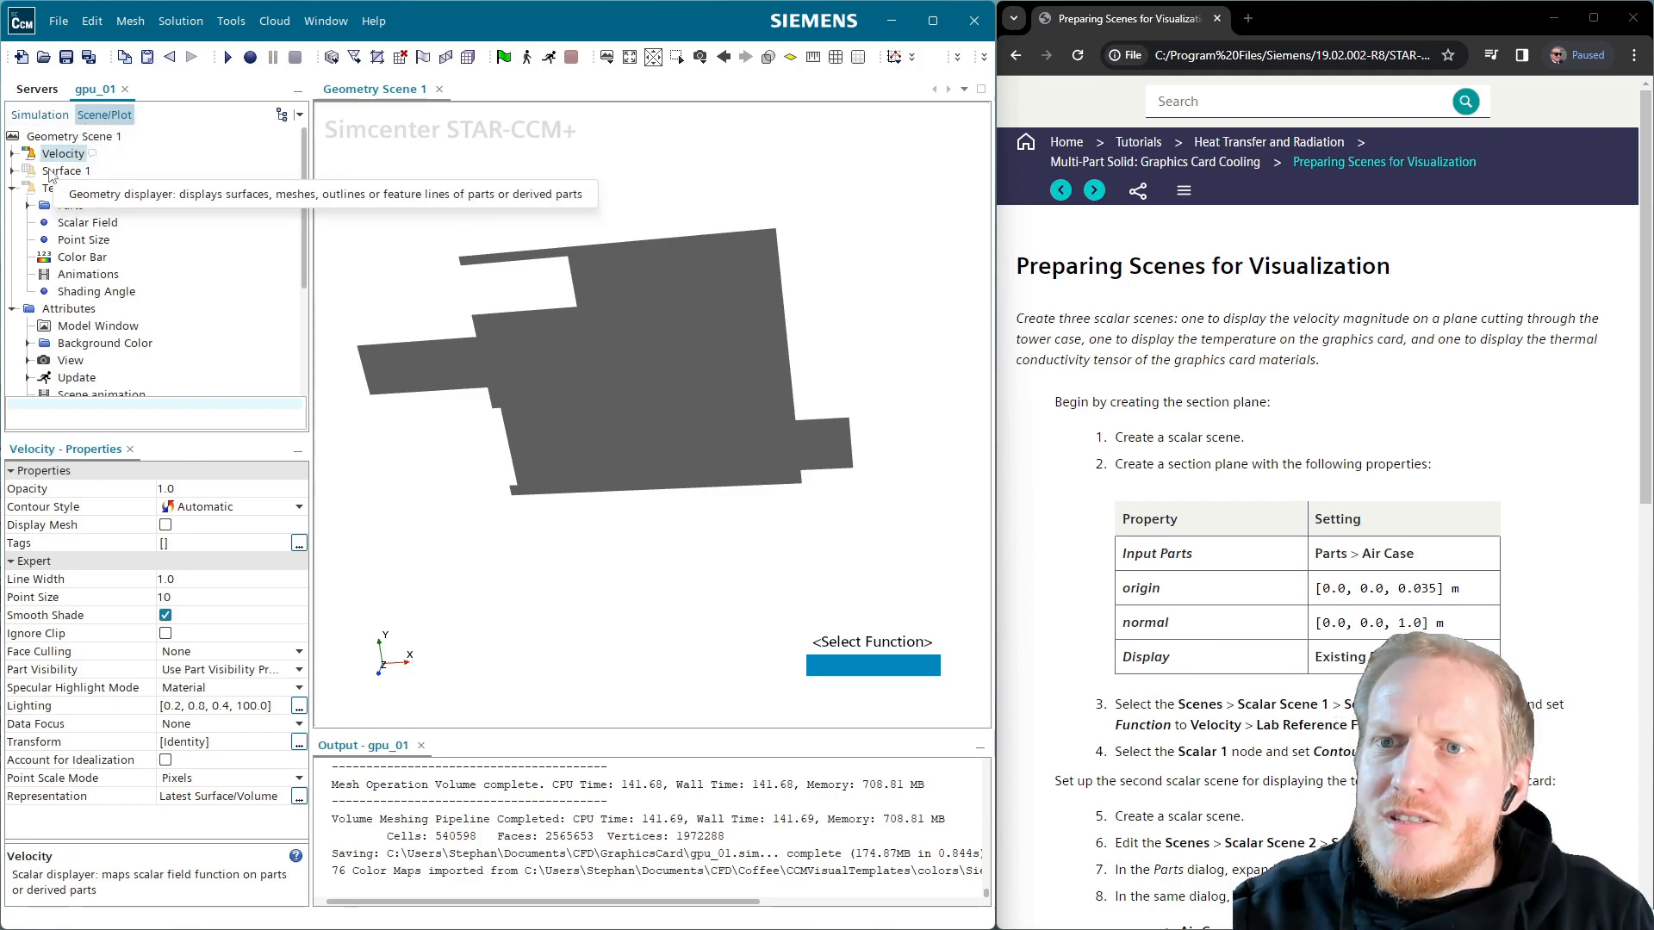
key(Delete)
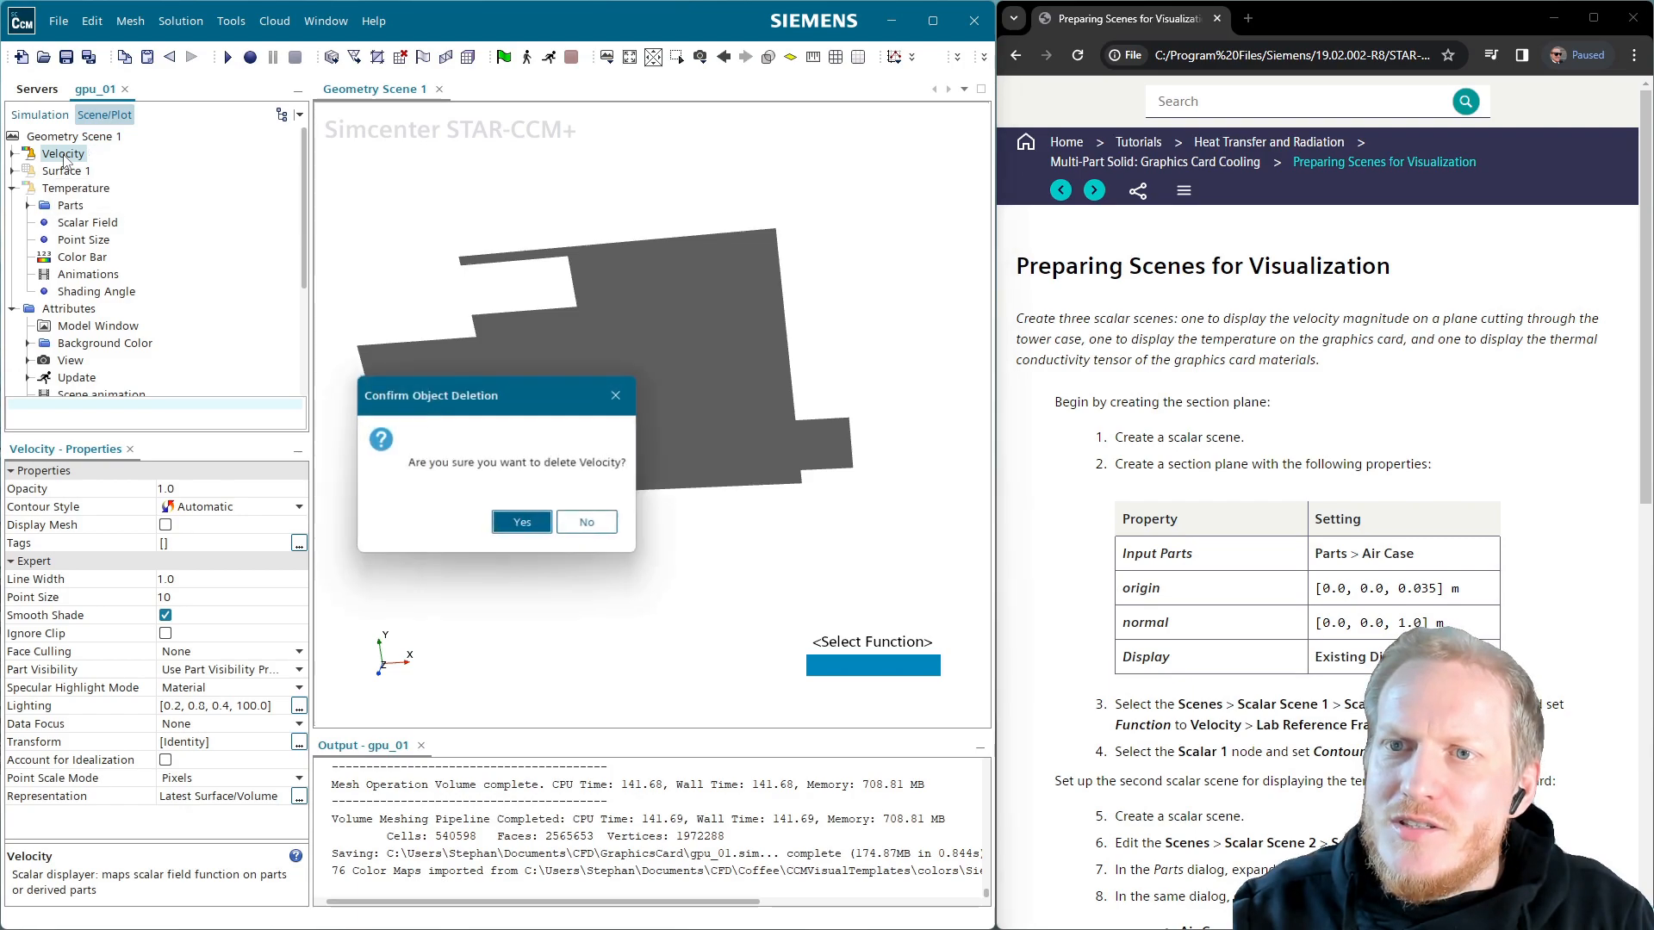
key(Return)
Drag the Plane Section into Geometry Scene 1 as a Line Integral Convolution displayer
click(43, 116)
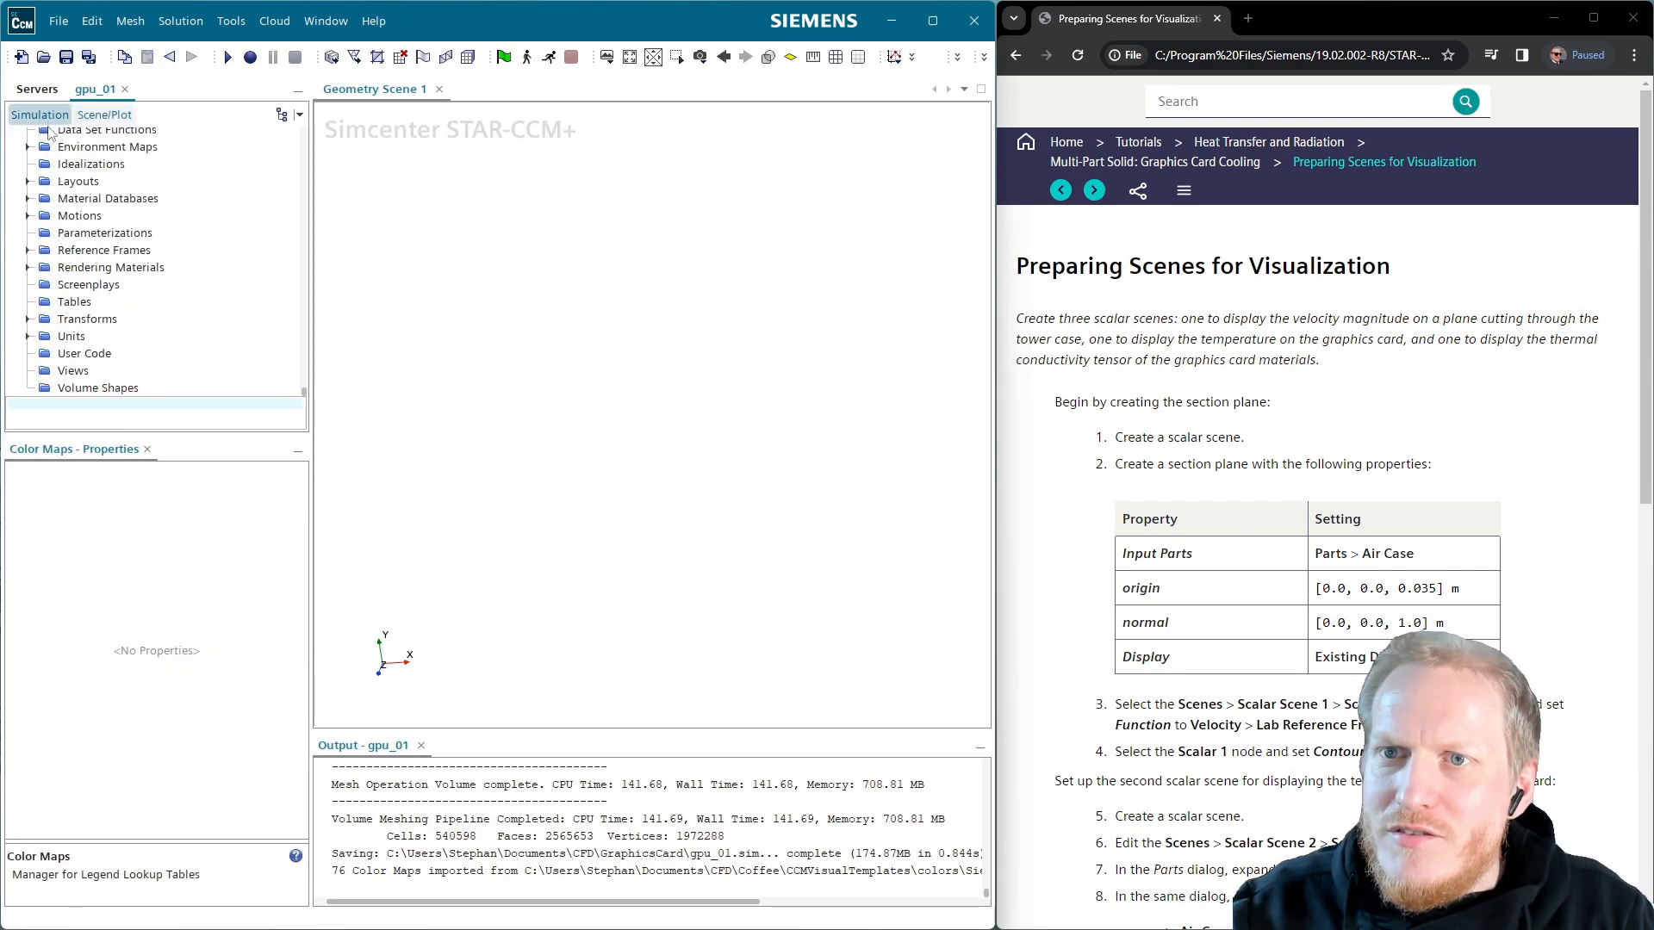
scroll(230, 285, down, 2)
scroll(210, 295, up, 8)
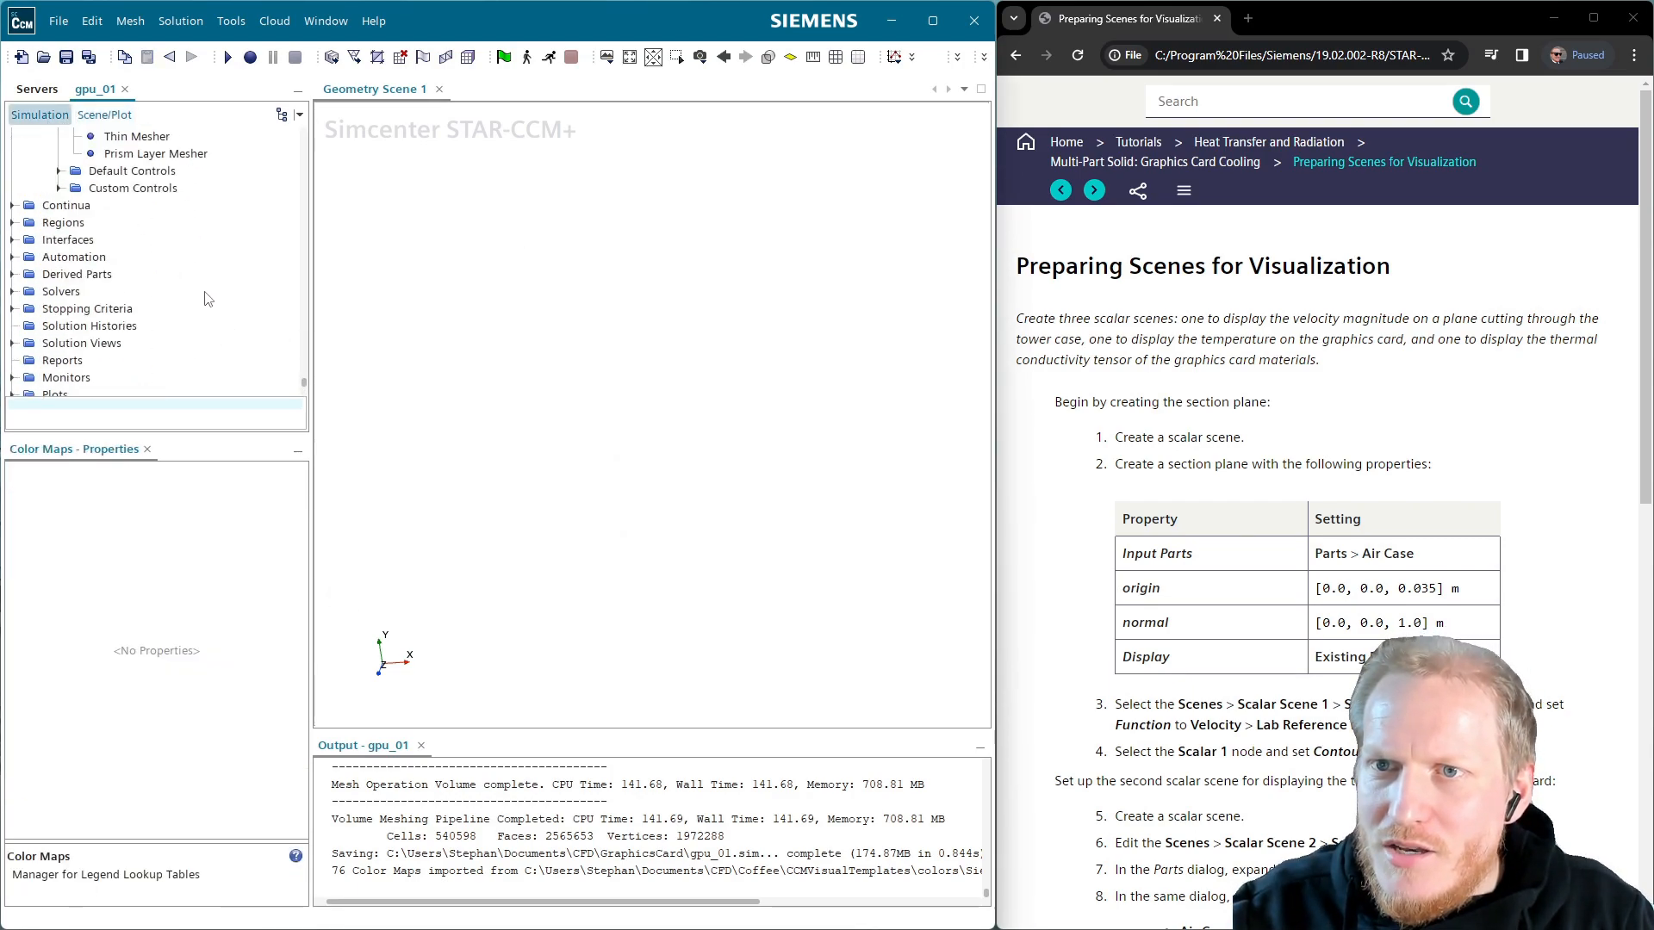
scroll(101, 216, up, 12)
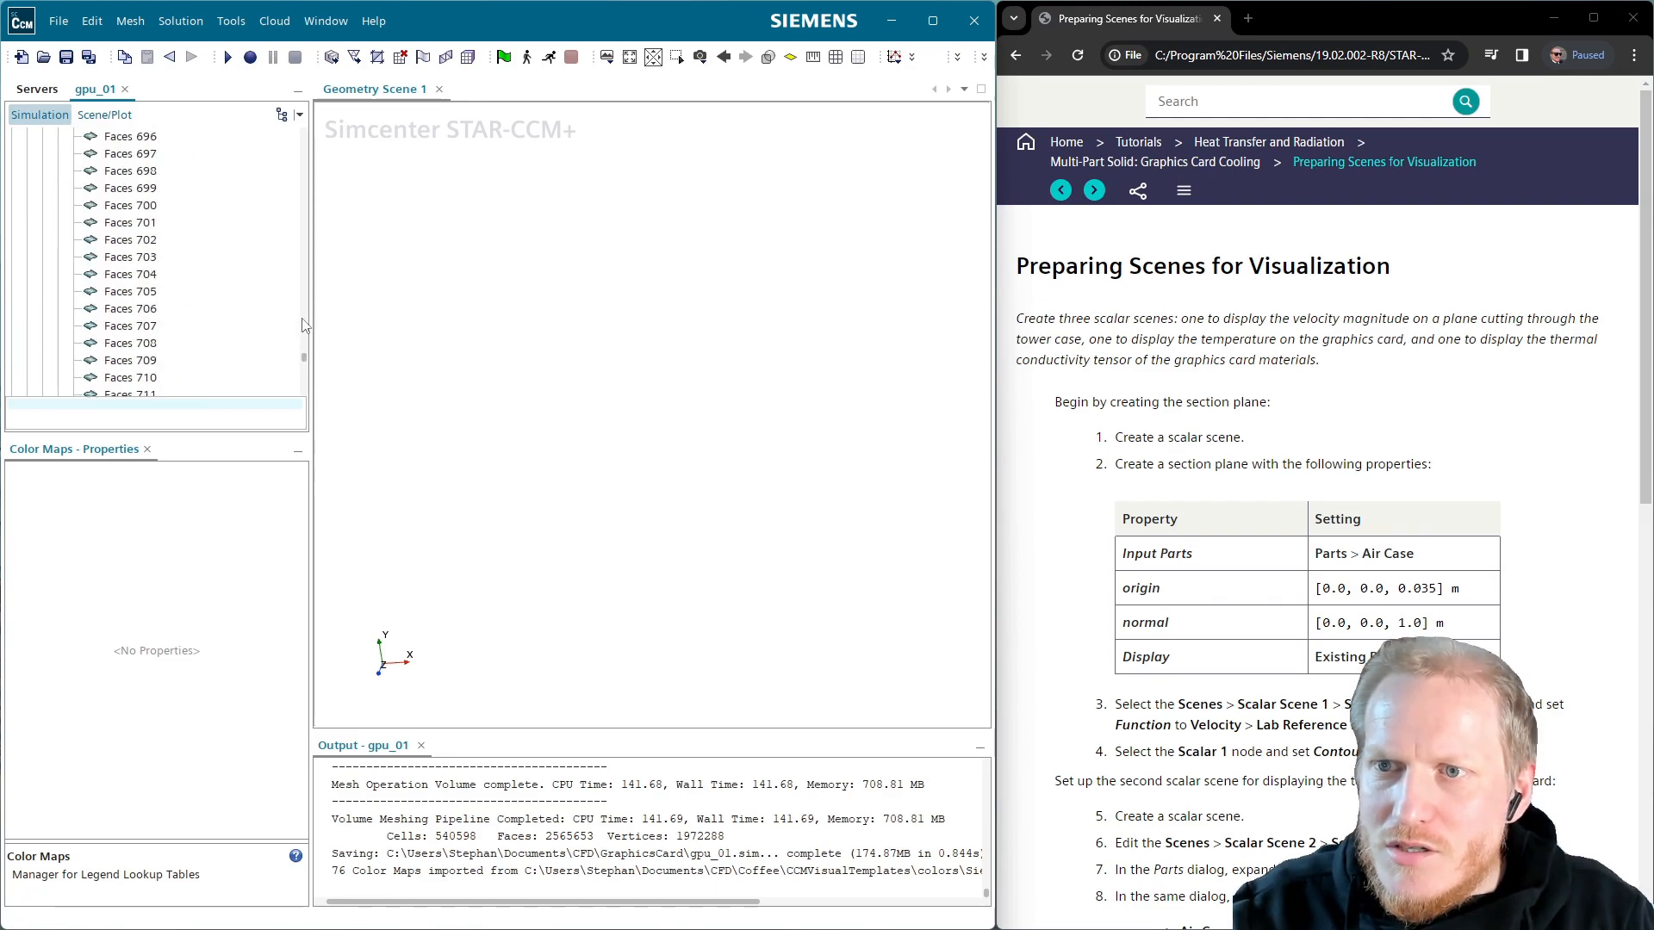
drag(305, 363, 299, 129)
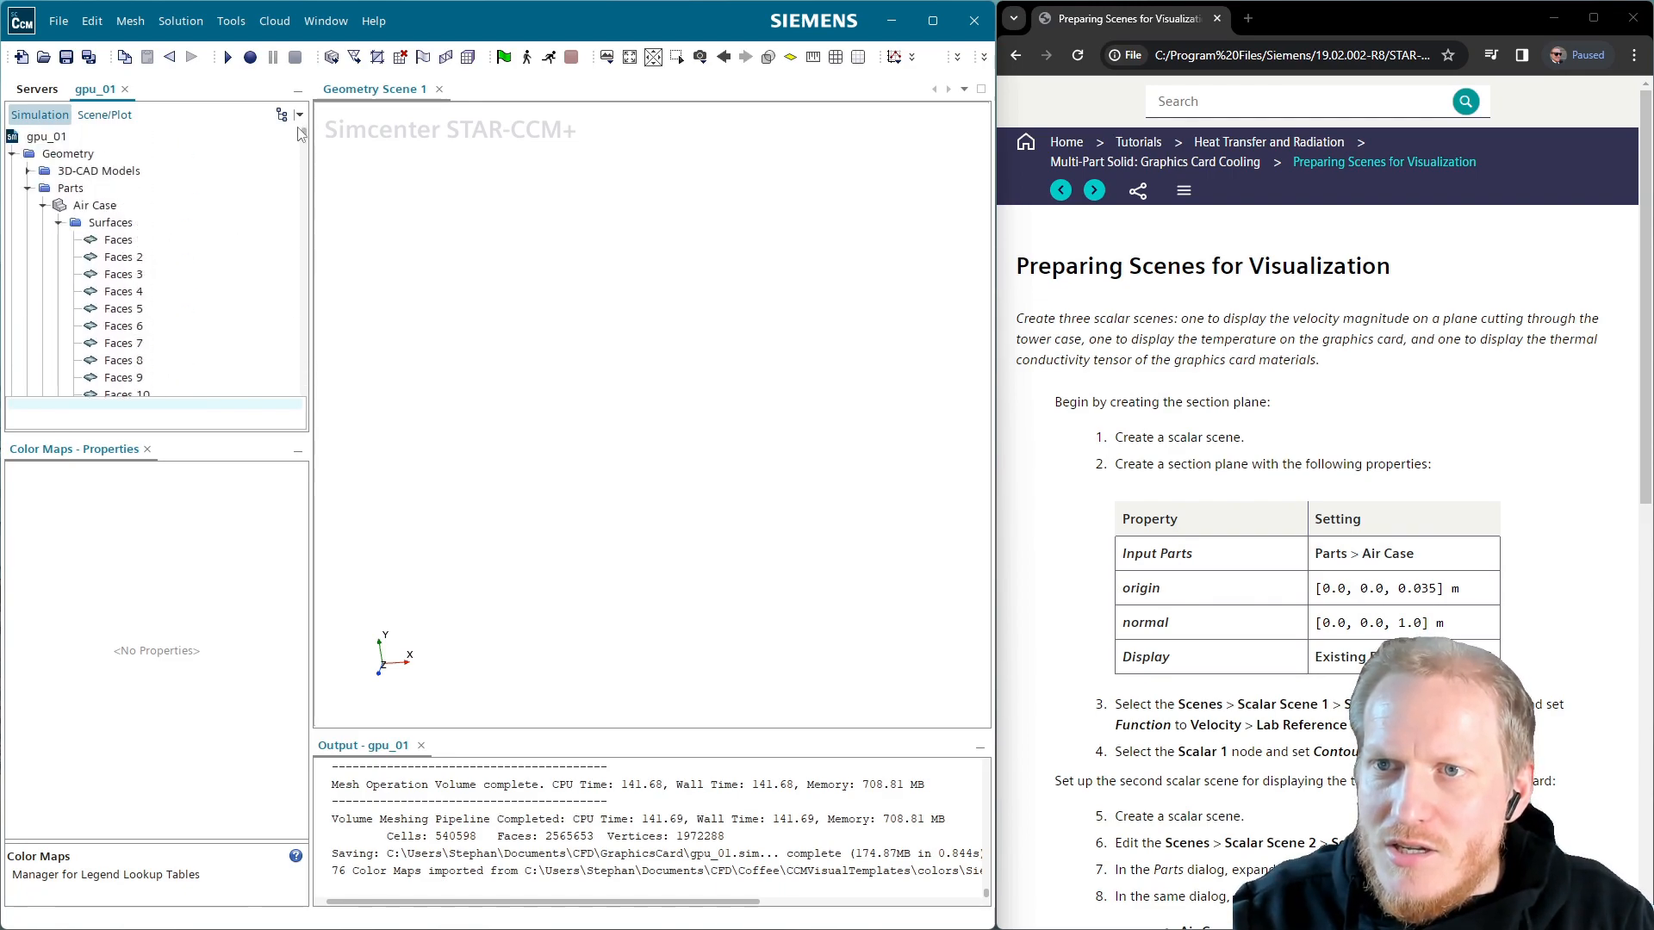
click(12, 153)
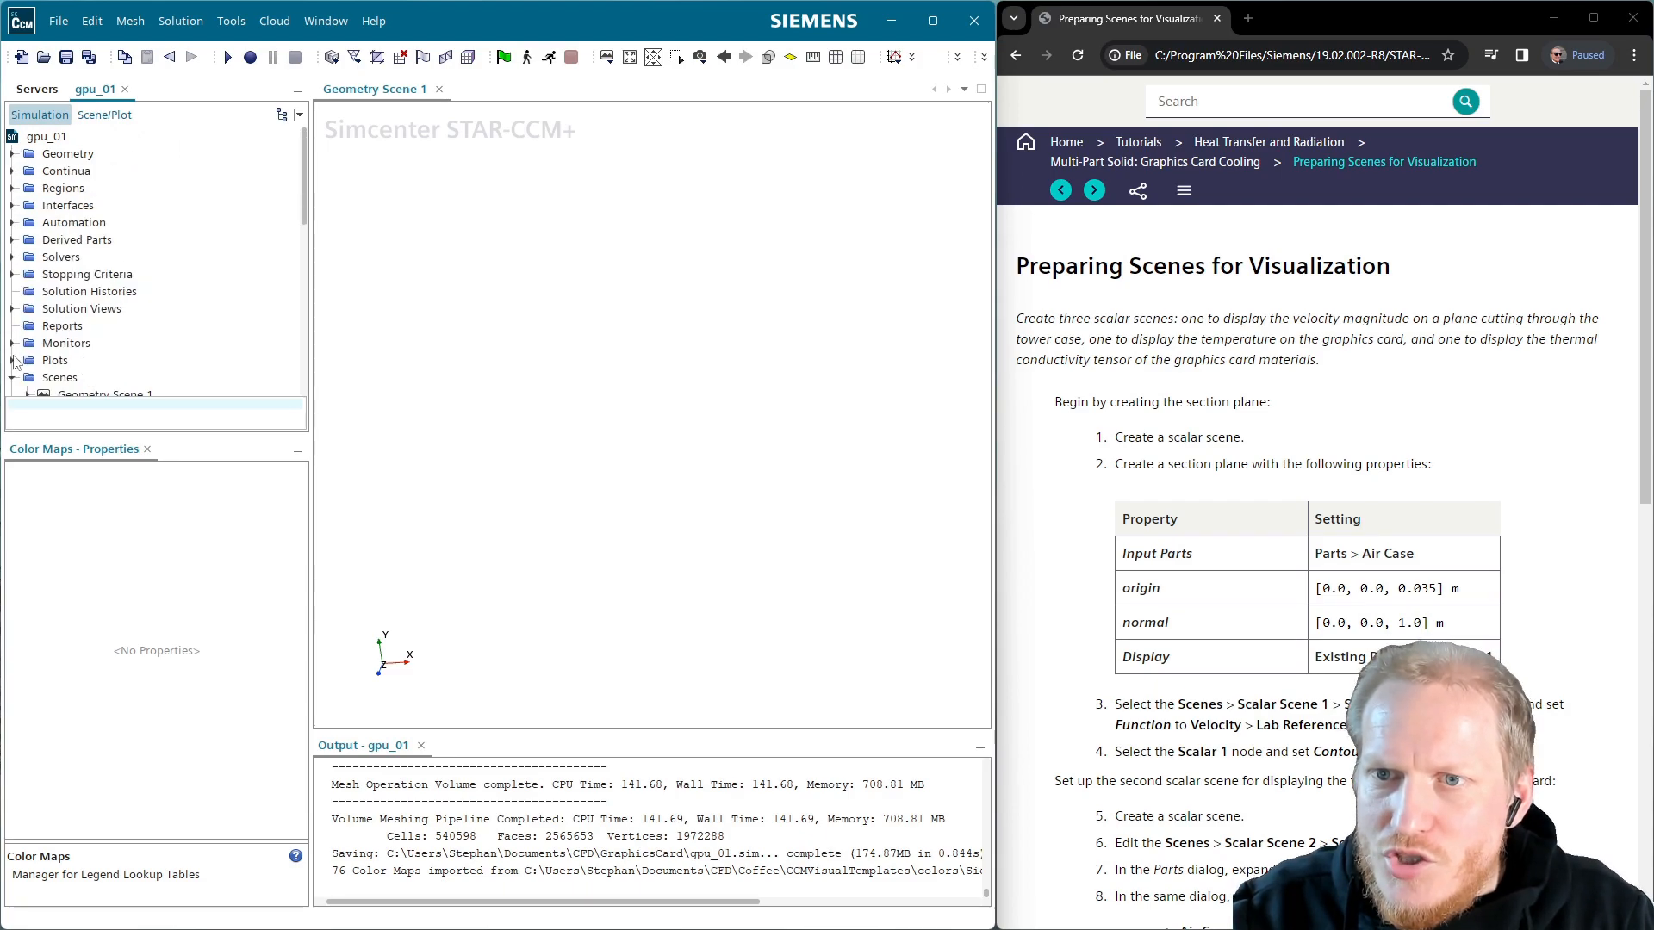
click(16, 238)
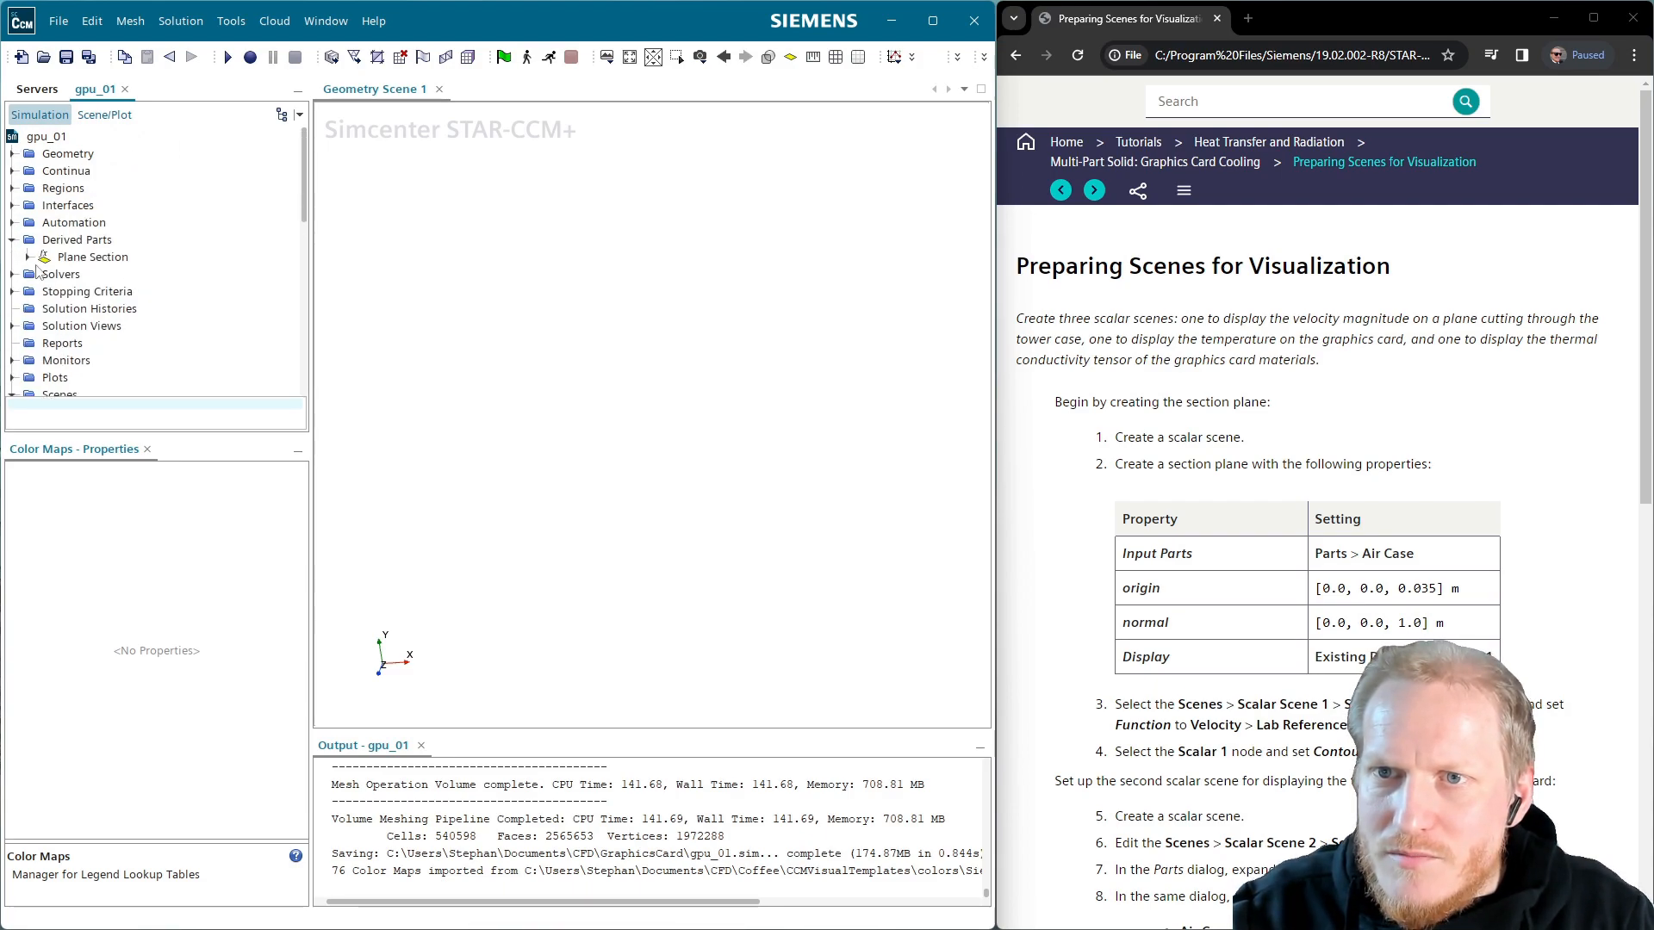
click(93, 256)
drag(93, 258, 642, 472)
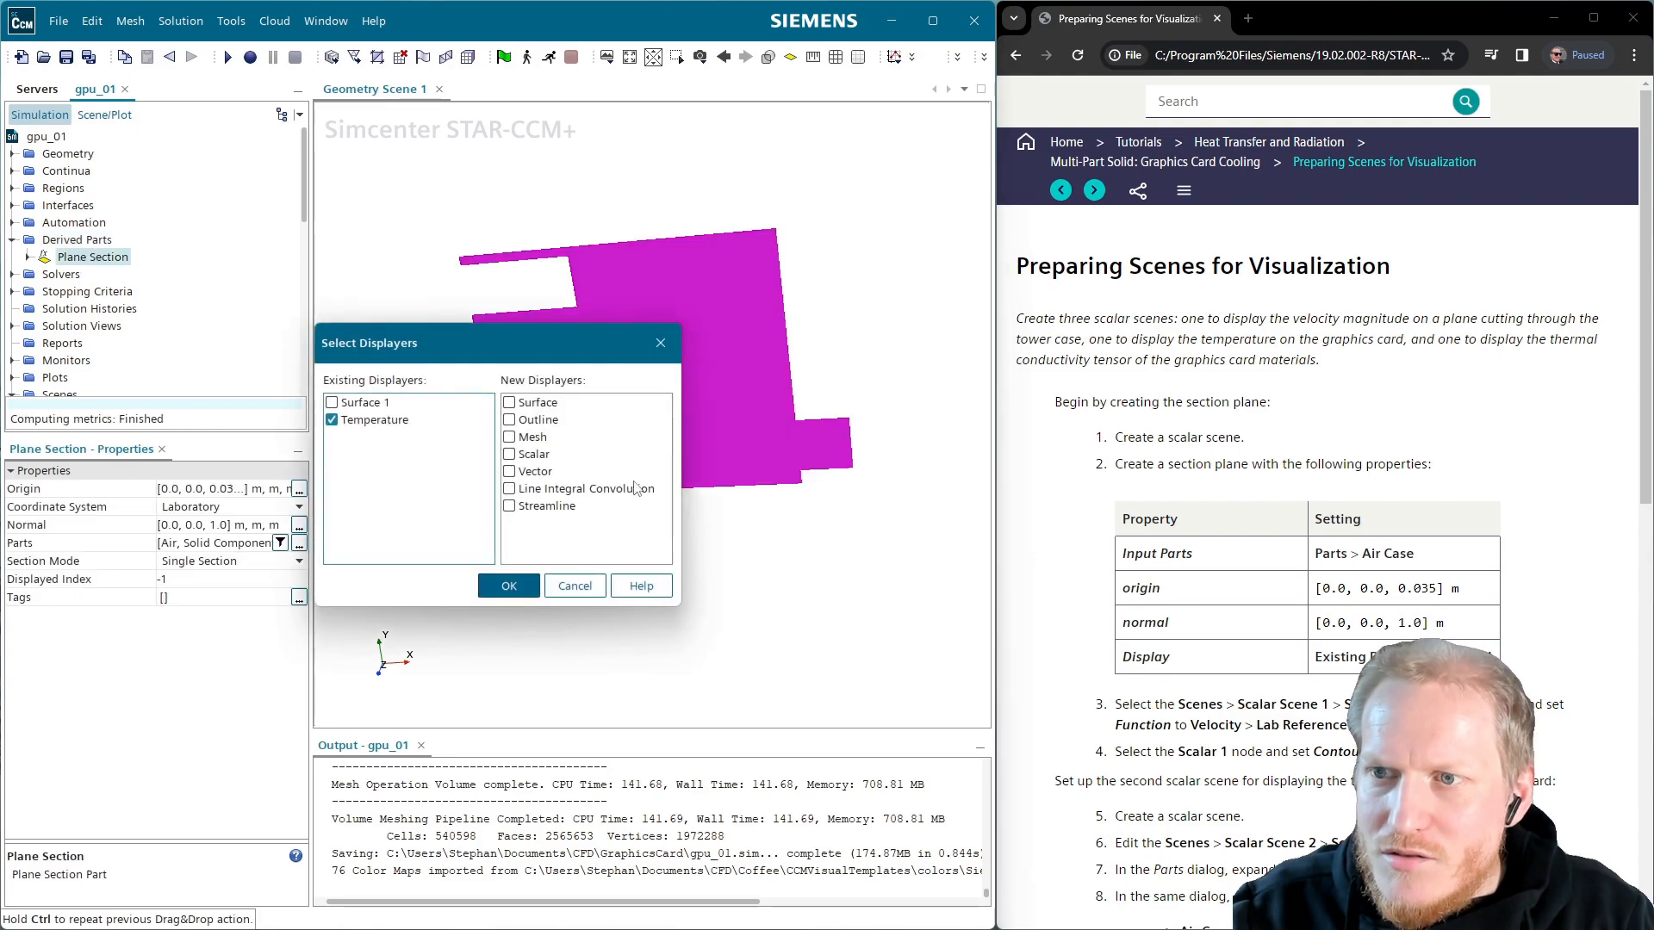
click(570, 490)
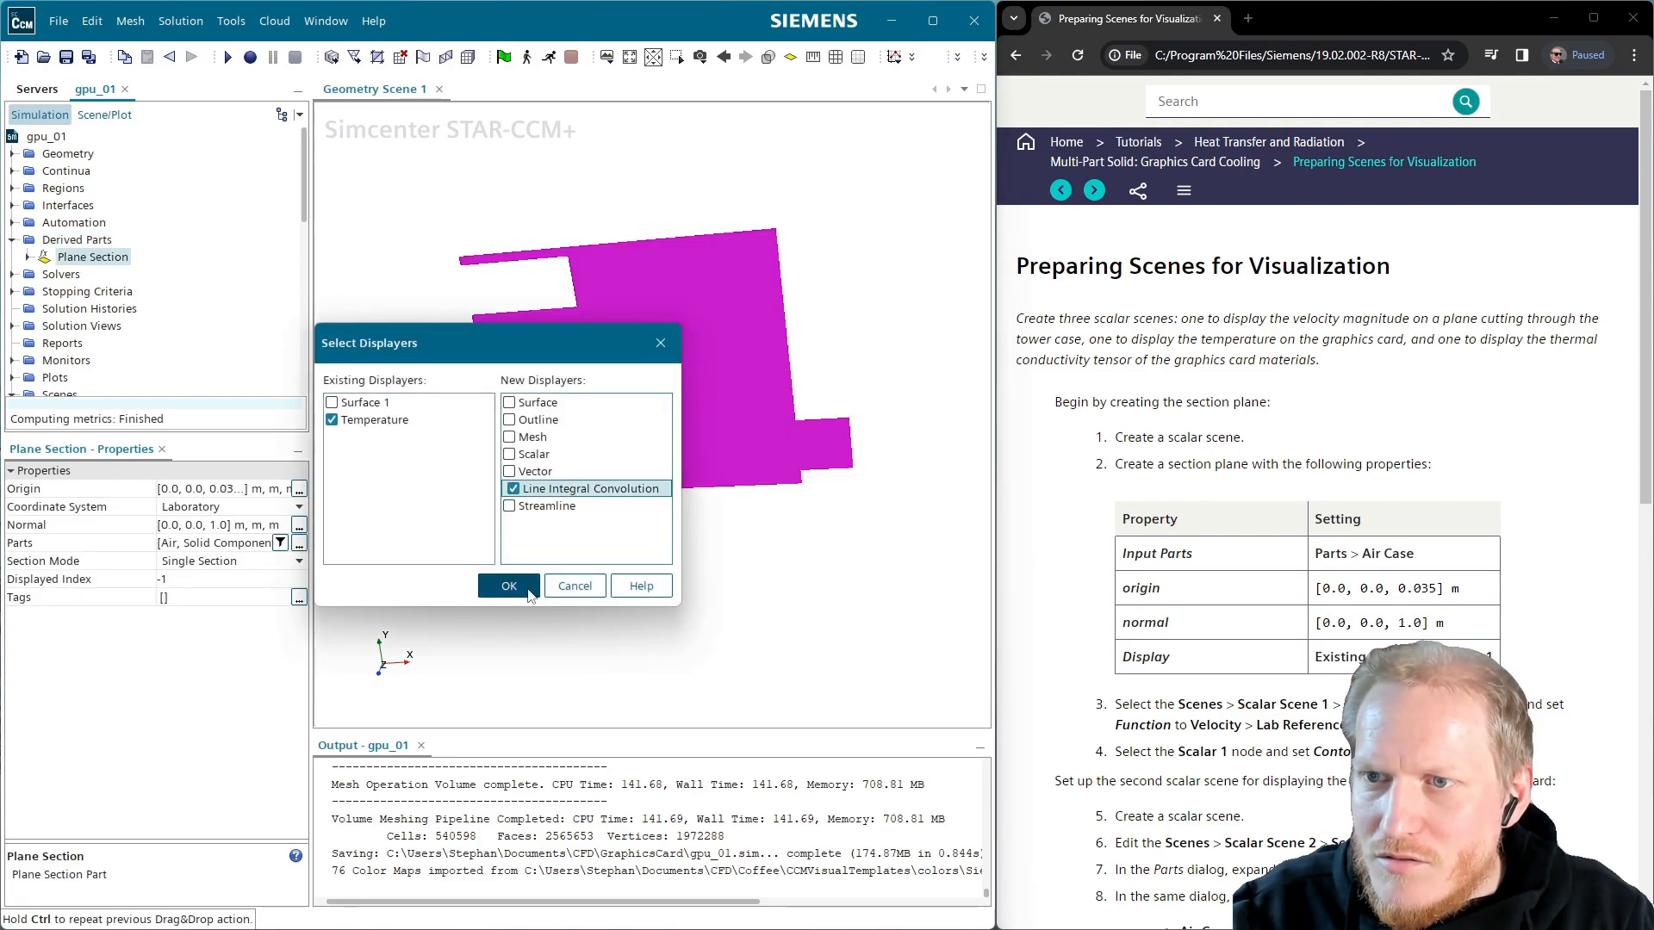
click(527, 590)
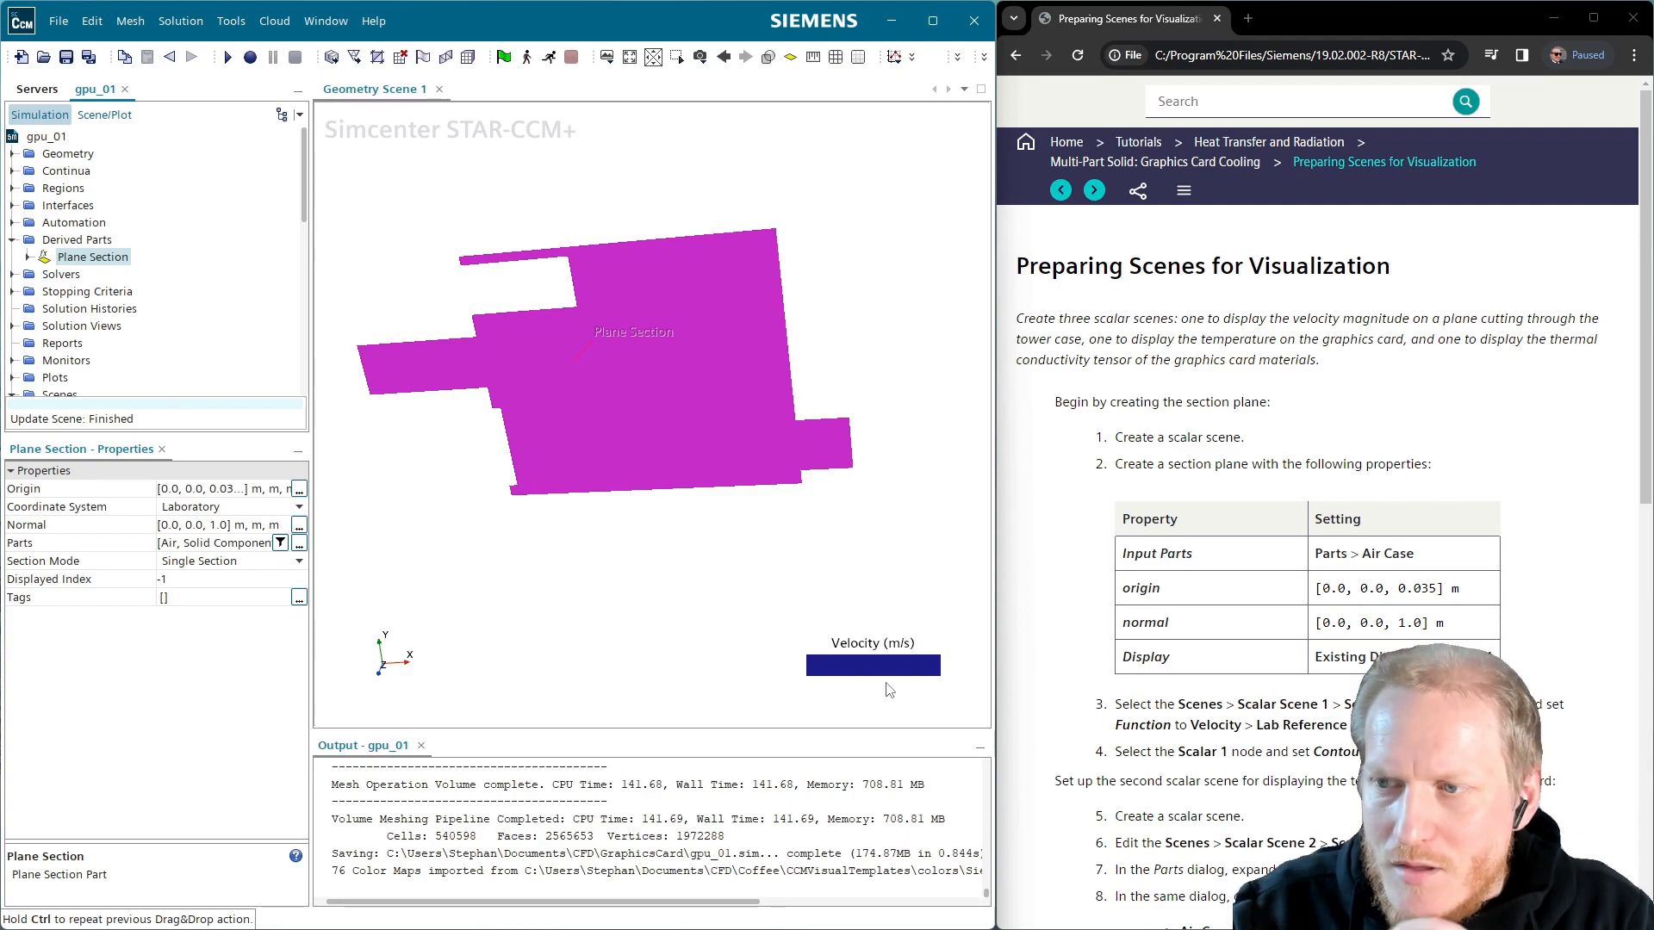
Give the Velocity legend the Siemens colour map
double_click(886, 663)
click(260, 678)
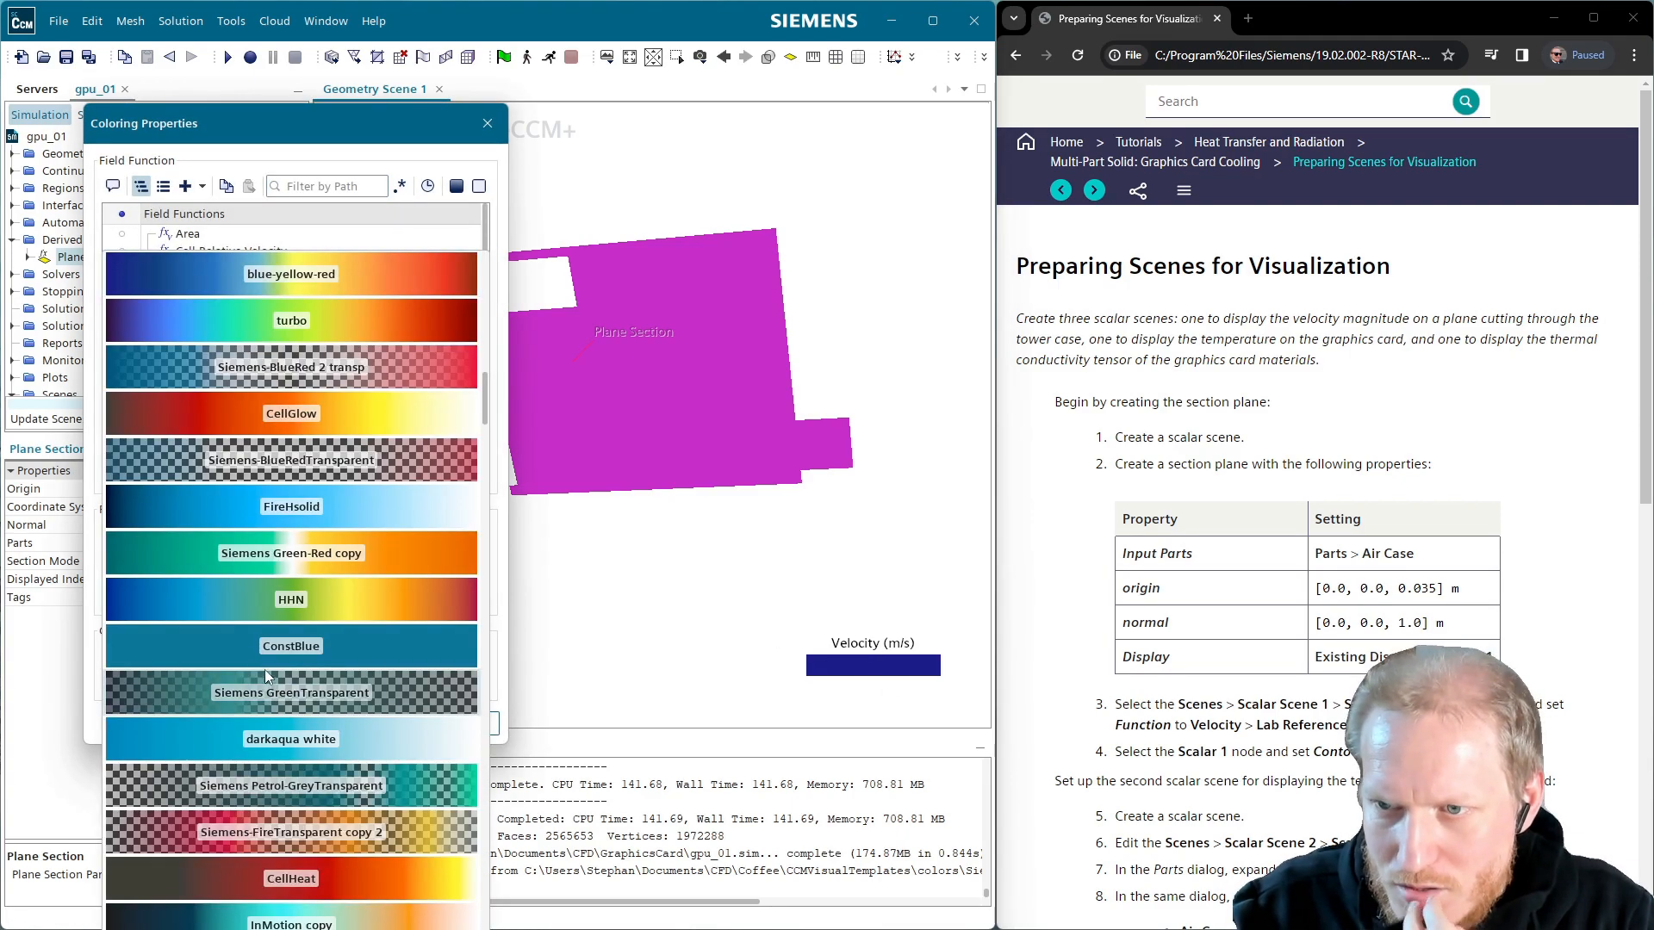
scroll(384, 831, down, 3)
scroll(385, 841, down, 9)
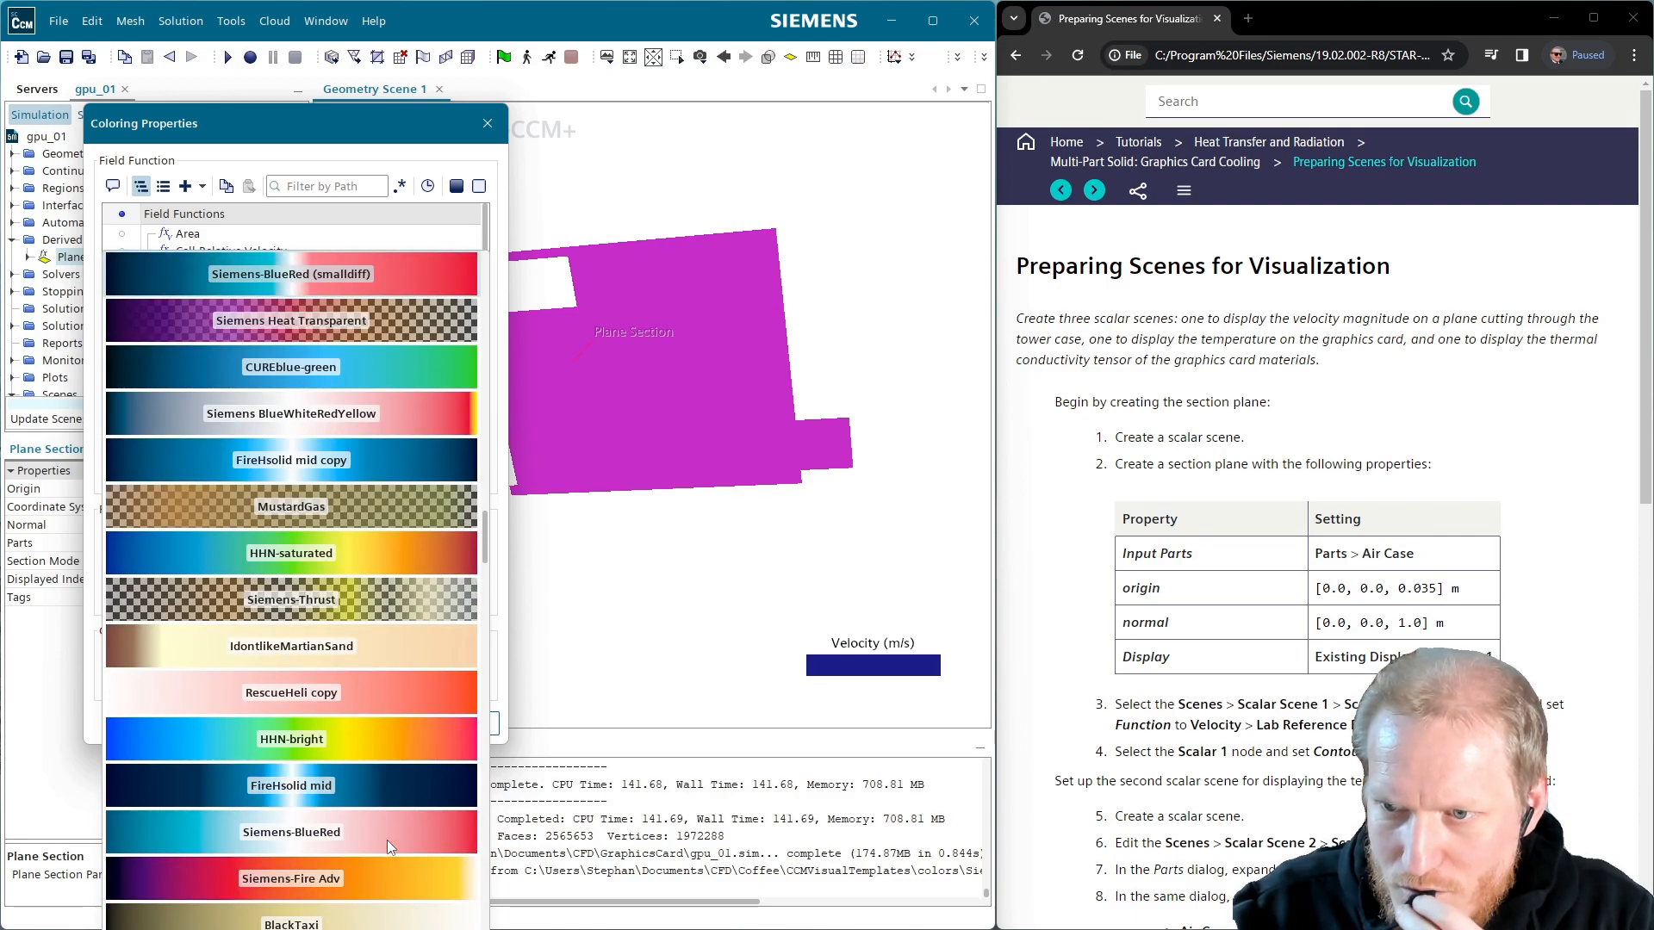
scroll(386, 839, down, 1)
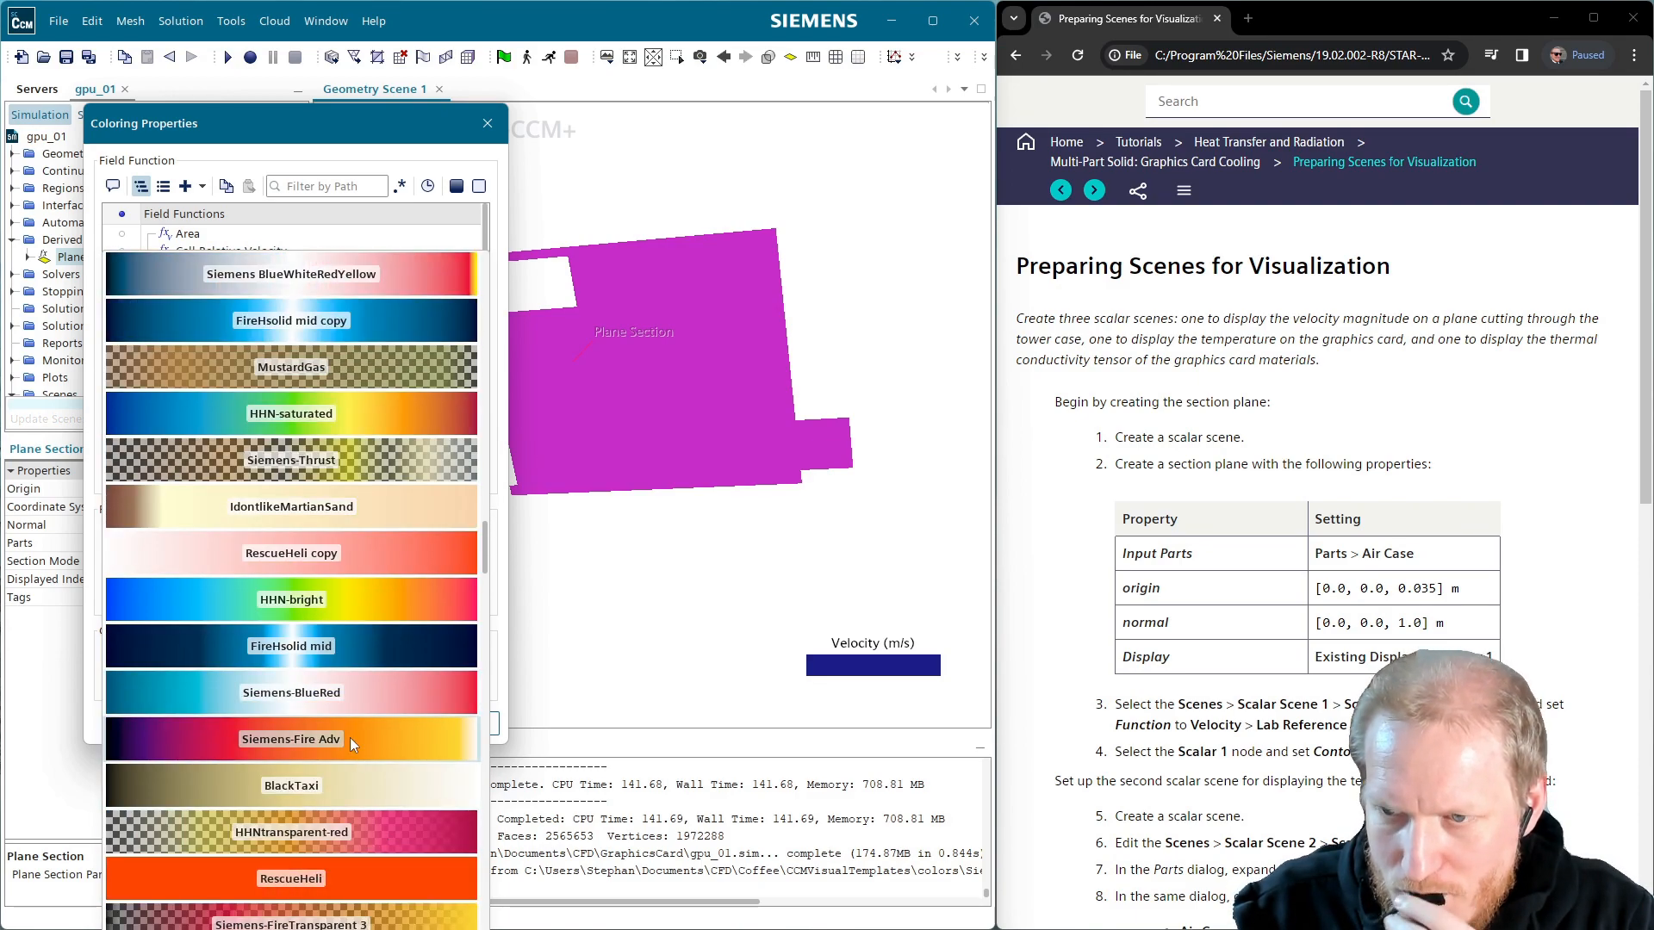
scroll(350, 737, down, 2)
click(349, 738)
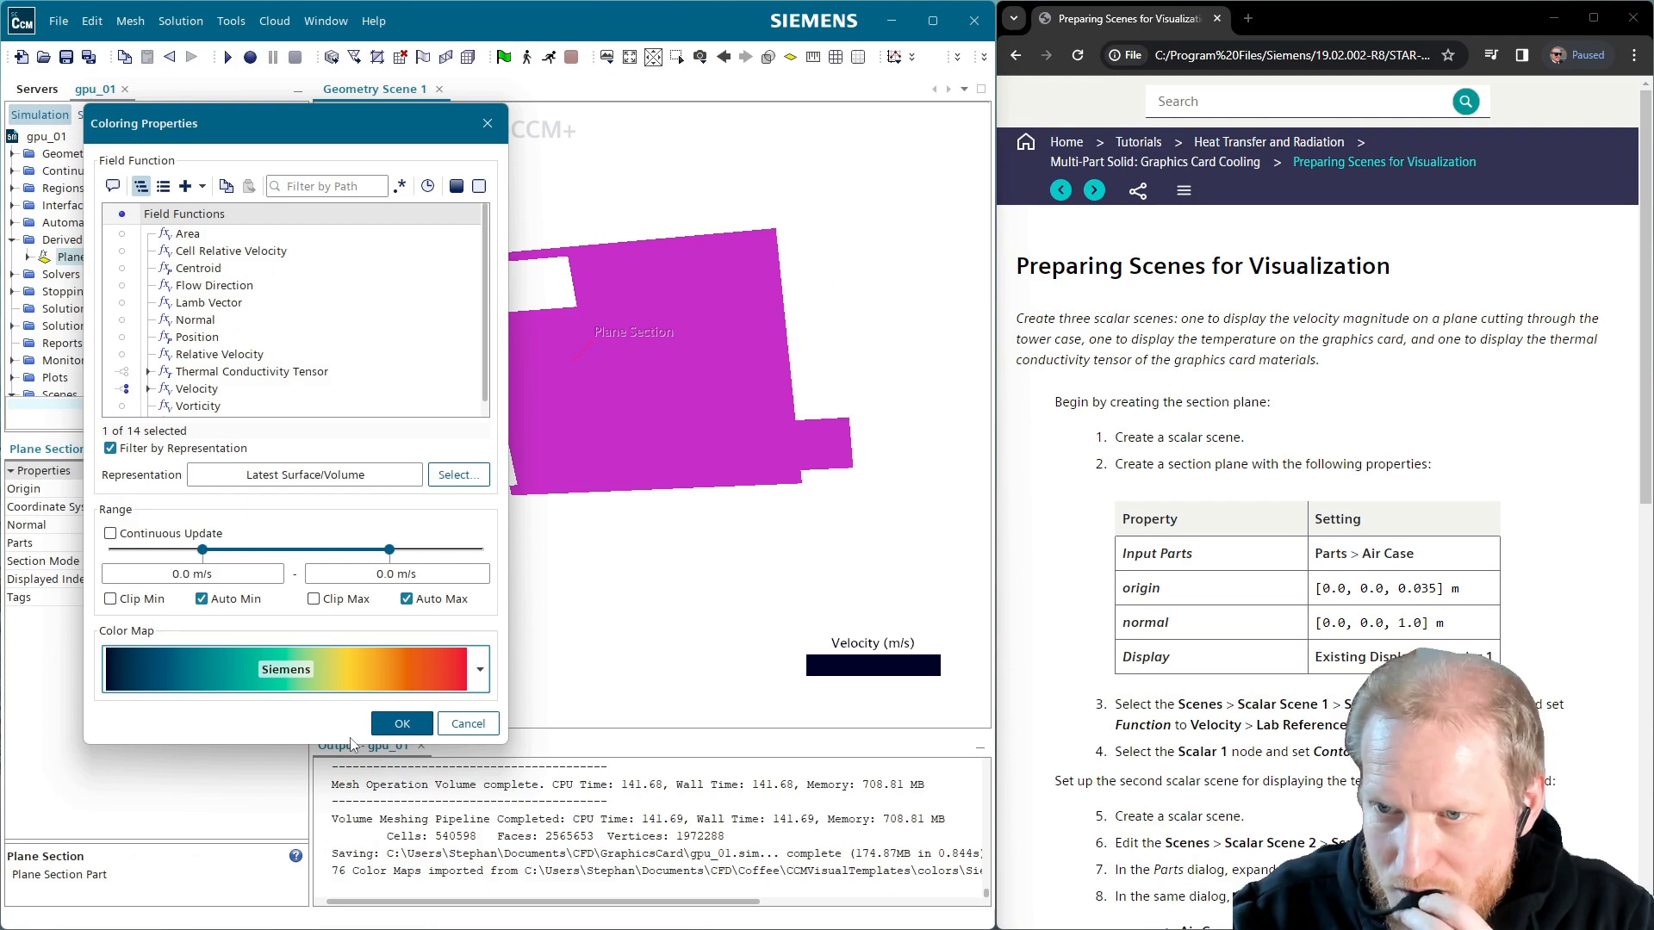
click(401, 725)
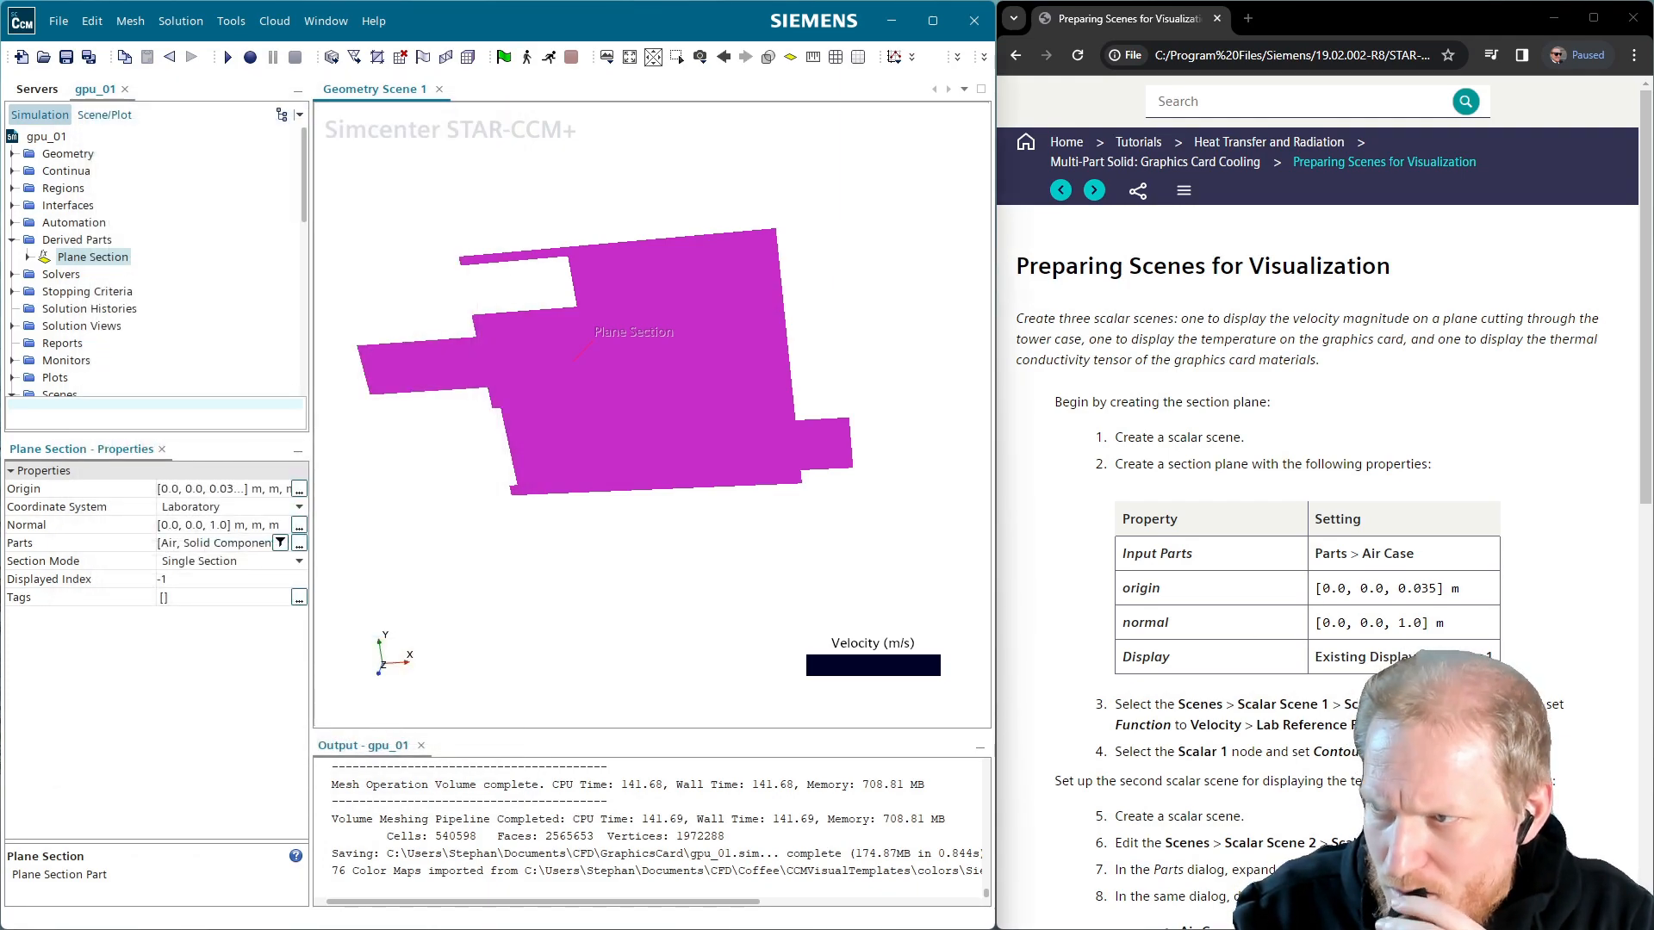
scroll(1561, 784, down, 4)
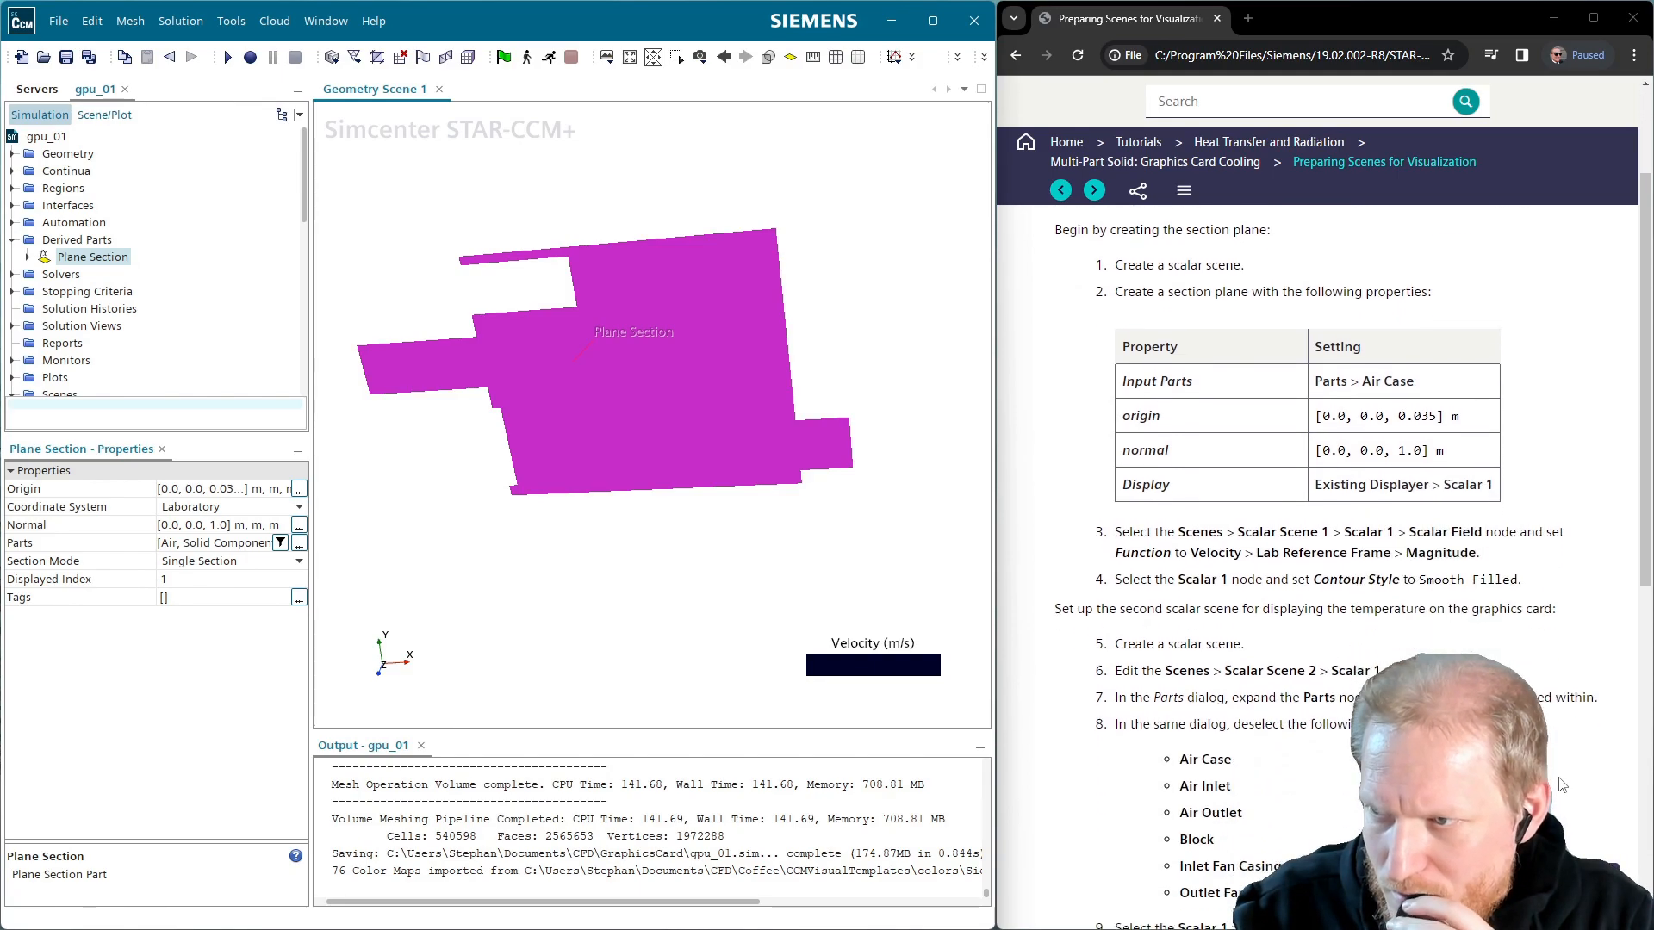
scroll(1561, 785, down, 3)
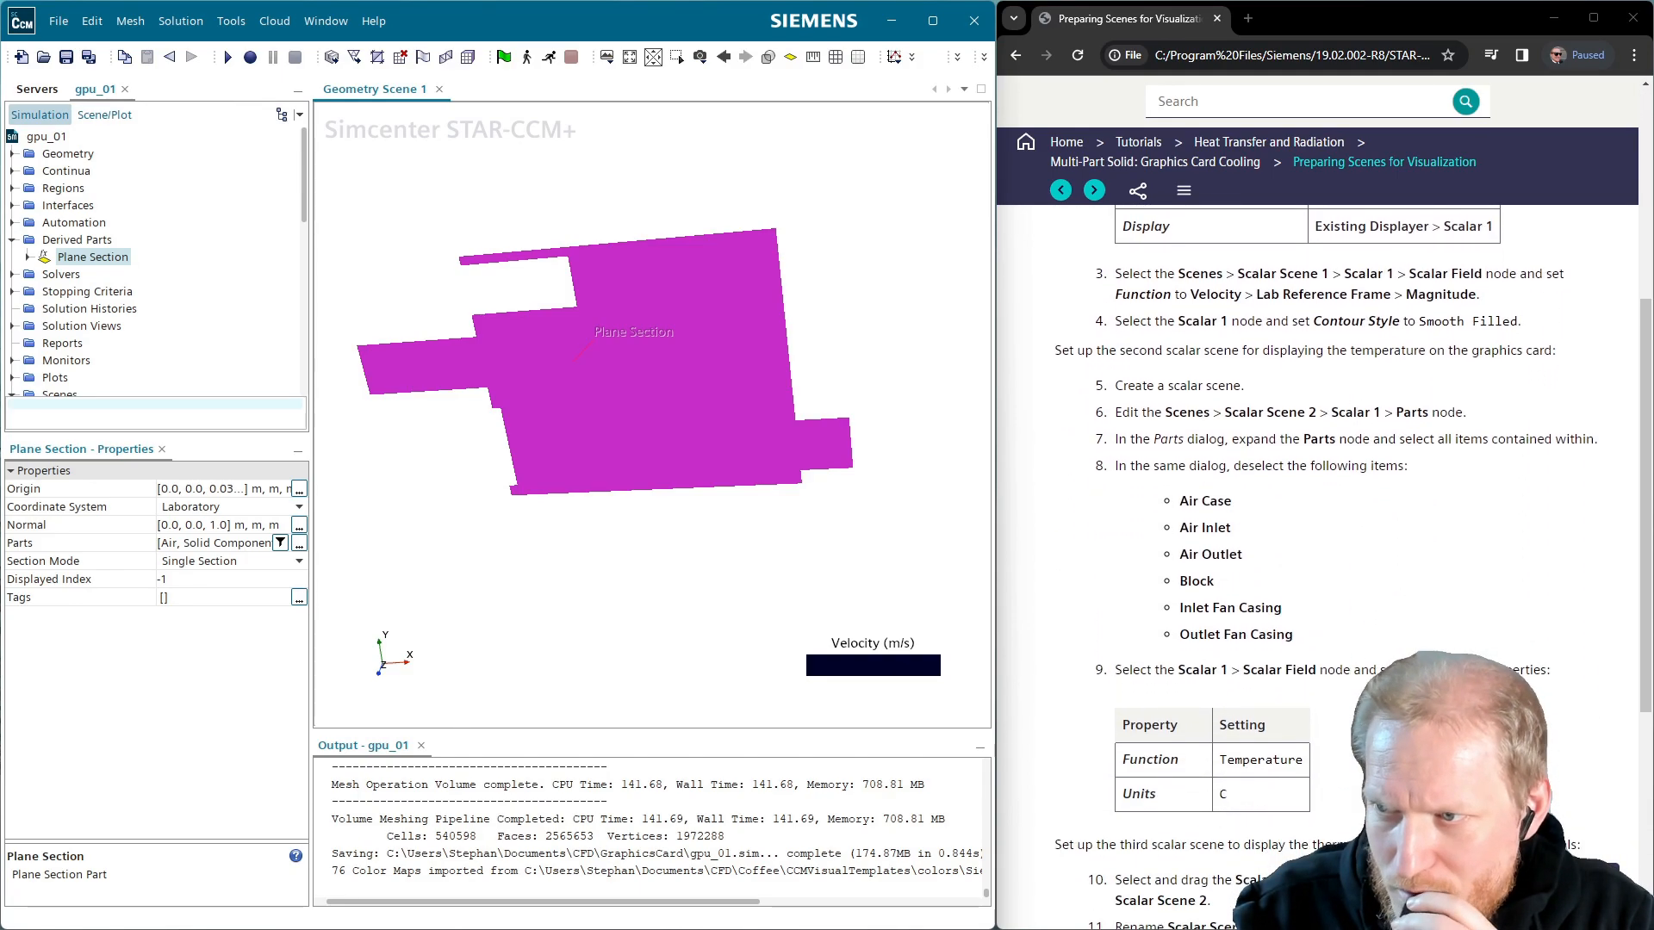
click(104, 115)
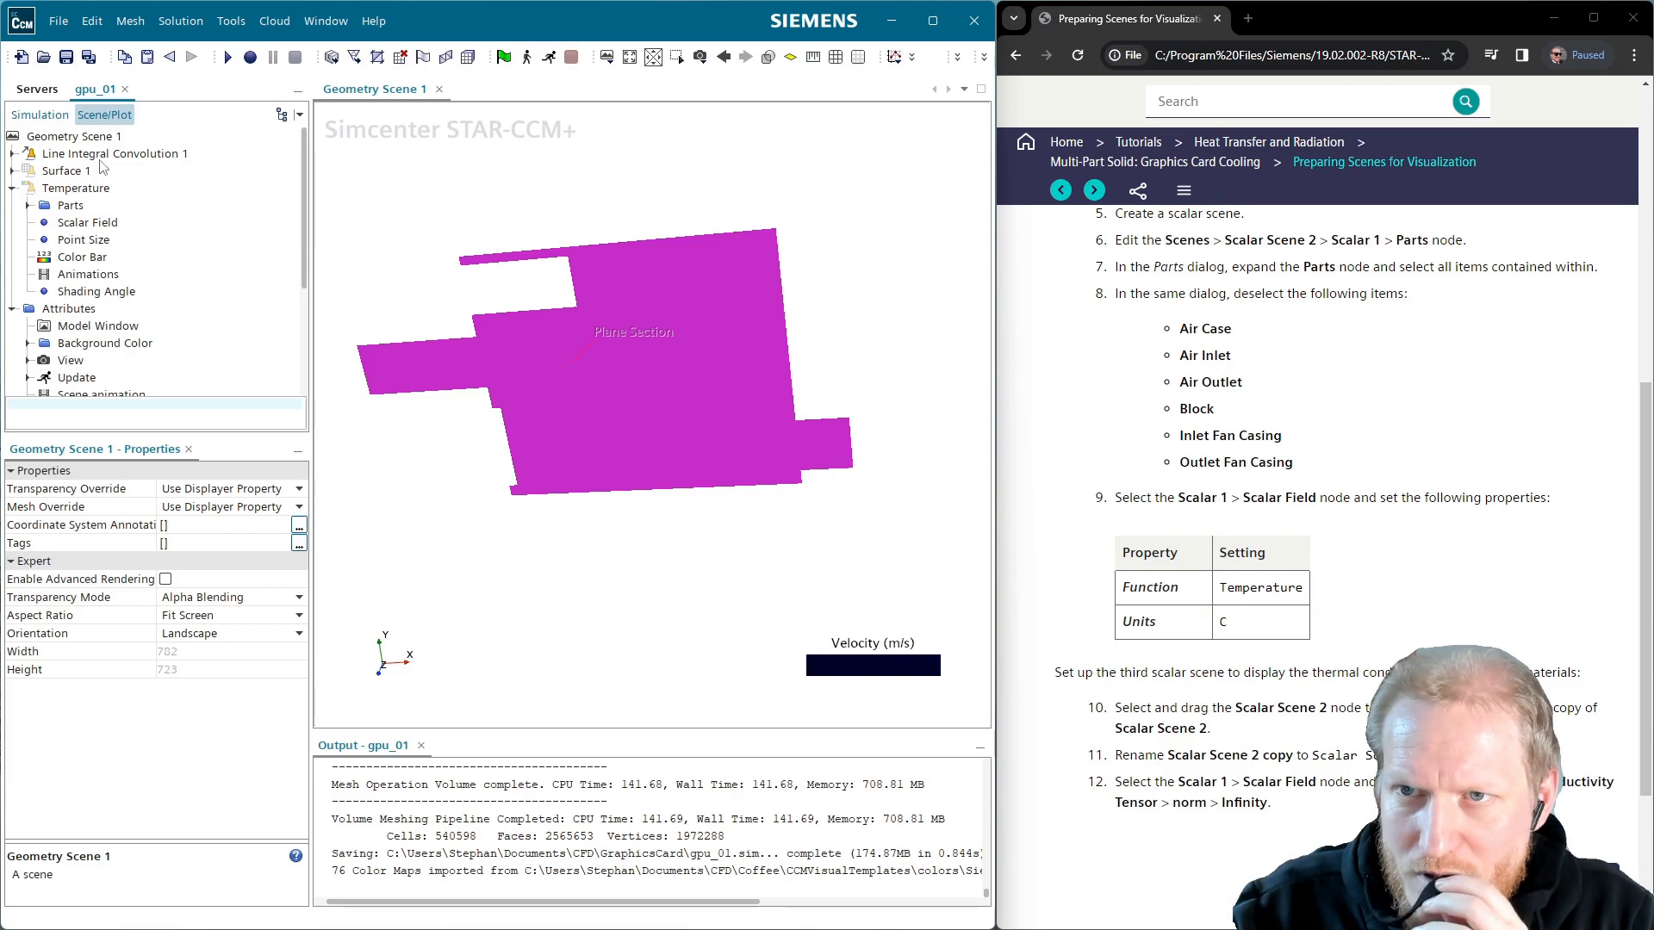
Add Regions > Solid Components to the Temperature displayer's parts alongside the Plane Section
click(102, 157)
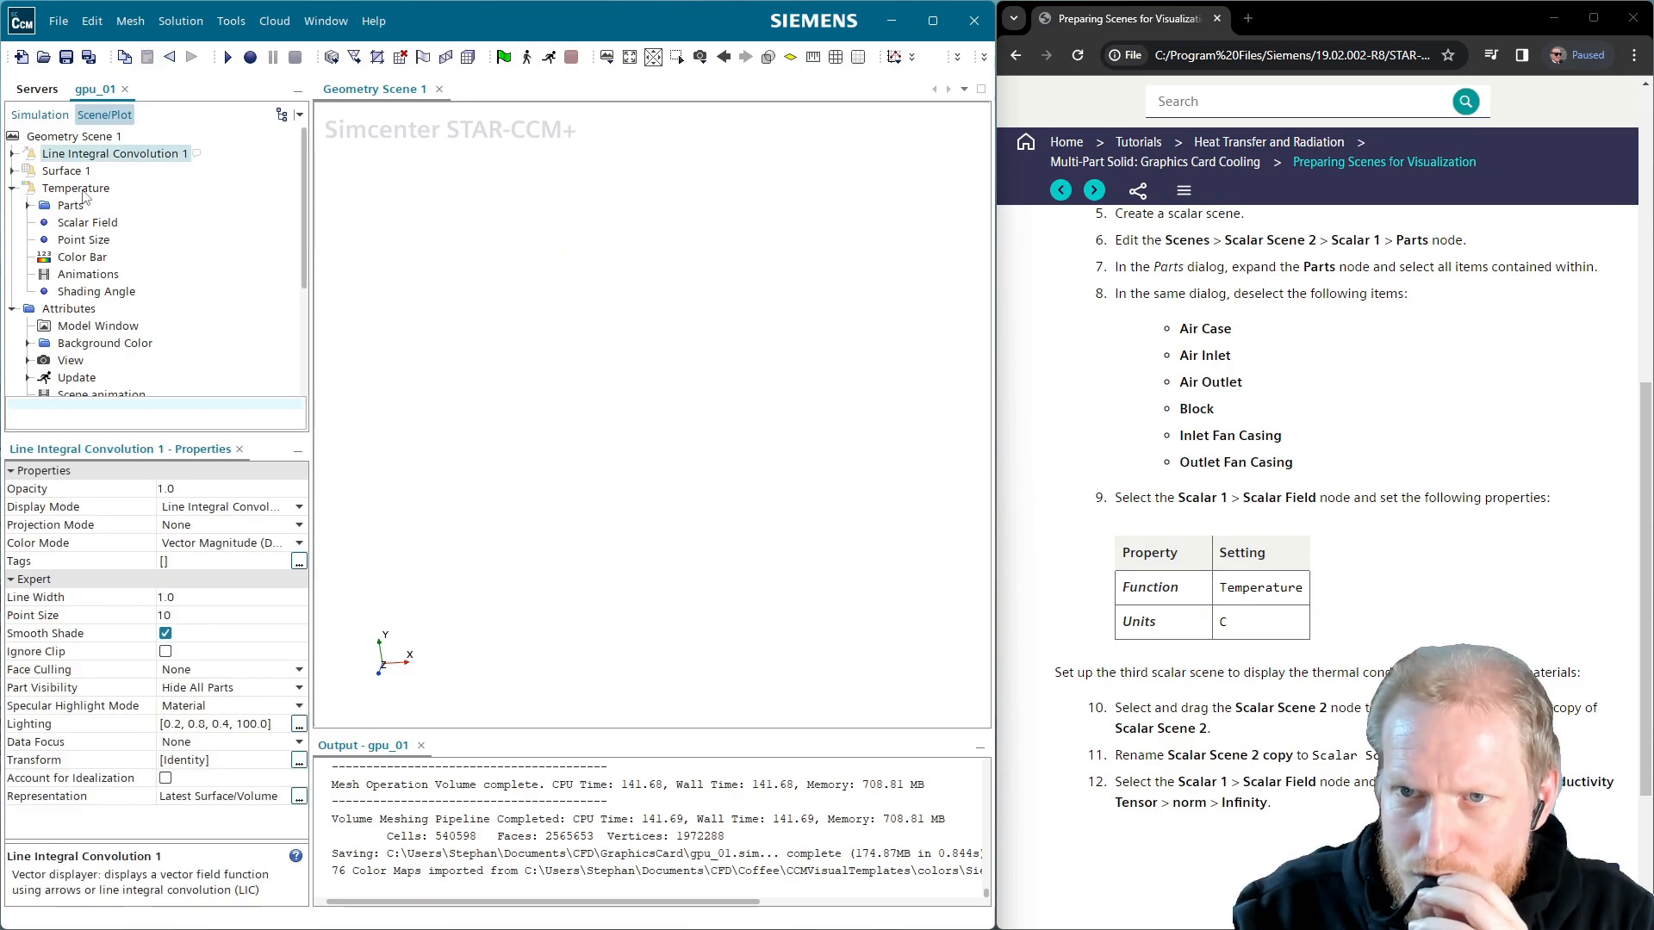
click(82, 190)
click(28, 205)
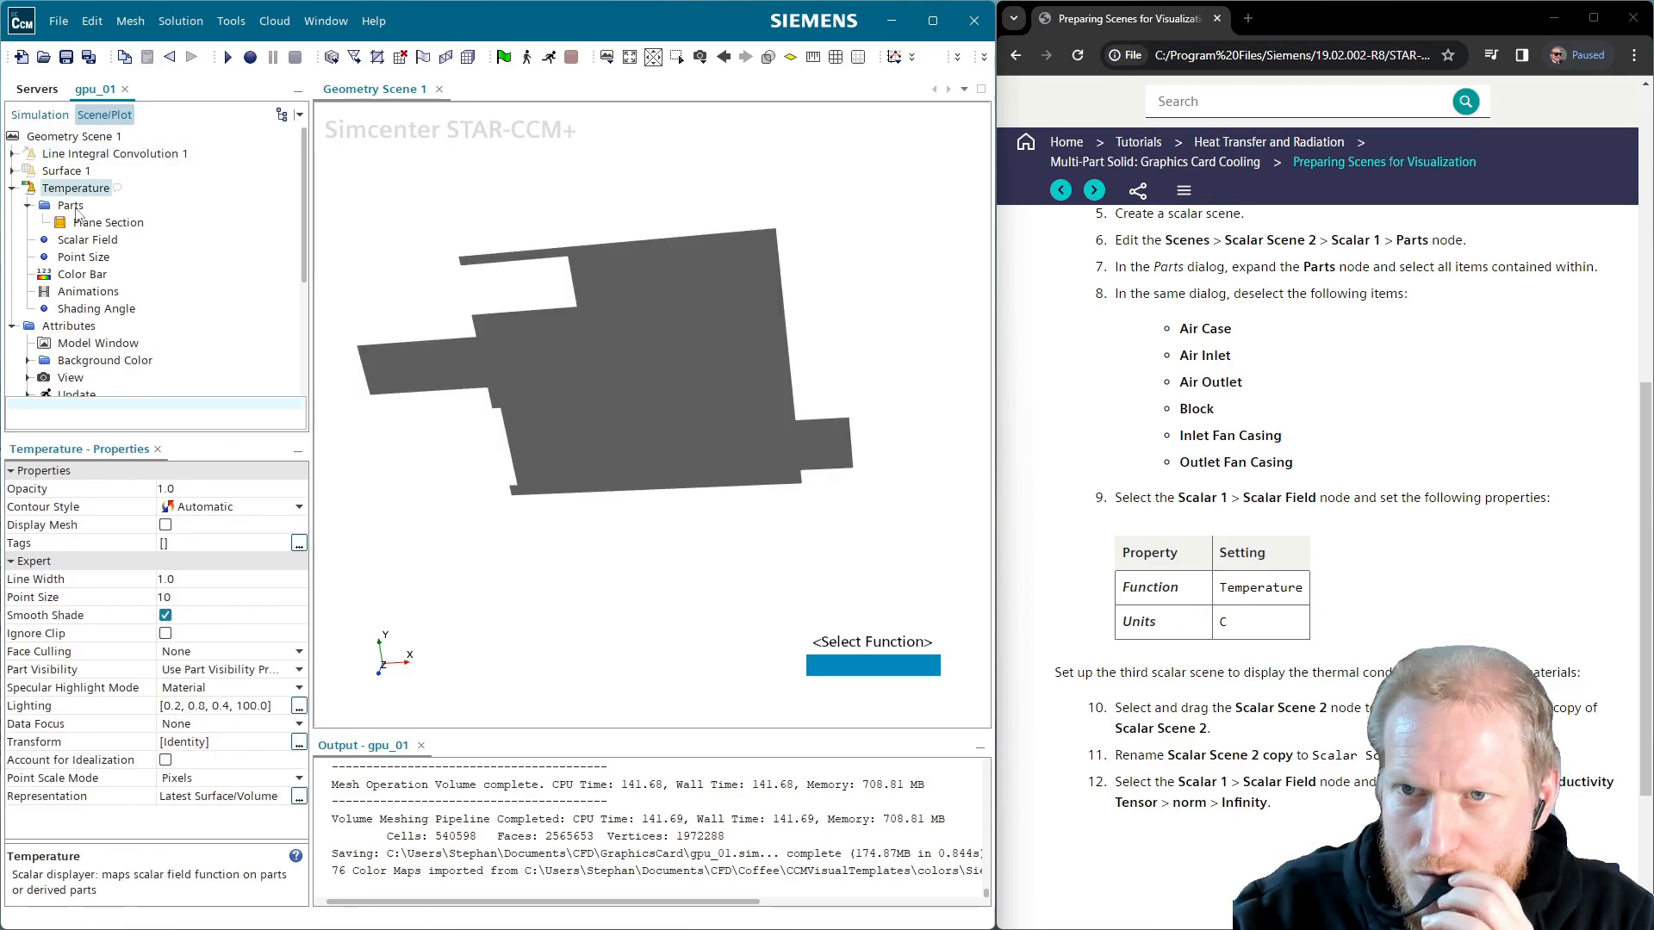
click(70, 207)
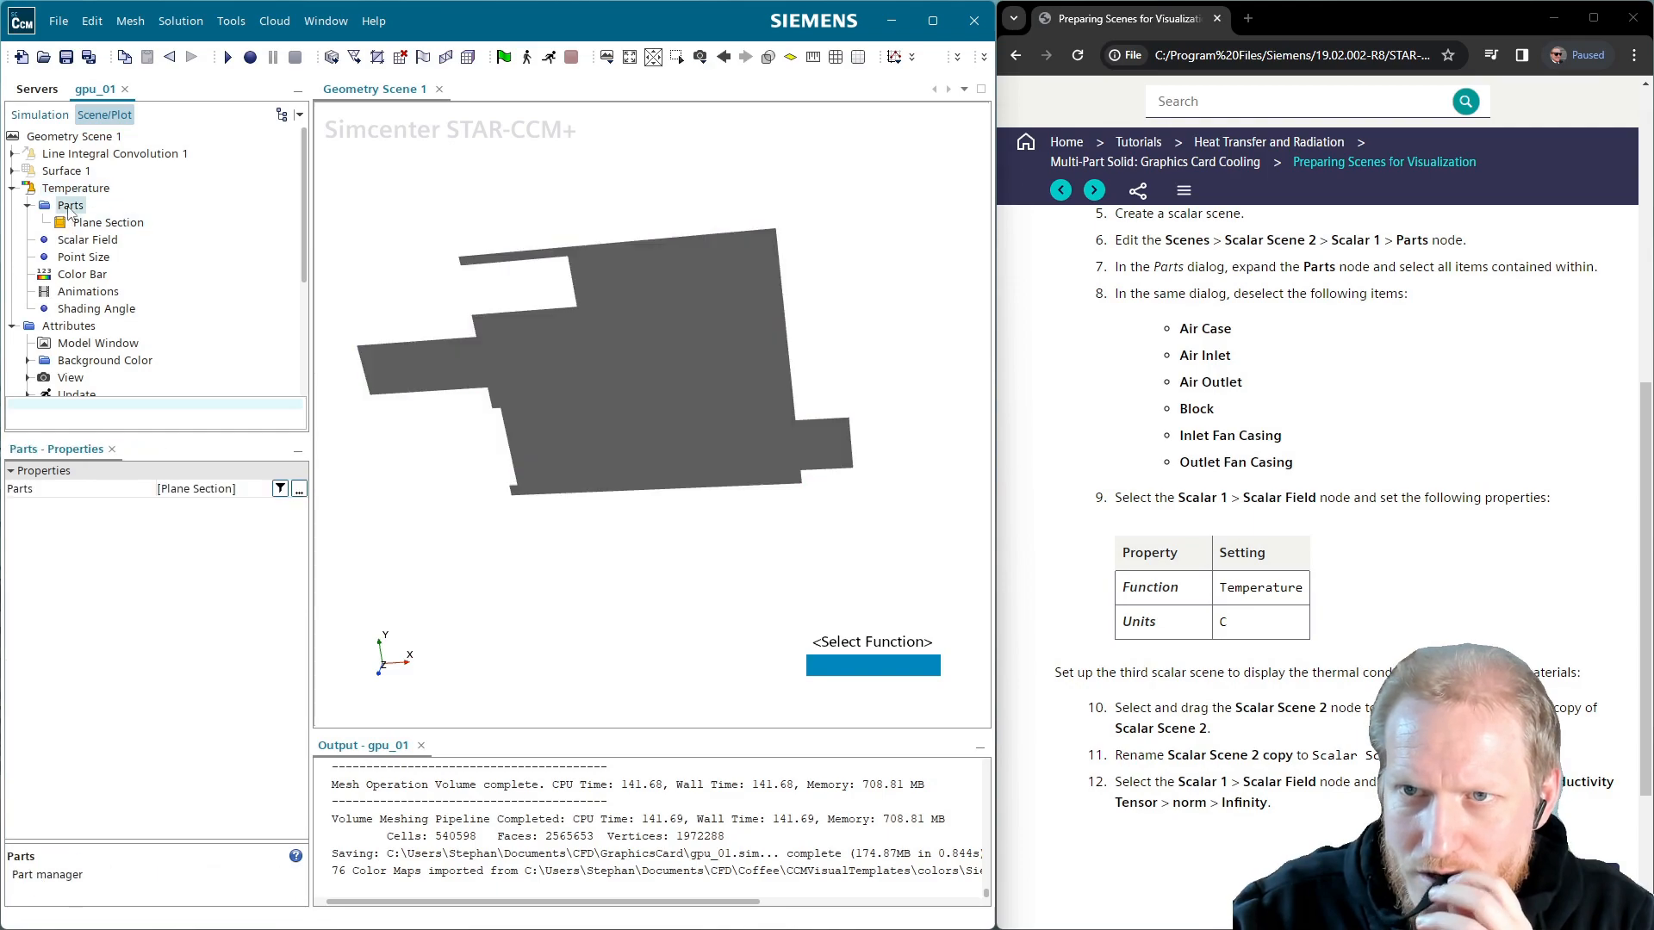
click(299, 489)
click(224, 272)
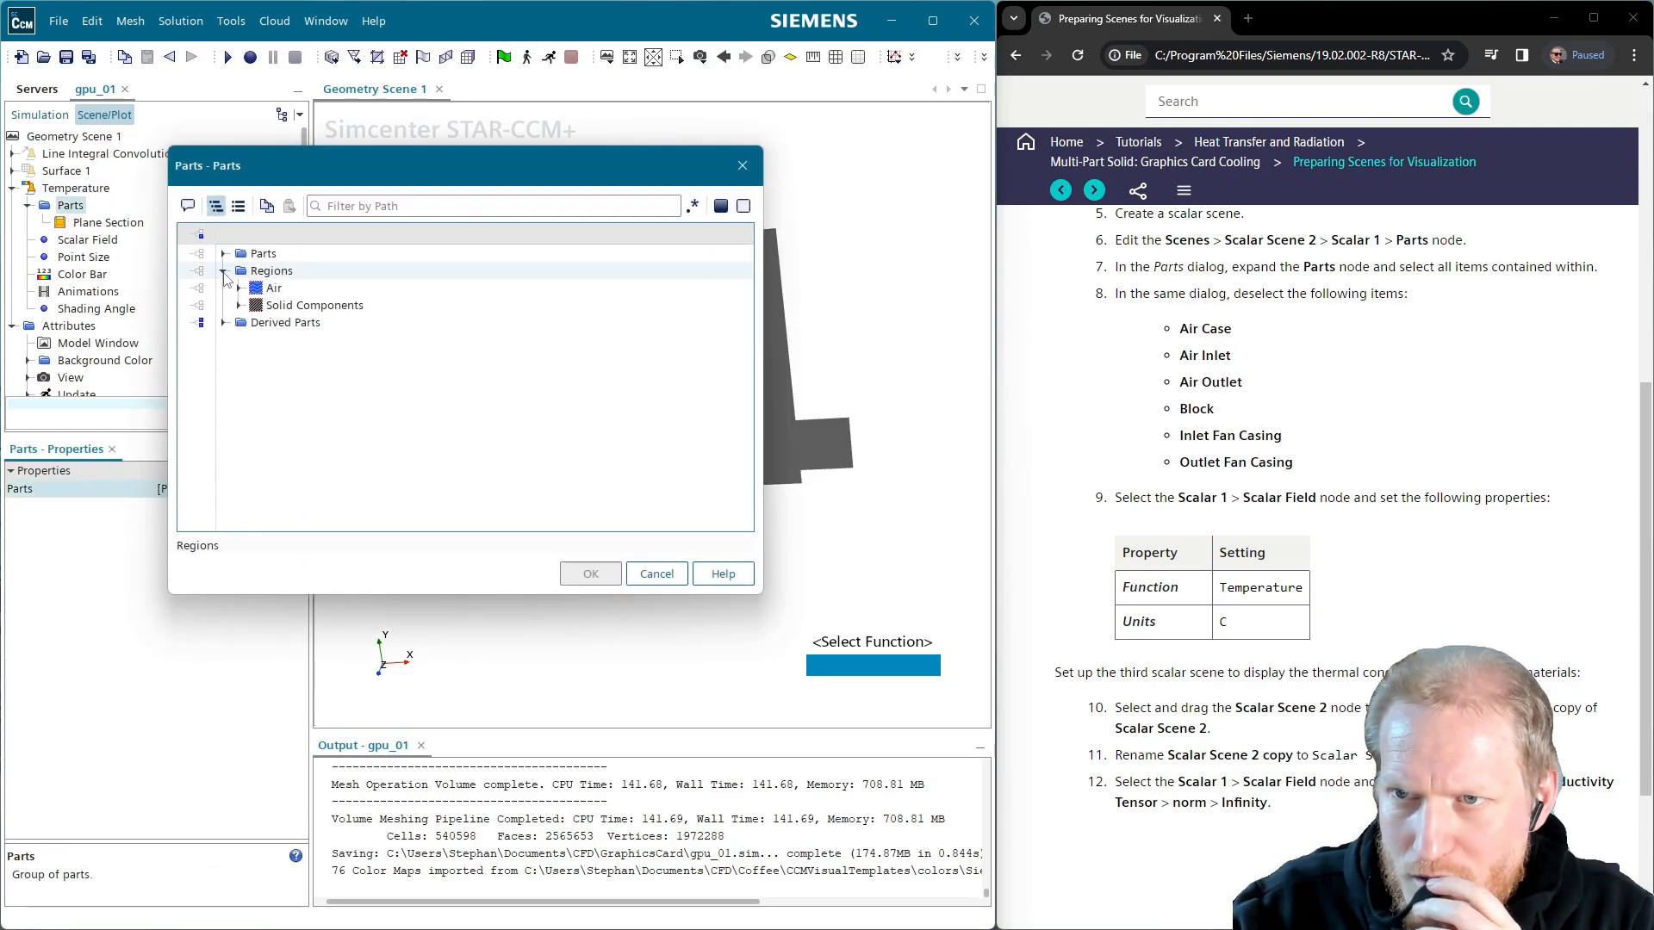
click(256, 305)
click(239, 305)
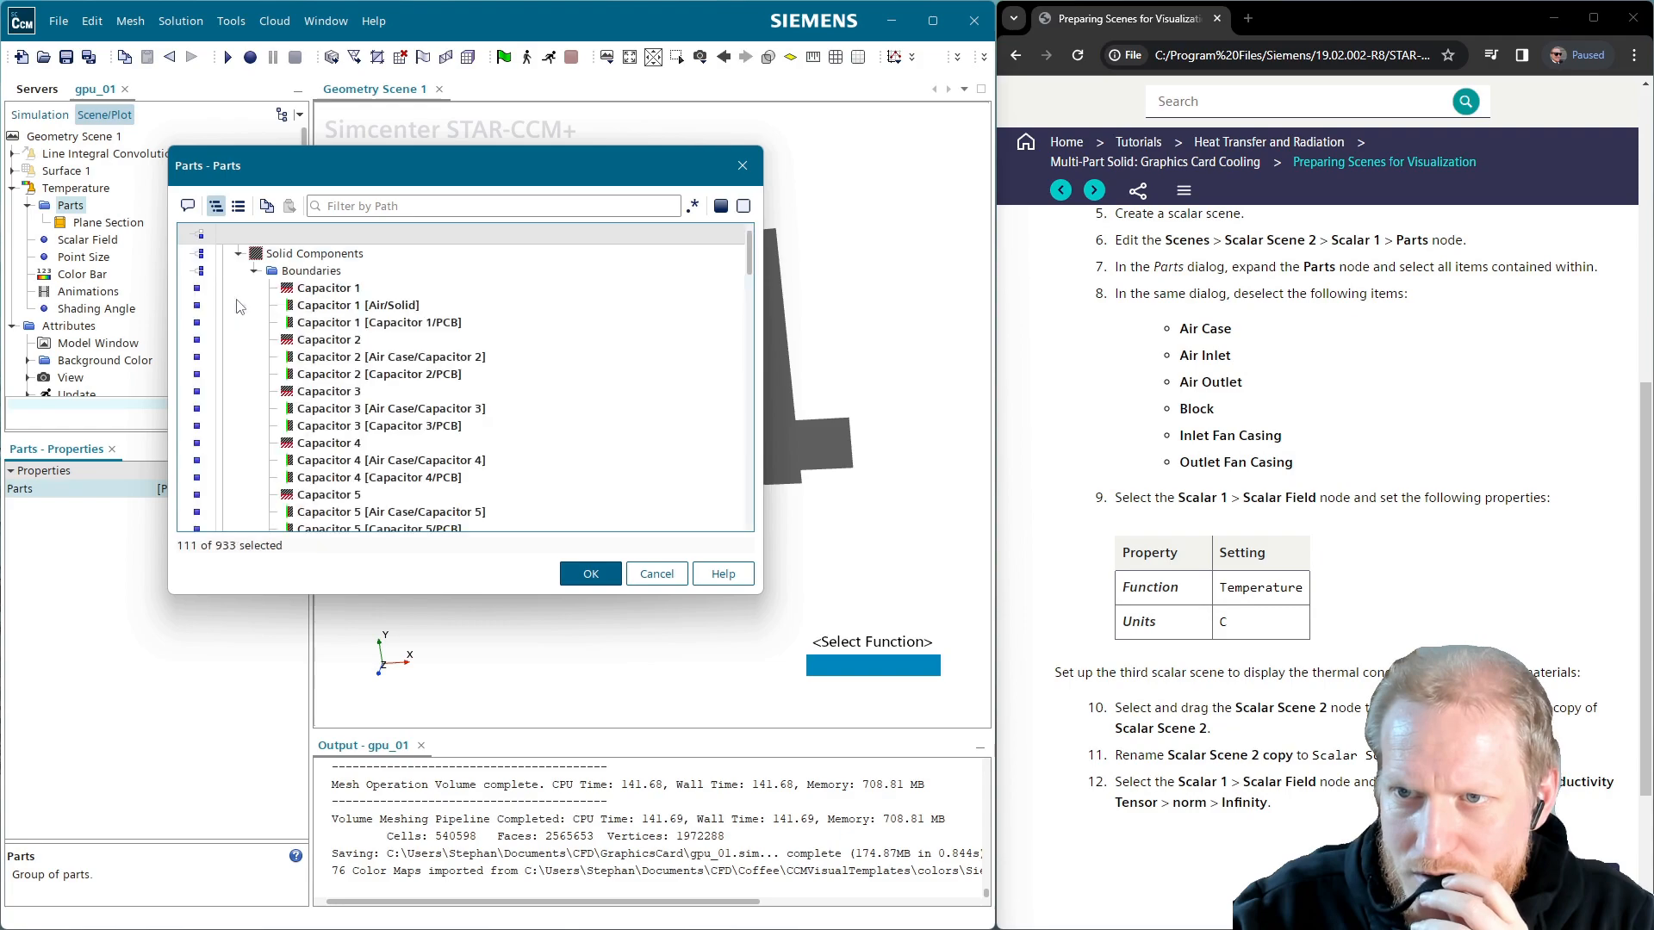
click(591, 574)
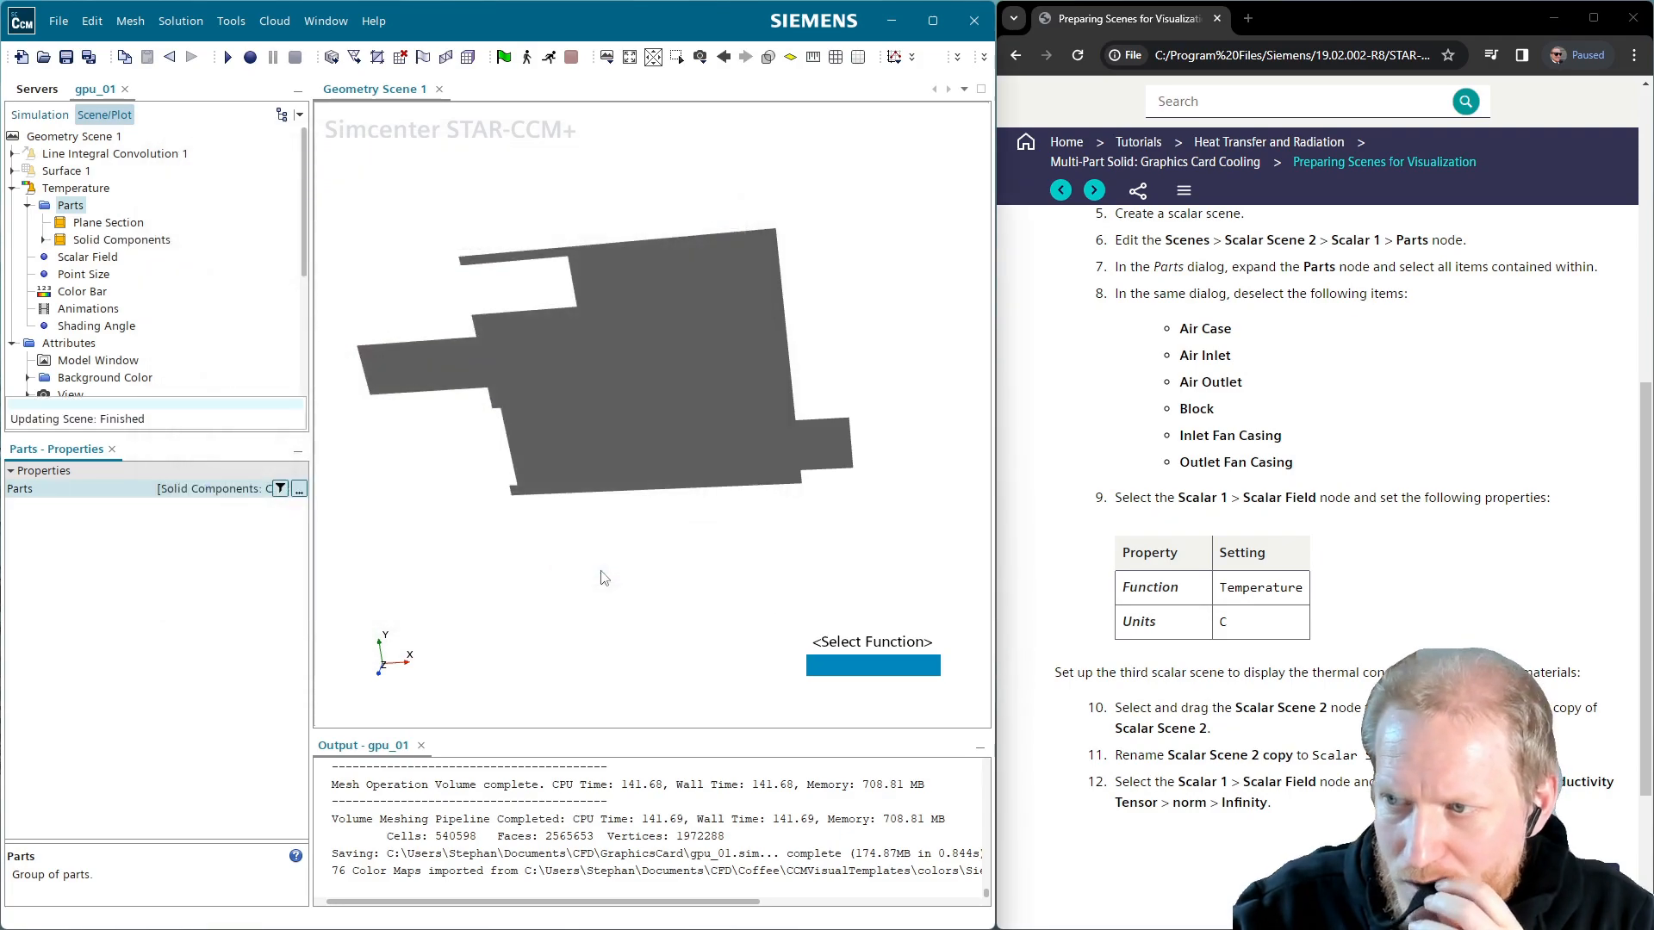
scroll(517, 417, up, 3)
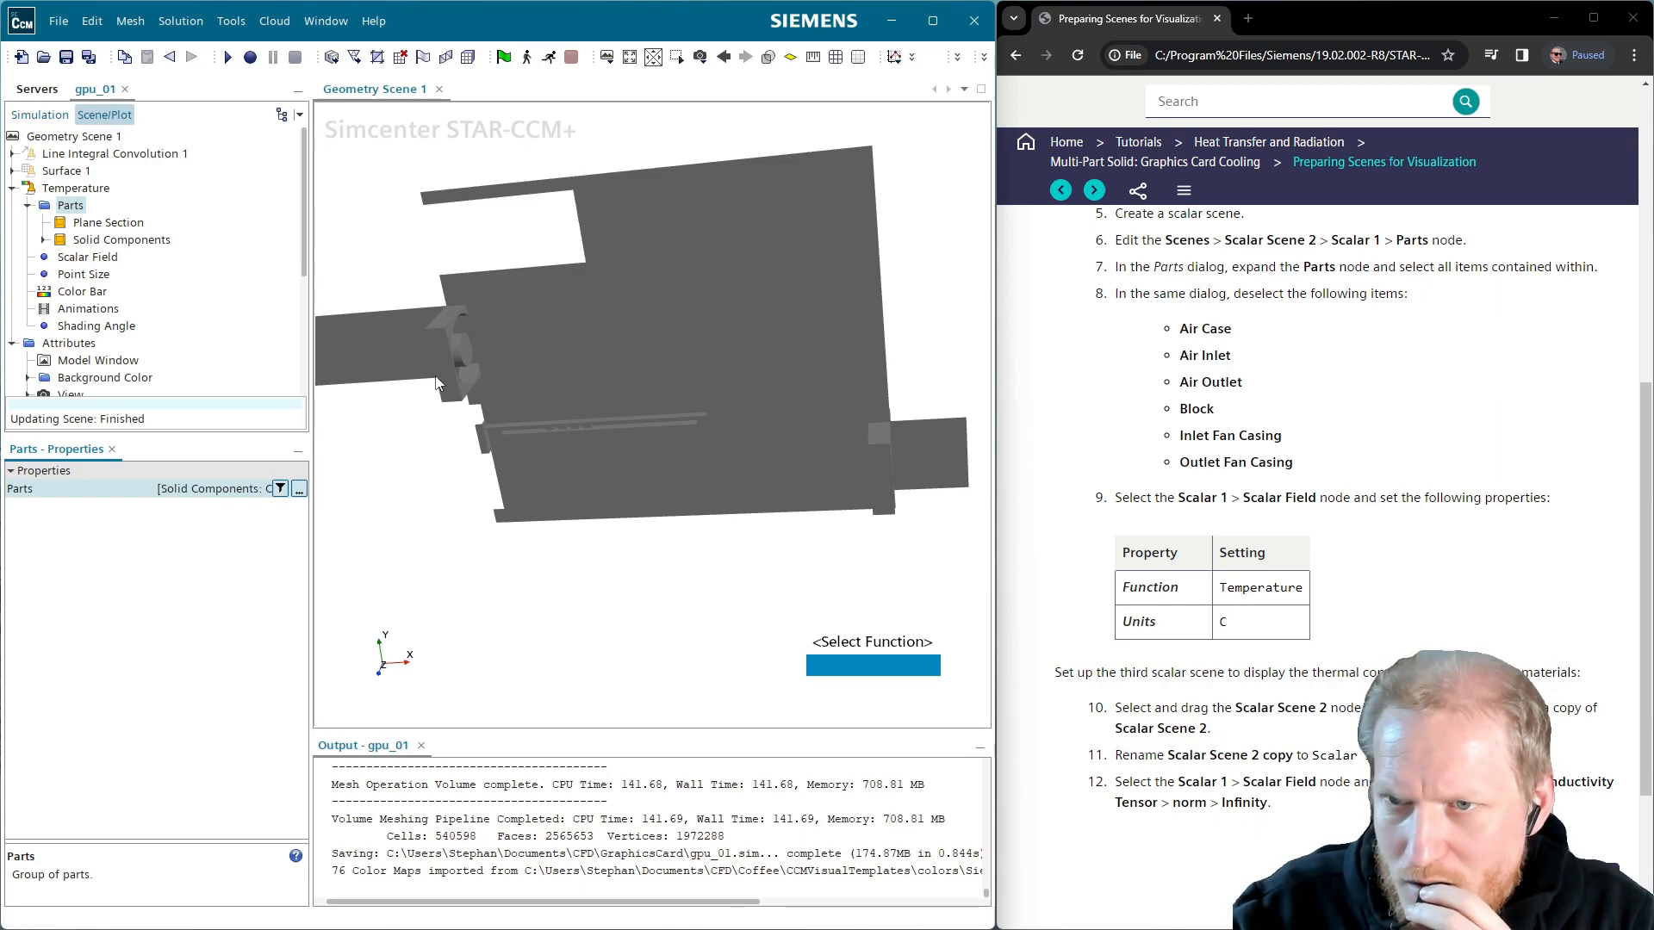
Set the Temperature displayer's scalar field function to Temperature with units C
click(86, 258)
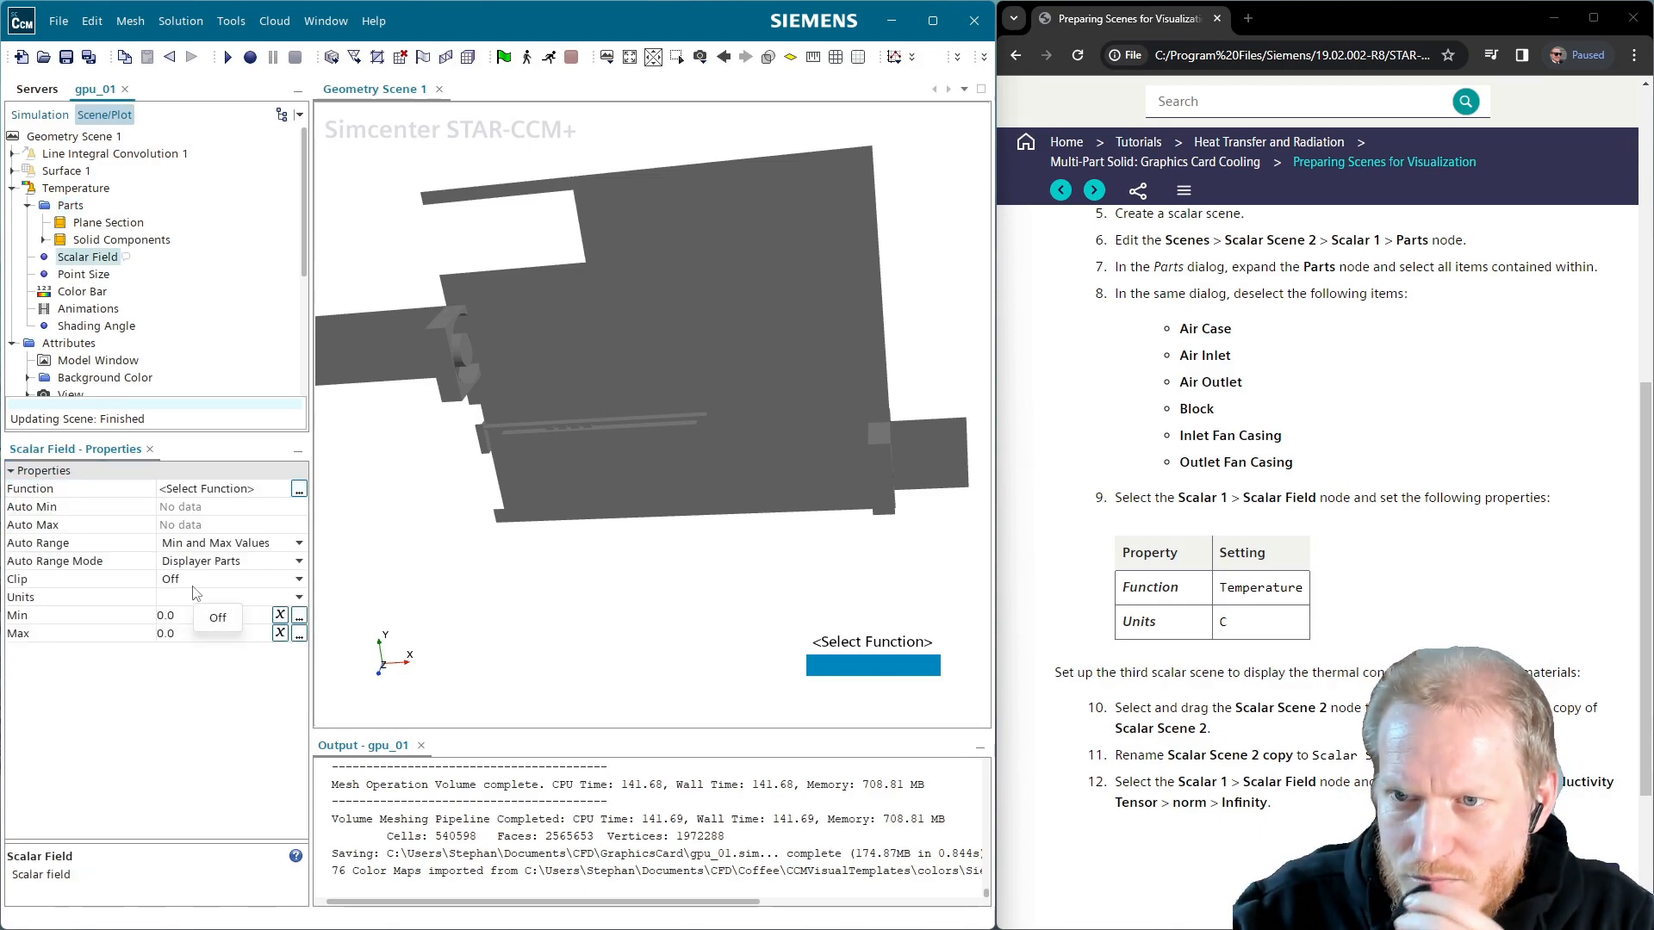
click(204, 489)
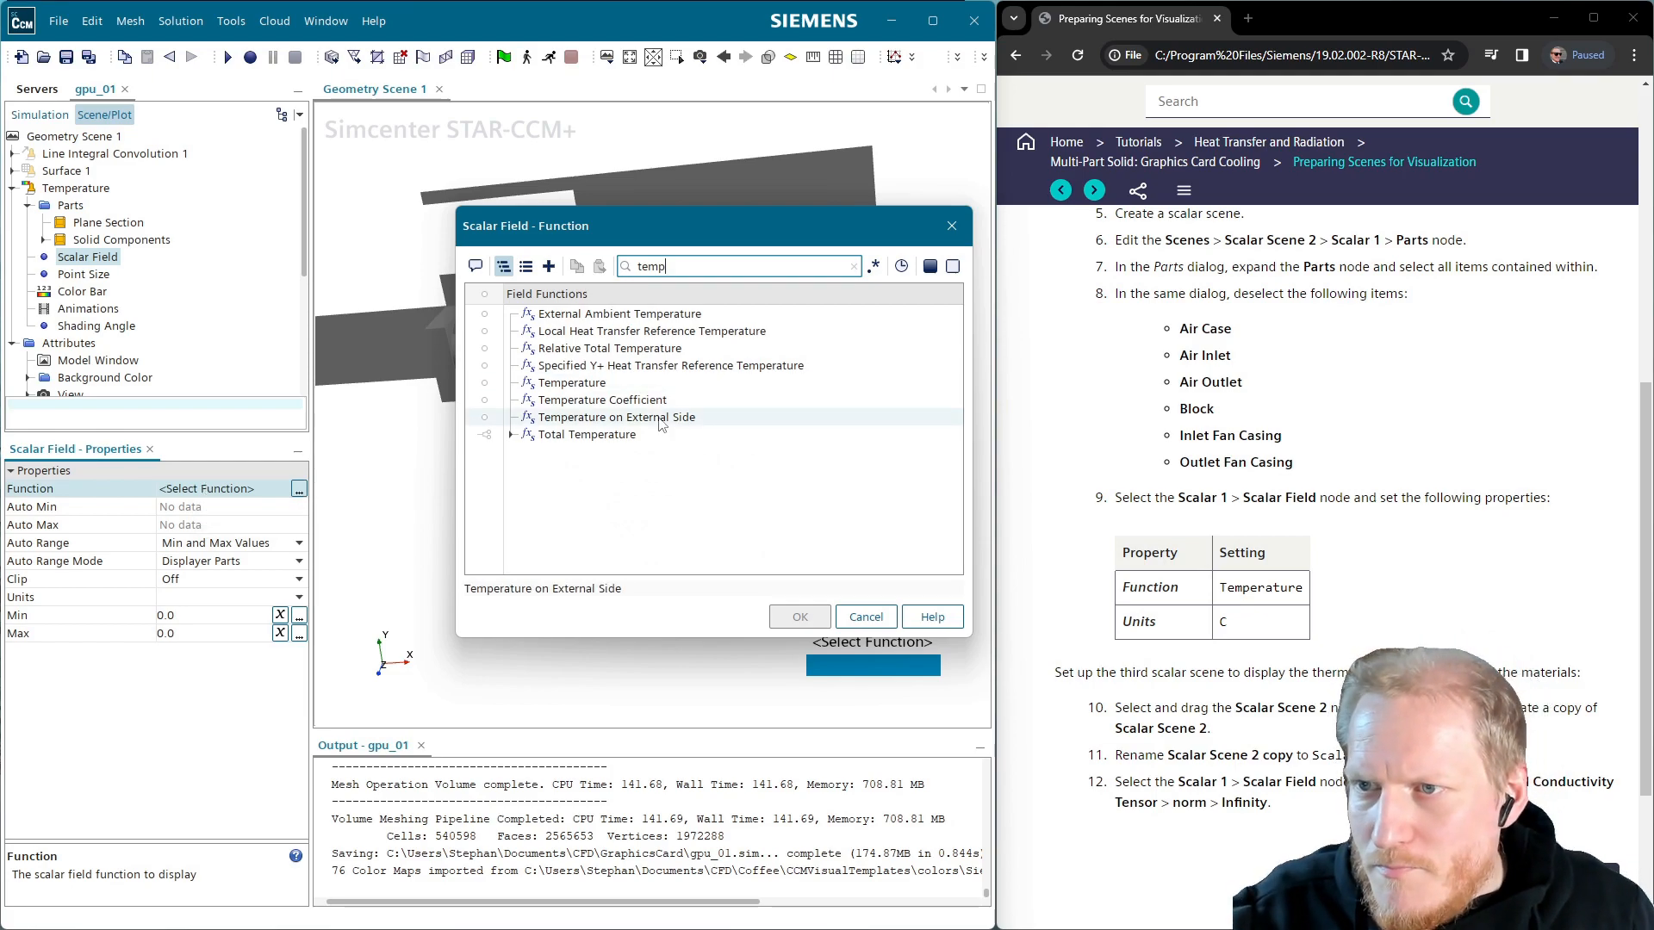
click(574, 383)
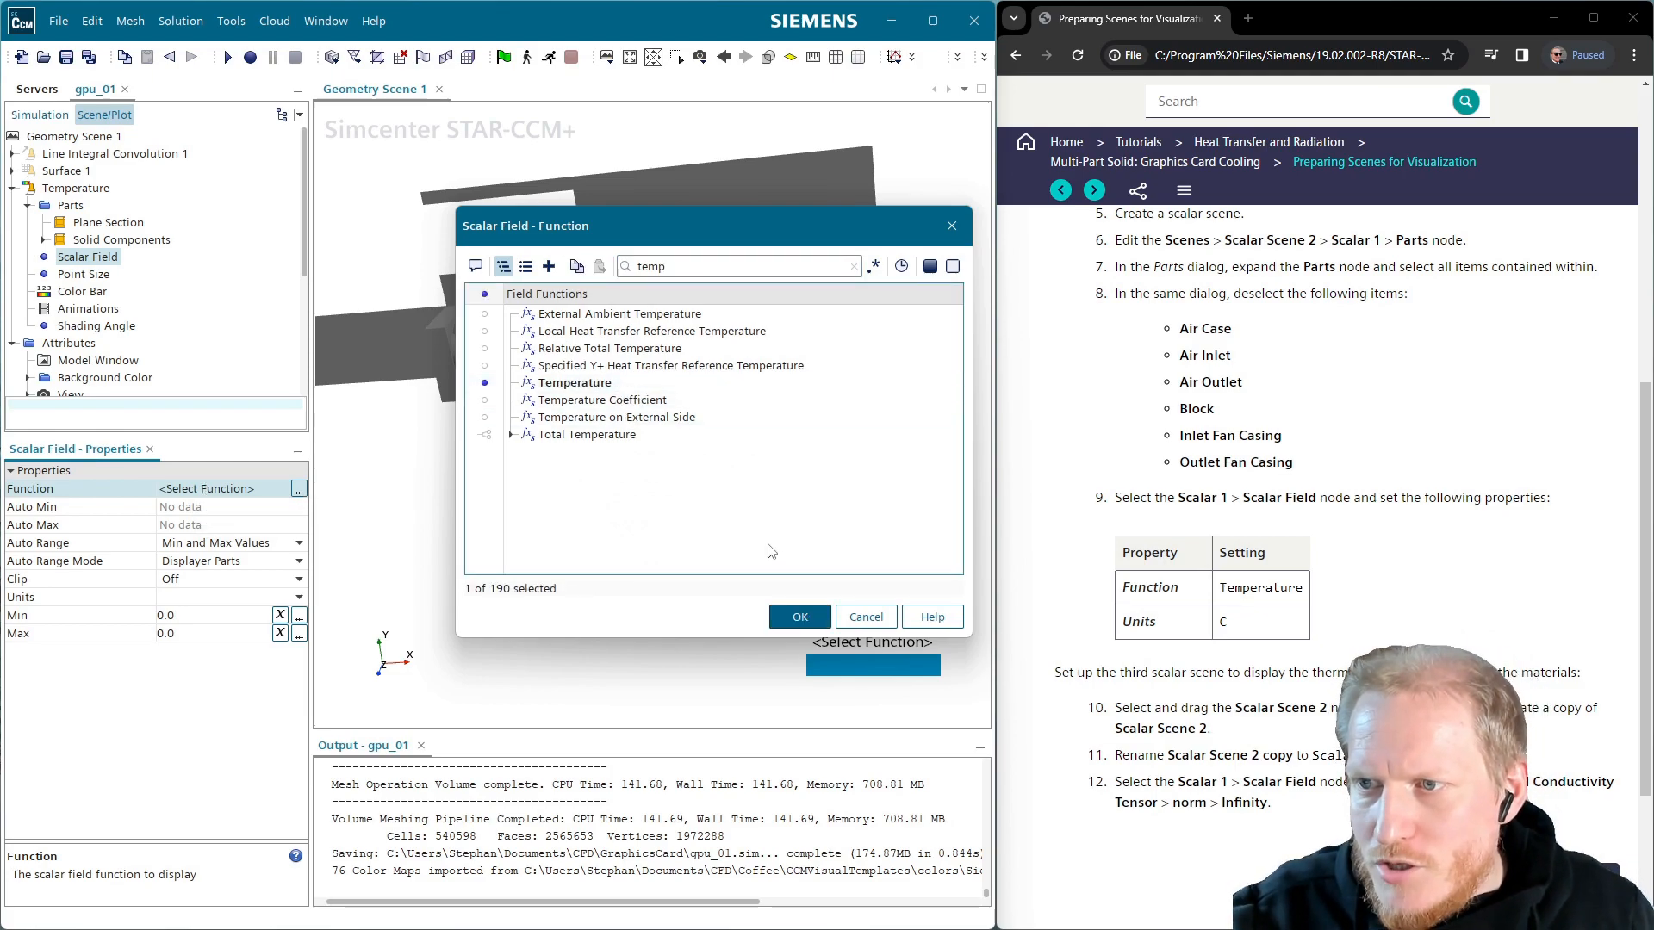
click(801, 618)
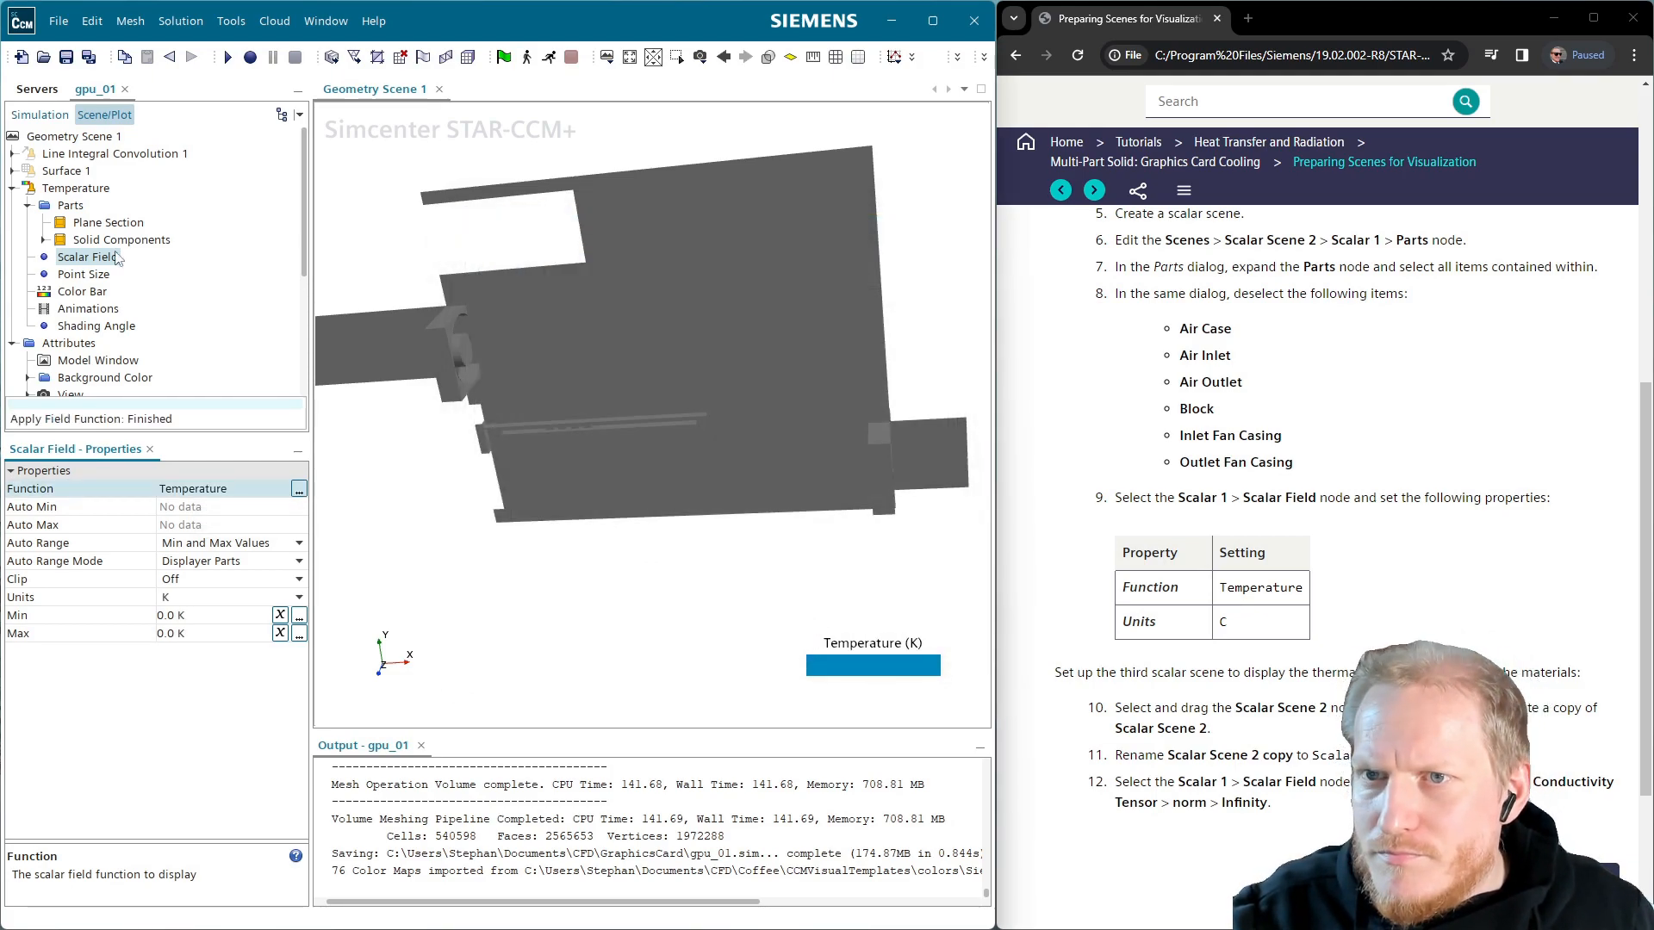
click(198, 597)
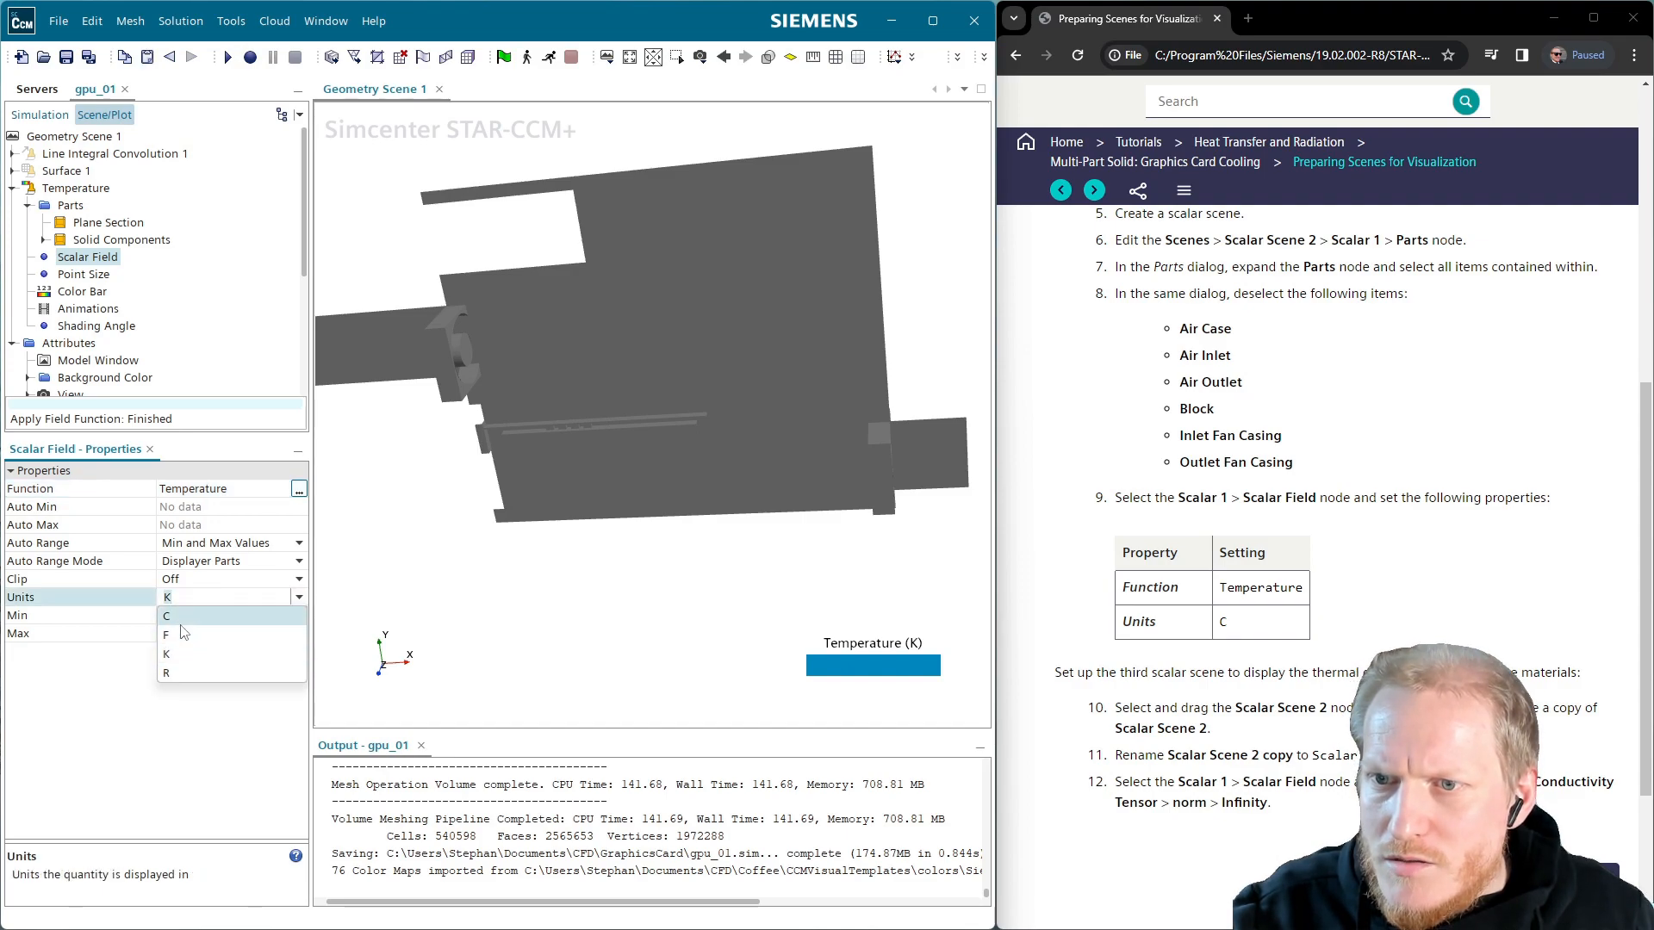
click(176, 616)
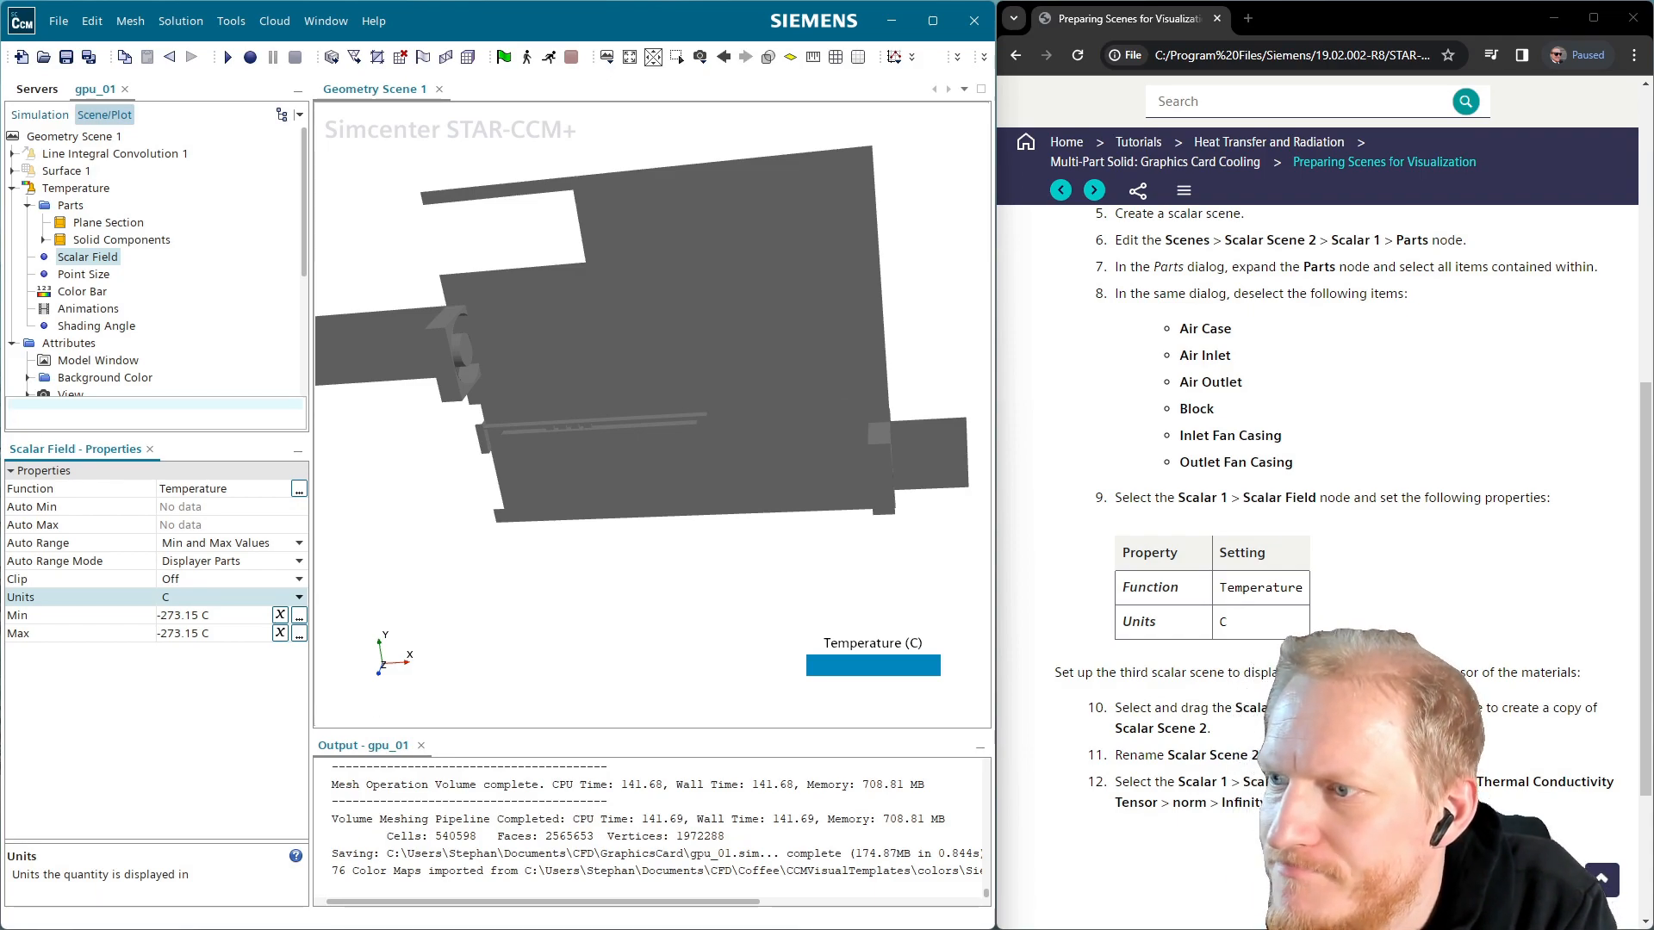
scroll(1316, 499, up, 2)
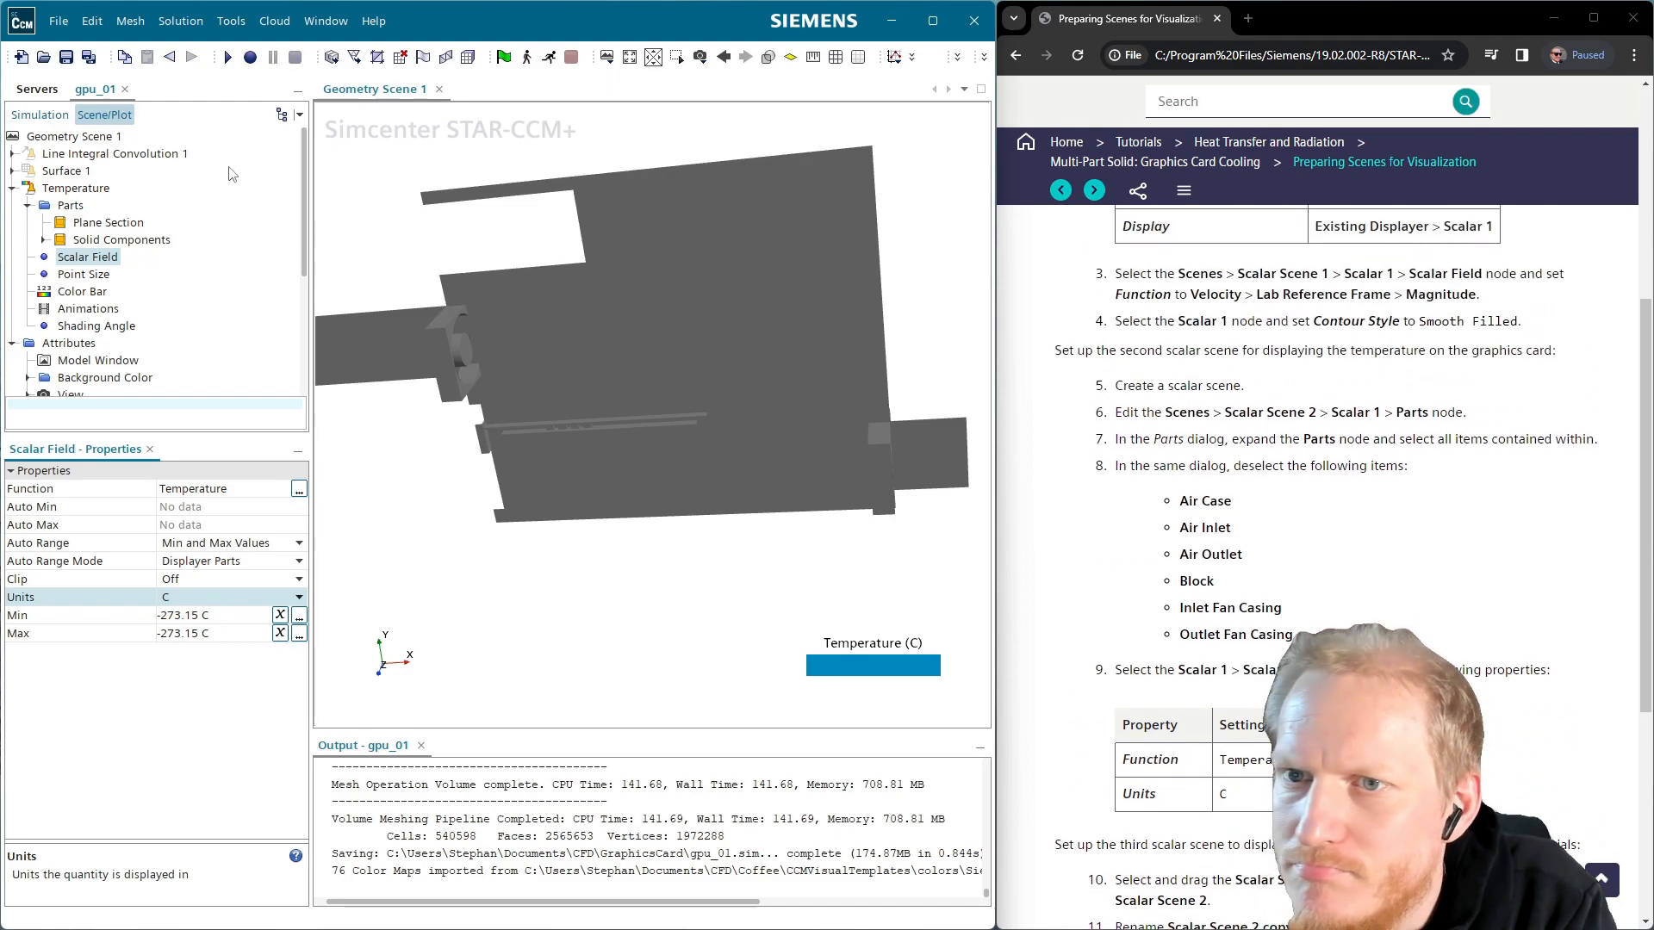
click(71, 155)
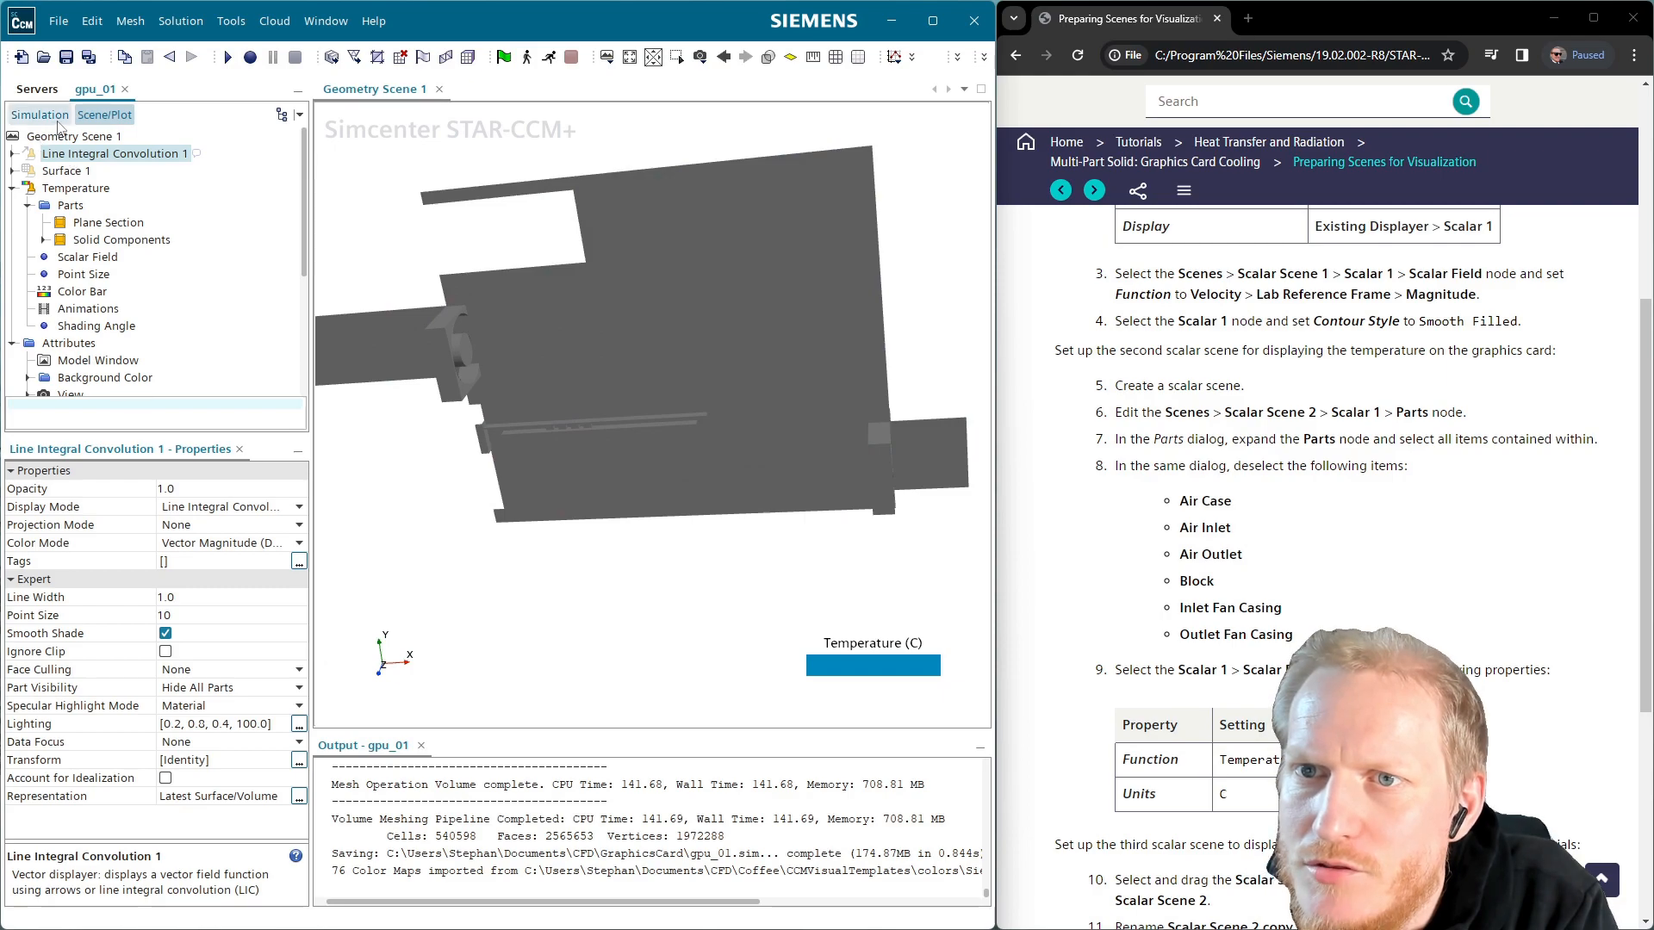
click(12, 188)
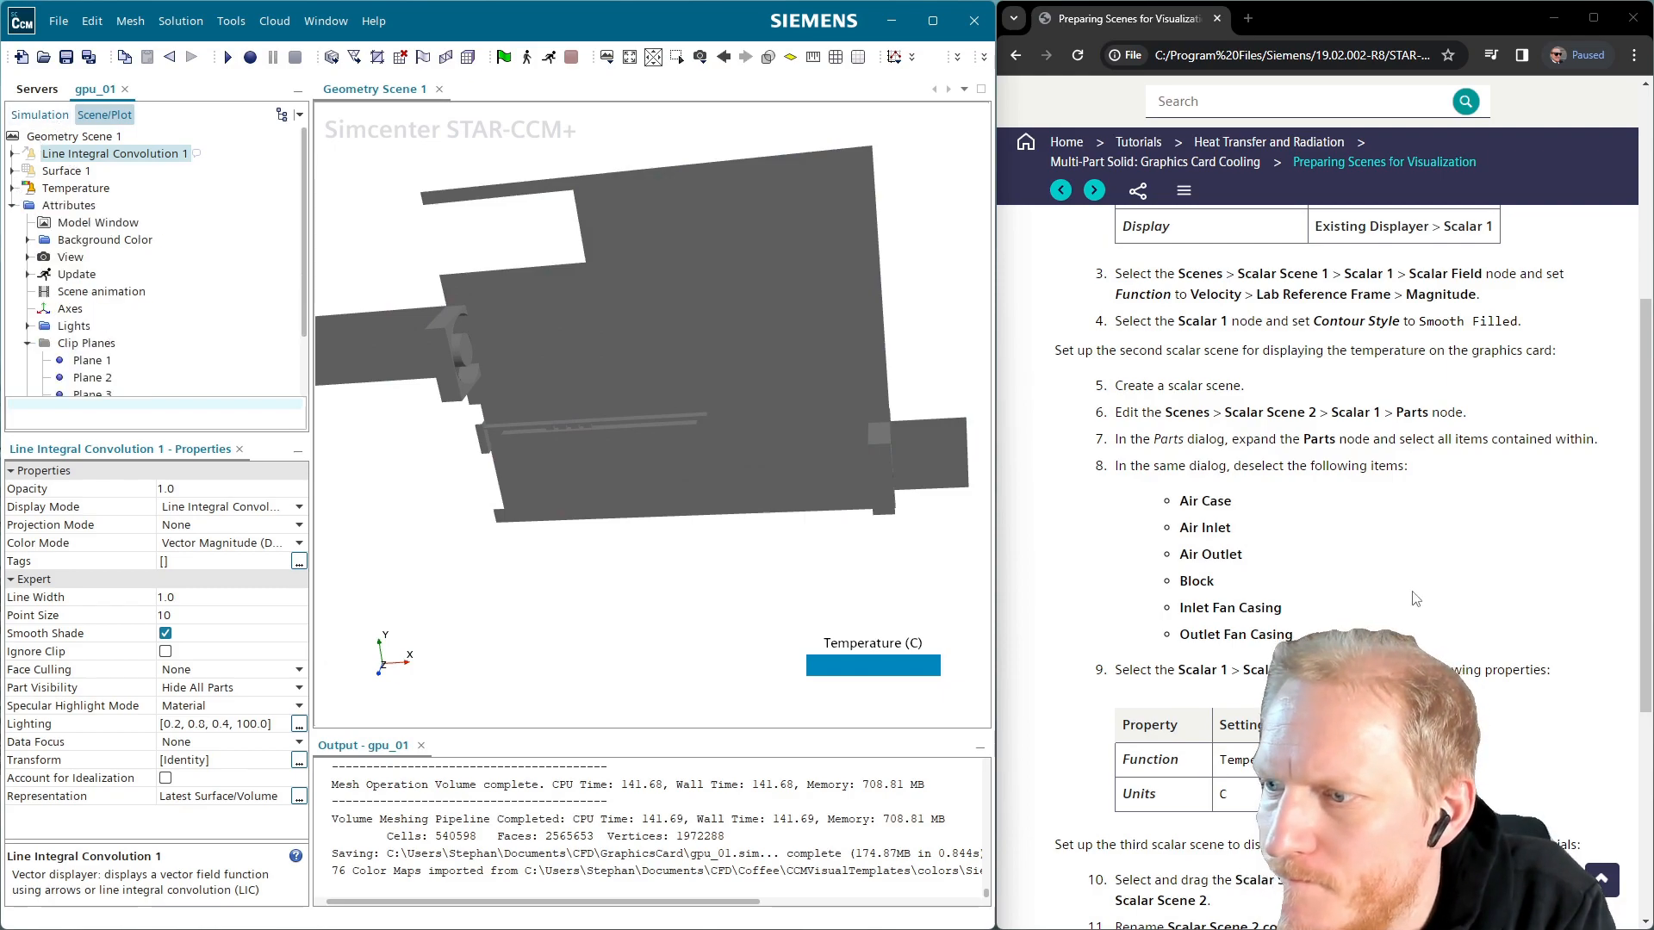
scroll(1415, 599, down, 2)
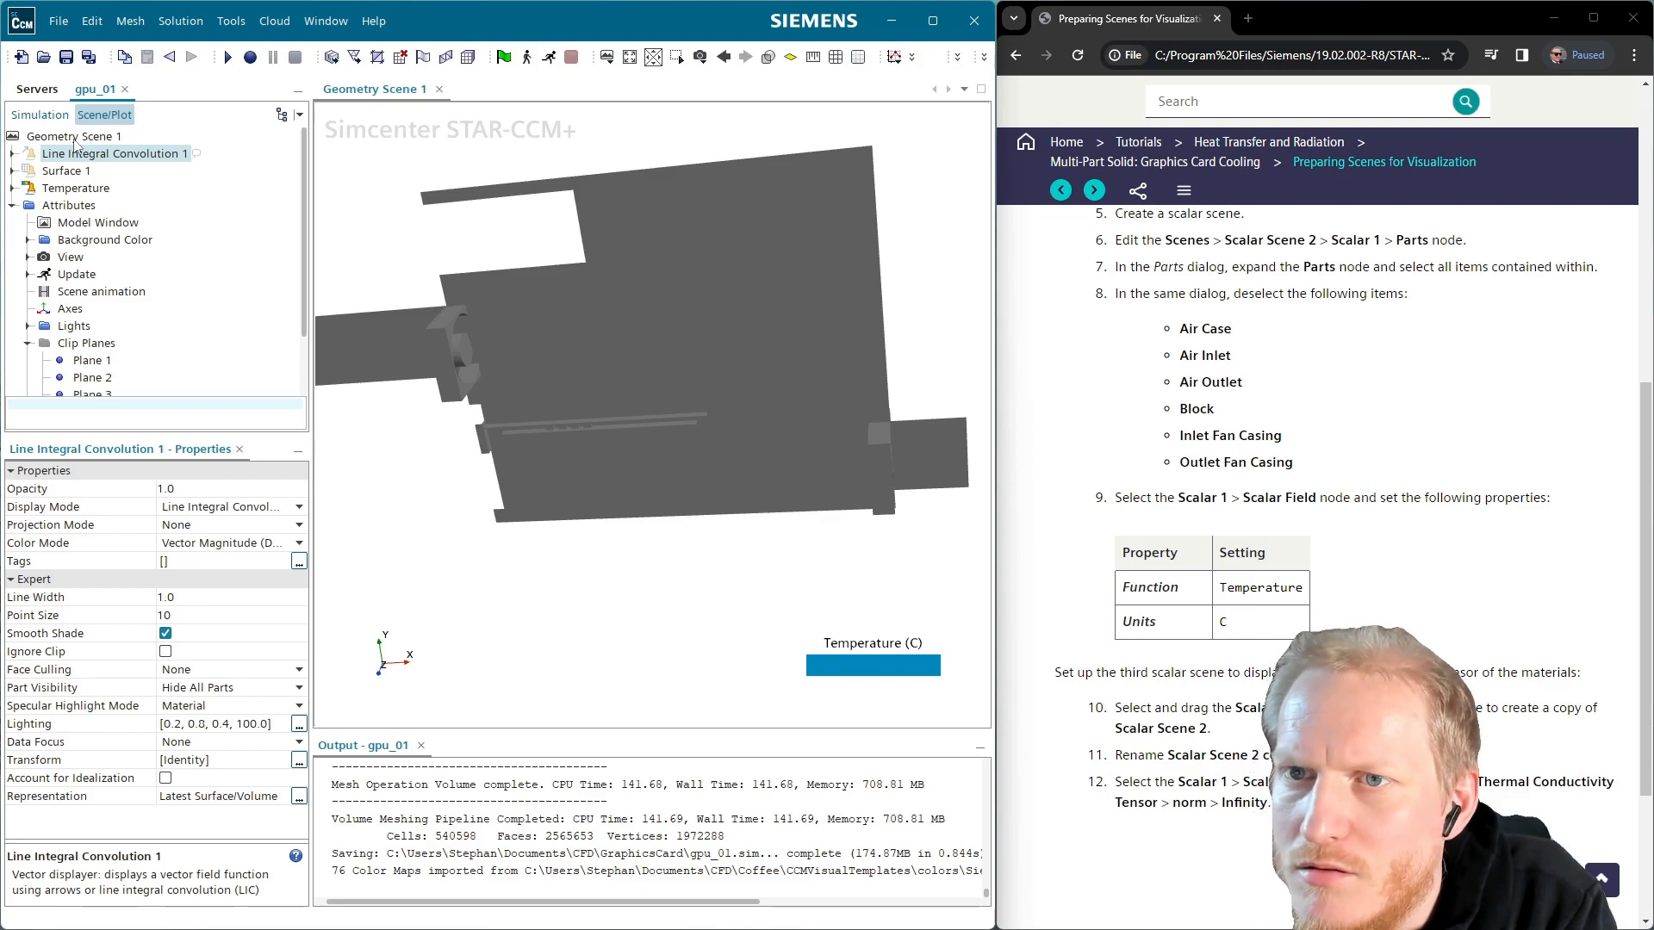
Paste a copy of the Temperature displayer into Geometry Scene 1 and rename it ThermalConductivity
click(76, 189)
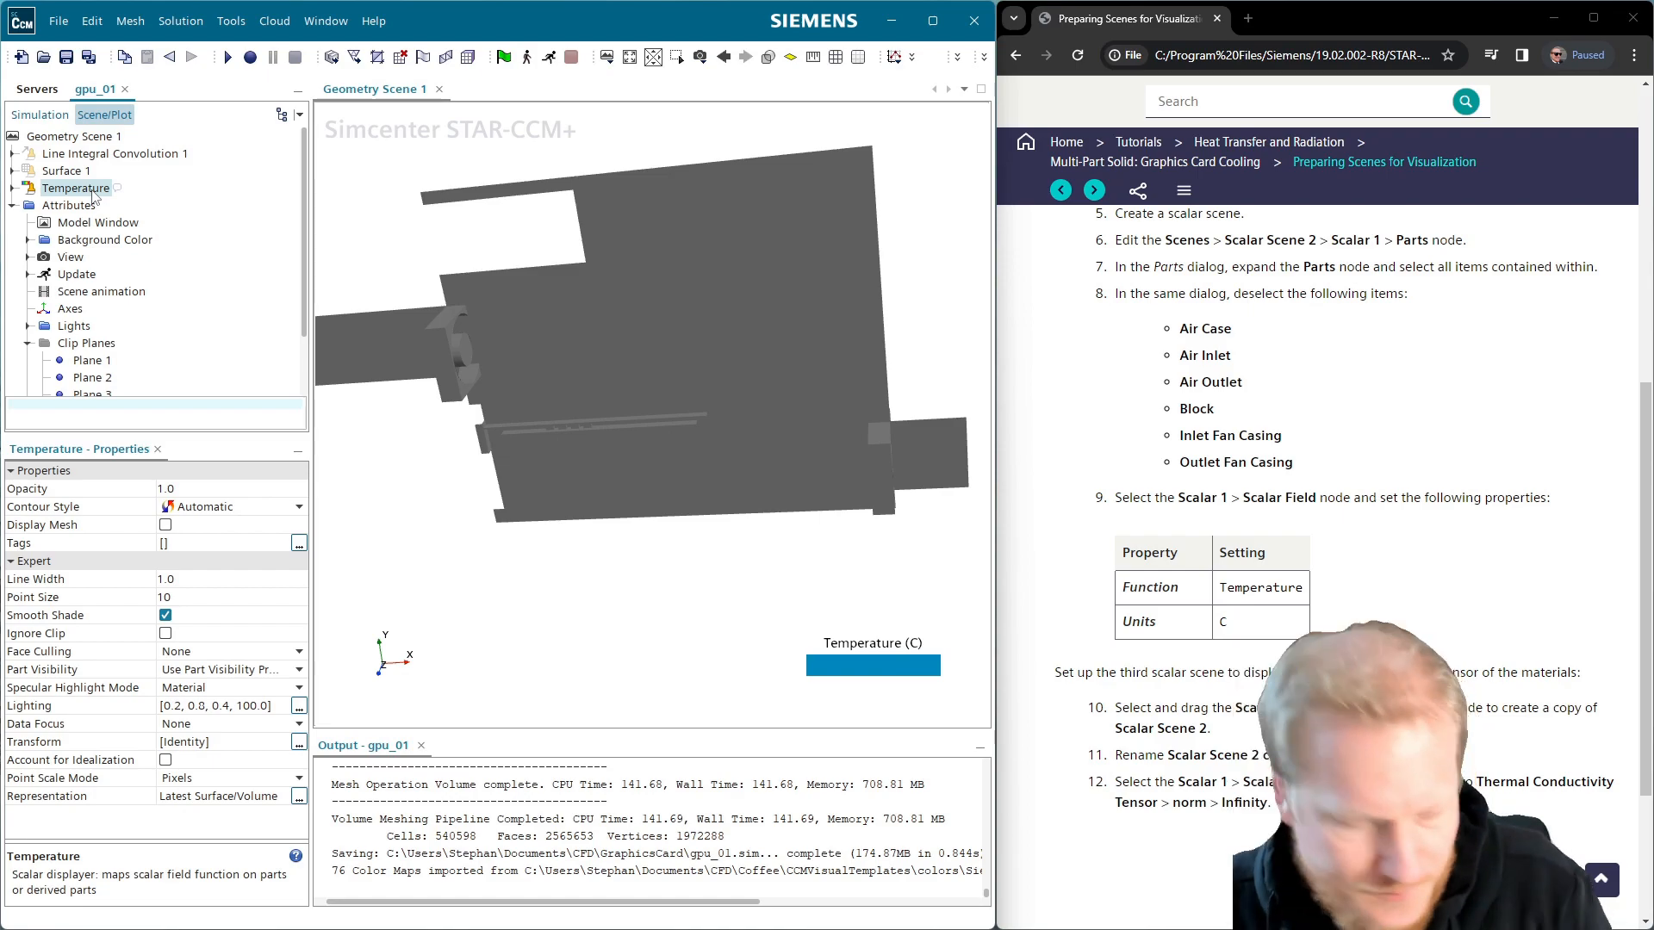
click(108, 140)
key(ctrl+v)
click(110, 156)
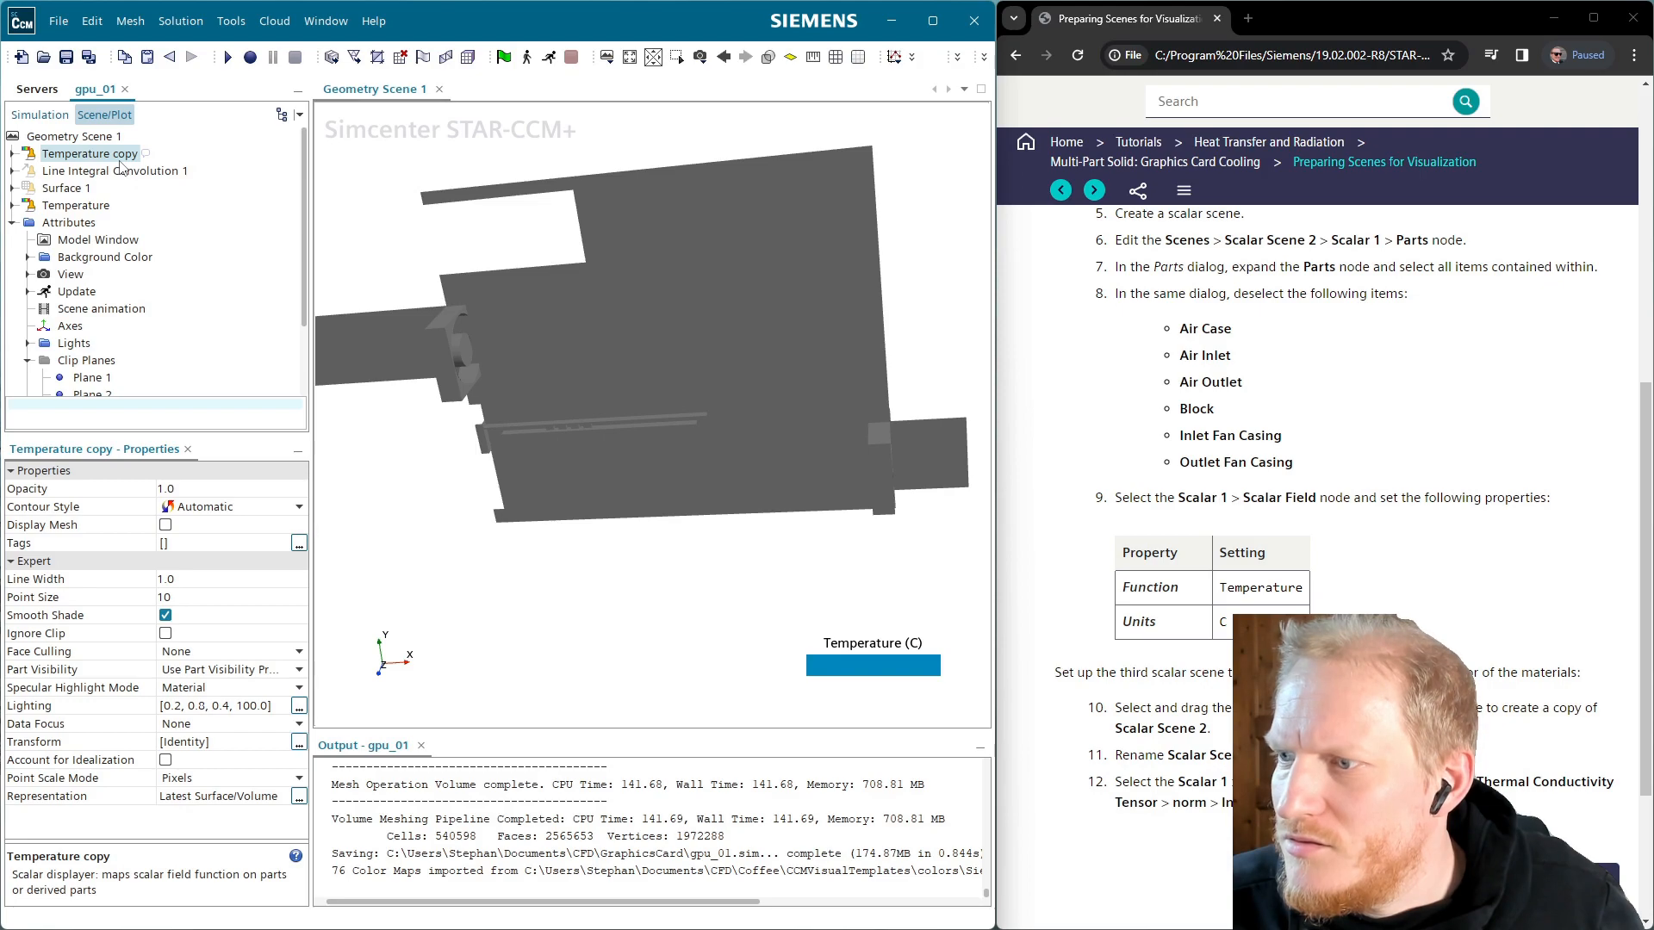
click(121, 161)
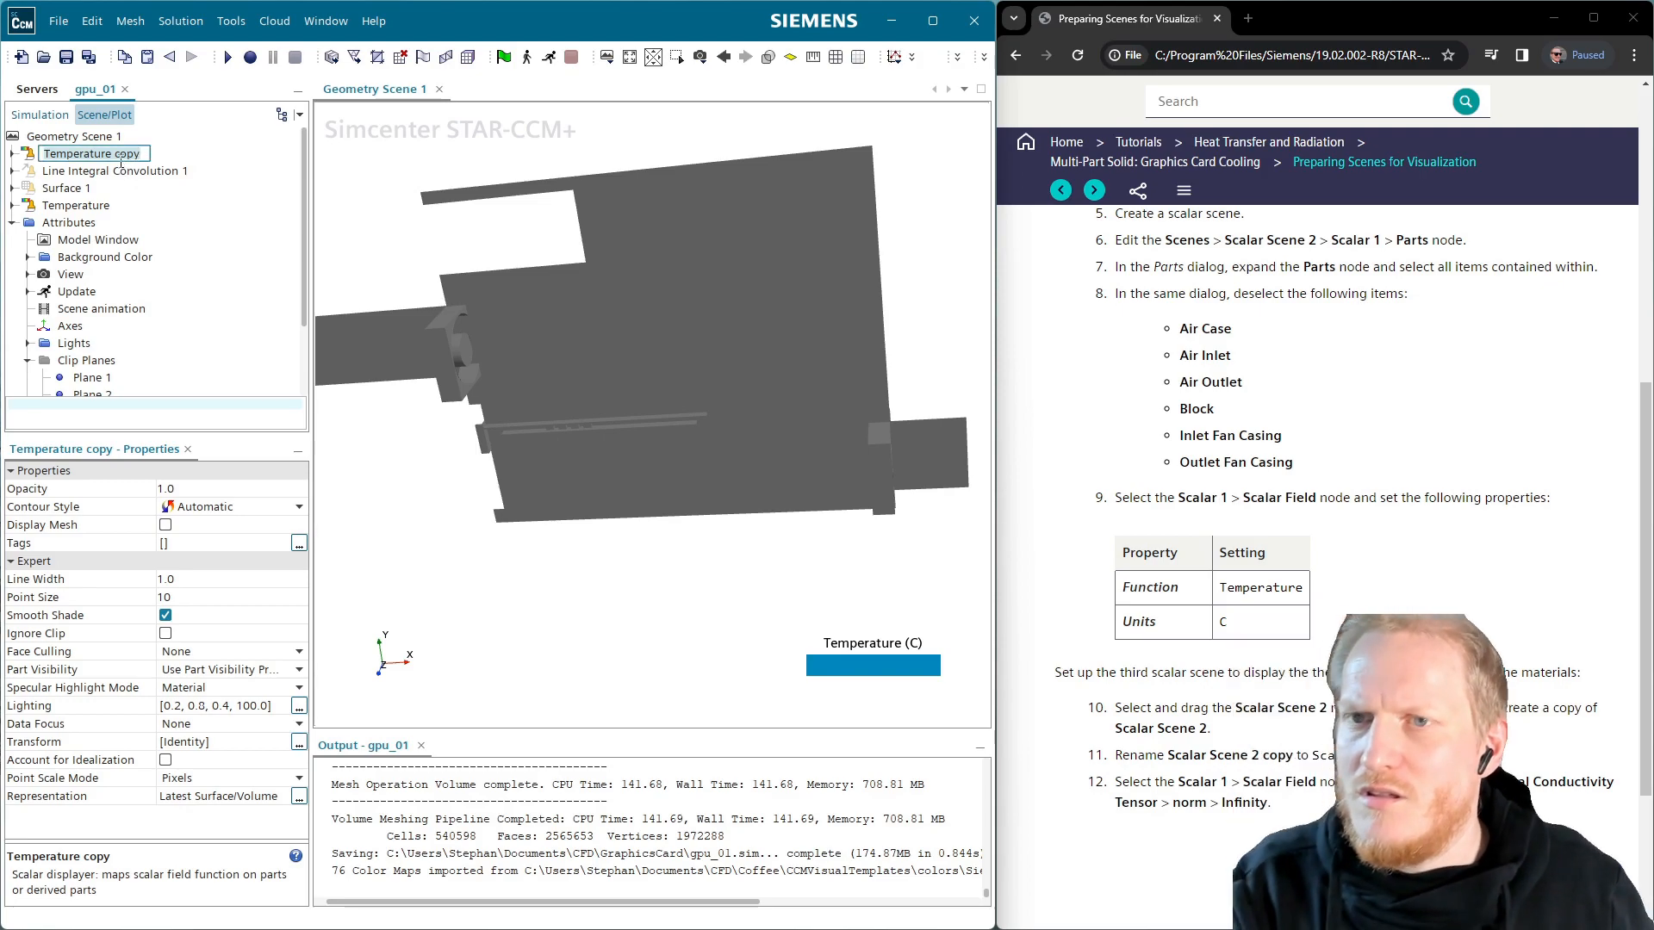
text(ThermalConductivity)
key(Return)
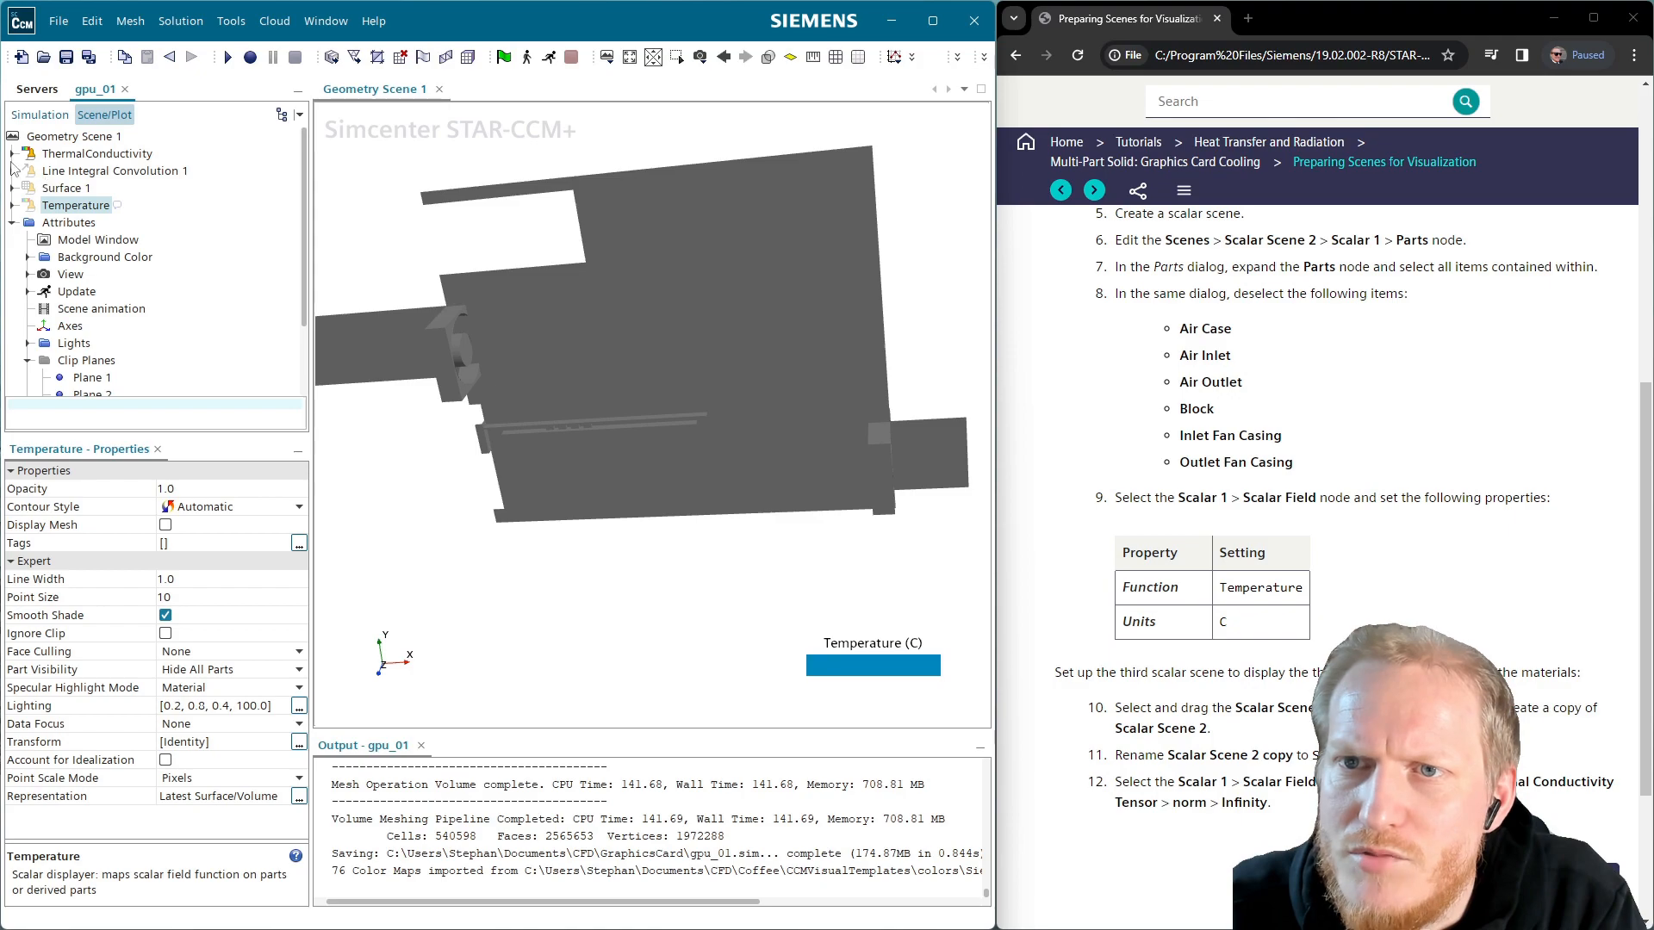
Set the ThermalConductivity Color Bar's Color Map to Siemens-Fire AdvLog and Levels to 256
click(12, 155)
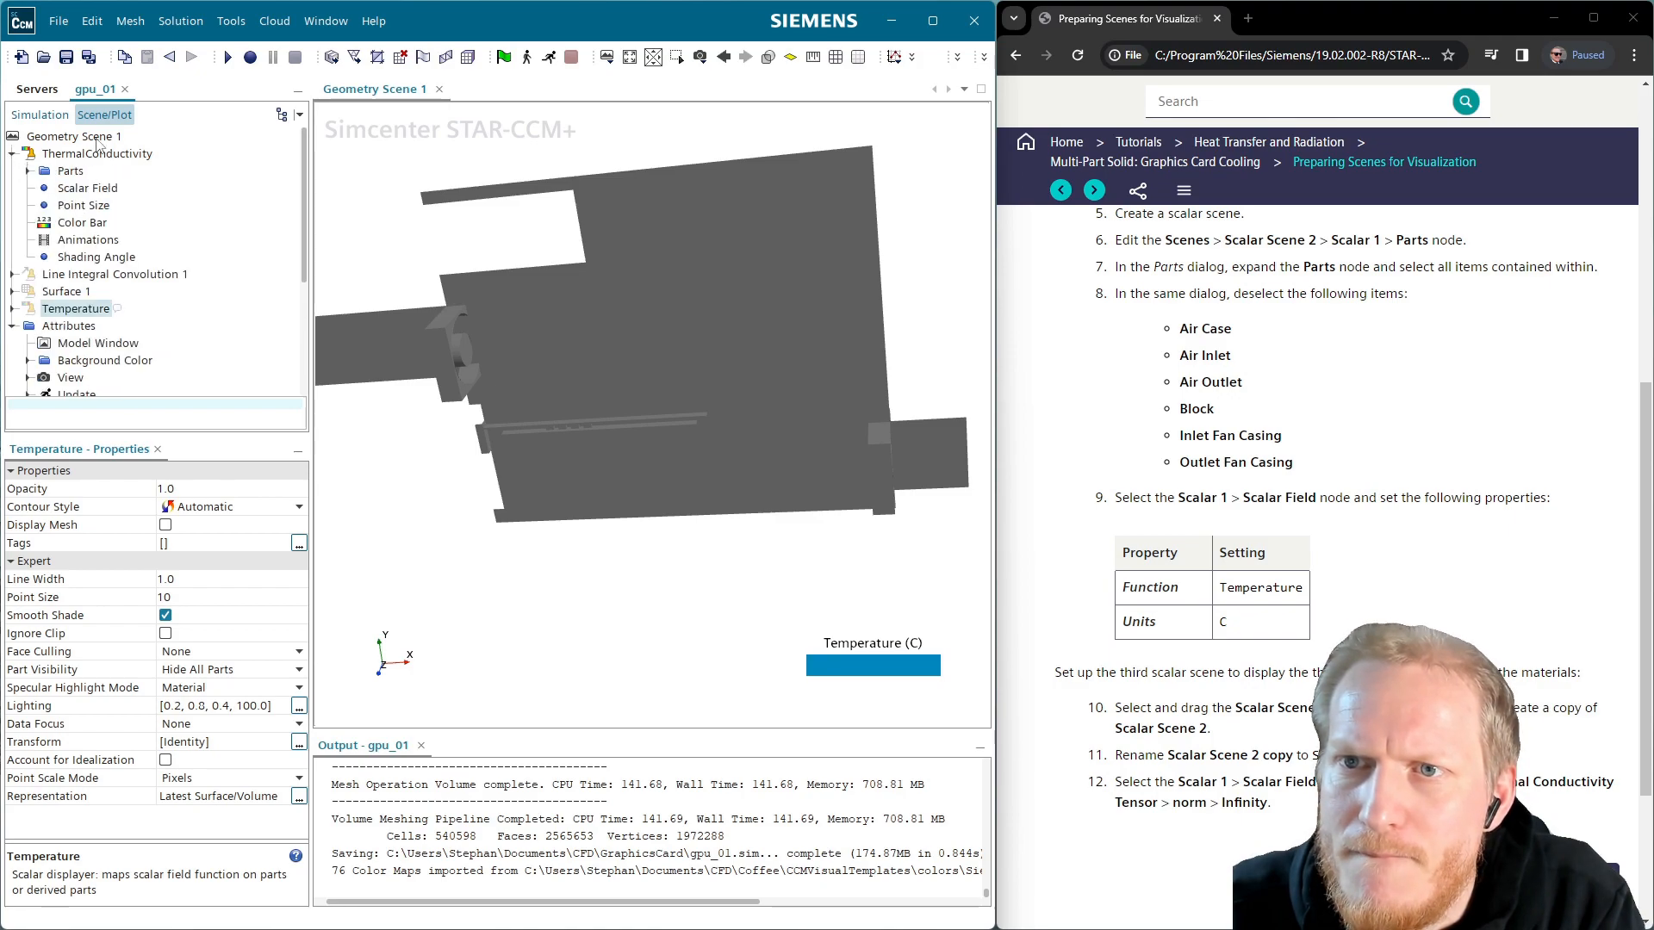
click(84, 221)
click(222, 489)
scroll(392, 846, down, 1)
scroll(390, 840, down, 5)
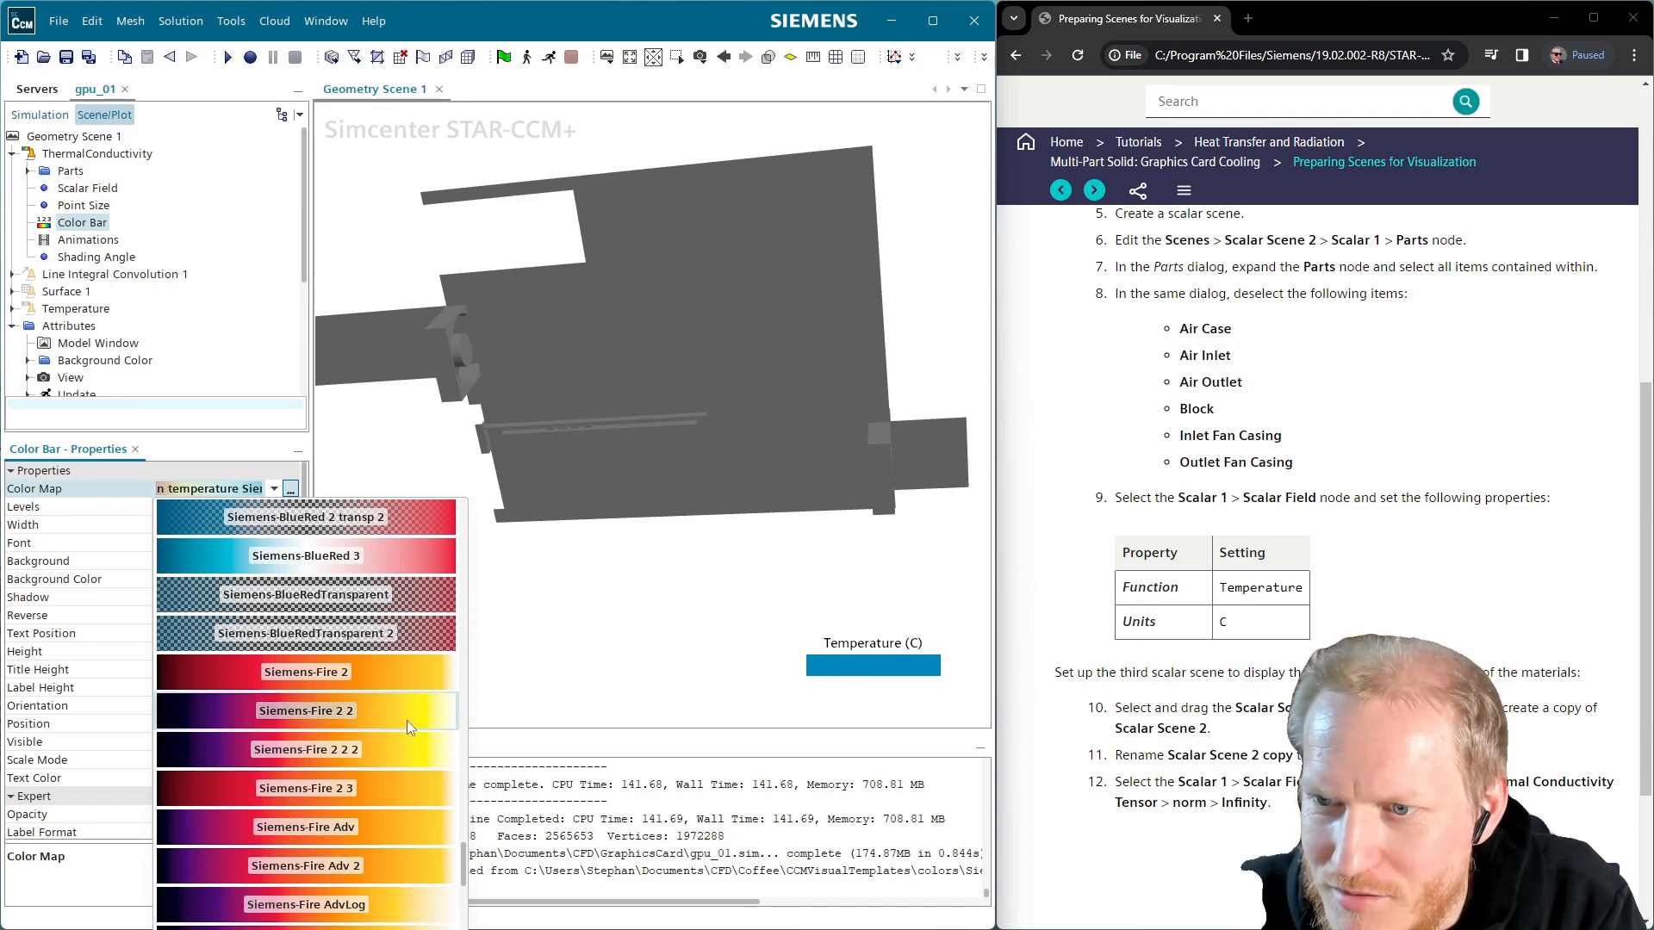
click(395, 907)
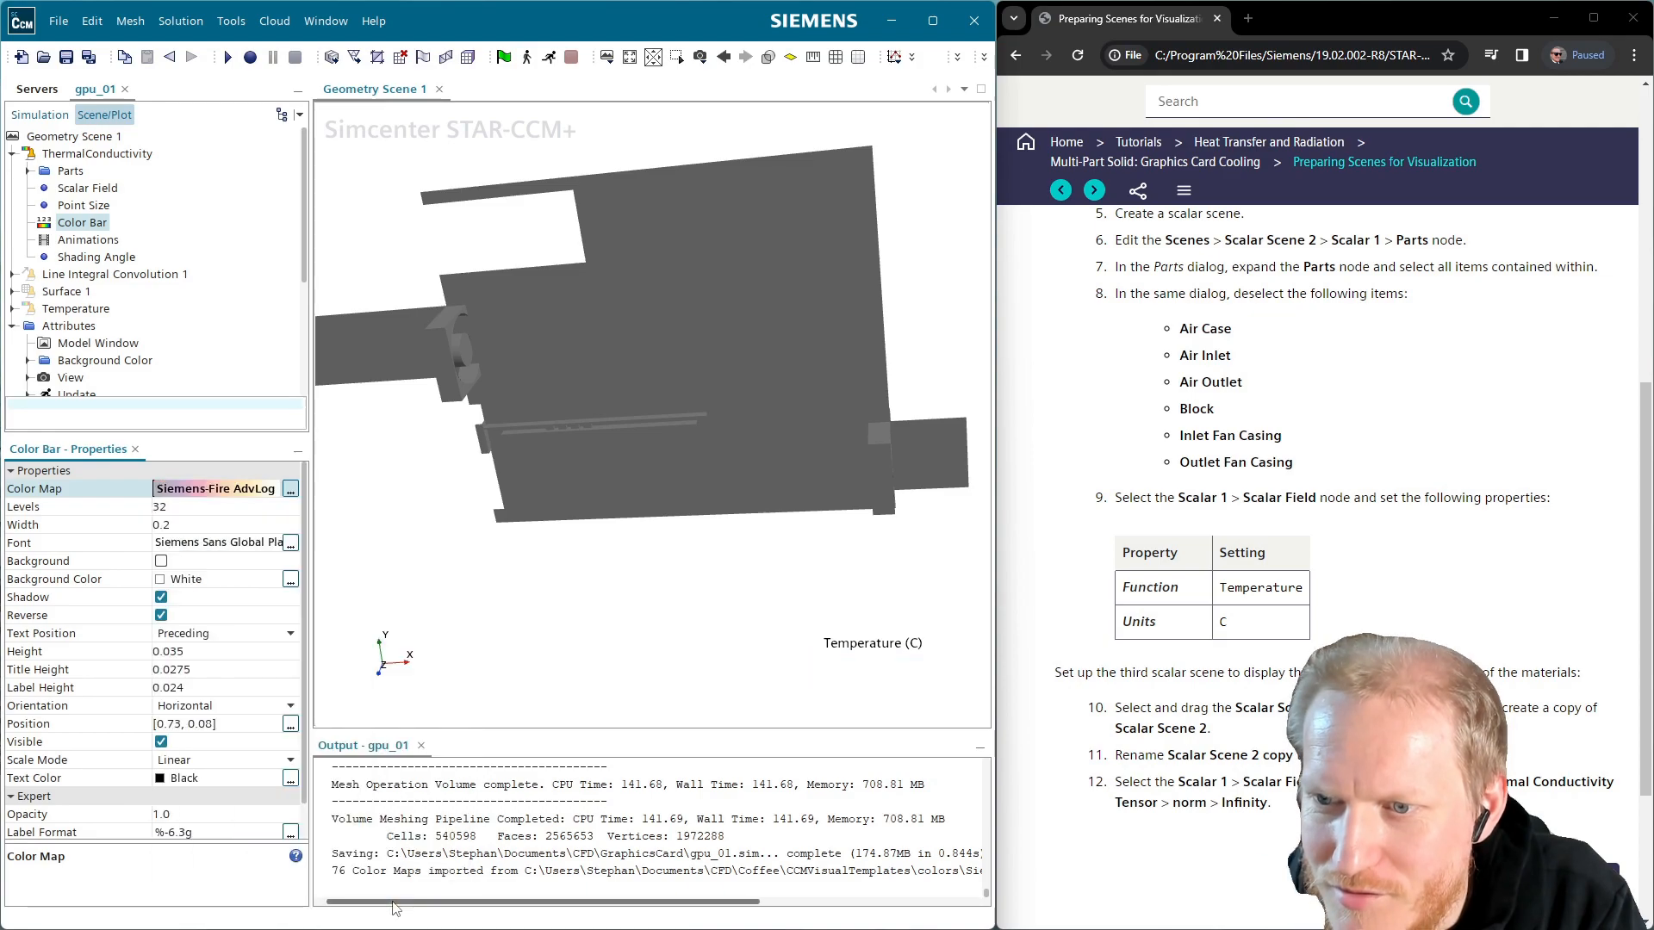
click(203, 507)
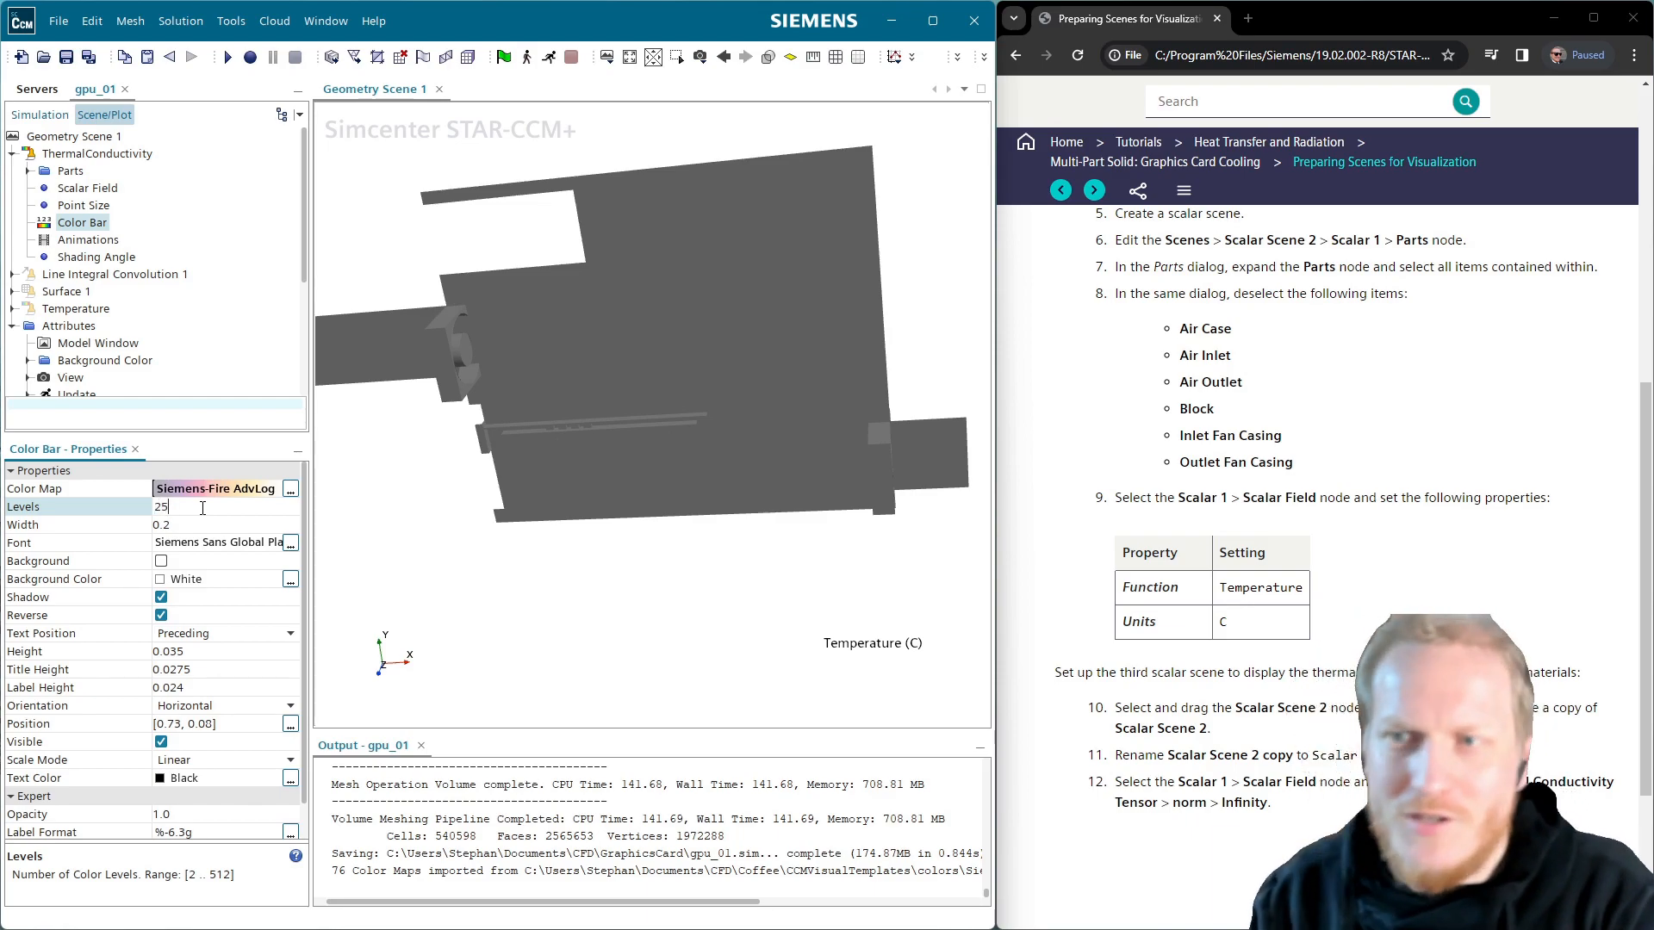
key(Return)
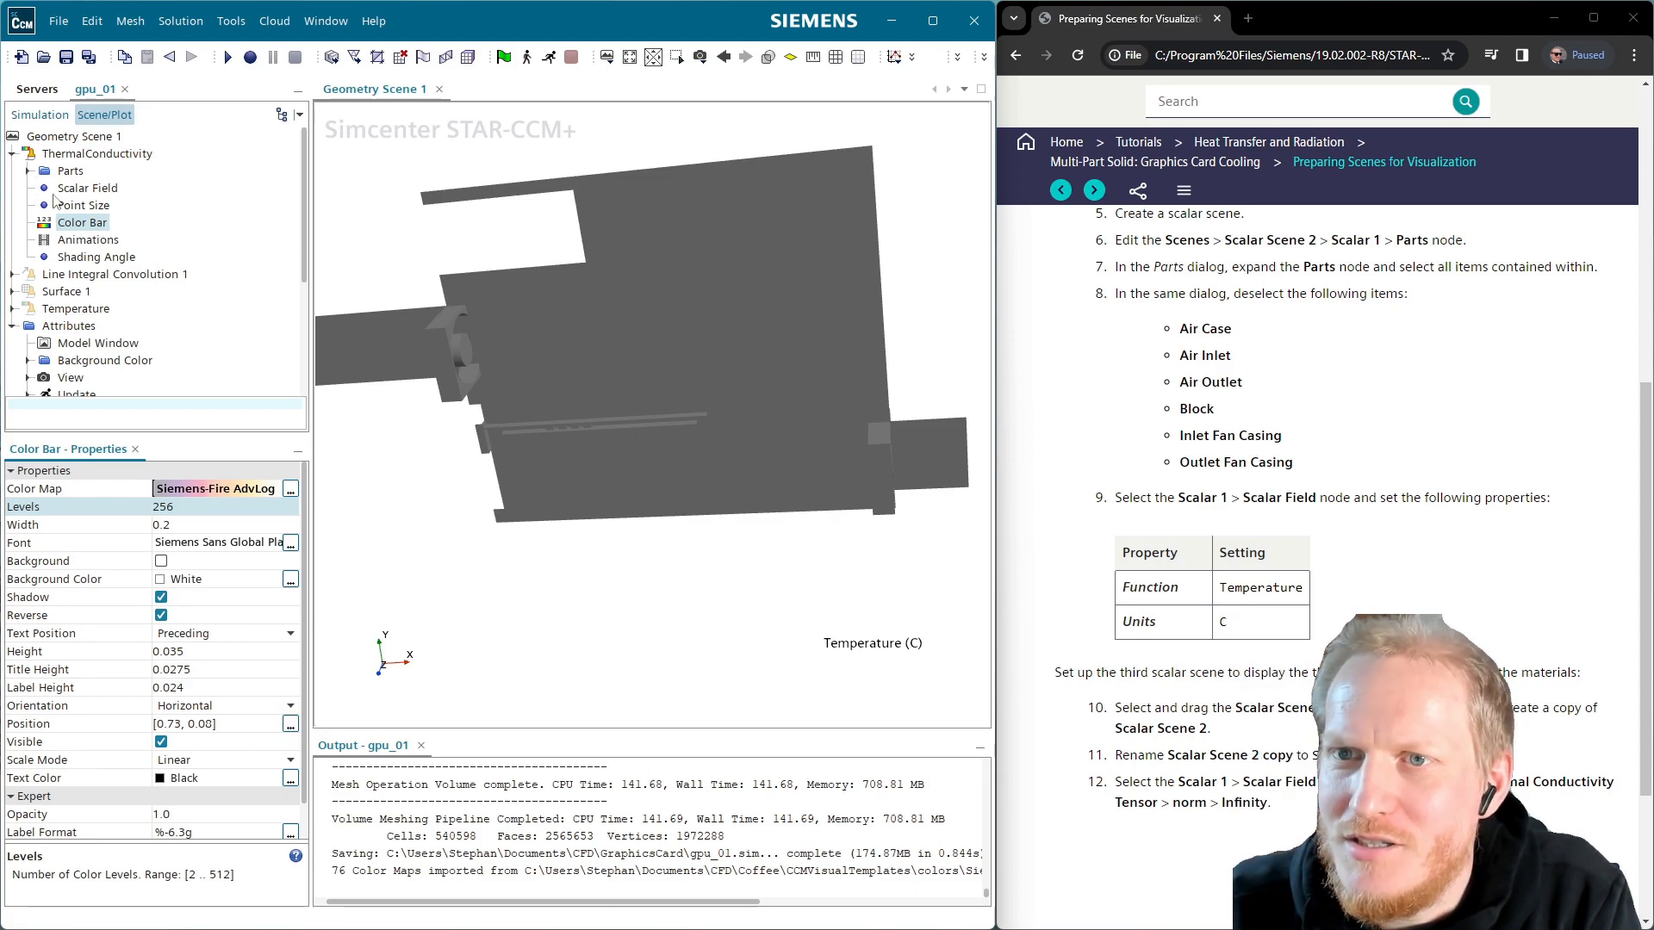
Set the ThermalConductivity scalar field to Thermal Conductivity Tensor > norm > Infinity, in W/m-K
click(87, 190)
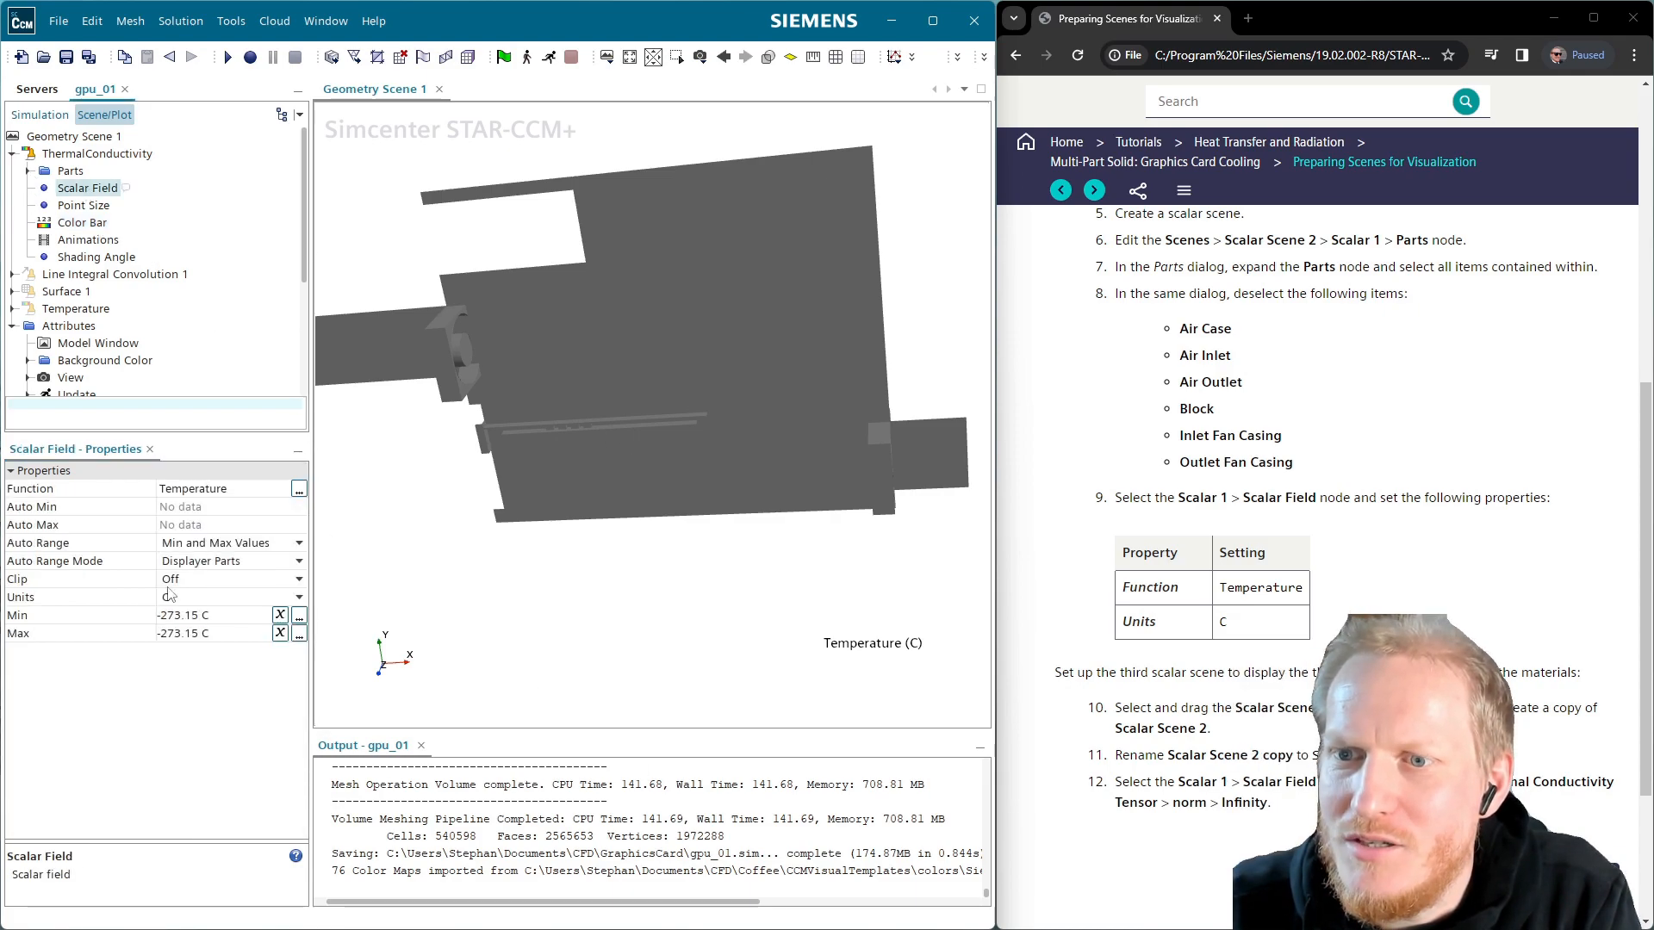
click(299, 491)
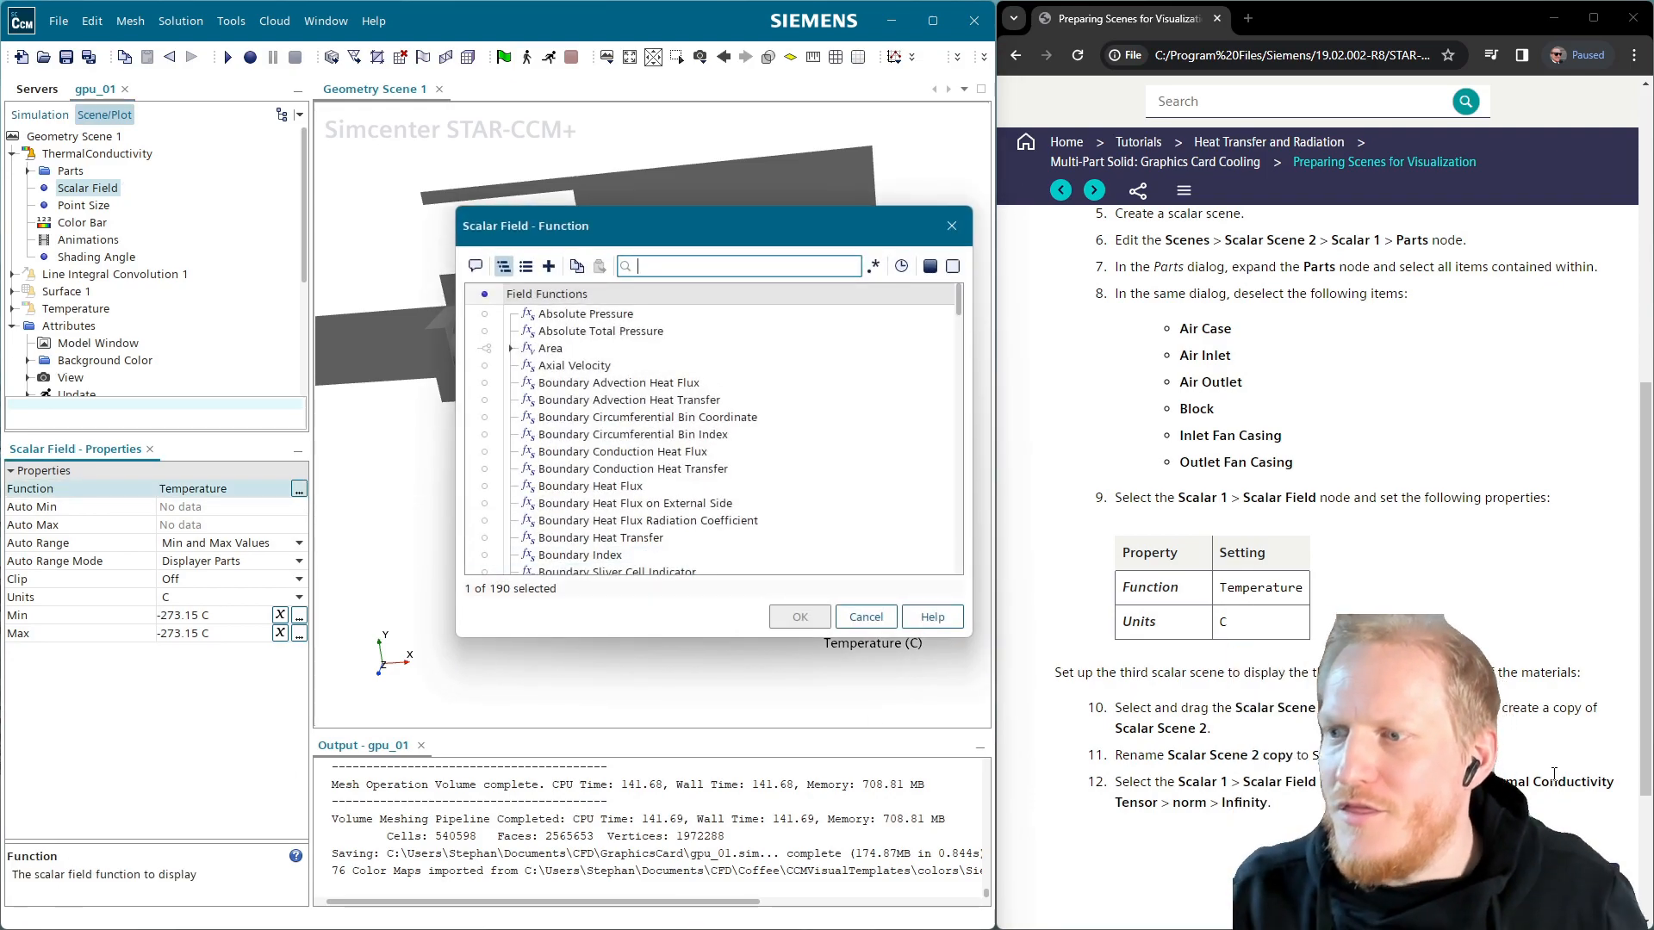
text(th)
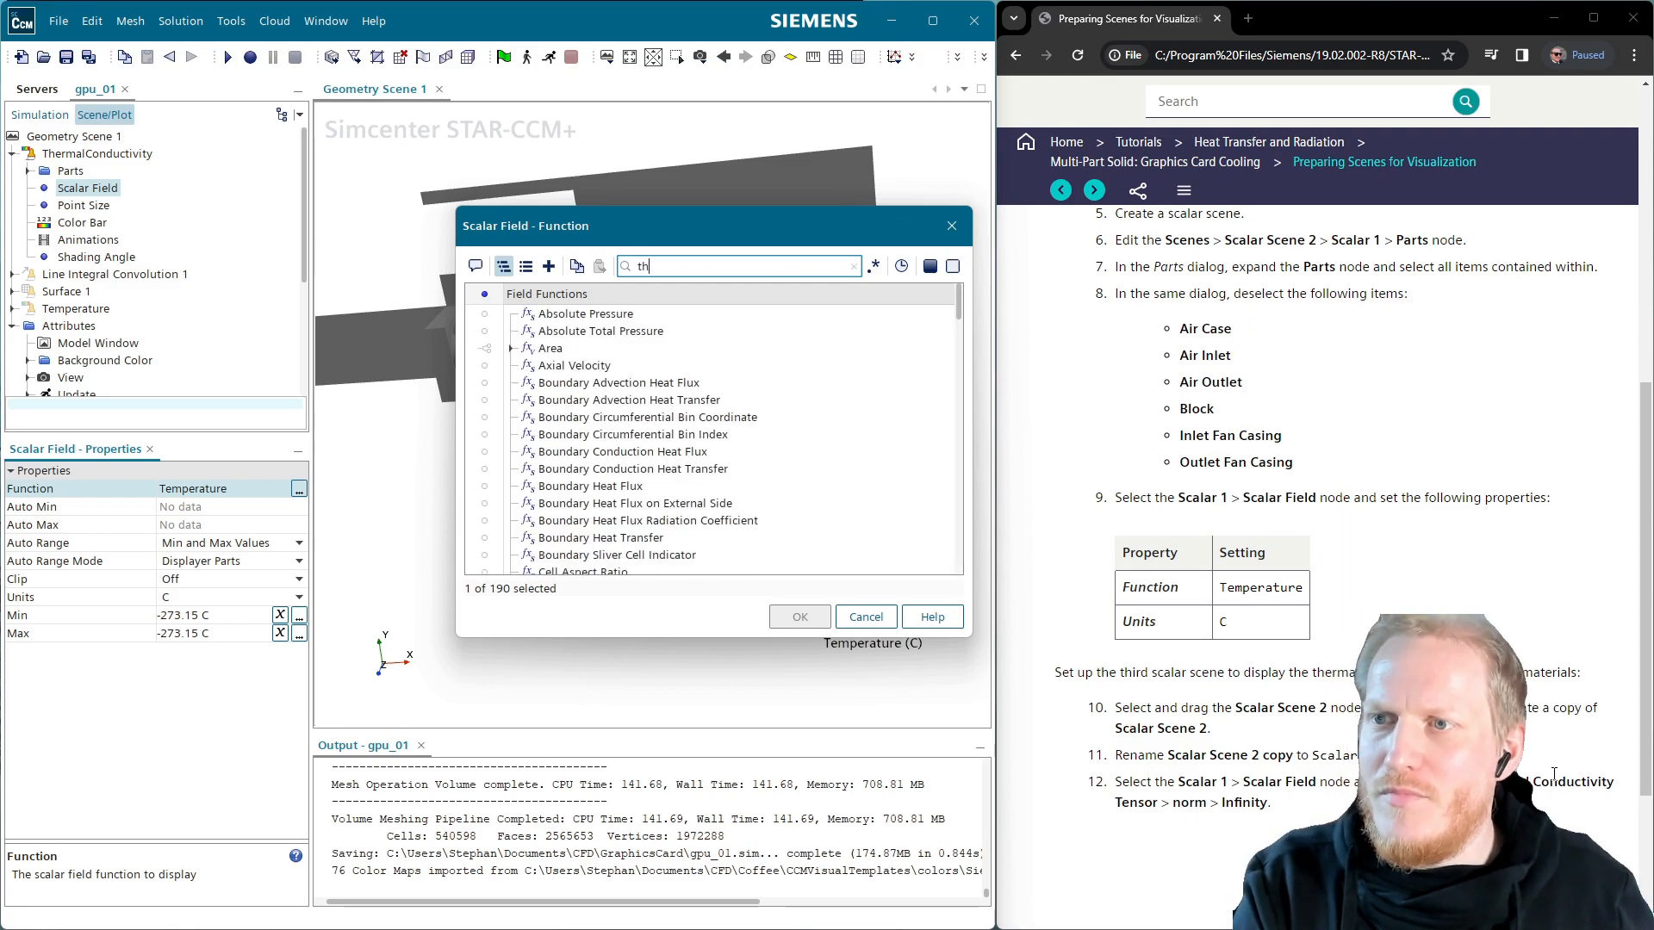
text(erm)
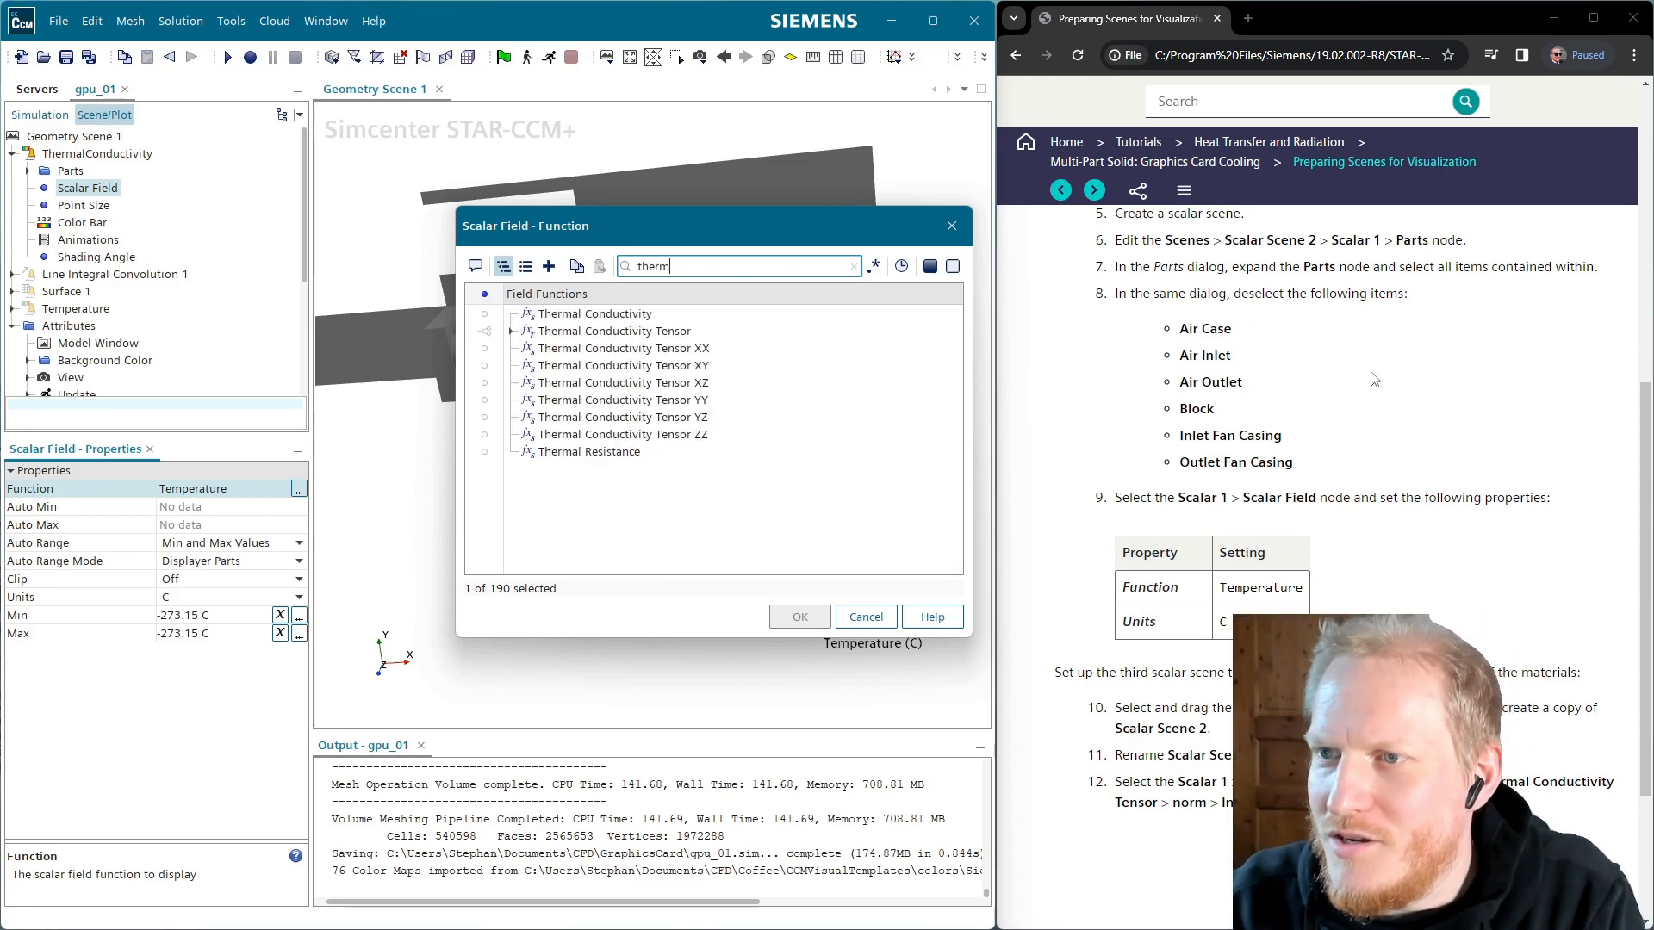
click(584, 331)
double_click(585, 331)
click(570, 349)
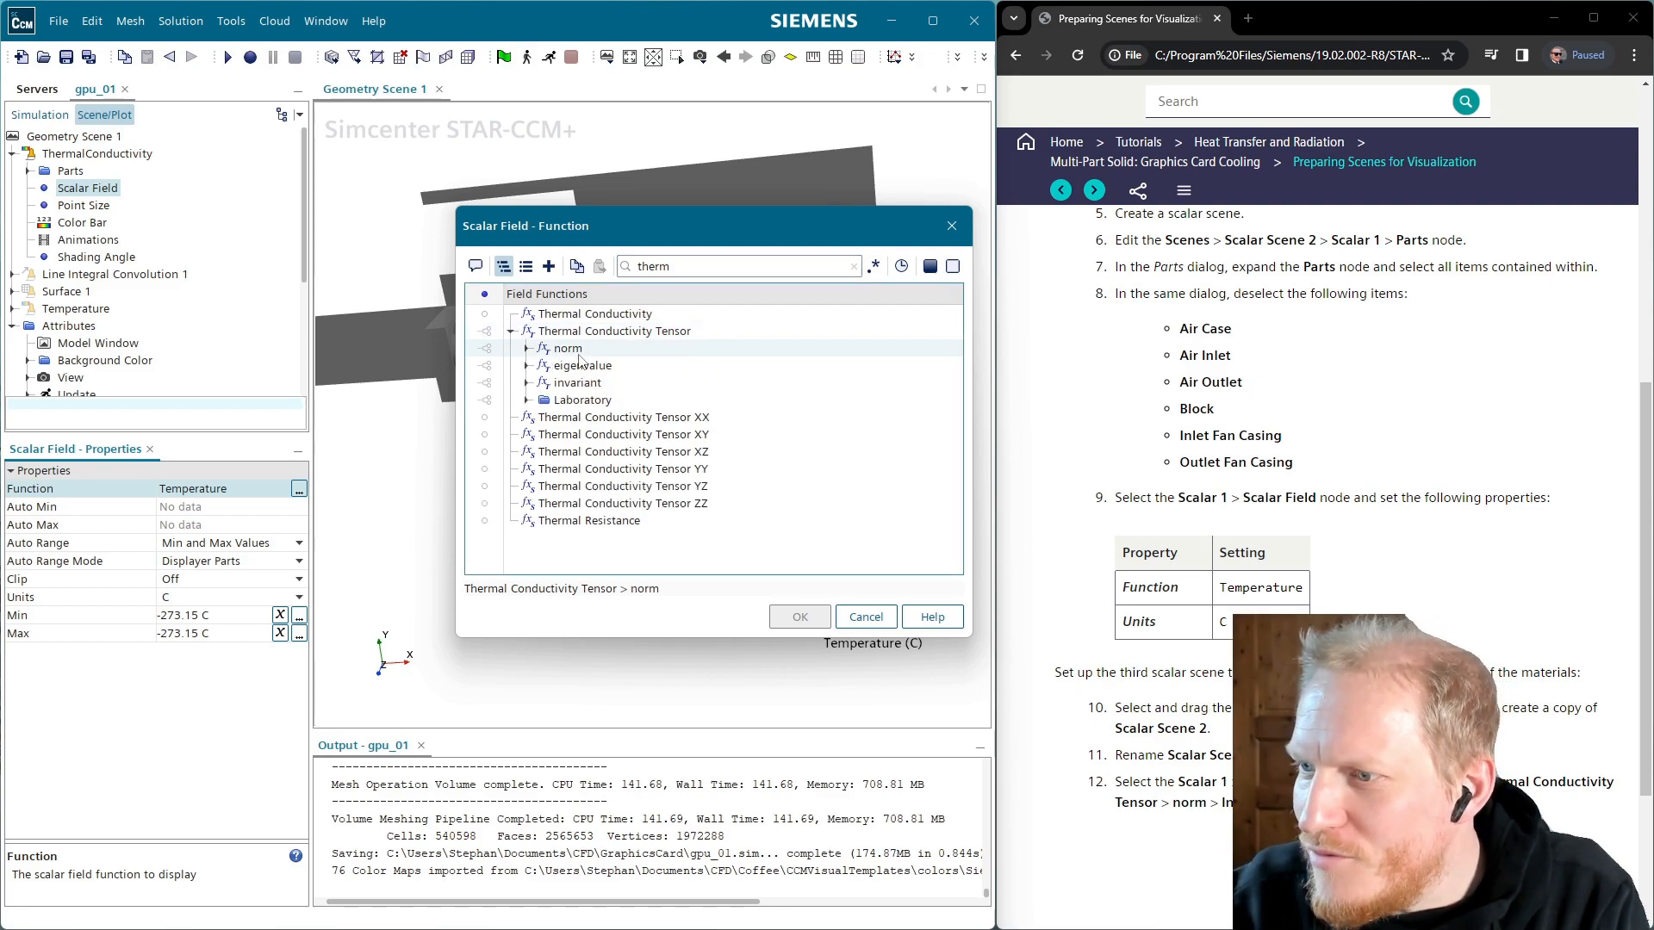
click(526, 348)
double_click(589, 365)
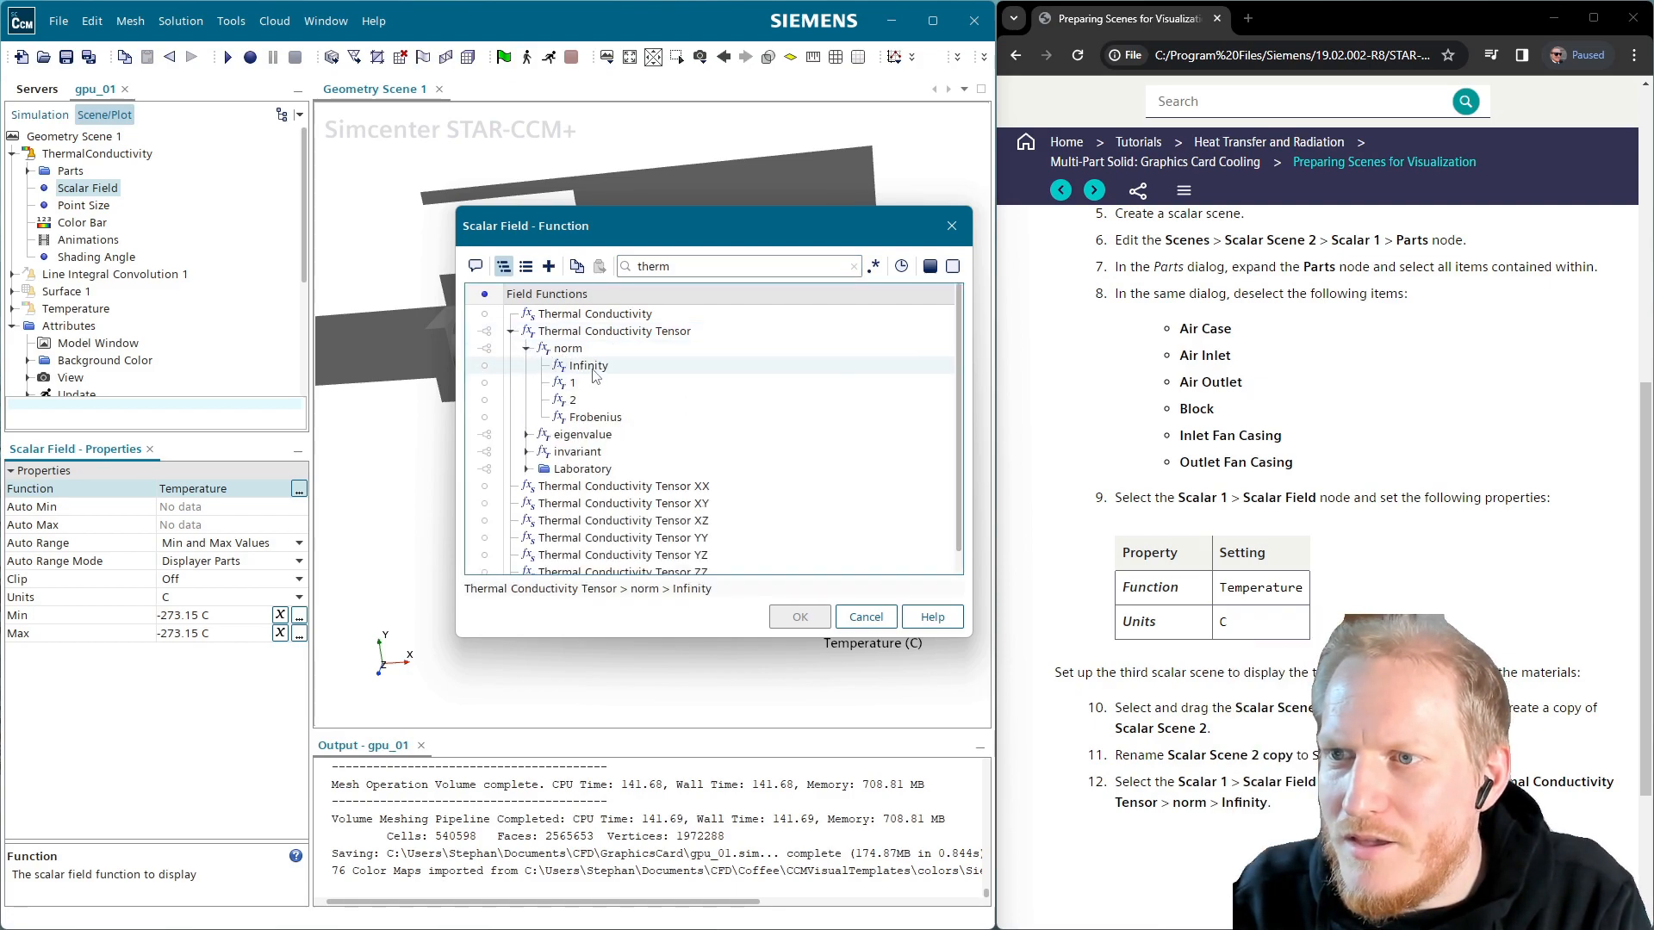
click(800, 617)
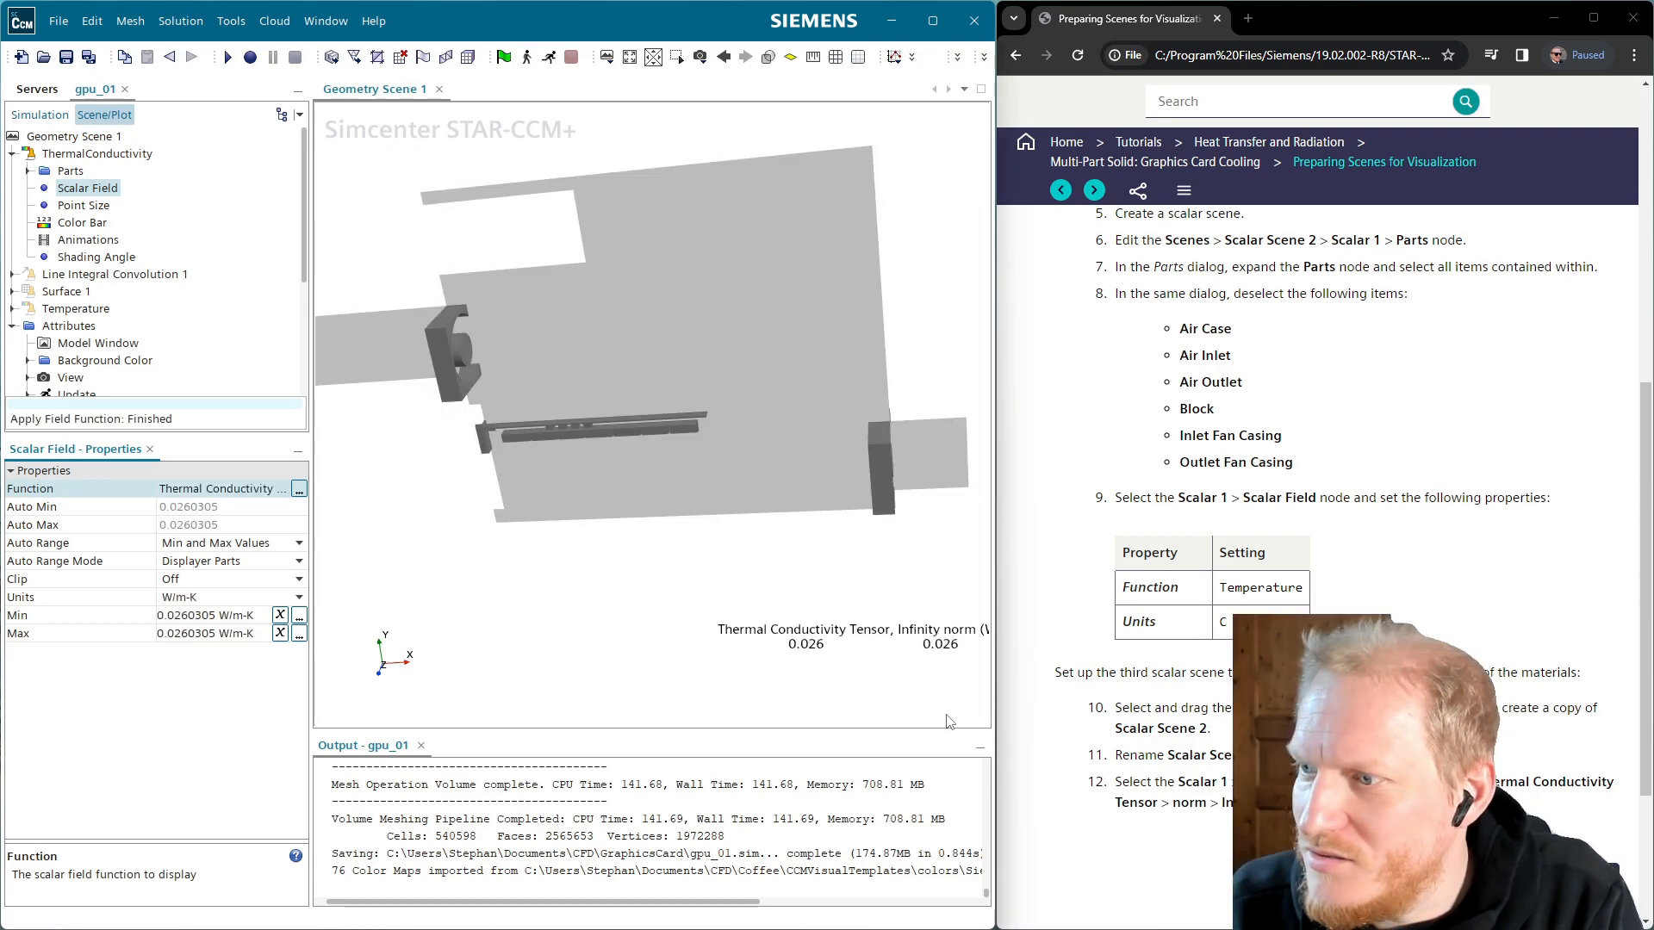
Exclude the Inlet Fan Casing part and its air-case and air-inlet boundaries from the displayer's parts
scroll(1318, 517, down, 3)
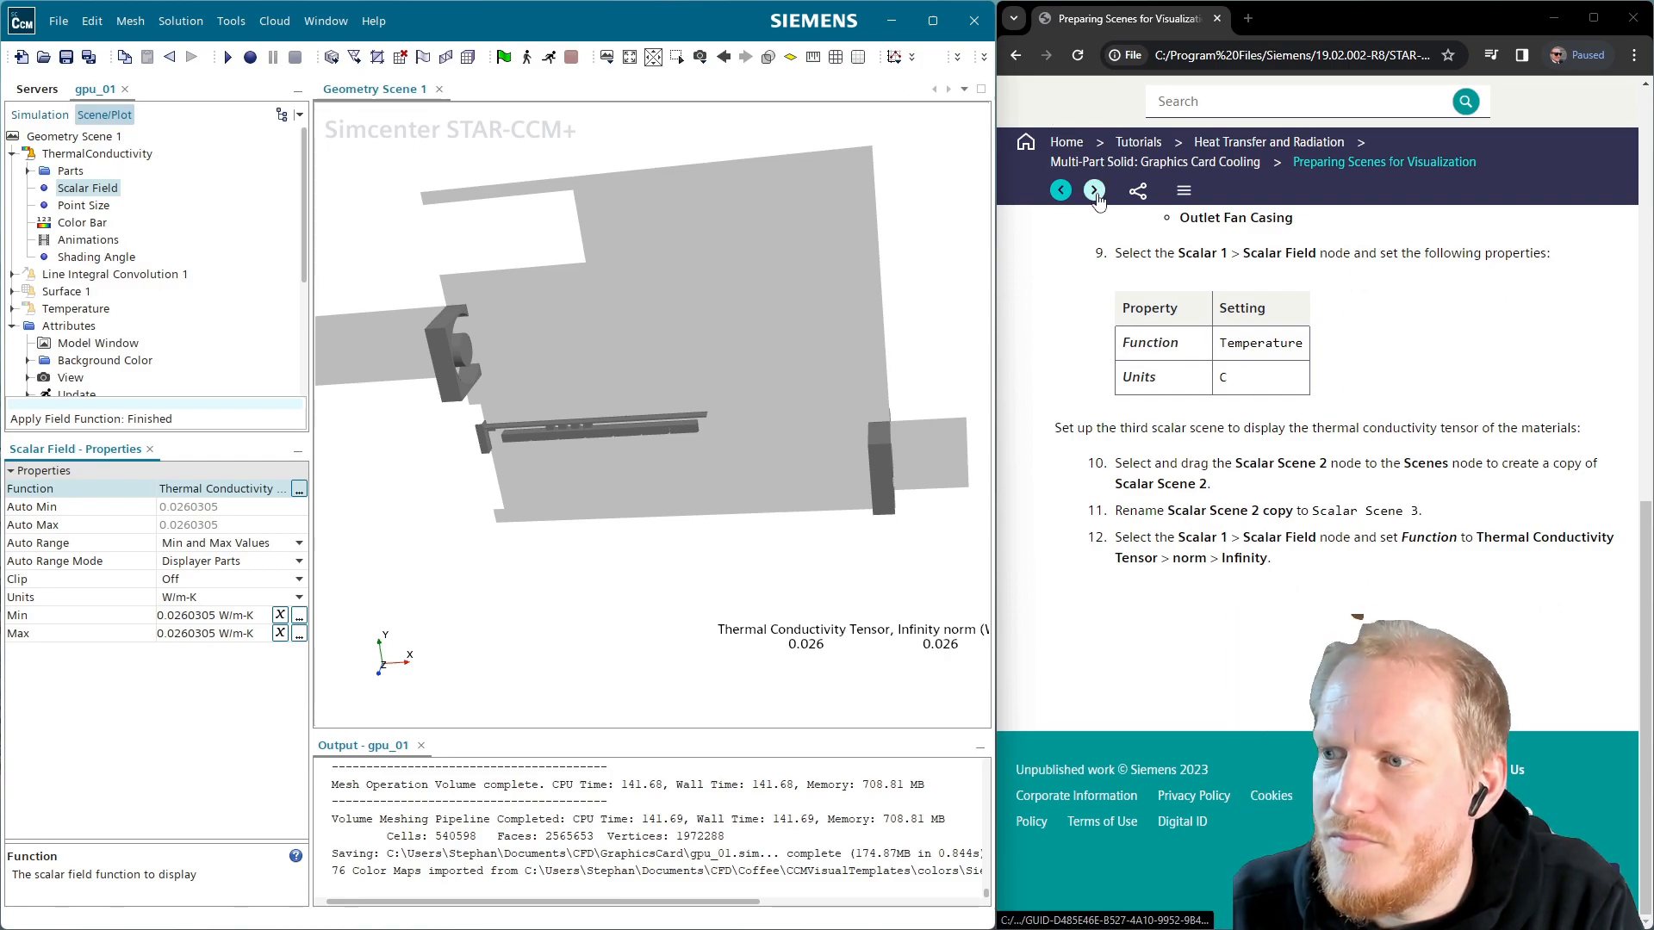
scroll(1169, 517, up, 4)
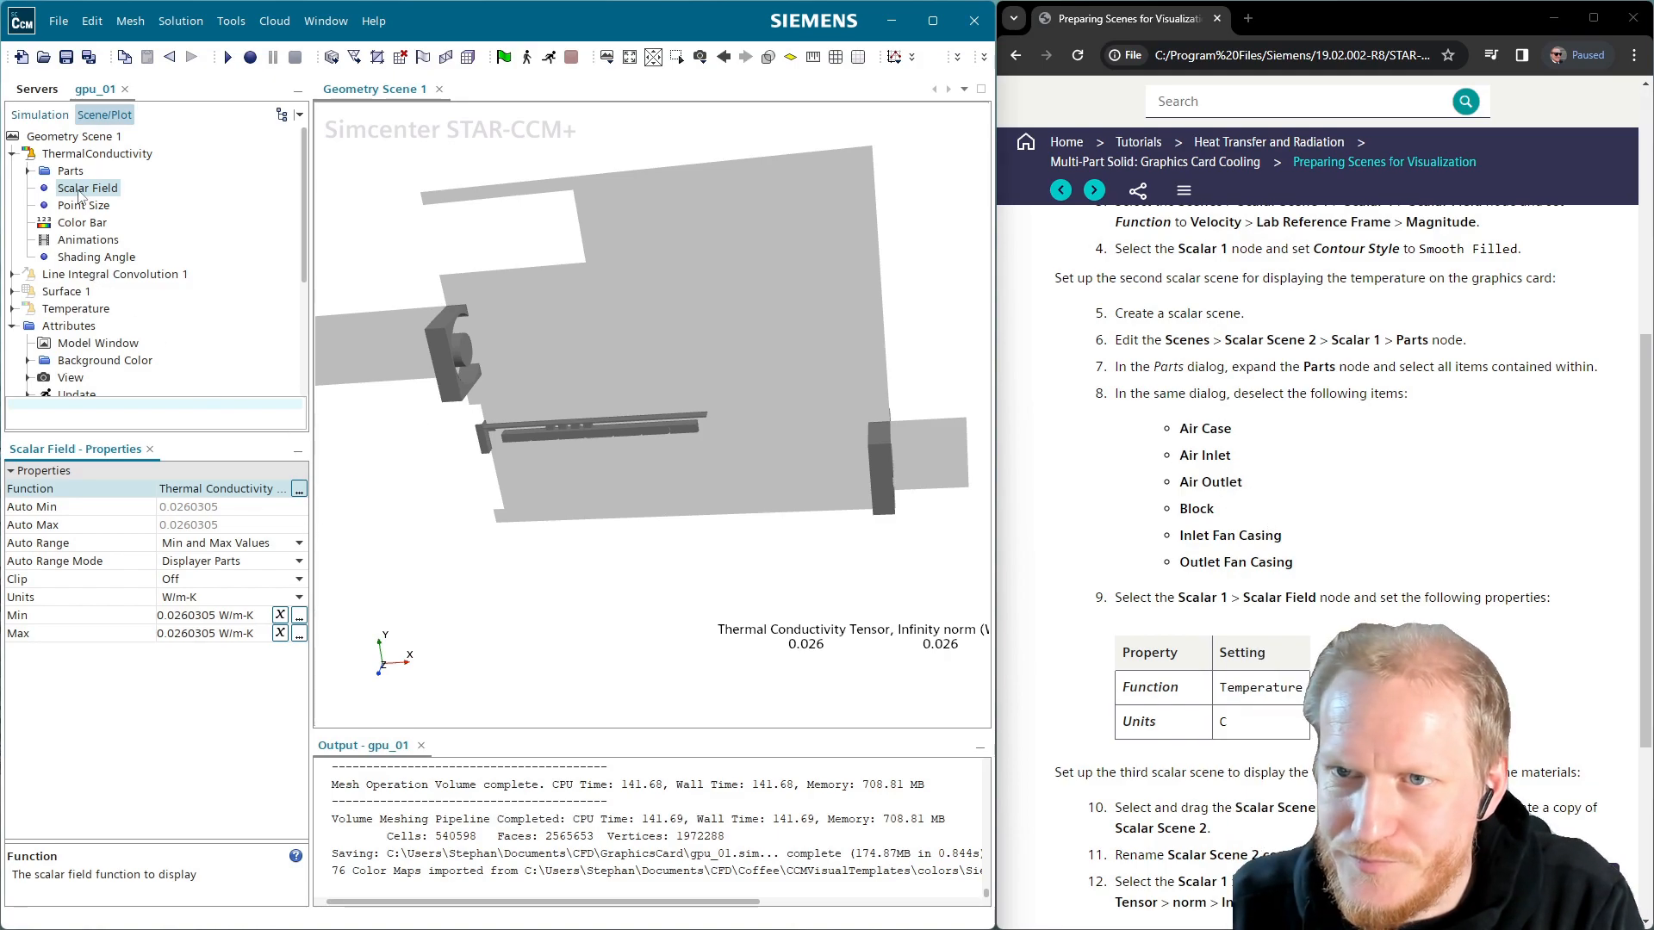
click(67, 172)
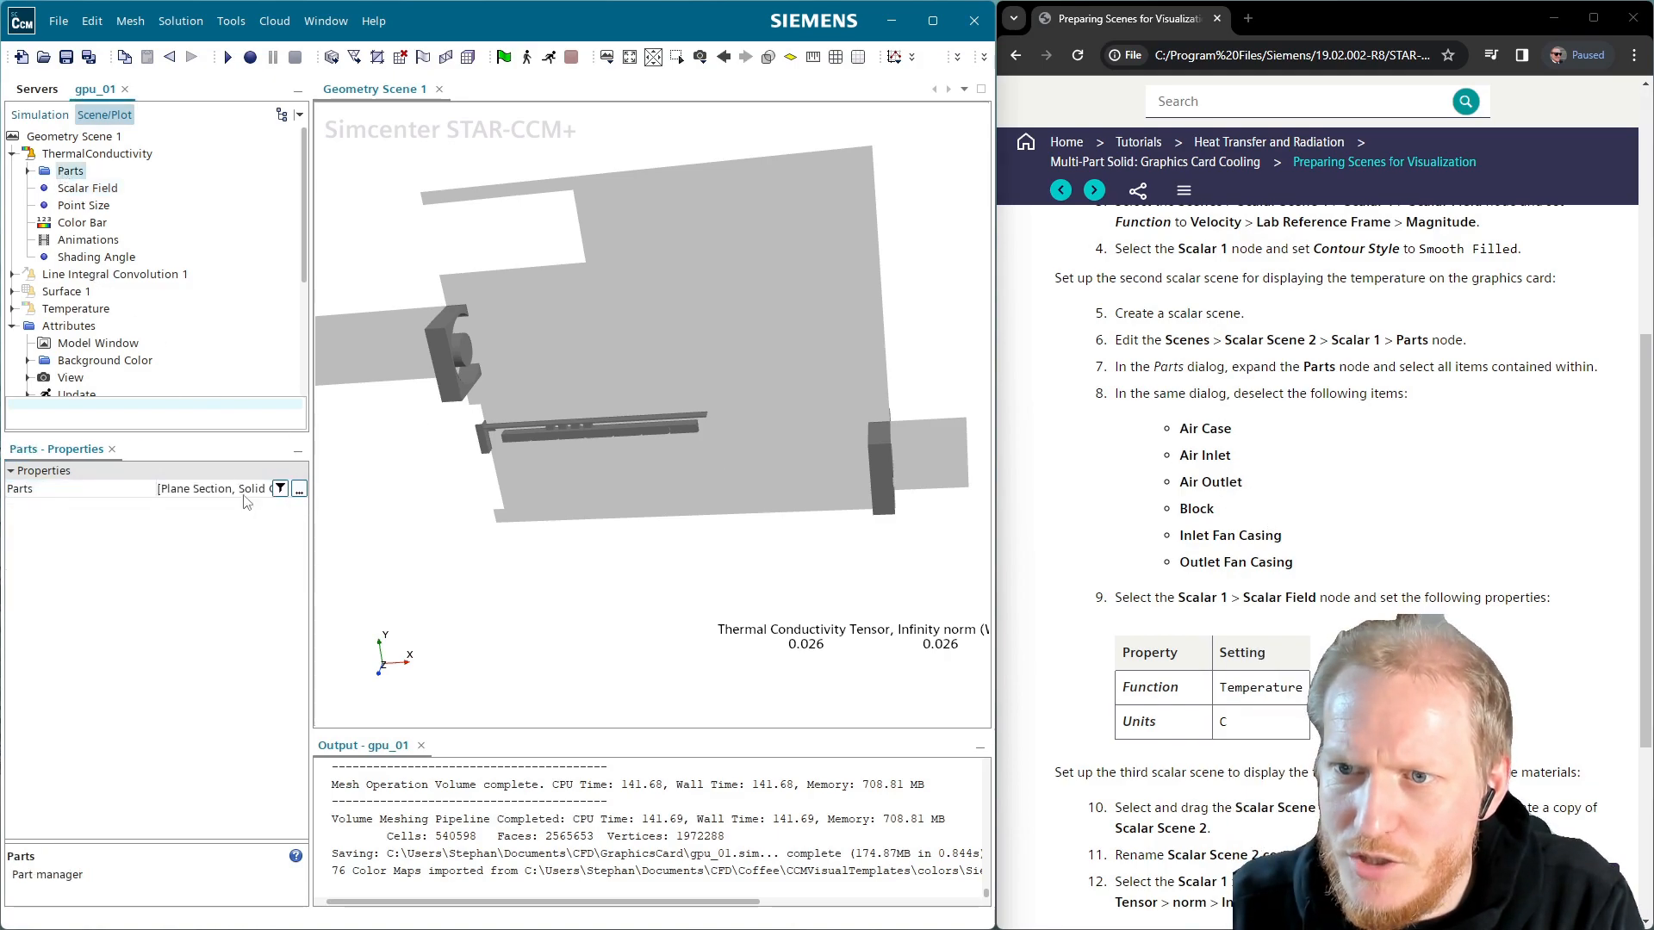
click(299, 491)
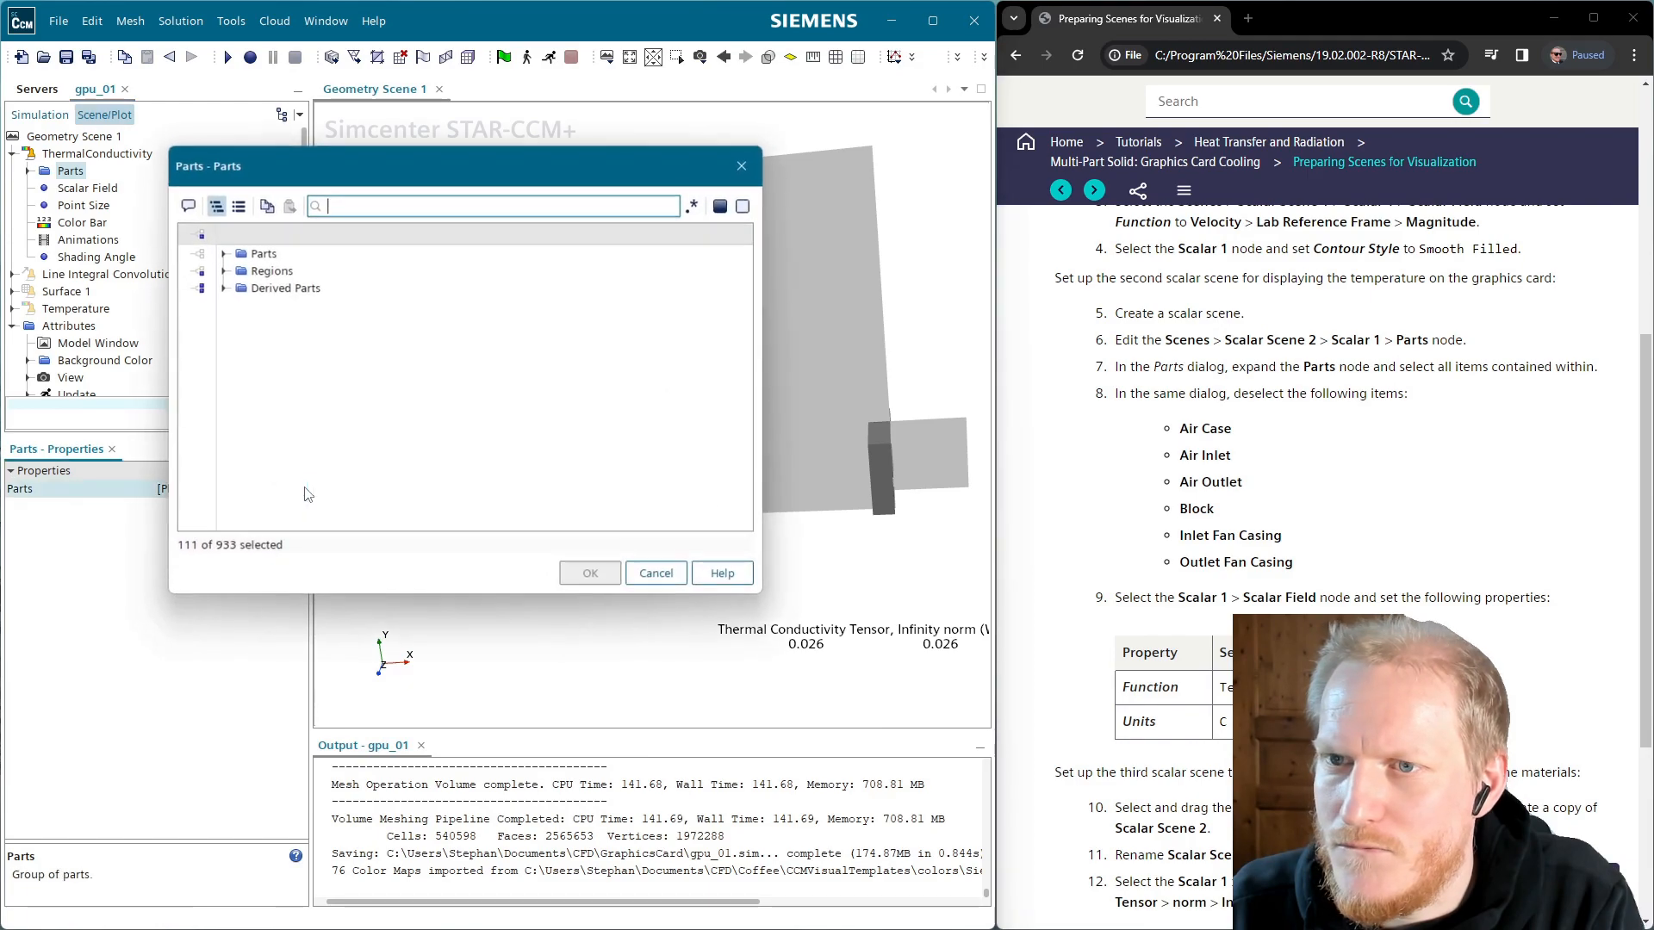
click(223, 270)
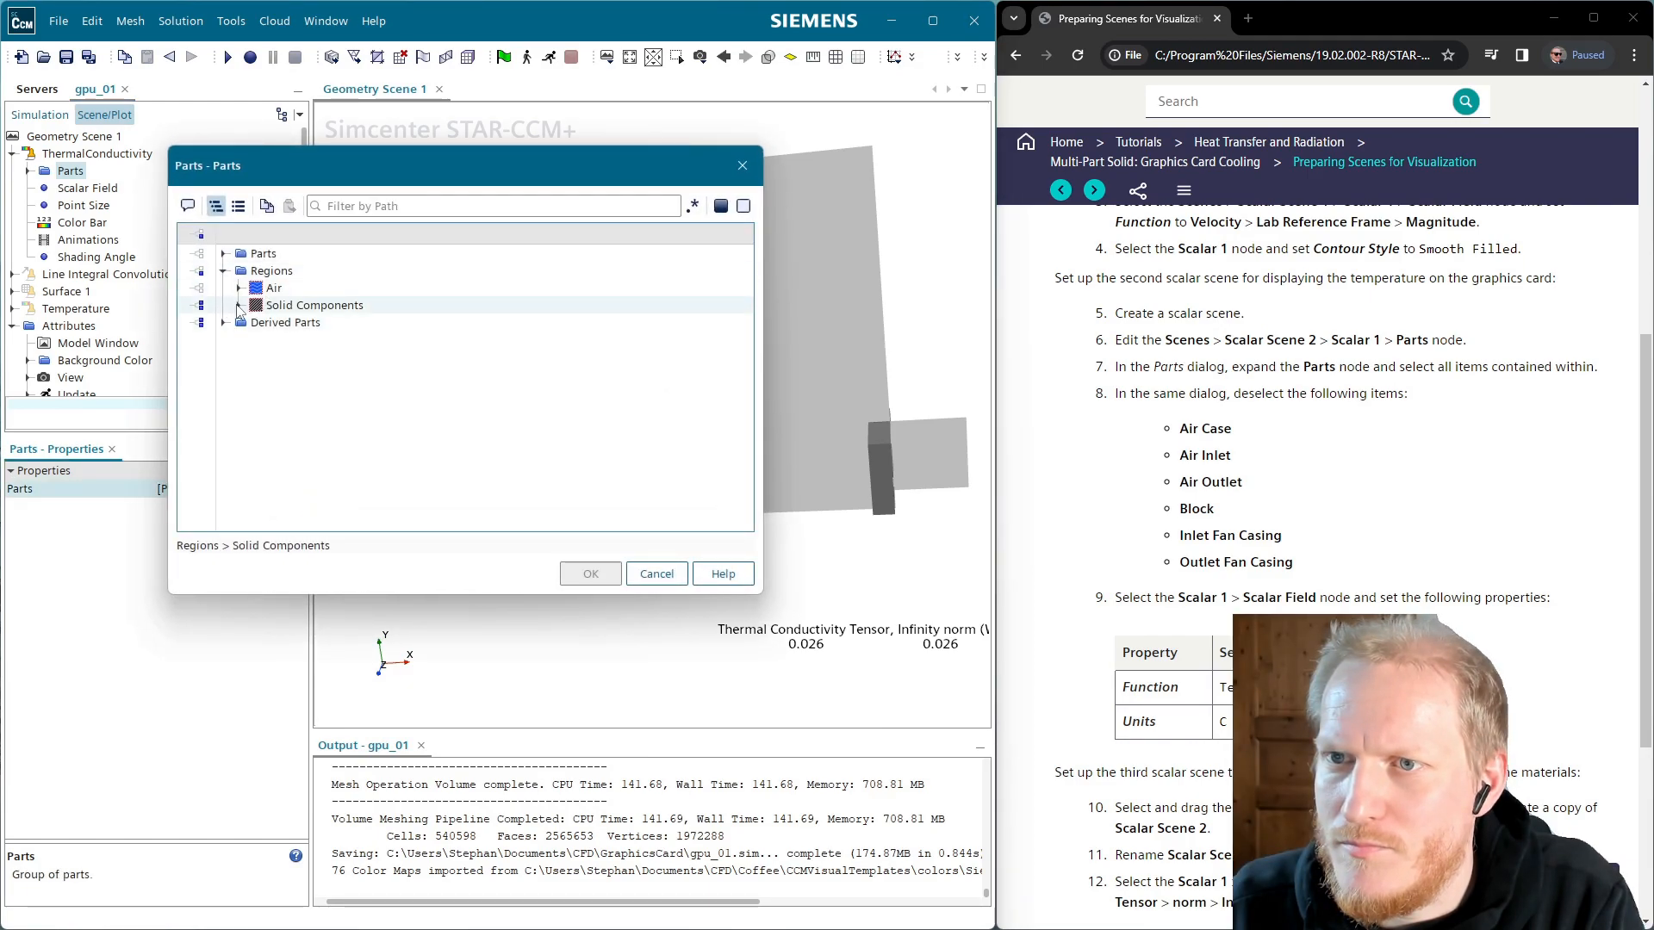
click(239, 306)
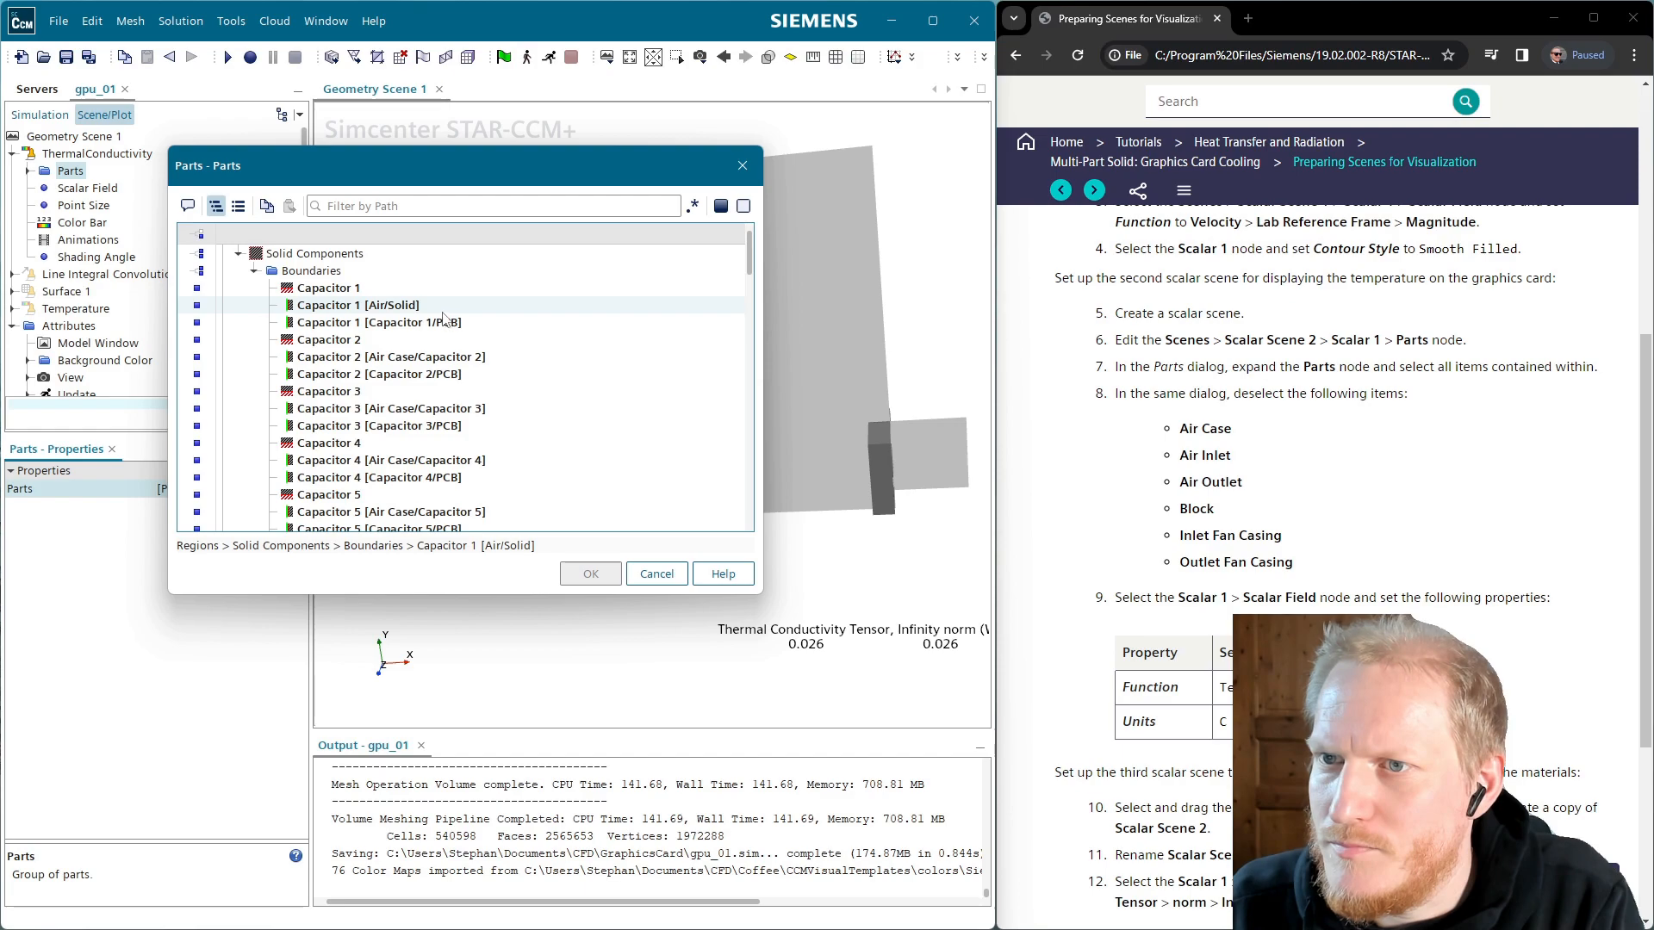
scroll(454, 473, down, 4)
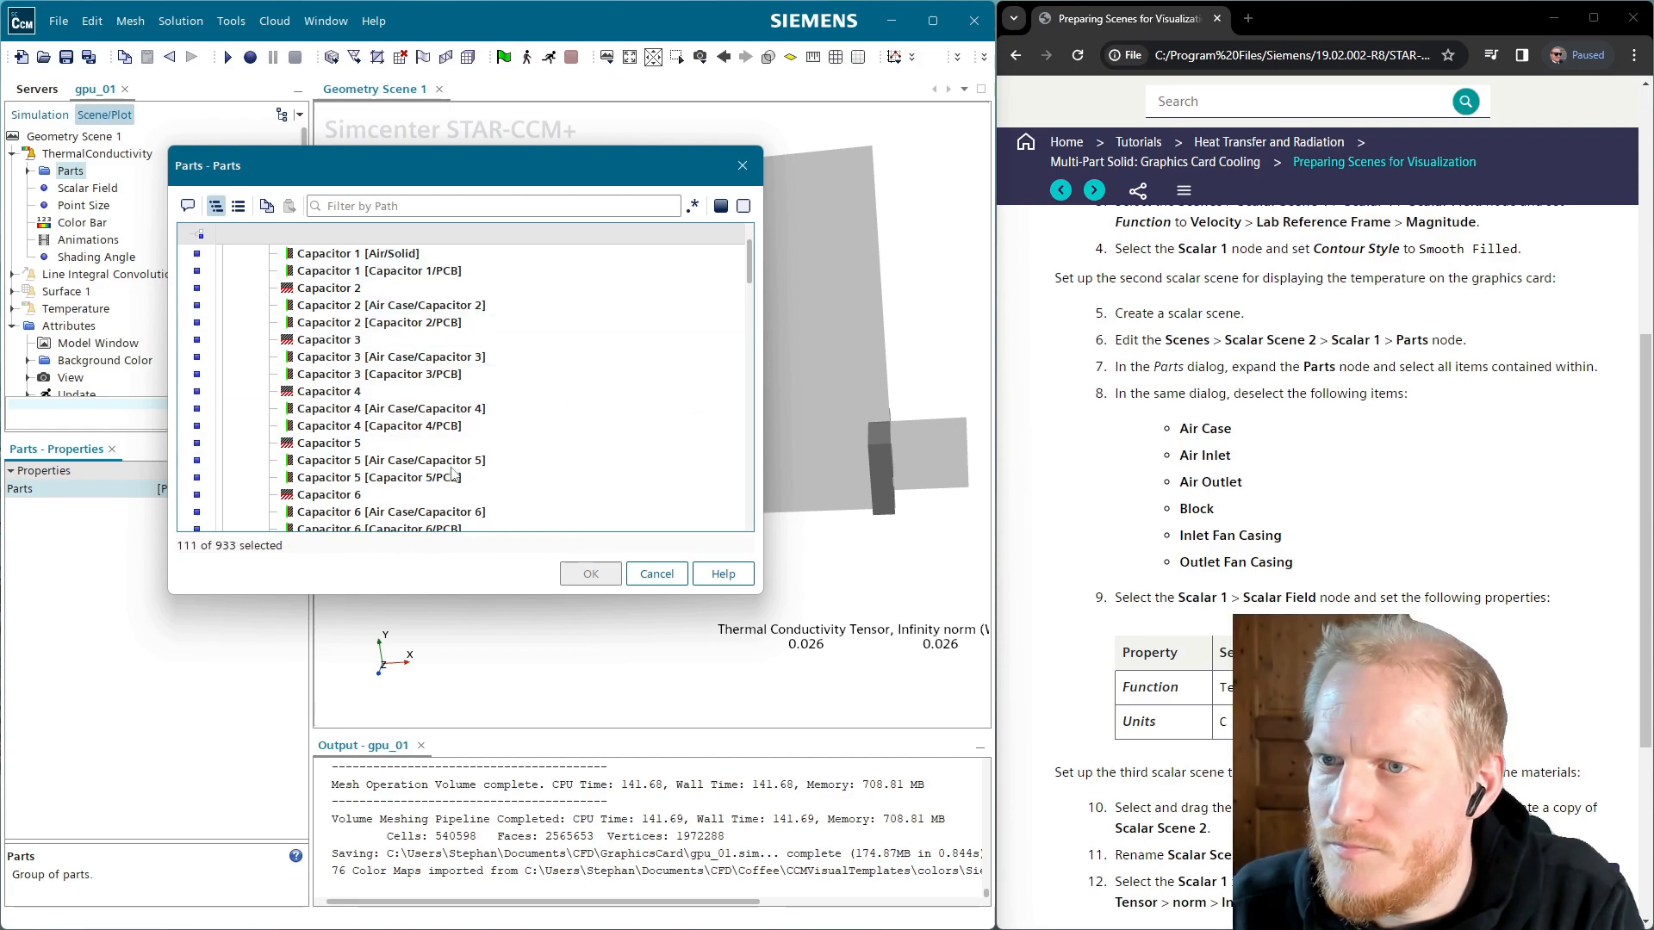
scroll(454, 473, down, 4)
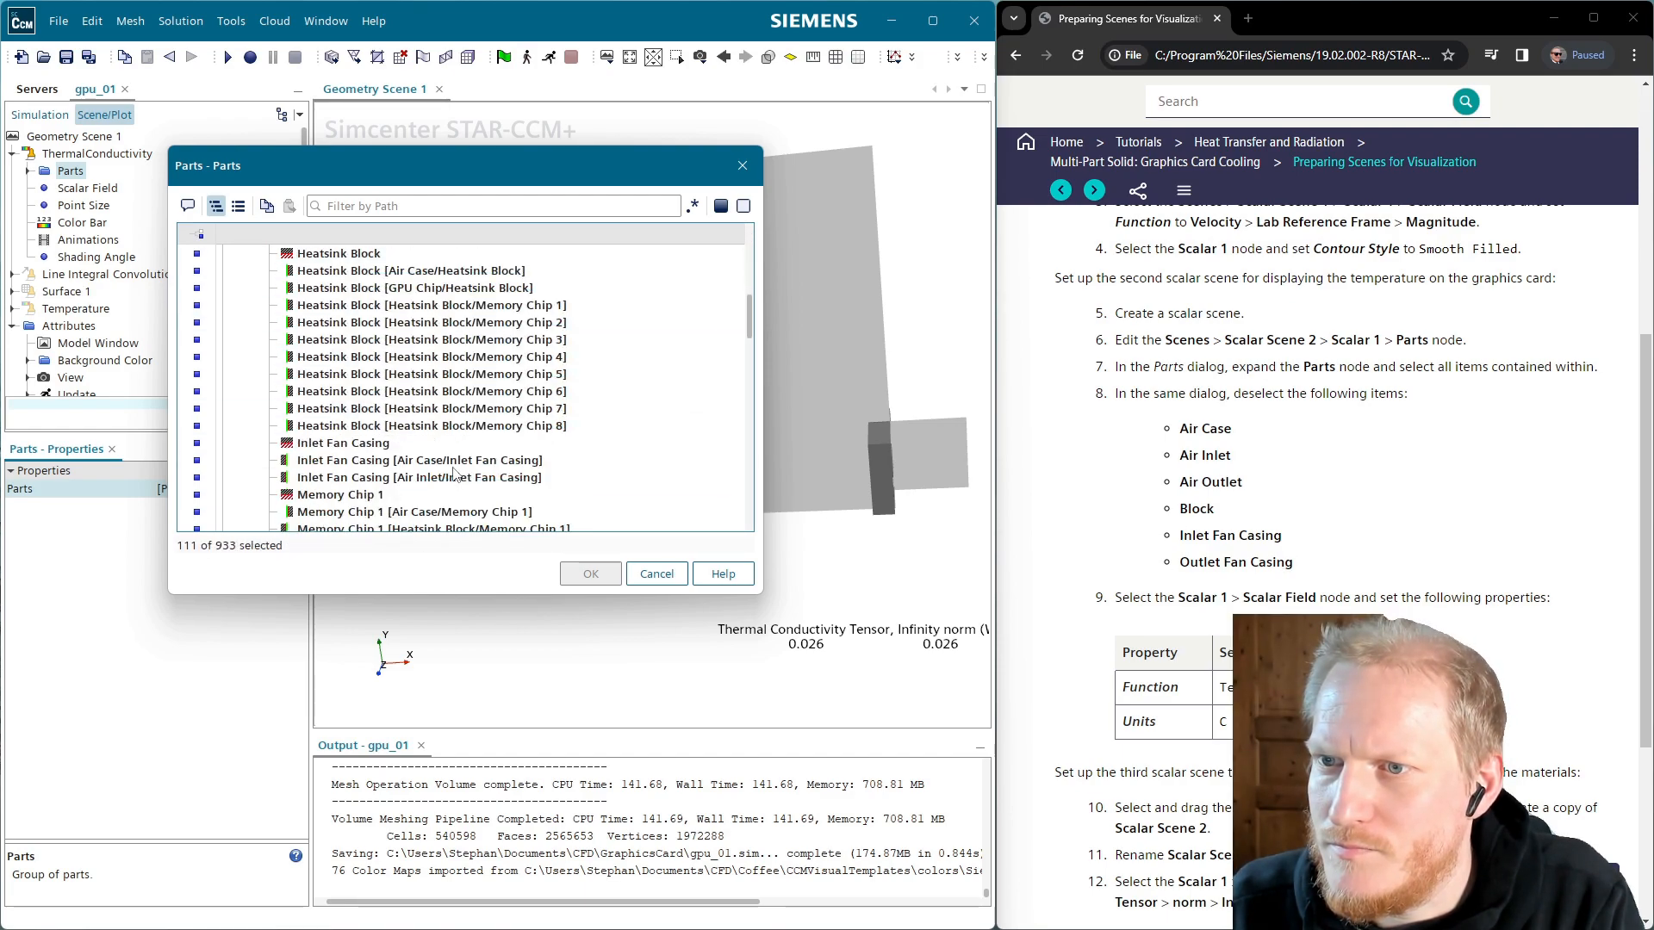
scroll(454, 473, down, 1)
click(376, 394)
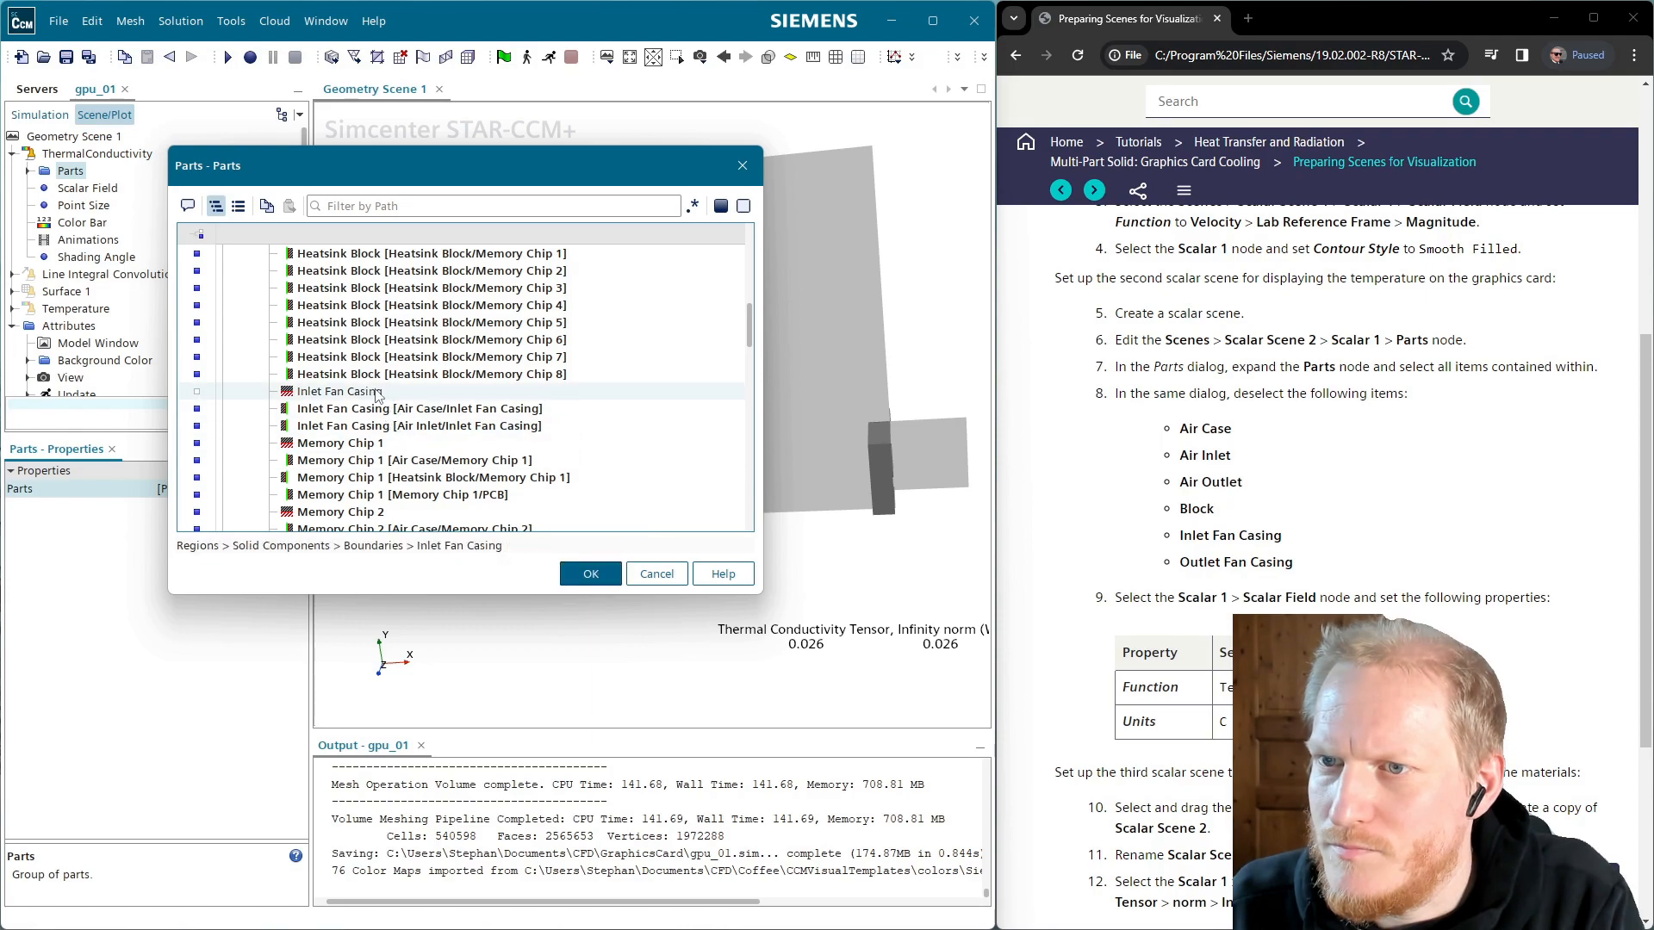
click(397, 410)
click(392, 427)
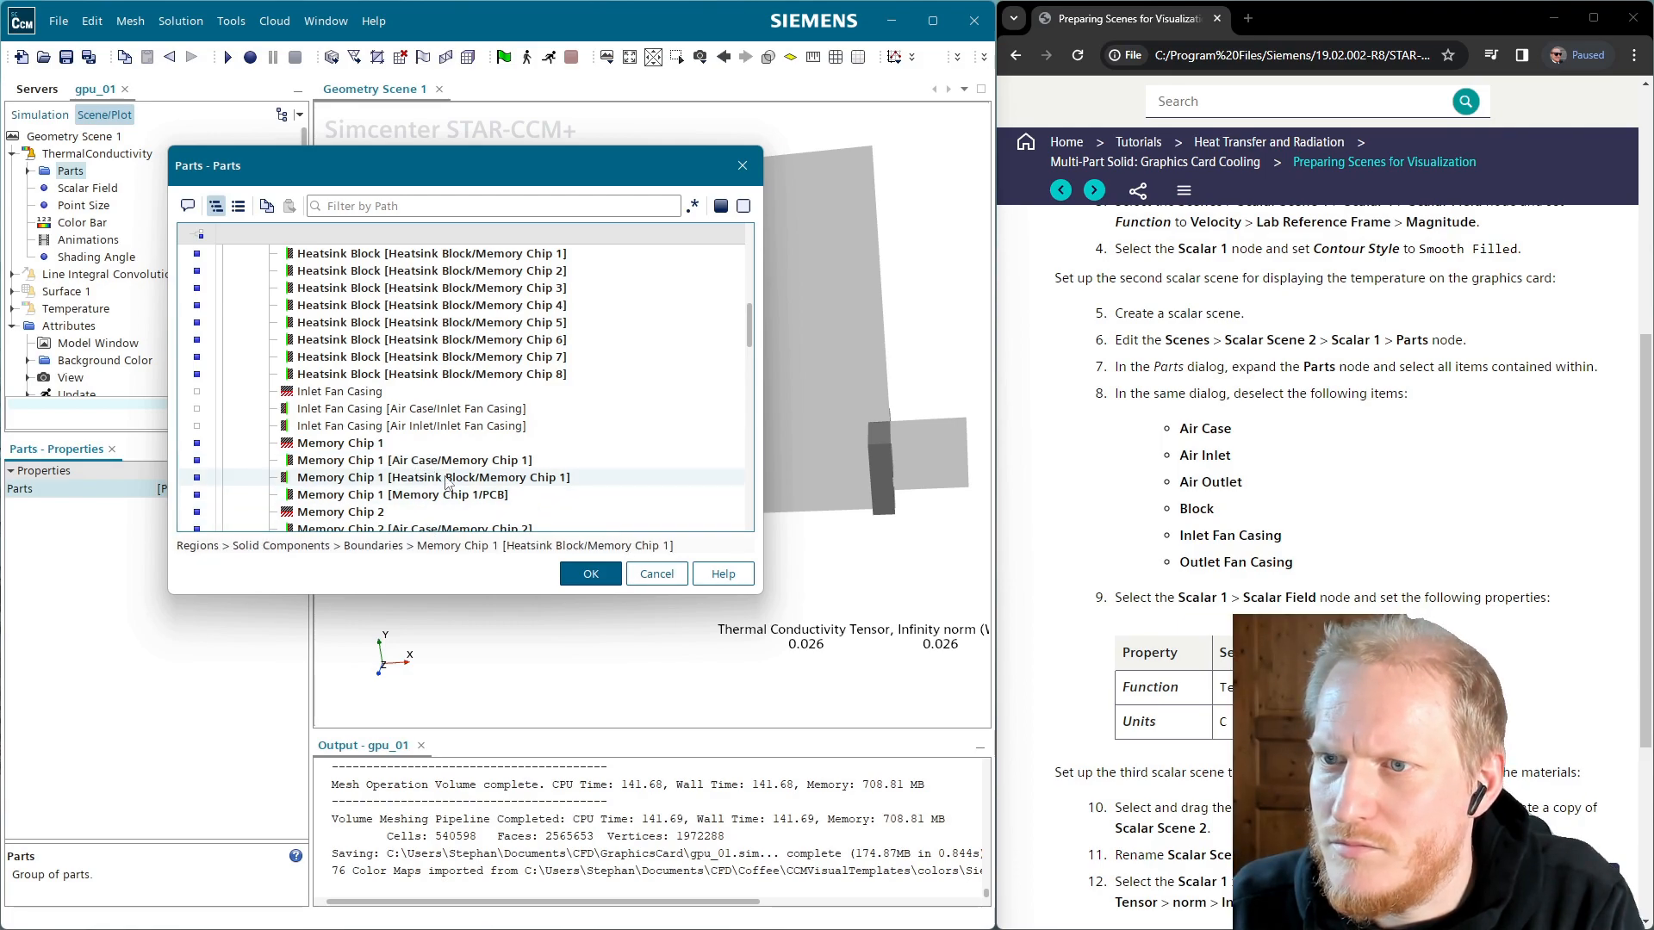
Exclude the Outlet Fan Casing part and its air-case and air-outlet boundaries, leaving 105 of 933
scroll(447, 484, down, 8)
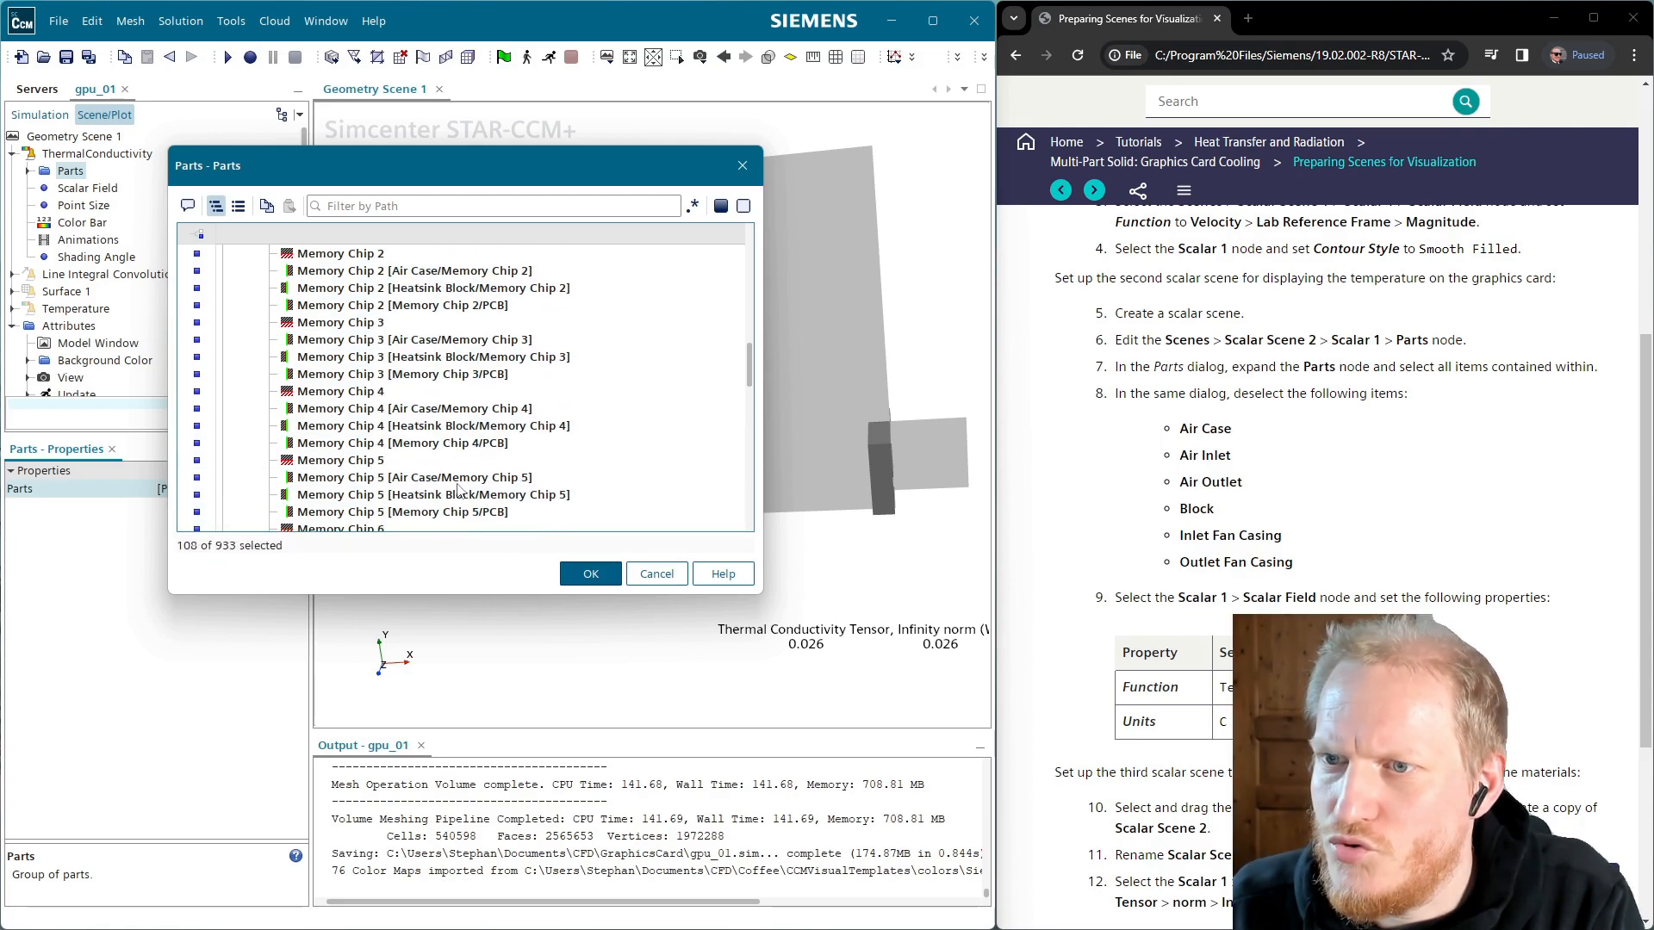
scroll(458, 491, down, 1)
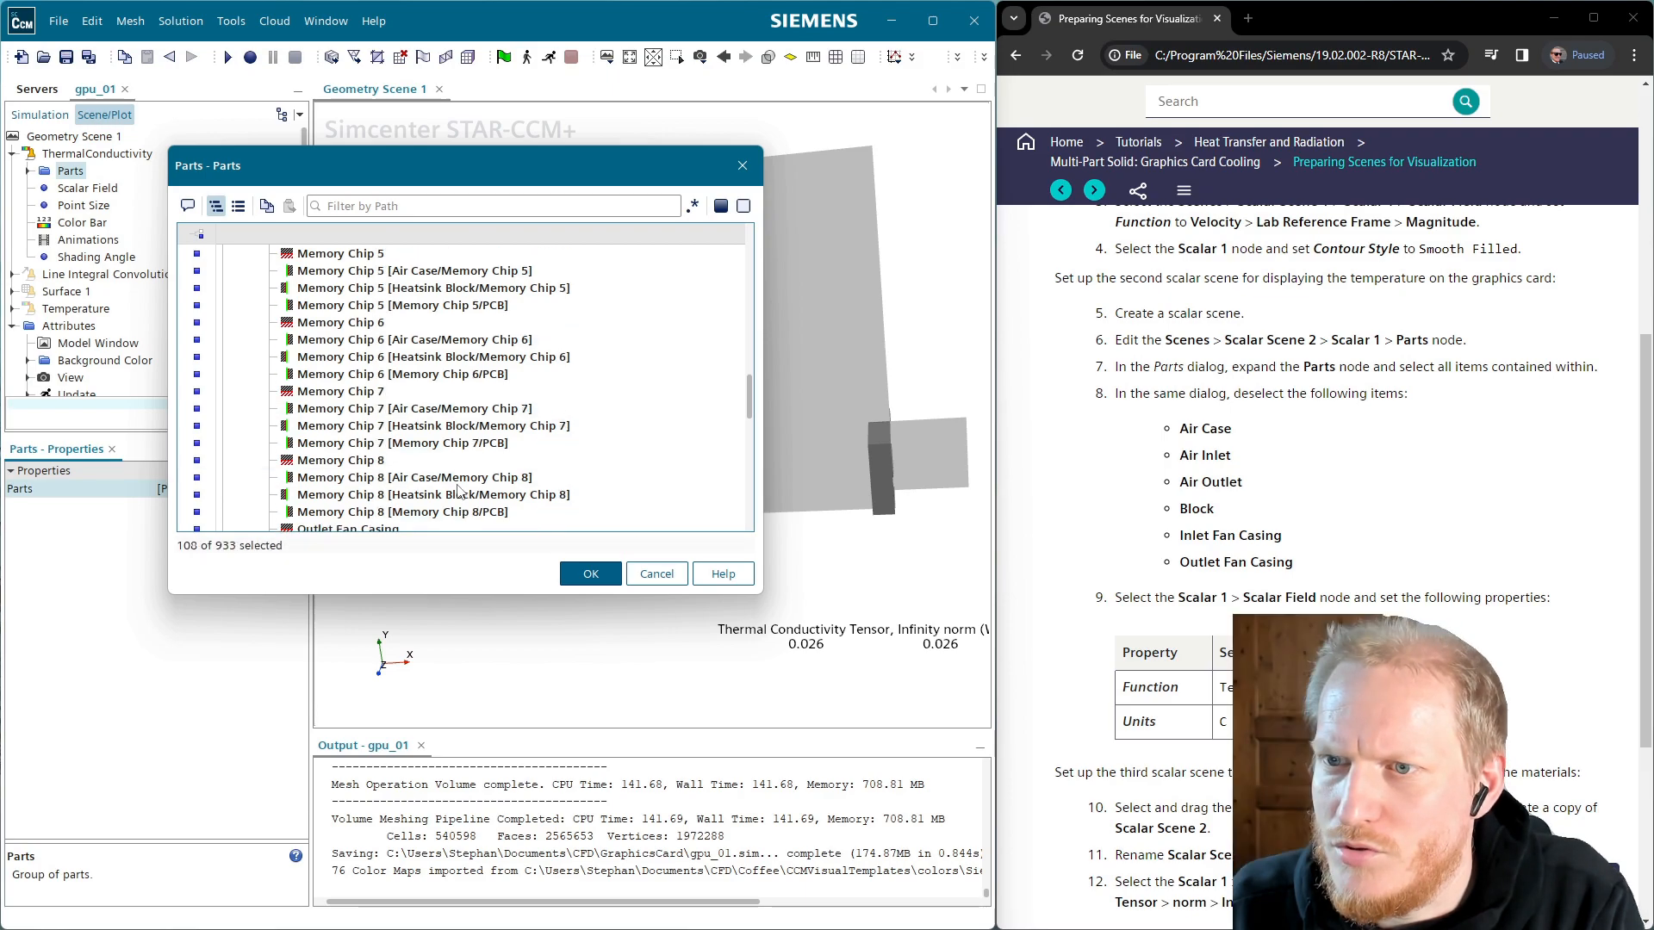
scroll(457, 491, down, 2)
click(368, 427)
click(349, 442)
click(348, 461)
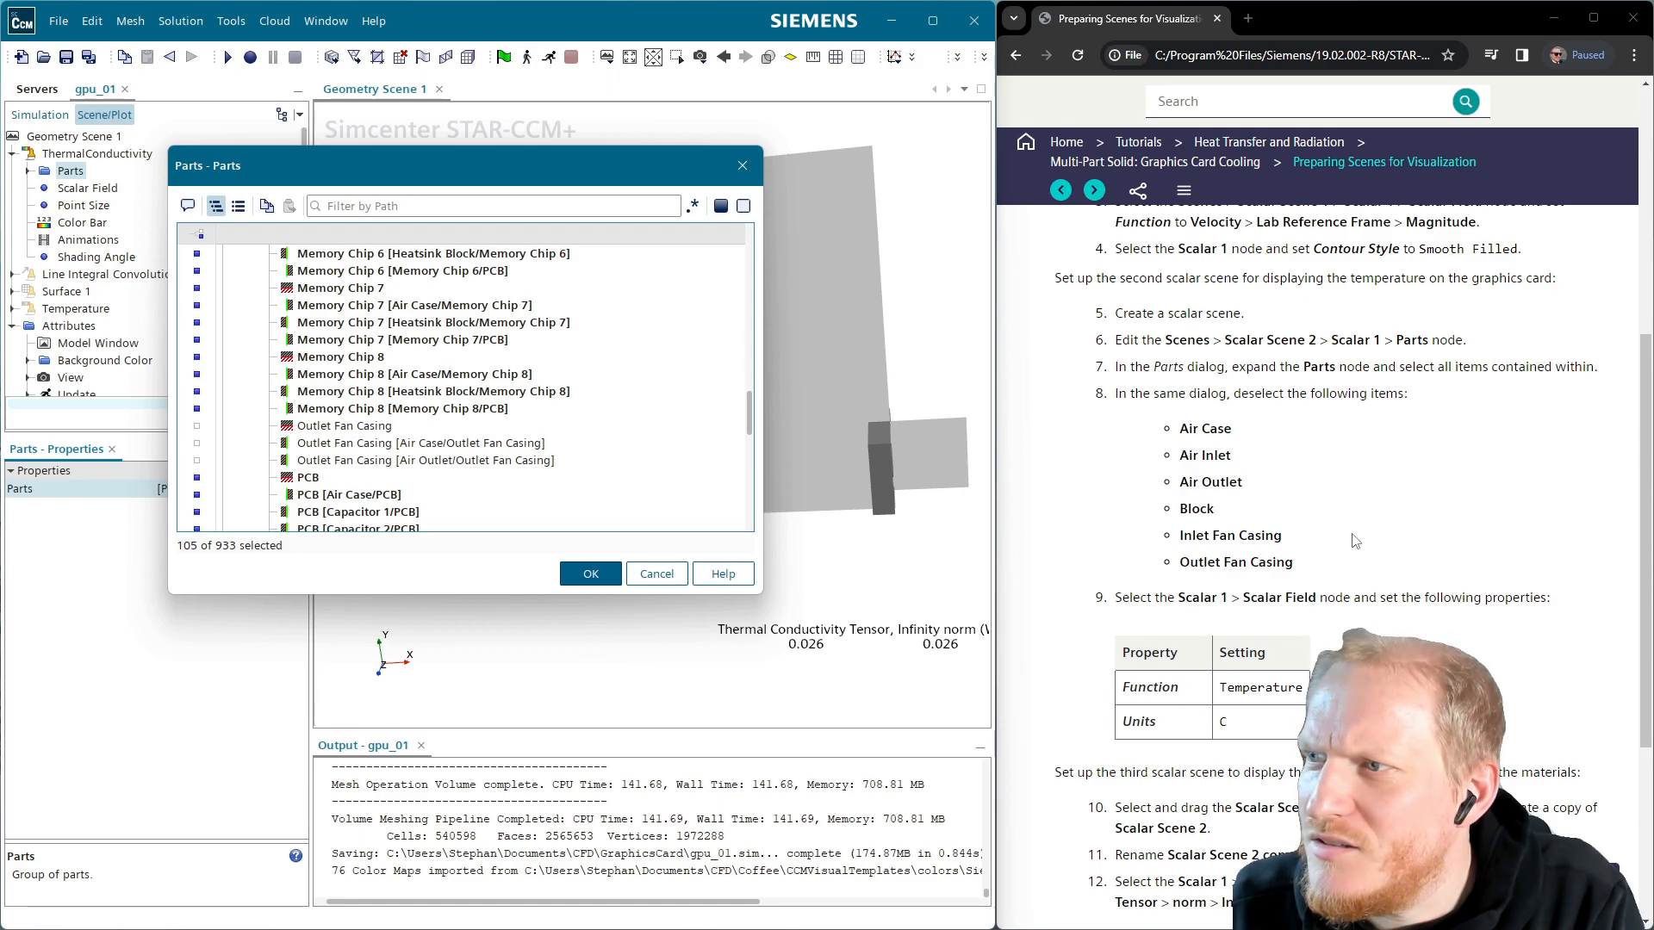
scroll(1349, 543, down, 2)
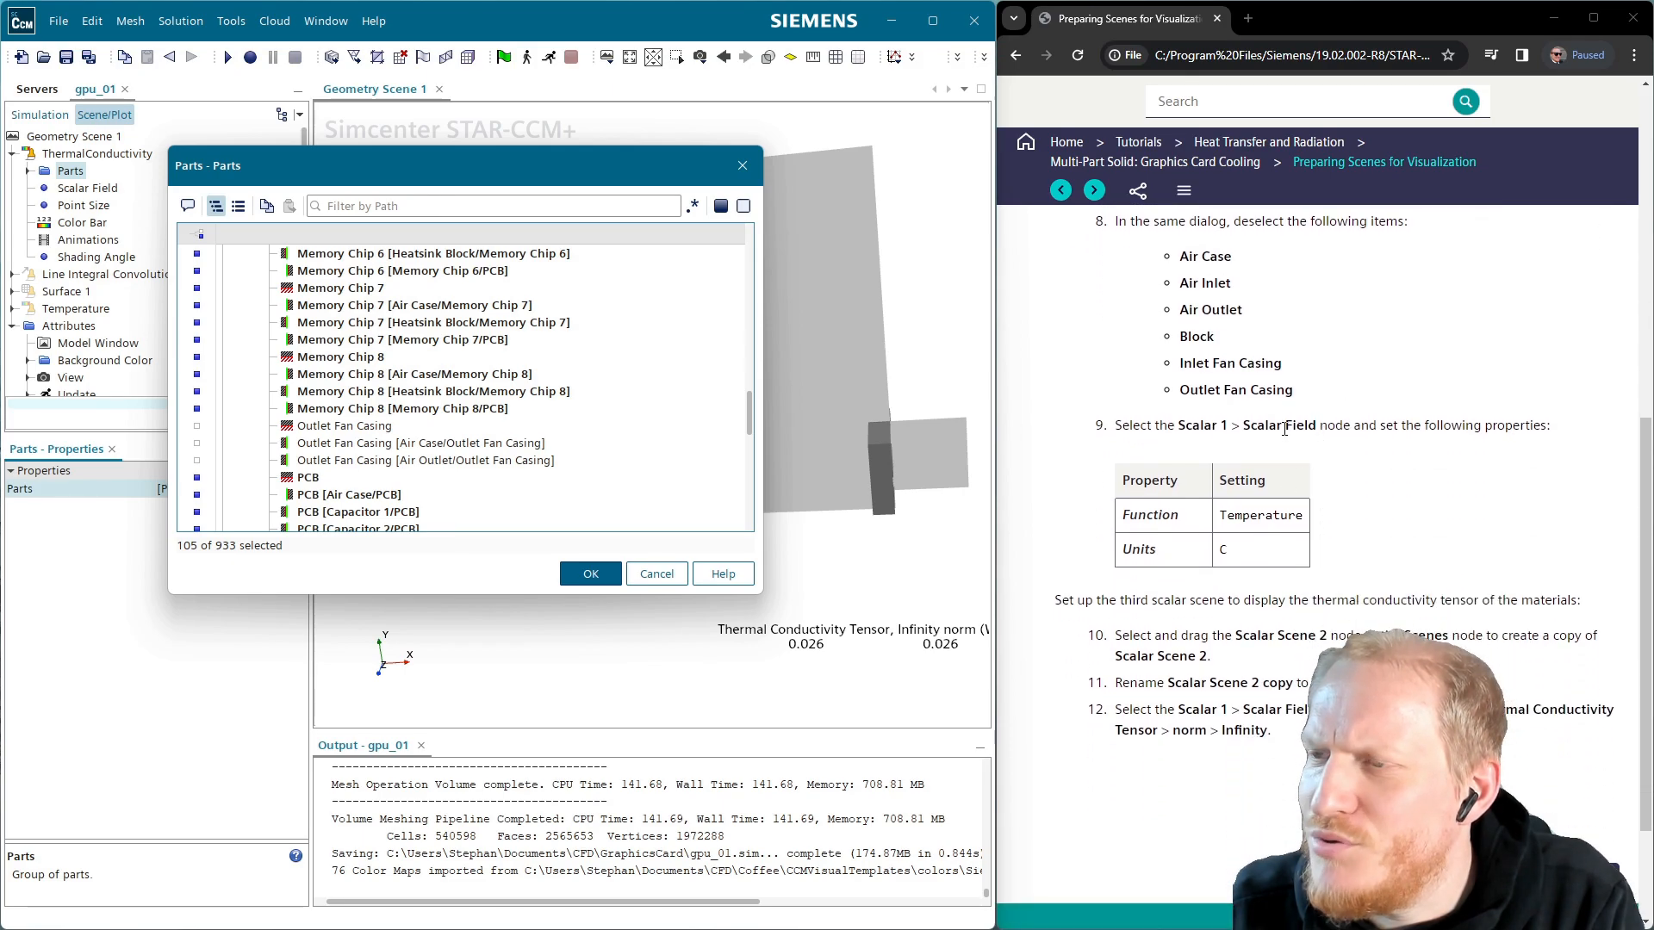
scroll(1284, 428, up, 3)
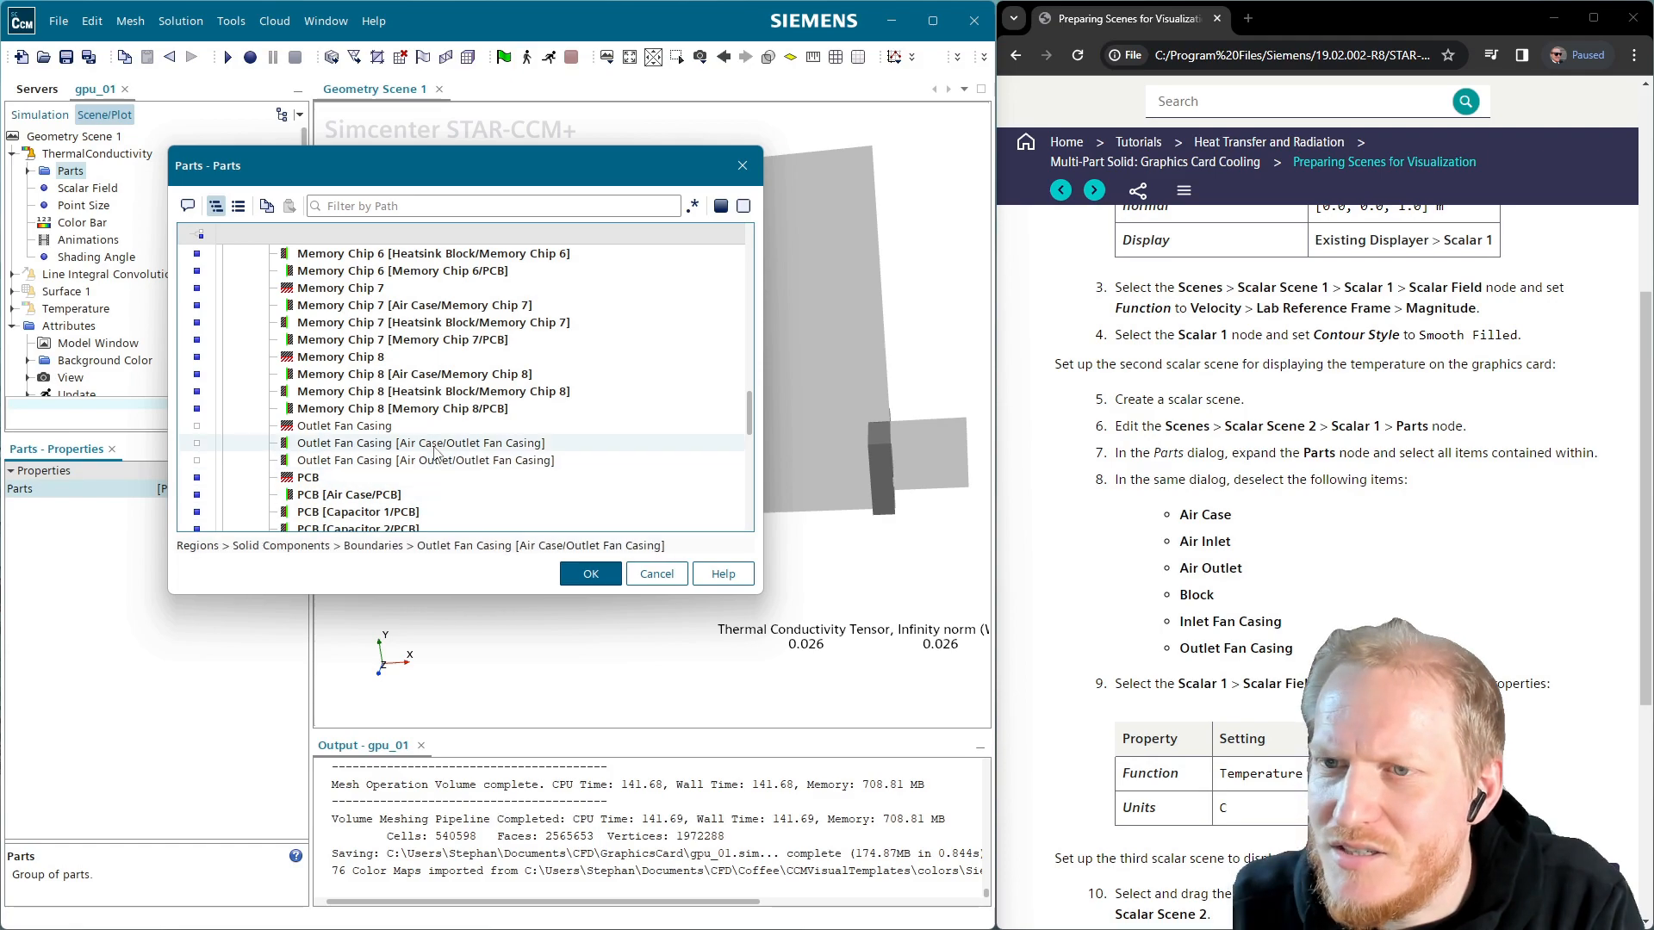
scroll(438, 454, down, 10)
scroll(438, 454, down, 3)
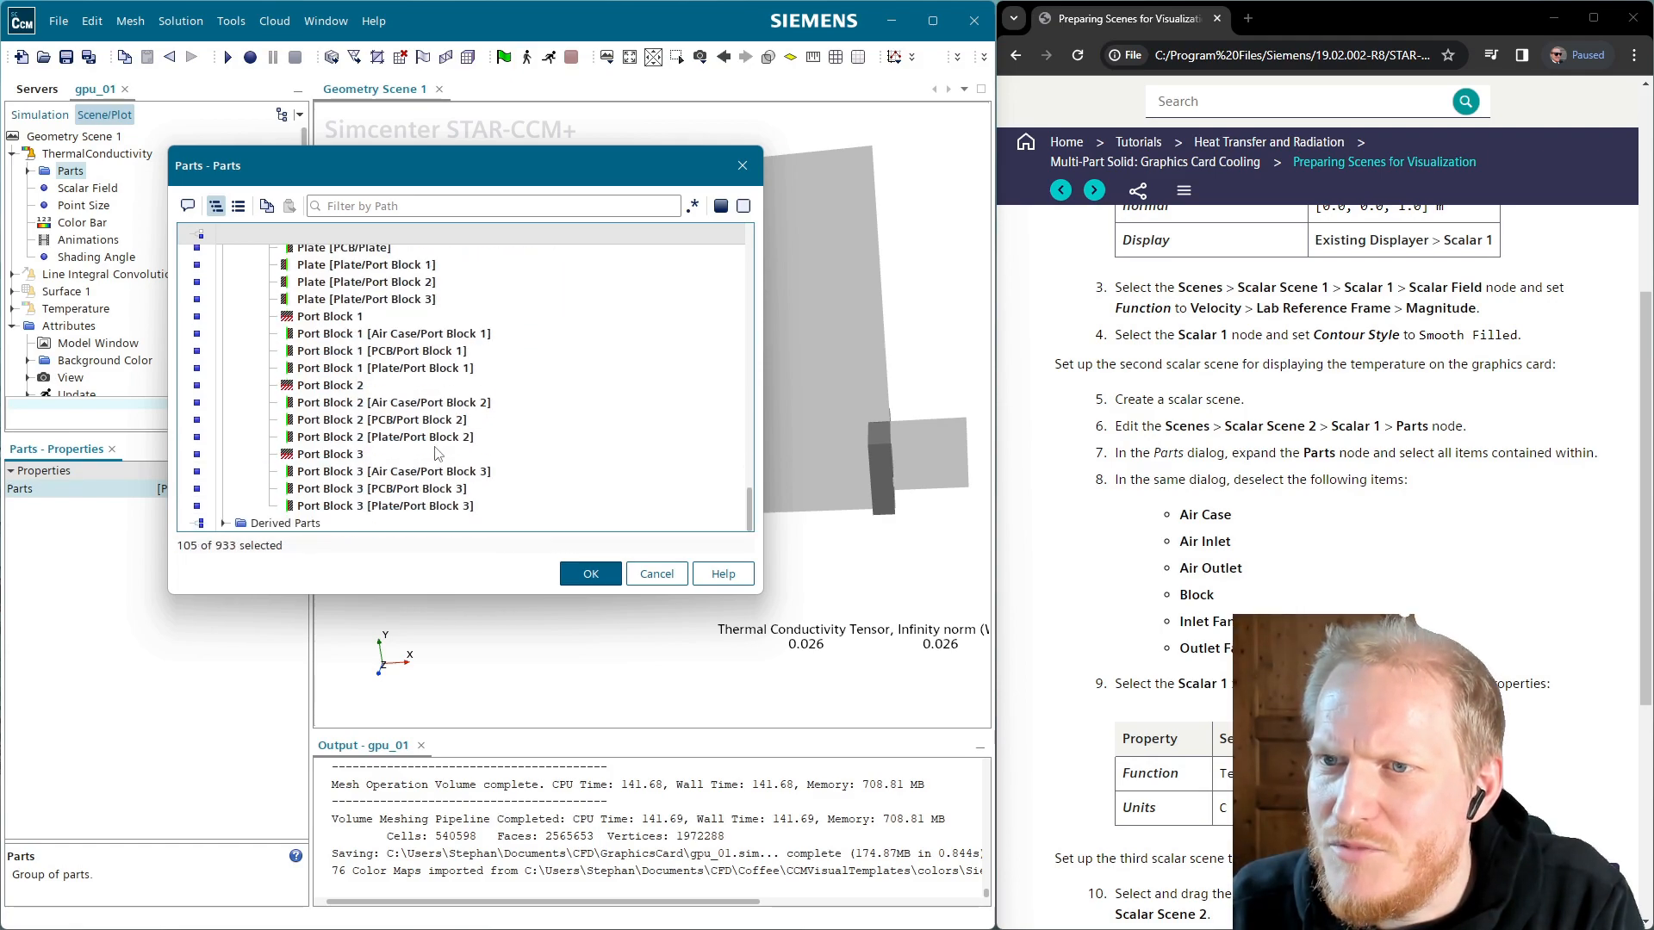
Confirm the reduced parts selection, then recheck the Solid Components boundaries in the parts chooser
click(591, 576)
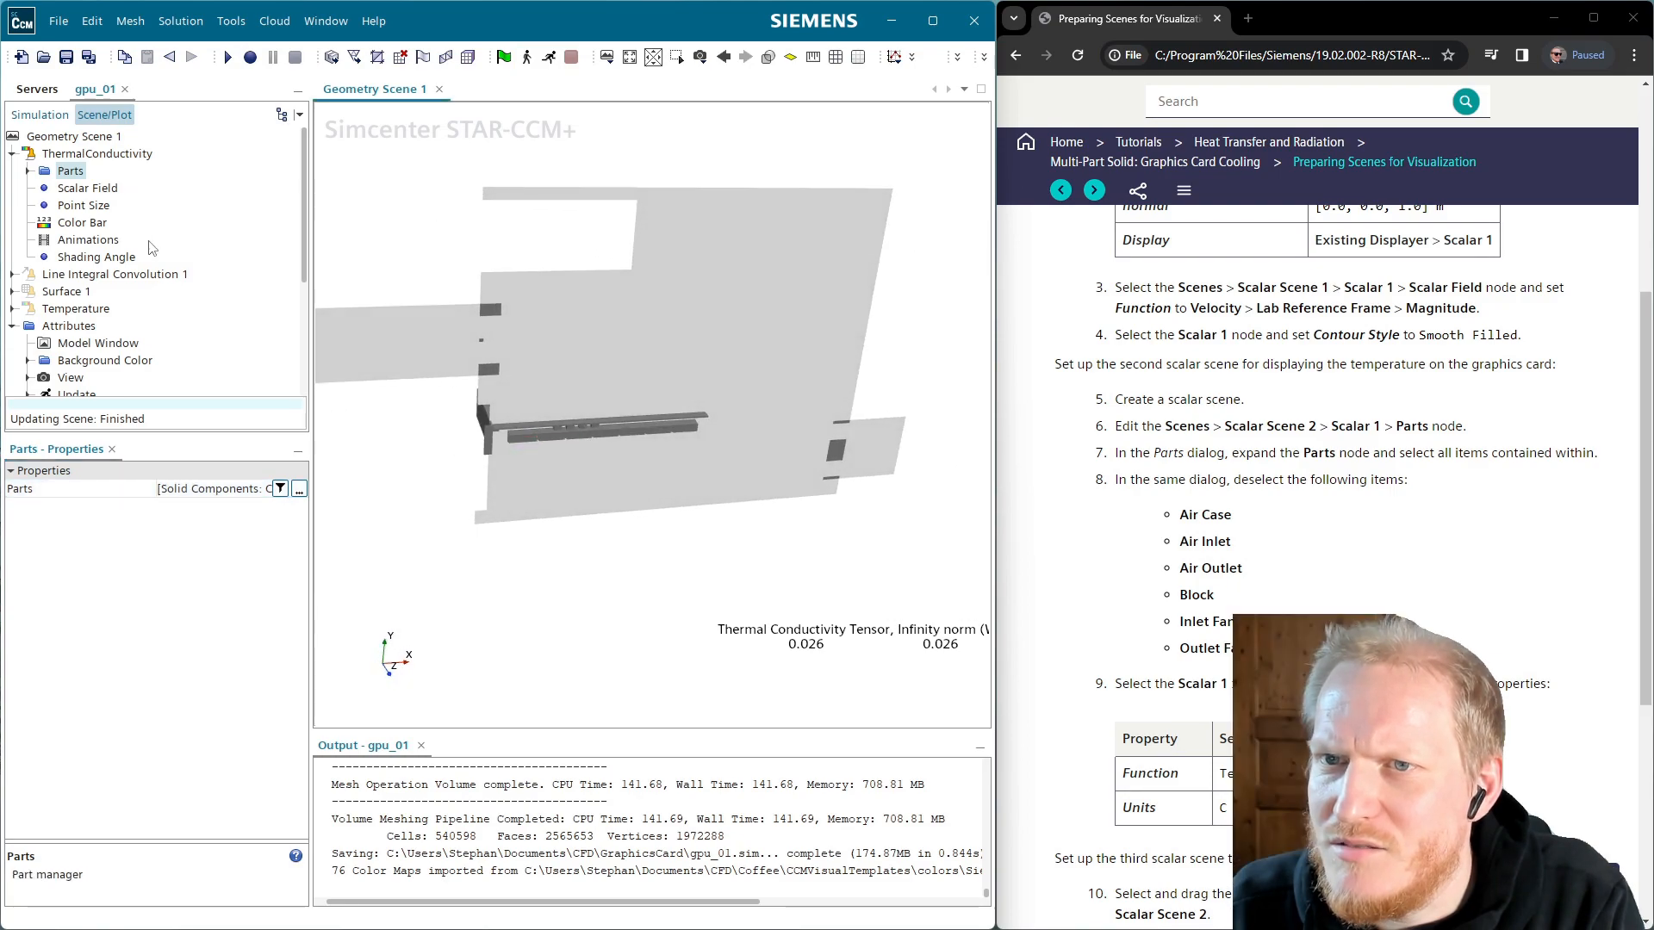
click(298, 488)
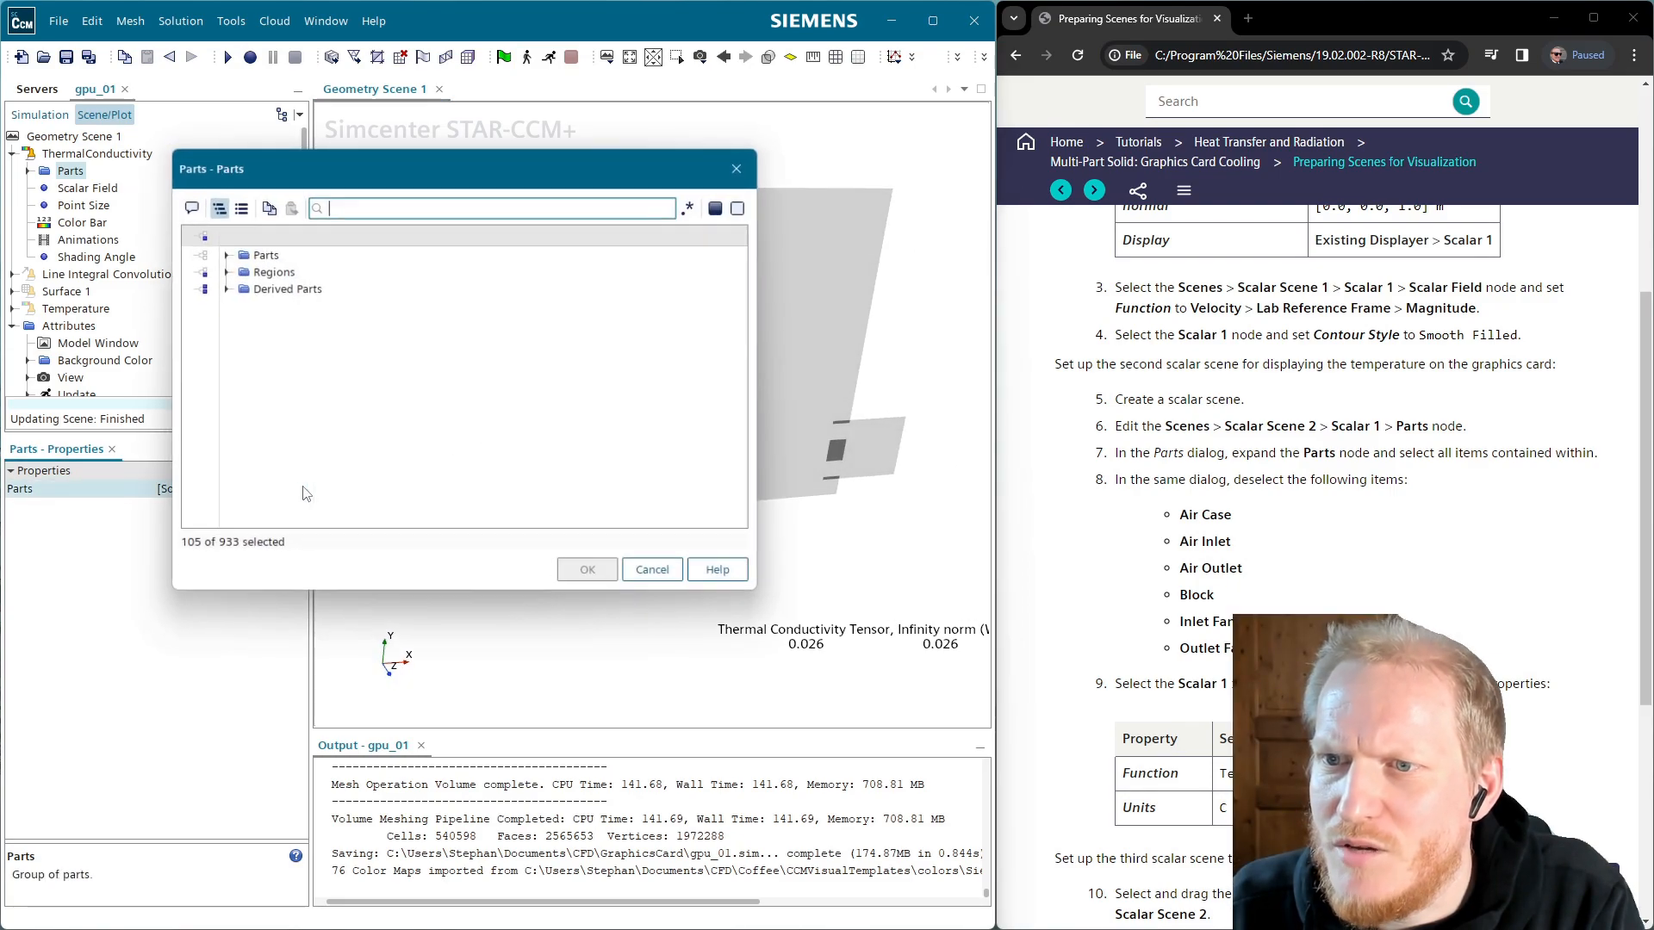
click(223, 271)
click(239, 306)
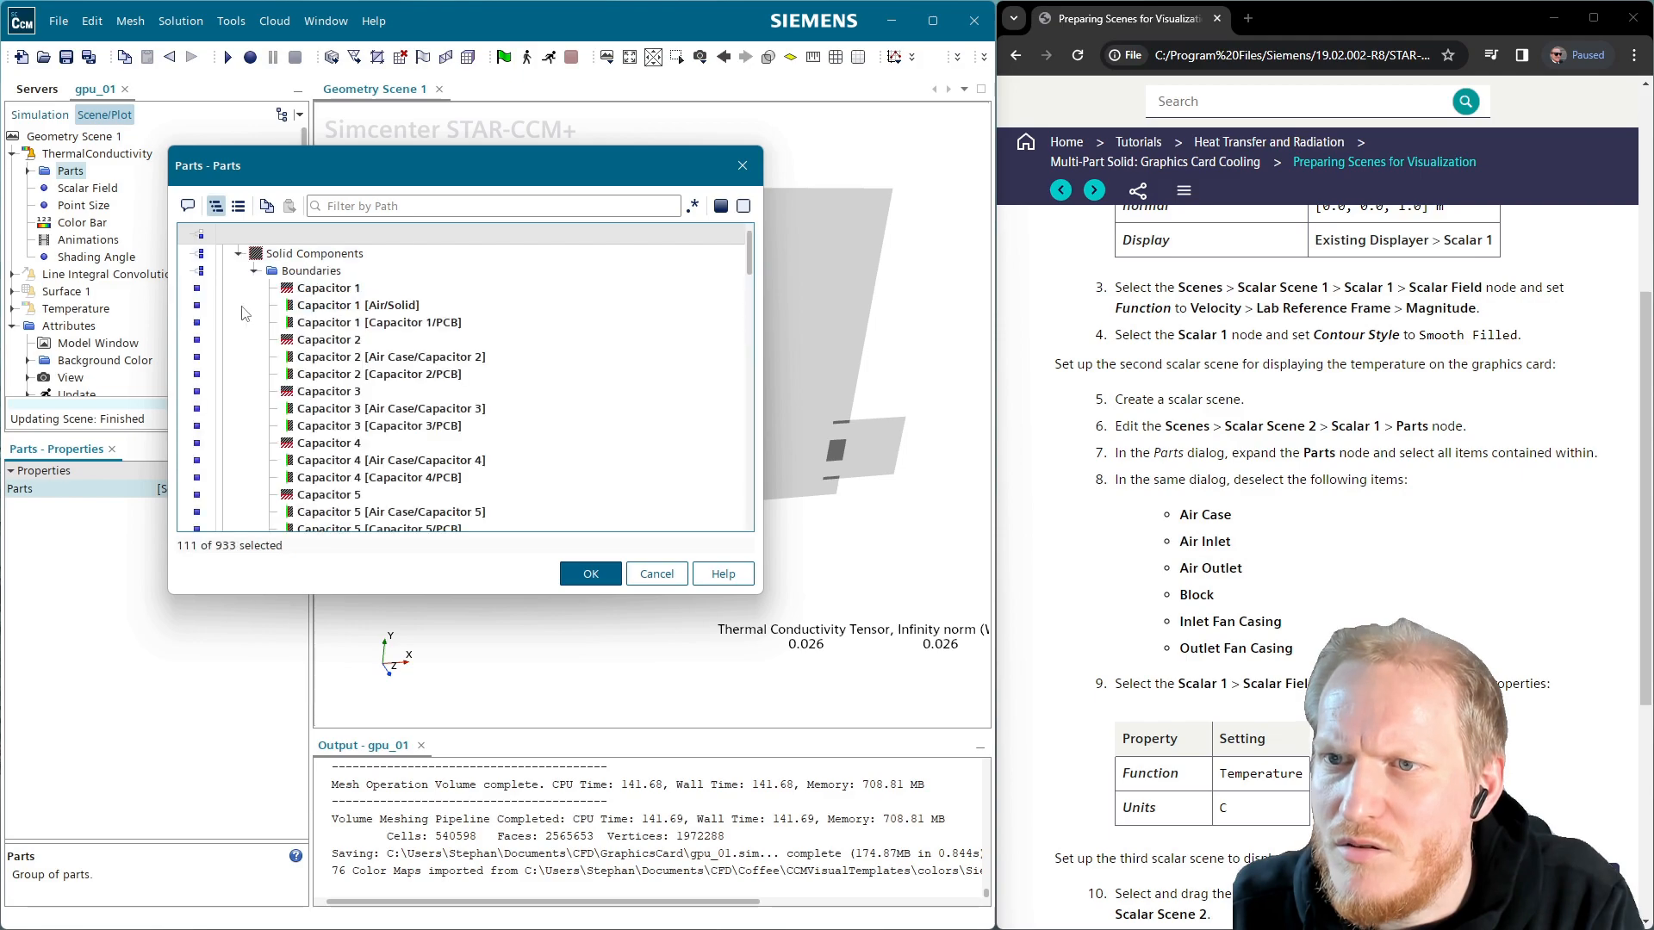
click(671, 575)
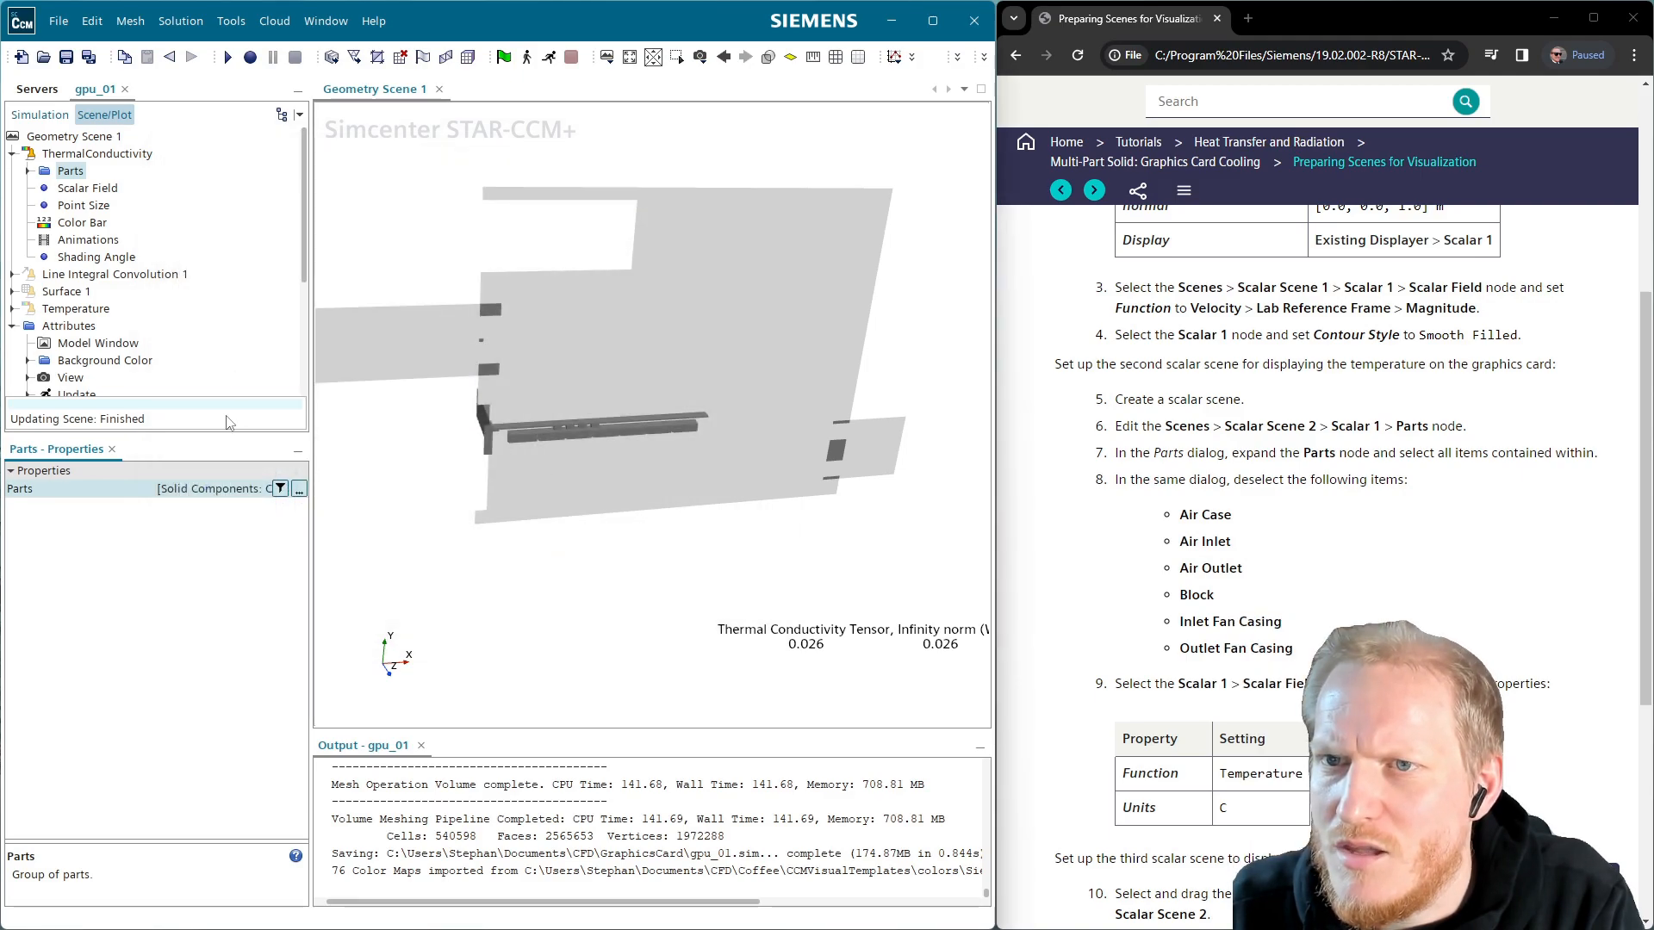
Deselect the Capacitor 3 air case and all boundaries matching the 'air case' path filter
click(299, 489)
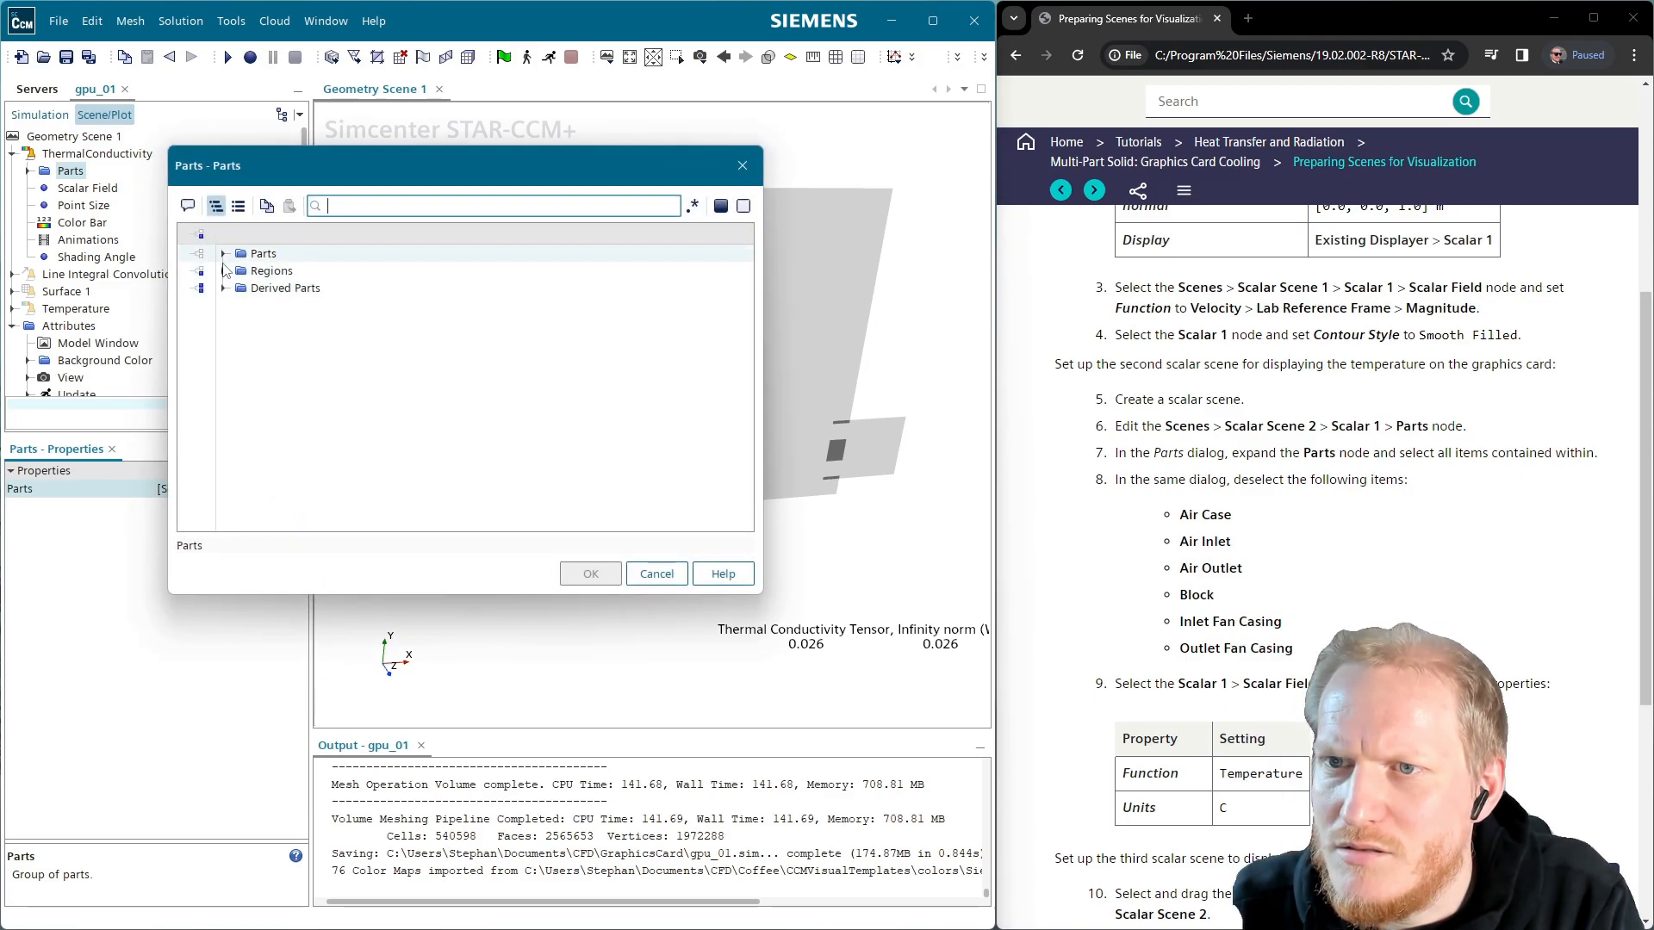
click(223, 271)
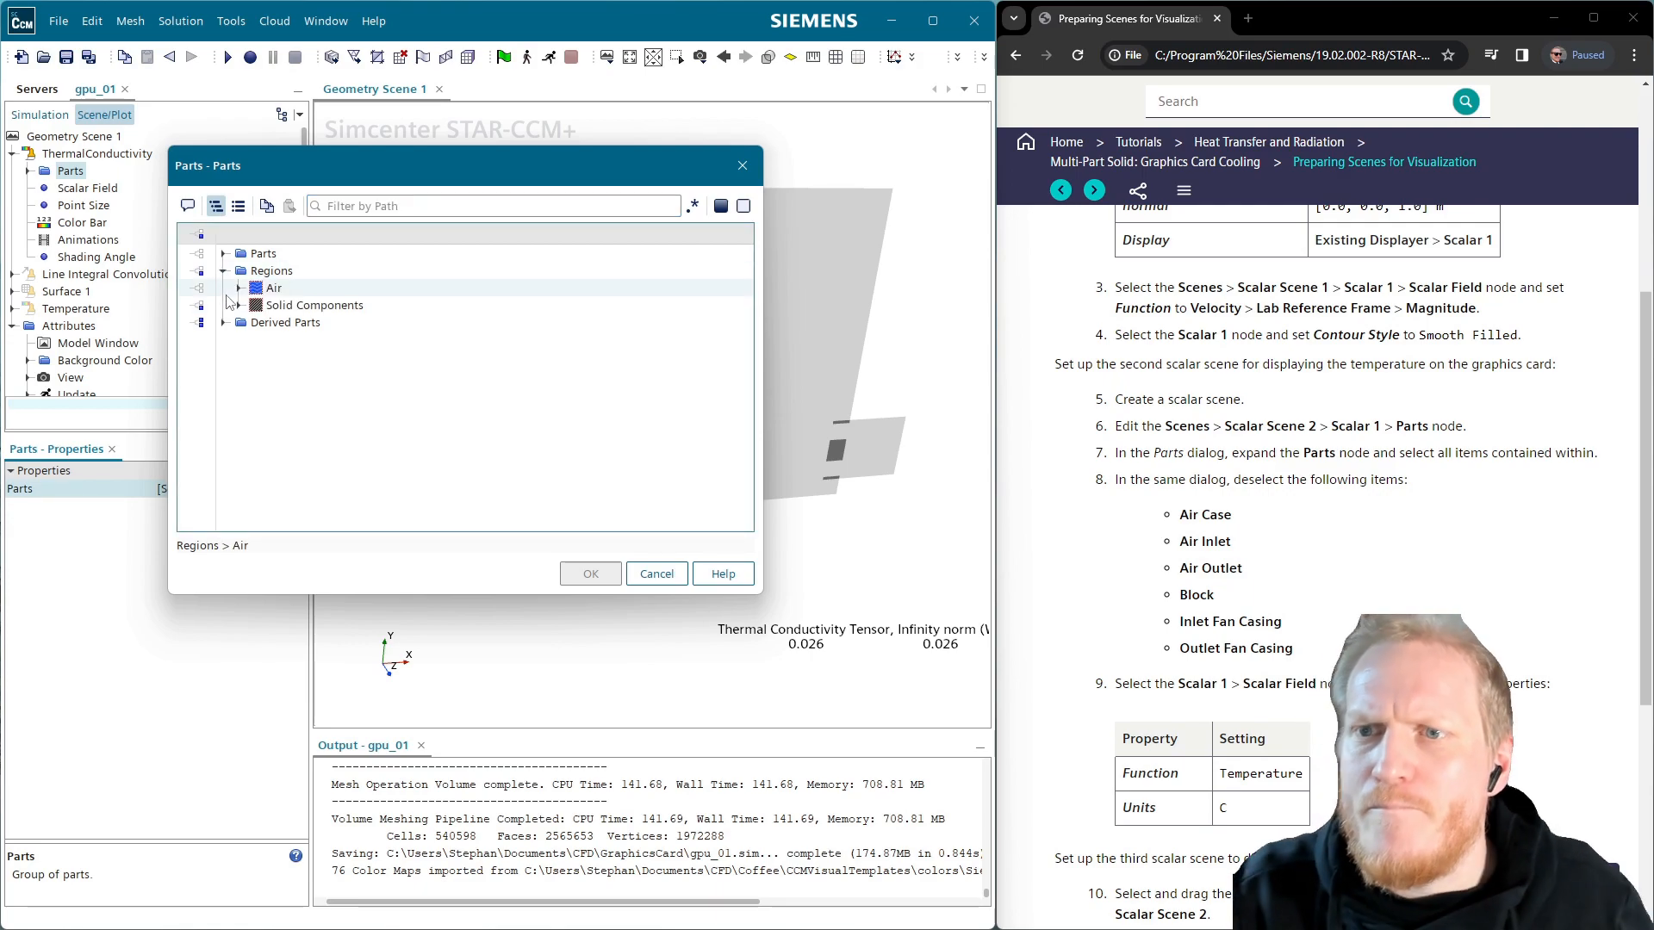
click(240, 306)
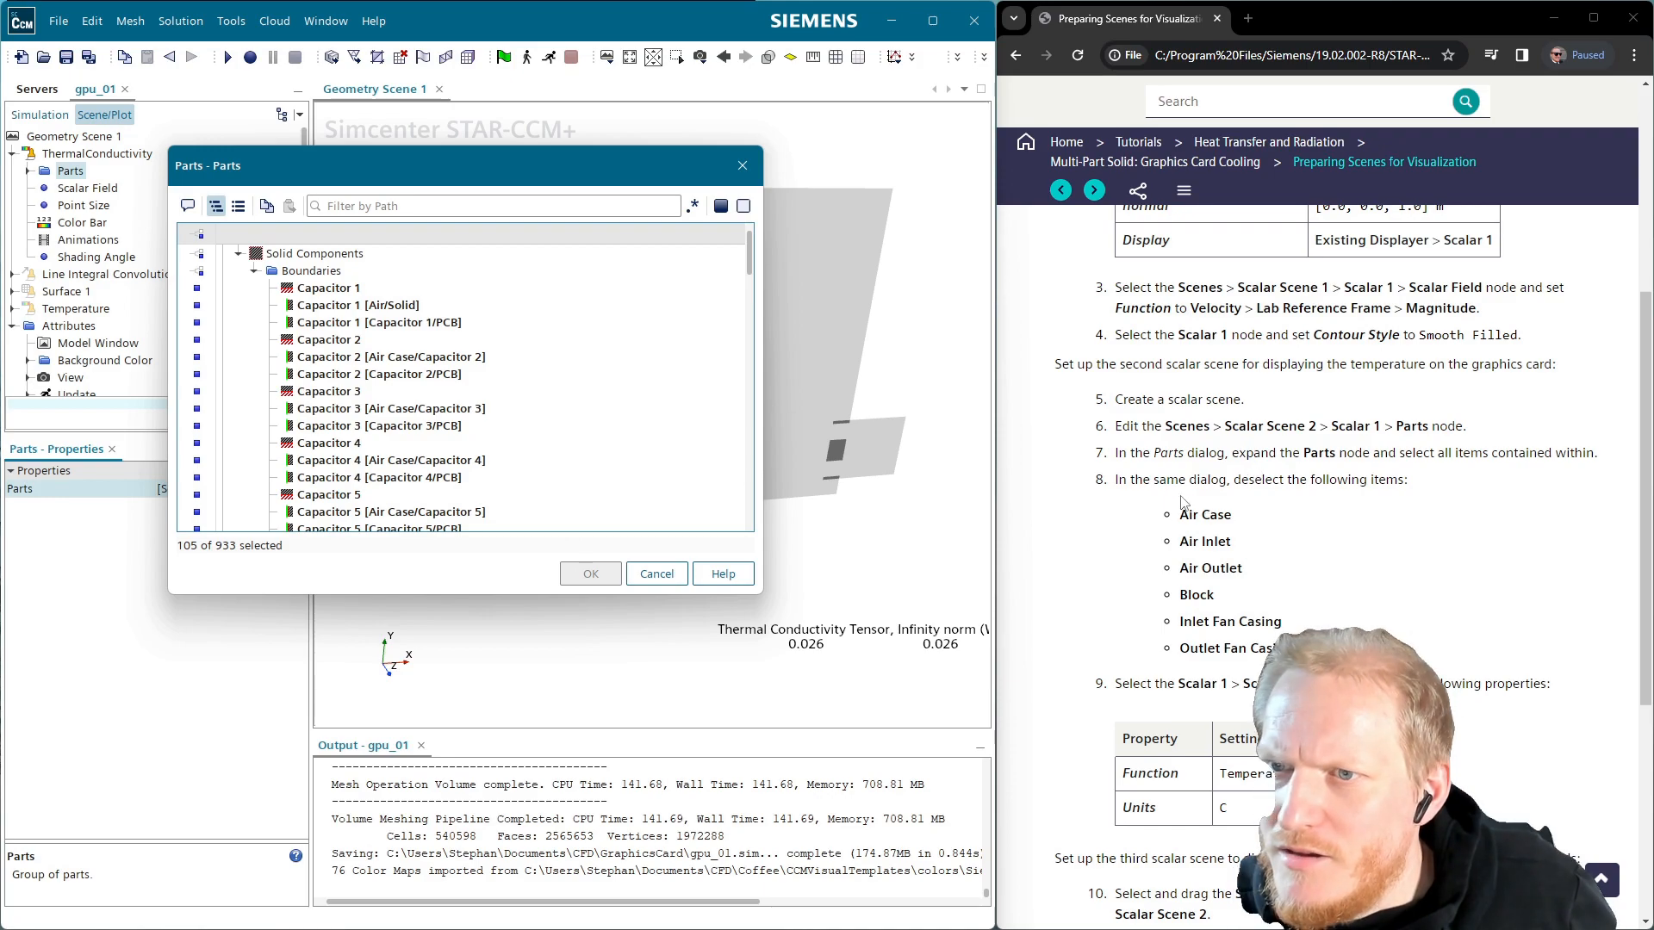
click(446, 410)
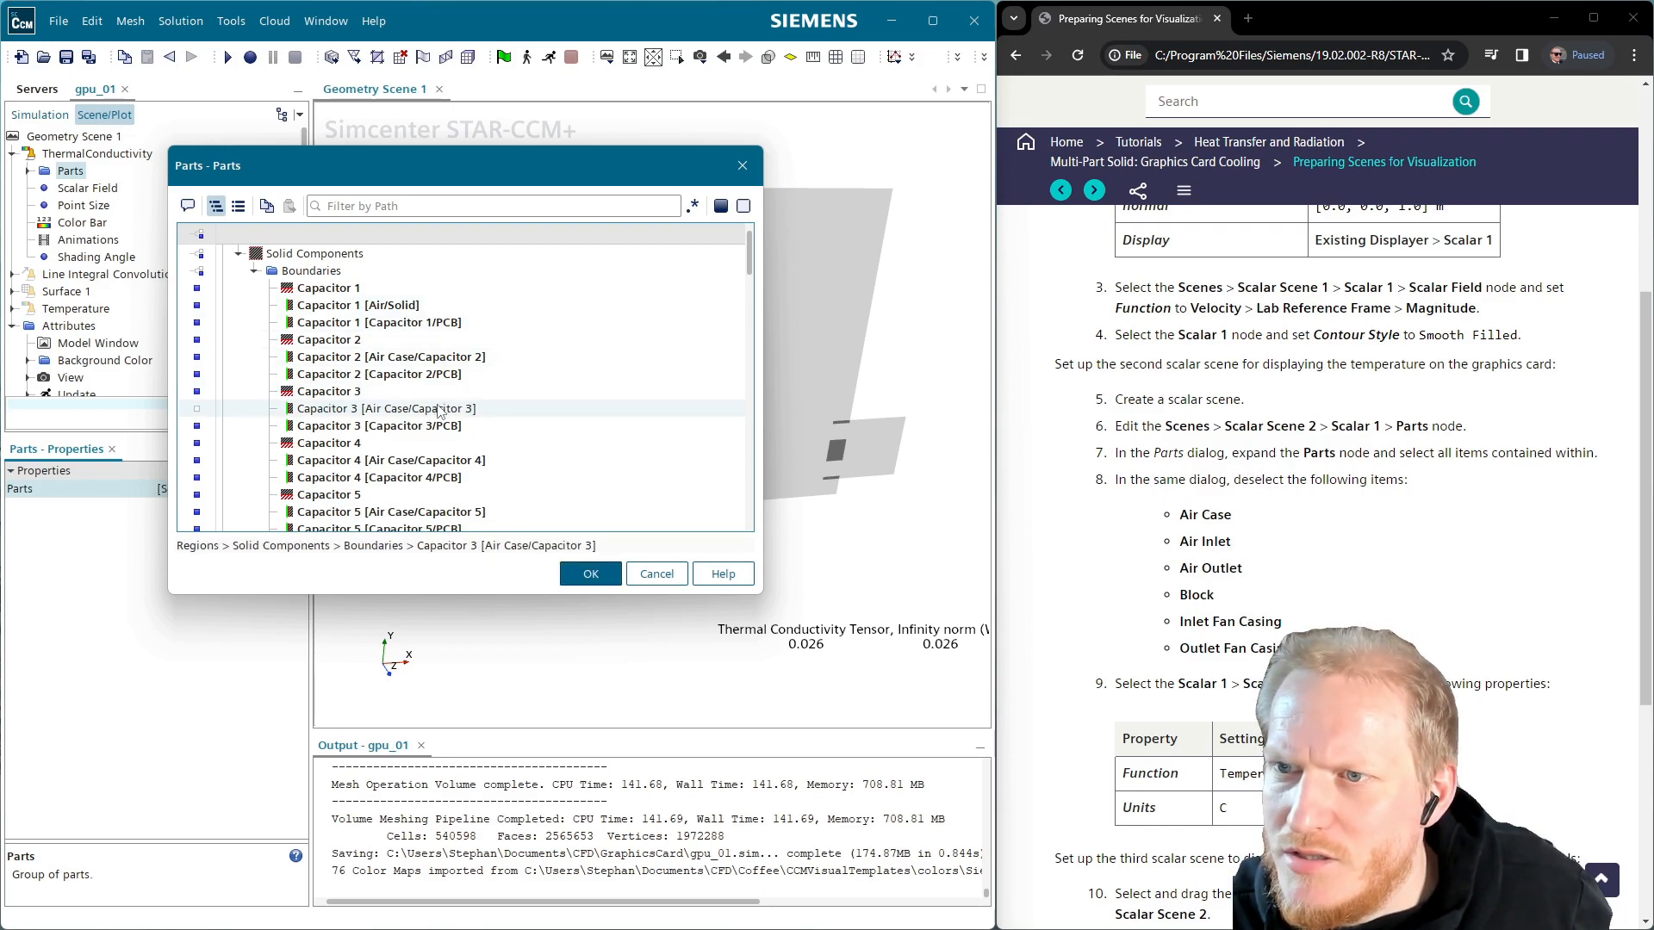
click(437, 204)
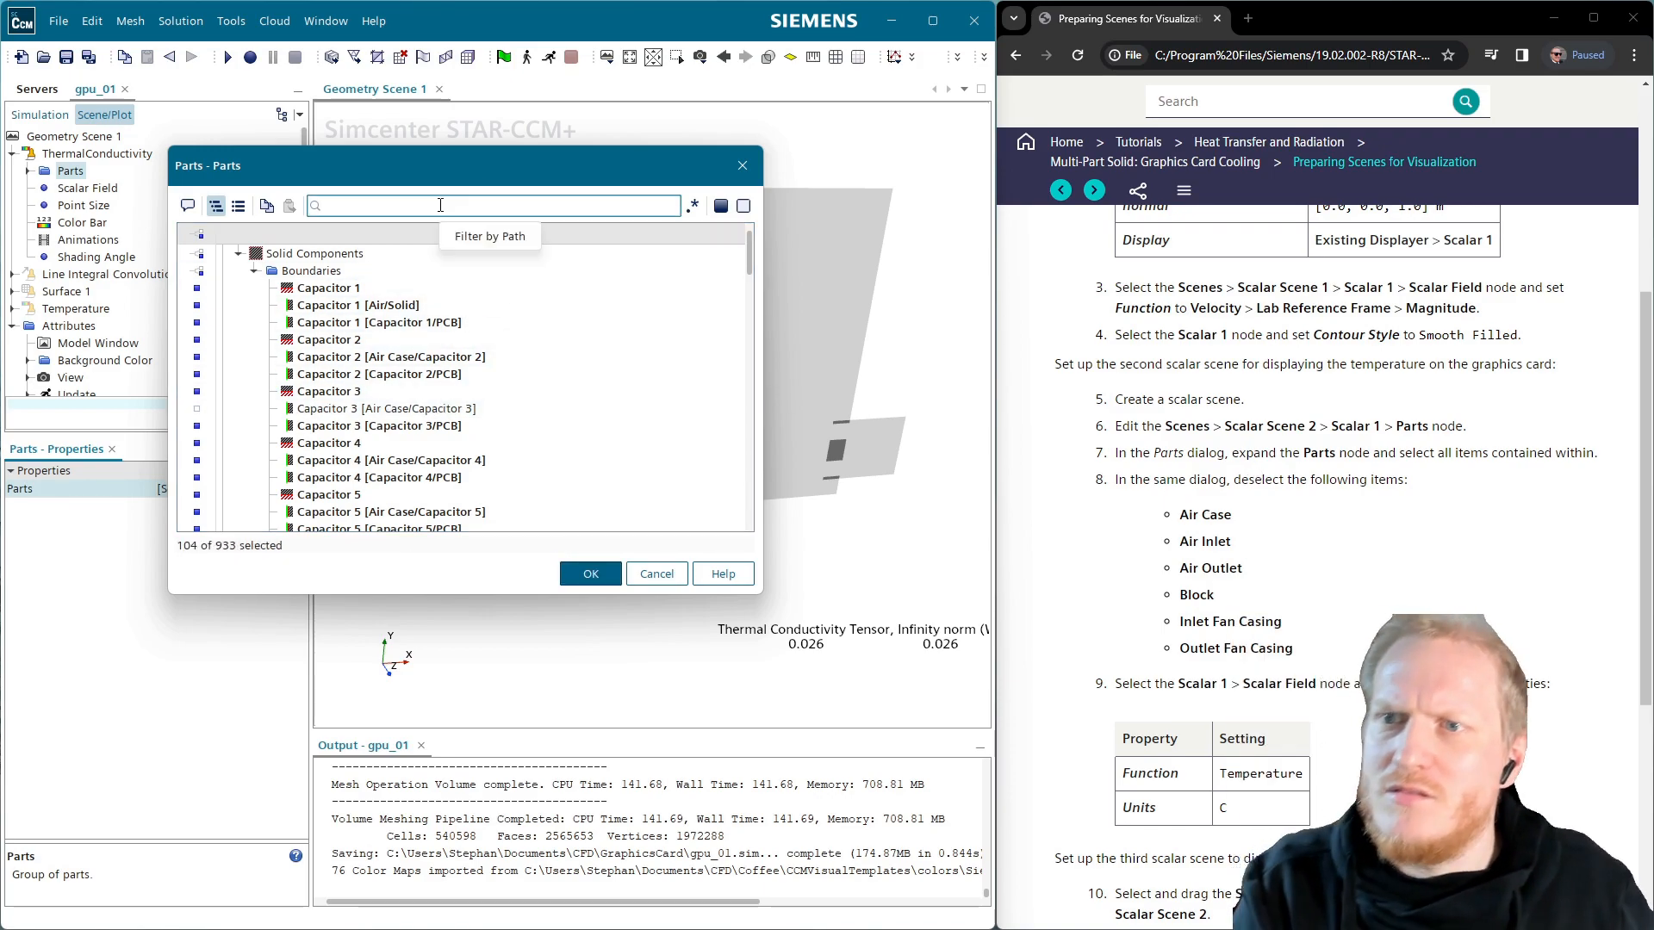
text(air)
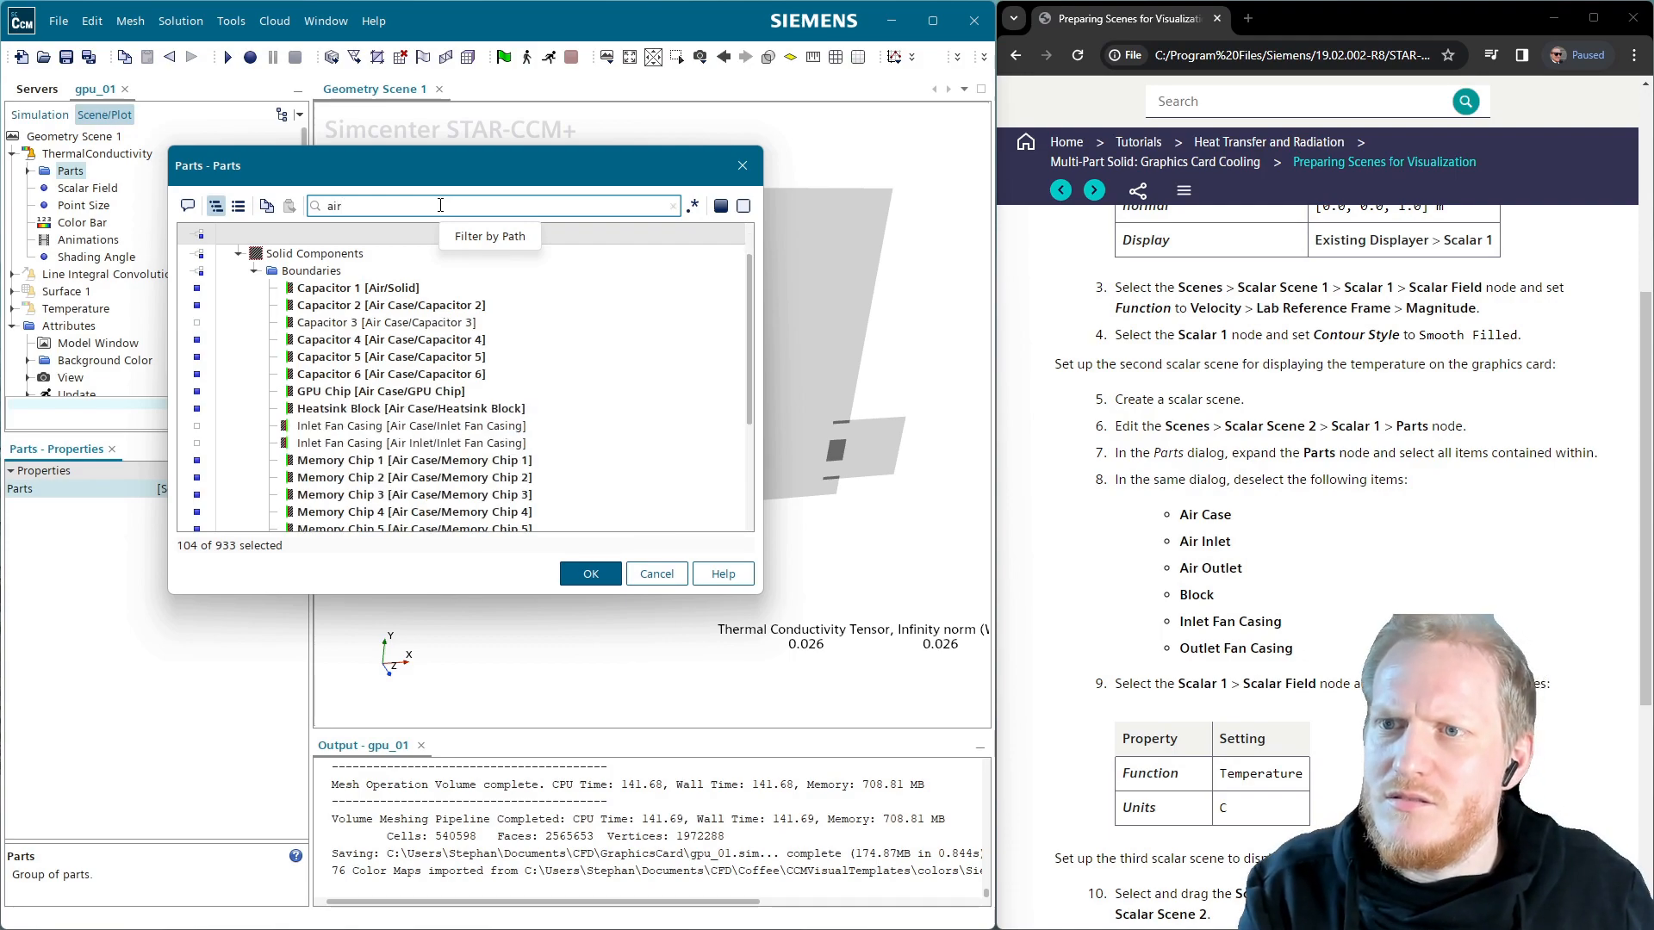
text( case)
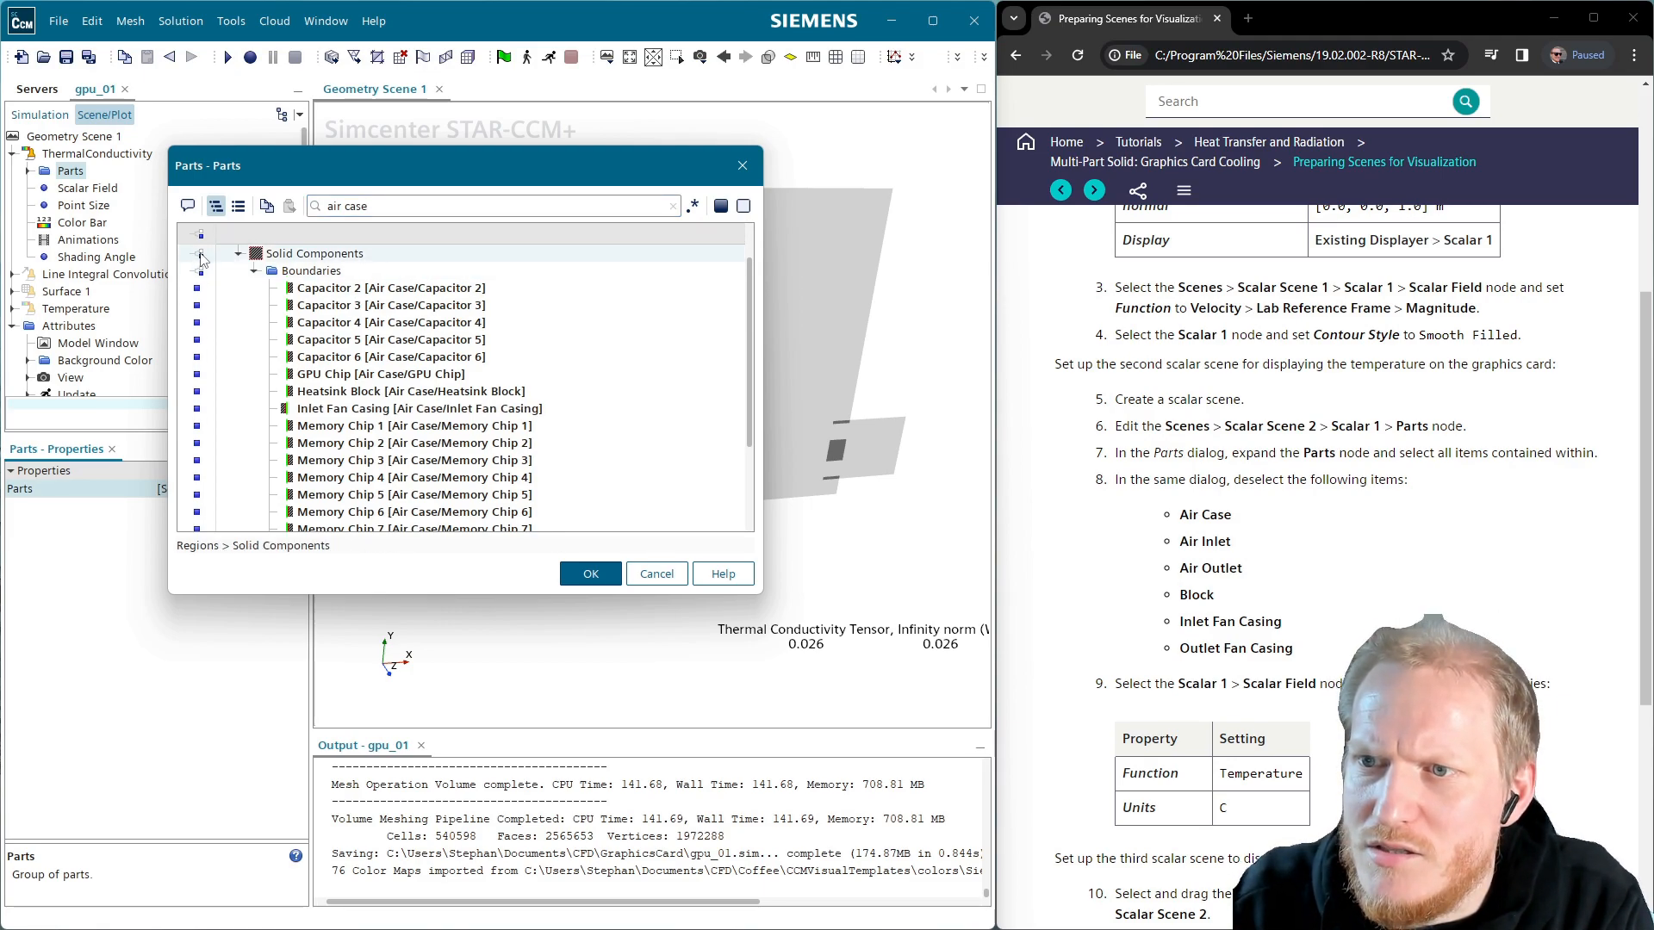
click(200, 256)
Filter the parts by 'air inlet', 'outl' and 'fa', then confirm the 85-of-933 part selection
drag(413, 205, 271, 205)
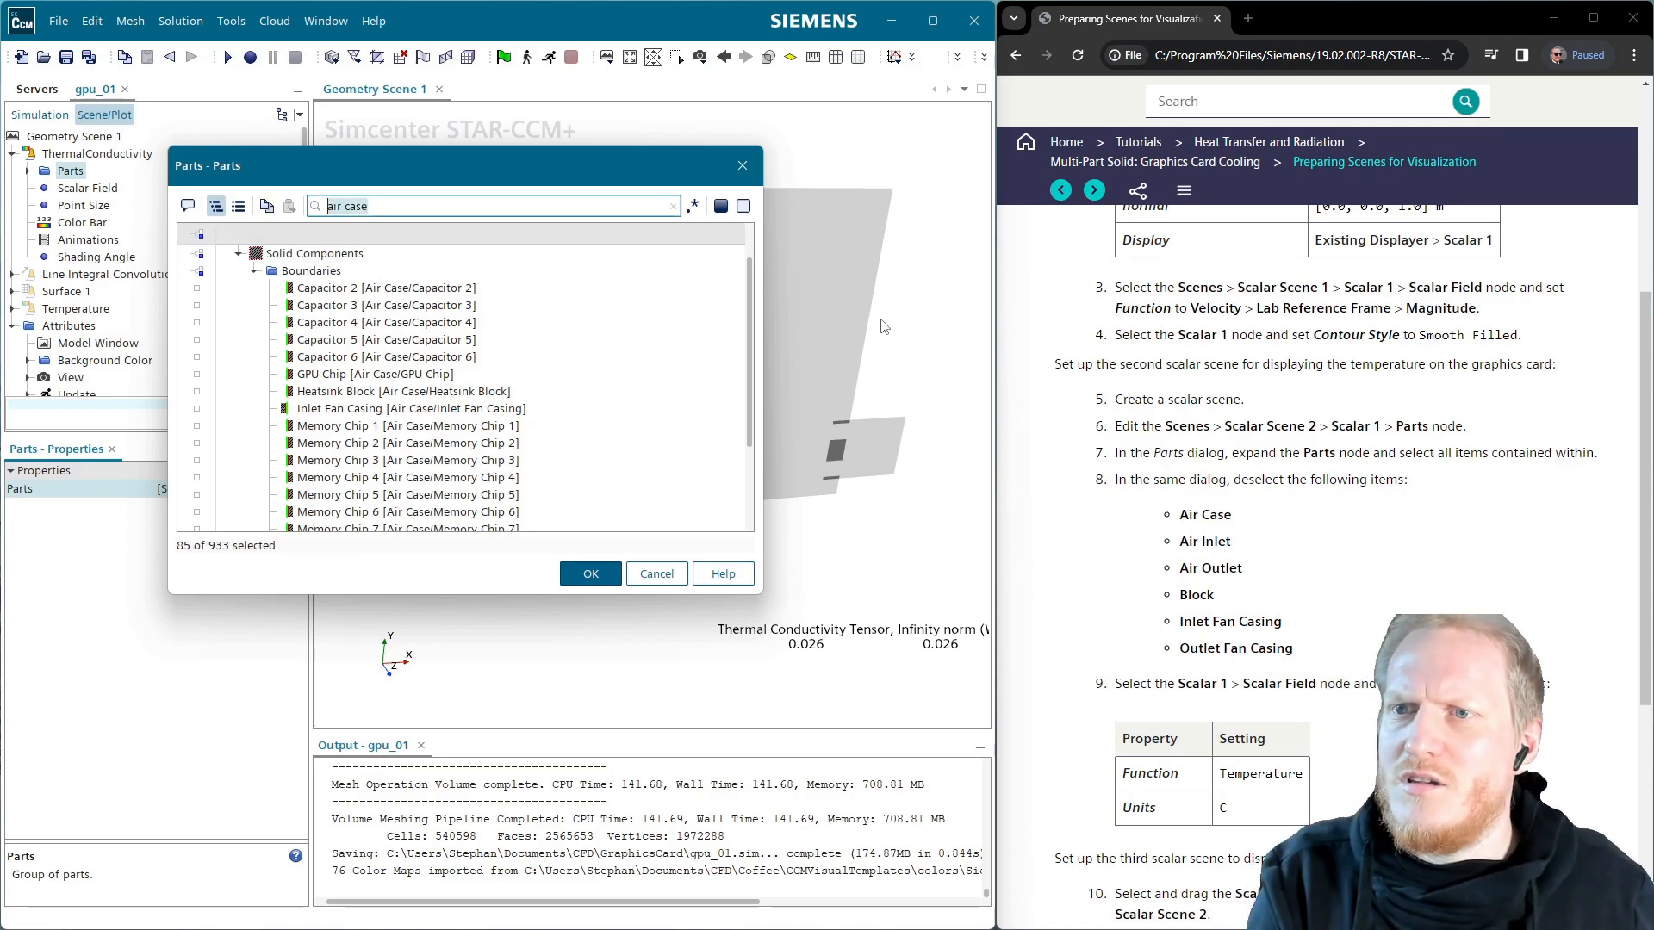
text(air inlet)
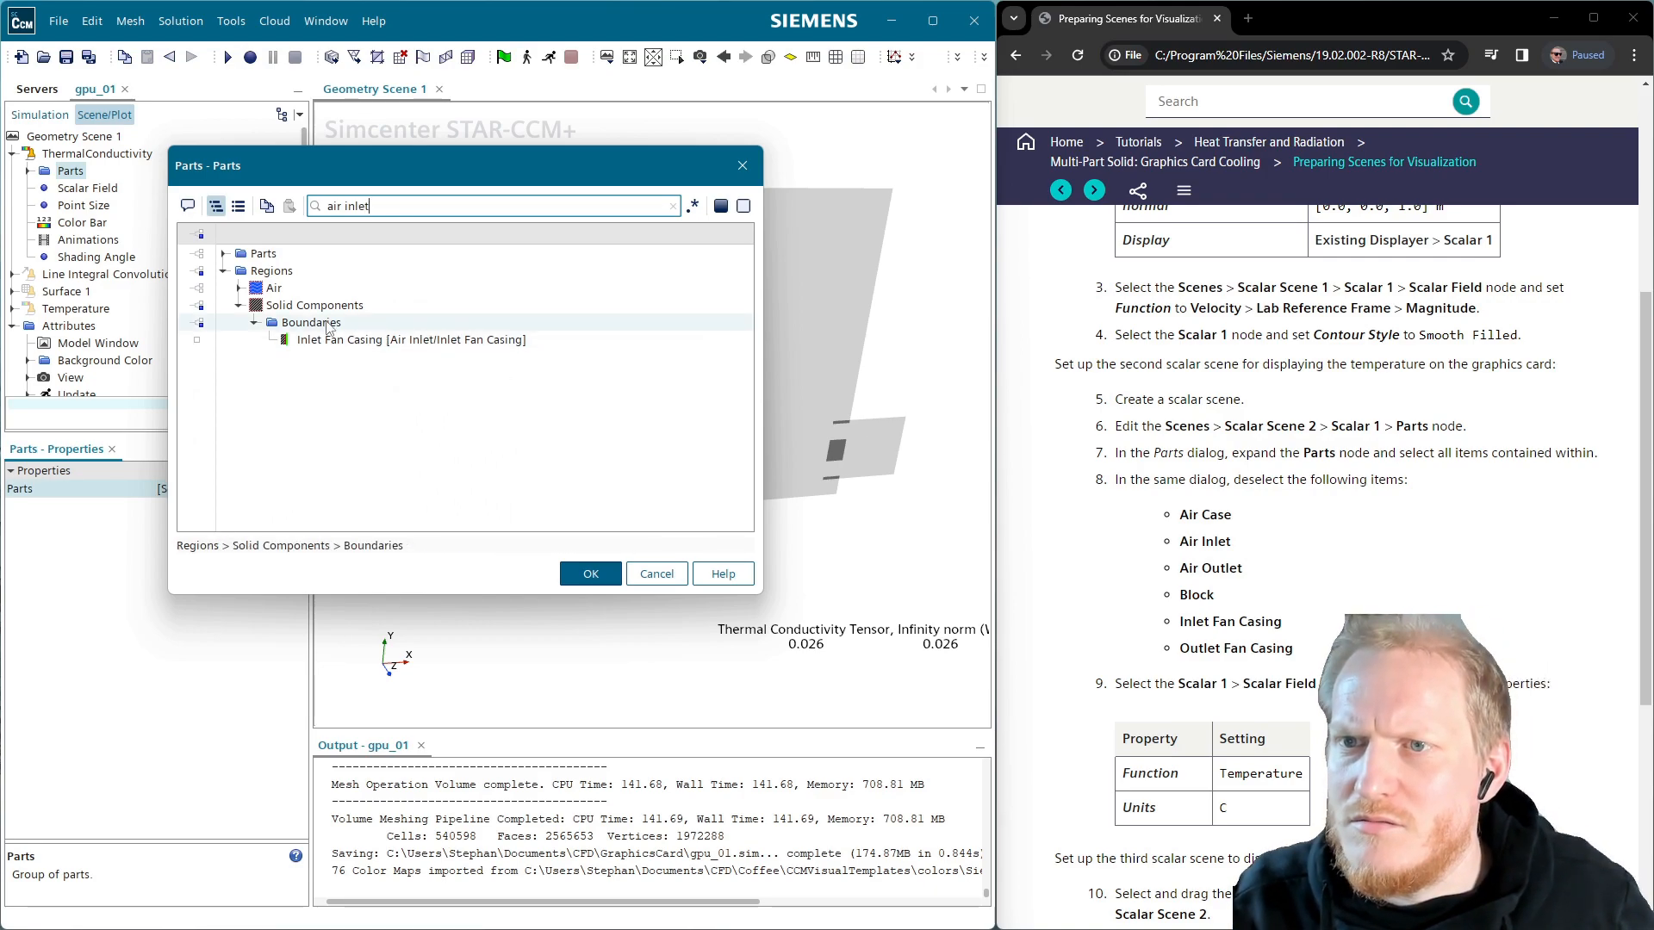
key(BackSpace)
key(BackSpace)
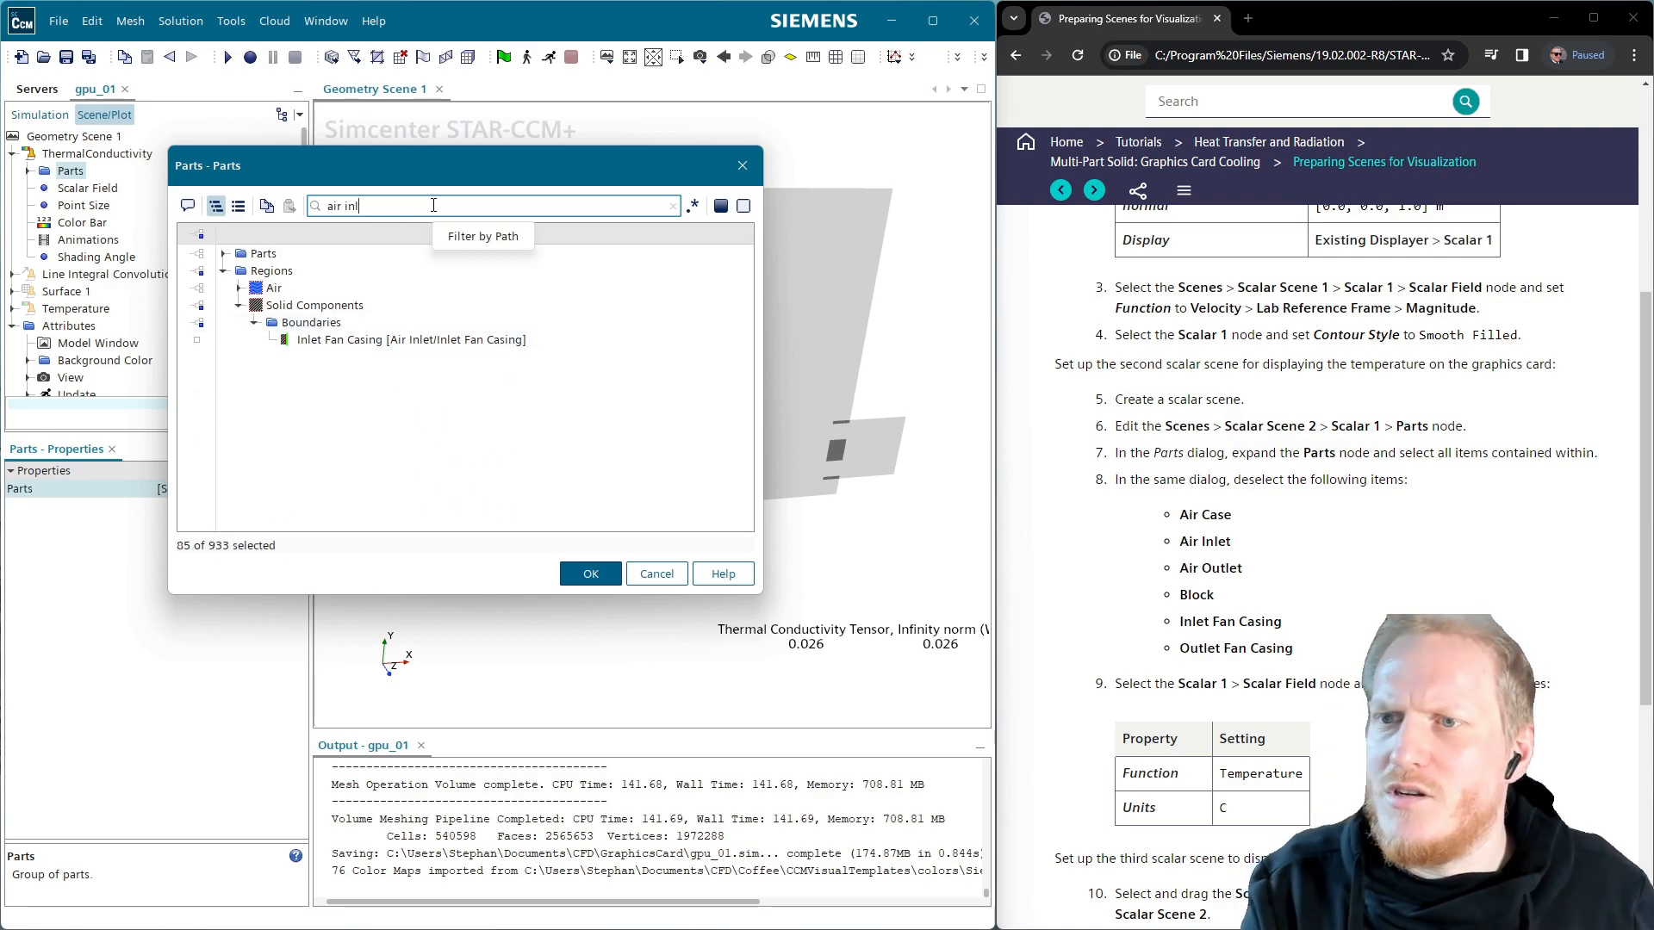
key(BackSpace)
text(outlet)
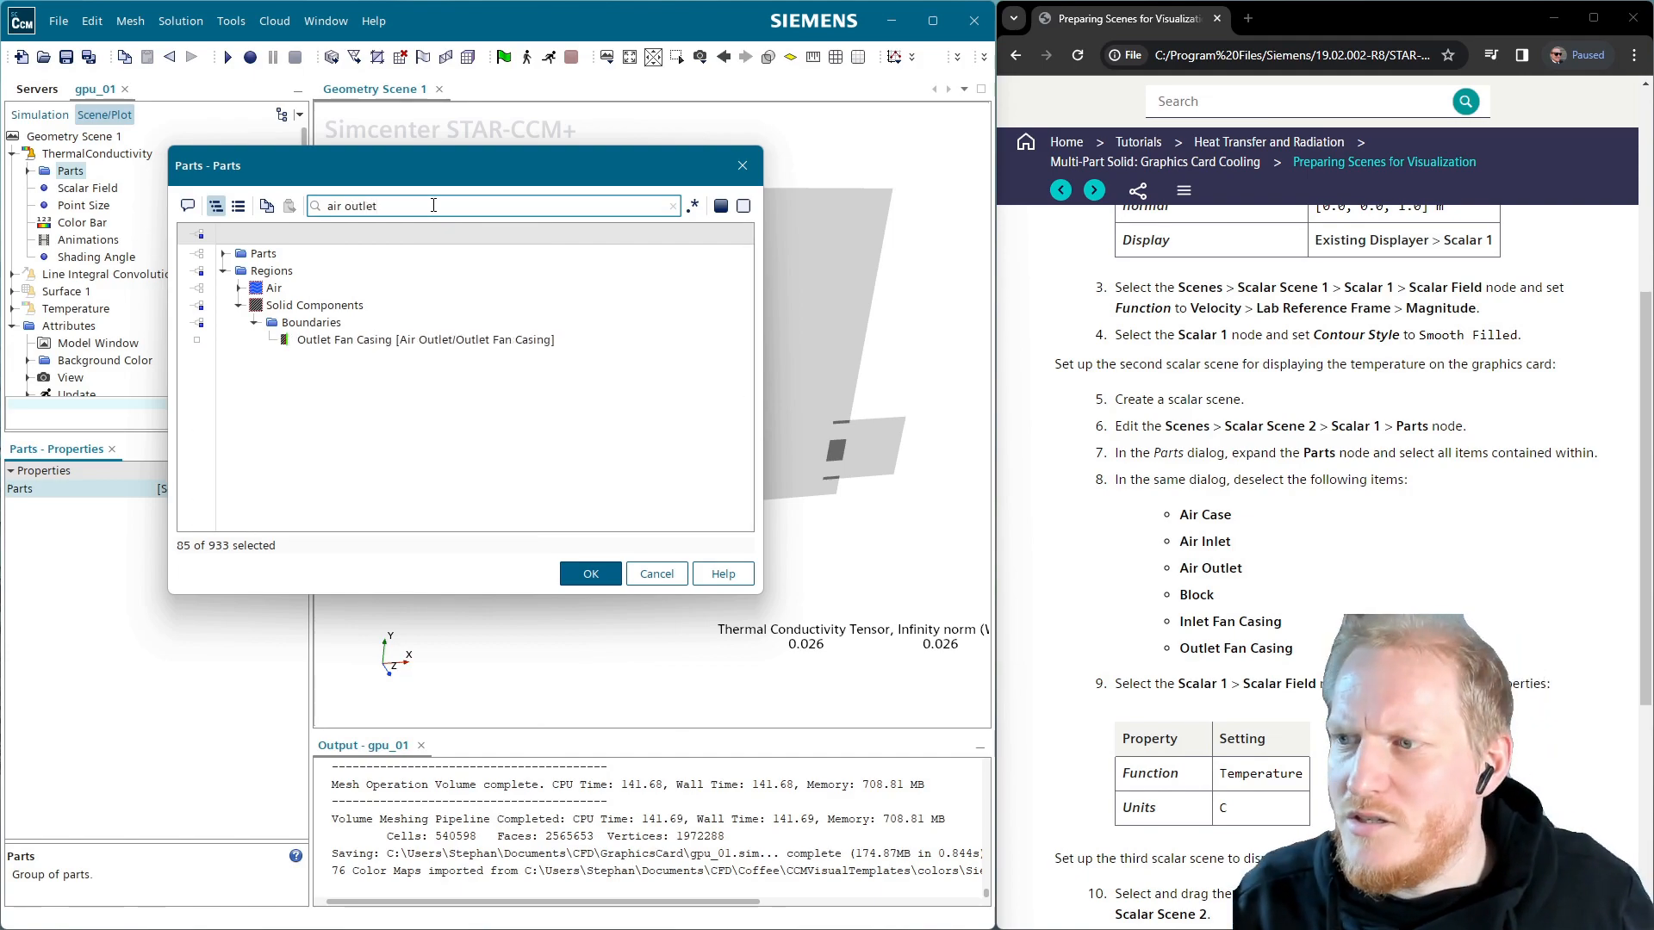
key(BackSpace)
key(BackSpace)
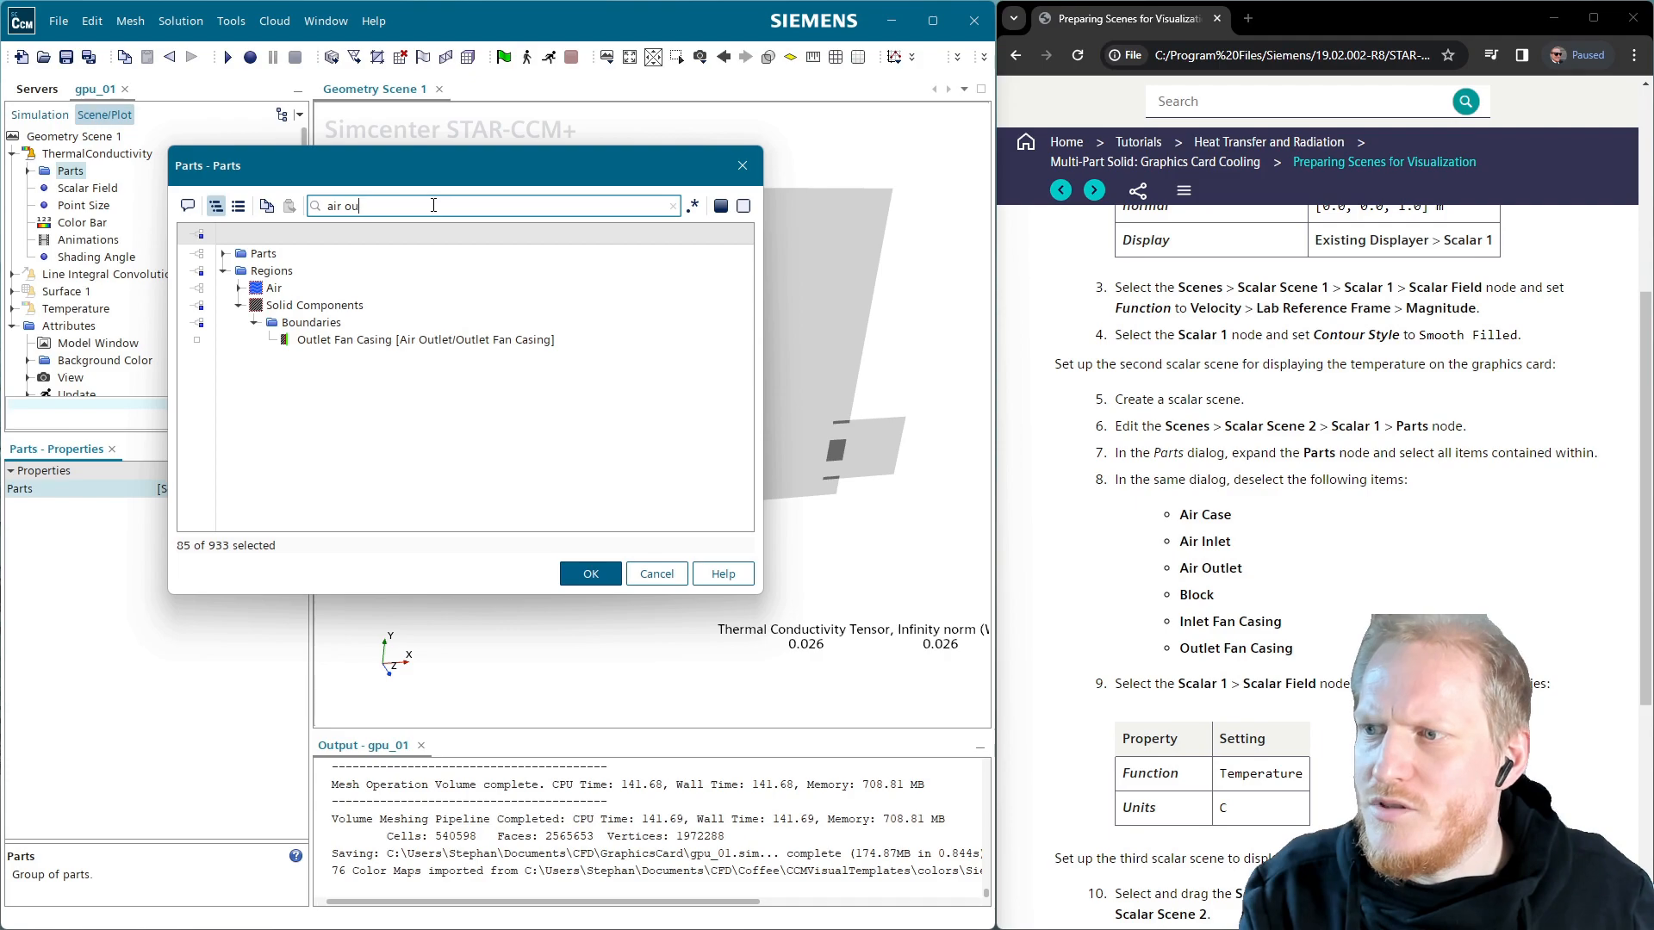
key(BackSpace)
key(BackSpace)
key(BackSpace)
key(BackSpace)
key(BackSpace)
text(fan)
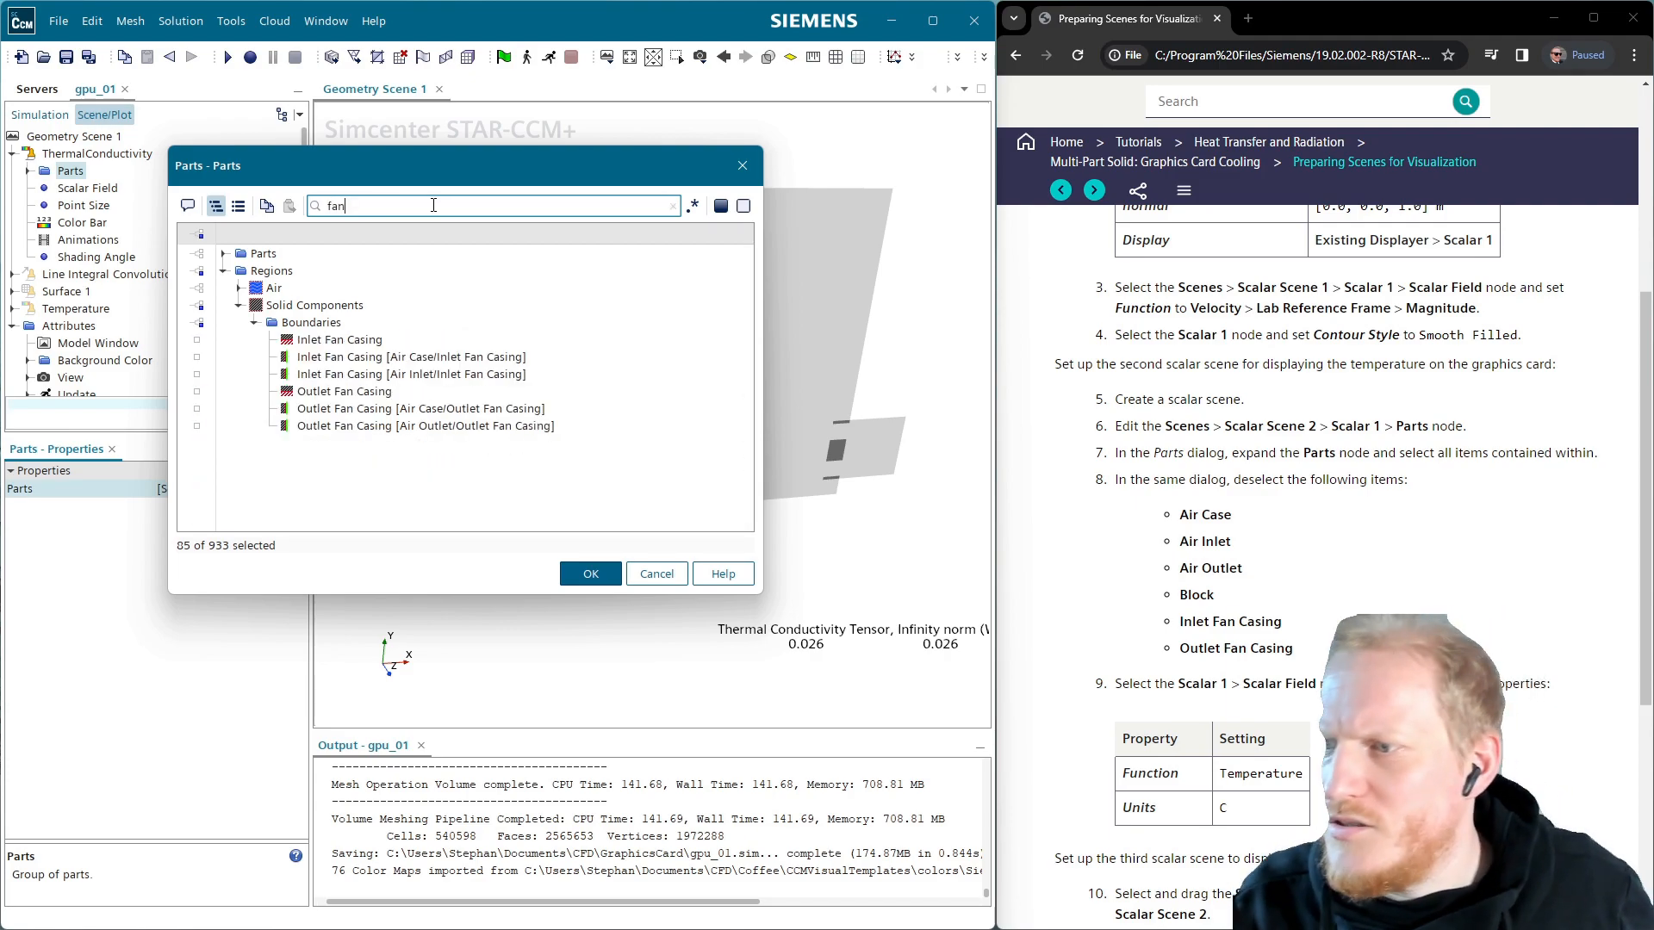
click(580, 576)
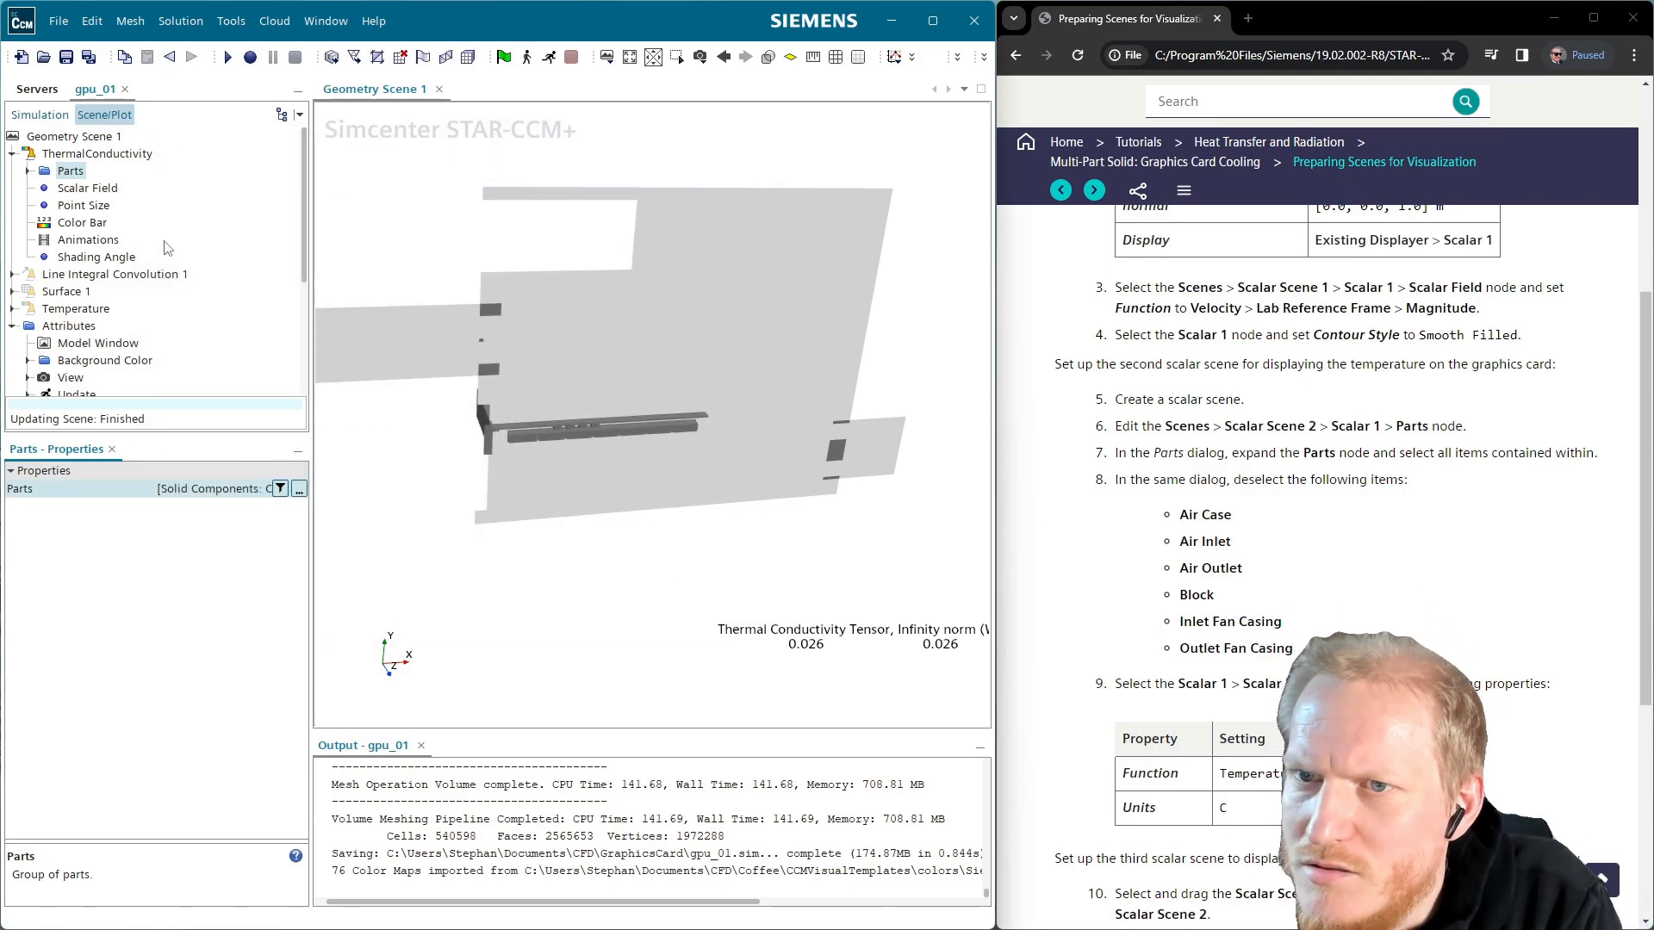
Turn the model to a front view, save gpu_01, and show the Simulation tree
drag(676, 454, 646, 431)
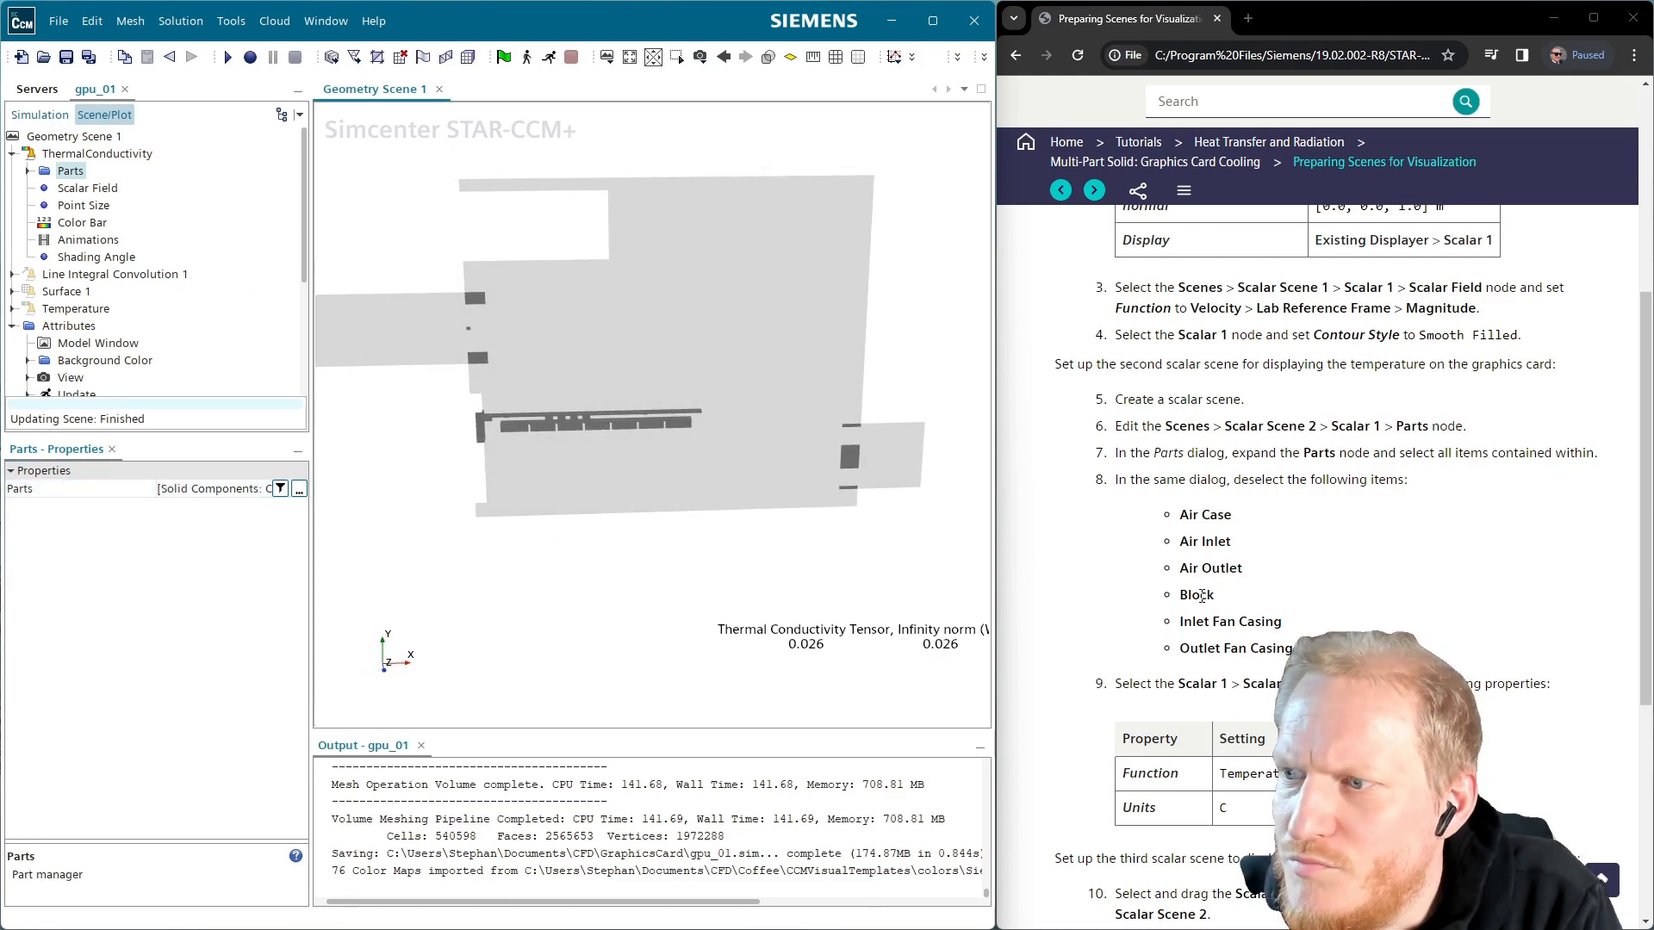
scroll(1155, 590, down, 2)
scroll(1154, 590, down, 3)
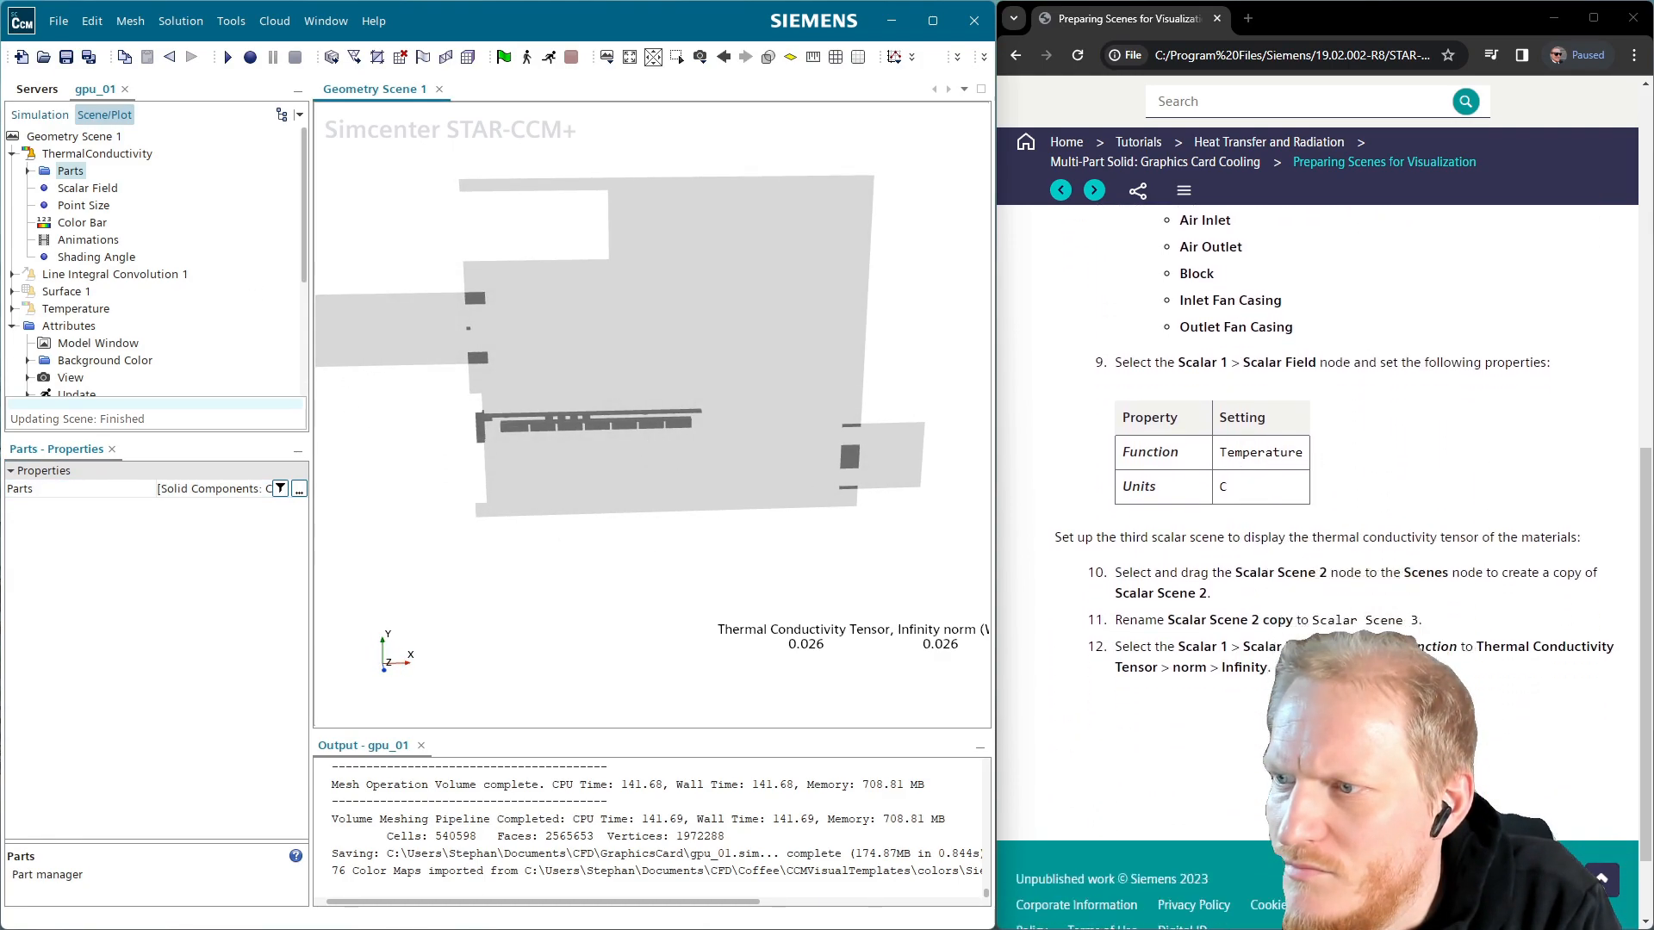
click(66, 58)
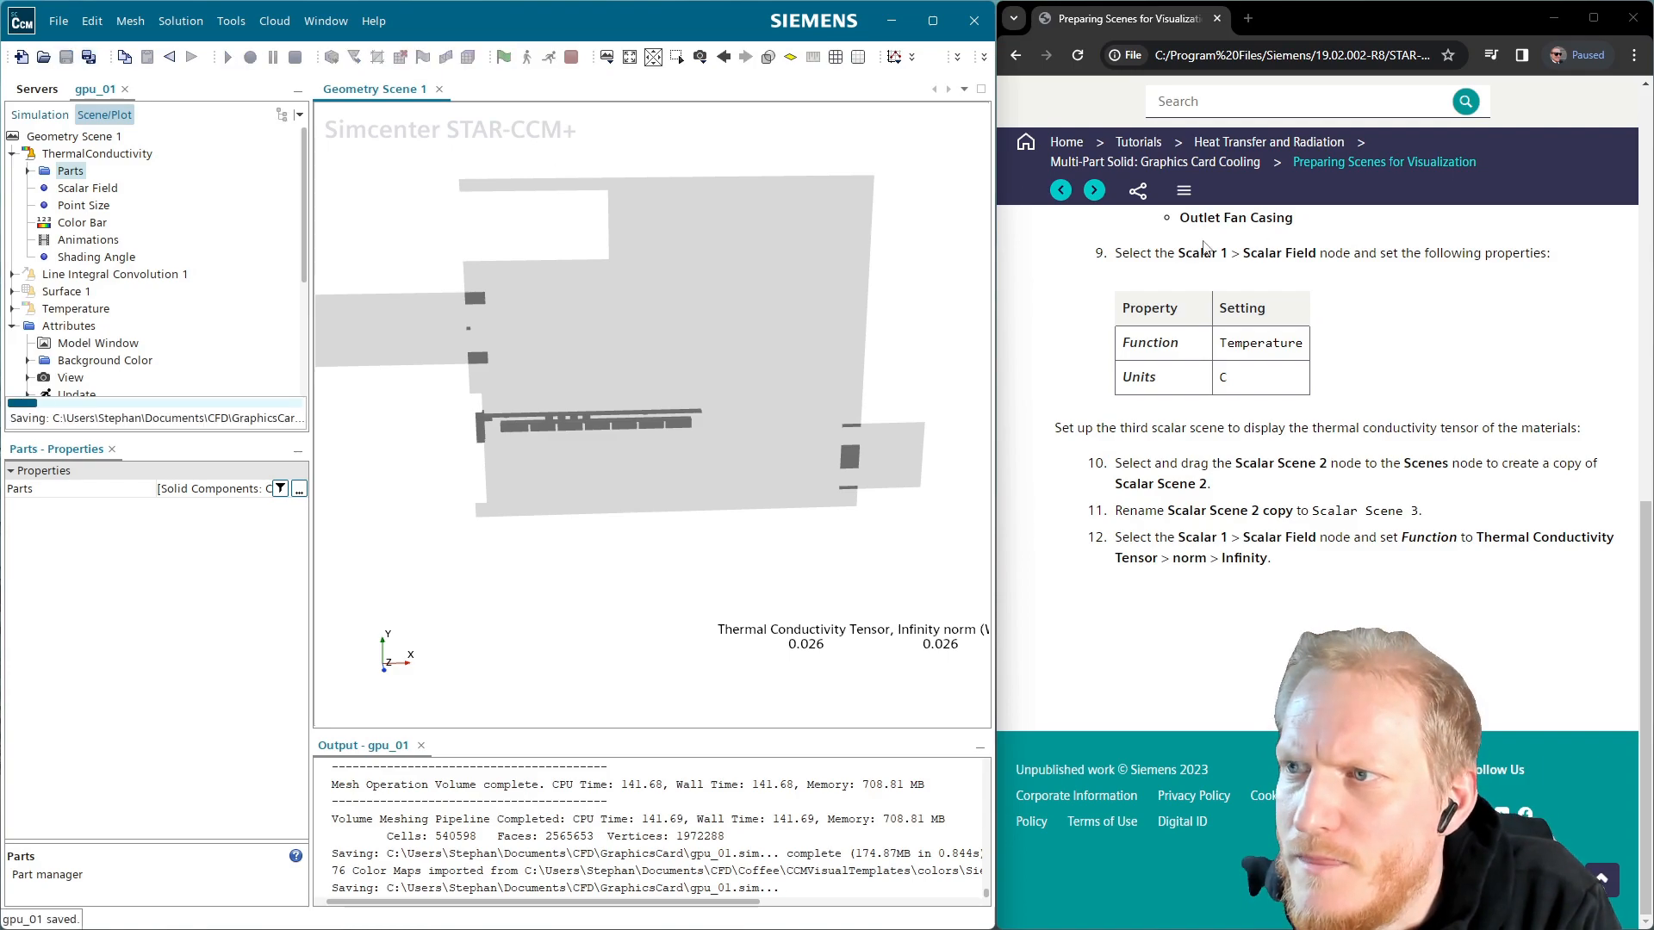
click(1095, 191)
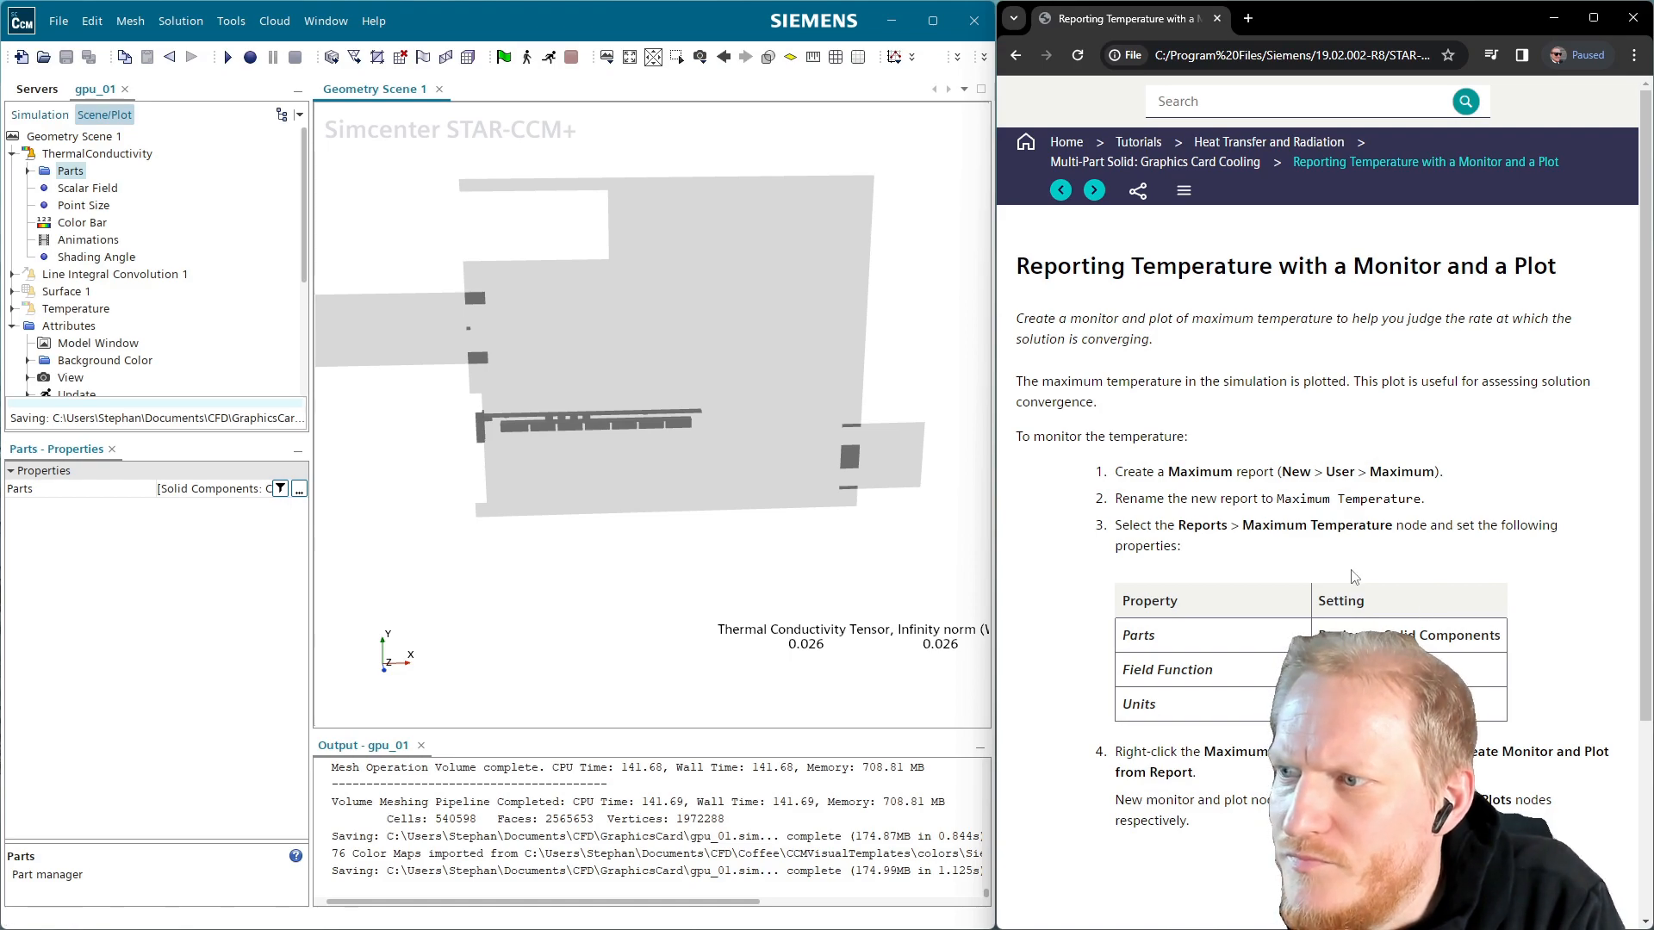
click(40, 115)
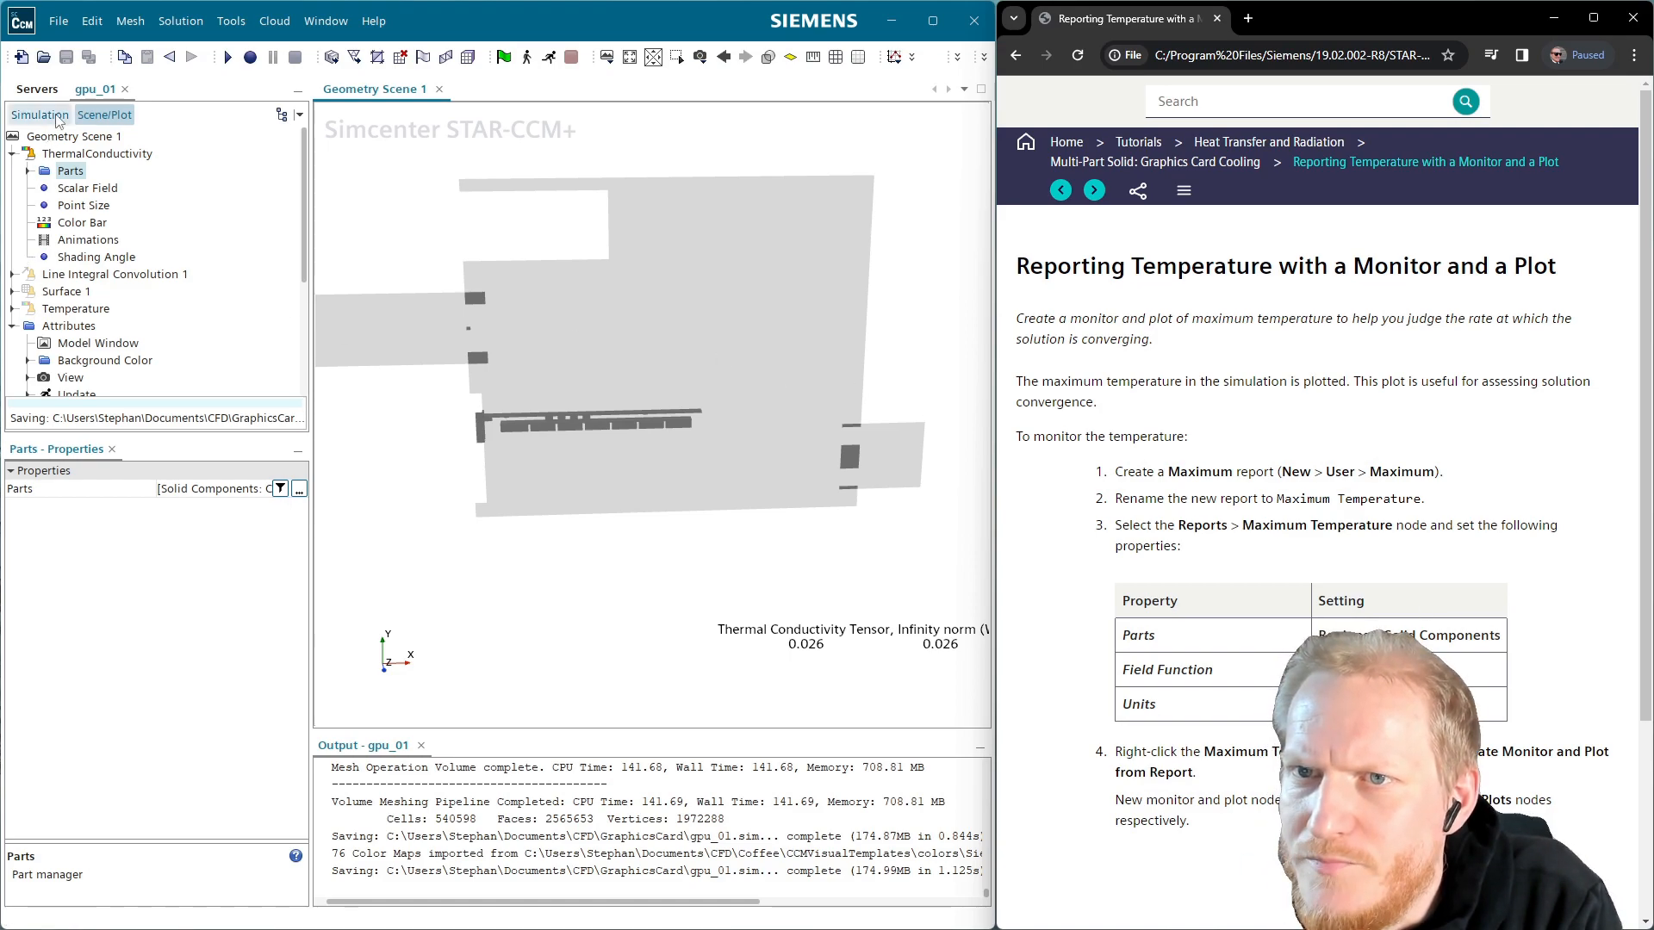
scroll(119, 280, down, 1)
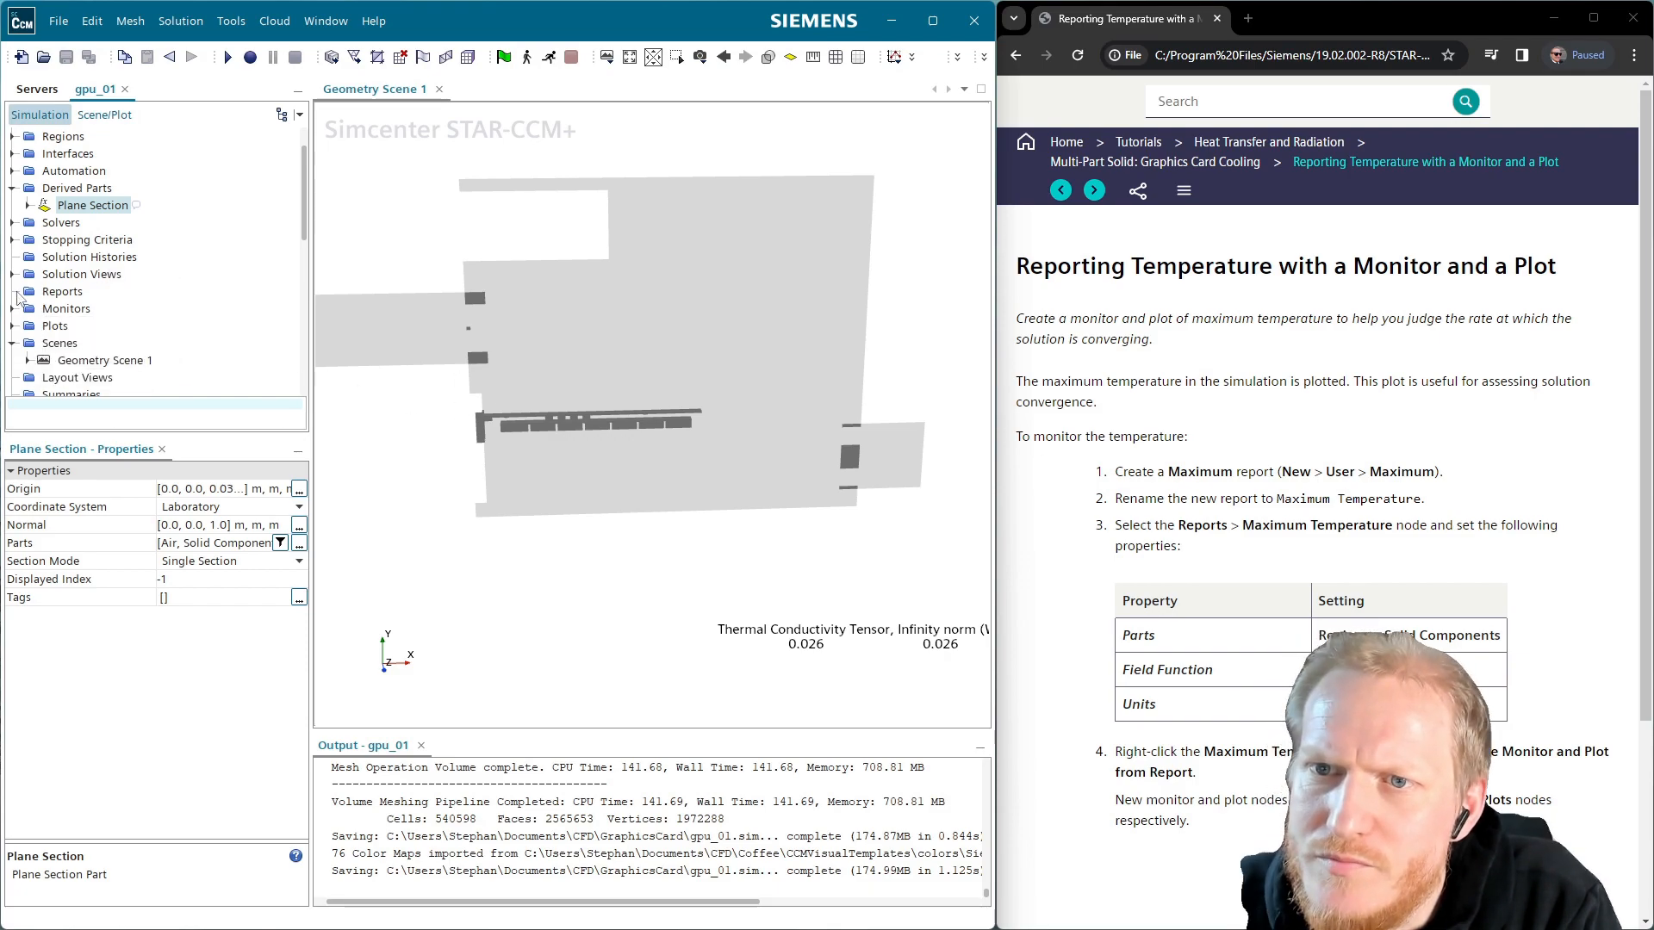
Create a new Maximum report under Reports and name it MaxTemp
click(55, 292)
right_click(55, 292)
mouse_move(95, 298)
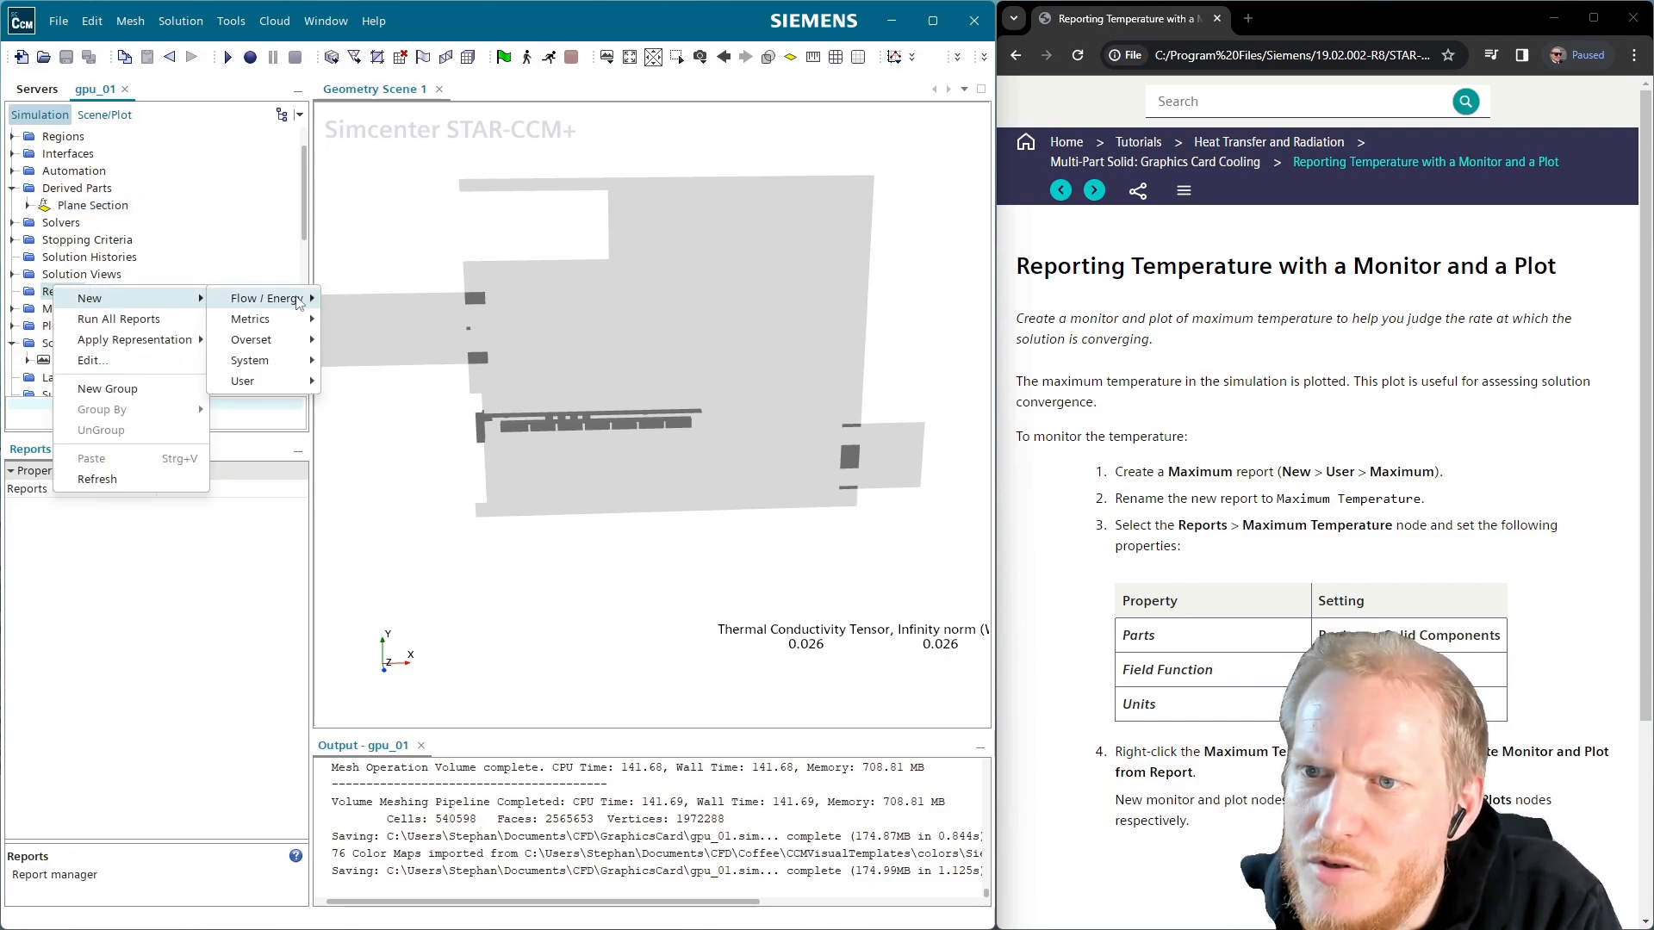
mouse_move(288, 382)
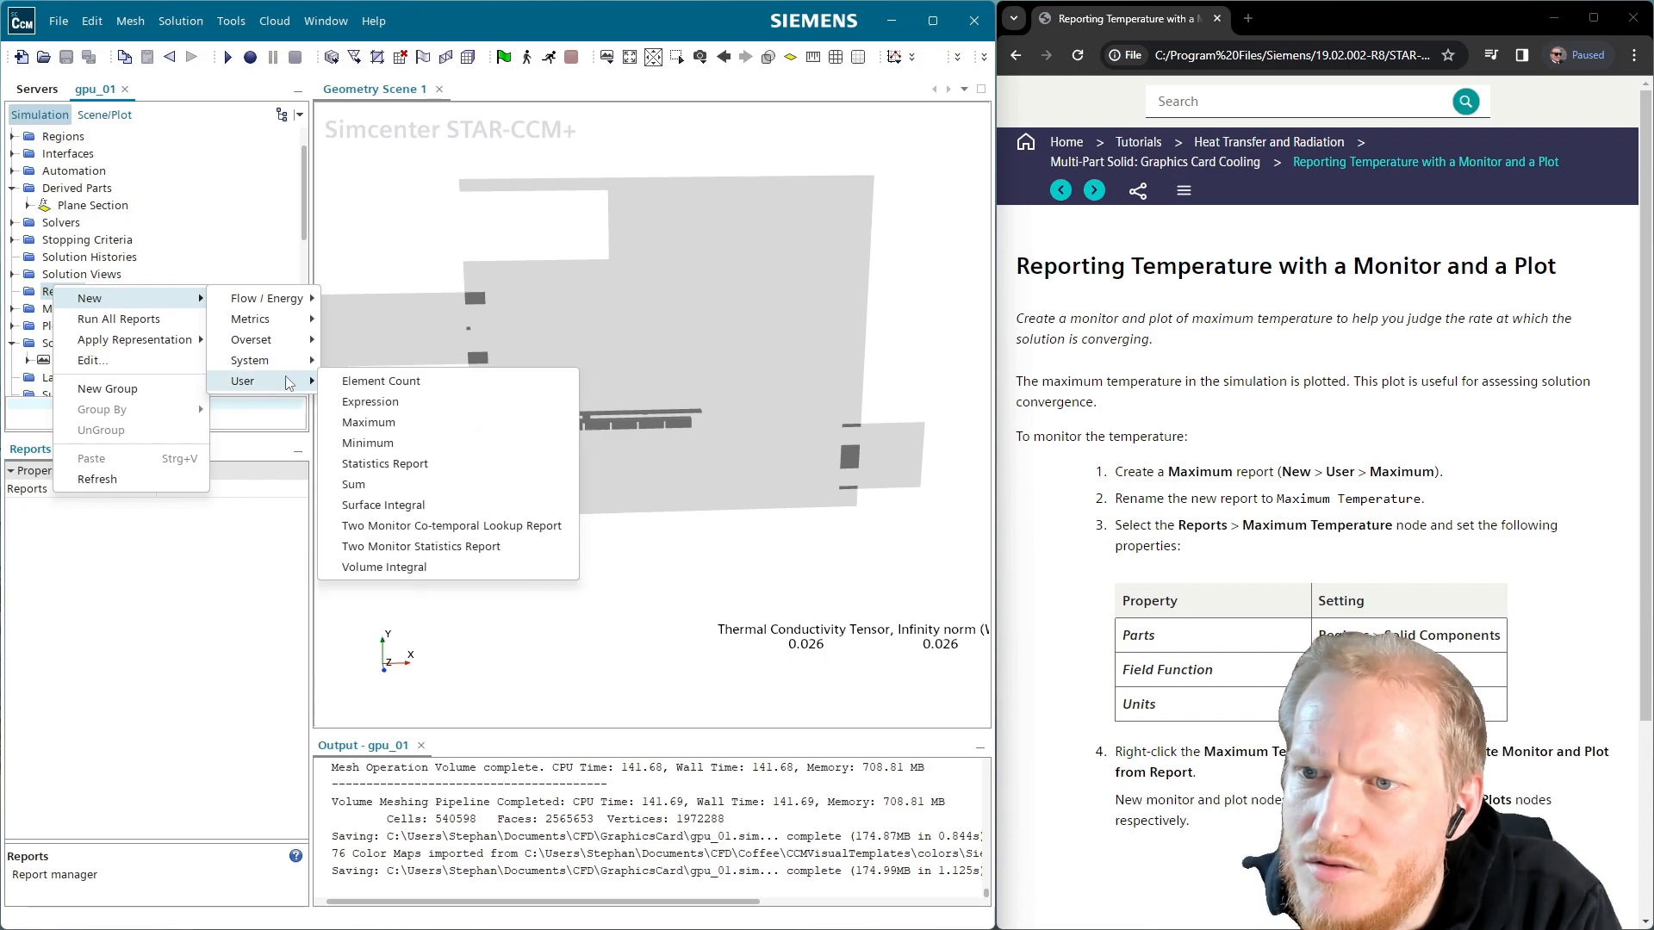
click(384, 423)
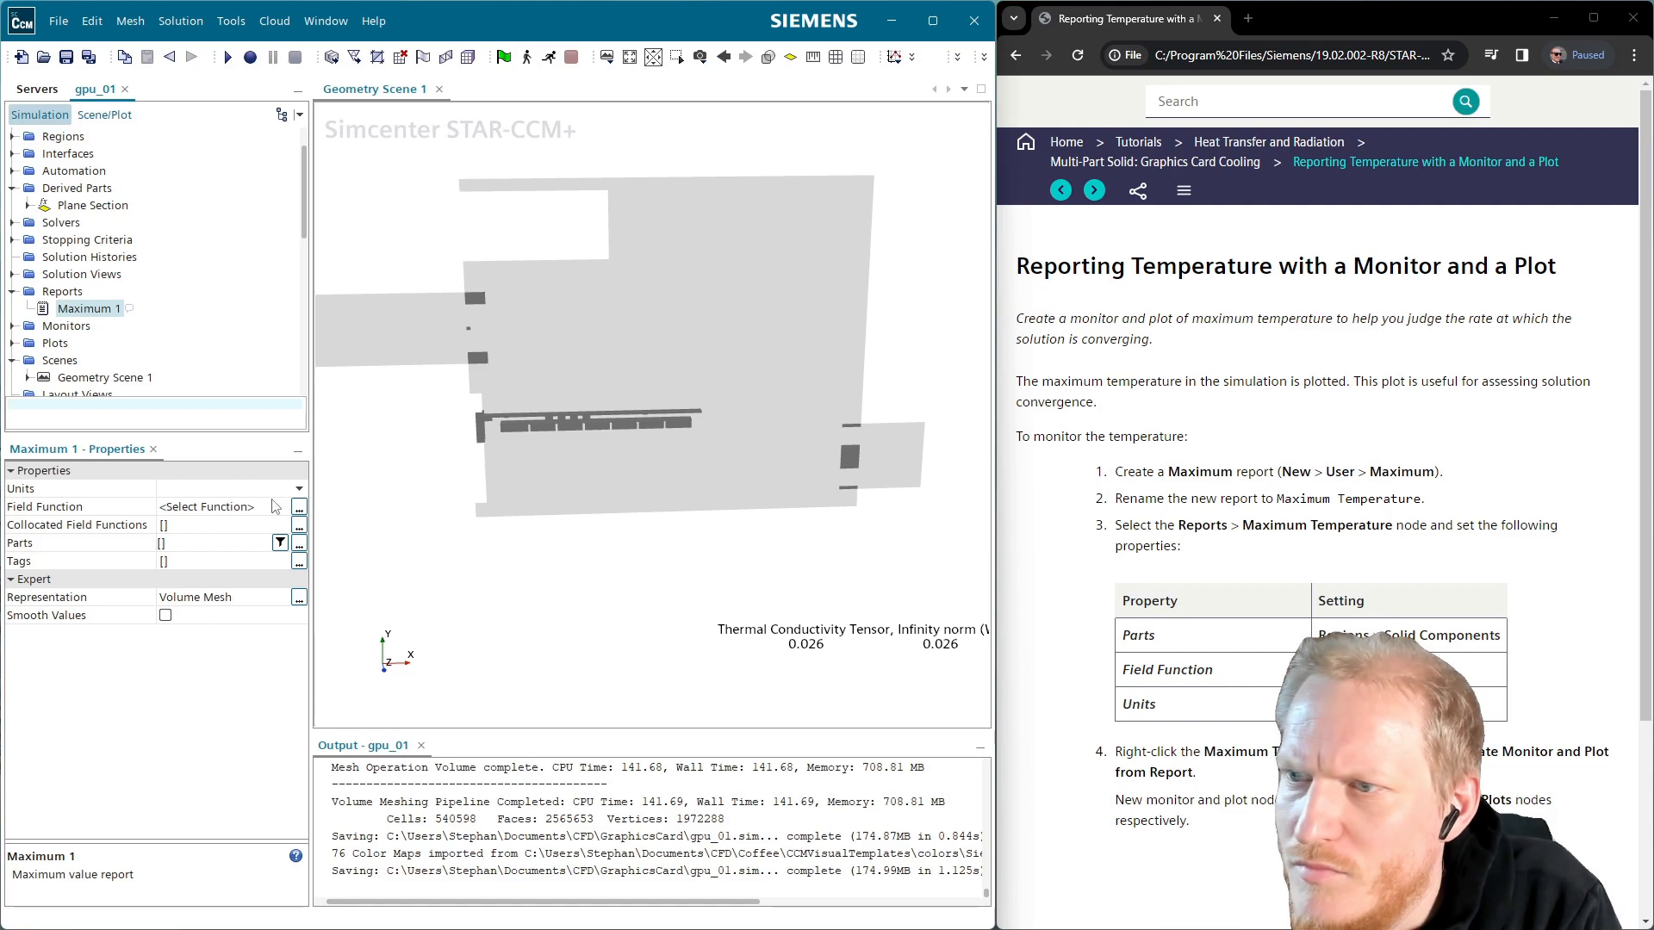
click(115, 312)
text(MaxTemp)
key(Return)
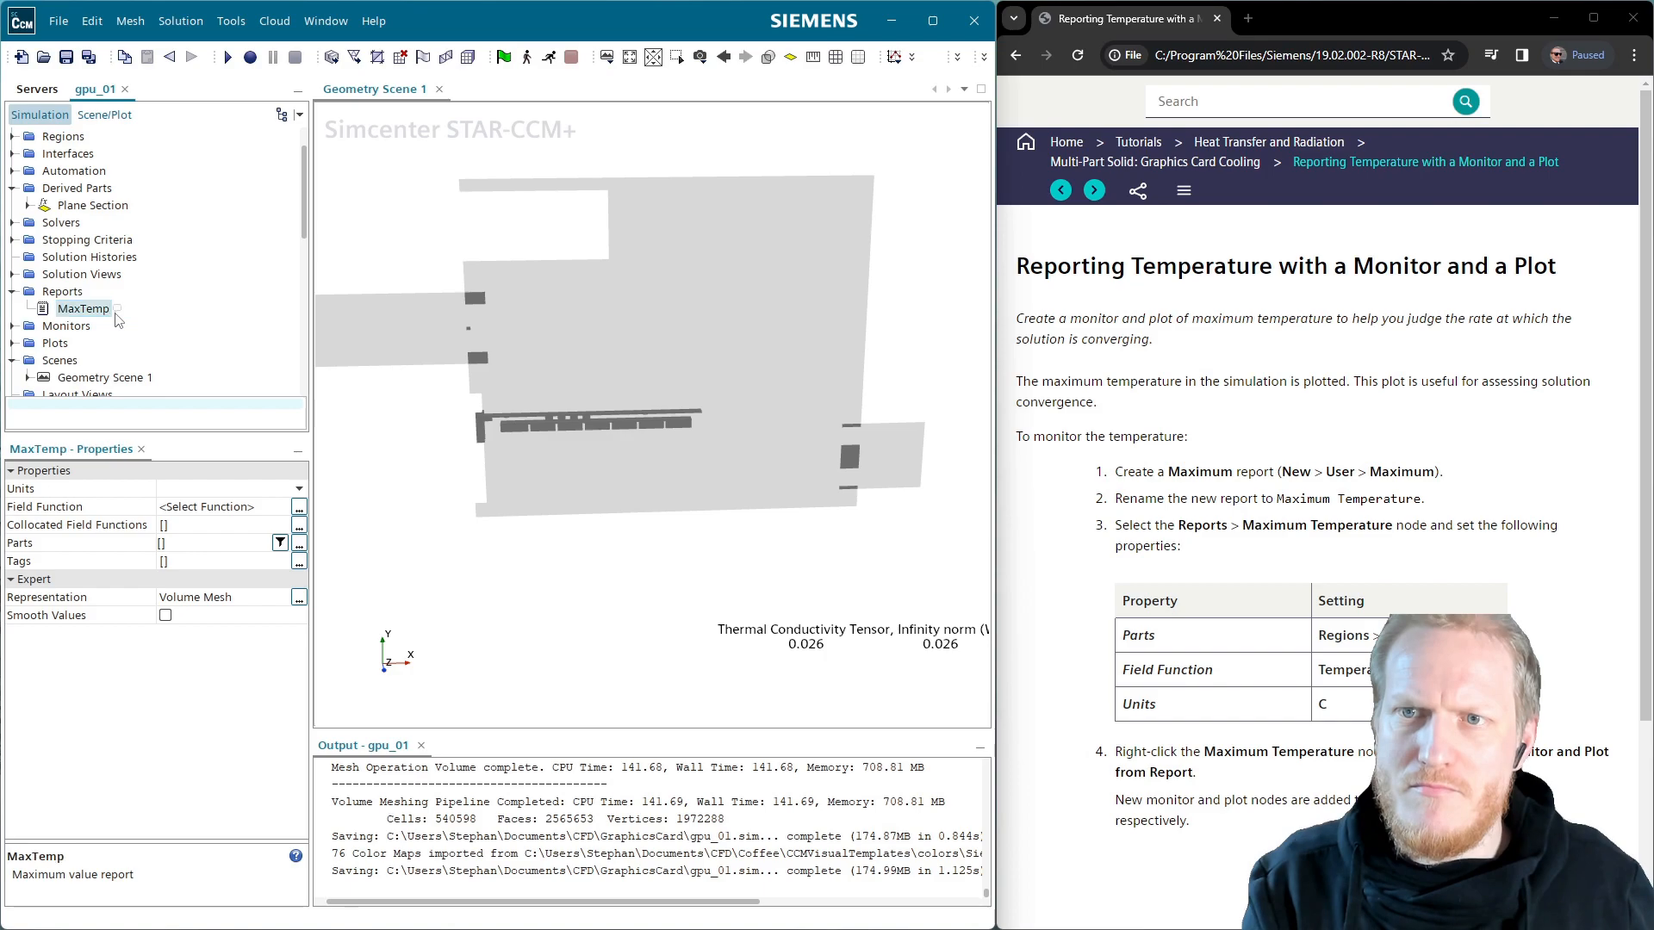
Set MaxTemp's field function to Temperature with units in C
click(299, 506)
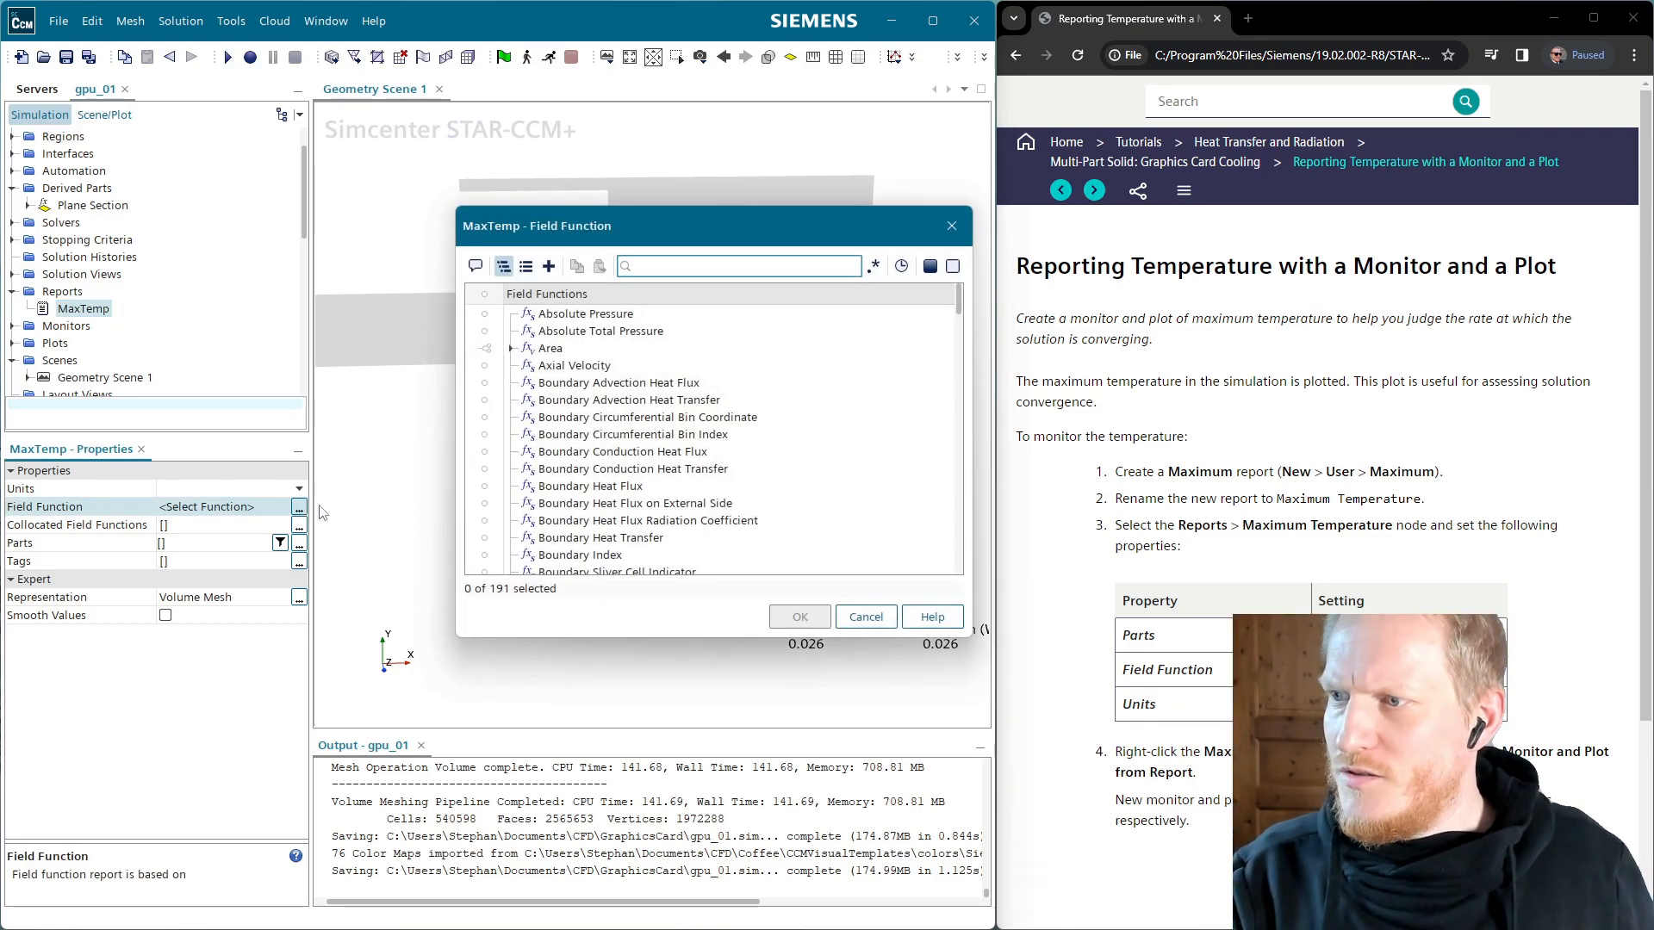
text(temp)
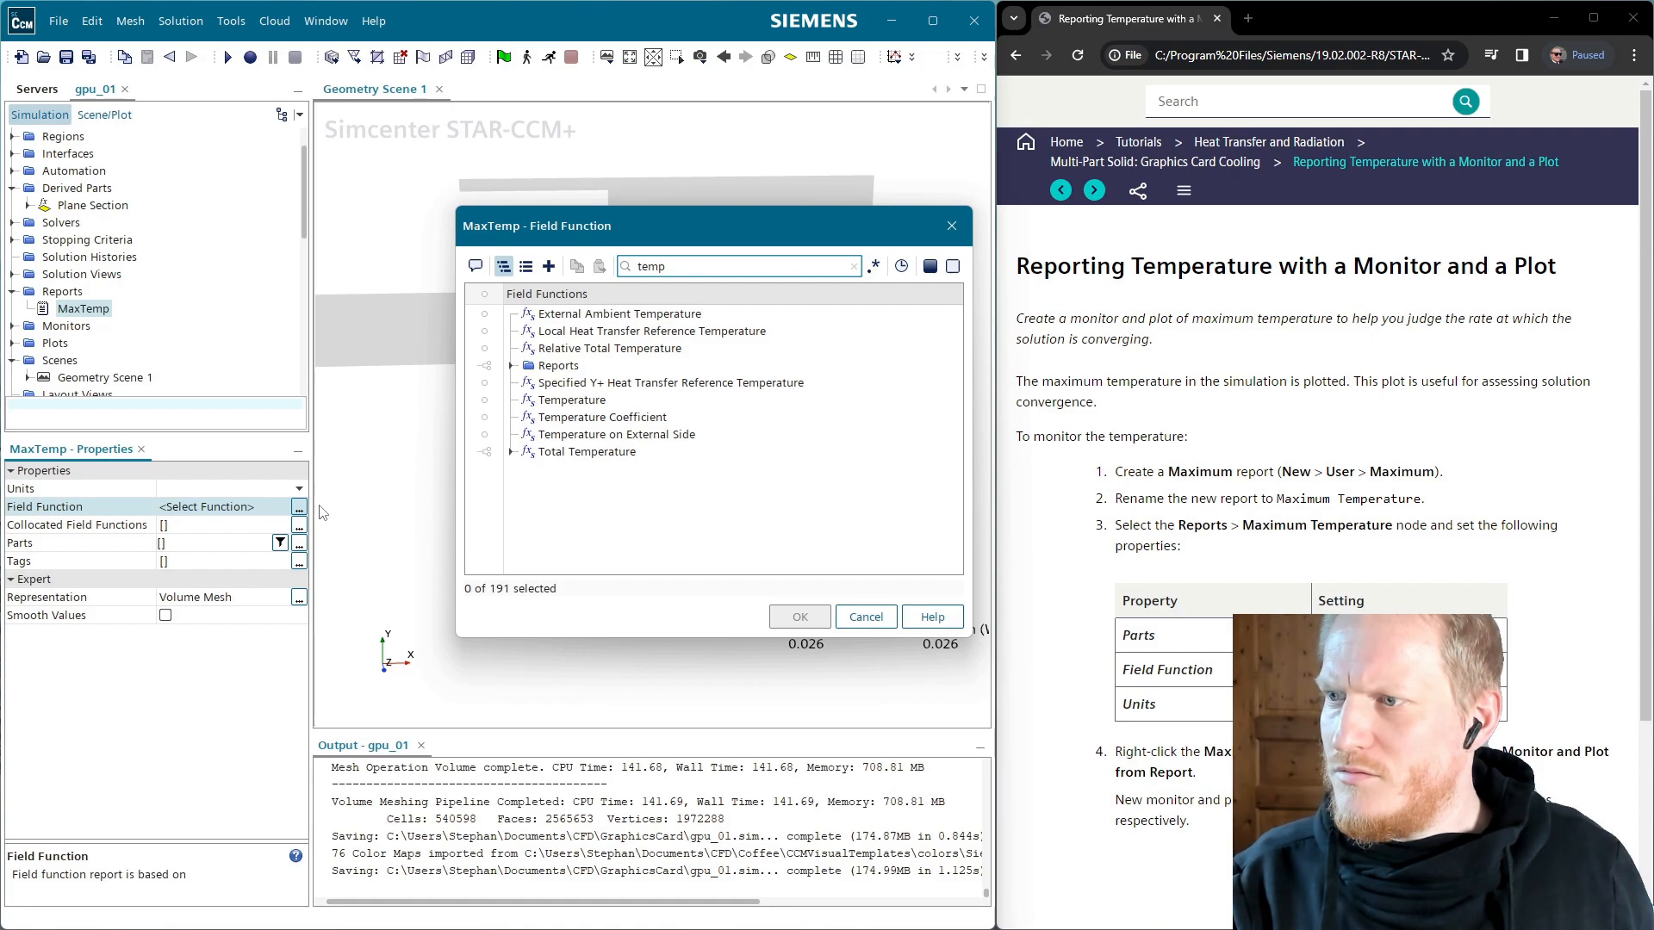
click(527, 402)
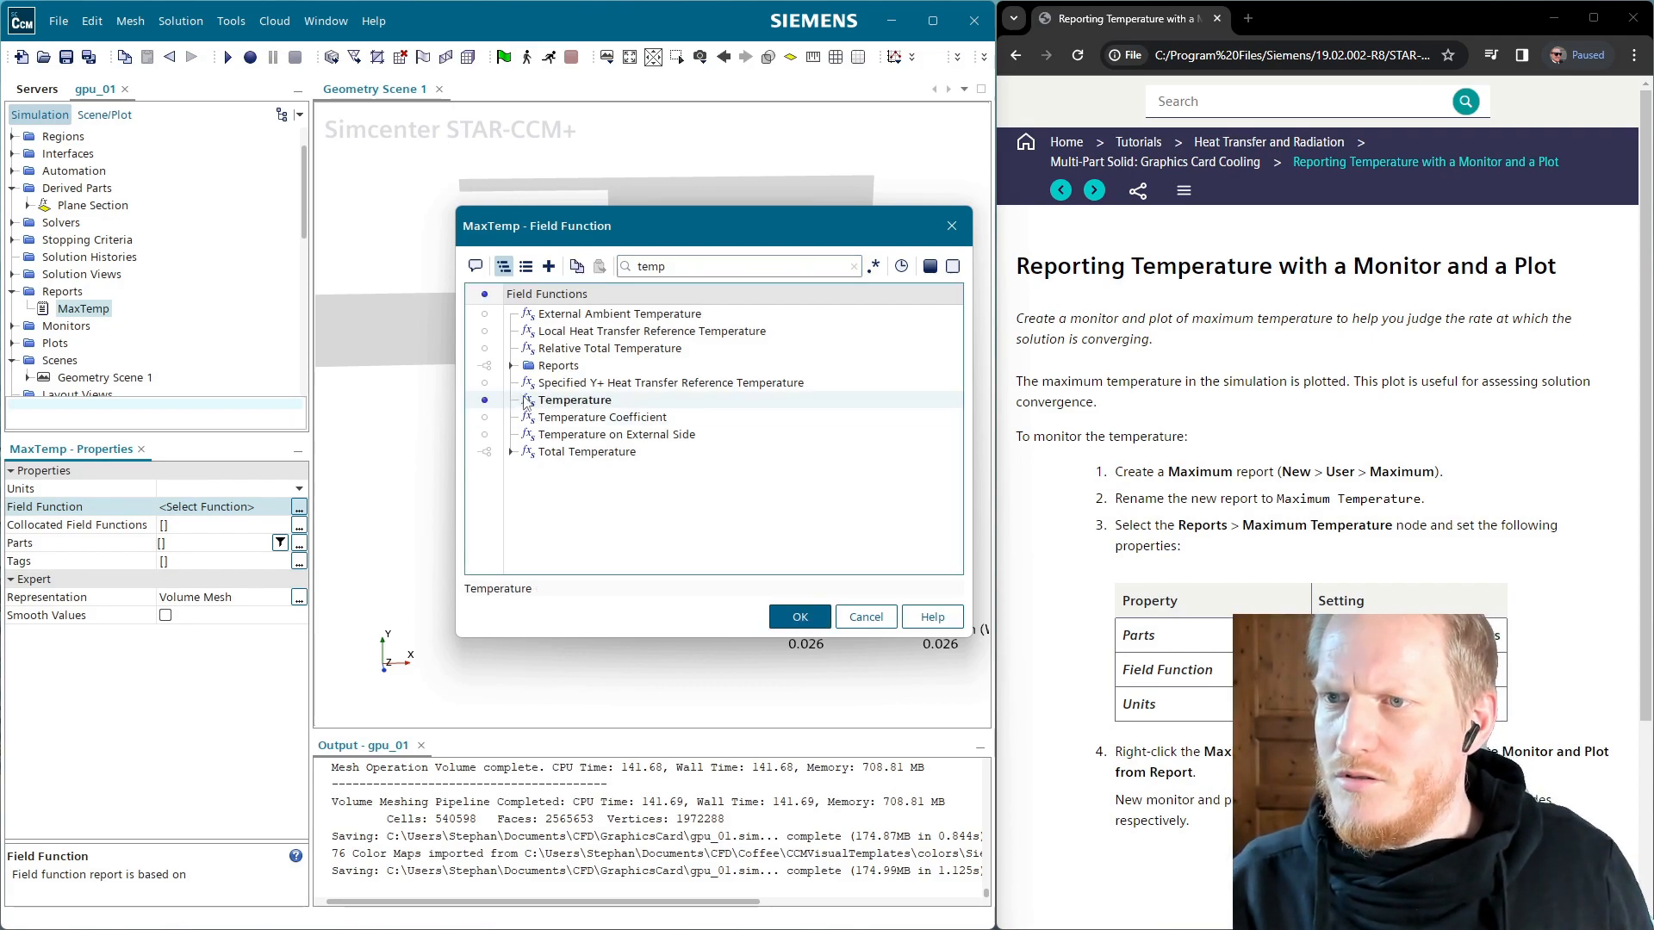
click(800, 617)
click(270, 489)
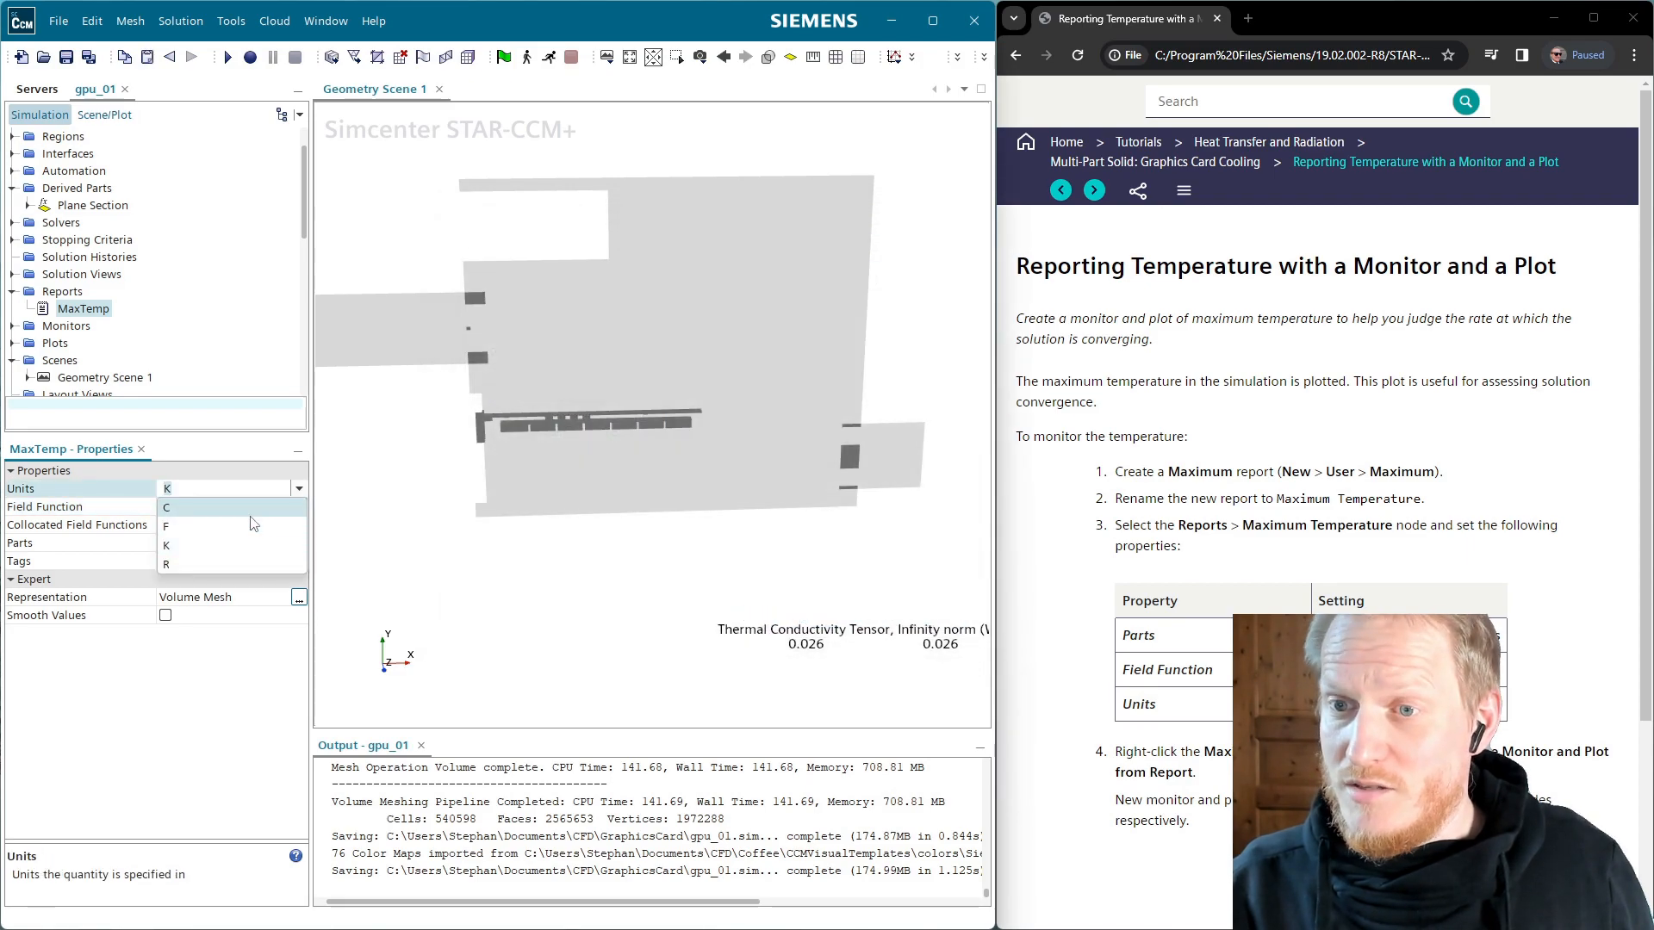
click(255, 522)
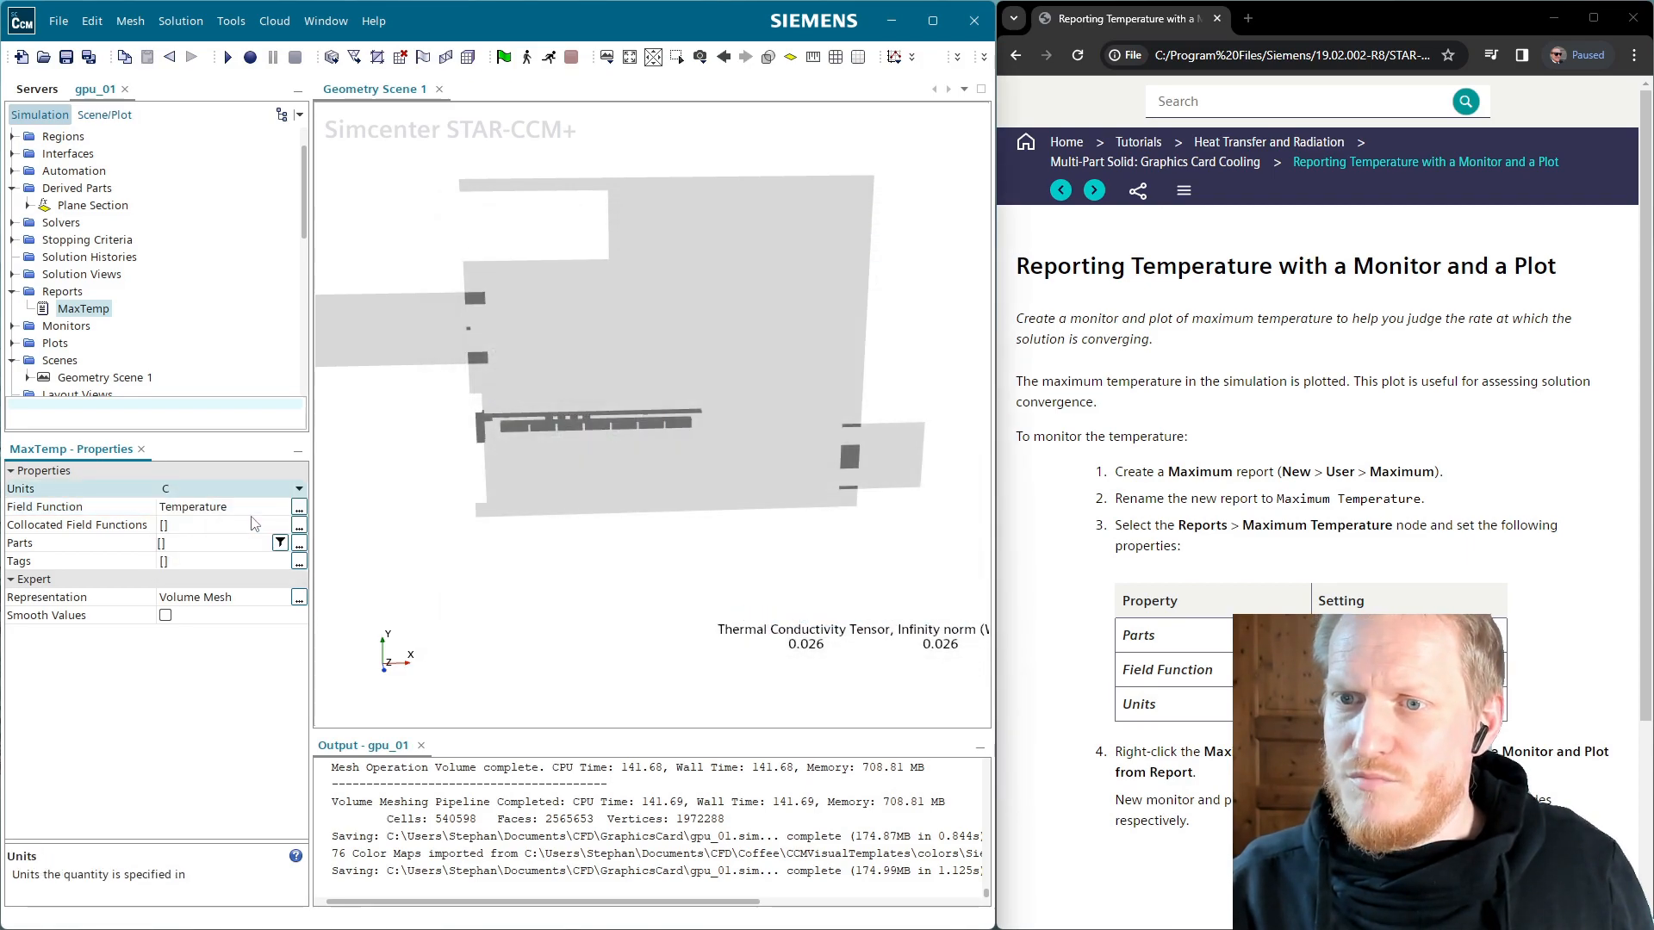
Set the MaxTemp report's parts to the Solid Components region
click(299, 543)
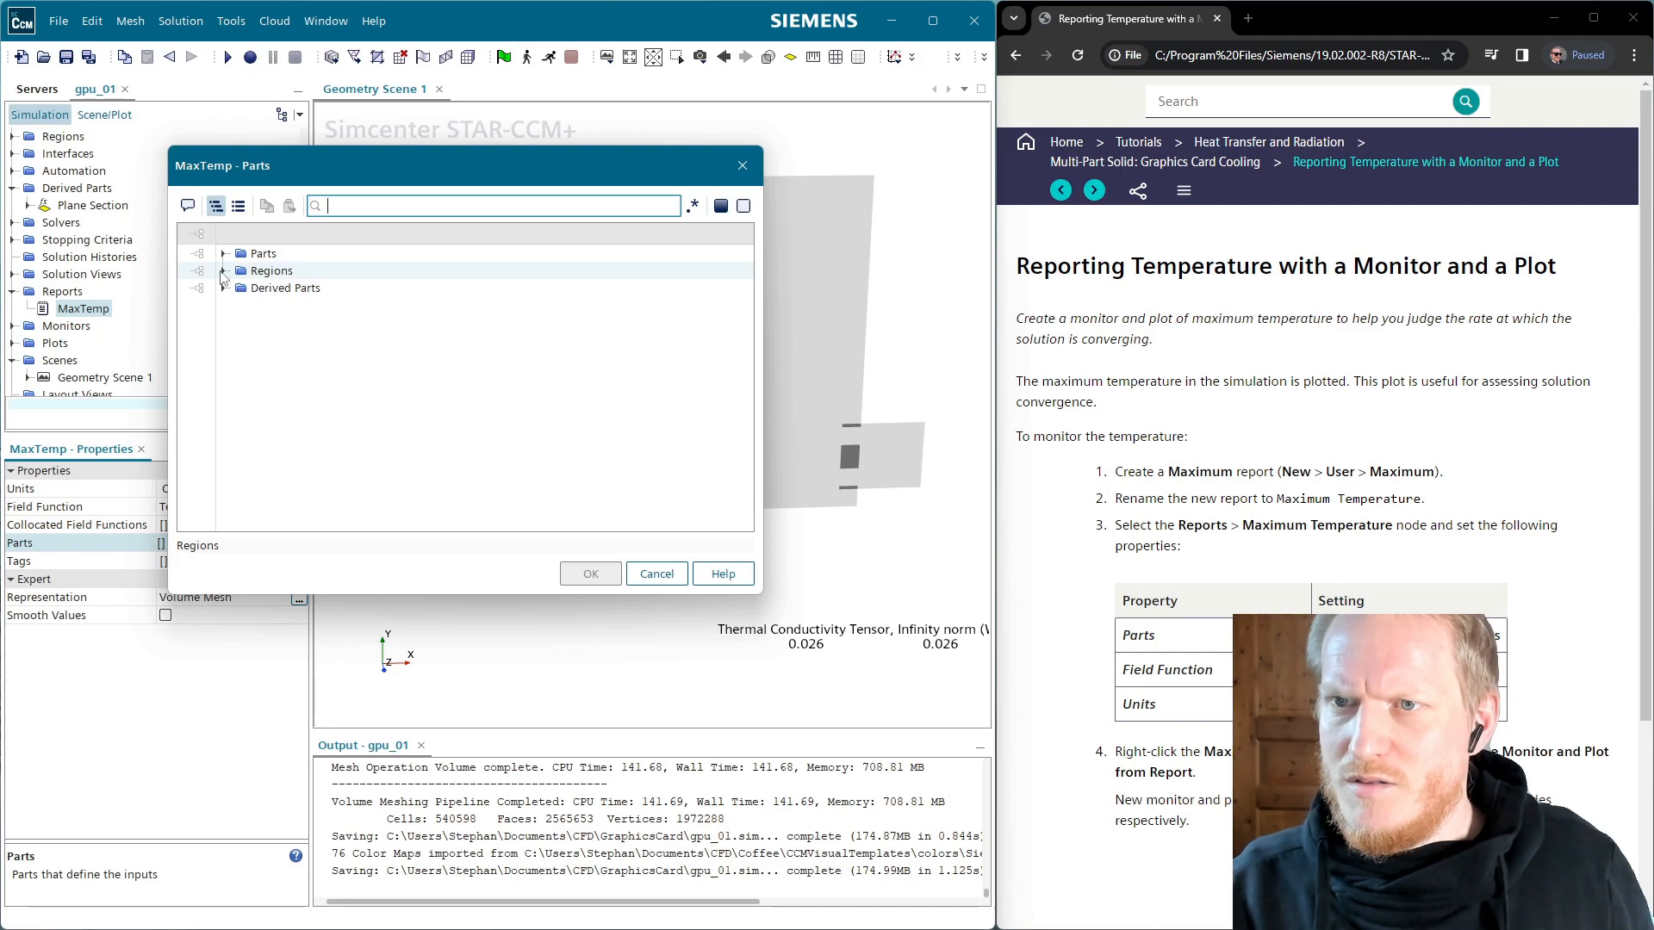
double_click(255, 271)
click(296, 307)
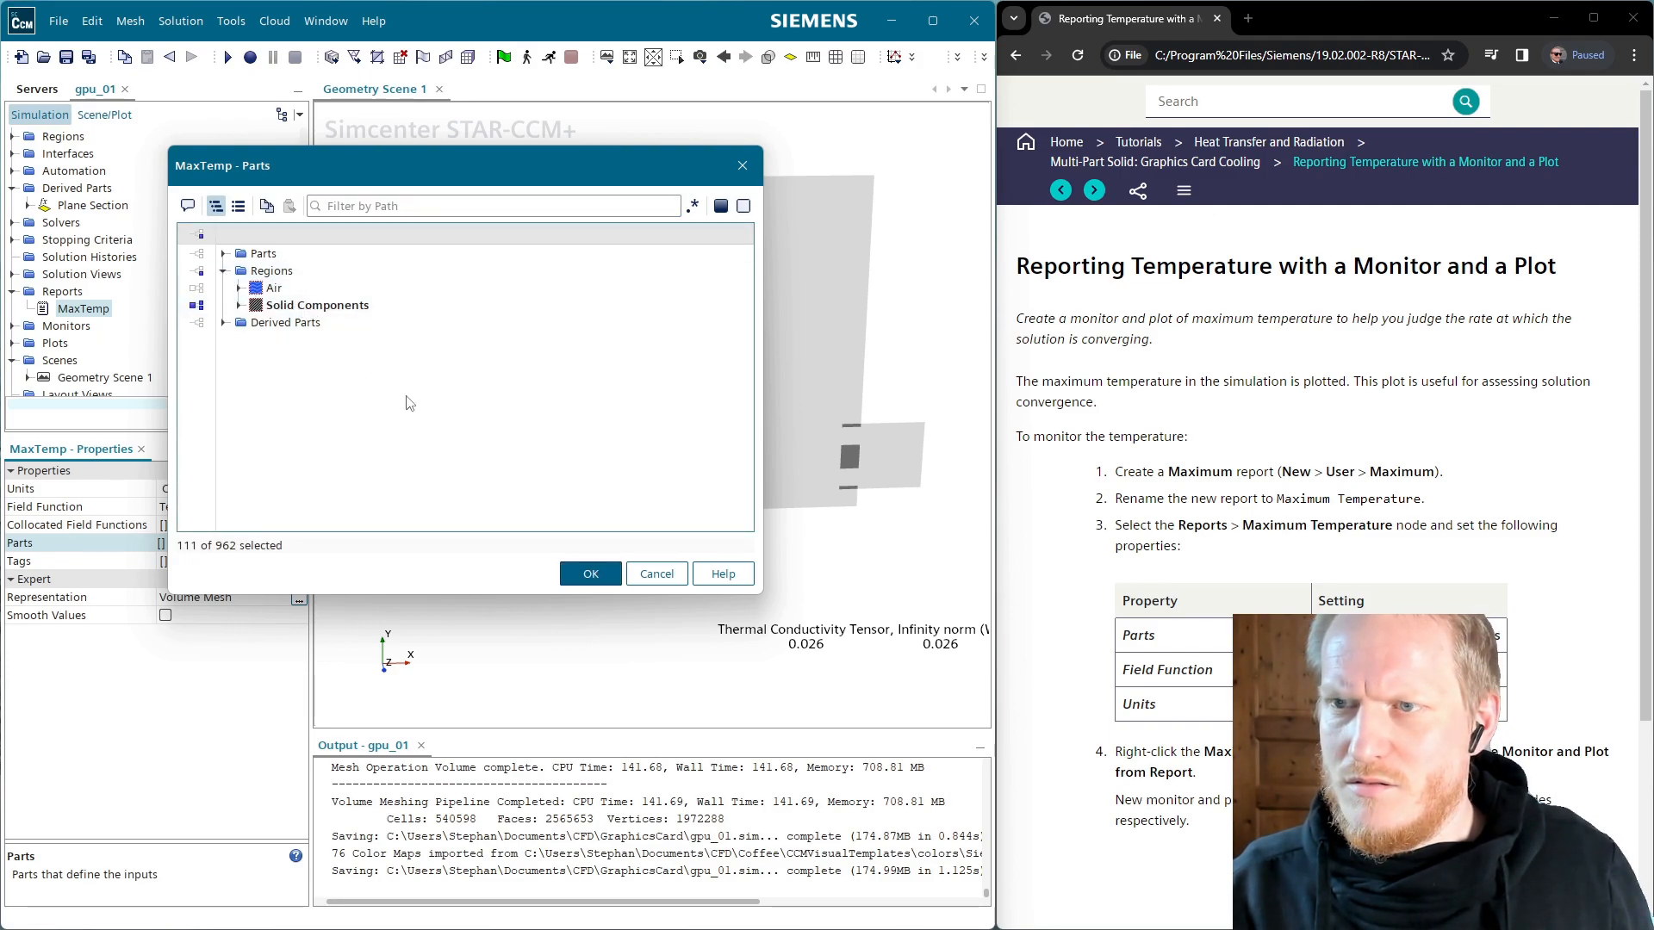
click(600, 579)
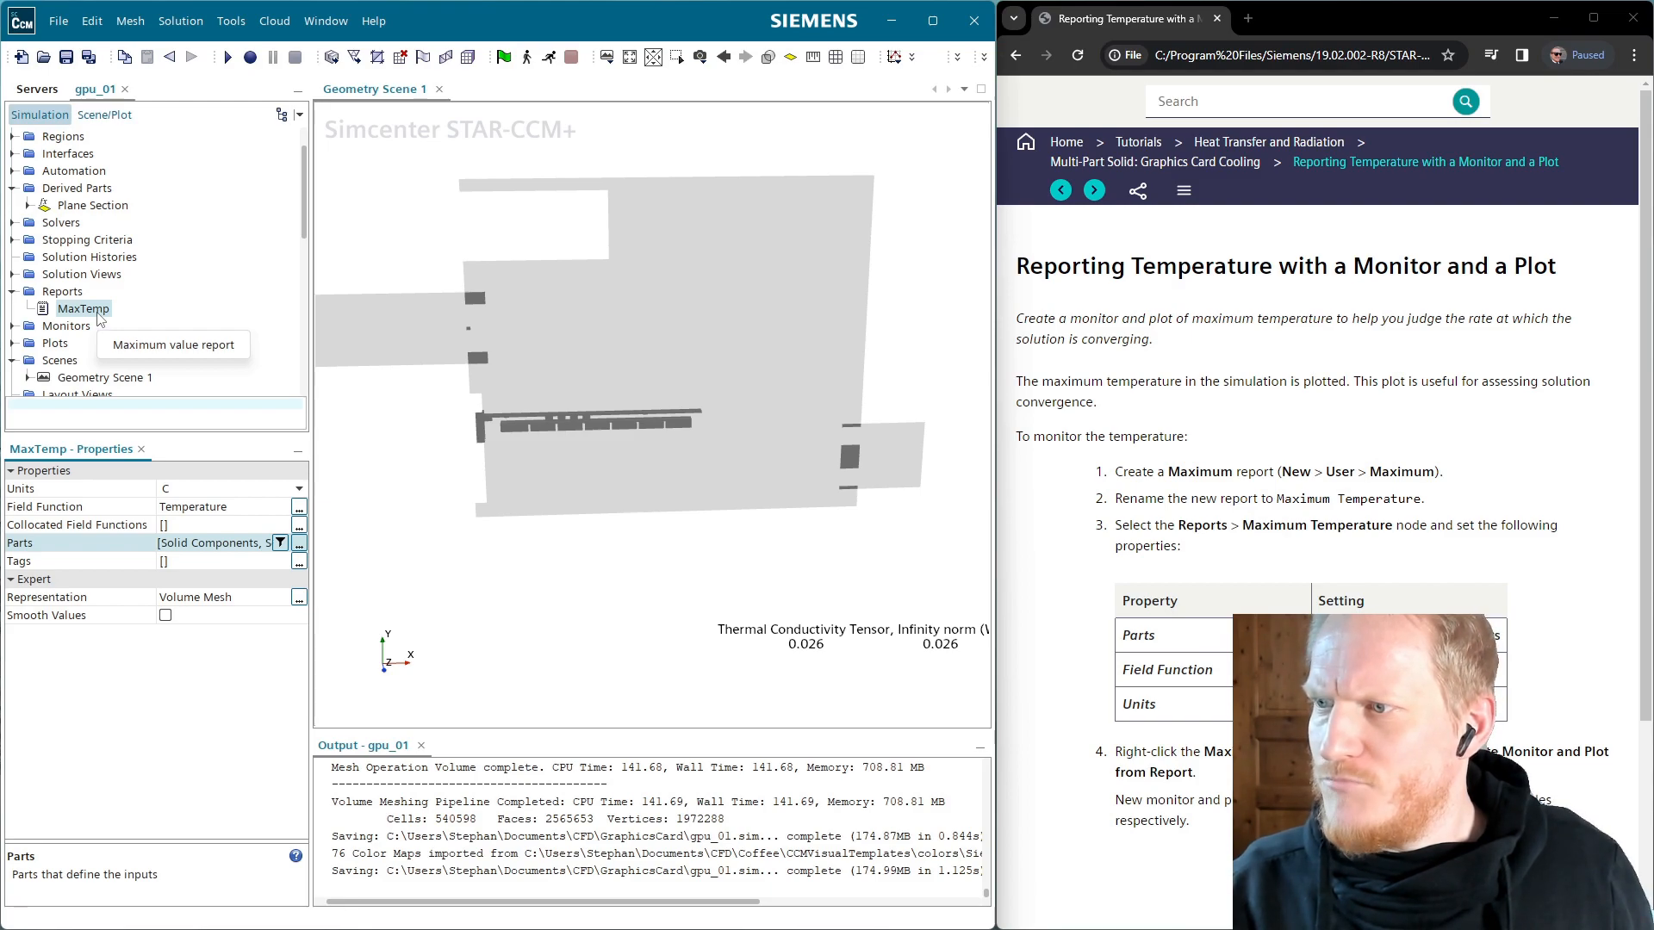
Use Create Monitor and Plot from Report on MaxTemp to add its monitor and monitor plot
right_click(100, 318)
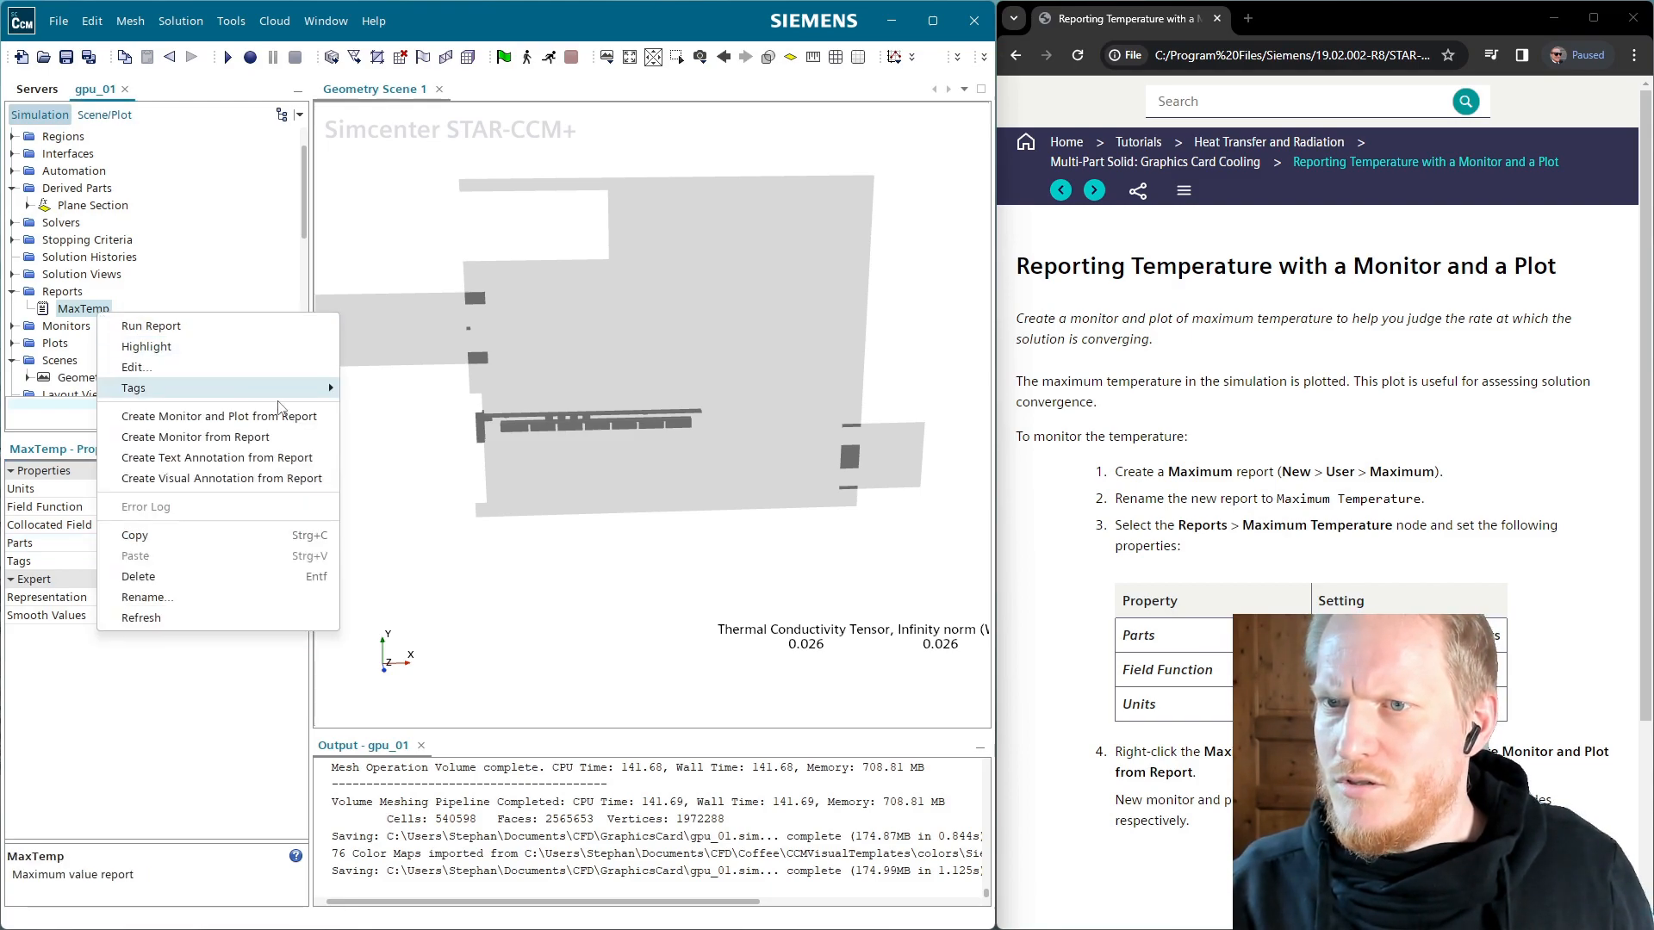
click(294, 416)
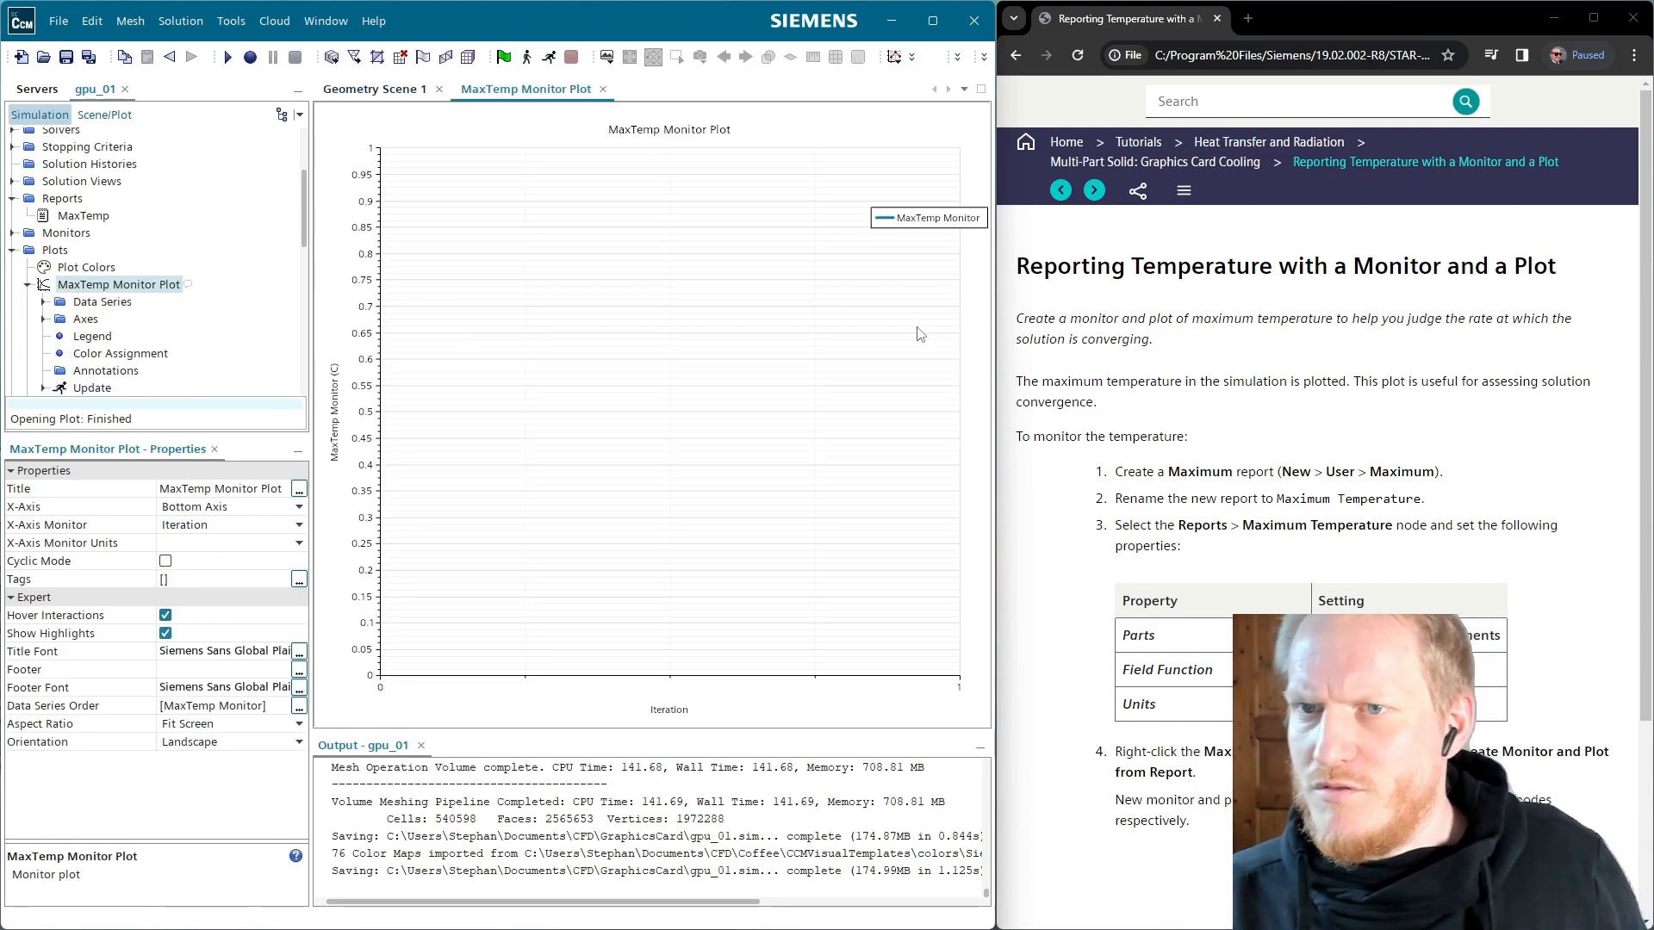
click(1094, 189)
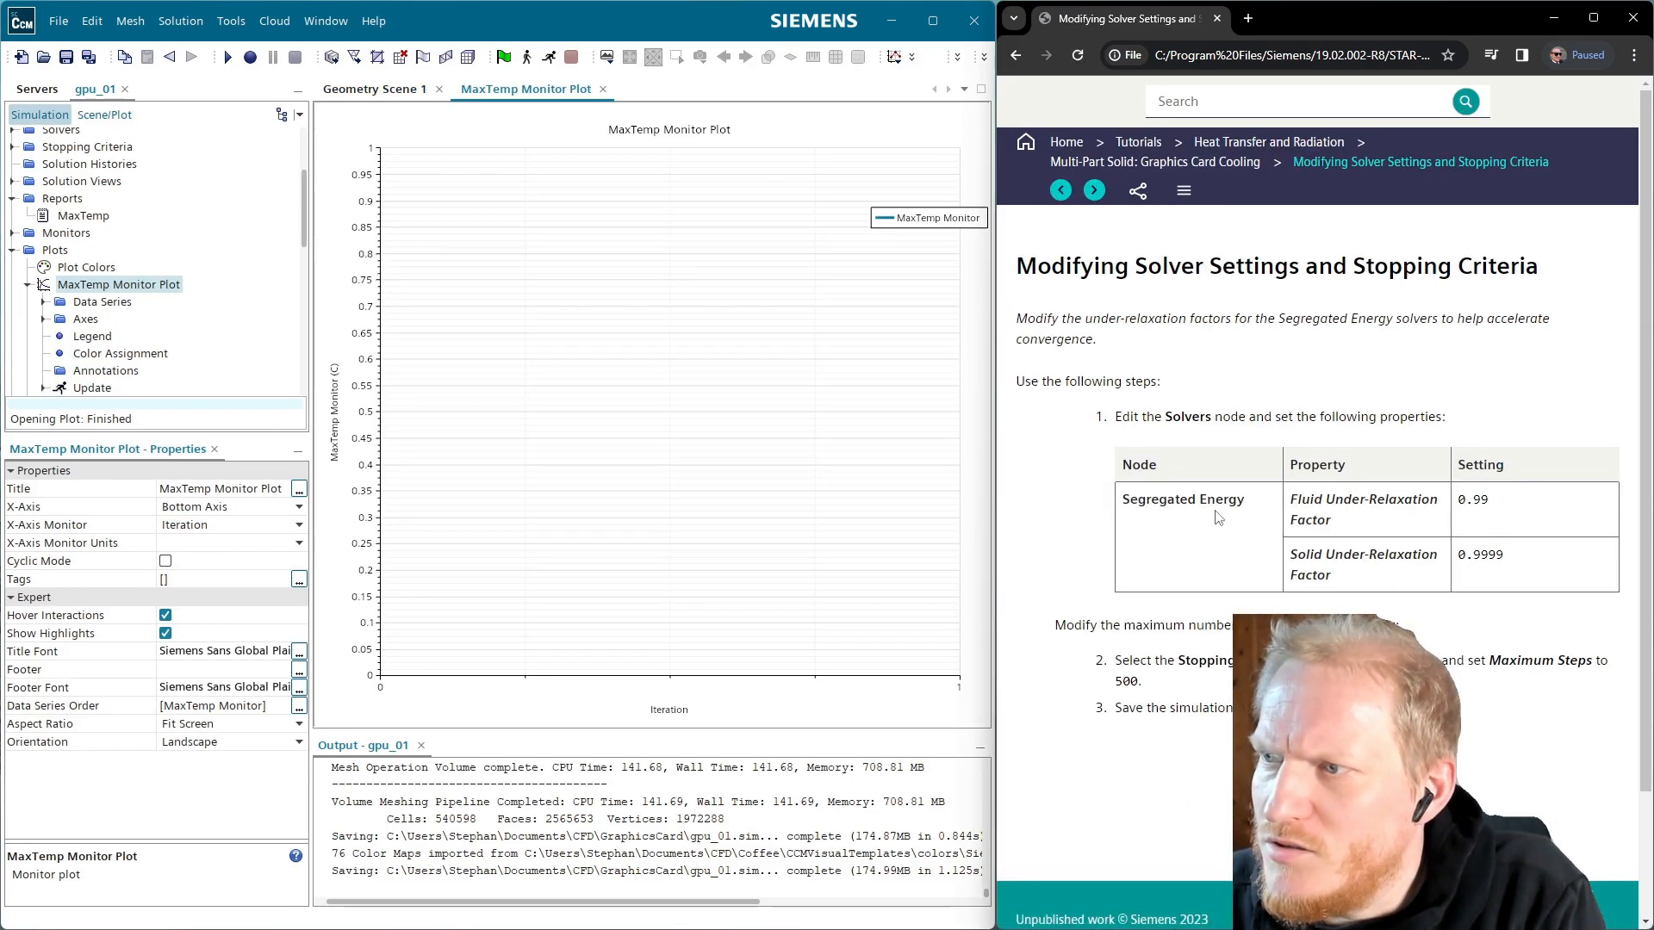
Under Solvers > Segregated Energy, set fluid under-relaxation to 0.99 and solid under-relaxation to 0.9999
click(12, 131)
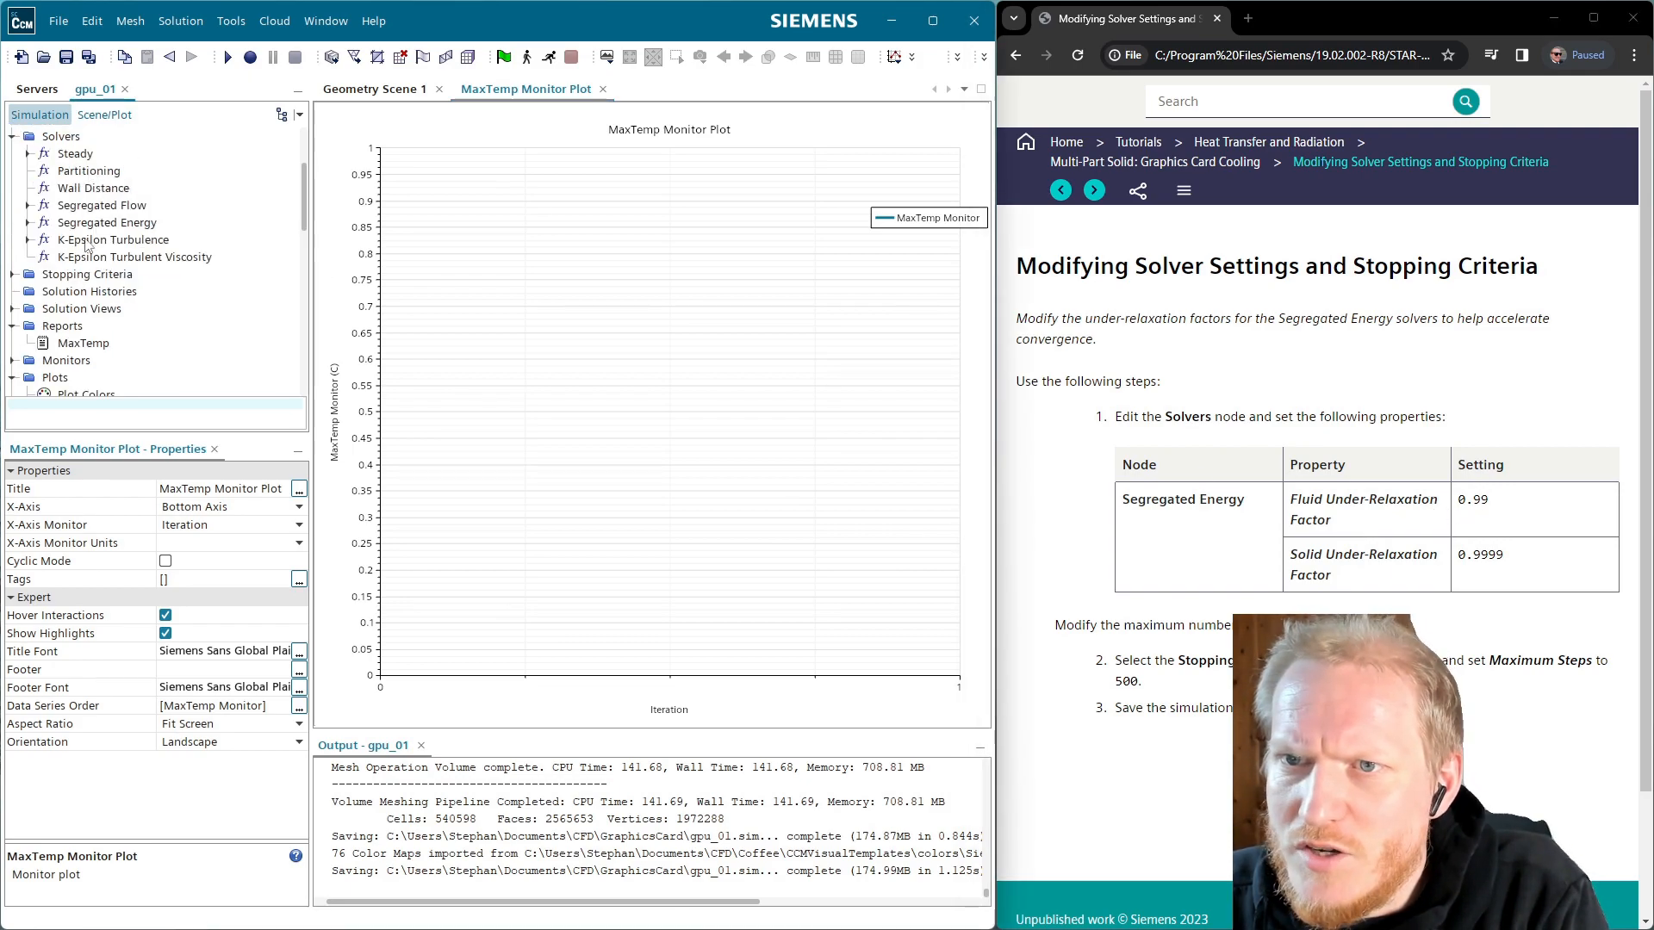
click(28, 222)
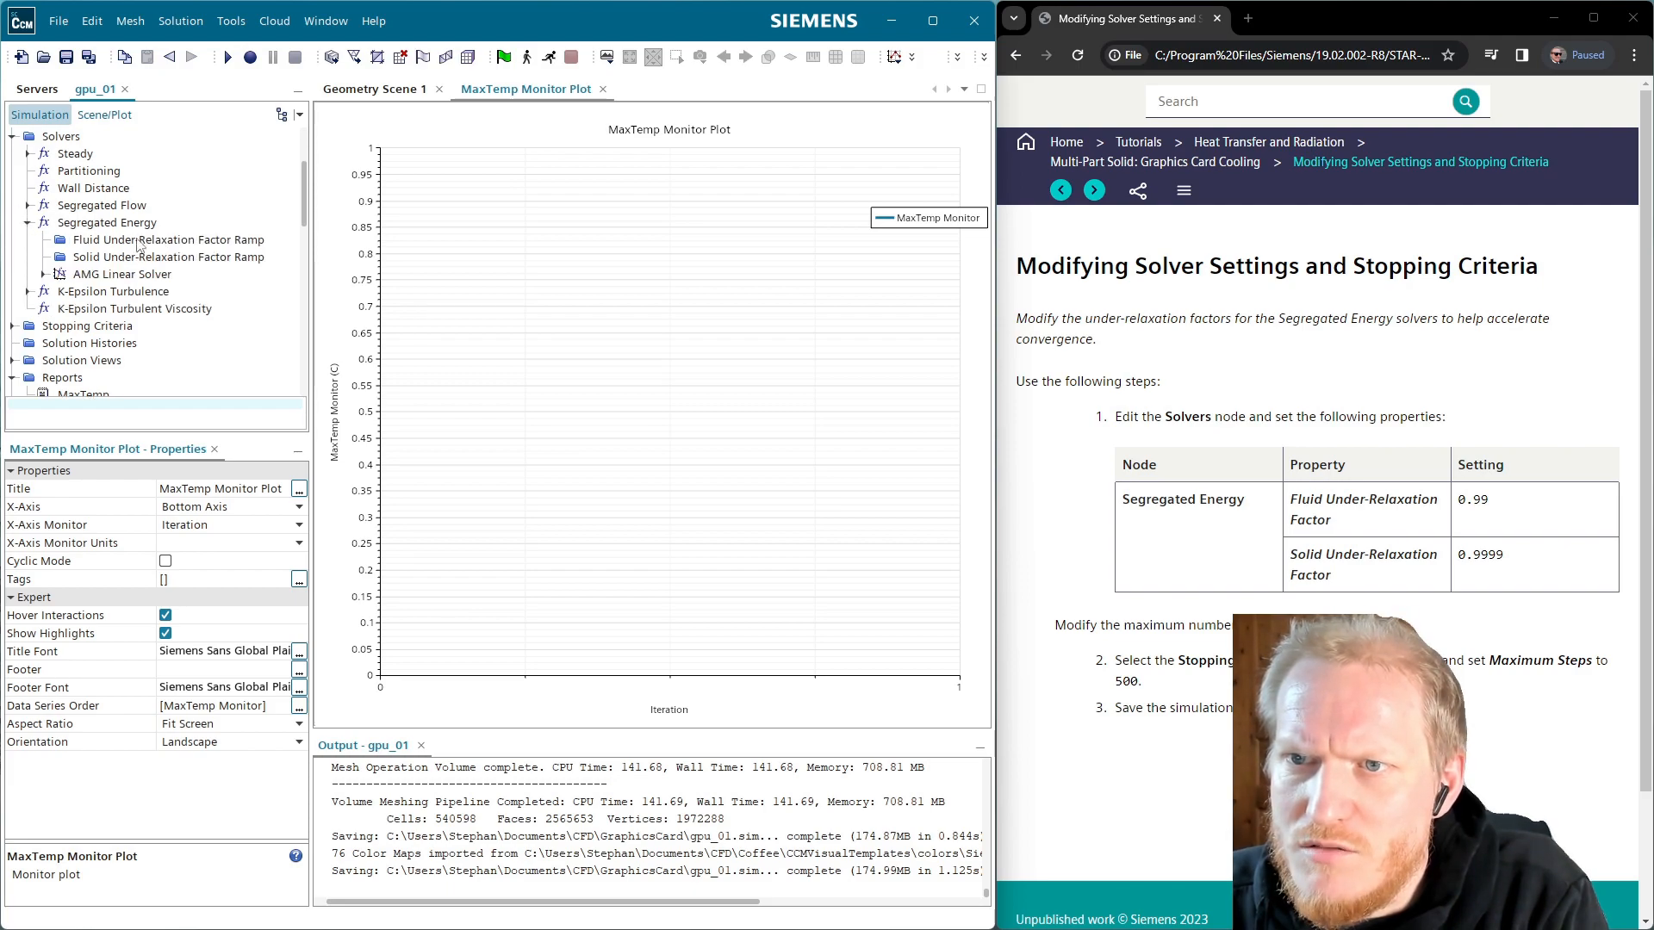
click(143, 243)
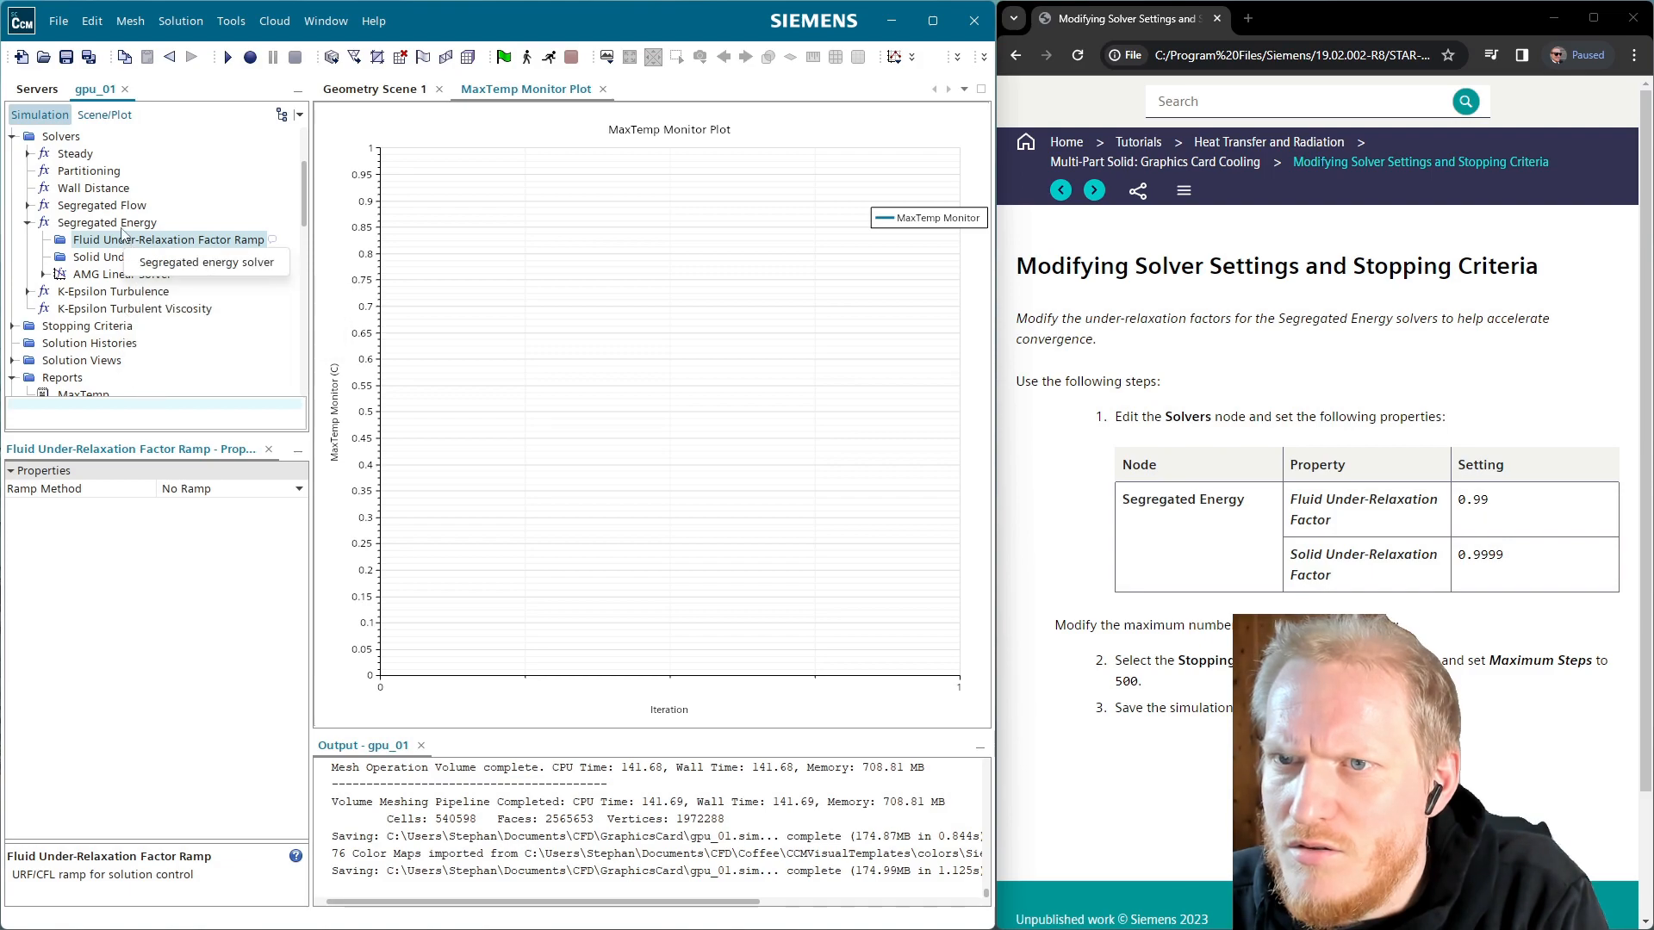
click(123, 226)
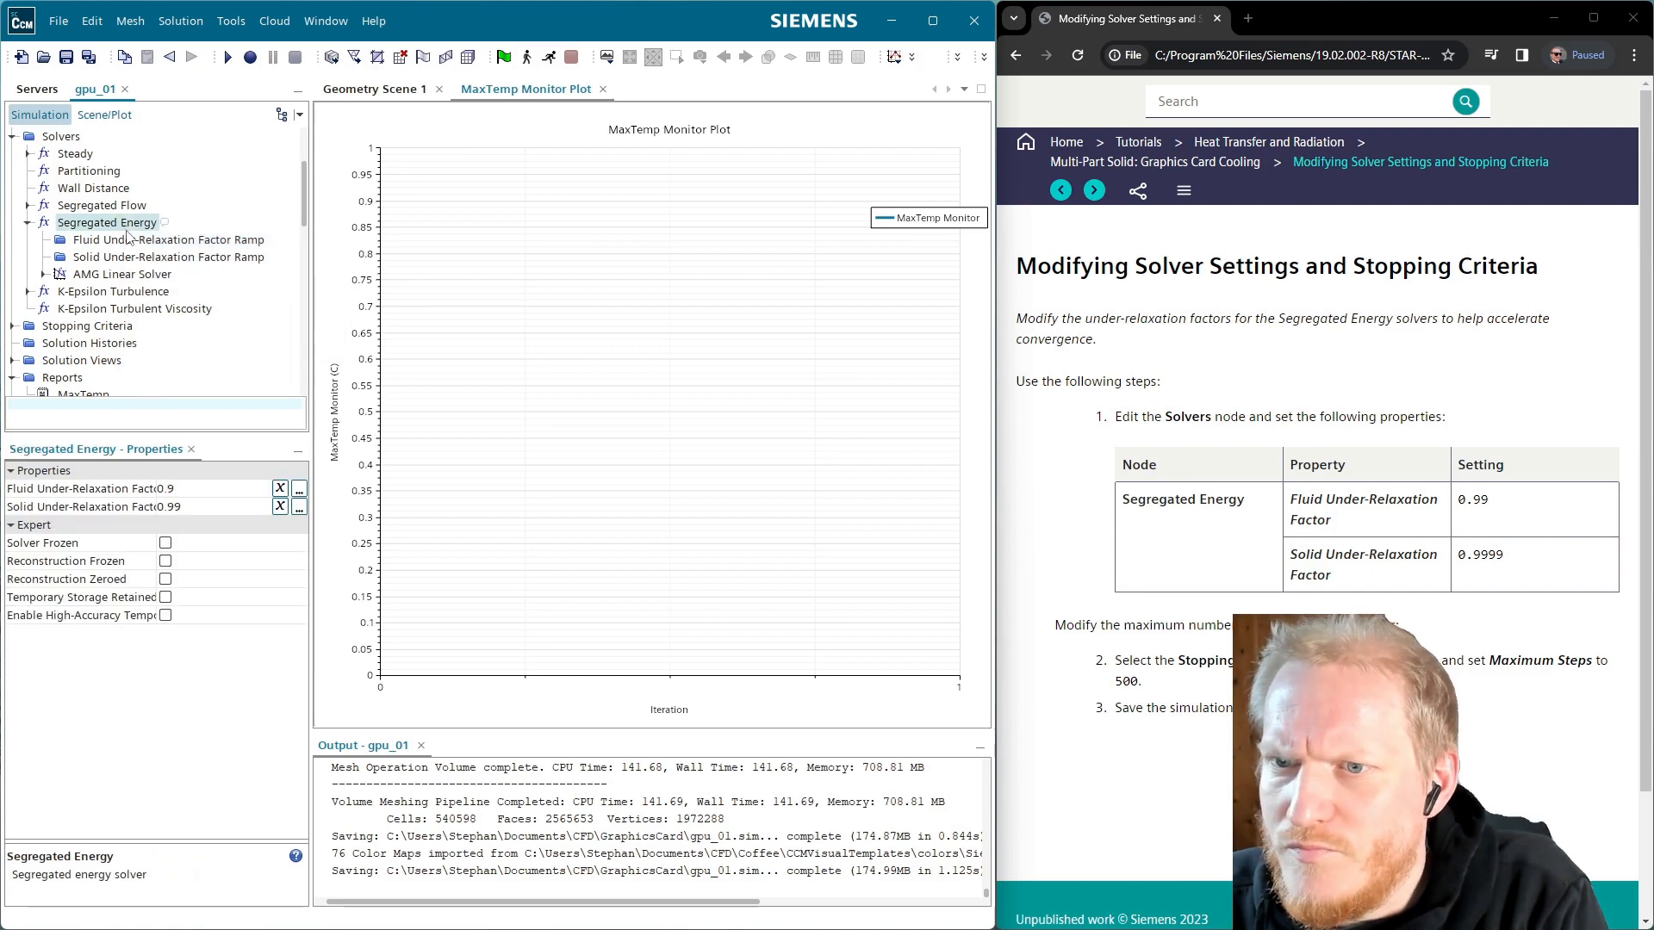
click(191, 489)
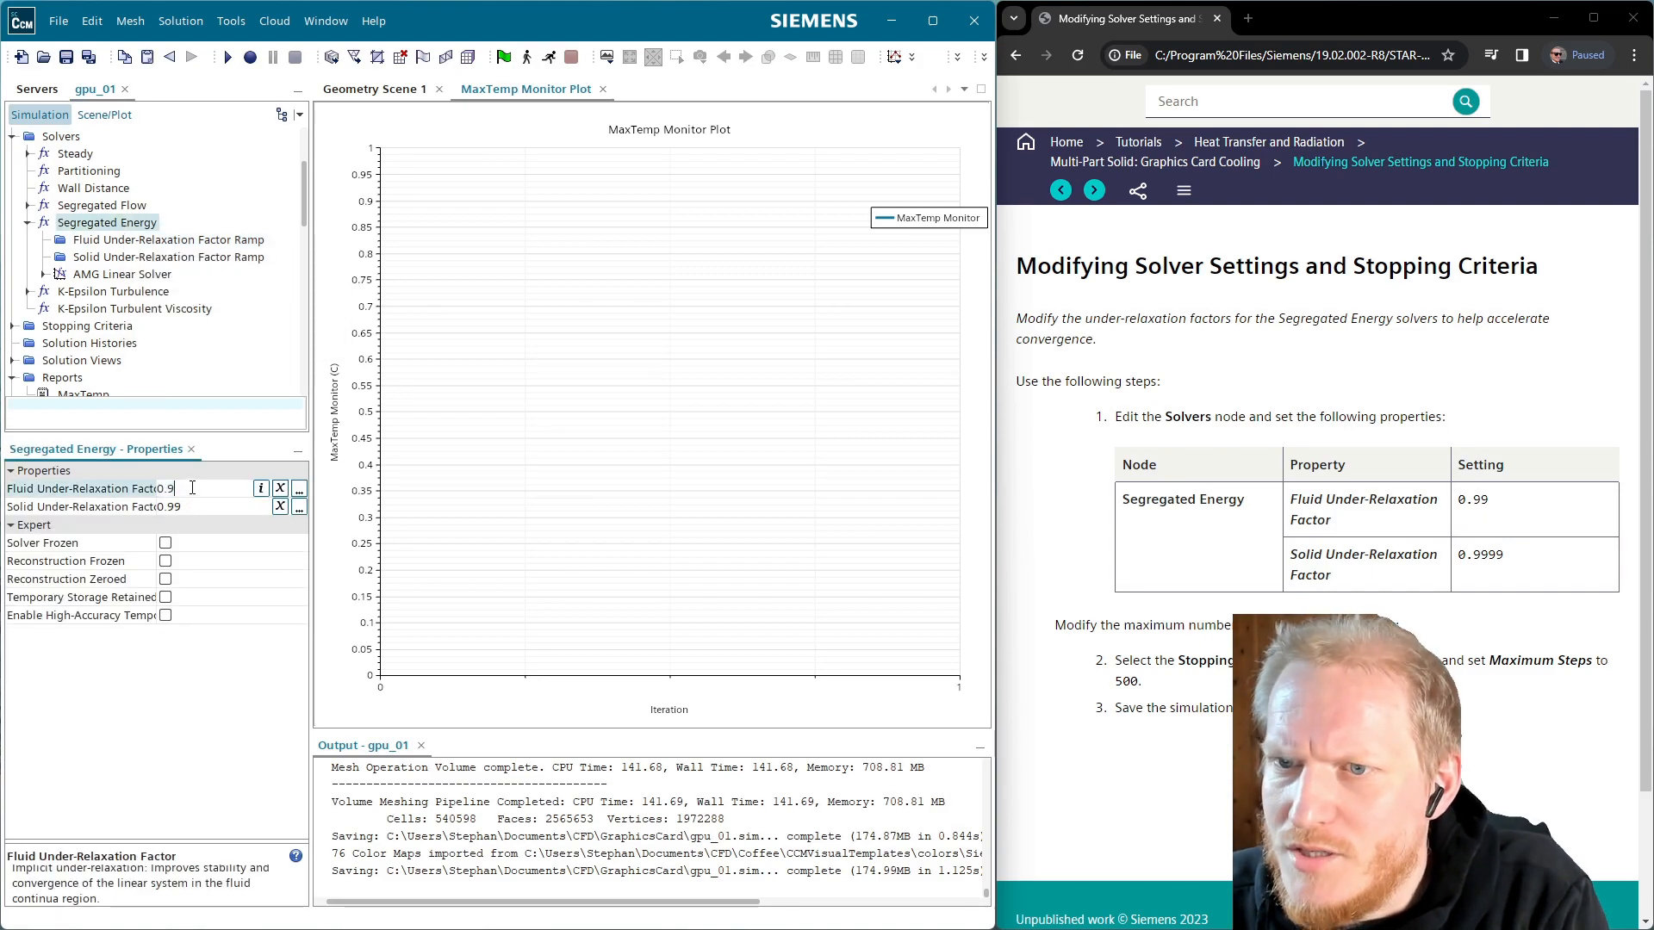
text(9)
key(Return)
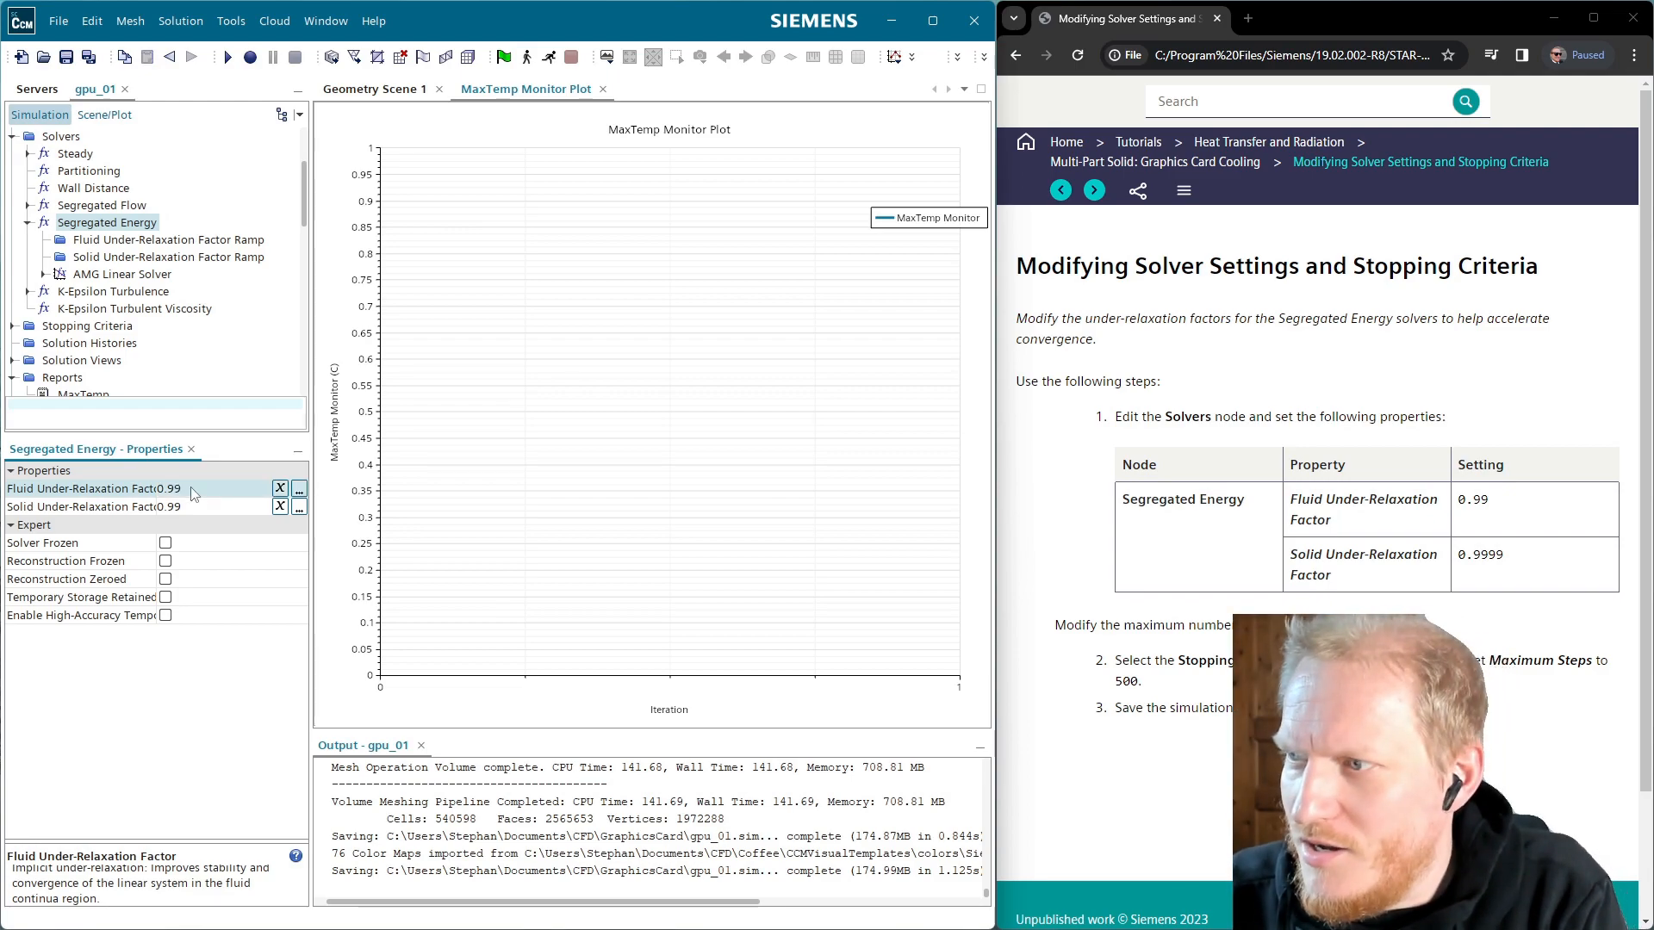
click(196, 509)
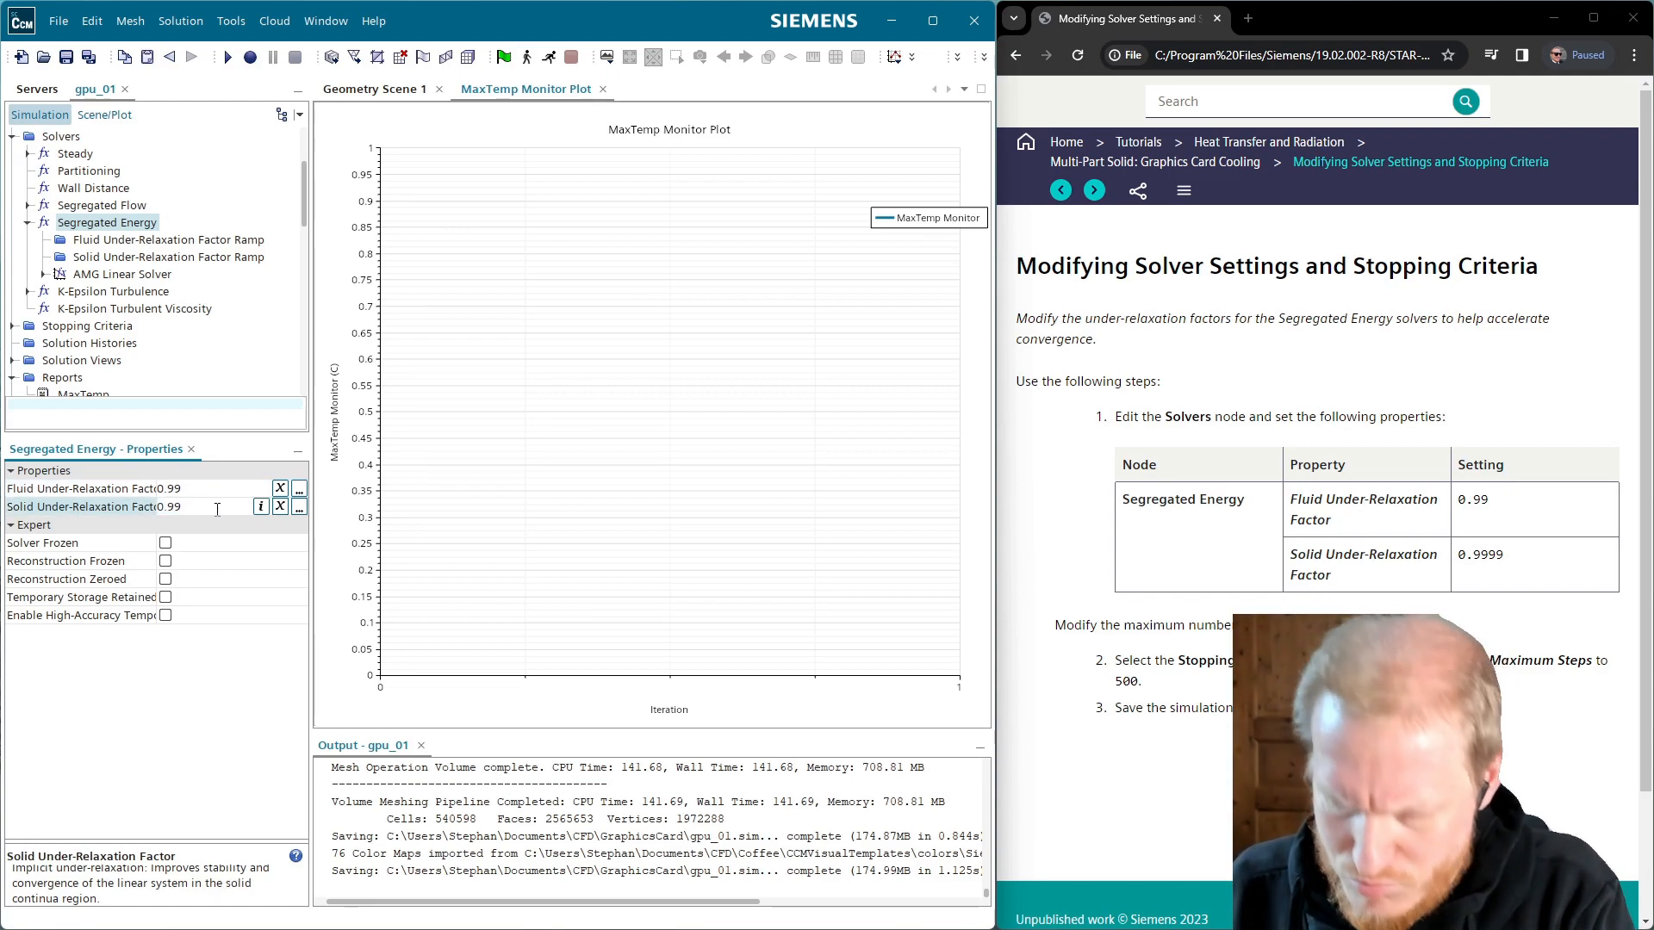
text(99)
key(Return)
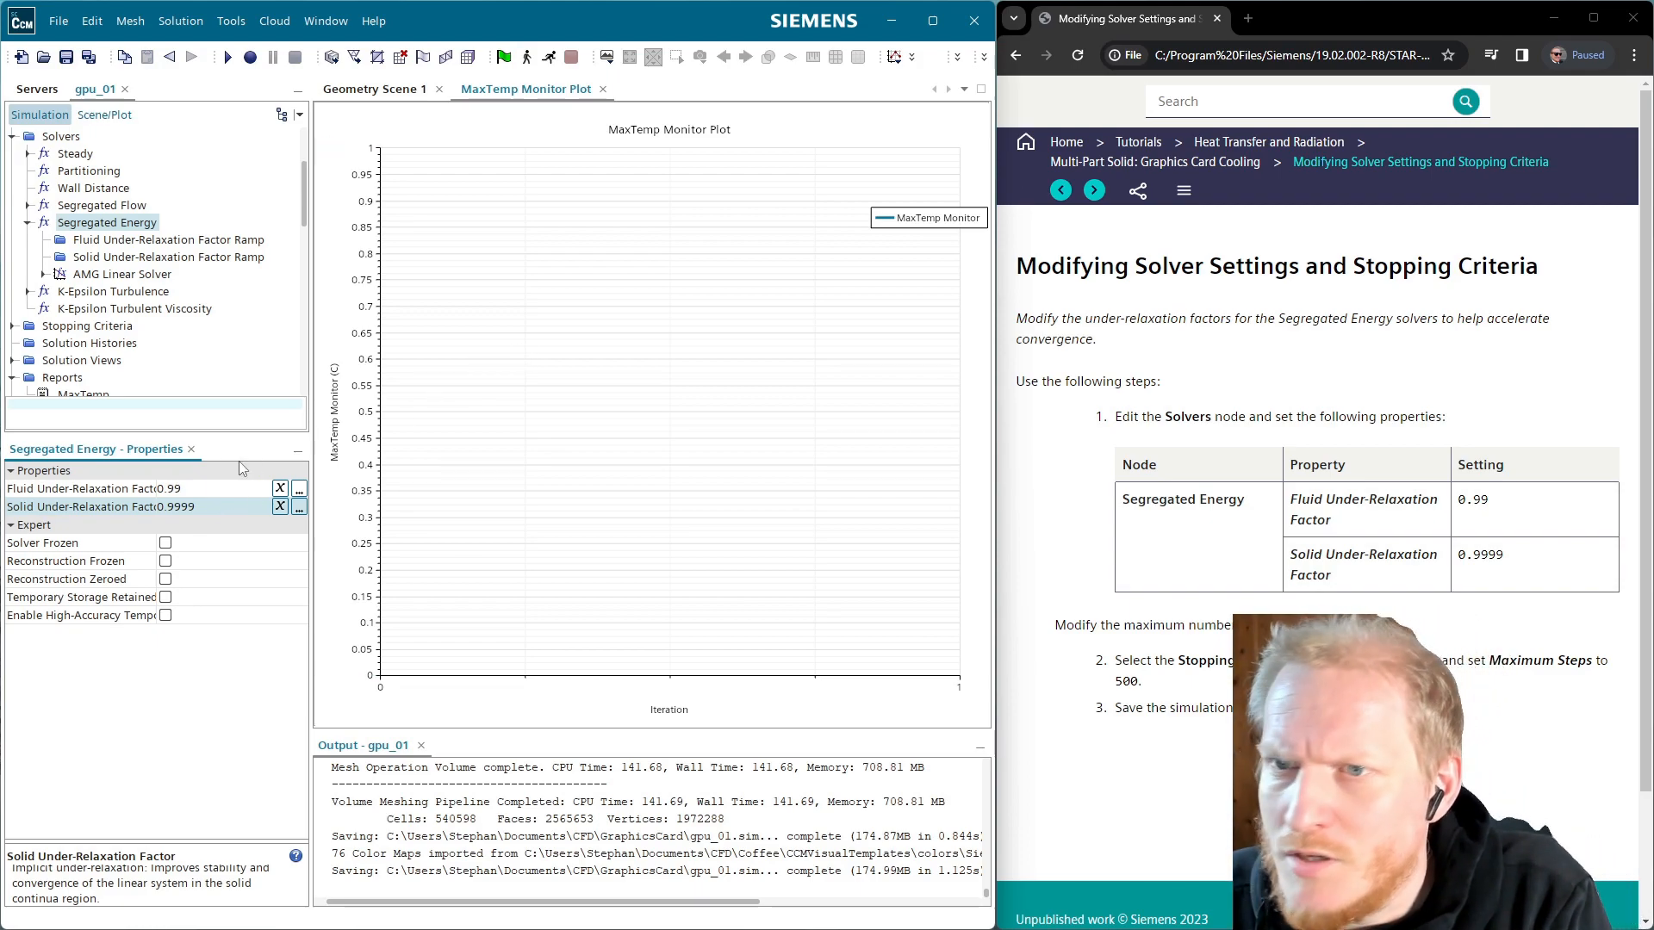
scroll(160, 298, up, 3)
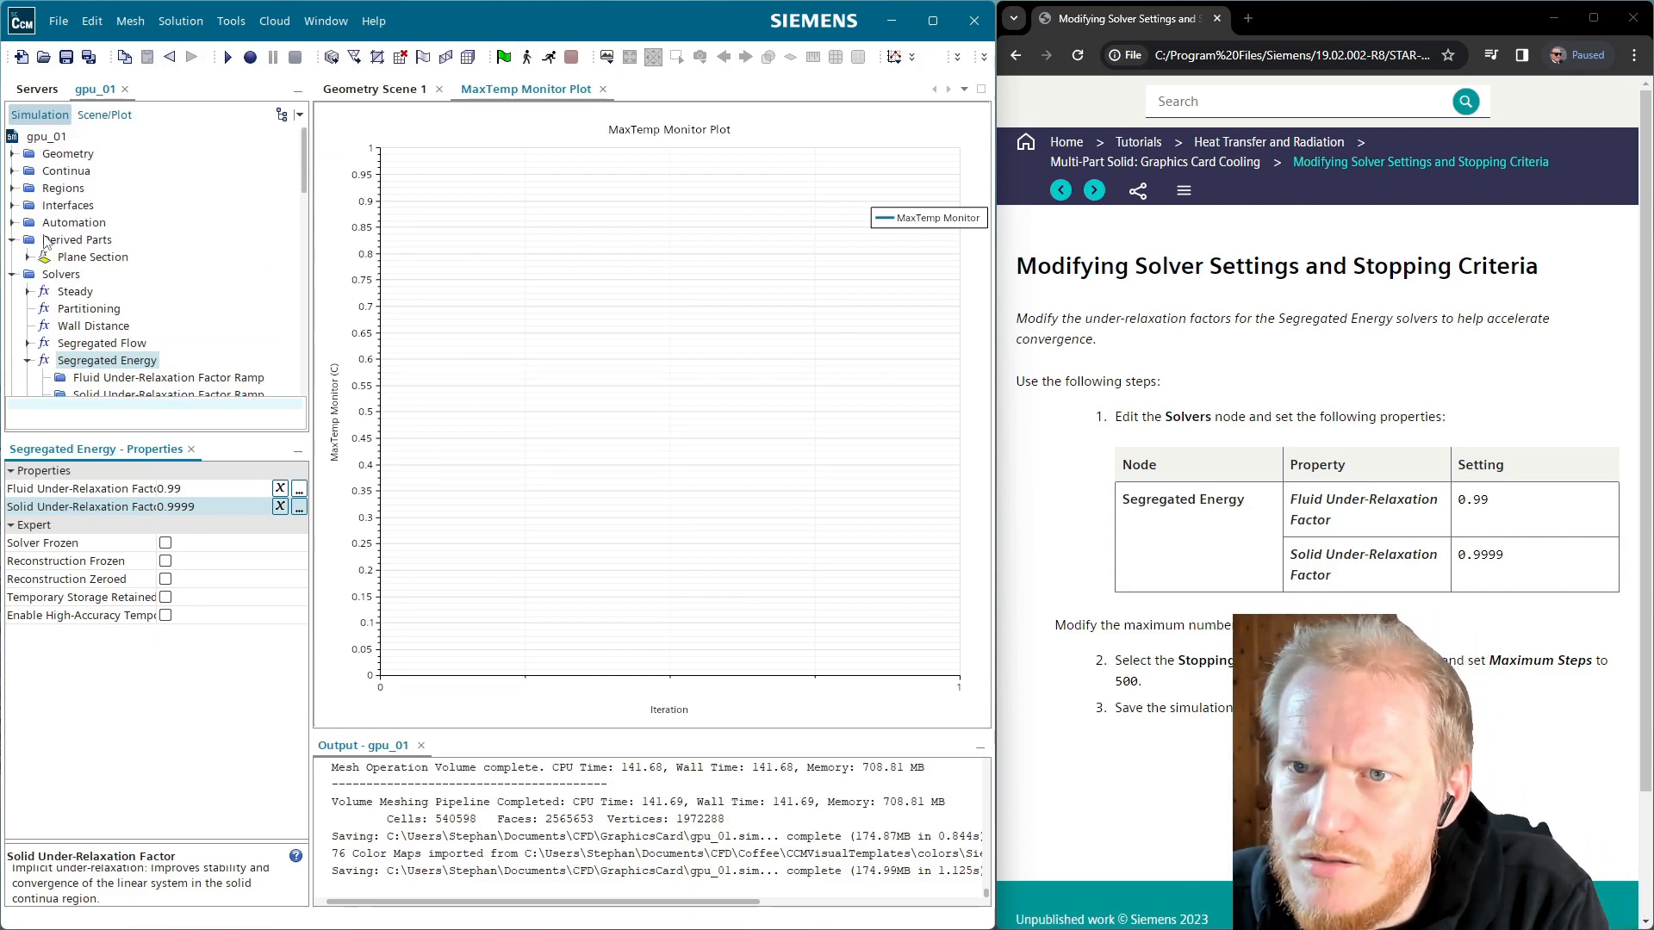
scroll(35, 301, down, 3)
Set the Maximum Steps stopping criterion to 500
click(14, 310)
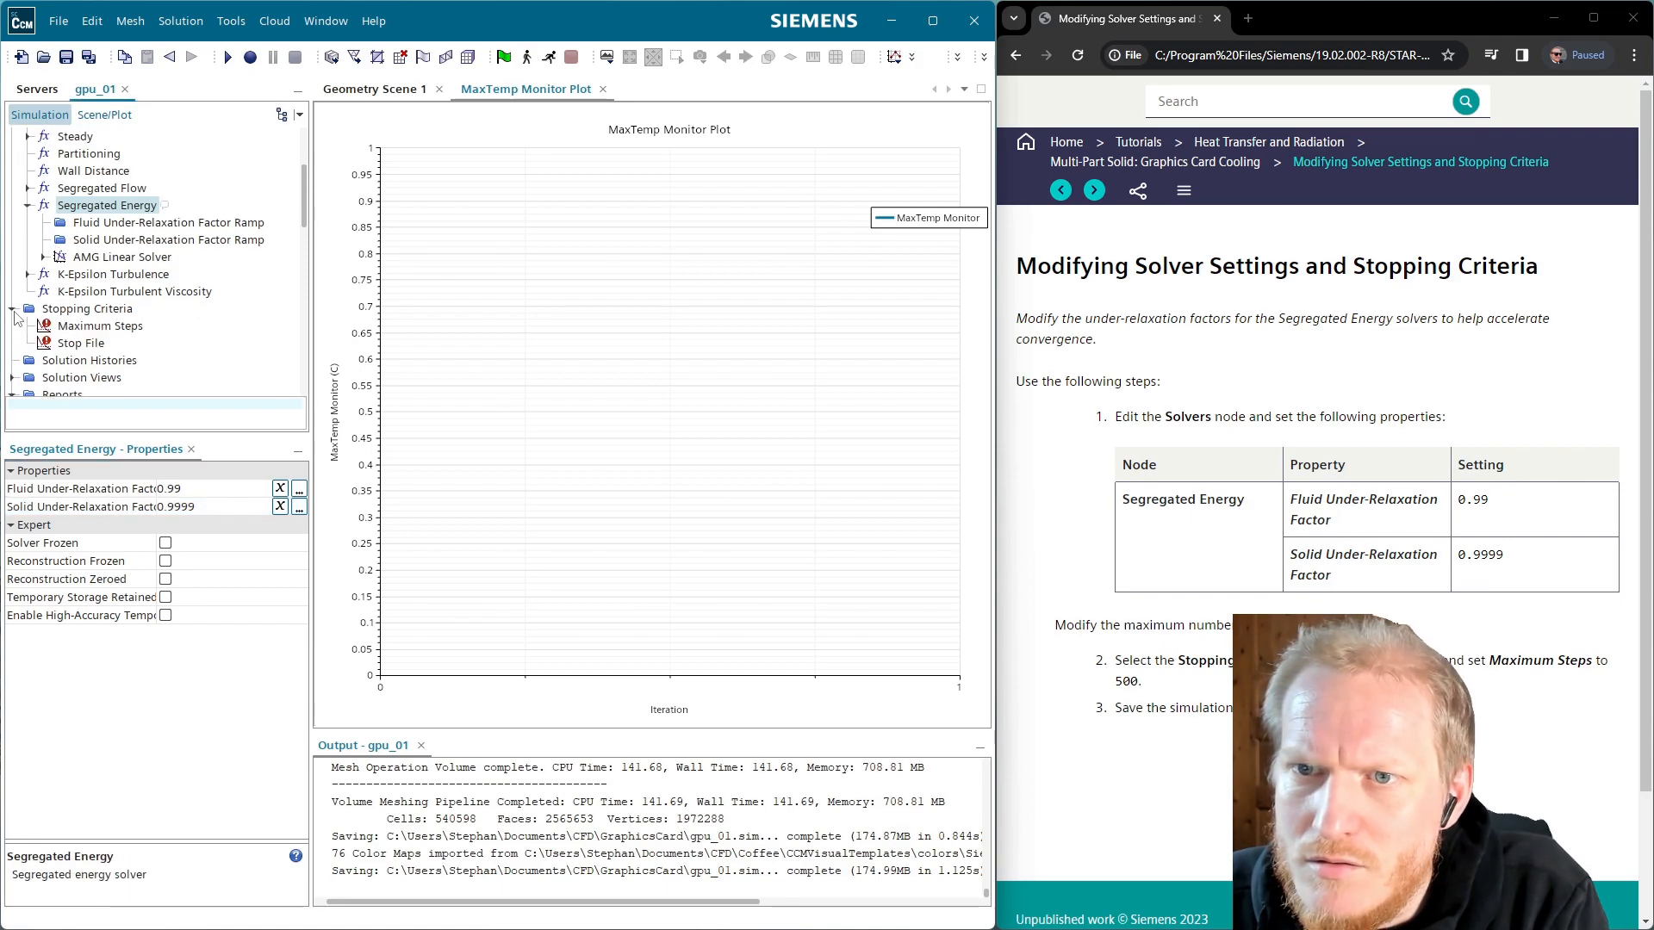
click(83, 327)
click(190, 509)
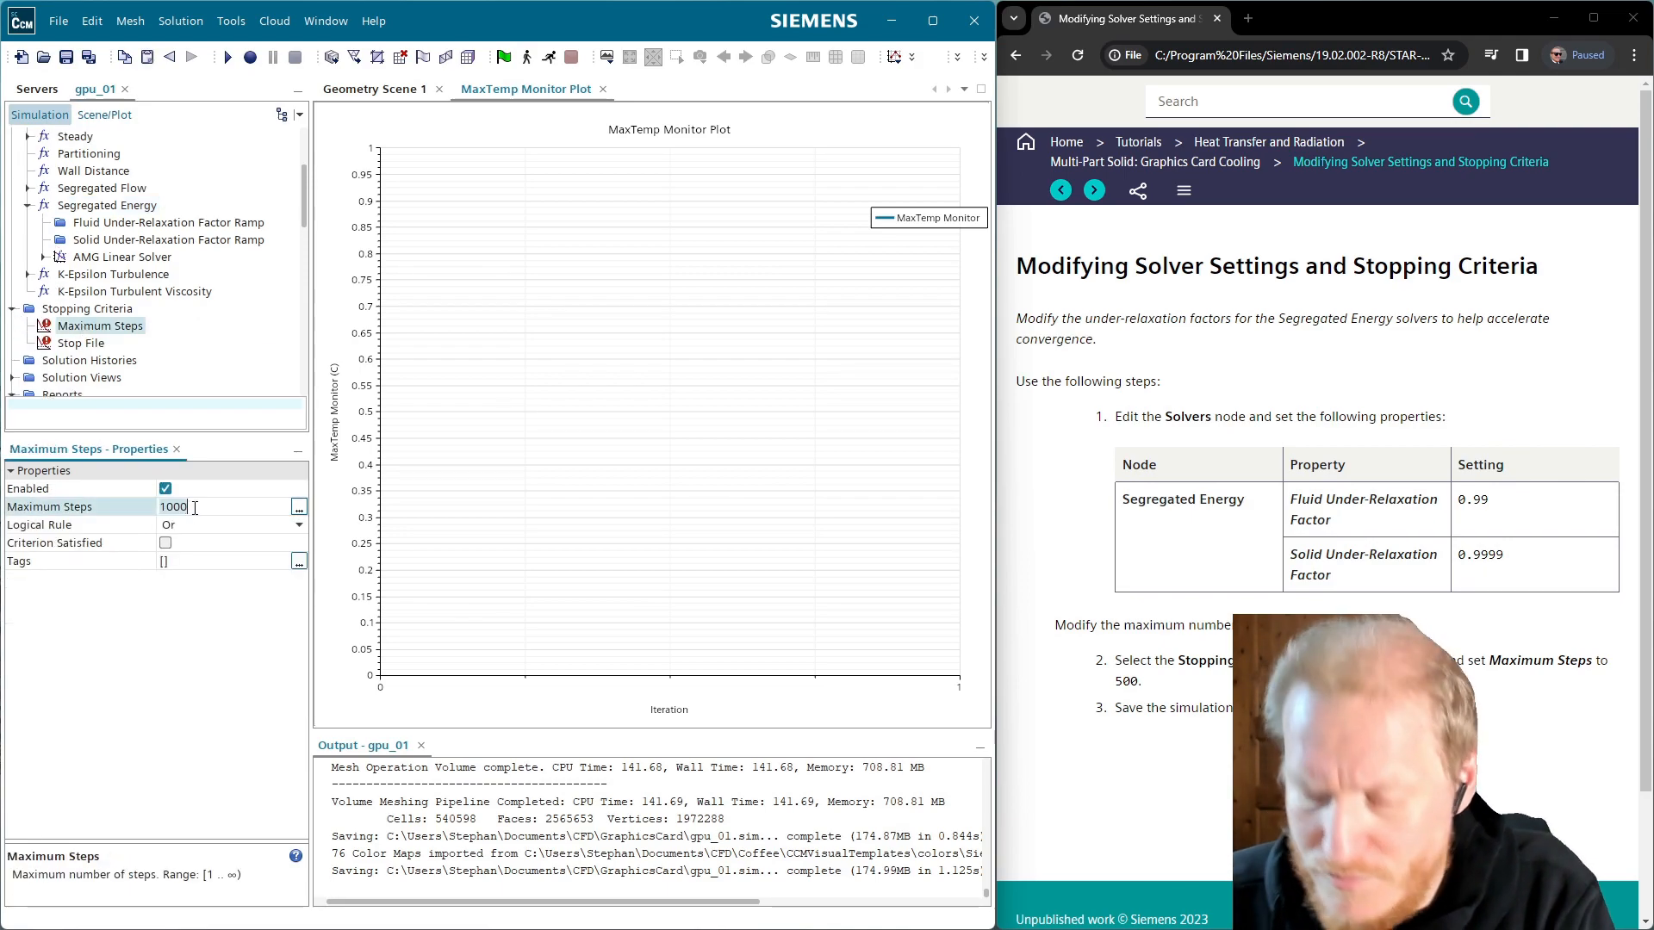
text(500)
key(Return)
Save gpu_01 and start running the simulation
key(ctrl+s)
scroll(1372, 555, down, 2)
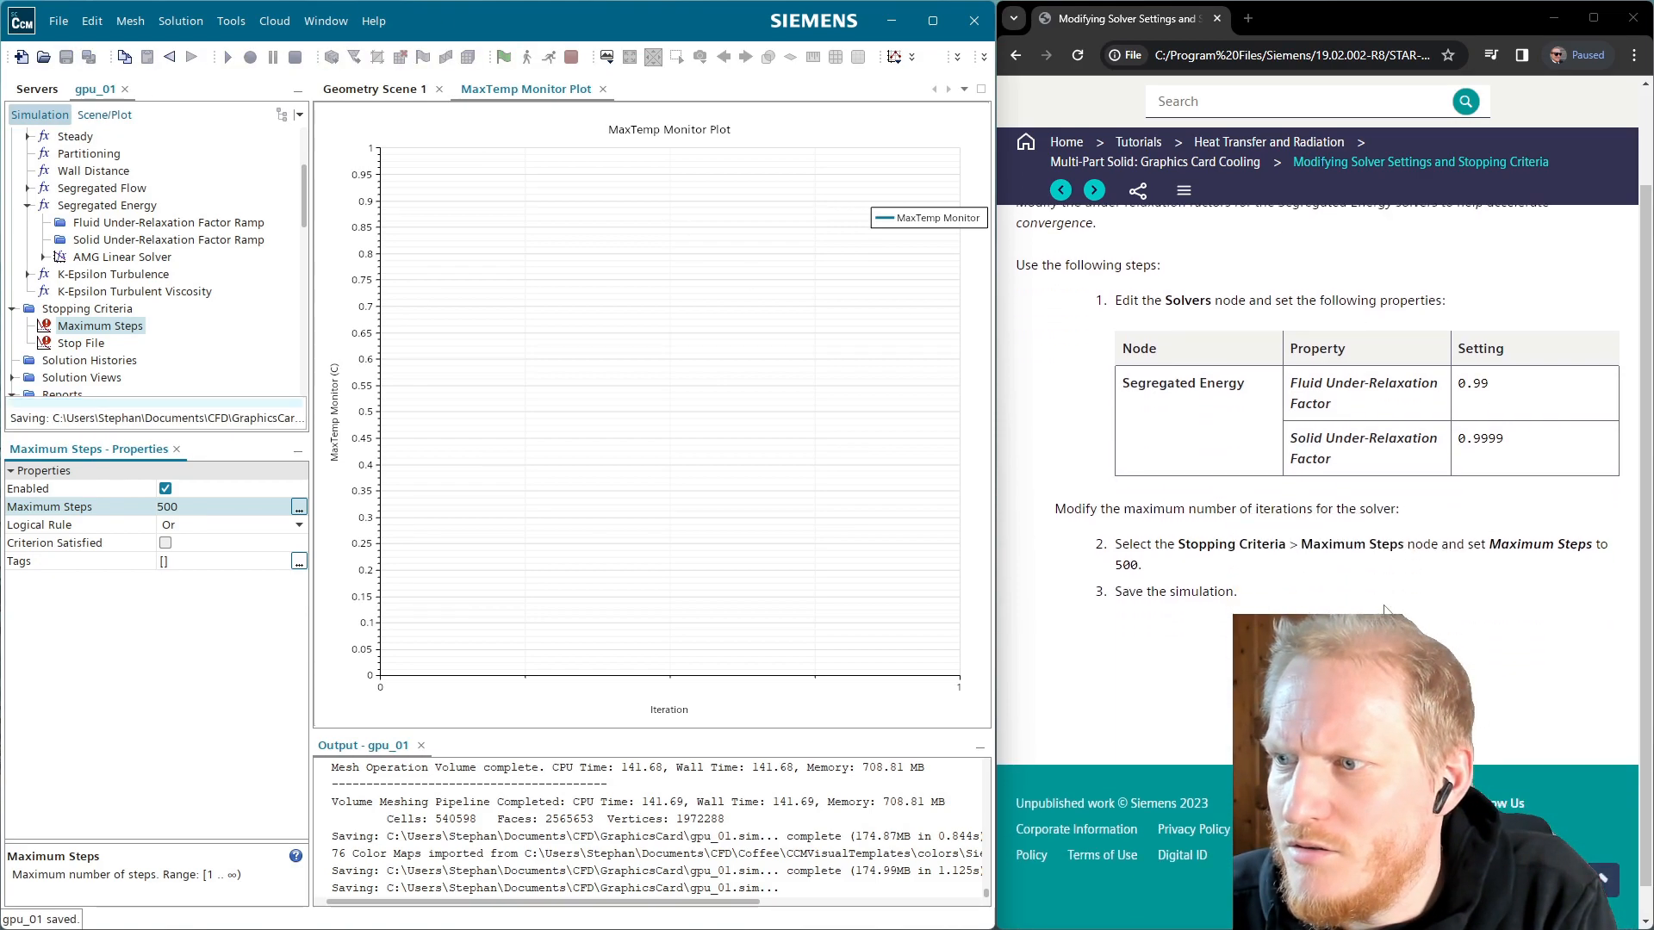
click(1104, 192)
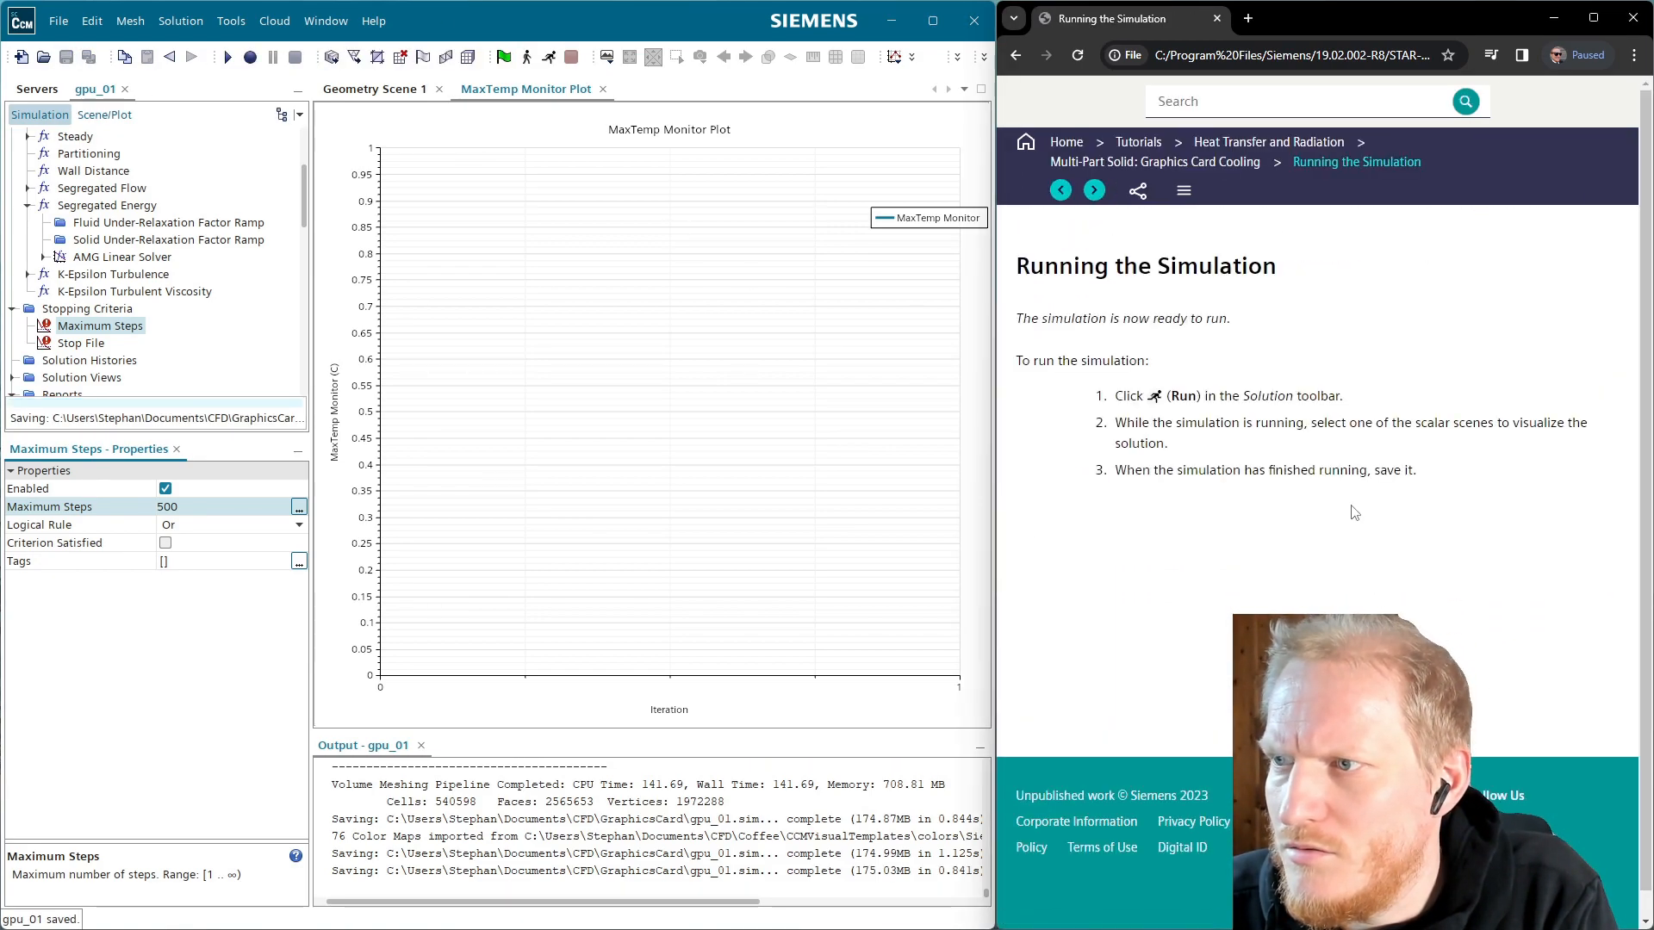
click(549, 58)
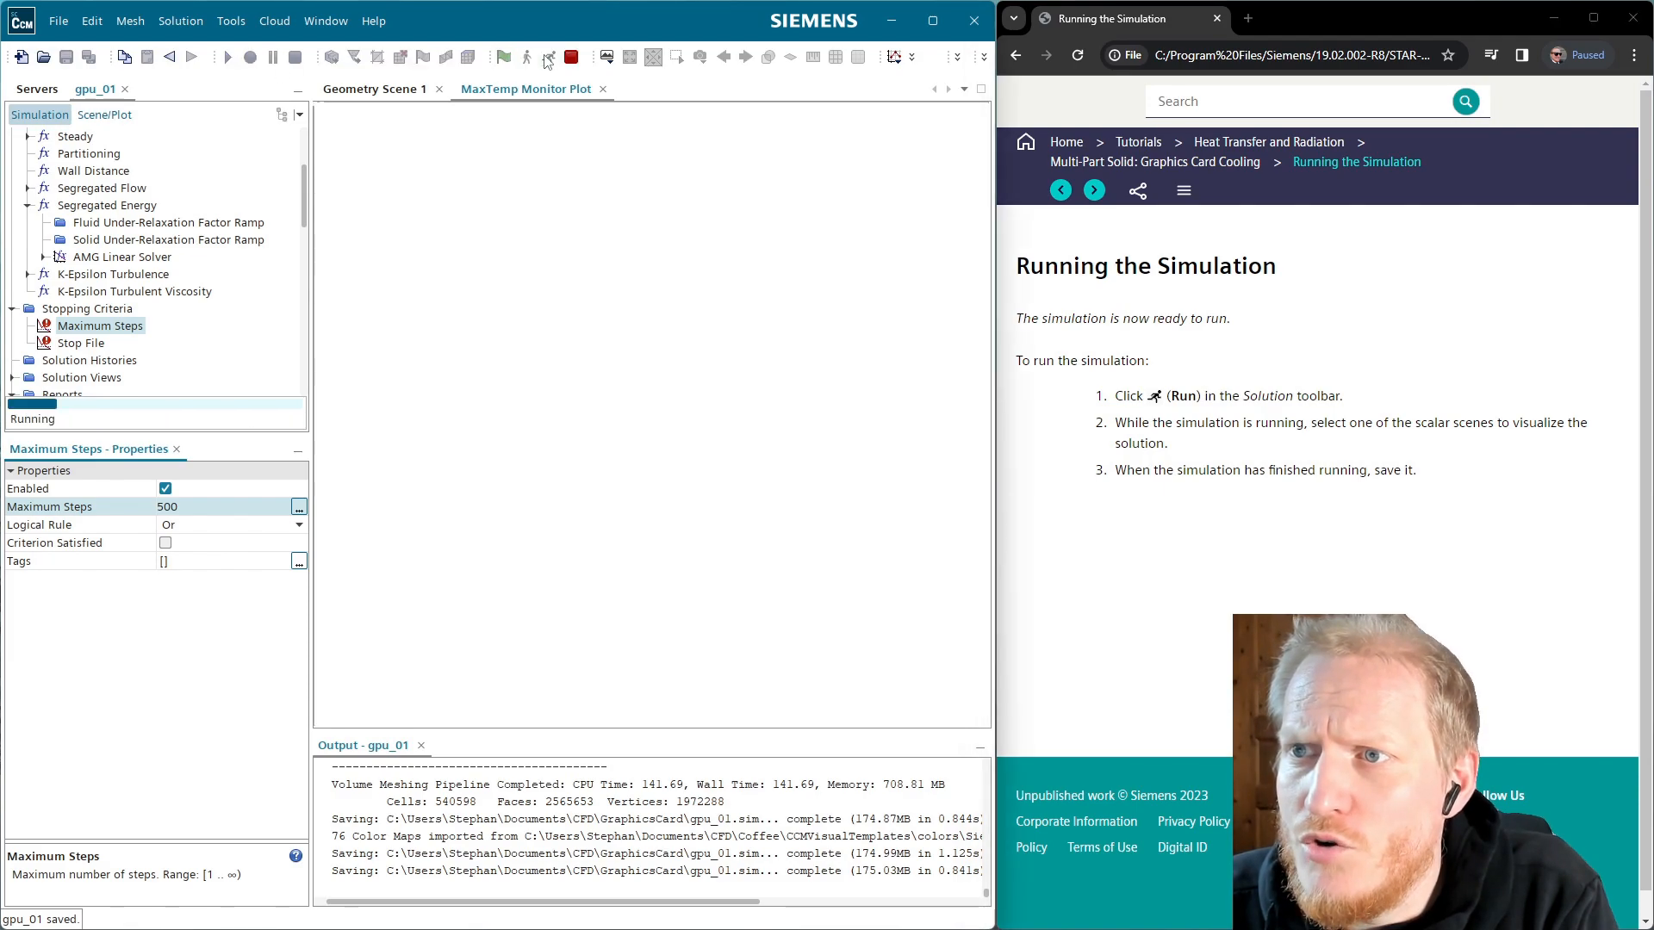
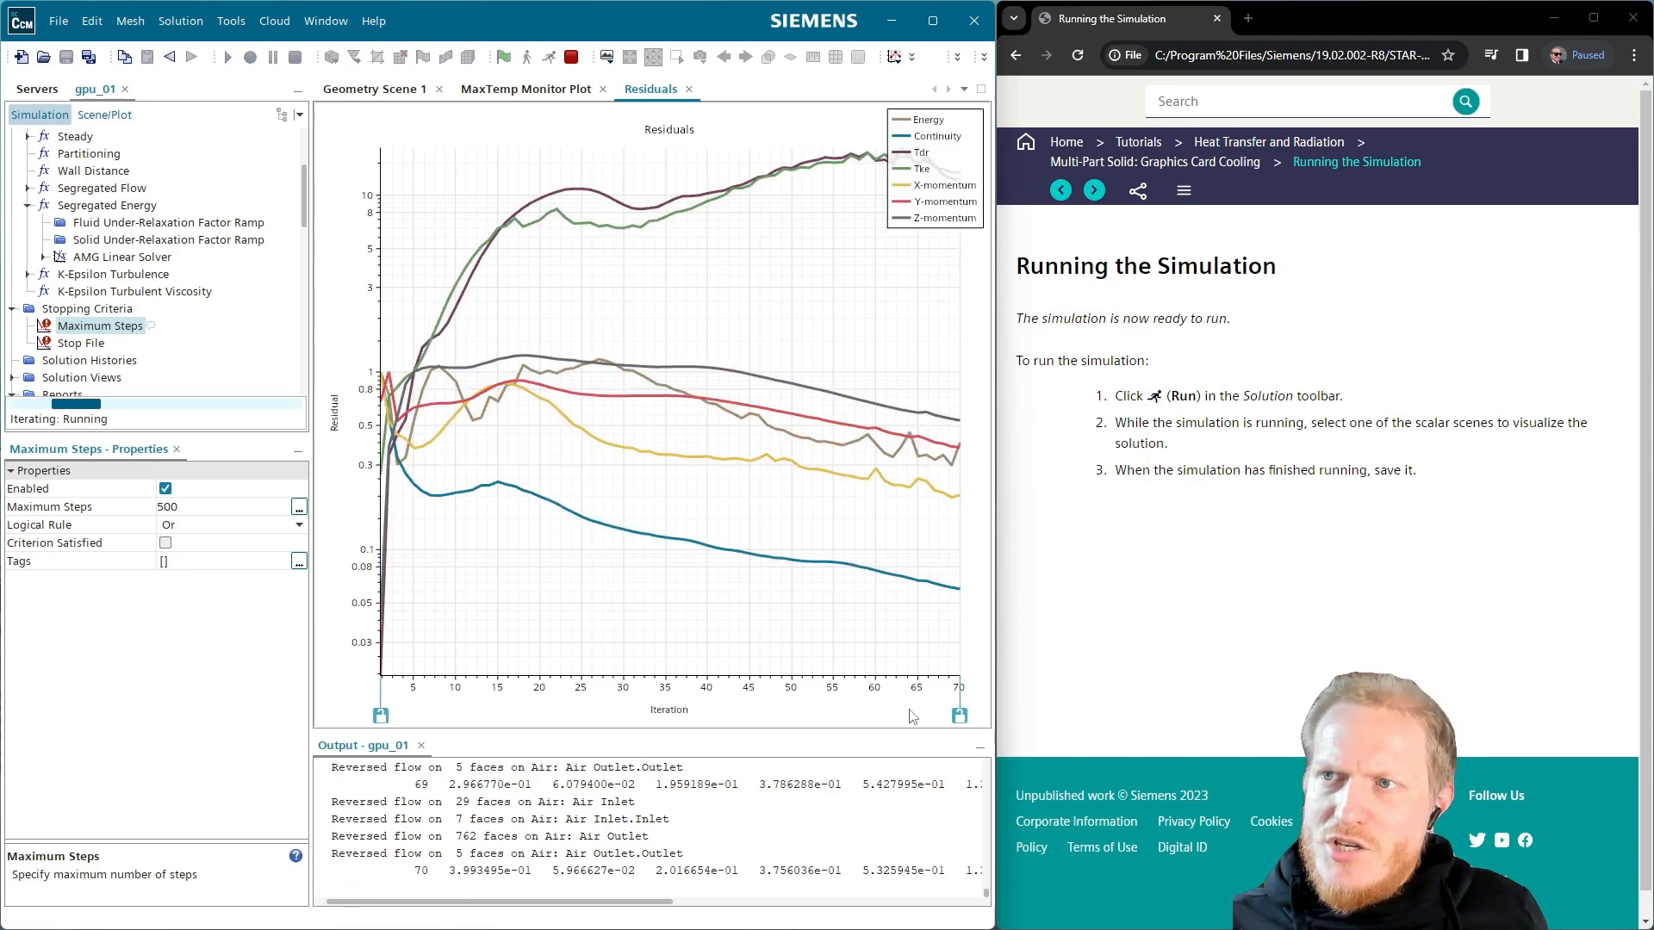
Check the MaxTemp Monitor Plot levelling near 78 °C, then return to Geometry Scene 1
mouse_move(855, 446)
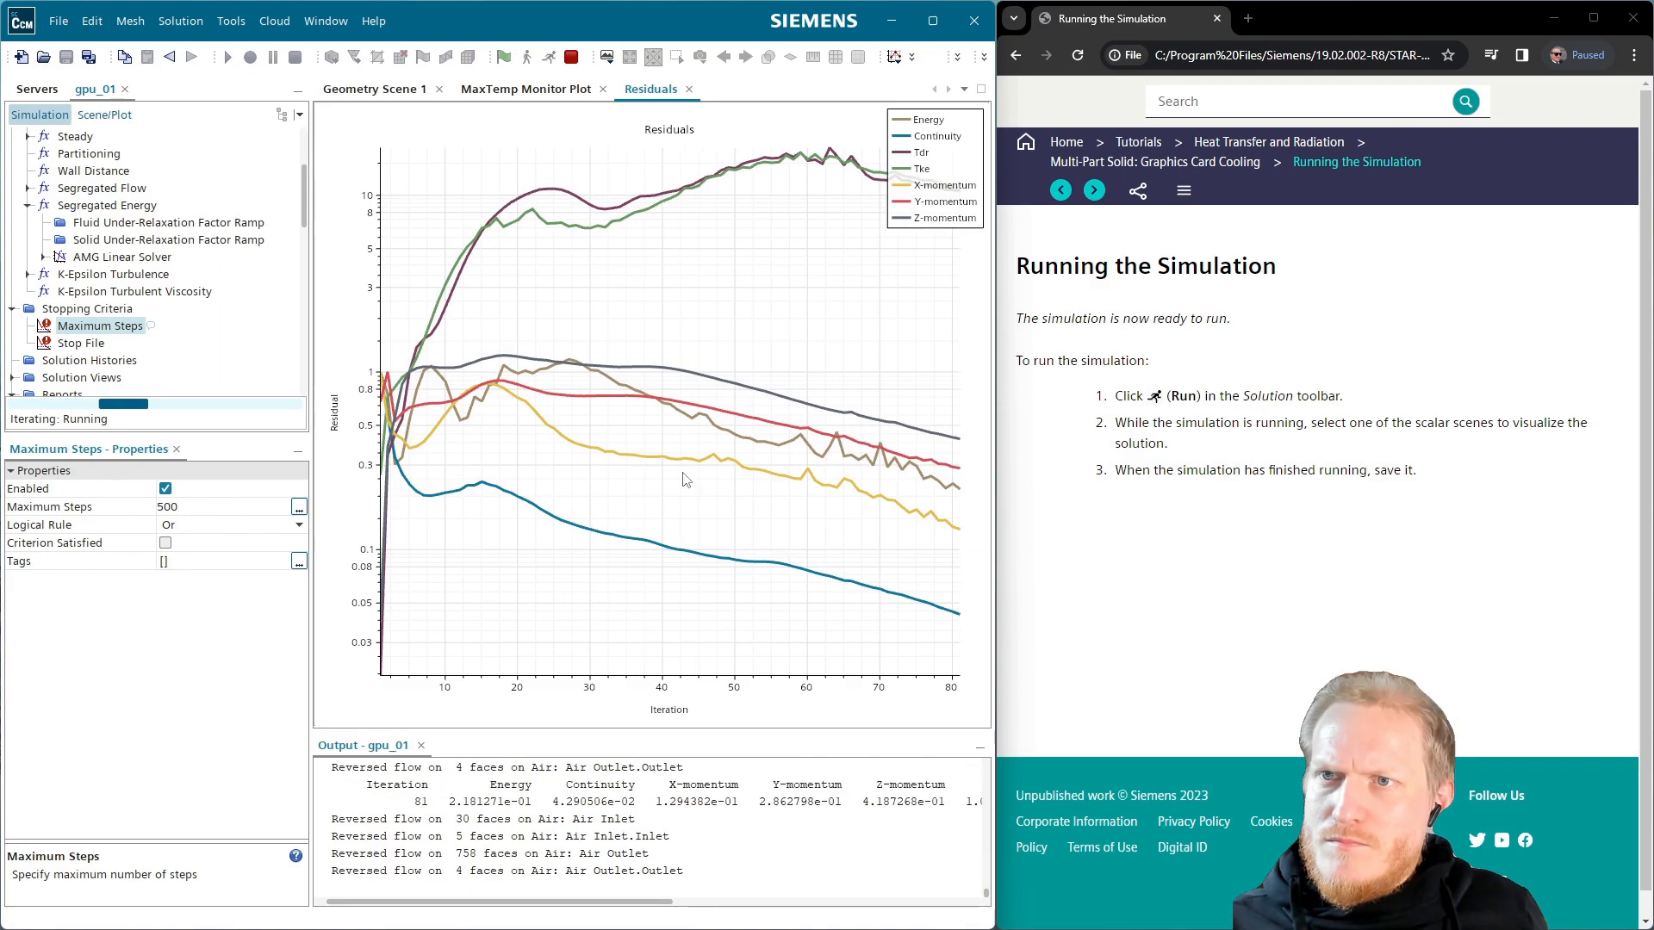
click(527, 91)
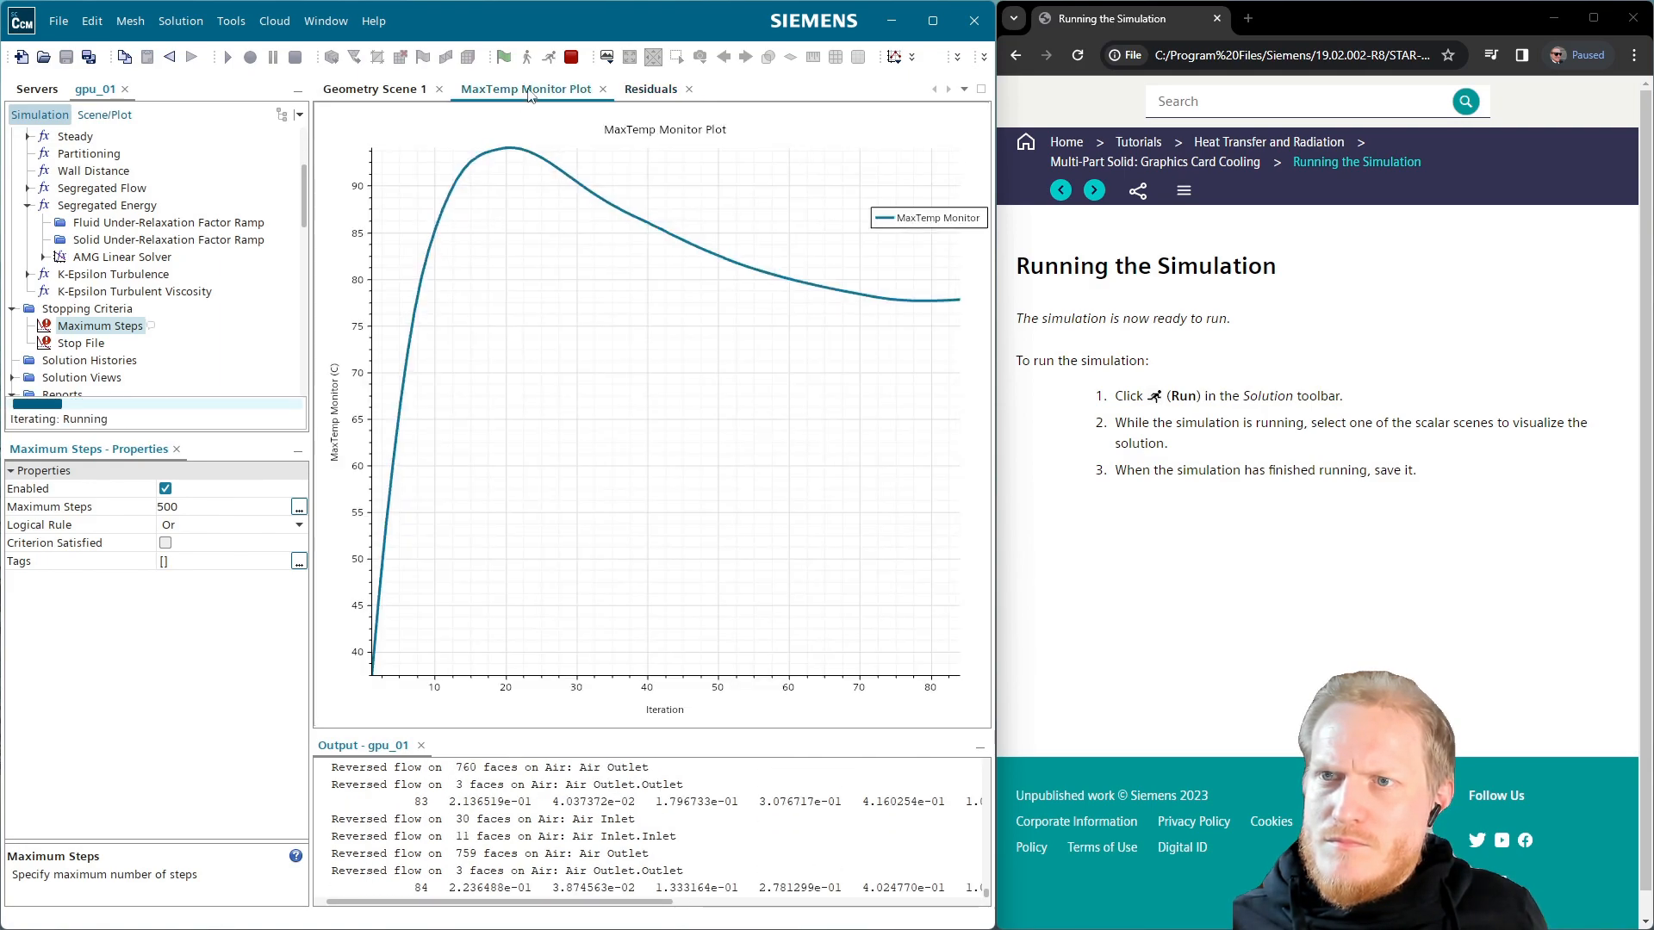
click(380, 95)
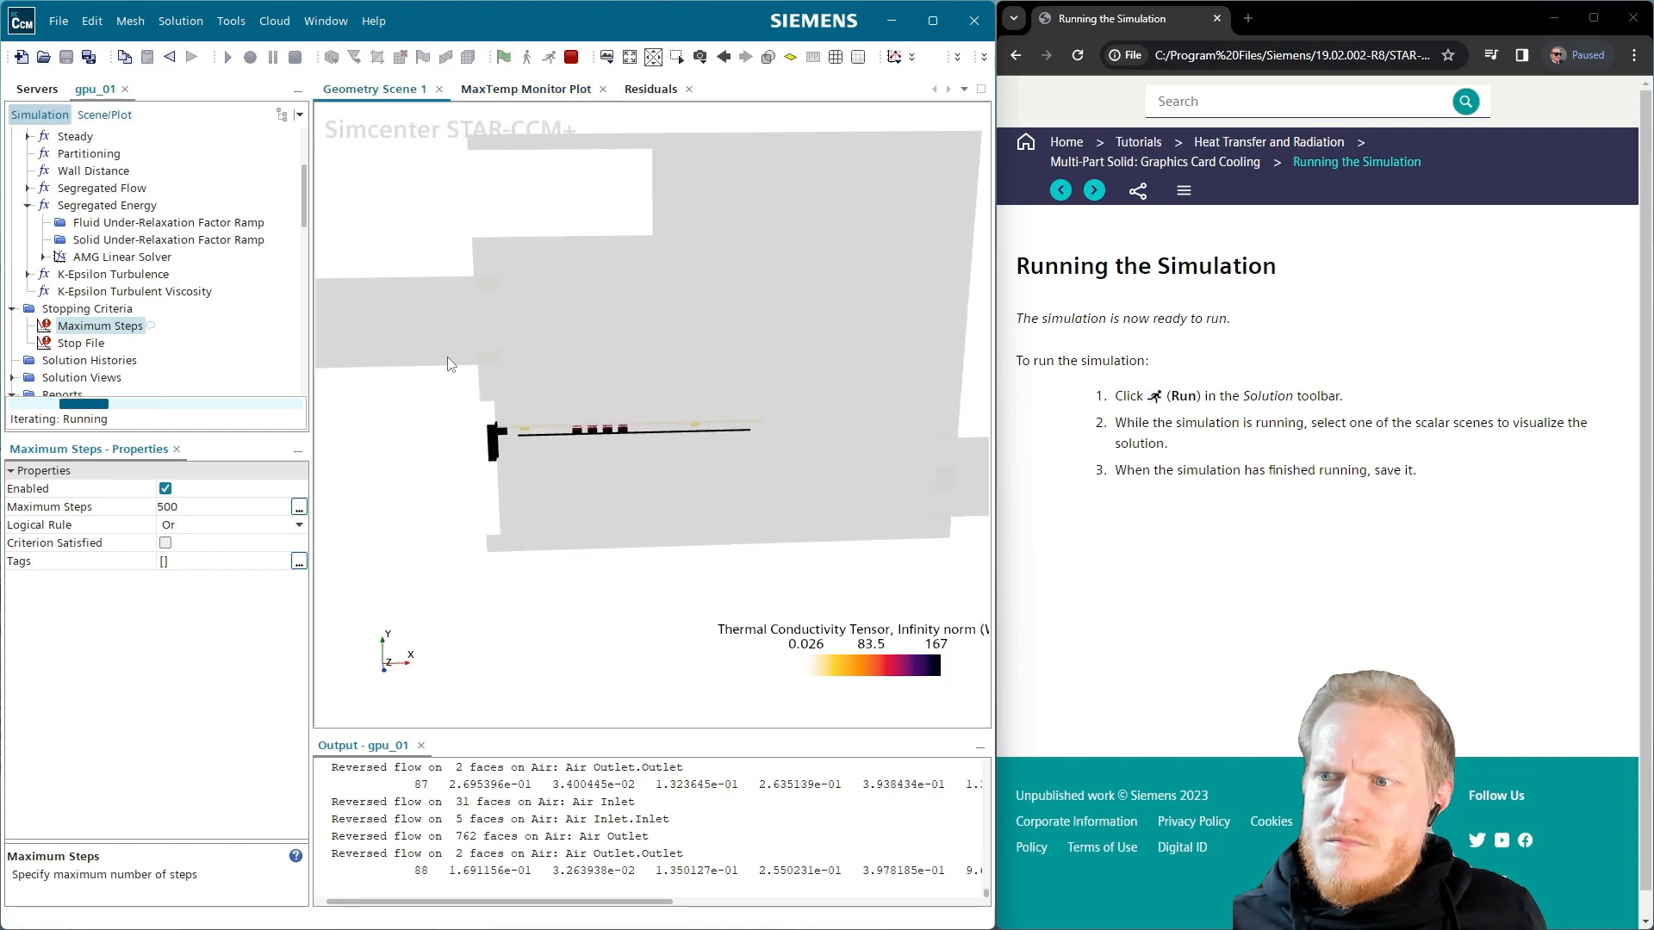
Stop the solver, hide the ThermalConductivity displayer and show the Temperature contour
click(104, 114)
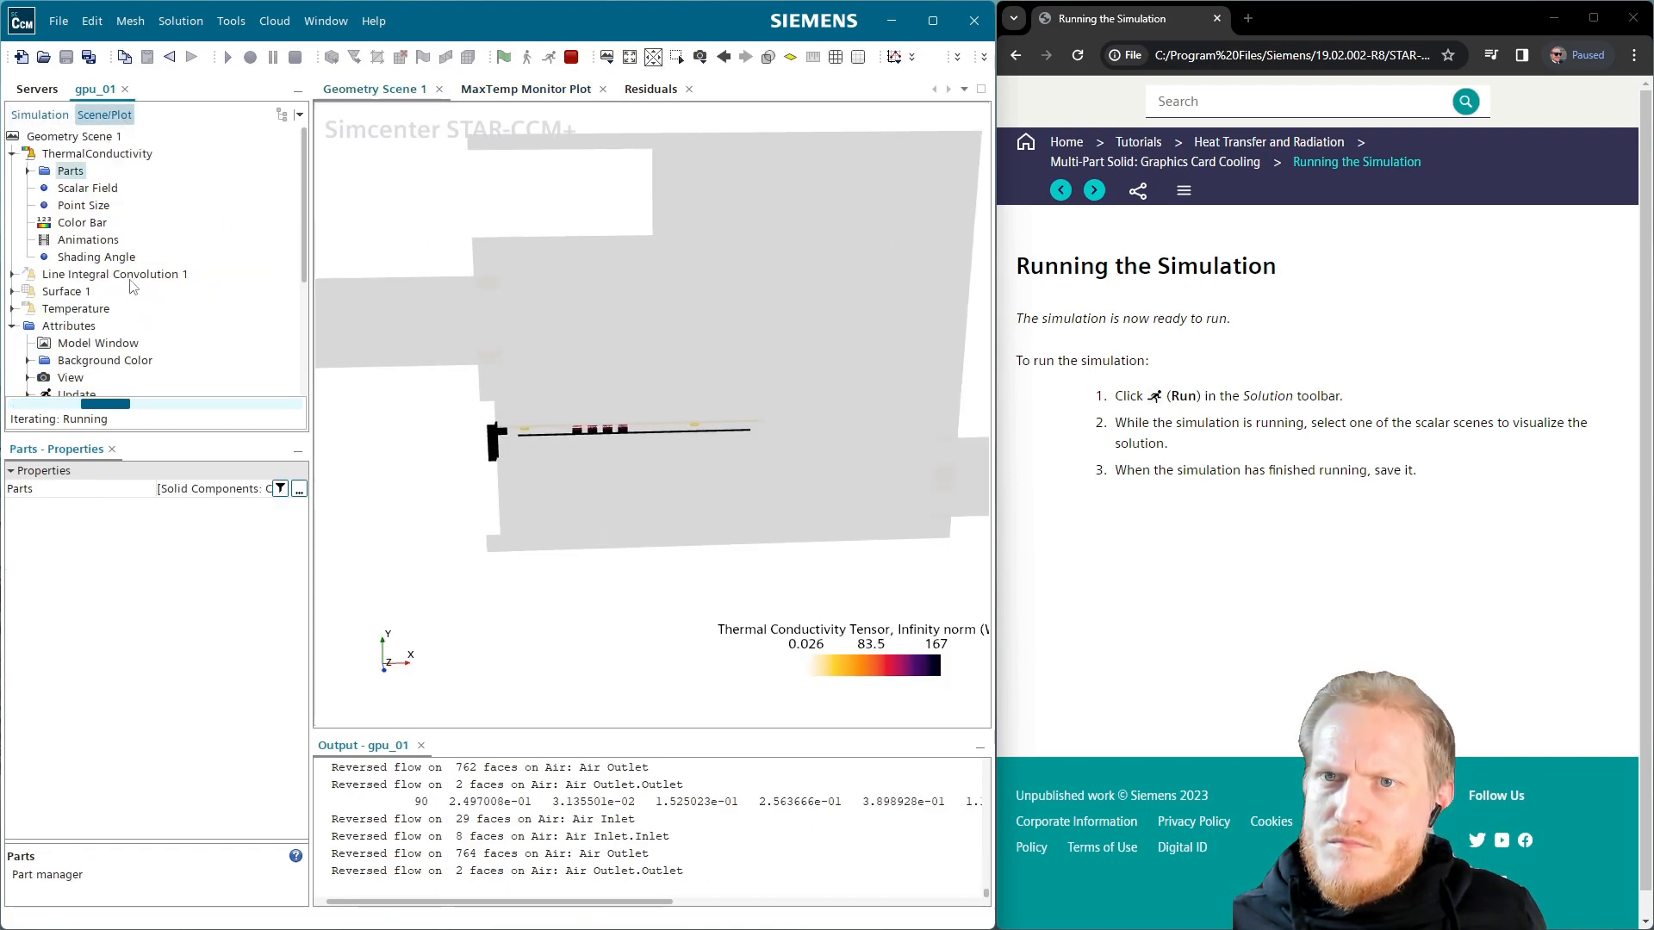
click(97, 155)
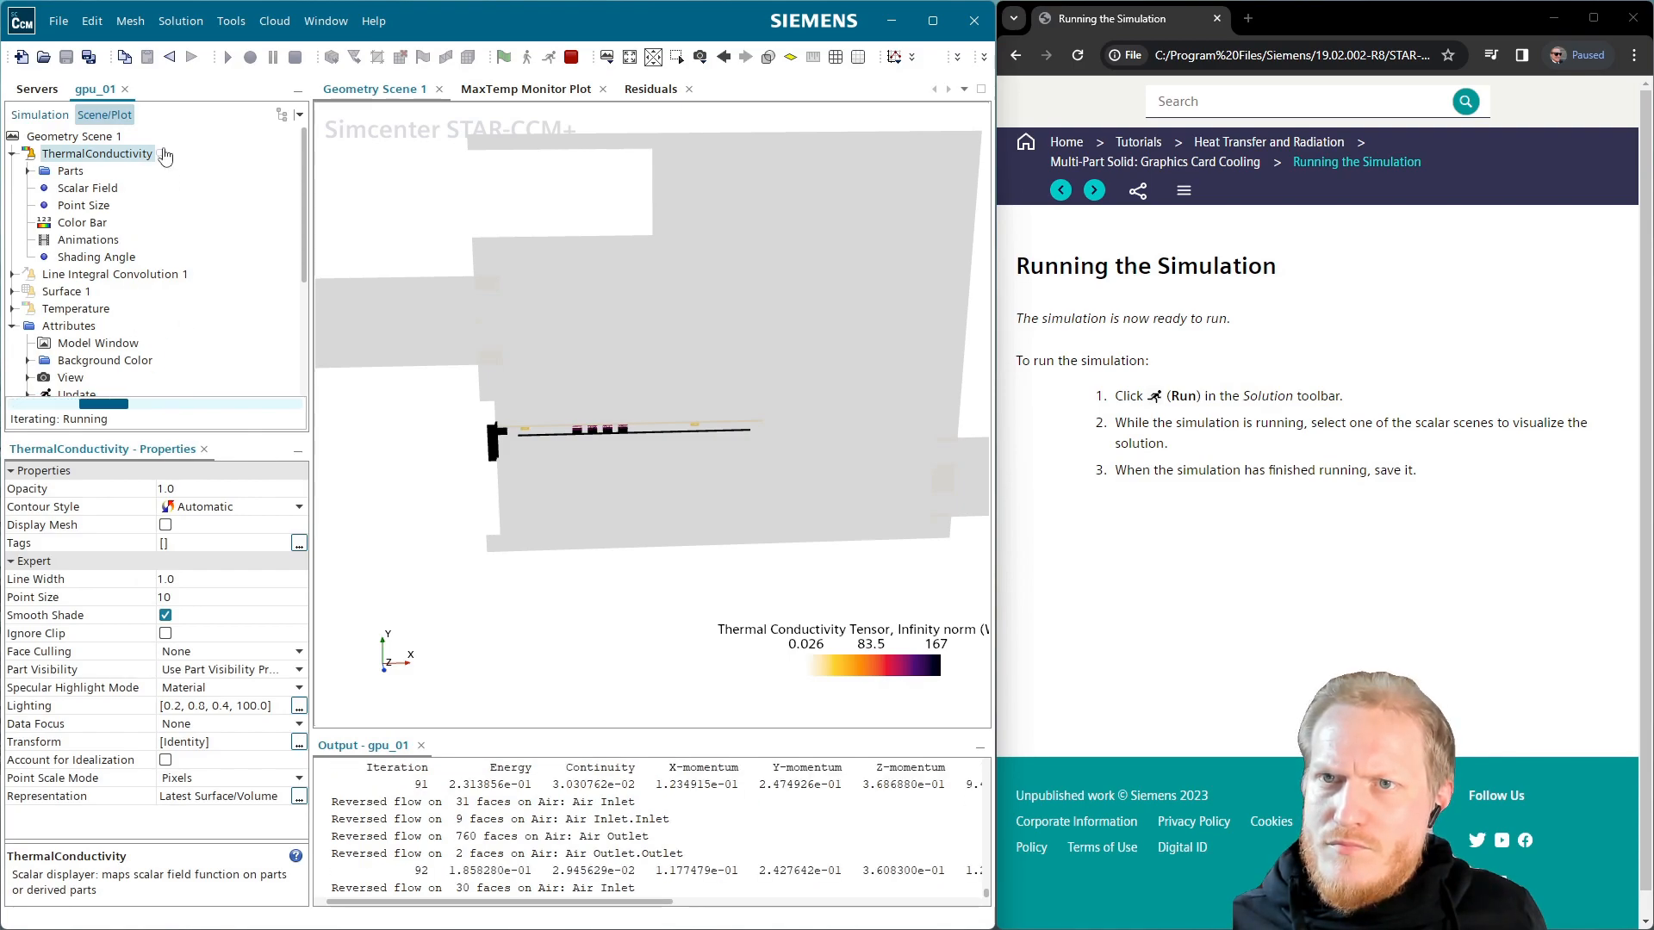
click(568, 58)
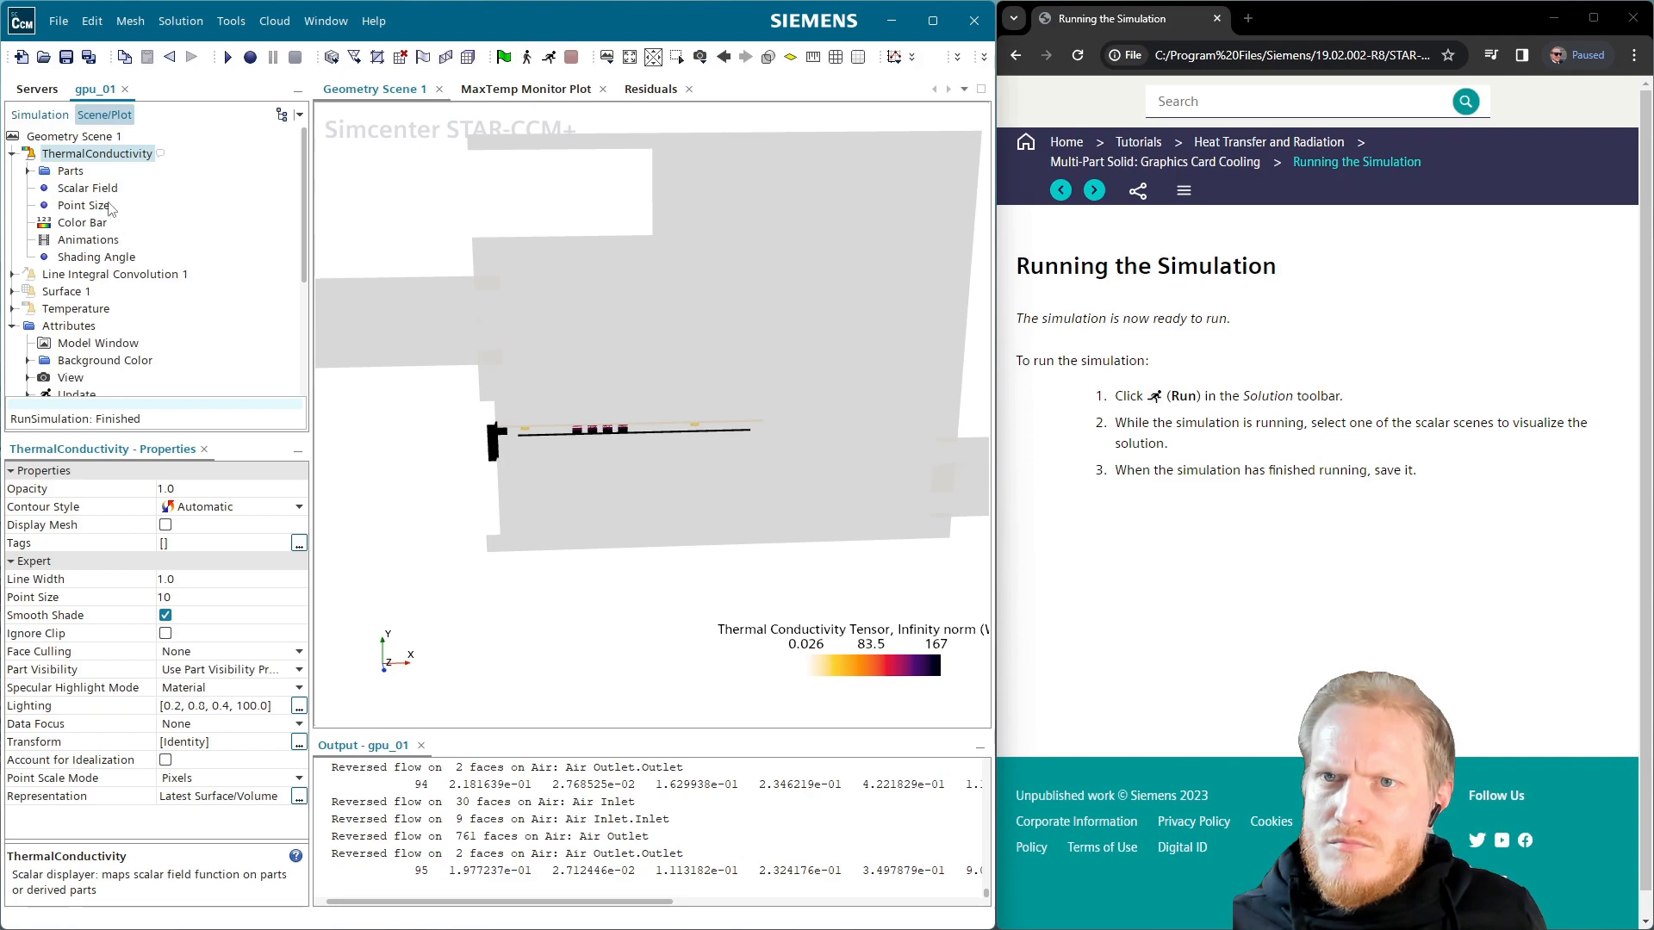
double_click(107, 157)
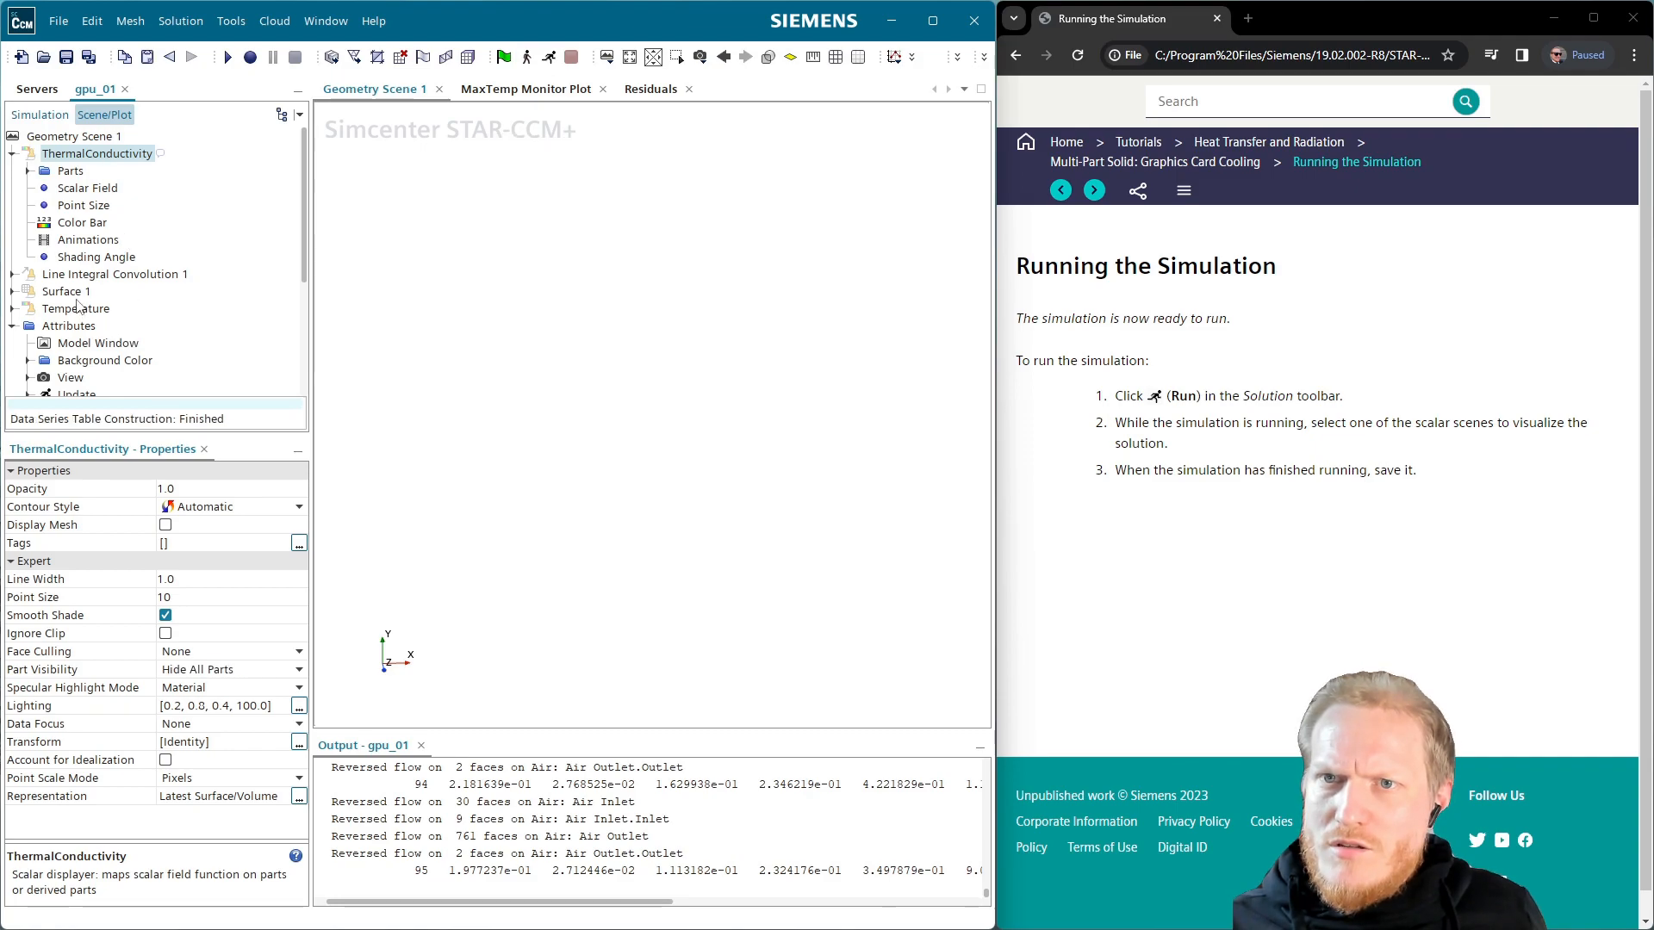
double_click(87, 310)
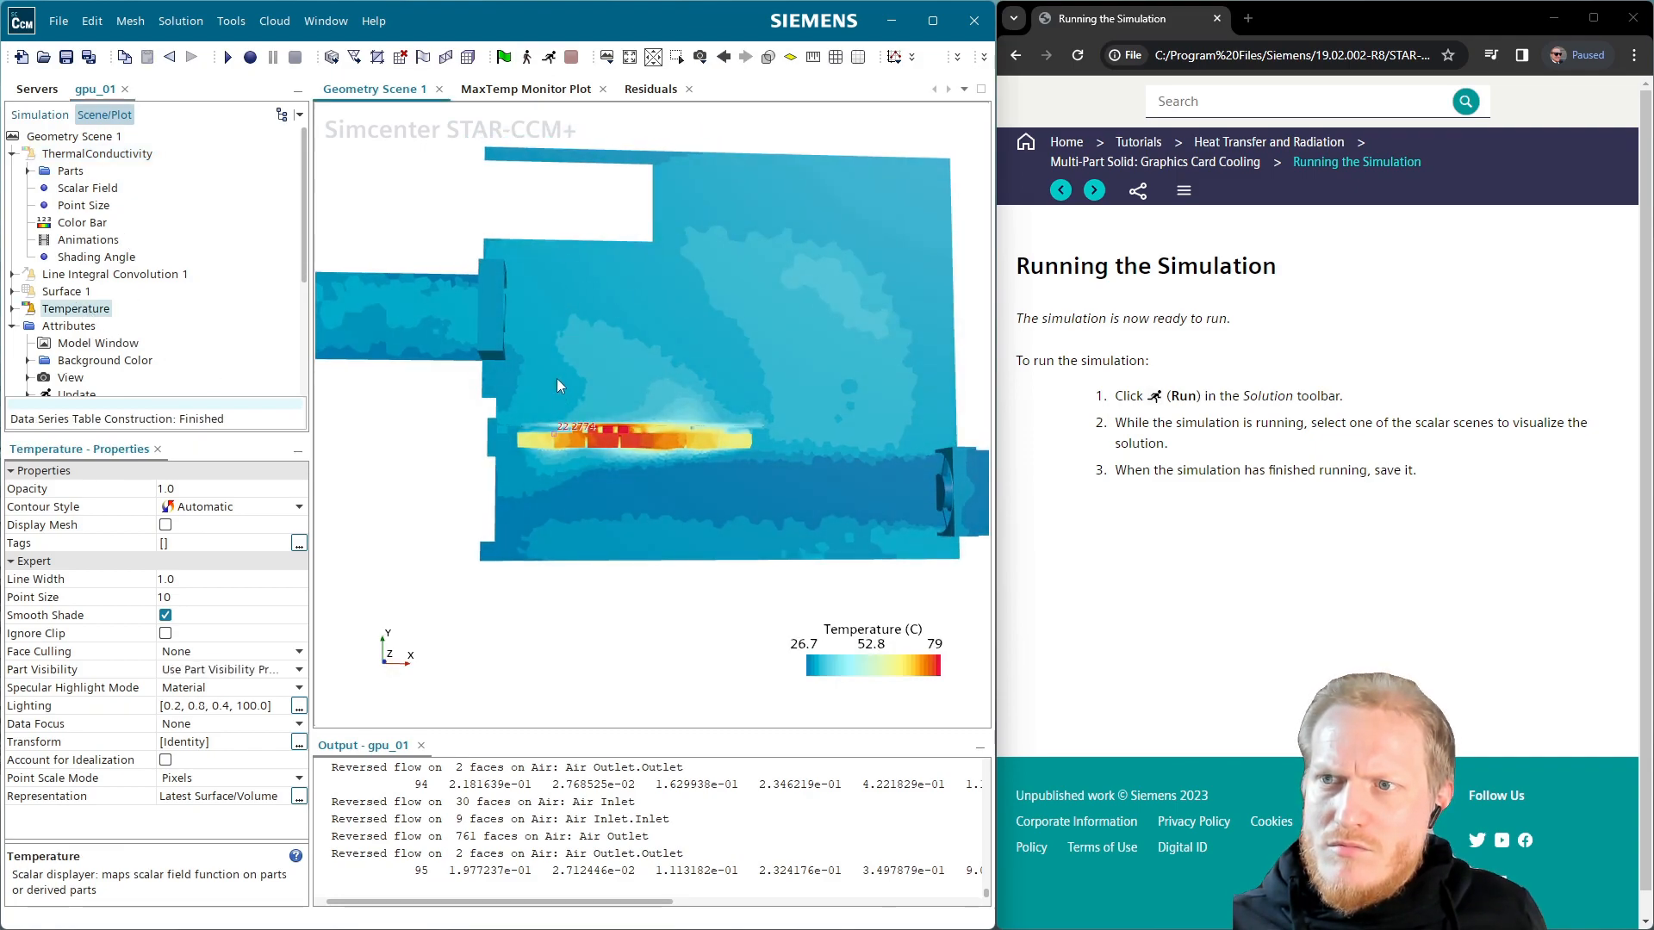
Replace Temperature with the Line Integral Convolution 1 velocity display and resume the run
drag(635, 373, 621, 462)
scroll(621, 463, down, 2)
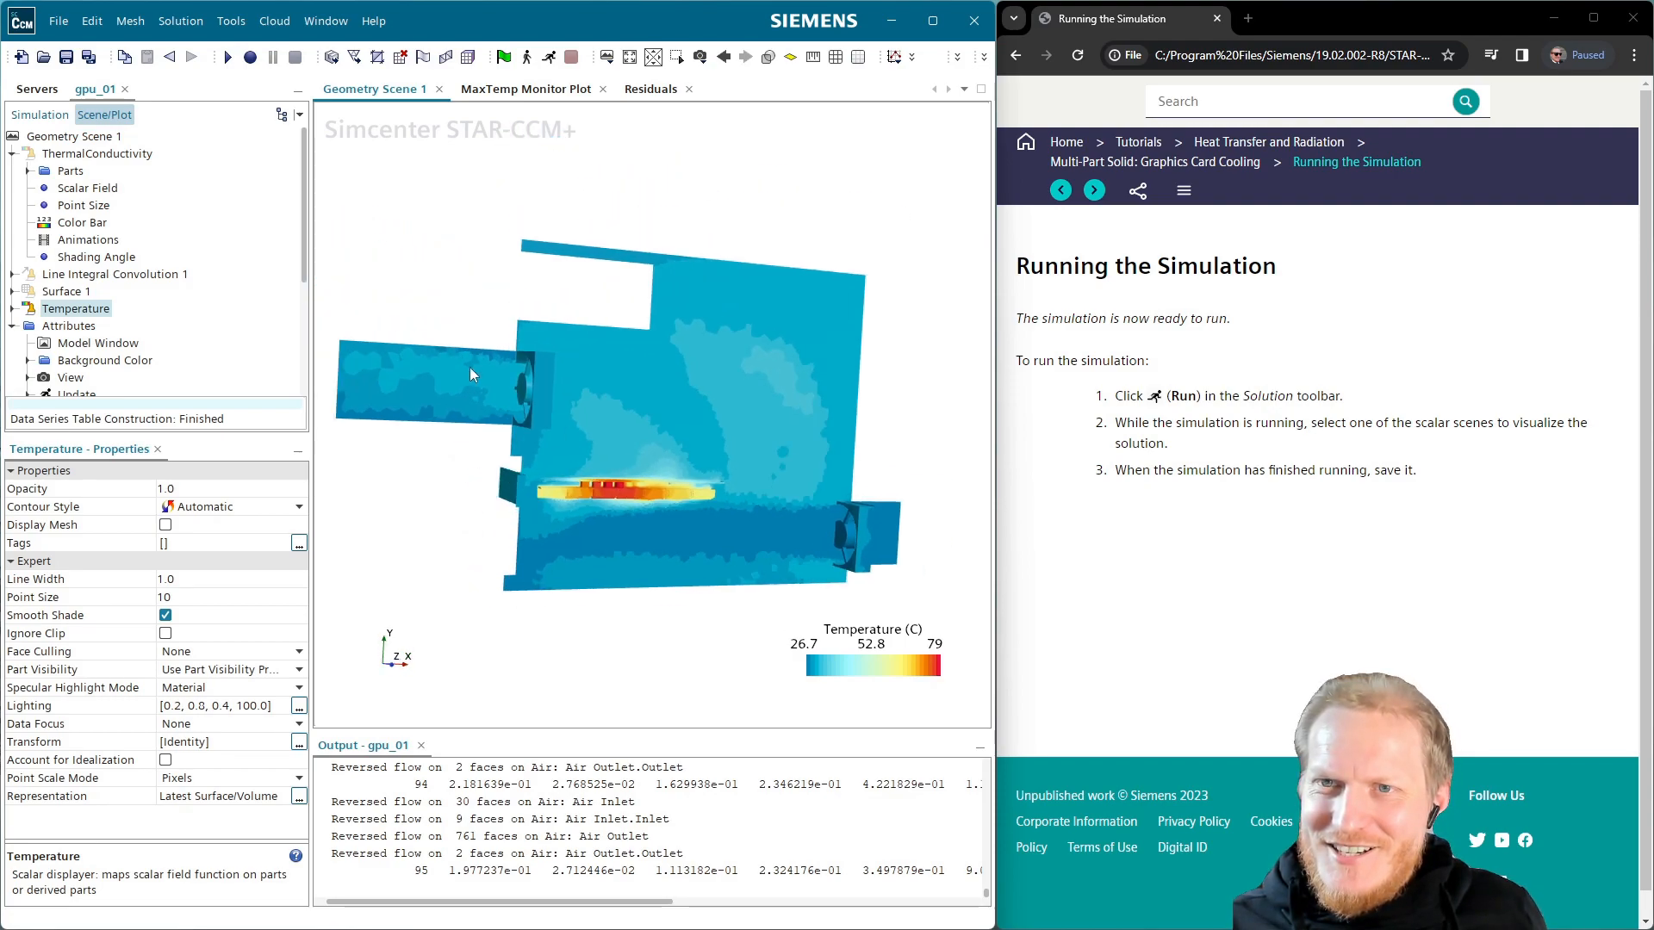
double_click(84, 309)
double_click(110, 274)
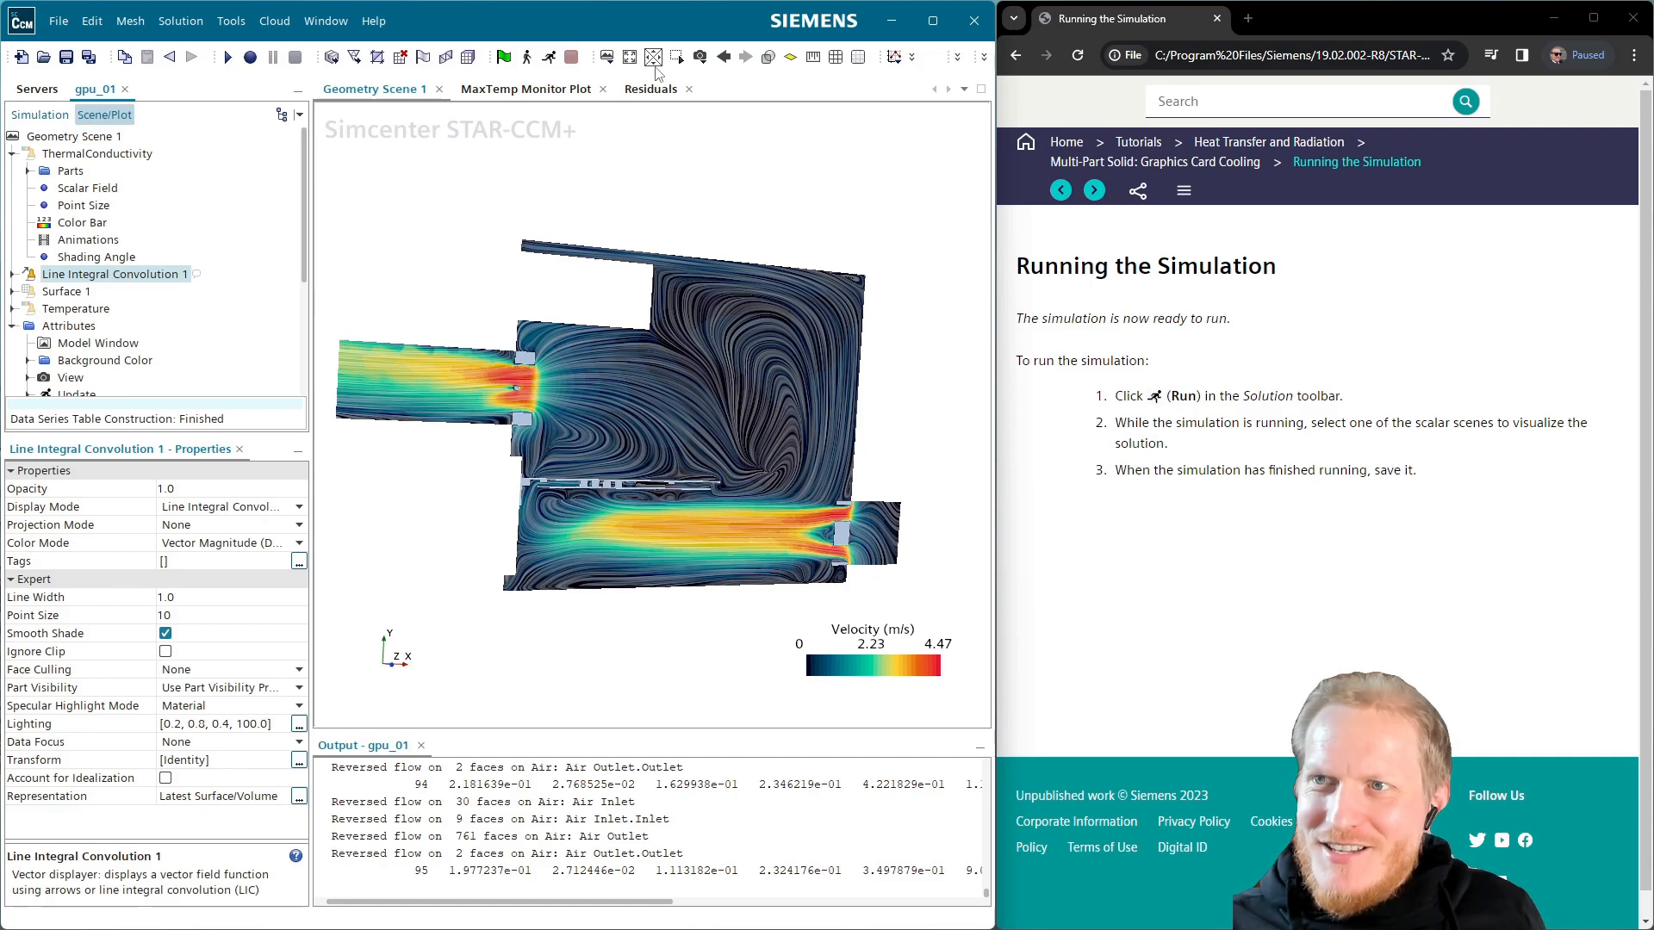
drag(670, 255, 623, 271)
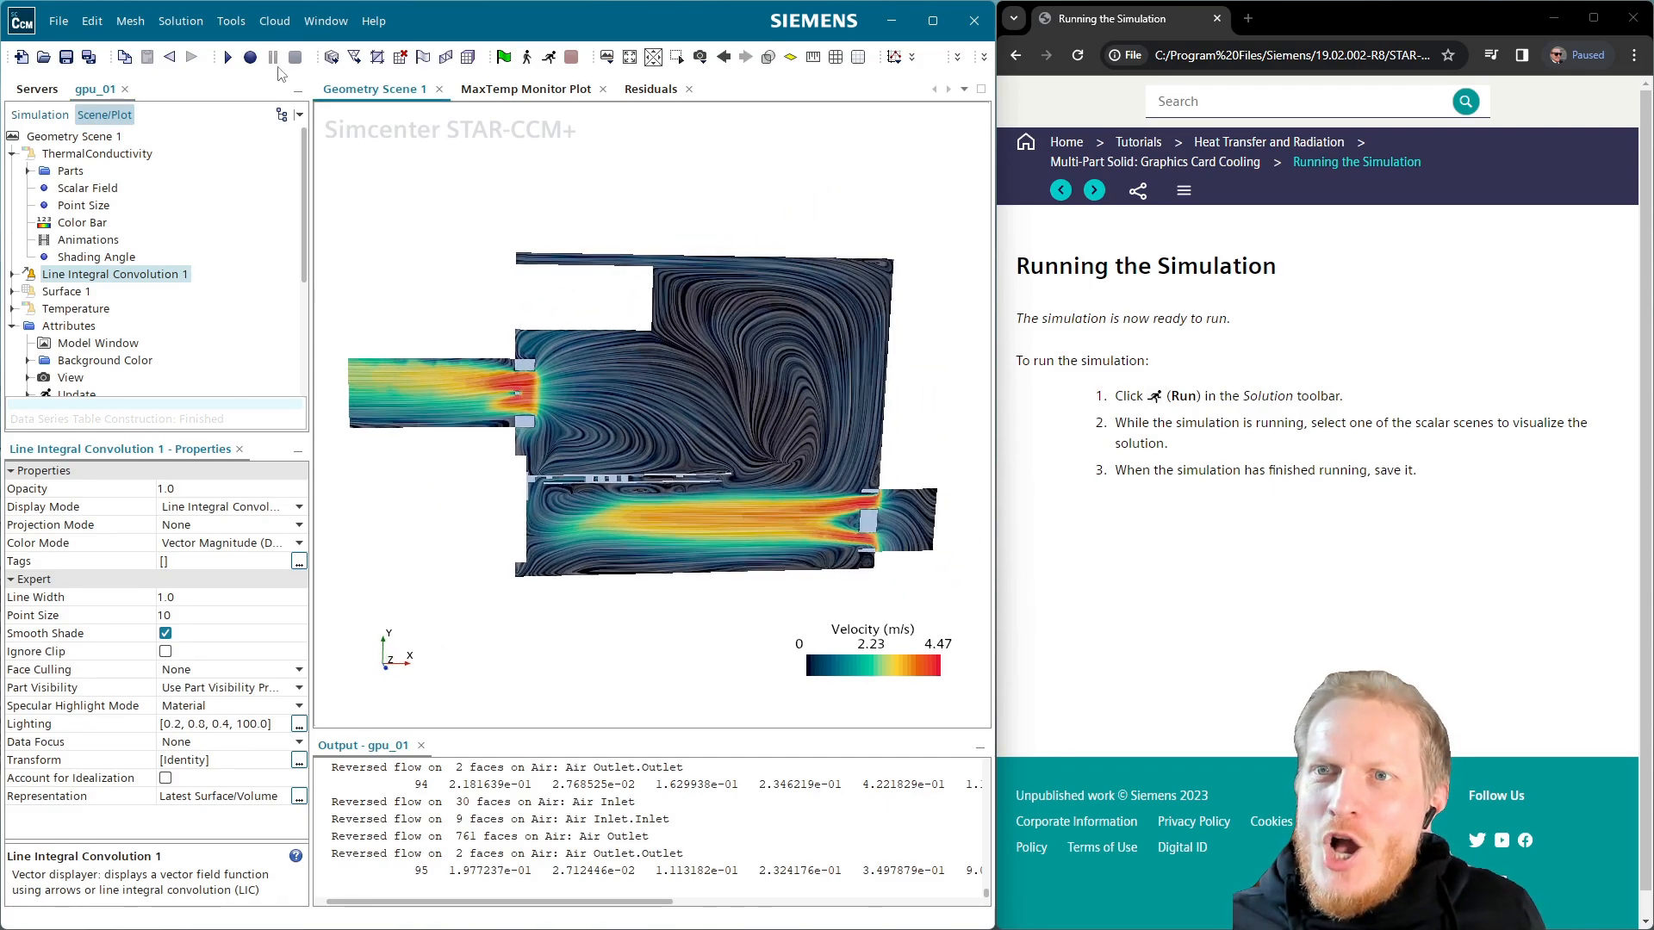
click(549, 56)
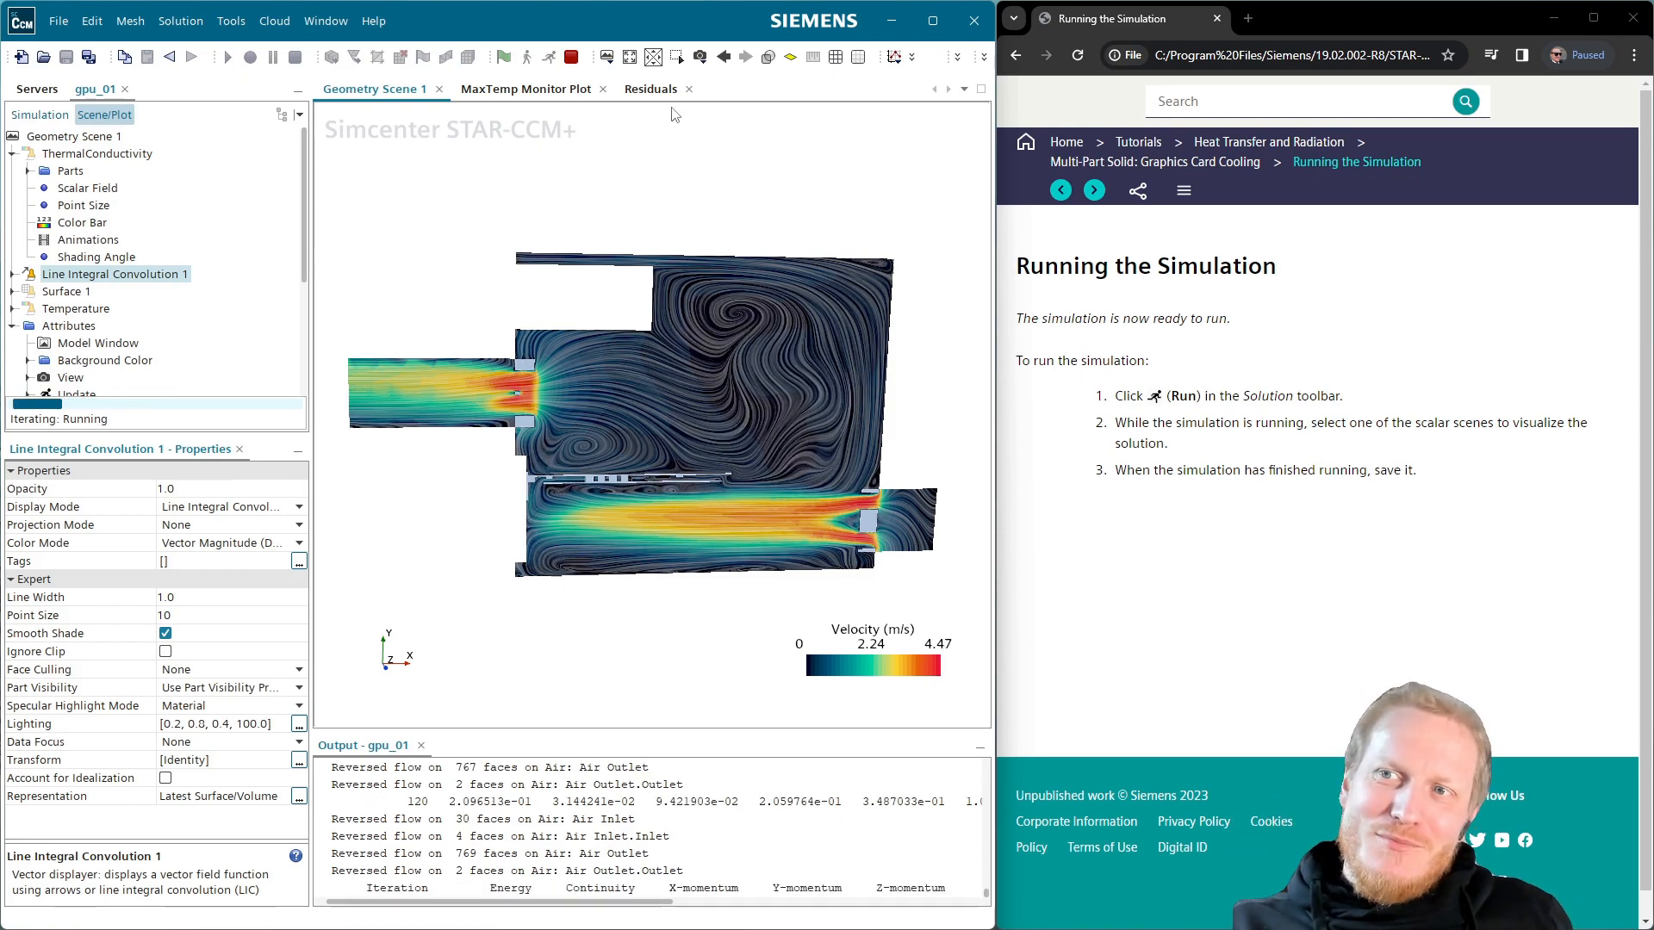
Review the Residuals and MaxTemp plots, then orbit the velocity scene edge-on
click(655, 90)
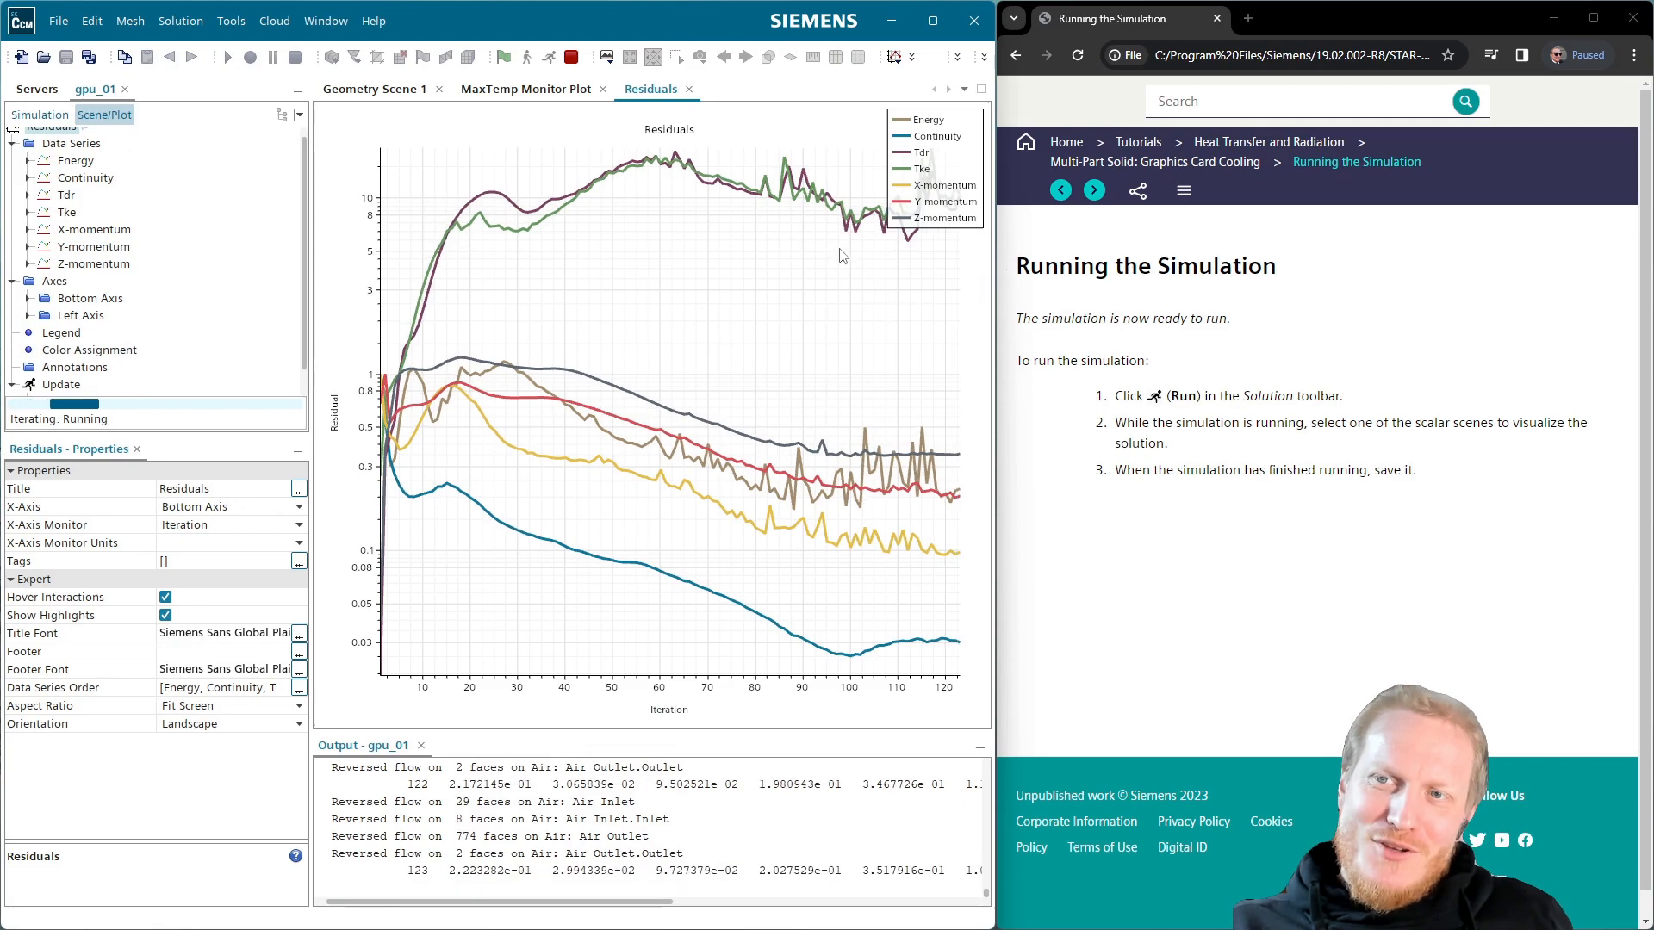
click(520, 99)
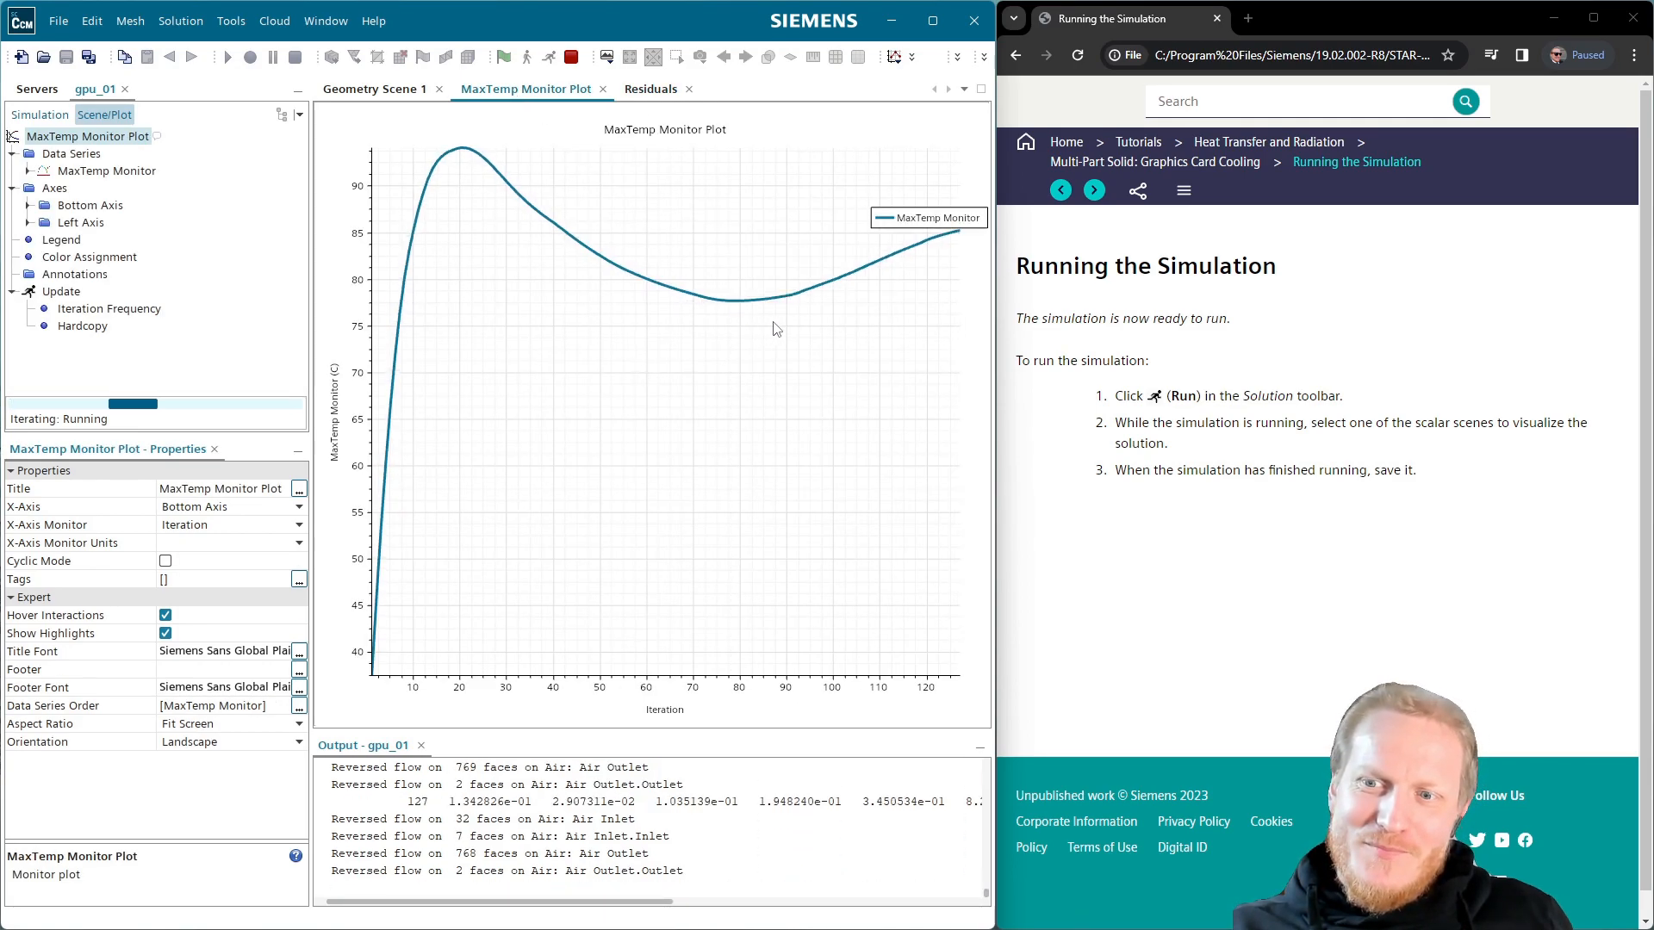
click(409, 93)
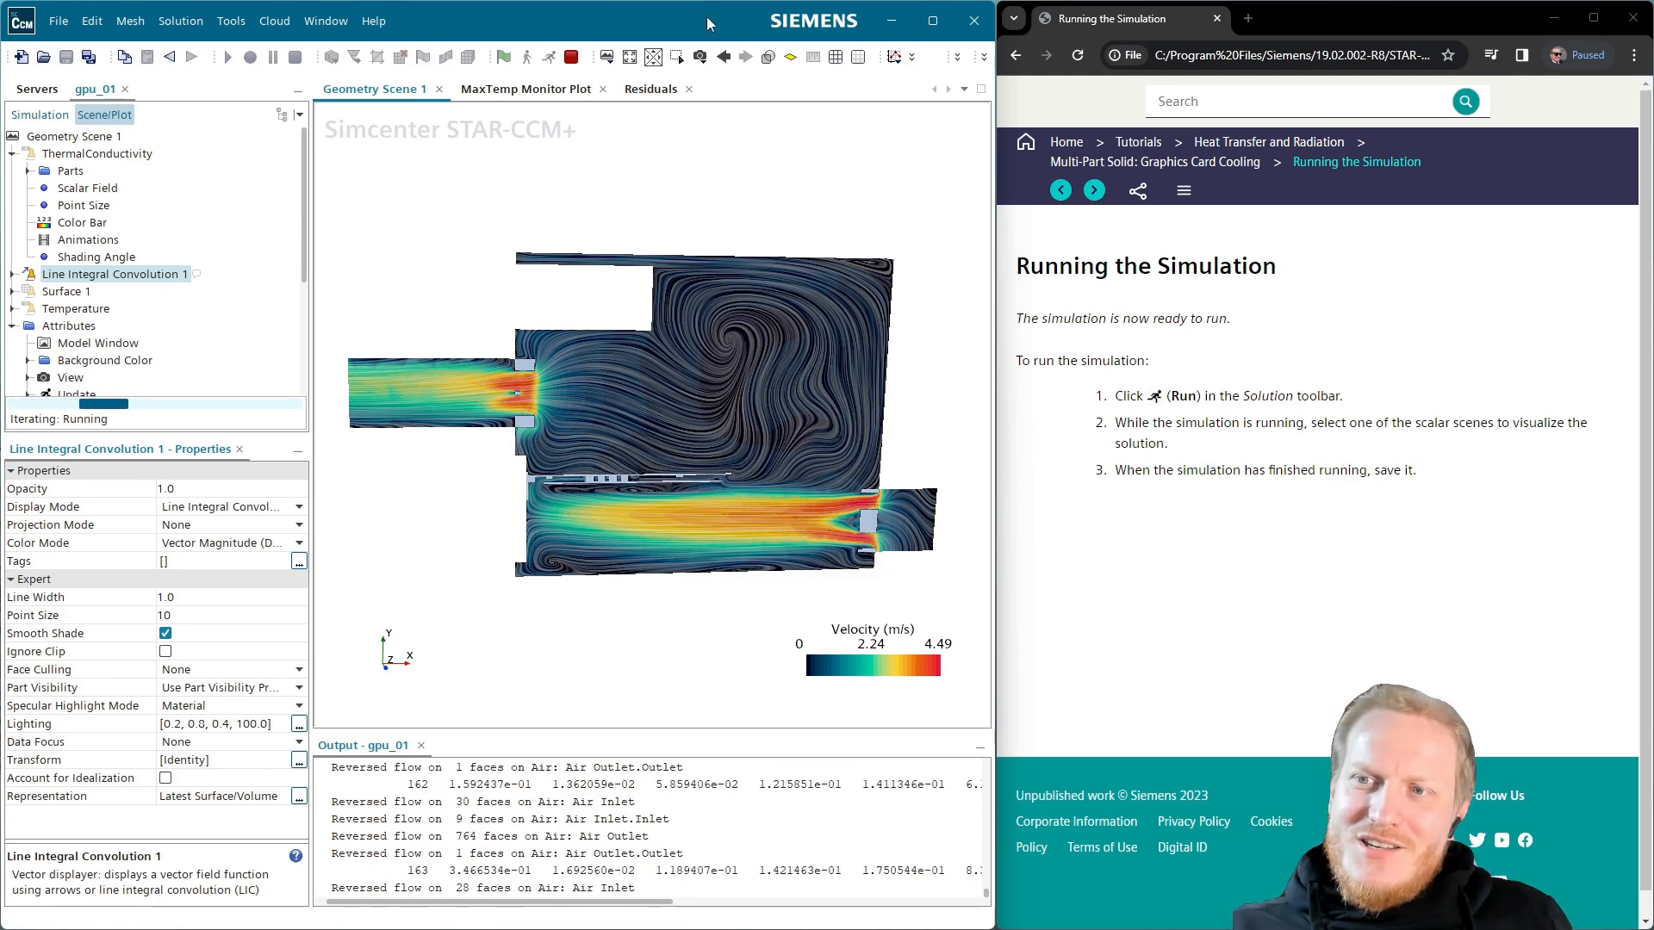
drag(587, 438, 617, 507)
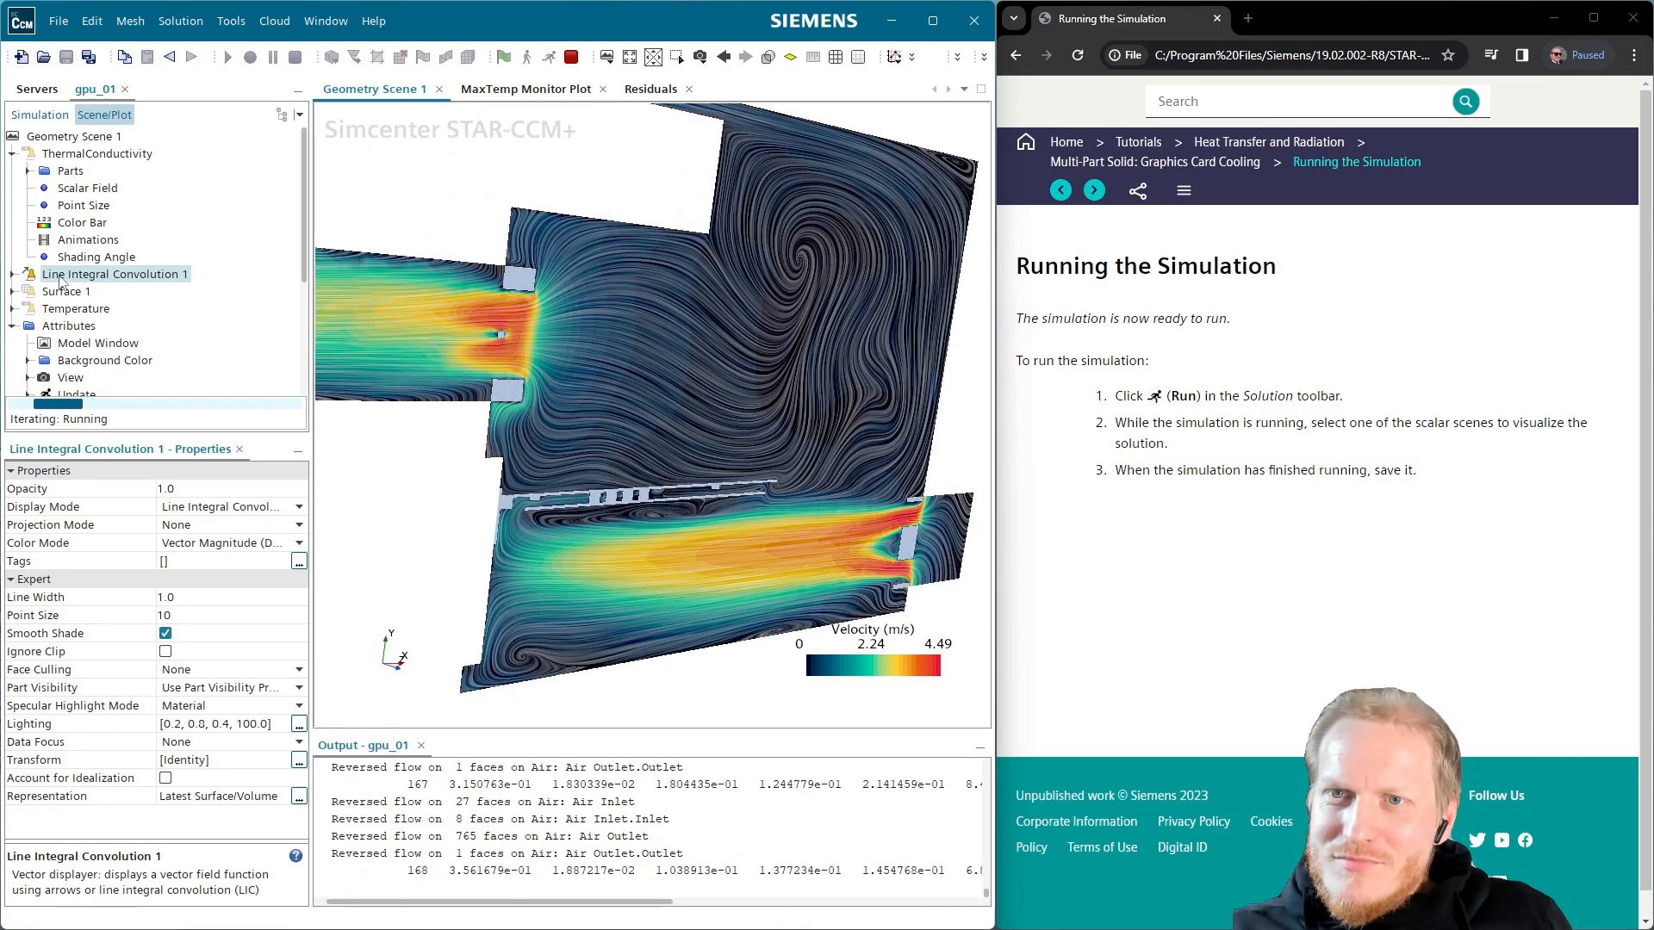
Expand Line Integral Convolution 1 to list its parts and rotate back to flat XY view
click(13, 273)
click(28, 292)
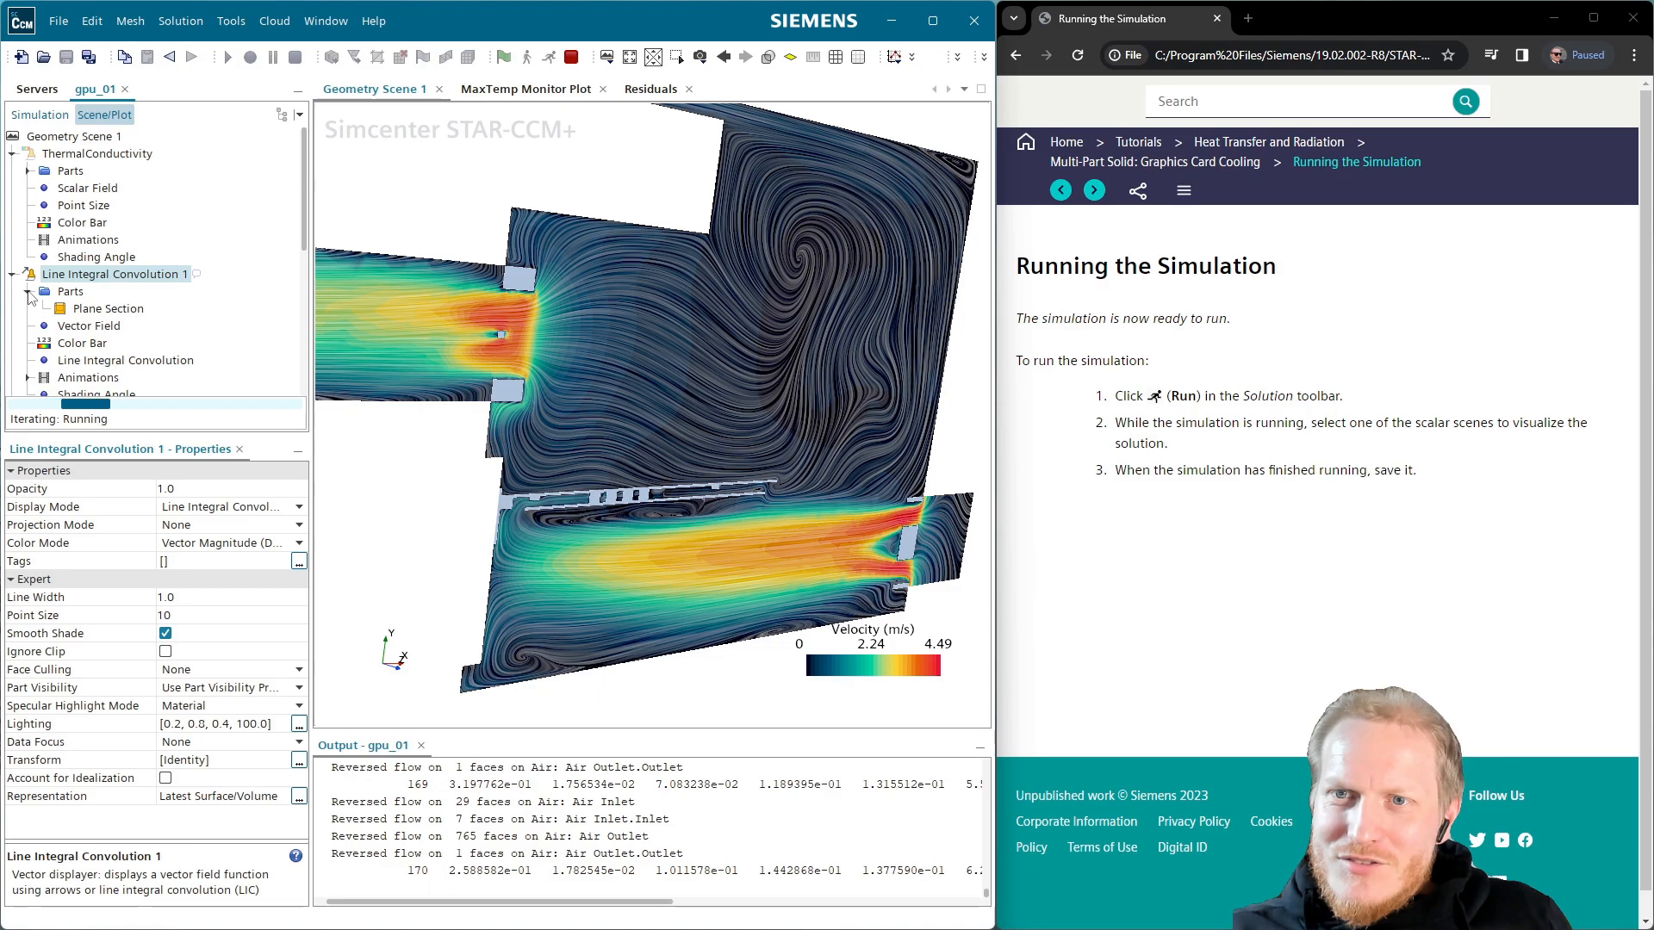
drag(431, 368, 520, 420)
scroll(778, 464, down, 3)
scroll(767, 510, up, 2)
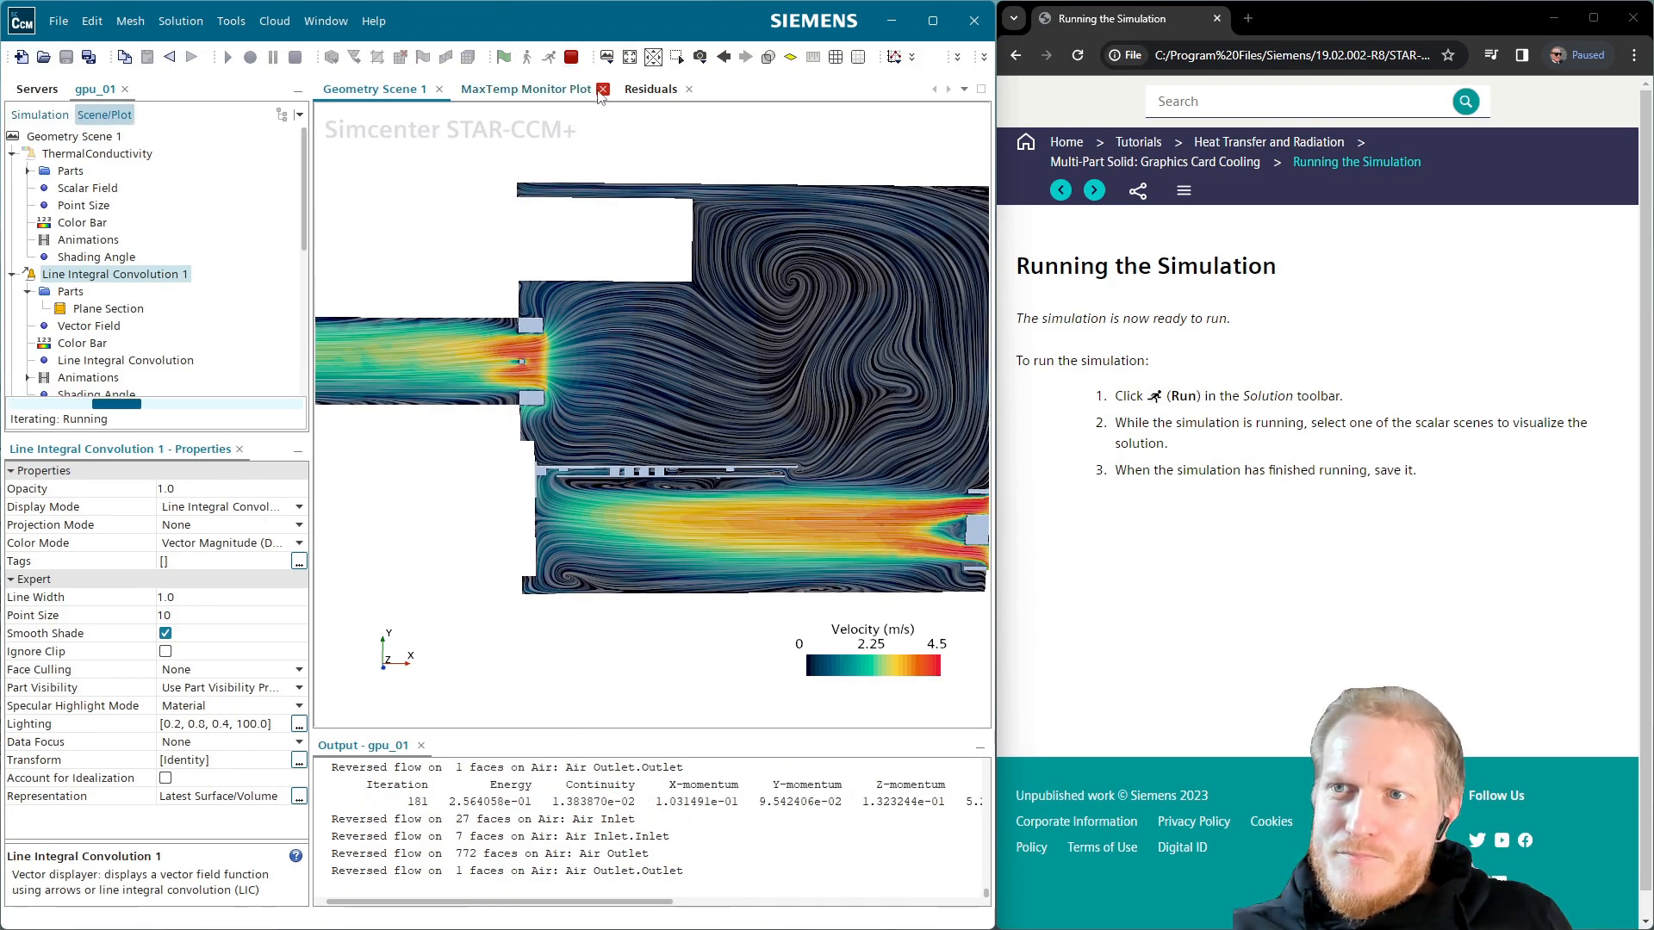
Recheck the MaxTemp and Residuals plots, then go to the tutorial's Visualizing the Results page
click(528, 90)
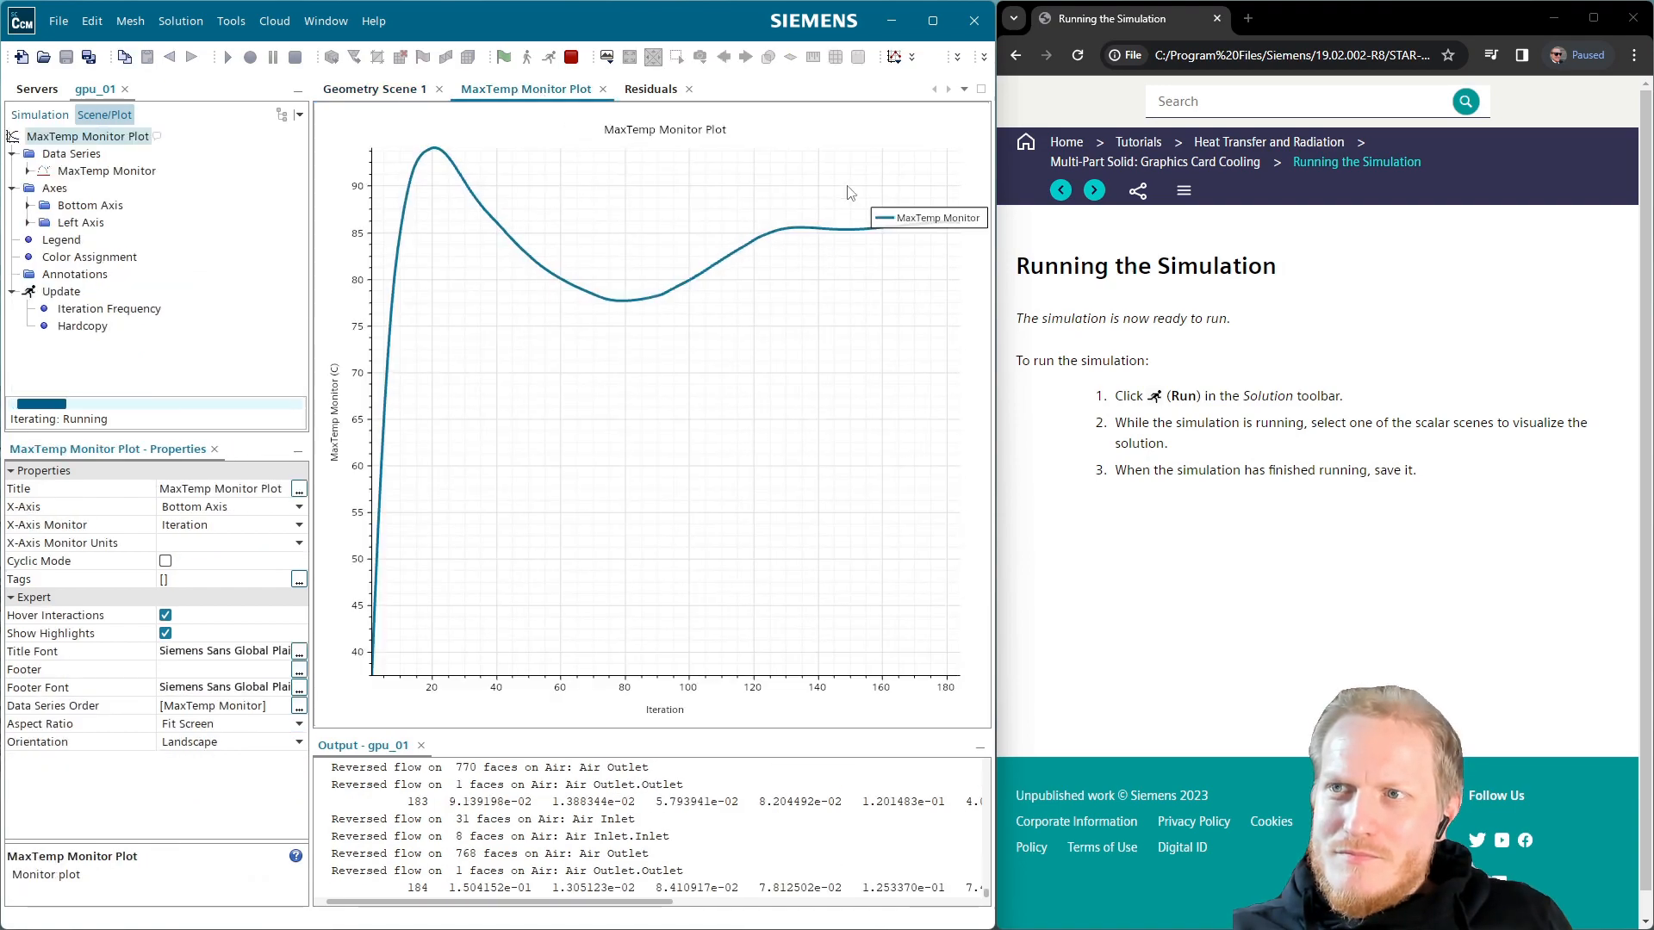
click(658, 93)
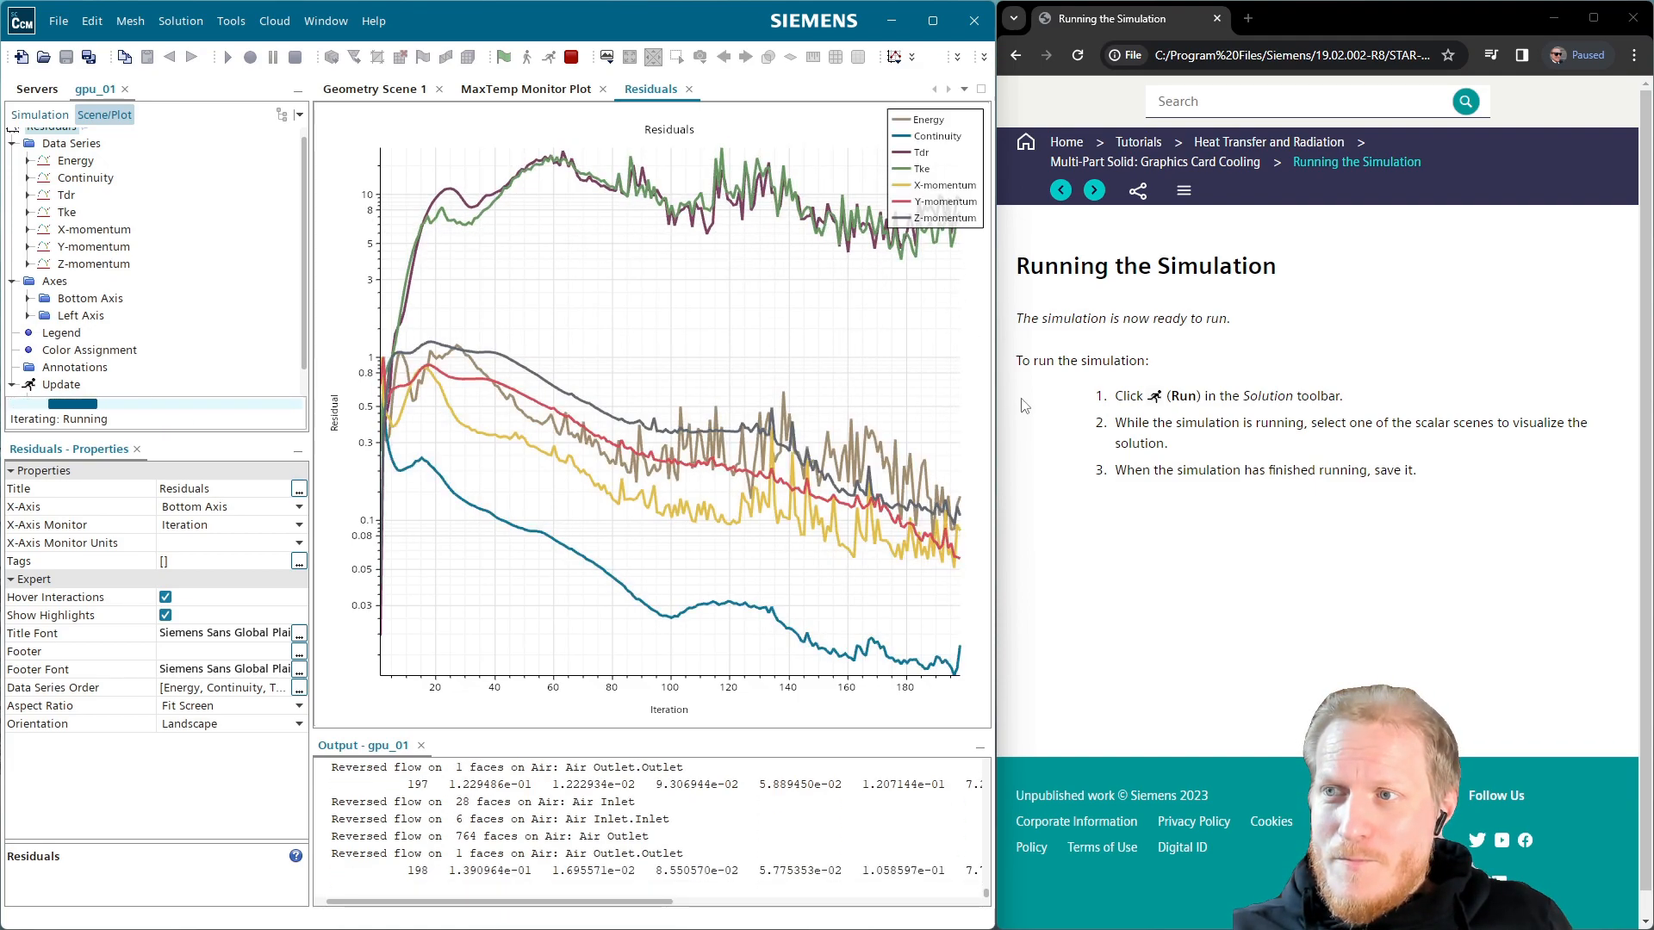
click(1094, 190)
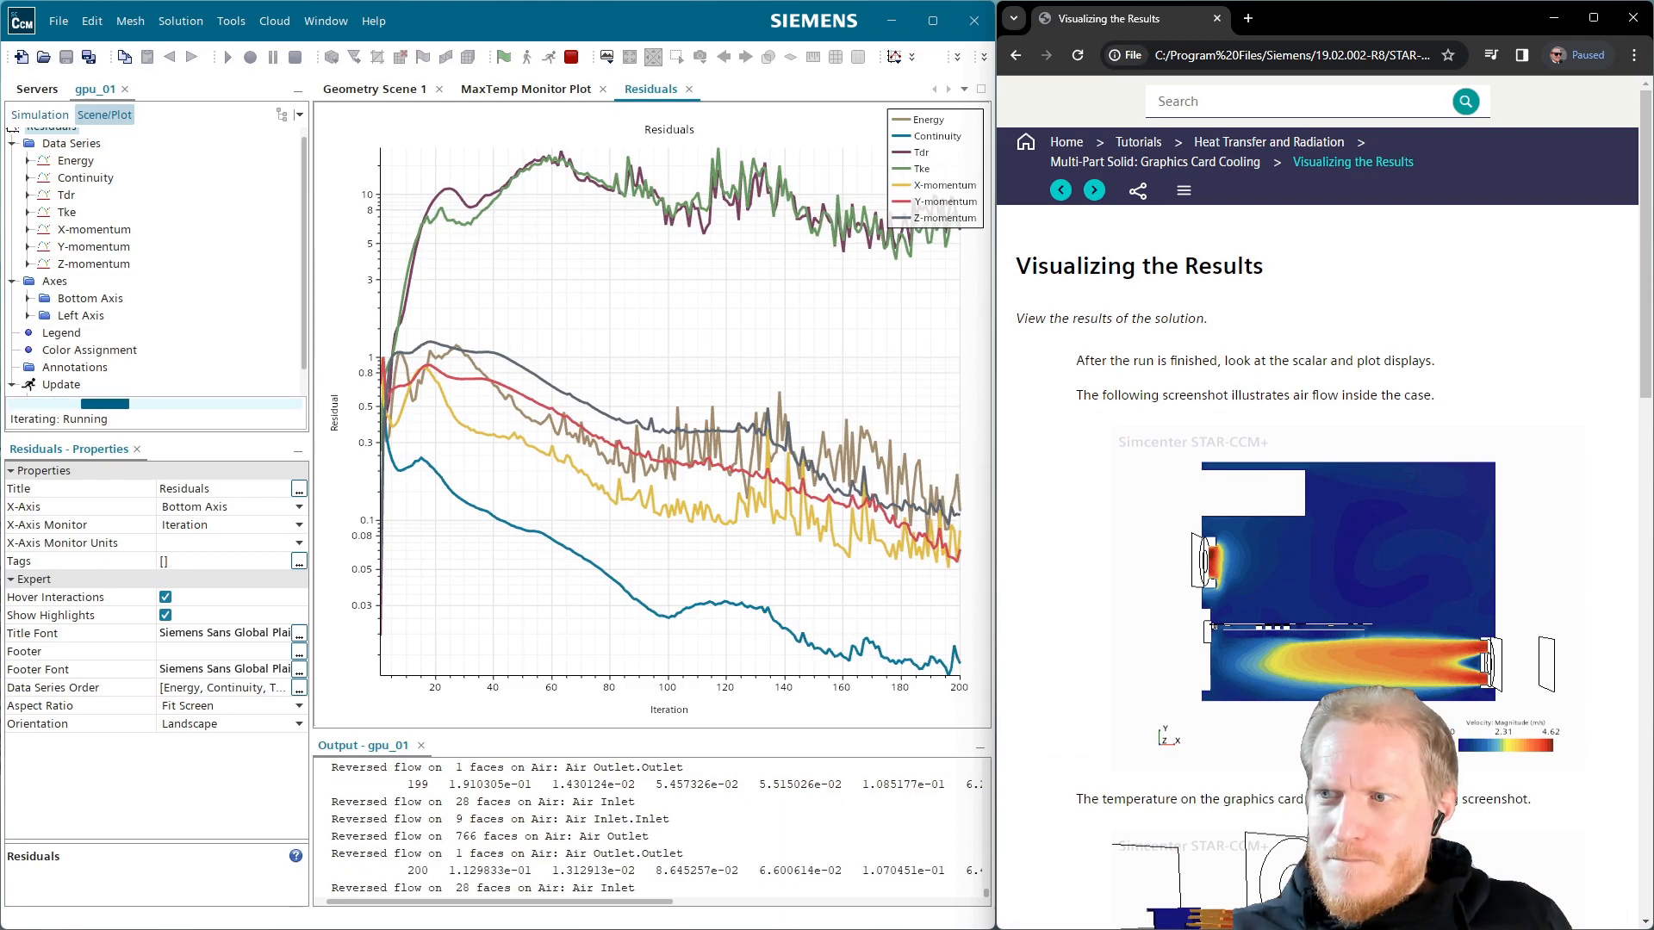
Scroll the tutorial to its converged MaxTemp plot, check MaxTemp, then show the velocity LIC scene
scroll(1318, 560, down, 4)
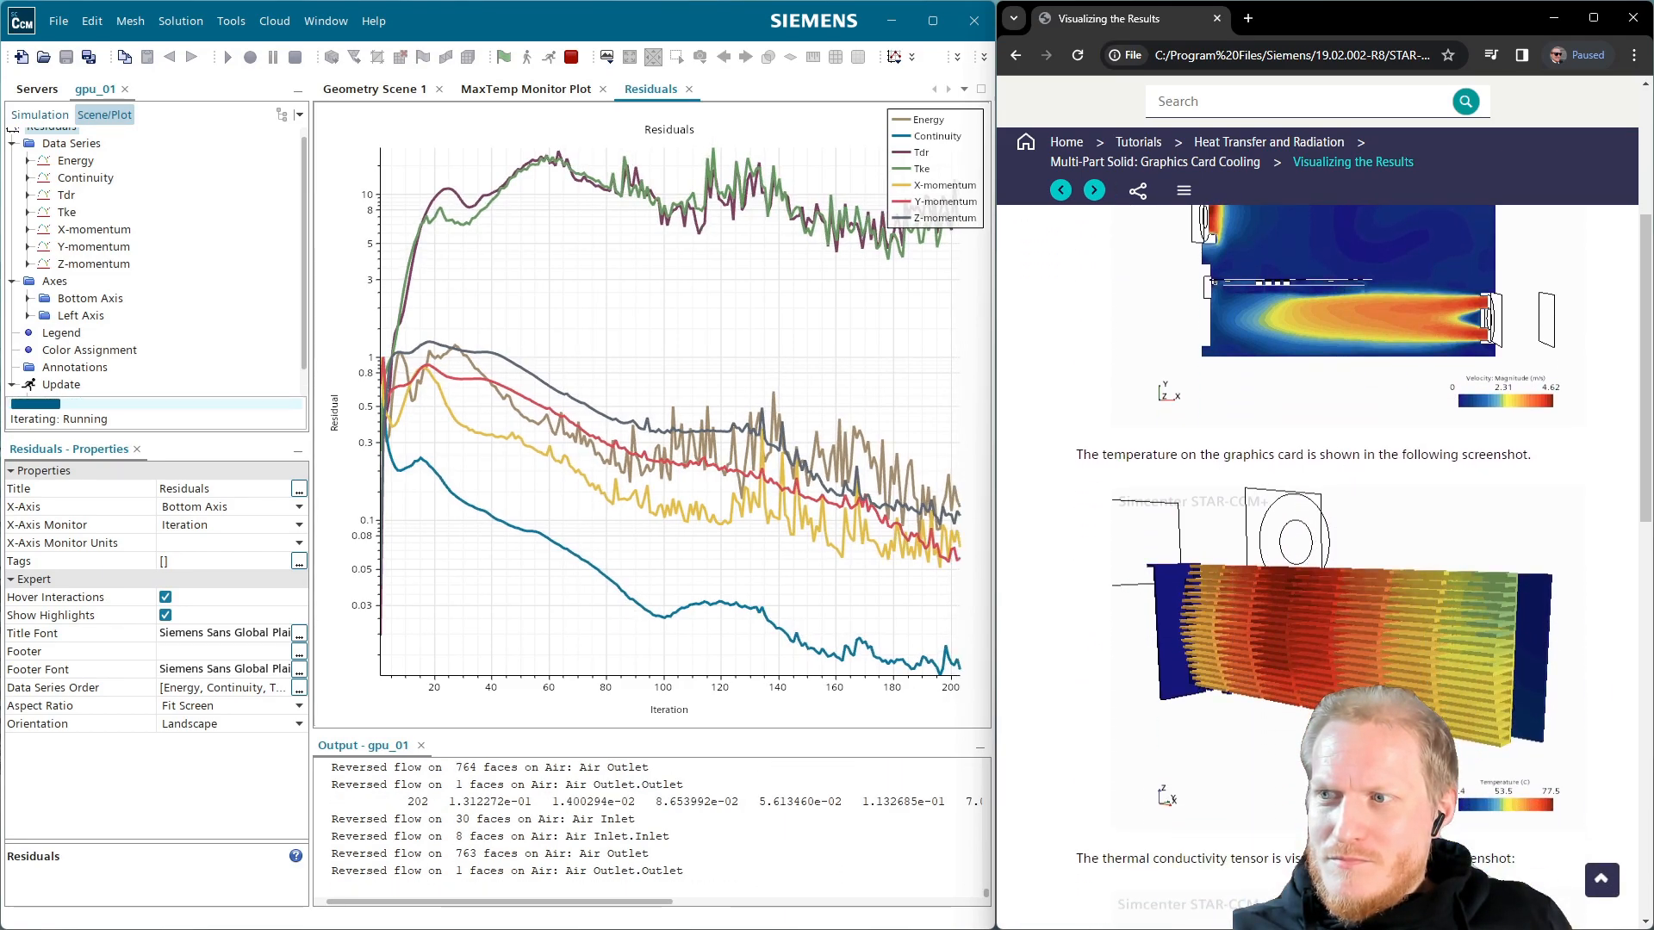
scroll(1361, 560, down, 1)
scroll(1361, 560, down, 5)
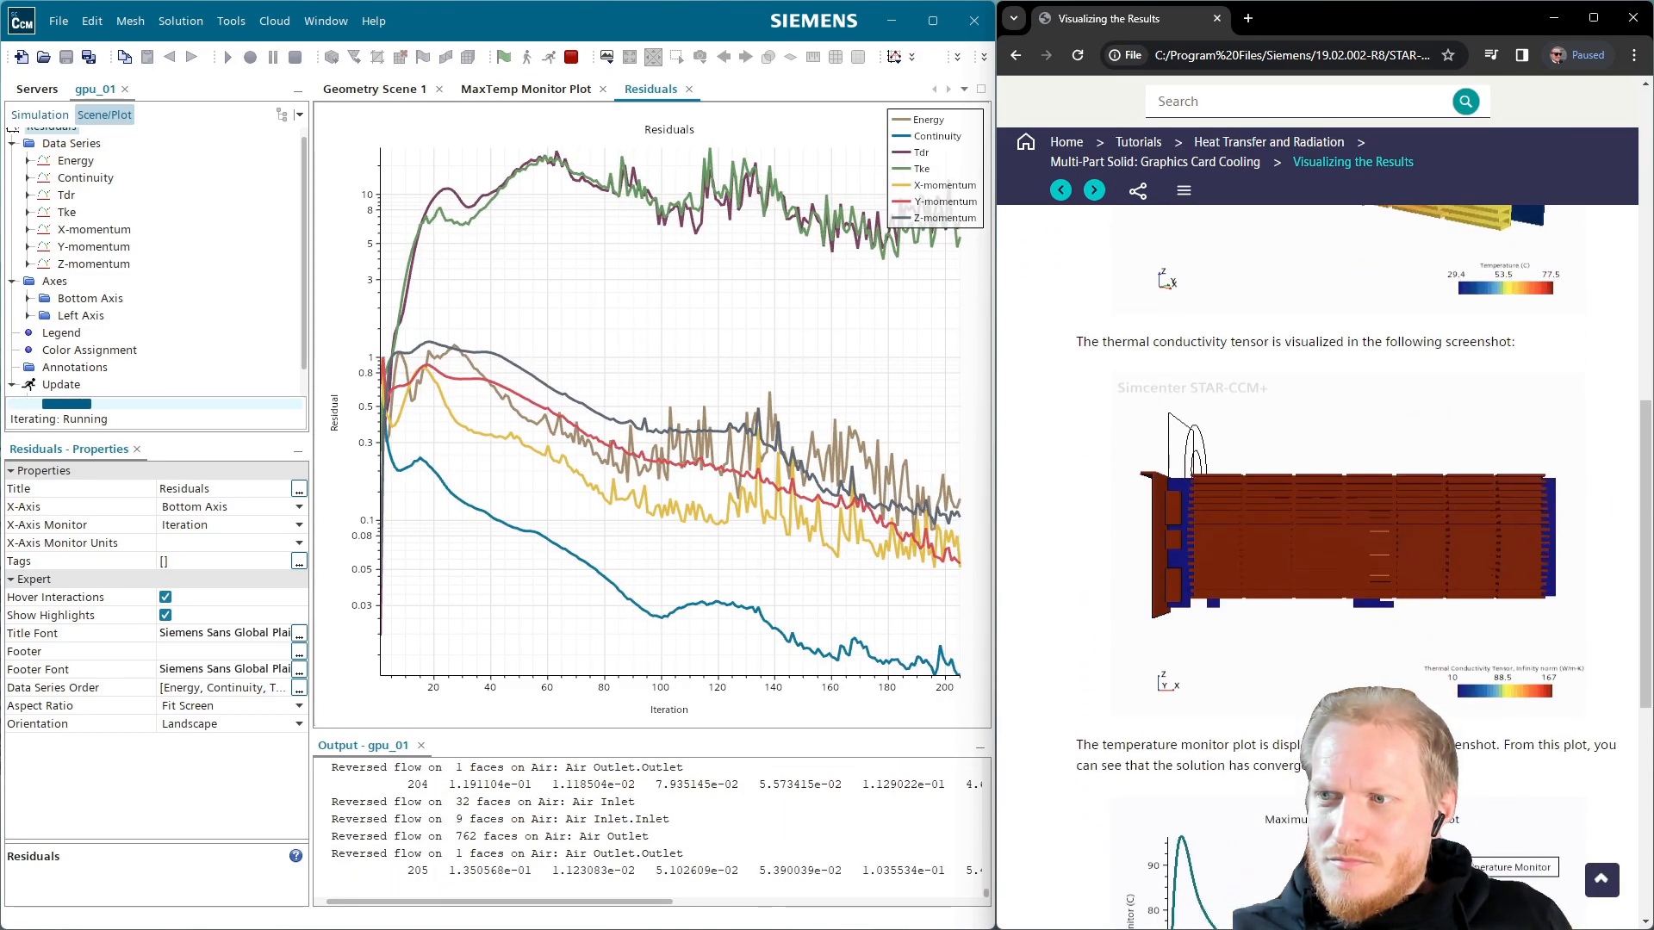
scroll(1361, 560, down, 3)
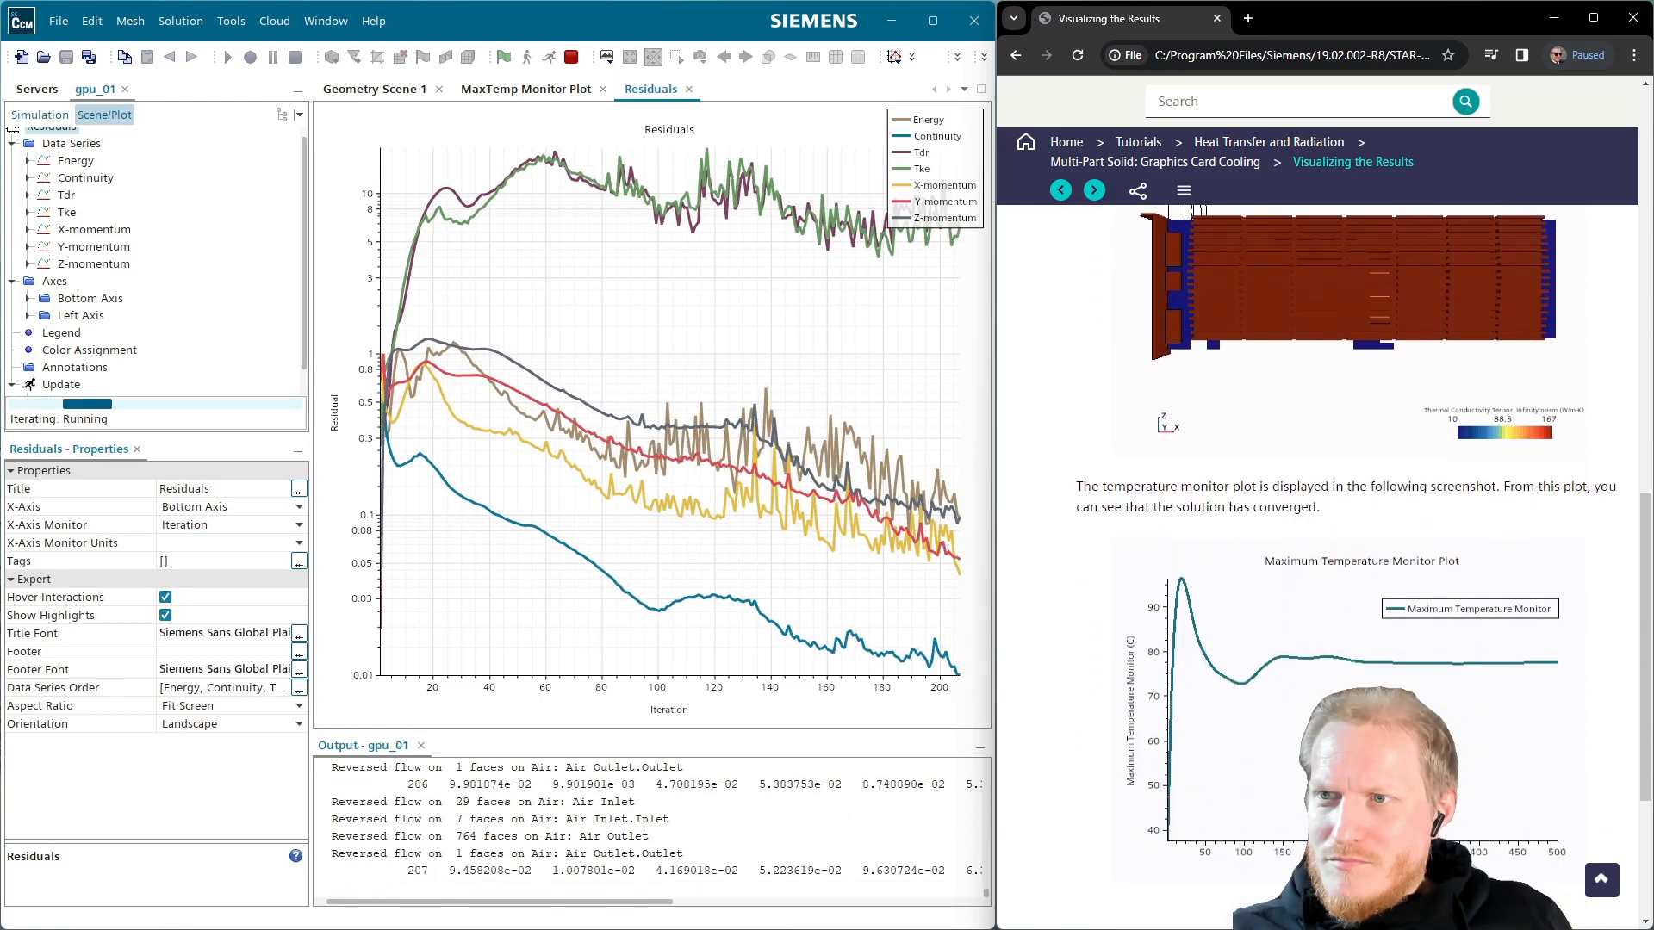
scroll(1316, 679, down, 3)
scroll(1315, 679, up, 20)
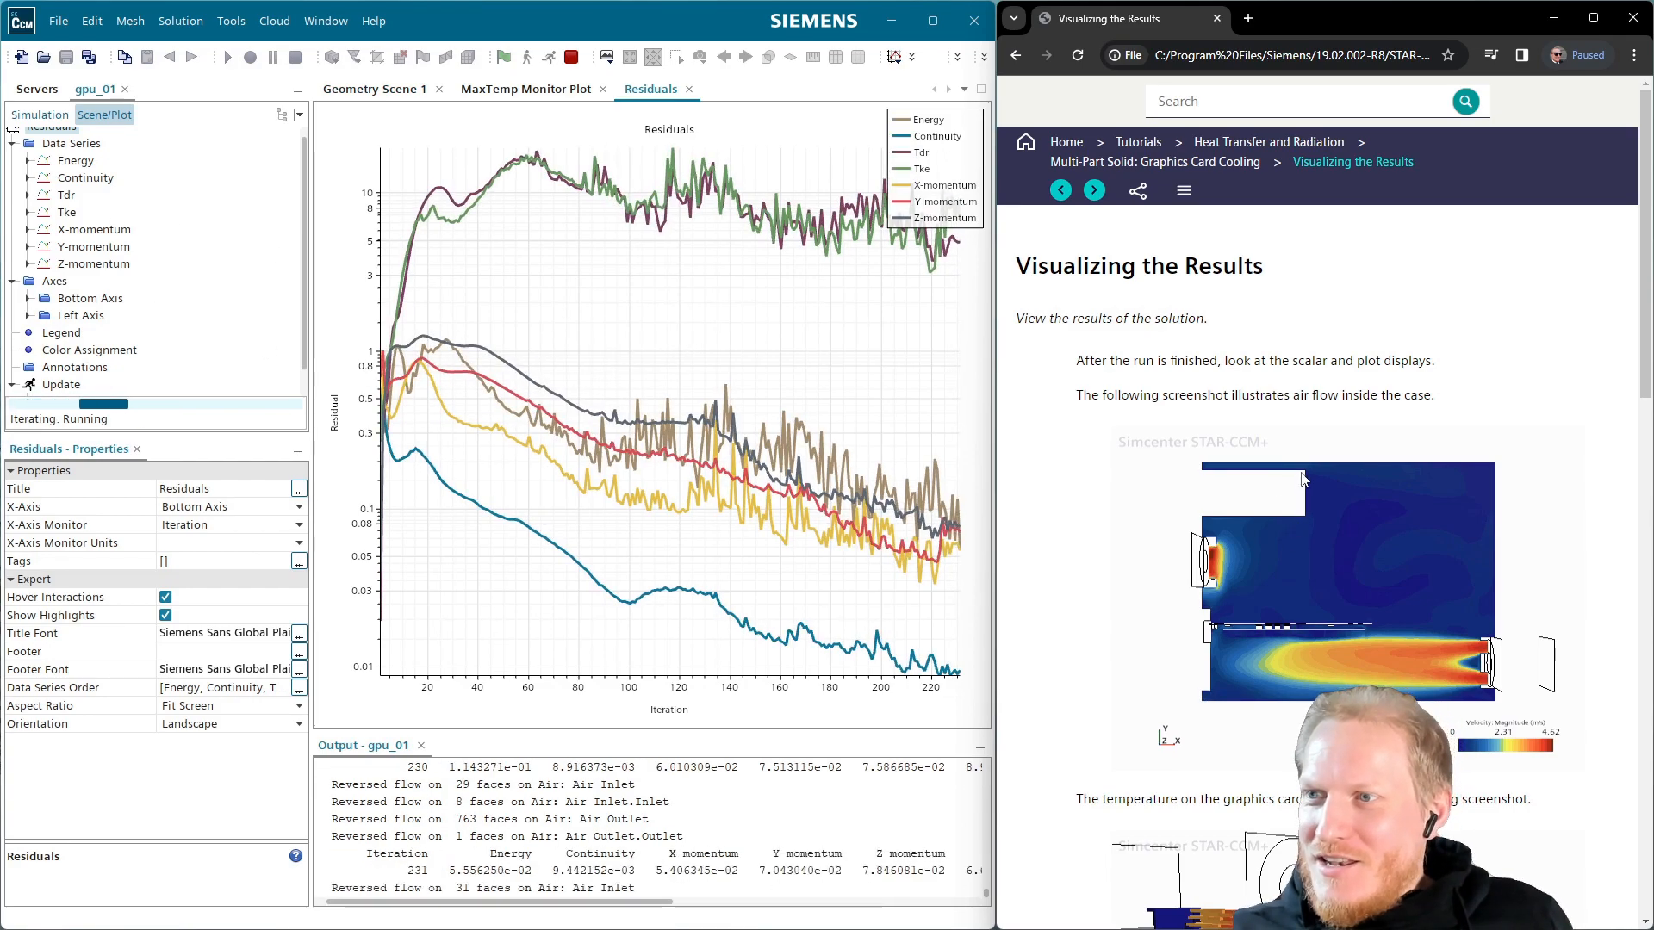
scroll(1246, 536, down, 3)
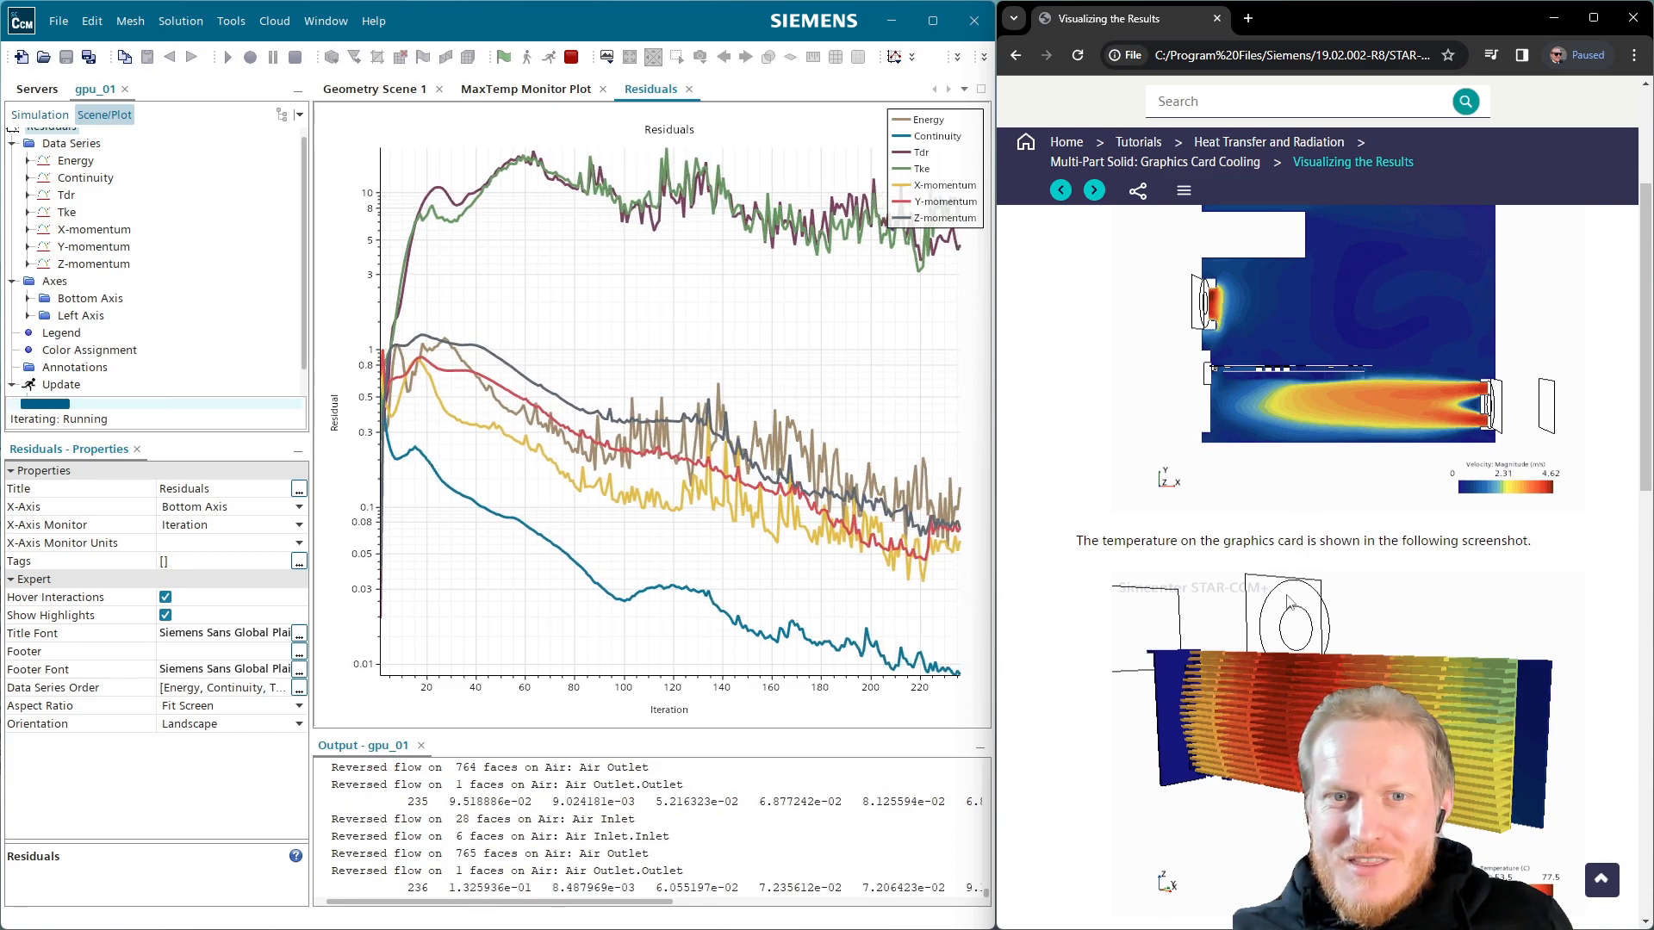
scroll(1301, 556, down, 1)
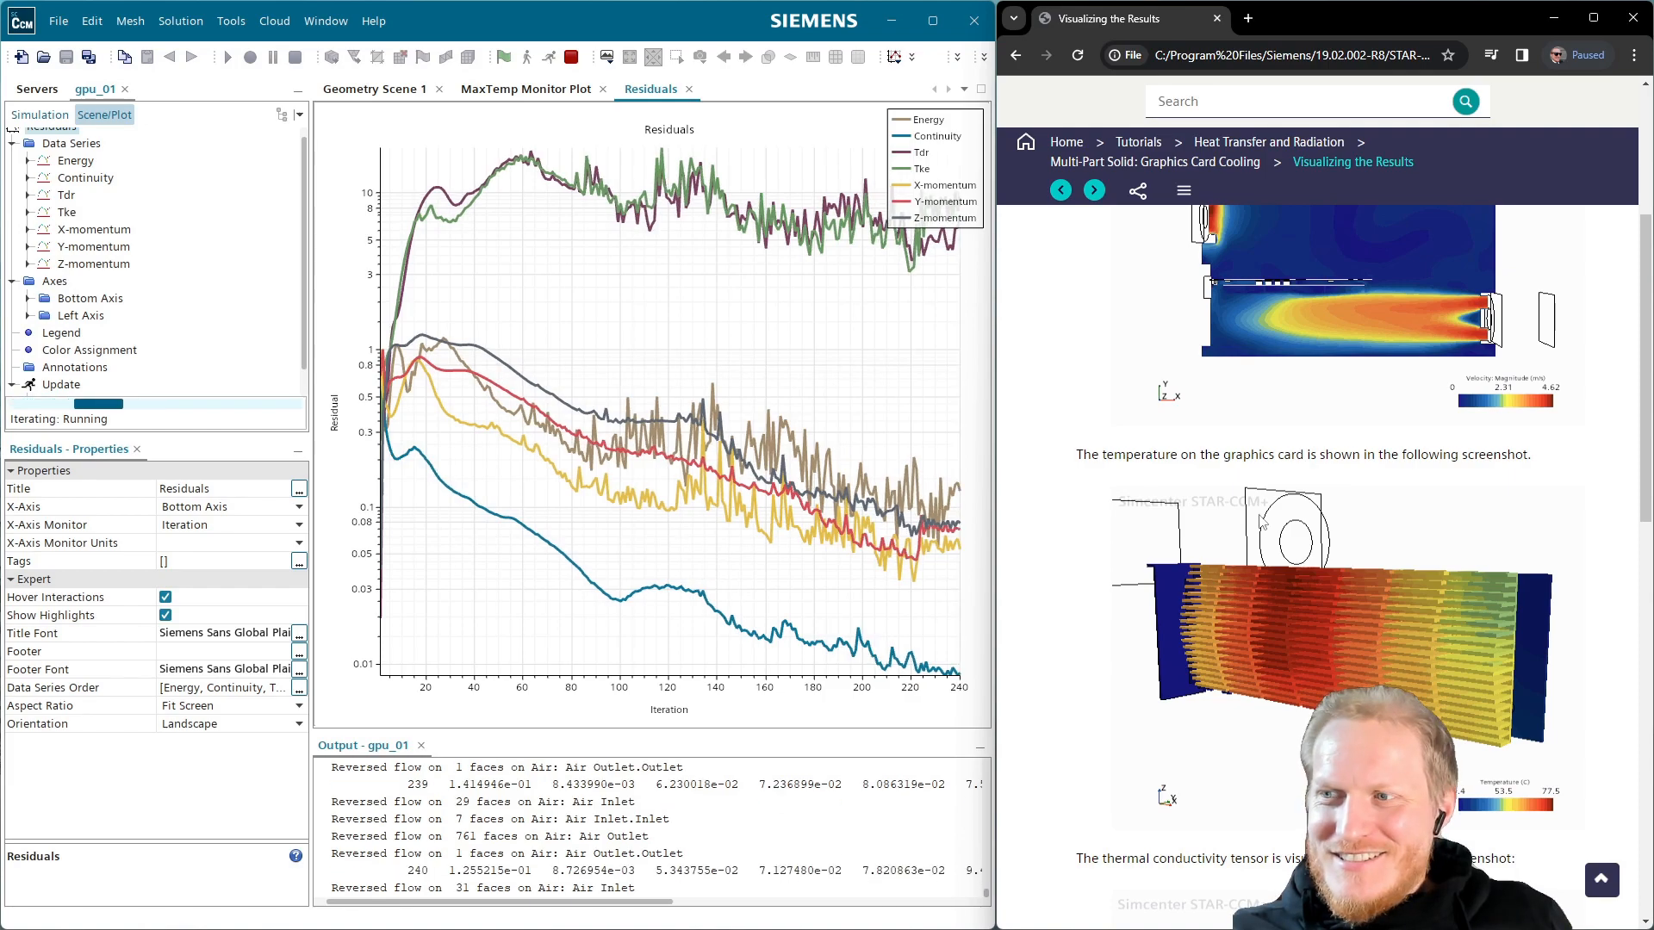
scroll(1262, 521, down, 2)
scroll(1260, 521, down, 4)
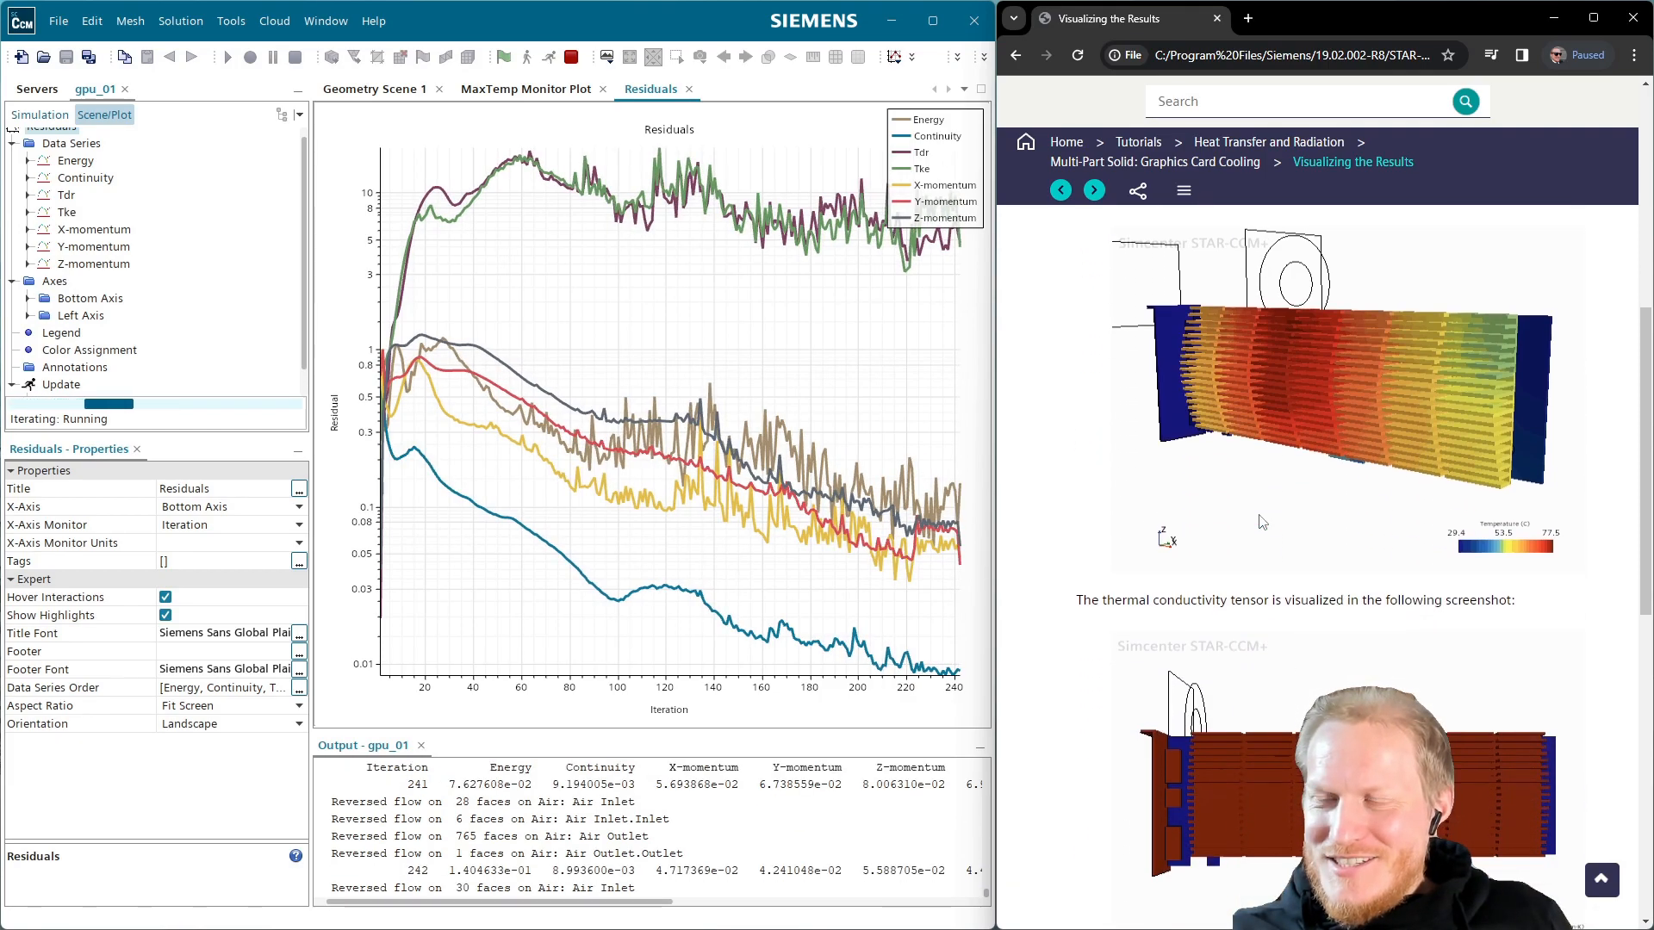
scroll(1254, 520, down, 4)
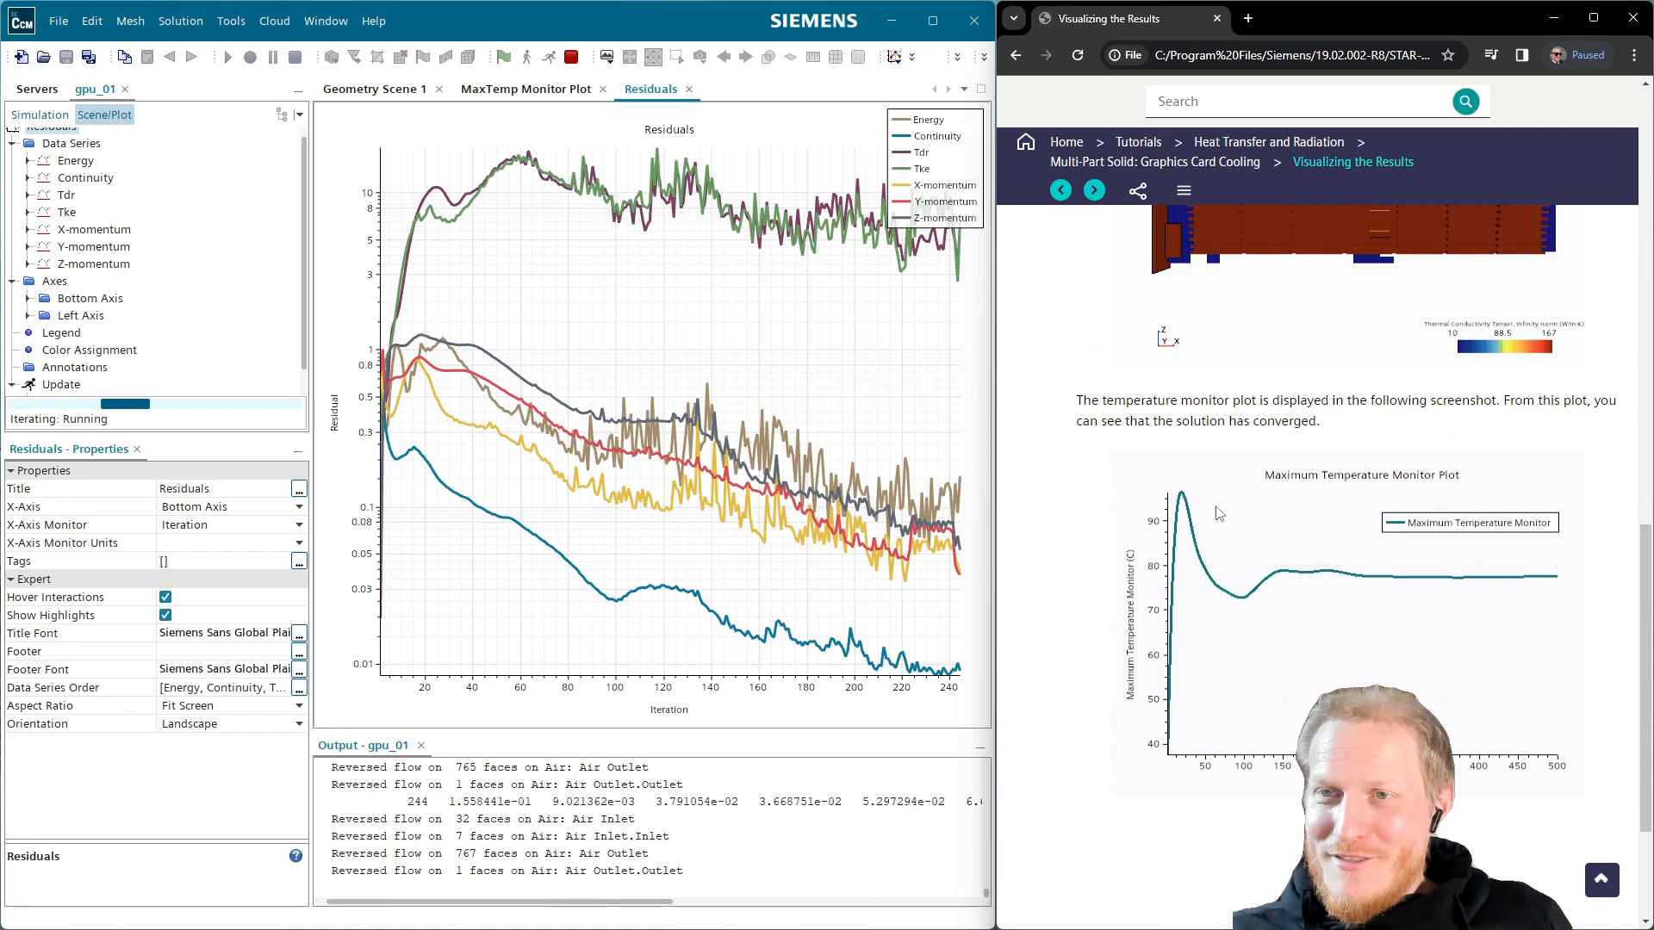
click(523, 91)
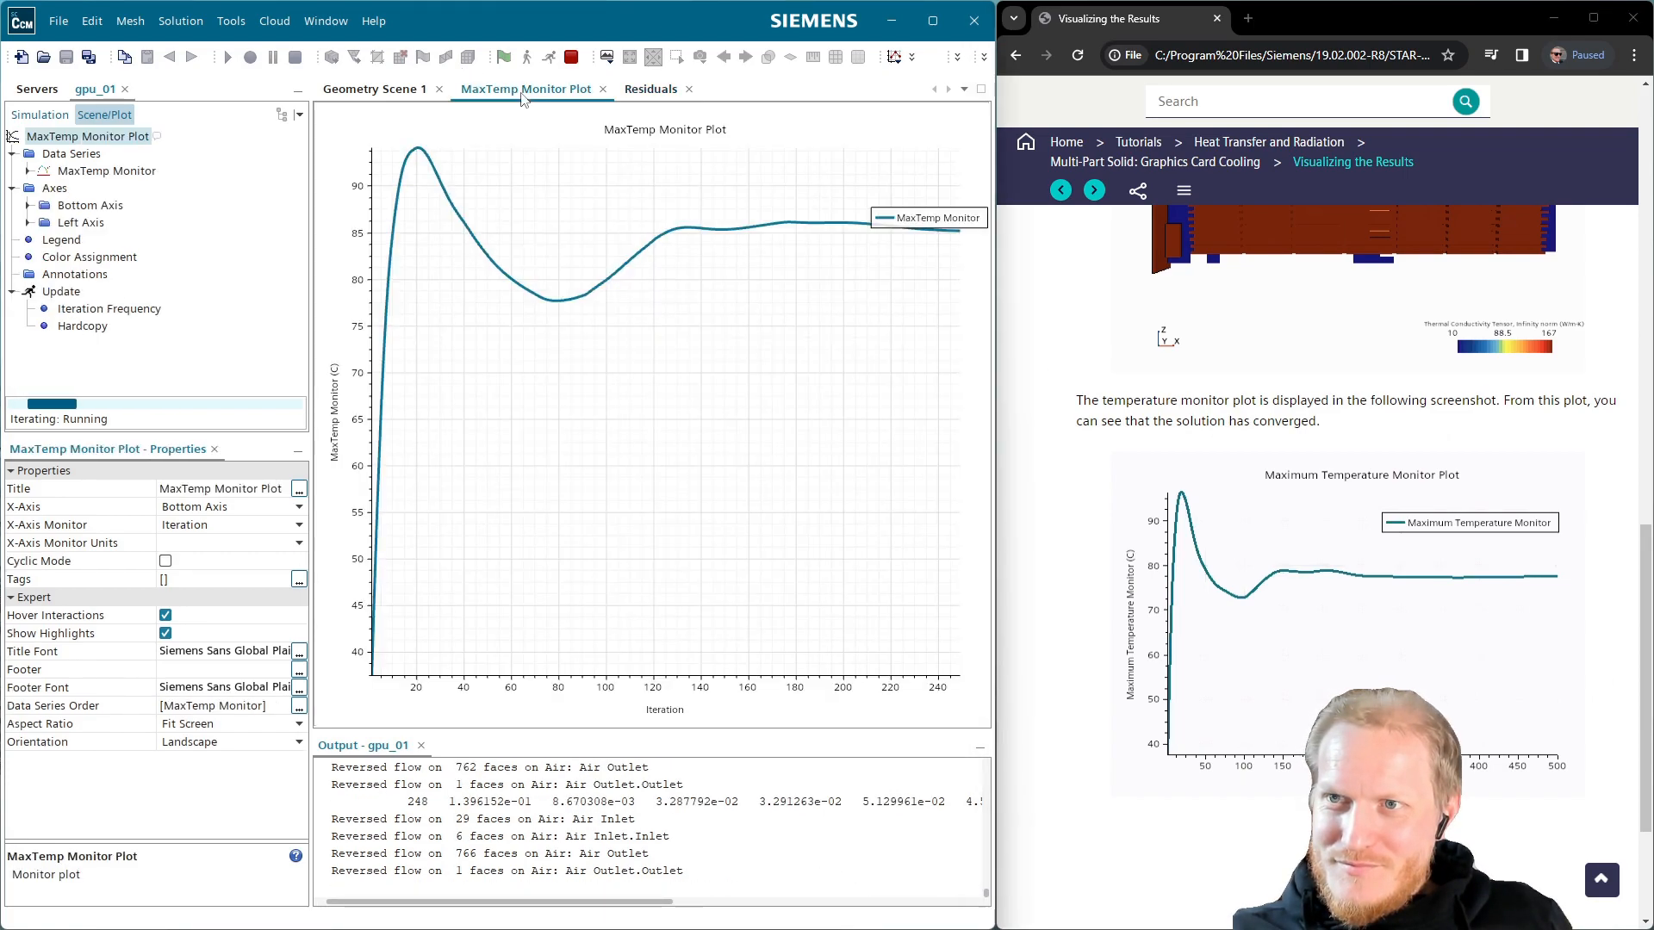
click(336, 93)
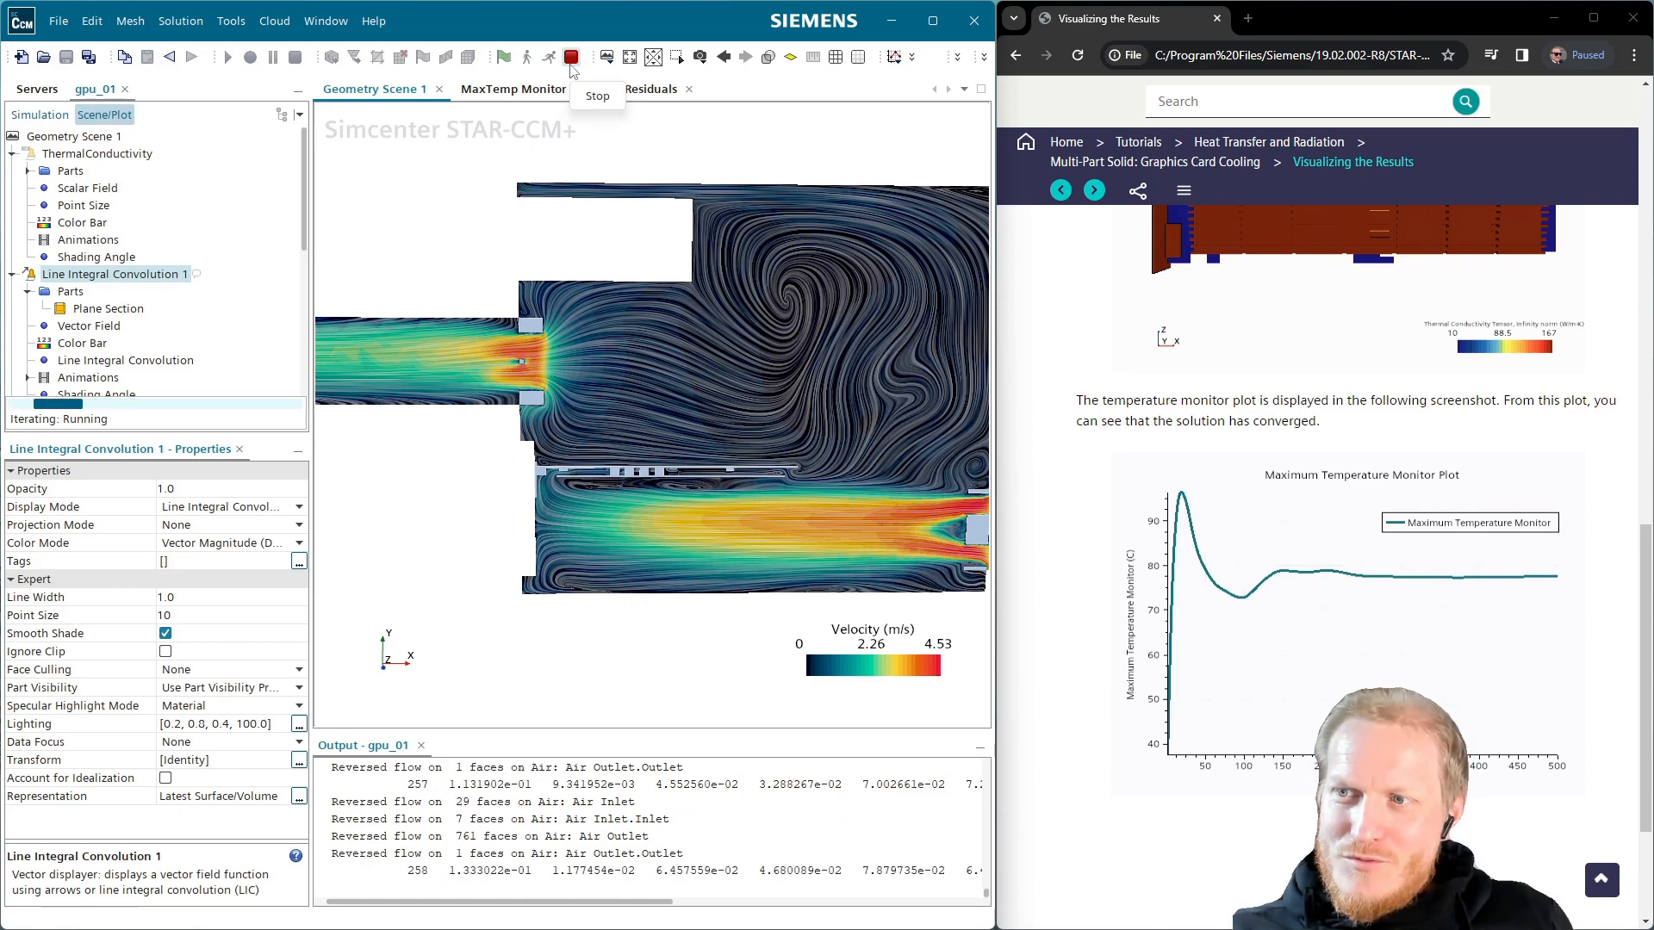
Pan and zoom the flow scene and widen STAR-CCM+ to fill the screen
right_drag(584, 354, 526, 380)
scroll(527, 386, down, 2)
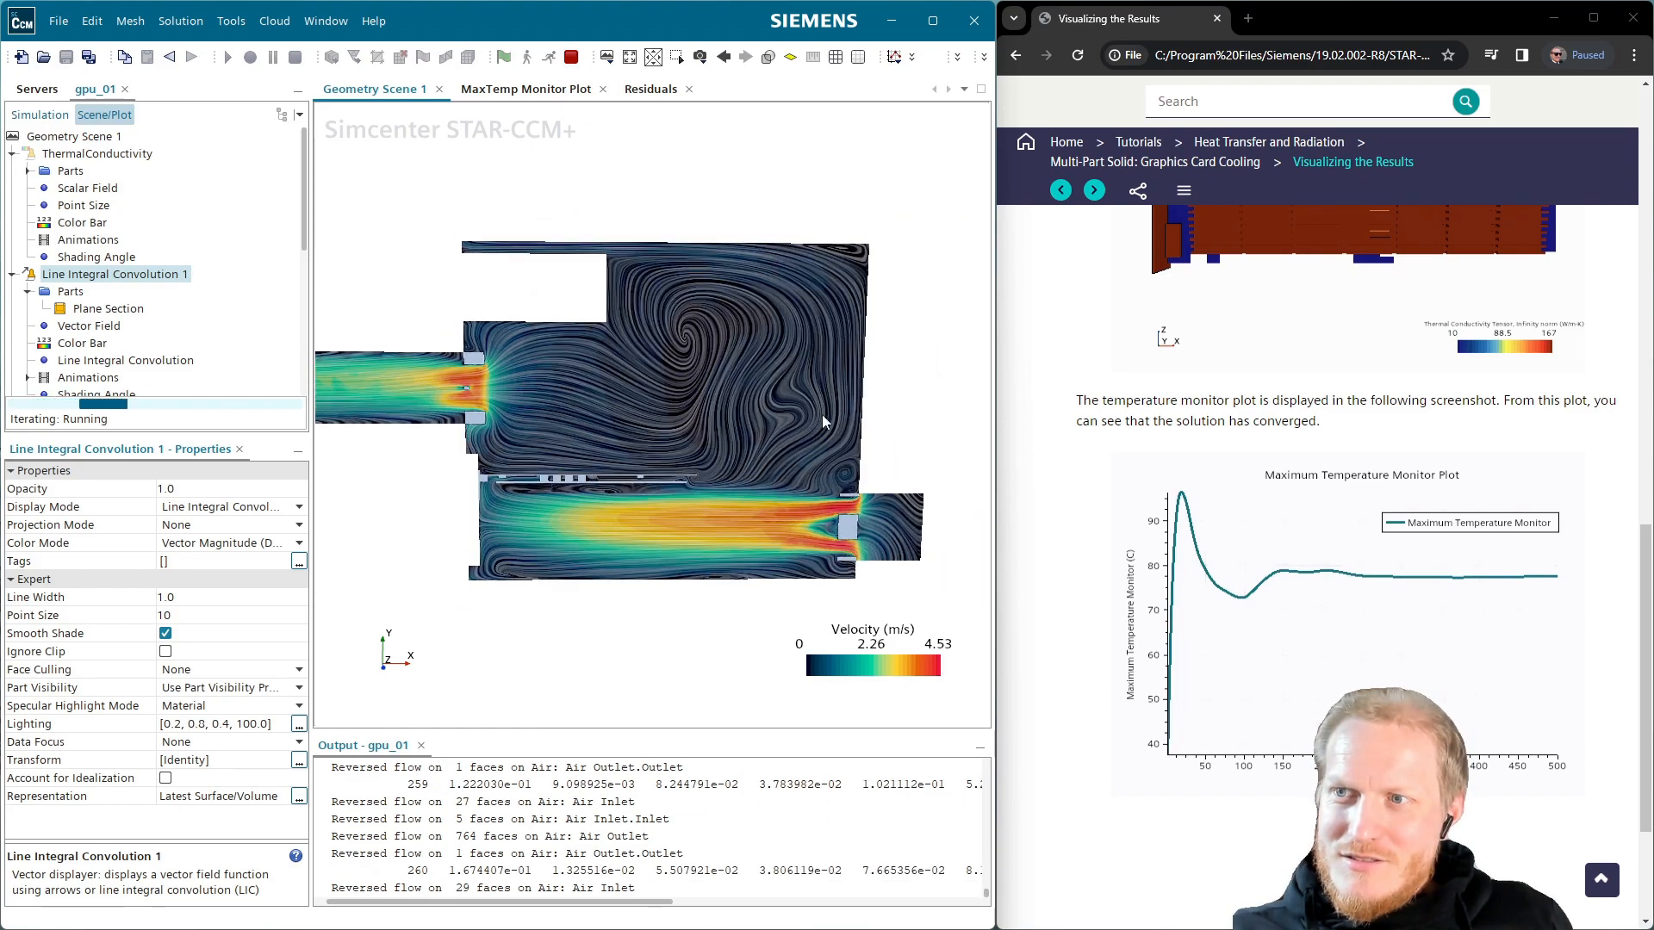
drag(997, 317, 1641, 345)
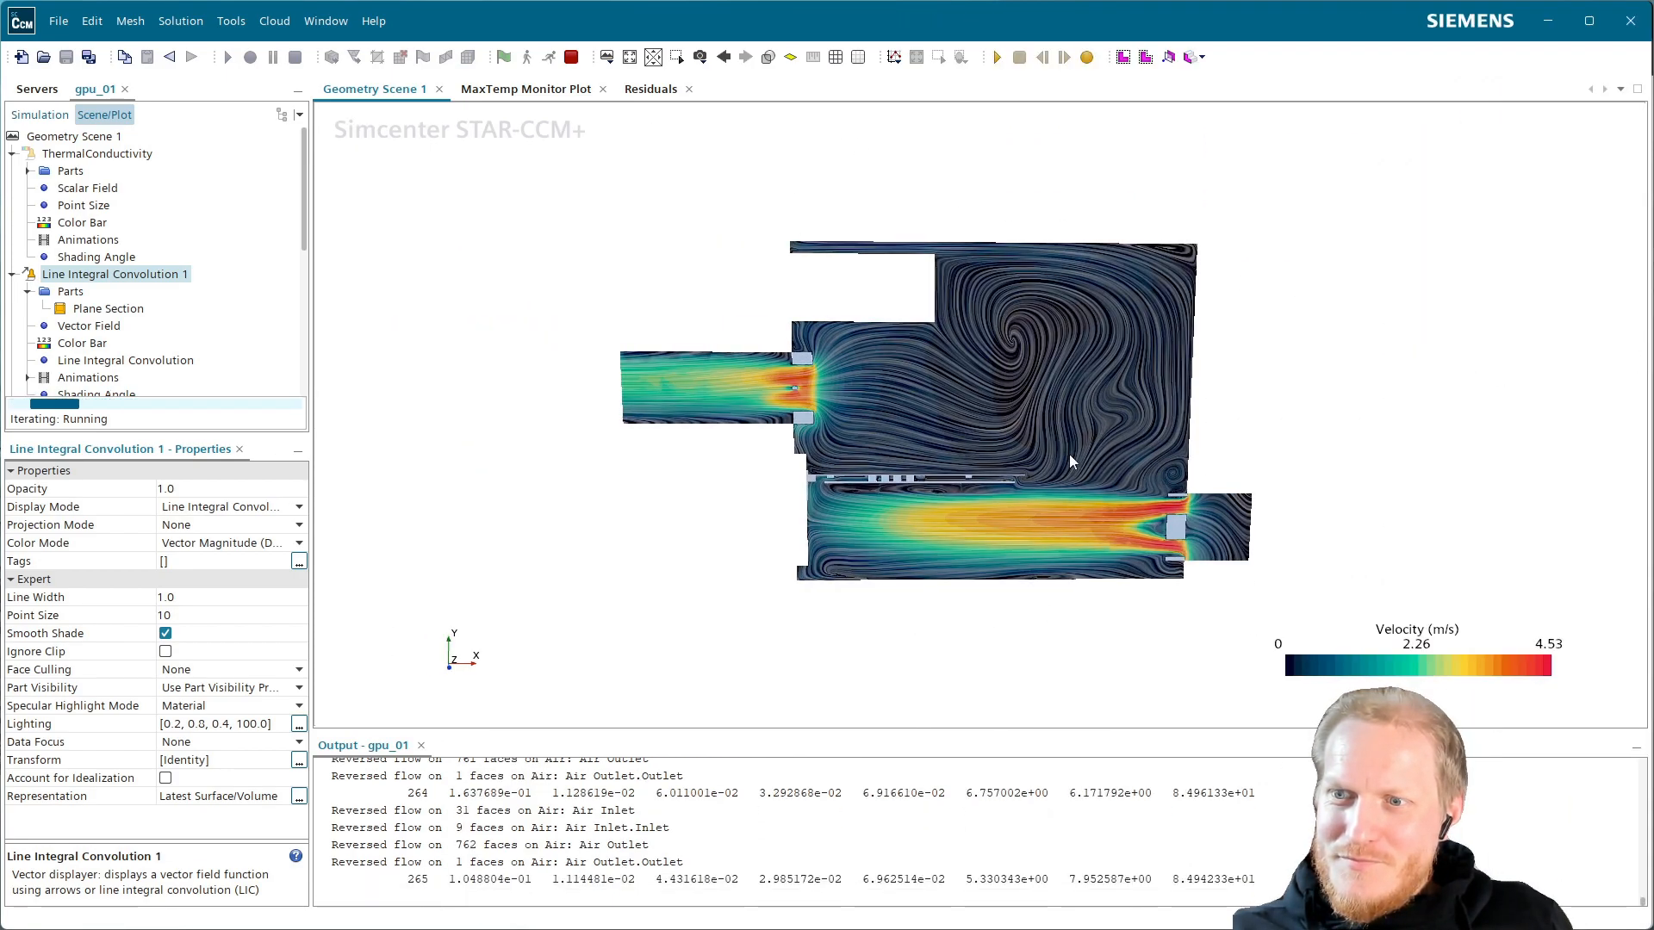
scroll(1068, 454, up, 2)
scroll(1097, 434, up, 2)
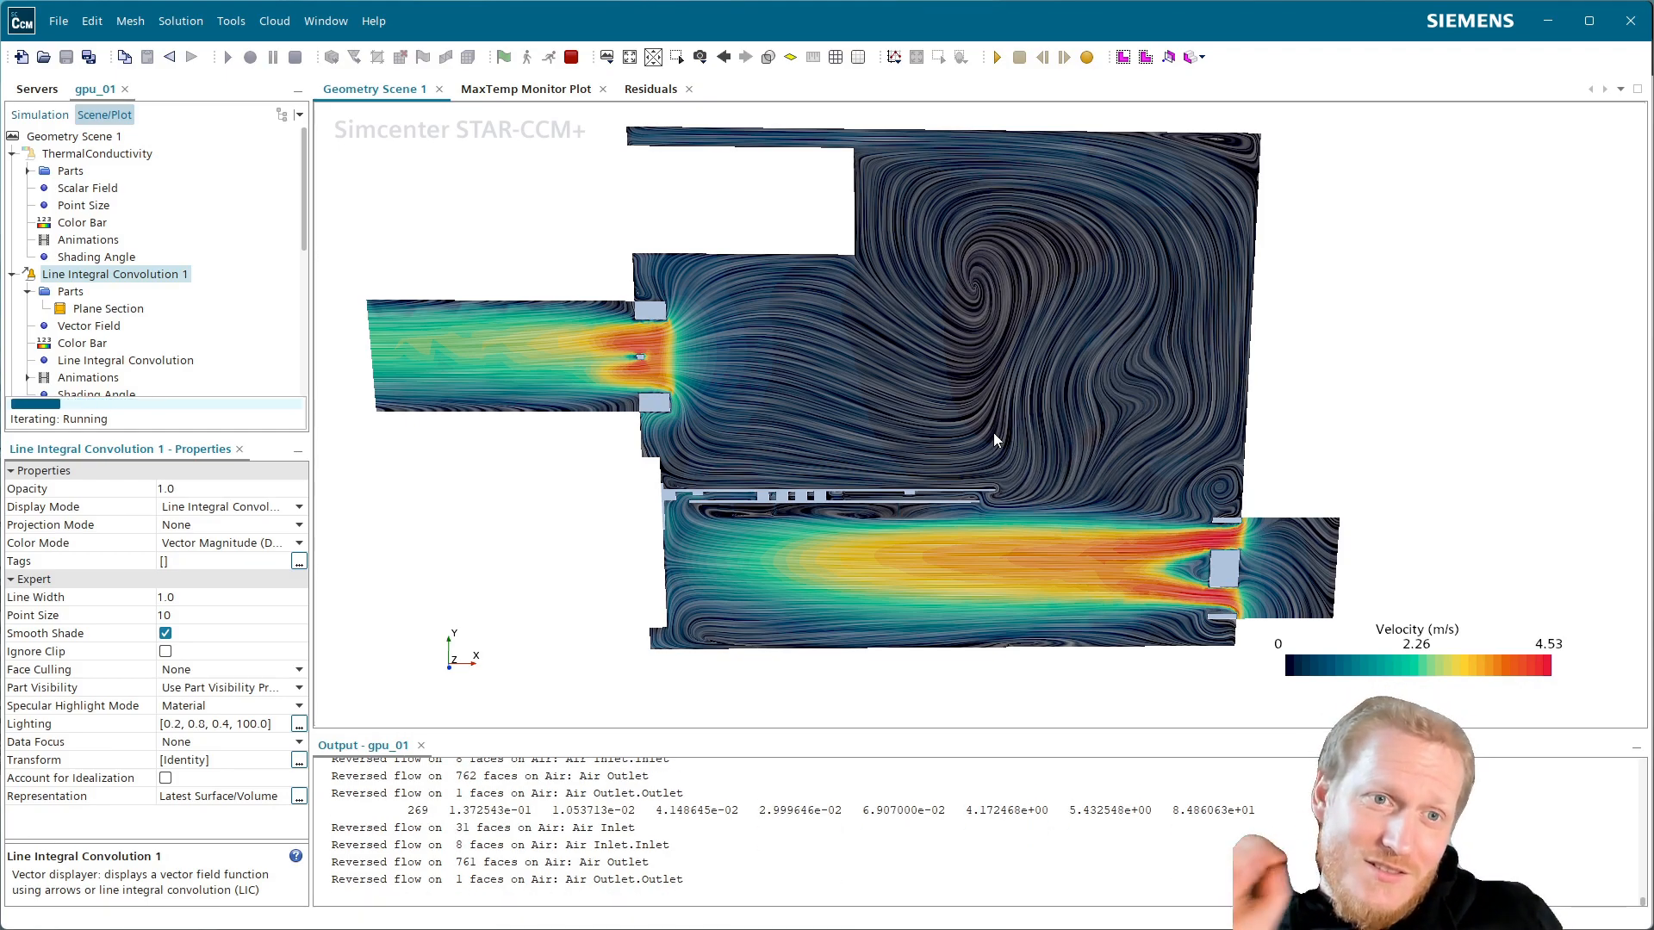
Review the Residuals and MaxTemp plots, then return to the velocity scene peaking near 4.53 m/s
click(655, 89)
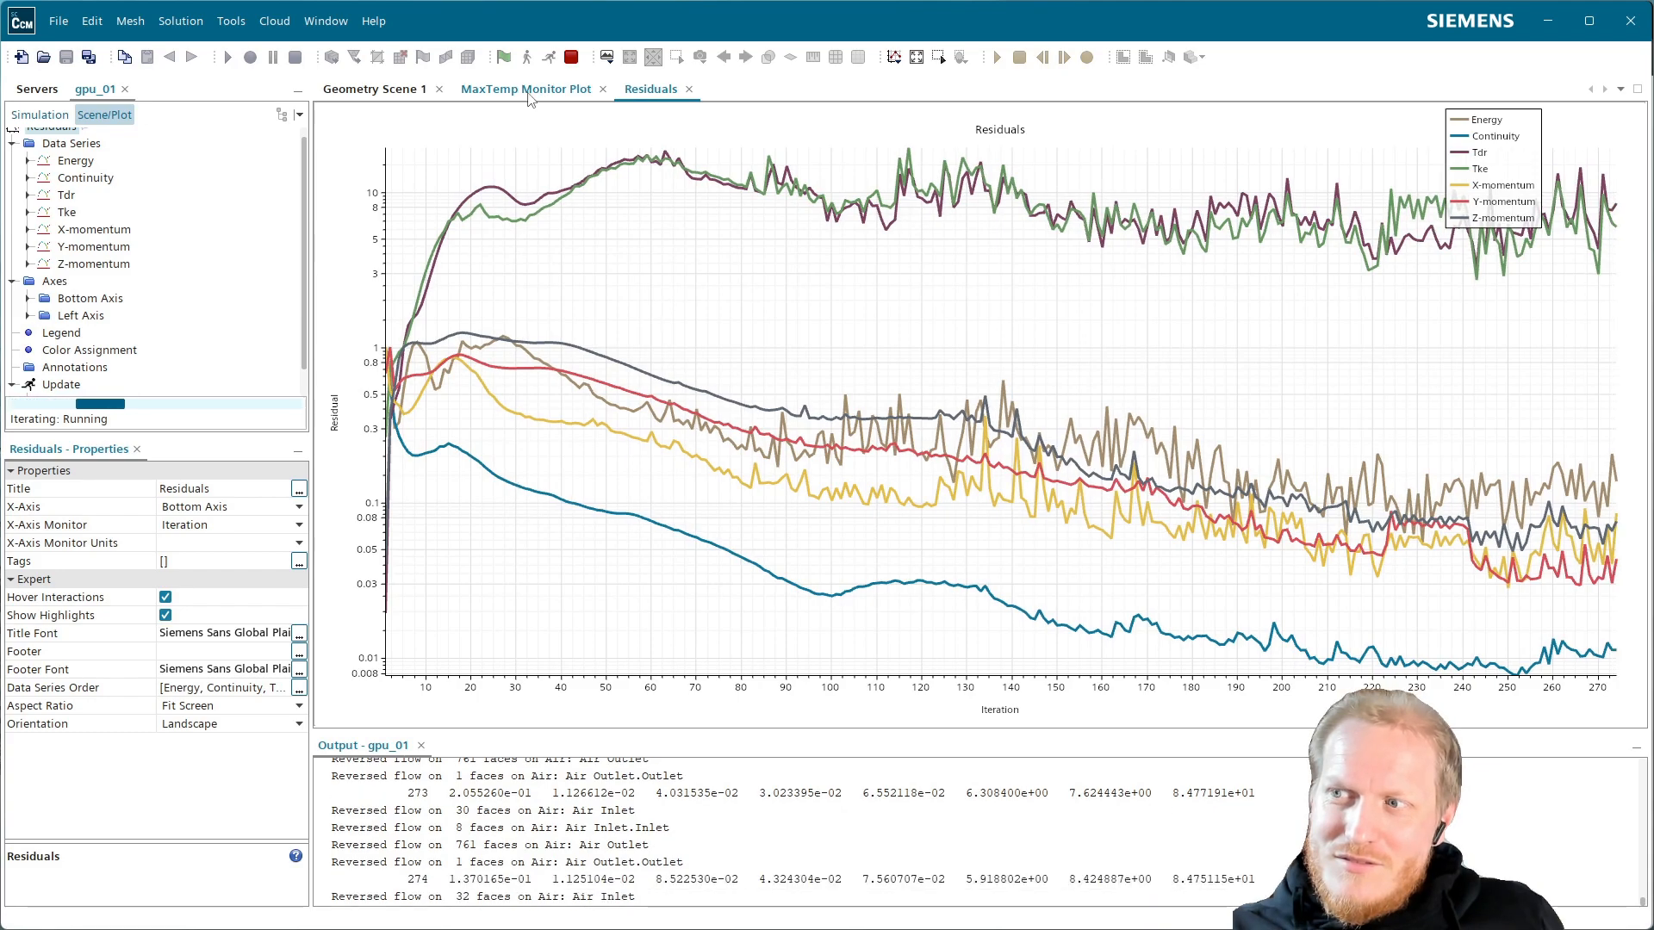
click(529, 93)
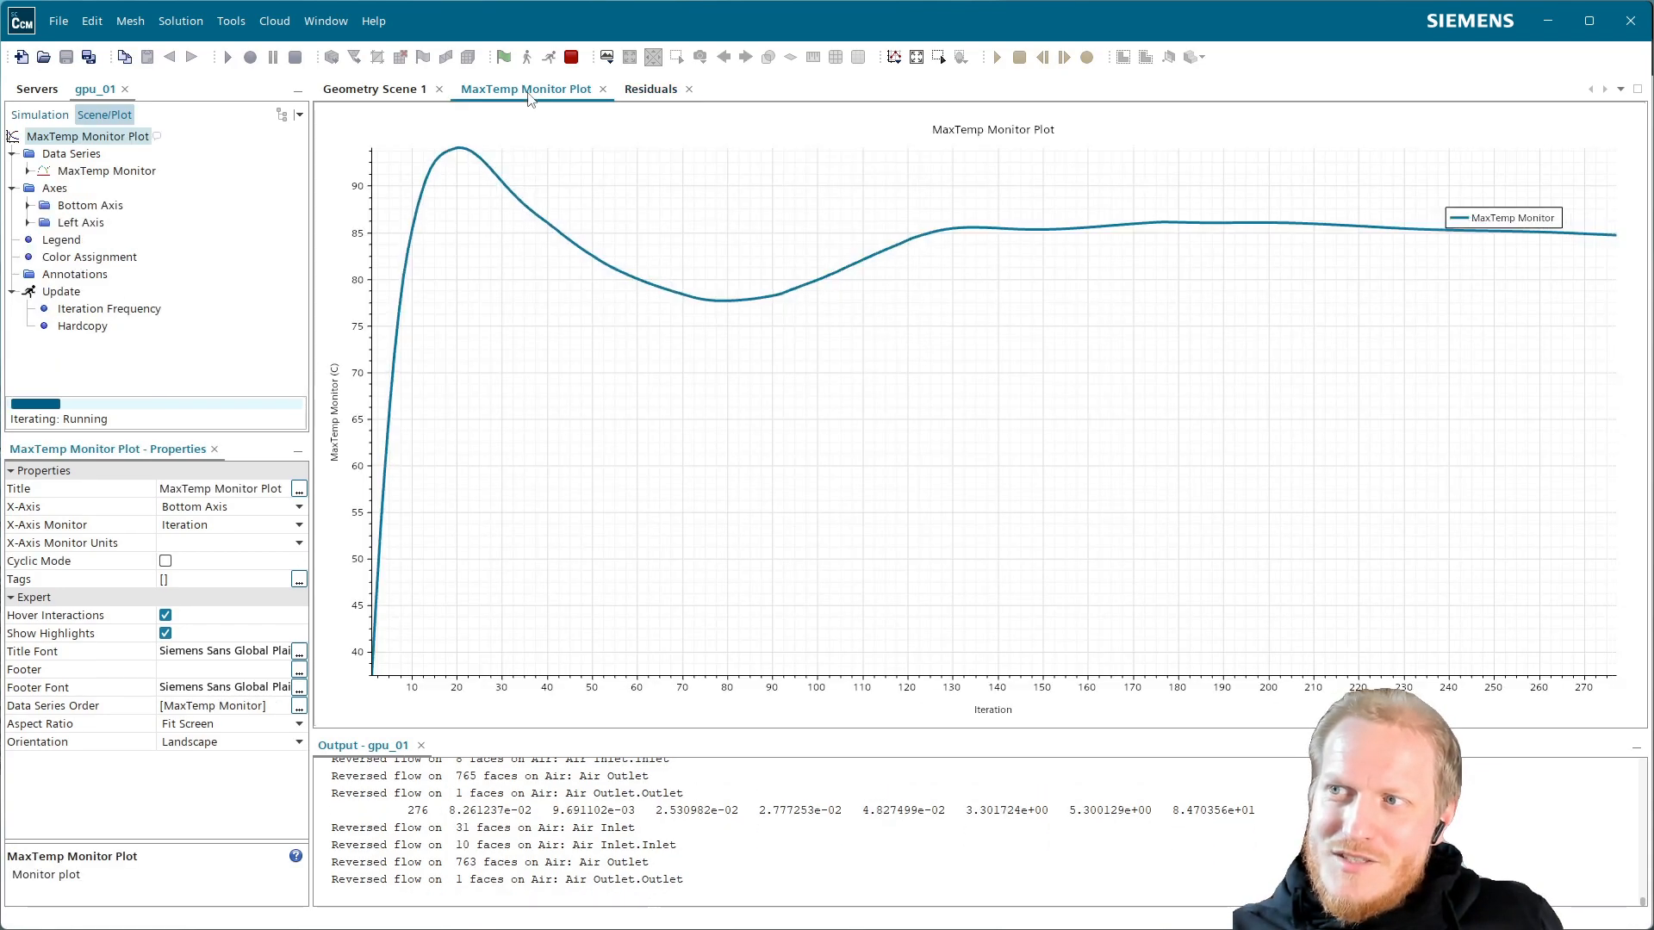
mouse_move(1418, 241)
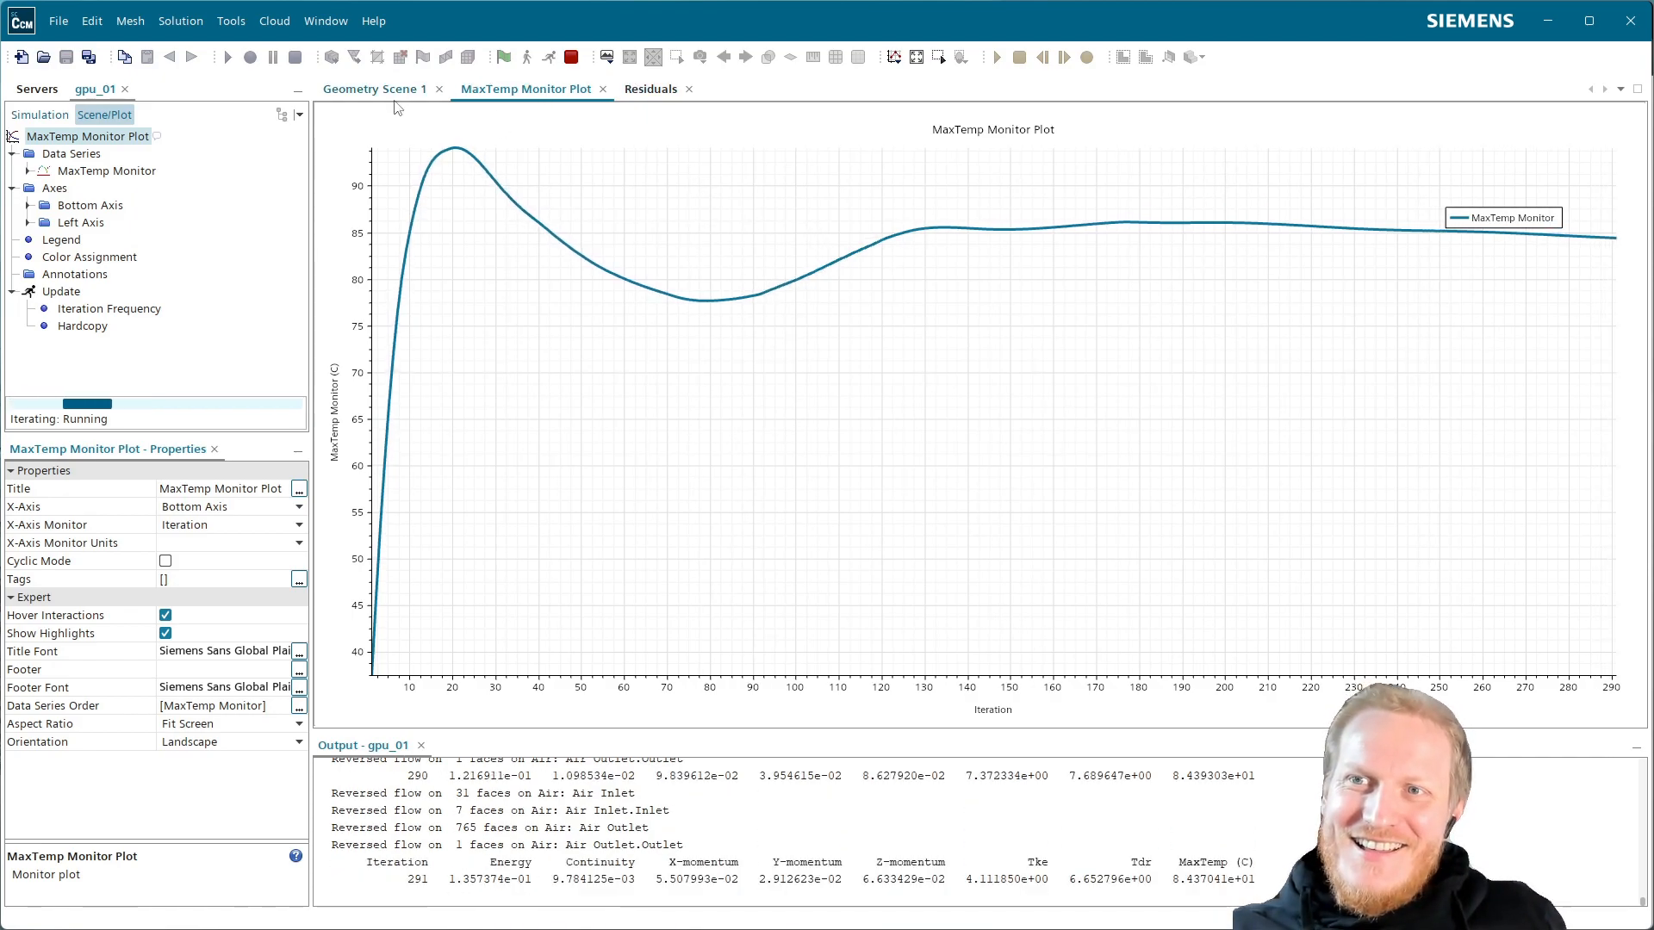
click(372, 89)
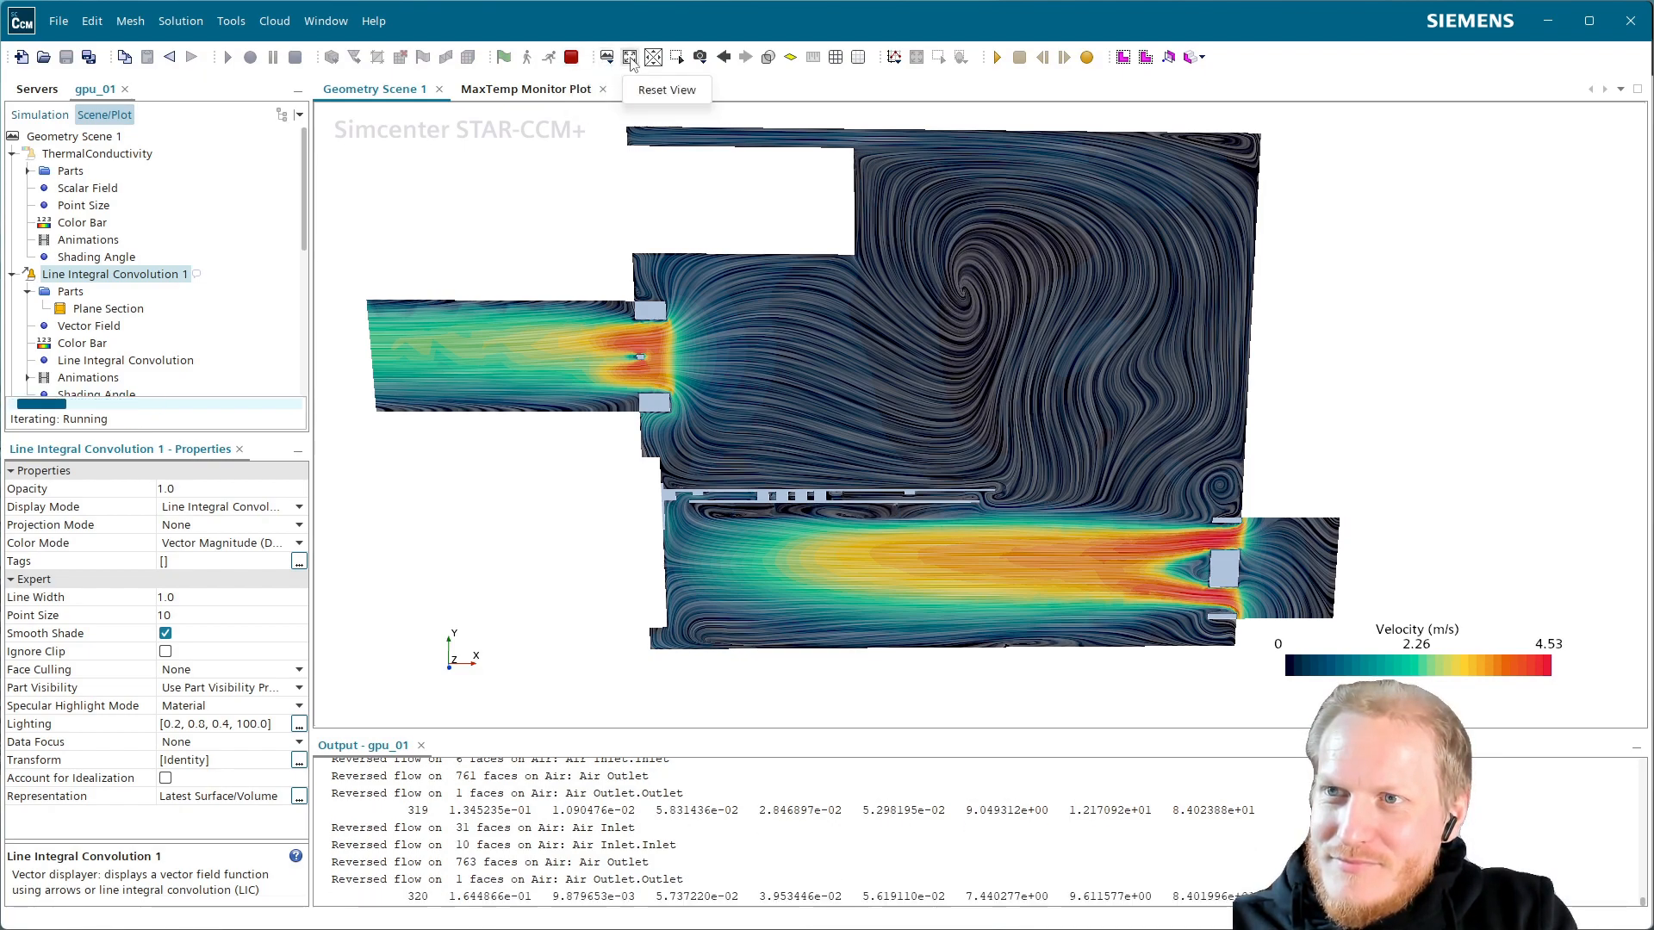
Review Residuals and MaxTemp, then stop the run at iteration 379 on the velocity scene
click(635, 93)
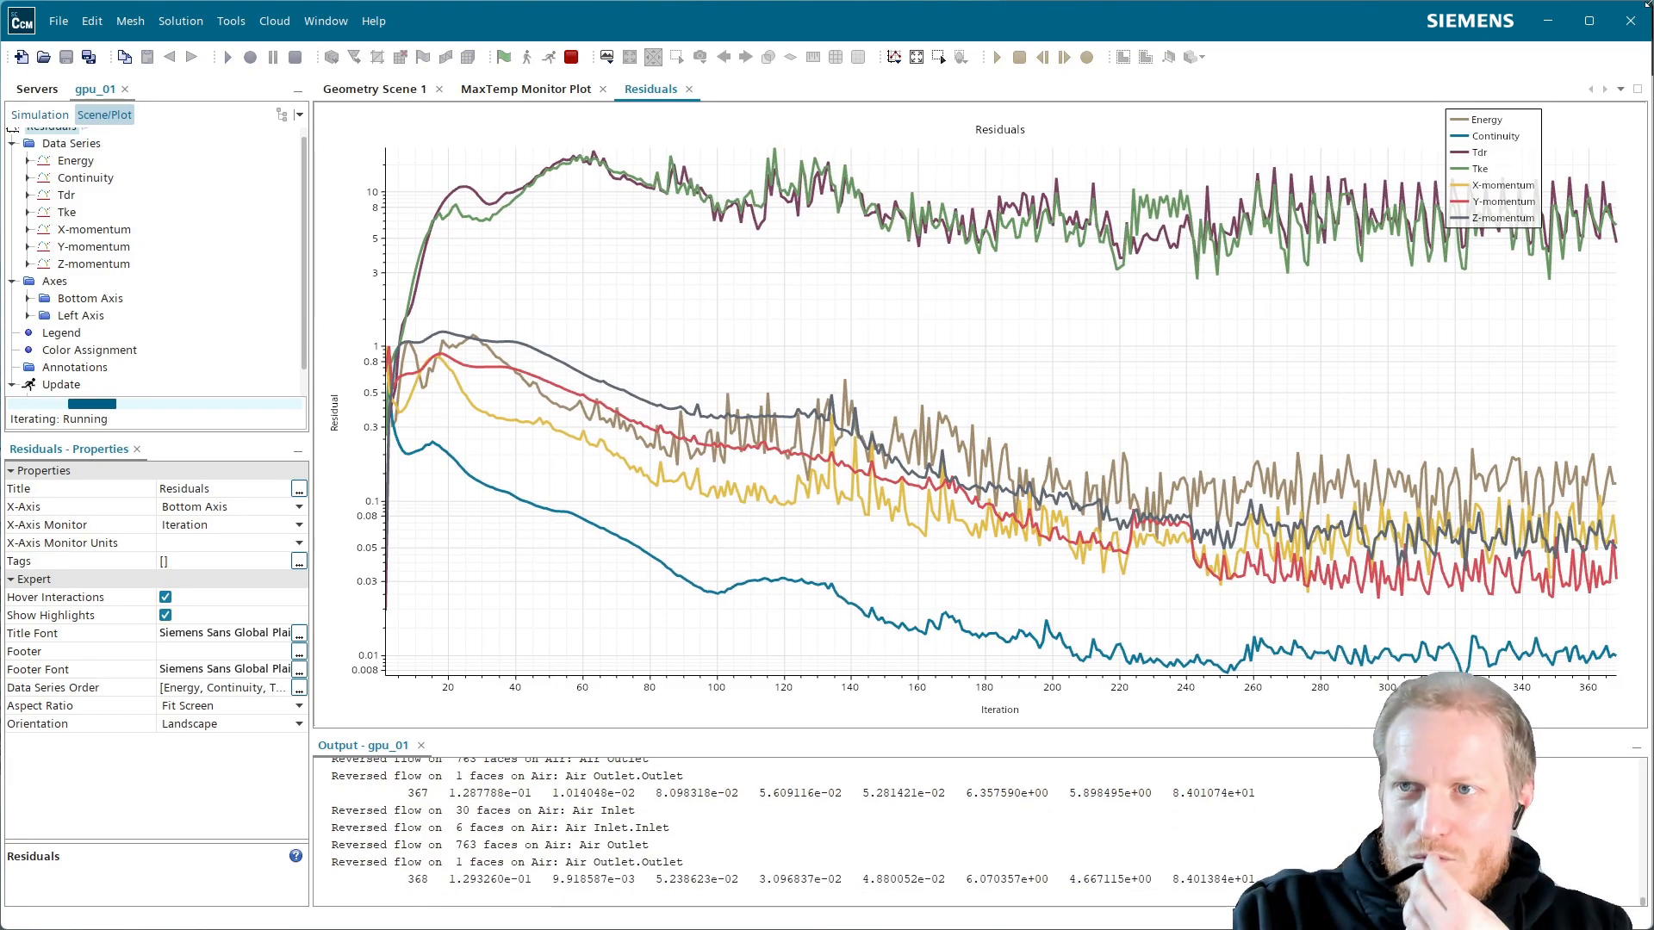
click(525, 88)
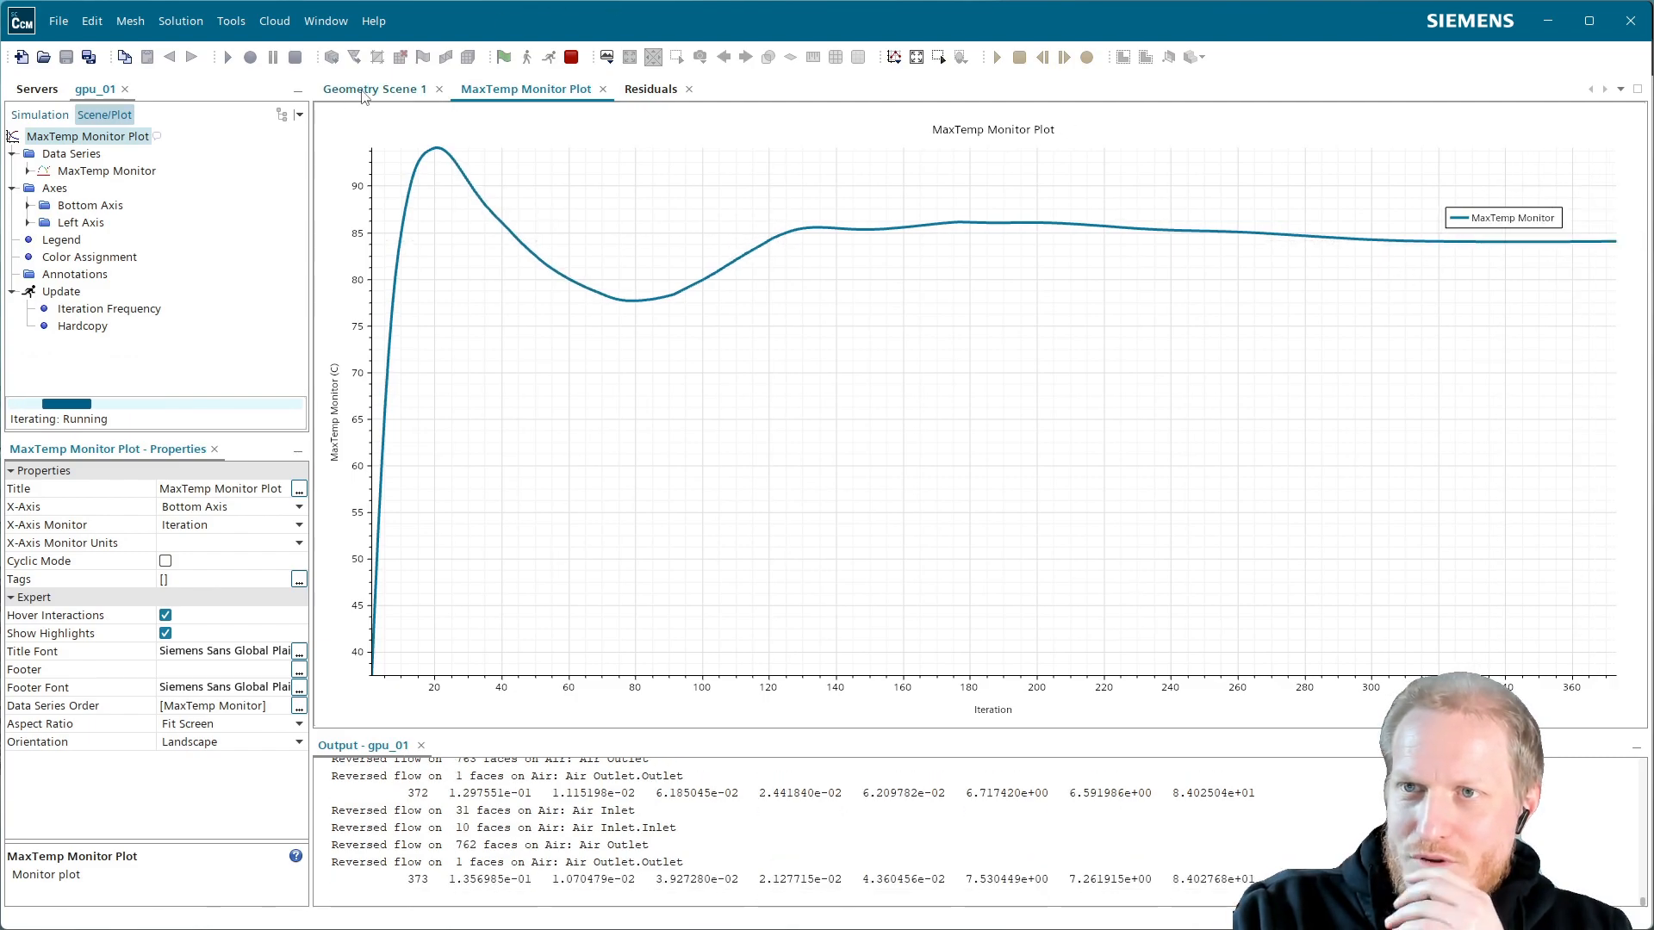
click(367, 90)
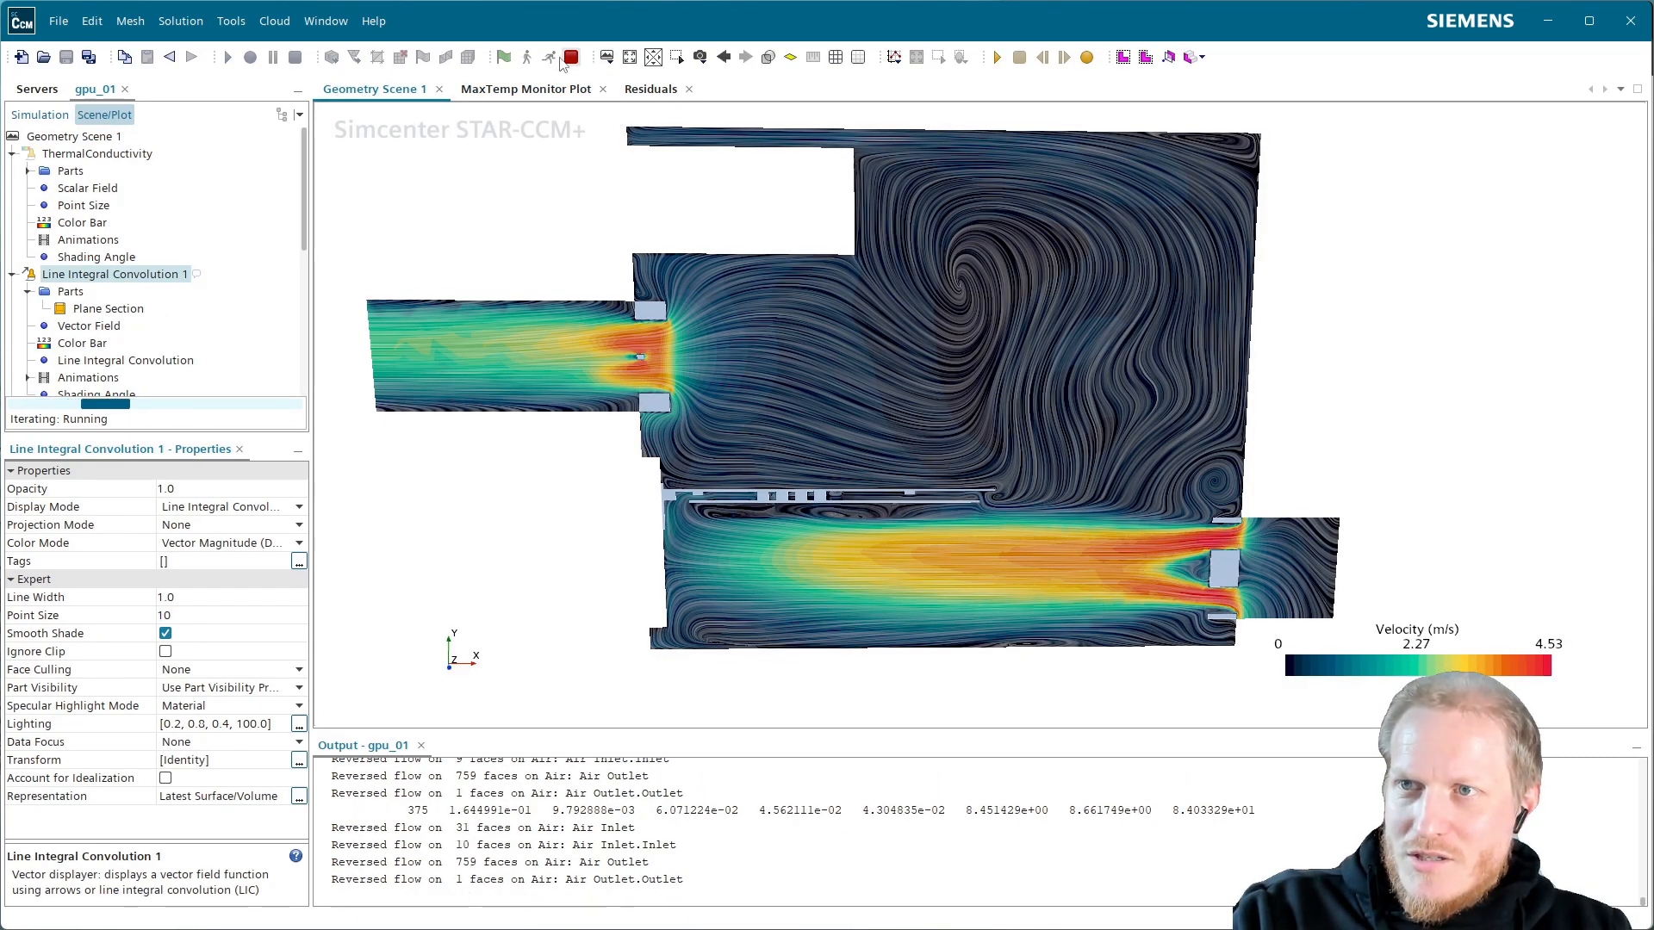
click(571, 57)
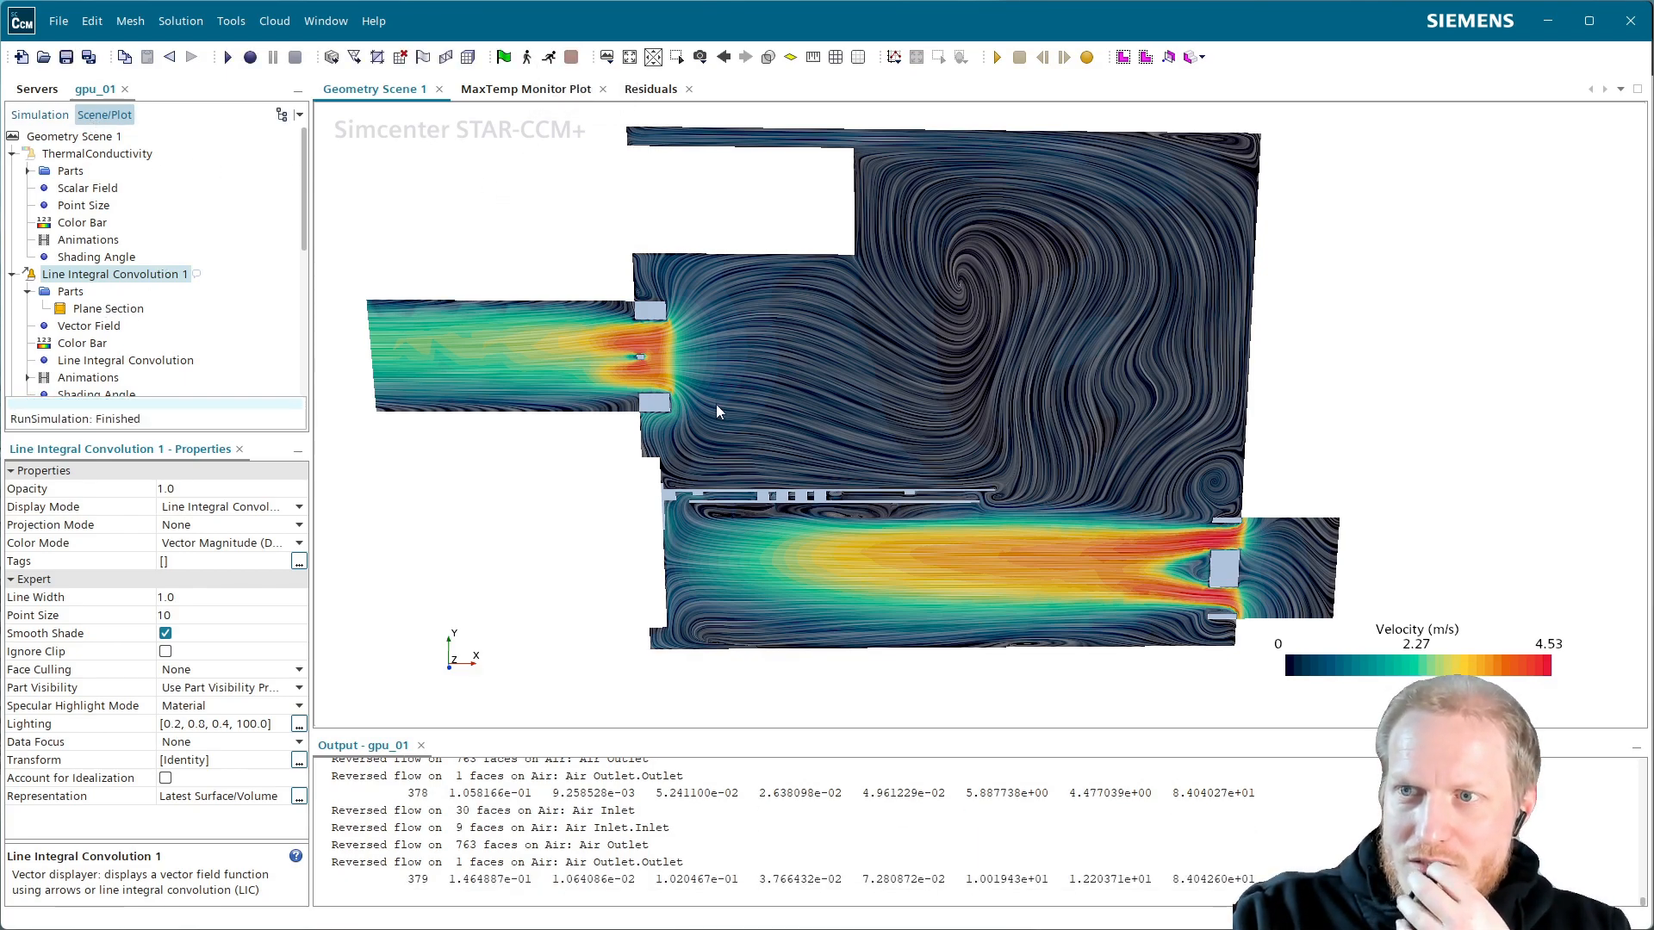
scroll(746, 479, up, 2)
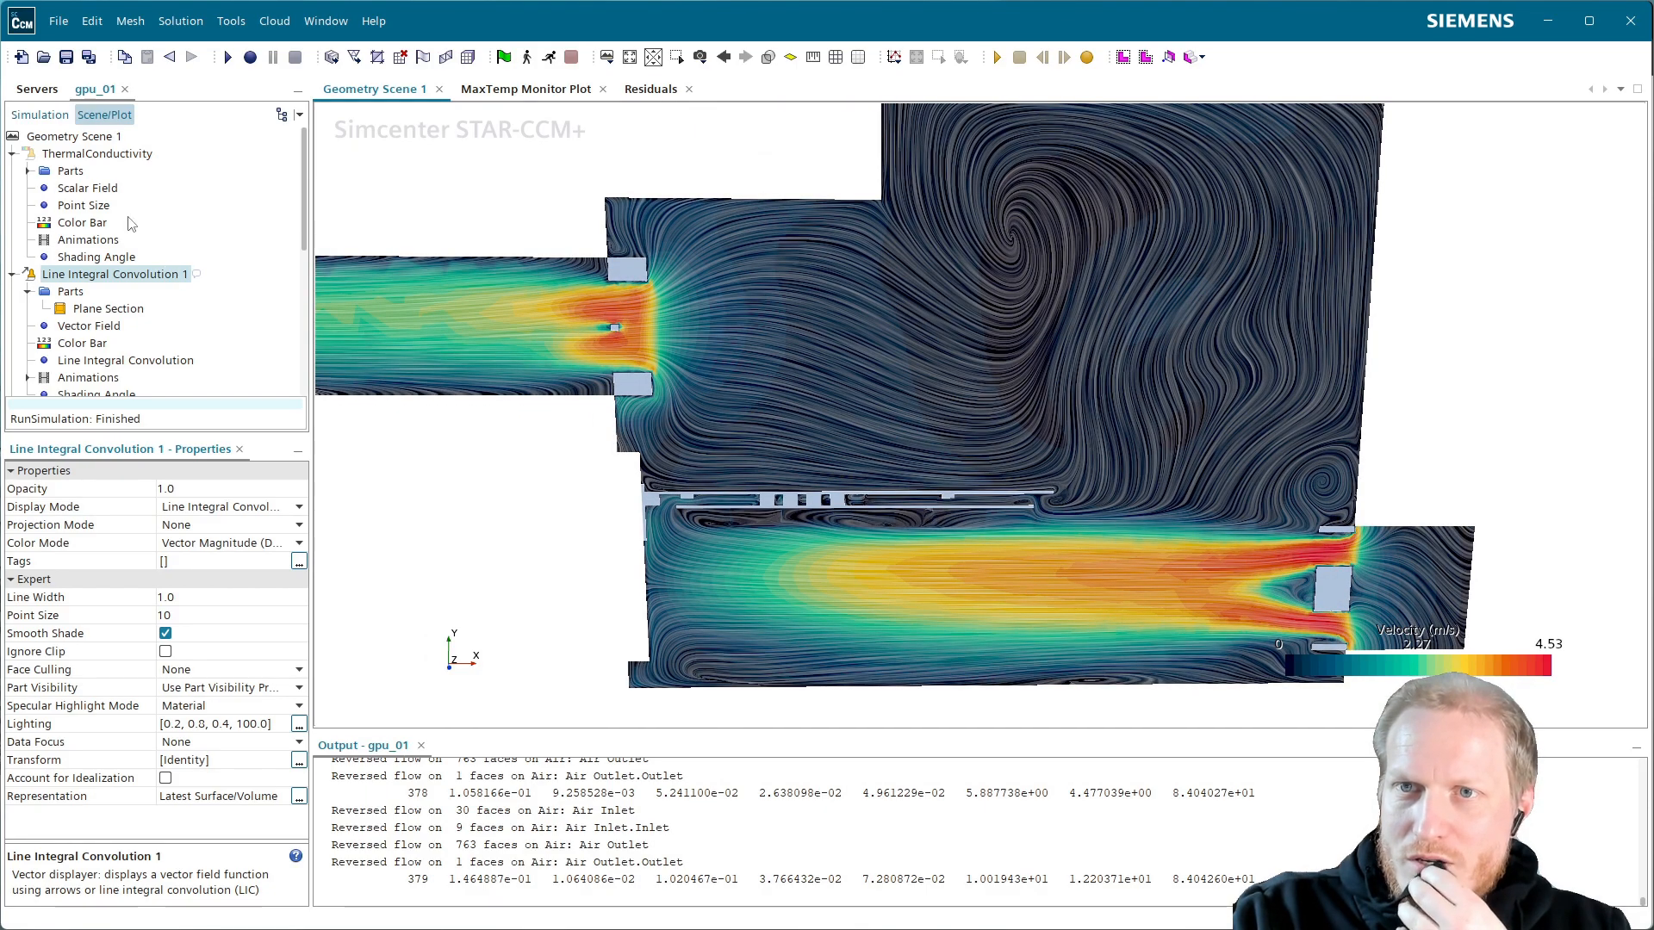
Set Line Integral Convolution 1 to Hide All Parts, orbit the conductivity solids, and compare with the tutorial
click(98, 153)
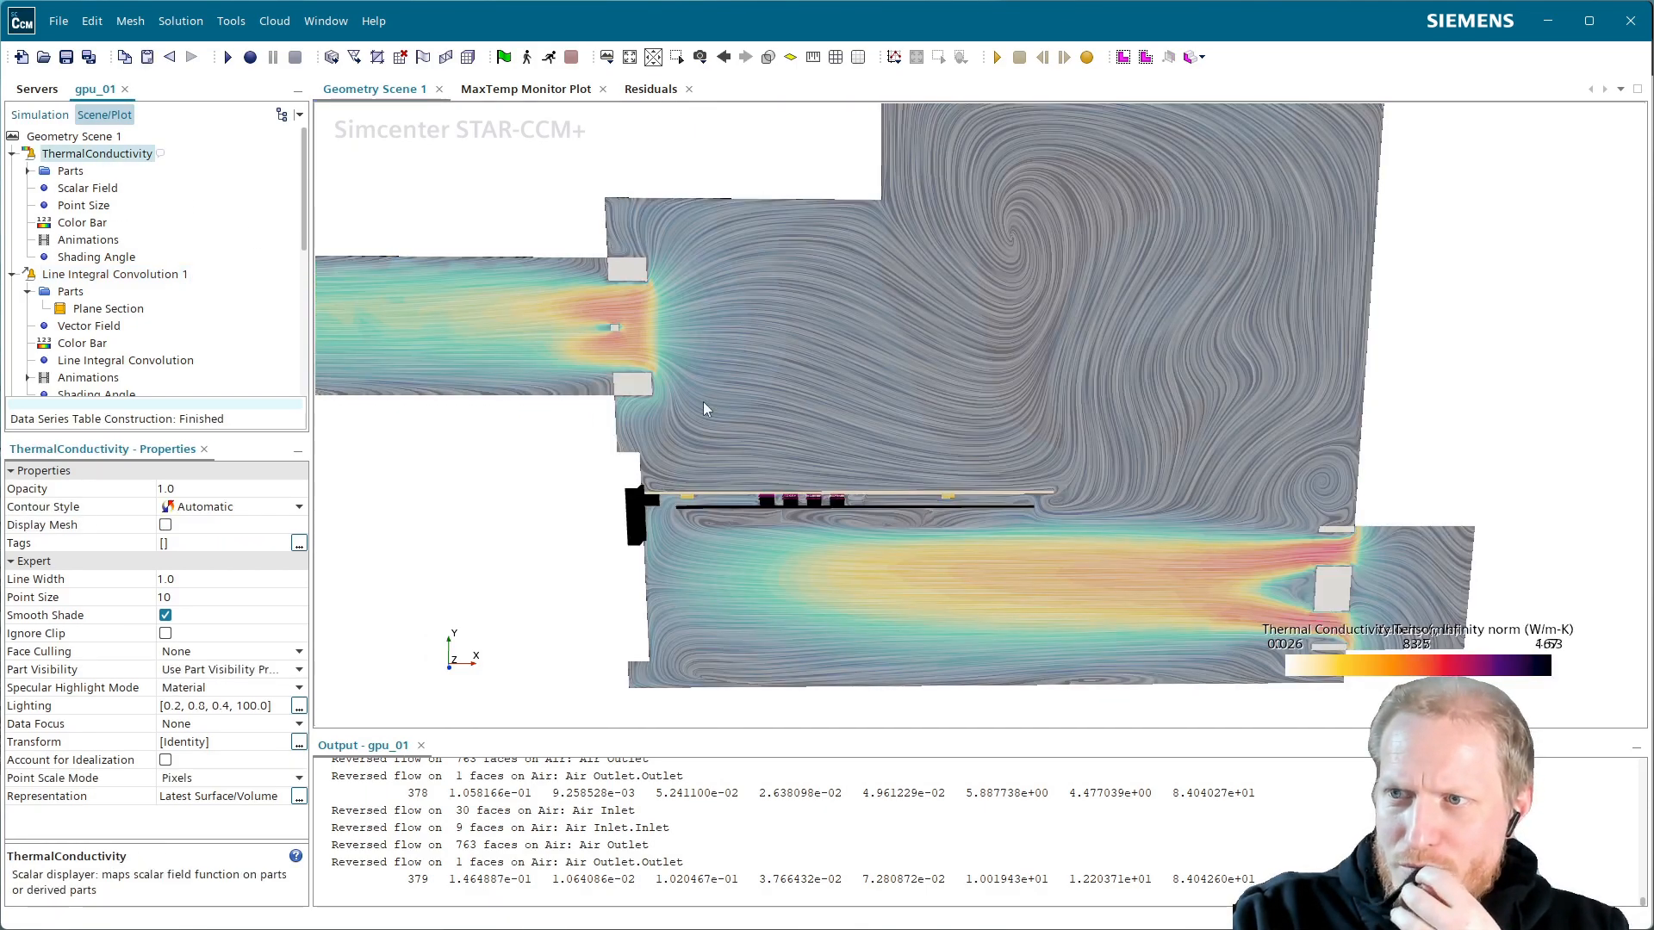
scroll(882, 547, up, 3)
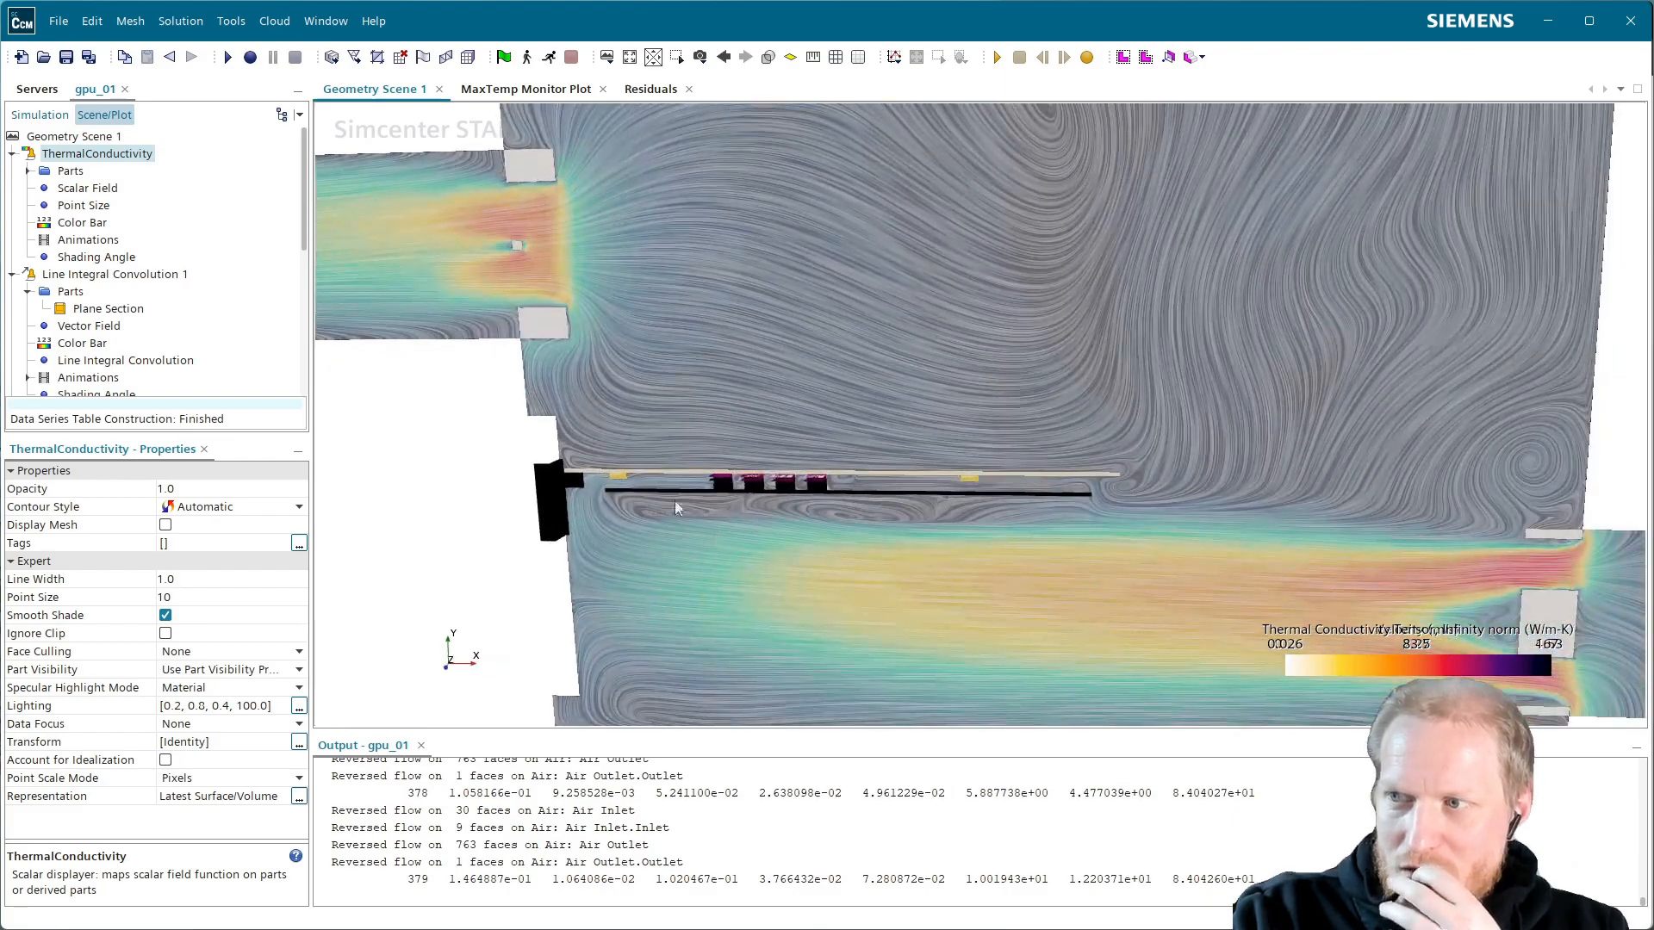
click(115, 274)
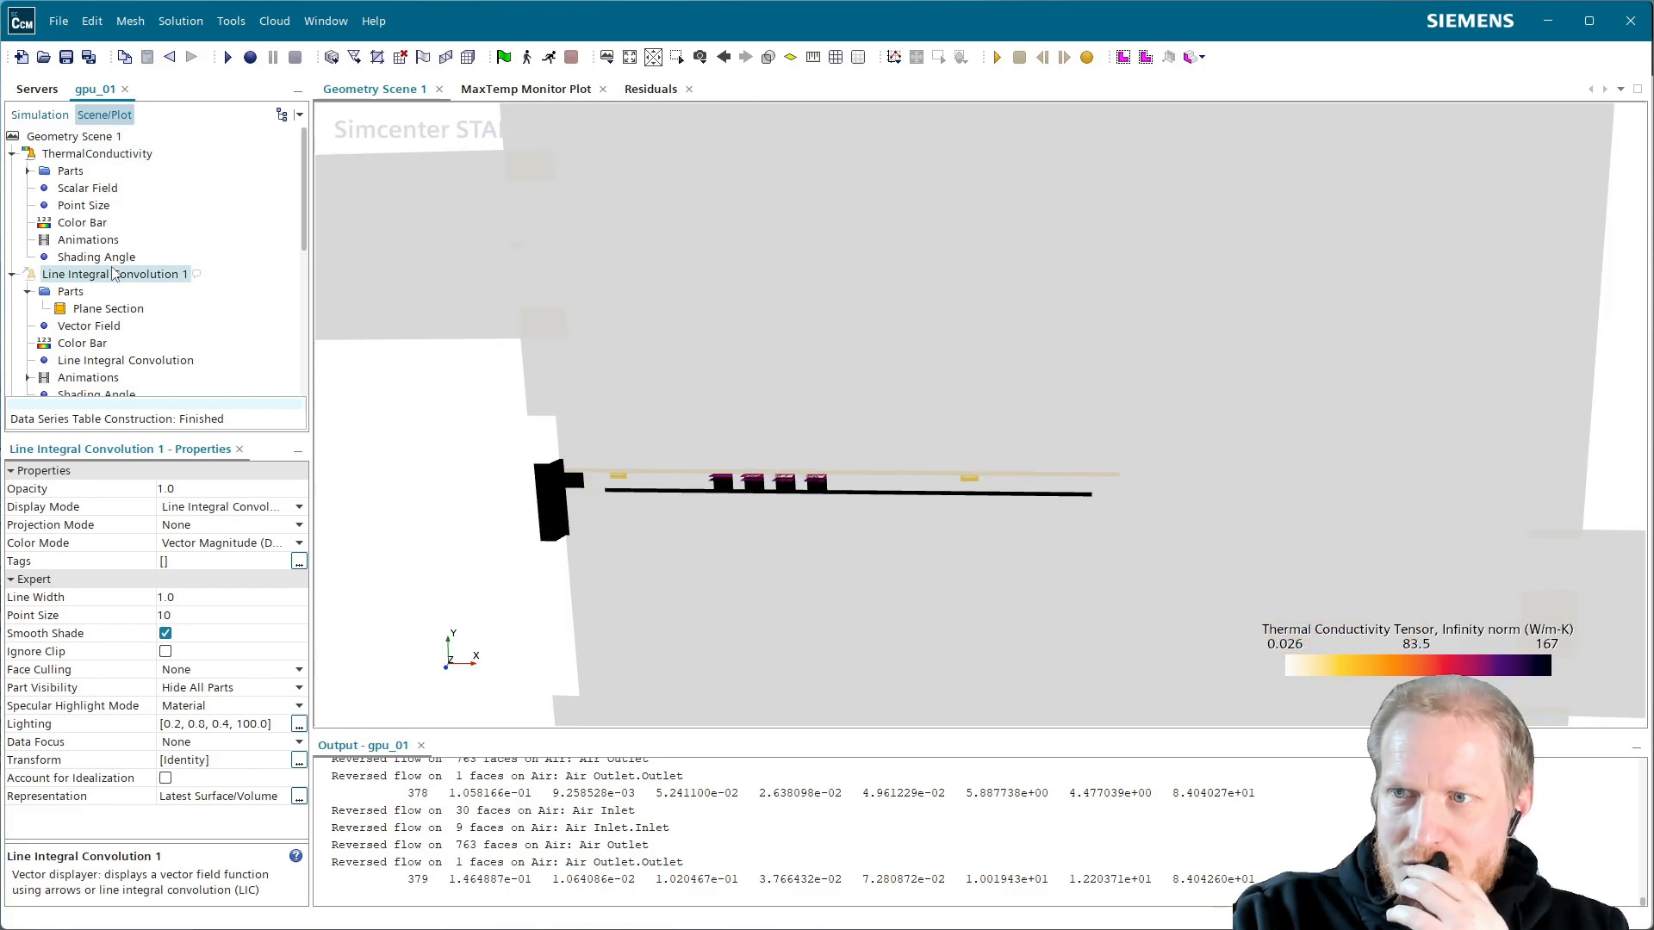
scroll(725, 508, up, 2)
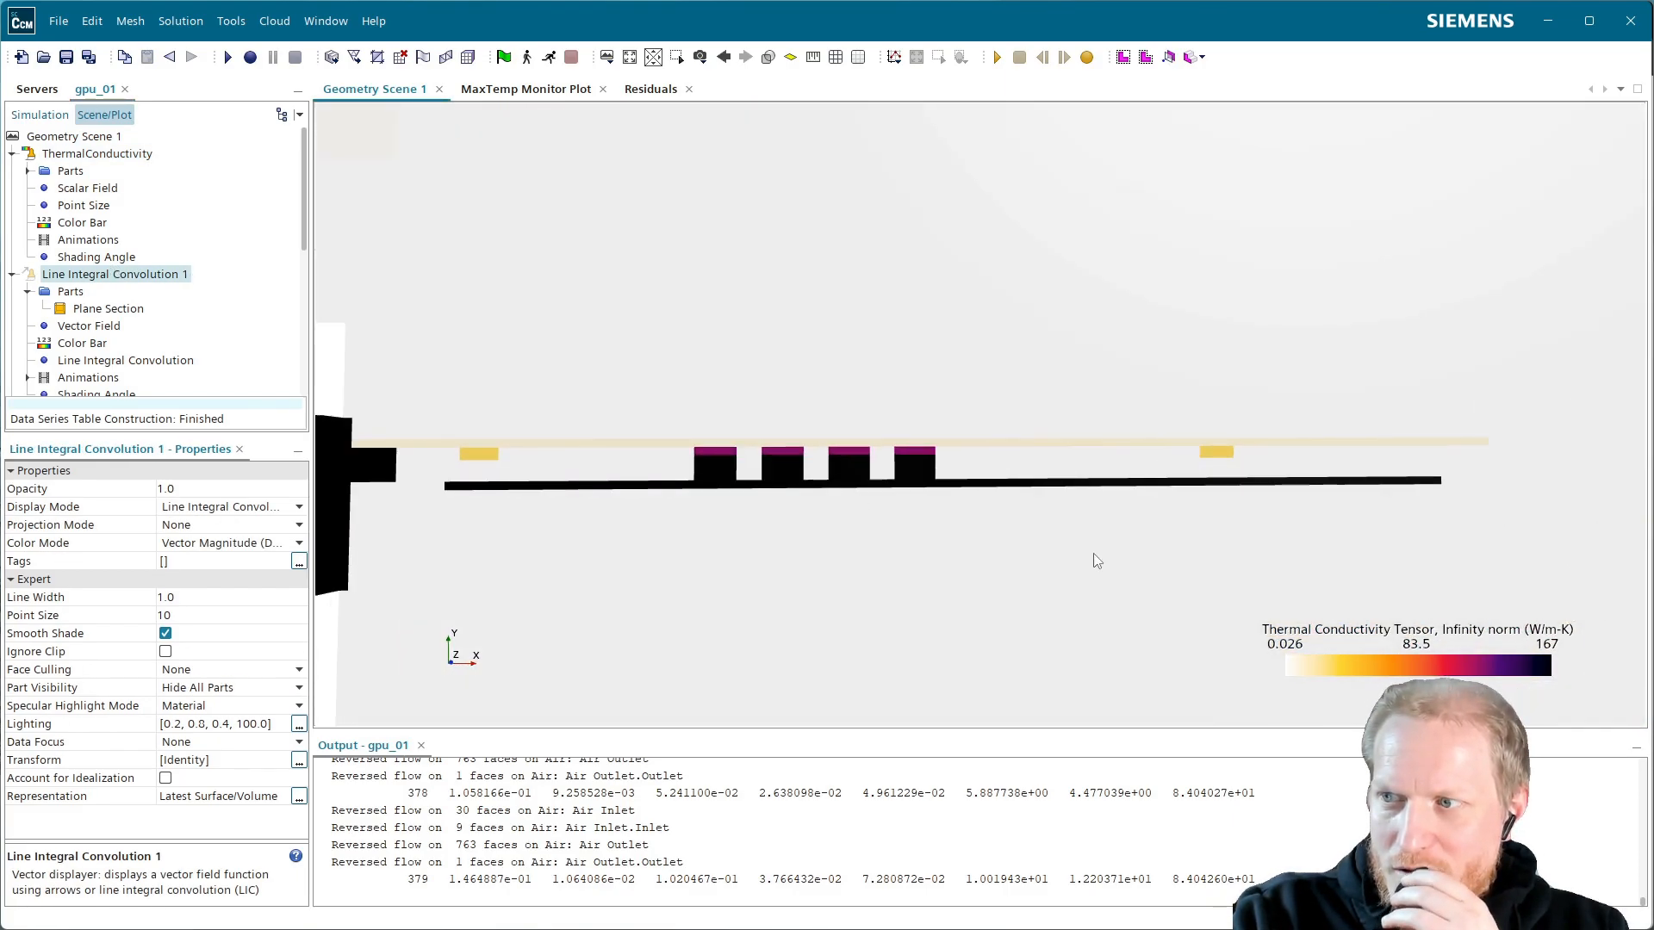
drag(796, 508, 840, 468)
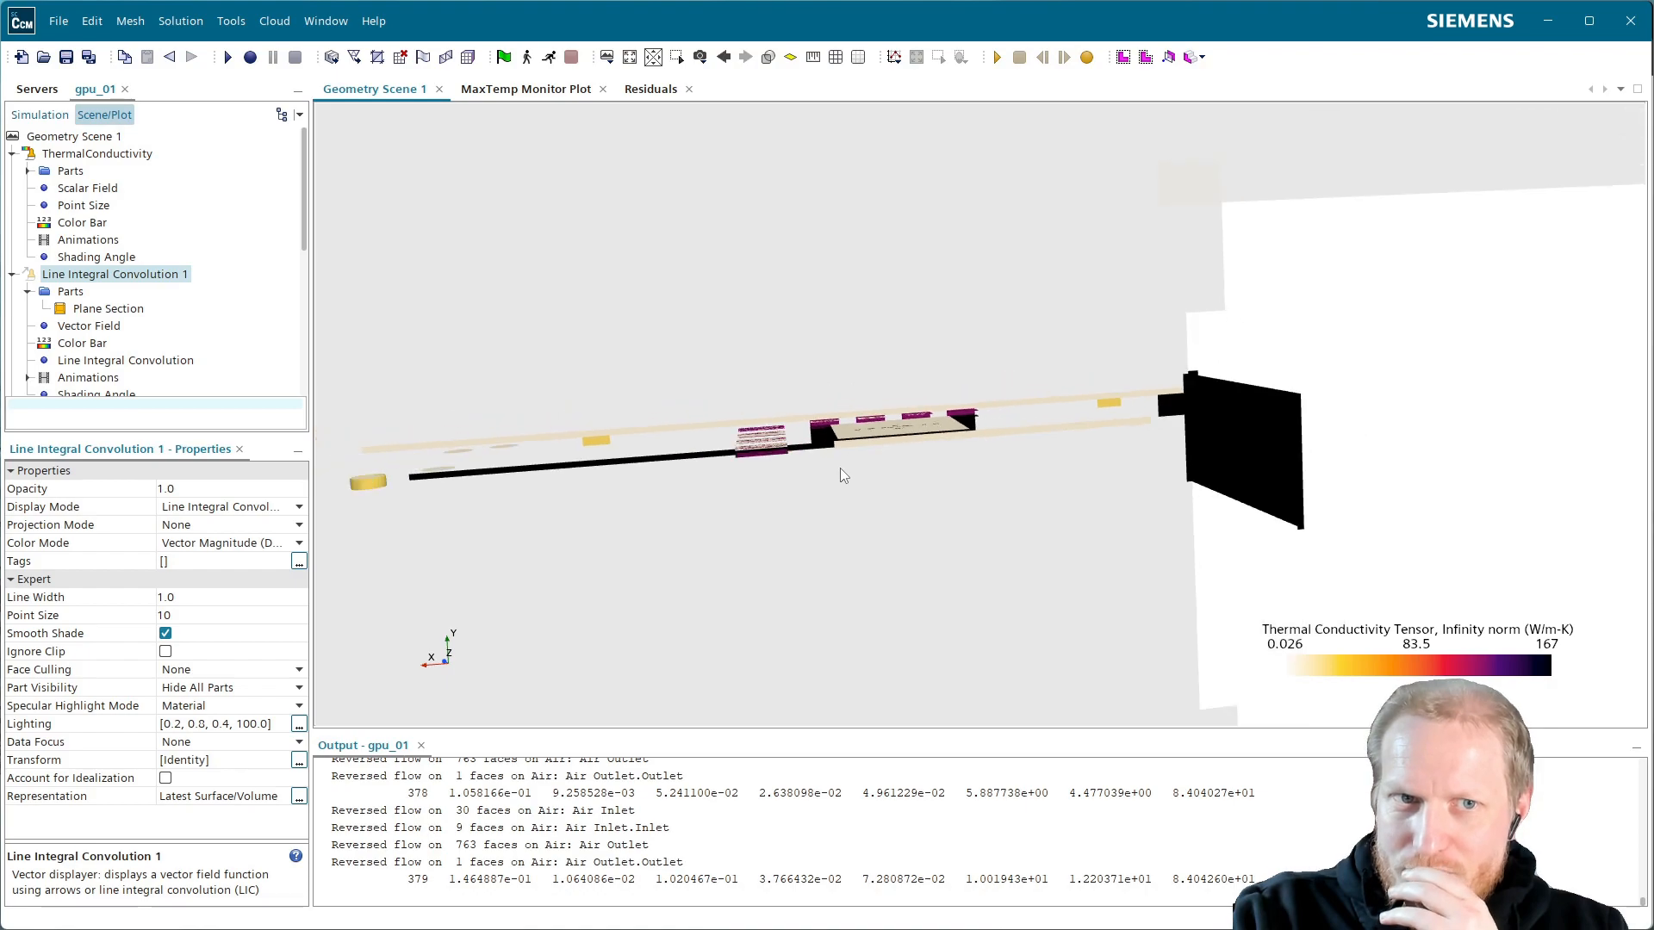
key(alt+Tab)
scroll(1482, 504, up, 5)
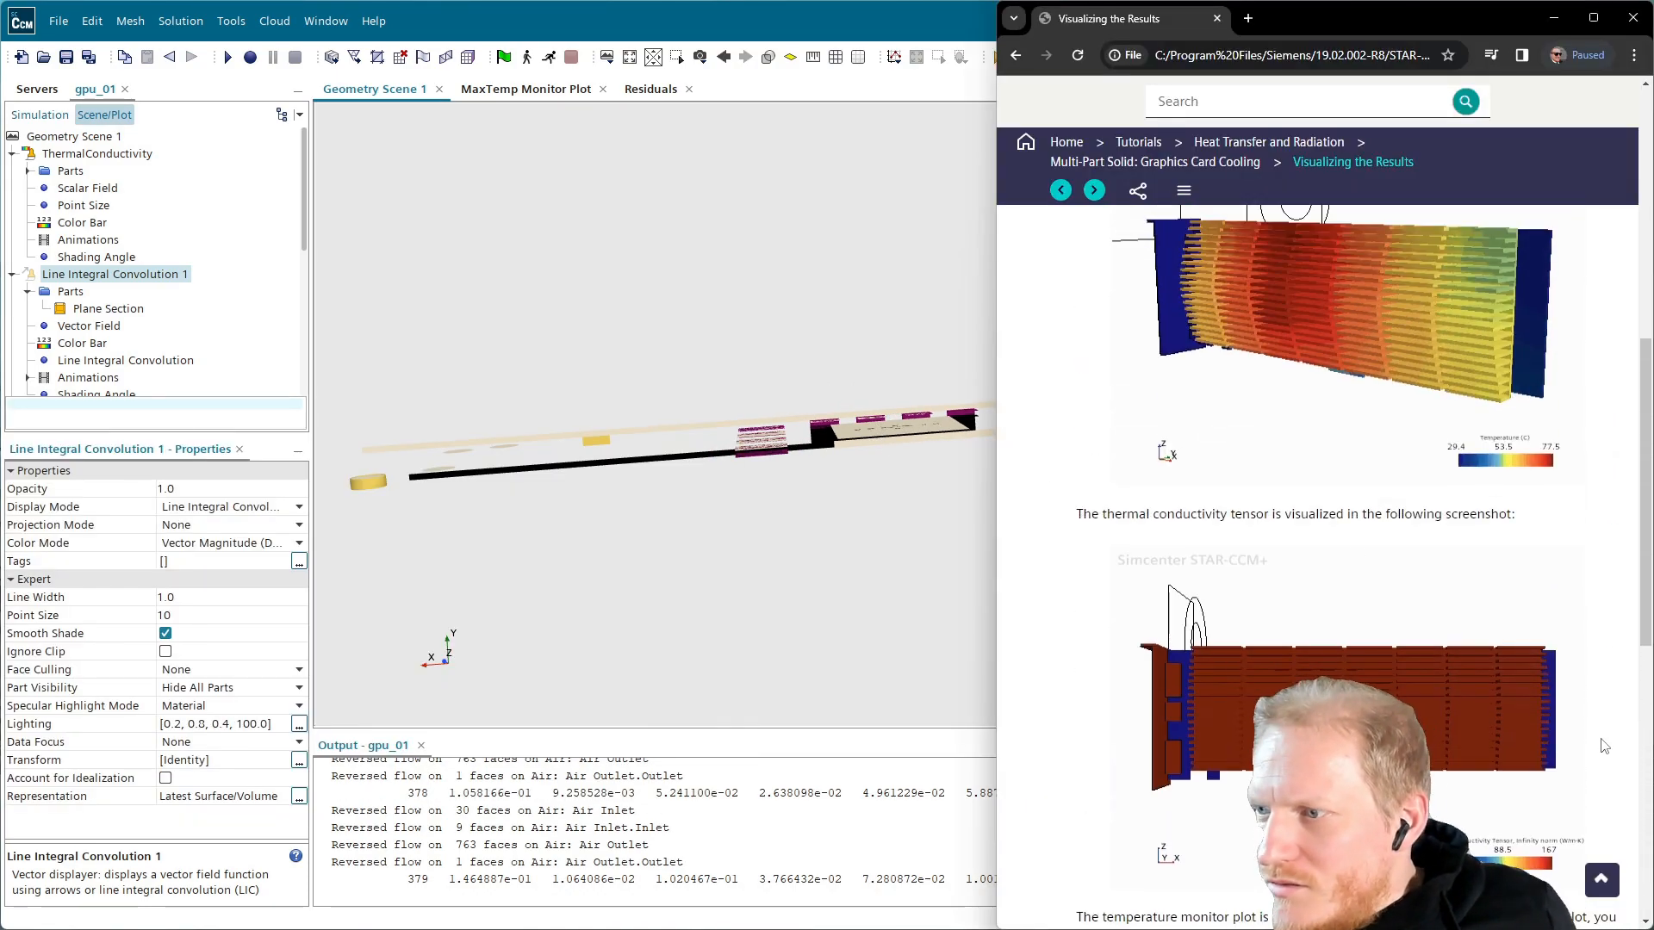
Scroll to the tutorial's thermal conductivity screenshot, then reselect ThermalConductivity in STAR-CCM+
scroll(1521, 851, down, 1)
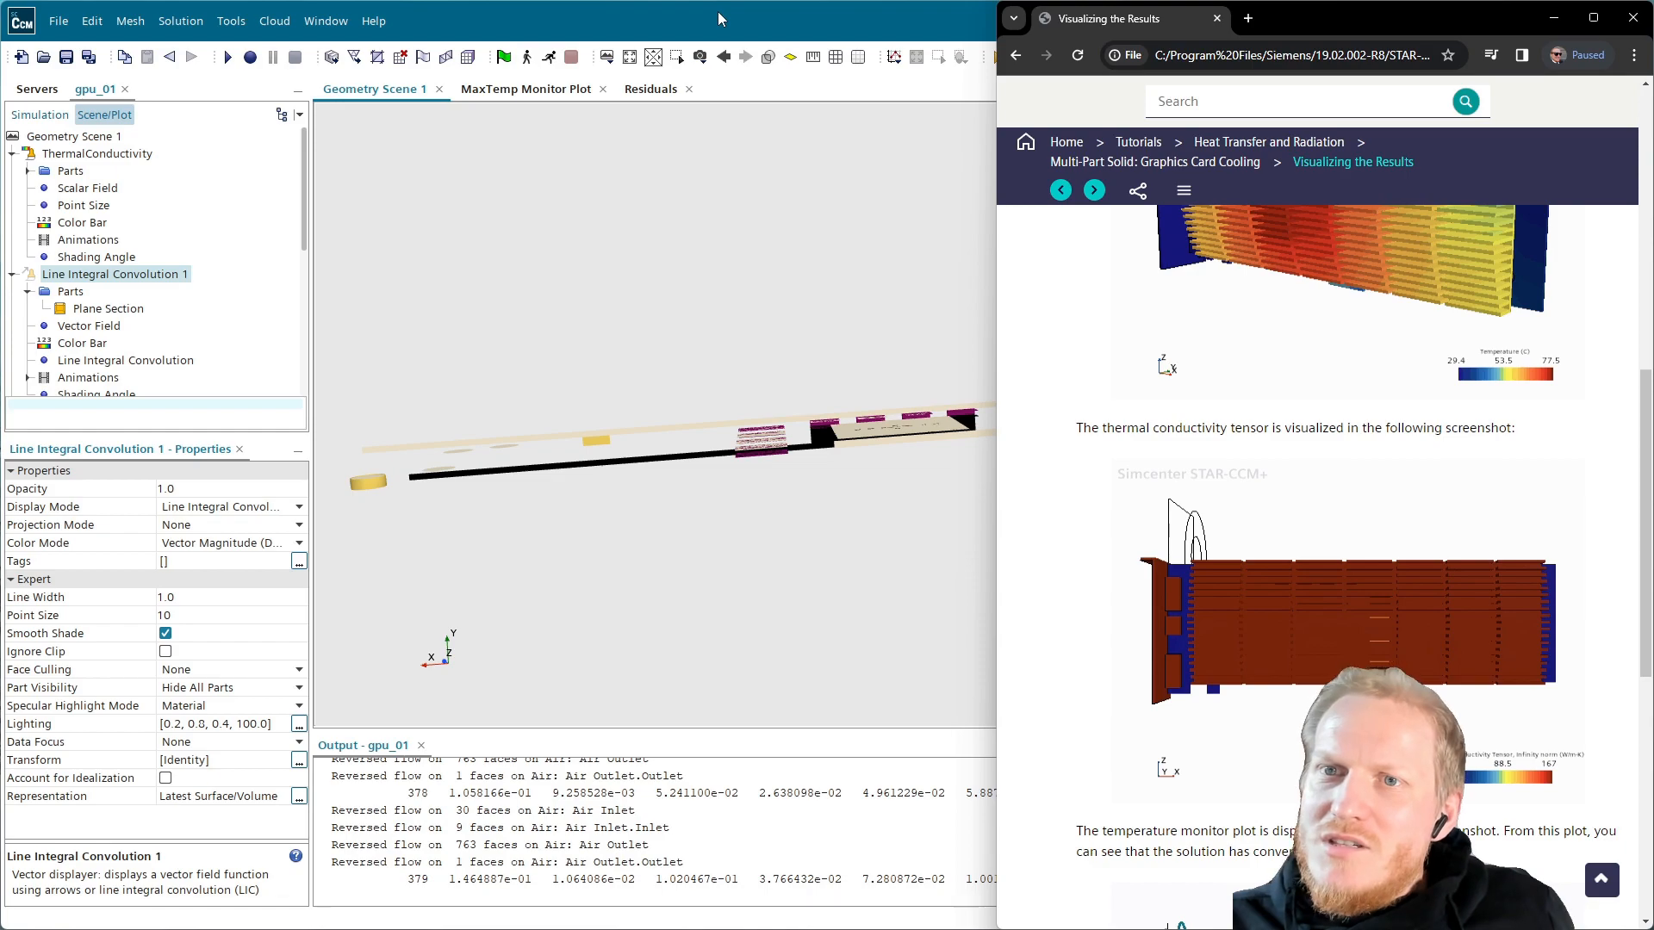
click(110, 156)
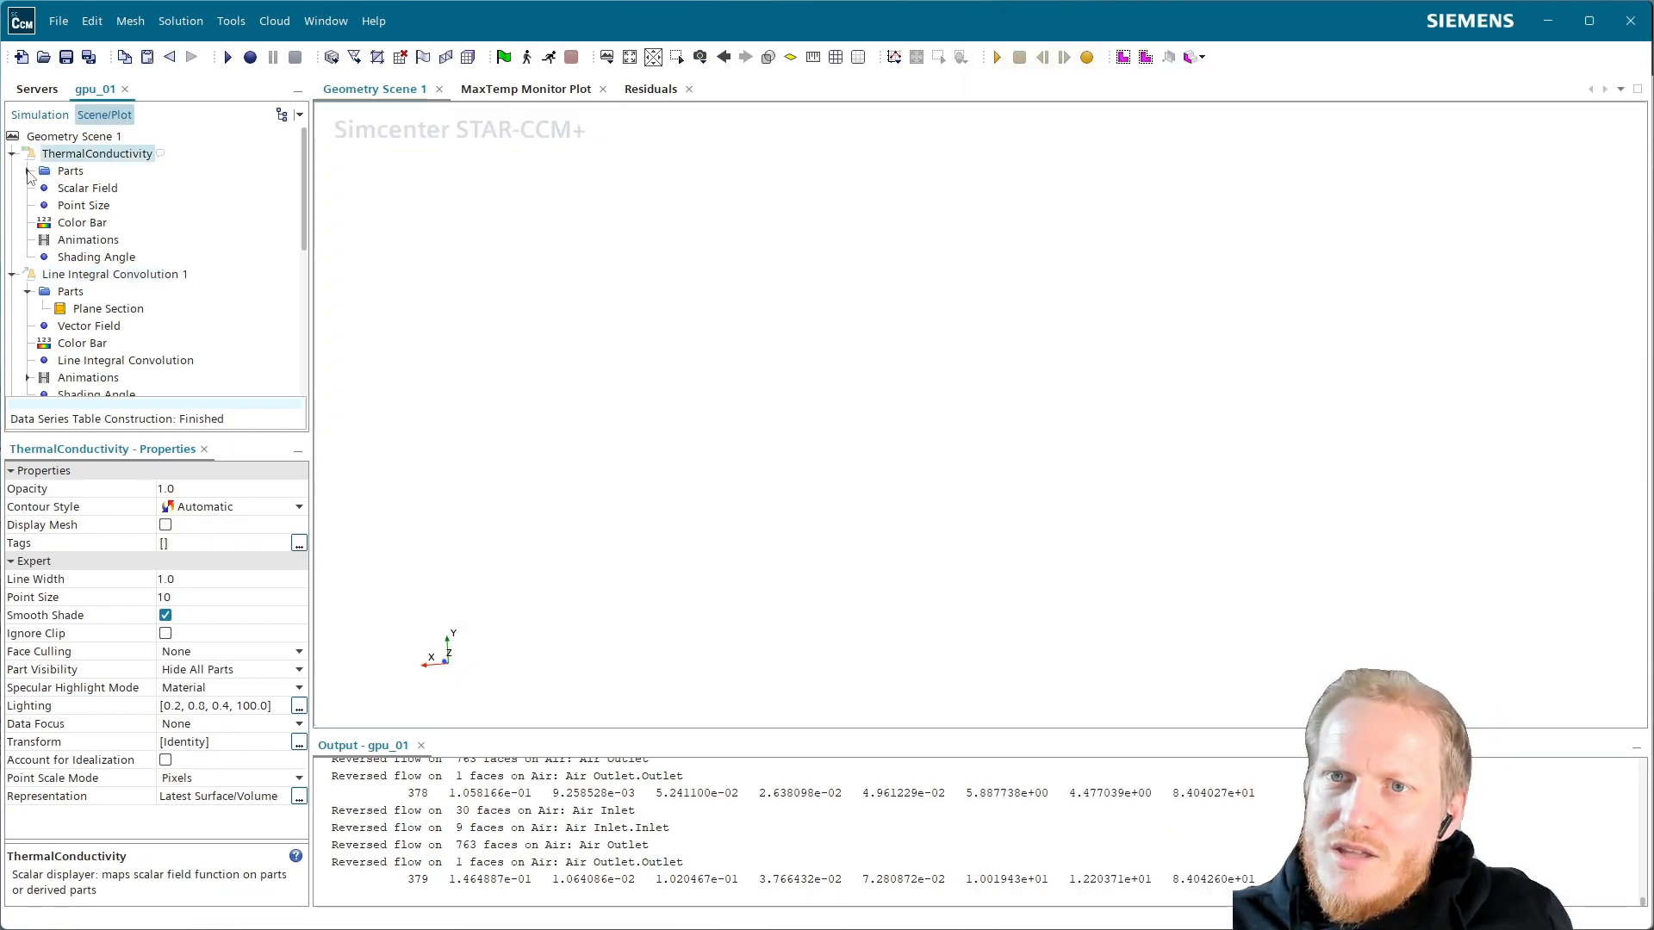
Open ThermalConductivity's part selection and choose all parts instead of regions
click(28, 171)
click(76, 172)
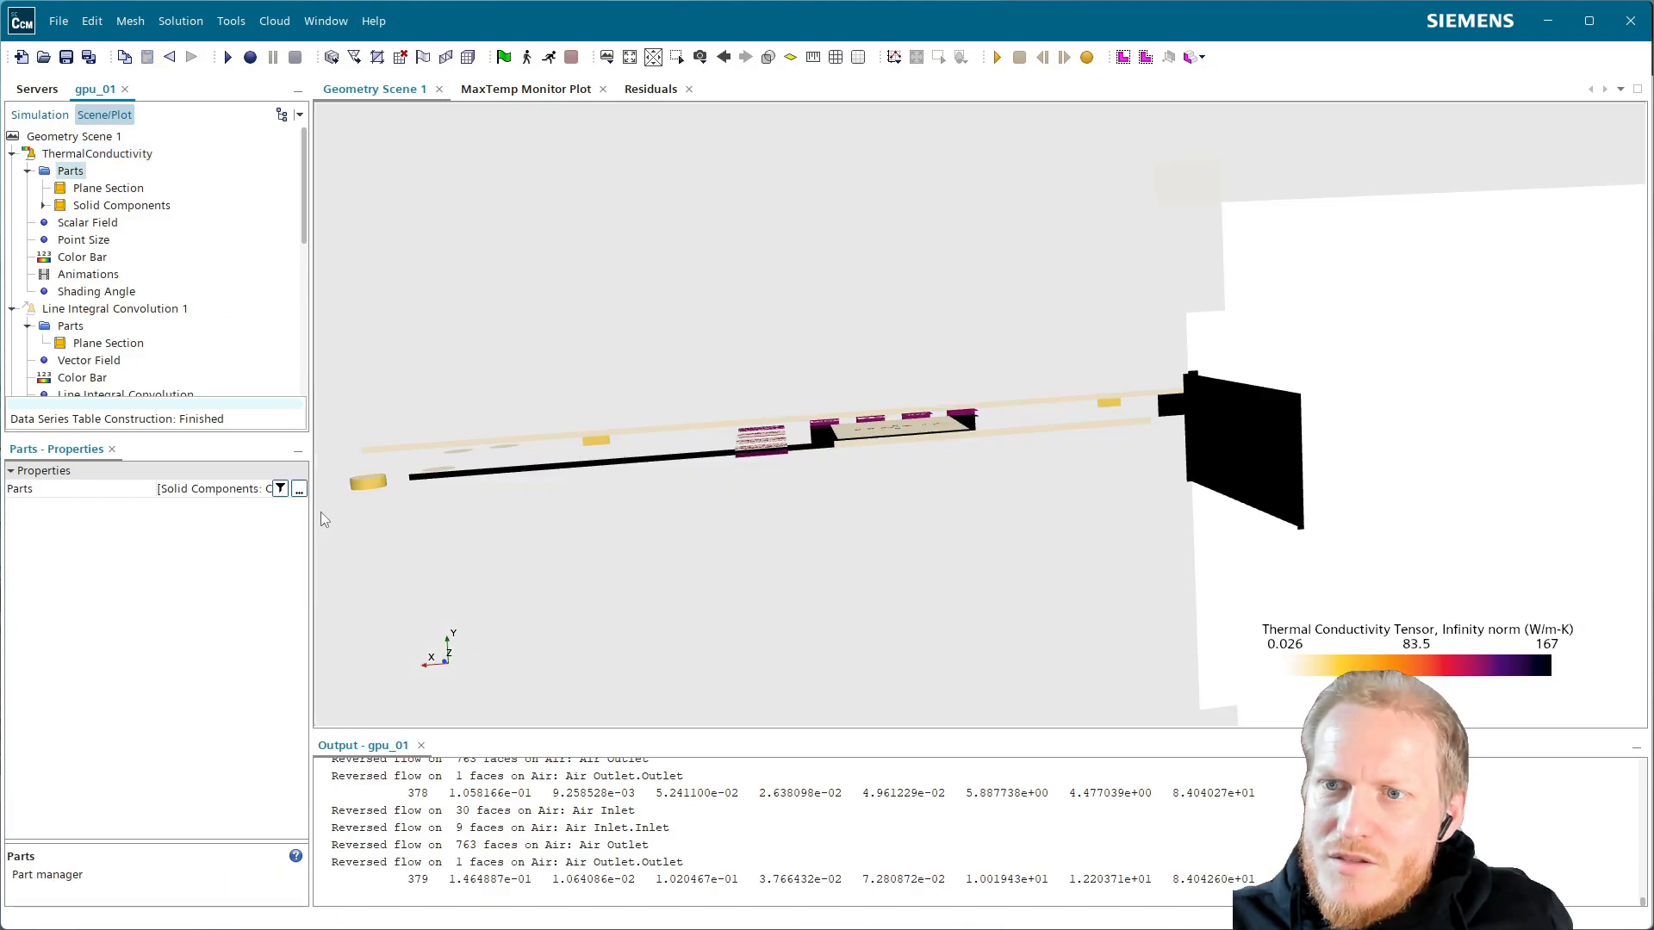
click(298, 490)
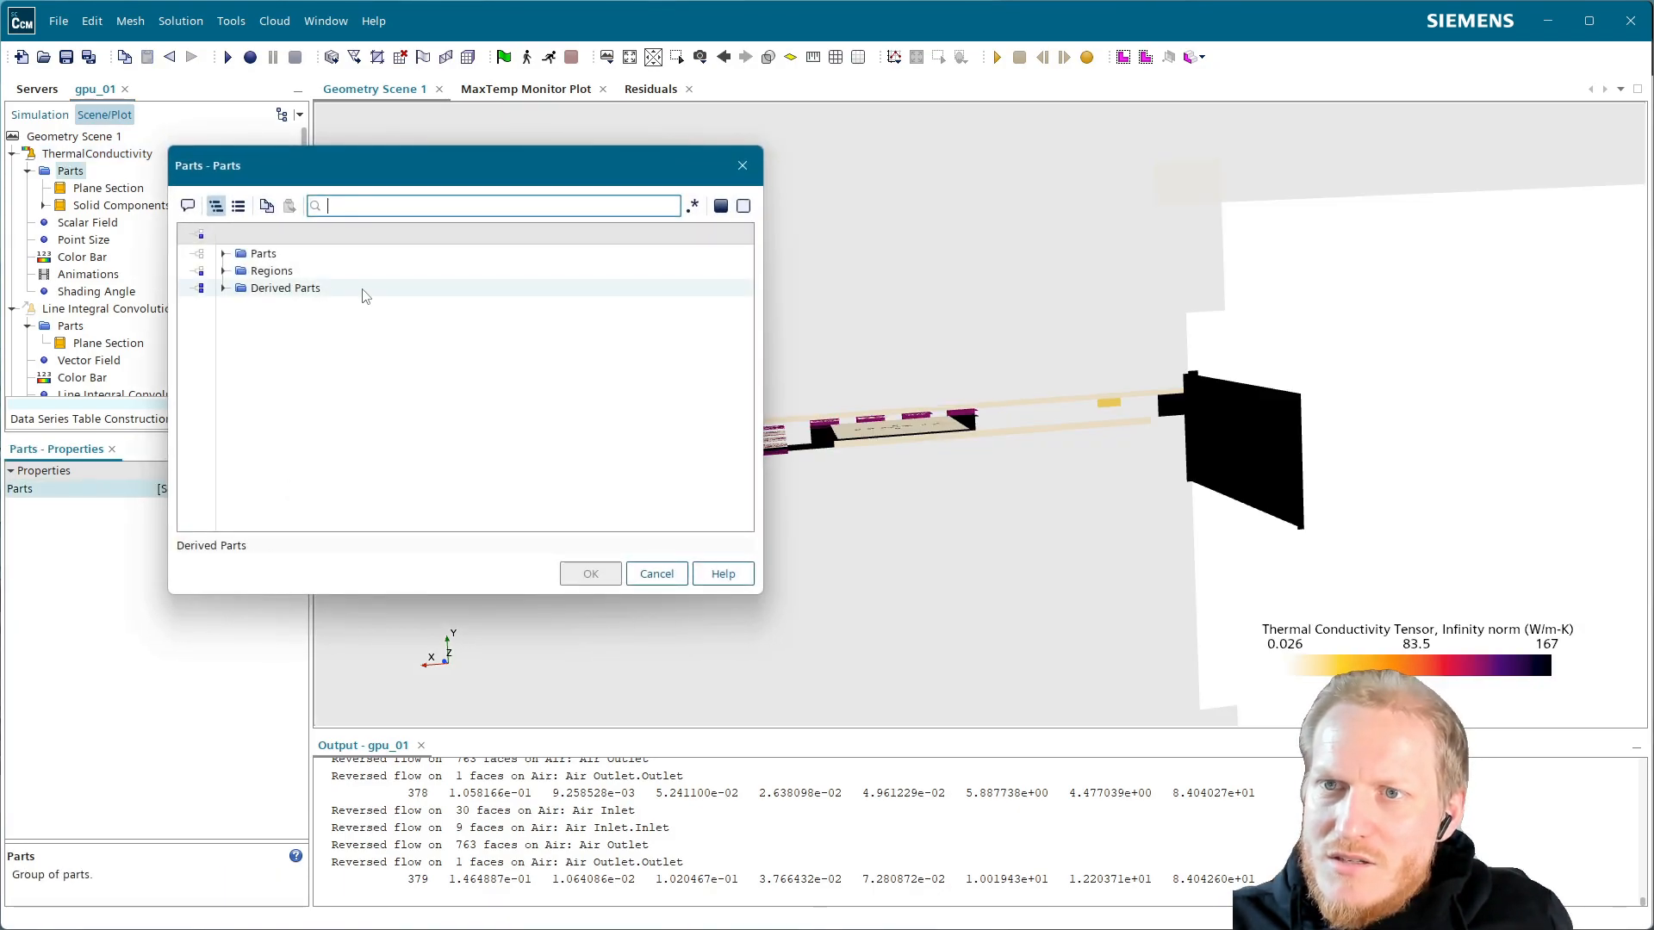
click(273, 257)
click(270, 270)
click(222, 259)
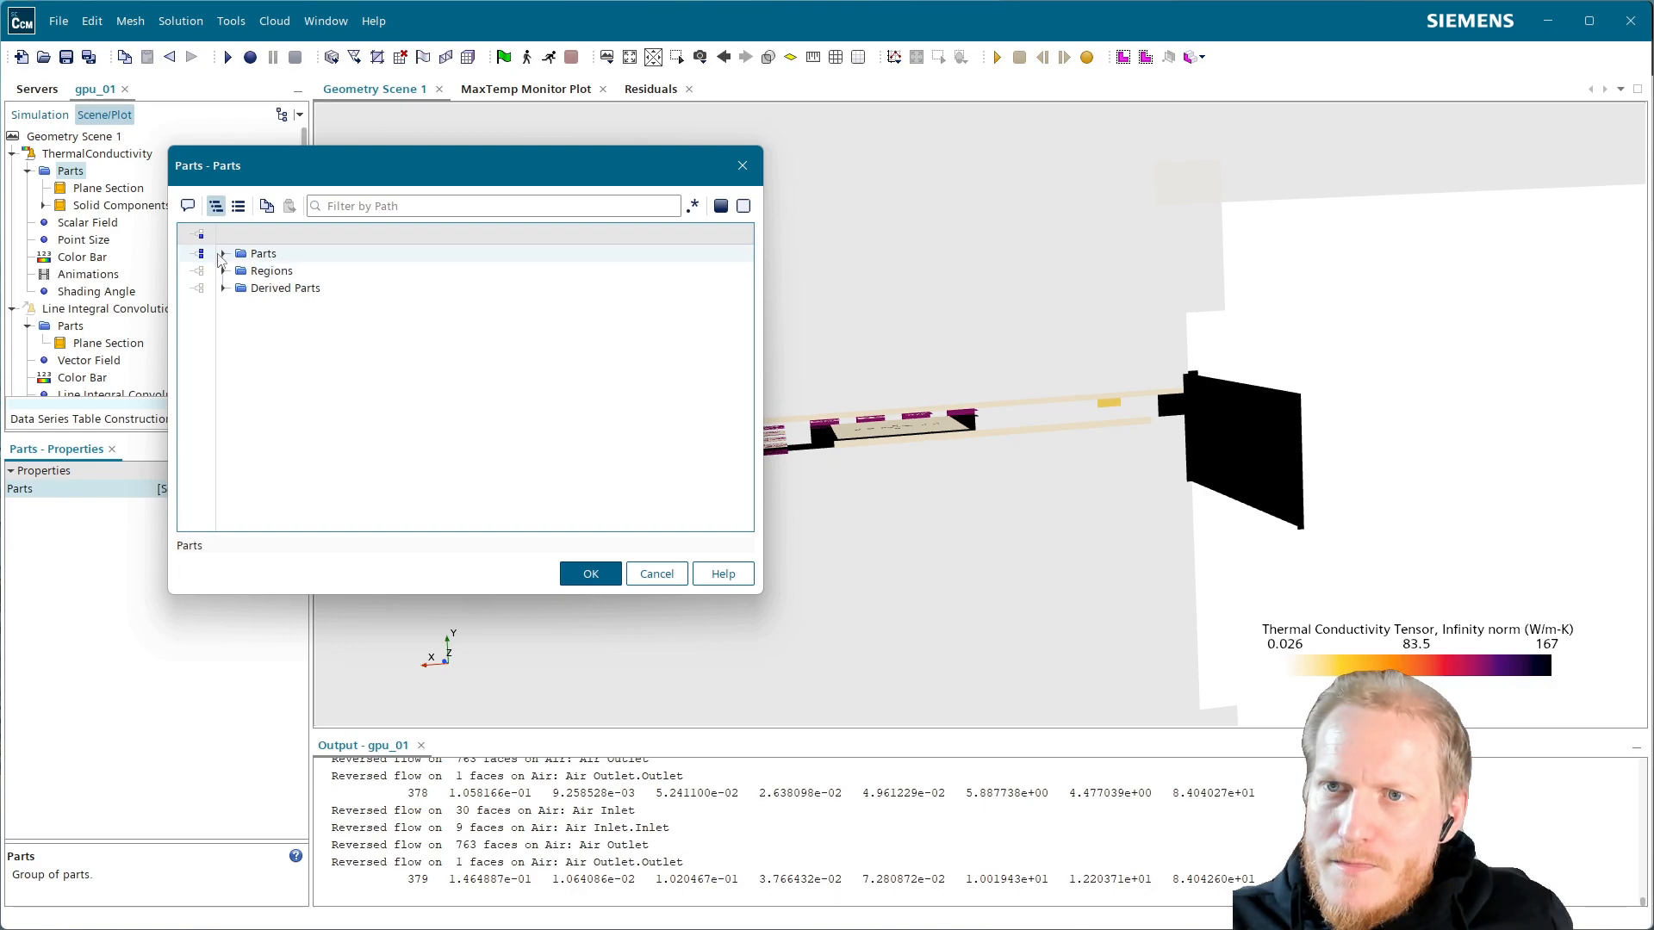
click(223, 254)
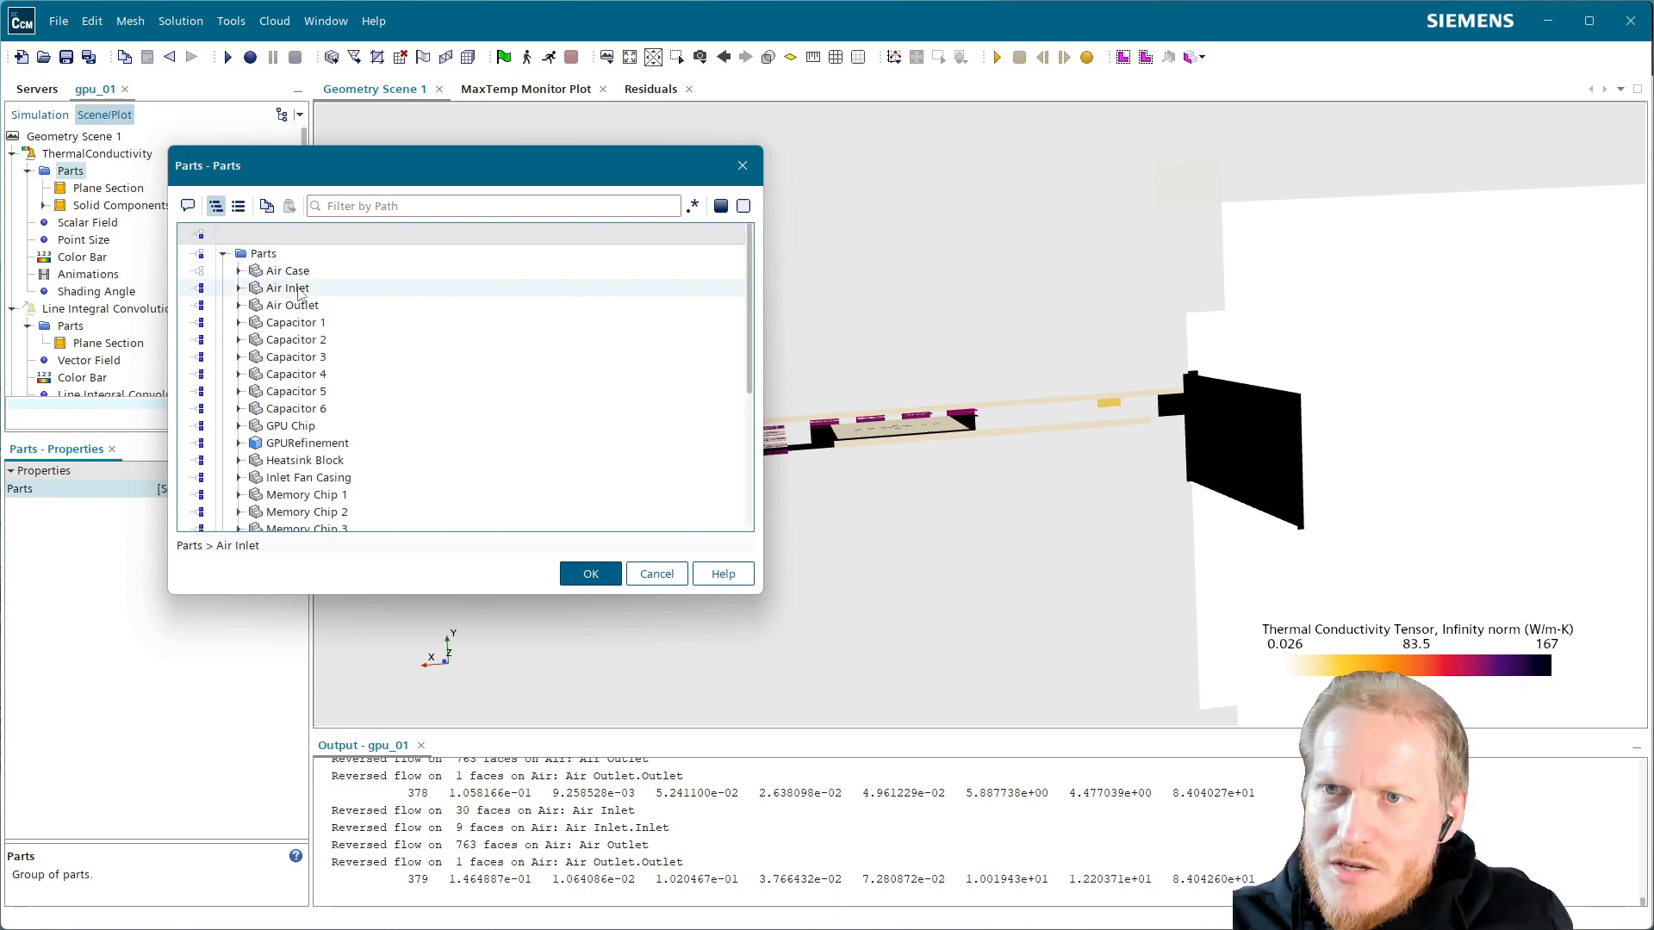
Exclude Air Case, Air Inlet and Inlet Fan Casing, apply, and angle the board to show the chips
click(294, 274)
click(293, 290)
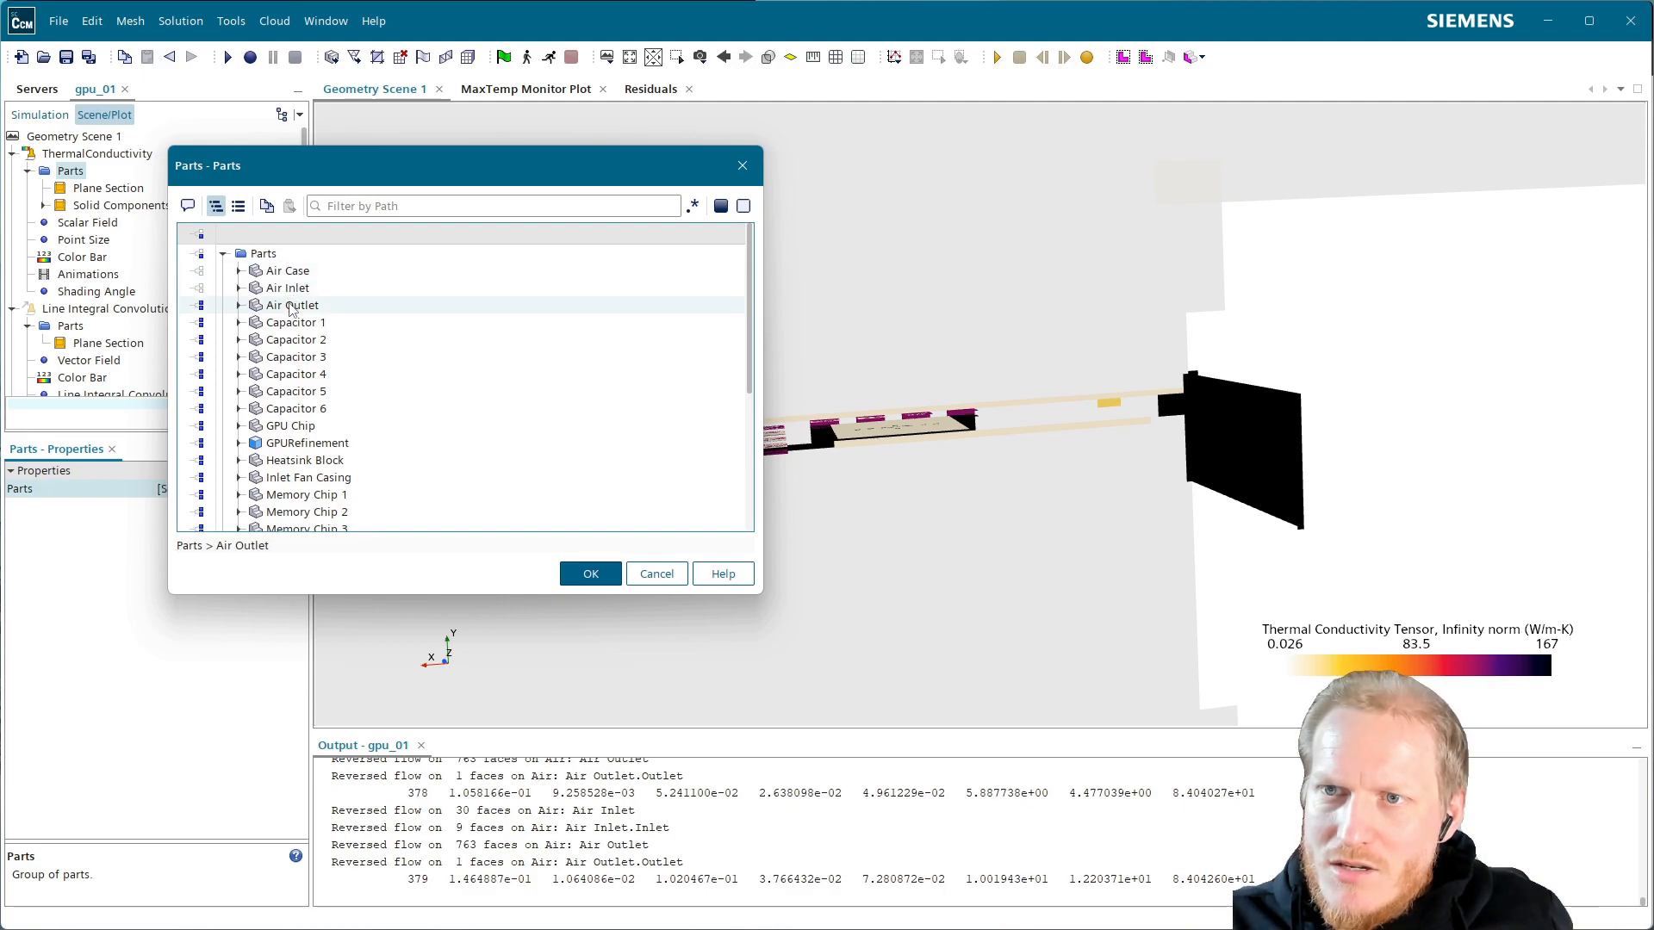
scroll(315, 445, down, 1)
click(345, 428)
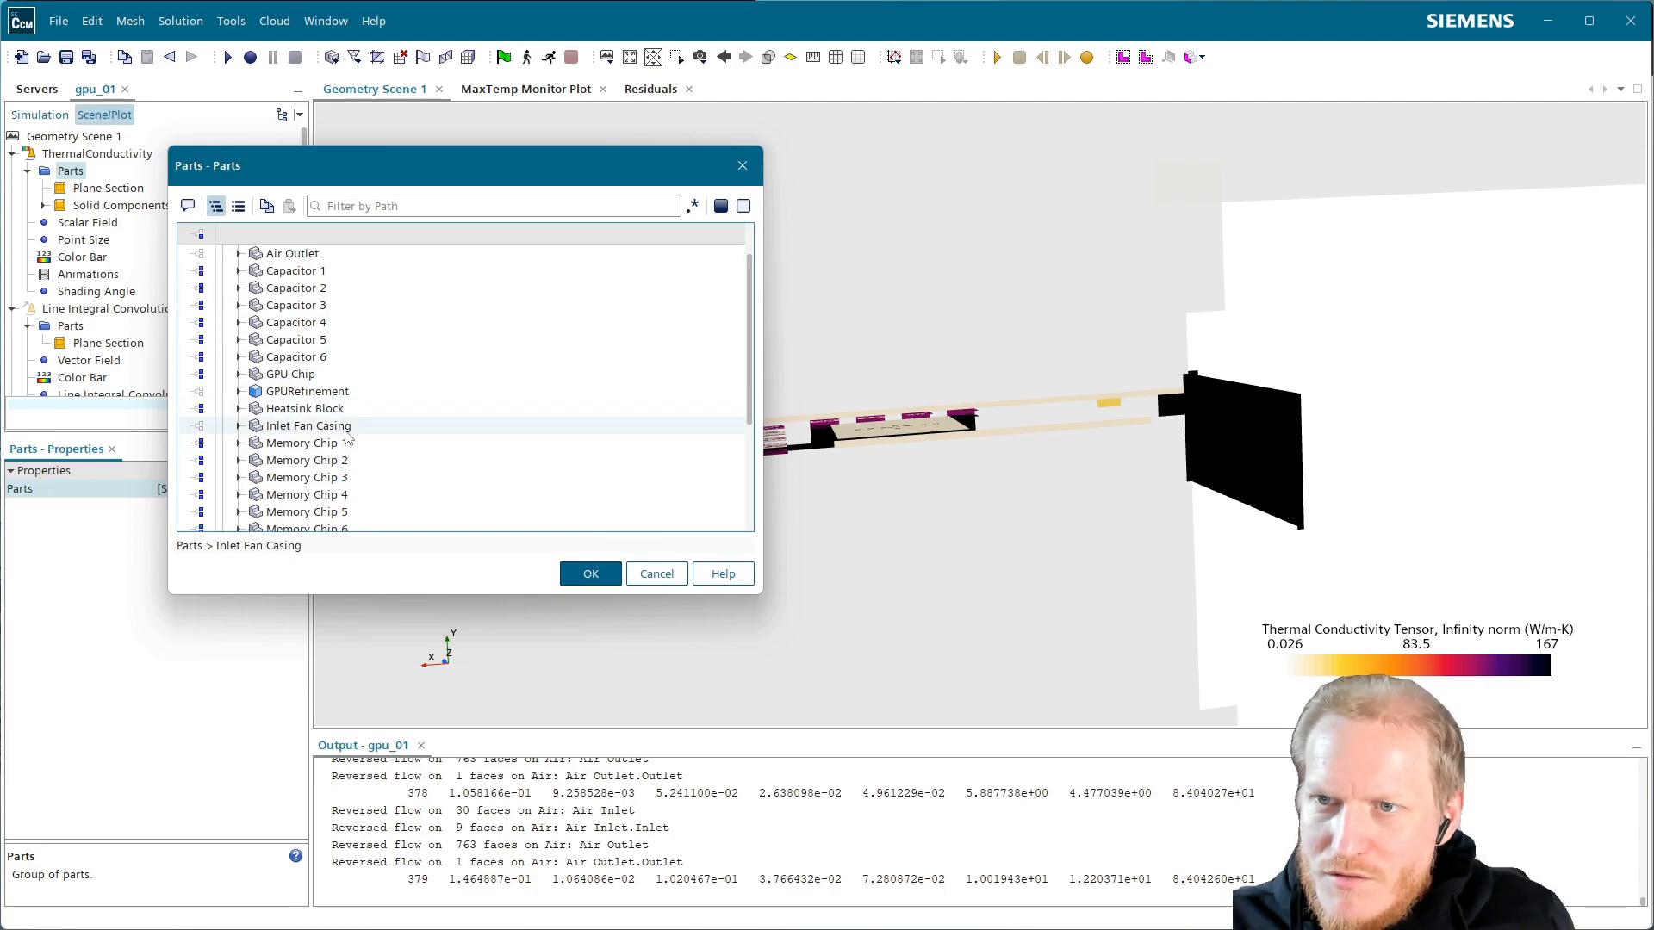
scroll(340, 435, down, 3)
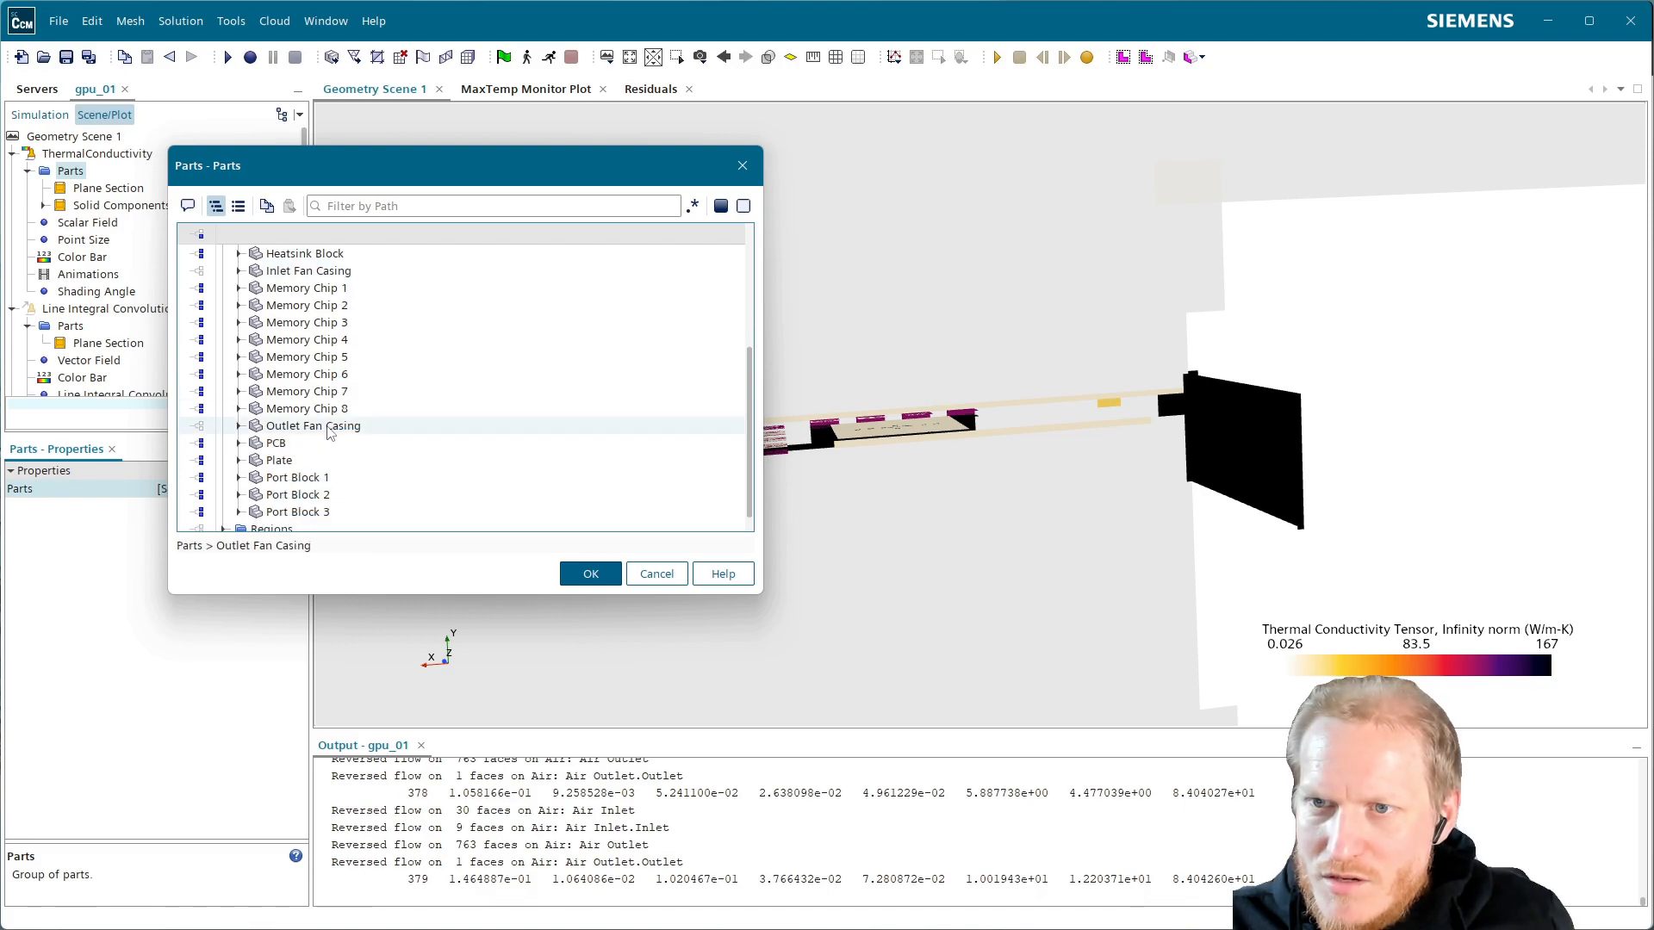
scroll(330, 478, down, 1)
click(591, 573)
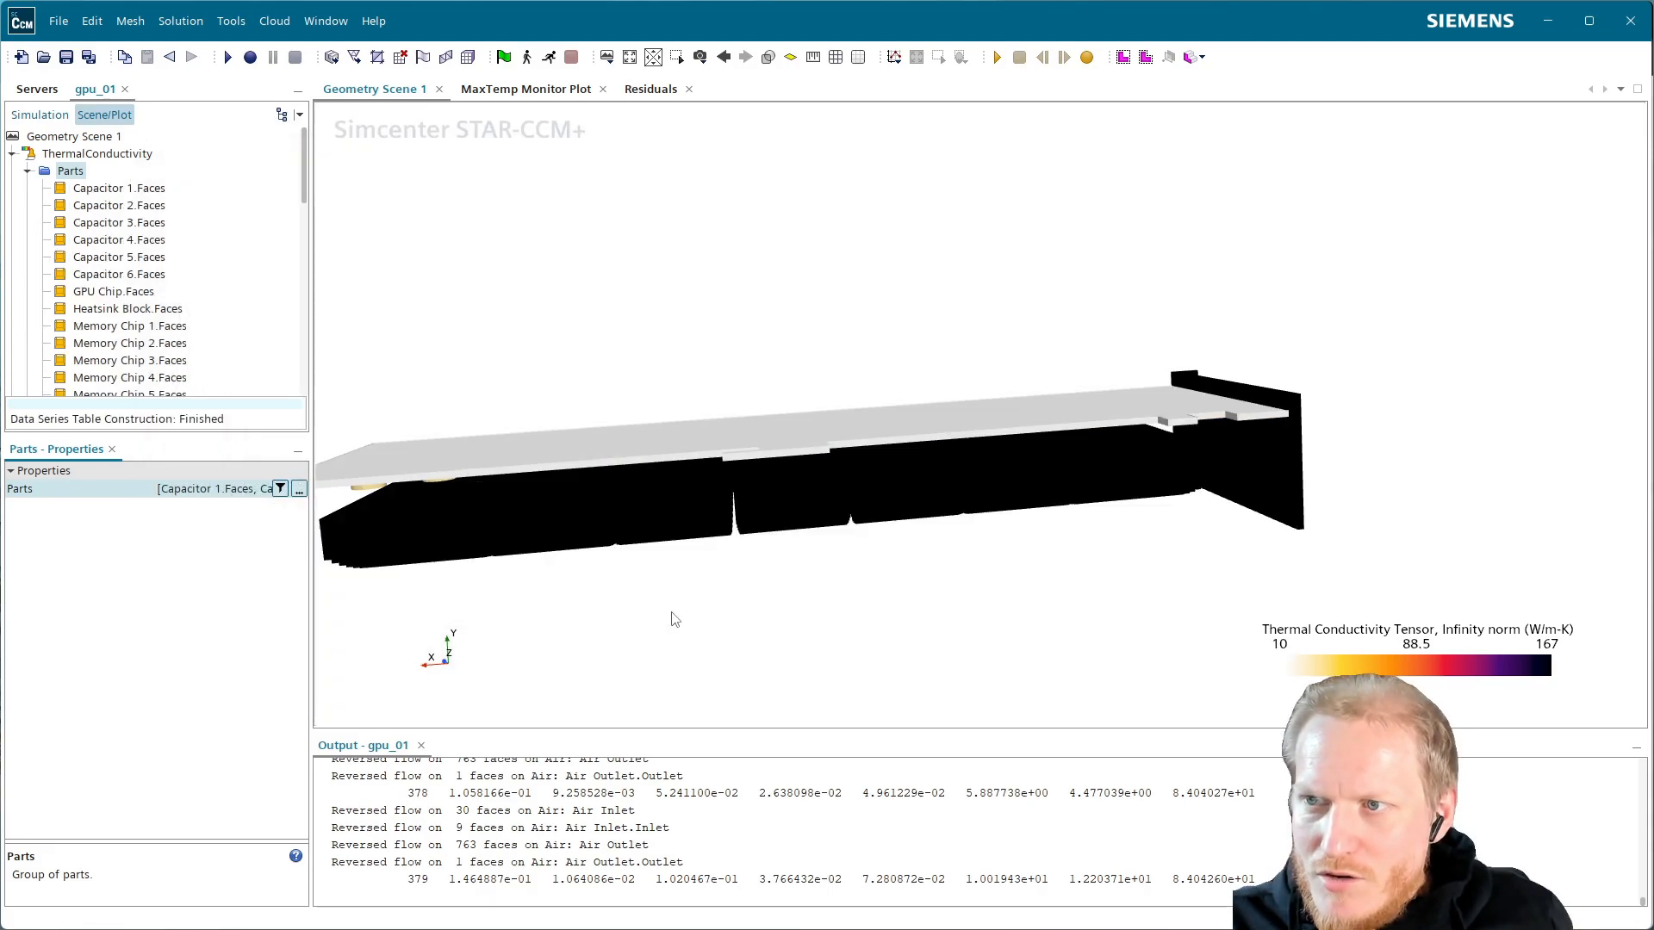
drag(596, 483, 688, 506)
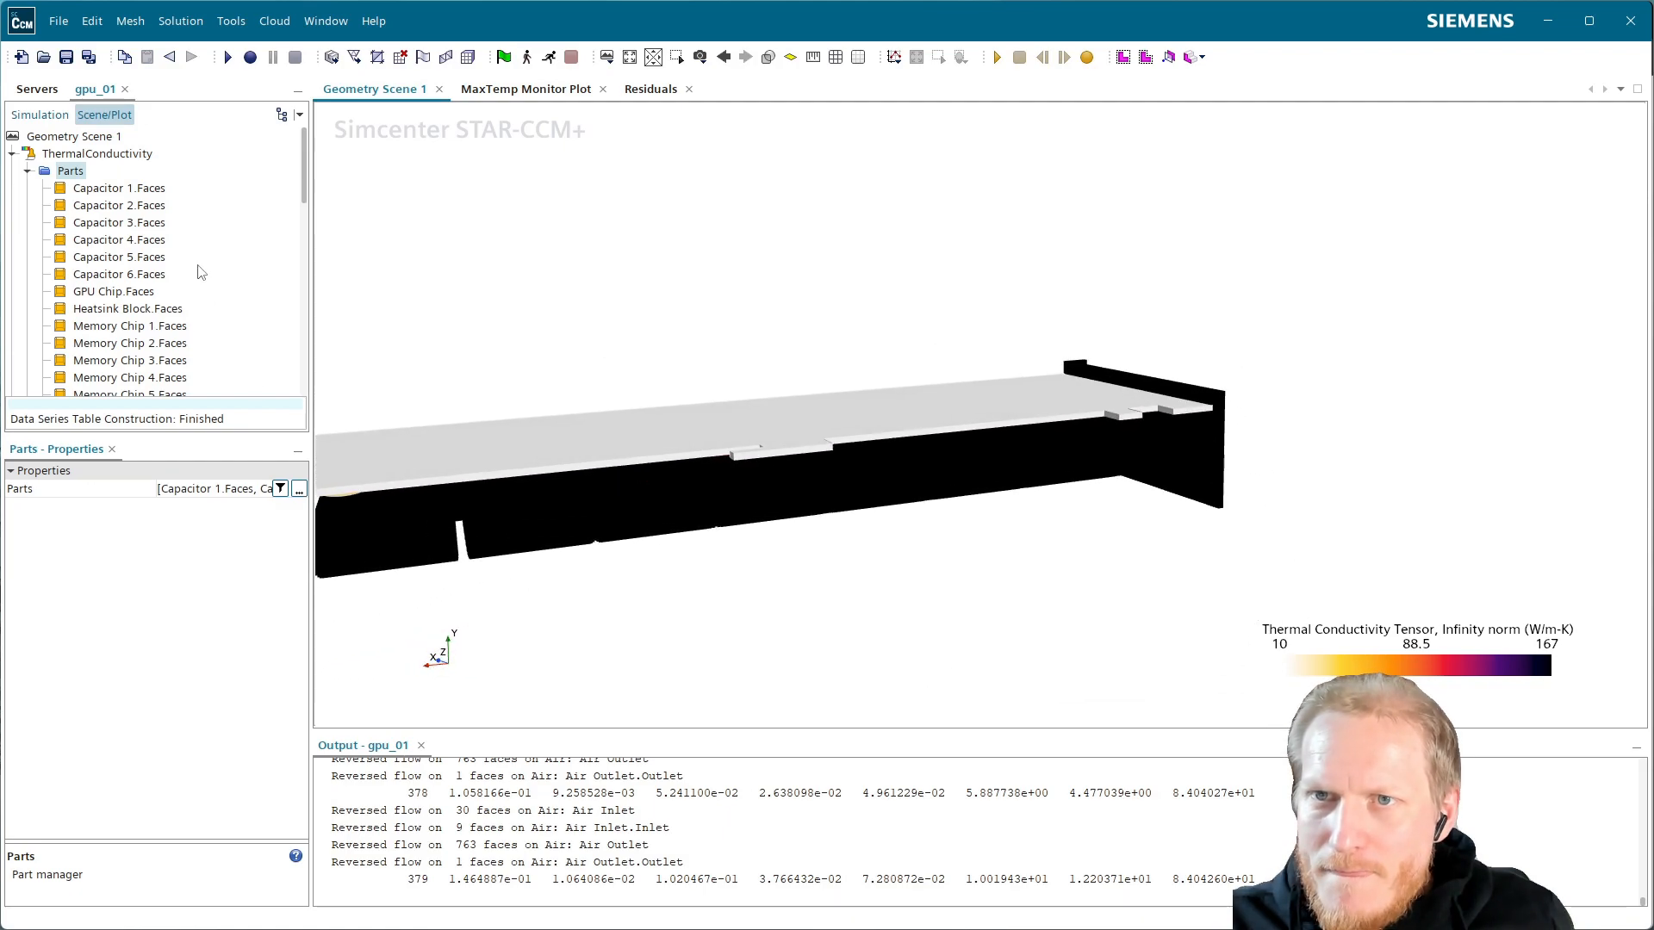
drag(446, 413, 448, 370)
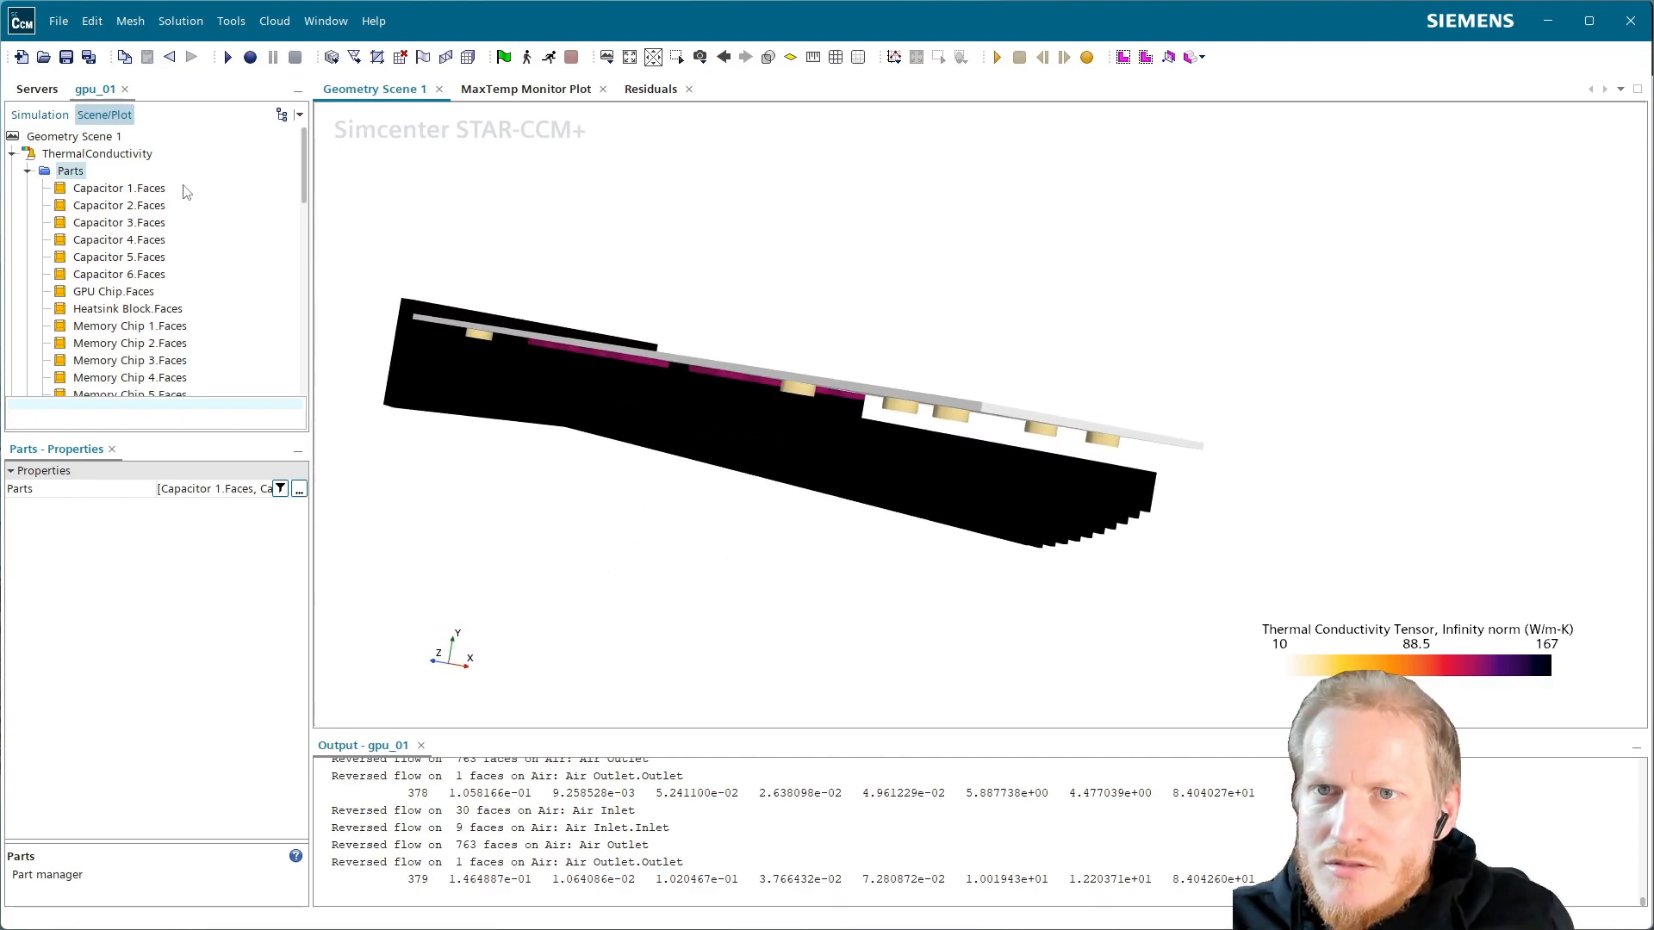
Reverse the ThermalConductivity colour bar
click(28, 171)
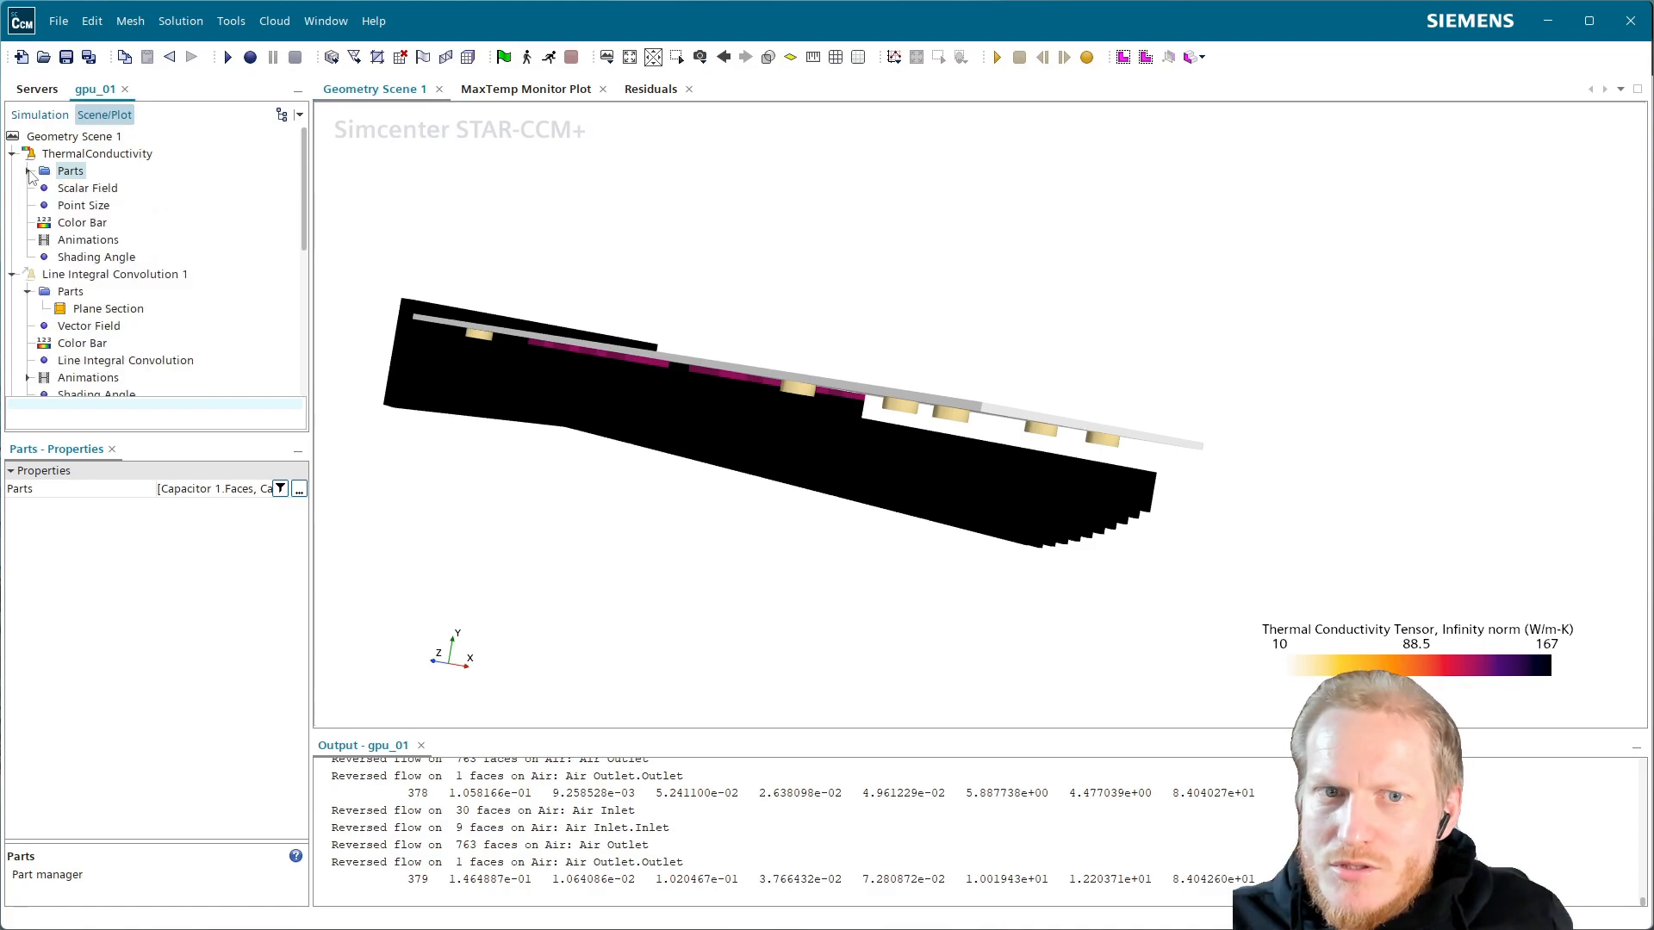
click(83, 223)
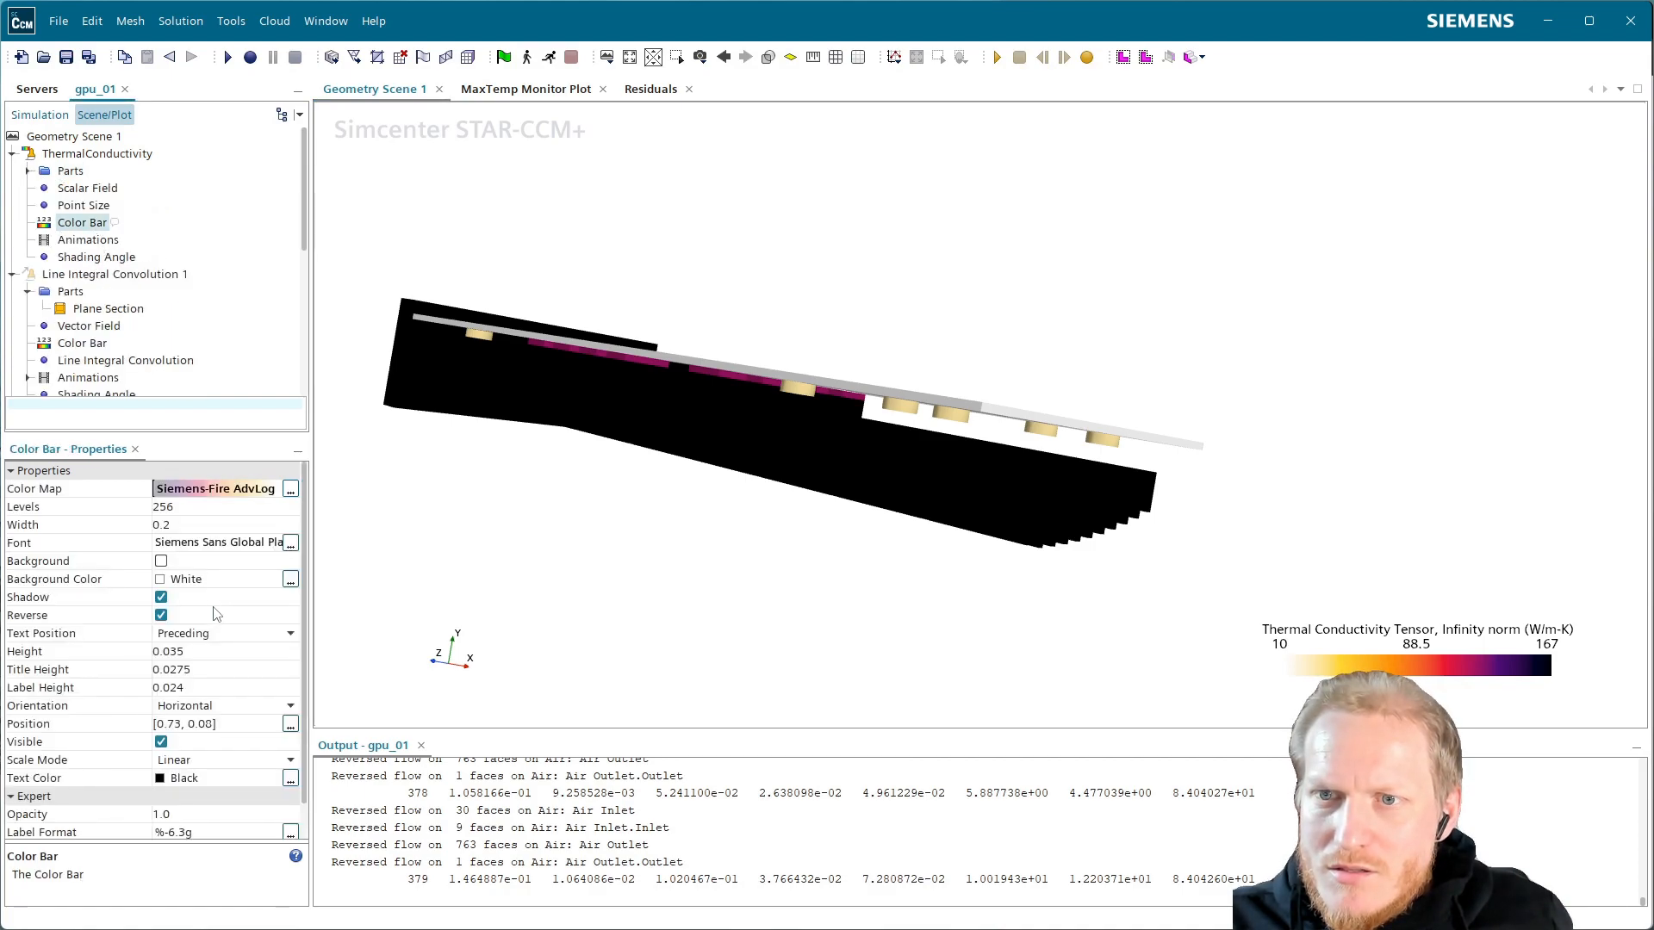
click(161, 616)
drag(885, 501, 913, 466)
Enable advanced rendering for the scene with Depth Peeling transparency
click(69, 136)
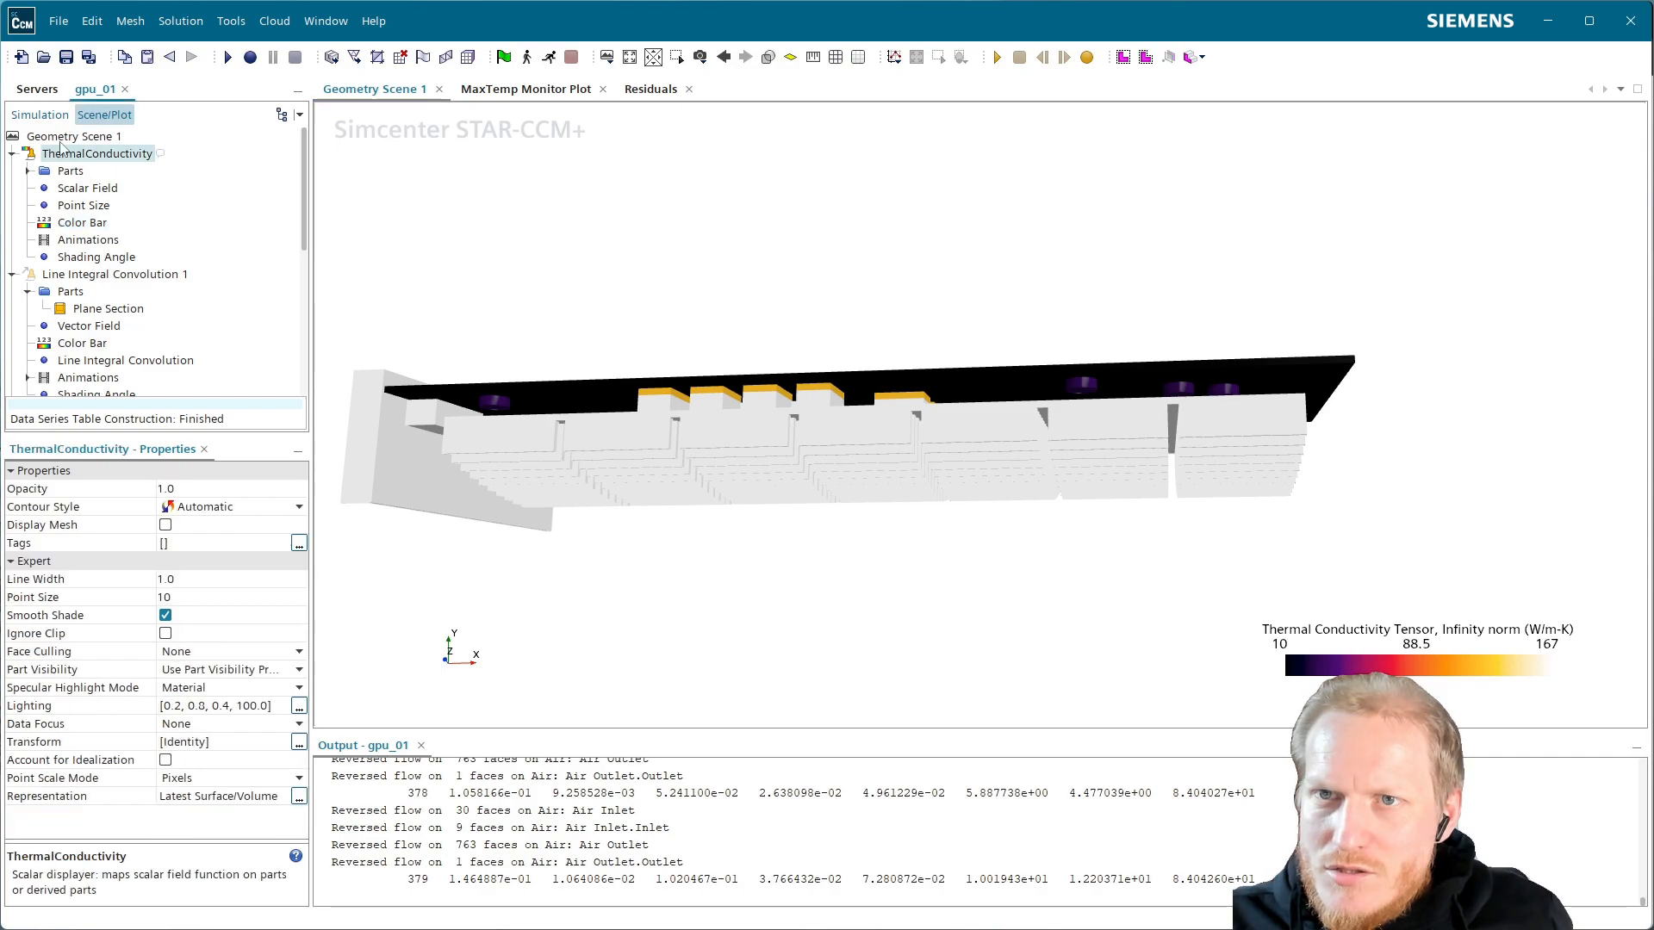
click(165, 579)
click(207, 597)
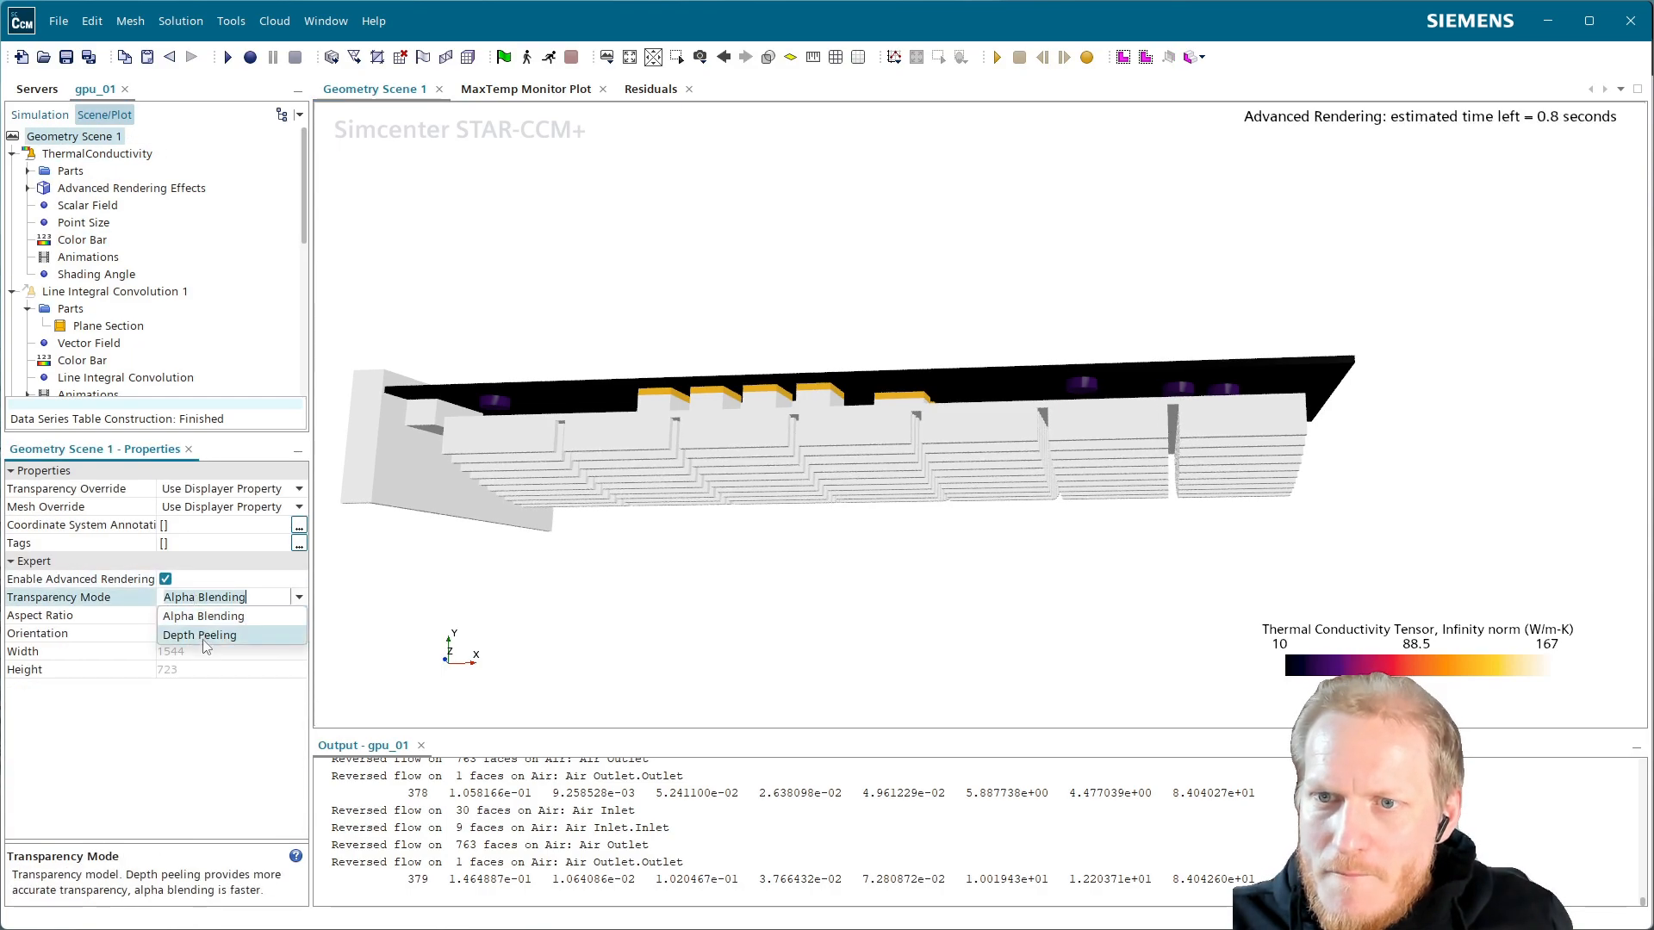
click(215, 635)
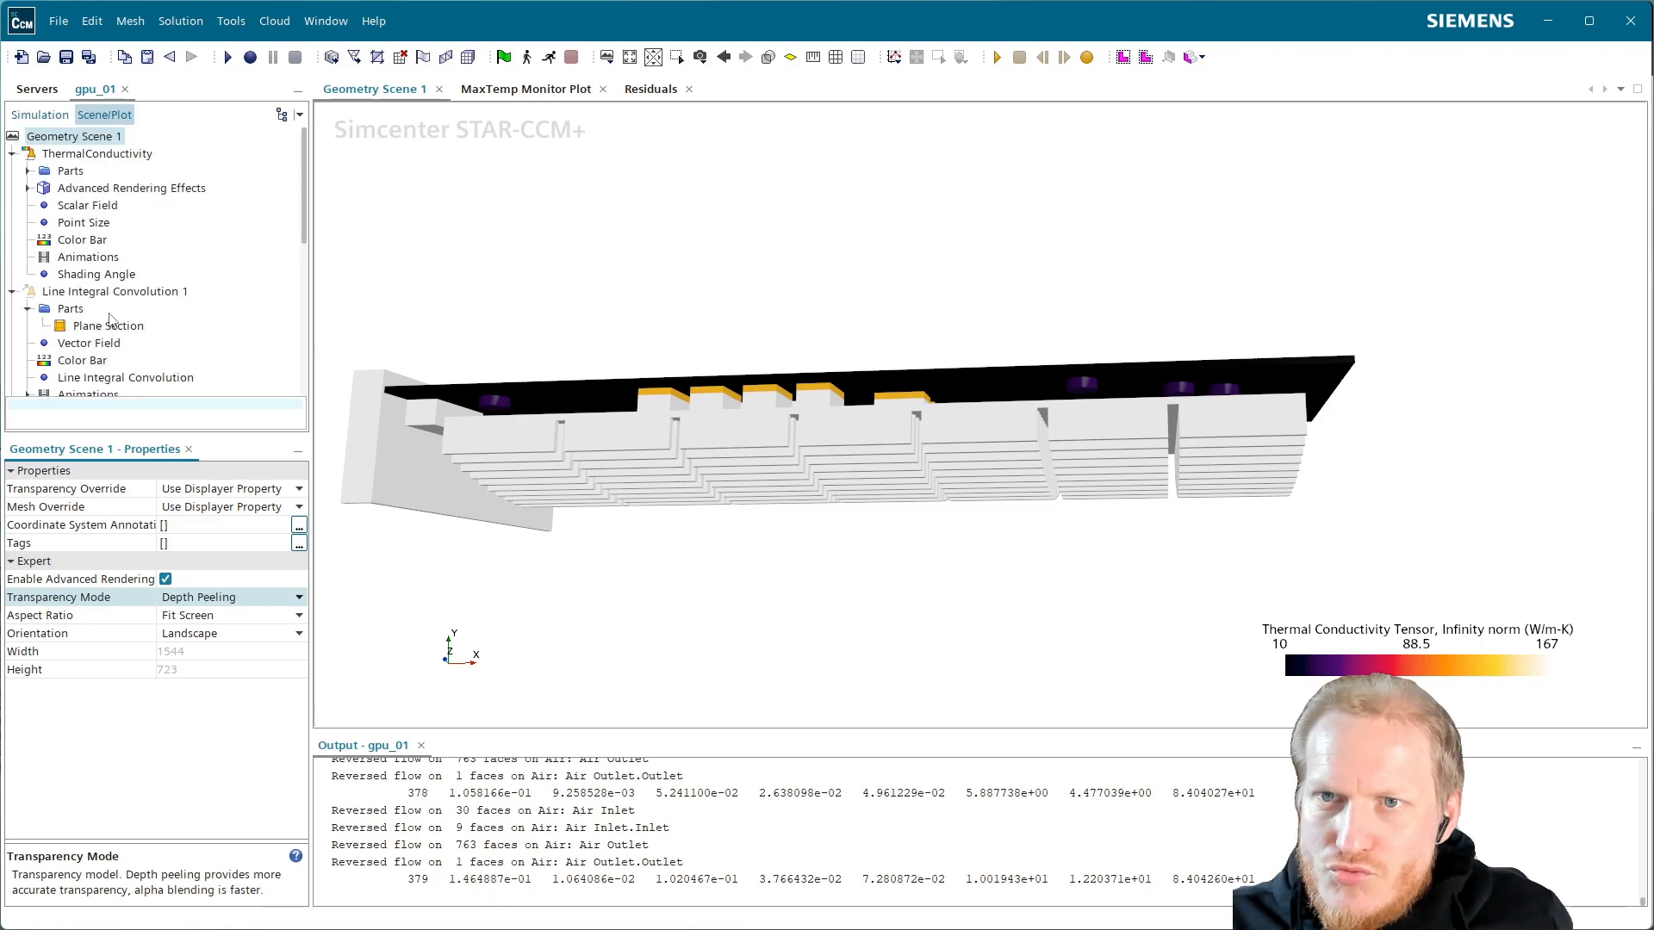
Turn on shadows and set the rendering material effect to Metallic
click(99, 188)
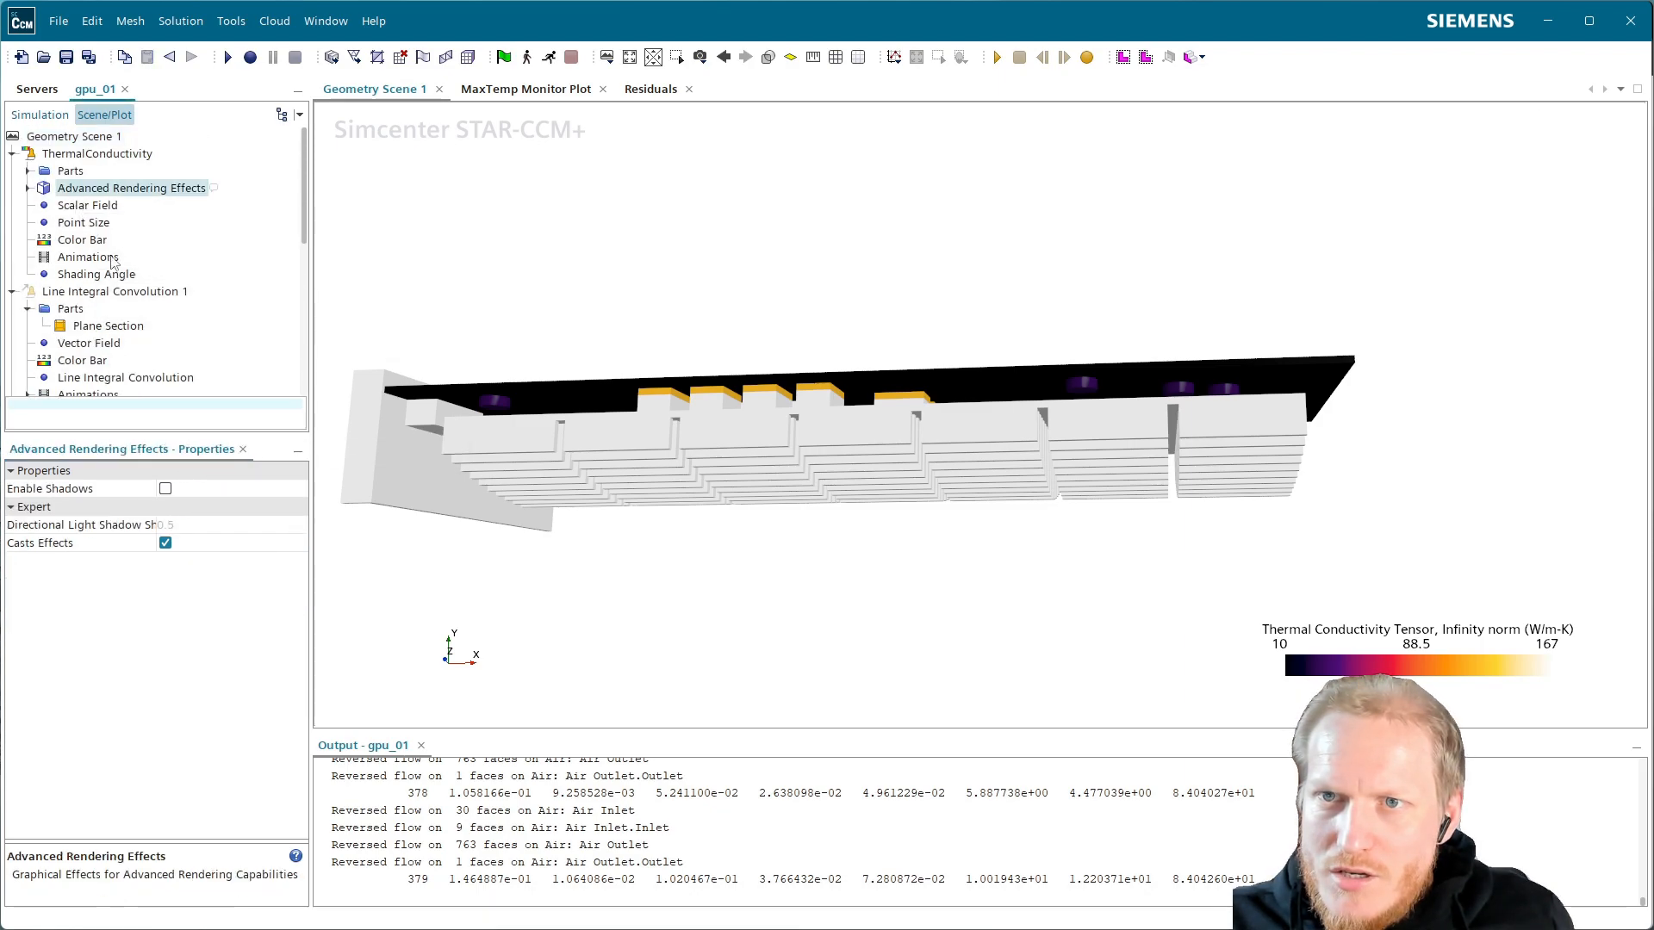
click(165, 489)
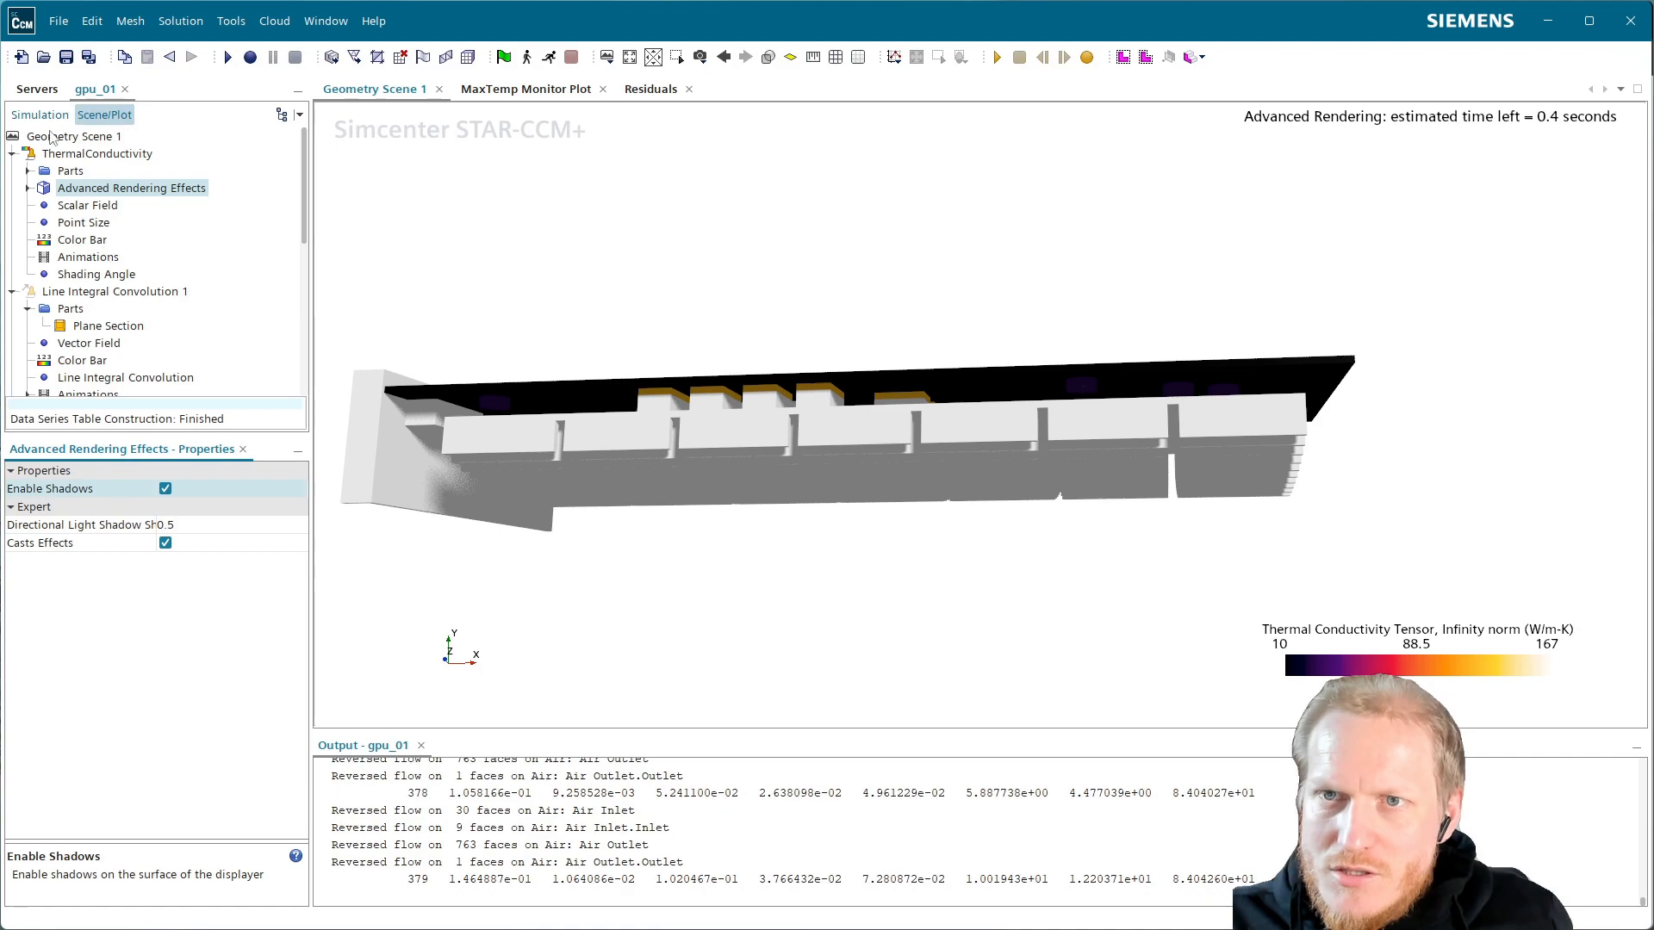
click(28, 188)
click(94, 207)
click(224, 488)
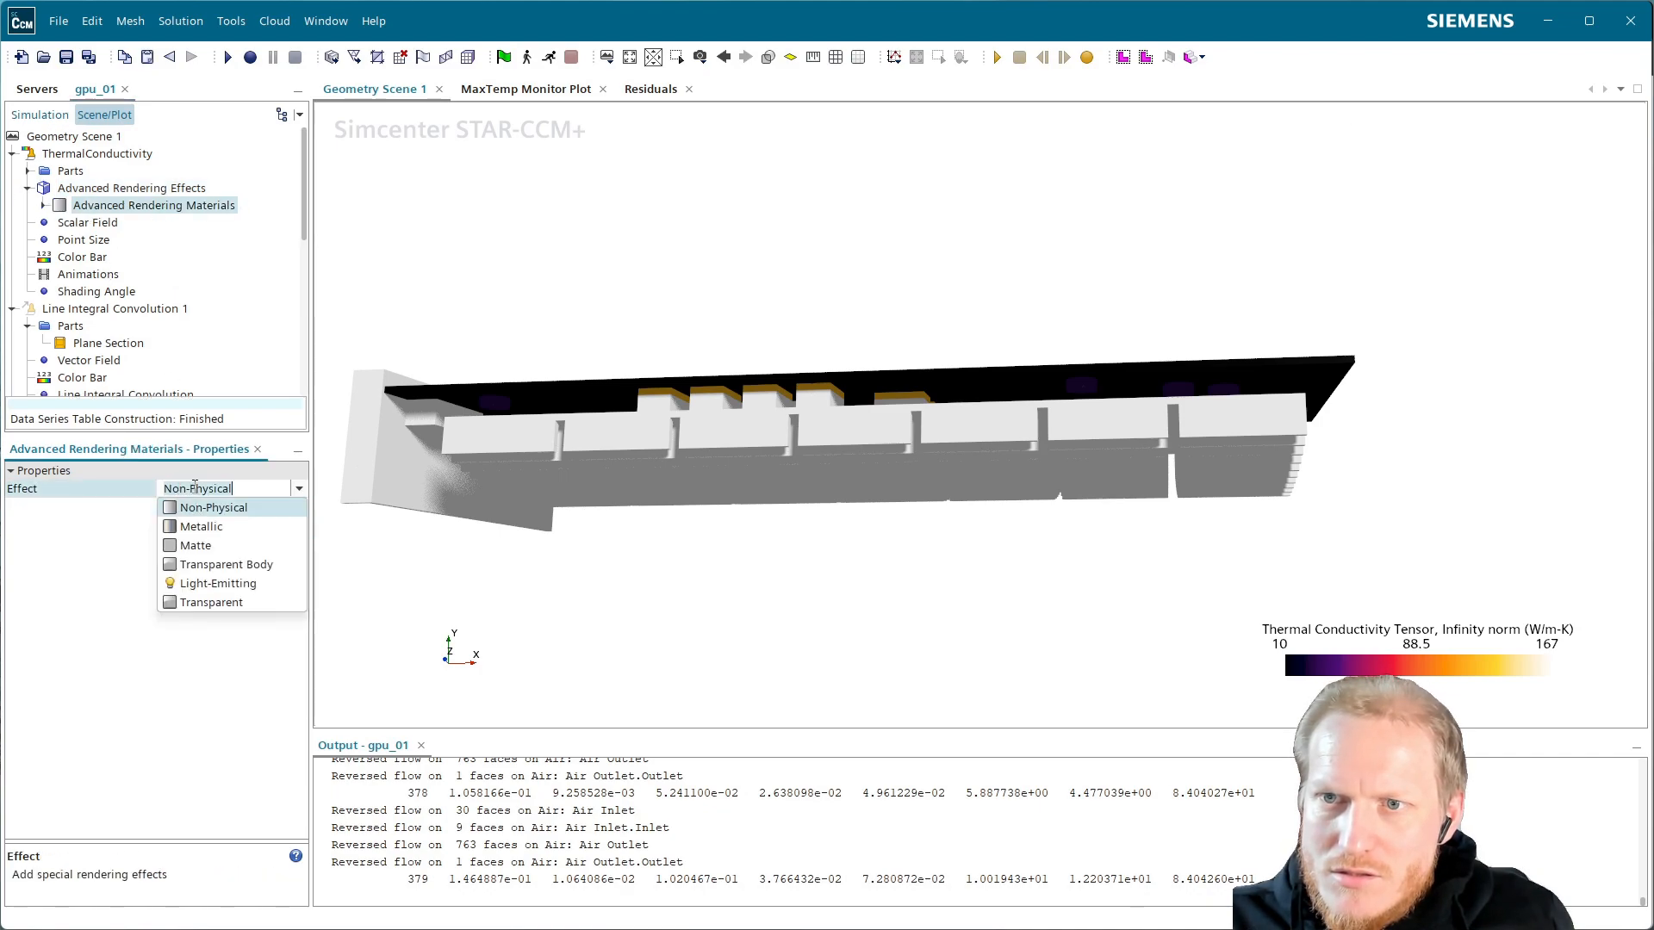
click(200, 525)
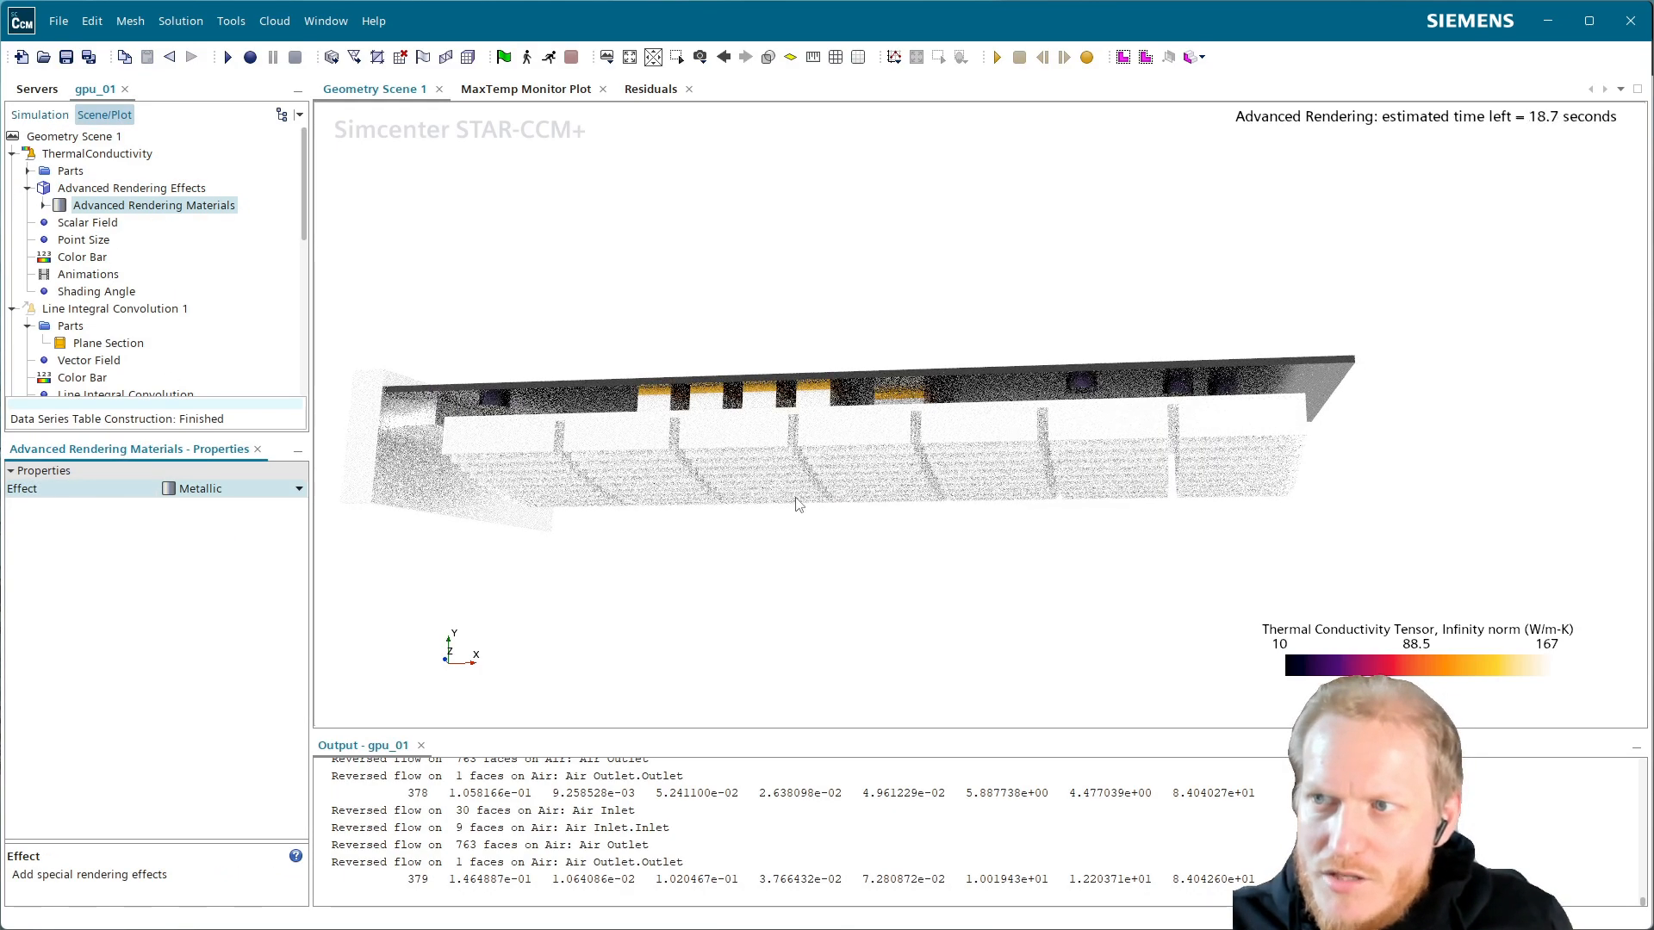
Orbit to an oblique end view and collapse the ThermalConductivity displayer
drag(722, 515, 641, 437)
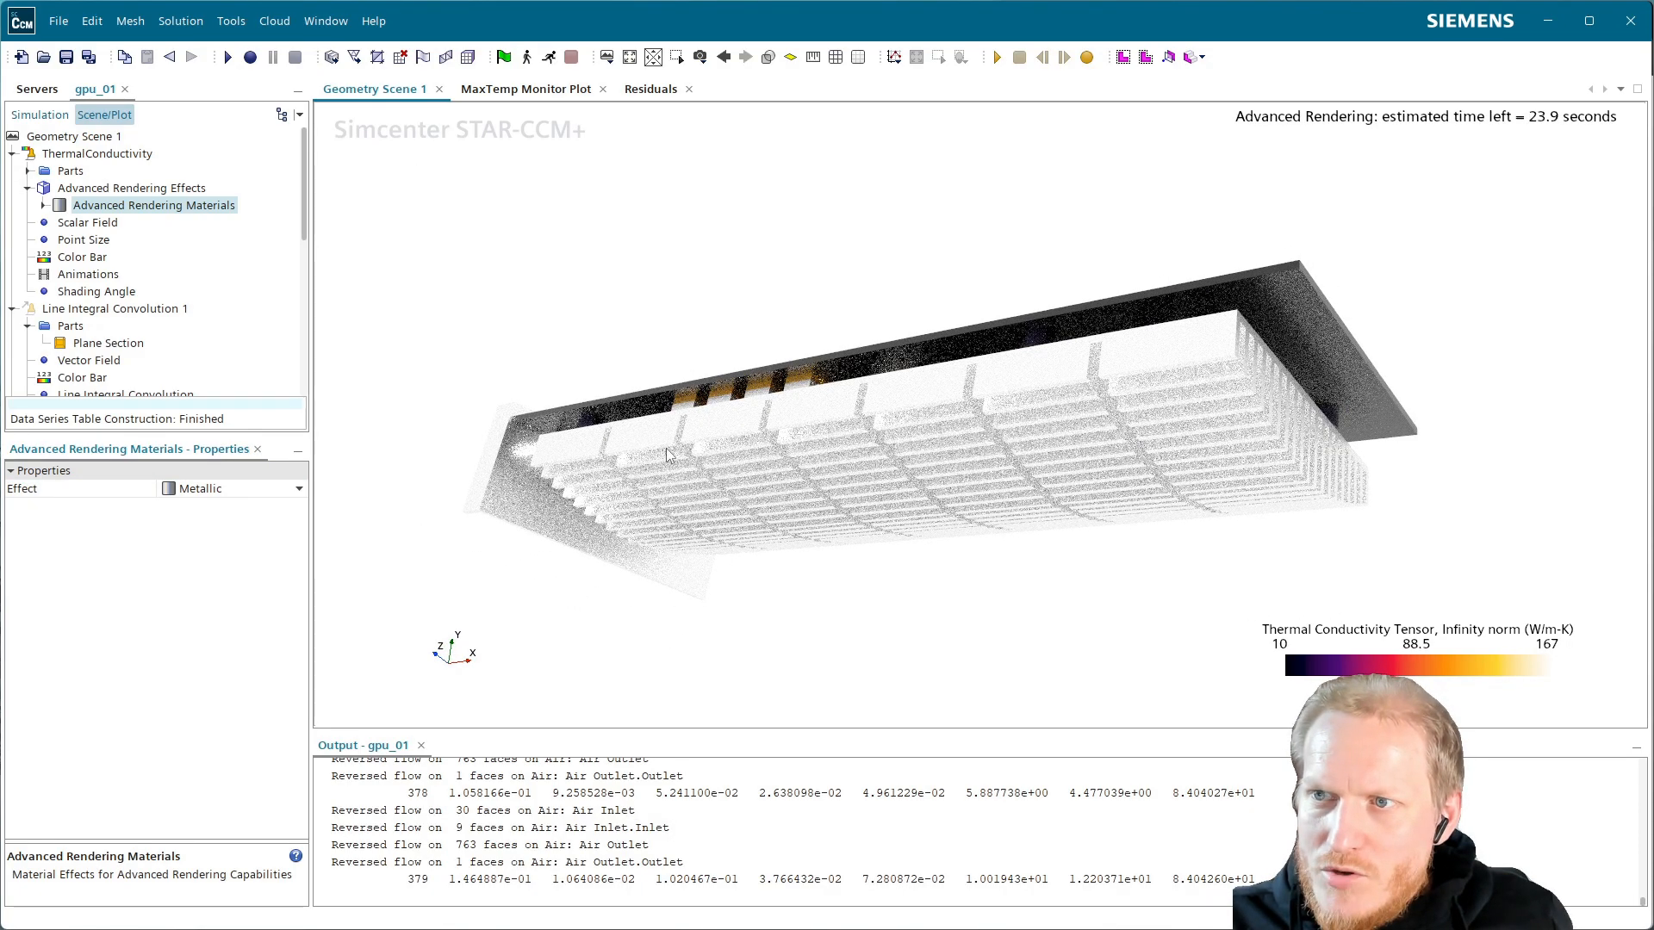
drag(665, 448, 701, 465)
scroll(635, 382, up, 3)
drag(729, 379, 988, 333)
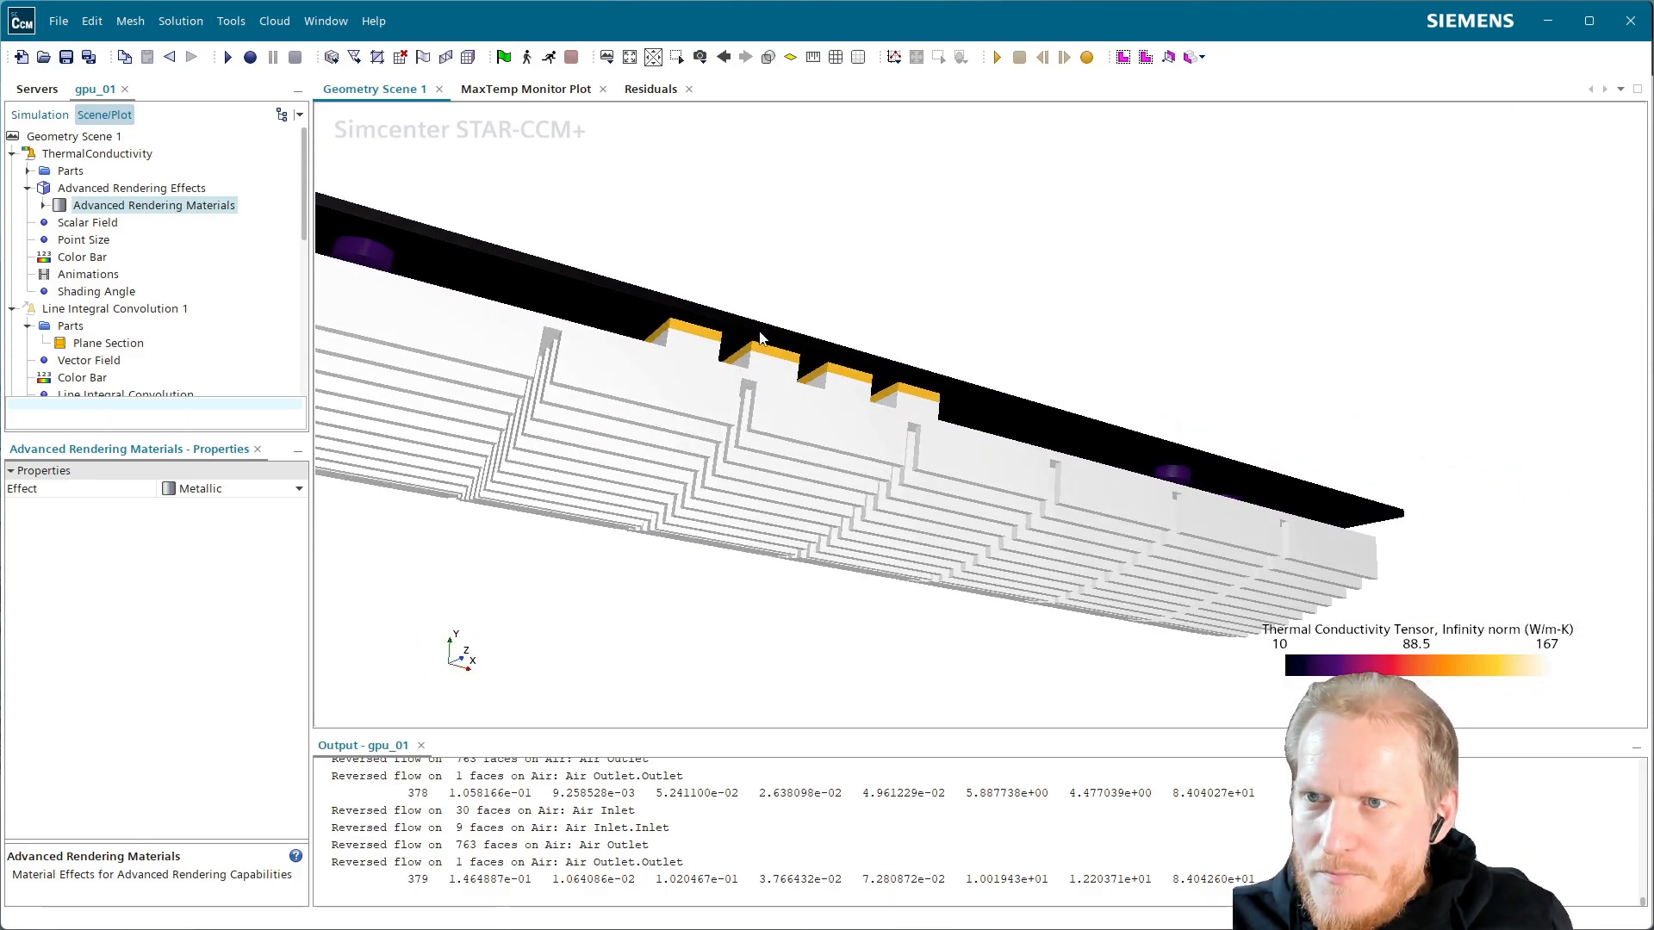
scroll(784, 393, up, 4)
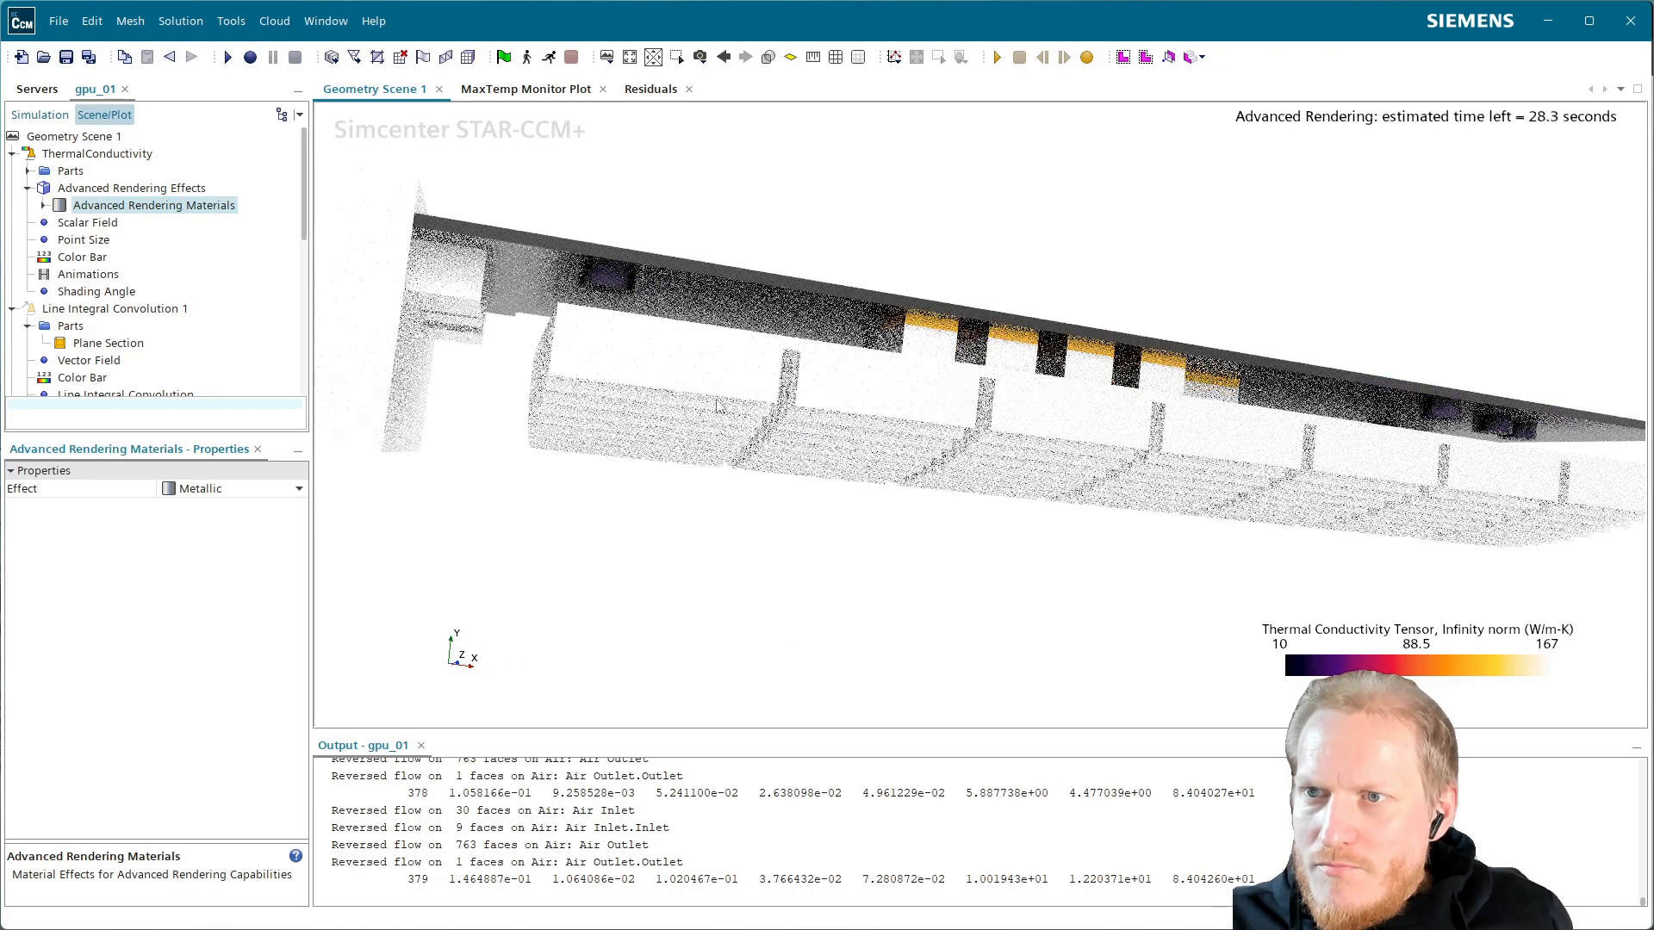
click(78, 159)
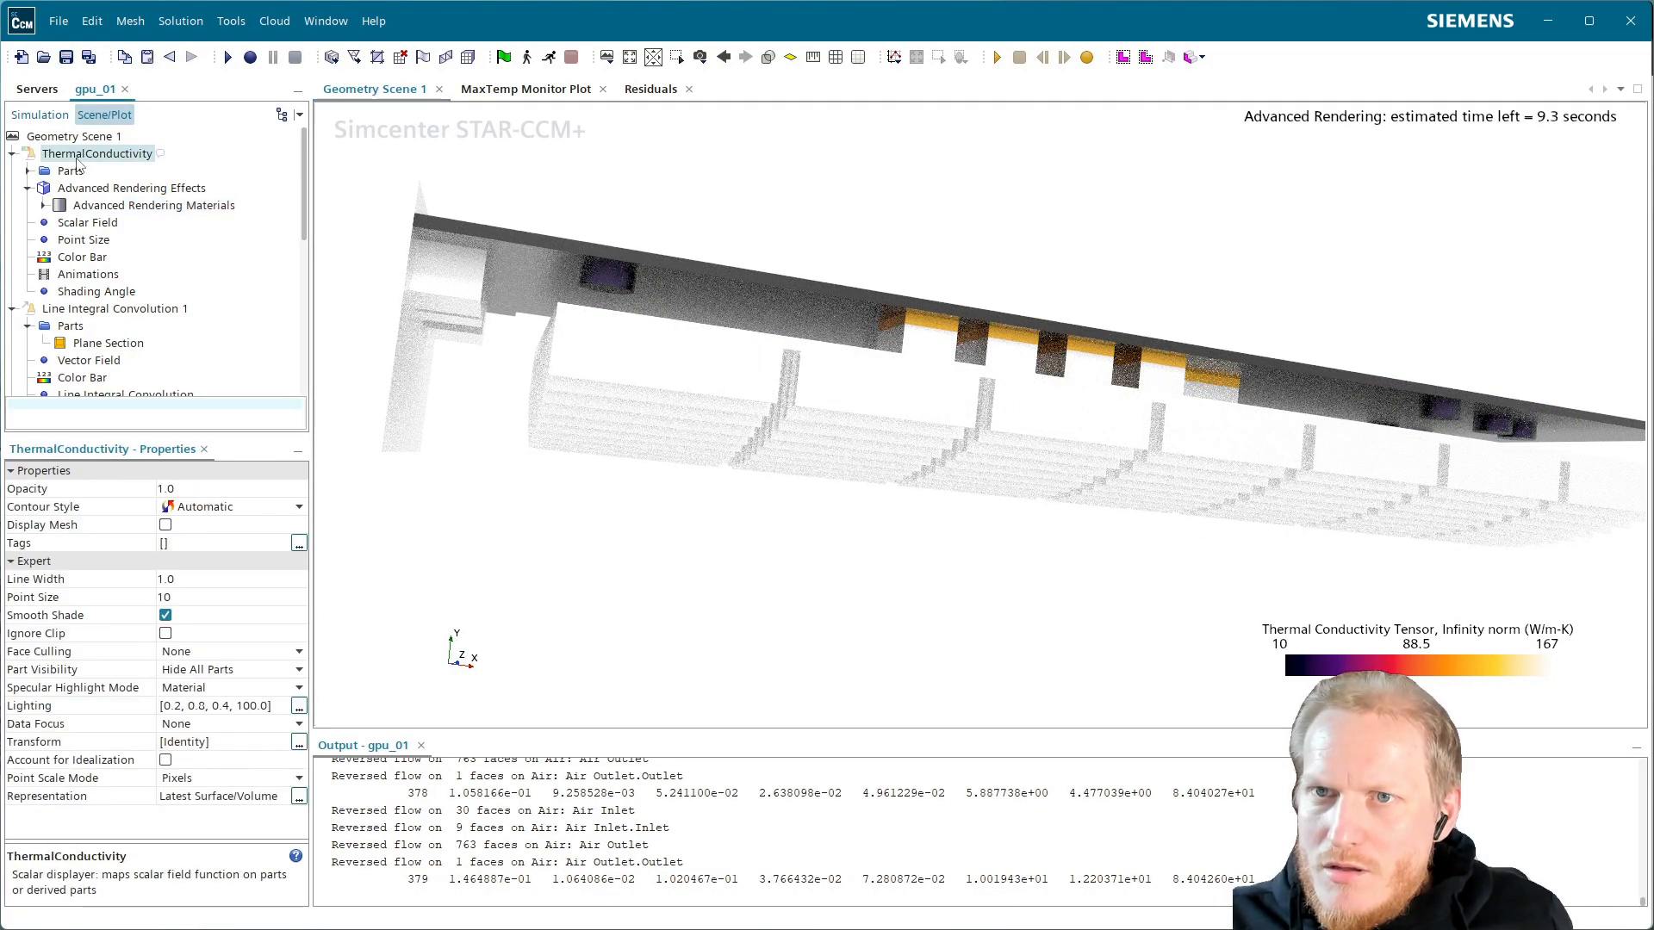
click(12, 154)
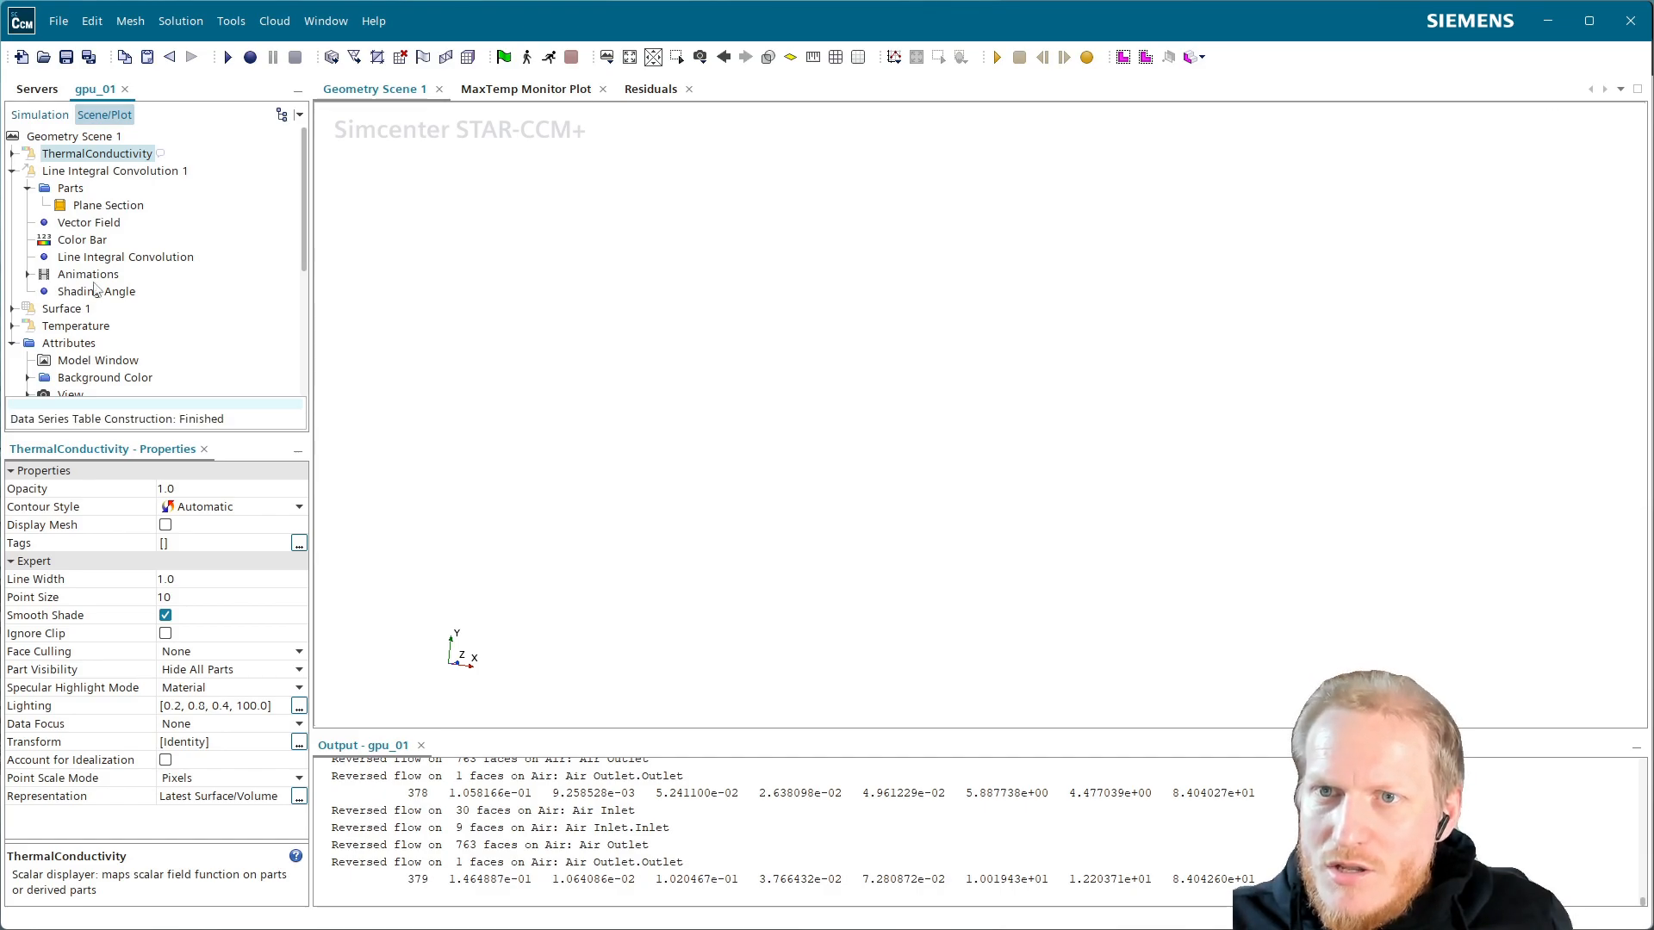
In Advanced Rendering Properties, enter Quality 0.5, Noise Reduction 0.5 and Min/Max Samples per Pixel [1, 400]
scroll(119, 290, down, 4)
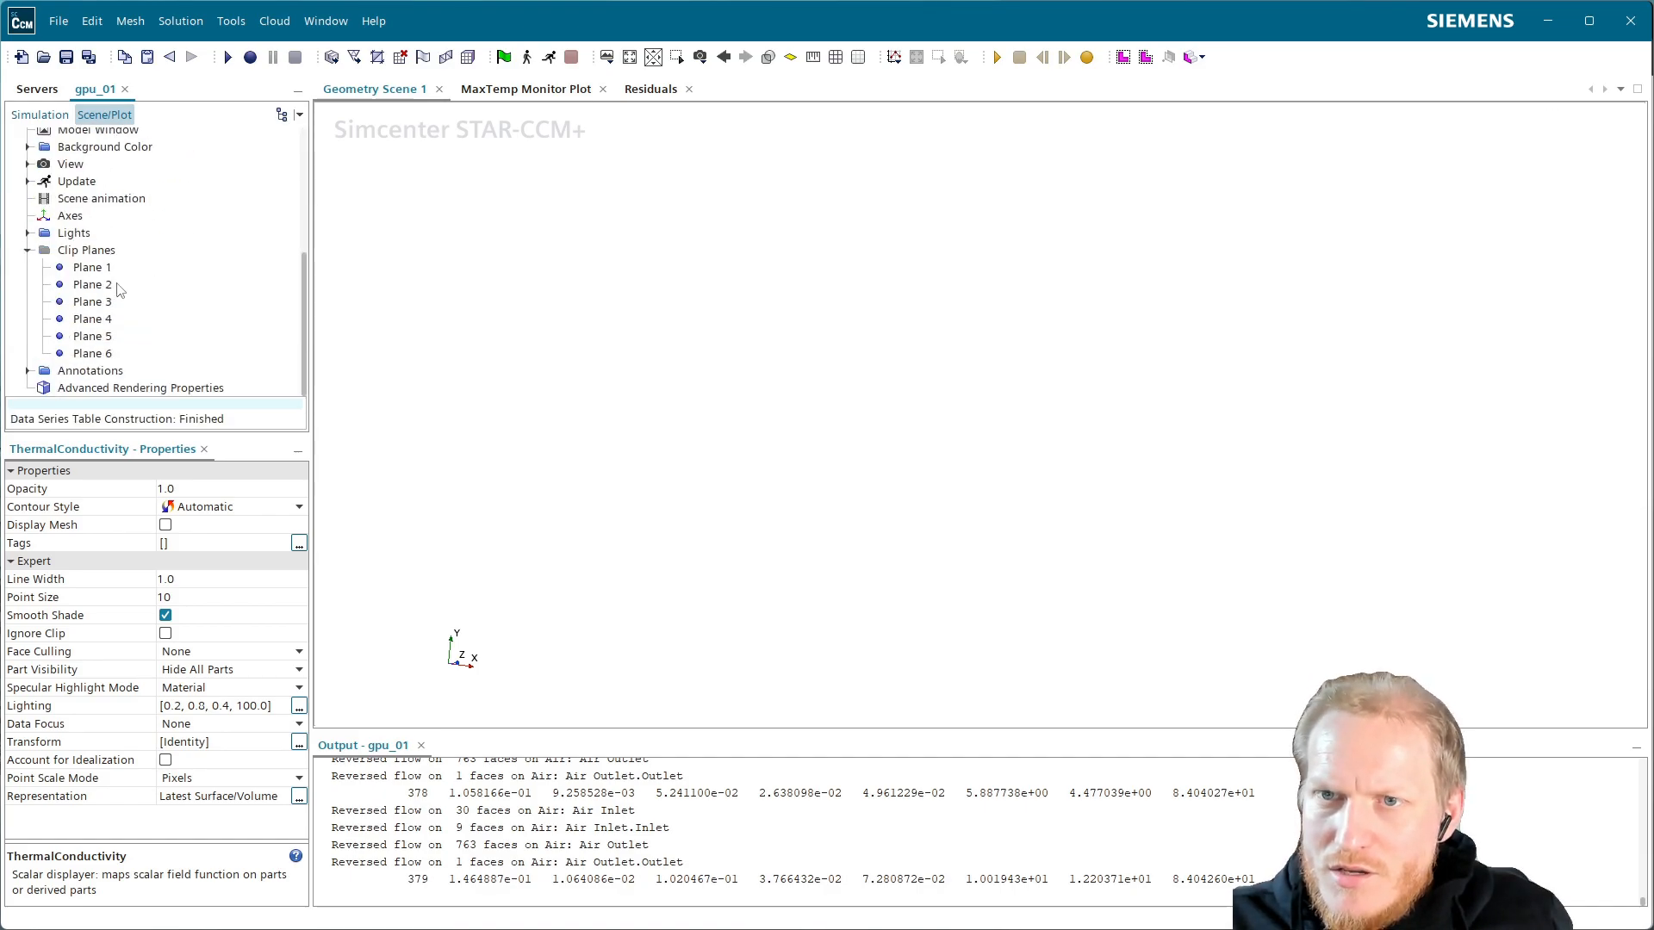
click(126, 389)
click(195, 489)
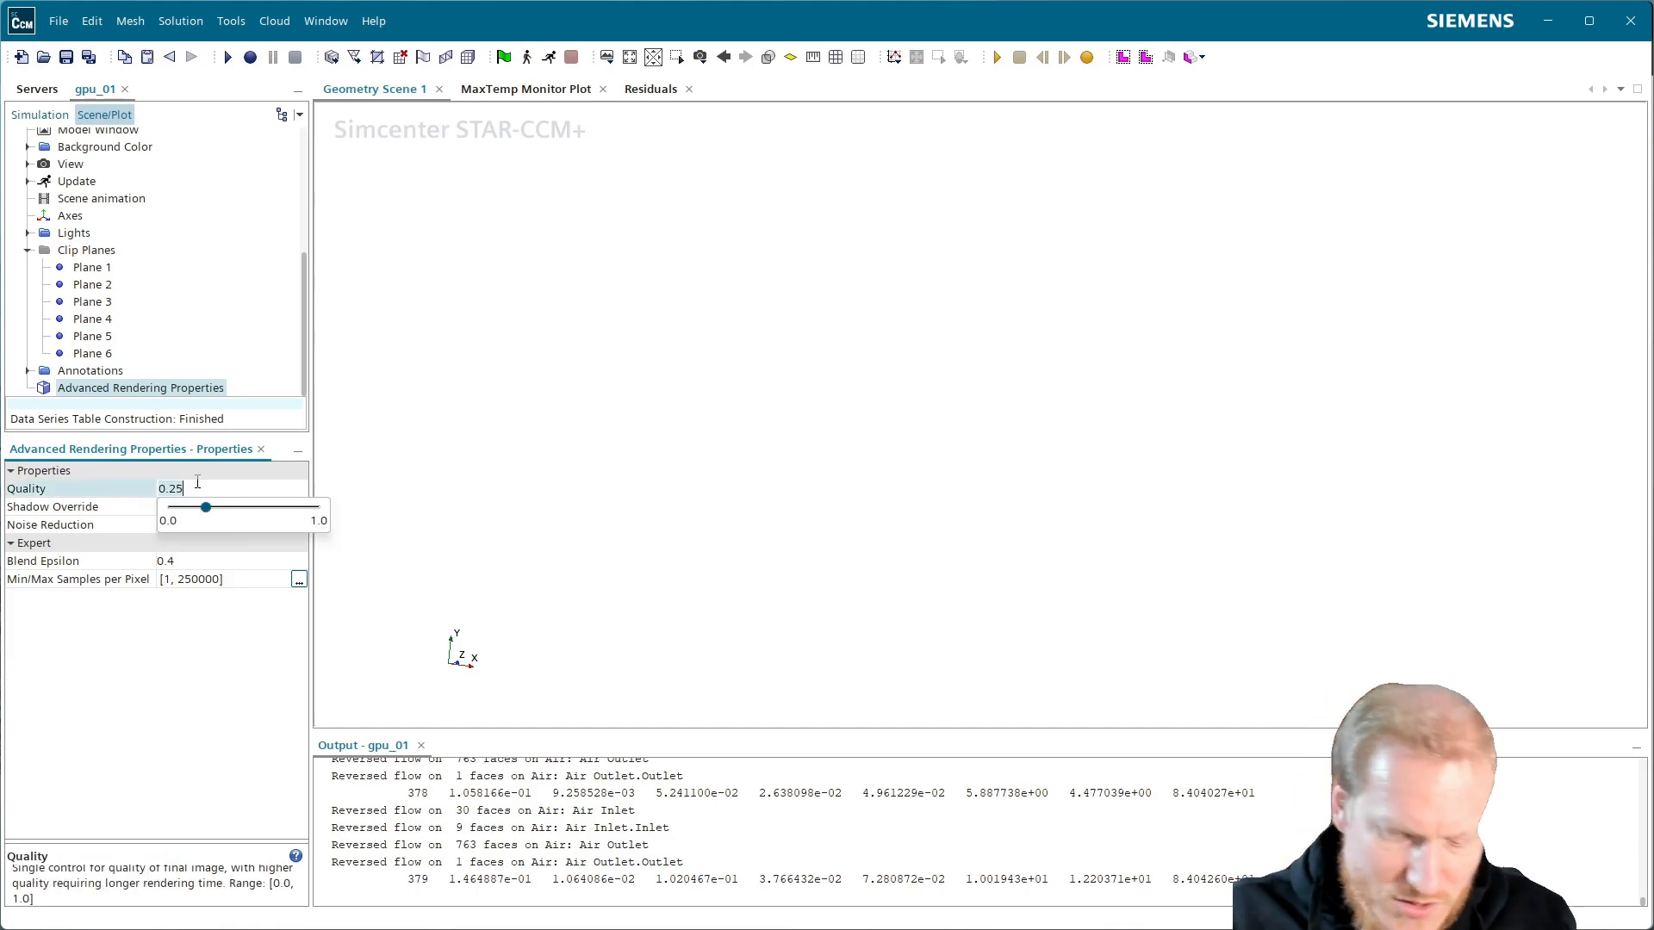
text(.5)
key(Return)
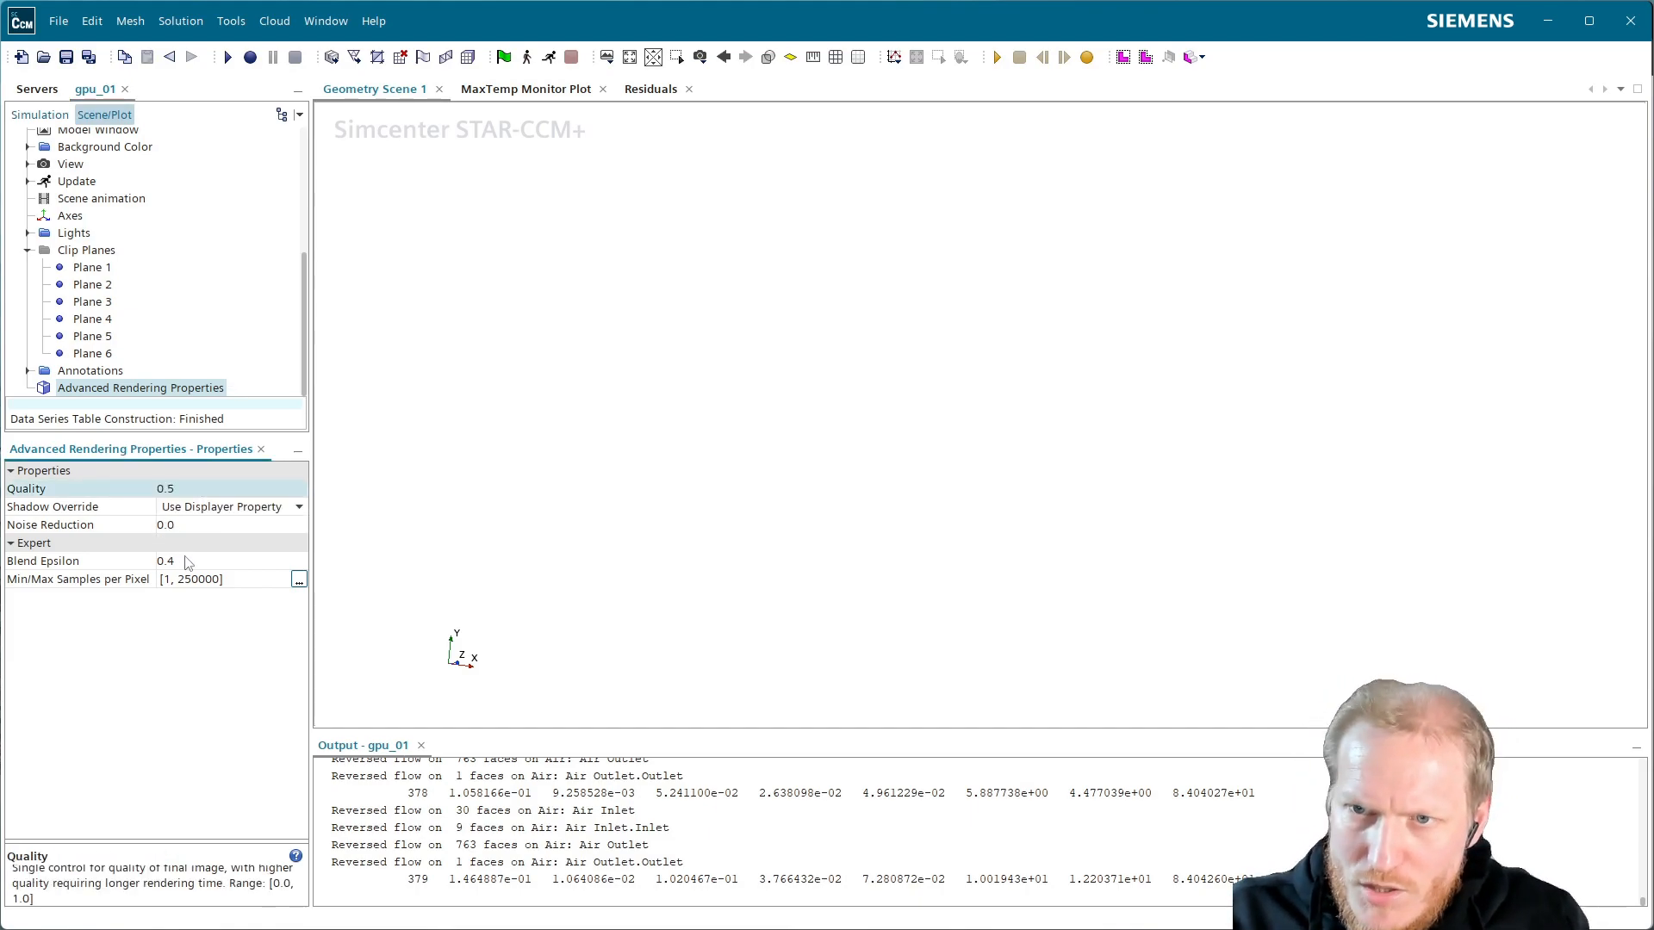
click(215, 525)
text(.5)
key(Return)
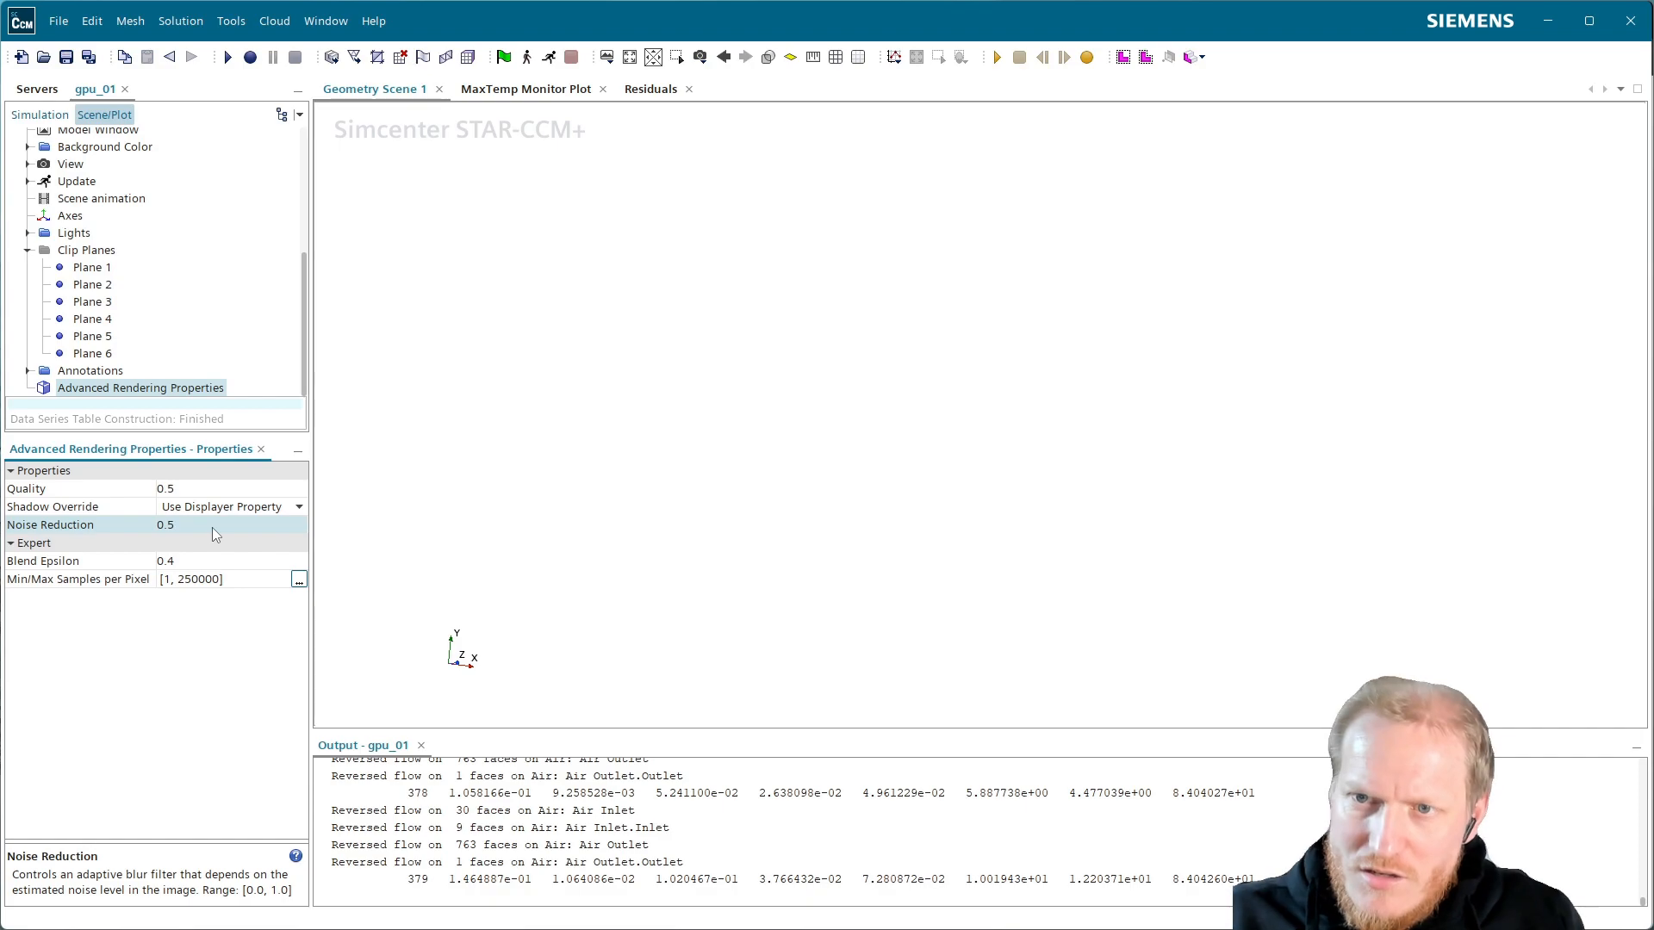
click(223, 582)
text(1)
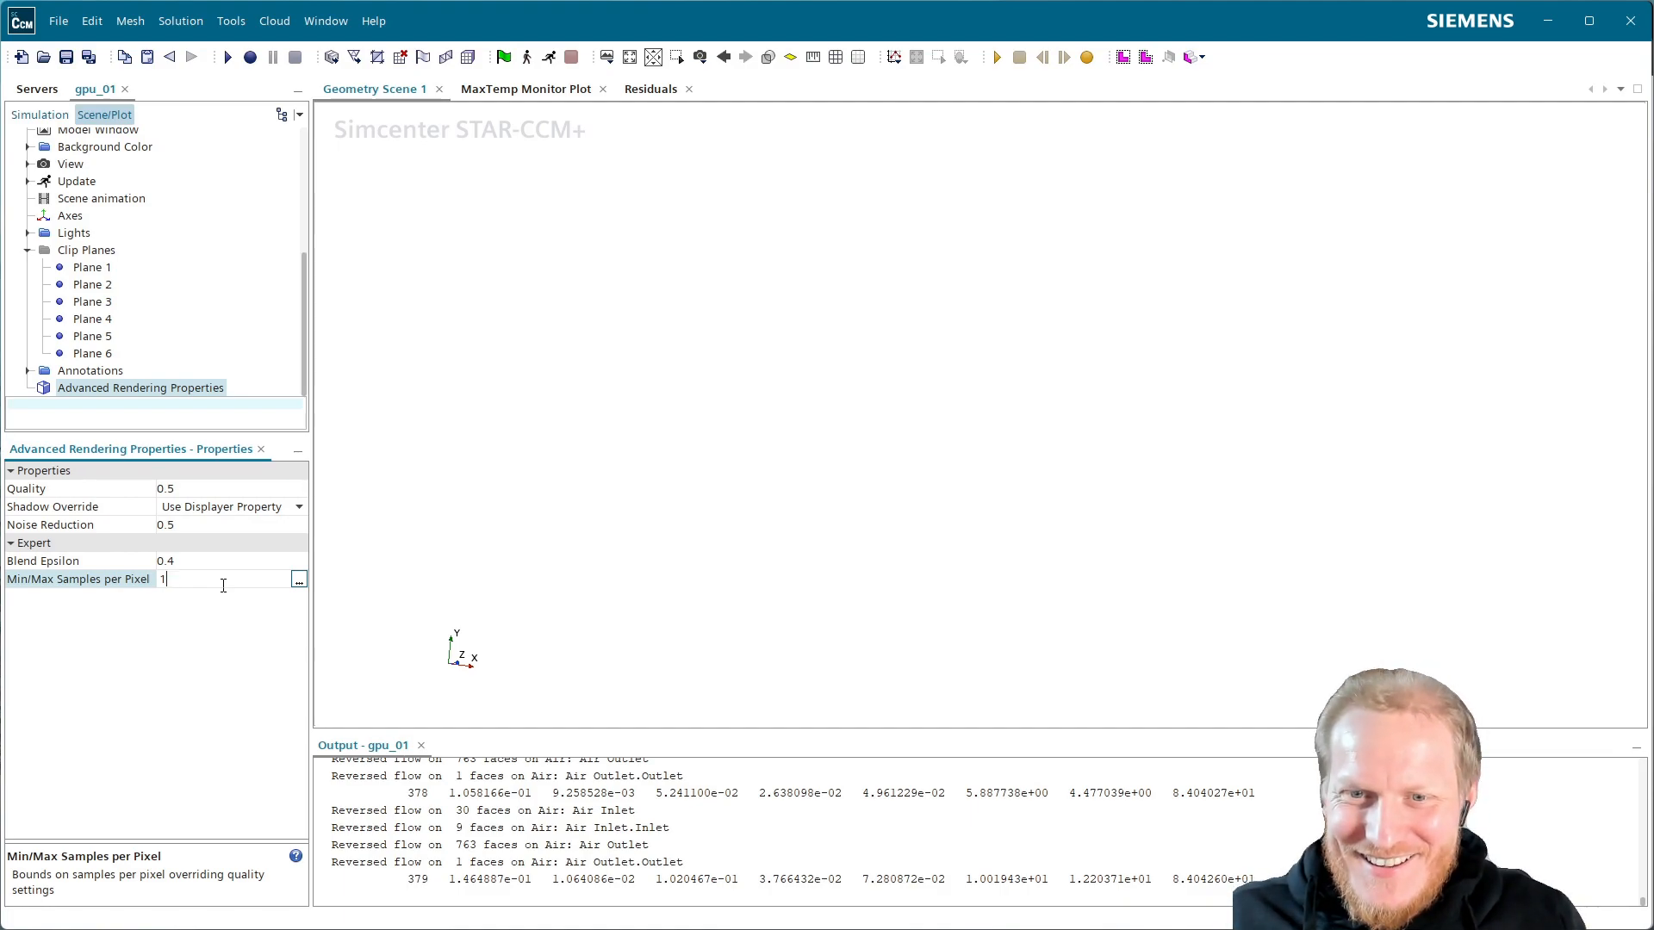
text(, 400)
key(Return)
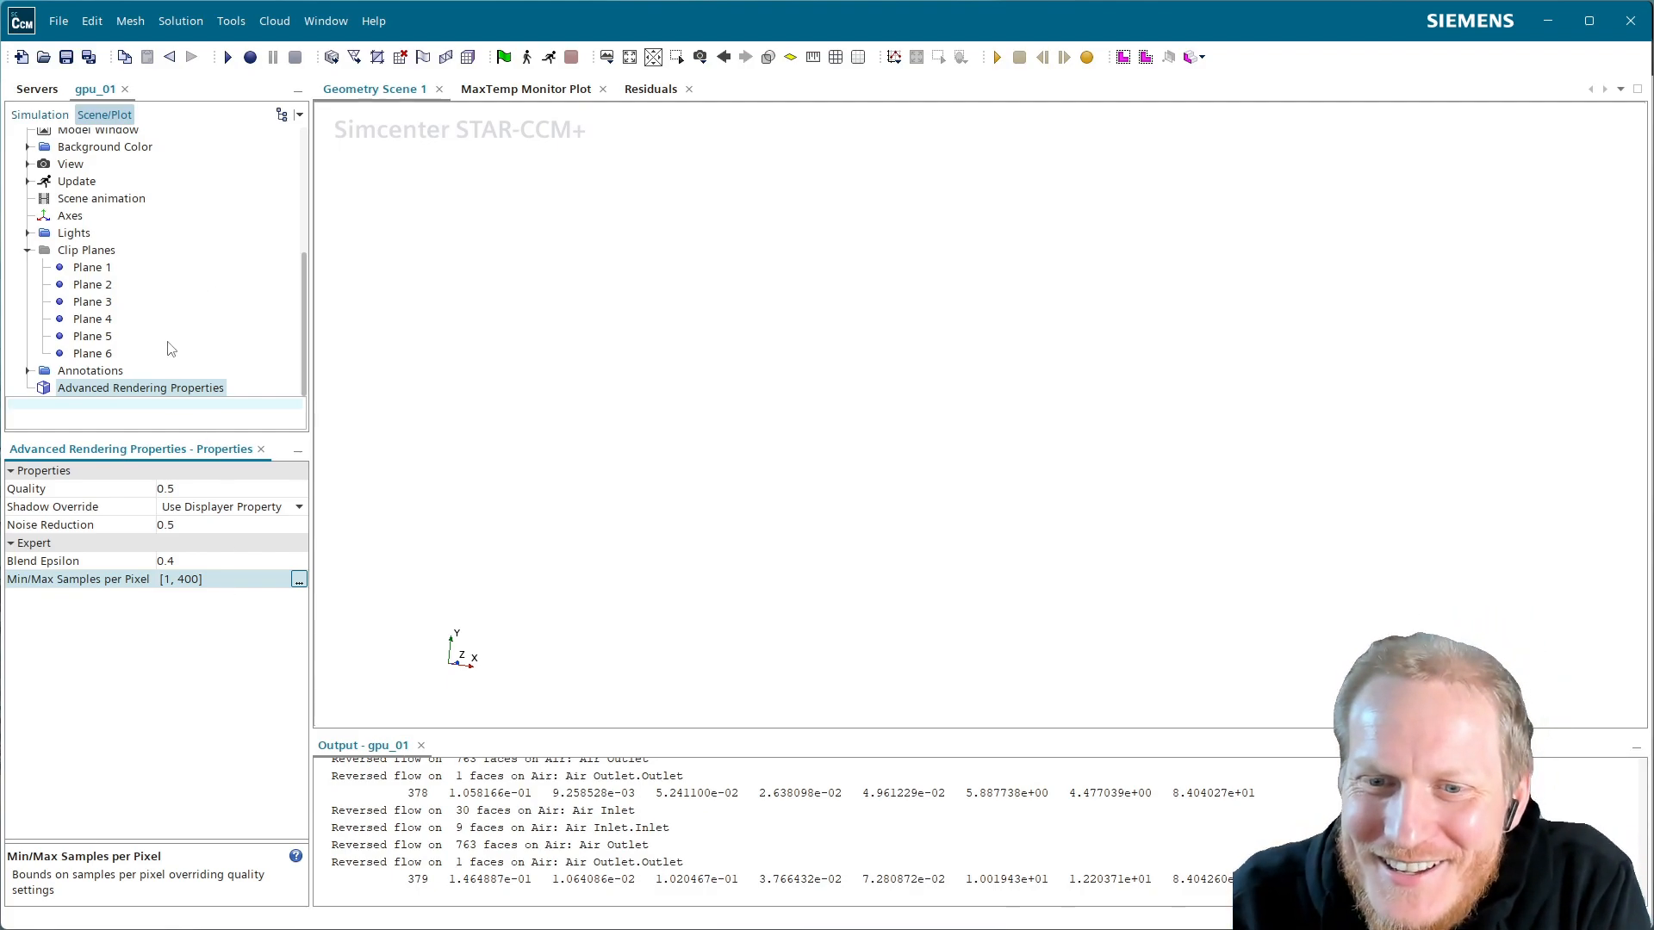
scroll(99, 295, up, 5)
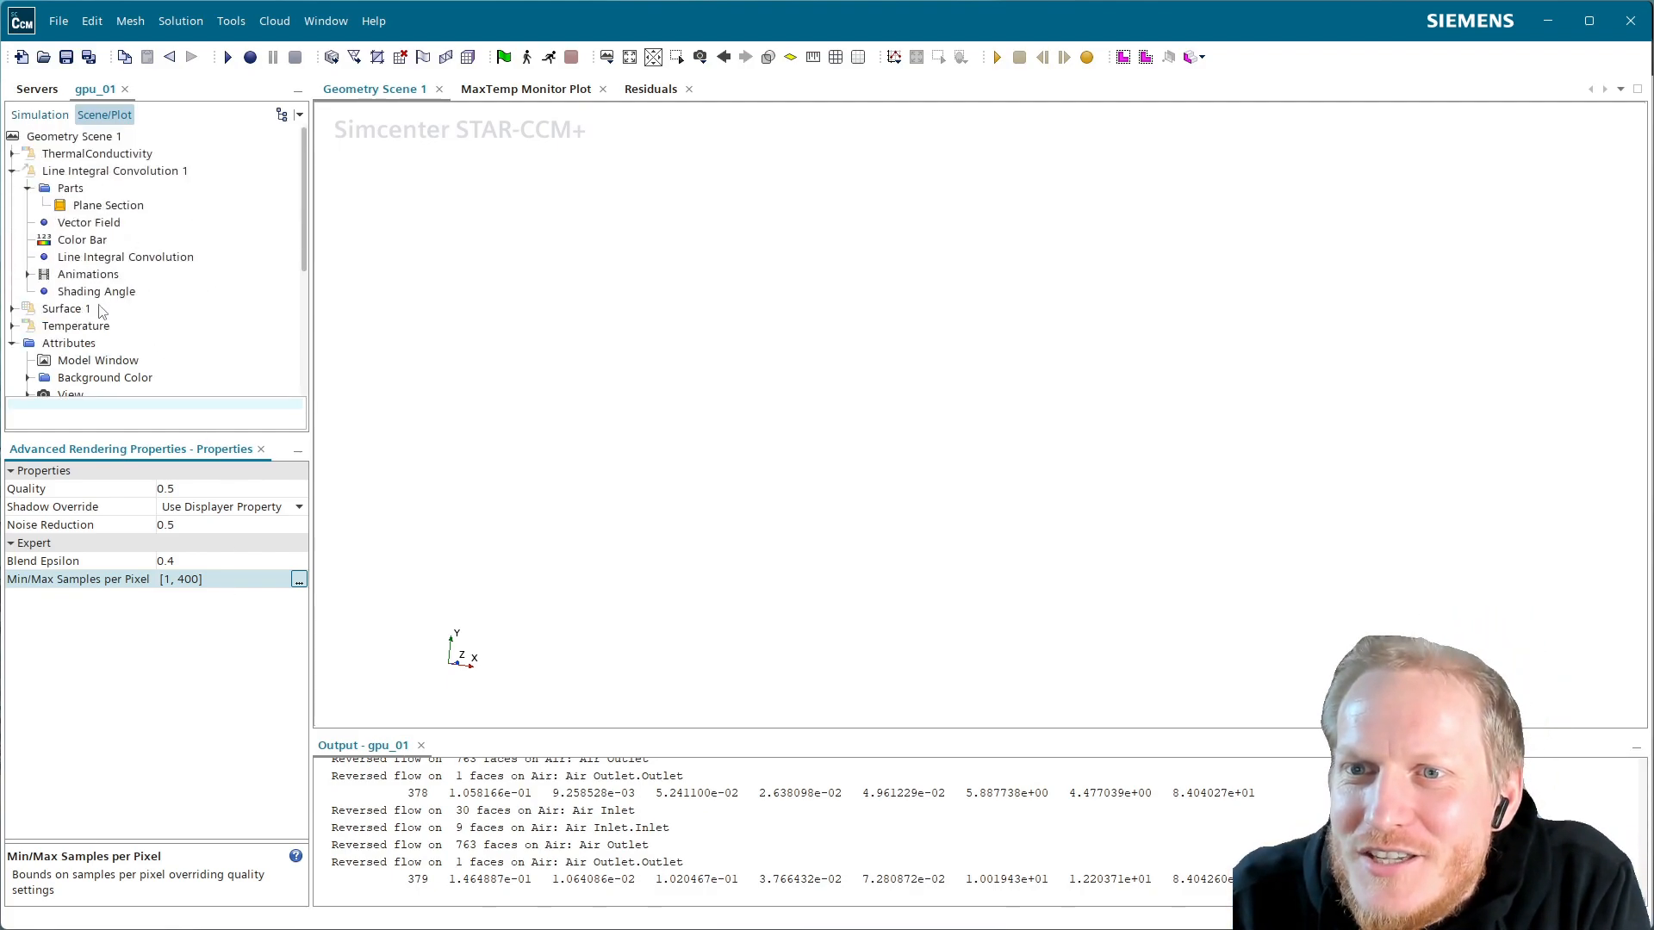
Select and expand the Temperature displayer, orbiting the scene to show the left end and fan housing
click(79, 329)
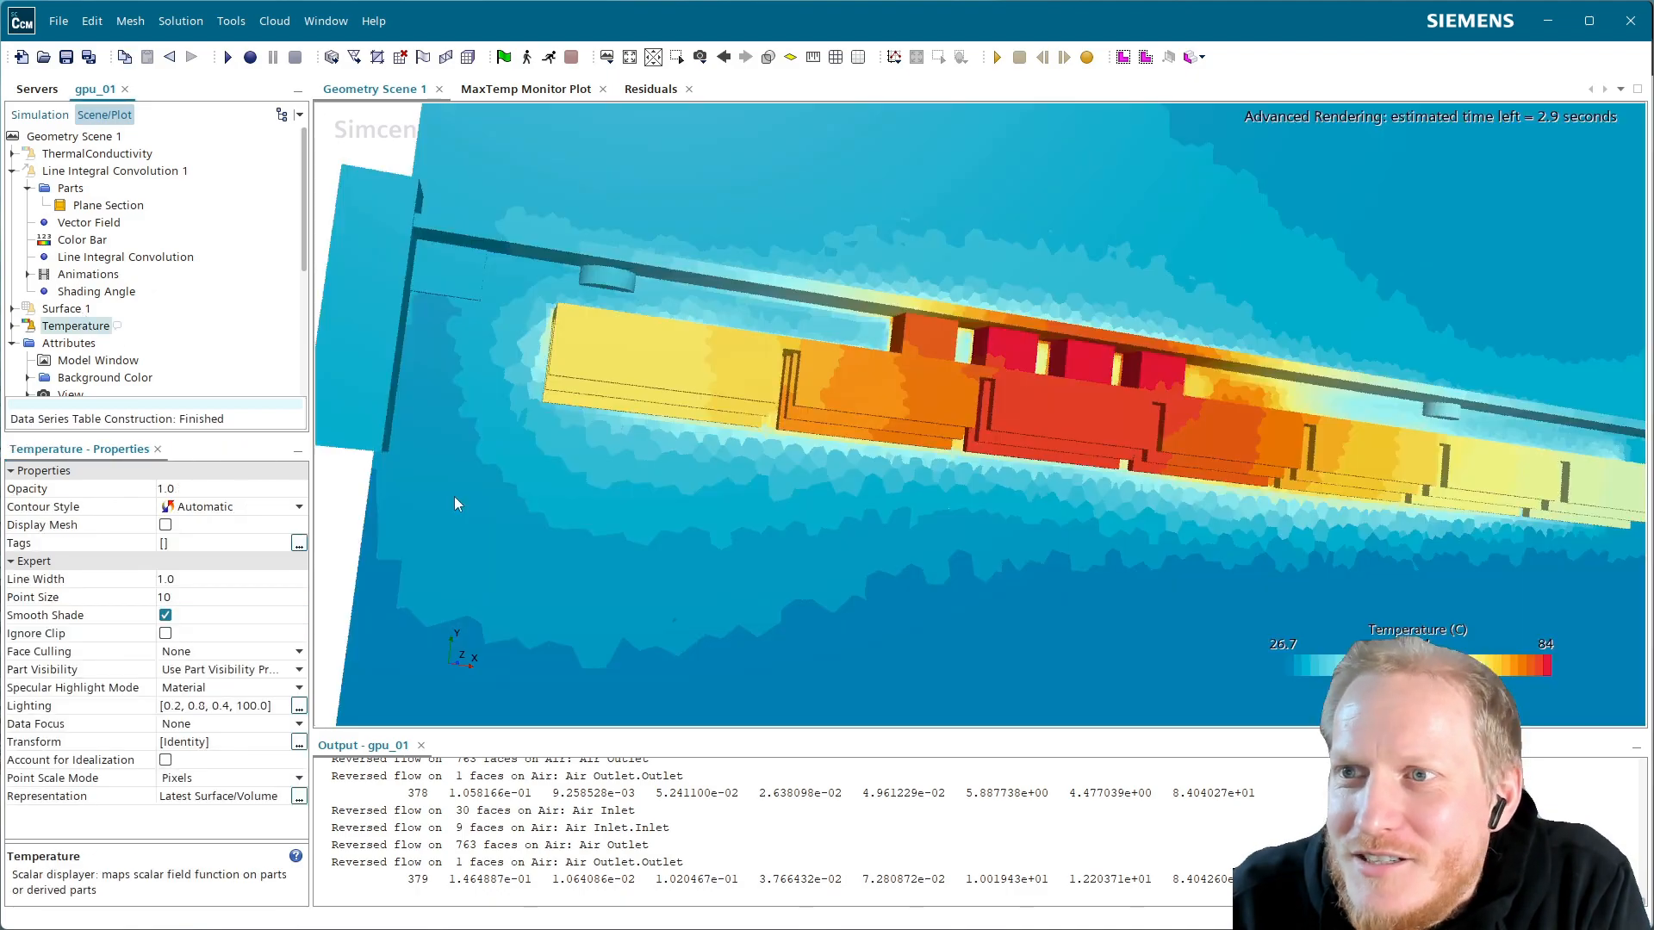
scroll(819, 404, down, 3)
drag(842, 429, 830, 520)
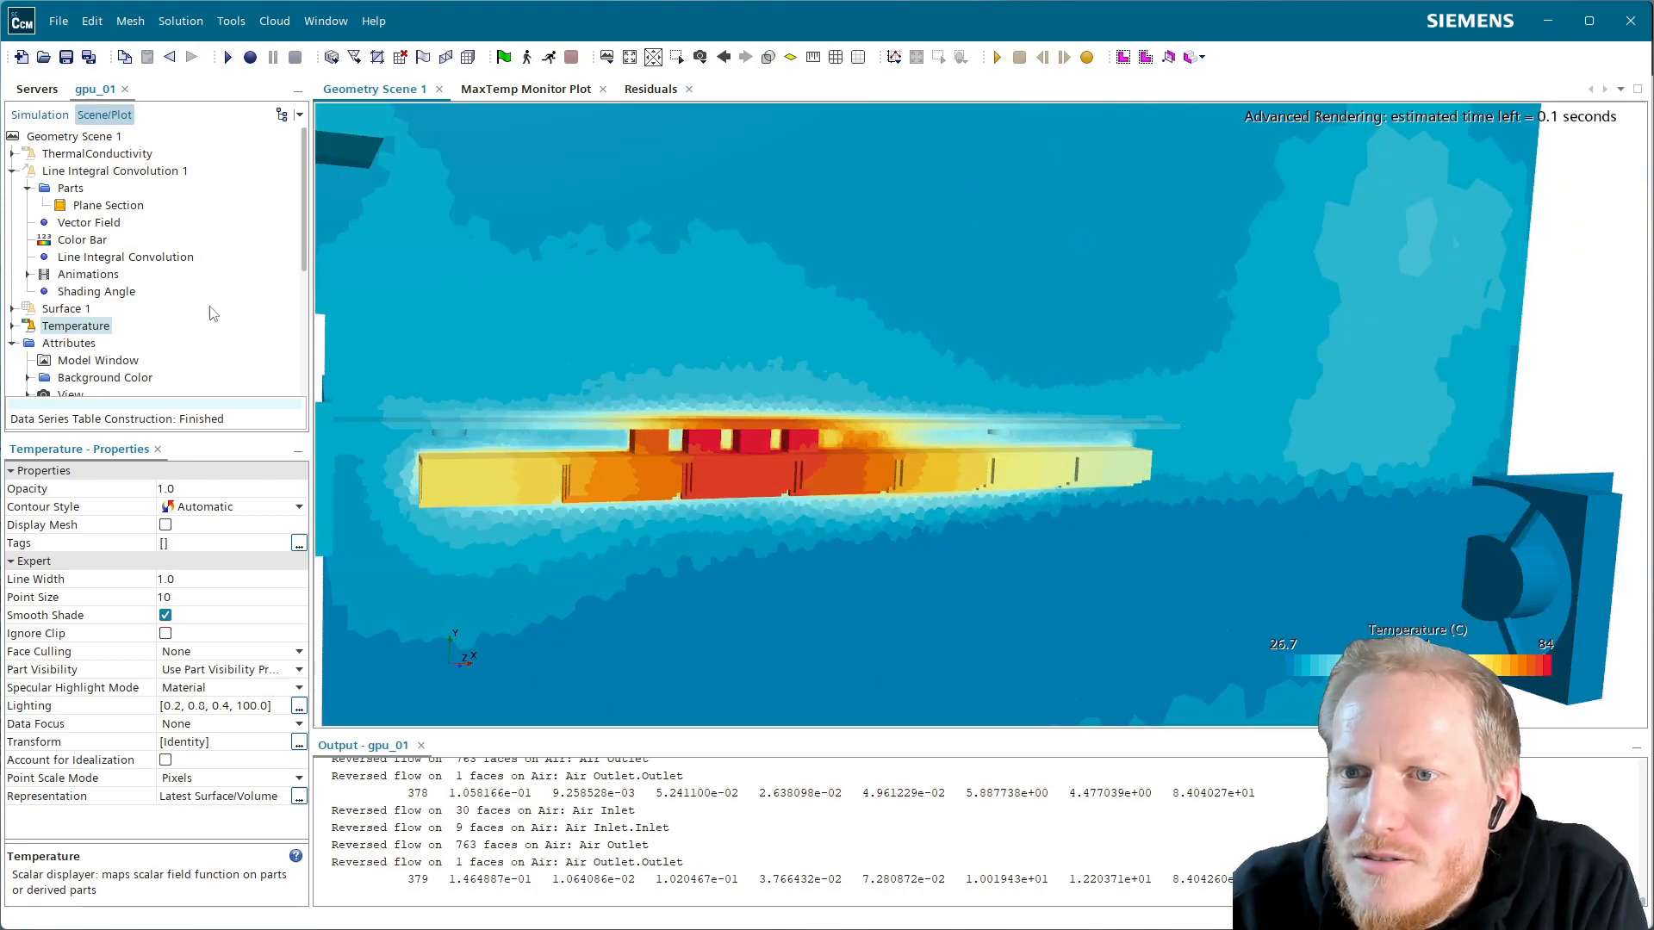
click(12, 326)
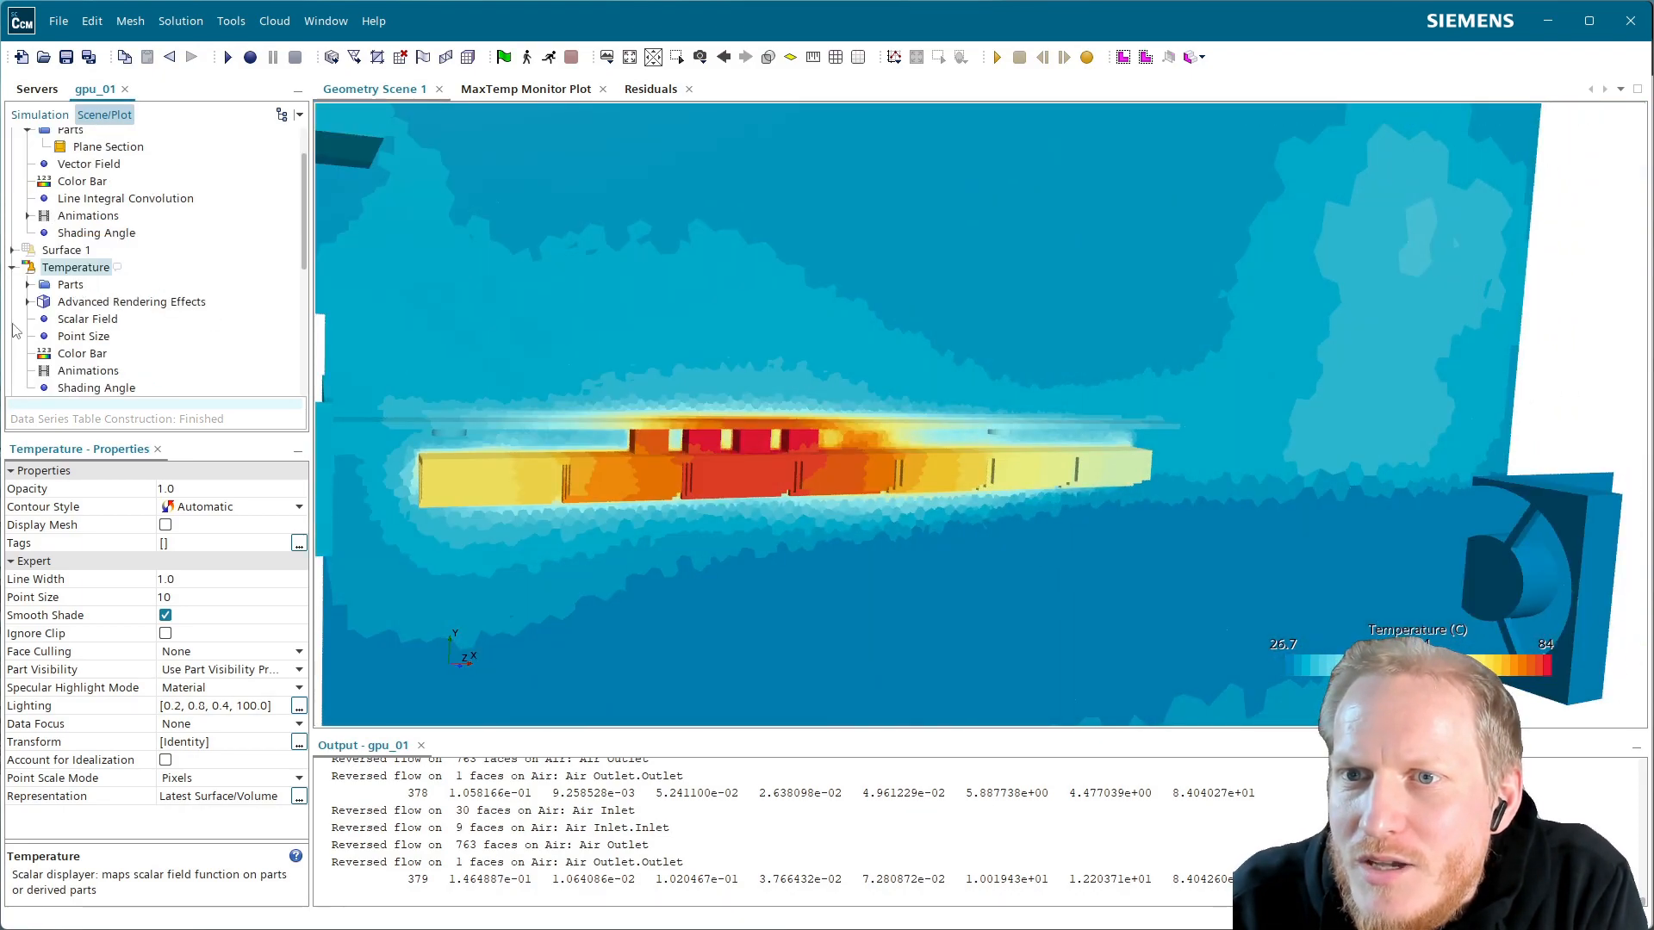
drag(608, 406, 329, 341)
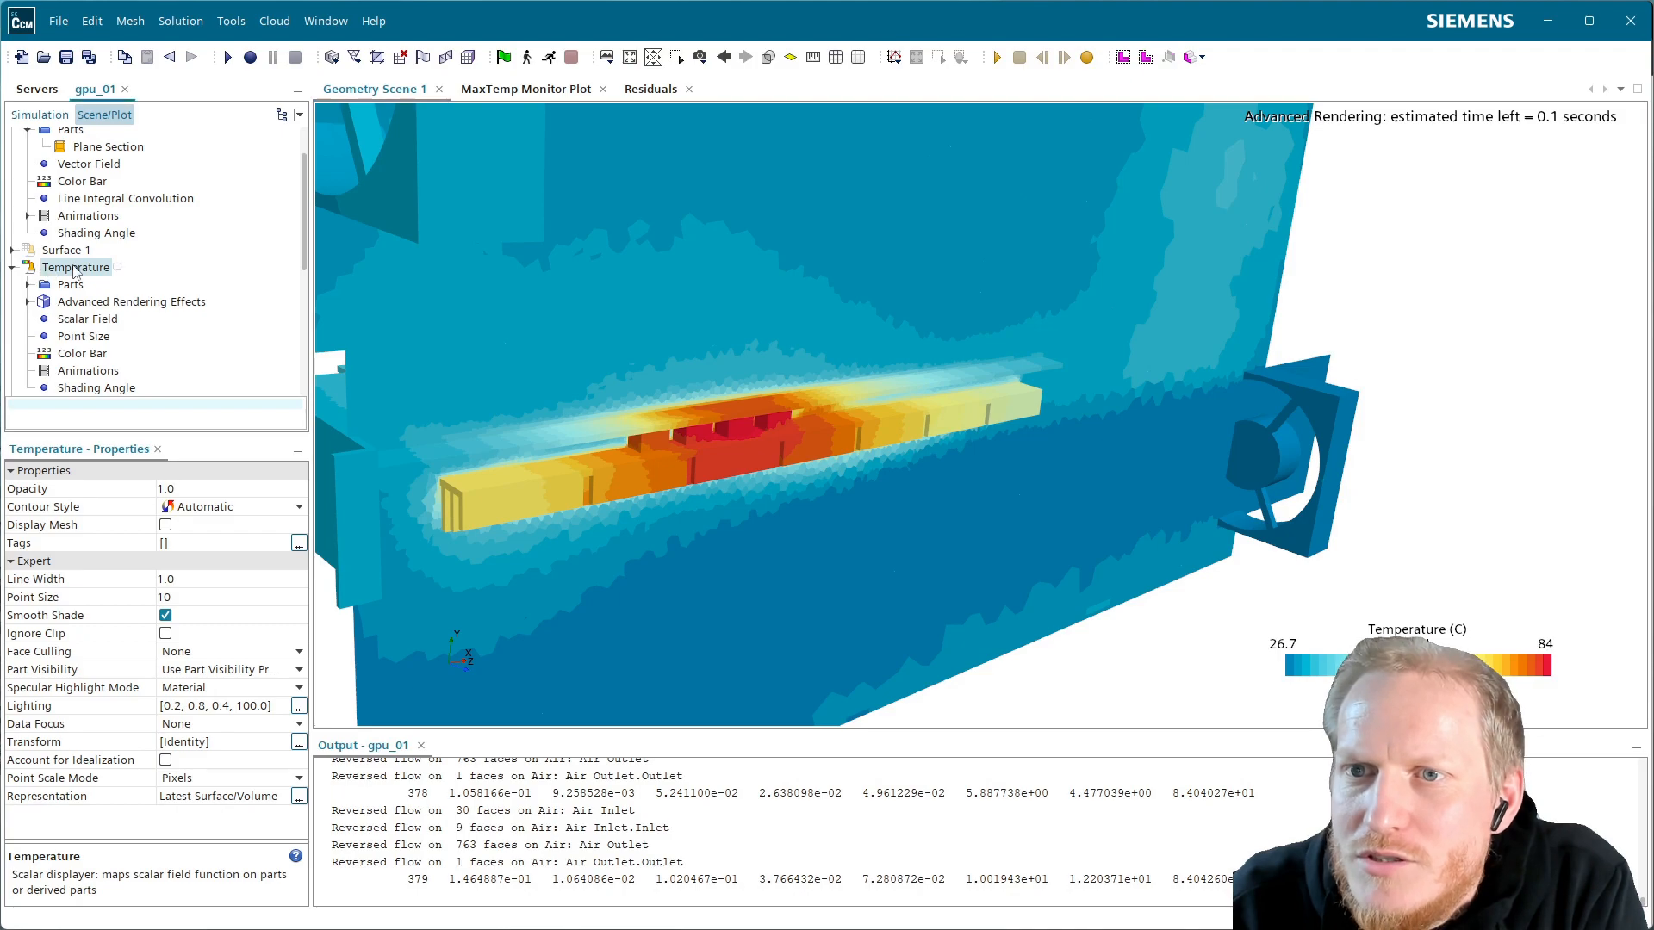
scroll(73, 269, up, 3)
click(12, 171)
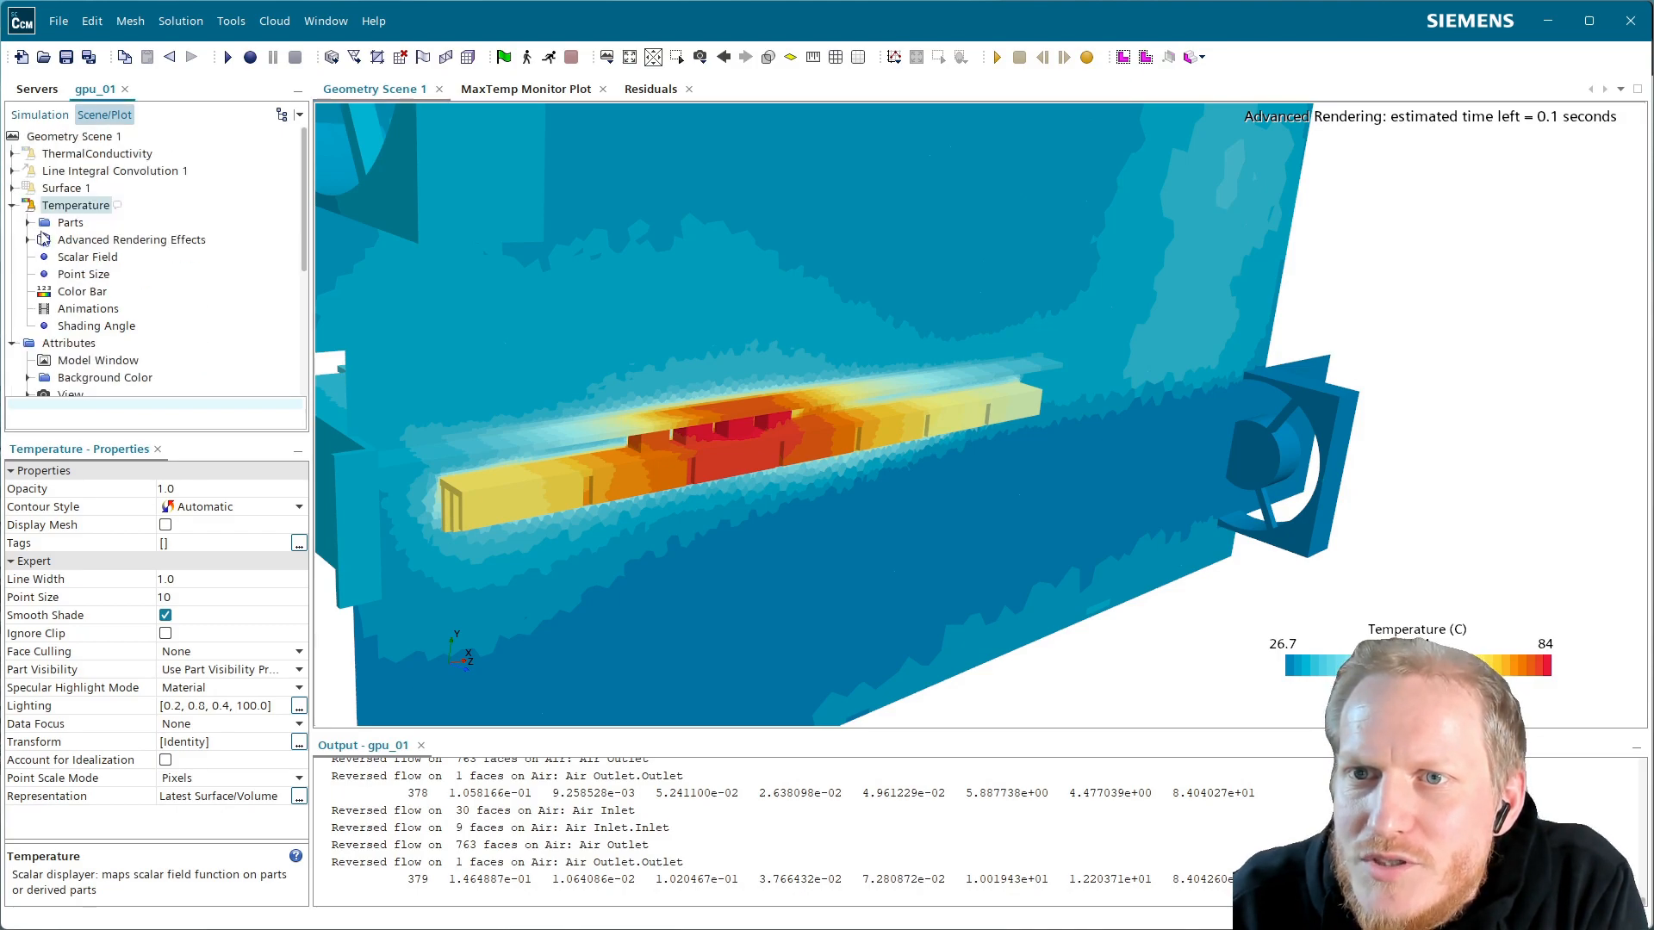
drag(696, 386, 1042, 462)
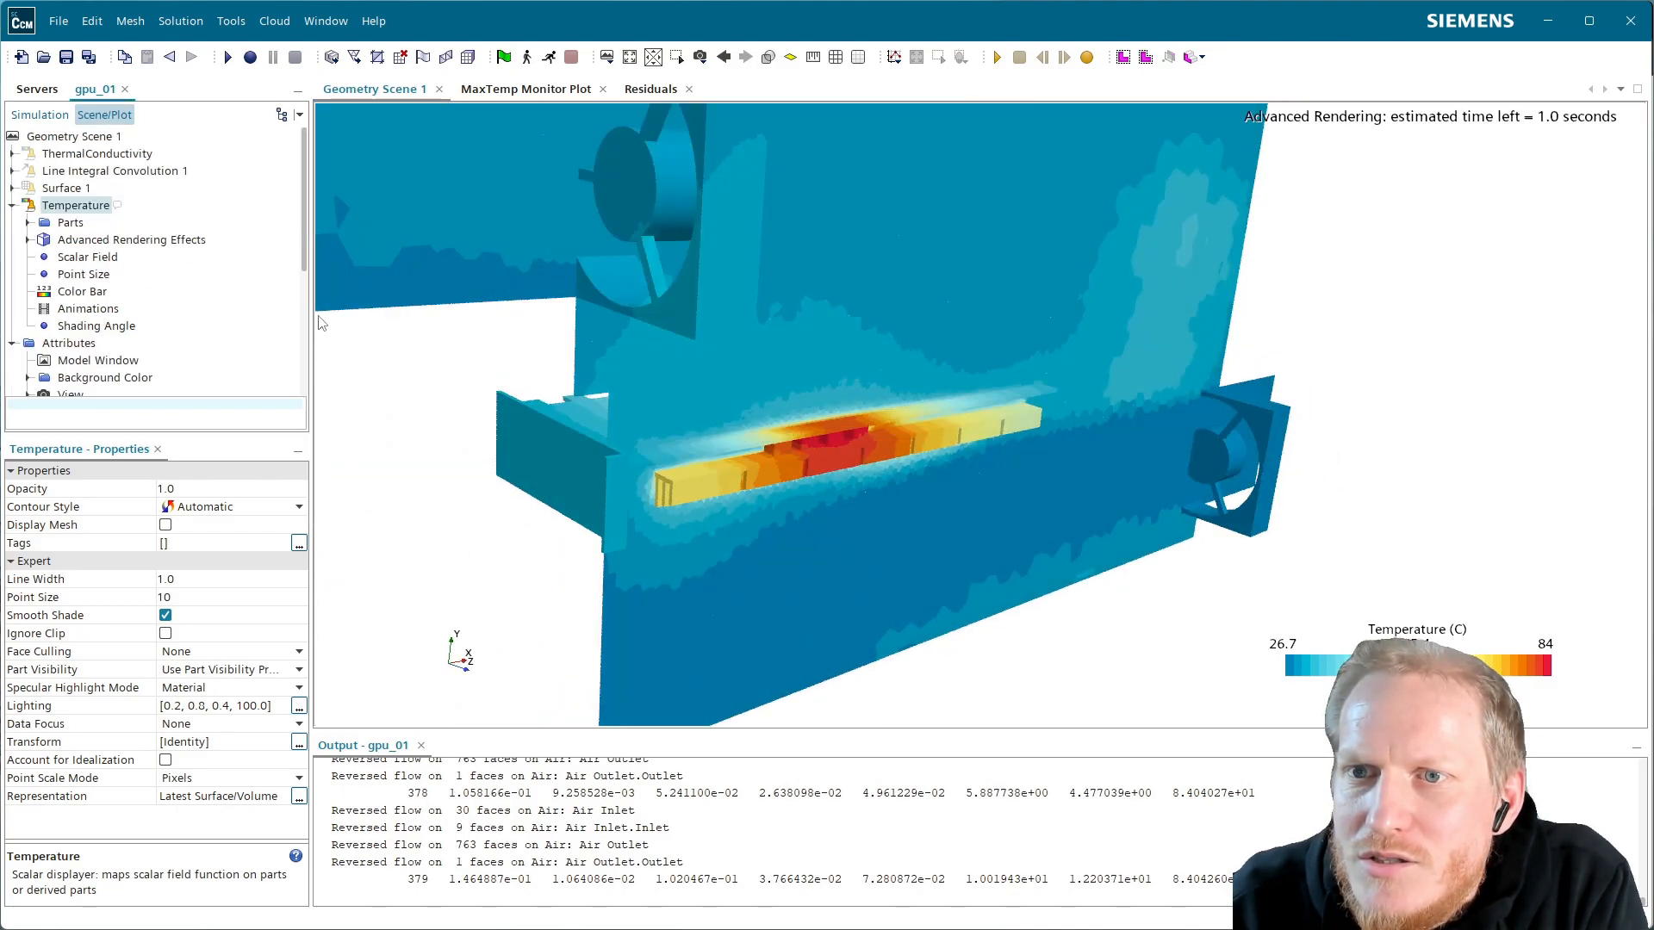
click(112, 241)
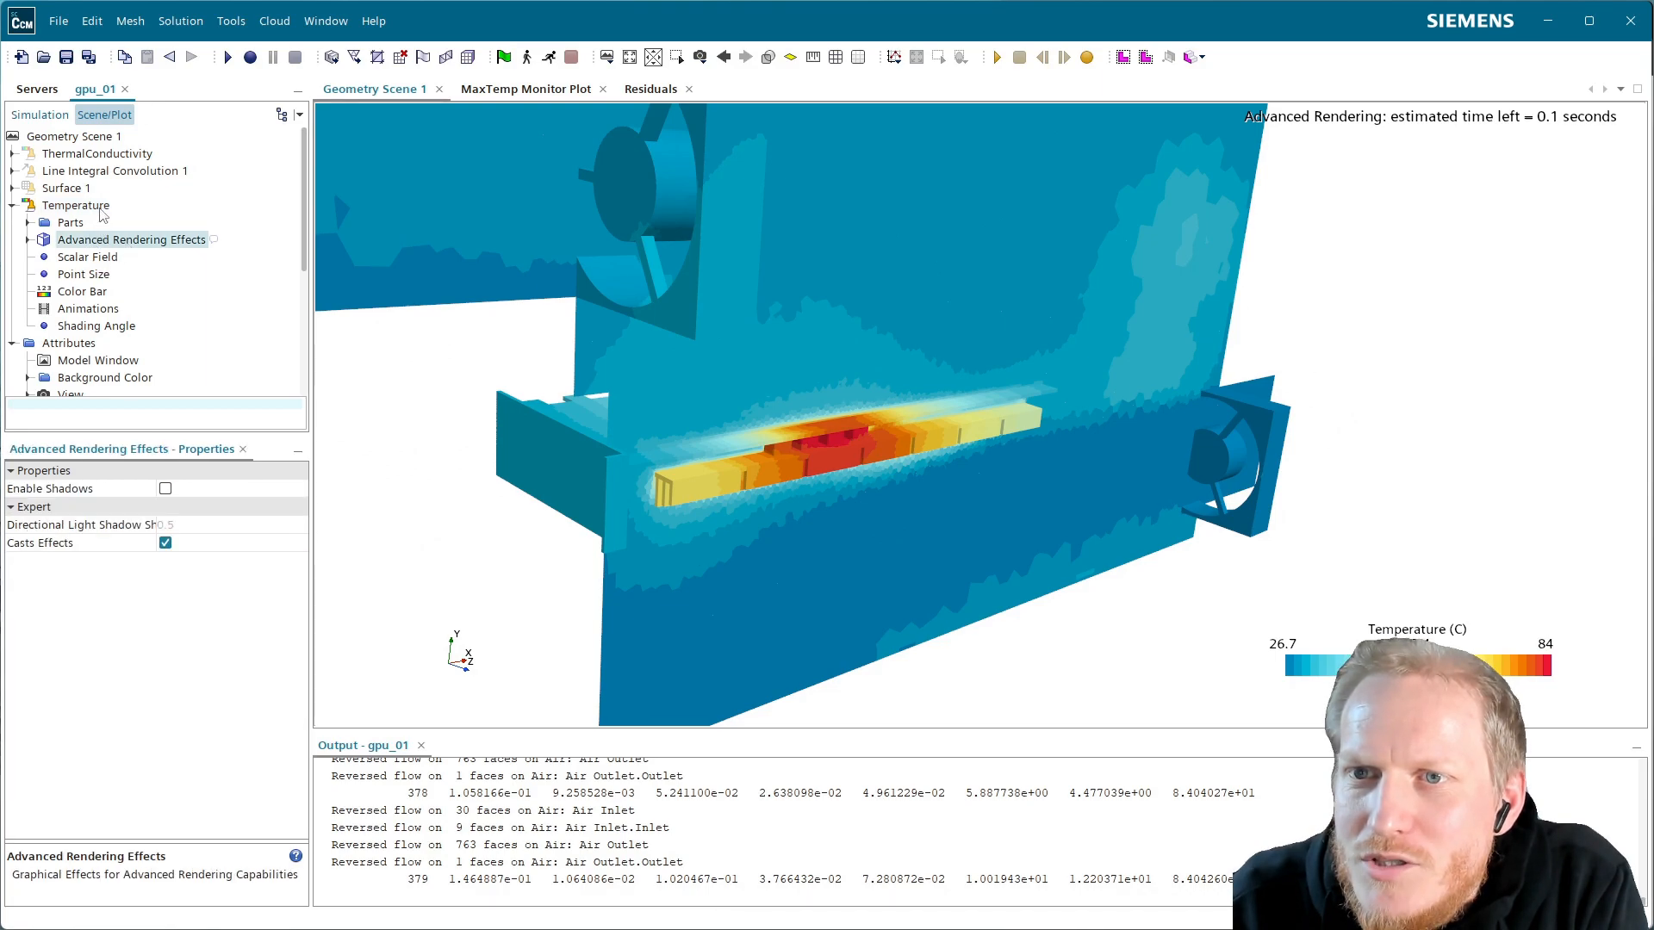
click(101, 209)
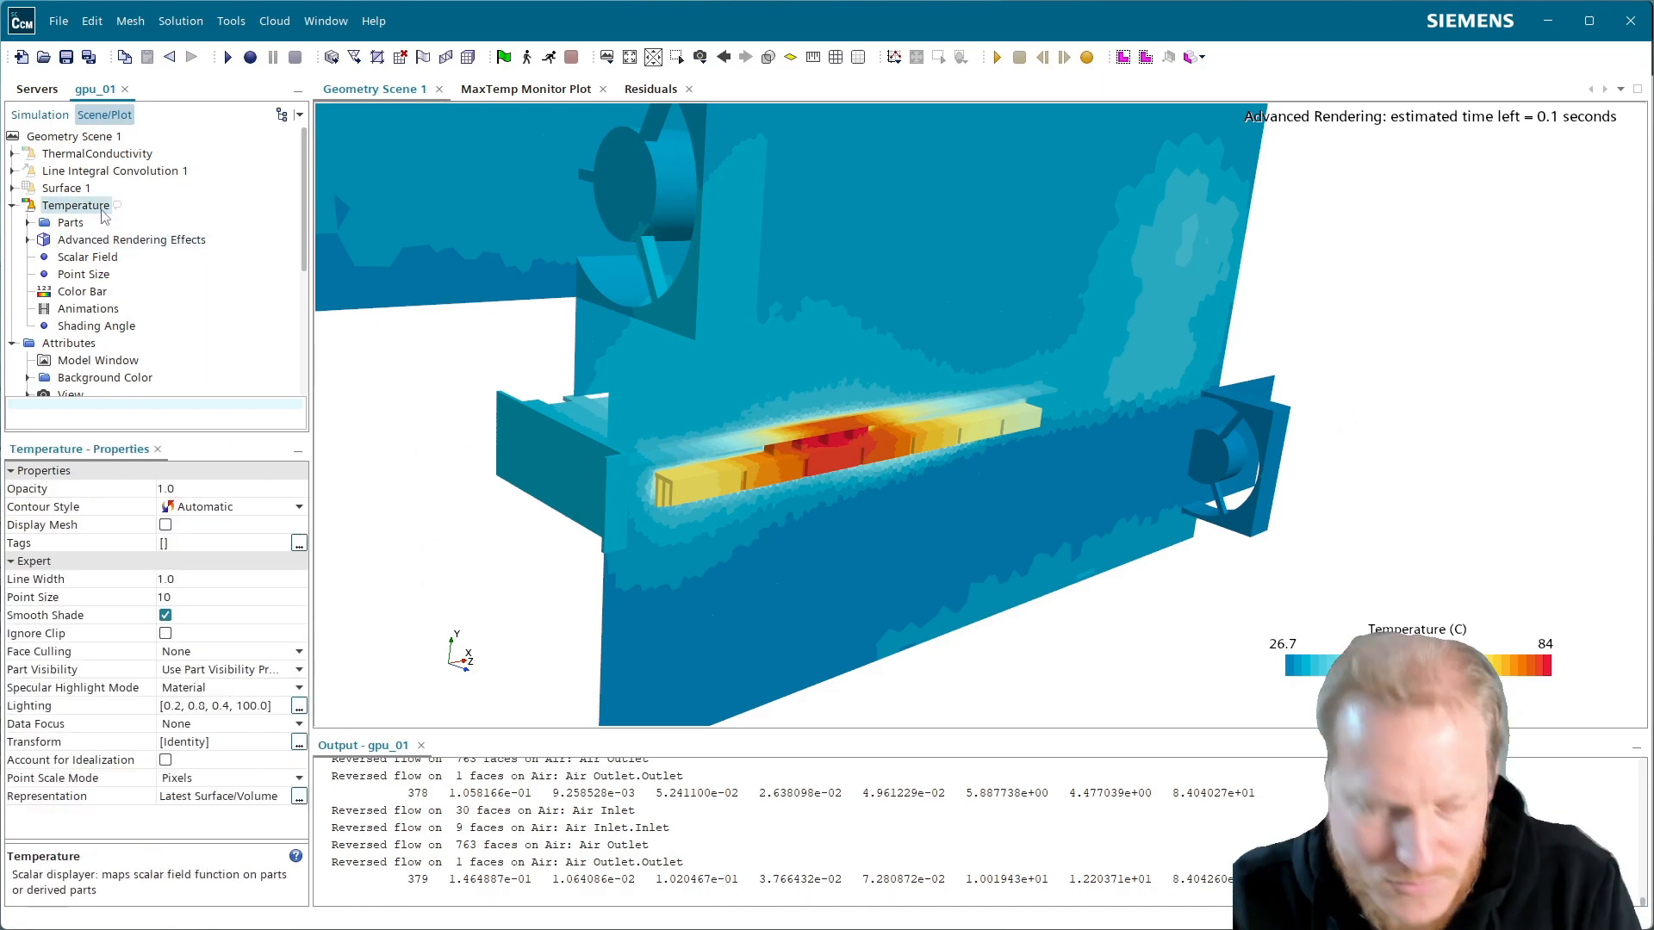
Paste a copy of the Temperature displayer and set the original to Hide All Parts
click(86, 137)
key(ctrl+v)
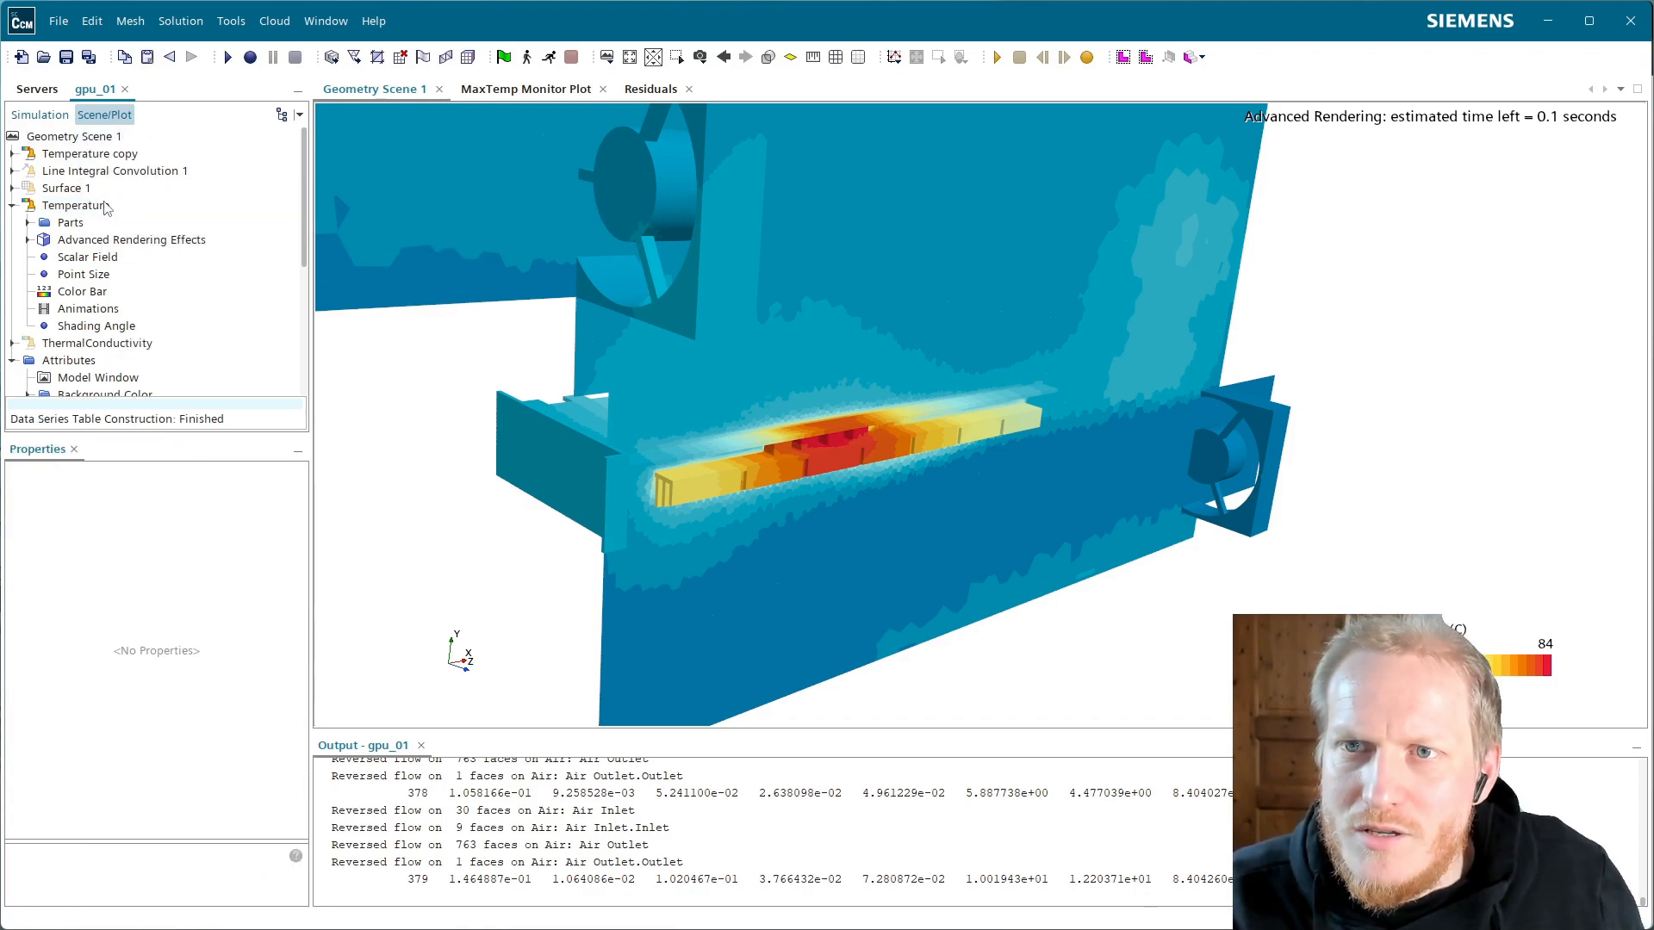
double_click(54, 208)
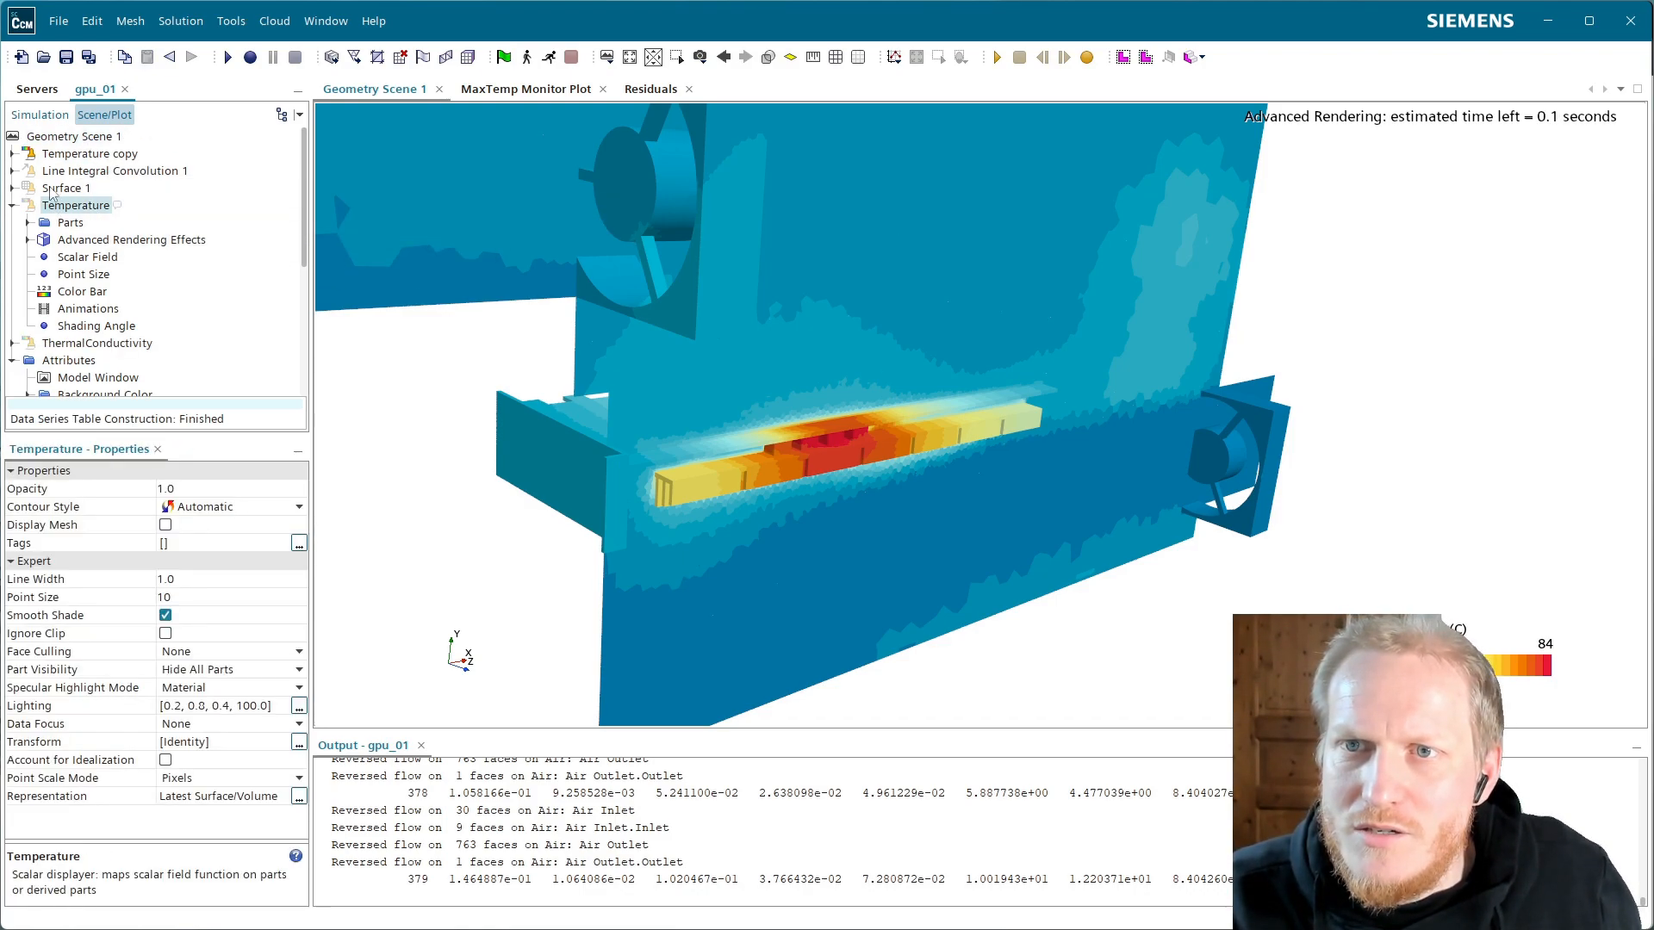
Remove Plane Section from the Temperature copy's parts
click(12, 153)
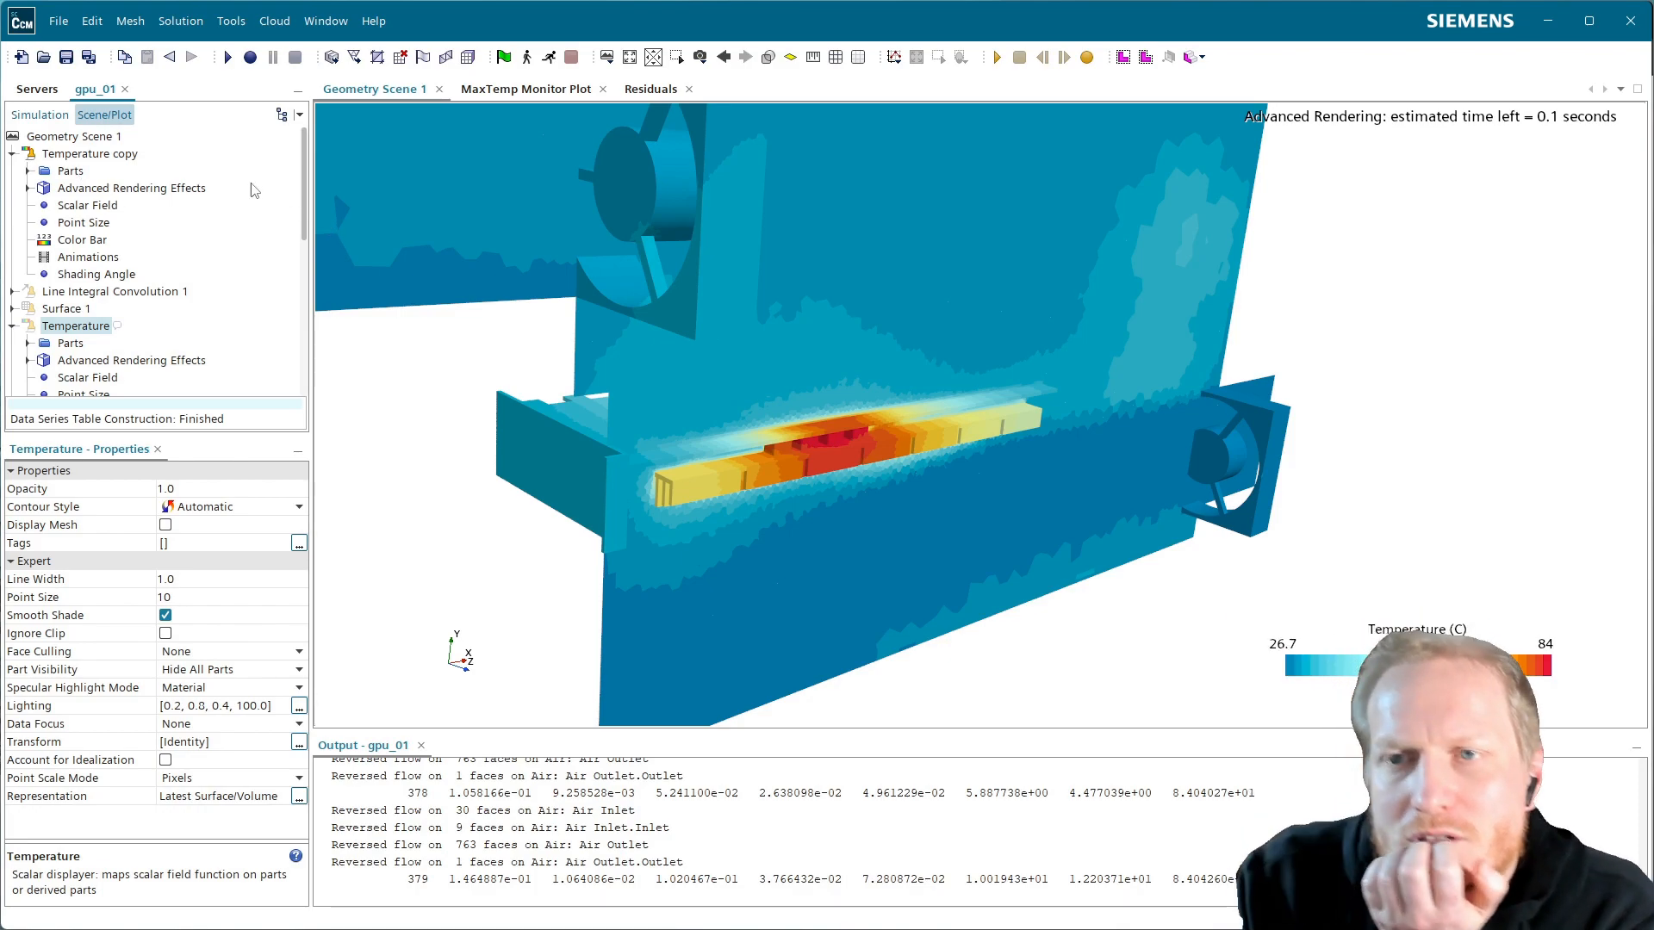
click(28, 172)
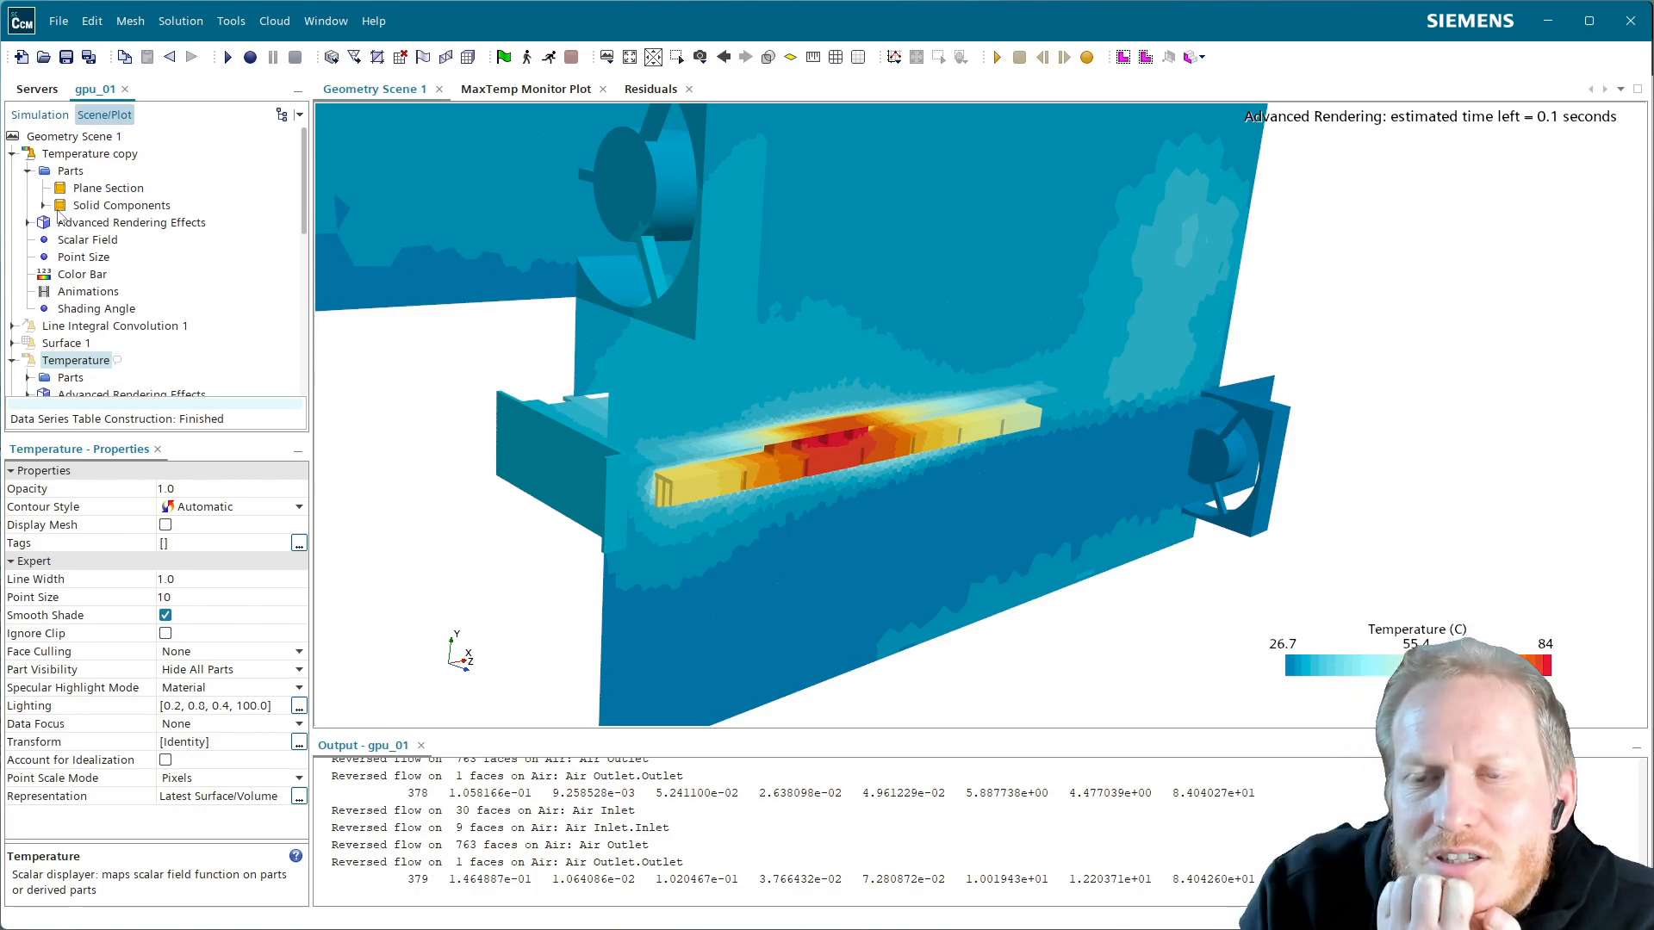
click(43, 205)
scroll(92, 197, up, 2)
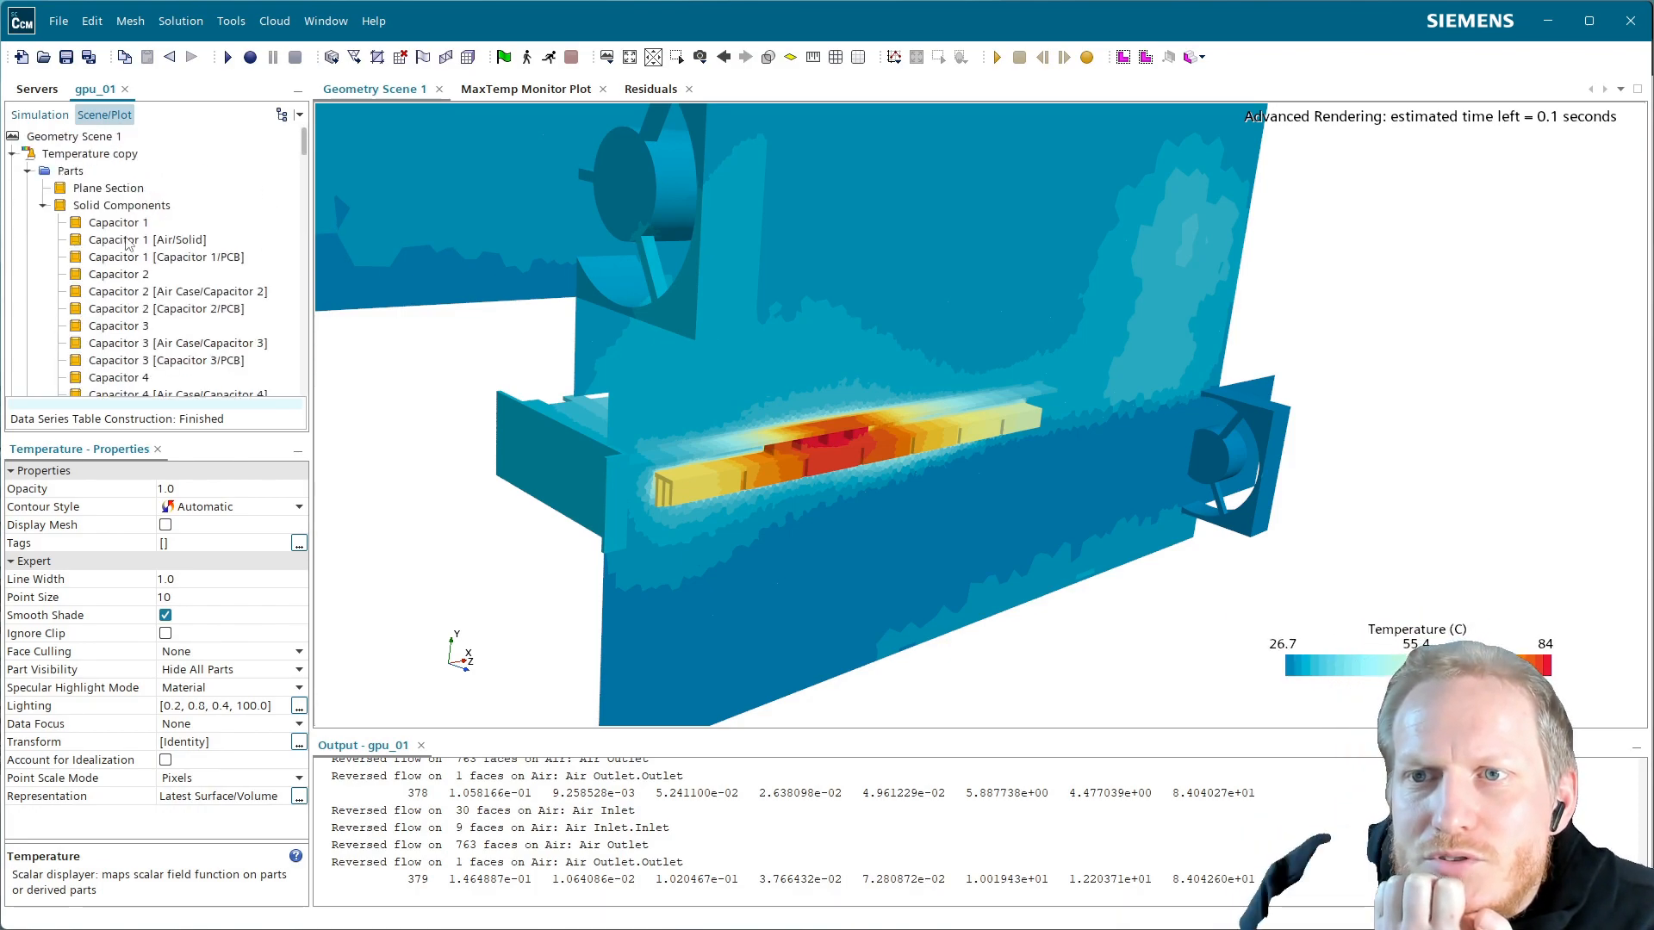
right_click(92, 196)
click(151, 328)
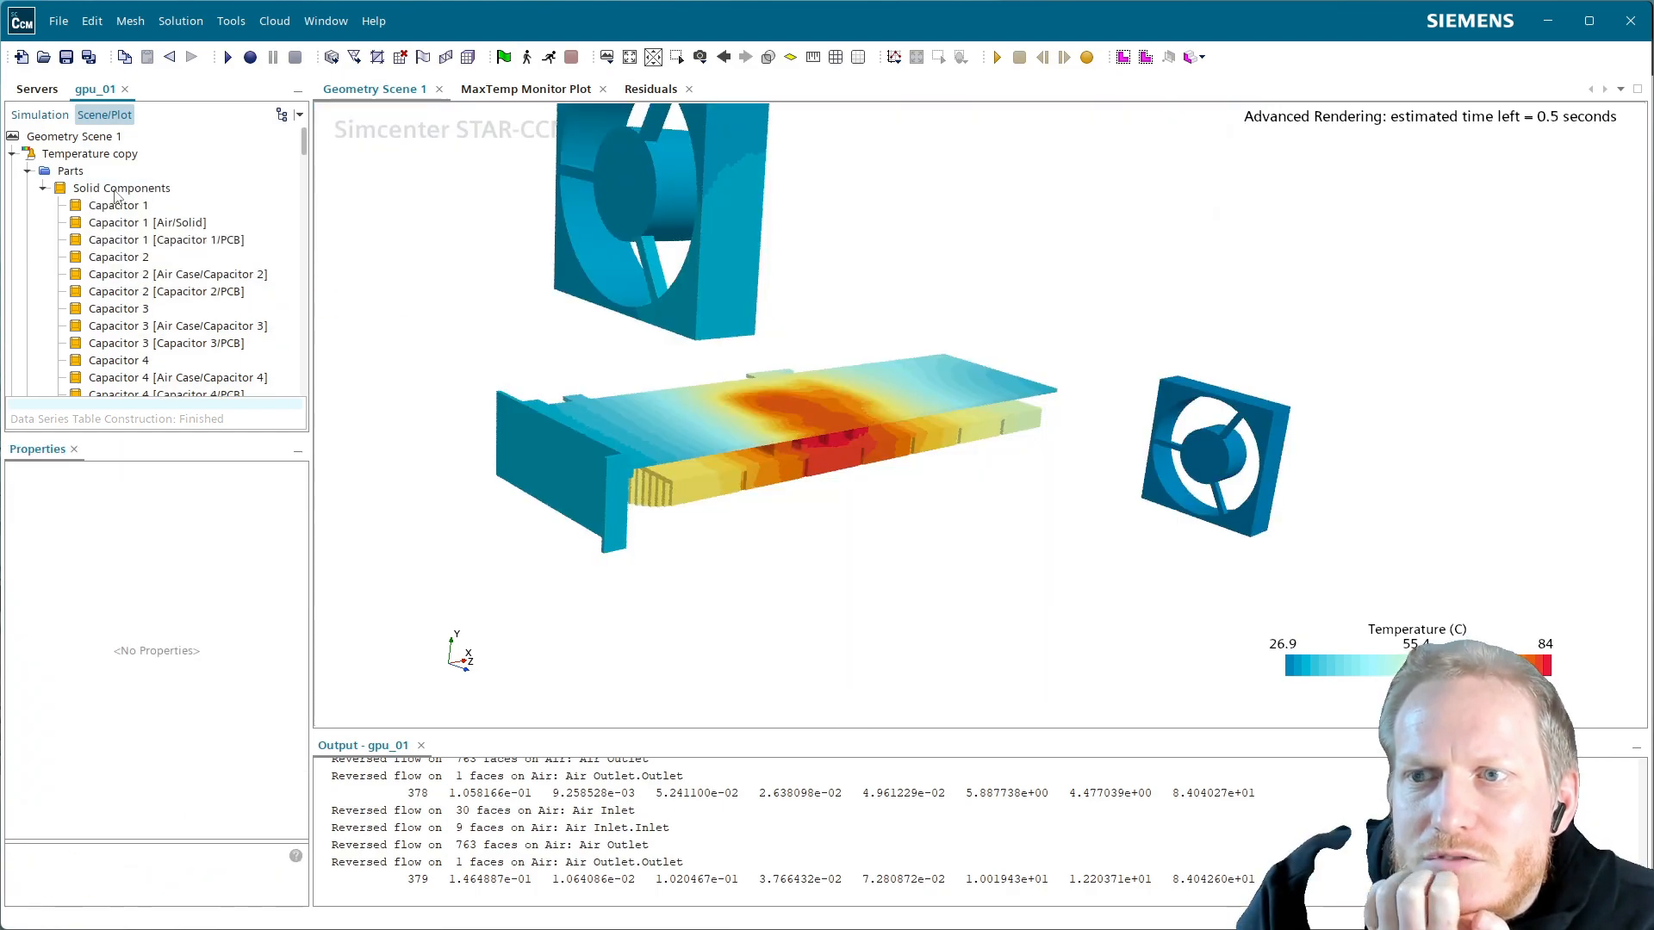
Inspect the Capacitor 1 parts in the scene and select the copy's Parts entry
click(154, 222)
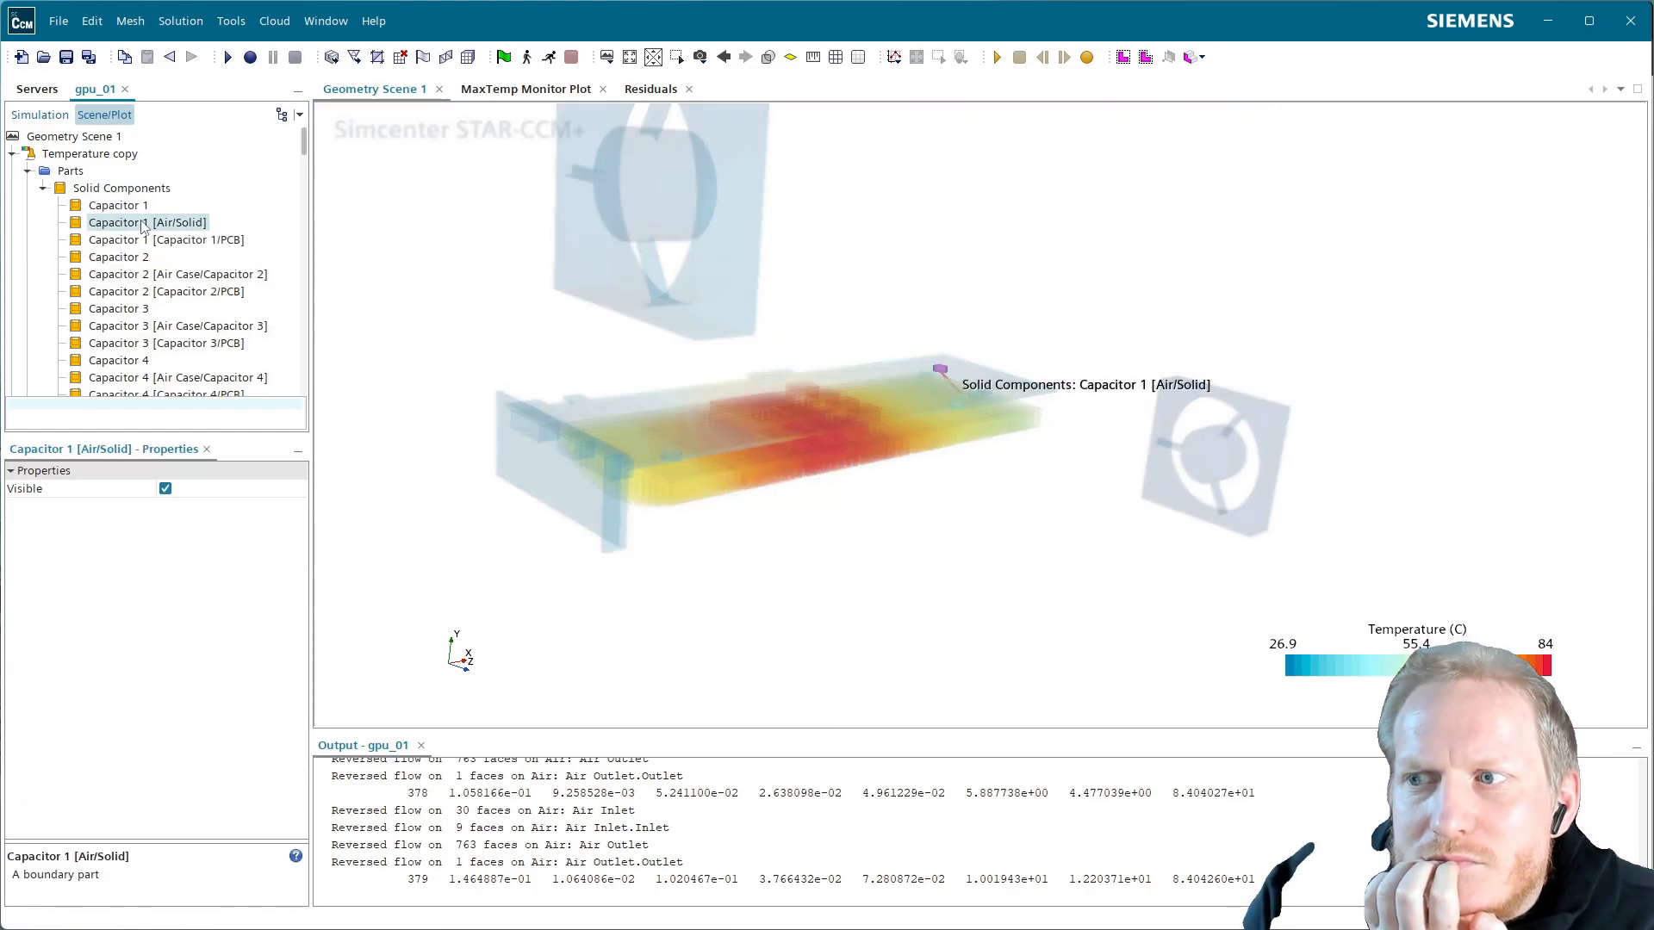
right_click(143, 226)
click(200, 503)
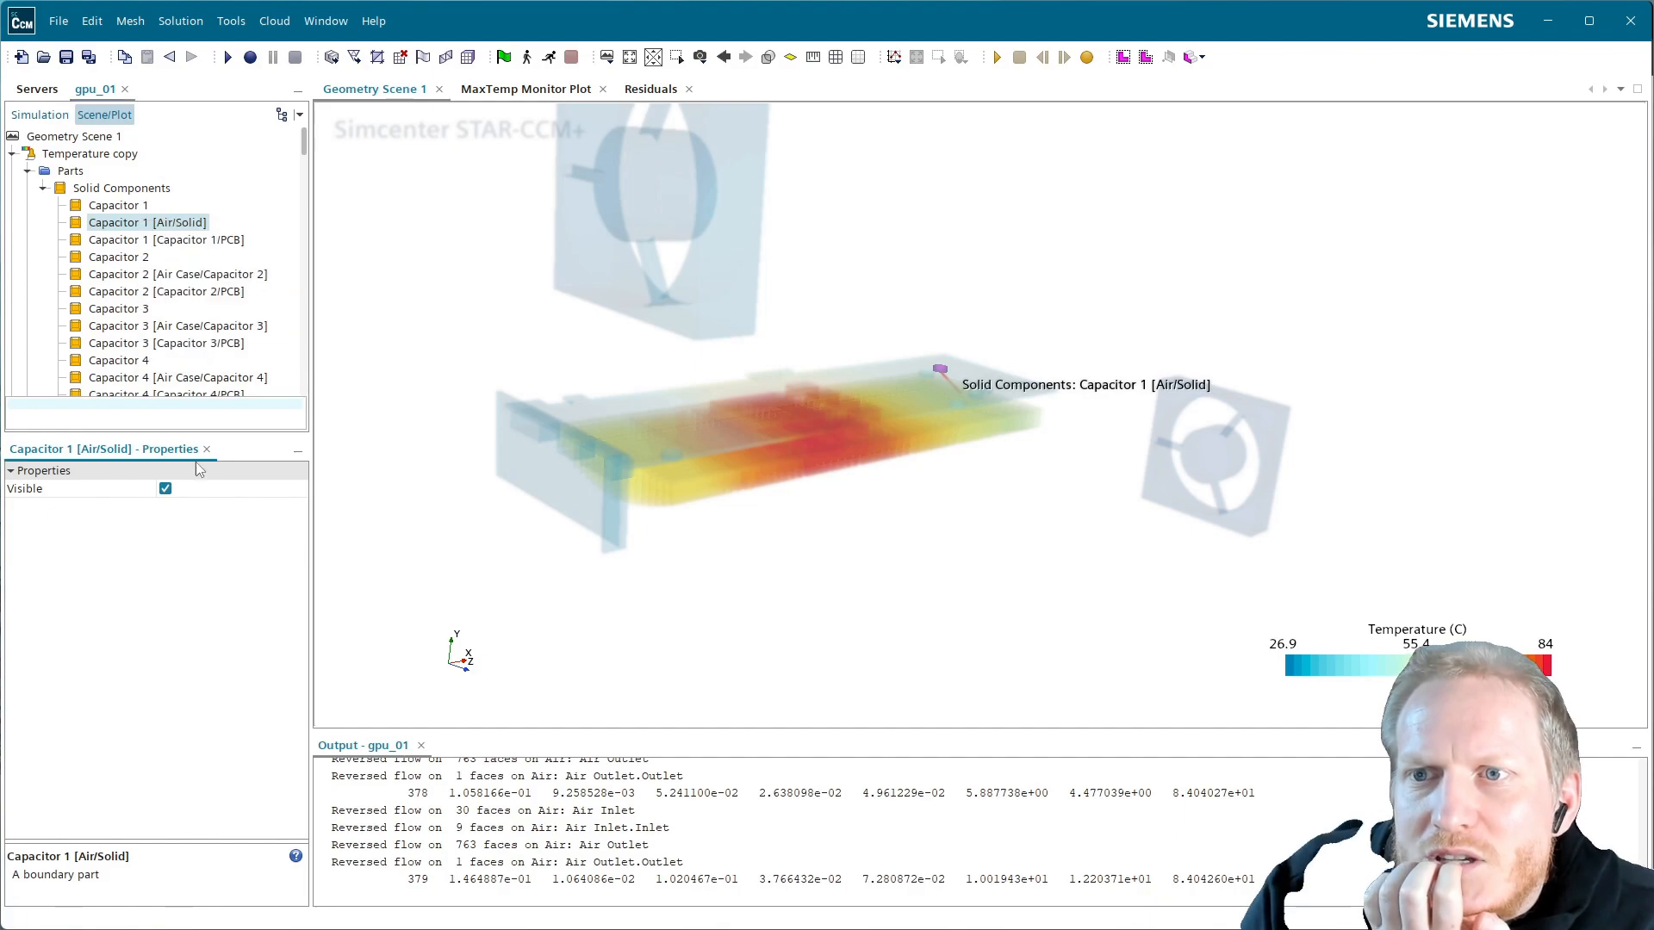
click(169, 240)
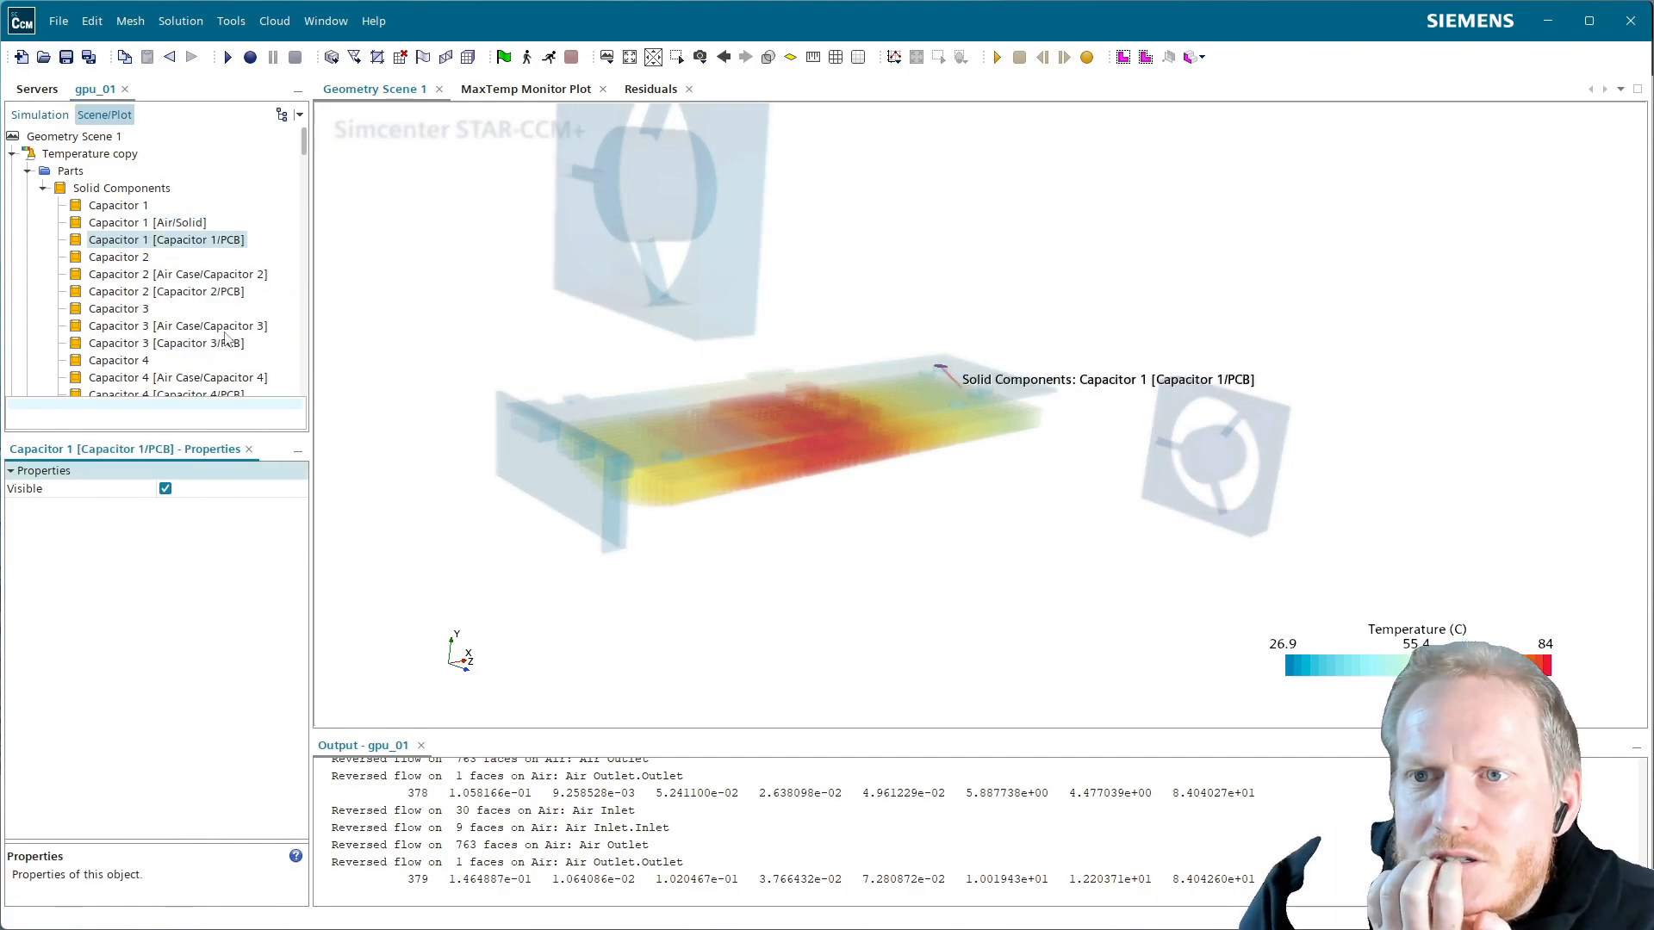
click(125, 189)
click(71, 173)
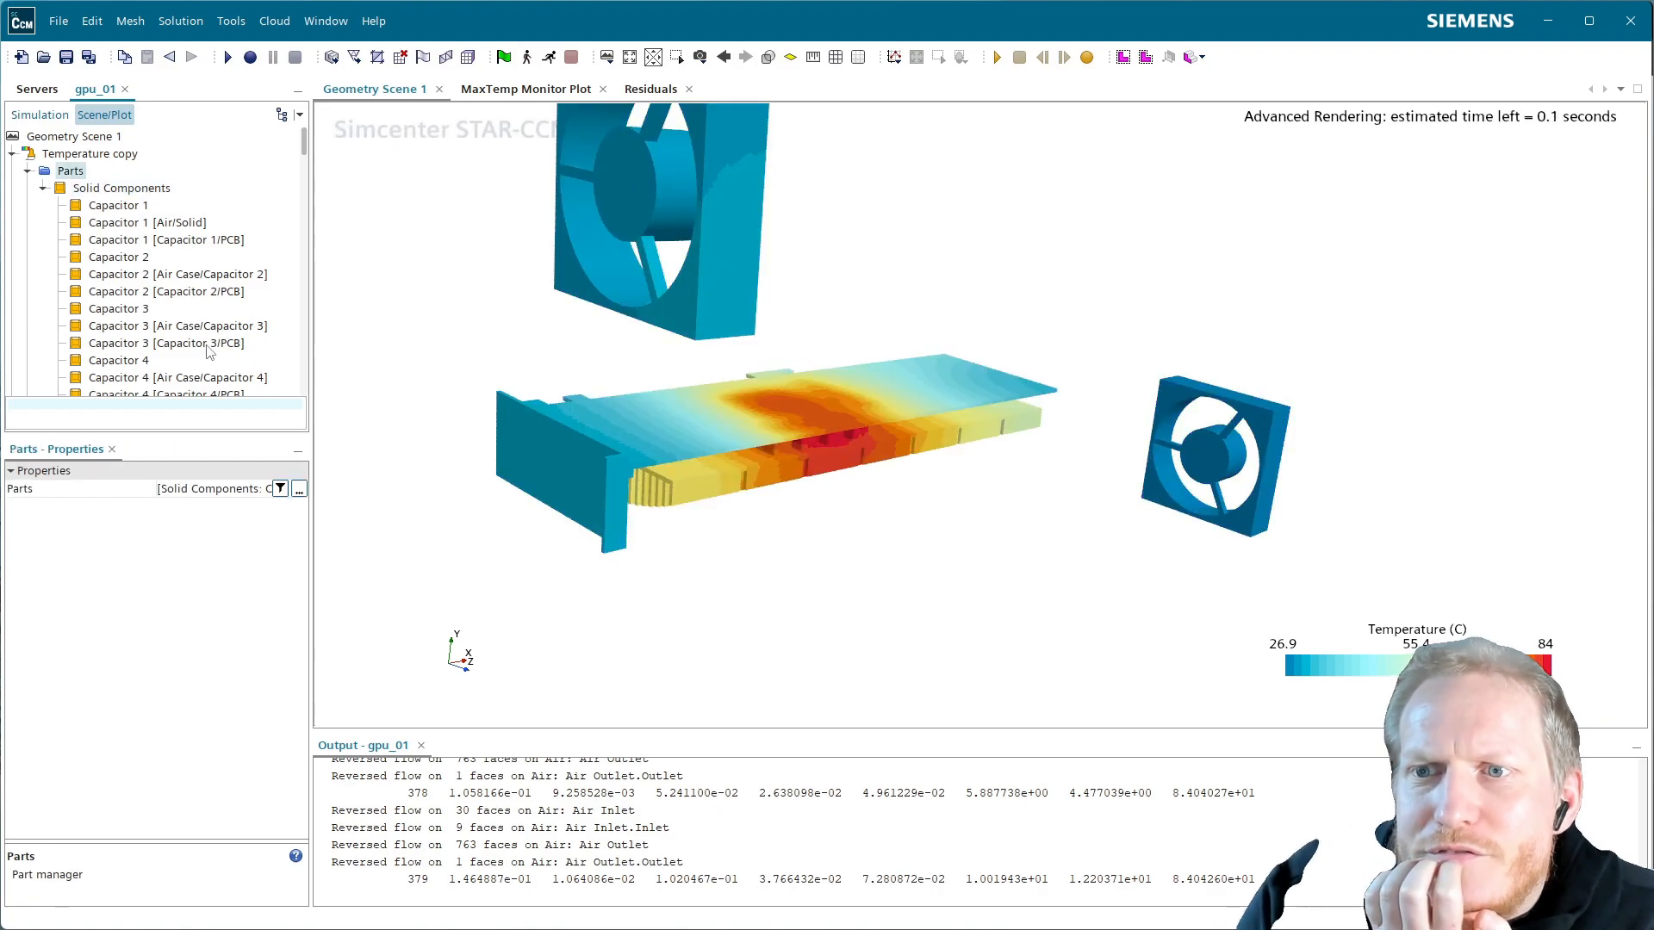
scroll(213, 347, down, 5)
scroll(222, 345, down, 3)
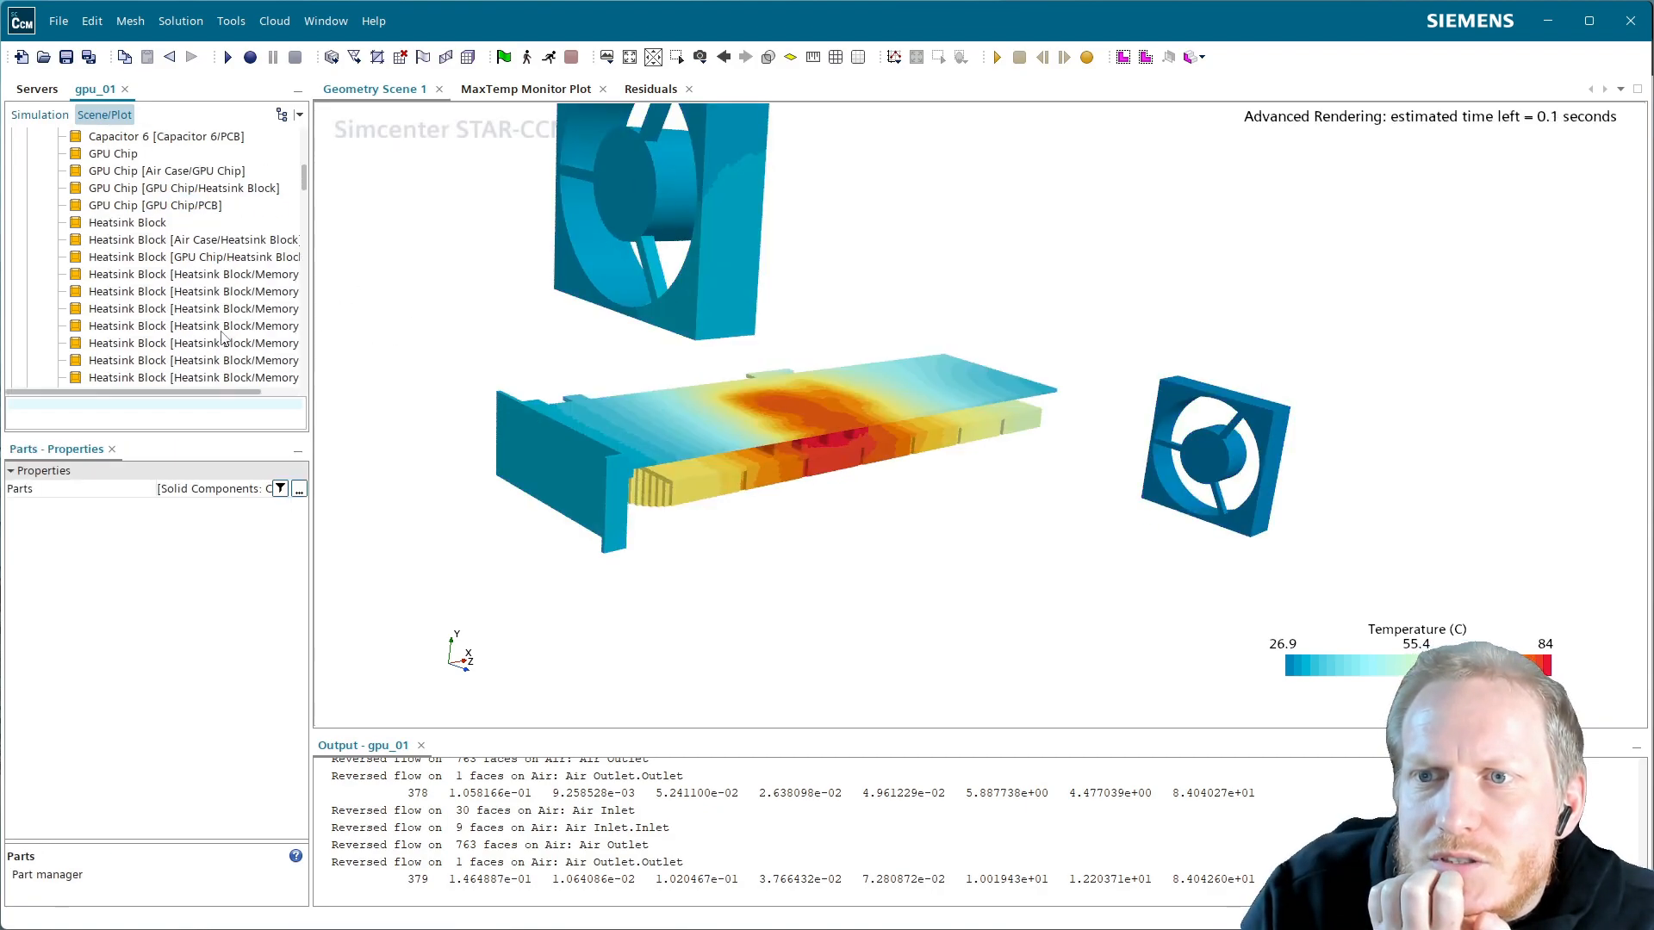
Remove the first Inlet Fan Casing part from Temperature copy
click(156, 362)
scroll(156, 363, down, 2)
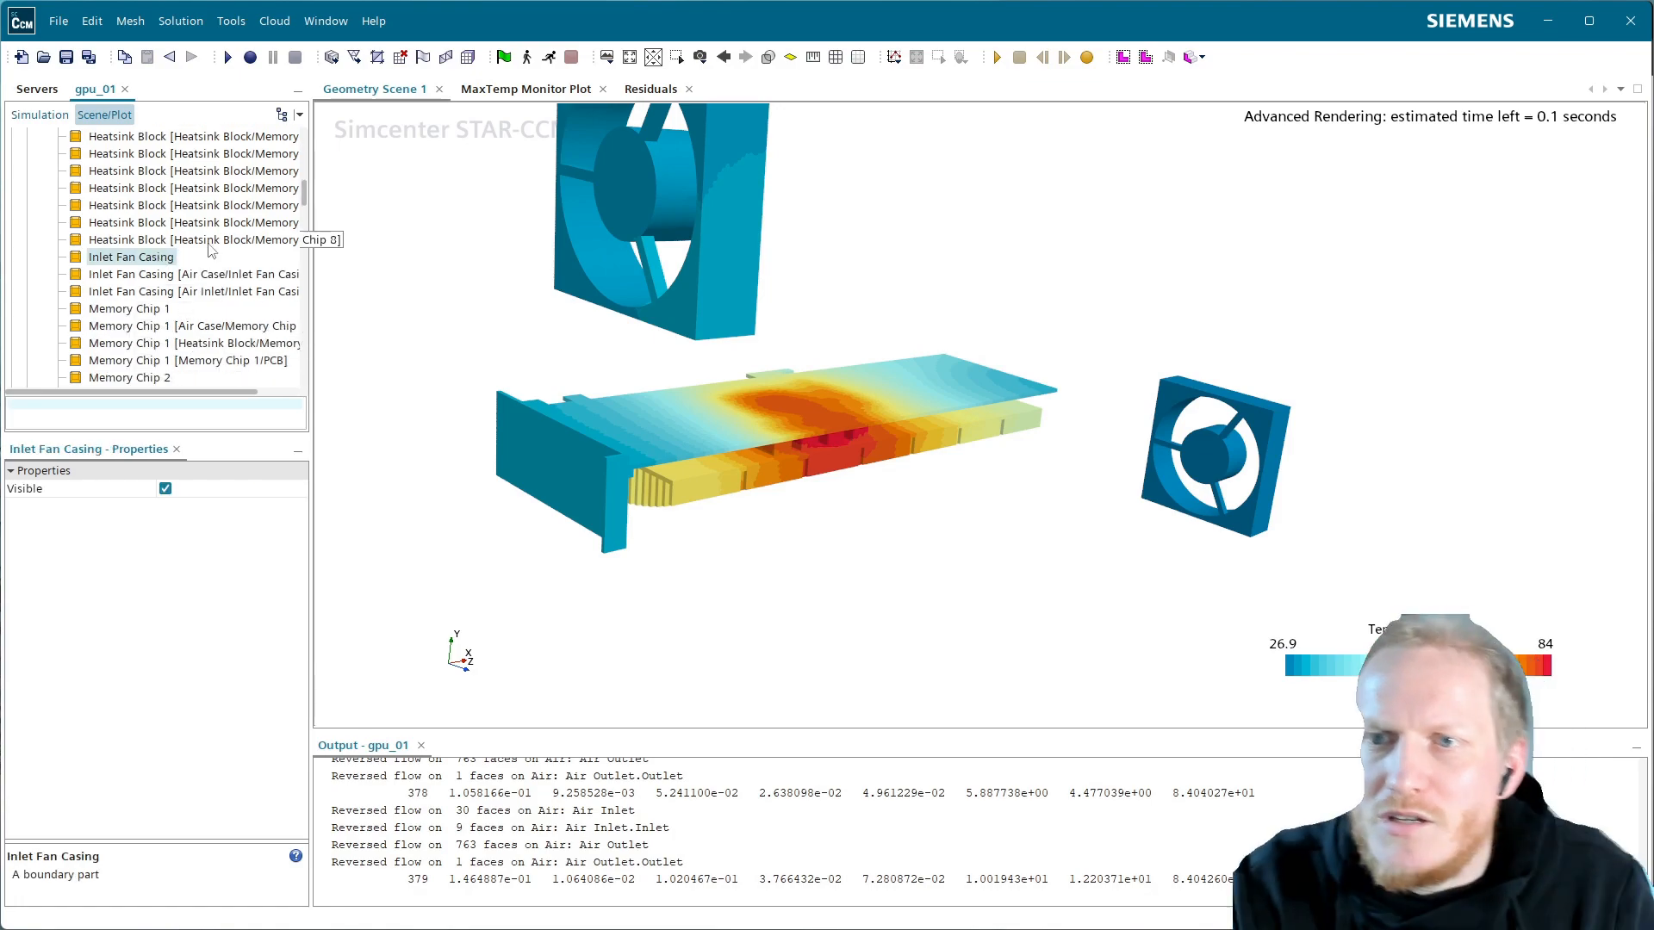
right_click(169, 268)
click(155, 251)
right_click(155, 252)
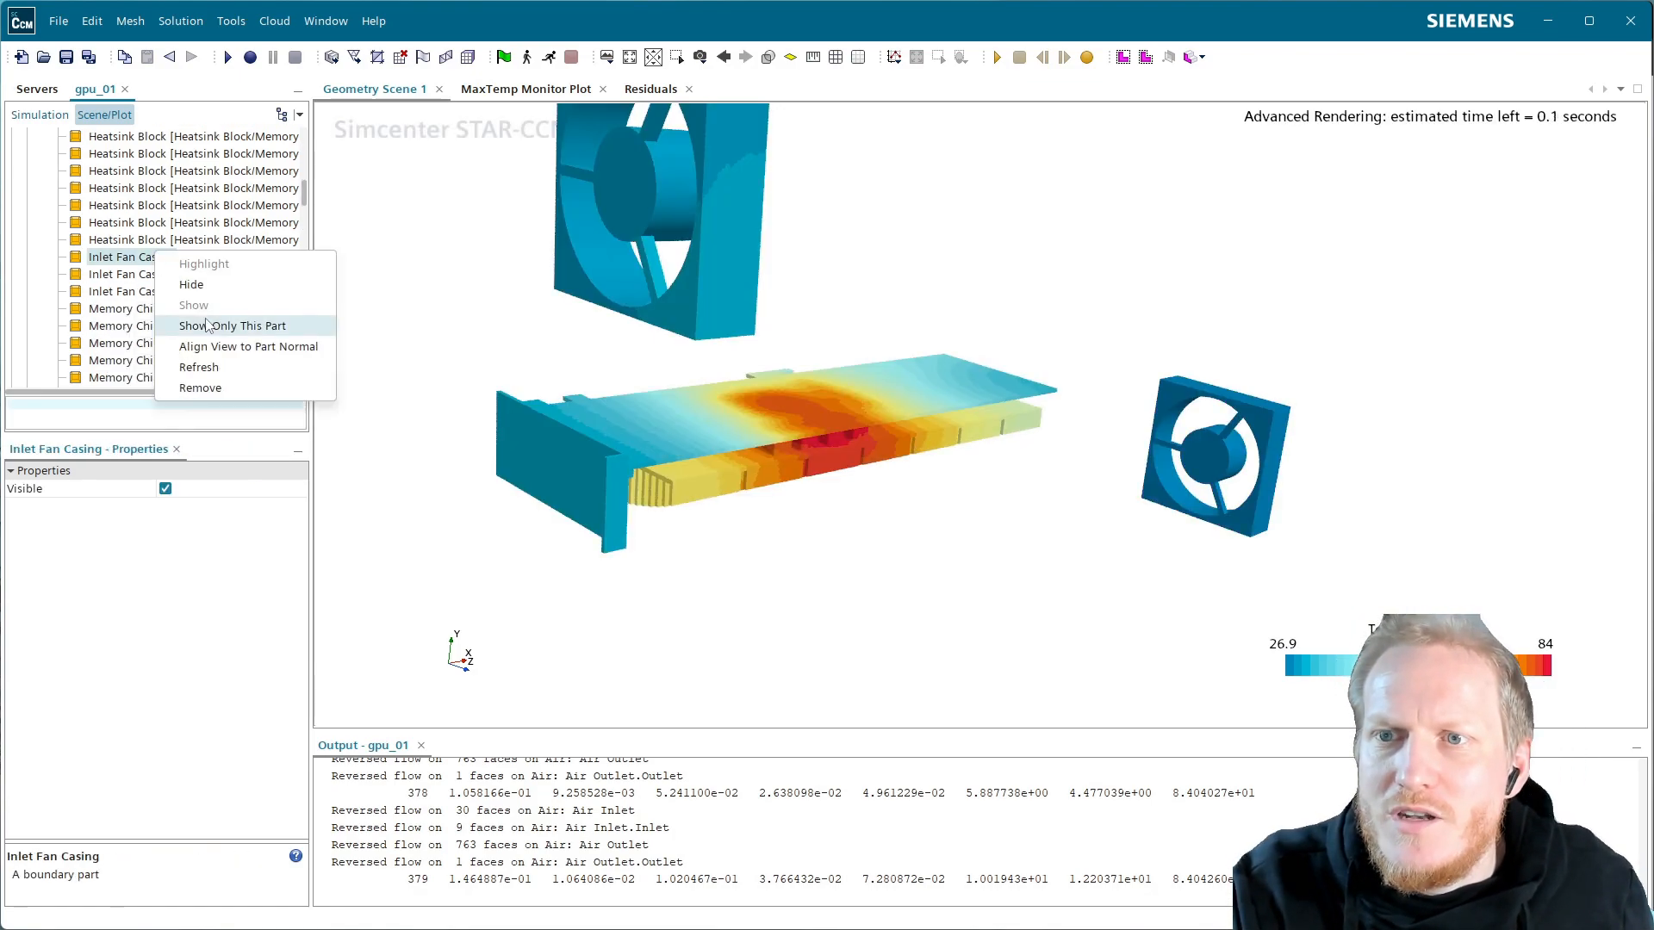
click(231, 389)
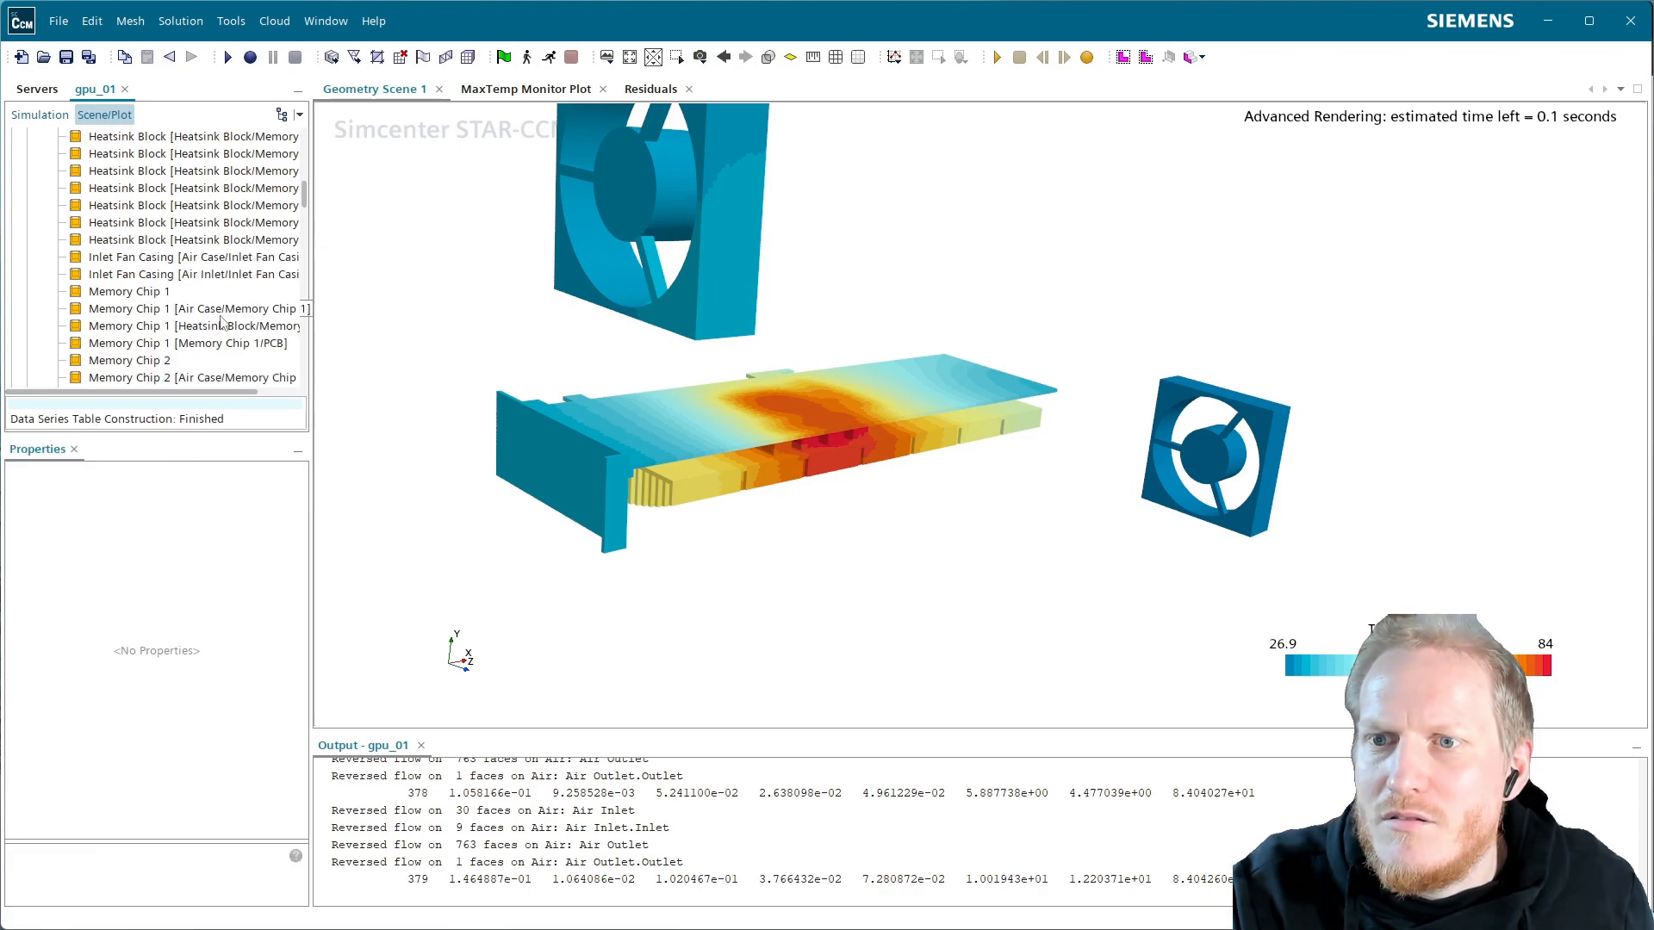
Remove the remaining two inlet fan casing parts
scroll(990, 394, up, 3)
scroll(972, 396, down, 5)
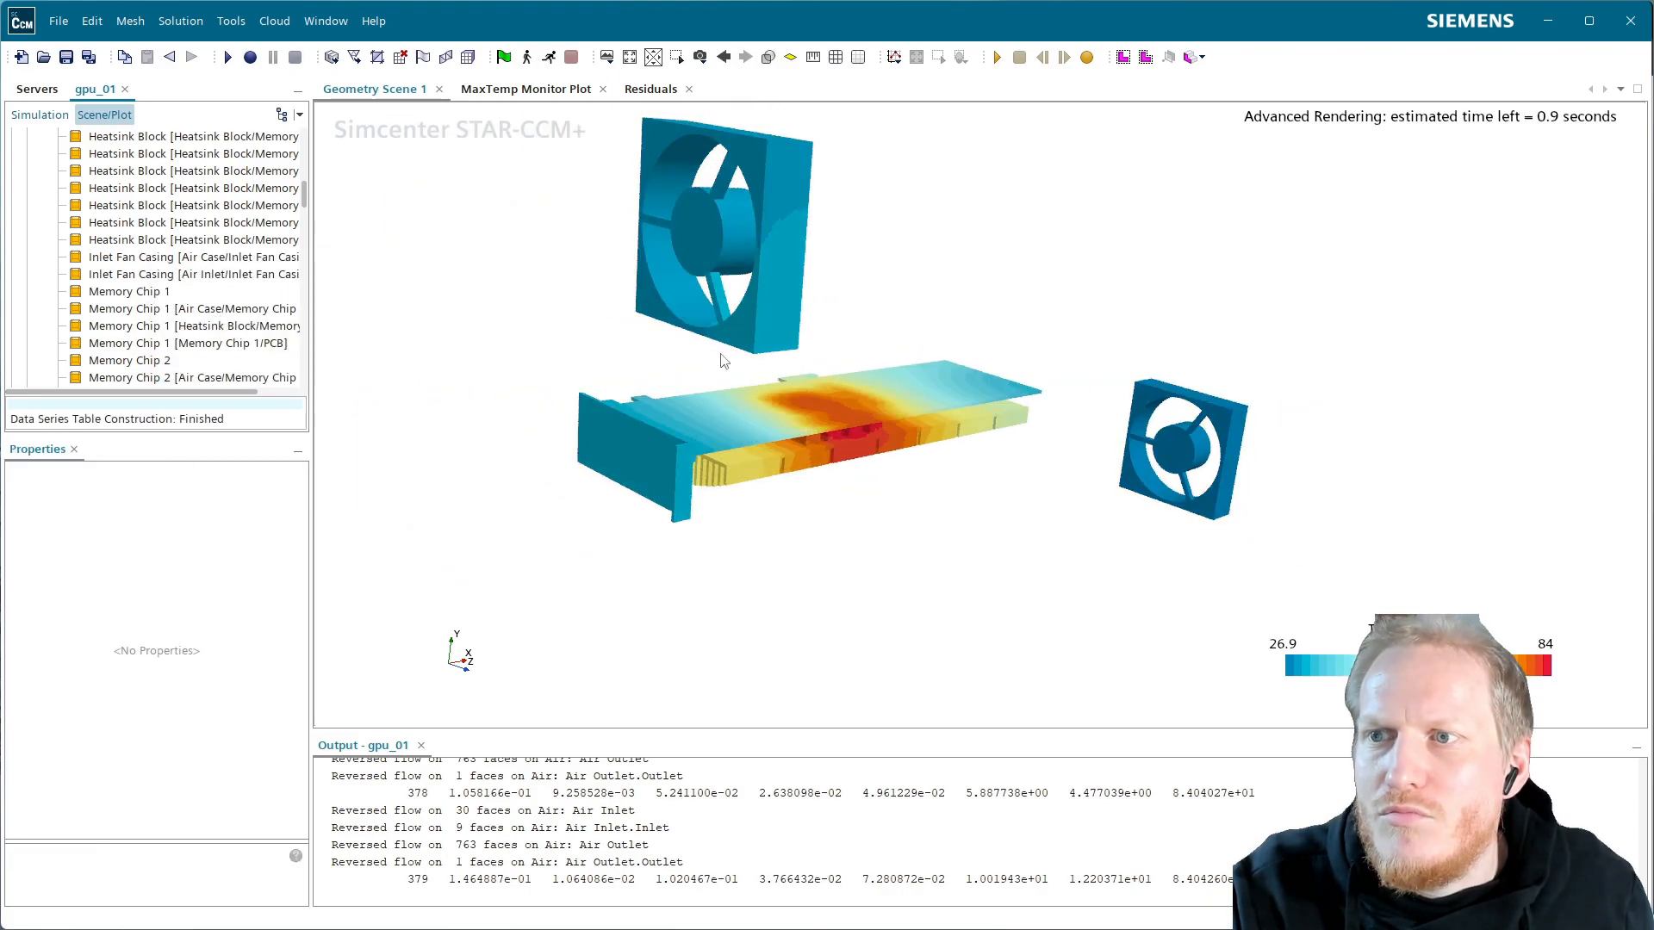
click(193, 264)
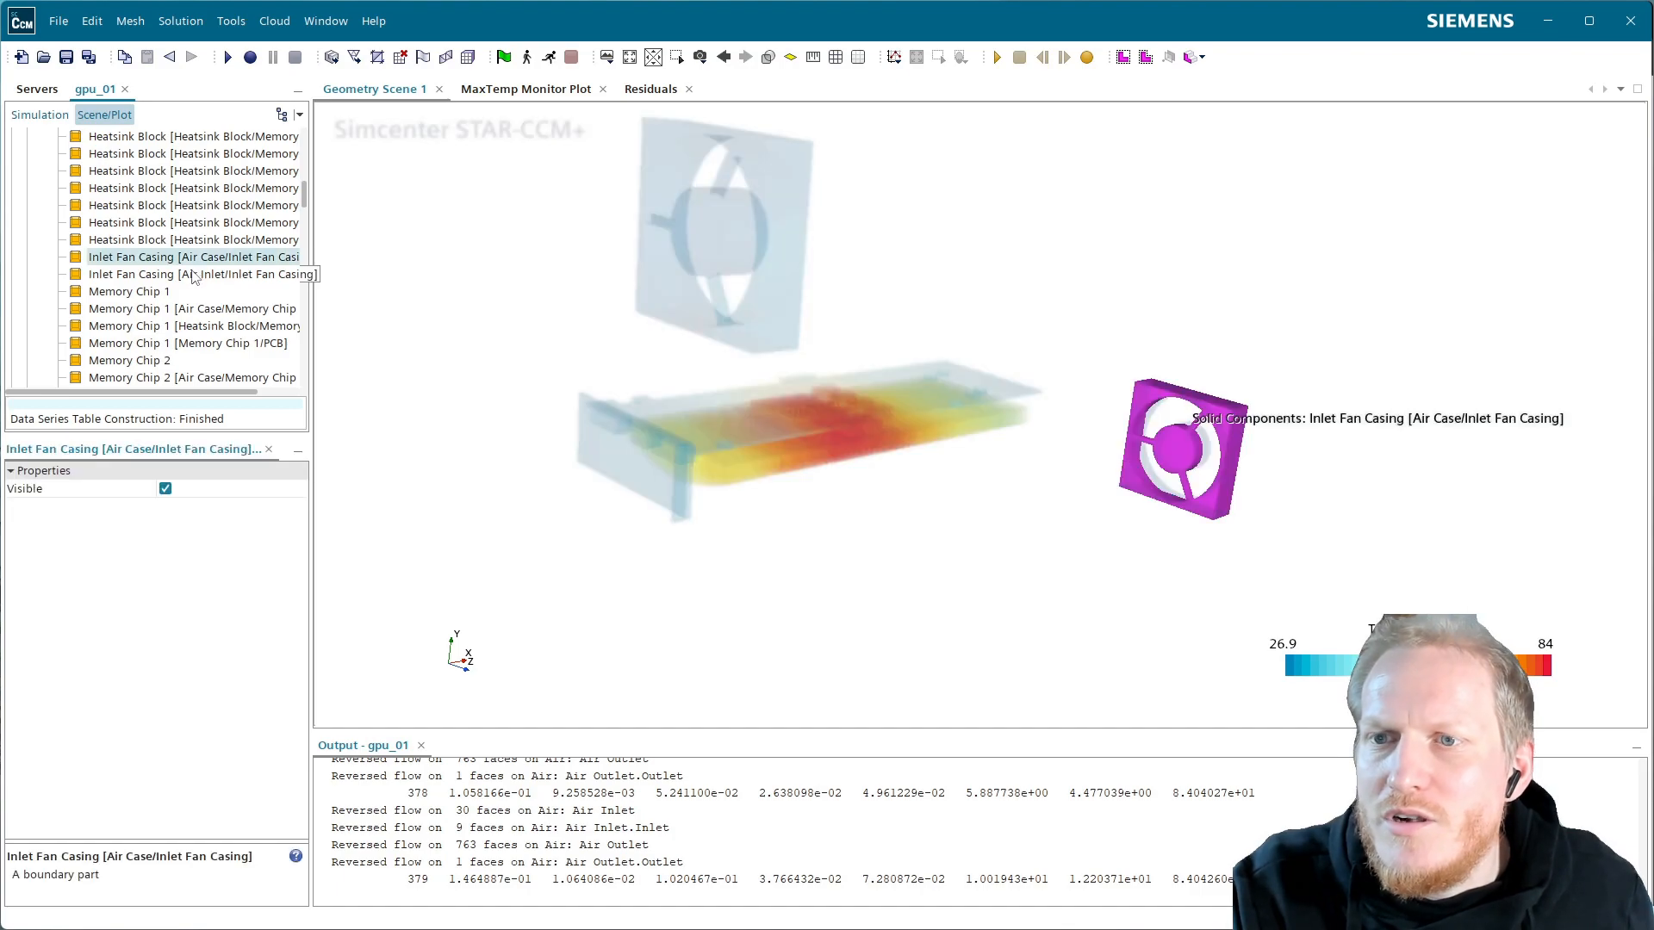
ctrl+click(193, 274)
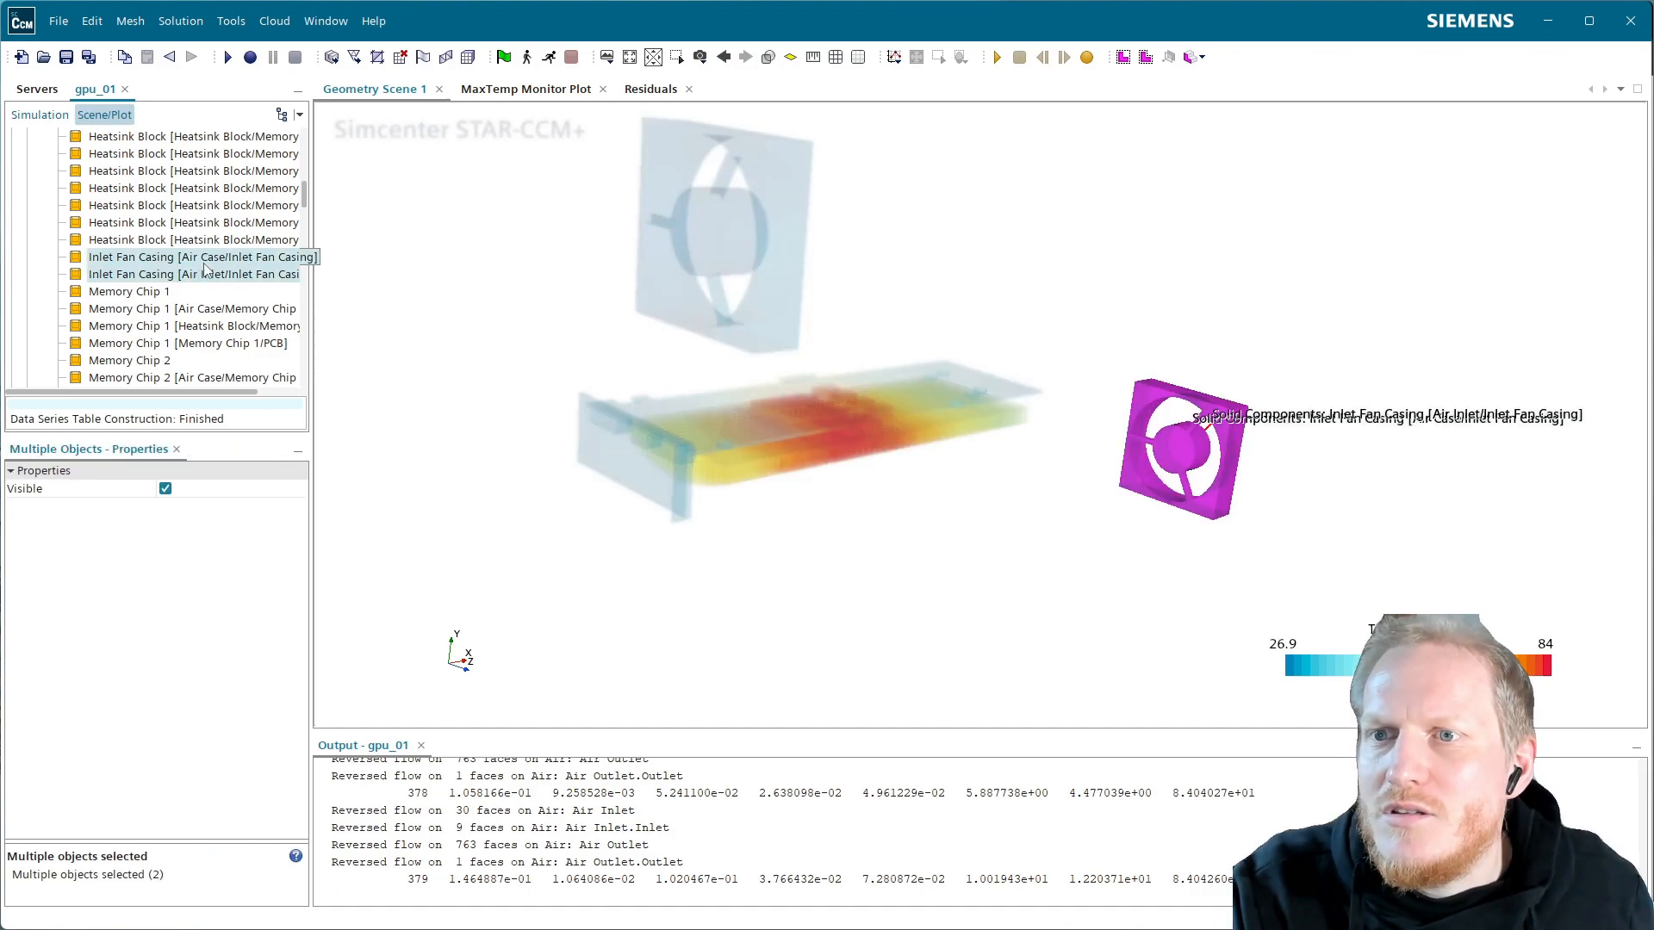
right_click(195, 274)
click(262, 415)
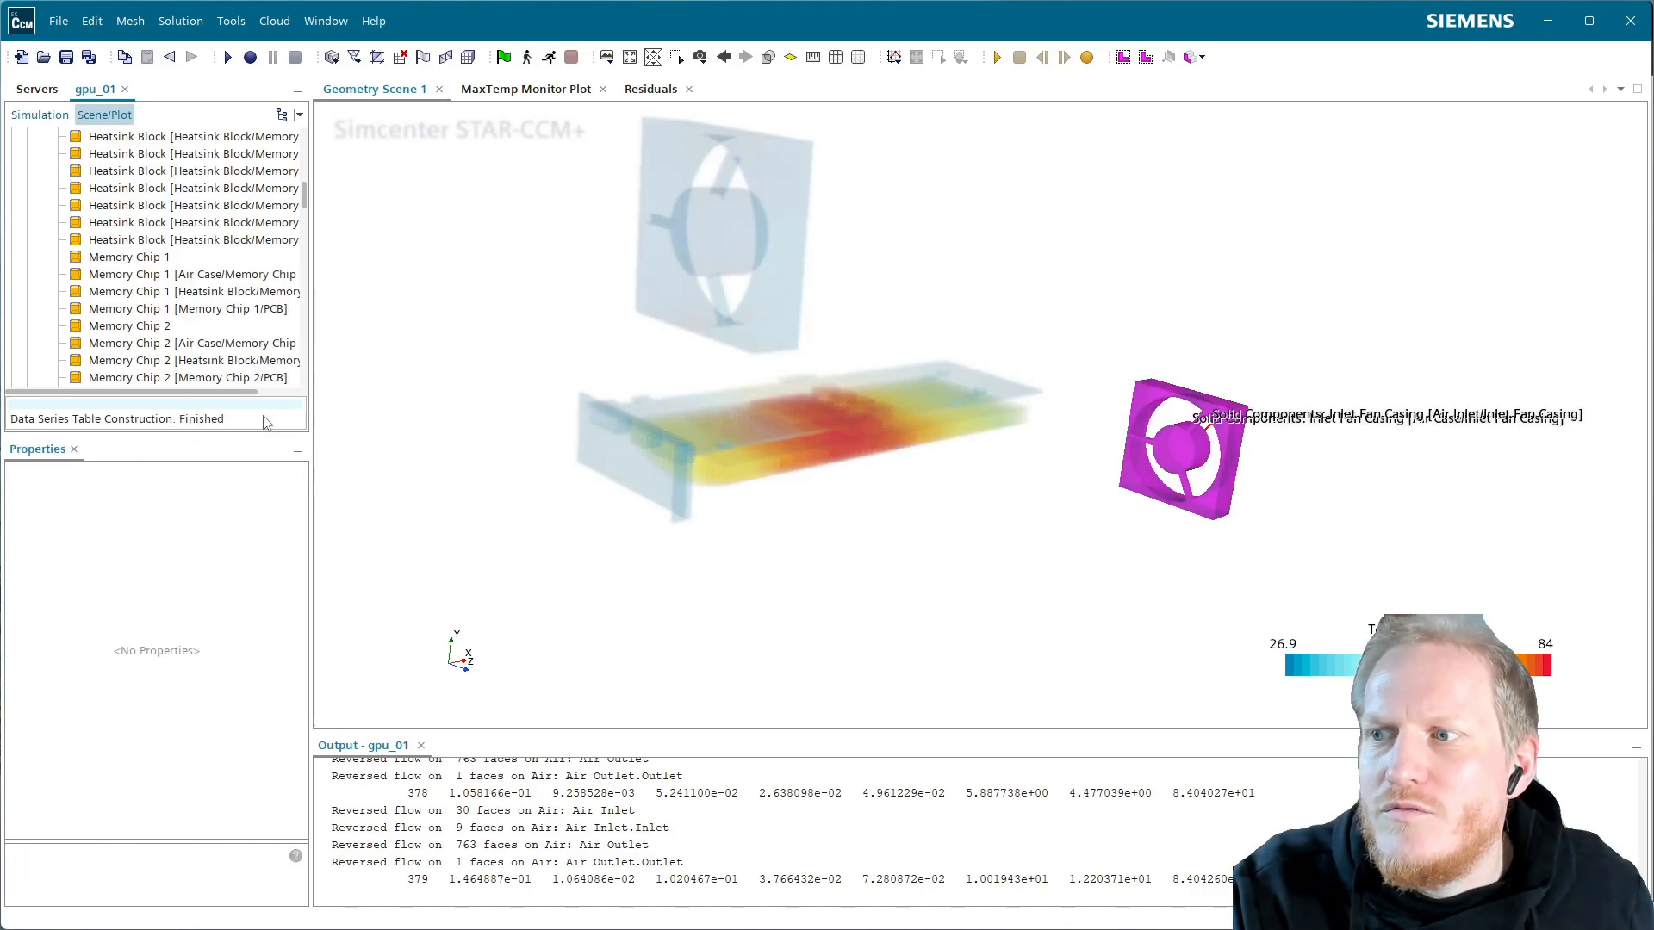
Remove the three Outlet Fan Casing parts from Temperature copy
scroll(245, 360, down, 12)
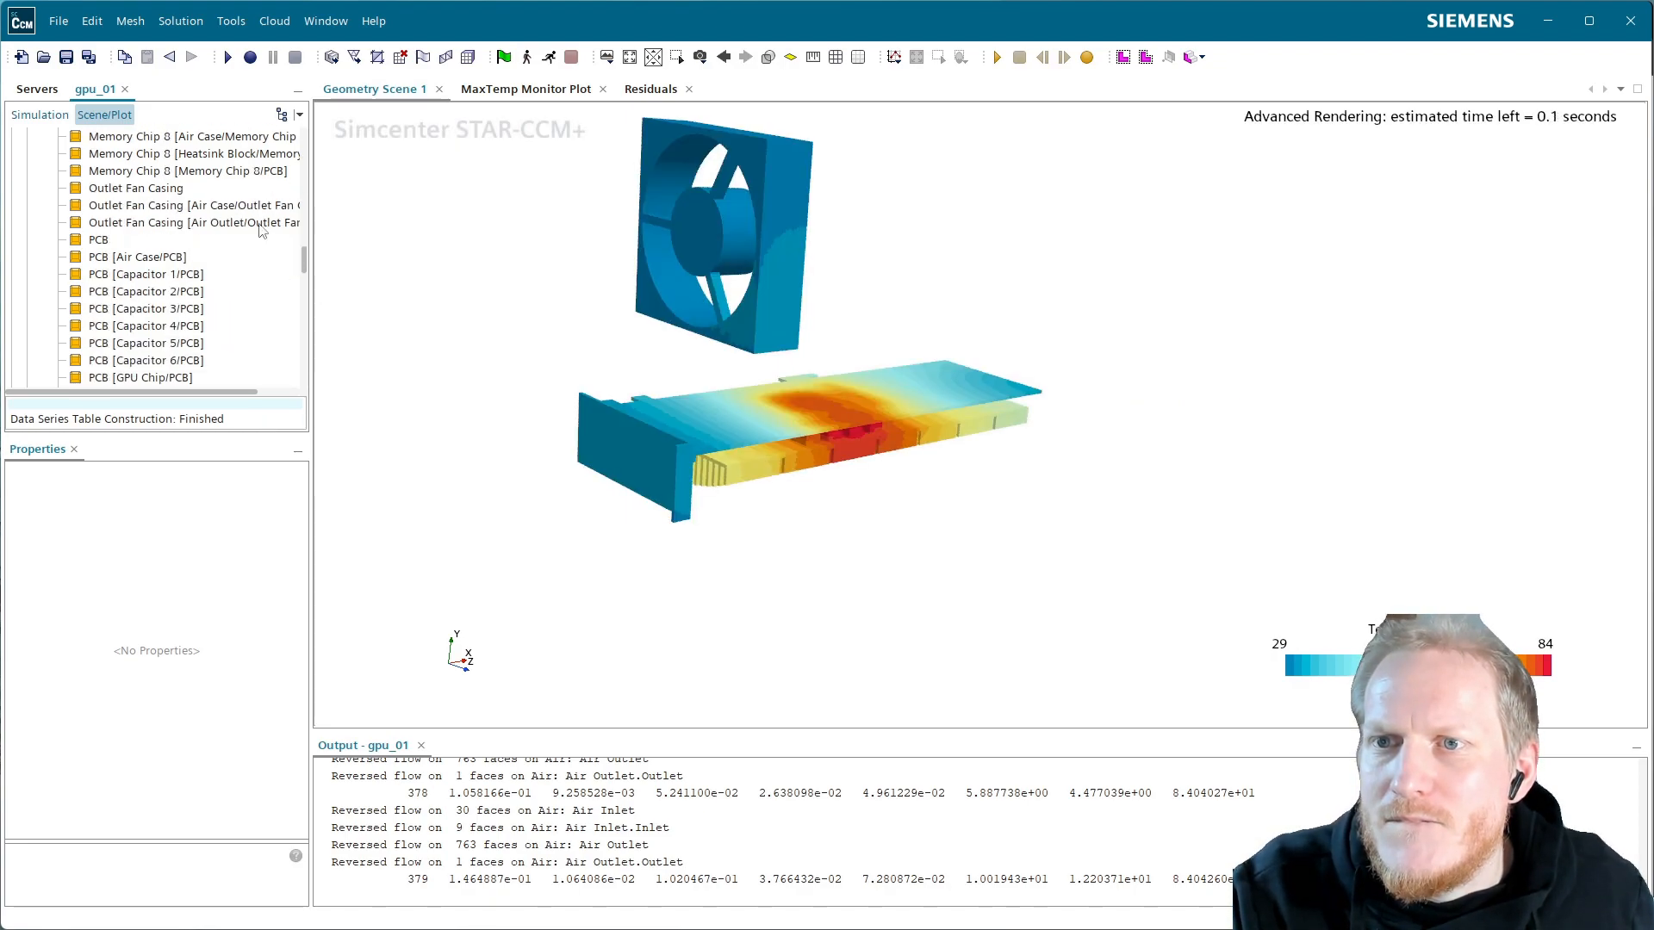
click(172, 191)
shift+click(185, 223)
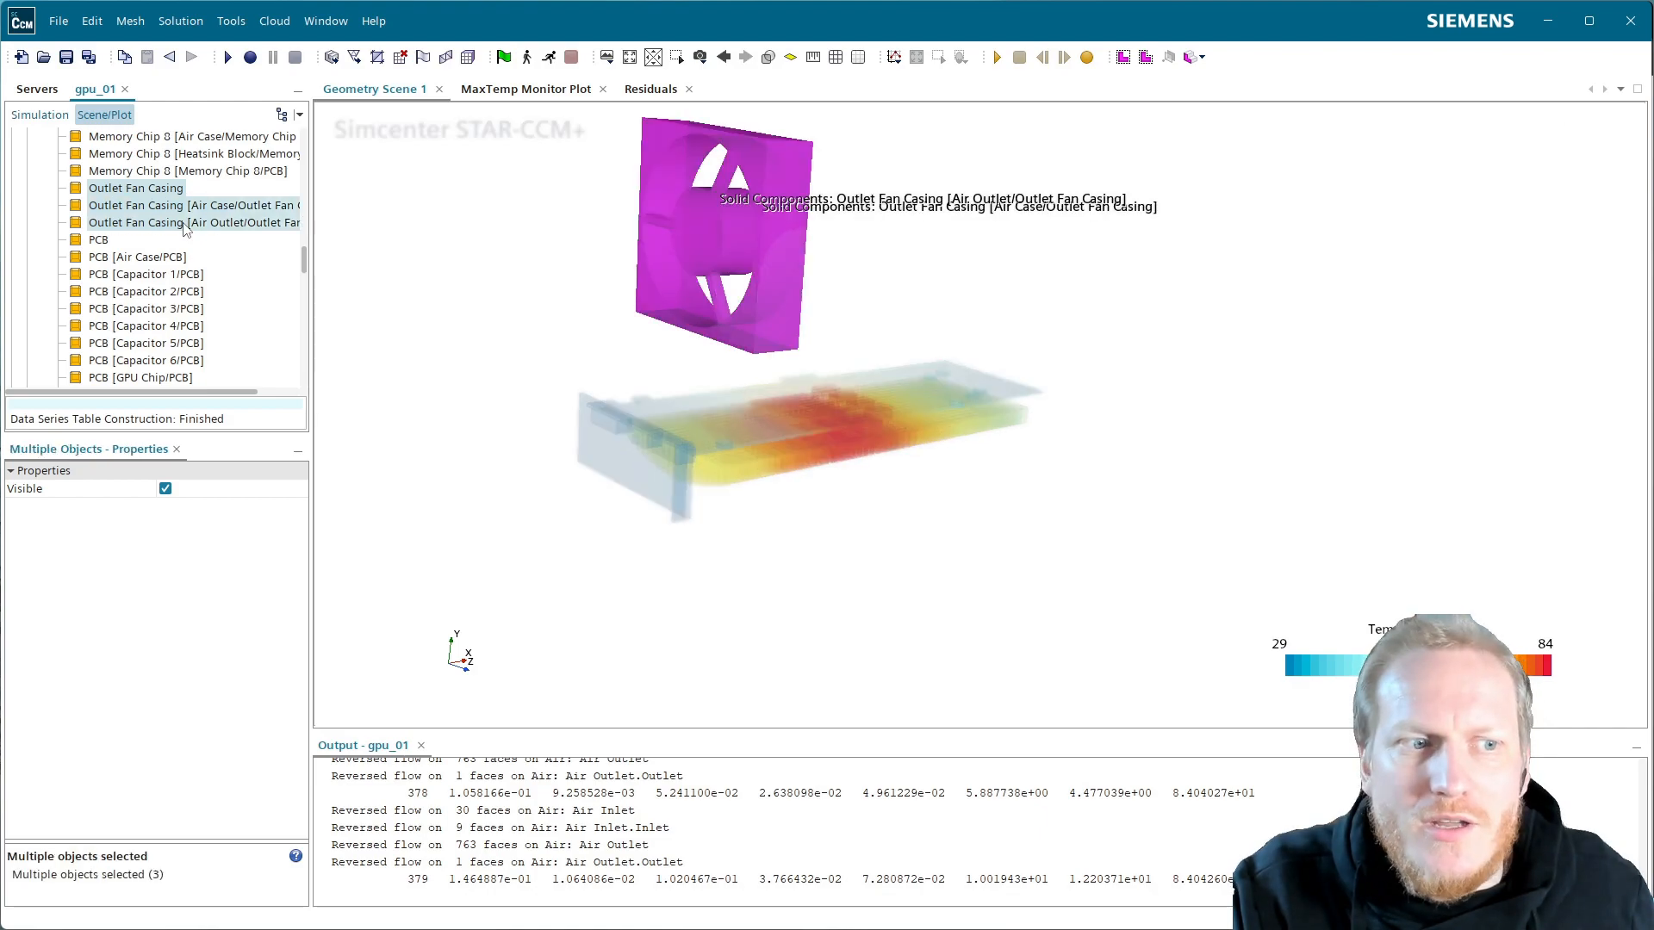
right_click(185, 224)
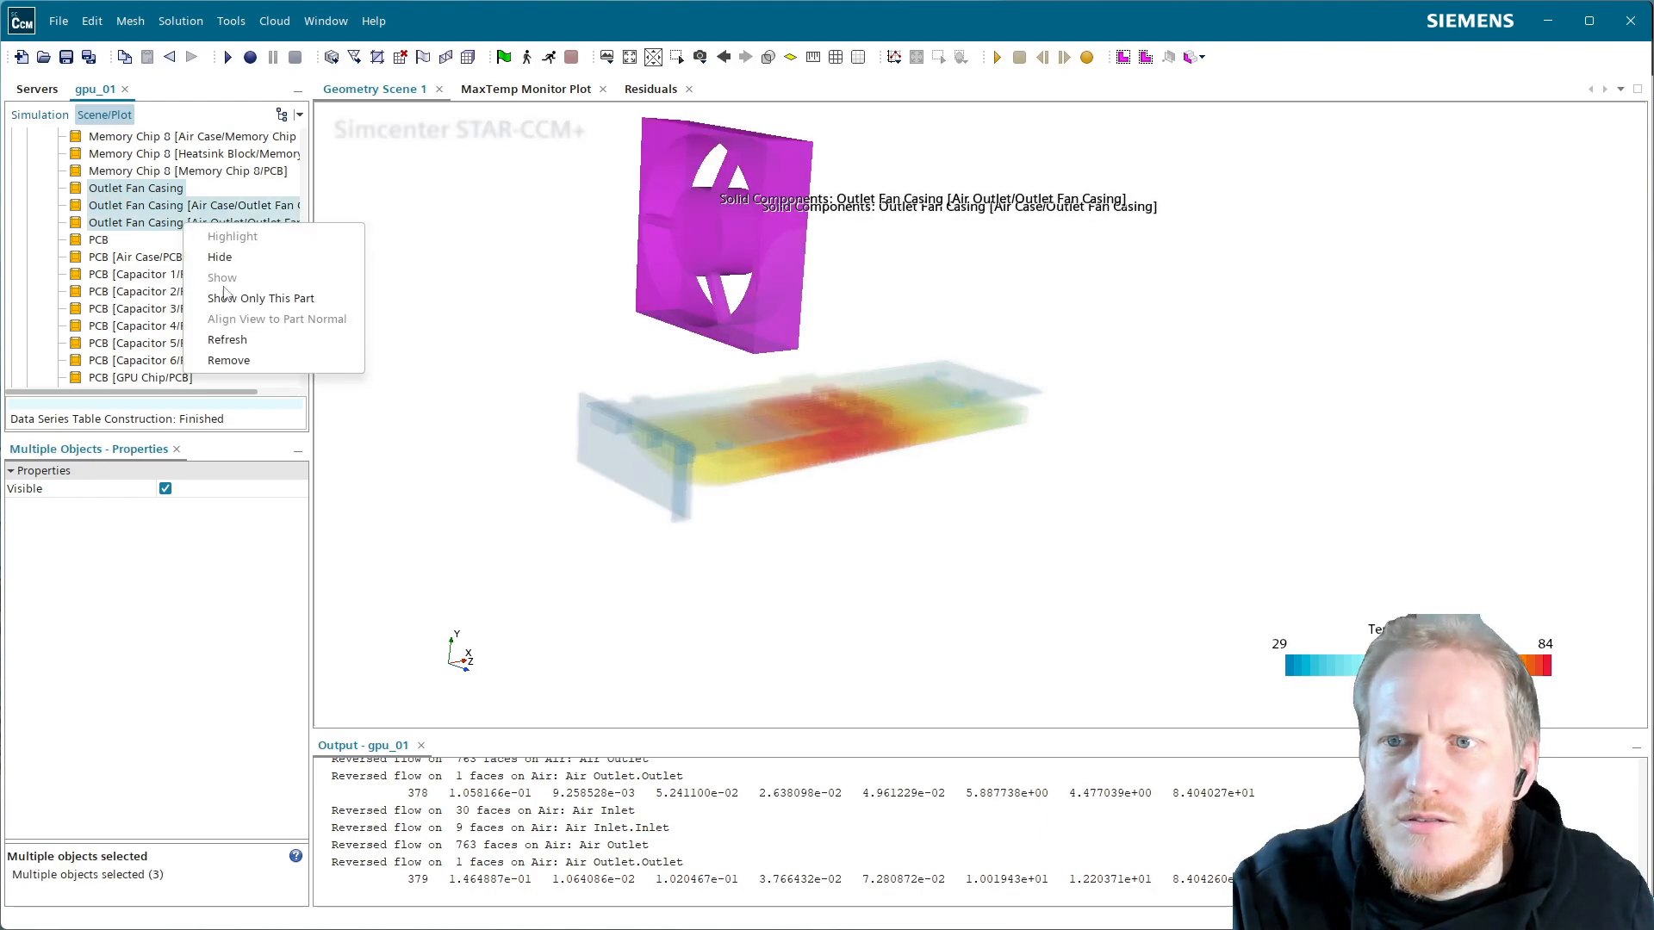
click(272, 361)
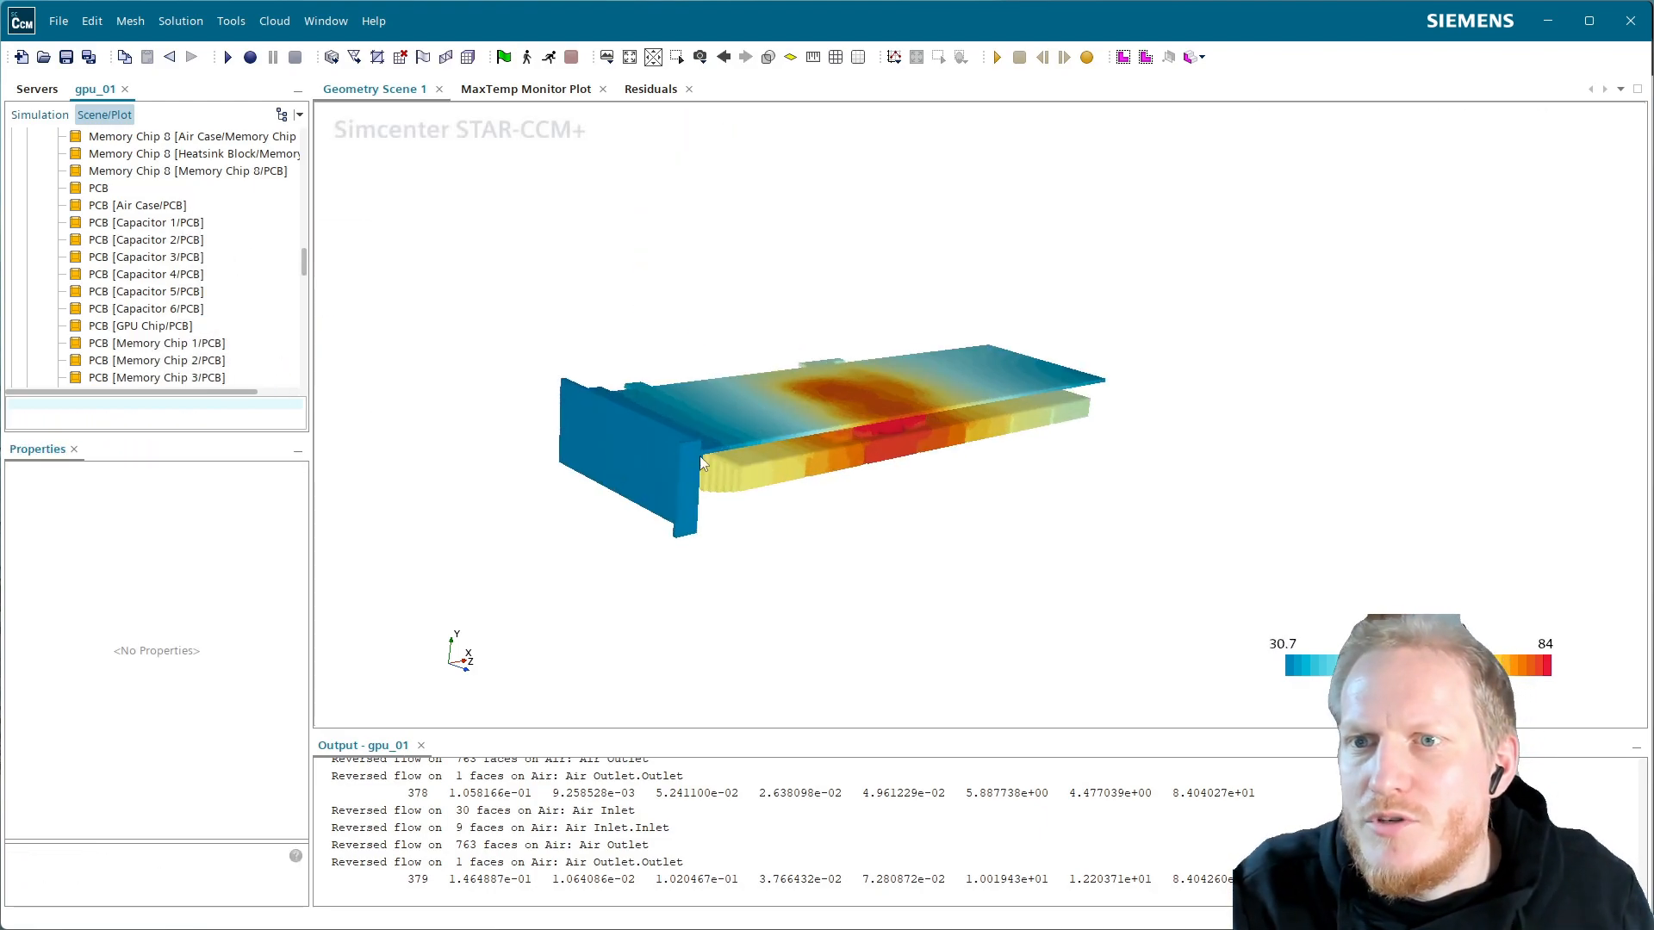
scroll(830, 484, up, 2)
Orbit the card and inspect the Port Block 3 parts on the Plate, PCB and Air Case
drag(700, 427, 524, 428)
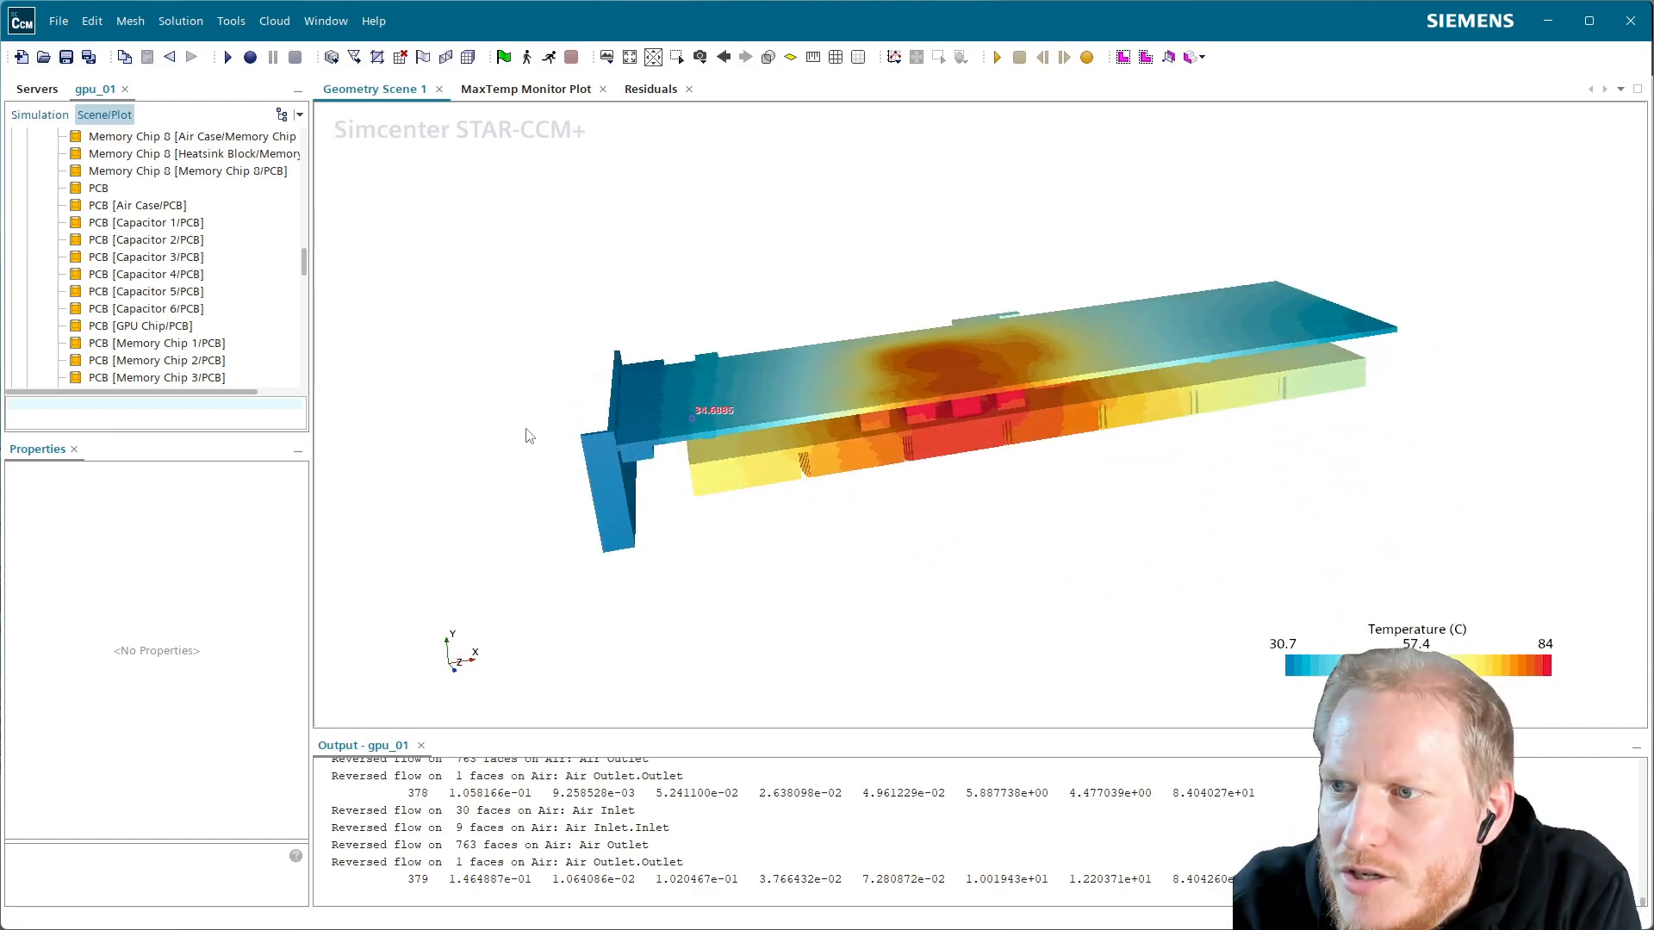
scroll(175, 361, down, 10)
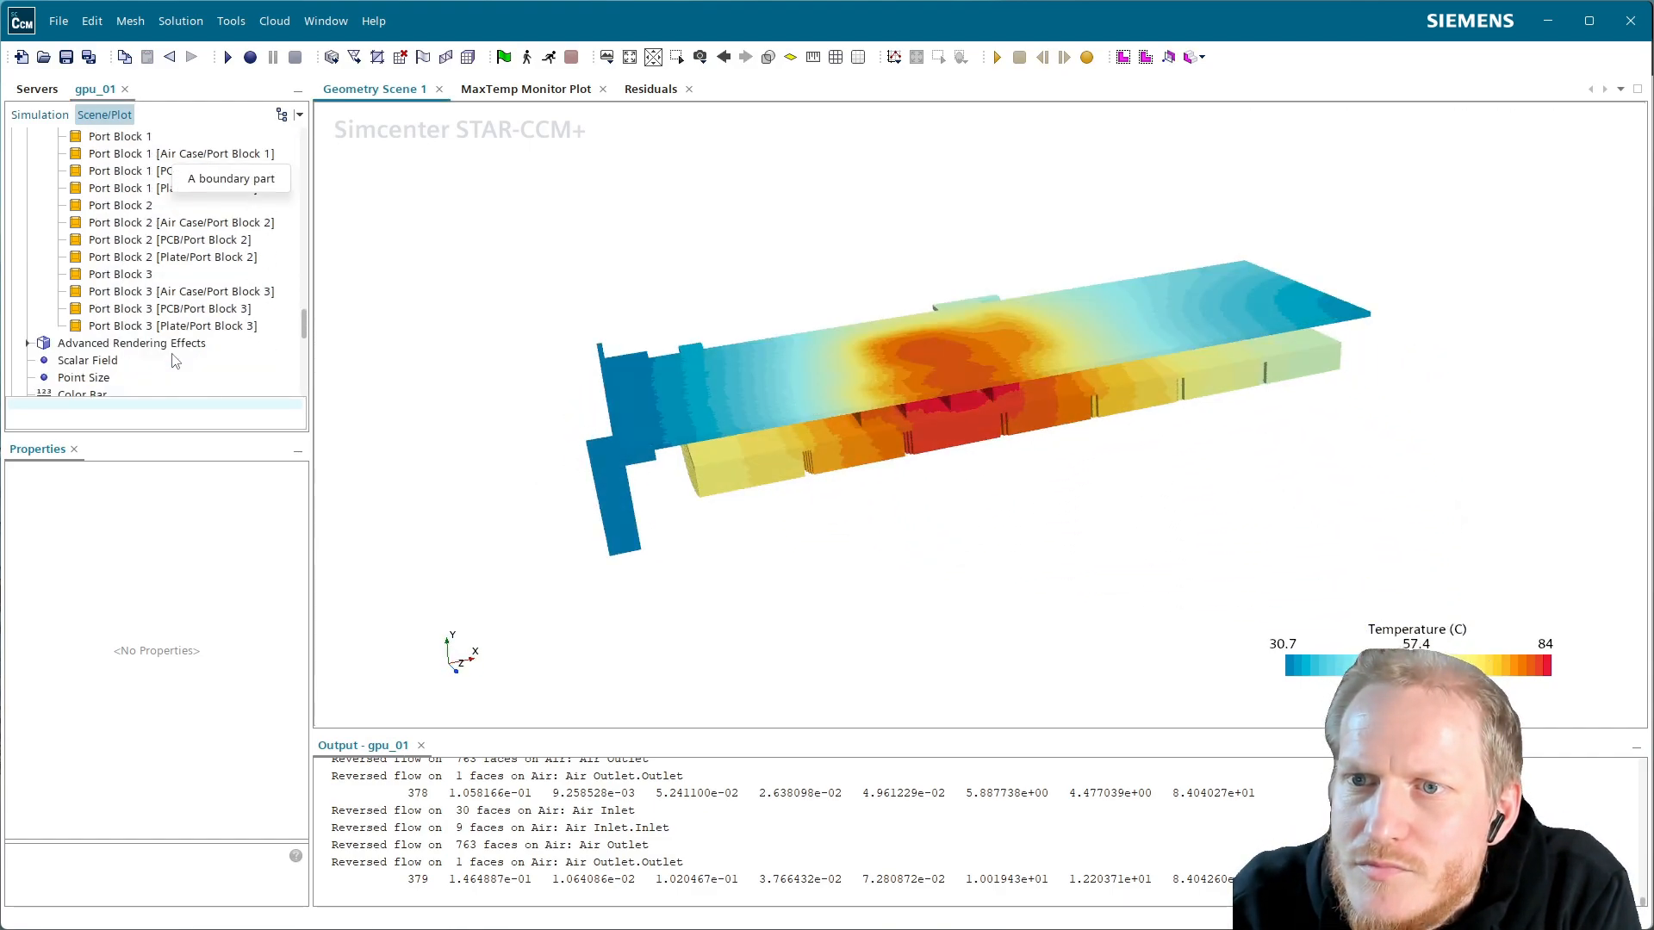
click(125, 329)
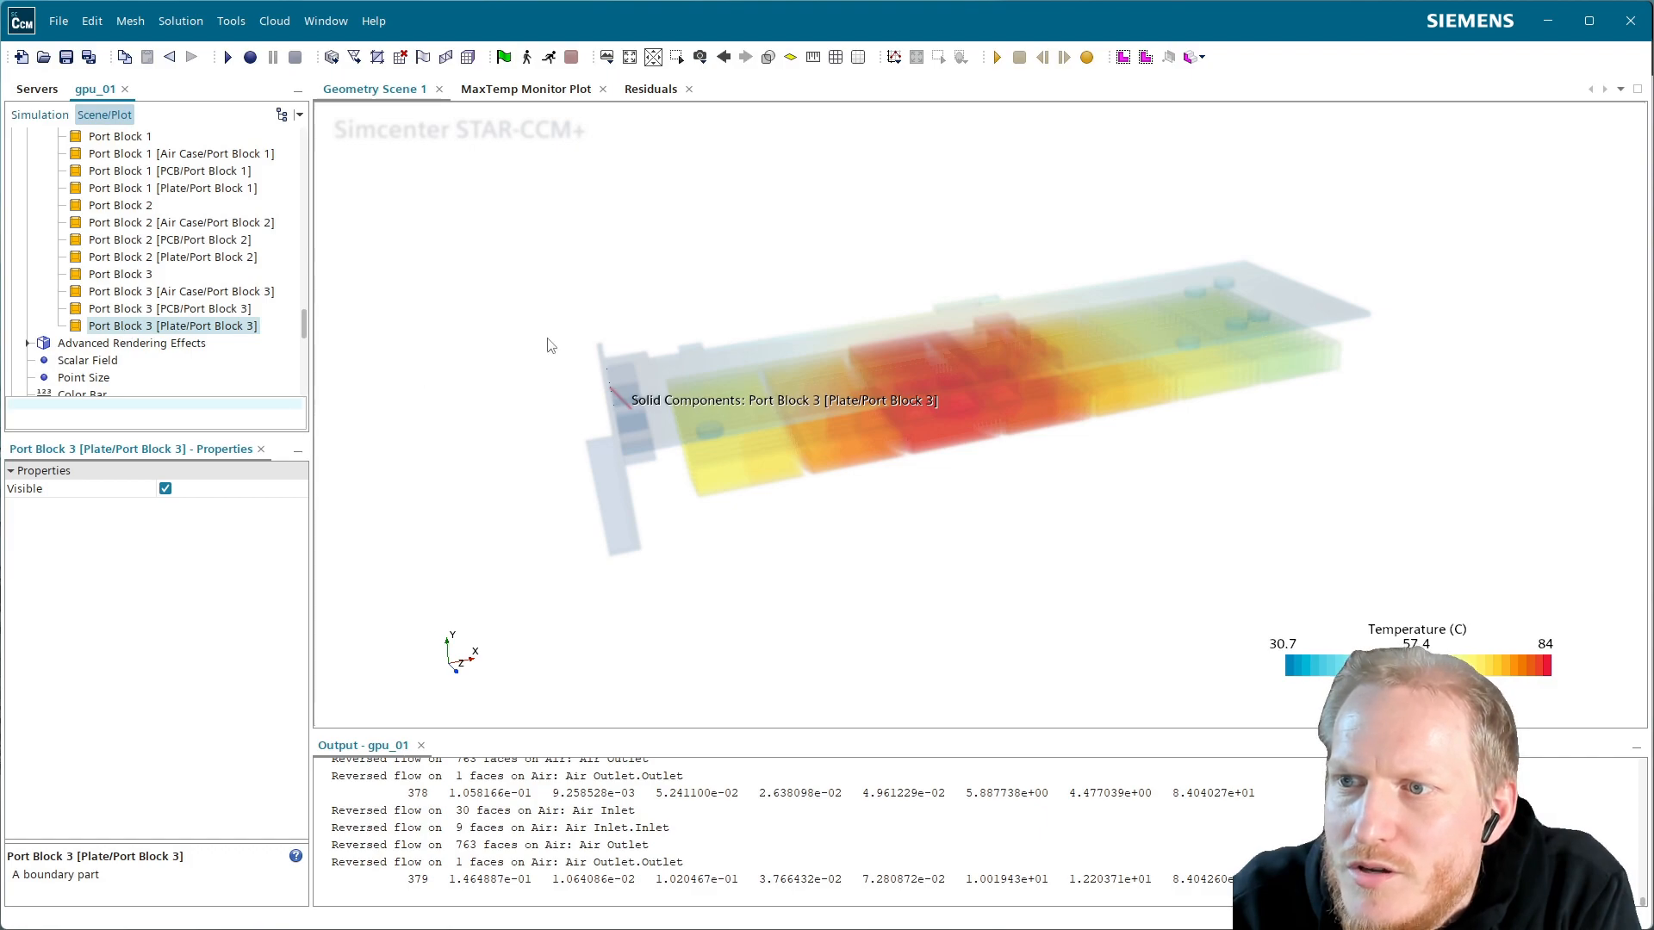
click(210, 310)
click(214, 293)
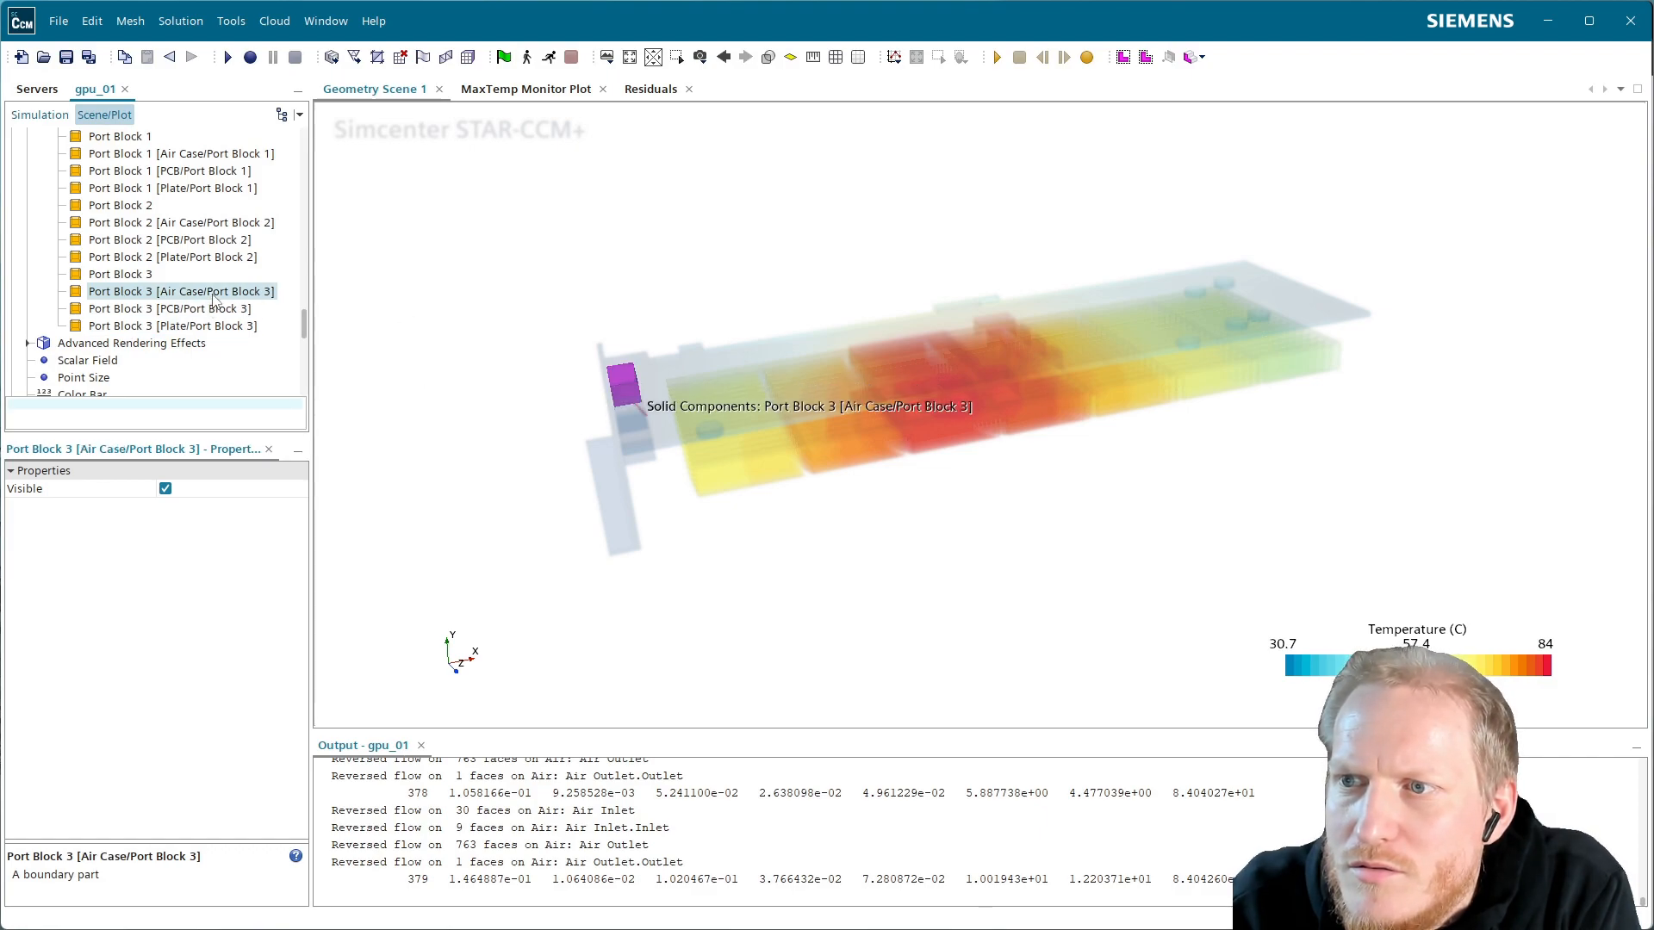
drag(881, 437, 844, 447)
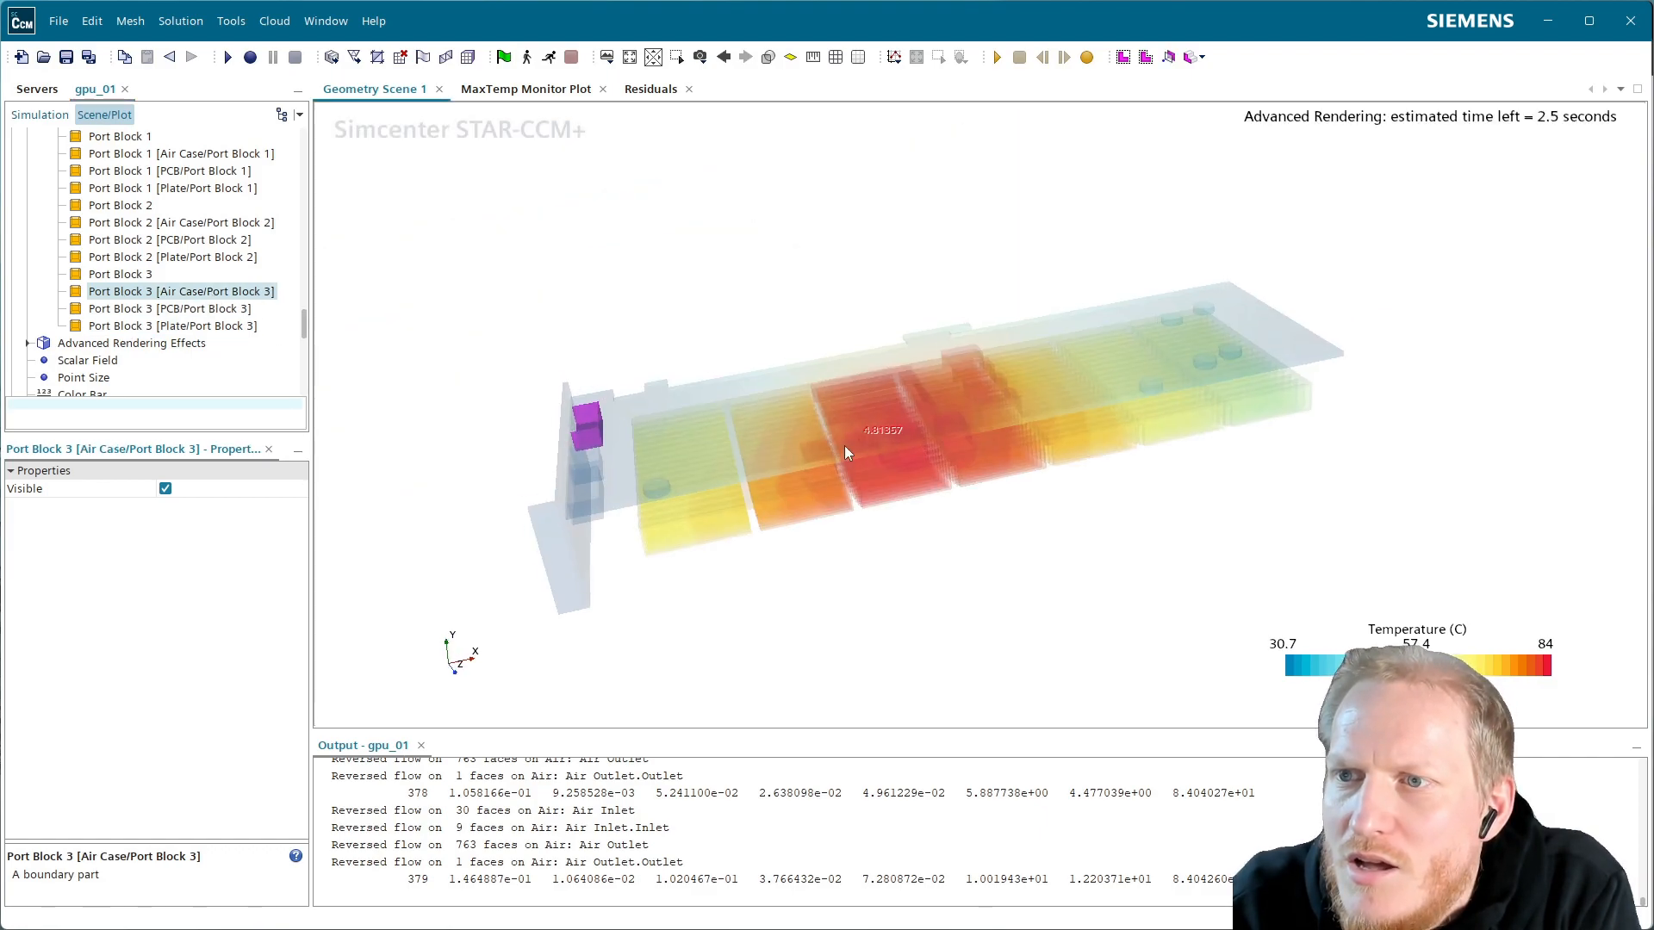
mouse_move(627, 486)
mouse_down()
mouse_move(822, 453)
mouse_move(562, 466)
mouse_move(603, 469)
mouse_up()
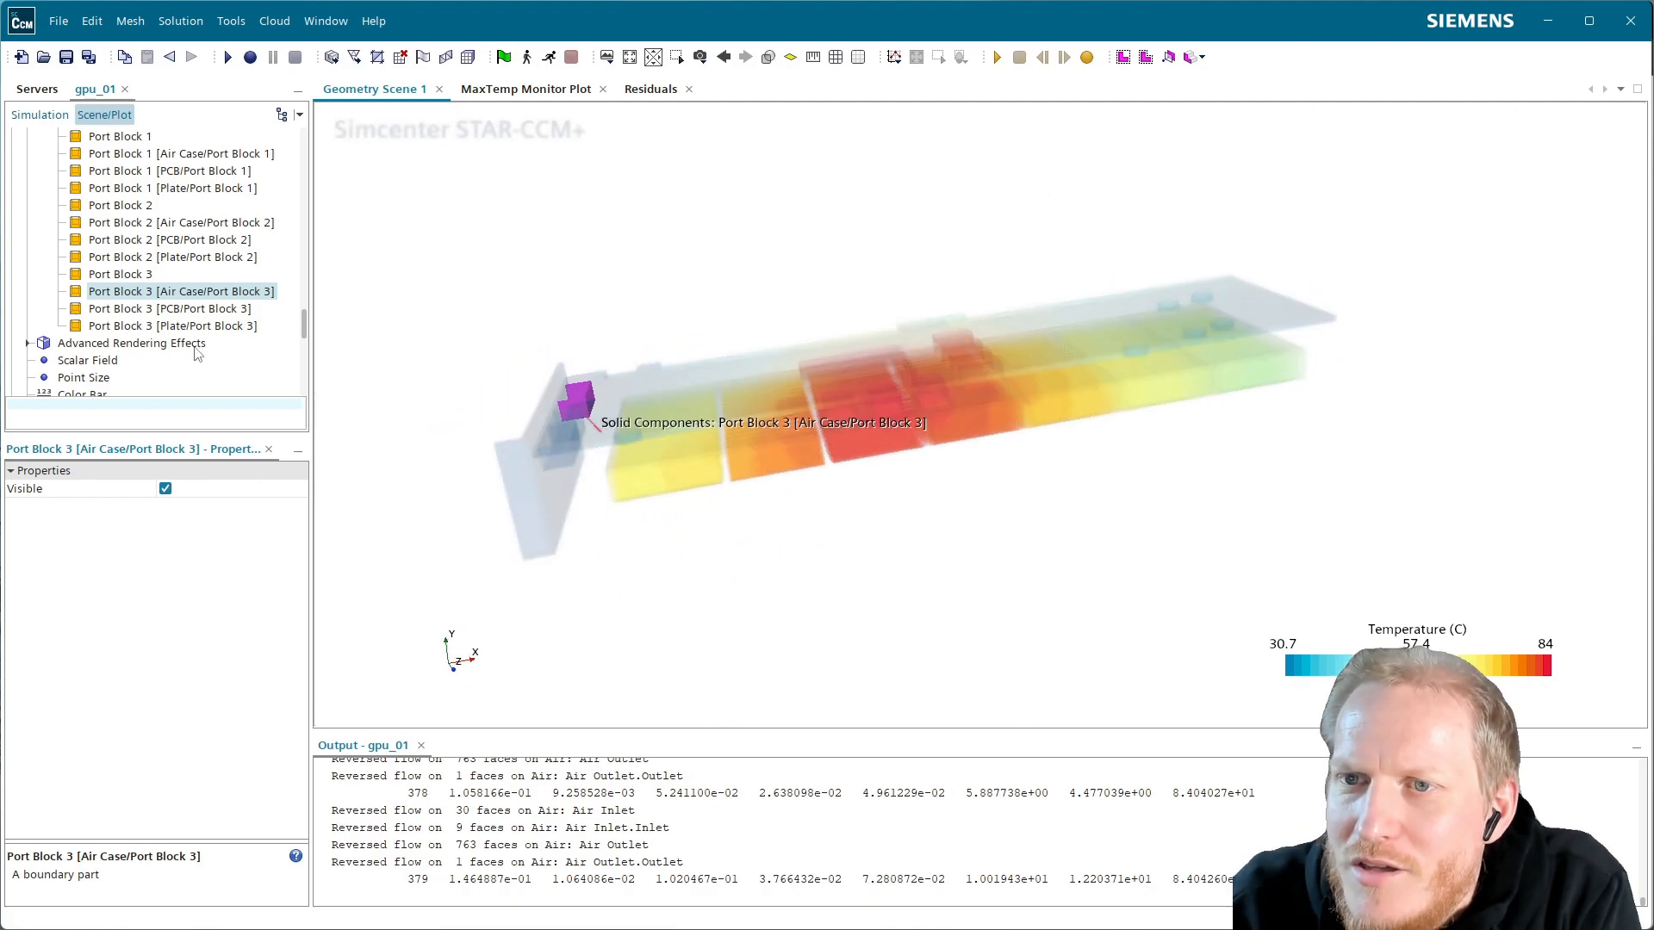
click(213, 310)
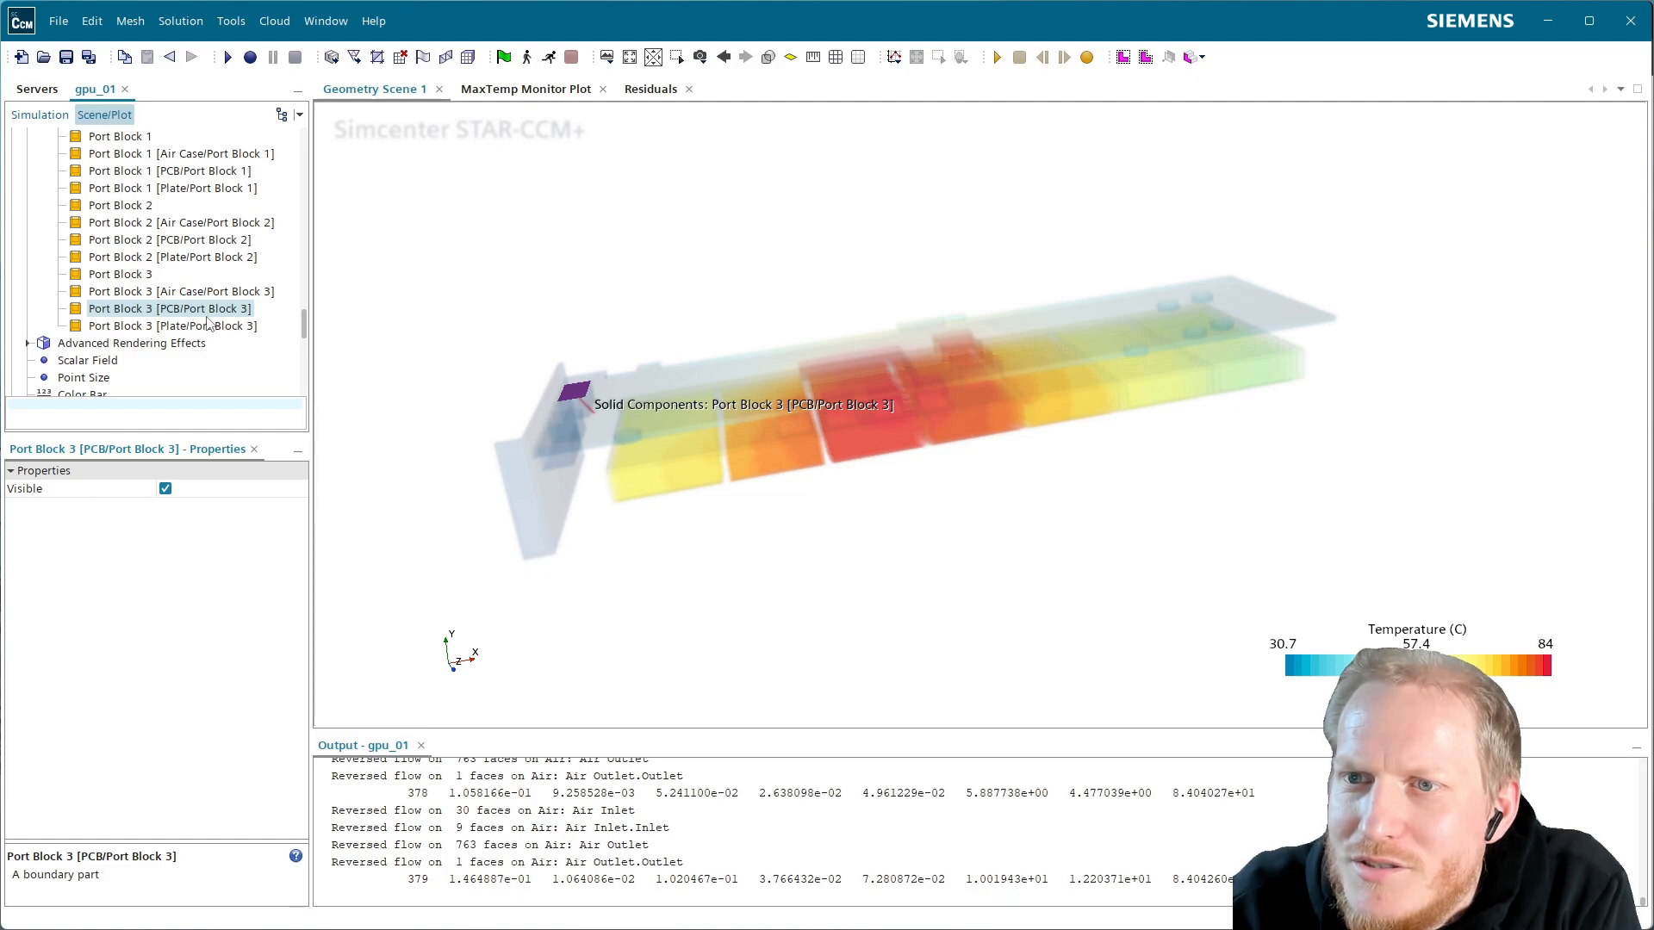
click(197, 326)
scroll(198, 331, up, 10)
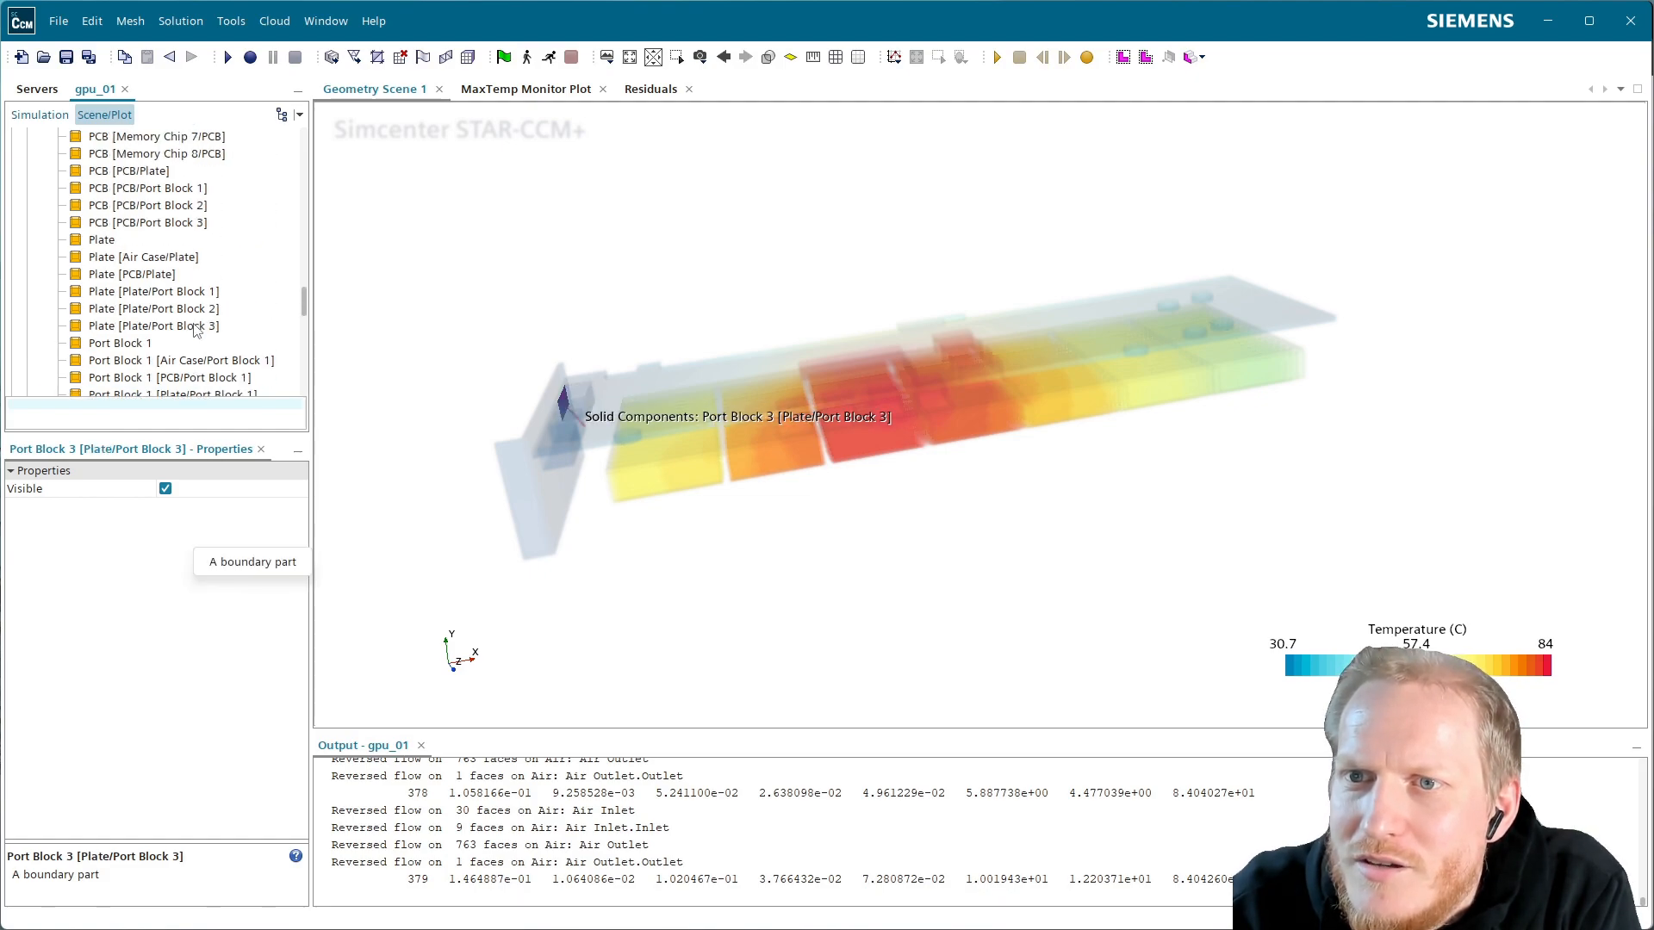
scroll(202, 321, up, 10)
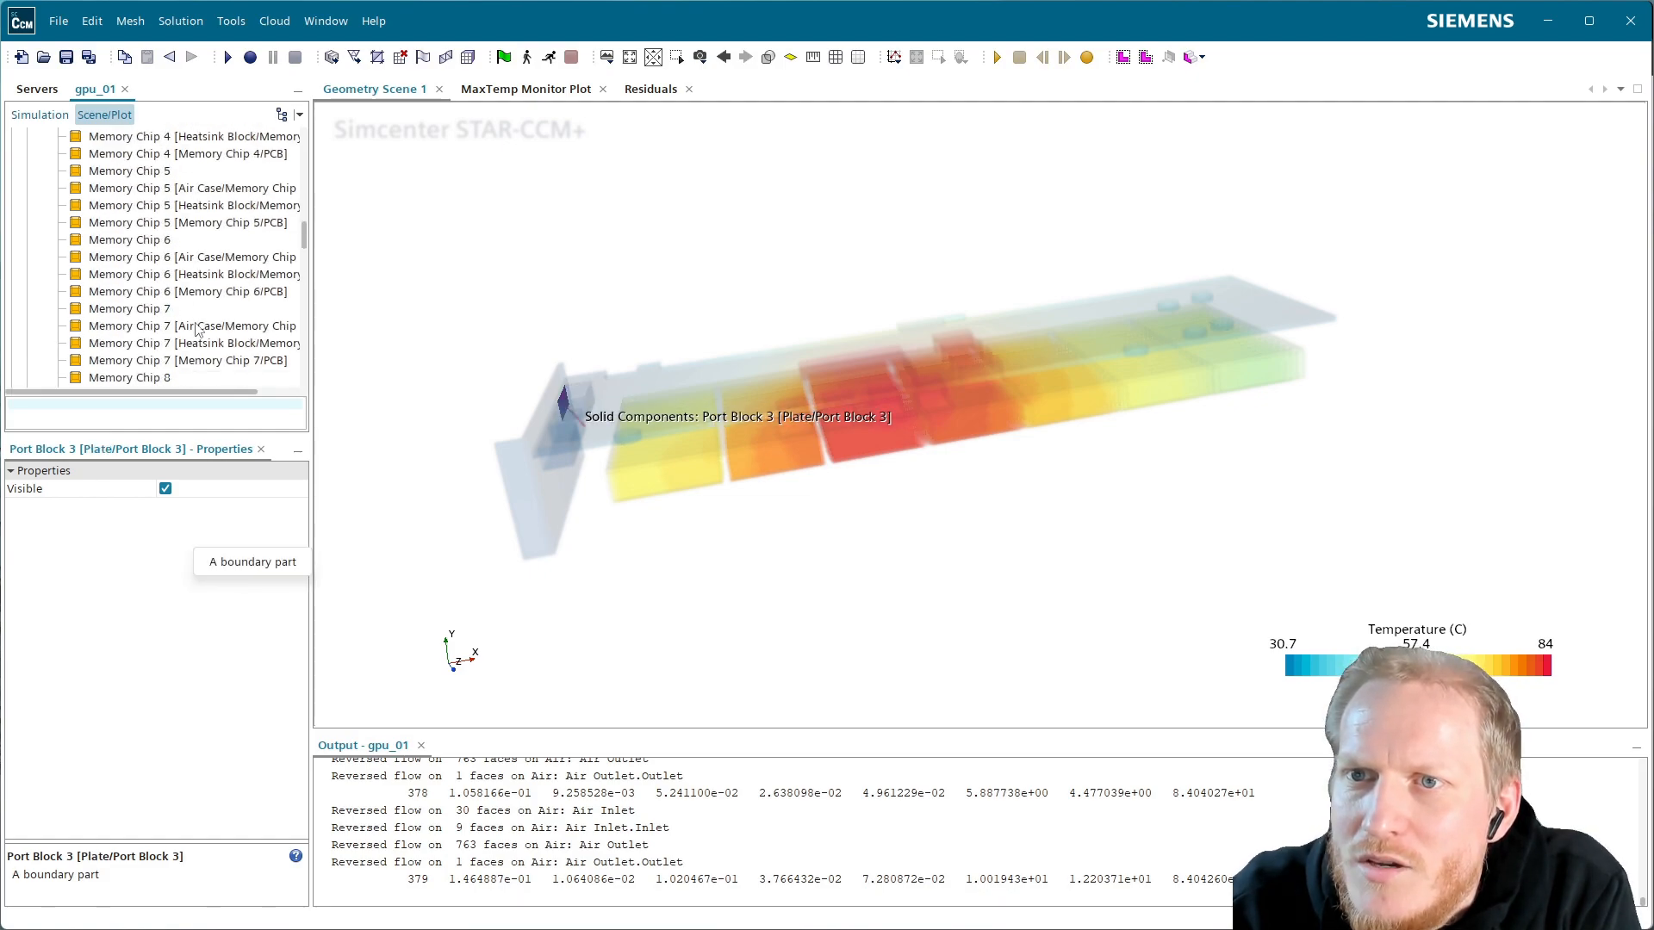
scroll(207, 314, up, 15)
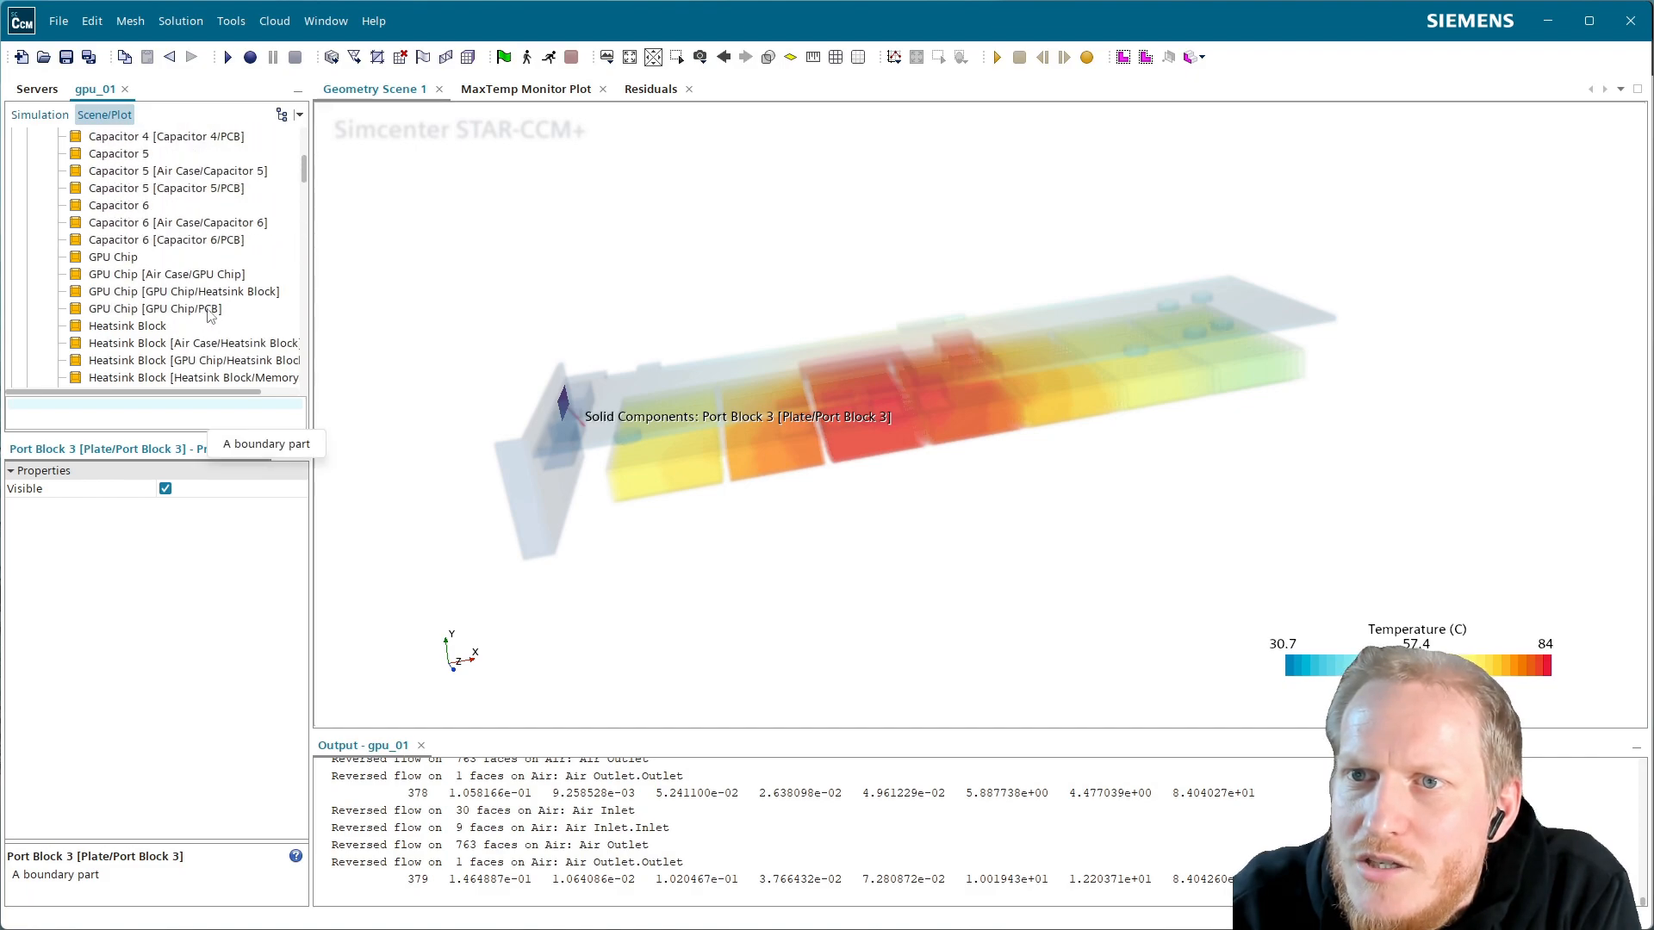
scroll(207, 316, up, 3)
scroll(207, 316, down, 1)
scroll(206, 315, up, 1)
click(487, 228)
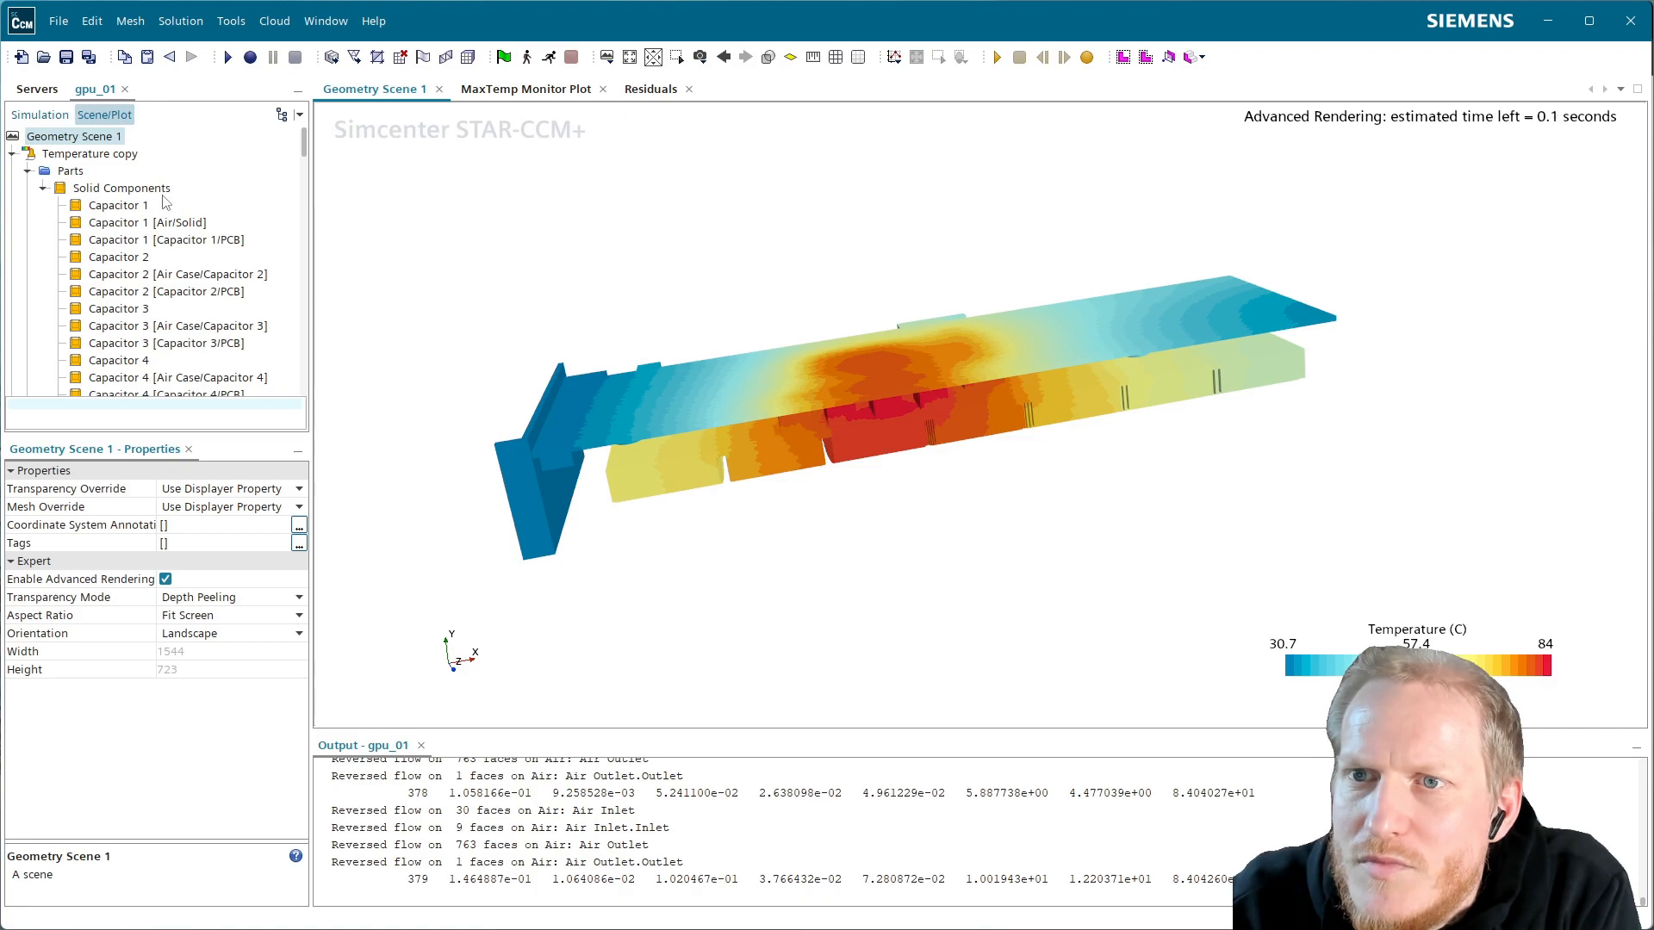
Hide the 22 parts from Capacitor 1 through the GPU Chip parts
click(119, 206)
scroll(173, 293, down, 7)
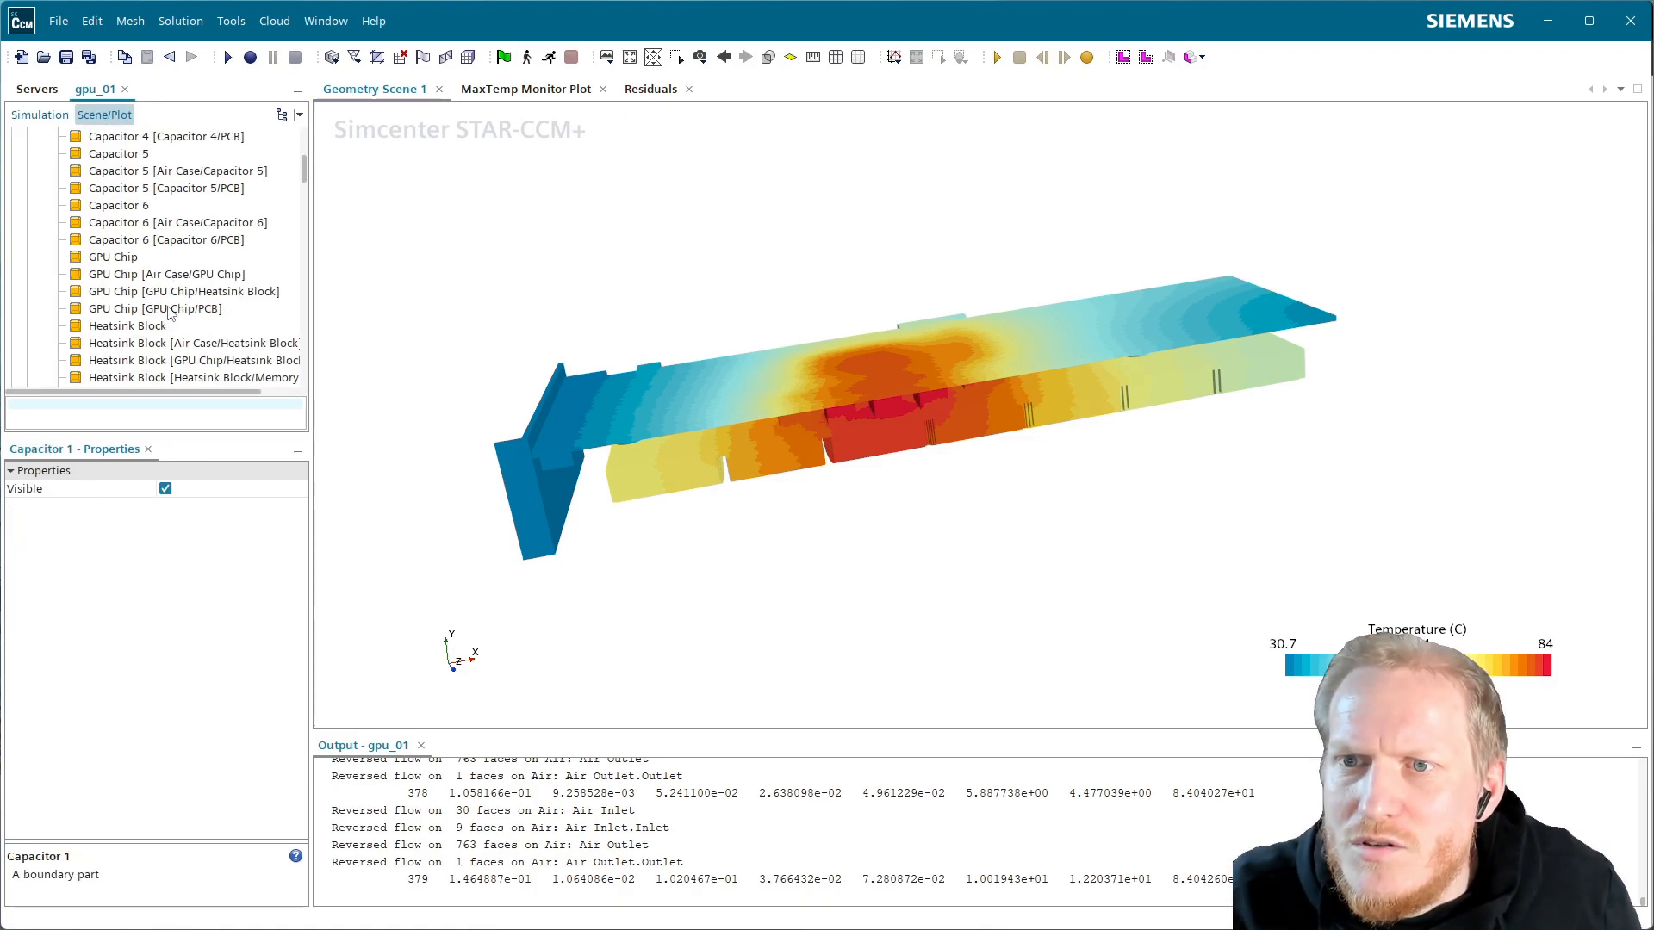
shift+click(170, 312)
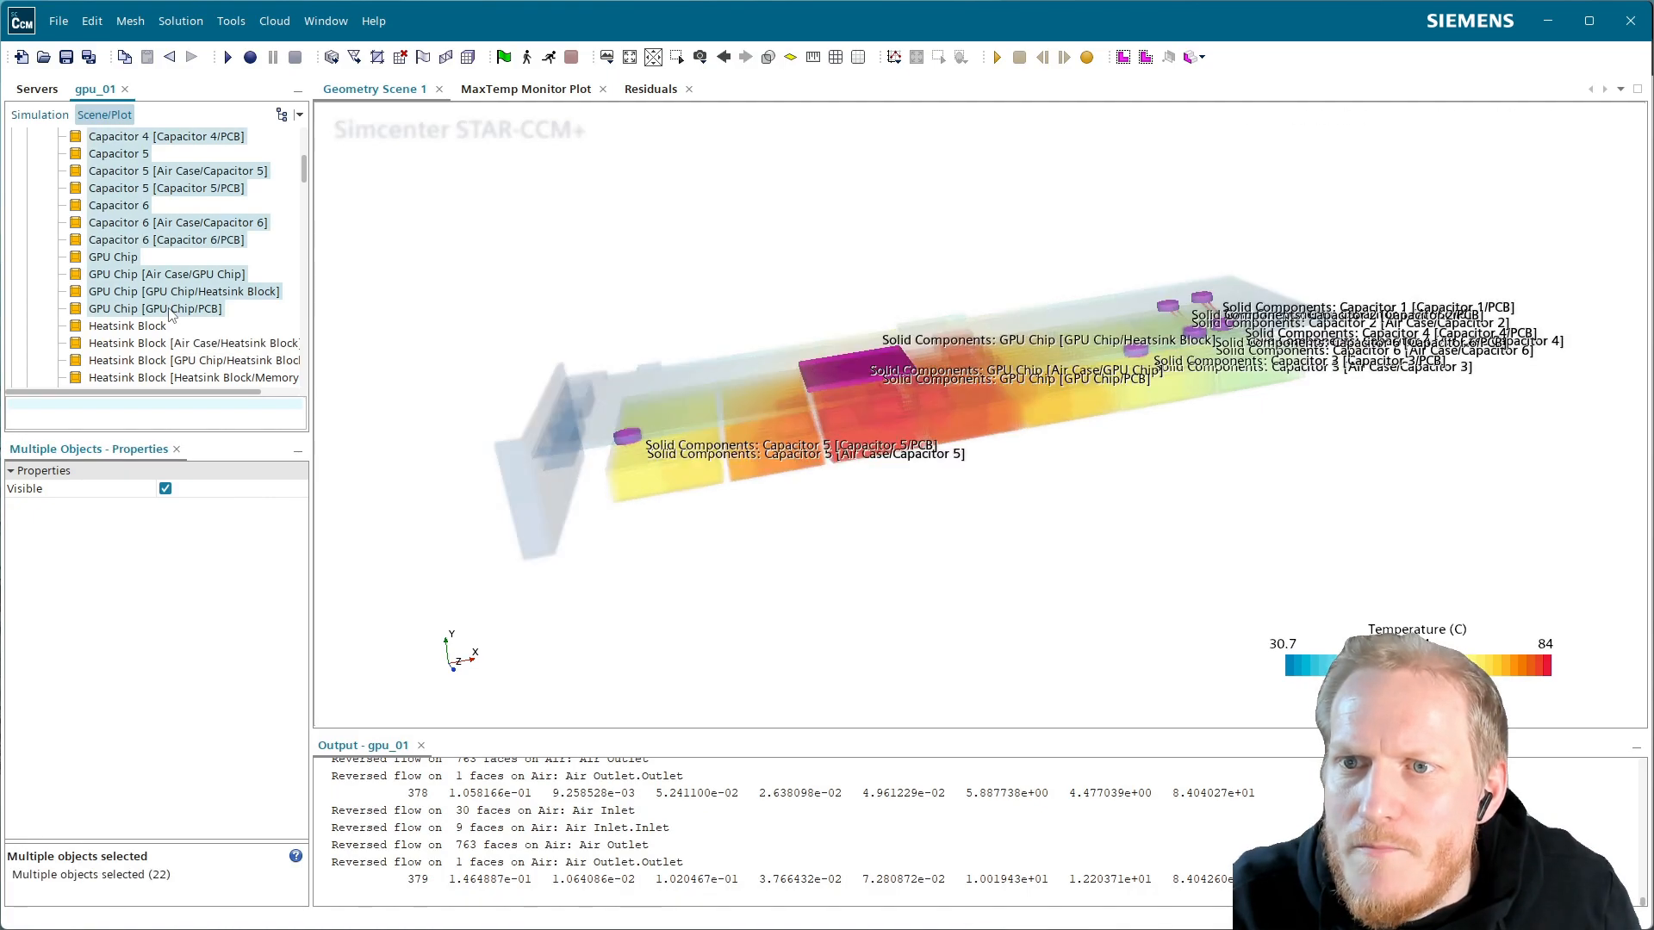
right_click(170, 312)
click(207, 342)
Hide the 71 parts from Memory Chip 1 through Port Block 3
scroll(168, 259, down, 5)
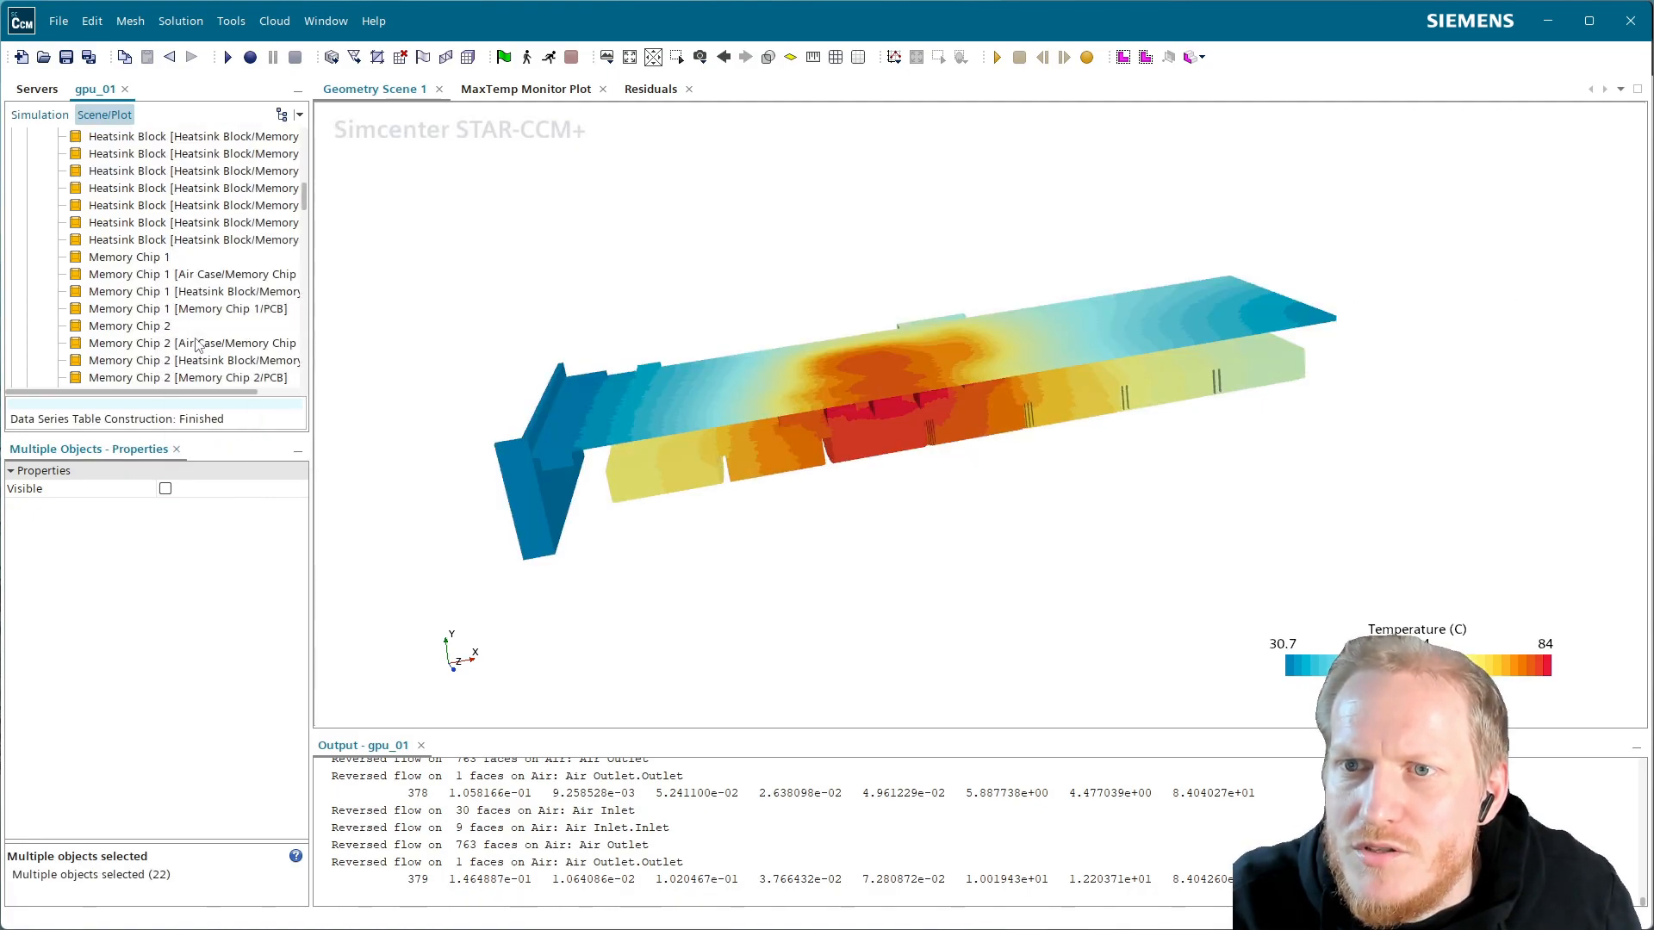
click(155, 207)
scroll(173, 284, down, 5)
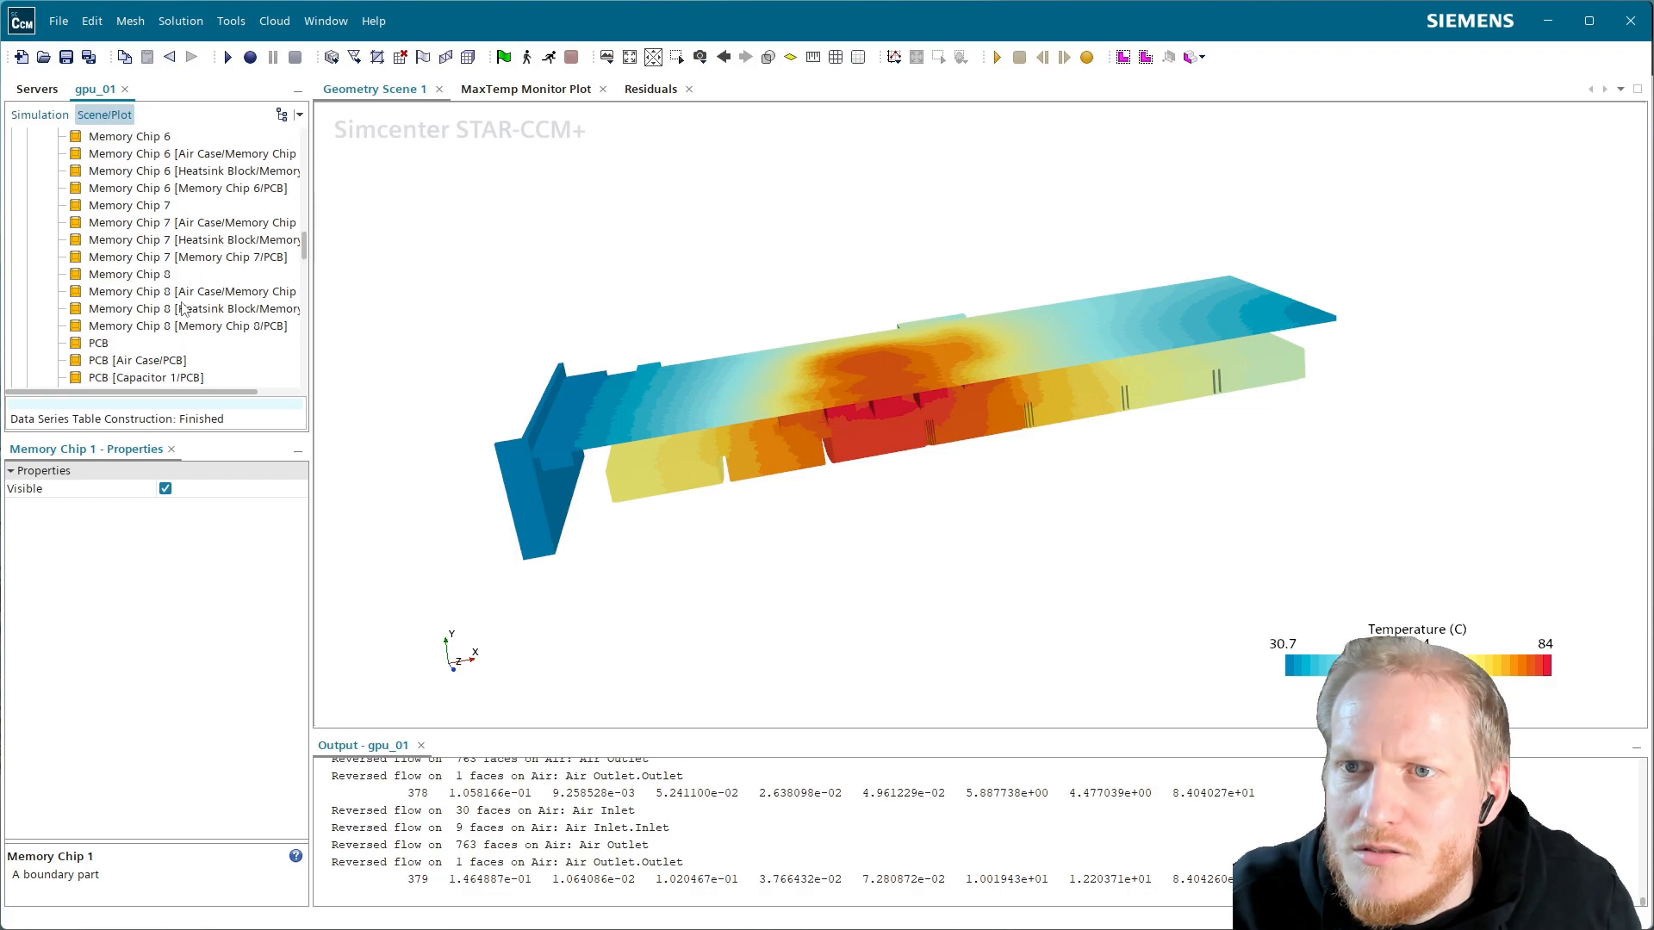
scroll(160, 347, down, 10)
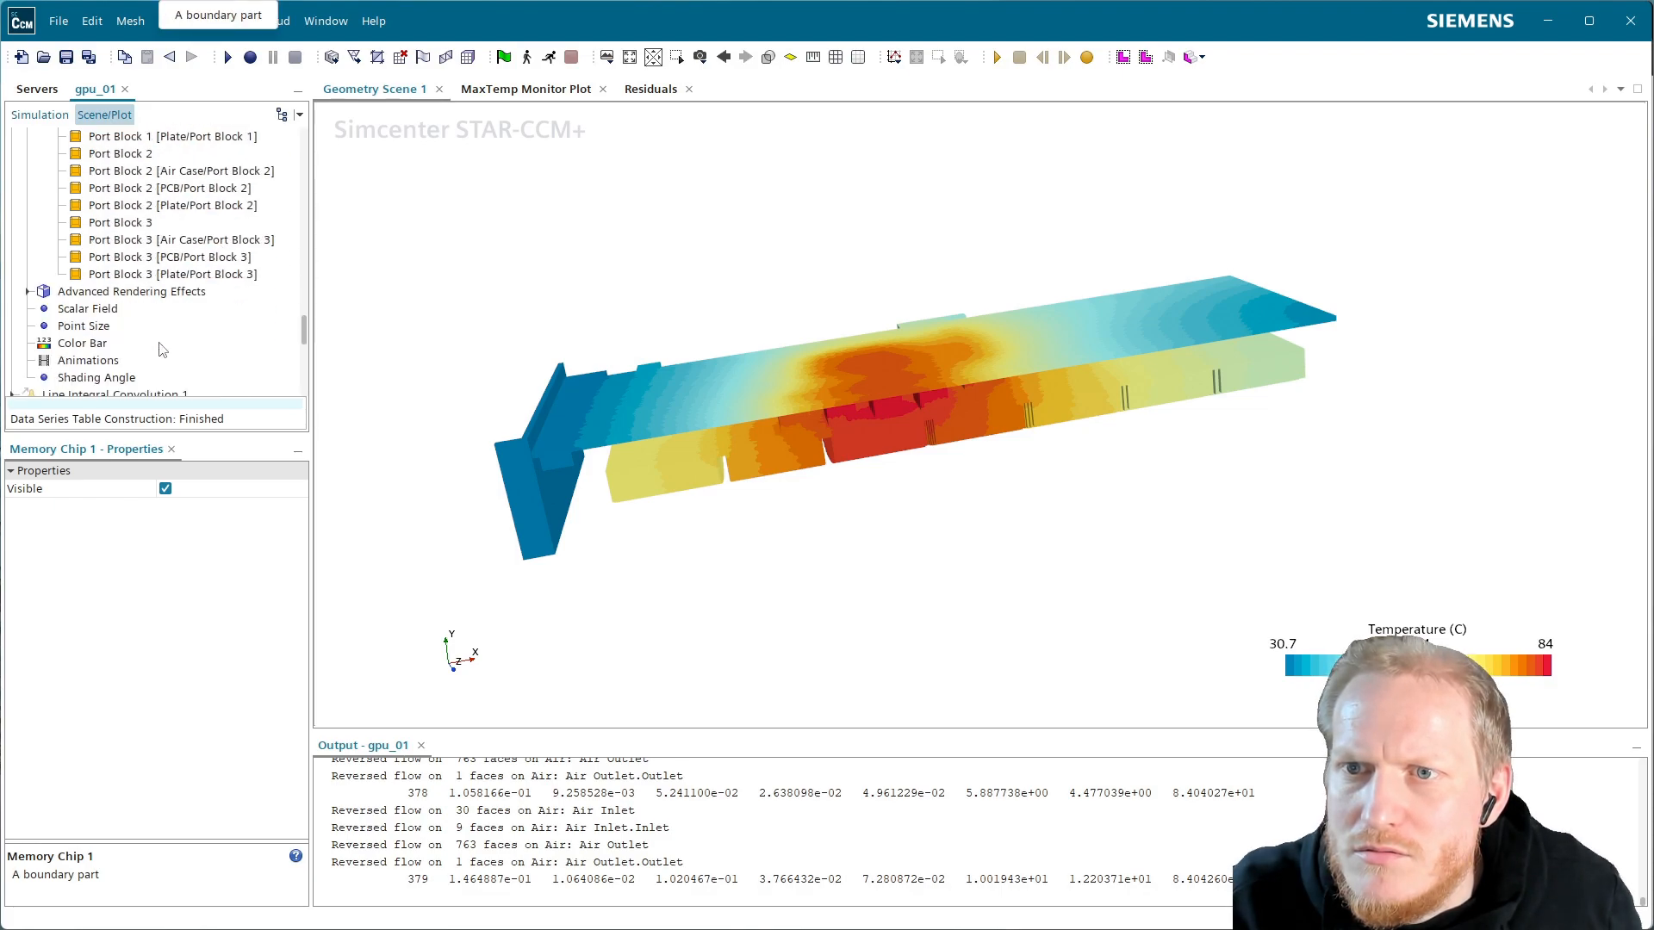
shift+click(158, 270)
right_click(159, 273)
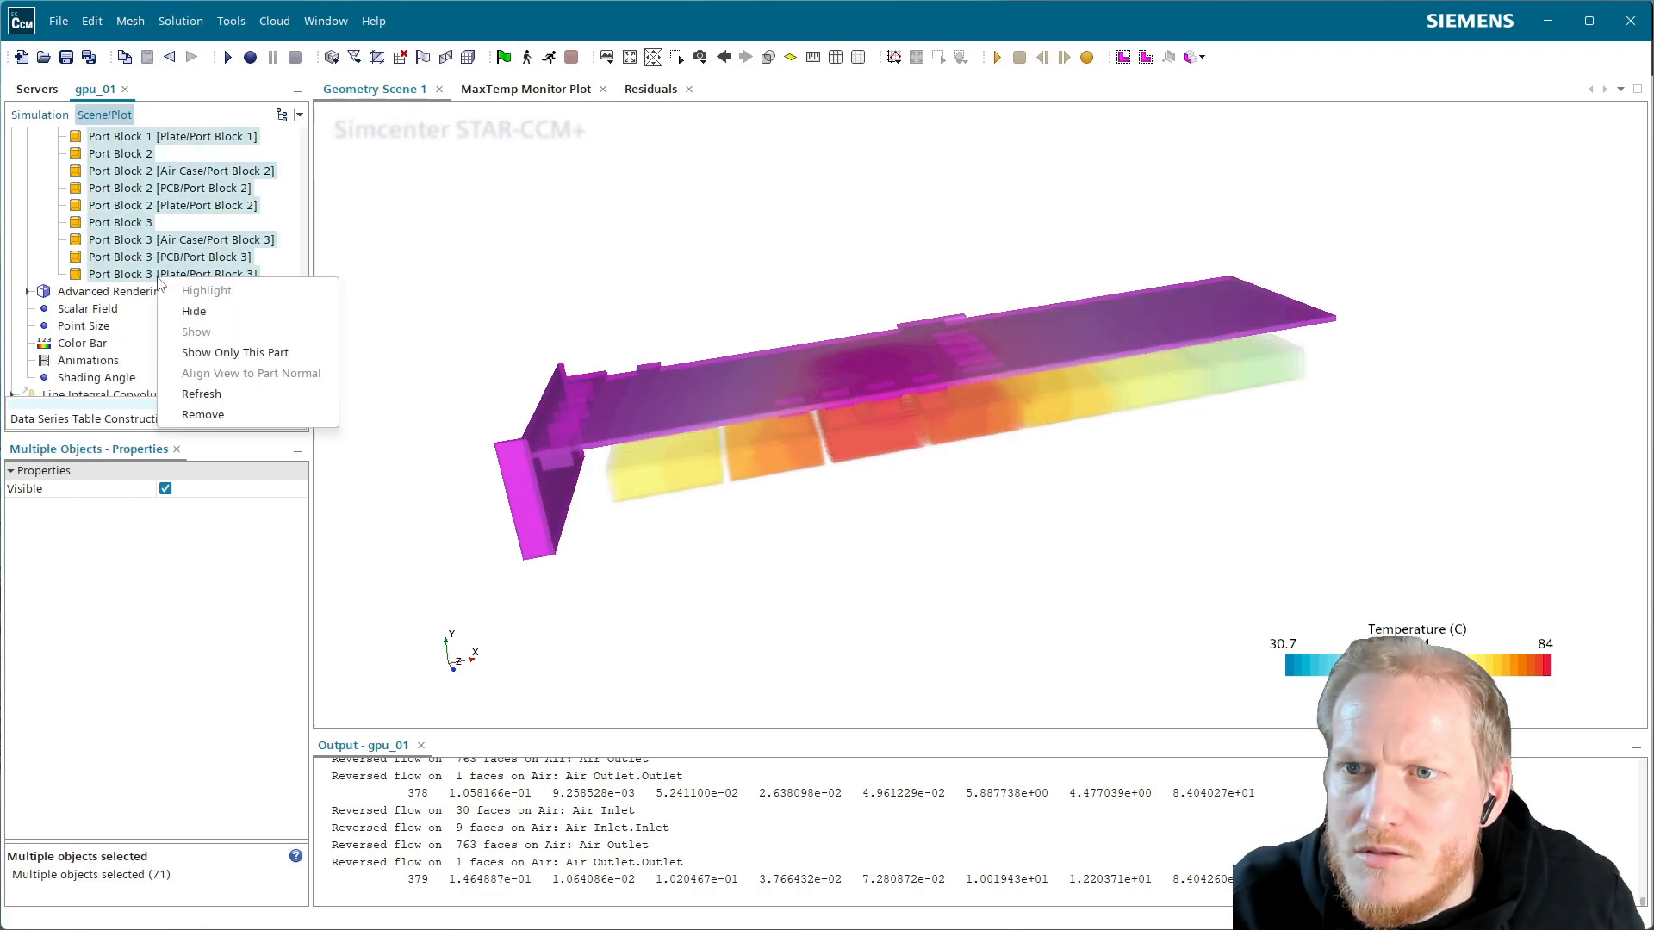
click(194, 312)
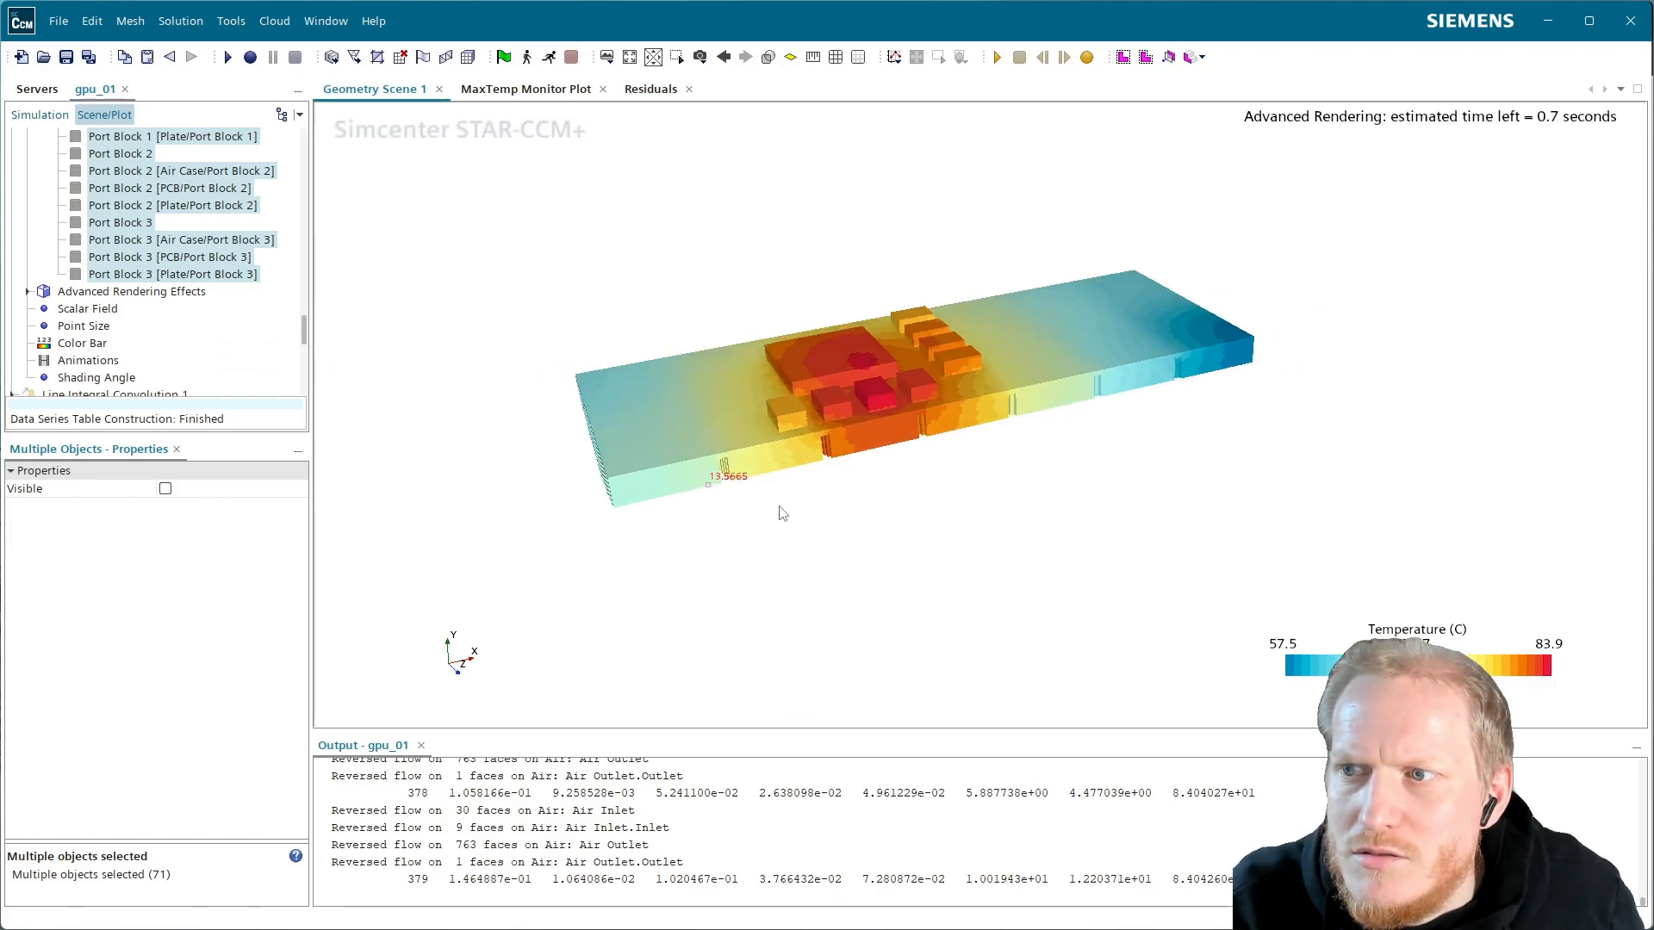
Hide Heatsink Block, then remove it from the temperature display
scroll(216, 301, up, 15)
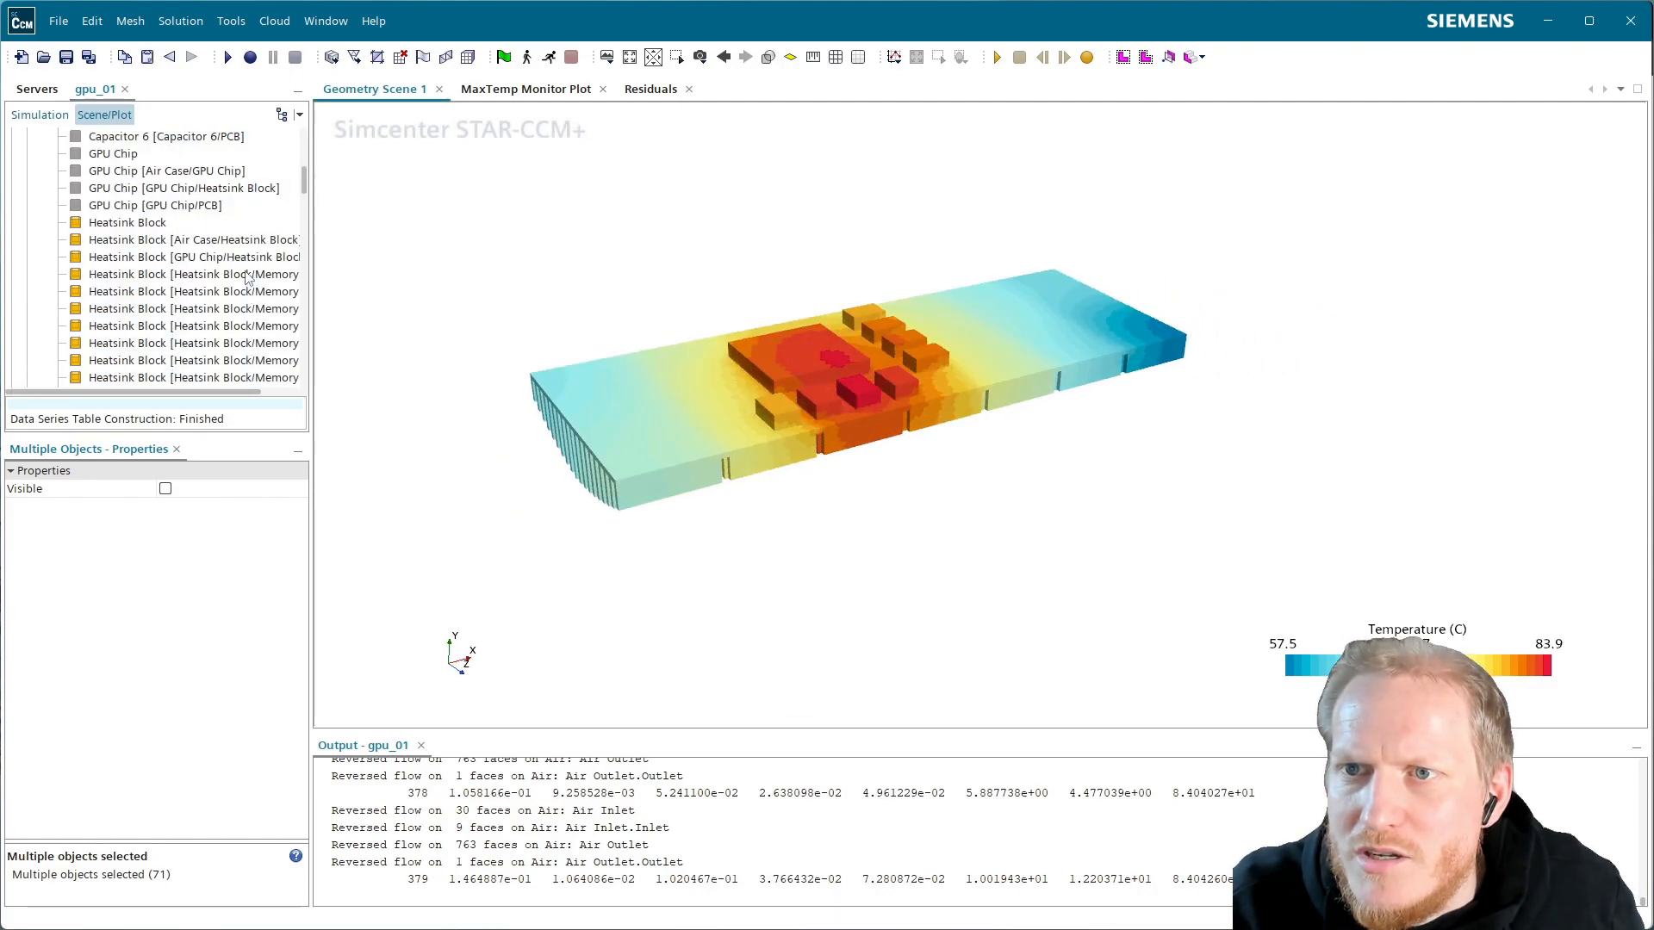
click(155, 274)
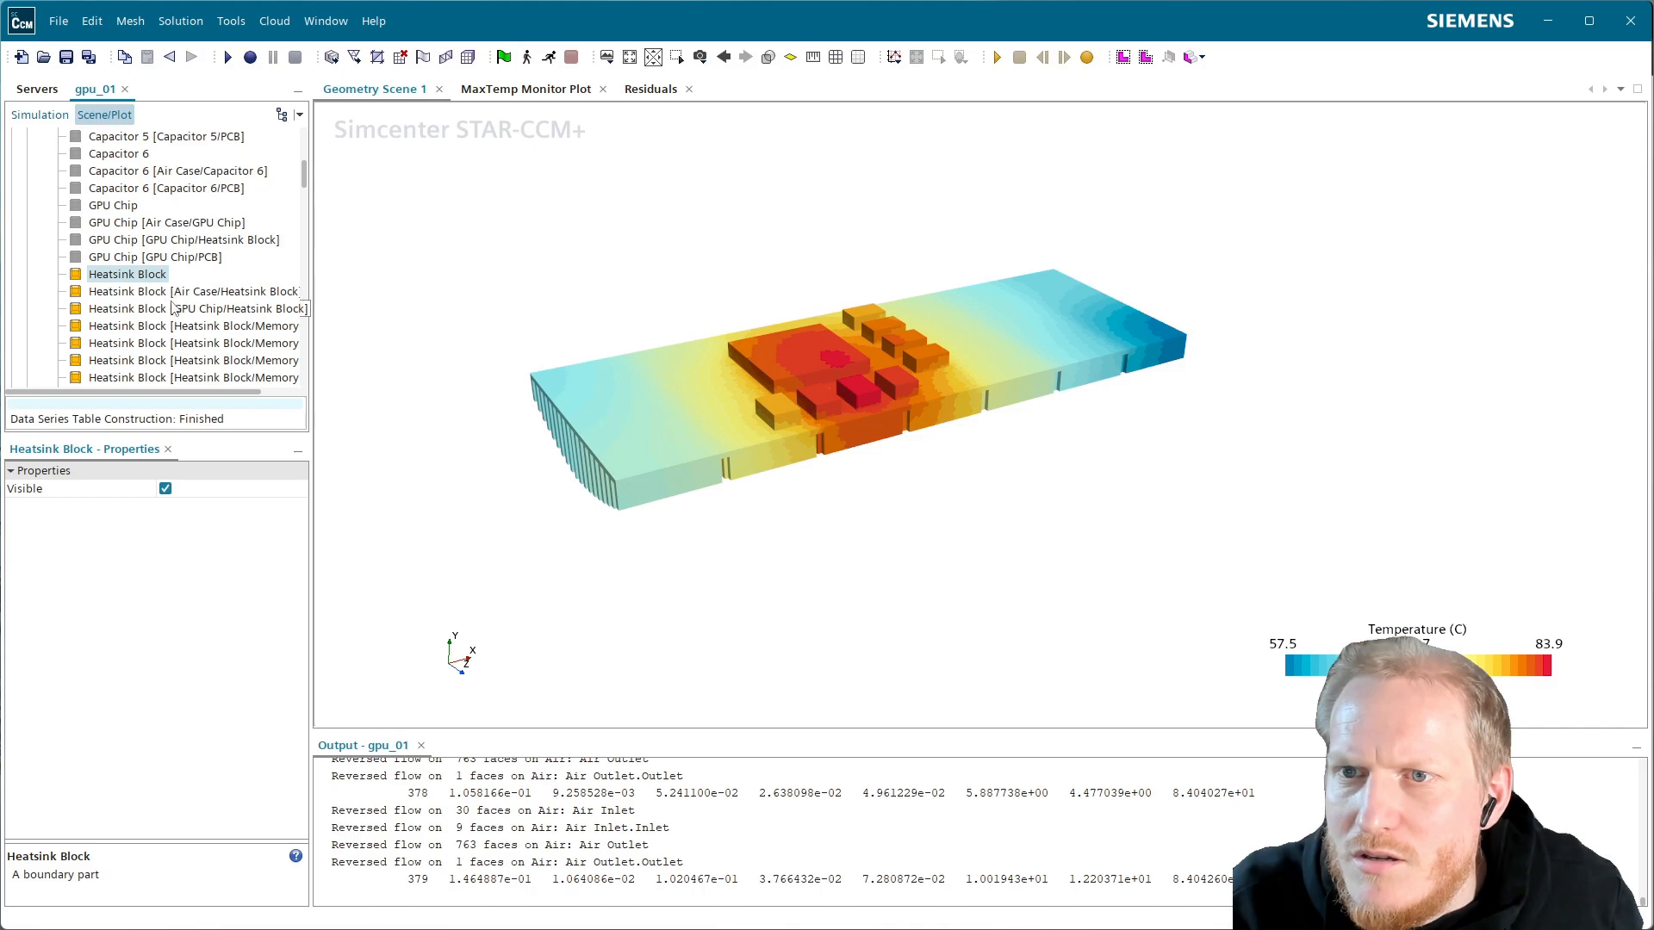
right_click(151, 284)
click(187, 314)
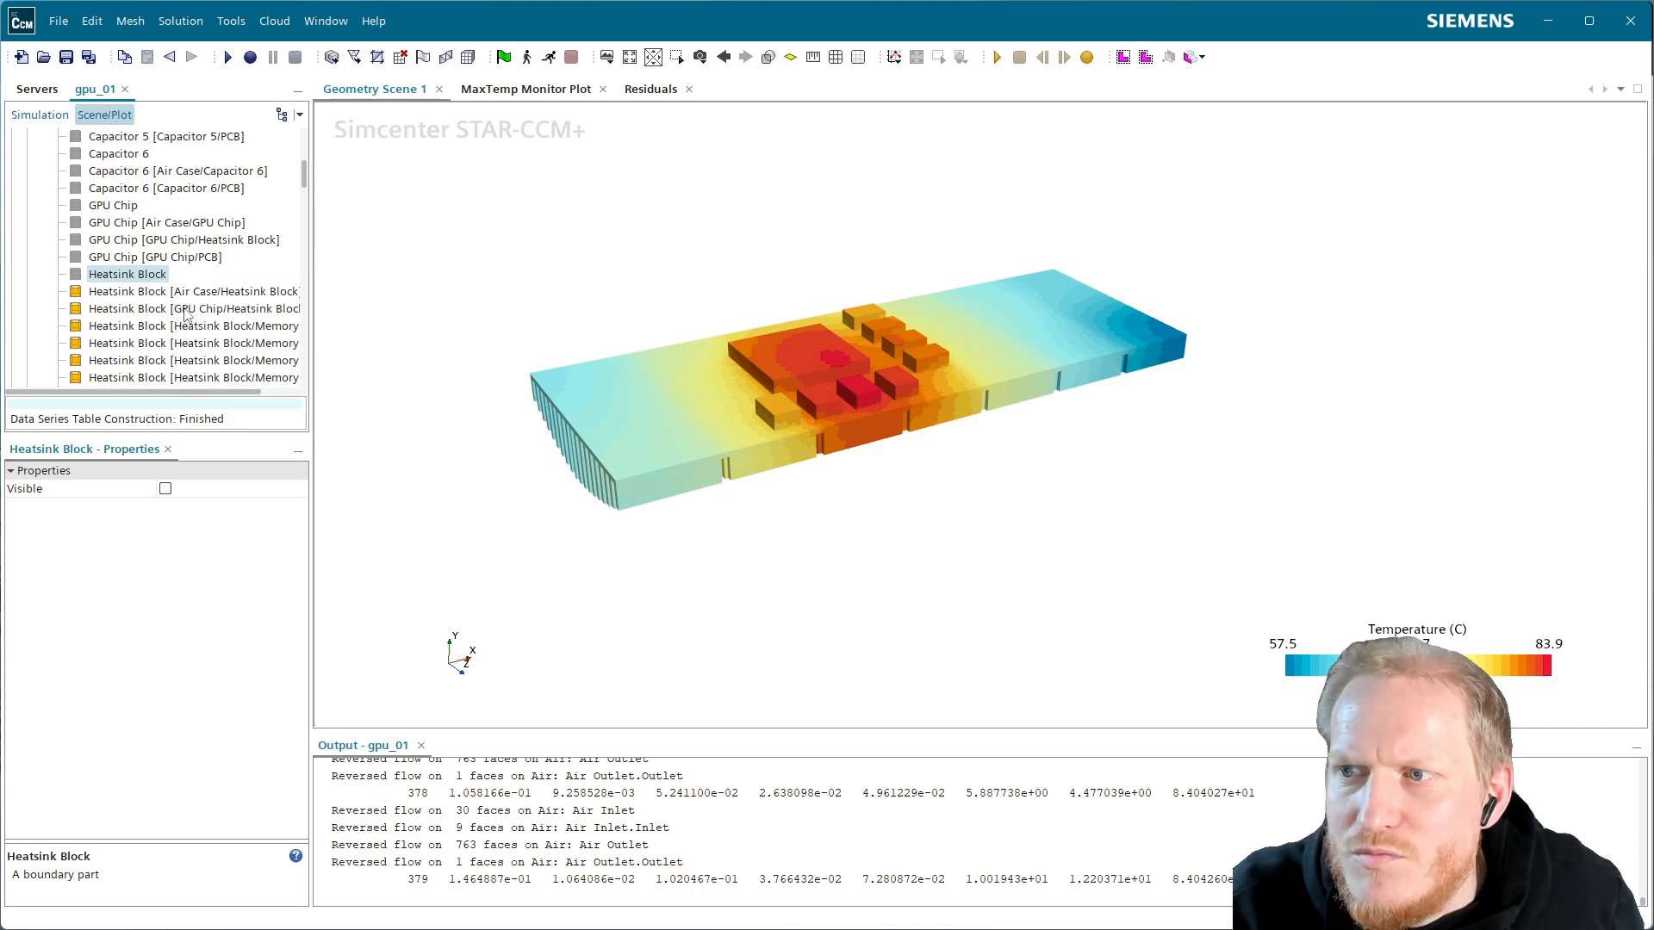
right_click(152, 280)
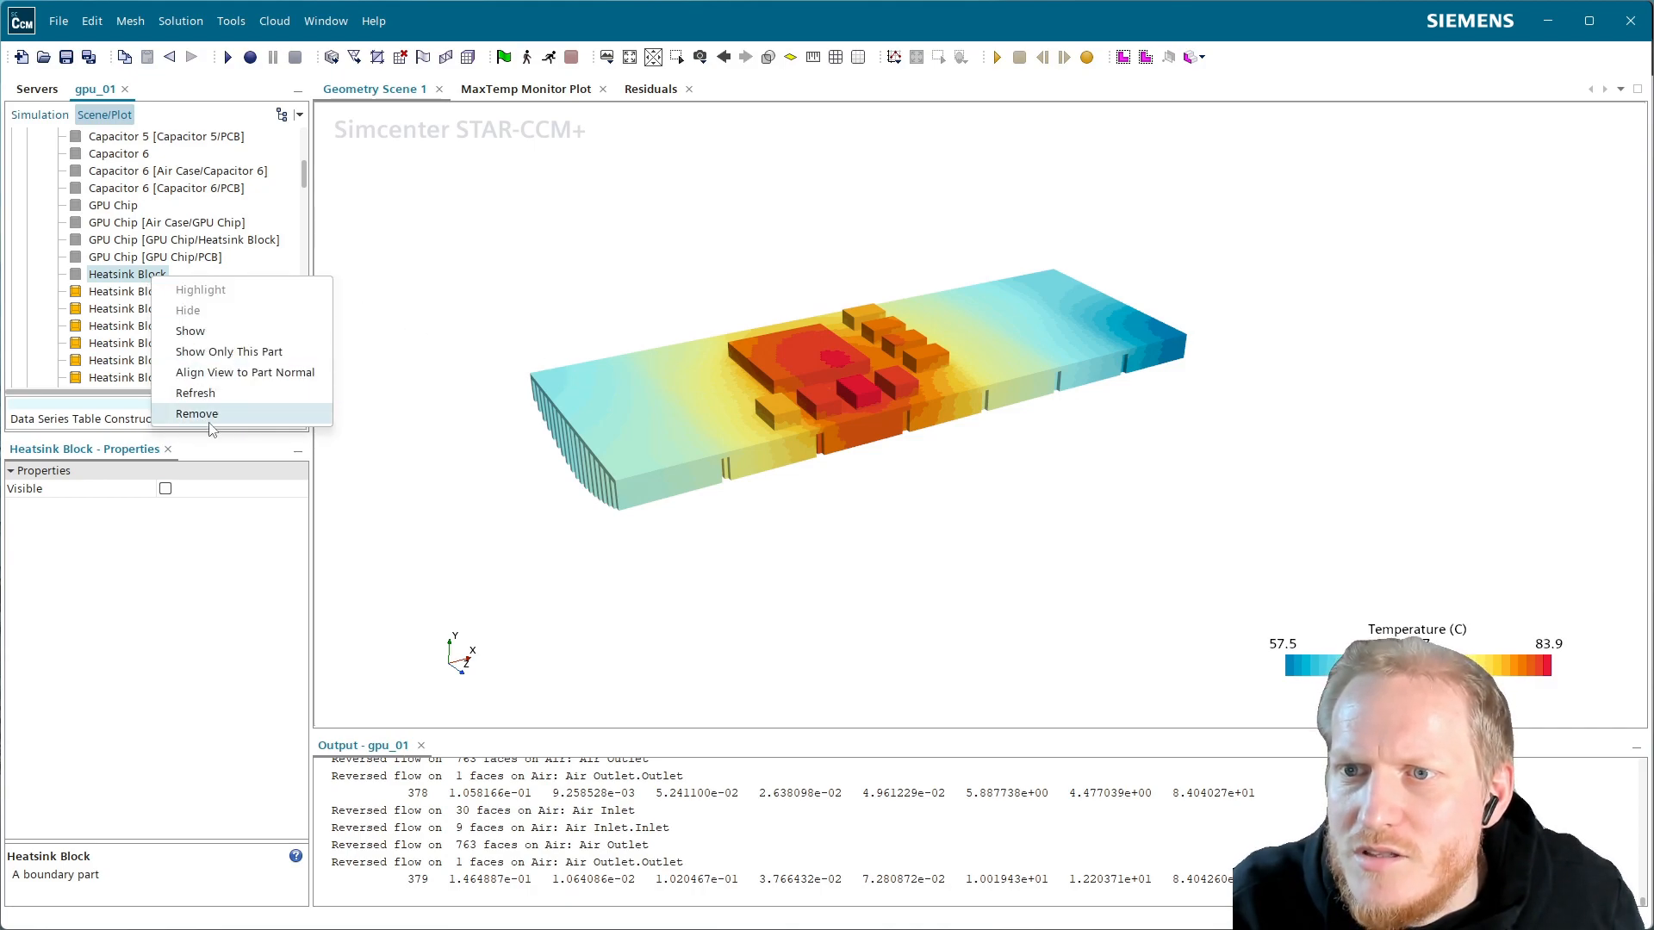
click(197, 414)
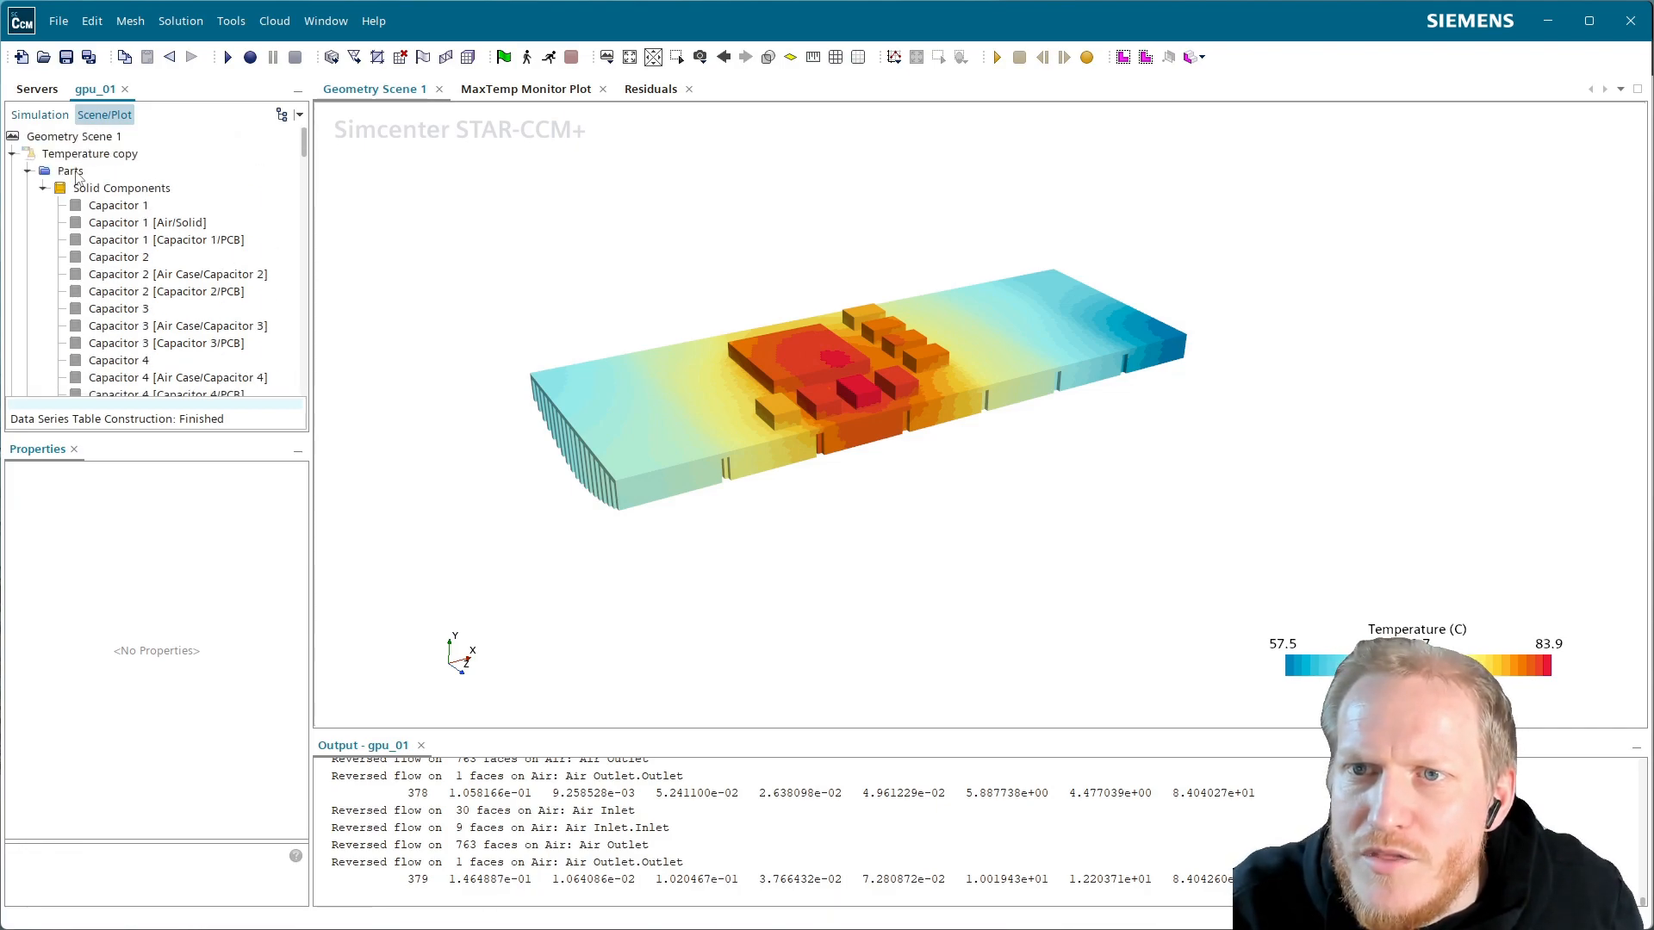
click(72, 171)
In the Parts list, expand Solid Components and uncheck Capacitors 1, 2 and 3
click(299, 489)
click(222, 270)
click(239, 305)
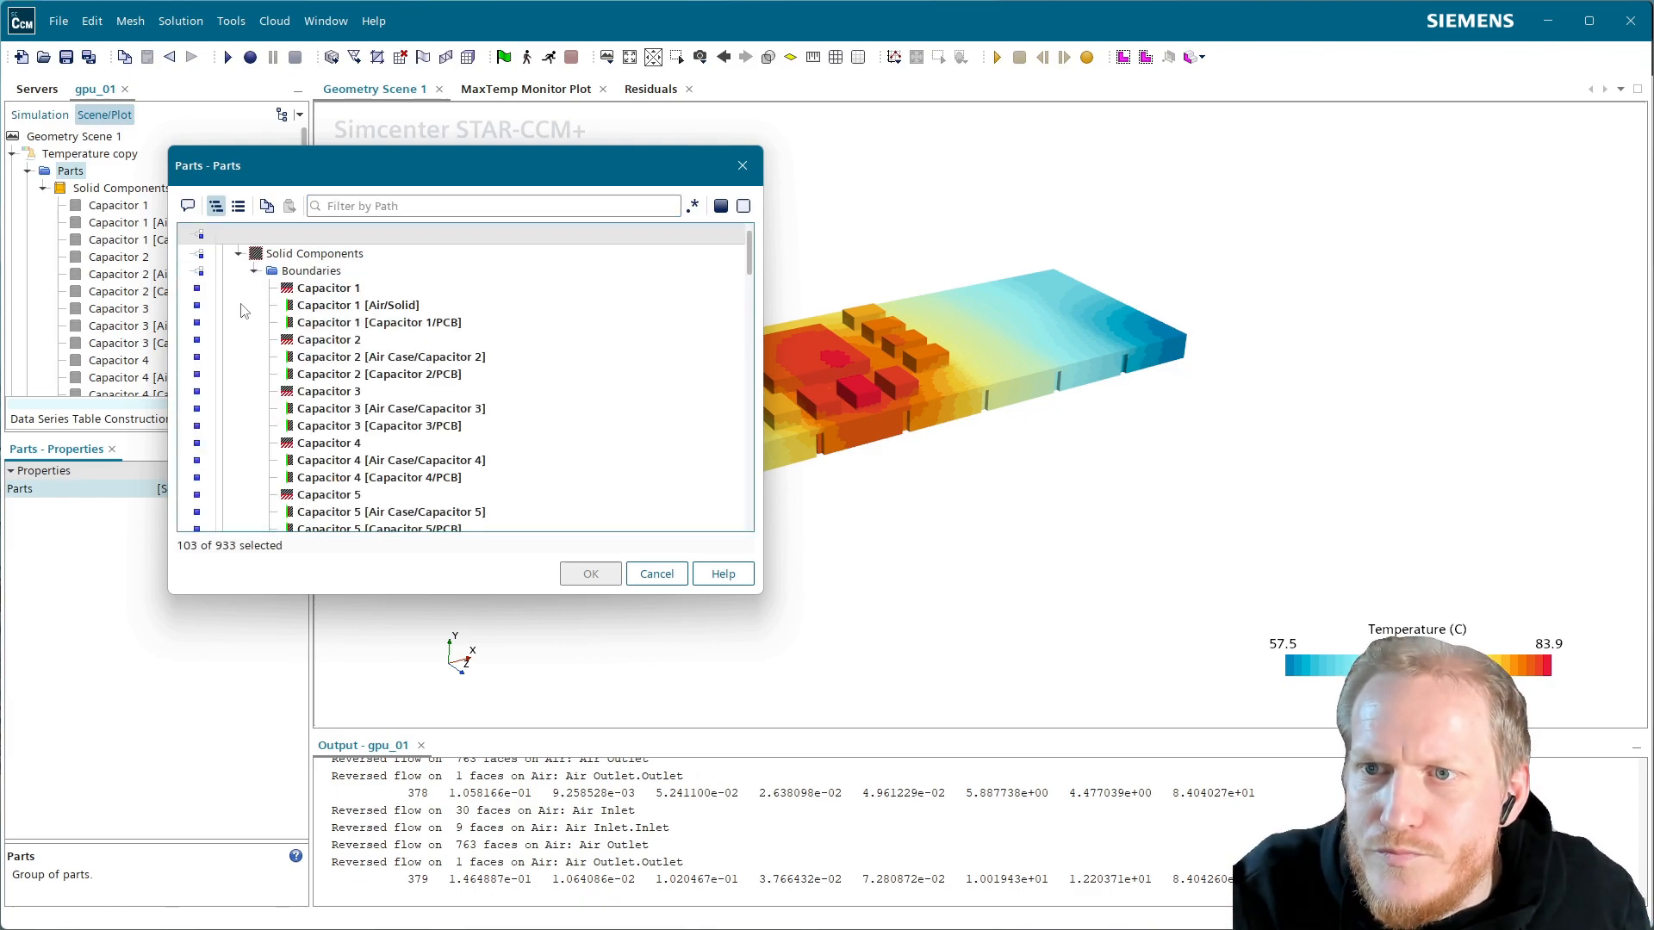
click(349, 290)
click(353, 341)
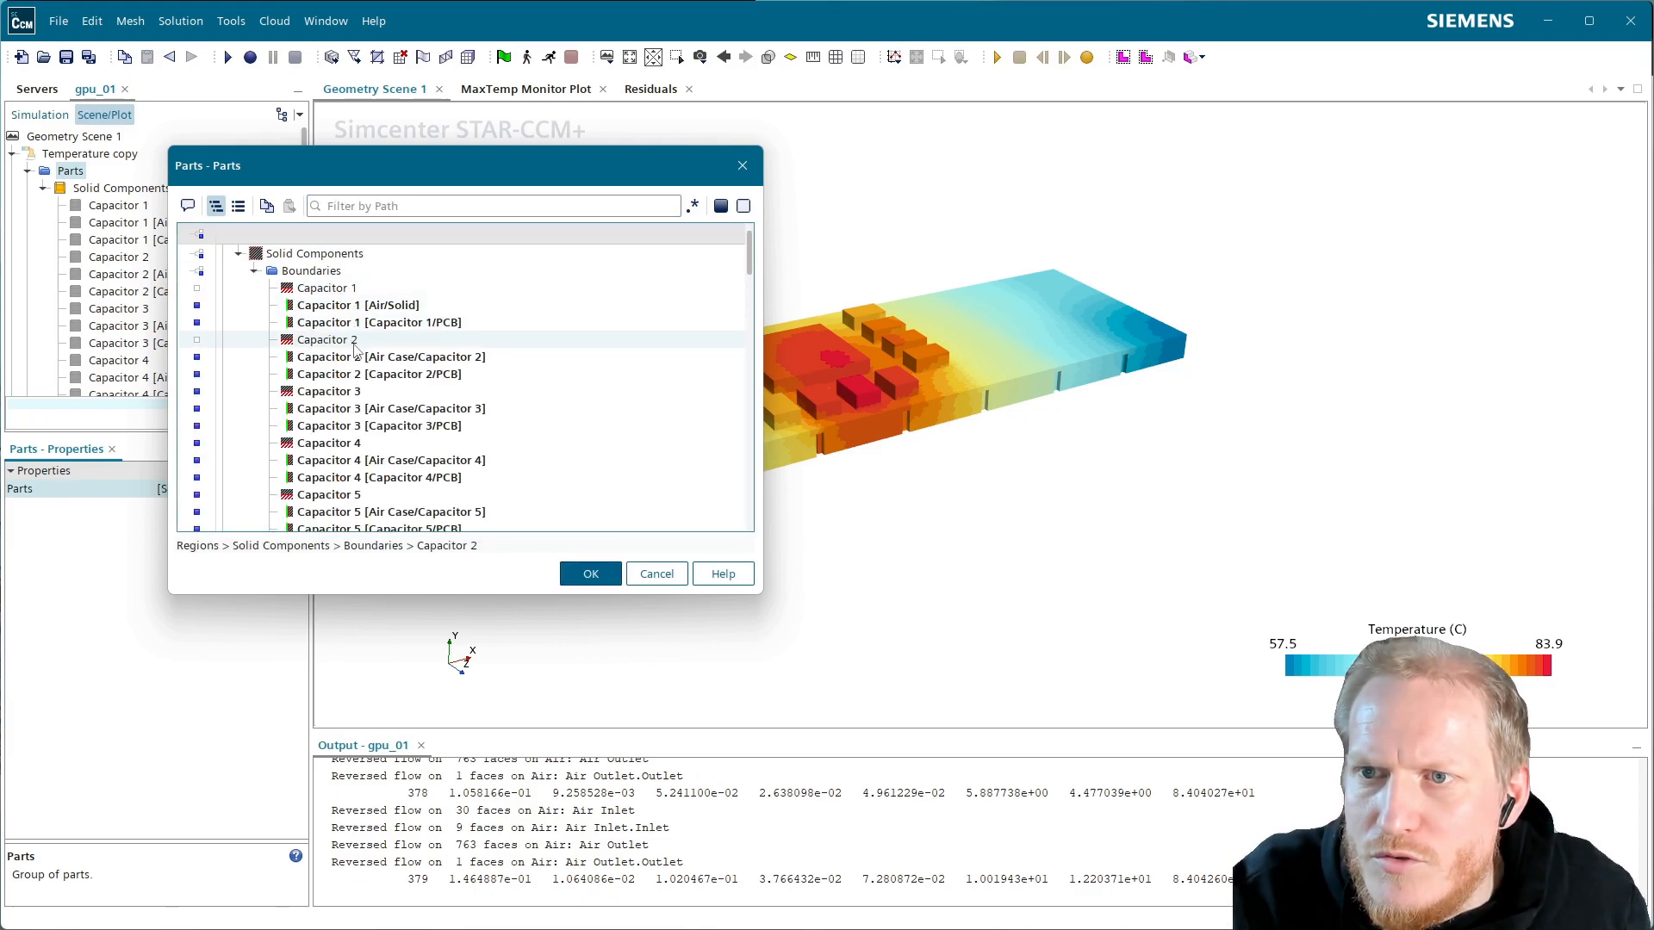
click(355, 393)
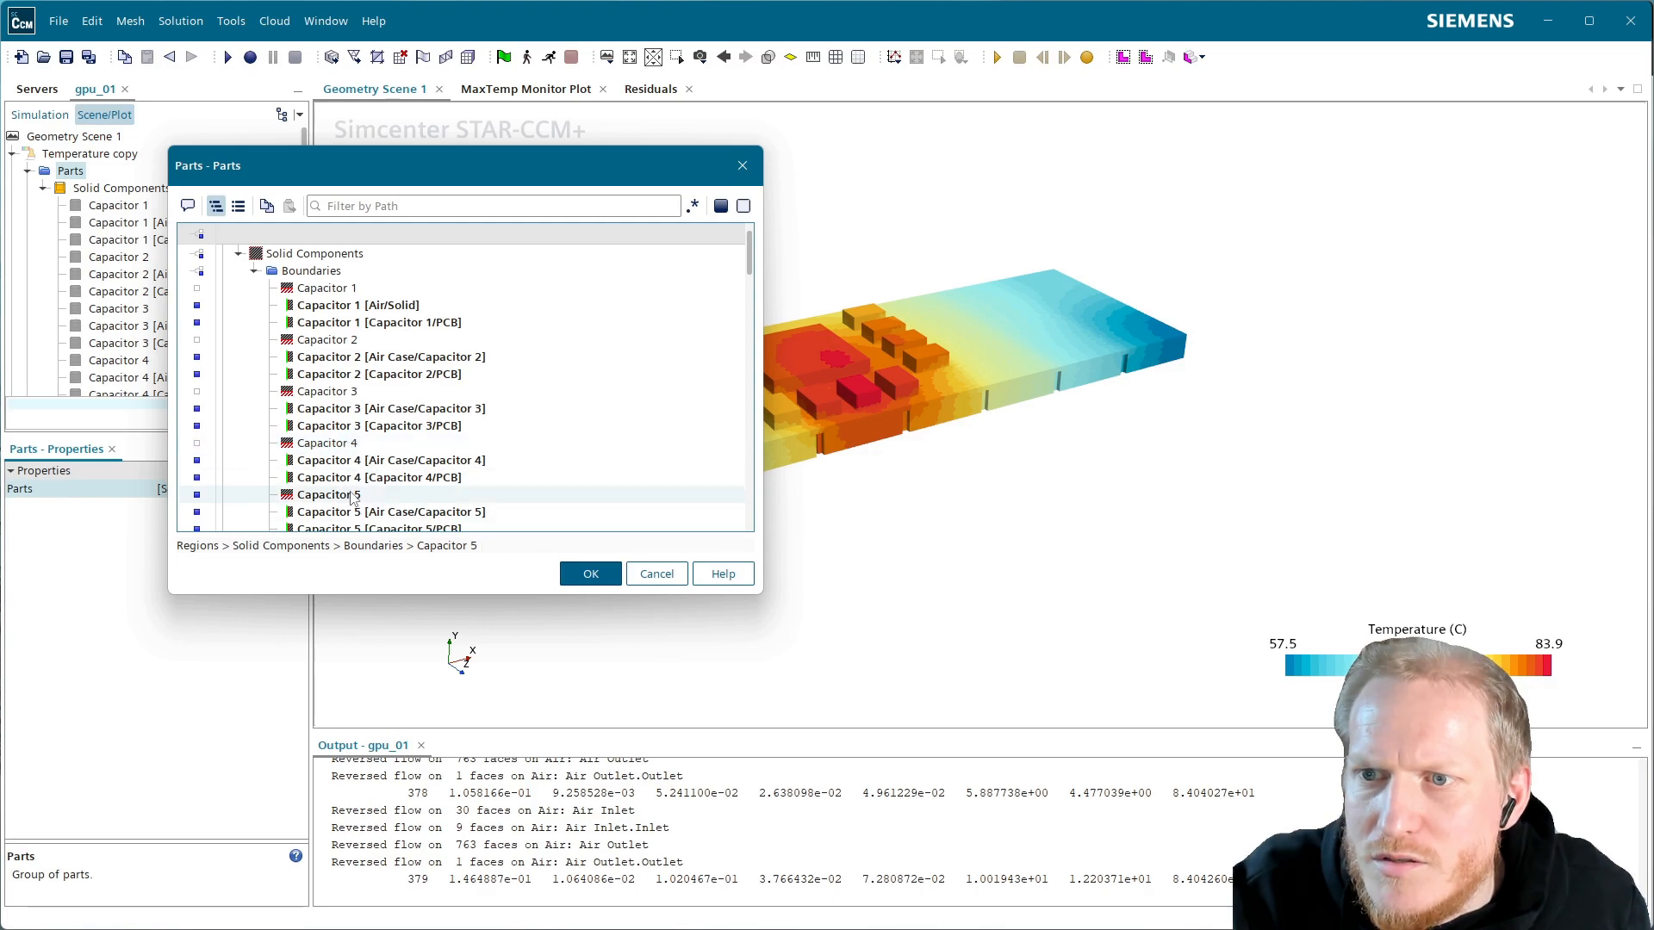
scroll(422, 493, down, 2)
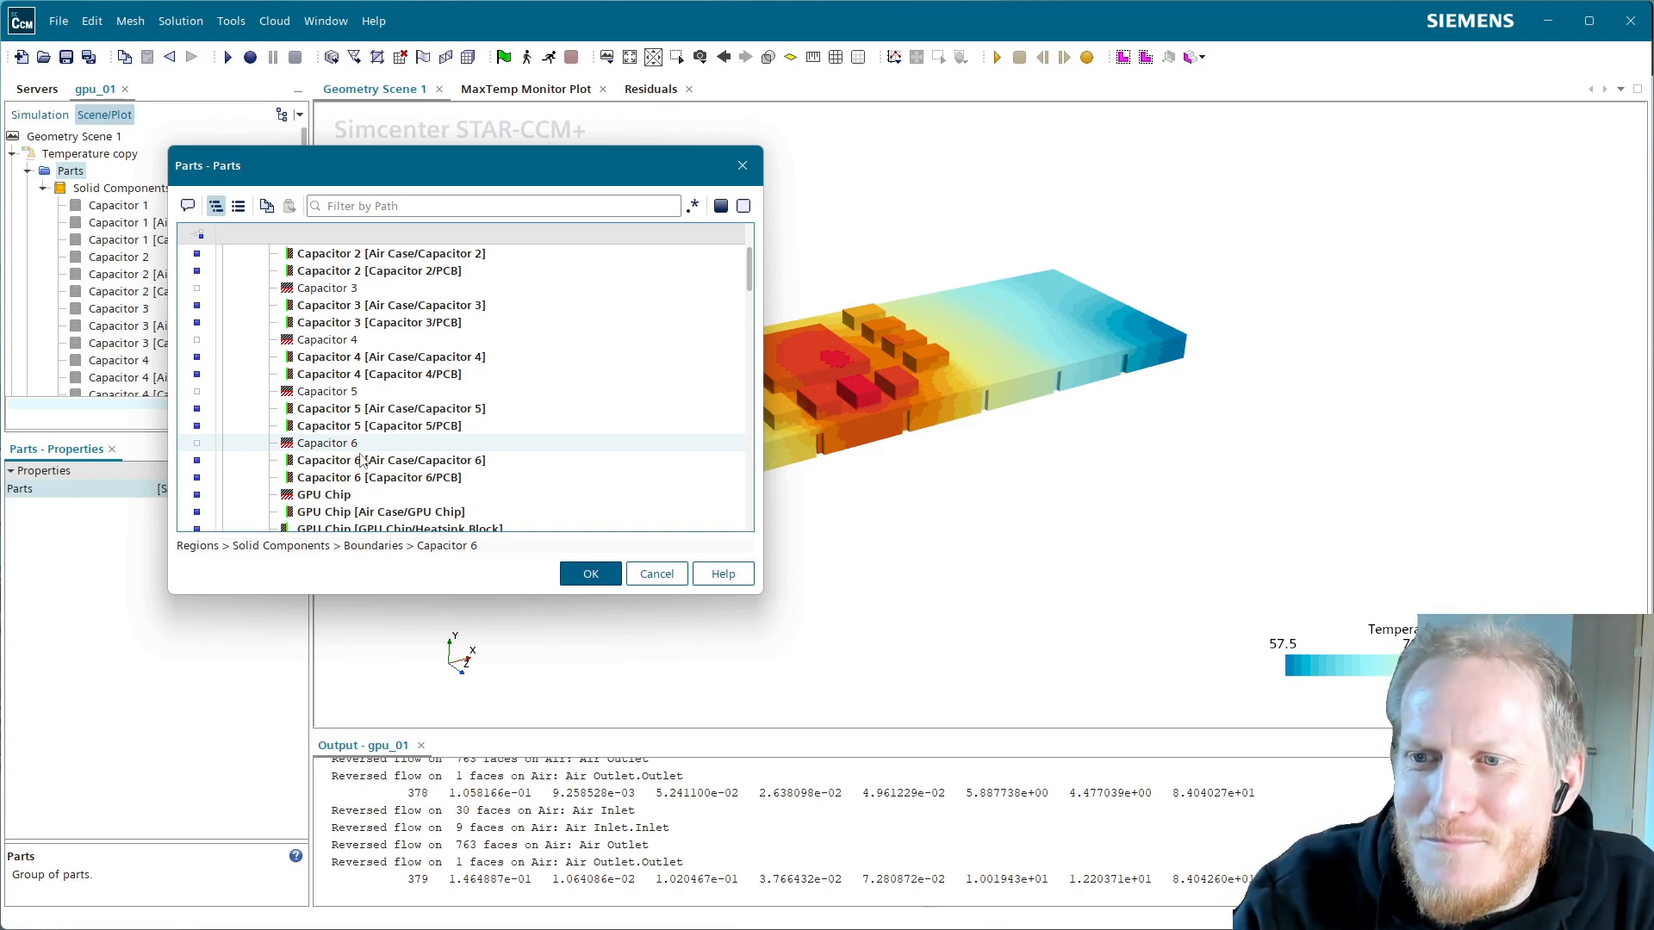
scroll(301, 512, down, 1)
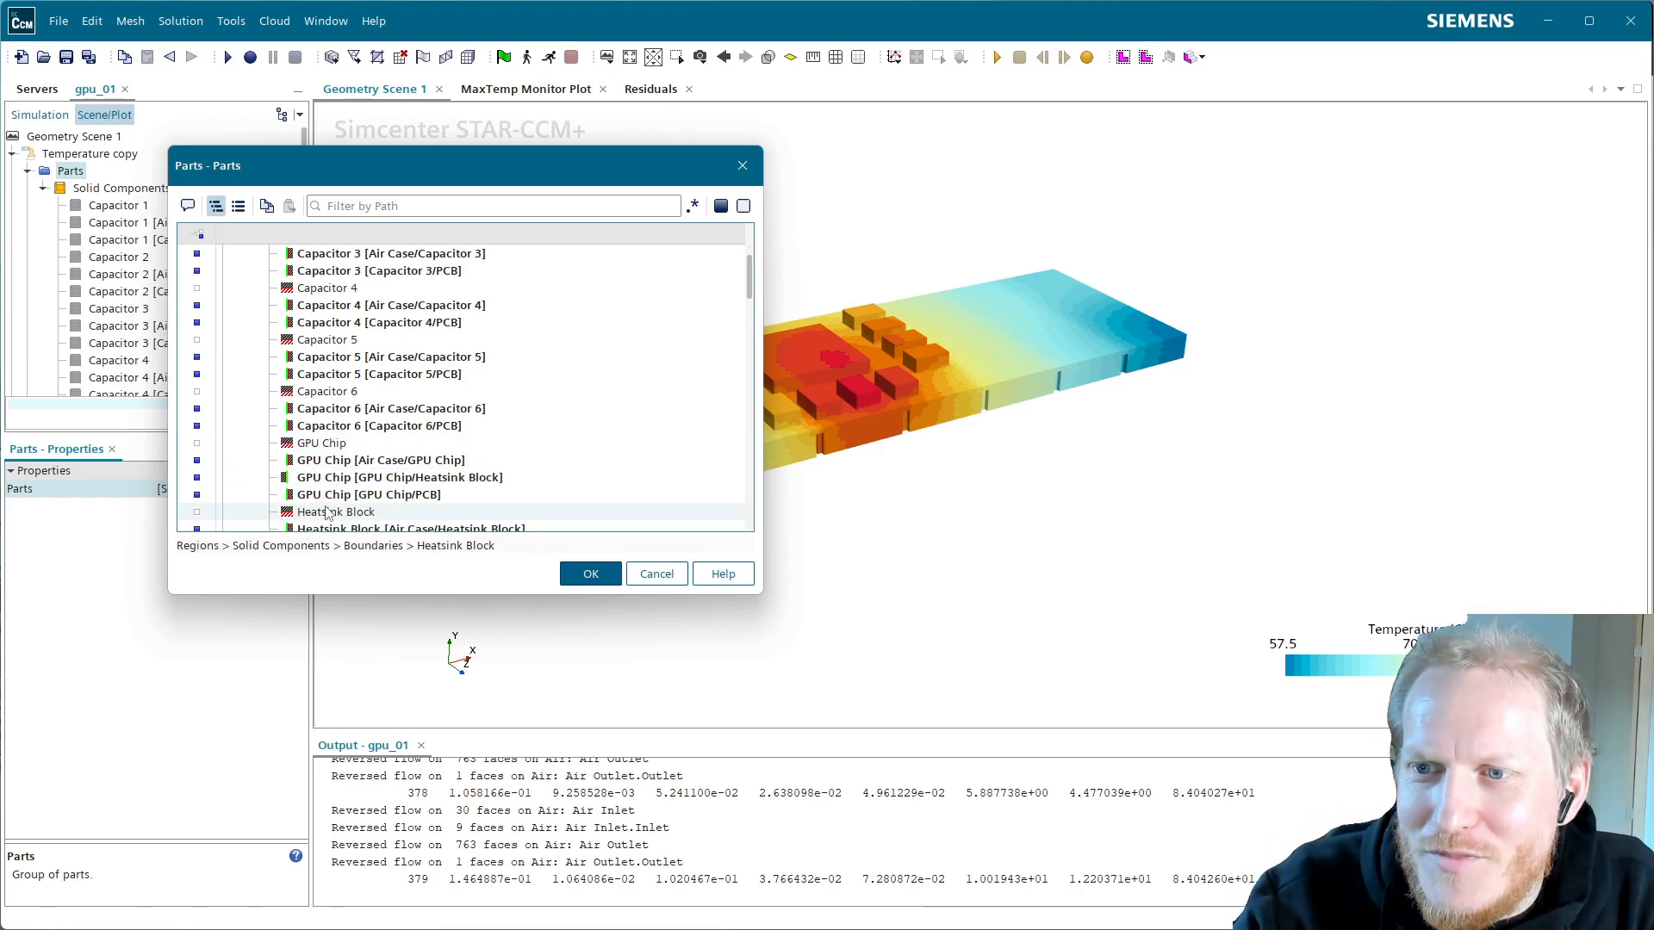
scroll(354, 515, down, 2)
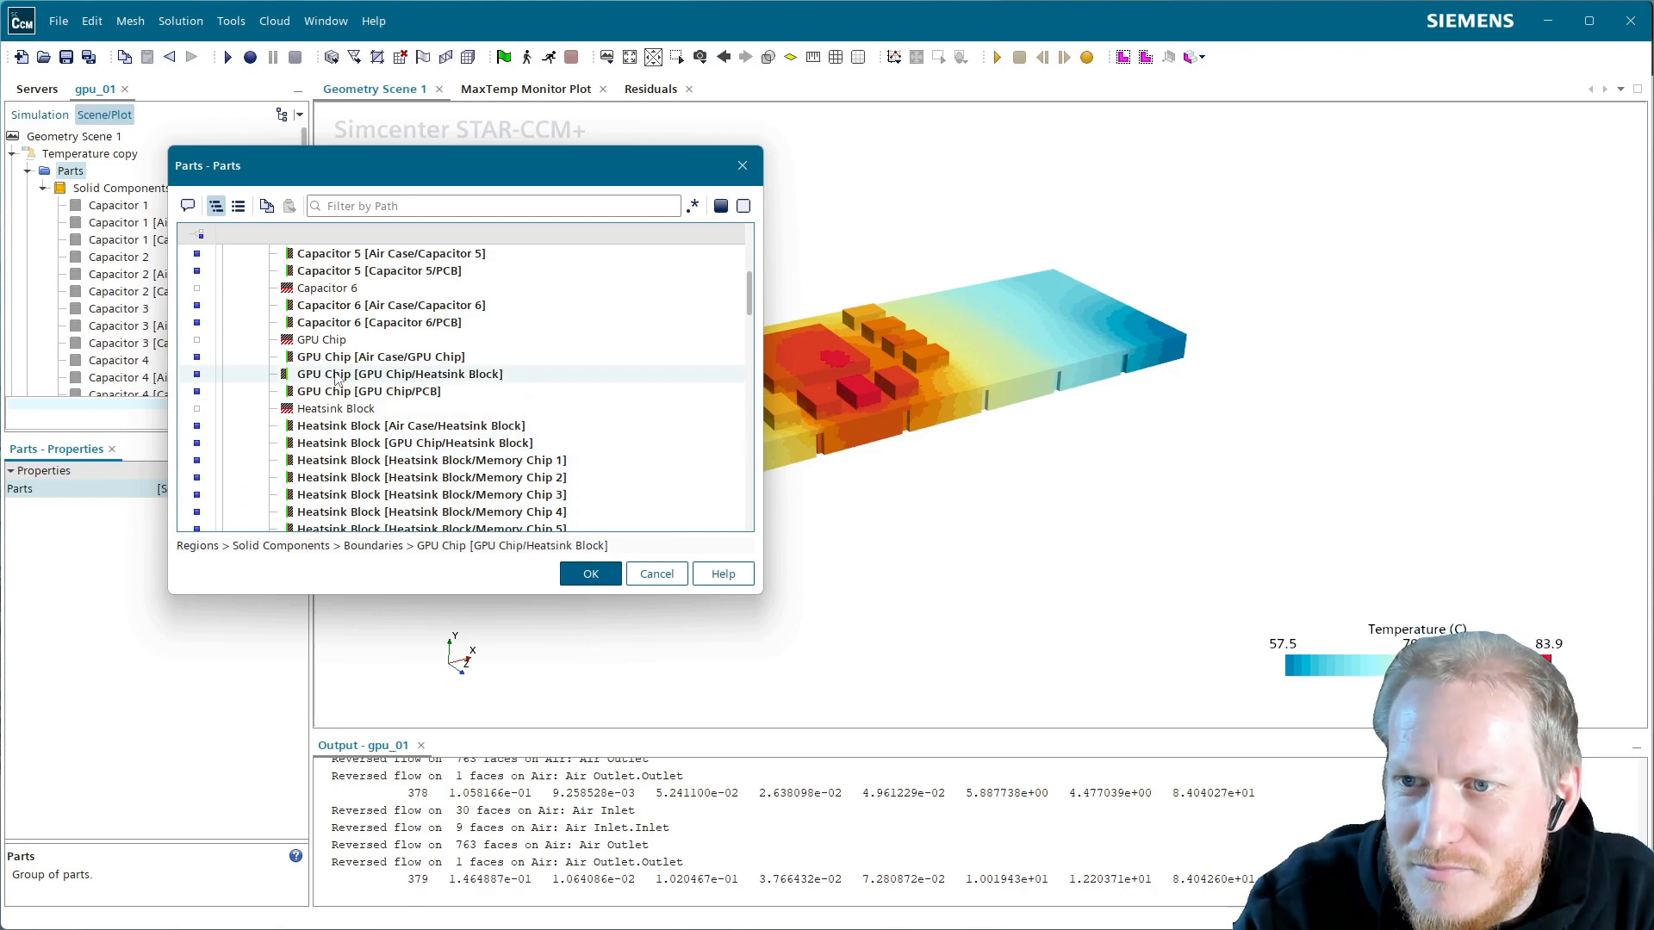
scroll(345, 401, down, 3)
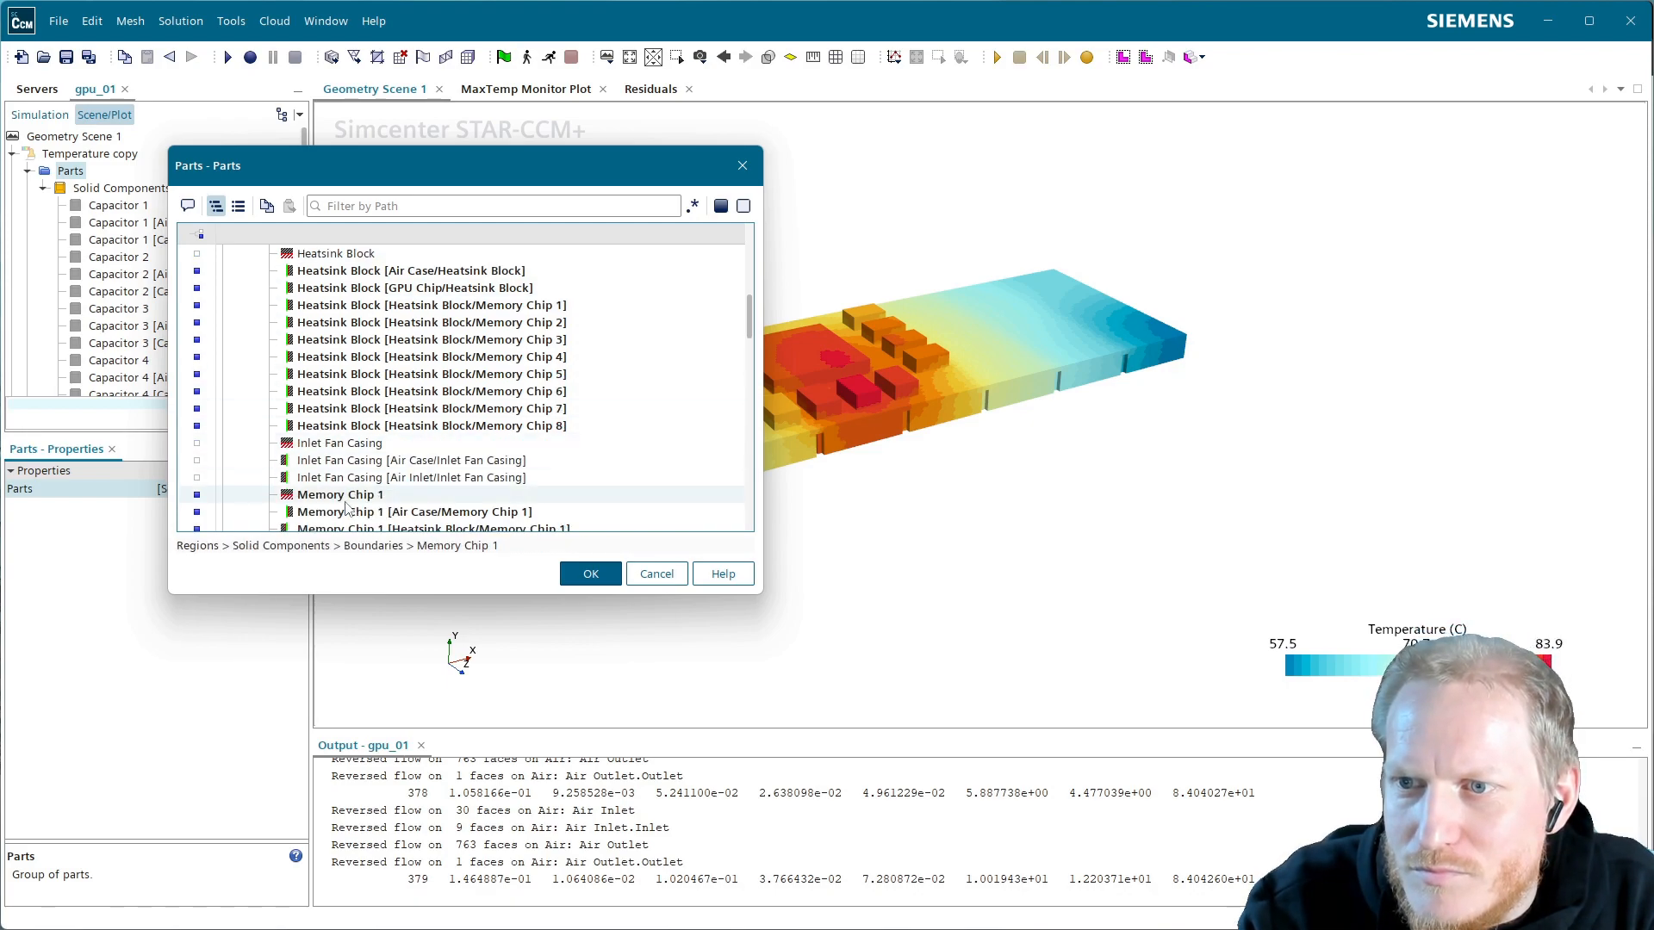
scroll(347, 507, down, 2)
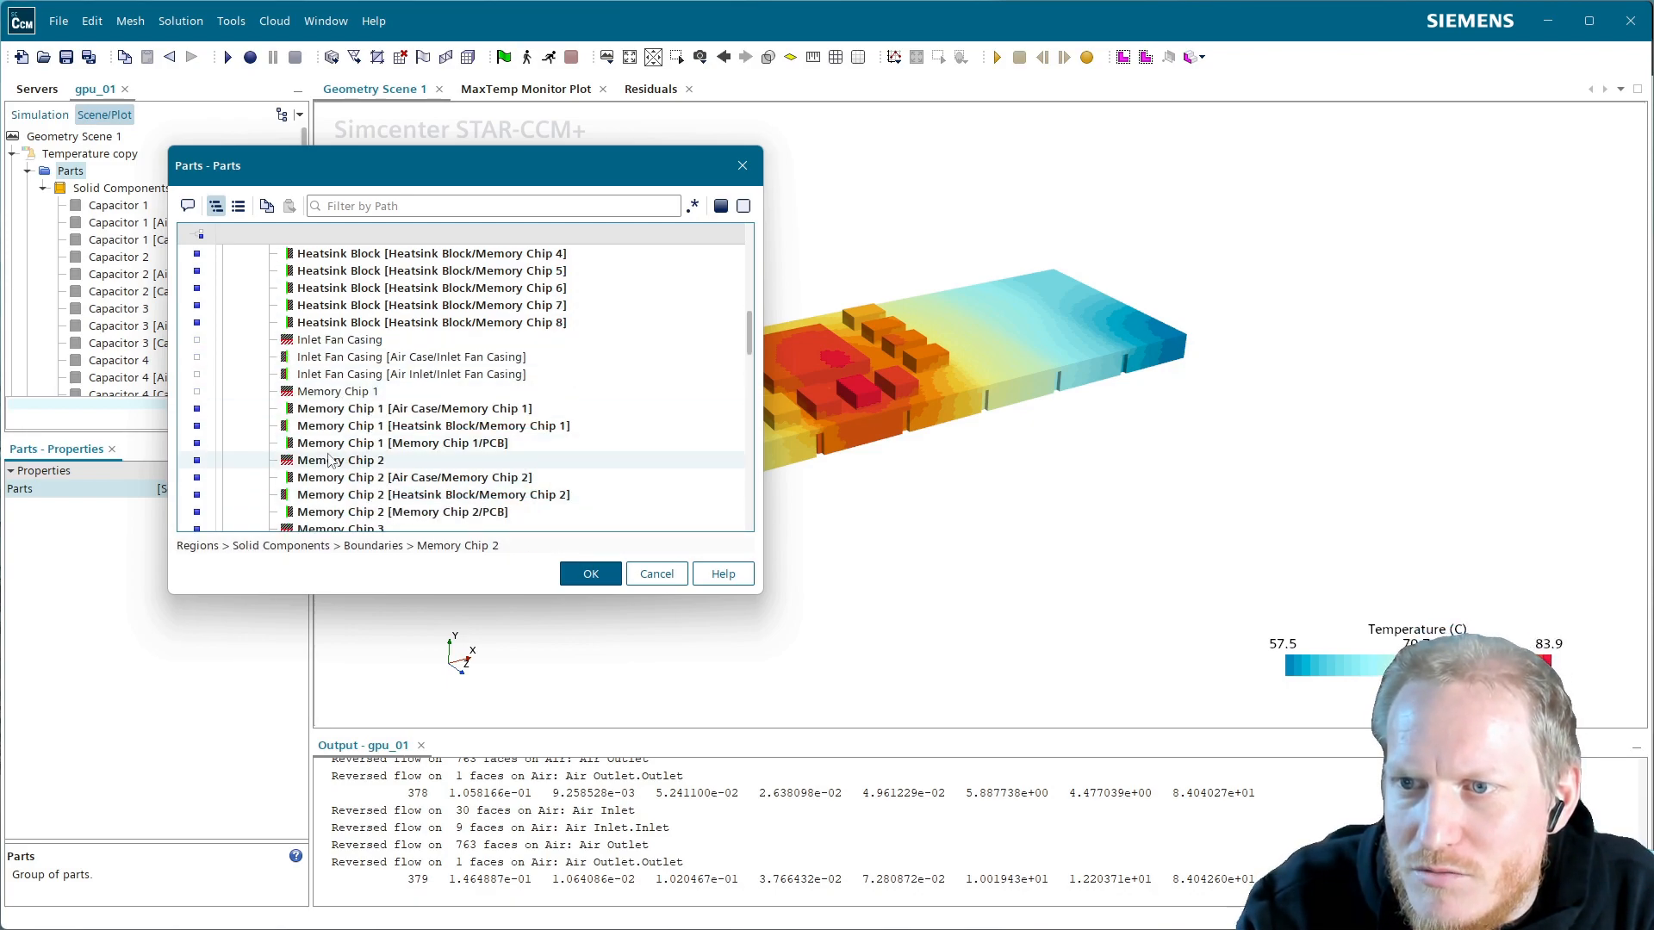
scroll(344, 463, down, 1)
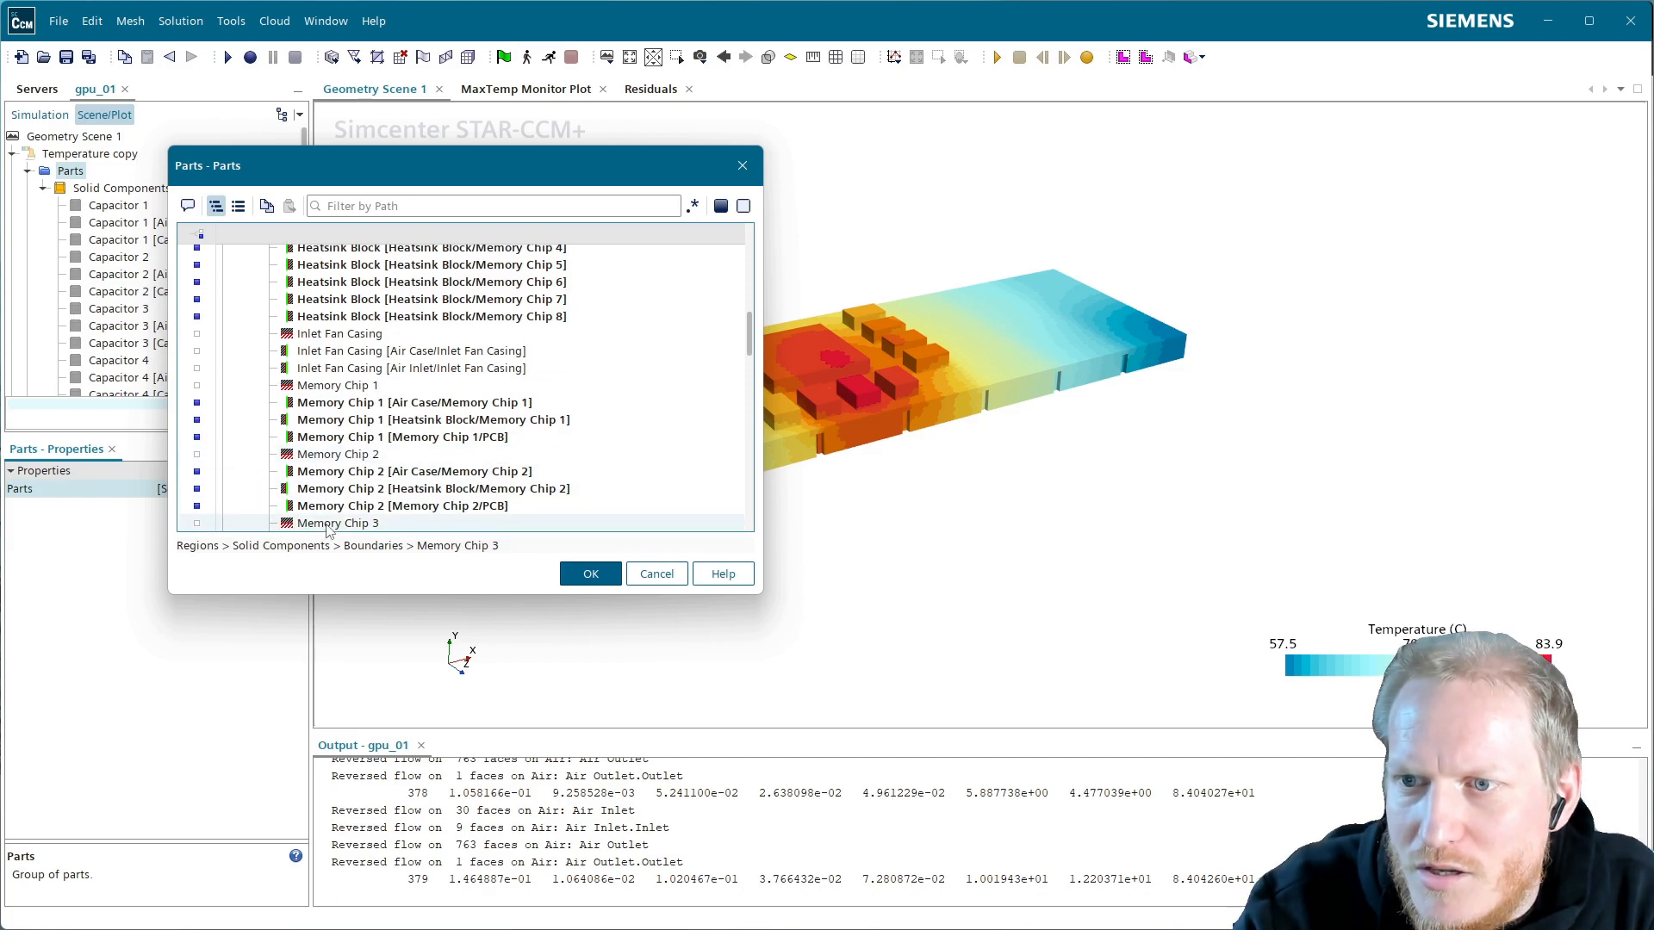
scroll(388, 465, down, 2)
Uncheck Memory Chip 4 and Memory Chip 8
click(342, 496)
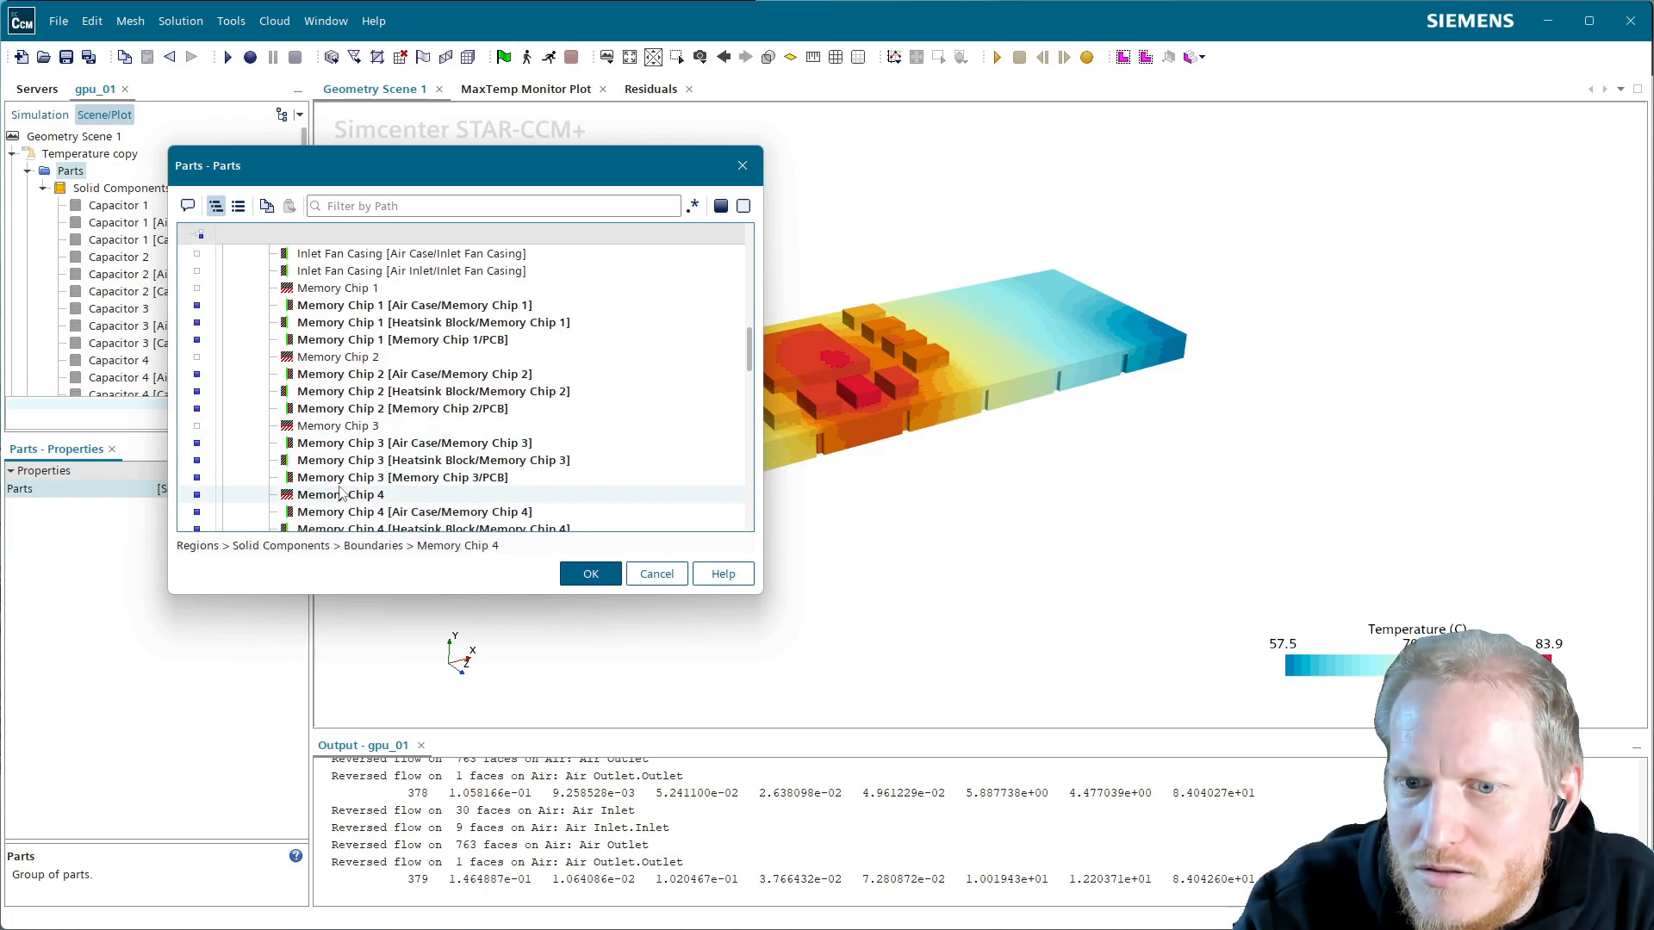
scroll(359, 500, down, 3)
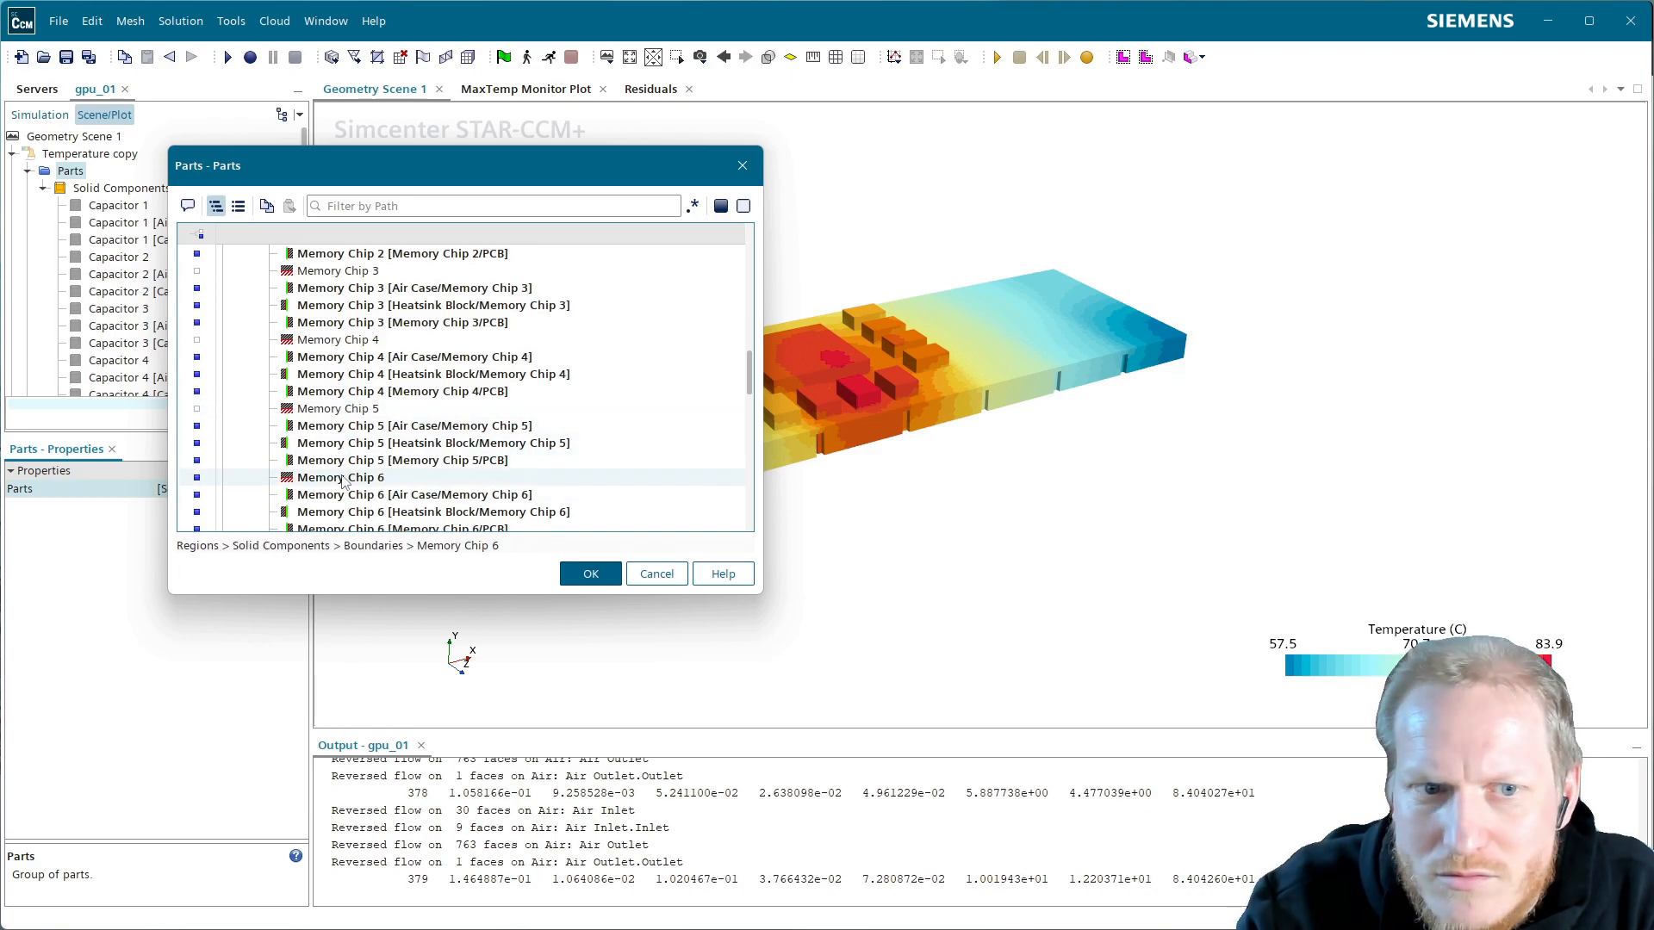
scroll(345, 483, down, 2)
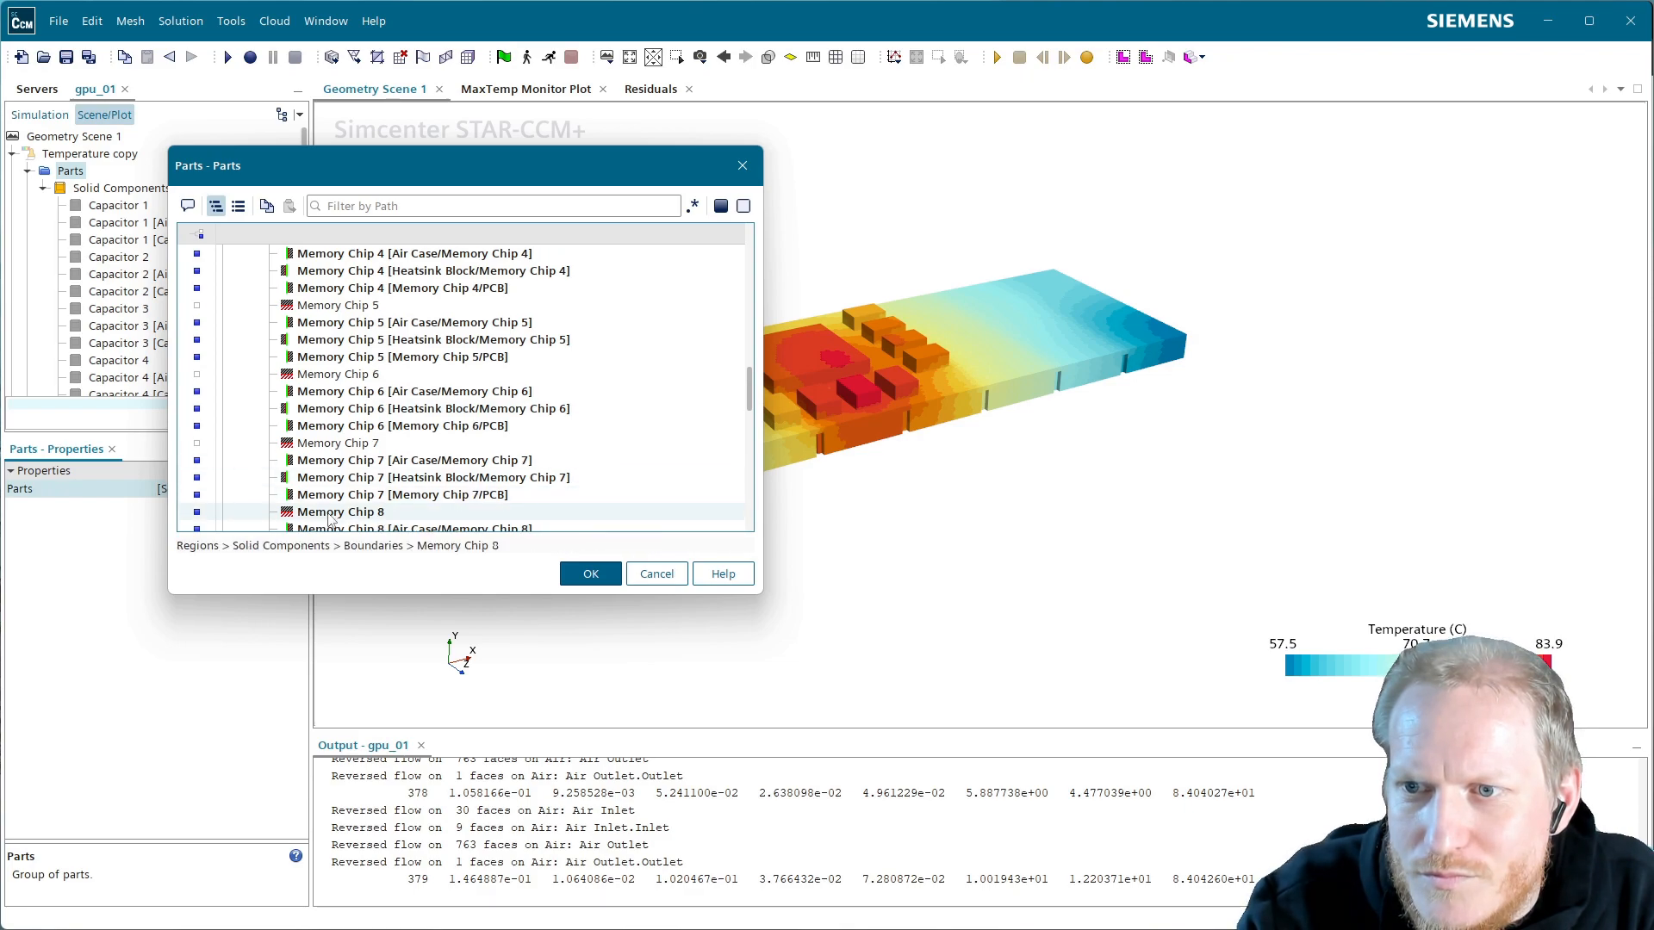
click(353, 512)
scroll(350, 502, down, 2)
scroll(350, 502, down, 1)
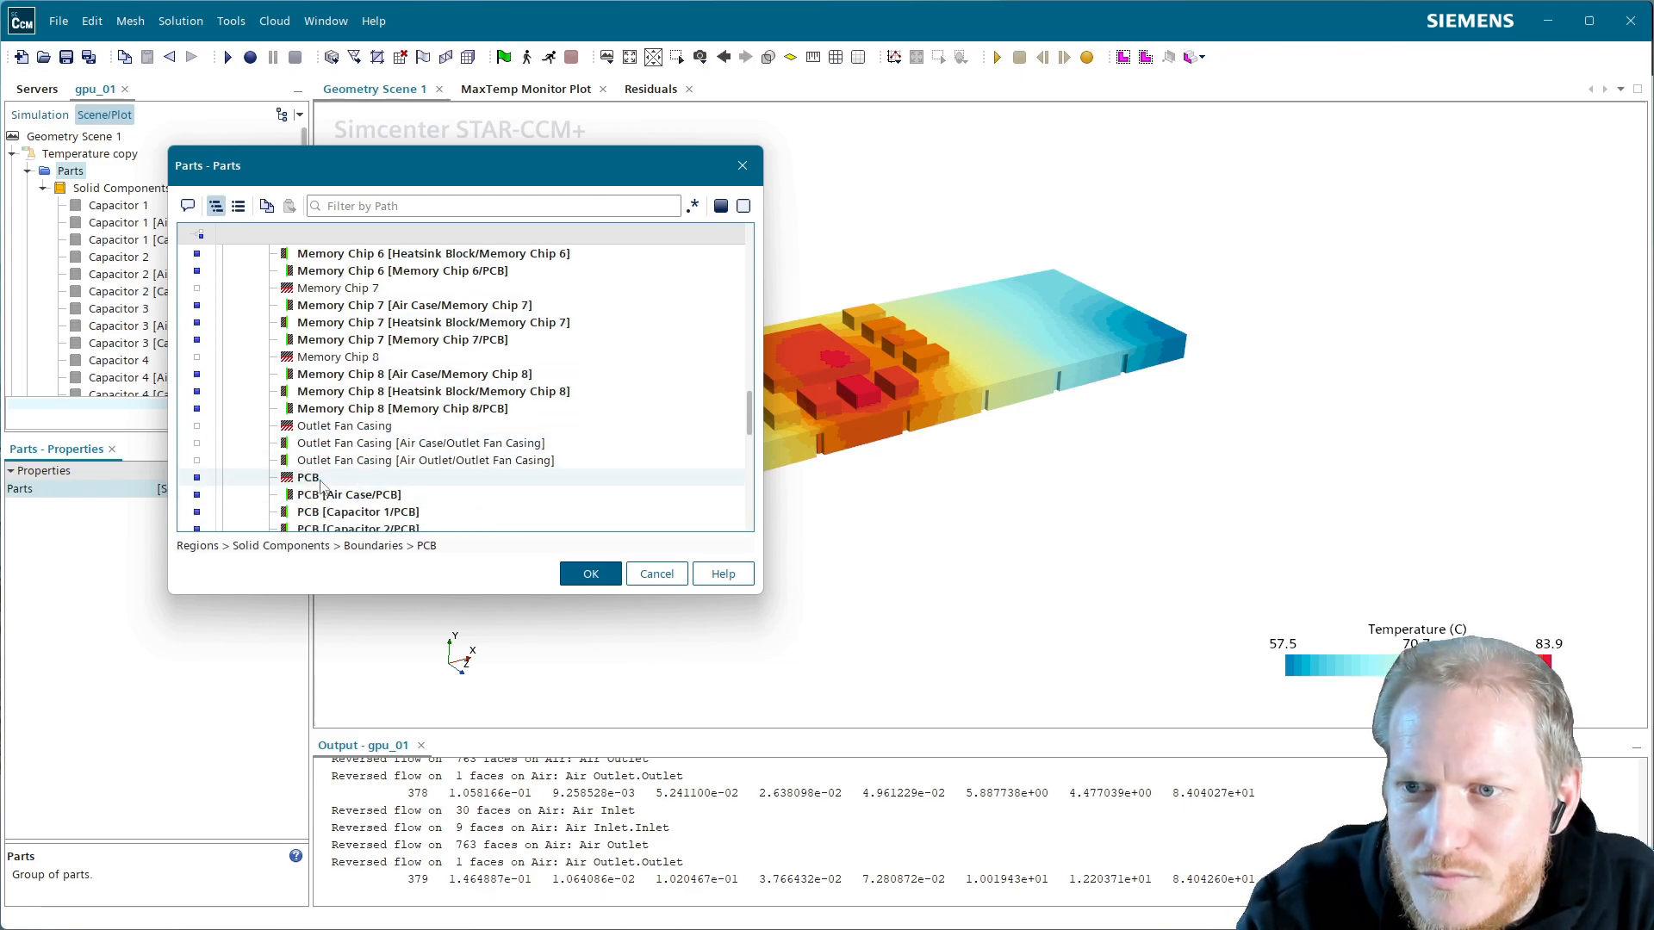
scroll(350, 477, down, 7)
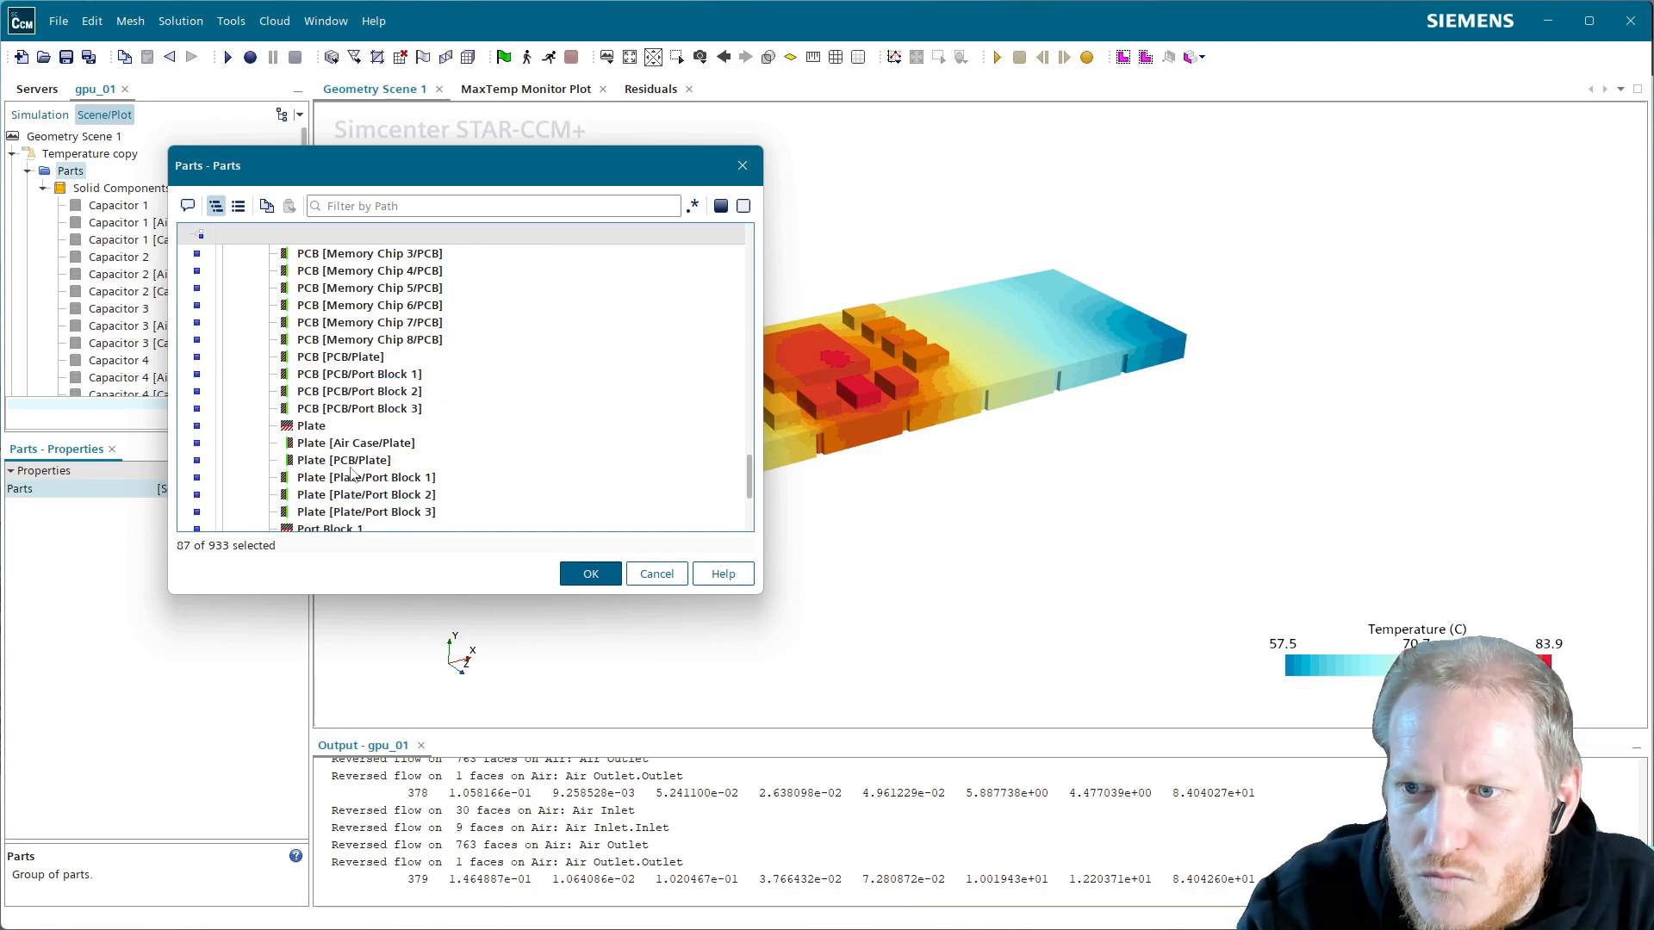
Uncheck Plate and the Port Block 1–3 boundaries, then confirm with OK
click(310, 425)
scroll(339, 517, down, 1)
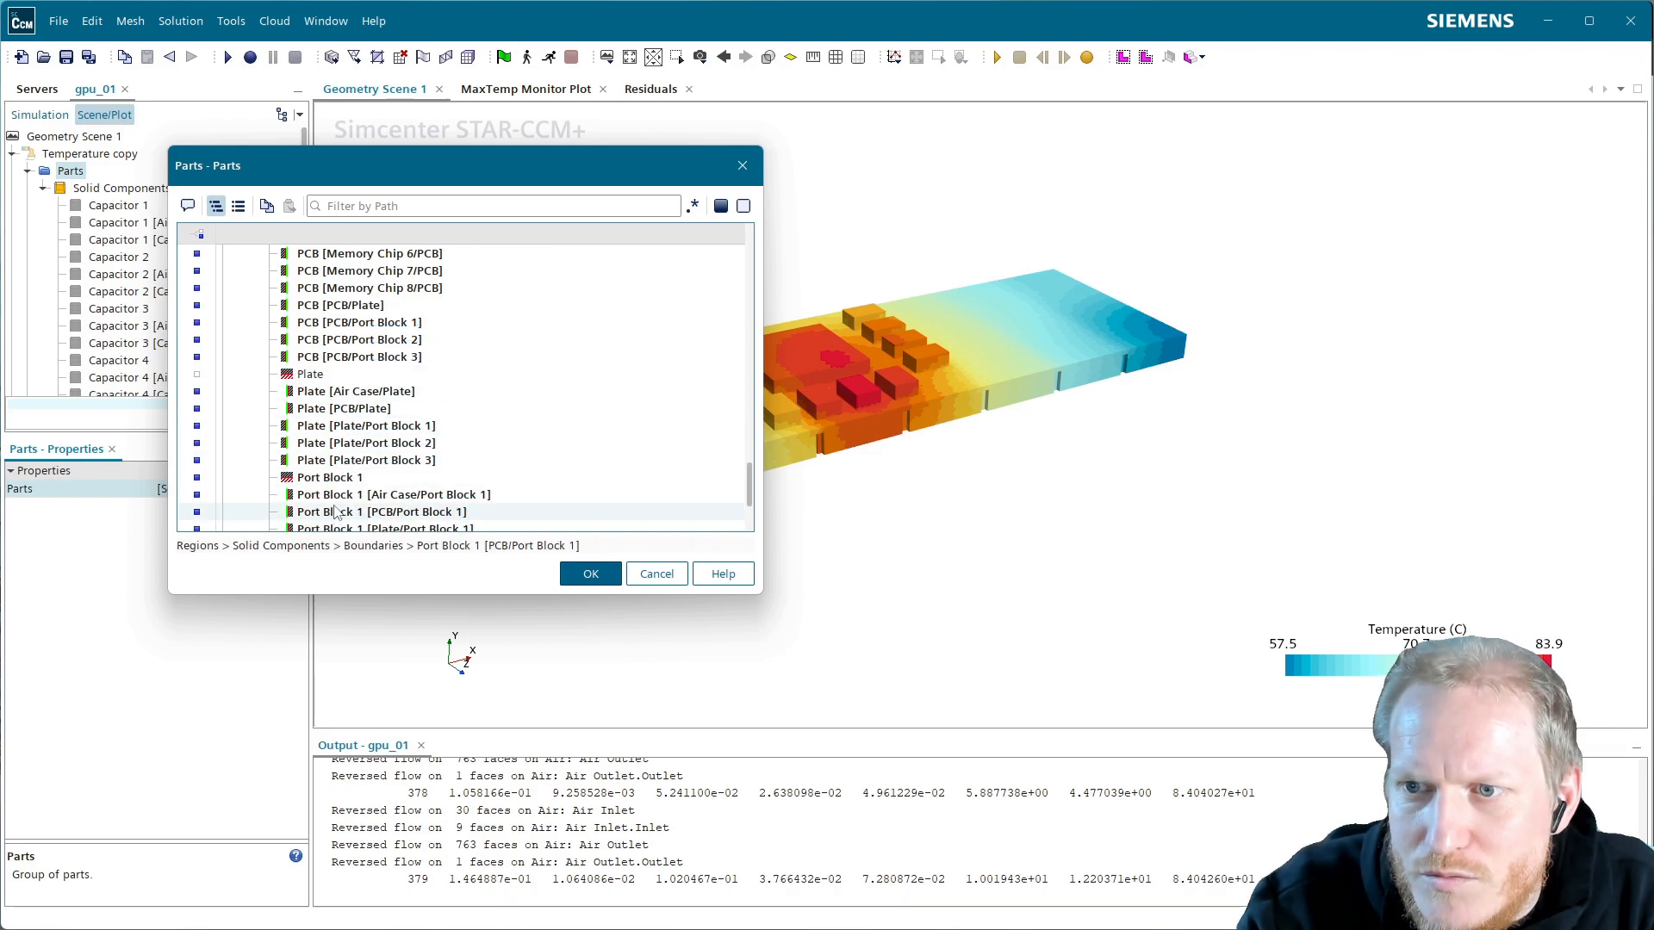
click(335, 479)
scroll(336, 483, down, 2)
click(334, 442)
click(336, 510)
scroll(336, 509, down, 2)
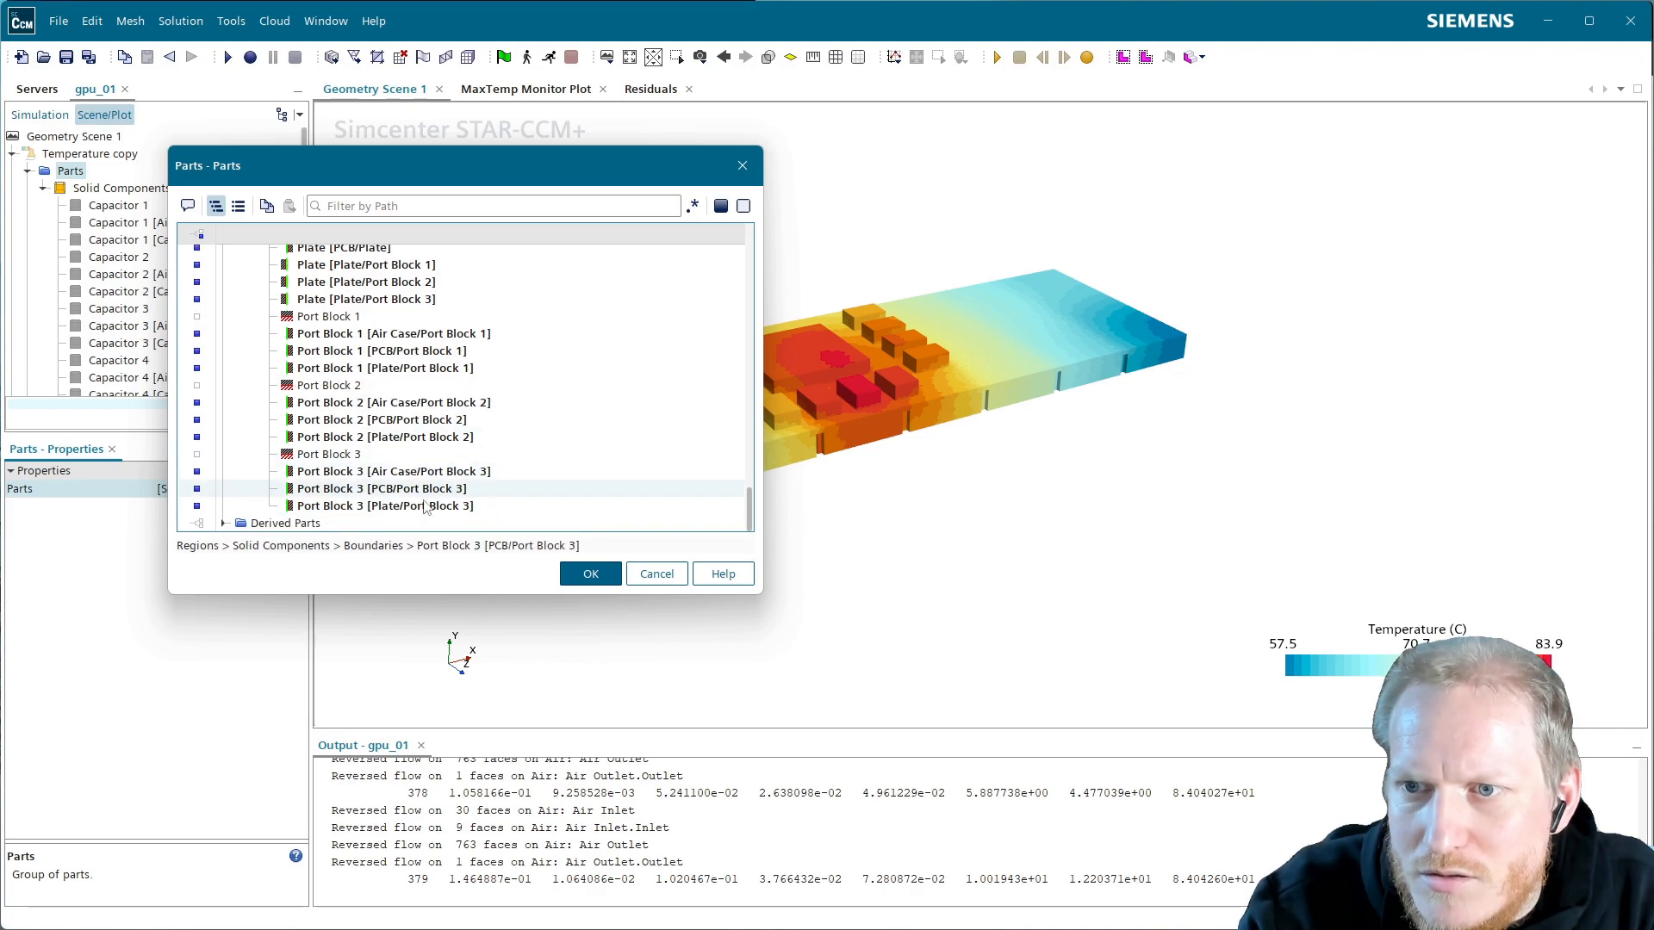
click(590, 574)
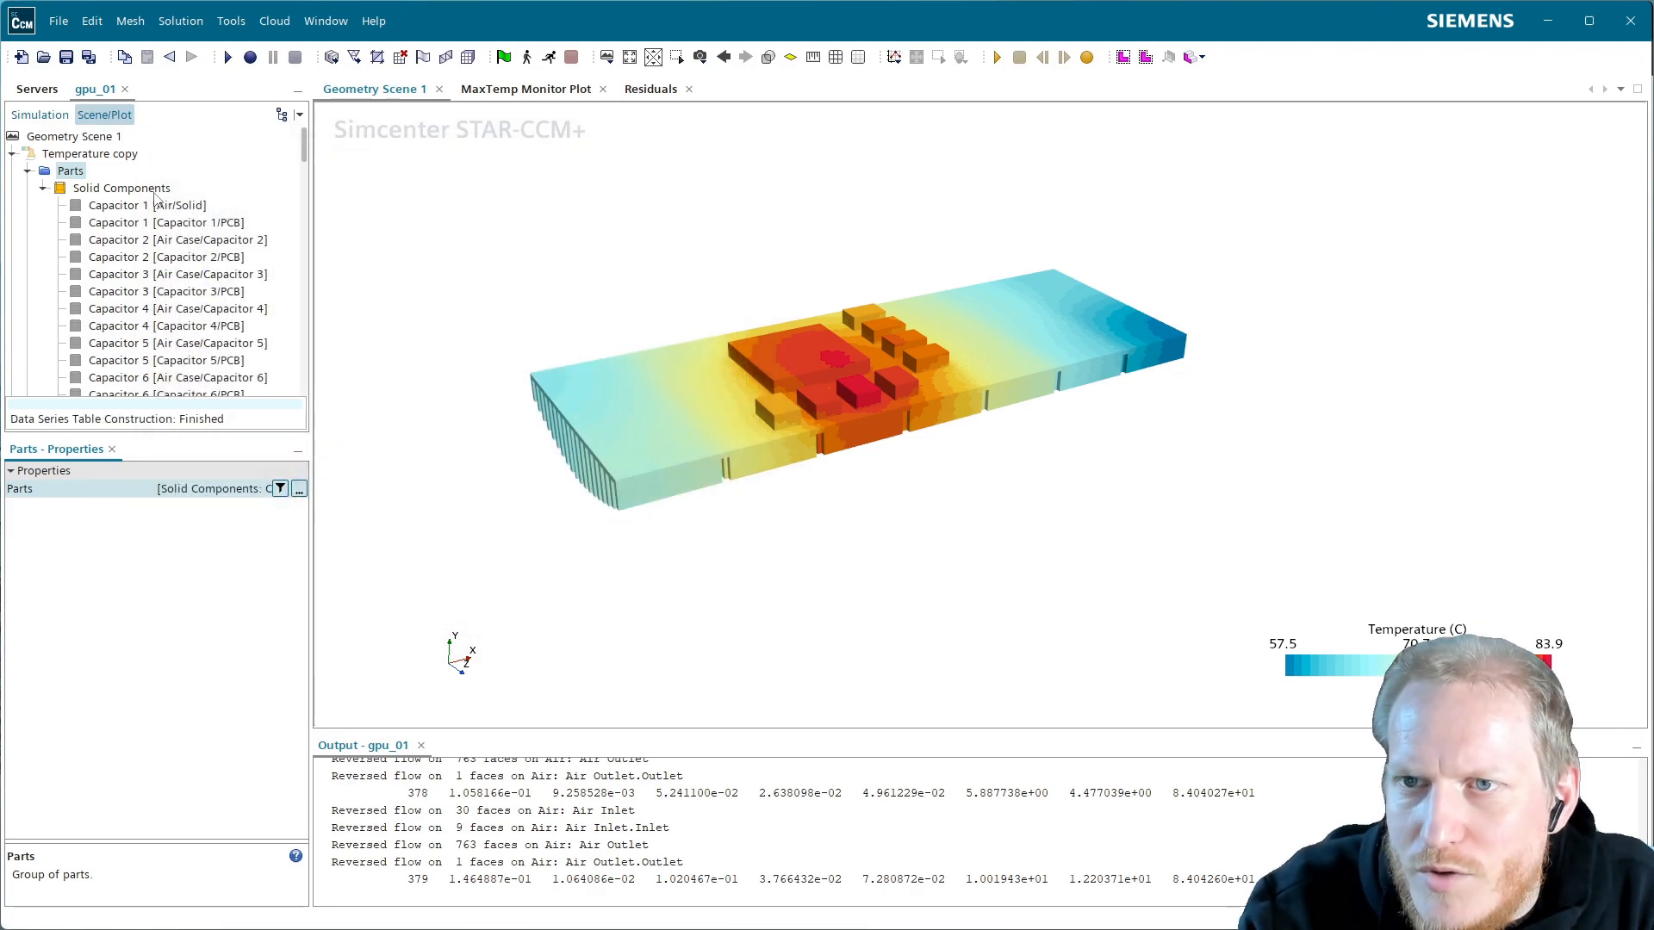
Rename 'Temperature copy' to 'Temperature Metal'
click(91, 155)
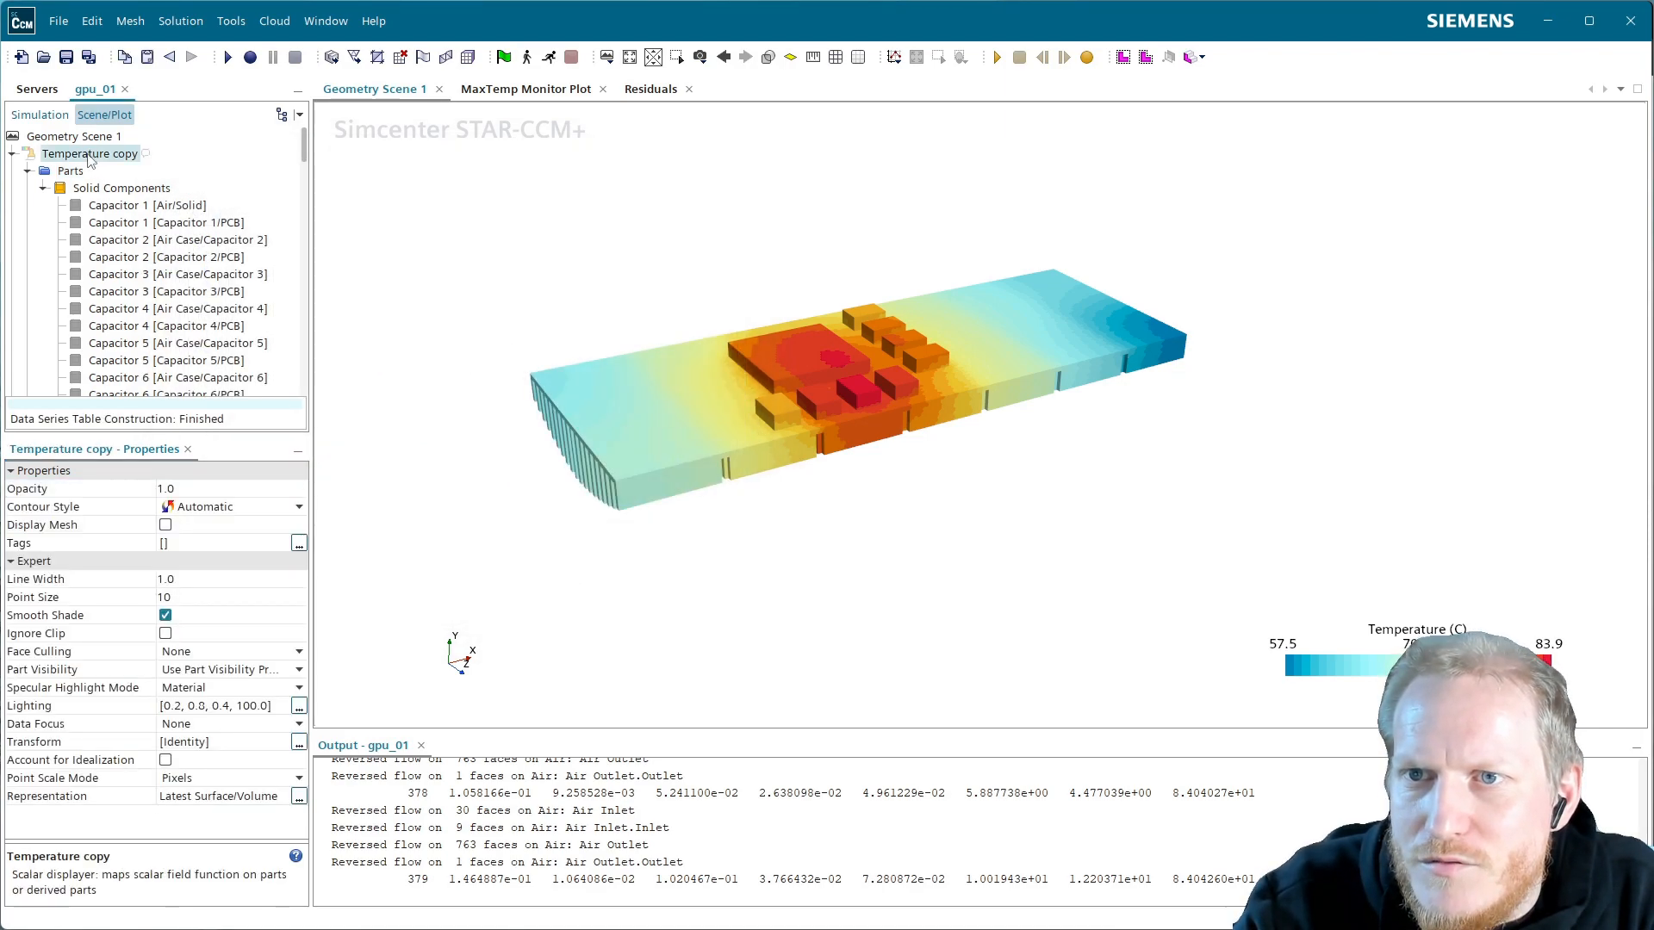
click(27, 172)
click(97, 160)
key(Right)
key(BackSpace)
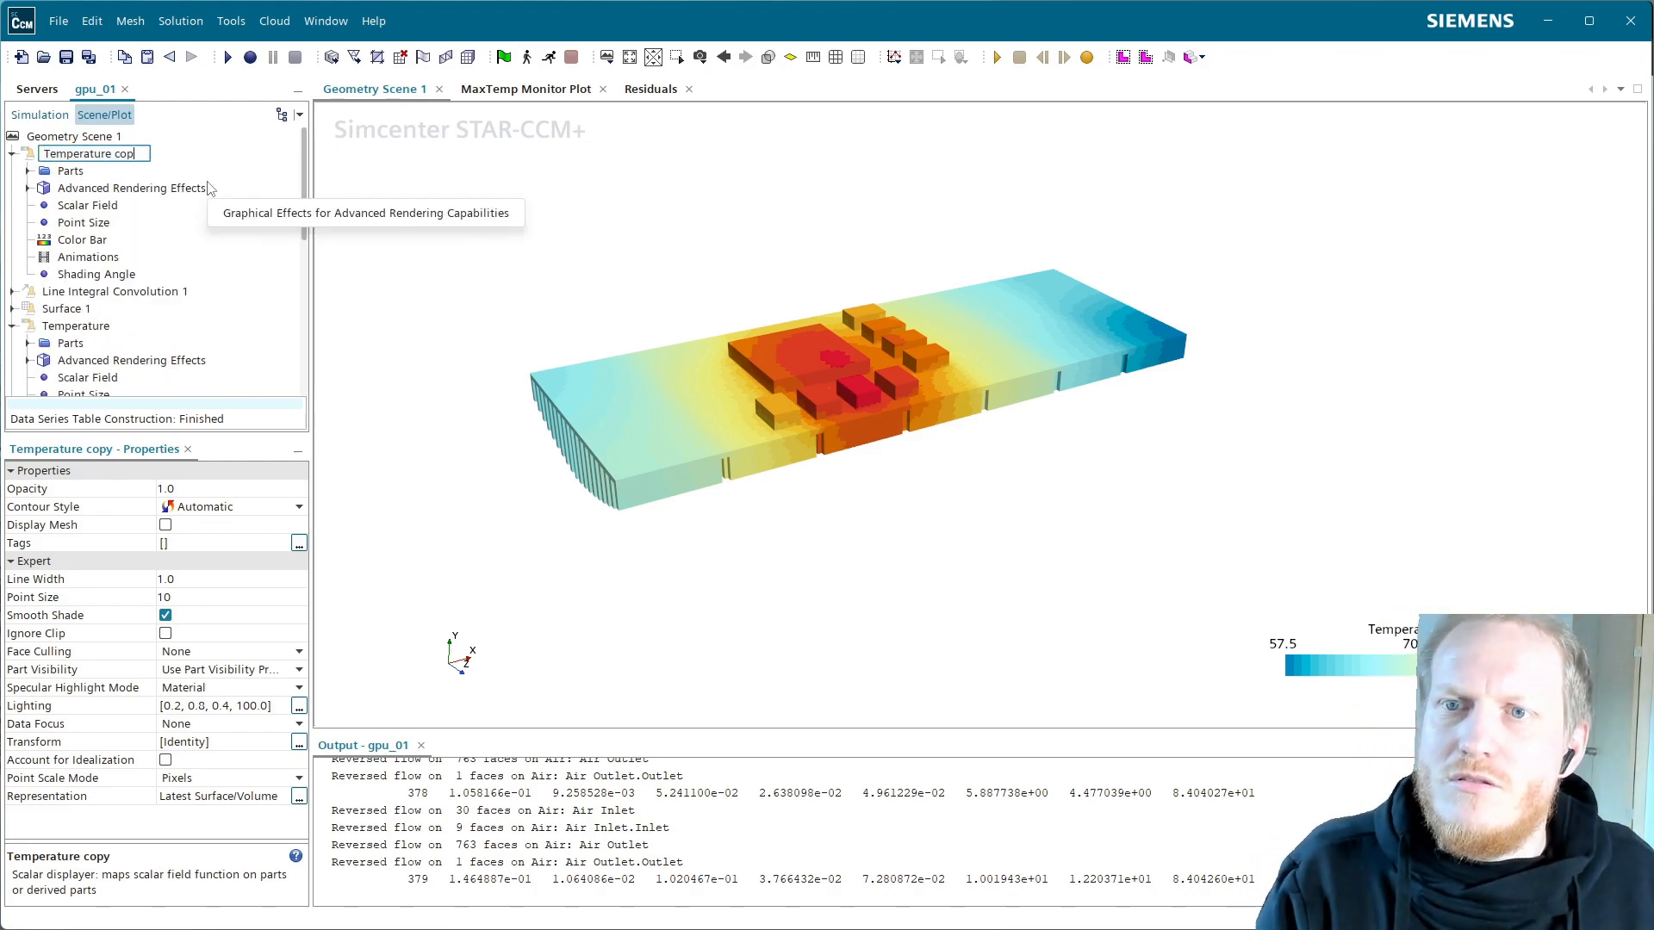
text(e Me)
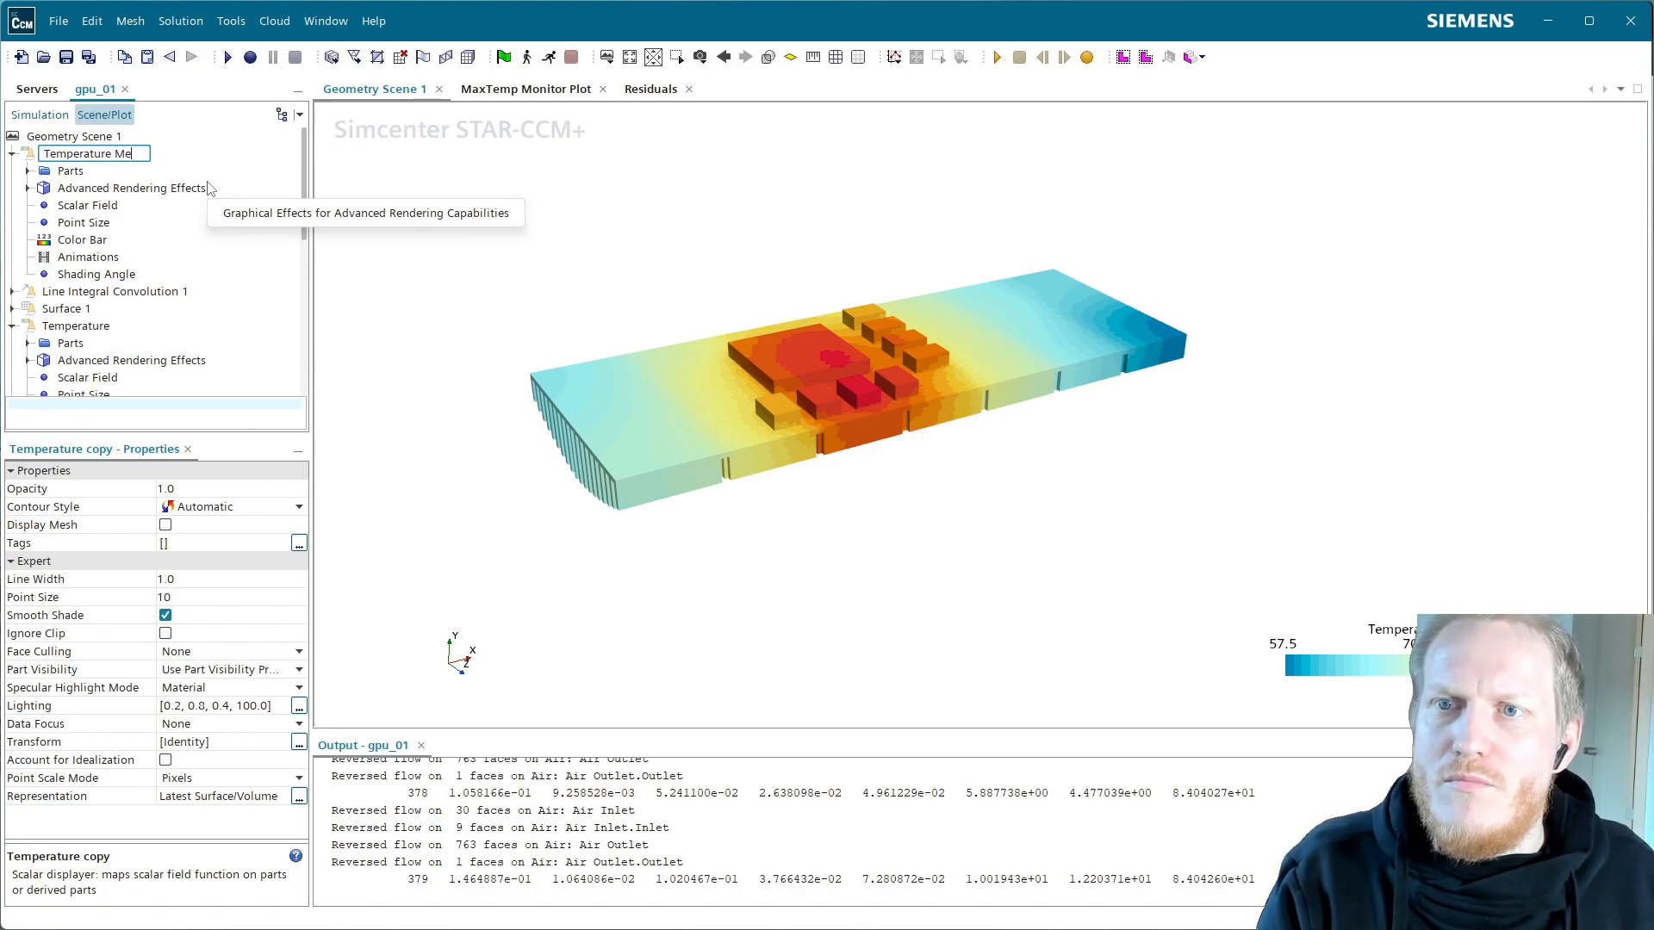
text(tal)
key(Return)
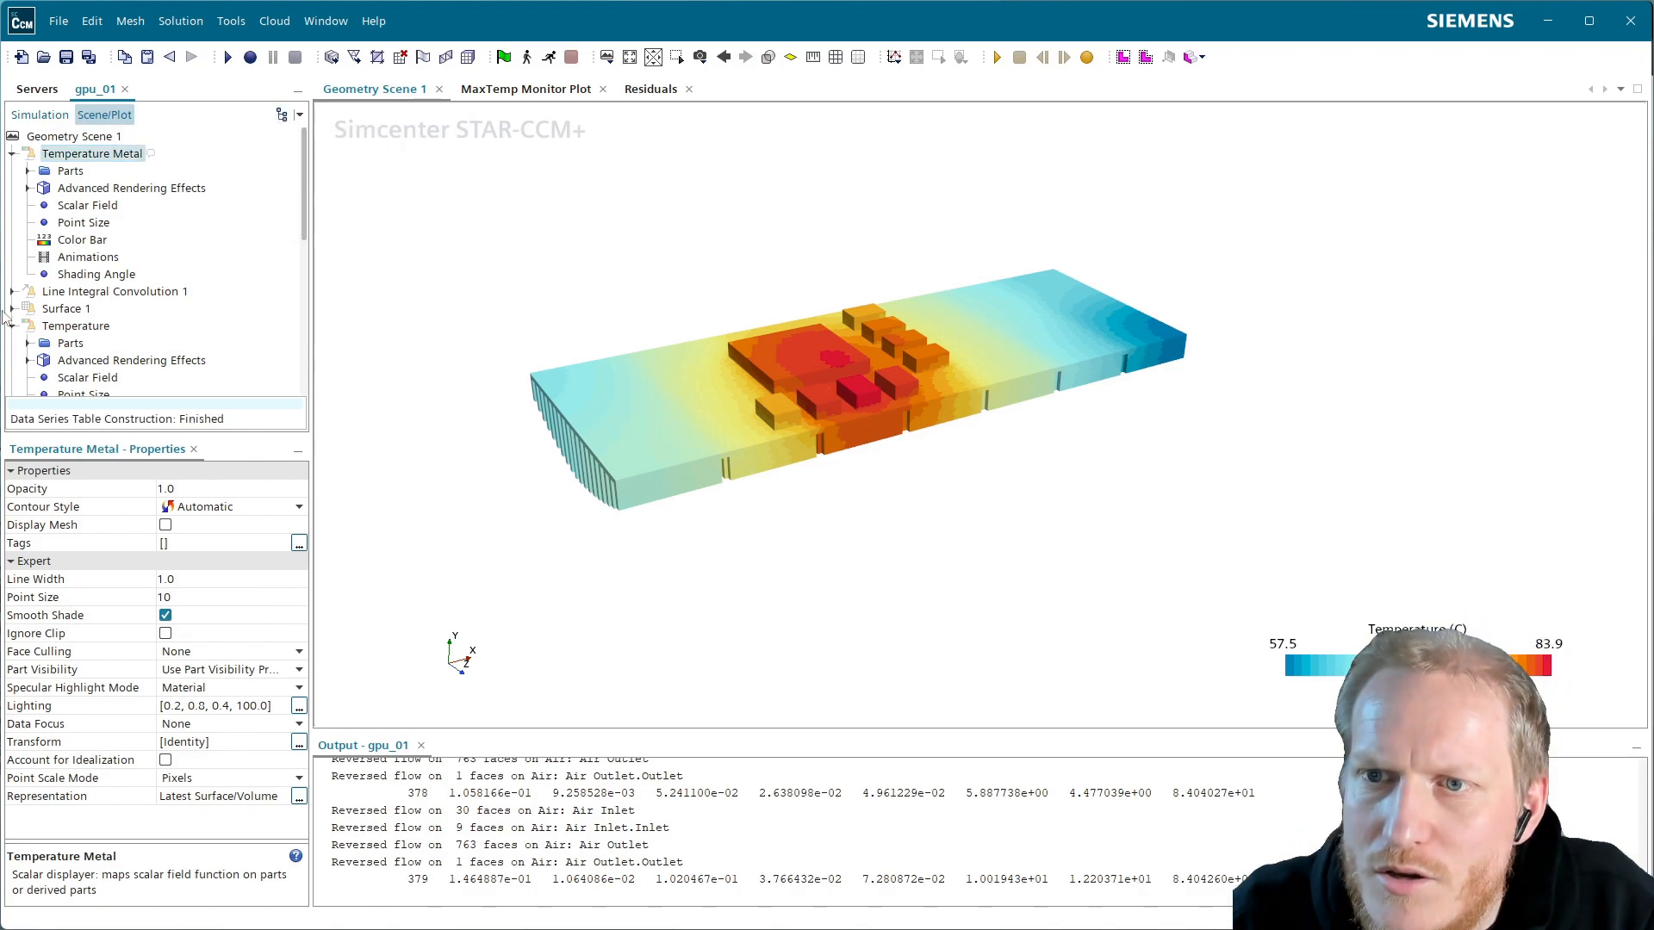
Set the colour bar's Color Map to CellHeat with Reverse unchecked
click(82, 241)
click(206, 491)
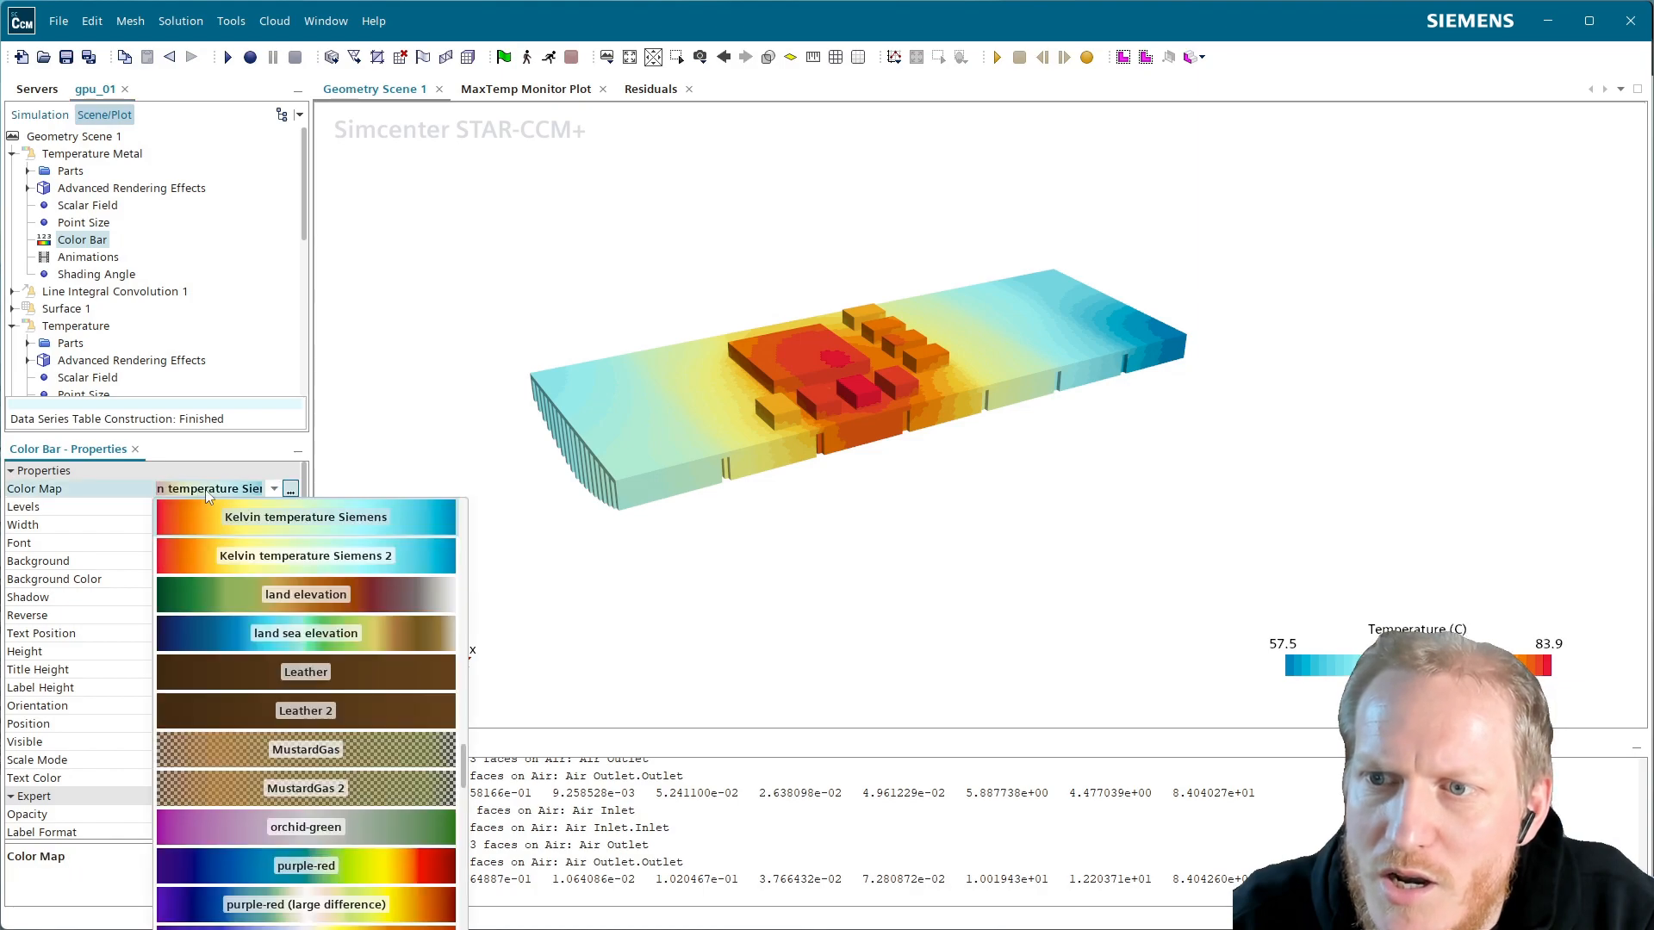
scroll(351, 655, up, 15)
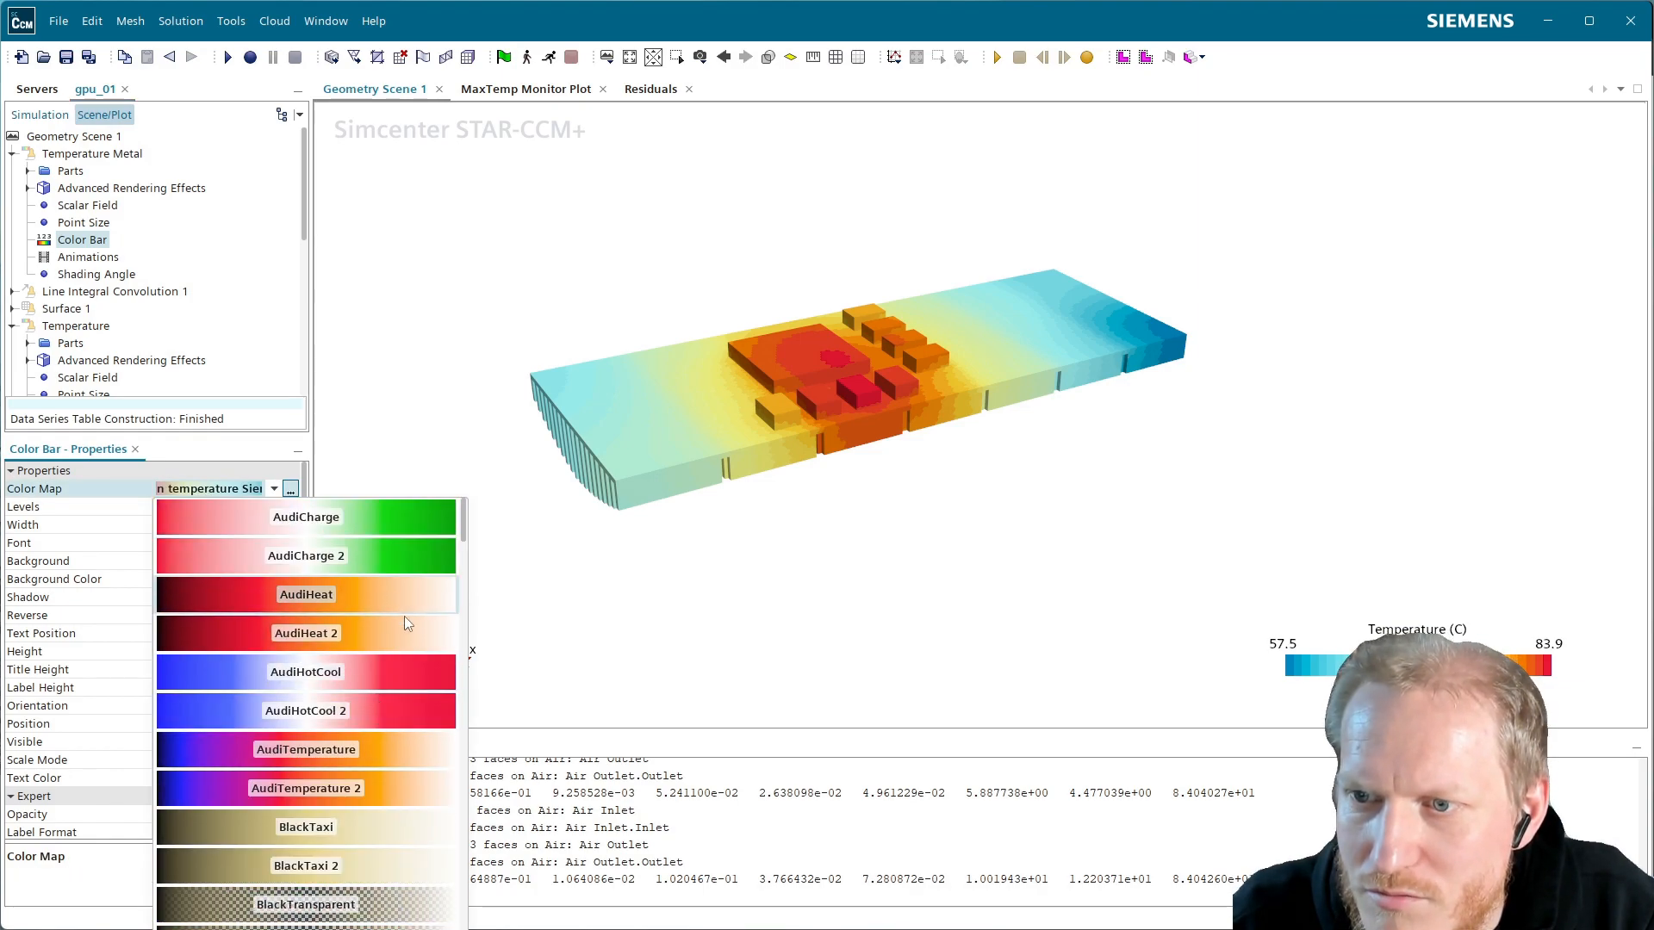
scroll(416, 702, down, 1)
scroll(412, 698, down, 4)
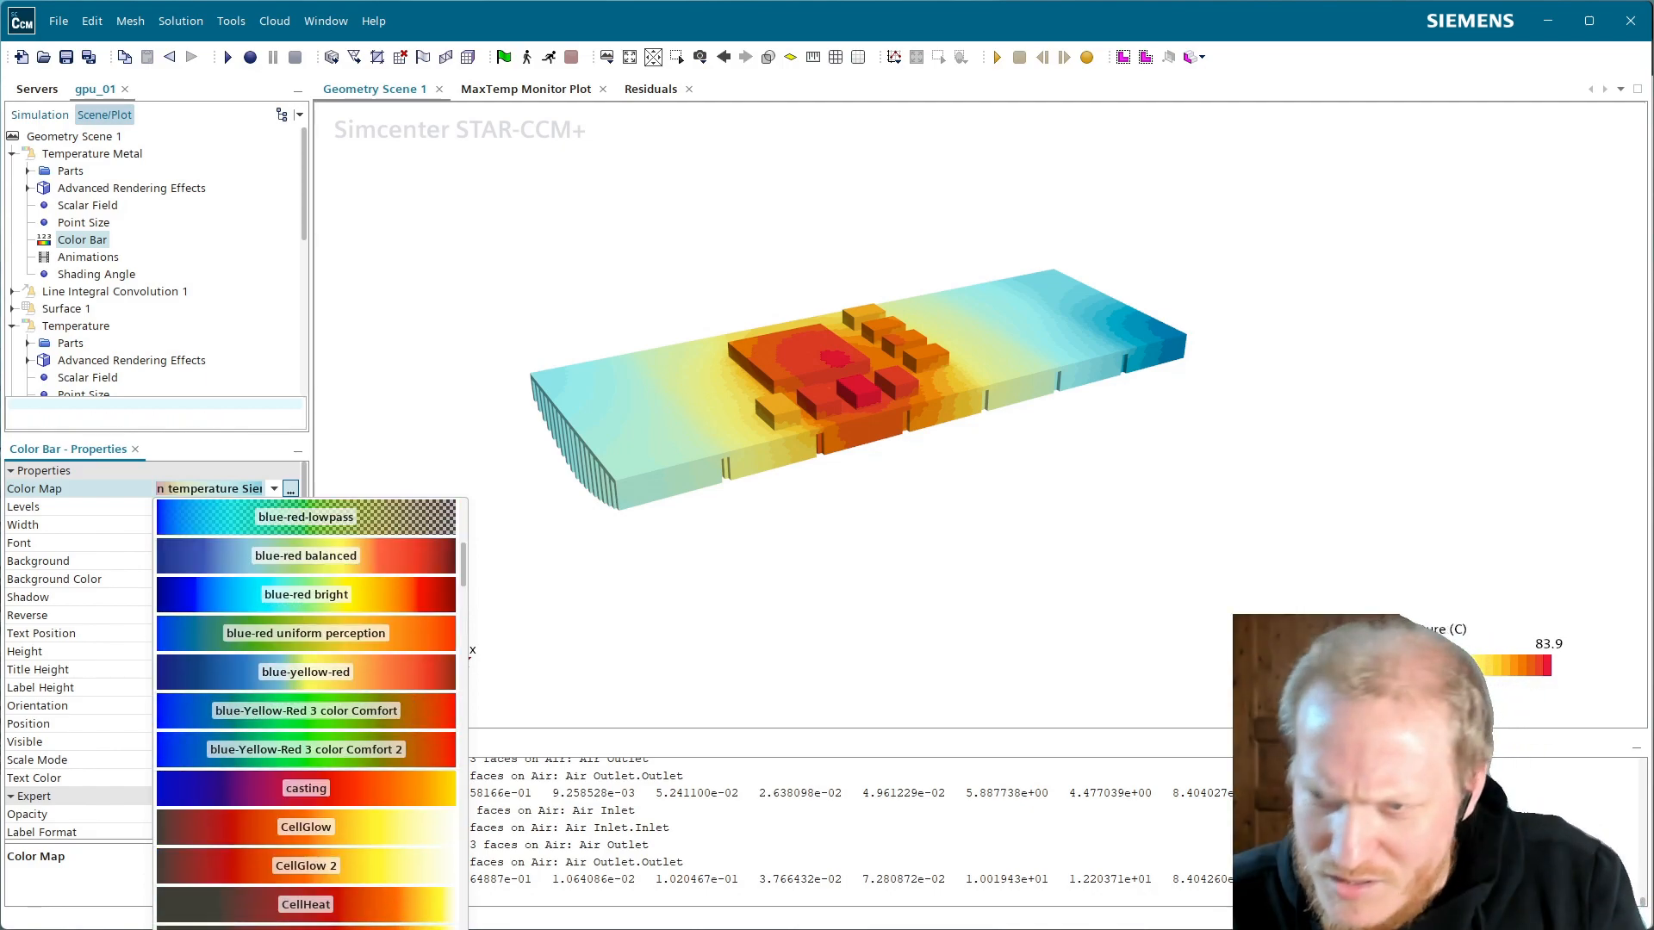
click(408, 907)
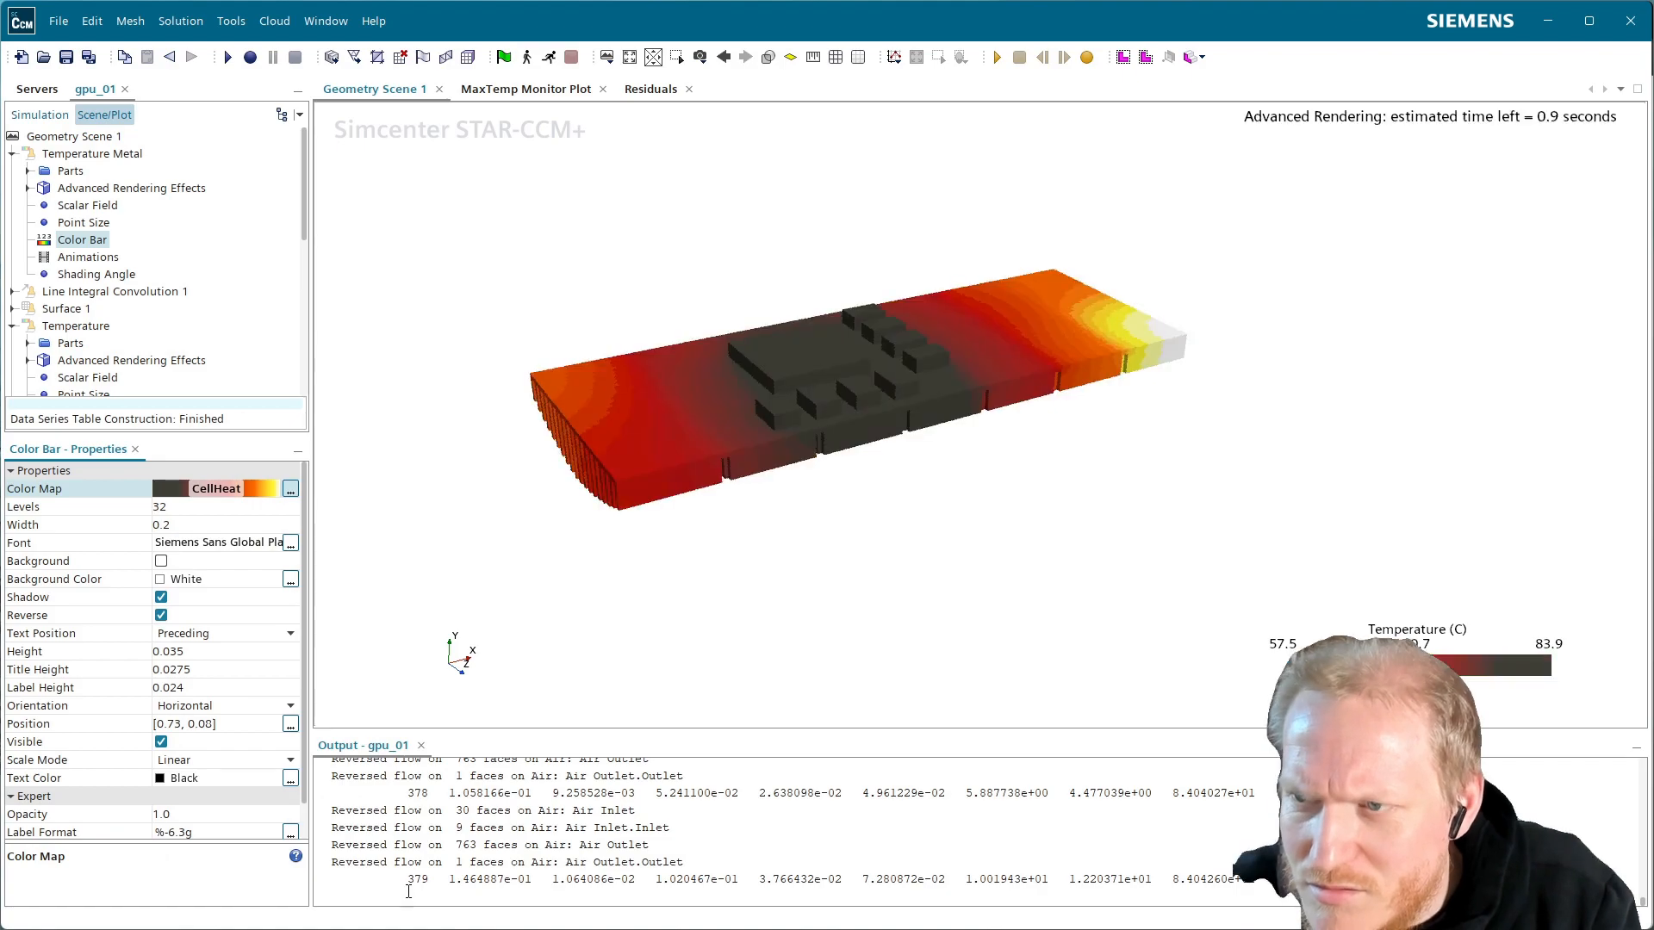
scroll(964, 374, up, 2)
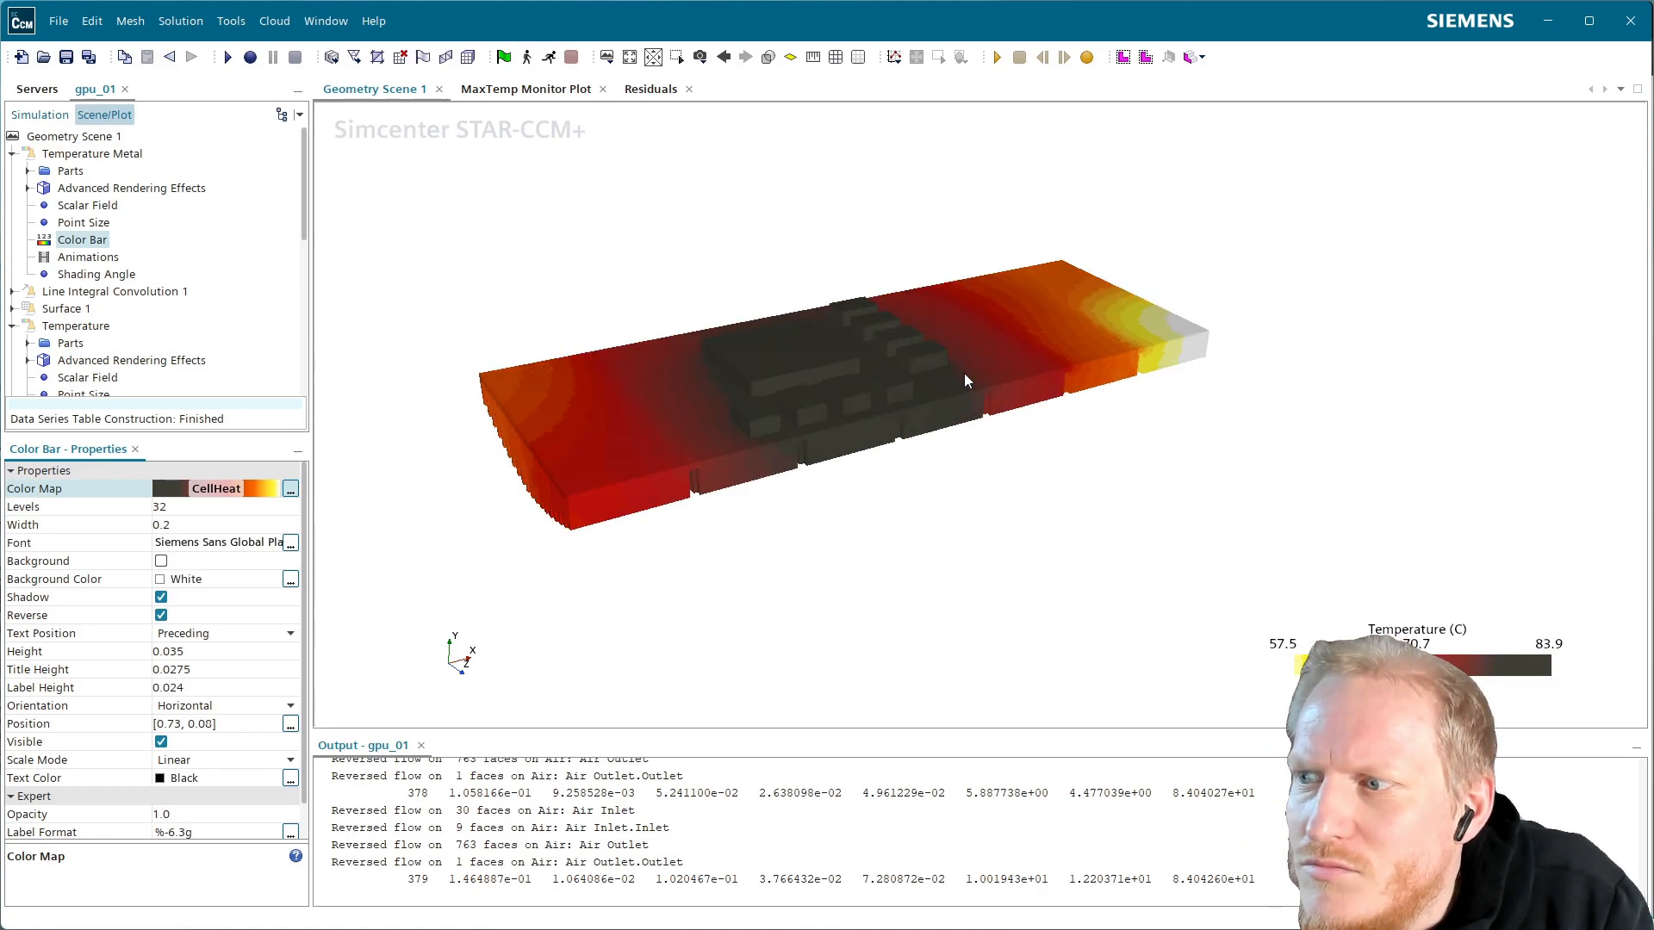
click(161, 615)
drag(1042, 399, 945, 281)
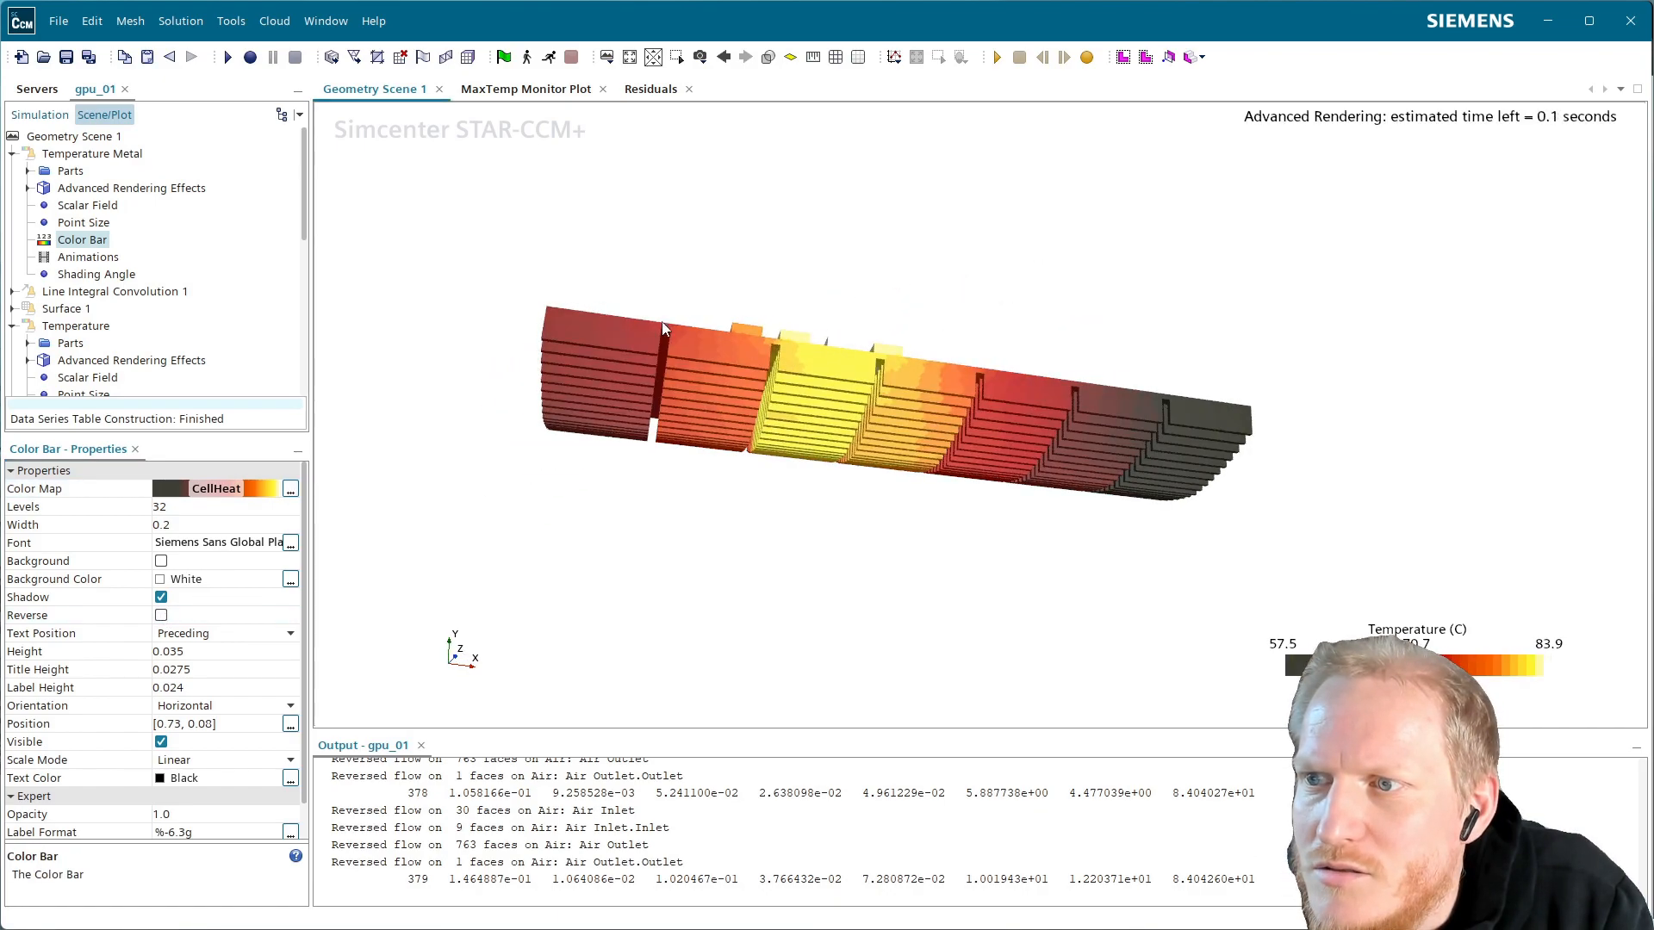
drag(664, 328, 718, 355)
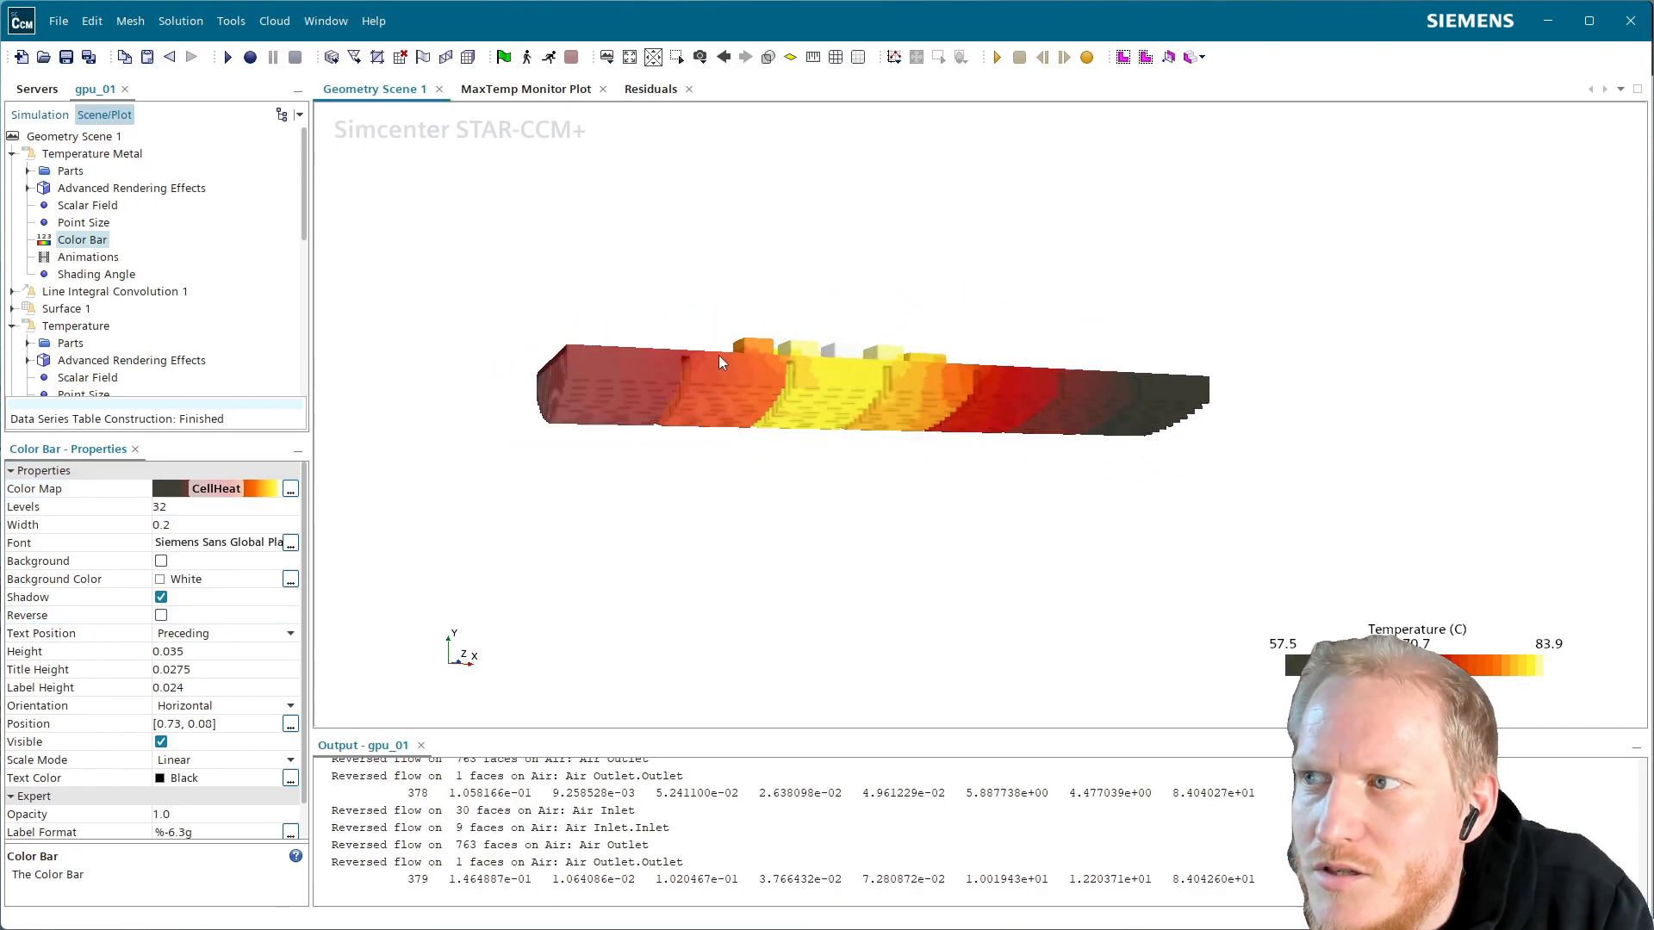
Set the Temperature Metal contour's advanced rendering material effect to Metallic
click(96, 188)
click(29, 188)
click(107, 206)
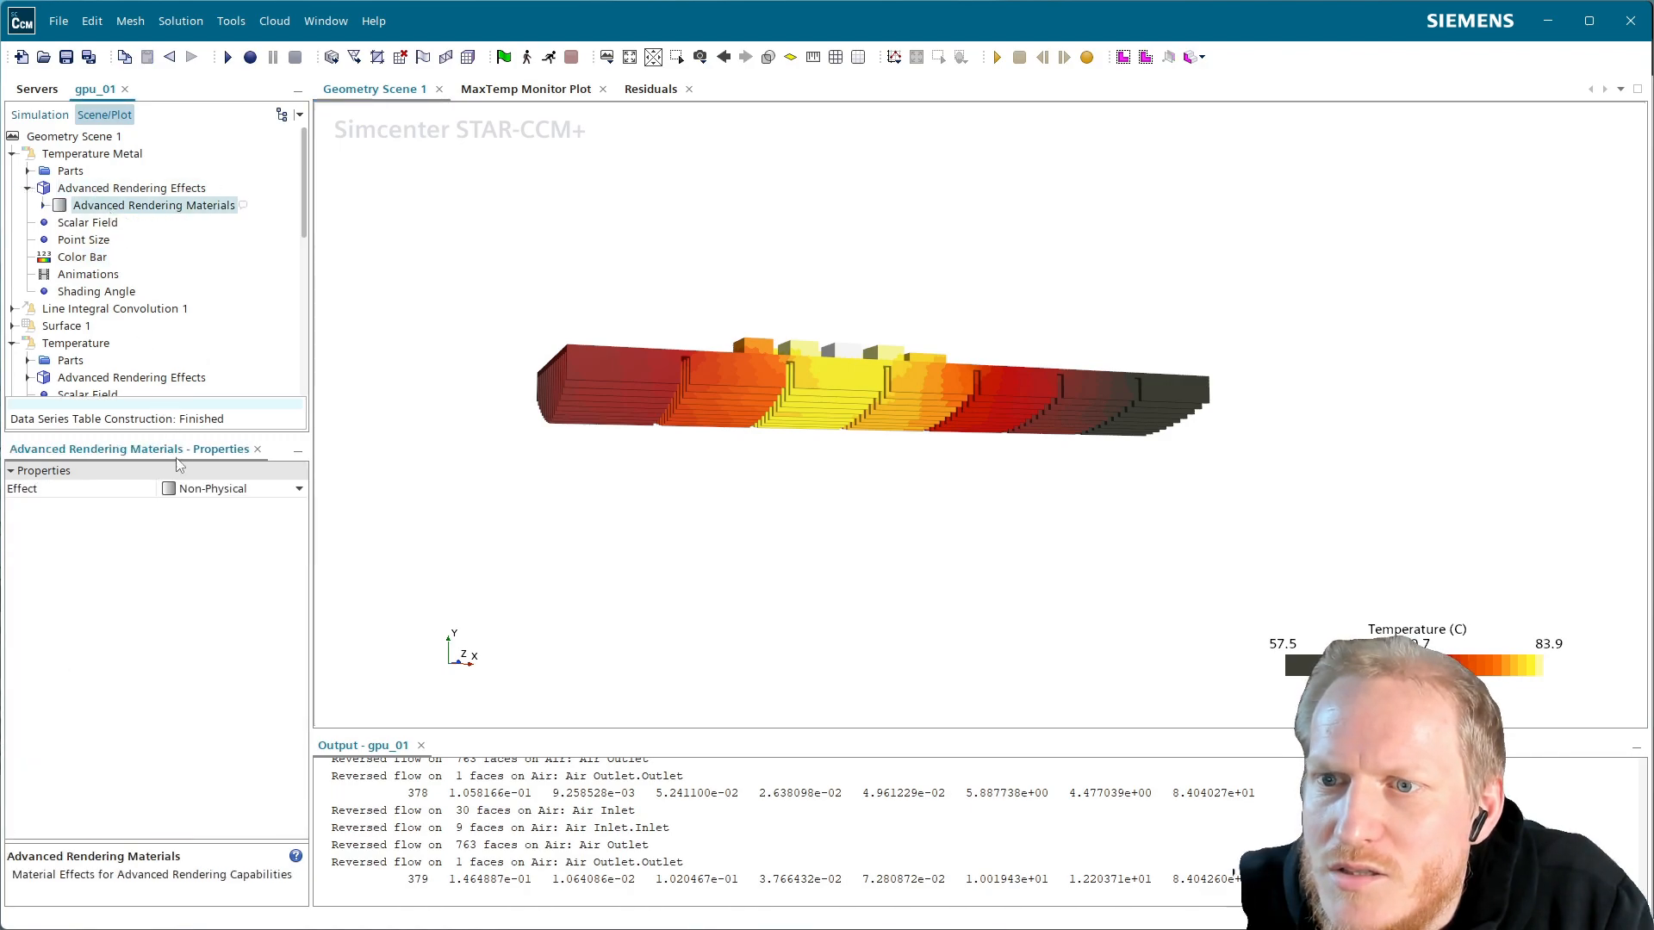
click(222, 488)
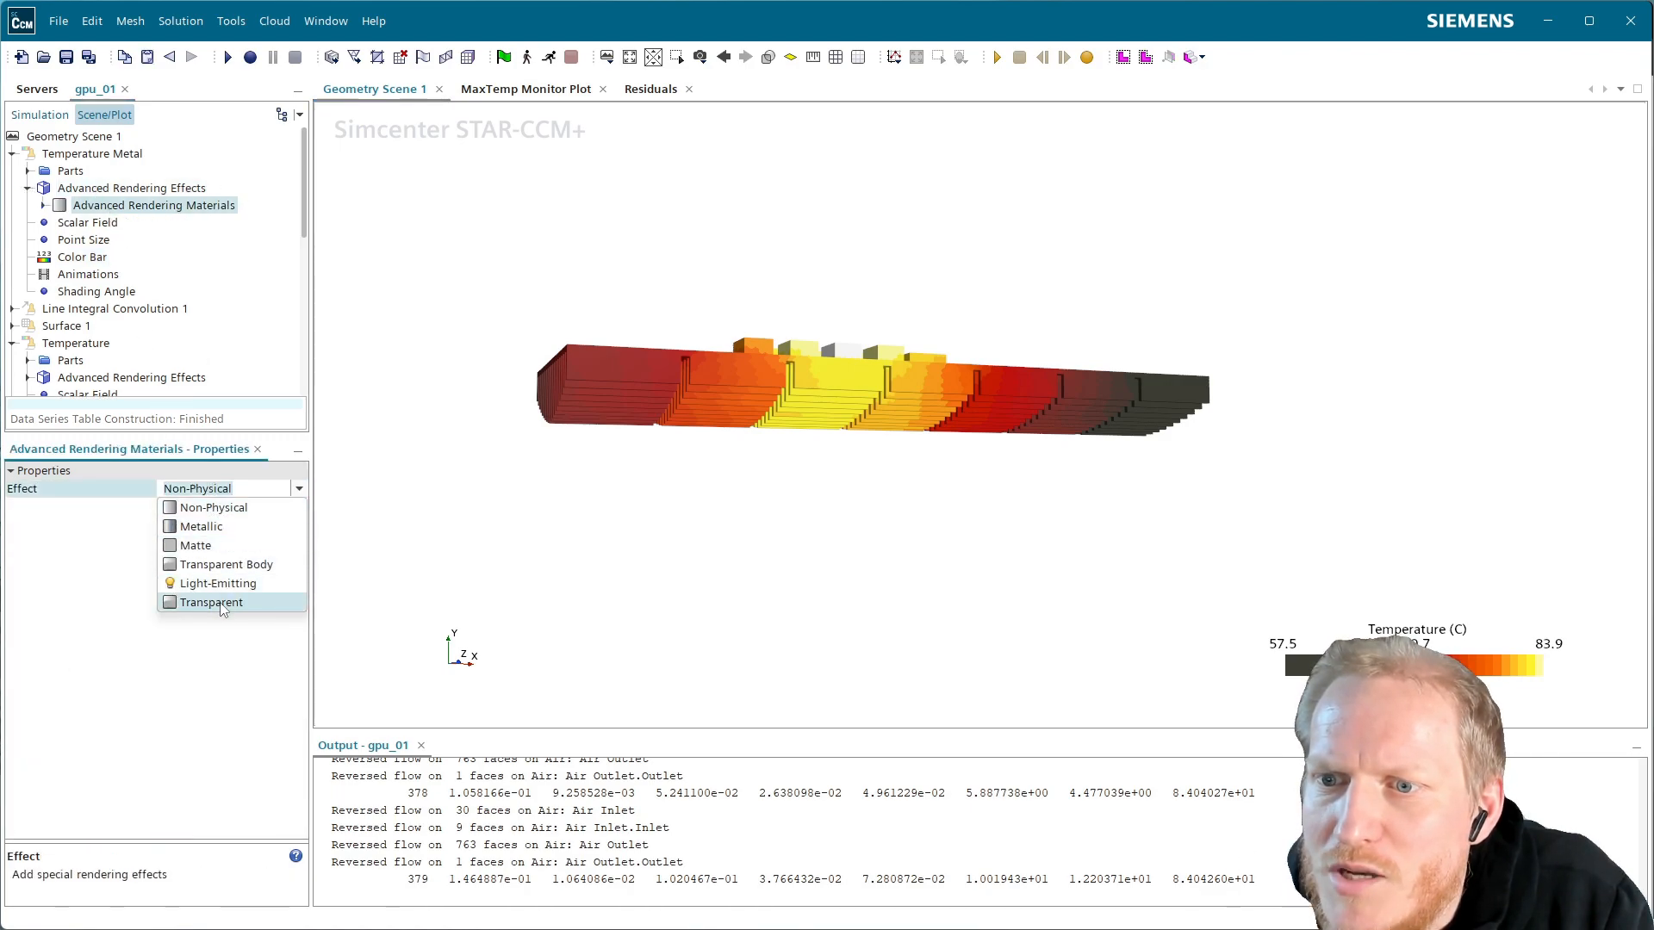
click(226, 525)
Set the contour's colour bar to 512 levels
drag(573, 387, 686, 426)
scroll(656, 312, up, 4)
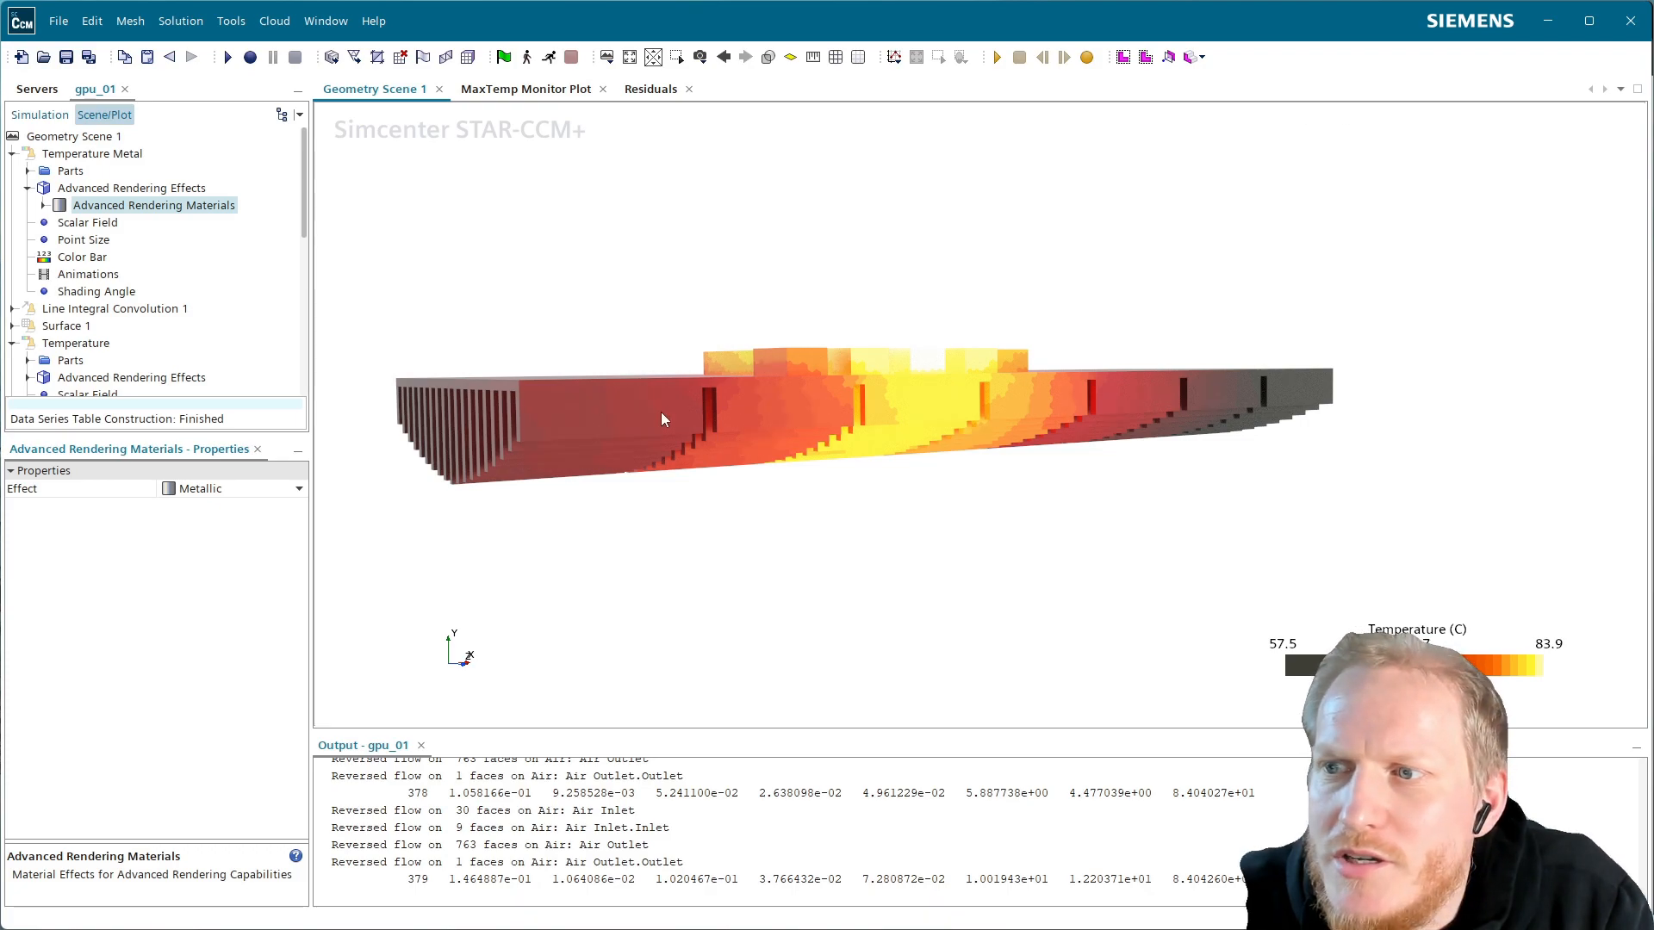
drag(684, 401, 659, 401)
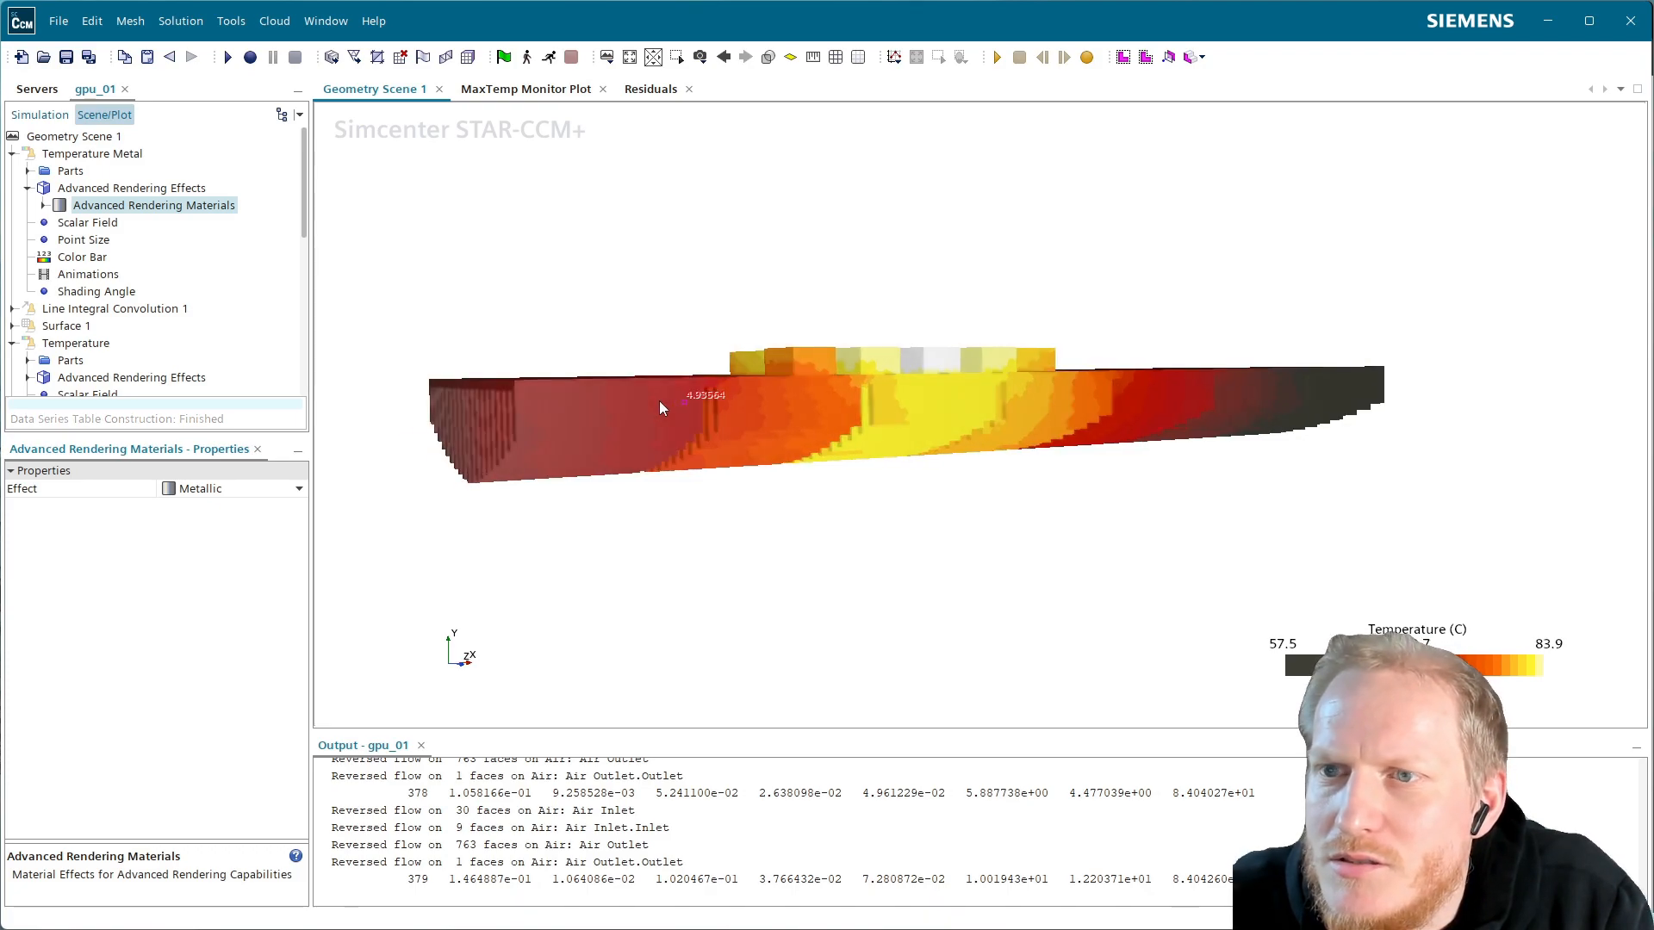
click(86, 256)
click(193, 507)
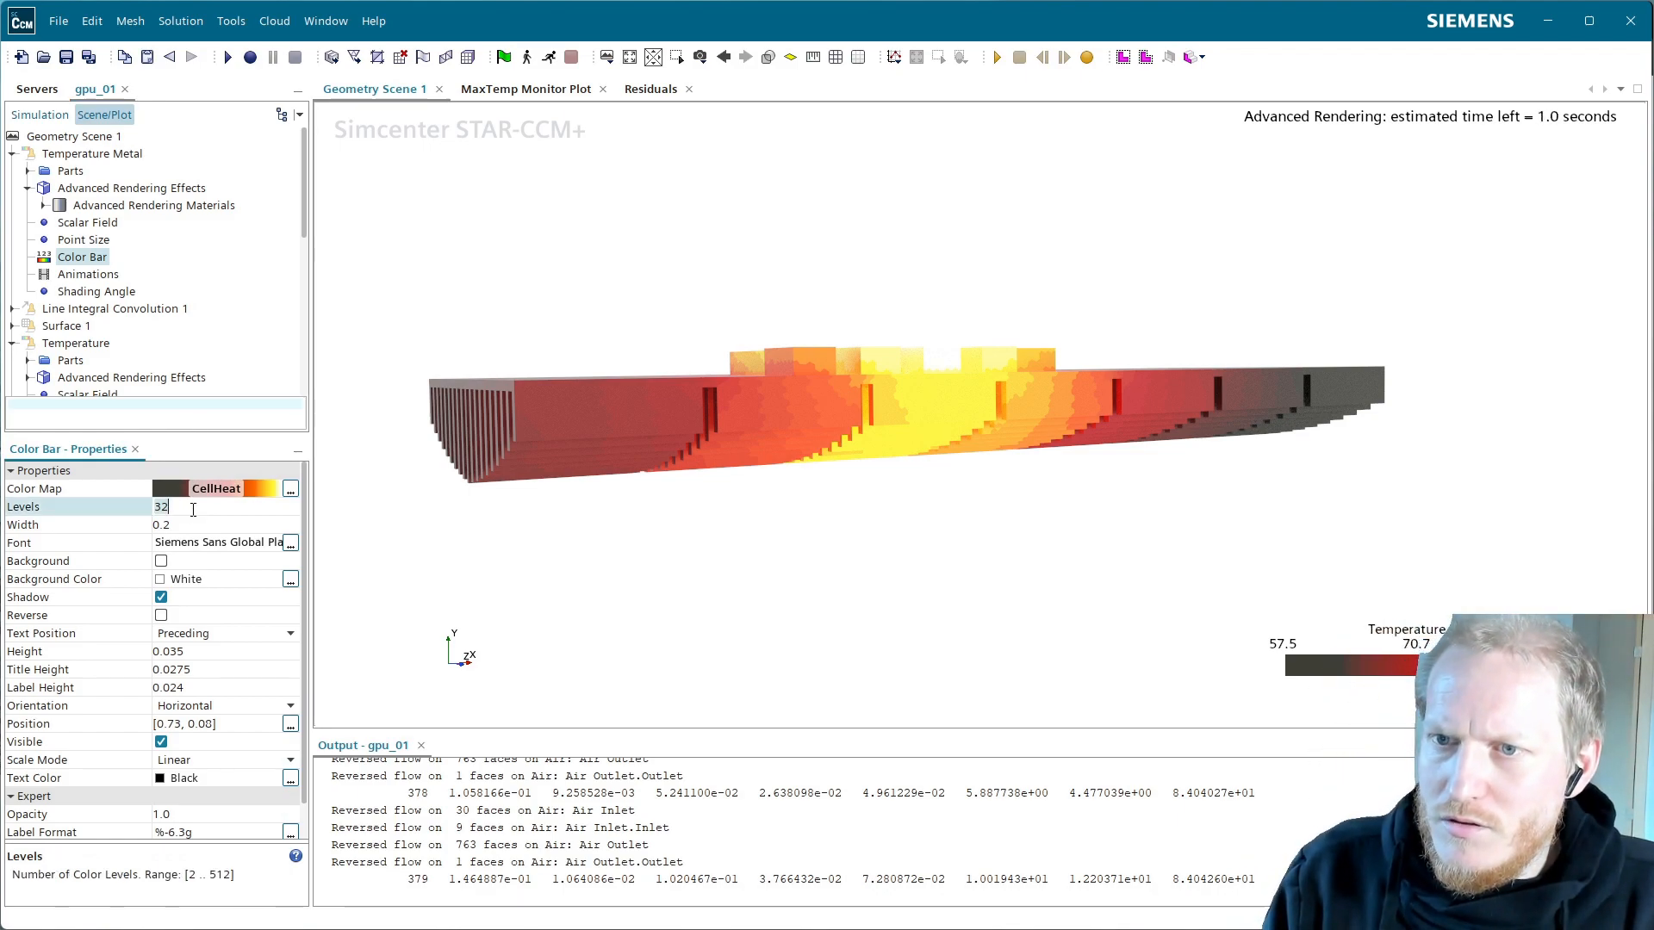
key(BackSpace)
key(BackSpace)
text(512)
key(Return)
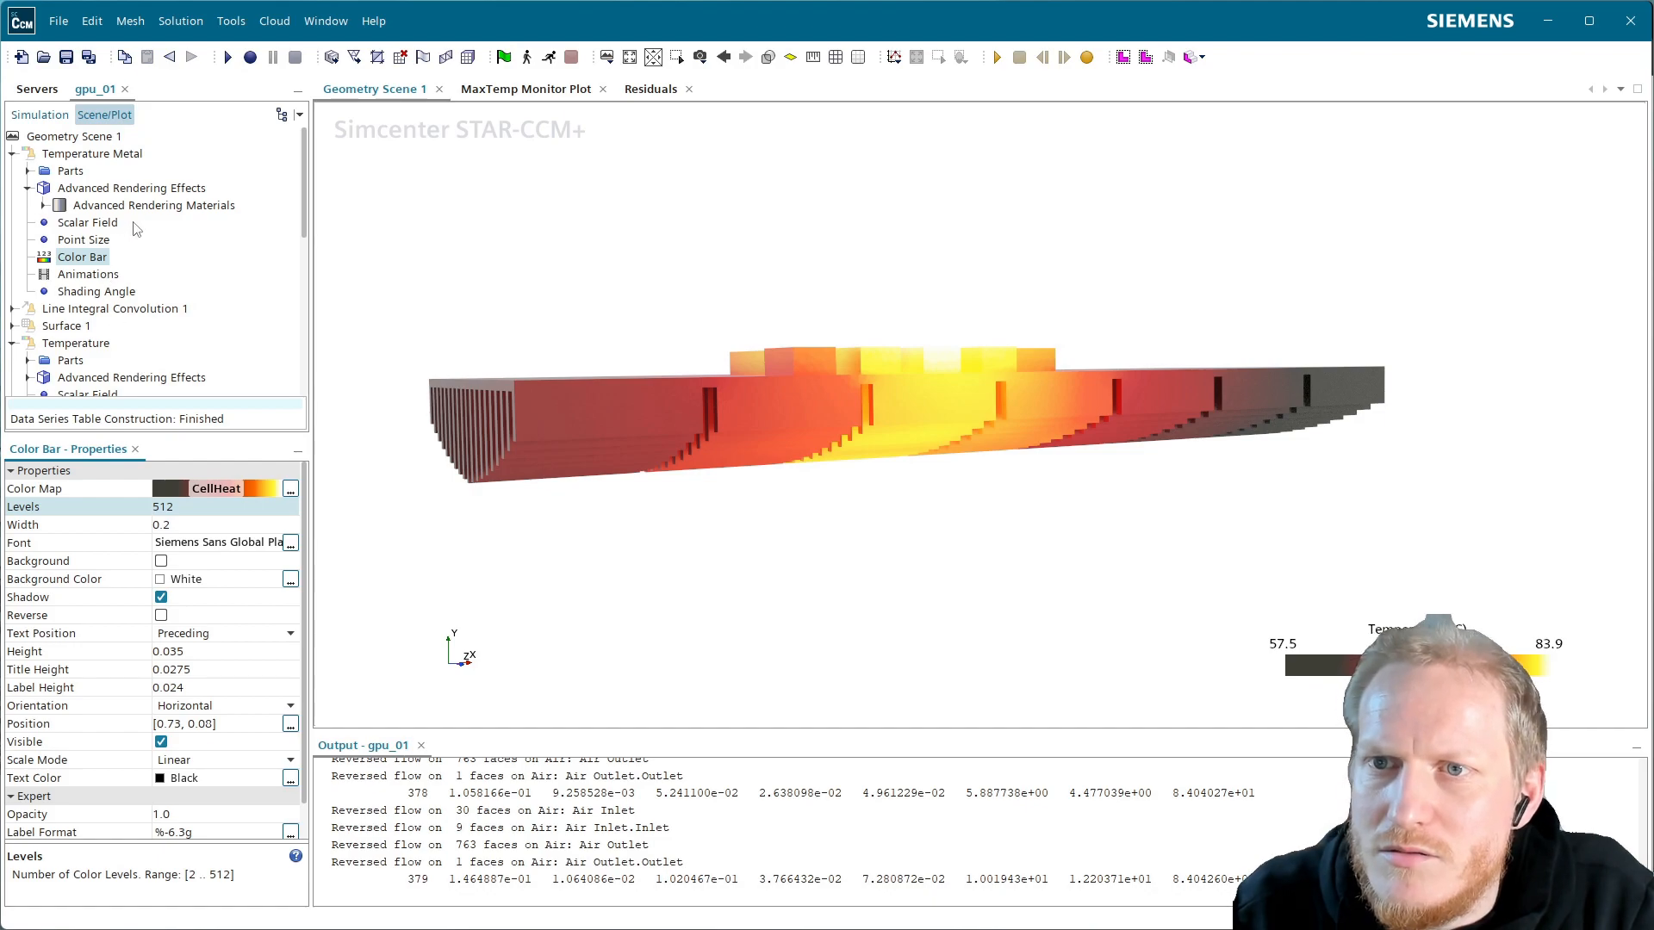
Set the scalar field auto range mode to All Regions
click(103, 223)
click(227, 615)
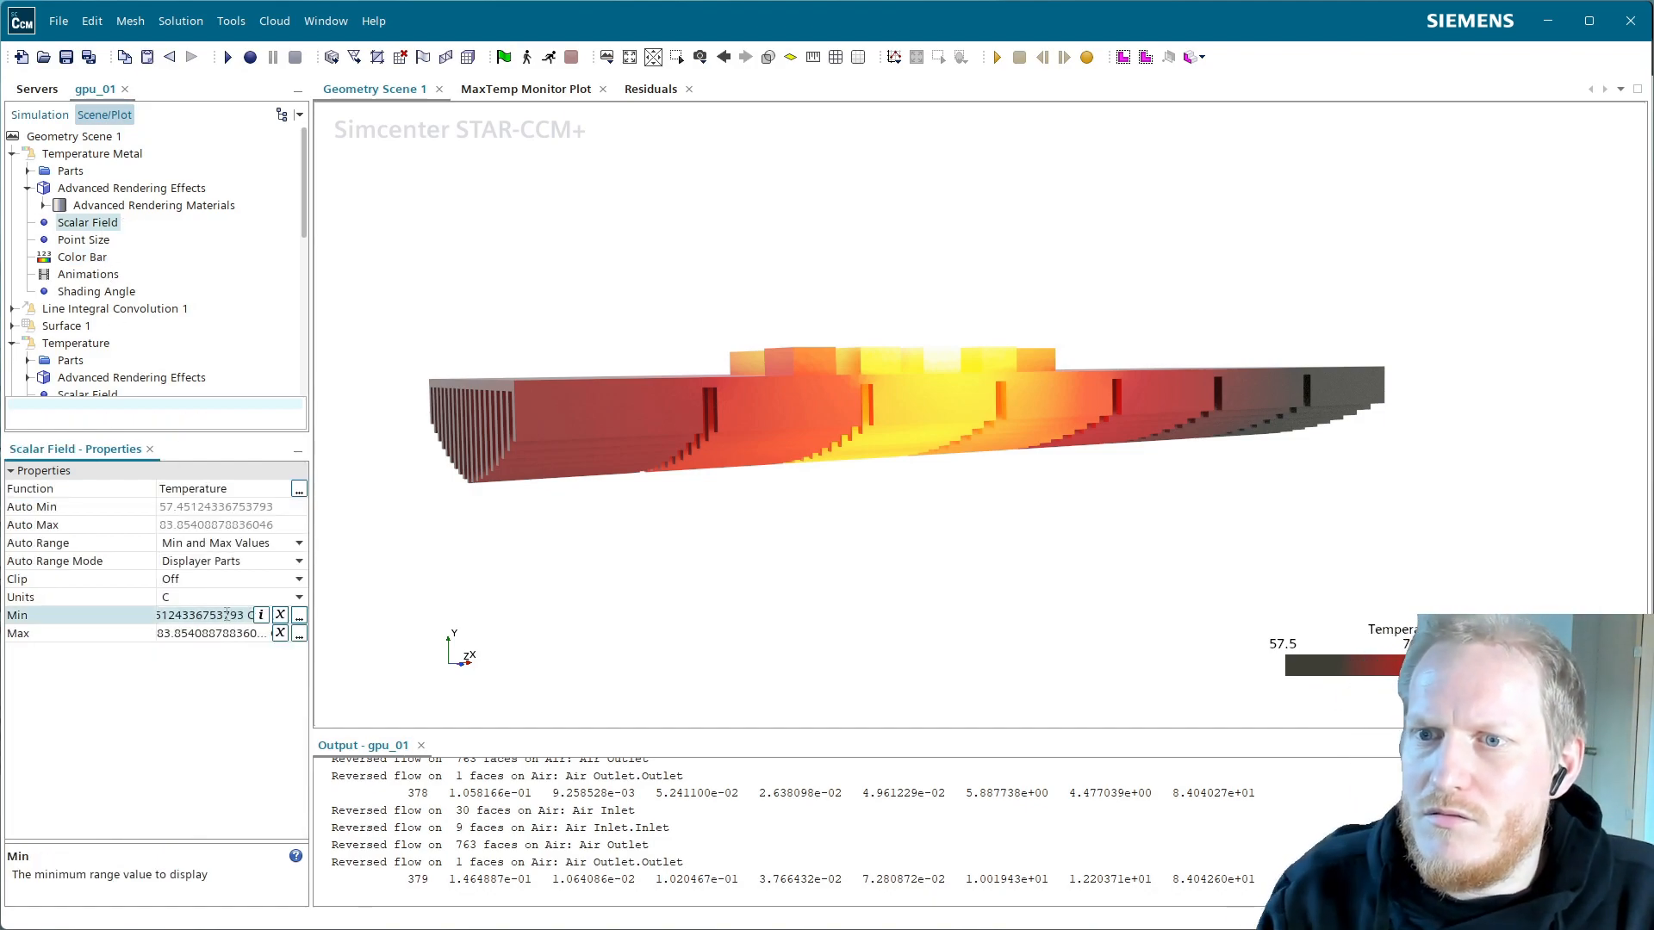
click(249, 546)
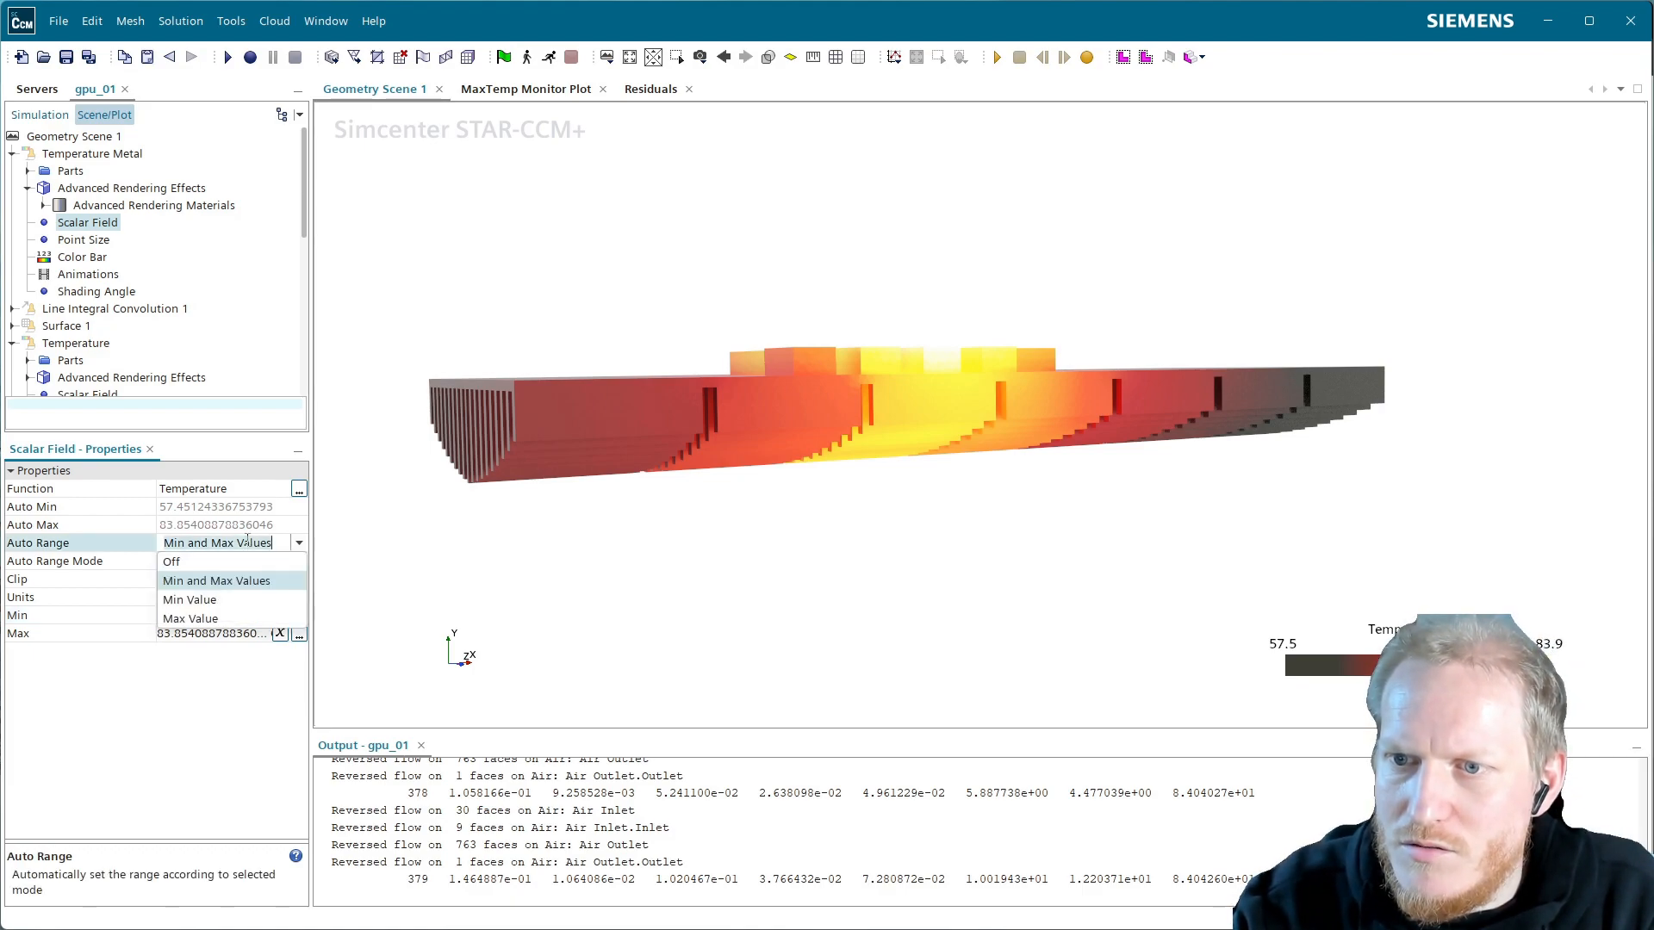
click(299, 543)
click(259, 562)
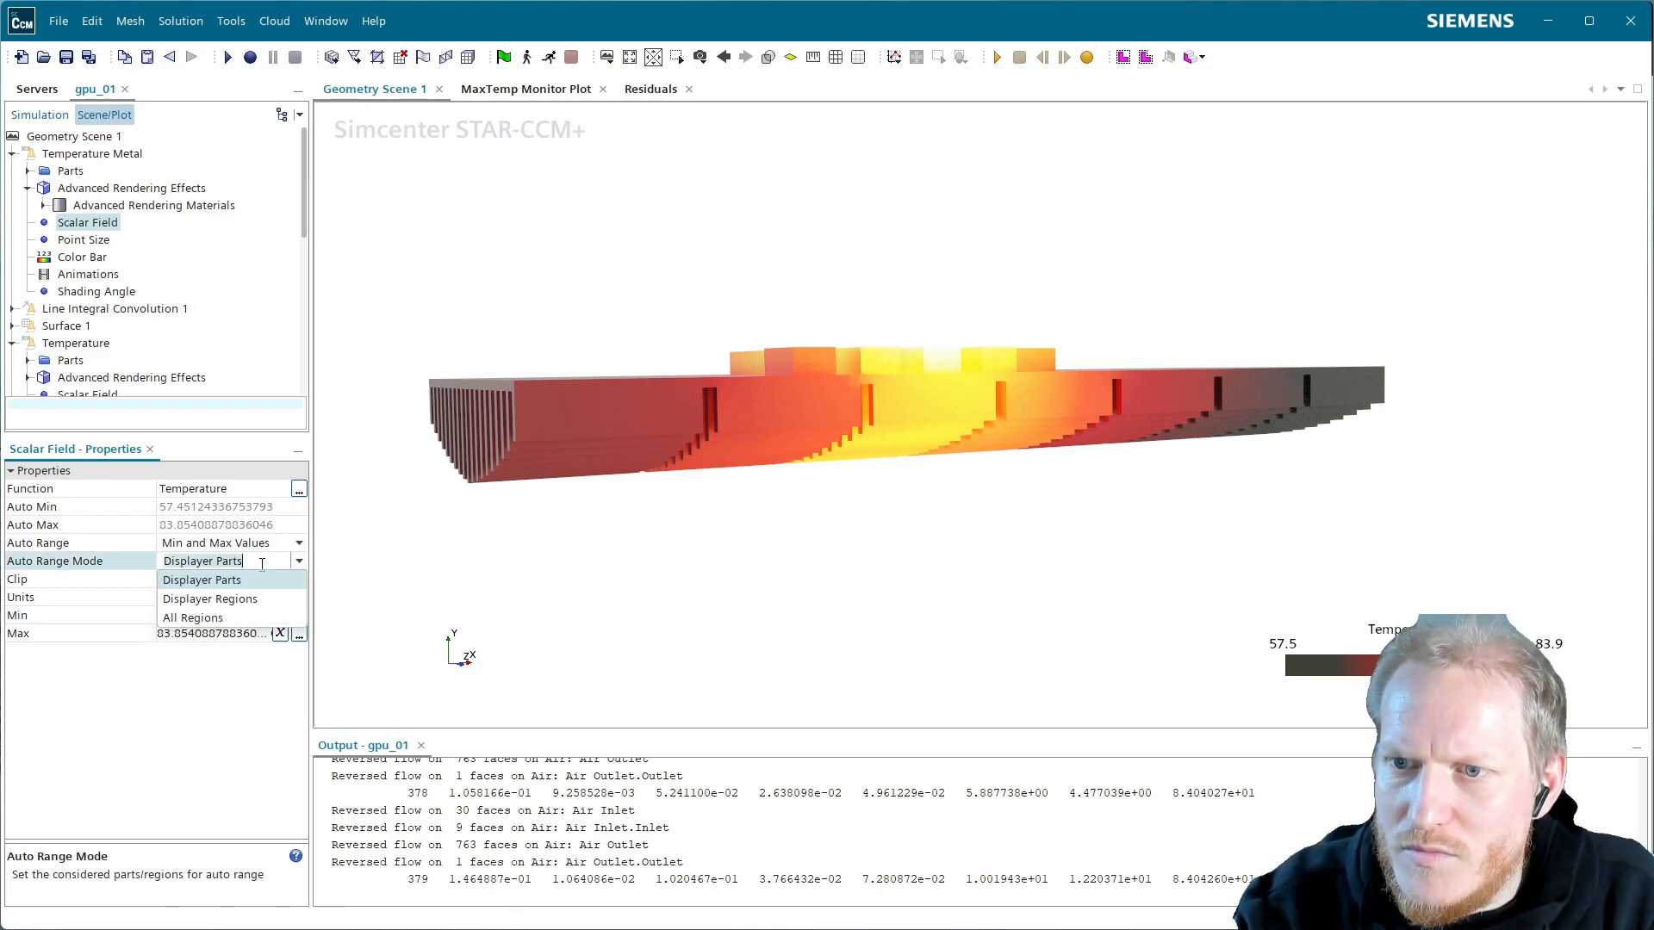
click(220, 617)
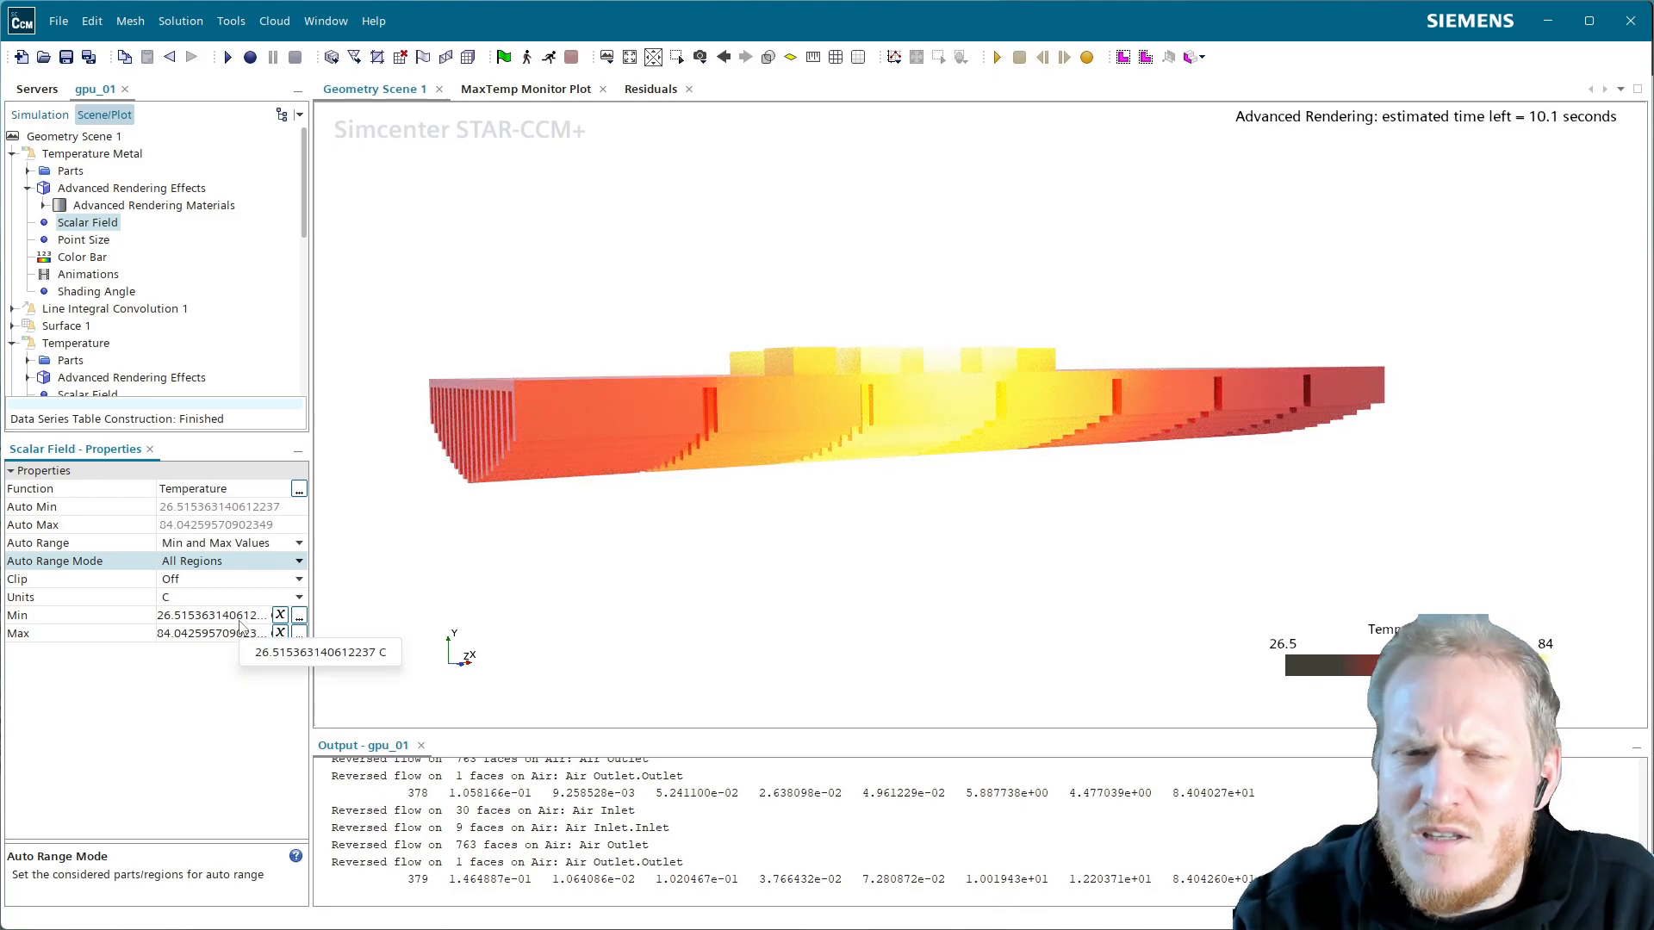
Fix the temperature range at a 30 °C minimum and an 84 °C maximum
click(239, 621)
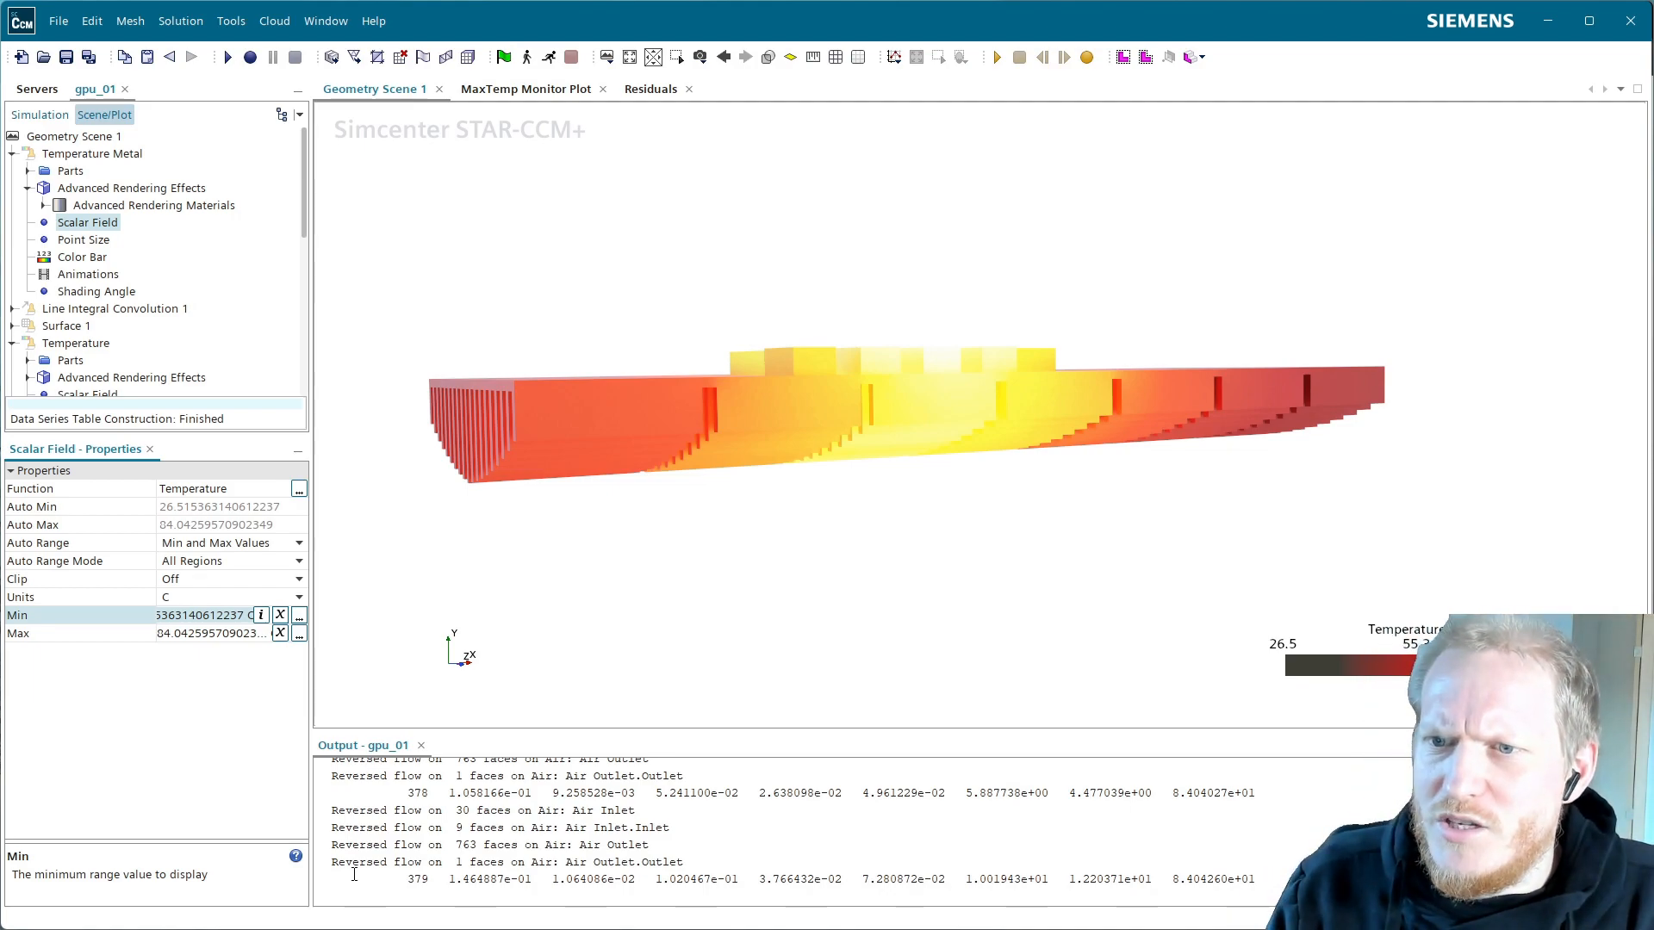
key(ctrl+a)
text(30)
key(Return)
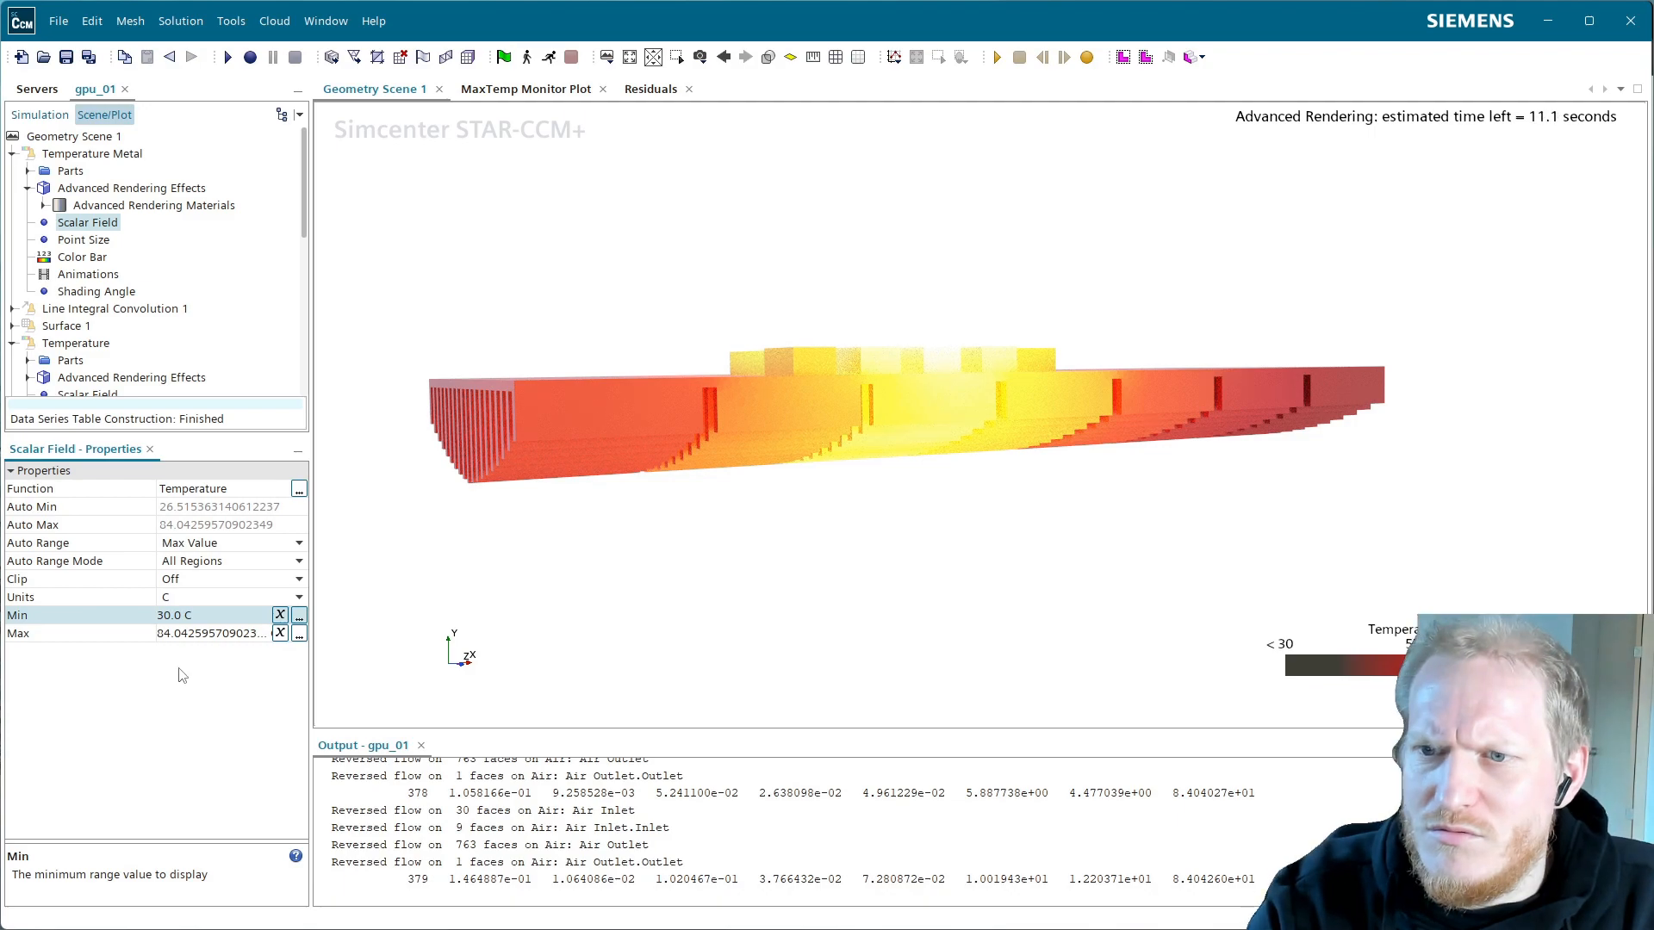
click(225, 635)
key(ctrl+a)
text(85)
key(Return)
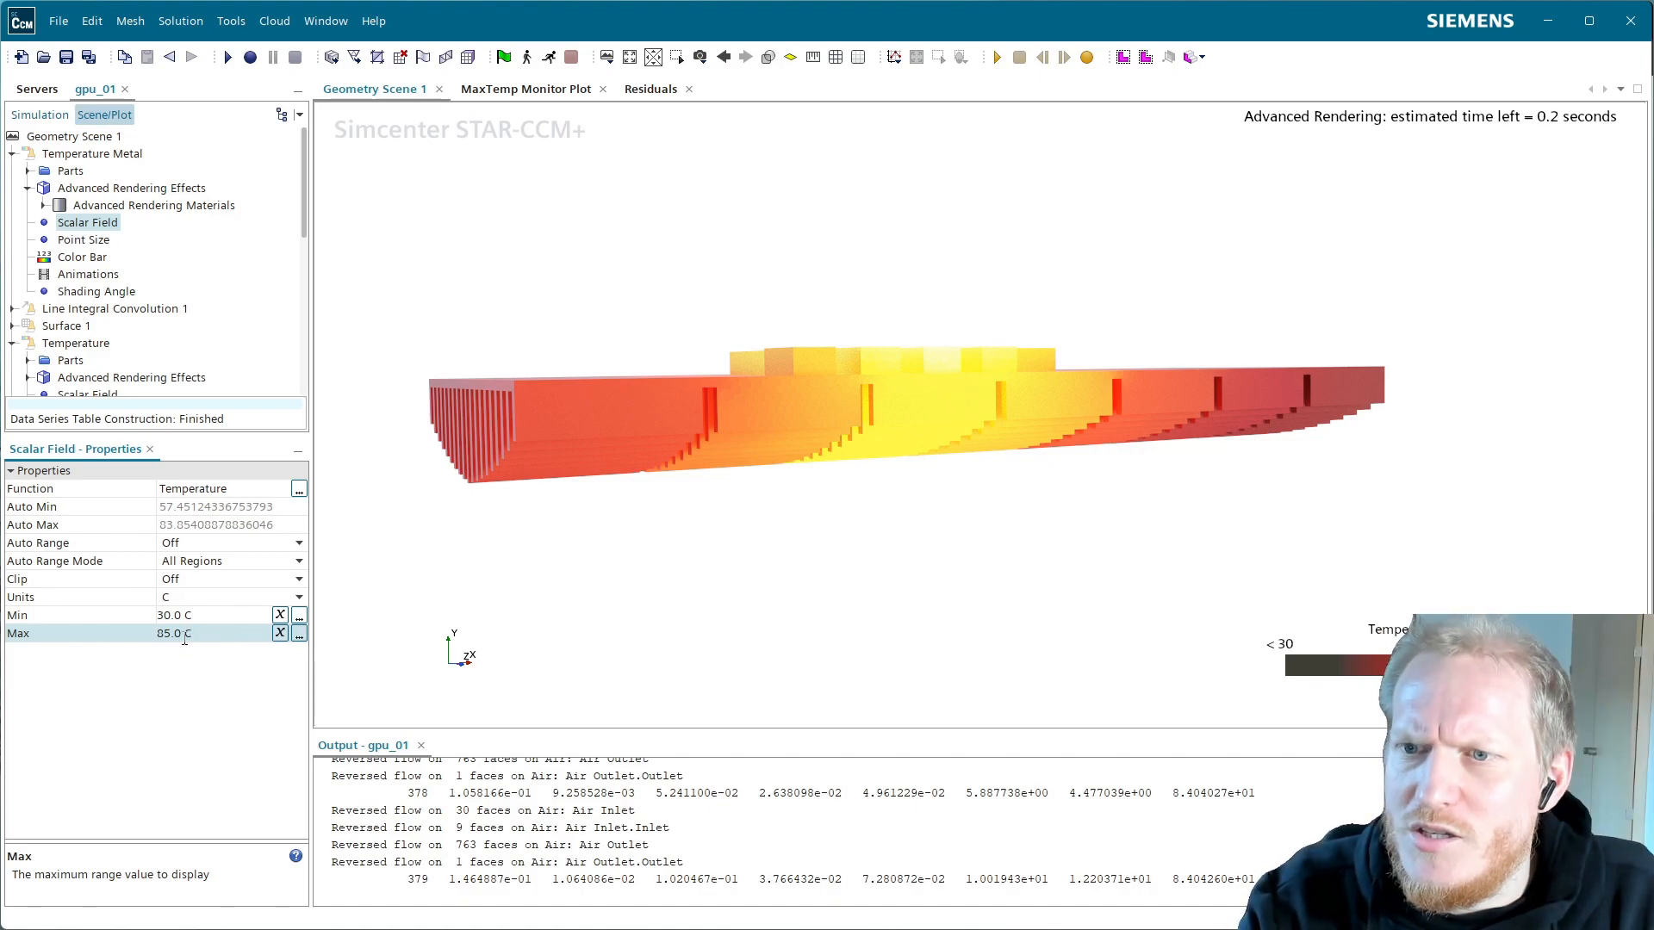
click(186, 642)
key(ctrl+a)
text(8)
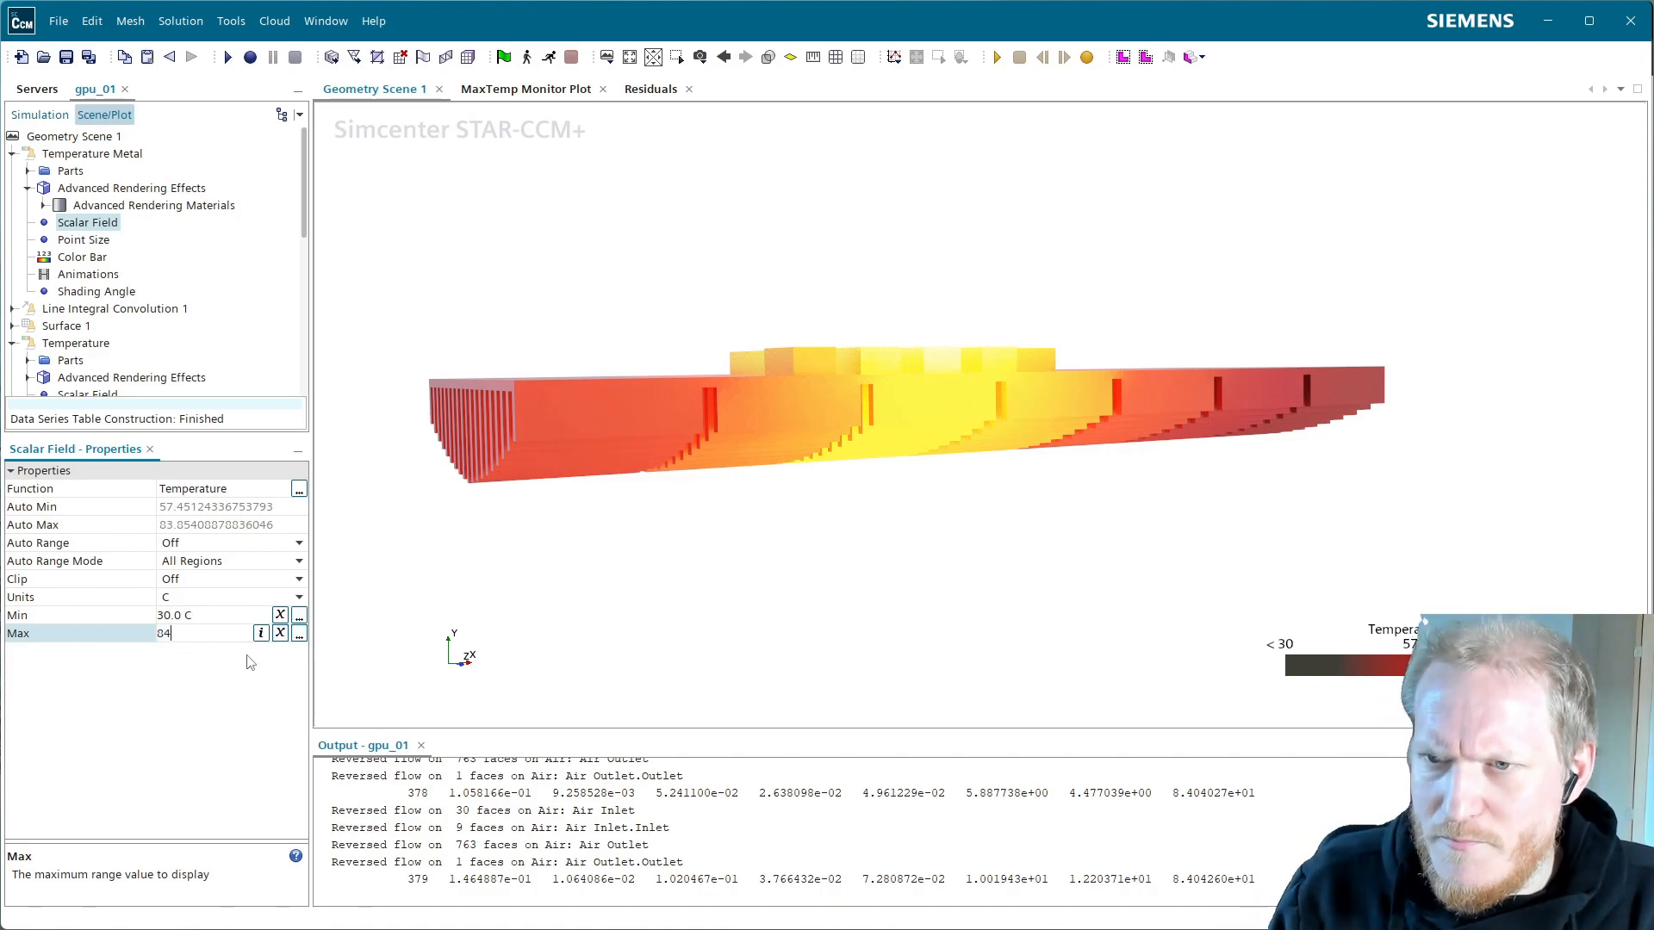
text(4)
key(Return)
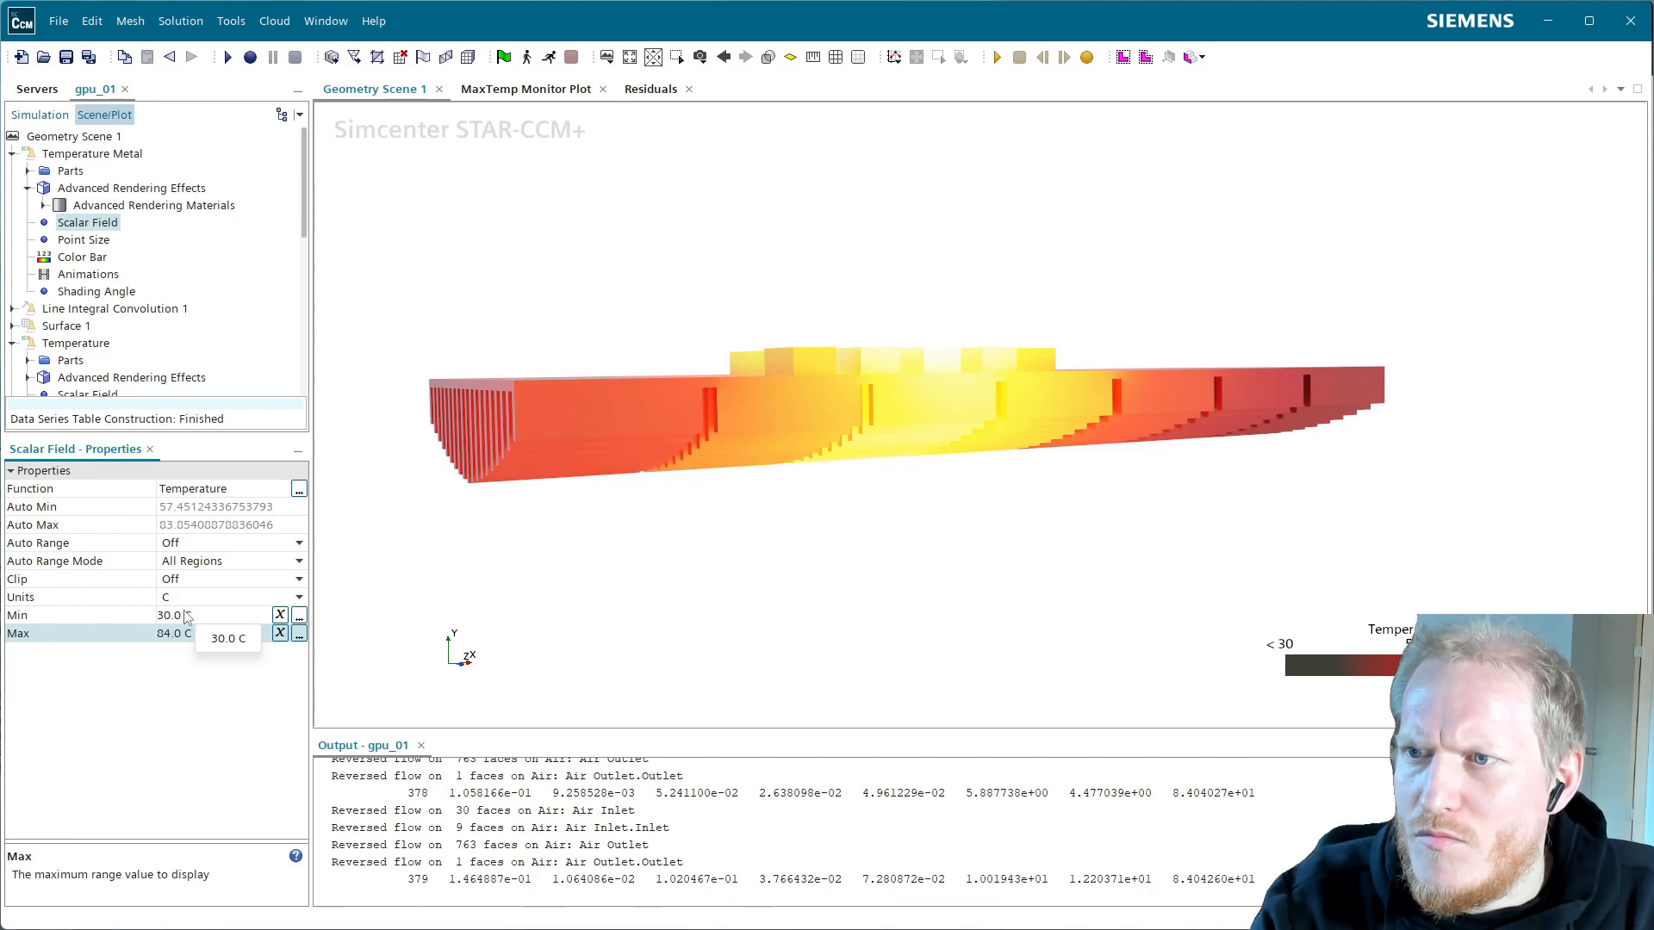
Expand the contour's solid parts and inspect Capacitor 1 and Memory Chip 1 from an oblique view
click(28, 171)
click(43, 188)
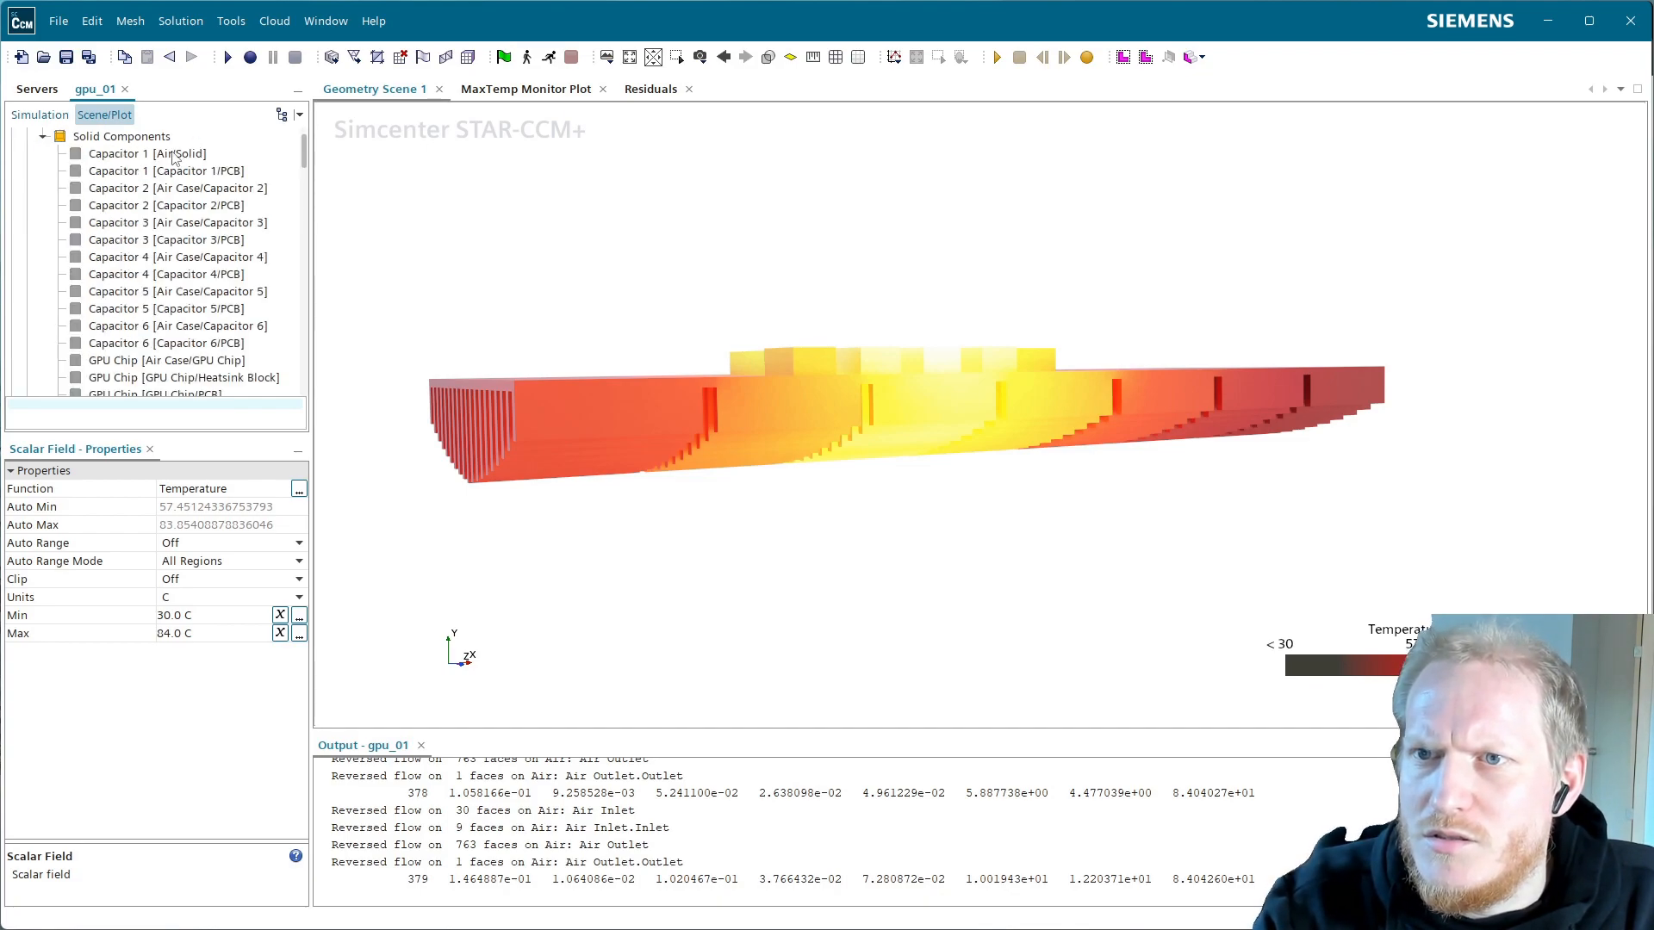
drag(803, 406, 840, 509)
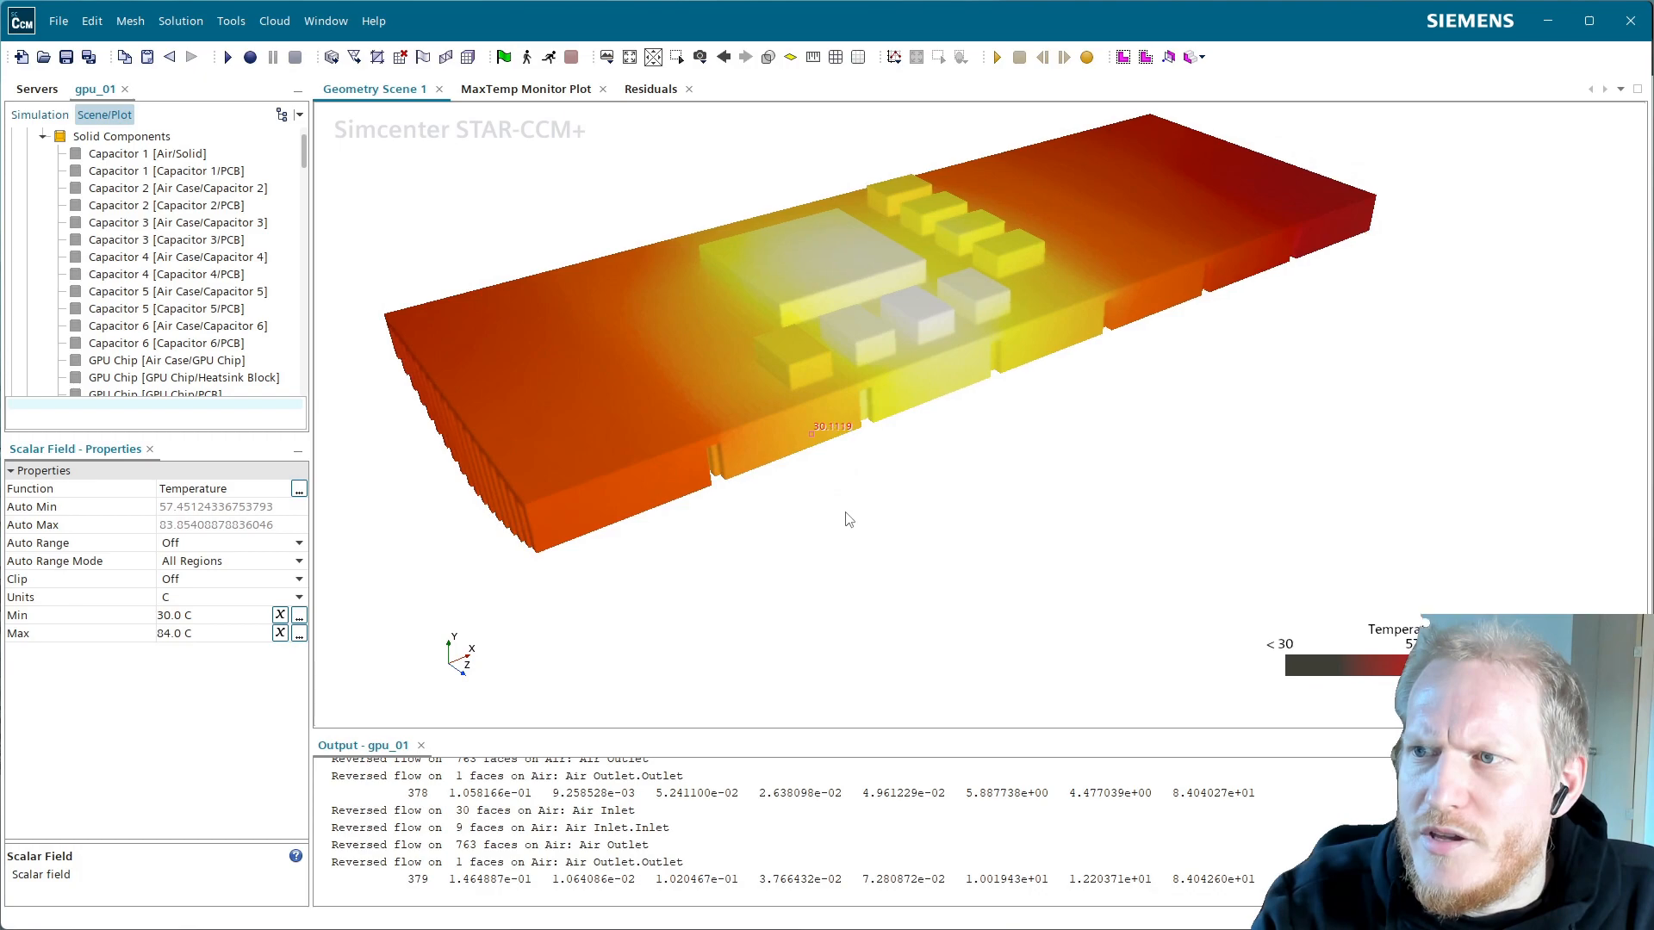
scroll(215, 272, down, 3)
scroll(220, 258, up, 6)
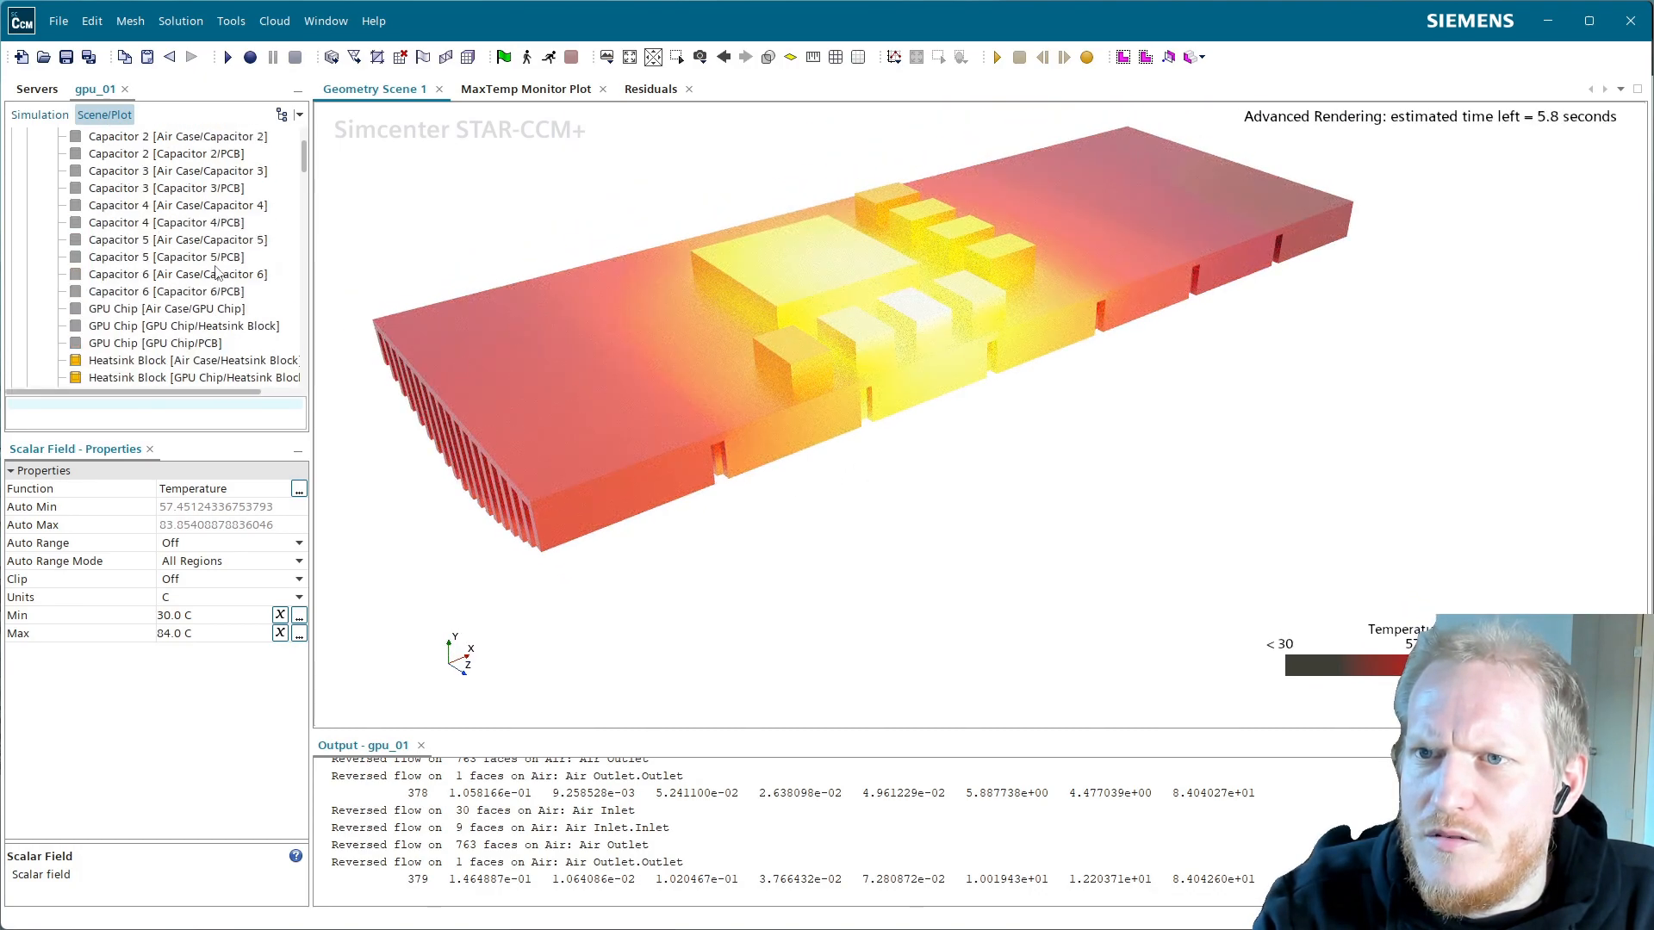
click(205, 207)
scroll(203, 241, down, 4)
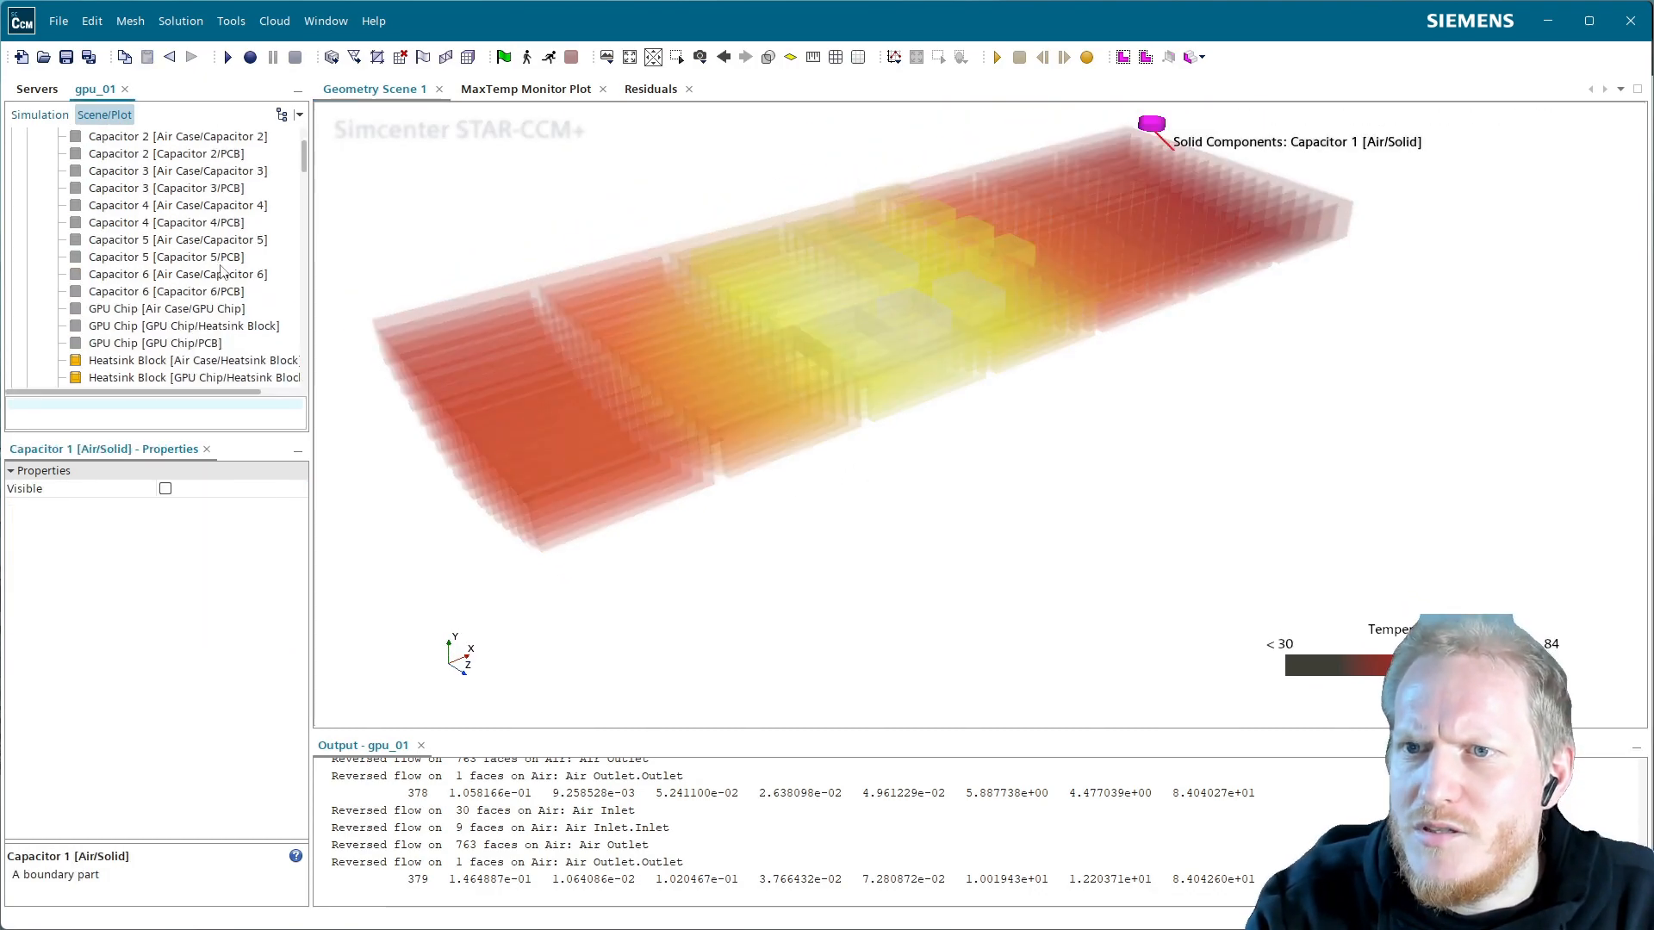
scroll(197, 253, down, 3)
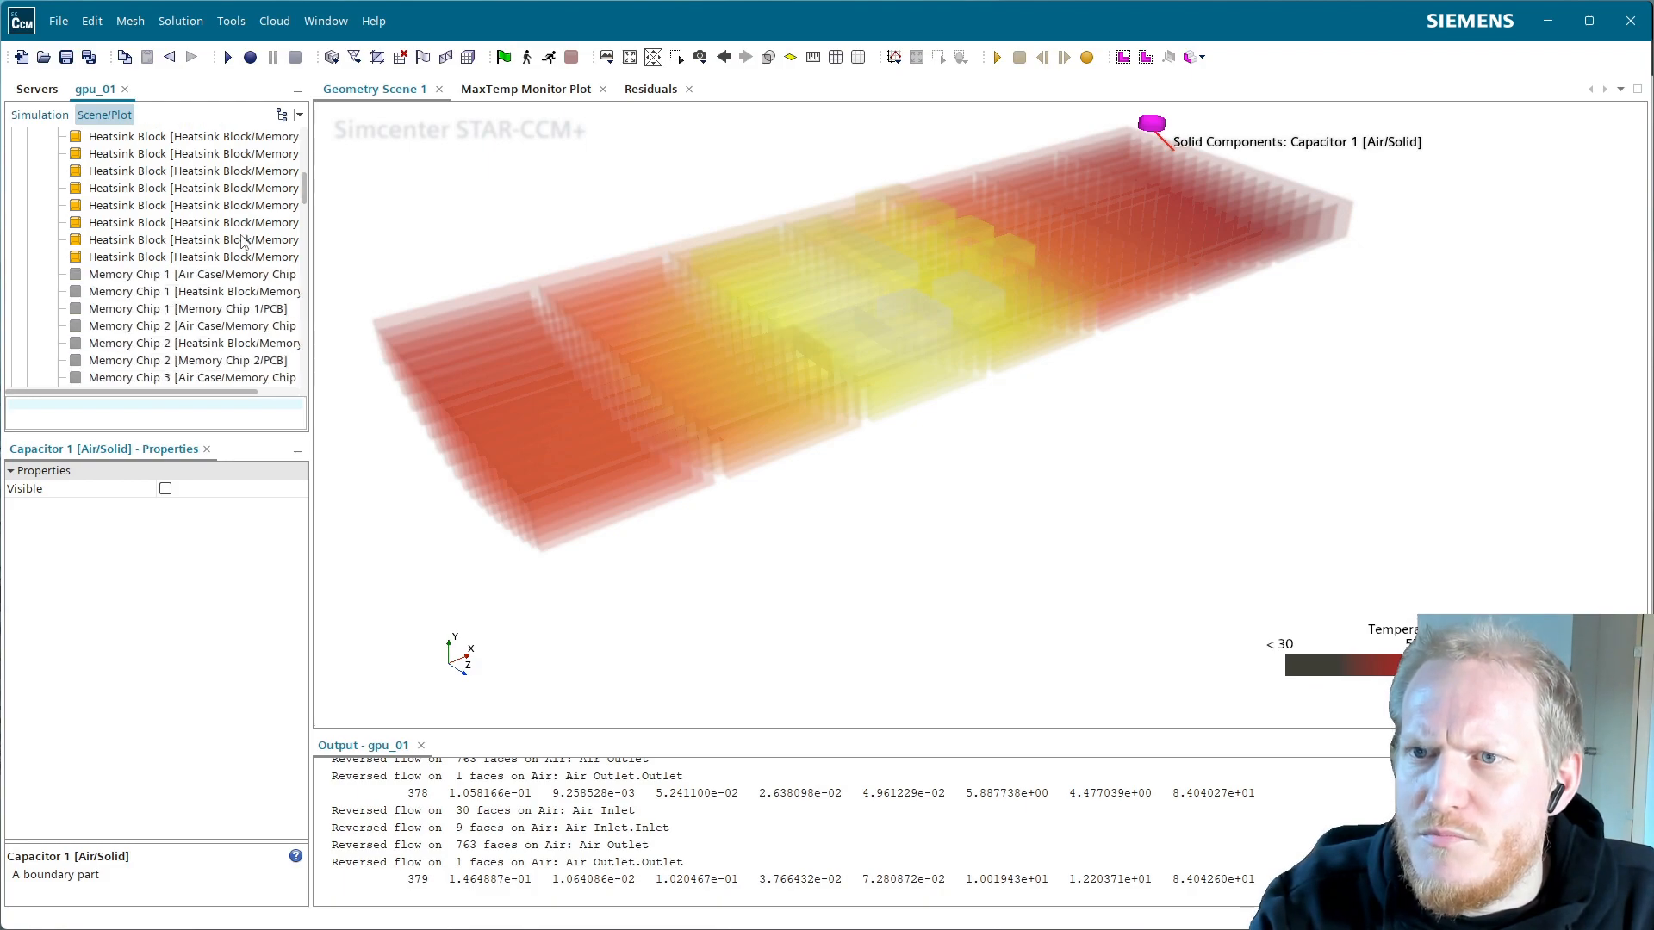
click(229, 278)
scroll(232, 275, down, 8)
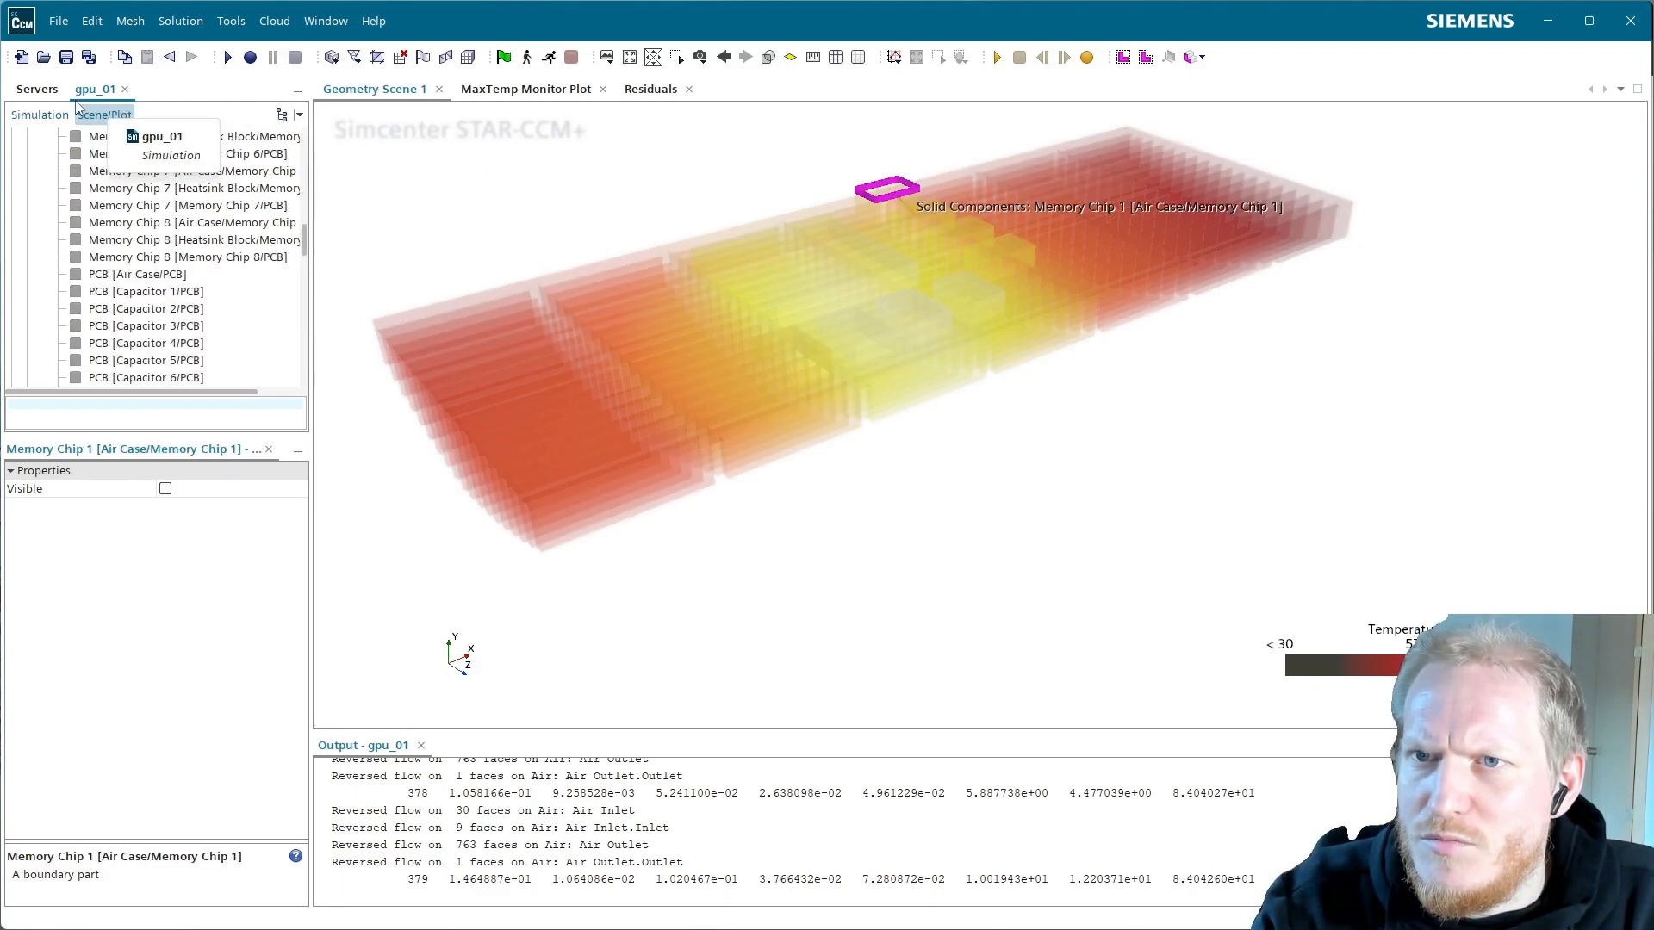
Switch to the full simulation tree and view the Plots and Reports nodes
click(40, 114)
scroll(657, 430, down, 10)
scroll(664, 413, up, 10)
right_drag(713, 362, 835, 473)
scroll(855, 526, down, 1)
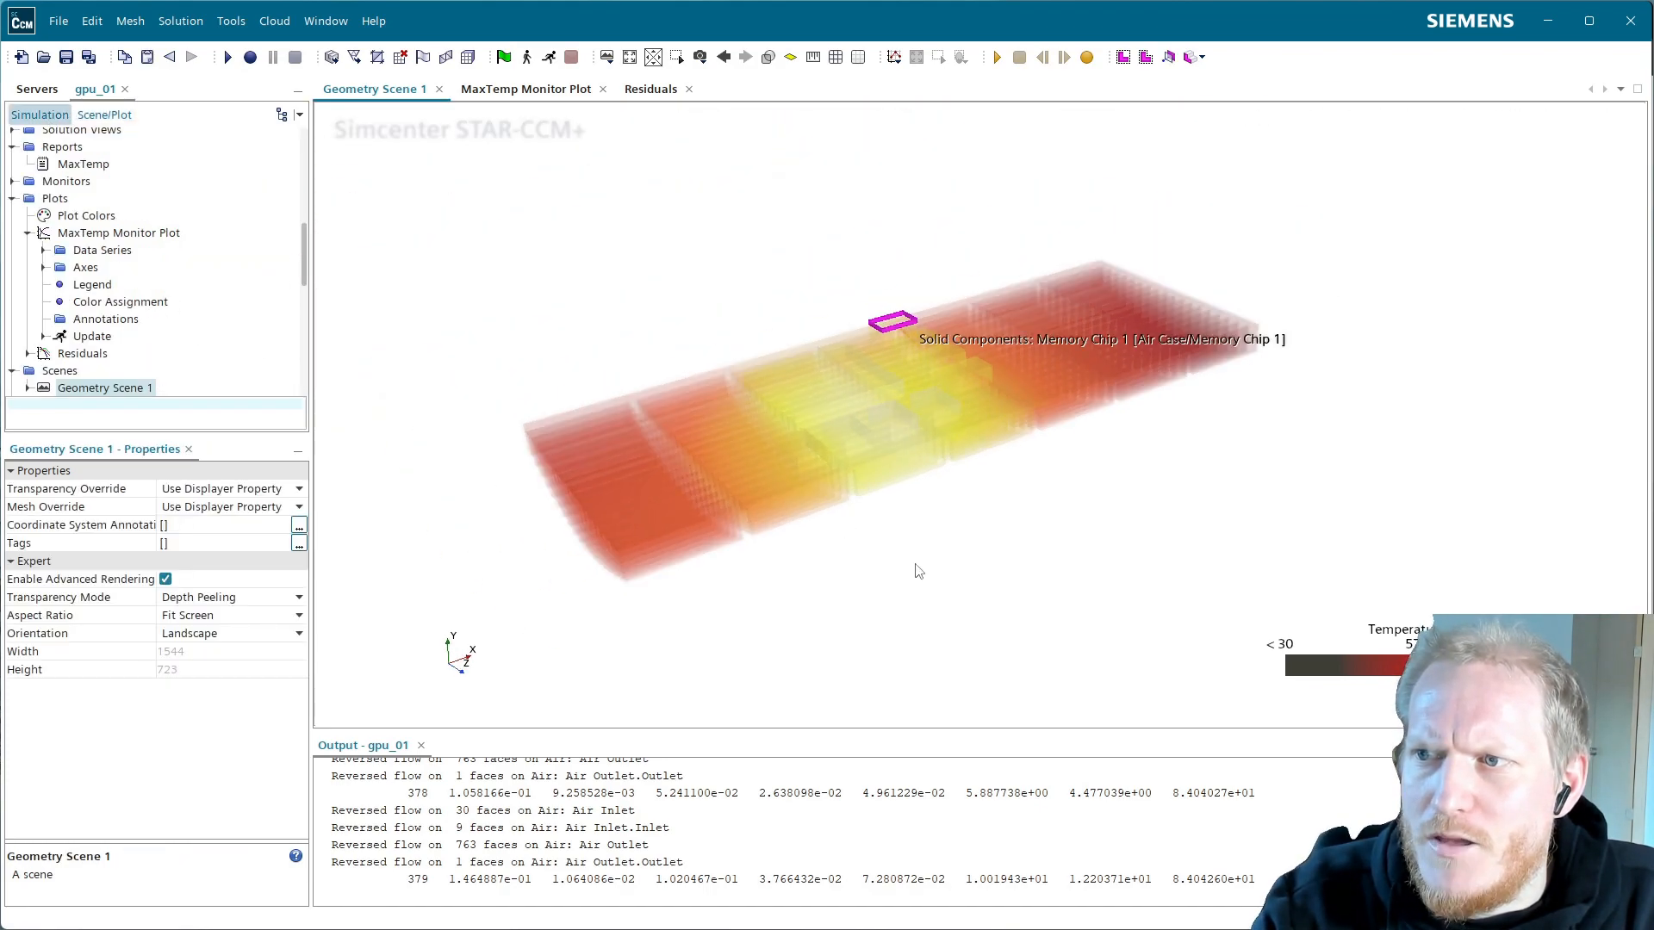
drag(765, 530, 724, 491)
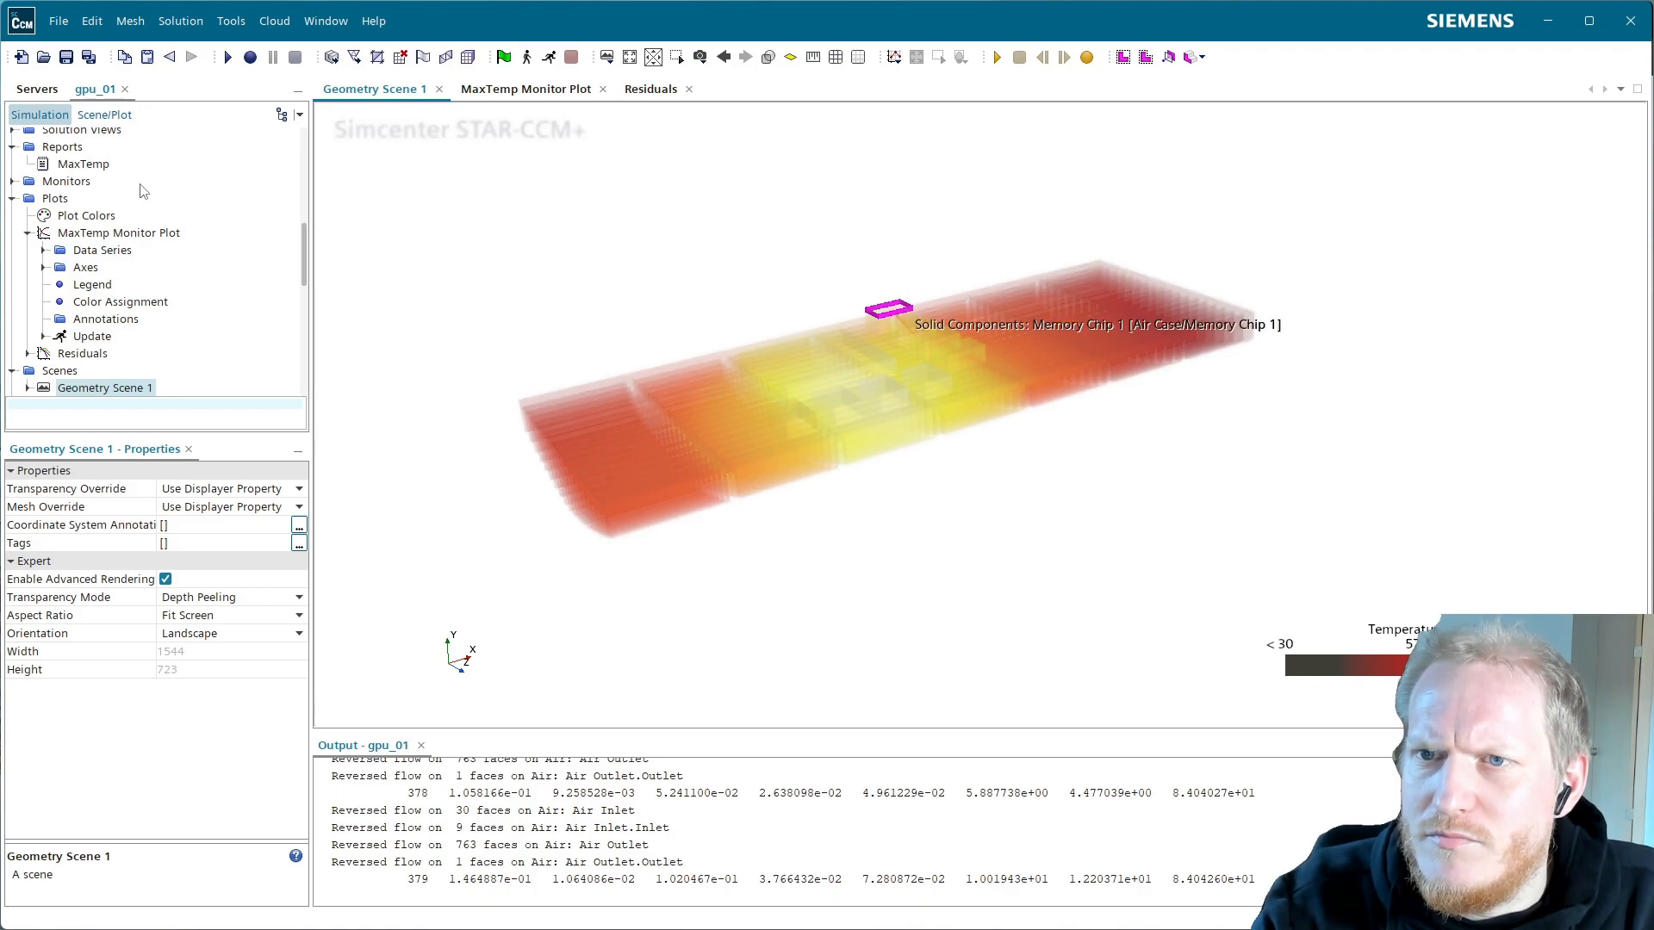
click(54, 197)
scroll(67, 227, up, 2)
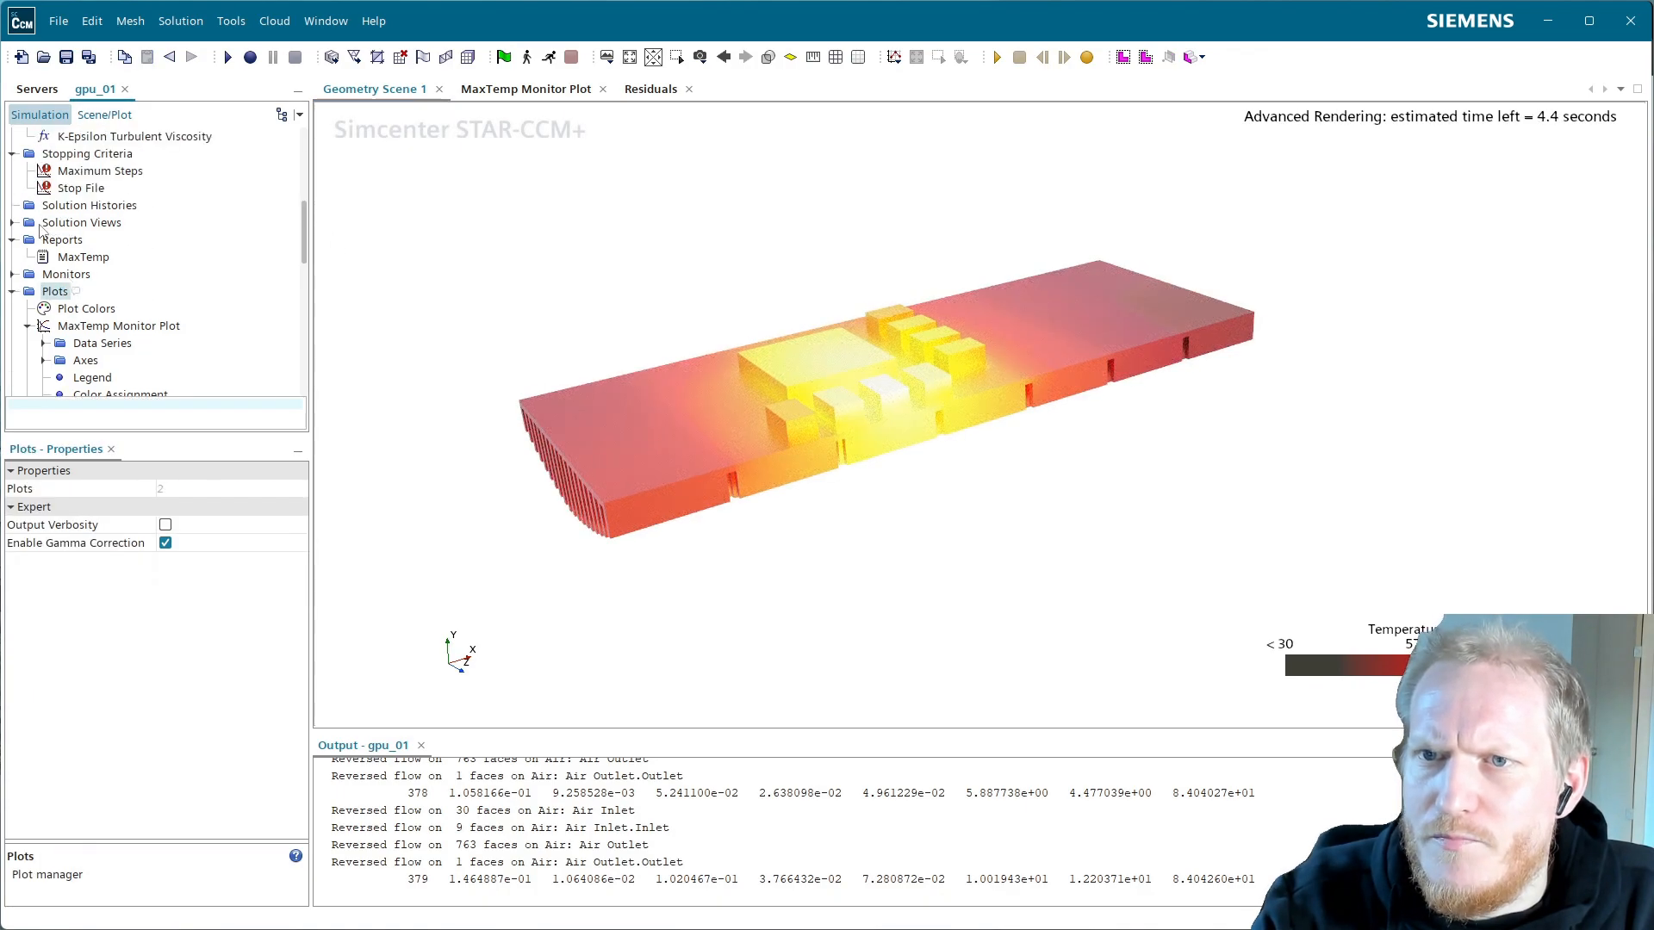
click(12, 239)
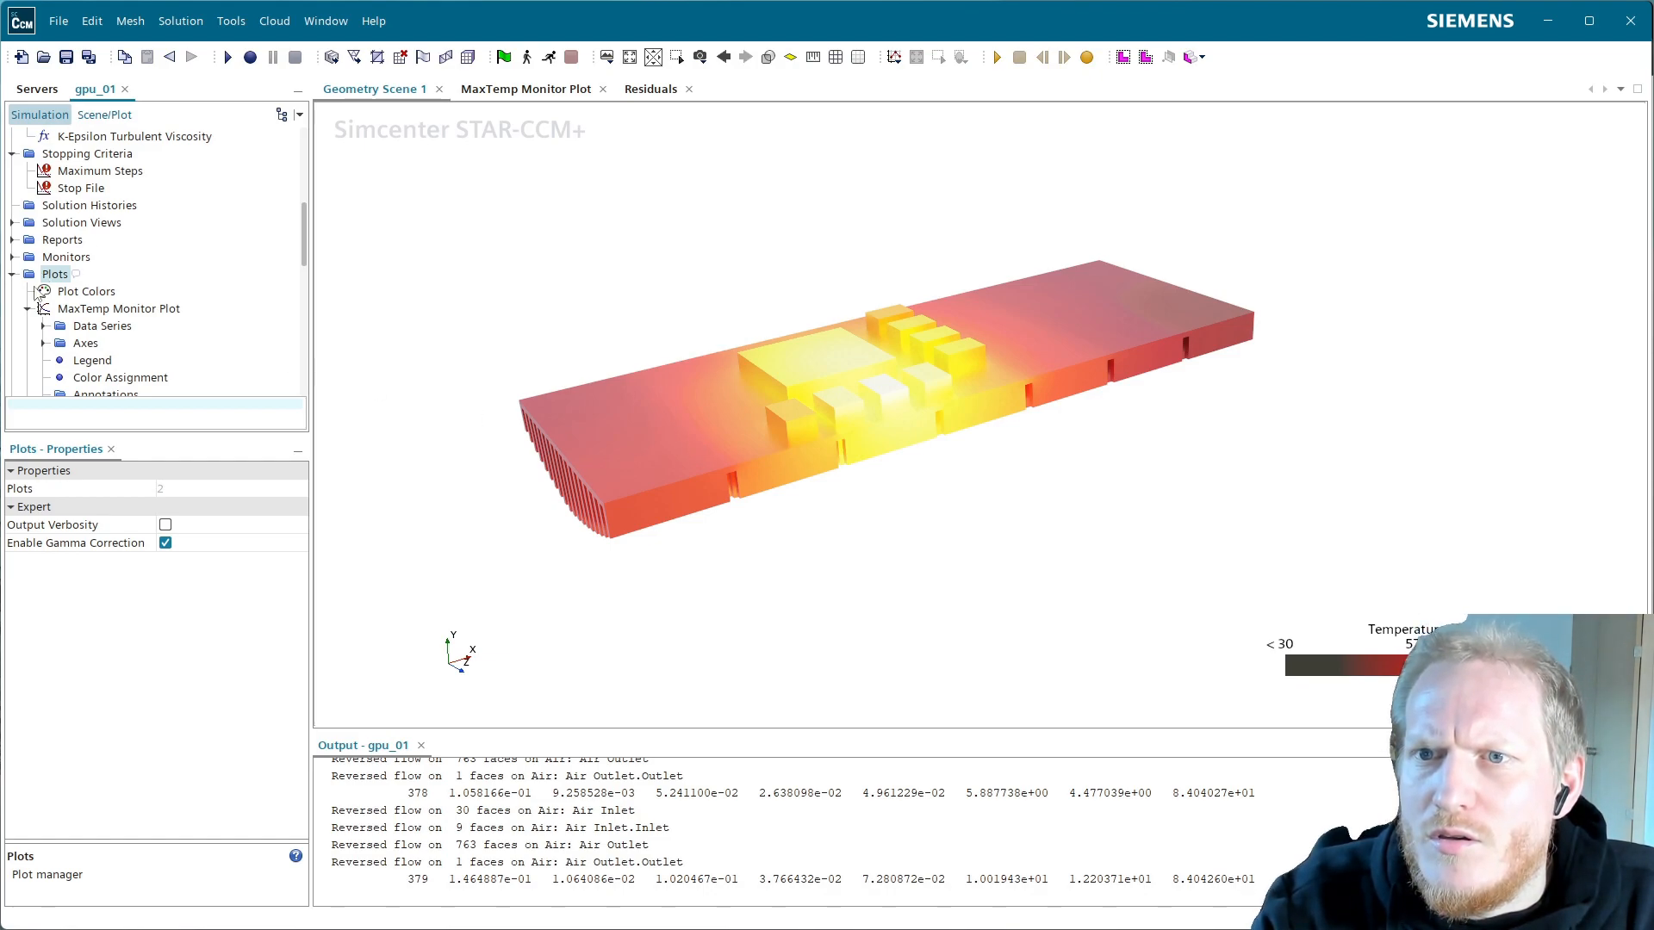
scroll(45, 302, up, 6)
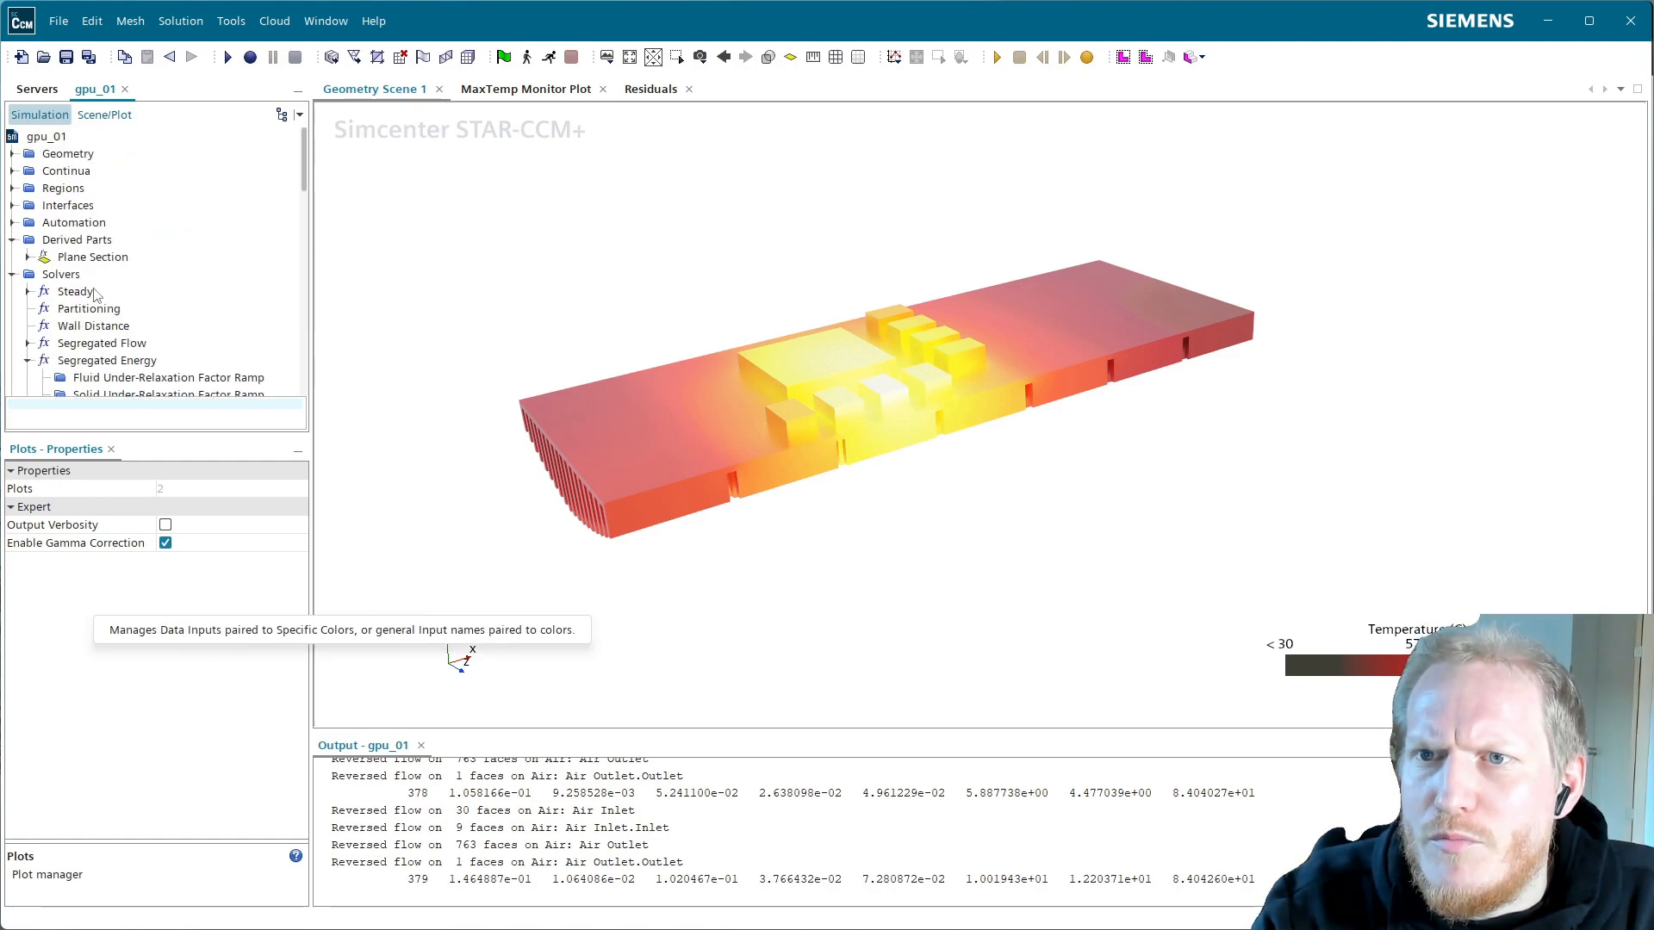
scroll(114, 293, down, 4)
scroll(115, 293, up, 4)
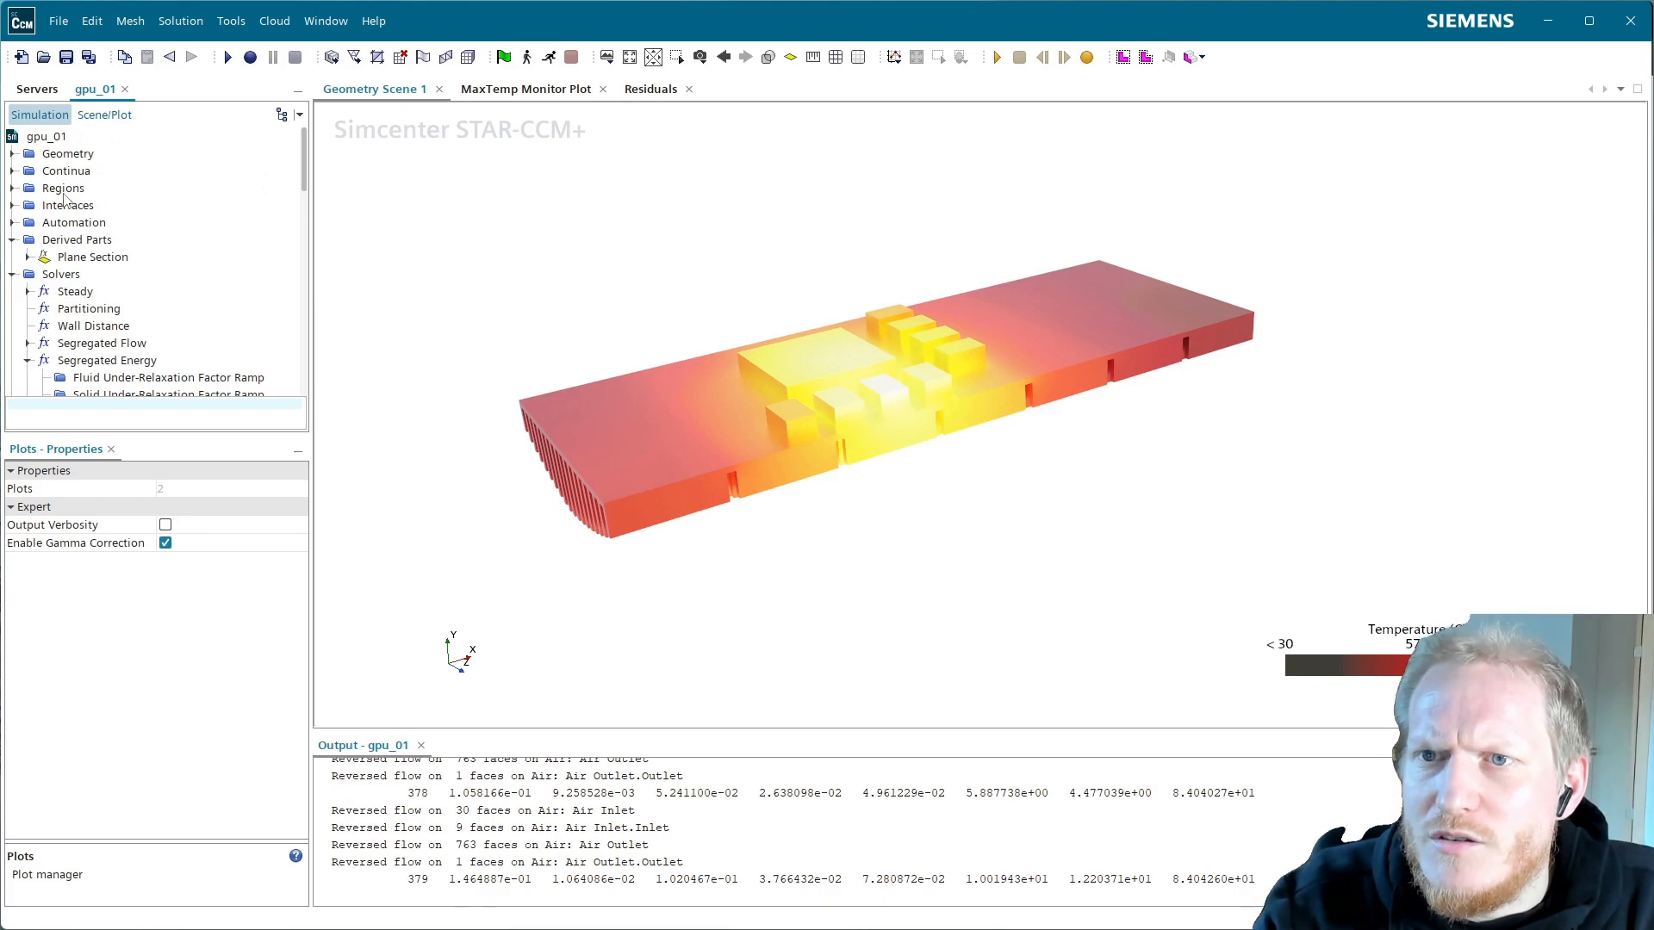
Show the PCB [GPU Chip/PCB] part in the scene
click(97, 116)
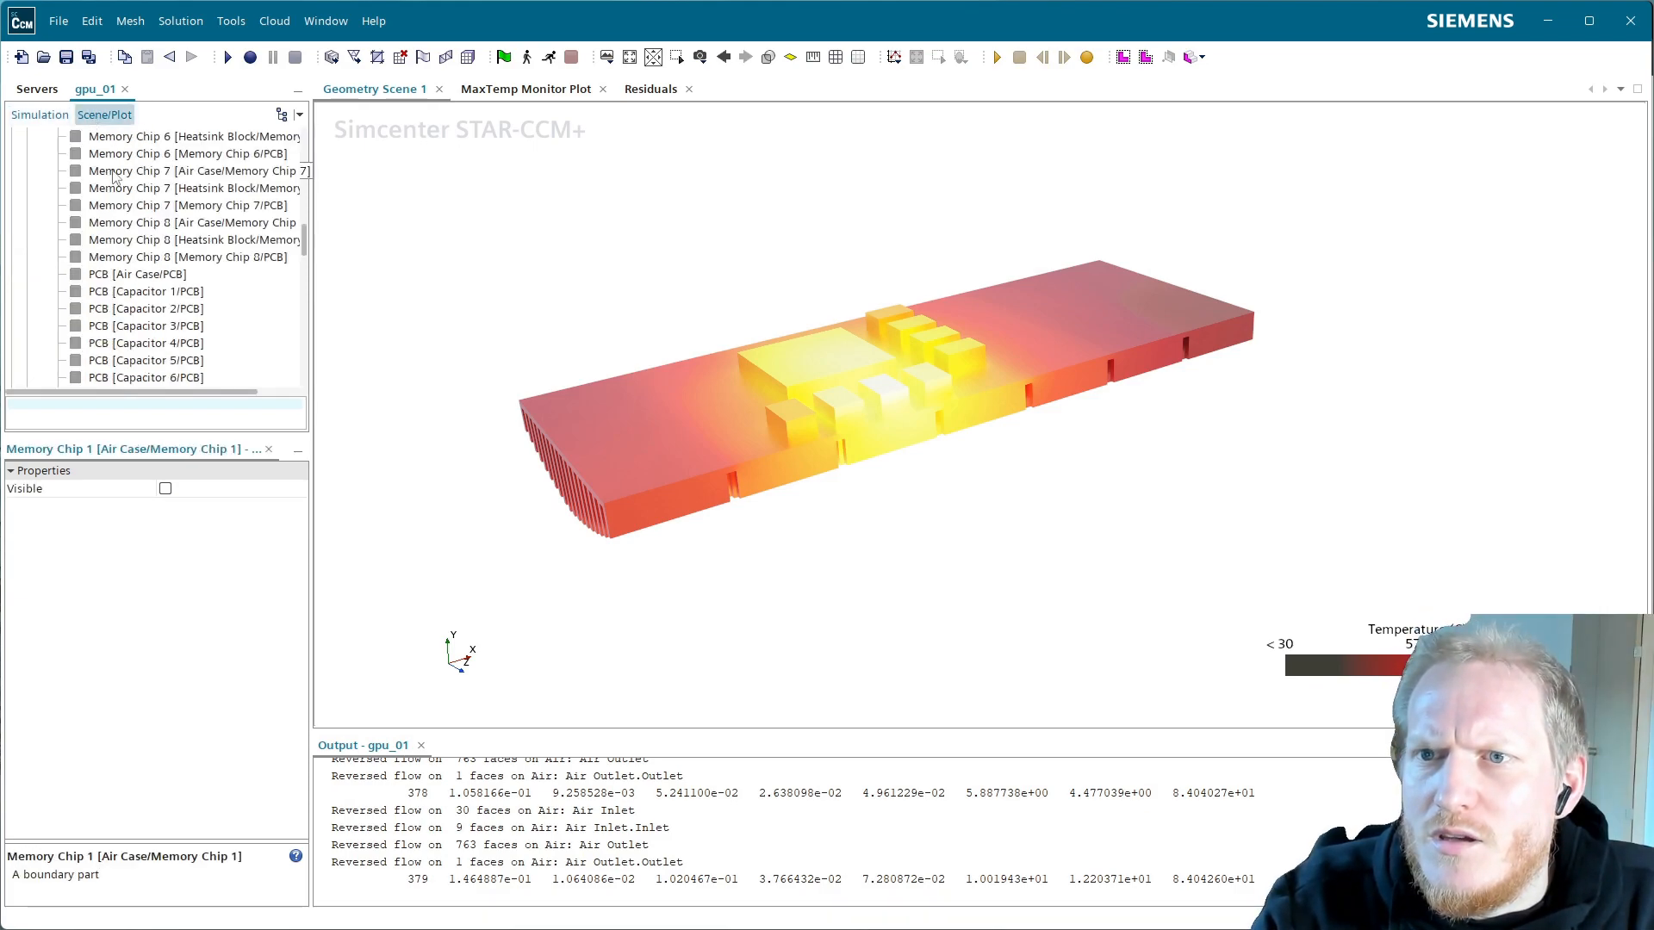
scroll(178, 277, down, 3)
scroll(178, 277, down, 1)
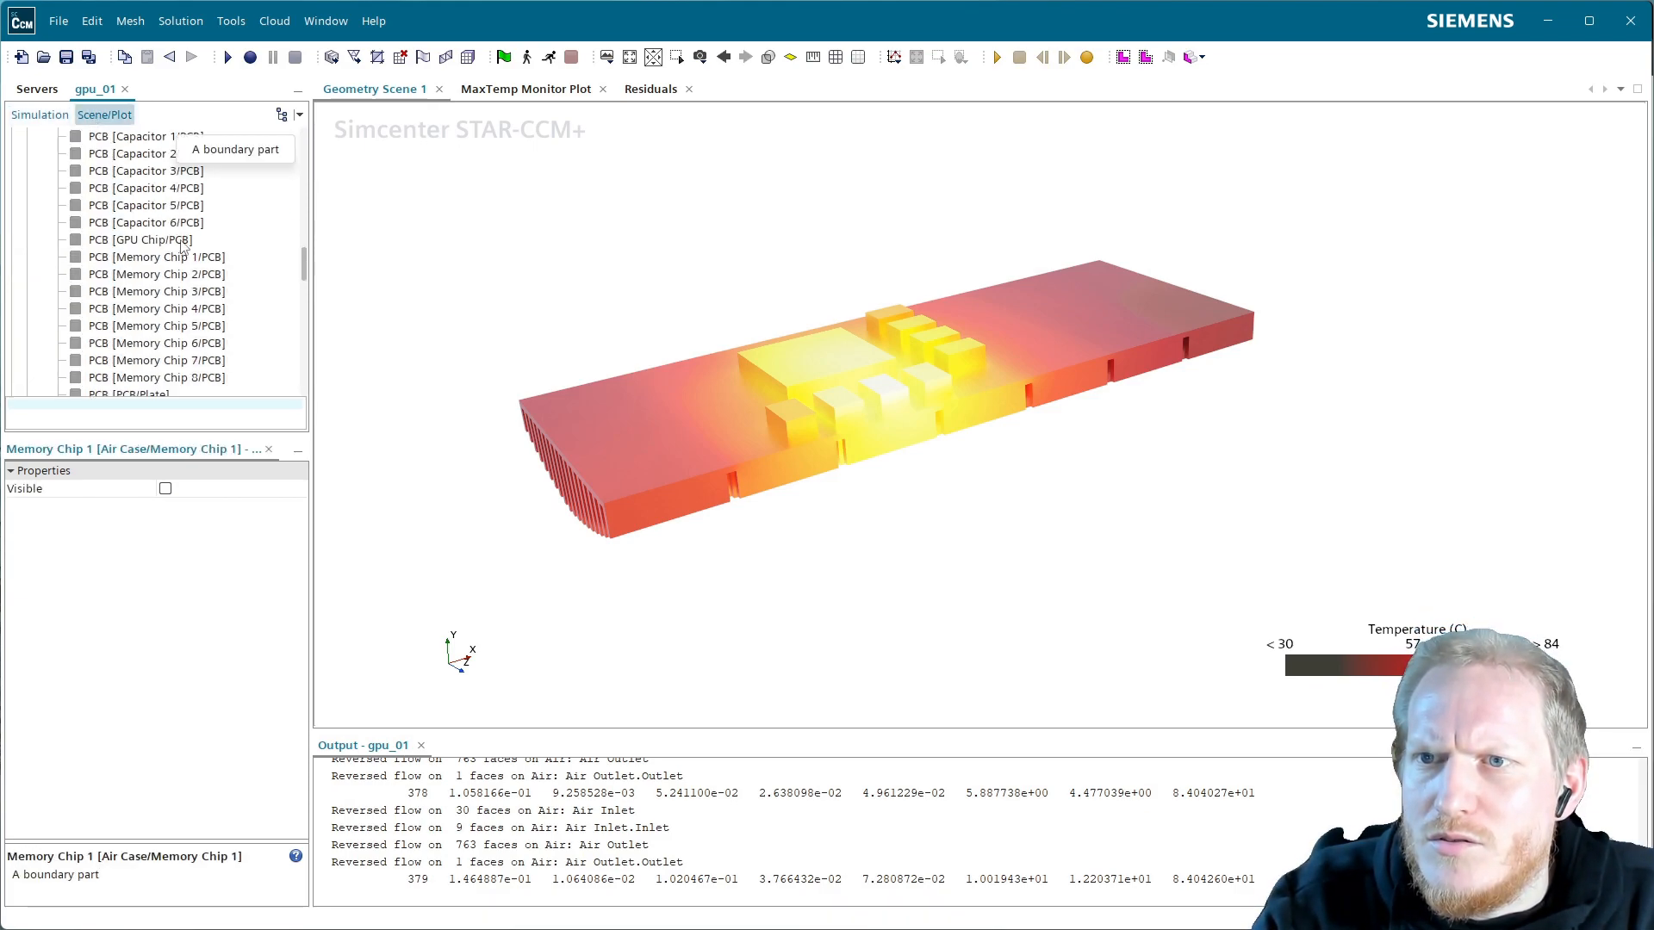
click(181, 243)
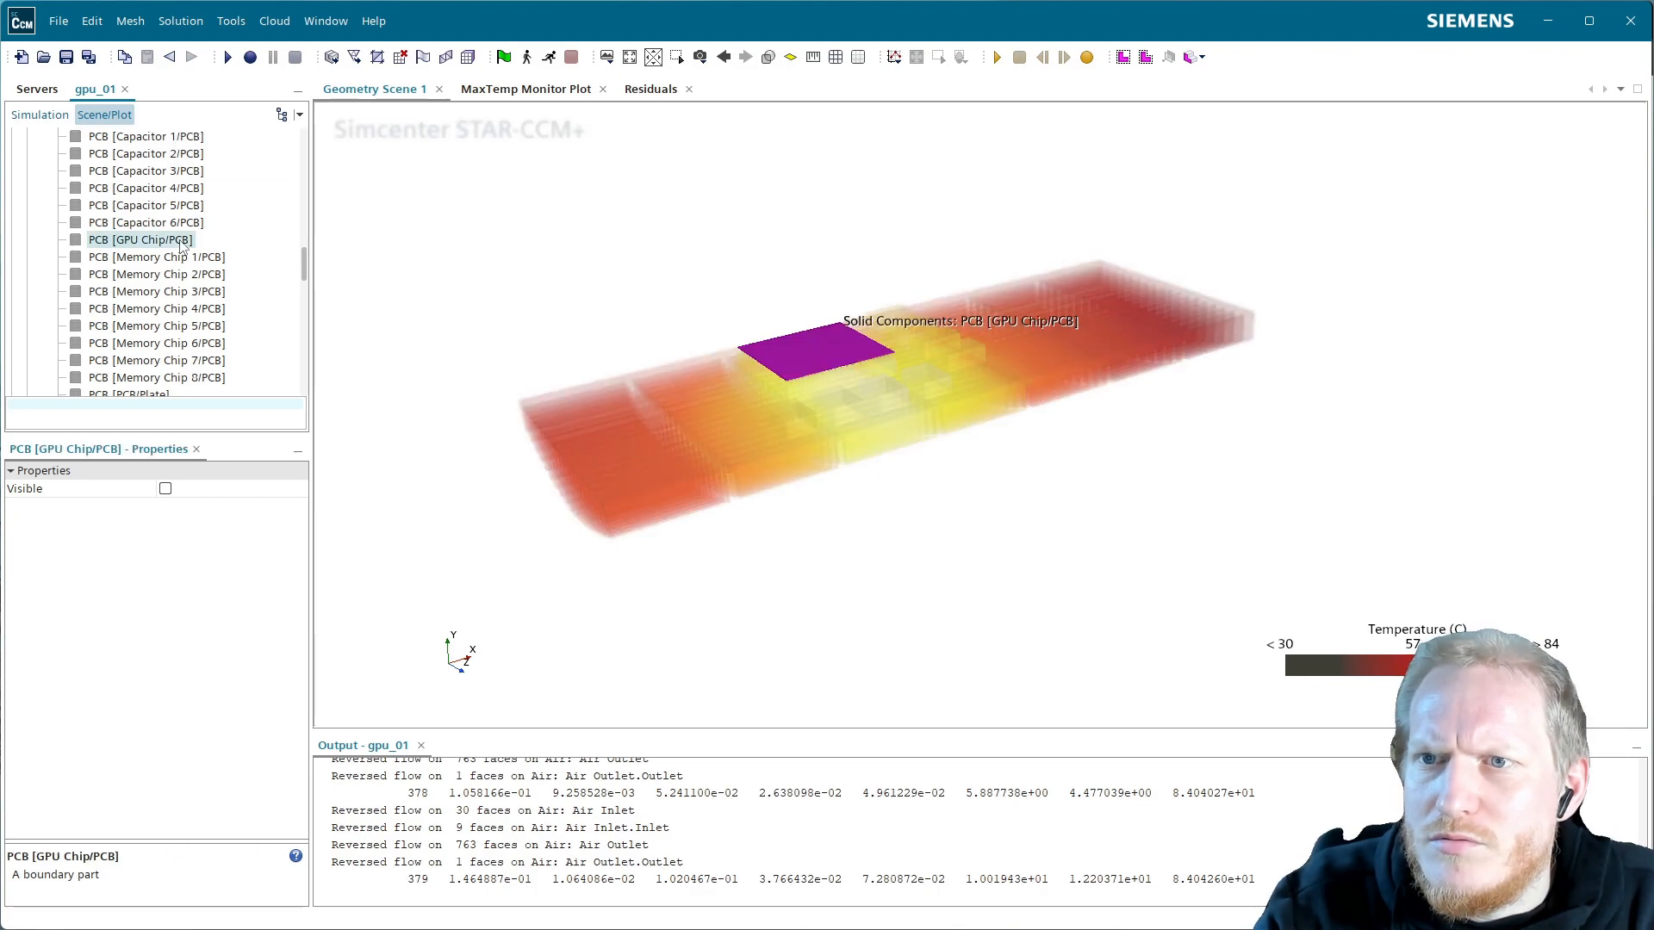
right_click(181, 247)
click(220, 296)
Show all three GPU Chip parts, including GPU Chip [Air Case/GPU Chip]
scroll(173, 277, down, 1)
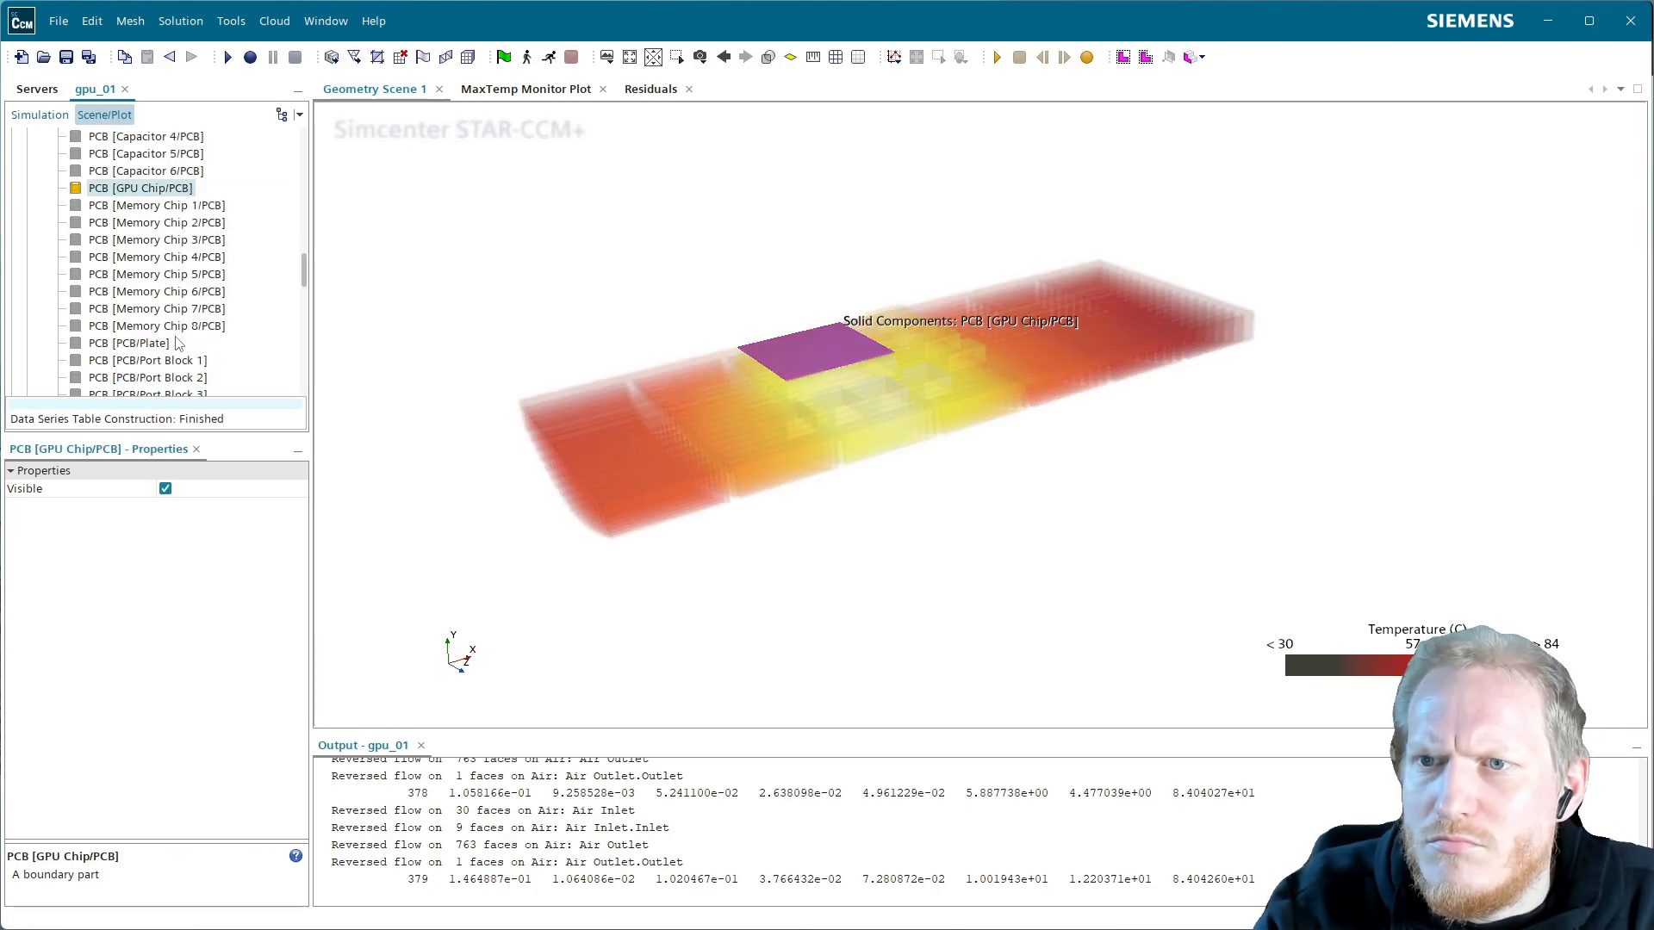
scroll(185, 344, down, 2)
scroll(190, 330, down, 2)
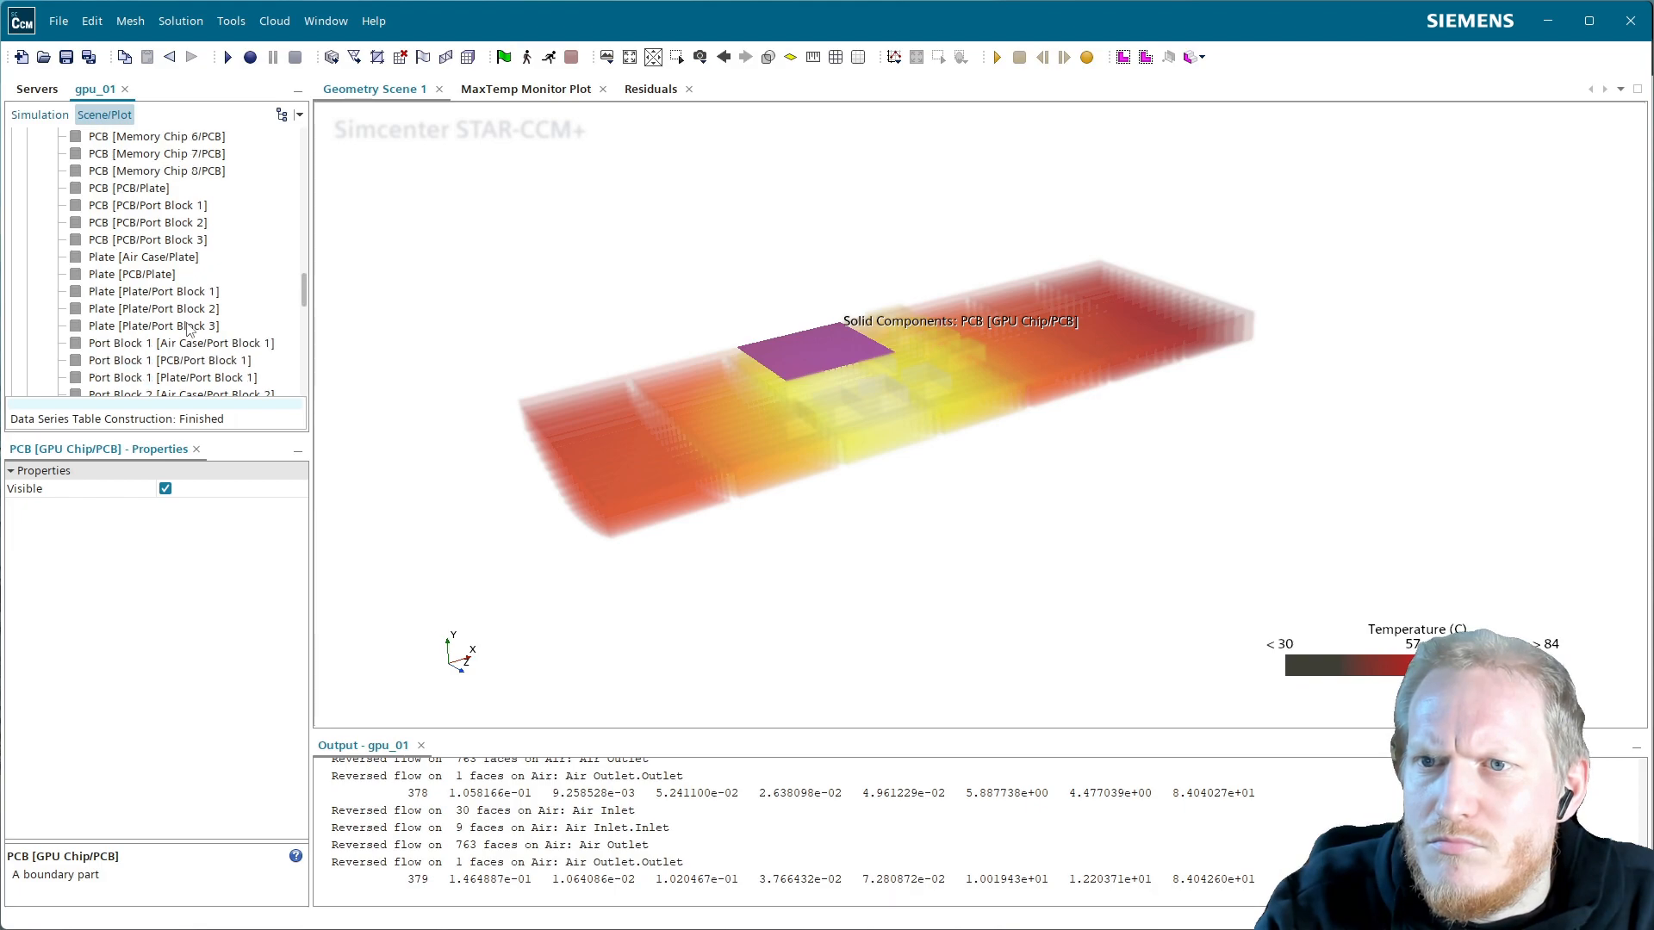
scroll(189, 330, down, 1)
scroll(189, 327, up, 1)
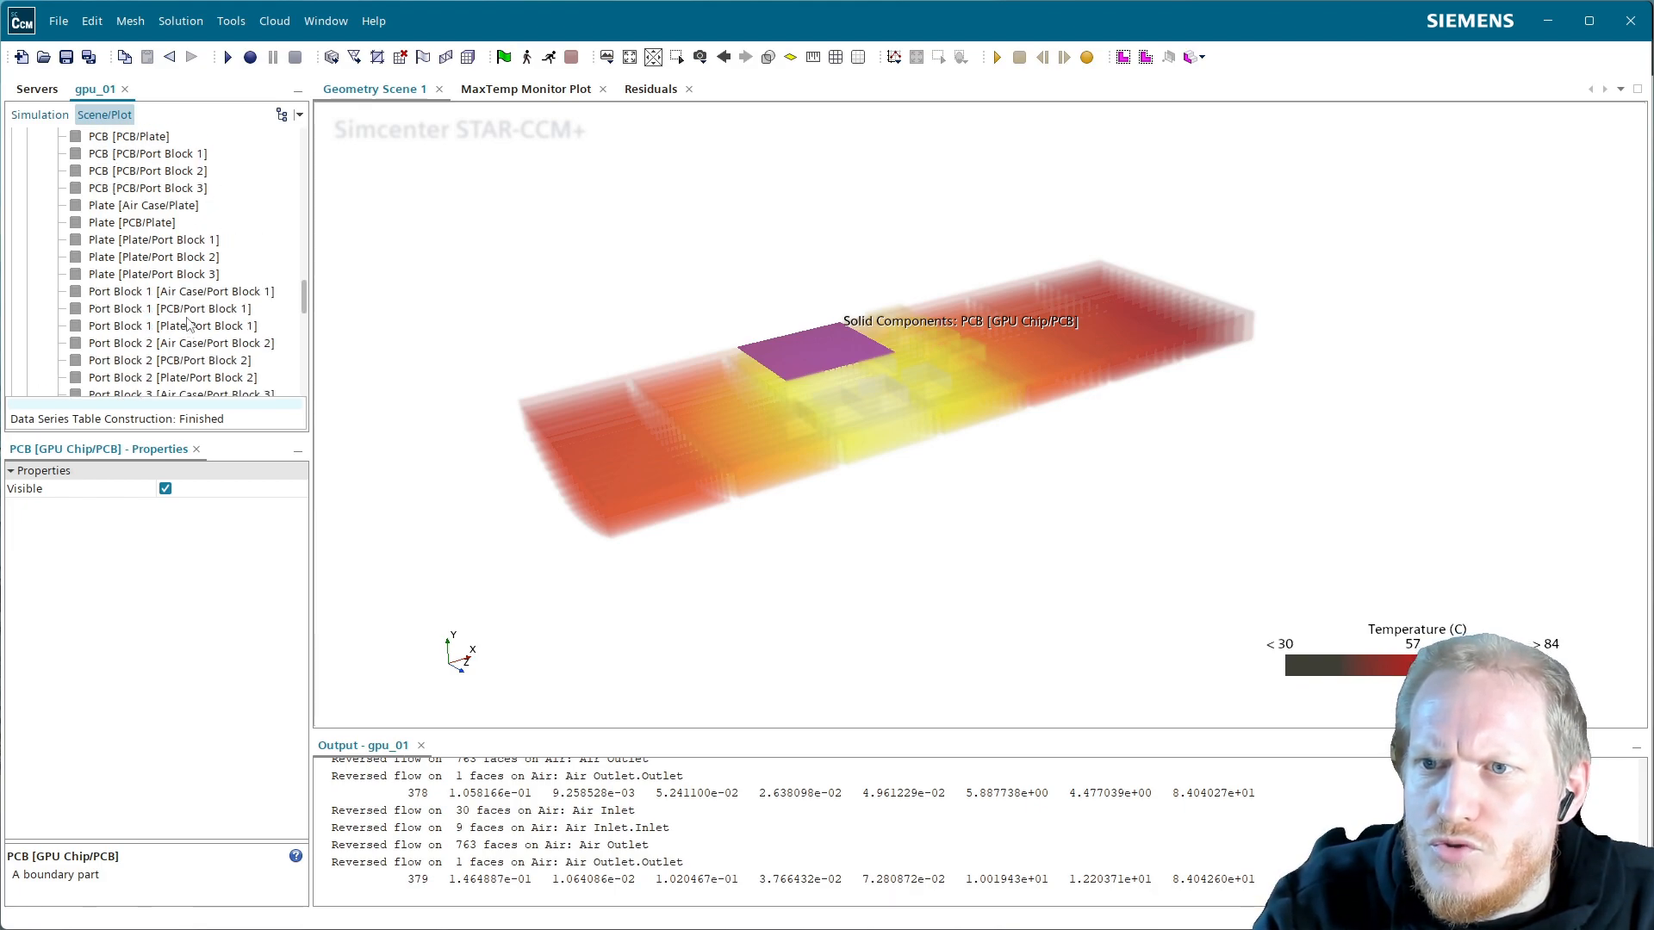
scroll(189, 326, up, 4)
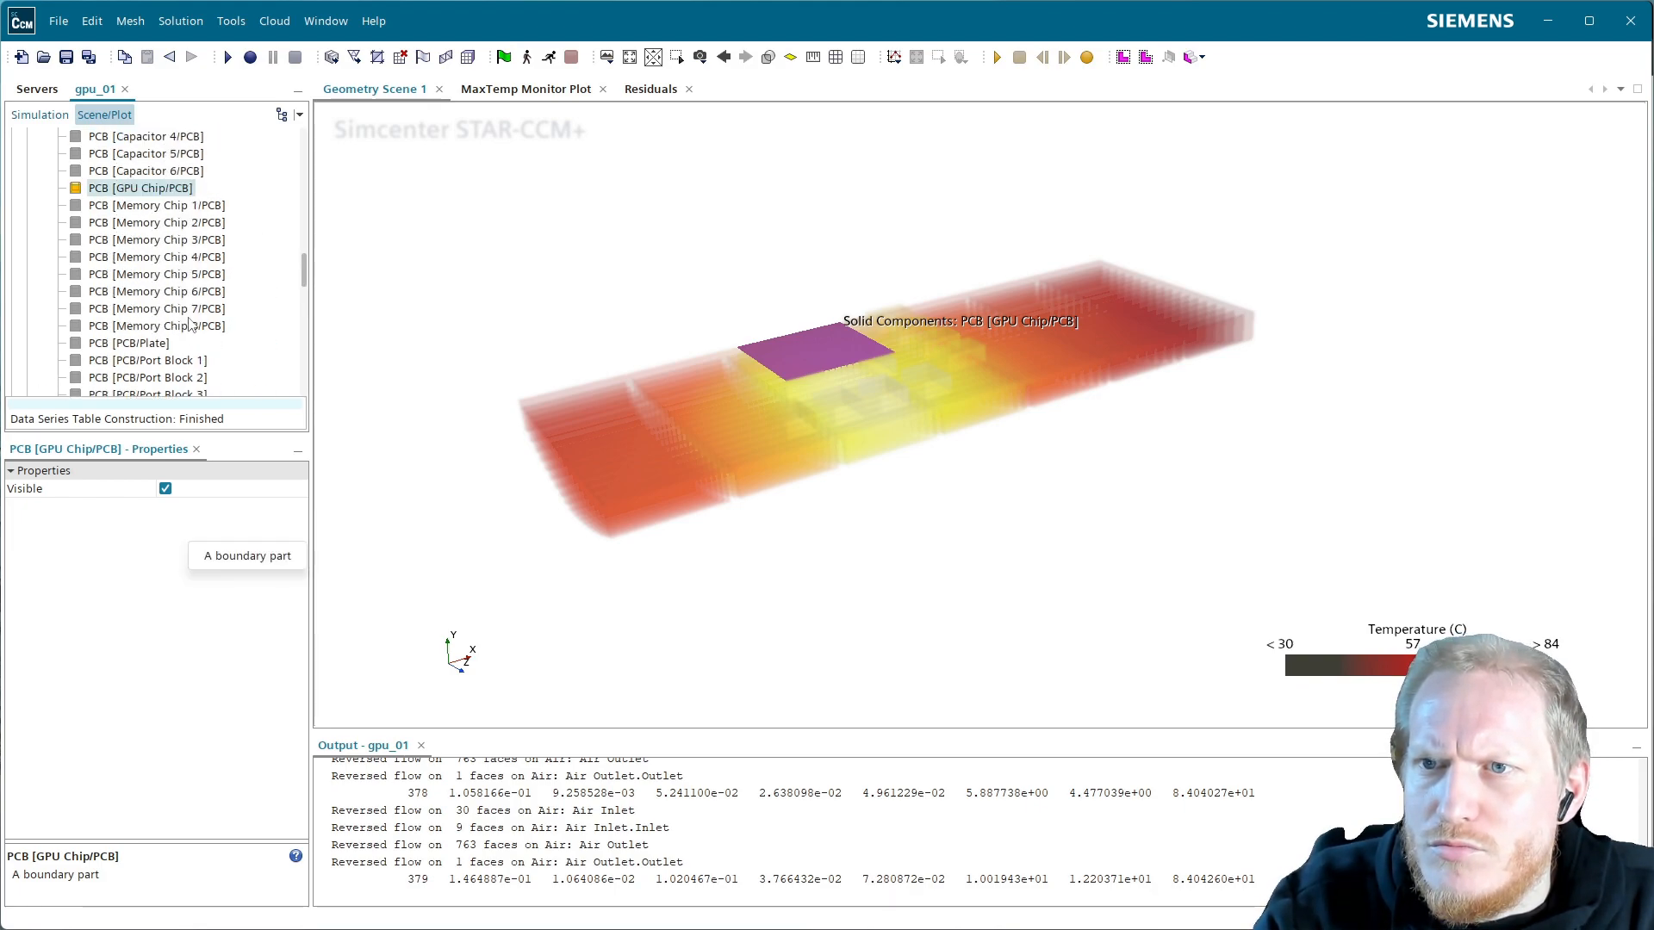
scroll(189, 326, up, 10)
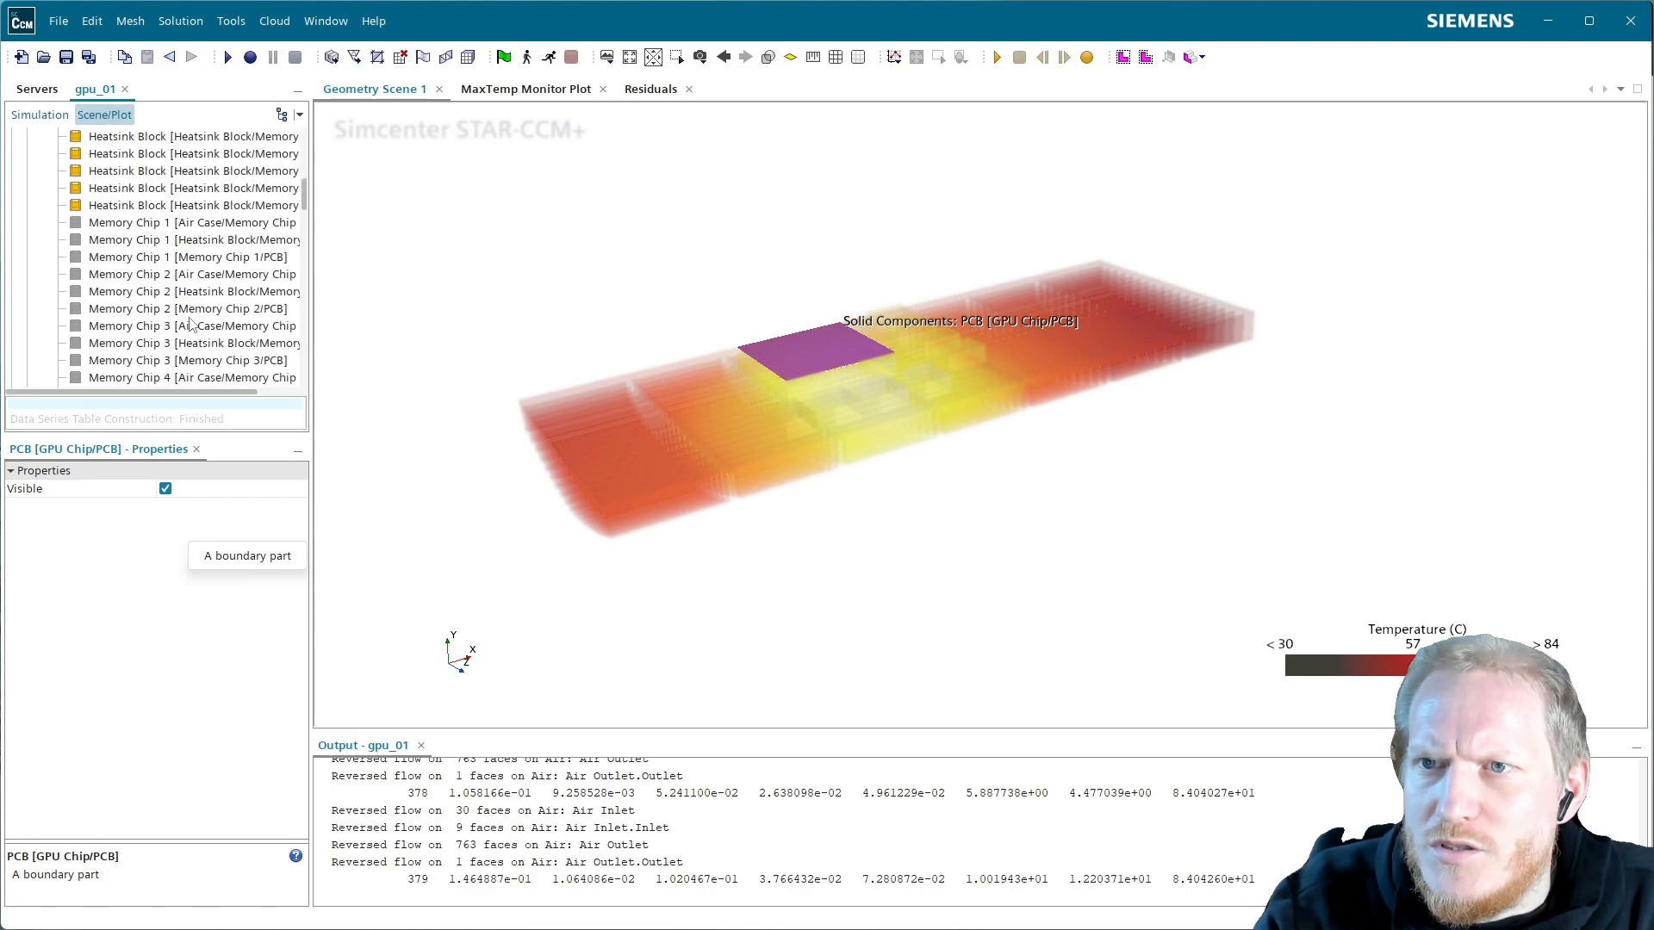
scroll(190, 326, up, 3)
click(203, 258)
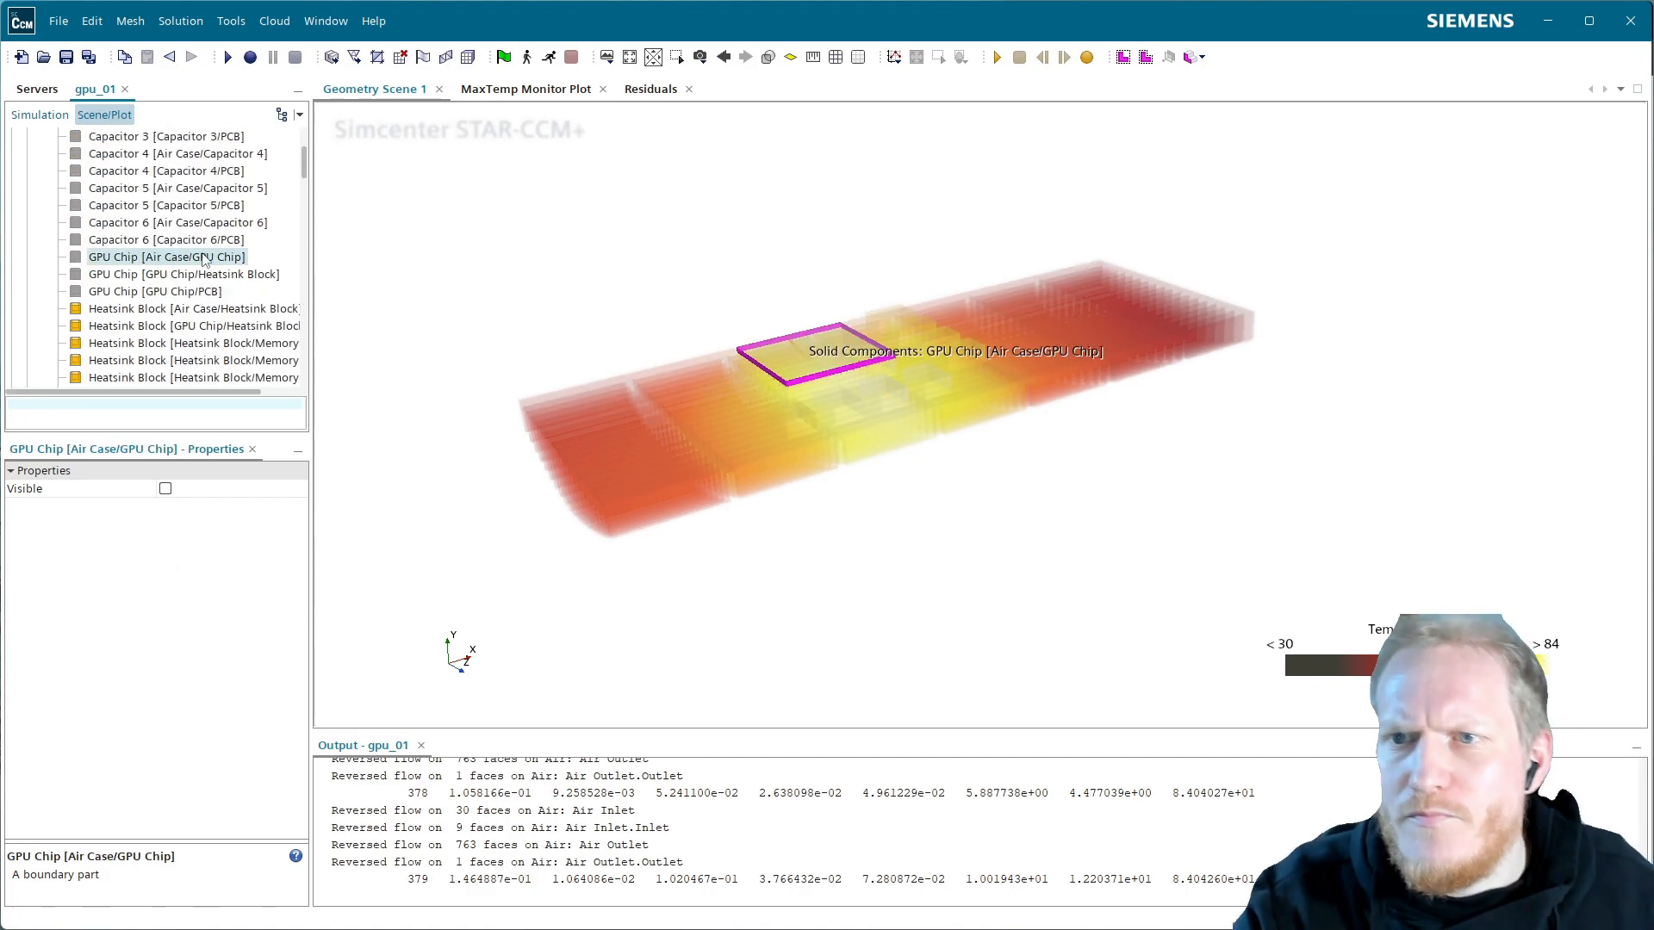
shift+click(183, 293)
right_click(184, 295)
click(215, 342)
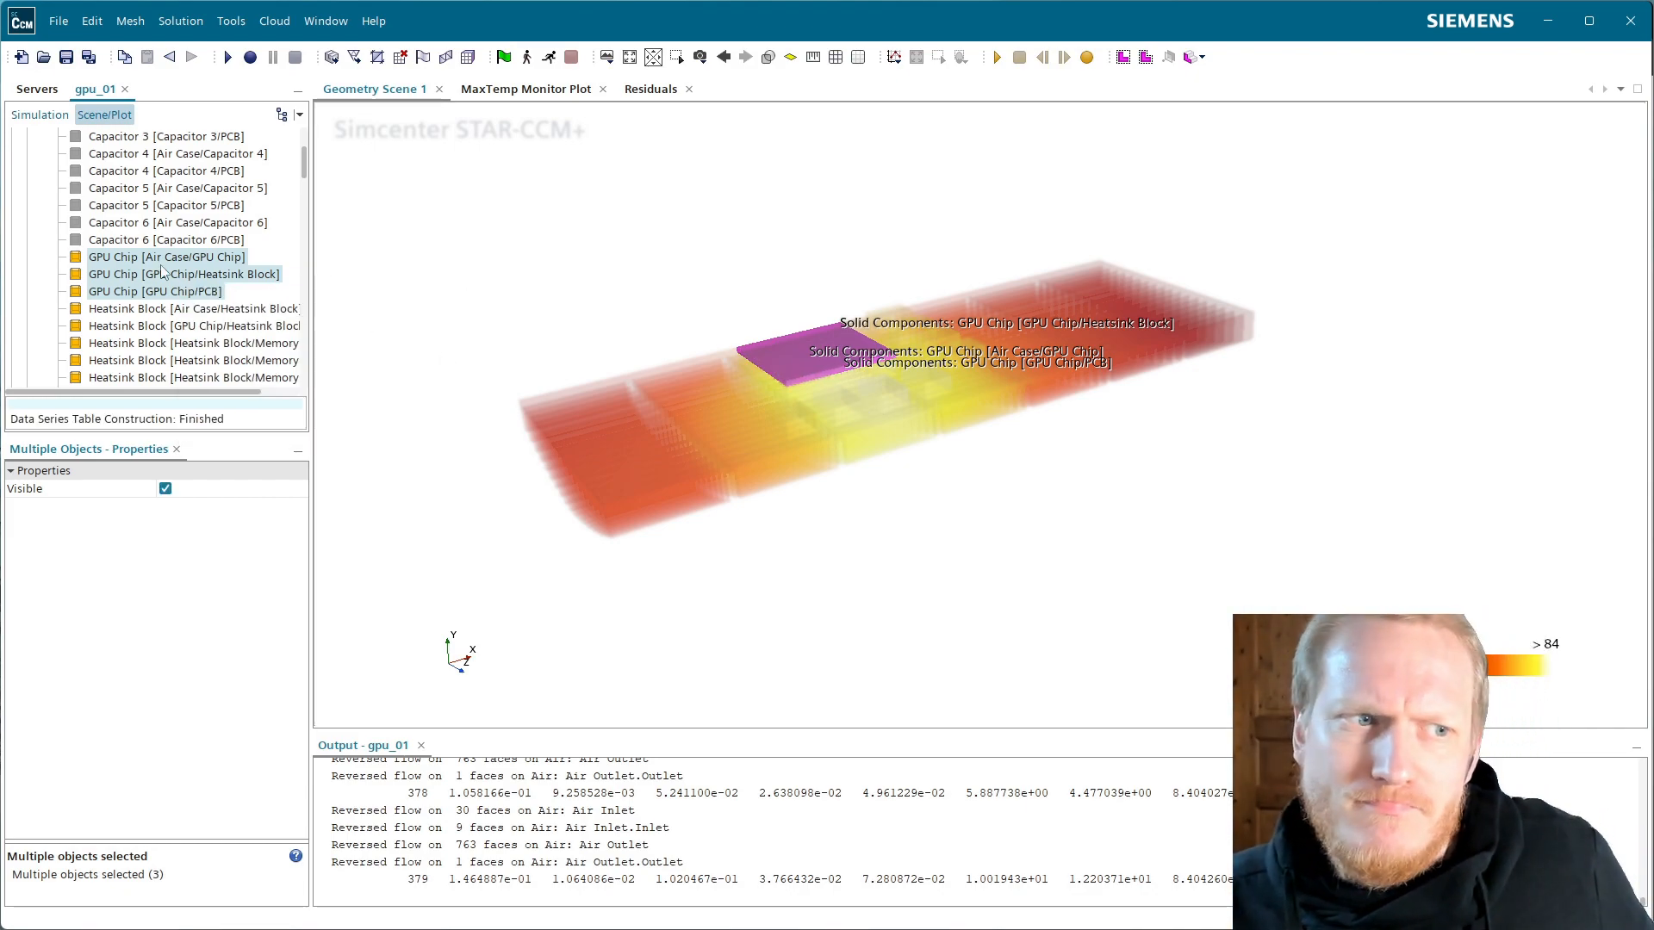
Check Capacitor 1 and Memory Chip 1, then bring up the advanced rendering materials settings
scroll(181, 247, up, 2)
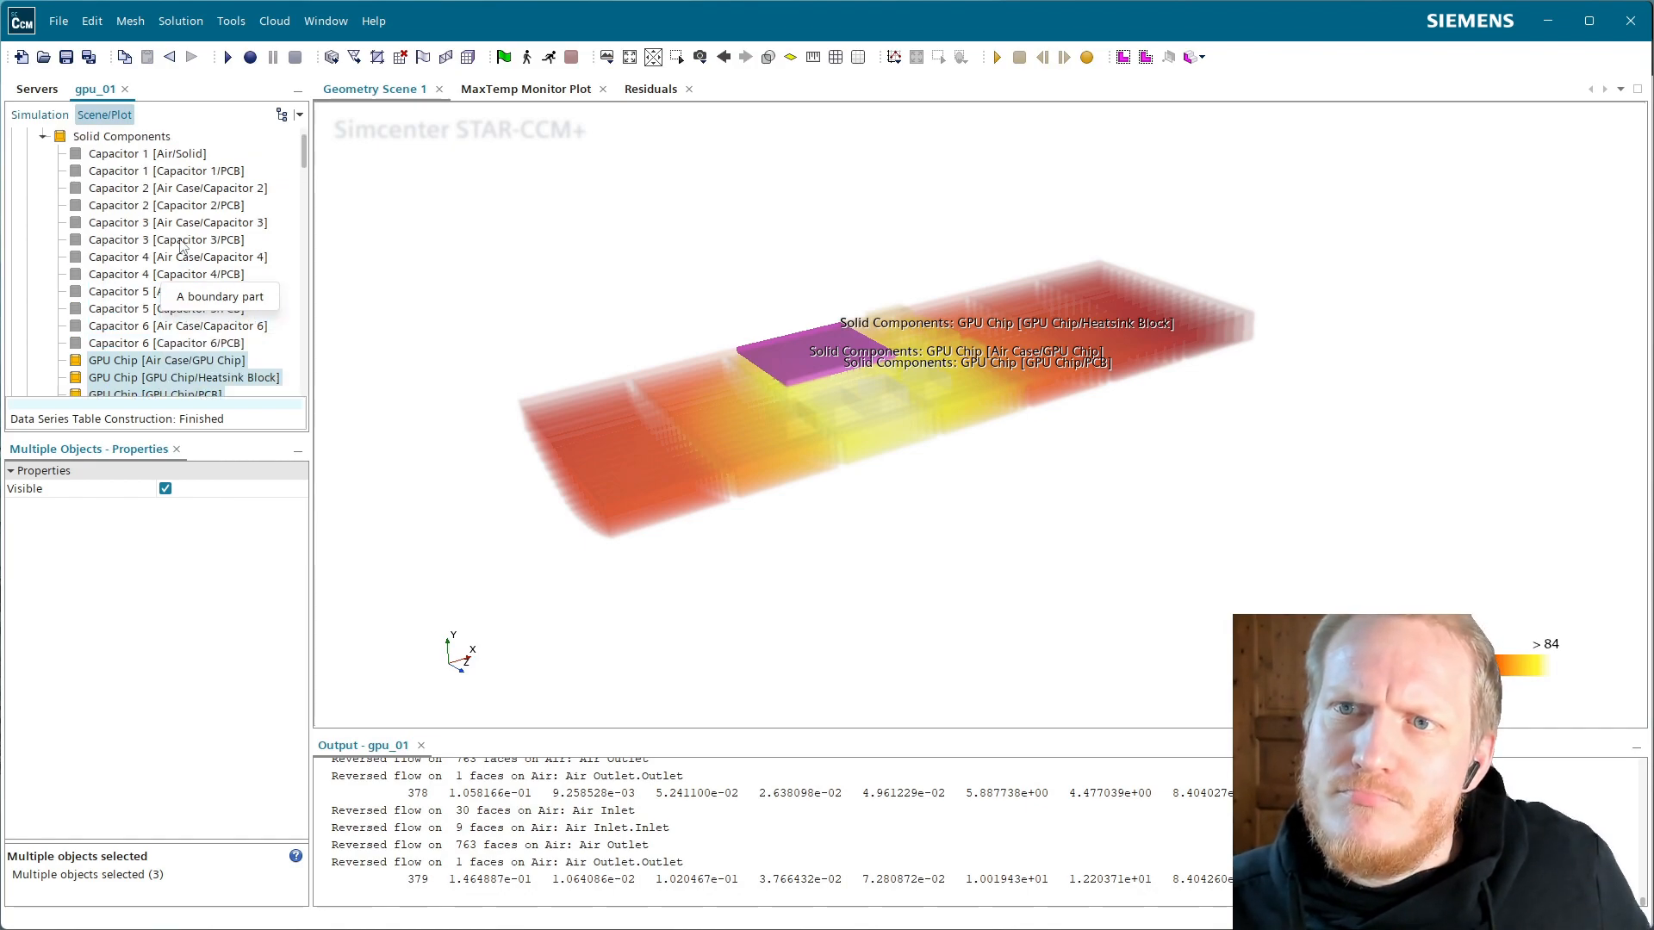
click(177, 153)
scroll(240, 310, down, 8)
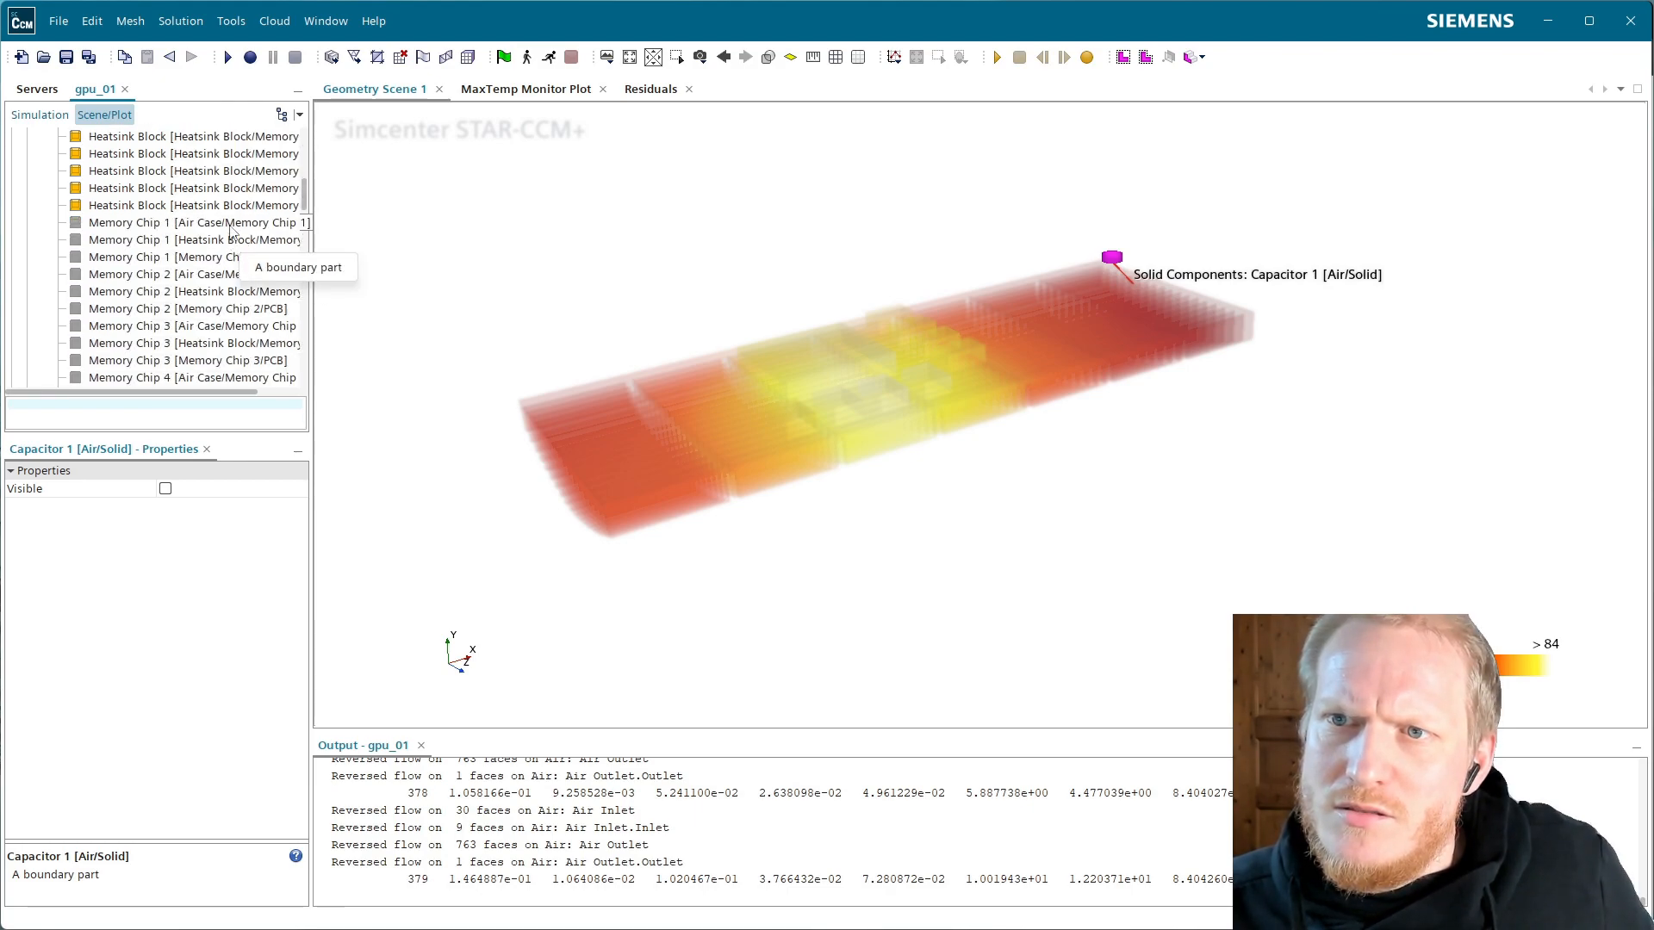
click(232, 222)
scroll(233, 258, down, 5)
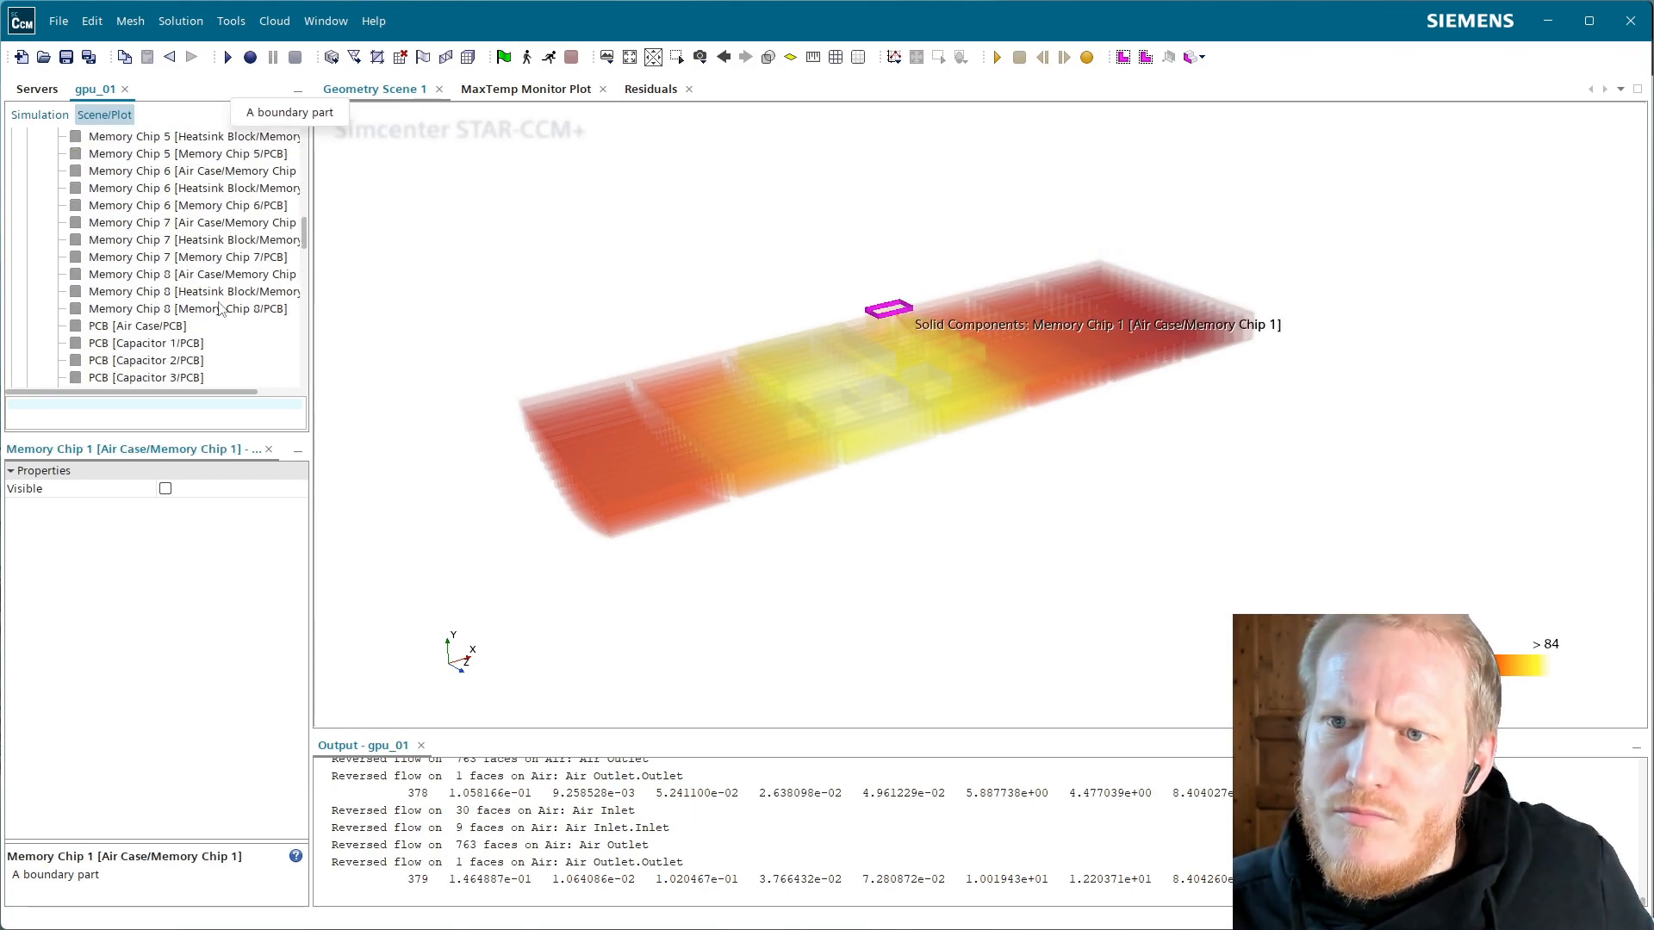
scroll(202, 293, down, 4)
scroll(172, 302, down, 10)
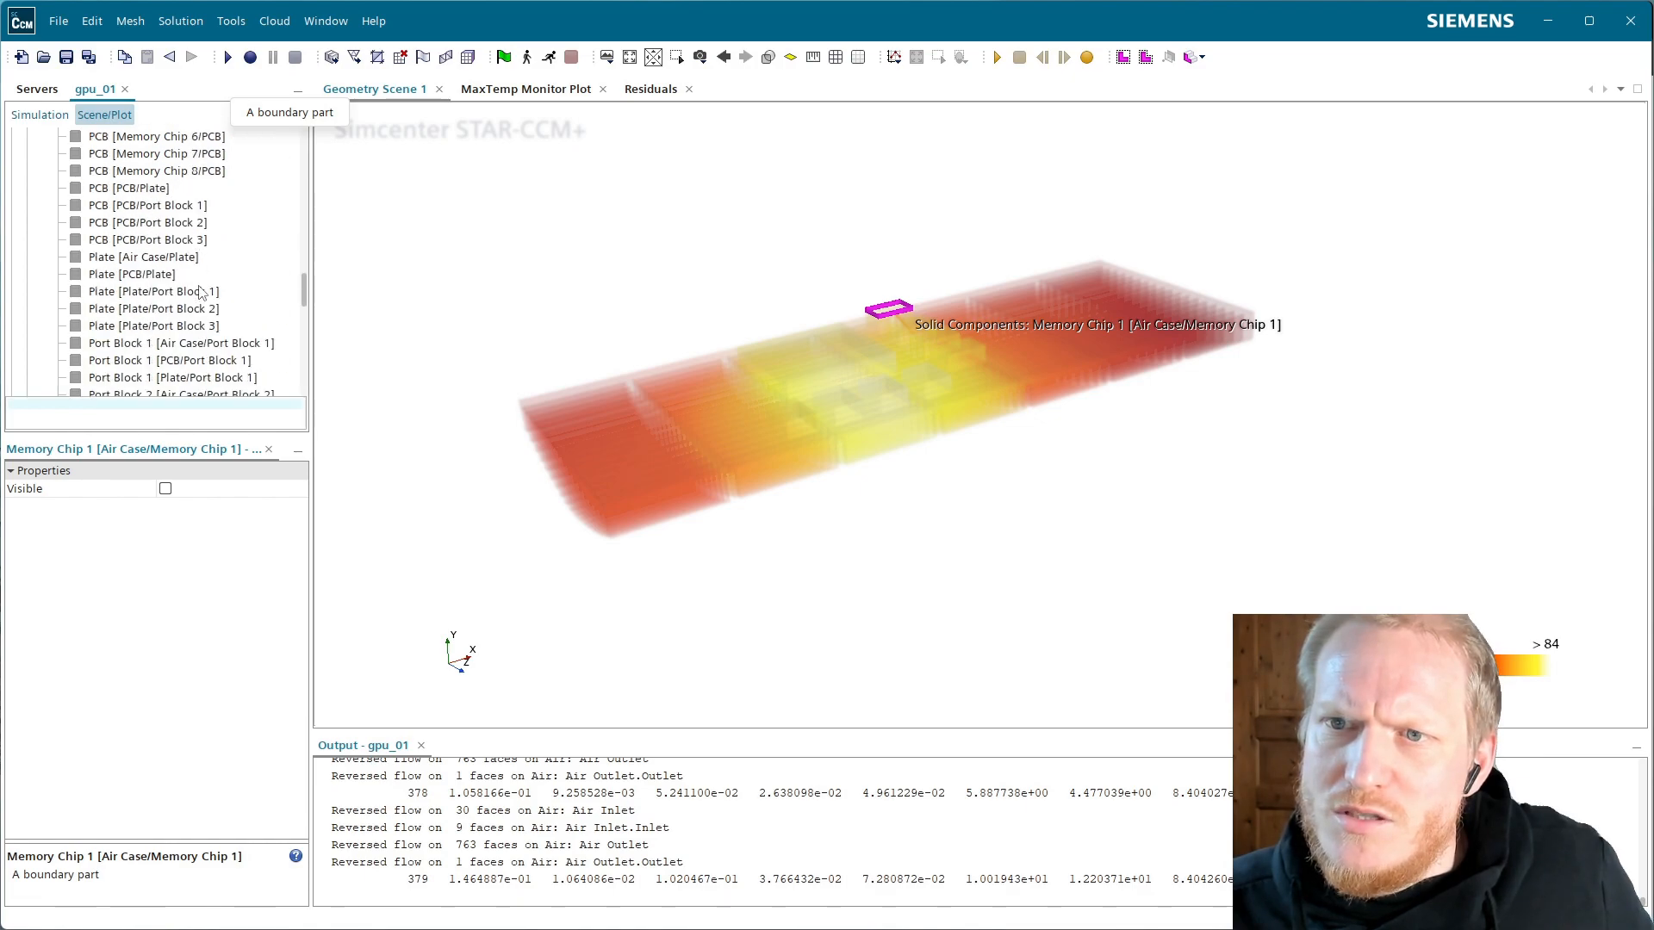
click(118, 310)
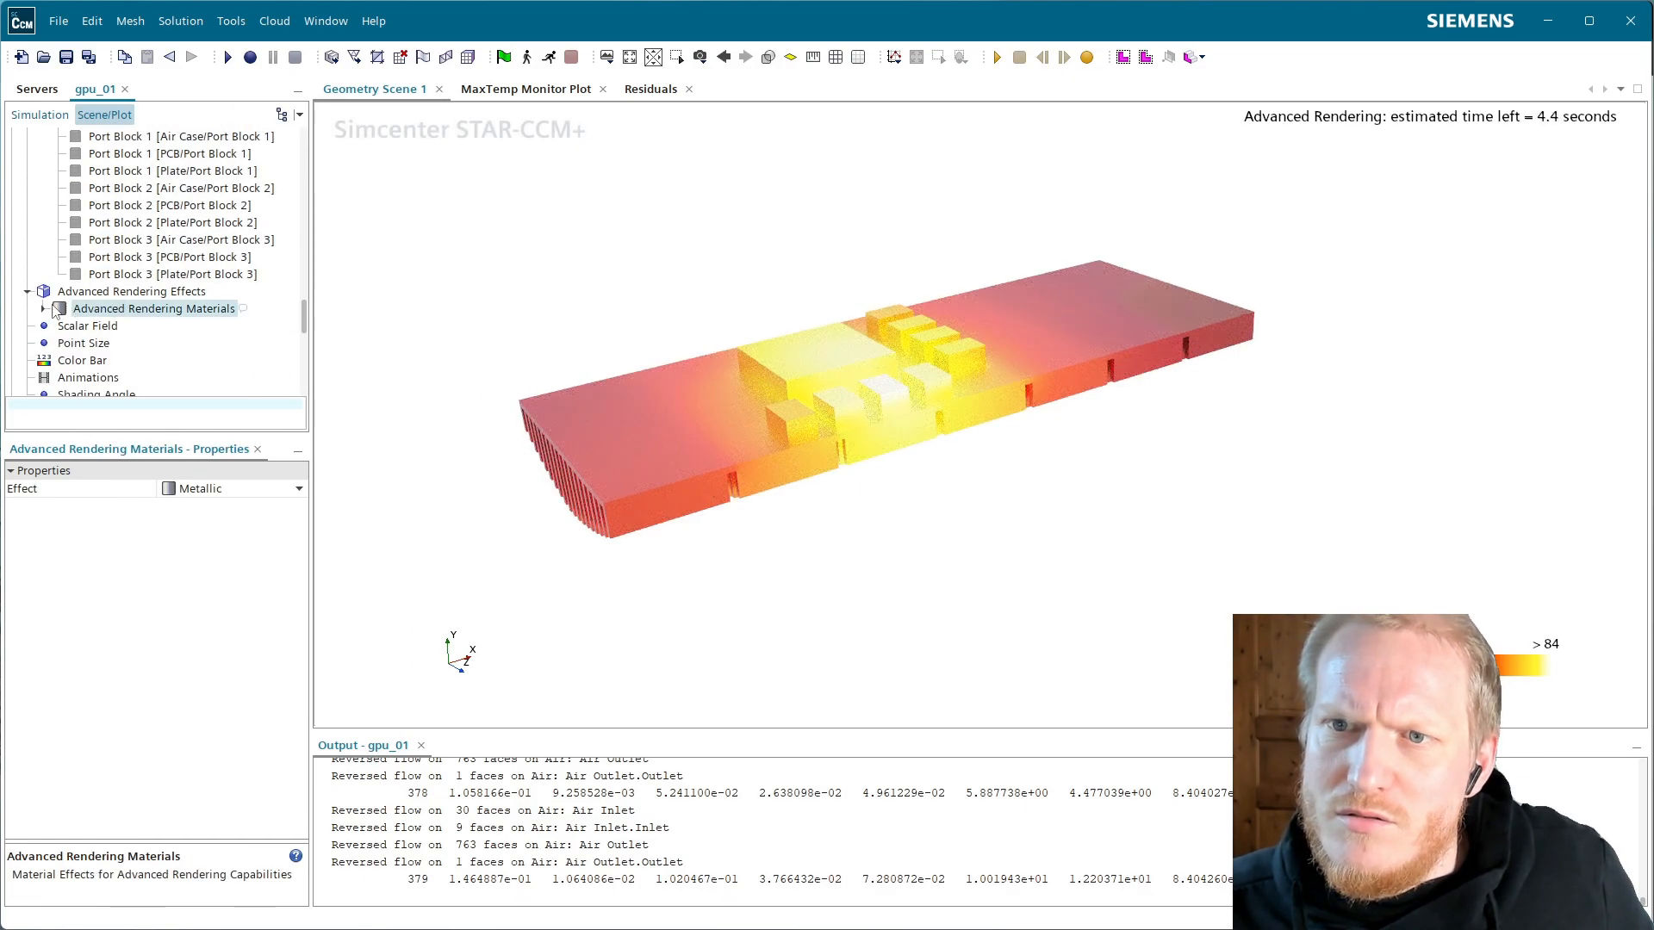
Set the Metallic material roughness to 0.0
click(43, 308)
click(98, 330)
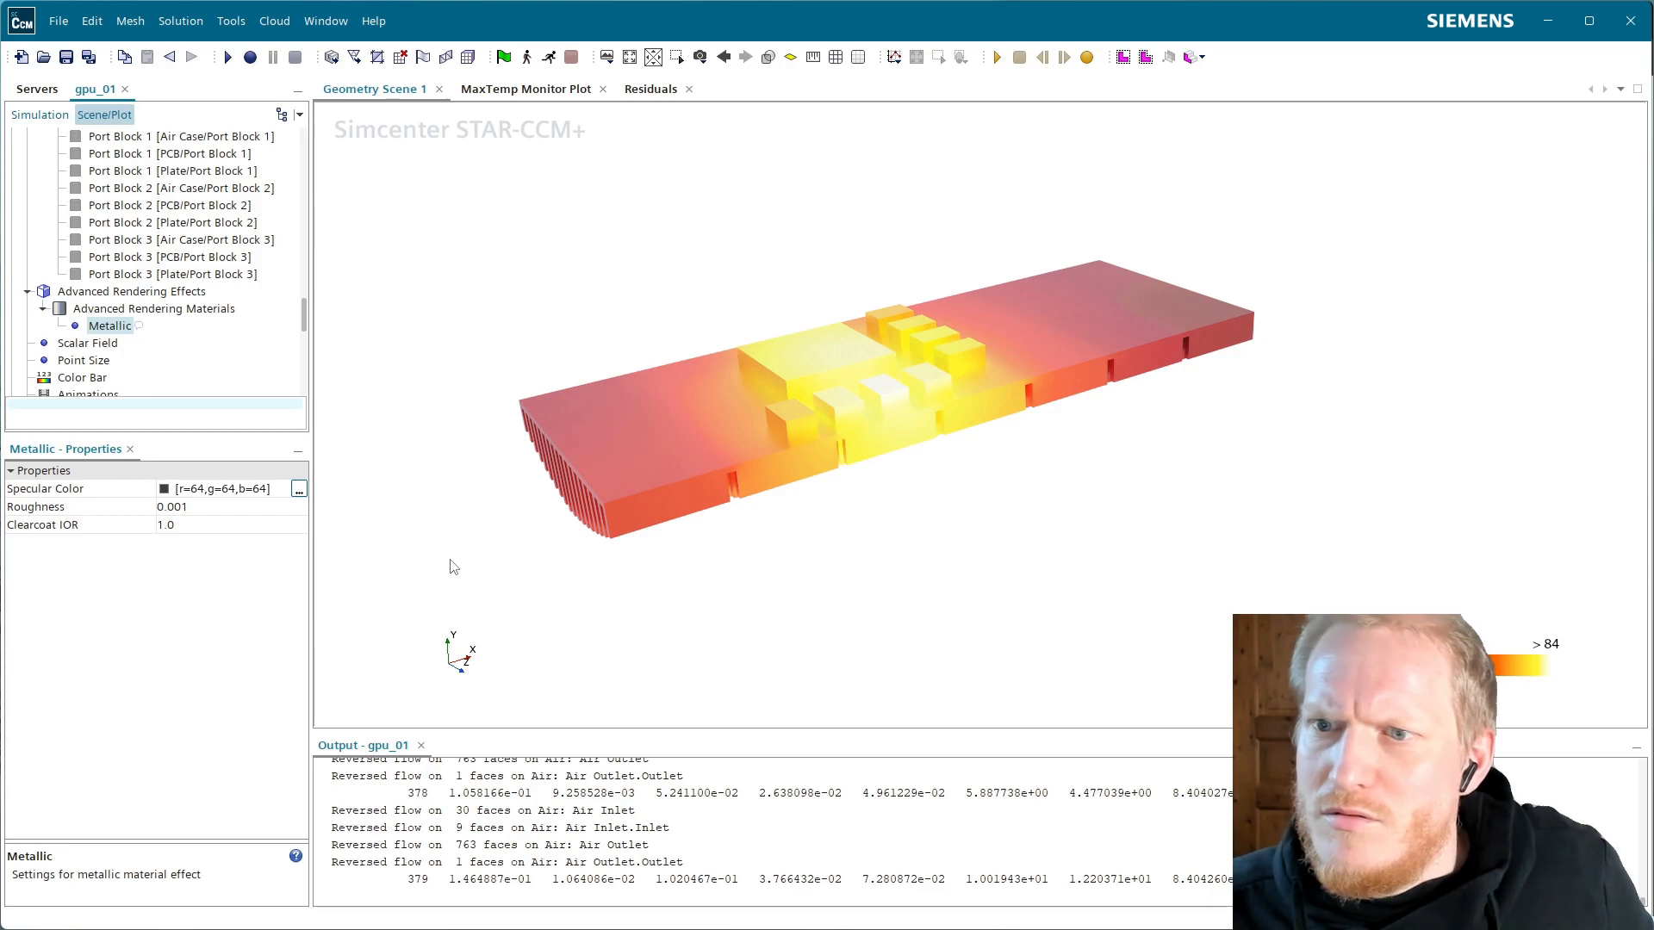
click(223, 506)
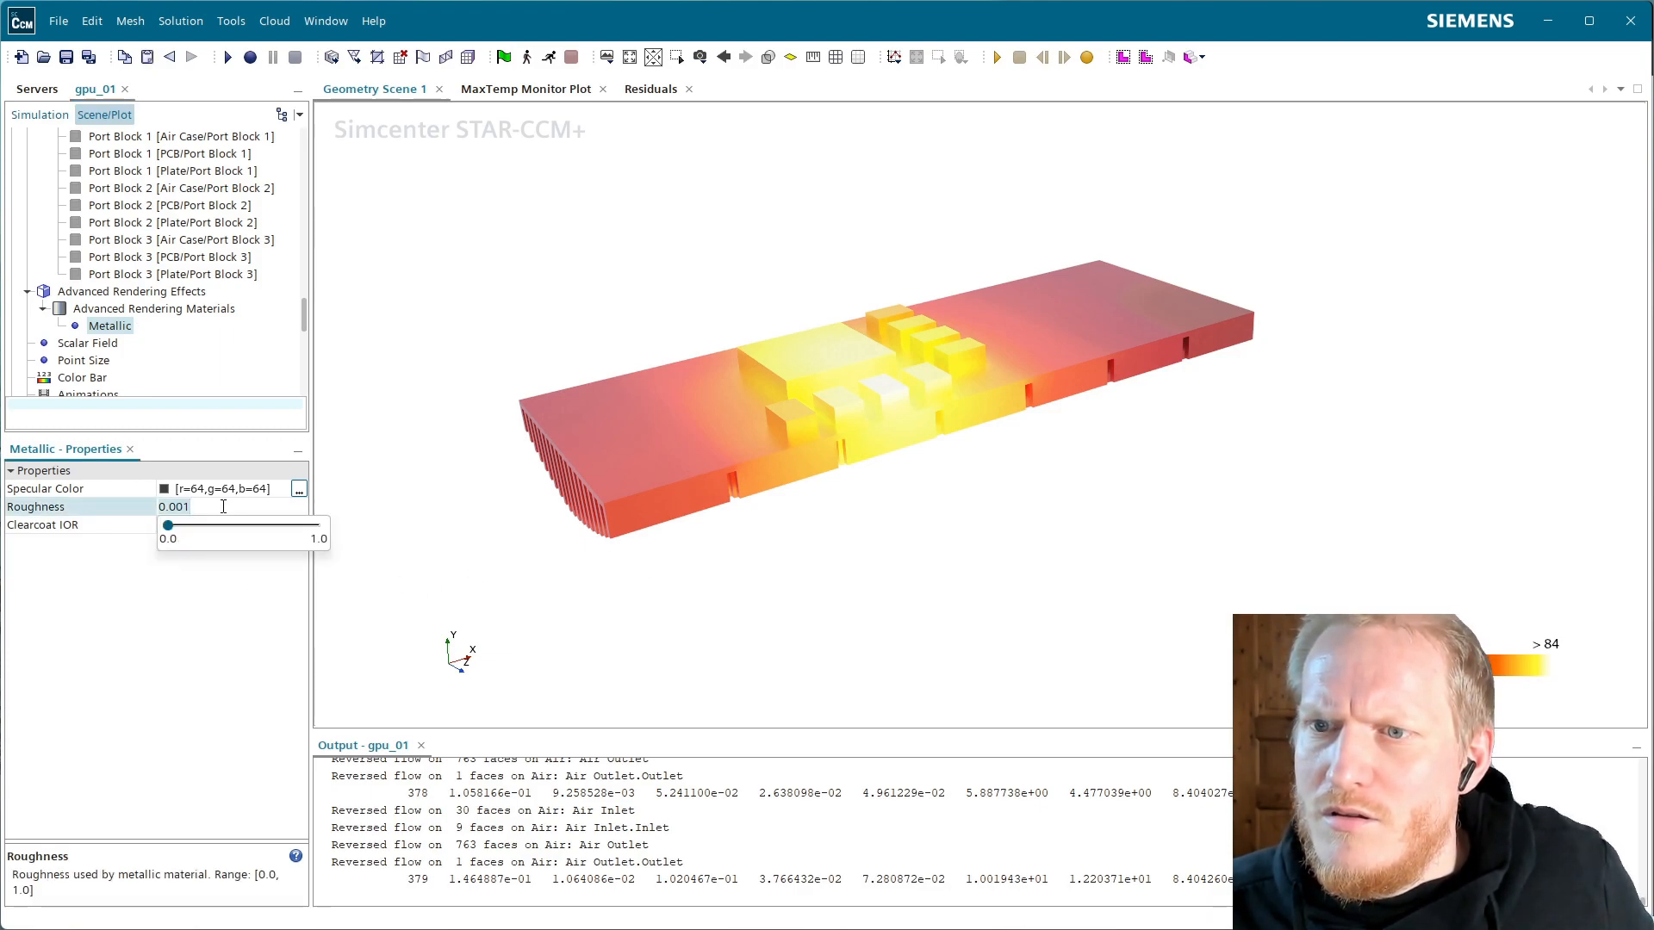
key(Return)
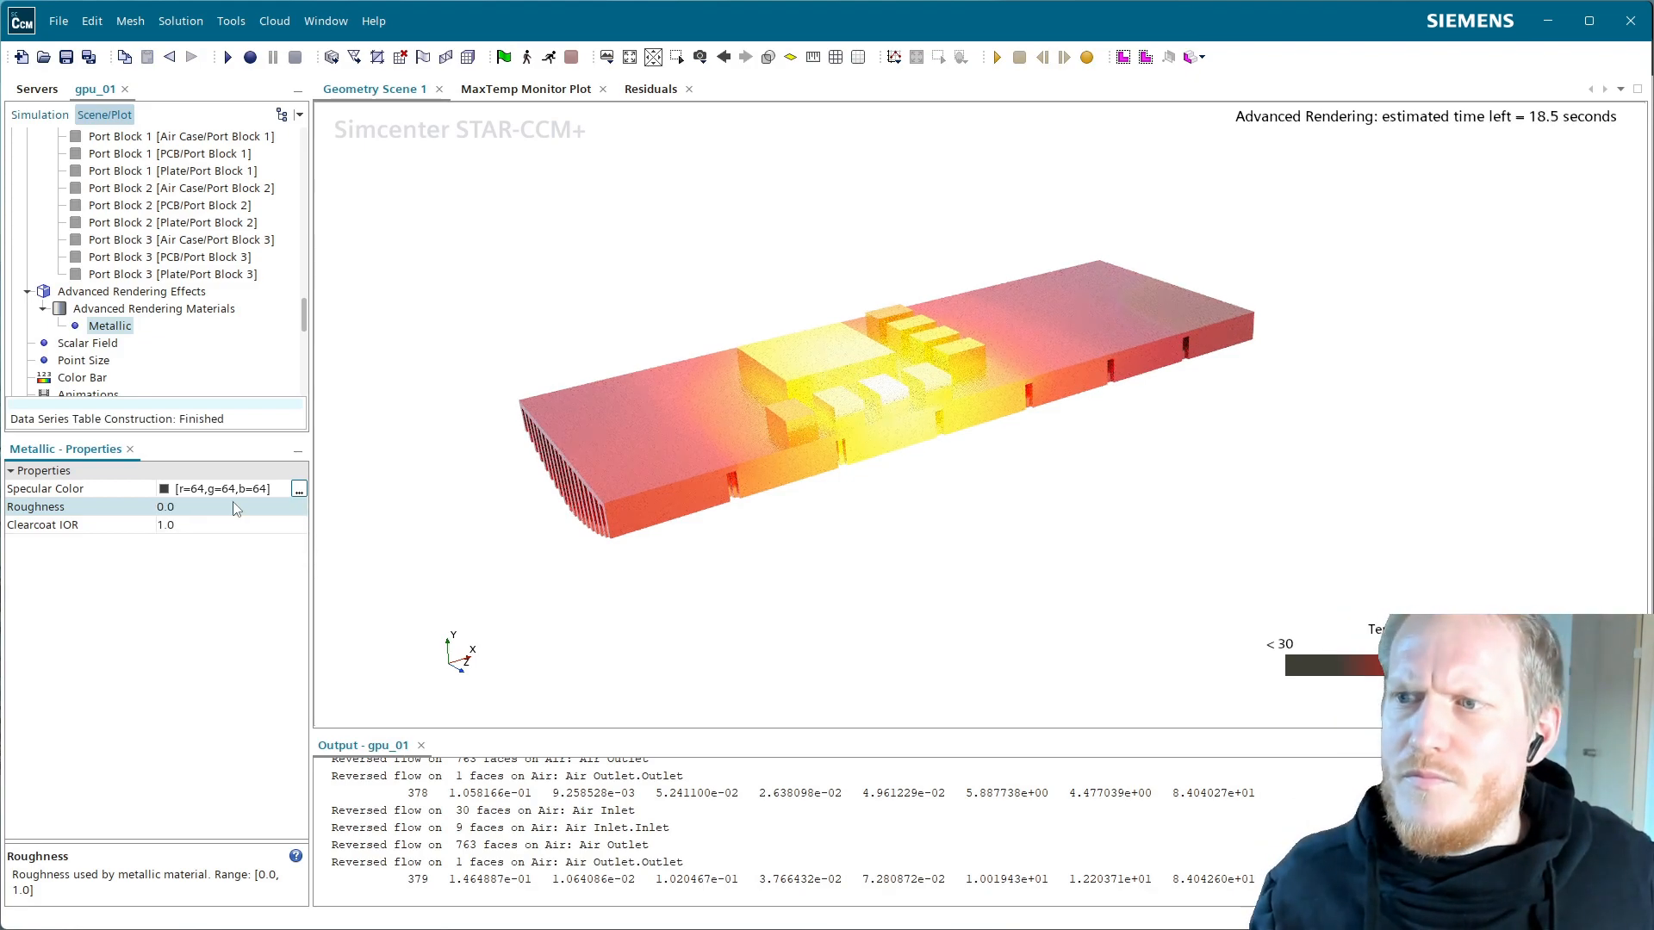
scroll(606, 477, down, 2)
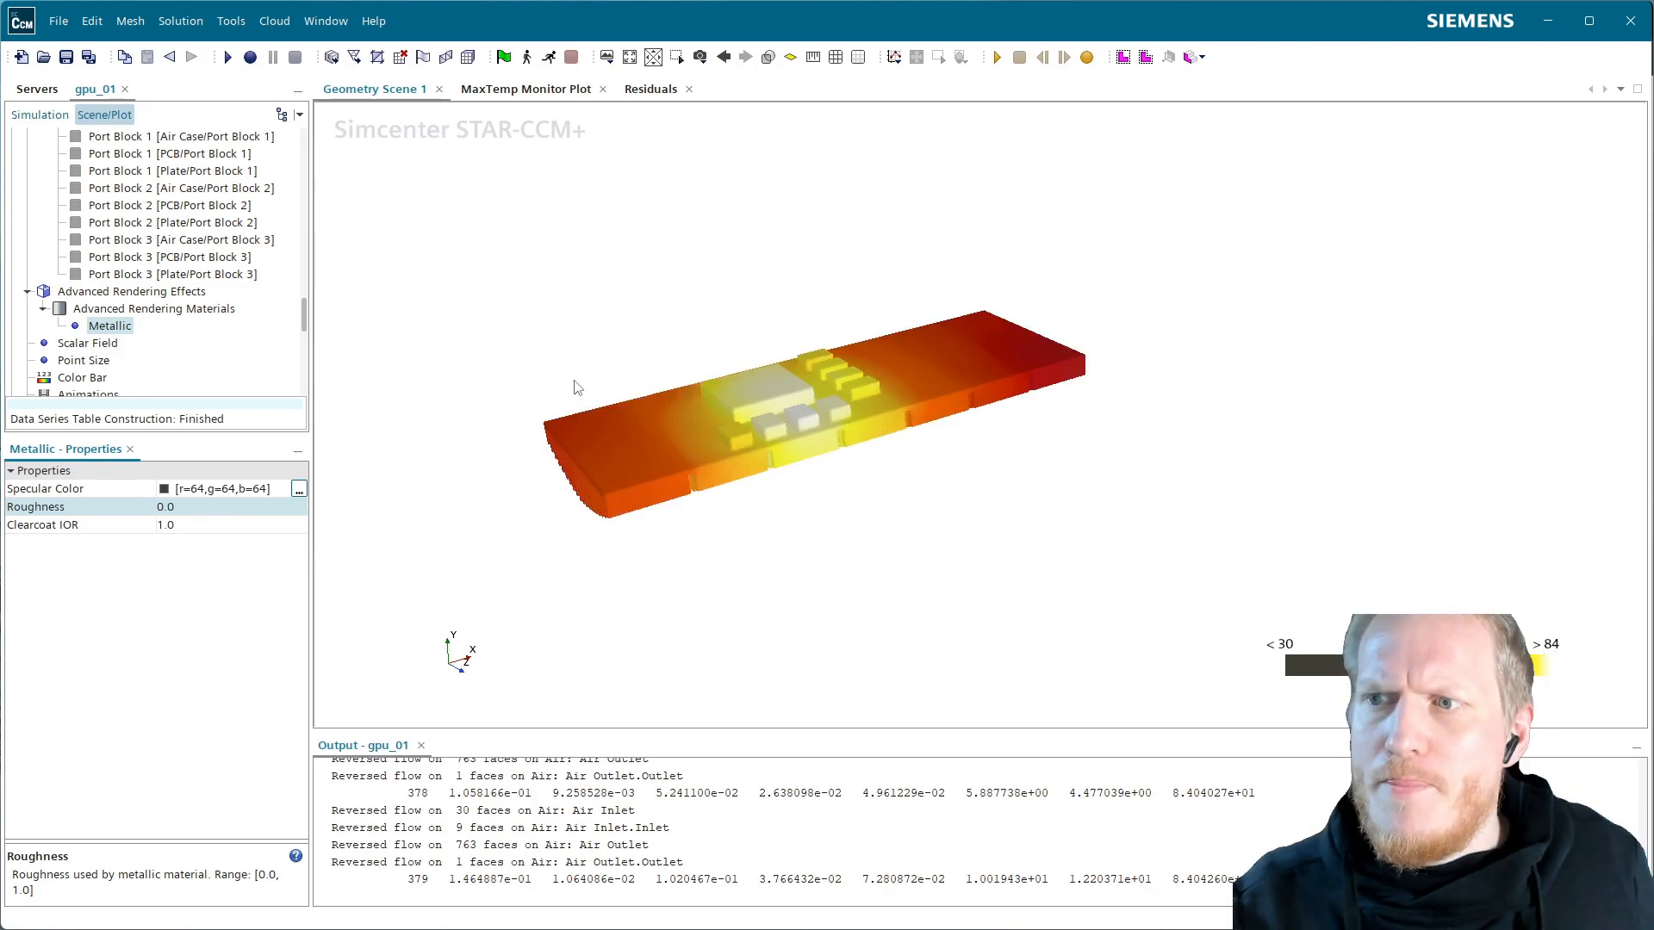
scroll(153, 213, up, 16)
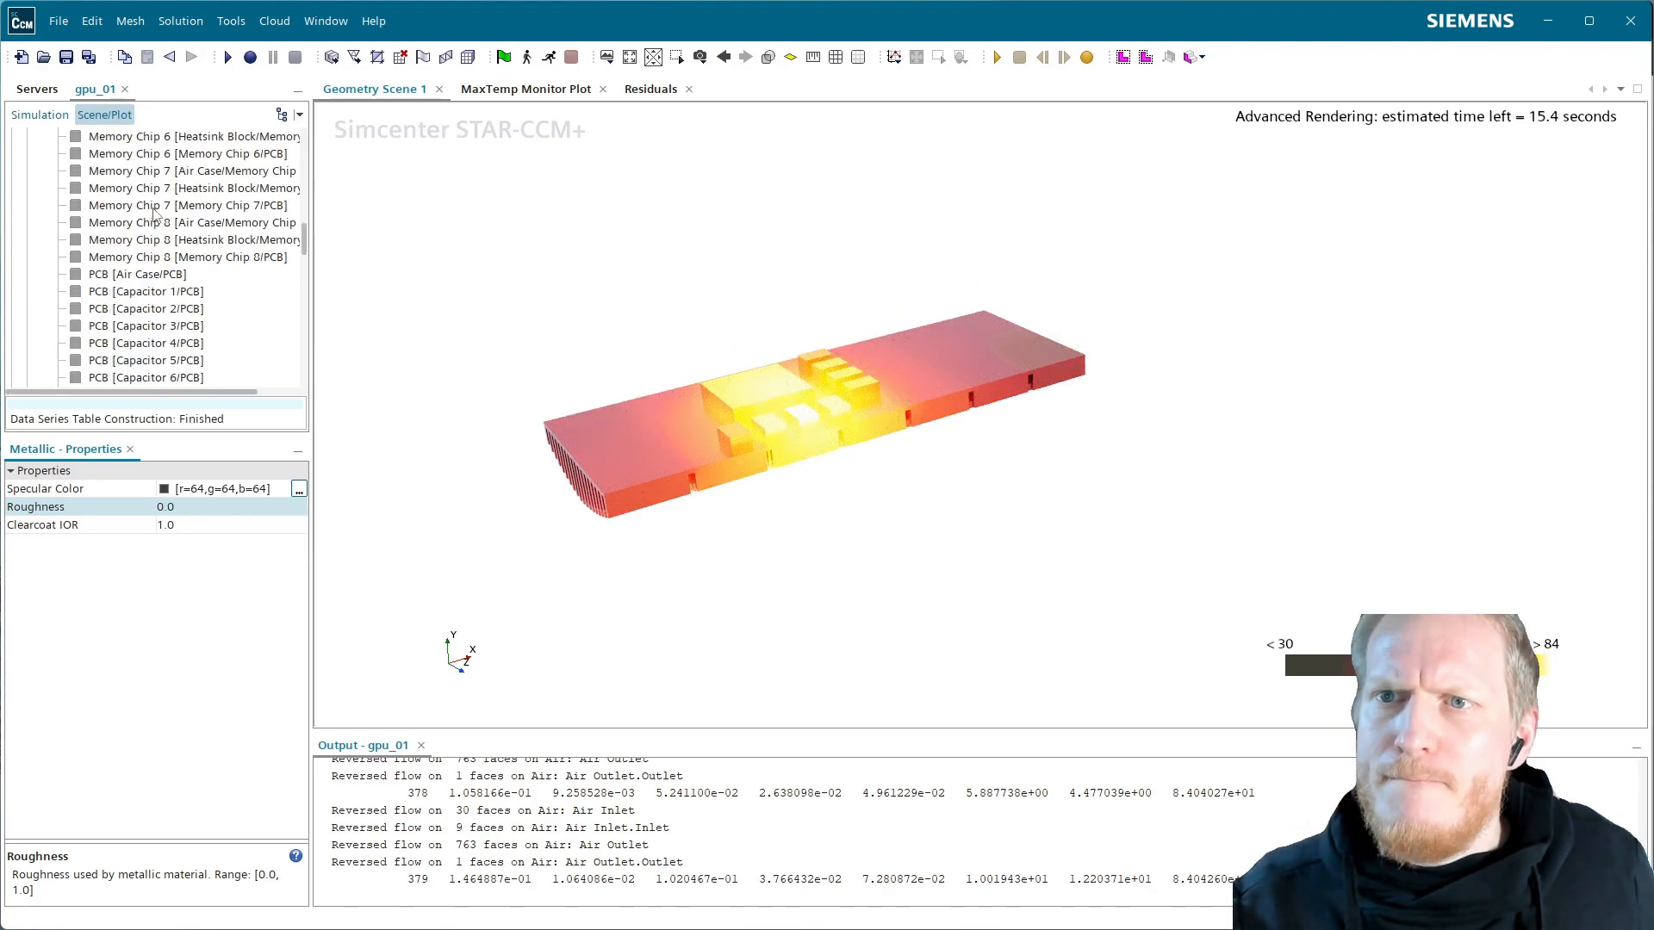
Widen the panel and expand Geometry > Parts > Air Case in the simulation tree
click(300, 189)
scroll(303, 205, up, 5)
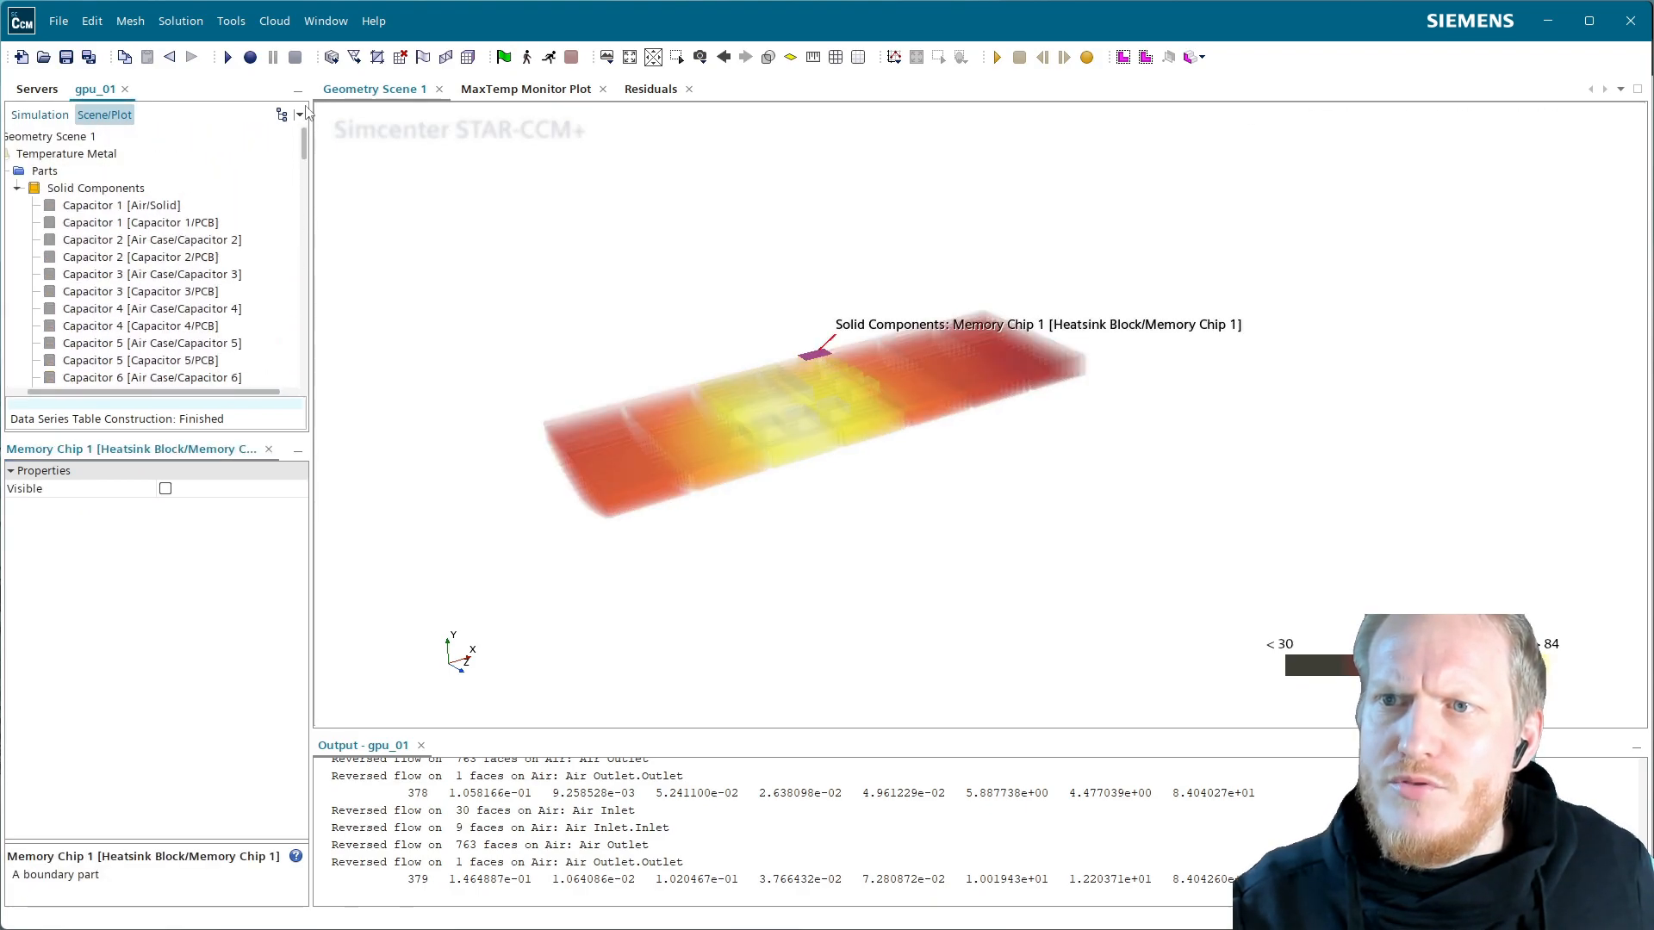
drag(309, 188, 396, 189)
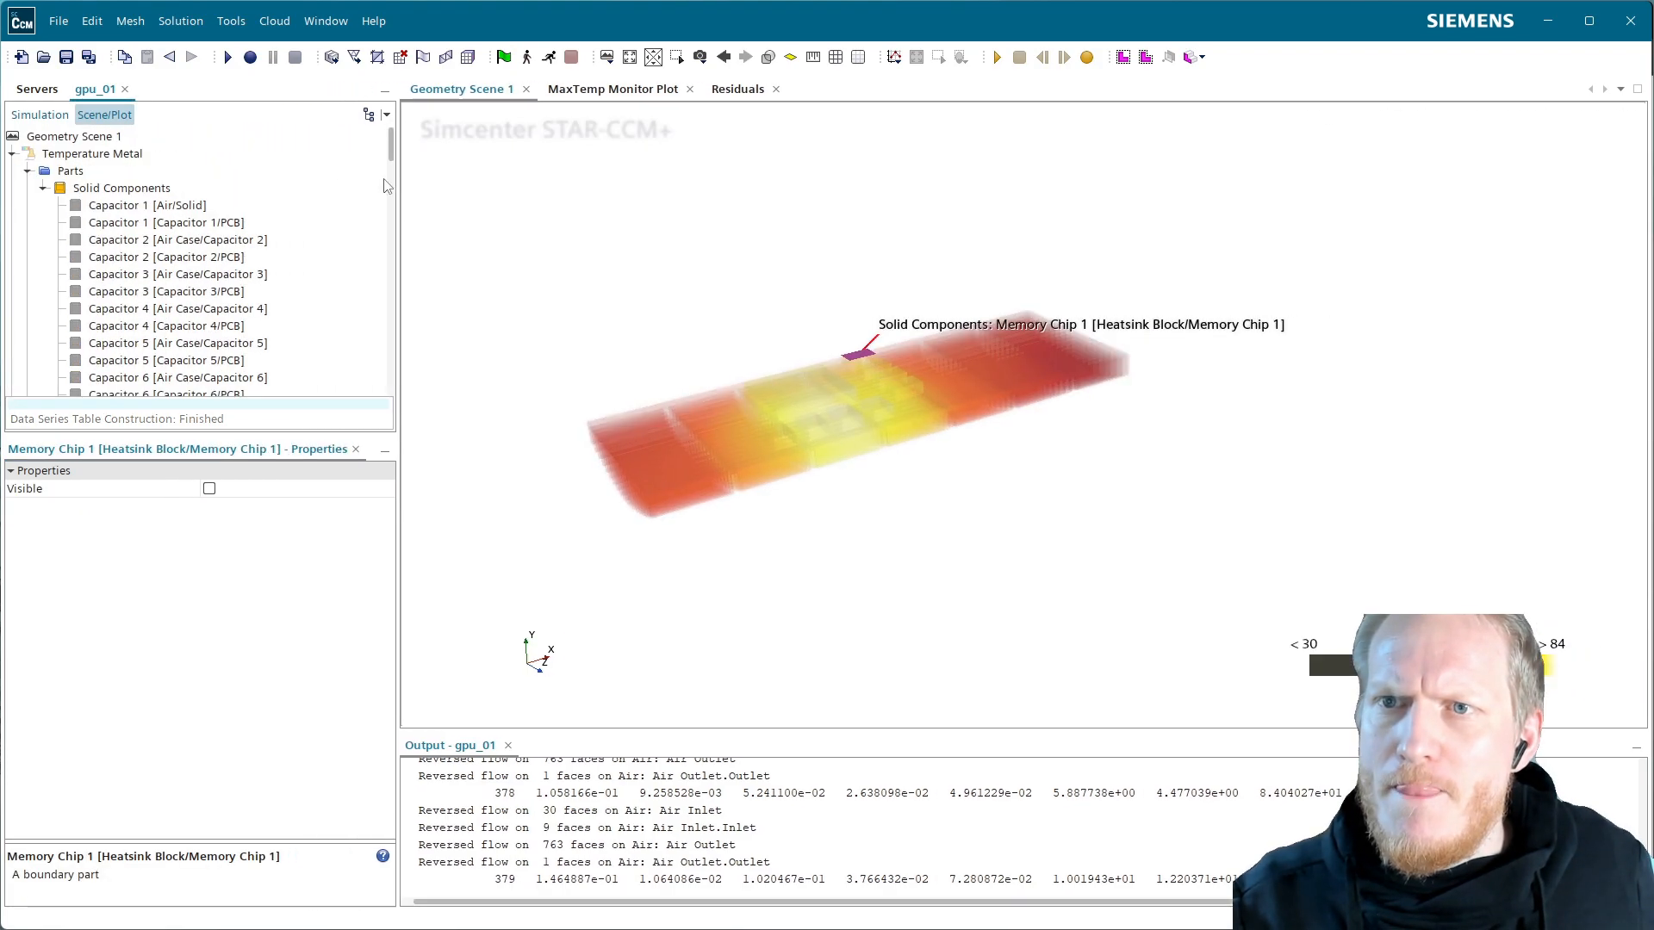
click(39, 115)
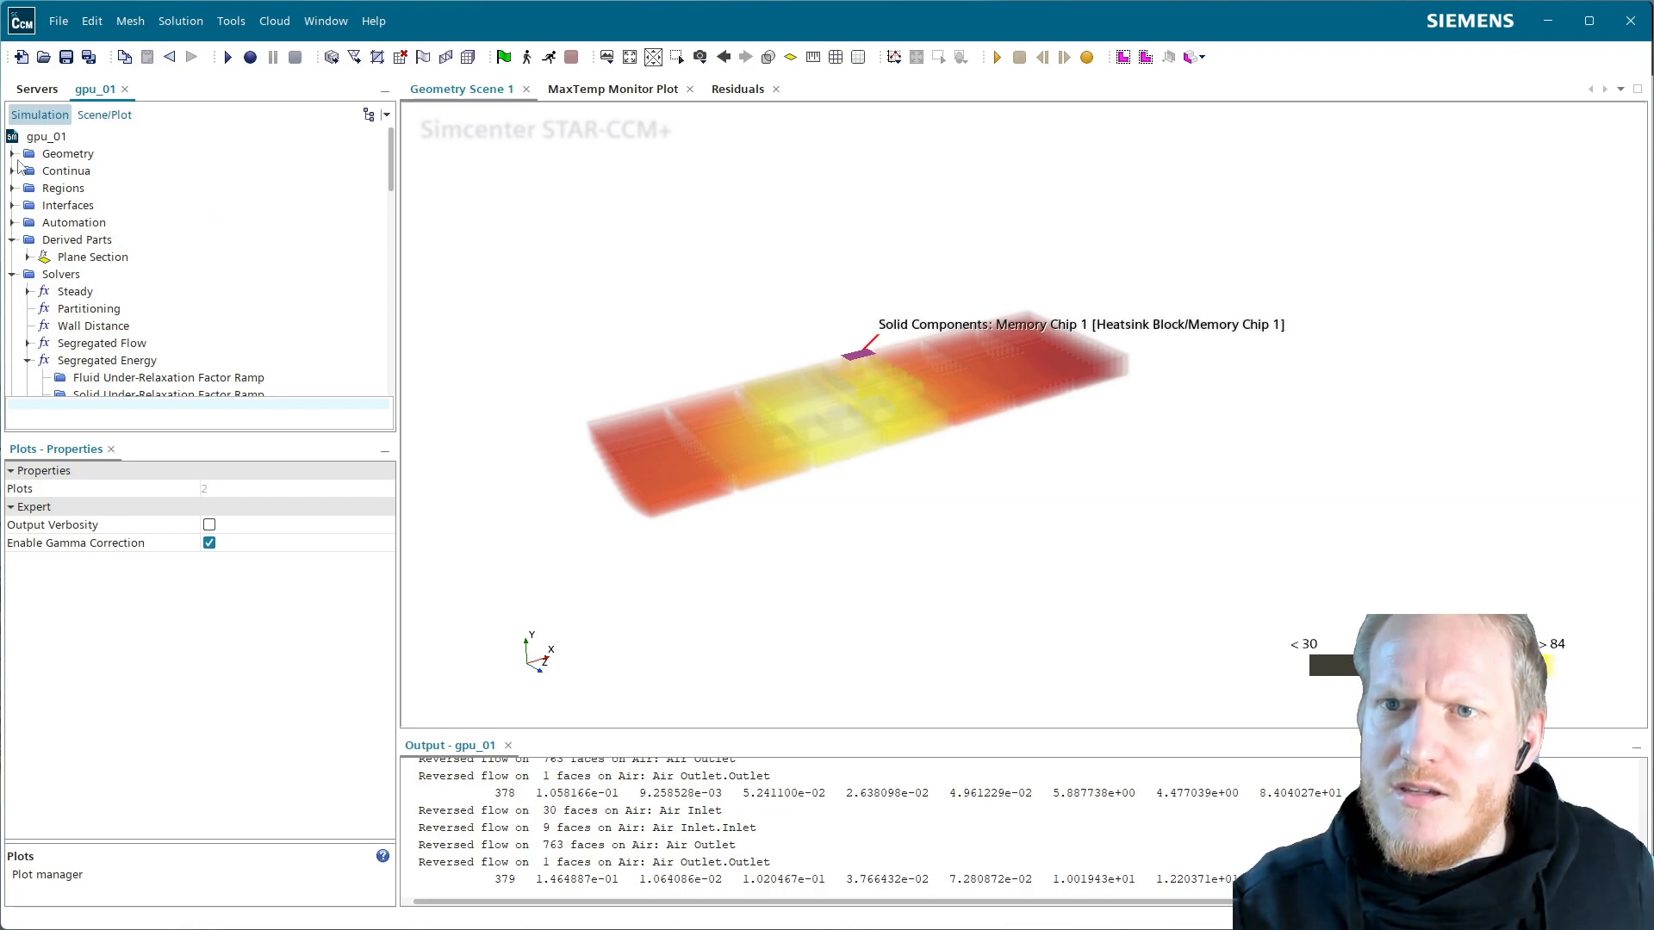
click(14, 154)
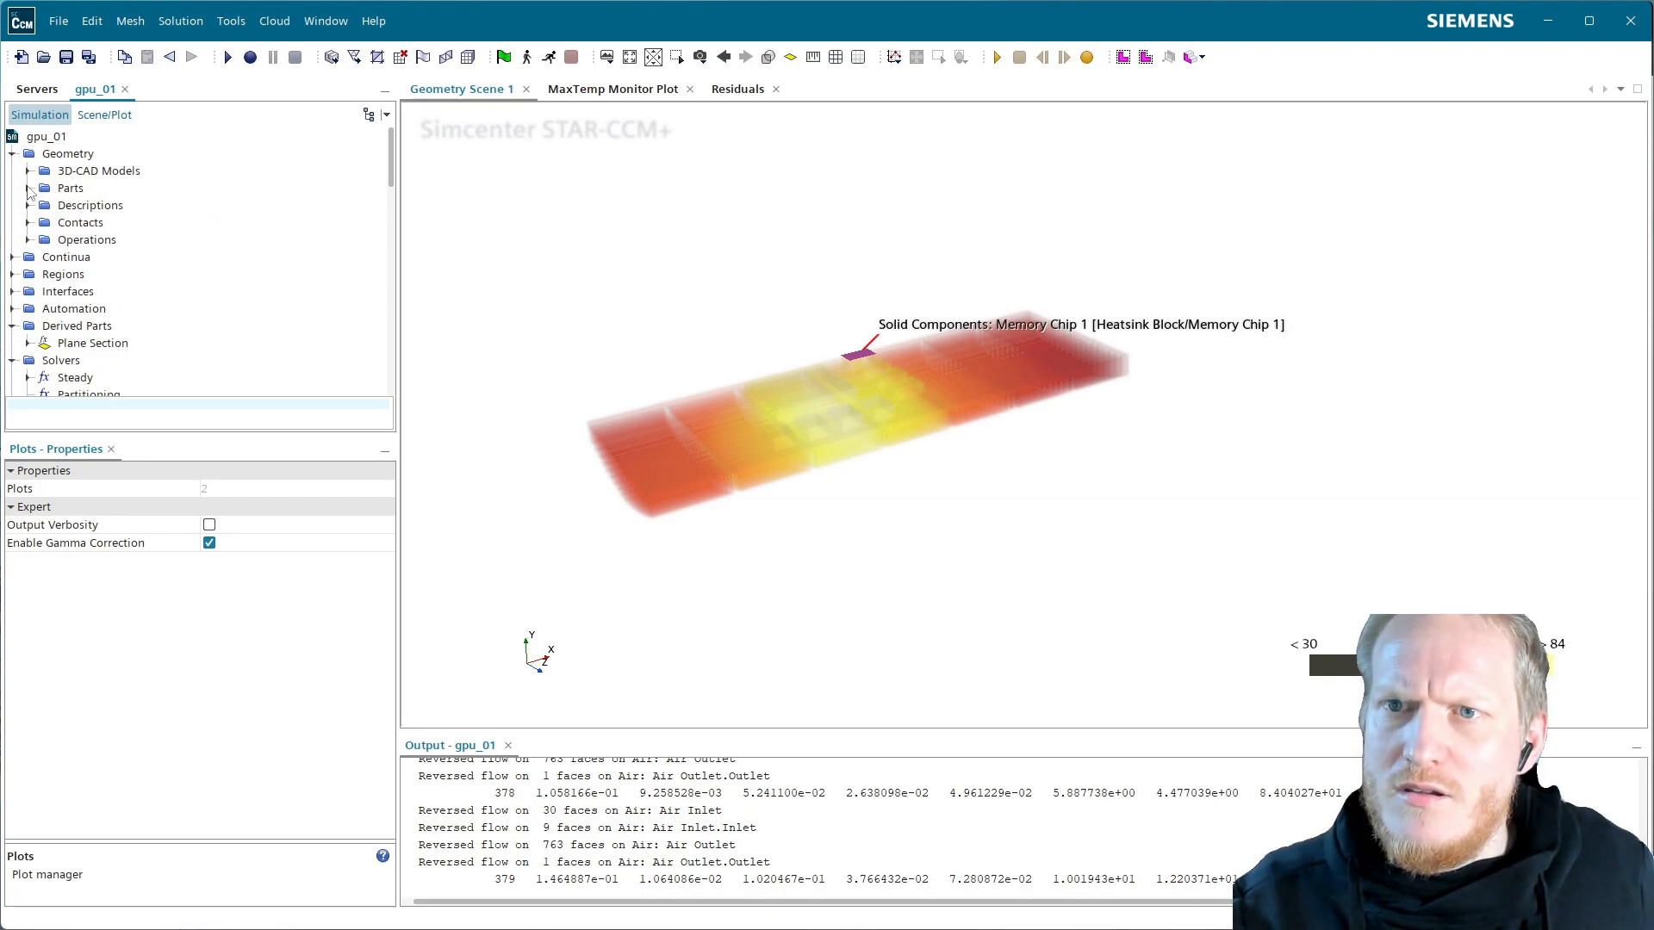
click(27, 187)
click(43, 153)
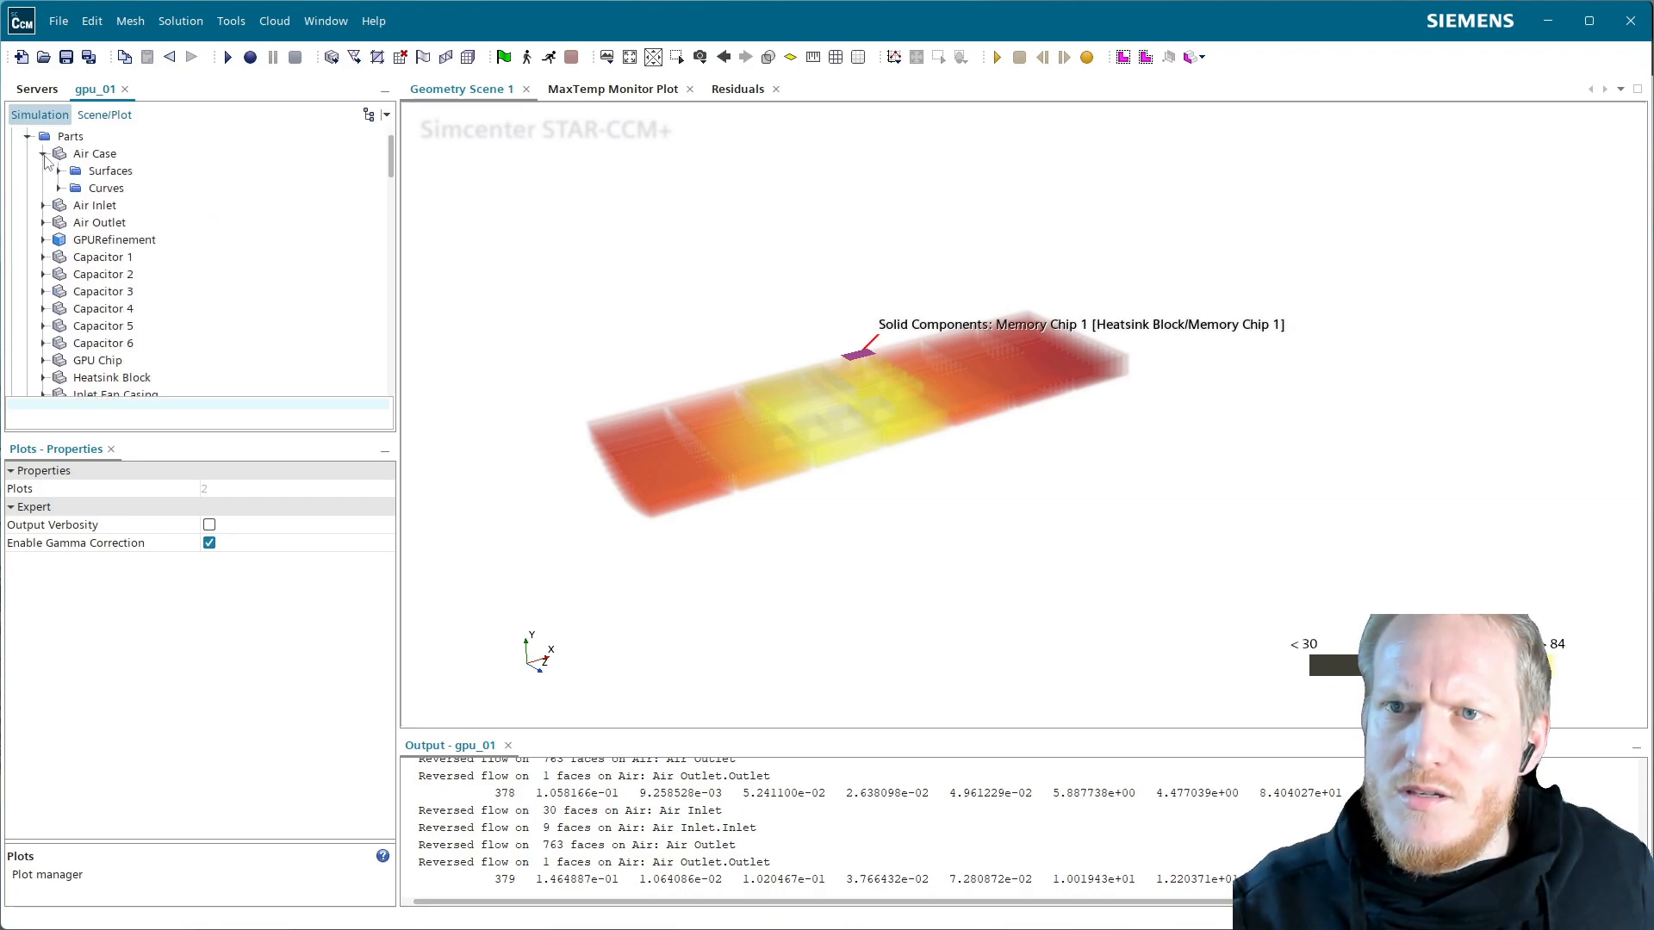
Drag Air Case into Geometry Scene 1 as a new surface displayer named 'Case'
click(114, 159)
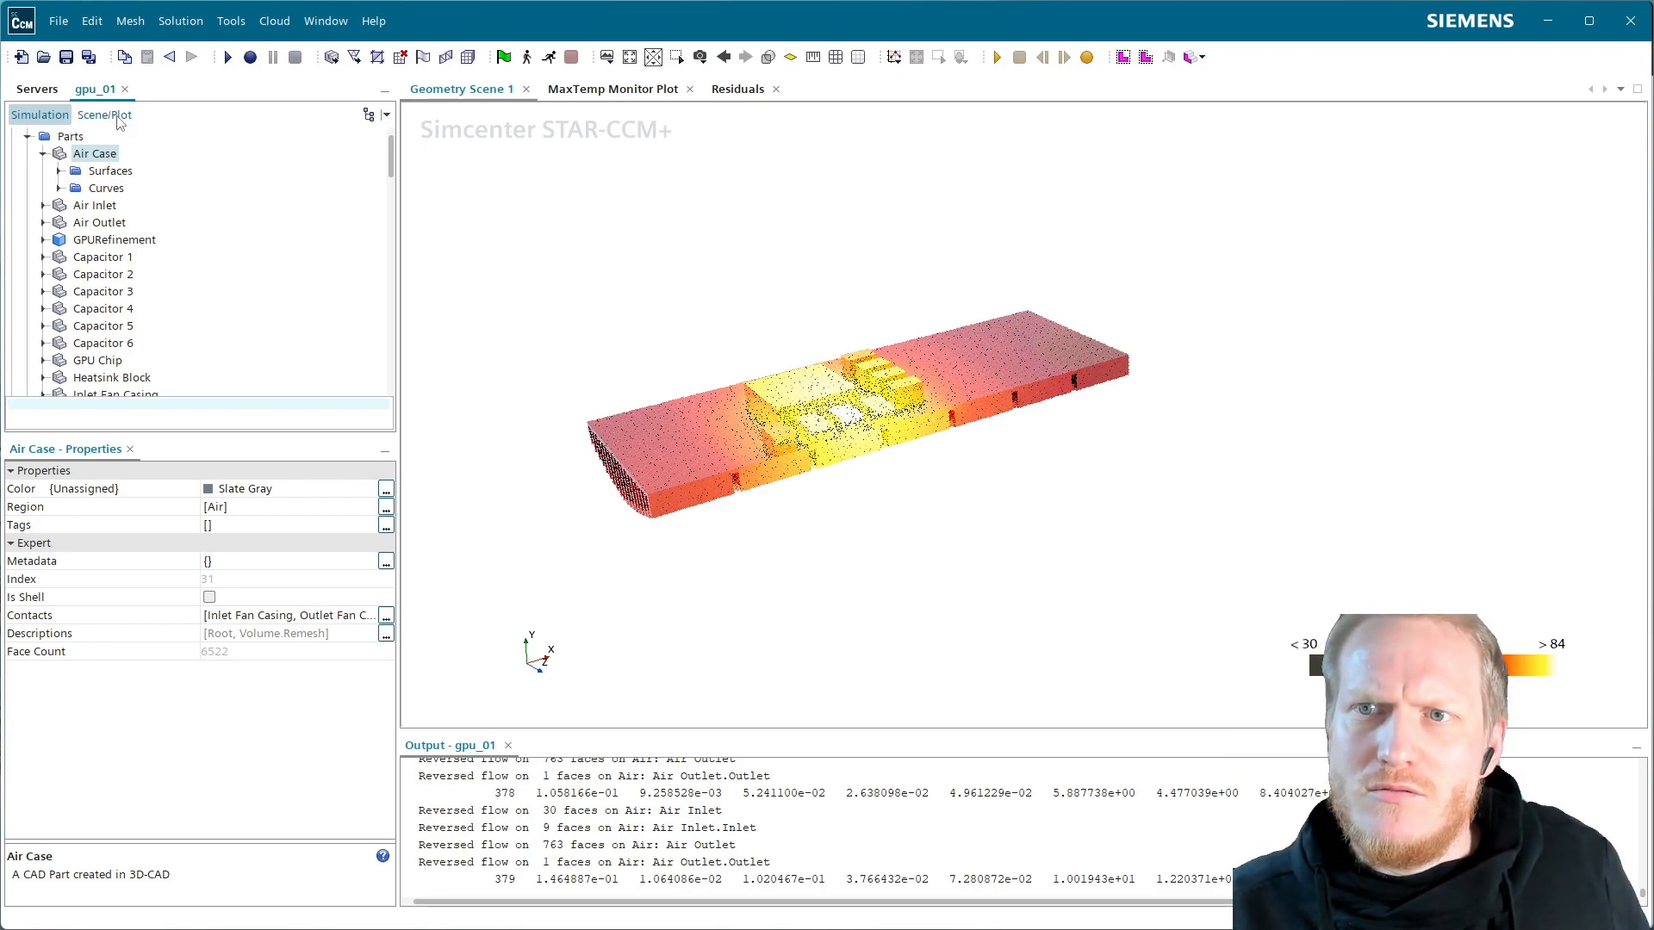
click(104, 115)
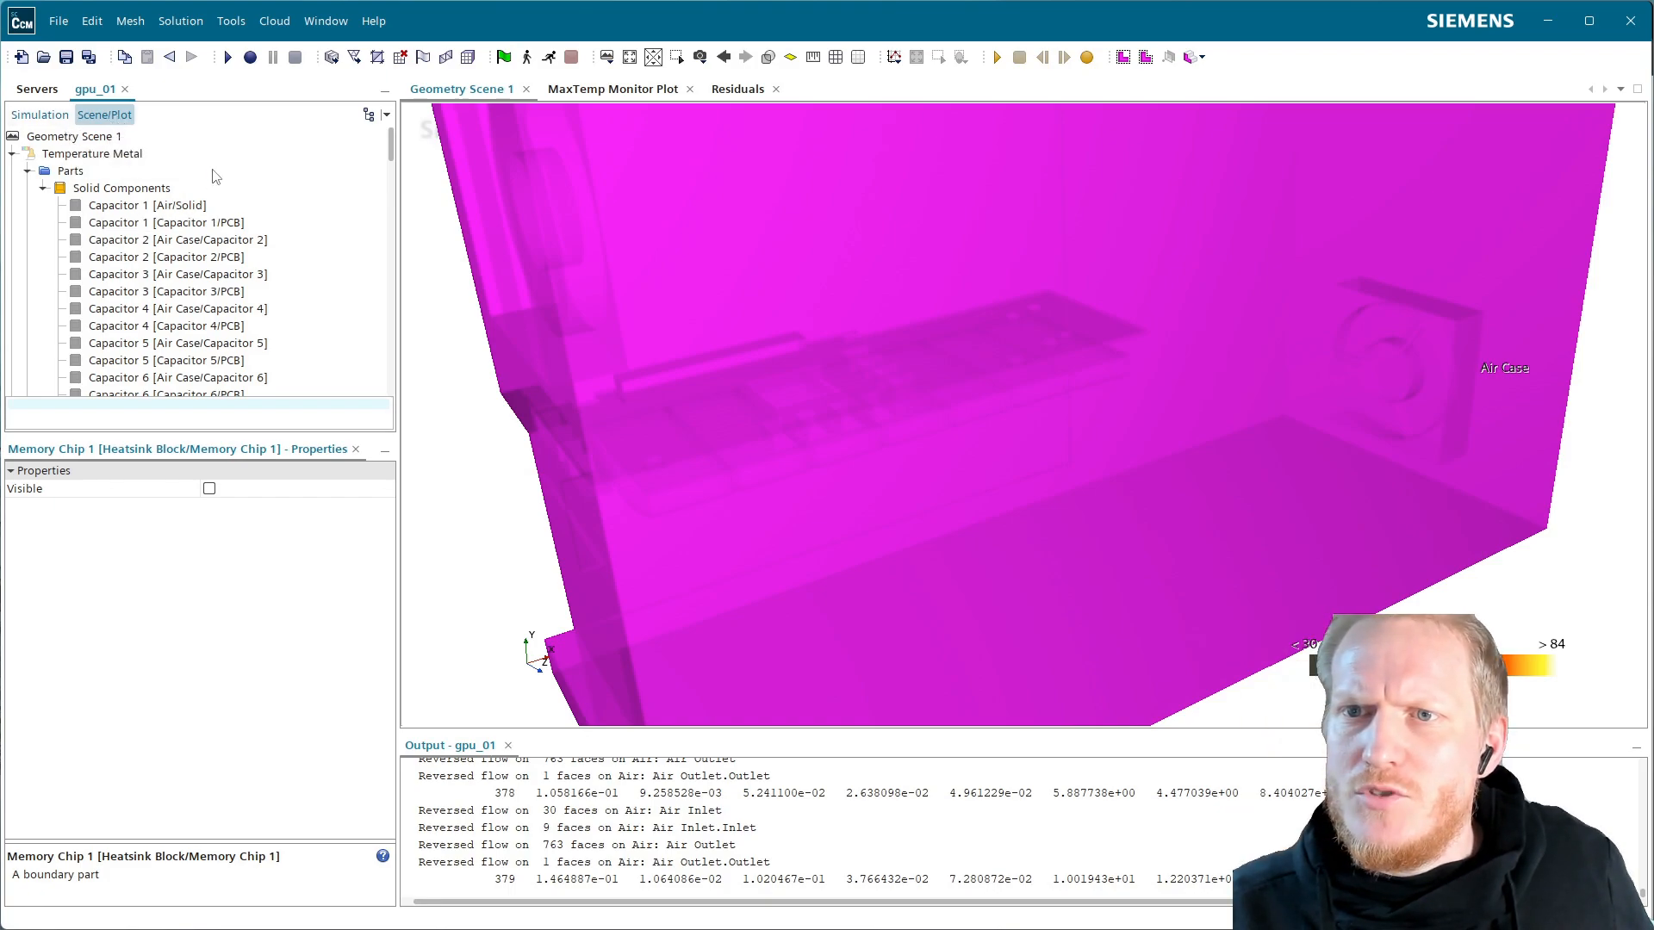
click(58, 116)
scroll(121, 198, up, 2)
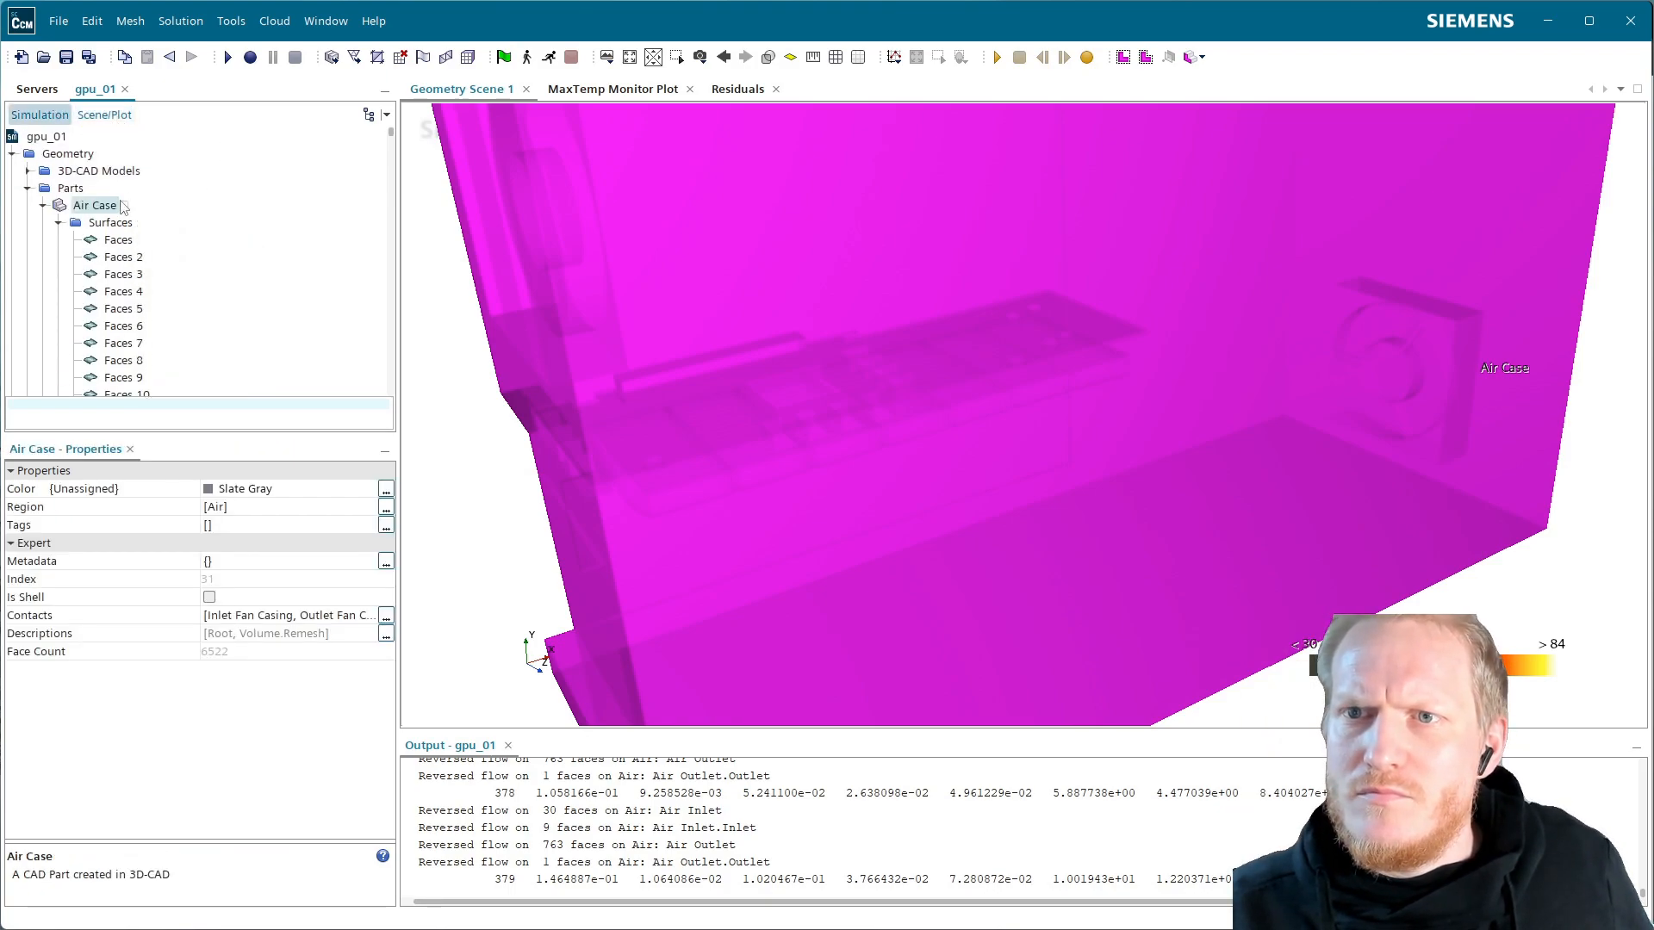
drag(101, 211, 705, 235)
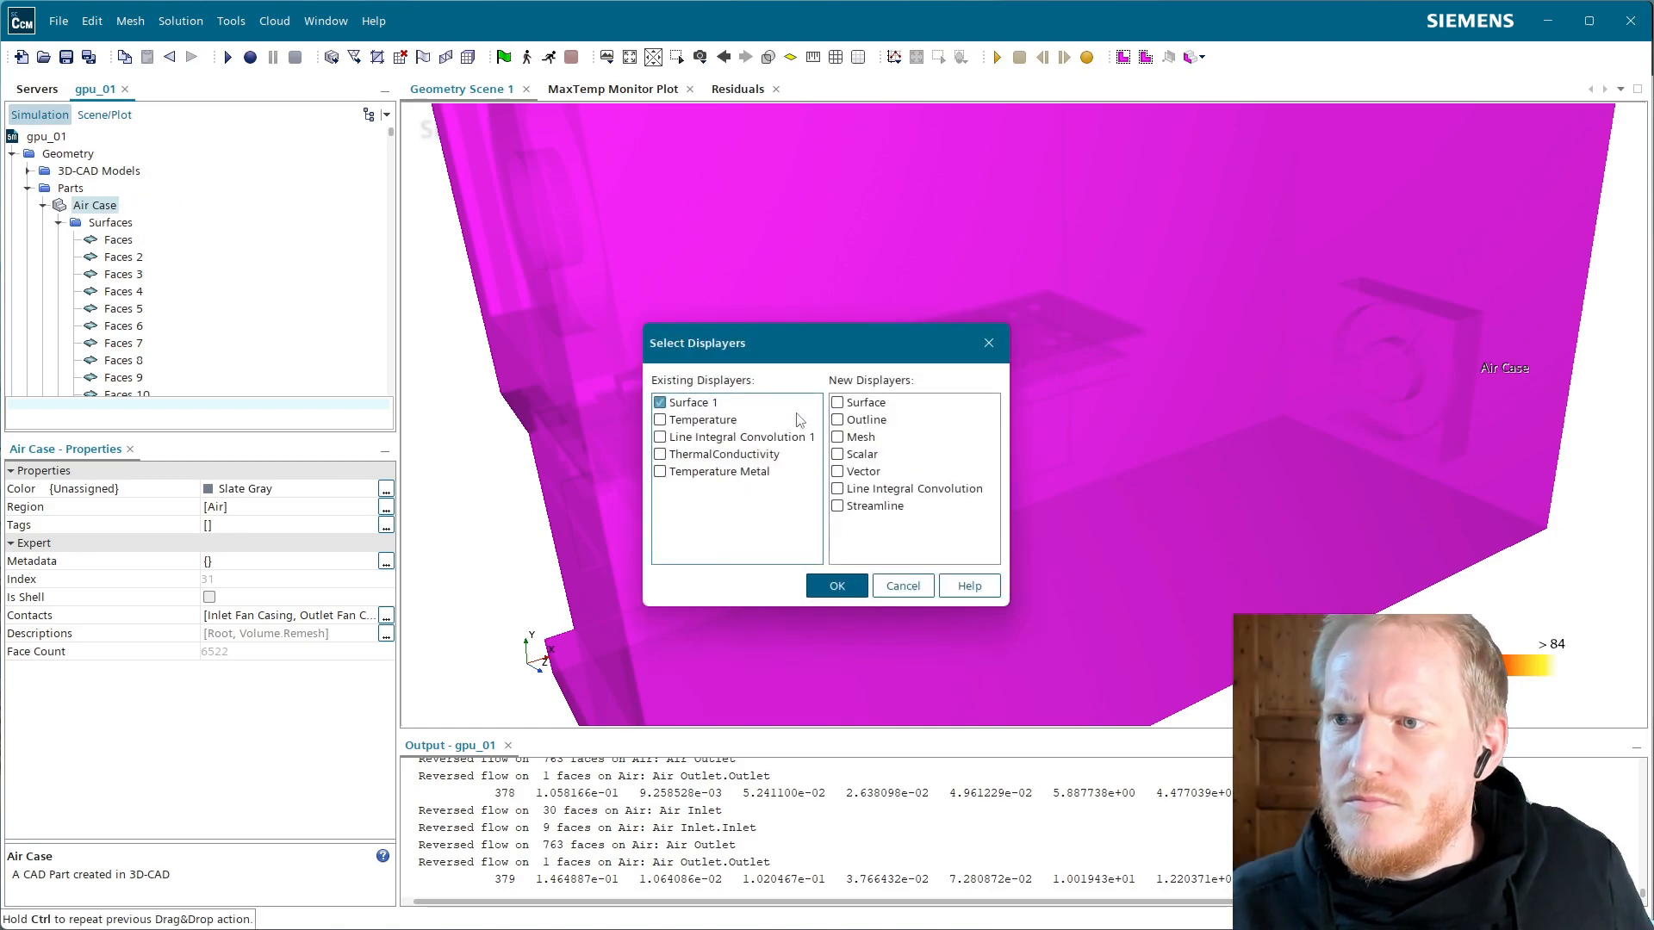
click(861, 403)
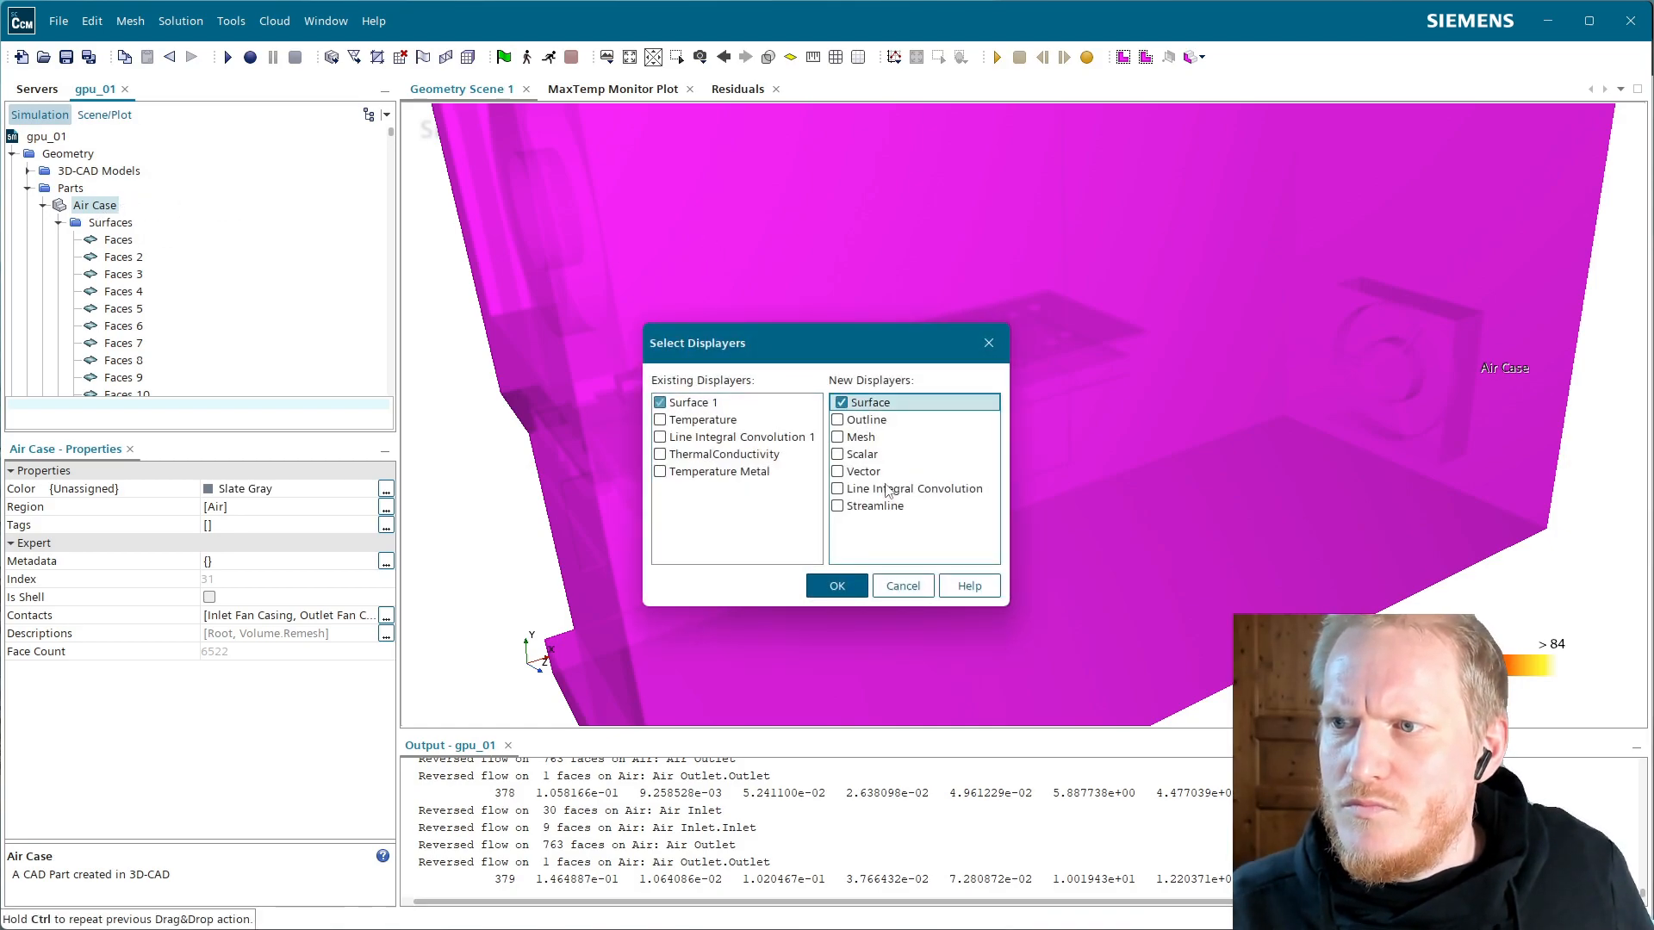
click(895, 403)
text(Case)
click(929, 522)
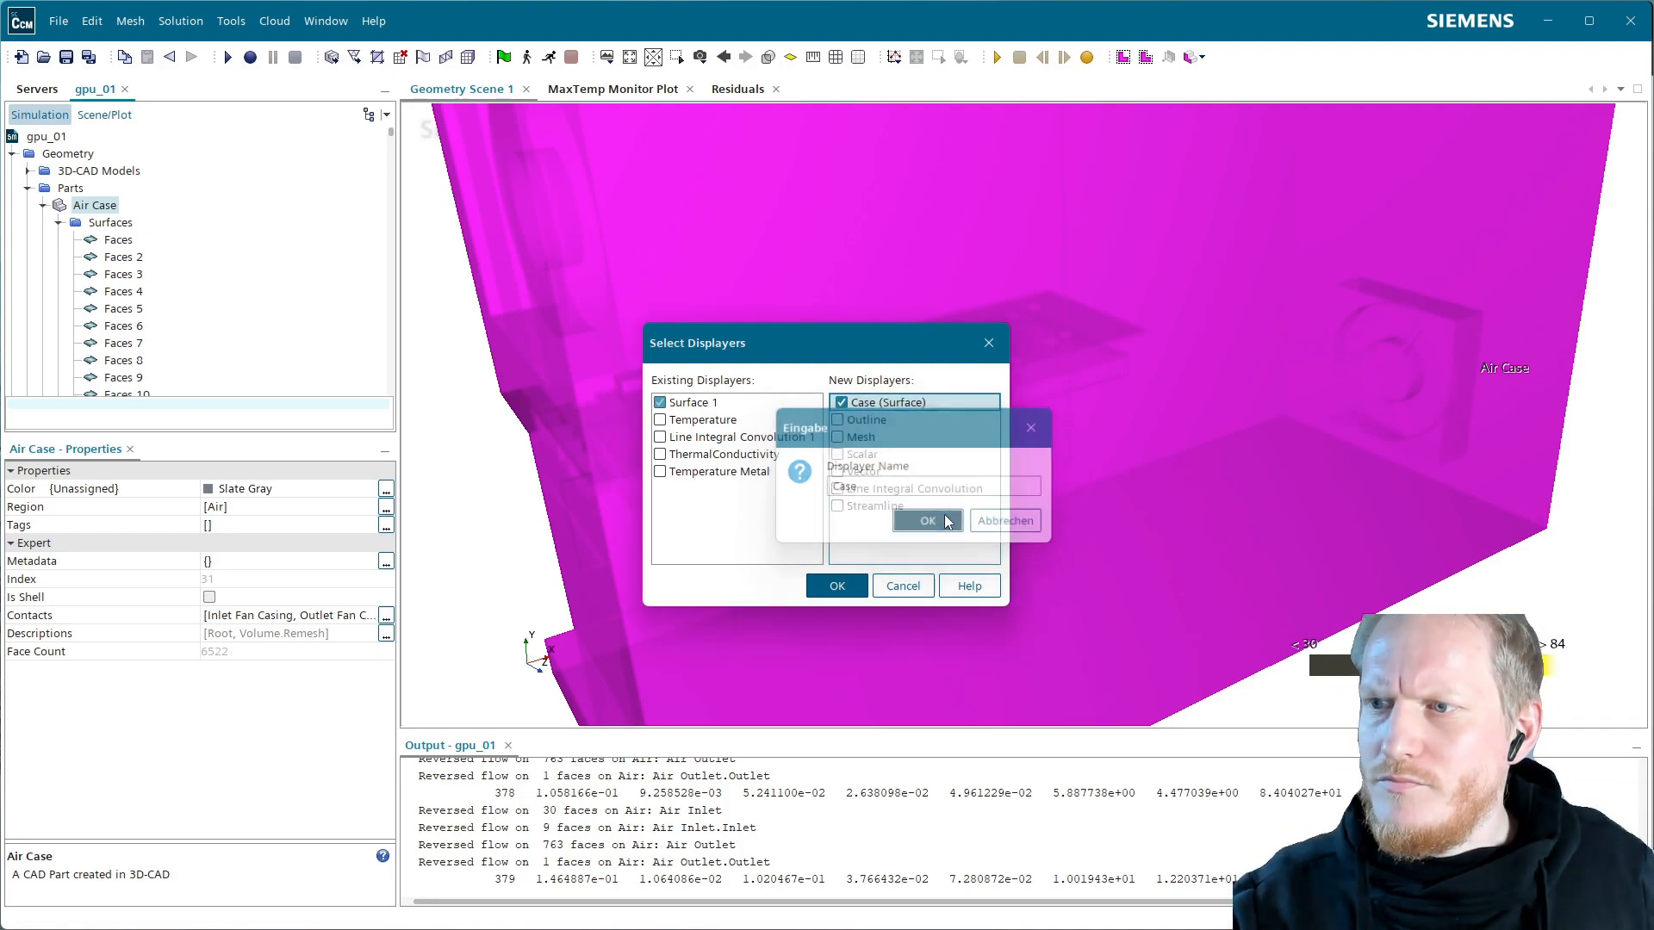
click(836, 586)
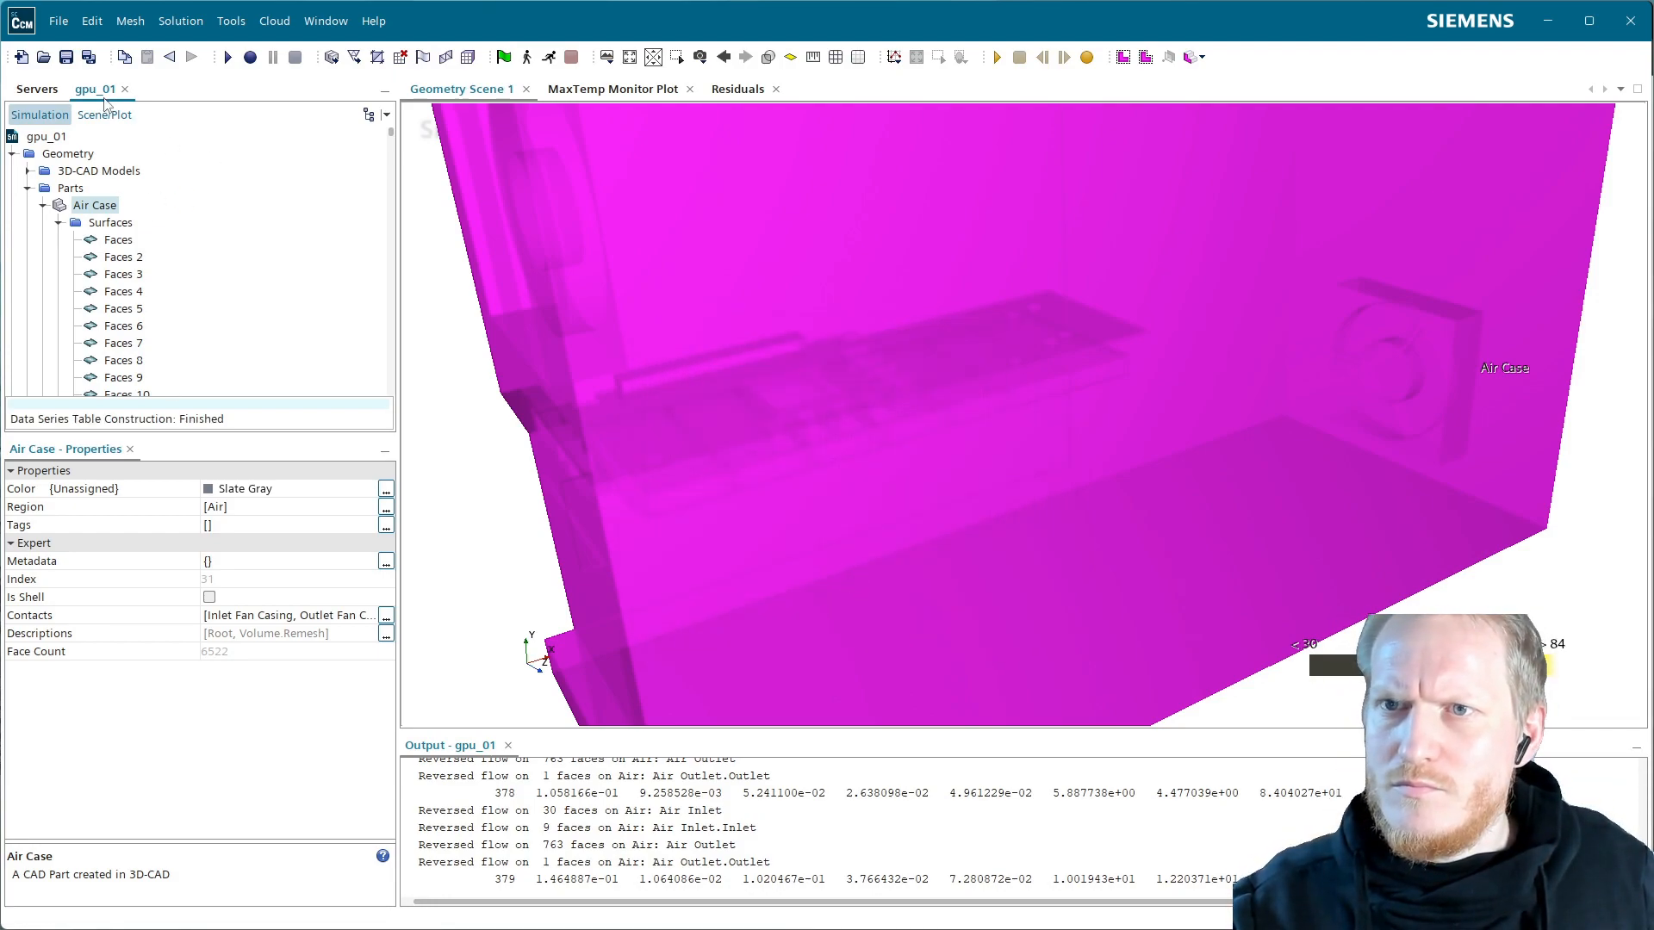
click(100, 116)
Set the Case displayer's colour mode to Constant with a black colour
click(54, 155)
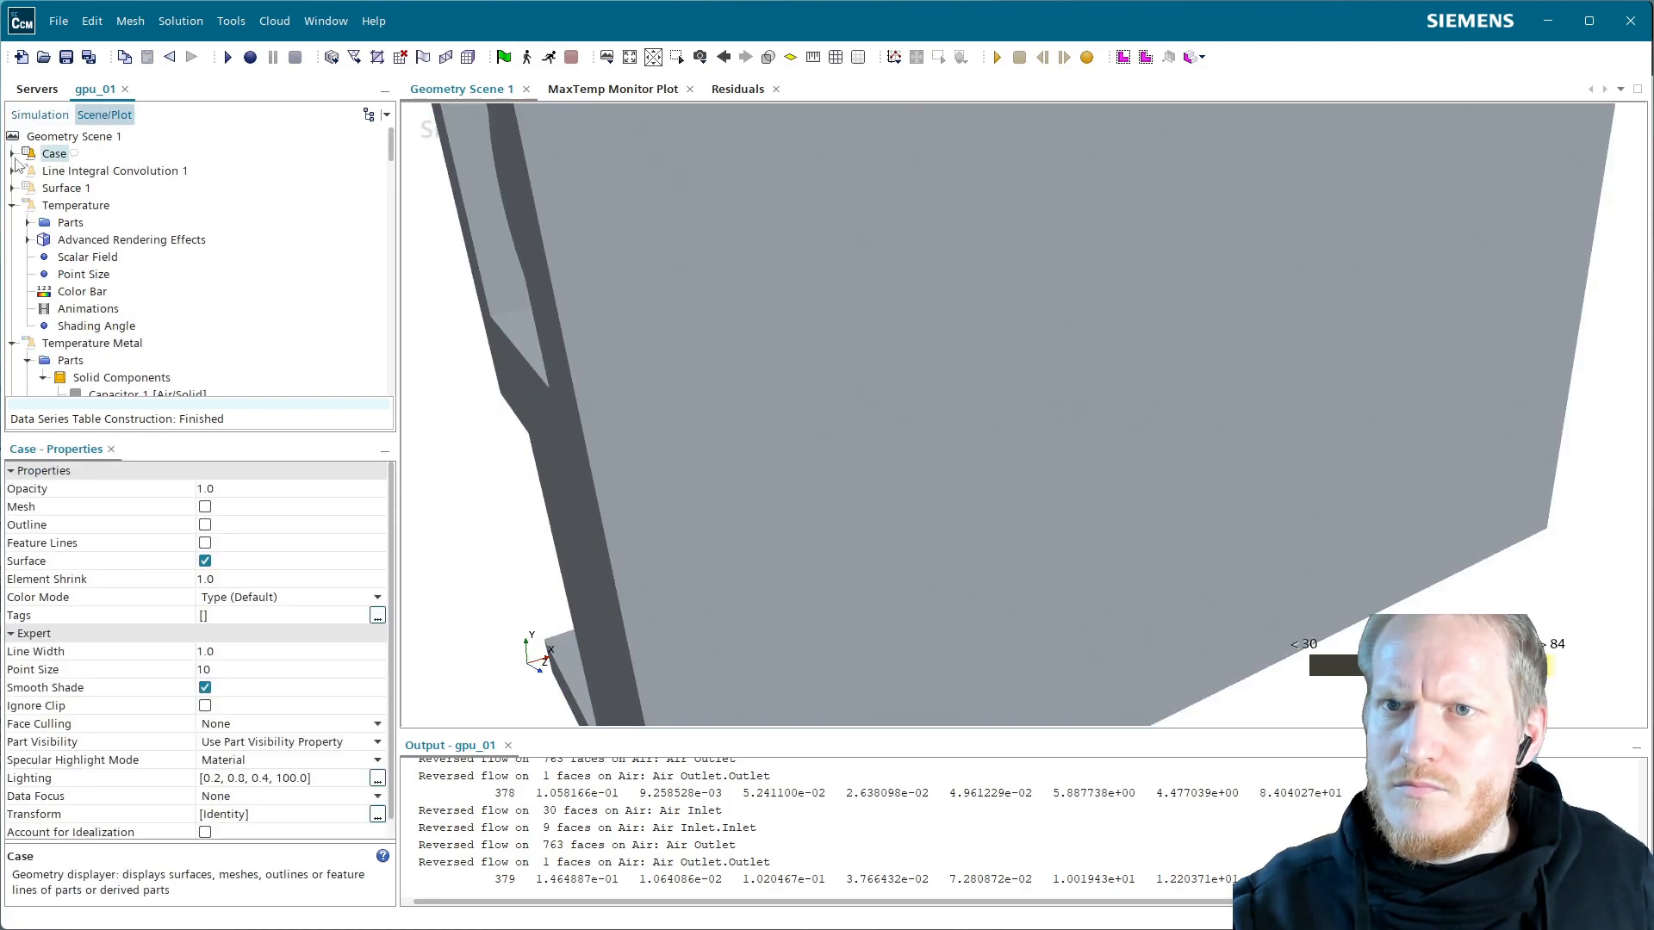
click(224, 598)
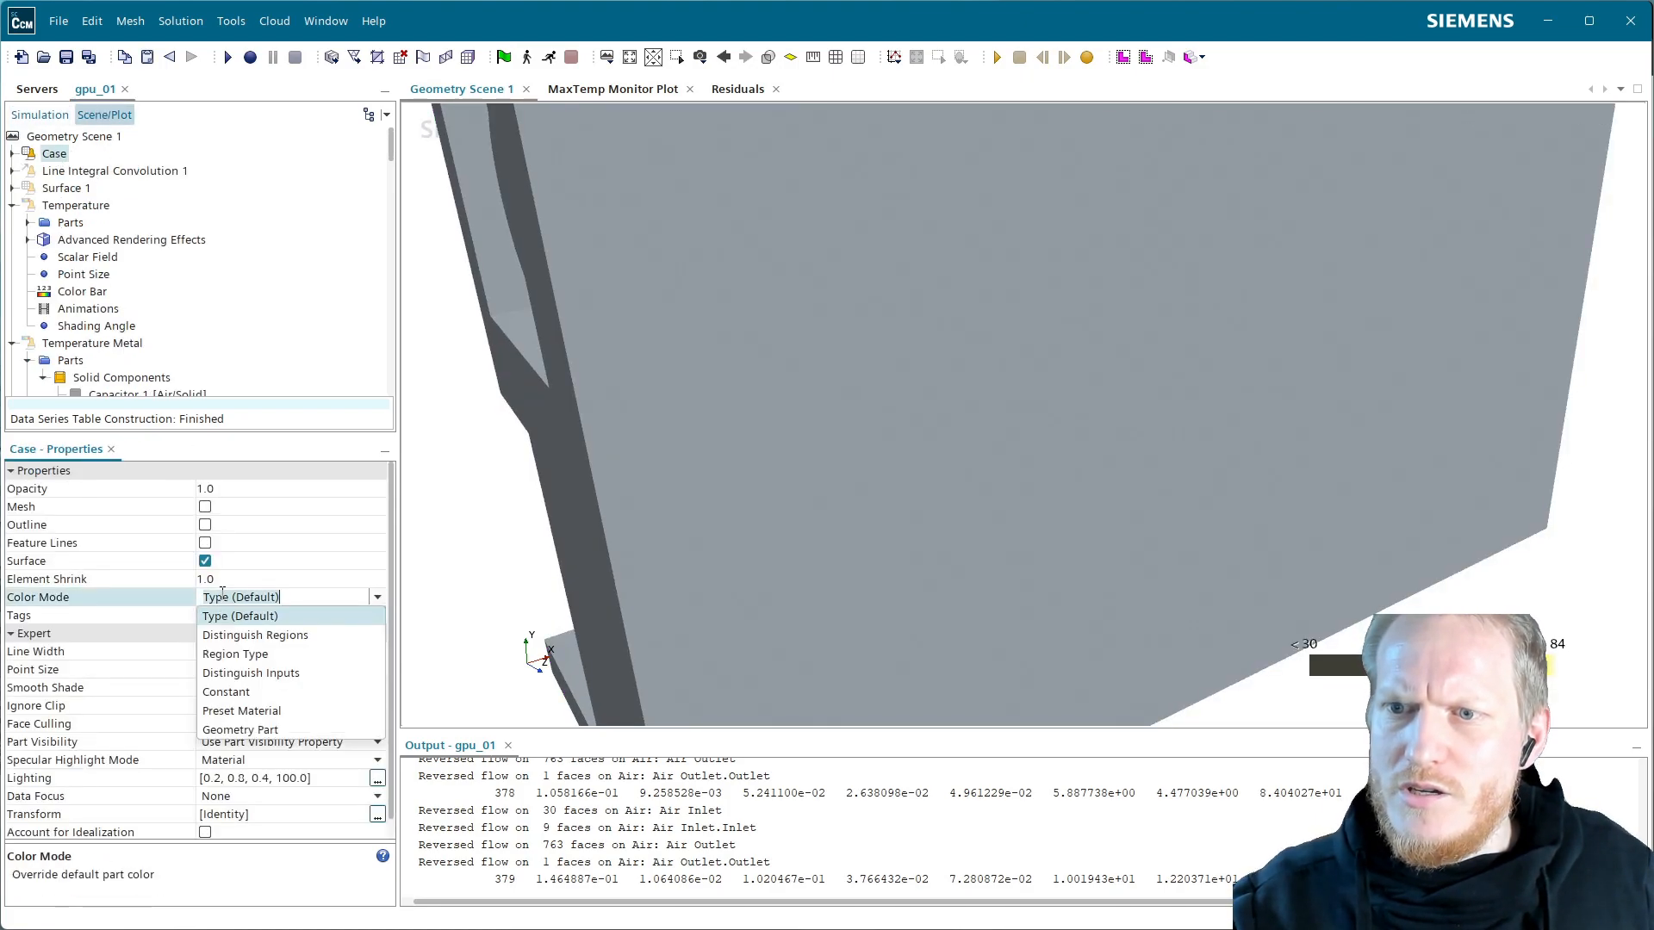
click(259, 702)
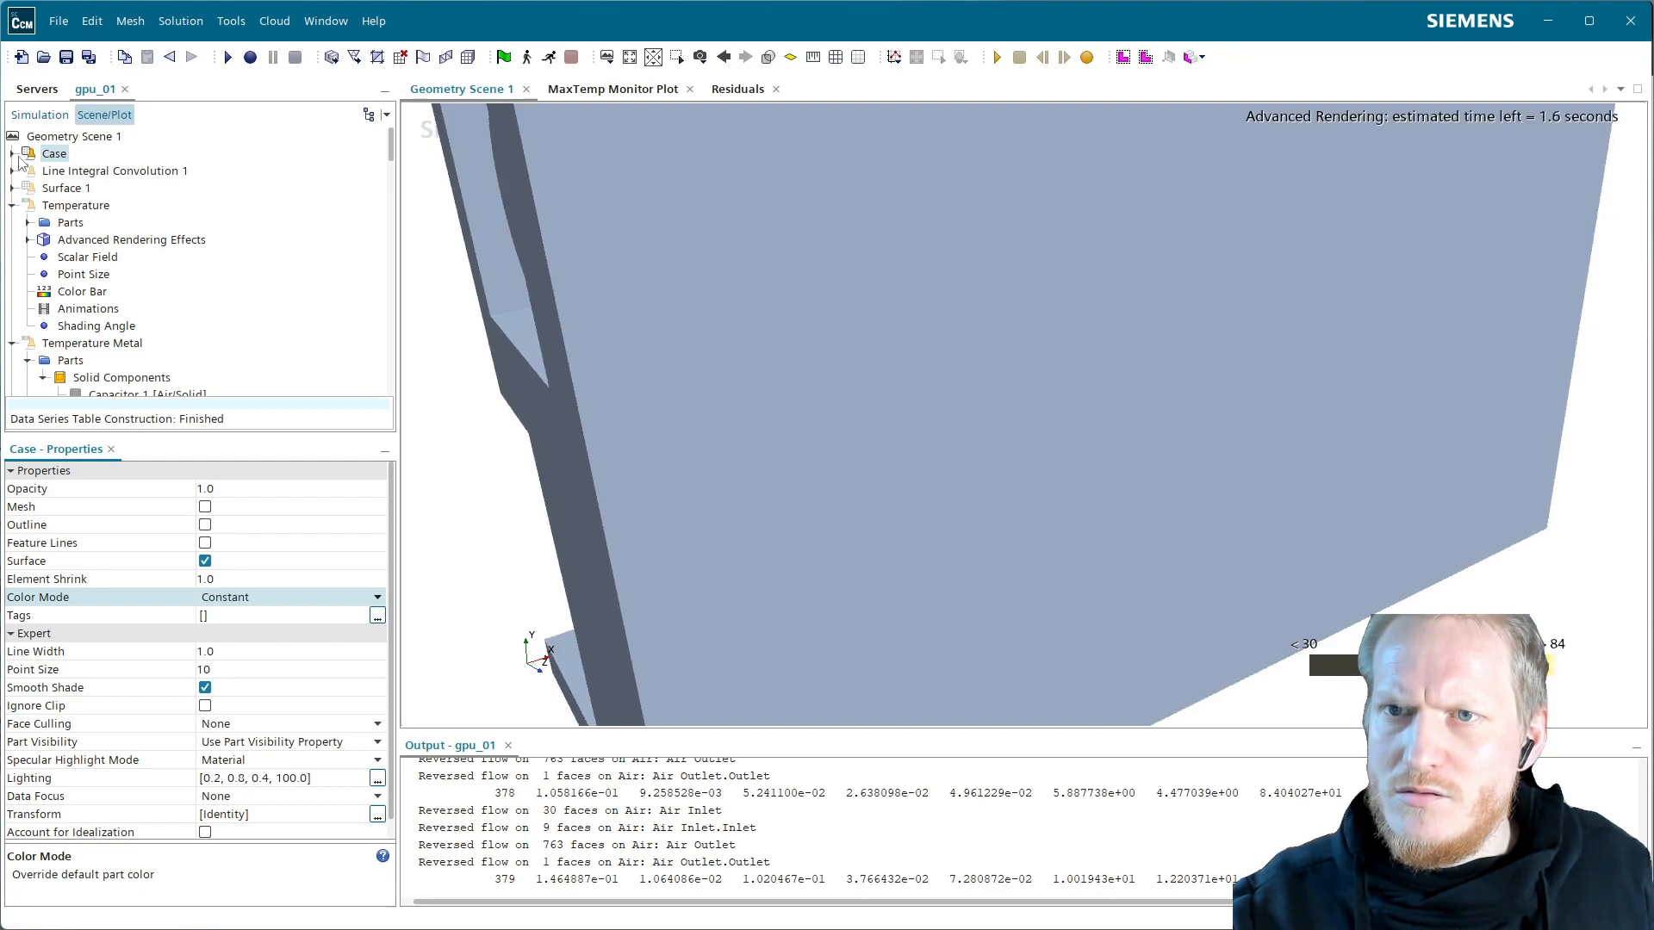
click(12, 153)
click(72, 187)
click(269, 485)
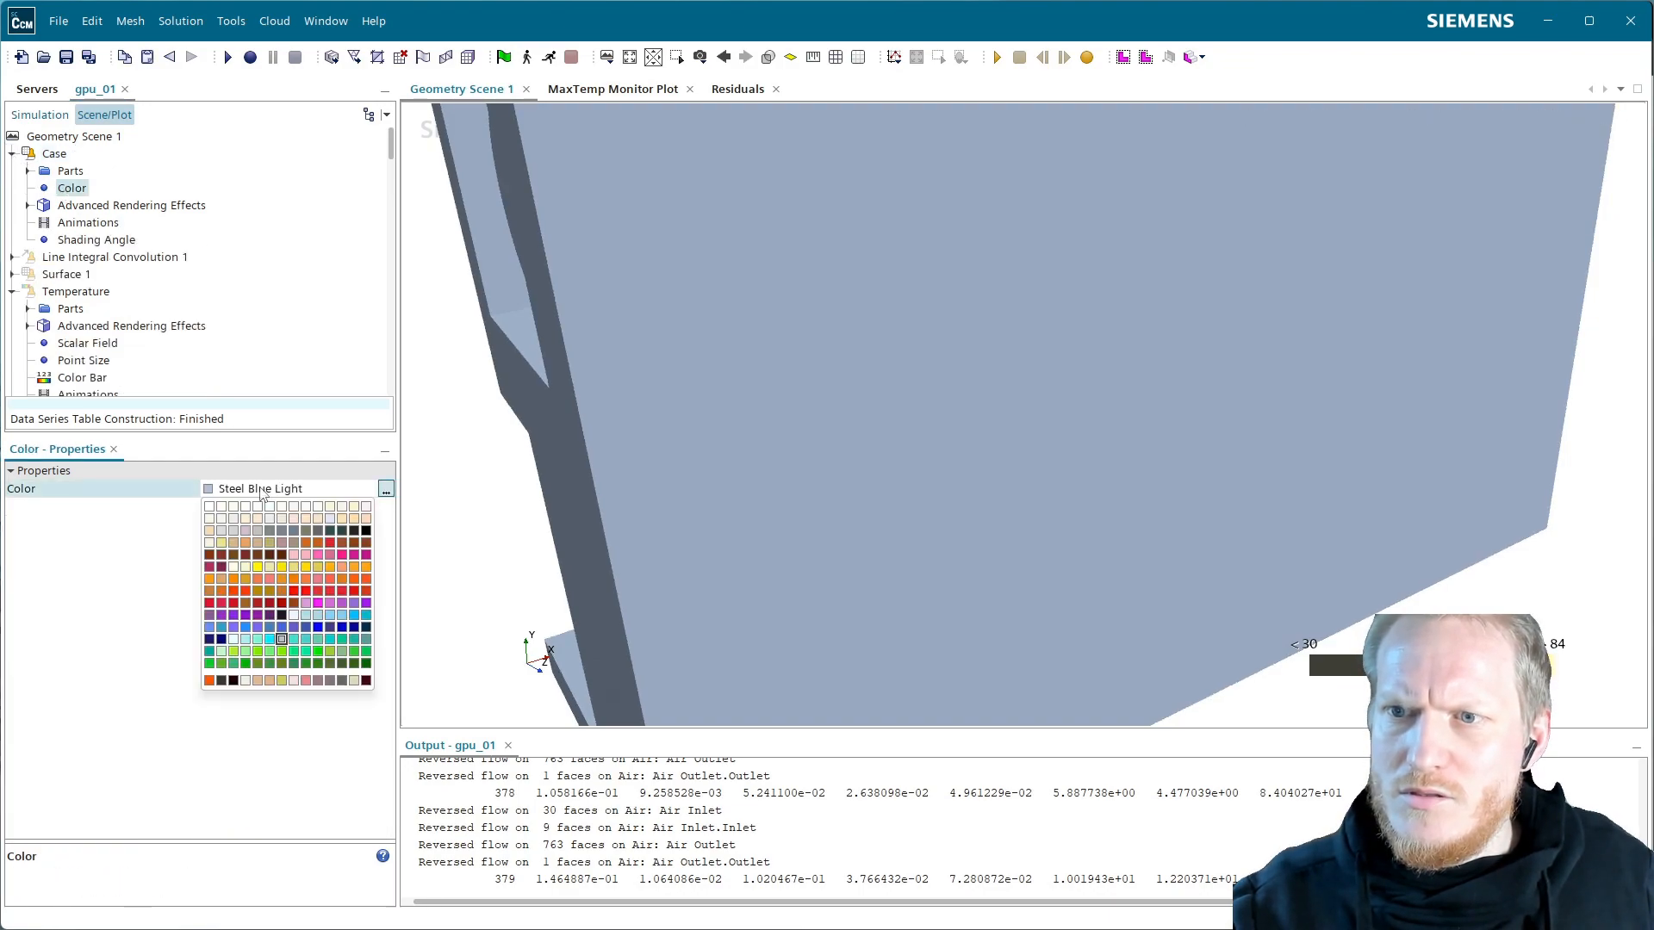
click(365, 532)
Change the Case colour to dark grey with HSL lightness 34 (RGB 86,86,86)
click(386, 489)
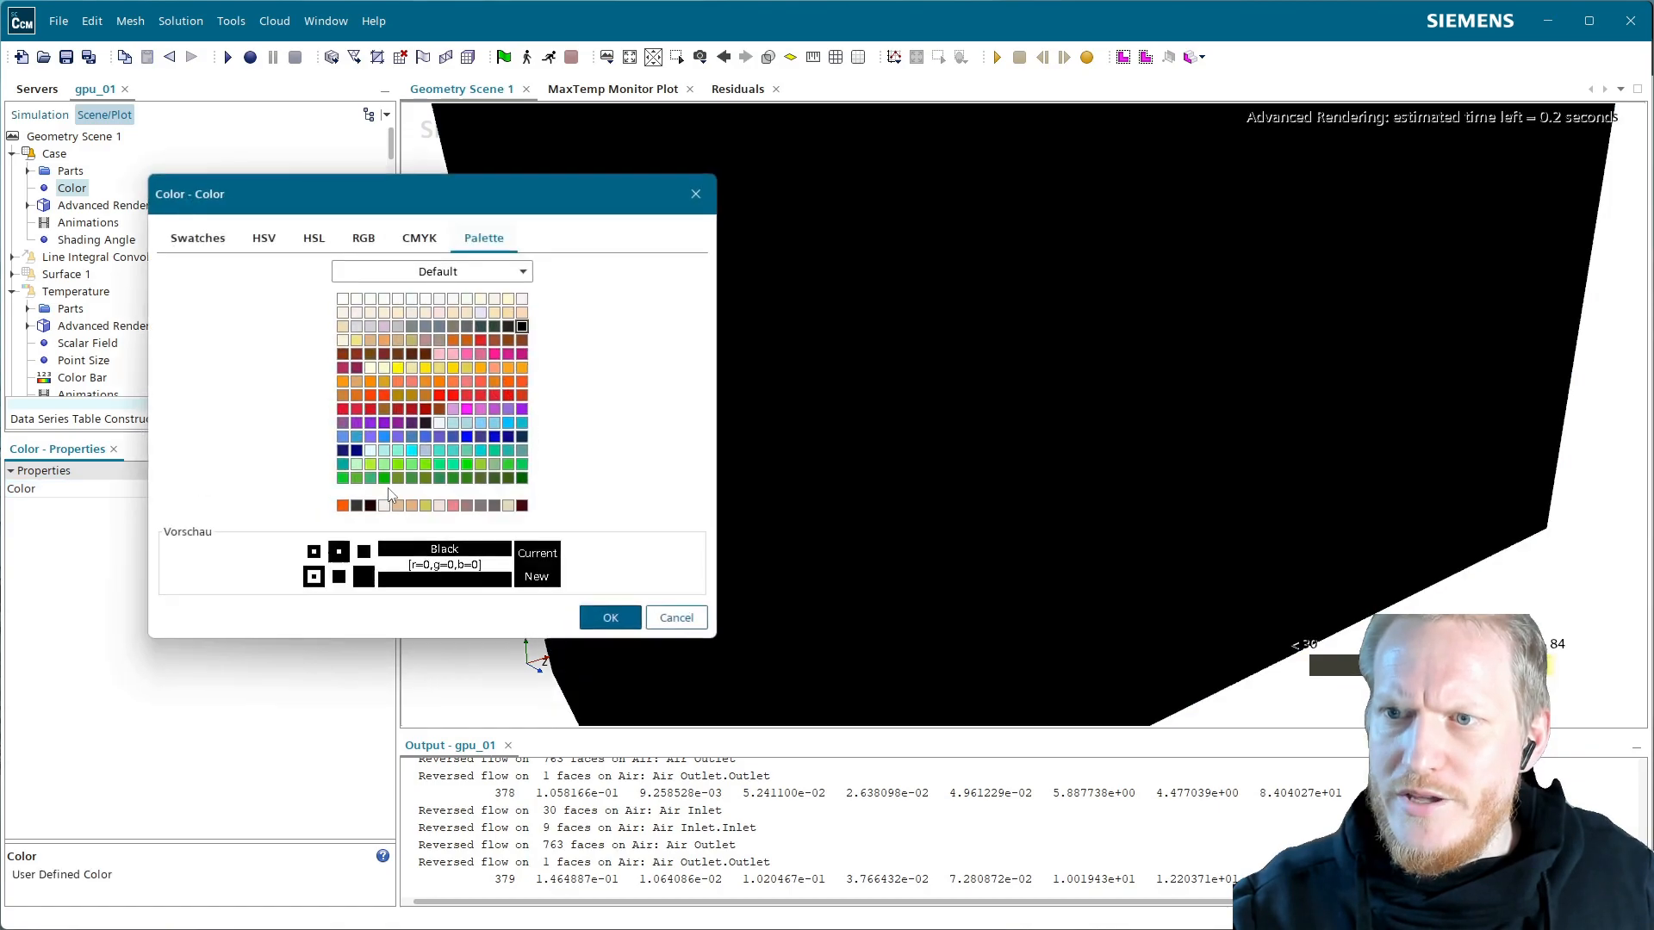
click(347, 248)
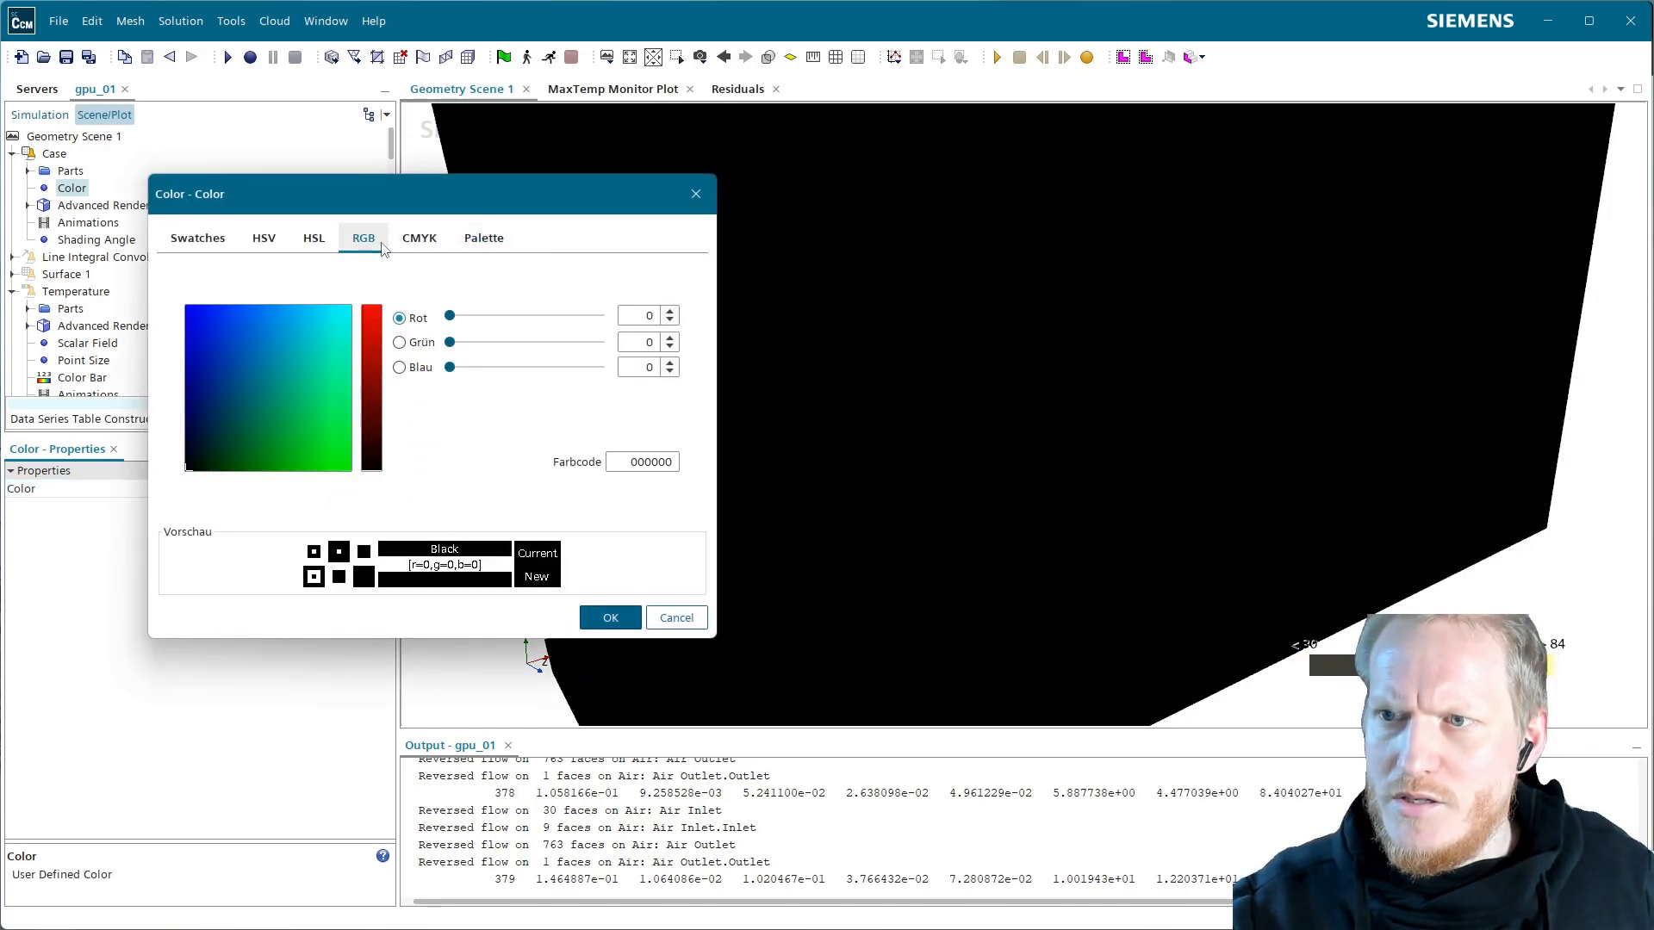
click(314, 239)
click(490, 368)
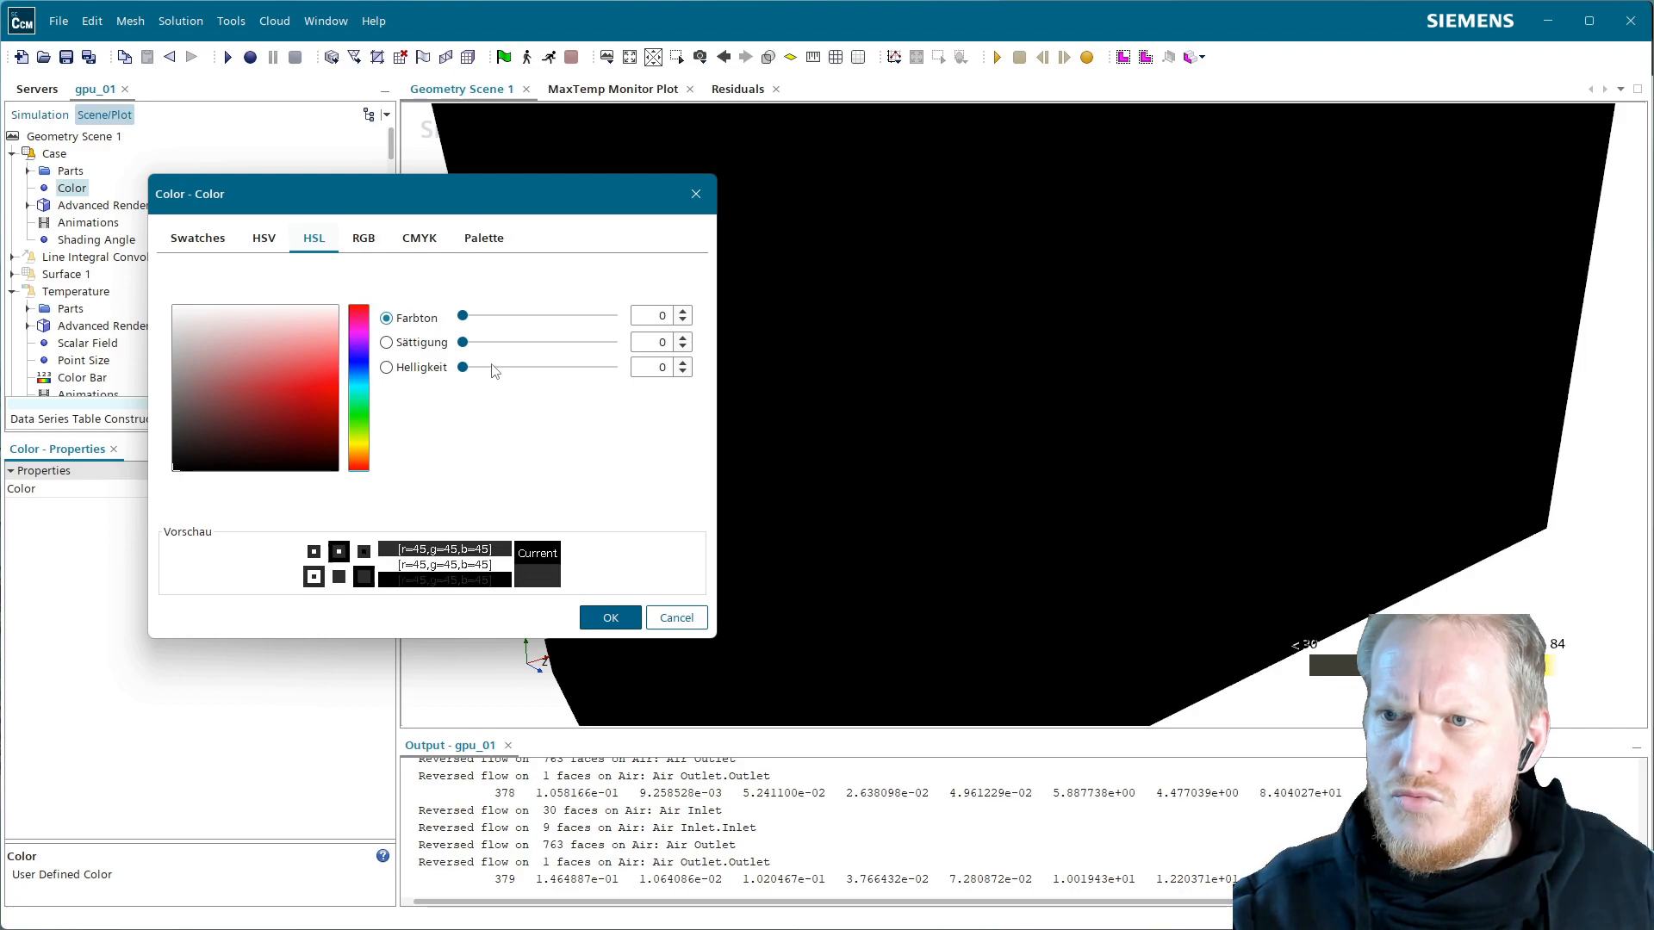
click(516, 368)
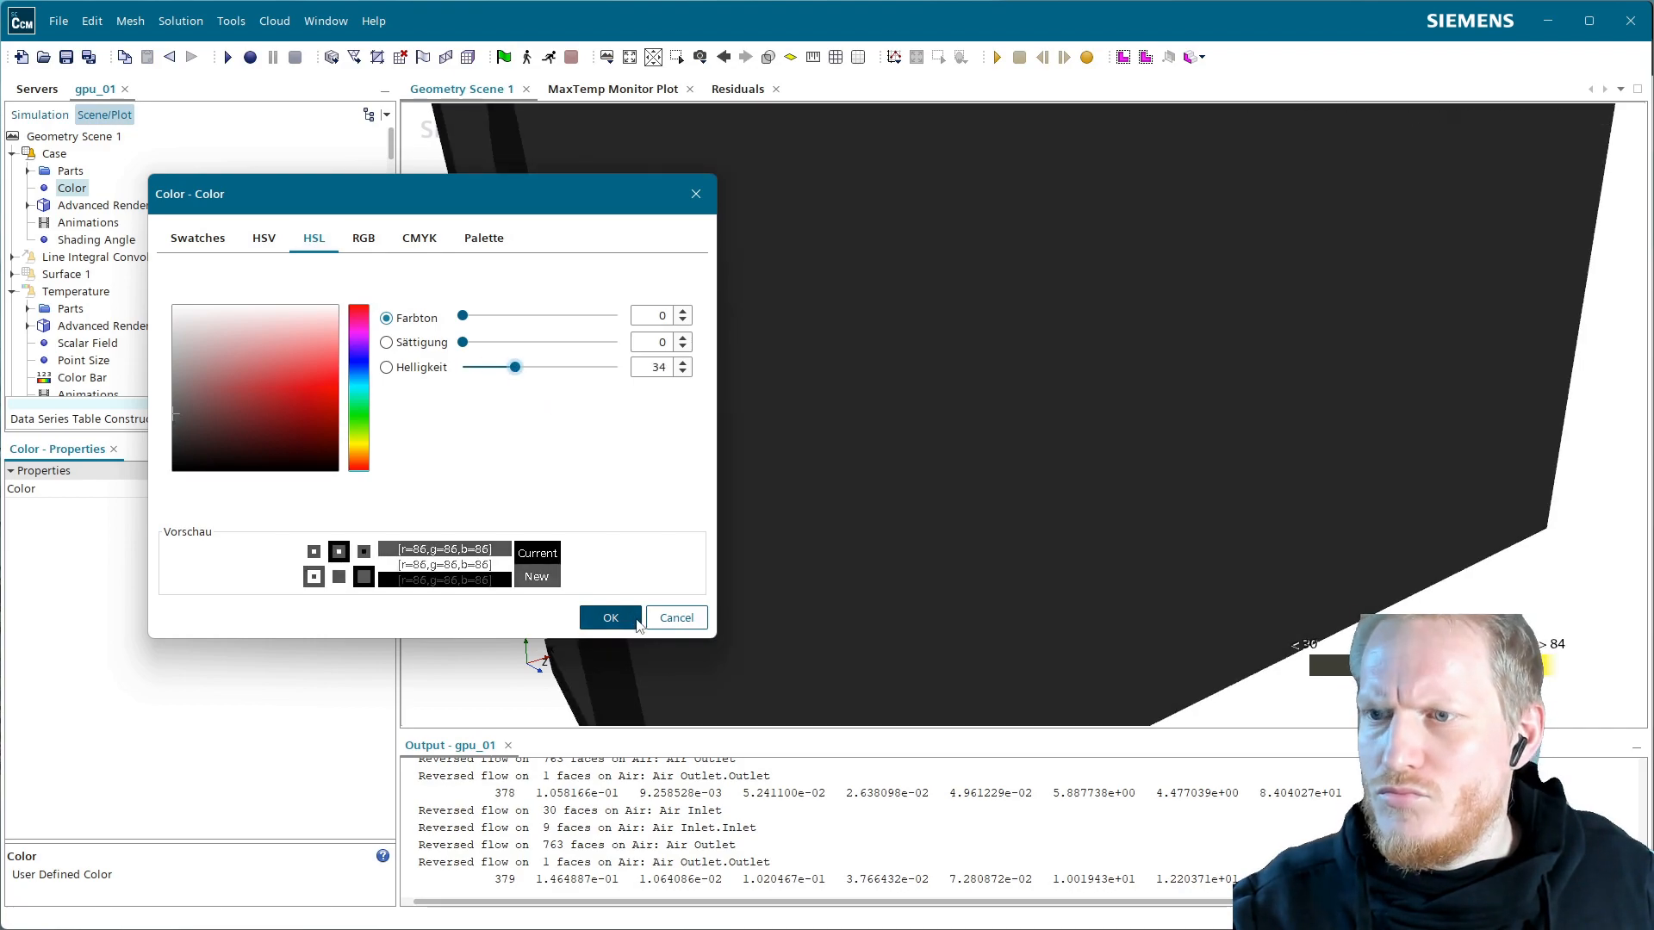
click(611, 618)
click(680, 237)
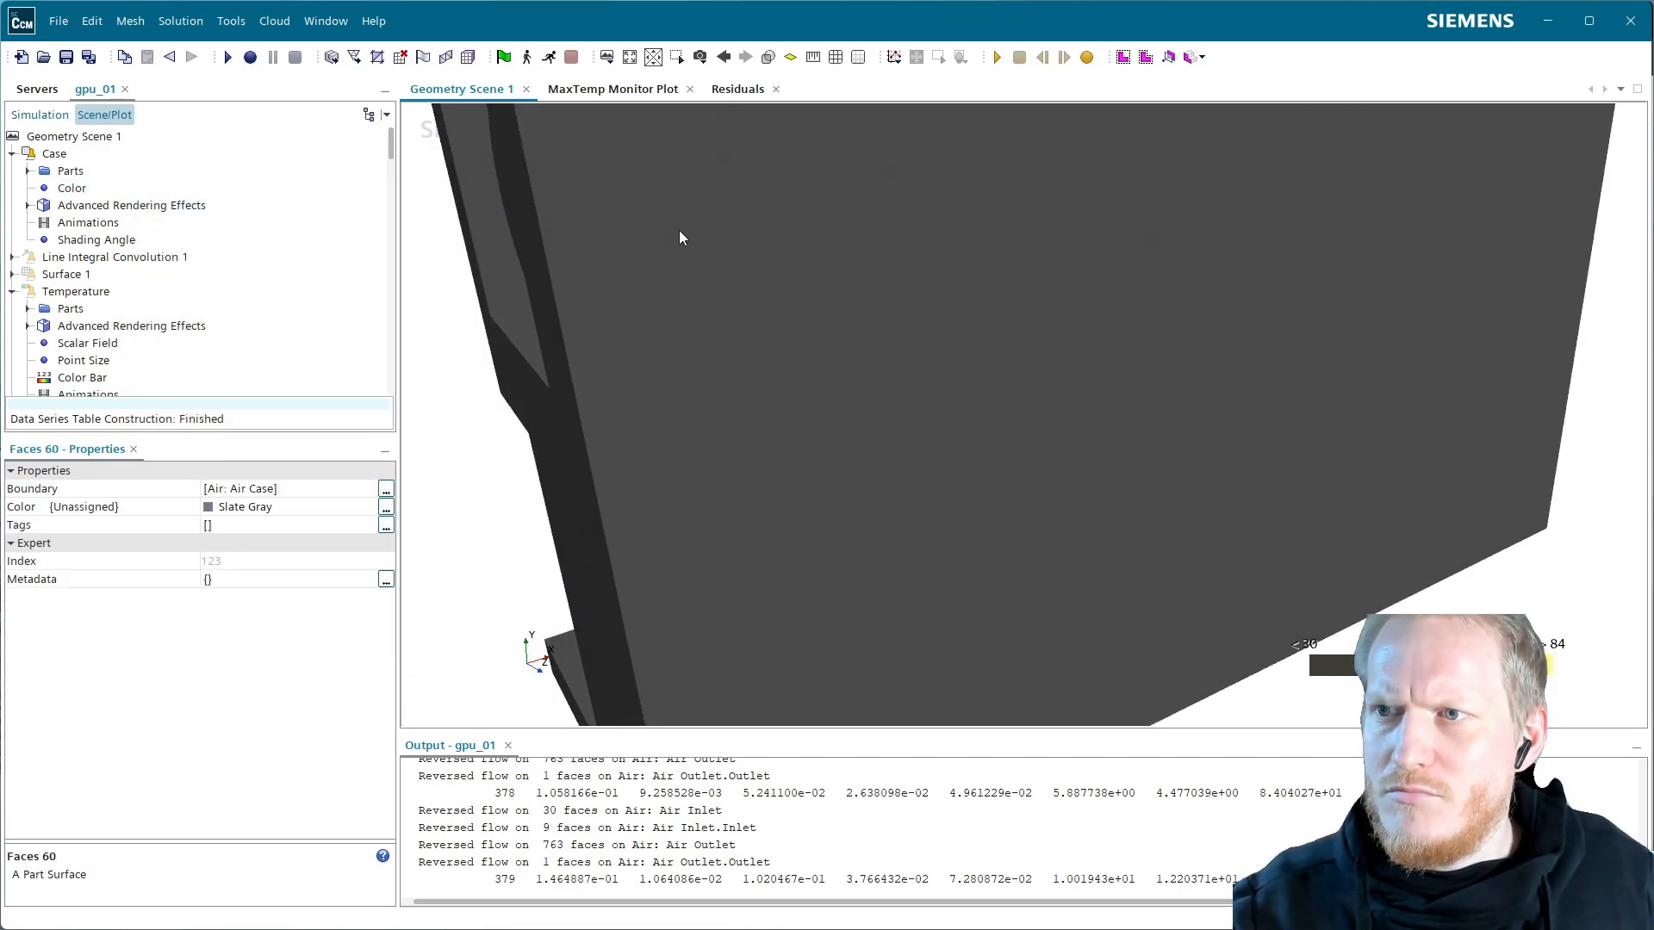
Hide the Faces 60 wall and the Inlet Downstream and Outlet Upstream surfaces
right_click(681, 237)
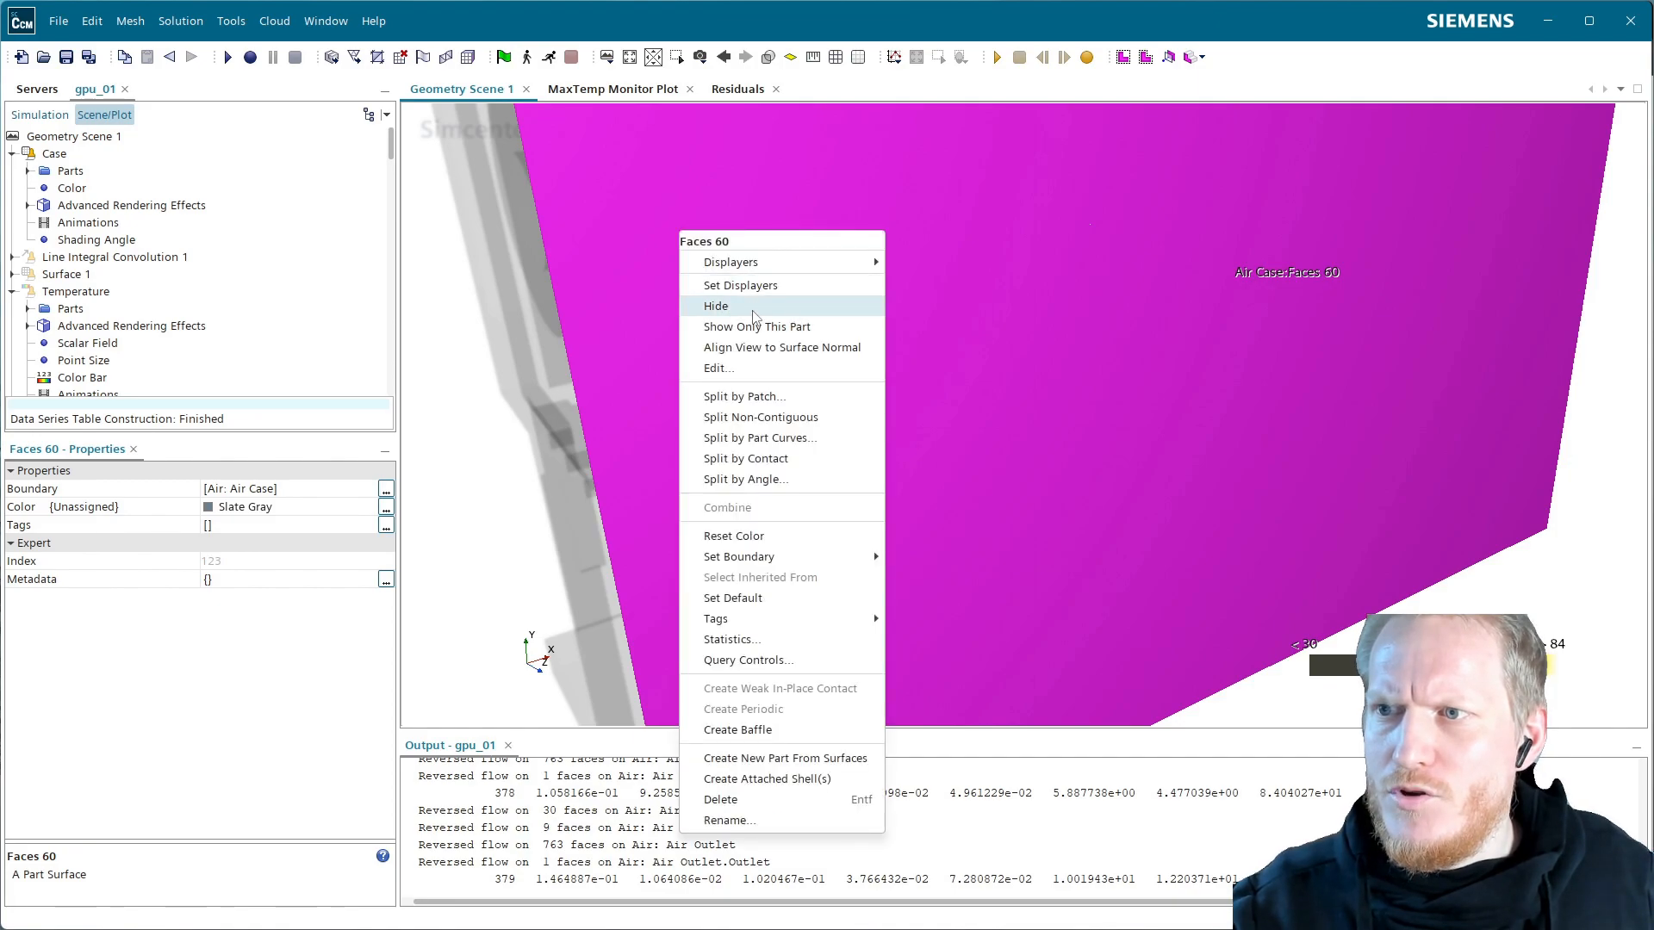
click(752, 311)
drag(745, 609, 724, 572)
scroll(1400, 370, up, 3)
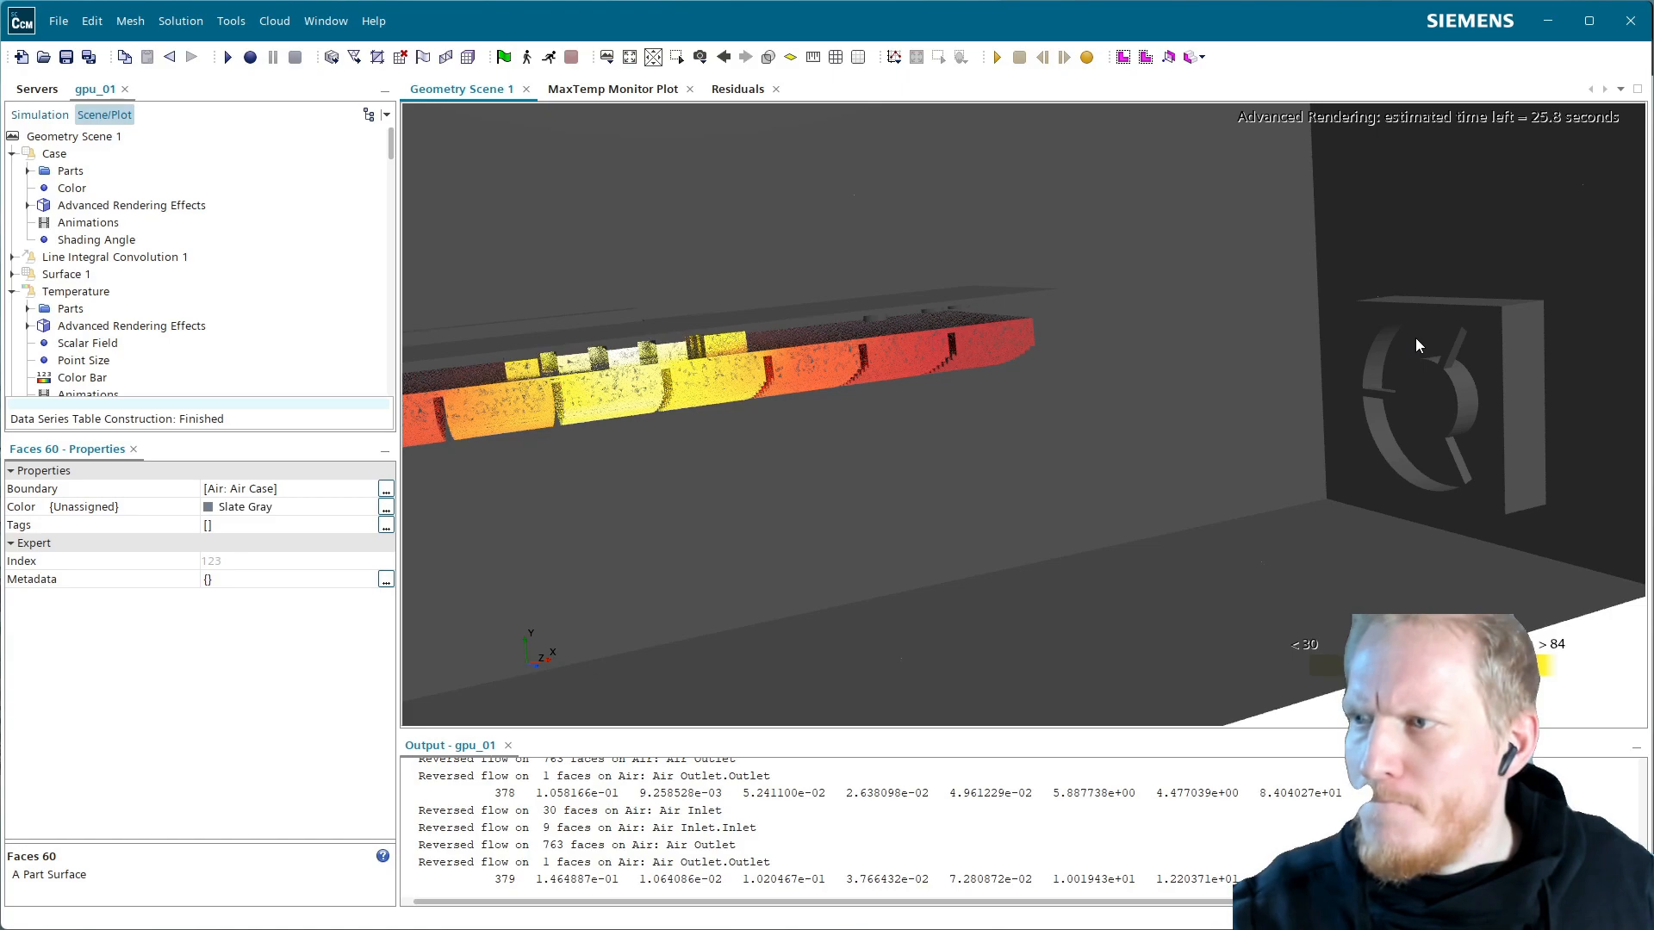
click(1415, 338)
right_click(1418, 341)
click(1455, 418)
scroll(1301, 448, down, 3)
drag(798, 338, 690, 270)
scroll(668, 285, up, 4)
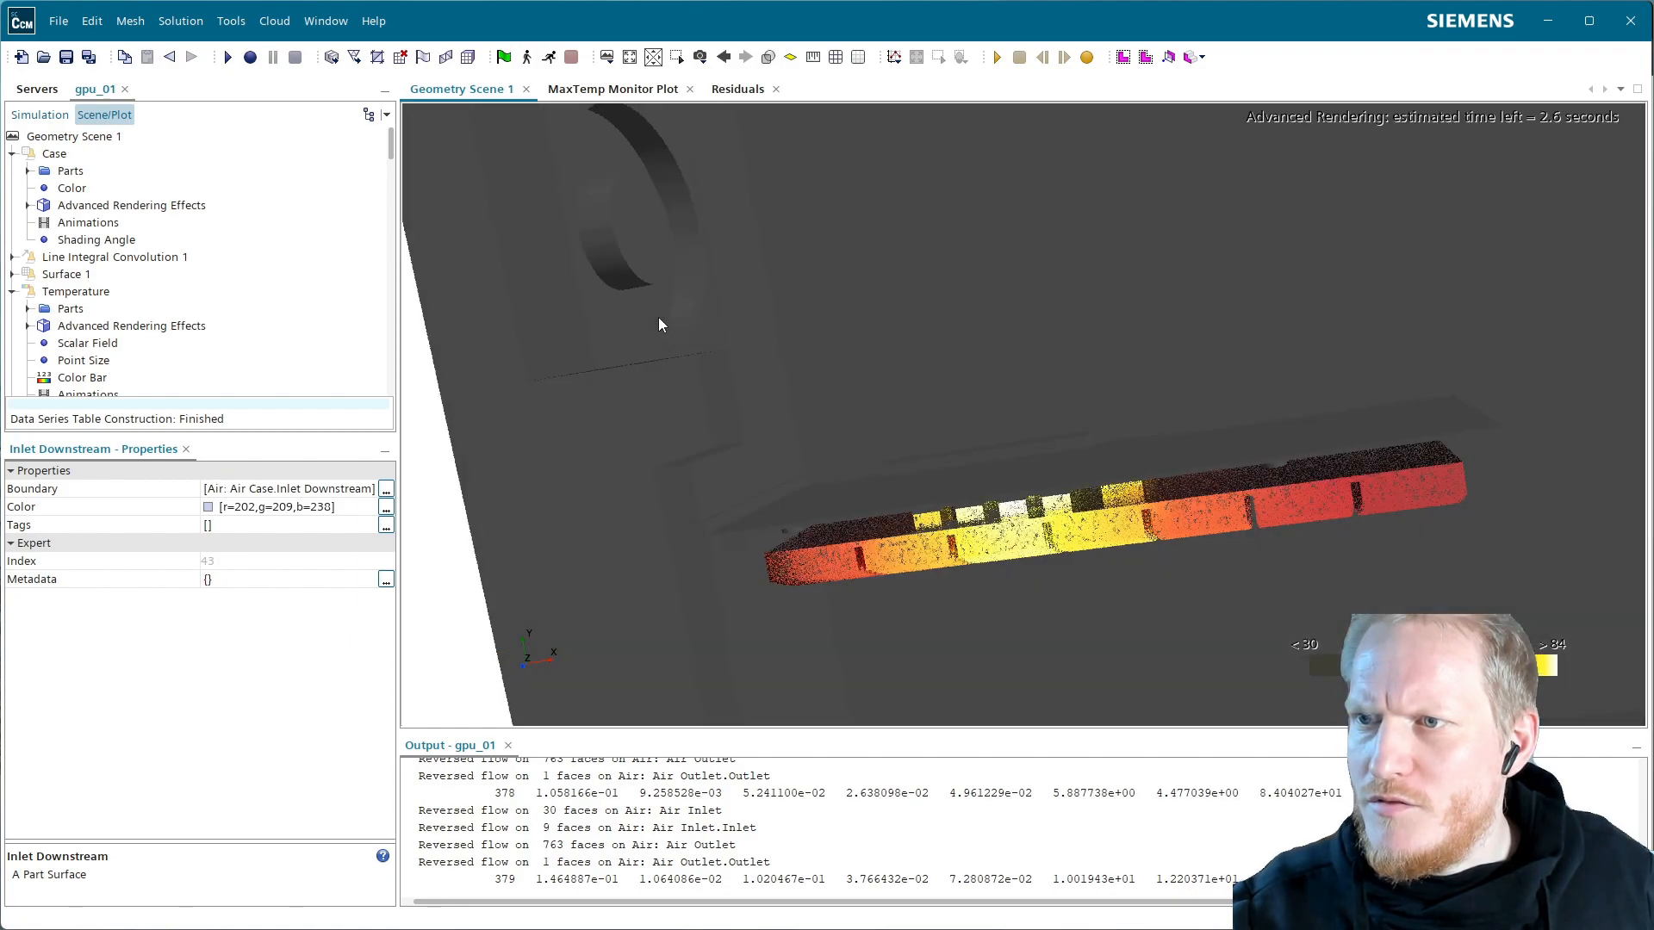
click(659, 319)
right_click(659, 319)
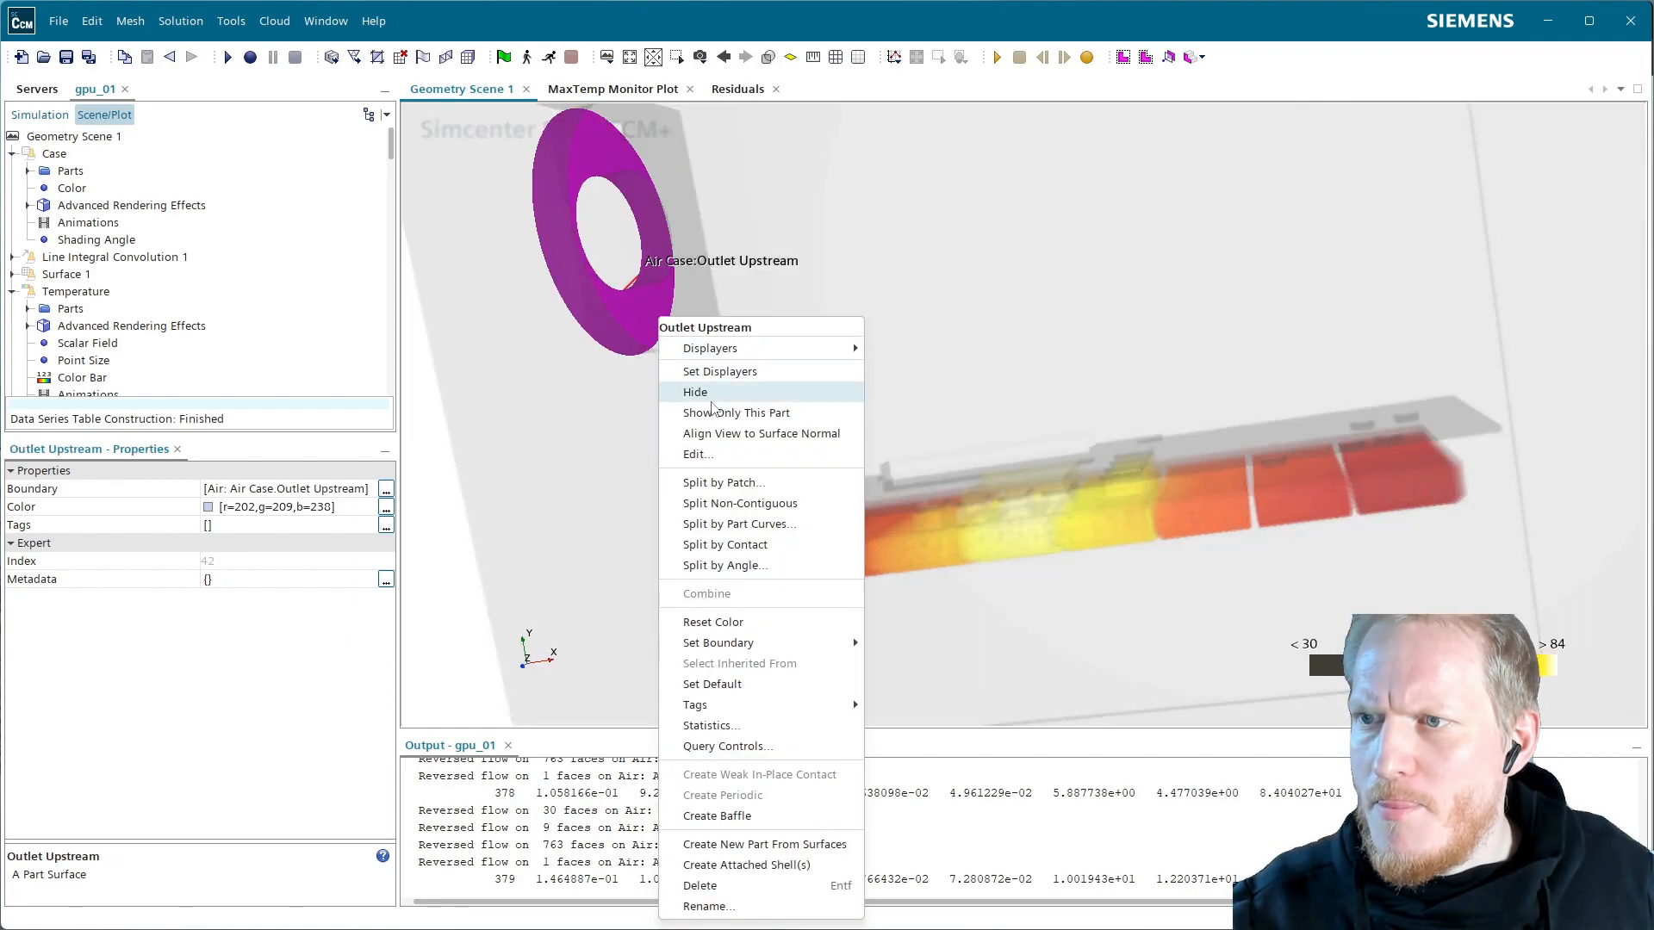
click(710, 400)
Orbit to a face-on view into the case and hide the Faces 19 surface
scroll(866, 488, down, 3)
drag(860, 487, 752, 463)
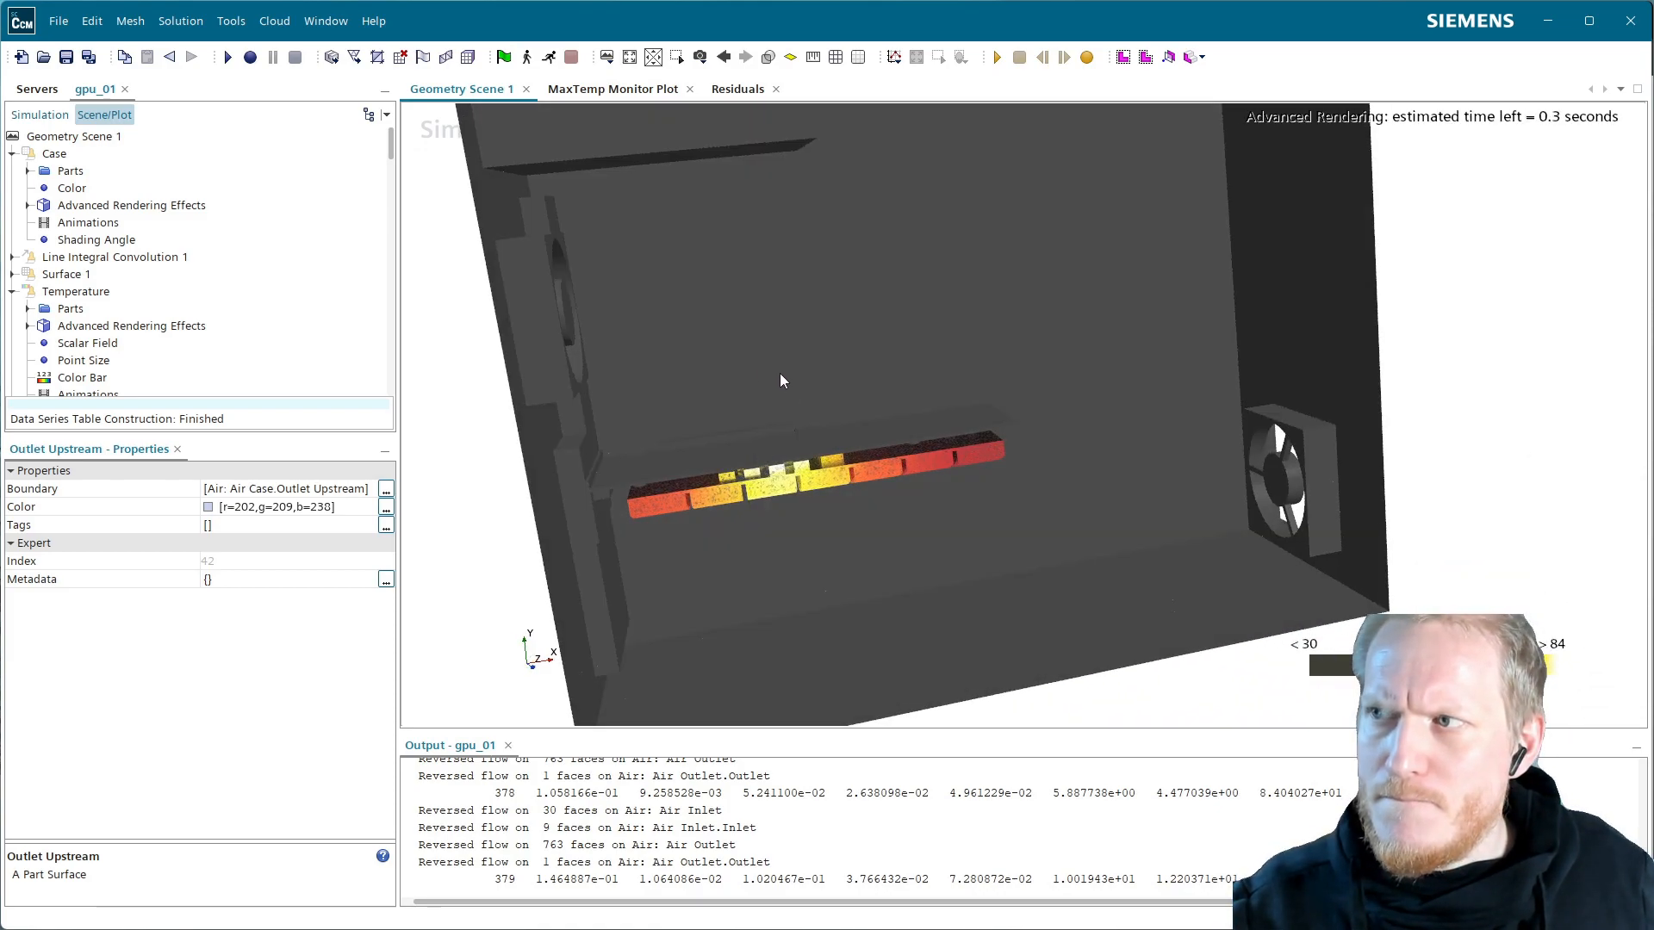
drag(819, 384, 829, 417)
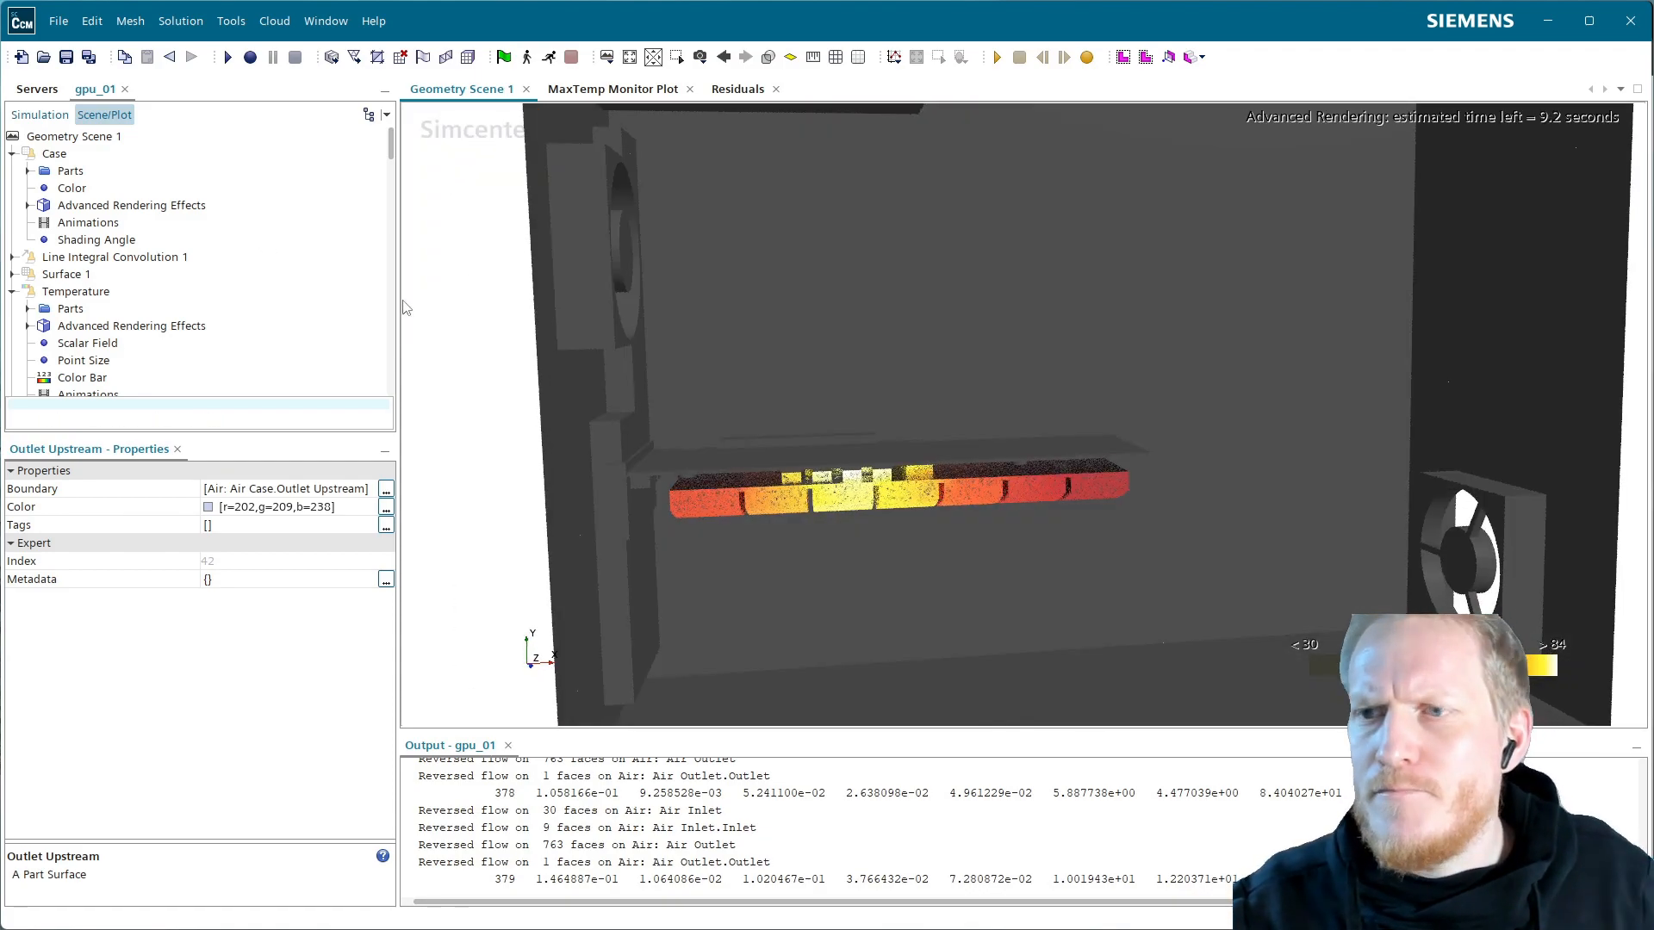
click(937, 453)
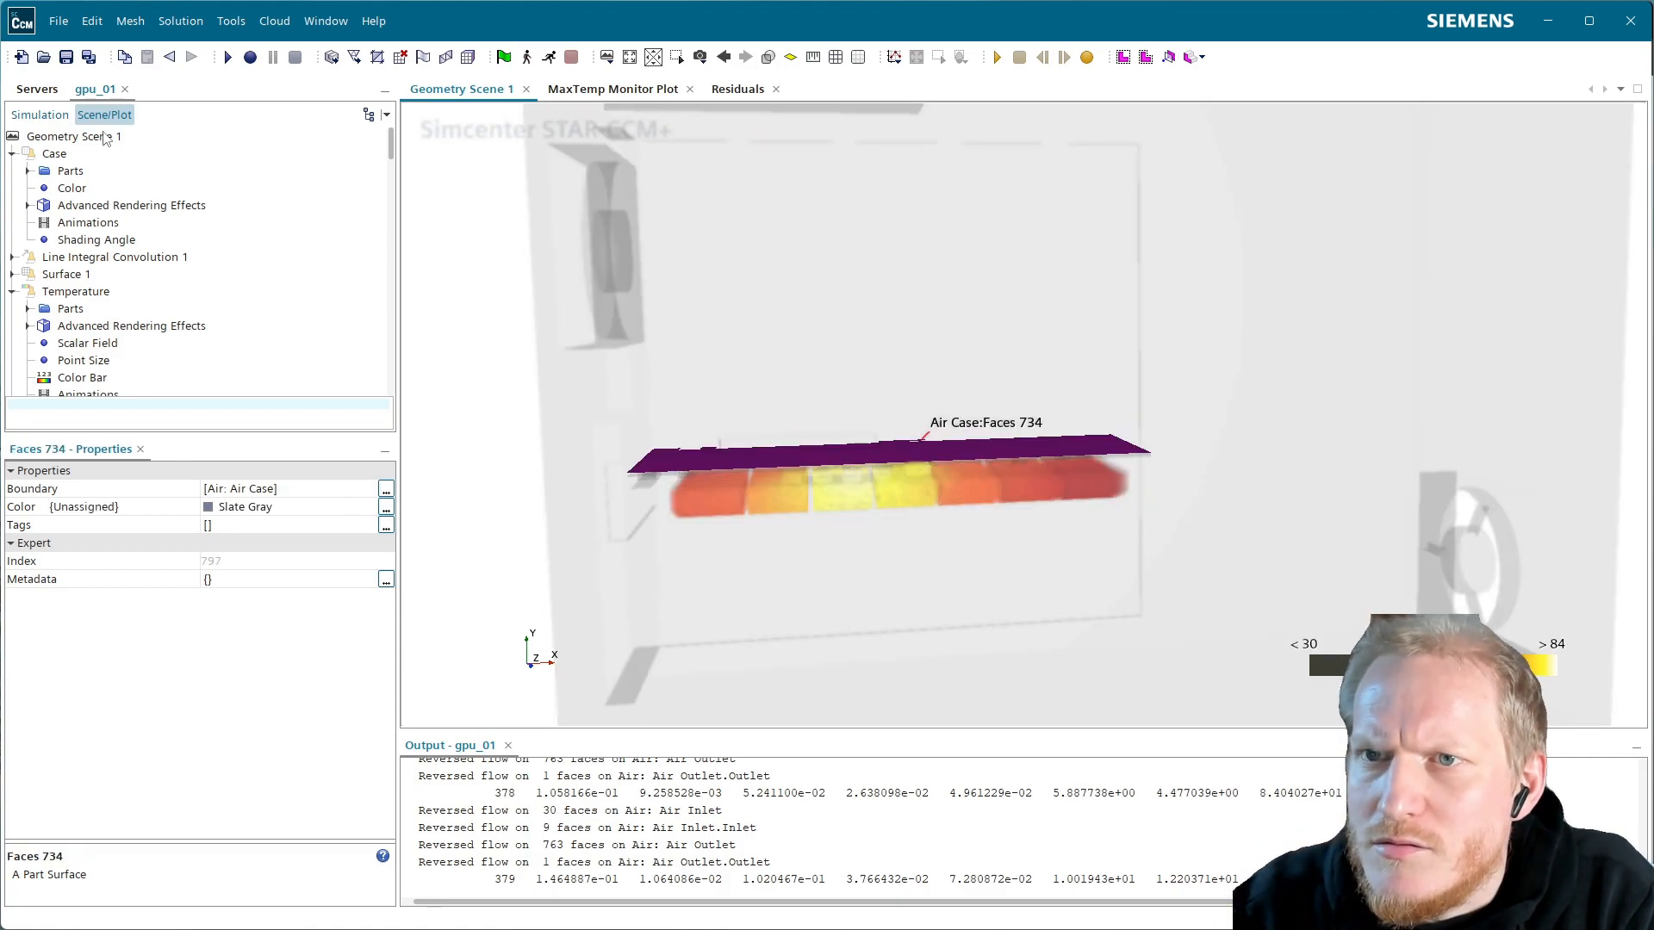
right_click(815, 451)
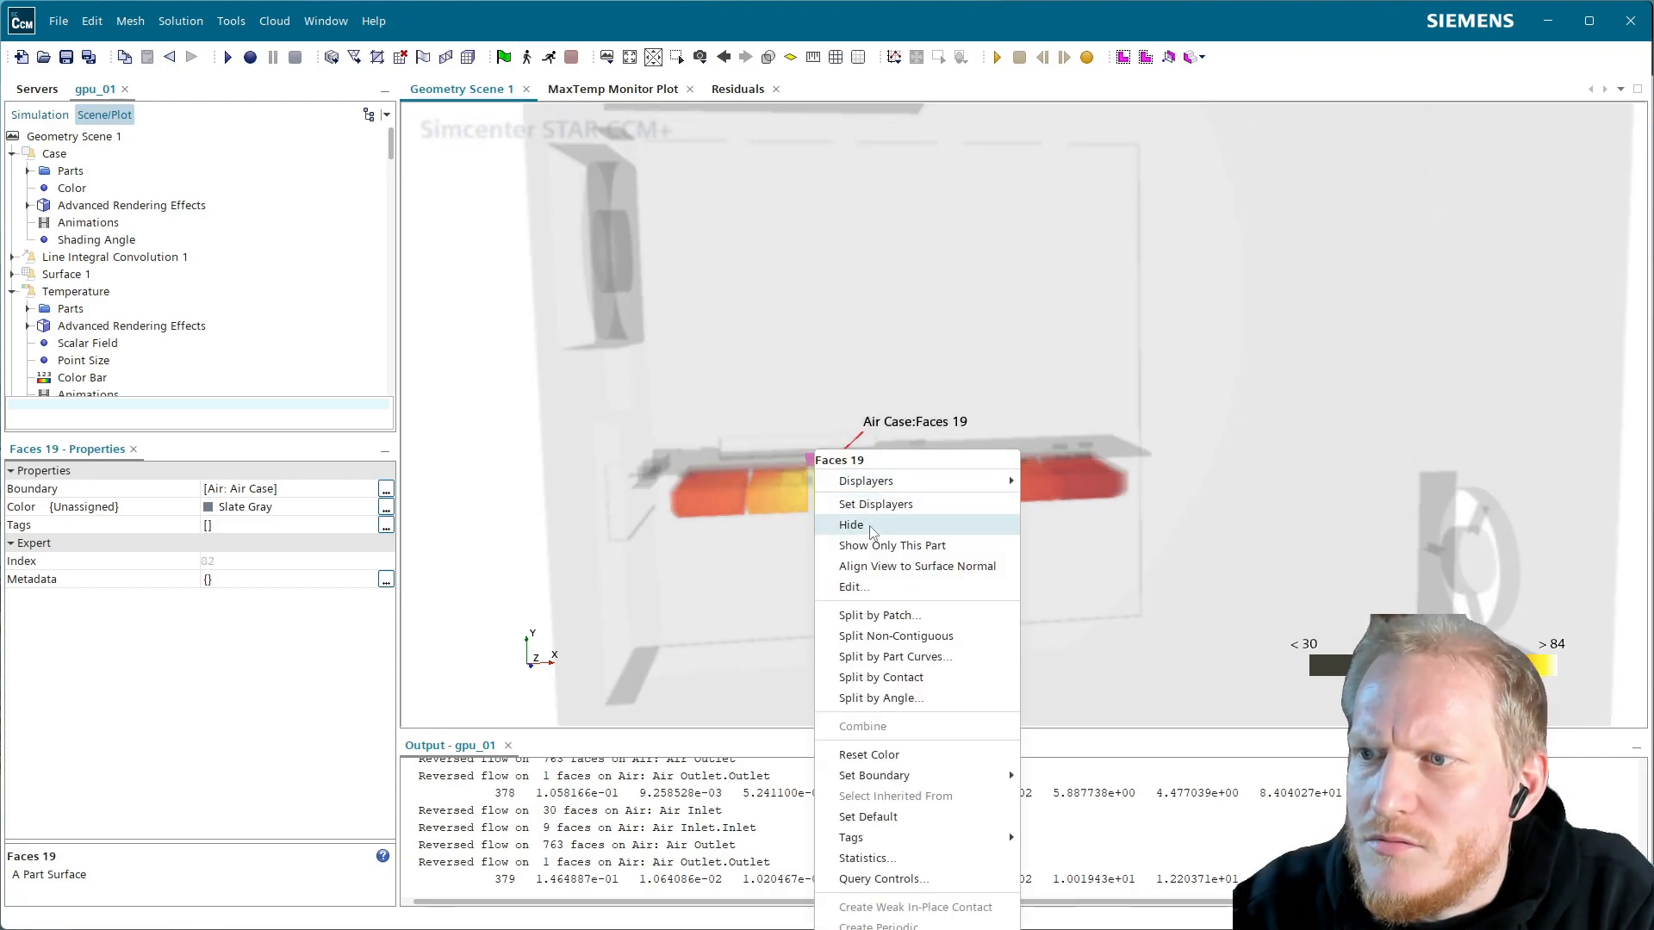
click(203, 162)
click(87, 138)
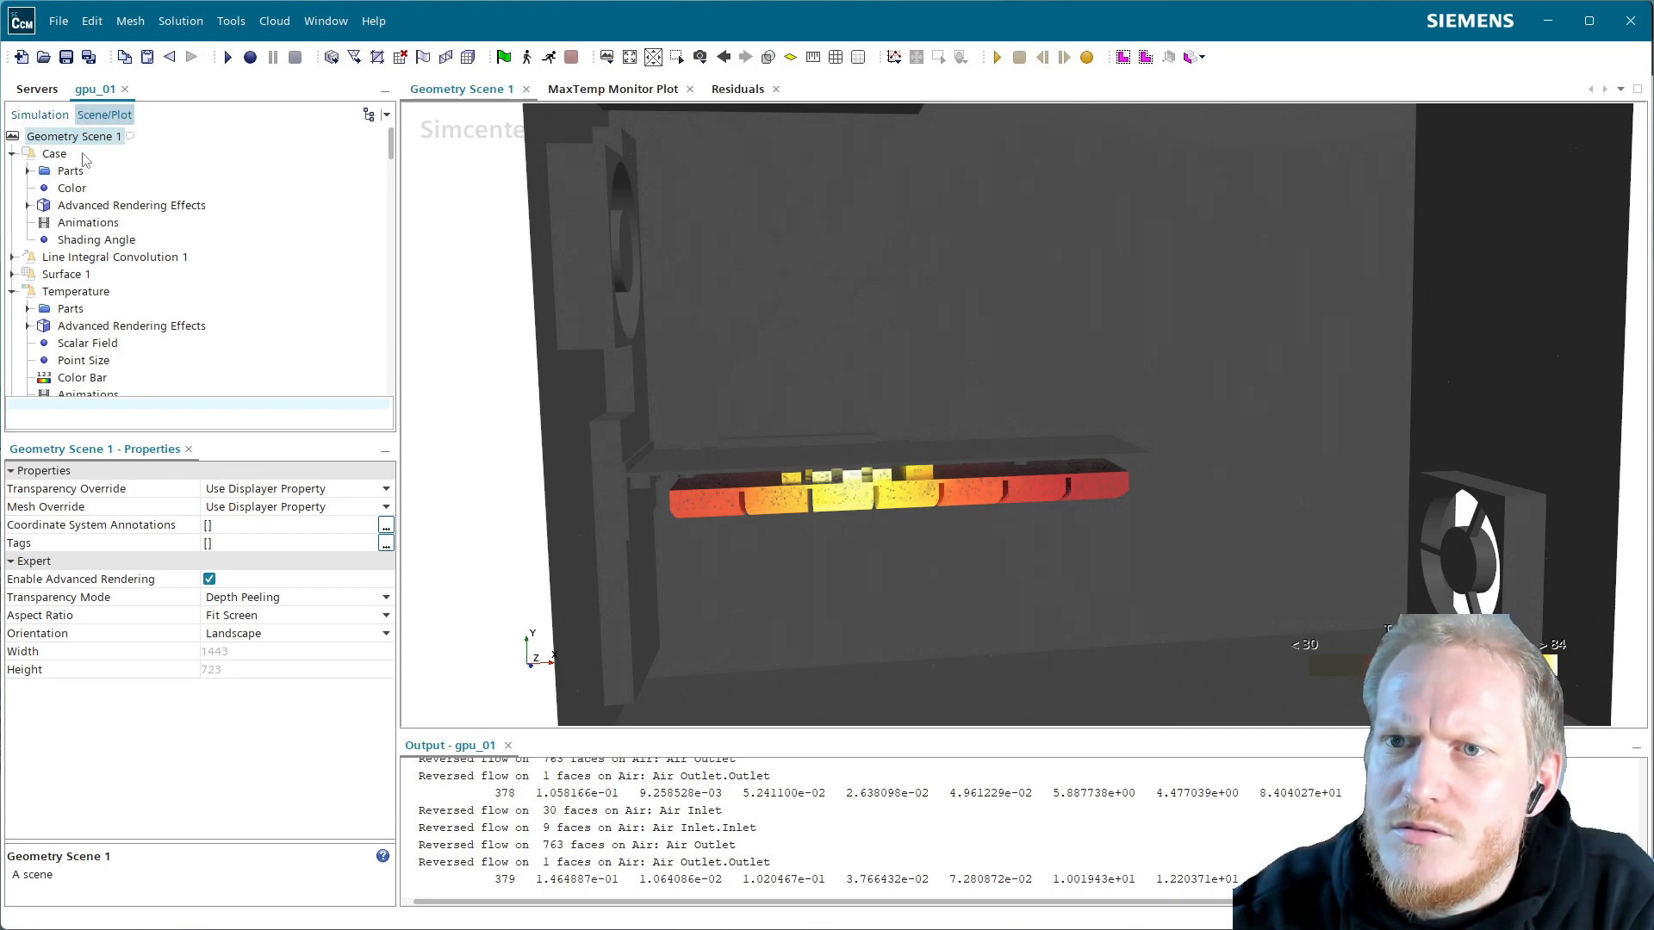
Collapse the Case, Temperature and Temperature Metal displayers in the scene tree
scroll(118, 272, down, 2)
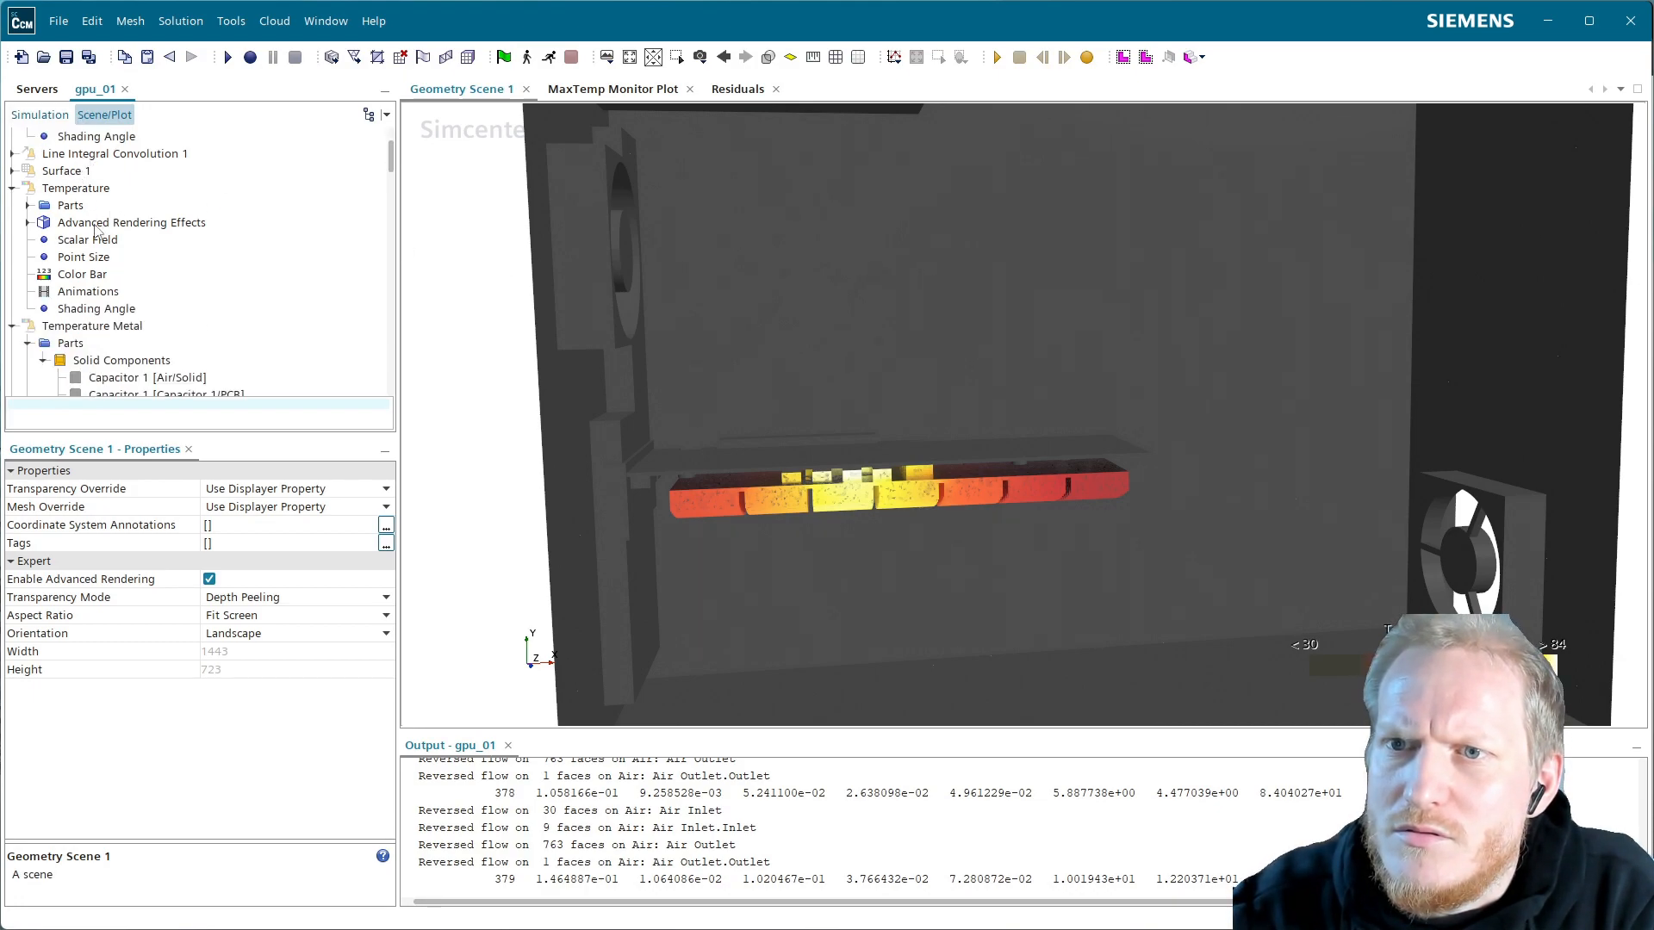
scroll(96, 226, up, 2)
click(12, 154)
click(12, 205)
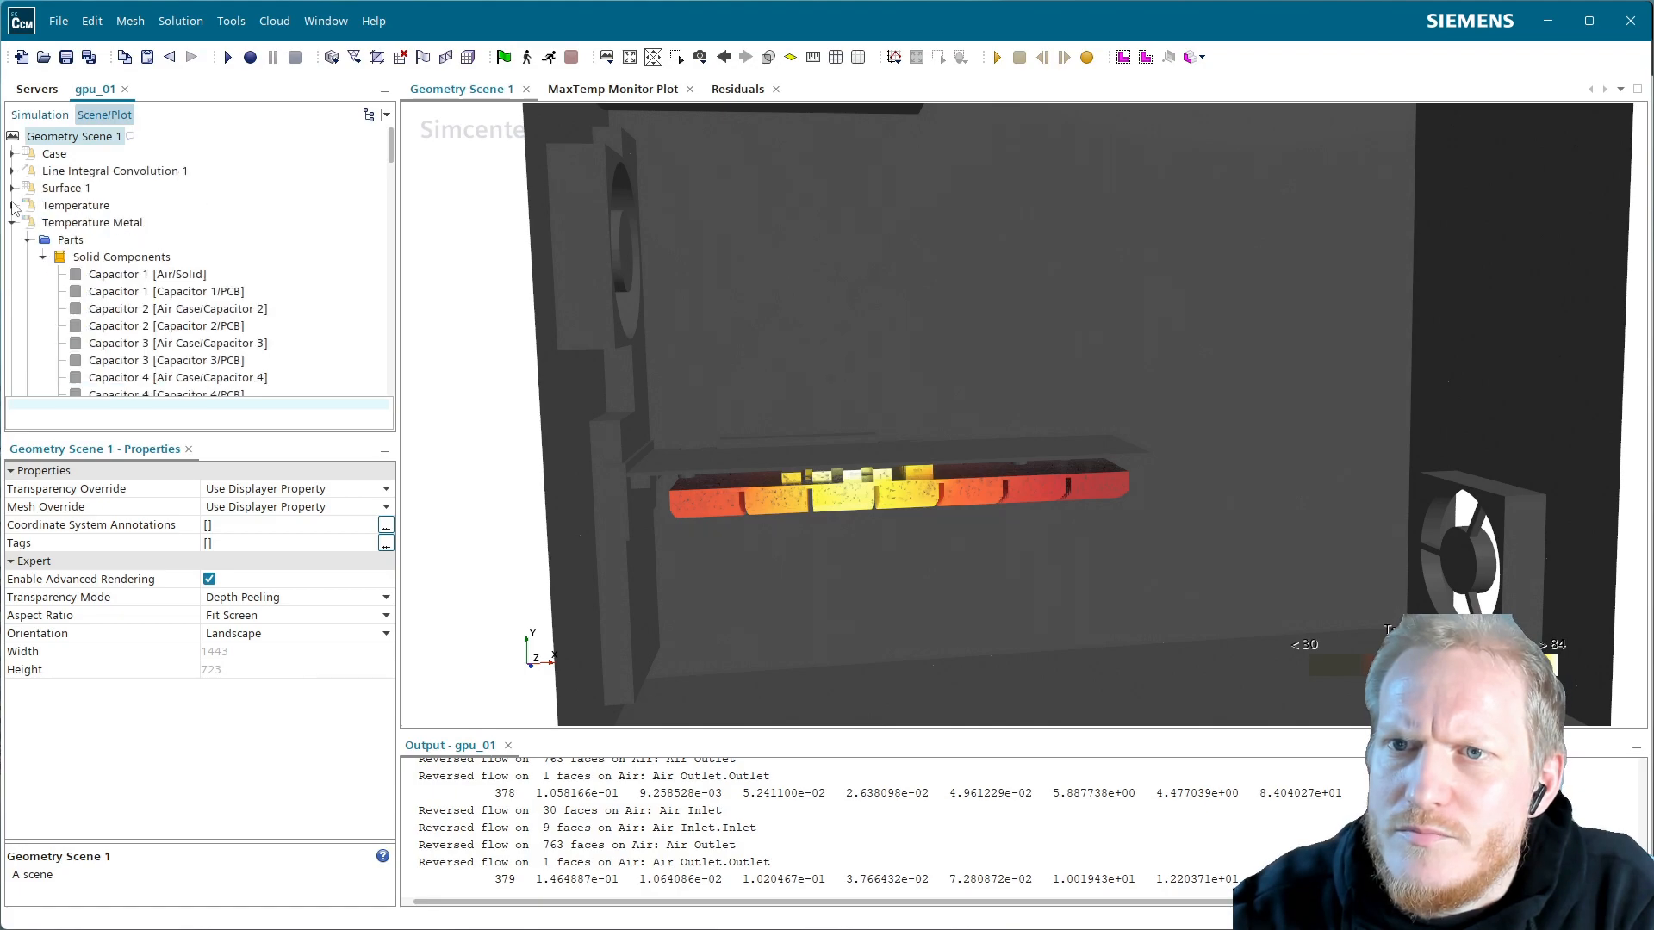
click(13, 223)
click(110, 223)
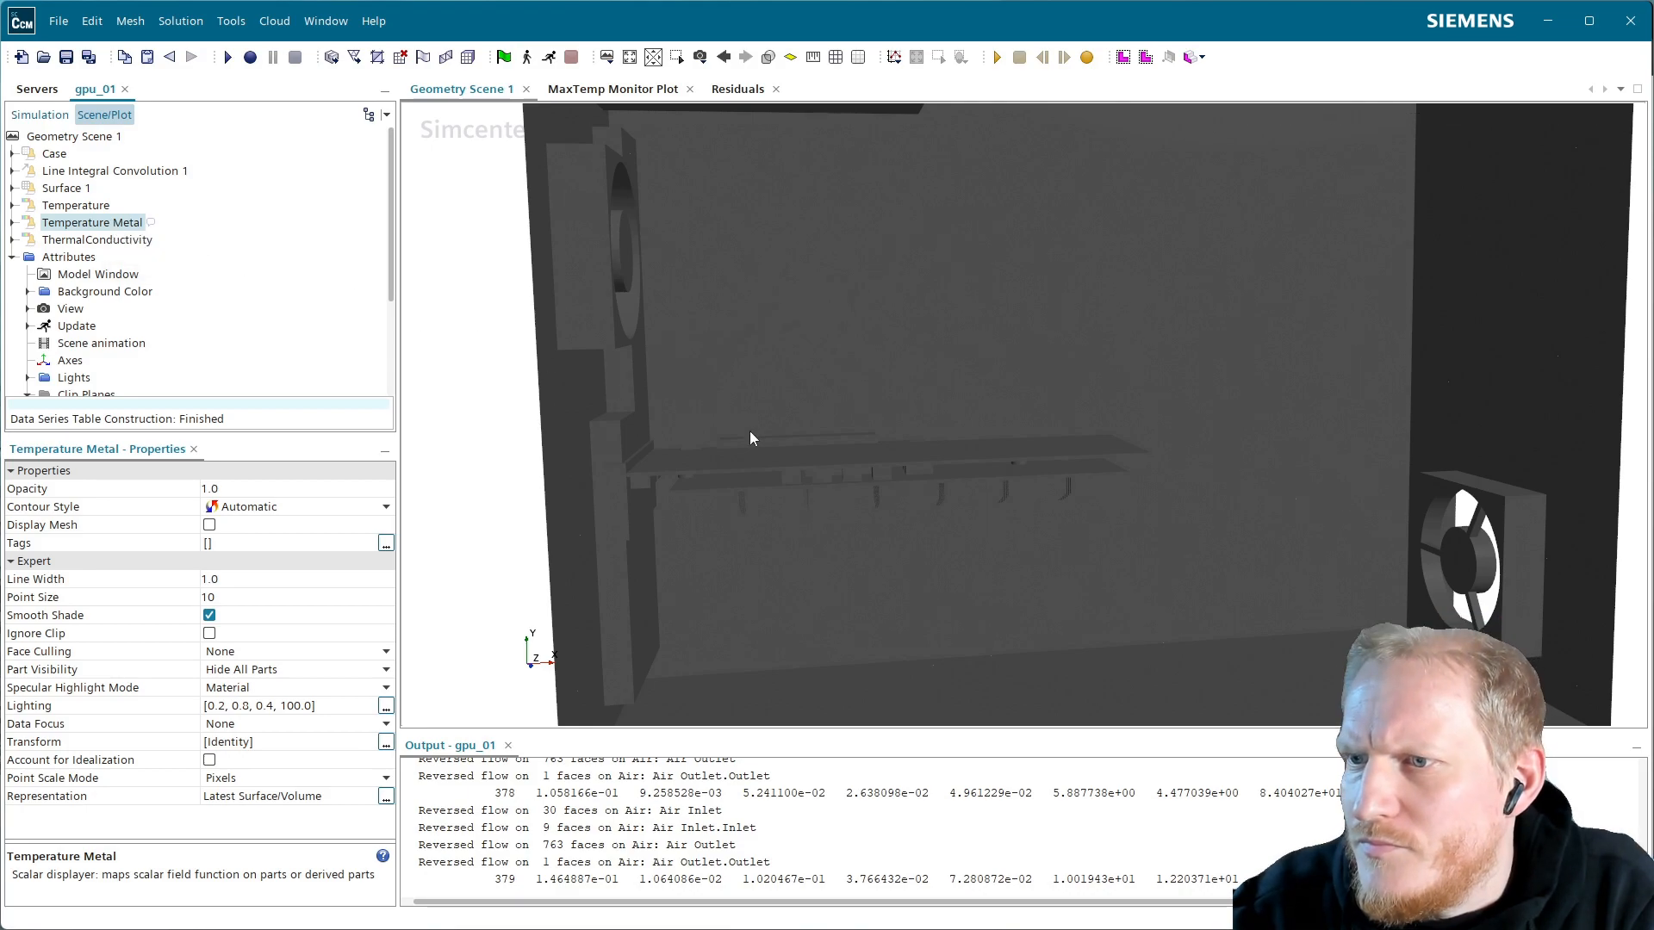
Pick a card part in the view and step through neighbouring face parts like Faces 308 in the Simulation tree
click(716, 510)
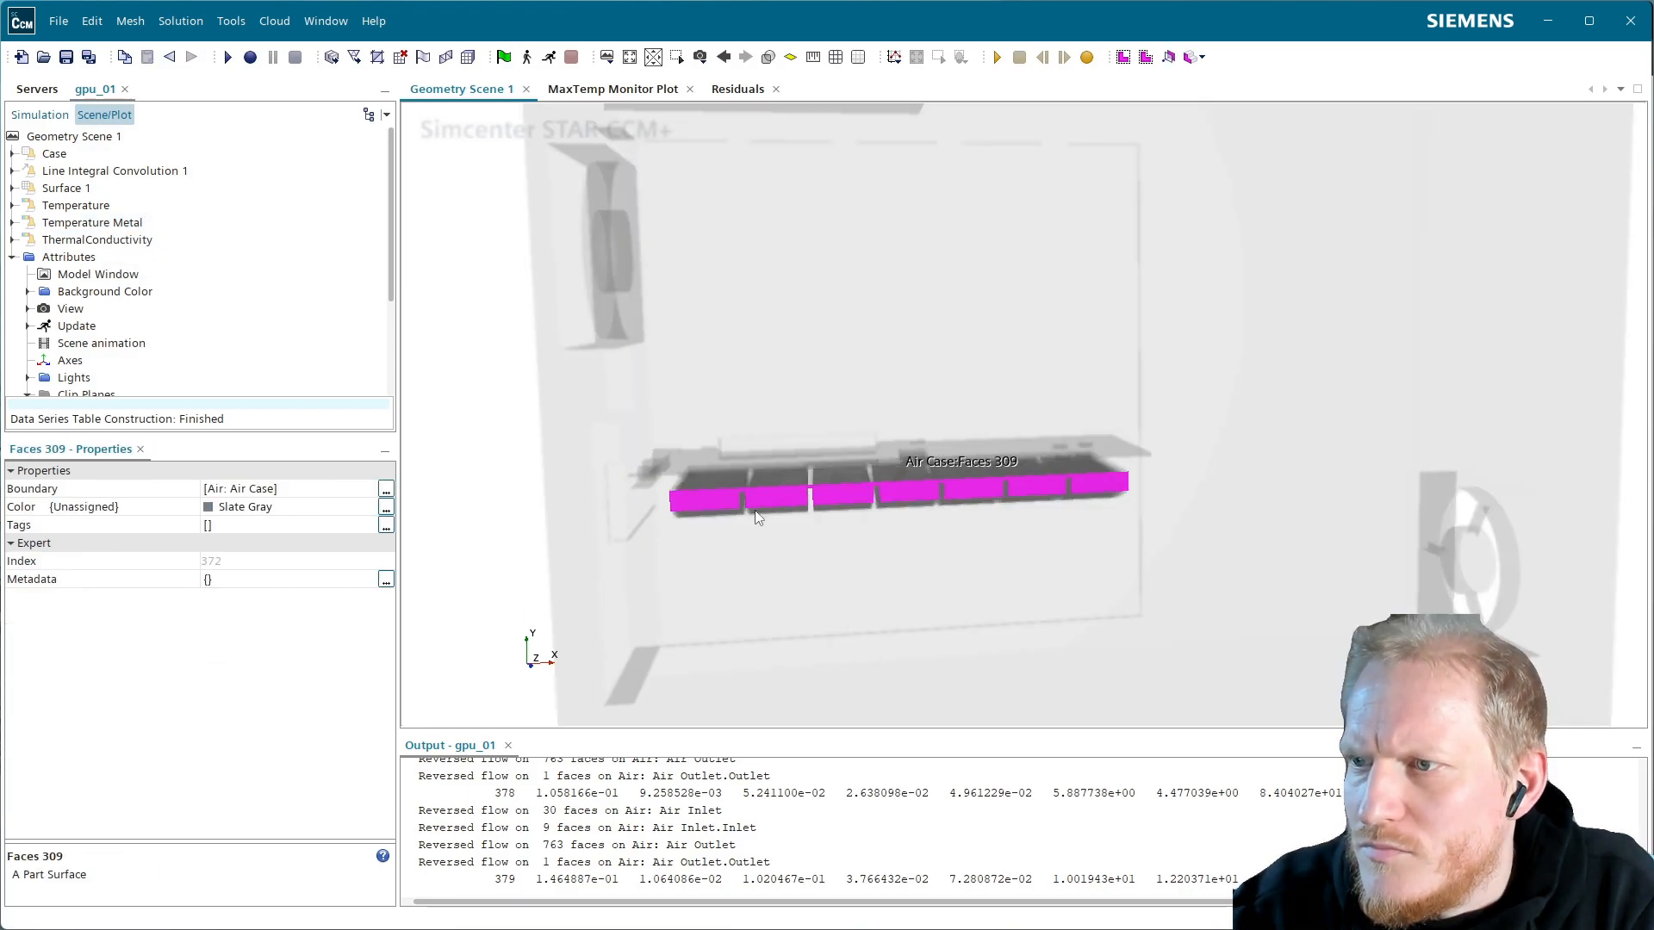
click(40, 114)
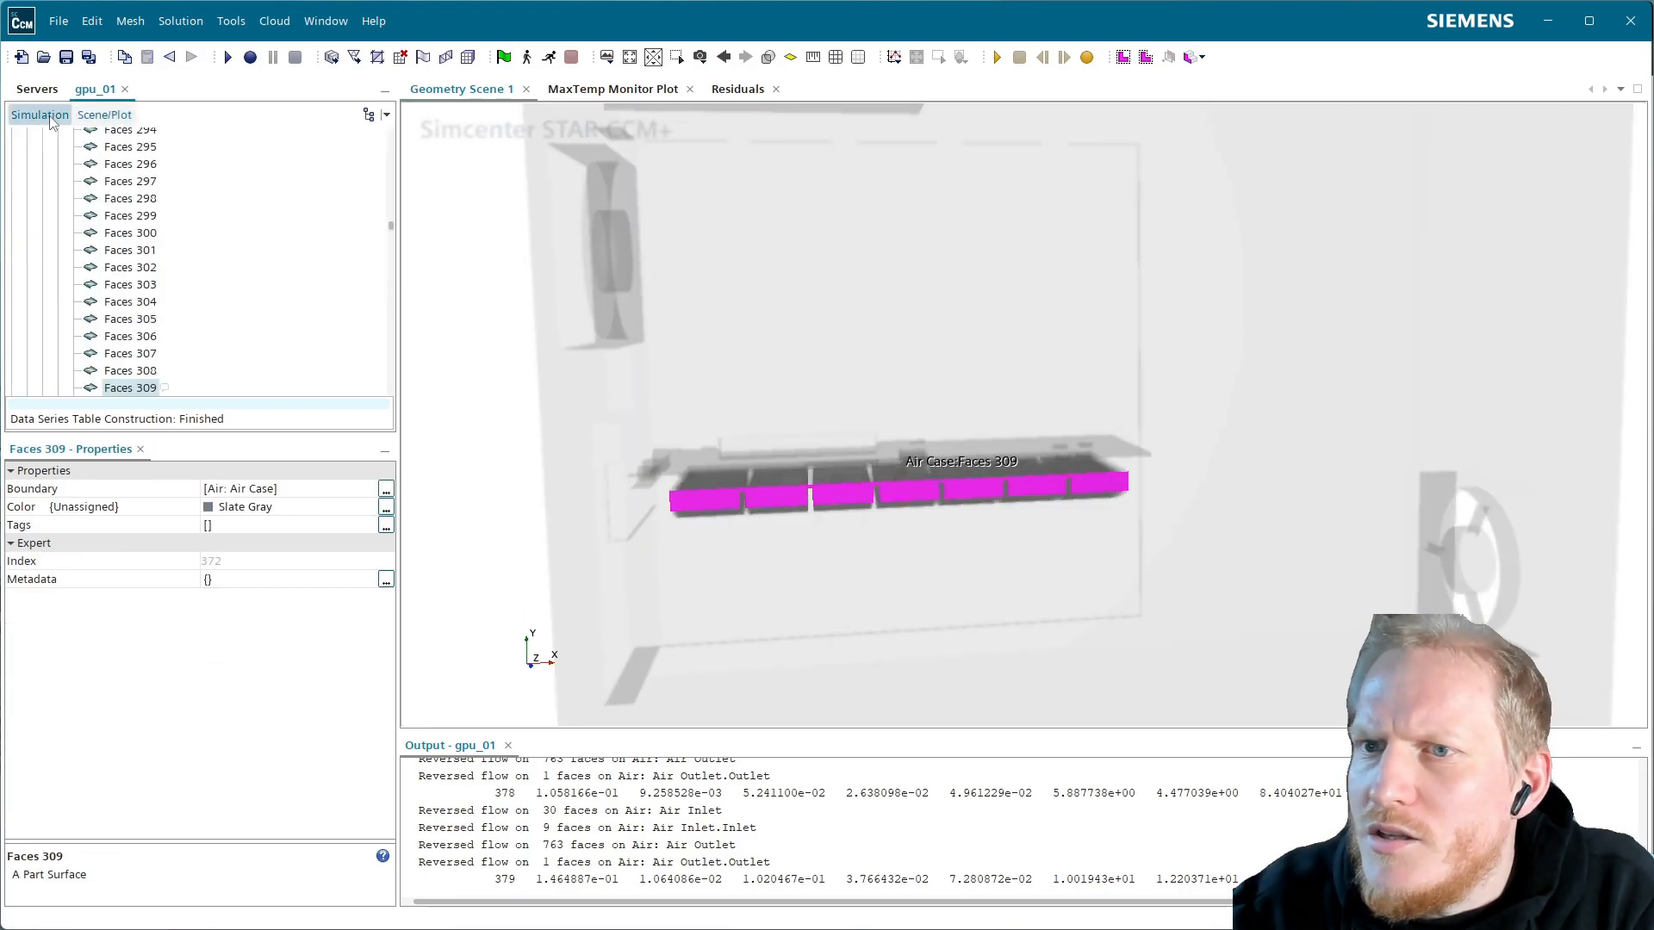
click(144, 371)
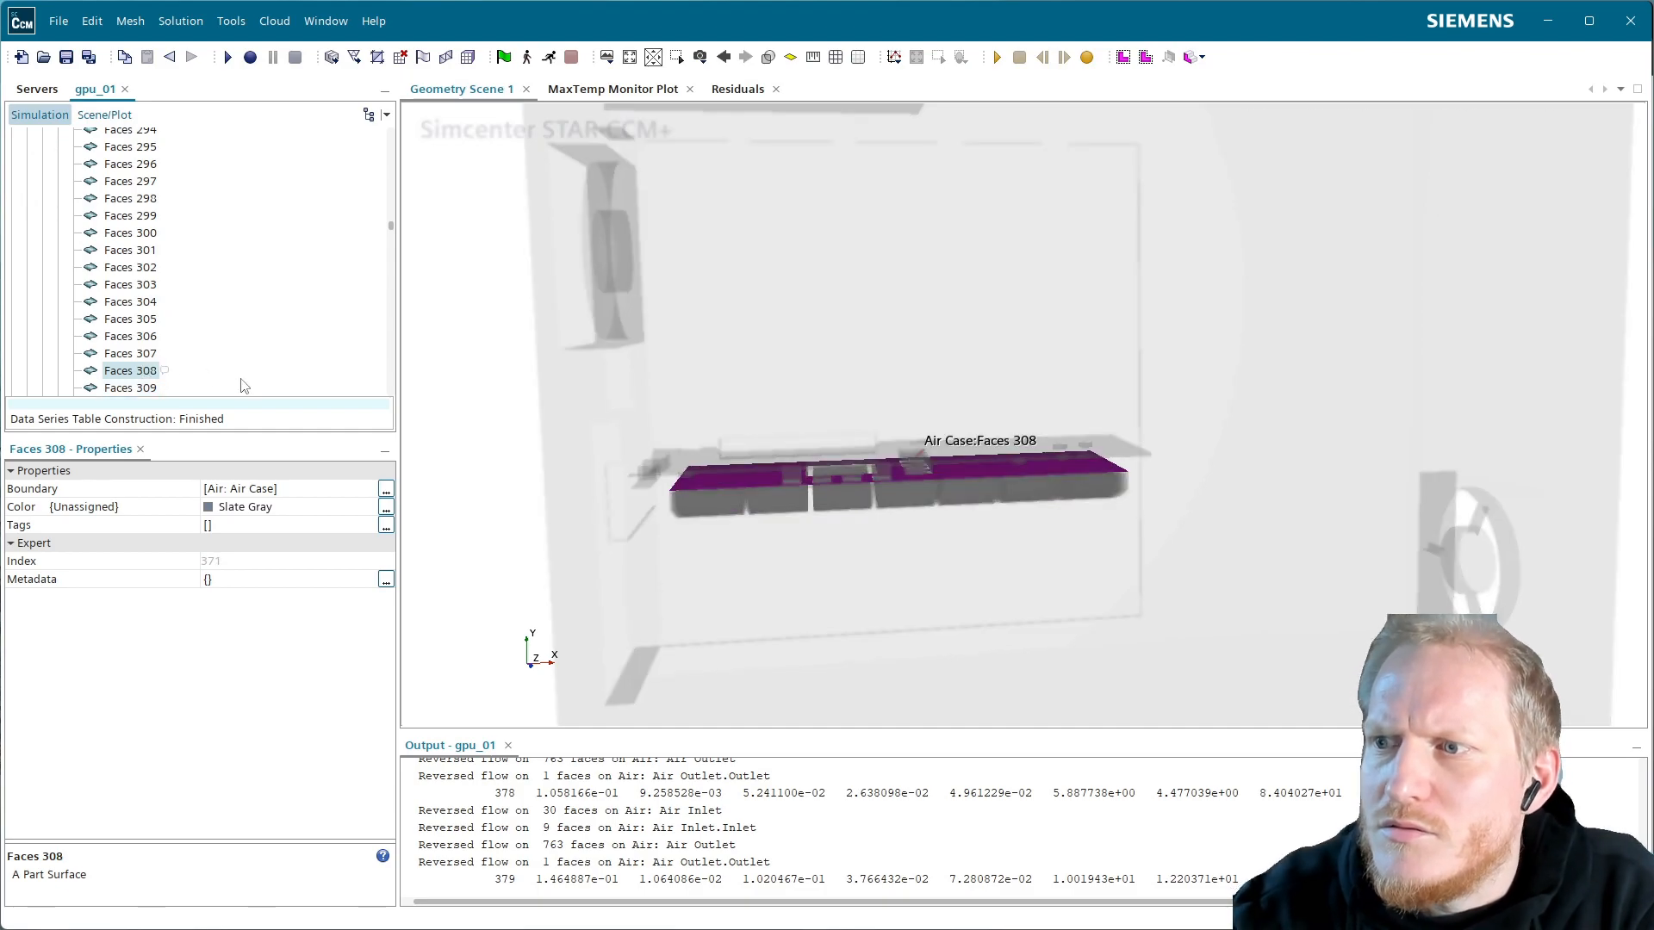
key(Up)
key(Up)
key(Up)
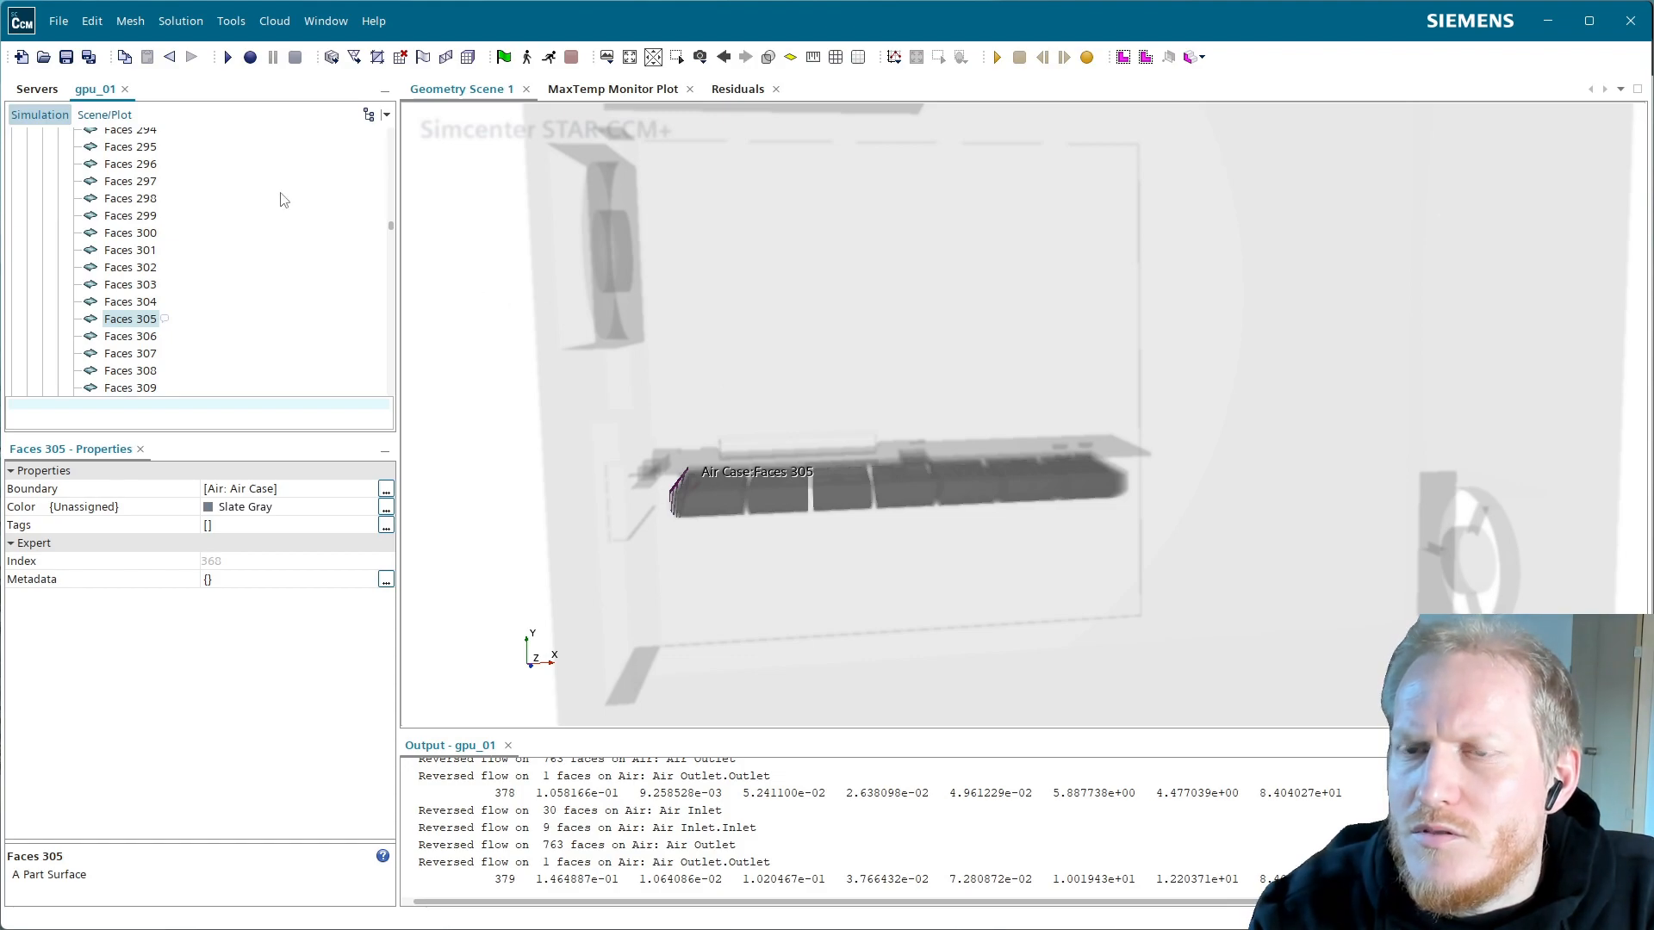
click(104, 114)
Rotate the model and identify the face part at the card's end
scroll(738, 357, down, 4)
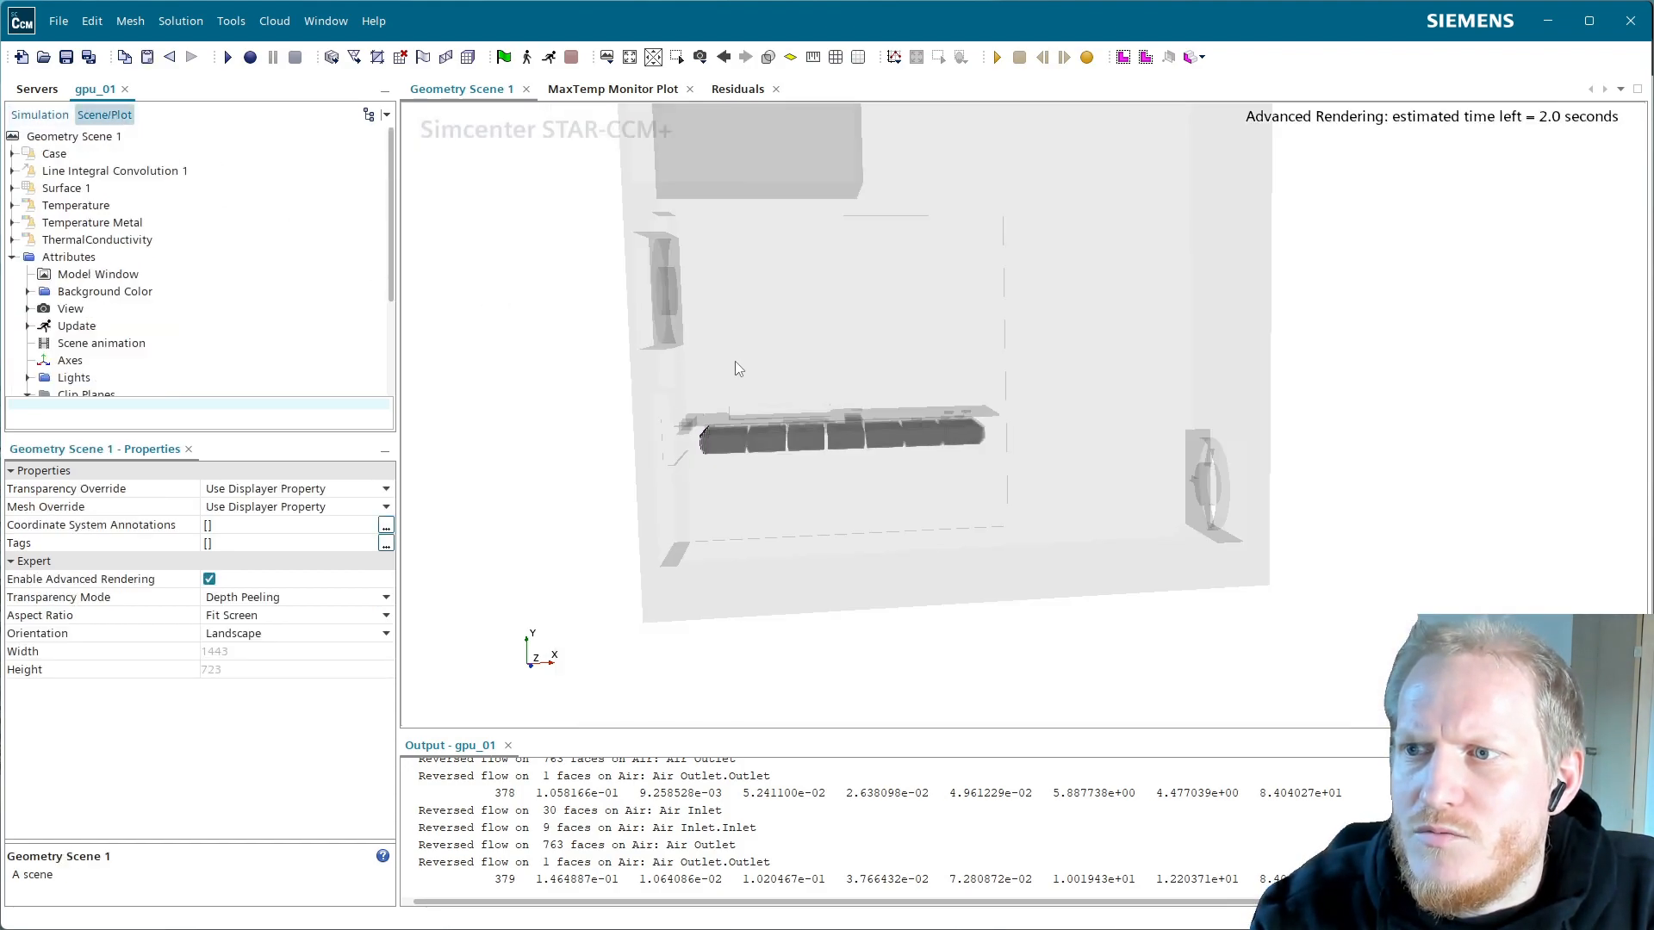
scroll(798, 375, down, 3)
drag(762, 256, 713, 278)
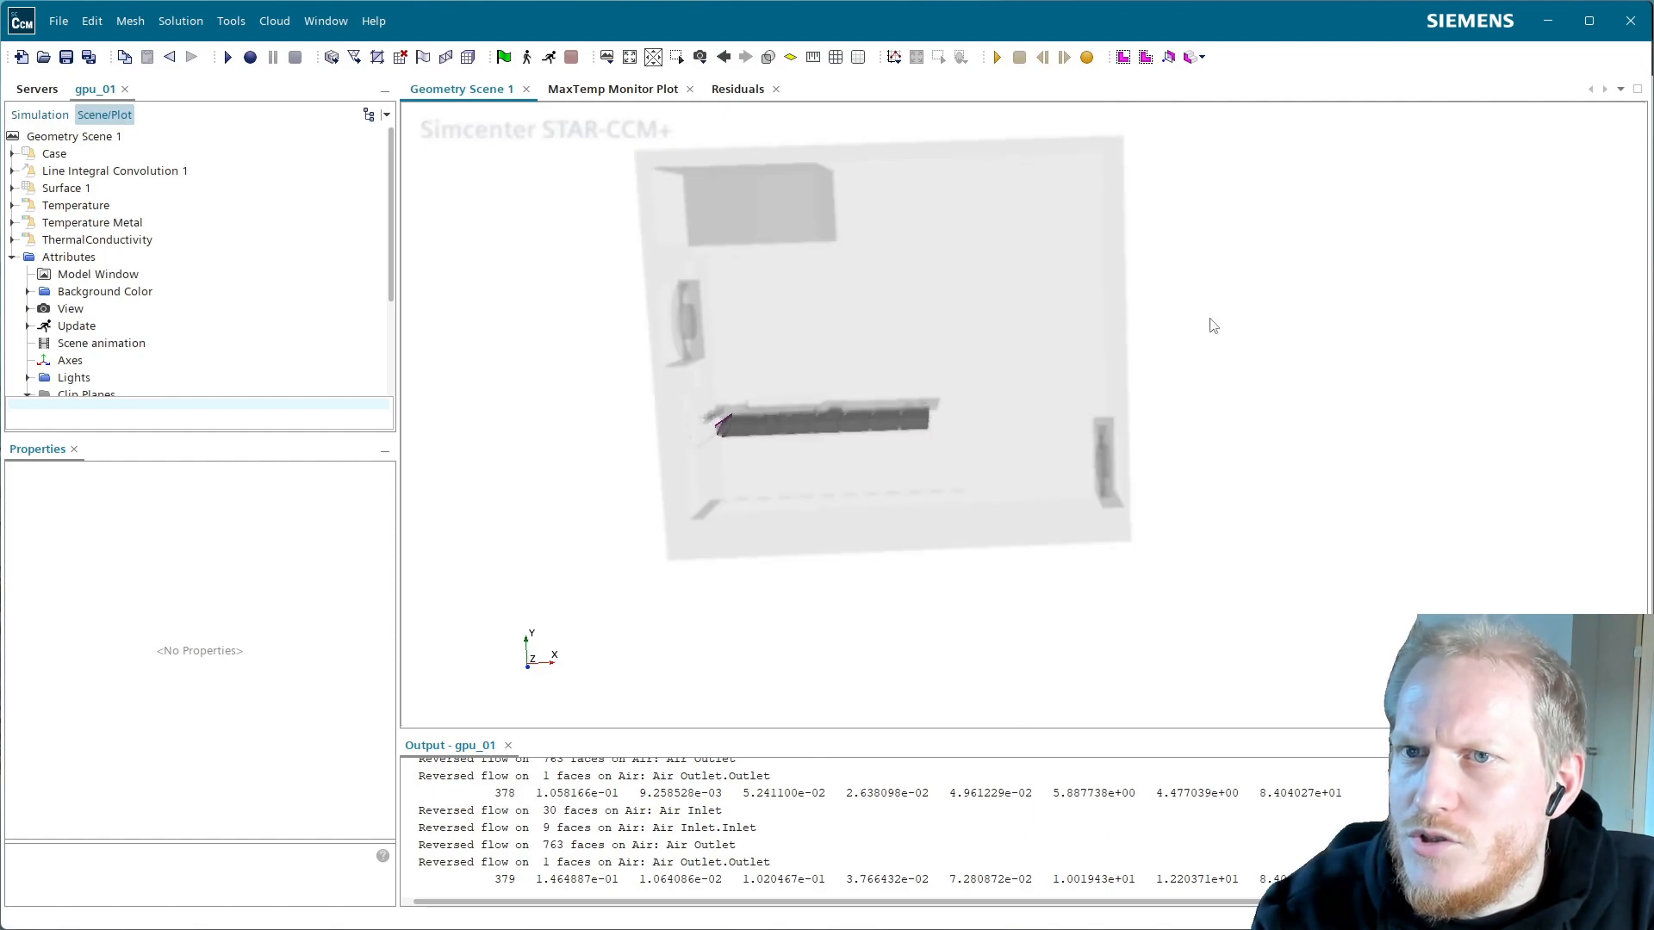
click(725, 422)
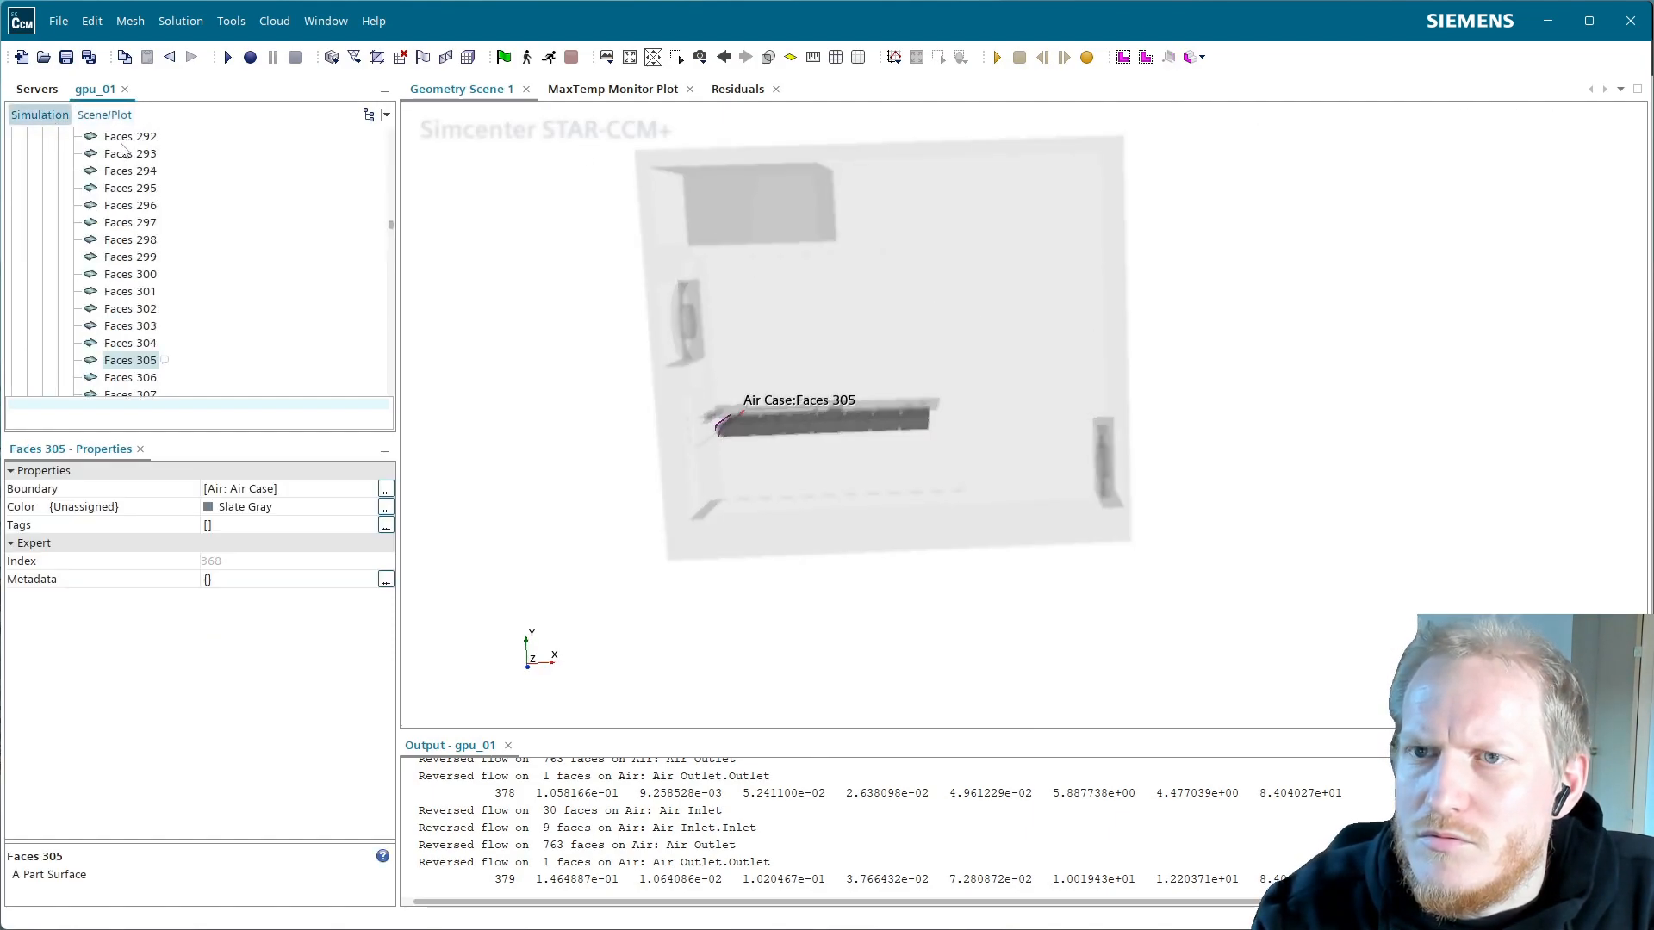
click(104, 115)
Set the Case Color Mode to Distinguish Inputs and disable advanced rendering in Geometry Scene 1
click(55, 155)
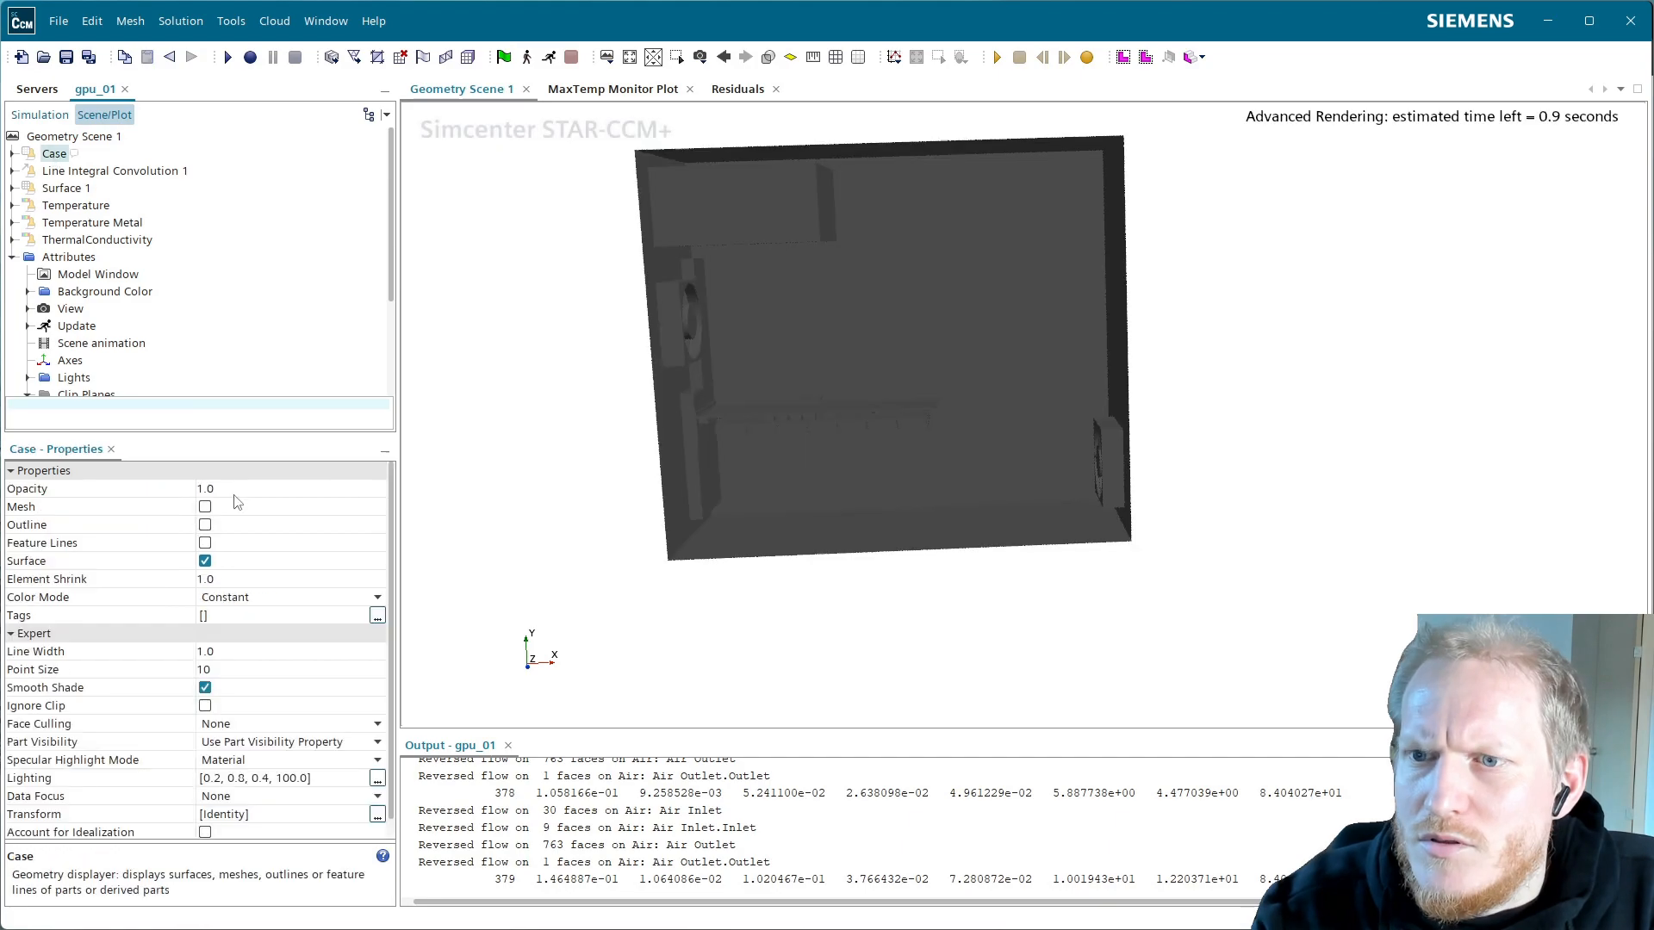
click(241, 603)
click(291, 677)
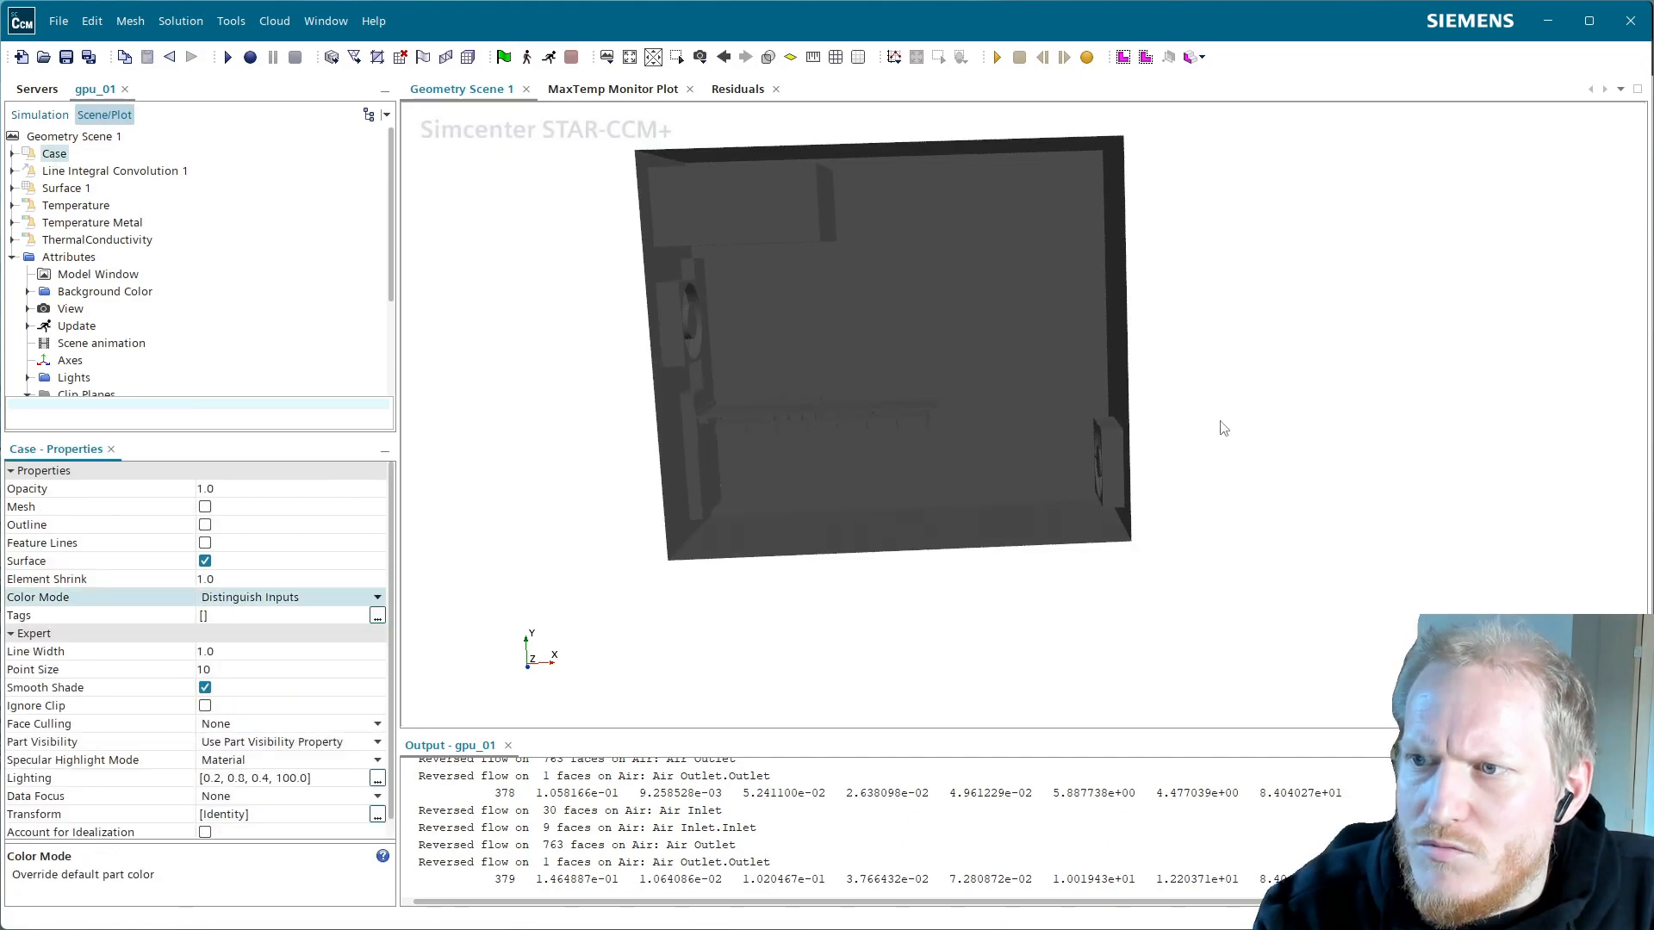
click(95, 136)
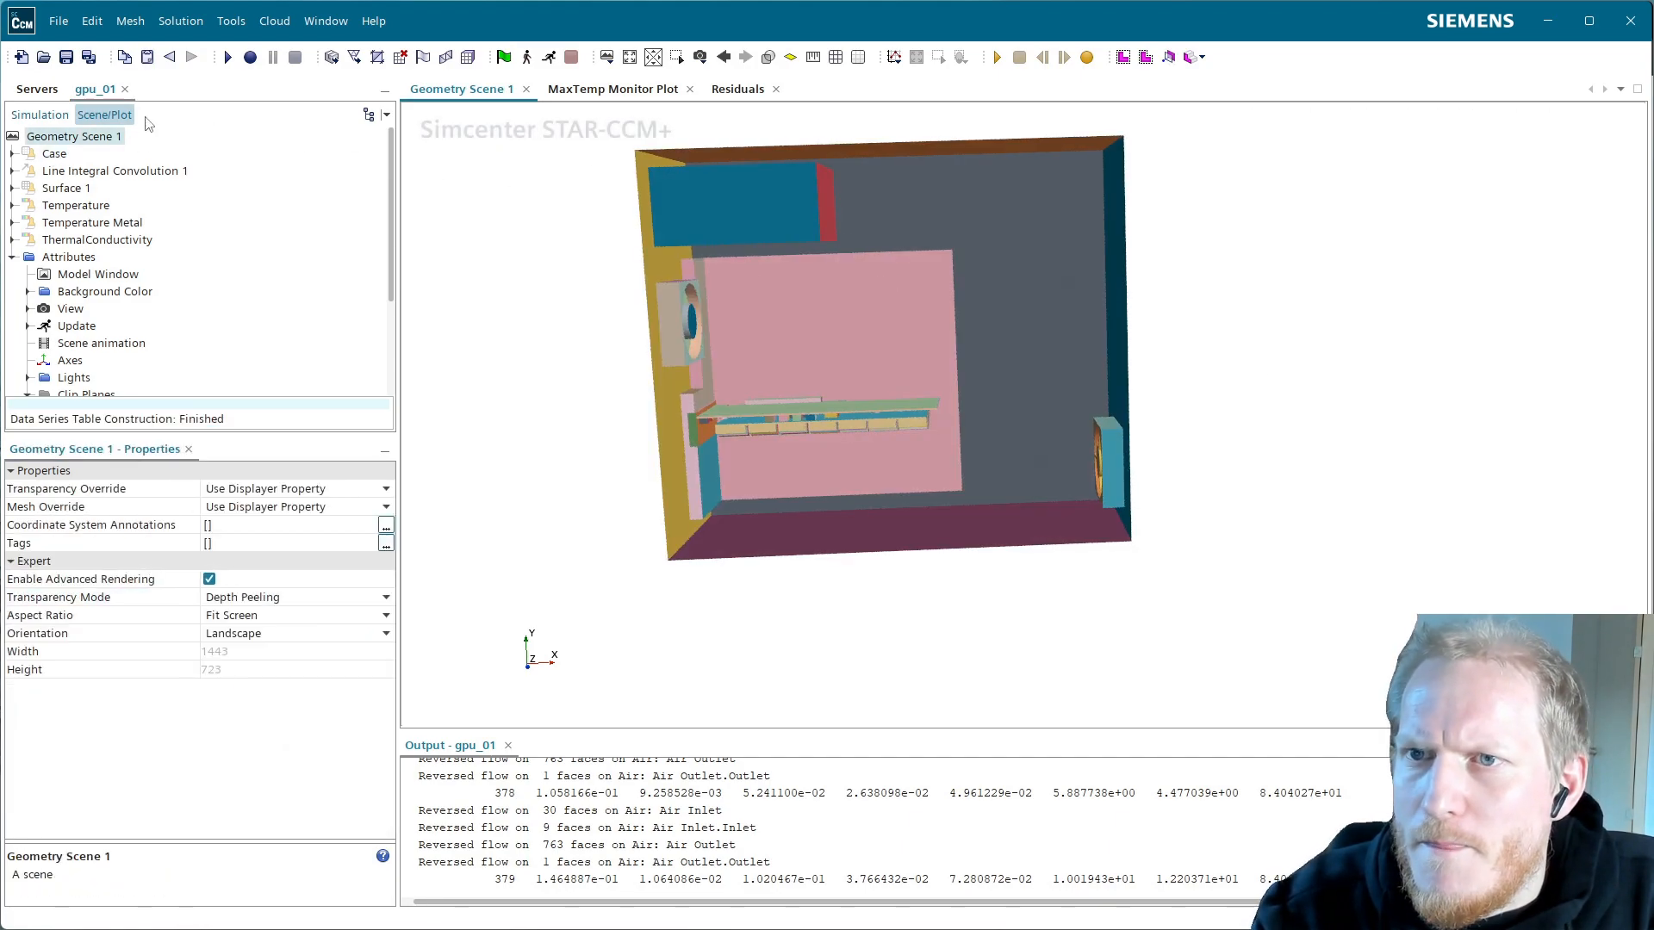
click(209, 579)
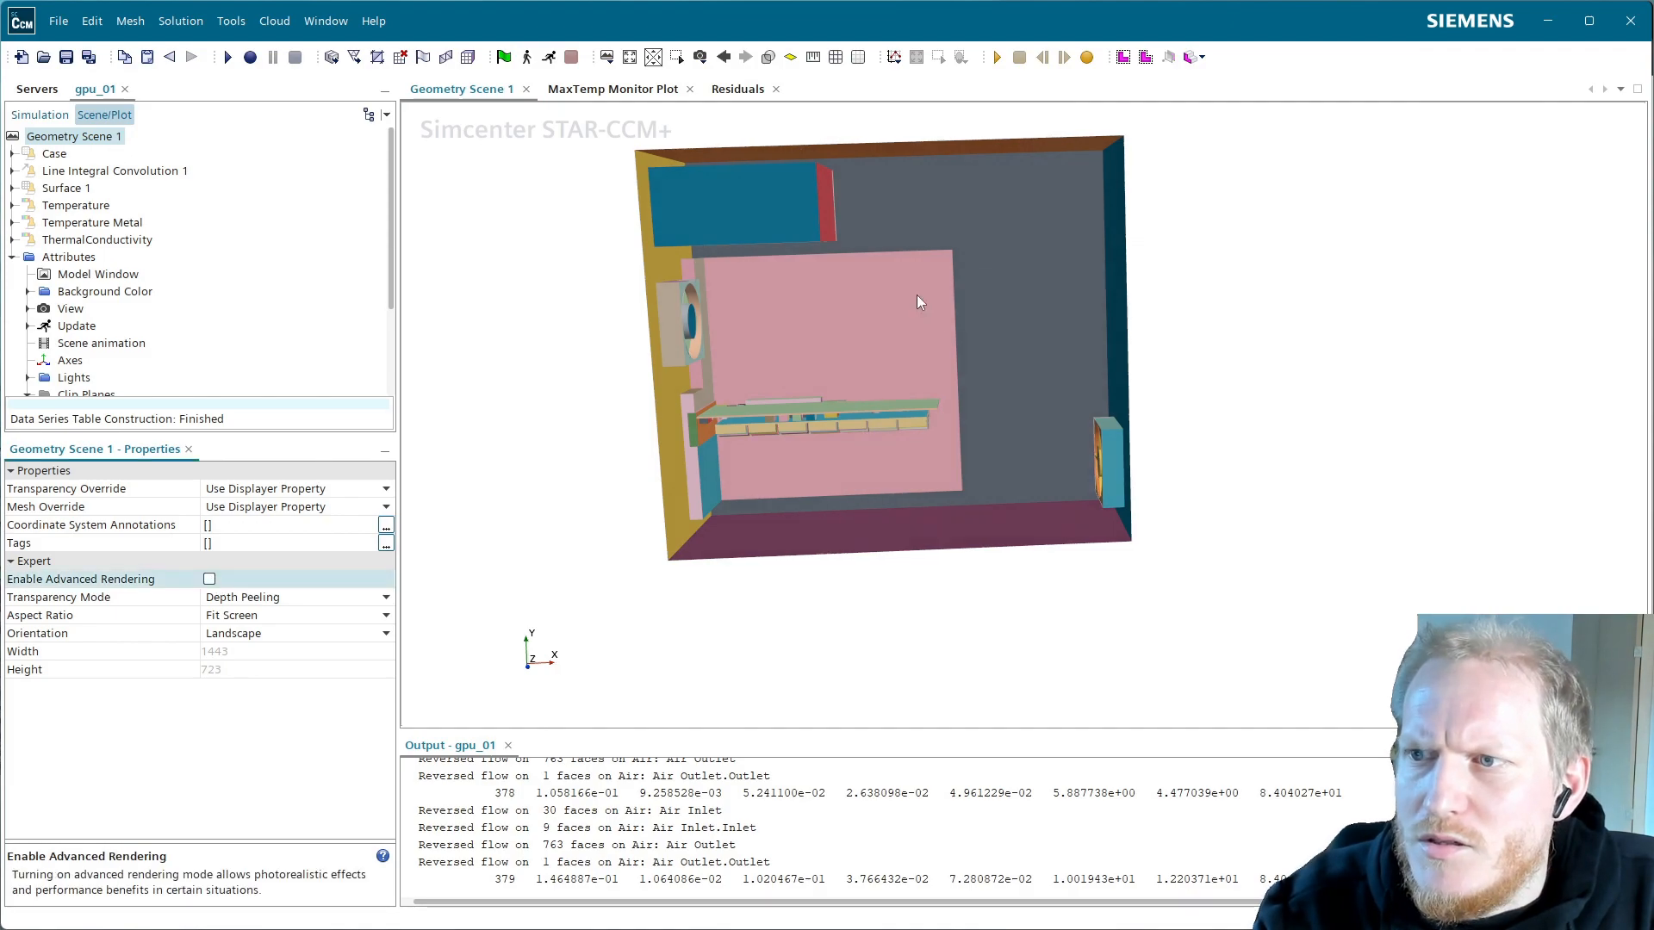
Snap the view to the X-Y plane and pan so the card is centred
drag(881, 301, 849, 315)
scroll(850, 315, up, 4)
drag(801, 392, 945, 338)
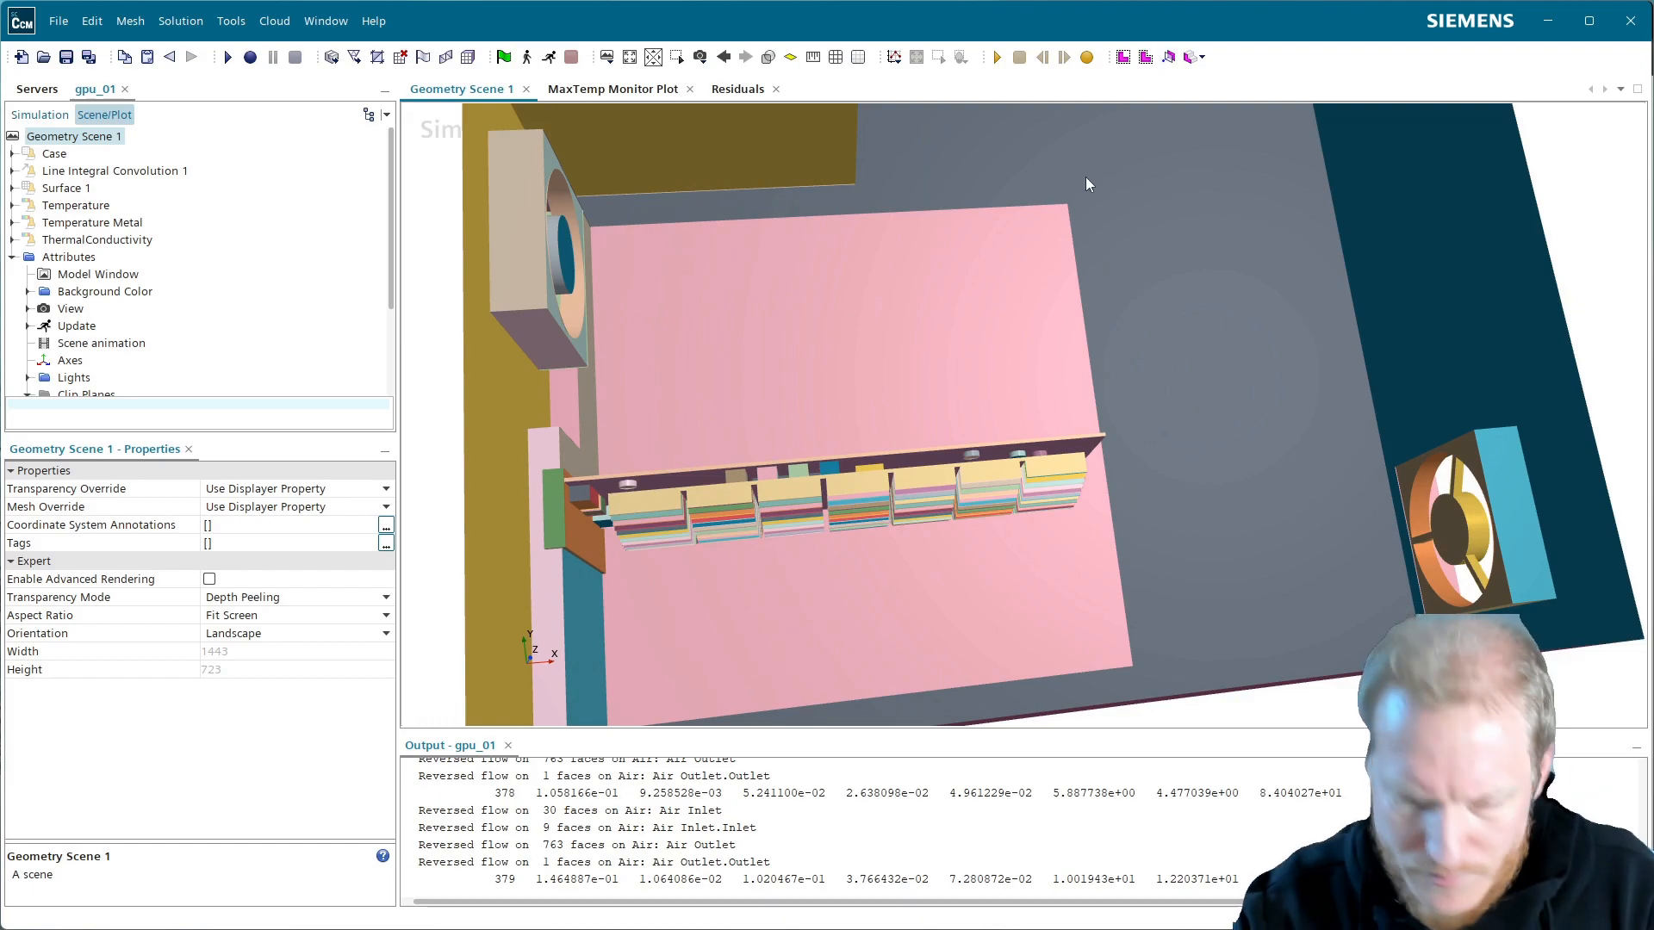
key(t)
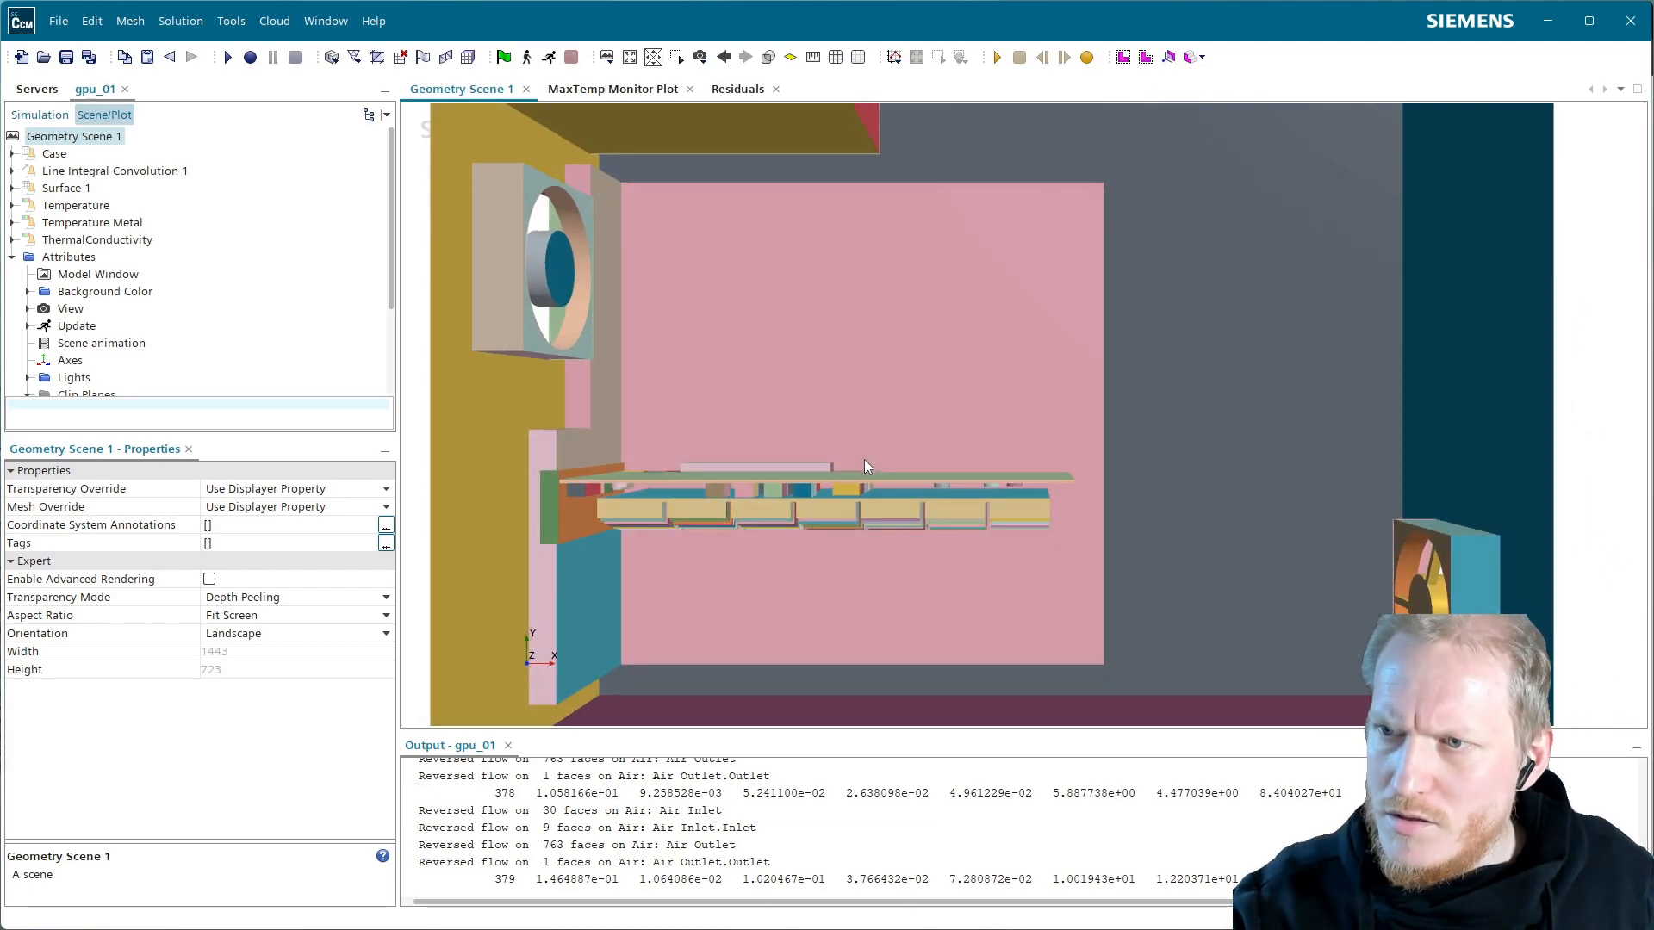
middle_drag(849, 421, 955, 359)
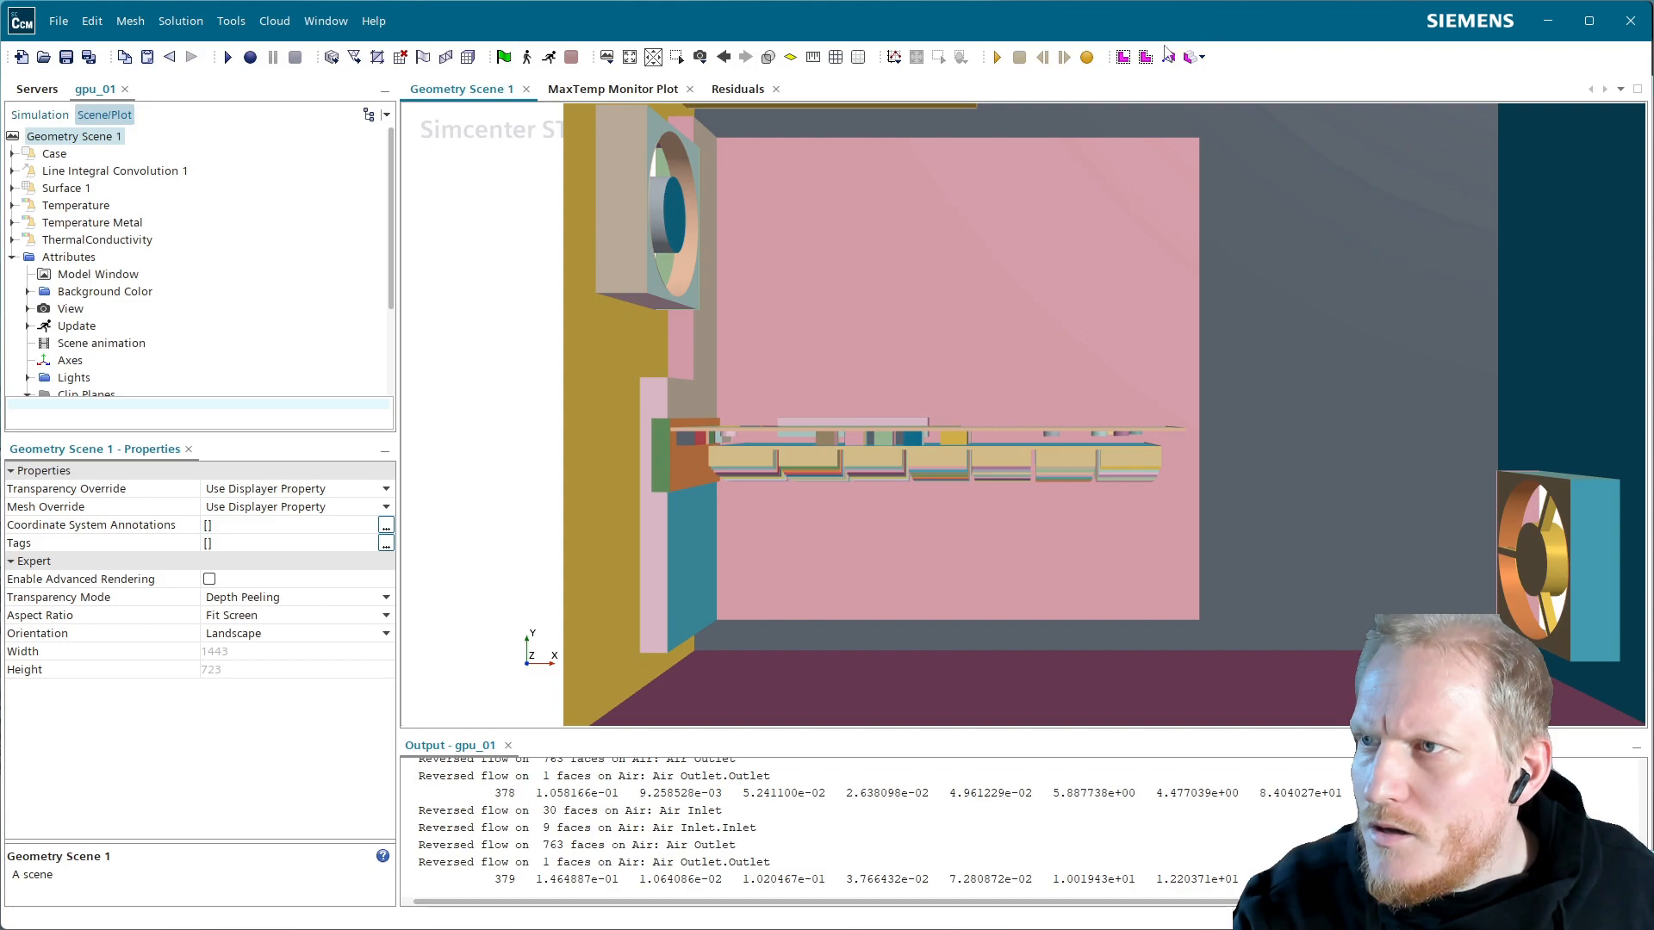
click(1124, 57)
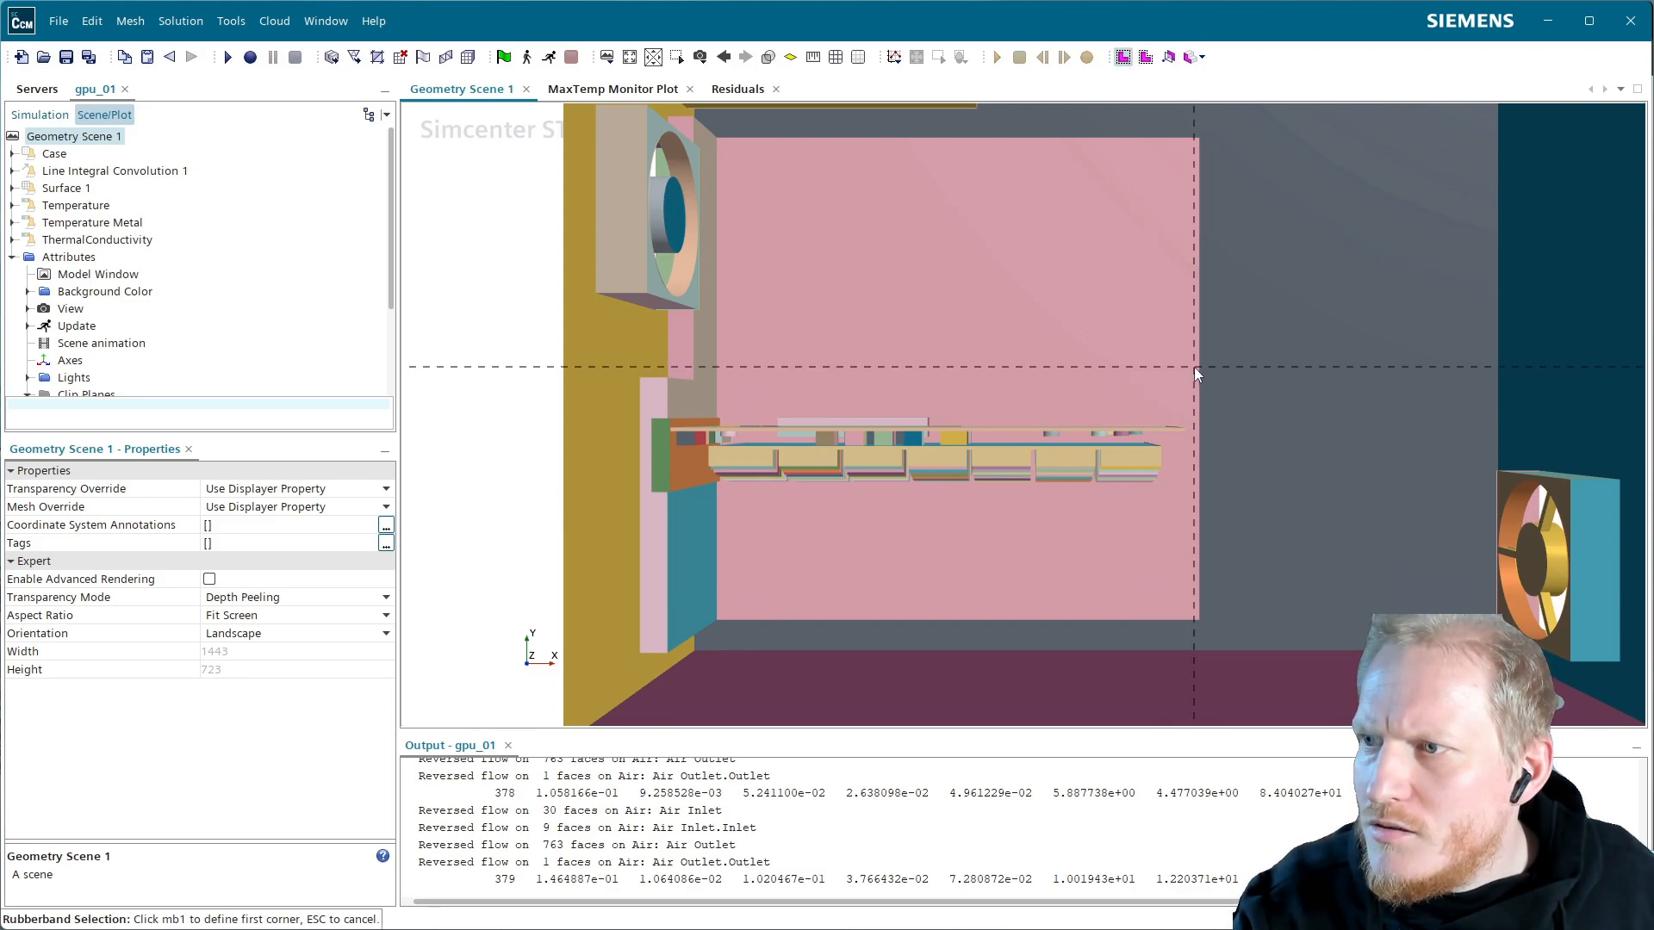
Box-select the 744 card face parts and rename them asdf
click(1219, 366)
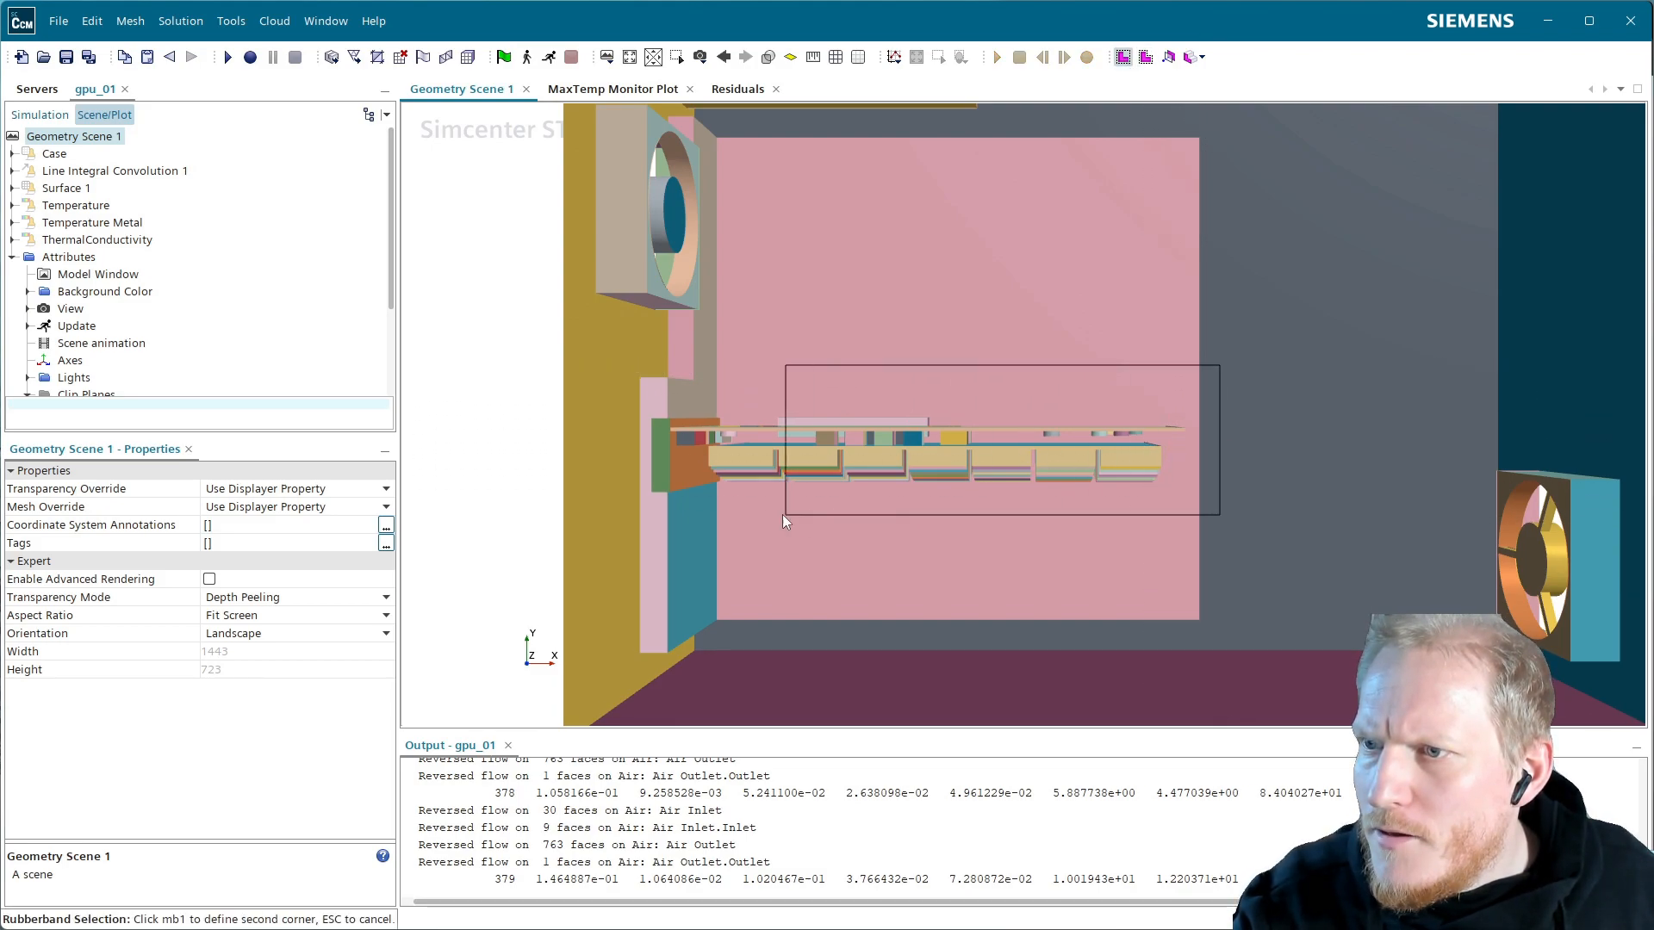
click(648, 509)
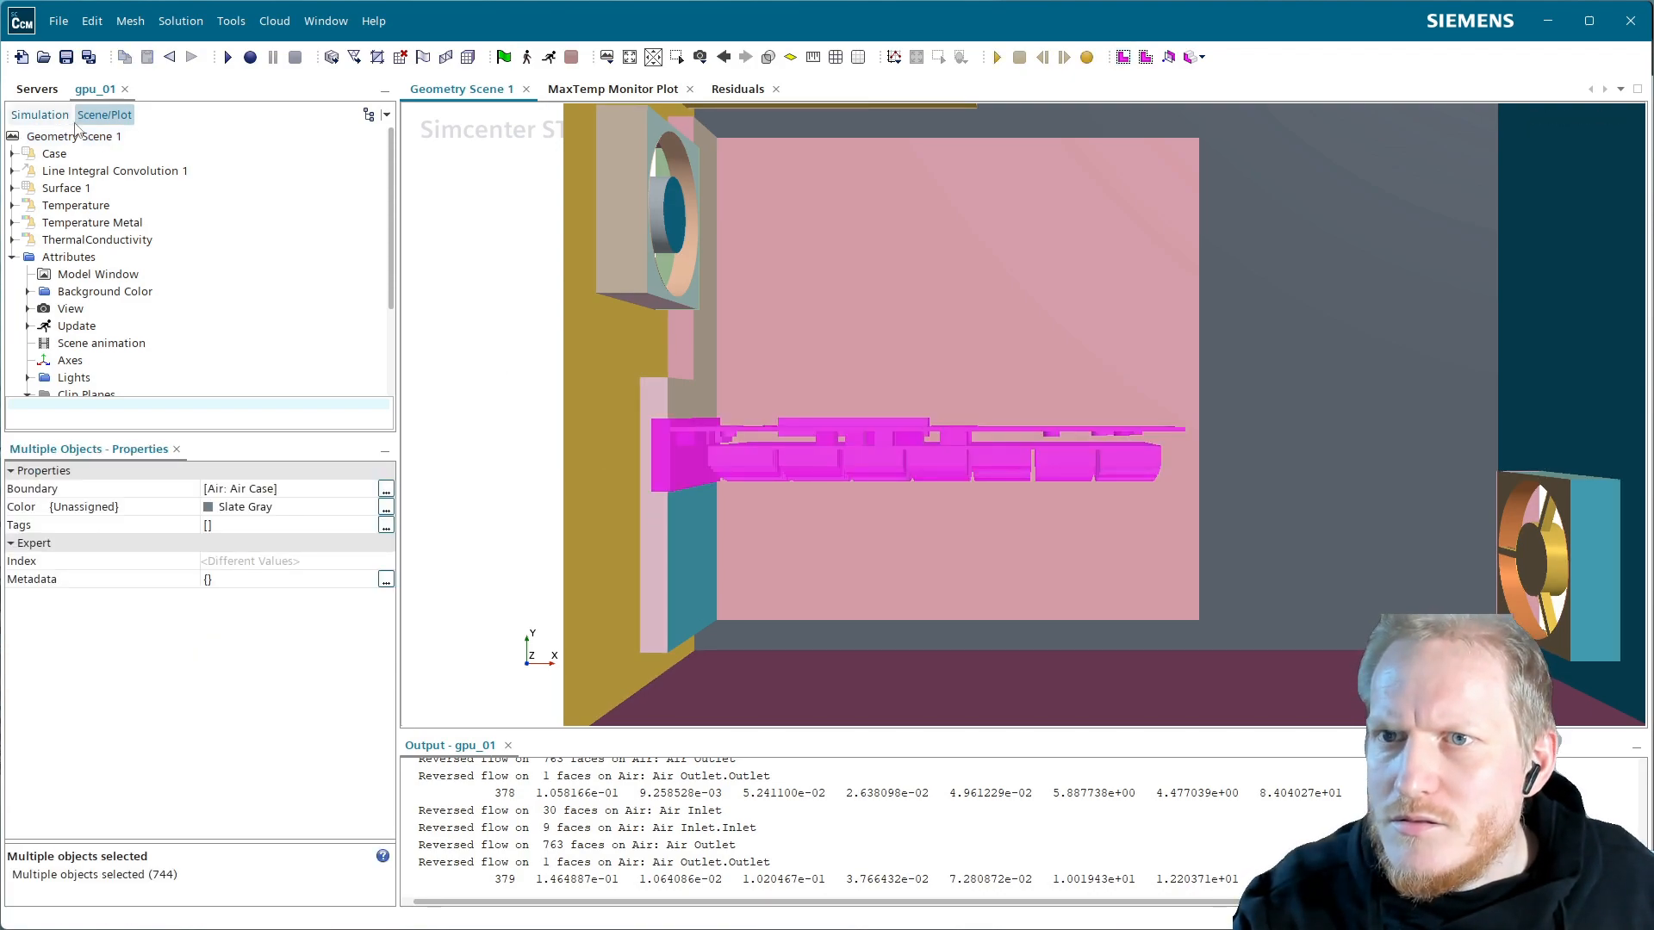
click(43, 115)
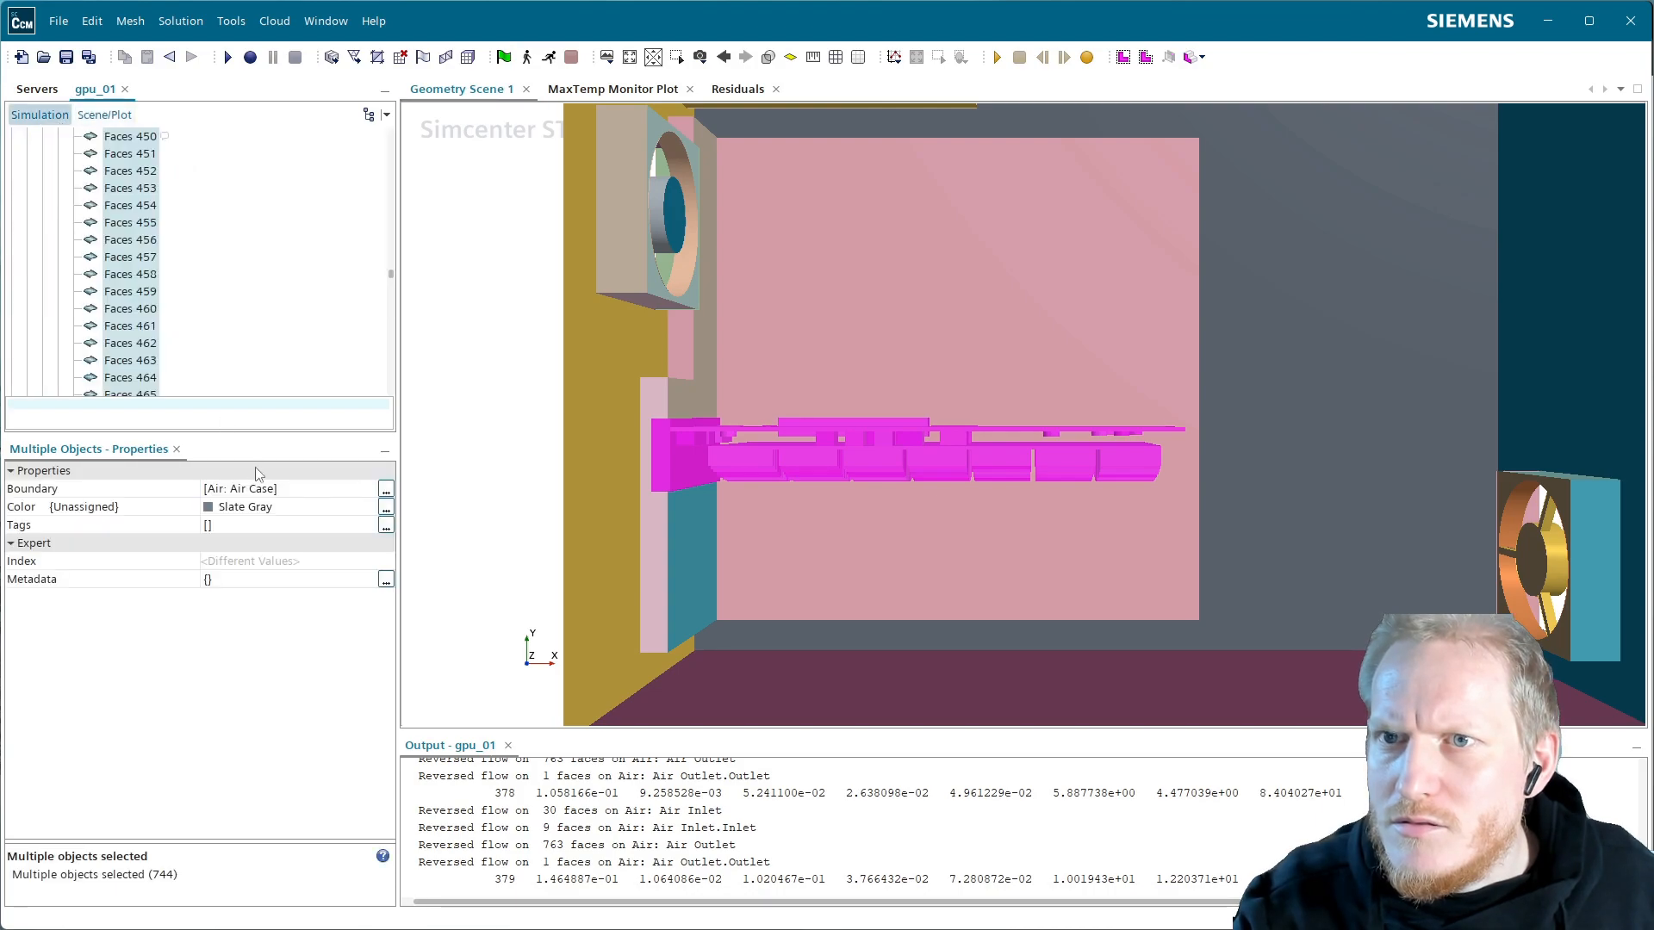
right_click(137, 228)
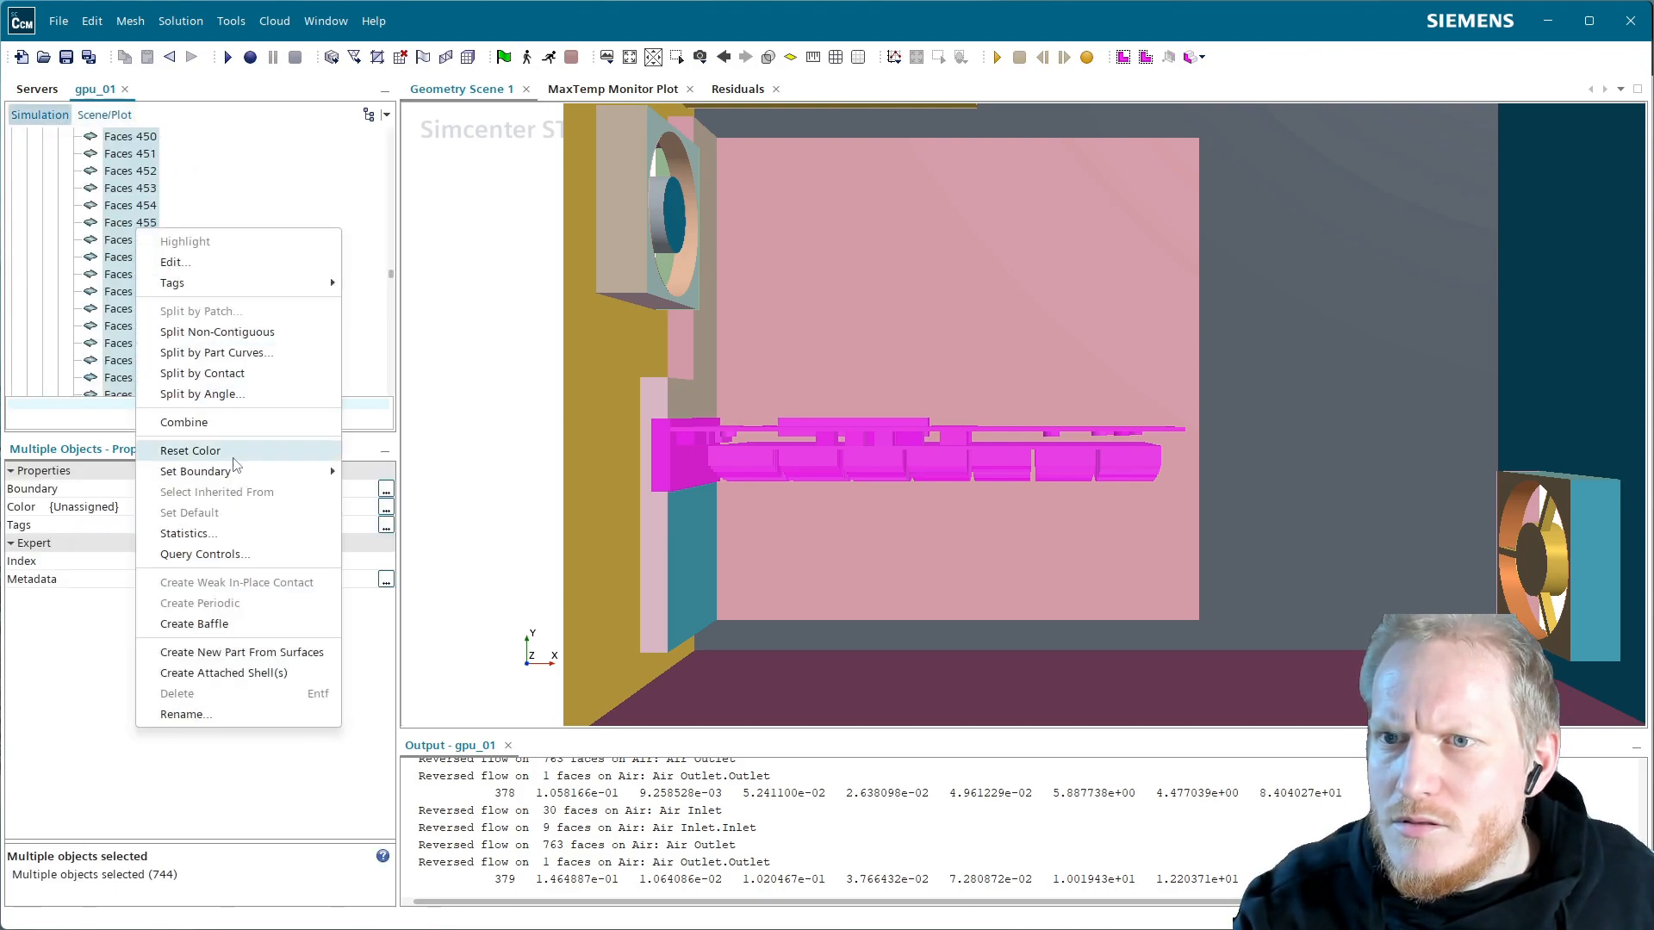
click(184, 714)
click(847, 501)
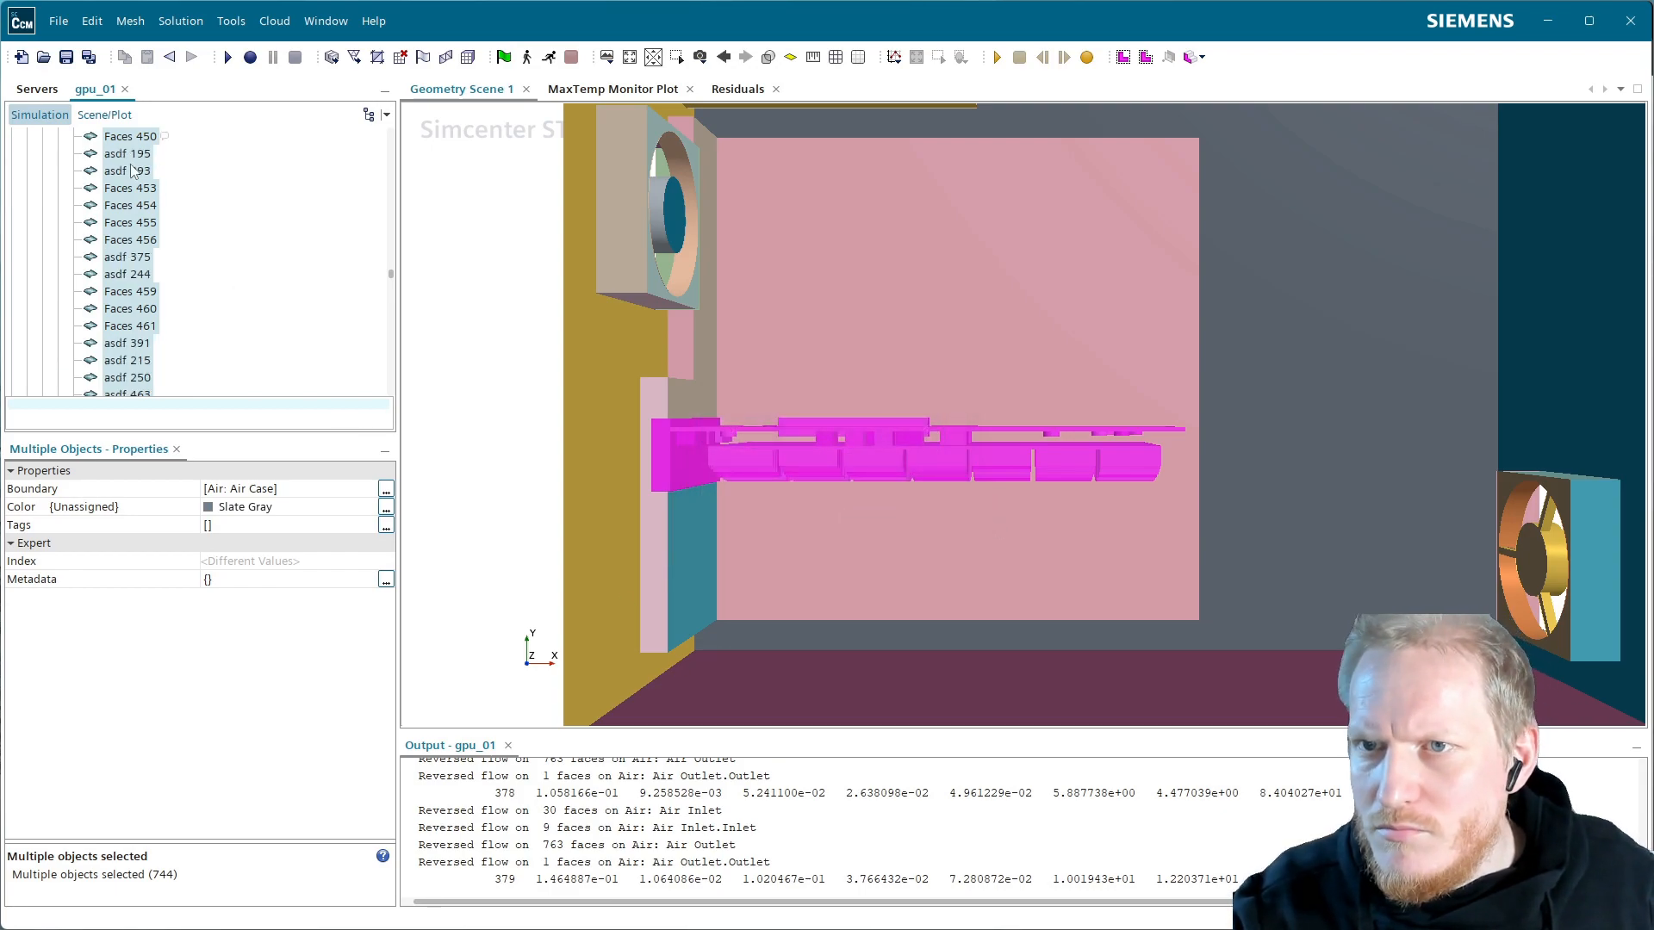
Add the asdf face parts to the Surface 1 displayer in Geometry Scene 1
drag(142, 179, 856, 281)
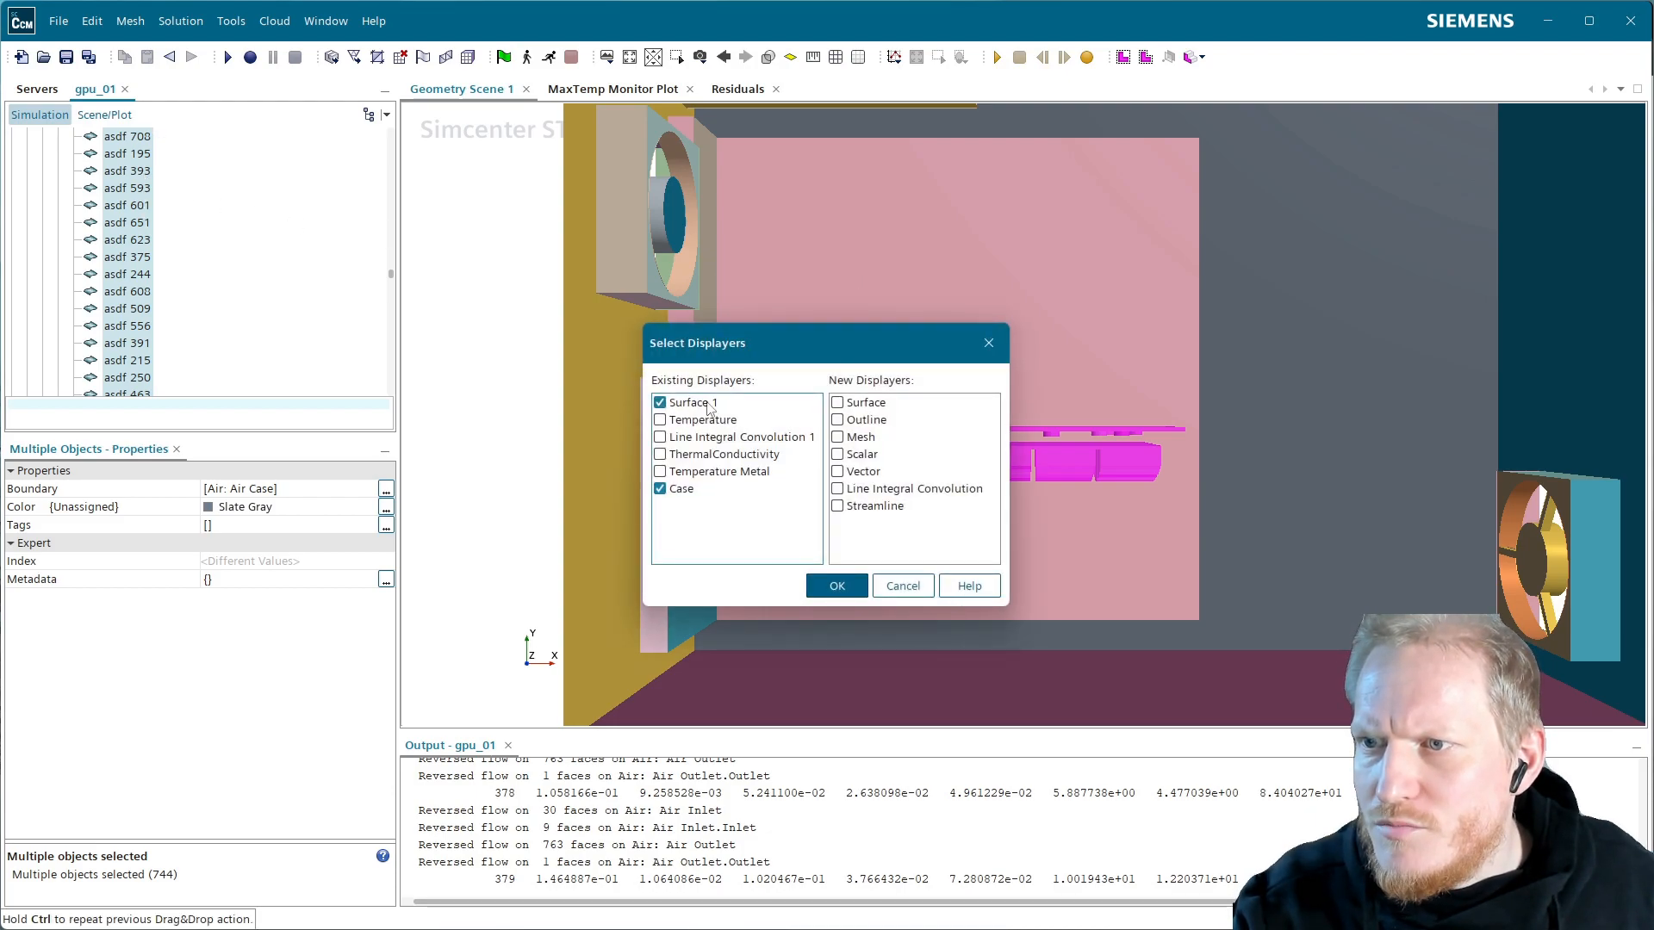
click(837, 586)
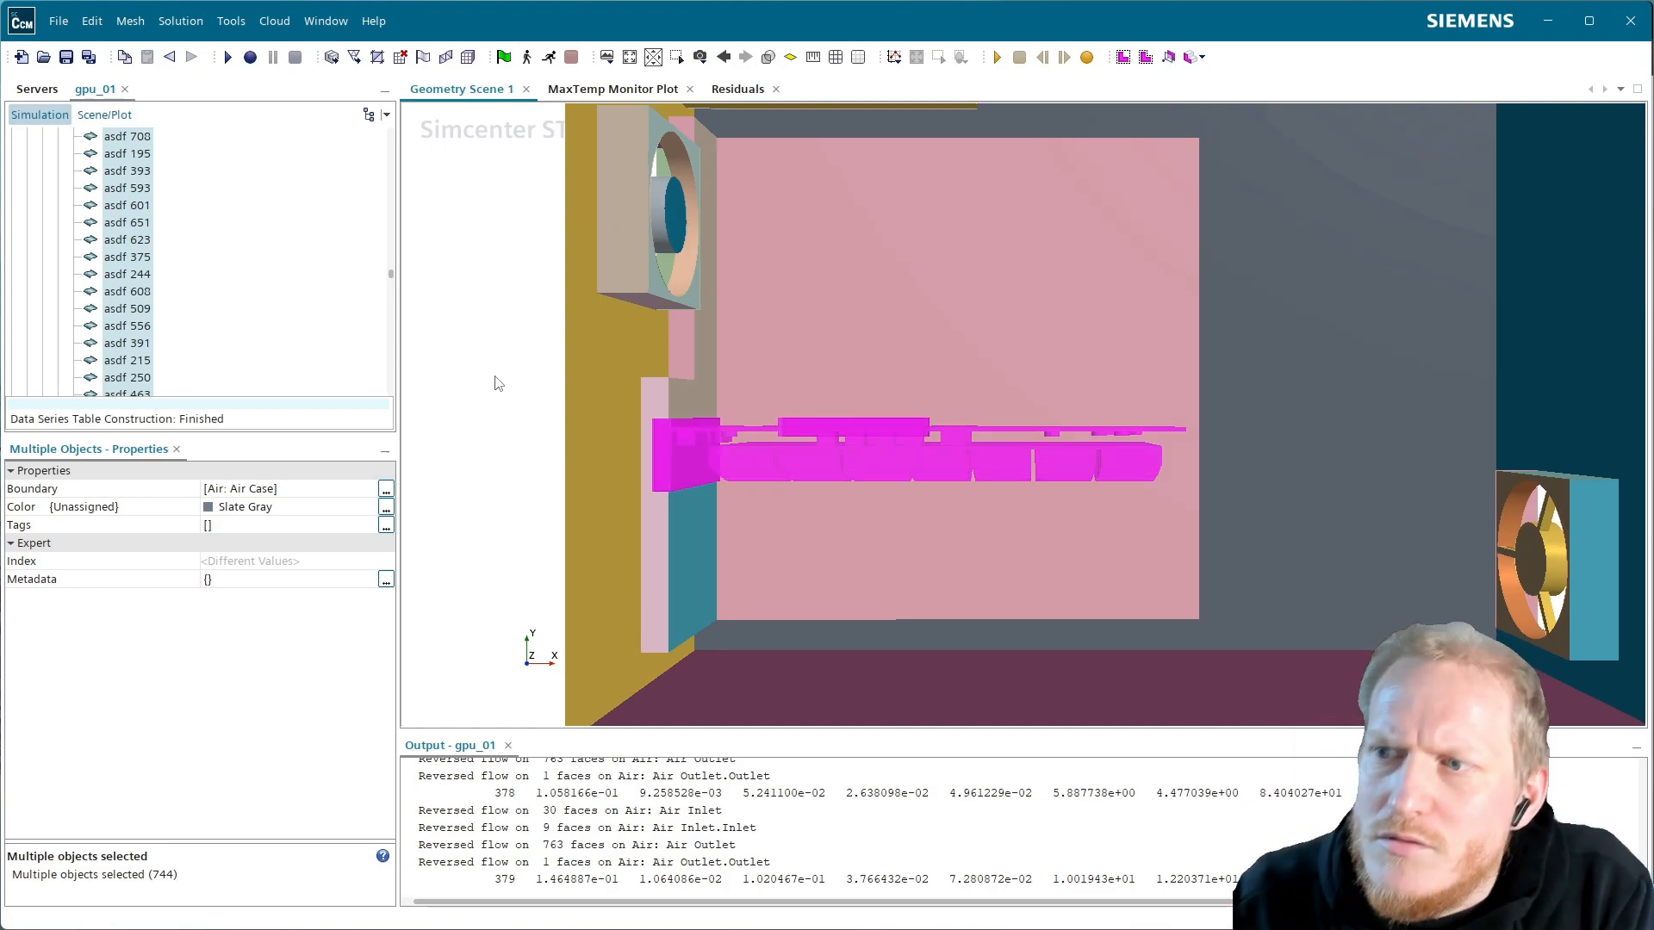
click(104, 114)
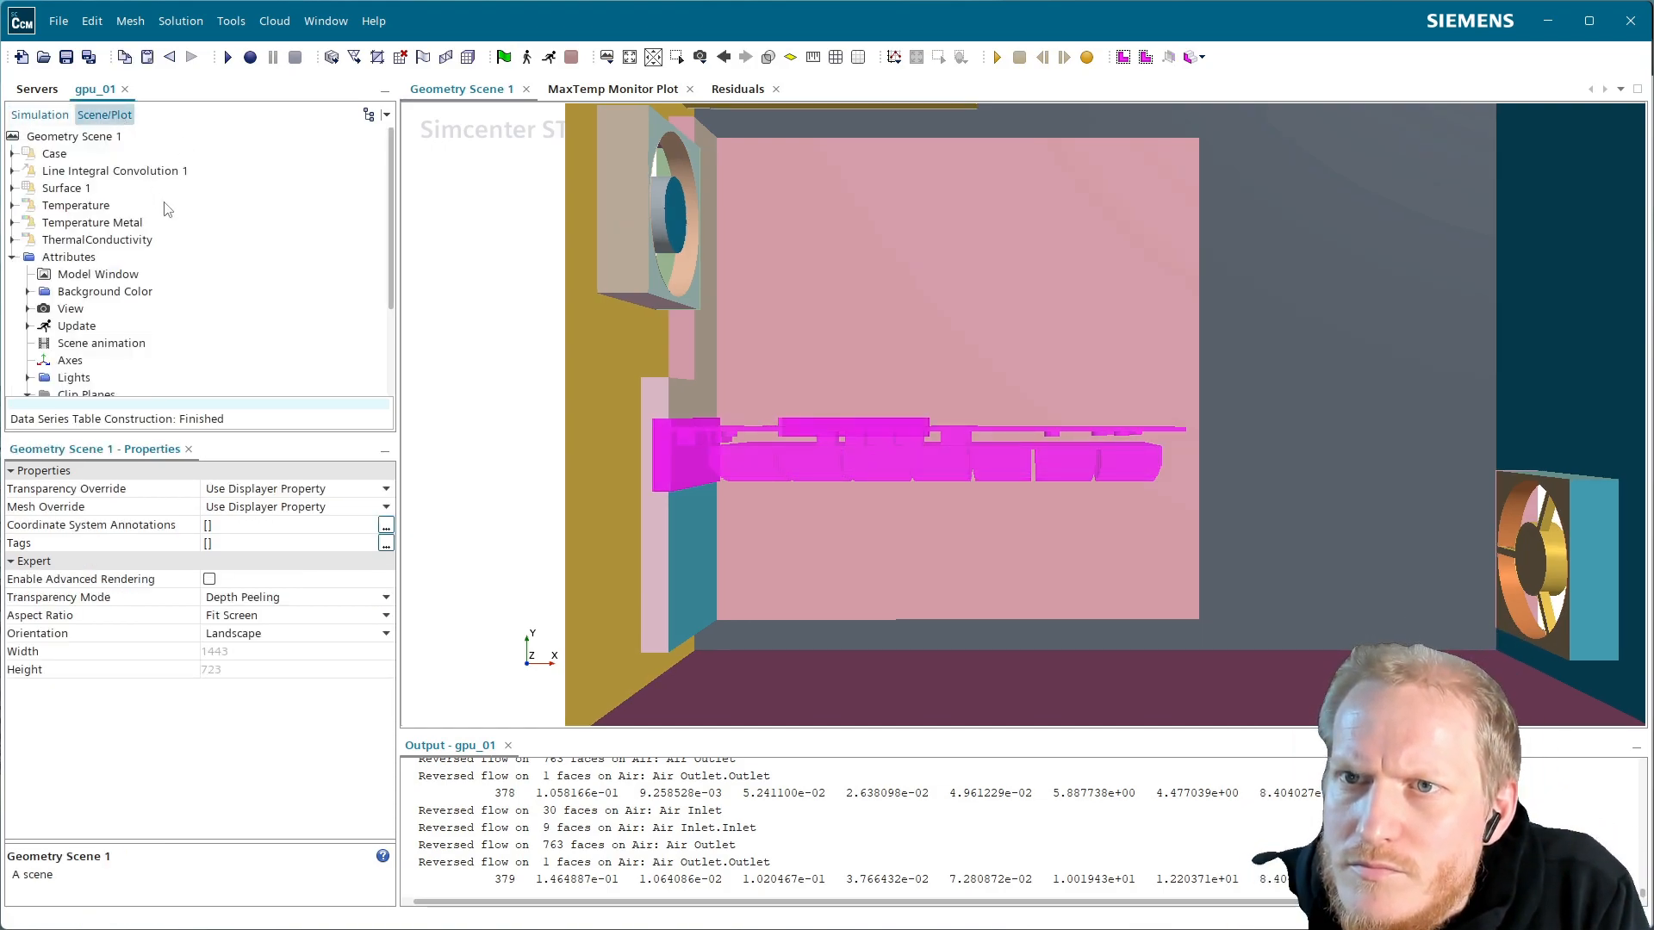
Colour the Case a constant grey and enable advanced rendering for Geometry Scene 1
click(54, 153)
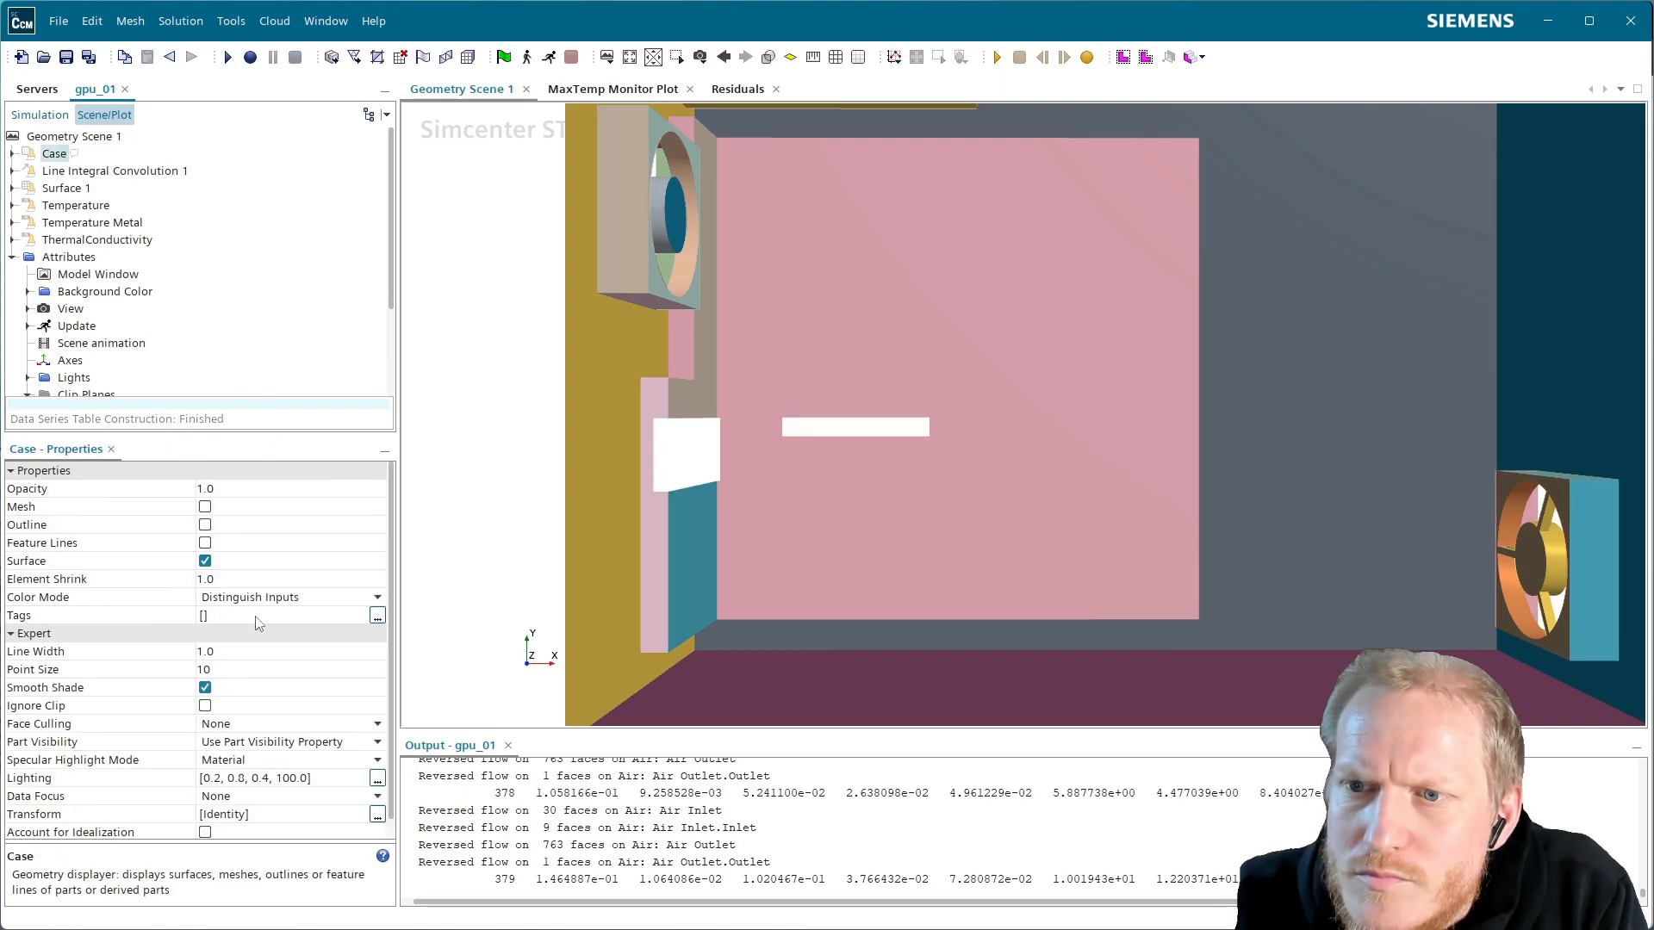
click(274, 597)
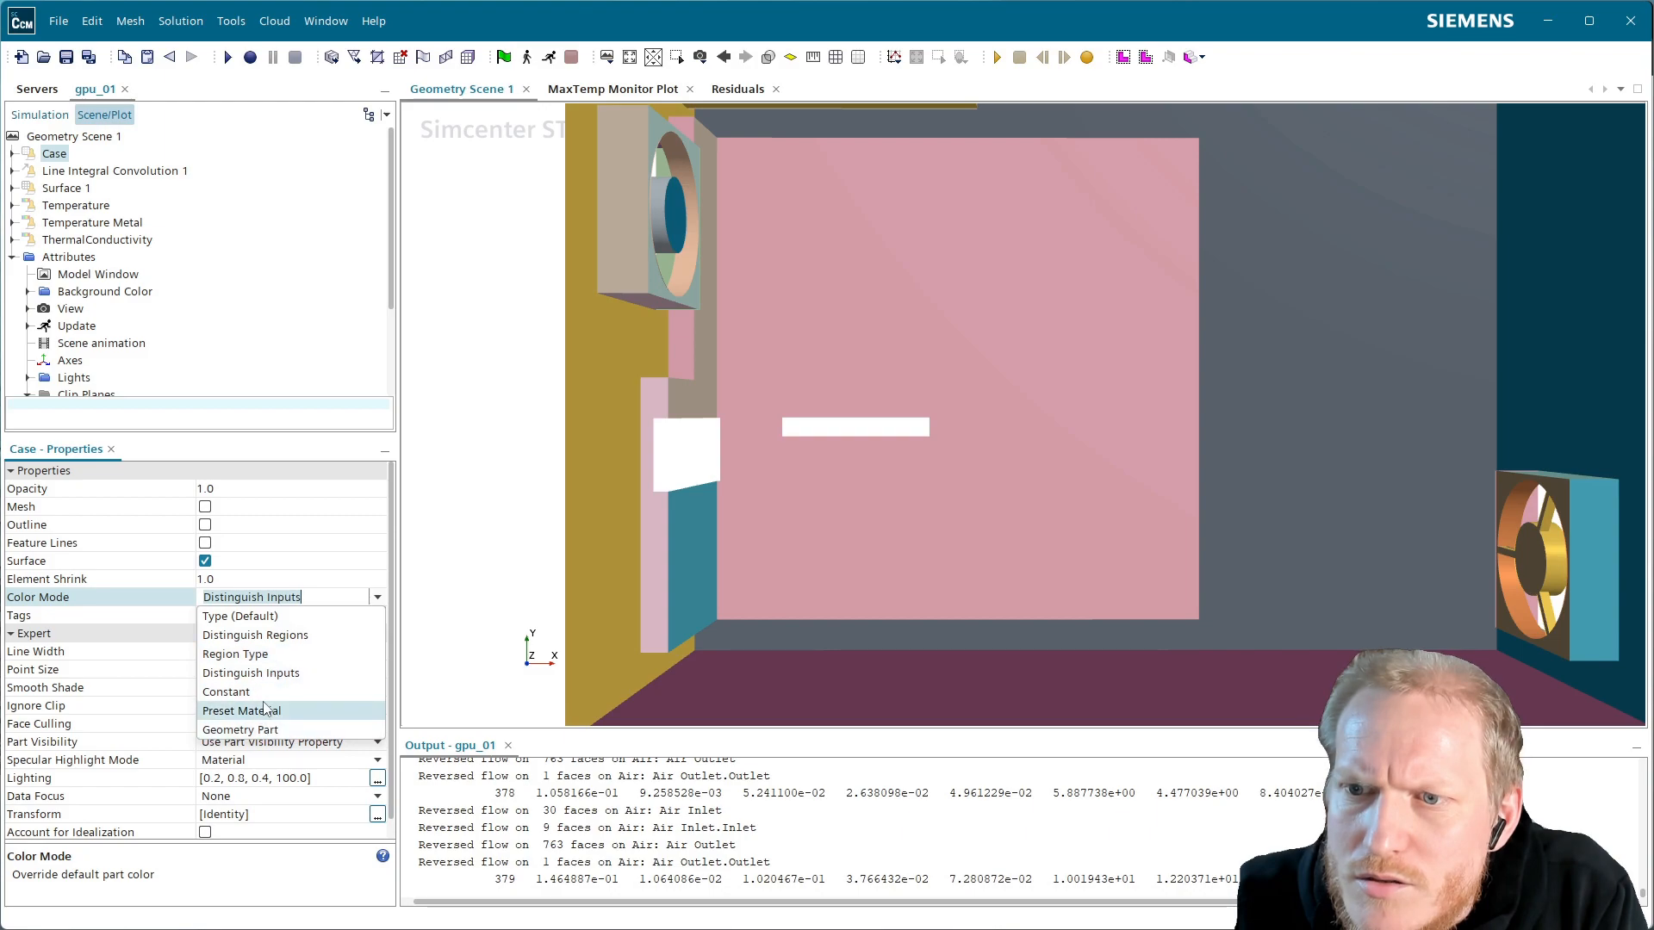
click(226, 692)
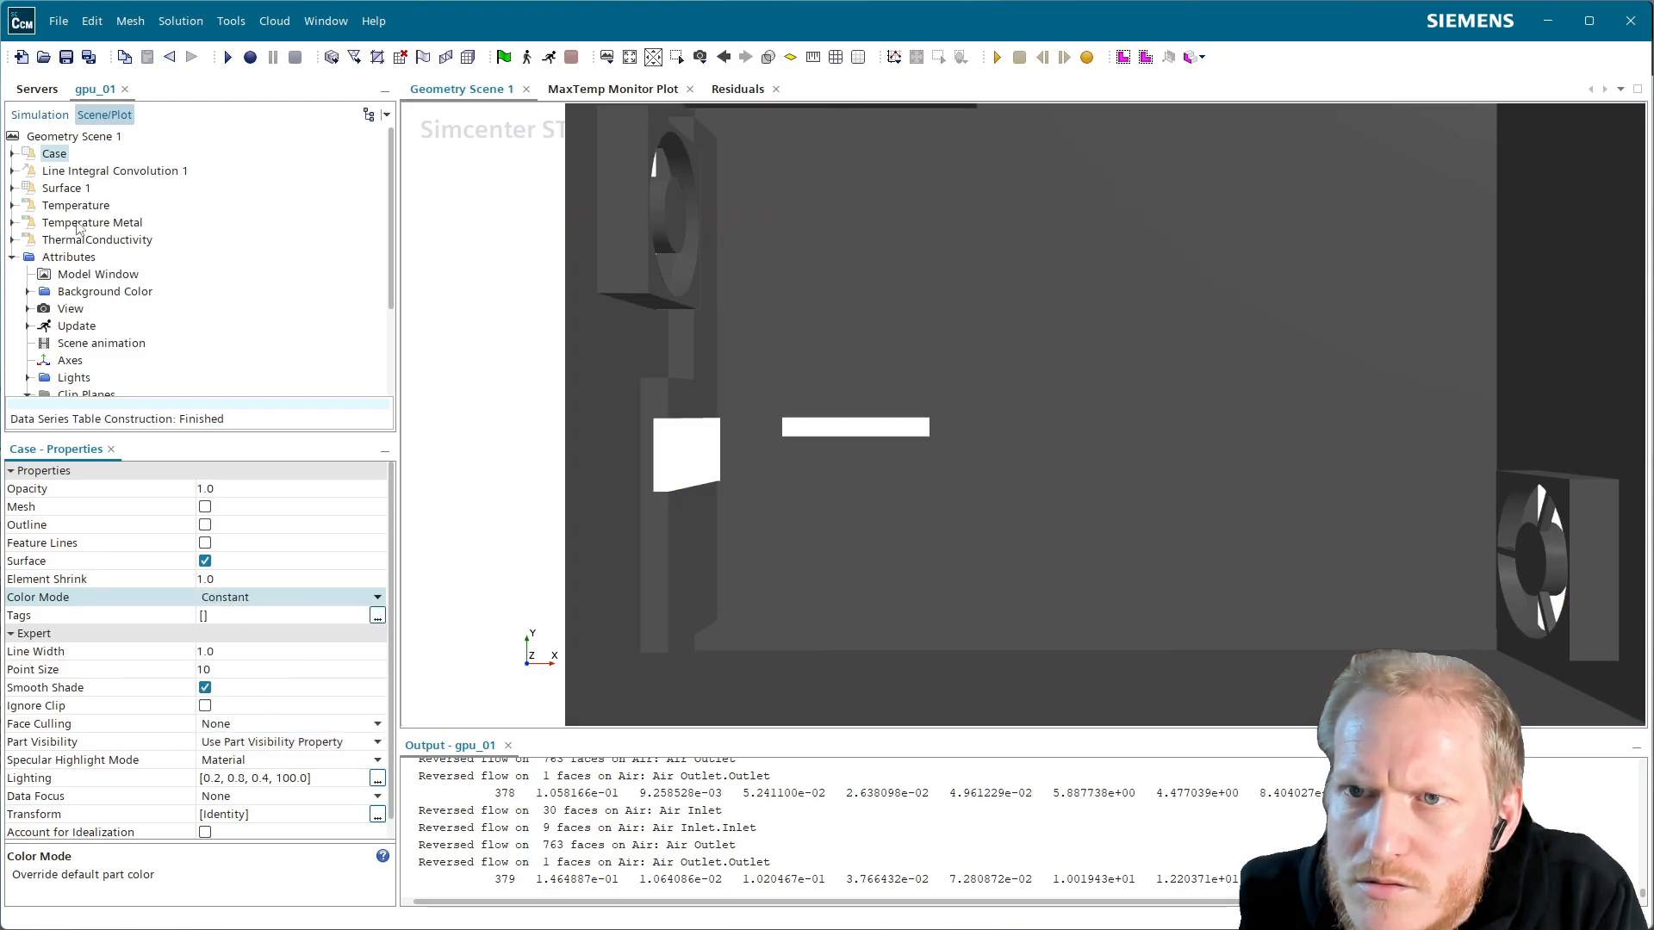
click(108, 225)
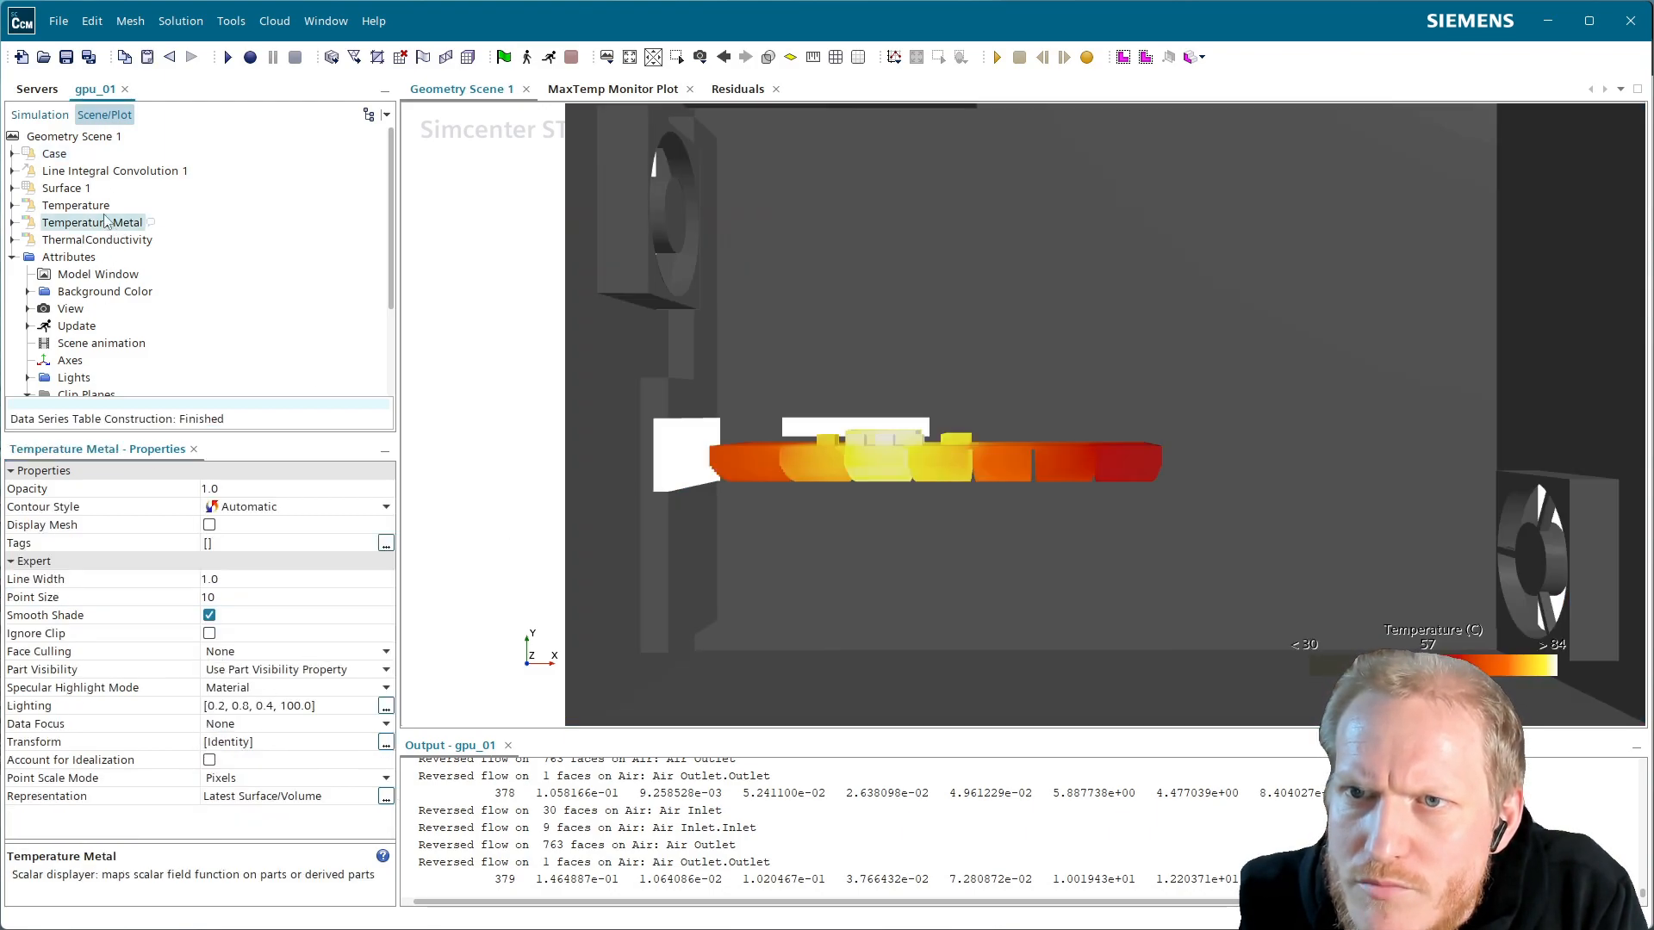
click(74, 138)
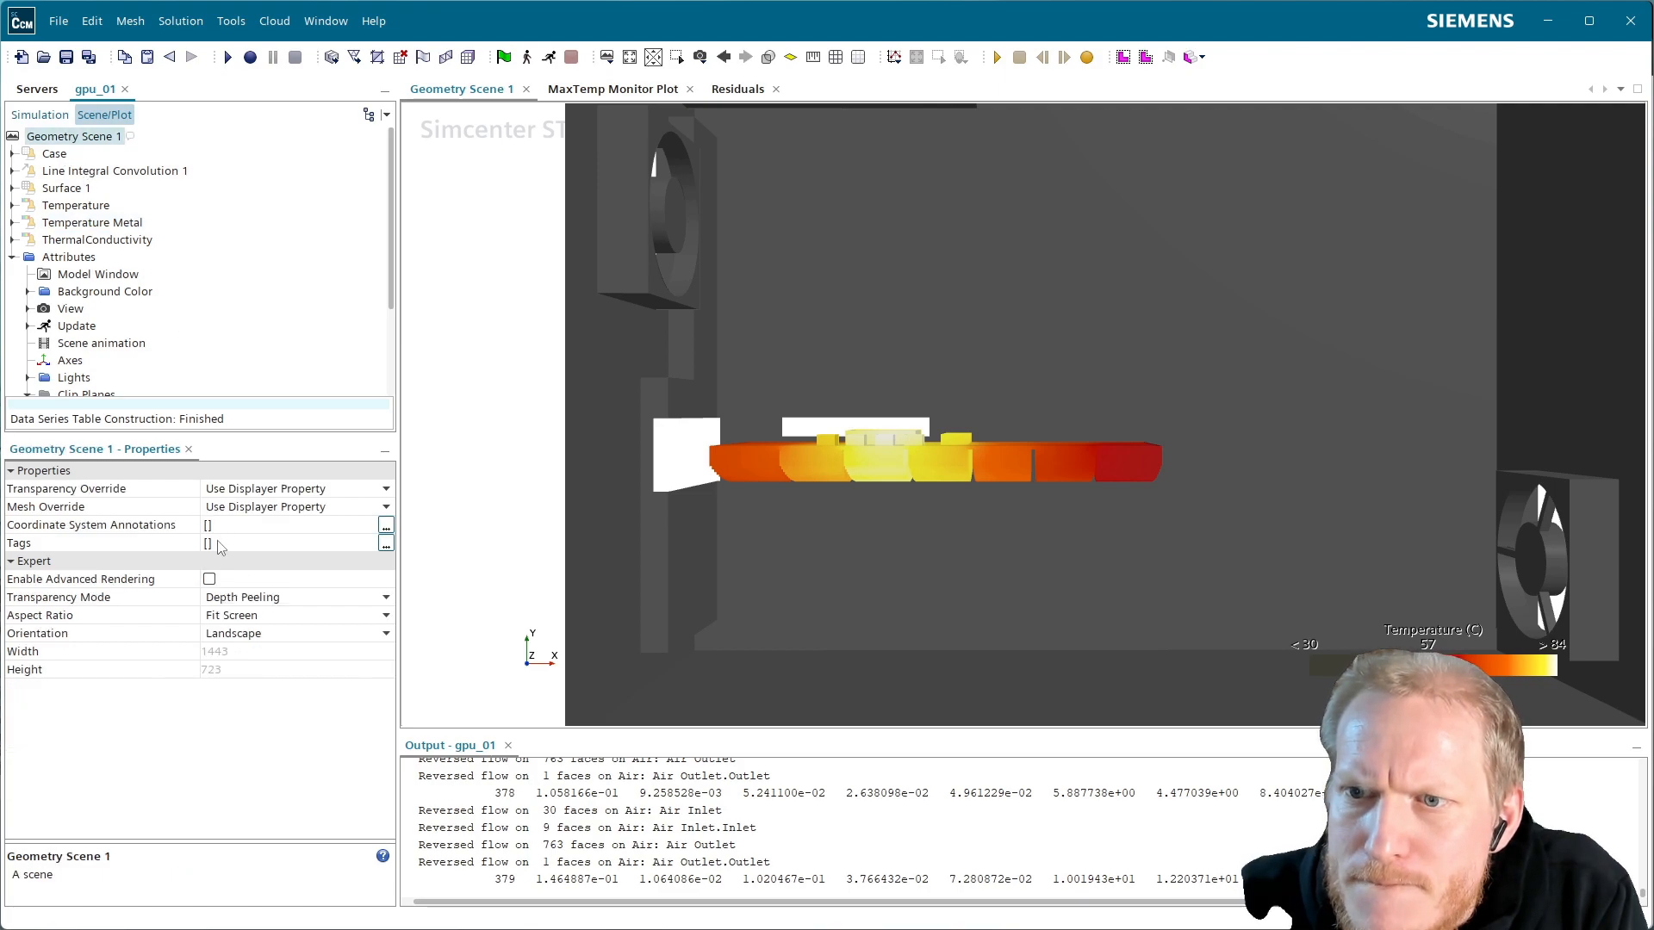
click(212, 582)
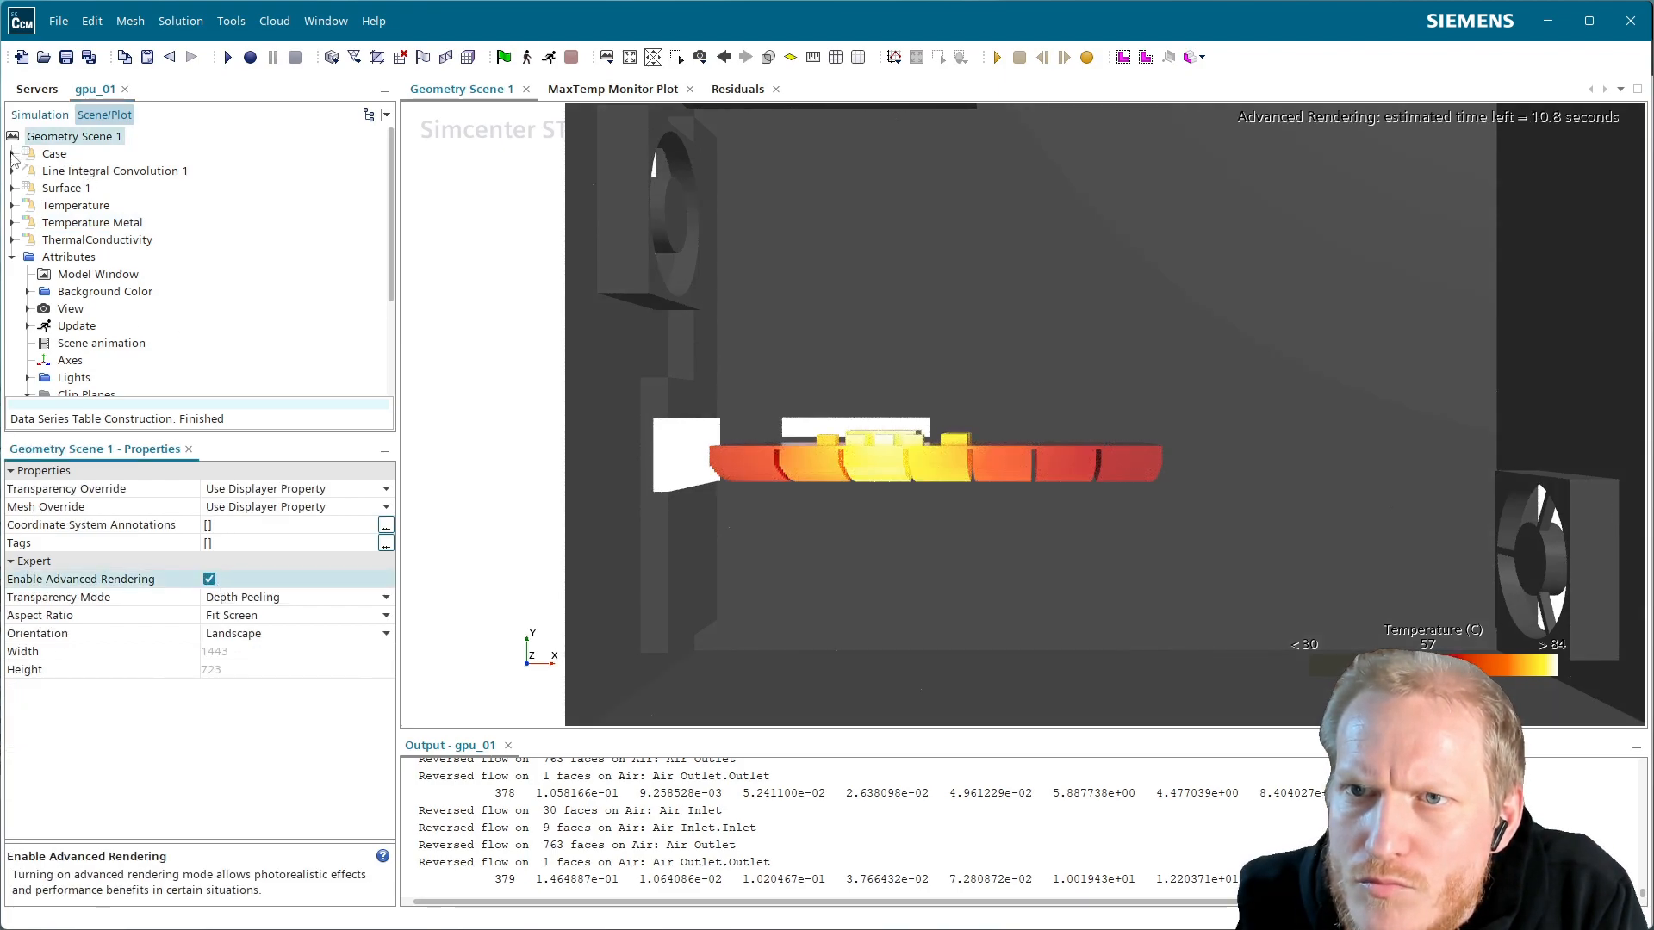
Enable shadows on the Case and set its rendering material effect to Metallic
click(12, 154)
click(71, 188)
click(129, 206)
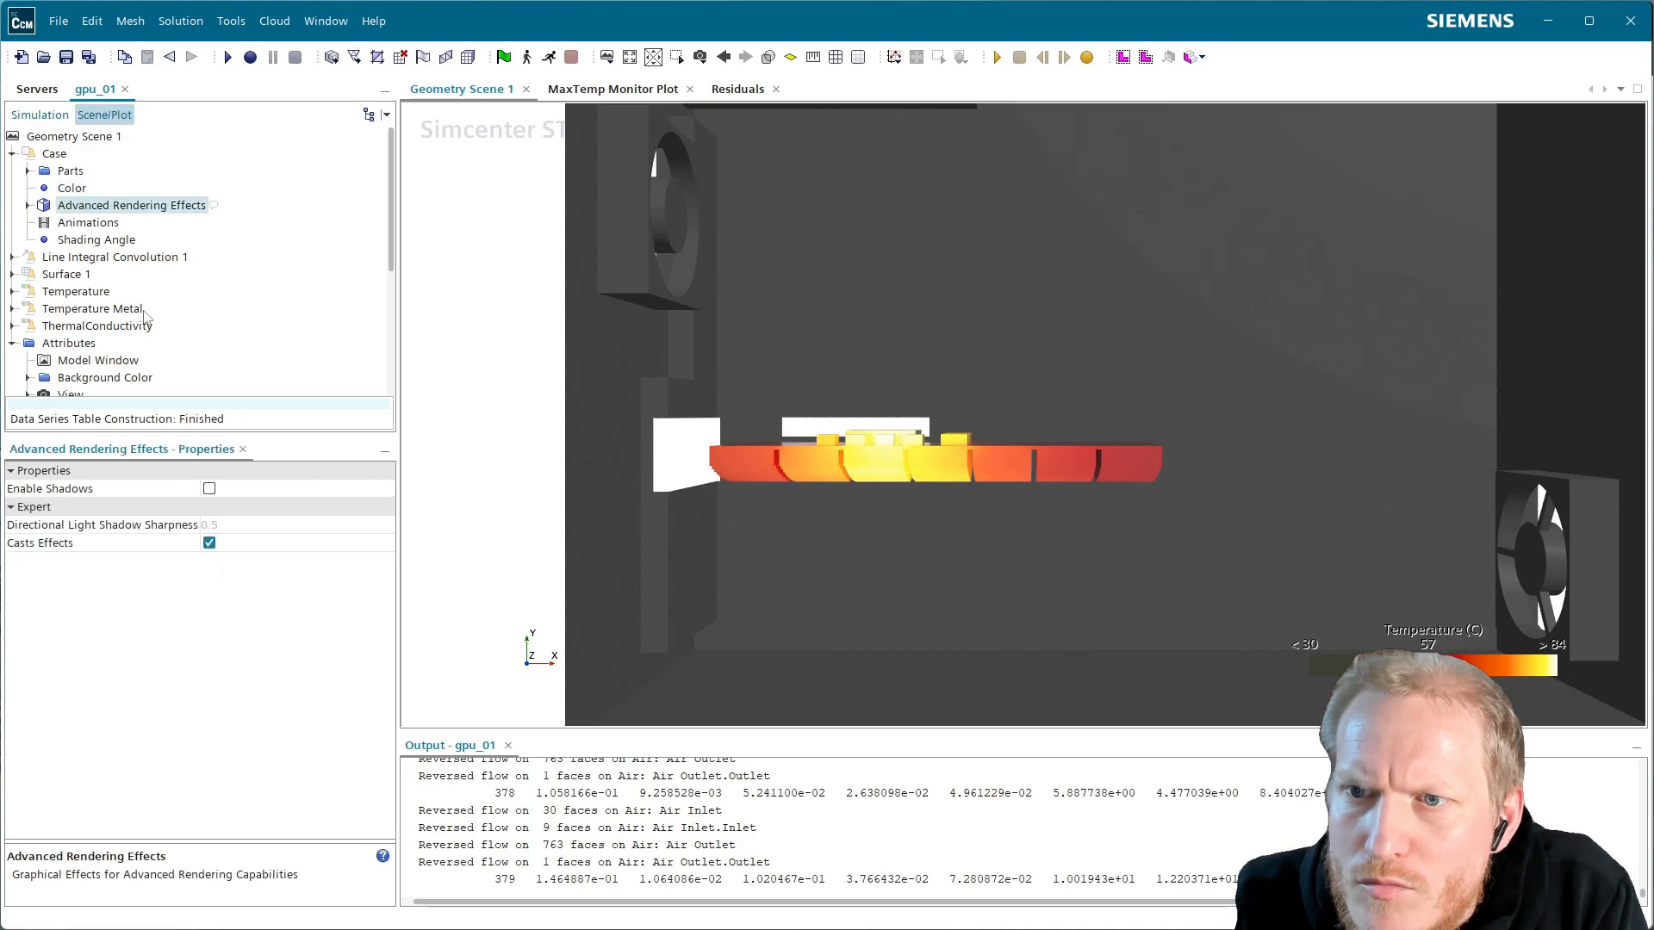
click(209, 490)
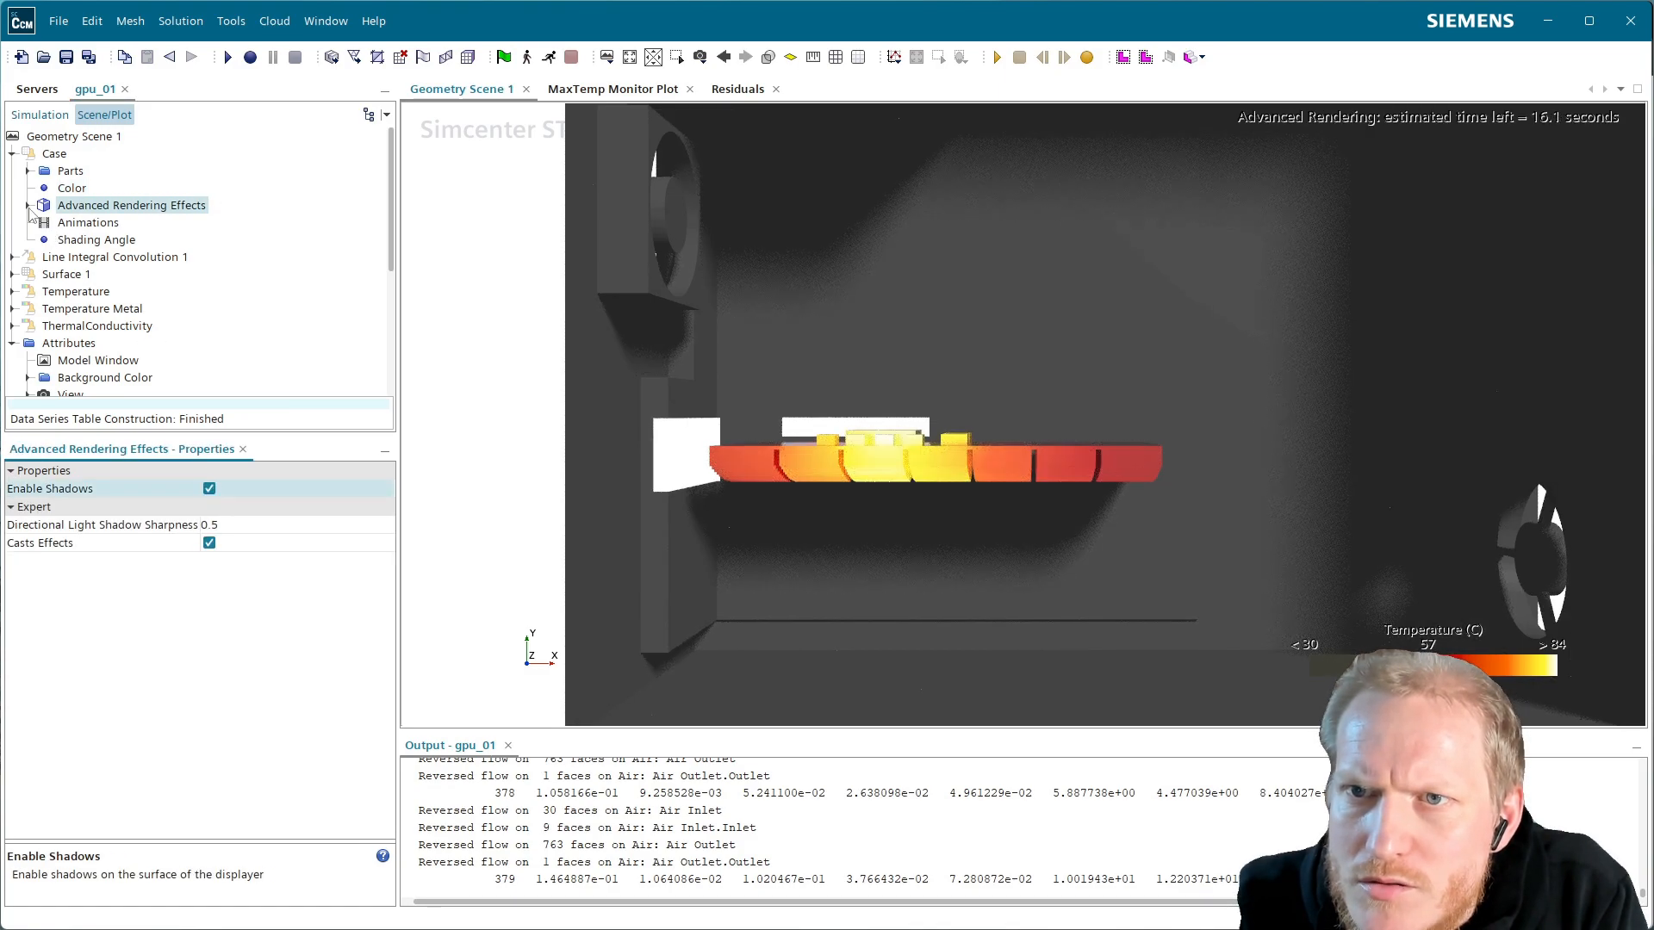
click(28, 206)
click(121, 223)
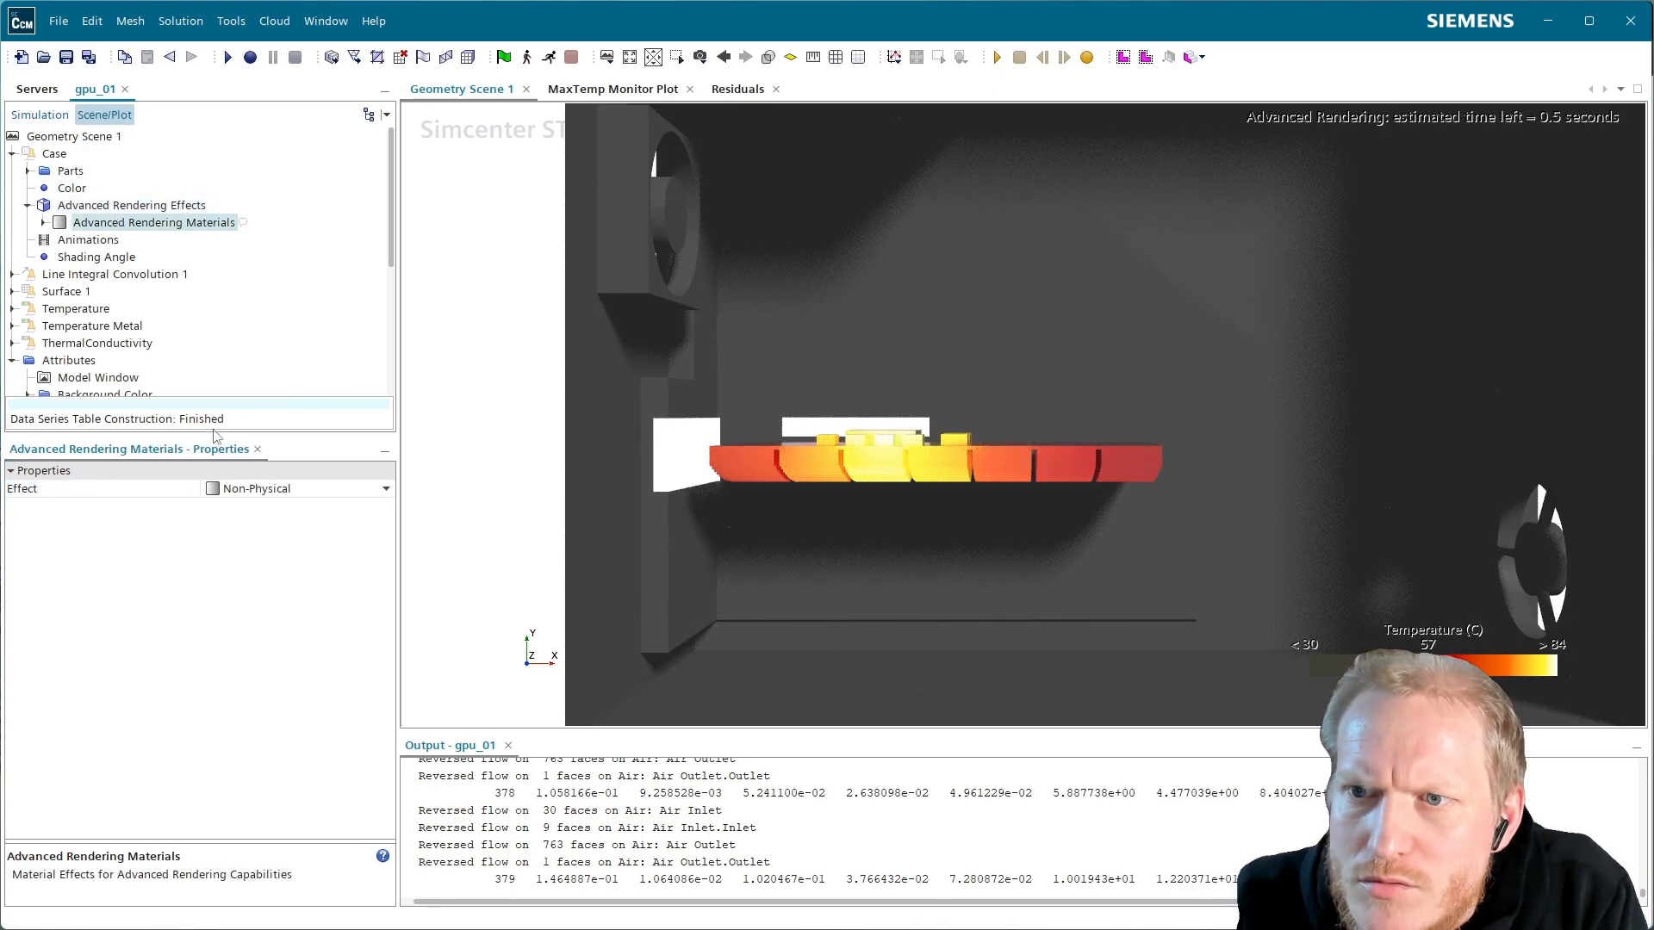
click(253, 494)
click(245, 525)
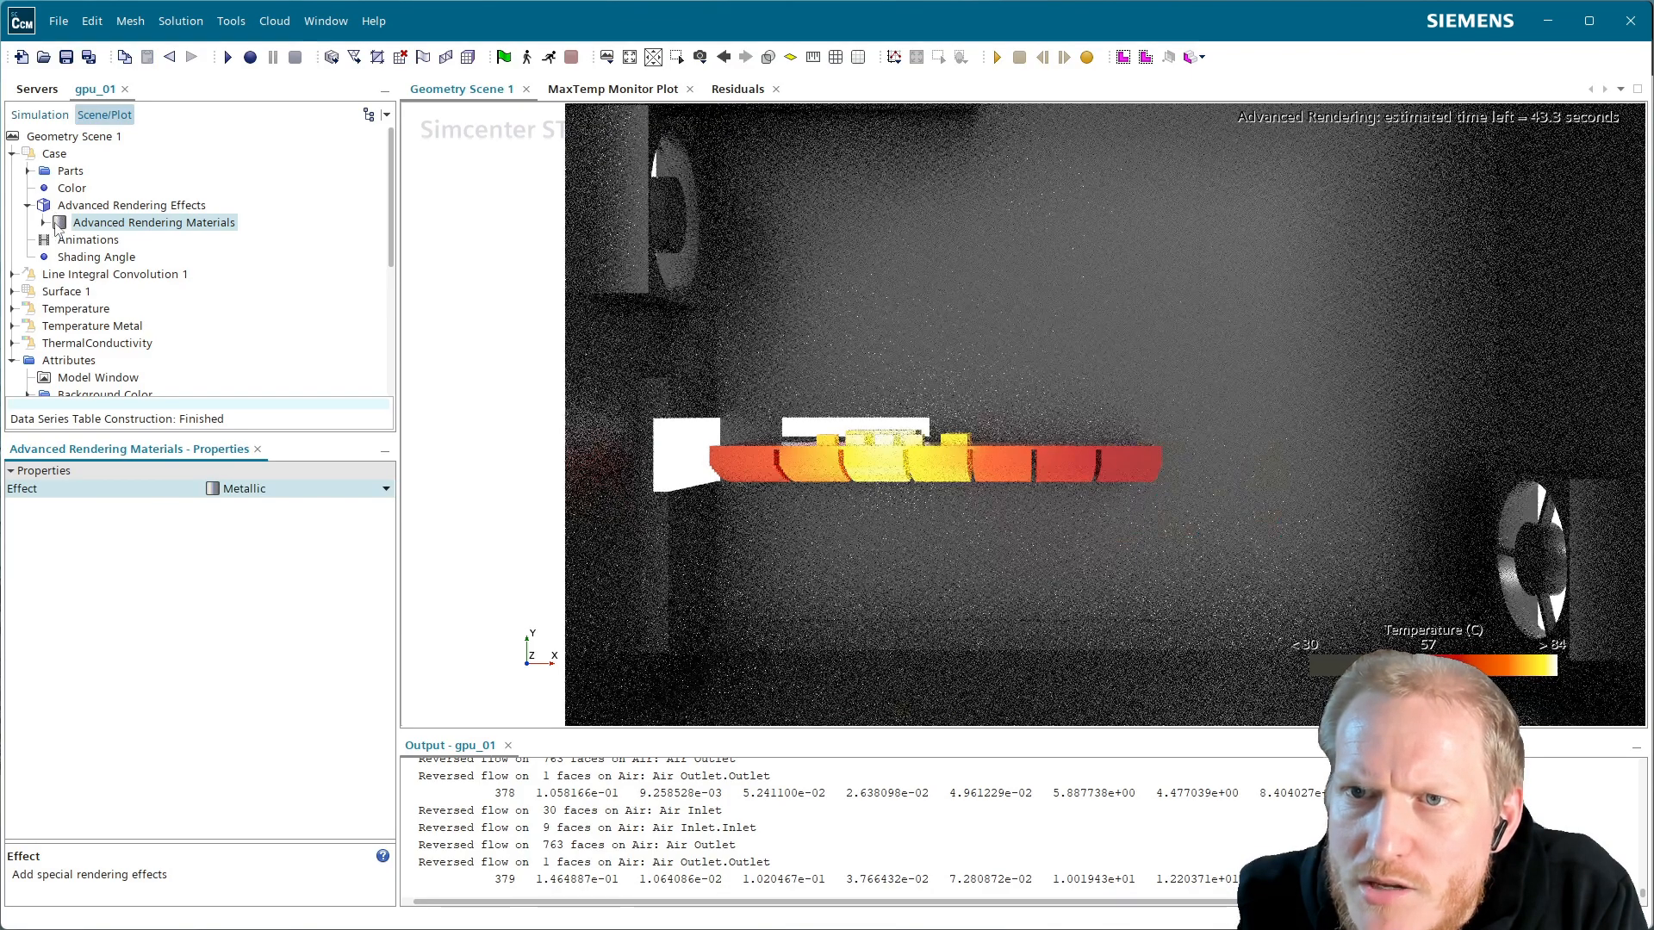
Give the Case's Metallic material roughness 0.1 and clearcoat IOR 1.1
click(44, 223)
click(109, 242)
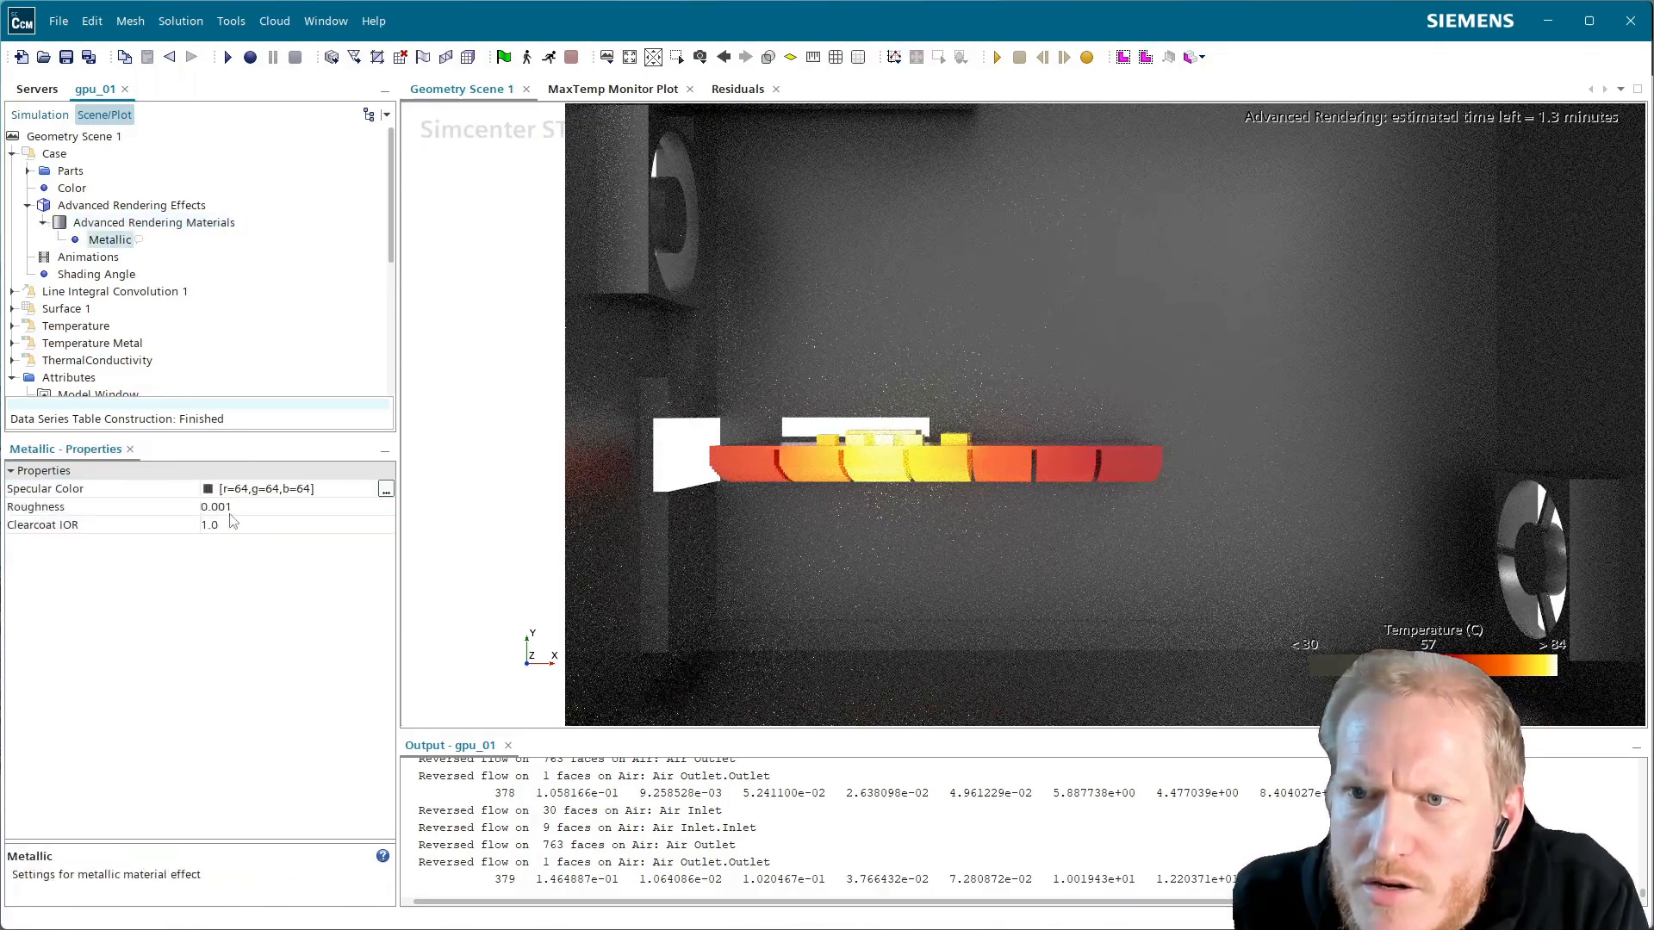
click(225, 507)
text(0.1)
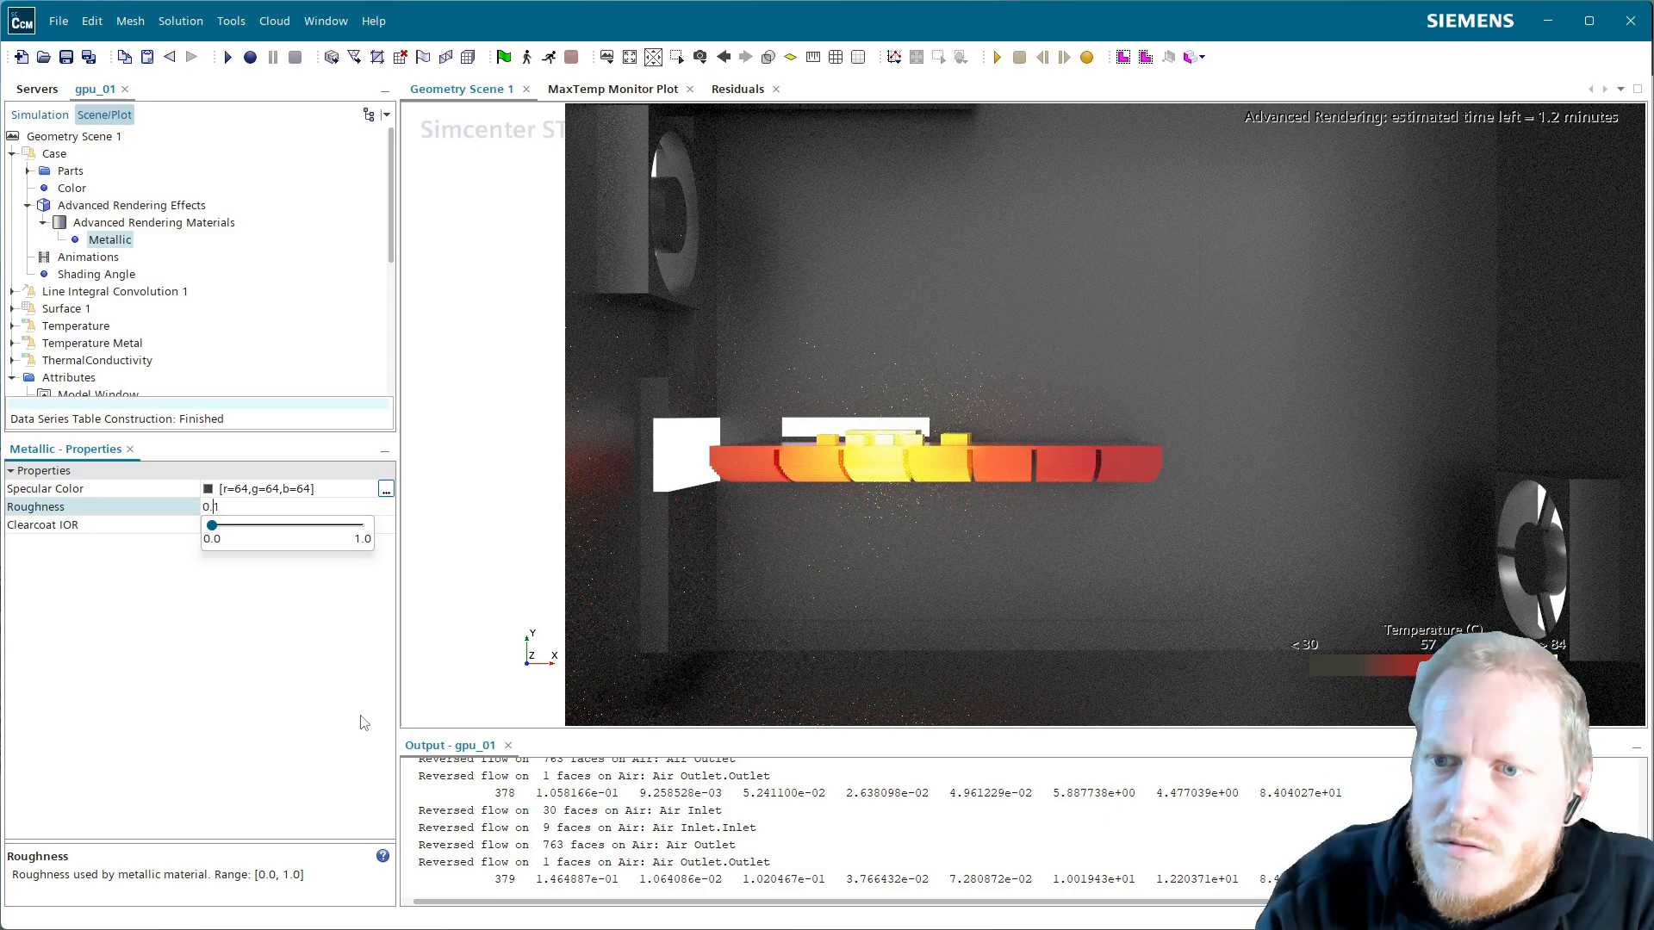
key(Return)
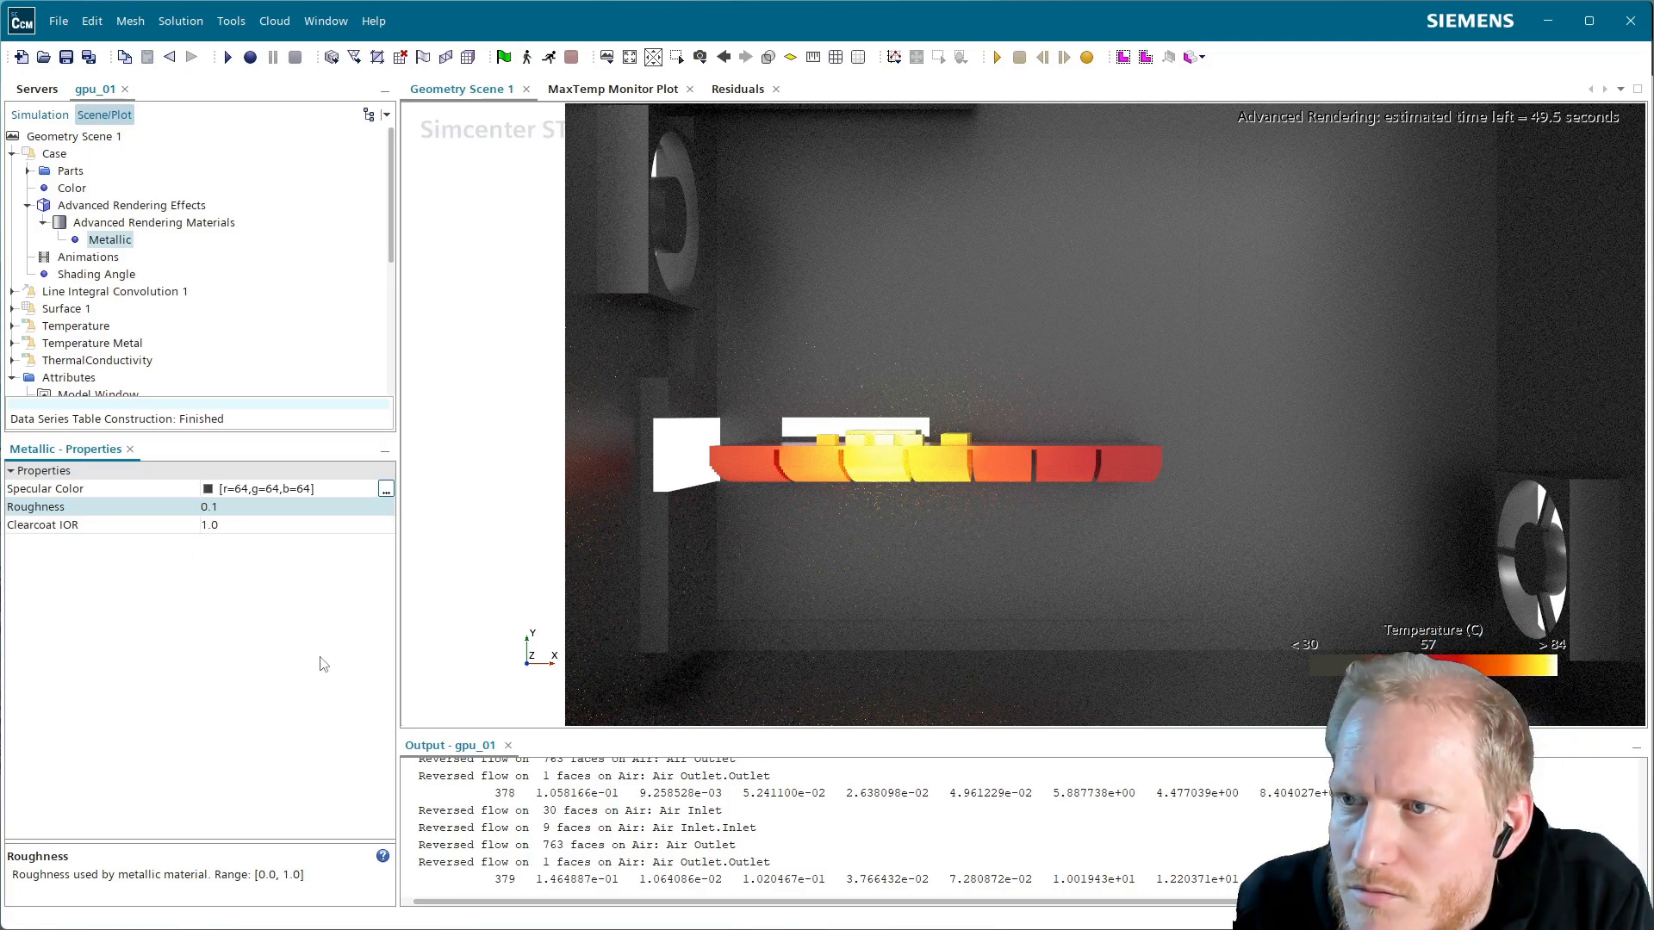
click(220, 519)
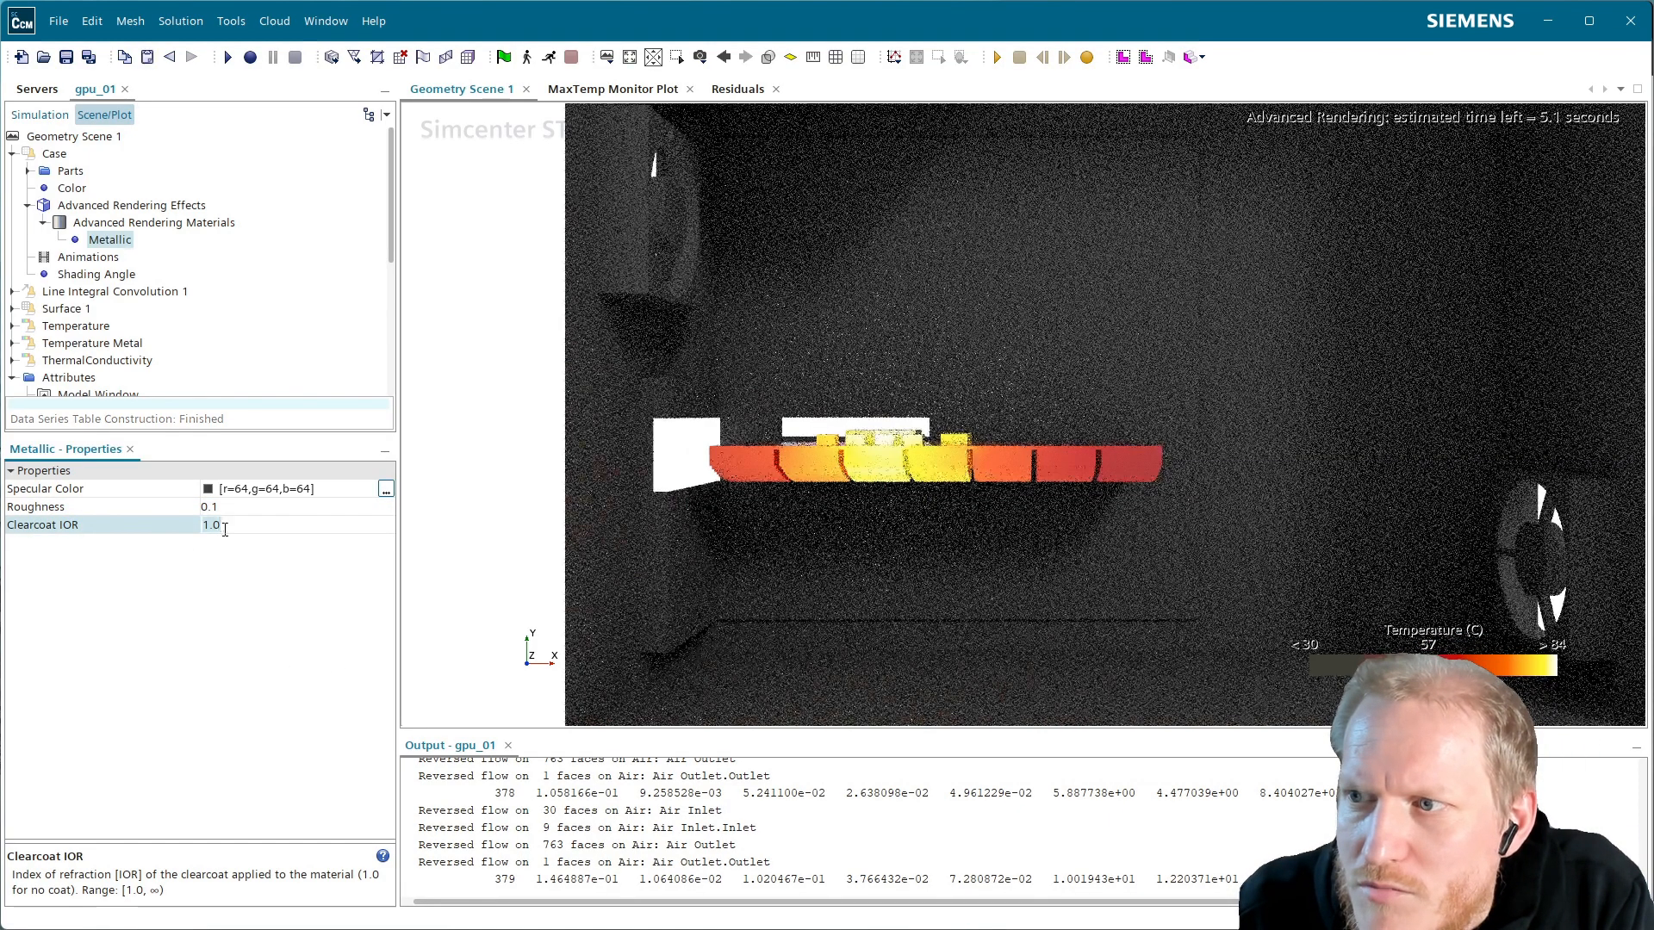
key(BackSpace)
text(1)
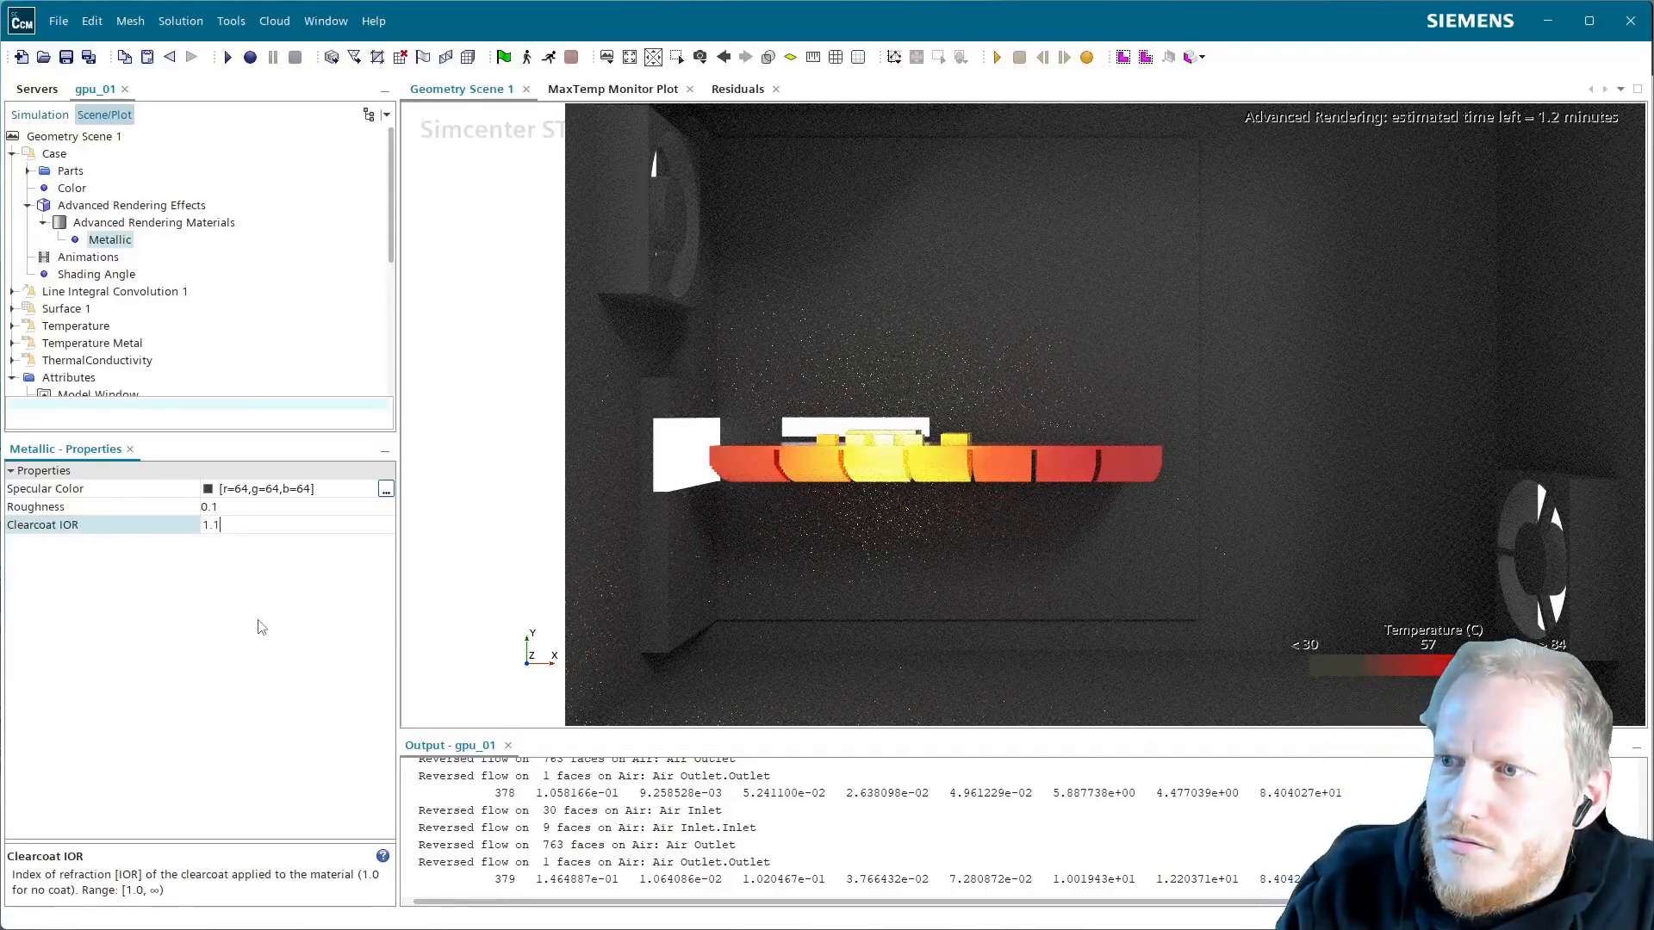
key(Return)
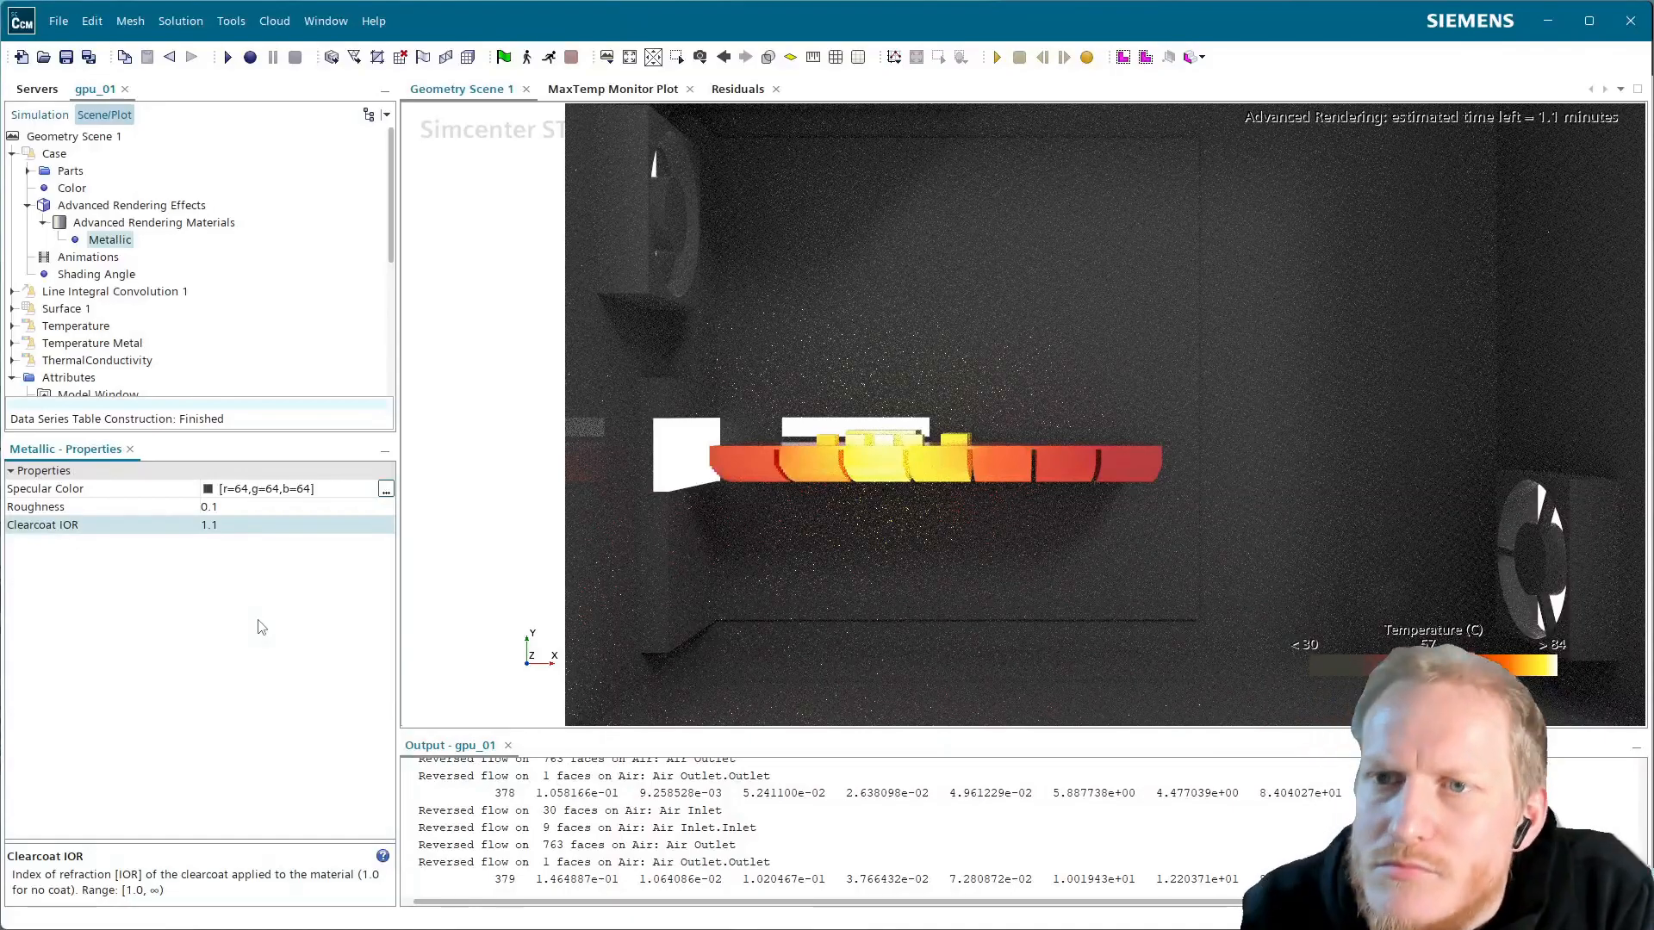
click(12, 343)
Enable shadows in the Temperature Metal contour's advanced rendering effects
click(83, 302)
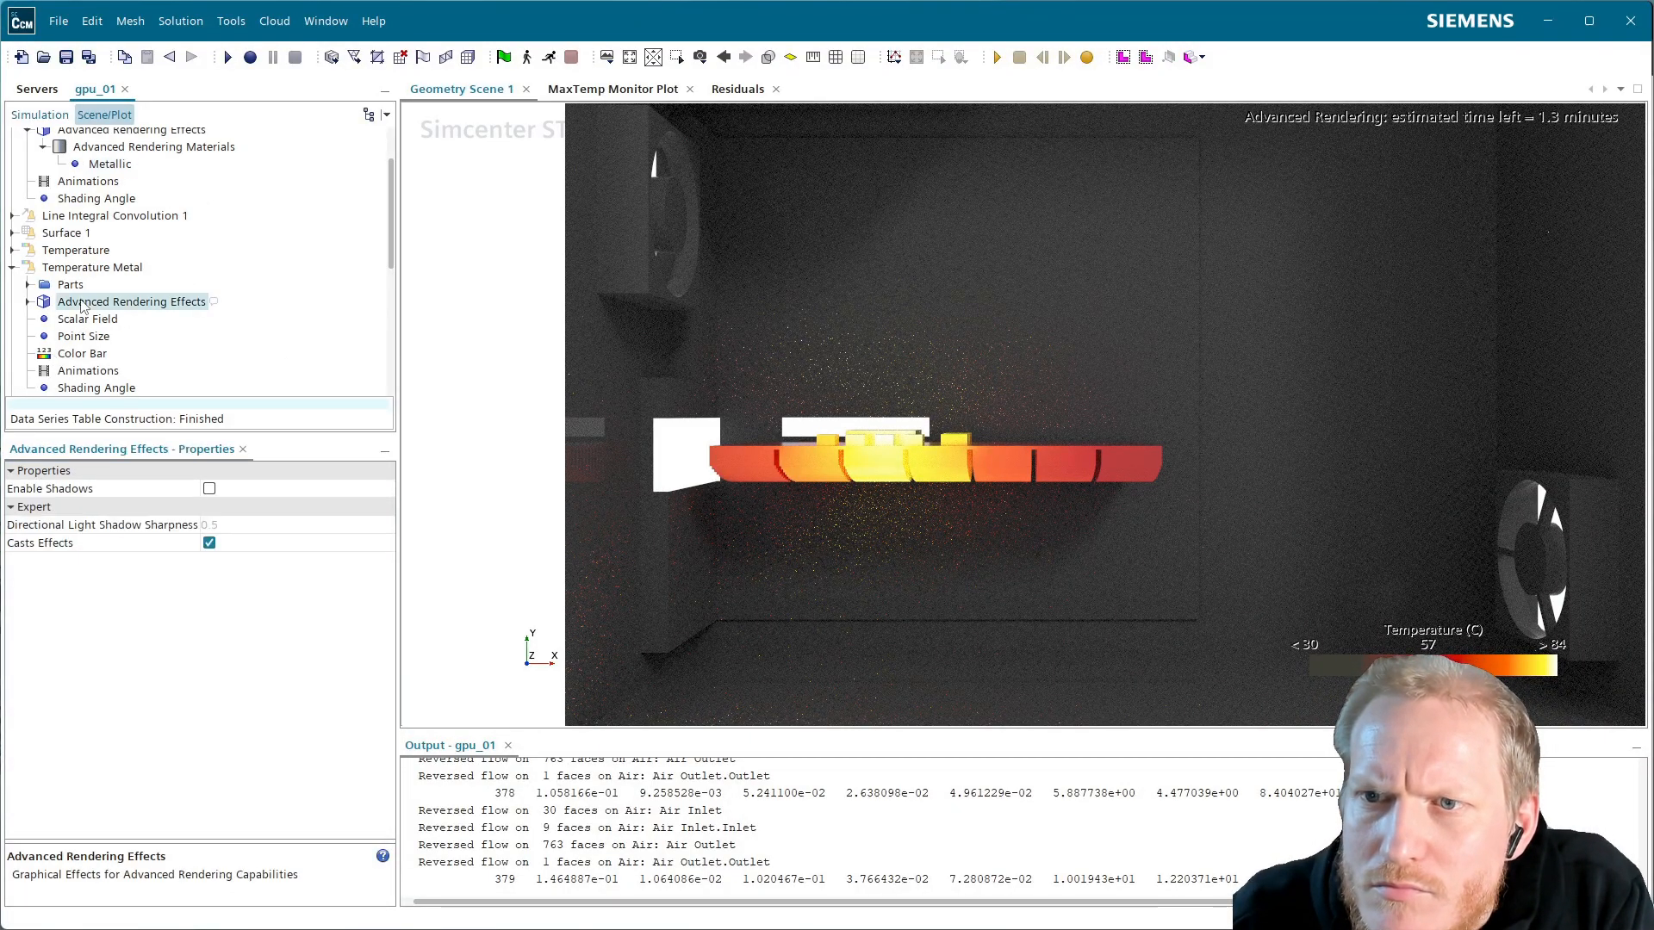
click(210, 488)
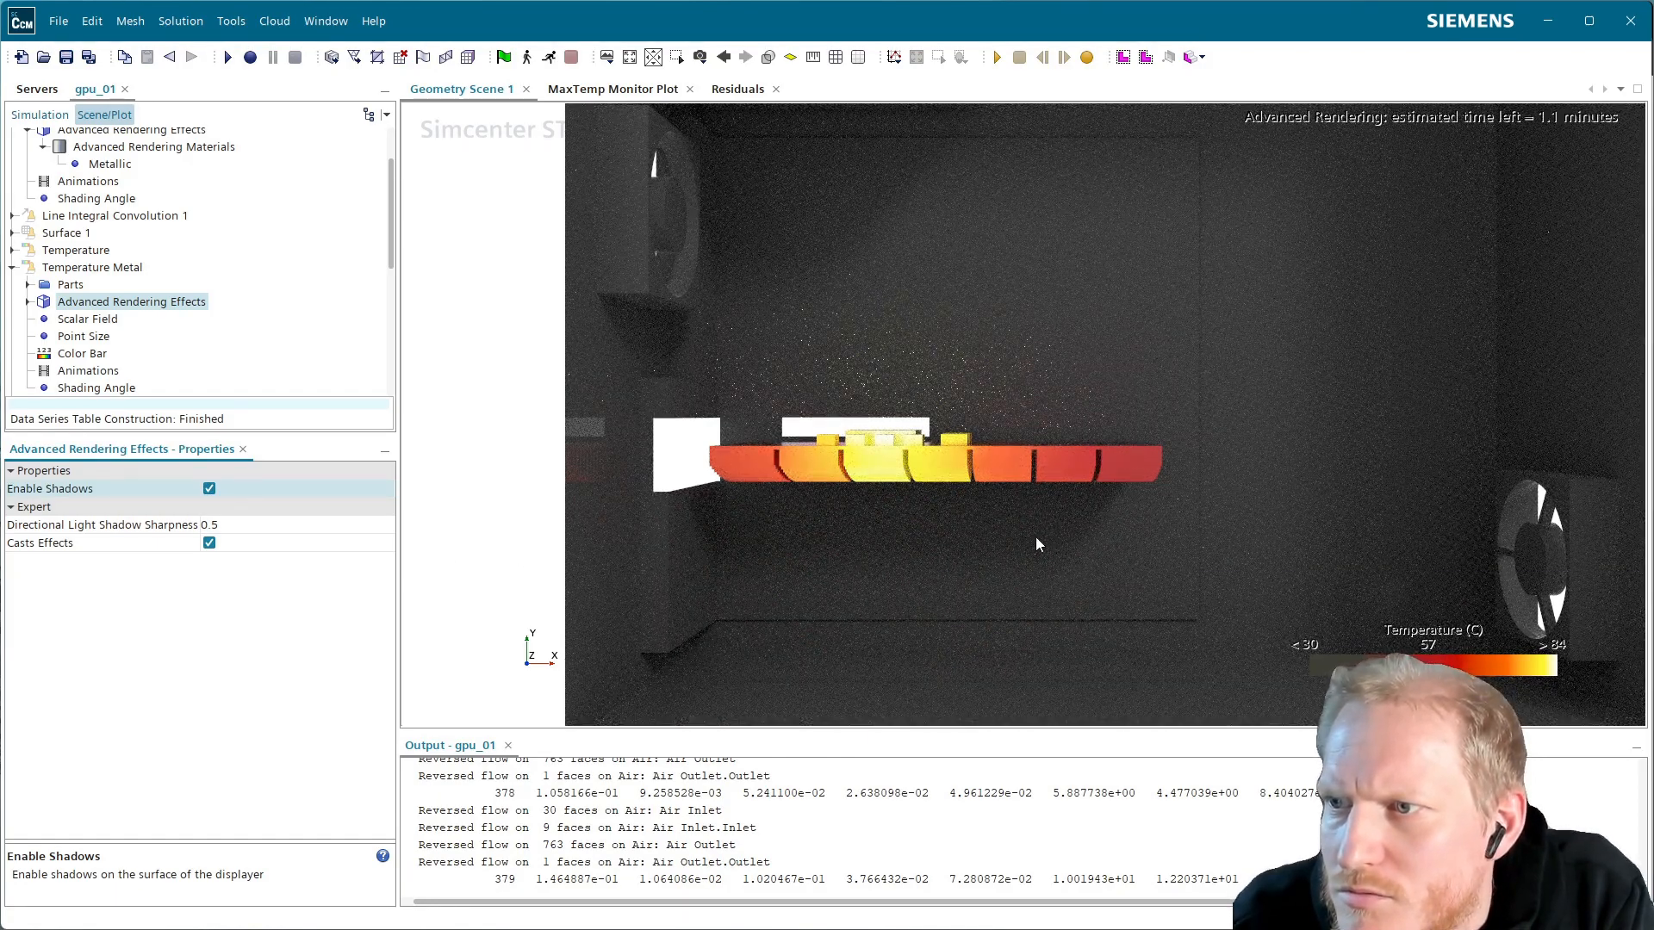
scroll(1025, 547, up, 3)
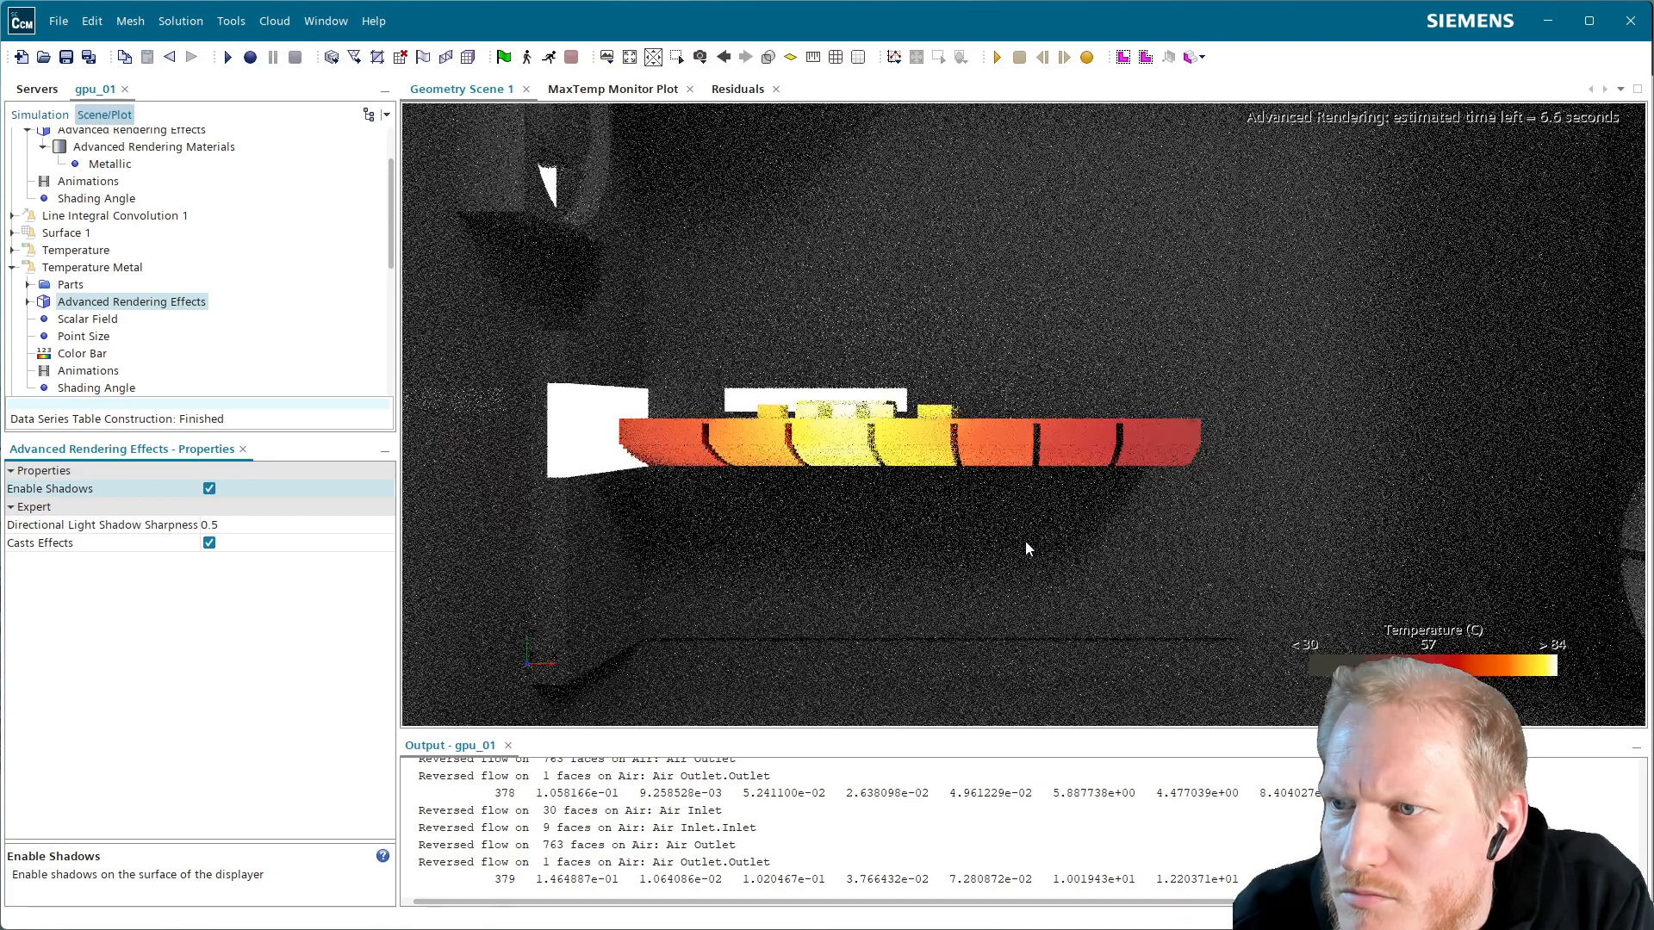
scroll(1025, 548, down, 1)
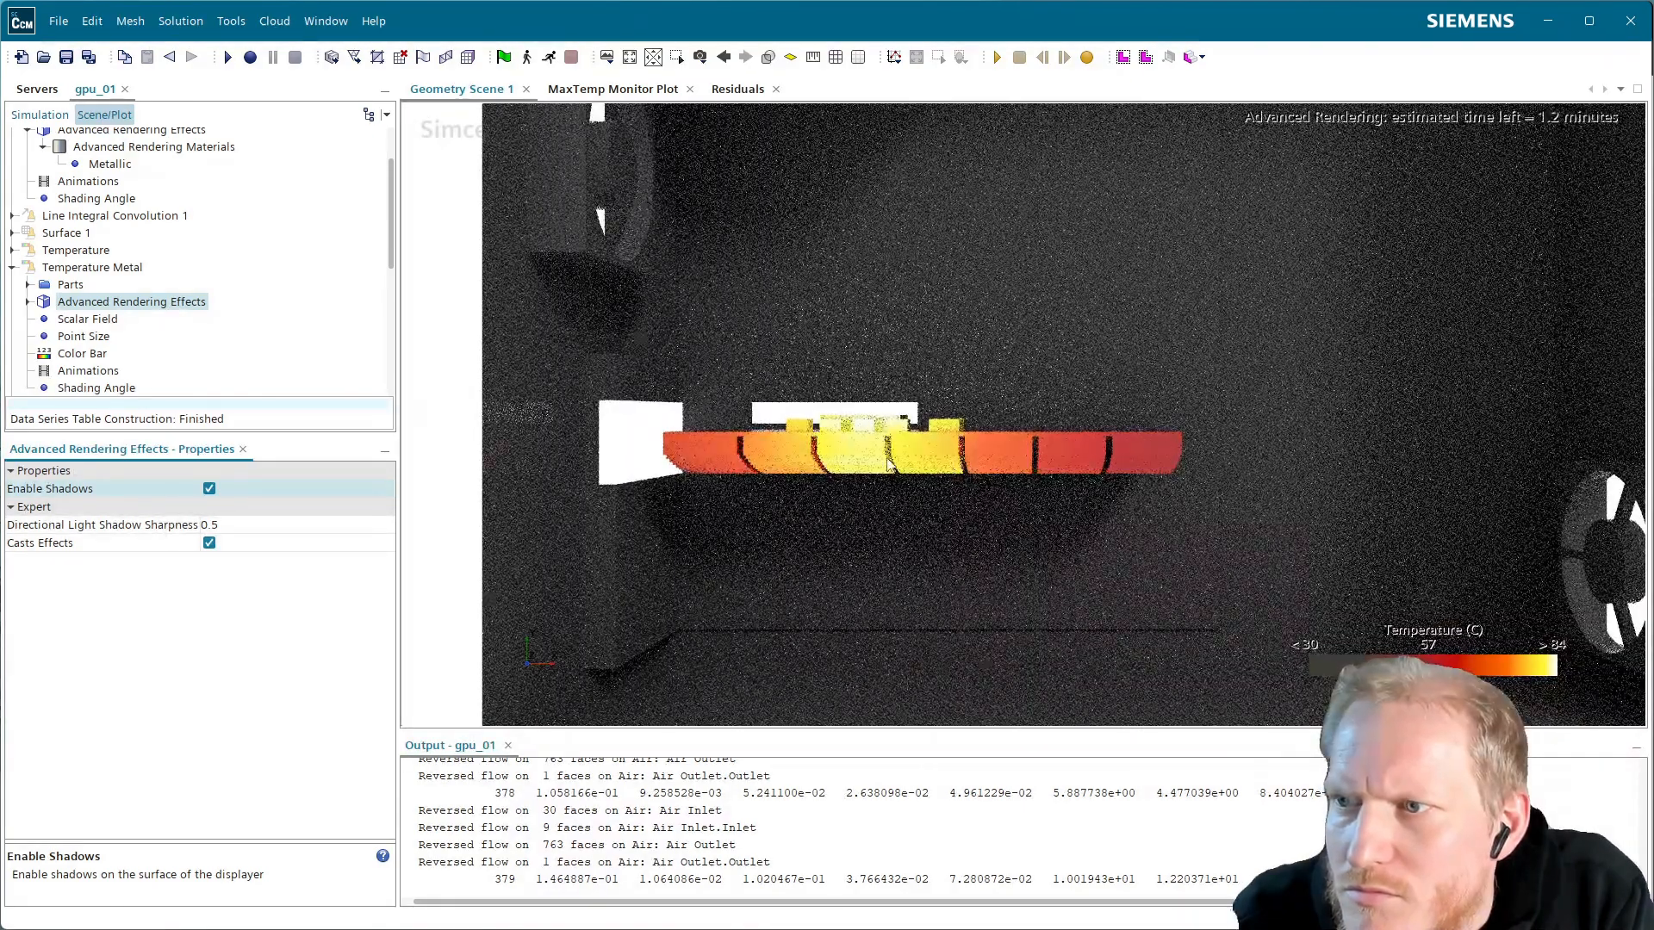
scroll(183, 336, down, 1)
scroll(182, 336, down, 2)
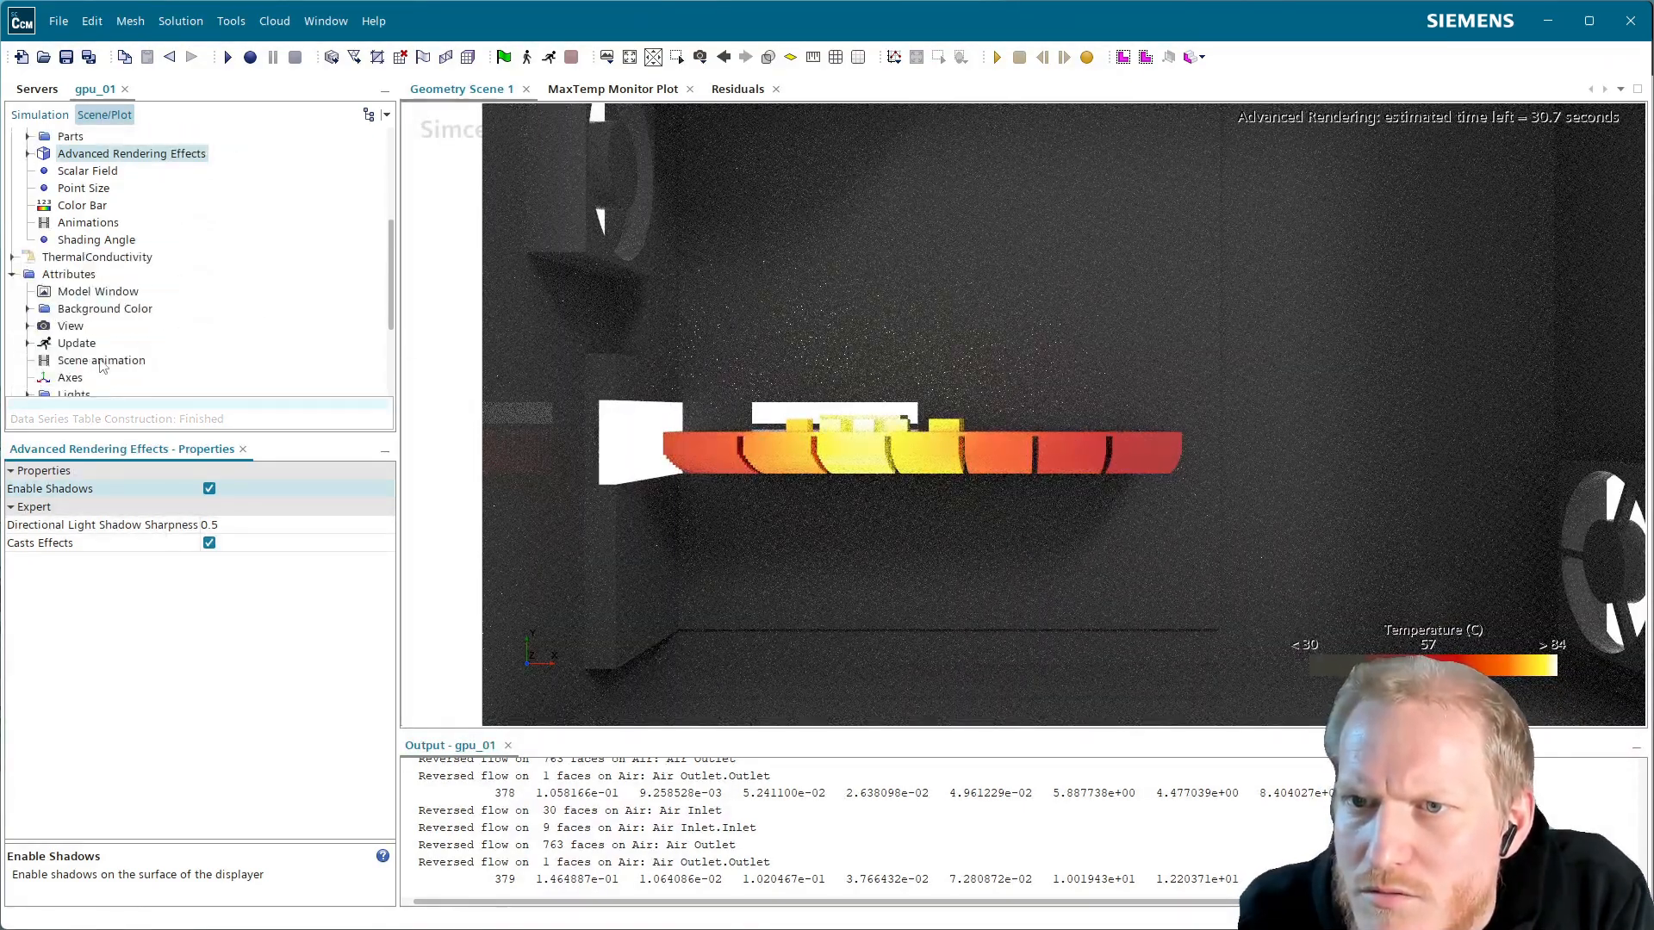
scroll(75, 374, down, 1)
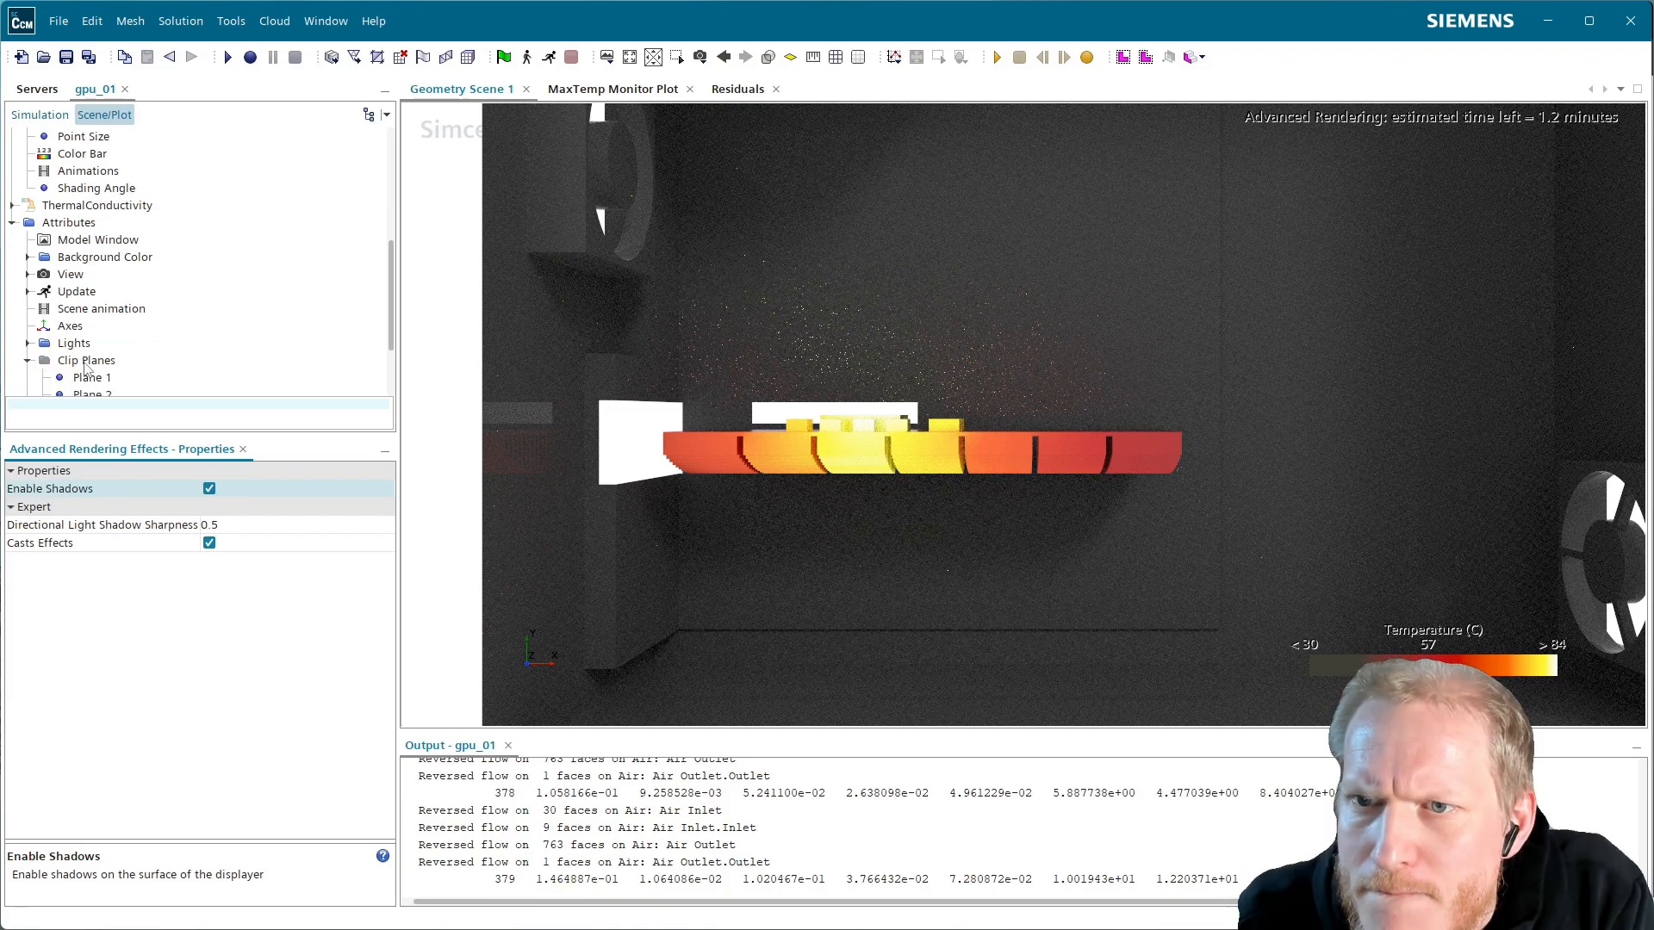
Switch off Light 1 under the scene's lights
click(28, 343)
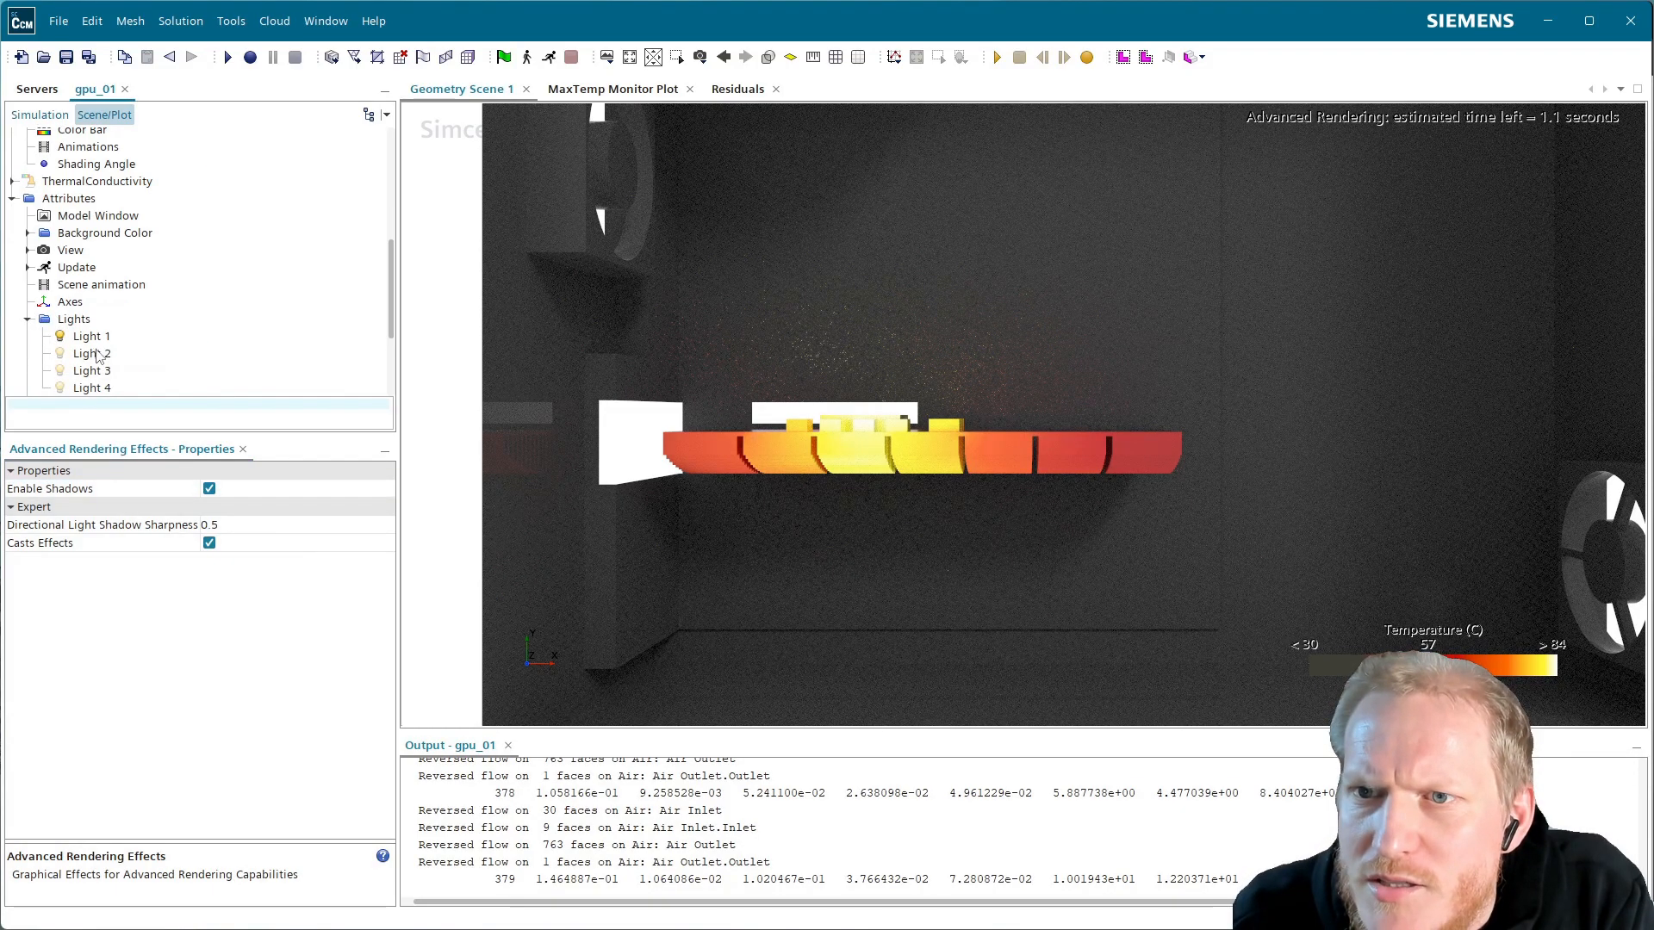
click(91, 336)
click(209, 543)
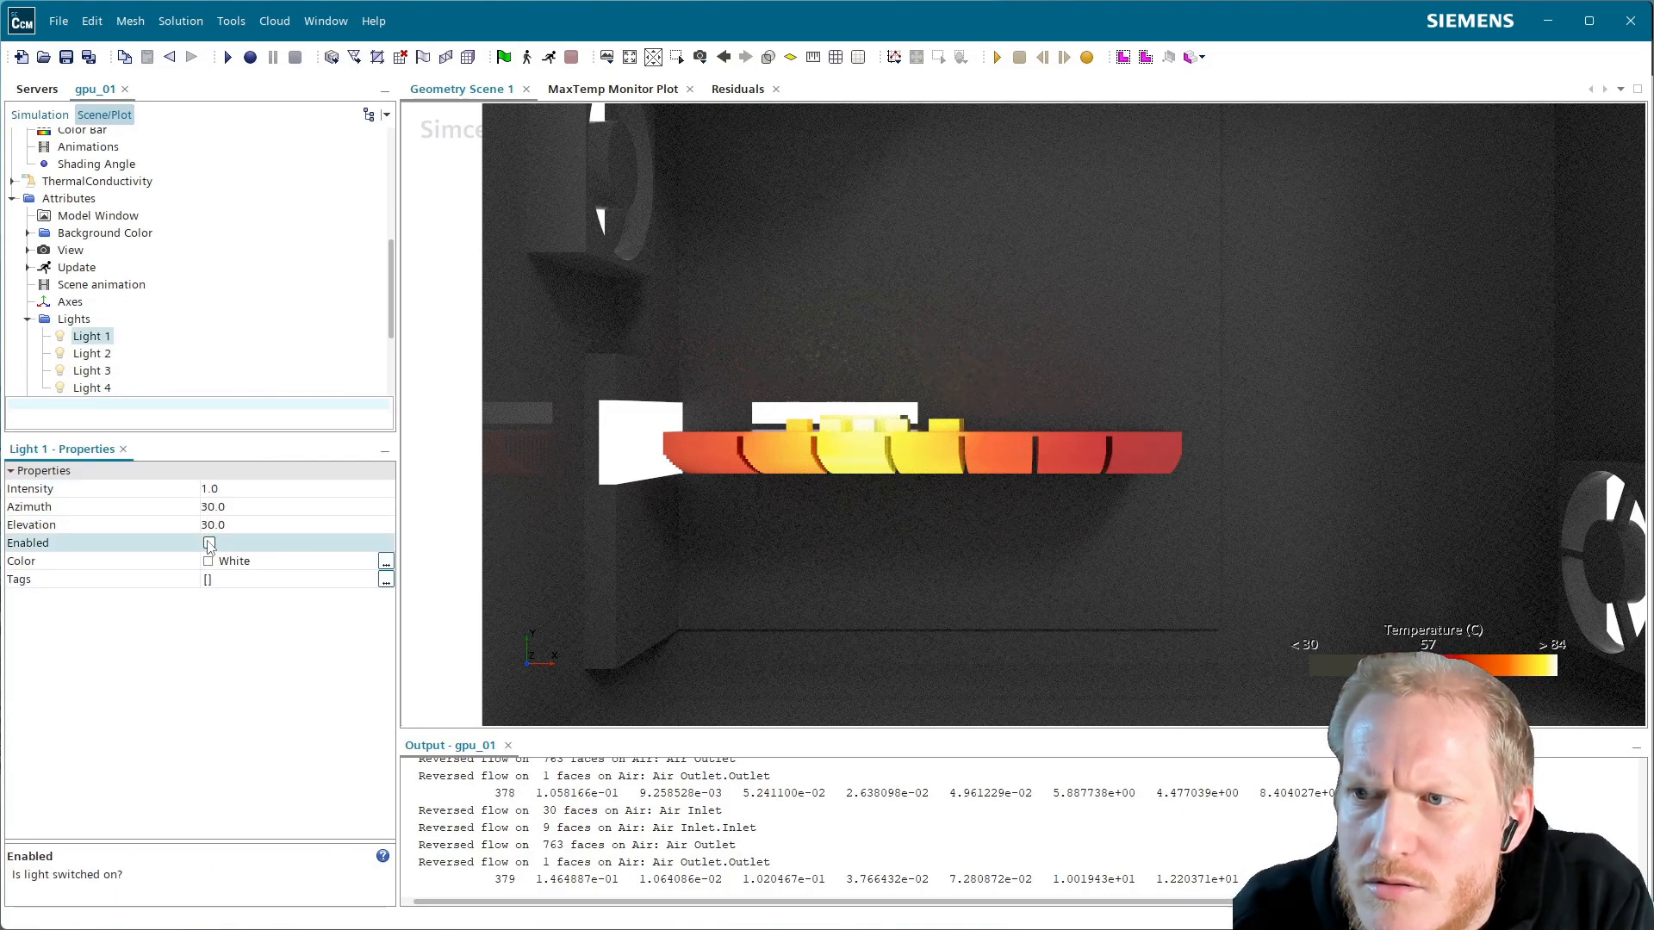
scroll(150, 336, down, 3)
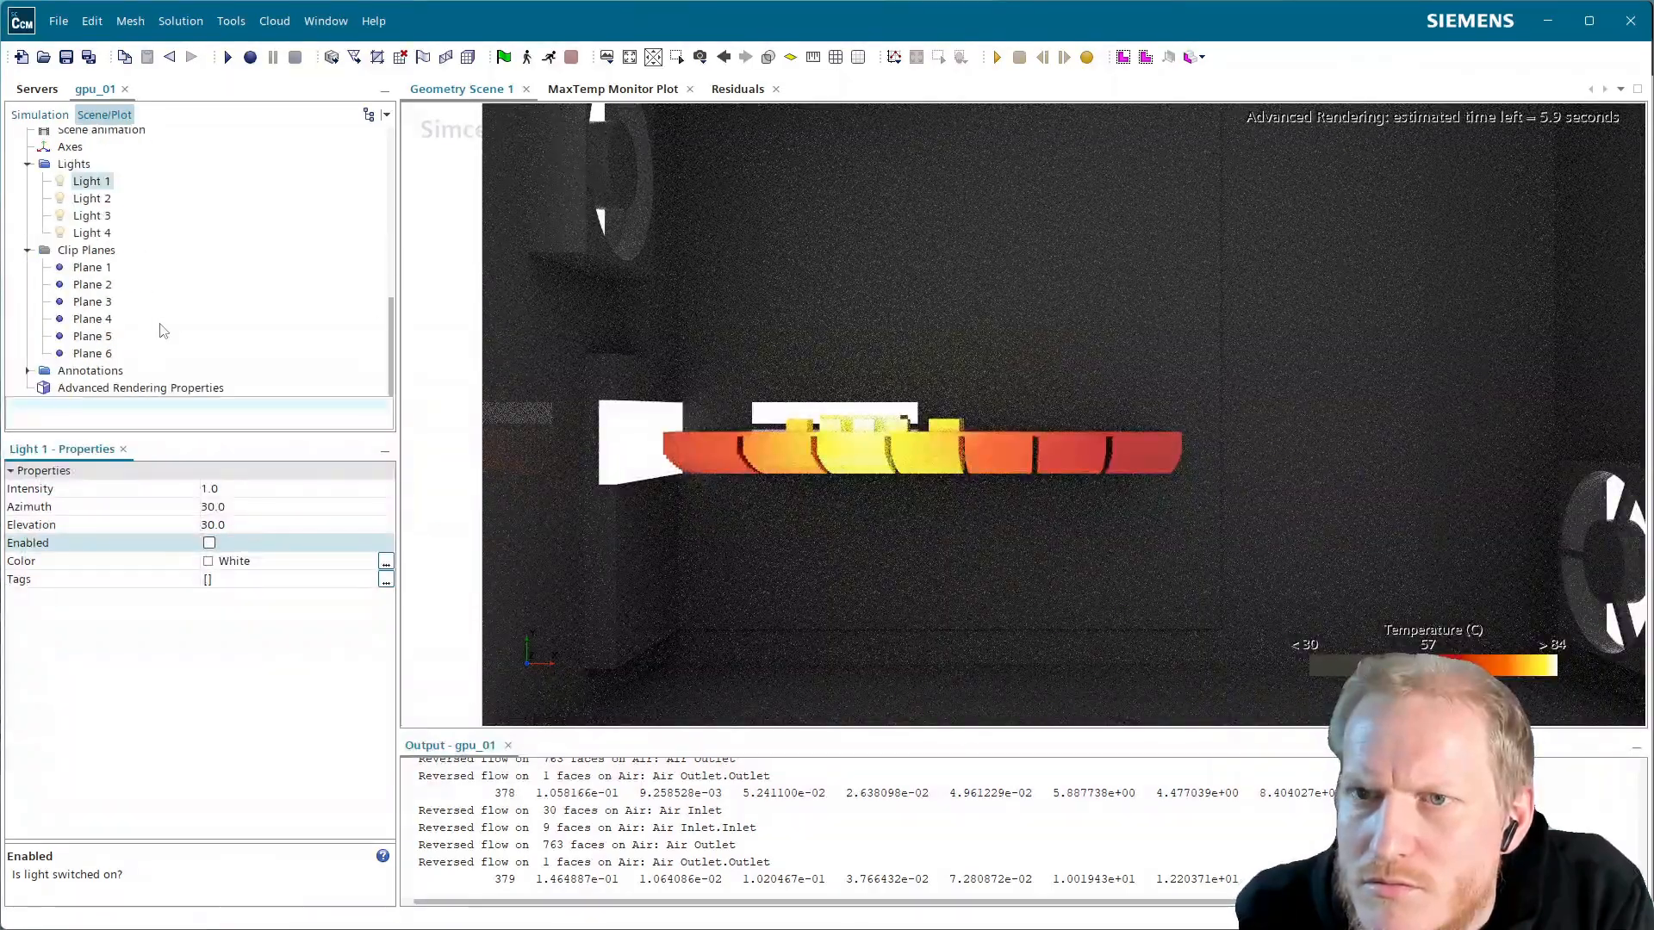
scroll(138, 357, up, 5)
scroll(121, 331, down, 4)
scroll(116, 265, up, 2)
Set the scene Background Color Mode to Gradient
click(102, 226)
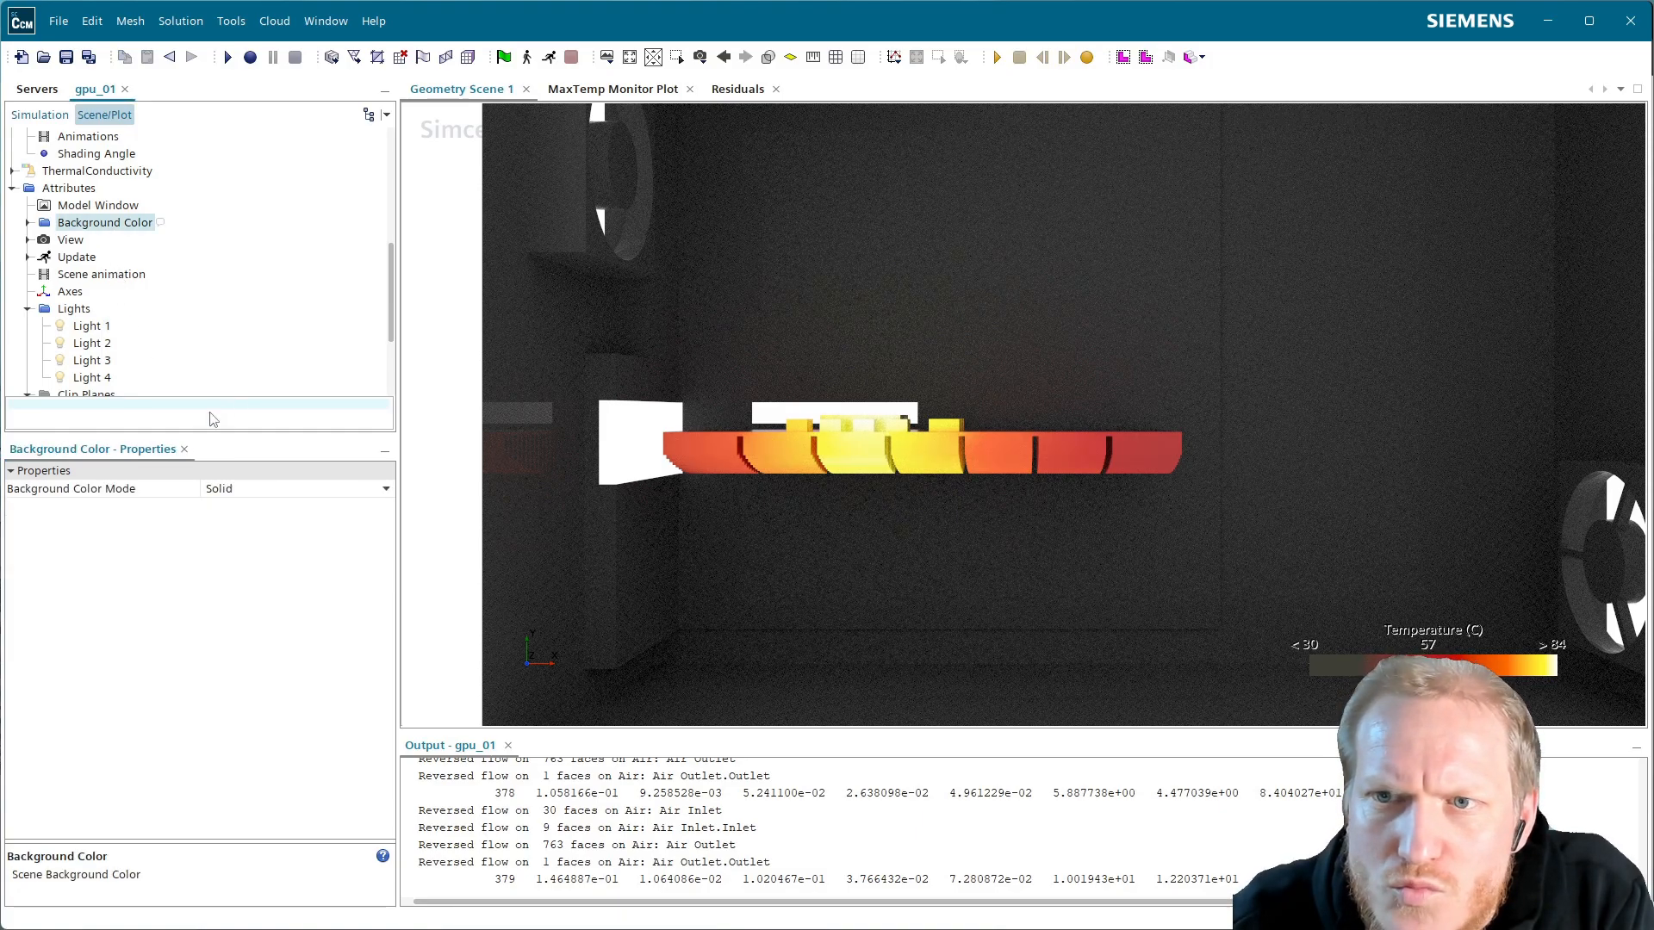
click(379, 489)
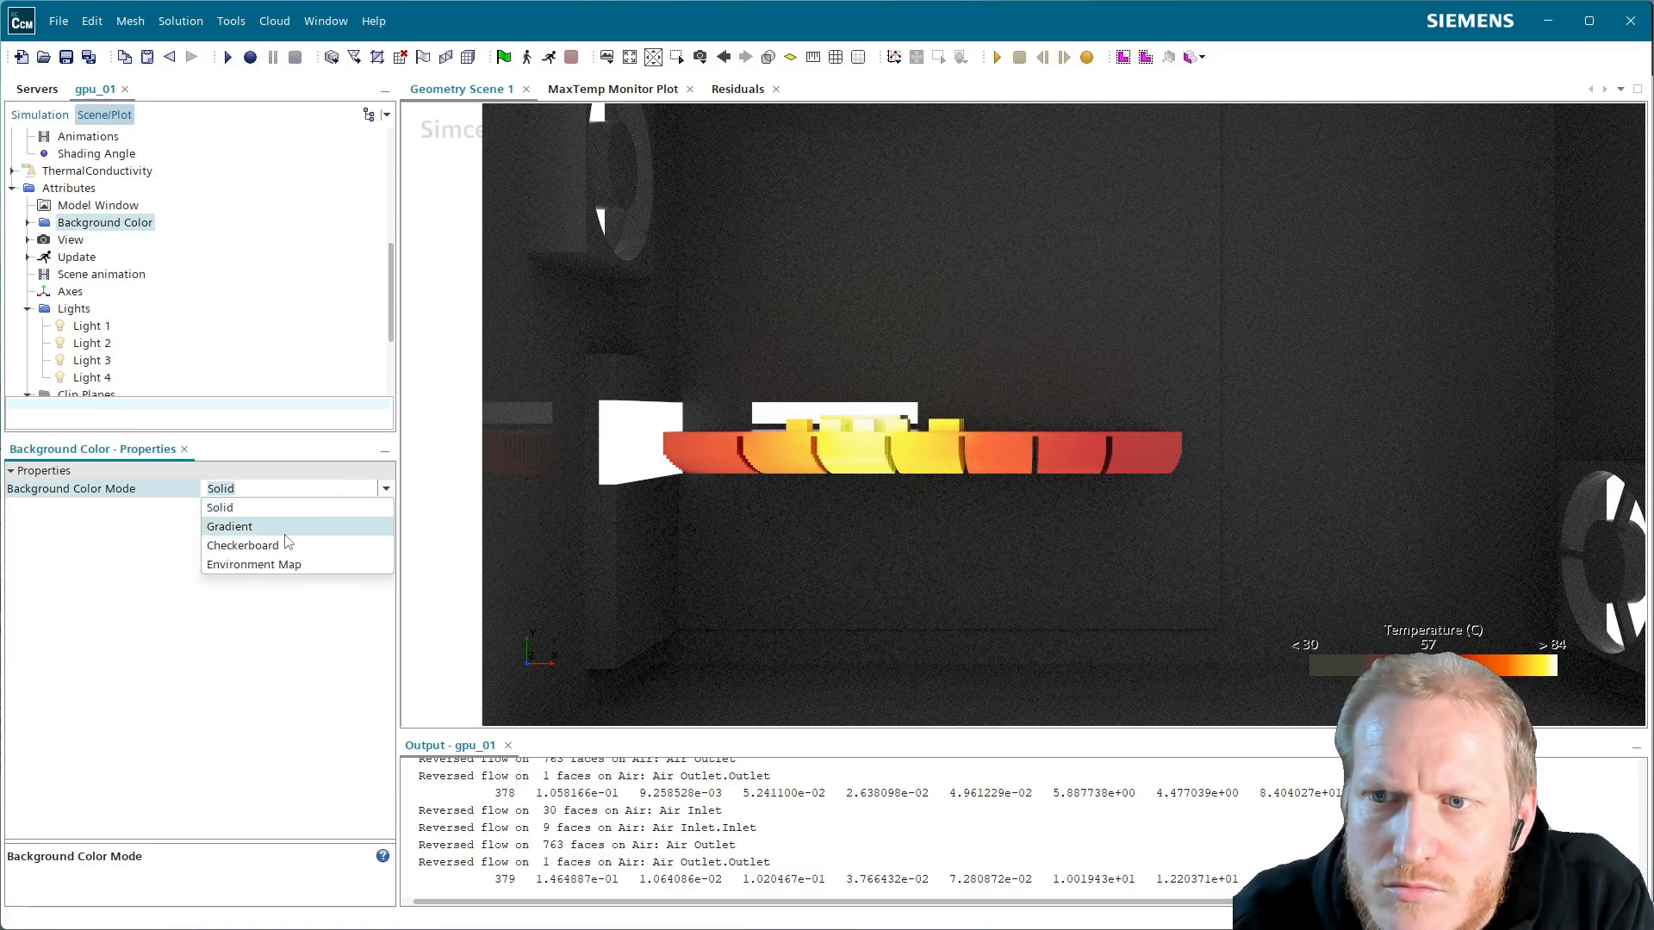
click(288, 542)
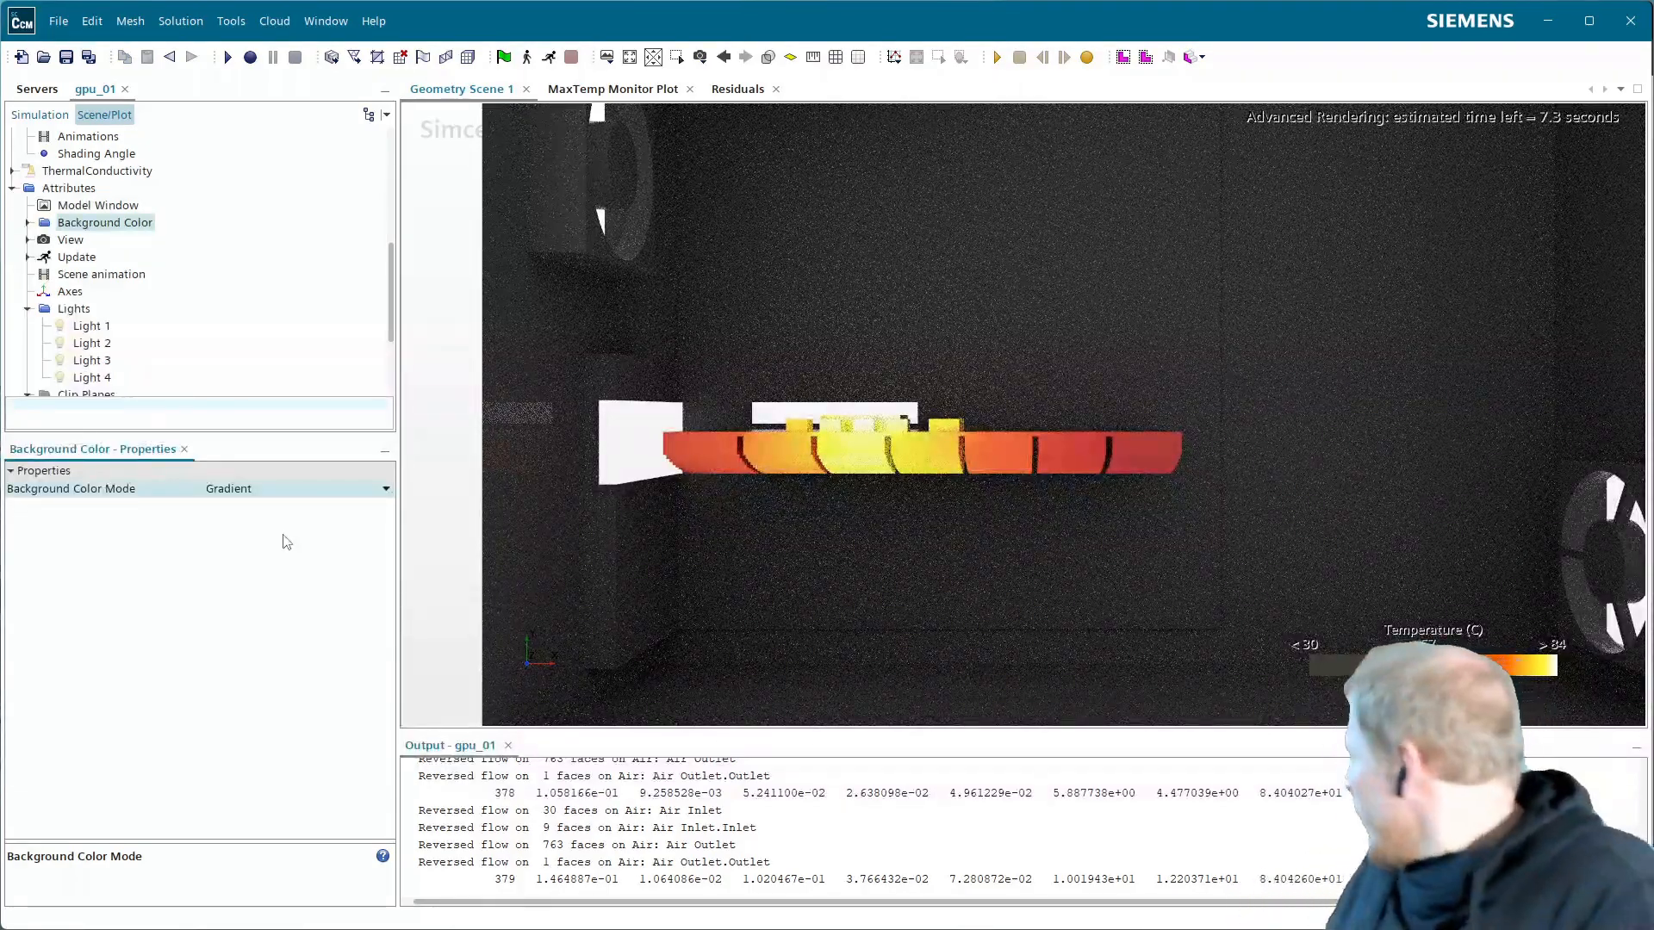
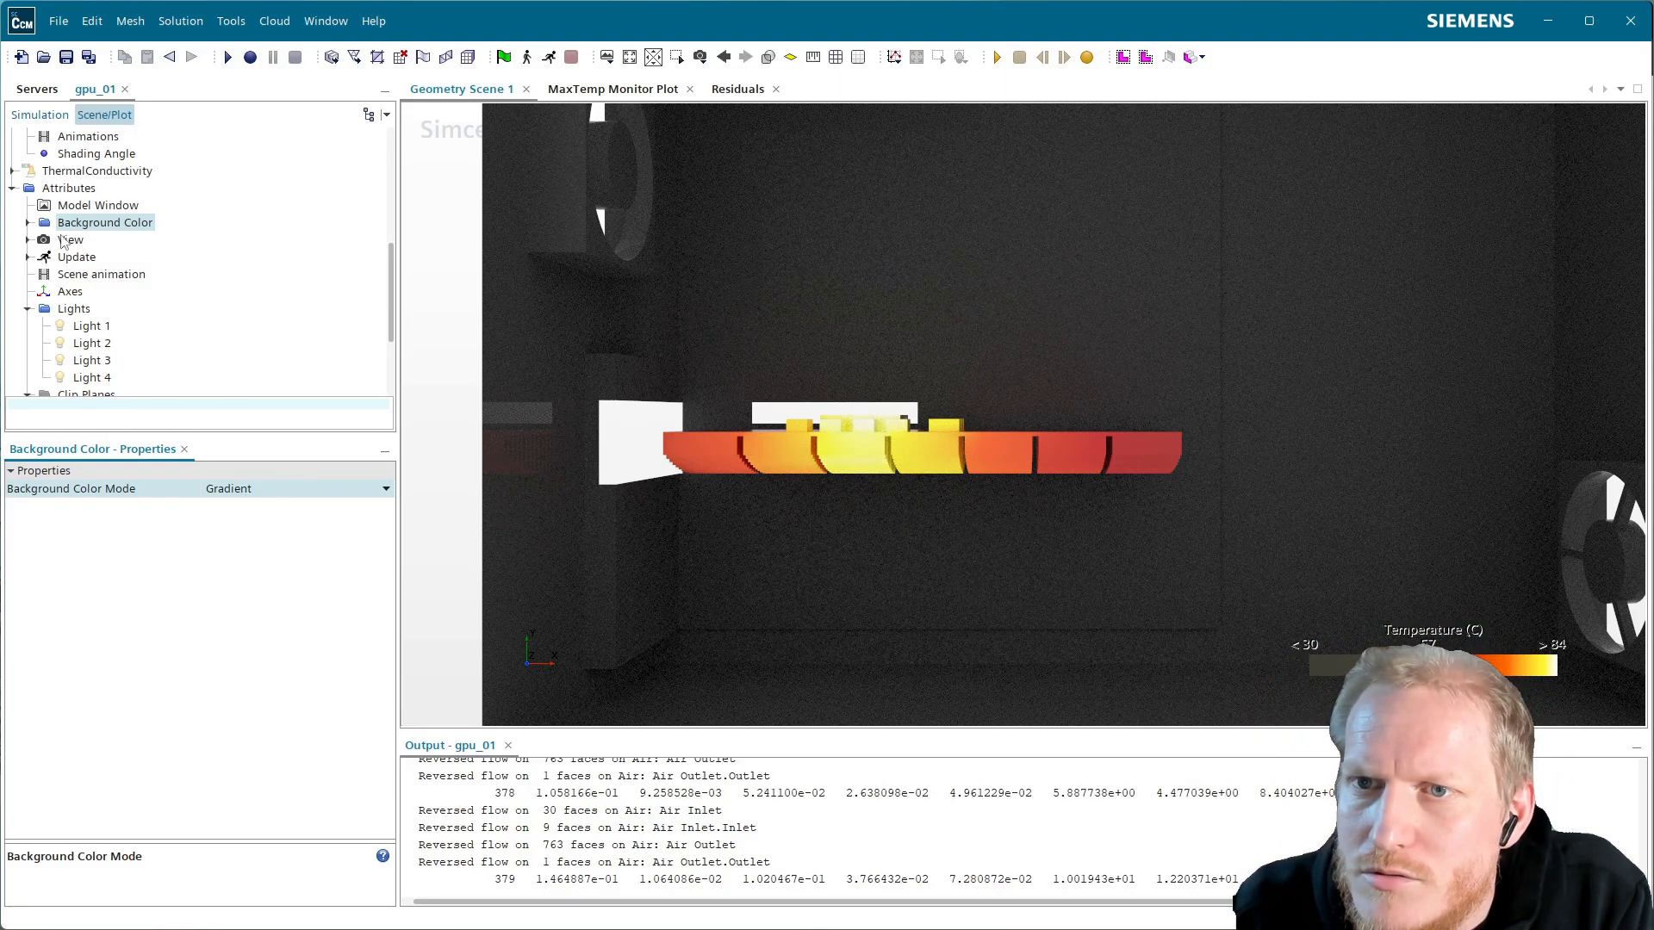
Change the gradient background's Color 2 from Smoke to Slate Gray Dark
click(29, 222)
click(102, 243)
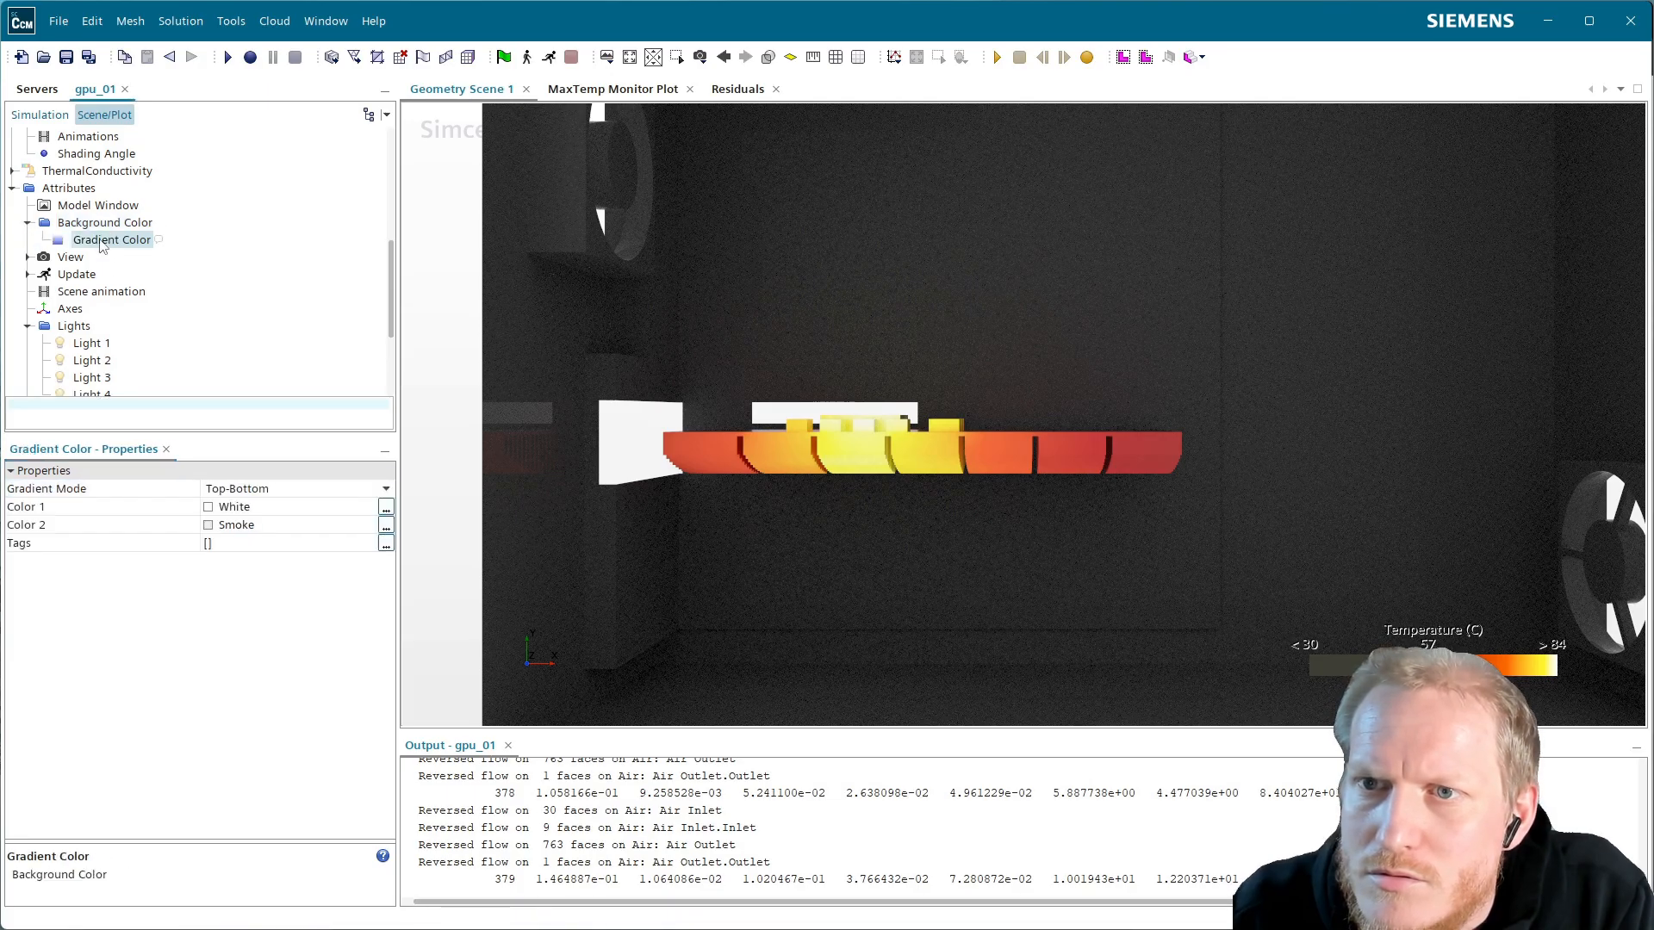
click(256, 527)
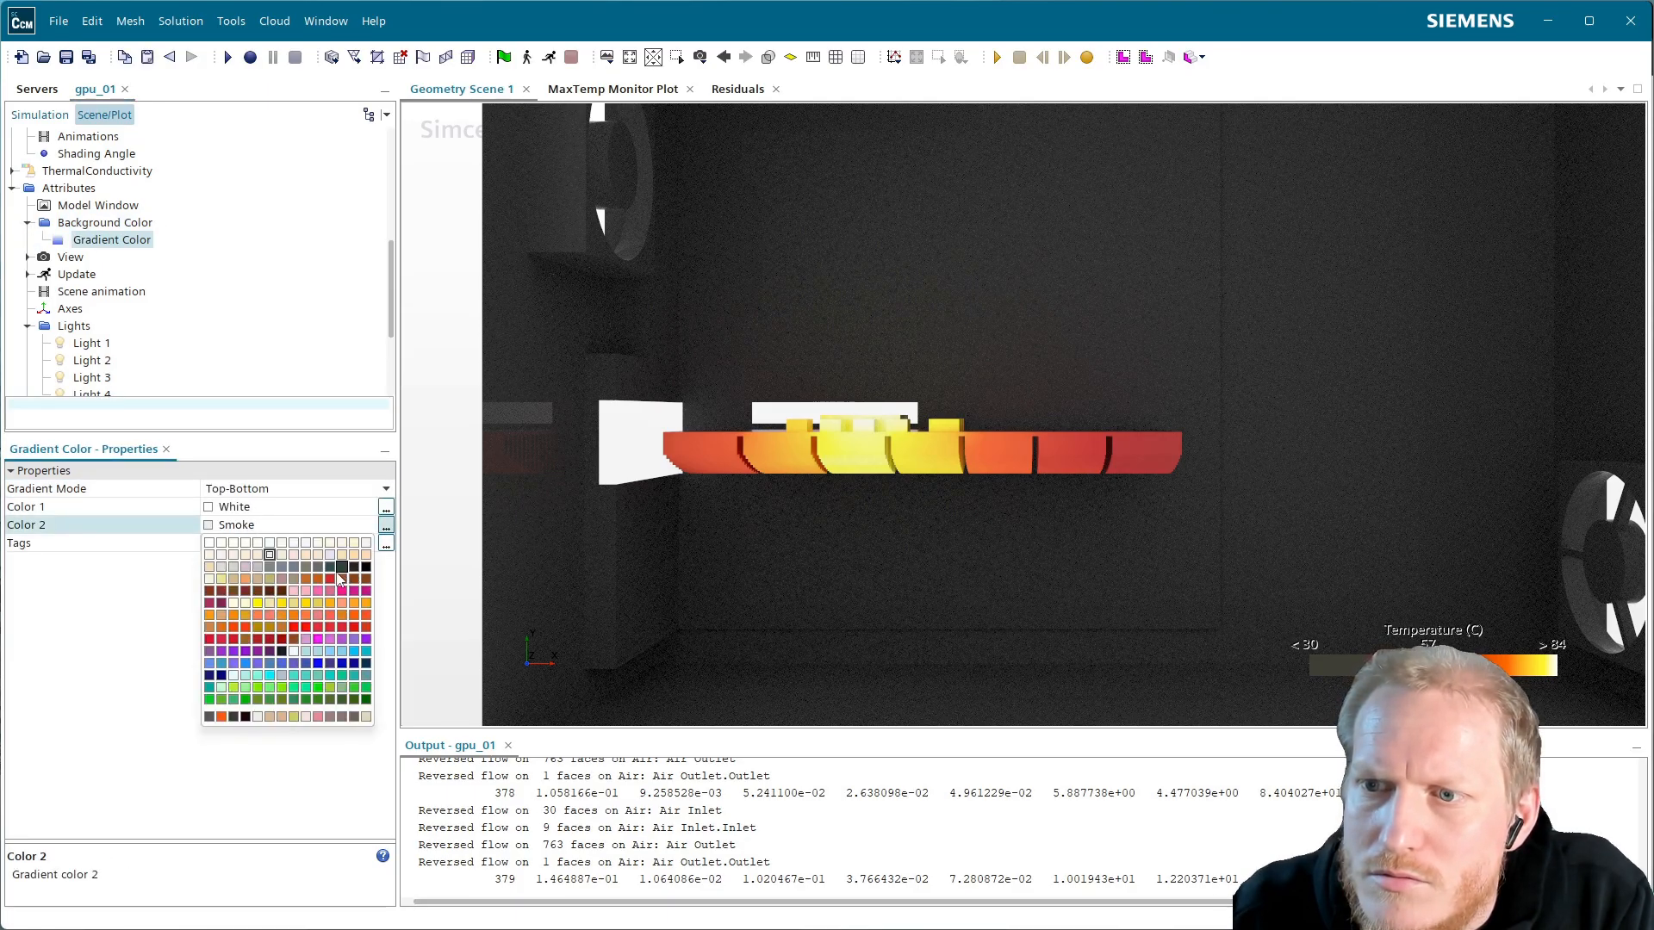
click(330, 567)
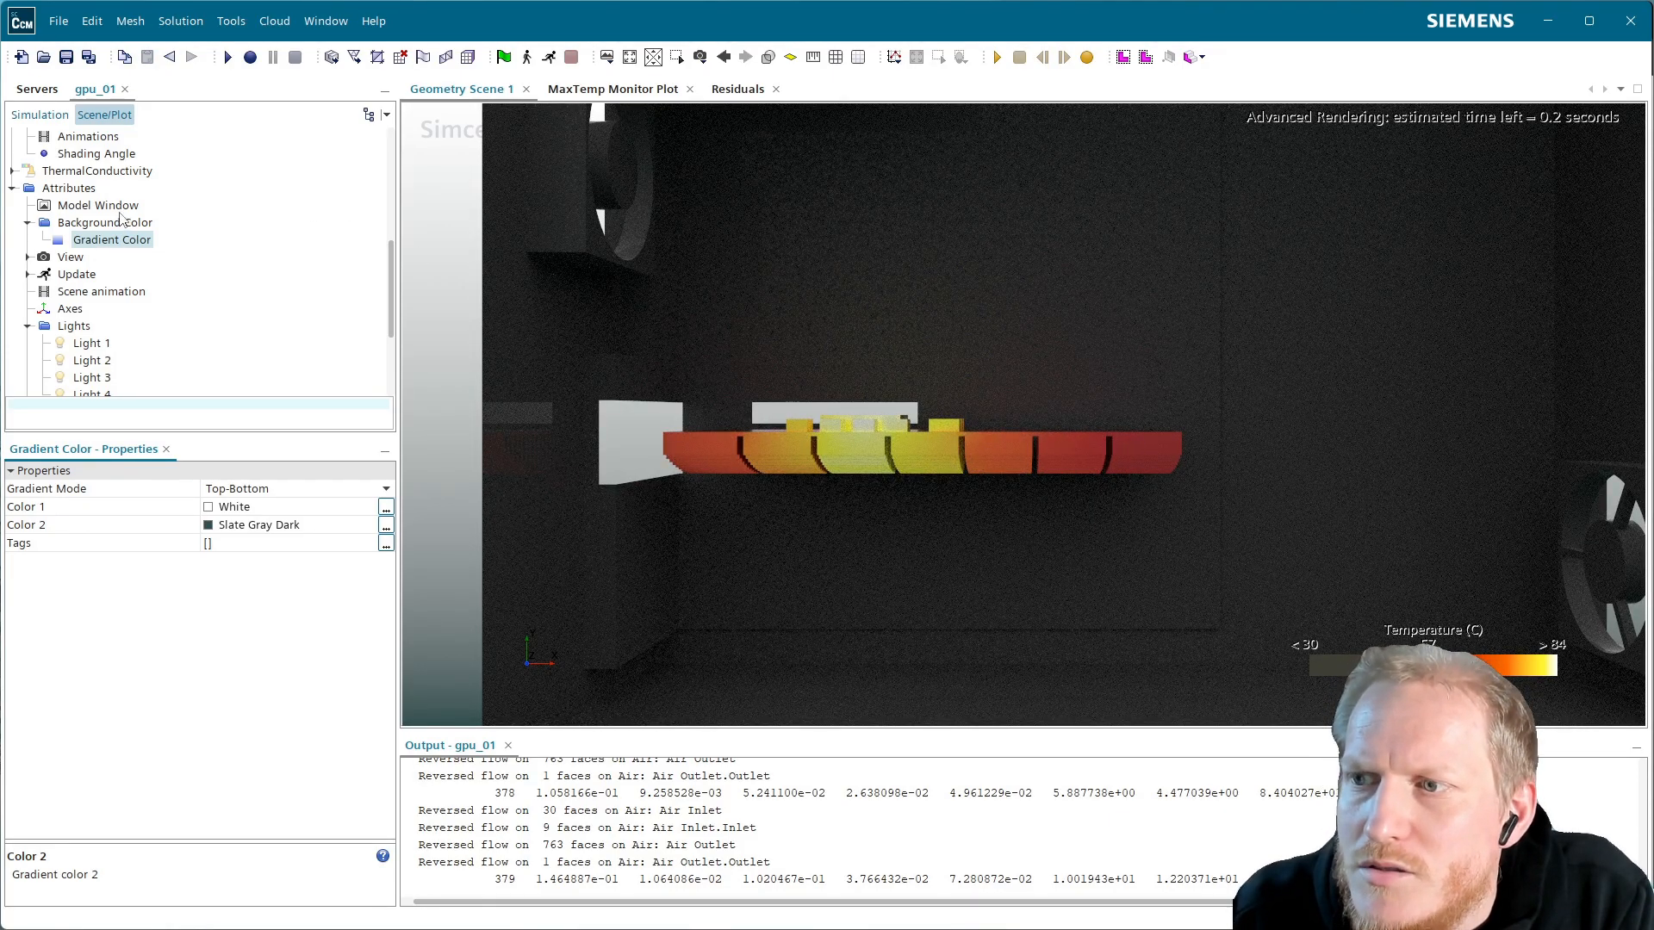
scroll(86, 219, up, 10)
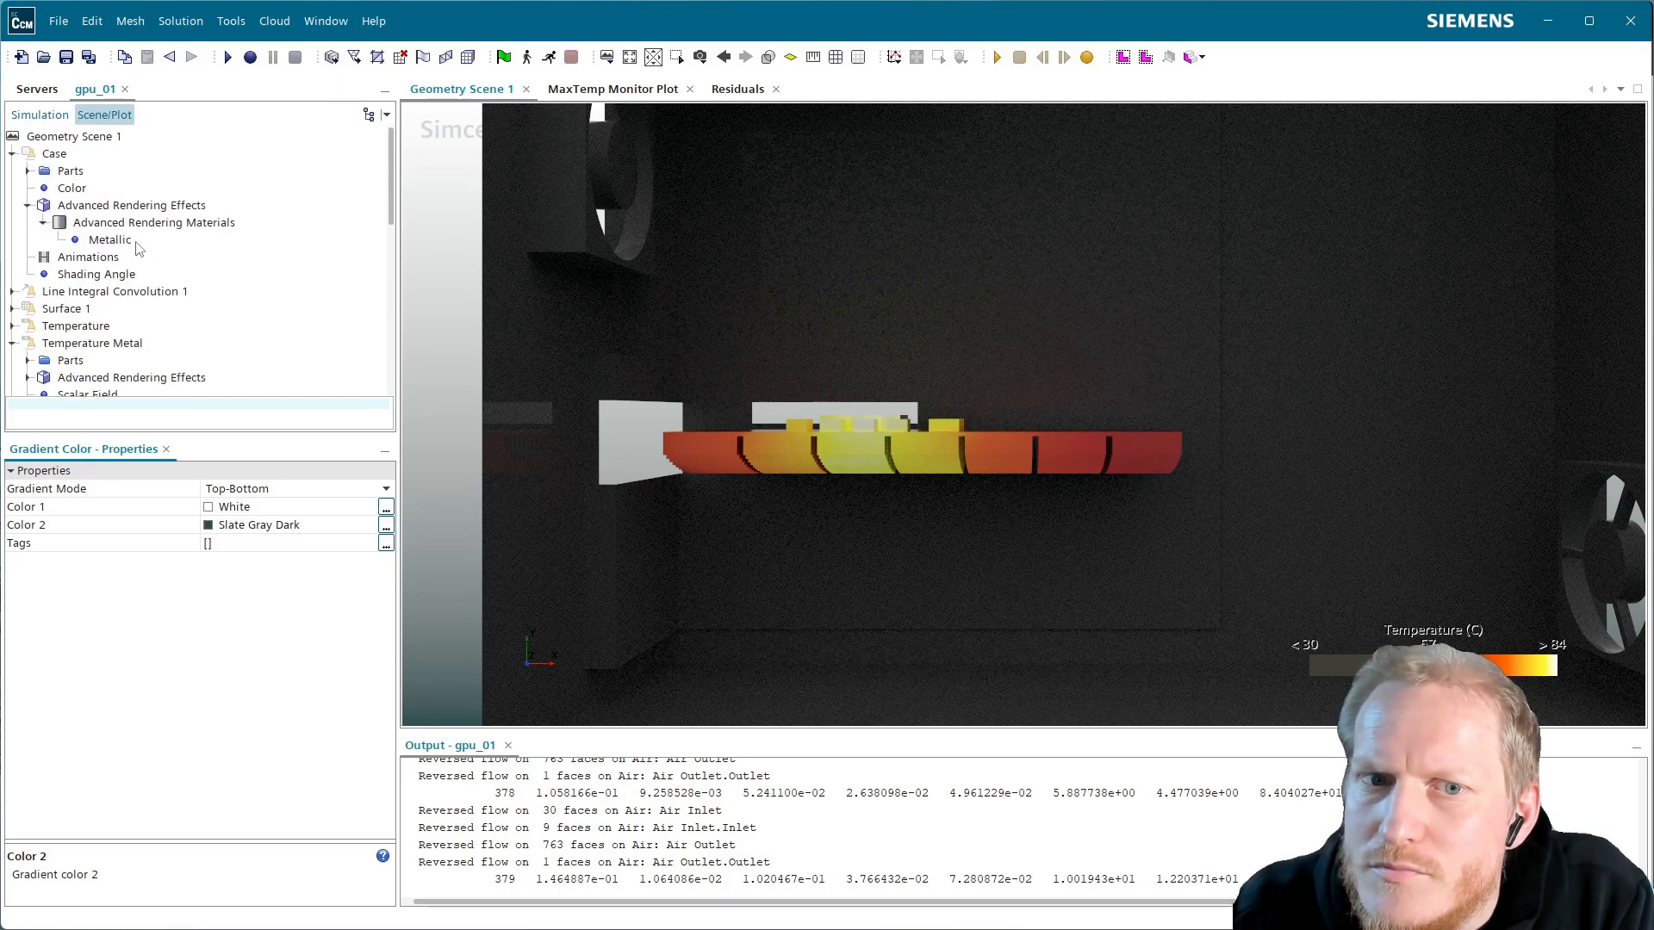
Expand the Simulation tree's Geometry > Parts list with Air Case collapsed to reach PCB
click(39, 115)
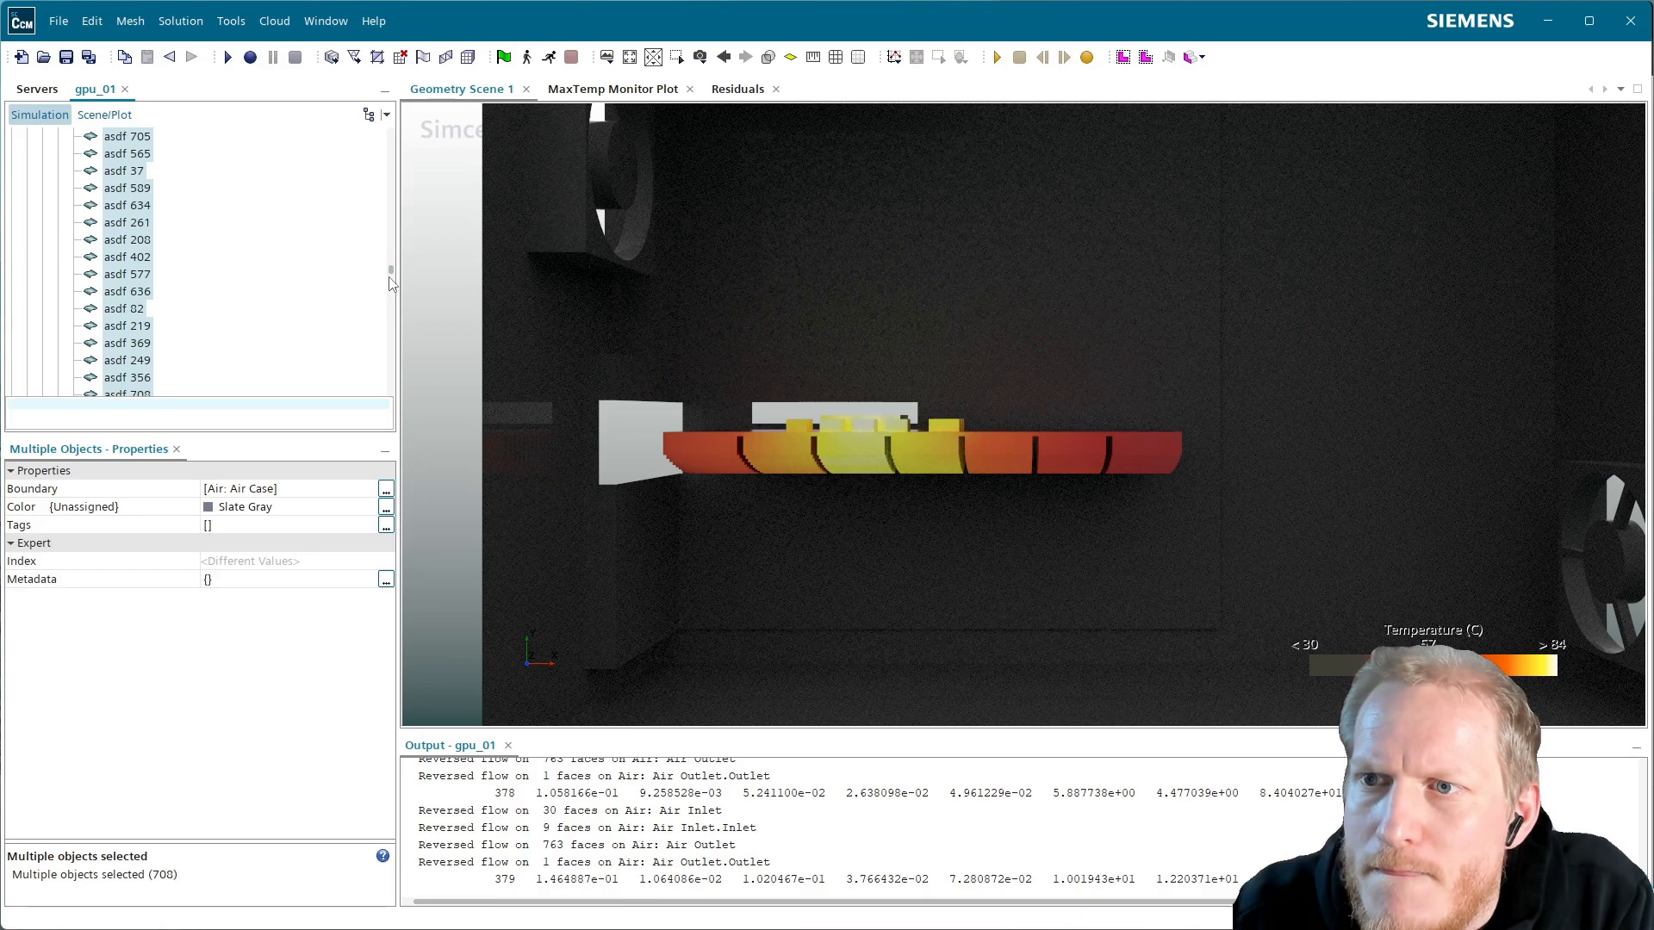
scroll(391, 282, down, 5)
drag(392, 274, 392, 130)
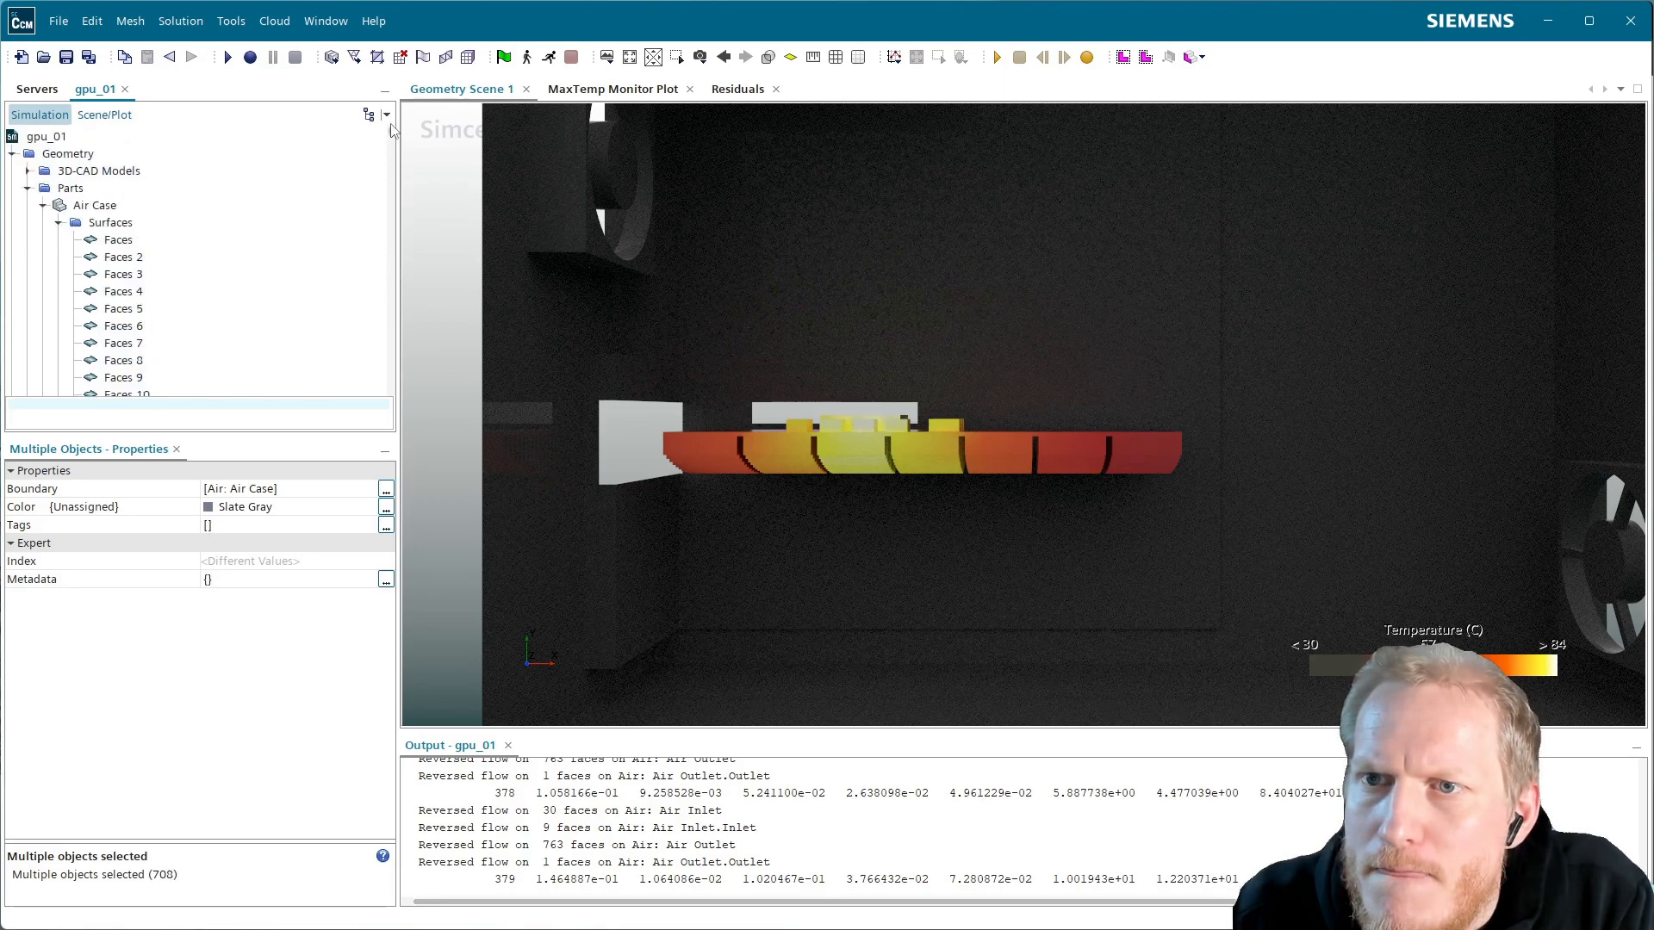
click(27, 188)
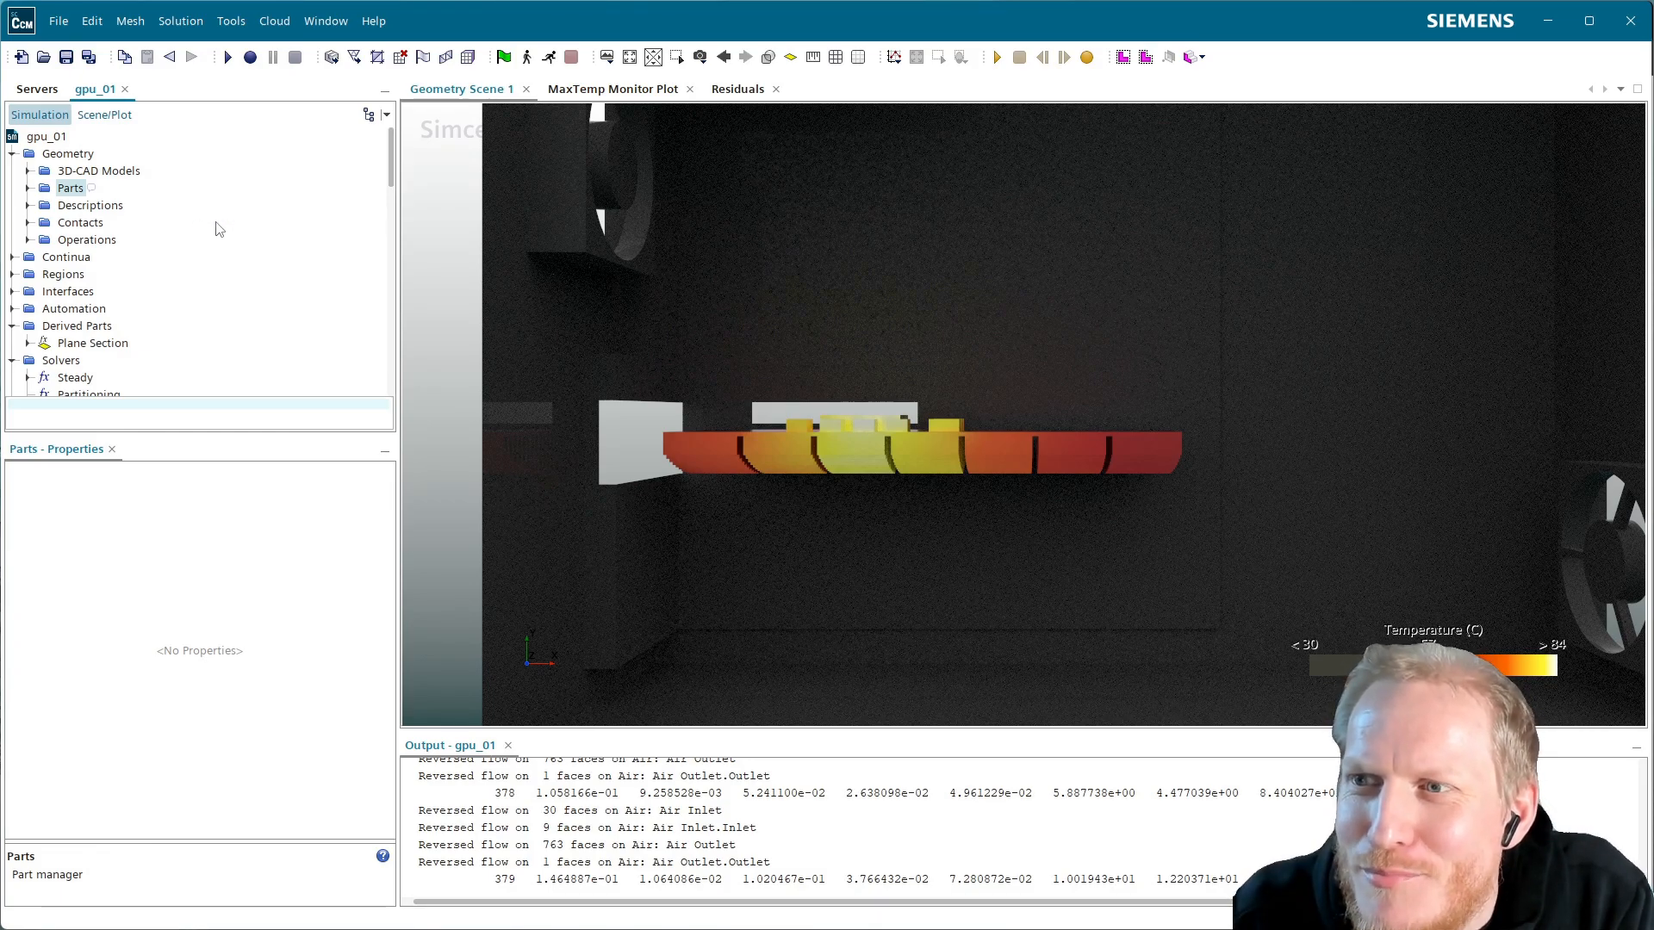
click(105, 115)
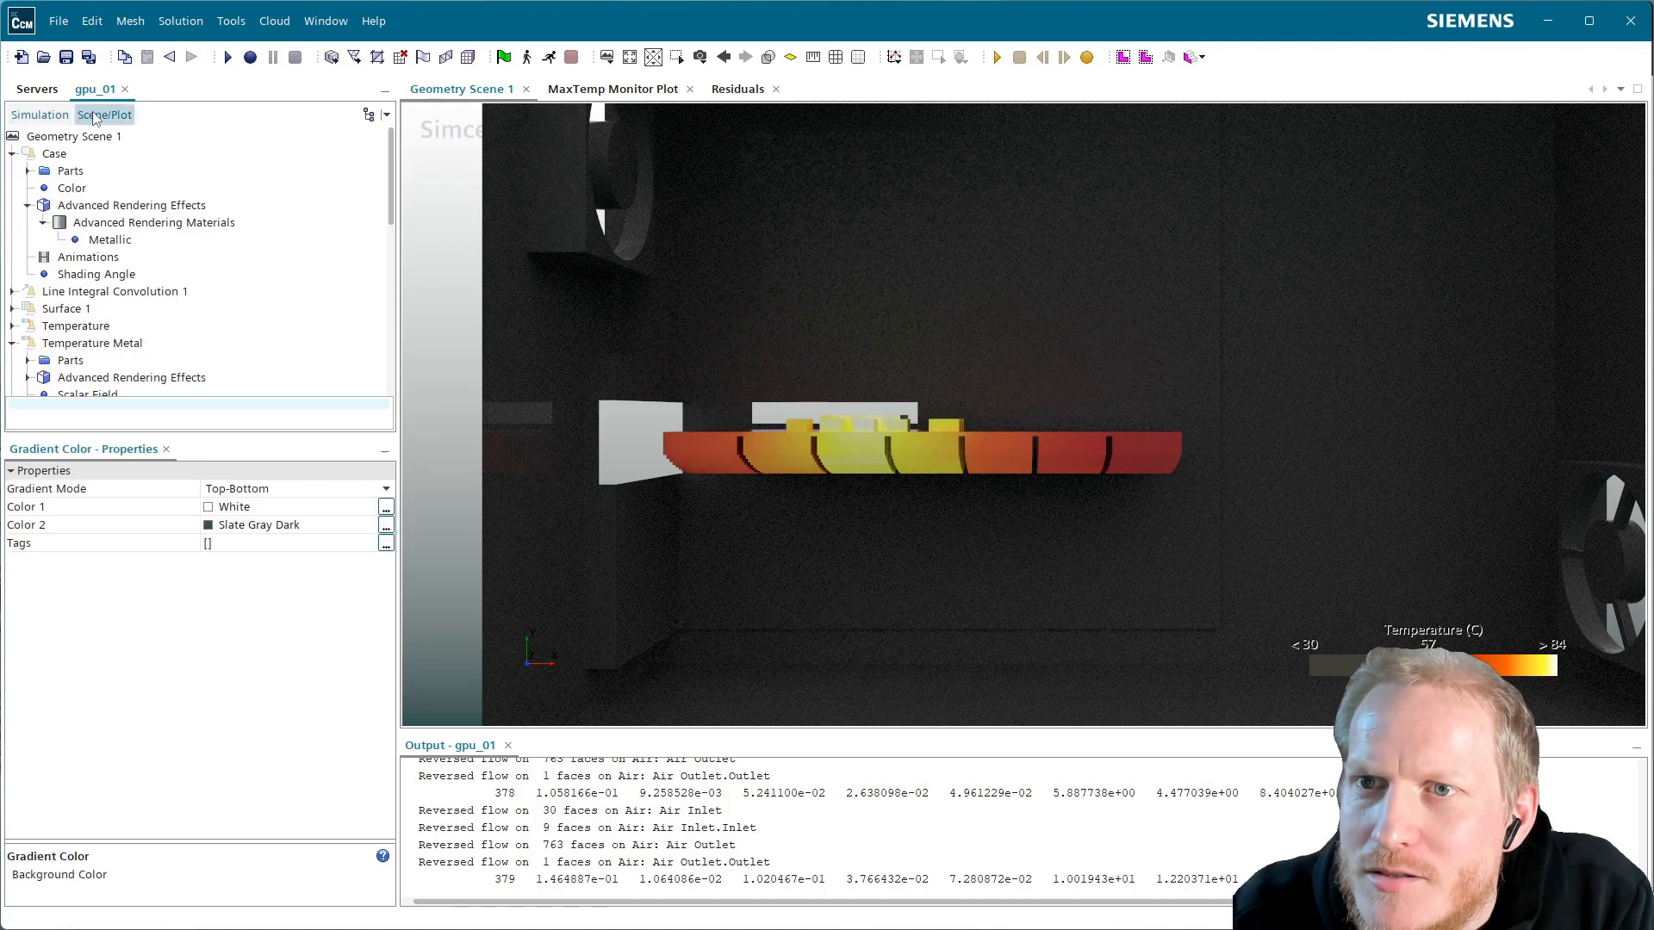
click(39, 115)
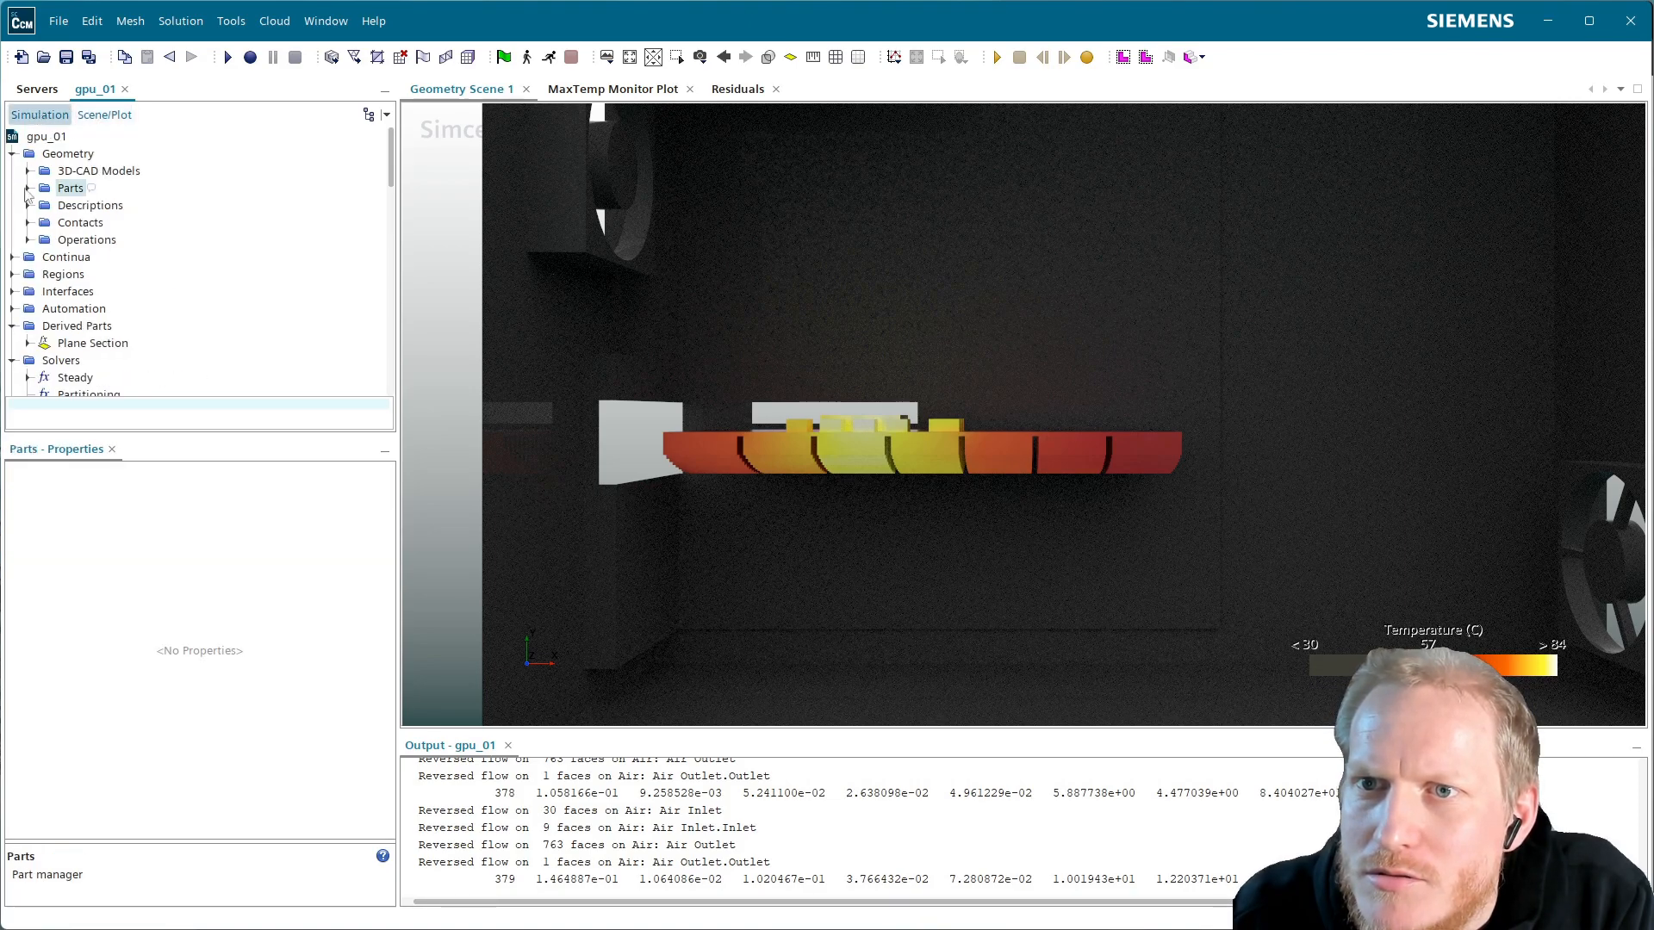
click(28, 187)
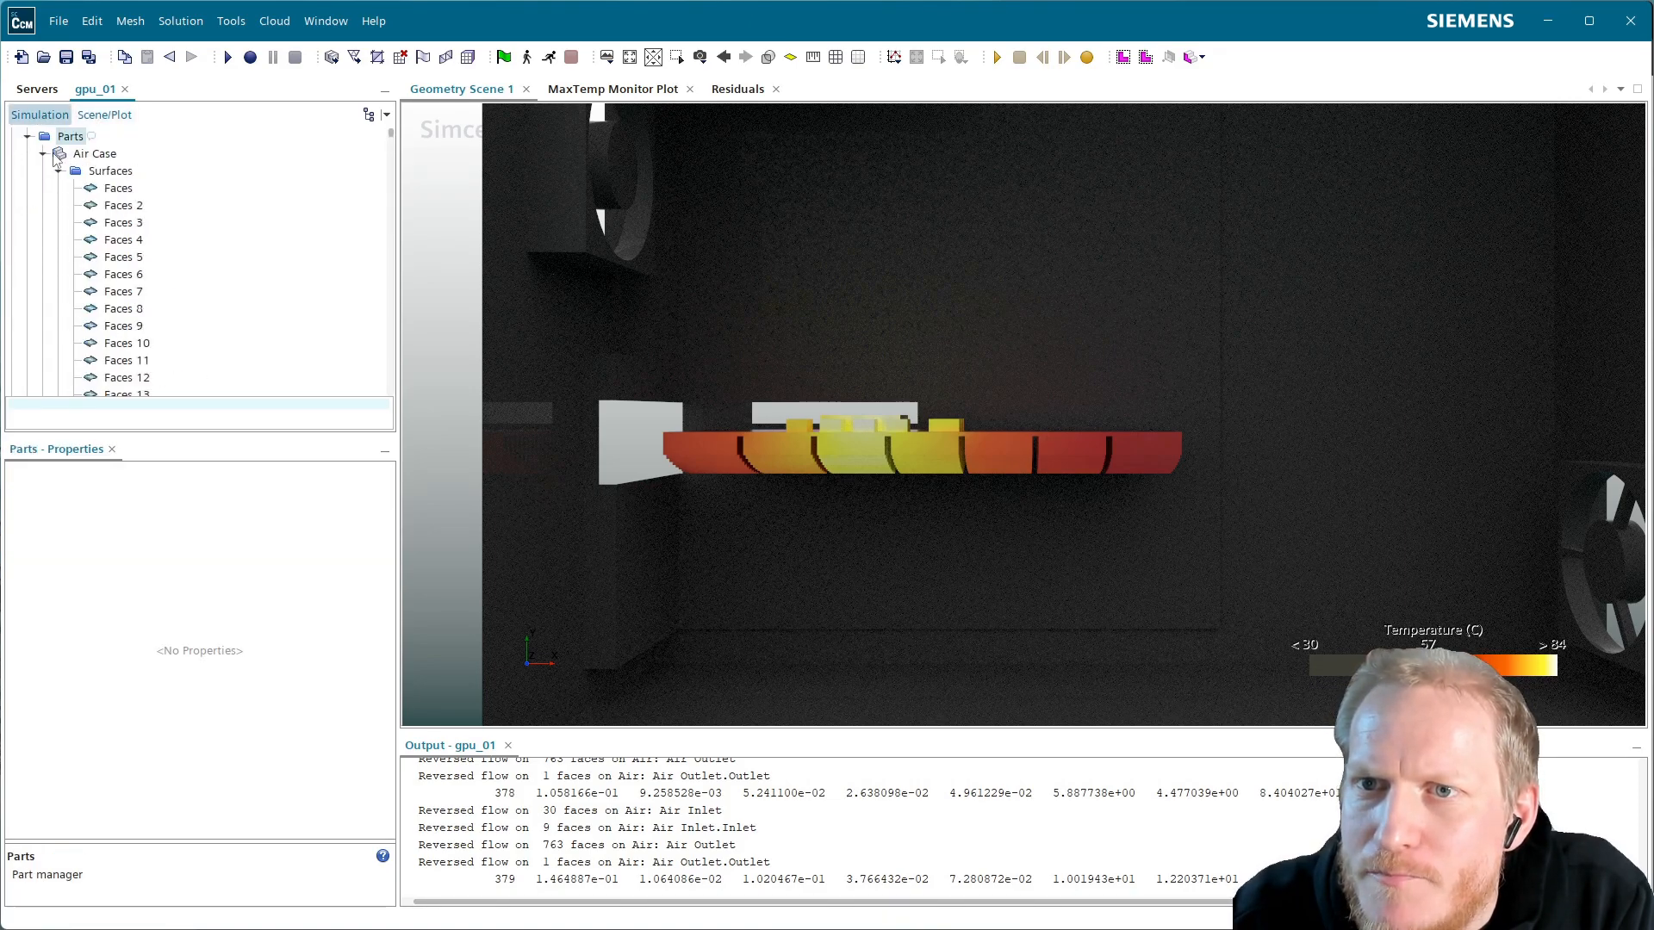
click(43, 154)
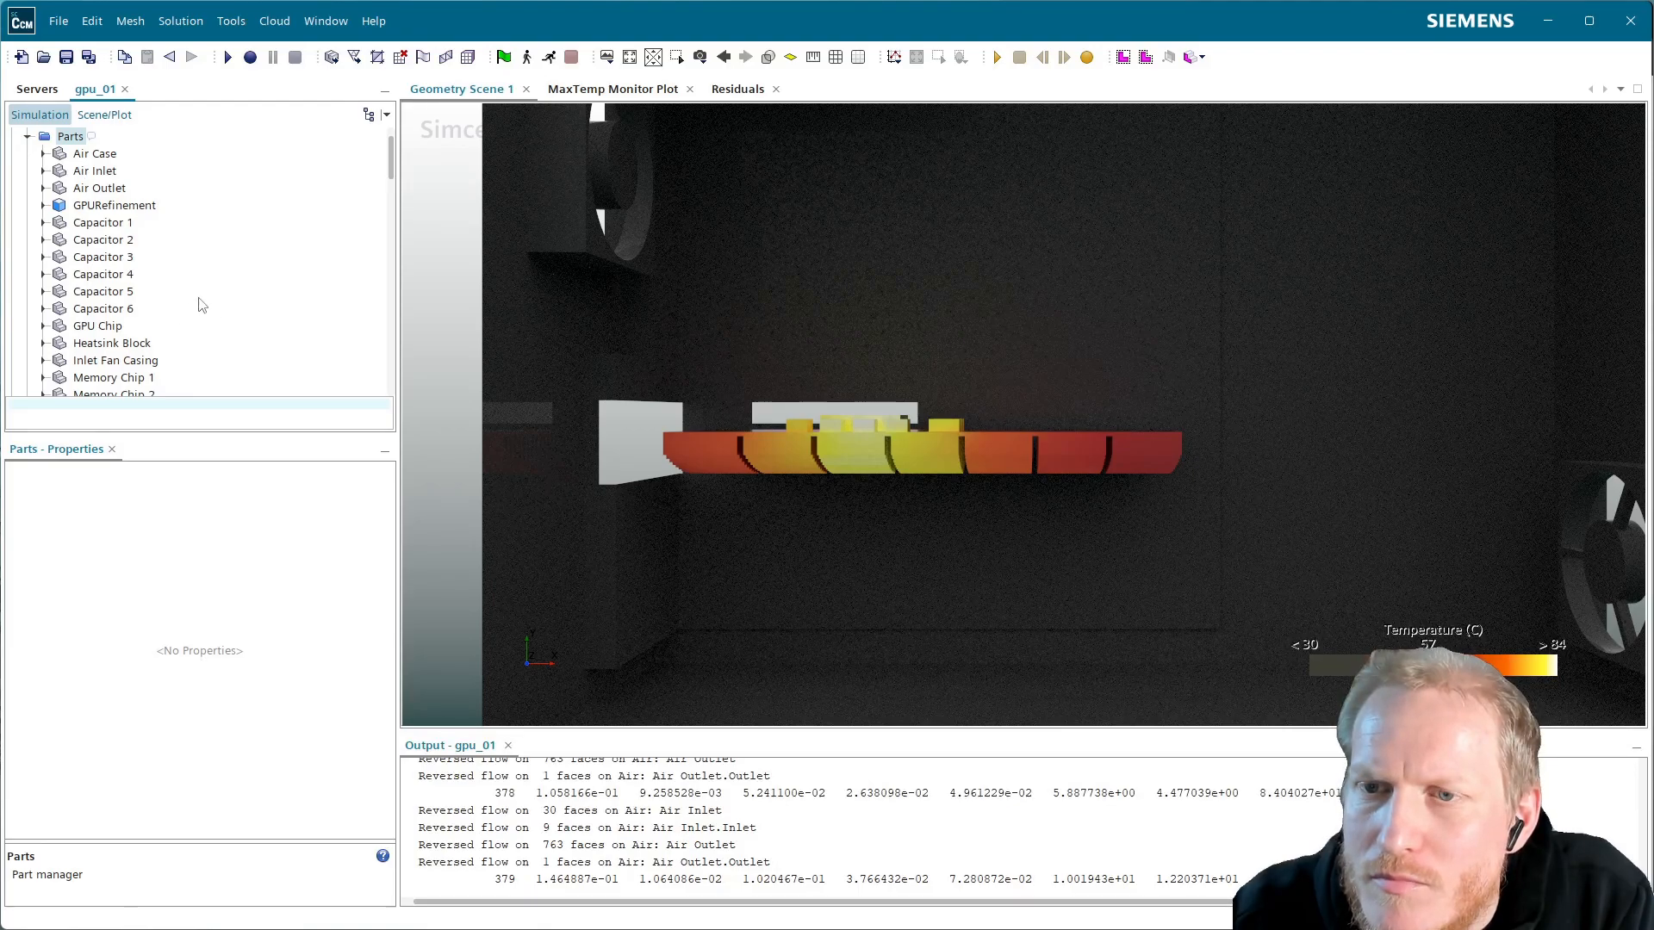
click(104, 114)
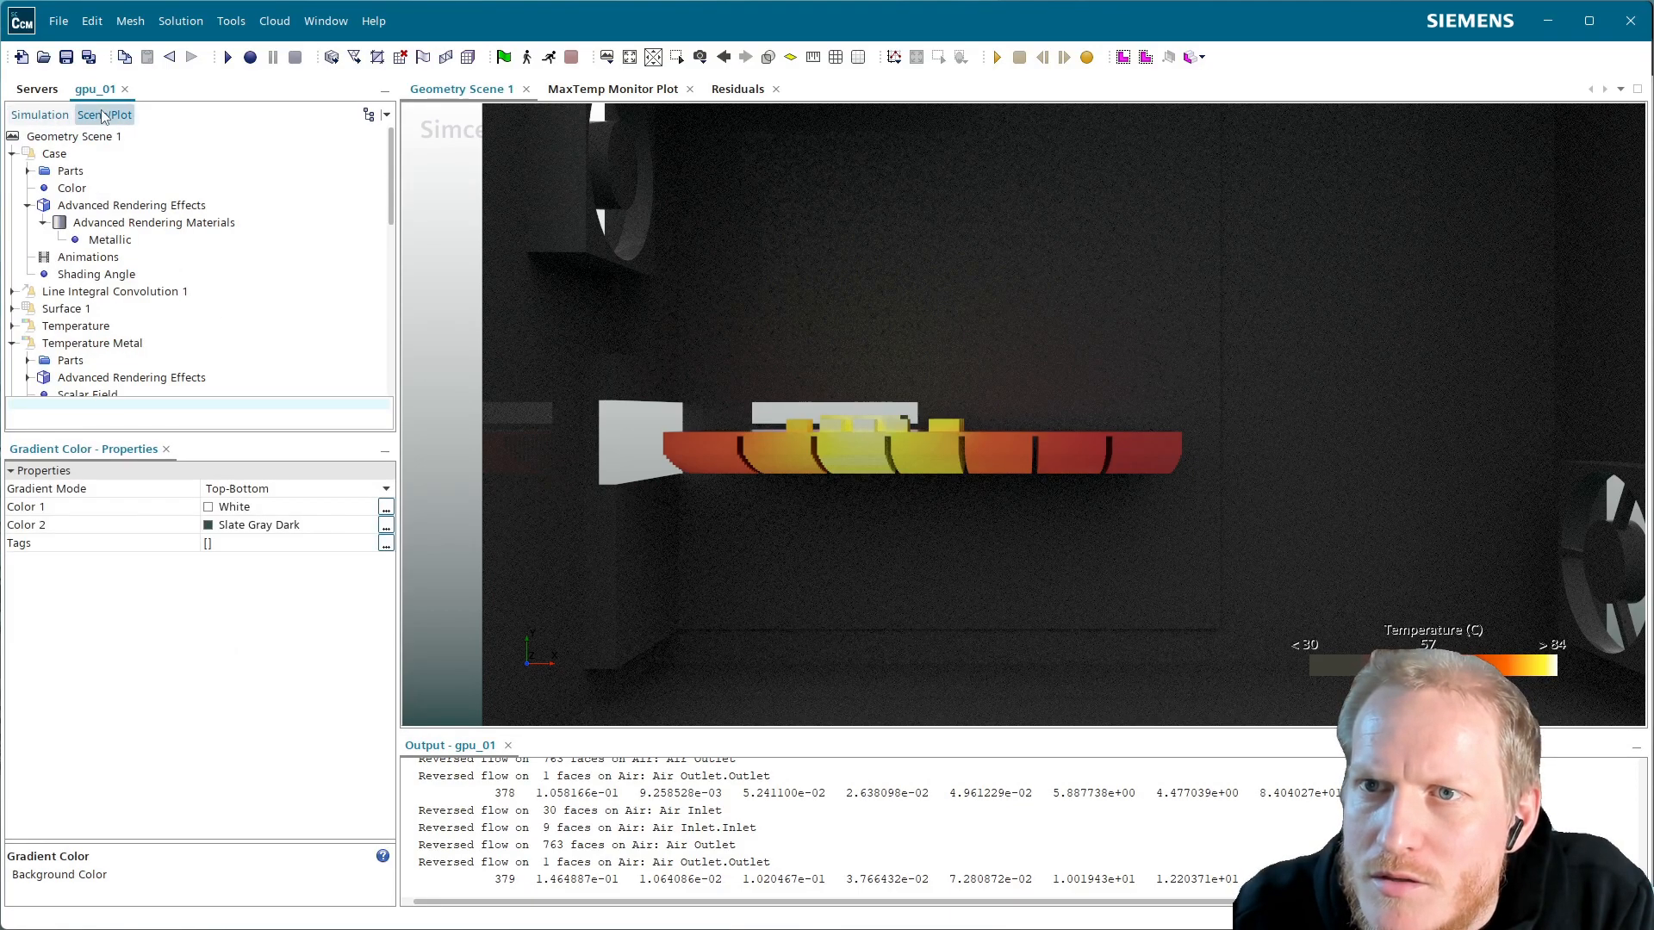
click(51, 121)
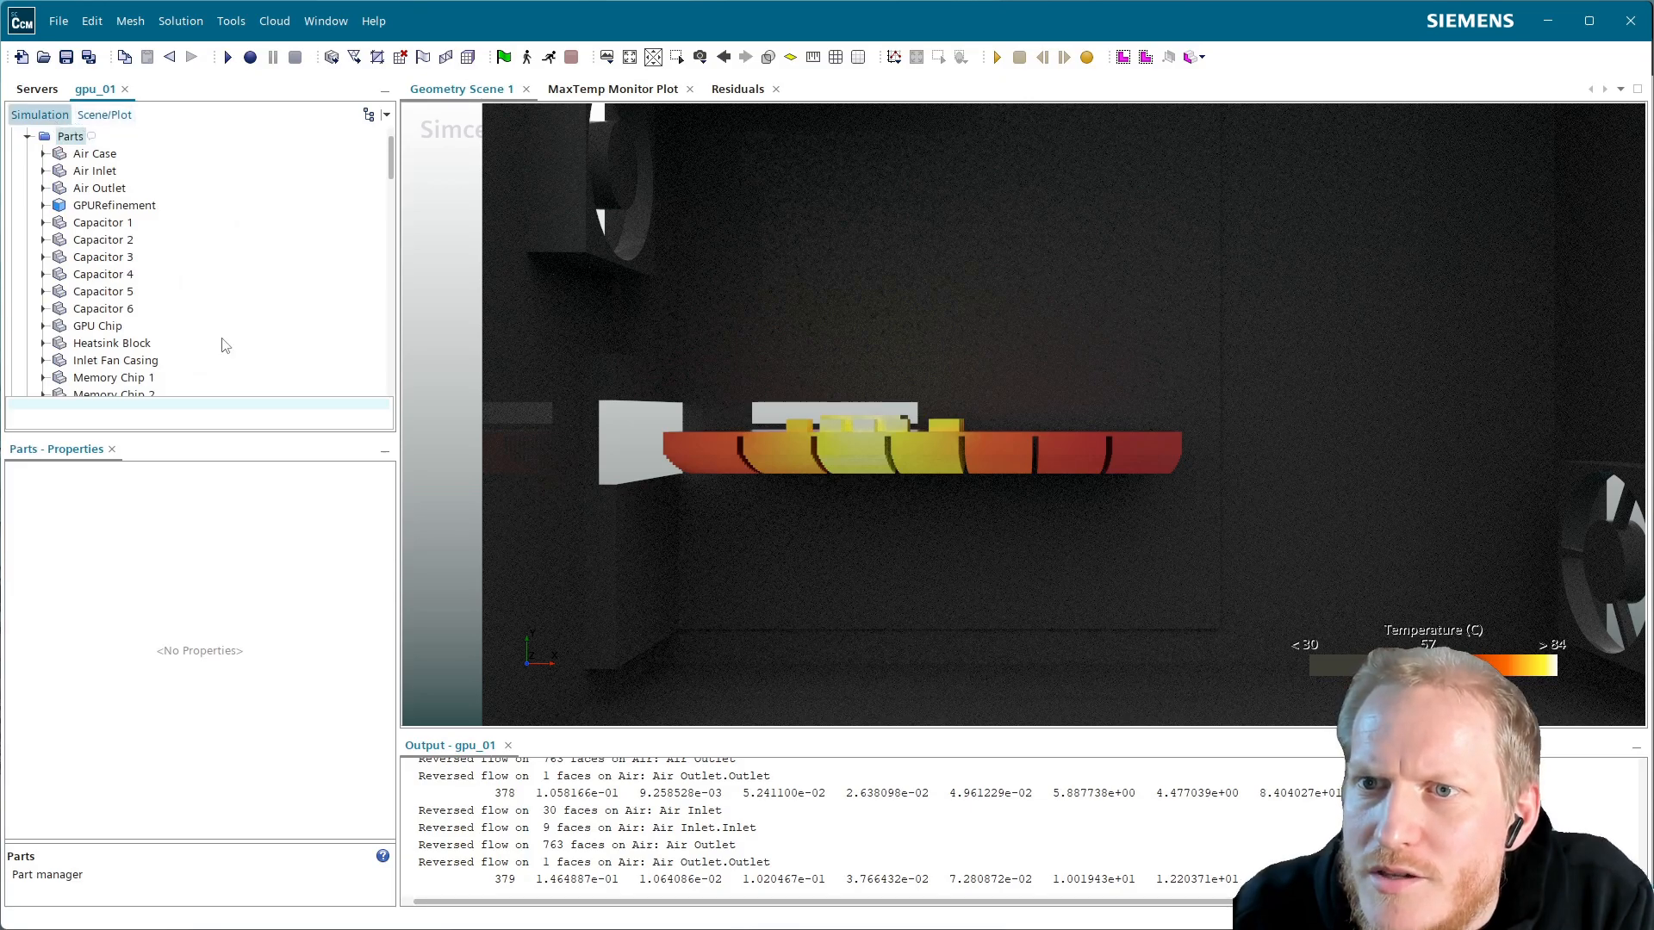
scroll(177, 349, down, 7)
Add the PCB part to Geometry Scene 1 as a new surface displayer
click(82, 171)
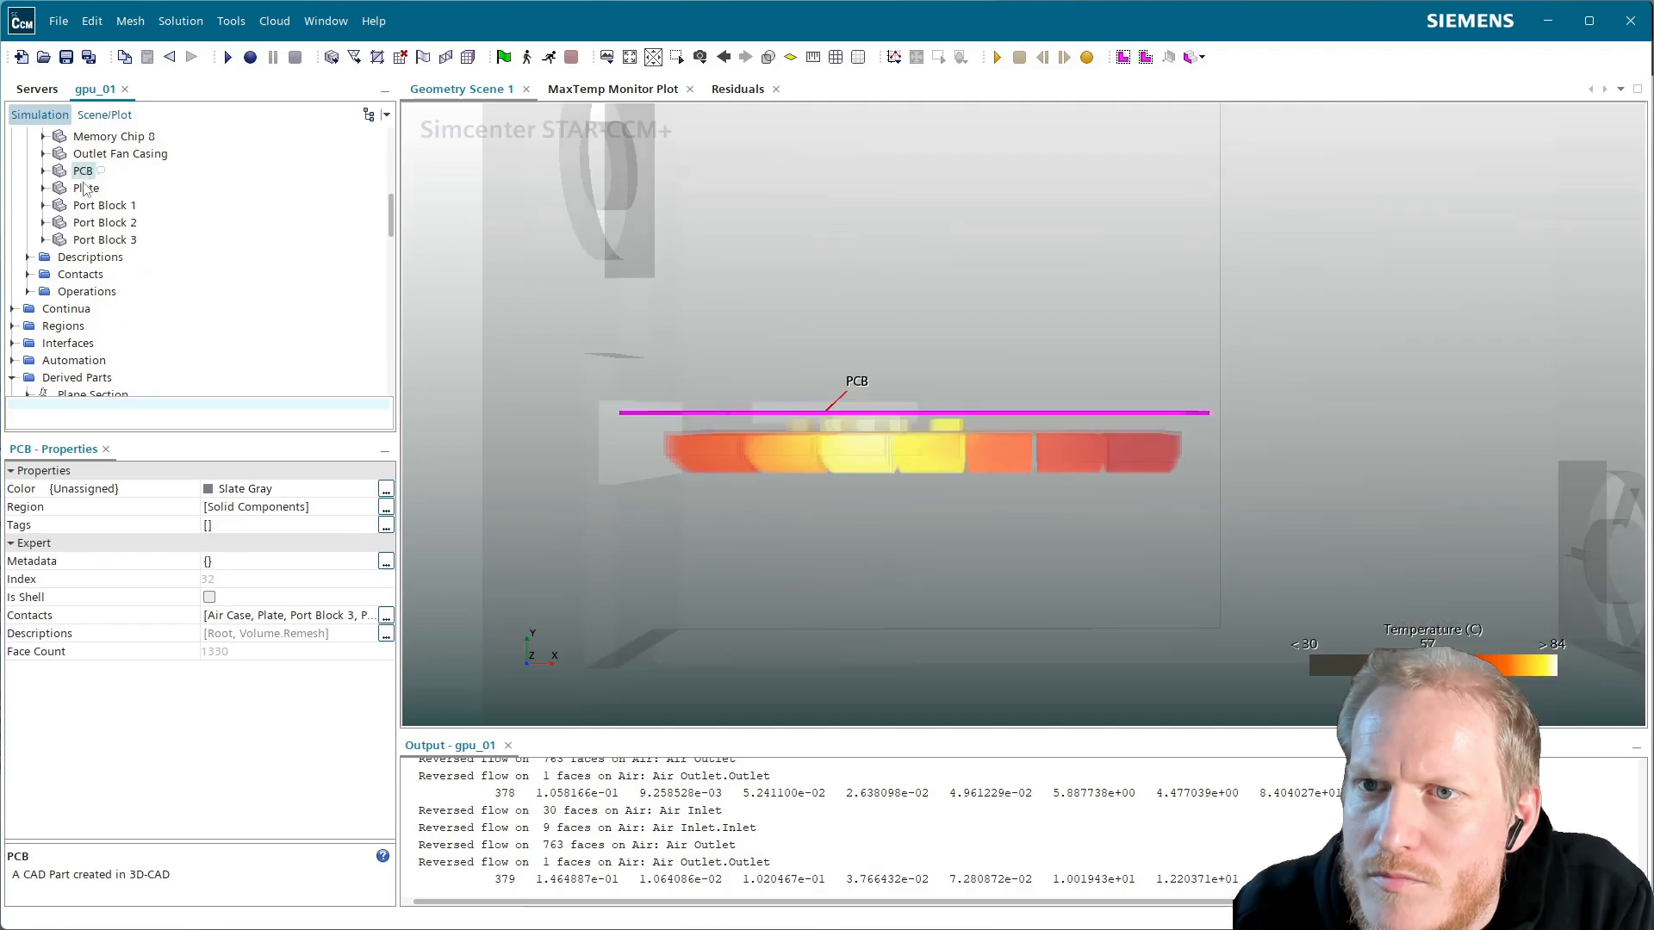
drag(82, 177, 701, 274)
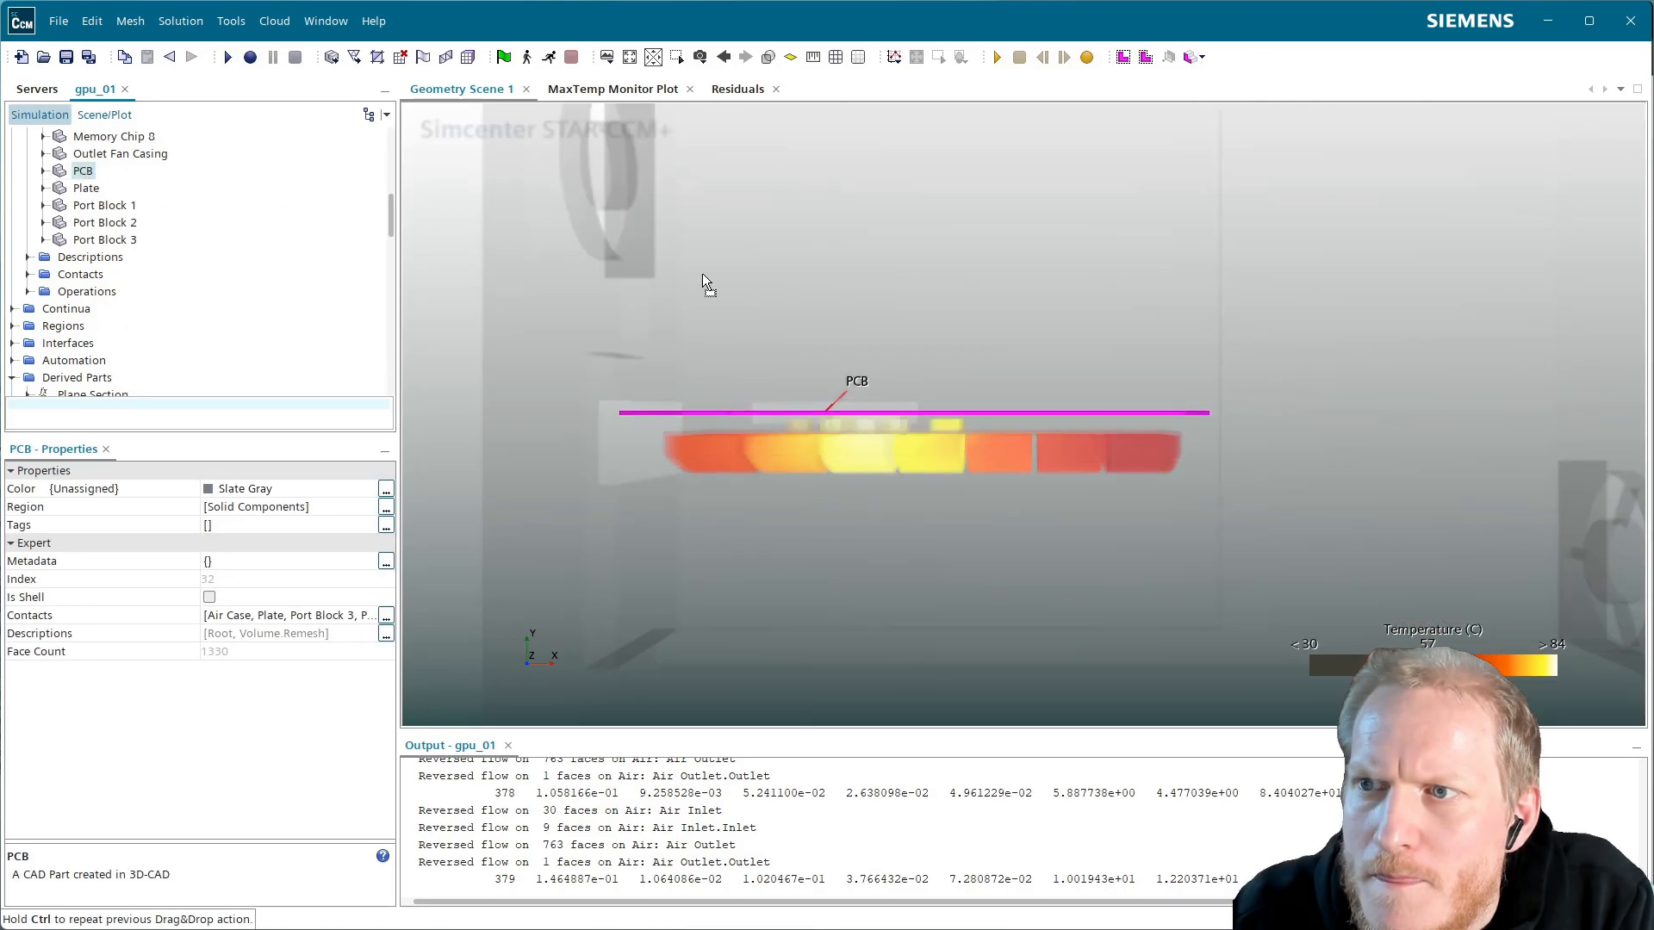
click(868, 403)
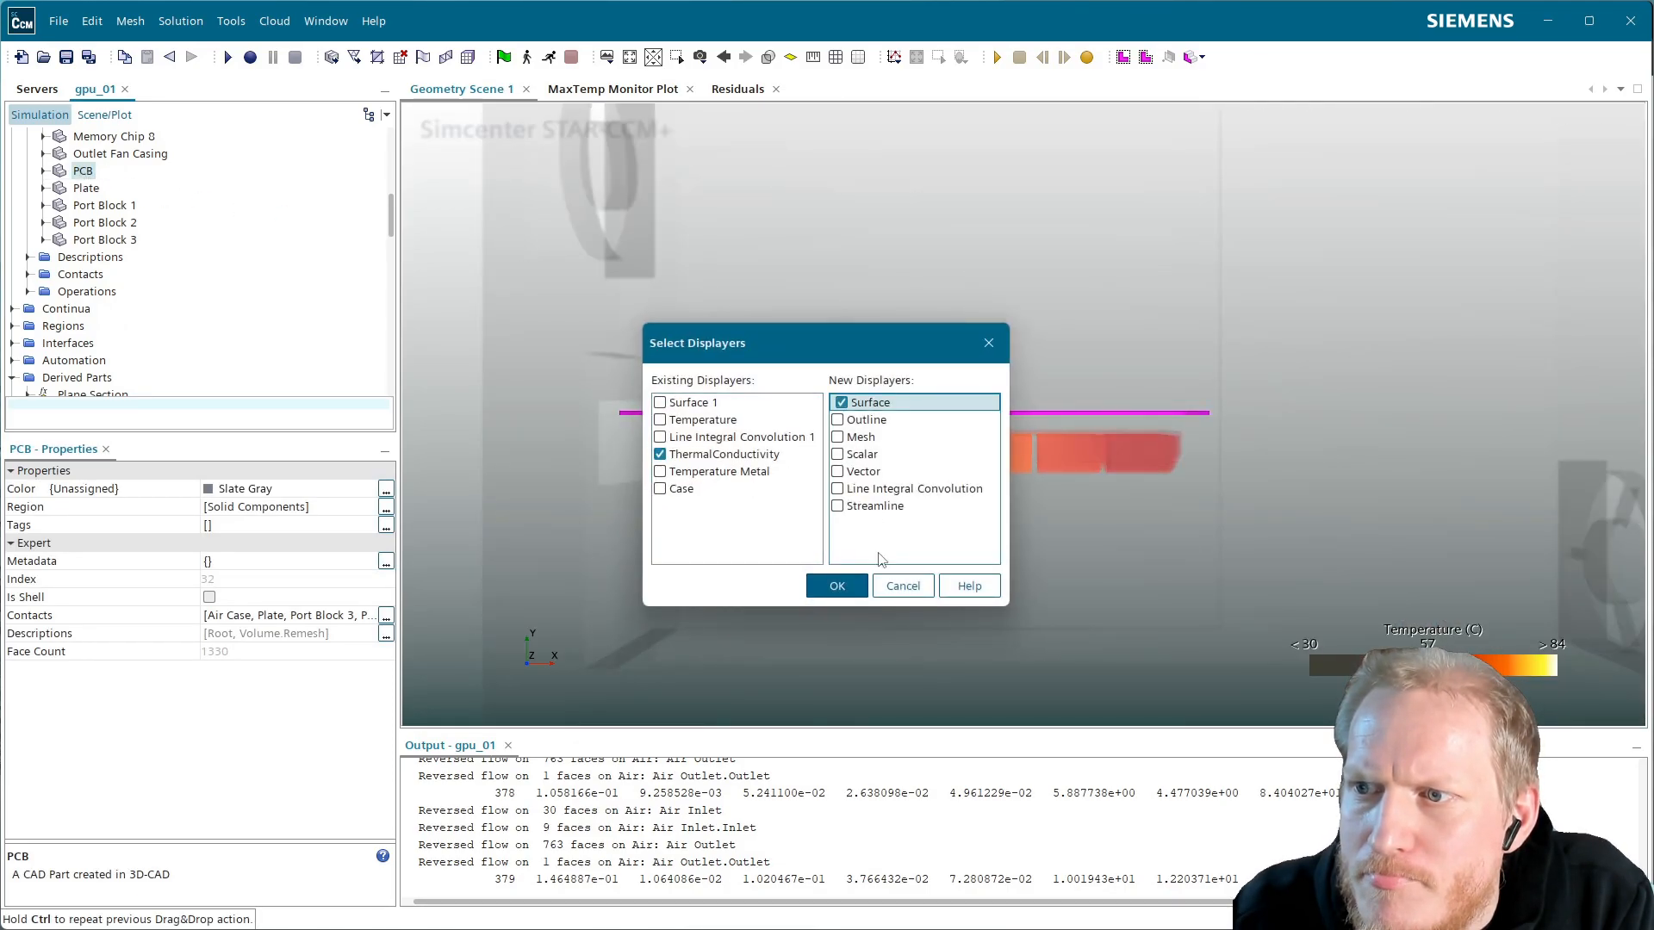
click(837, 586)
Rename the new Surface 2 displayer to PCB
click(104, 115)
scroll(95, 361, down, 3)
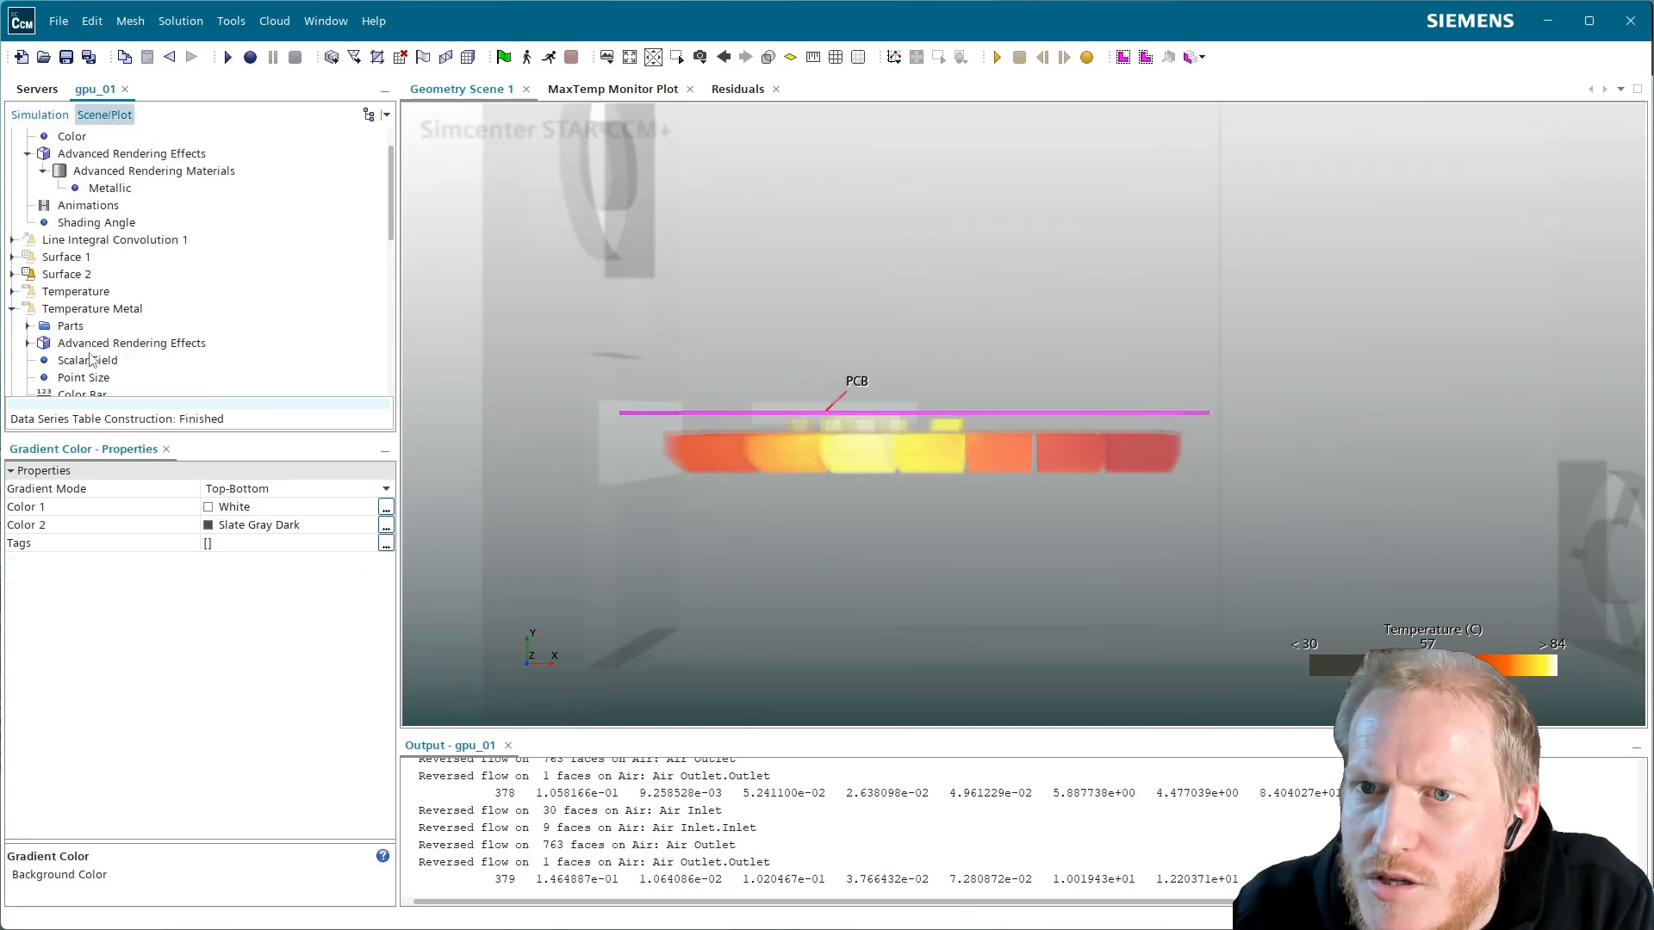
scroll(99, 286, up, 1)
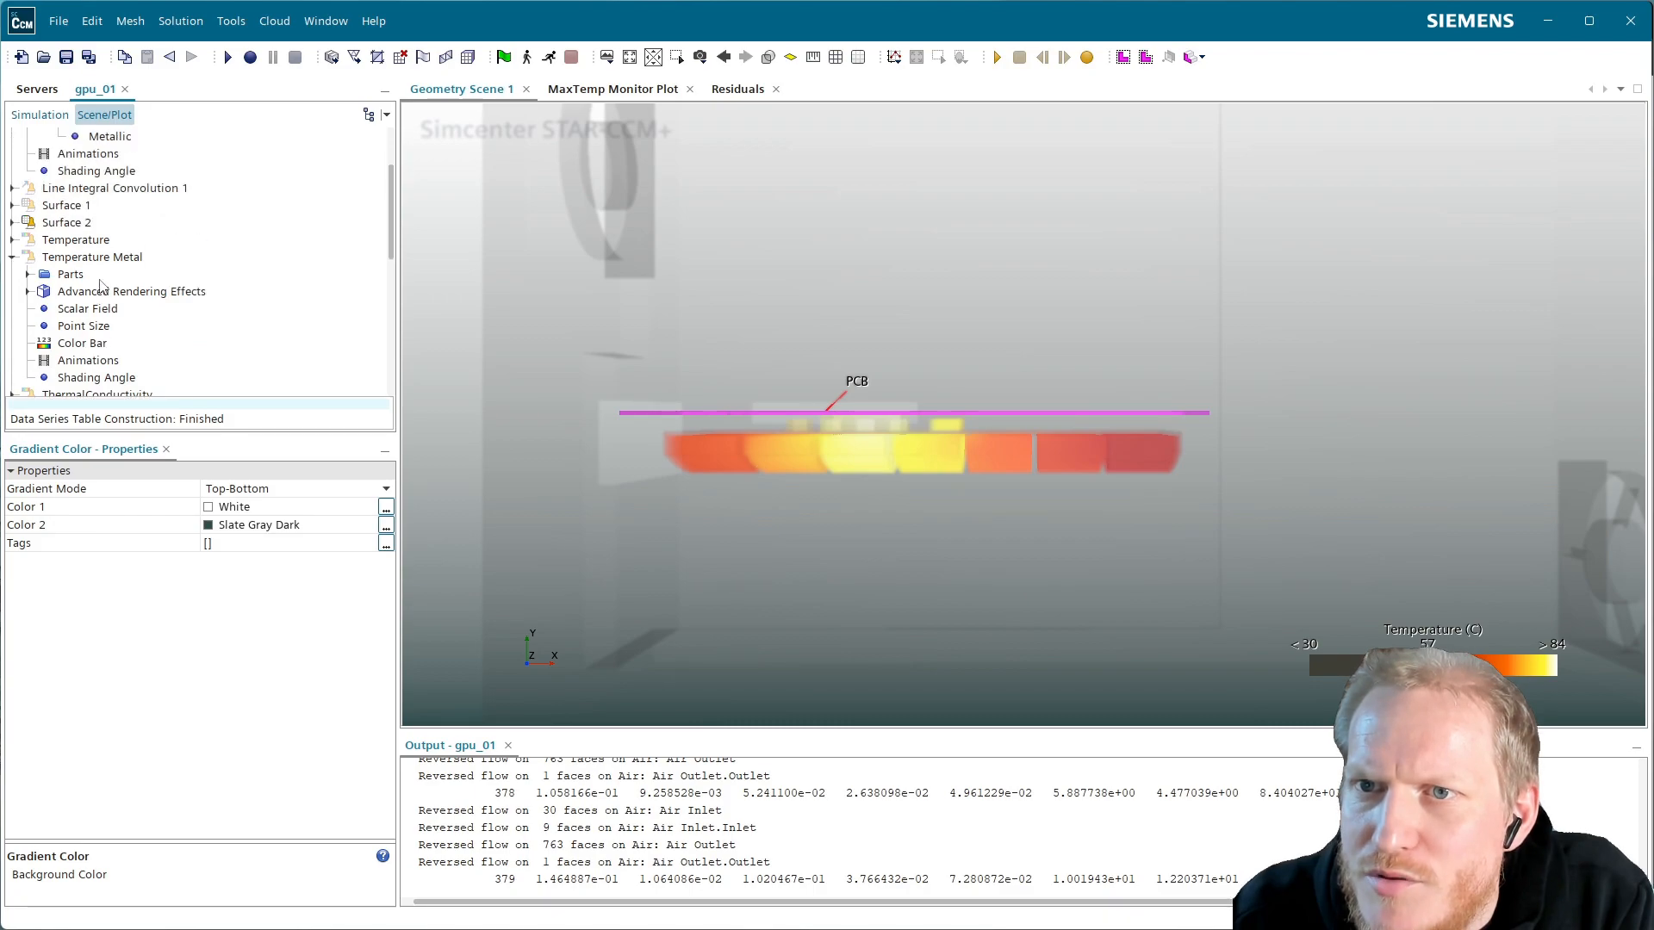
click(64, 223)
click(63, 221)
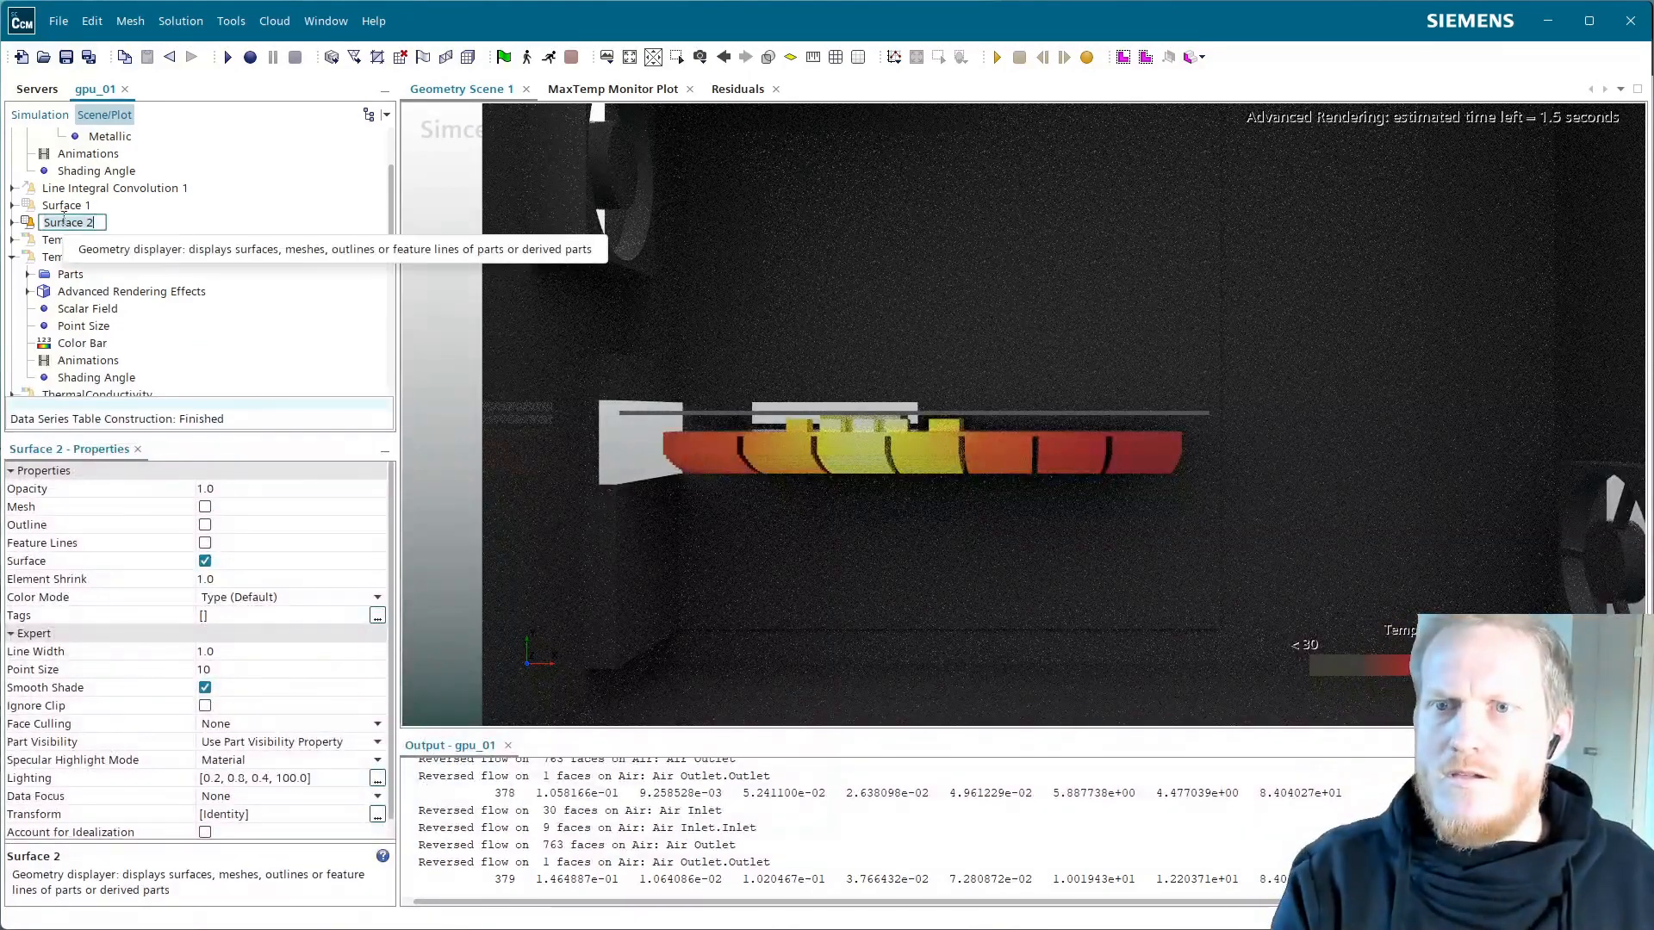
text(PCB)
key(Return)
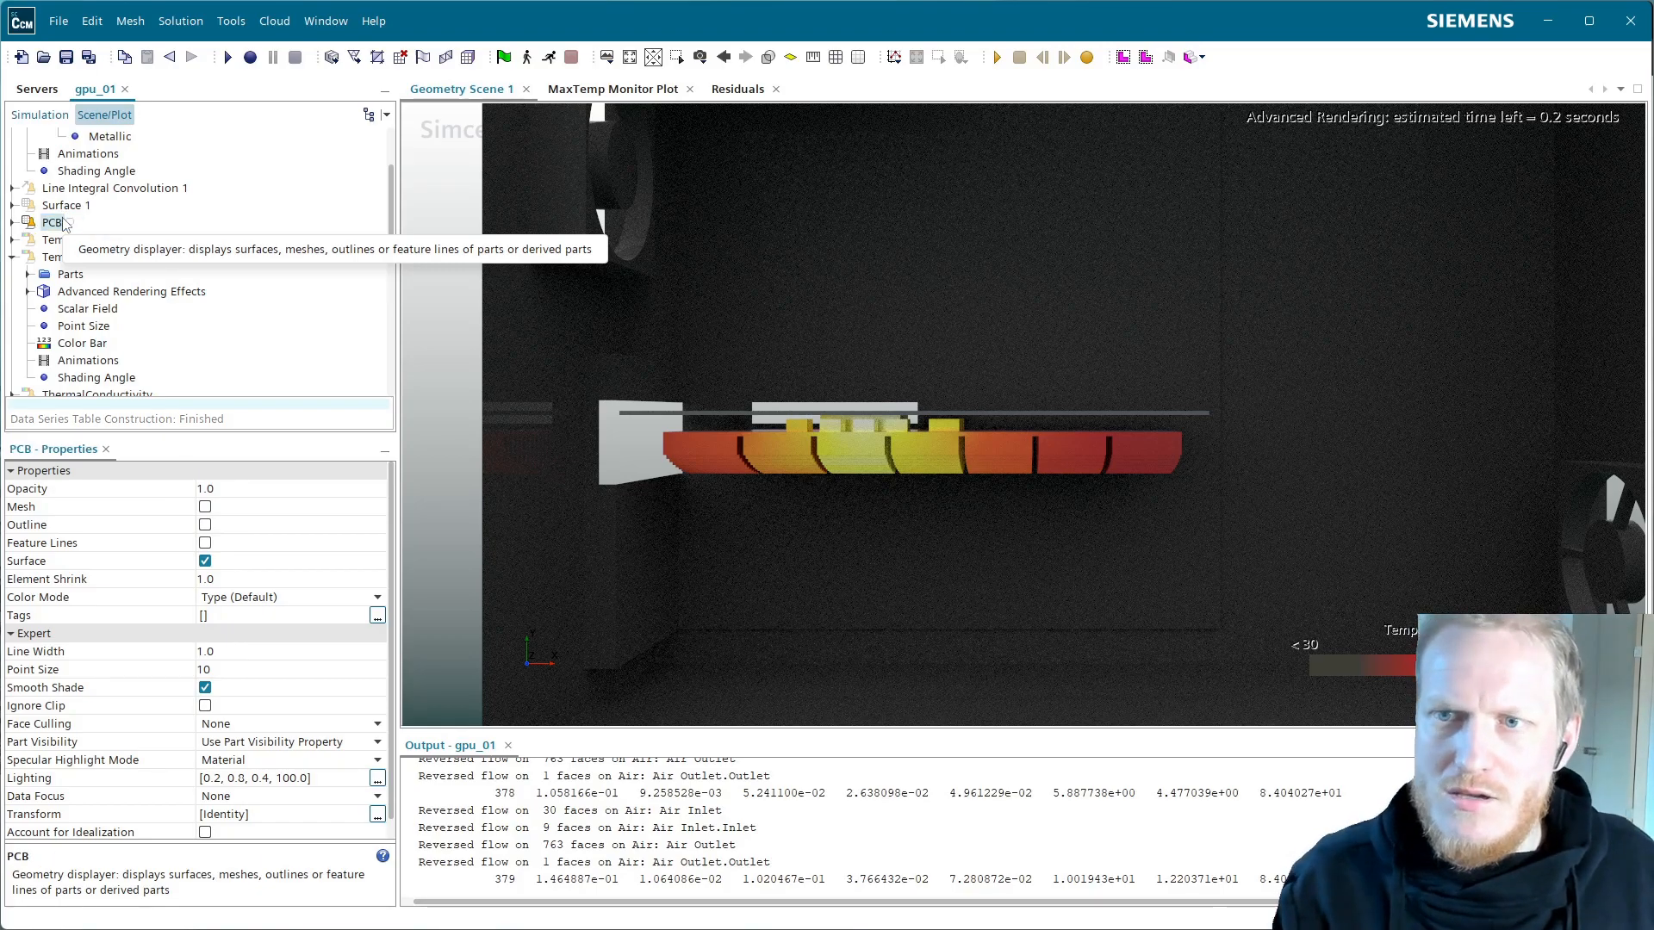
Give the PCB displayer a constant Forest Green colour
click(242, 617)
click(284, 597)
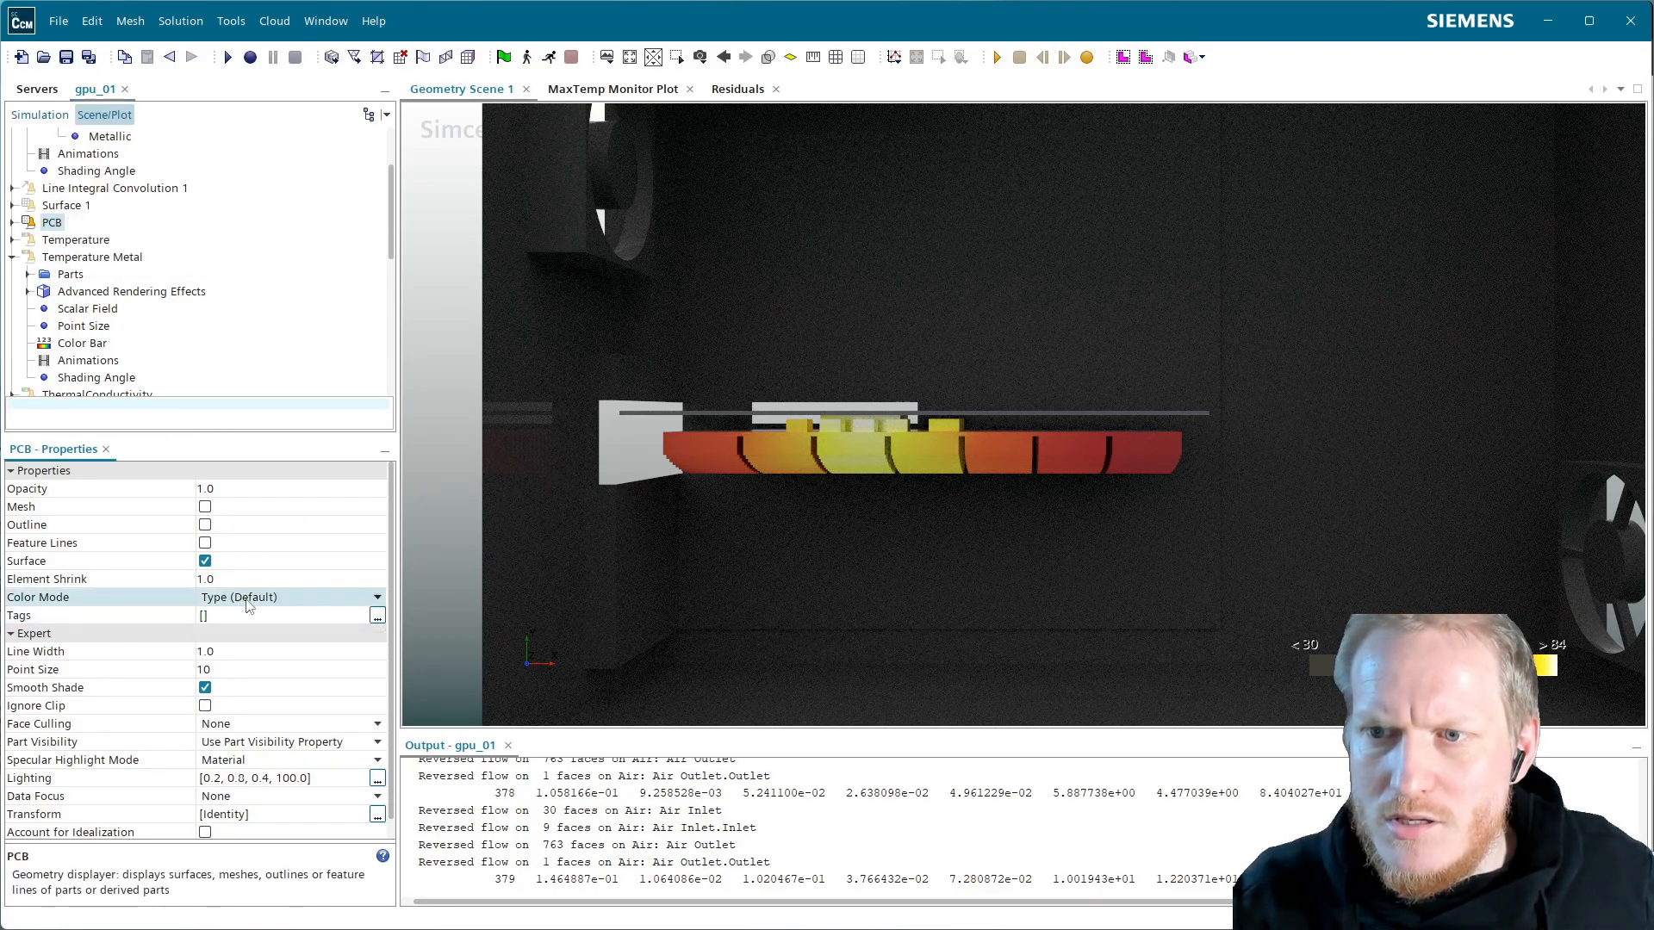
click(226, 694)
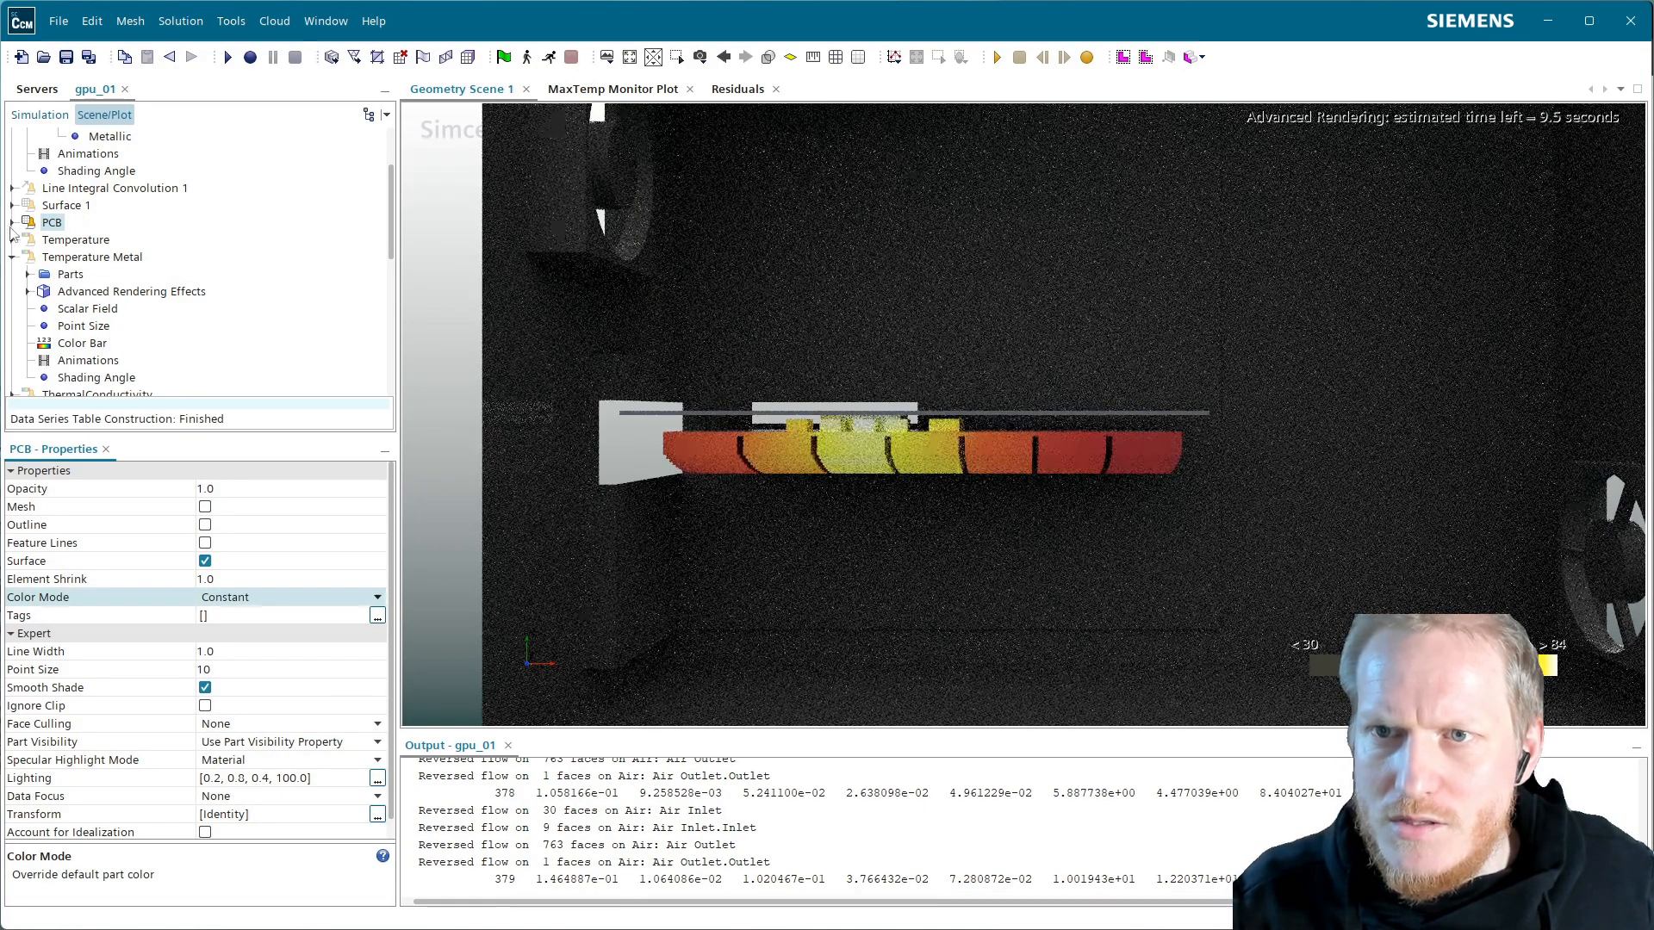
click(11, 223)
click(63, 242)
click(67, 257)
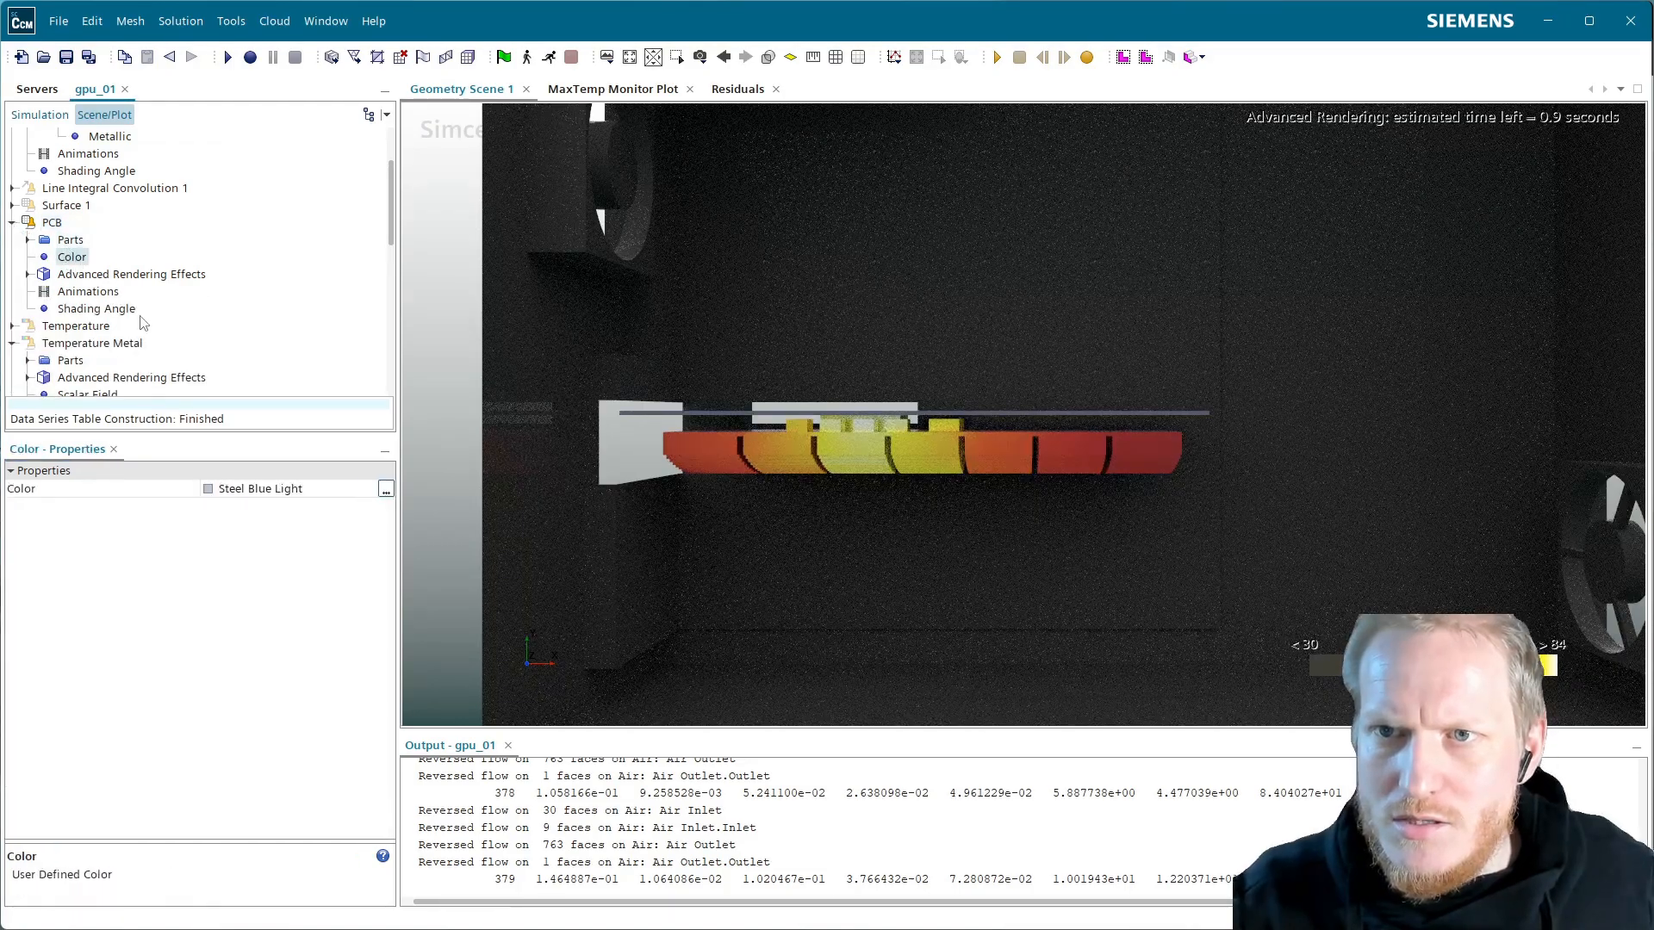
click(272, 489)
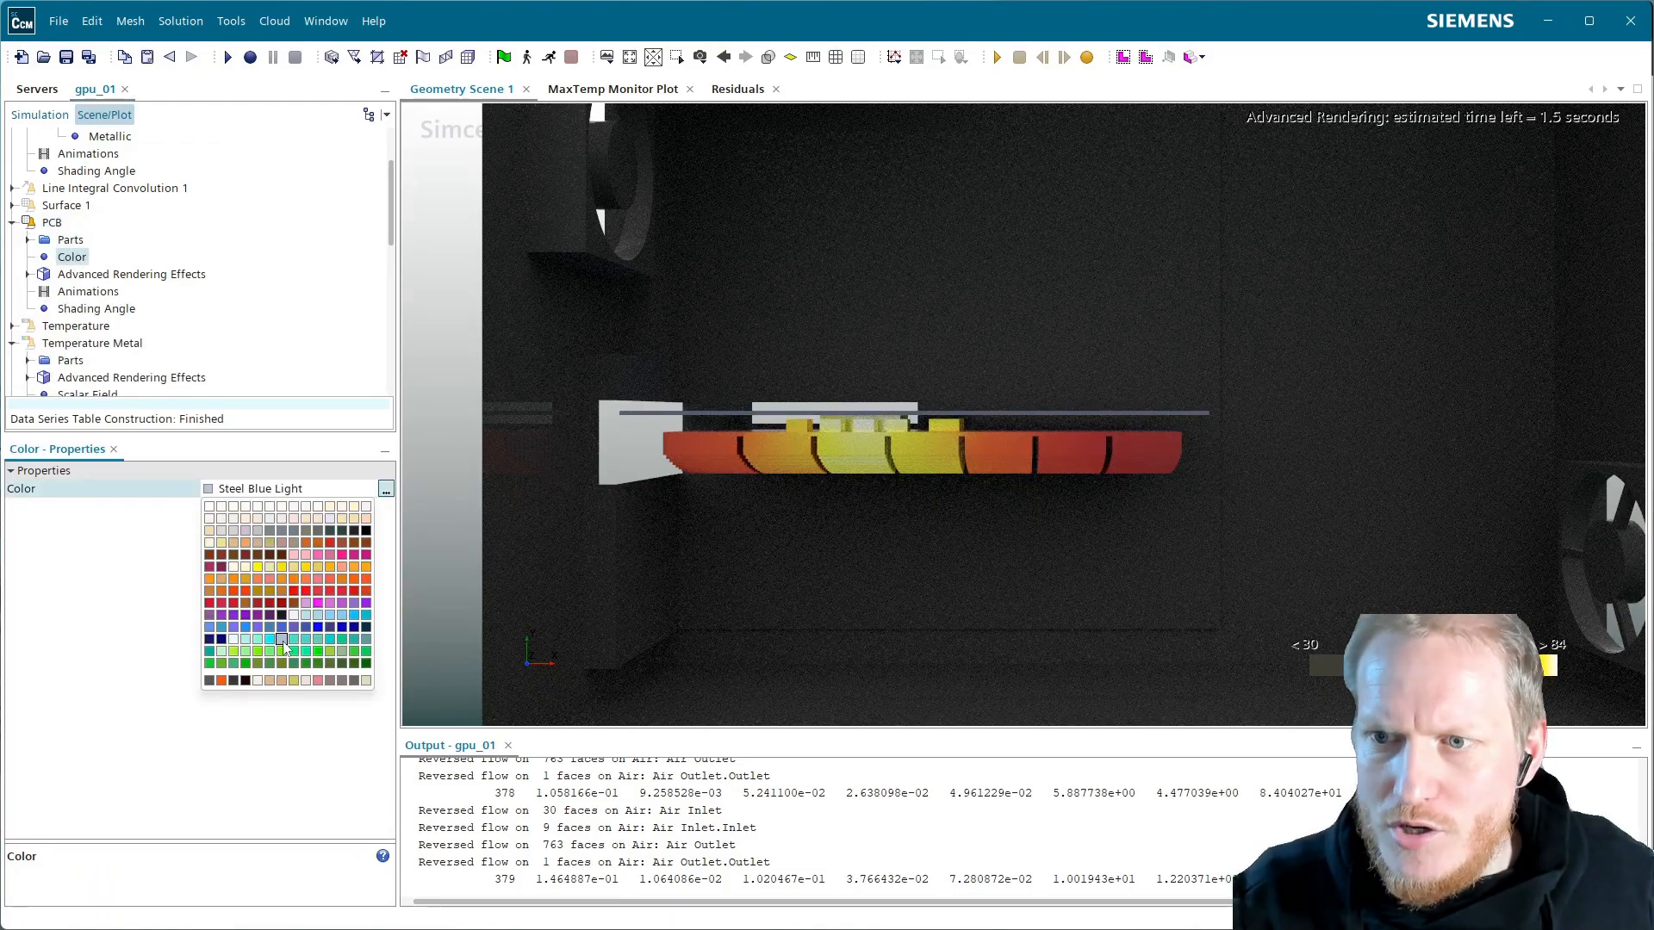
click(209, 663)
click(241, 490)
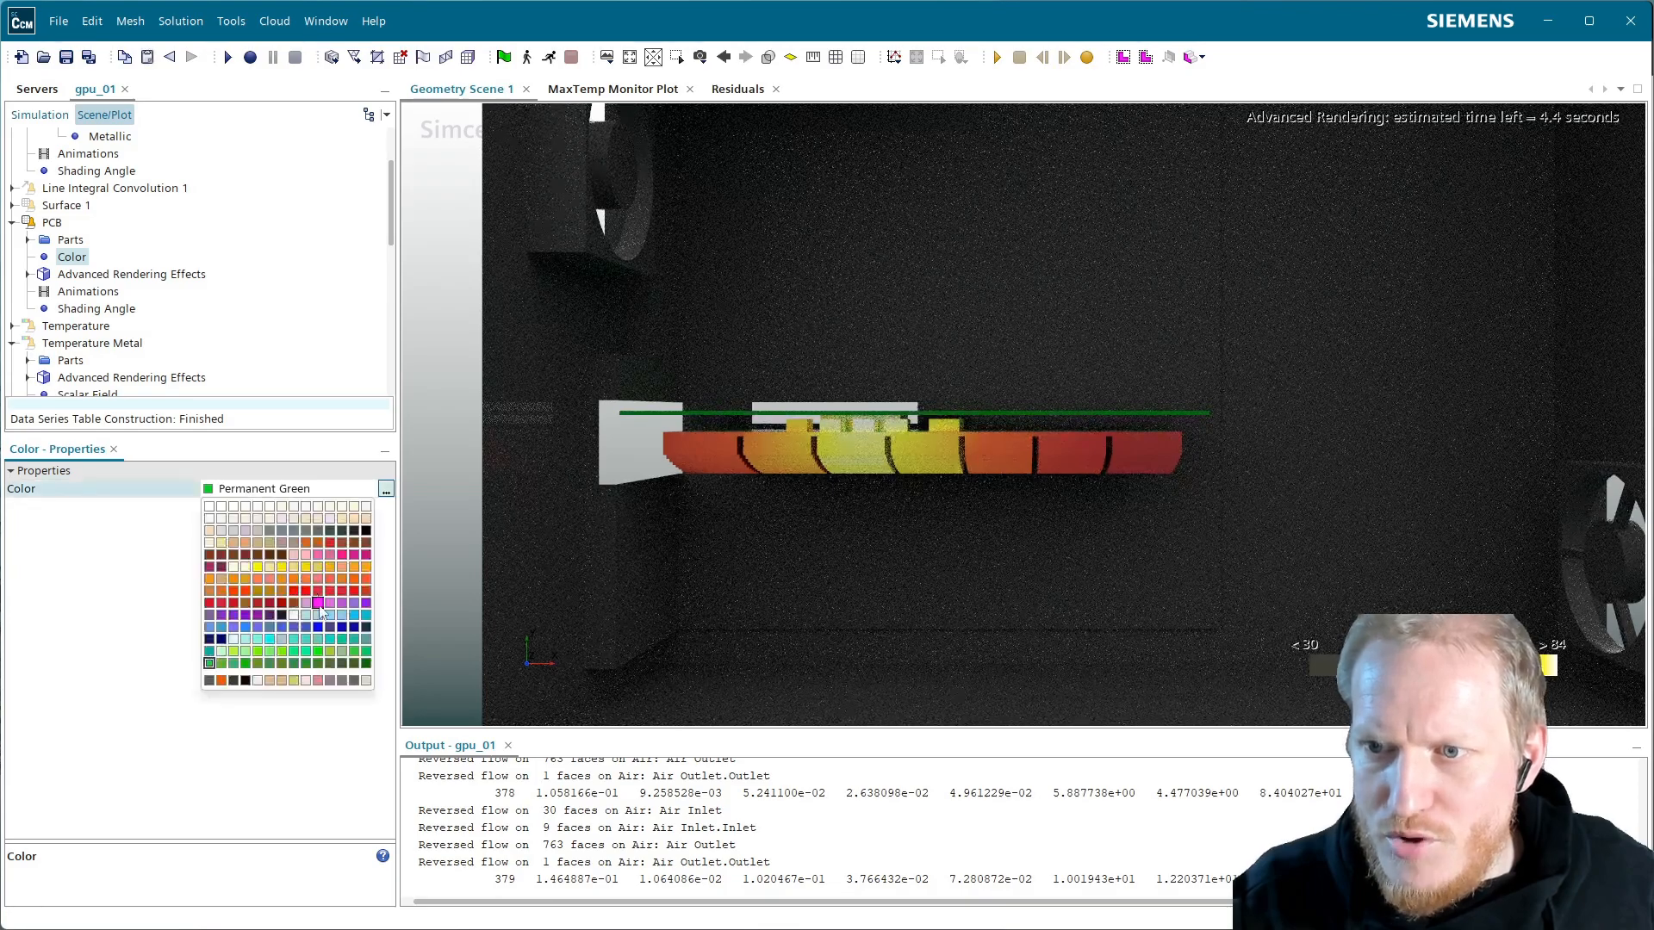
click(305, 663)
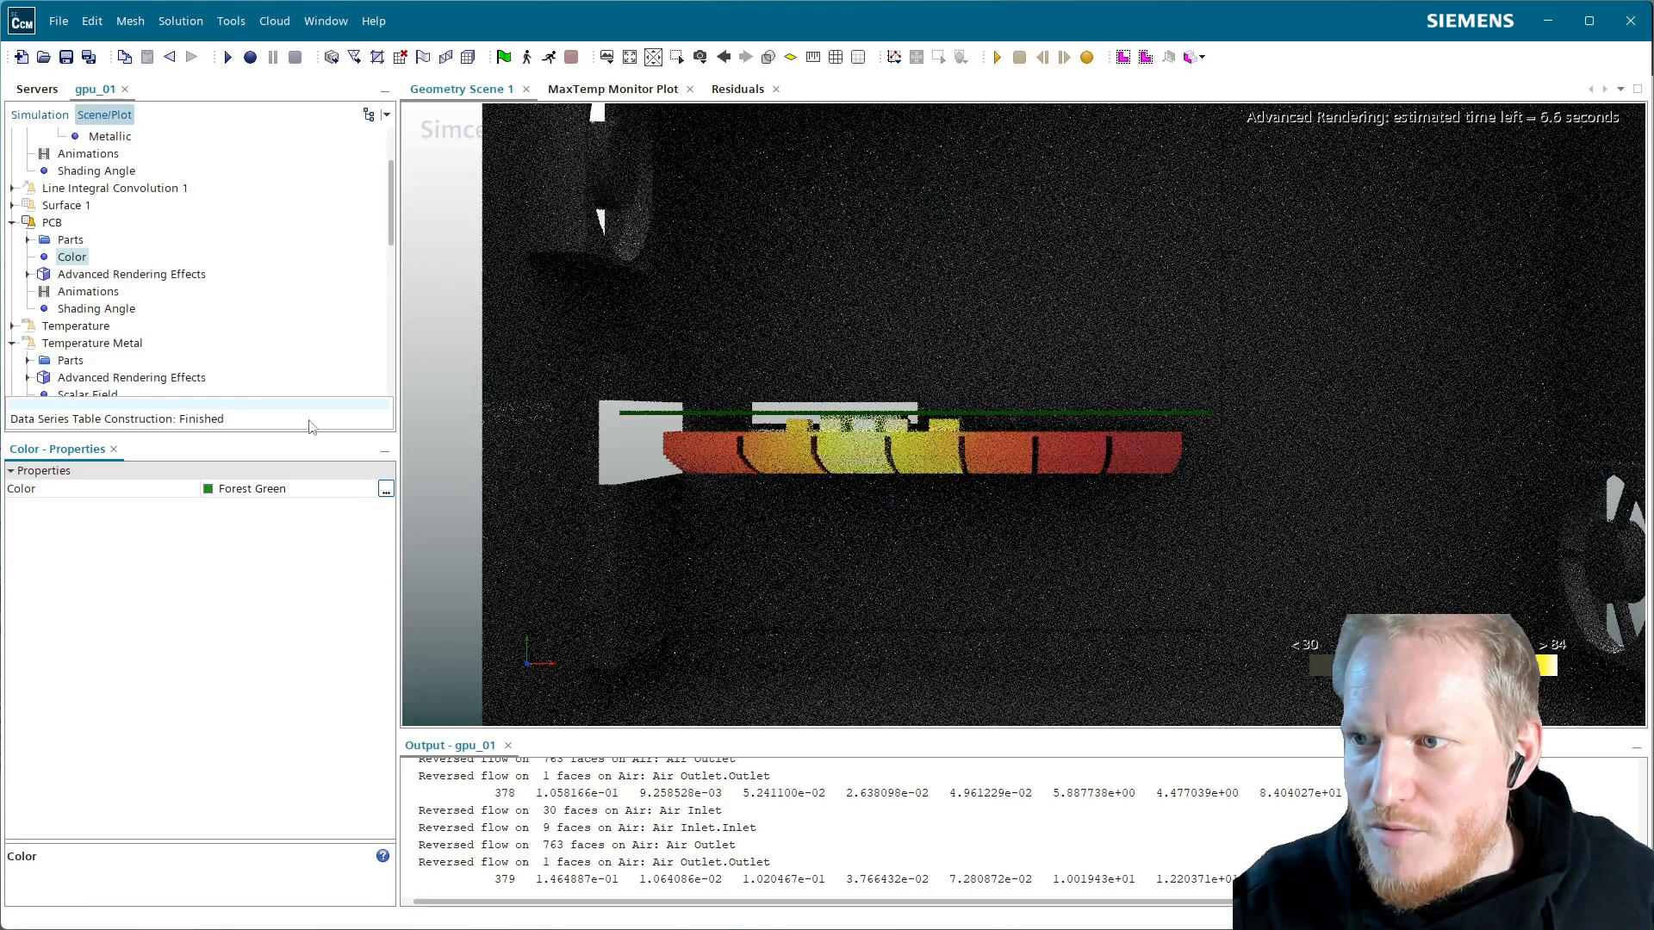
Apply a Matte material to the PCB with Clearcoat IOR 1.5
click(73, 275)
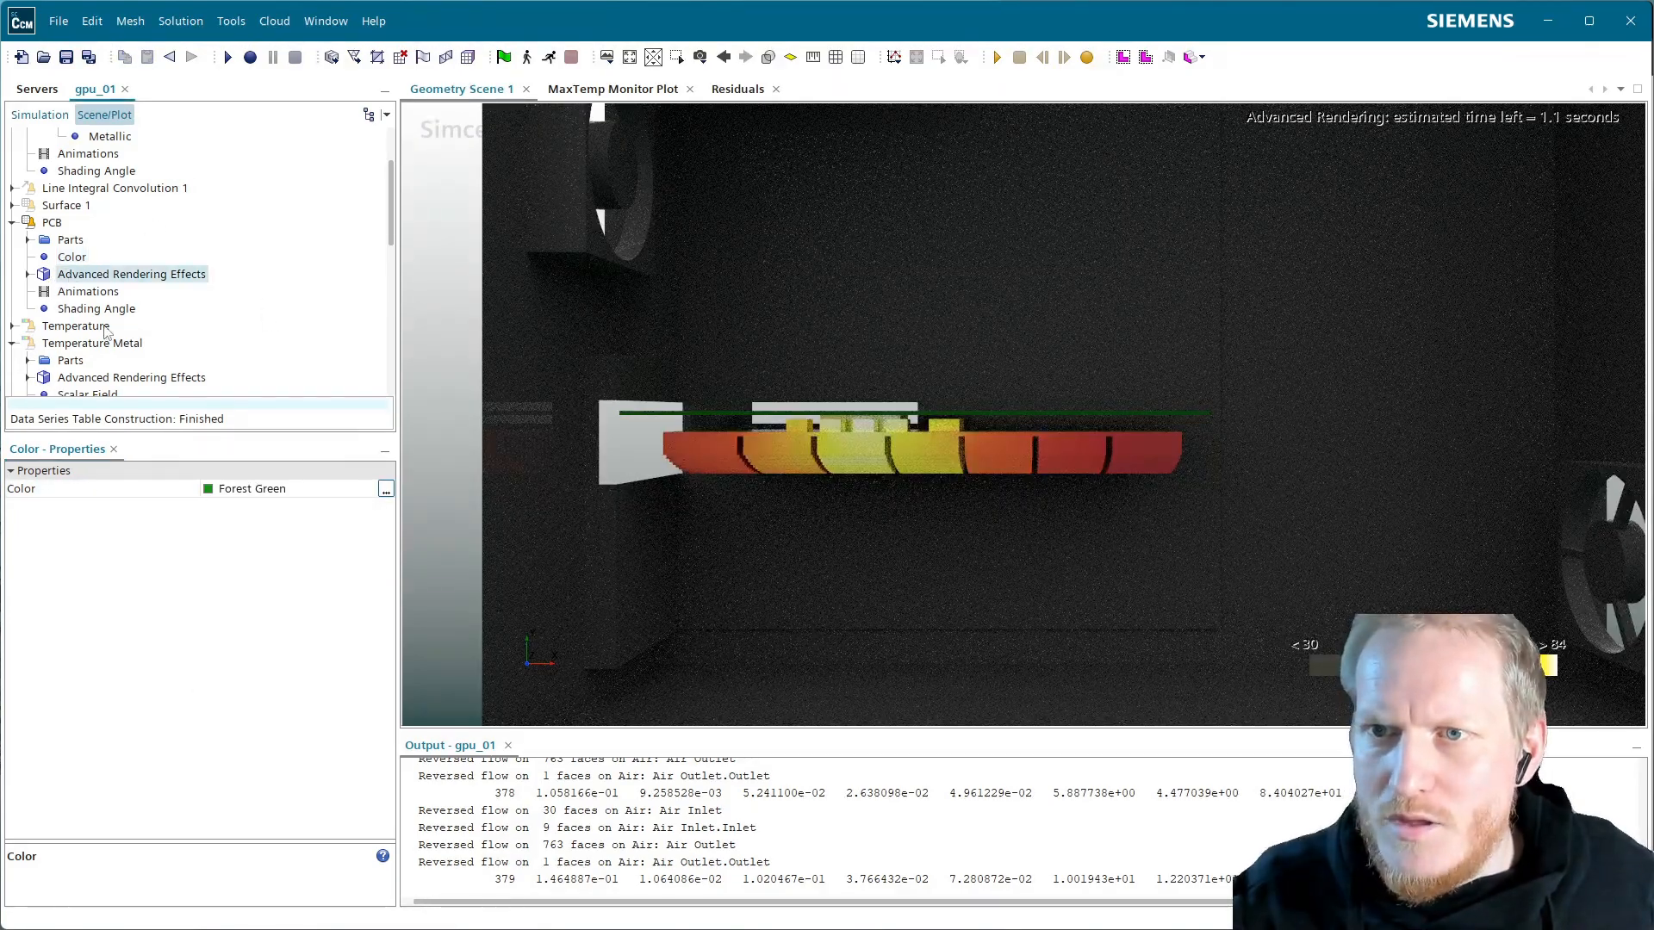
click(28, 274)
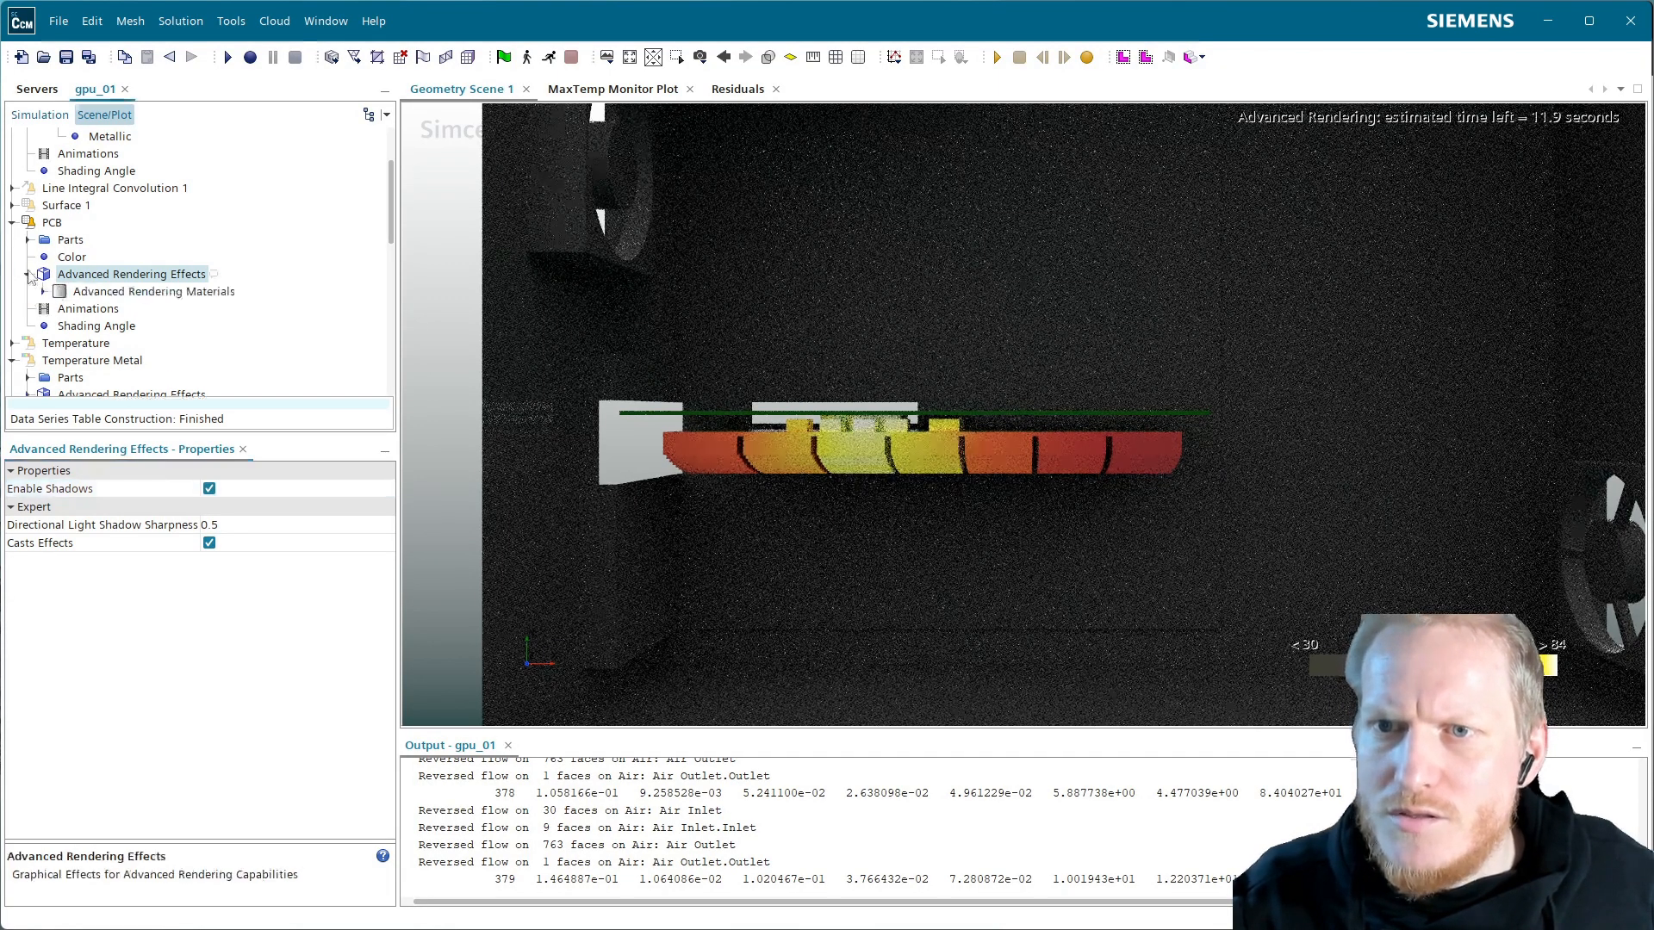
click(130, 292)
click(251, 489)
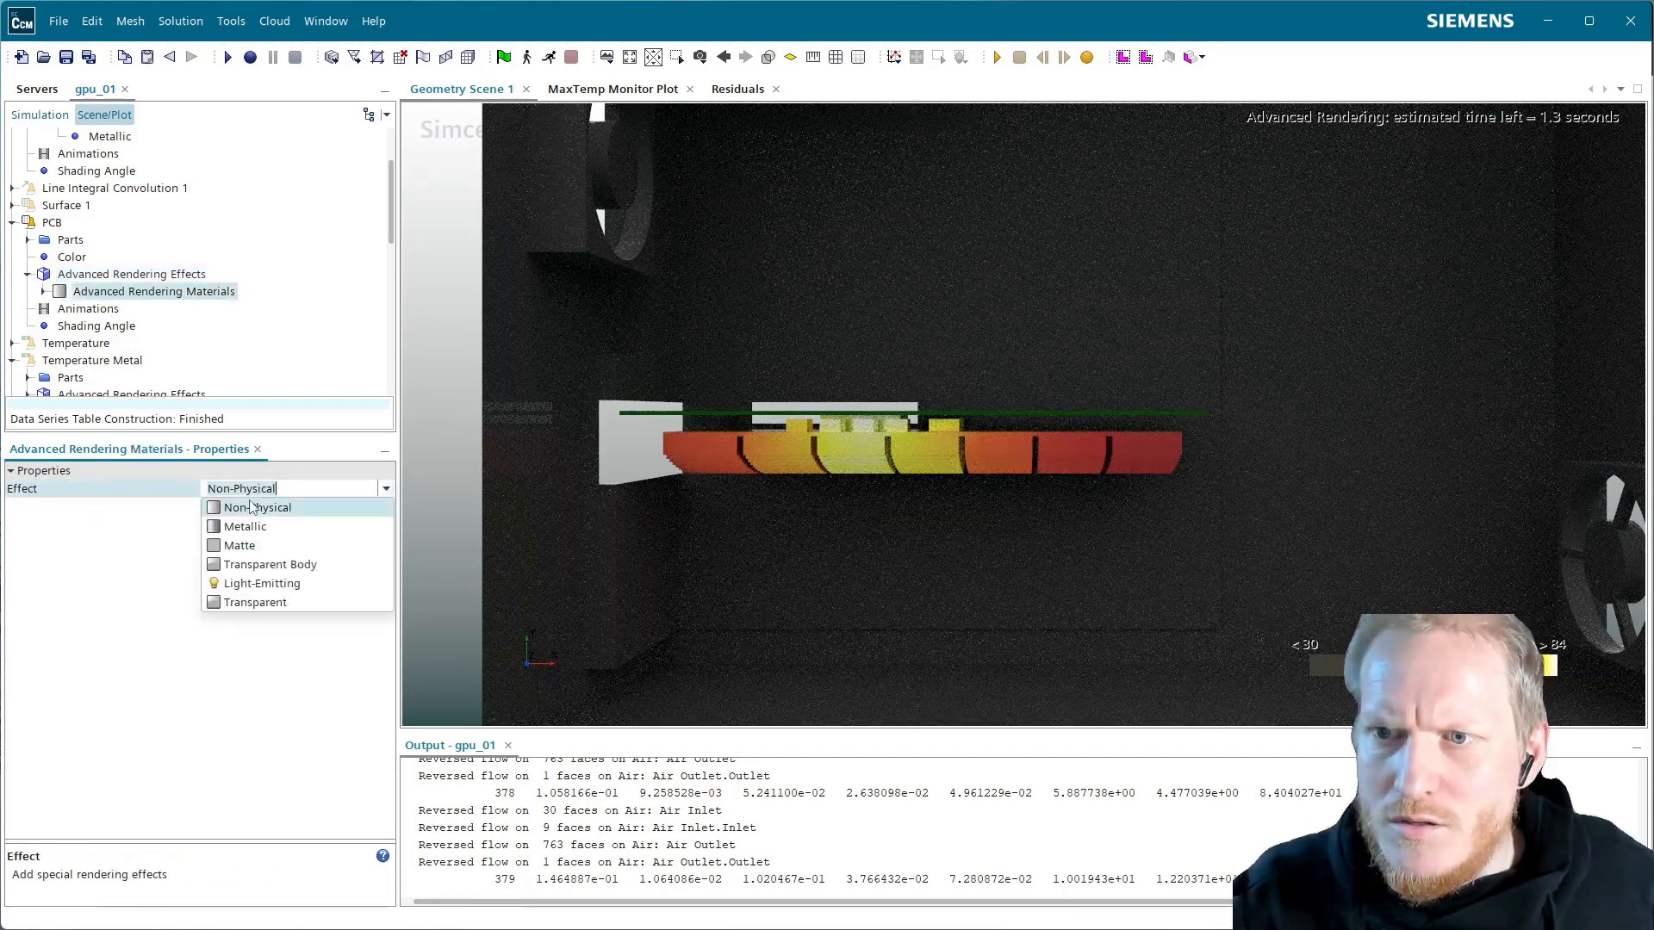
click(240, 546)
click(44, 292)
click(103, 310)
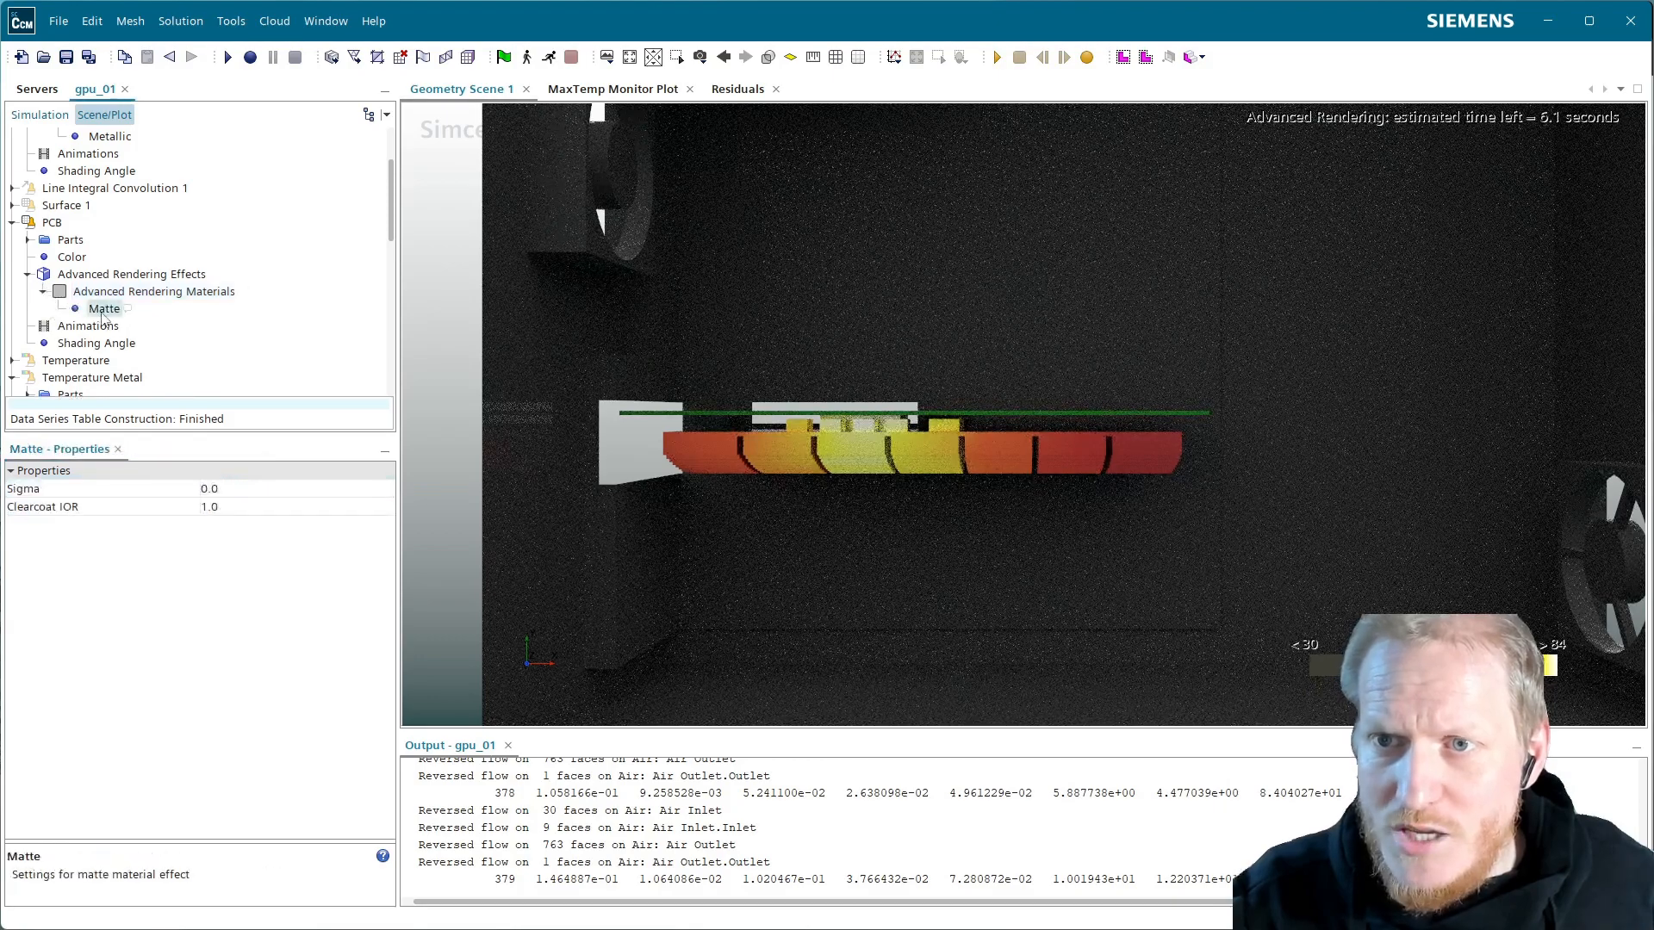
click(240, 509)
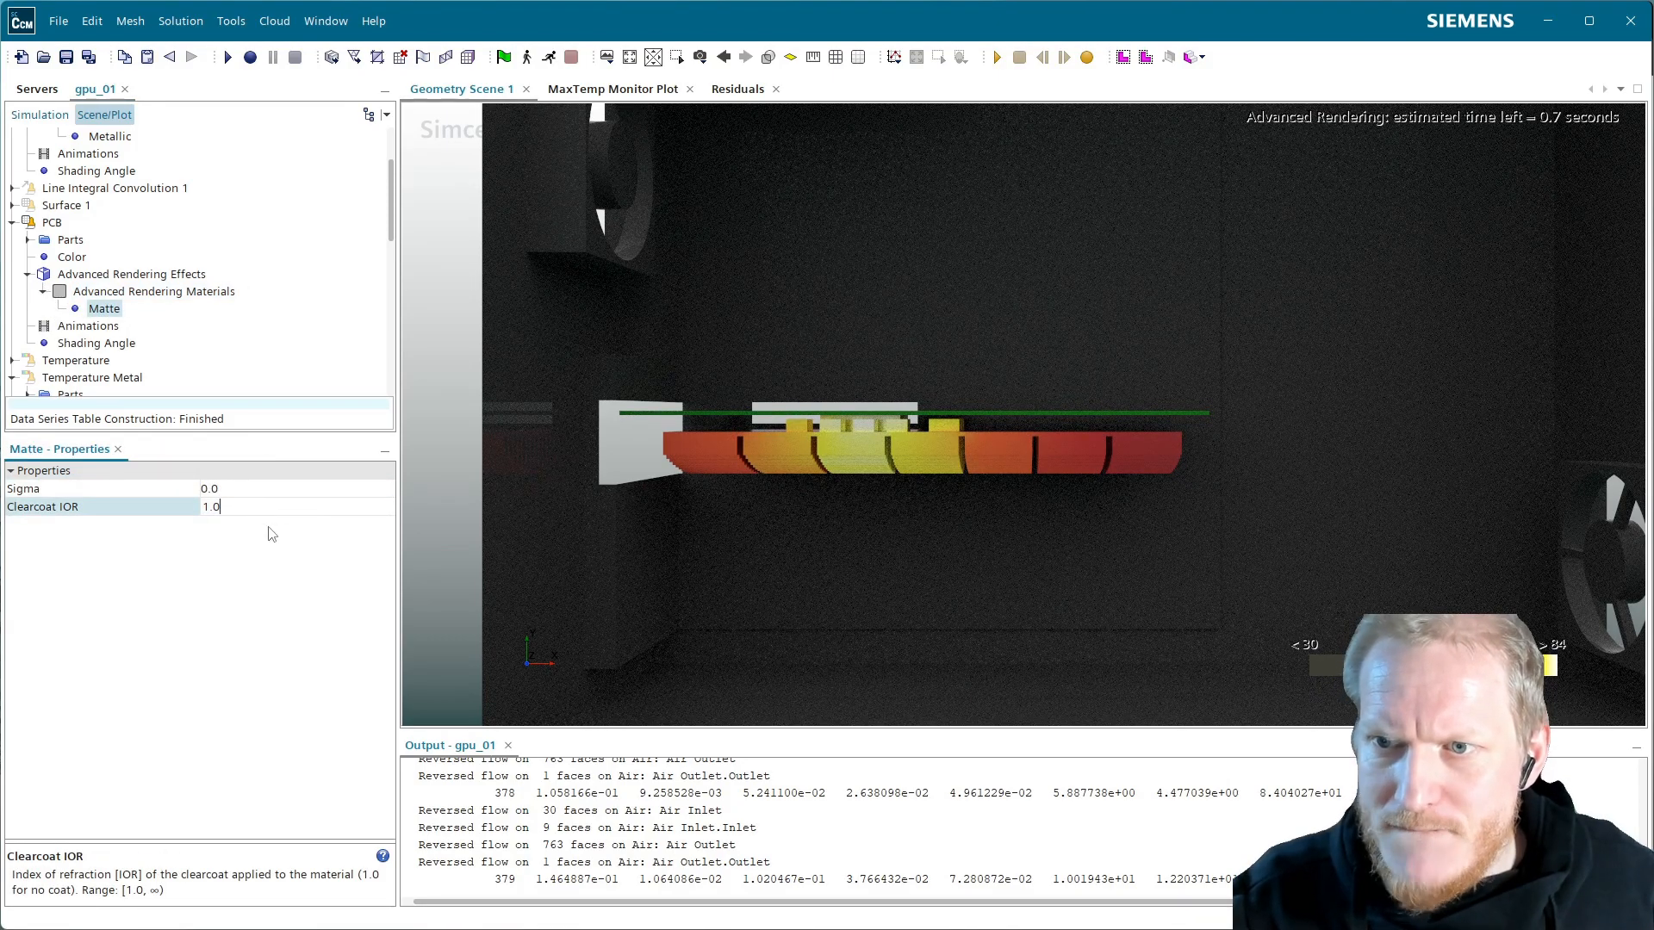
text(1.5)
key(Return)
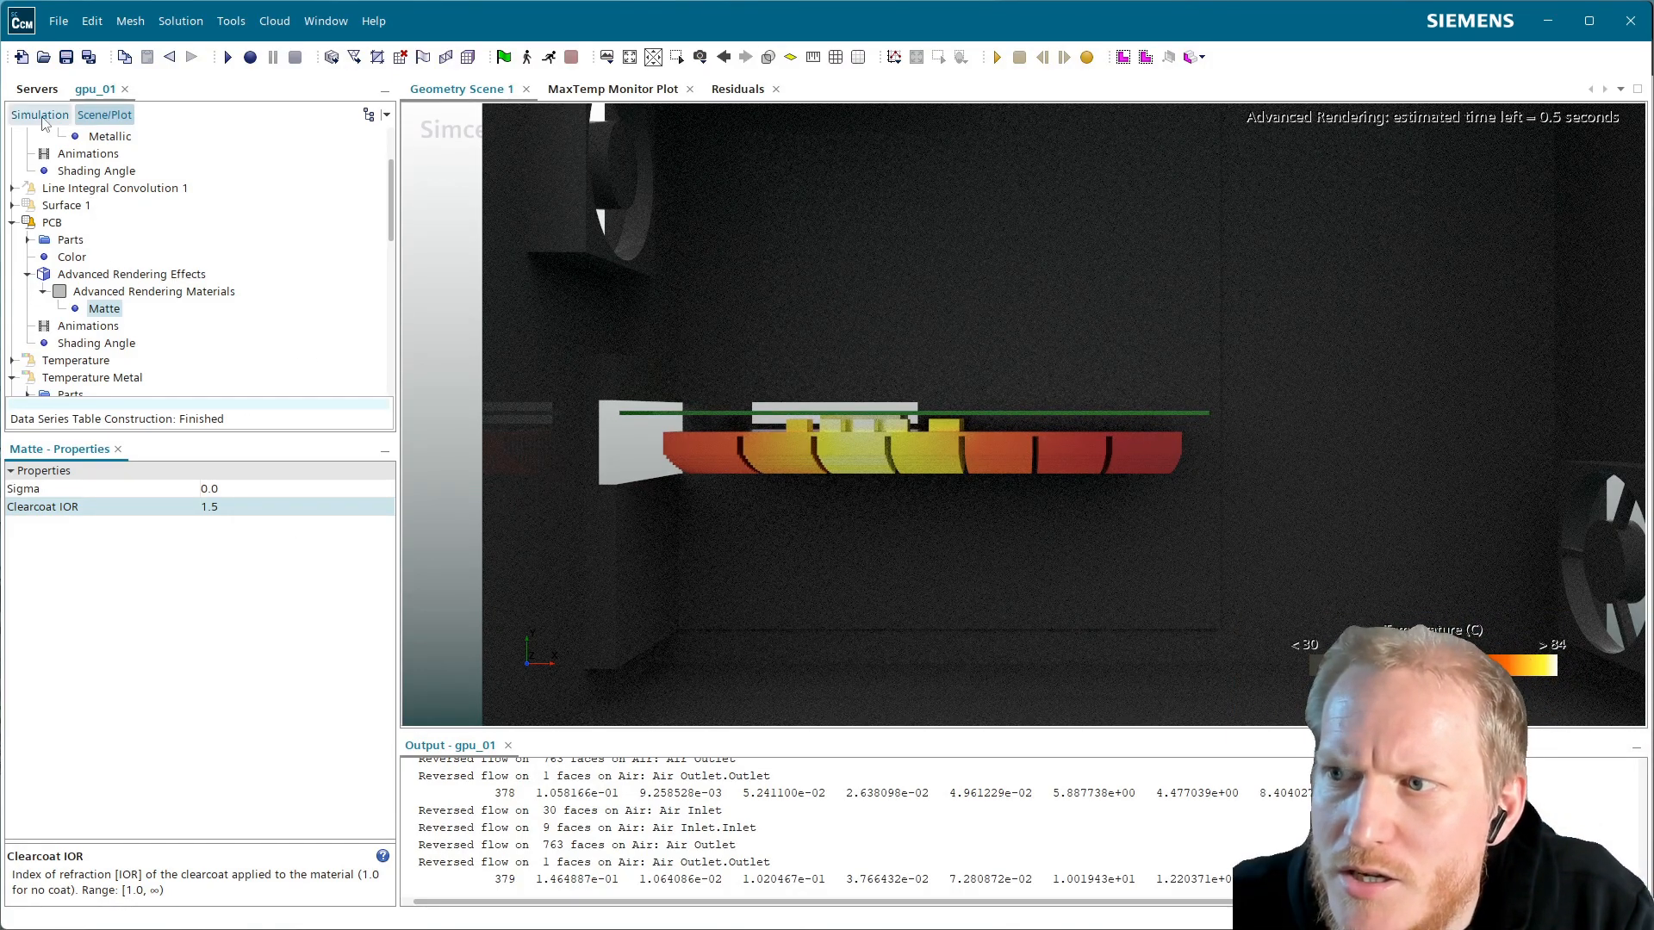
scroll(135, 269, up, 2)
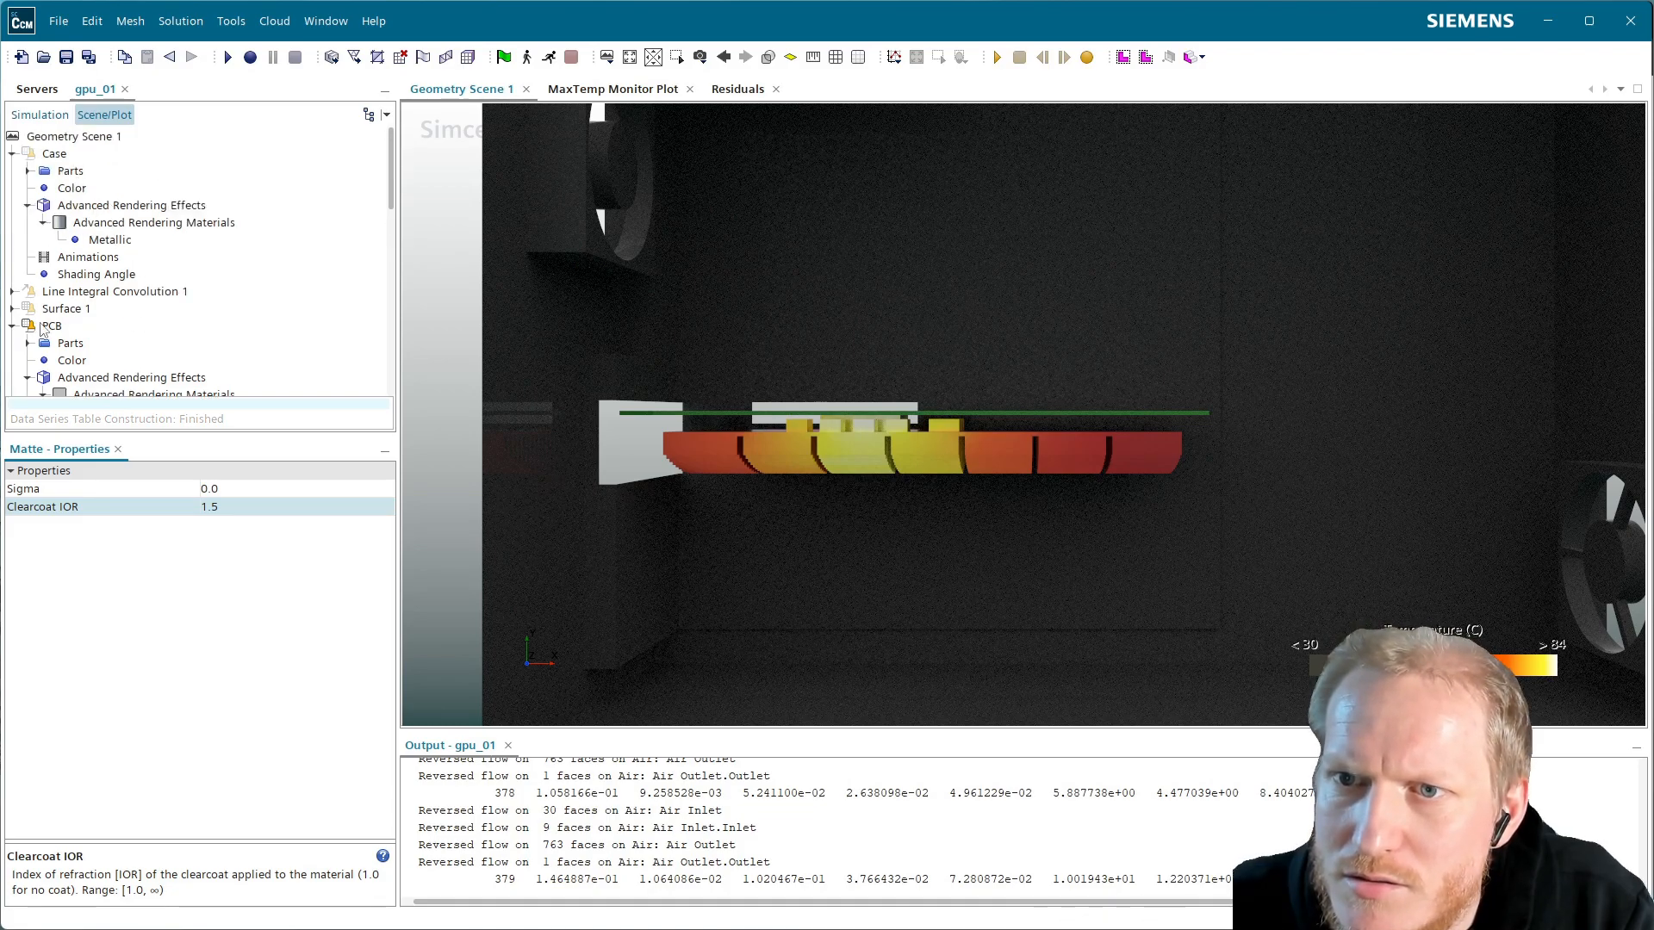
Select the five Plate parts under Temperature Metal's Solid Components, then return to the Simulation tree
scroll(97, 320, down, 2)
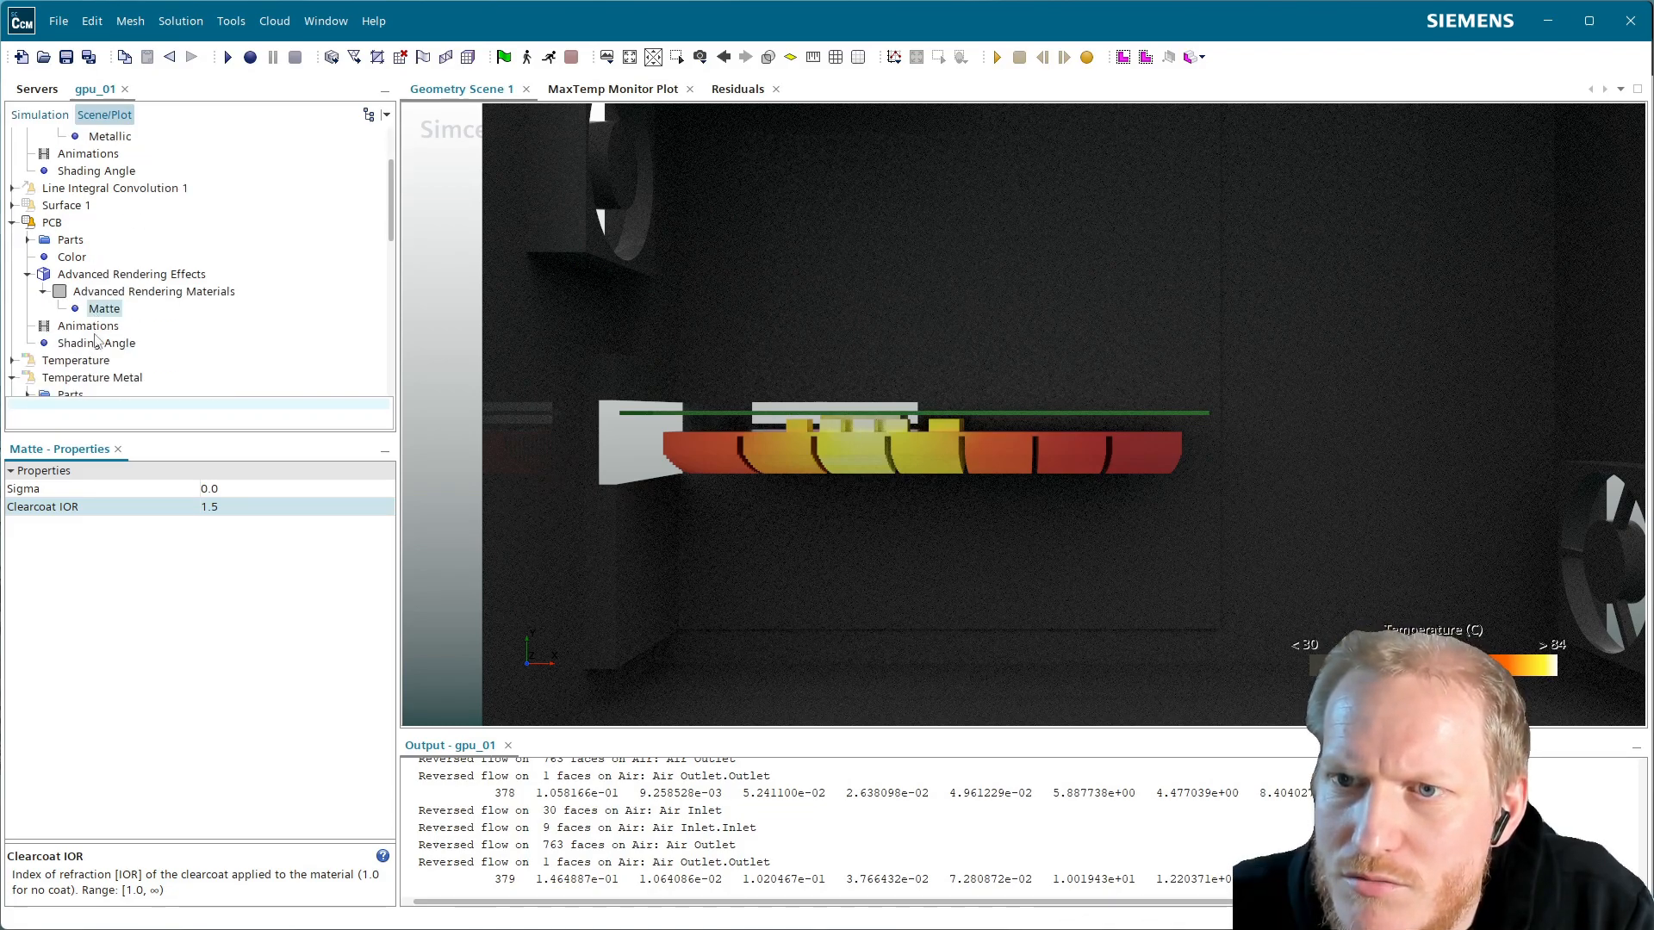
scroll(59, 382, down, 2)
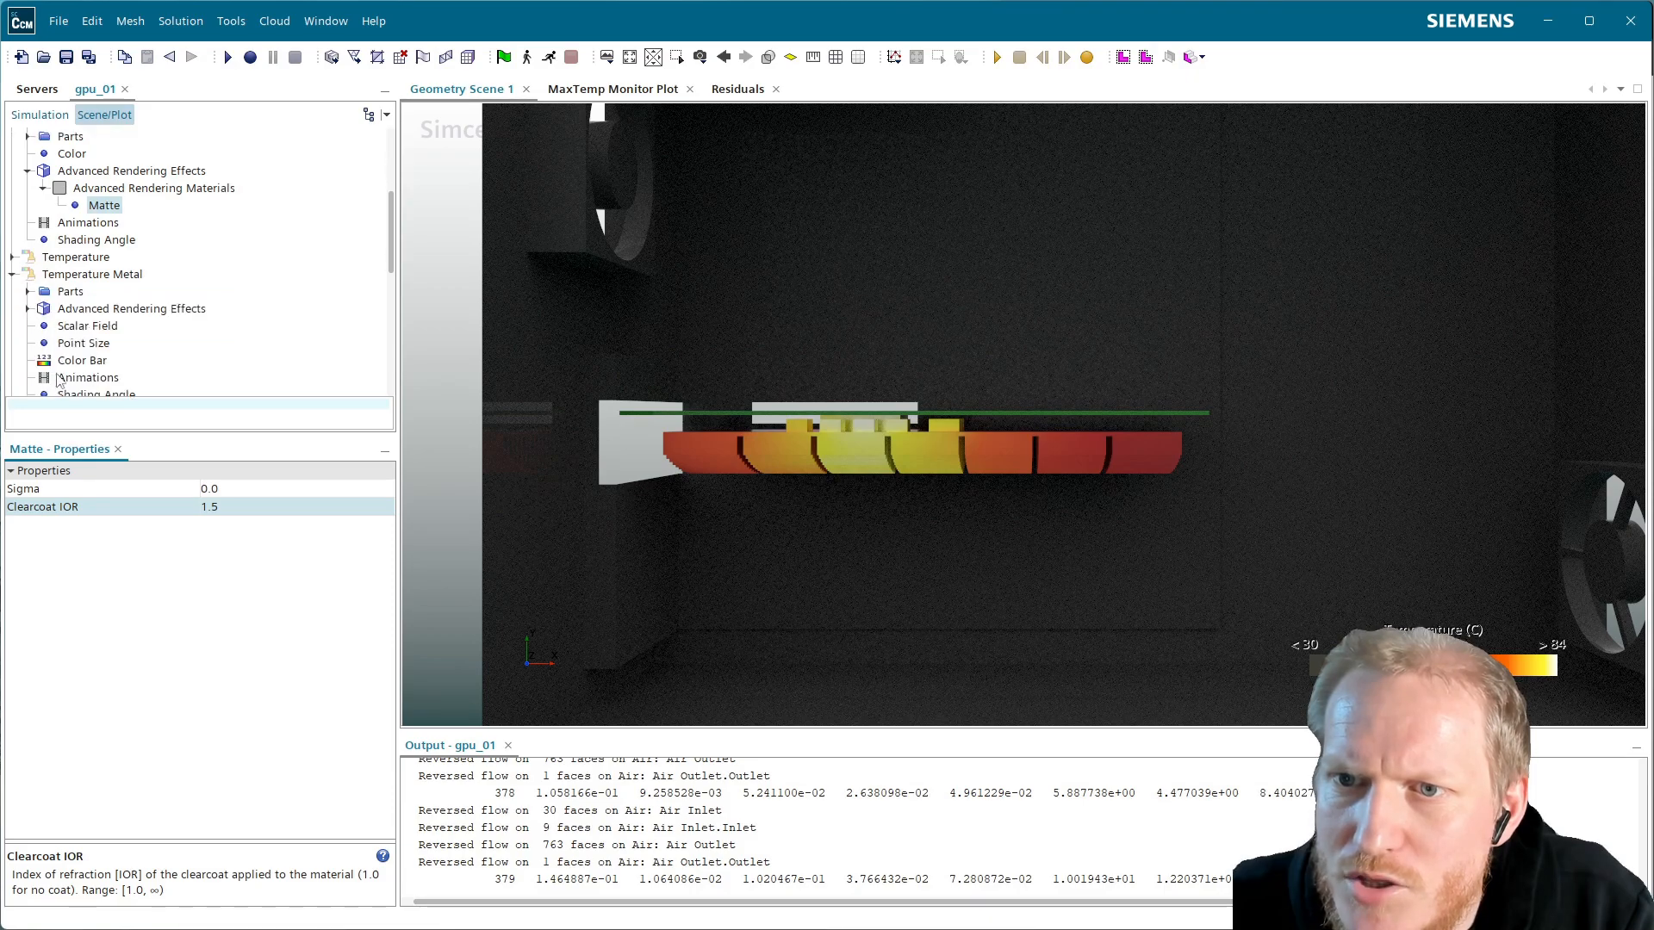
click(28, 292)
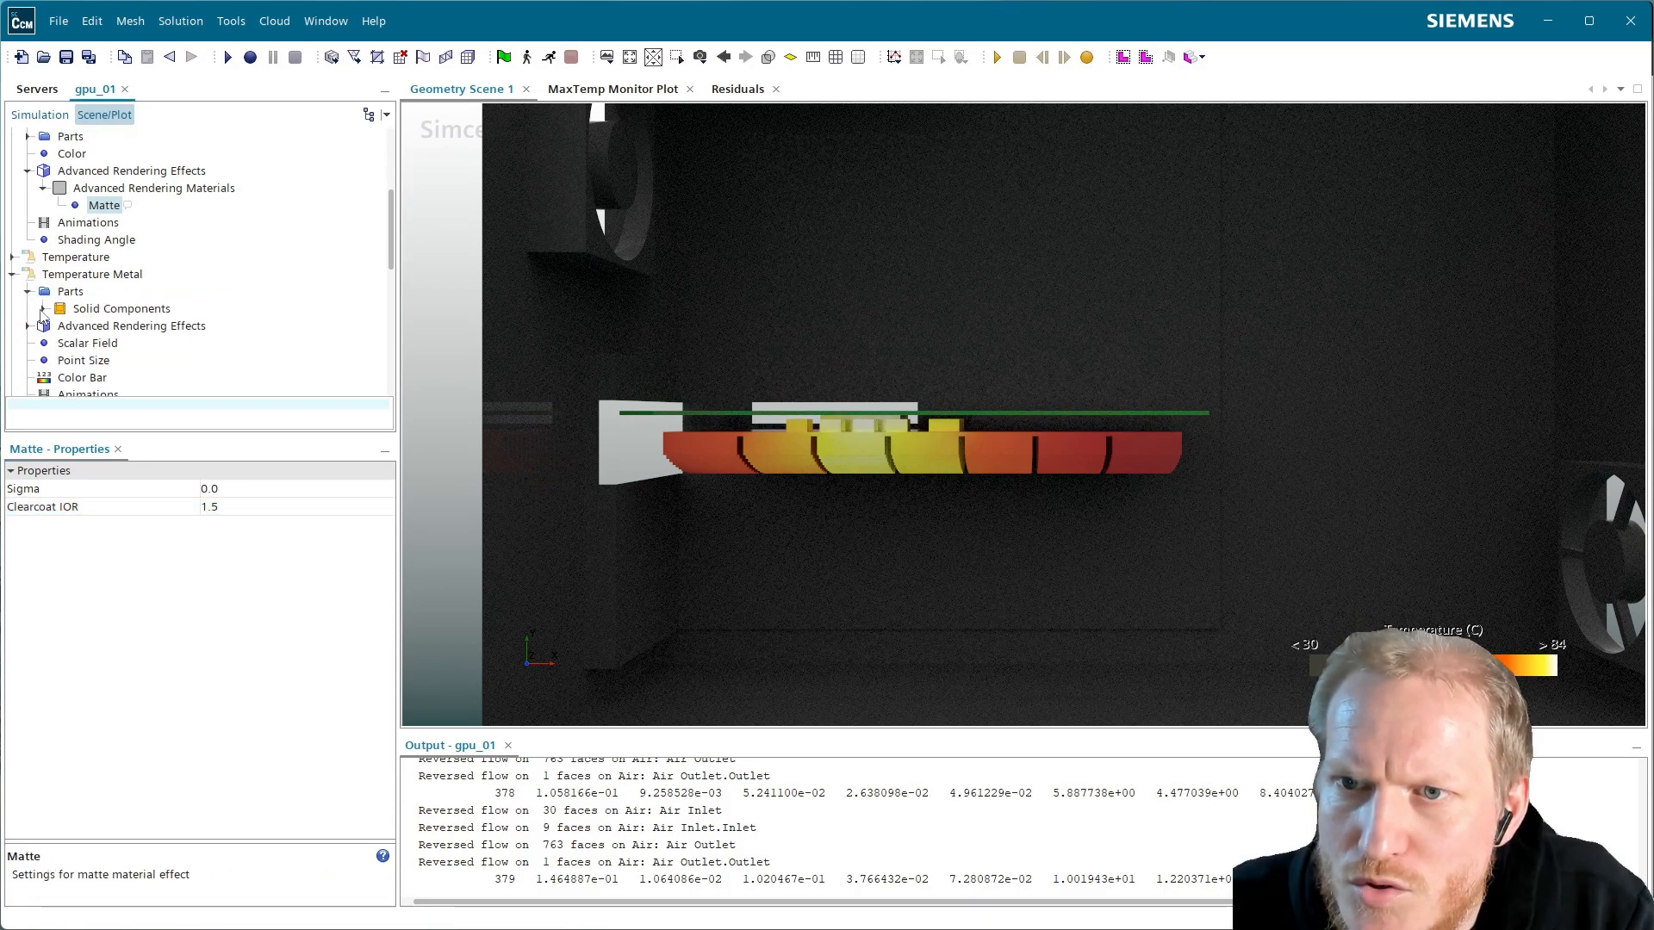
click(42, 309)
scroll(248, 313, down, 15)
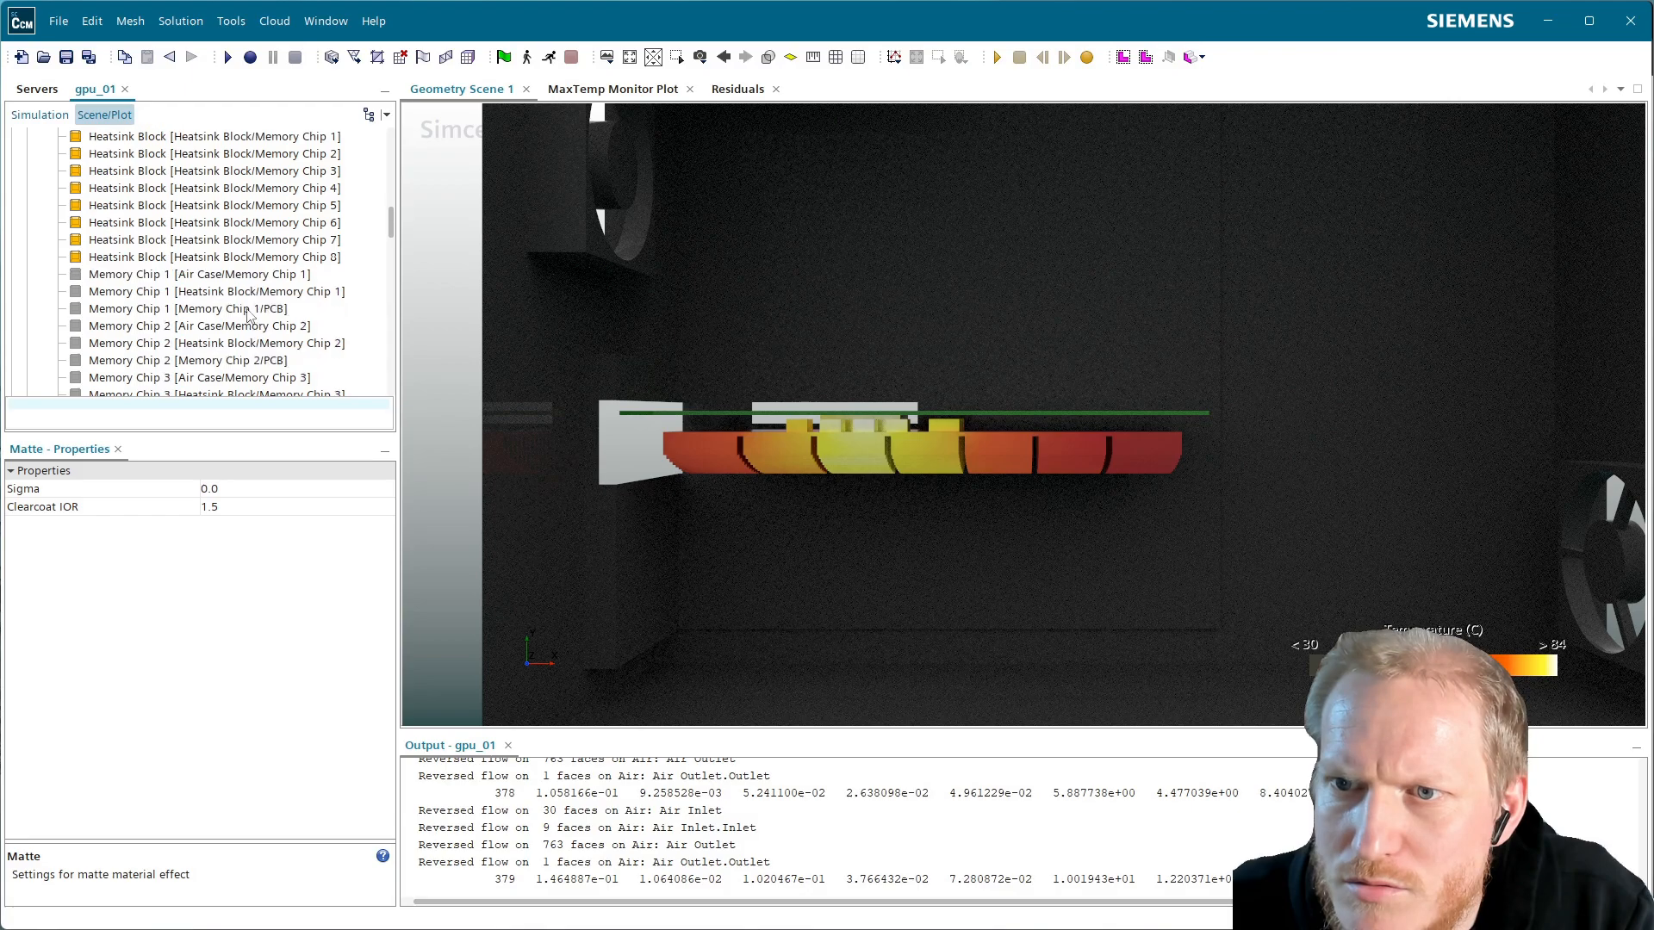
scroll(251, 316, down, 1)
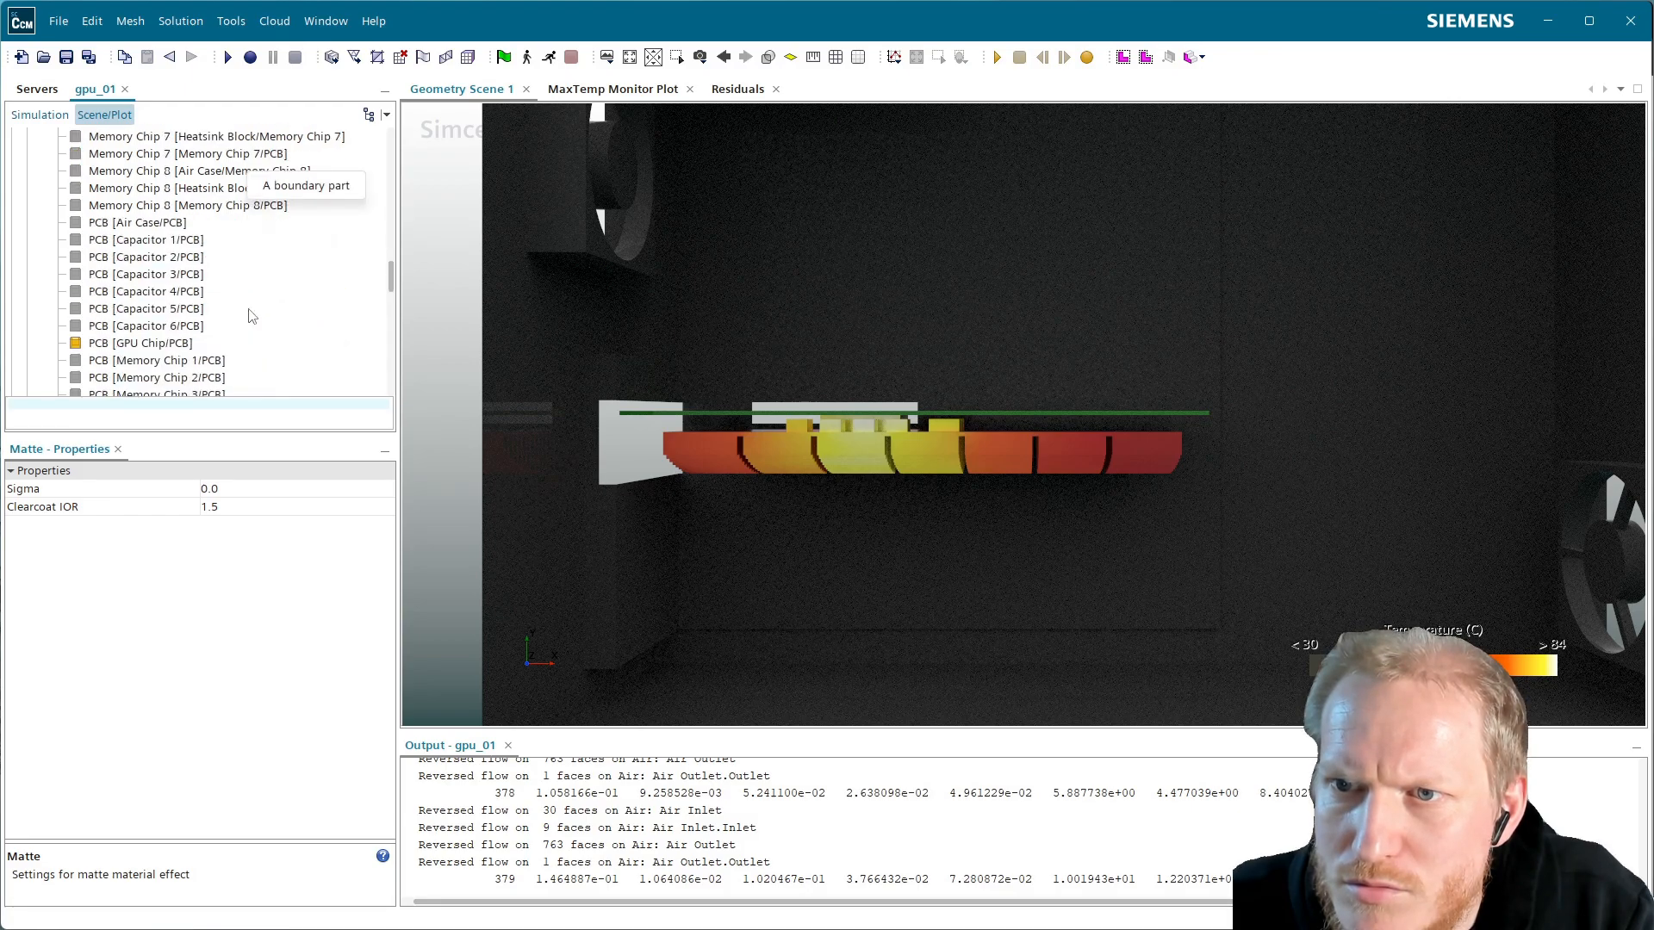
scroll(252, 316, down, 5)
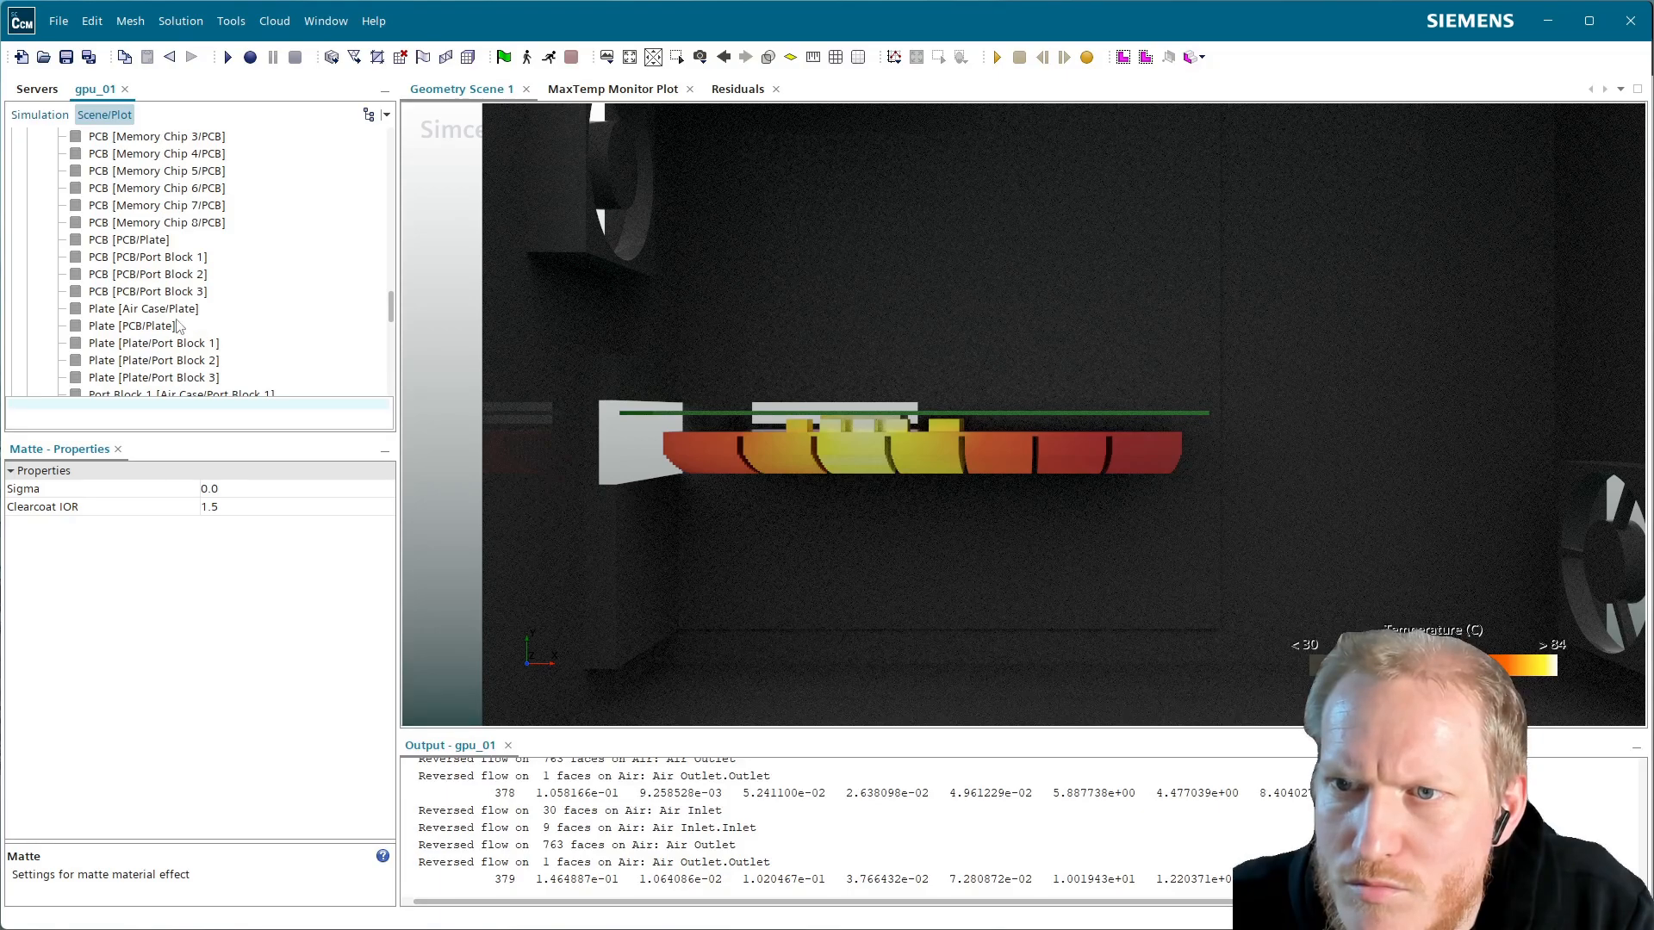
click(175, 310)
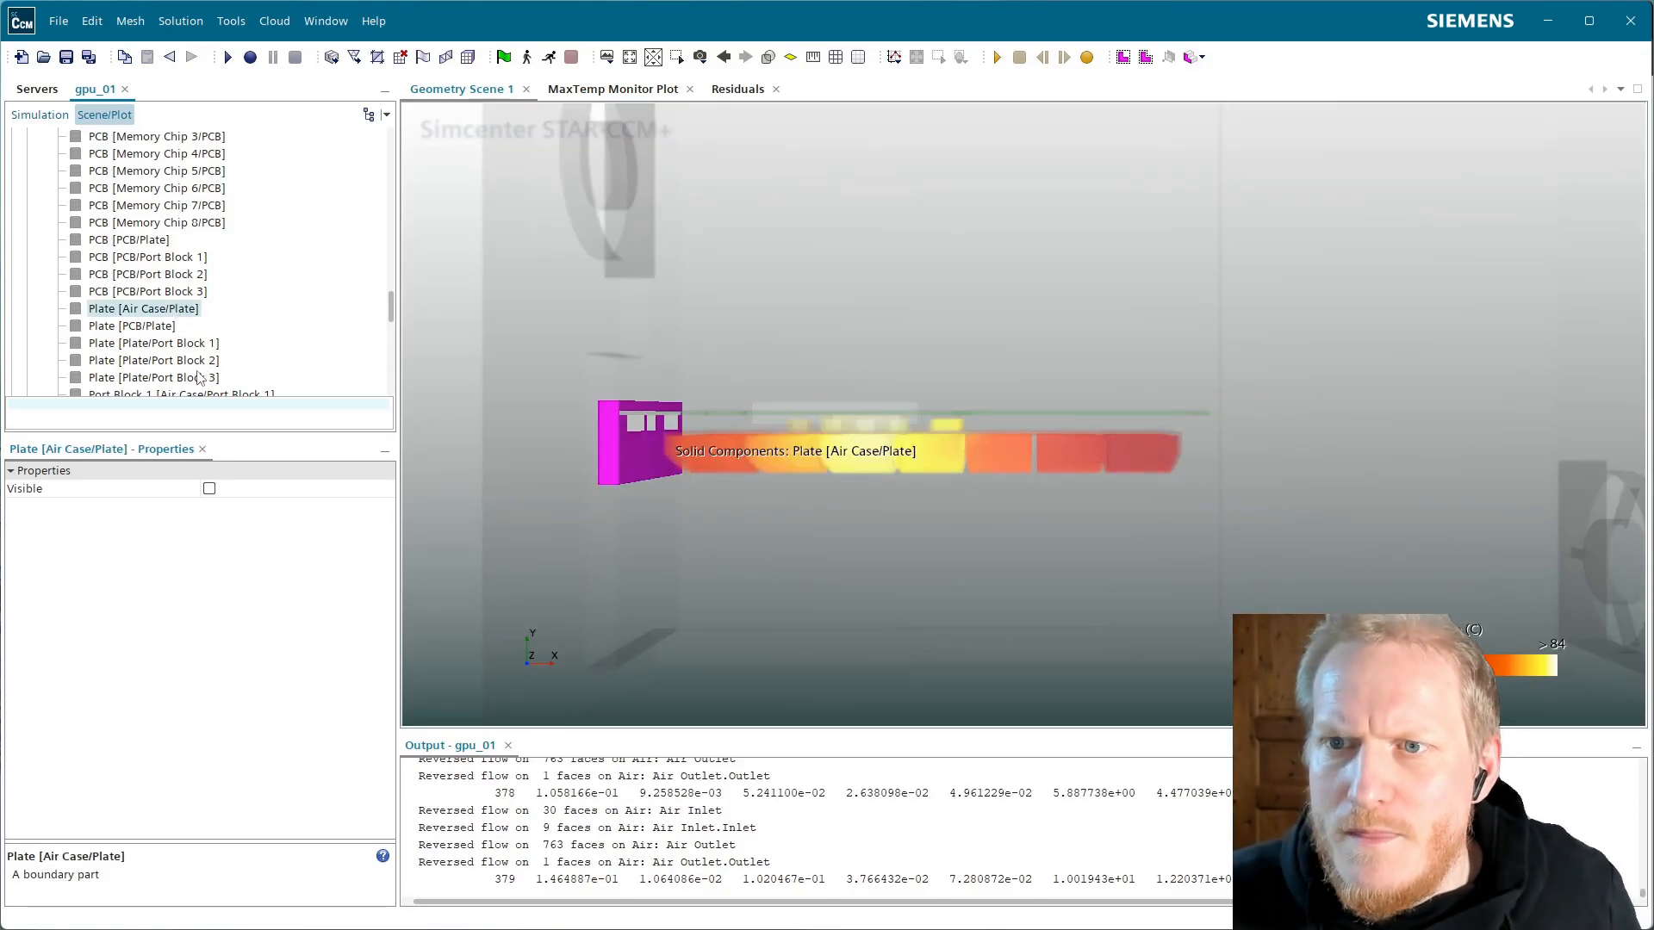
shift+click(200, 379)
scroll(239, 336, down, 1)
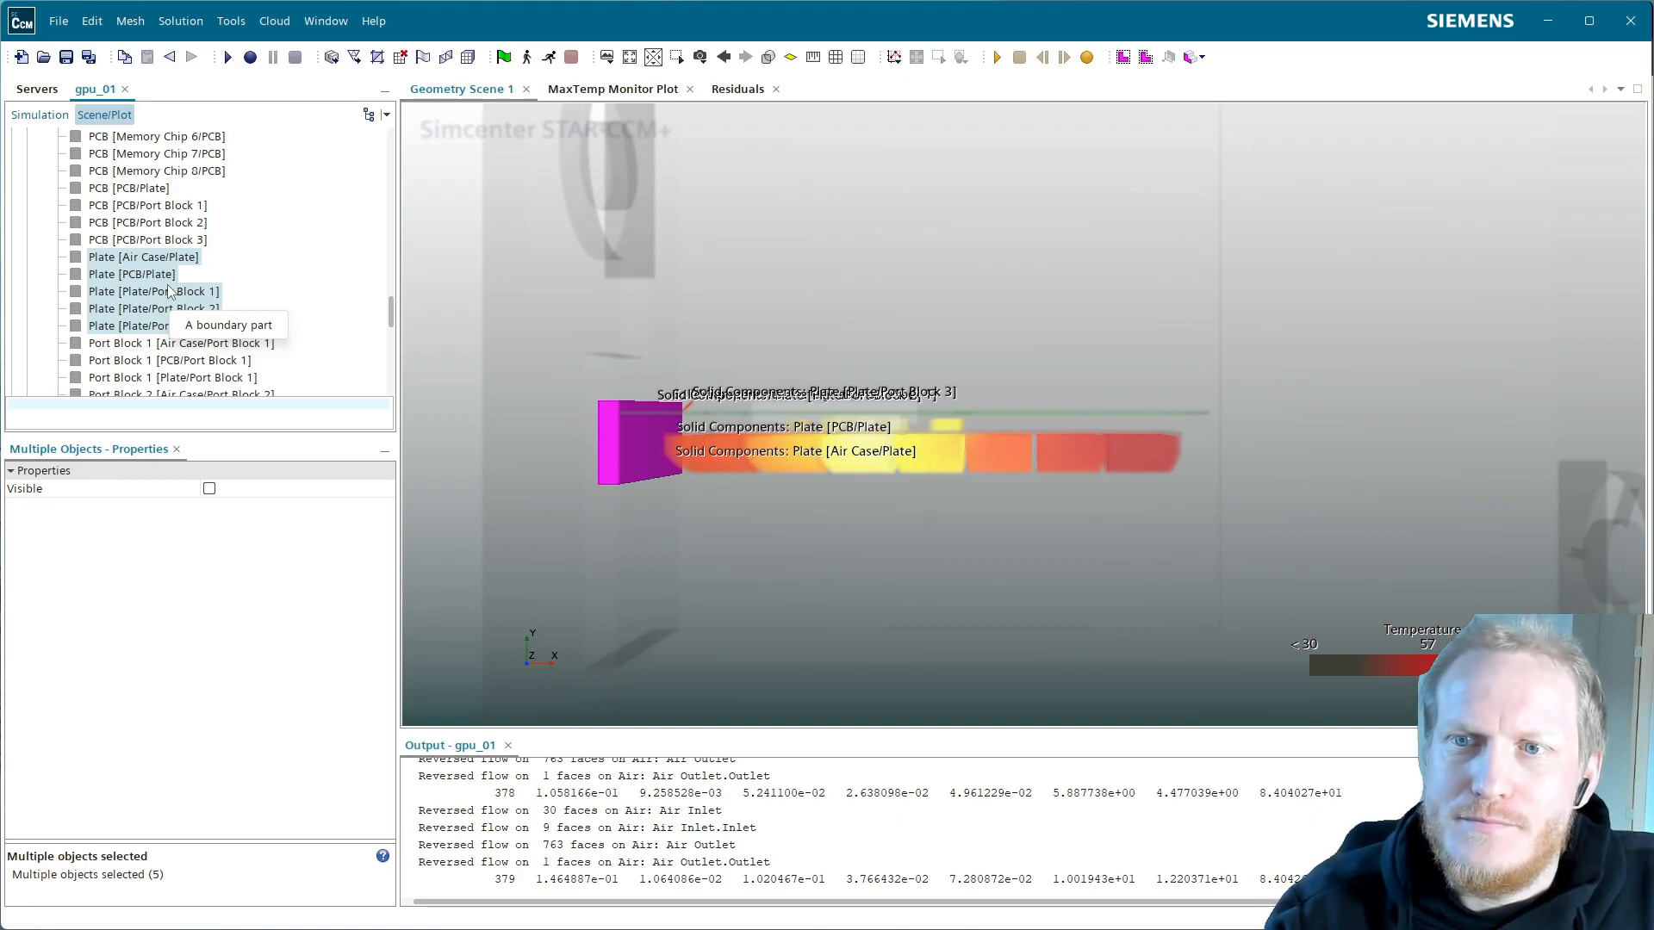
click(47, 113)
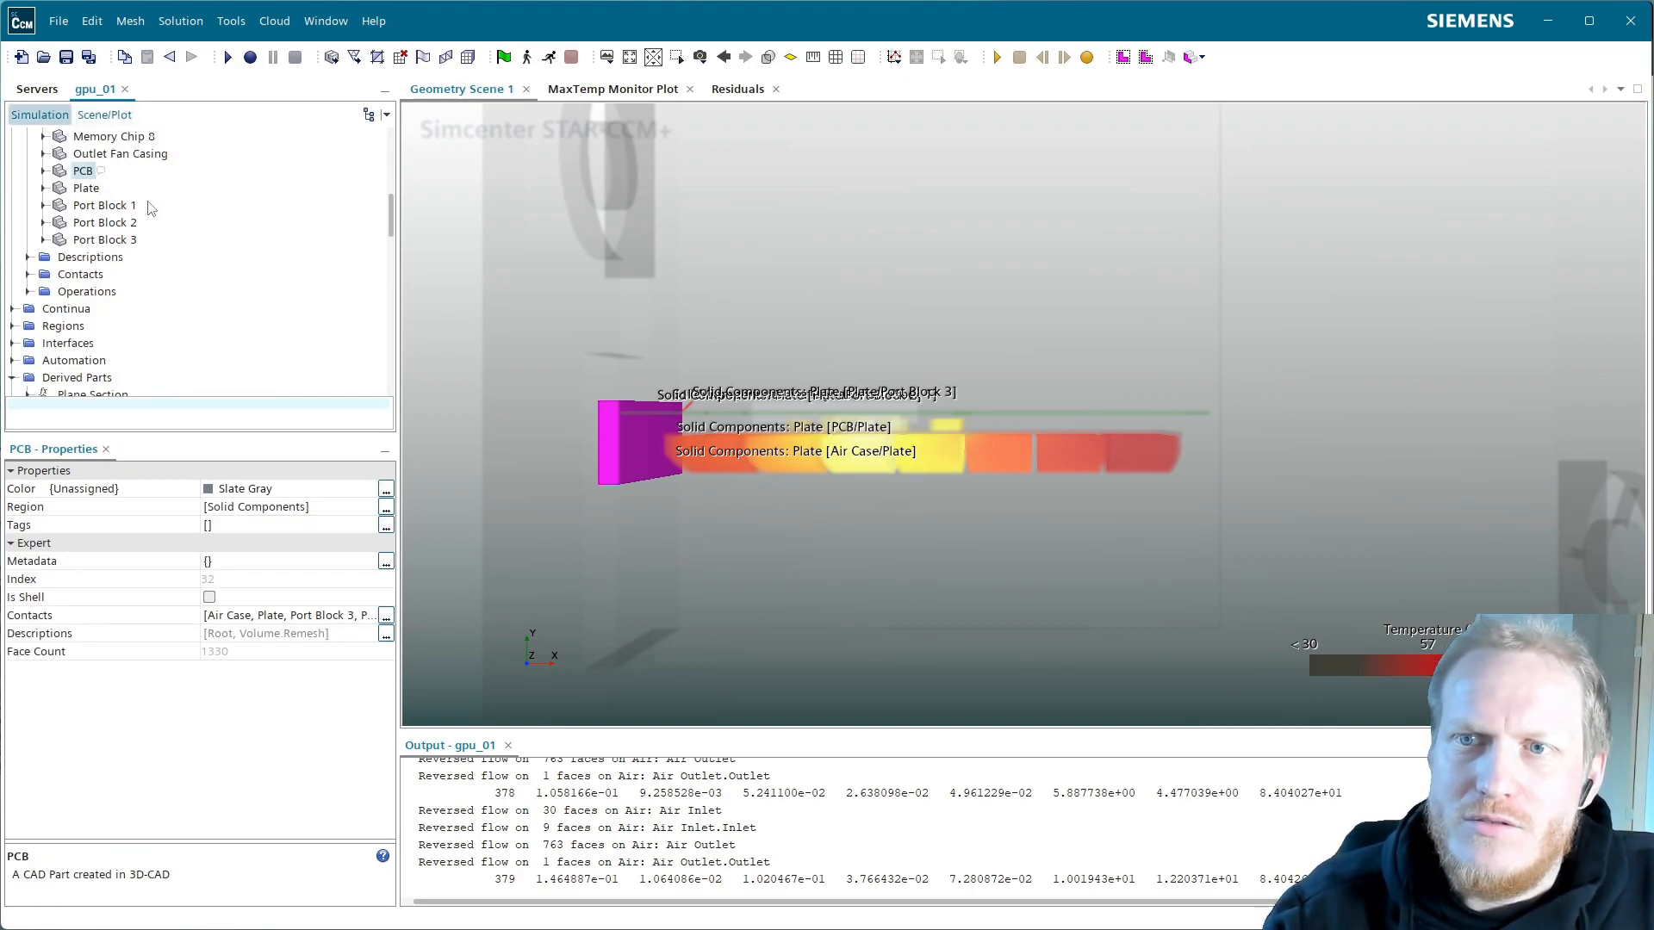
Add the Plate part to the scene as a new surface displayer named Plate
drag(86, 188, 1052, 360)
click(860, 402)
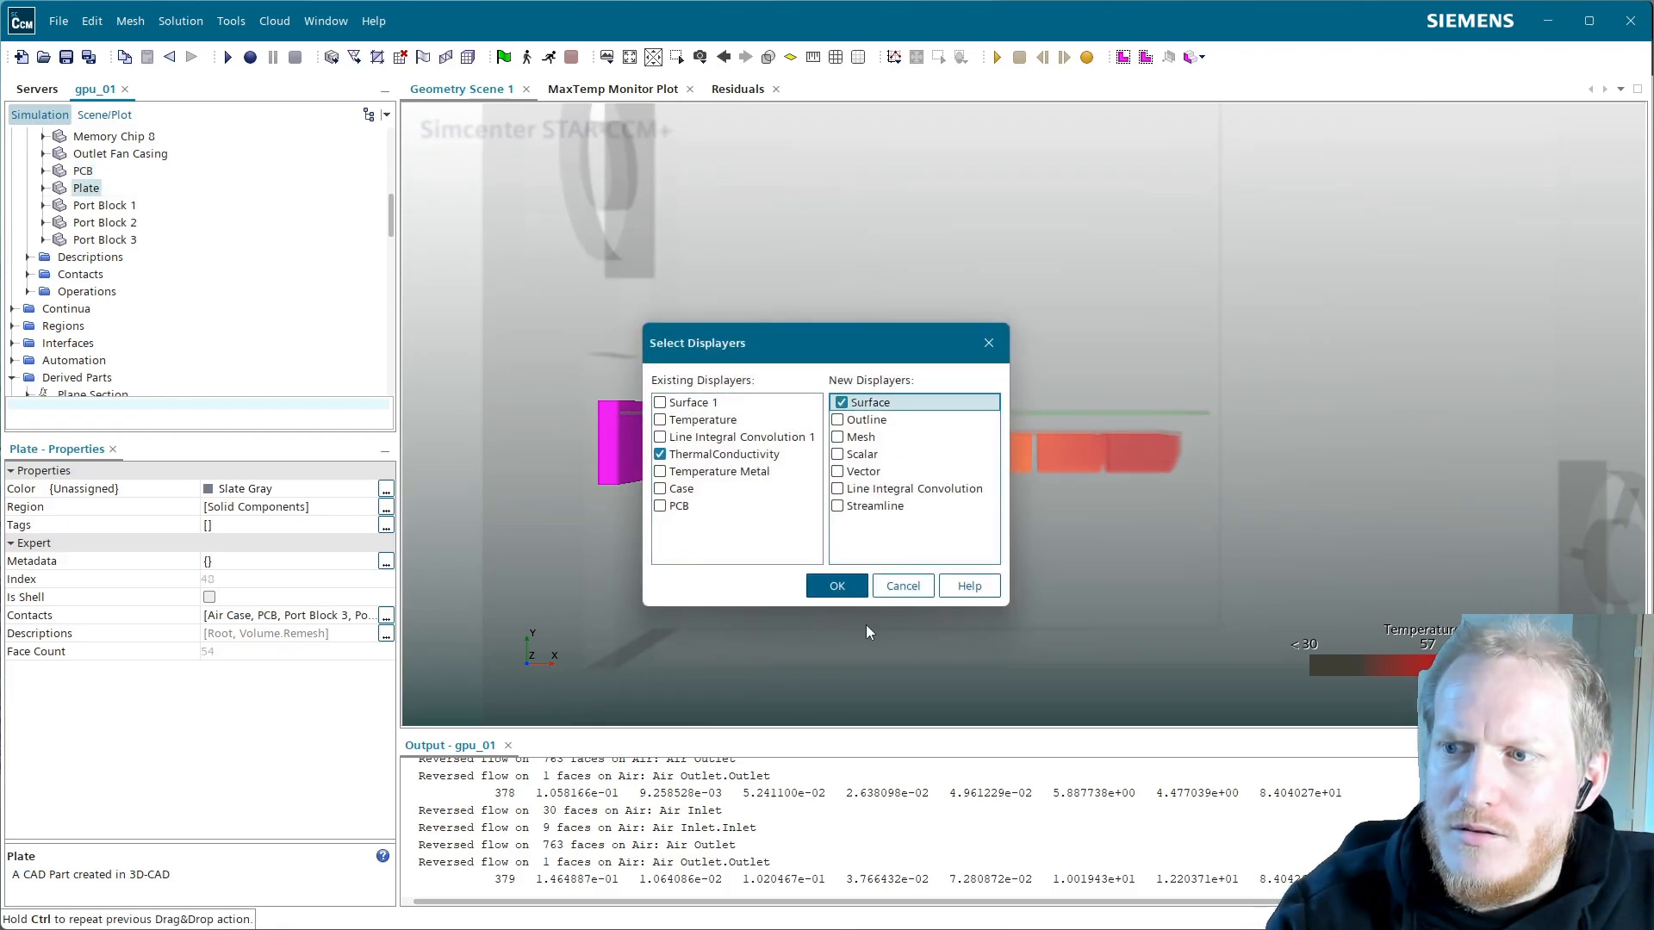
click(834, 585)
click(104, 115)
scroll(237, 336, up, 12)
scroll(237, 336, up, 10)
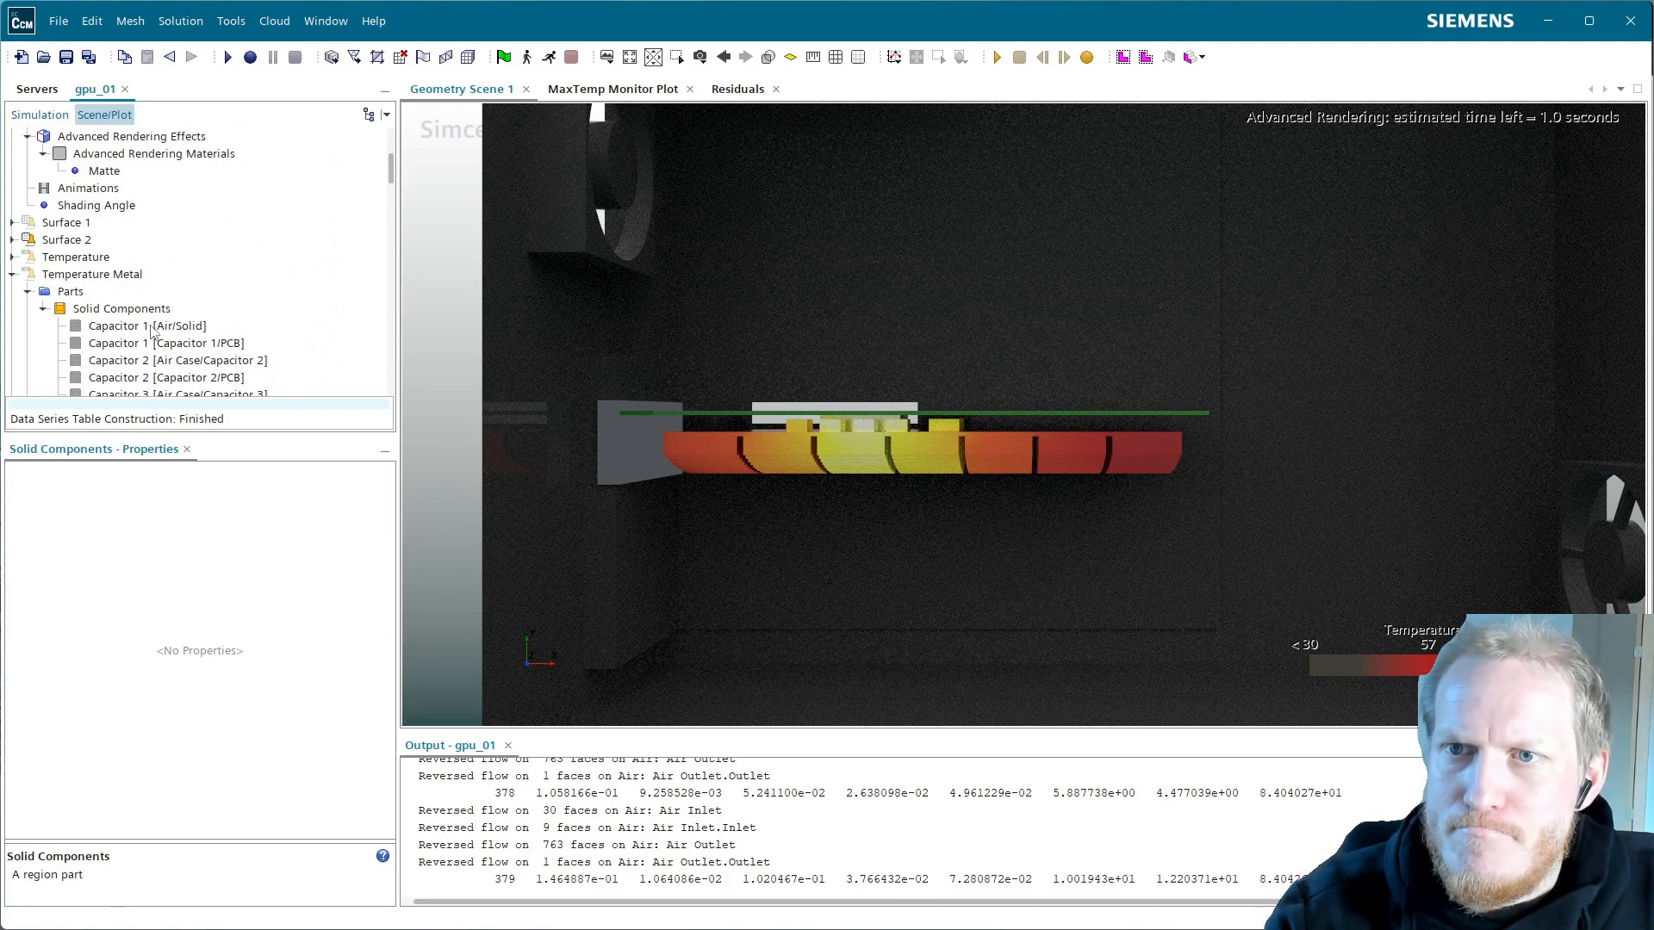
click(12, 274)
double_click(67, 239)
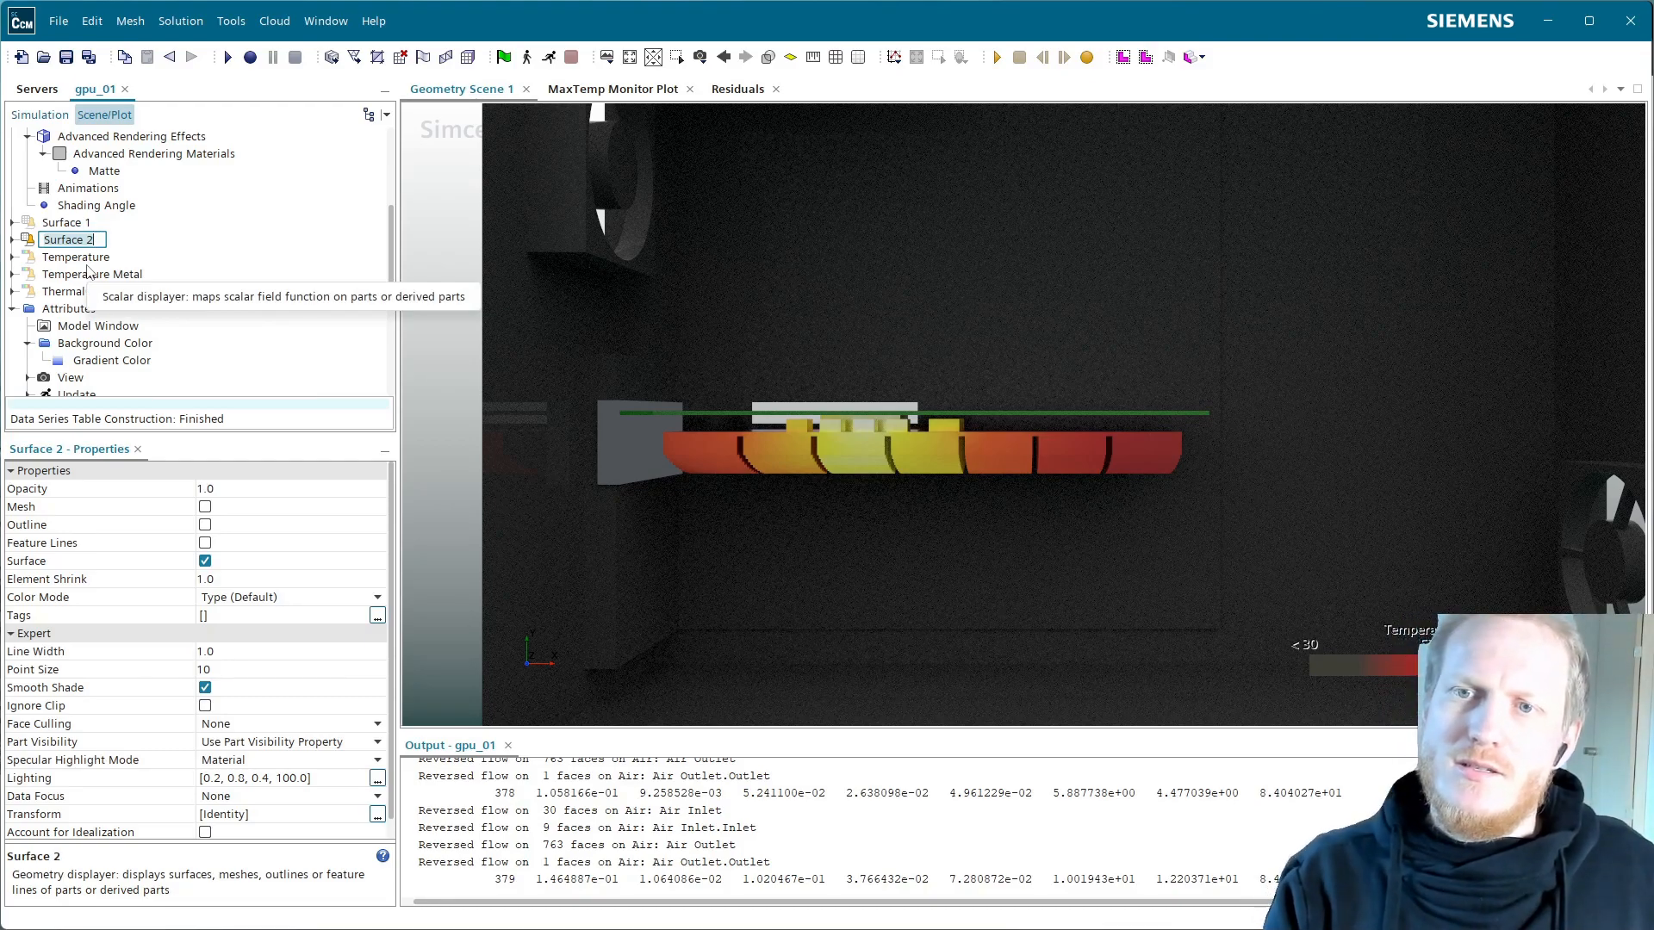
text(Plate)
key(Return)
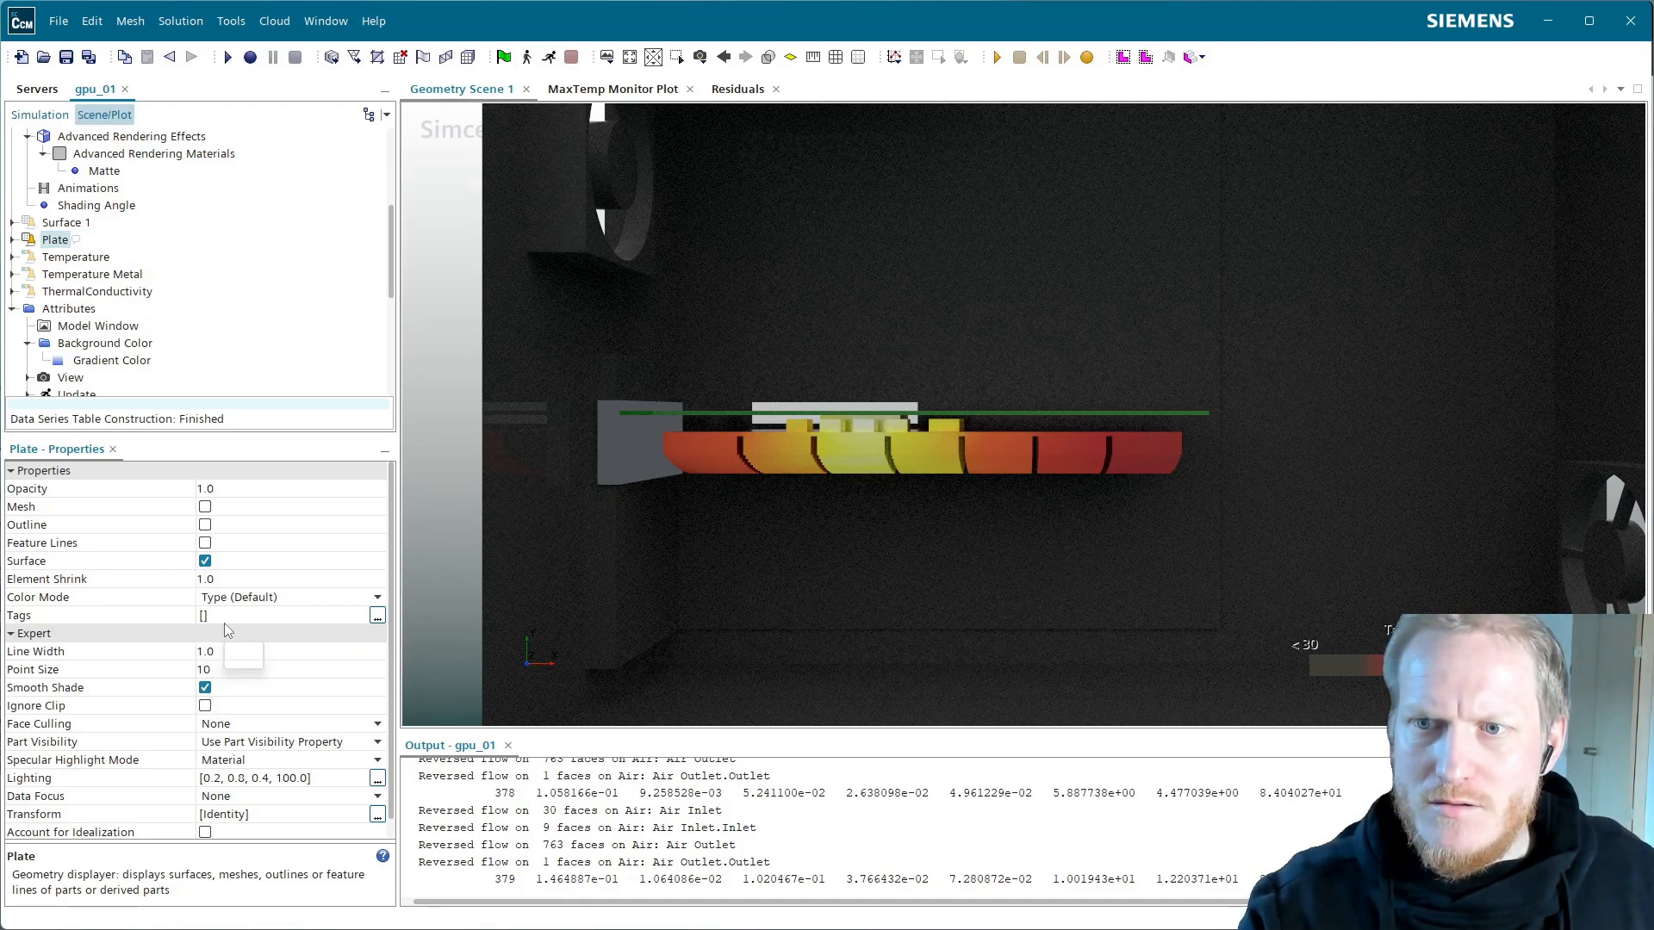
Colour the Plate displayer by Preset Material using Aluminum
click(246, 600)
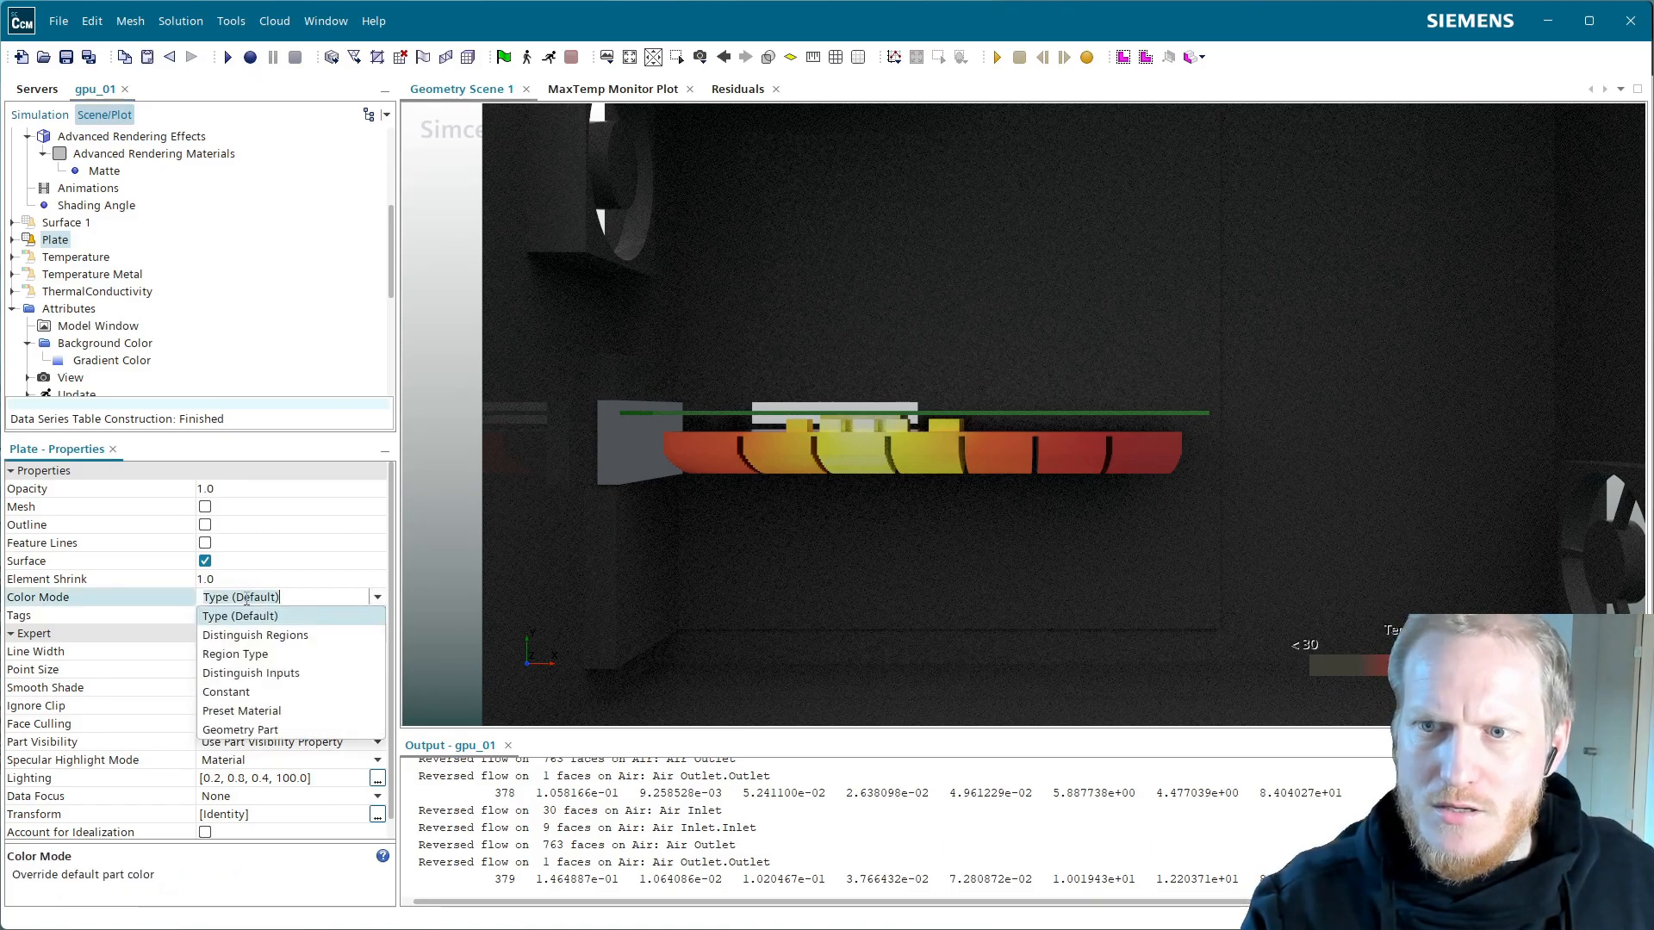
click(279, 714)
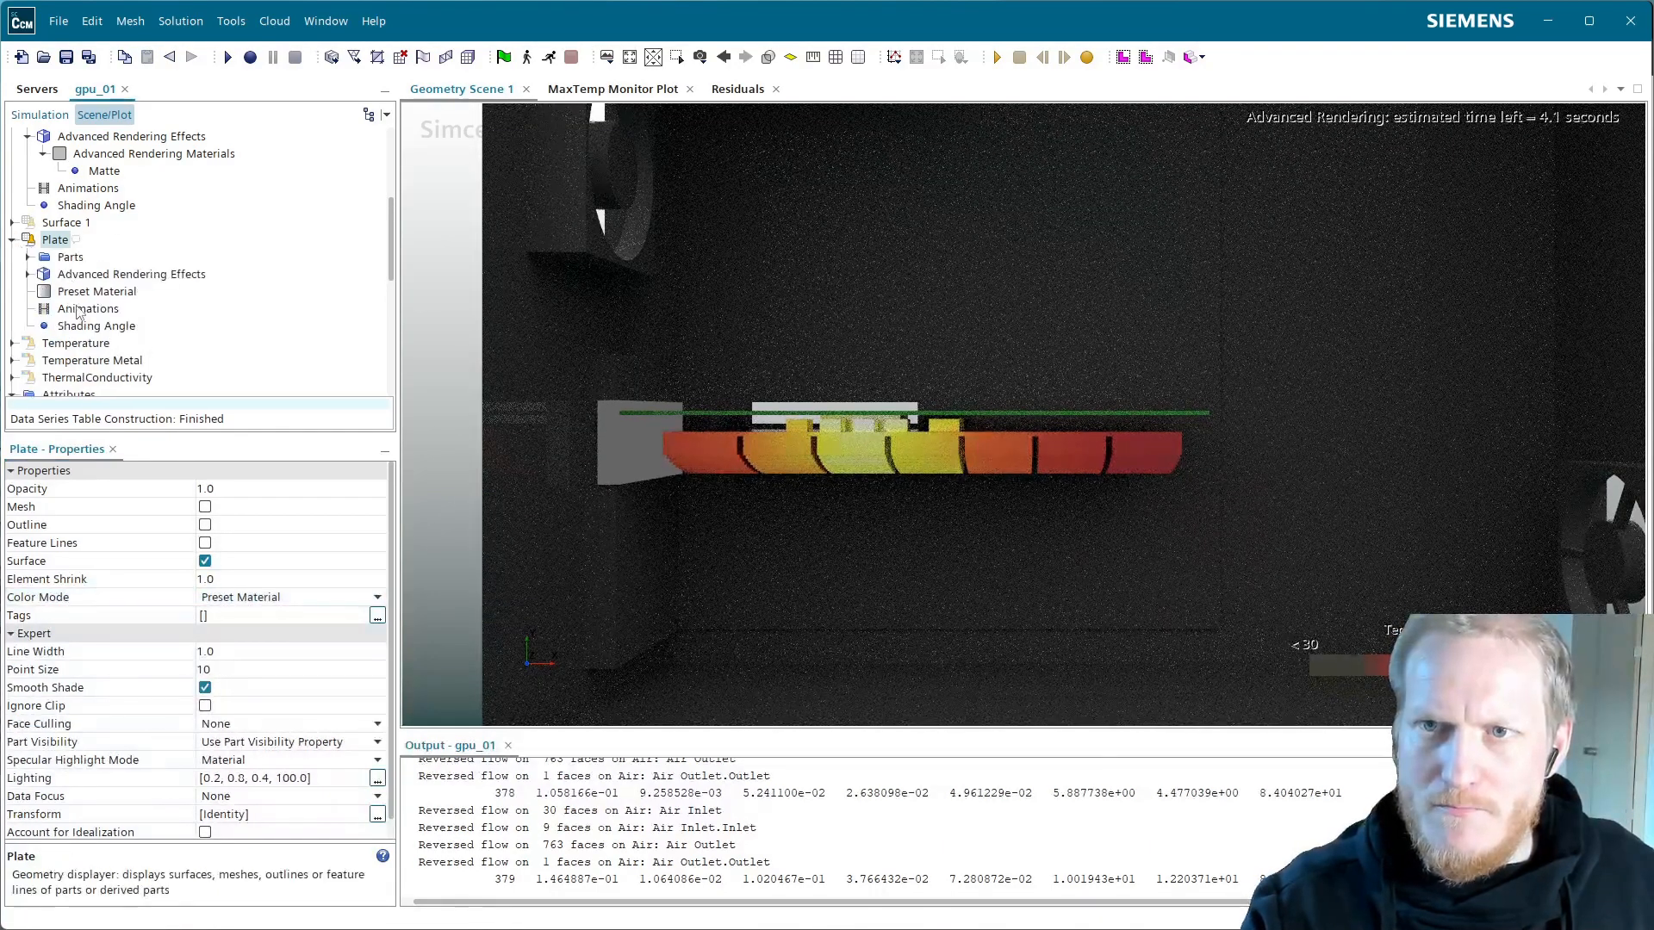
click(96, 291)
click(239, 489)
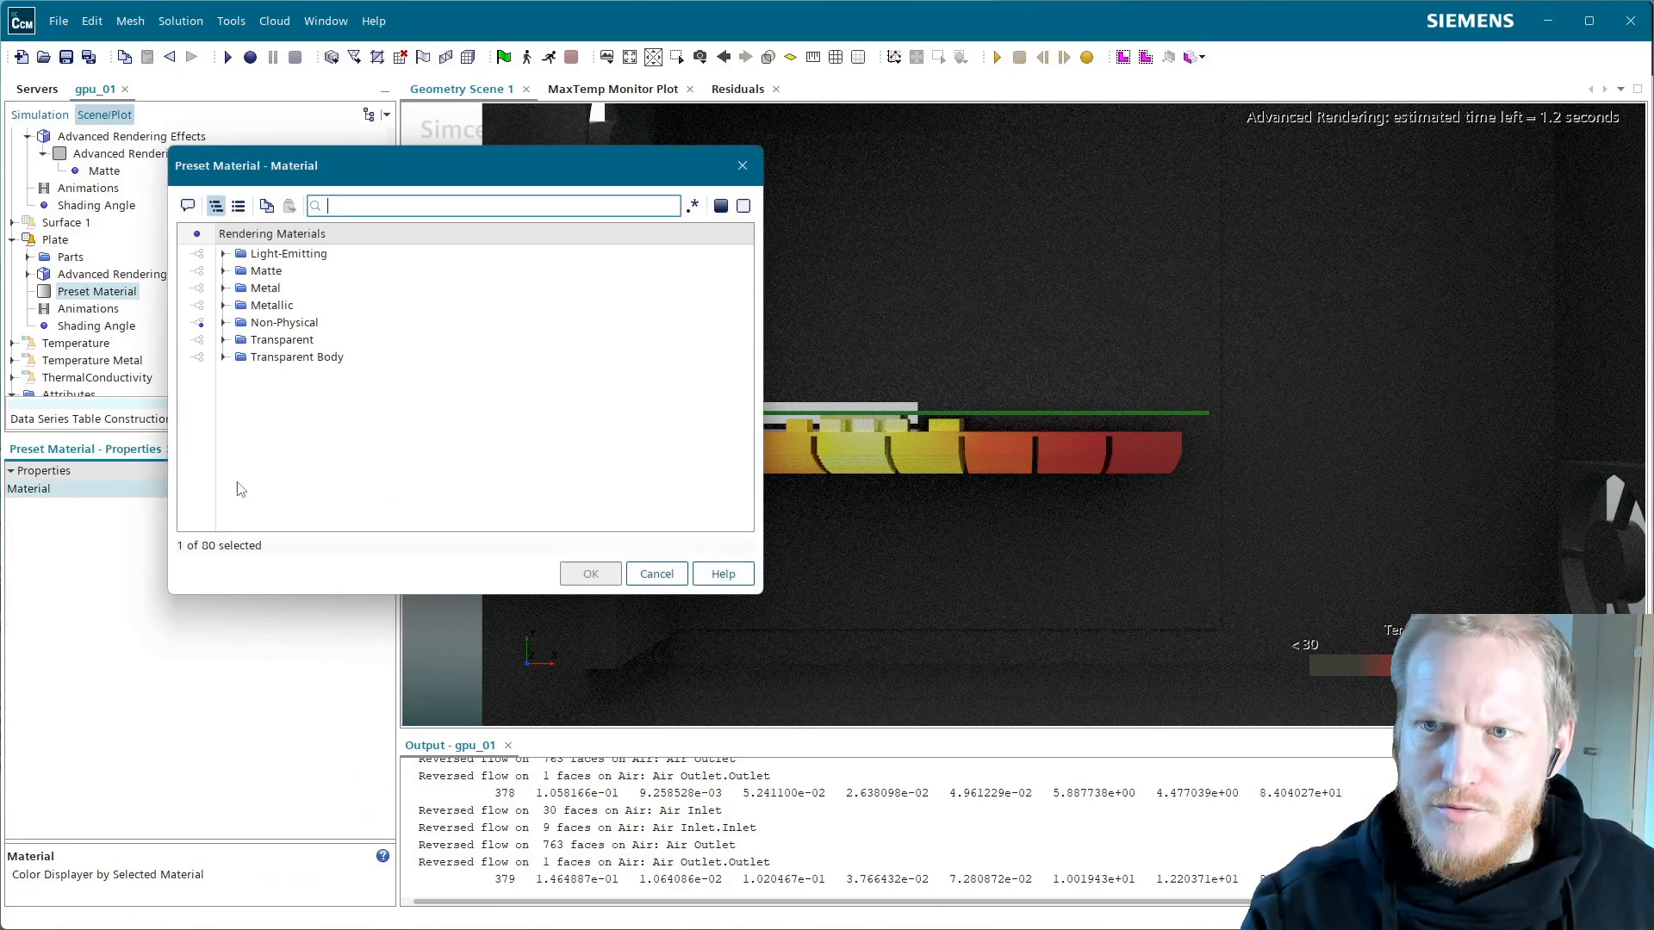
click(224, 287)
click(291, 306)
click(591, 574)
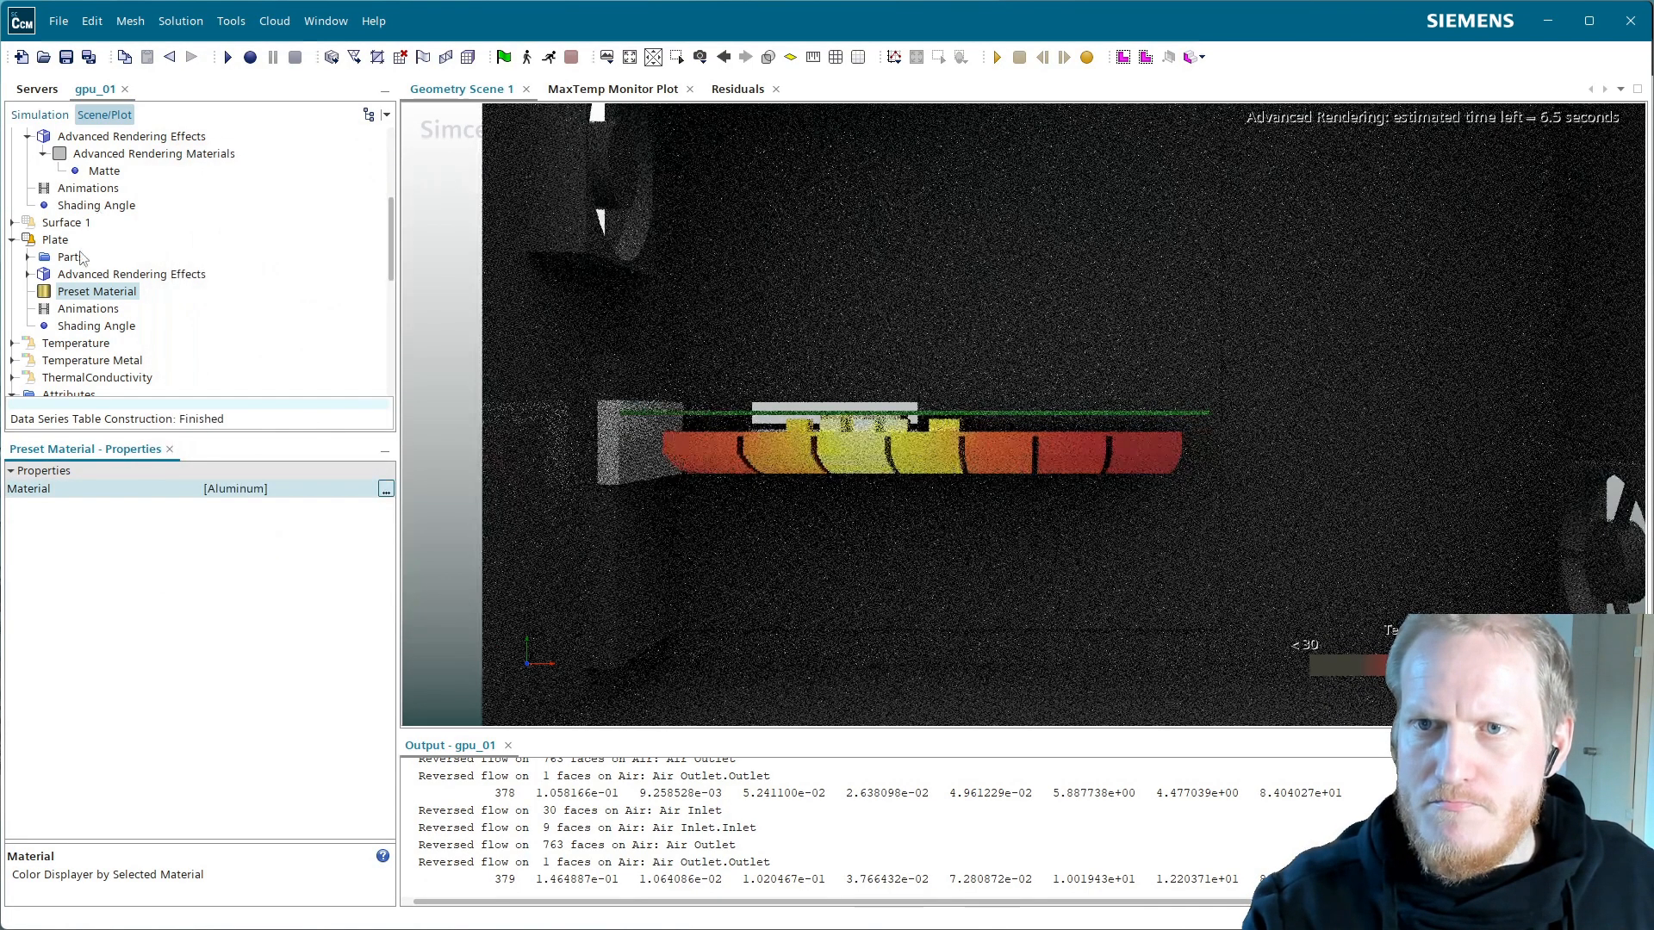
Enable shadows in the Plate displayer's advanced rendering effects
click(55, 240)
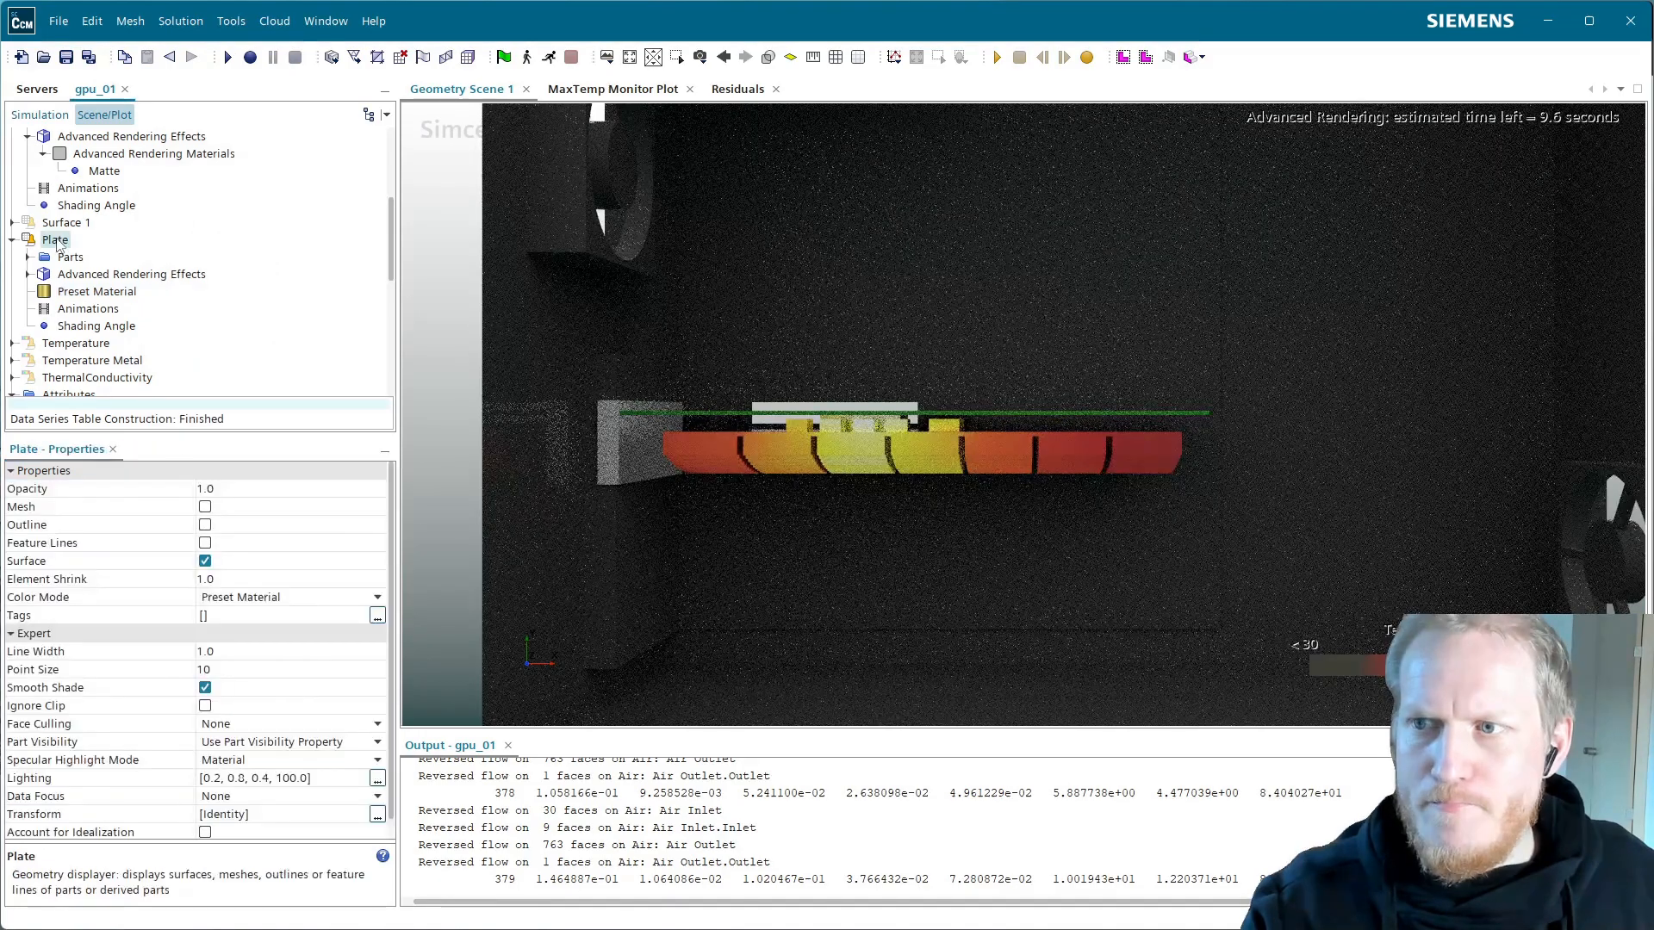
click(128, 275)
click(209, 489)
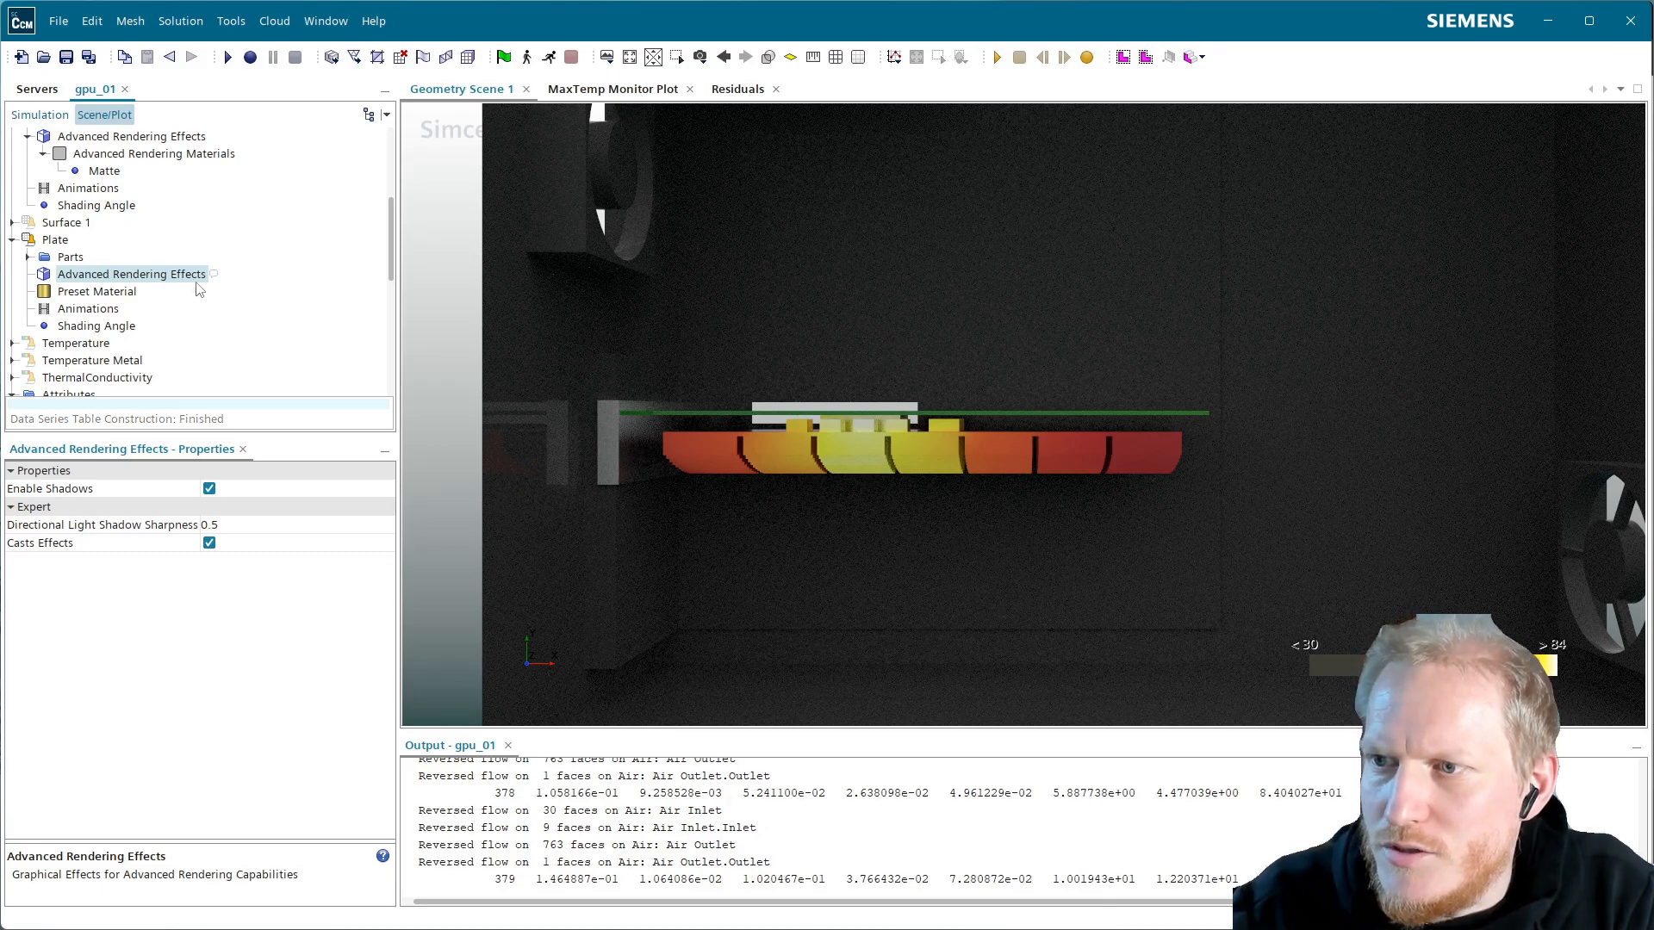
scroll(167, 321, up, 5)
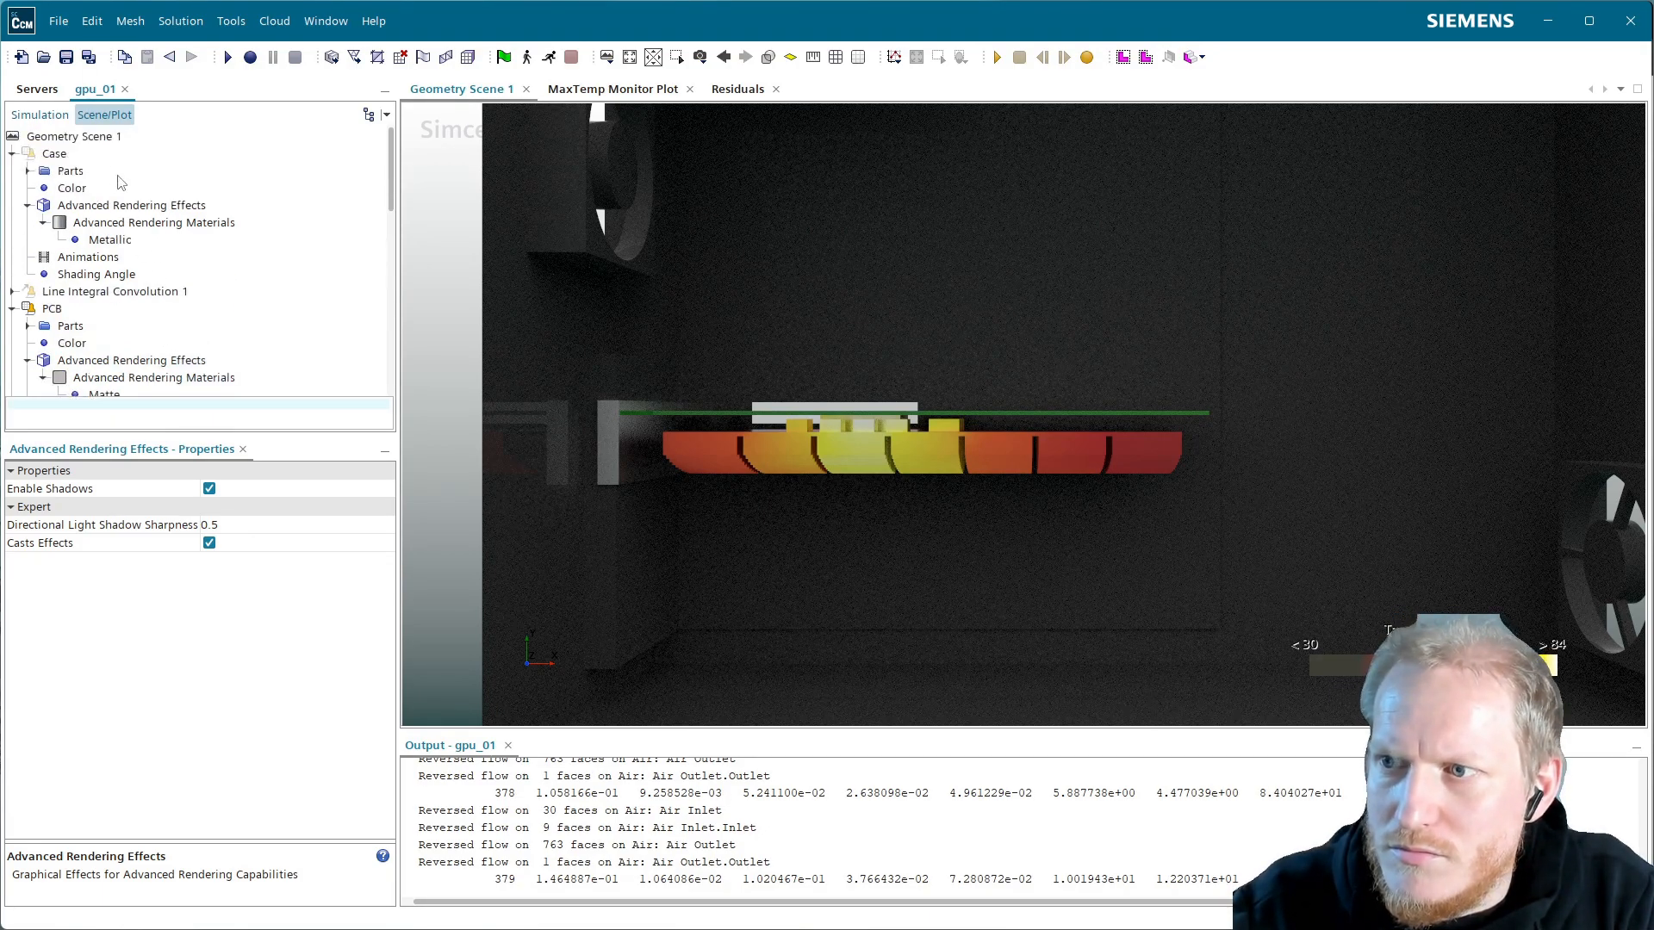
Paste a copy of the Temperature Metal displayer into the scene
click(13, 155)
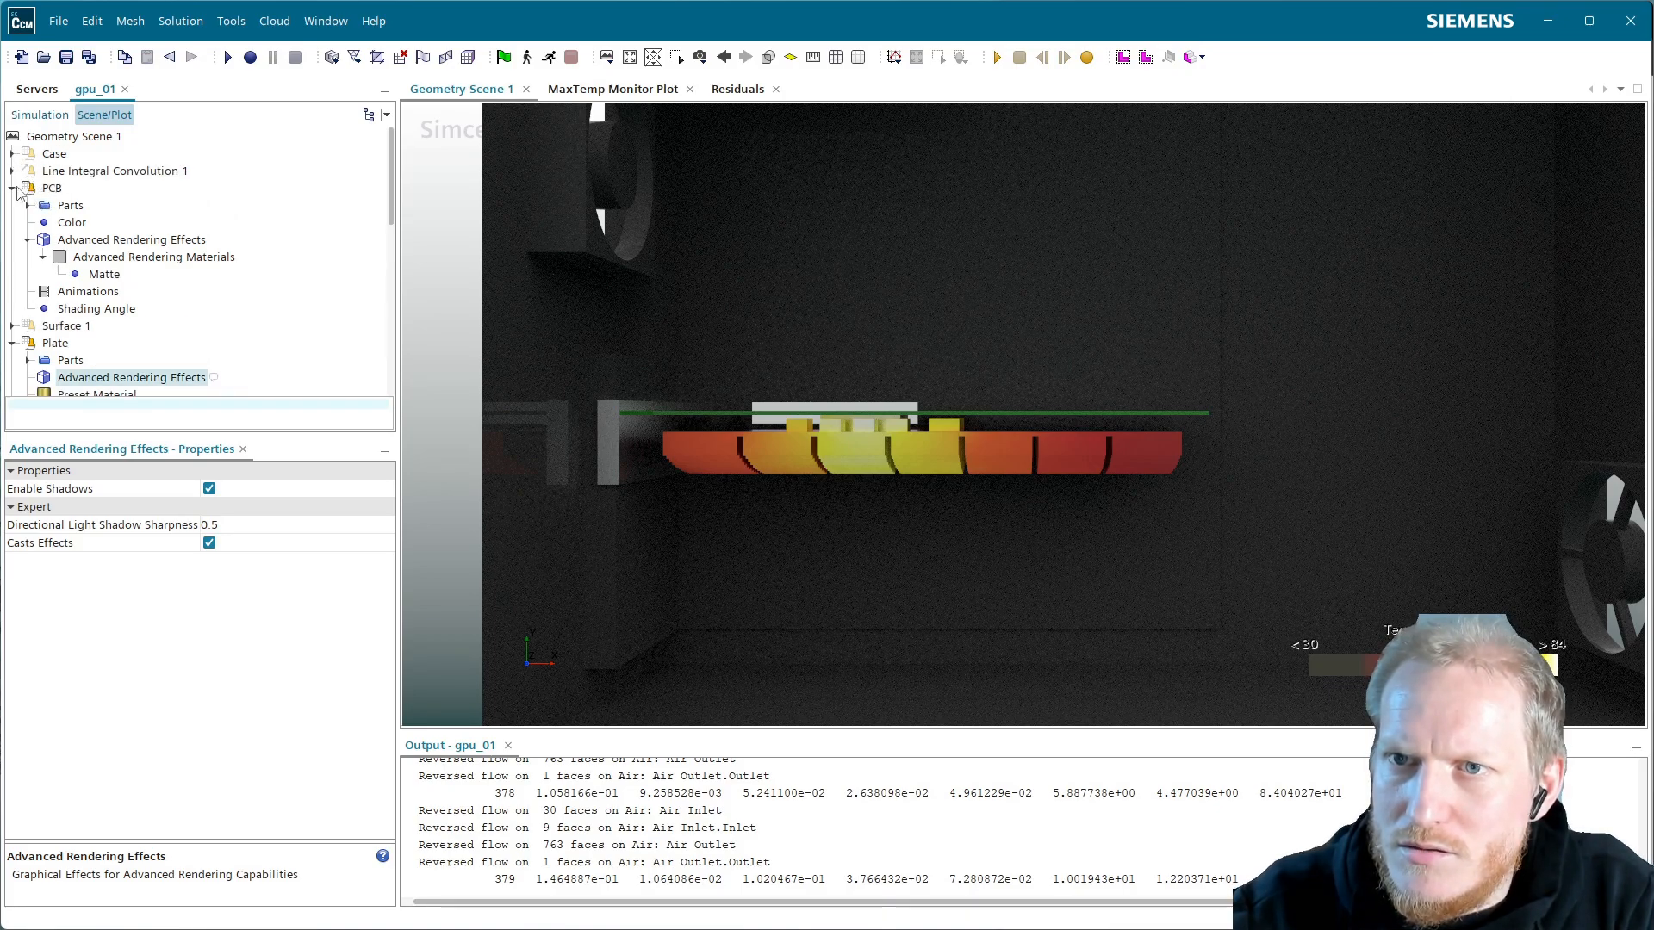
click(13, 189)
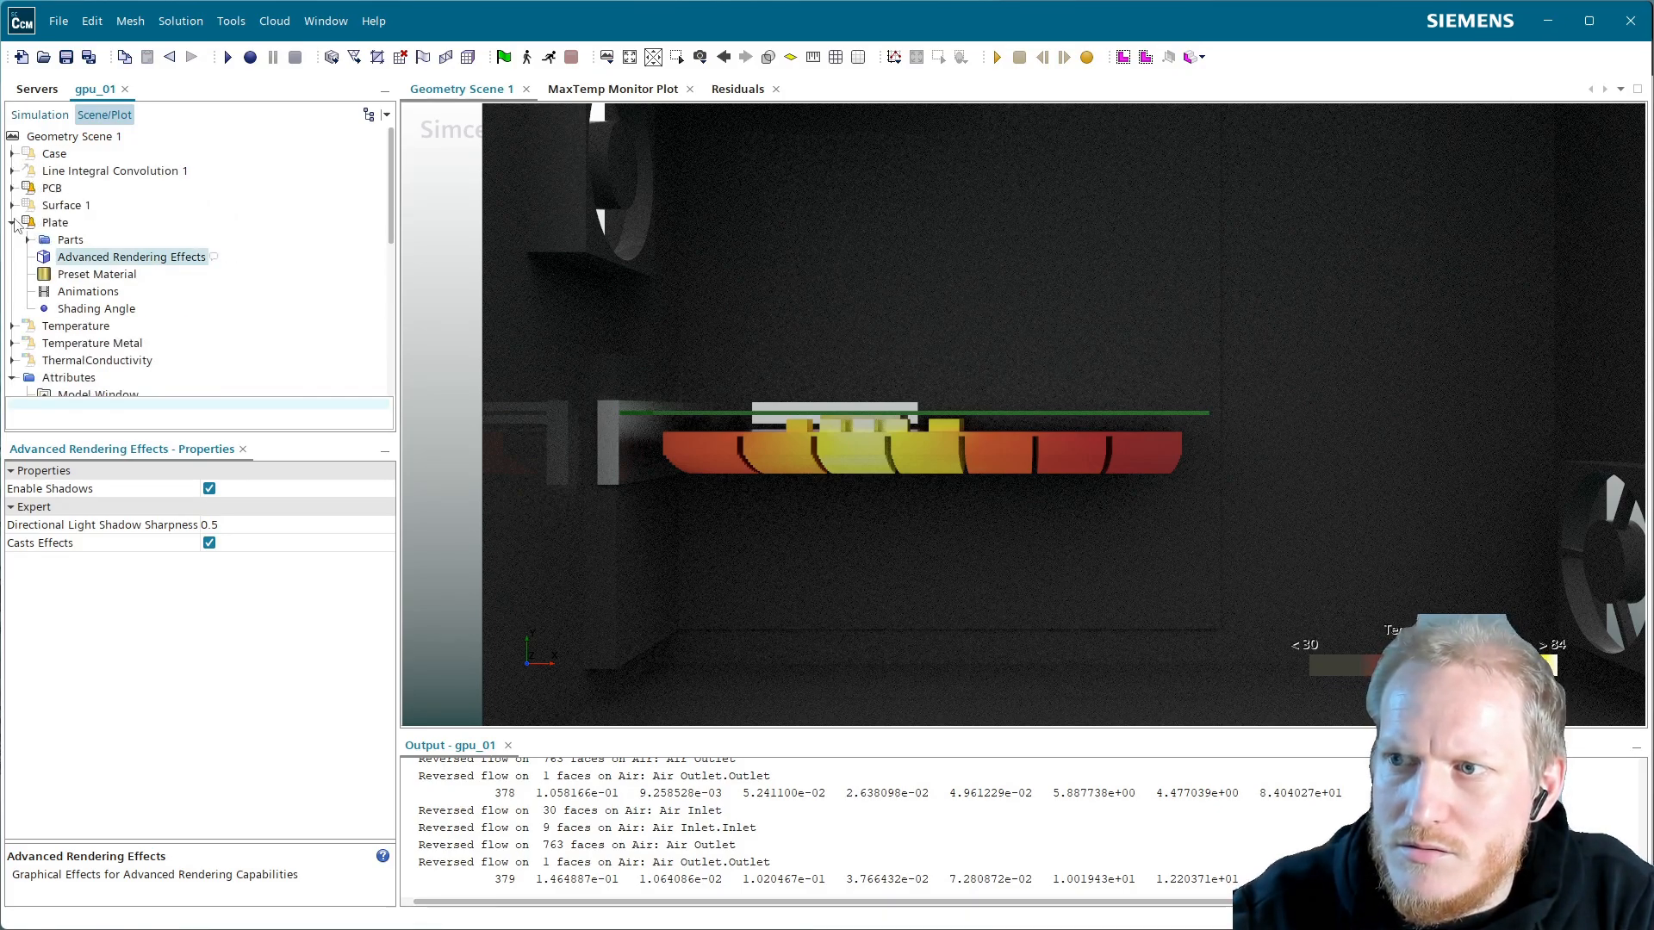
click(12, 223)
click(102, 258)
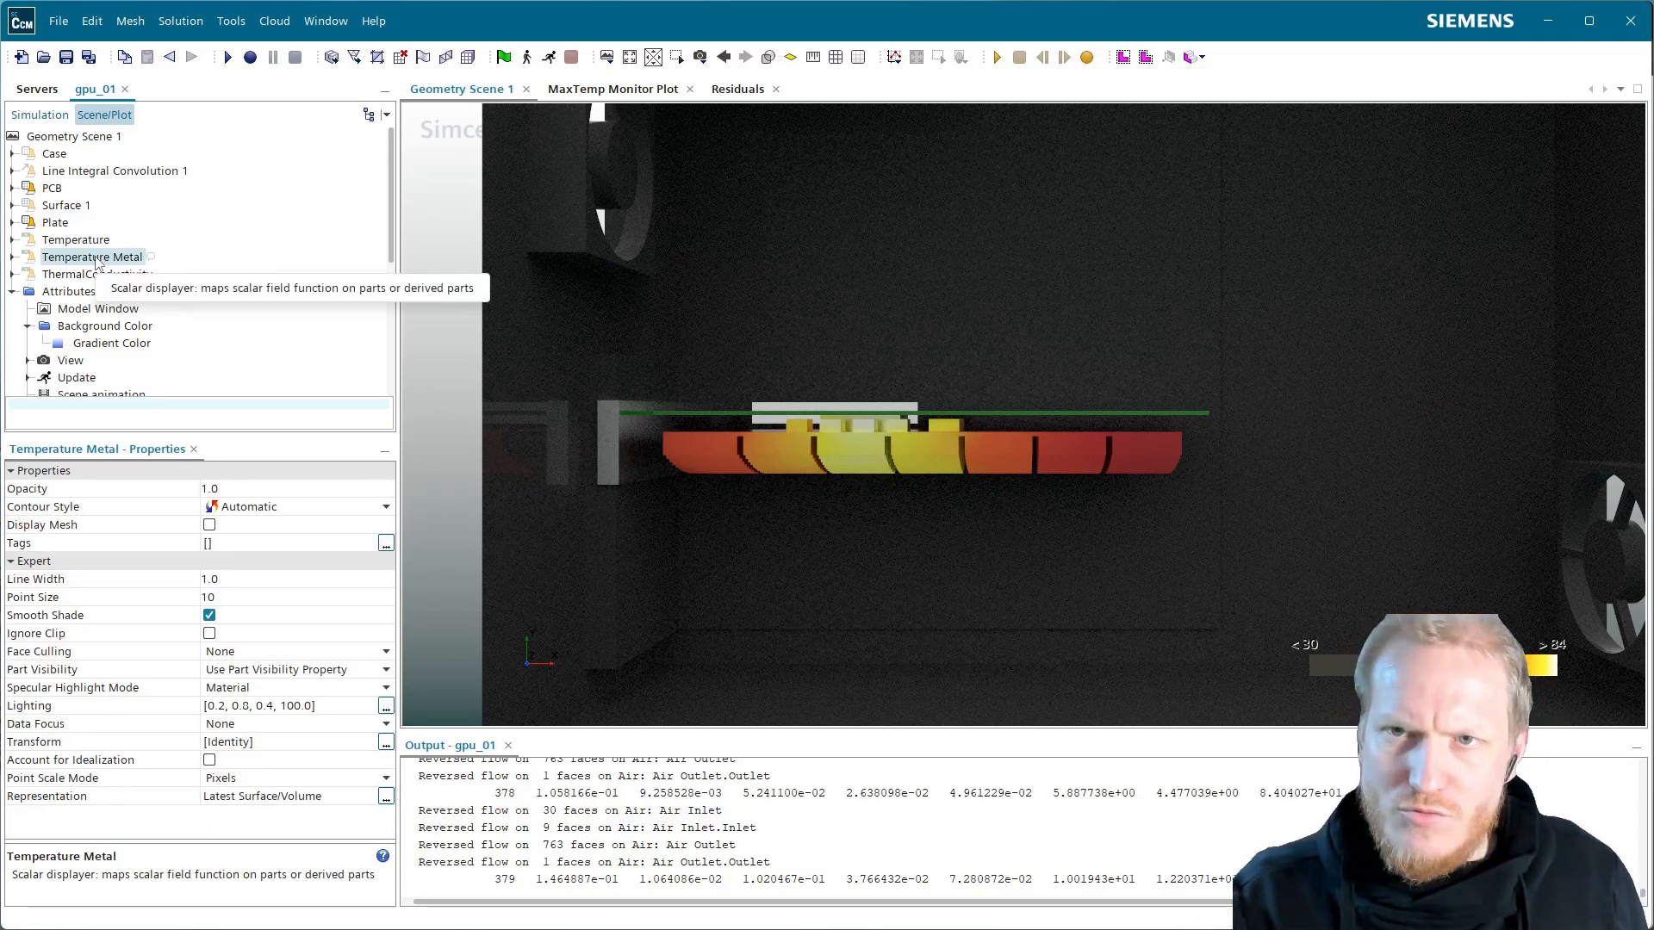
click(66, 138)
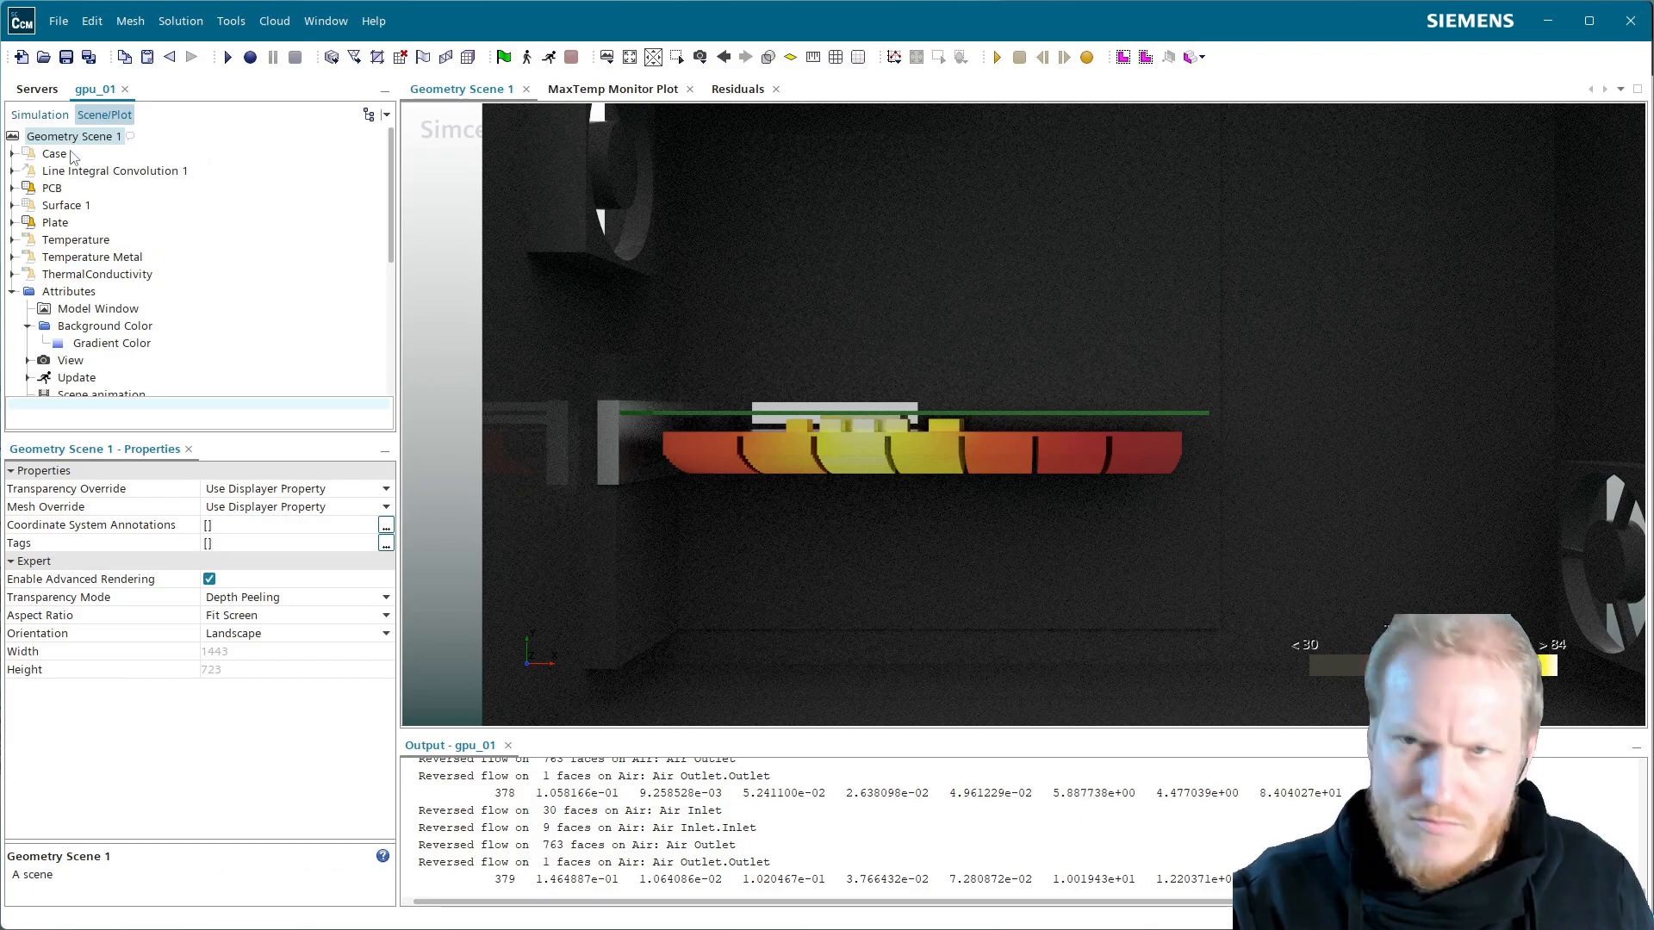
key(ctrl+v)
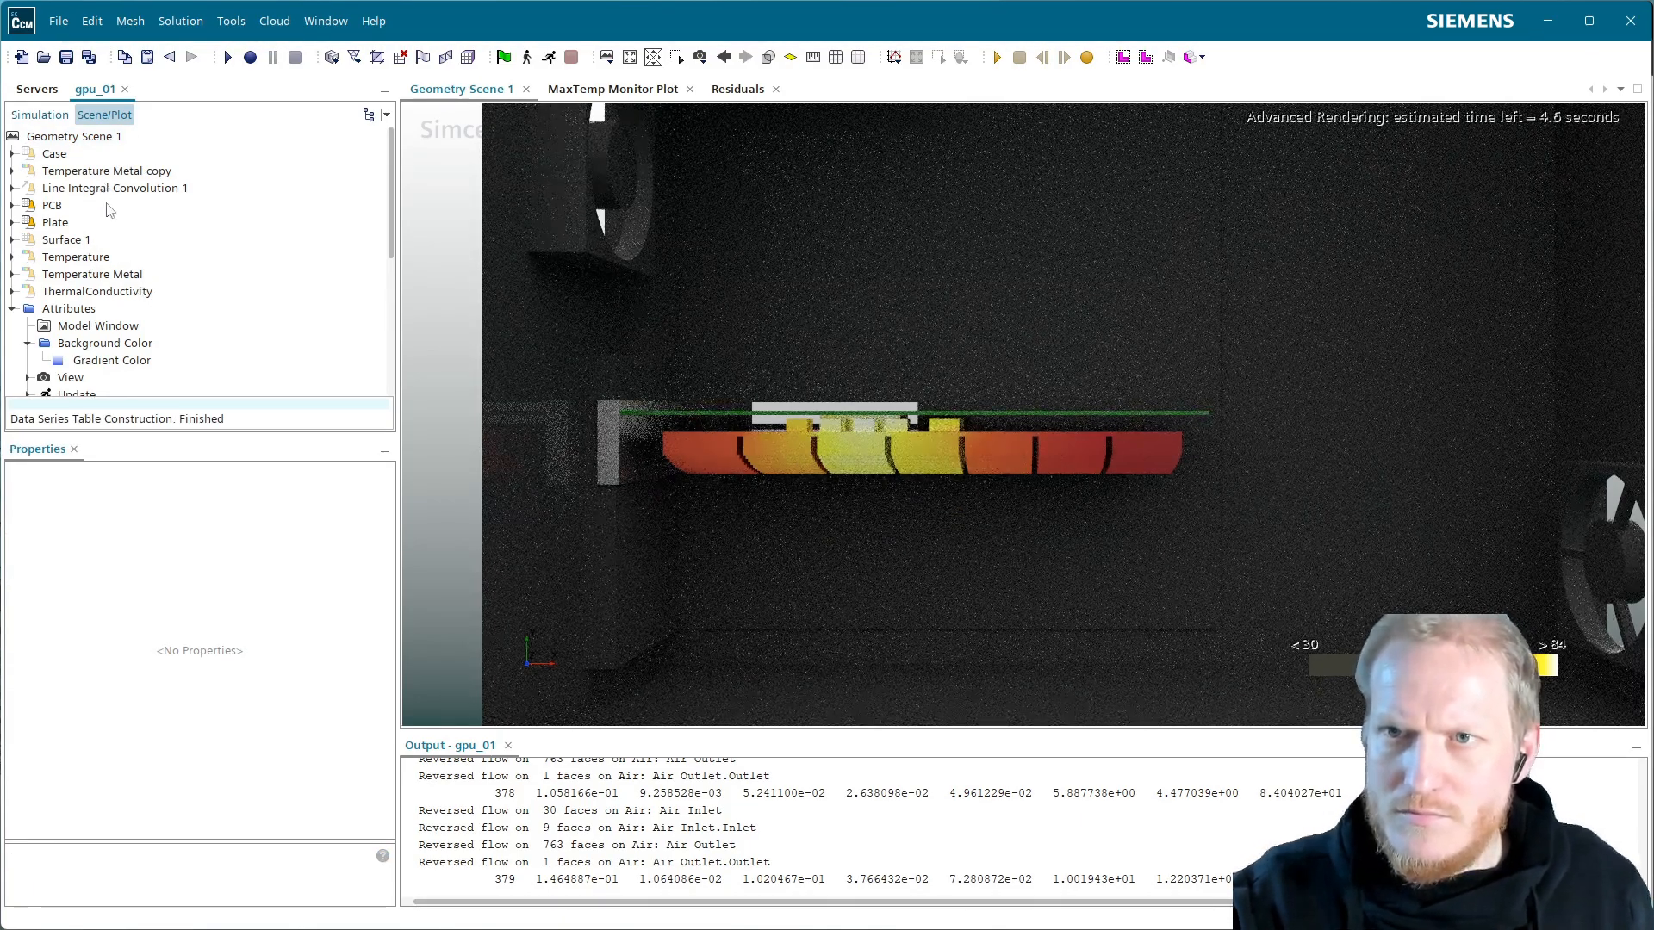
Remove the GPU Chip through Heatsink Block parts from the Temperature Metal copy
click(131, 173)
click(12, 171)
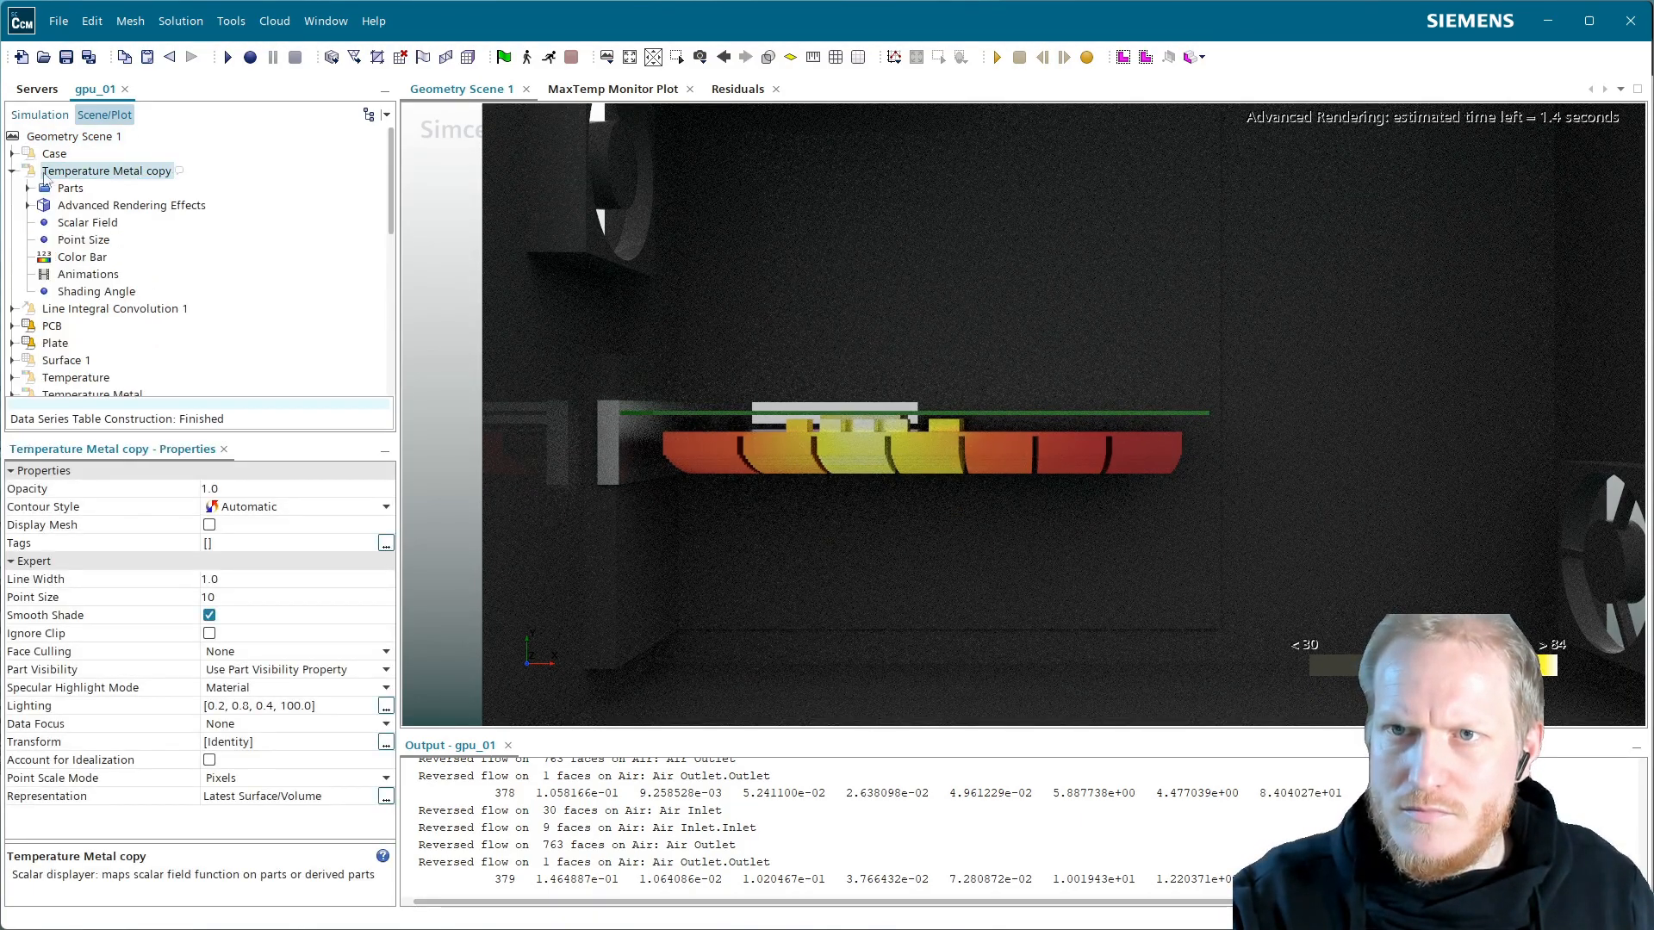
click(83, 209)
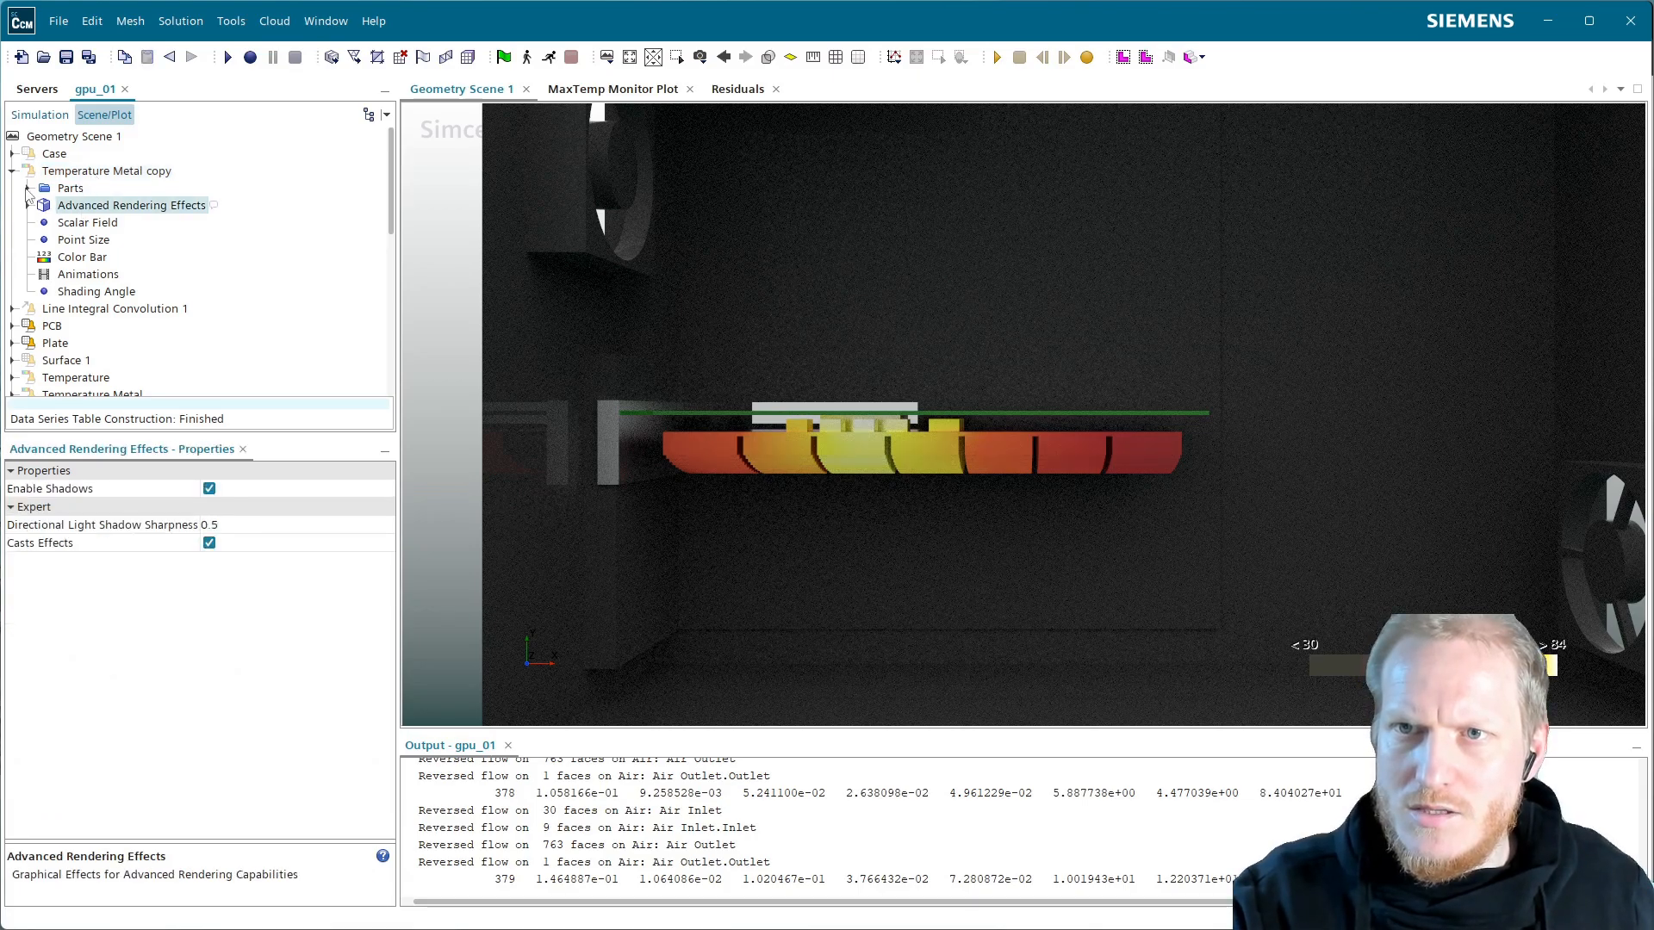
click(28, 188)
click(44, 205)
scroll(250, 344, down, 1)
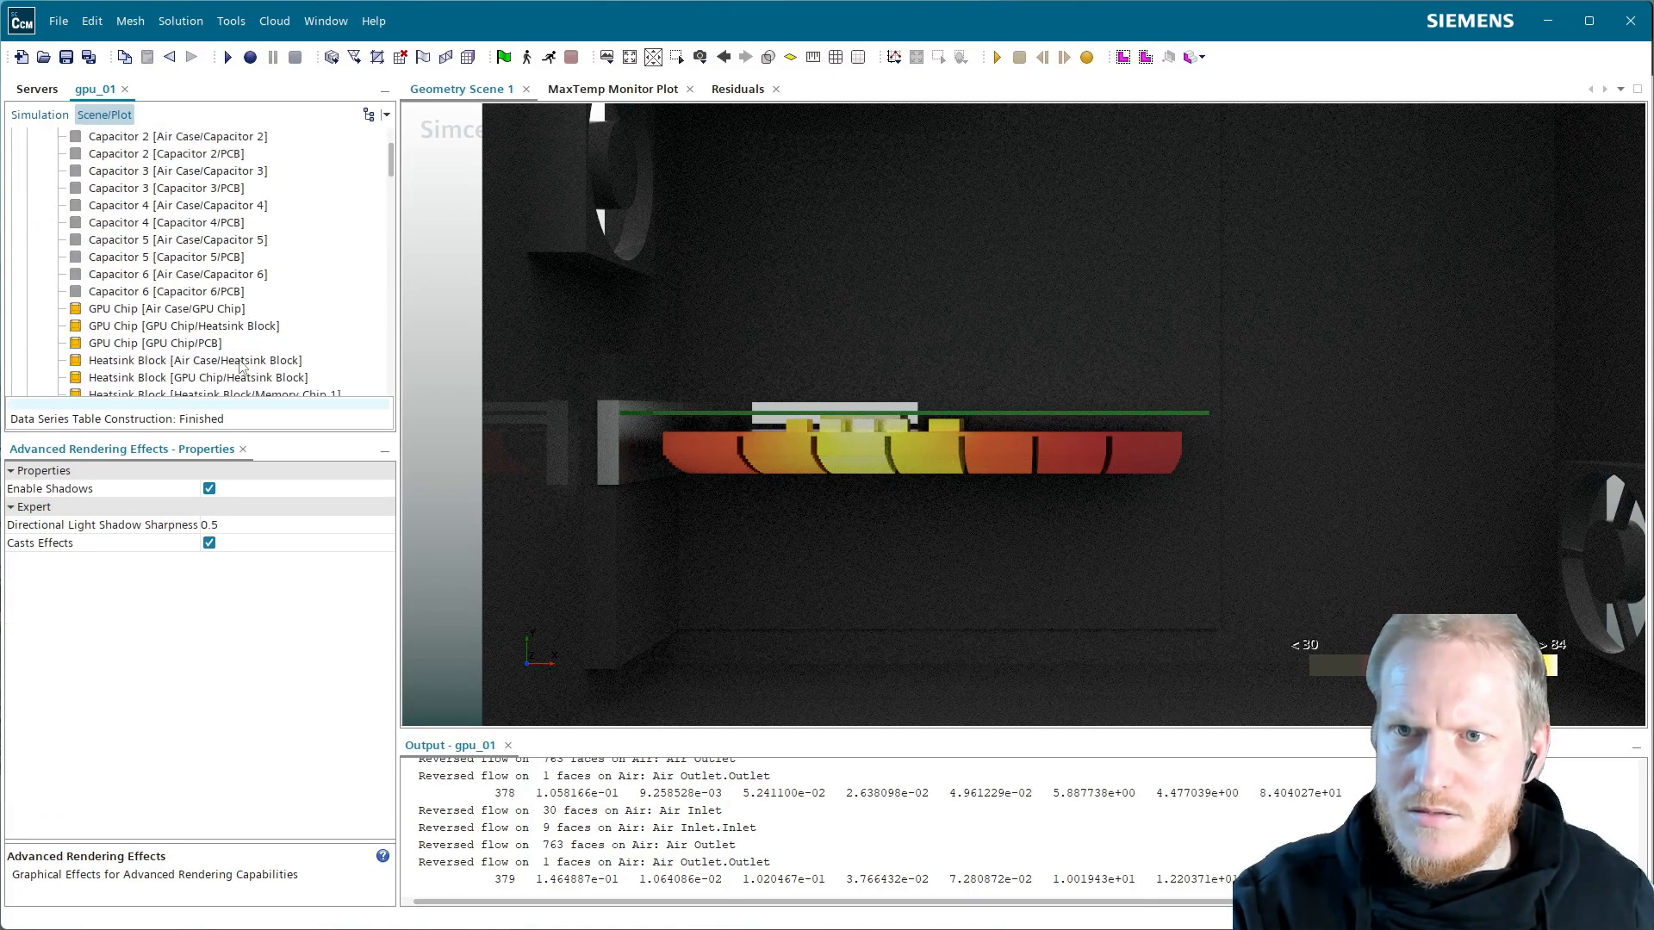
click(166, 310)
scroll(166, 317, down, 3)
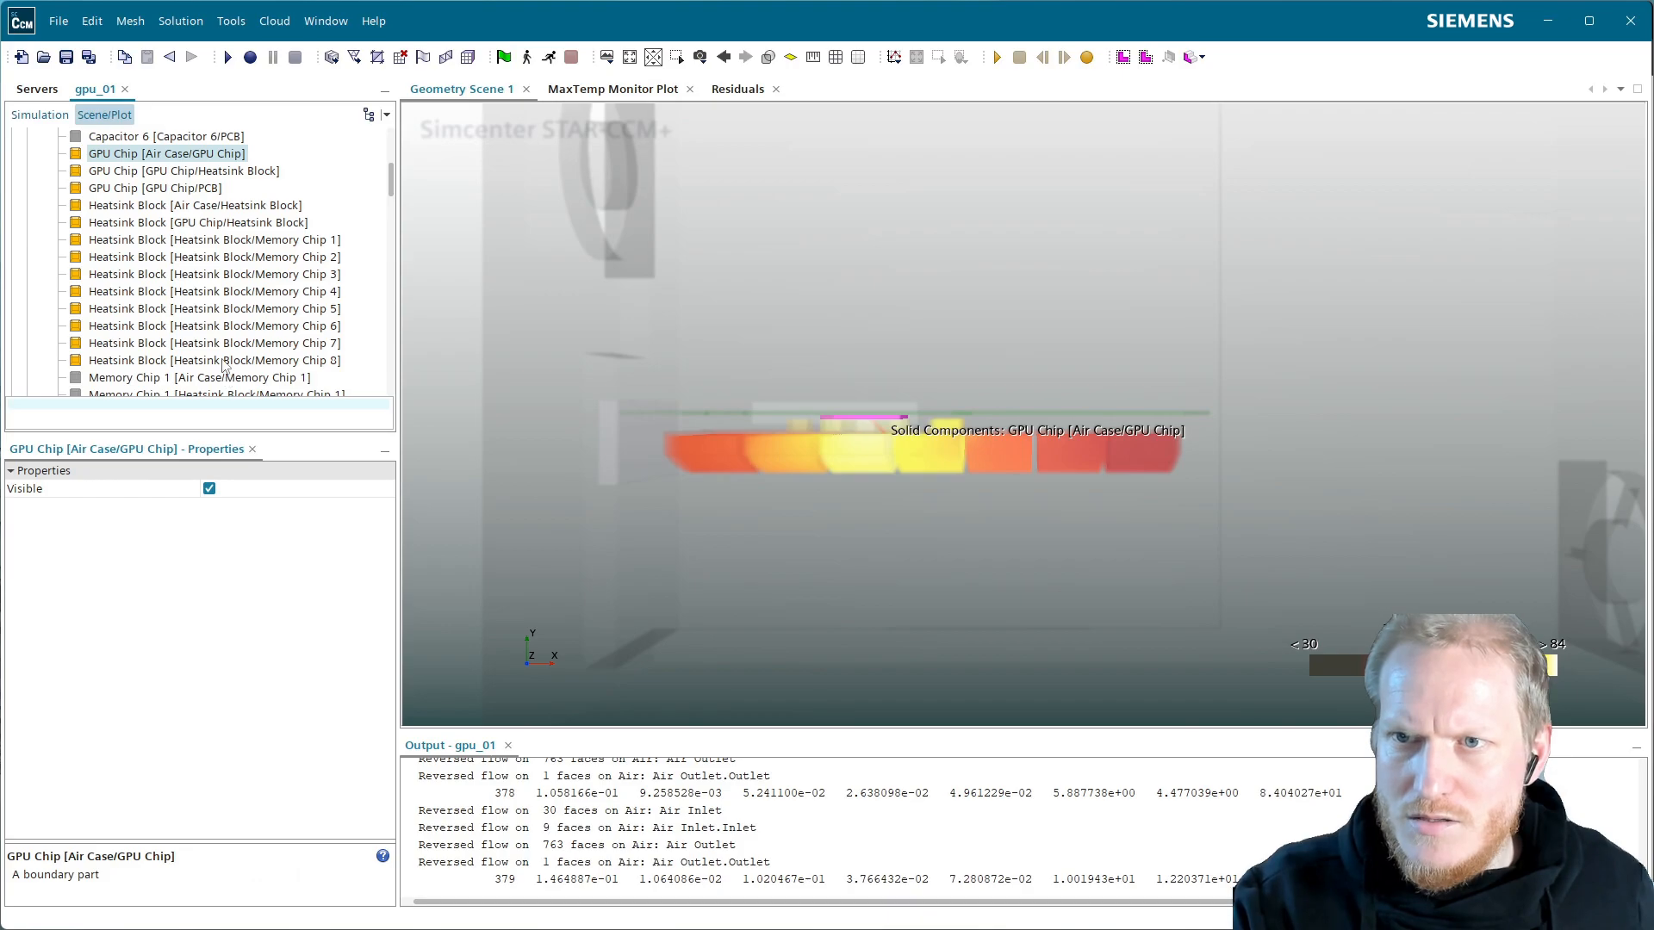
shift+click(226, 360)
right_click(226, 362)
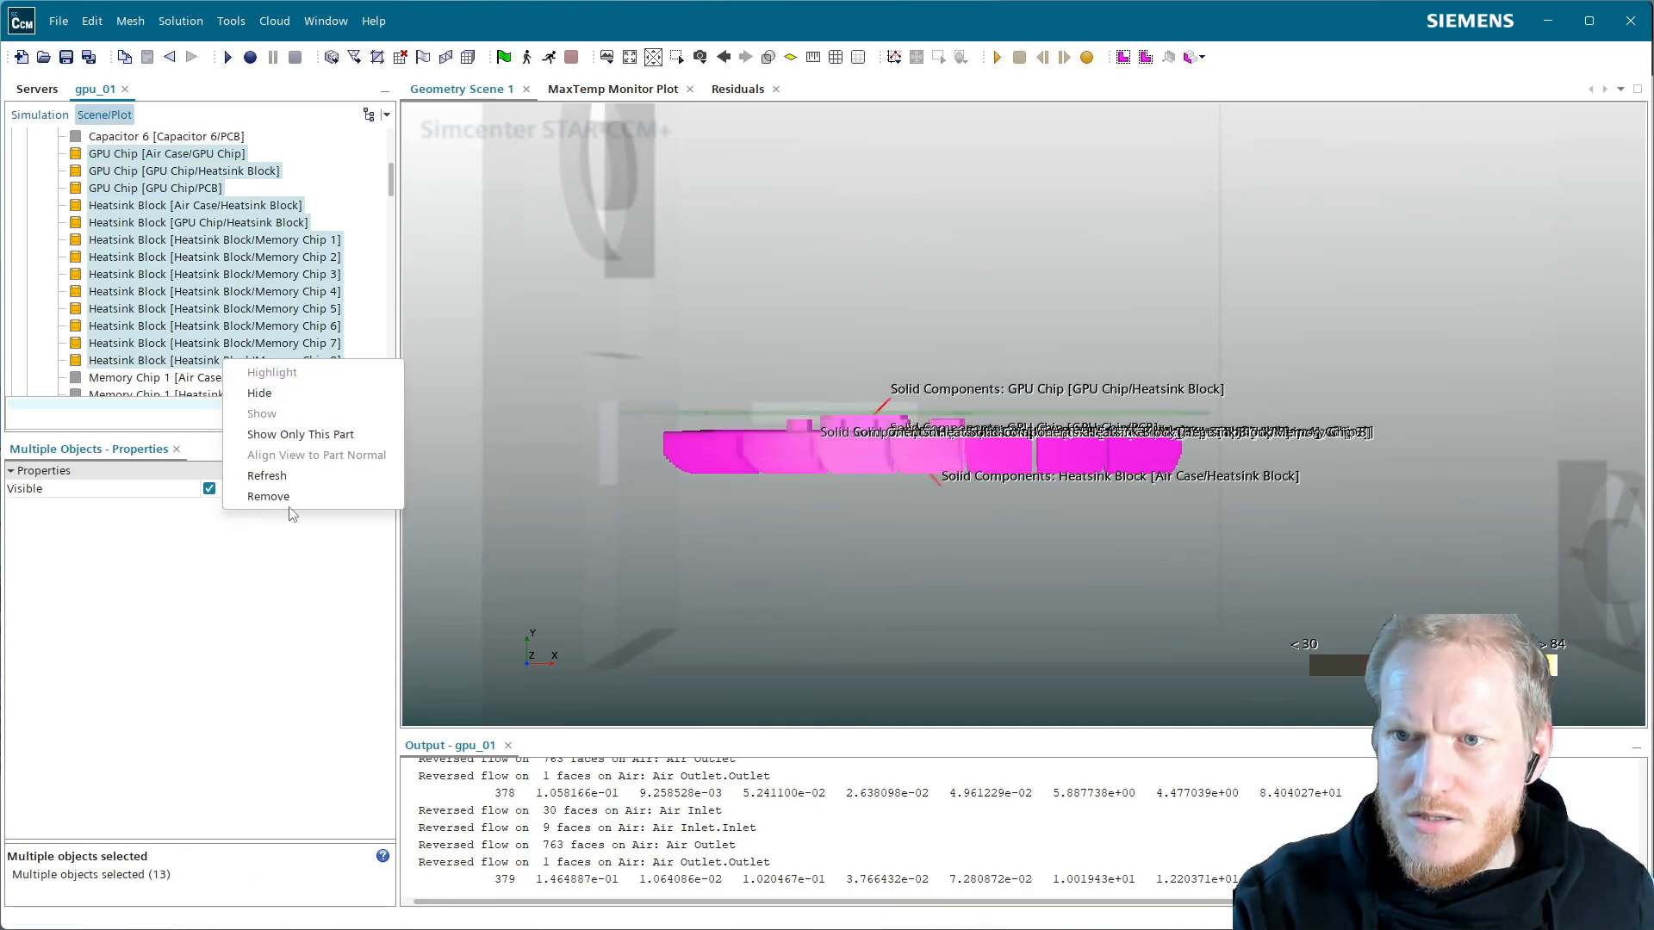
click(268, 496)
Remove all the PCB parts from the Temperature Metal copy
scroll(248, 286, down, 5)
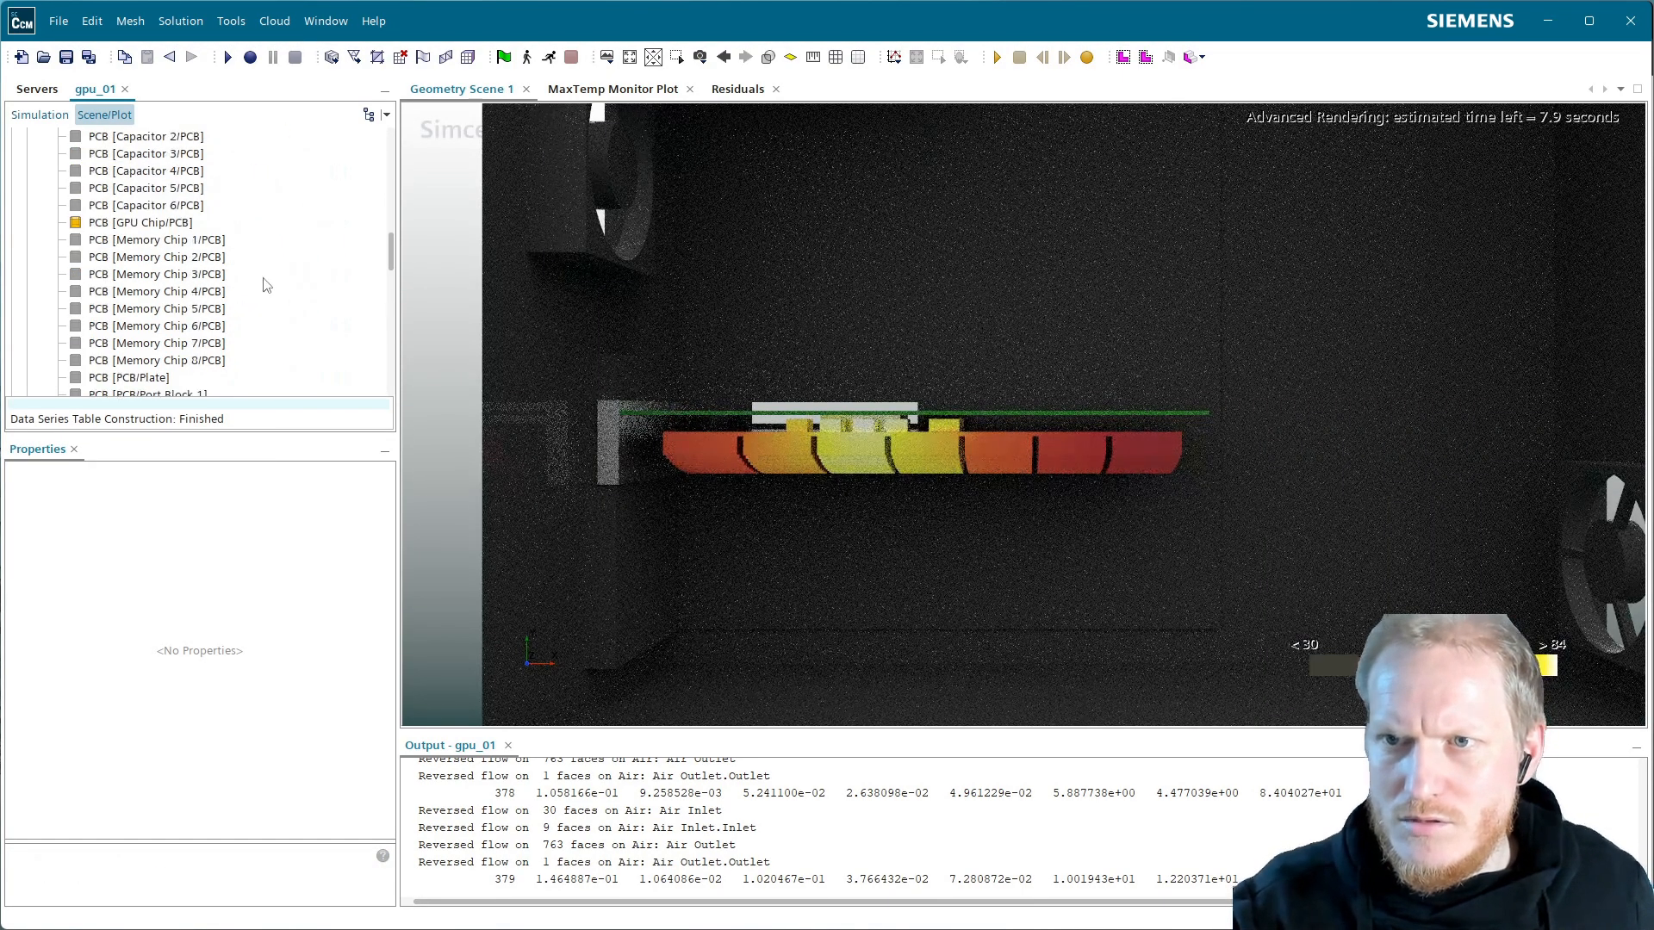
click(171, 225)
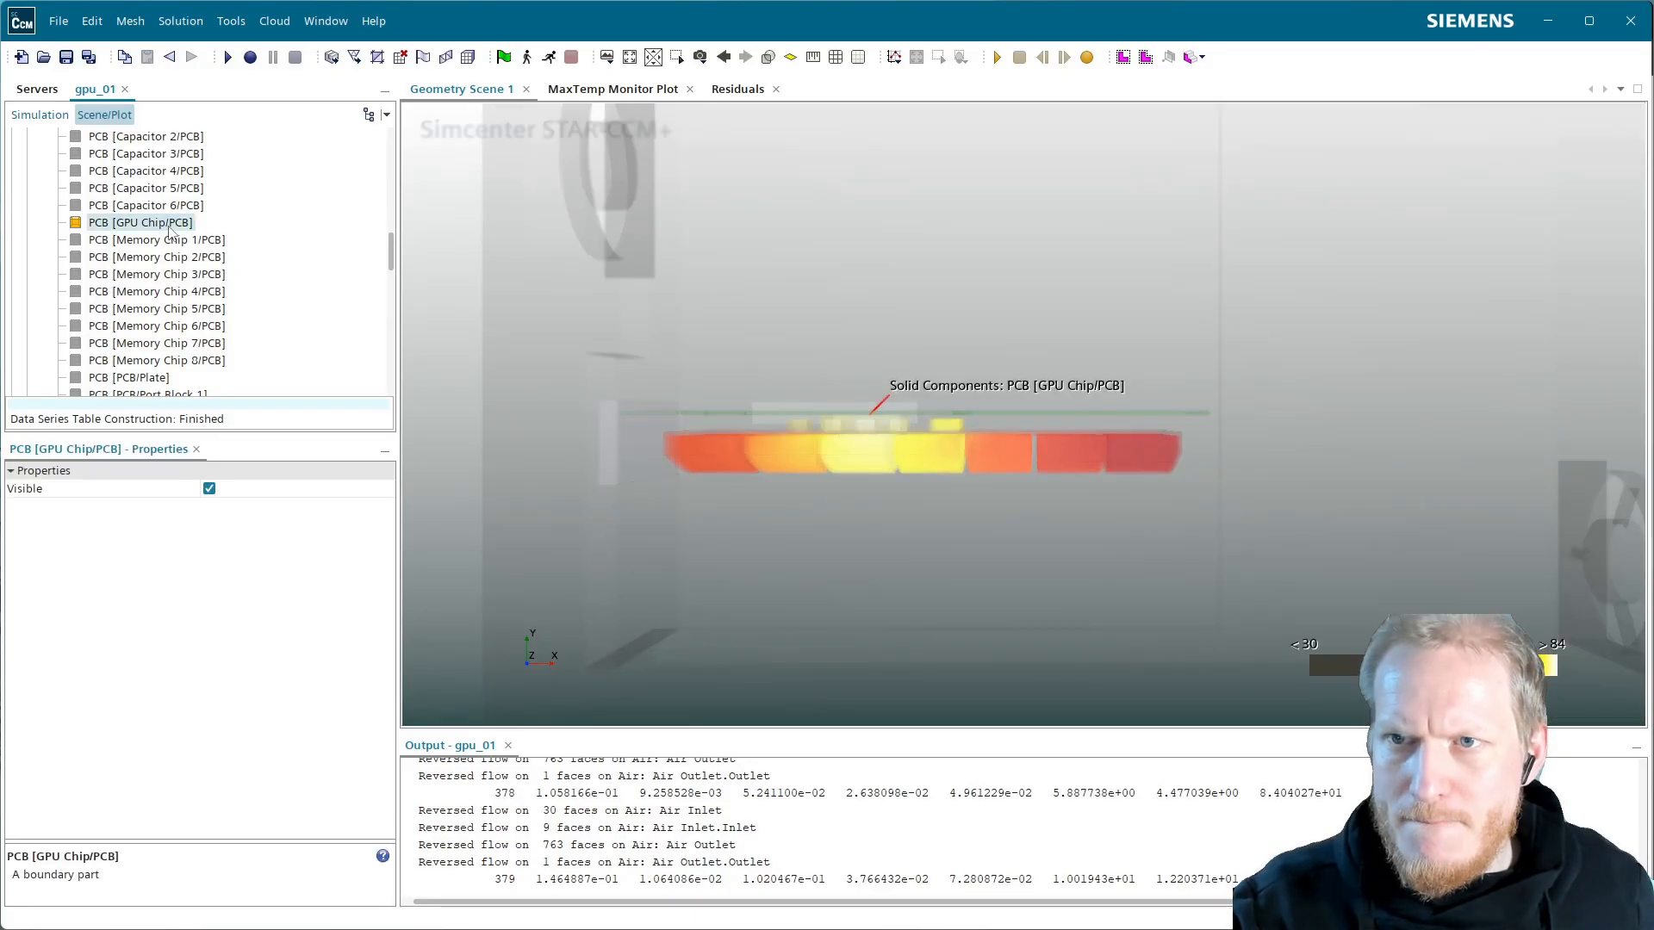
right_click(171, 226)
click(254, 368)
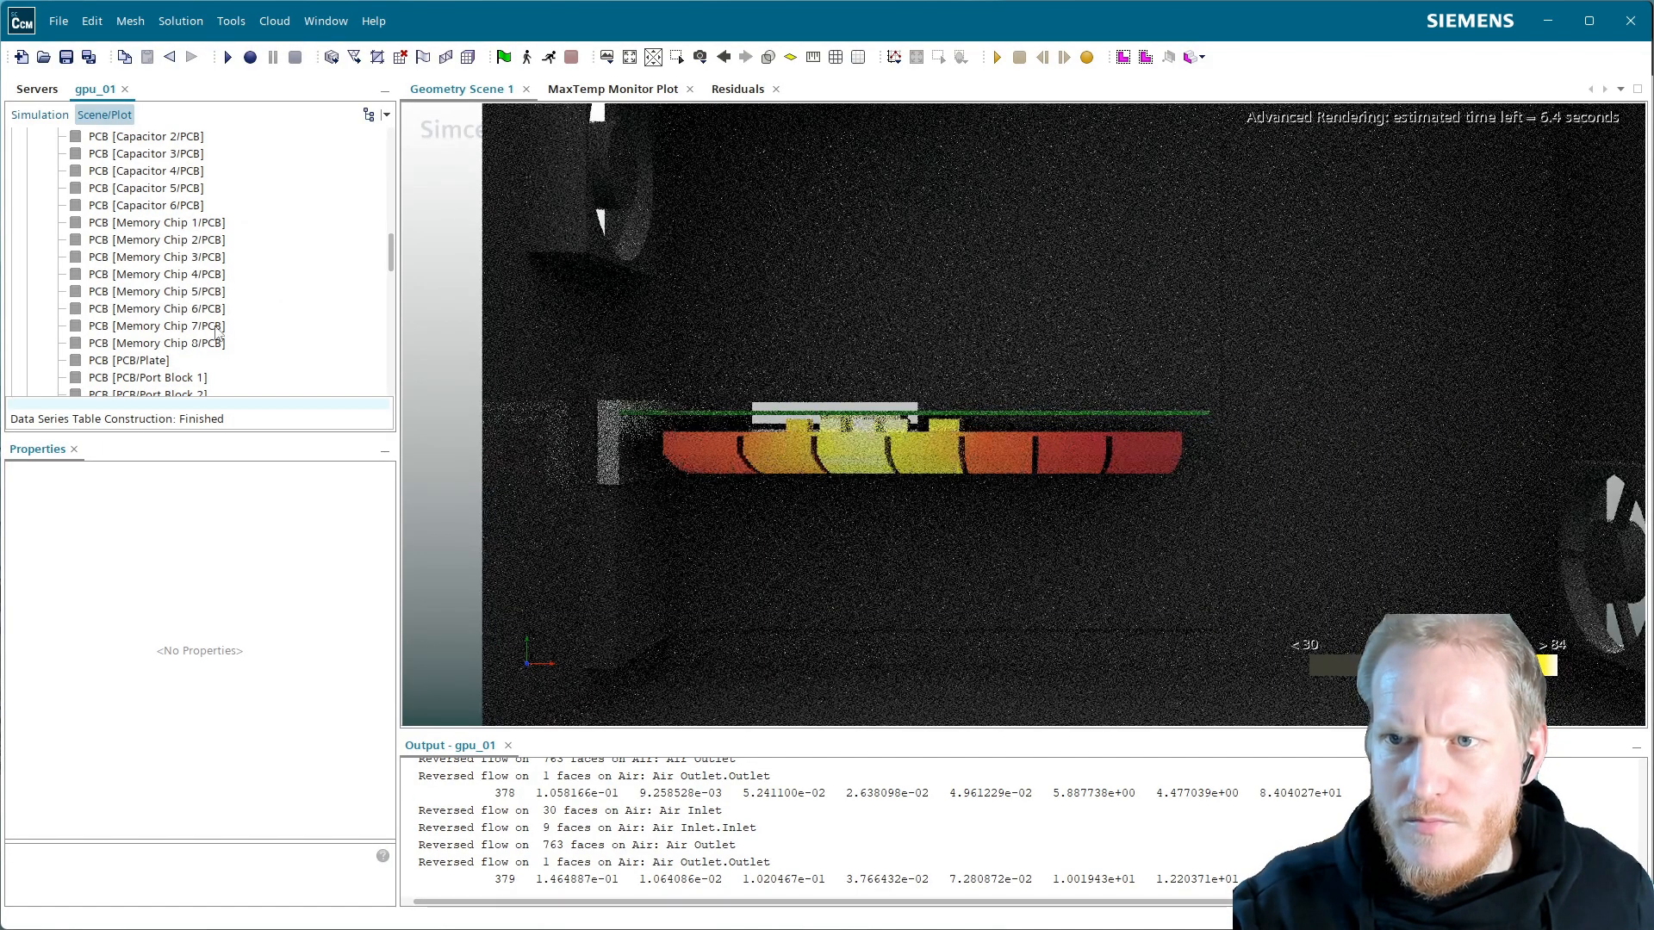
click(206, 344)
scroll(213, 344, up, 4)
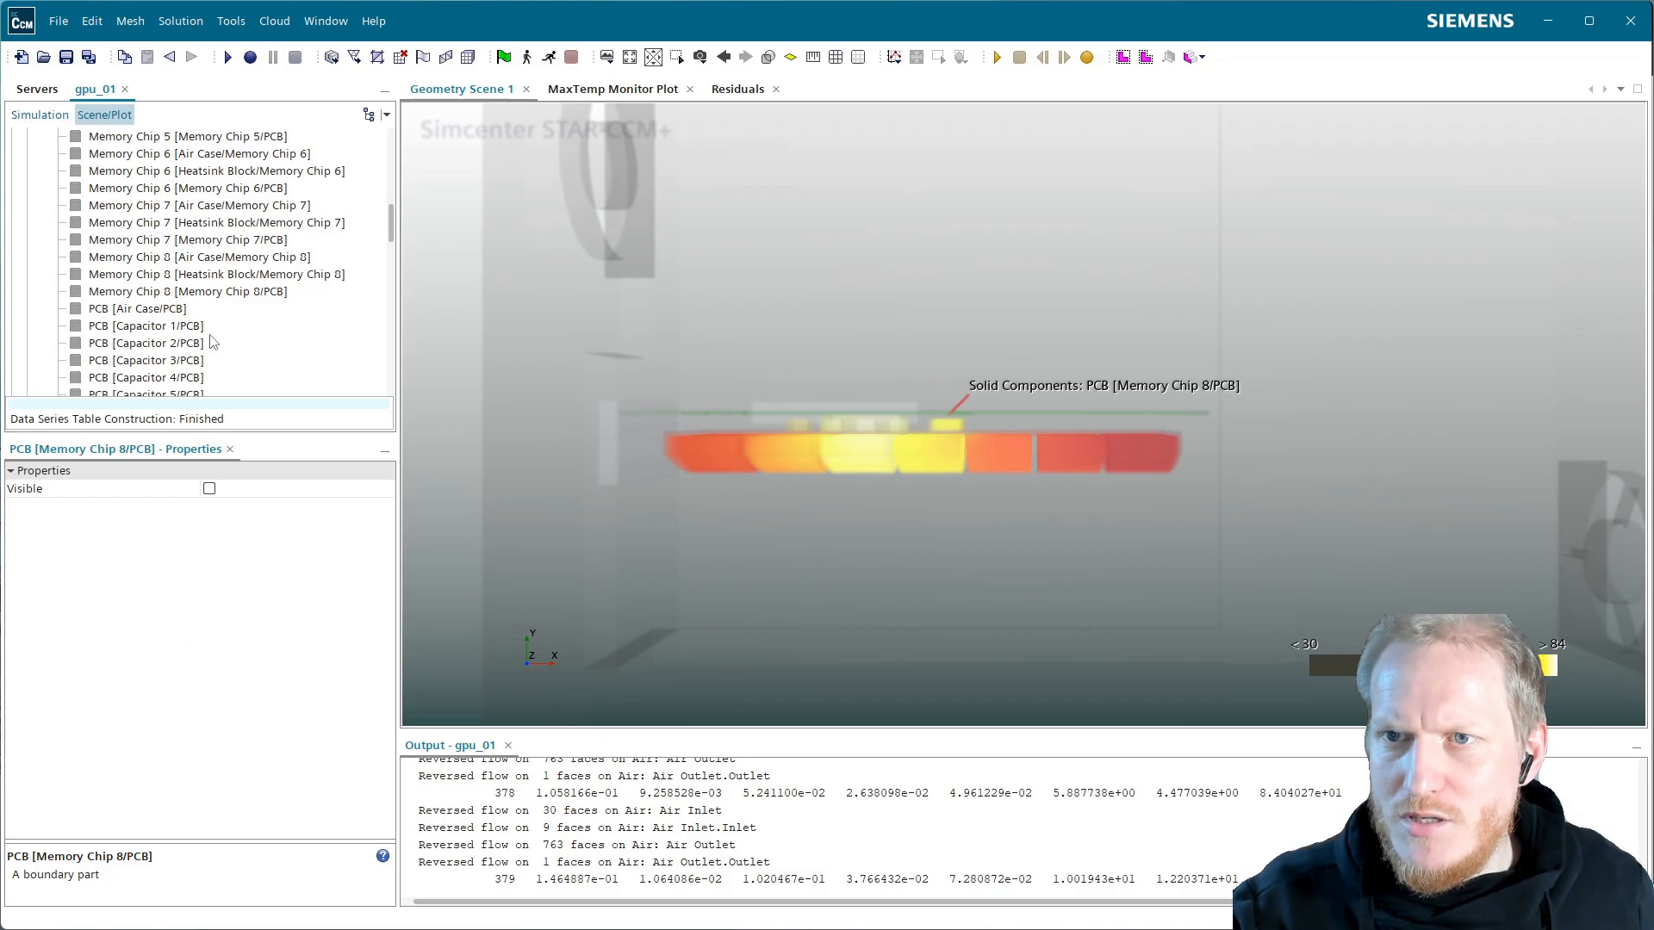
shift+click(172, 310)
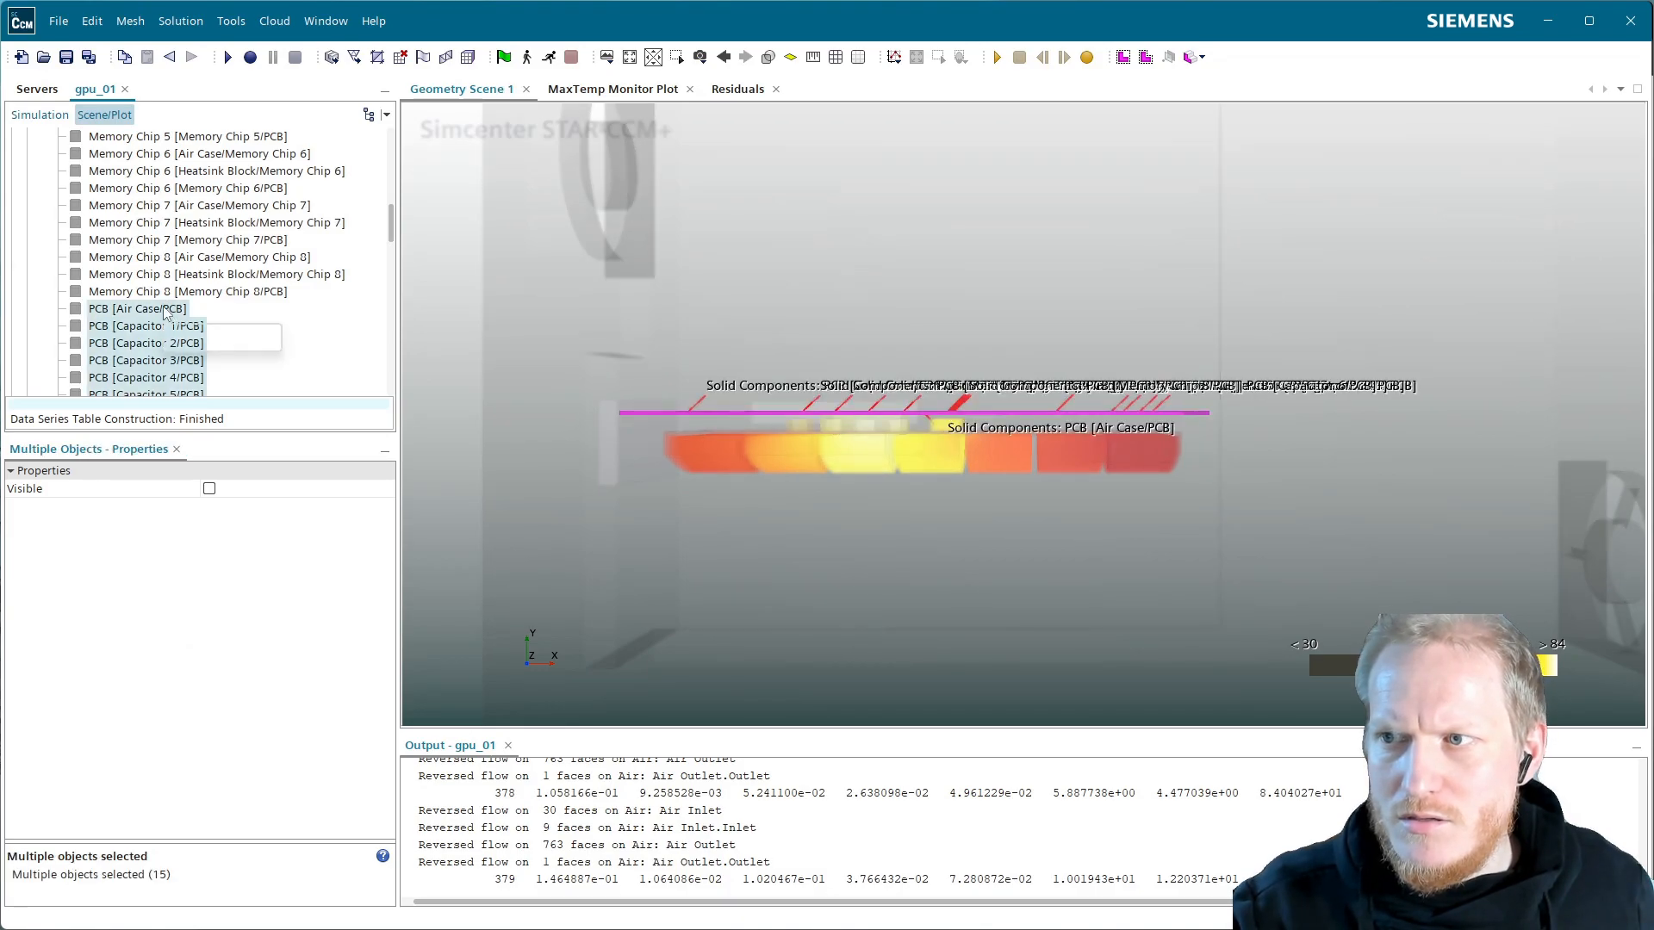
right_click(167, 312)
click(234, 444)
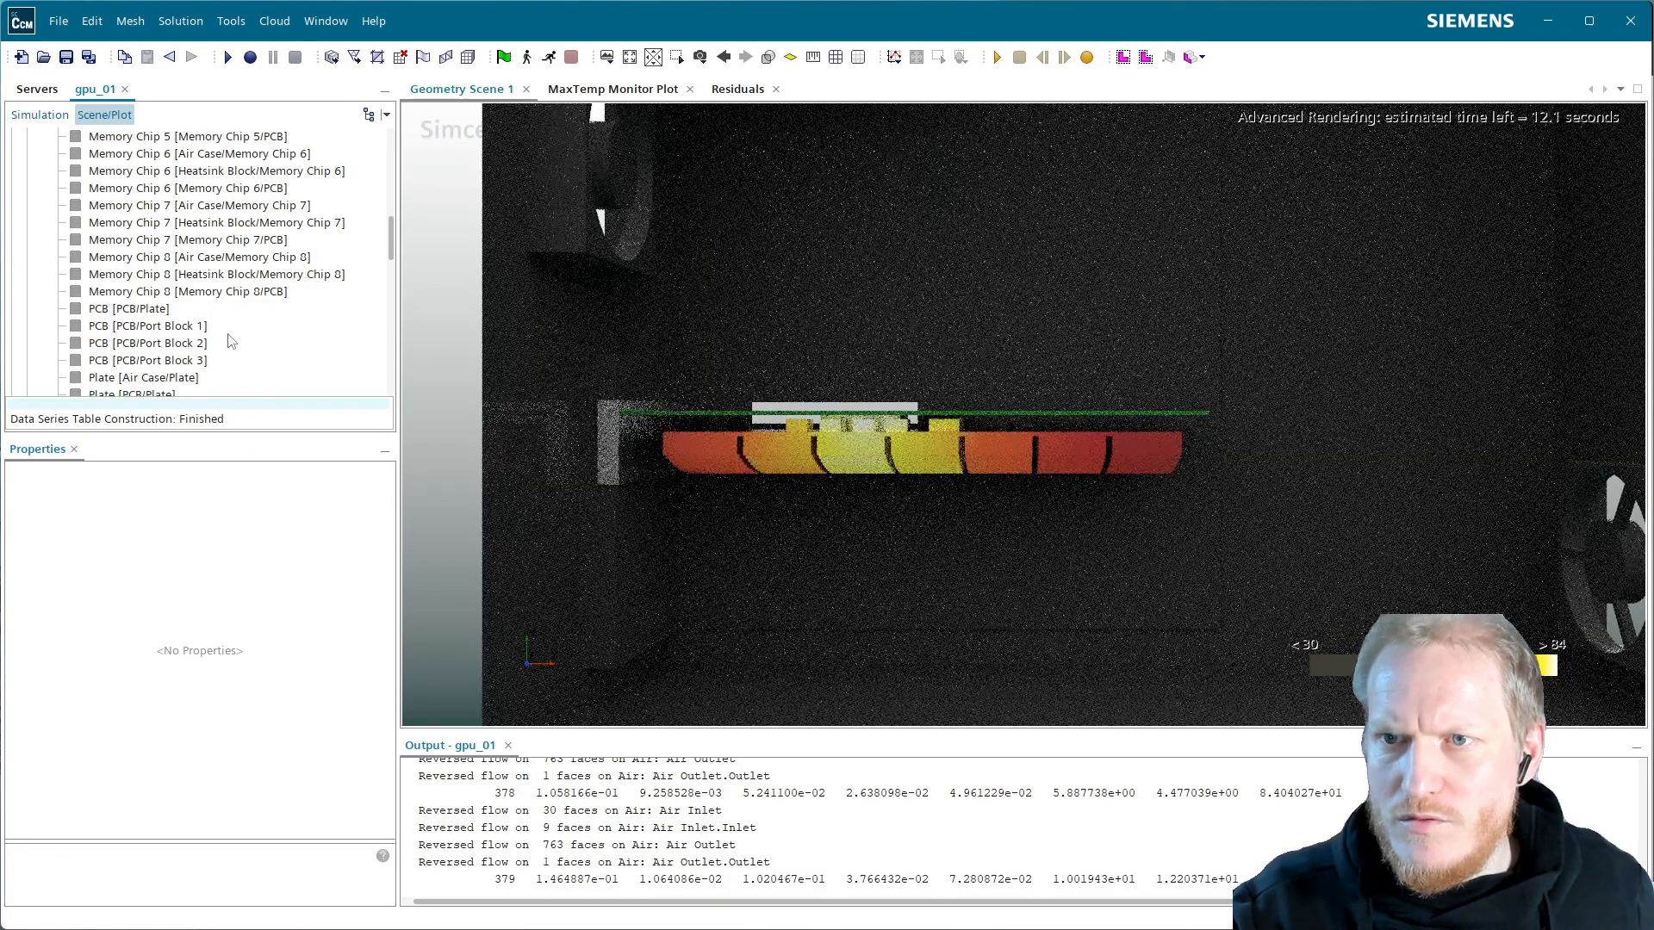
click(155, 310)
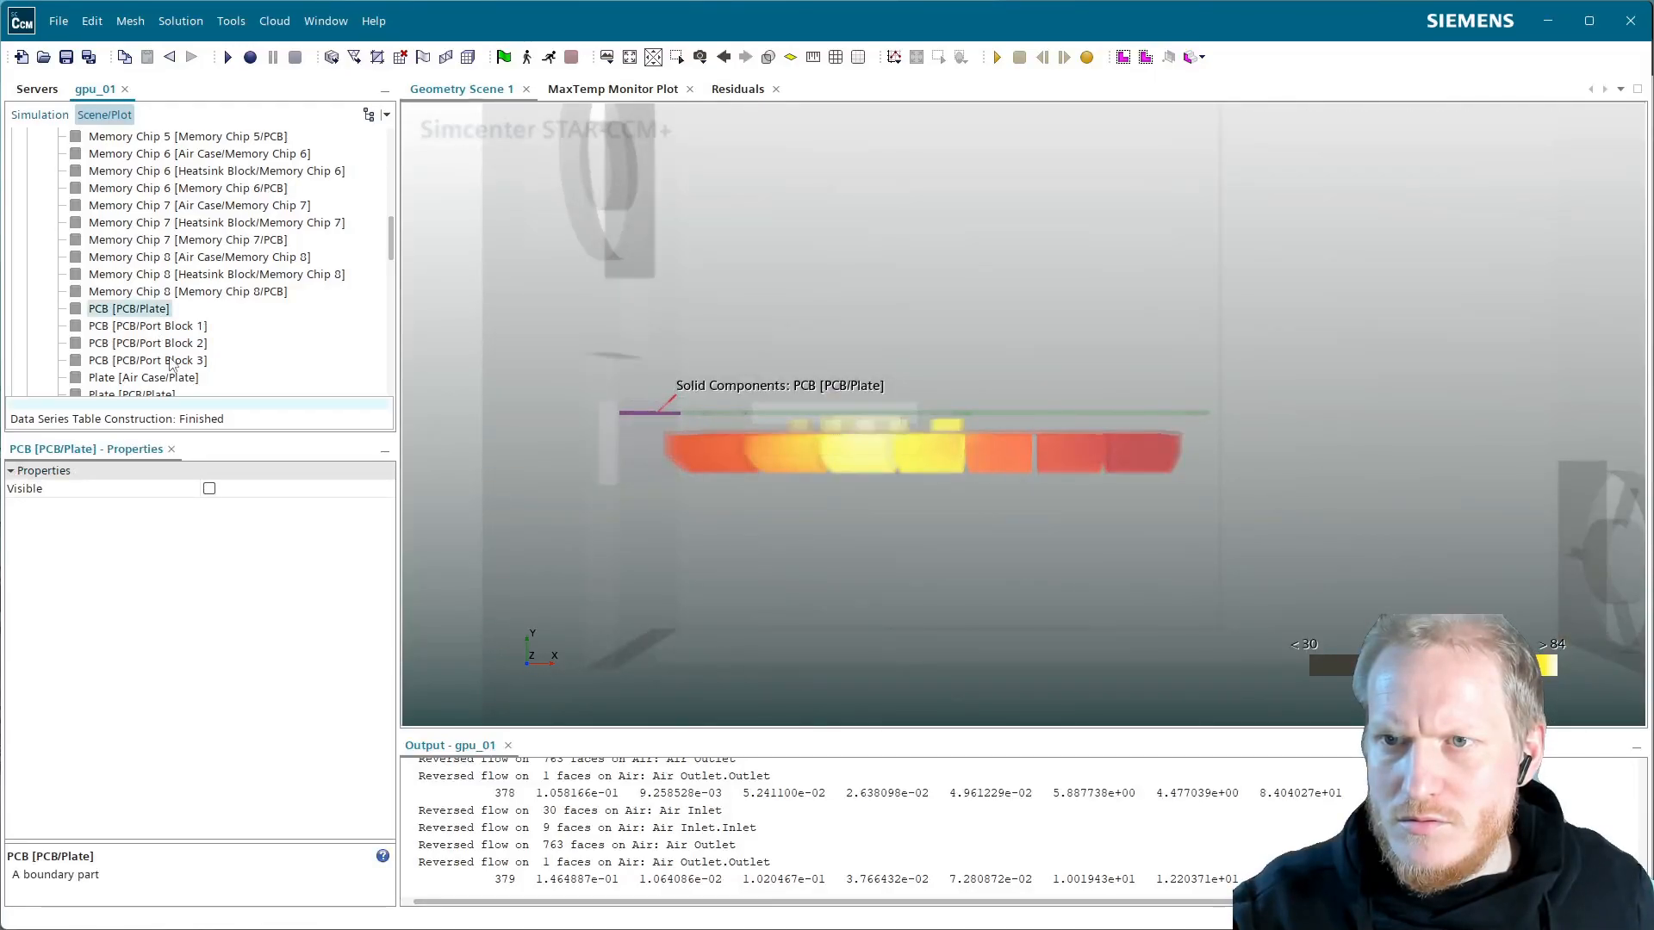
shift+click(171, 364)
right_click(171, 361)
click(226, 498)
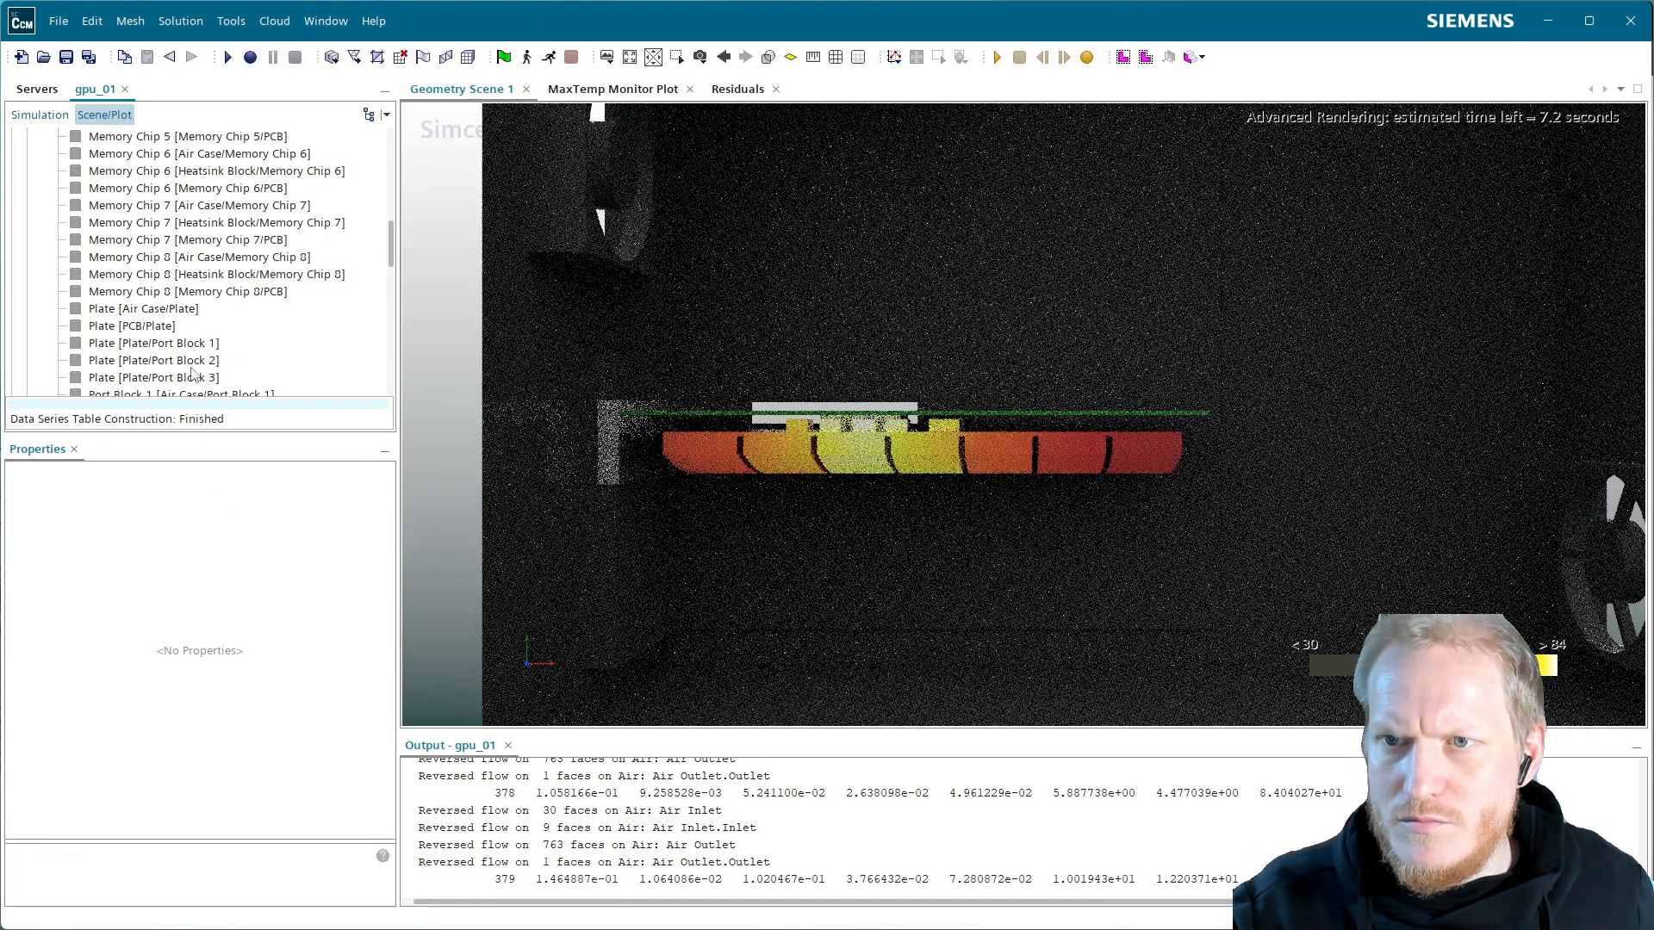
Remove the five Plate parts from the Temperature Metal copy
click(143, 309)
shift+click(182, 379)
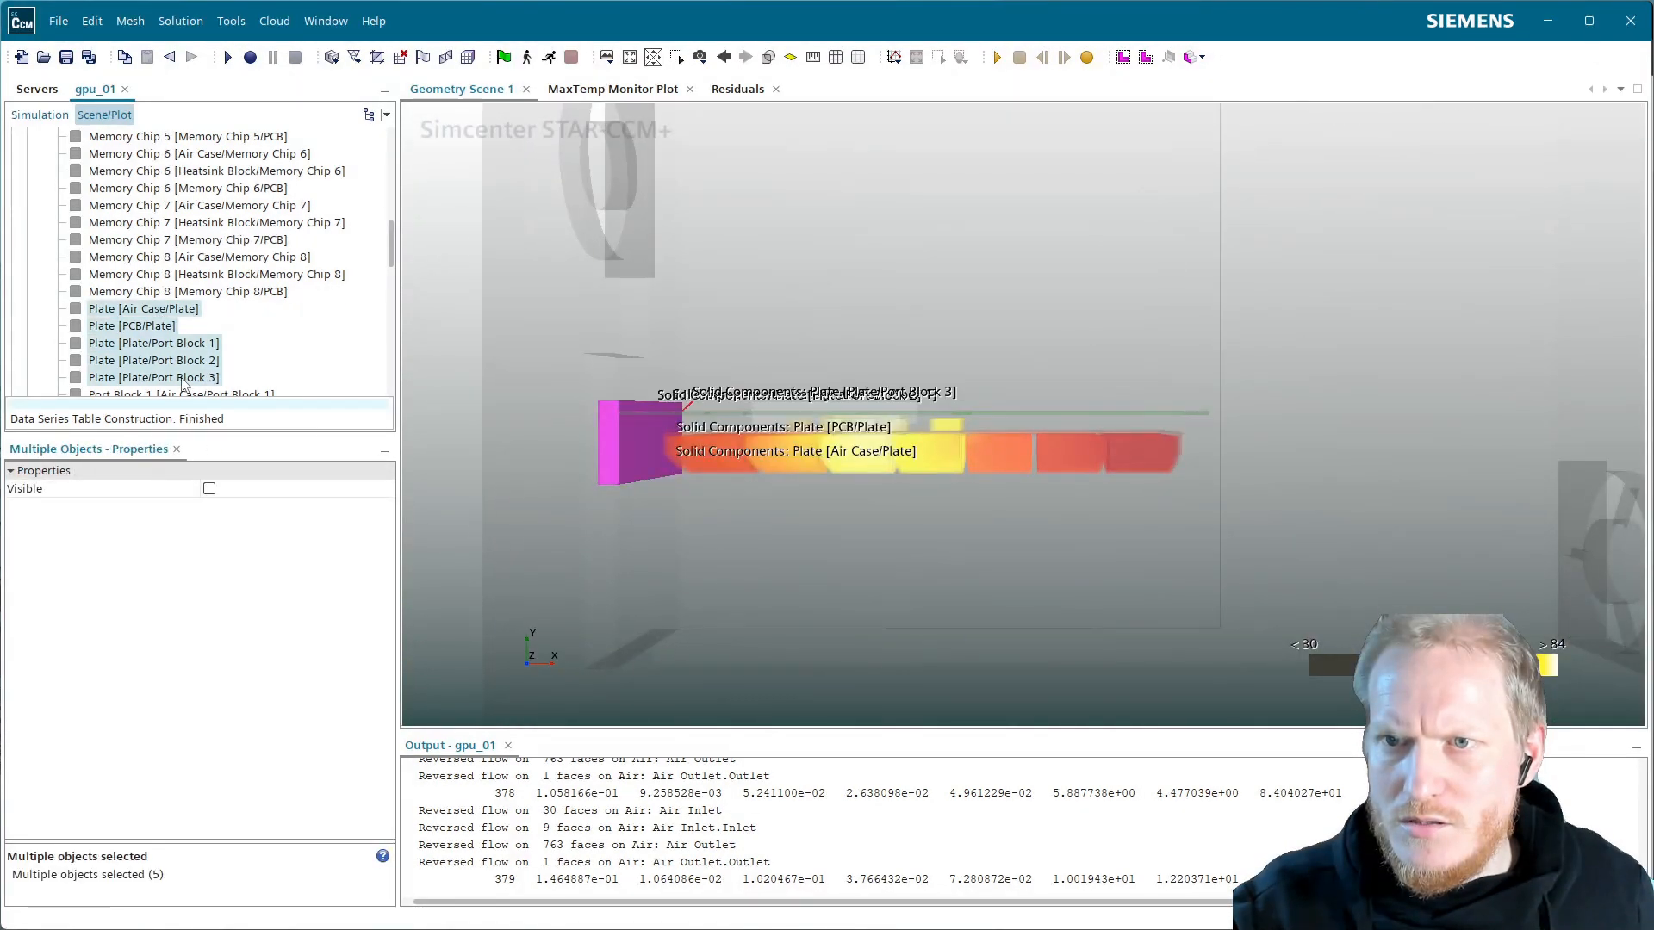
right_click(182, 381)
click(224, 517)
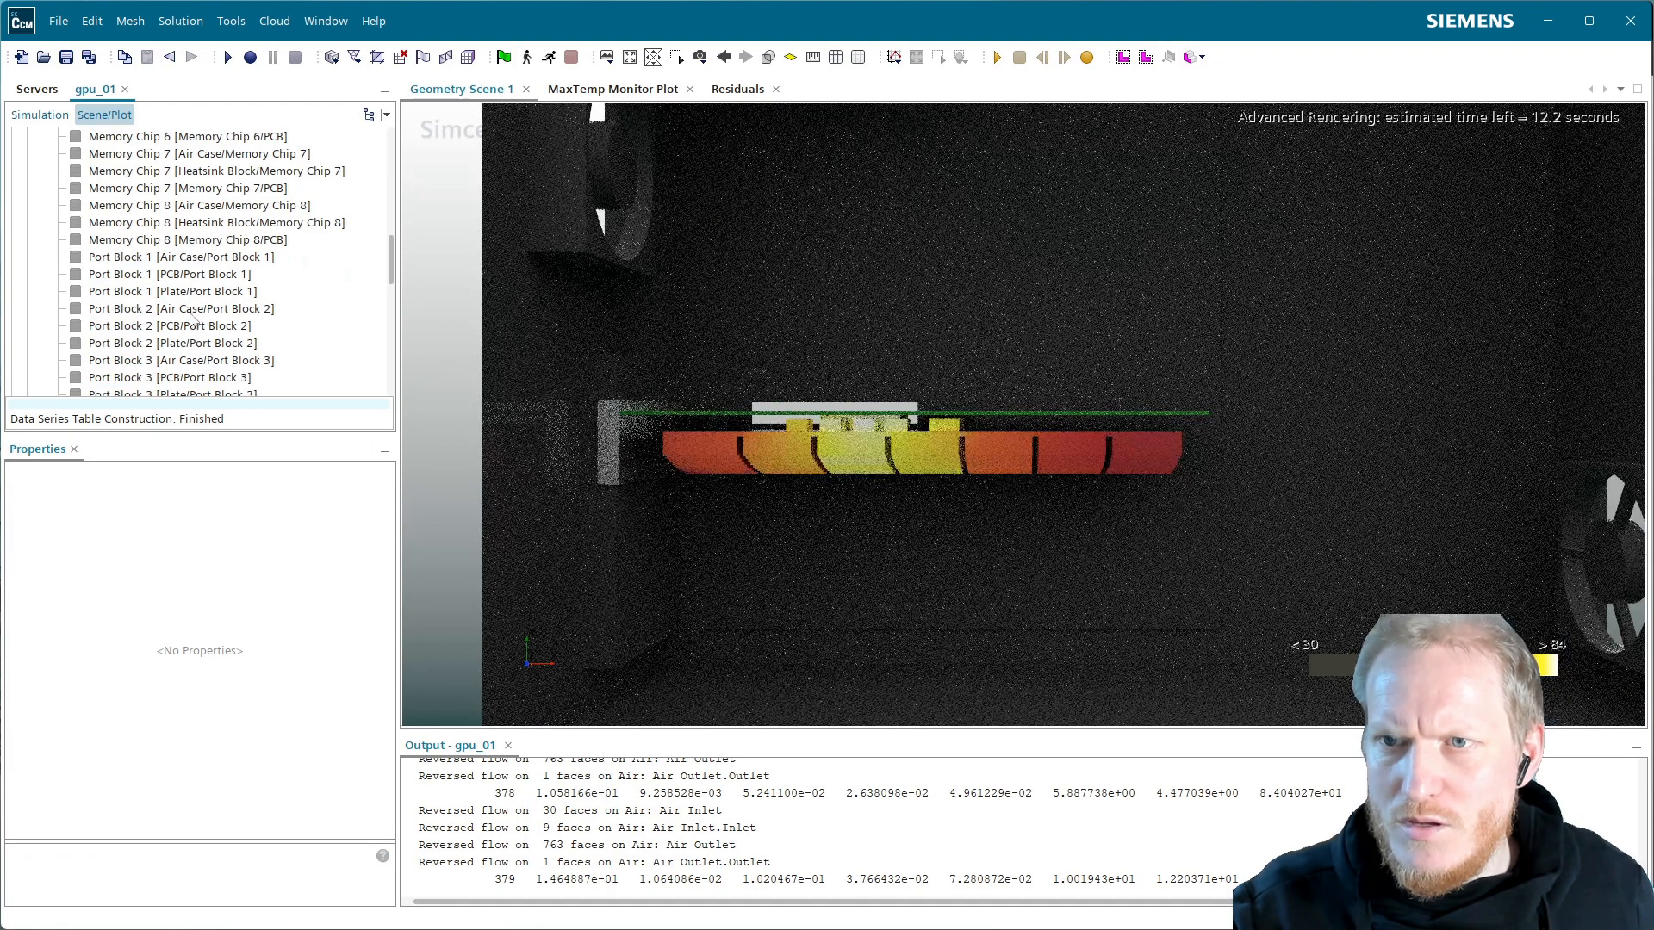
Make the nine Port Block and 24 Memory Chip parts visible
click(182, 258)
scroll(185, 276, down, 1)
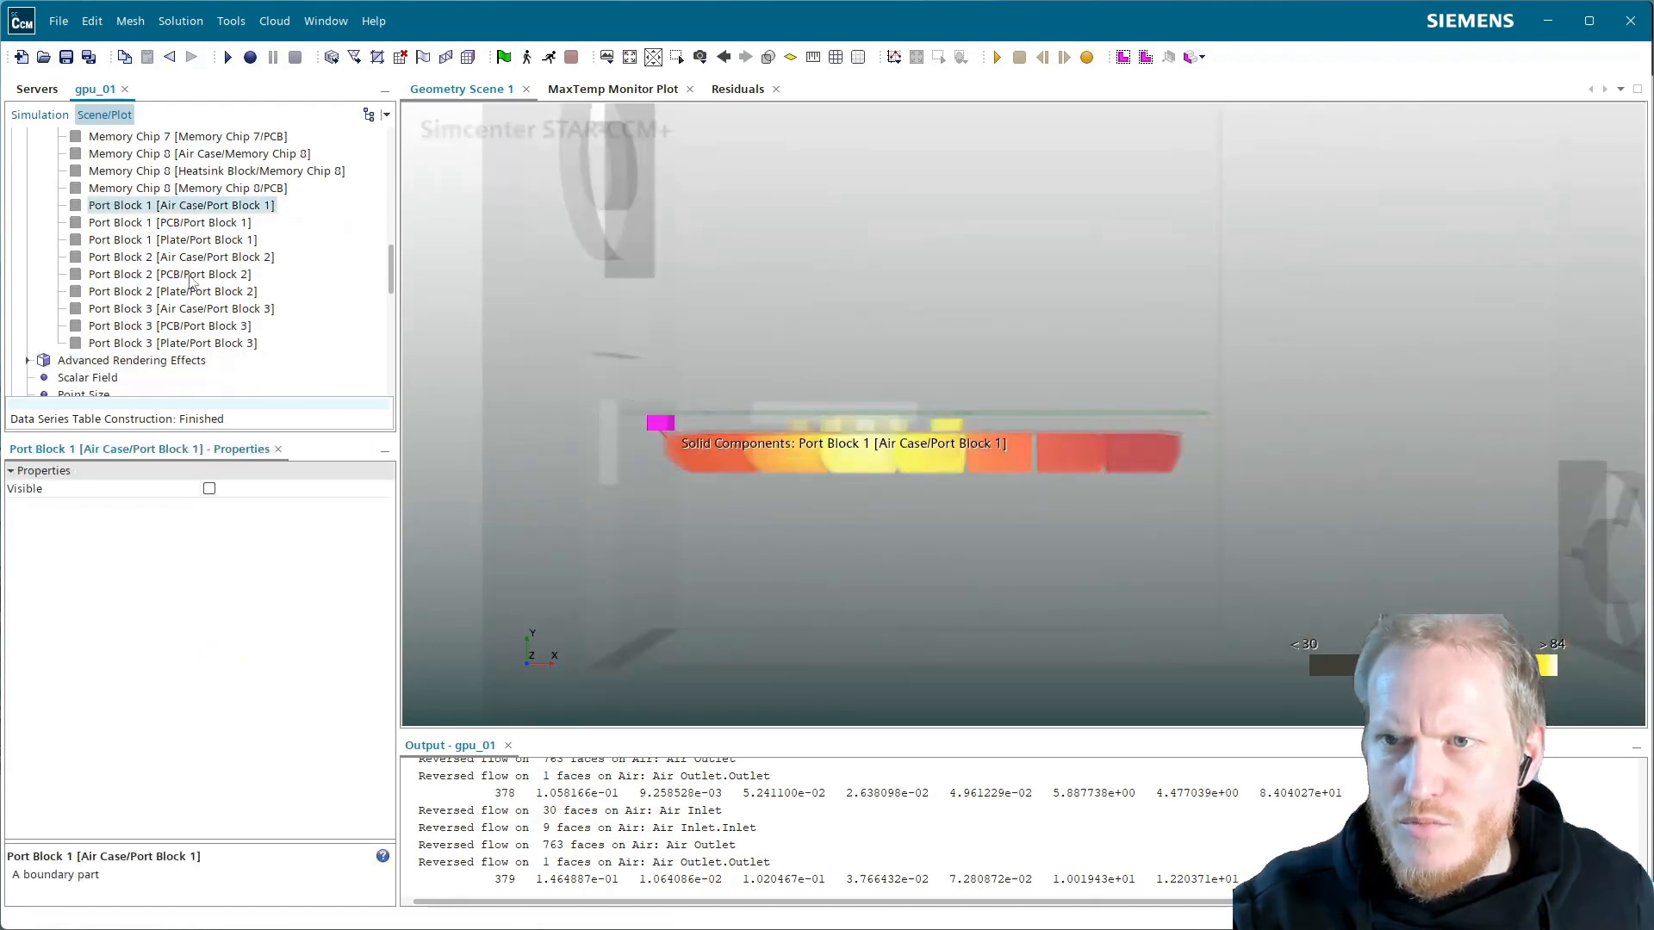
shift+click(179, 345)
click(209, 489)
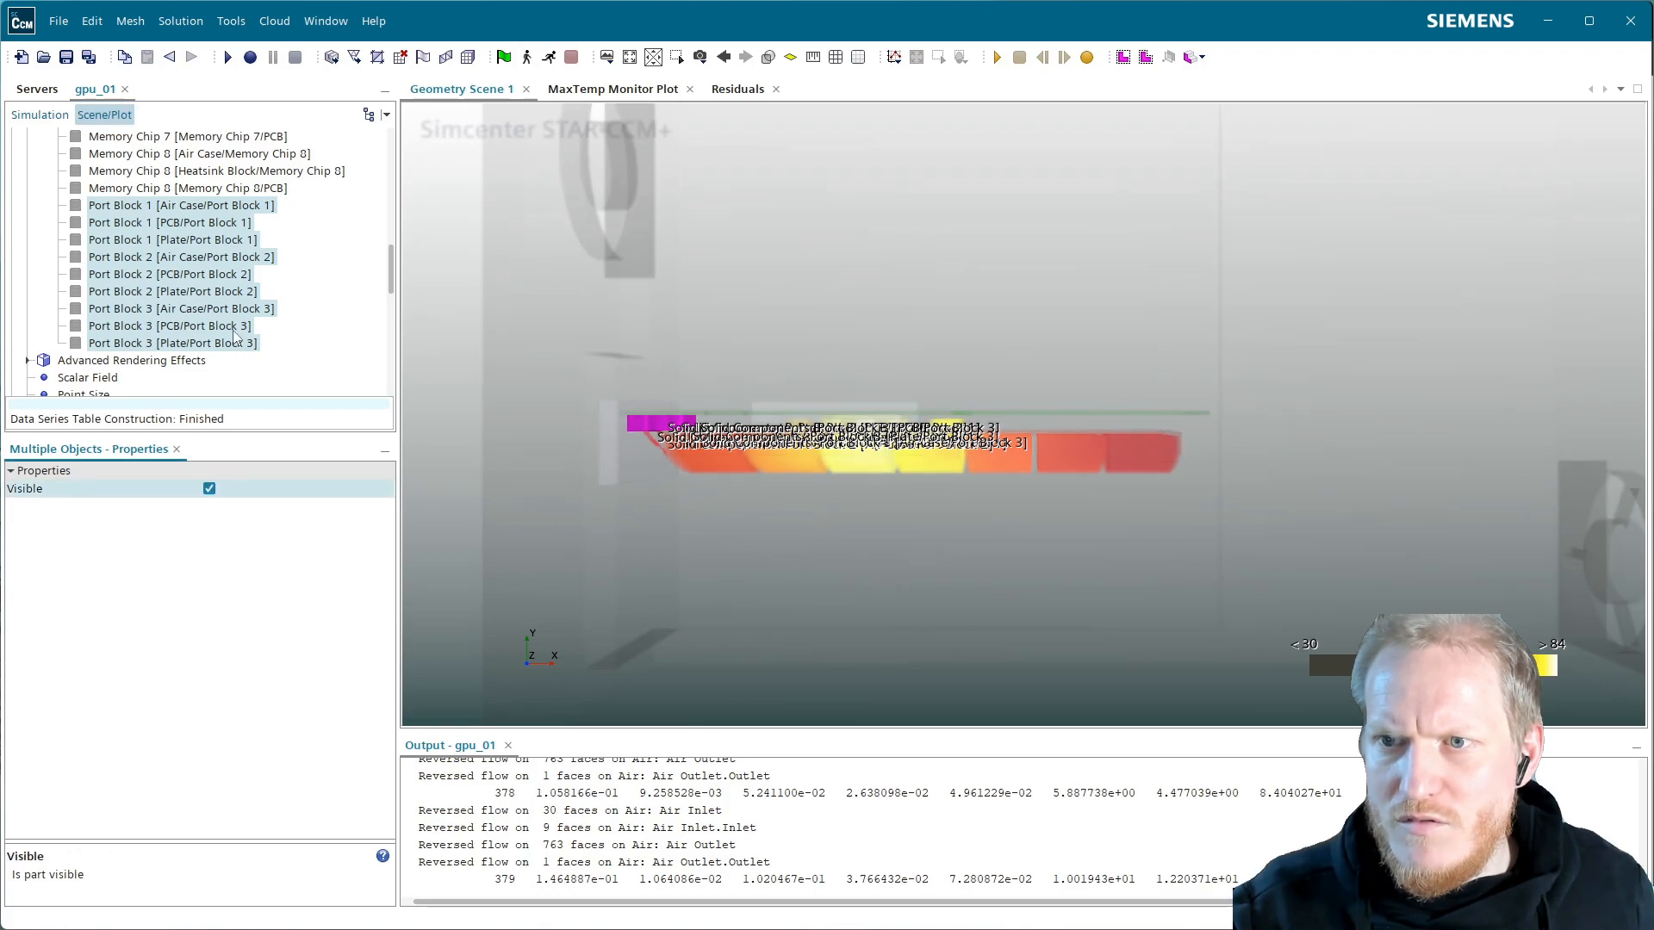
scroll(234, 336, up, 3)
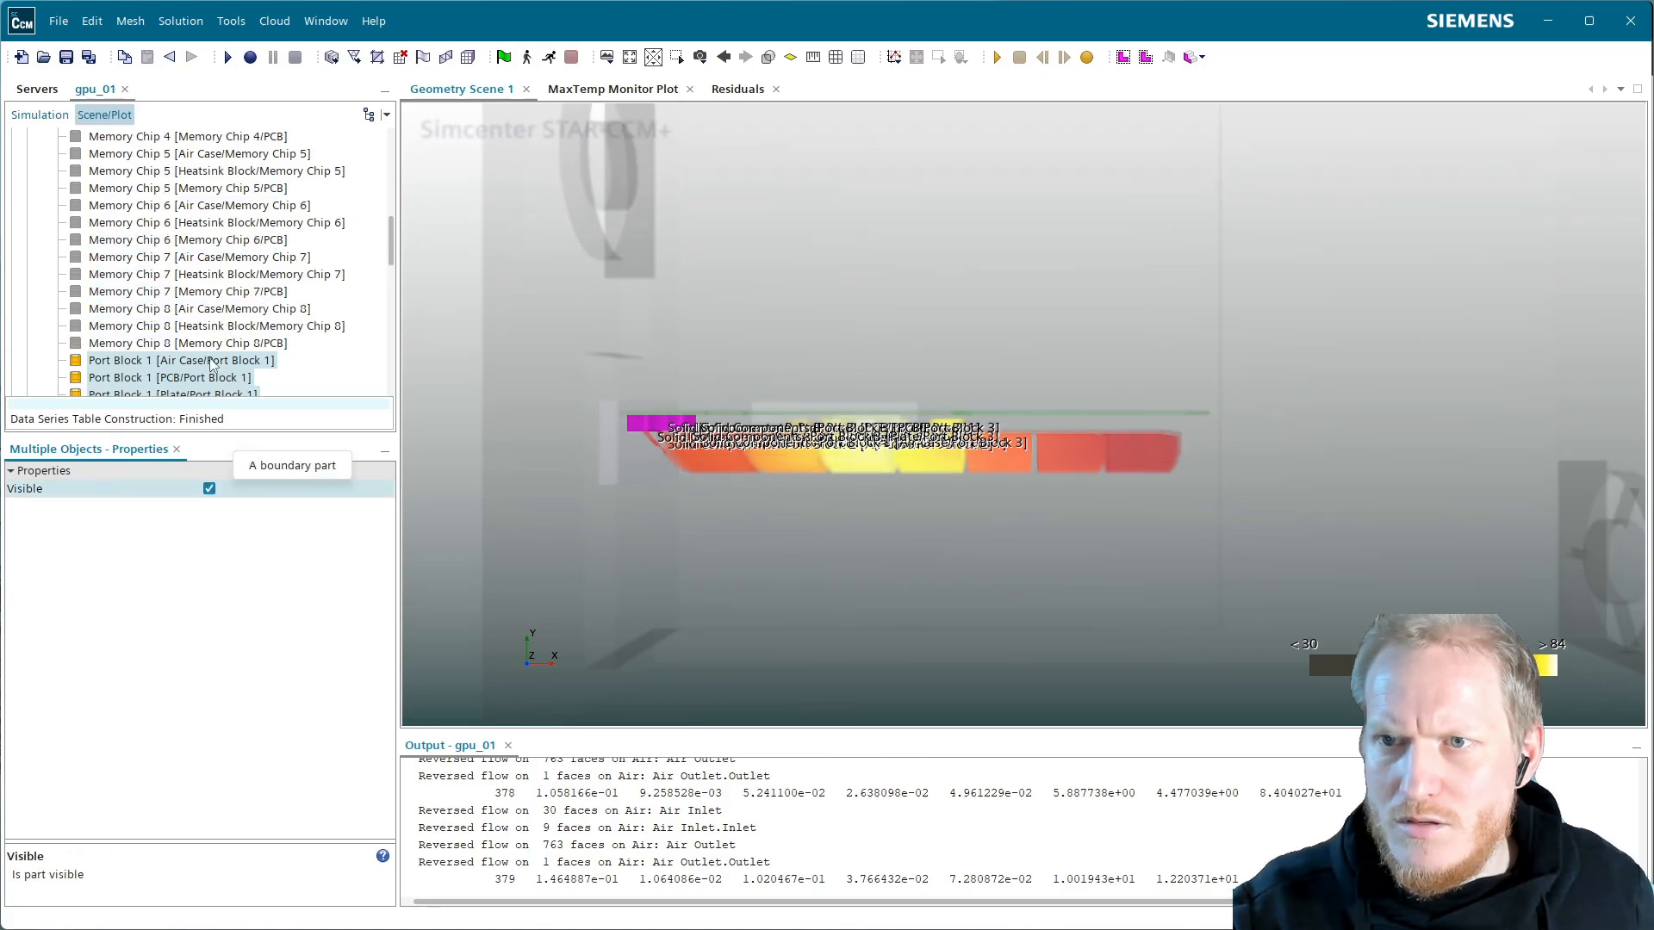
click(216, 344)
scroll(220, 336, up, 7)
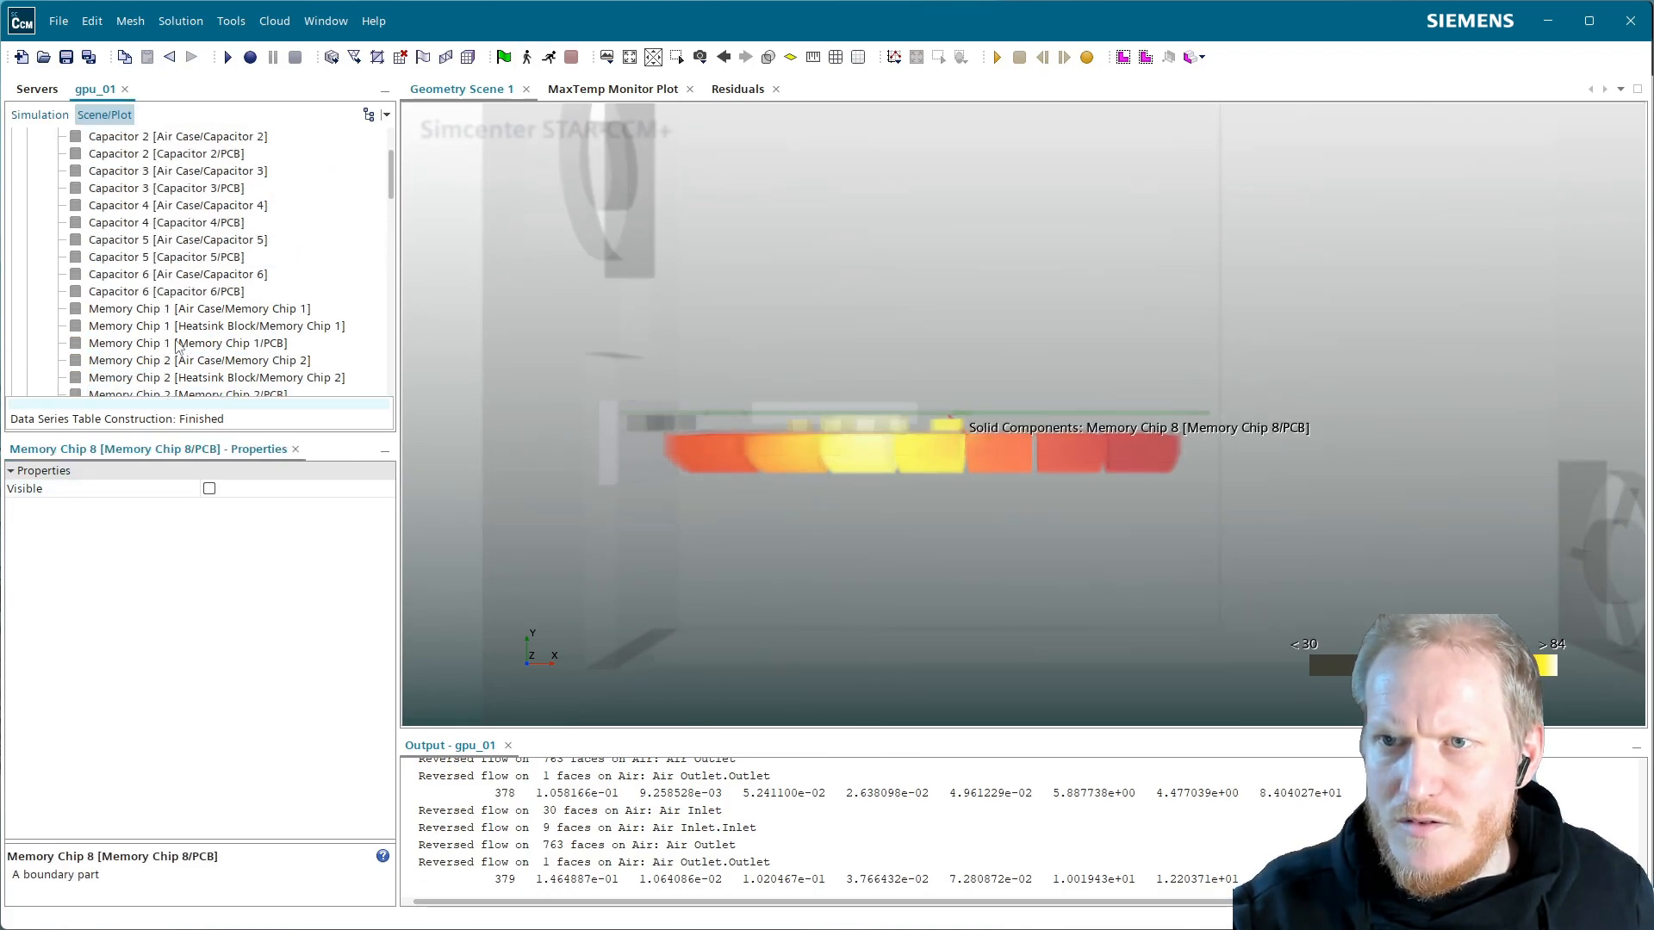
shift+click(176, 308)
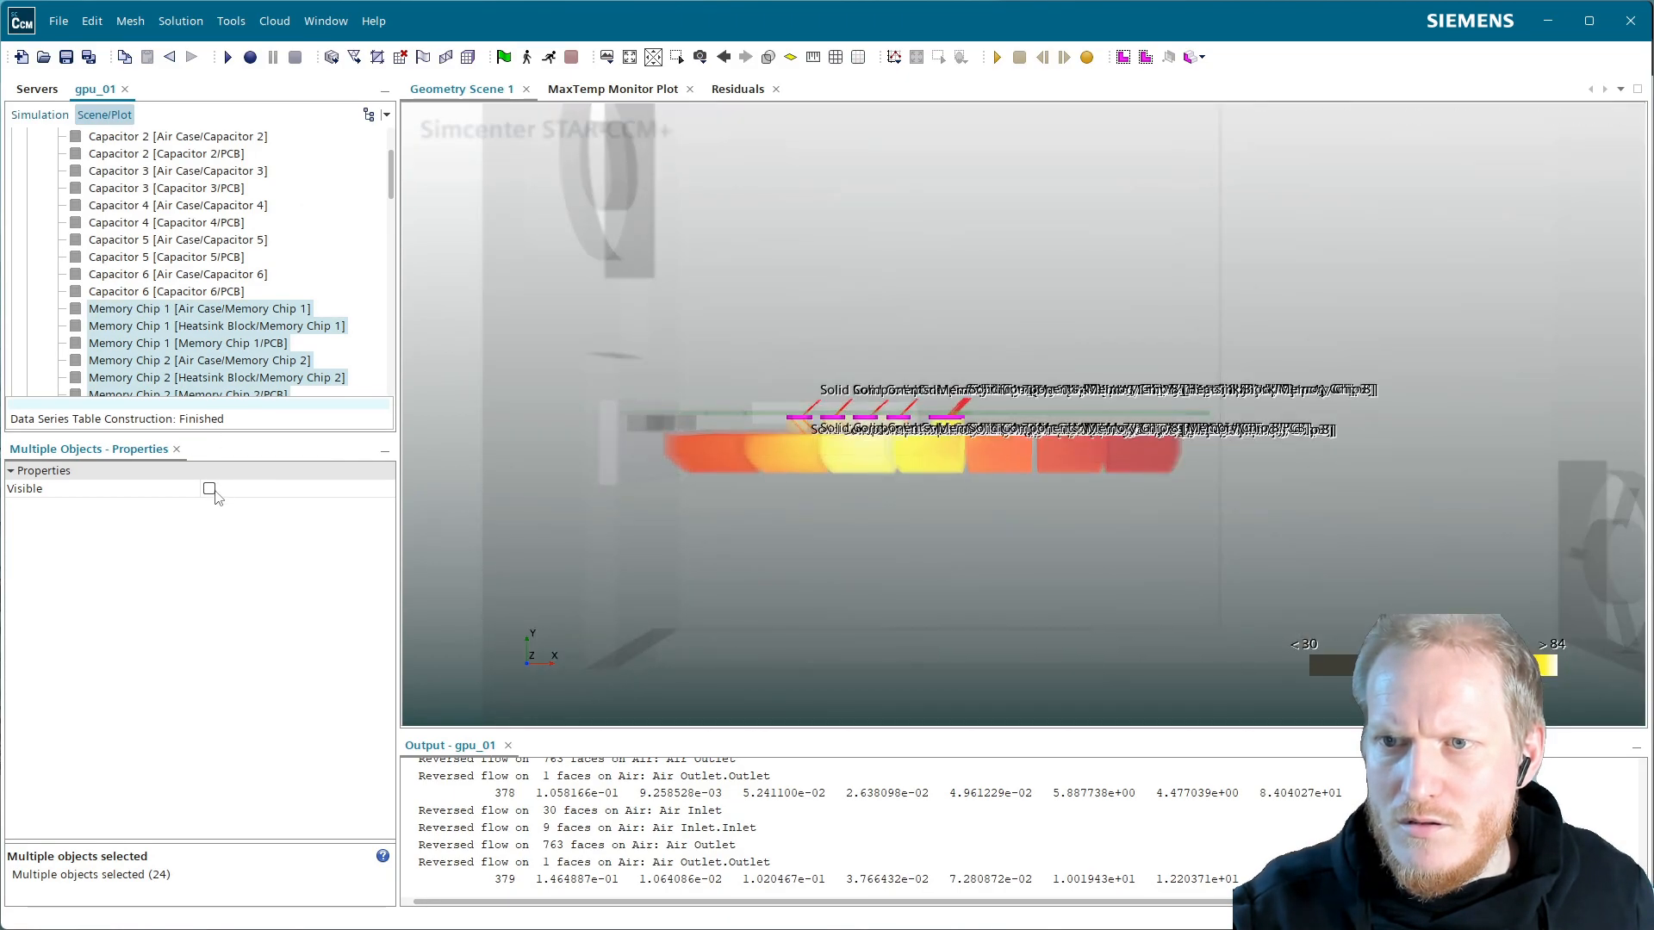
click(216, 494)
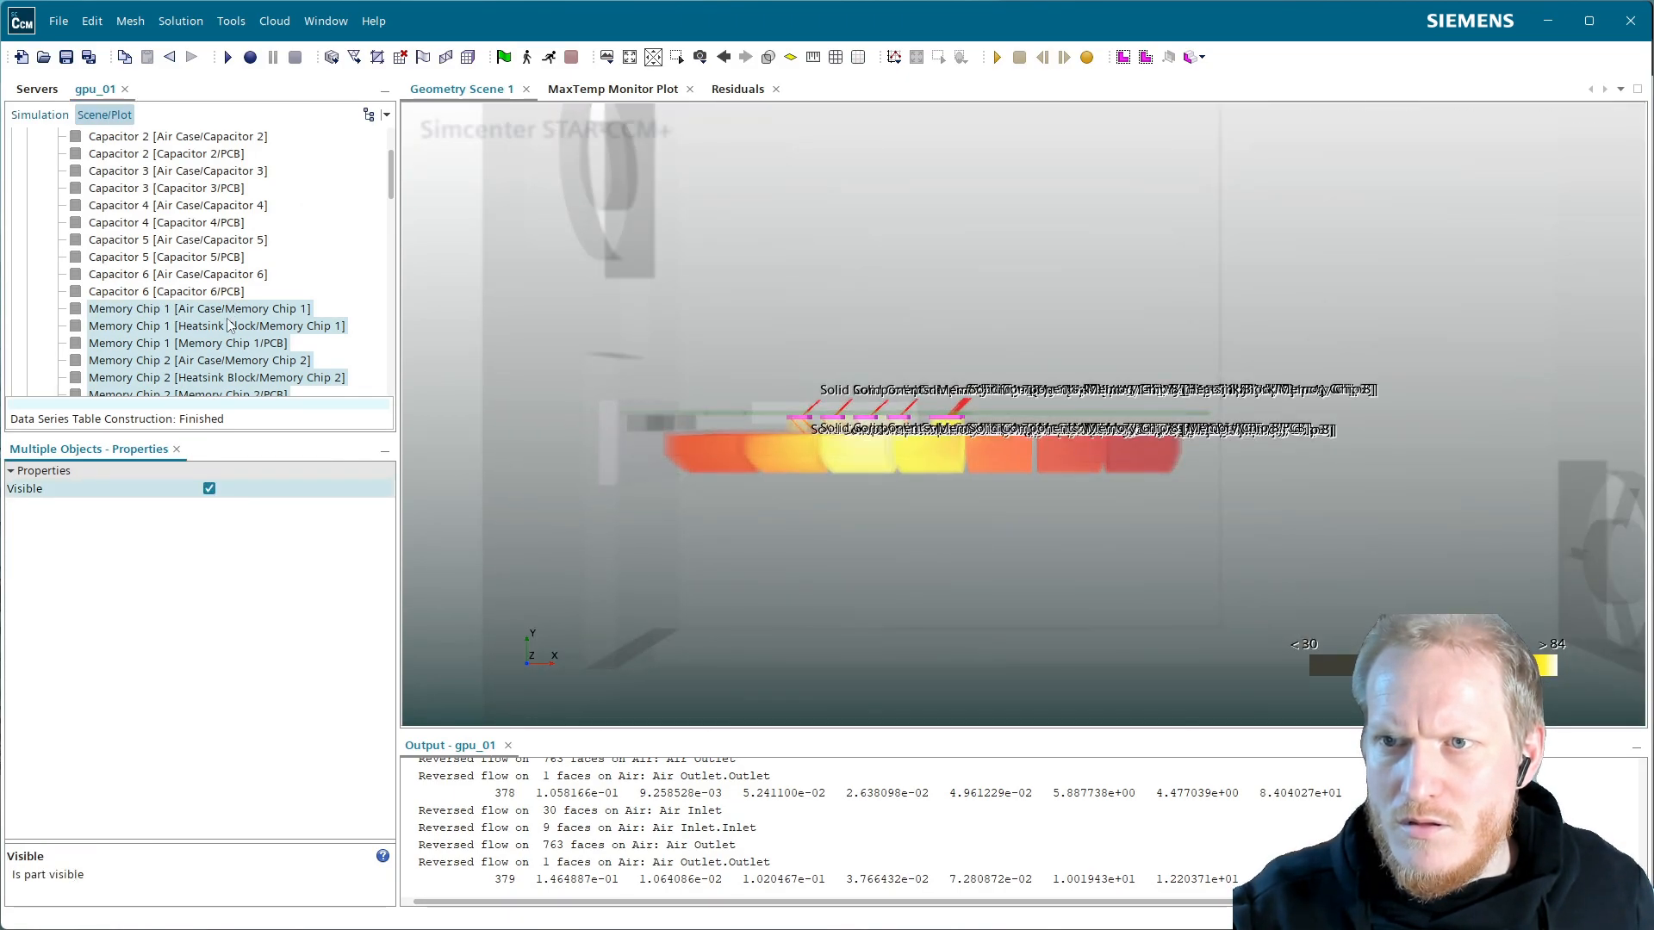
Toggle Visible for the twelve Capacitor parts, then reselect the nine Port Block parts
click(238, 293)
scroll(250, 301, up, 3)
click(159, 222)
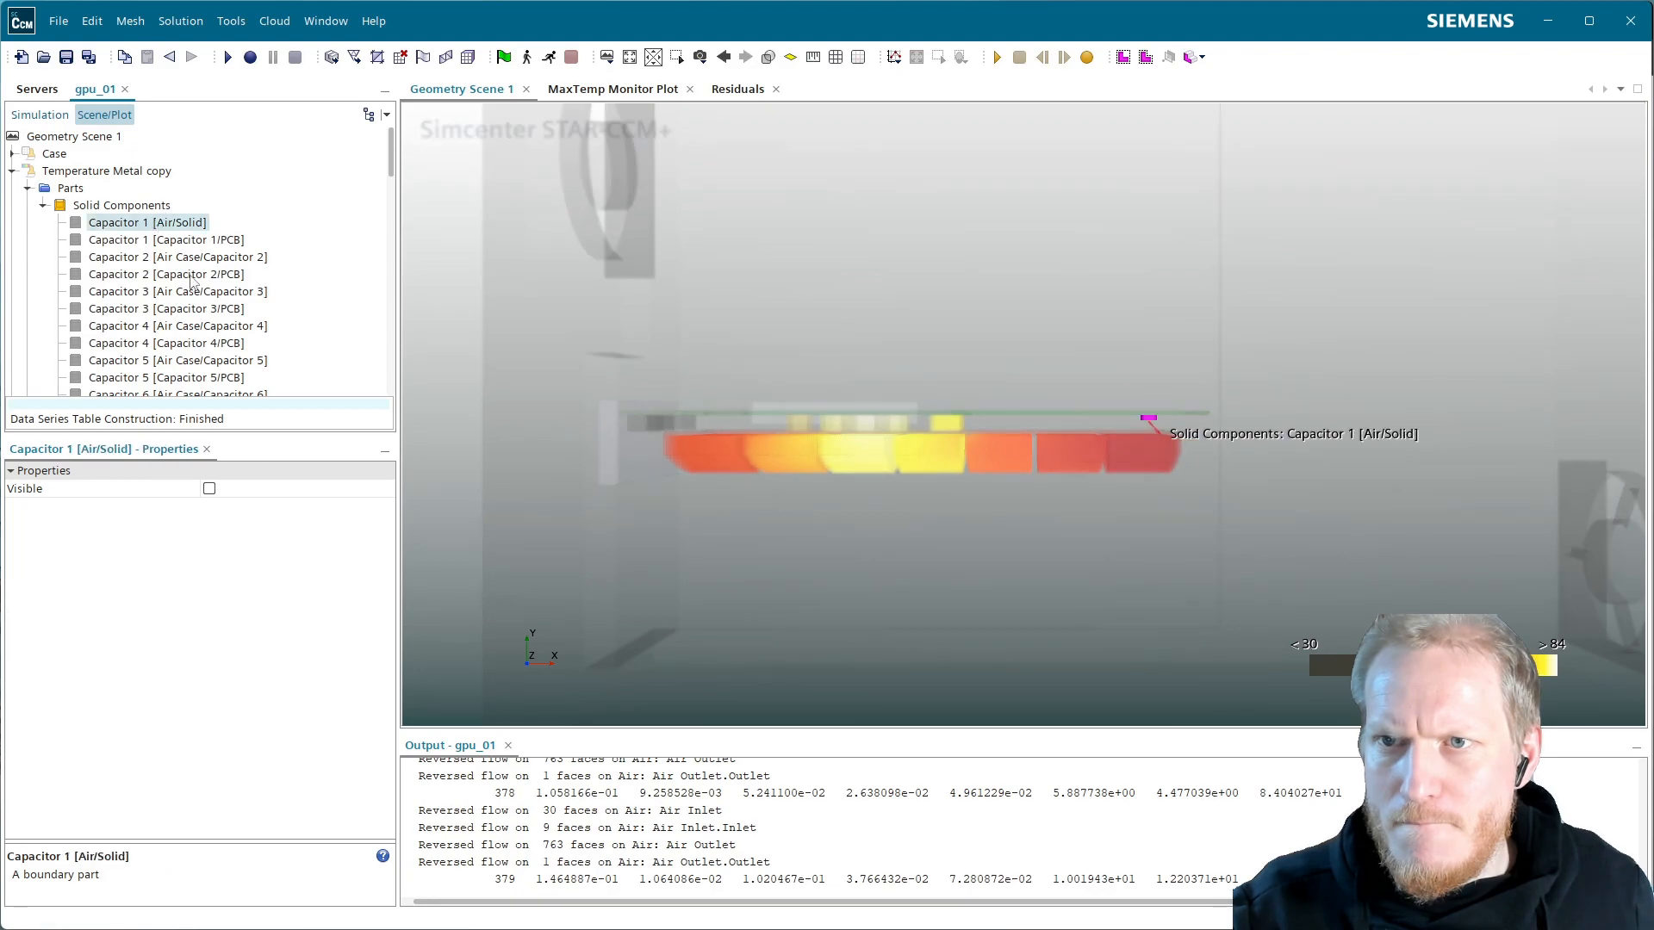
scroll(207, 302, down, 3)
shift+click(213, 310)
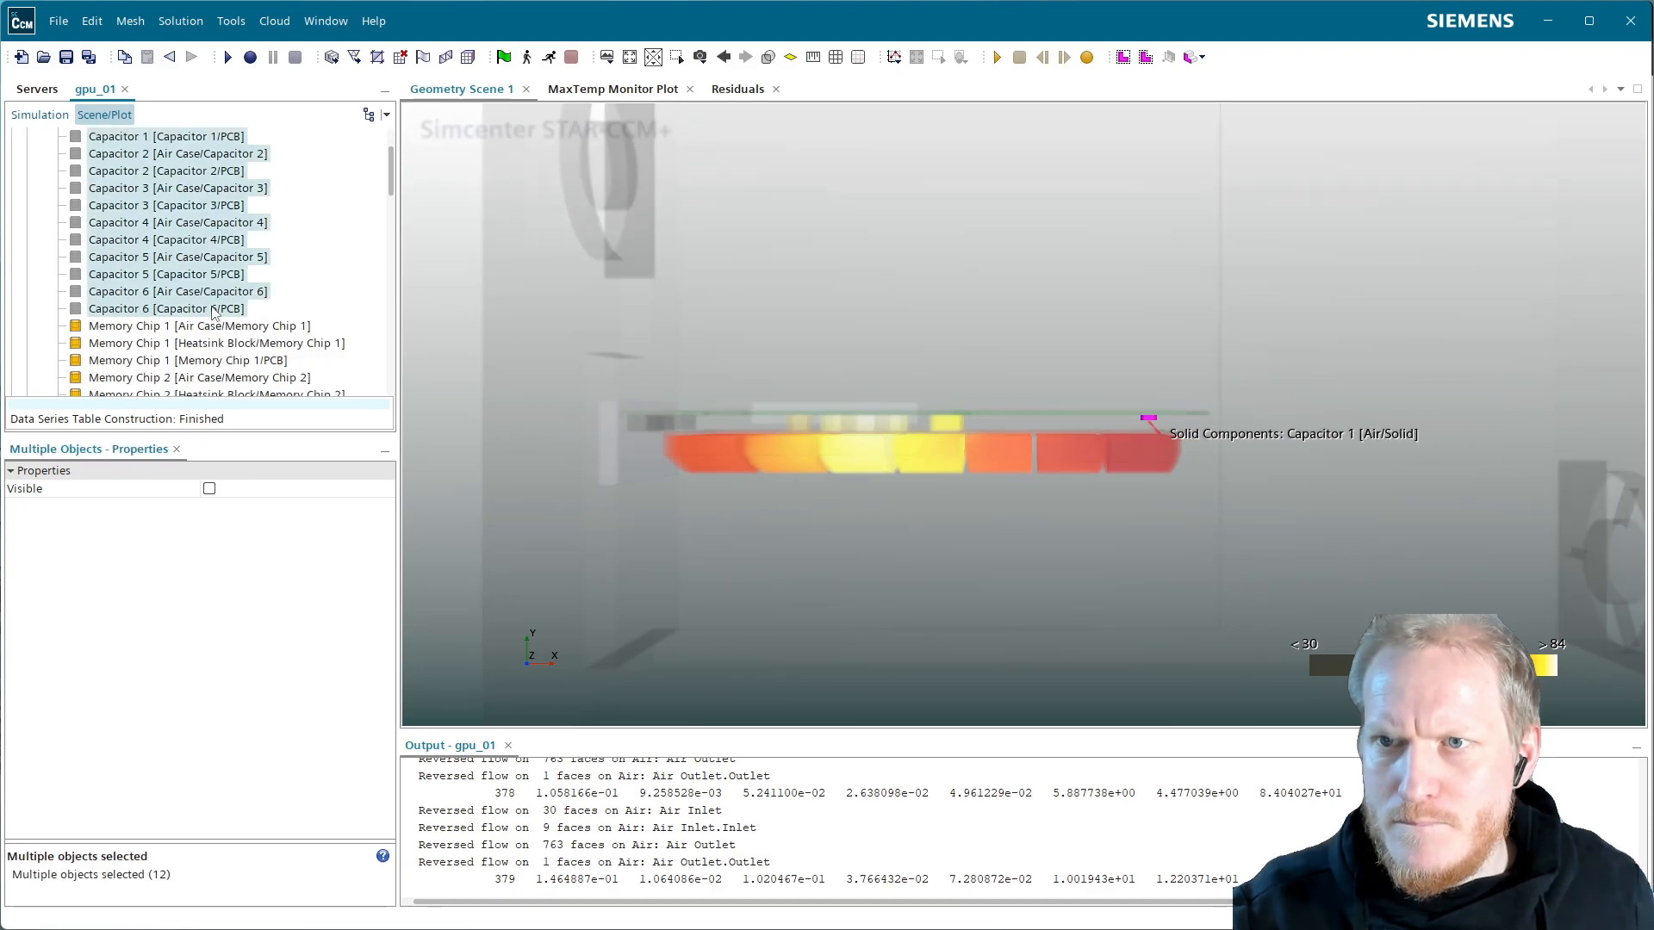
click(209, 488)
scroll(239, 293, down, 4)
scroll(238, 293, down, 7)
click(159, 188)
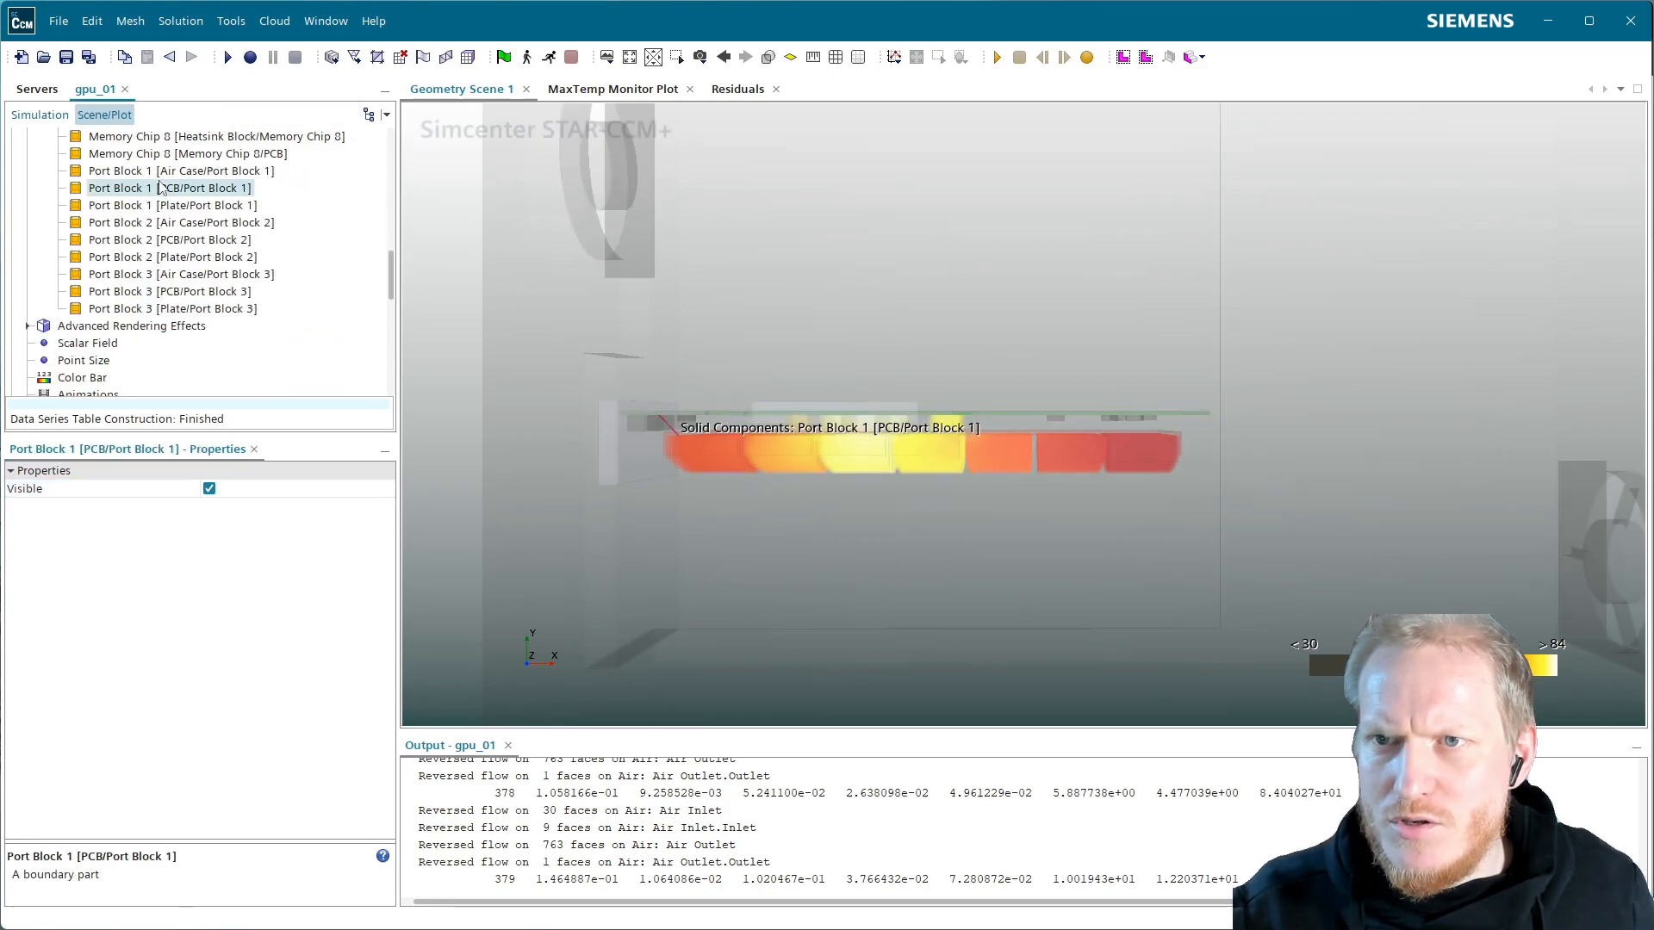
click(164, 171)
shift+click(198, 309)
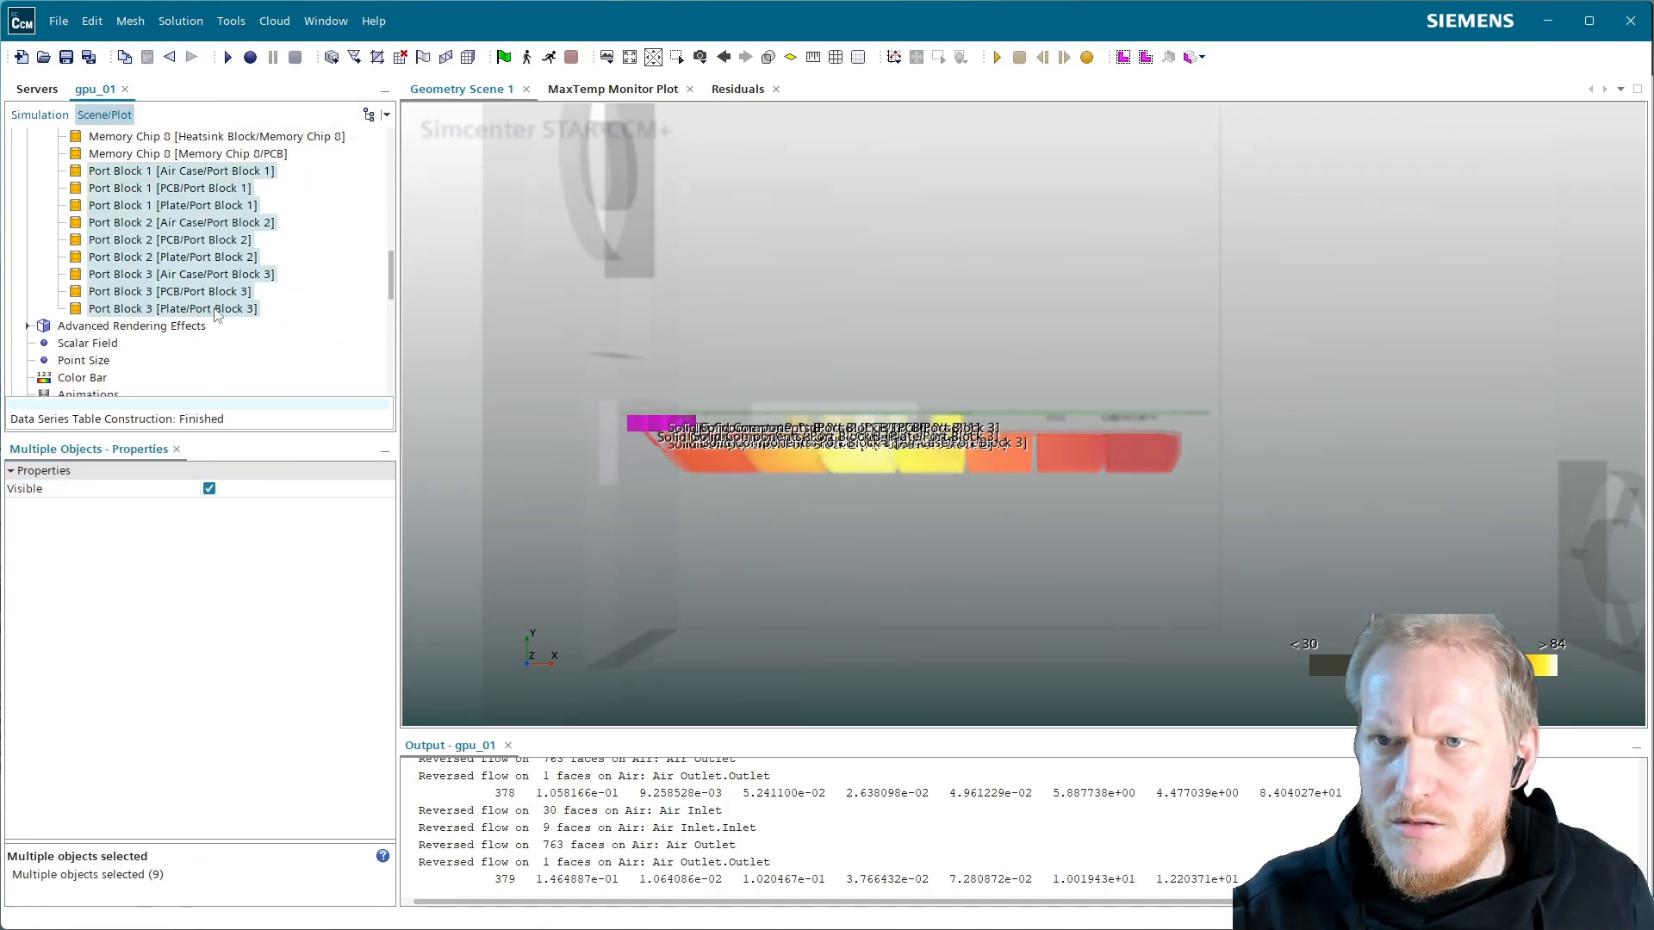
right_click(210, 206)
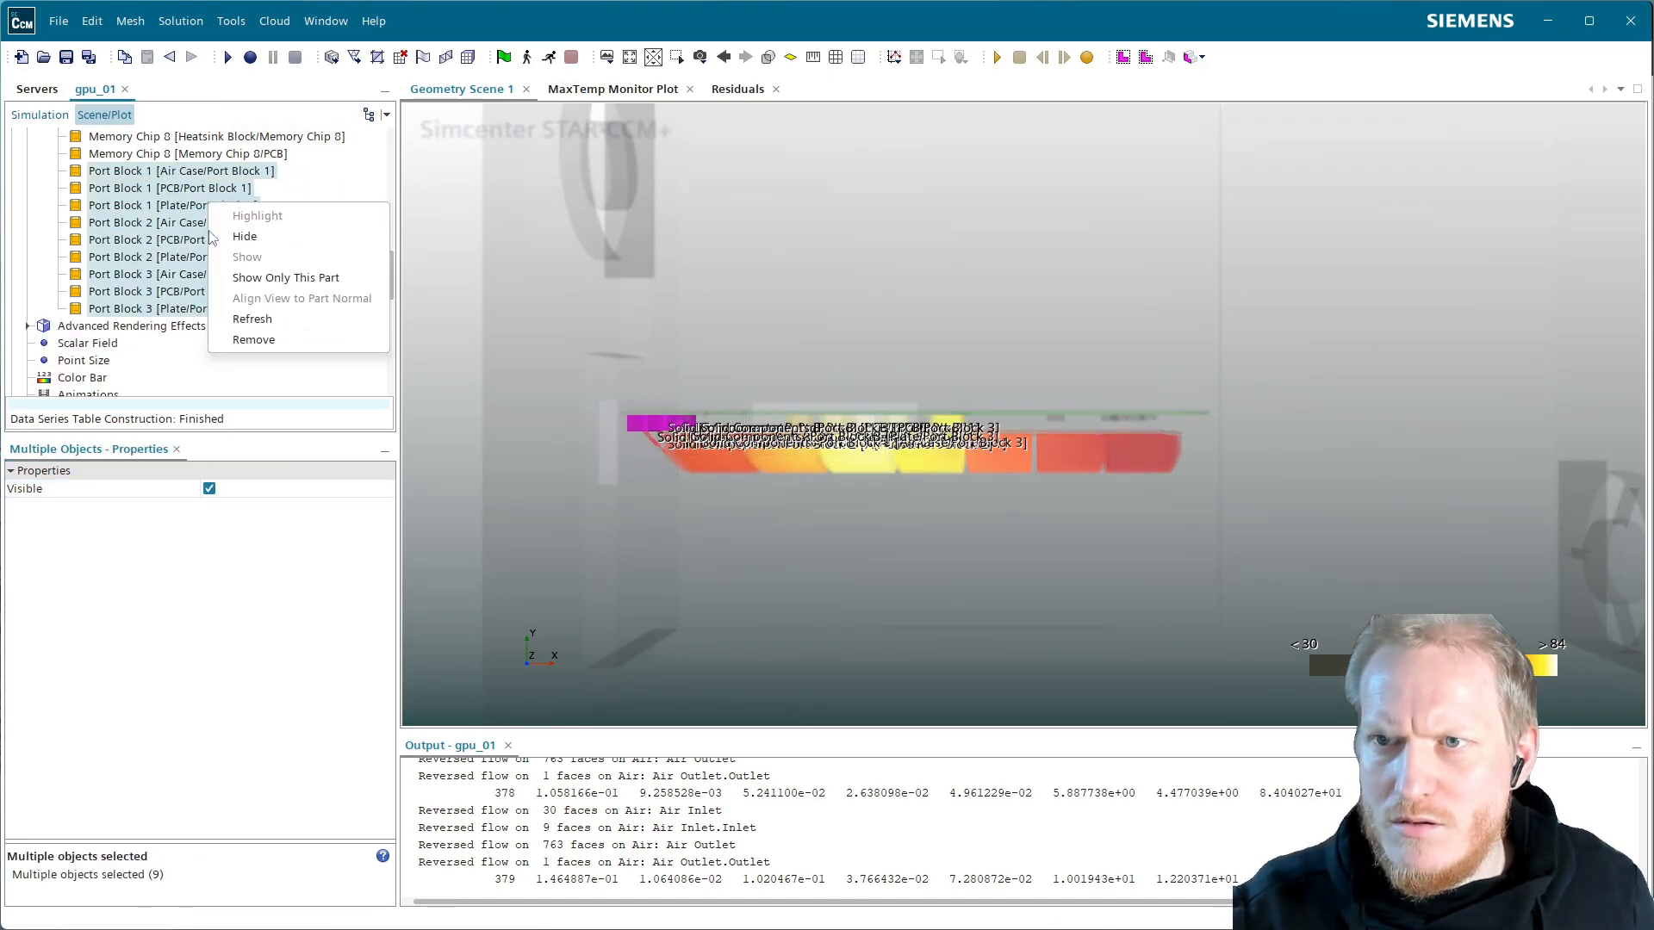
Remove the Port Block parts from Temperature Metal copy and drag Port Block 1–3 into the scene
click(269, 341)
click(40, 115)
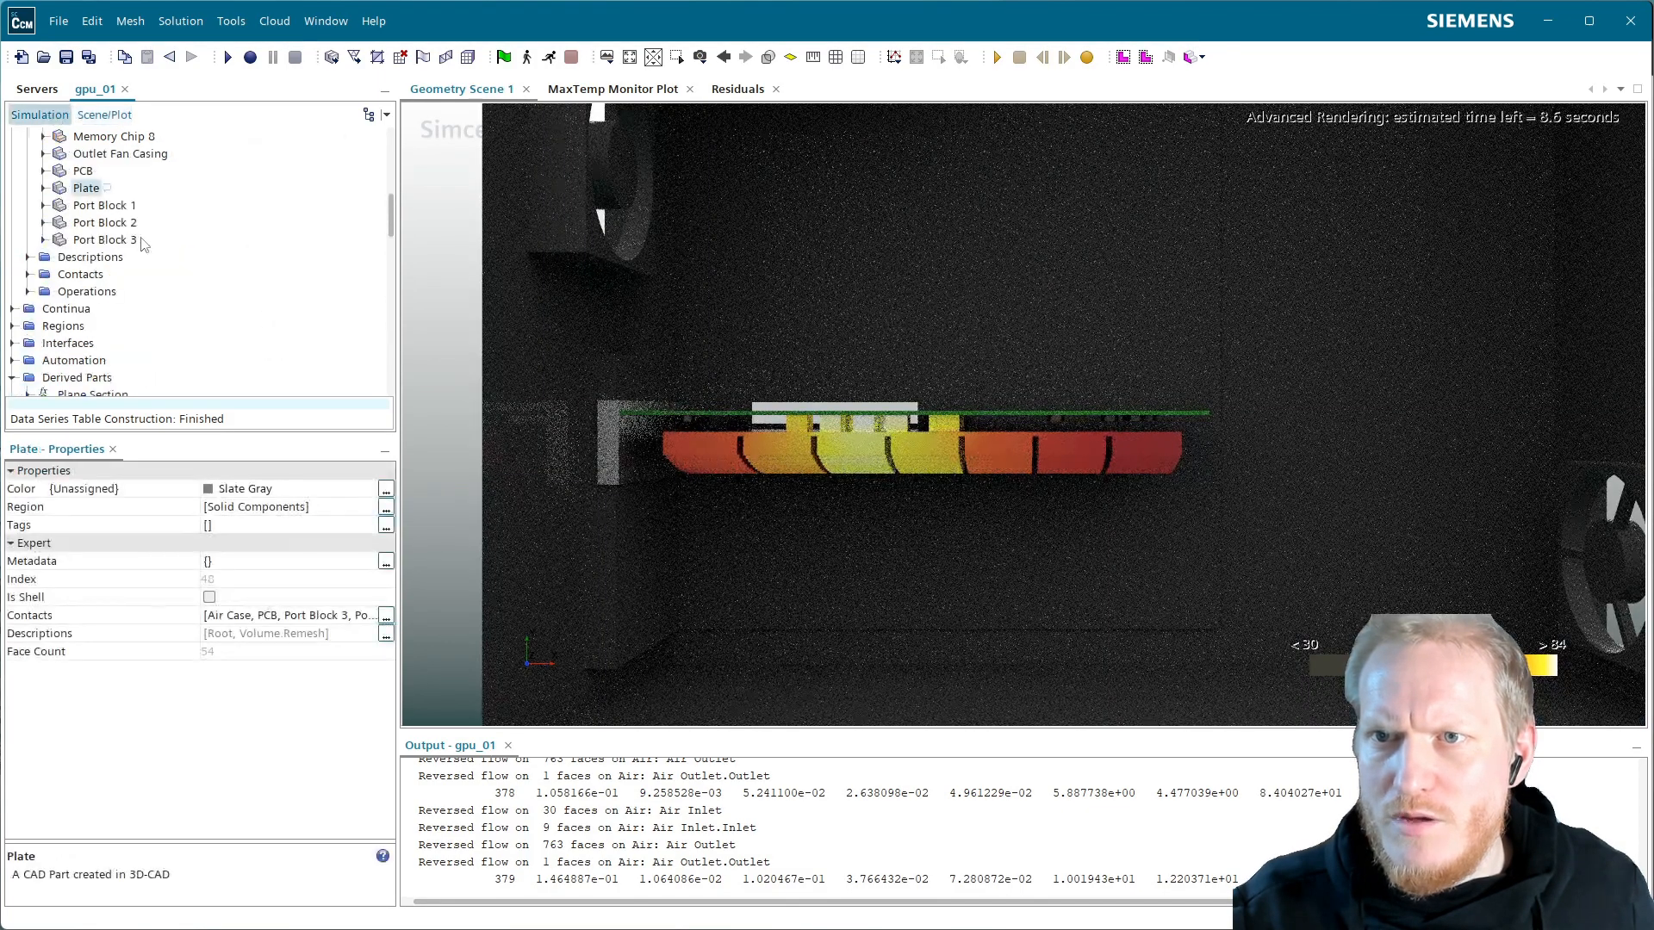
click(102, 205)
shift+click(103, 239)
drag(119, 214, 686, 343)
Put Port Block 1–3 in a new surface displayer named Ports, then reselect Temperature Metal copy
click(842, 402)
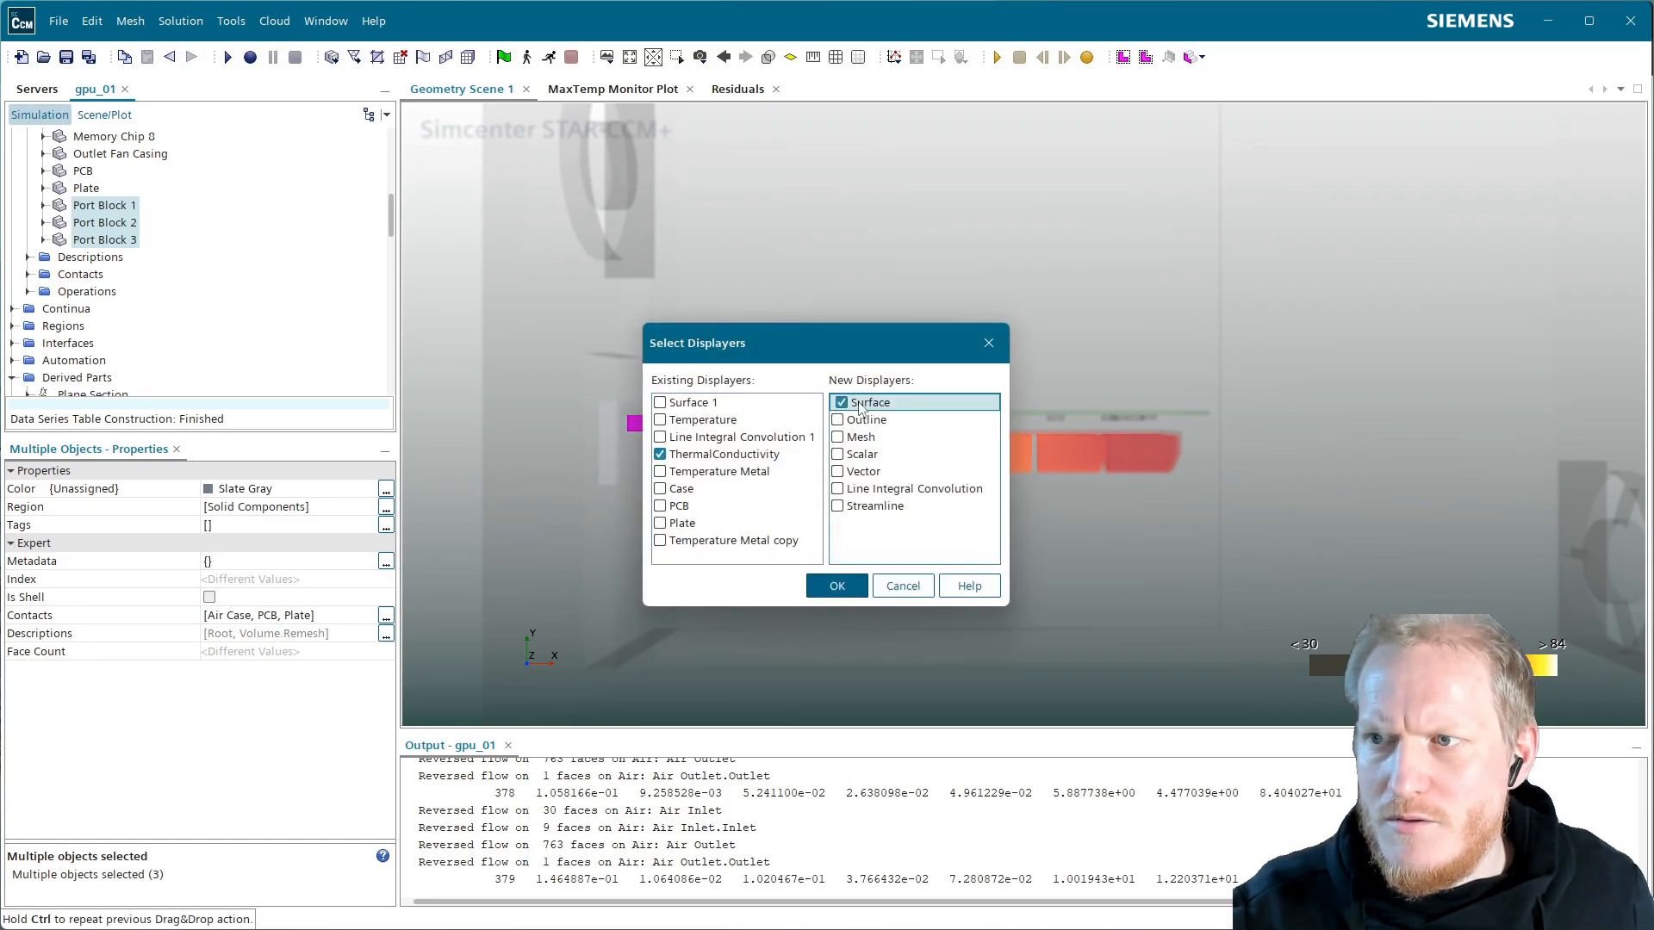
click(882, 405)
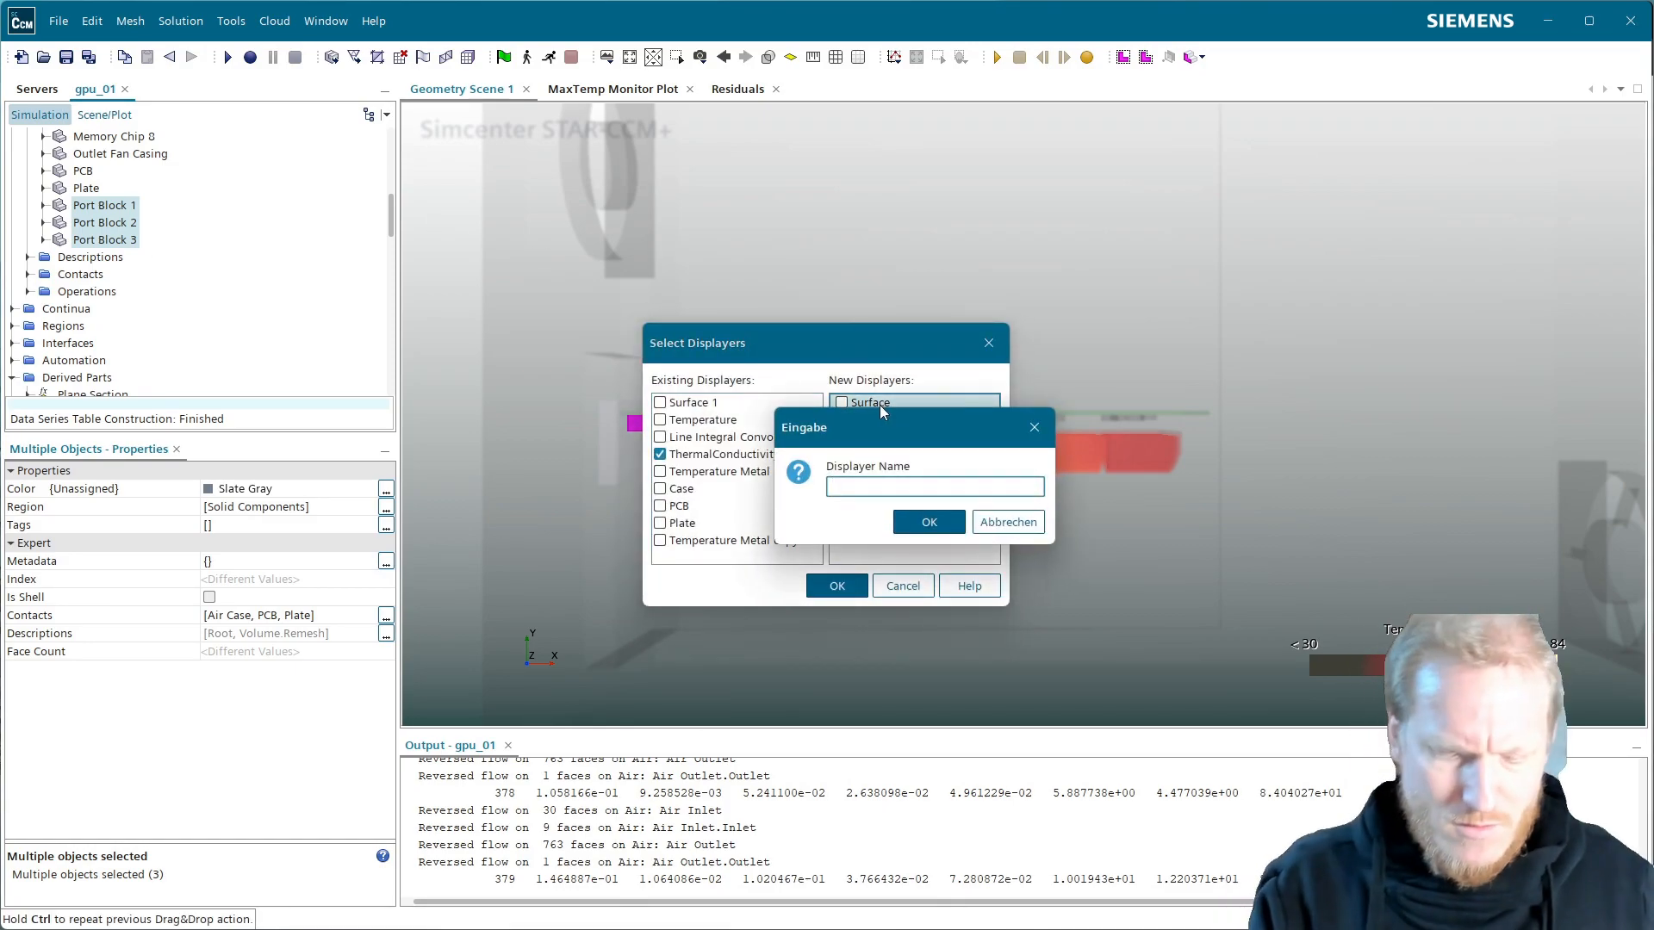
text(Ports)
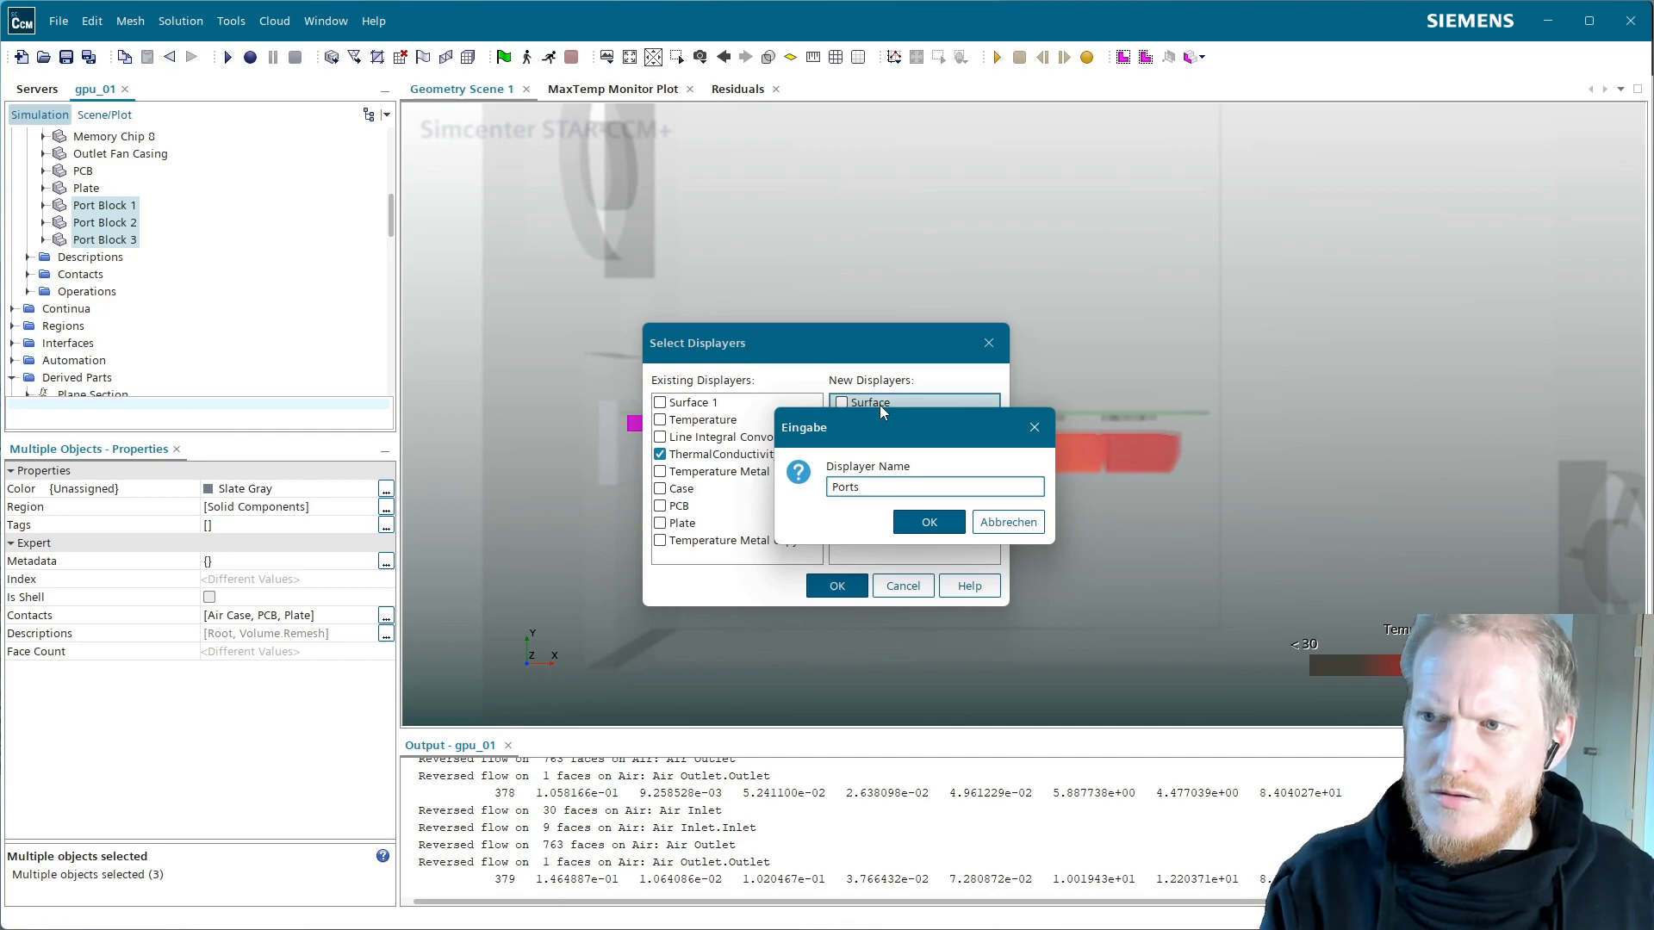
key(Return)
click(860, 588)
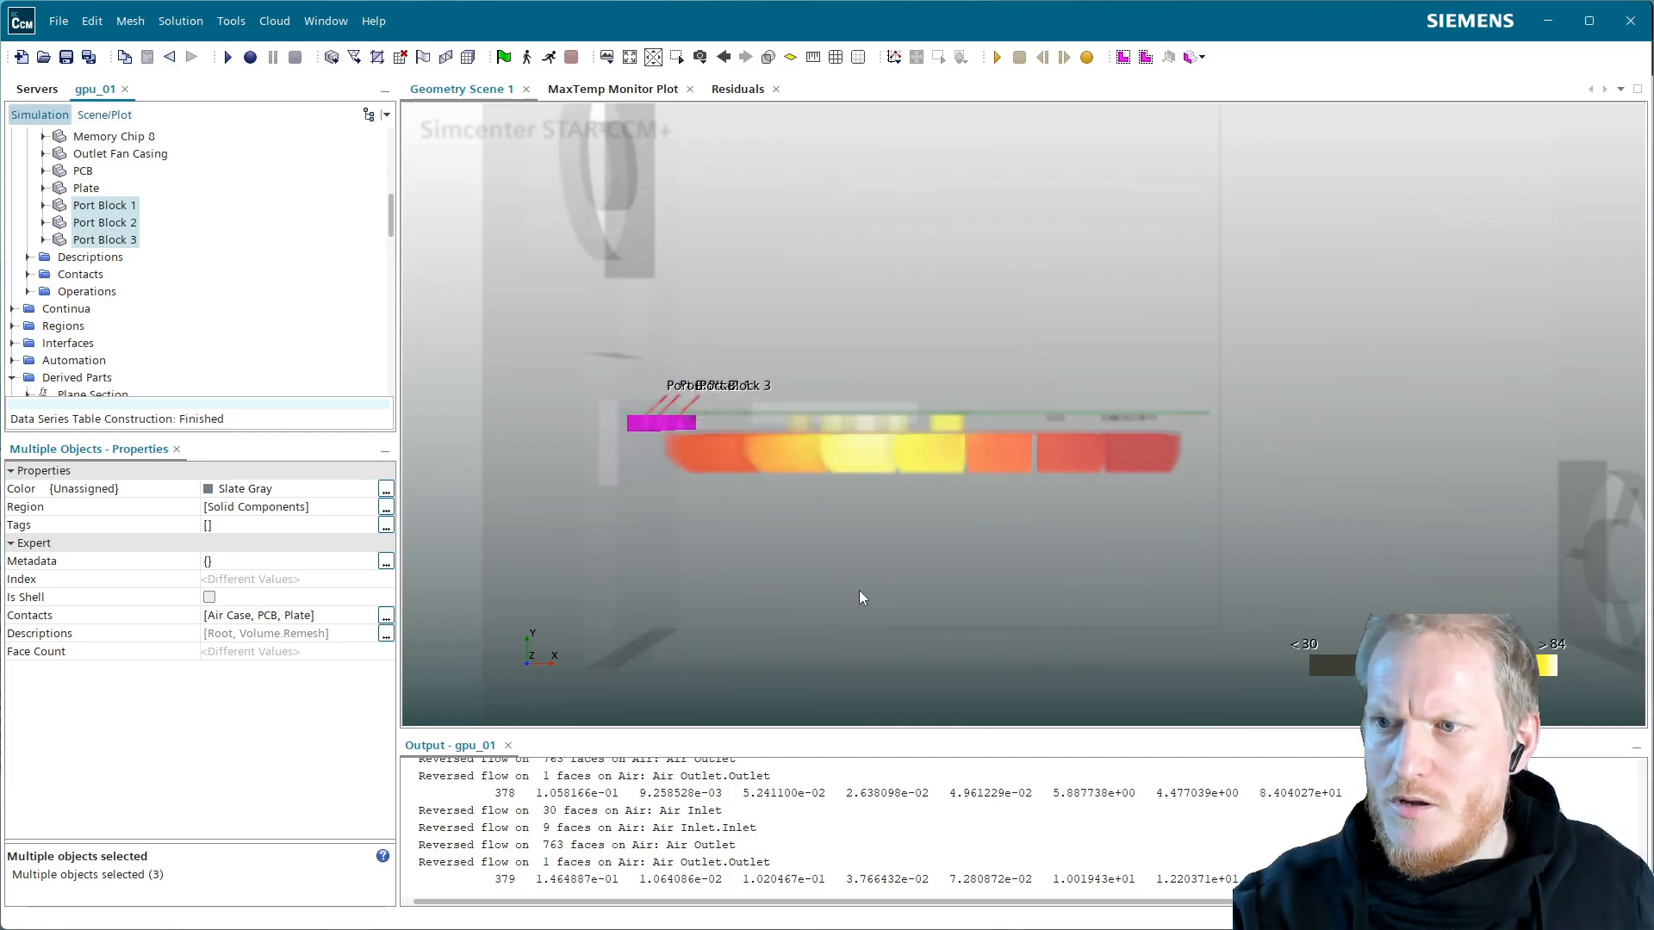
click(101, 116)
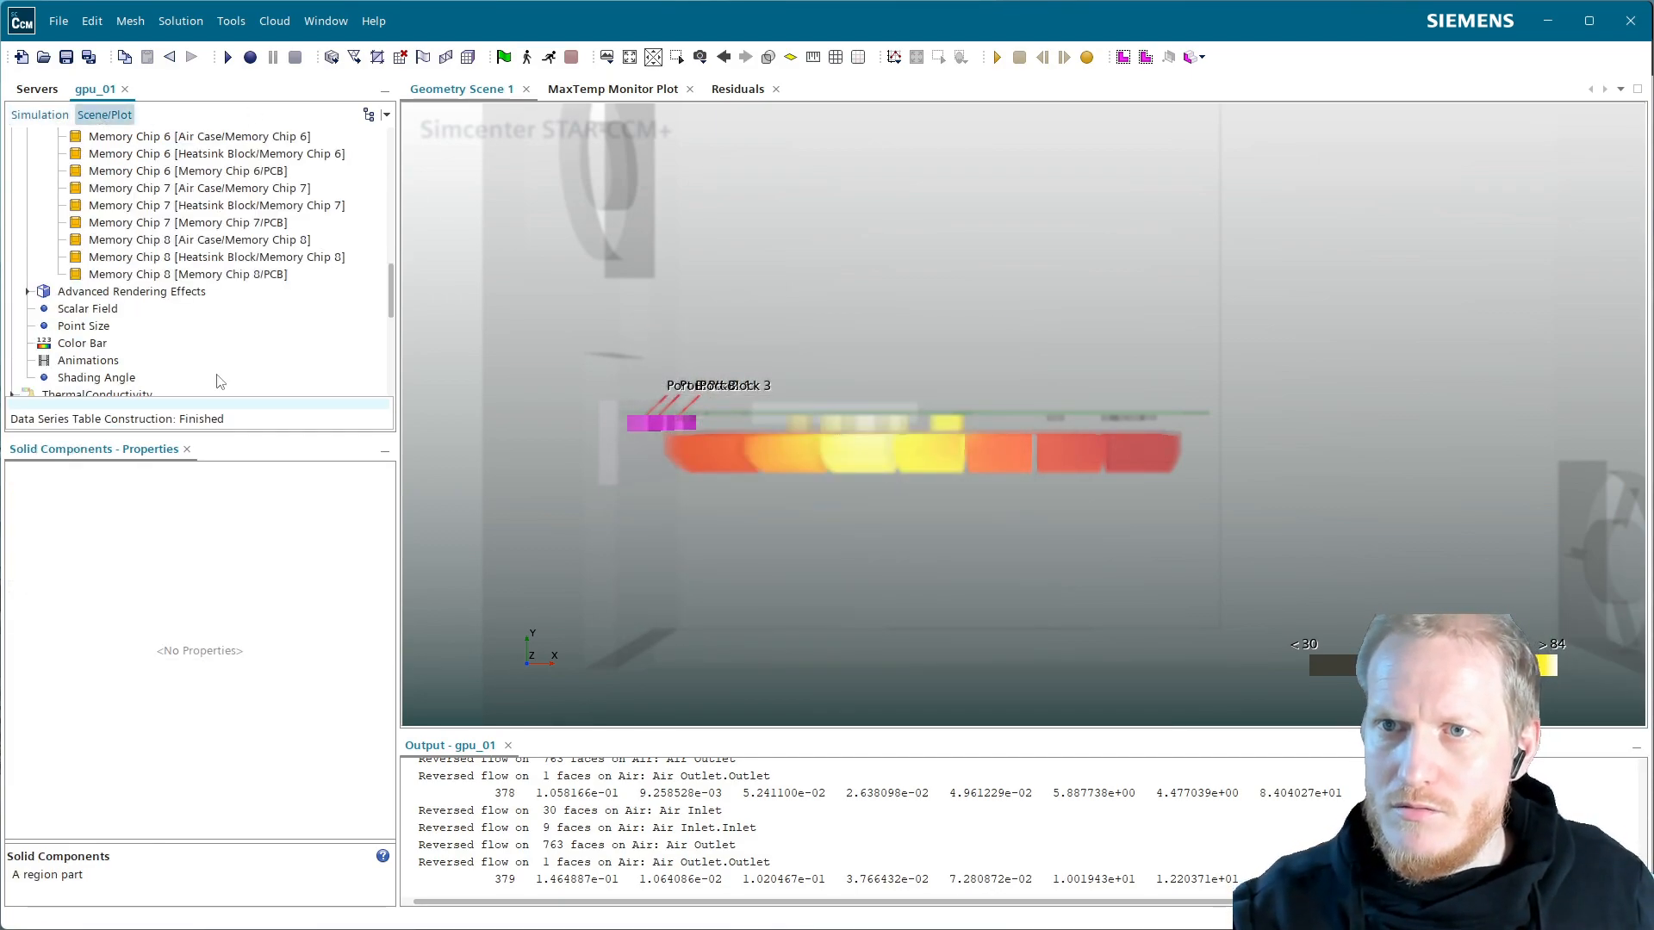
scroll(219, 382, up, 10)
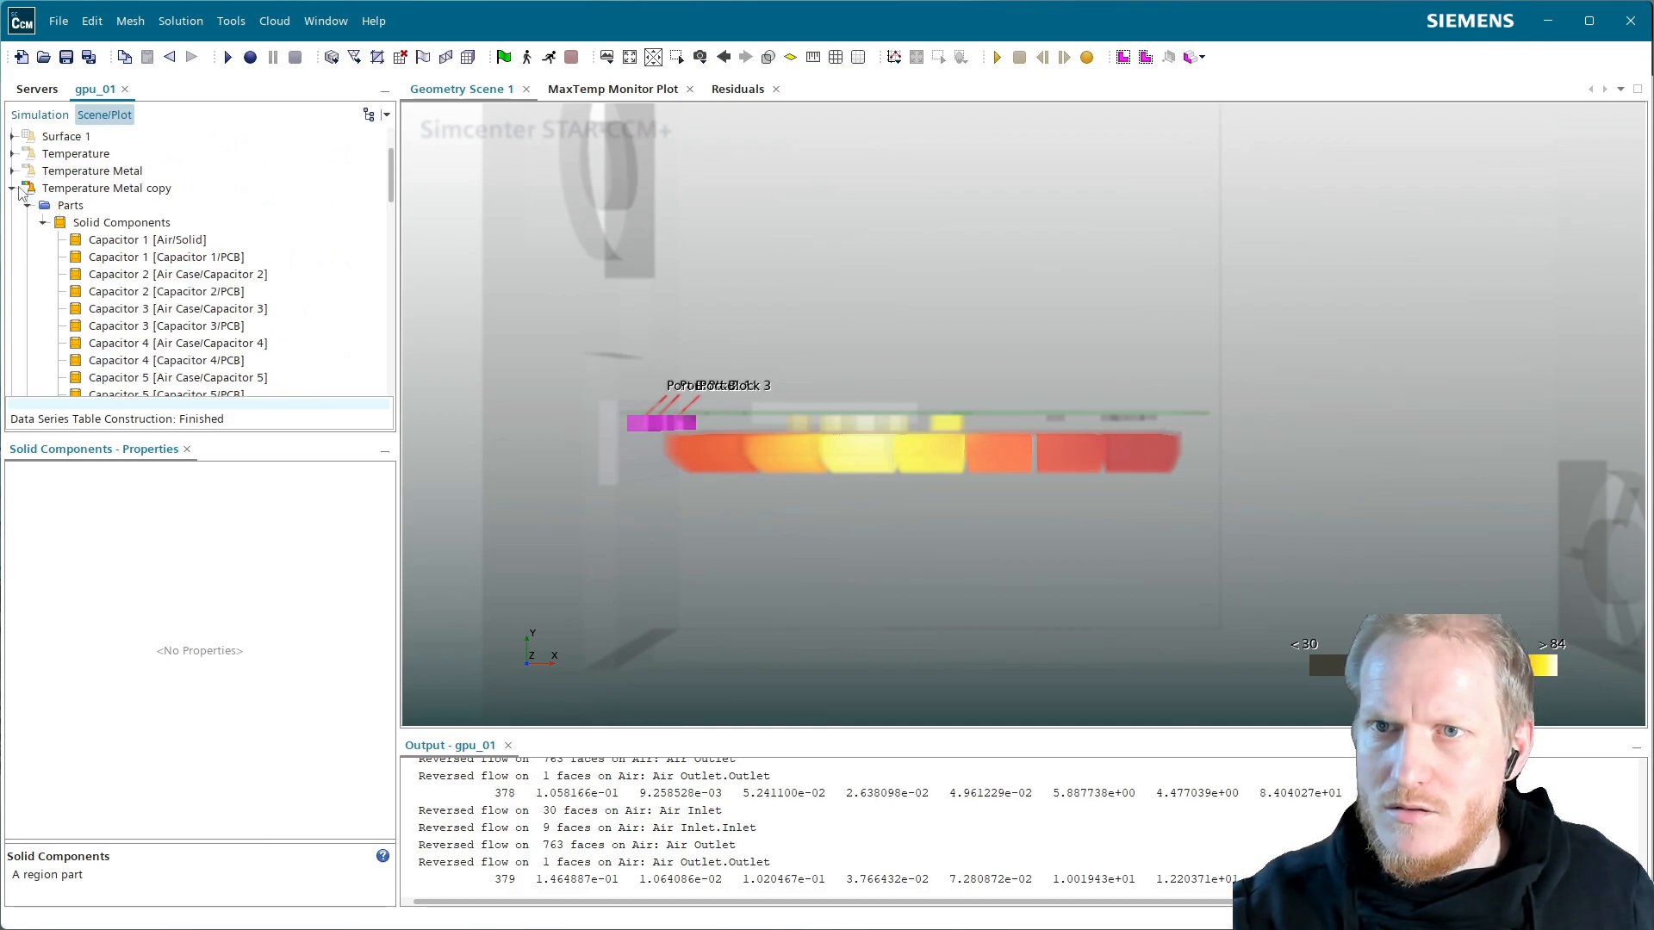
click(107, 188)
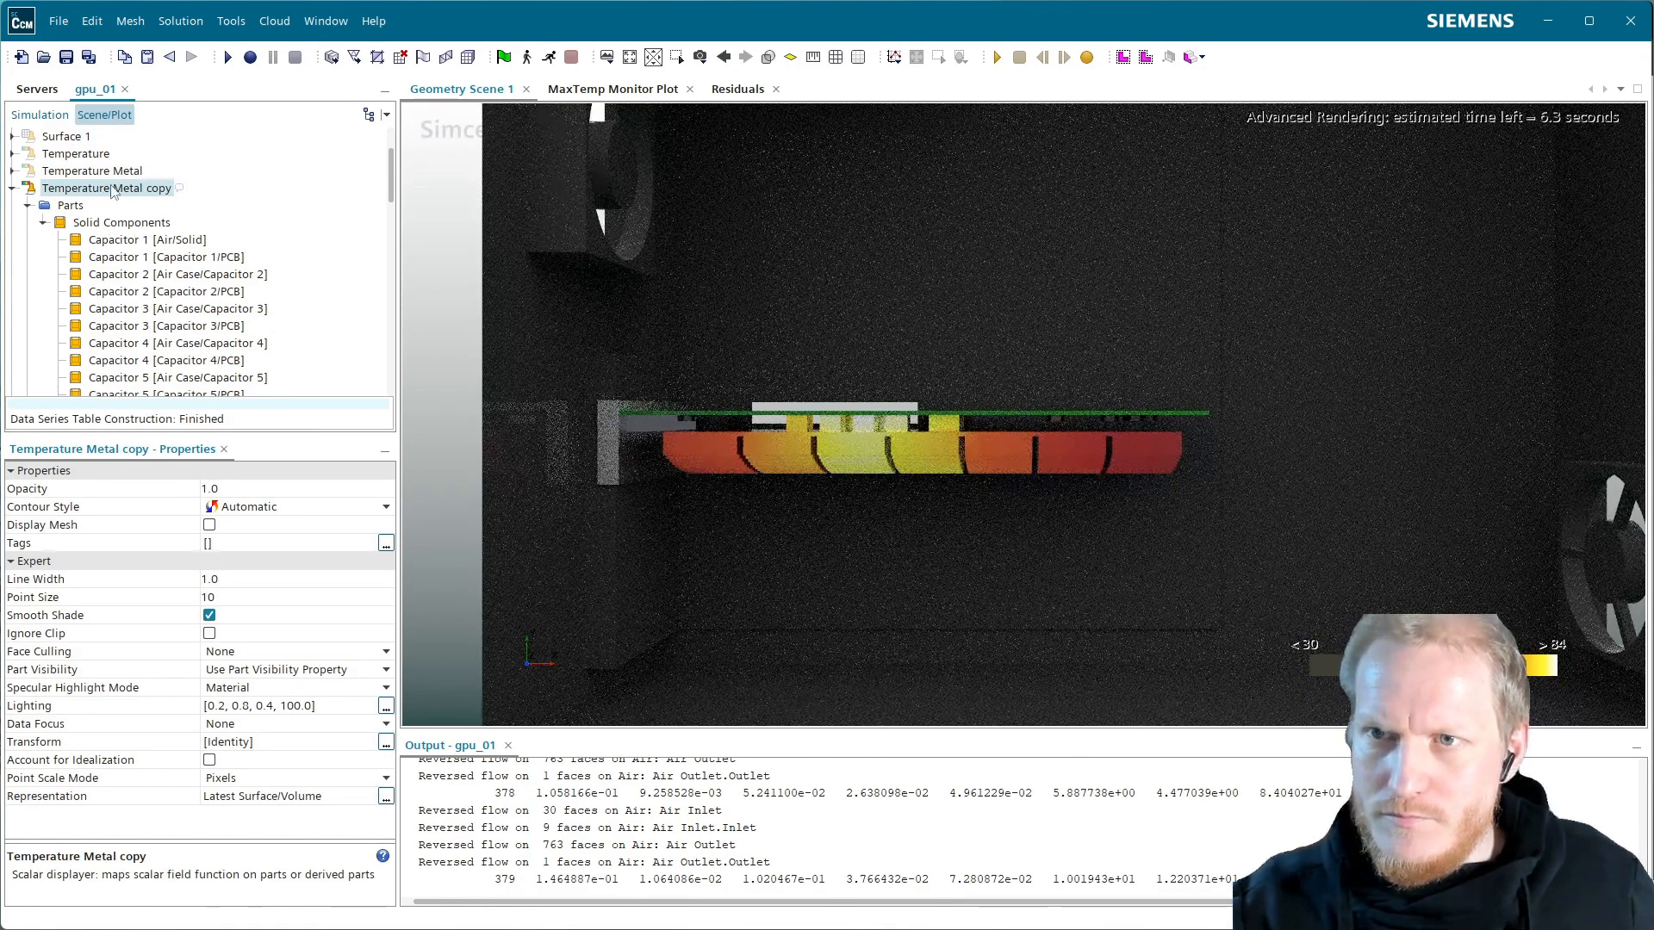
Set the Ports displayer's Color Mode to Preset Material and enable shadows
scroll(81, 227, up, 2)
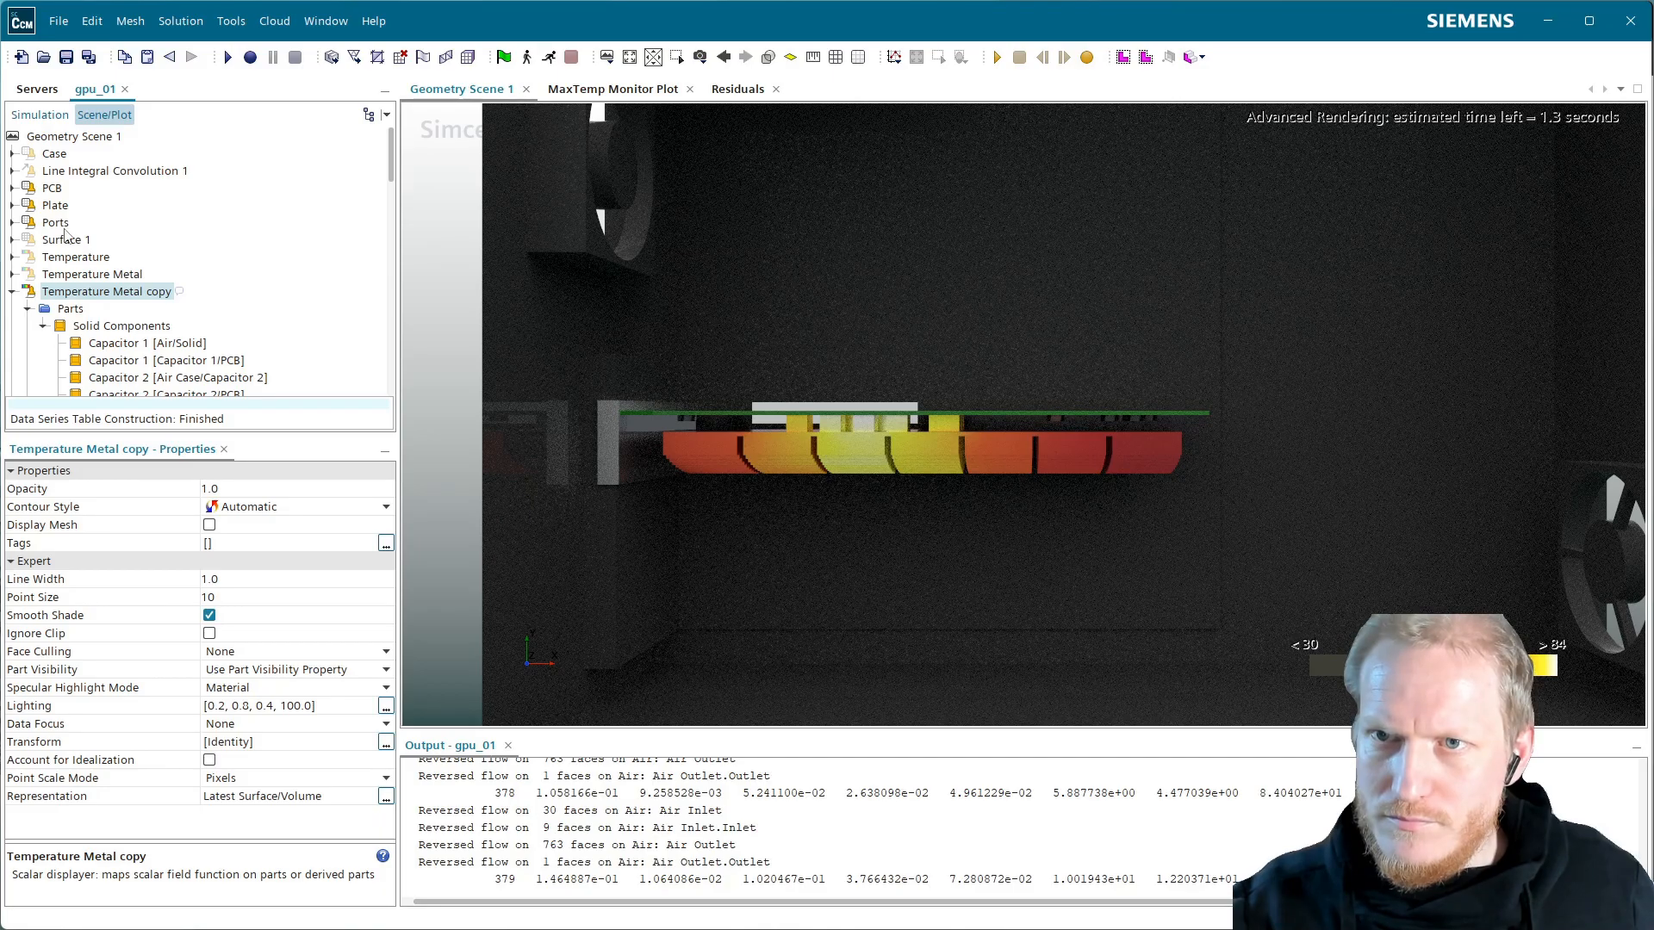
click(55, 222)
click(234, 600)
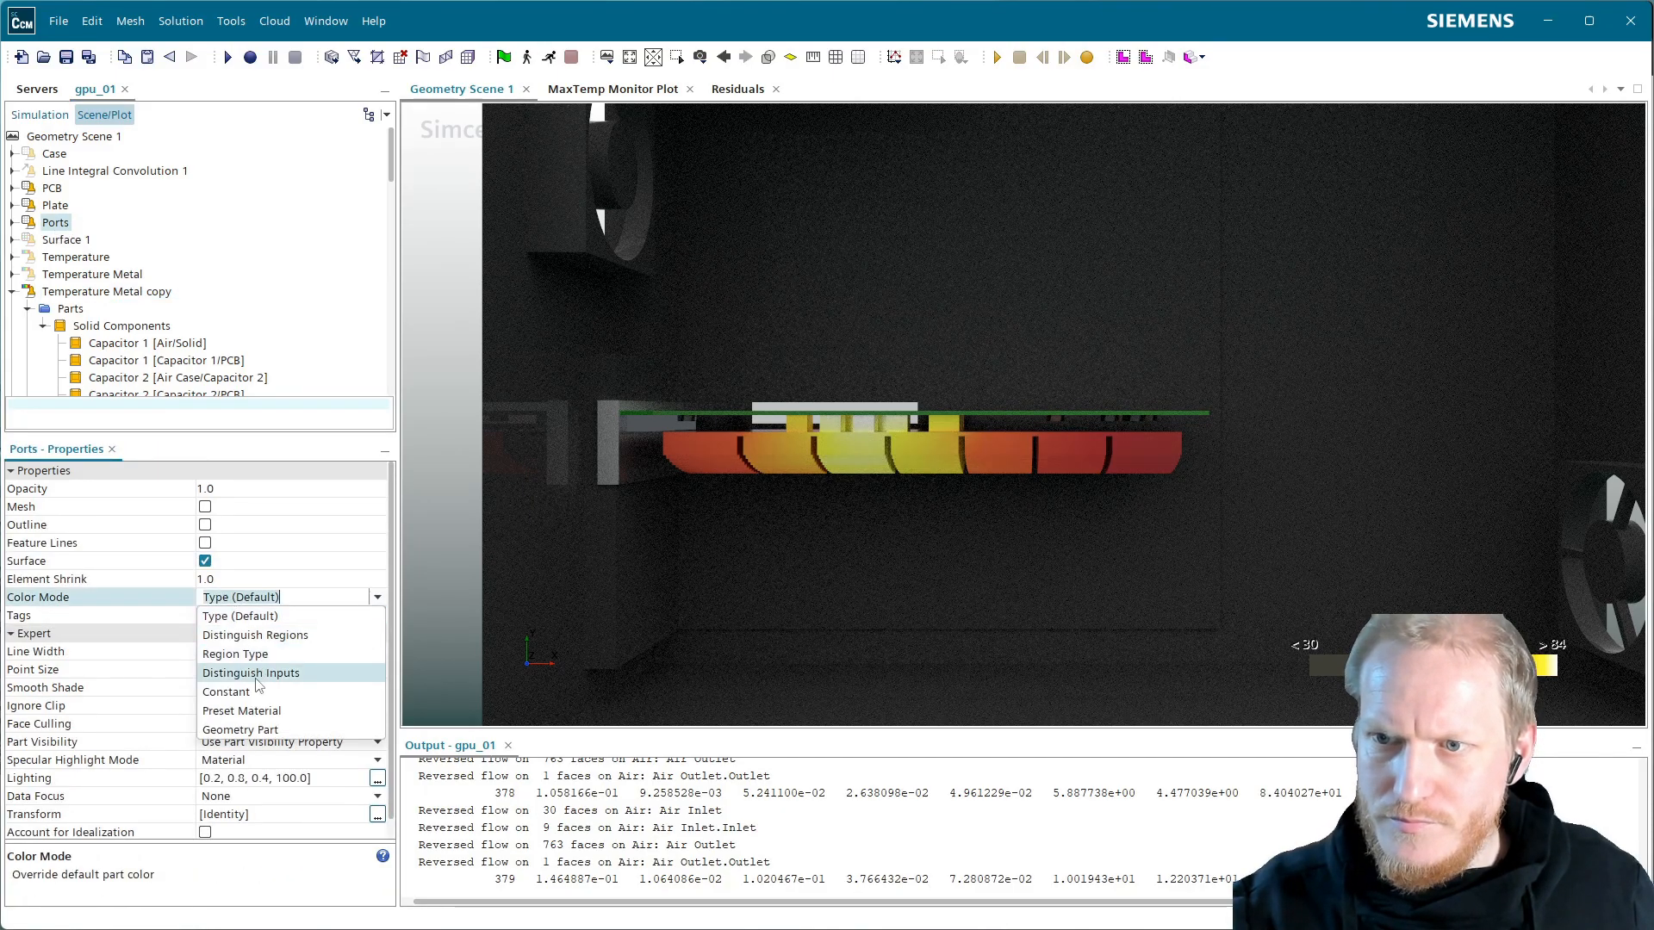
click(243, 682)
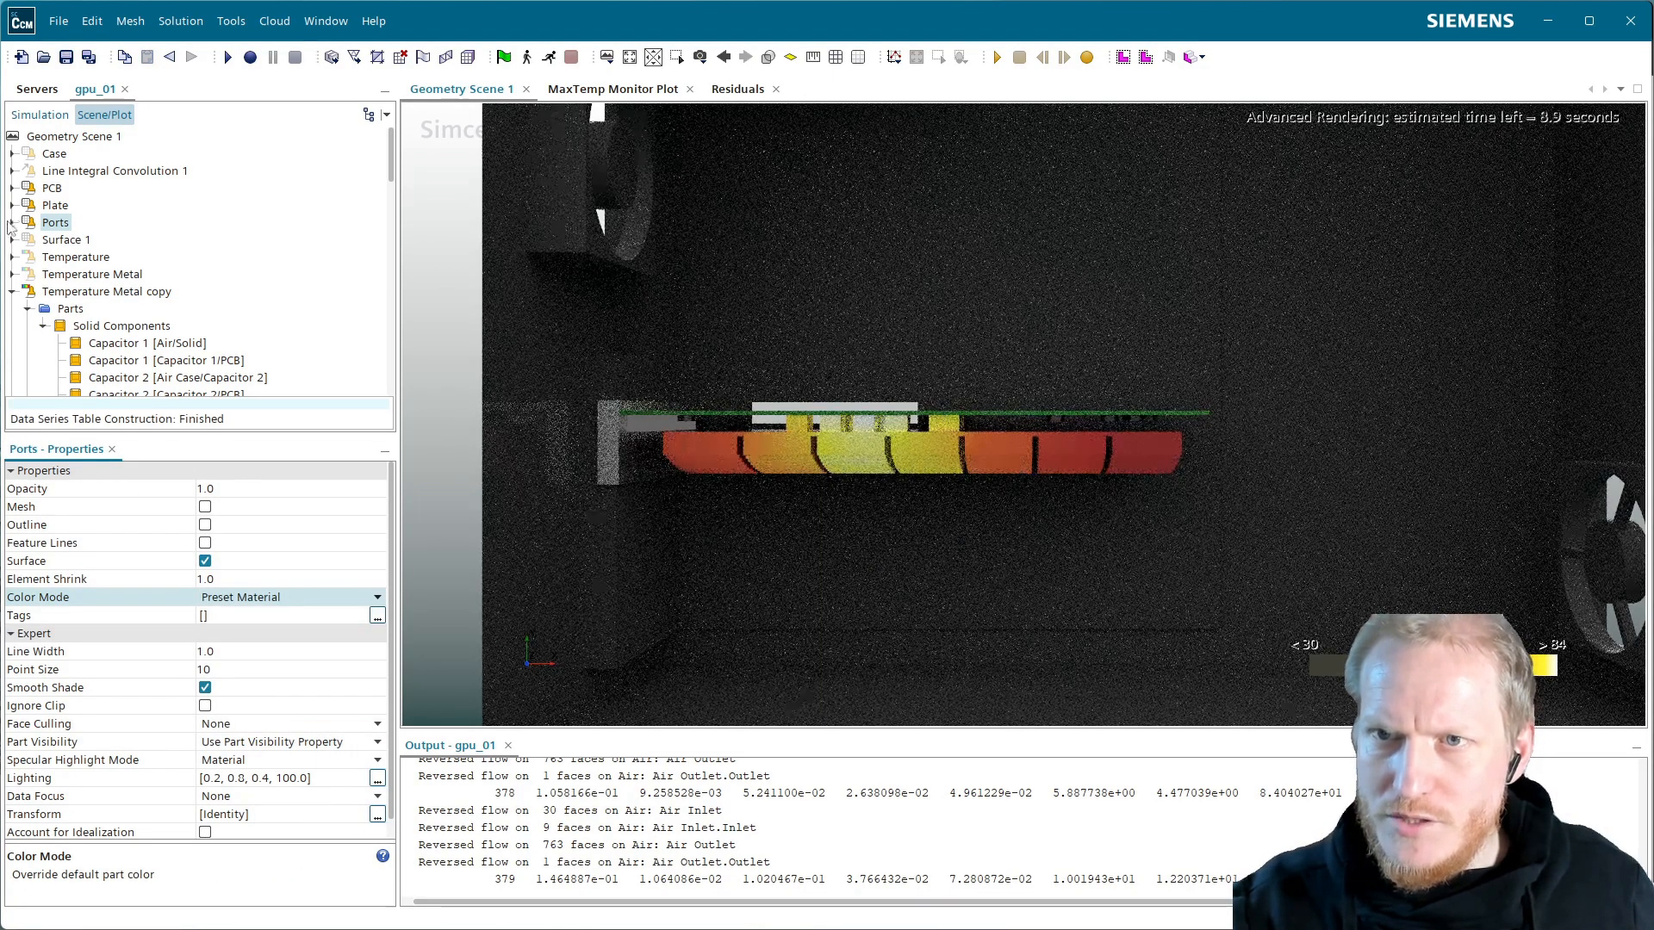
click(12, 222)
click(117, 257)
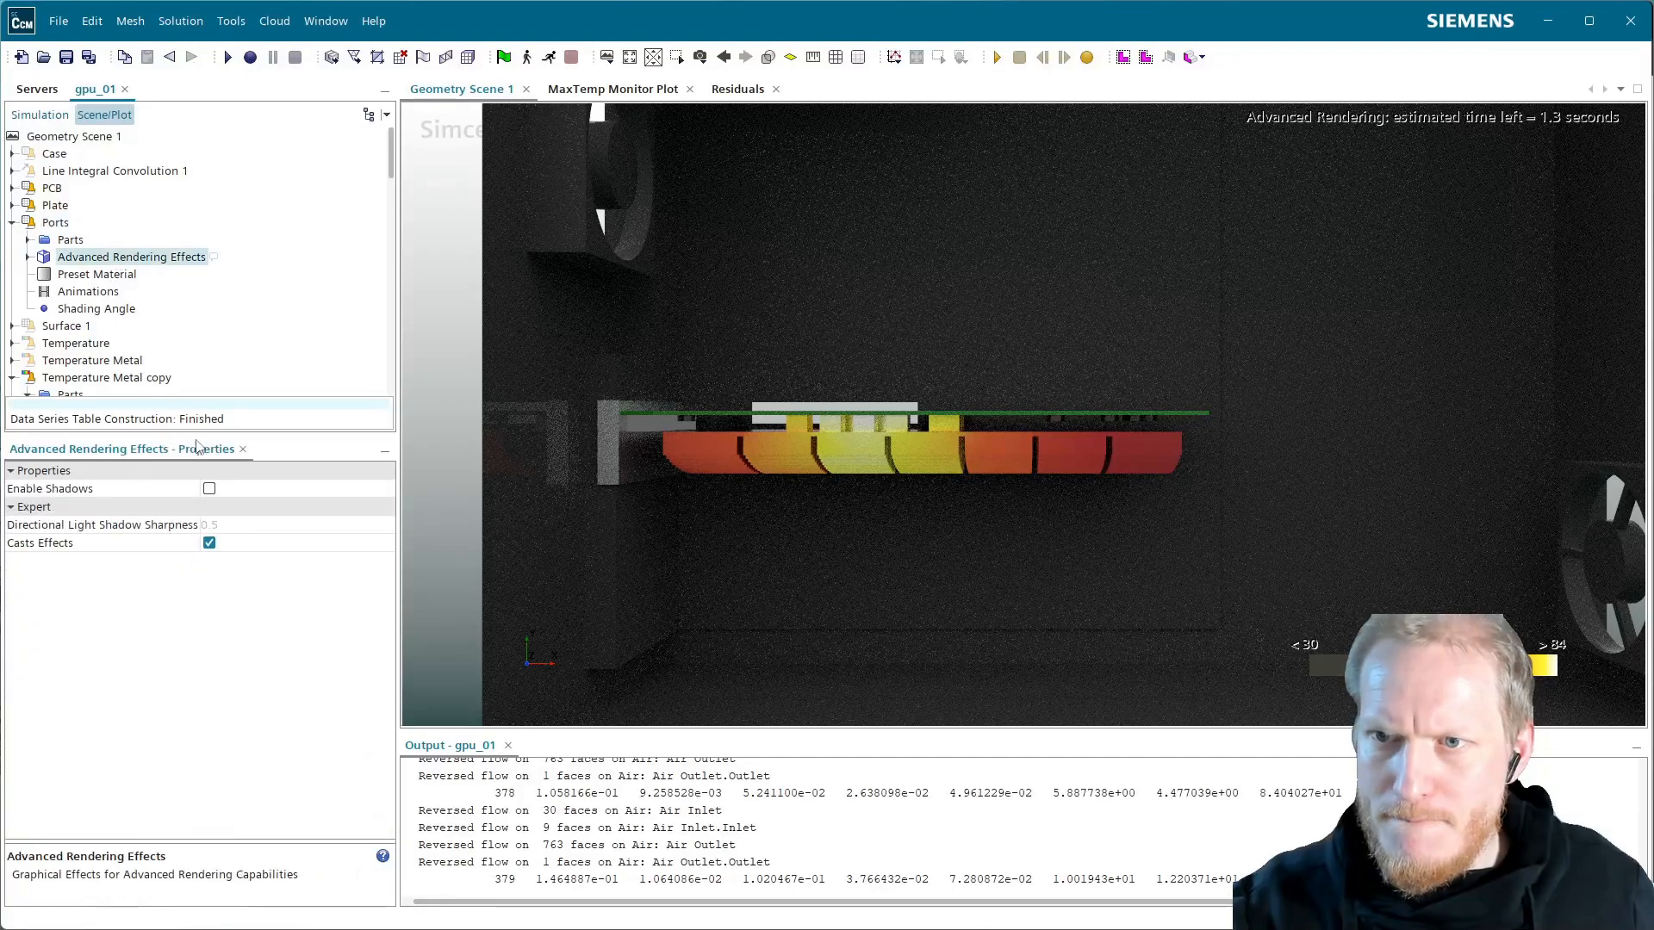
click(209, 488)
Choose Metal > Copper as the Ports displayer's preset material
click(96, 274)
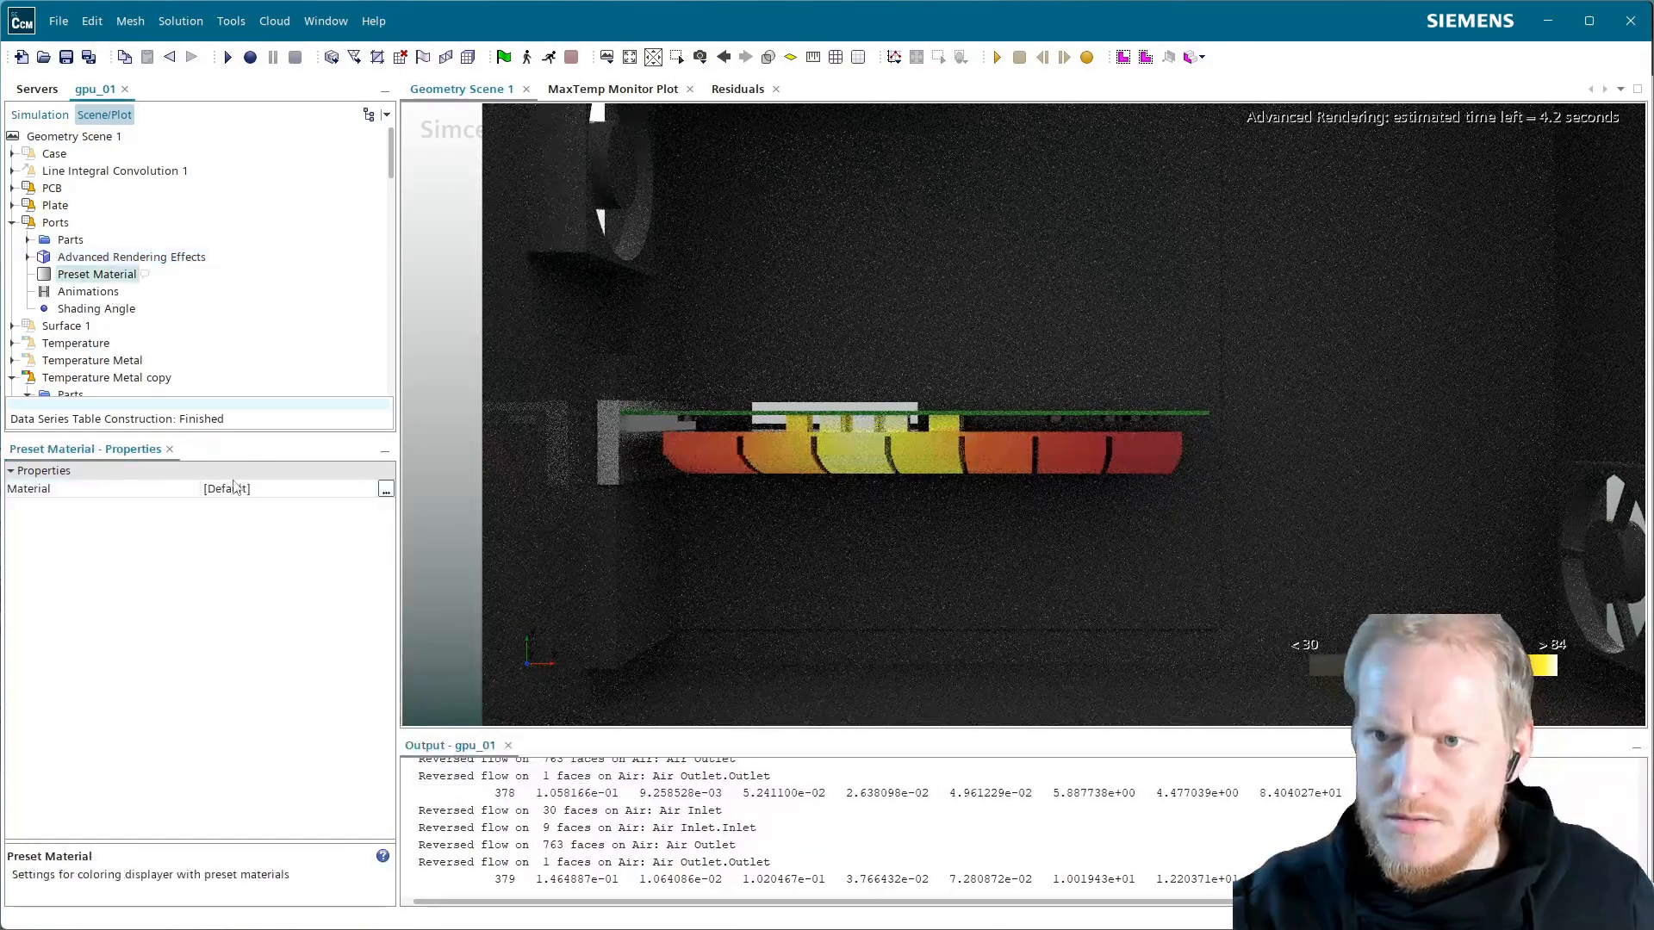
click(238, 488)
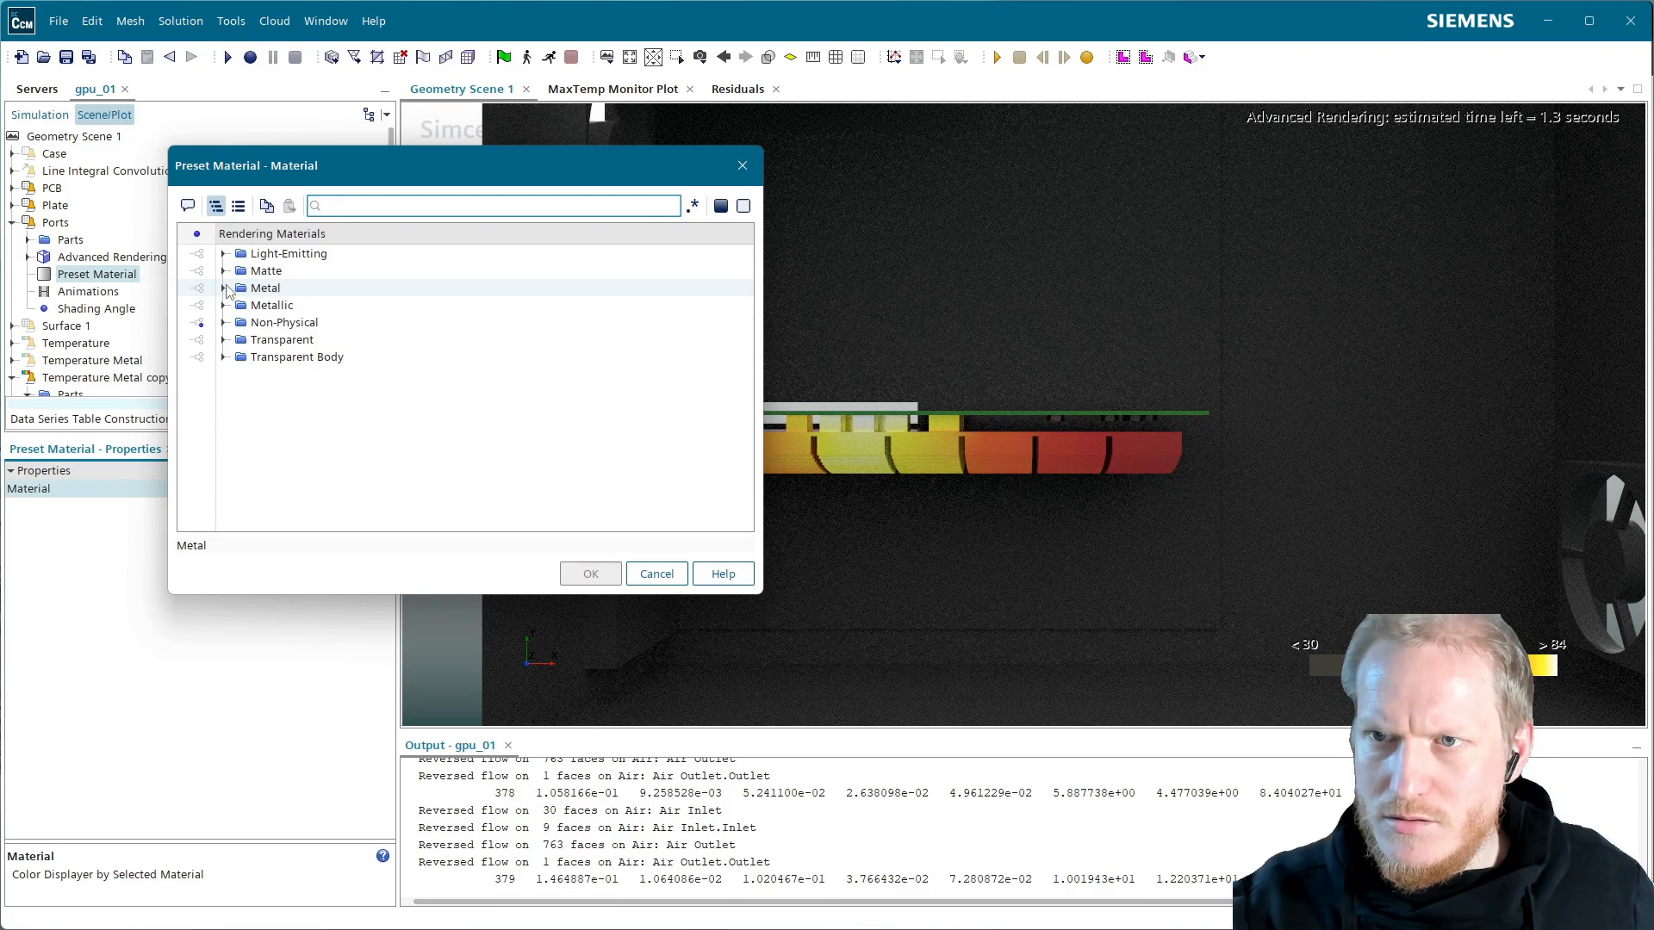
click(225, 289)
click(298, 377)
click(319, 360)
click(591, 573)
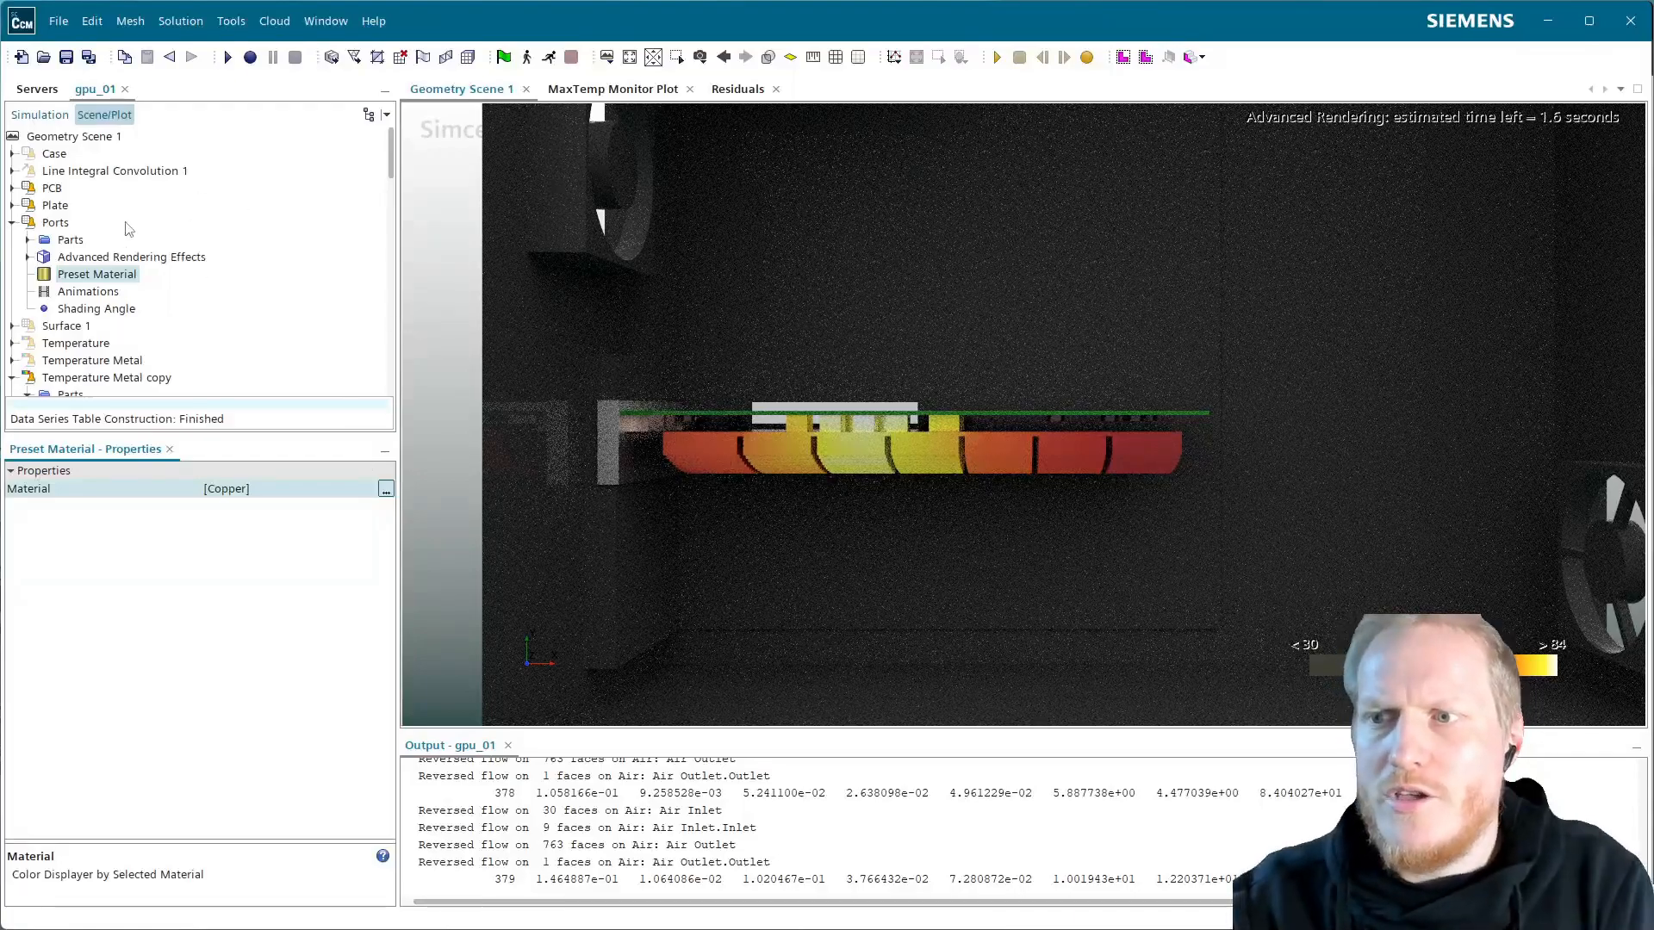
click(12, 222)
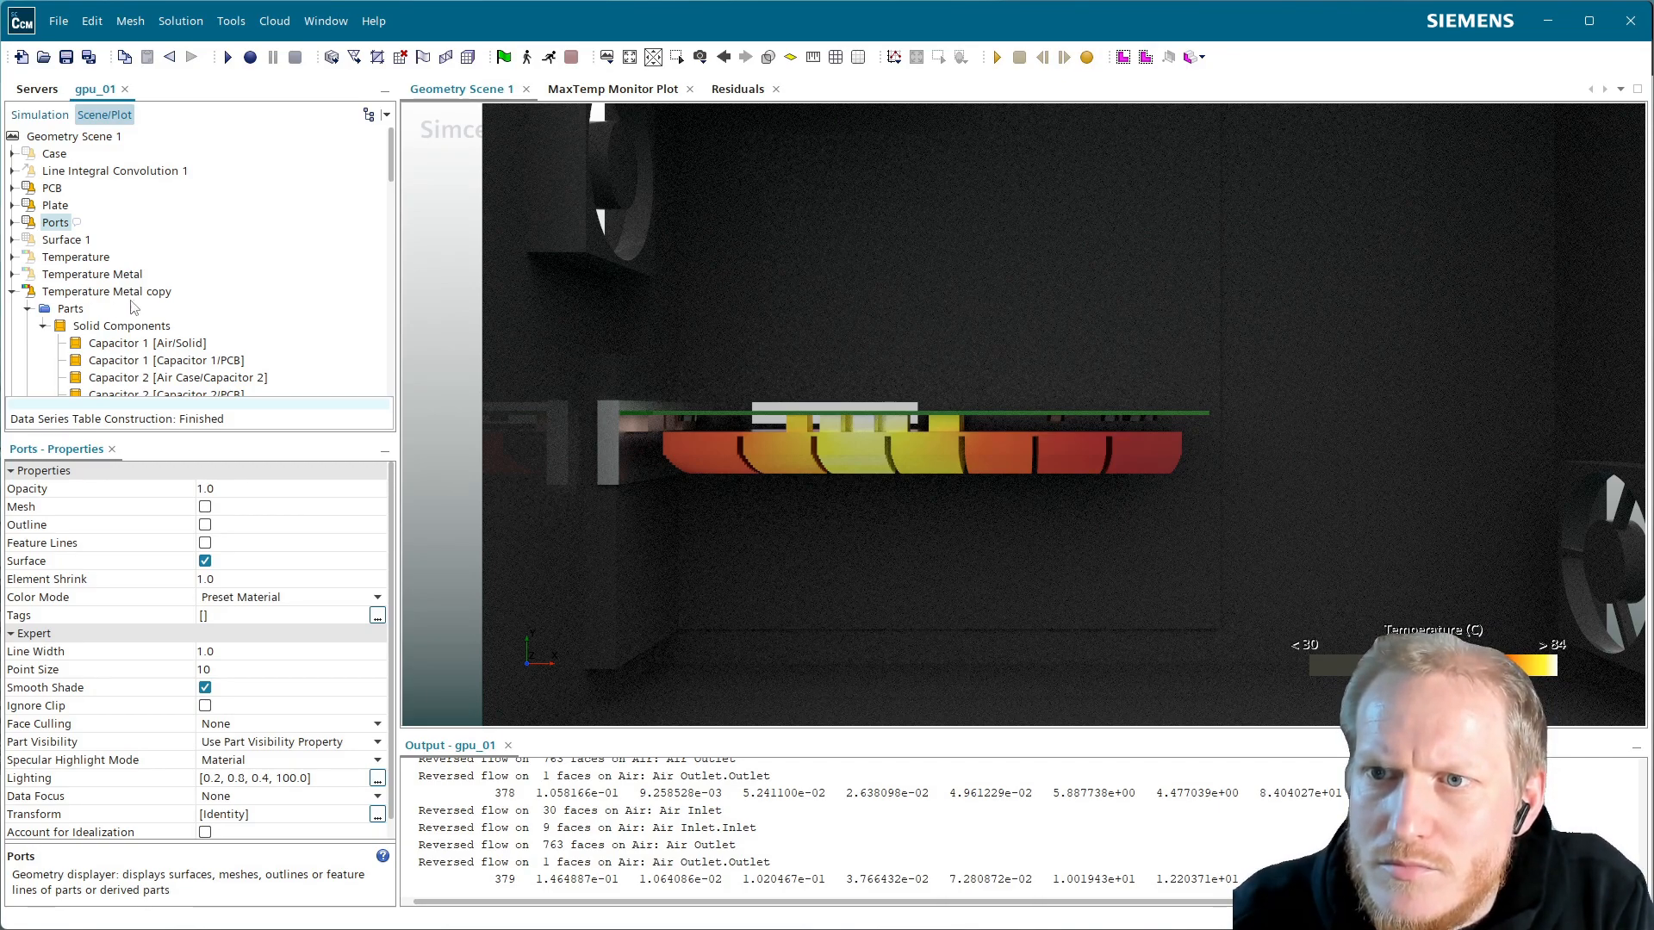
Set the Metallic rendering material's specular colour to Light Gray
scroll(123, 310, down, 8)
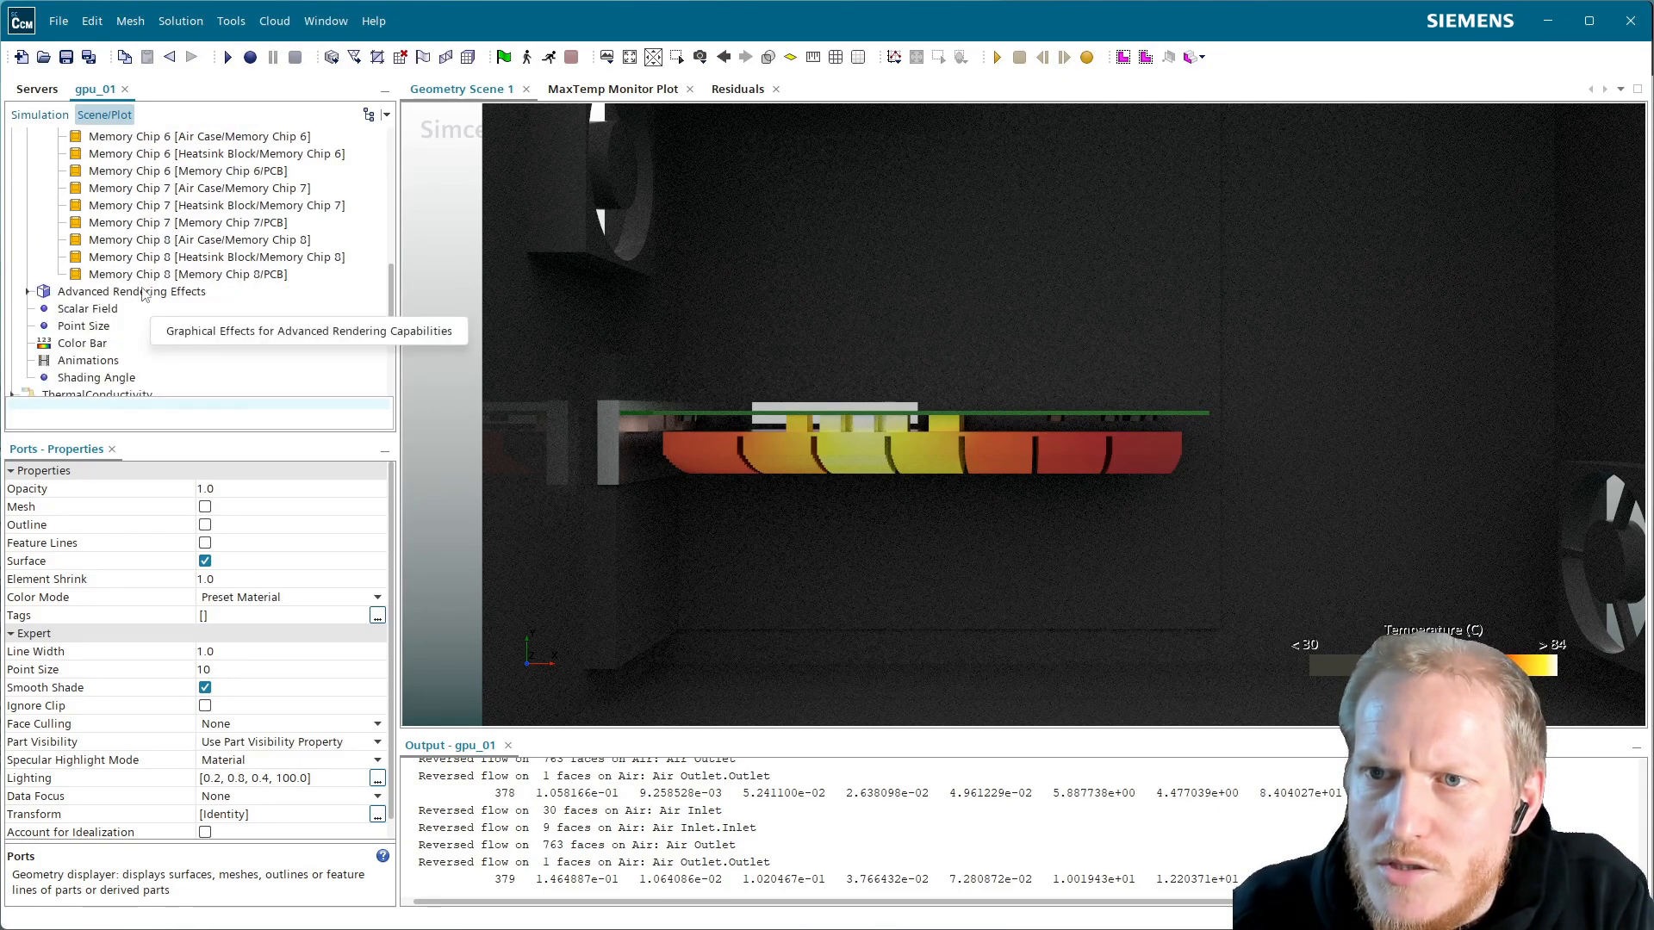
click(28, 291)
click(107, 310)
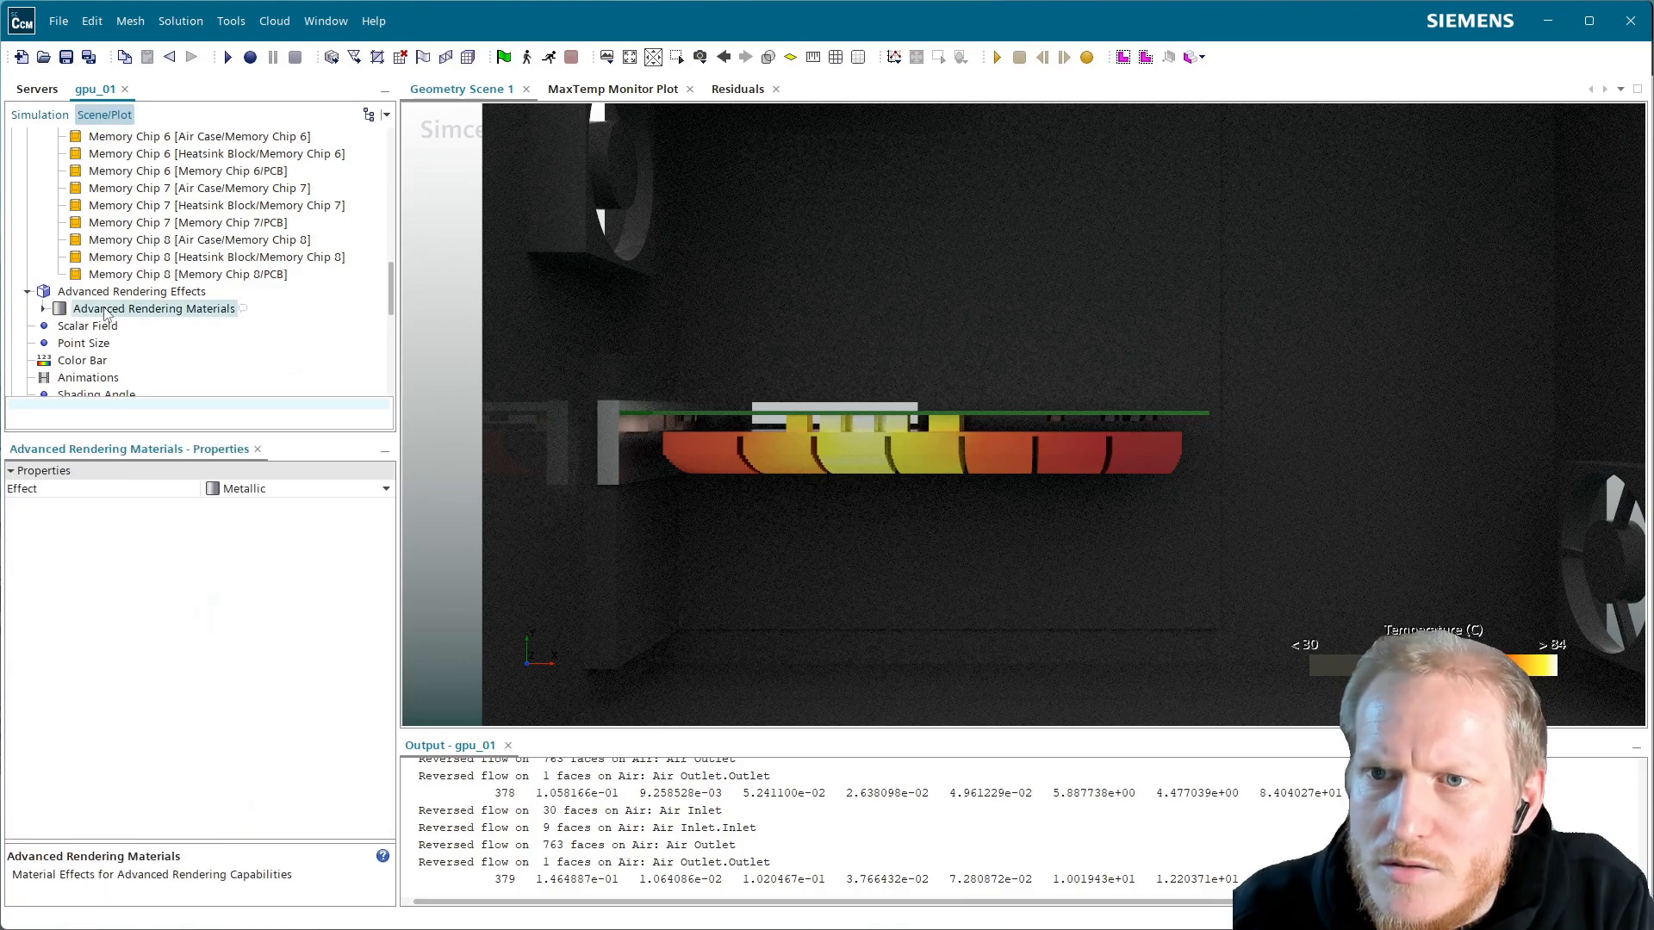
click(43, 309)
click(109, 326)
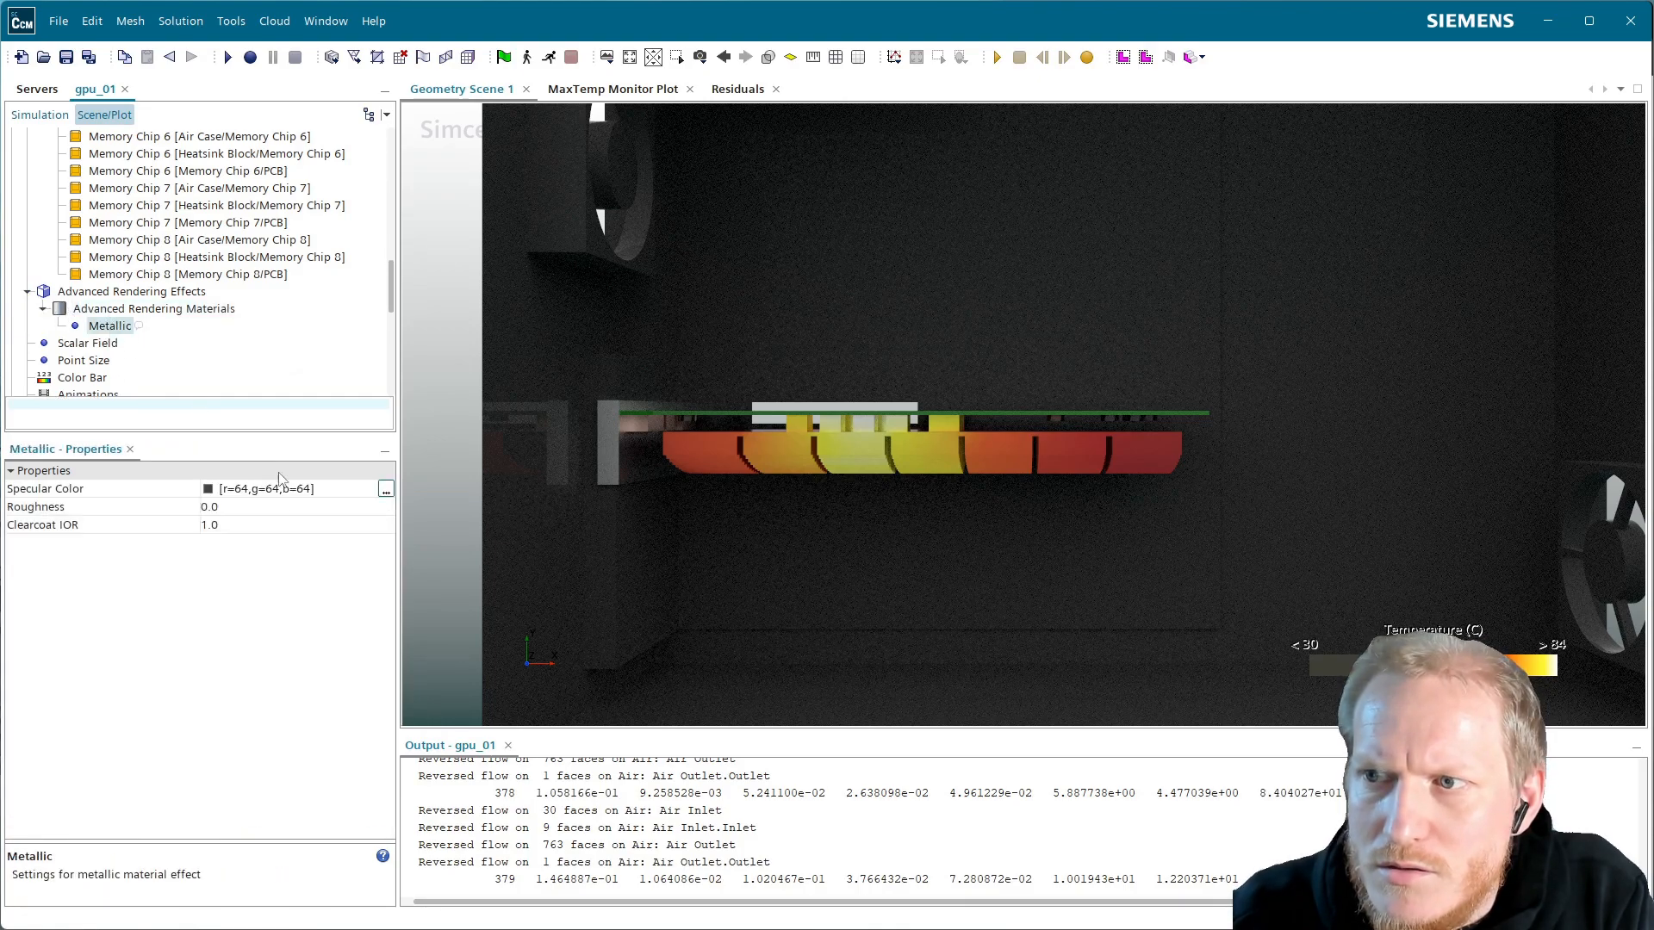
click(270, 490)
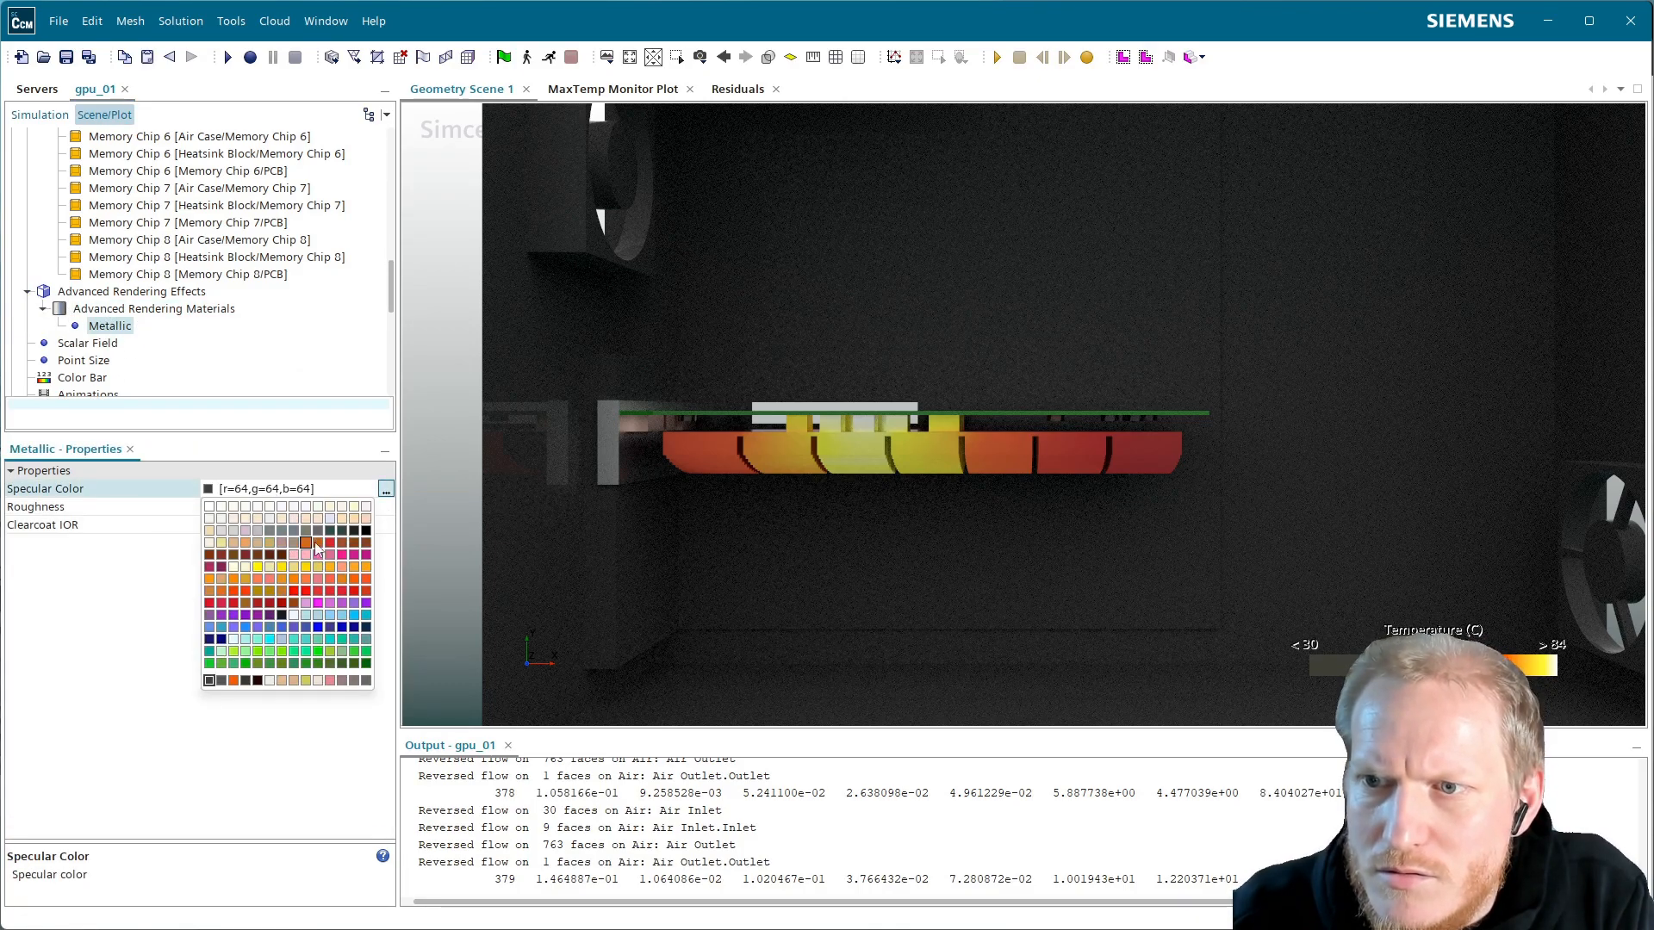
click(234, 531)
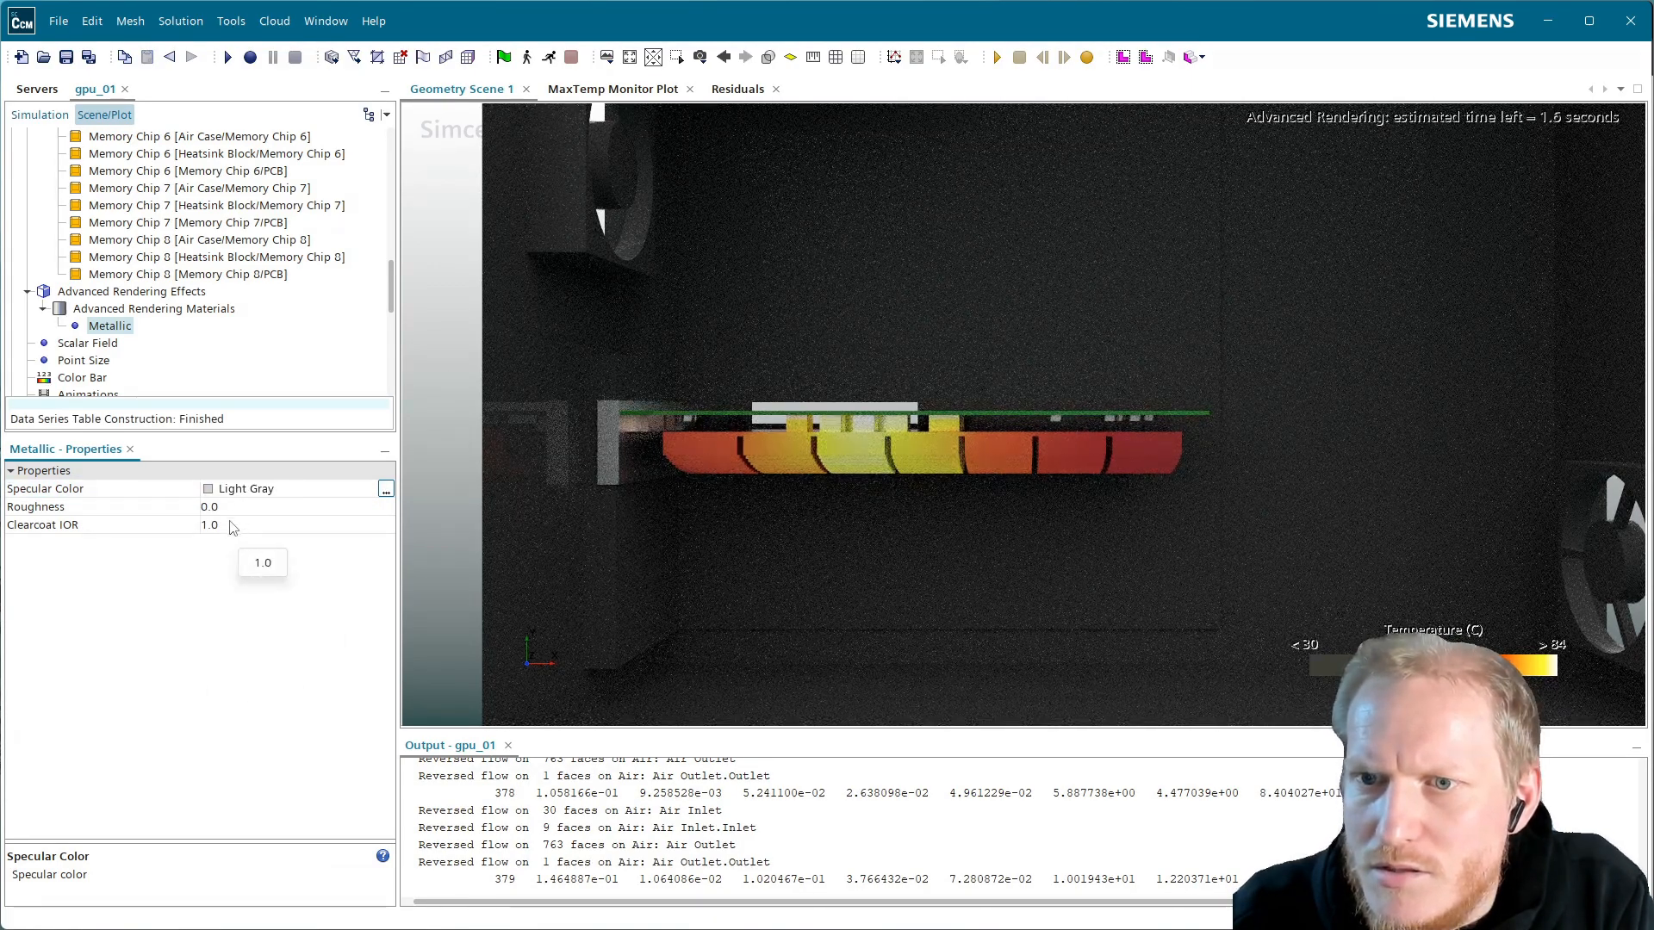
Set the Metallic material's clearcoat IOR to 1.1 and roughness to 0.01
click(238, 524)
key(BackSpace)
text(1)
key(Return)
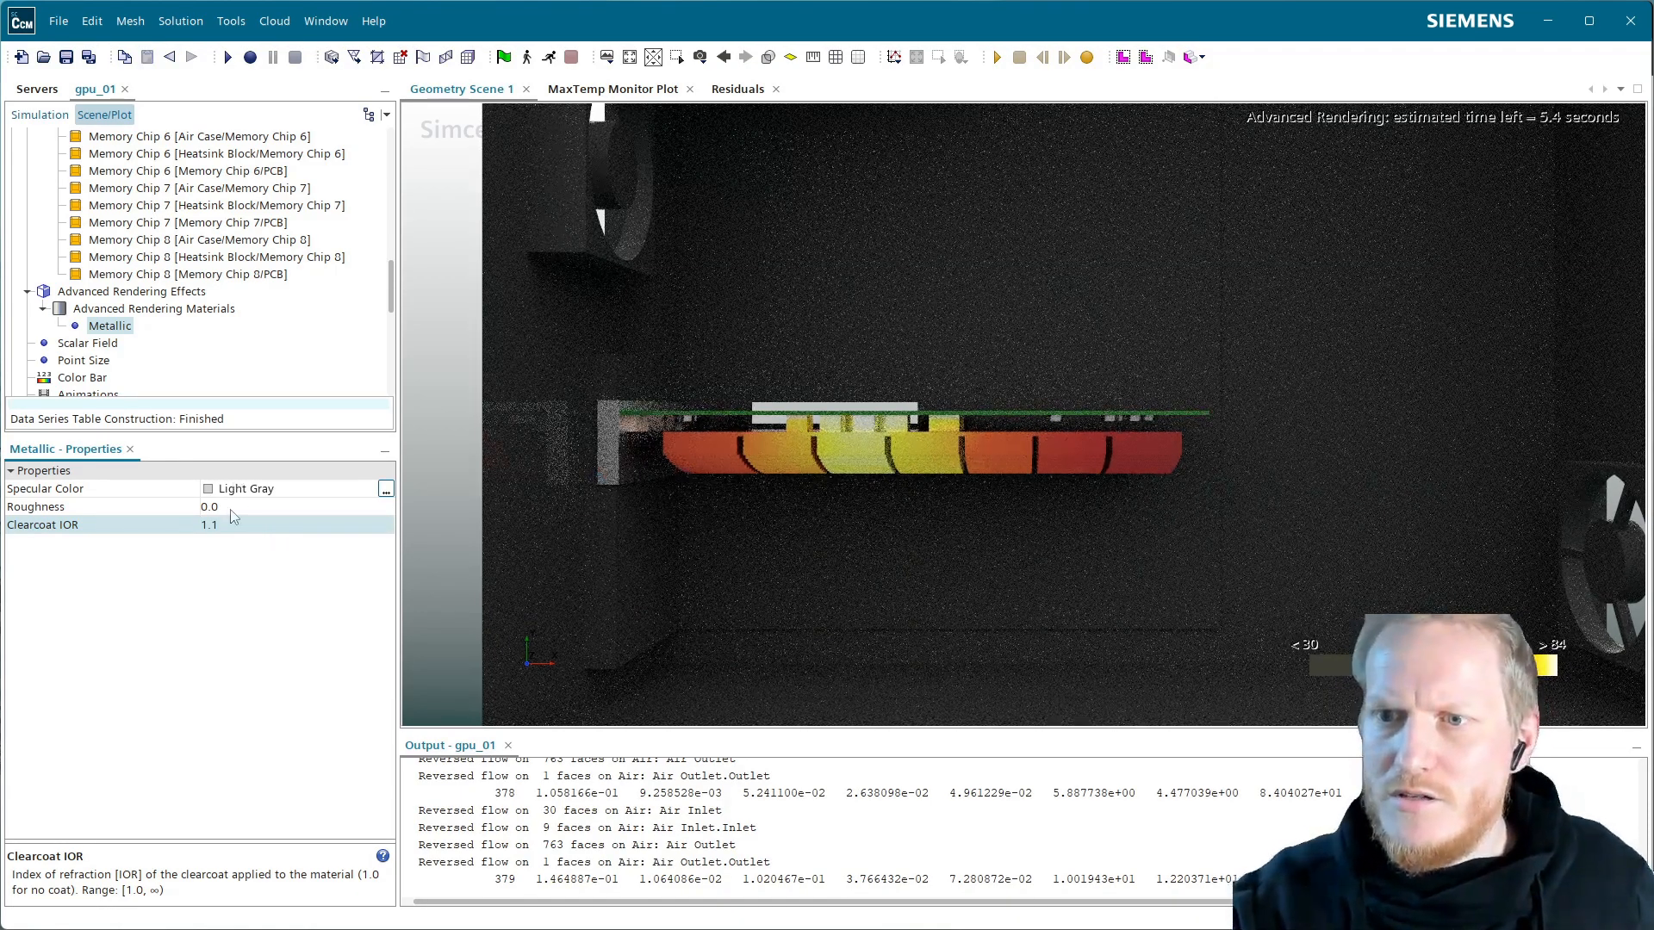
click(233, 509)
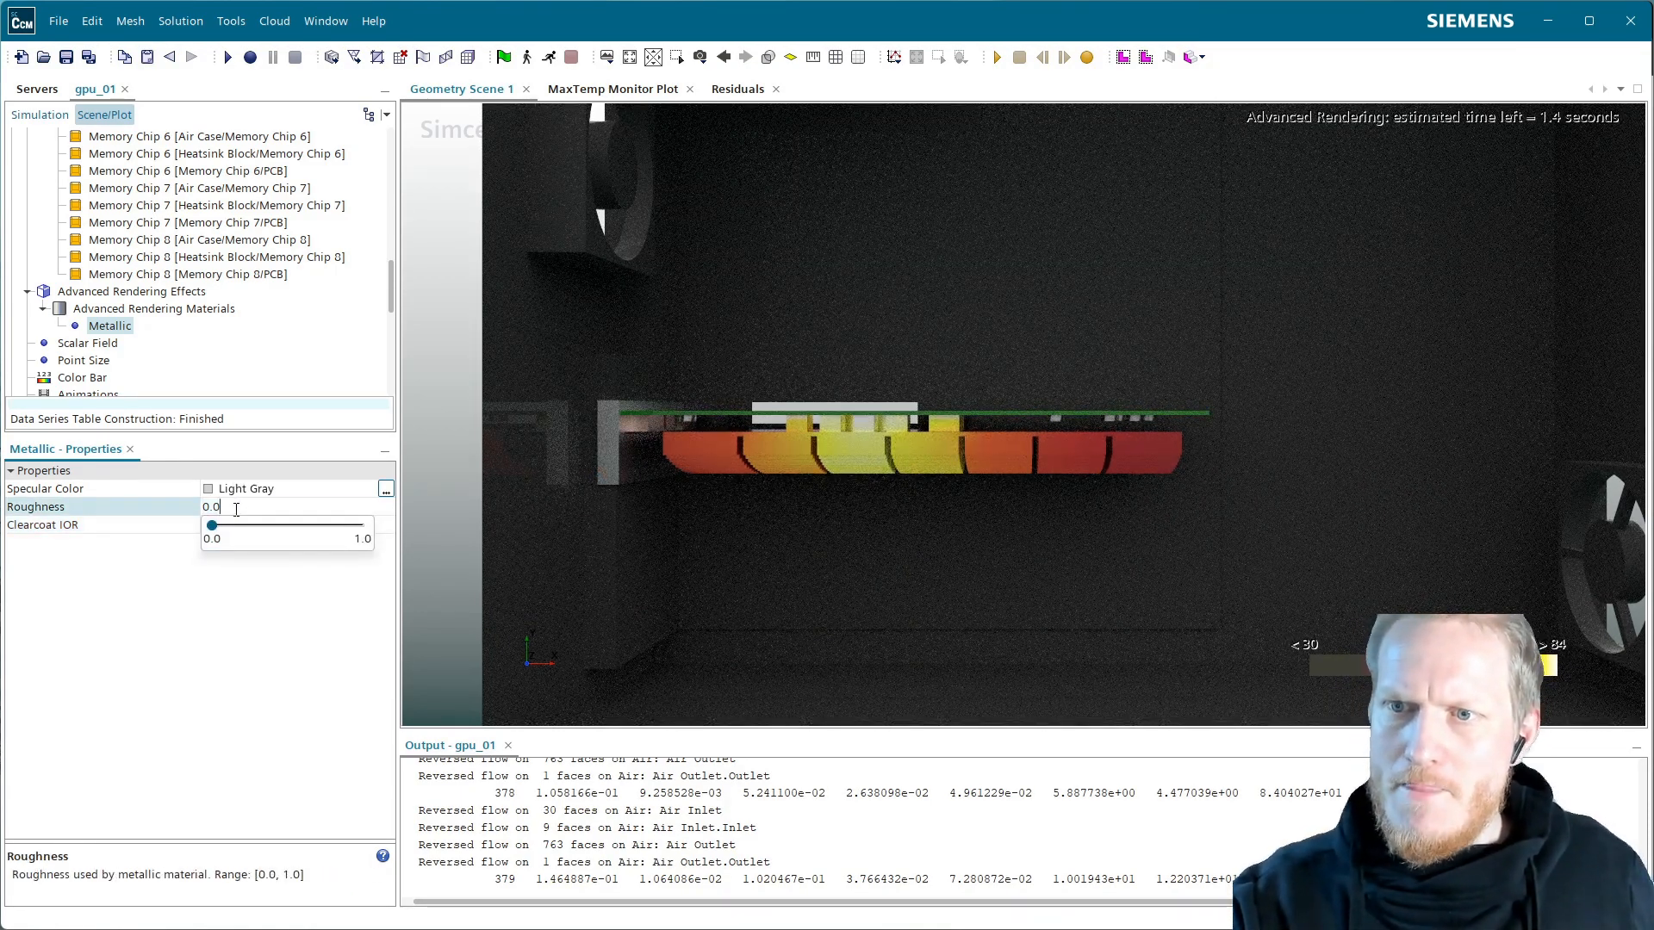
text(1)
key(Return)
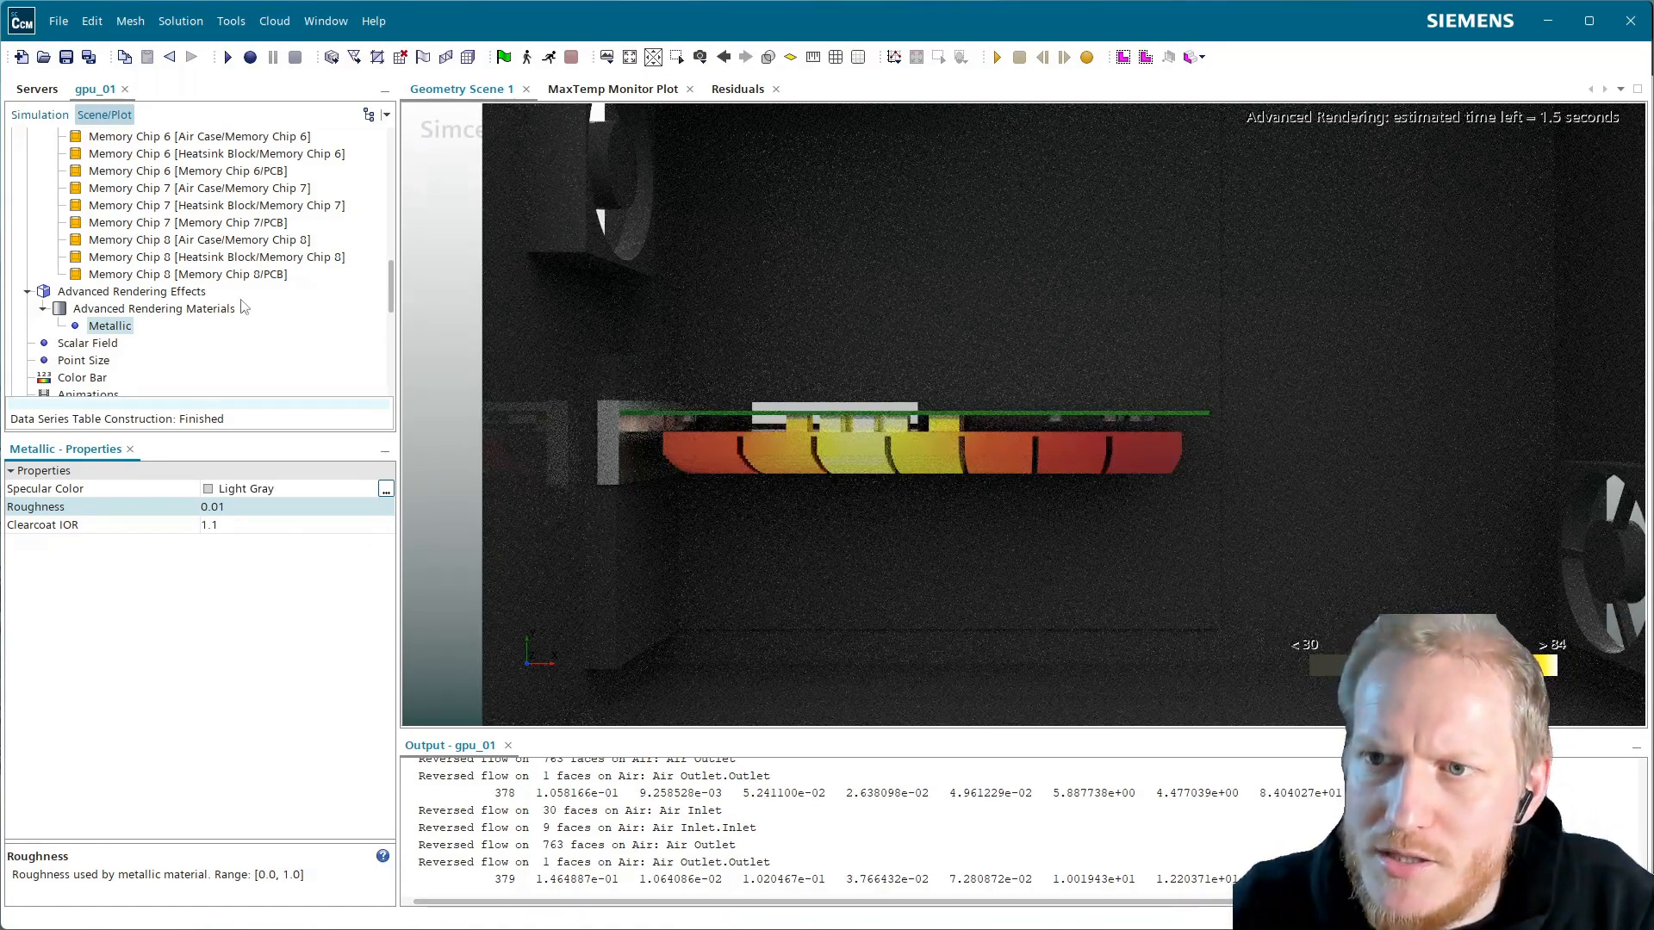
scroll(244, 307, up, 4)
scroll(244, 308, up, 6)
scroll(243, 307, down, 3)
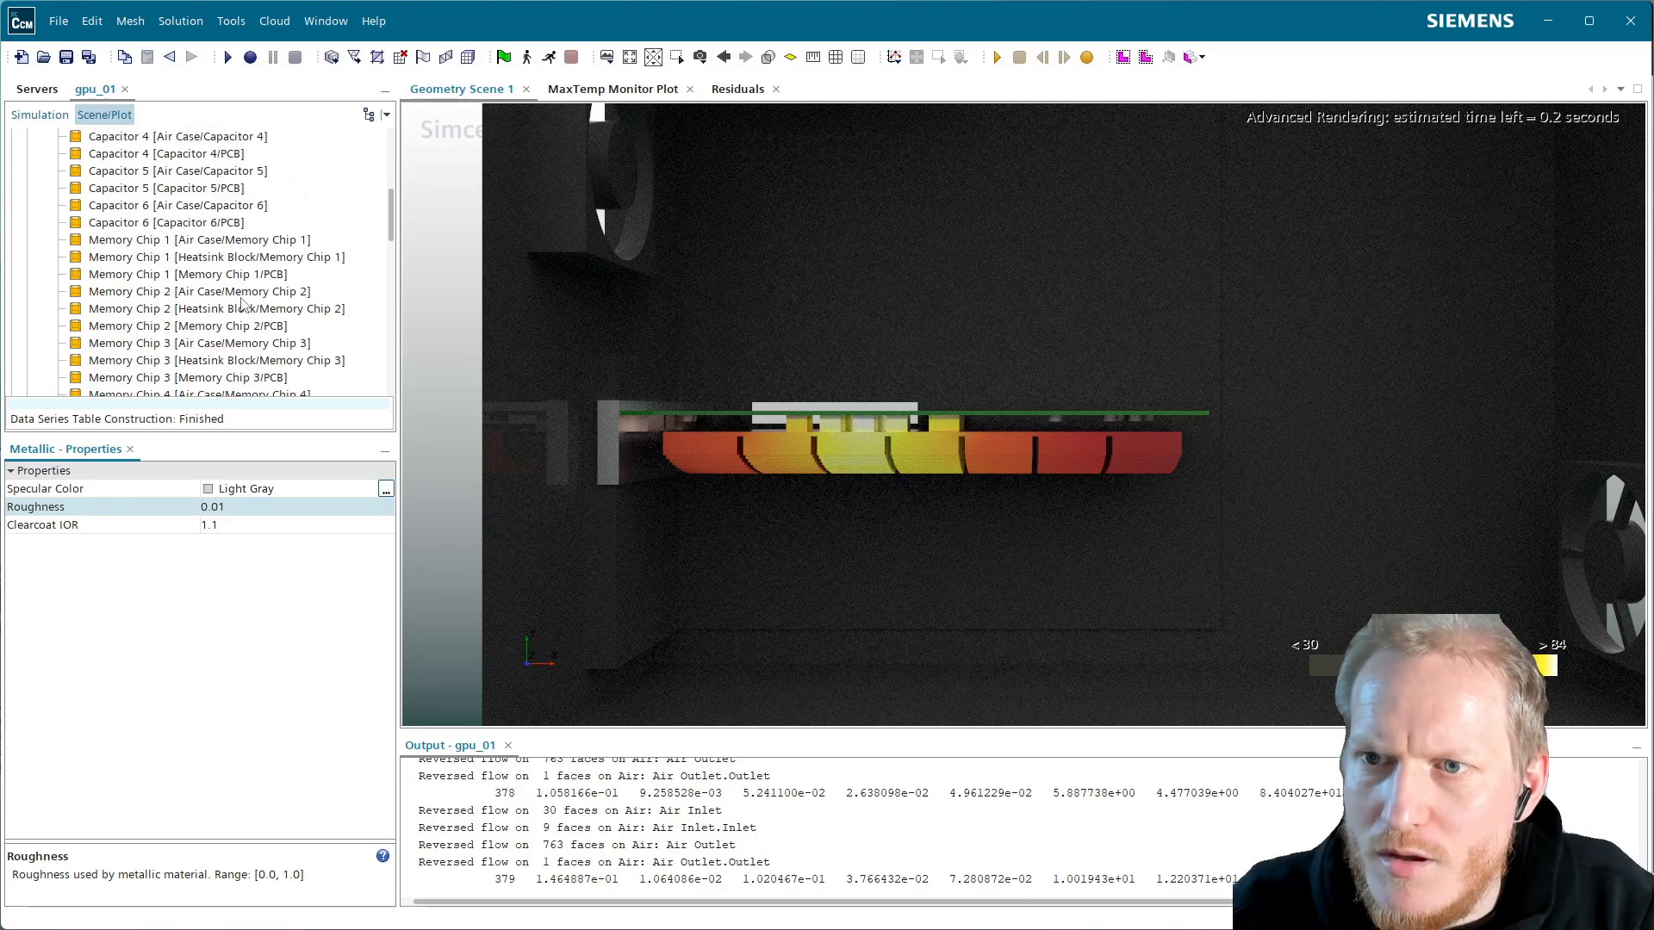
scroll(248, 293, up, 6)
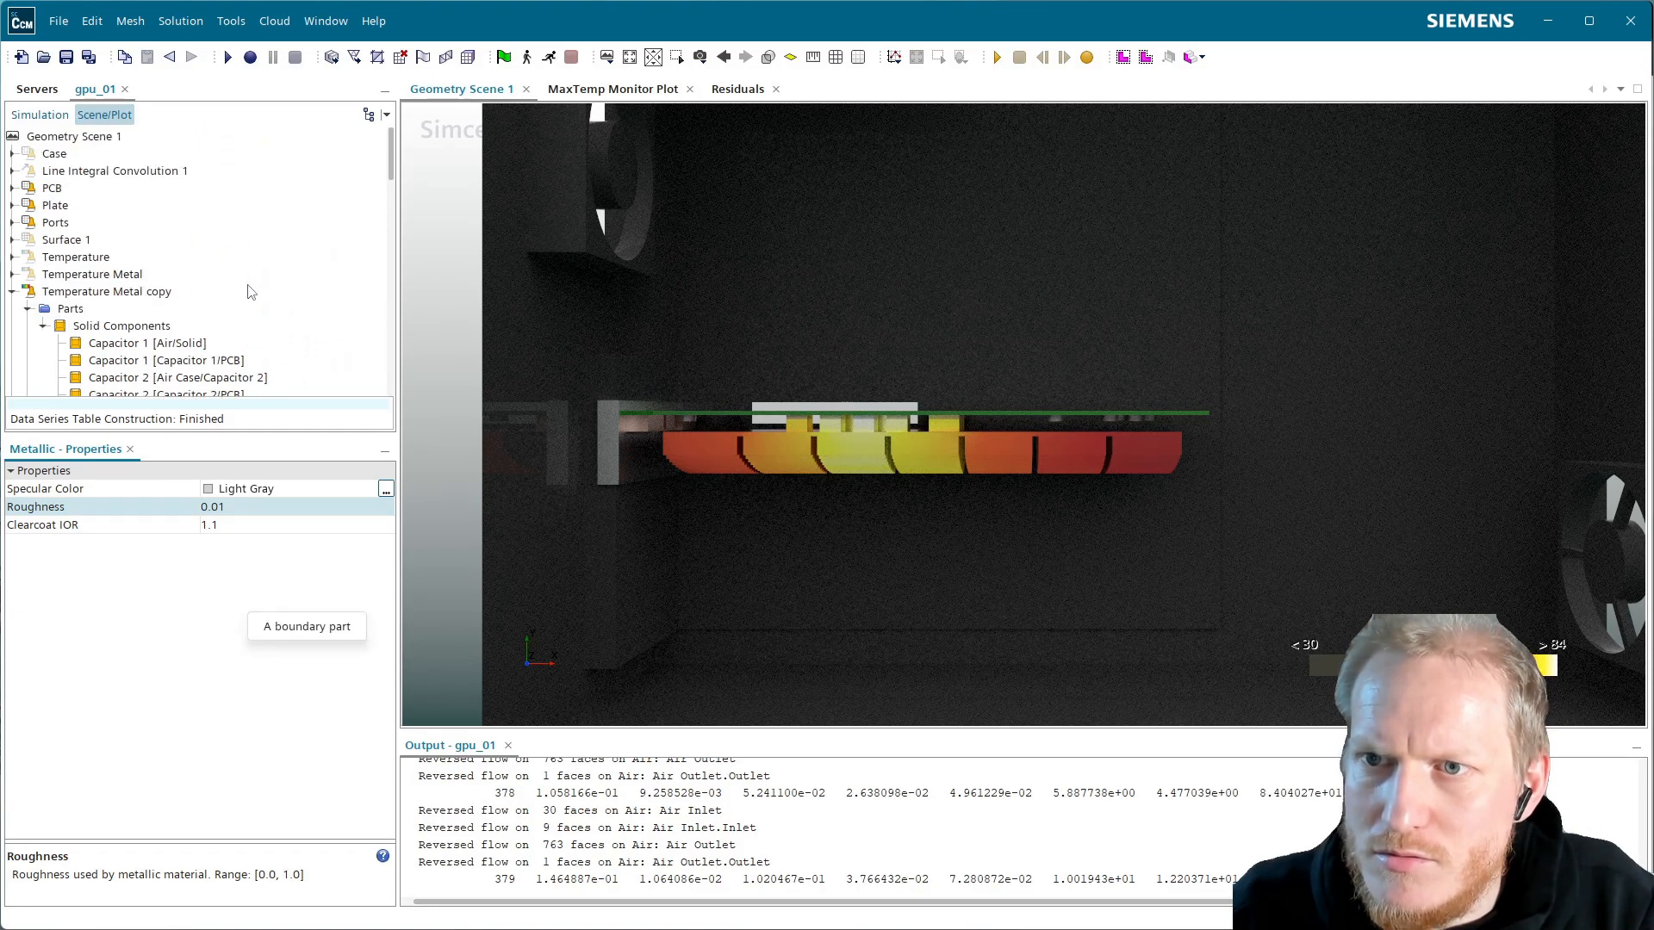
Hide the Temperature Metal copy colour bar, keeping the CellHeat colour map
double_click(52, 293)
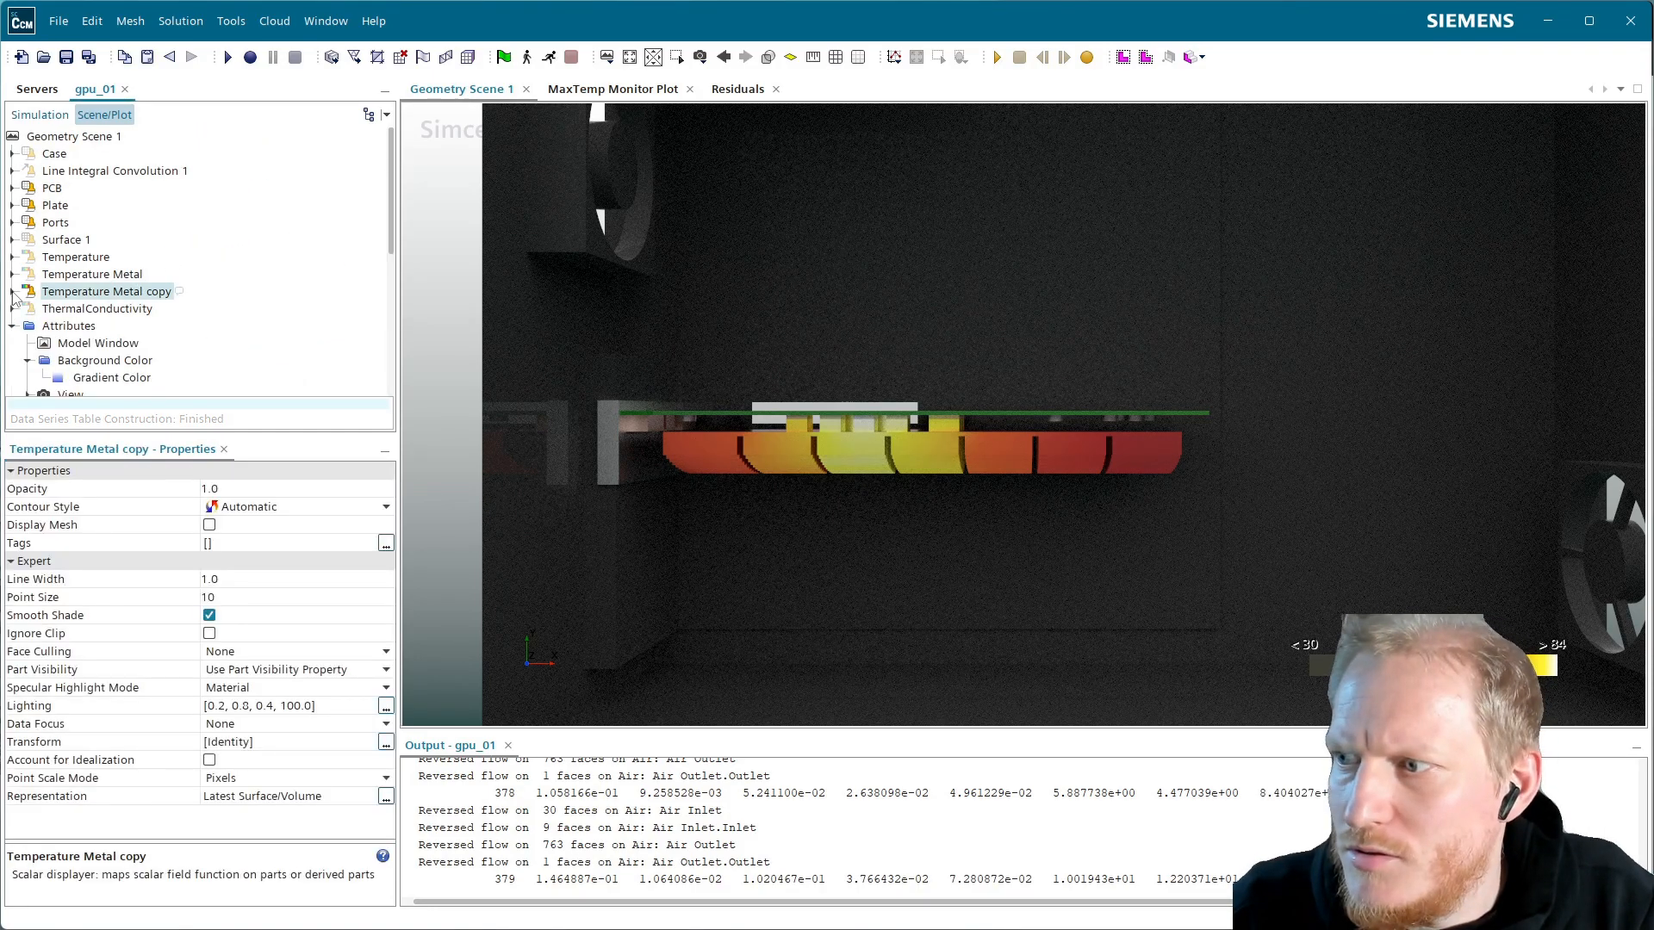
click(15, 291)
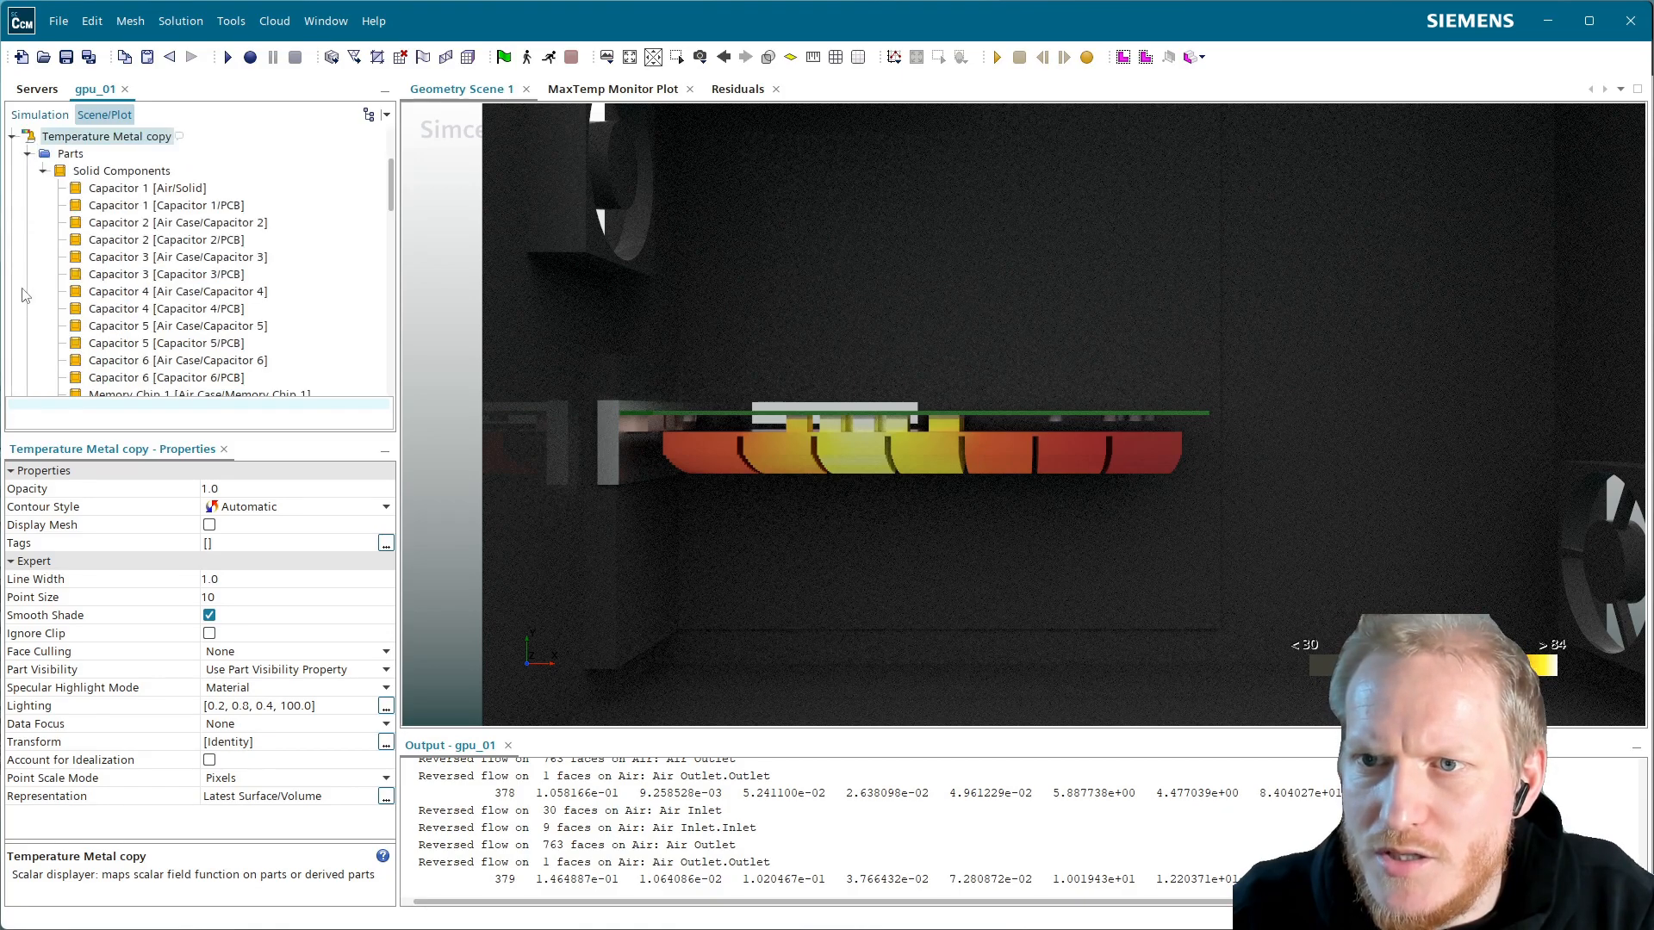
click(27, 153)
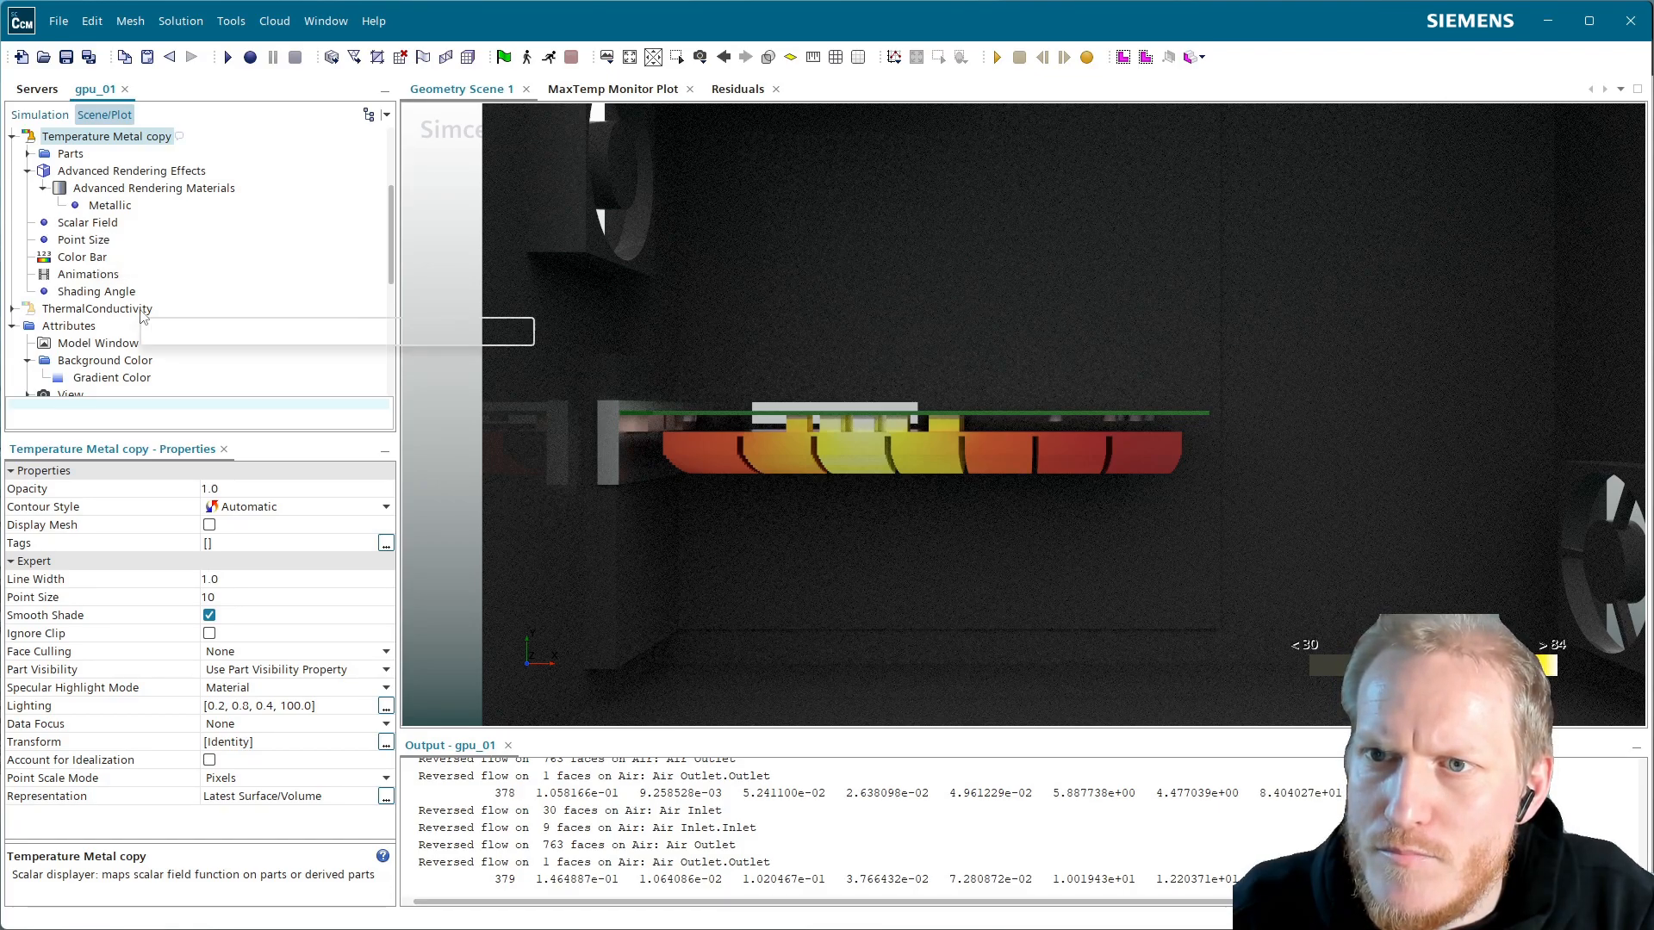
click(89, 243)
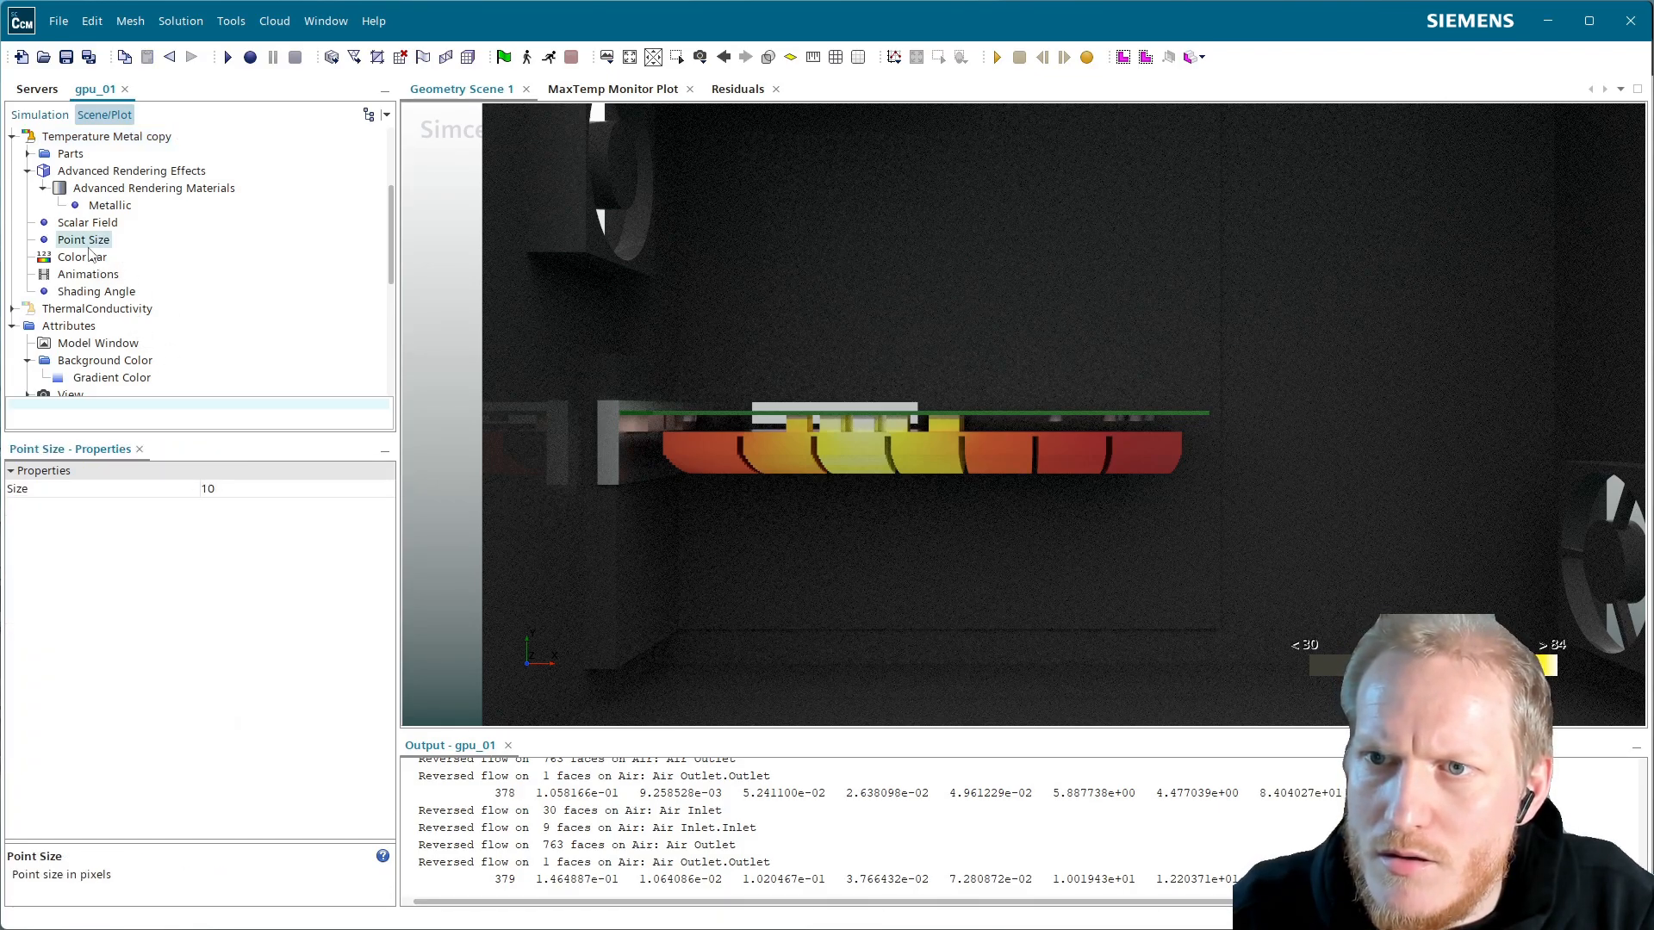
click(84, 260)
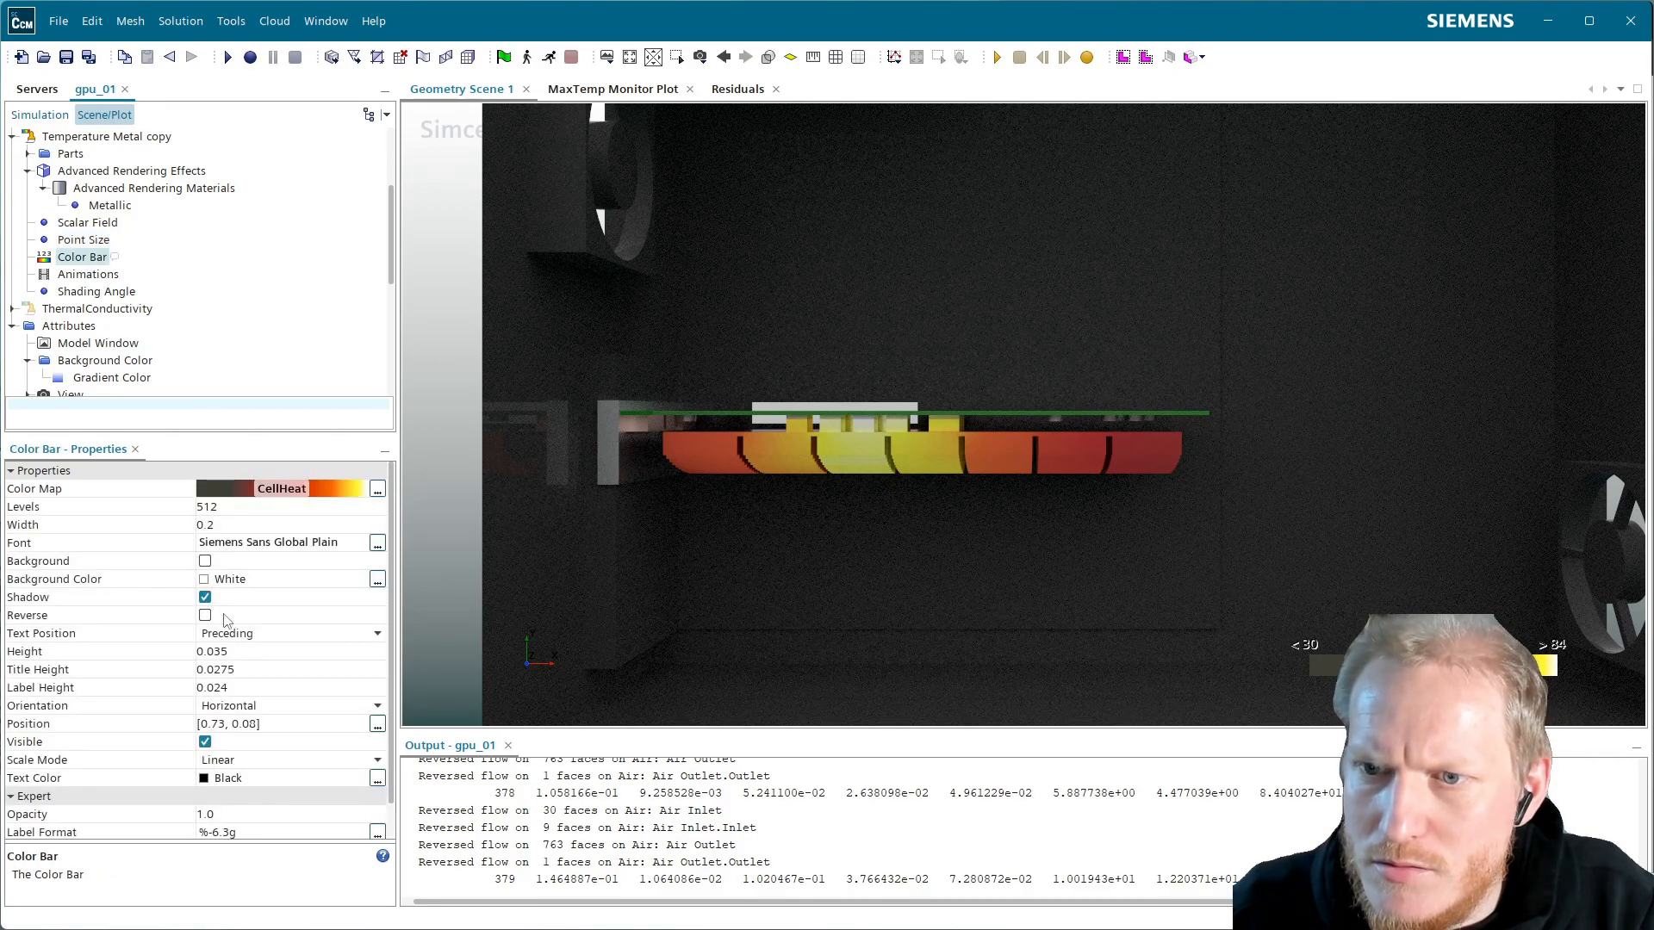
click(207, 746)
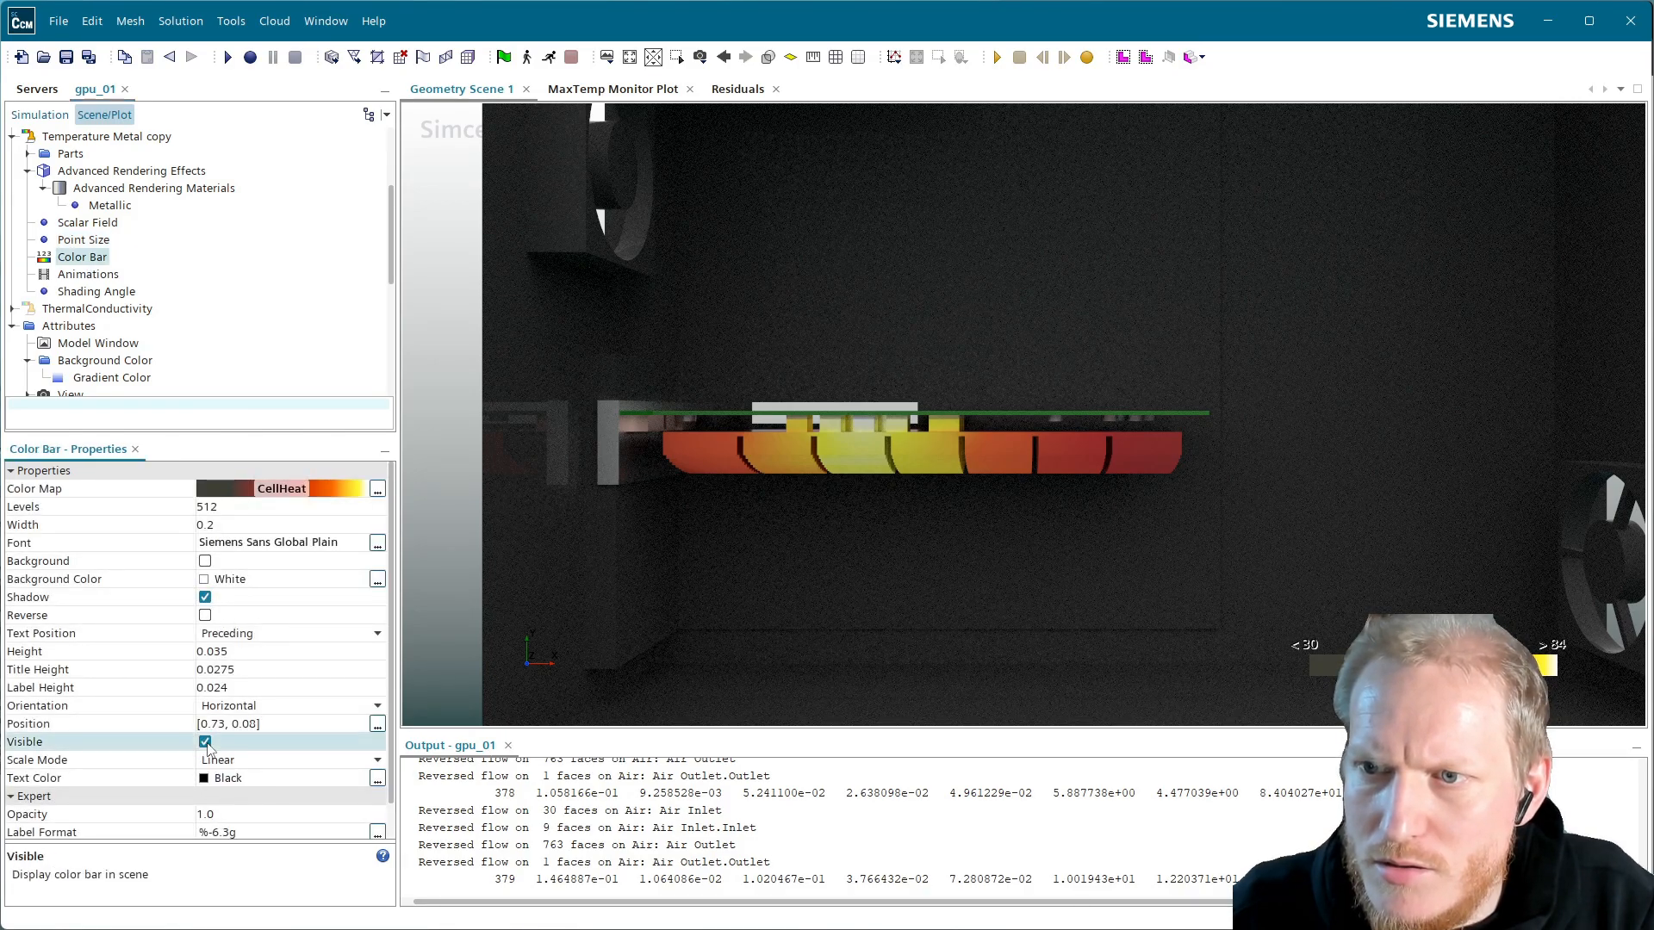
click(310, 489)
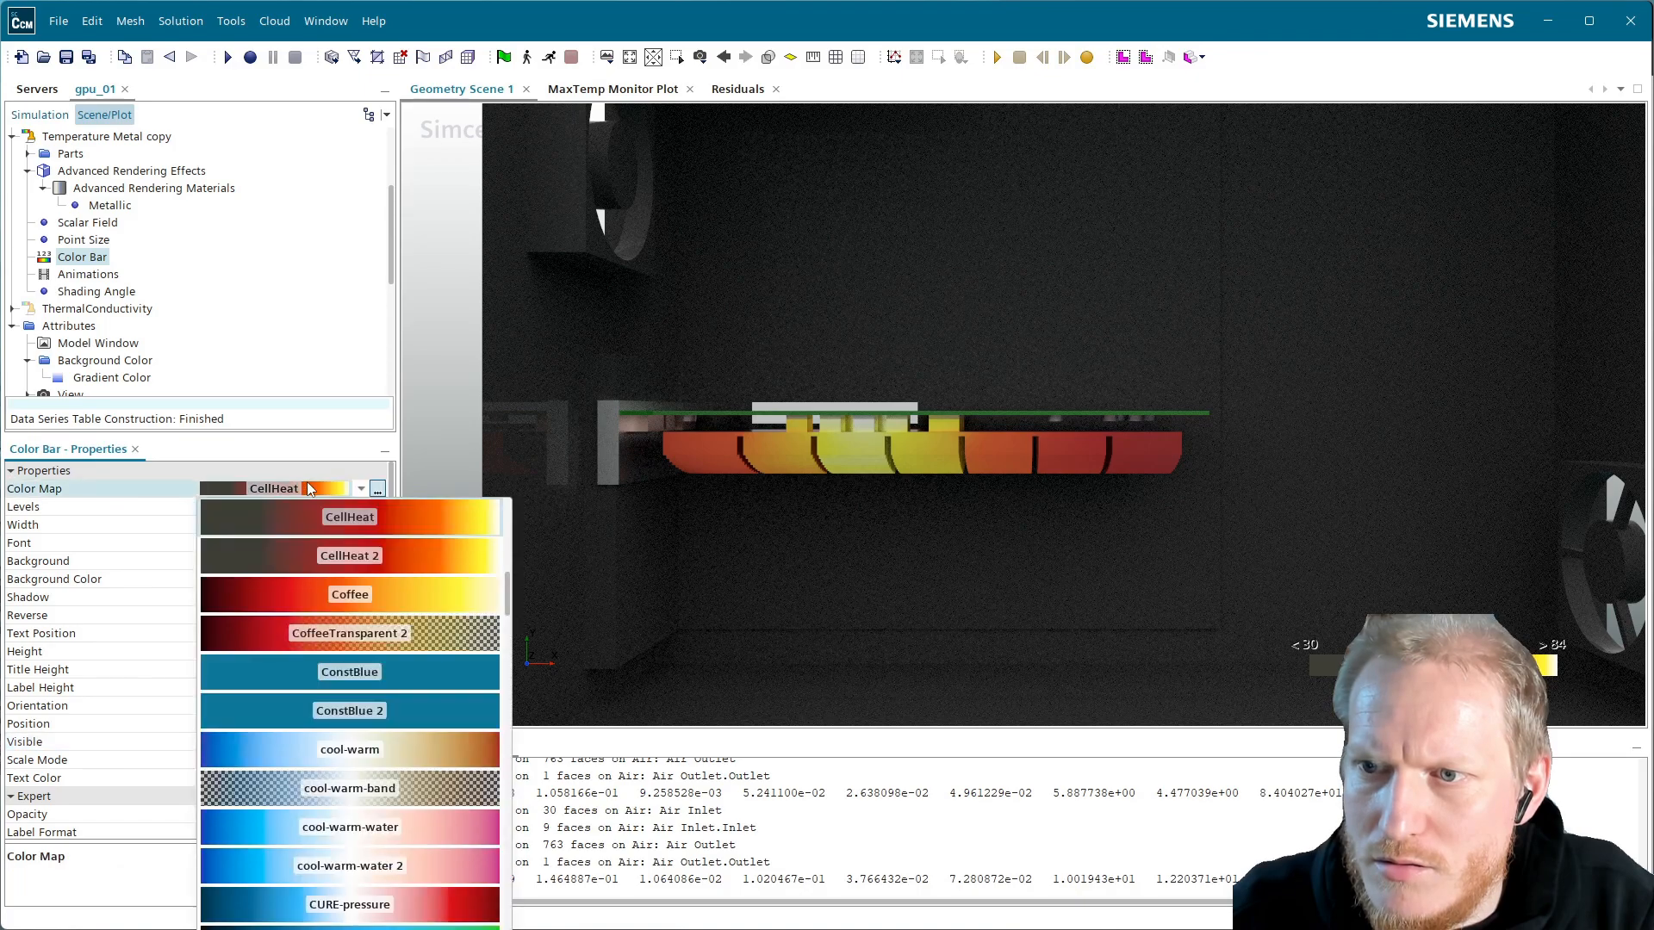
scroll(345, 541, up, 1)
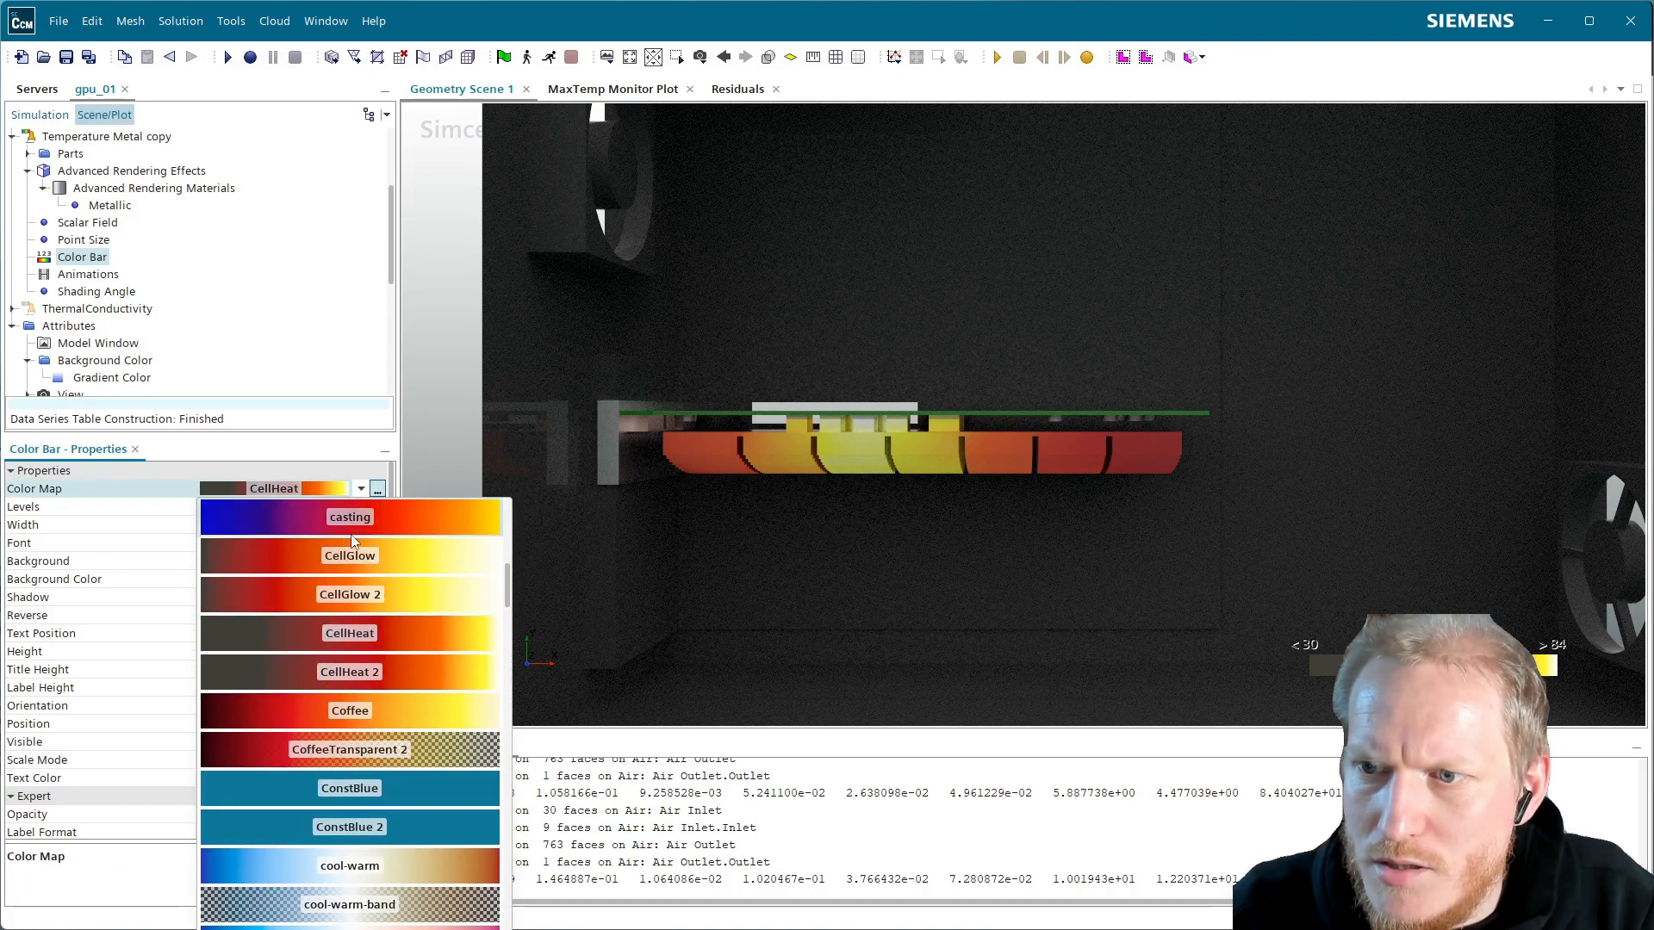
click(328, 357)
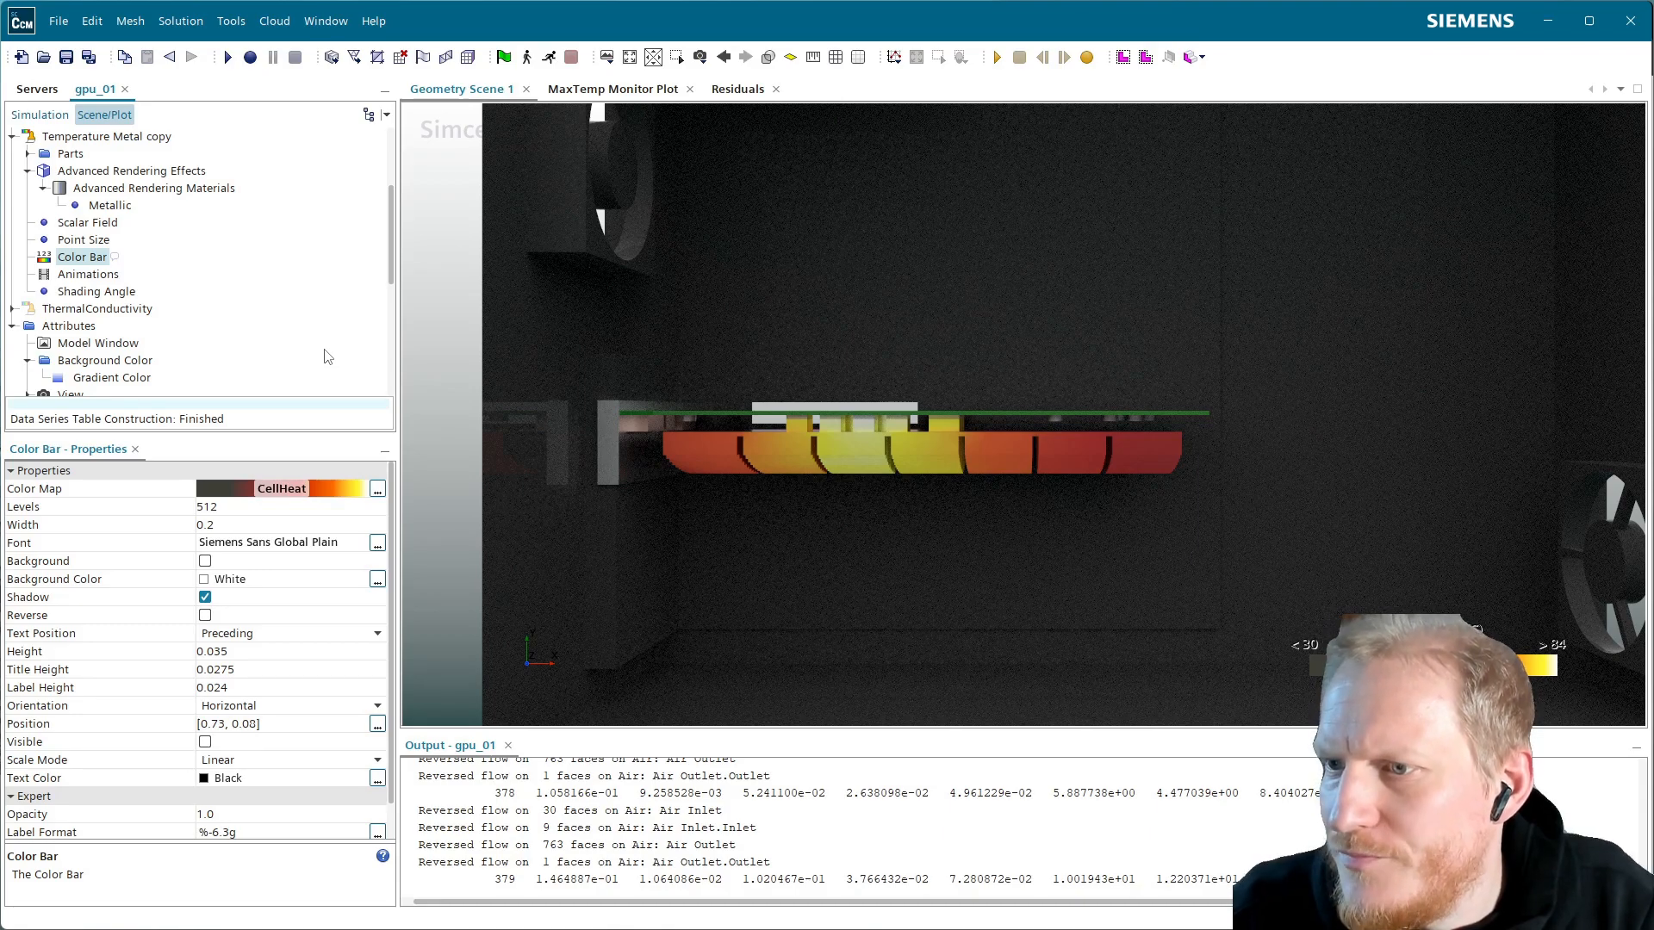
Turn off Visible for the scene Axes to hide the axes triad
scroll(118, 191, up, 3)
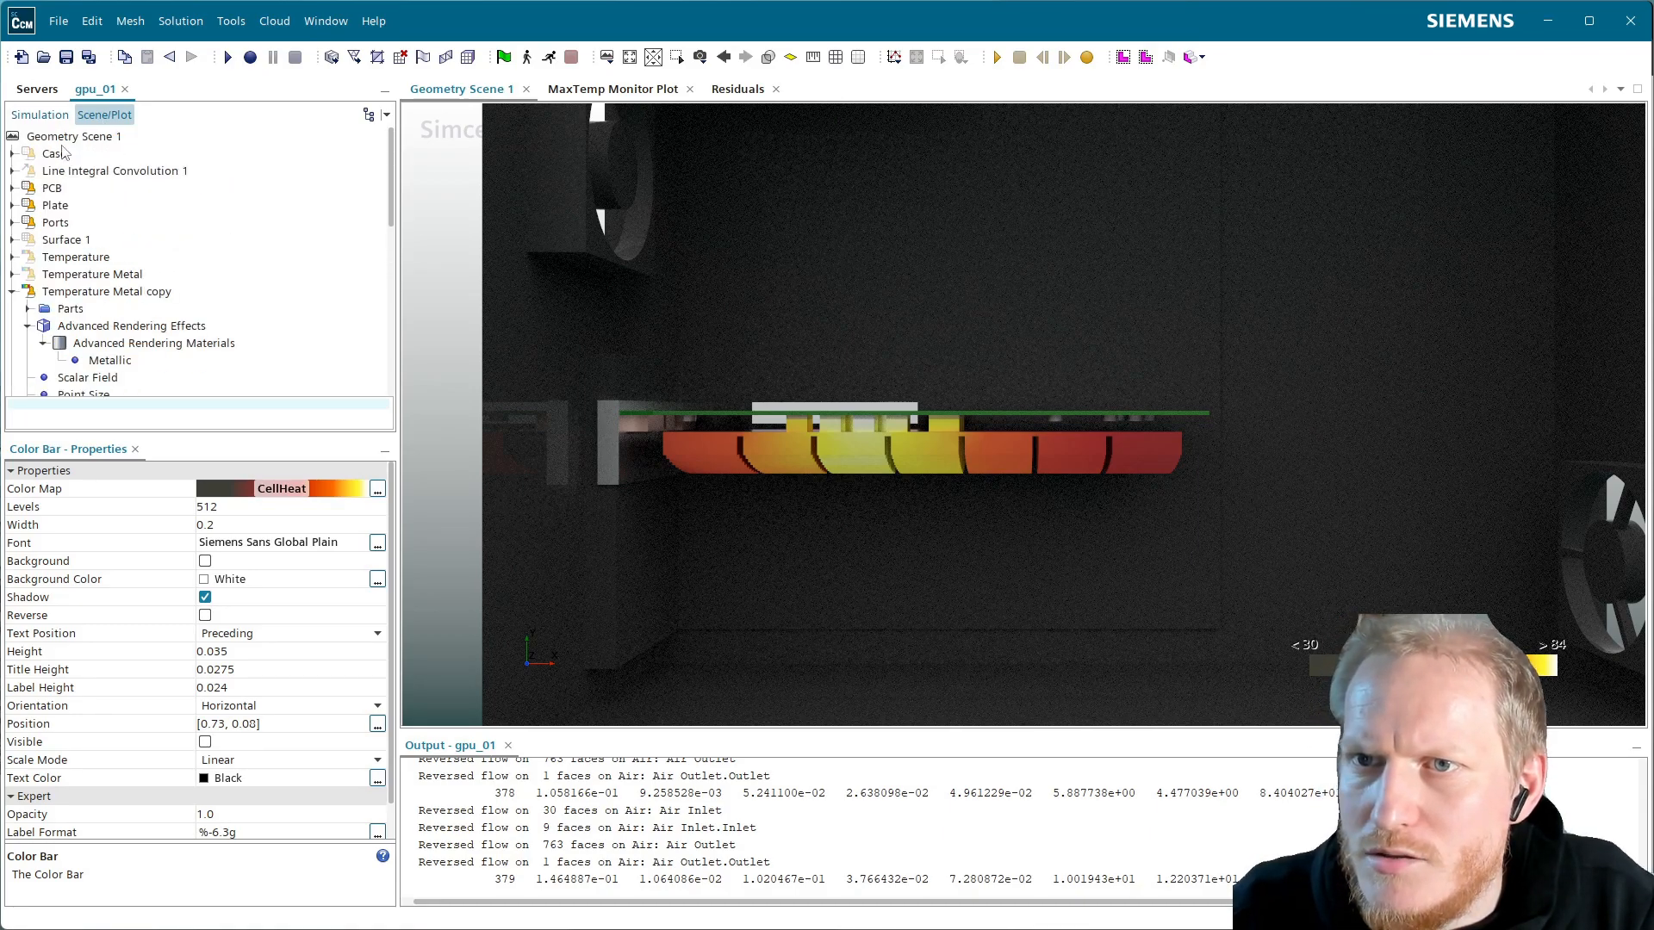
scroll(142, 333, down, 5)
click(72, 344)
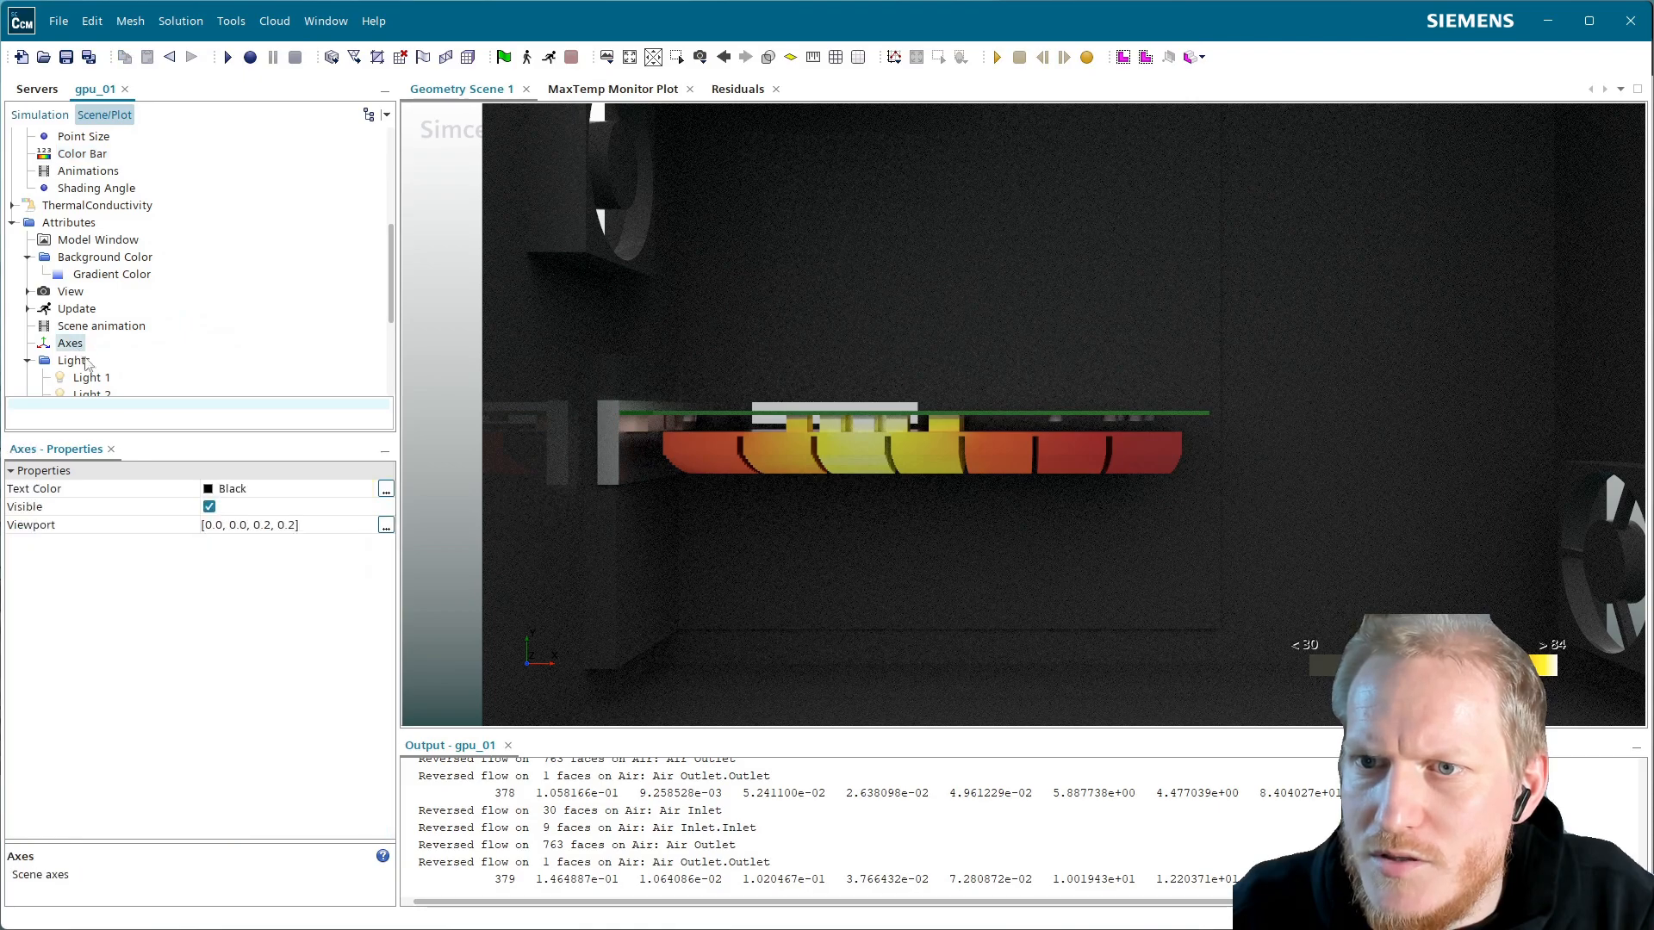
click(209, 508)
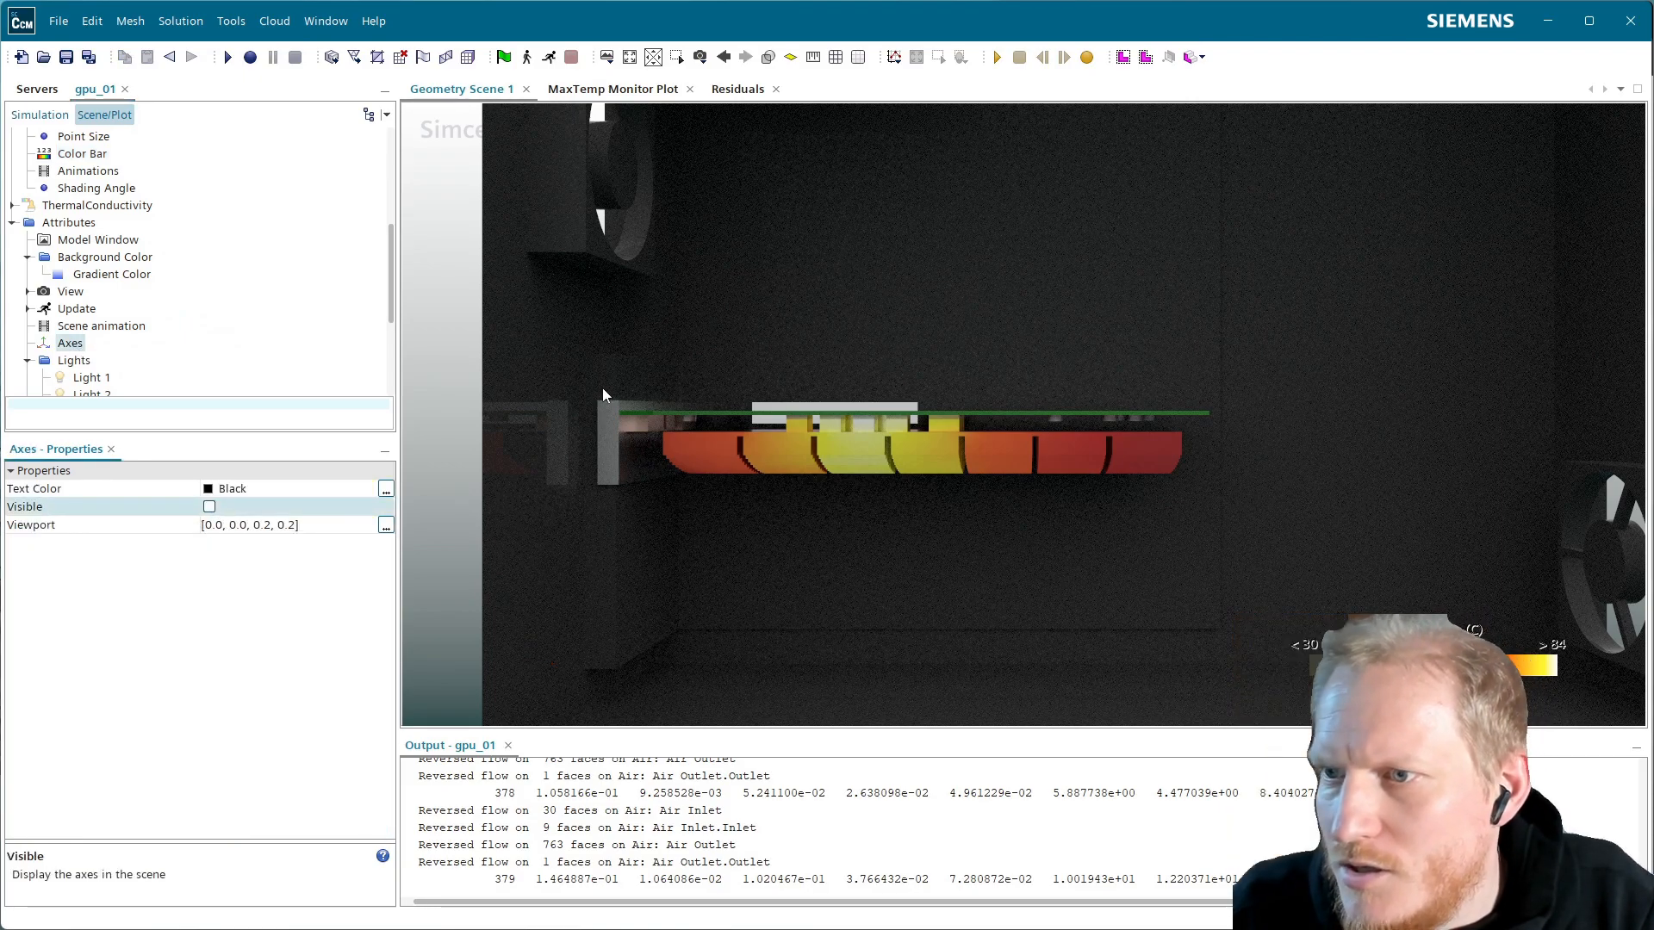
scroll(153, 295, up, 4)
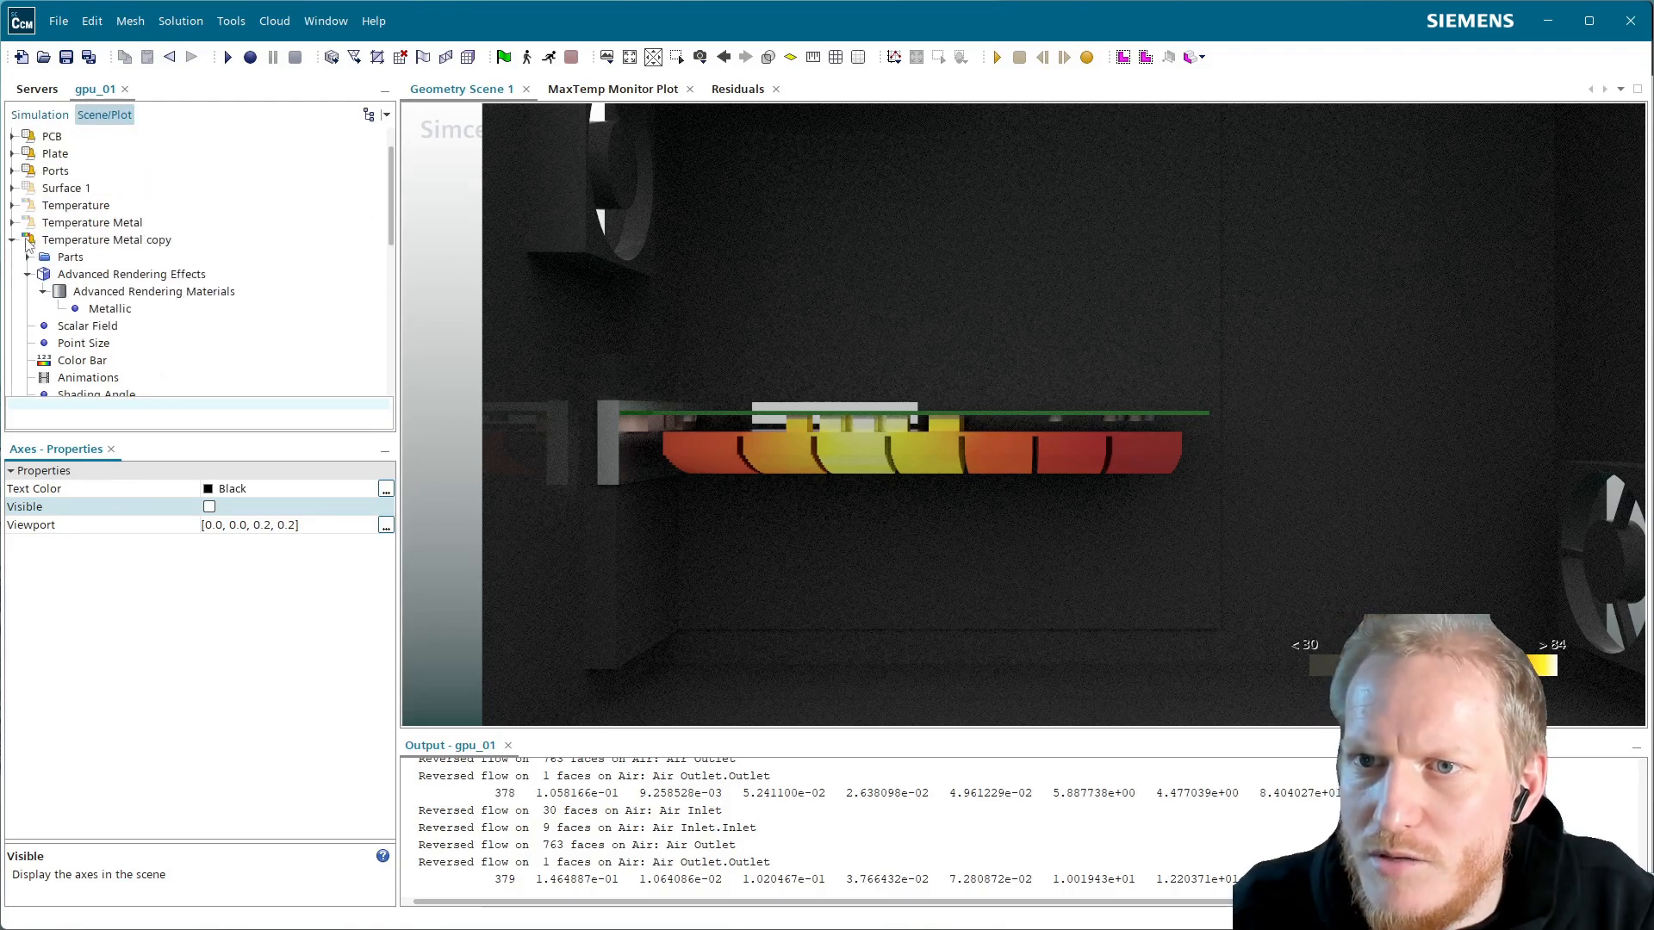
click(12, 240)
Add Scene 1 via Scenes > New > Empty in the simulation tree
click(49, 119)
scroll(112, 249, up, 8)
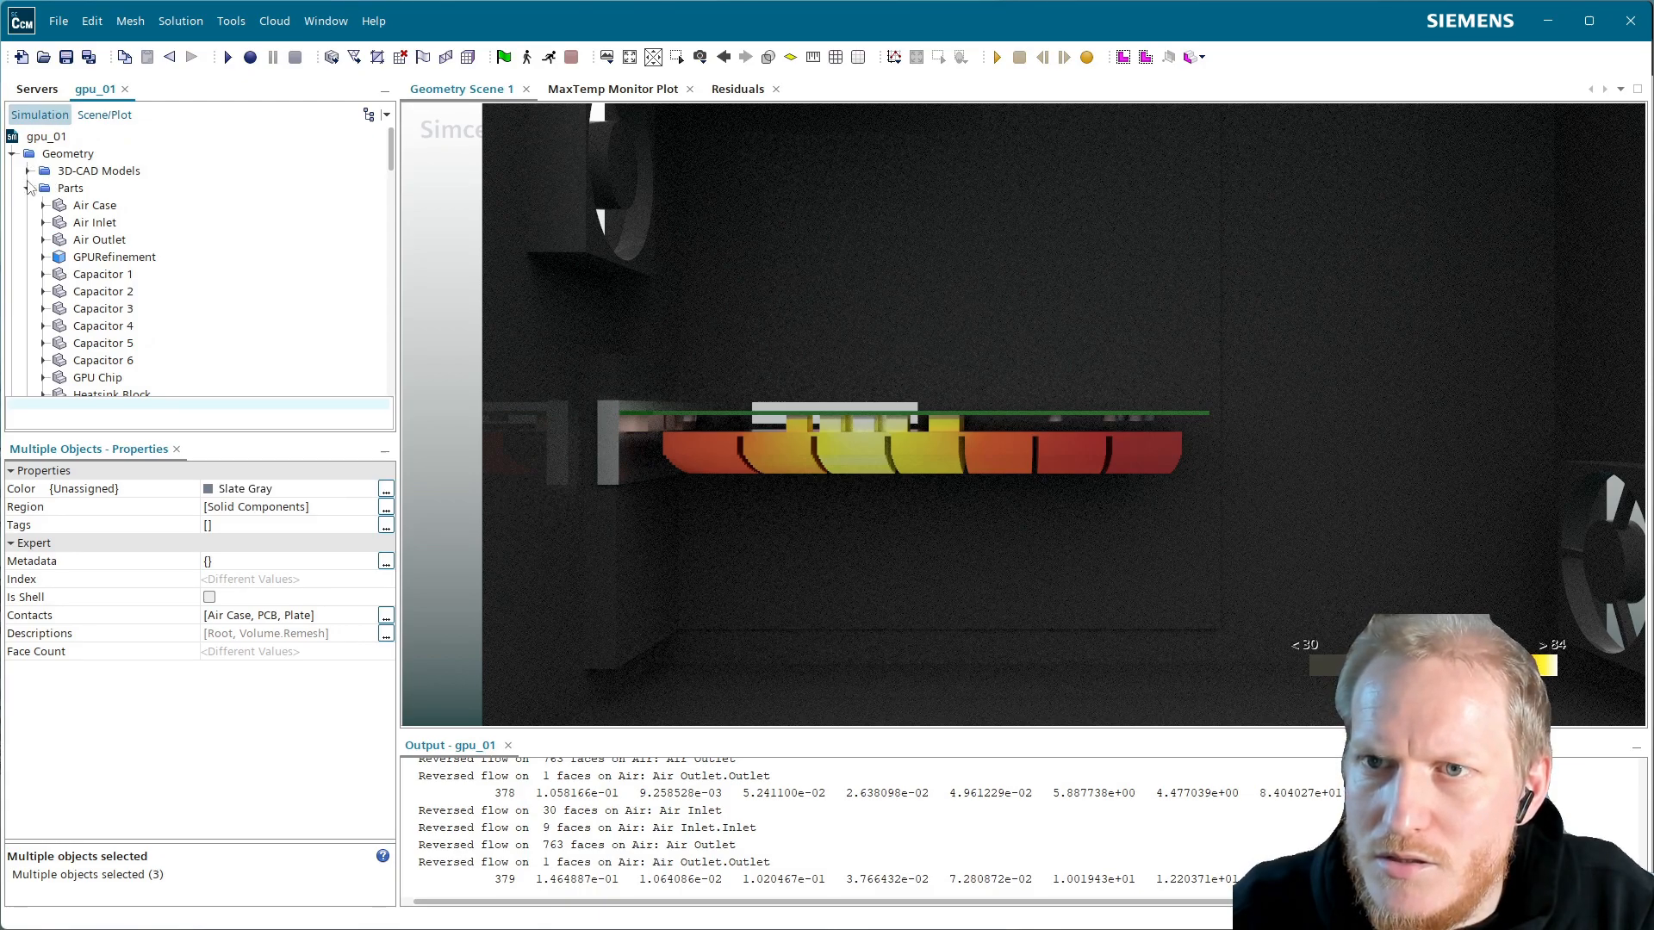
click(28, 188)
click(28, 188)
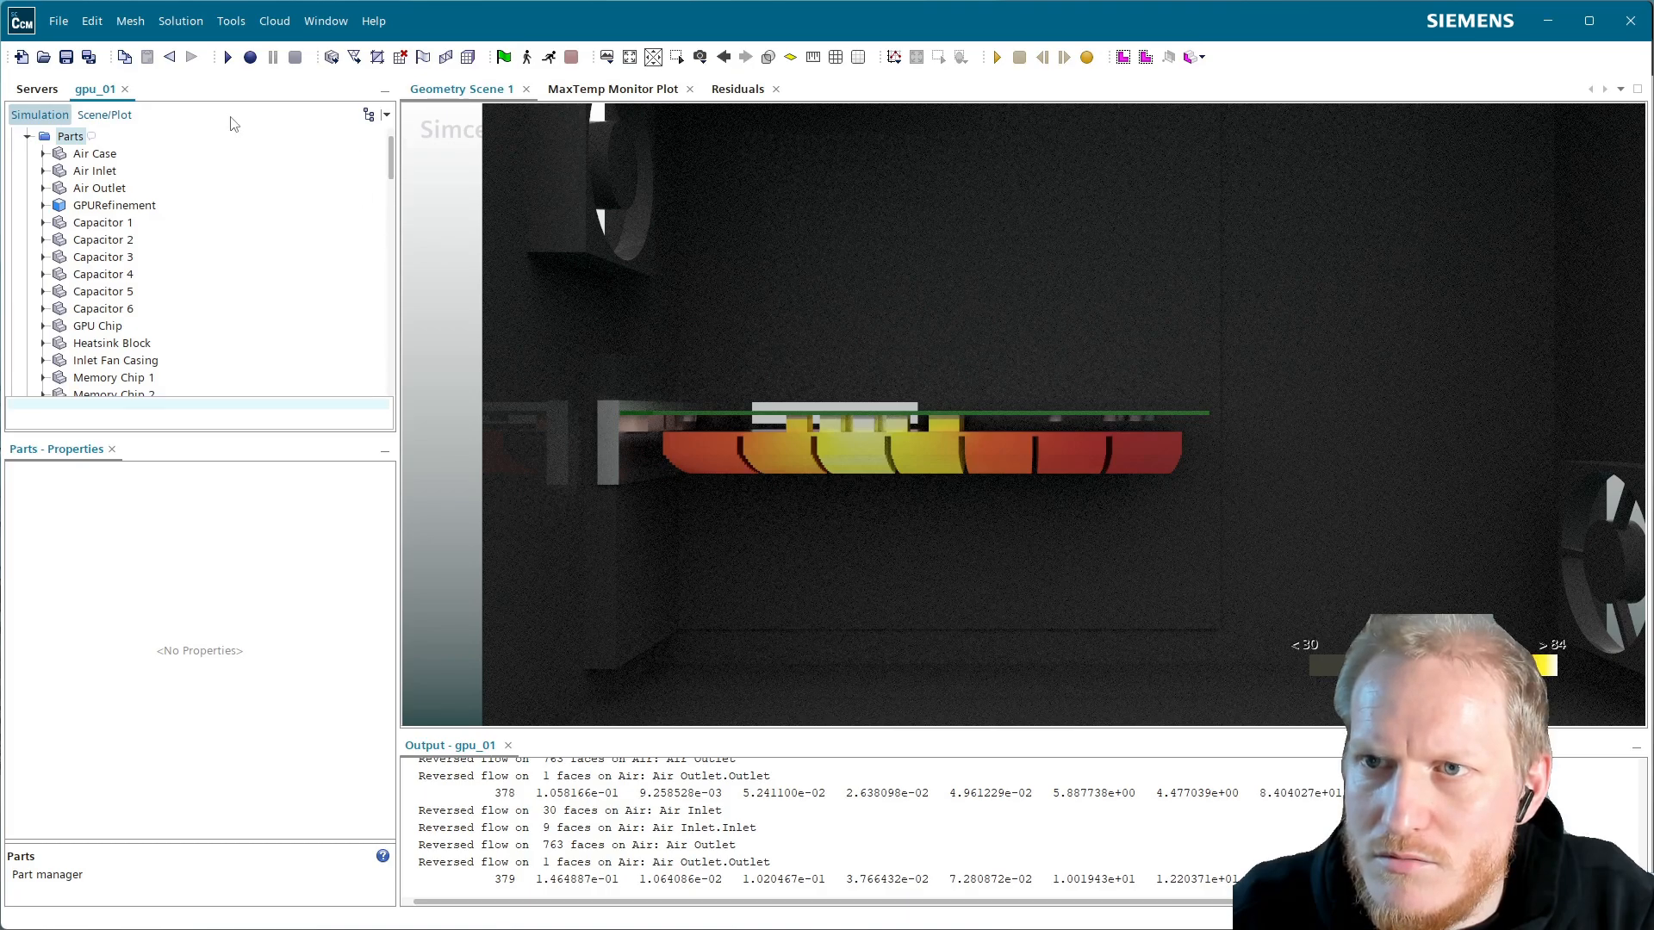
click(127, 115)
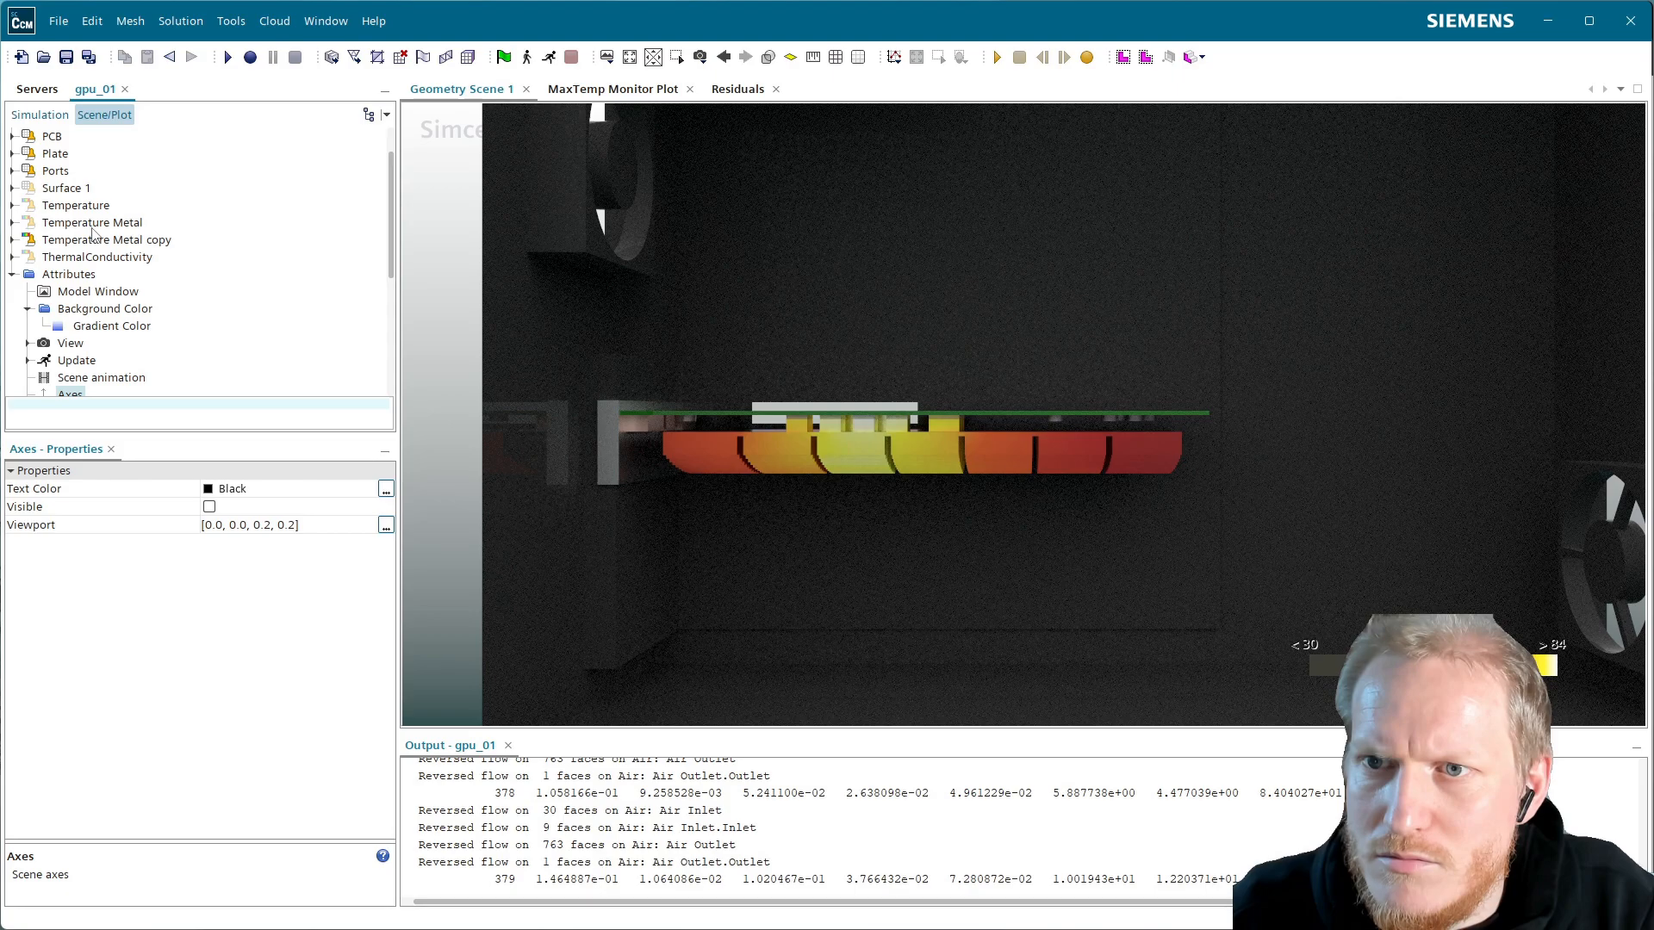
click(39, 114)
scroll(245, 263, down, 15)
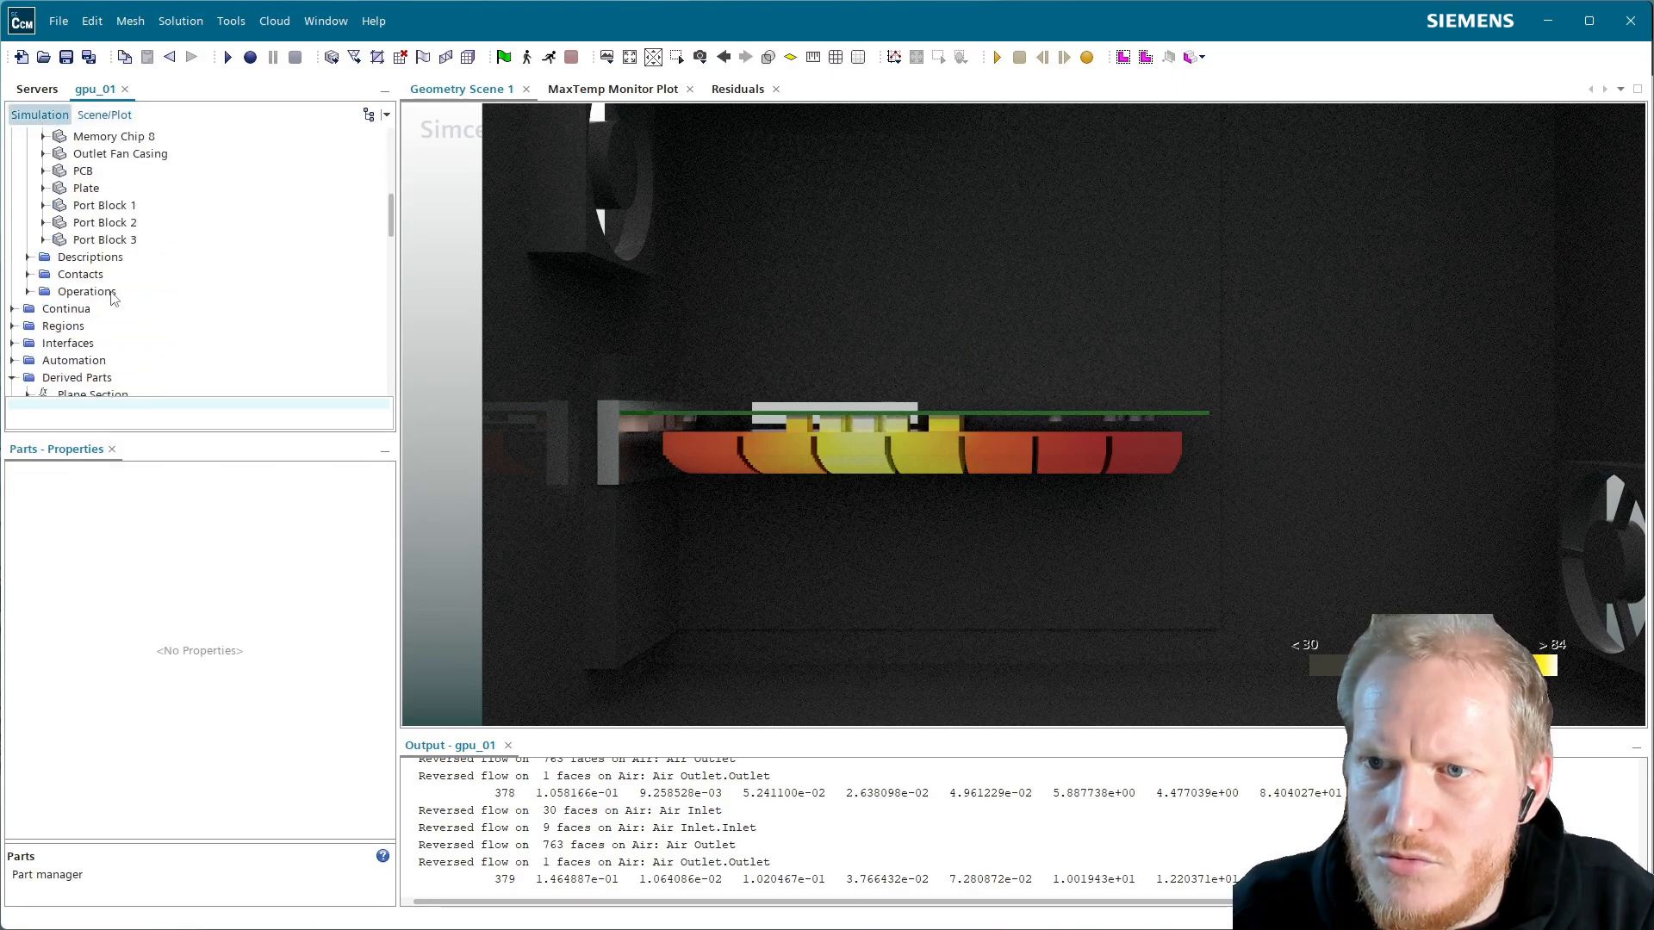
scroll(244, 263, down, 4)
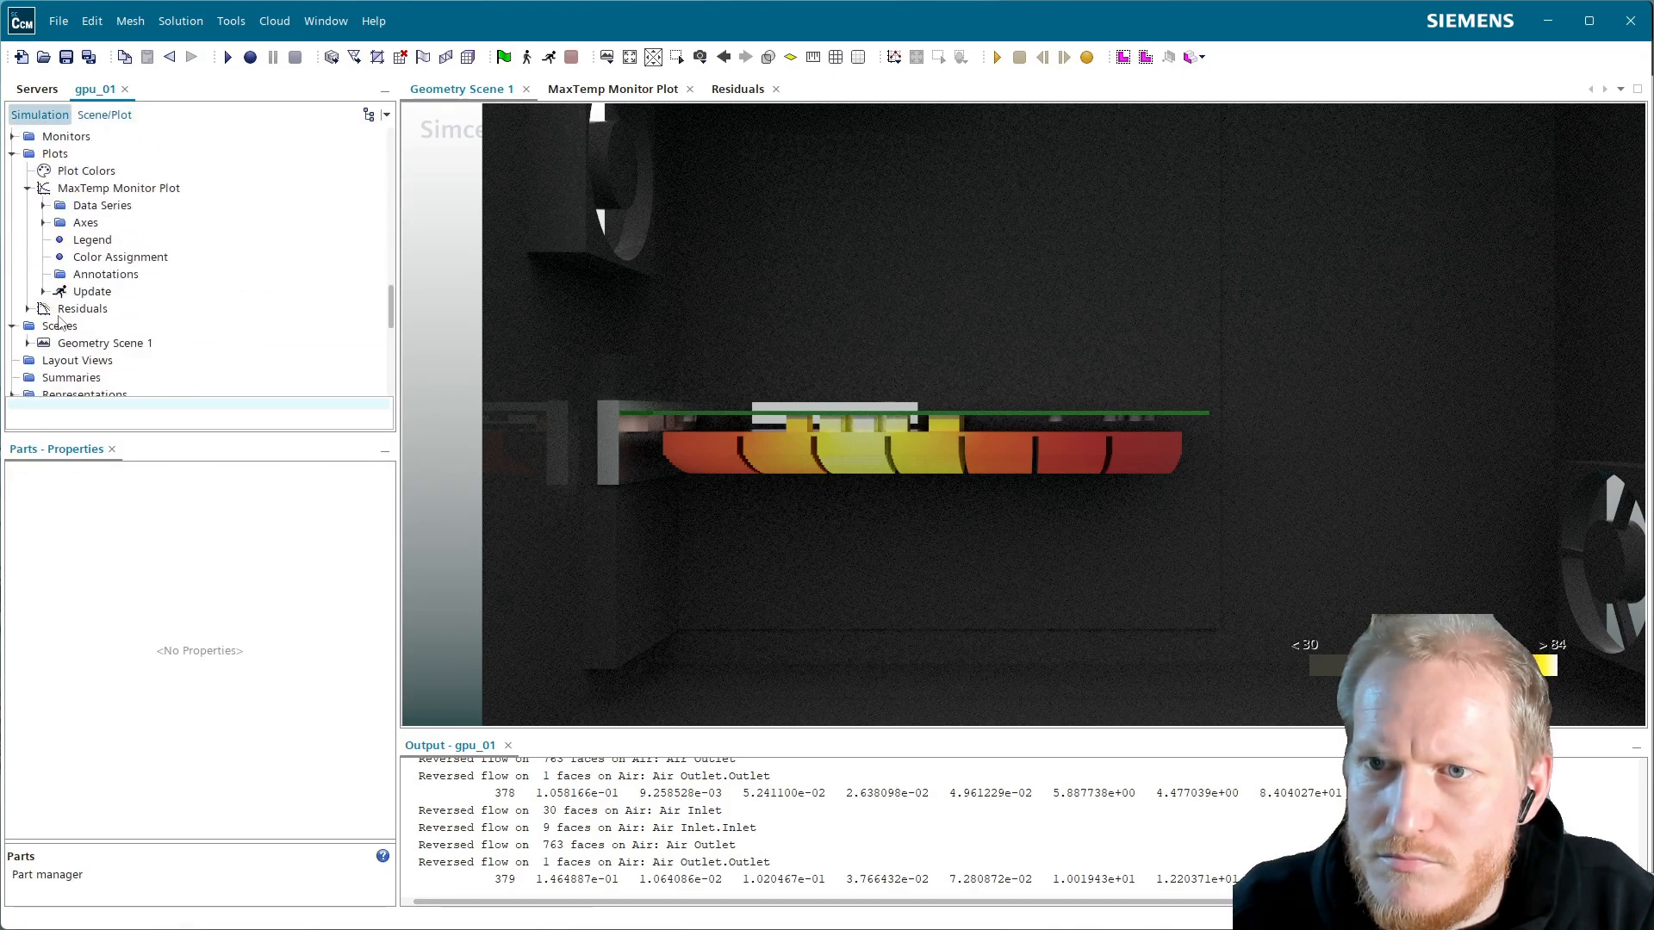
right_click(59, 316)
right_click(58, 325)
mouse_move(223, 334)
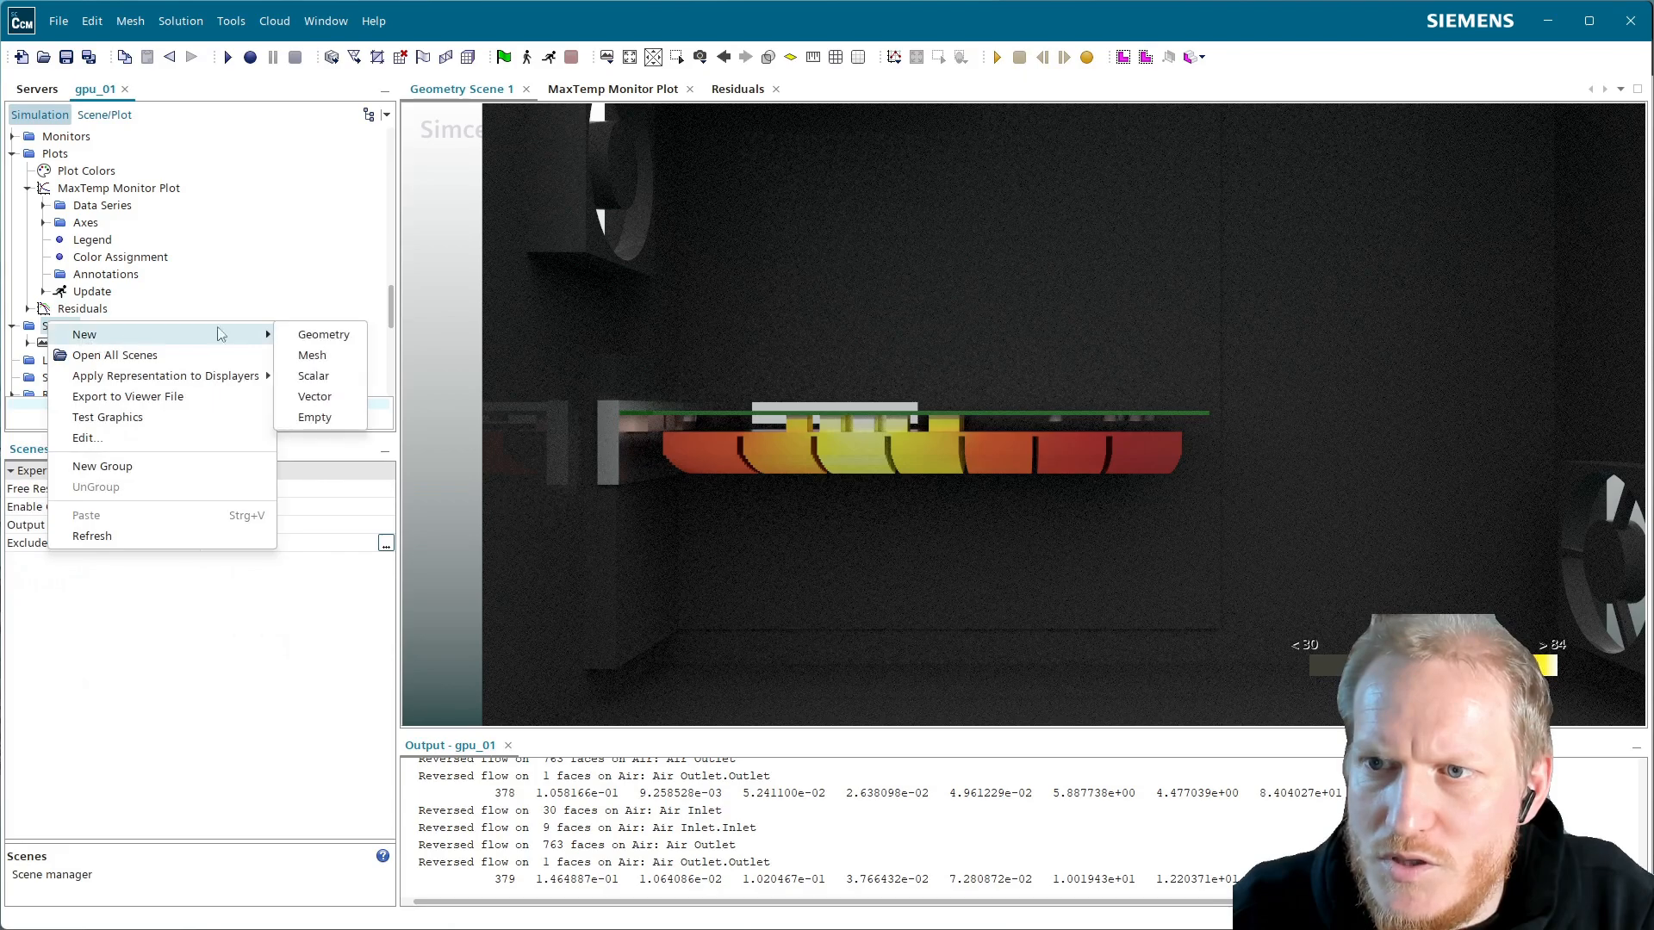
click(315, 417)
Display the GPU Chip part in Scene 1 as a Surface displayer
scroll(352, 149, up, 15)
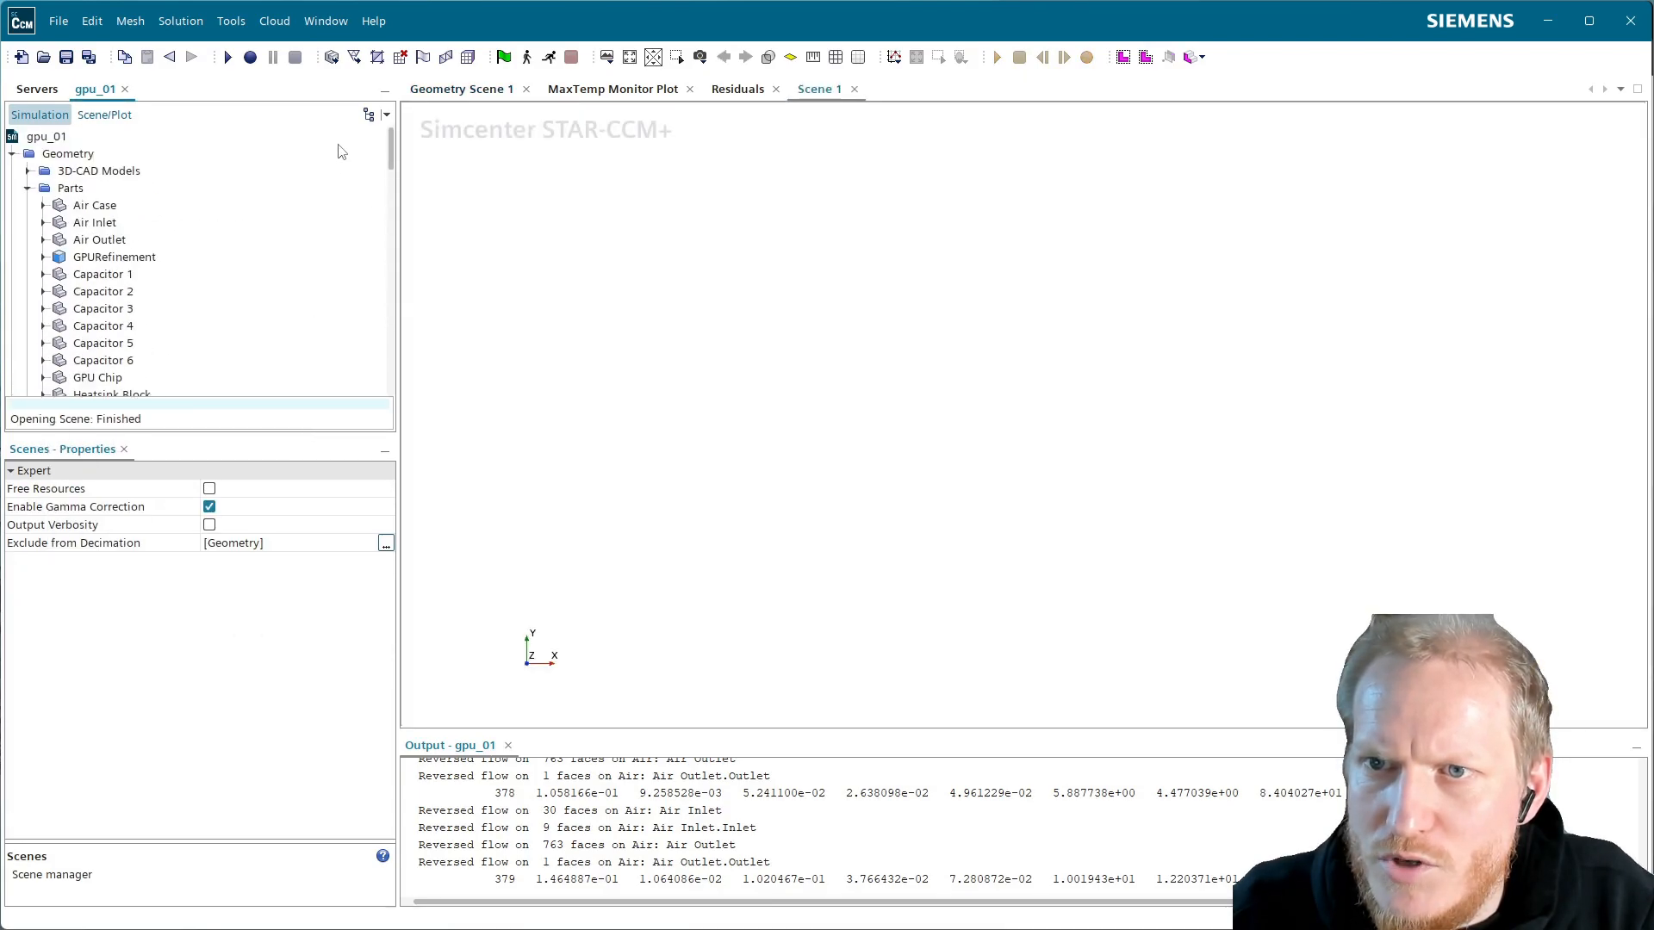
scroll(167, 314, down, 2)
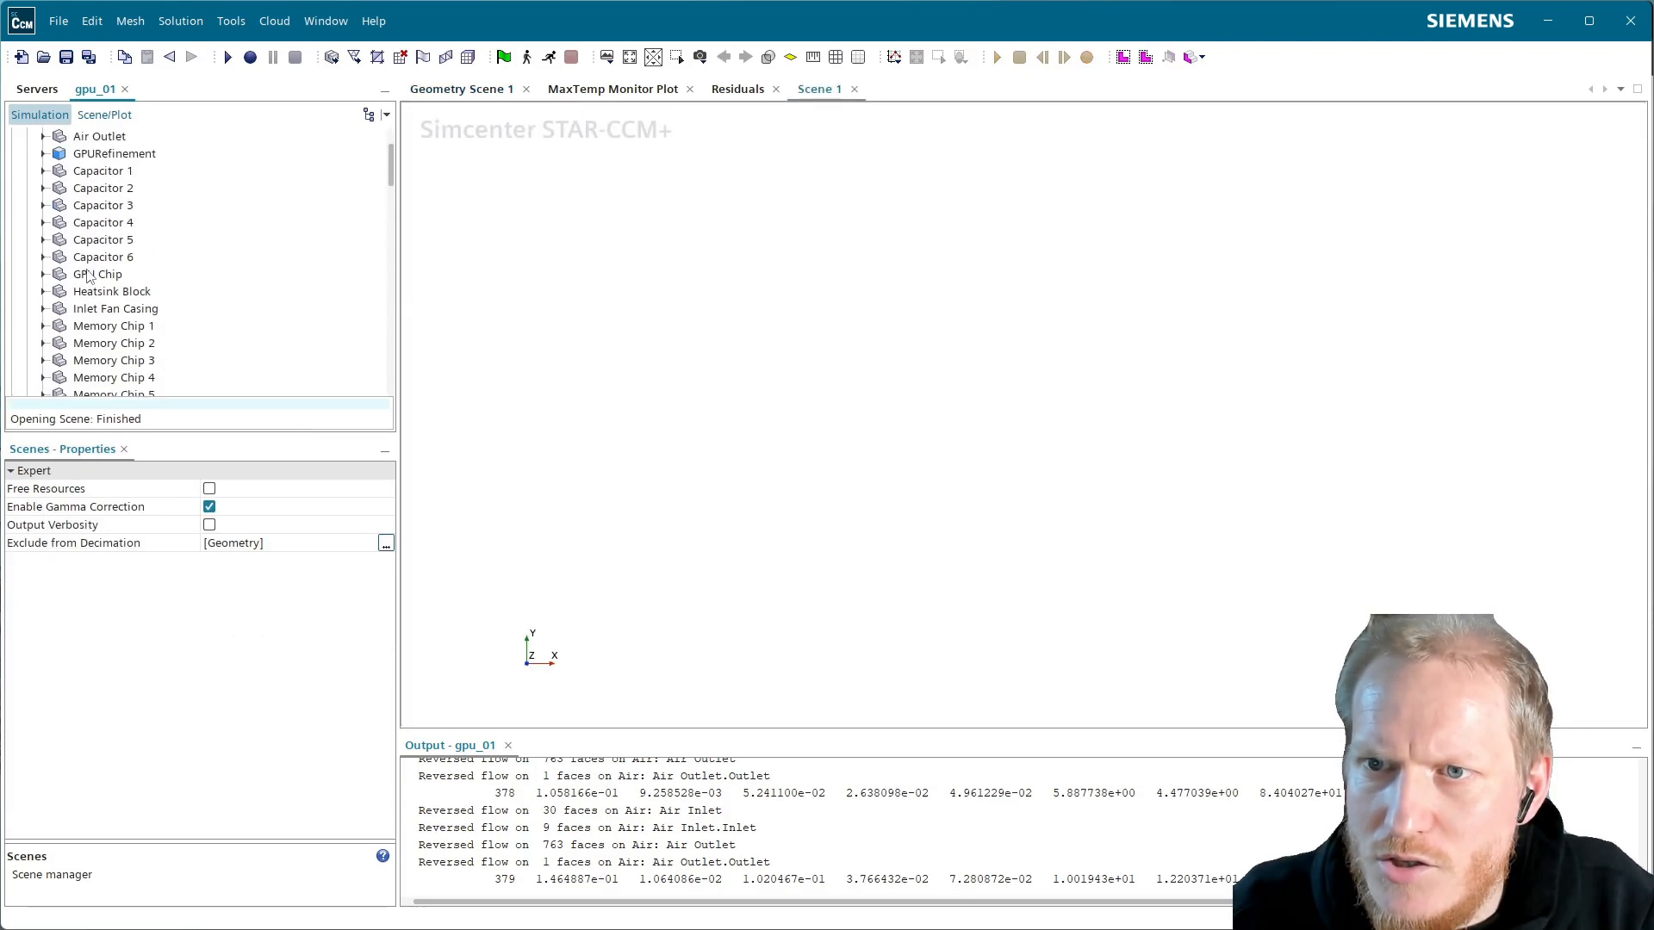
click(89, 275)
drag(99, 280, 756, 348)
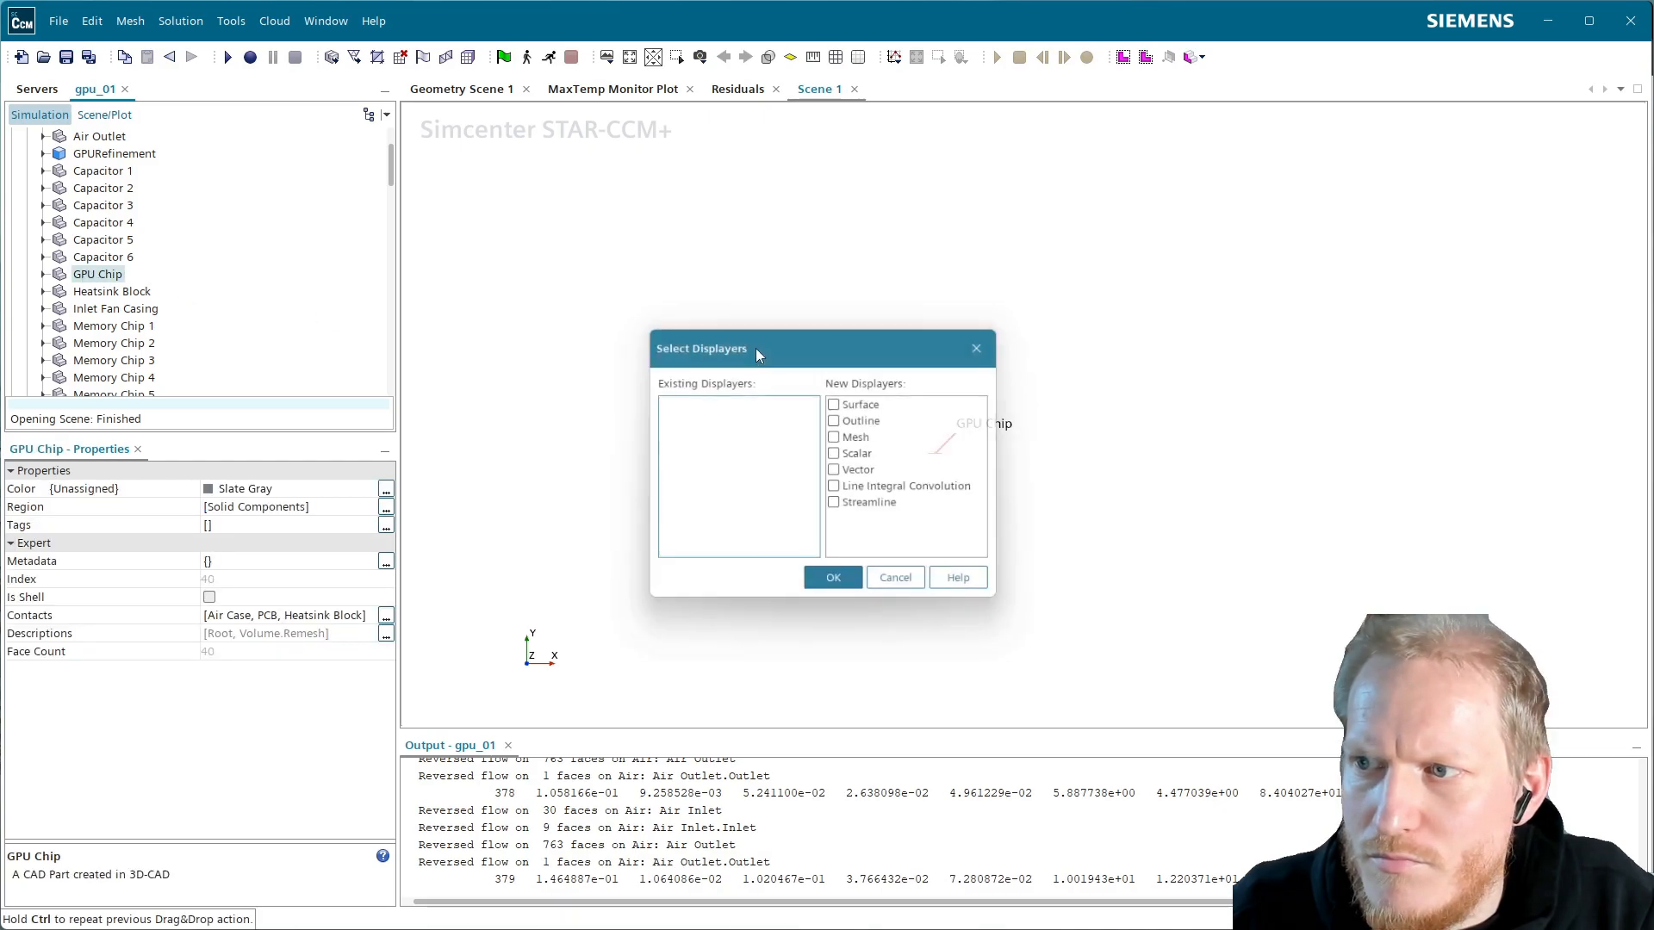
click(841, 403)
click(839, 586)
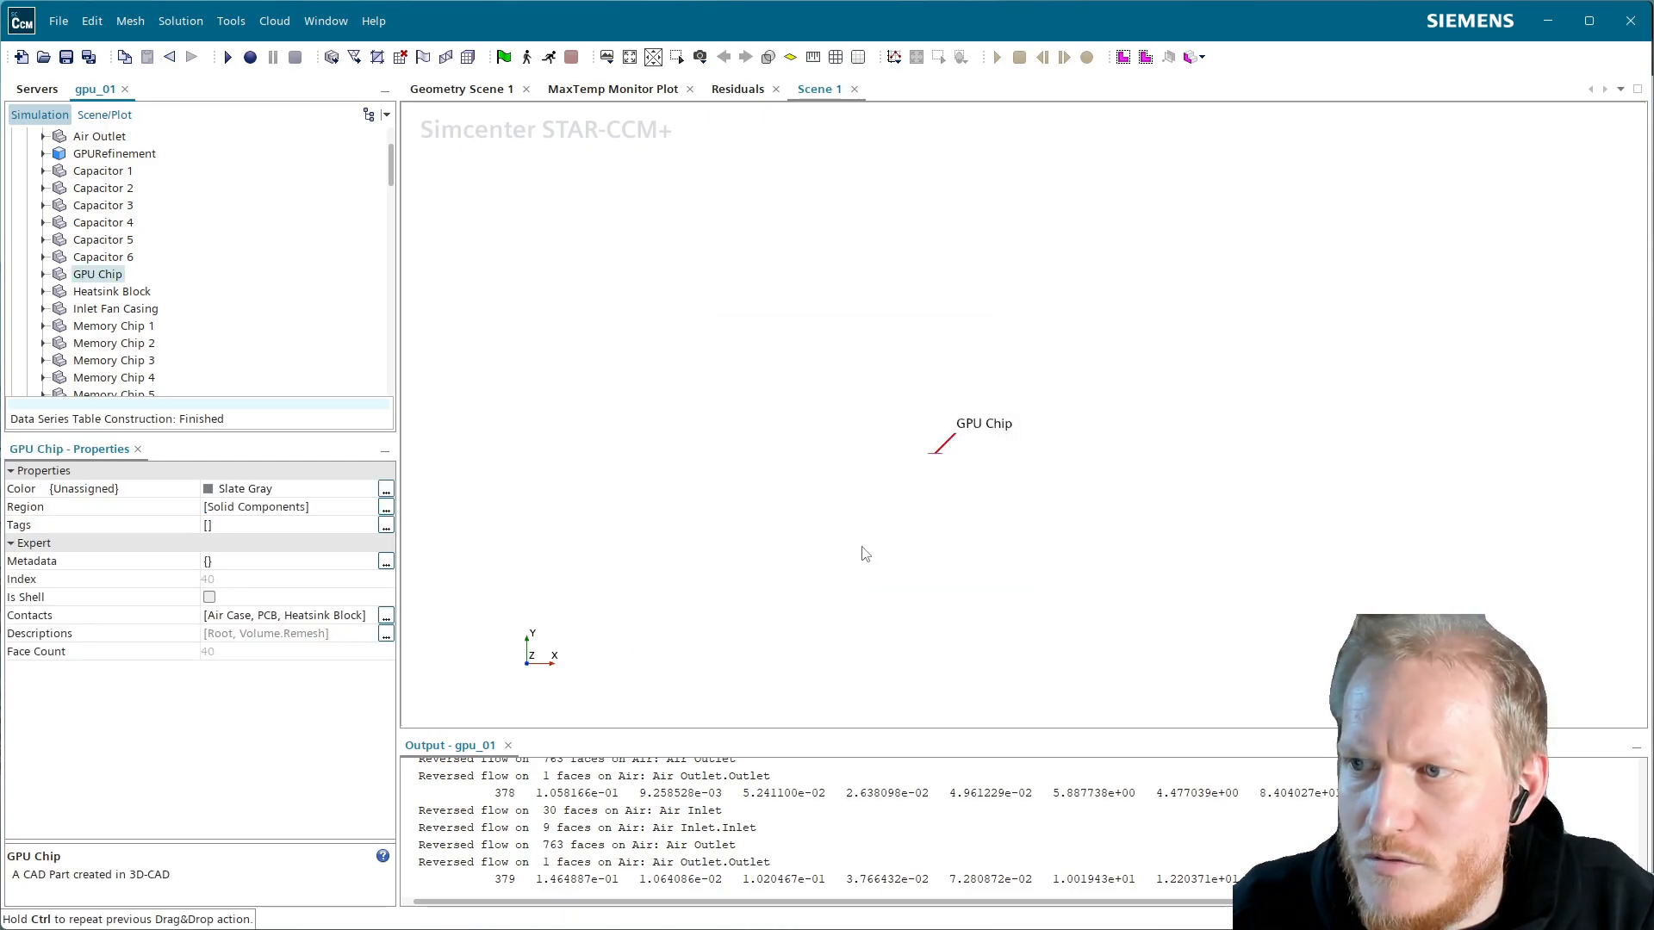
Measure the chip's corner-to-corner distance with the ruler and select the p2 coordinates
scroll(896, 451, up, 3)
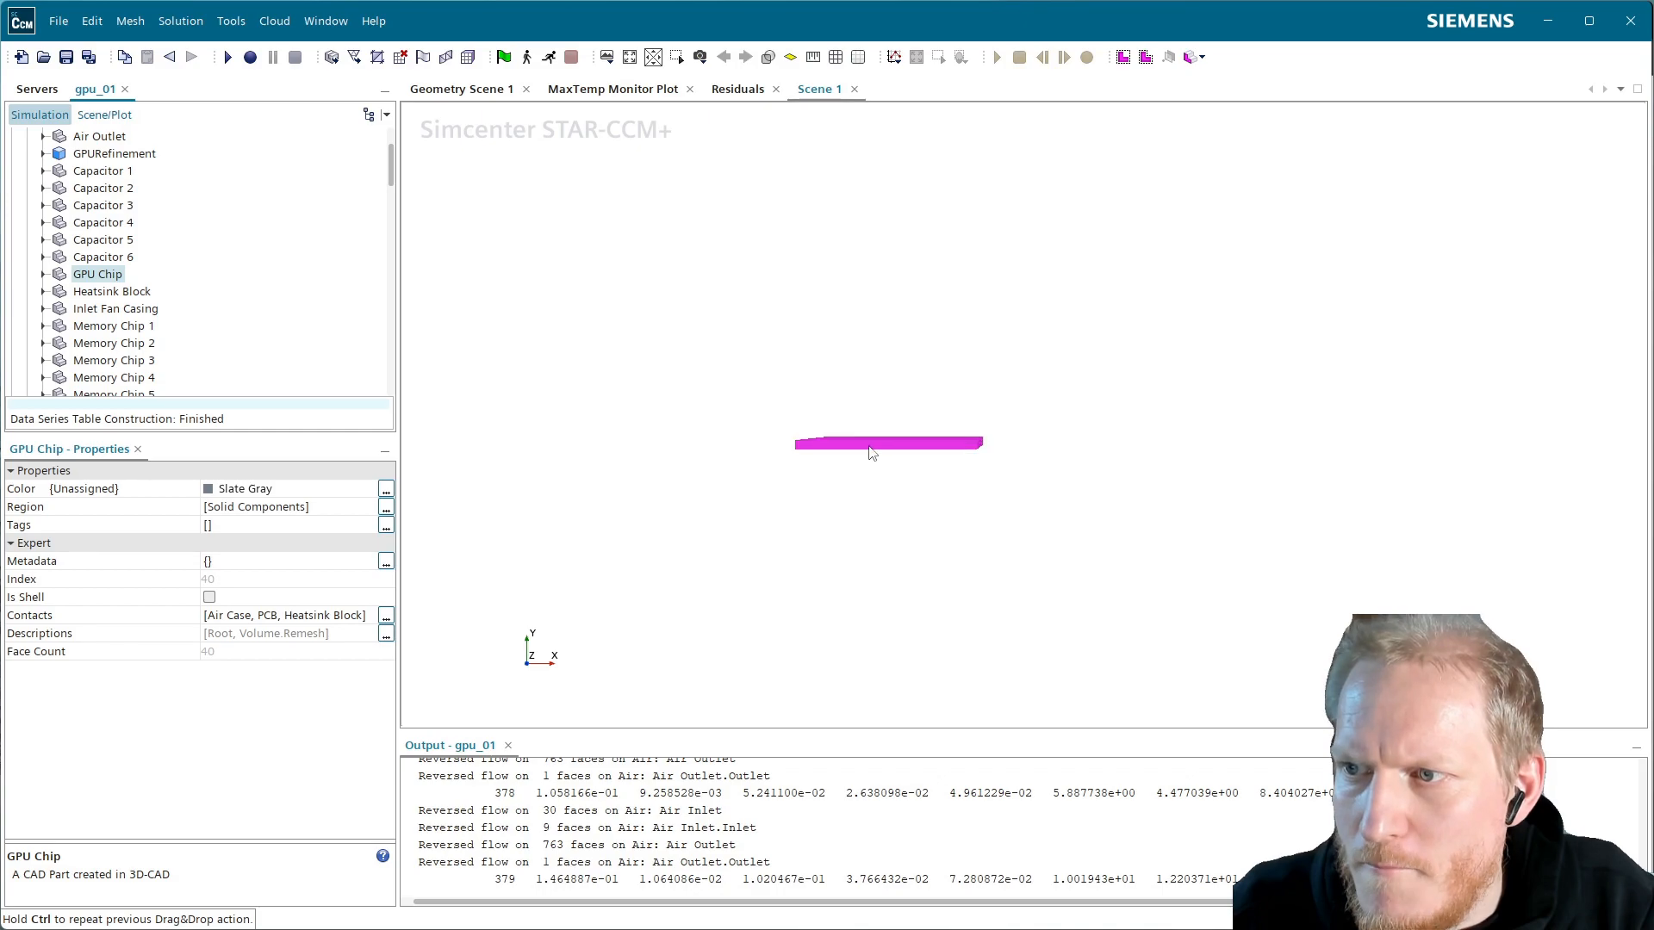
drag(869, 446, 918, 567)
scroll(852, 342, up, 4)
click(1241, 361)
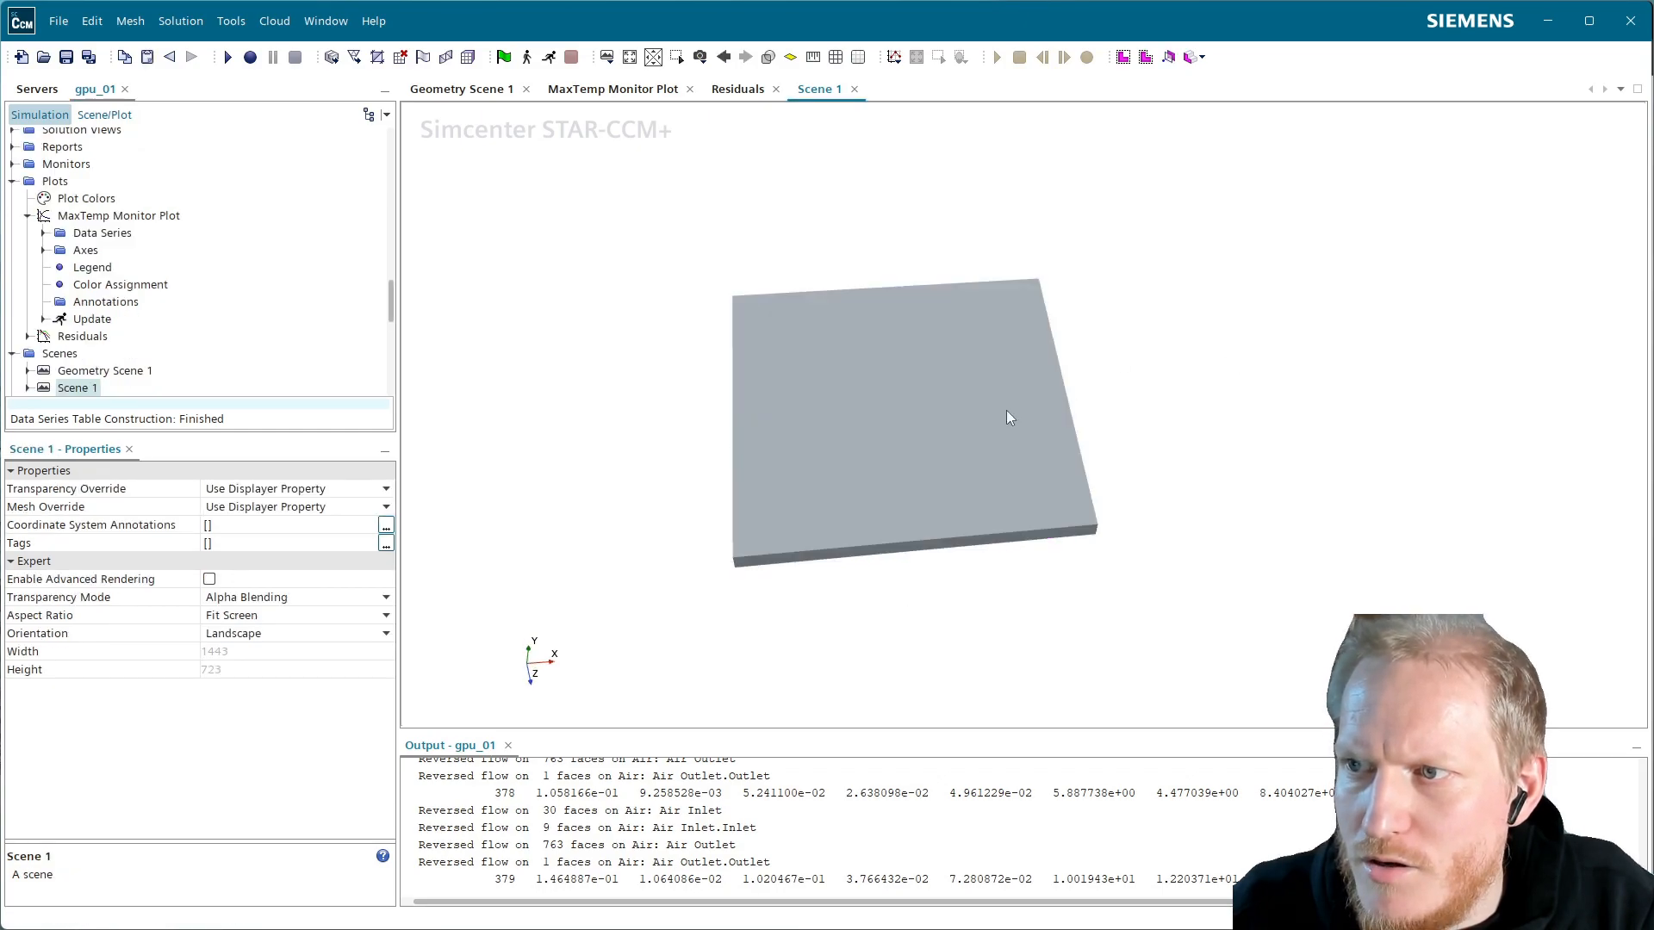
click(812, 57)
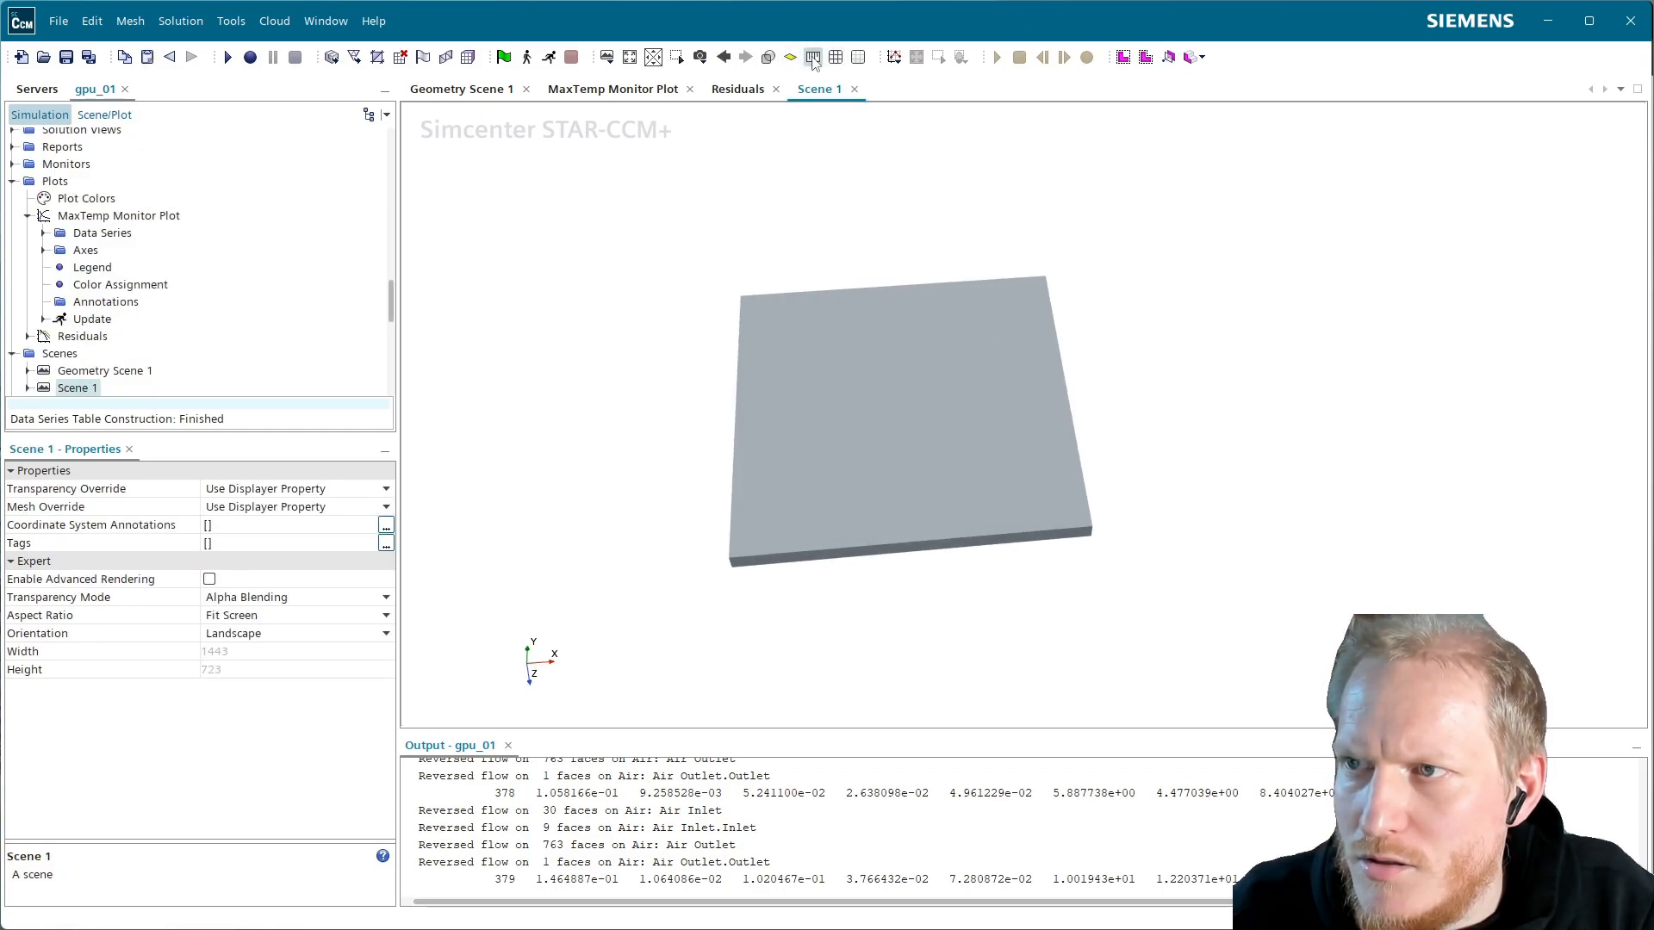
click(734, 569)
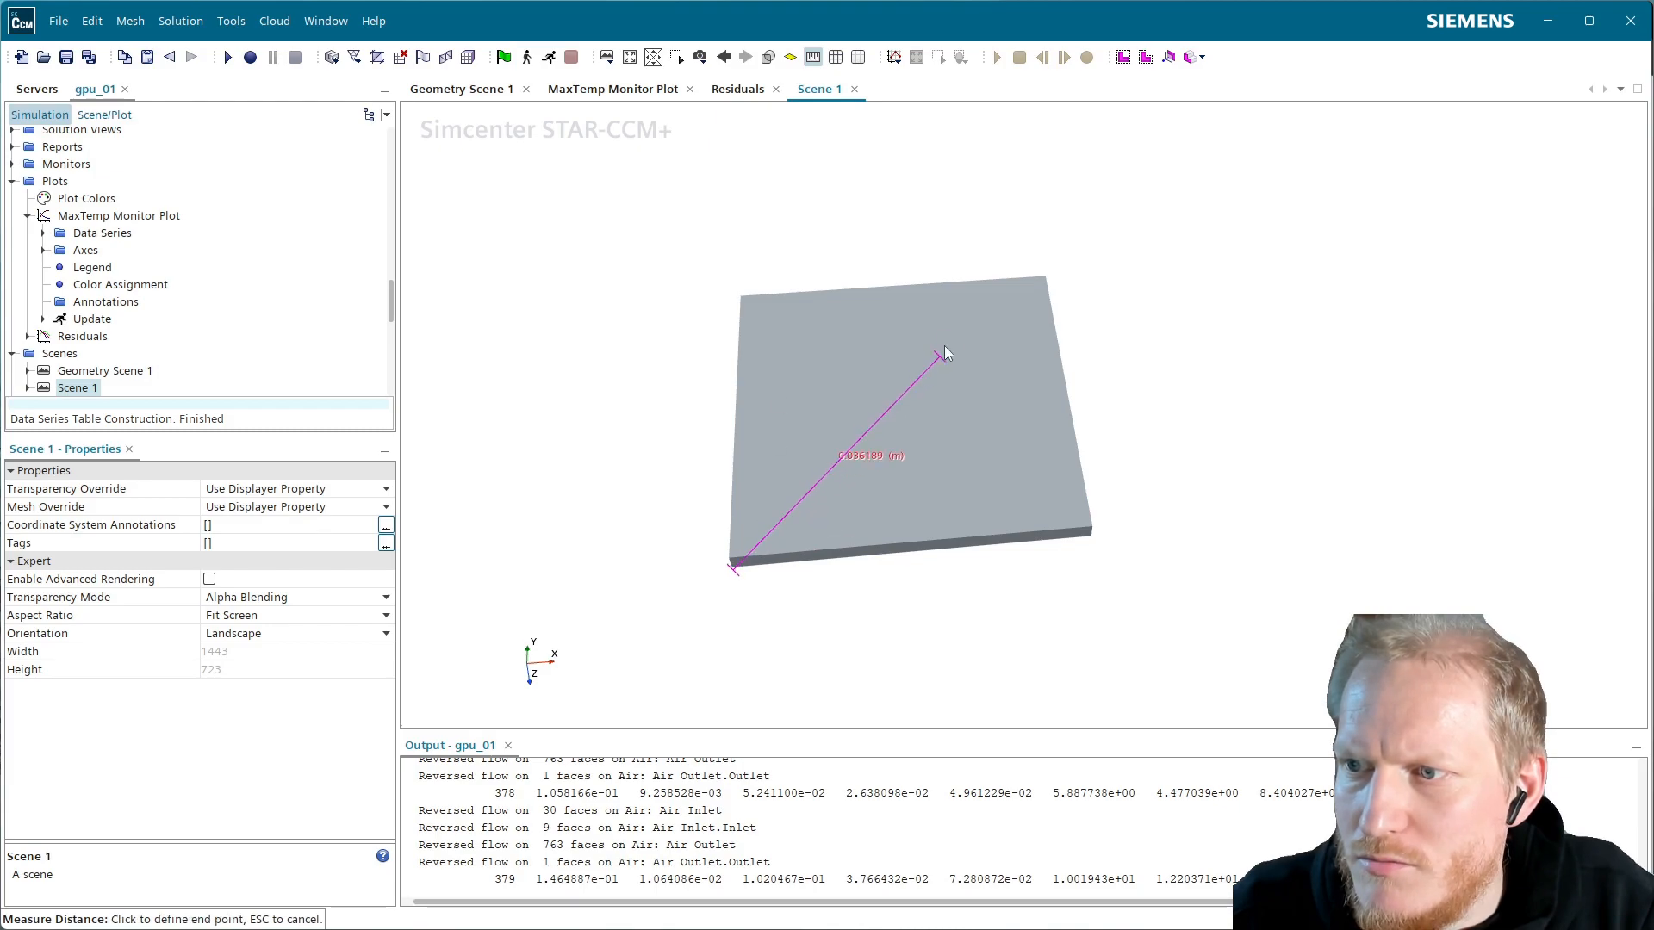
click(1044, 281)
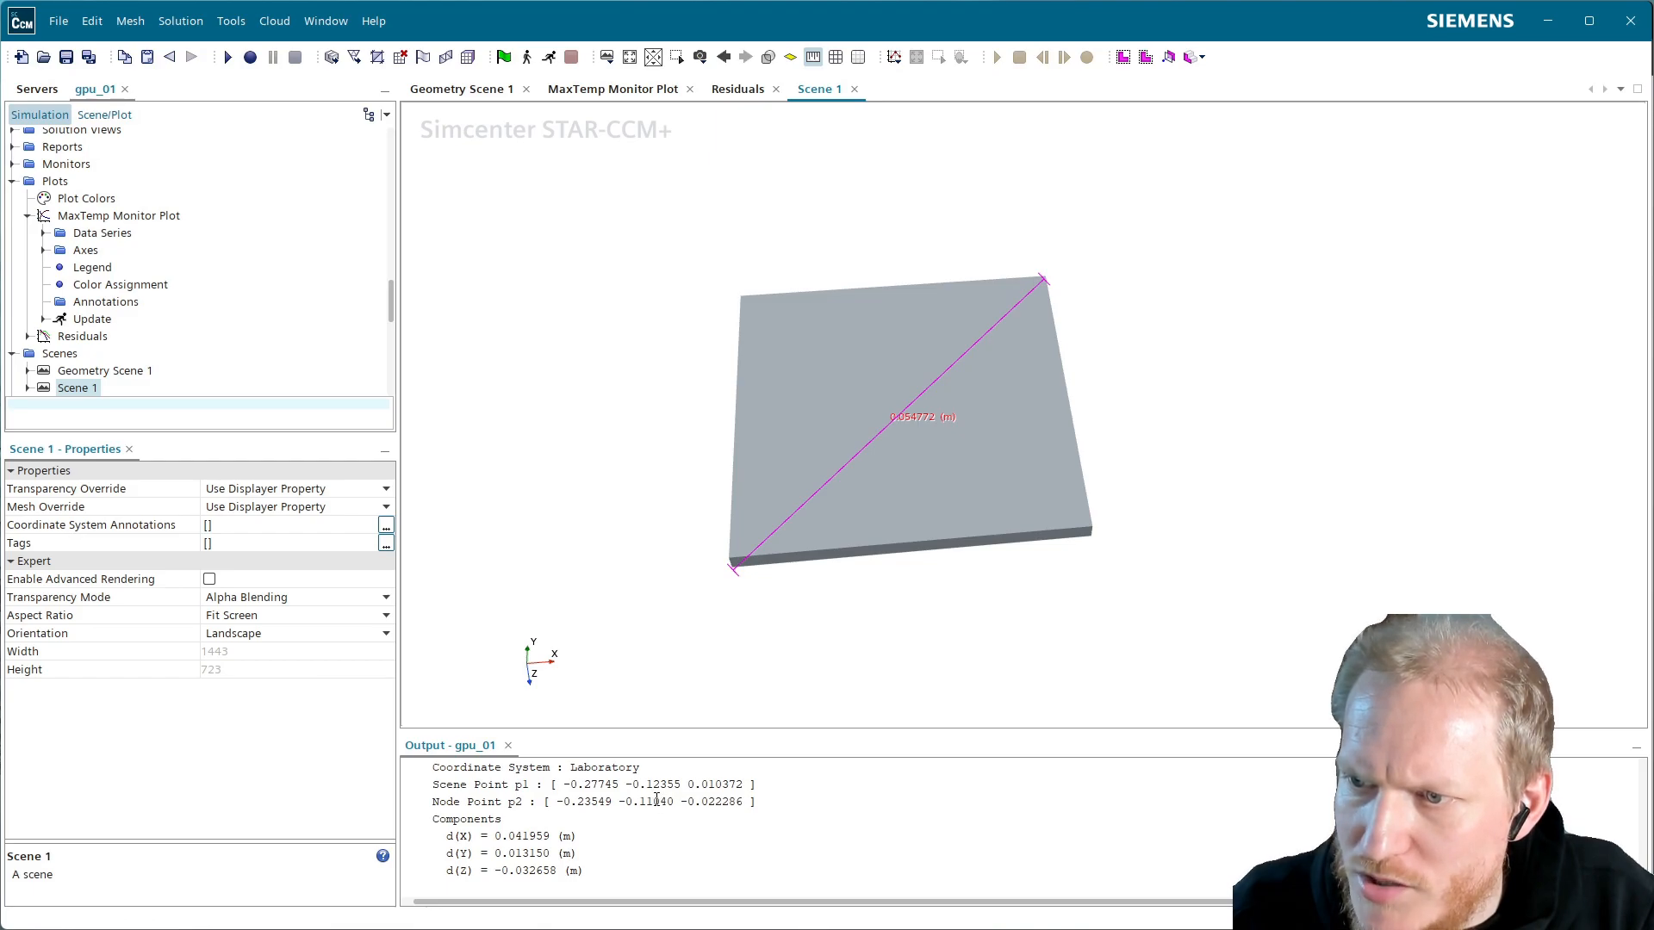
drag(556, 801, 730, 803)
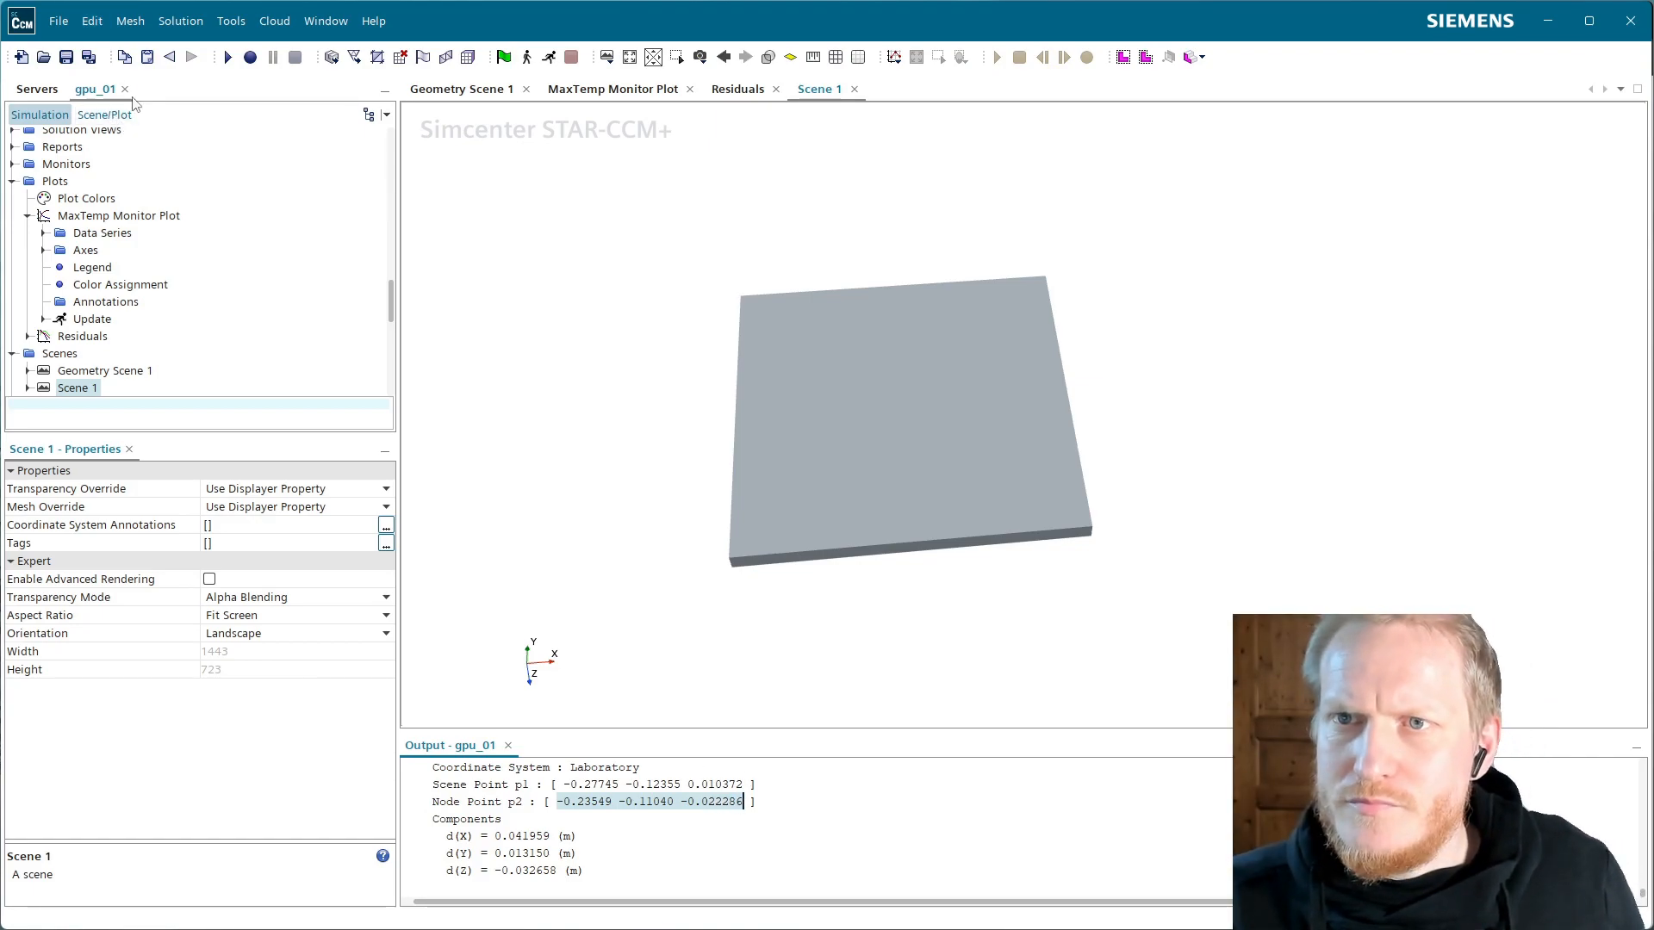
Create a new simple graphics transform under Tools > Transforms named Scale101
scroll(122, 250, down, 6)
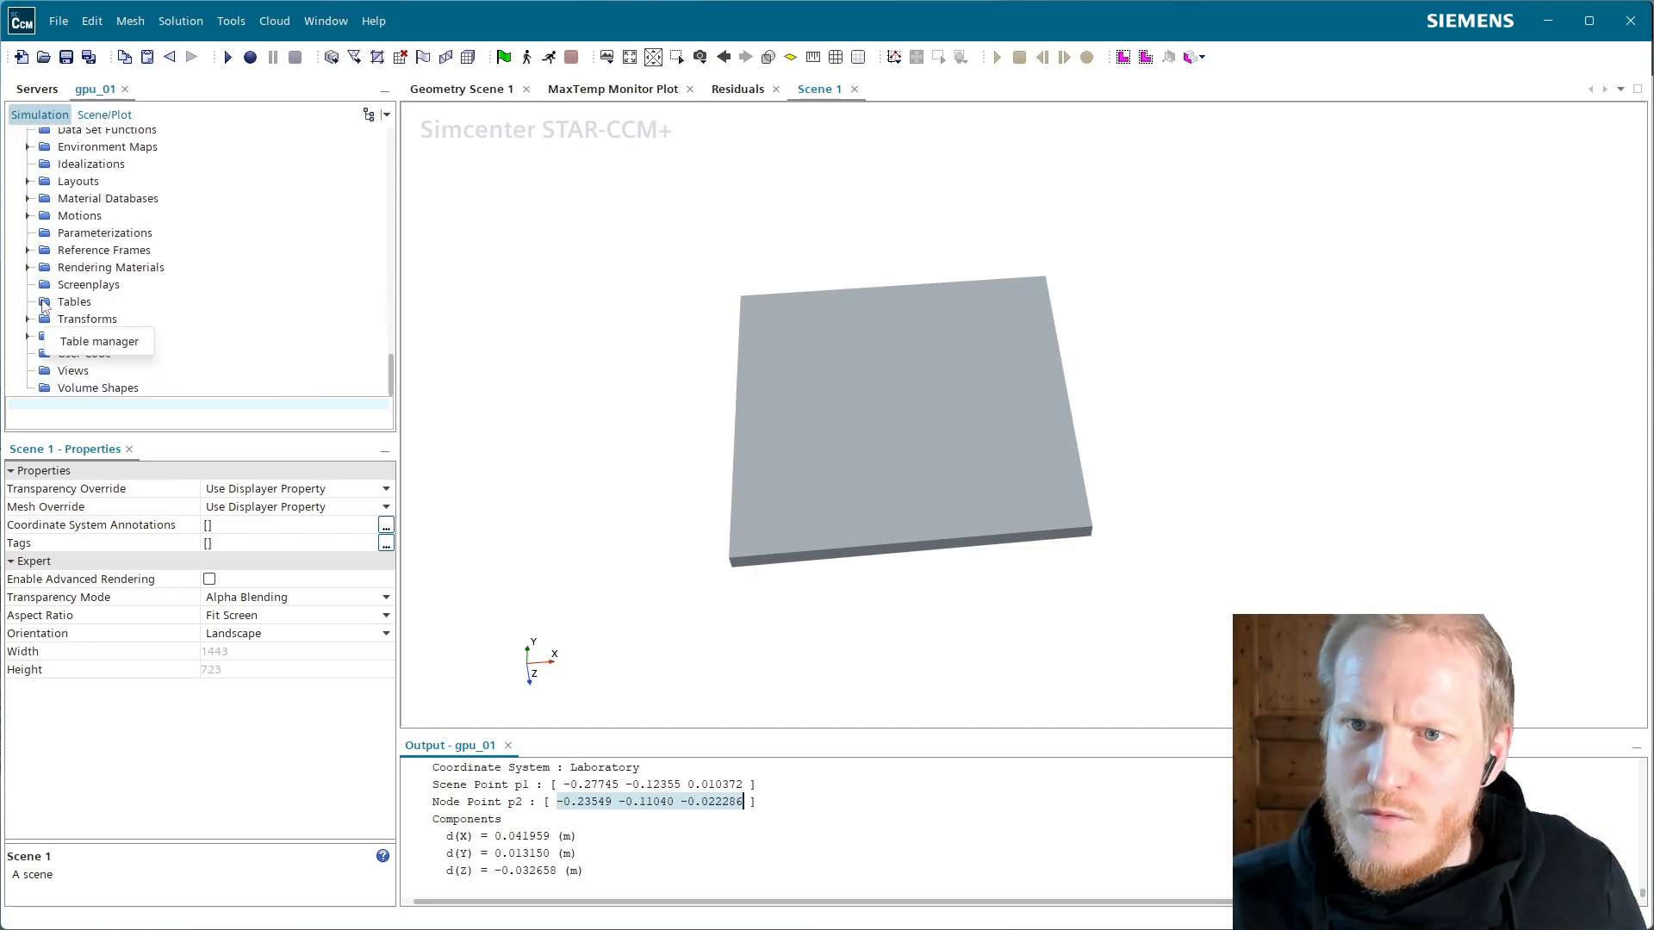
double_click(86, 319)
right_click(92, 323)
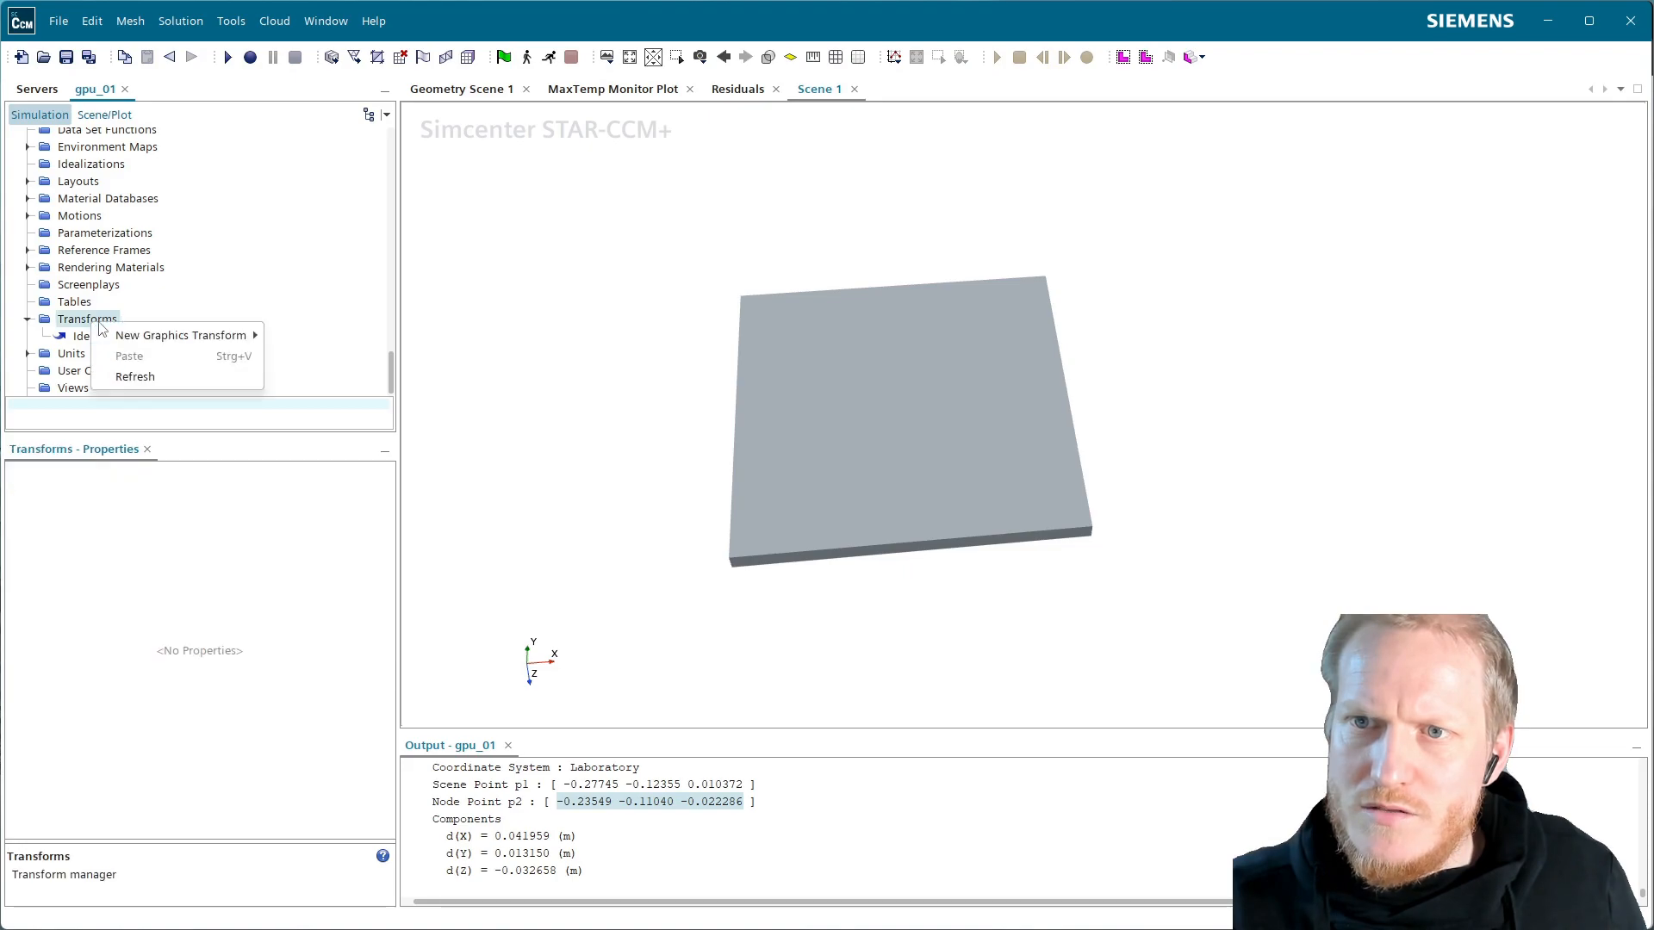
mouse_move(185, 335)
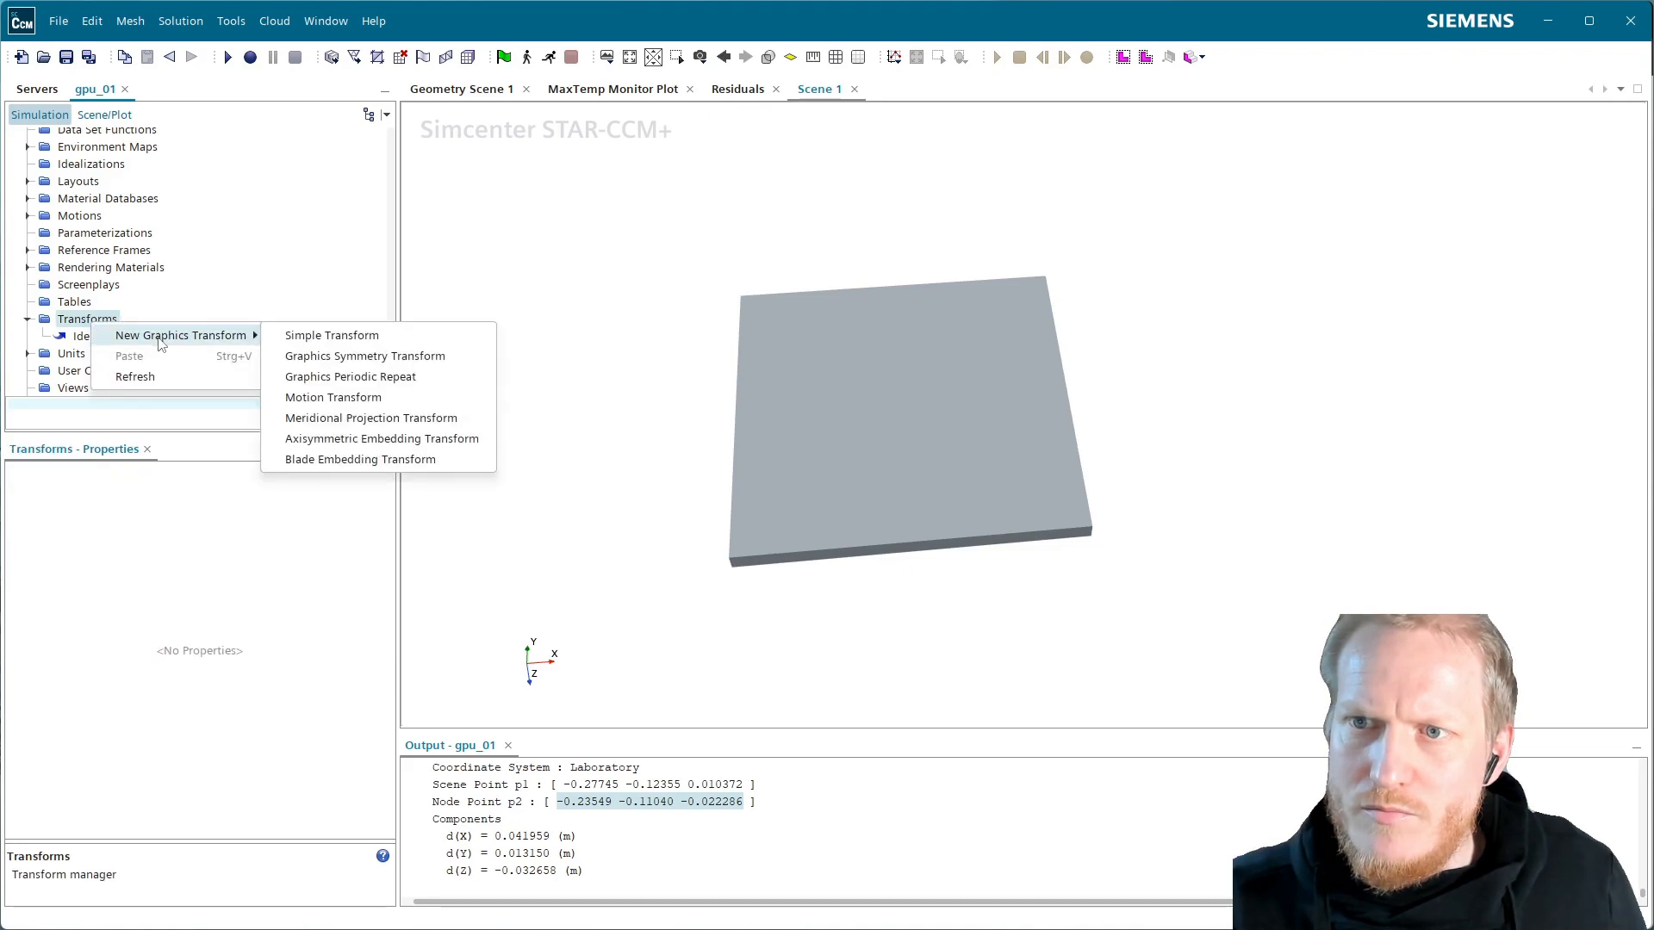
click(393, 343)
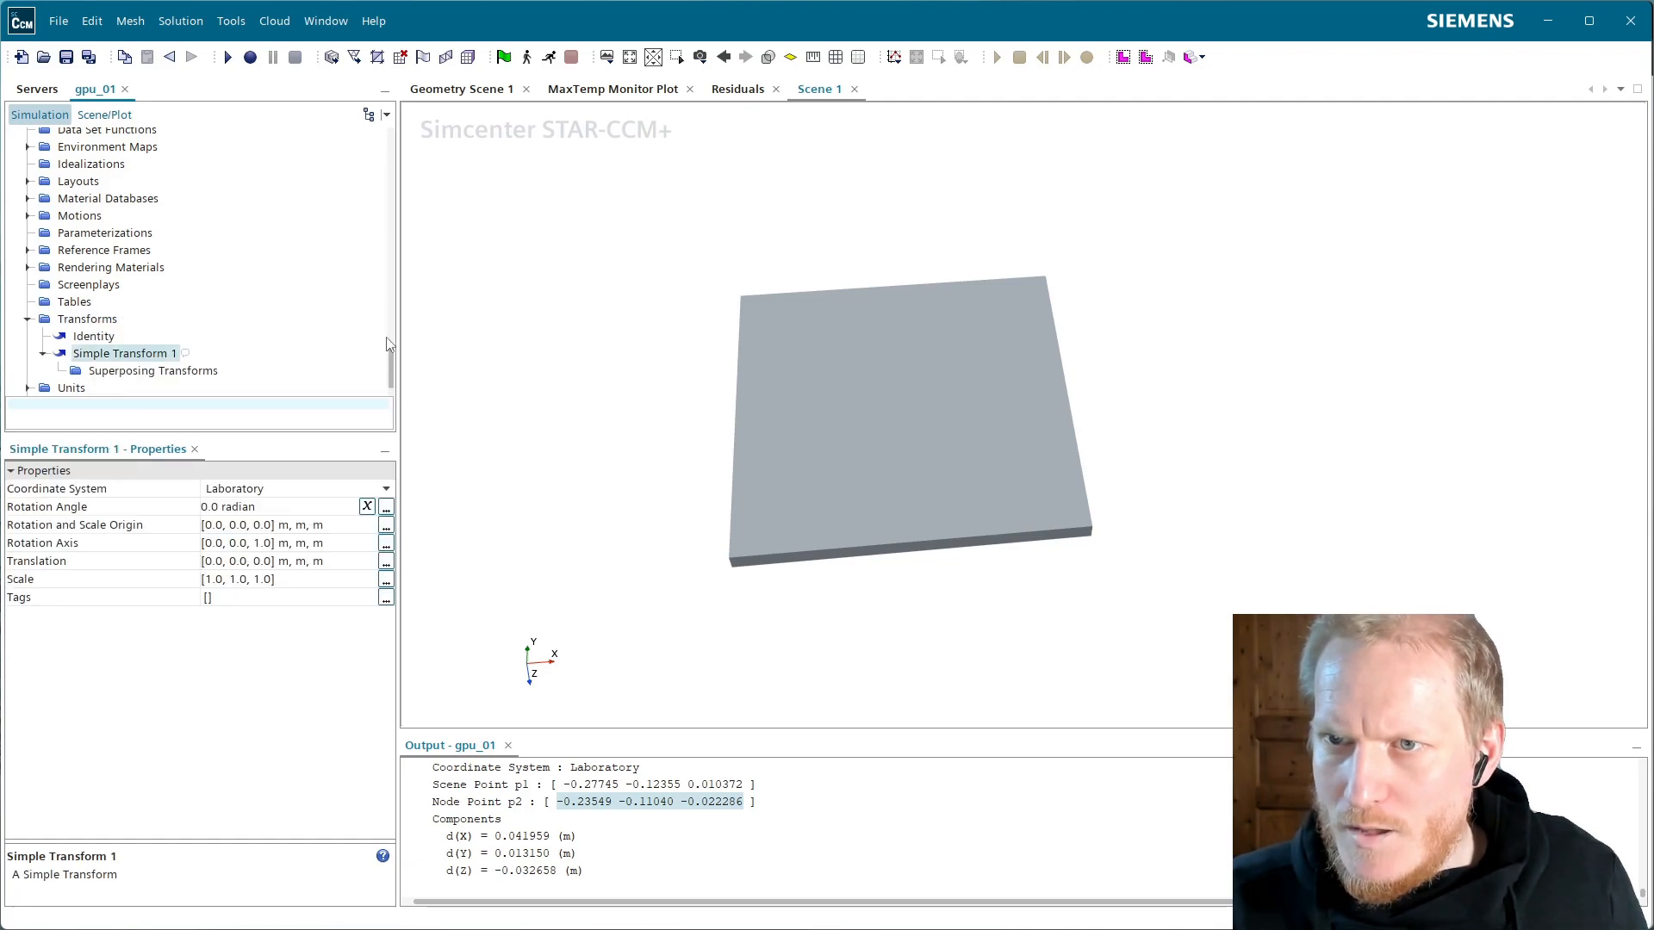
click(158, 354)
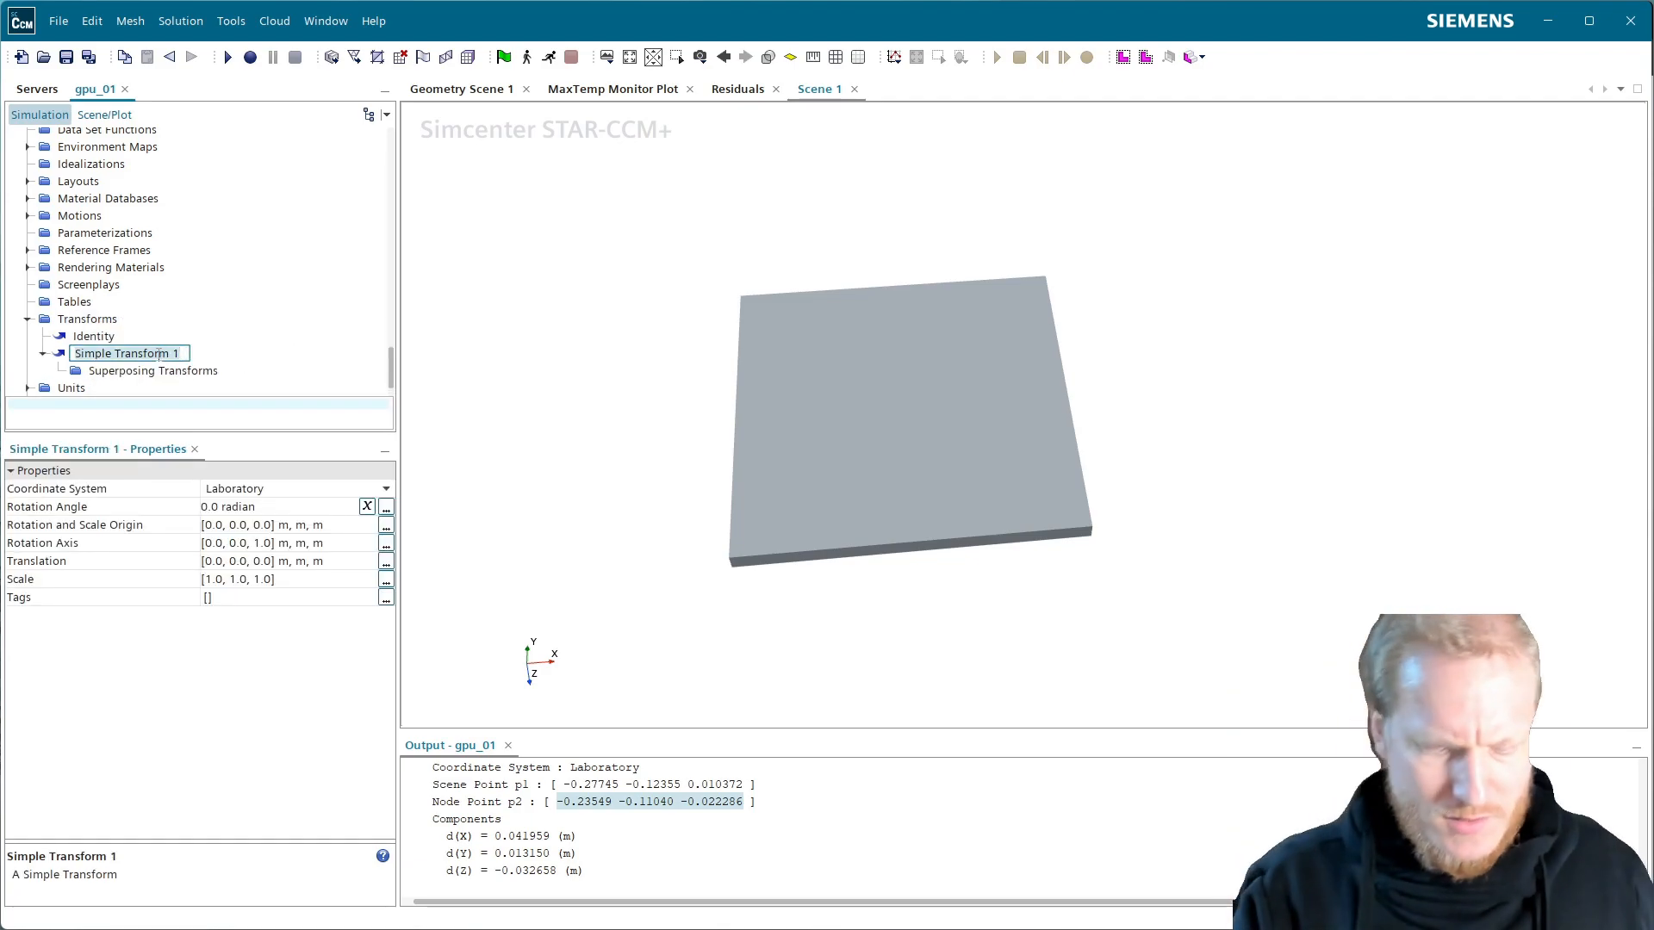
text(Scale10)
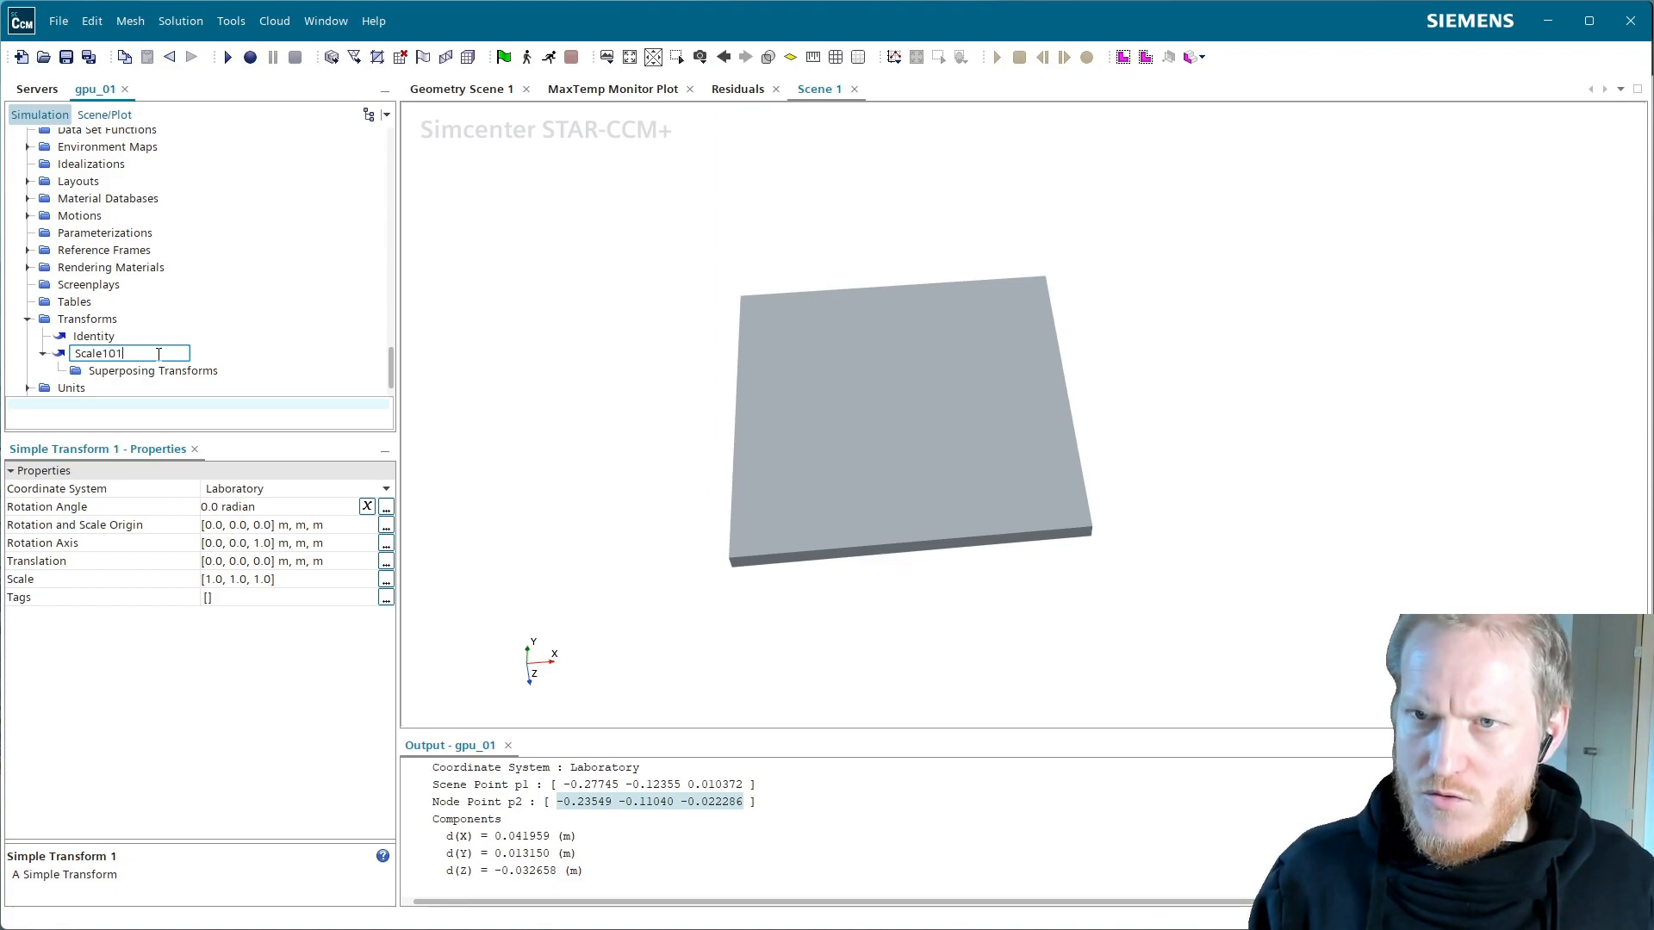
text(1)
key(Return)
Set Scale101's scale to 1.01, 1.01, 1.01
click(287, 581)
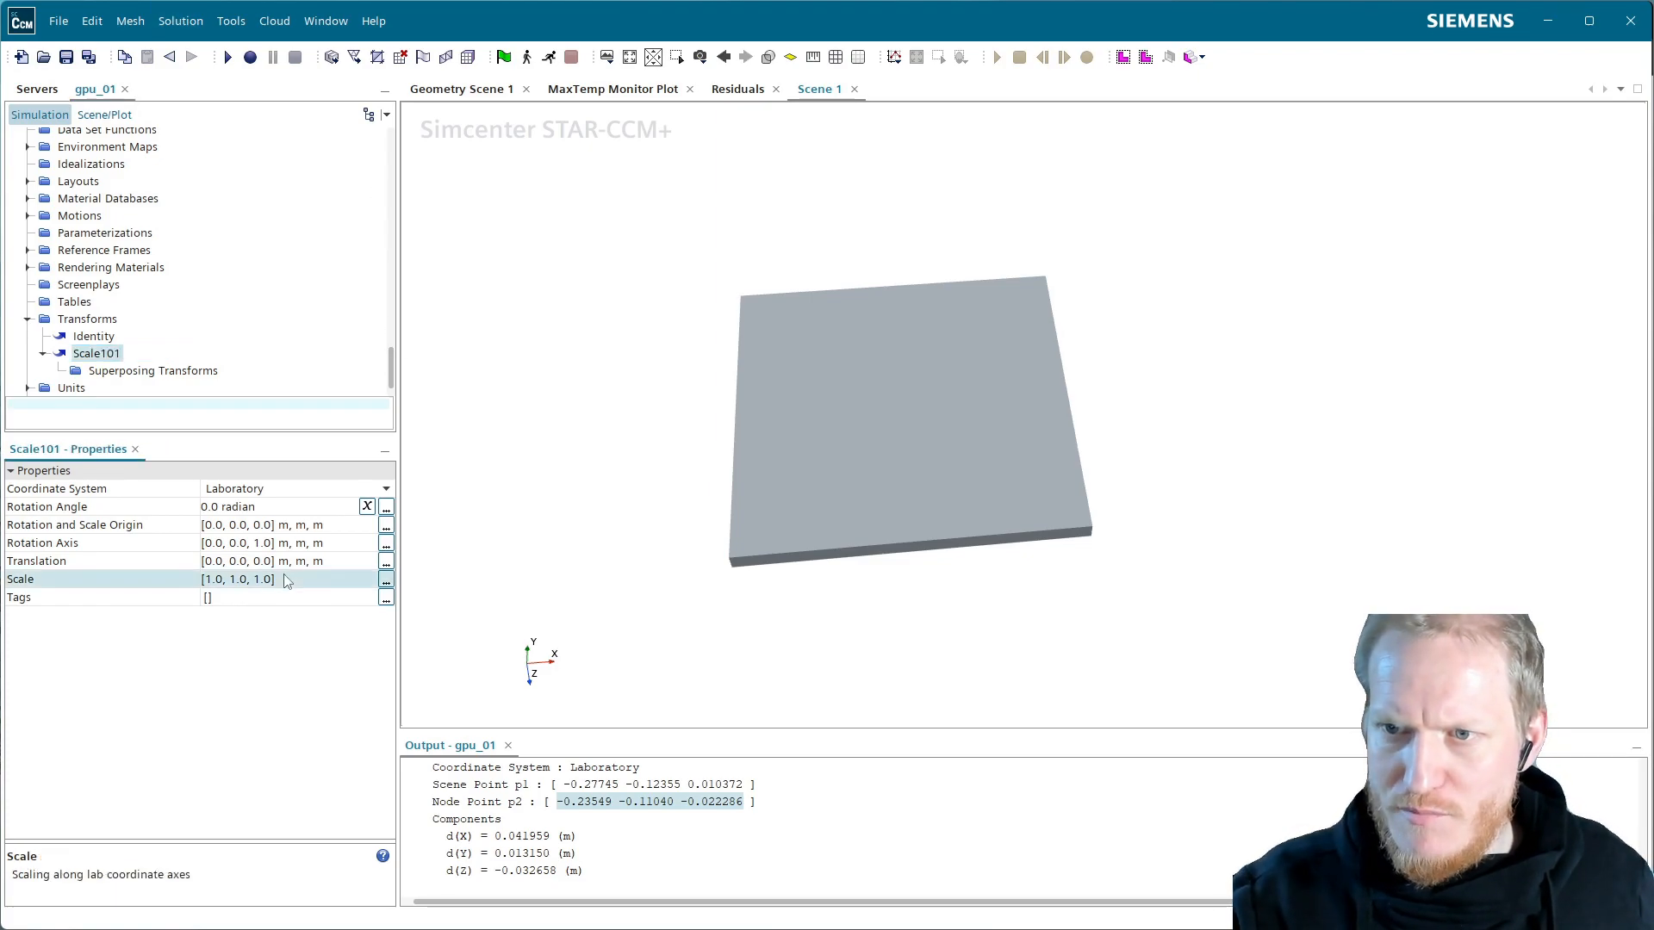
click(286, 579)
text(1.)
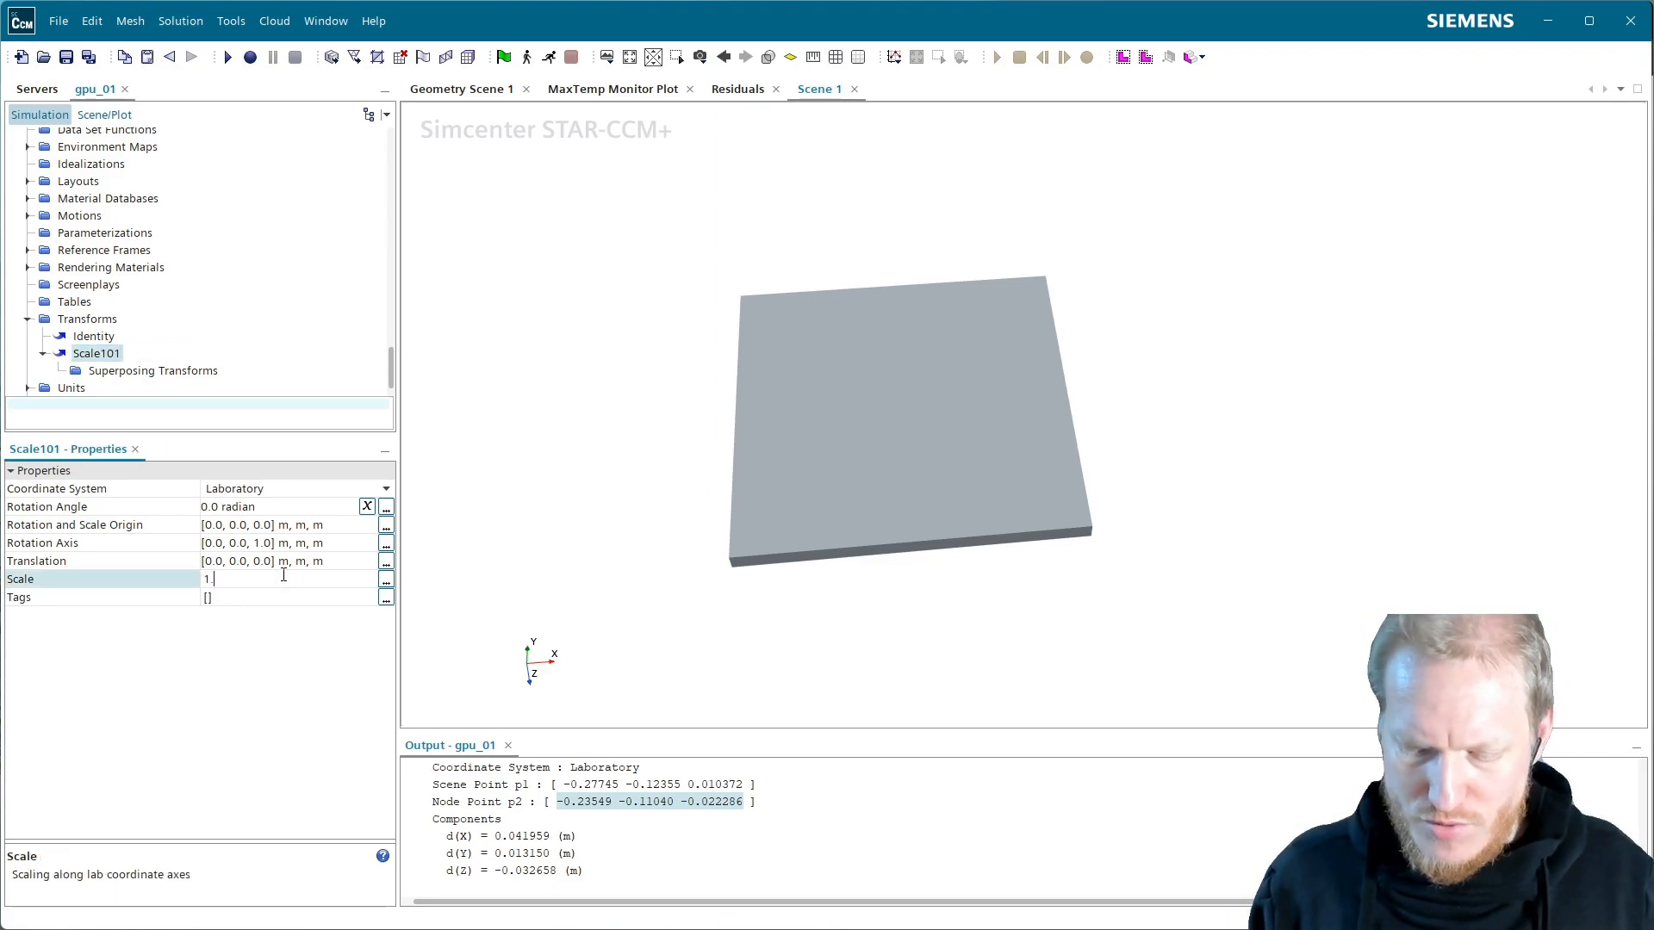
key(Return)
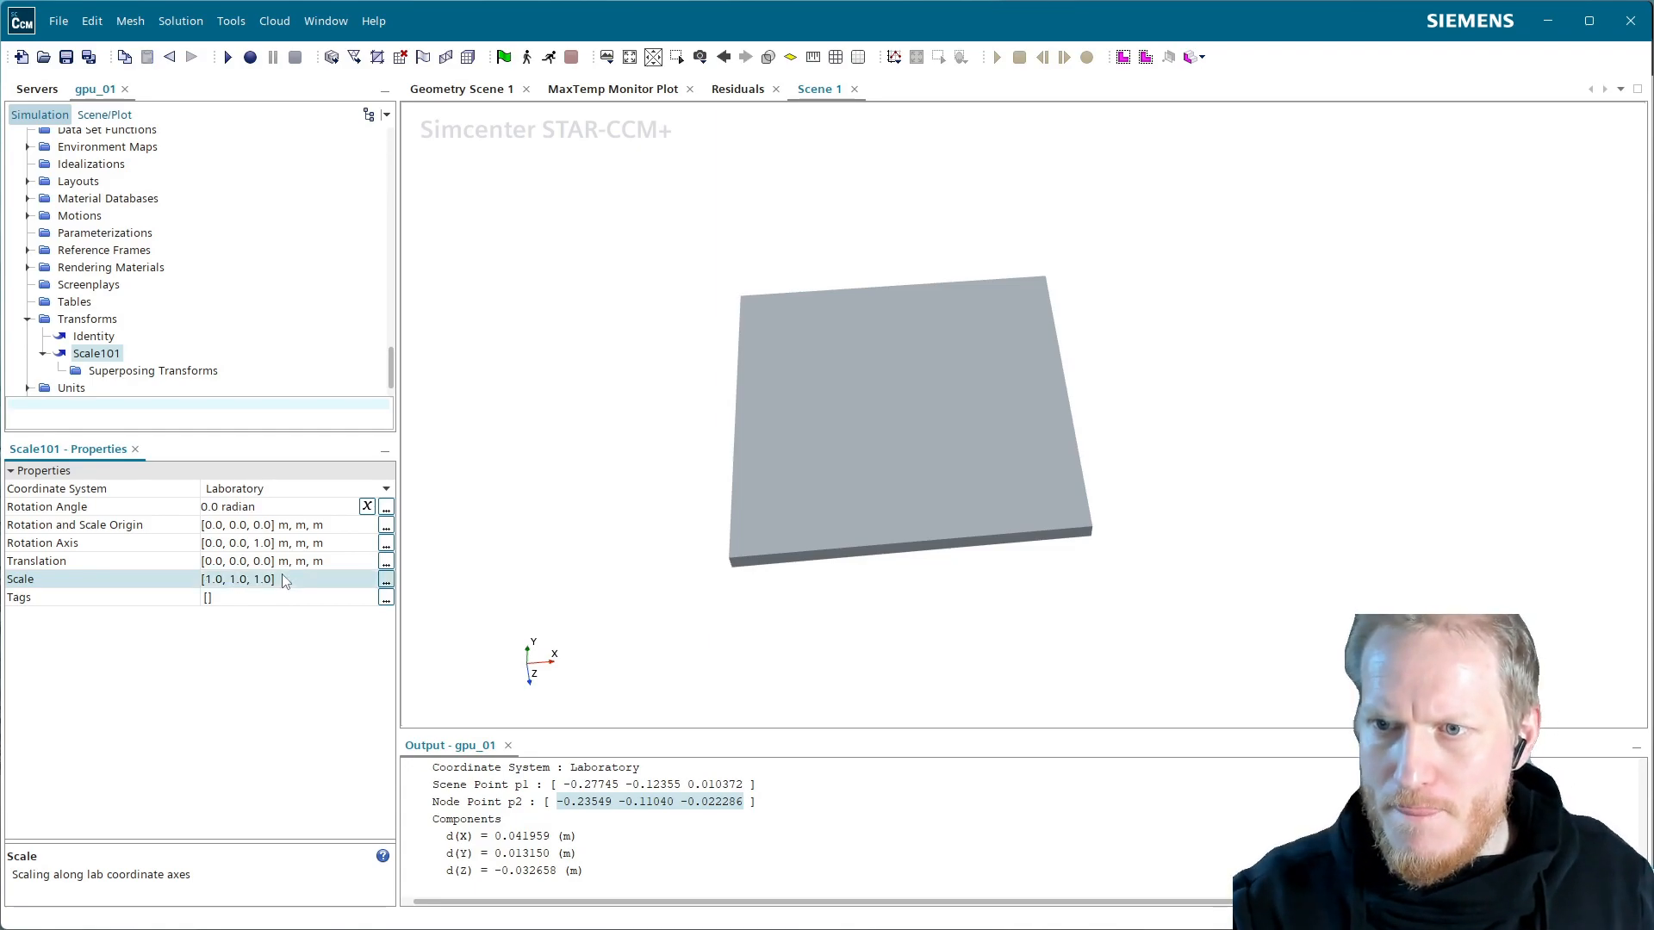
click(285, 581)
text(1)
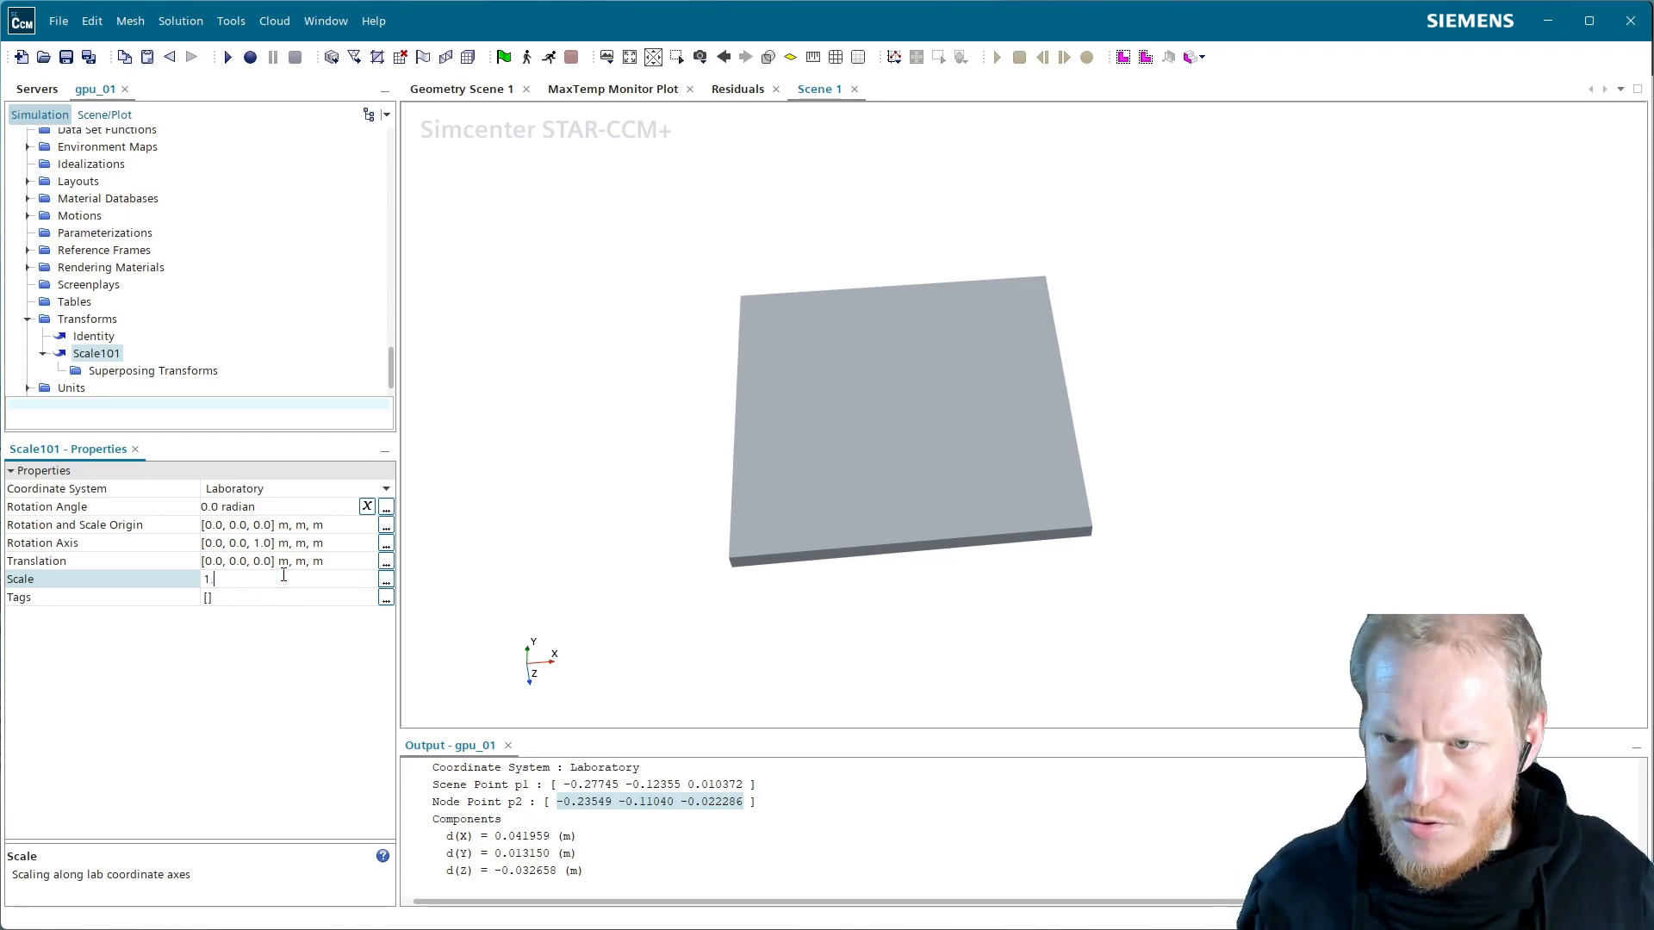
text(.01, 1)
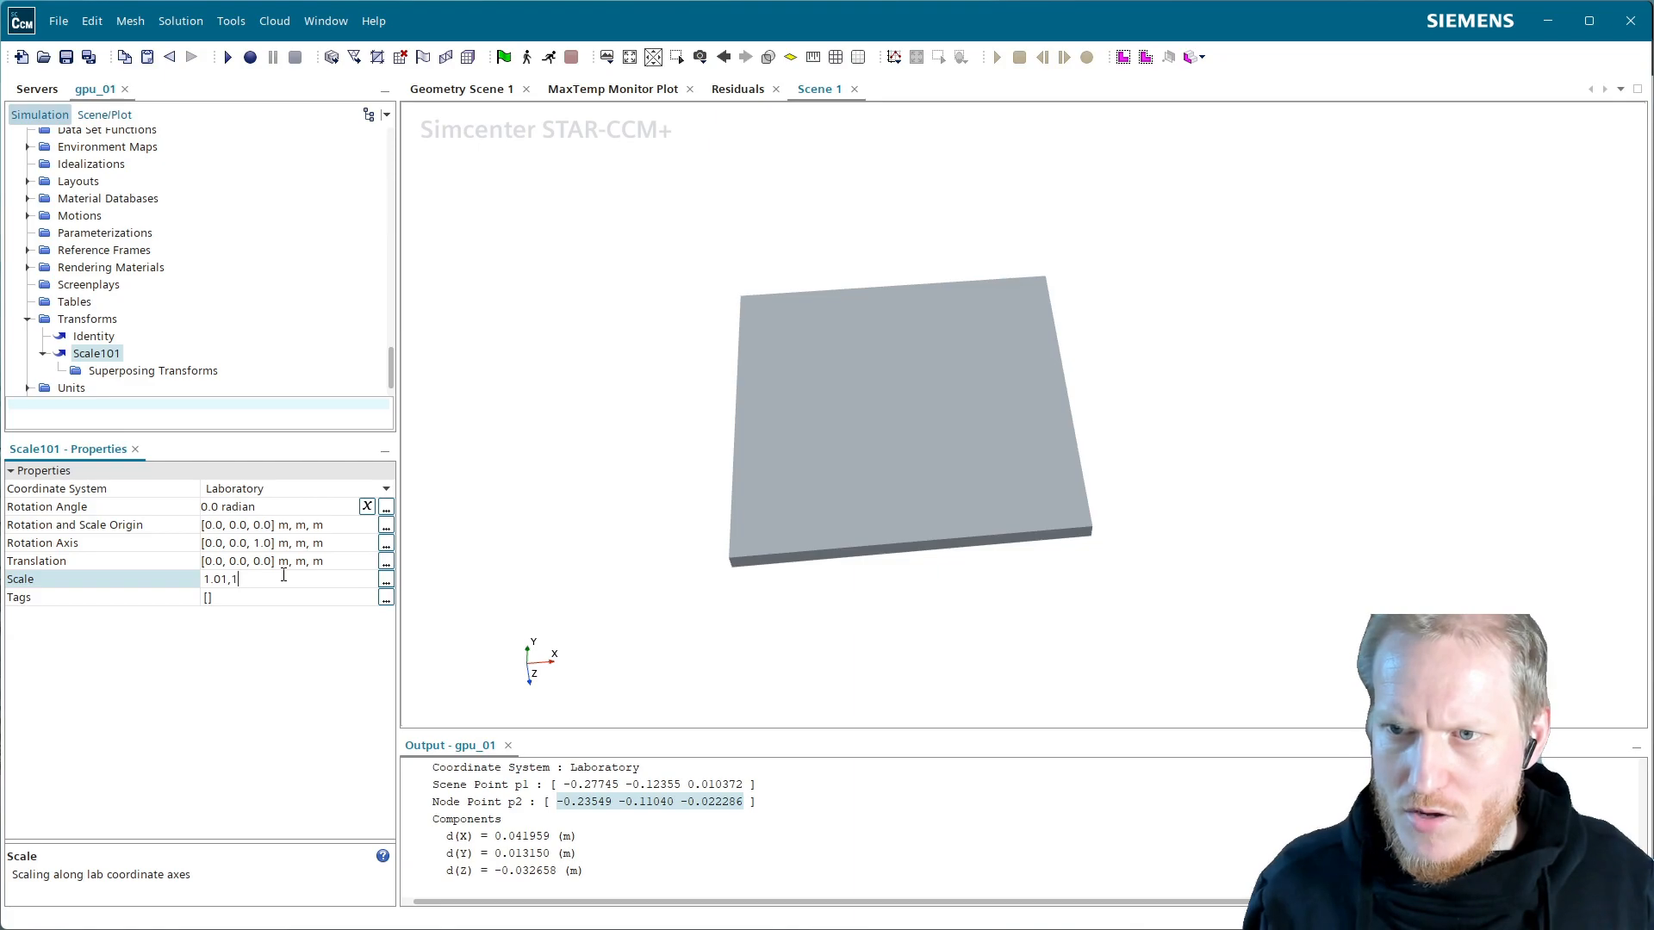
text(.01, 1.)
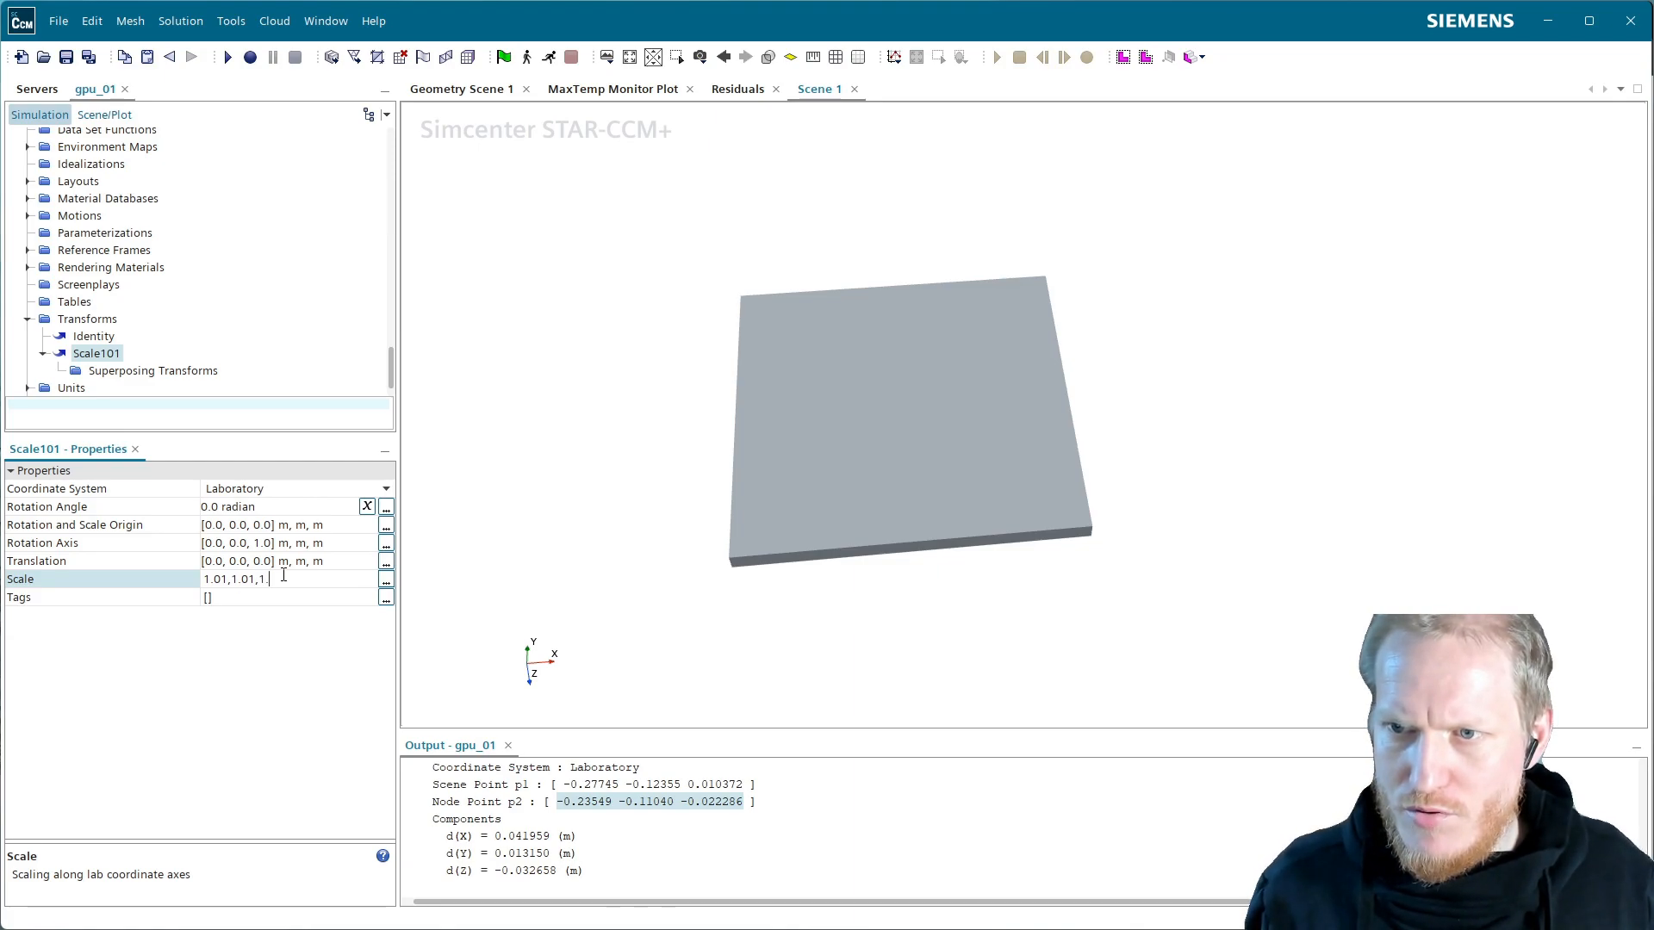
text(01)
key(Return)
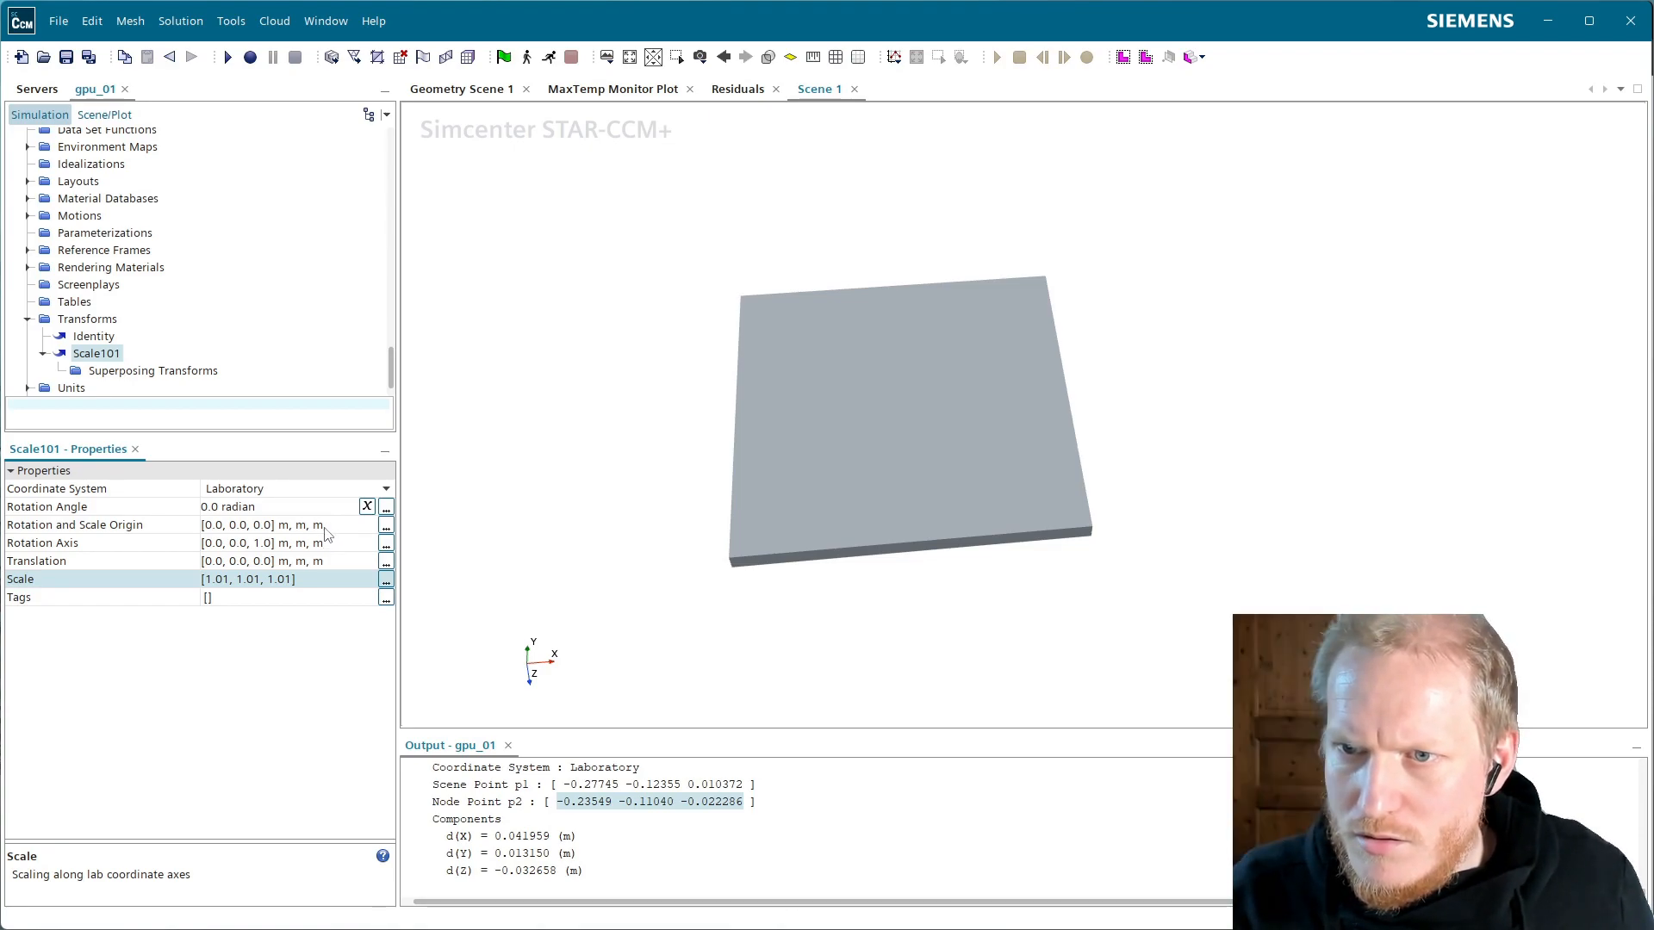
Paste the measured p2 point into Scale101's rotation and scale origin, editing it to -0.256, -0.115, -0.016
click(285, 526)
click(284, 526)
text(-0.23549 -0.11040 -0.022286)
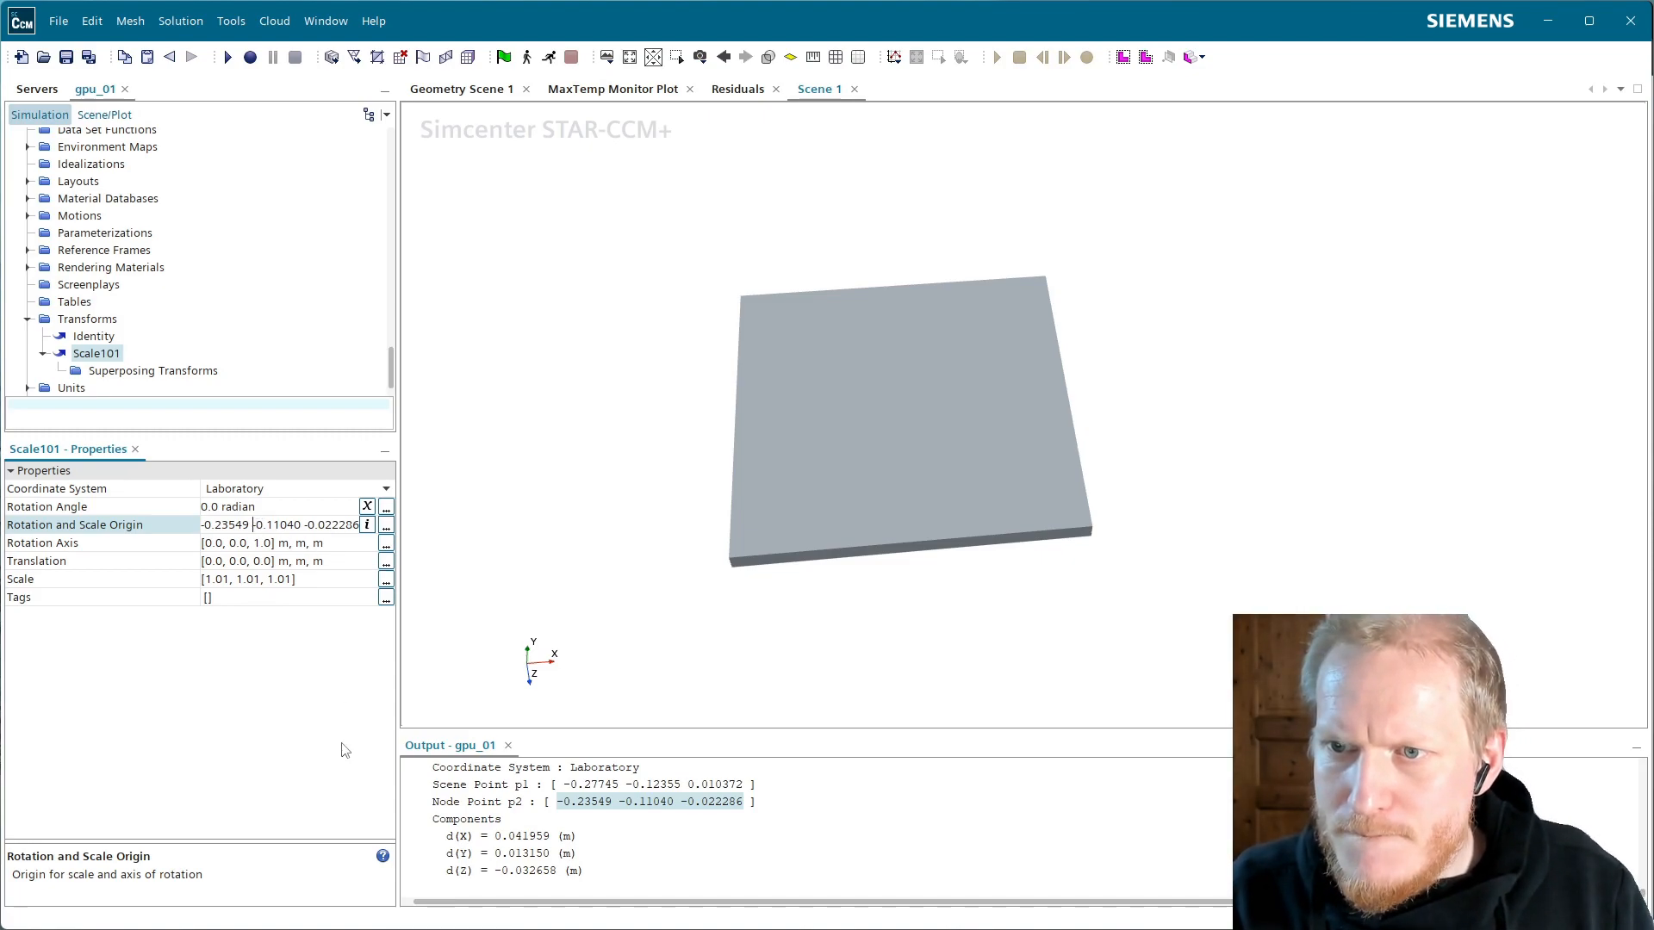
key(BackSpace)
text(,)
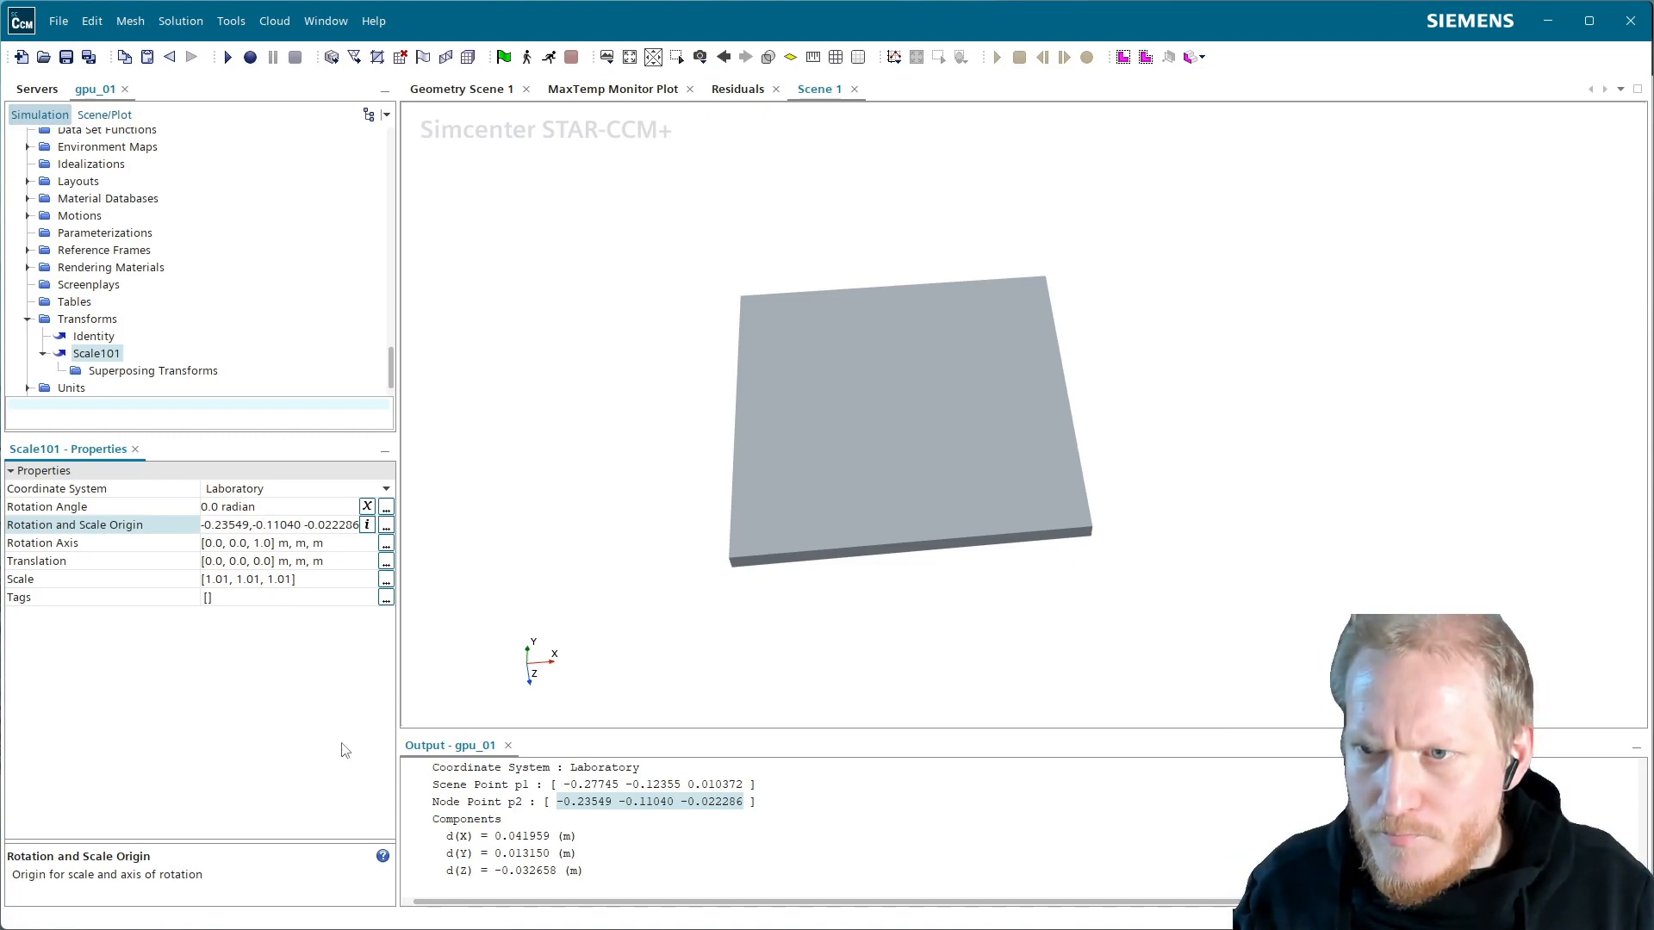
key(Right)
key(Right)
key(Right)
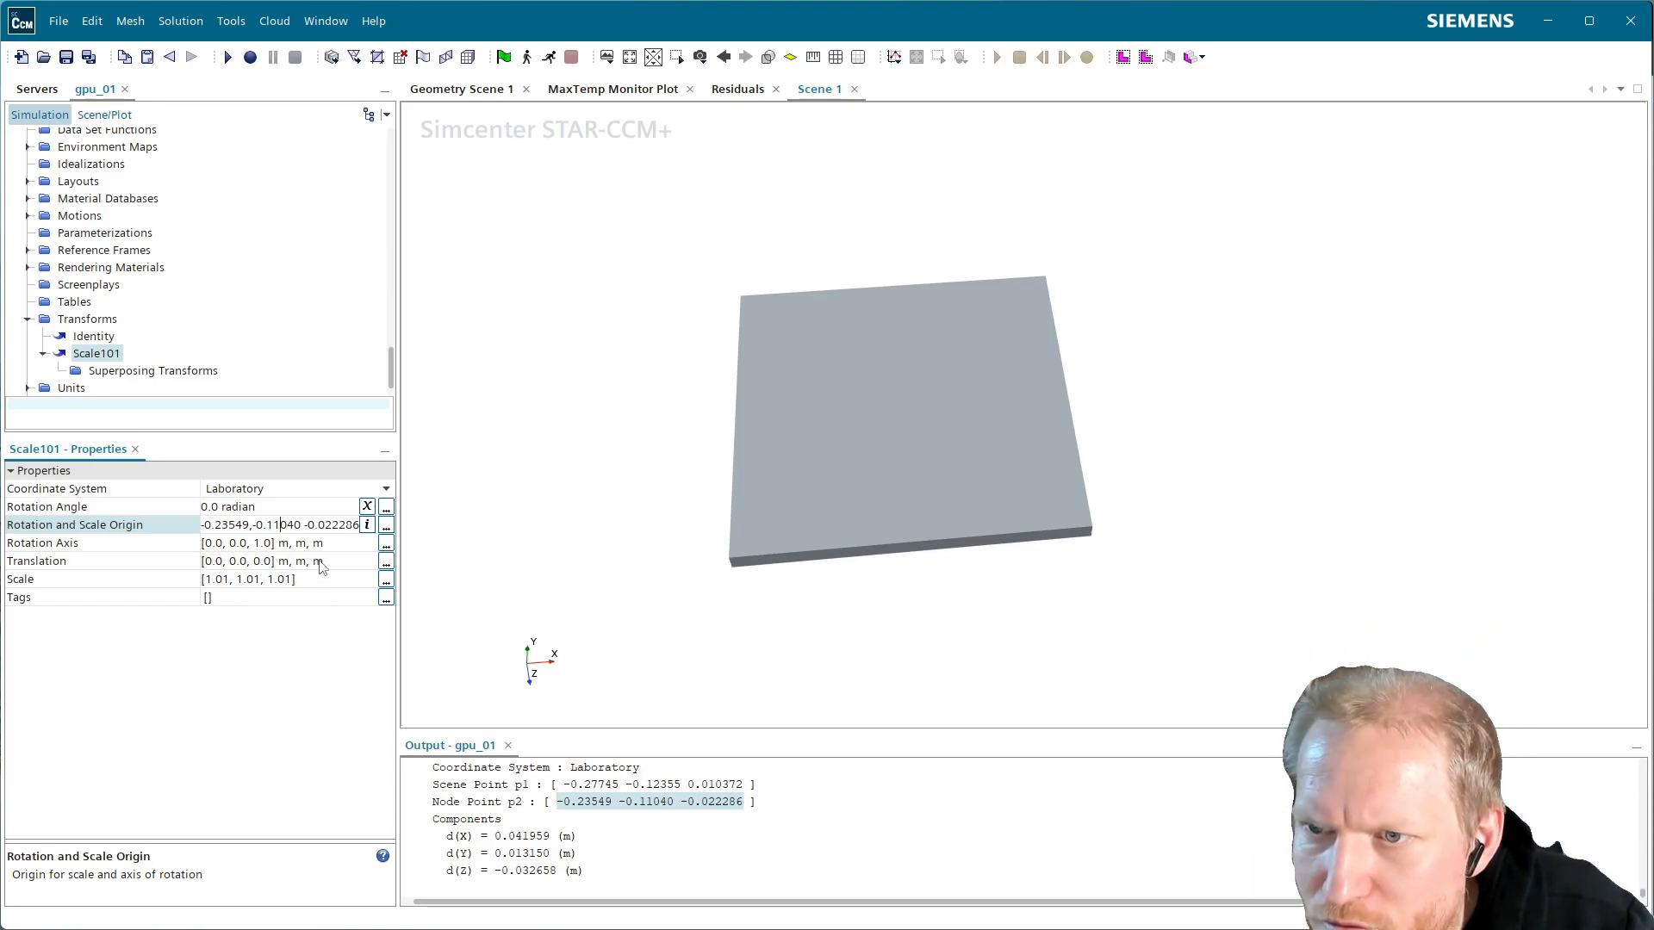
key(Delete)
key(Delete)
key(Delete)
text(5,)
key(Right)
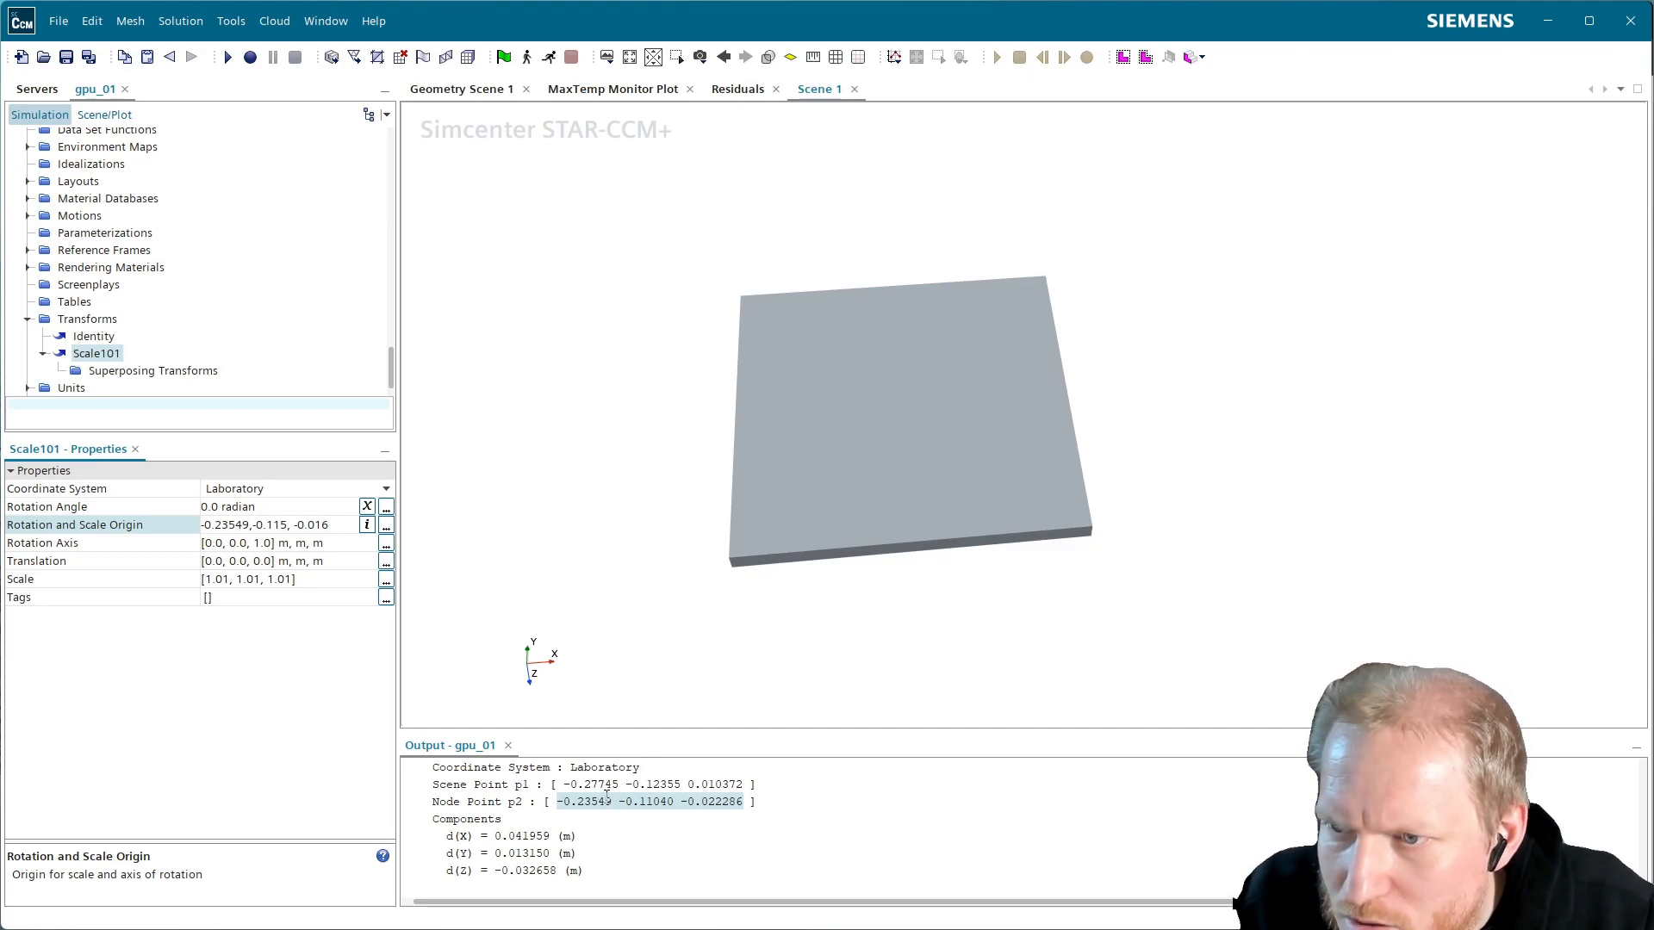
key(BackSpace)
key(BackSpace)
key(BackSpace)
key(BackSpace)
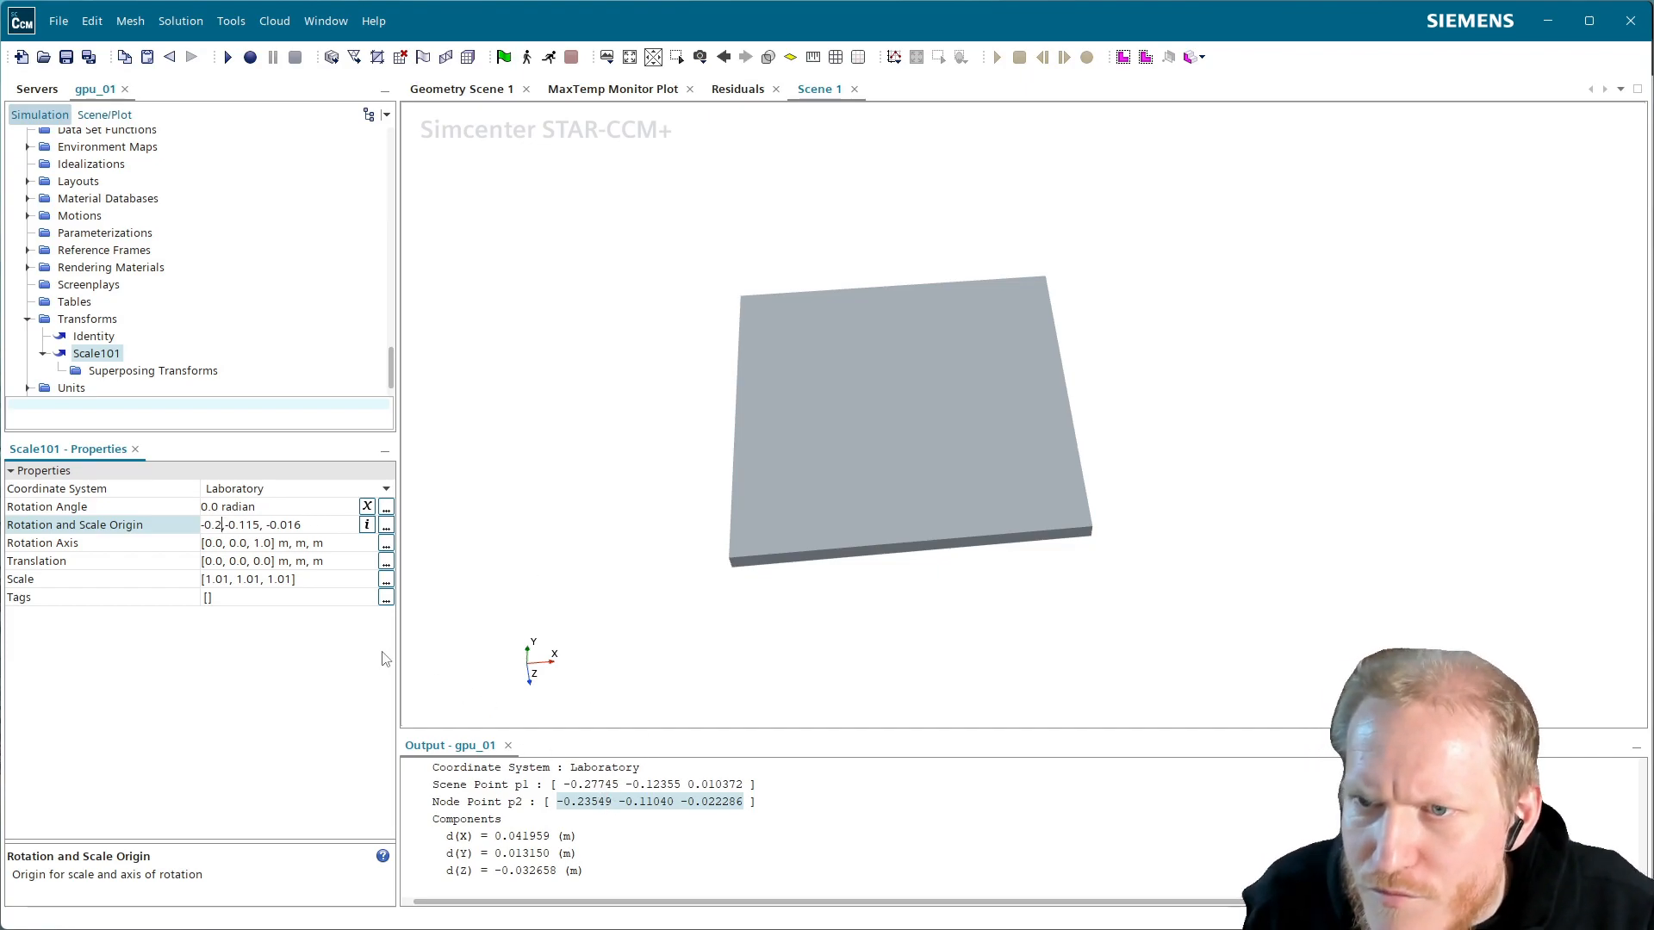
text(56)
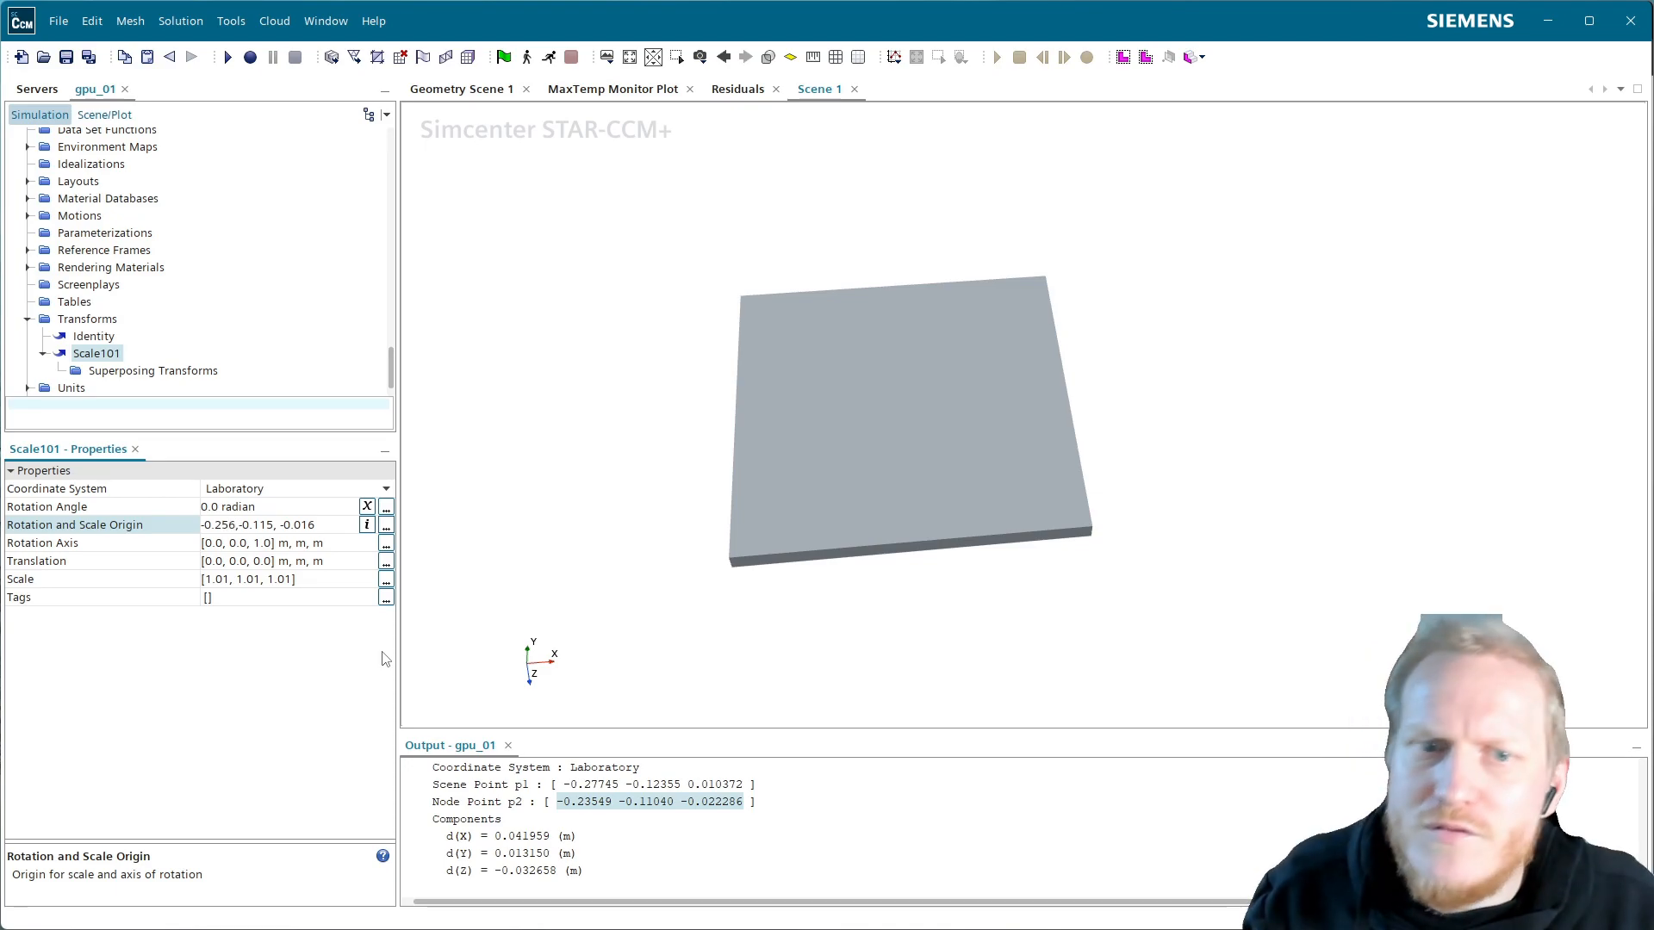
key(Return)
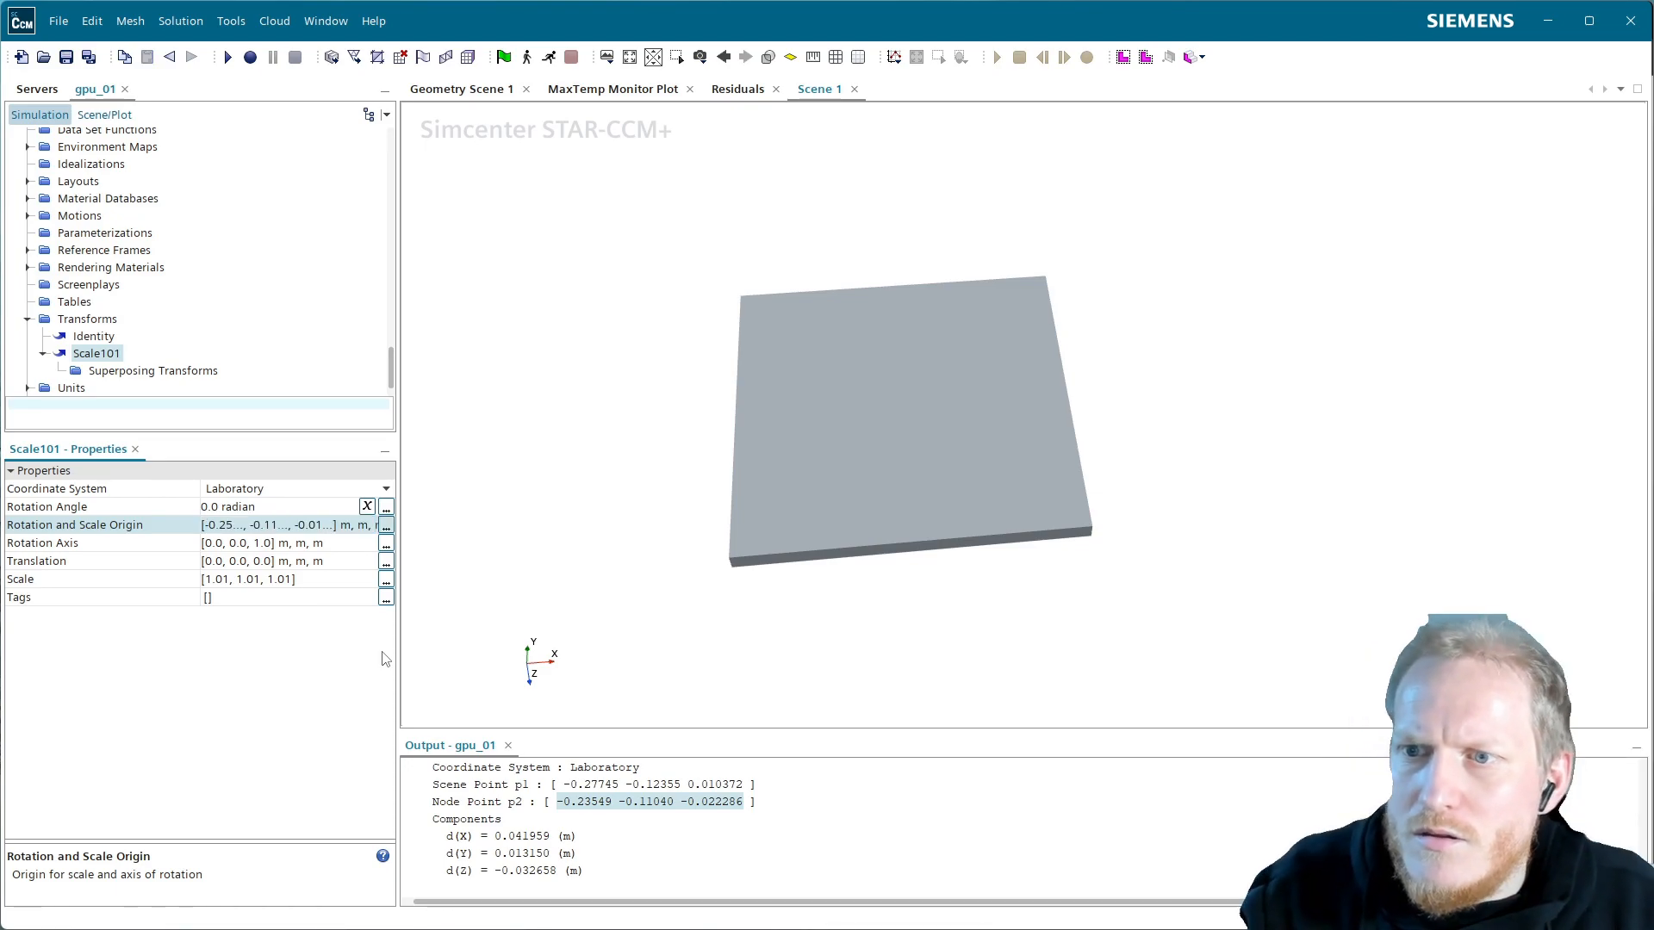
click(108, 120)
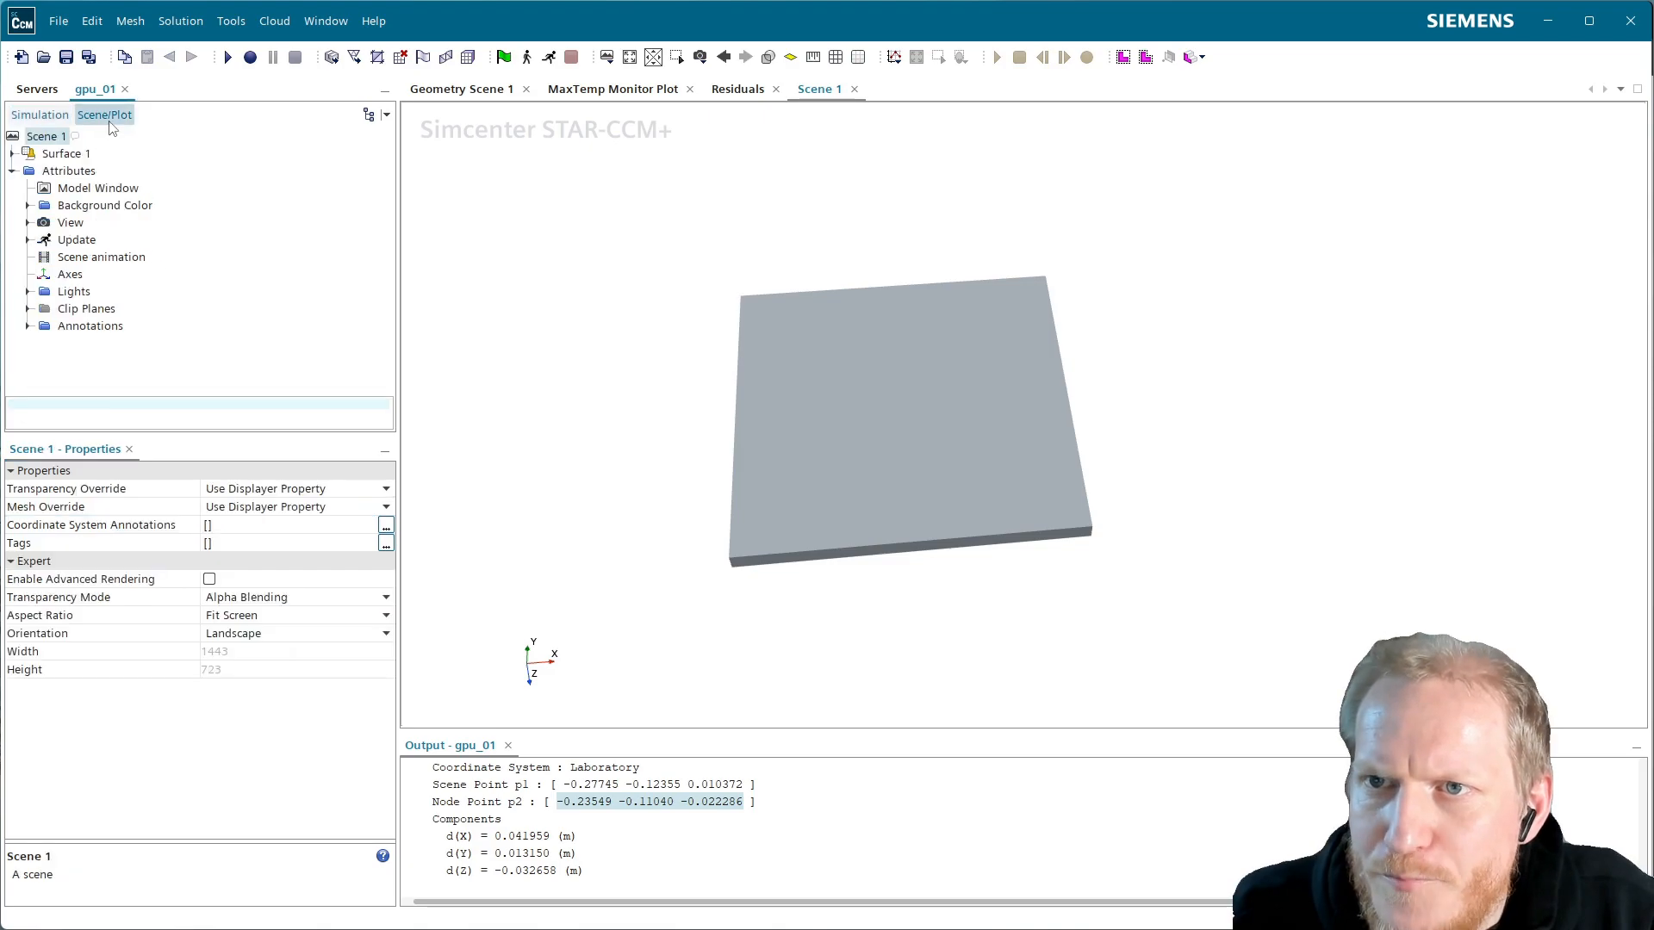
click(39, 115)
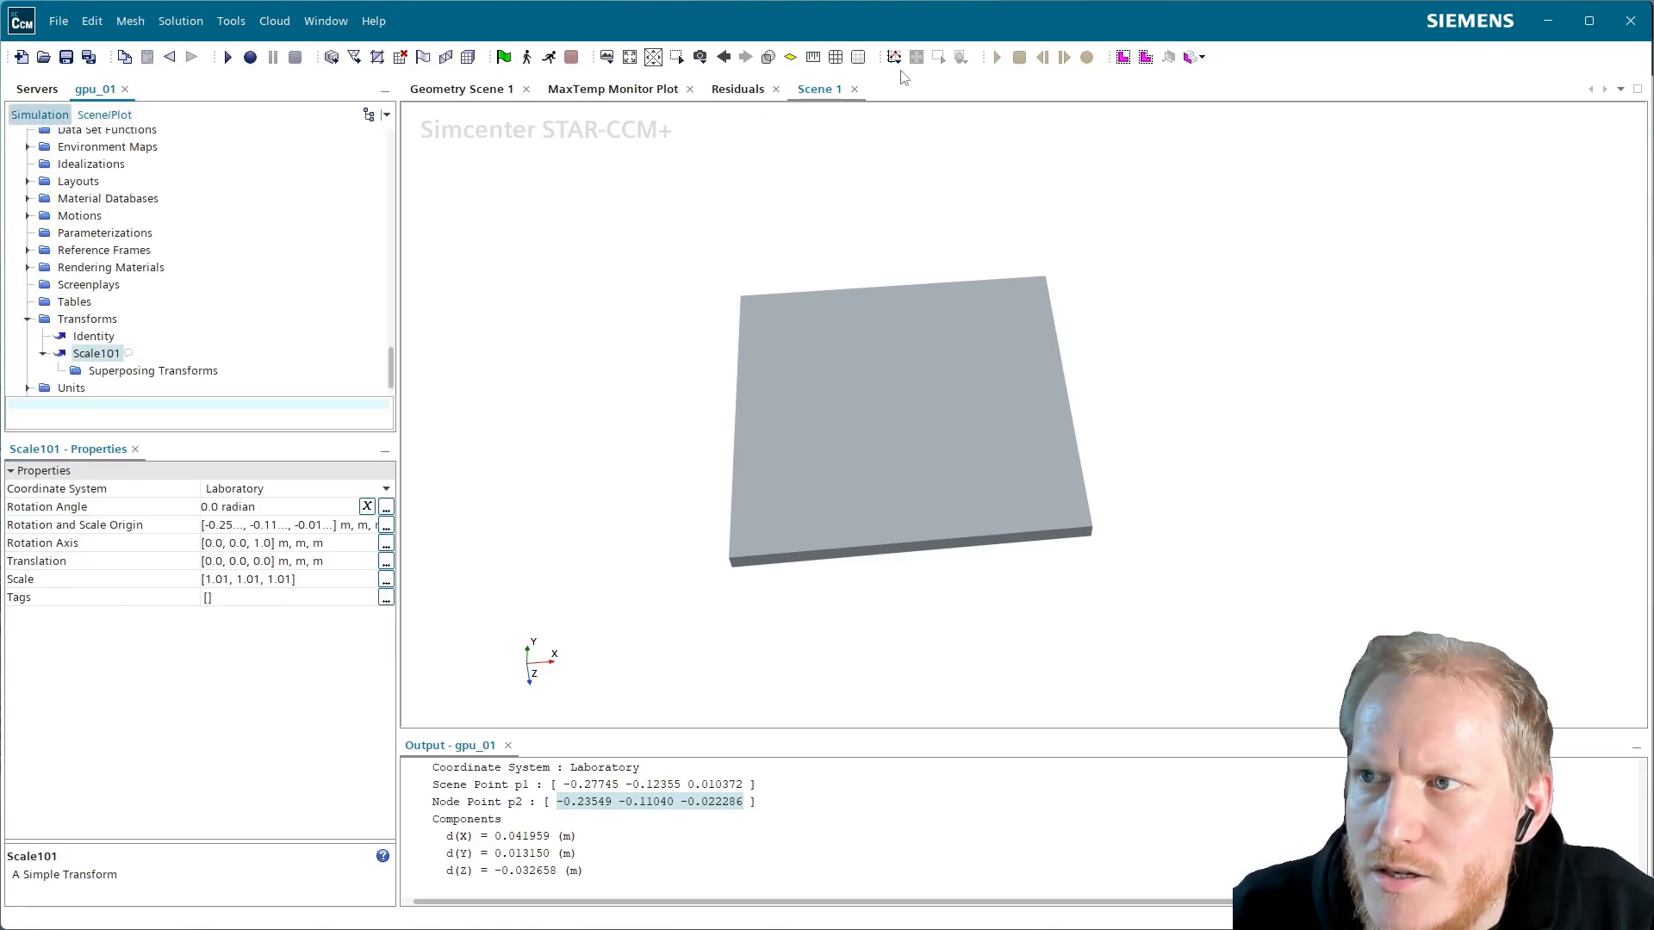
Close Scene 1 and paste a duplicate of Temperature Metal copy into Geometry Scene 1
click(855, 89)
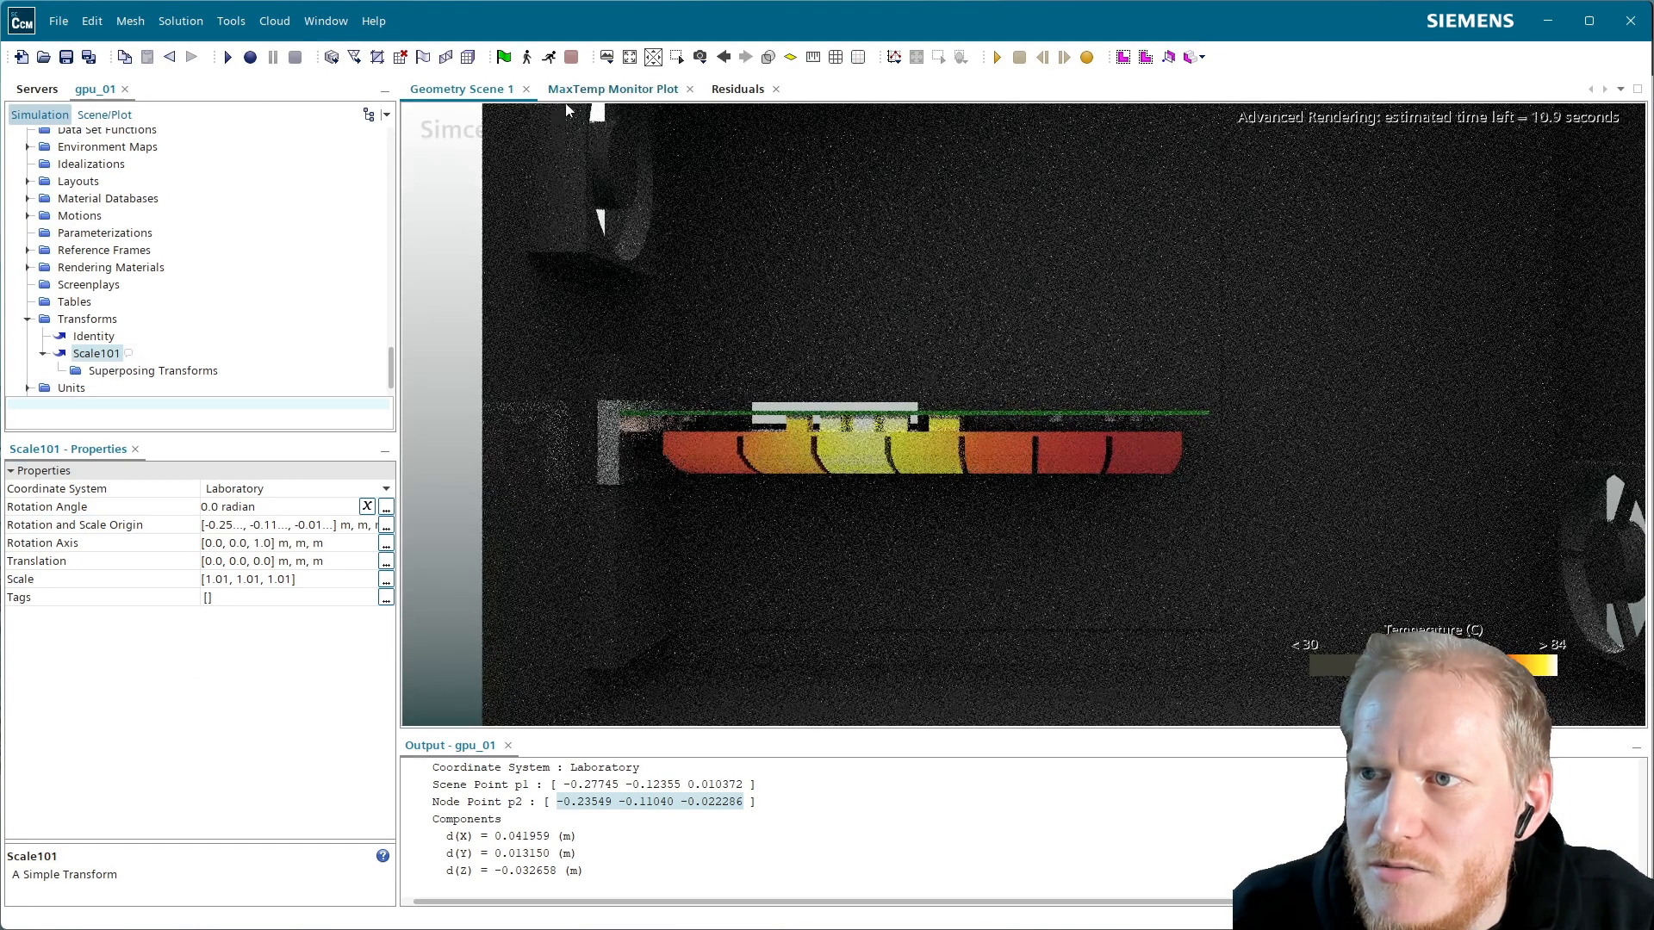
scroll(108, 295, up, 4)
scroll(108, 294, up, 10)
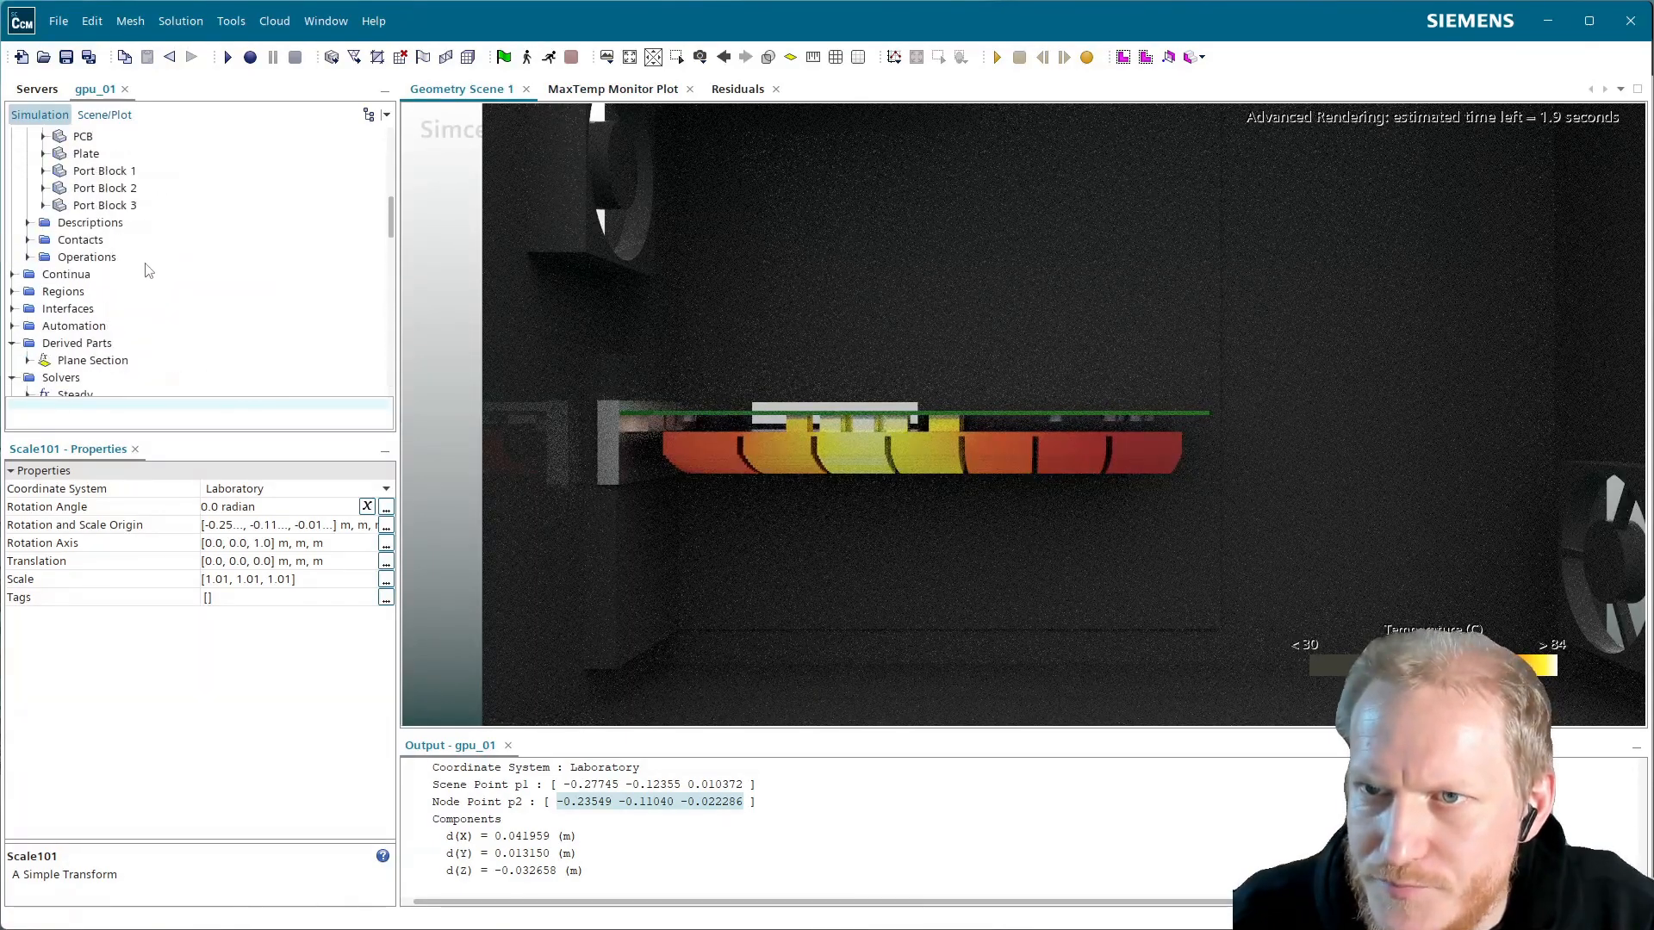
click(104, 115)
scroll(112, 281, up, 1)
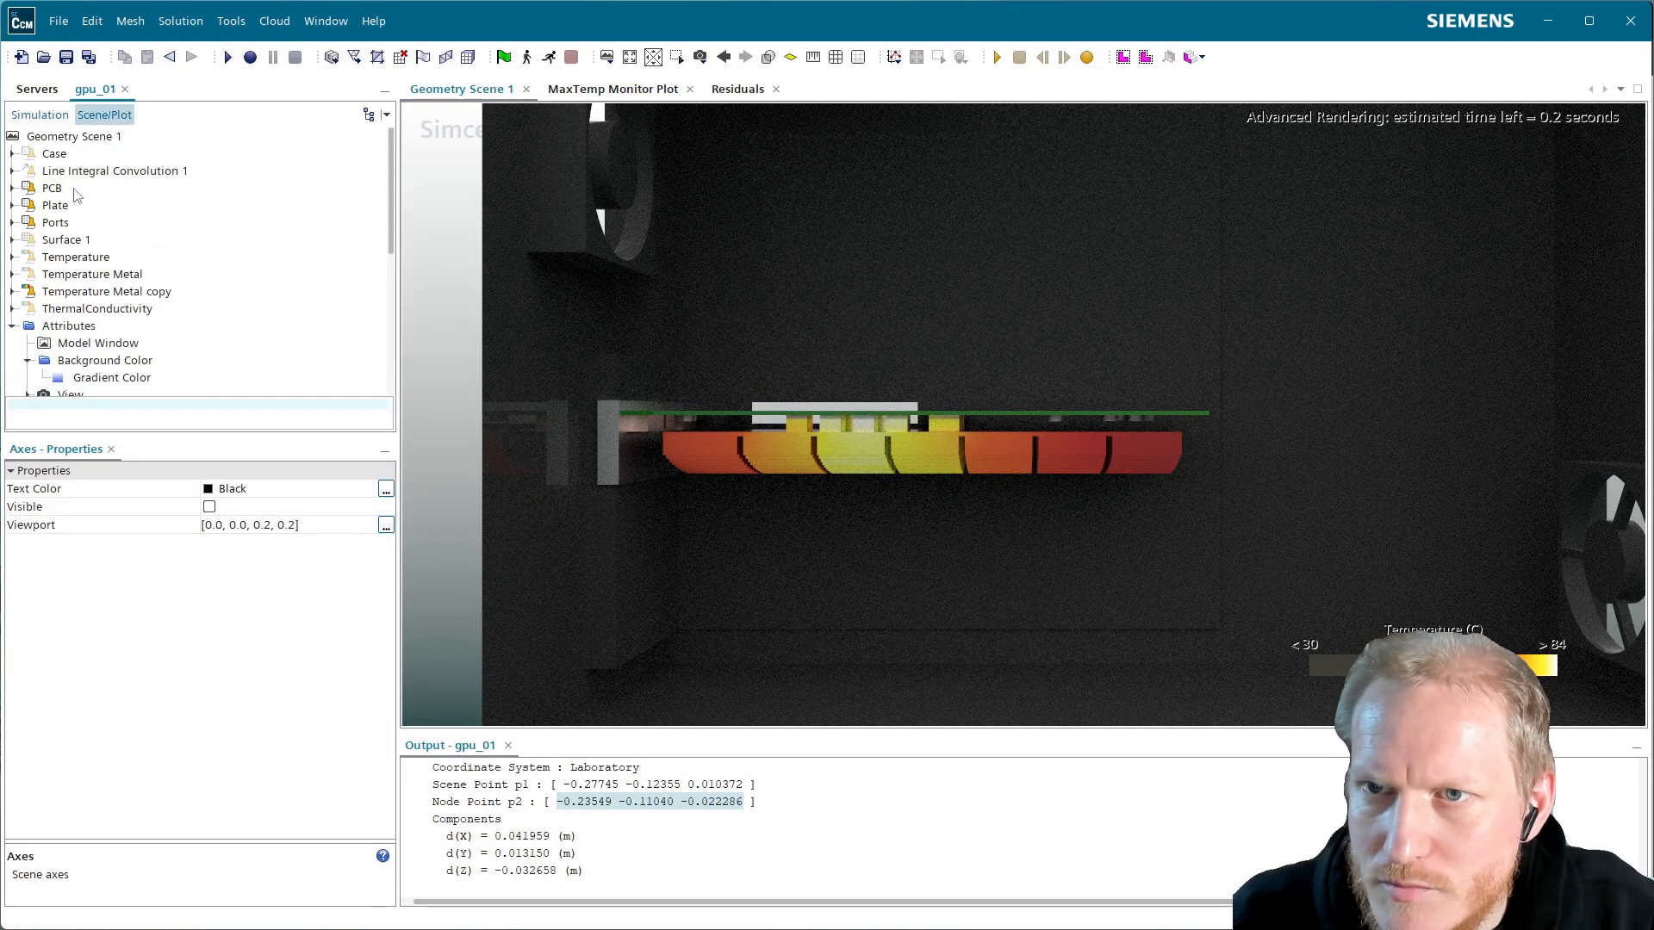
click(75, 280)
click(107, 294)
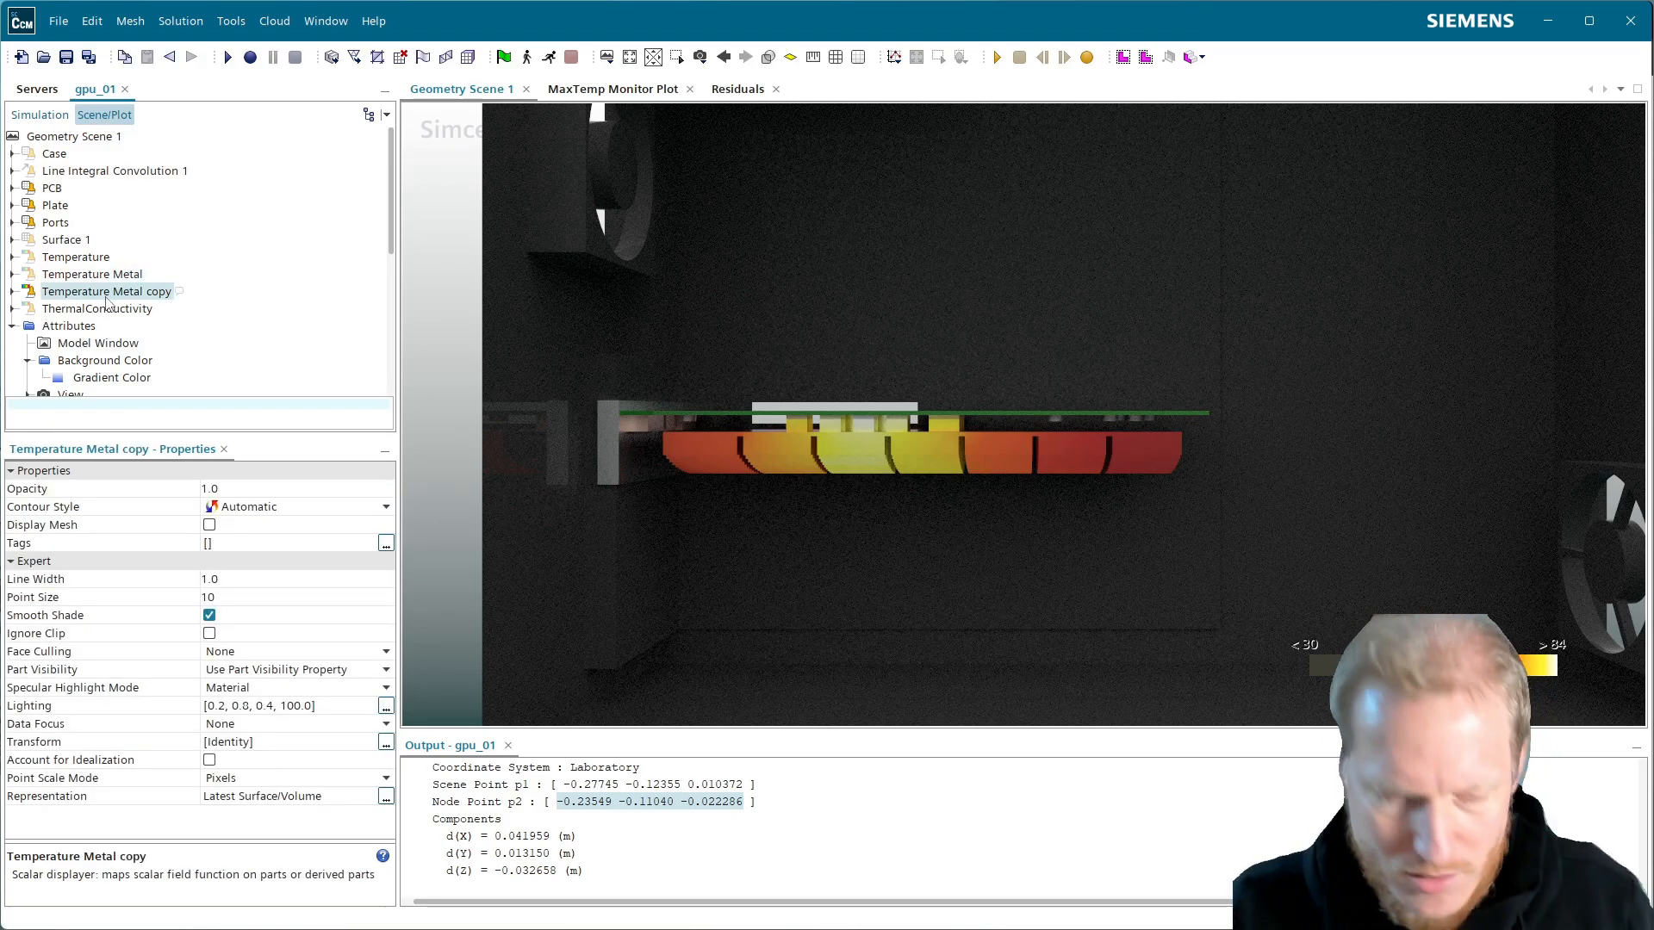
click(103, 138)
key(ctrl+v)
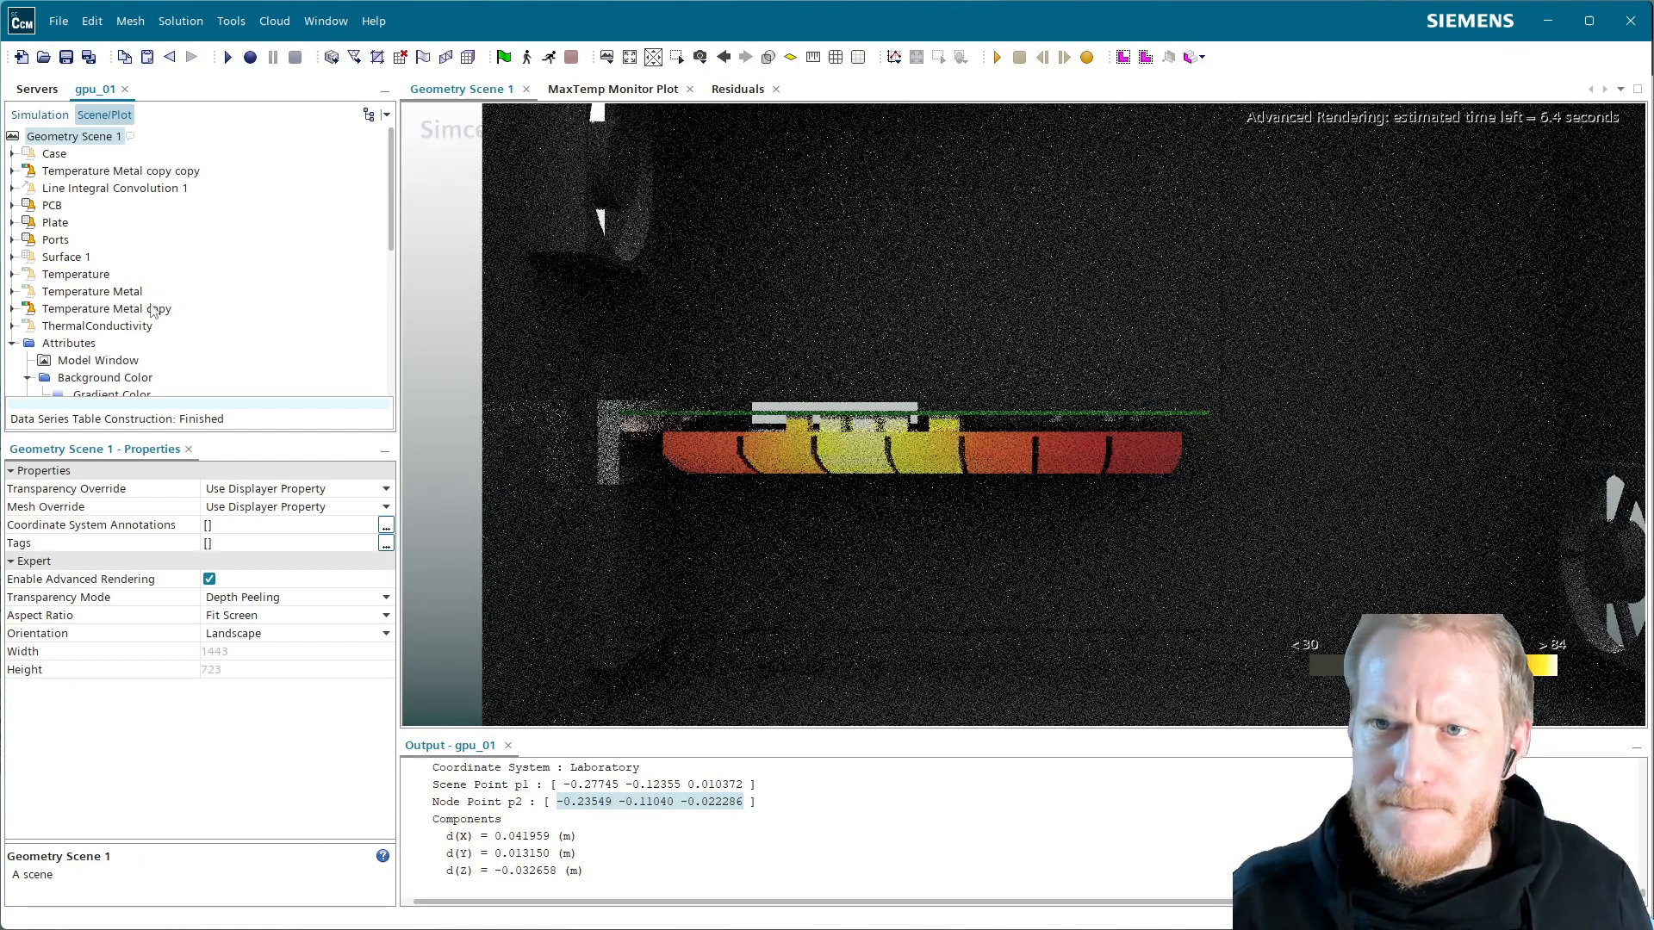
Rename the duplicated displayer to Temperature Metal glow
double_click(119, 174)
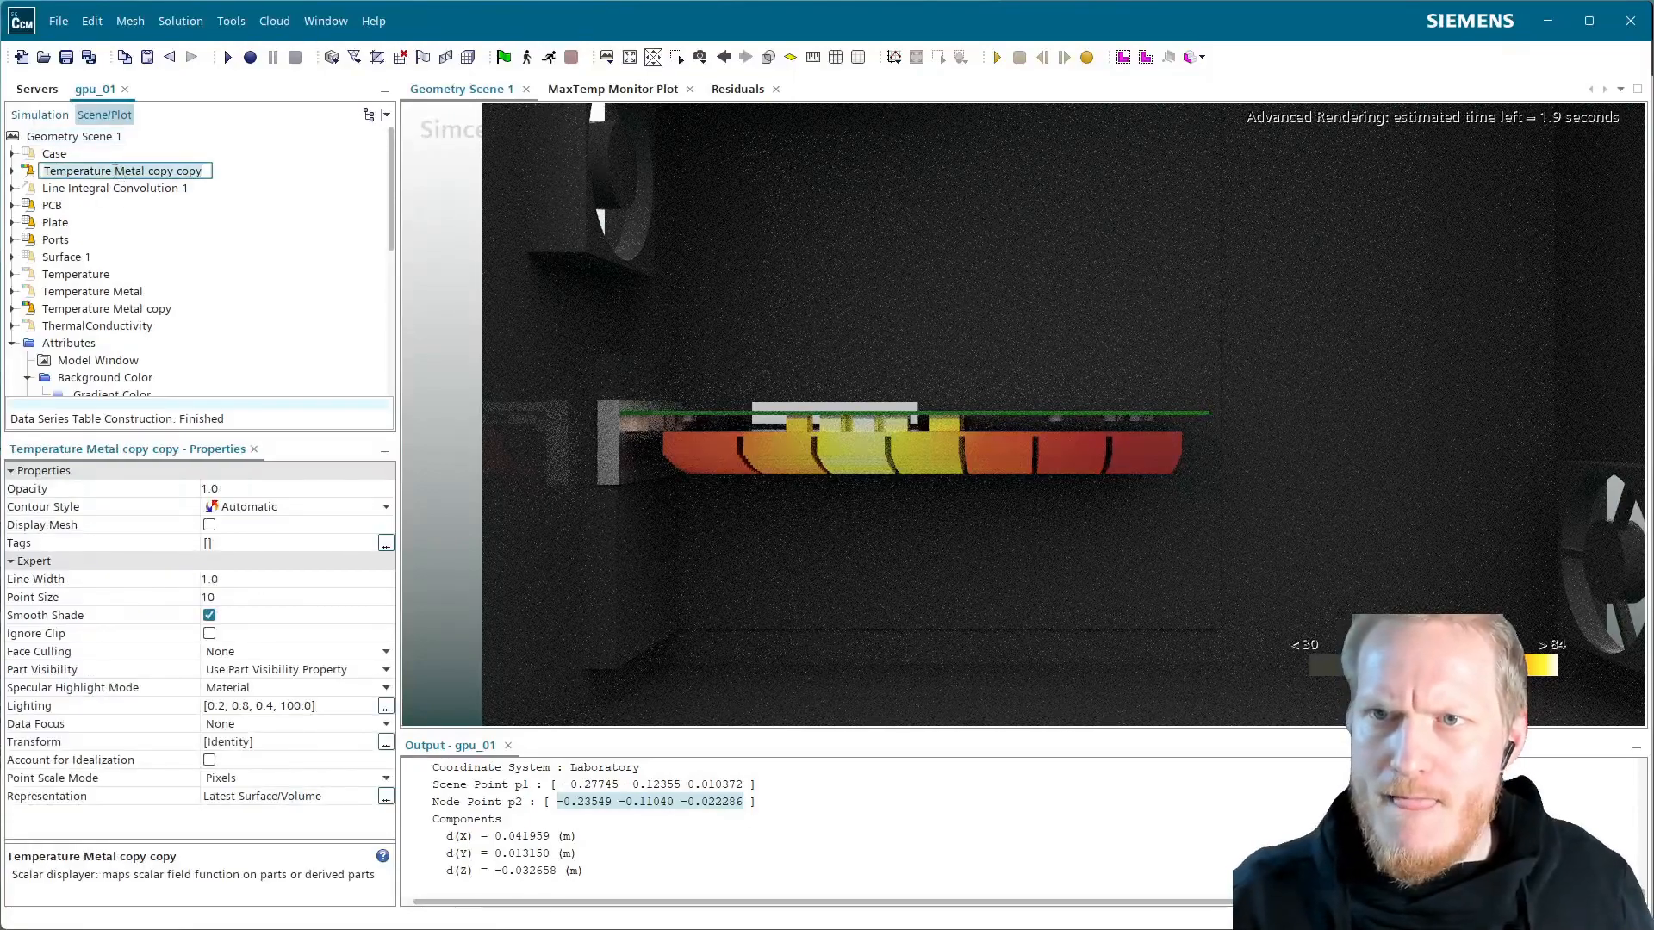
drag(145, 172, 311, 208)
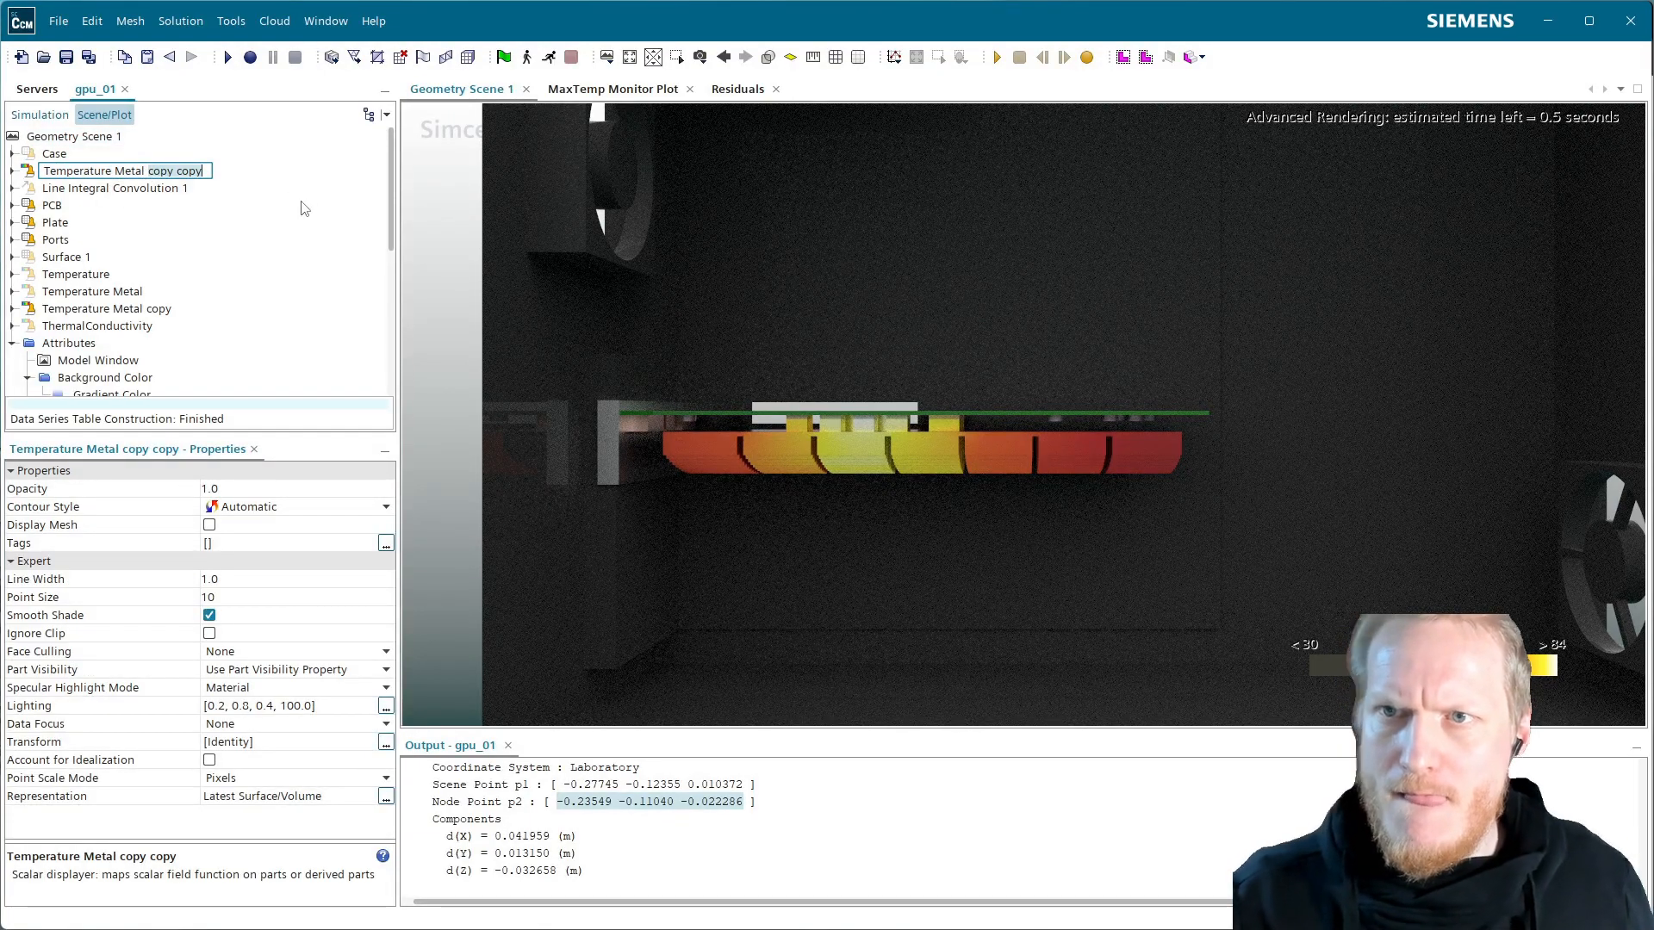
text(glow)
key(Return)
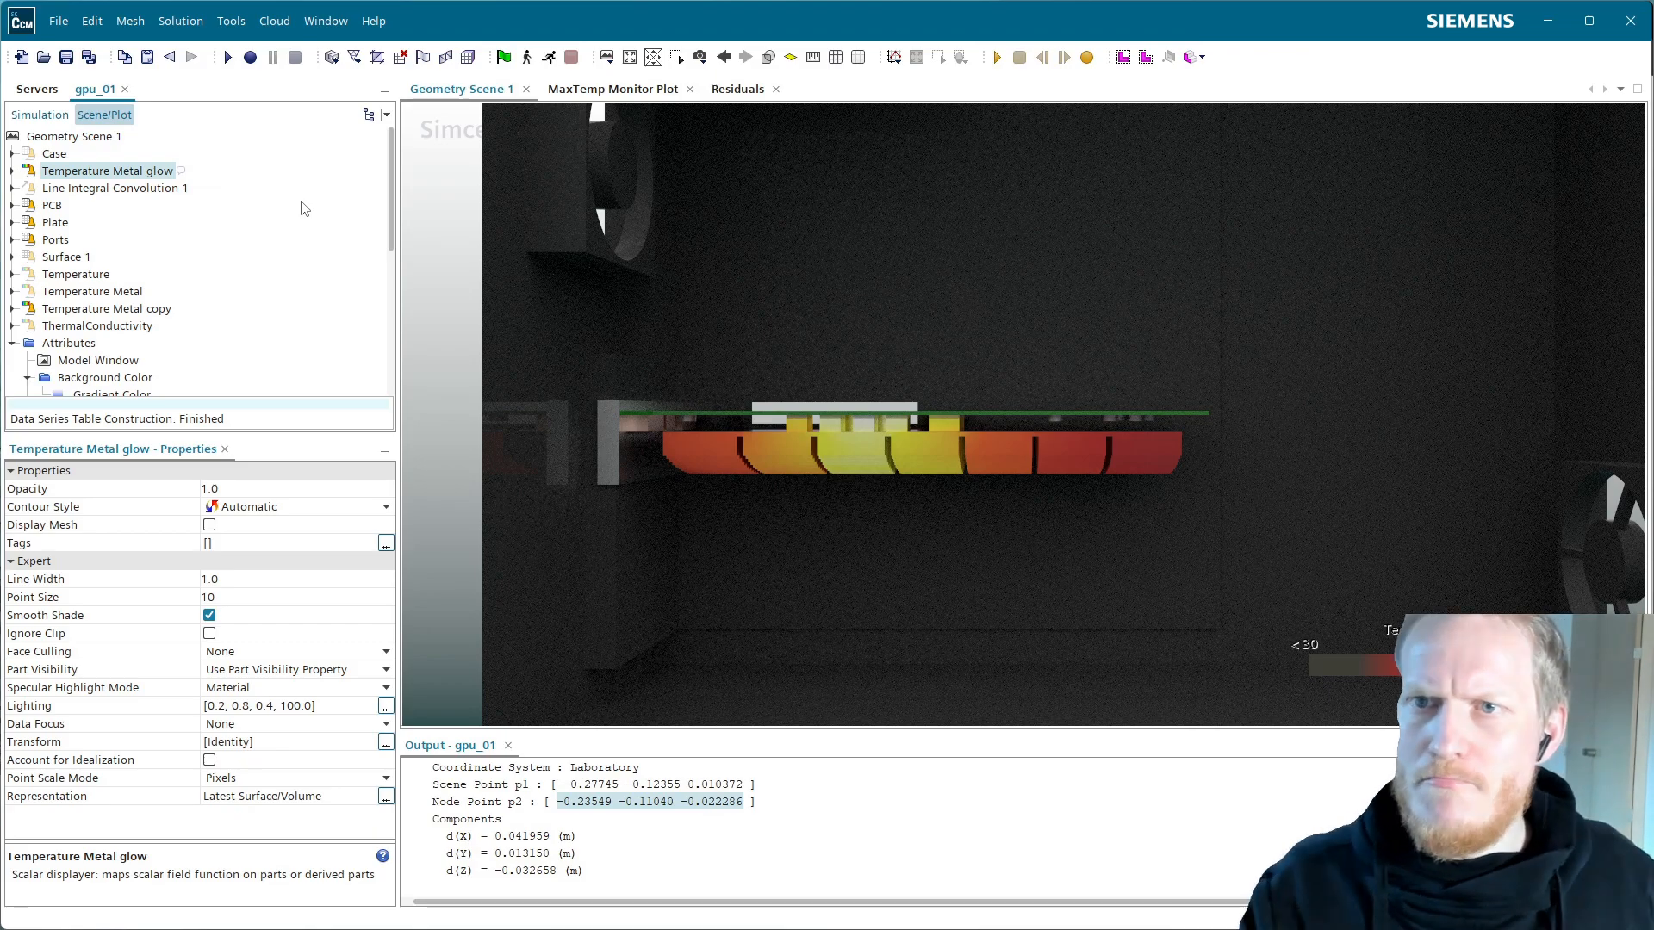
Set the Temperature Metal glow displayer's transform to Scale101
click(12, 171)
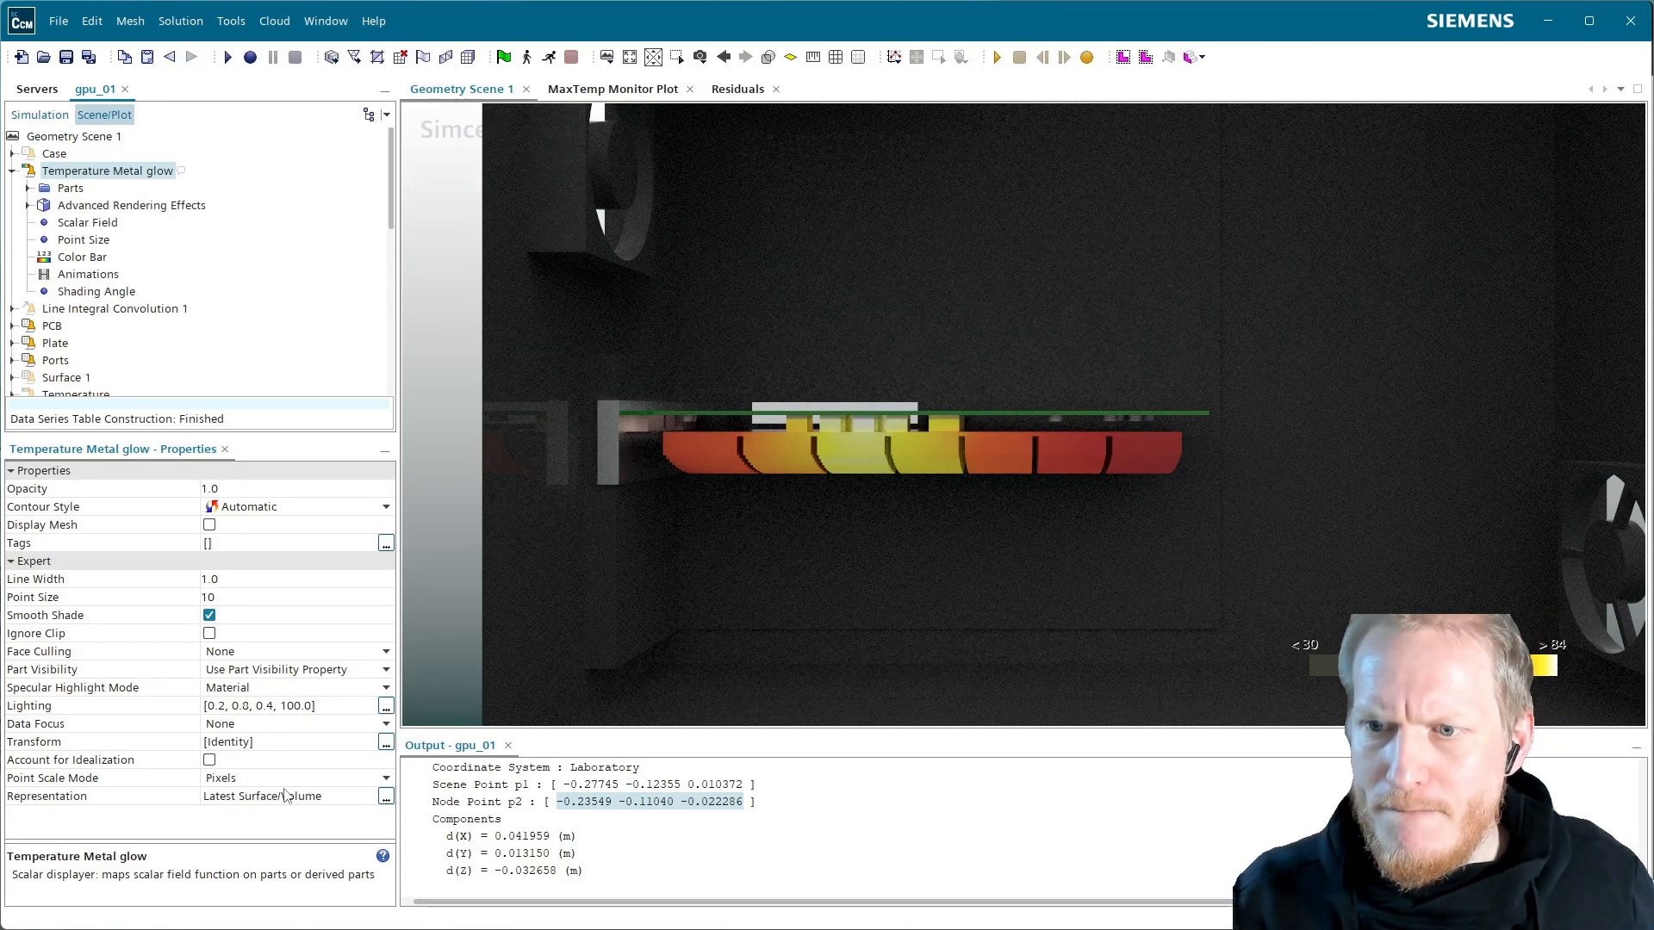
click(275, 750)
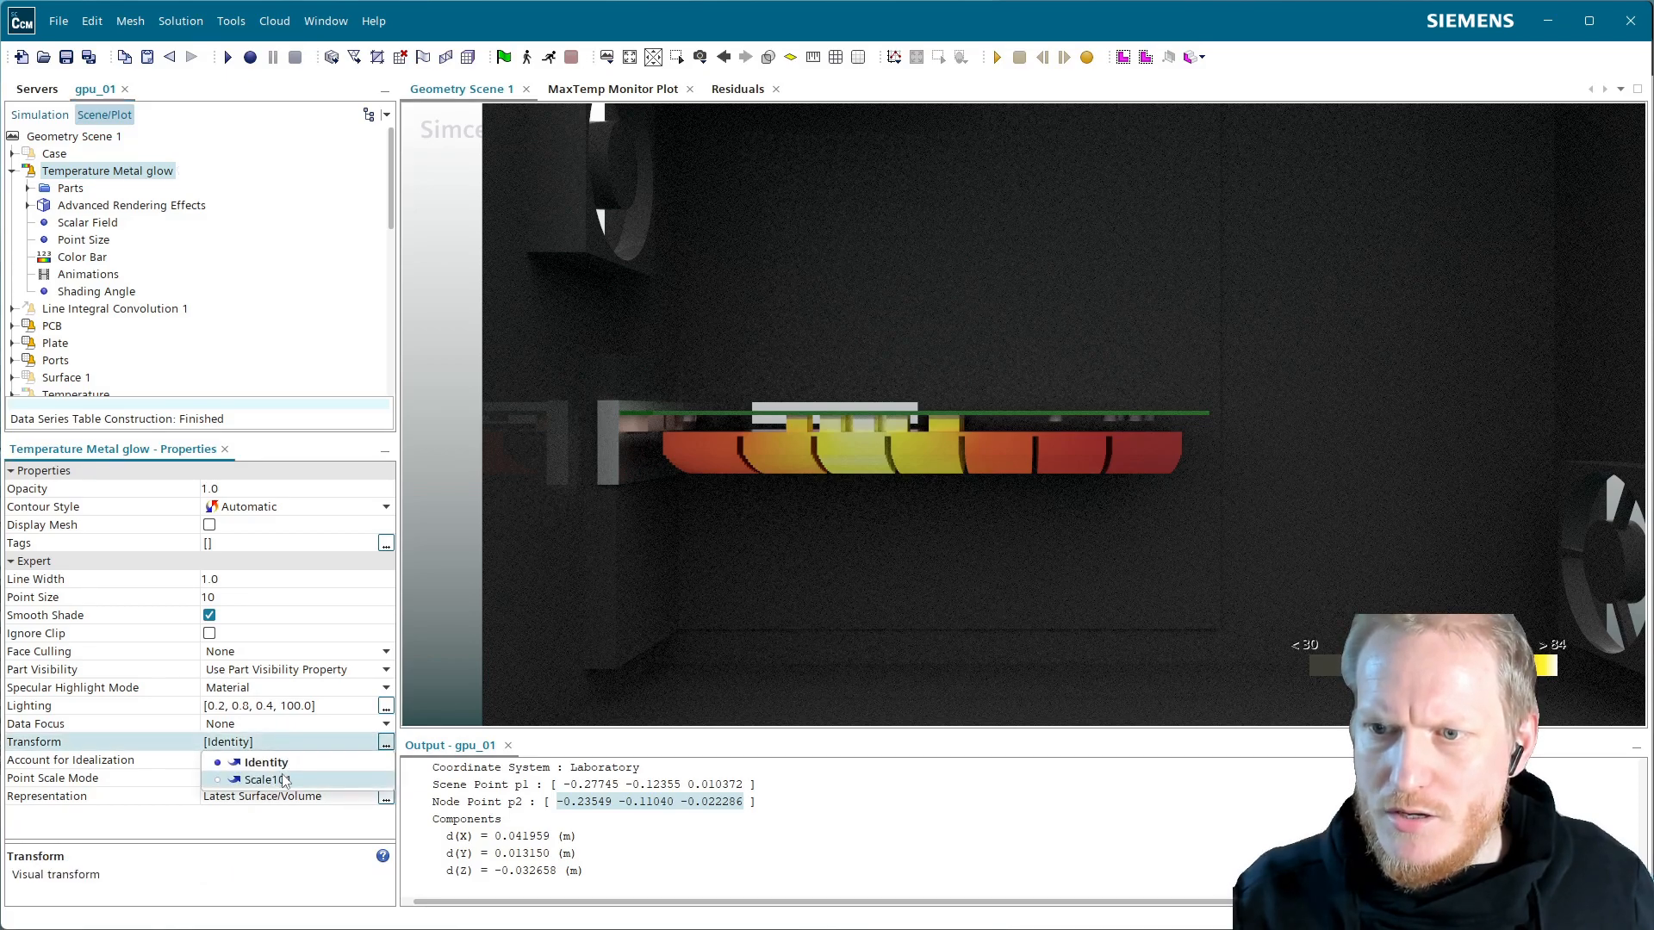
click(285, 778)
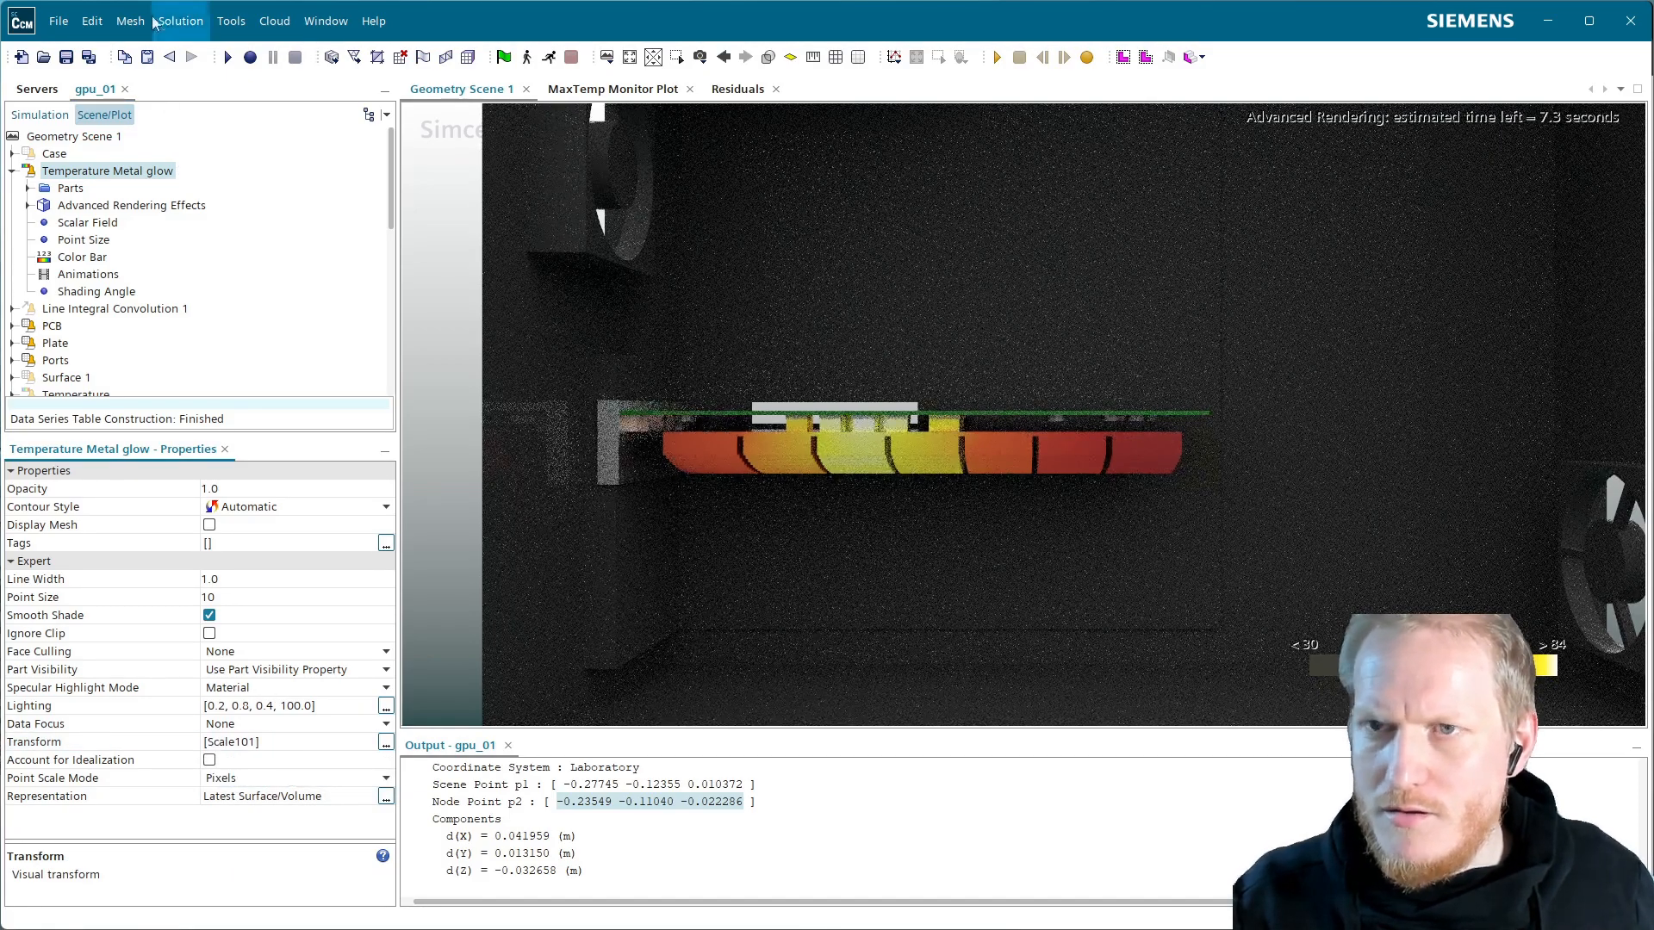
Set the glow displayer's Advanced Rendering Materials effect to Light-Emitting
click(112, 207)
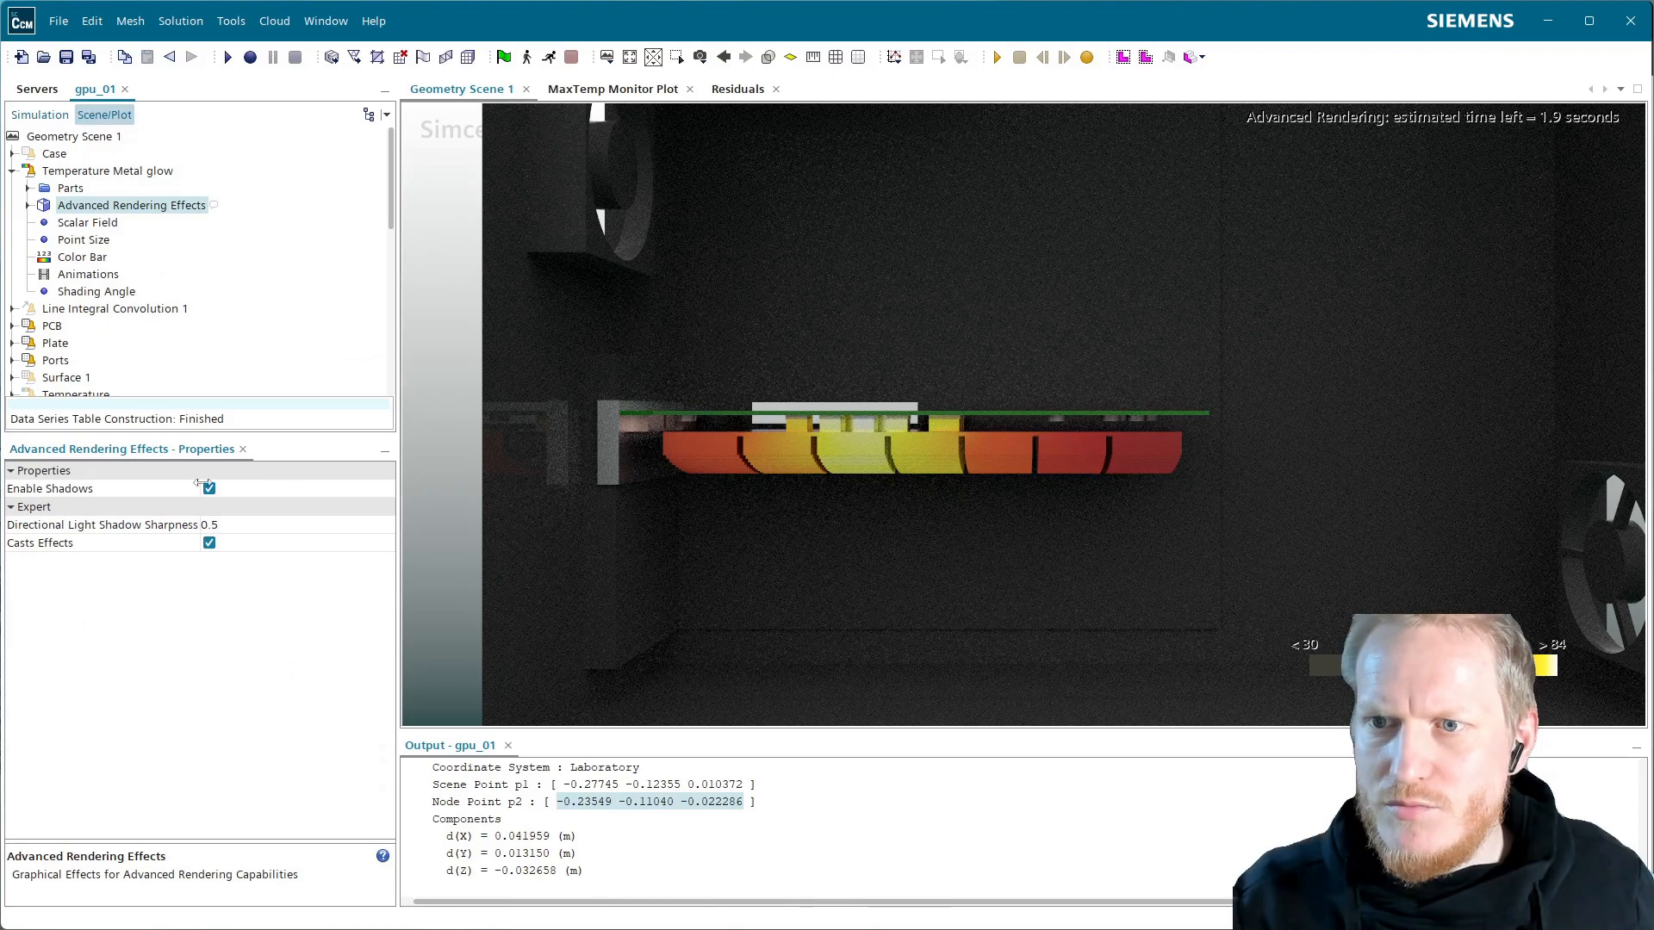
click(28, 205)
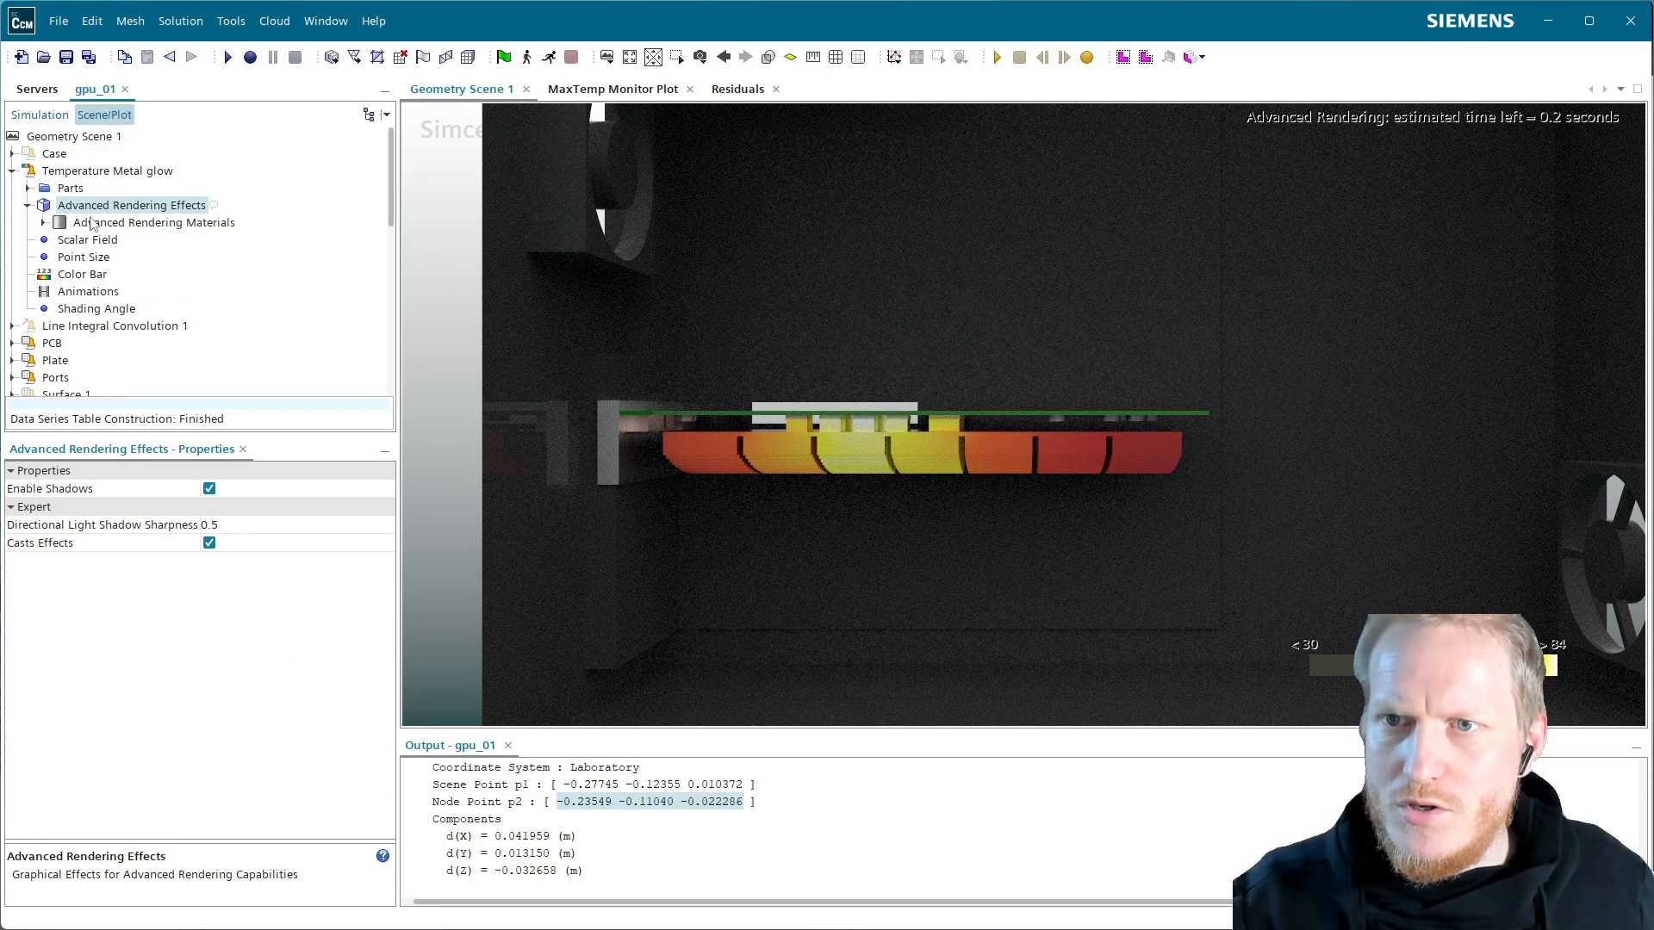
click(93, 223)
click(251, 488)
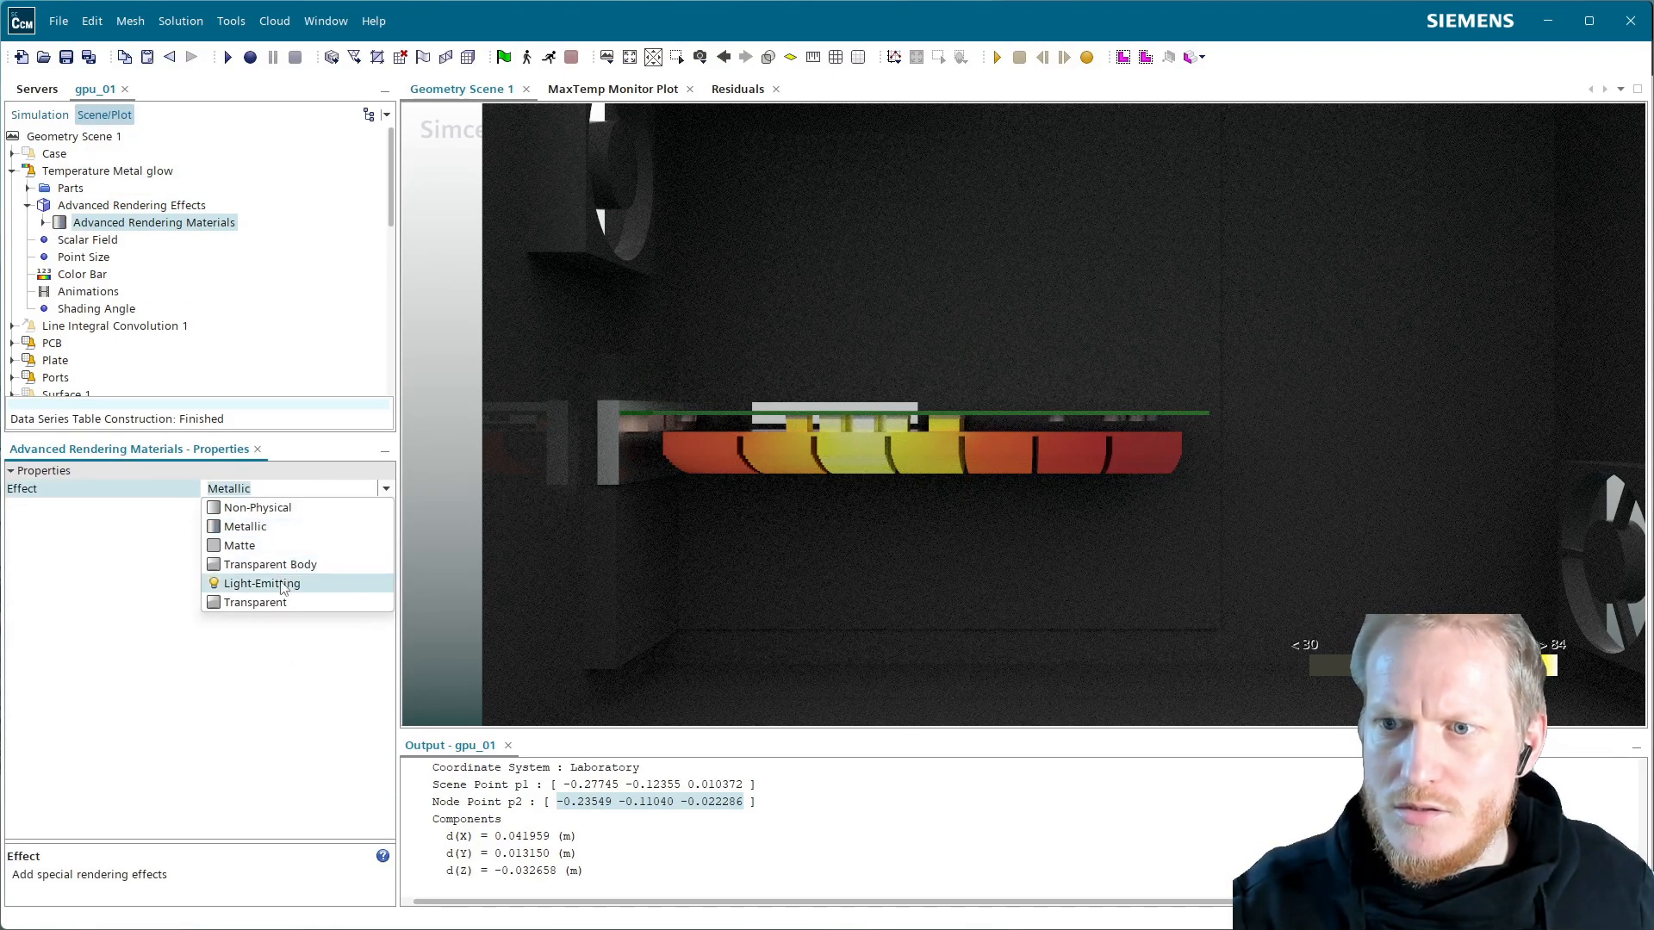
click(280, 583)
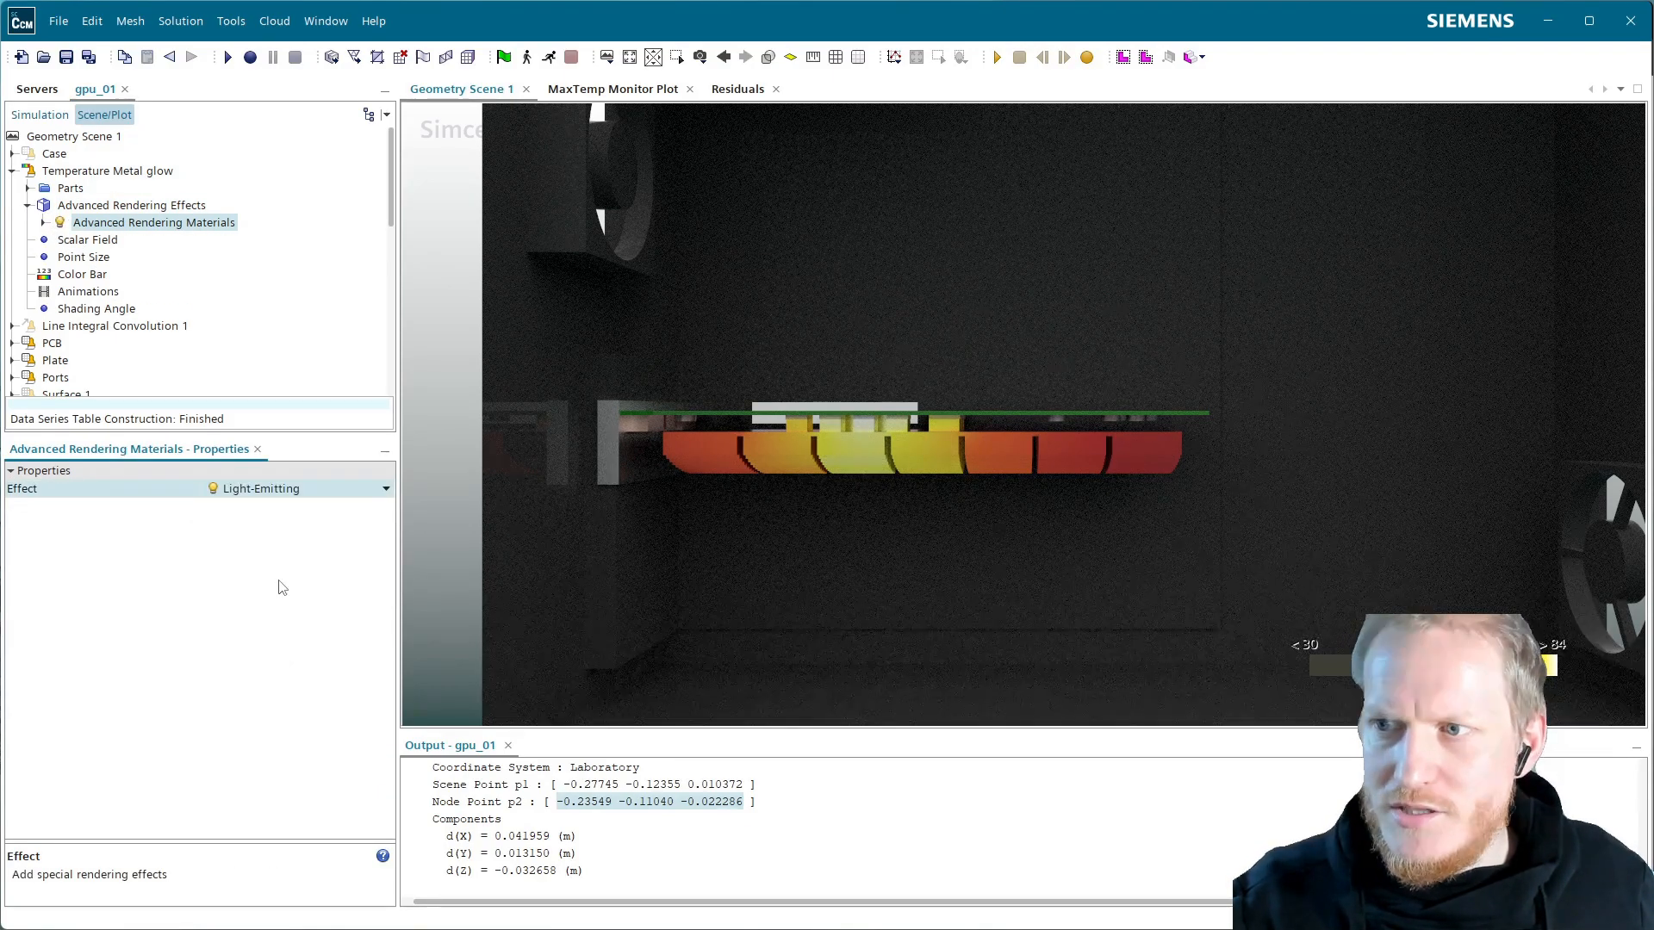
click(83, 274)
Set the Temperature Metal glow colour bar's colour map to CellGlow
click(276, 490)
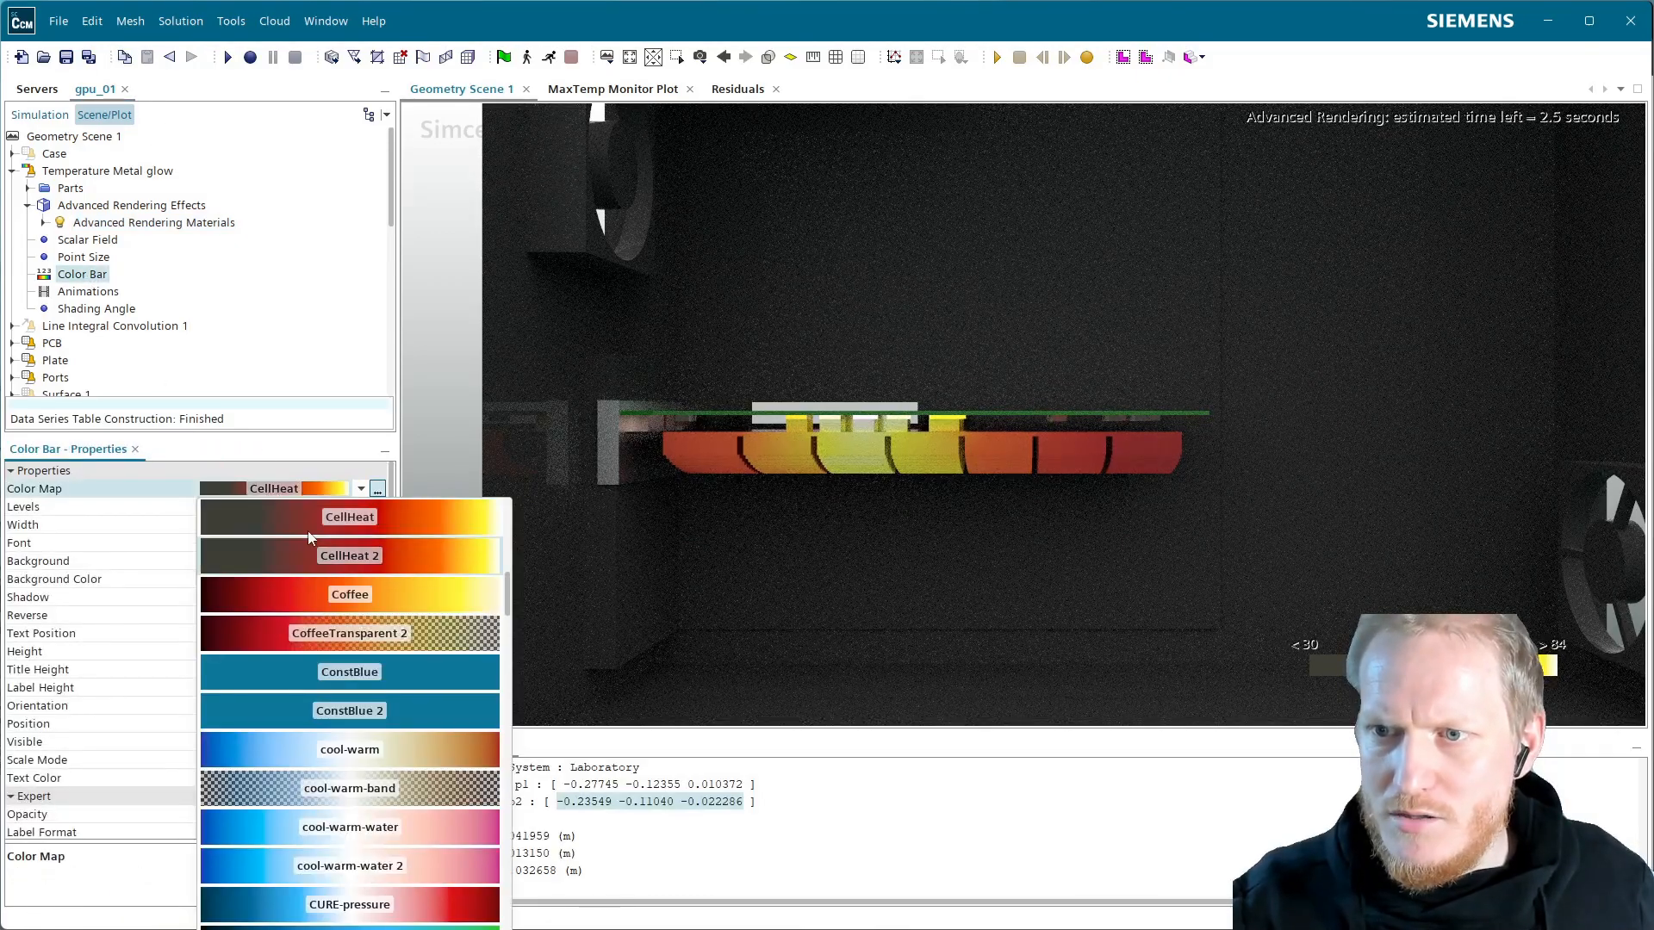
scroll(462, 836, up, 3)
scroll(461, 835, down, 4)
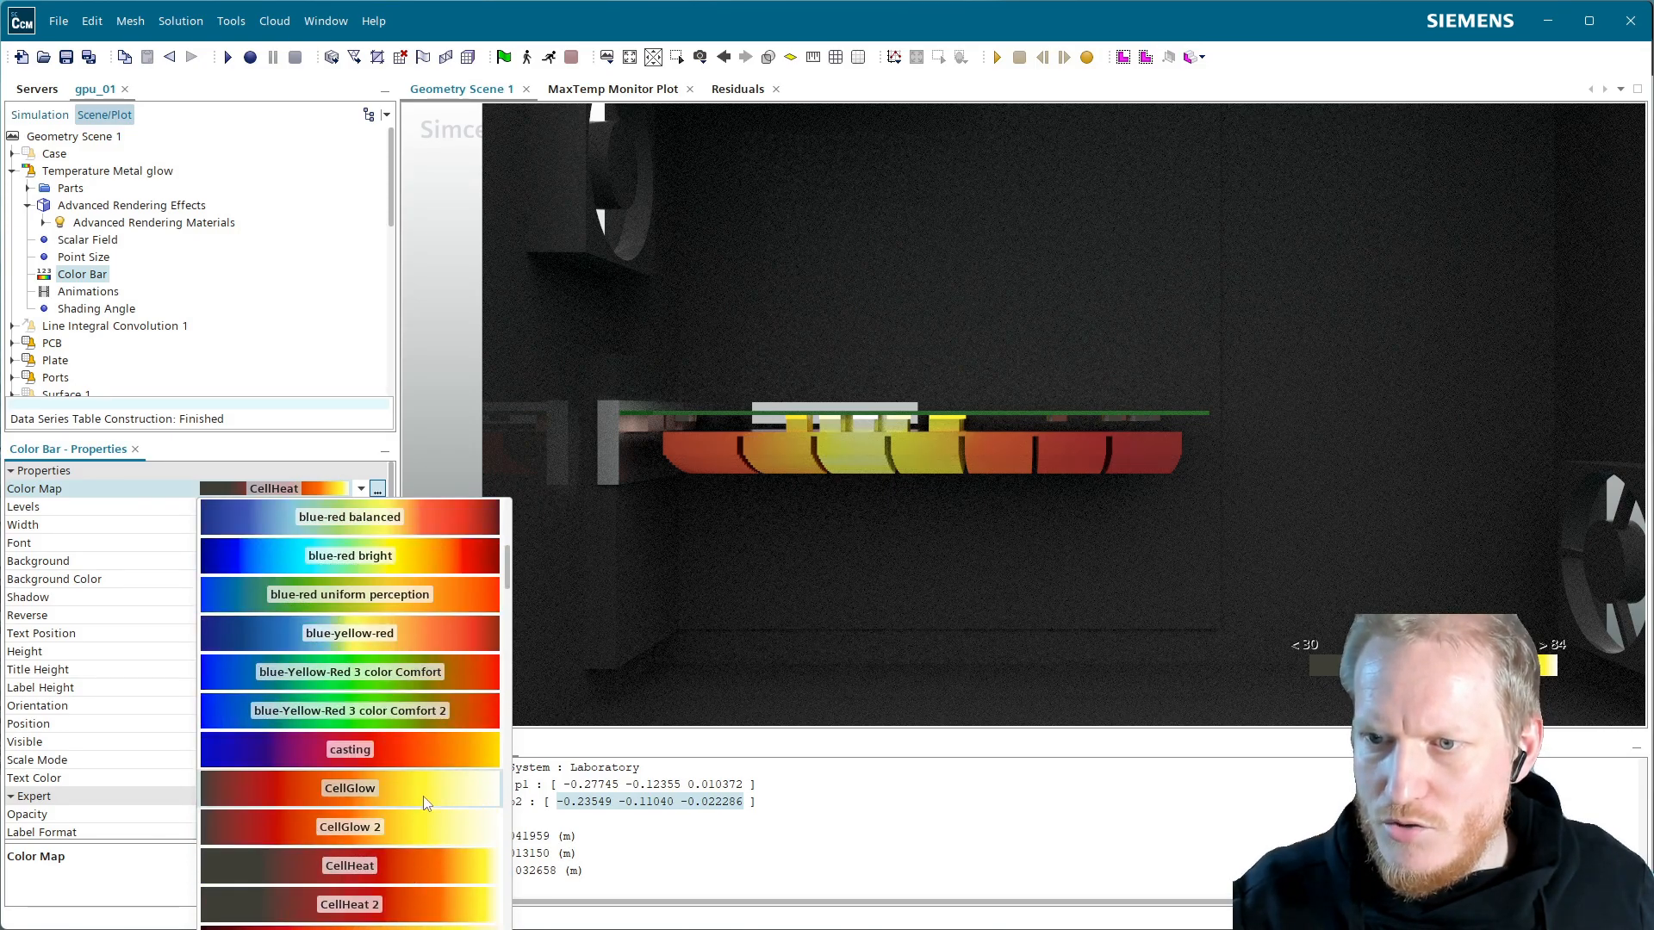
click(422, 796)
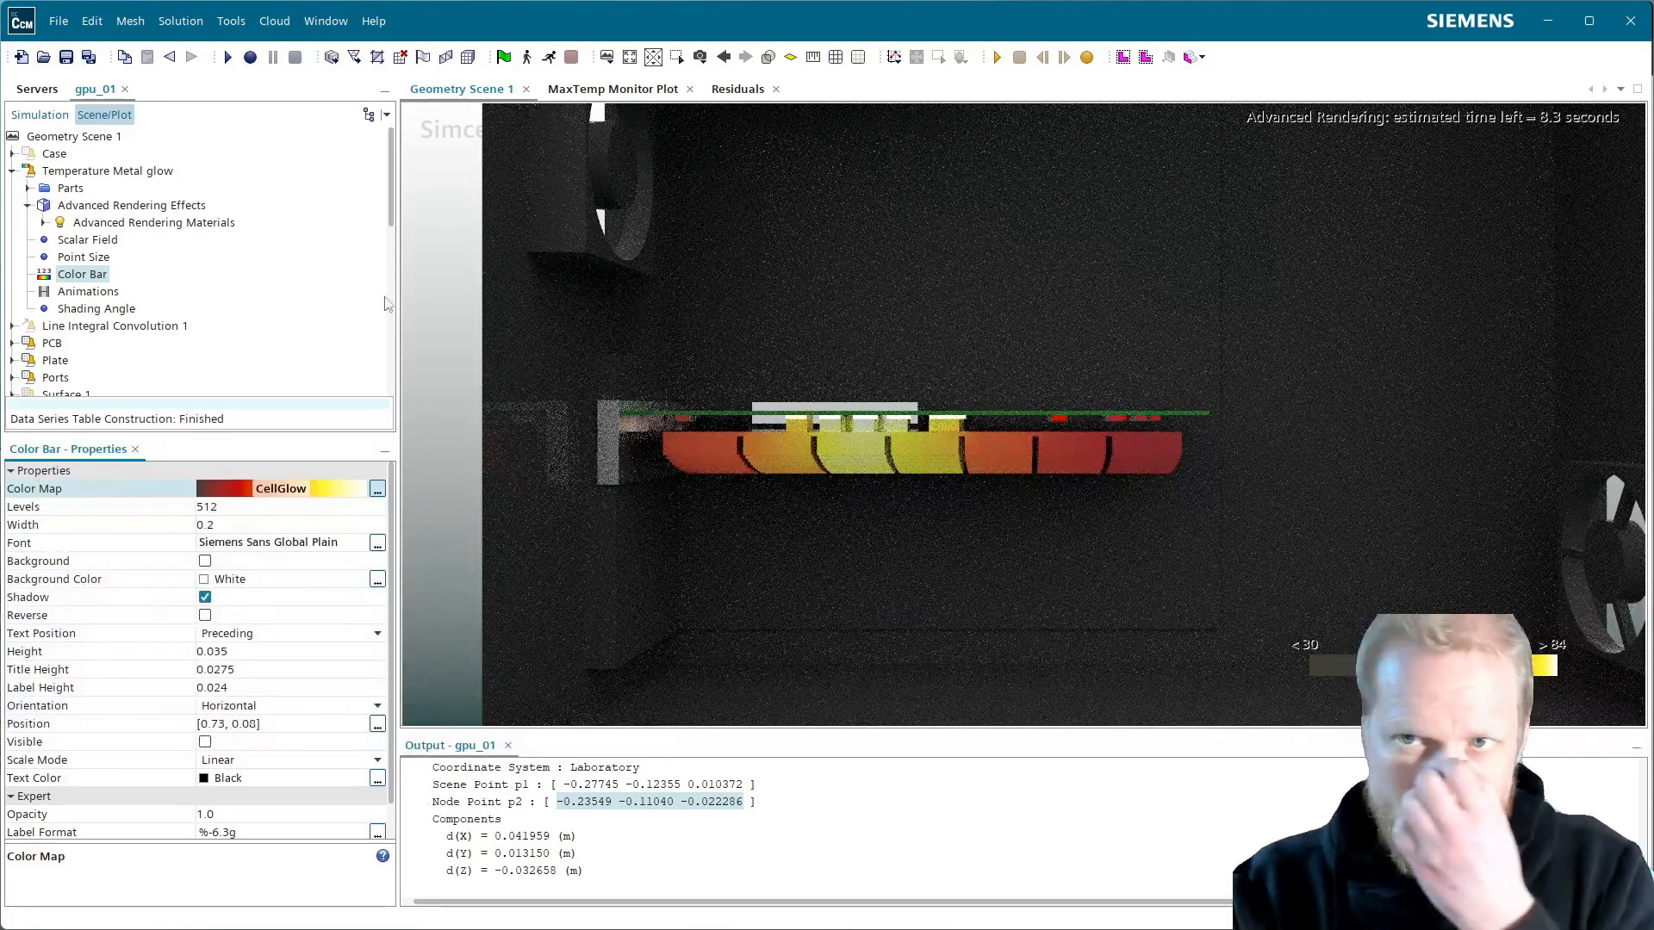
Review the displayer's Solid Components parts, then set its opacity to 0.0
click(27, 188)
click(43, 205)
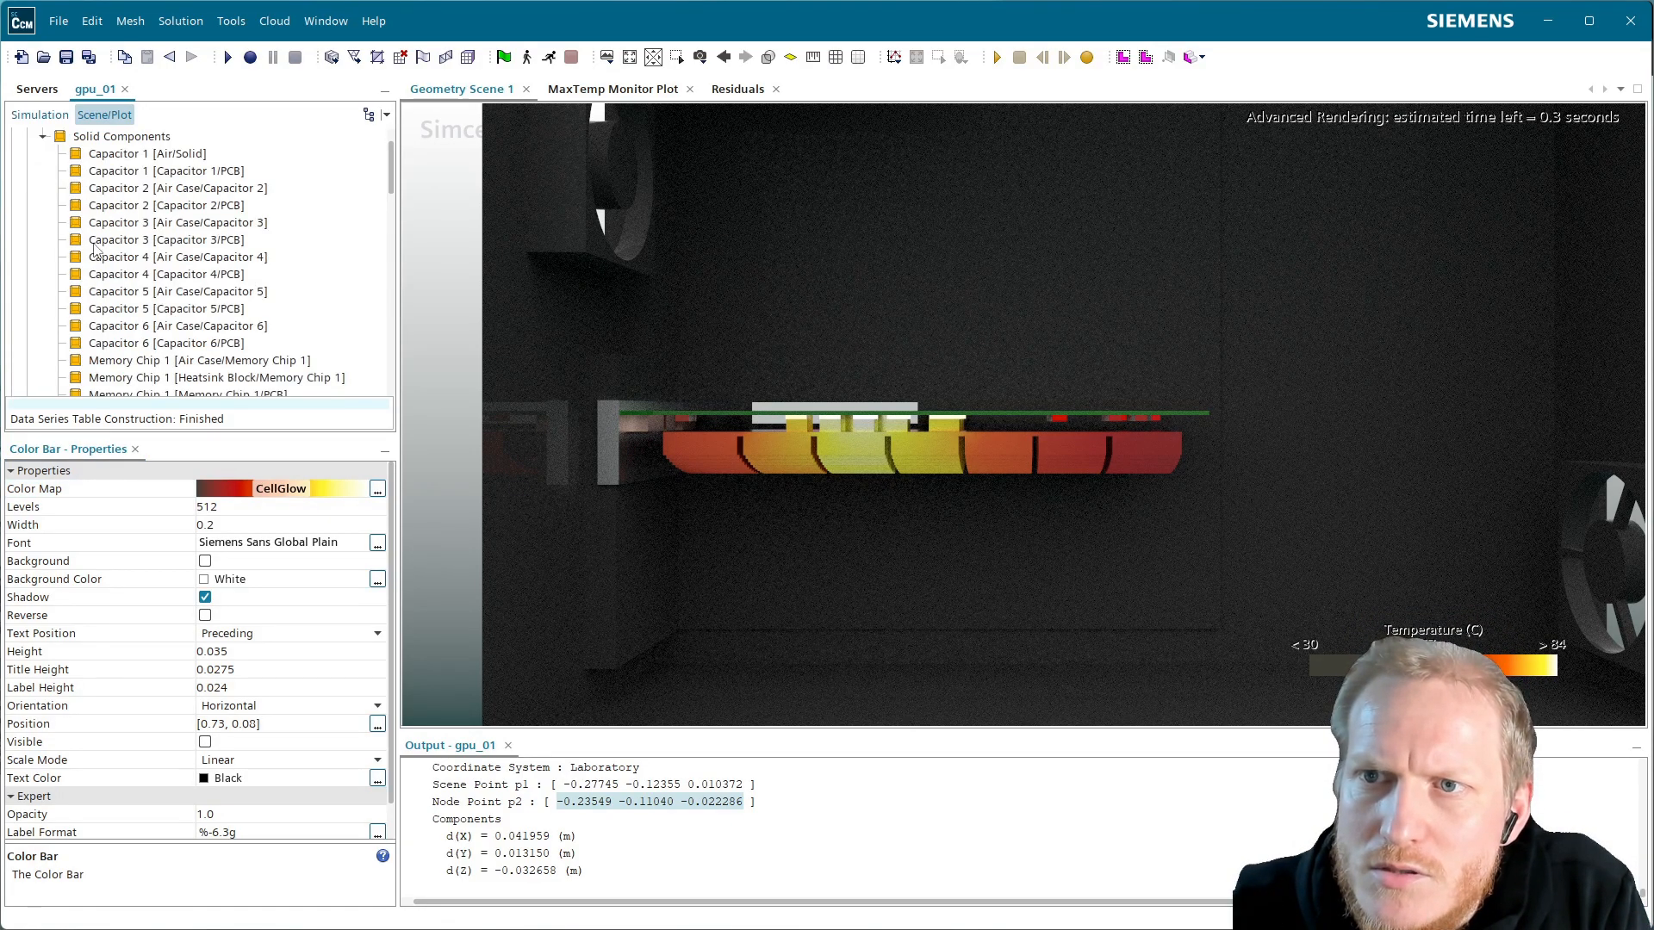
scroll(171, 331, down, 3)
scroll(125, 203, up, 8)
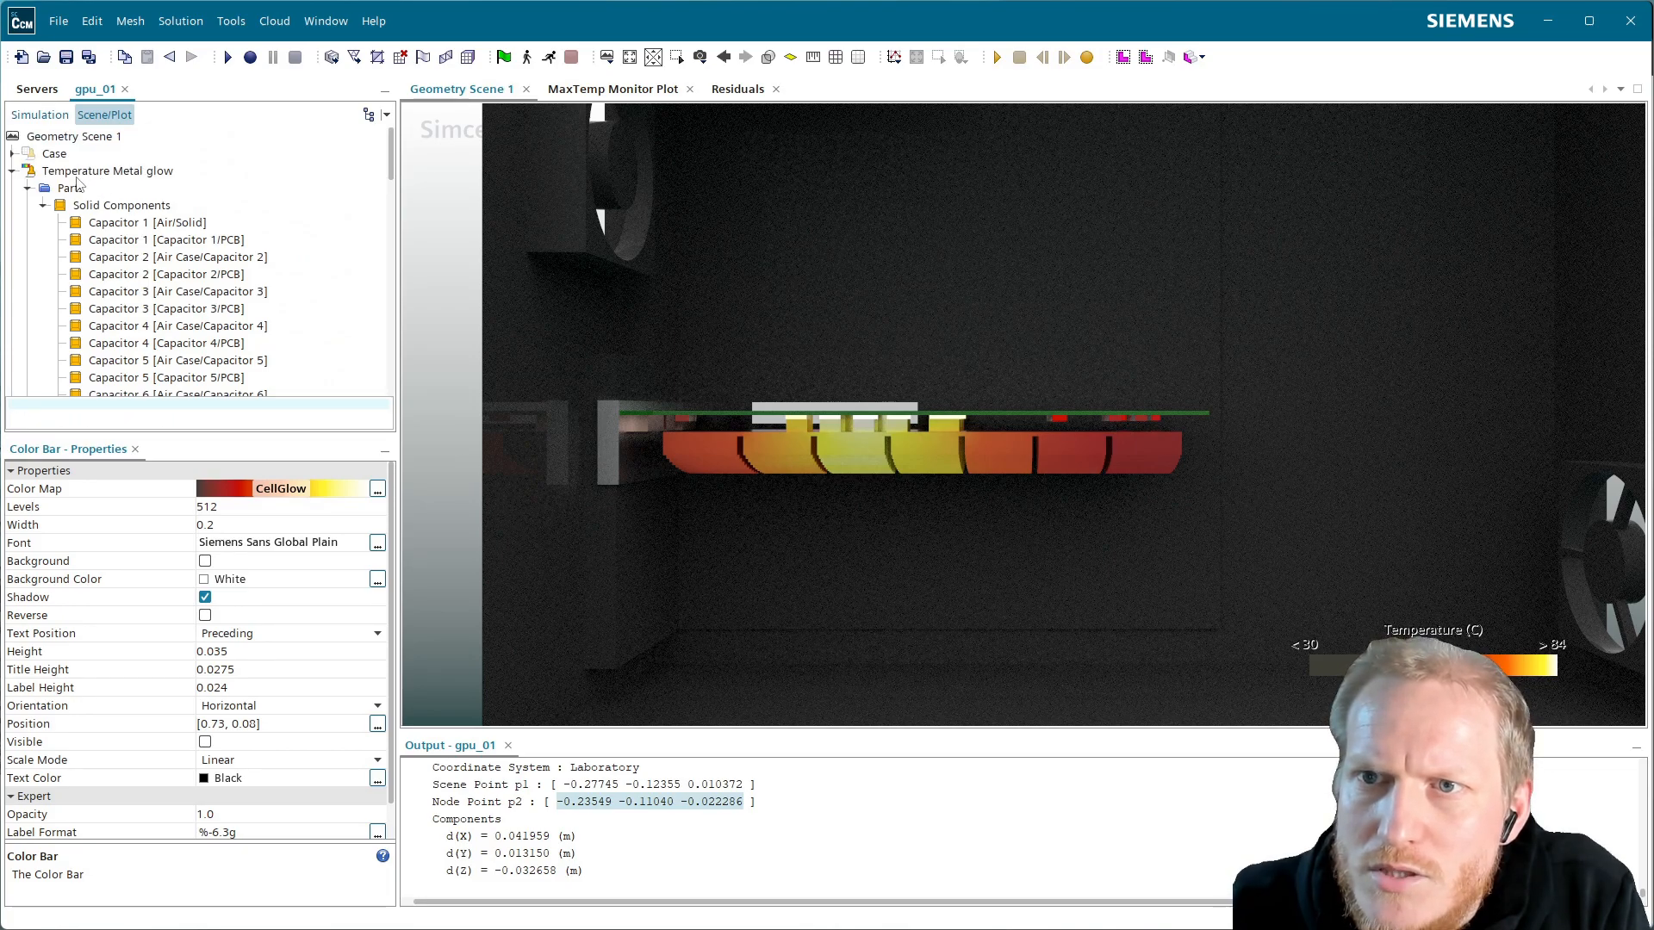
scroll(86, 198, down, 5)
scroll(103, 216, up, 5)
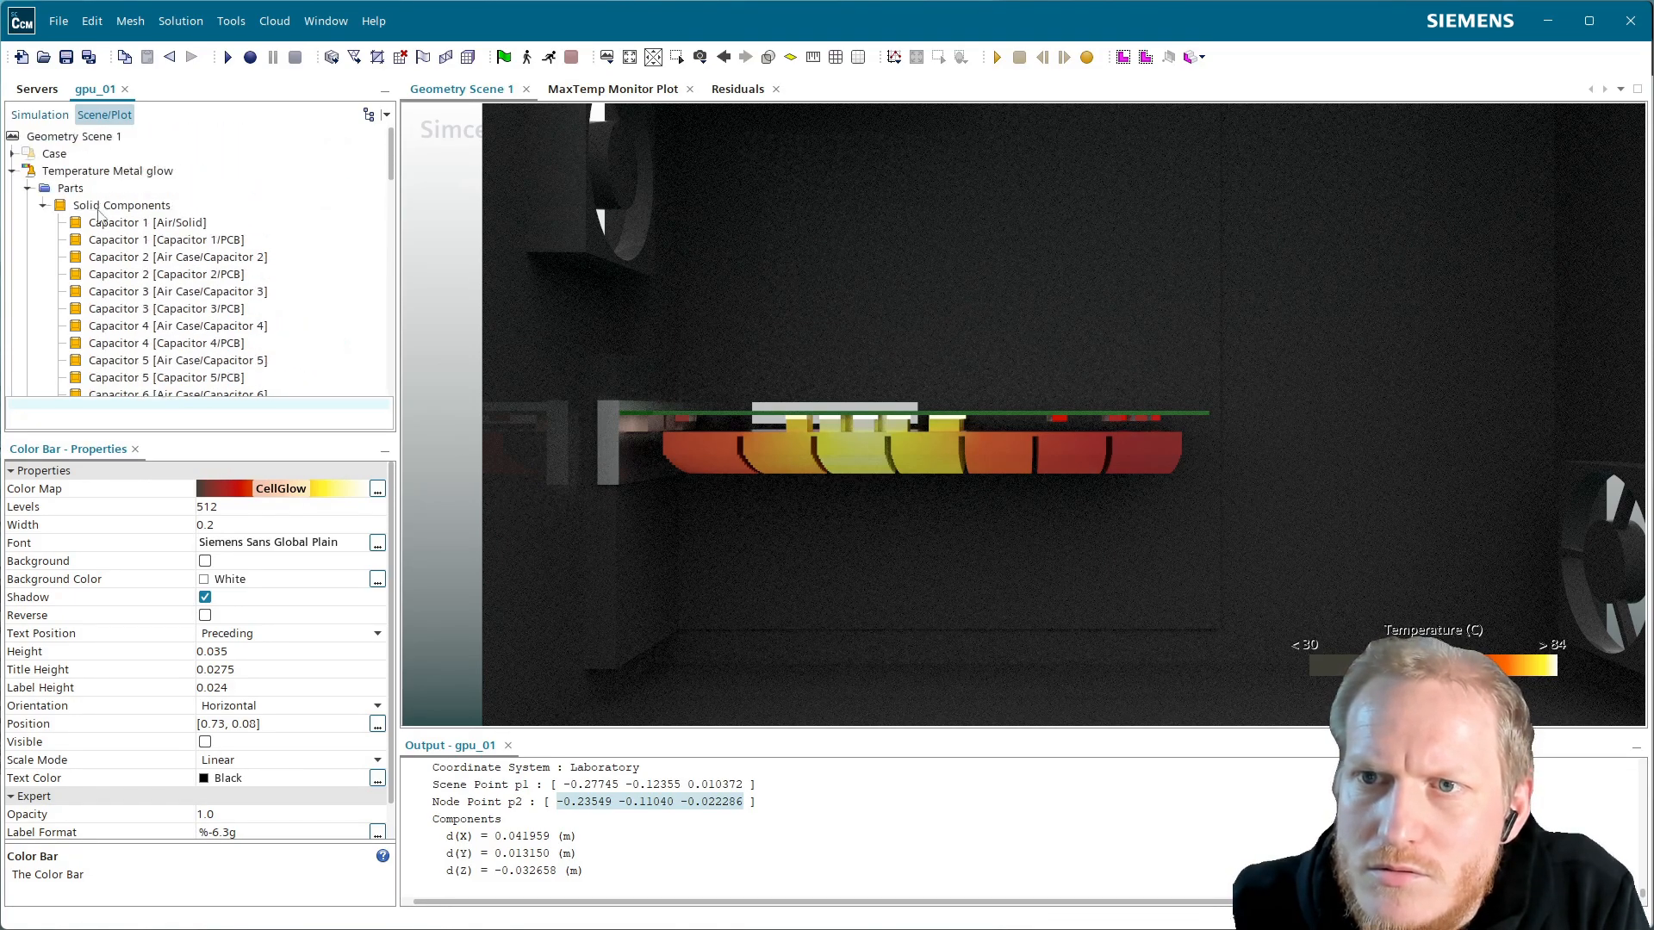
click(13, 173)
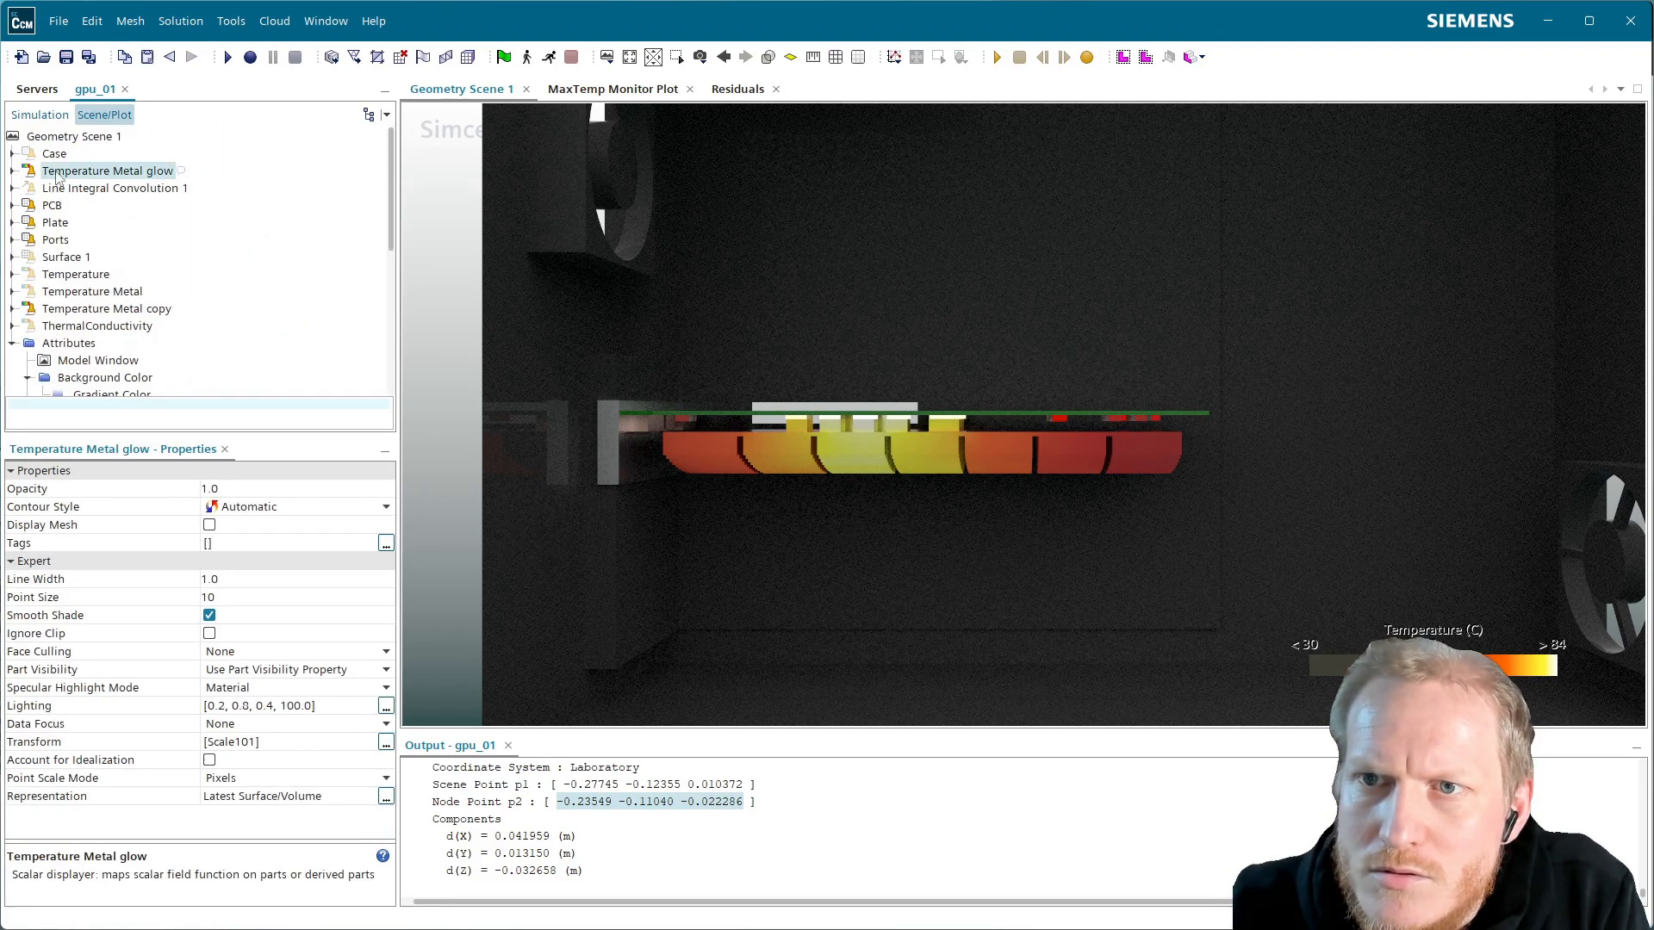
click(243, 489)
text(0)
key(Return)
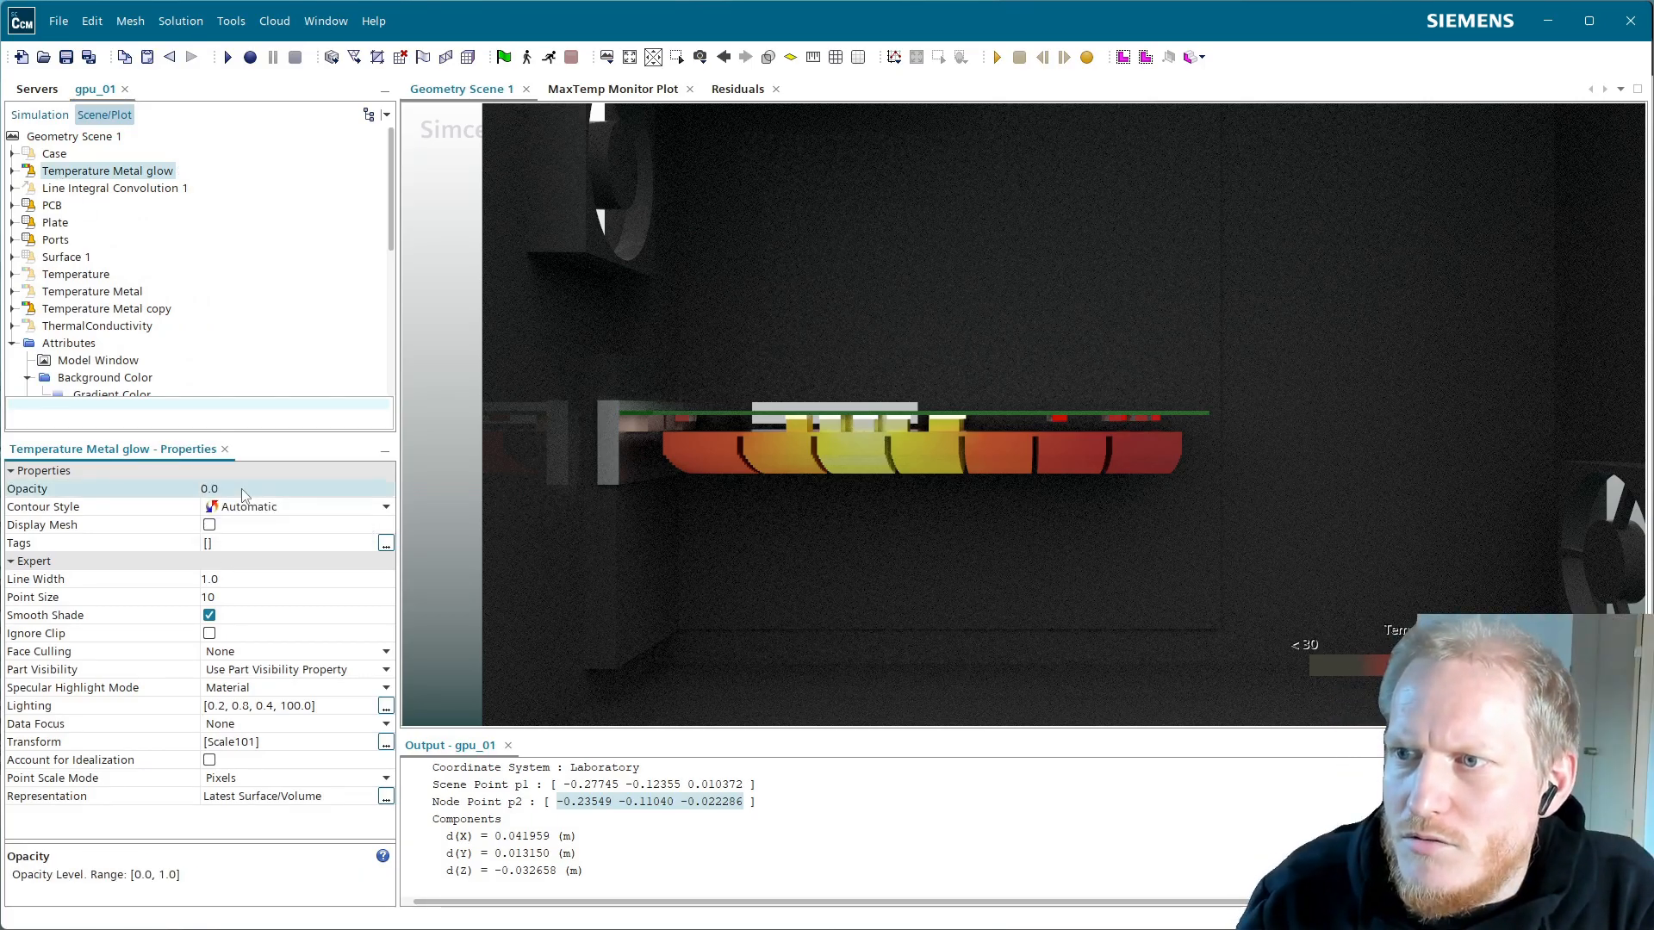
Set the Light-Emitting material intensity under Advanced Rendering Materials to 5.0
click(13, 171)
click(43, 172)
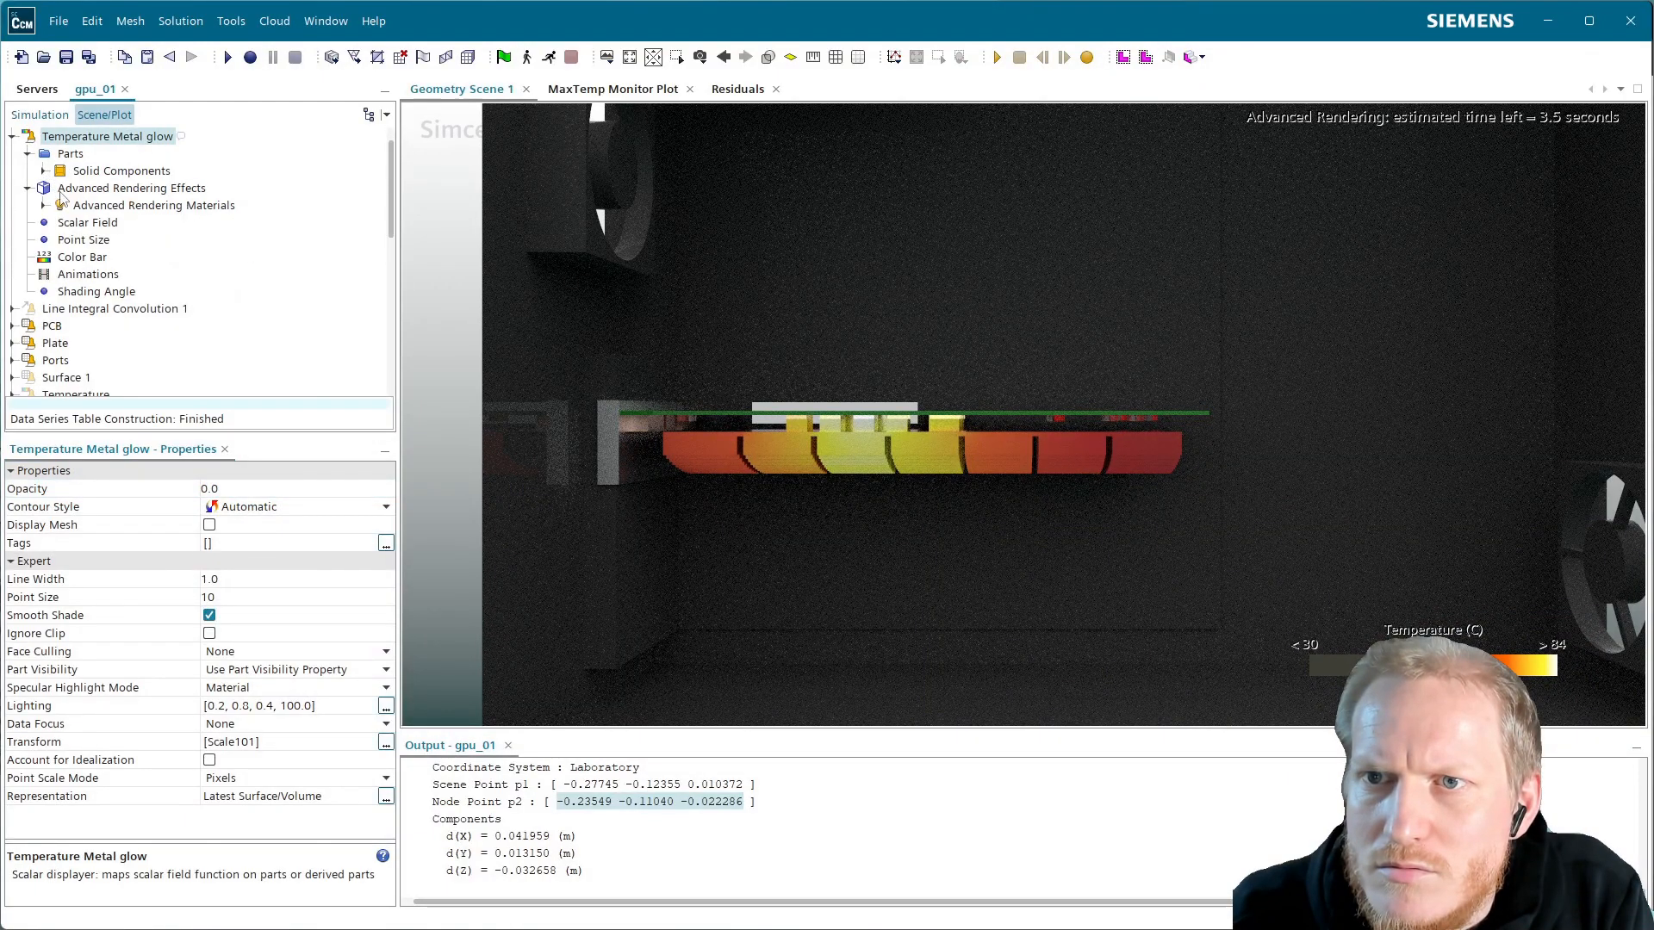
click(52, 206)
click(41, 206)
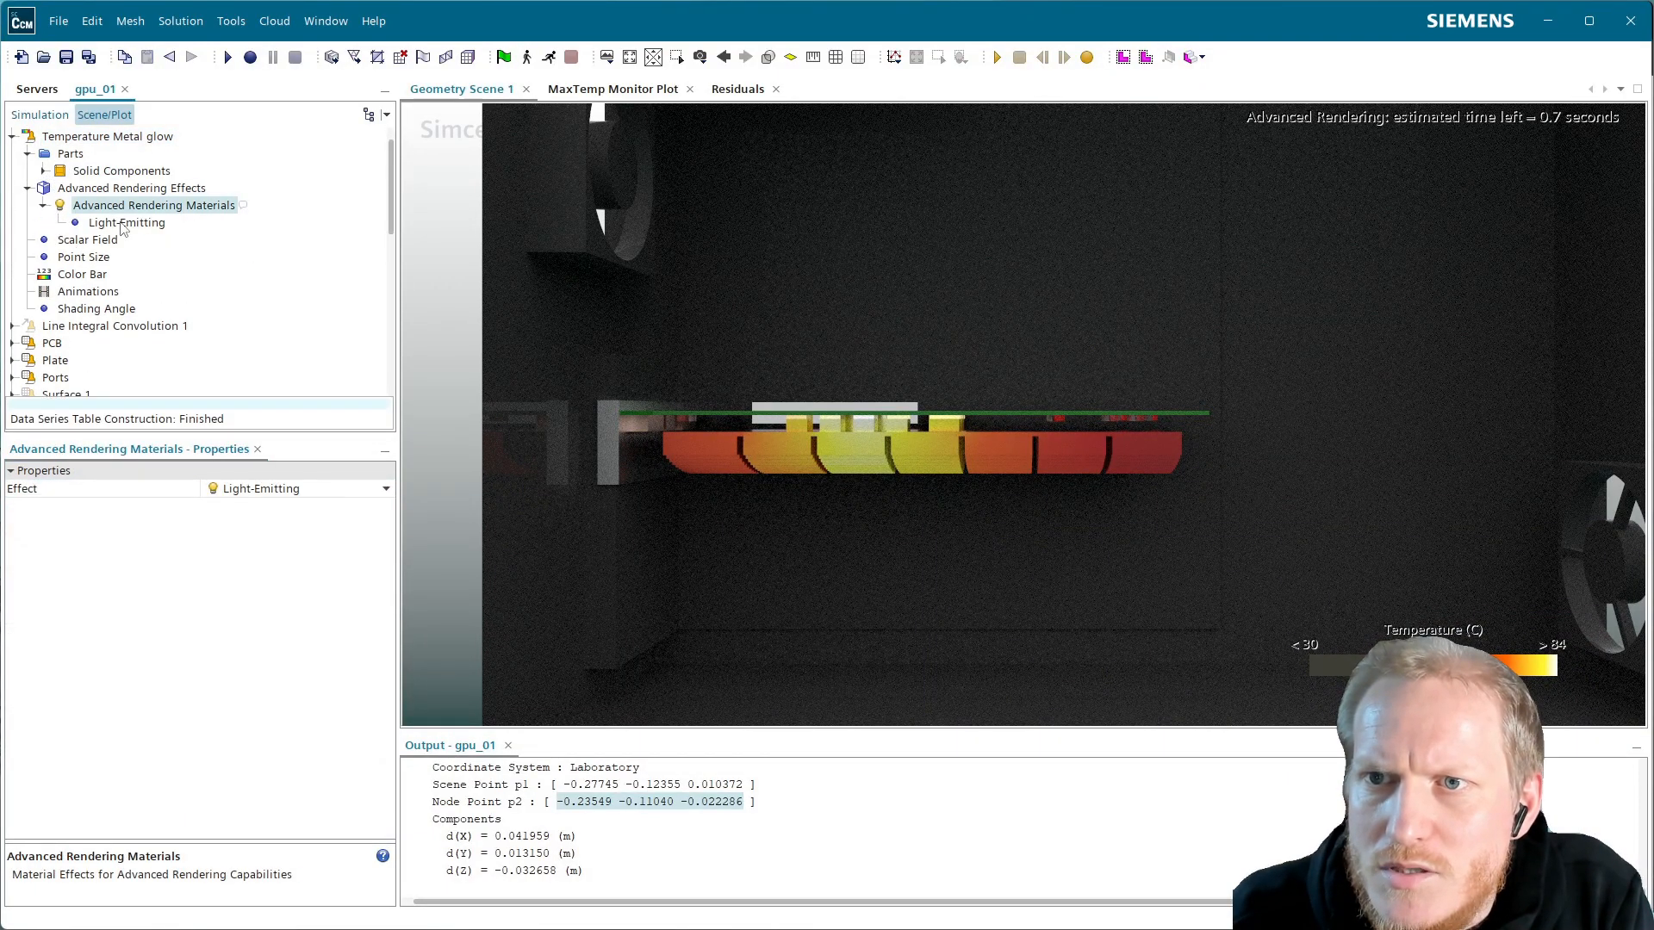
click(125, 222)
click(245, 490)
text(5)
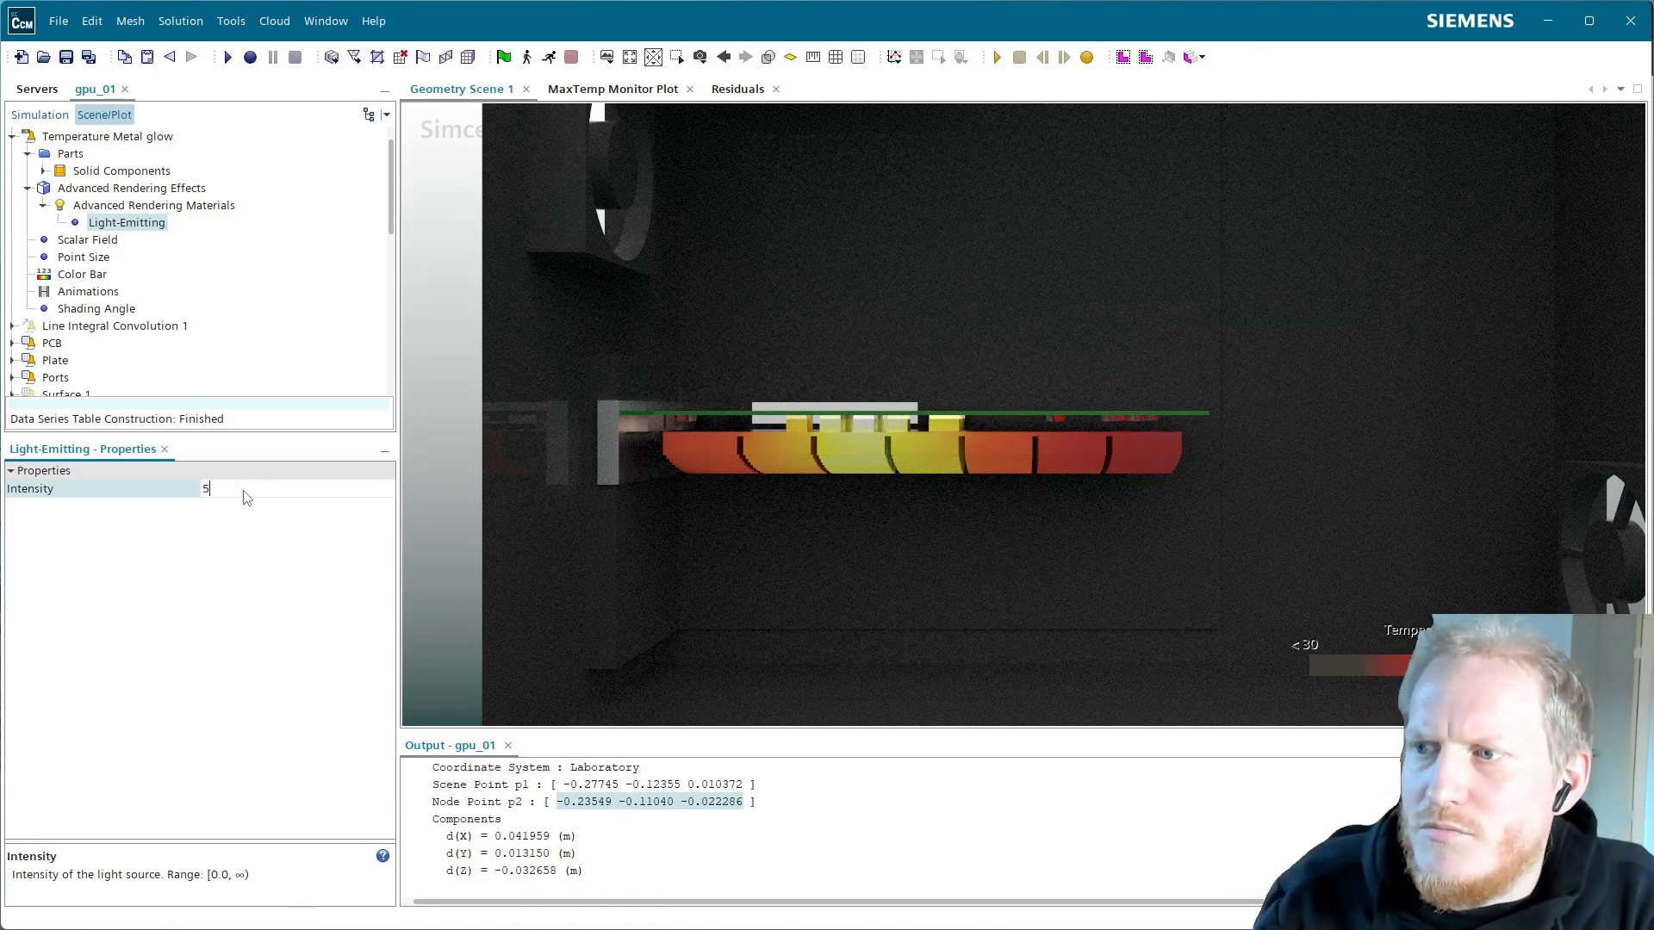
key(Return)
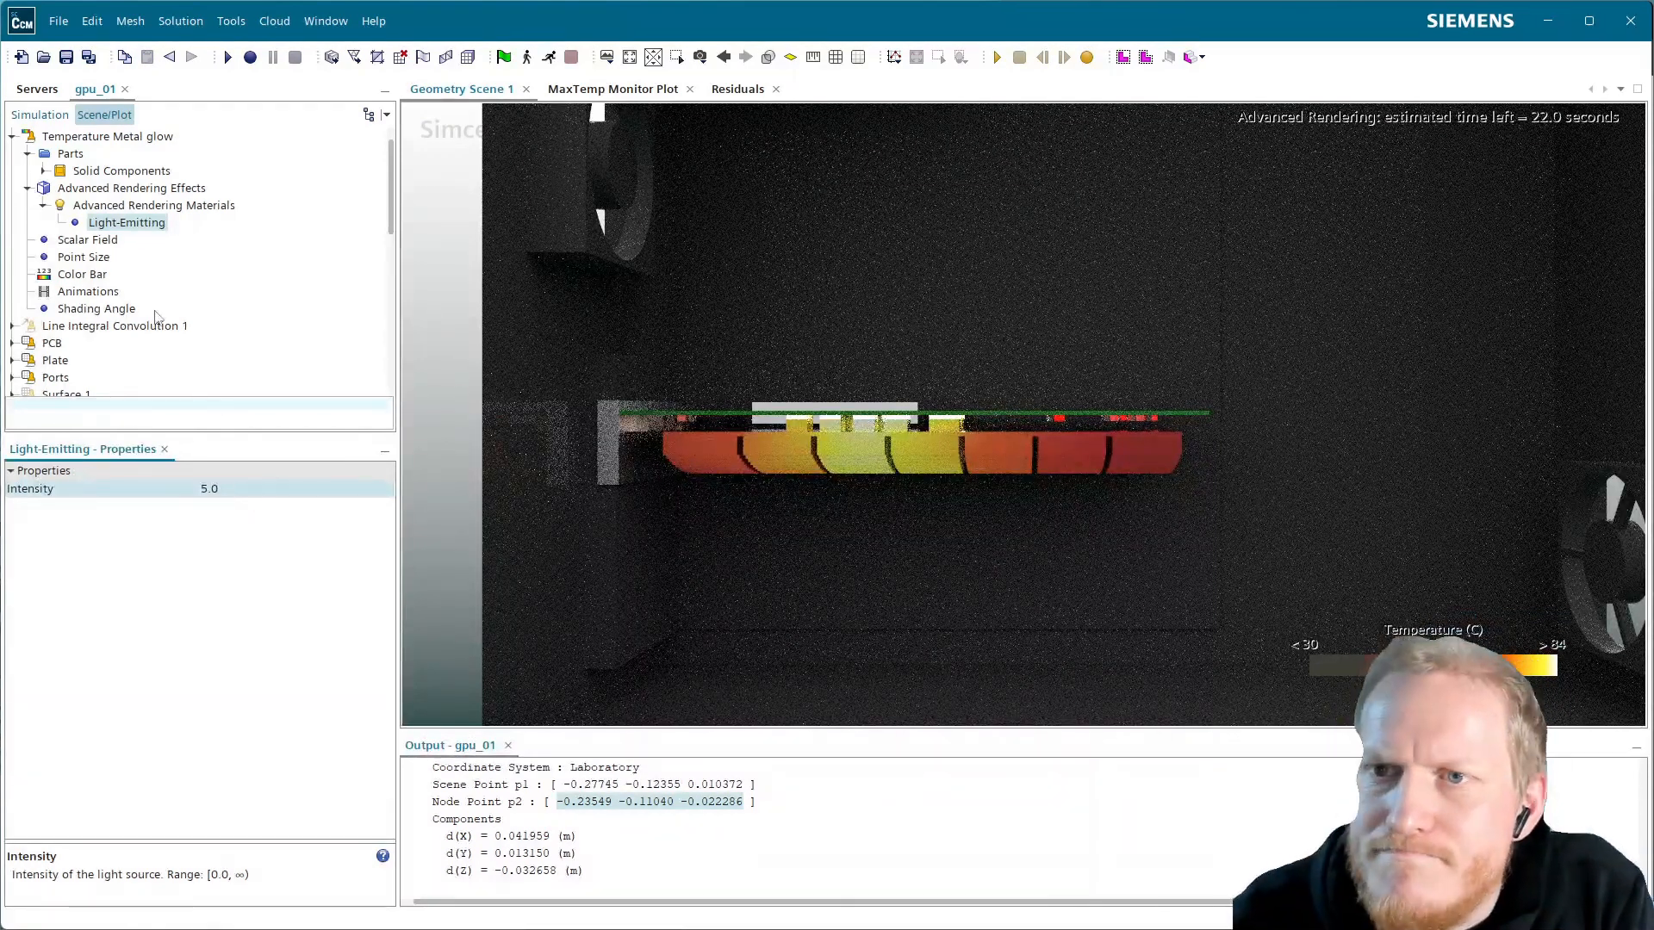
click(44, 172)
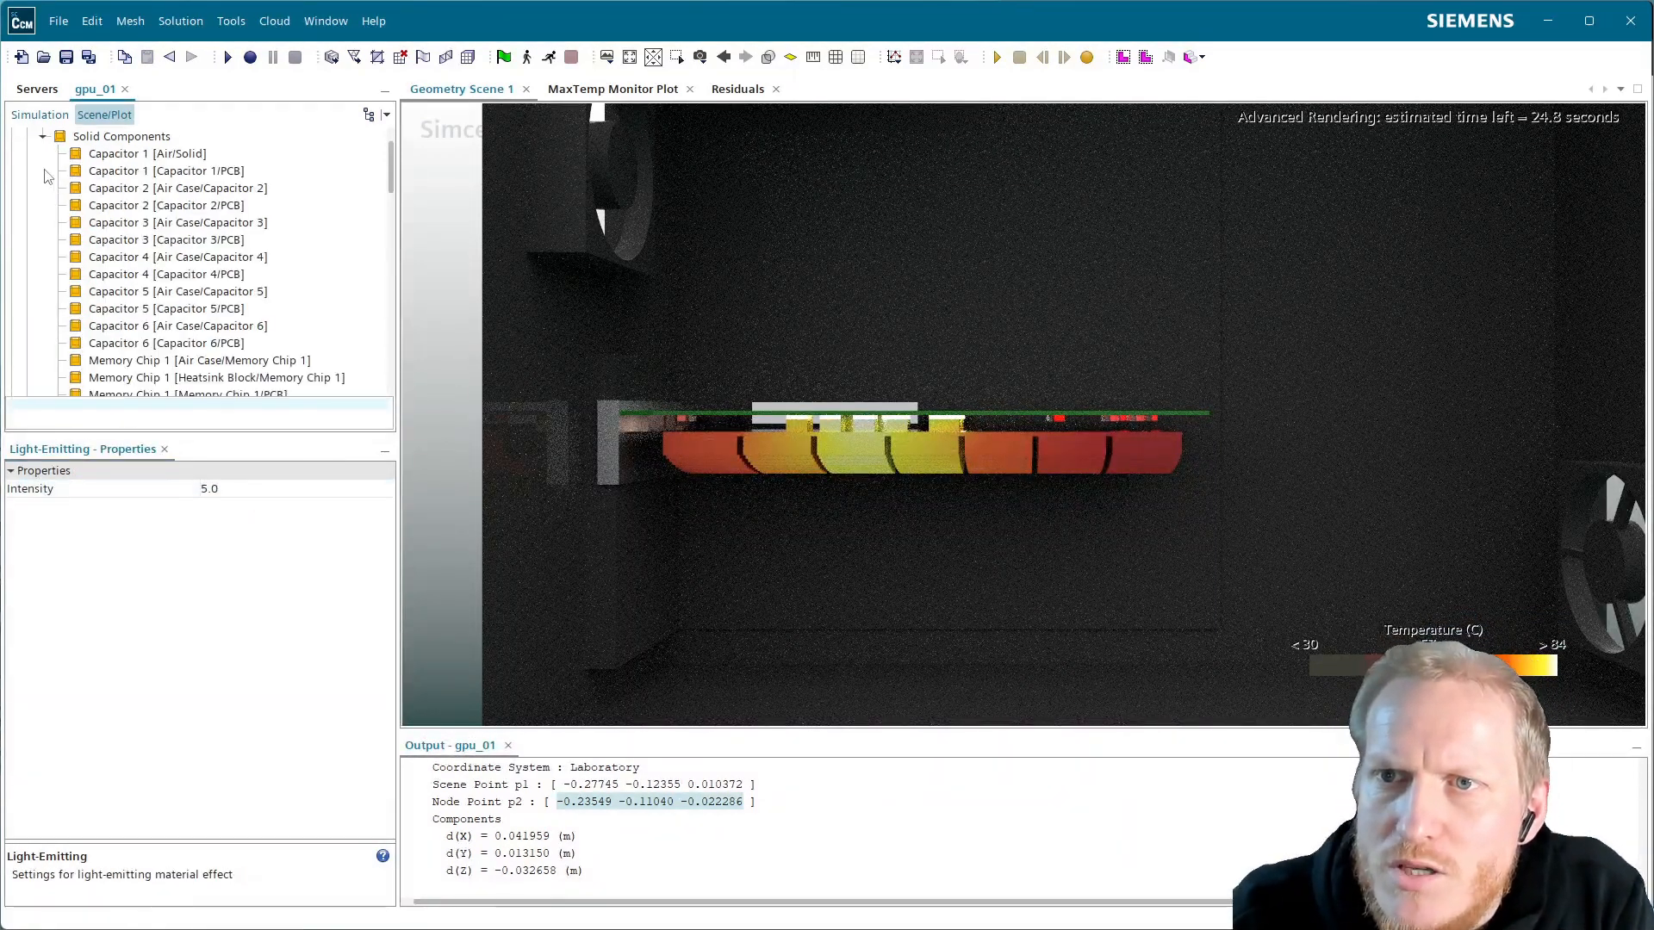
Open the glow displayer's part chooser and clear all Solid Components boundaries
click(189, 156)
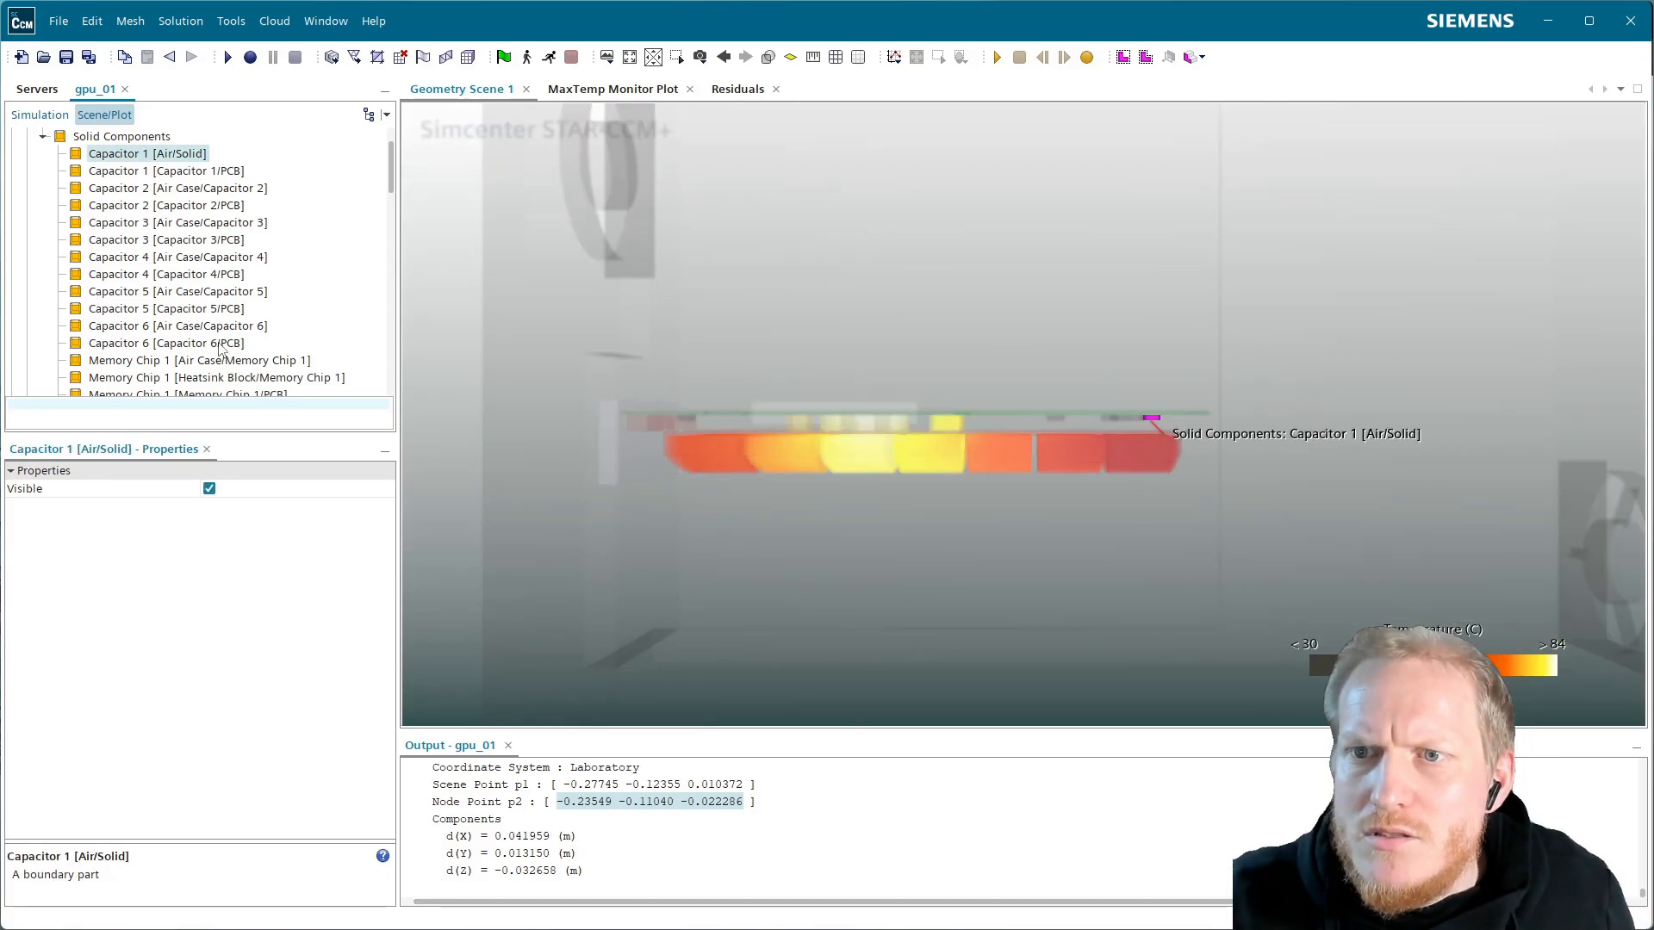
scroll(231, 343, down, 8)
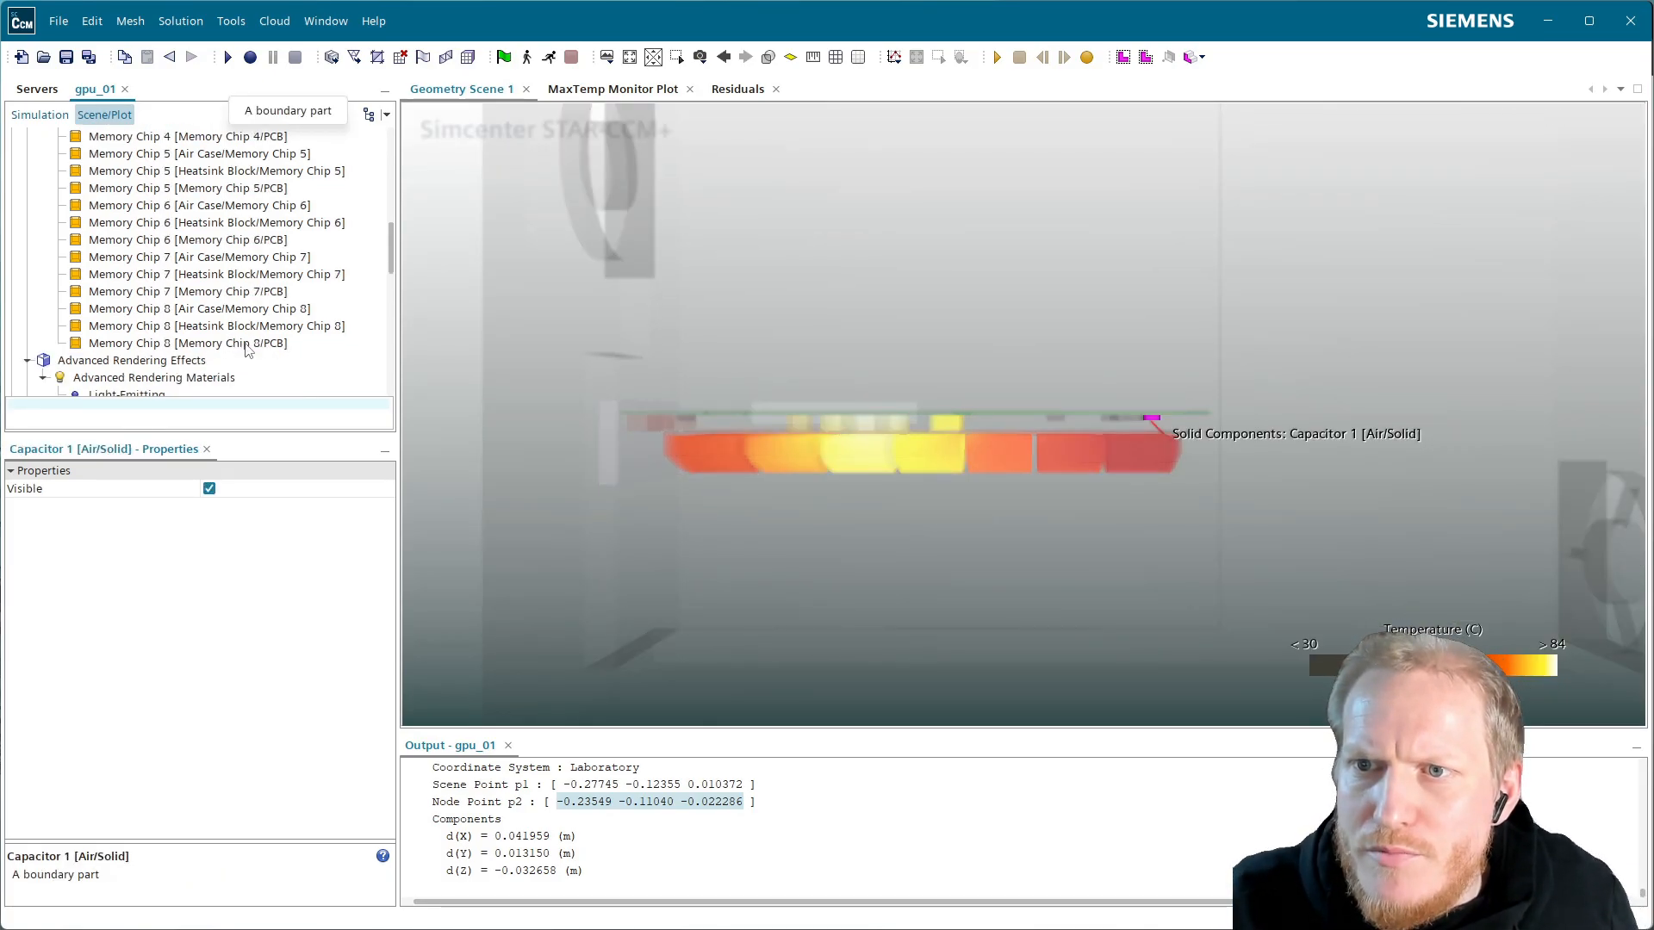
scroll(247, 349, up, 10)
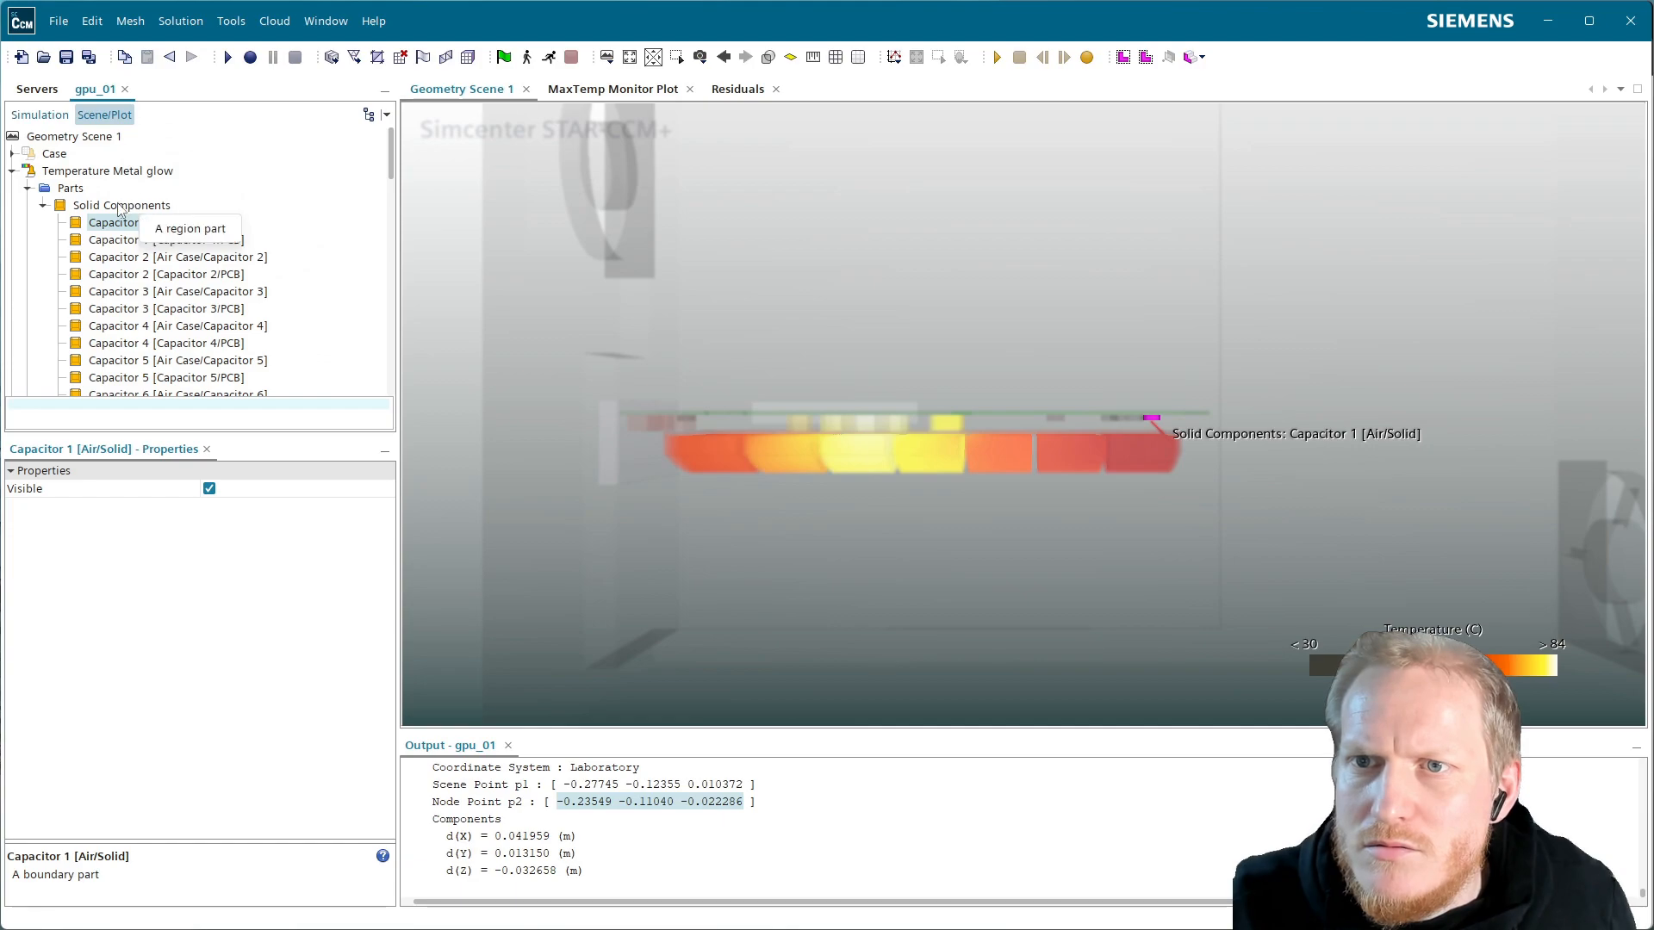
click(76, 191)
click(384, 488)
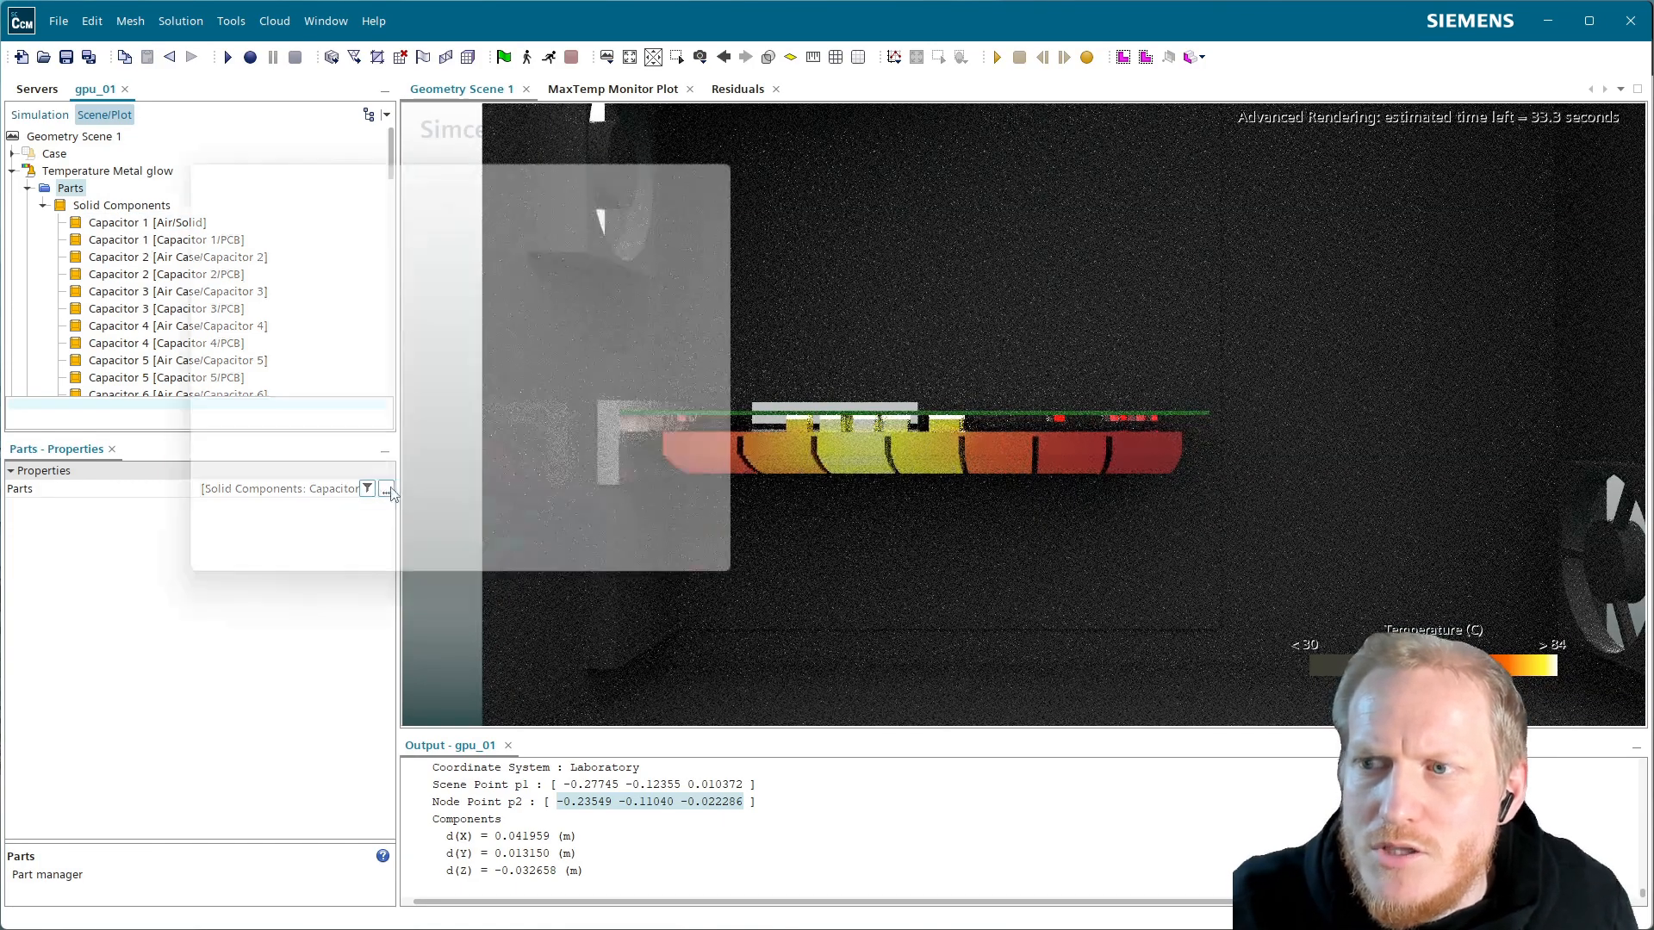
click(223, 271)
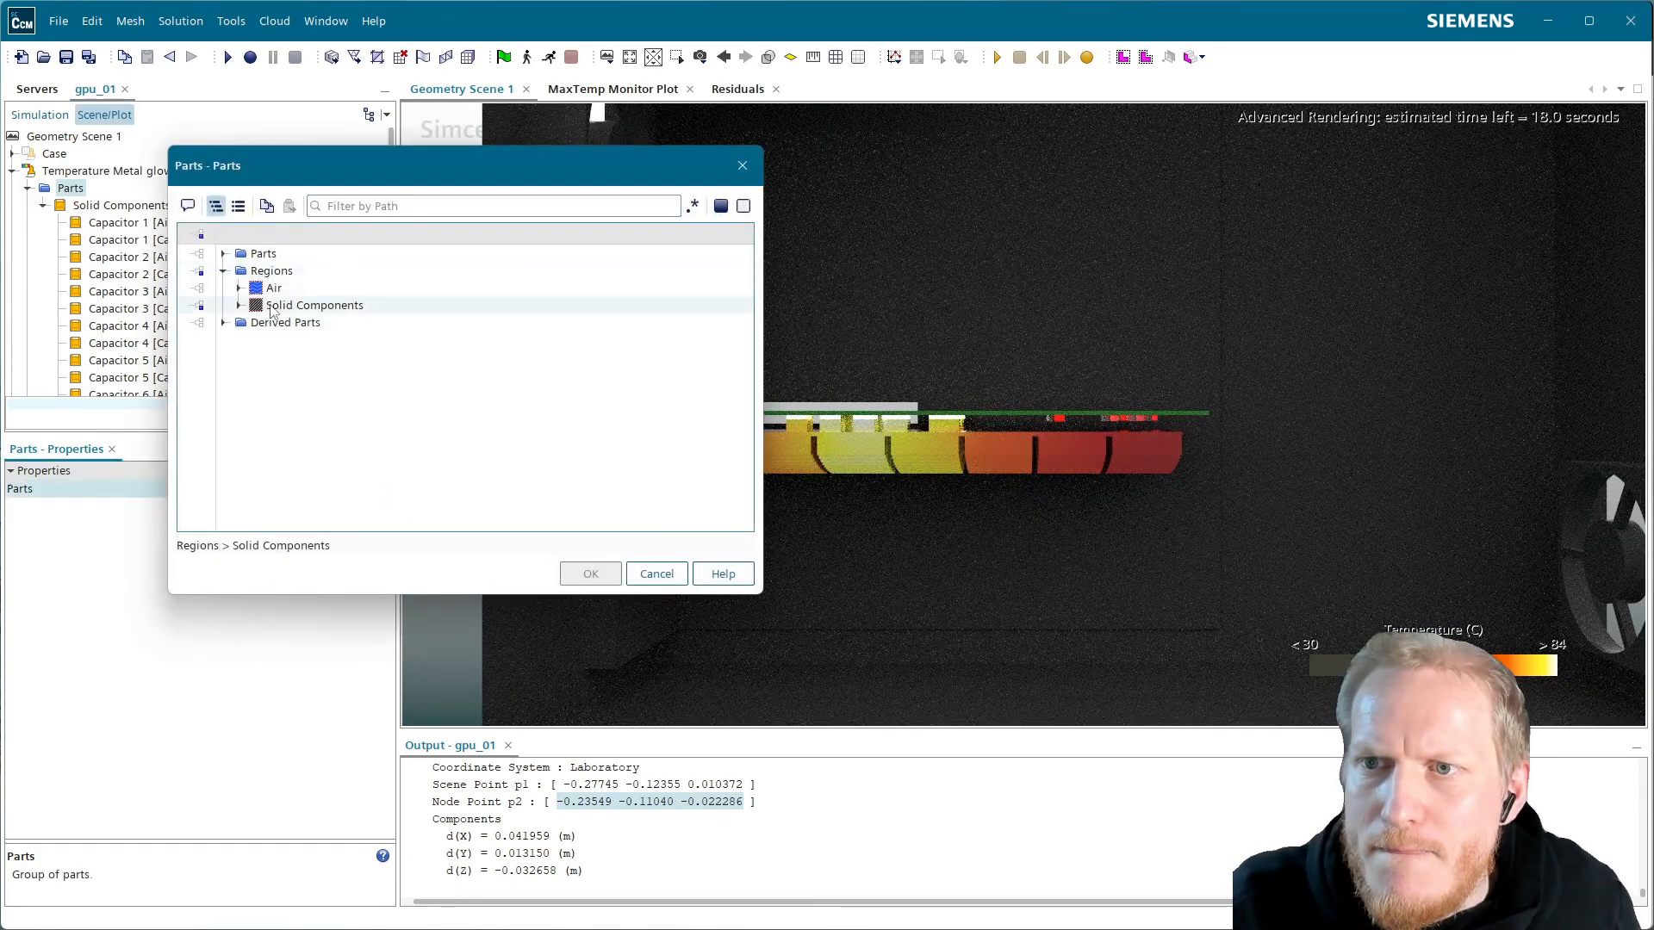
click(239, 305)
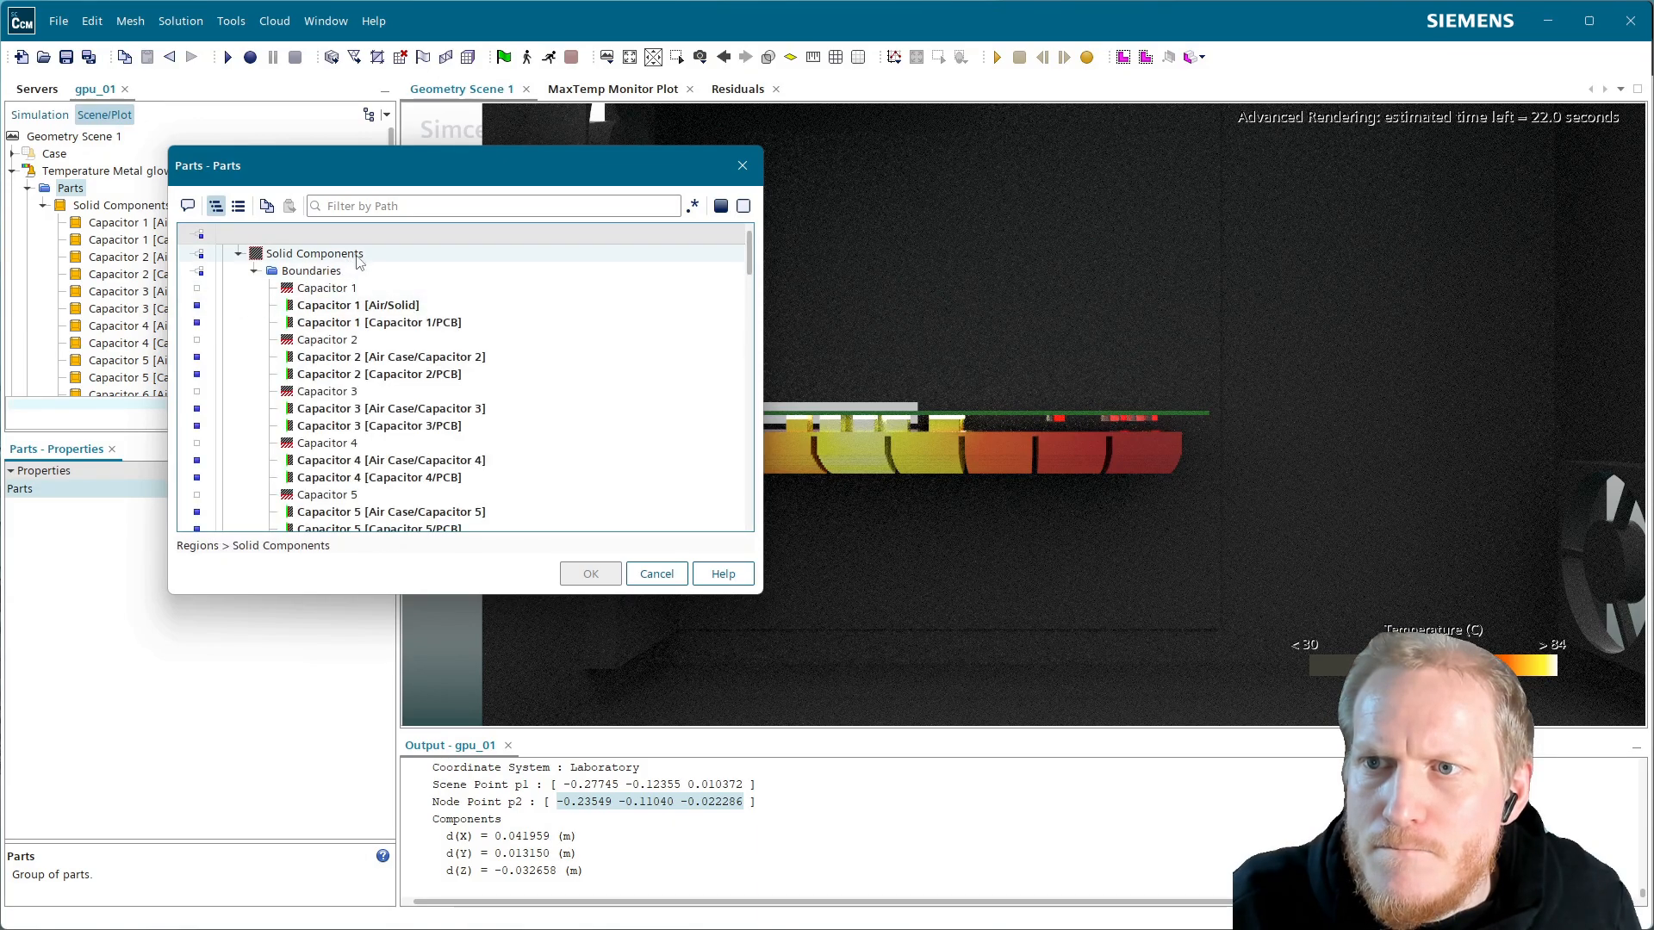
click(328, 272)
click(323, 272)
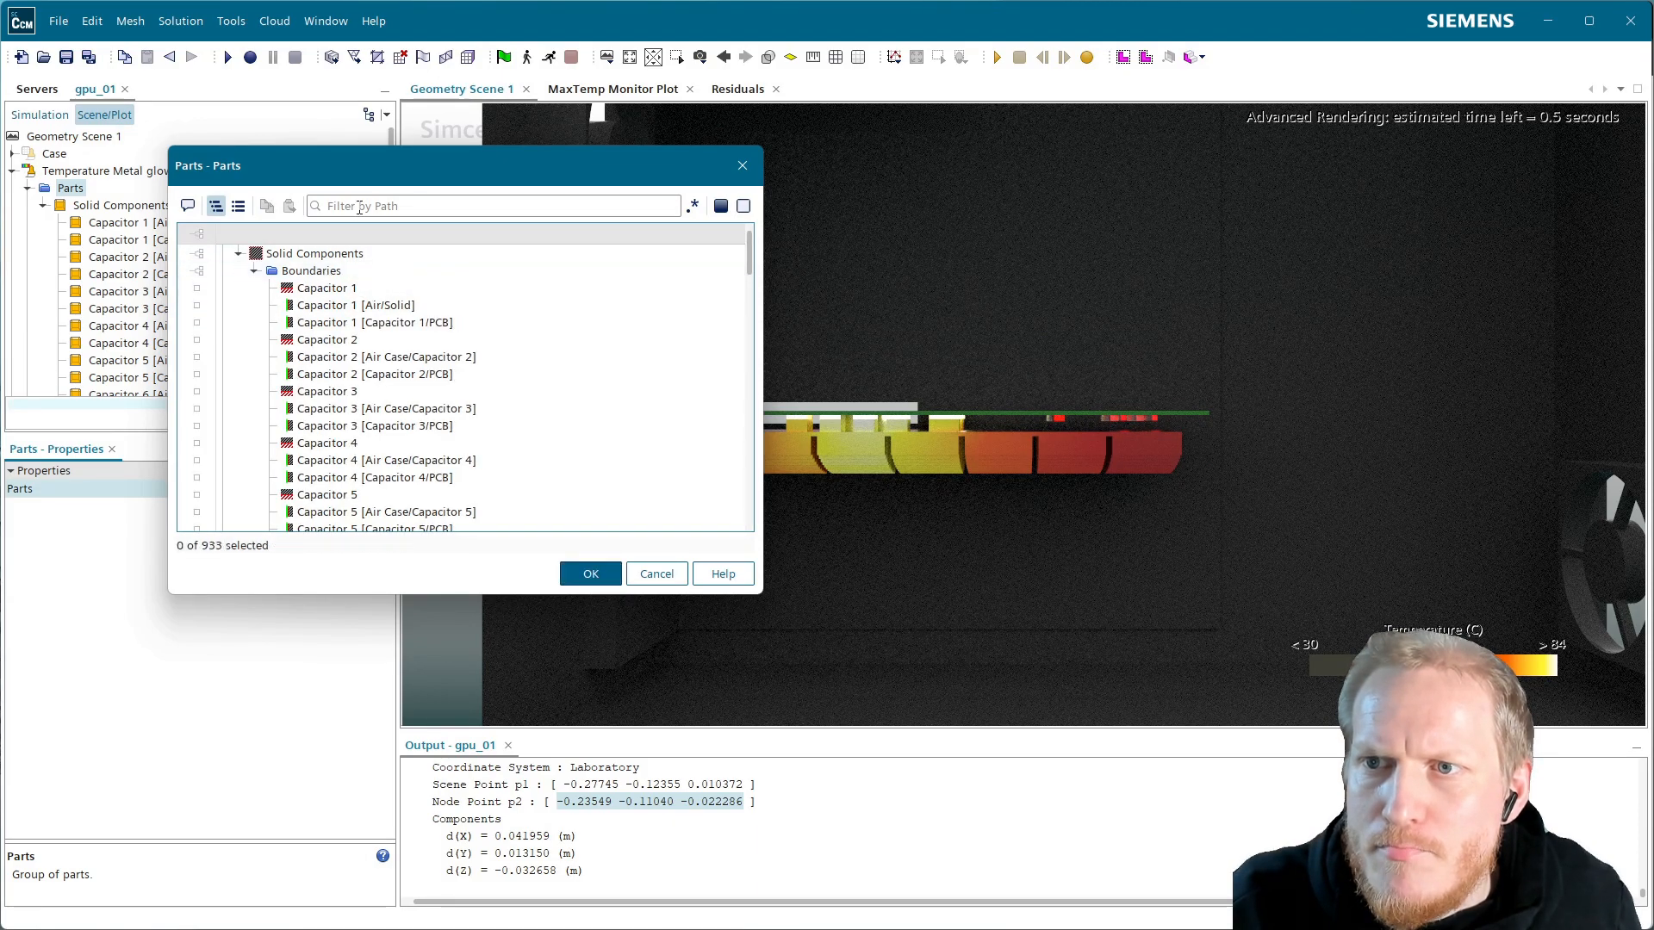
Filter by GPU, check the five GPU Chip, Heatsink Block and PCB boundaries, and apply
click(397, 206)
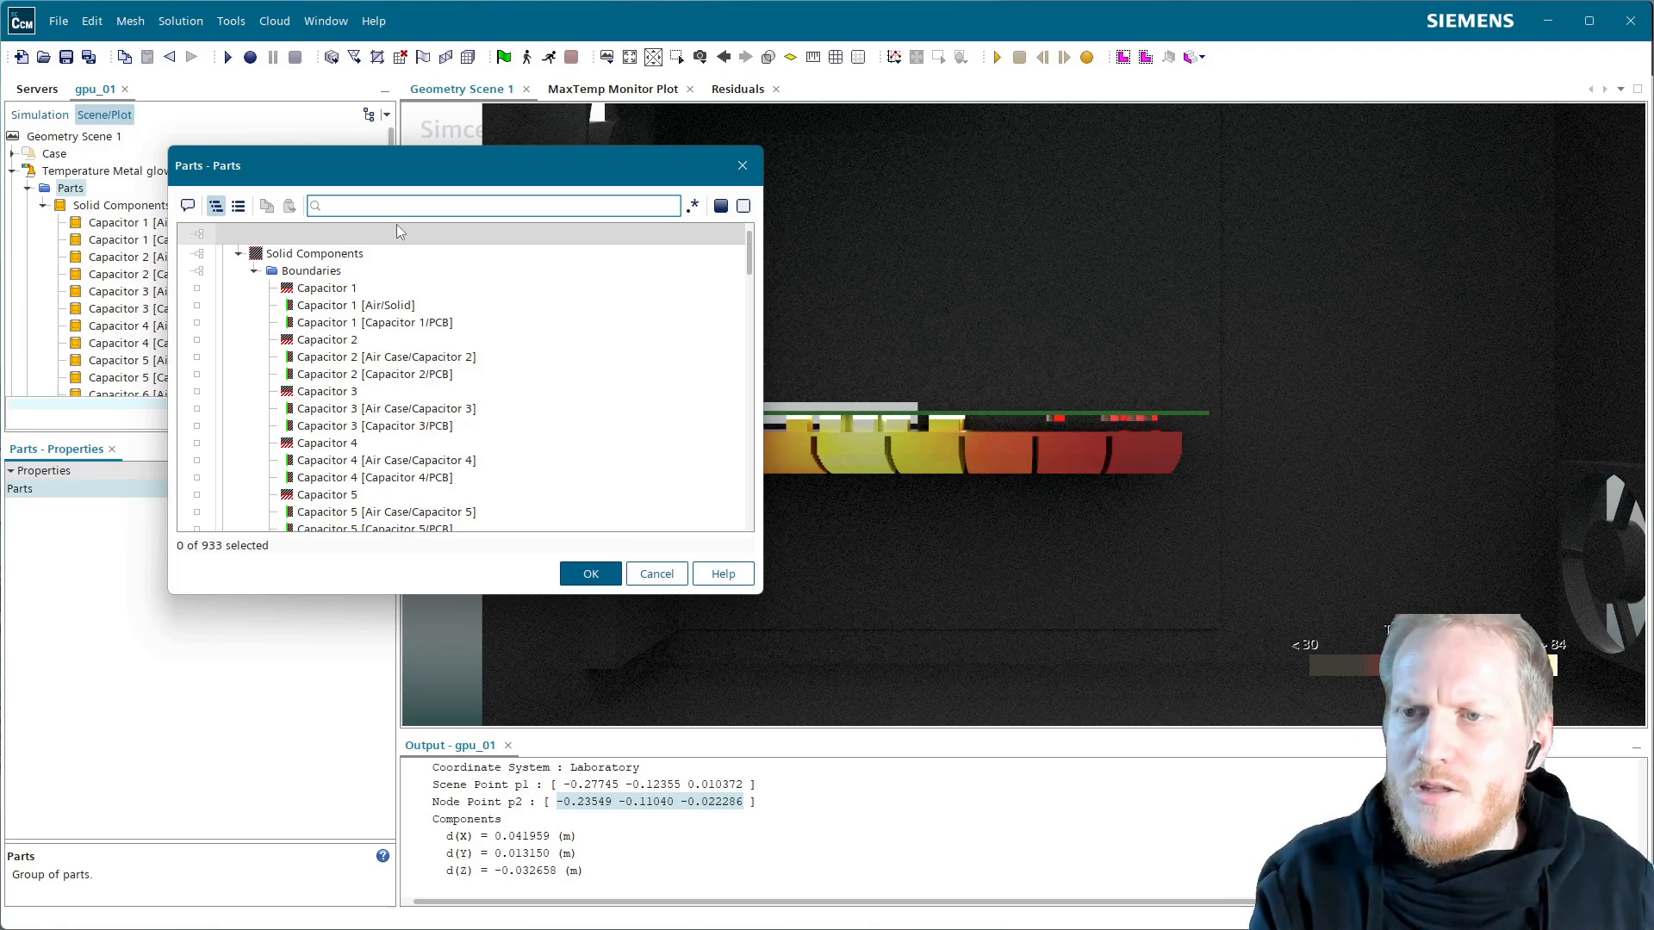
text(GPU)
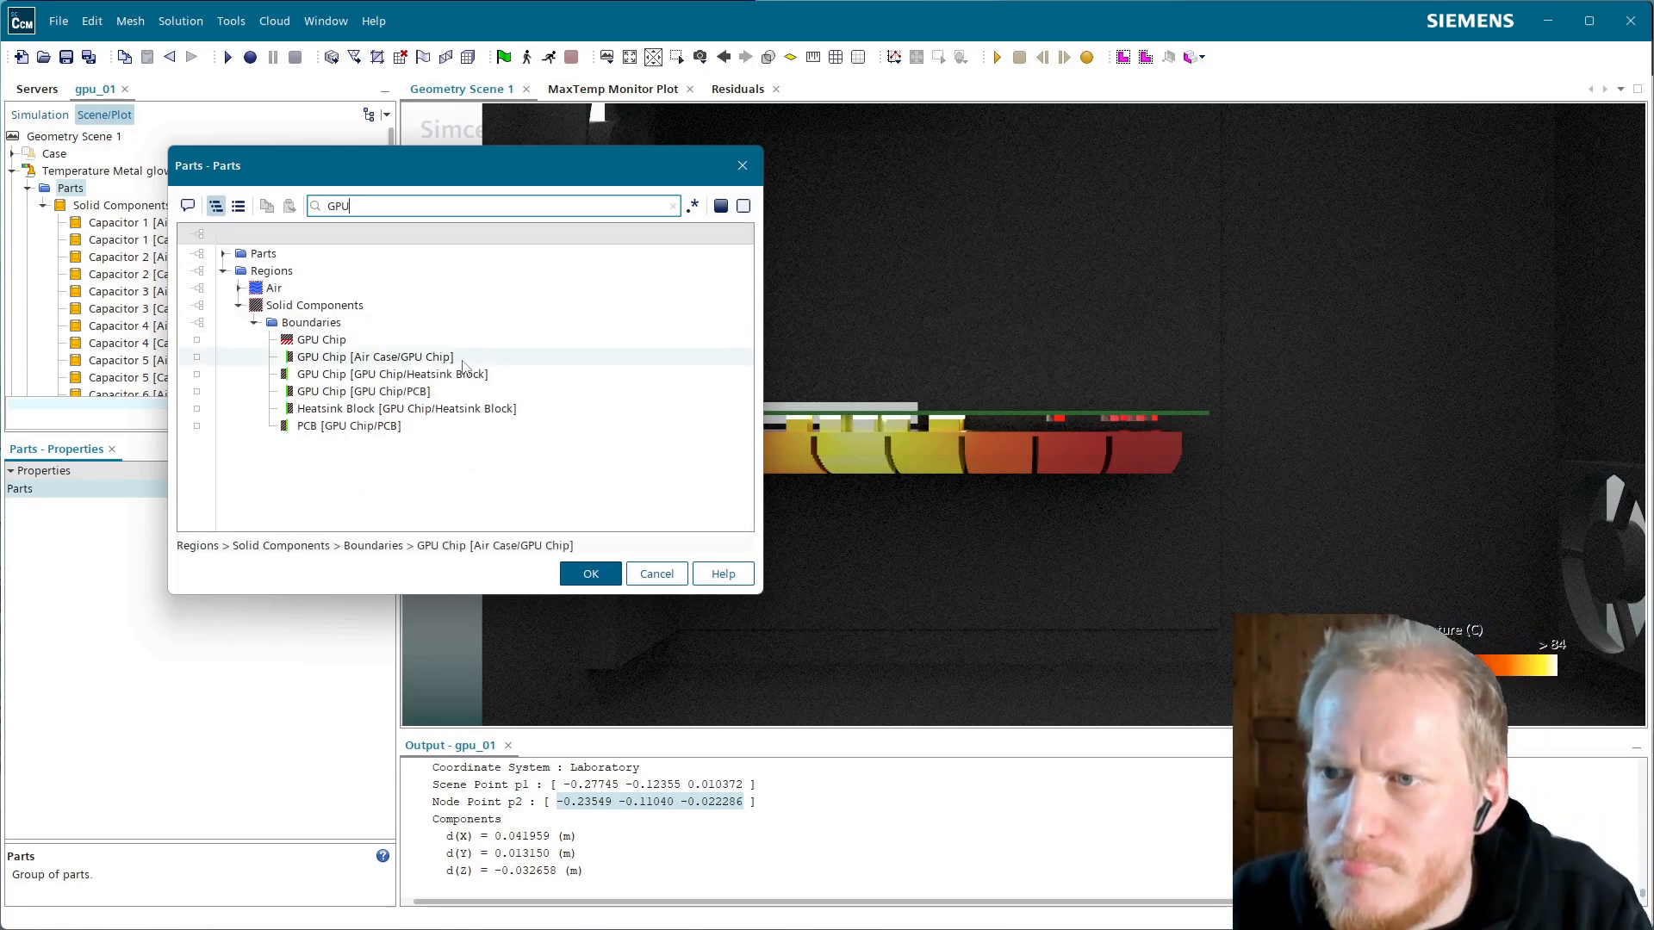
click(344, 357)
click(340, 374)
click(330, 392)
click(345, 408)
click(345, 426)
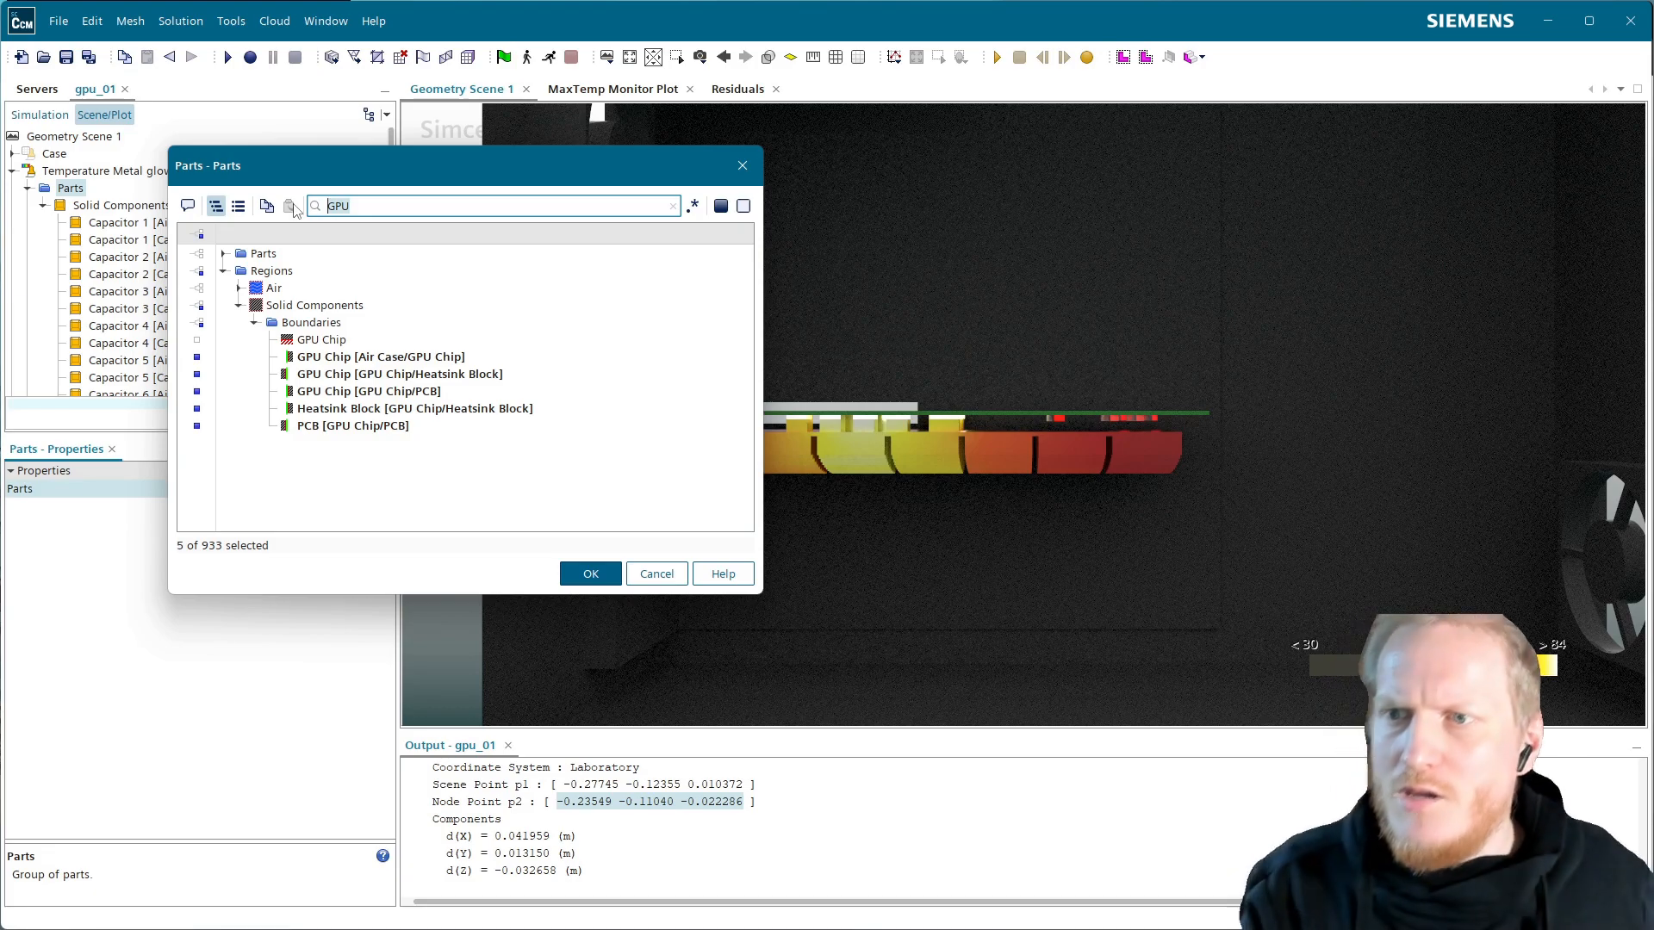
text(HEatsink)
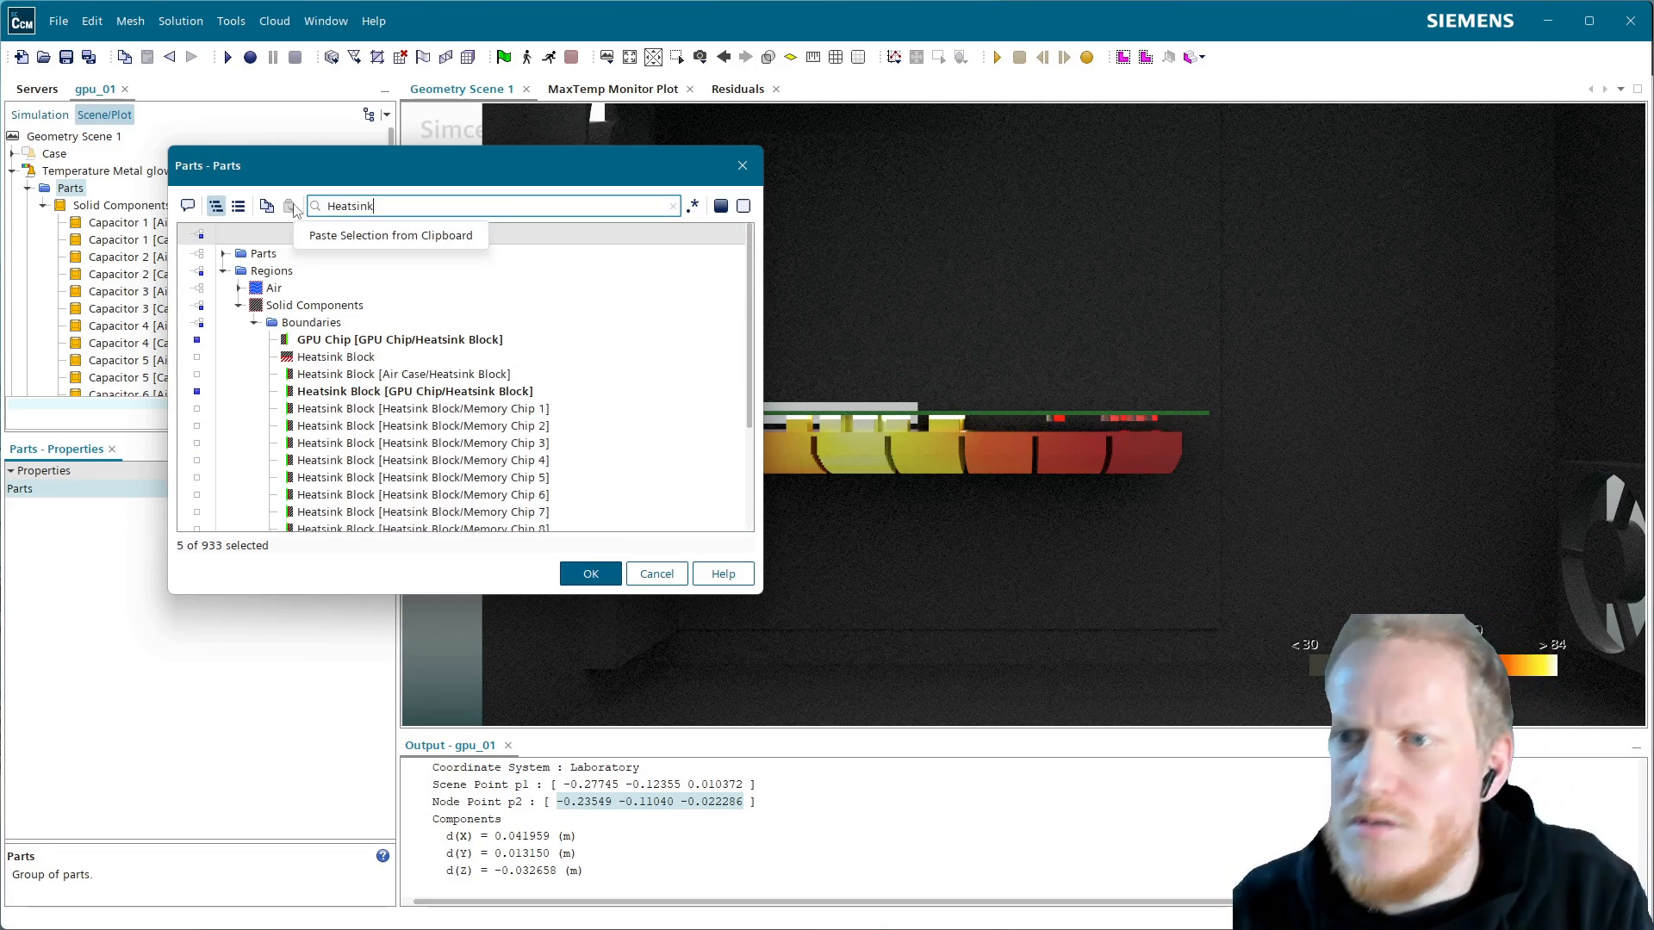
click(590, 574)
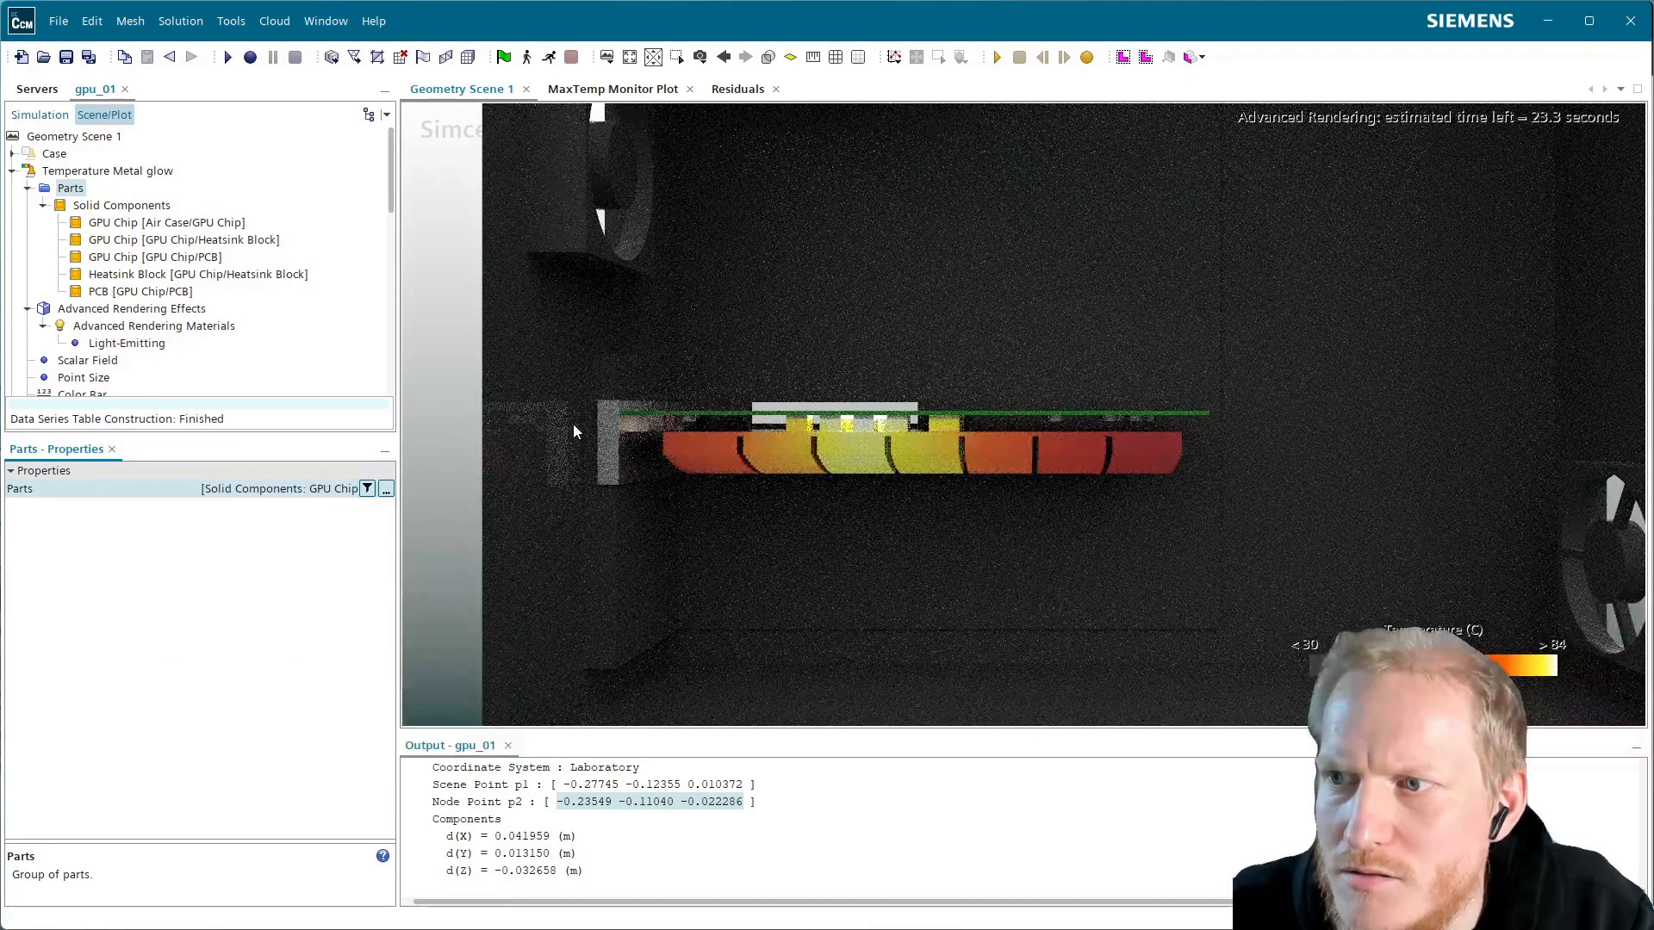
Add Heatsink Block [Air Case/Heatsink Block] and all sixteen Heatsink Block/Memory Chip boundaries to the glow parts
click(386, 489)
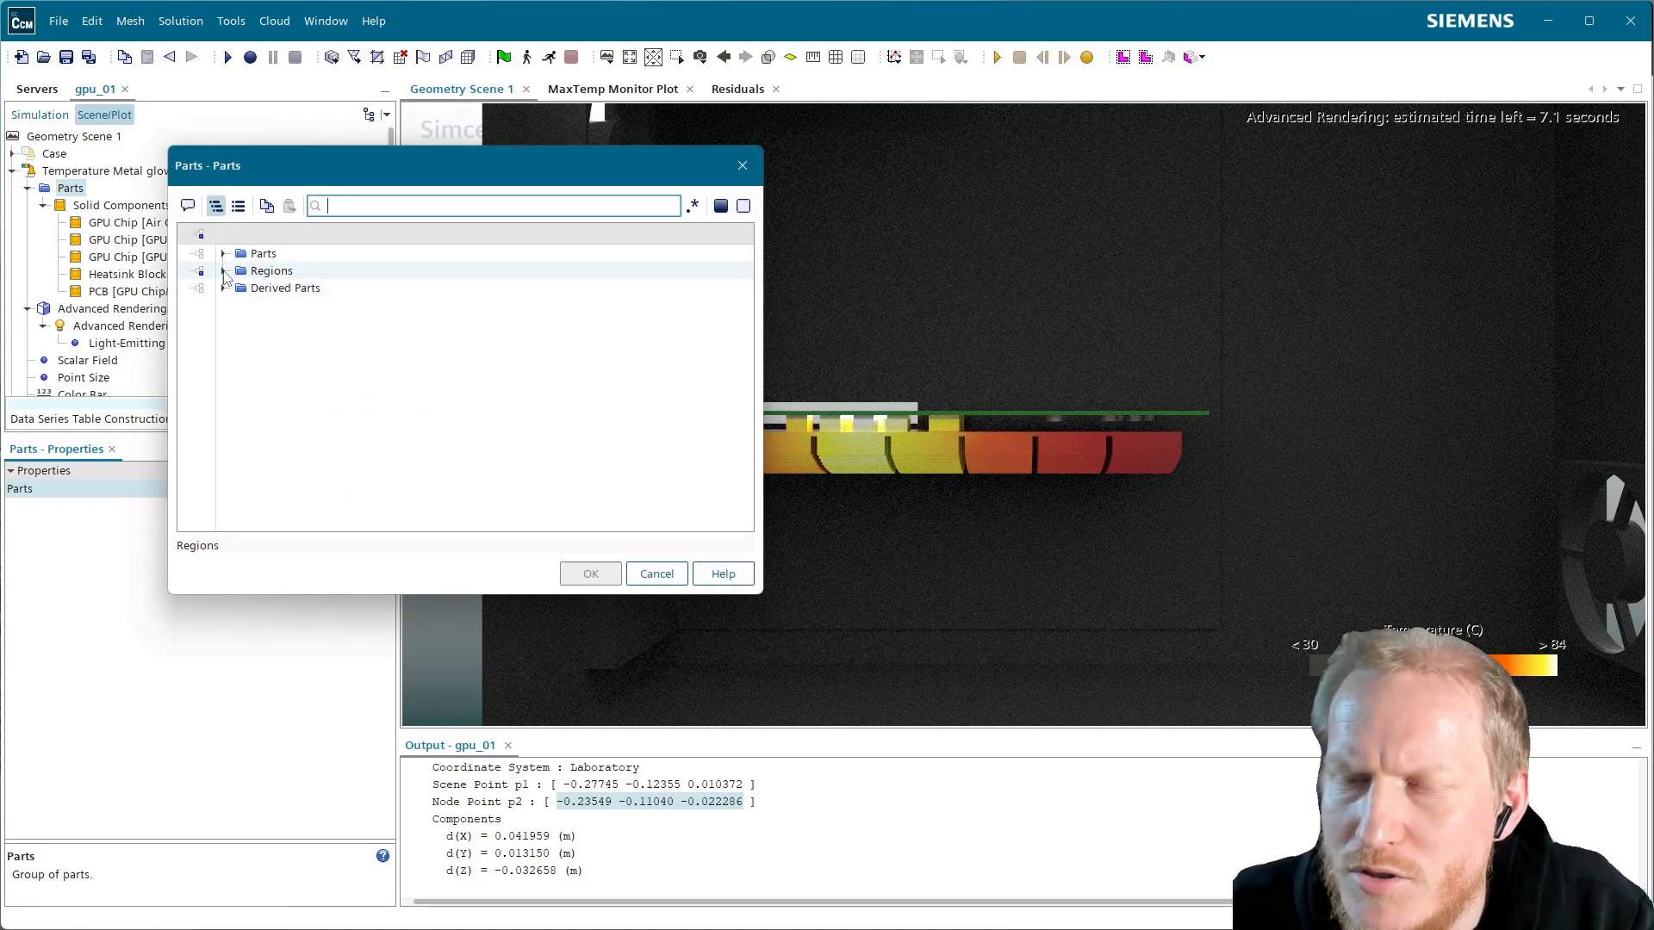
text(heatsink)
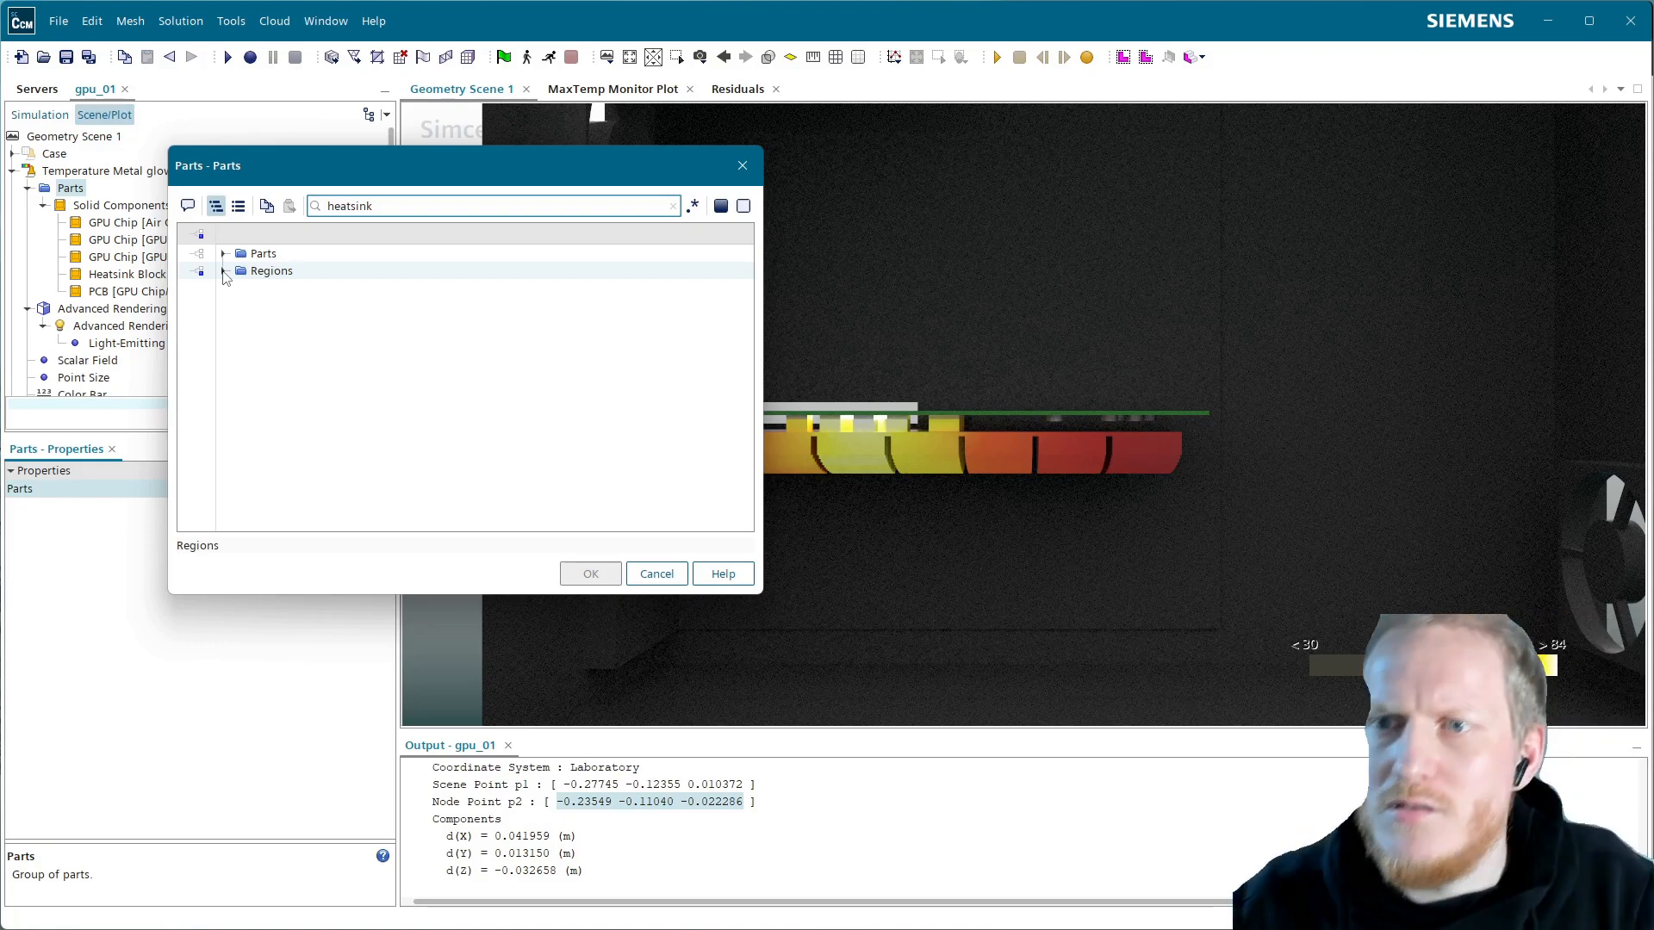
click(223, 271)
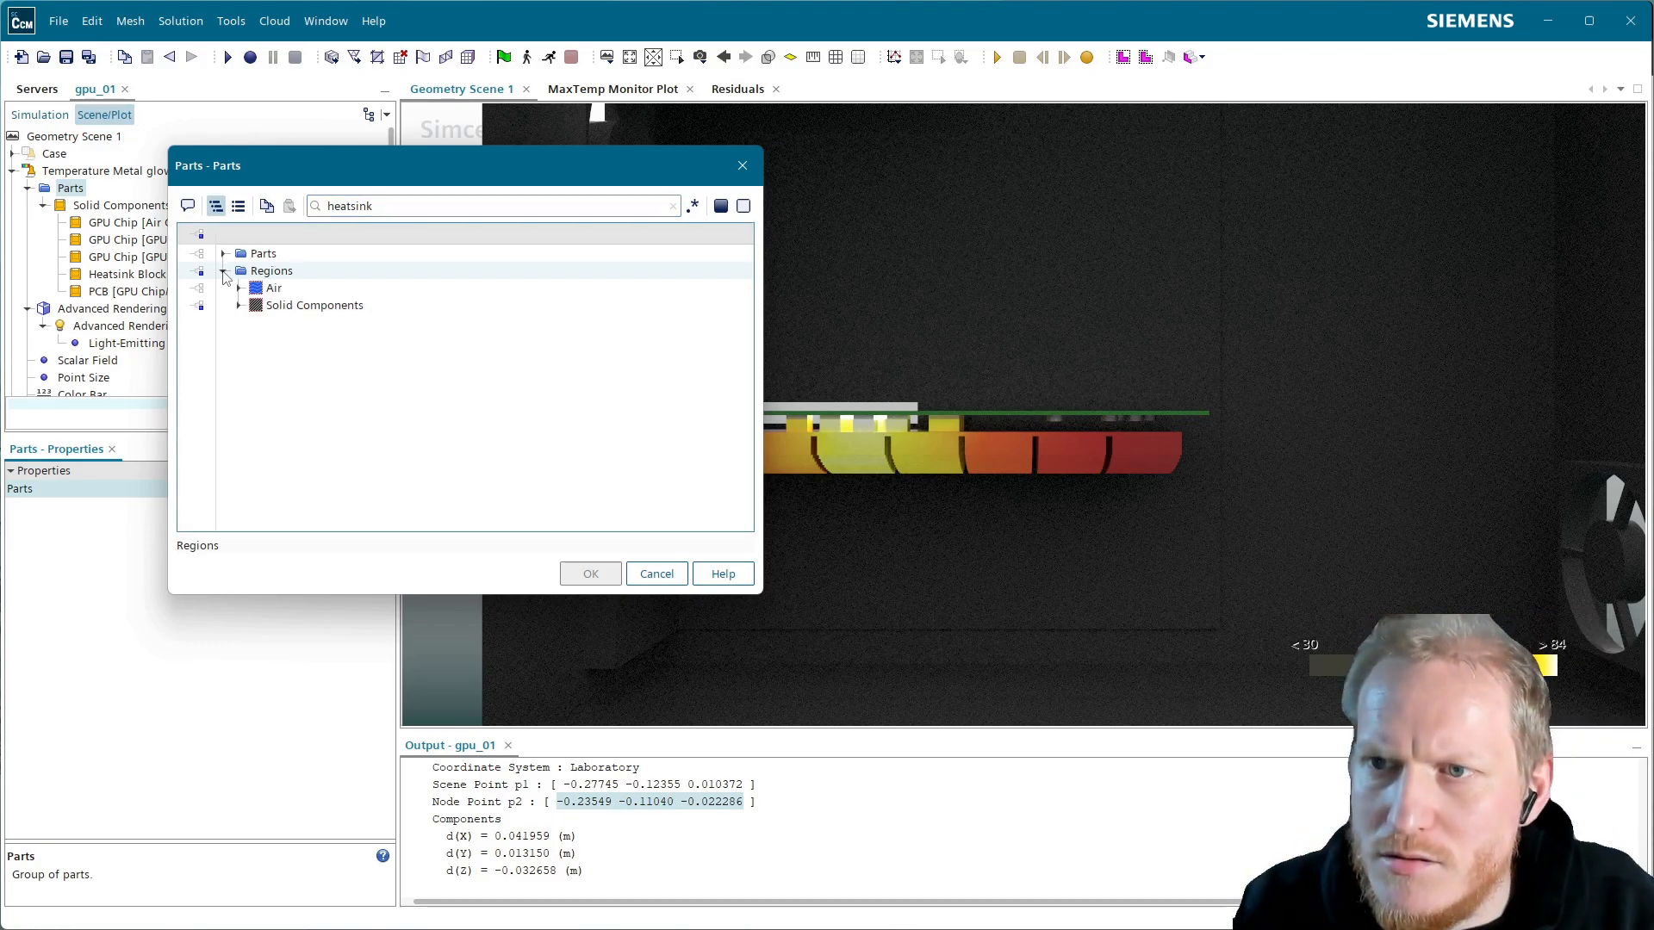
click(239, 306)
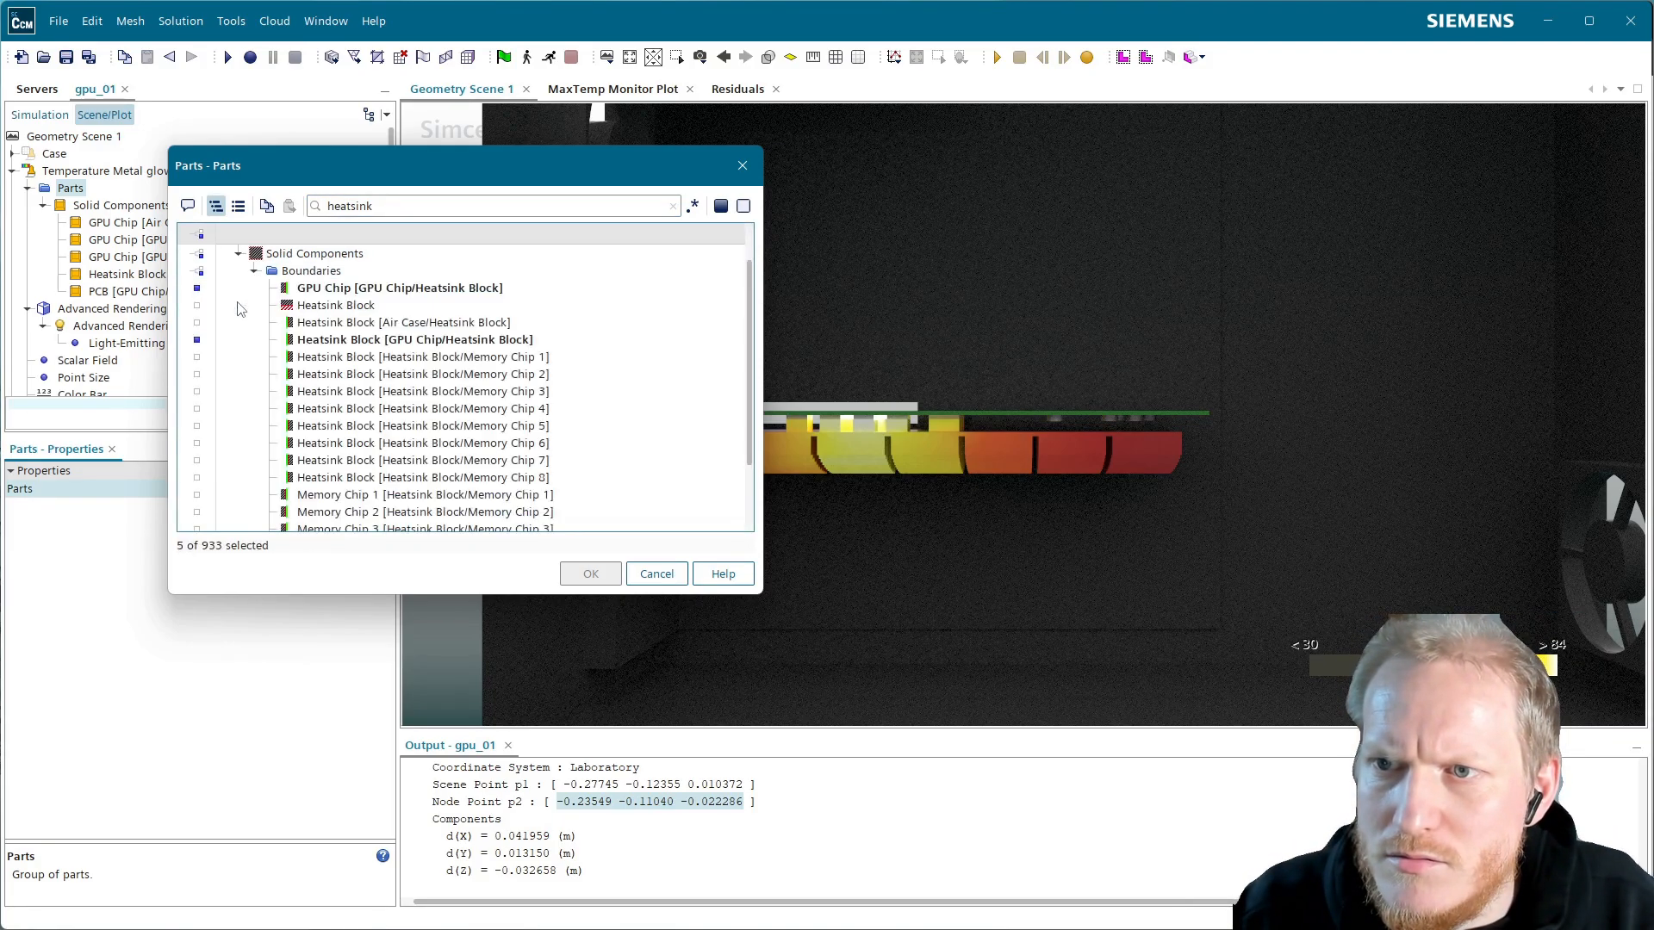
click(348, 324)
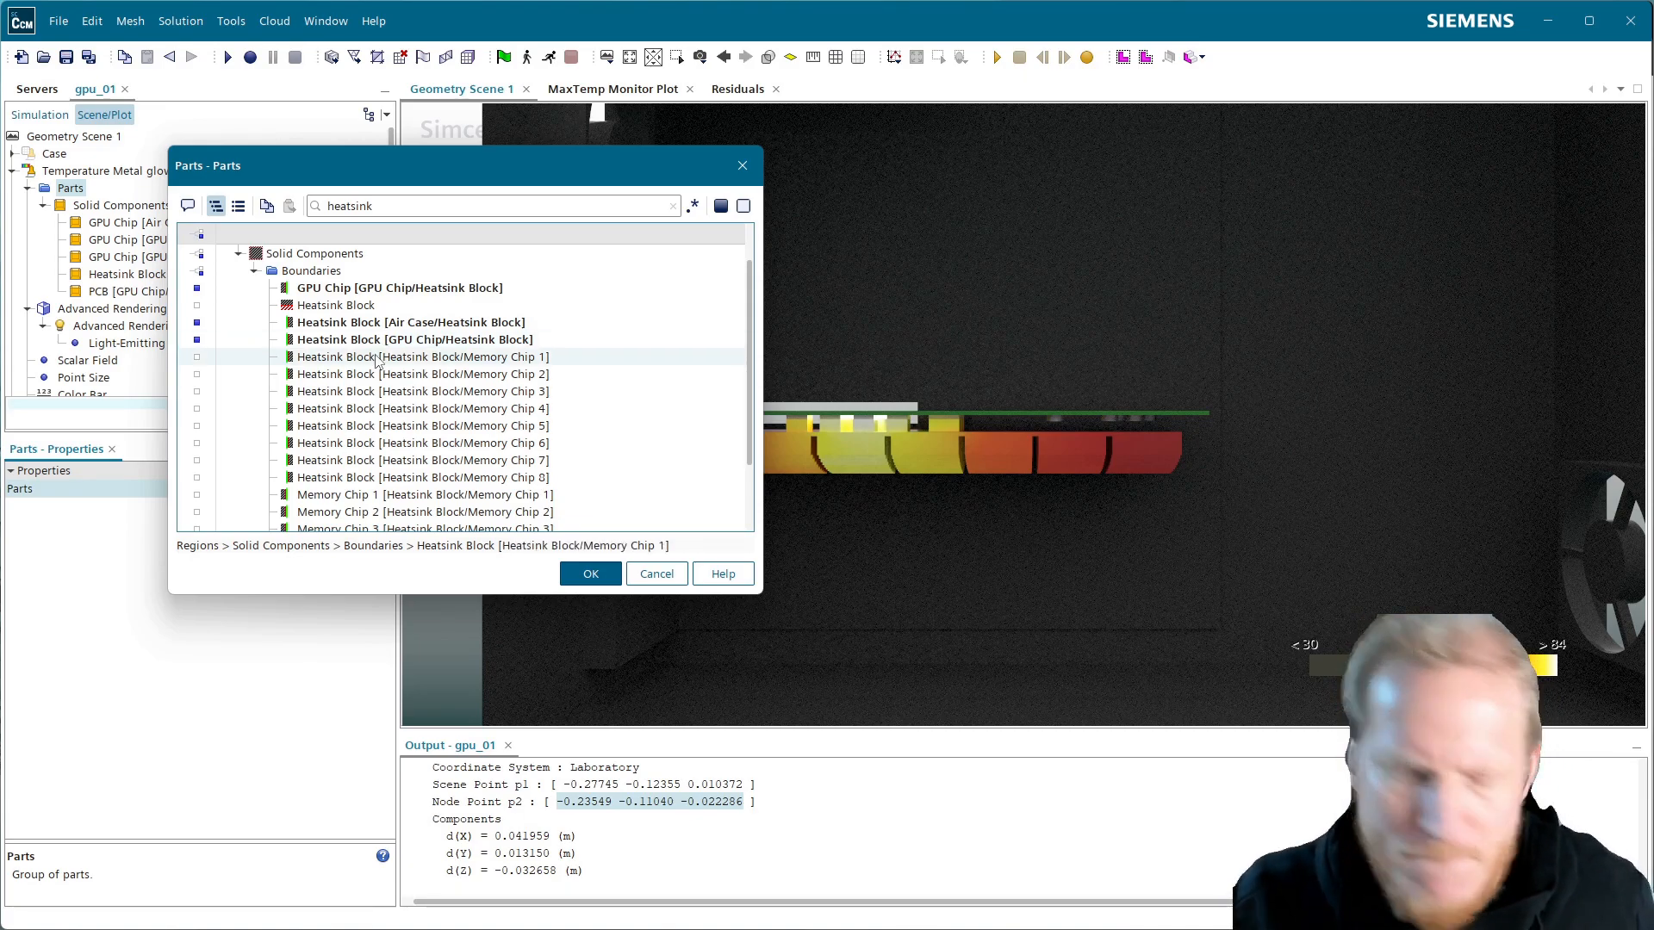
click(377, 359)
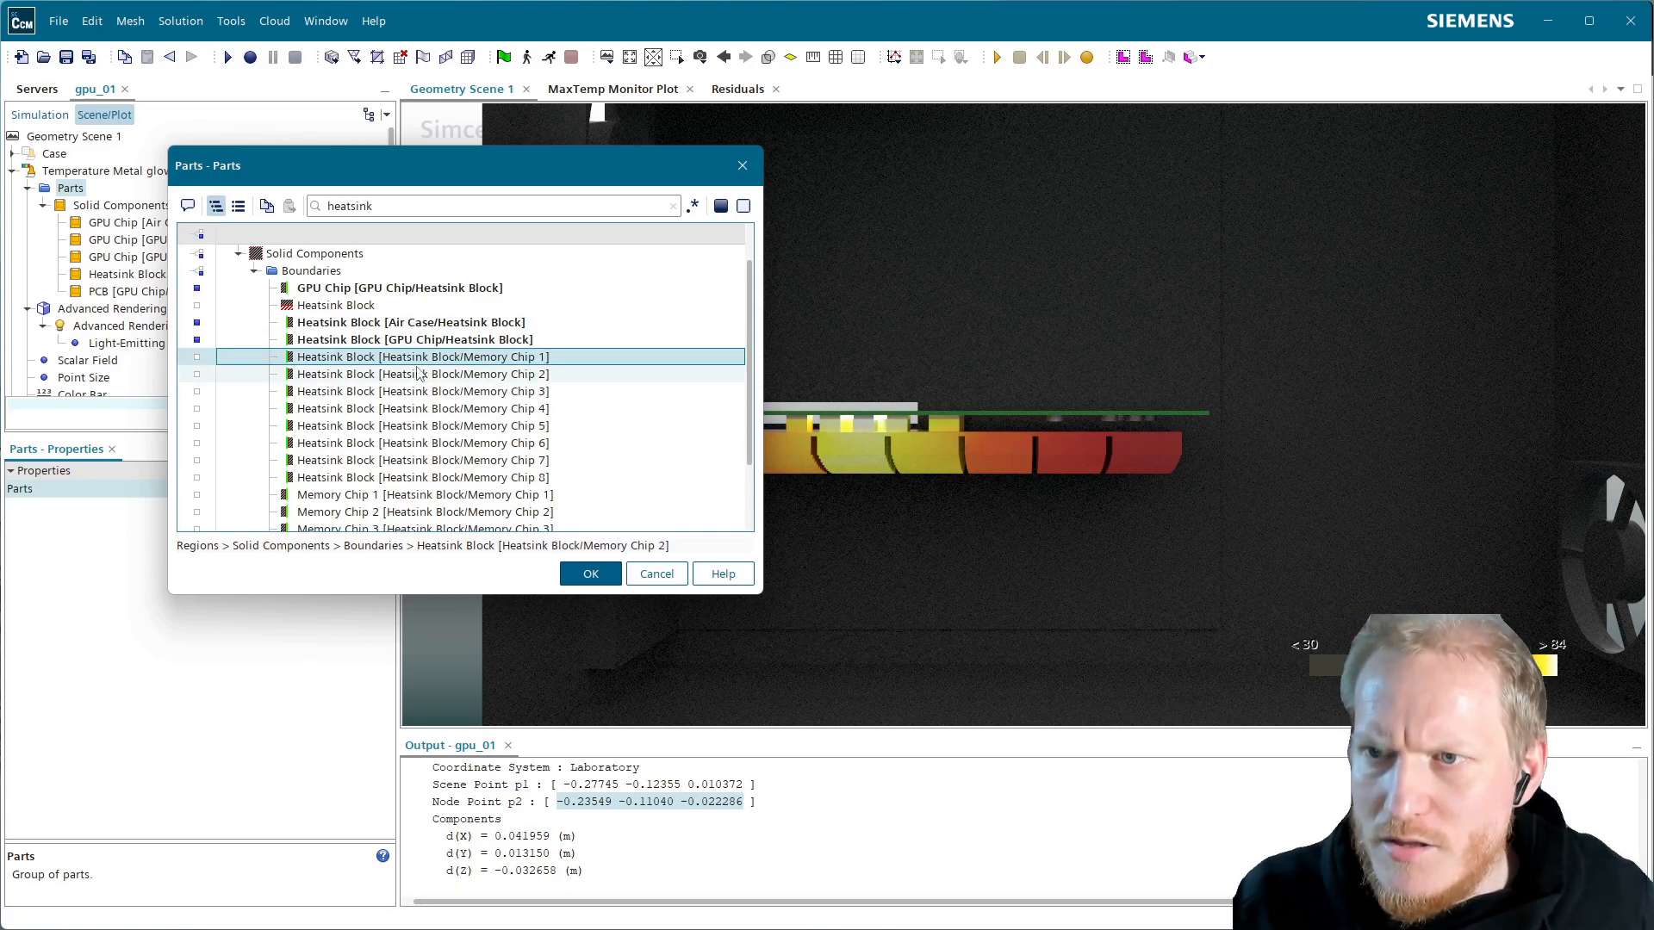
scroll(405, 413, down, 3)
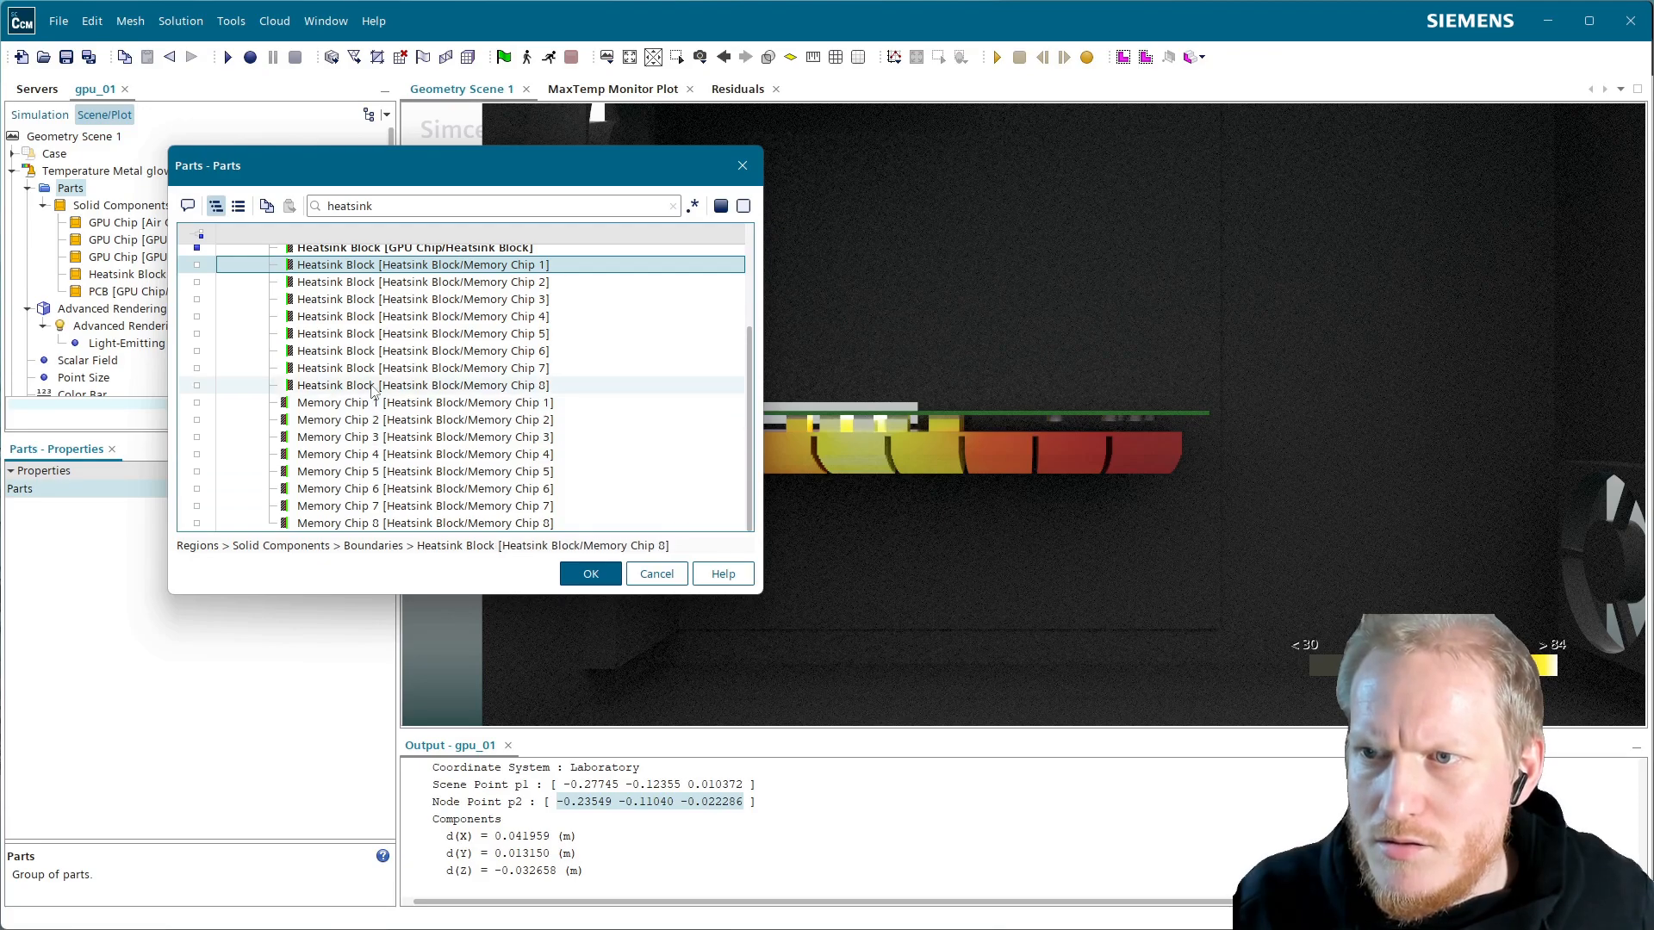
shift+click(398, 524)
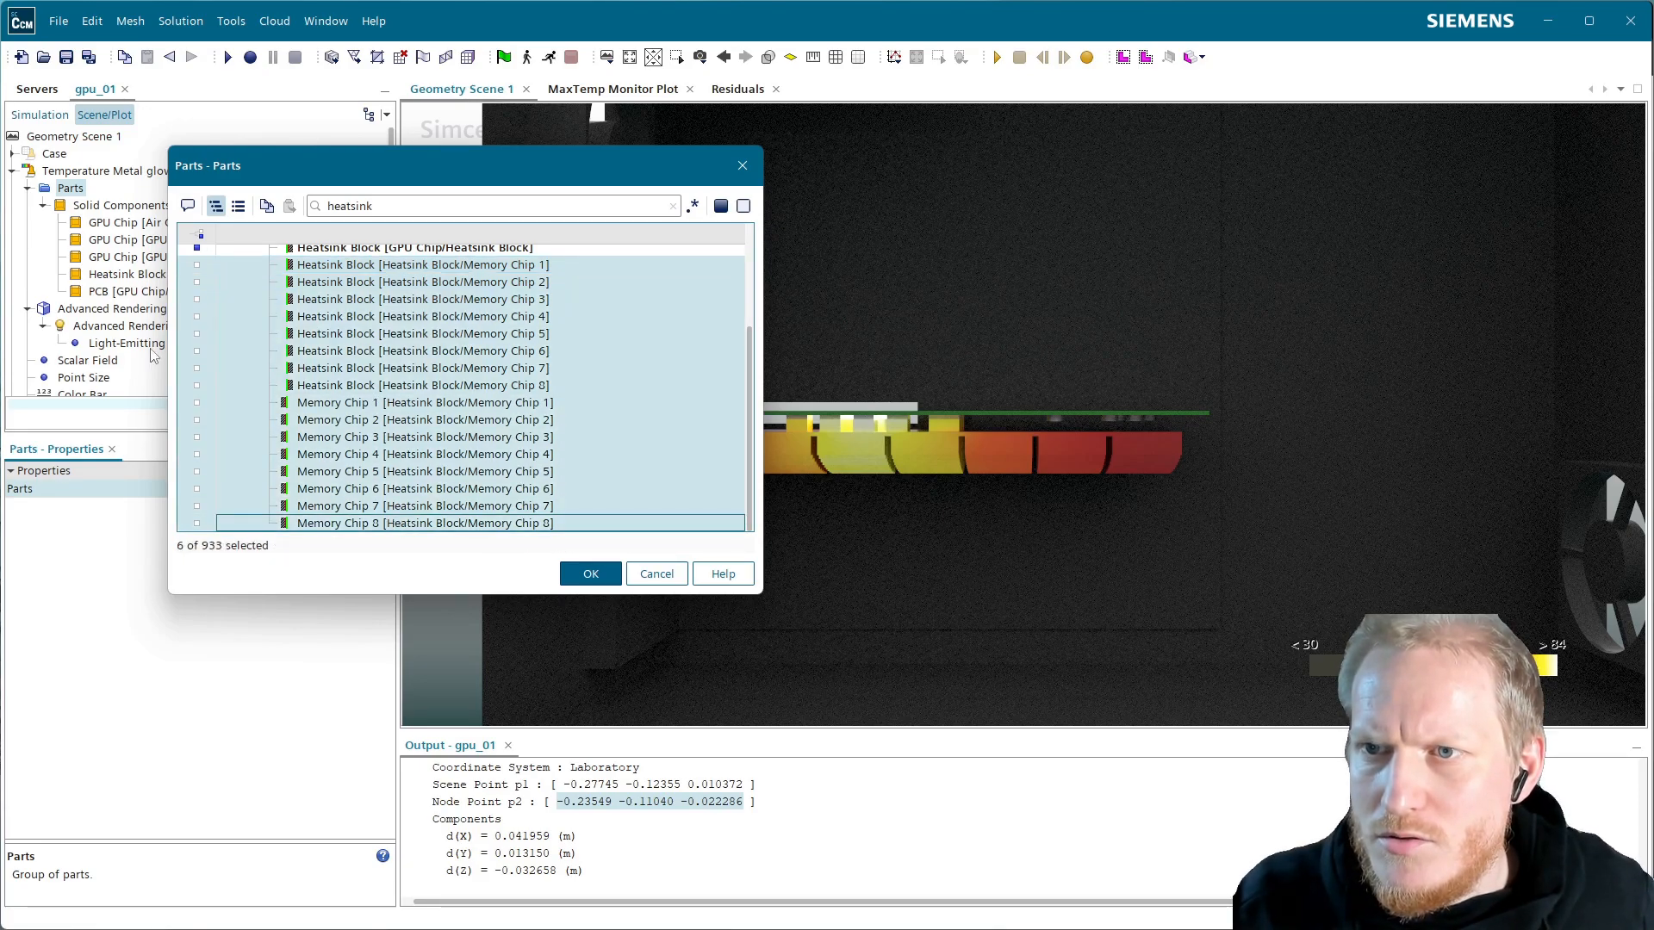
click(197, 523)
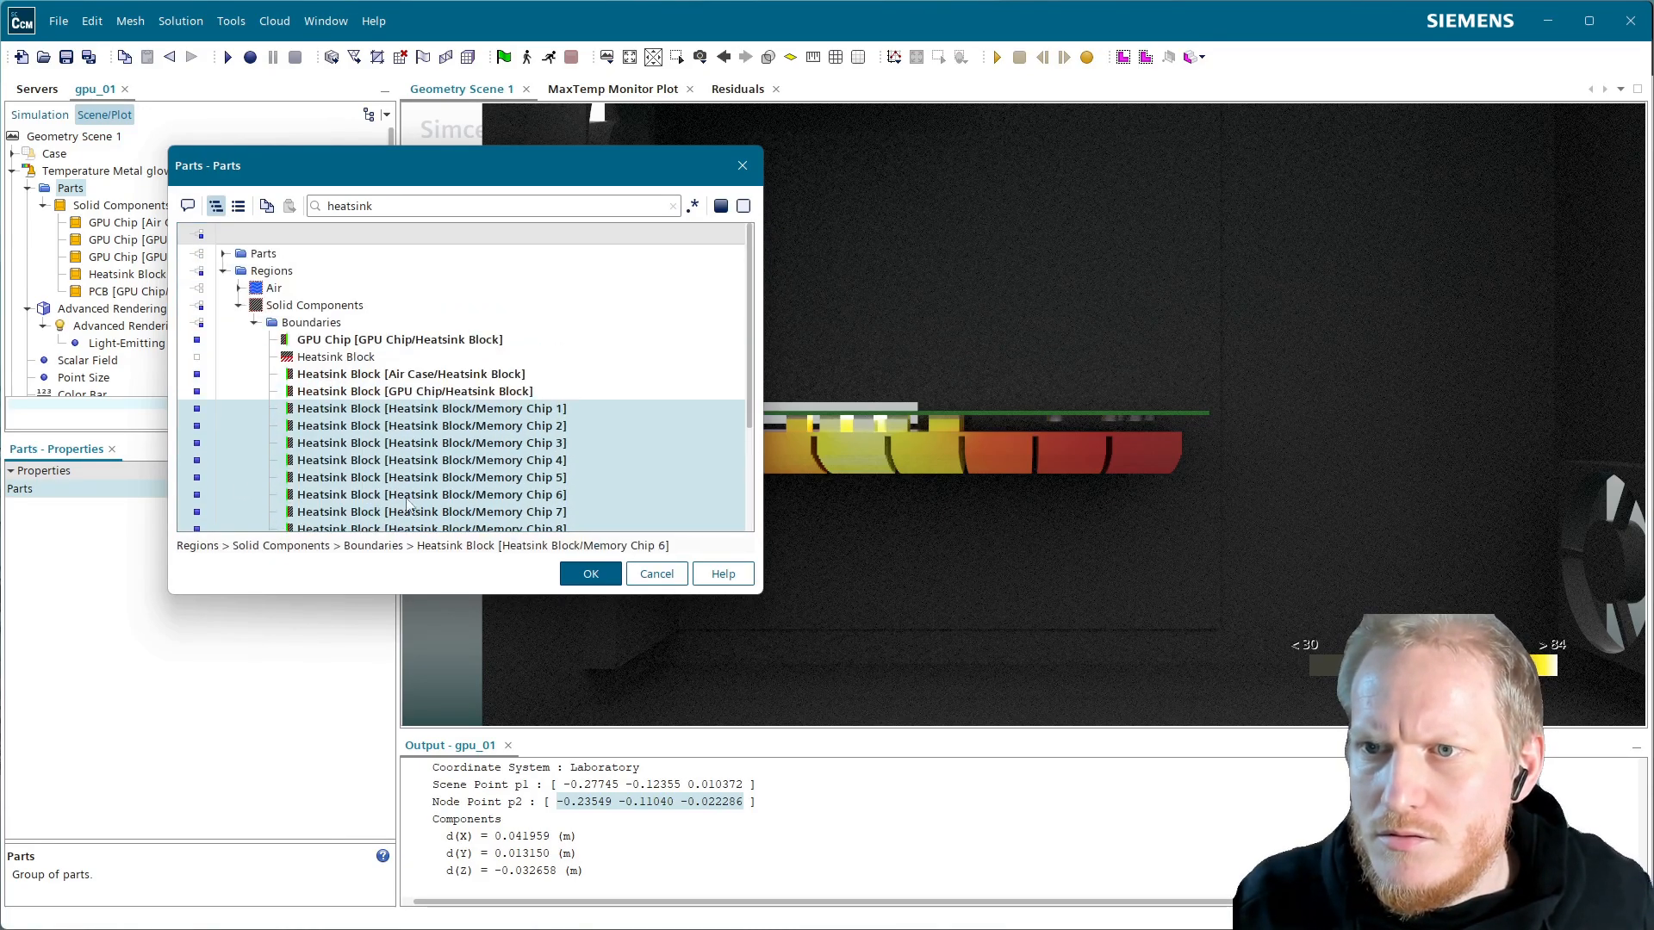
click(584, 573)
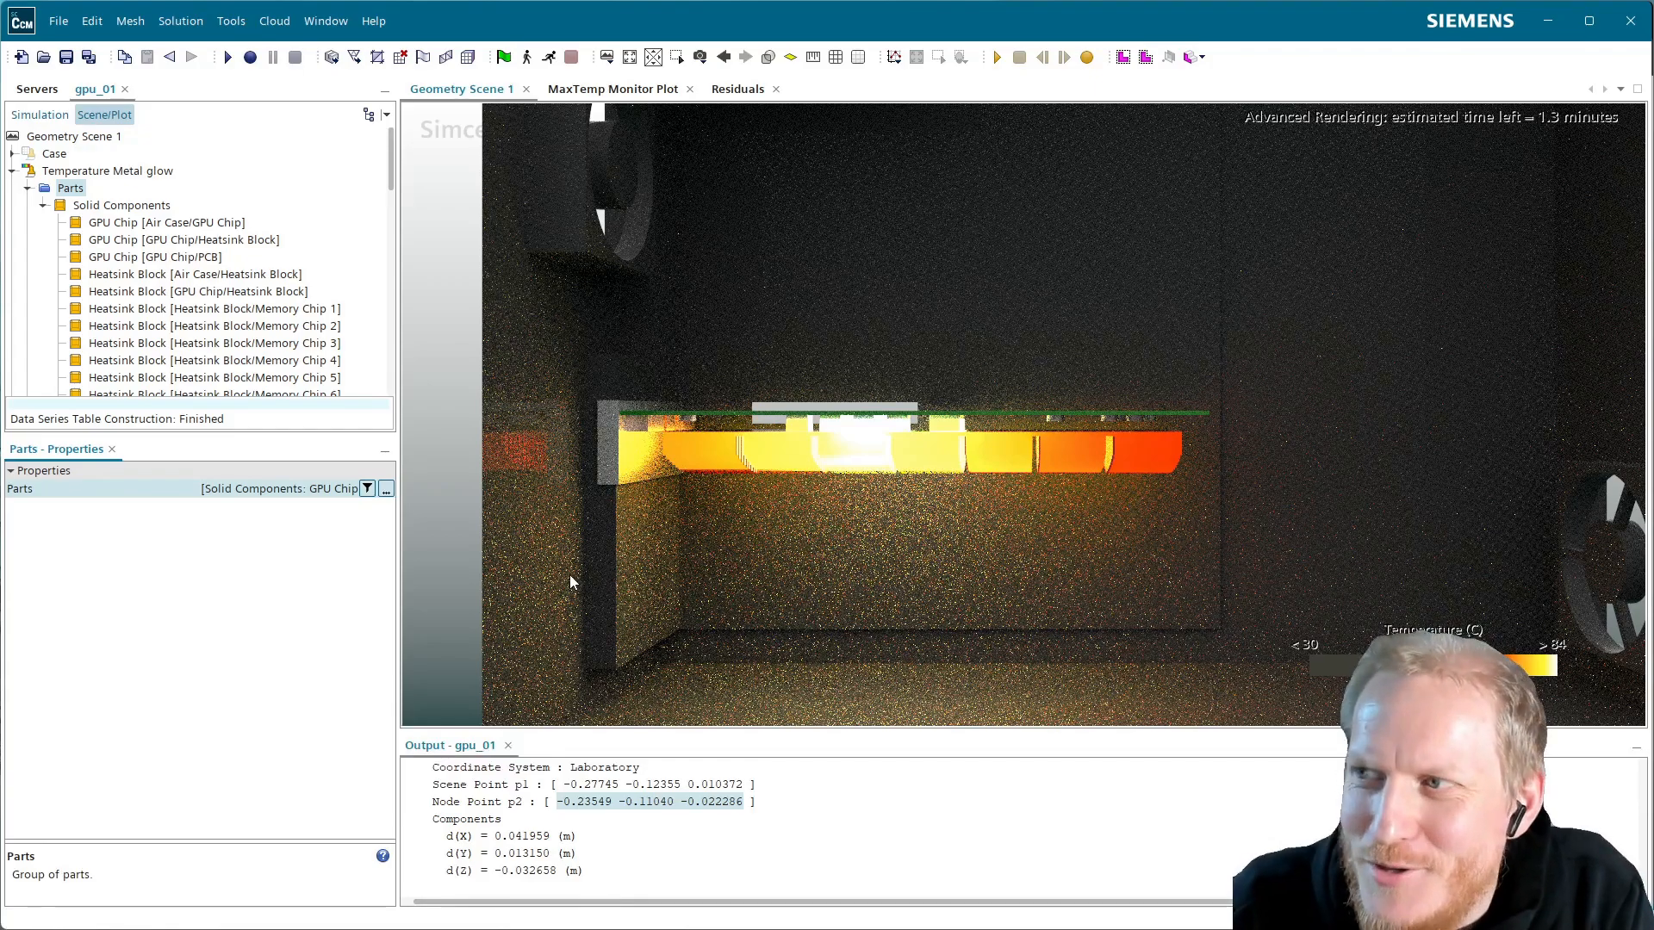
Lower the Light-Emitting intensity to 3.0, then settle on 2.0
click(27, 189)
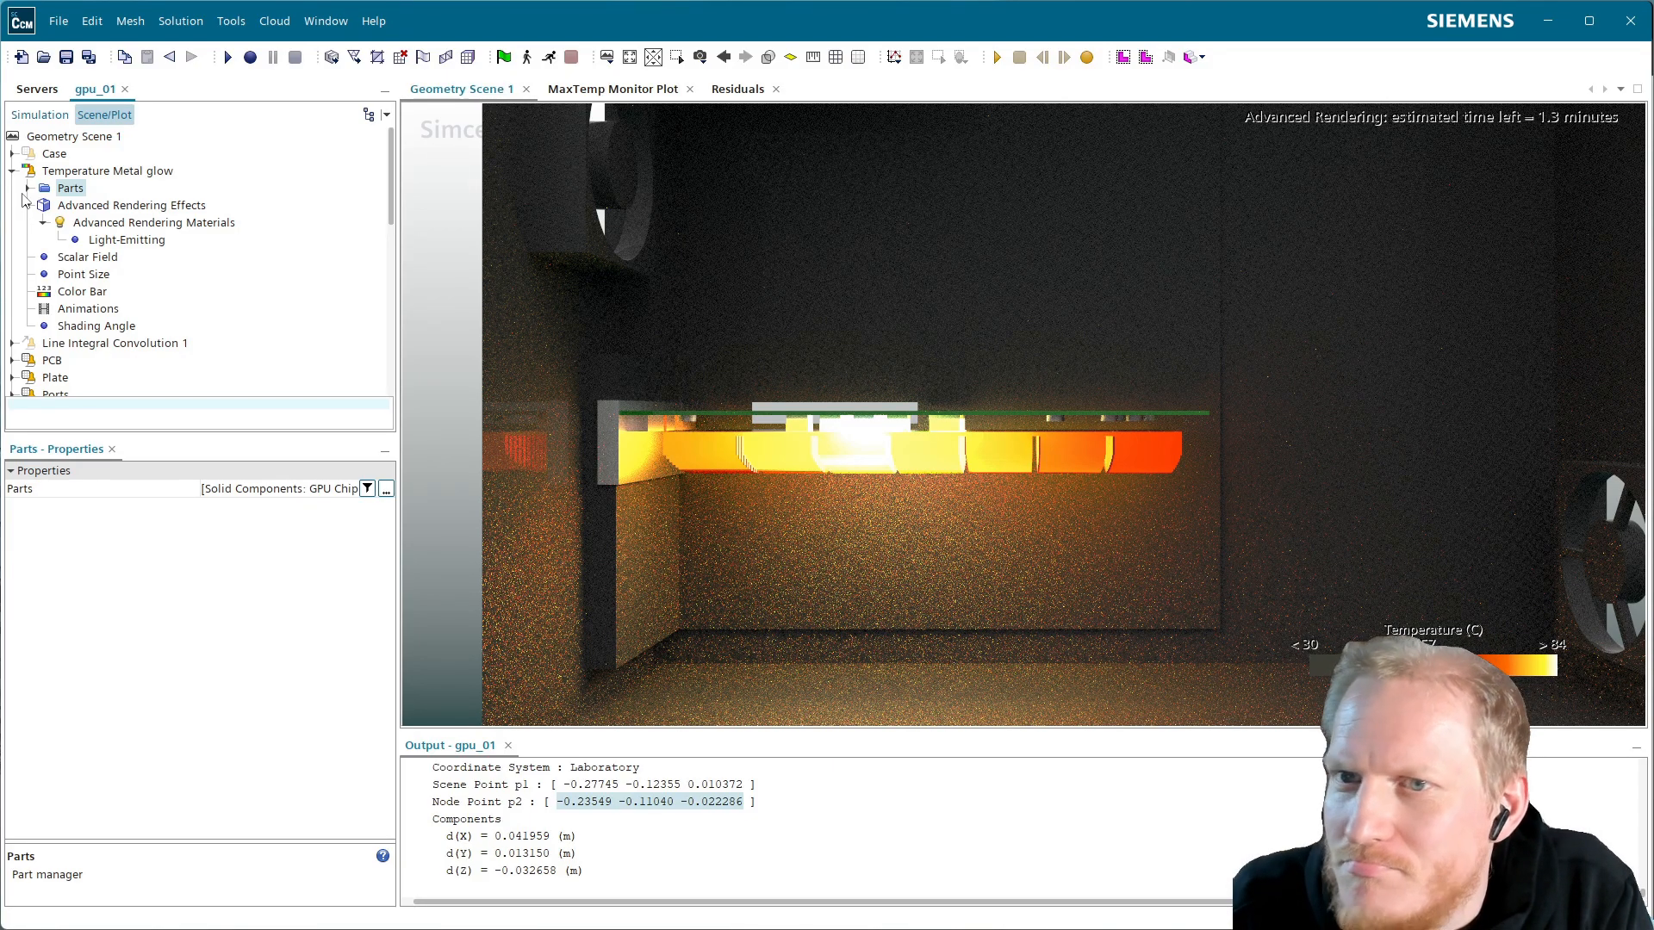
click(112, 243)
click(230, 491)
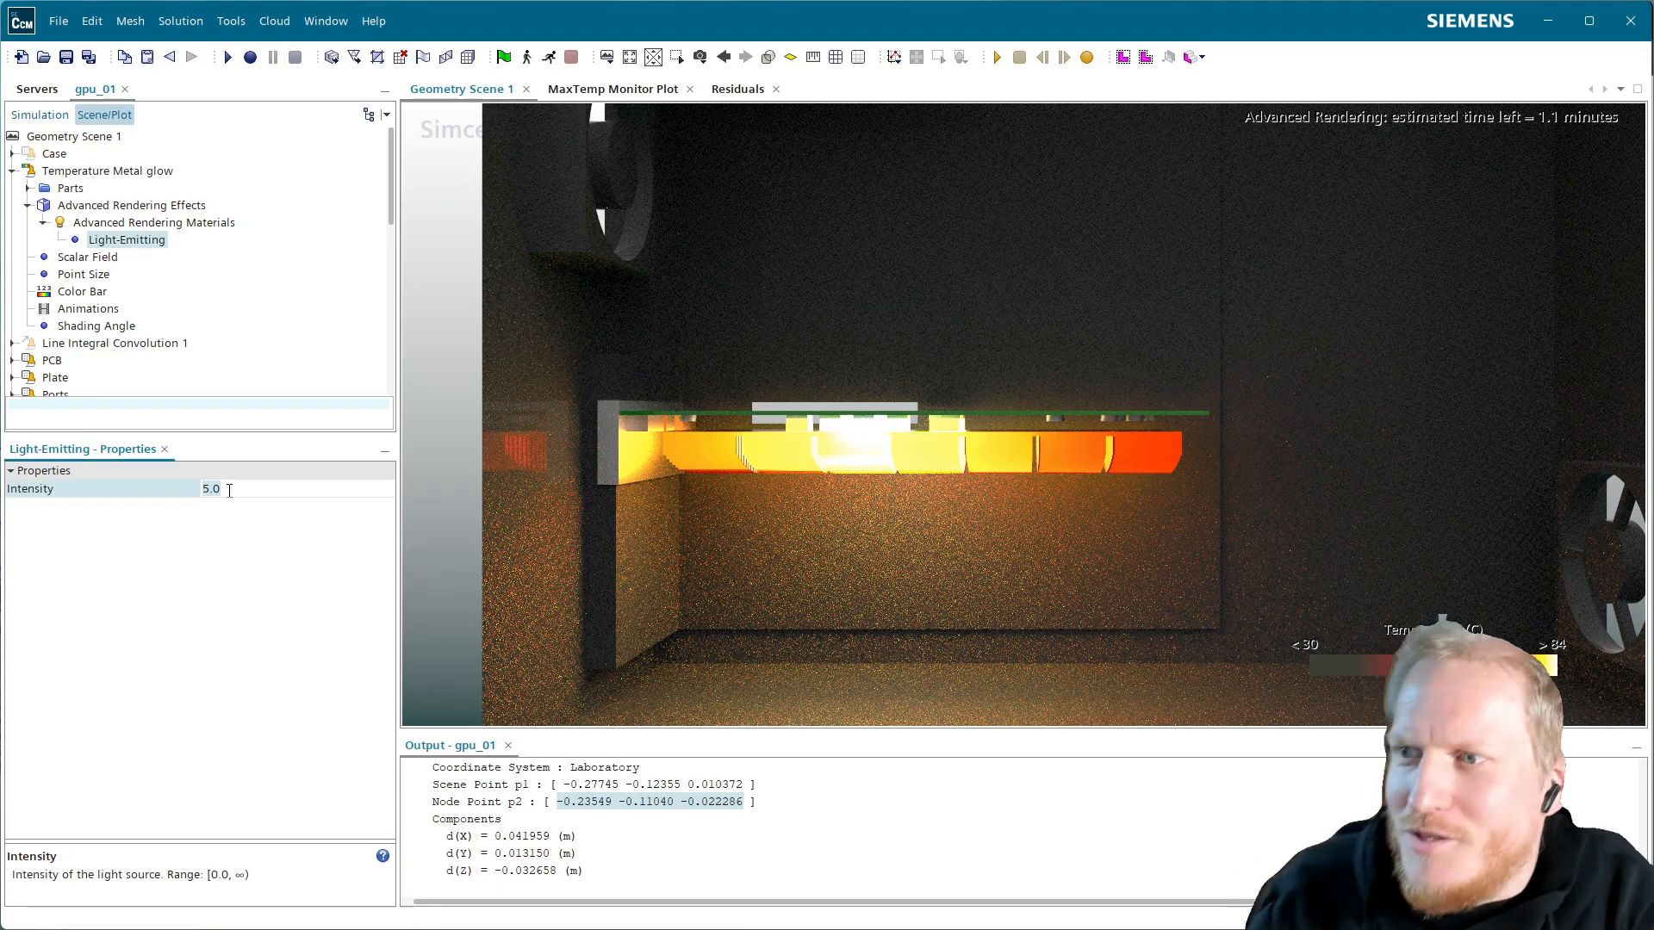
text(3)
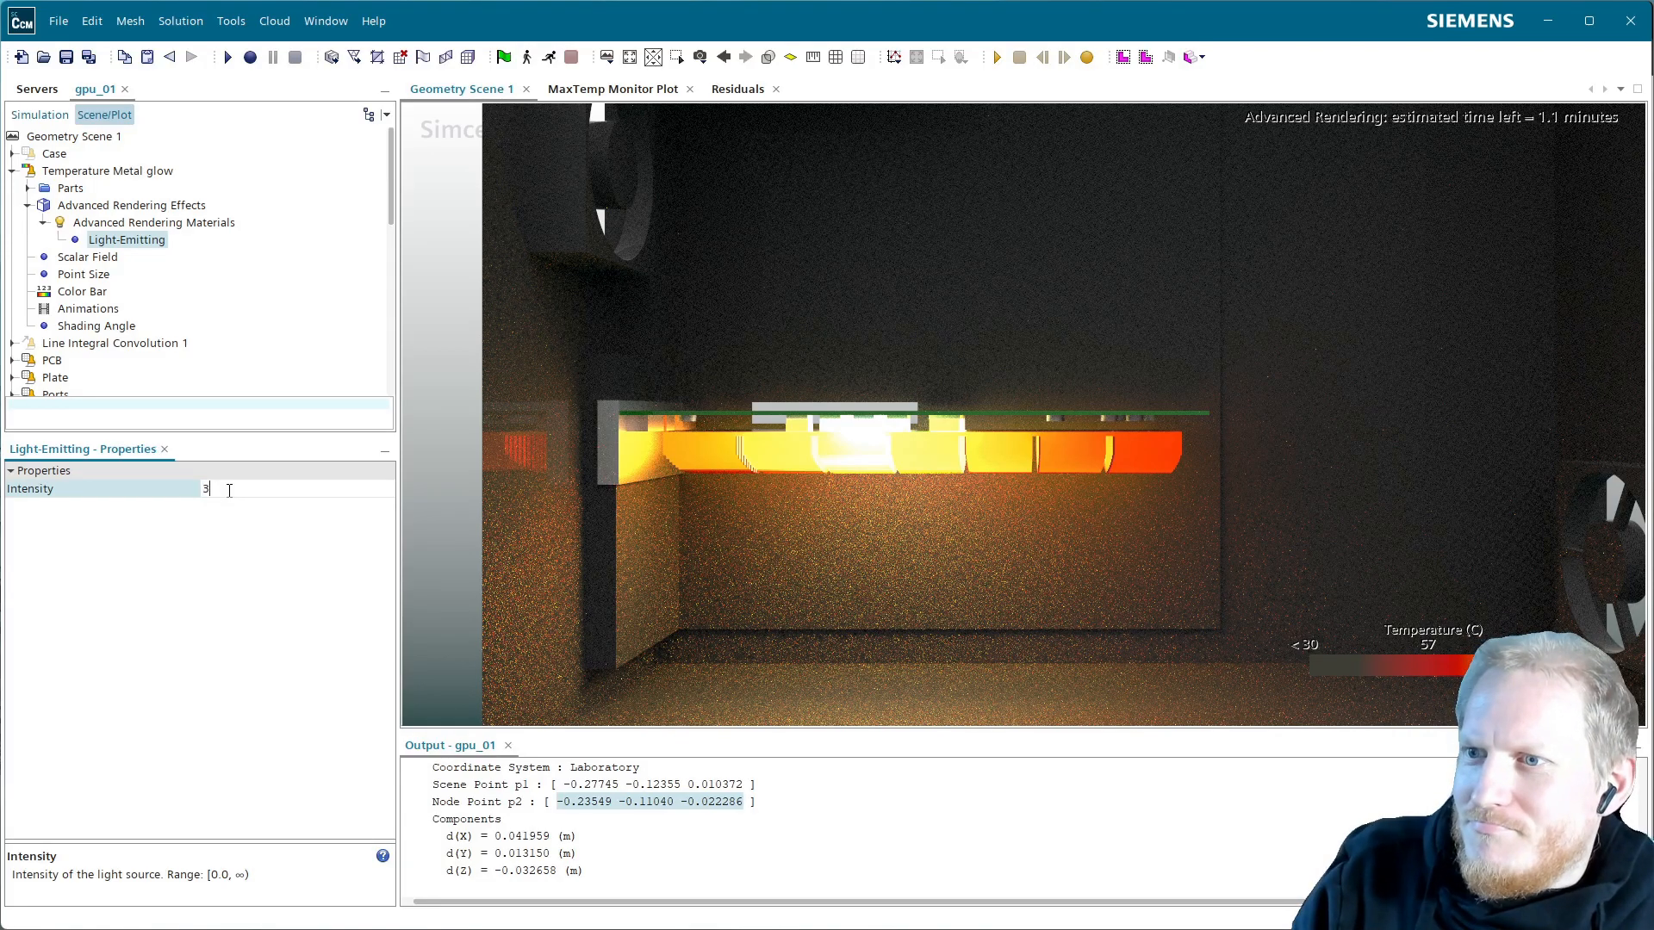
key(Return)
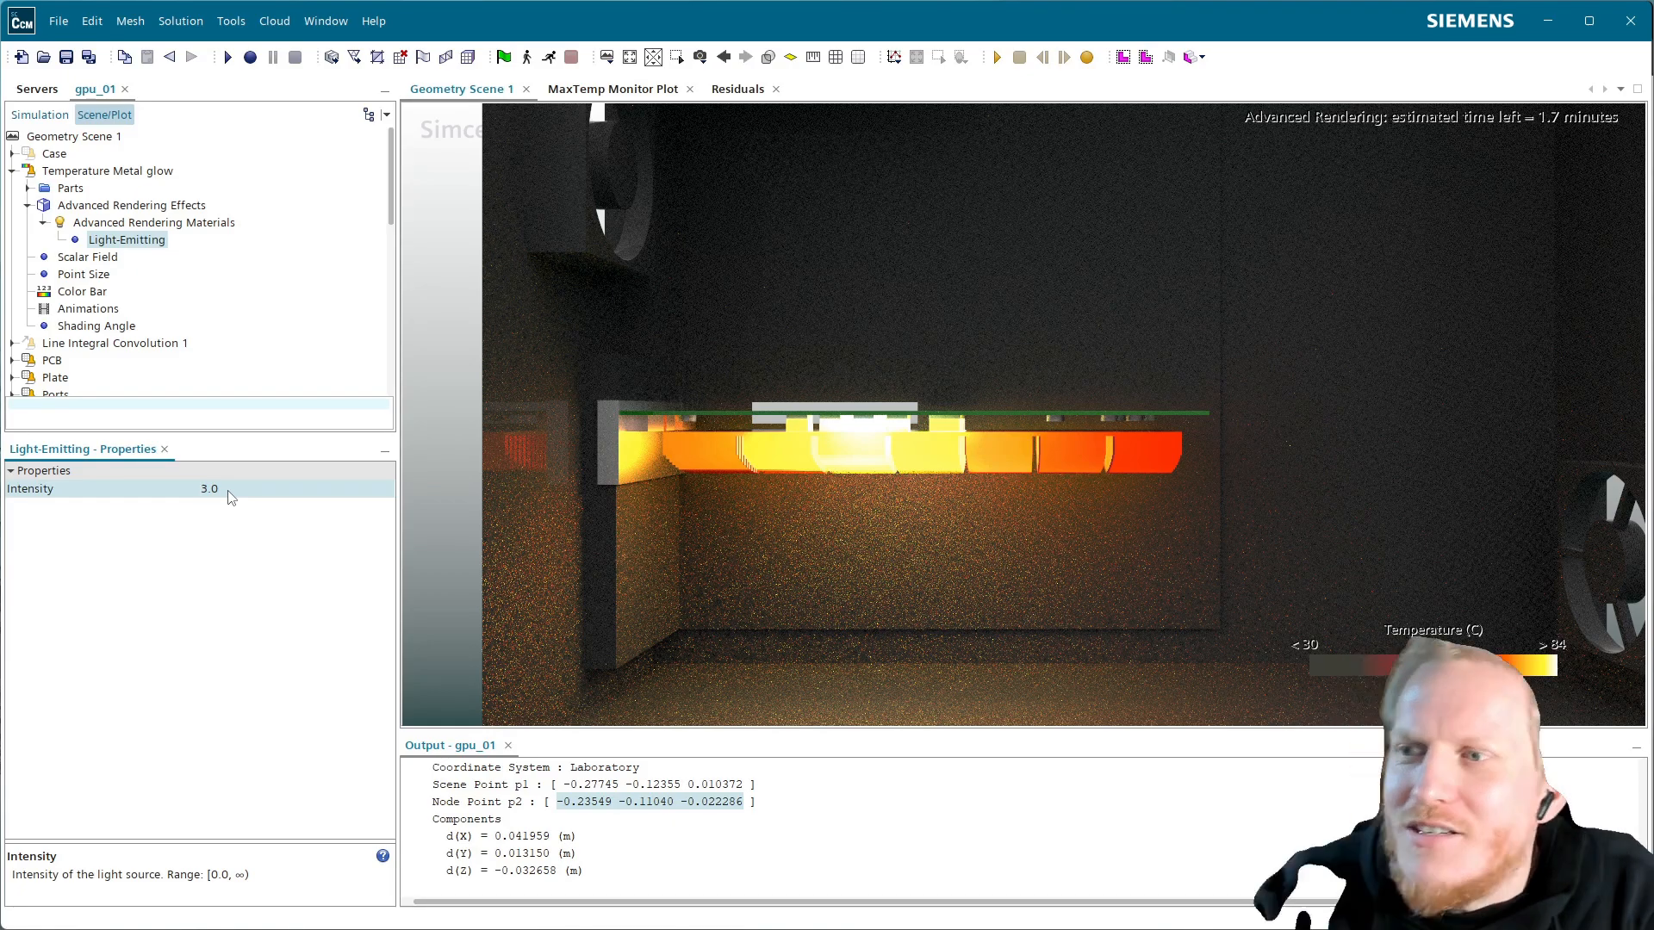
click(228, 491)
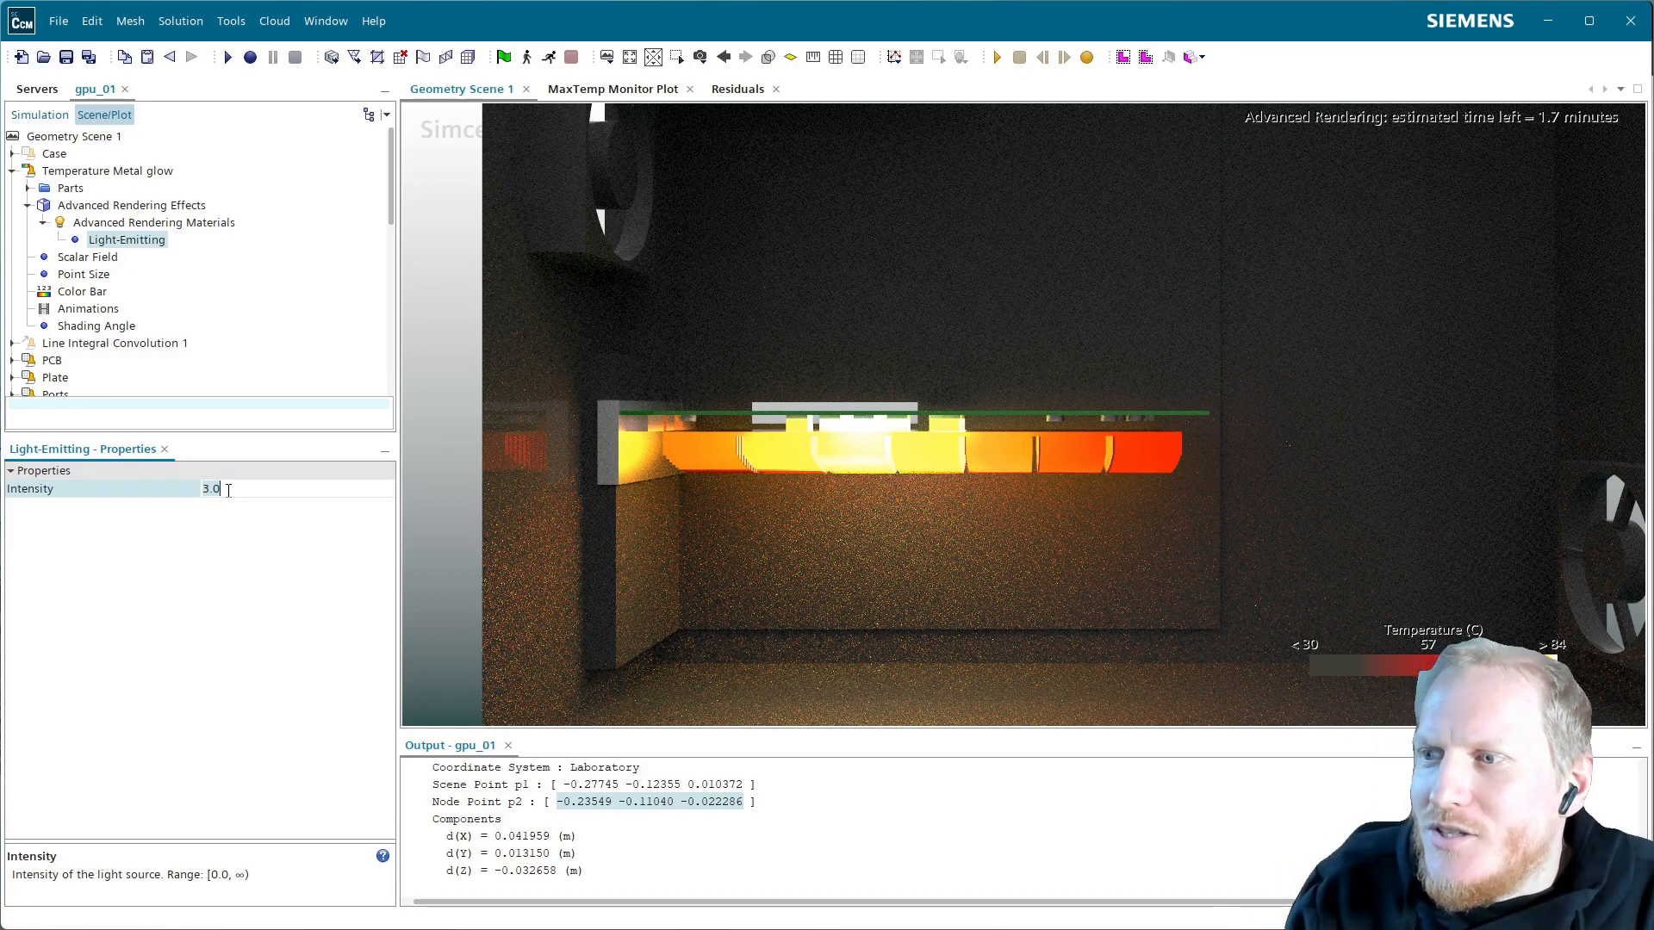
text(2)
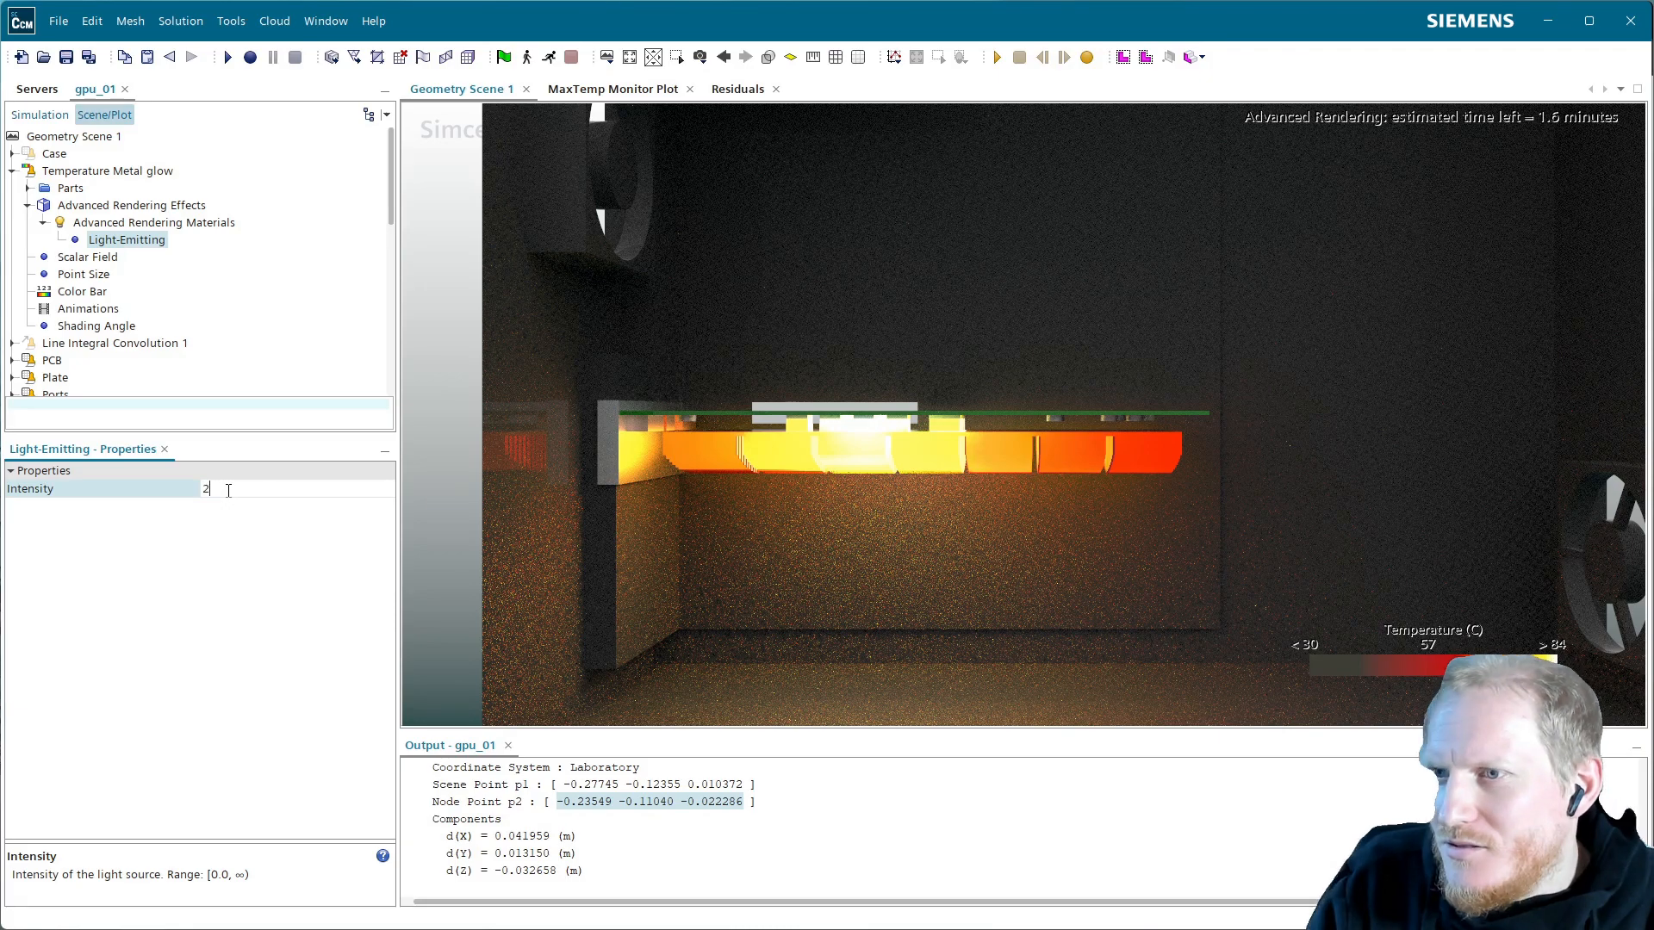
key(Return)
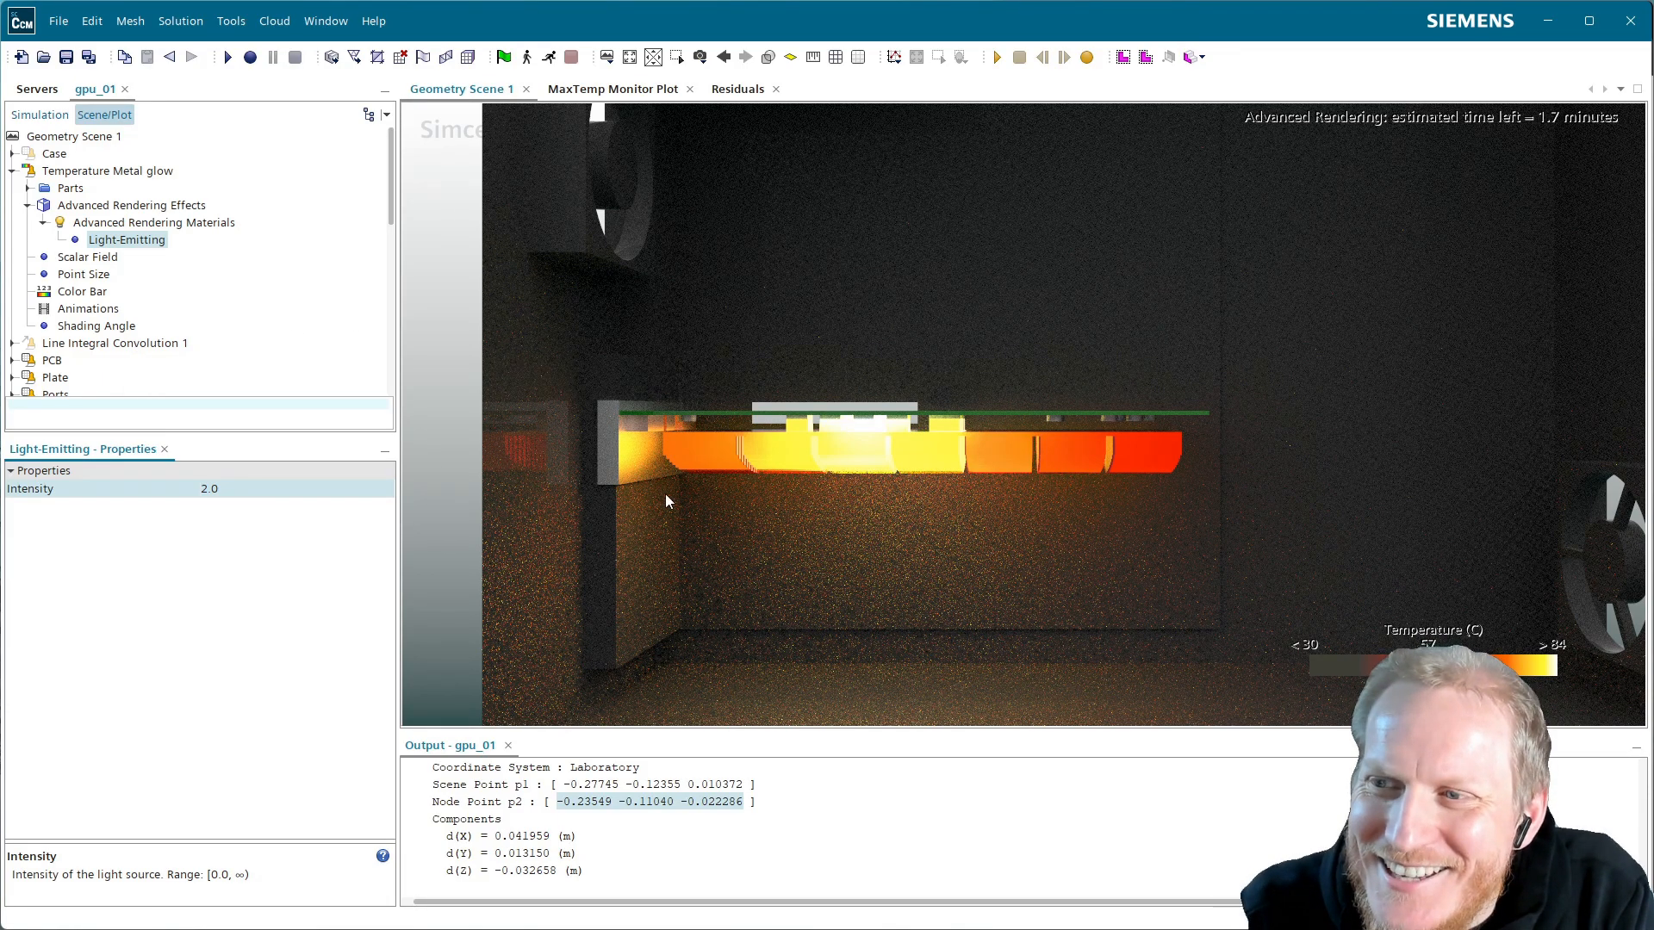
Tilt the view slightly and pan so the GPU card sits further left
drag(667, 444, 662, 439)
right_drag(869, 463, 801, 473)
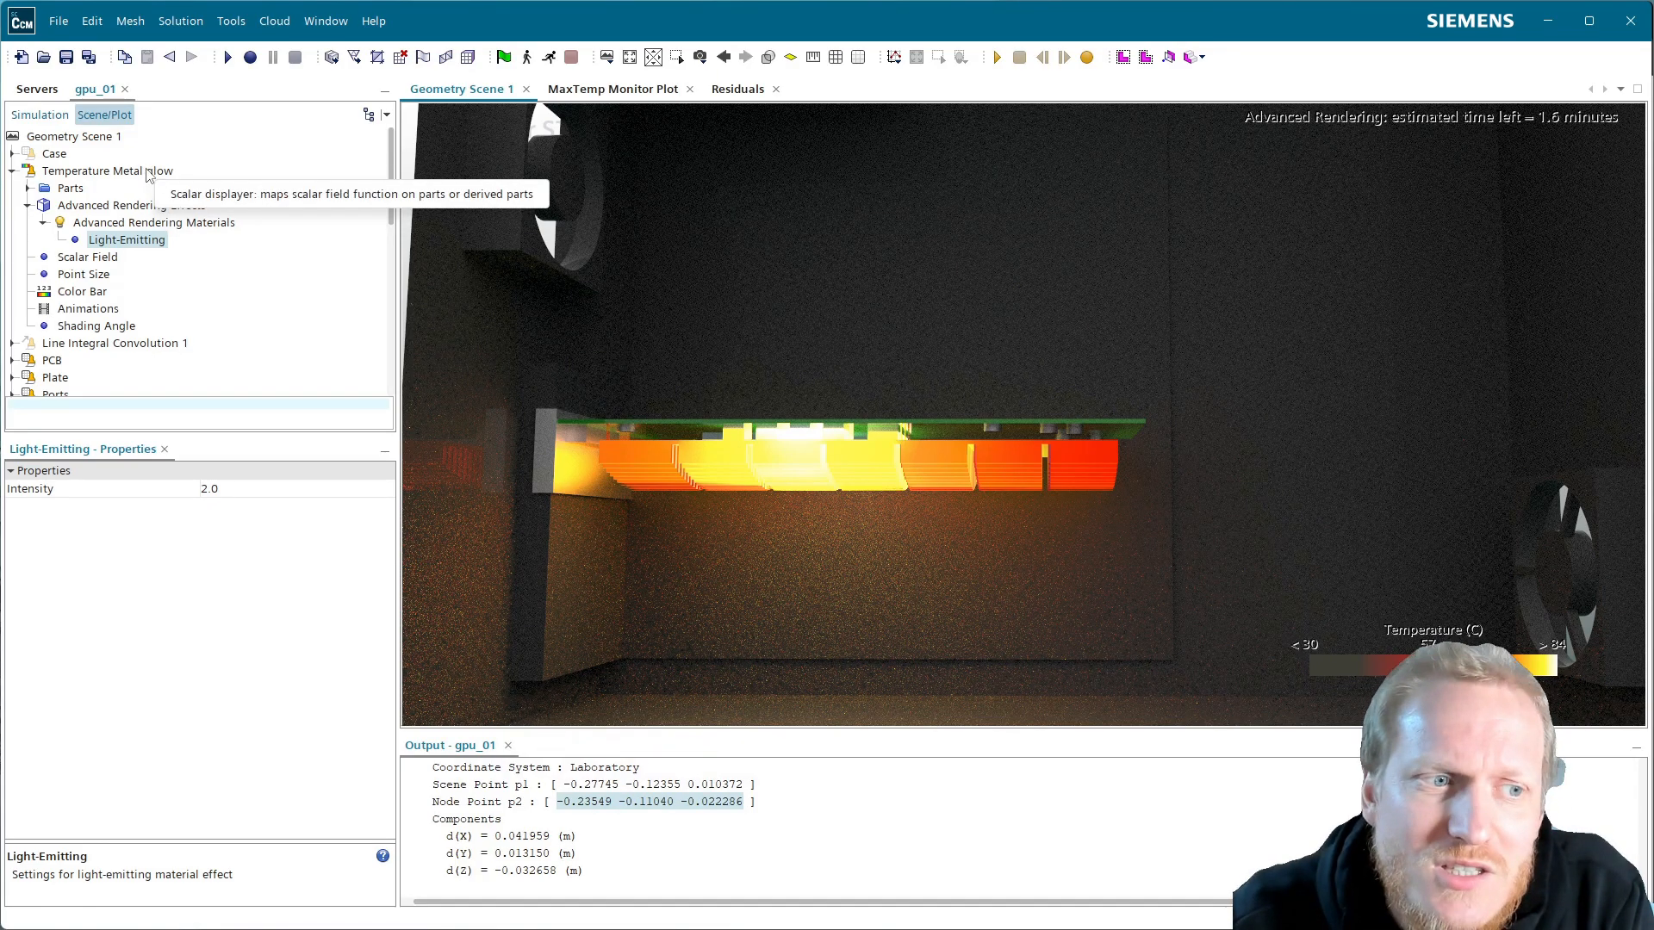
click(40, 115)
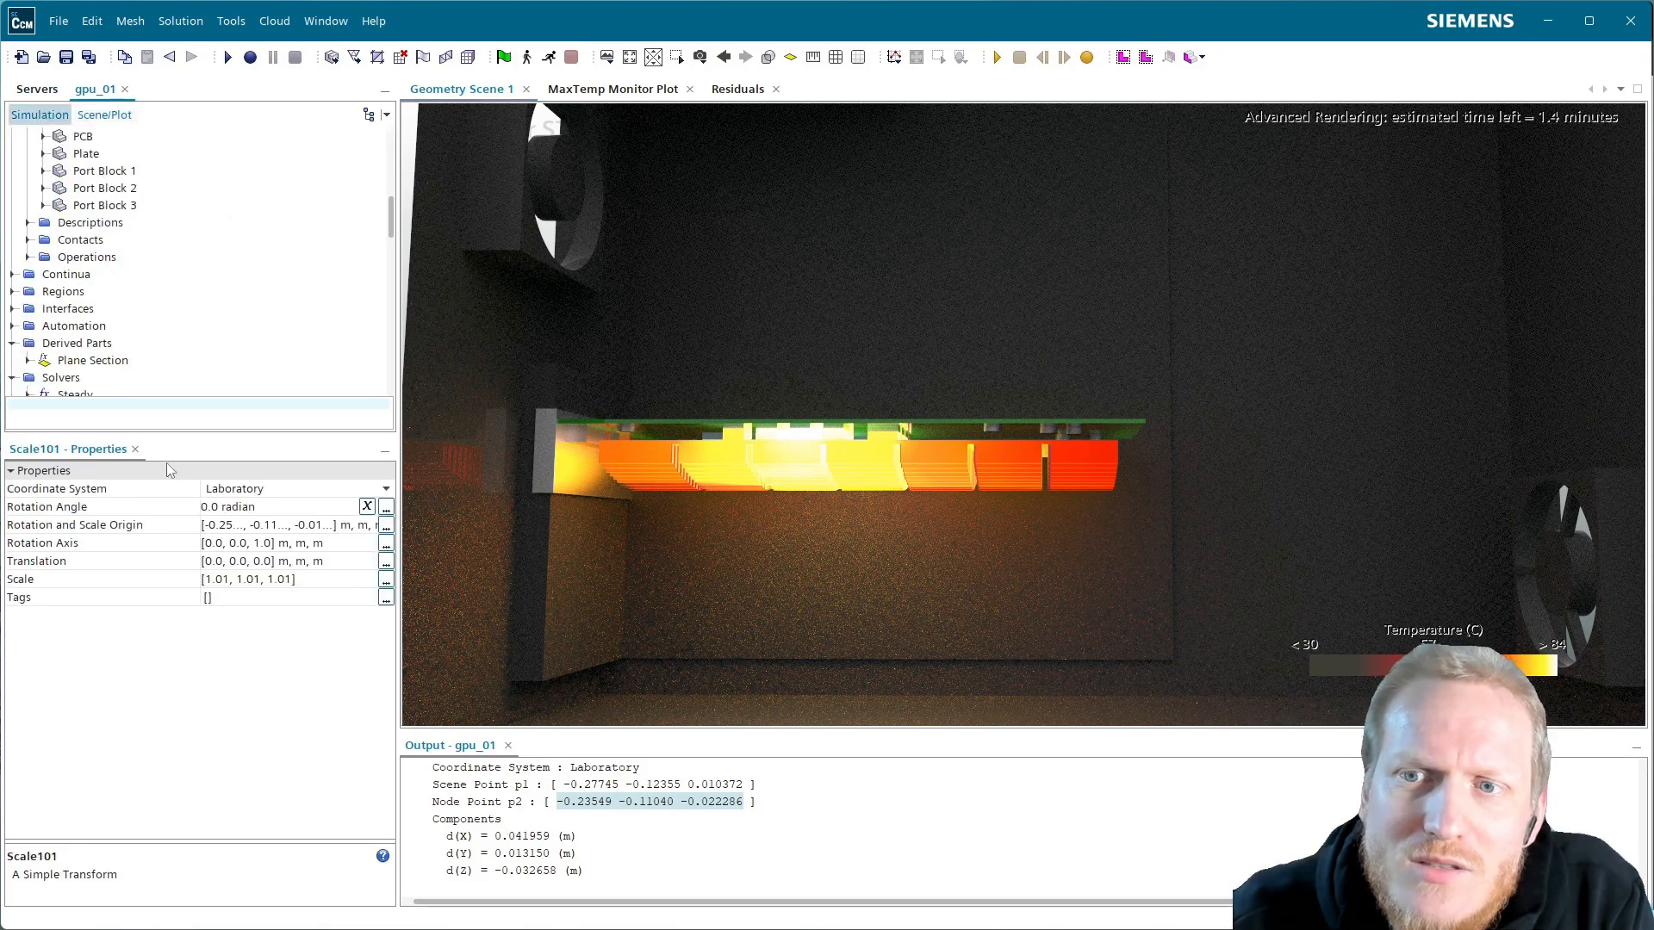
scroll(129, 392, down, 4)
scroll(130, 392, down, 10)
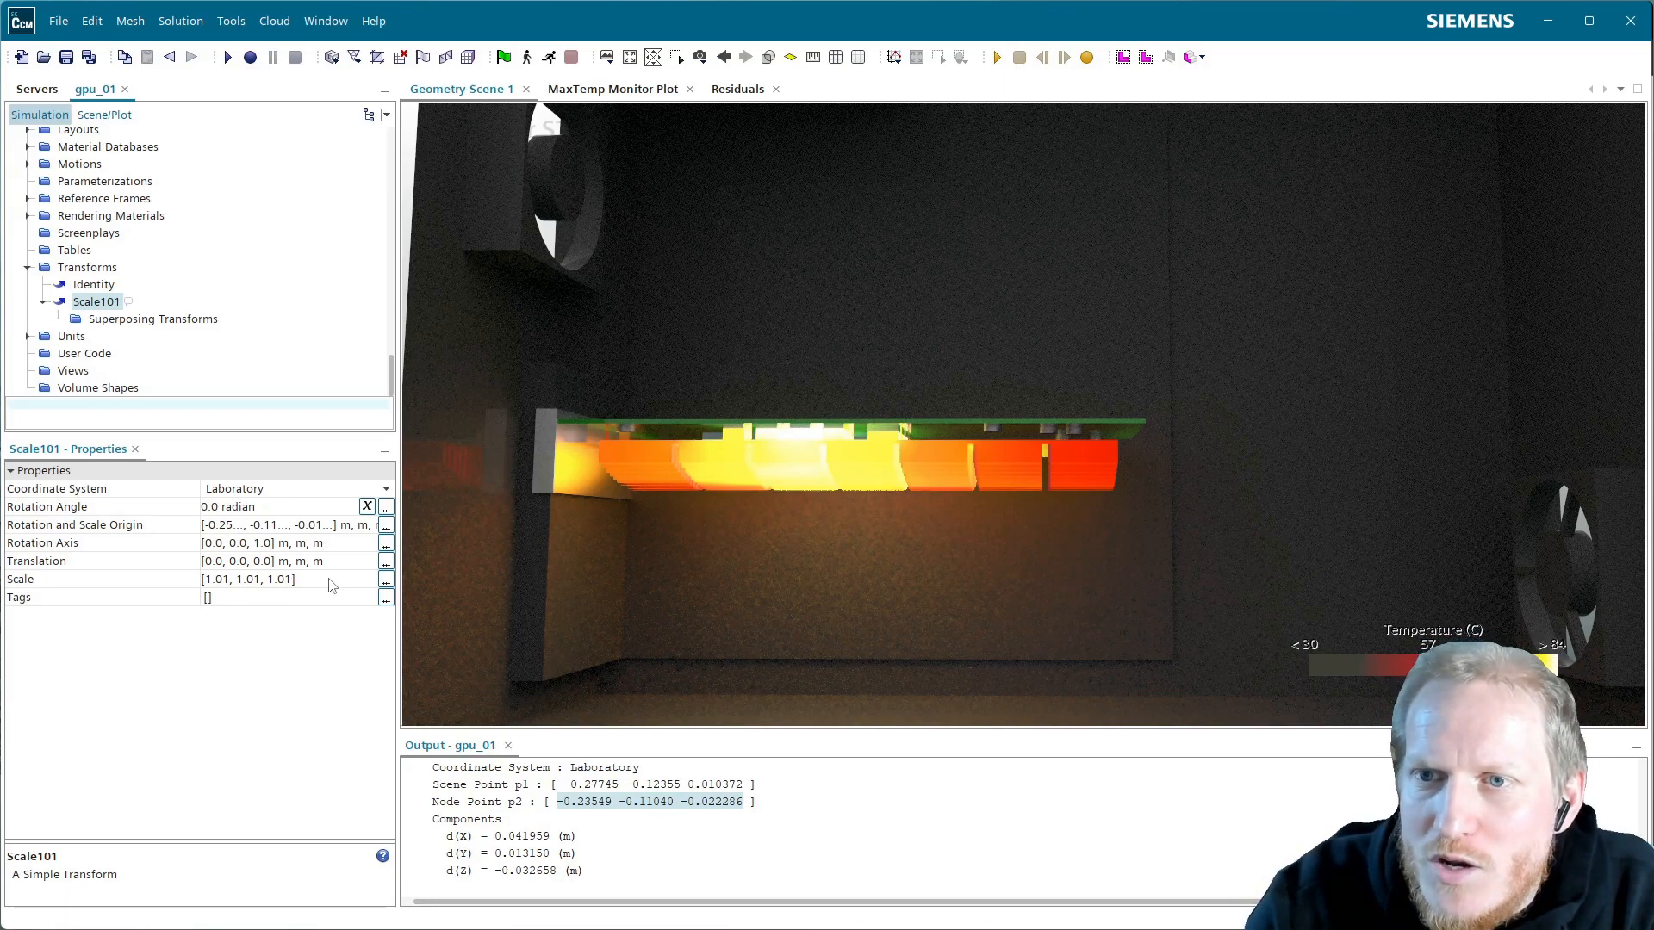
click(129, 118)
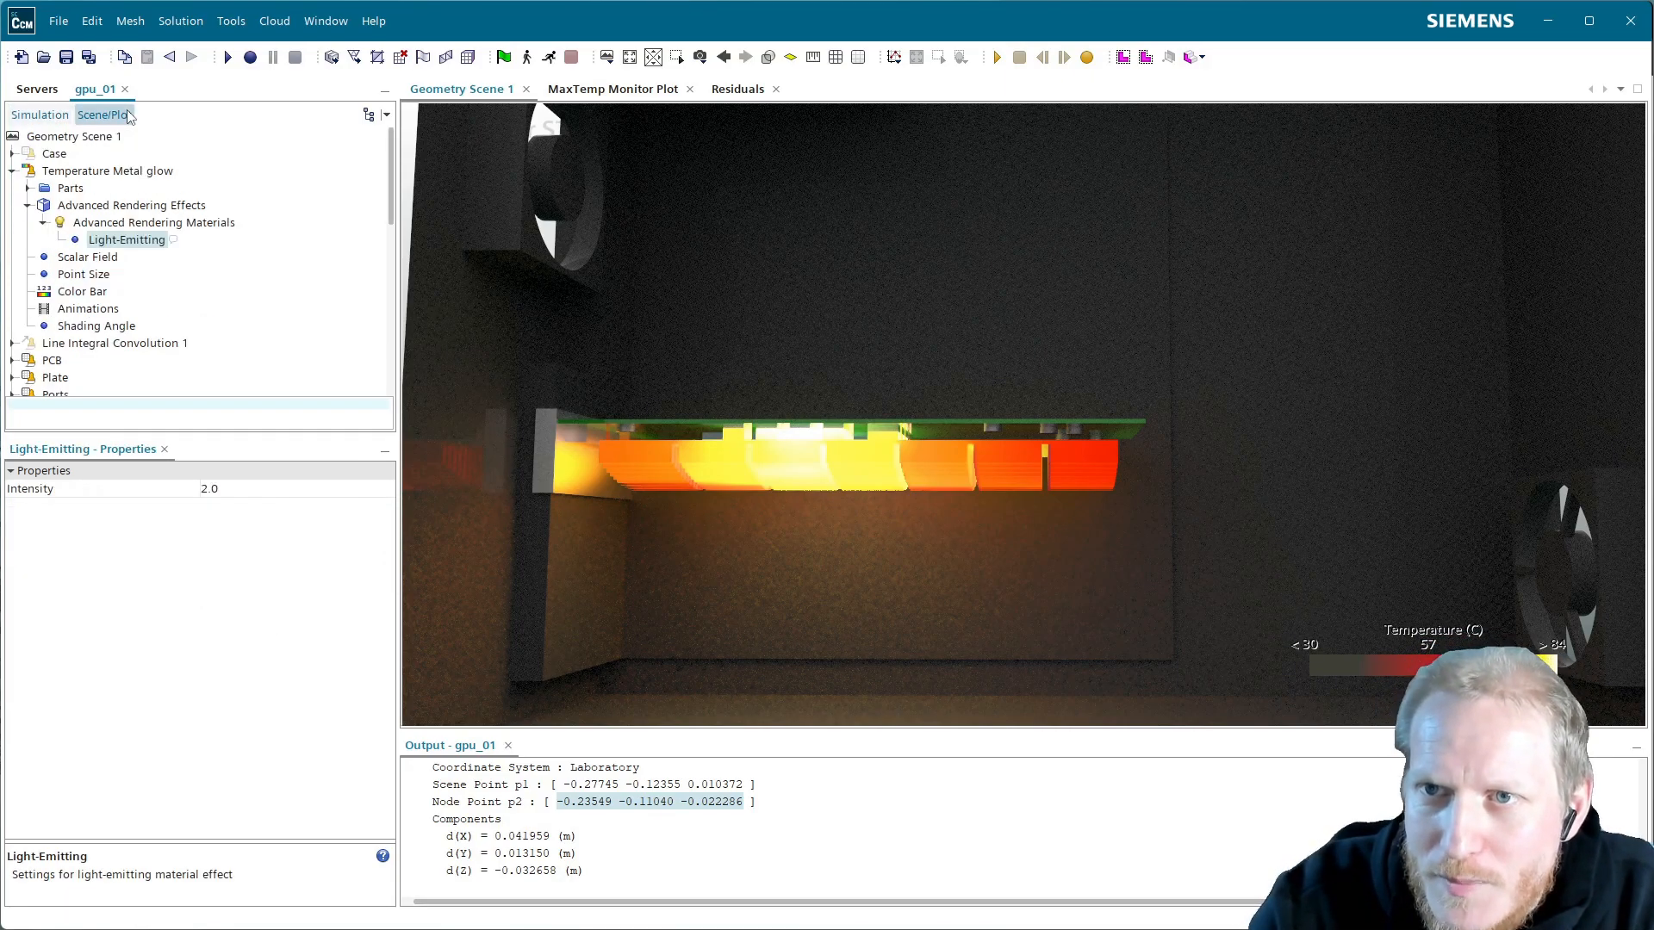
Select Advanced Rendering Materials, then view the Temperature Metal glow displayer's properties
click(107, 225)
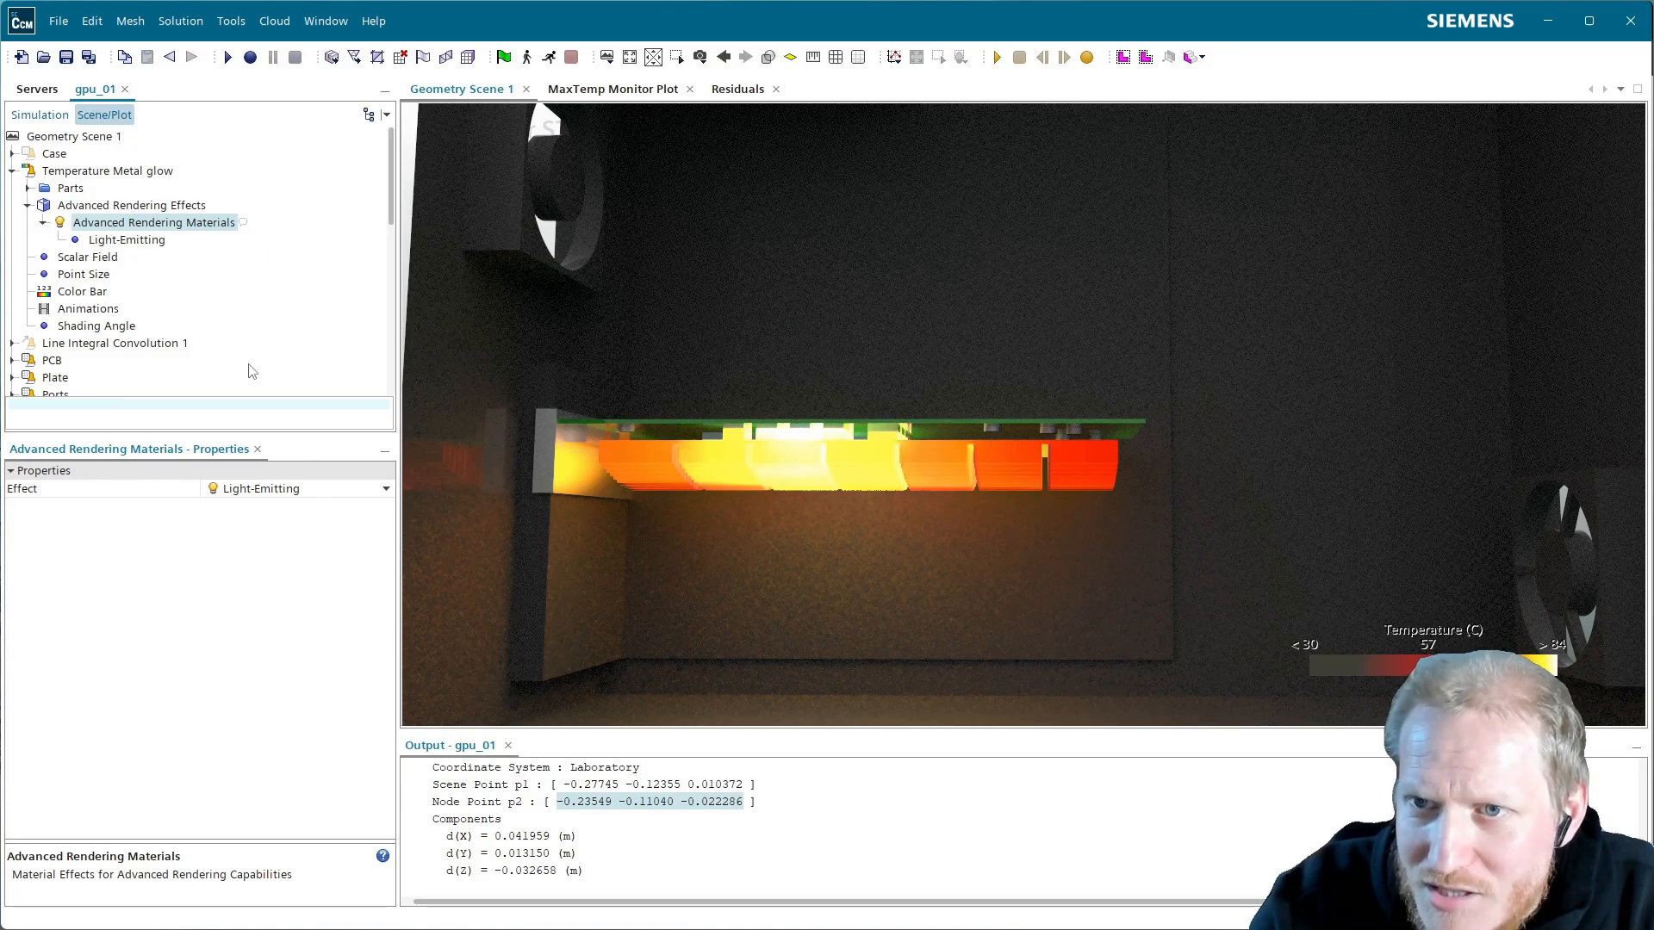
click(82, 172)
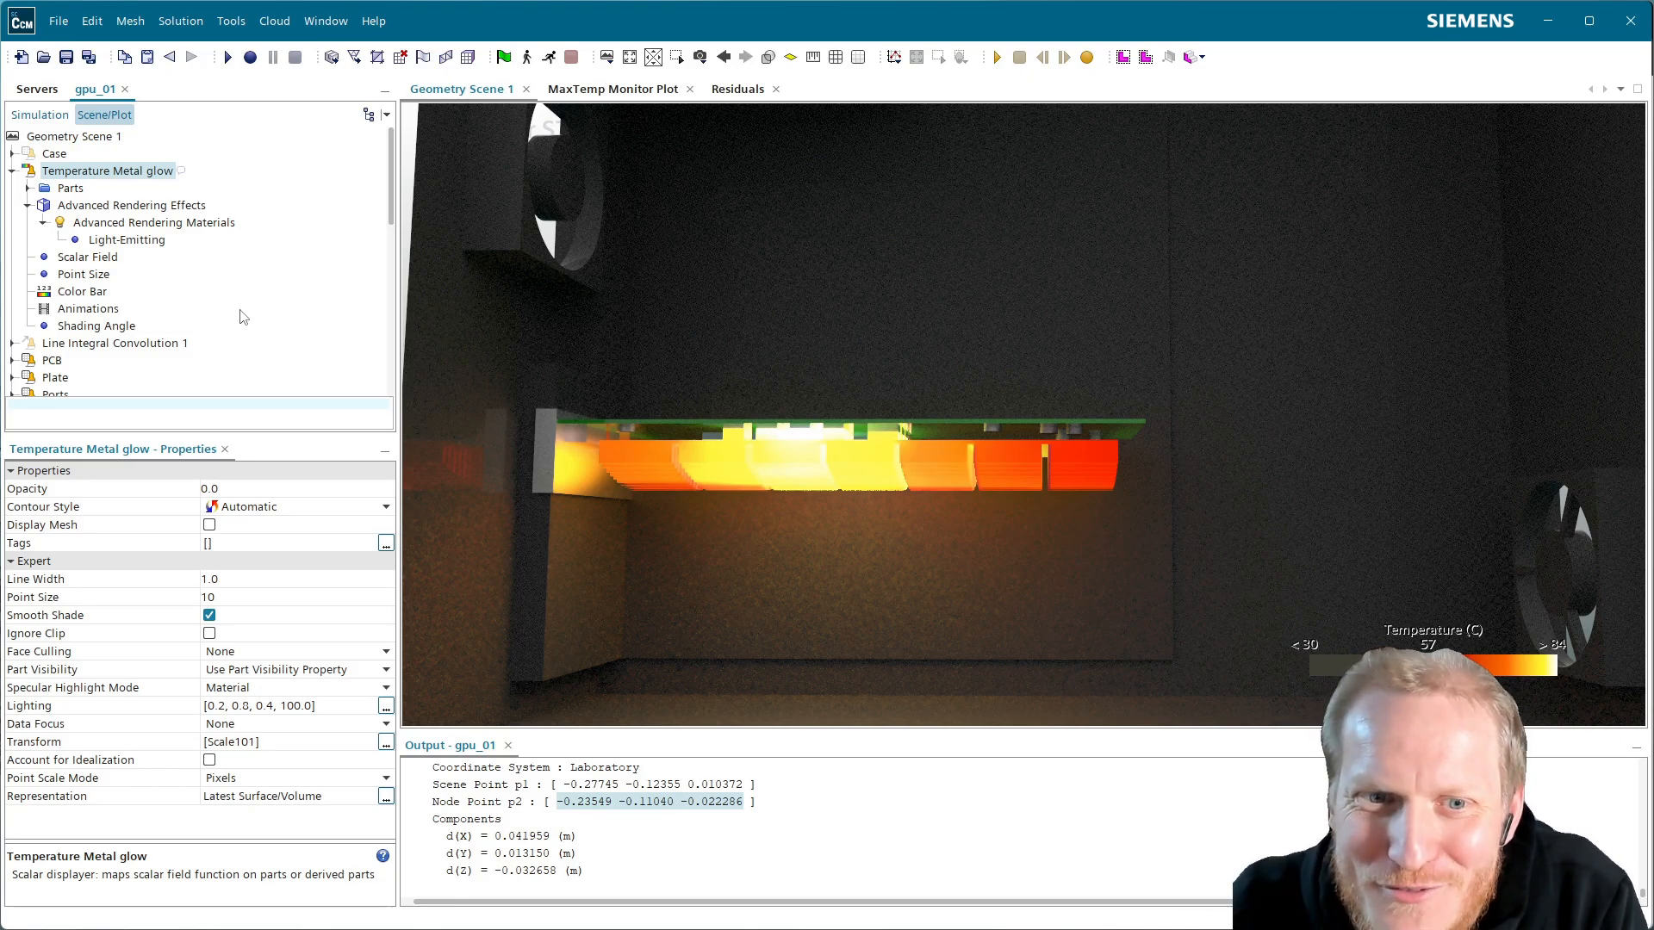
Collapse the Plots and Solvers folders in the Simulation tree
click(50, 116)
scroll(138, 302, up, 8)
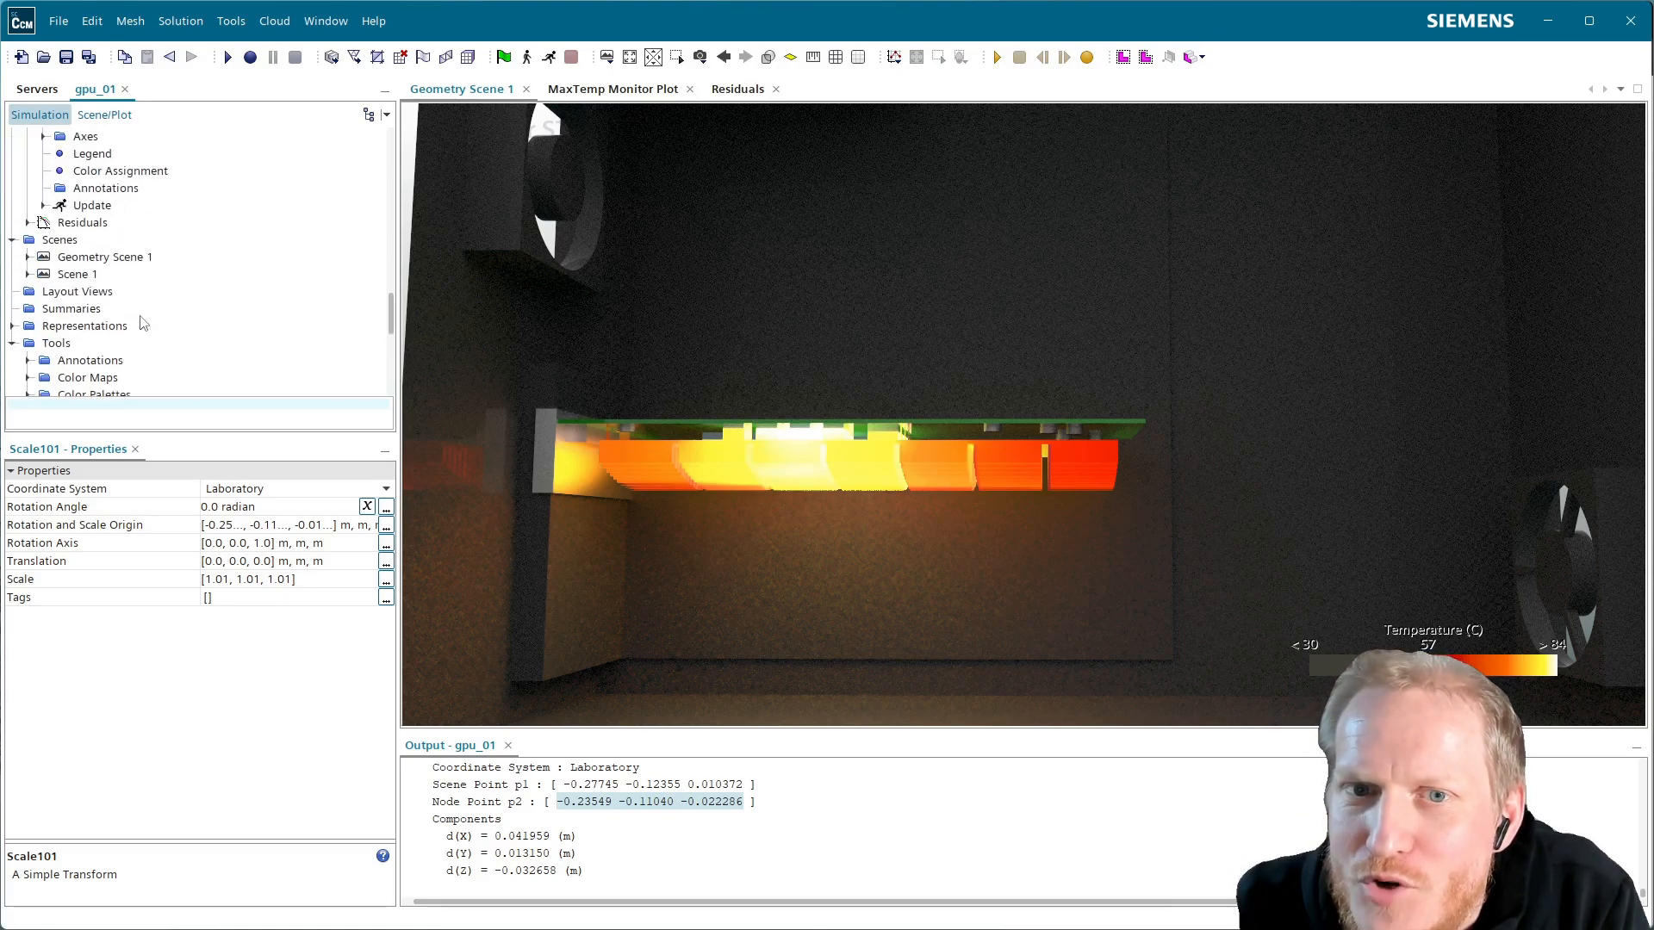
scroll(143, 323, up, 5)
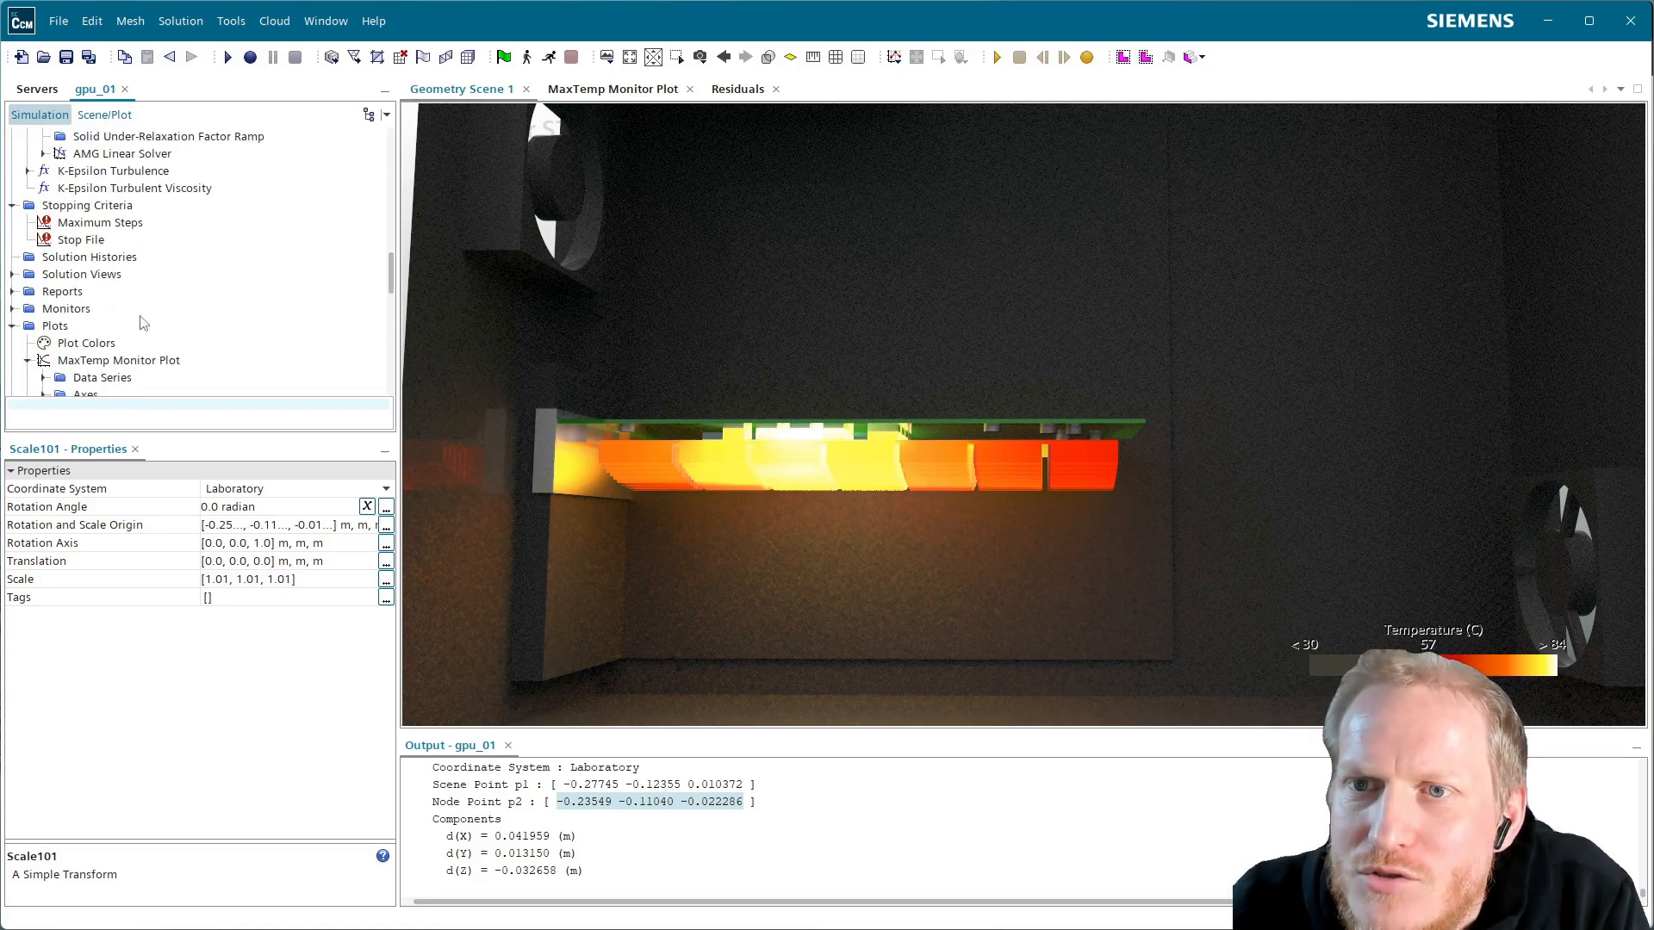
click(12, 326)
scroll(35, 332, up, 5)
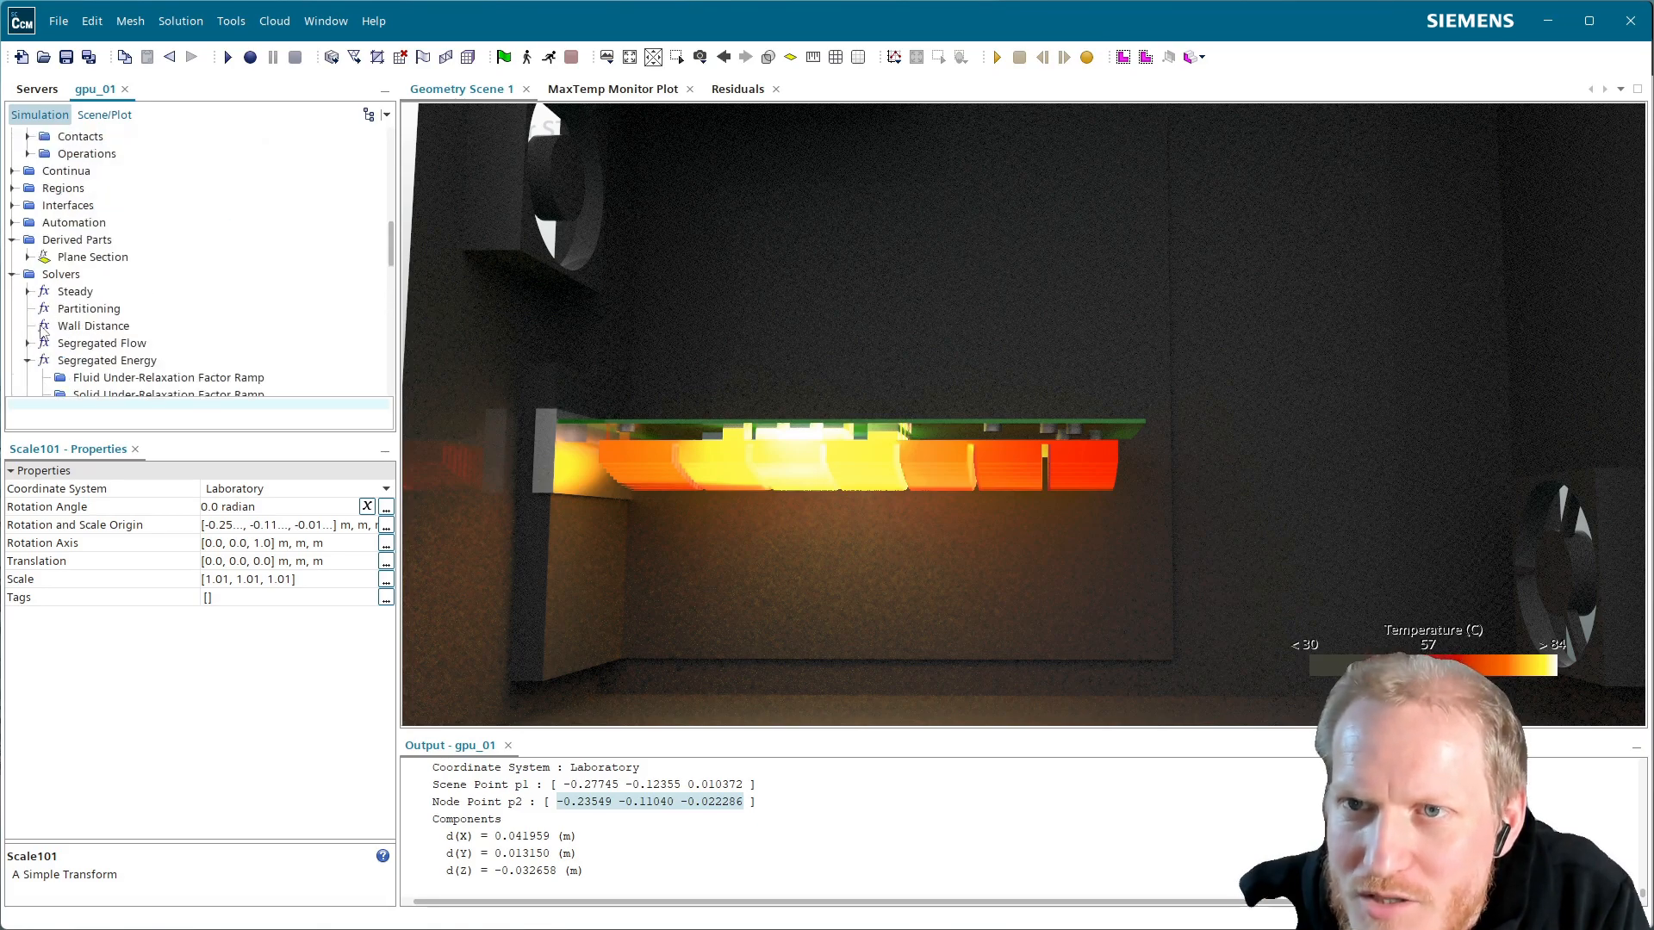
click(12, 274)
Uncheck Enable Advanced Rendering for Geometry Scene 1
click(101, 114)
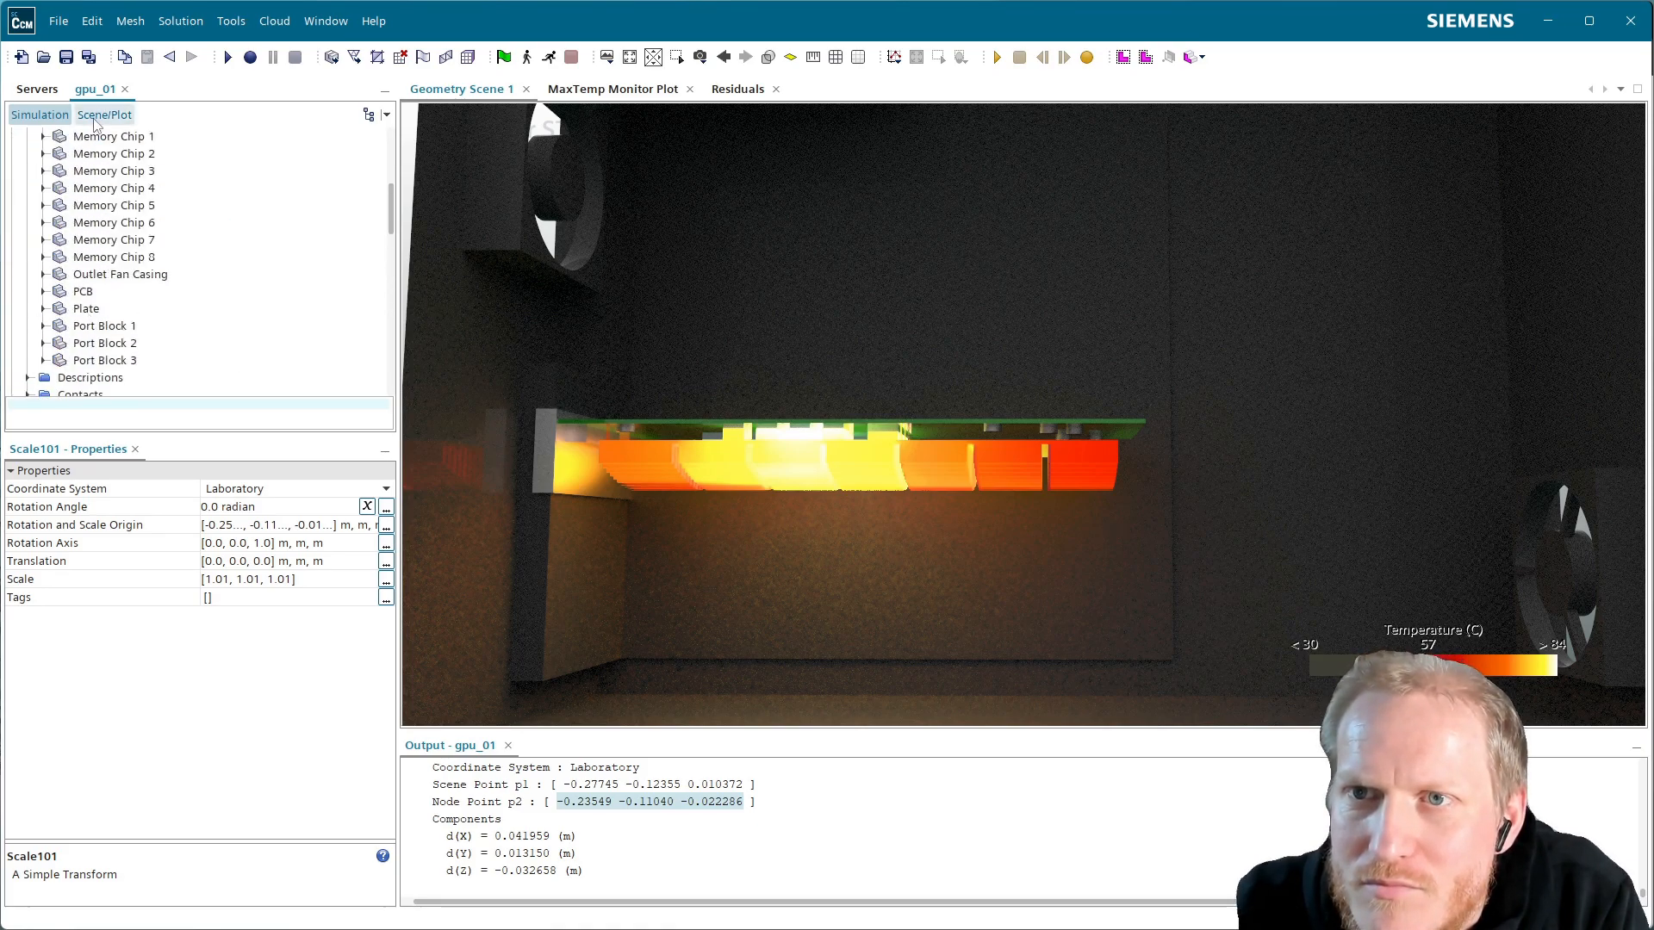
click(81, 137)
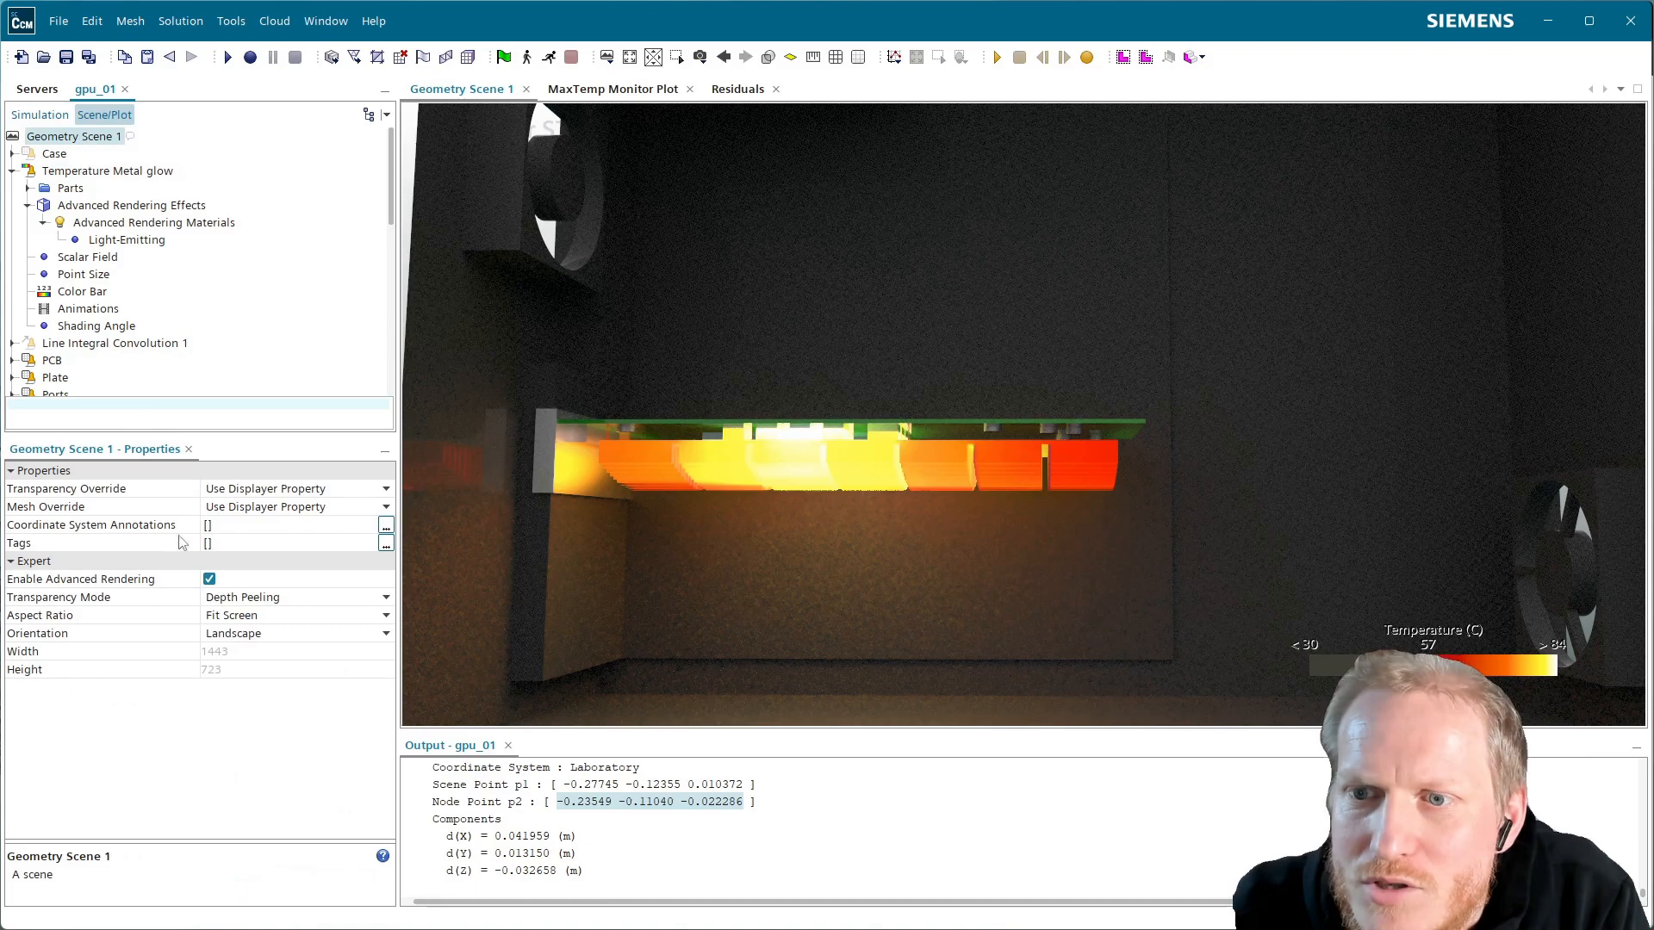
click(209, 578)
scroll(138, 281, down, 3)
scroll(133, 274, up, 3)
Back in the Simulation tree, collapse the Parts and Tools folders
click(40, 115)
scroll(95, 285, up, 5)
click(28, 188)
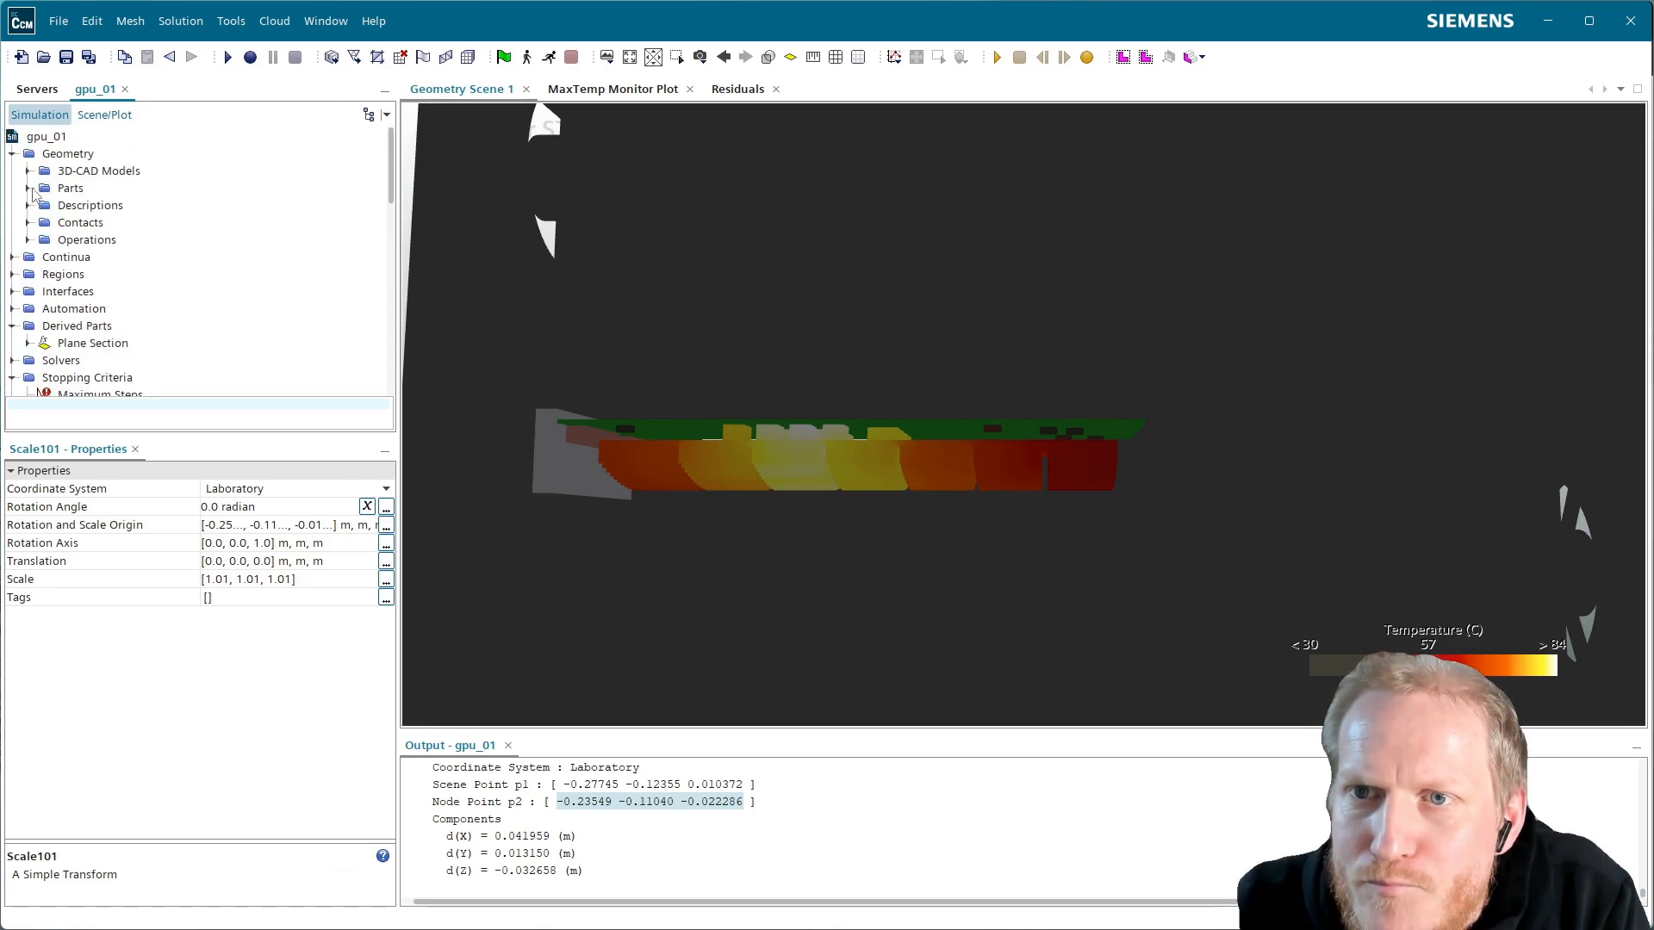
scroll(60, 342, down, 3)
scroll(137, 293, down, 2)
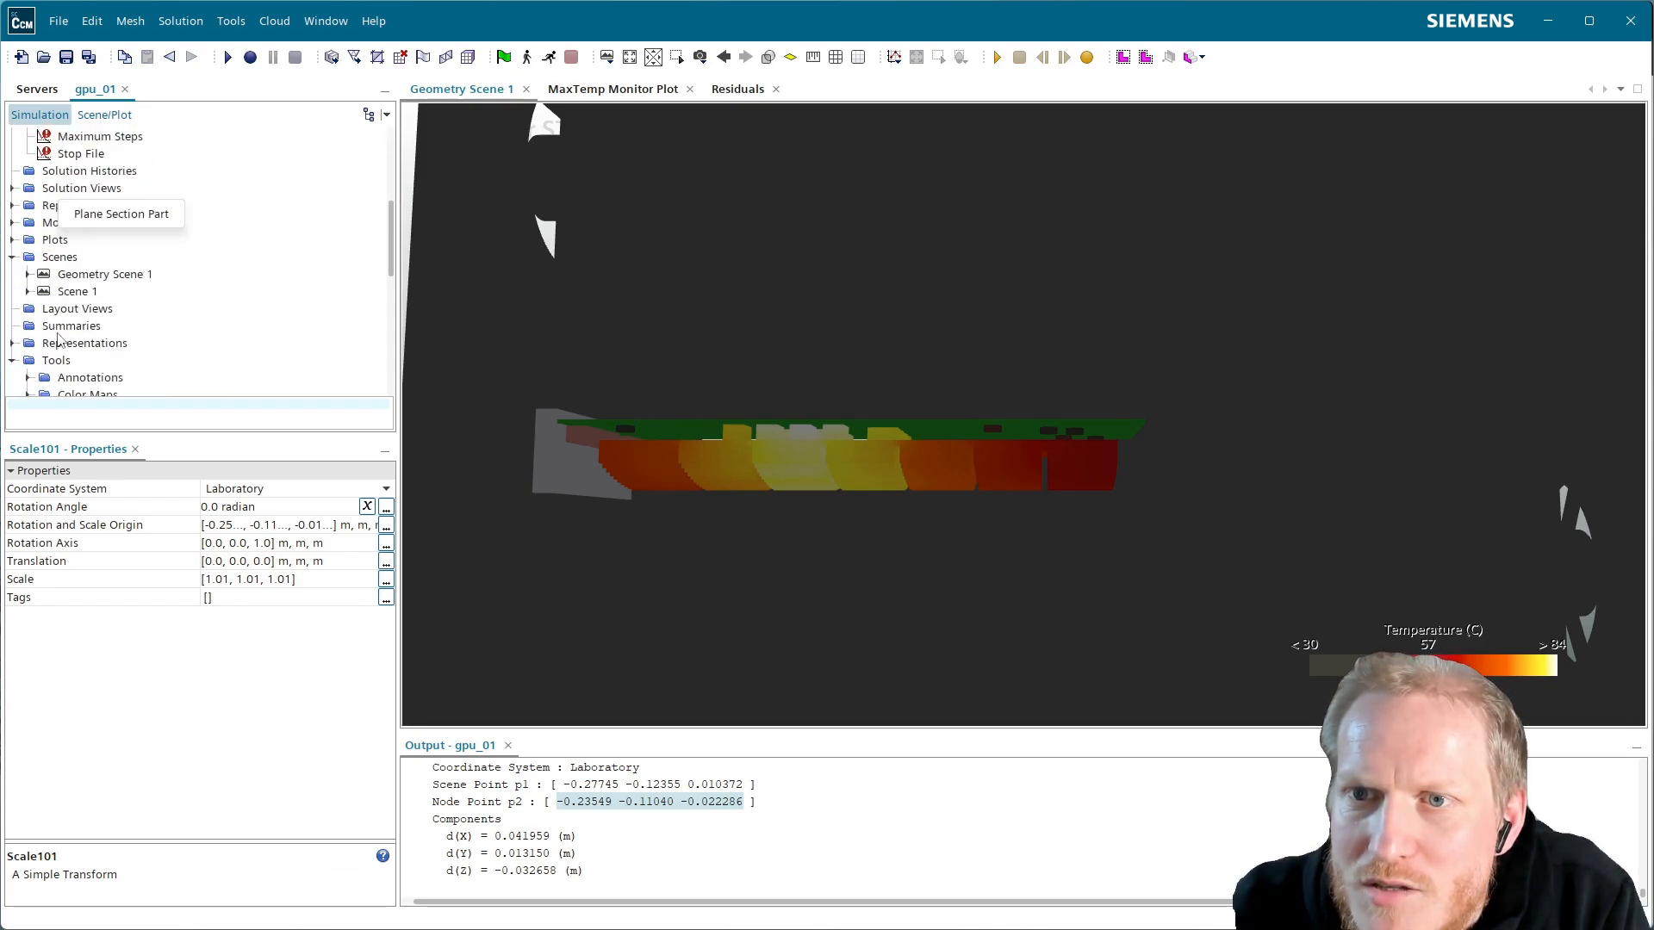
scroll(153, 321, down, 5)
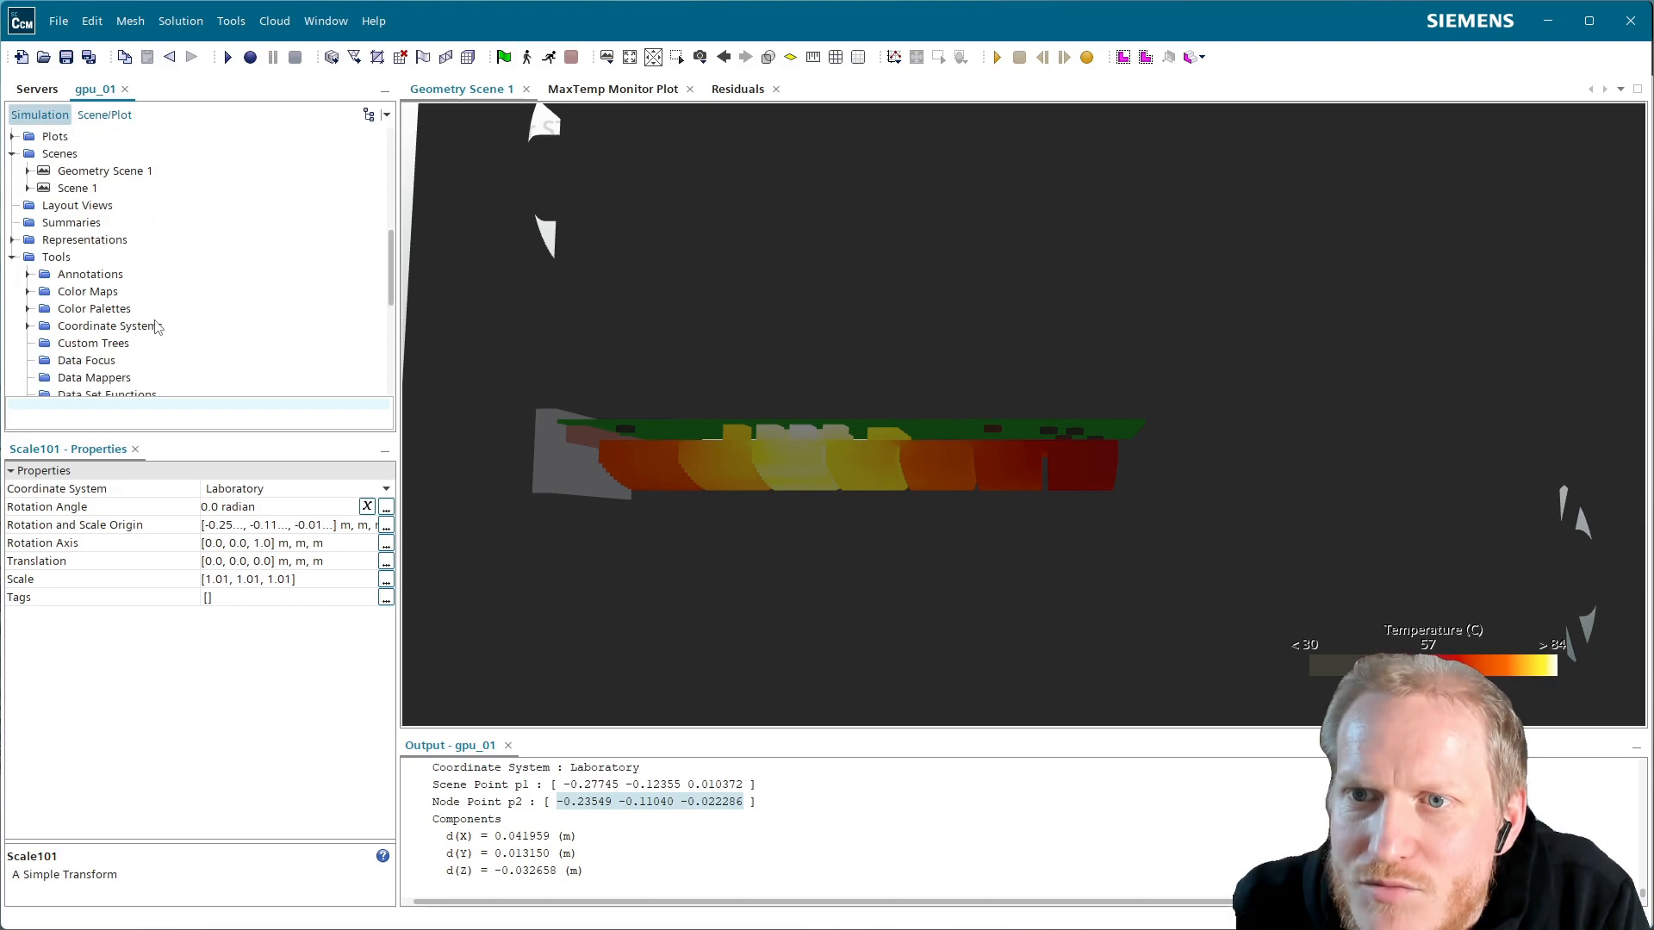
scroll(158, 326, up, 3)
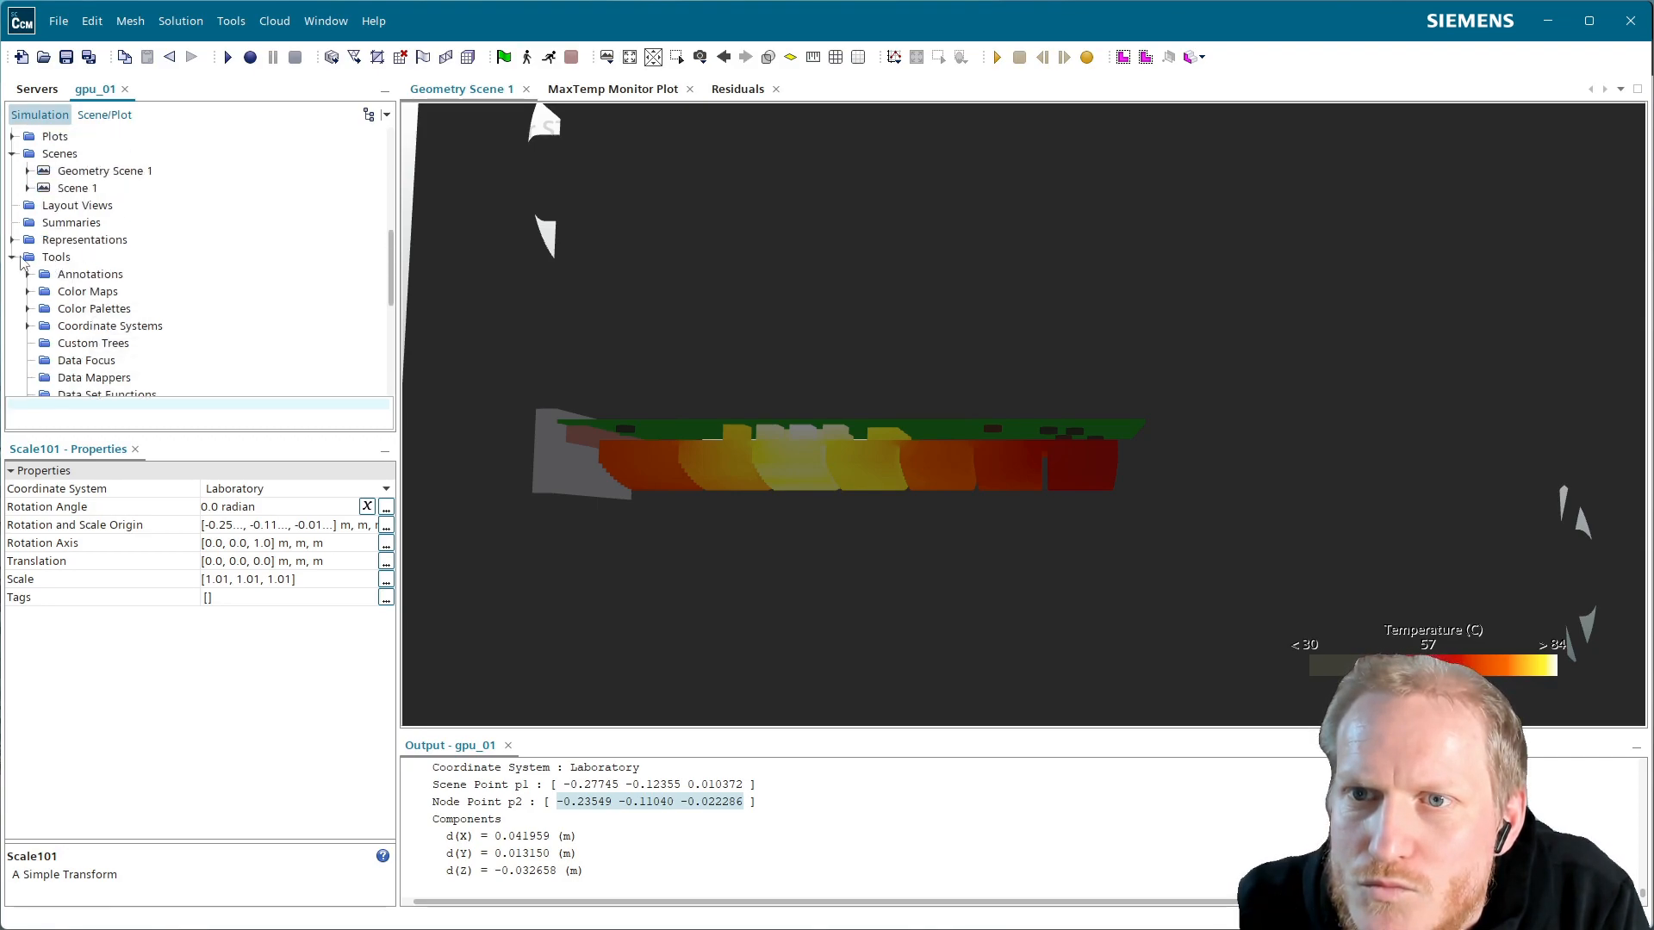
double_click(56, 257)
scroll(112, 303, up, 1)
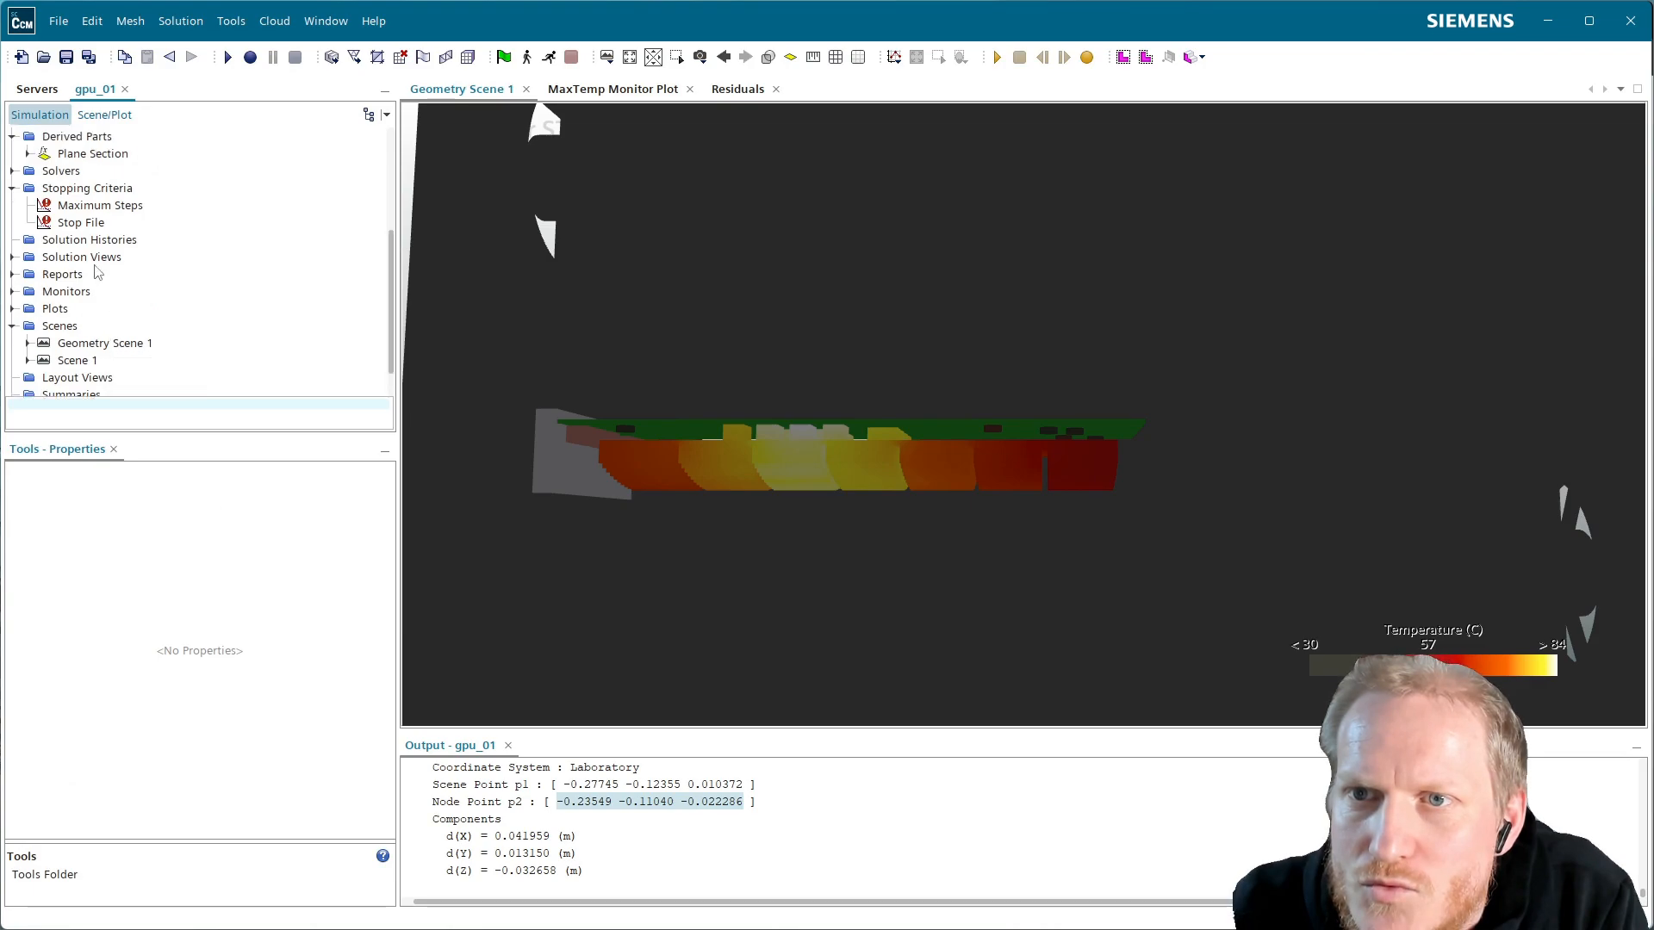
Start a new Streamline derived part with the Air region as its input part
right_click(91, 138)
mouse_move(155, 148)
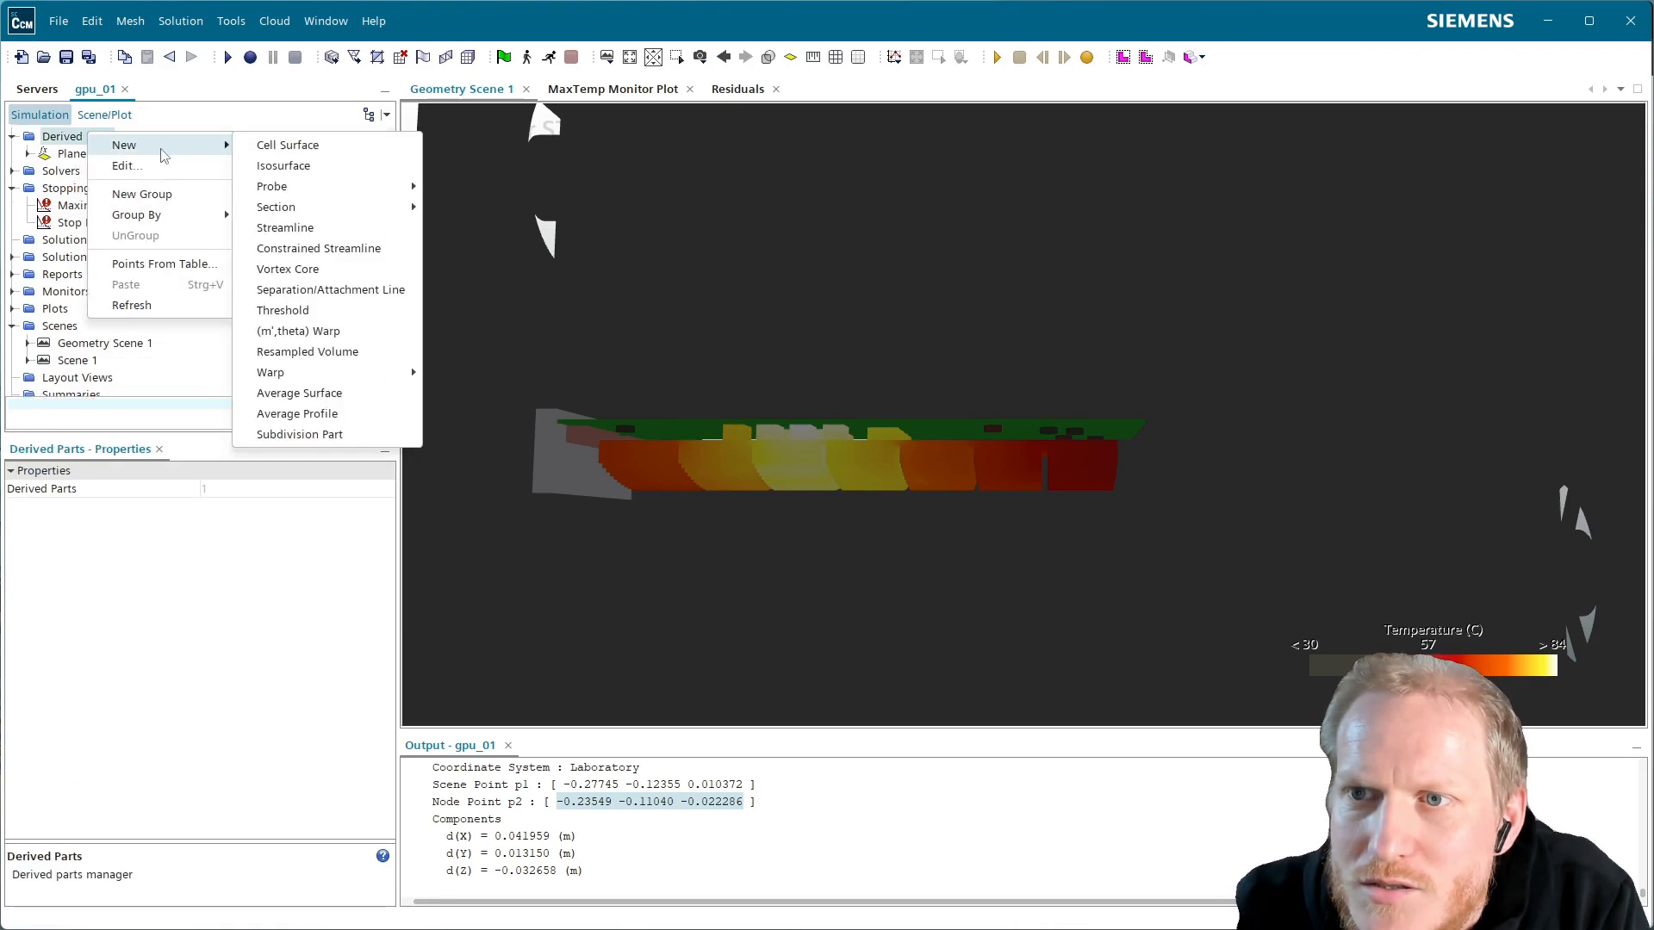
click(353, 228)
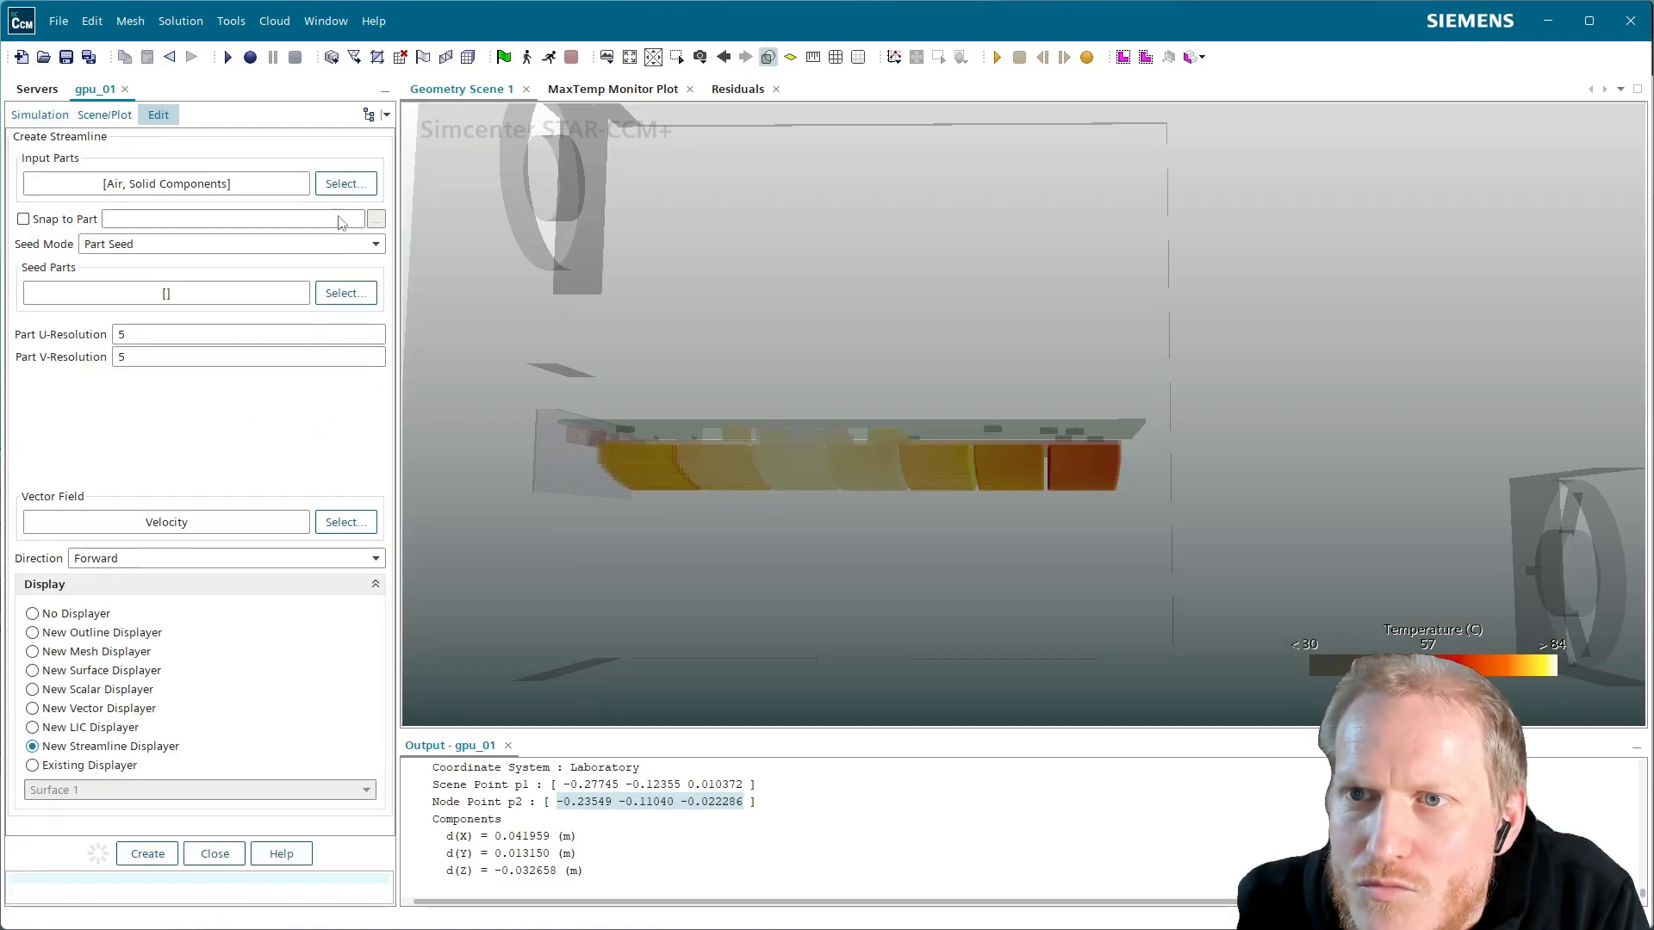
click(346, 184)
click(191, 126)
click(143, 126)
click(196, 143)
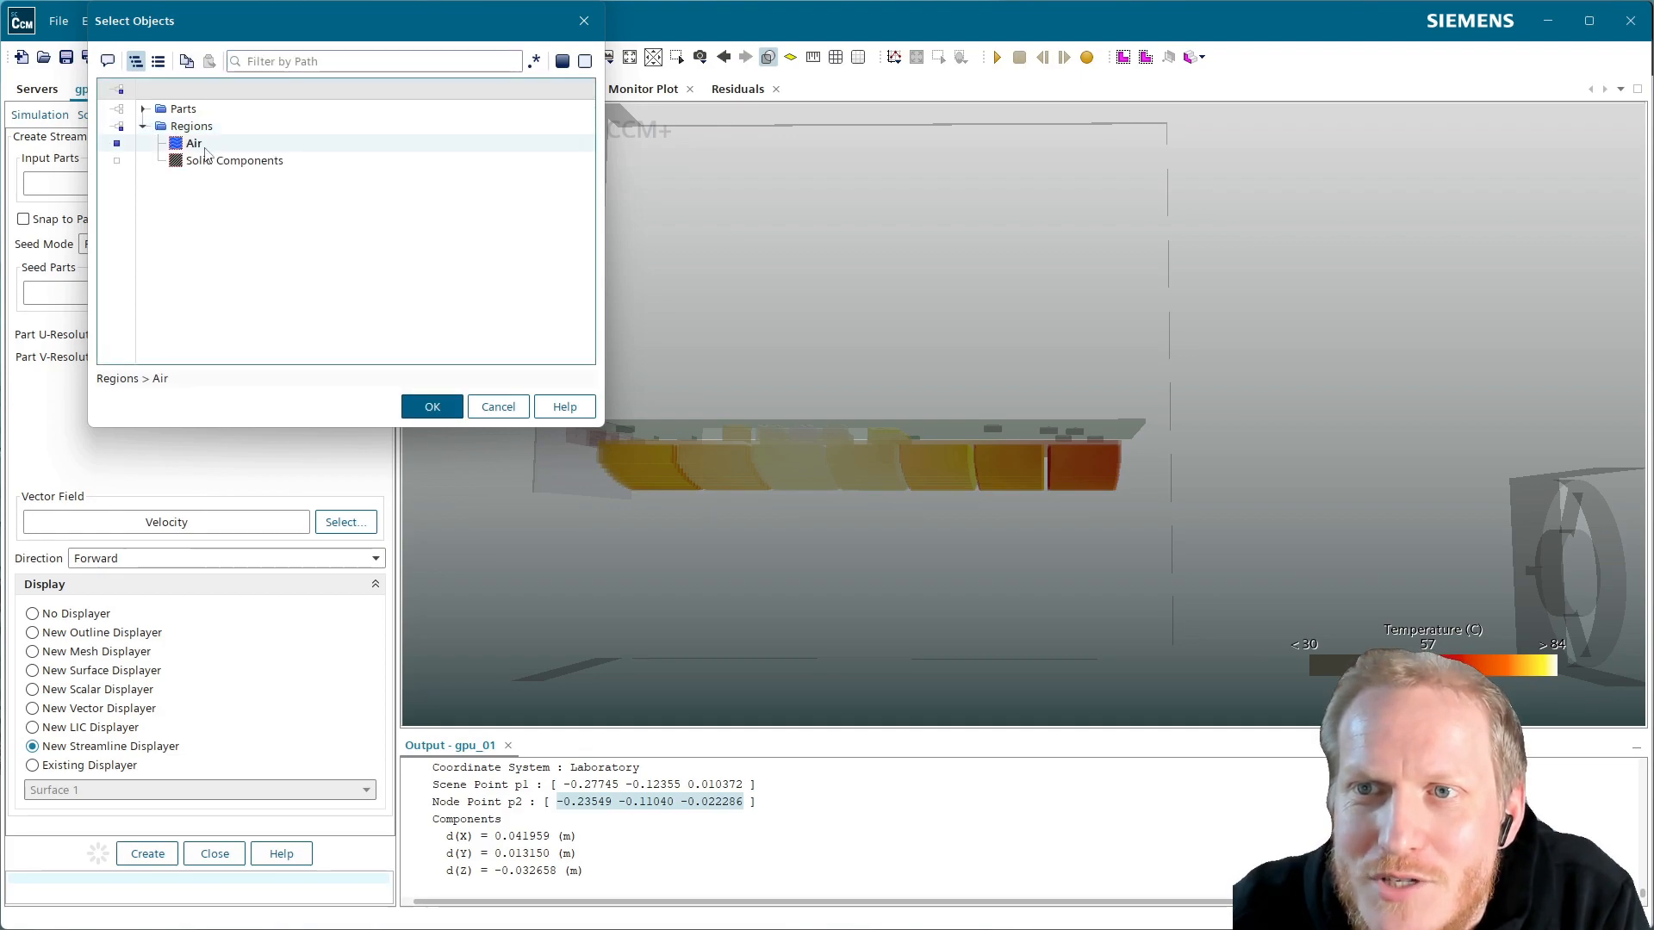
click(433, 406)
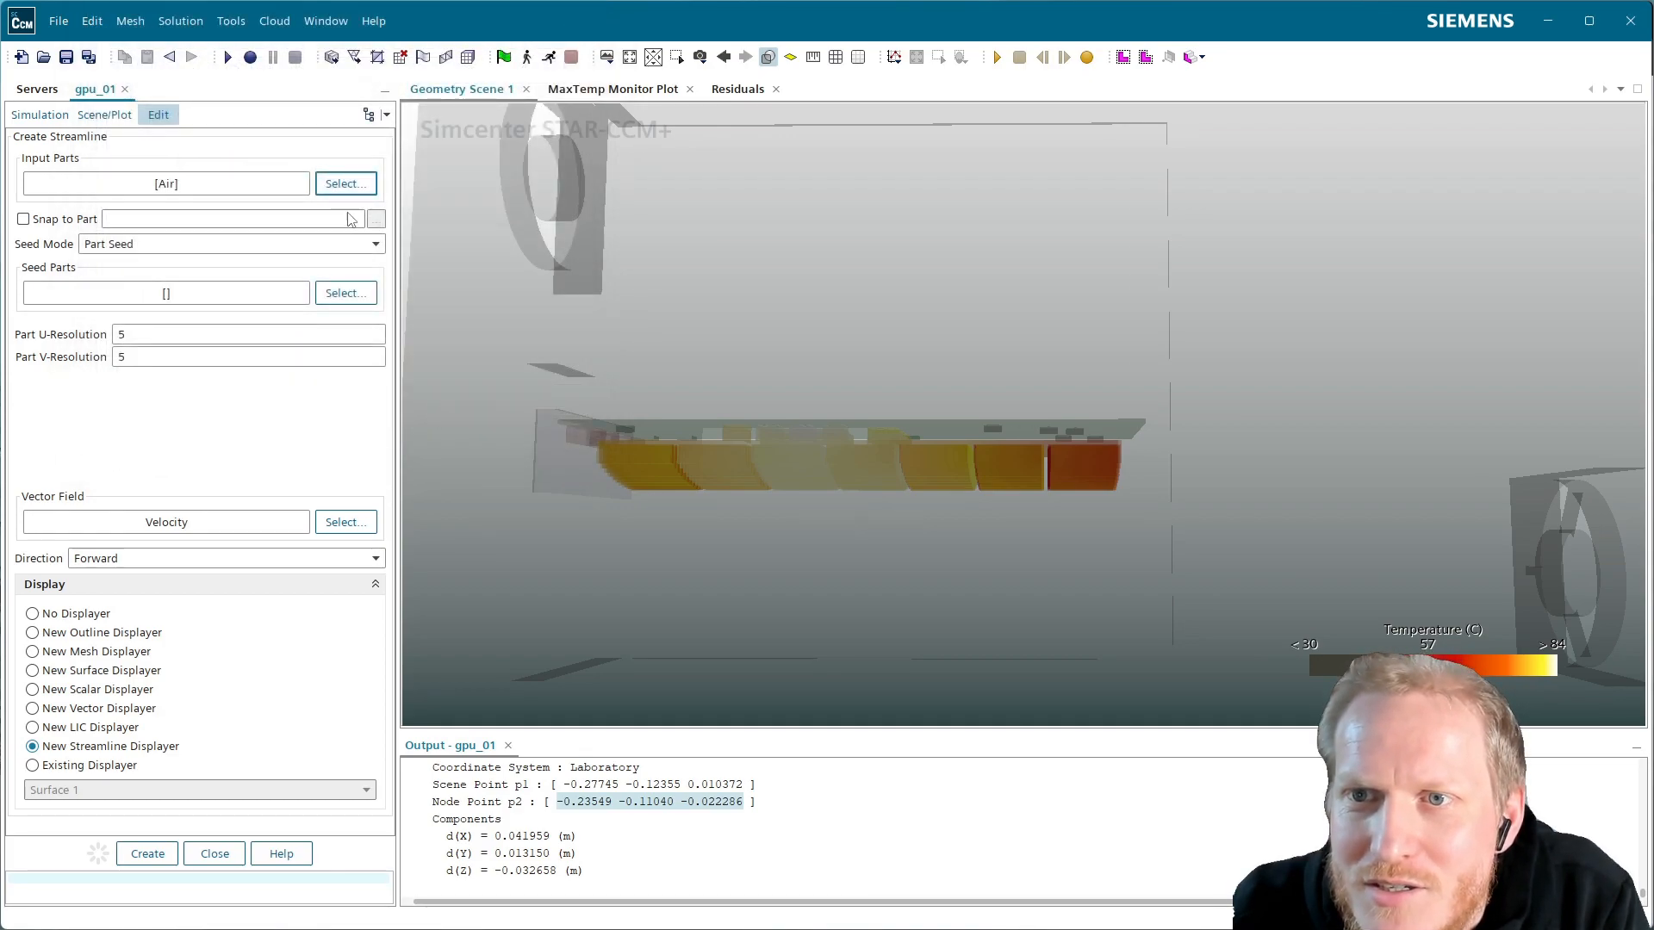
Seed it from Air Inlet, Air Inlet.Inlet, Air Outlet and Air Outlet.Outlet, and create it with a new displayer
click(360, 293)
click(143, 202)
click(159, 219)
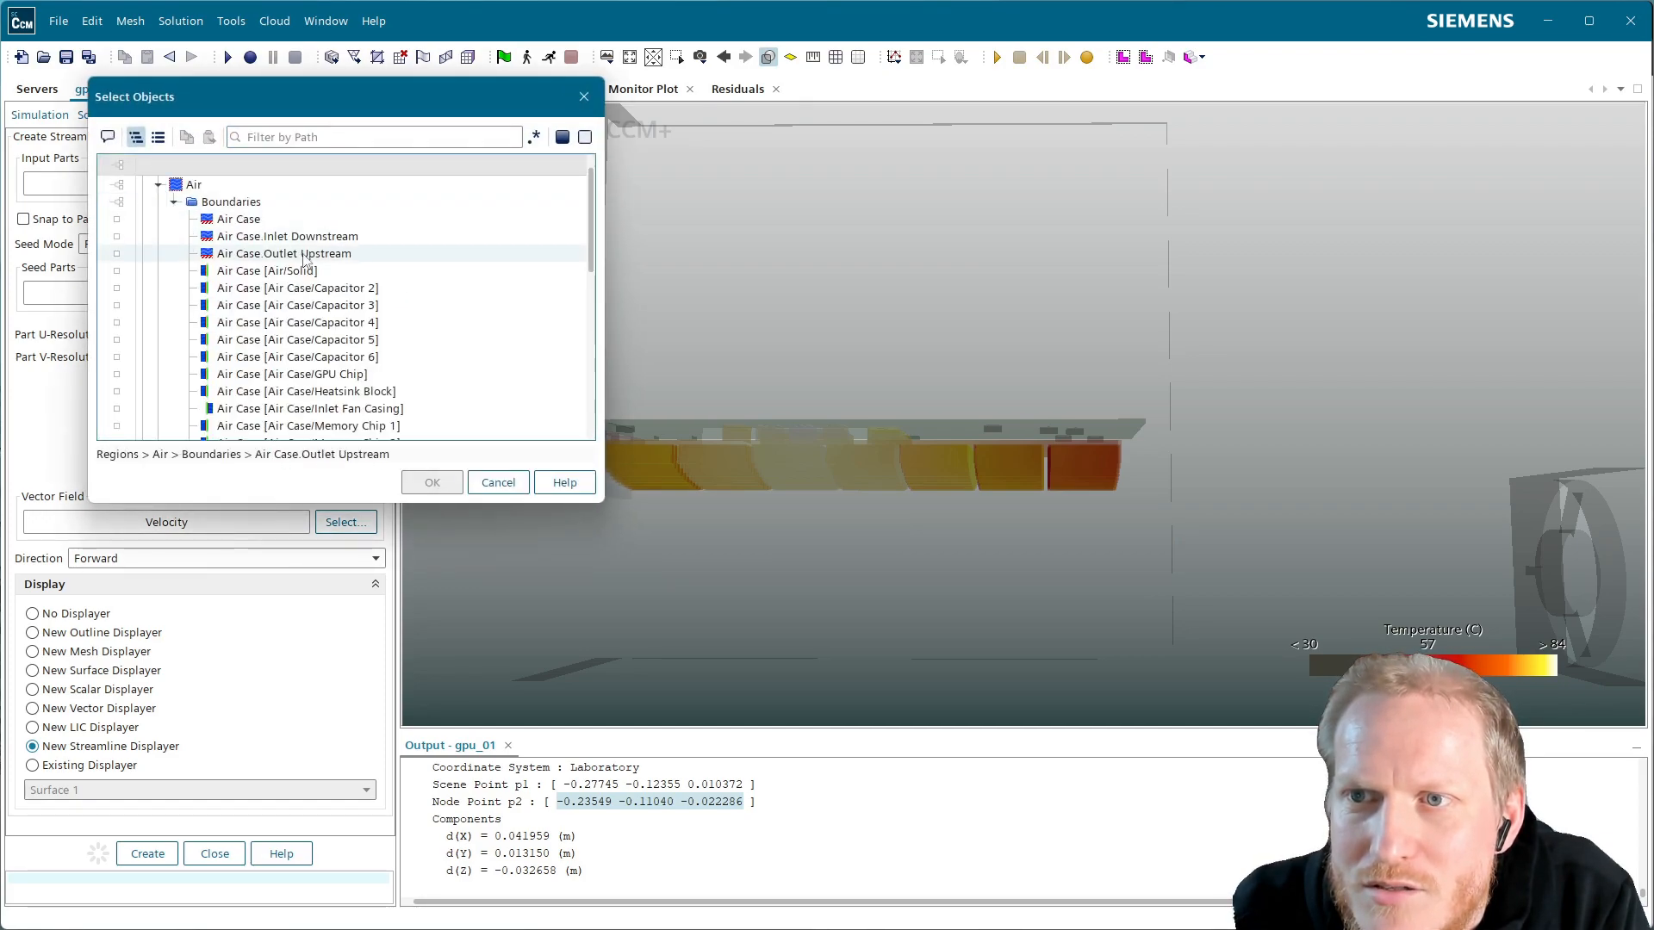
scroll(412, 384, down, 2)
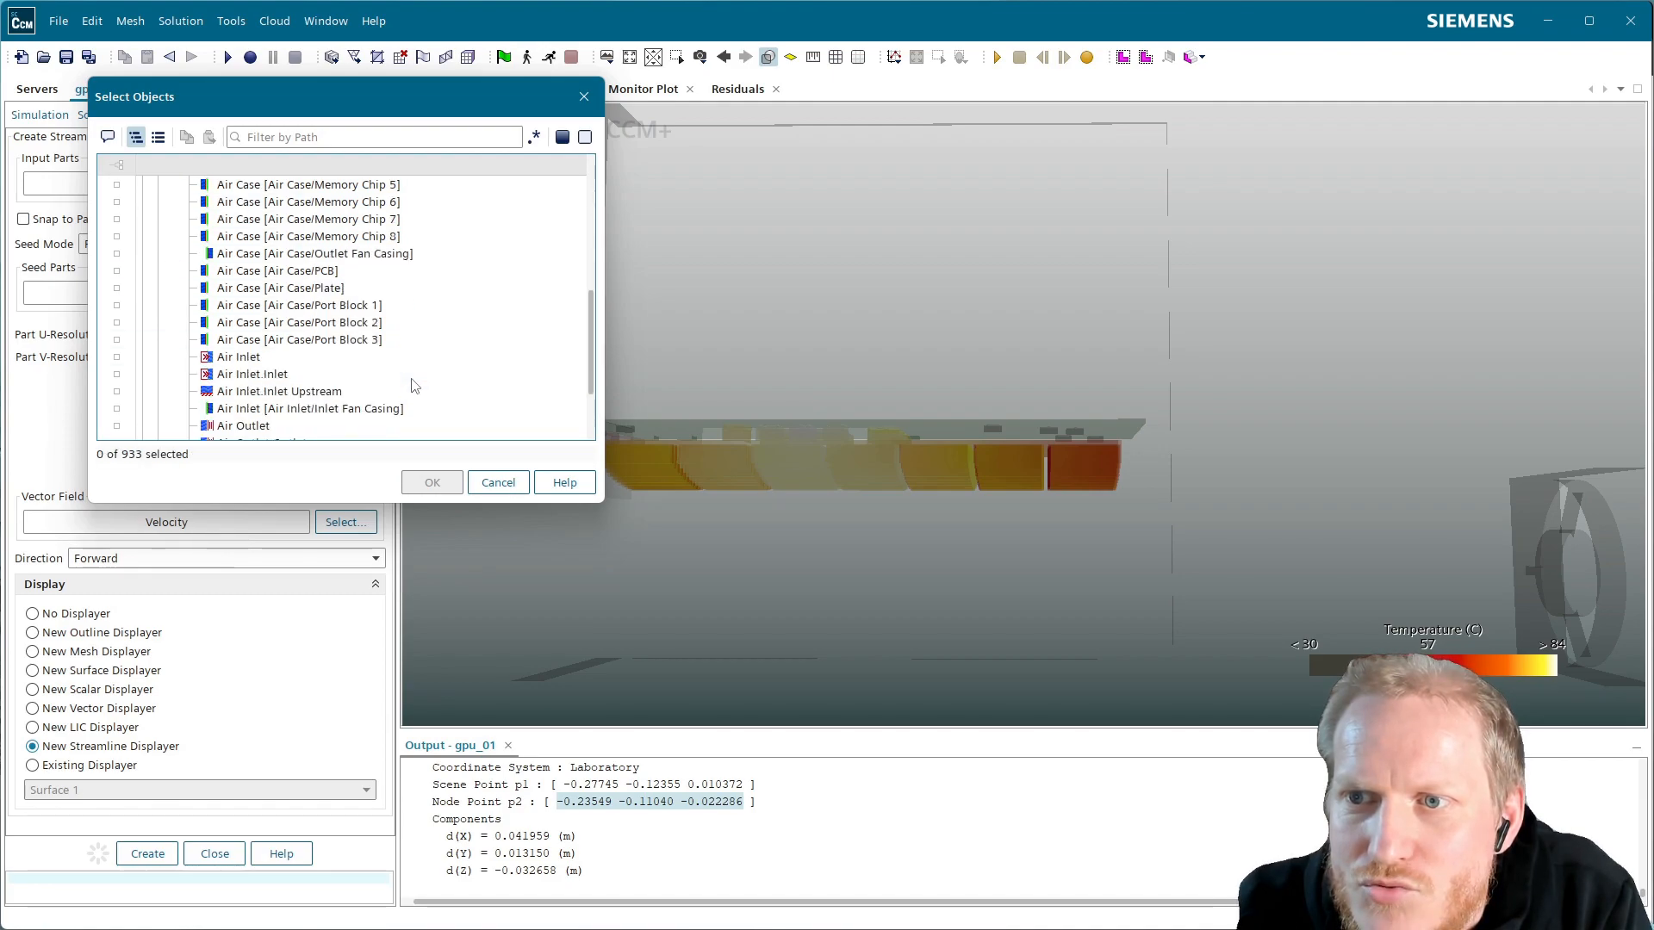
click(250, 357)
click(265, 376)
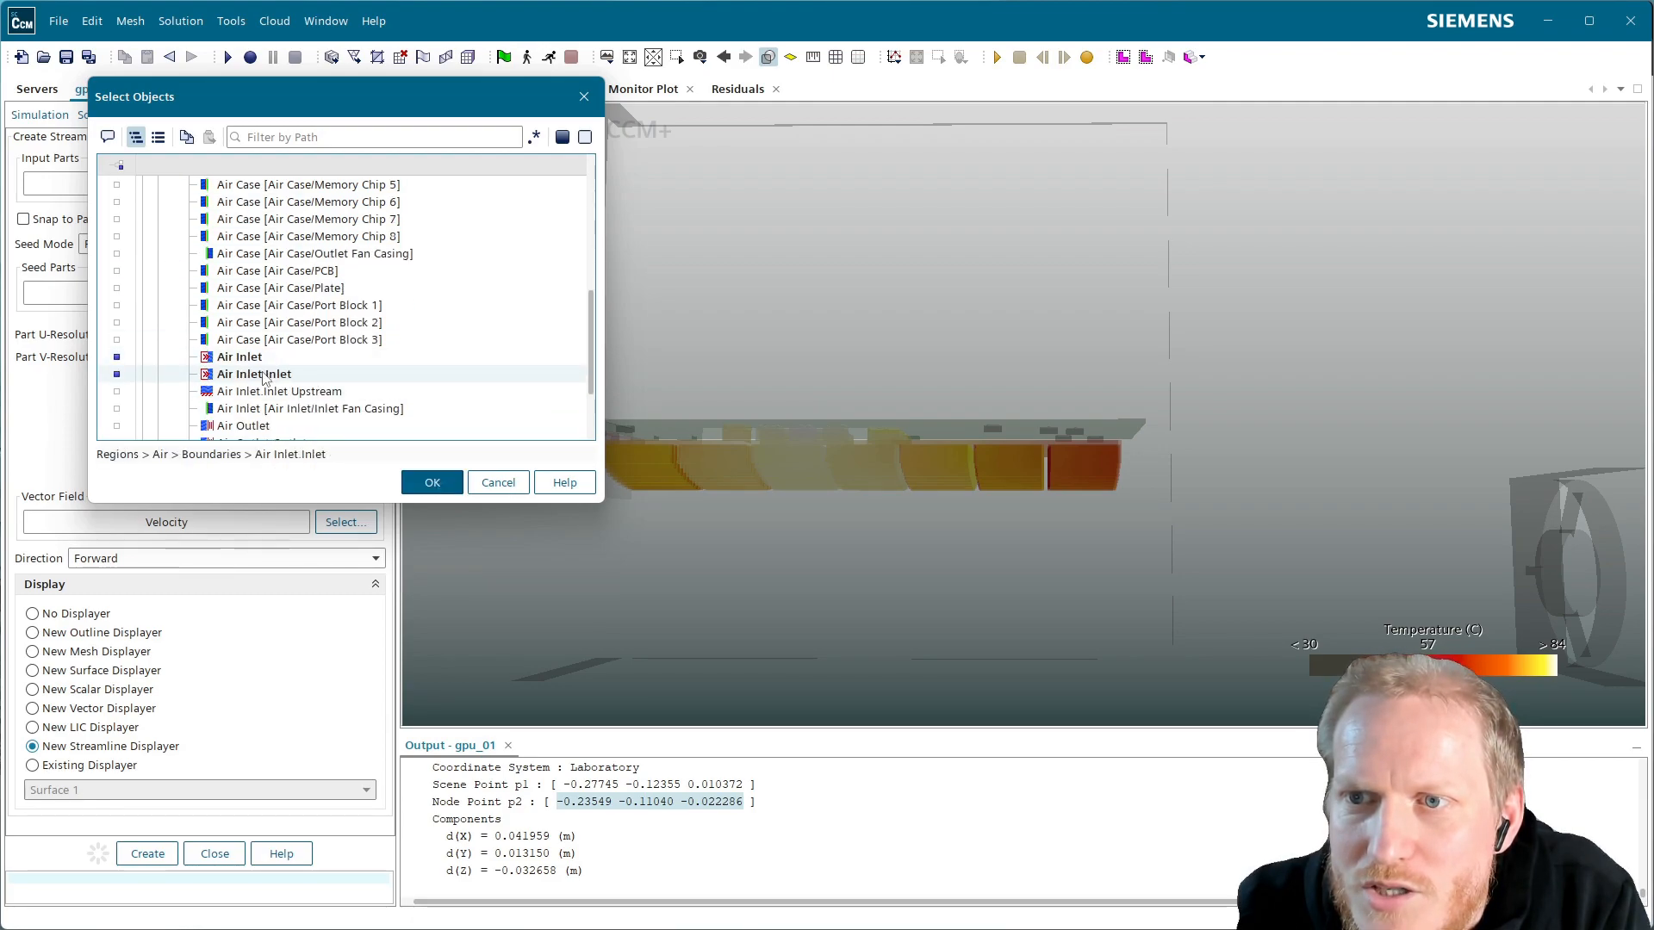
scroll(215, 379, down, 1)
click(248, 376)
click(258, 392)
click(432, 483)
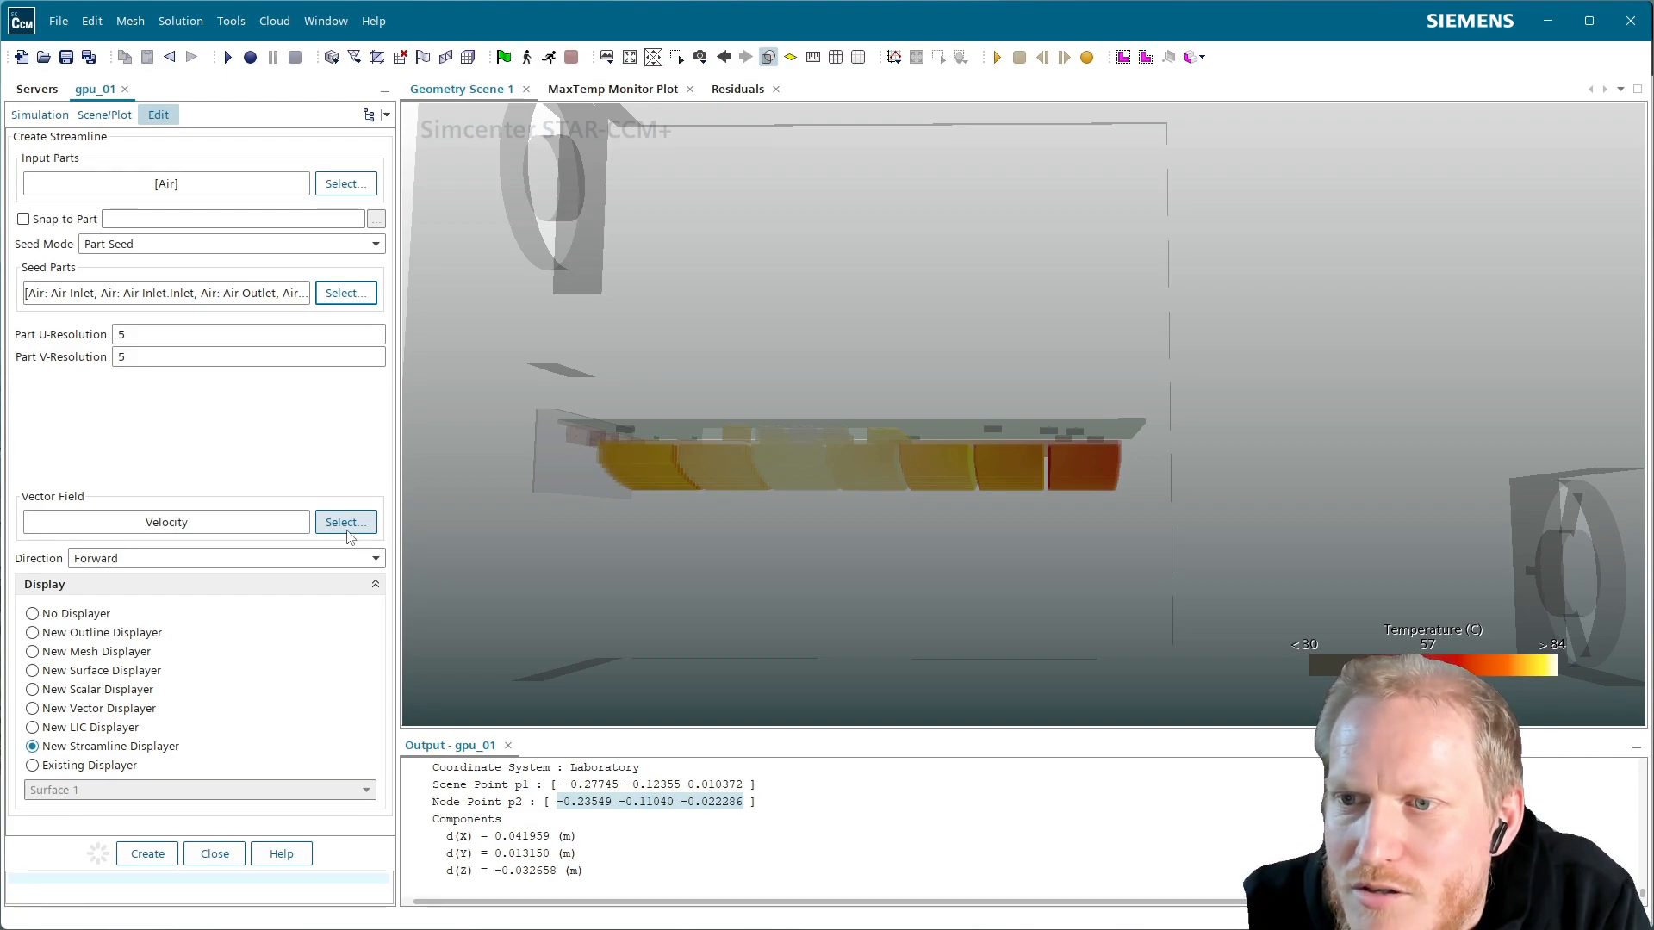
click(150, 855)
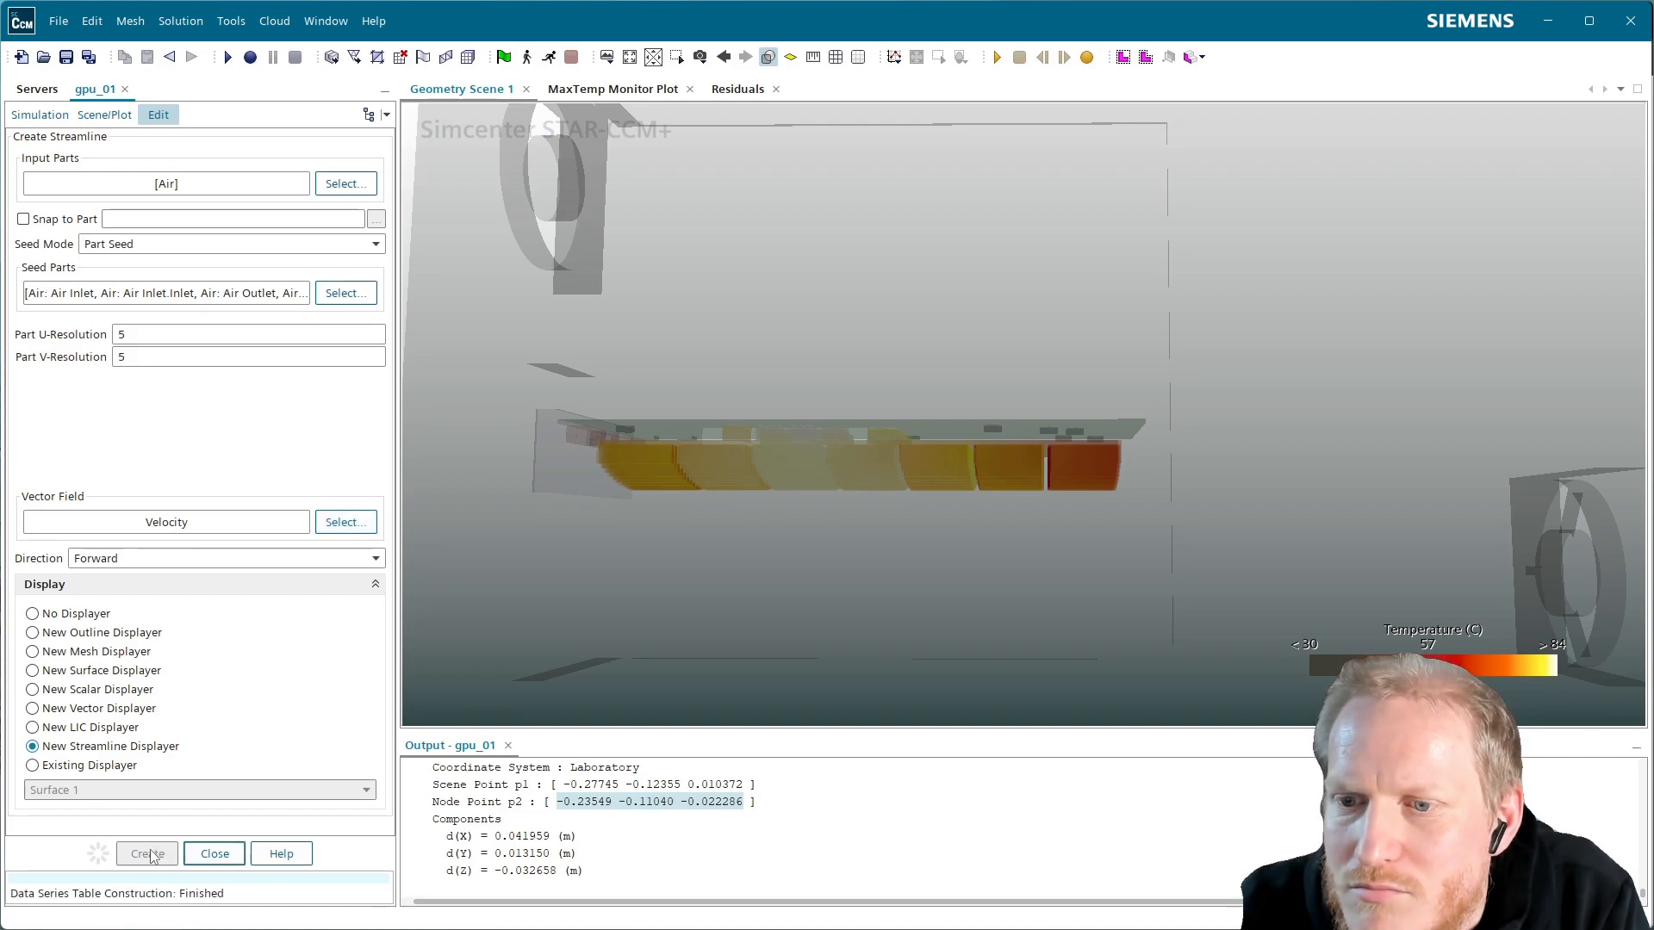
Switch the Streamline's integration solver to Adaptive-Step RK
click(215, 854)
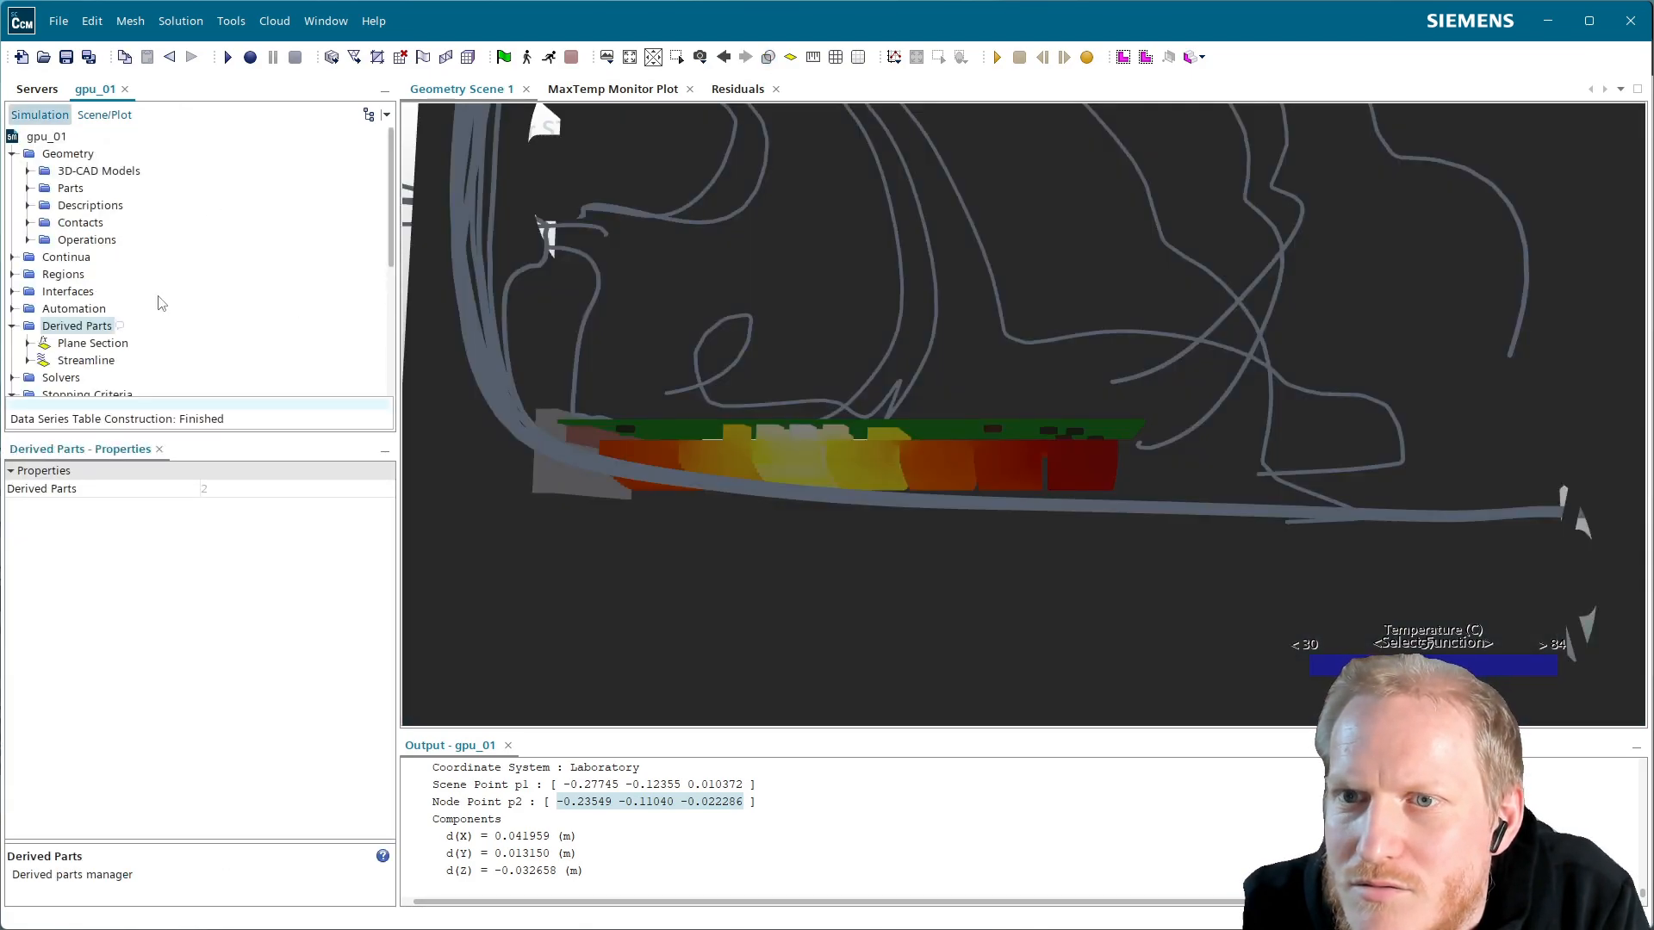
click(94, 360)
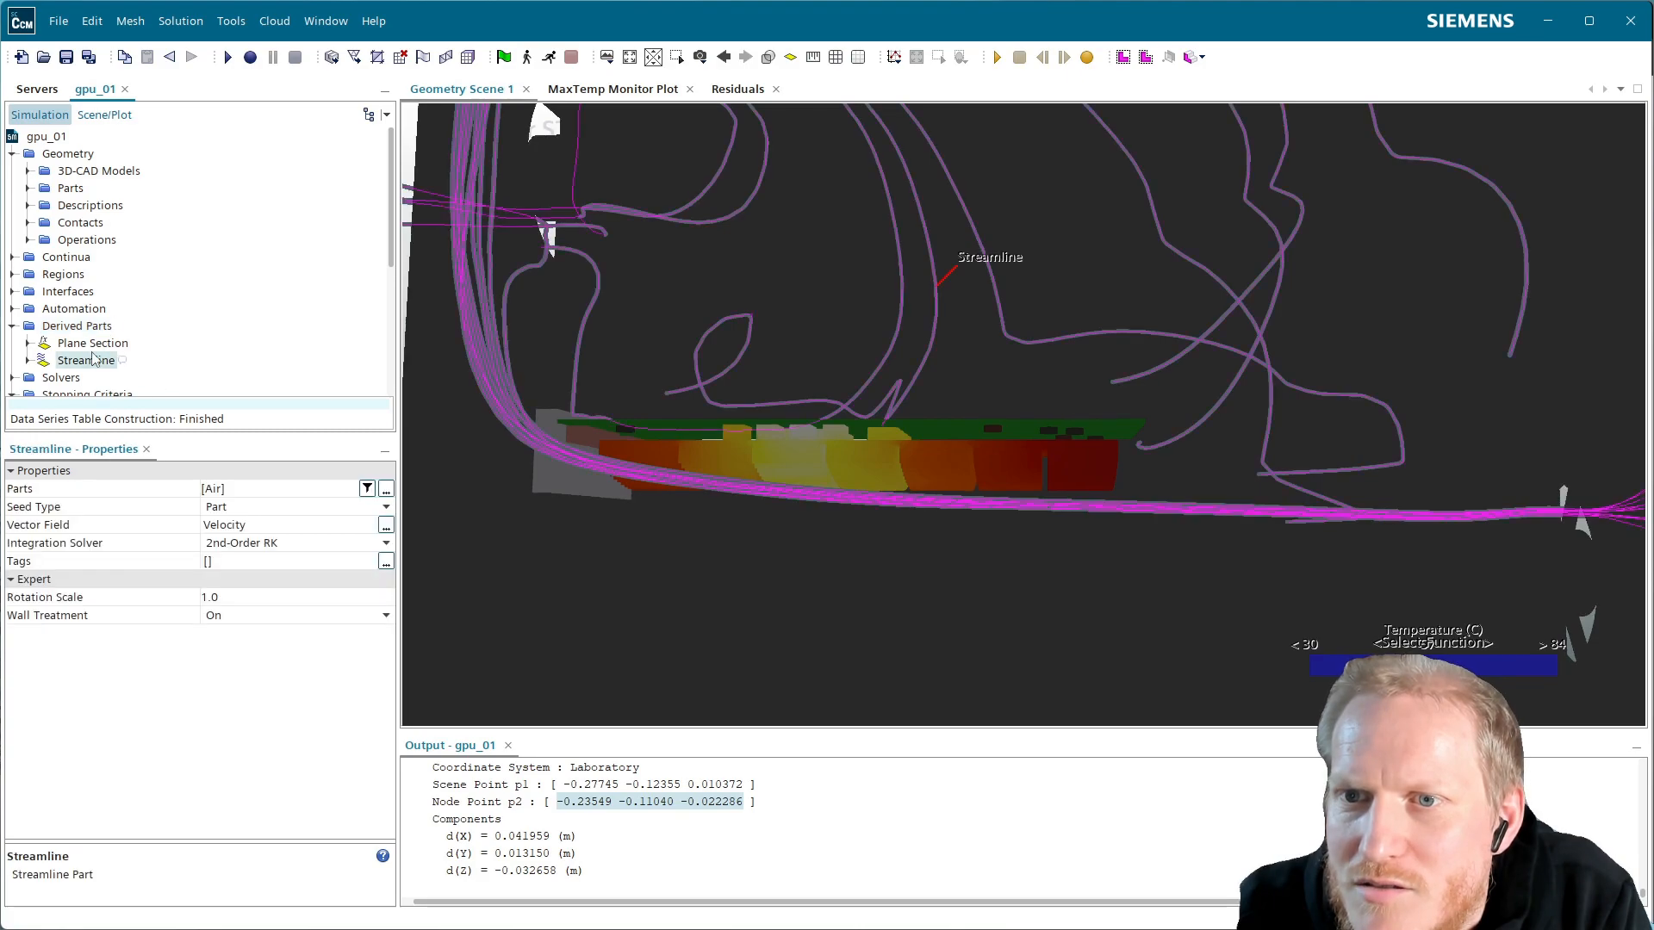
click(271, 547)
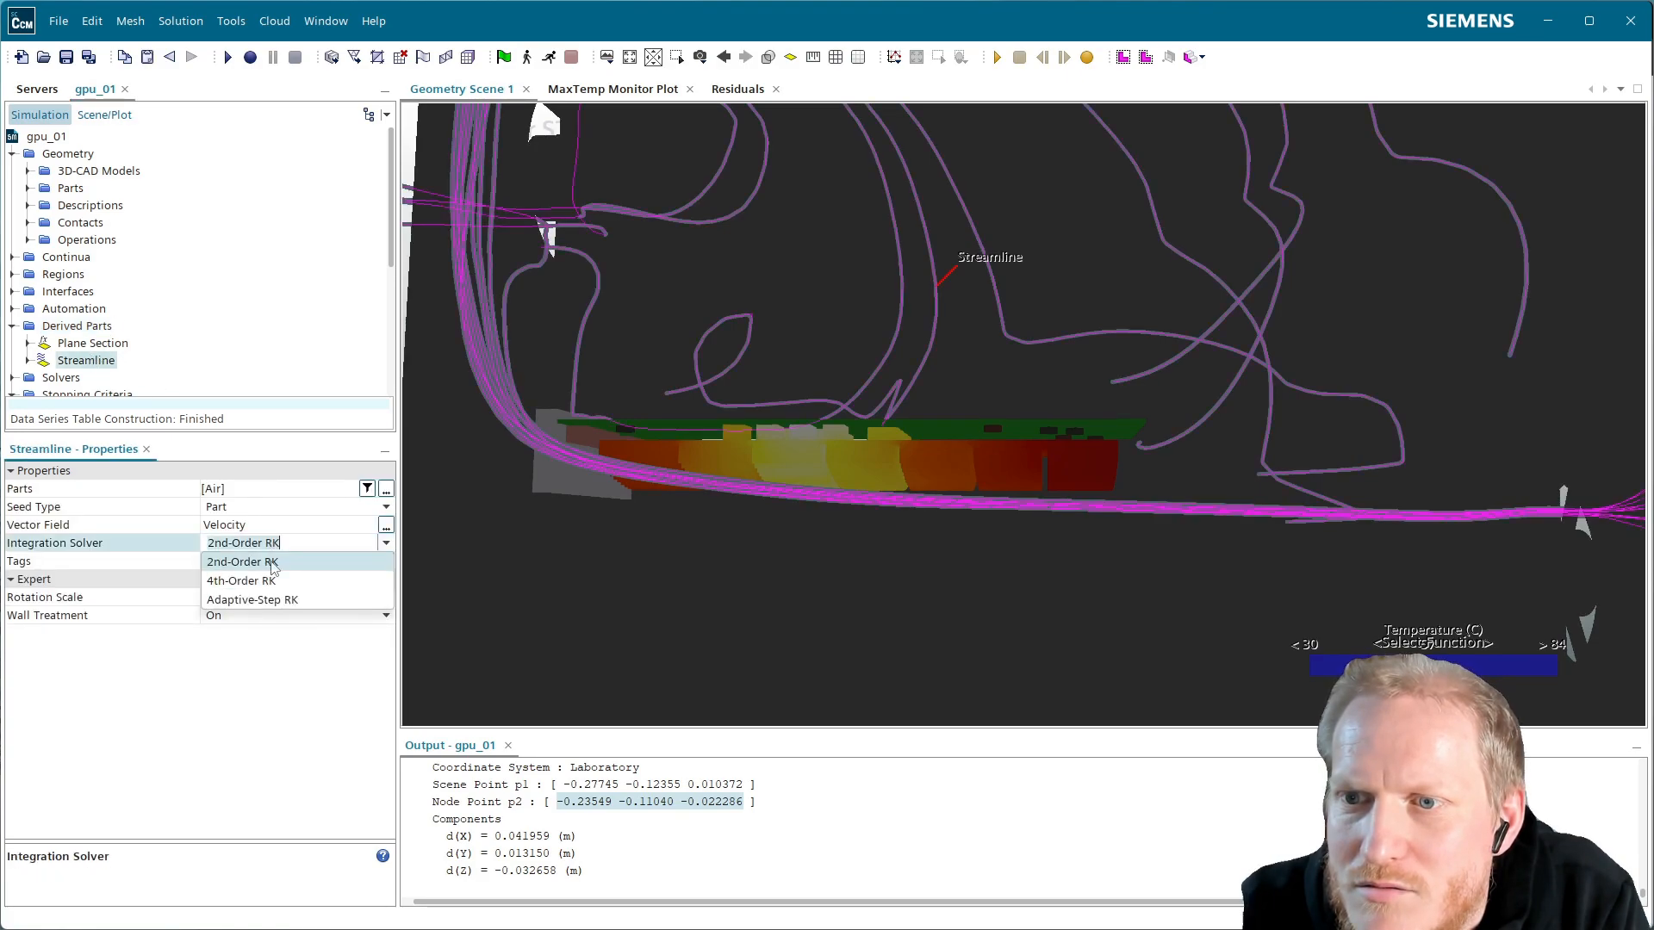
click(262, 612)
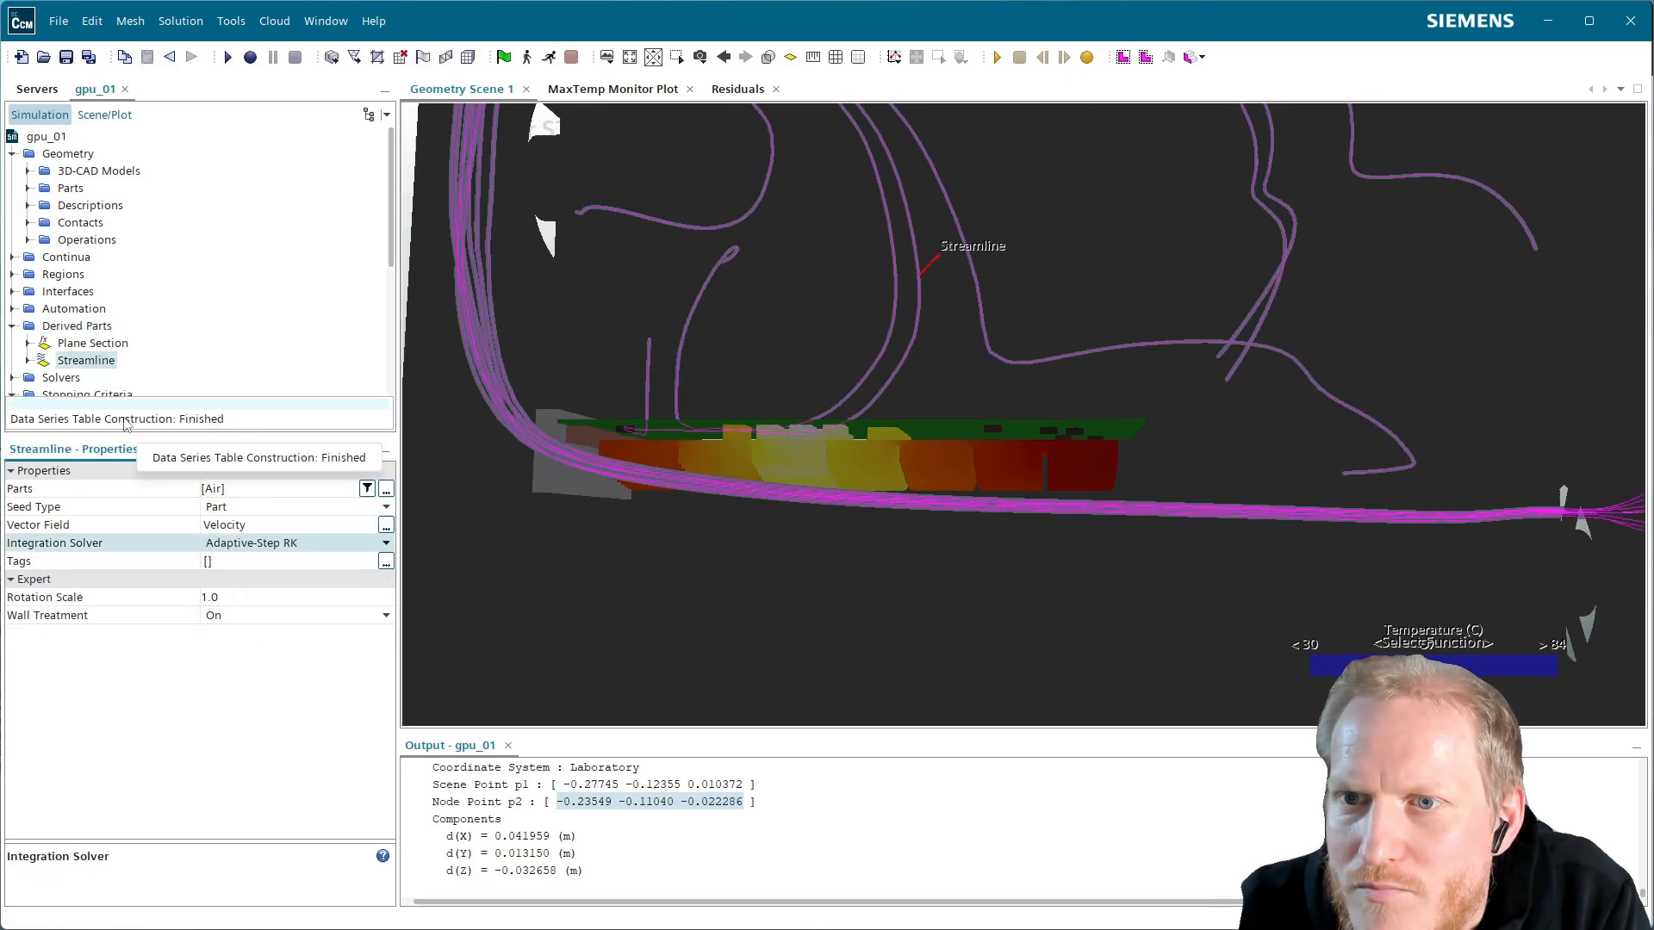
Expand the Streamline's seed and integrator settings, then zoom out and rotate to see the whole case
click(27, 360)
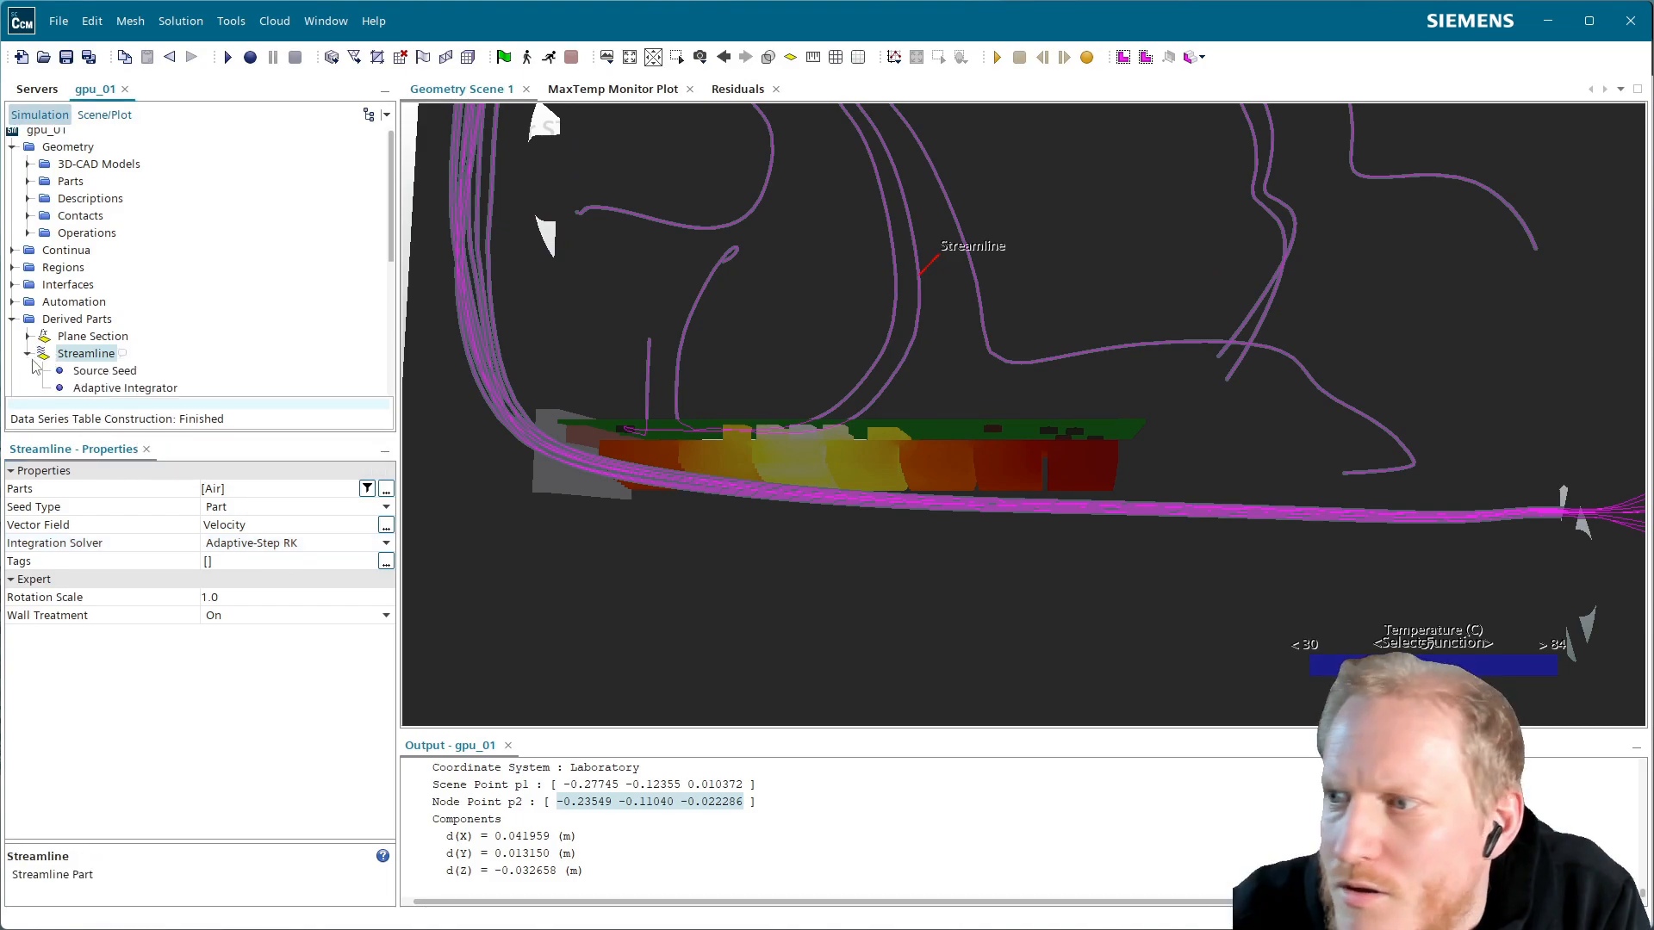
scroll(1248, 391, down, 3)
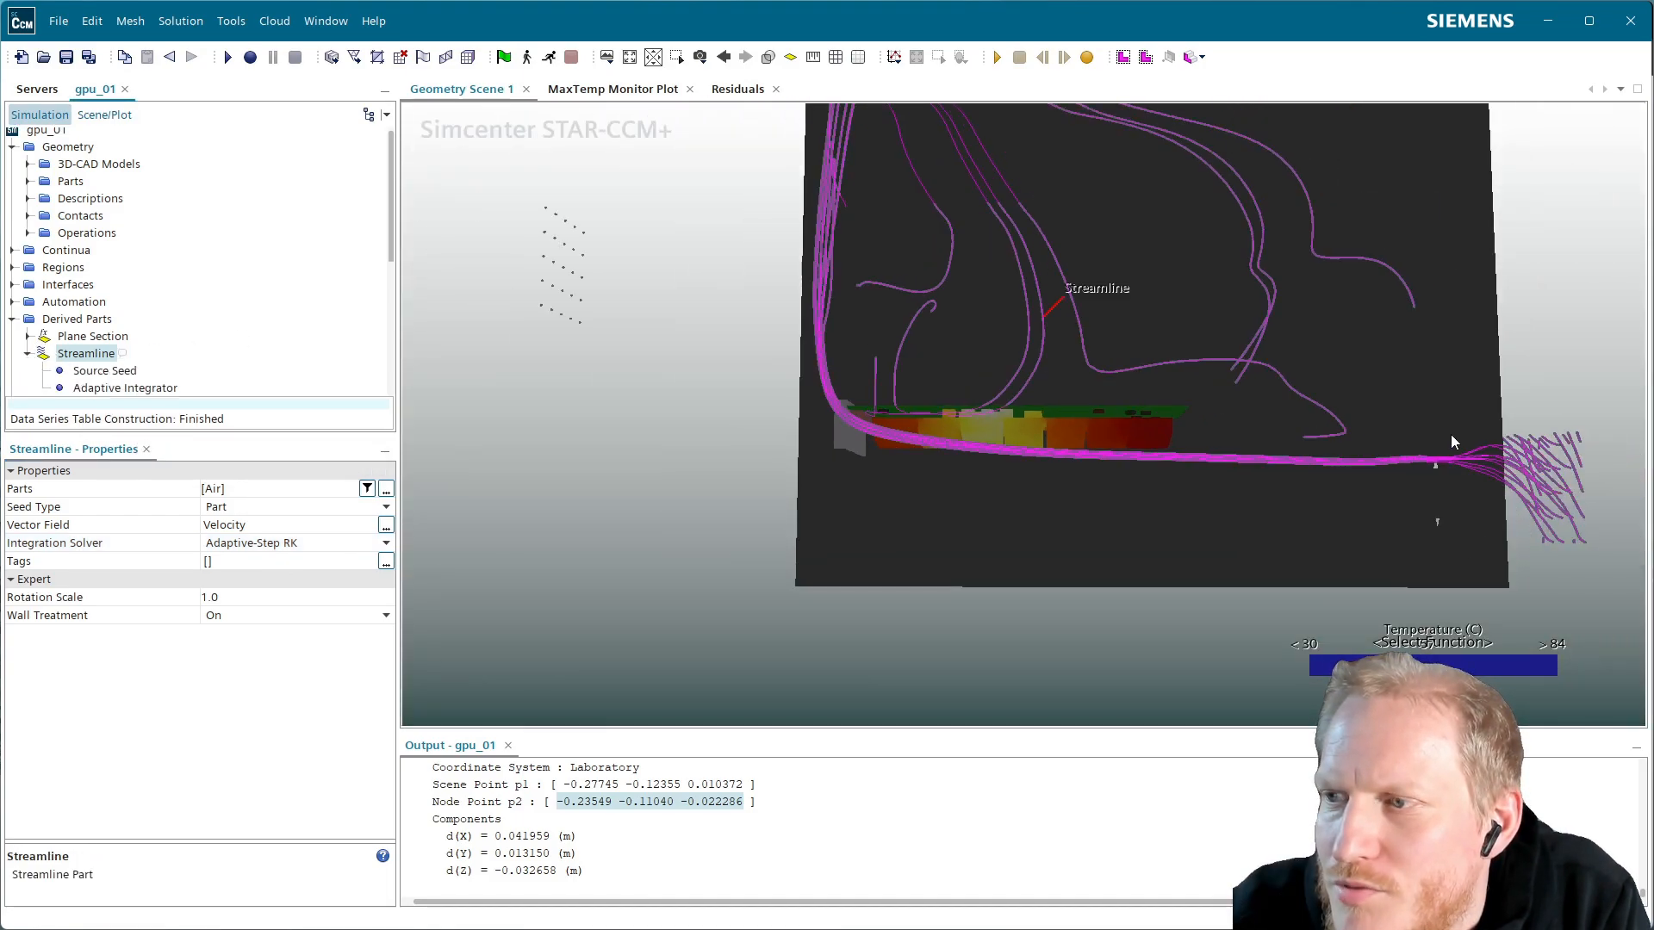
drag(1275, 447, 1482, 482)
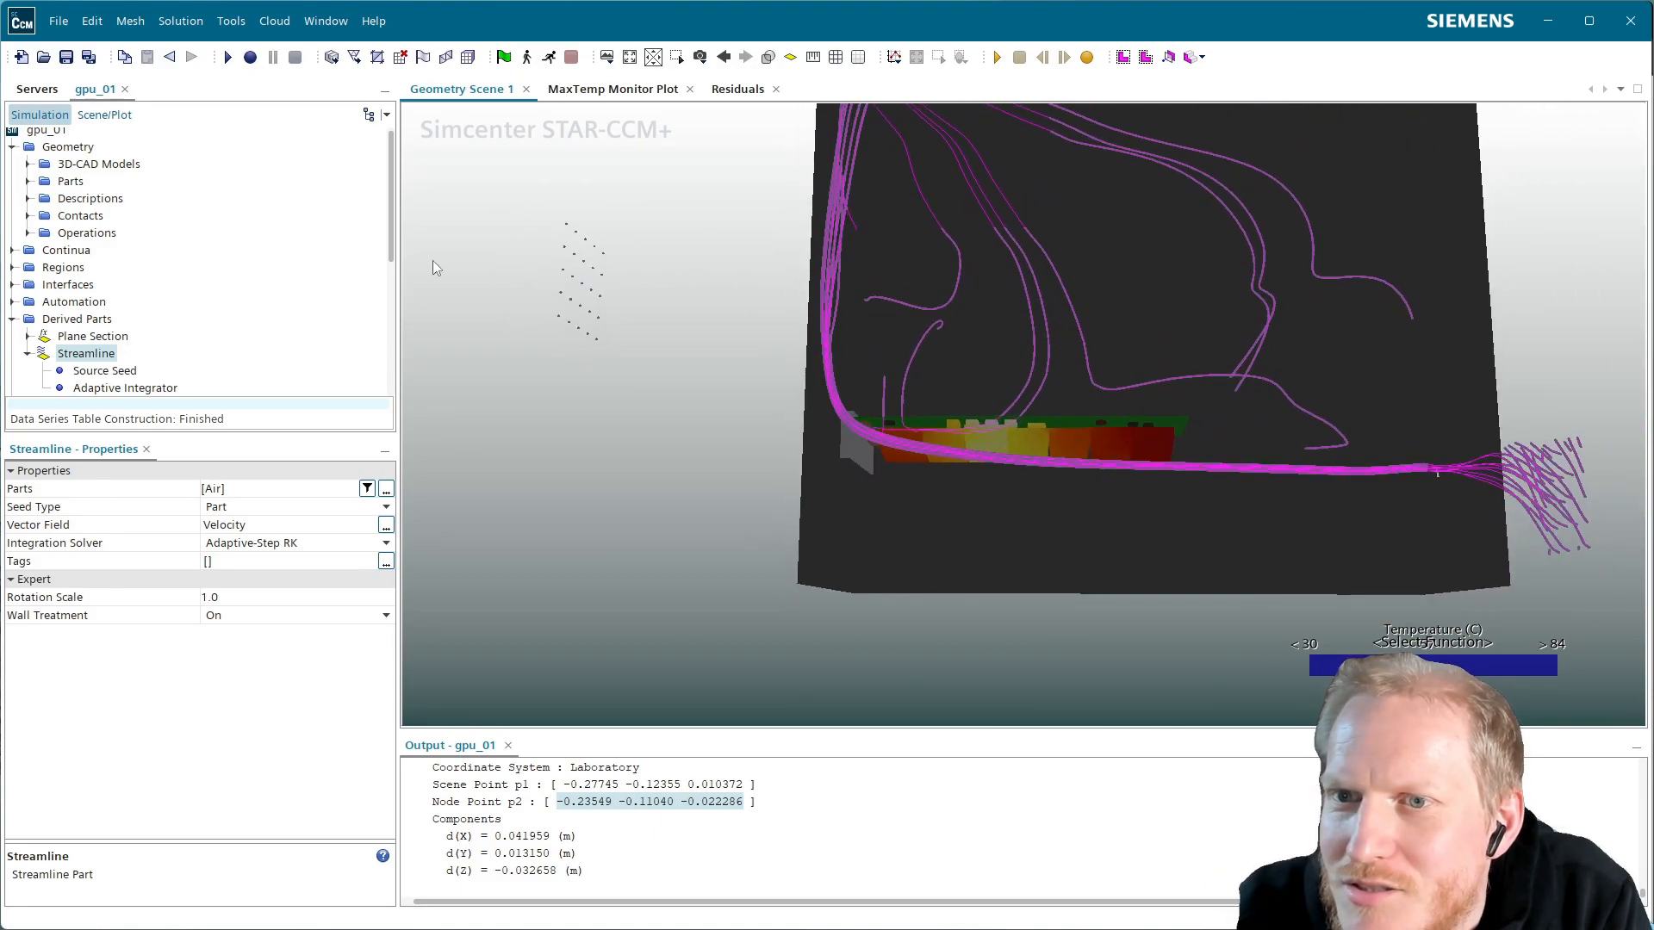
scroll(113, 336, down, 1)
Make the Source Seed use the Air region's Inlet Fan Casing and Outlet Fan Casing boundaries
click(104, 326)
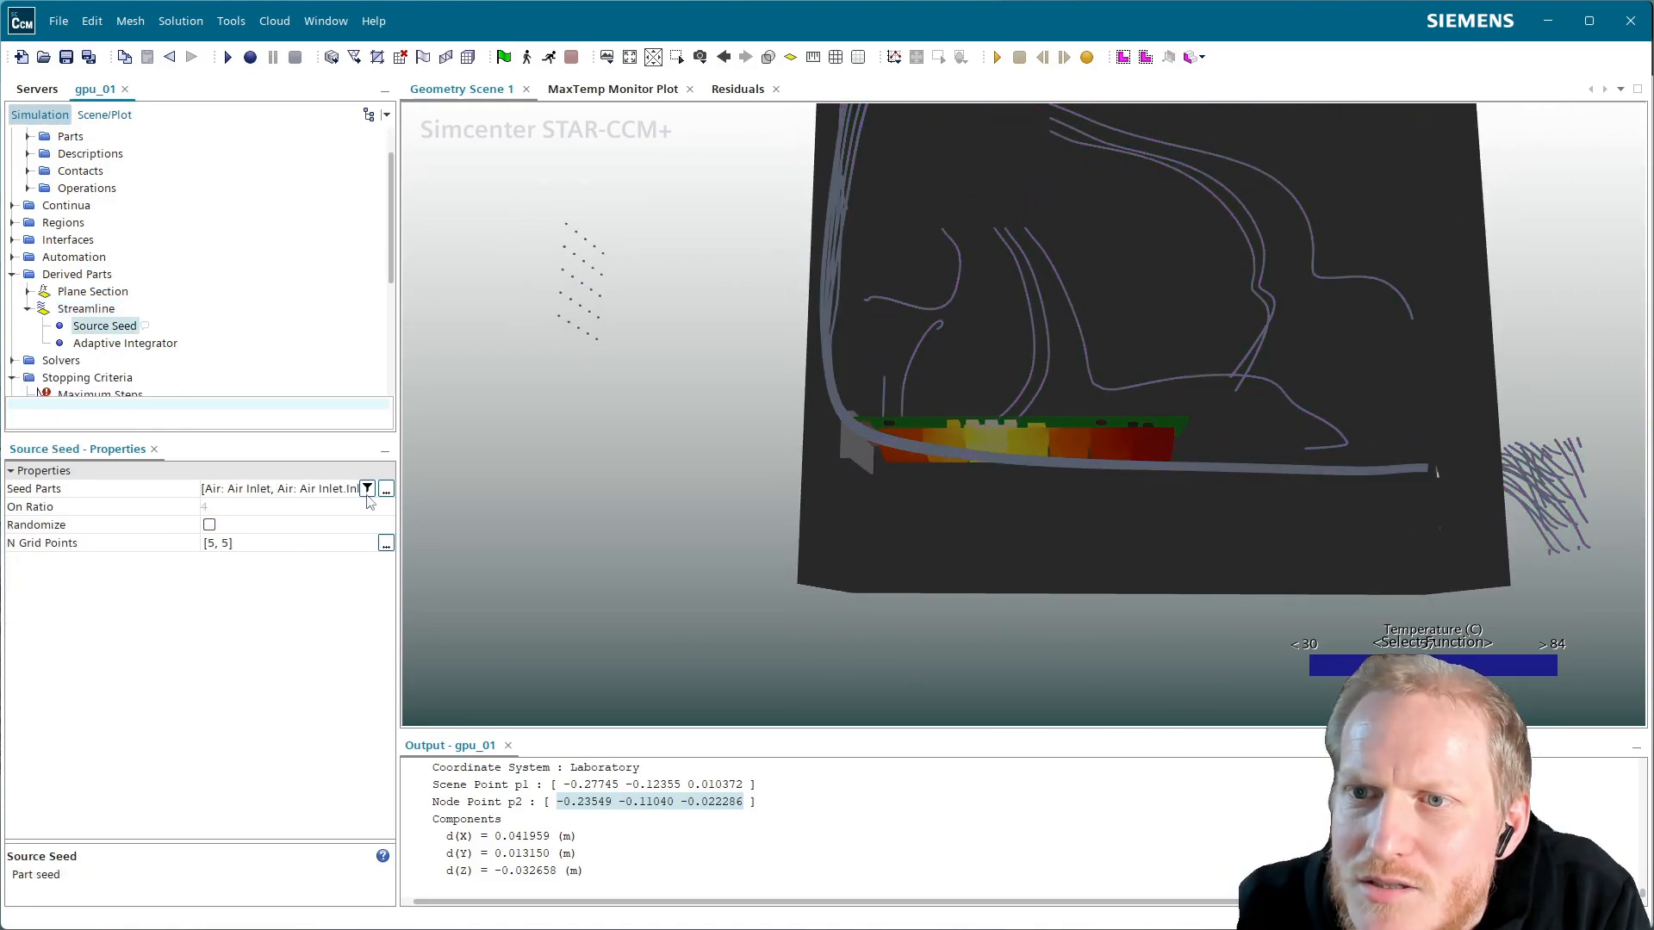
click(385, 490)
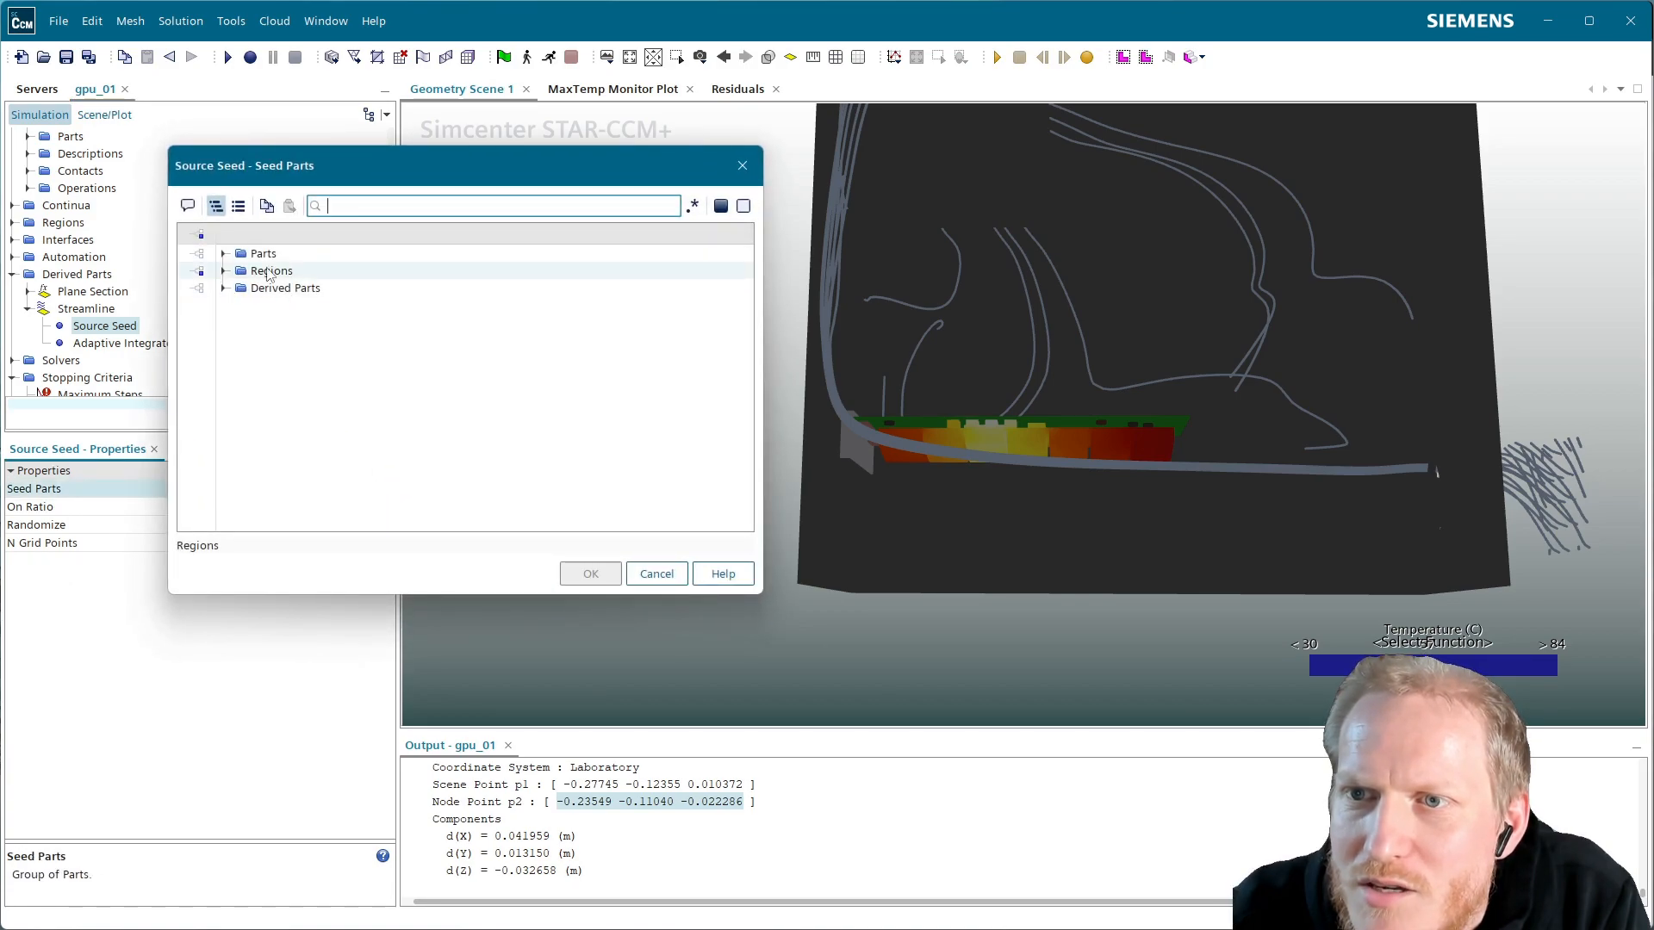
click(228, 270)
click(224, 270)
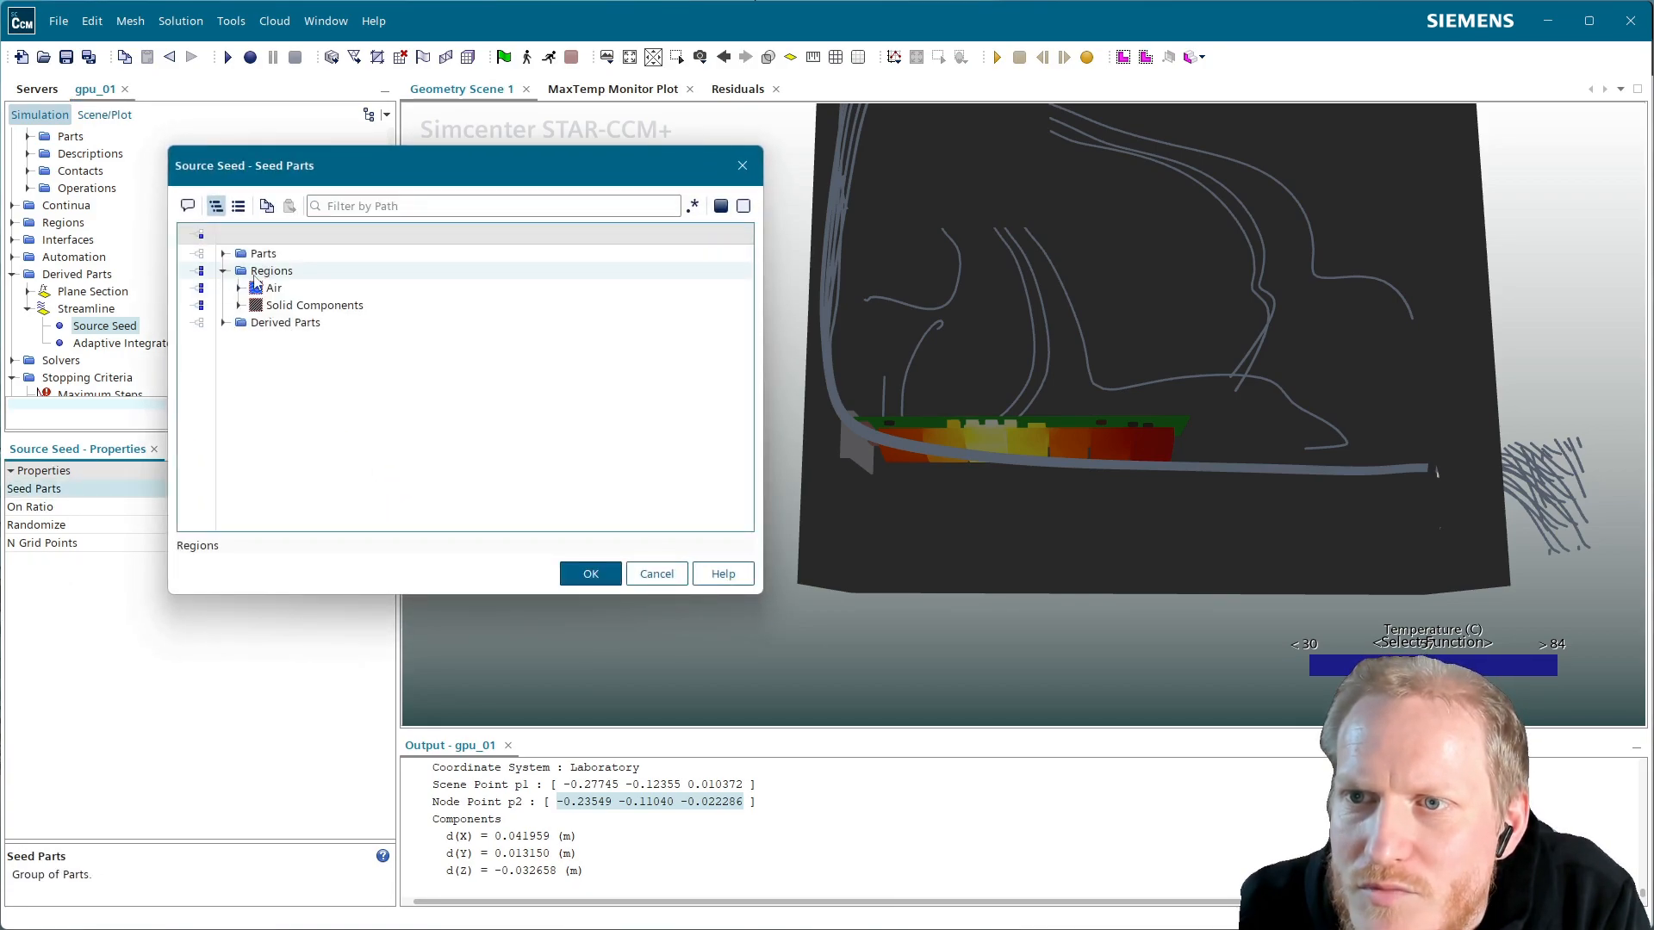
click(238, 287)
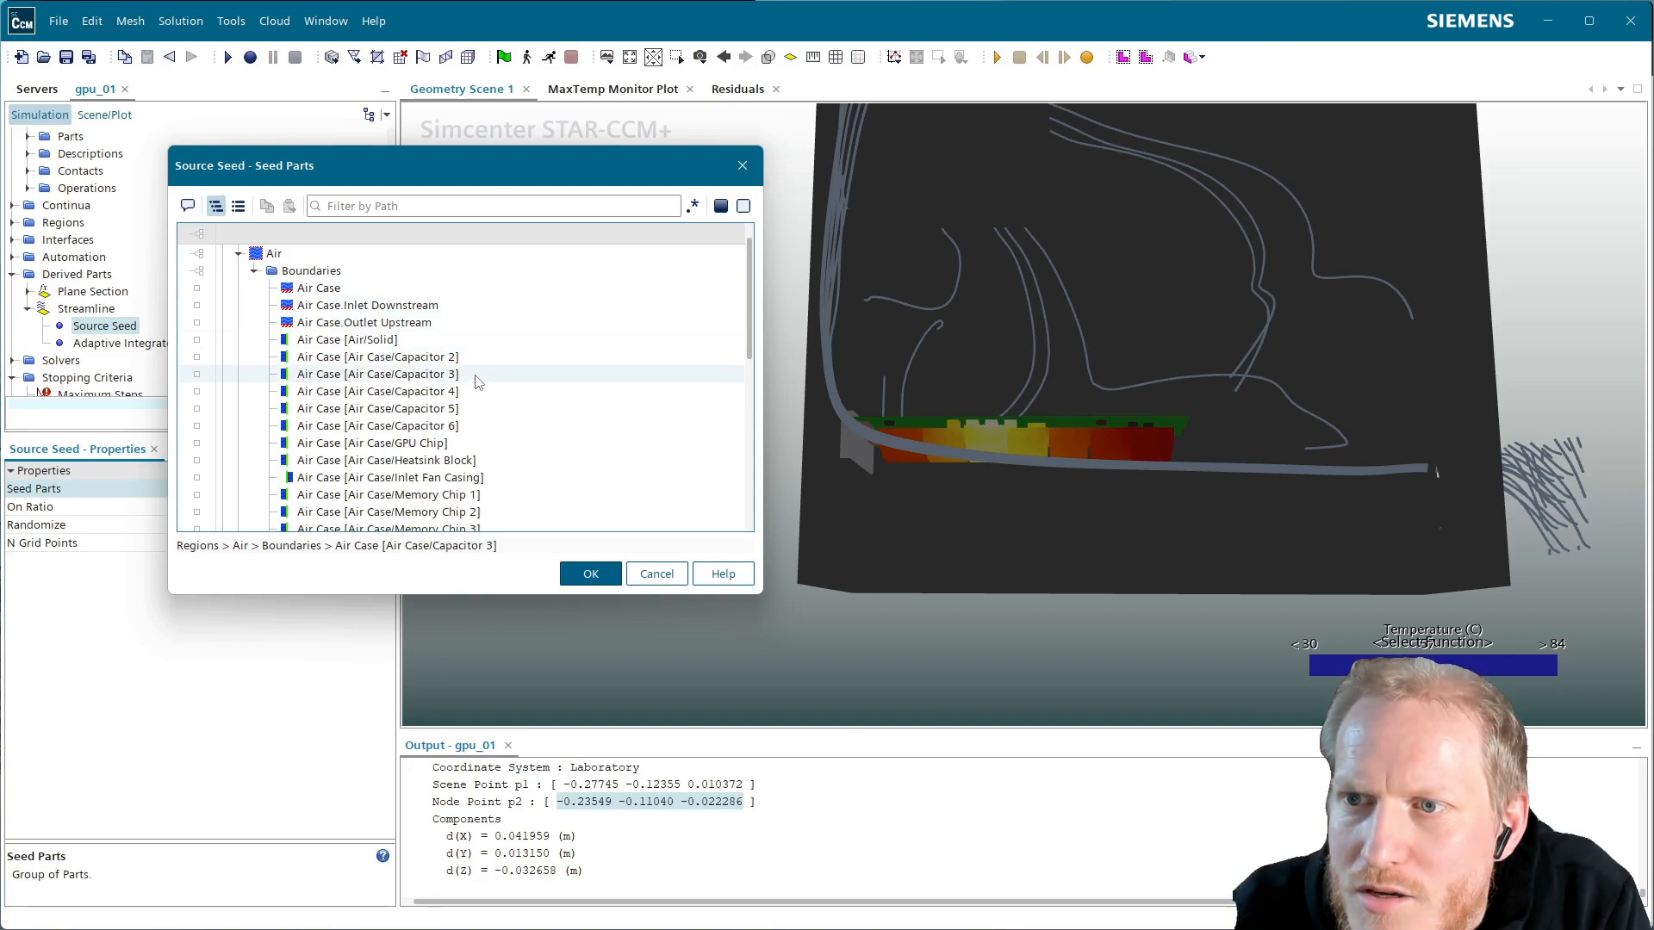
click(447, 483)
scroll(506, 484, down, 3)
click(507, 483)
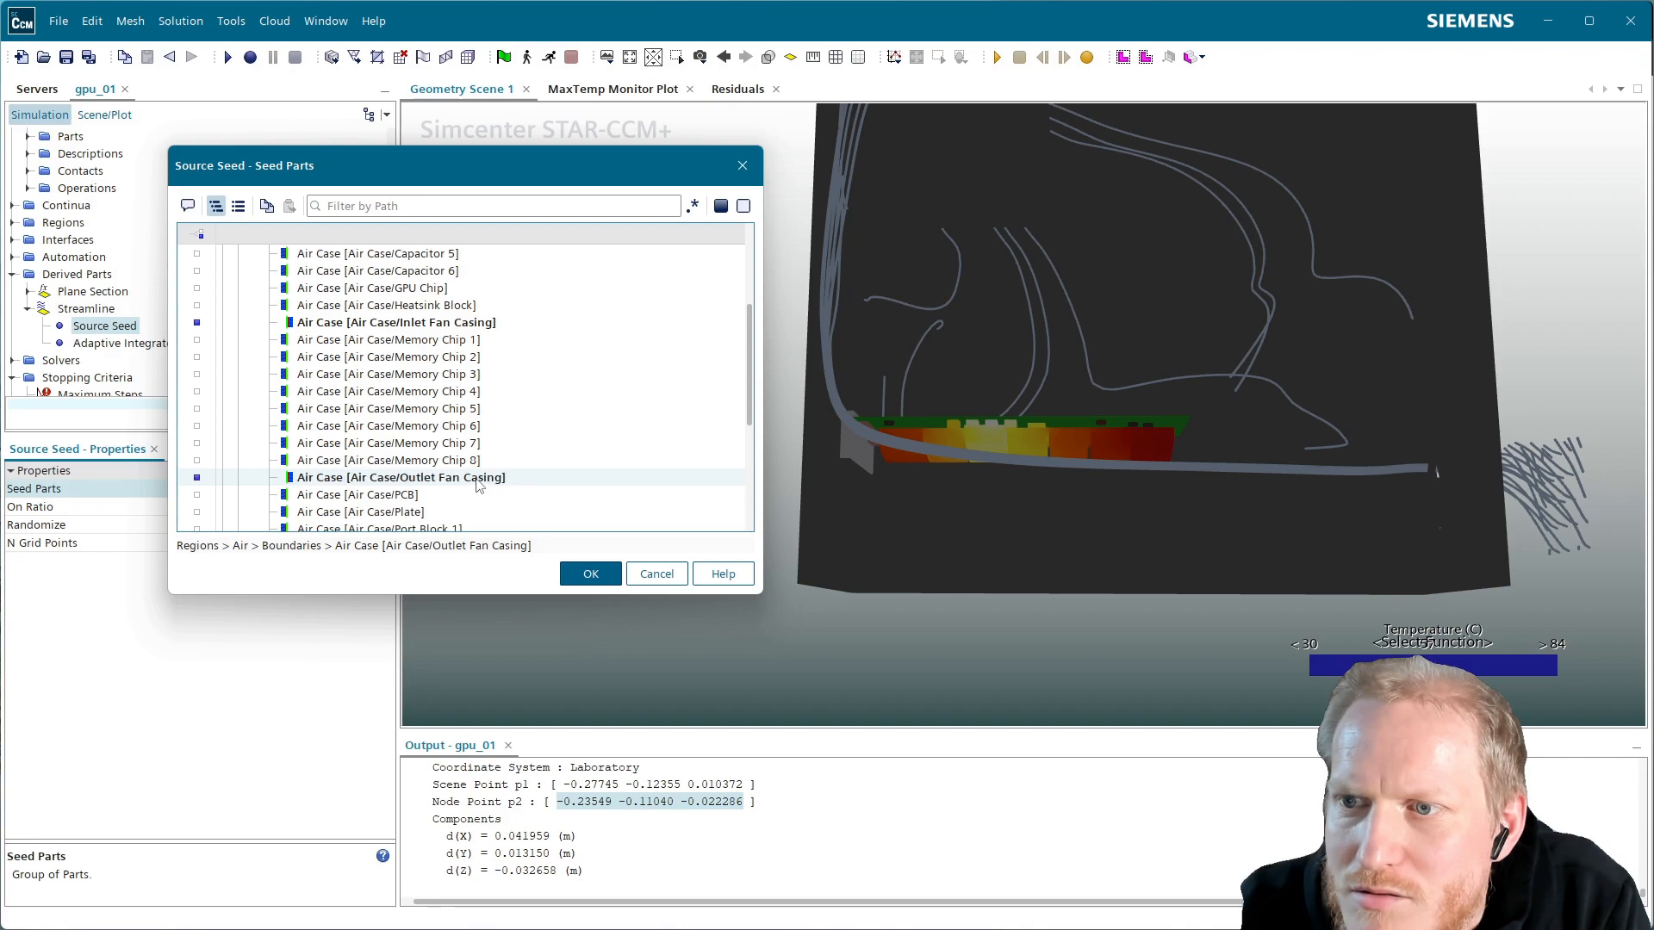
click(591, 575)
drag(665, 416, 674, 479)
click(100, 310)
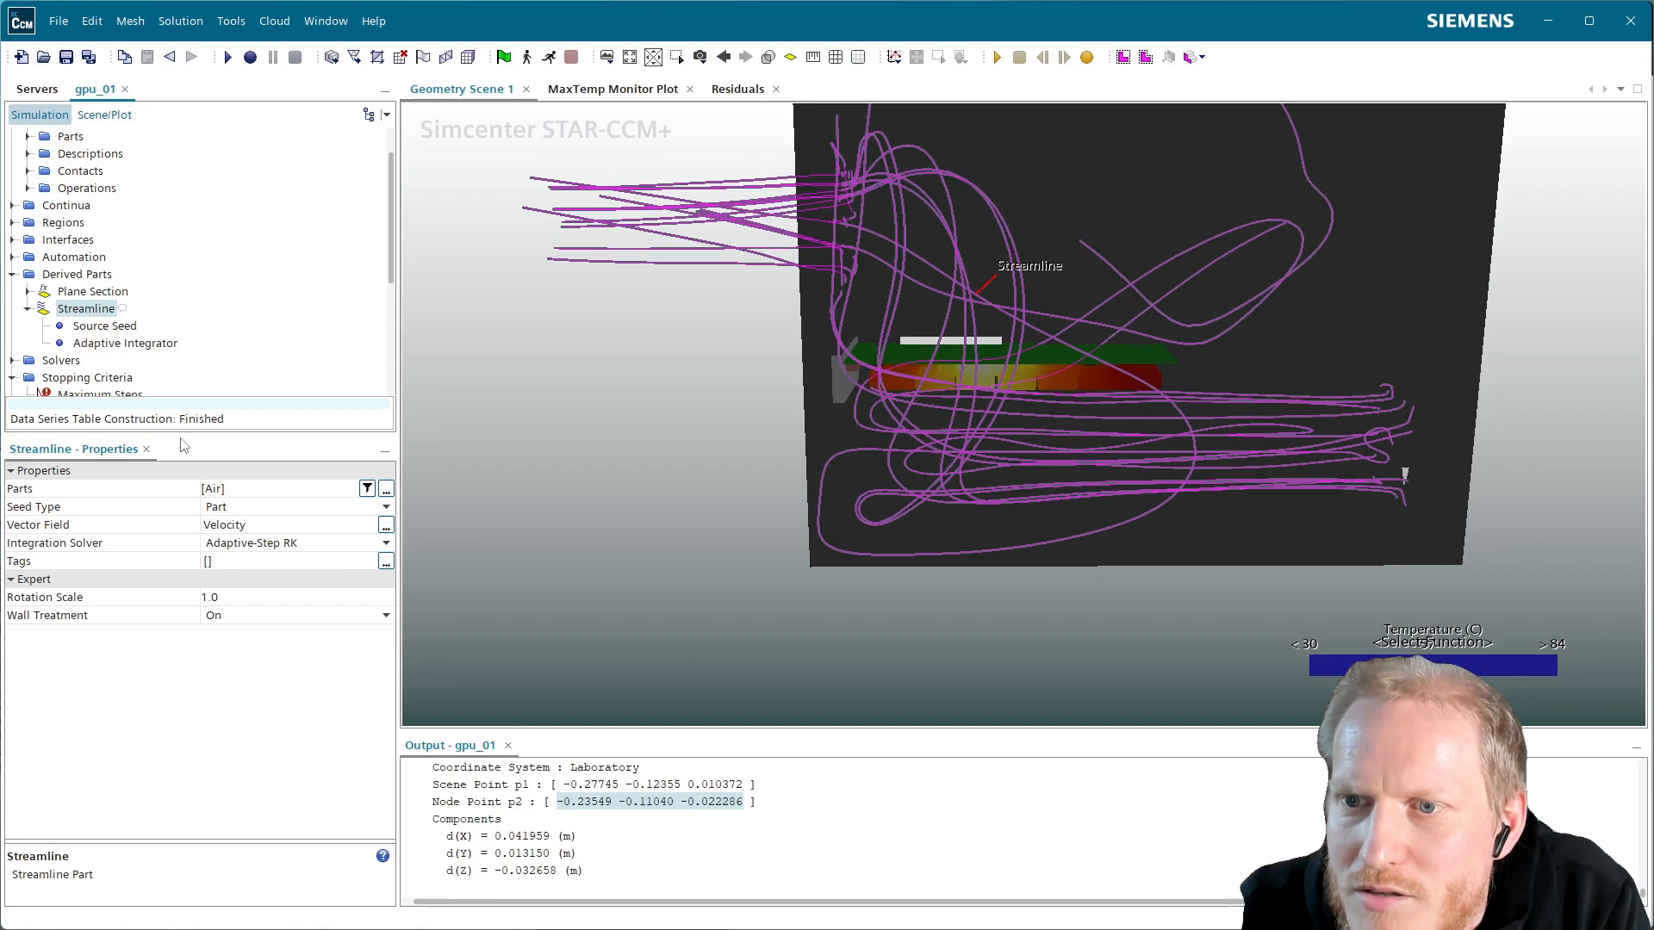
Set the Adaptive Integrator's integration direction to Both
click(134, 327)
click(122, 344)
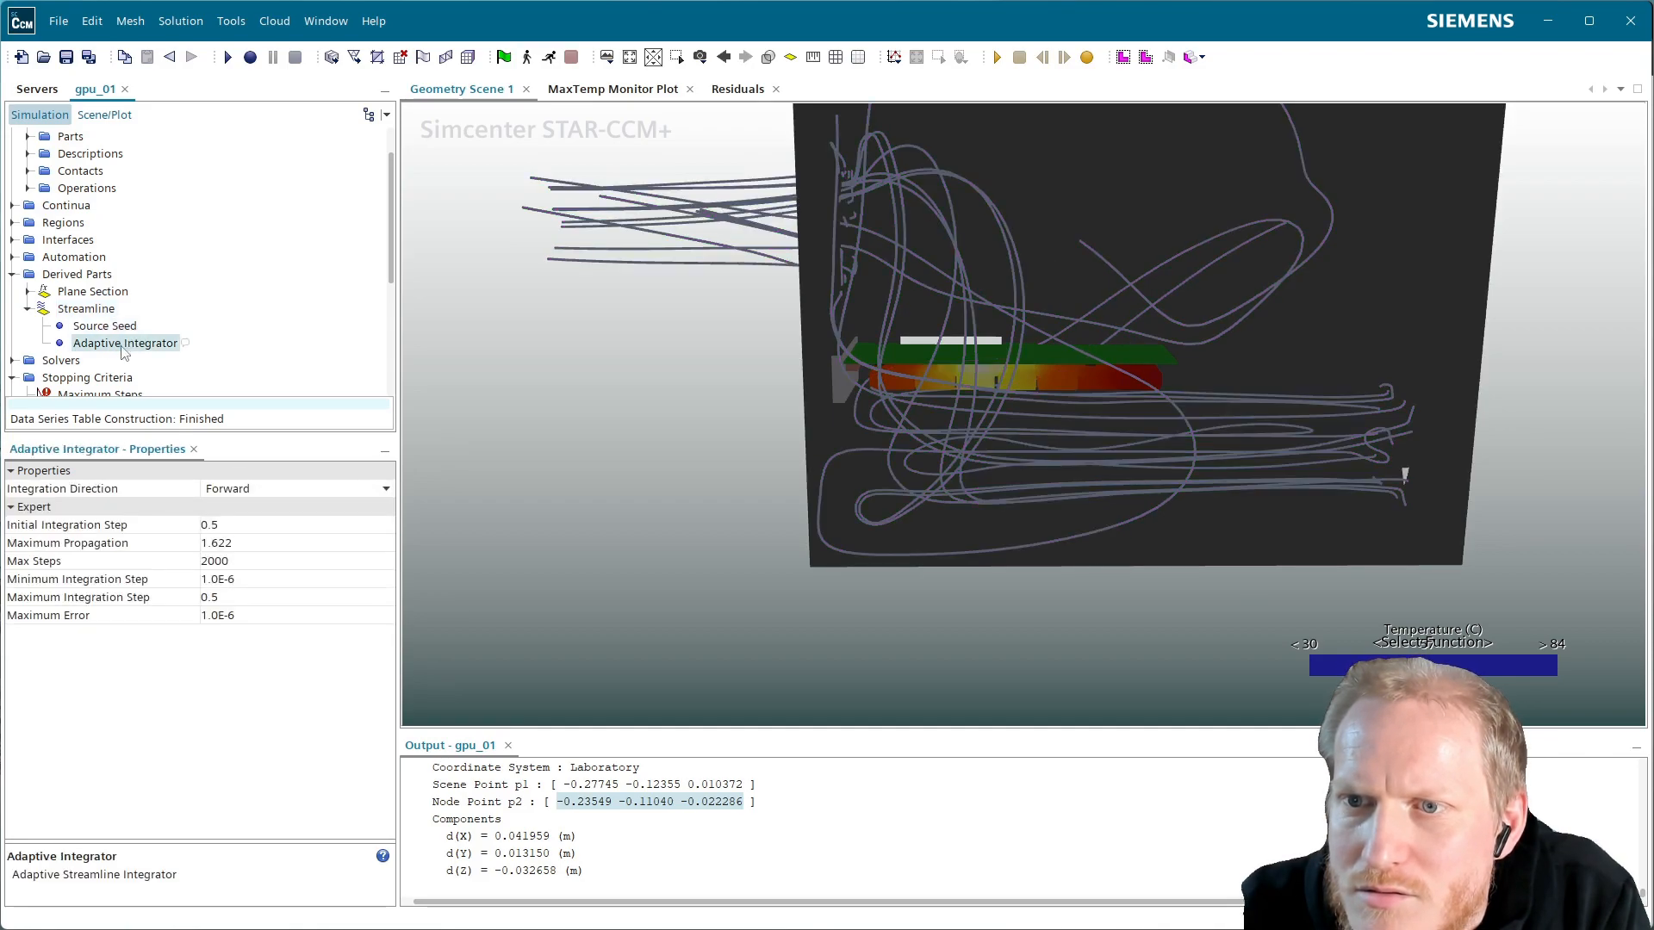
click(248, 495)
click(255, 523)
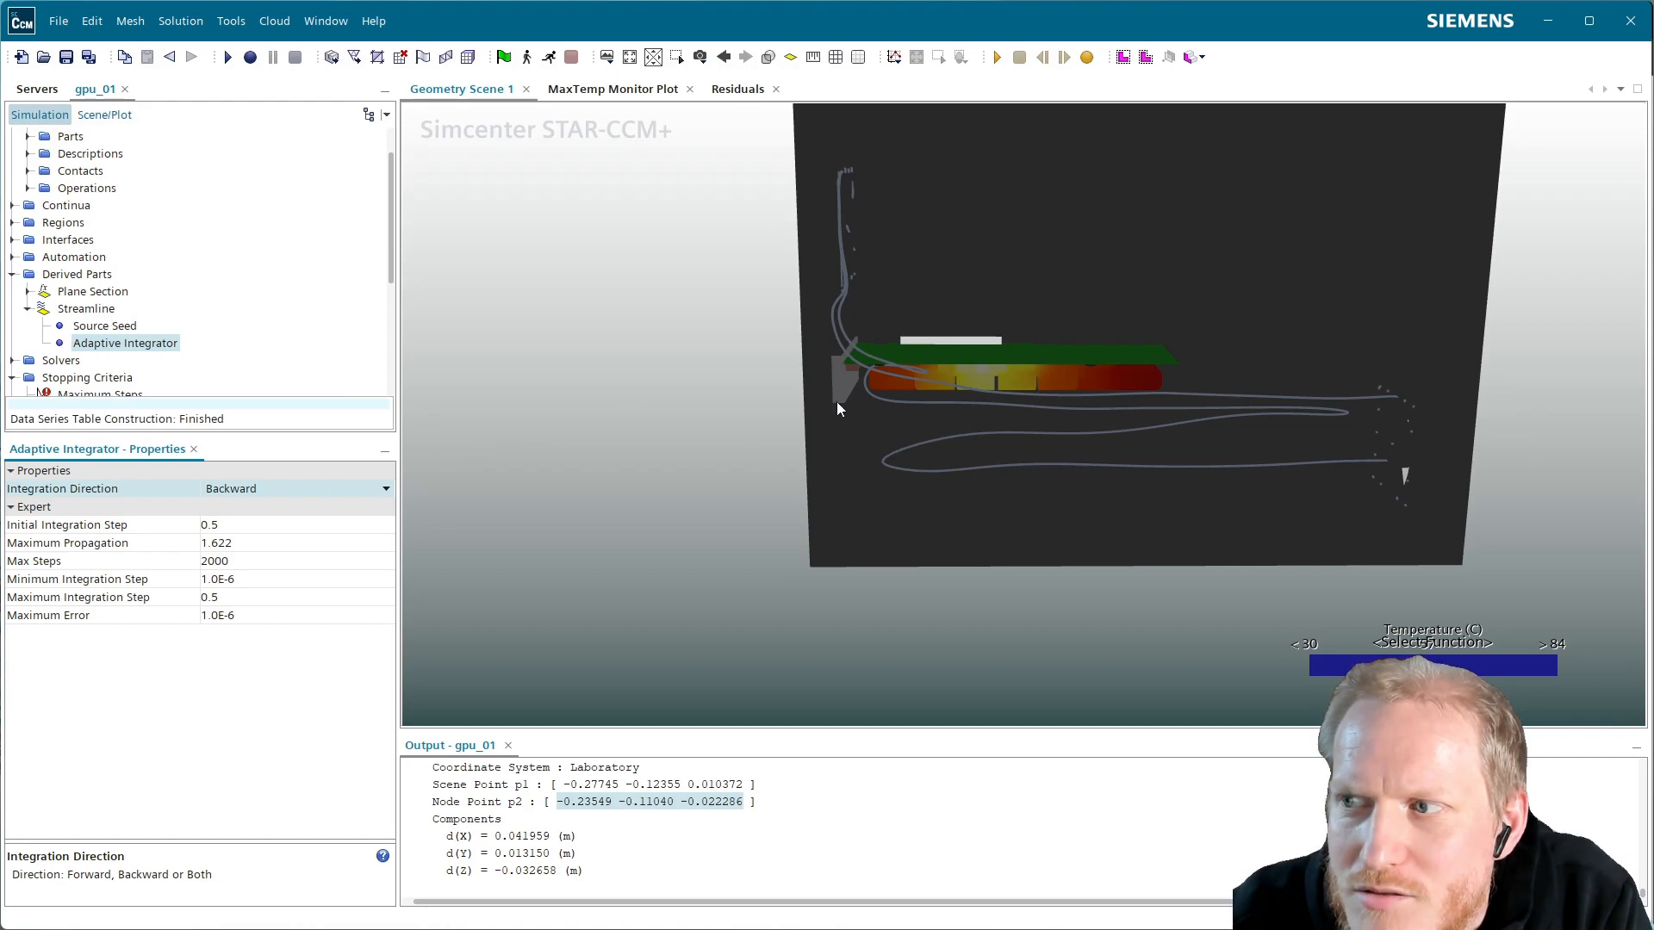
click(235, 498)
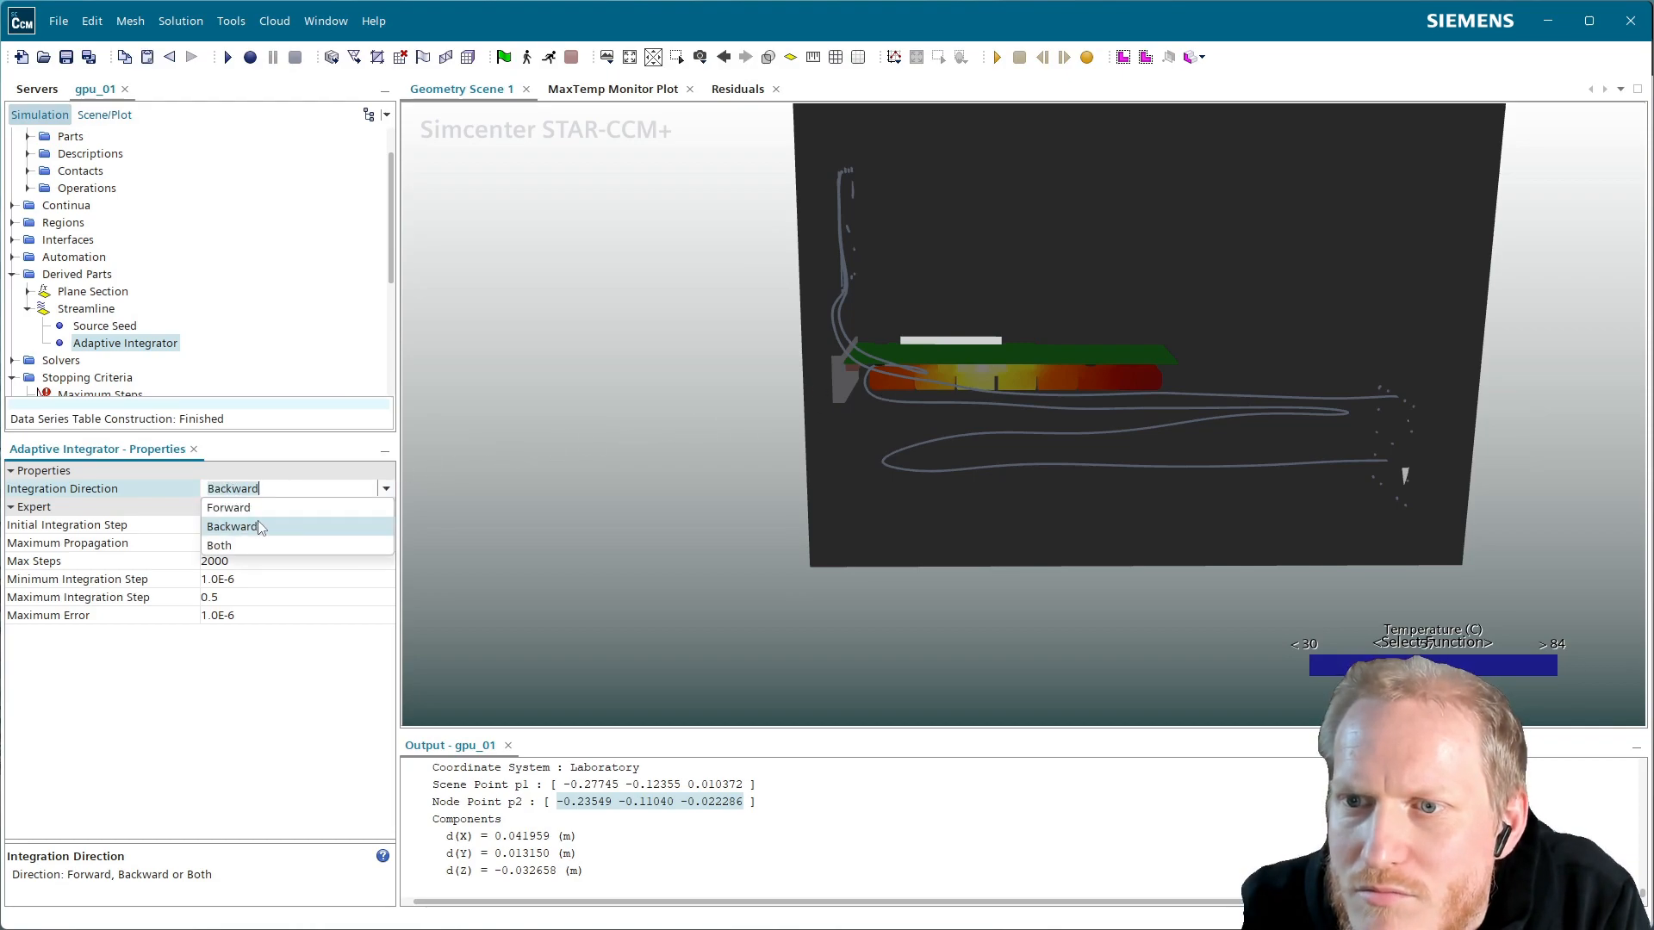
click(250, 547)
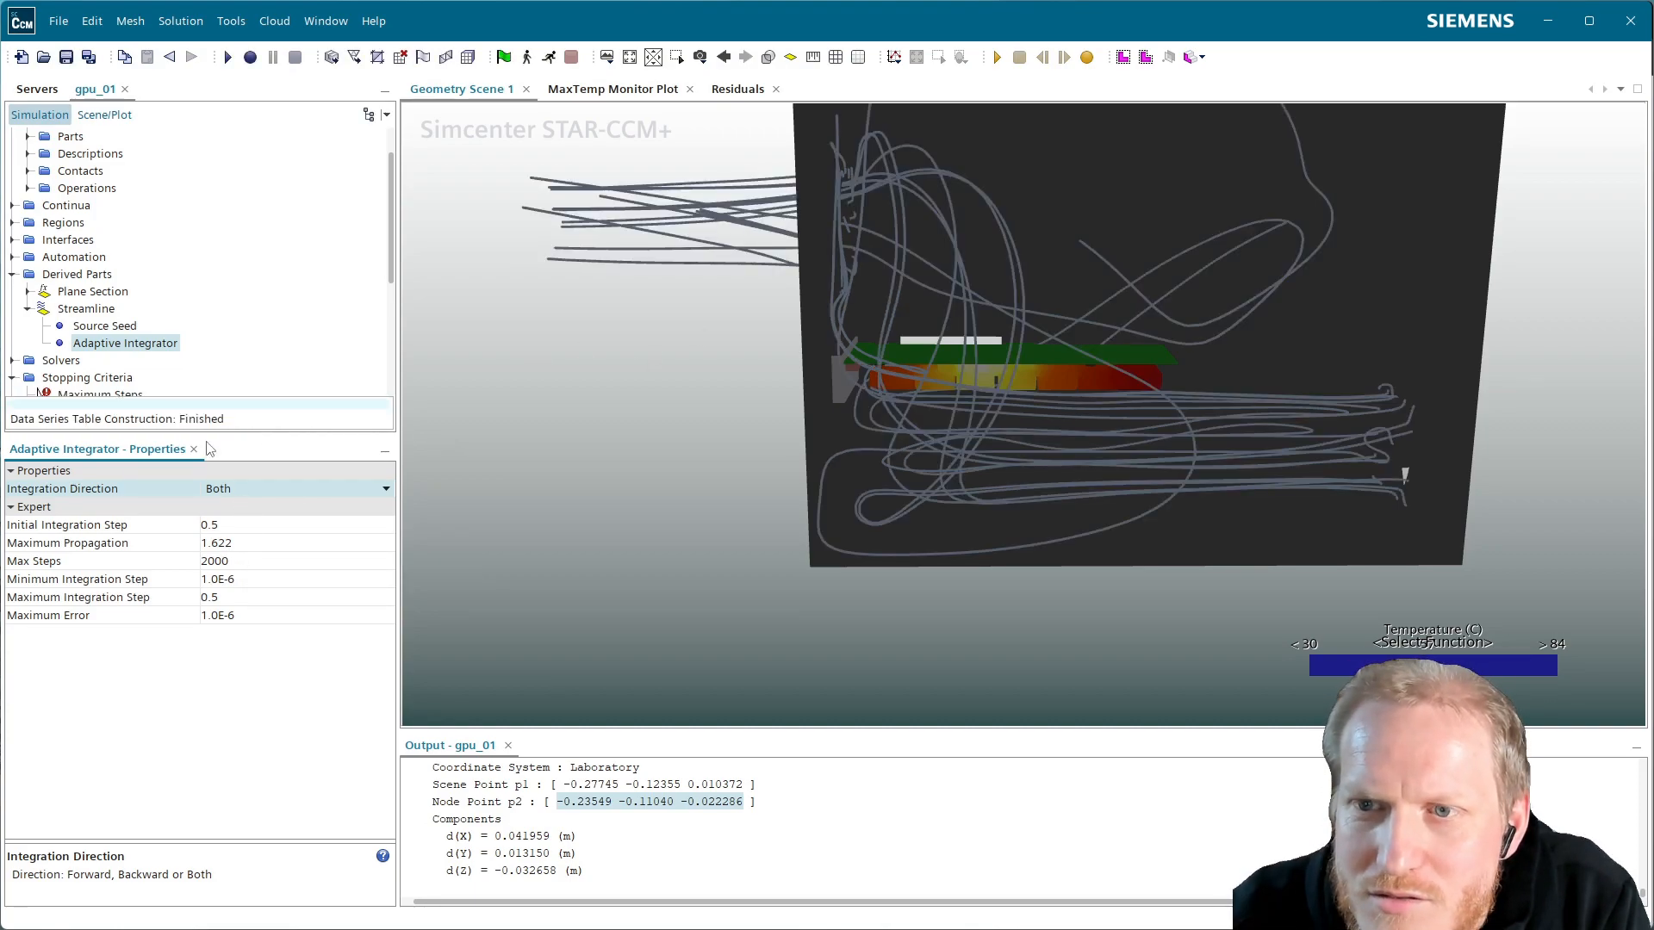
Toggle Source Seed randomization on, then back off
click(100, 325)
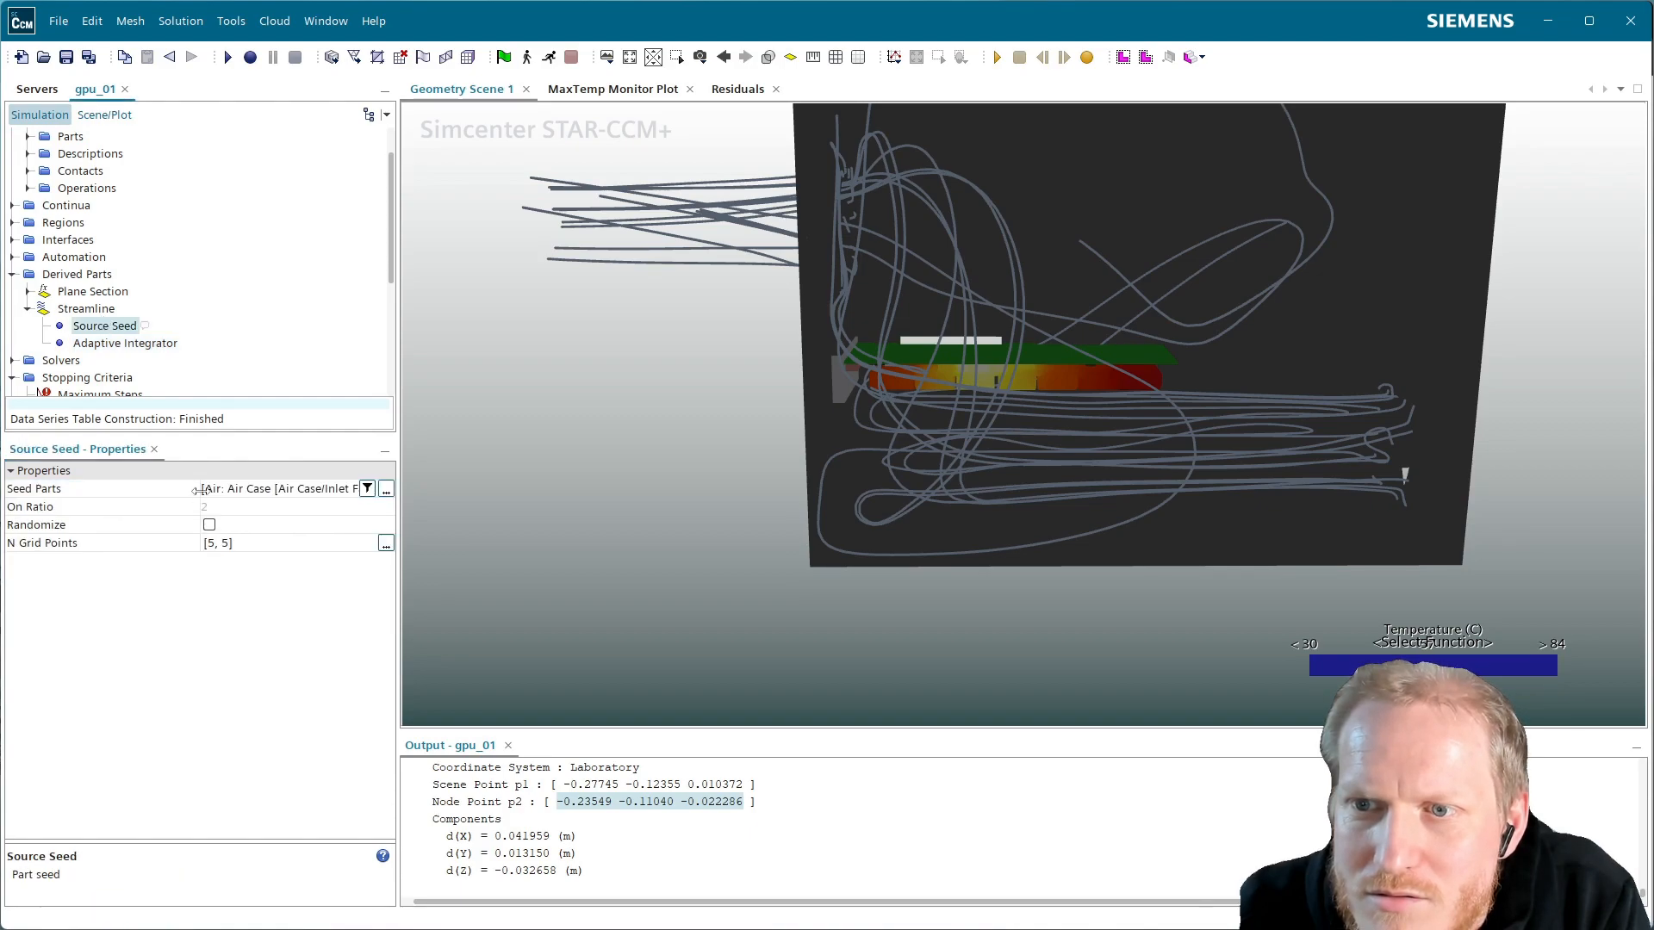
click(209, 525)
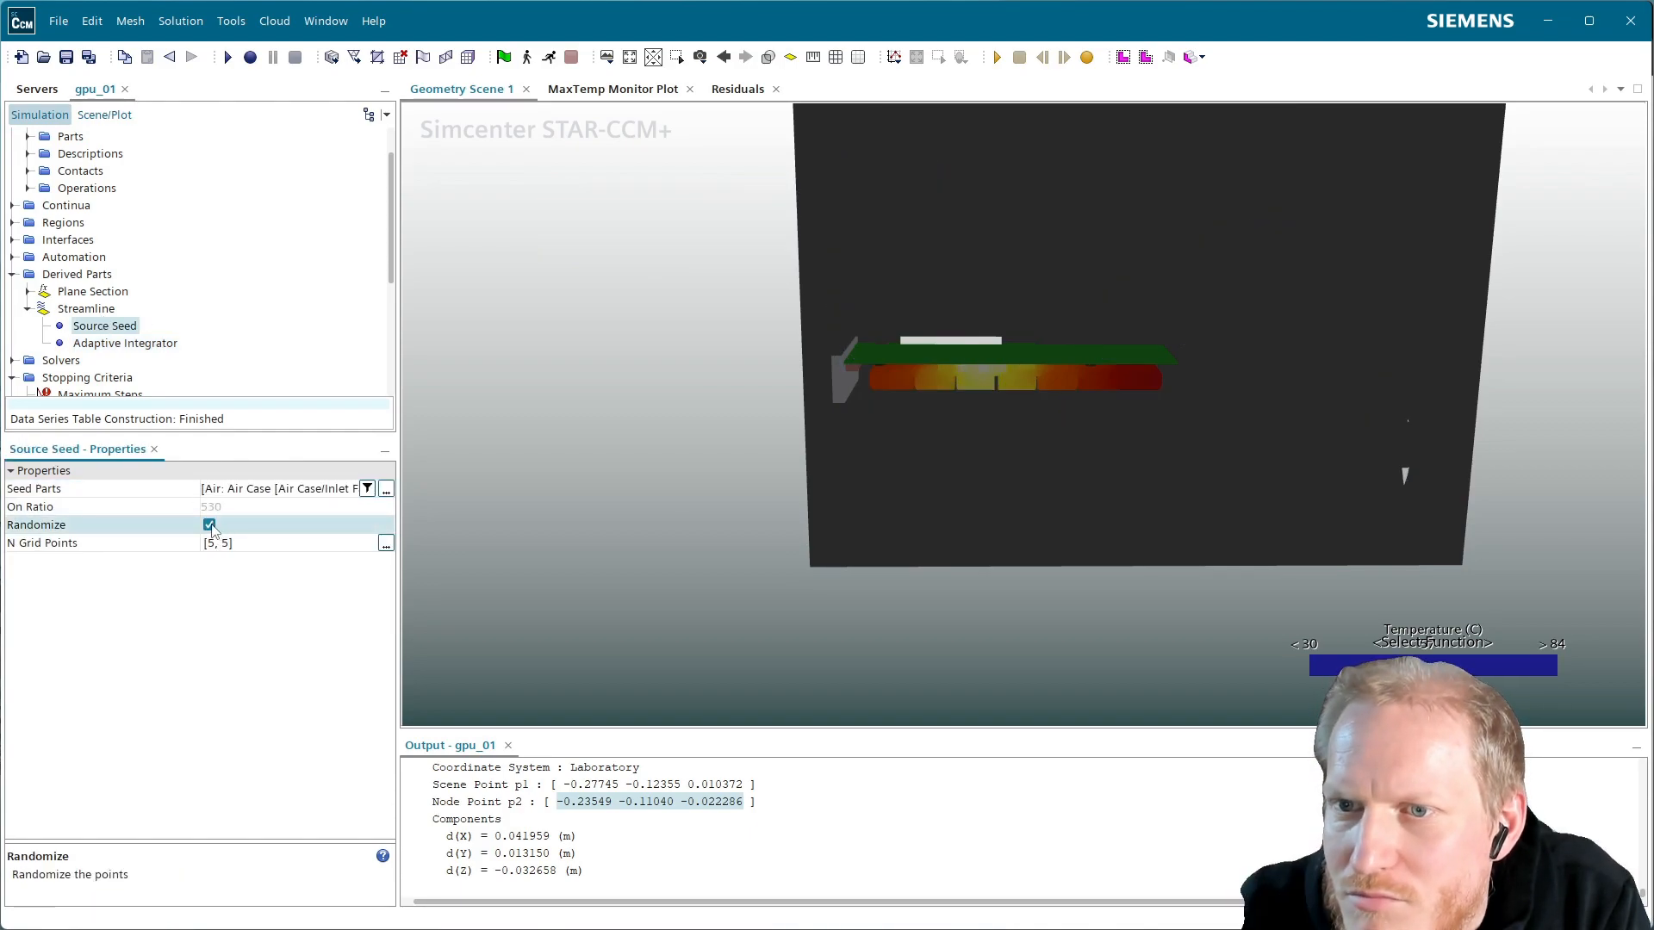
click(209, 525)
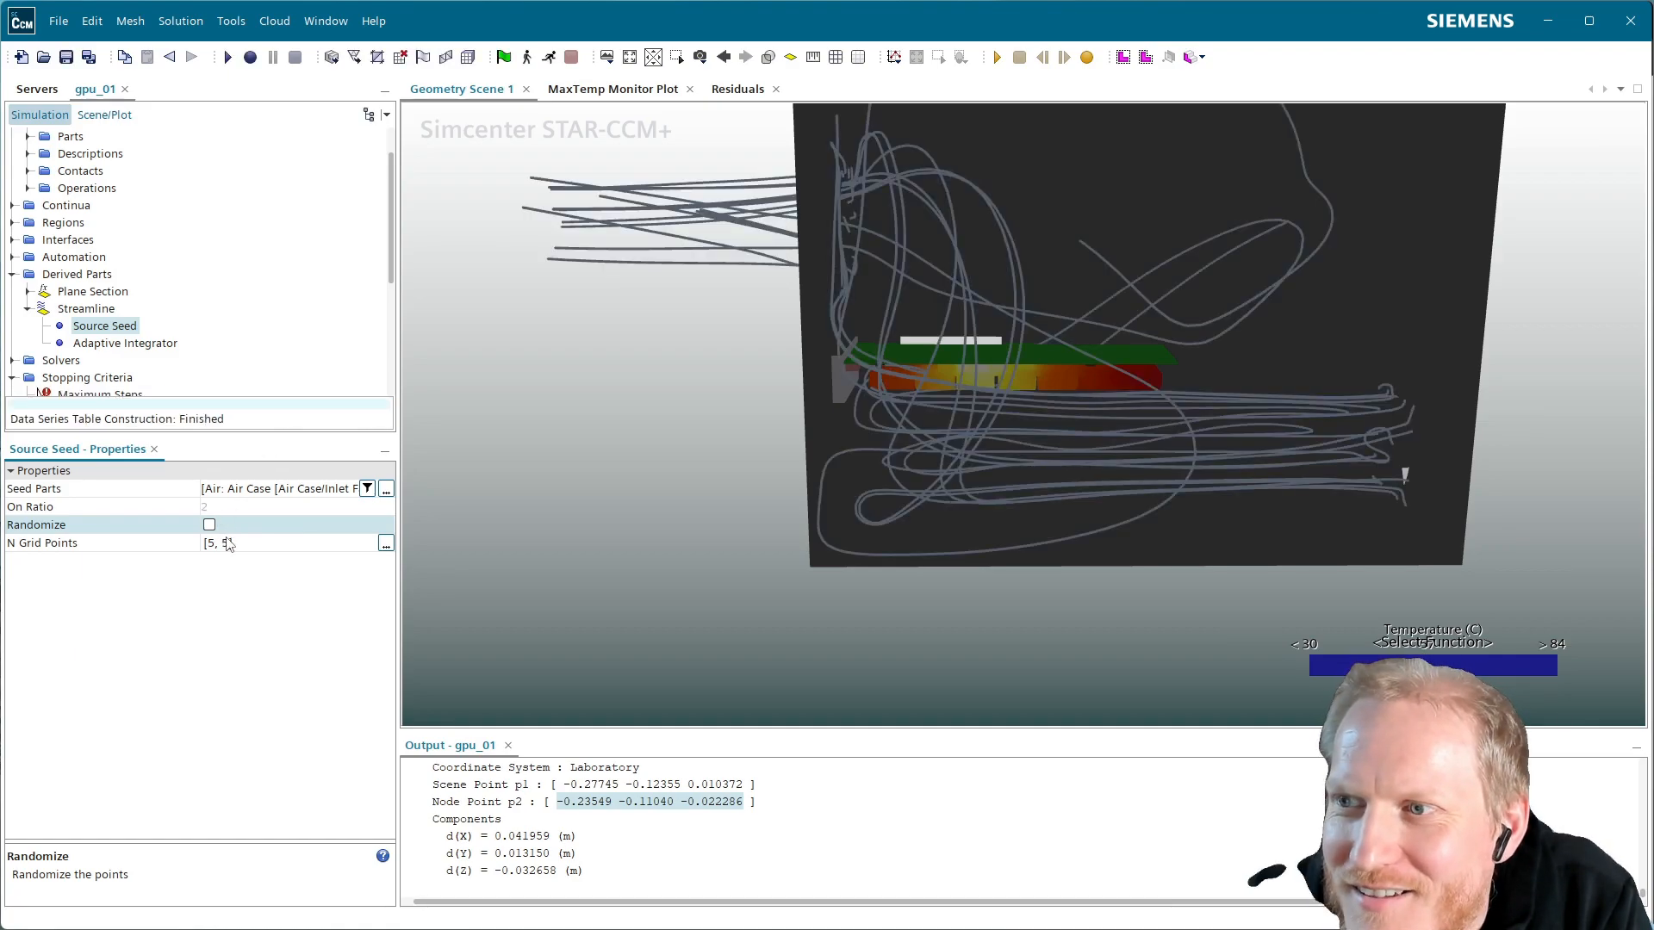
Set Streamline Stream 1's scalar field to Temperature, displayed in °C instead of K
click(104, 115)
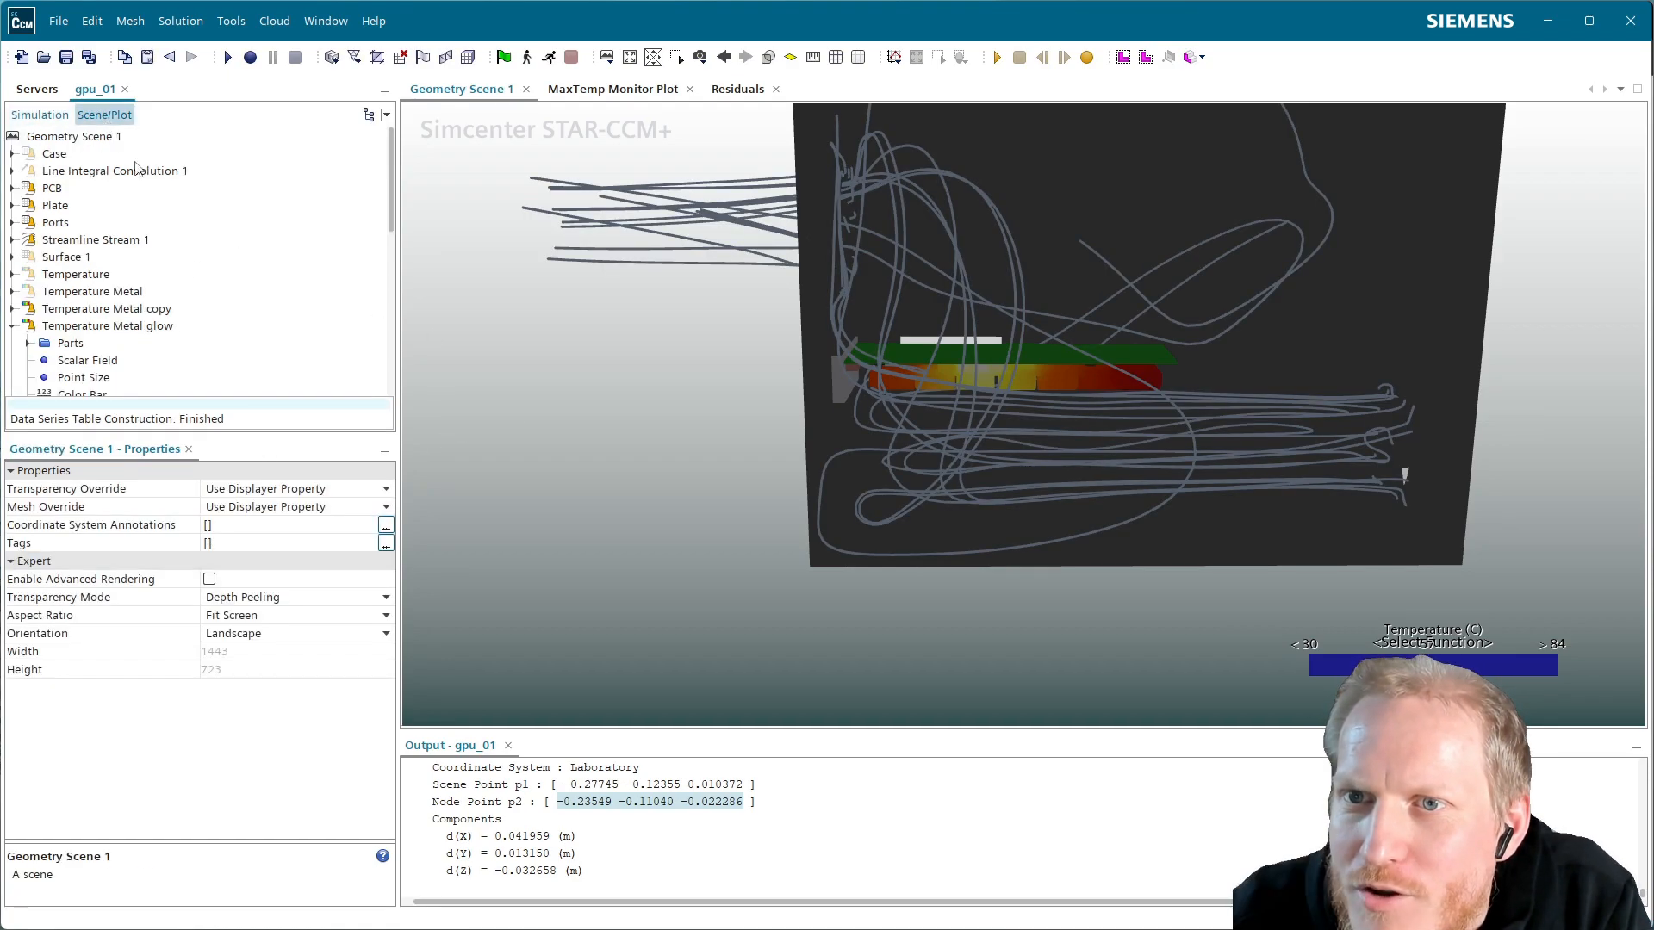
click(103, 241)
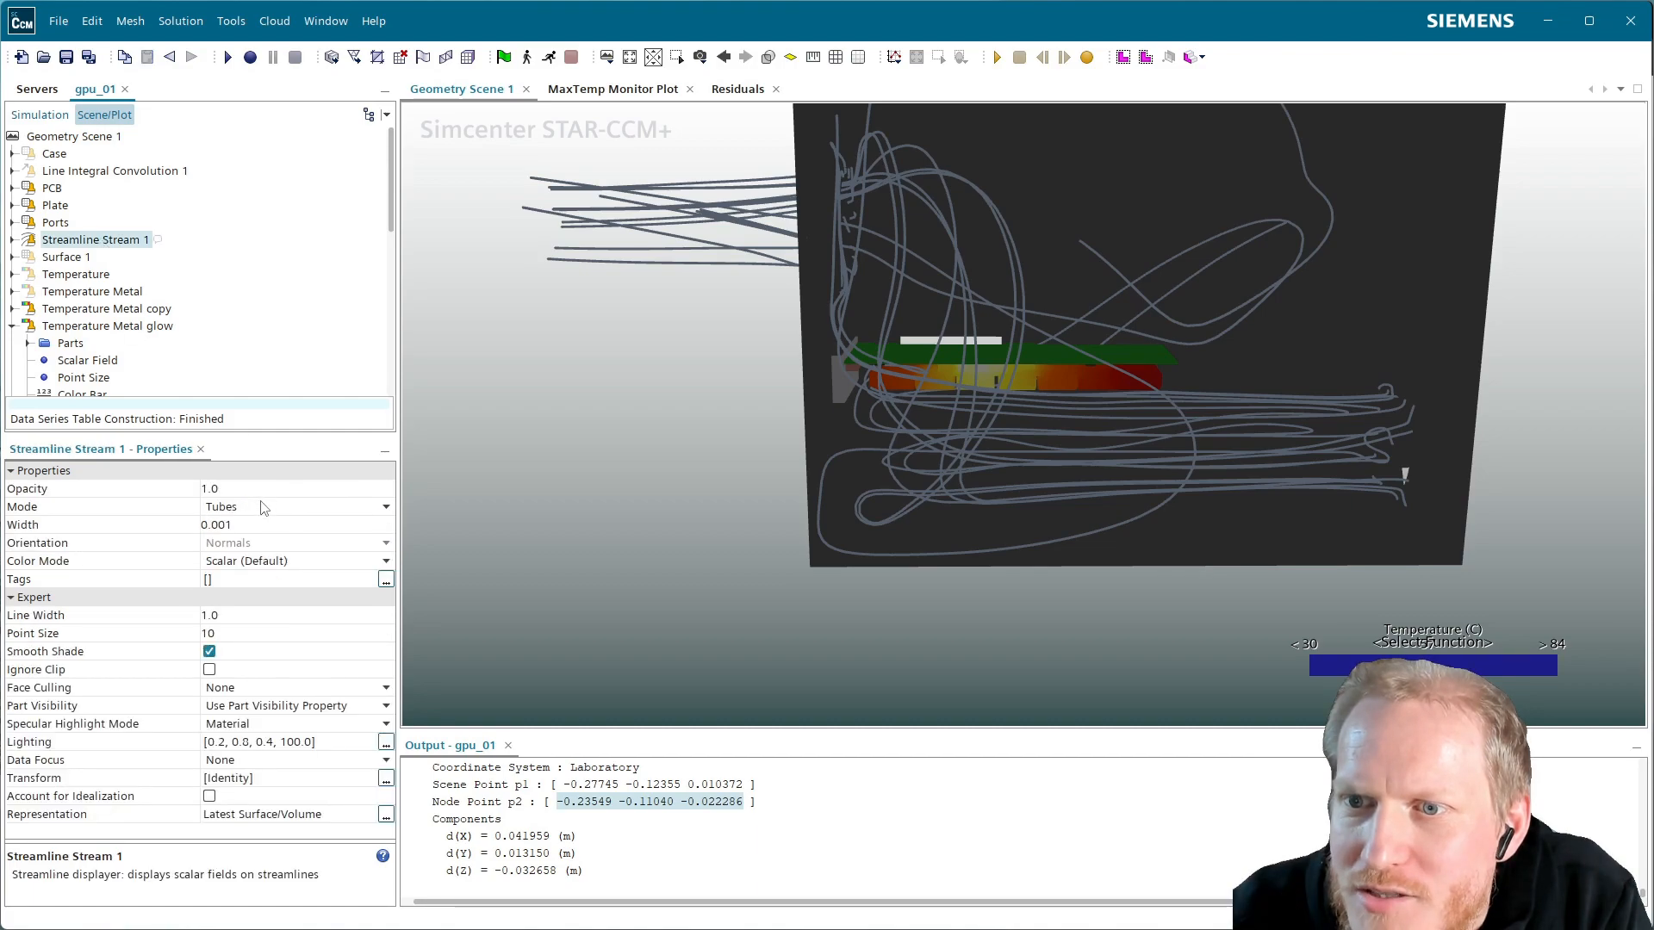
click(12, 239)
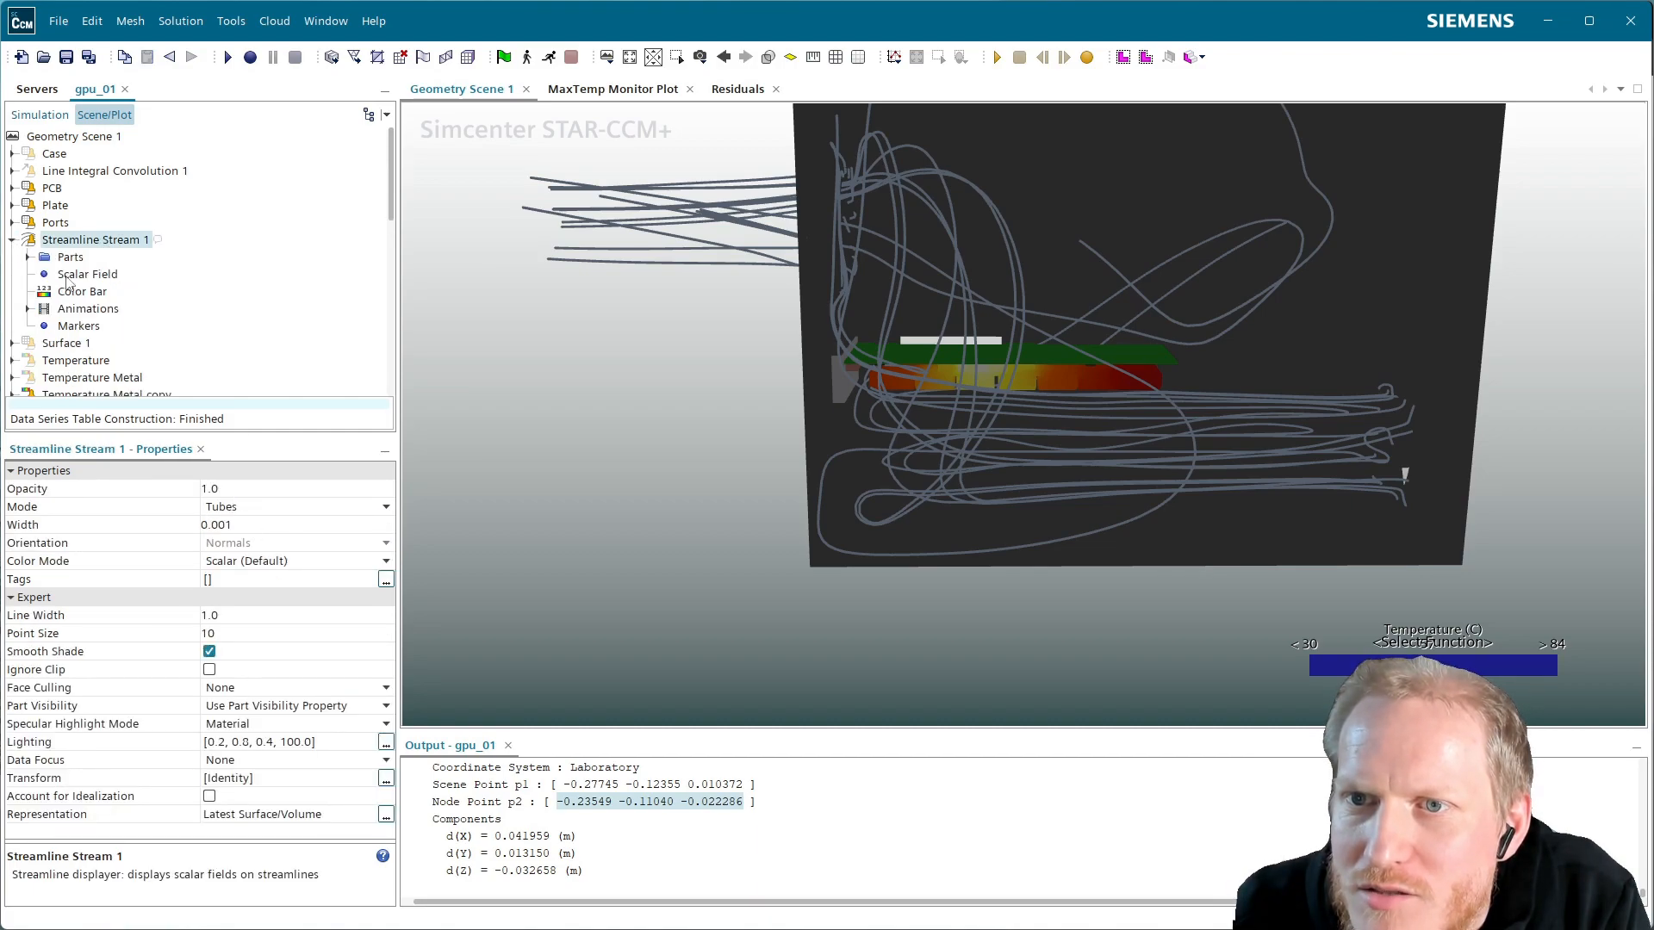
click(69, 137)
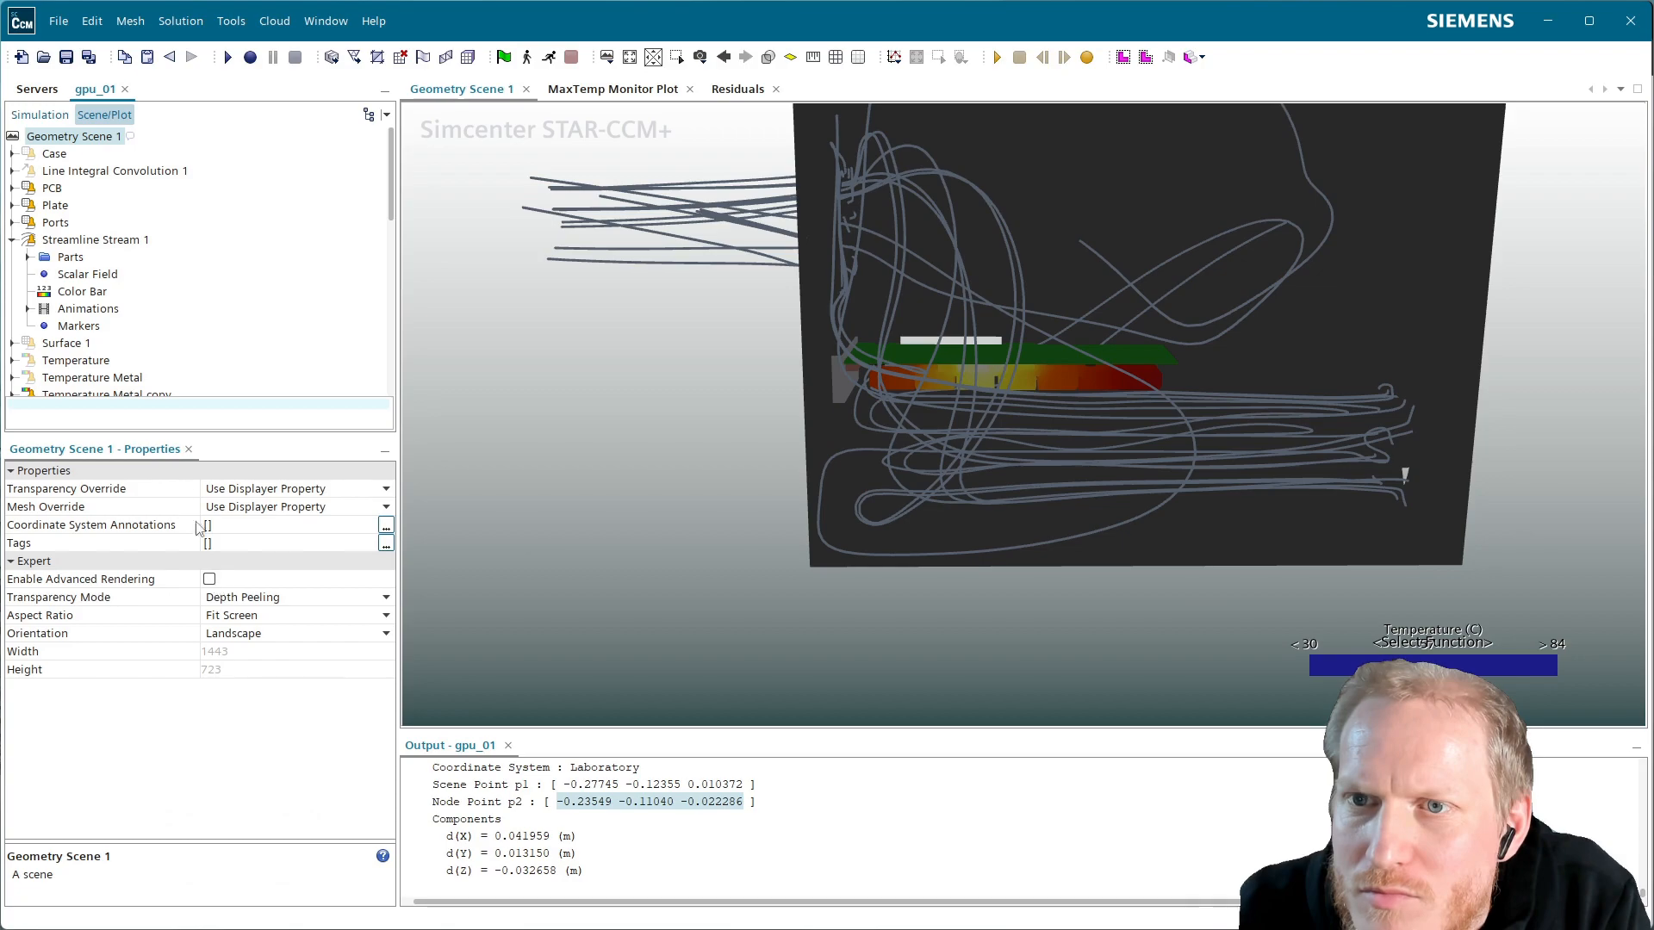
click(90, 274)
click(264, 489)
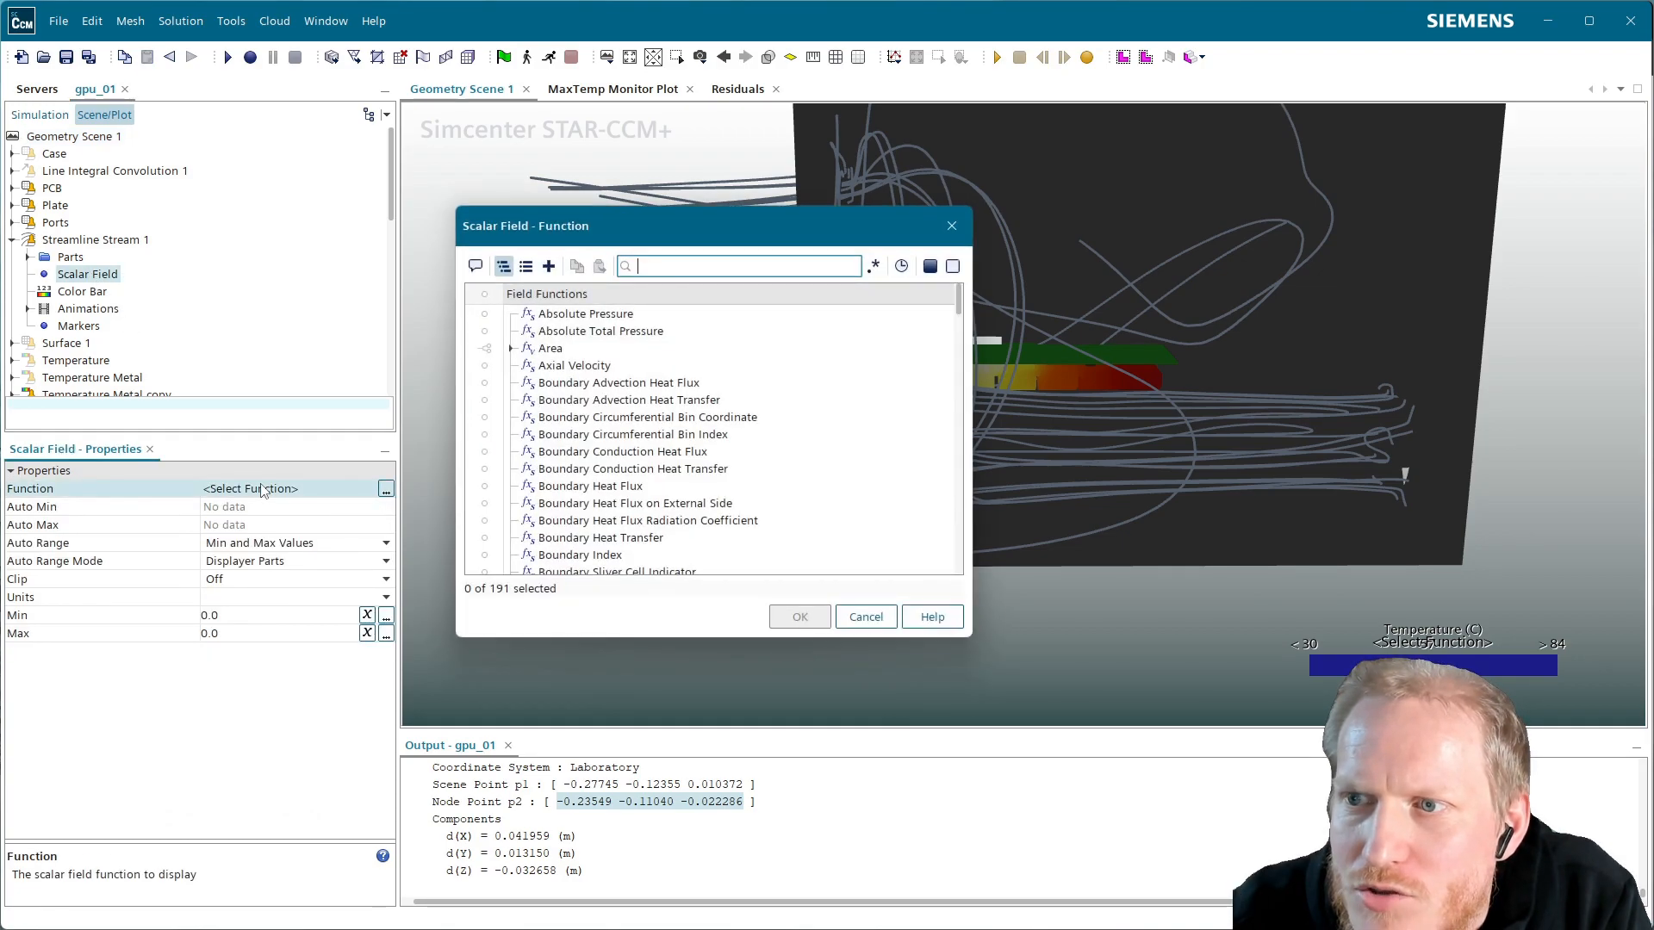
drag(730, 240, 508, 213)
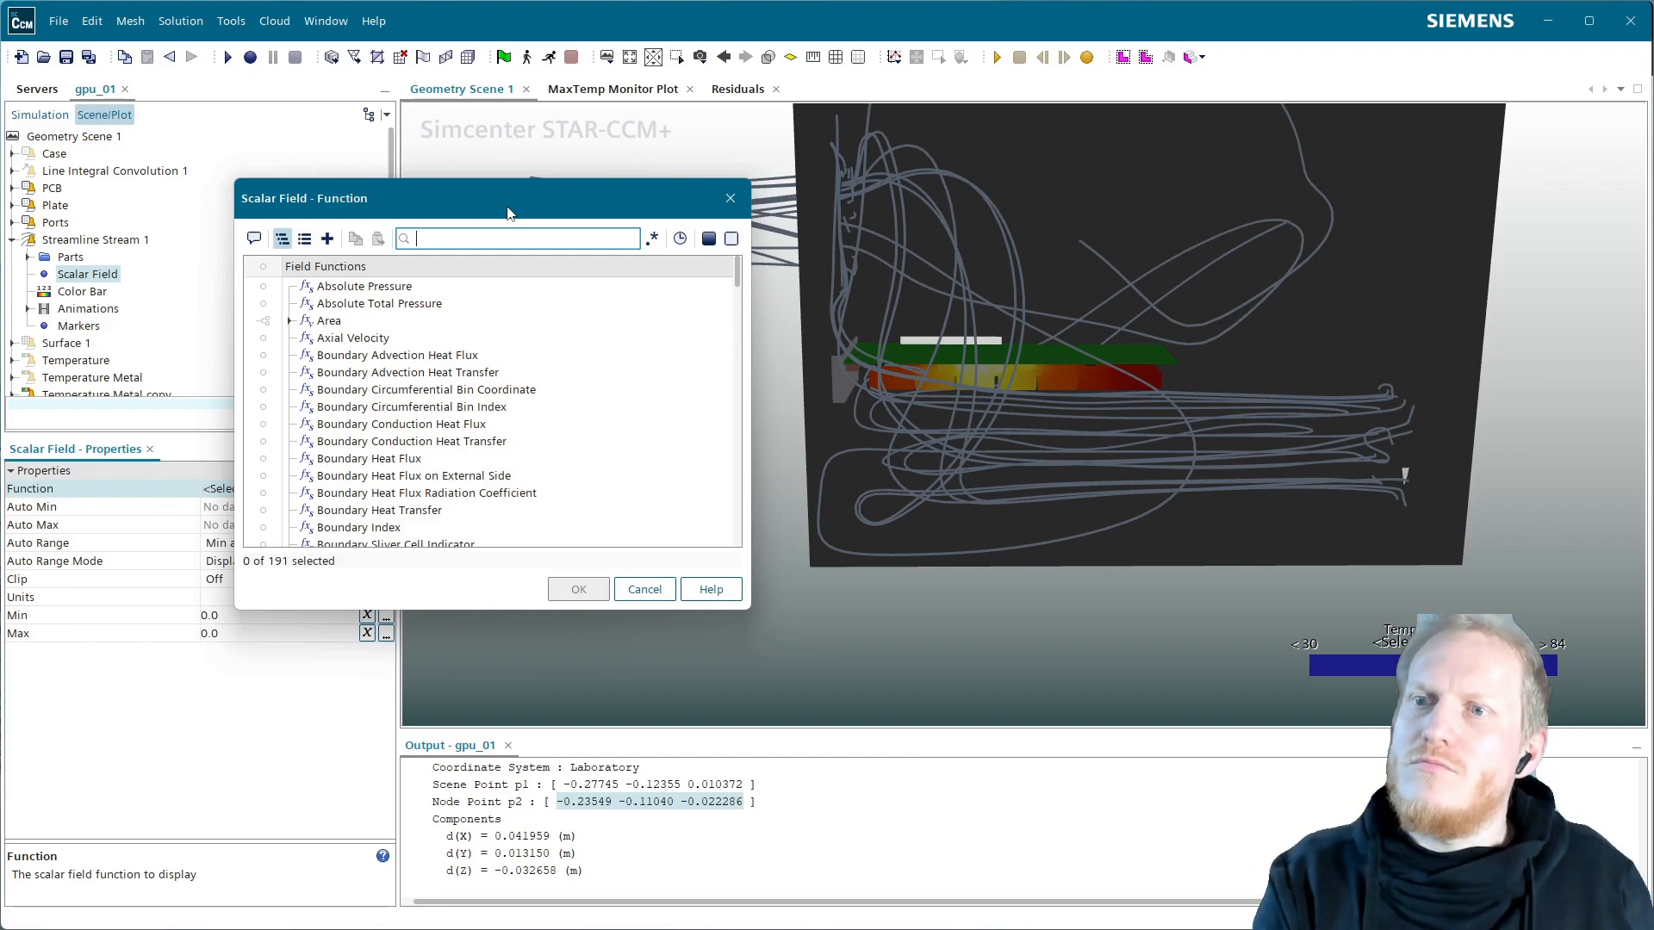
text(tem)
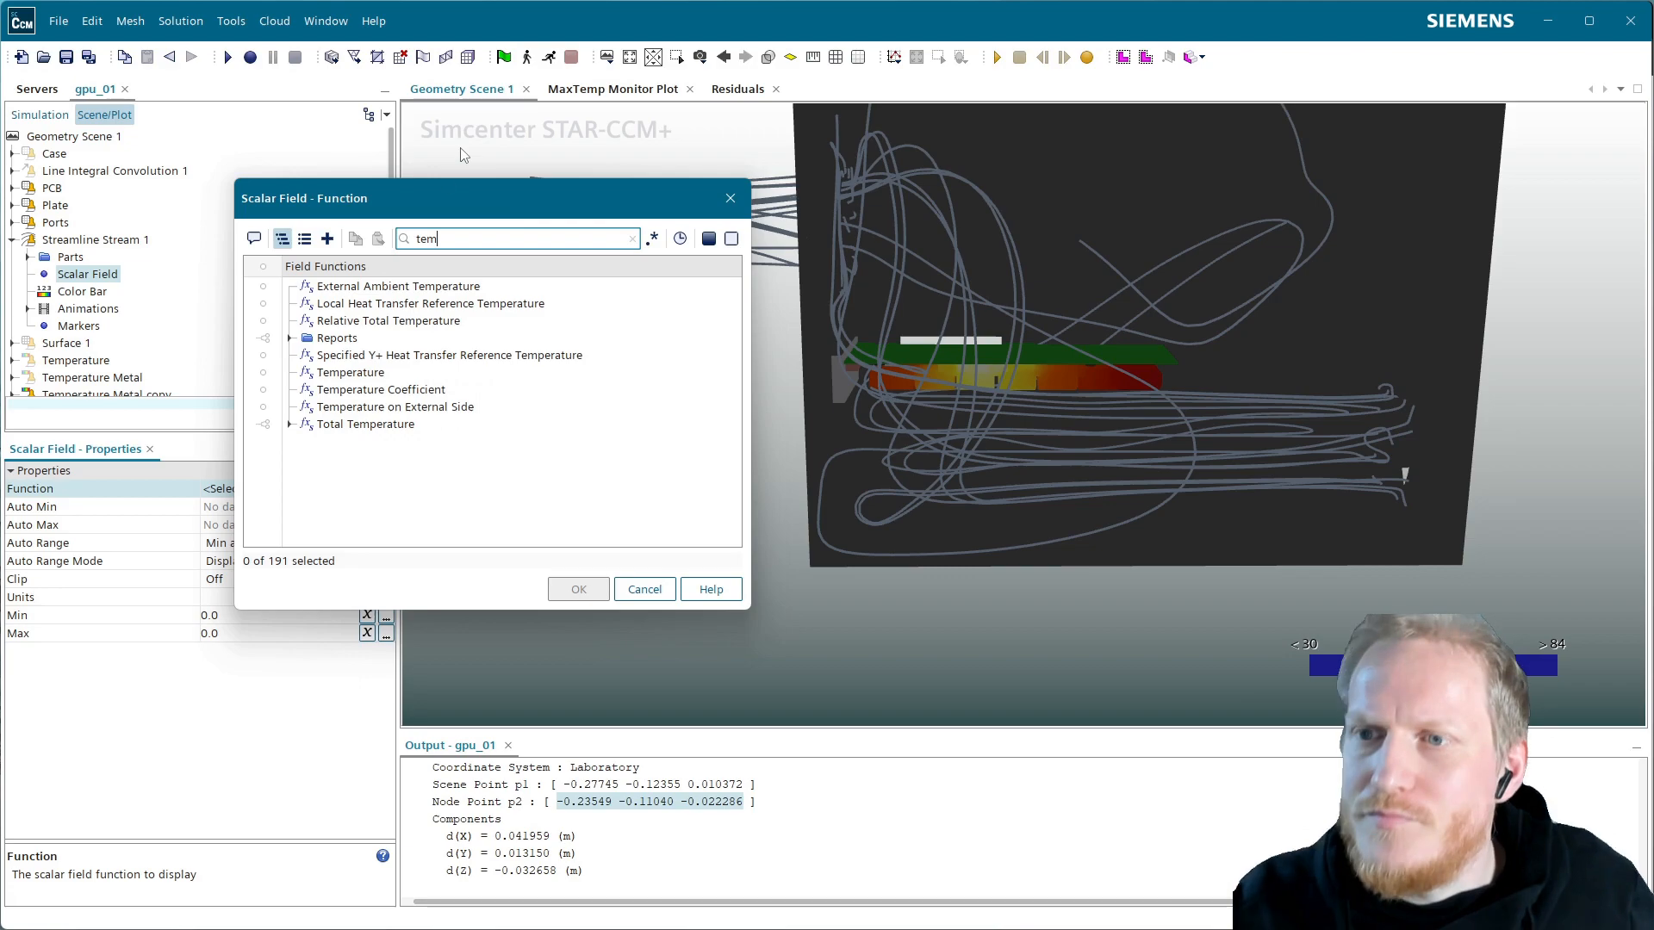
click(353, 373)
click(584, 586)
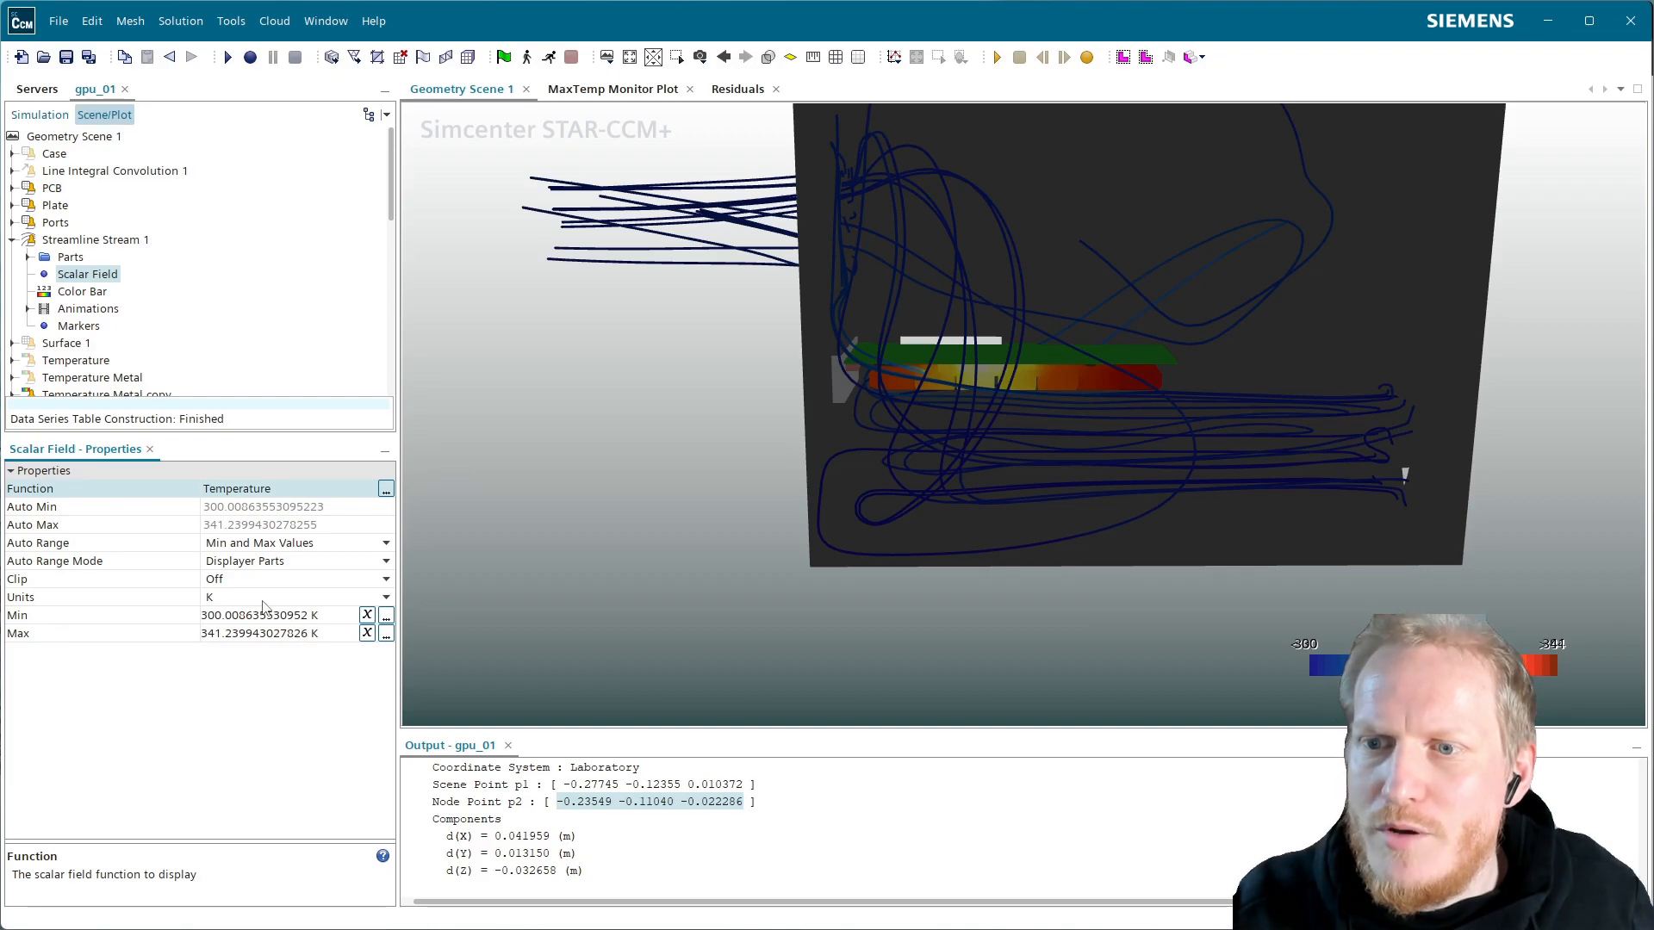
click(285, 597)
click(250, 631)
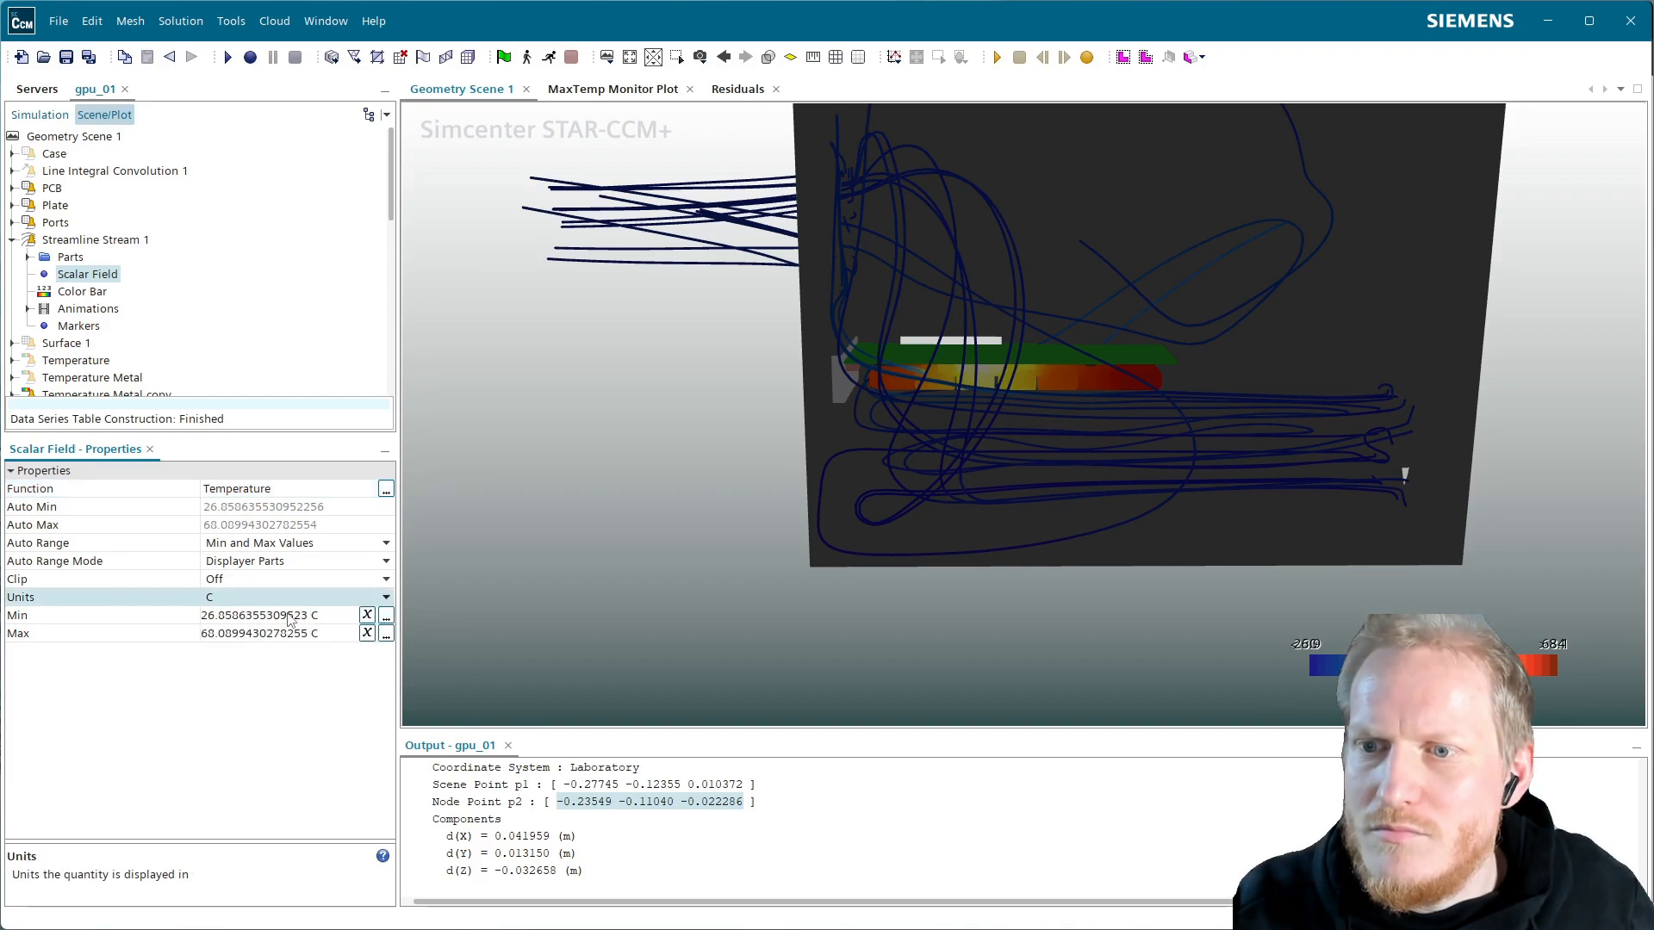
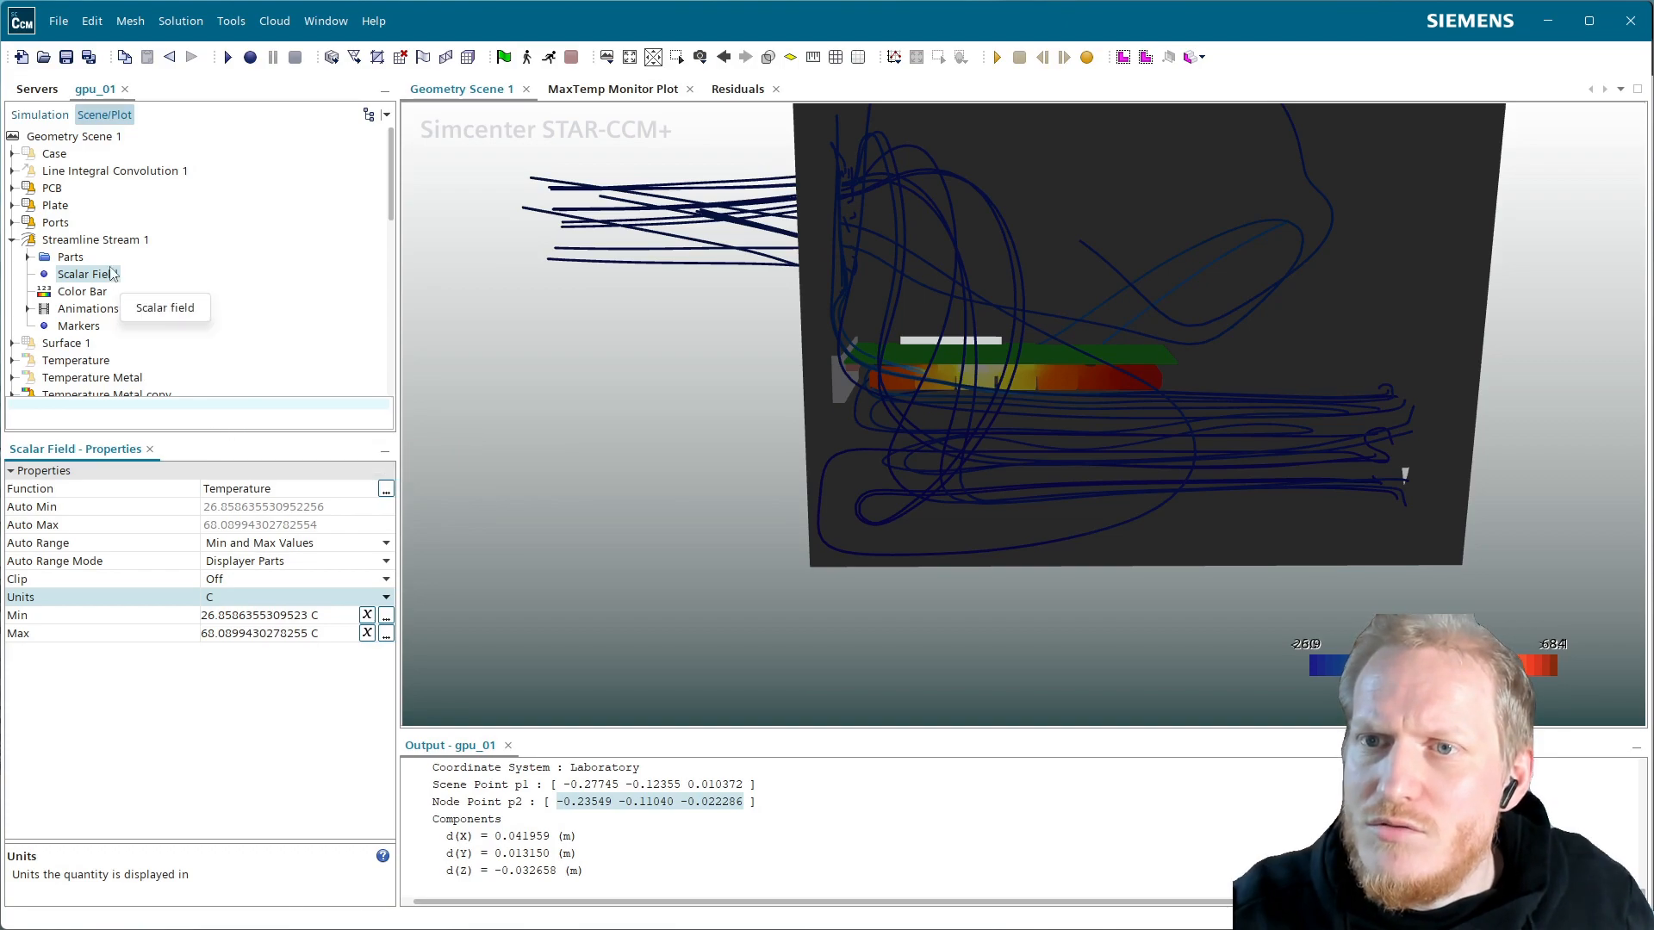
Give the streamline color bar 512 levels and move it to position [0.73, 0.18]
click(91, 291)
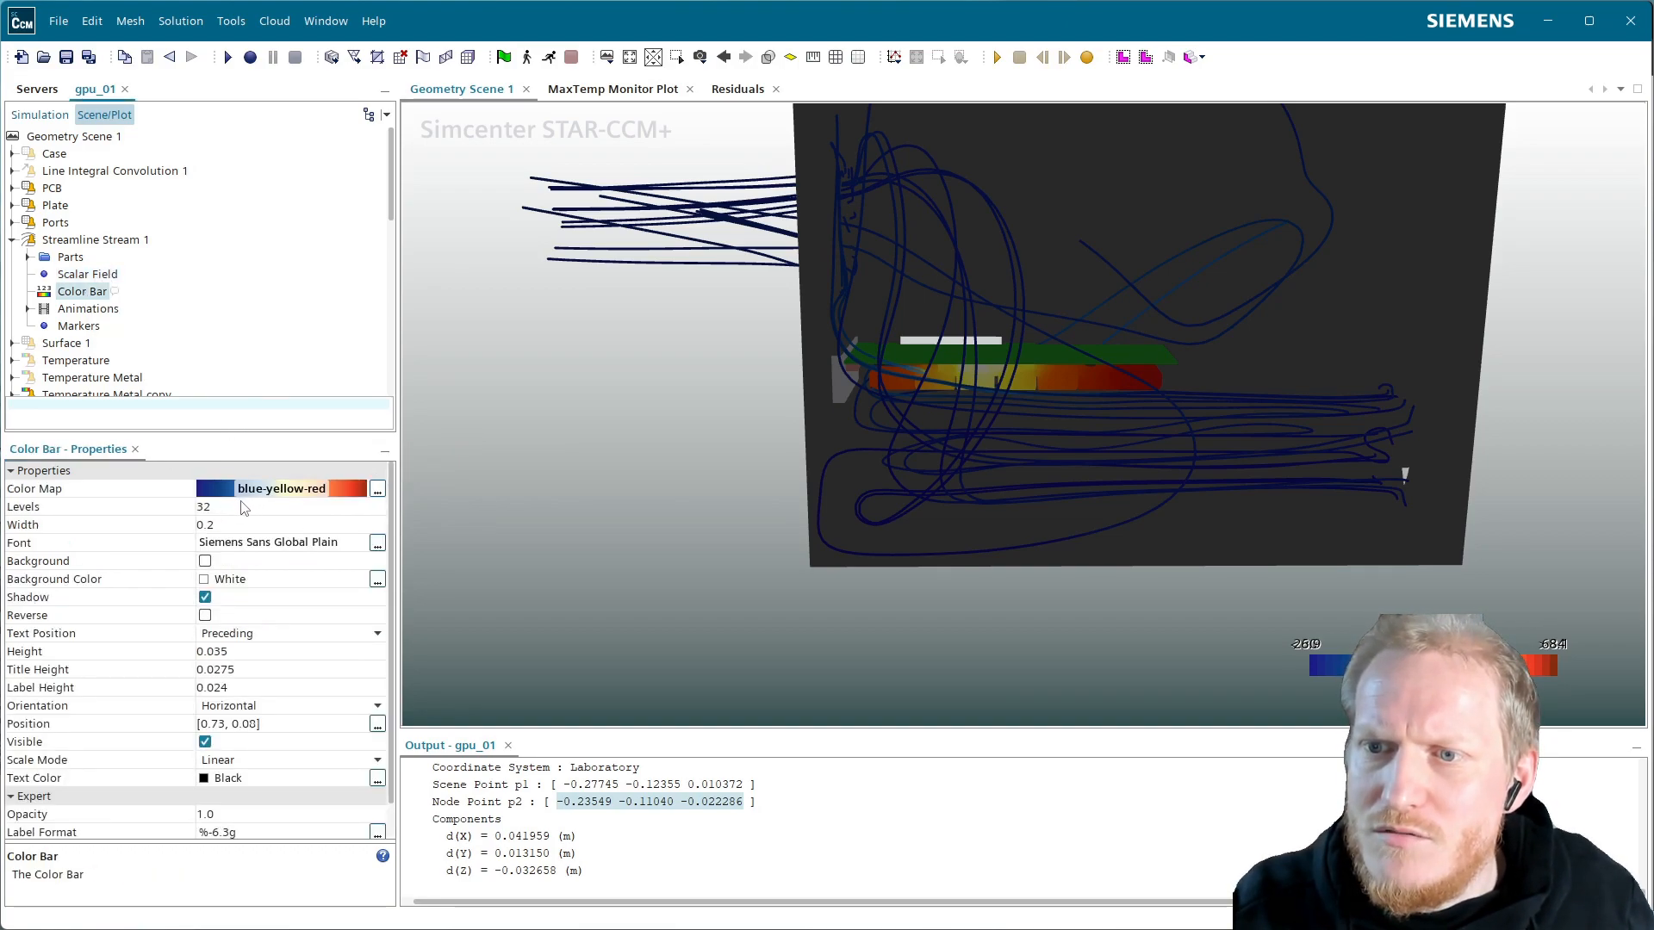
click(243, 505)
text(512)
key(Return)
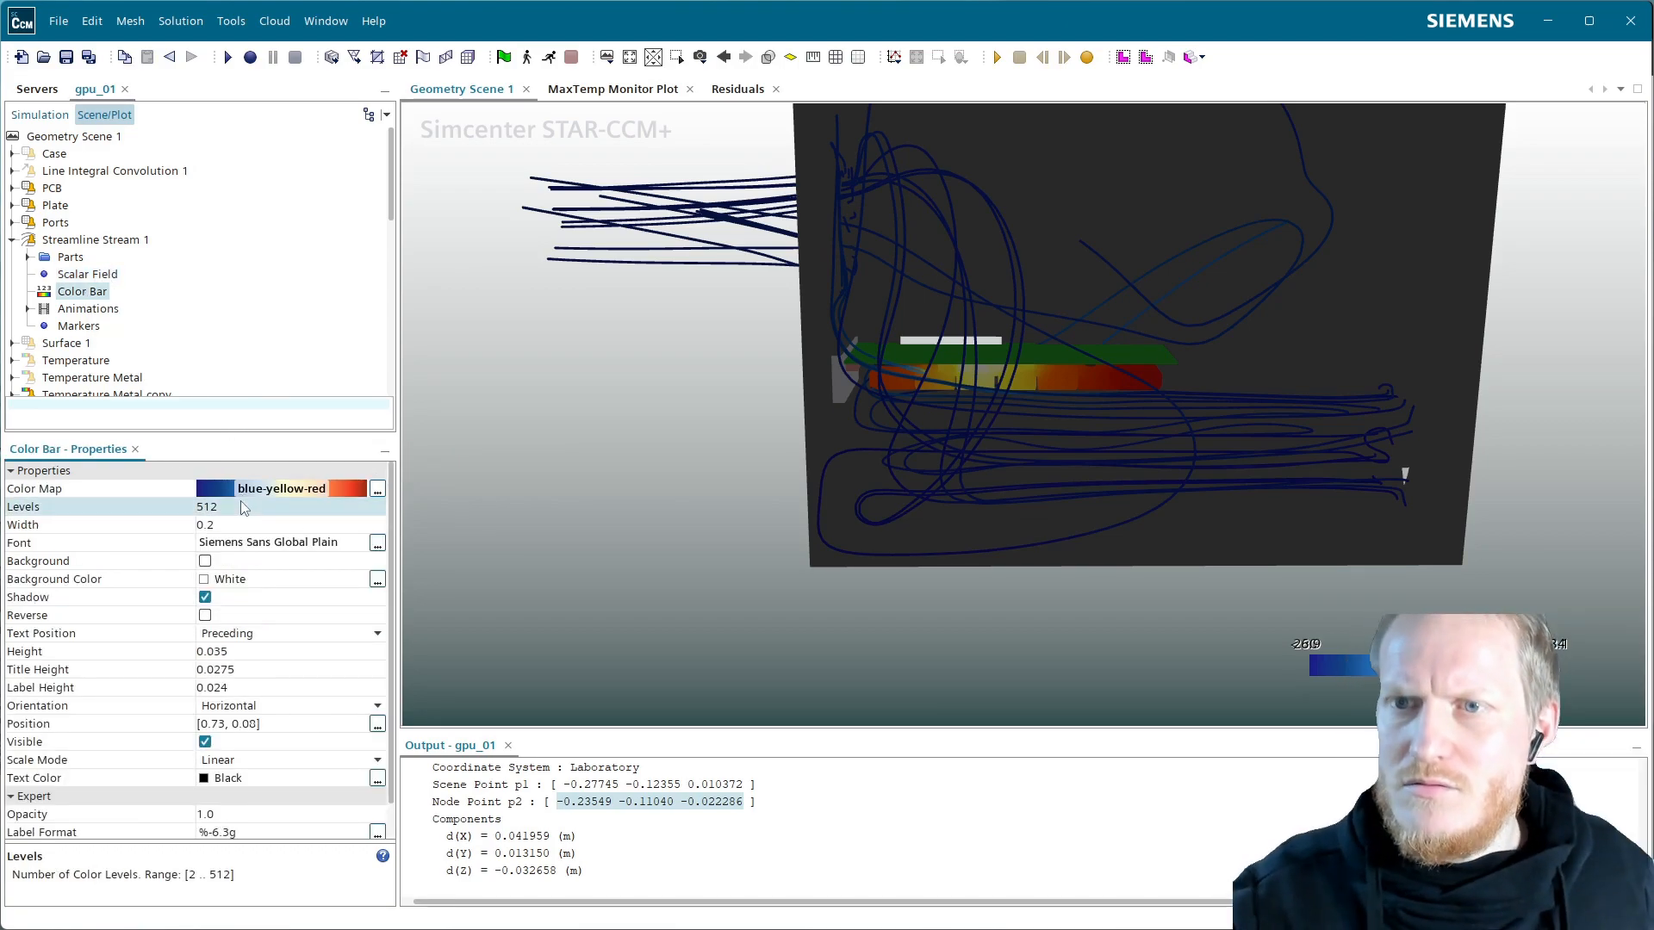
click(88, 274)
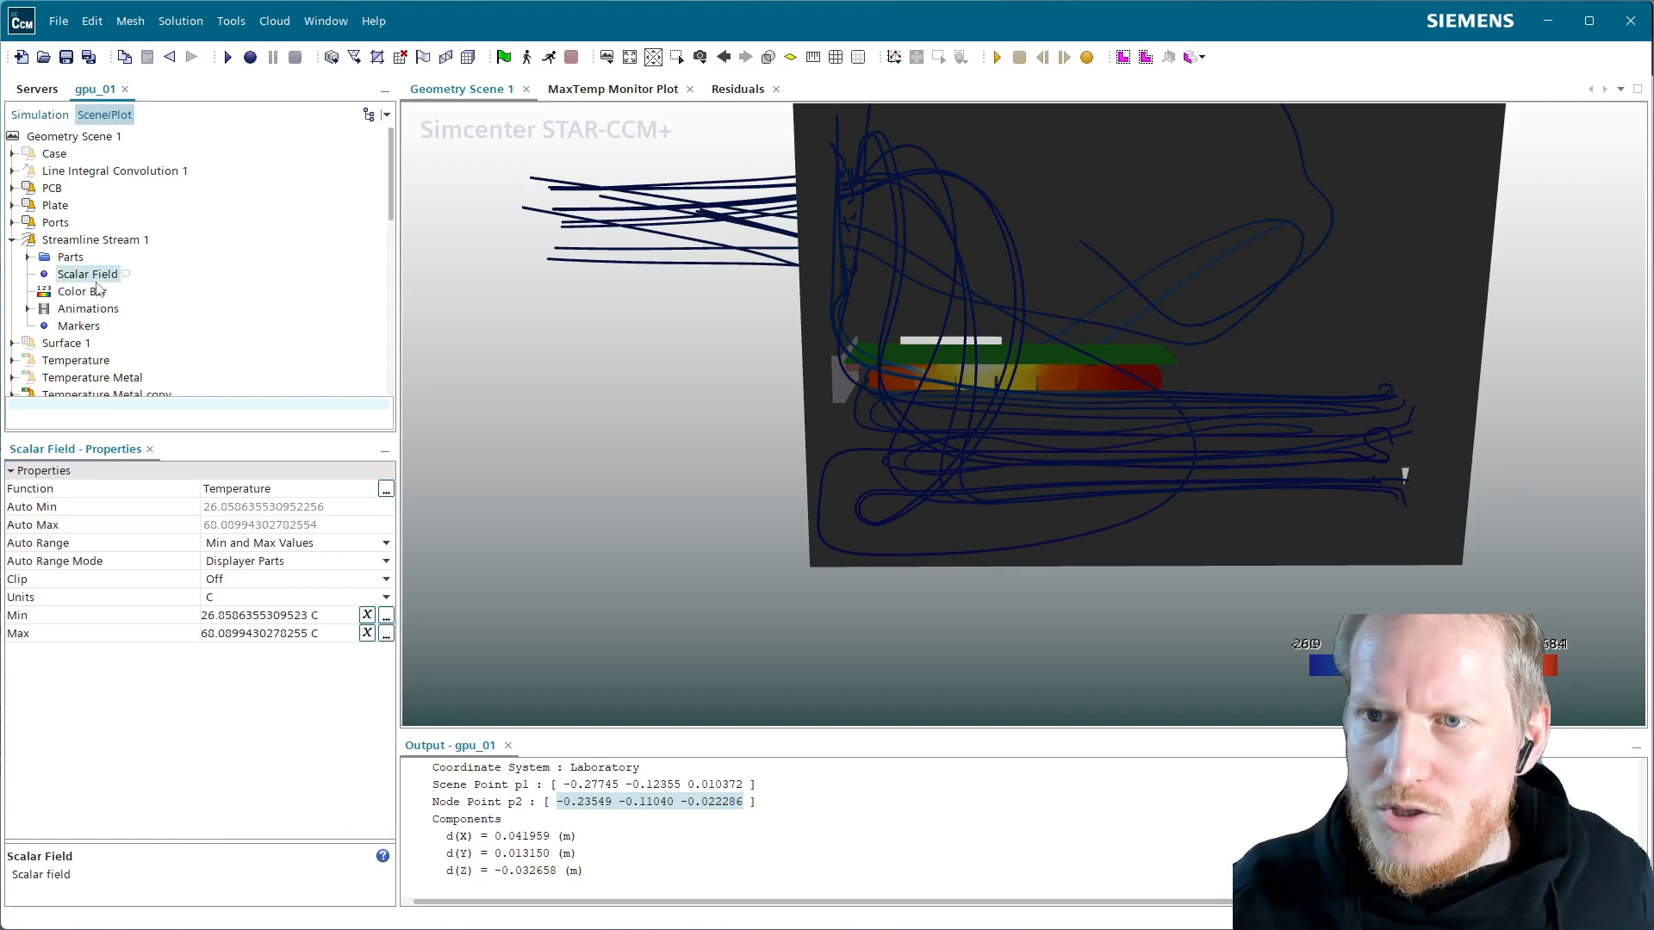
click(82, 291)
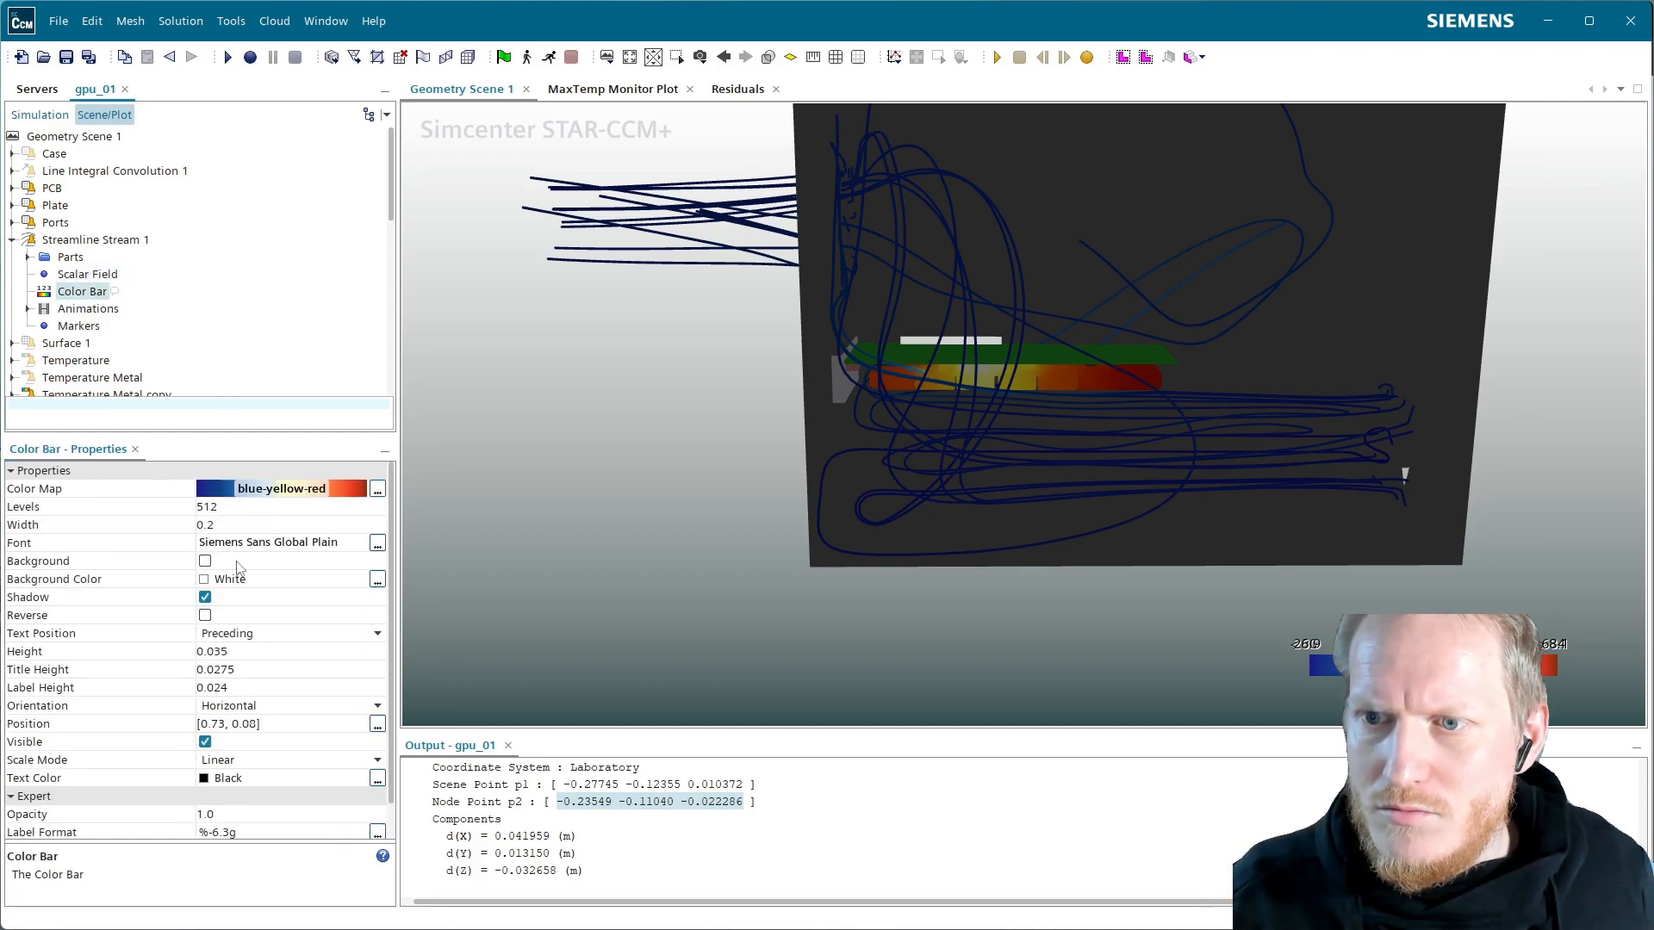
double_click(248, 724)
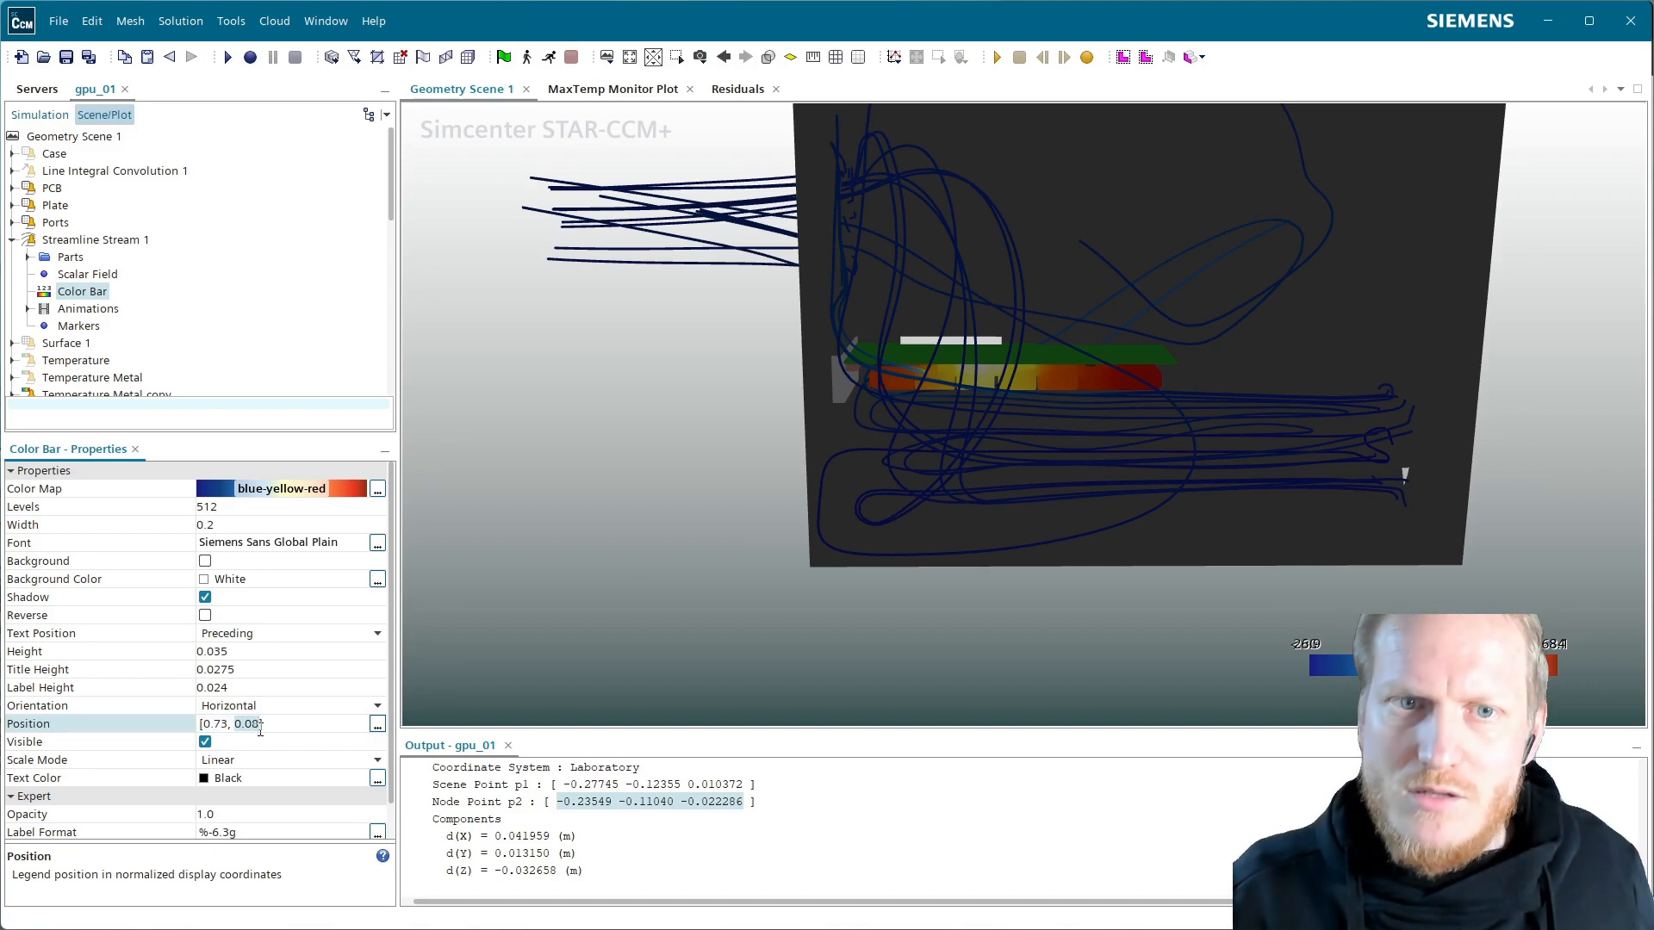
click(253, 724)
key(BackSpace)
text(1)
key(Return)
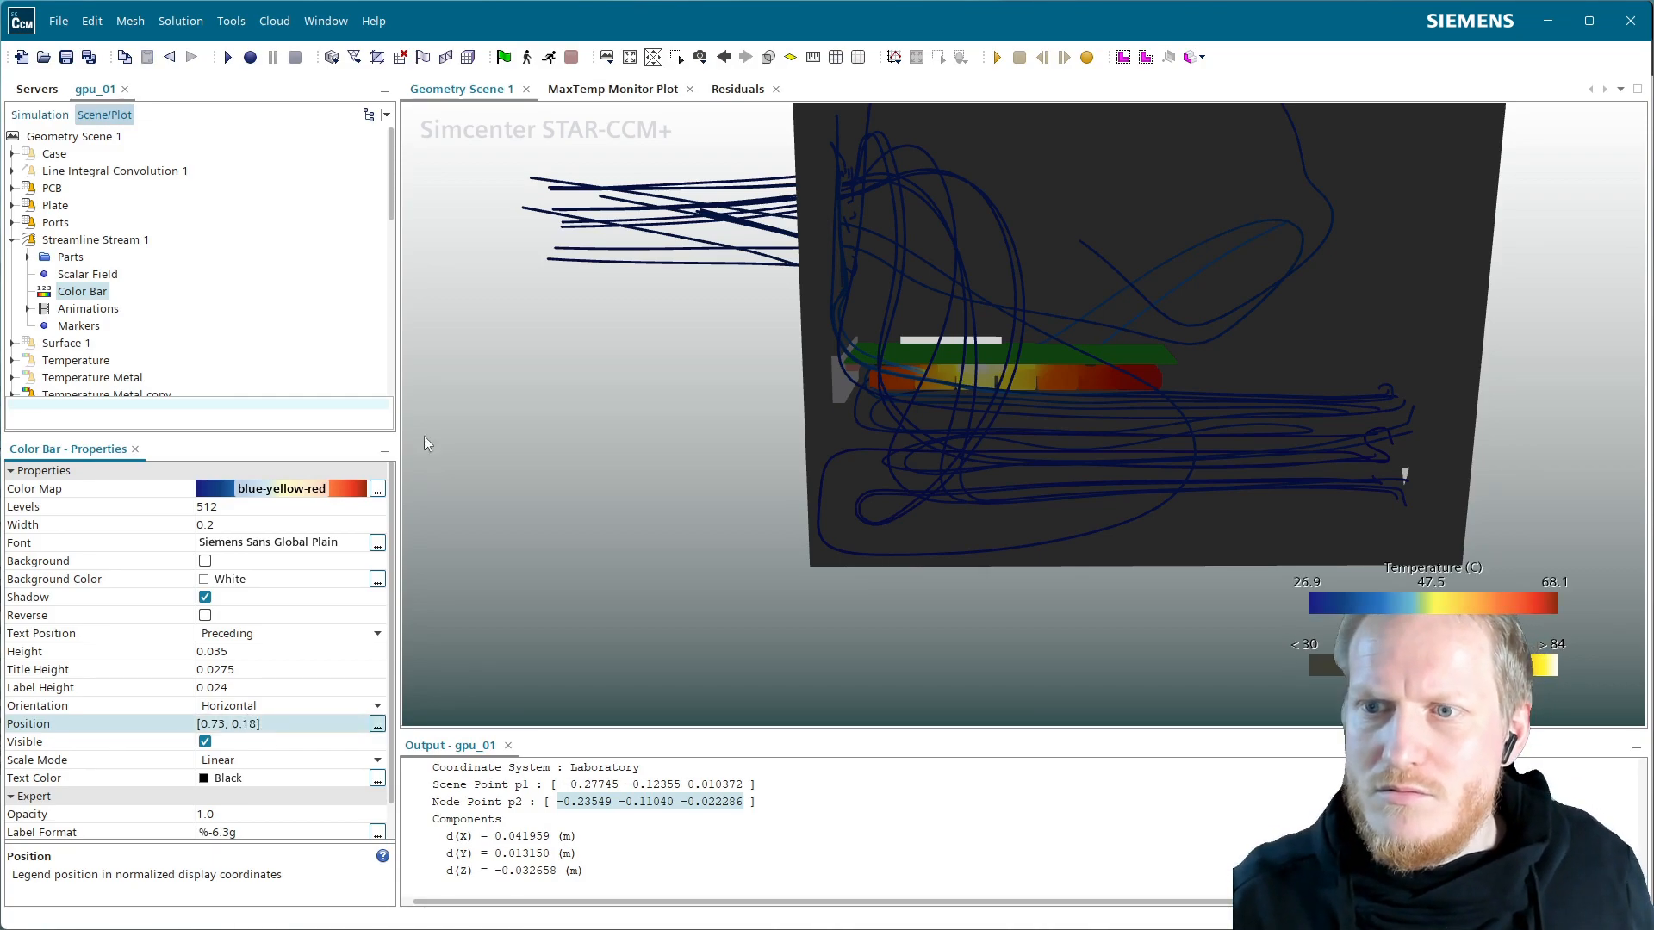
Apply the Kelvin temperature Siemens color map to the color bar
click(355, 489)
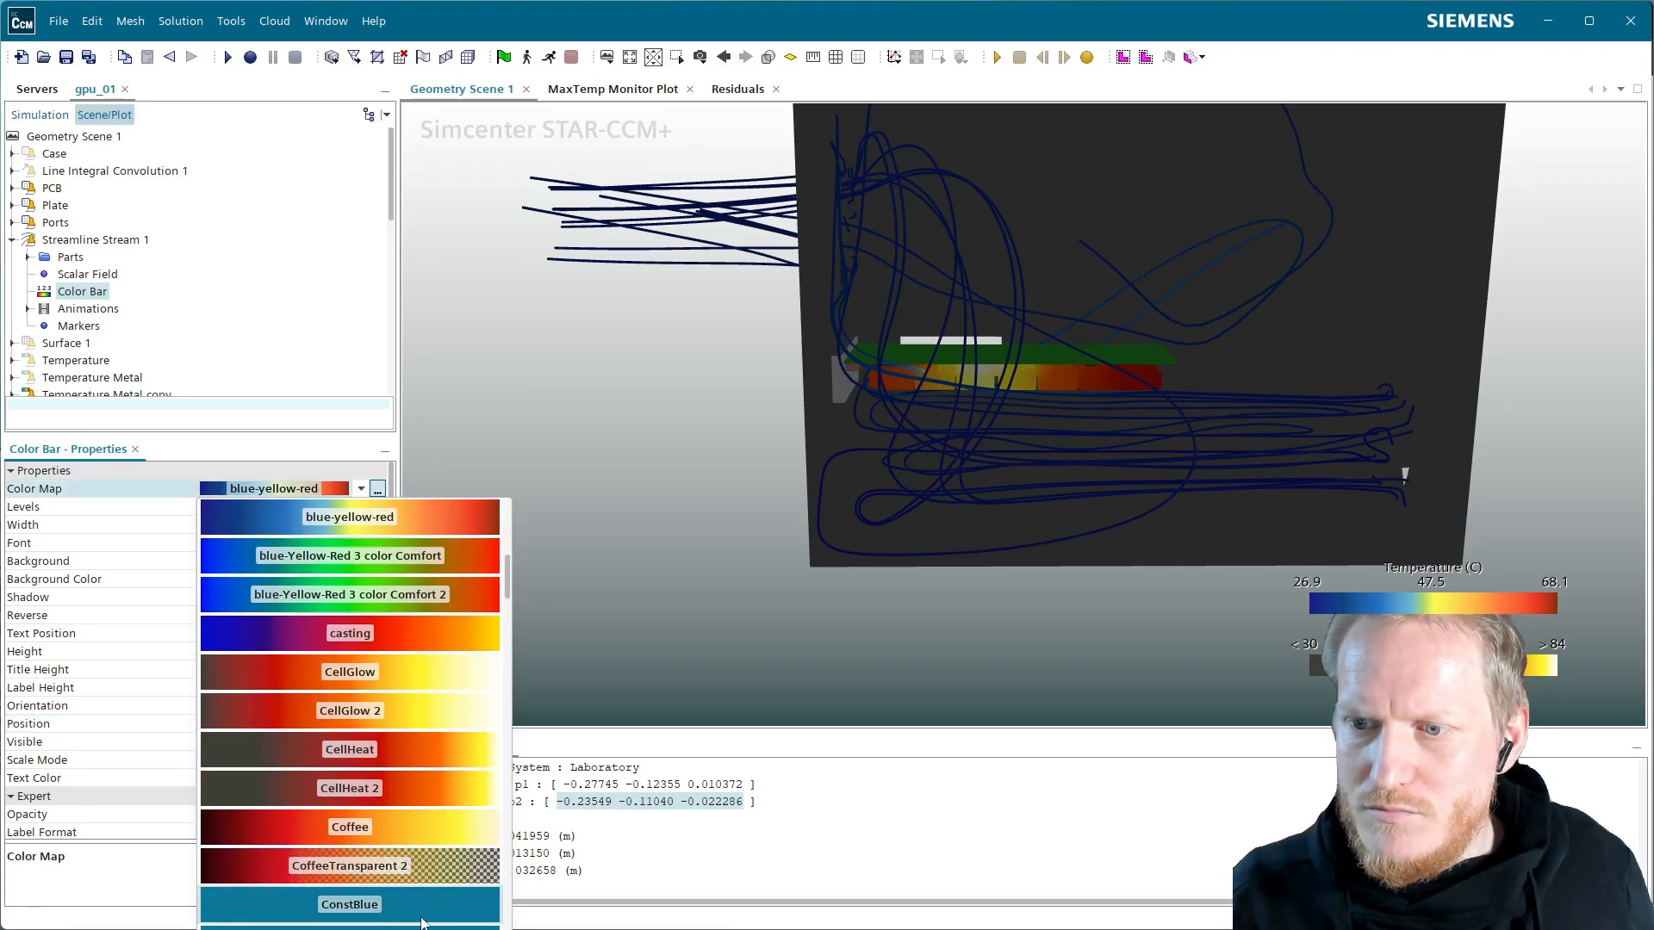
scroll(422, 913, up, 2)
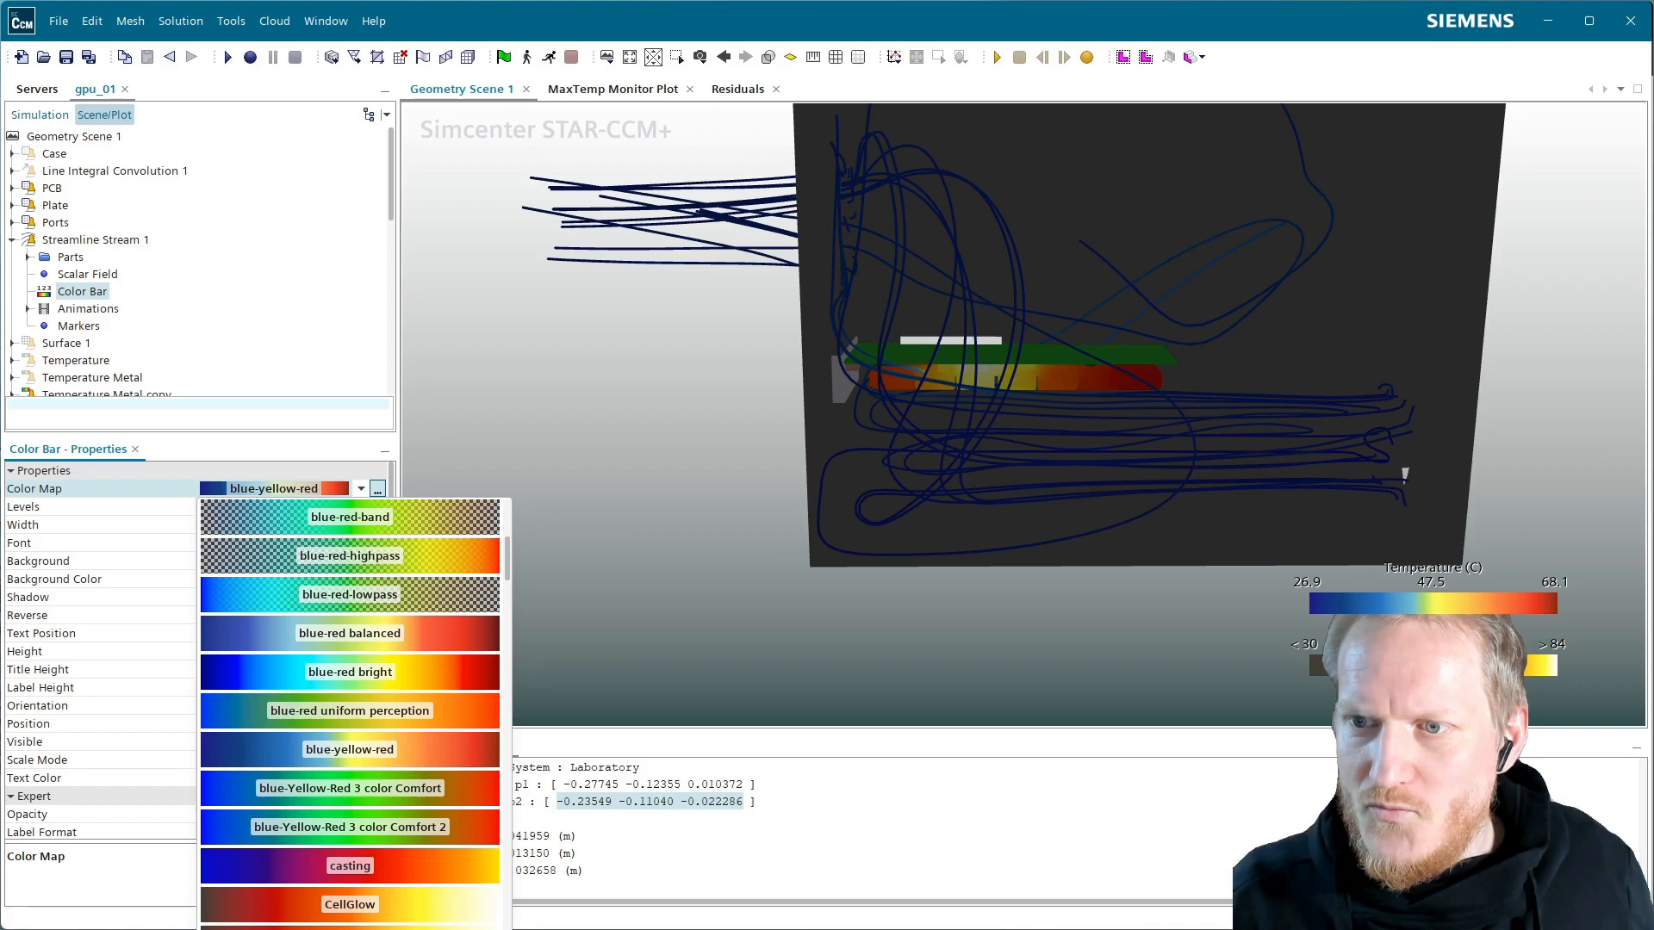
scroll(350, 715, up, 3)
scroll(350, 715, down, 9)
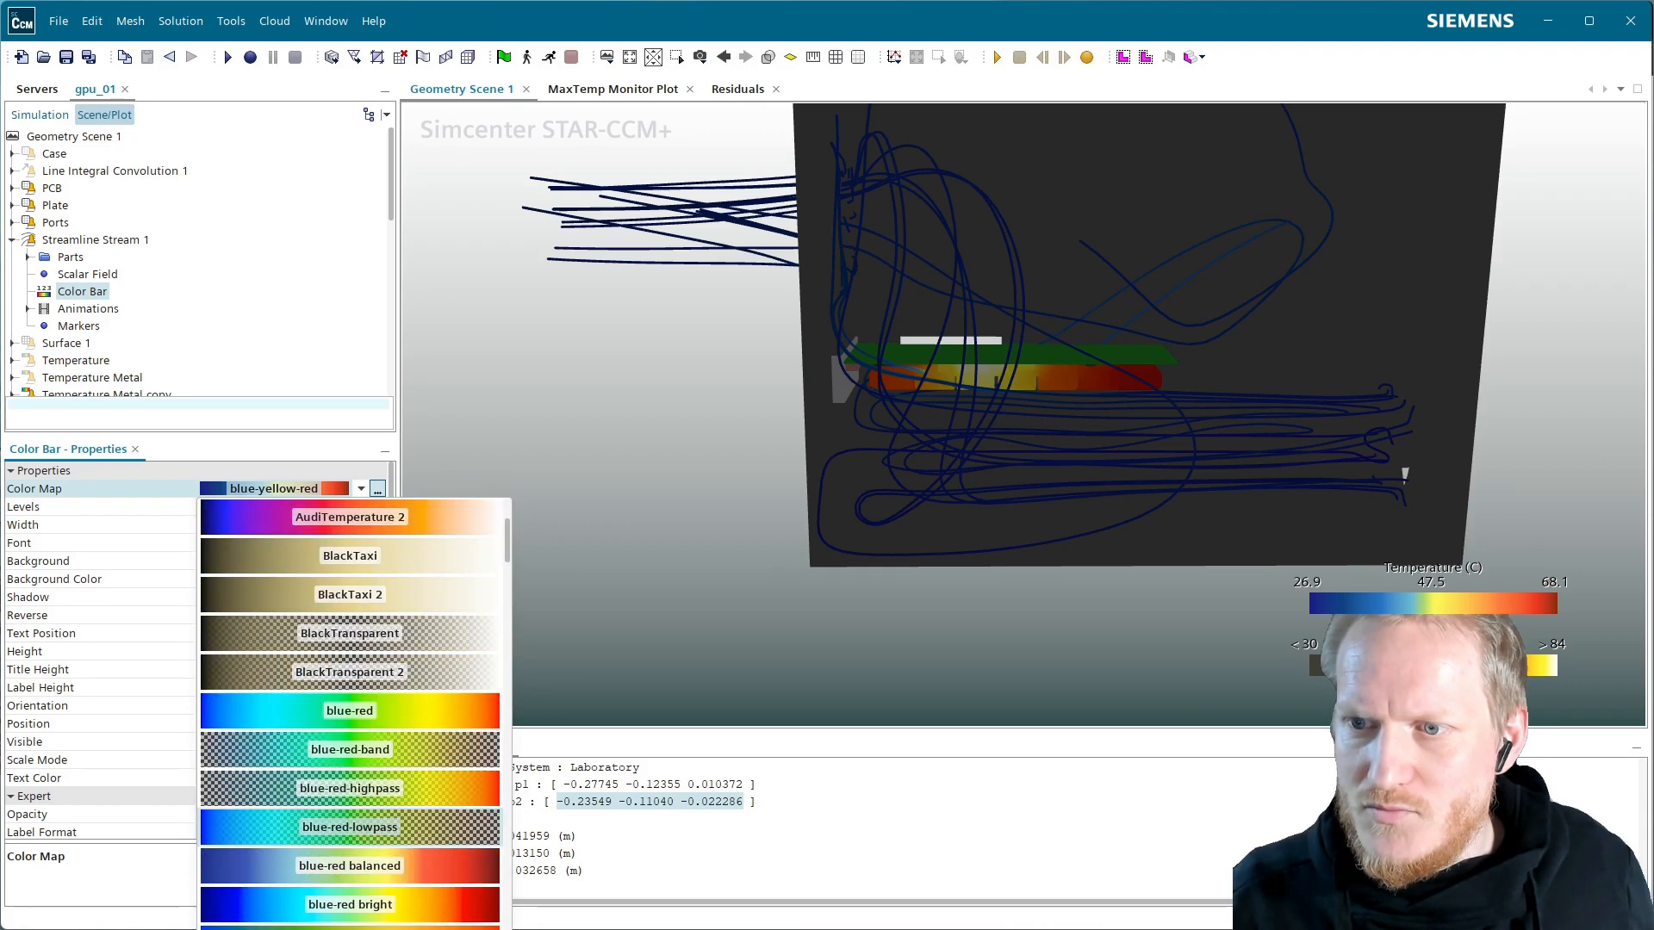
scroll(350, 715, down, 8)
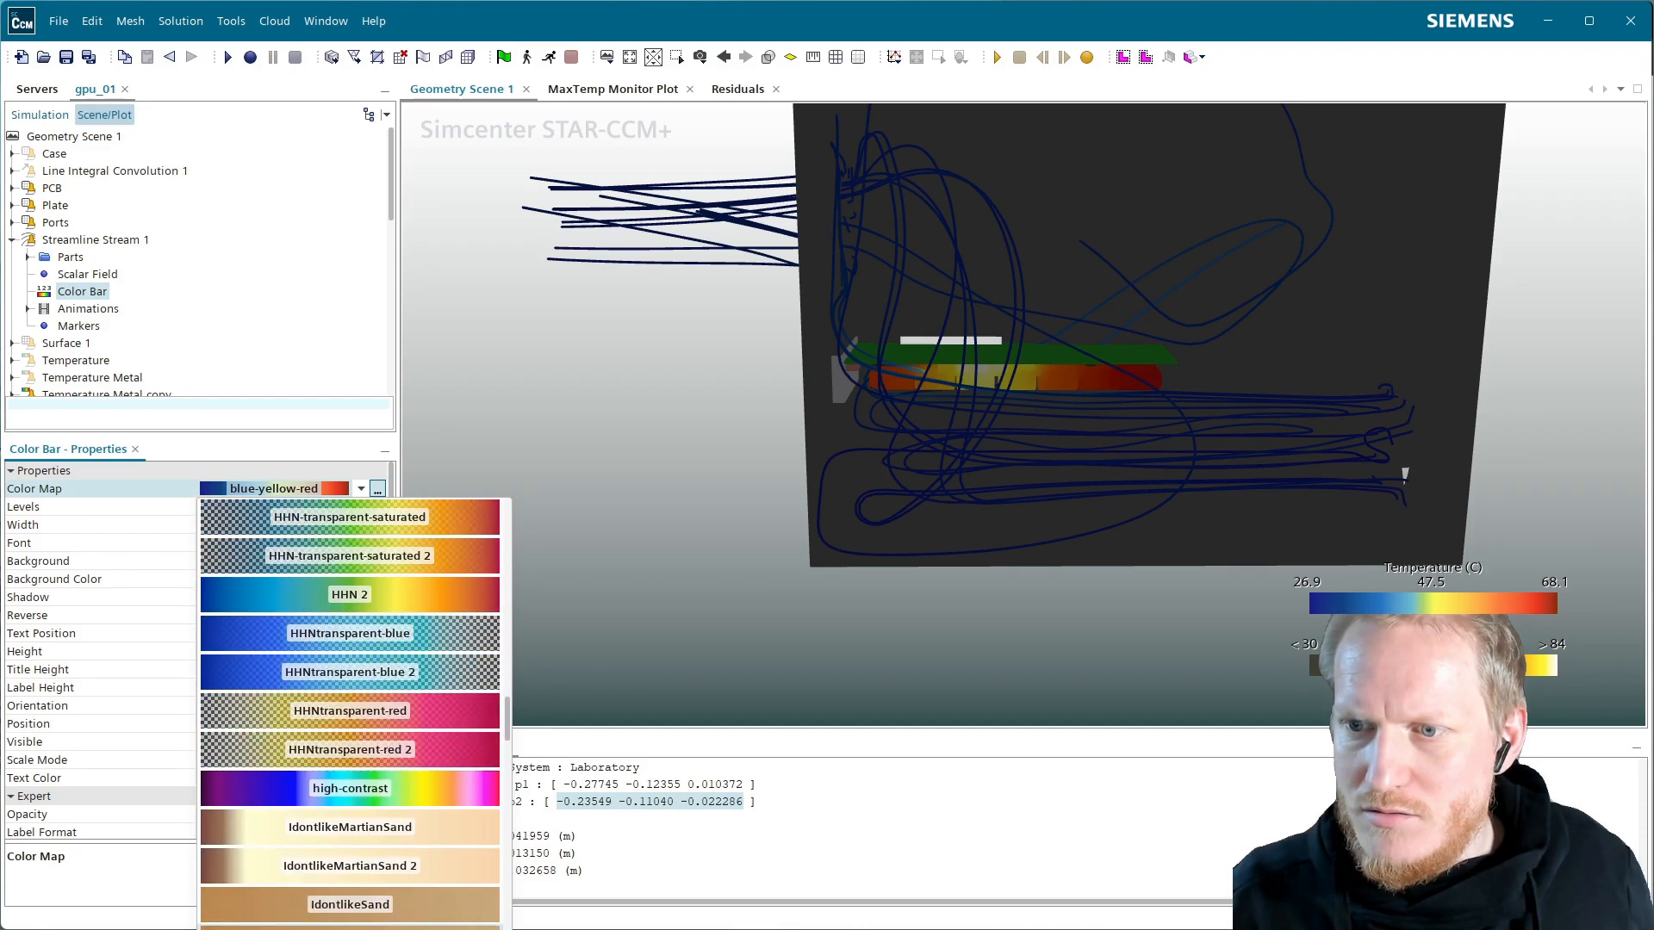
scroll(350, 594, down, 3)
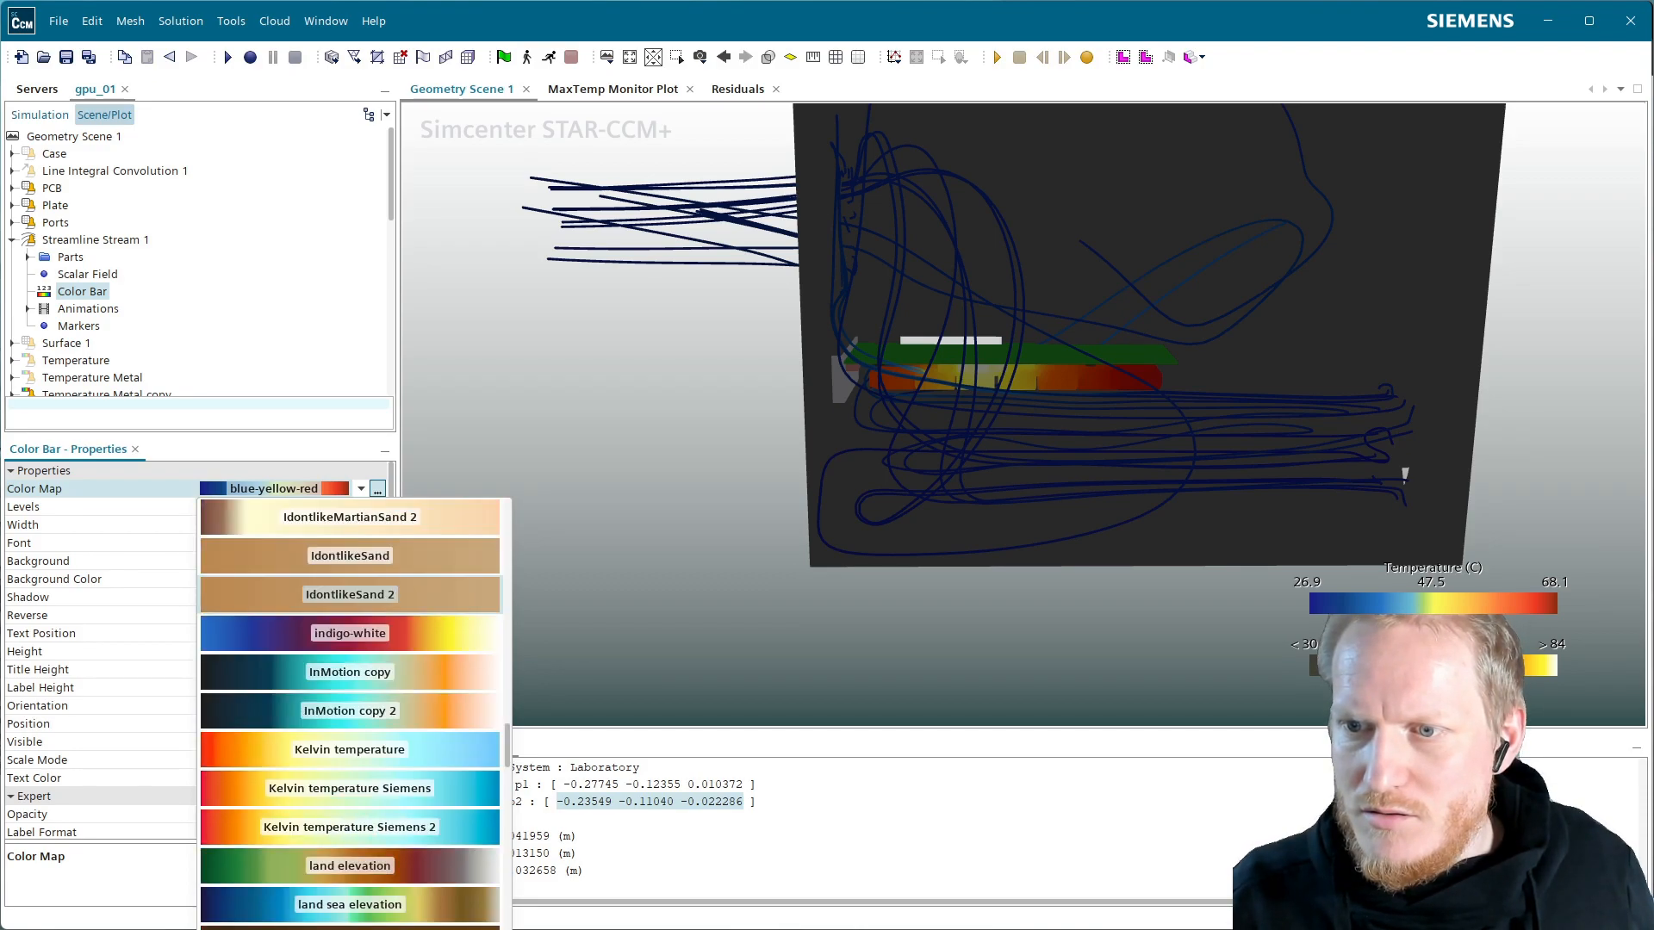
click(454, 795)
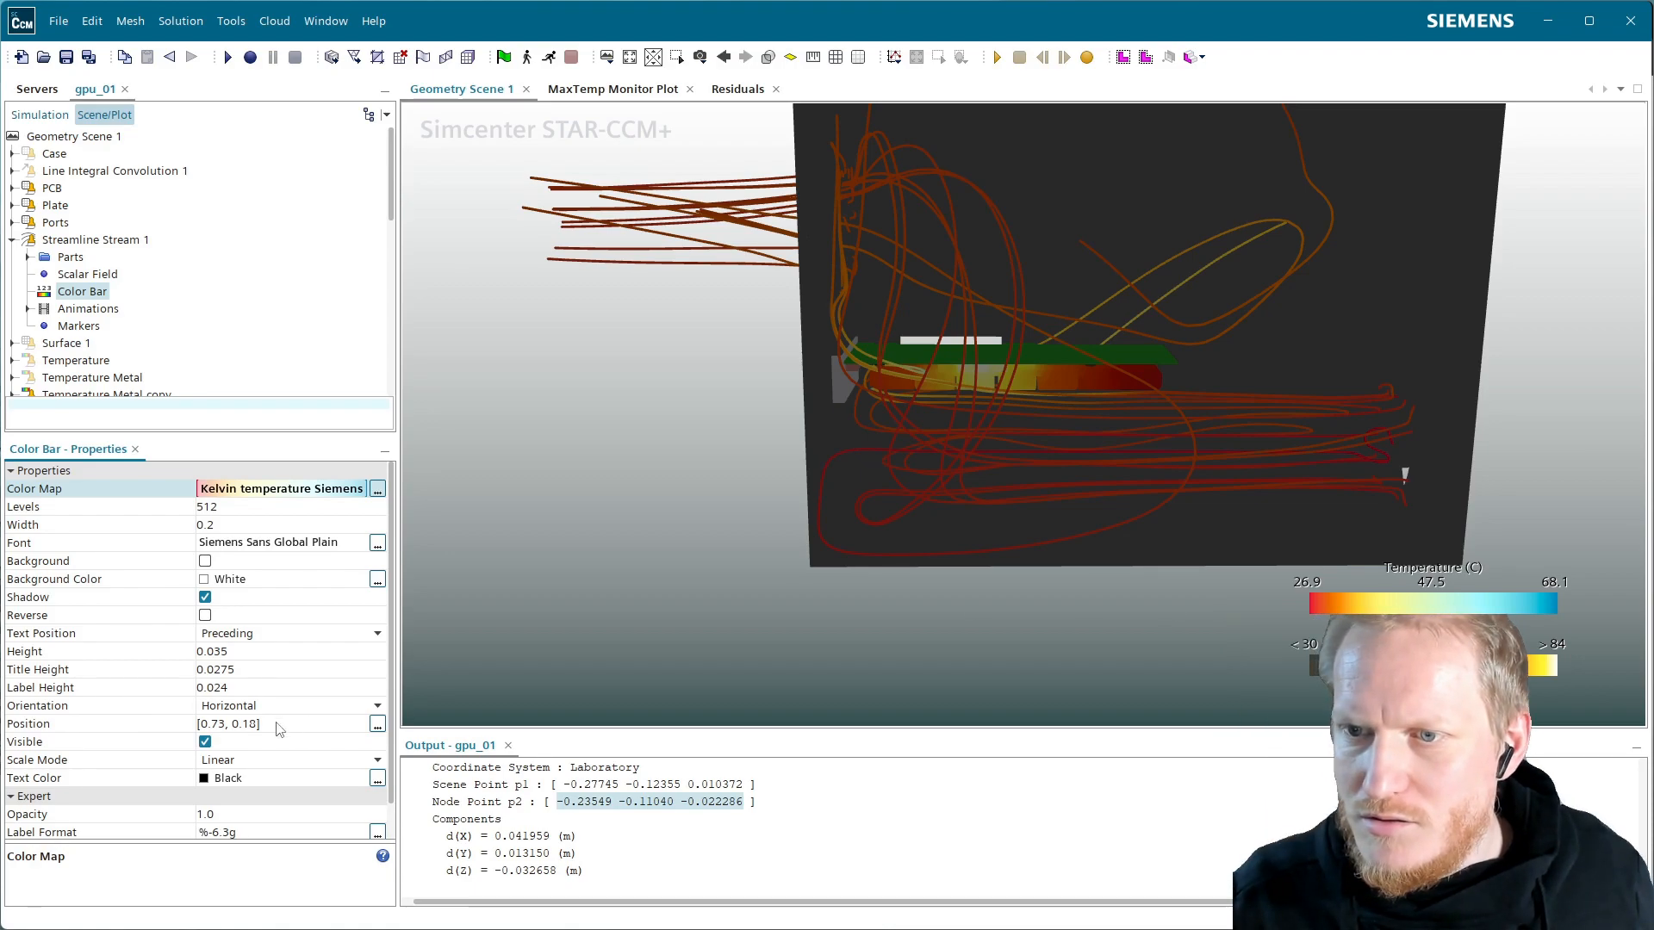
Limit the streamline scalar field range to a minimum of 30 C and maximum of 65 C
click(98, 277)
click(267, 617)
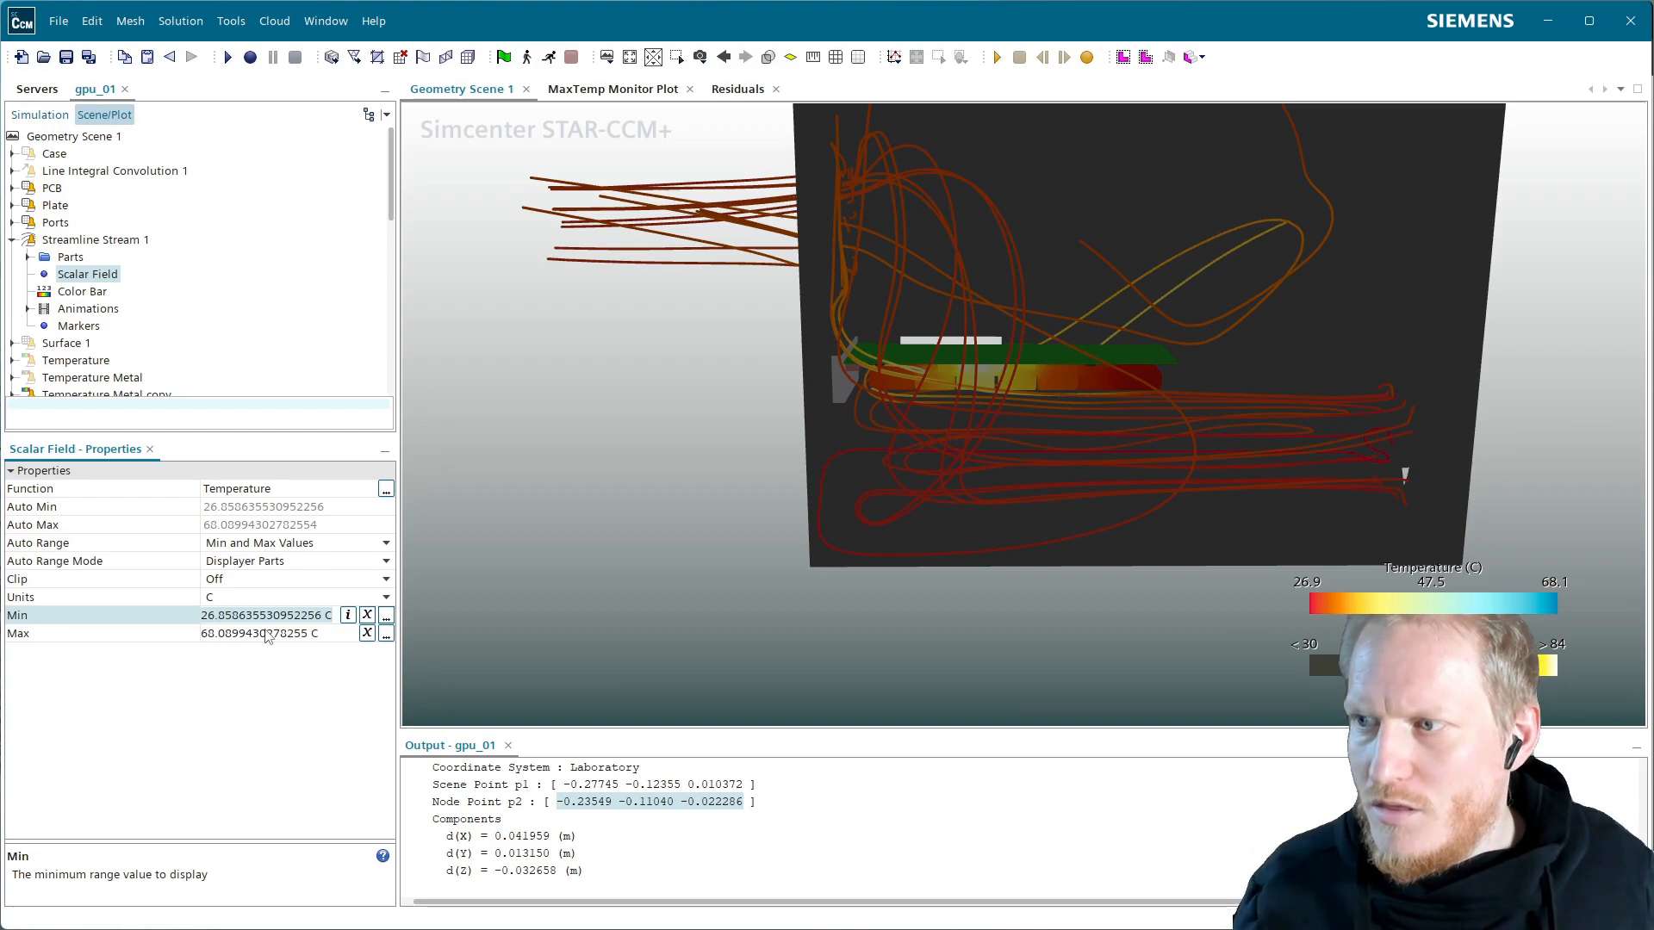
text(30)
key(Return)
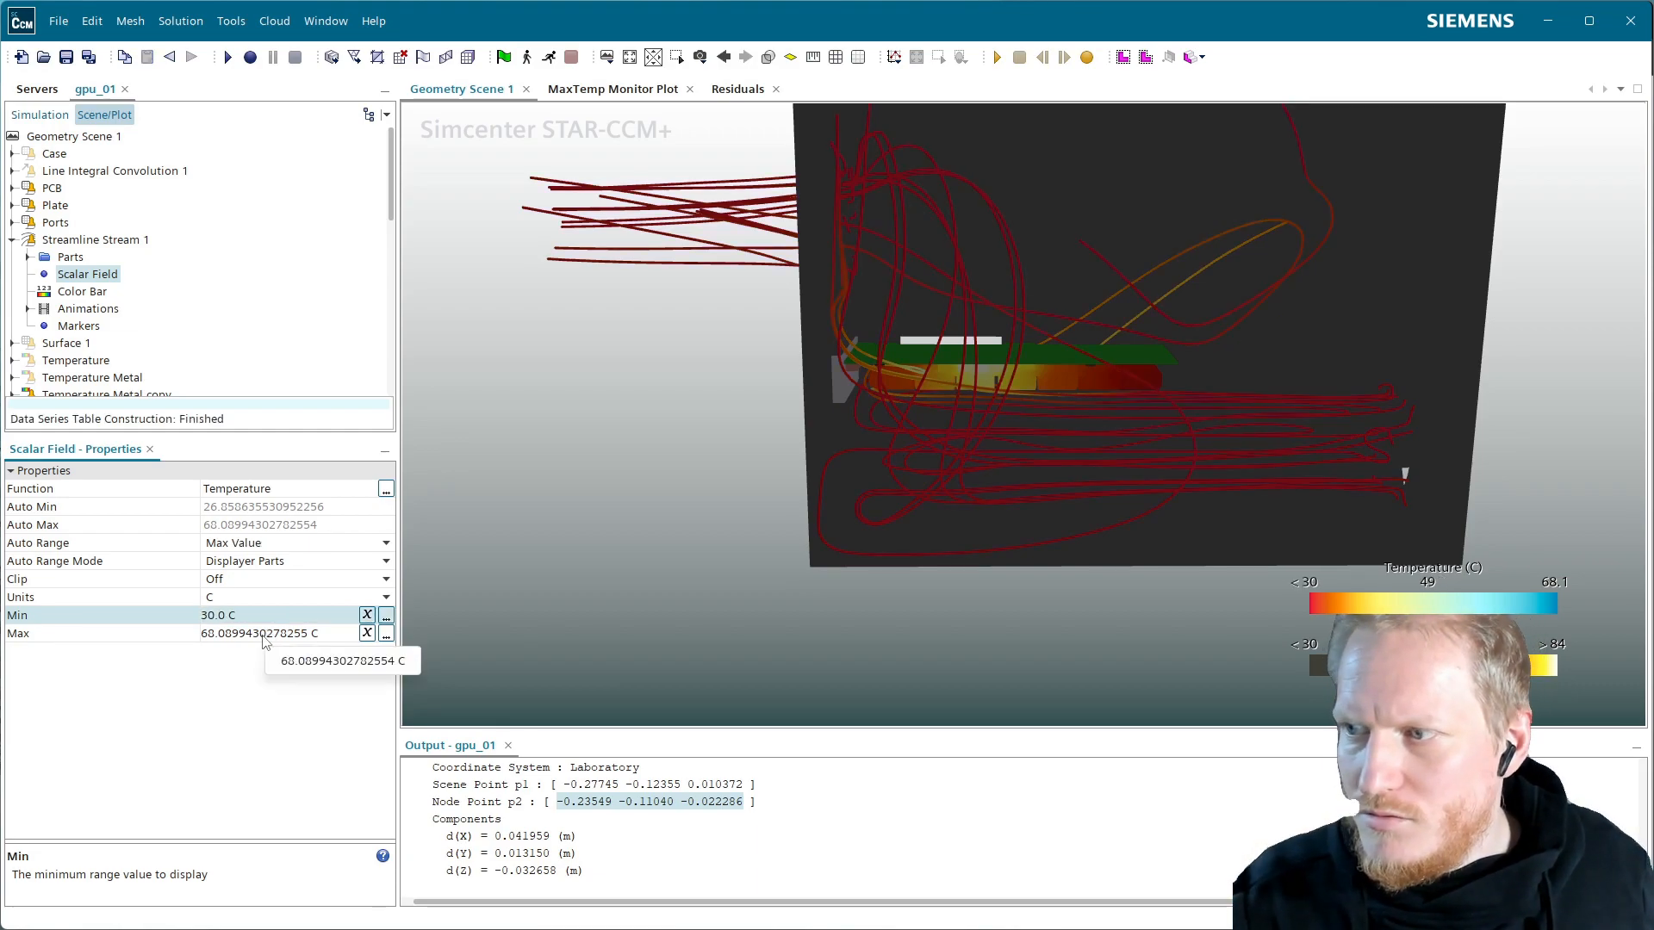
click(258, 636)
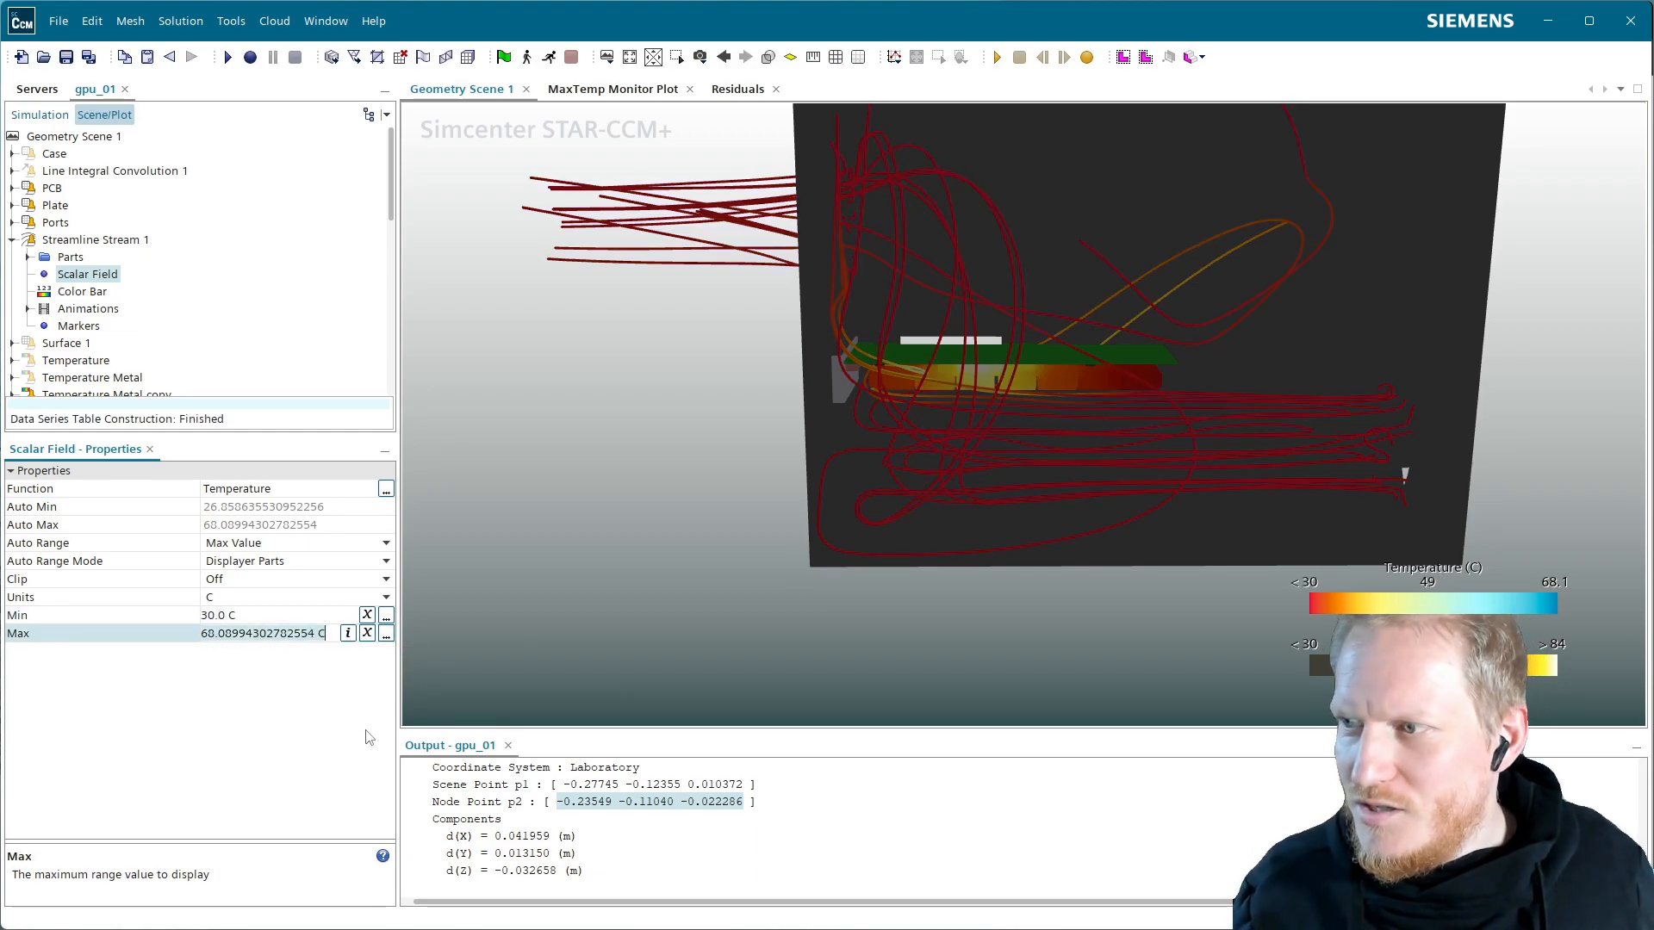
key(ctrl+a)
text(65)
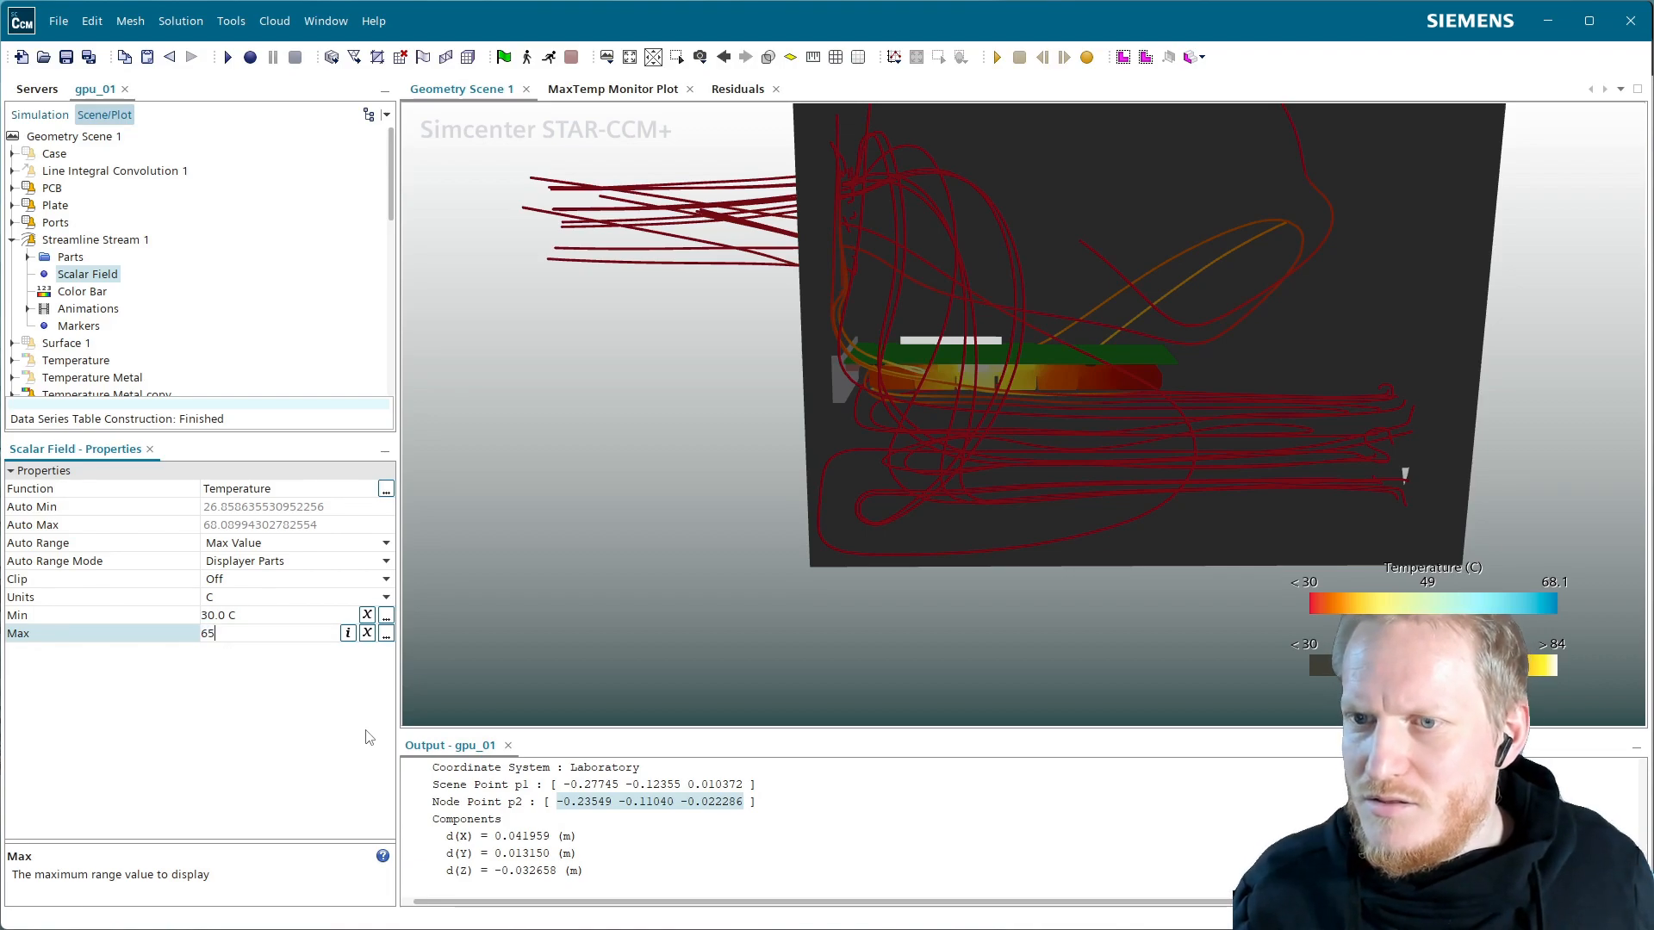
key(Return)
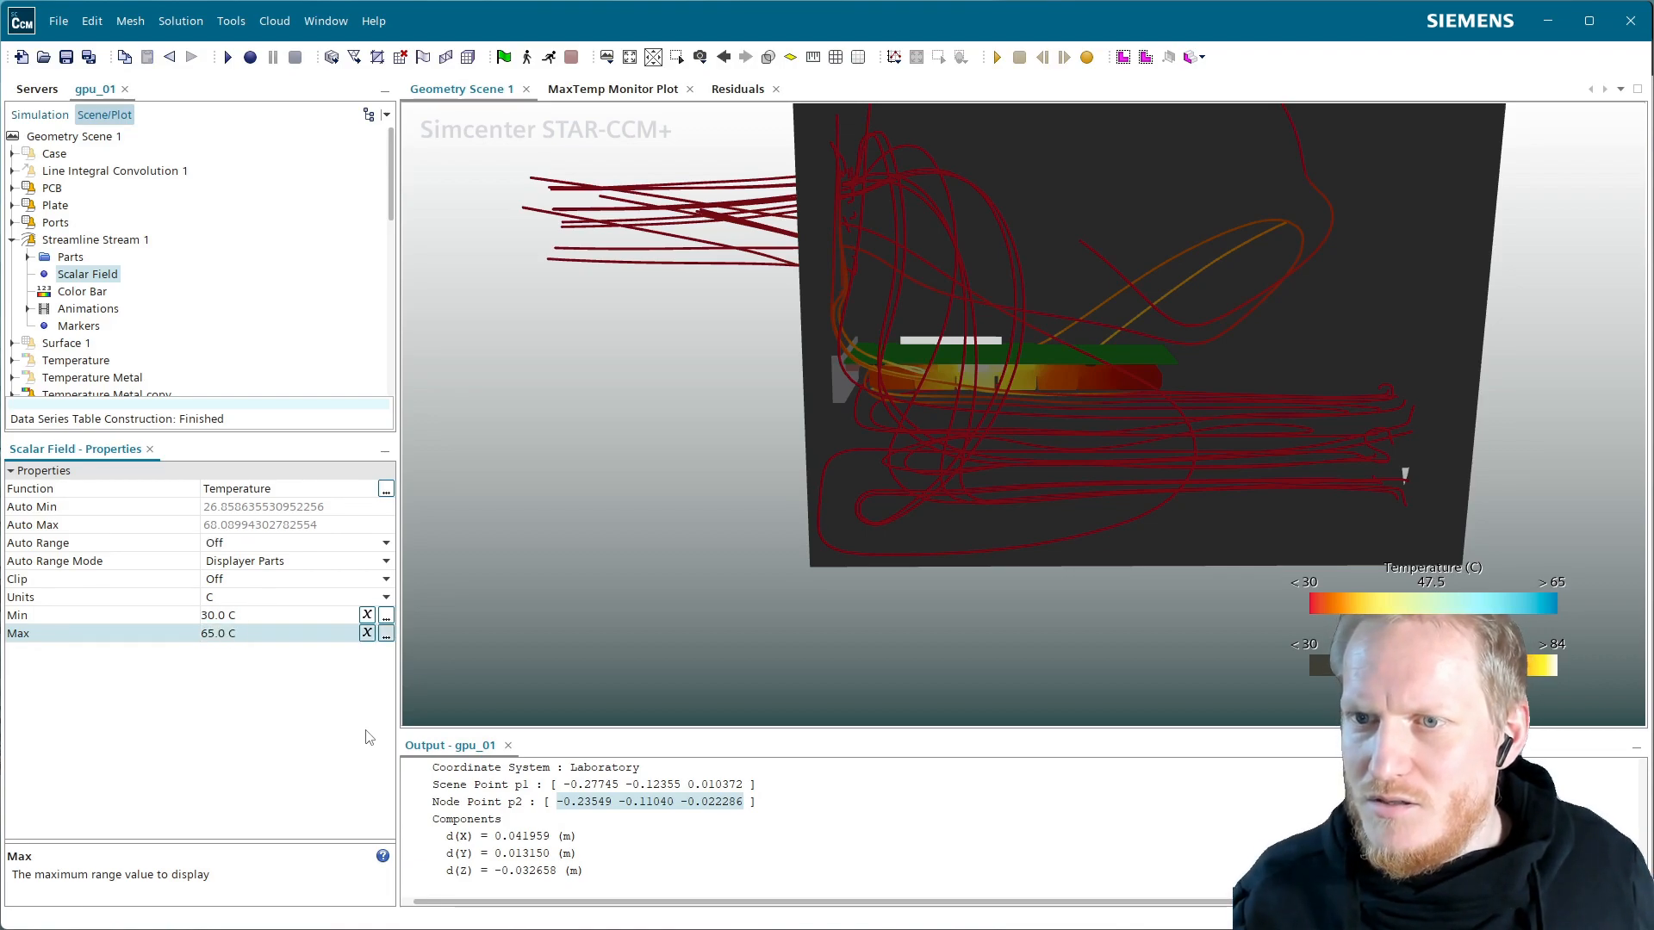
Reverse the color bar's map and orbit the scene to view the card and streamlines
click(104, 291)
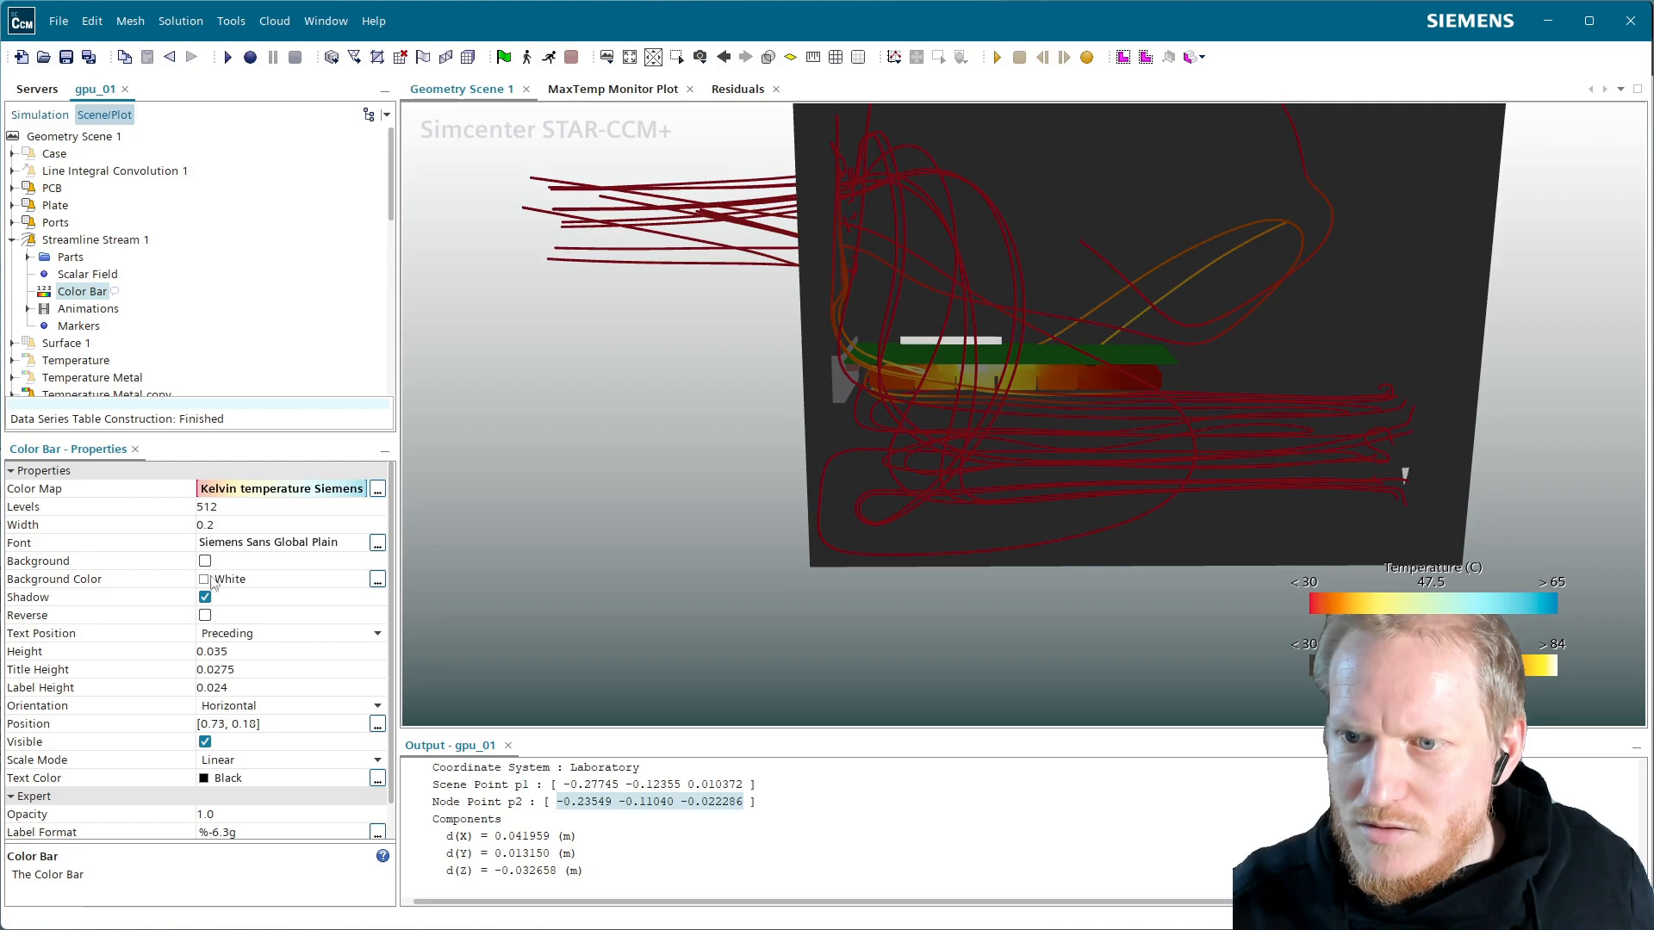
click(205, 616)
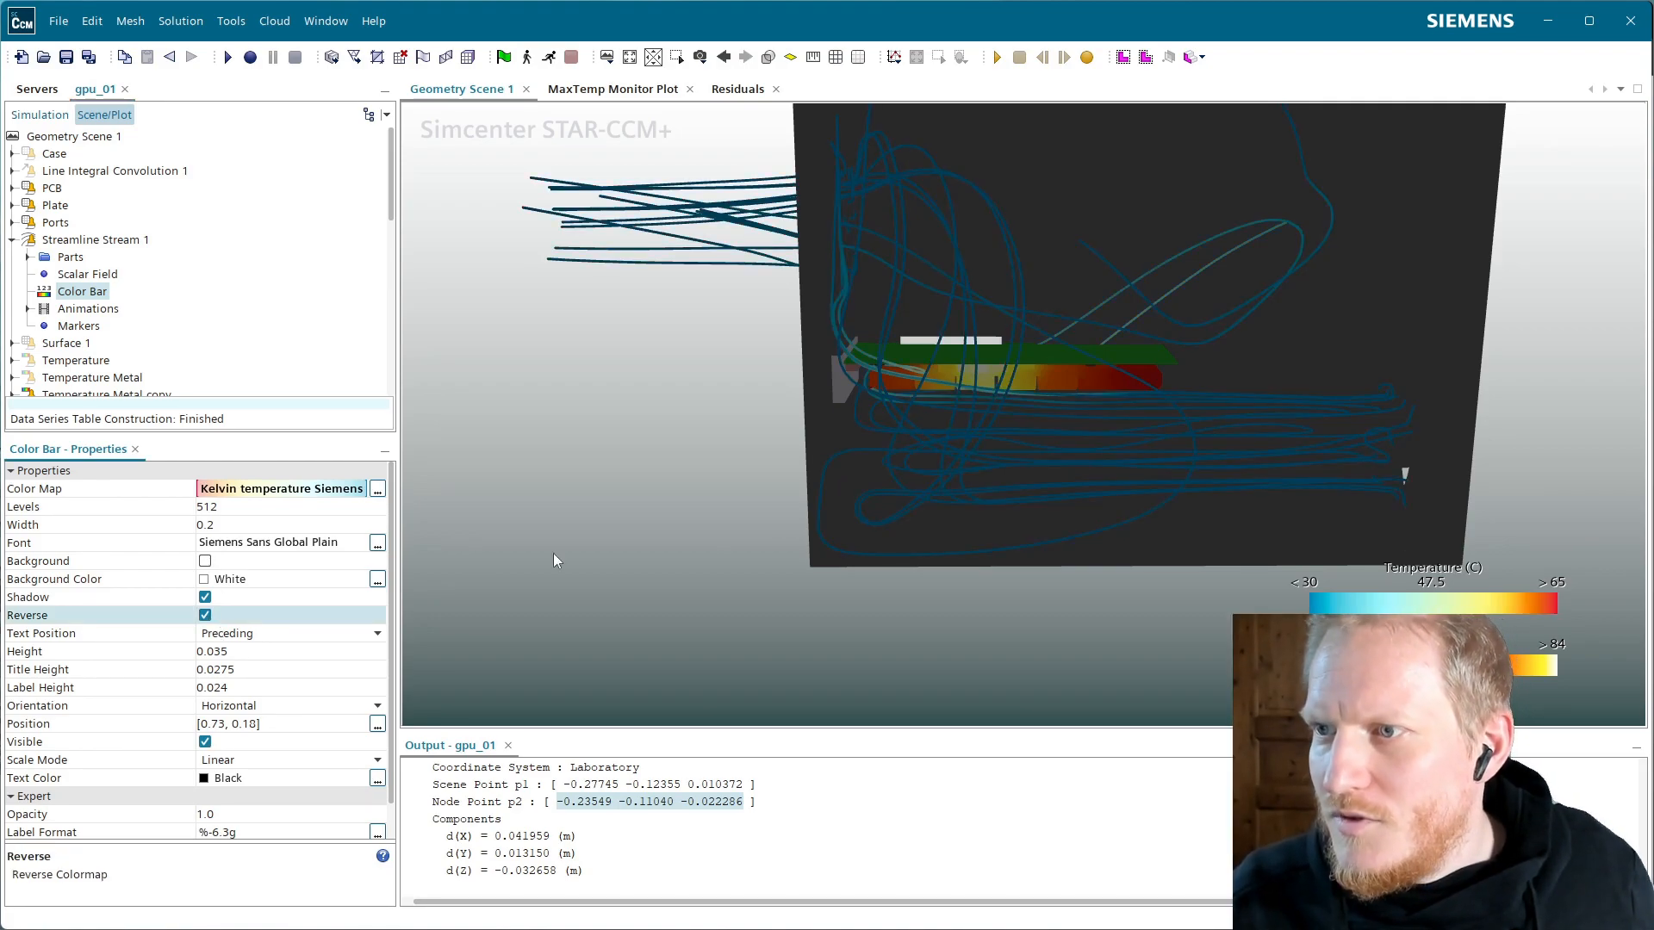
drag(1109, 400, 853, 479)
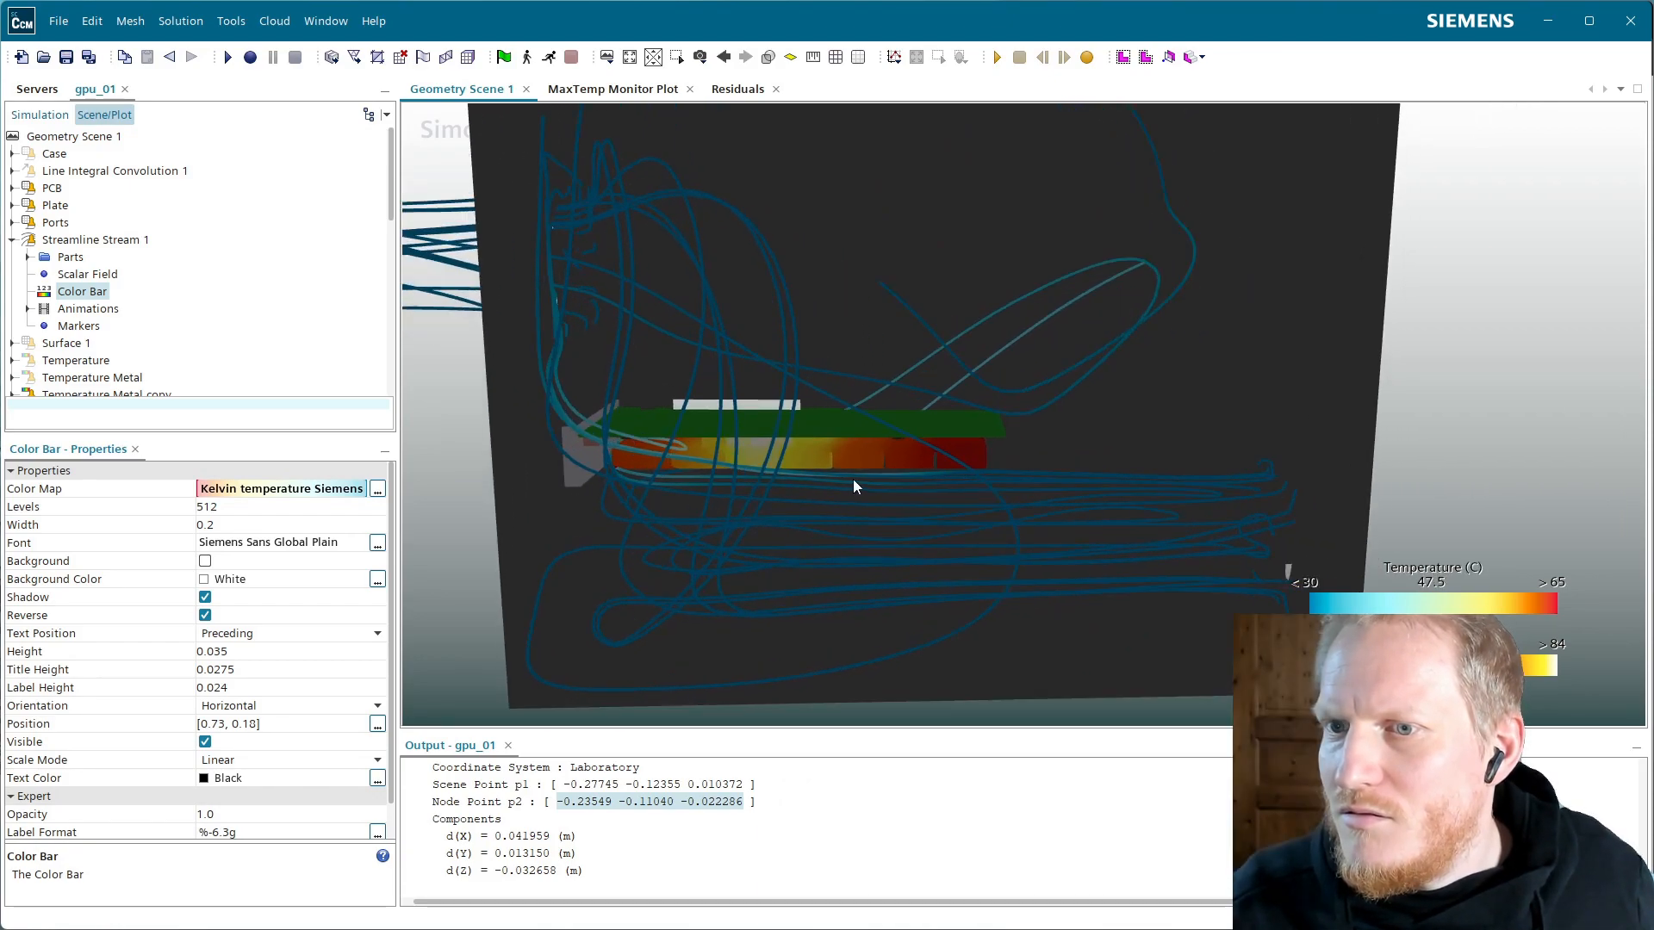
drag(942, 443, 891, 434)
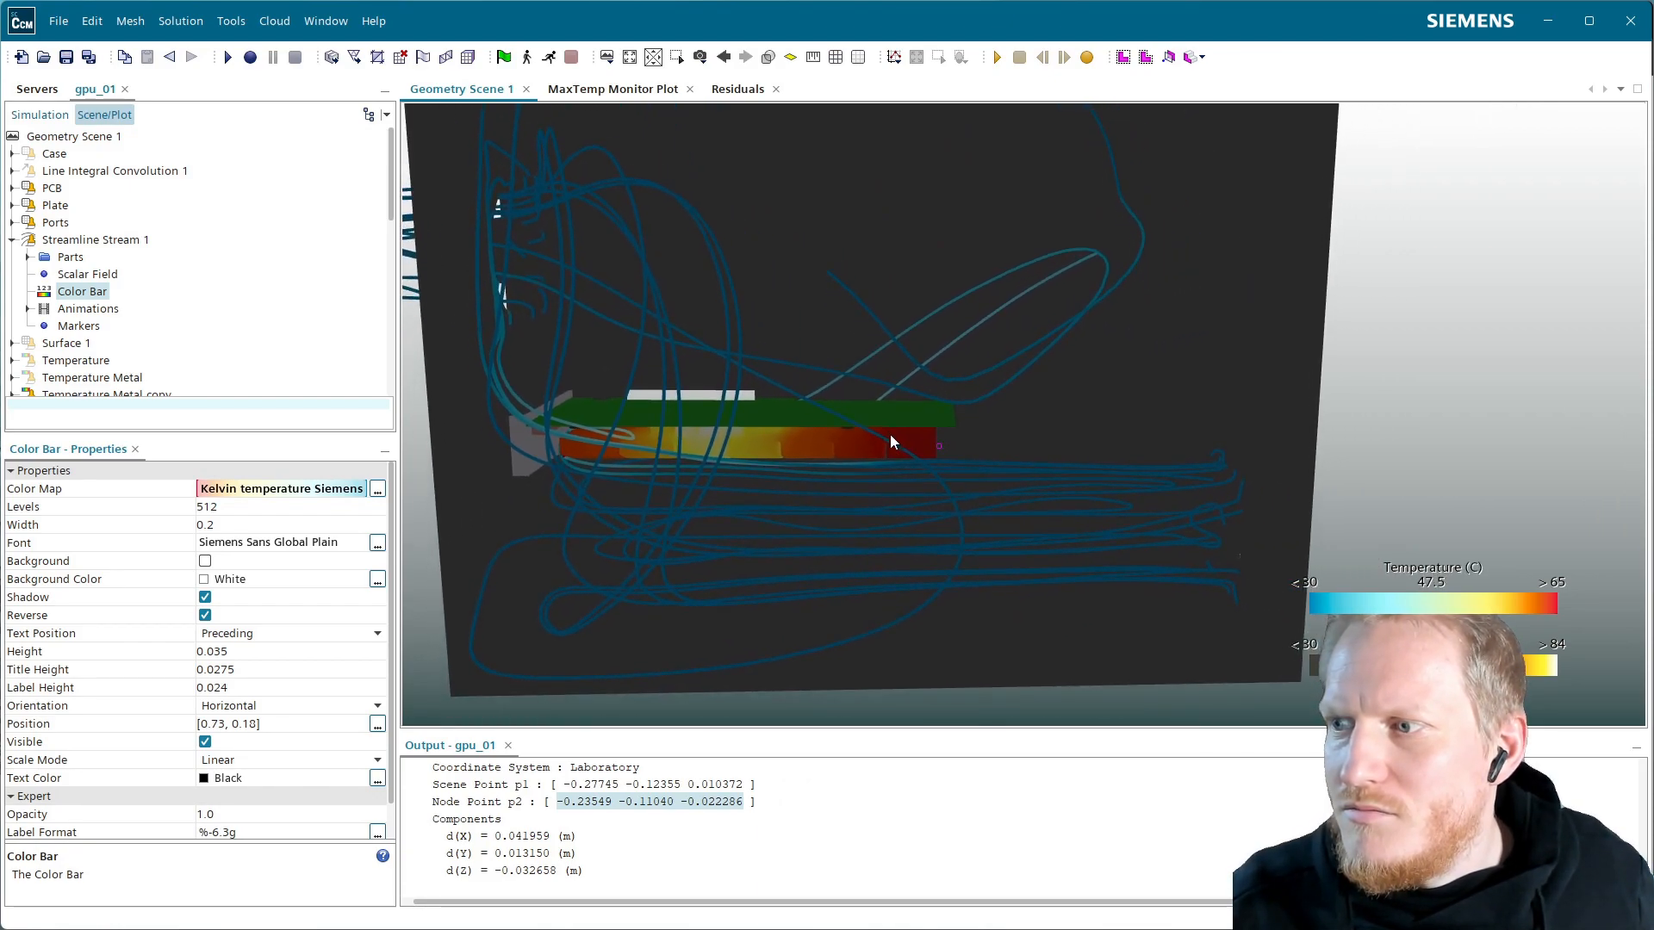
mouse_move(607, 316)
mouse_down()
mouse_move(591, 366)
mouse_move(606, 390)
mouse_move(703, 374)
mouse_move(694, 398)
mouse_up()
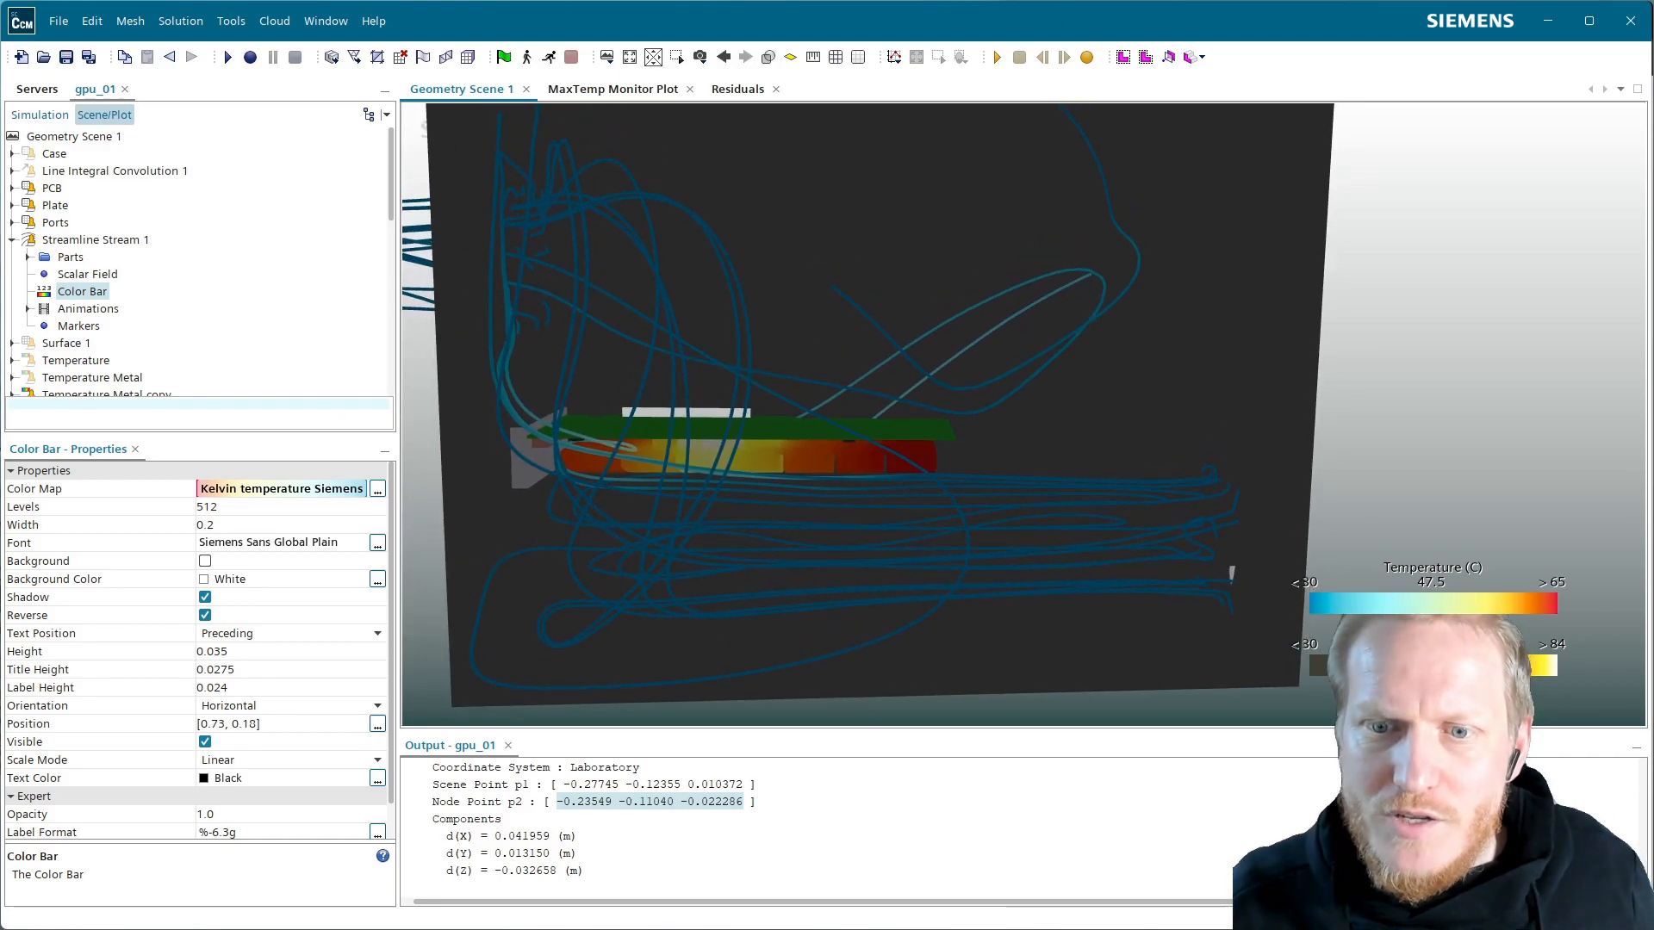
Add a new scalar field function under Field Functions and name it Air Temperature
click(39, 114)
scroll(178, 360, down, 5)
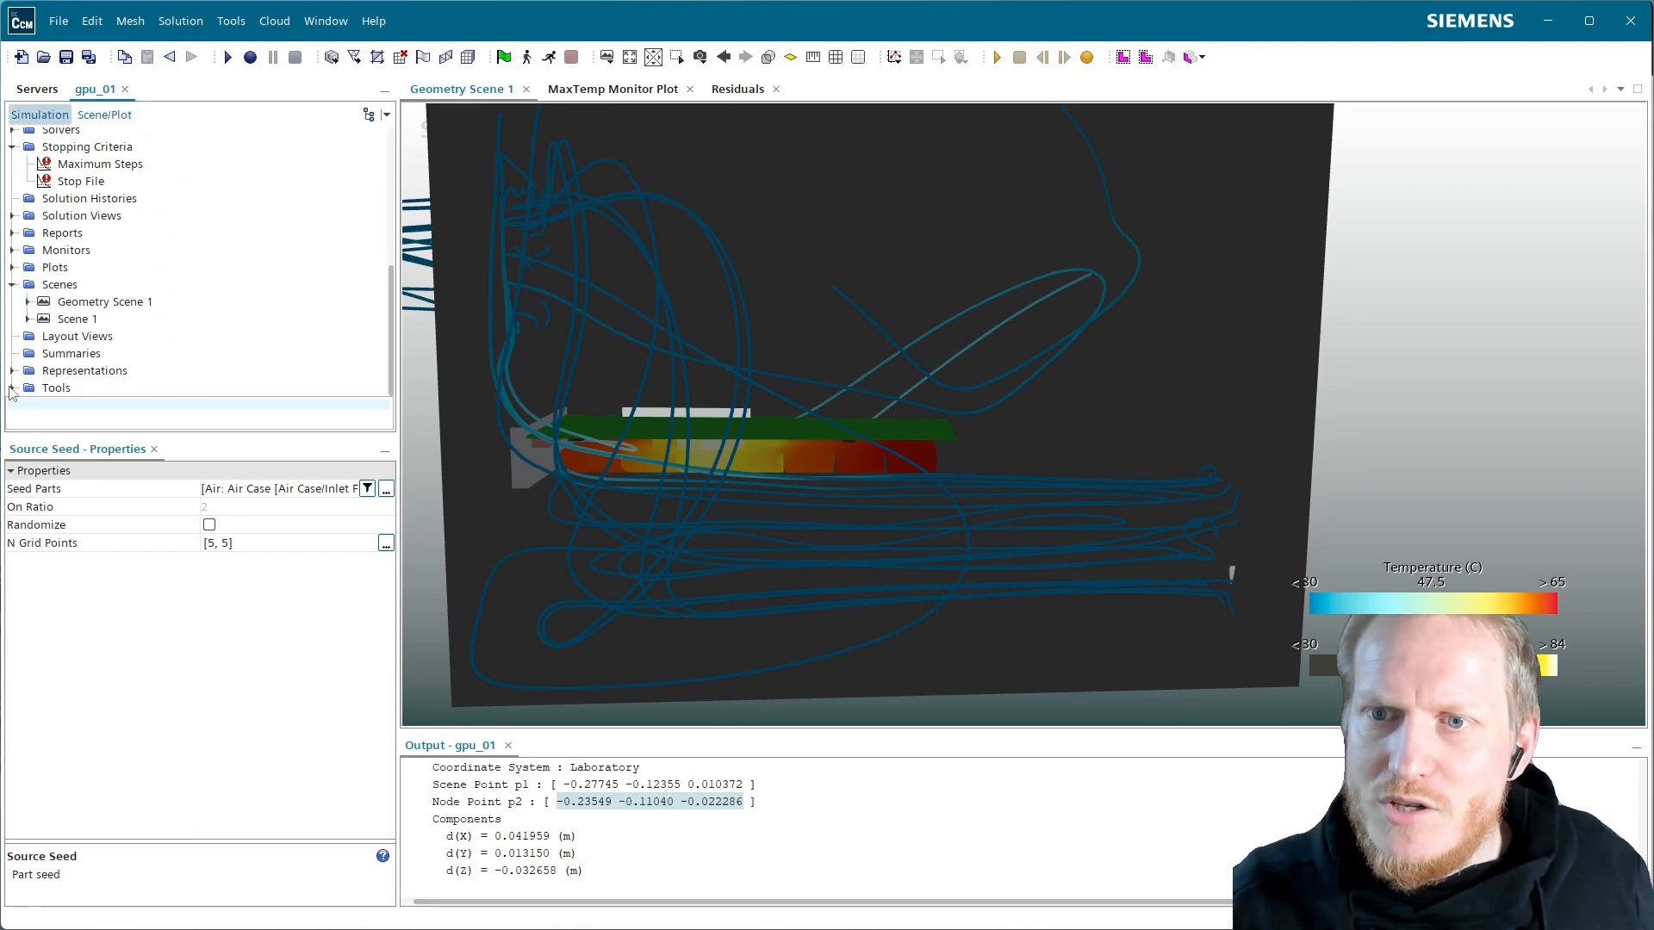
click(11, 389)
click(12, 136)
scroll(81, 267, up, 4)
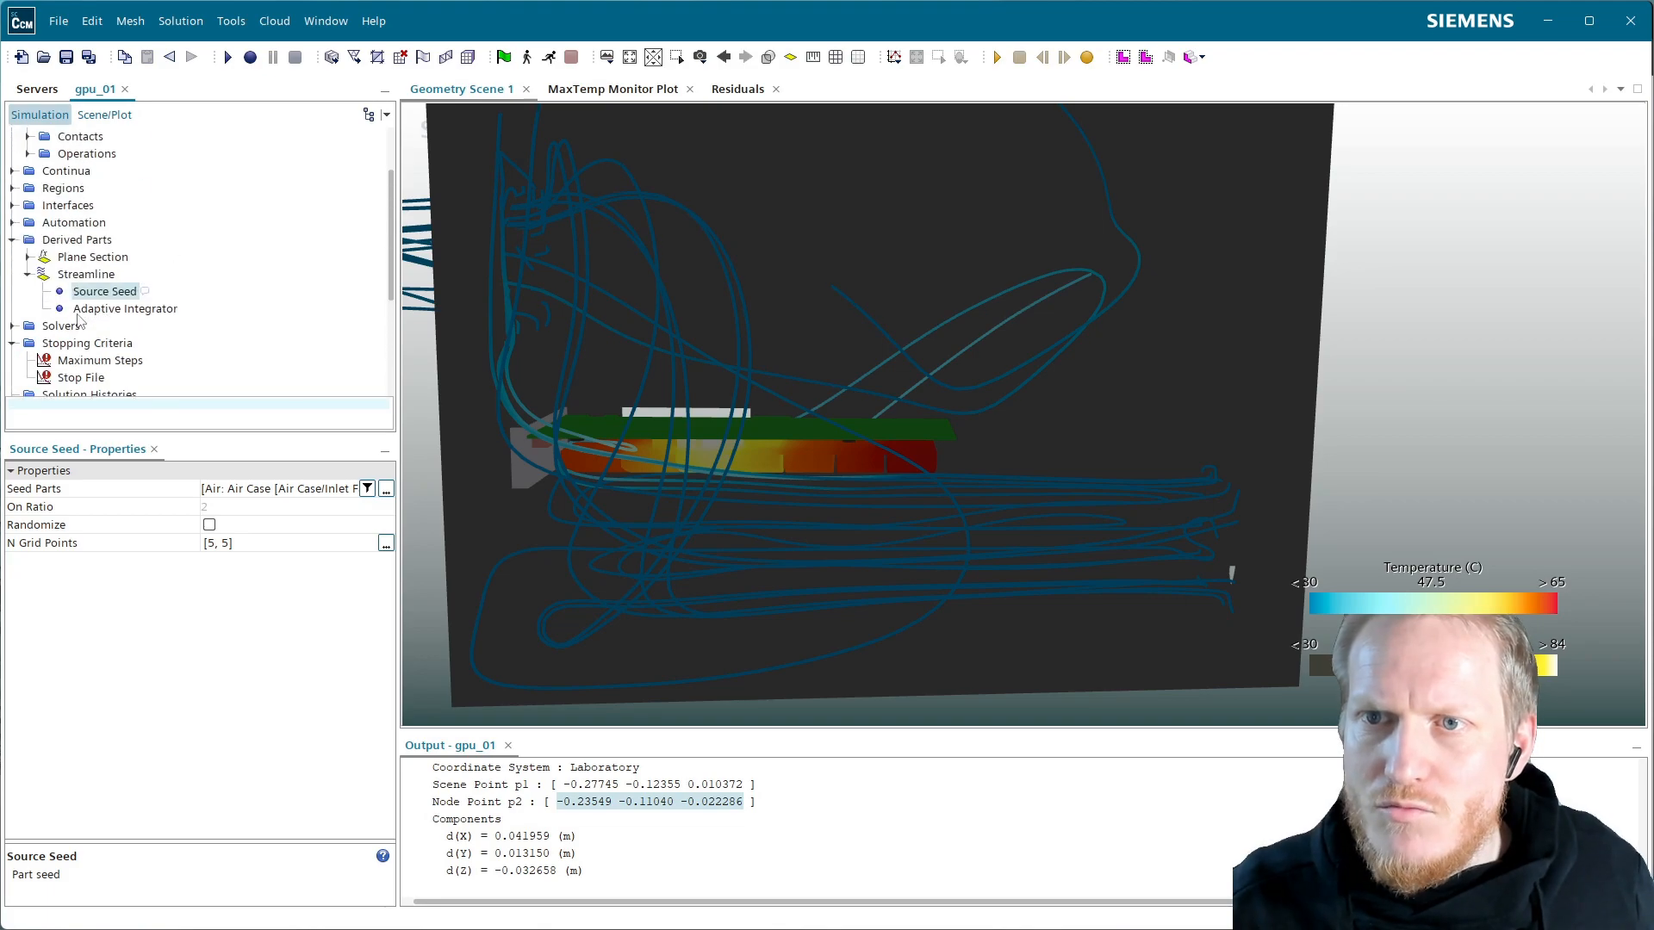
click(12, 222)
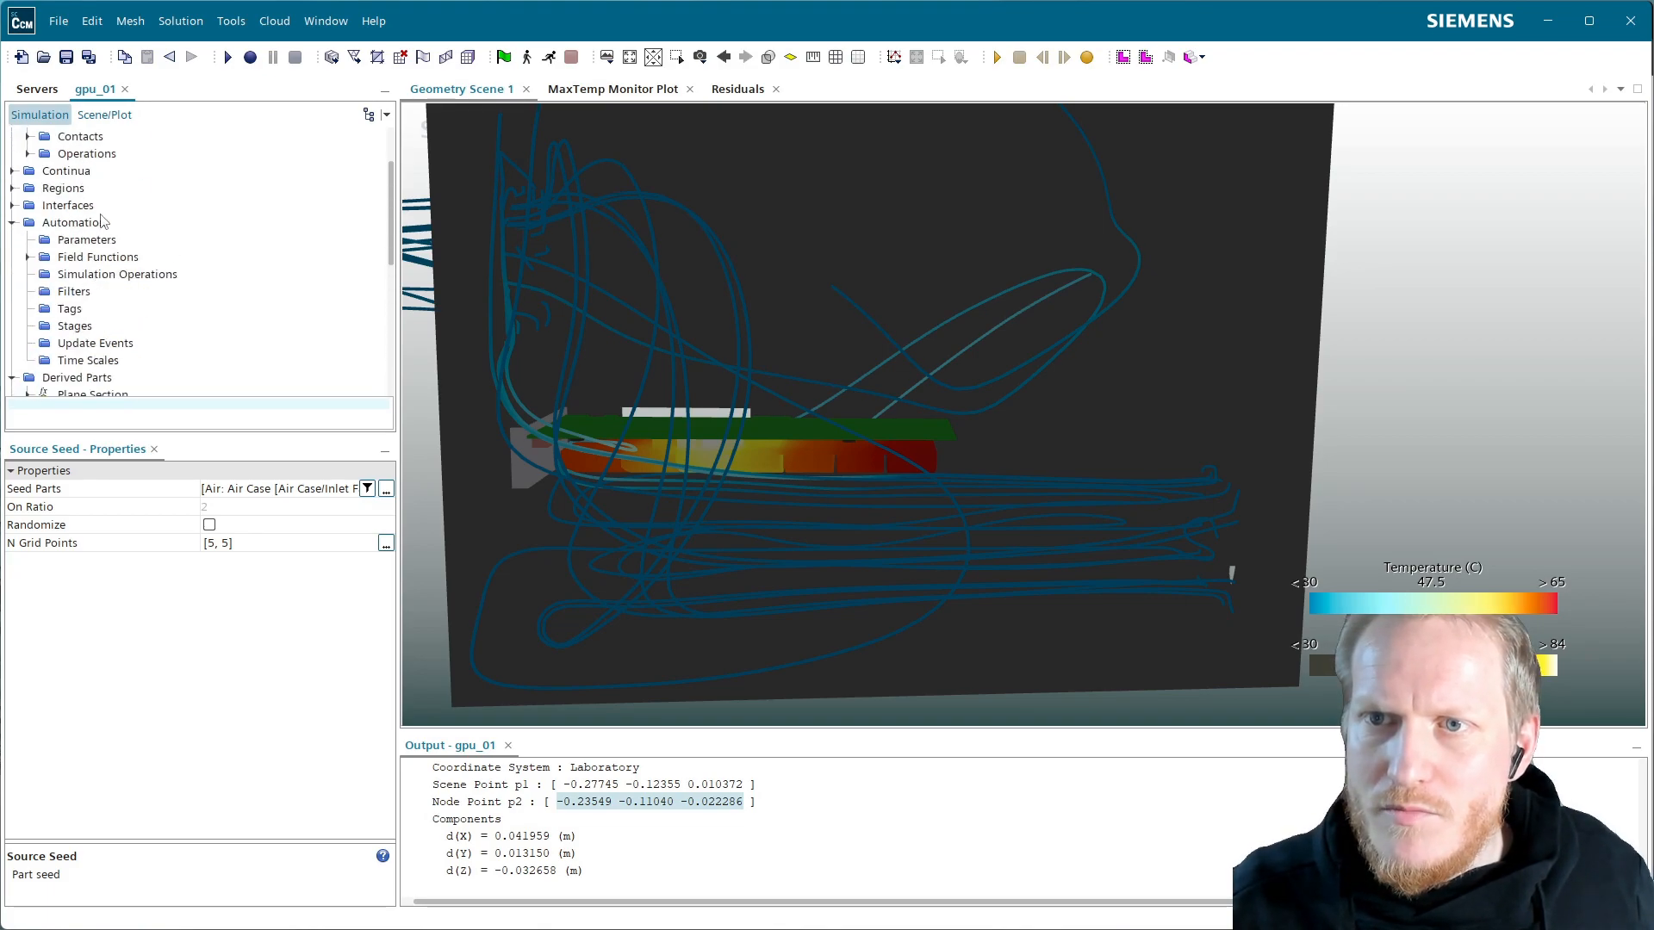
right_click(93, 225)
click(98, 257)
click(27, 257)
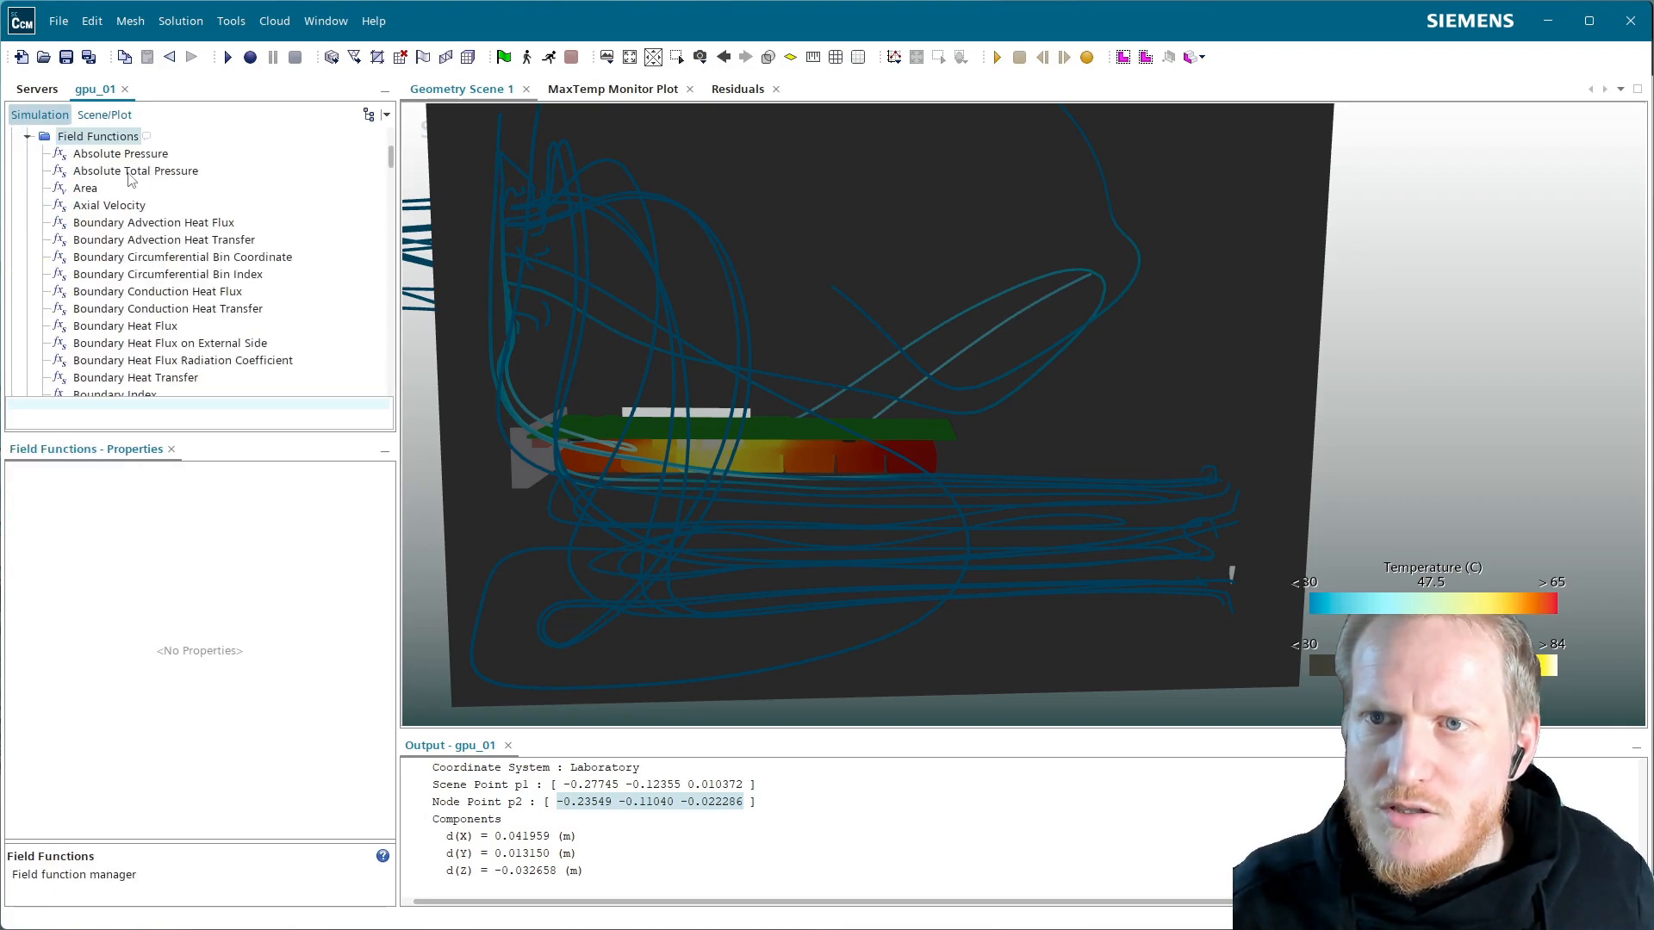
right_click(113, 142)
mouse_move(215, 152)
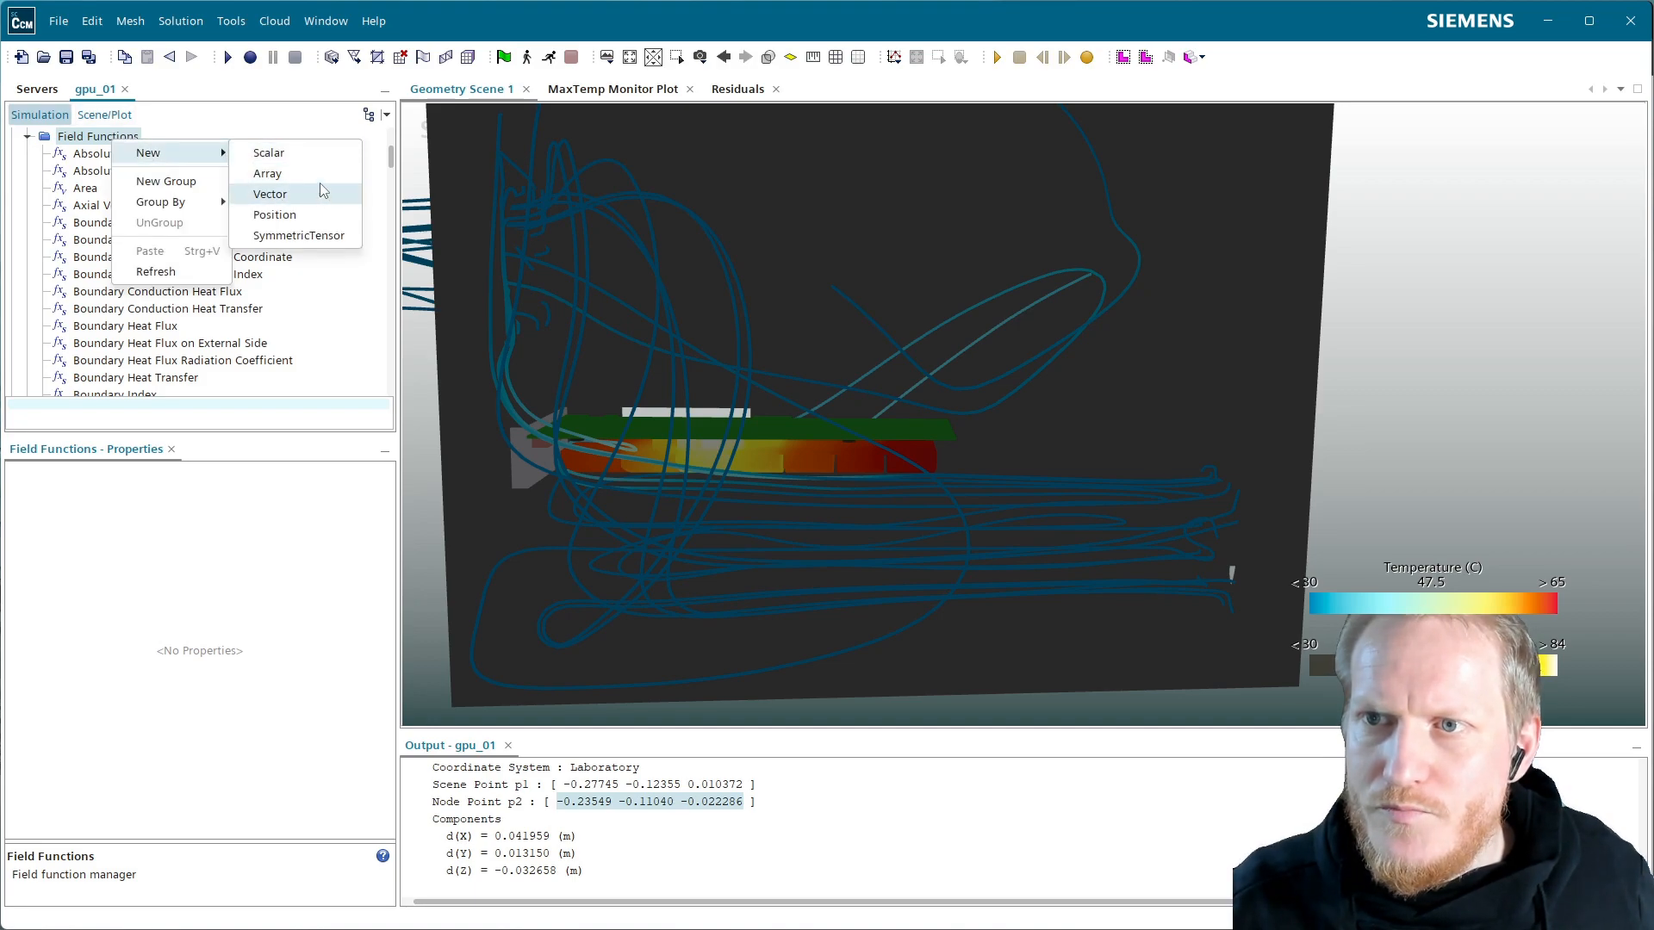
click(294, 155)
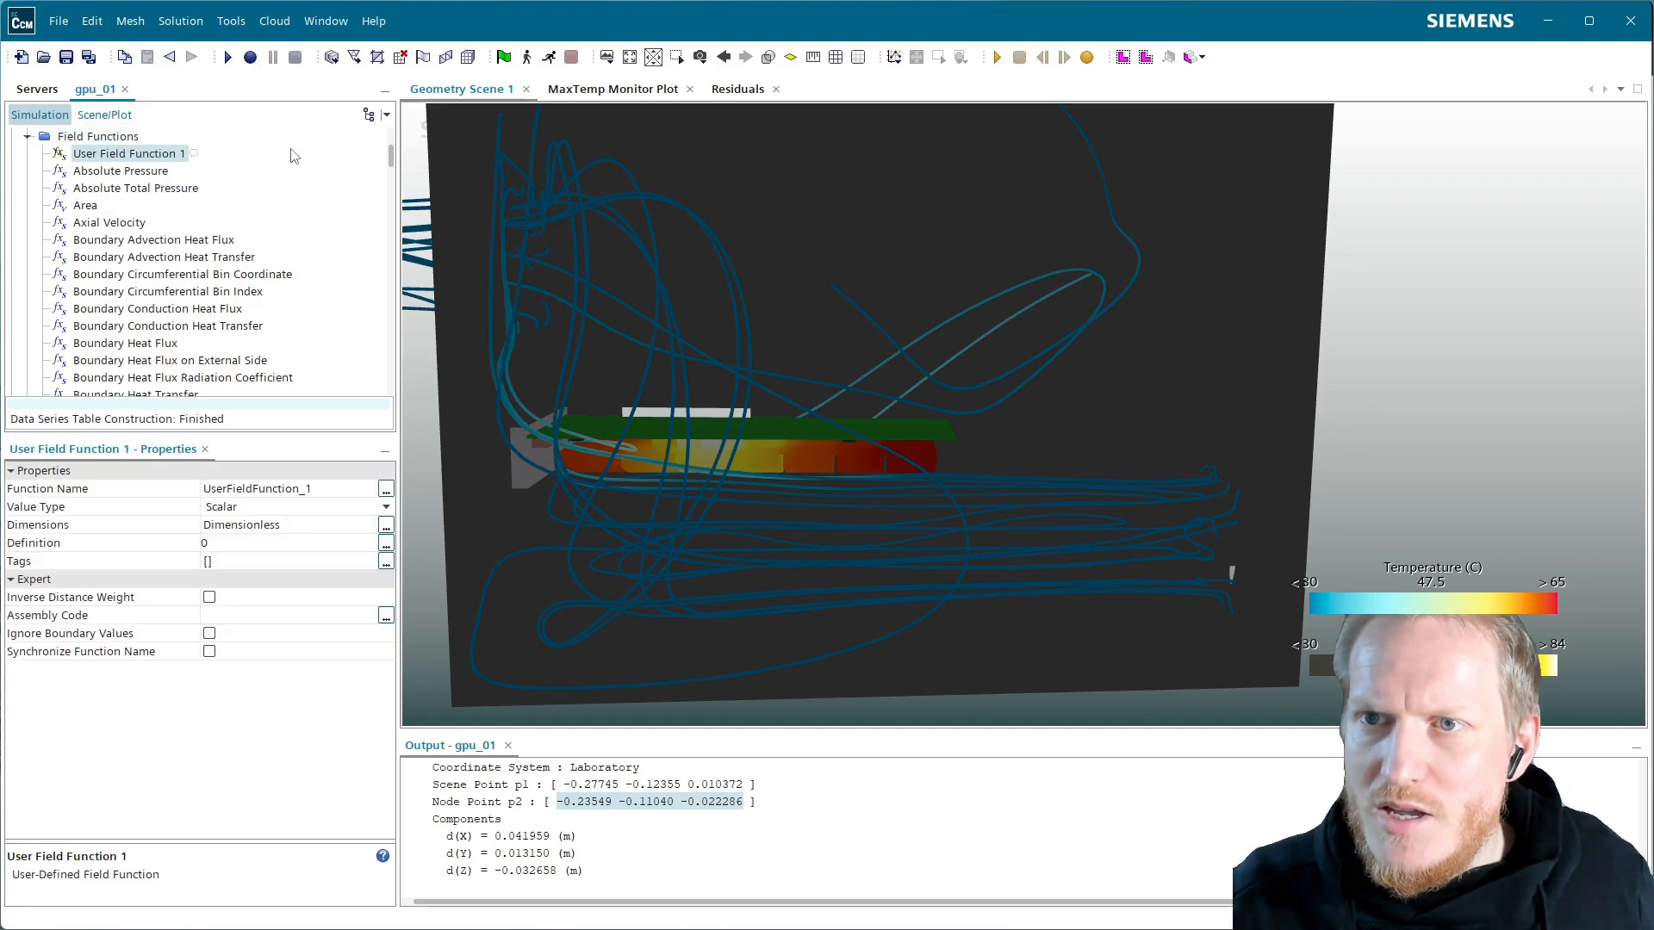
click(135, 155)
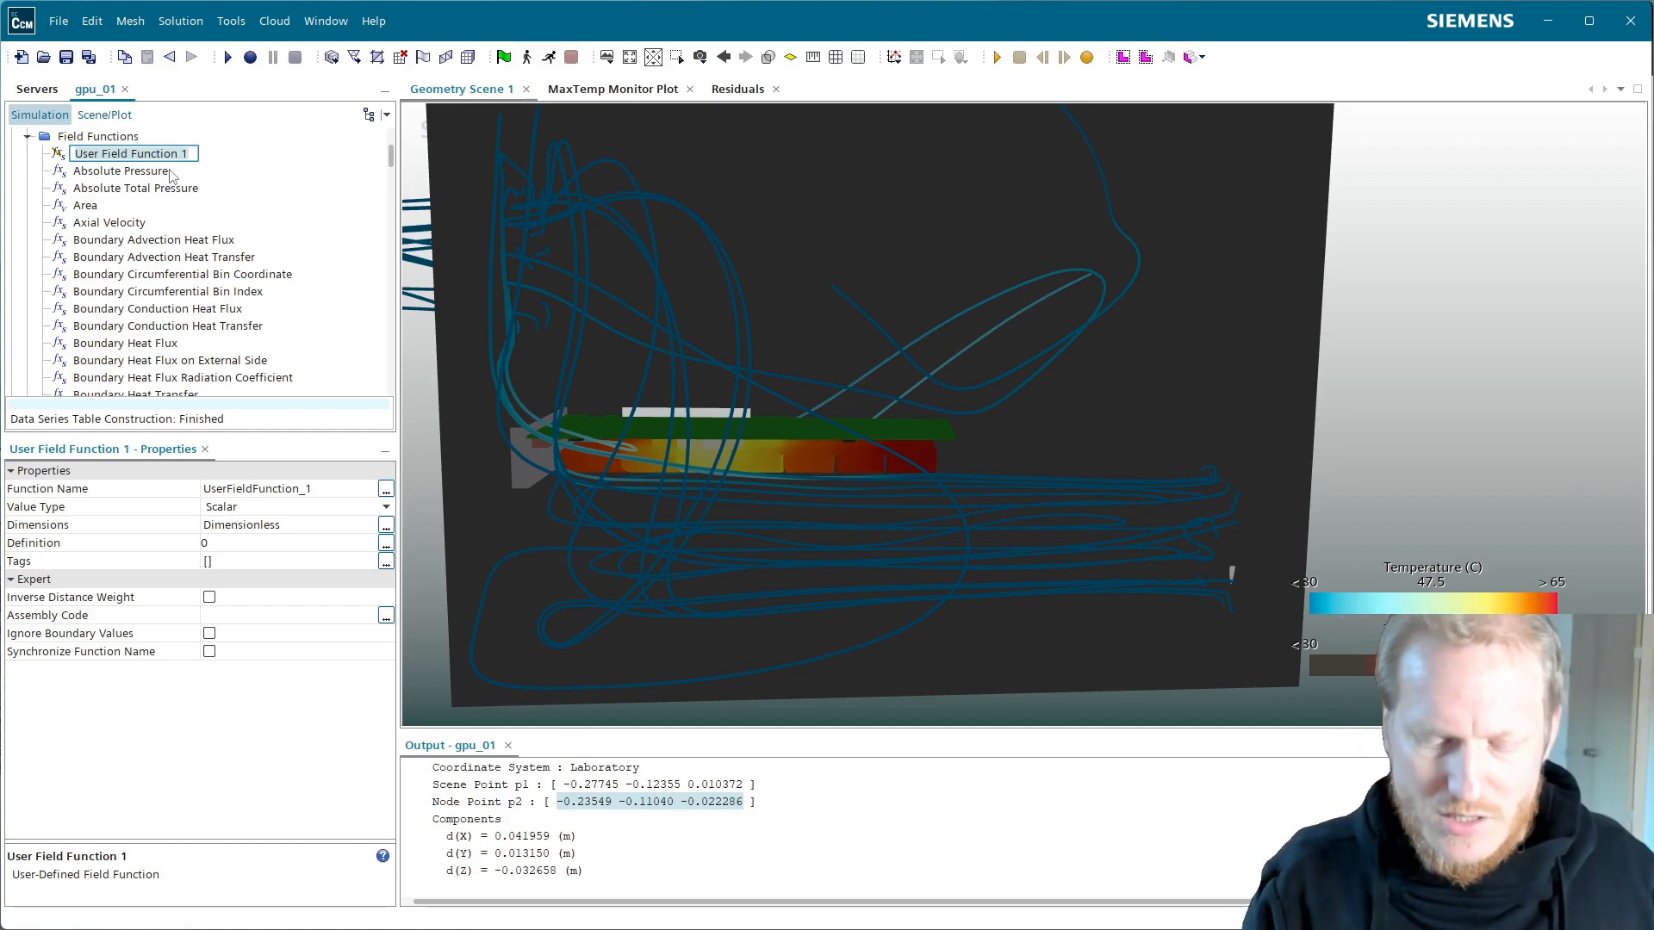
text(Air Temperature)
key(Return)
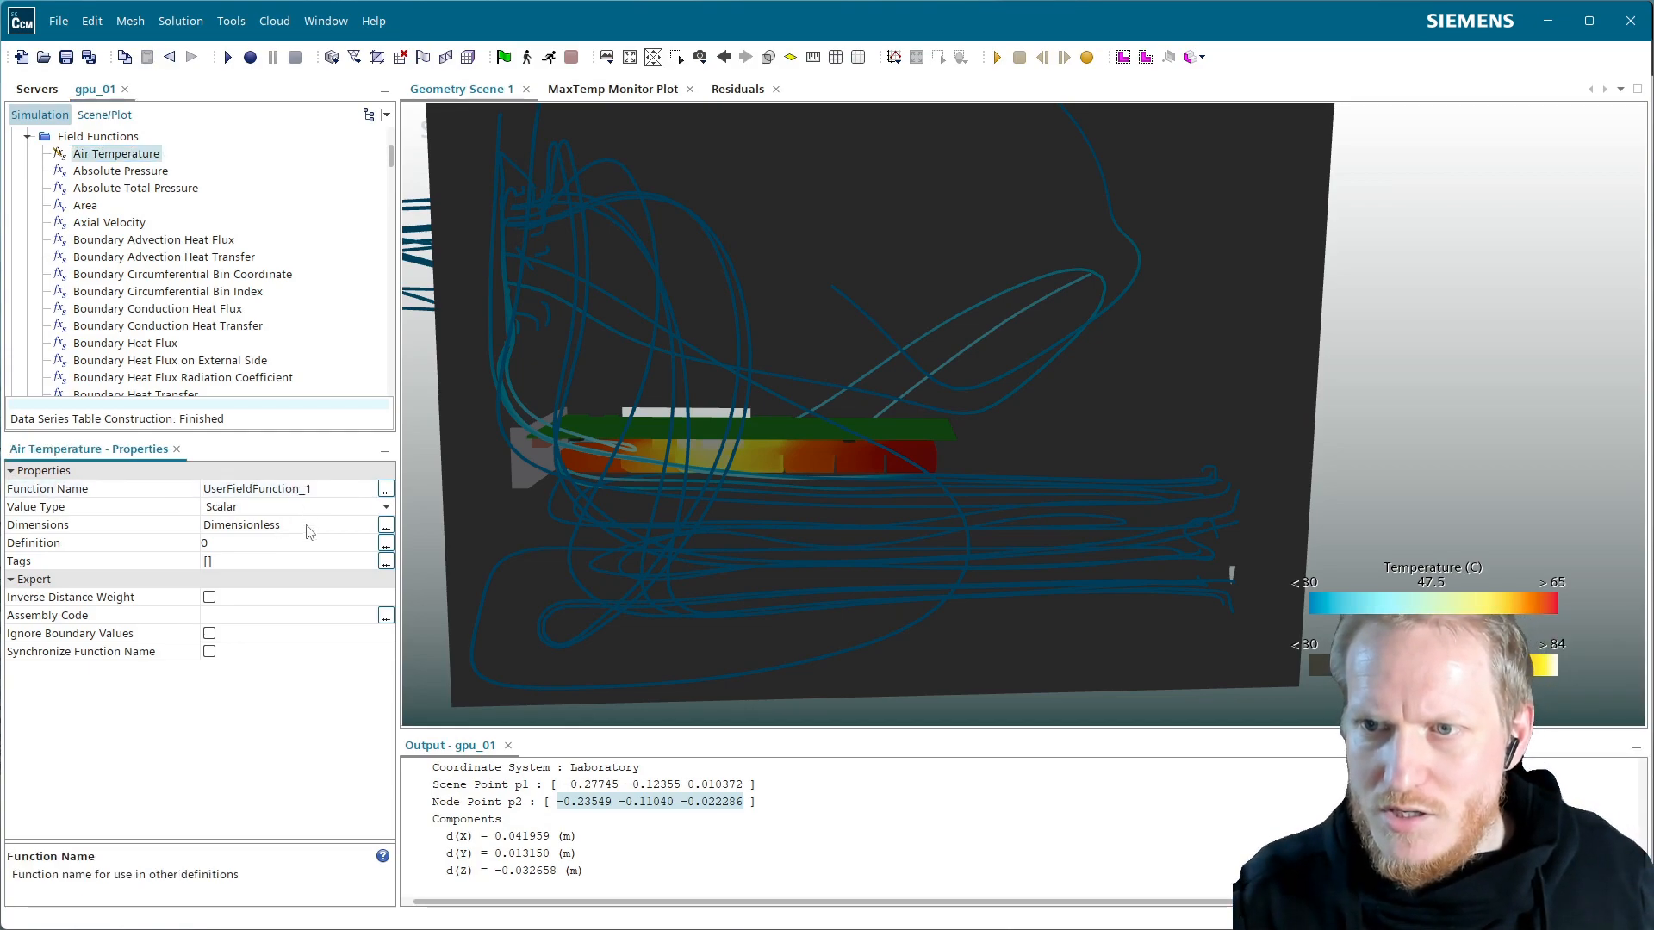
Set its function name to Air Temperature, dimensions to Temperature, and definition to ${Temperature}
double_click(268, 487)
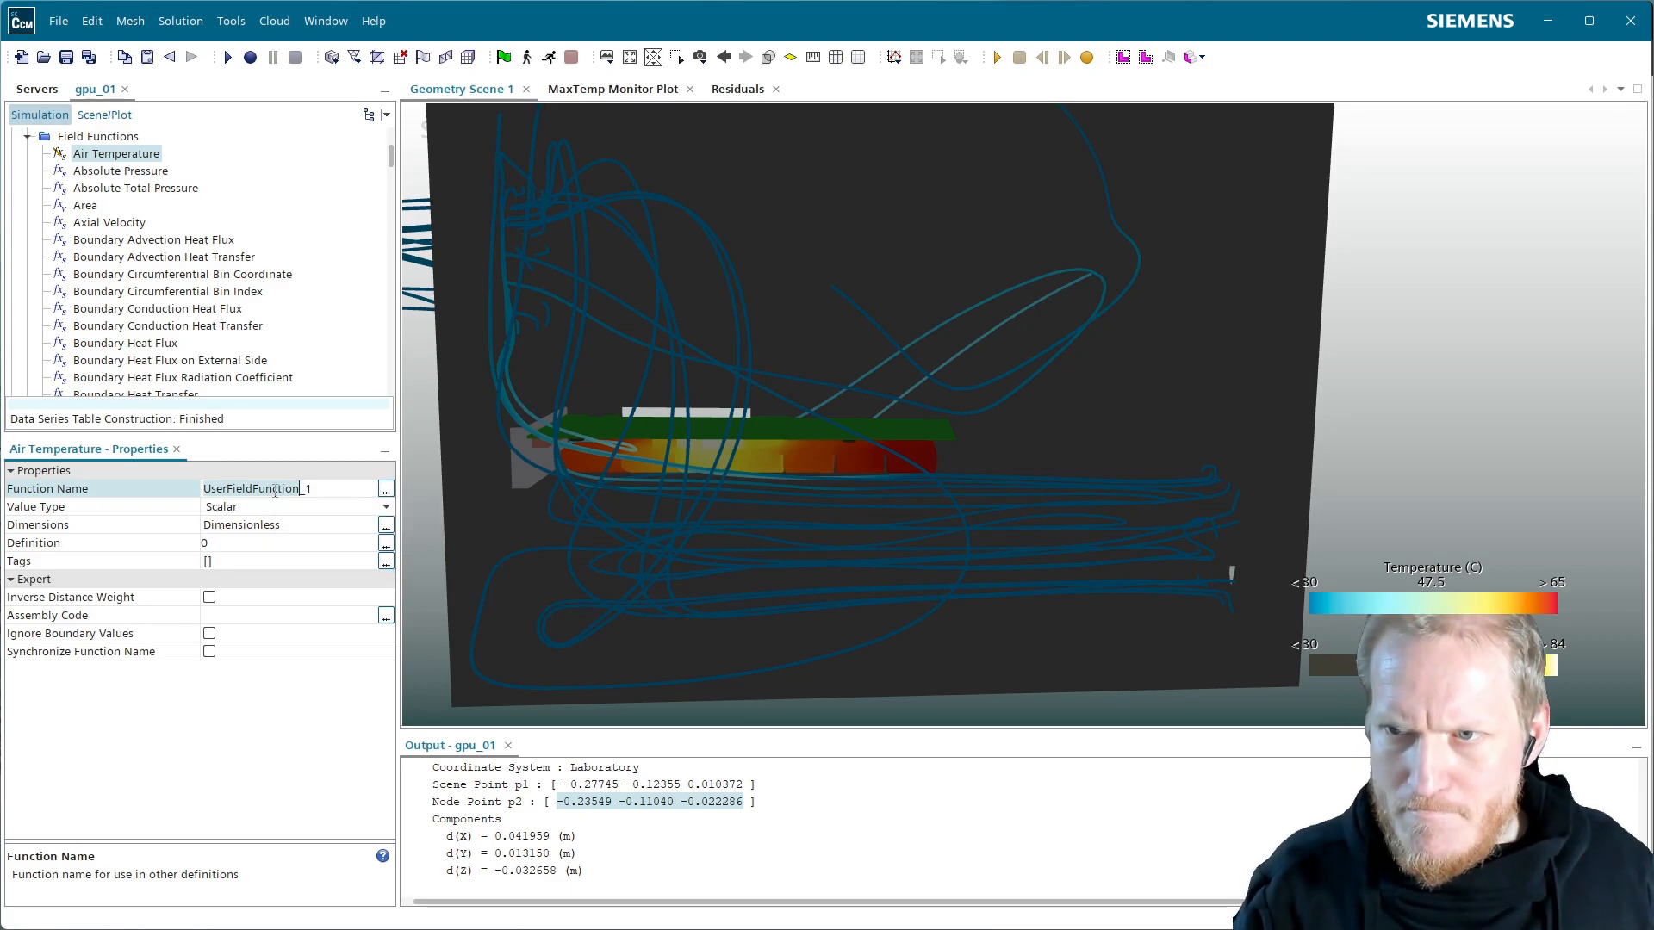
key(ctrl+a)
text(Air Temperature)
key(Return)
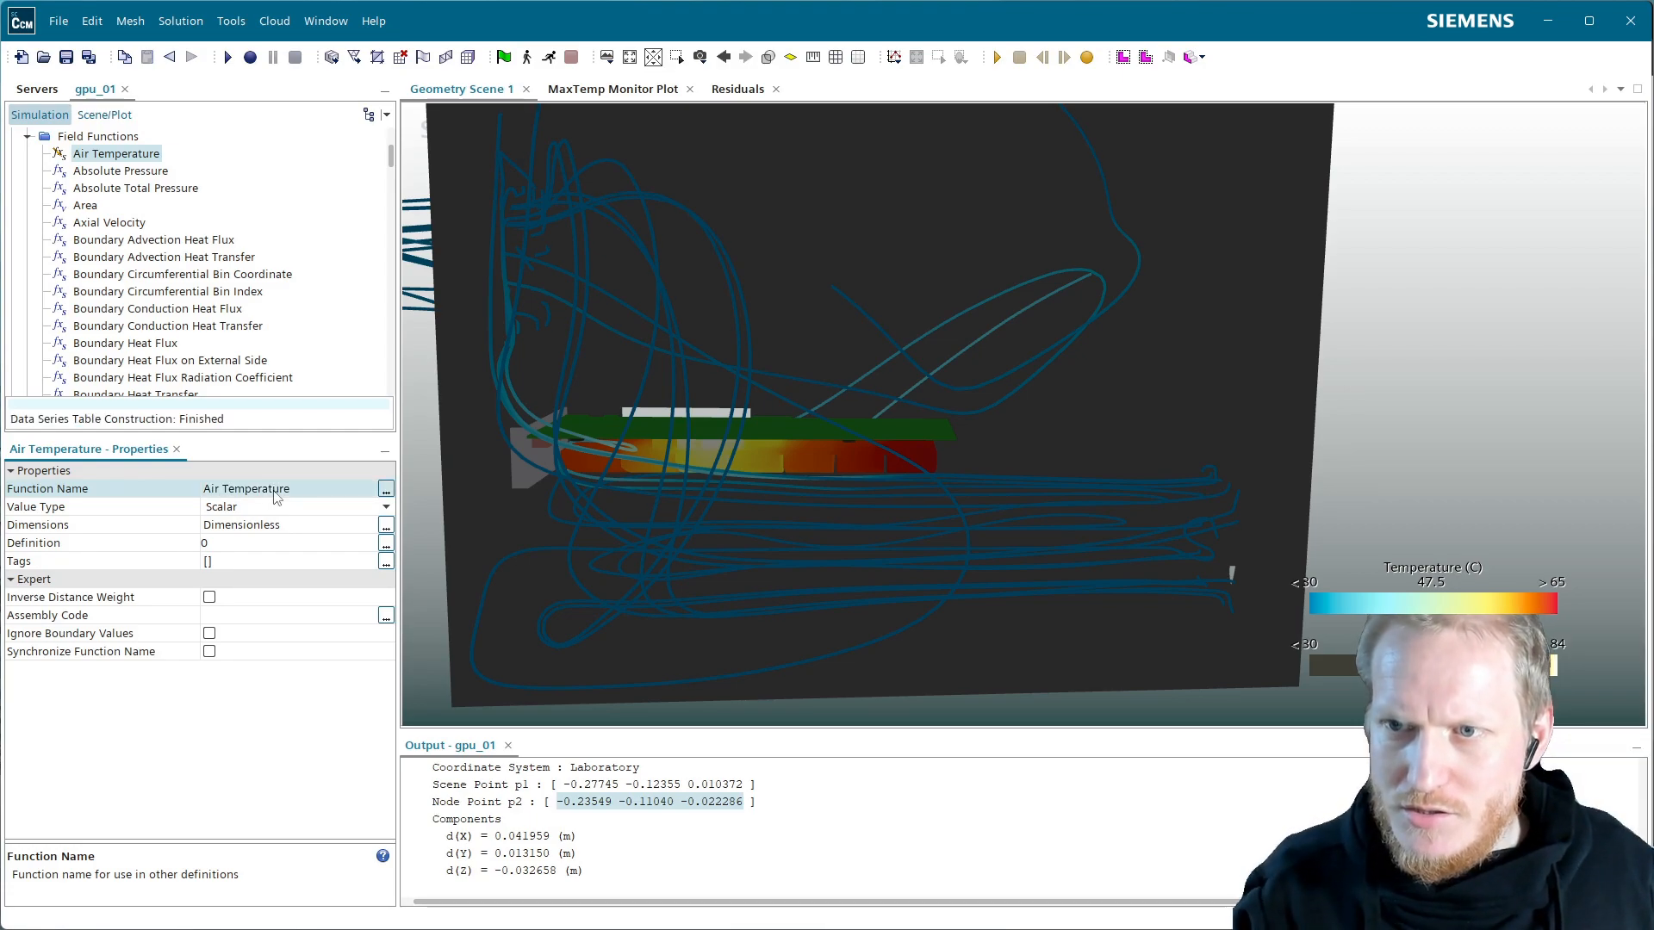
click(386, 525)
click(843, 412)
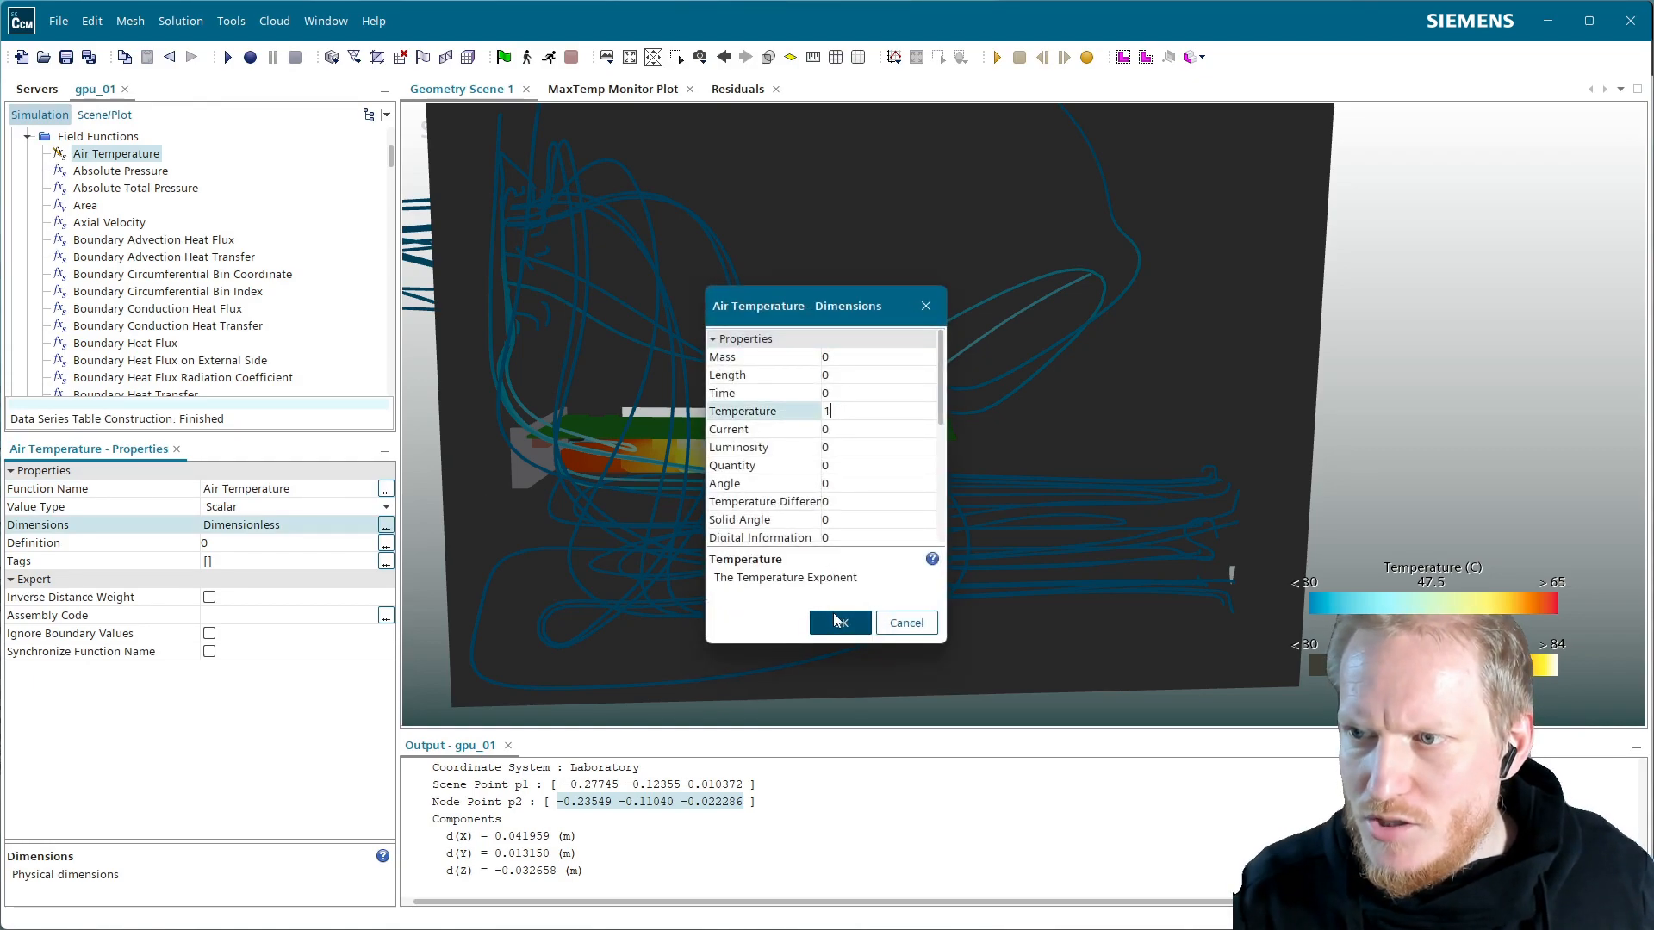
click(836, 622)
click(386, 543)
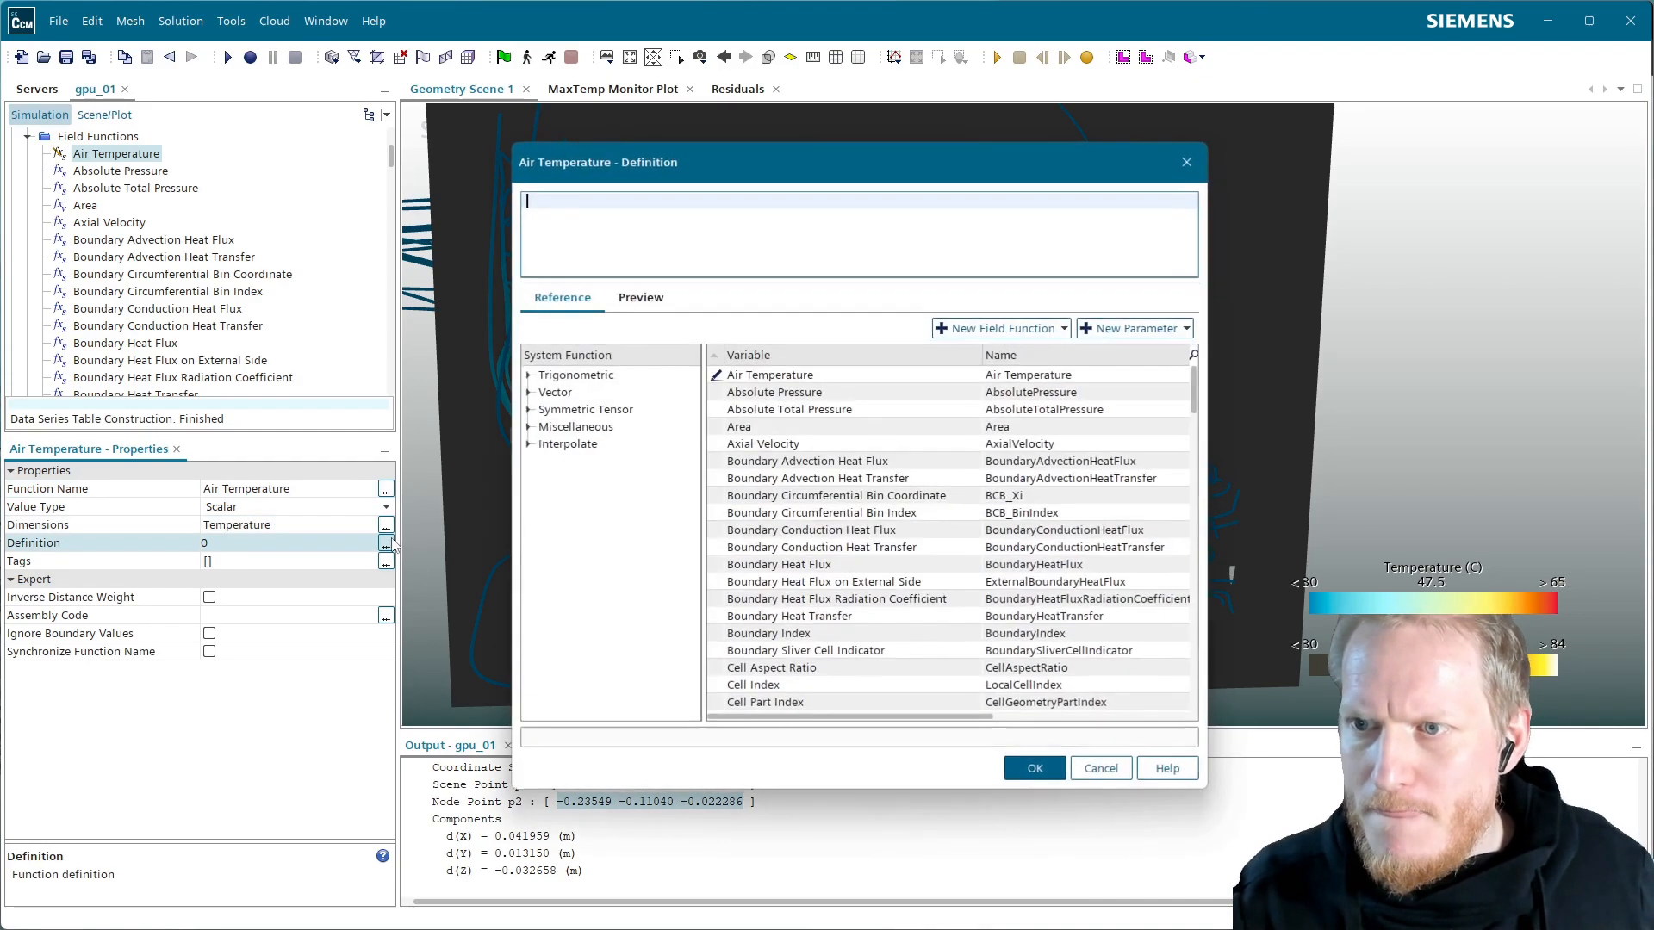
text(tem)
key(Return)
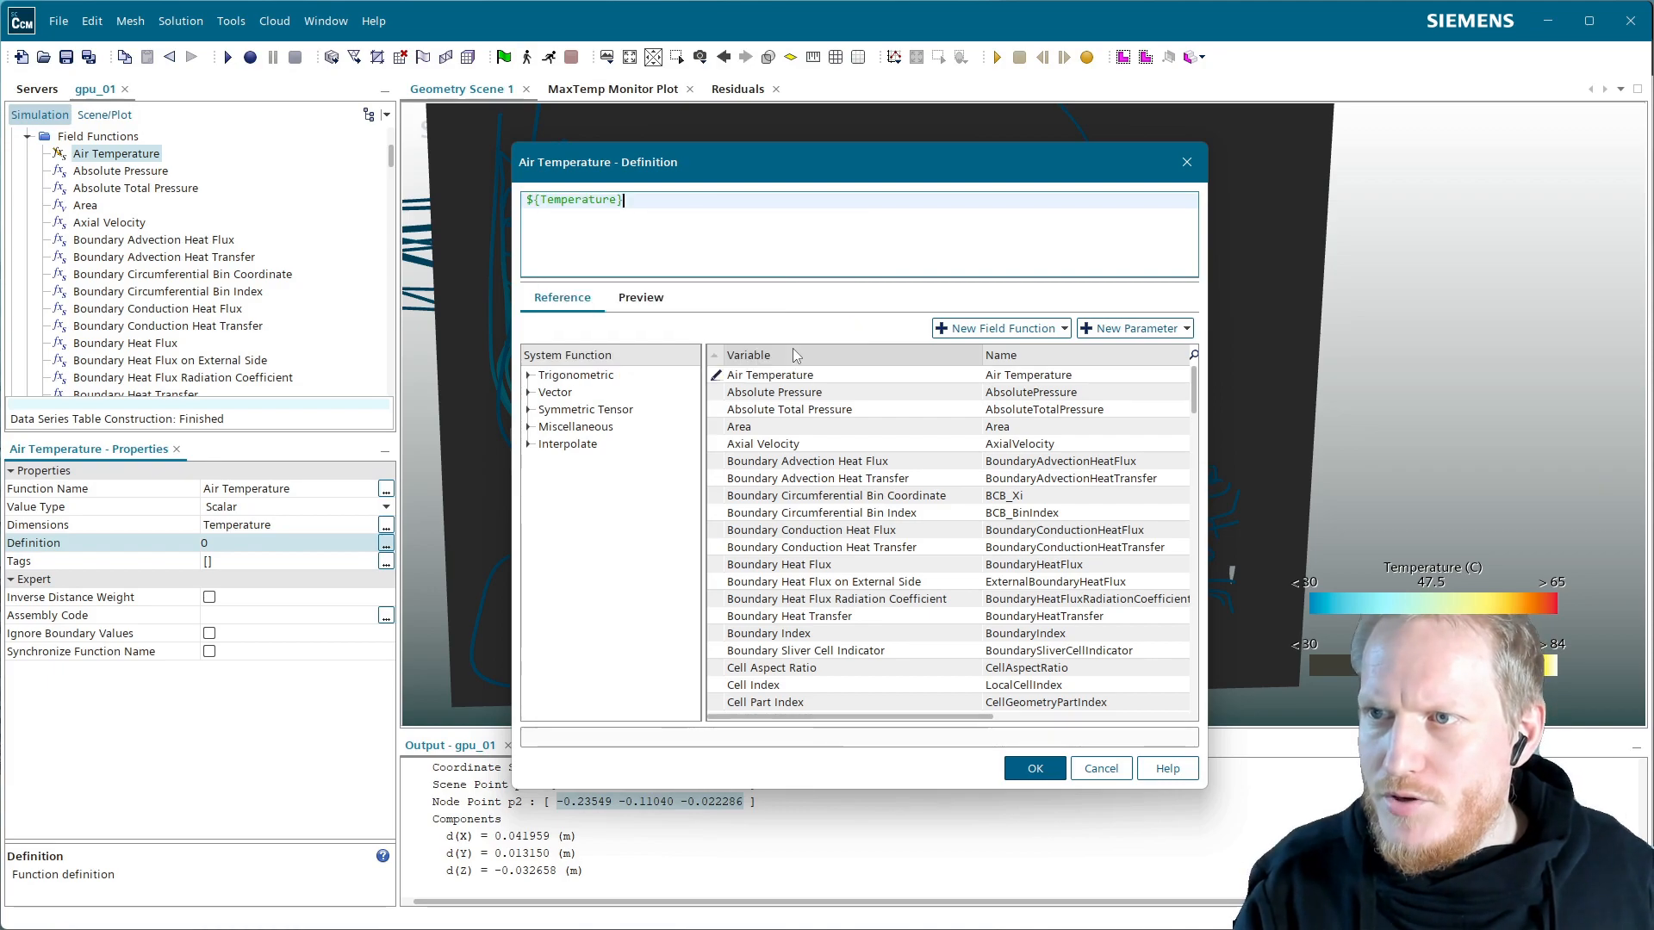
click(1036, 769)
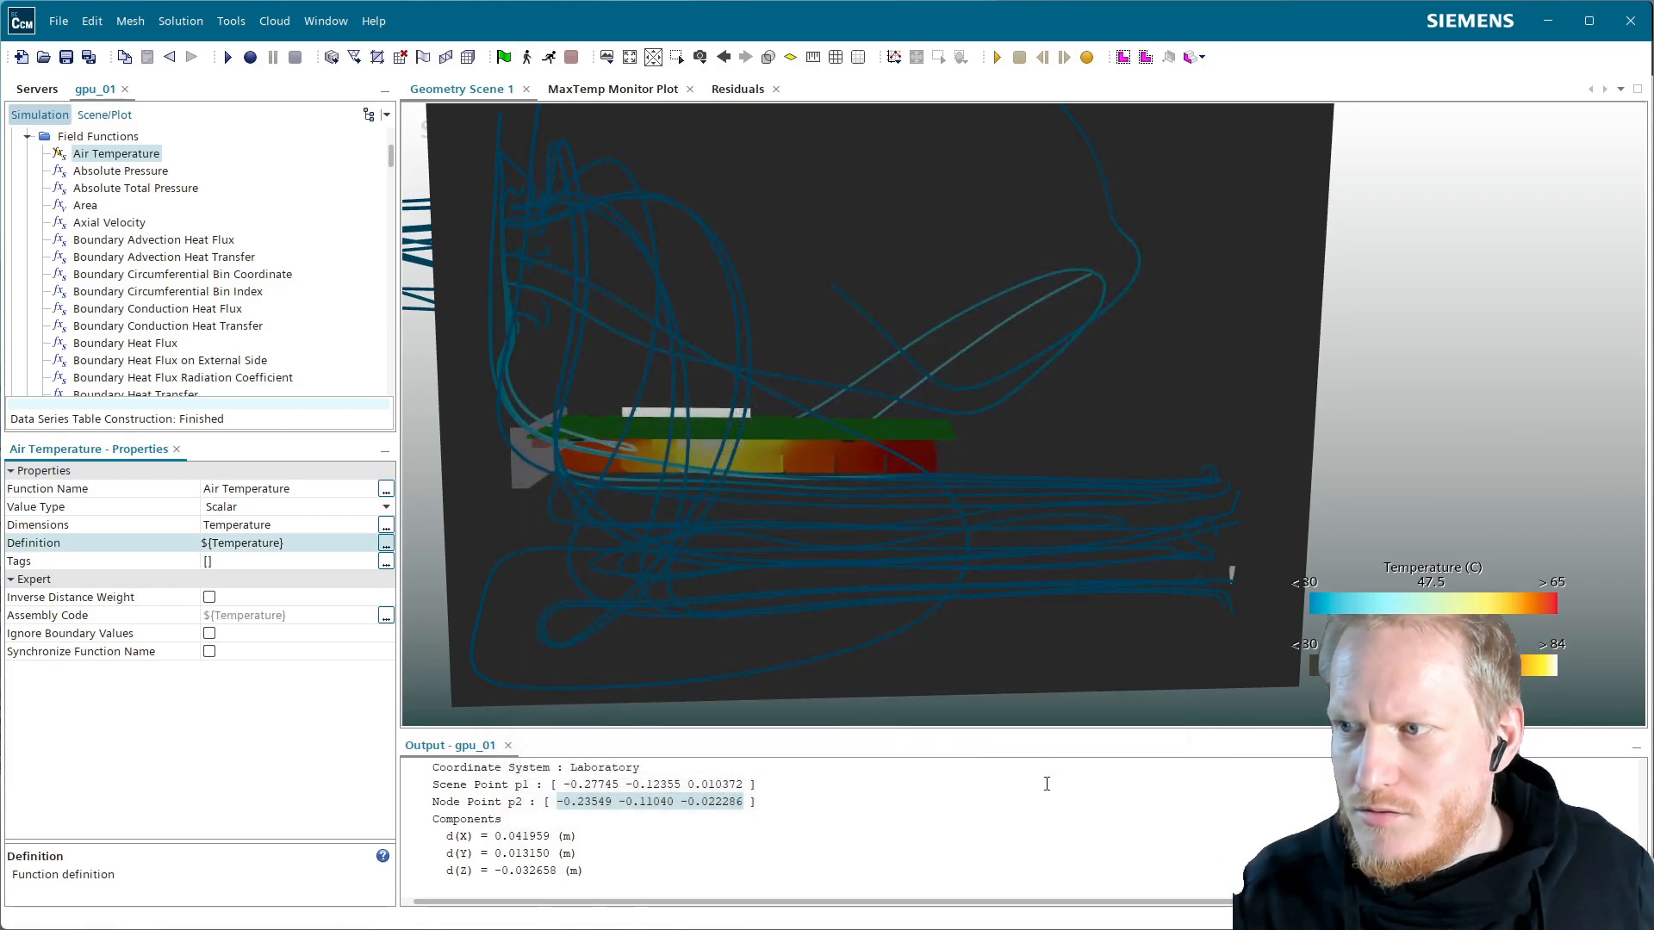
Color Streamline Stream 1 by the Air Temperature function
click(110, 115)
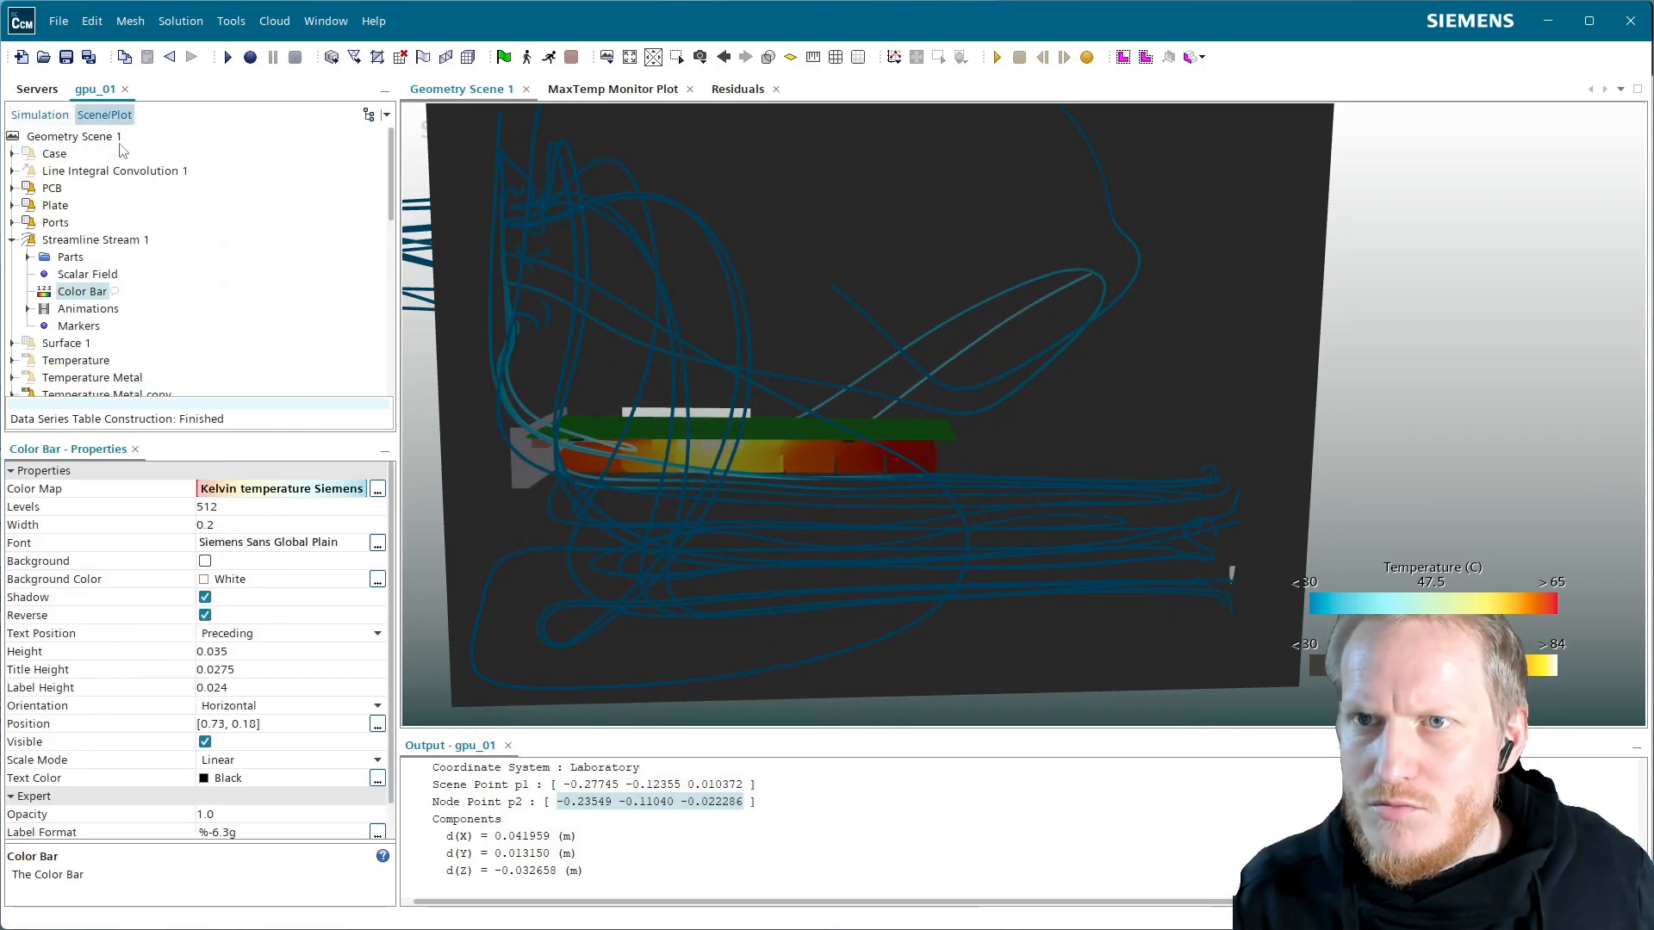
click(87, 274)
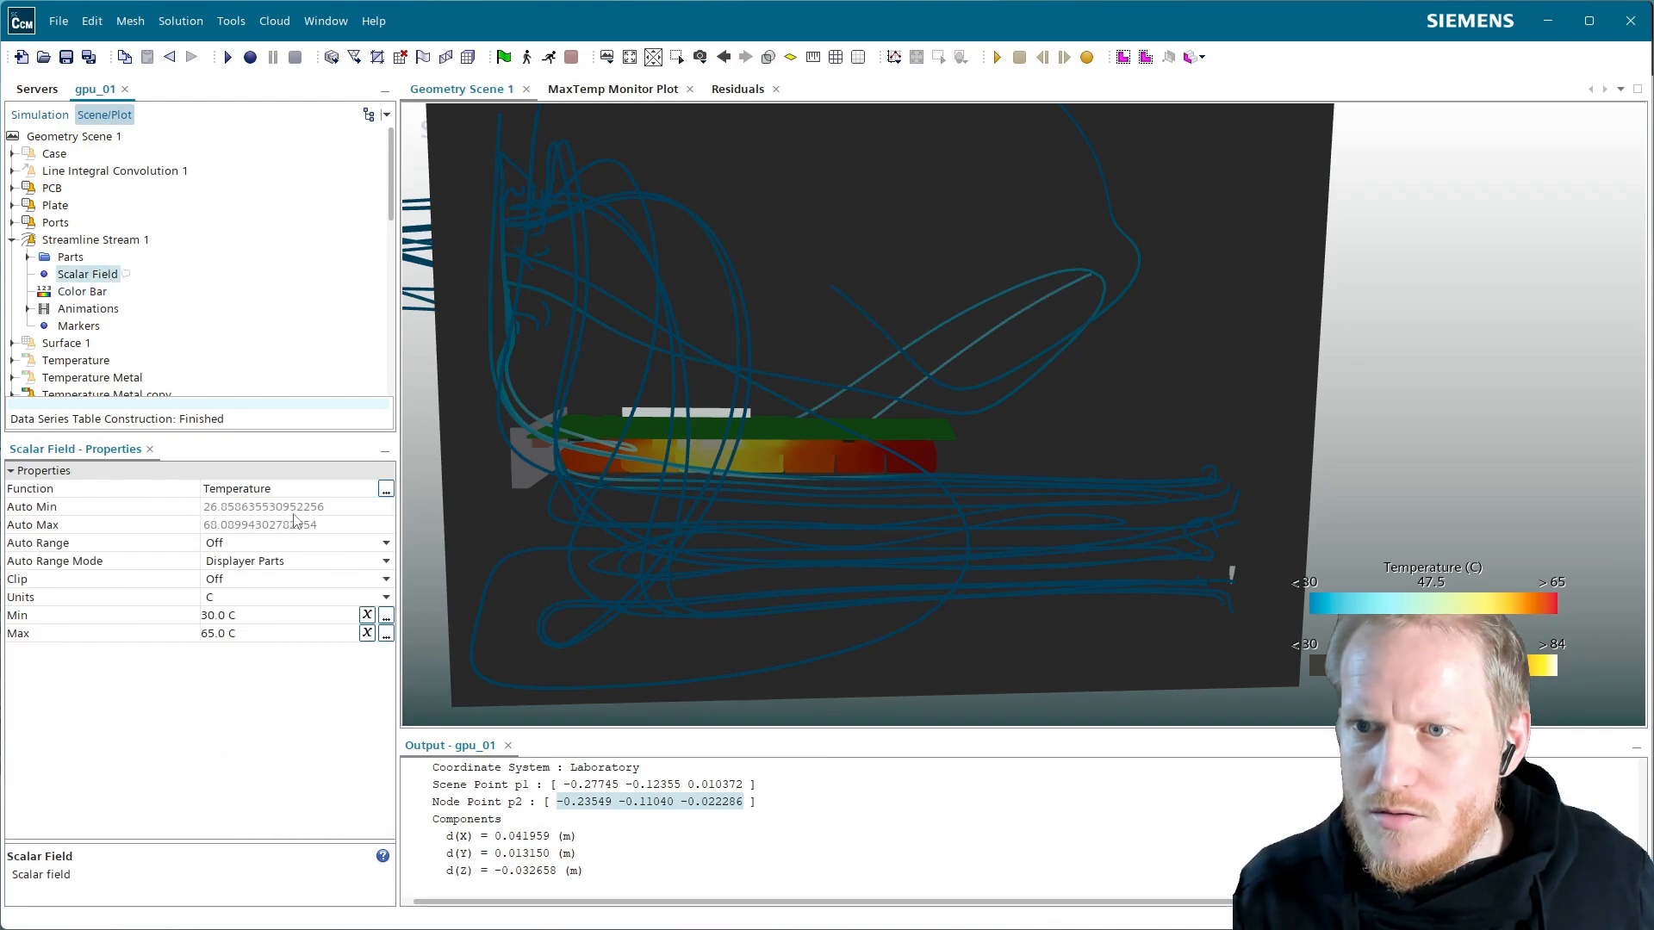
click(378, 489)
click(359, 320)
click(578, 589)
Fix the streamline color range at 27 C minimum and 67 C maximum
click(285, 613)
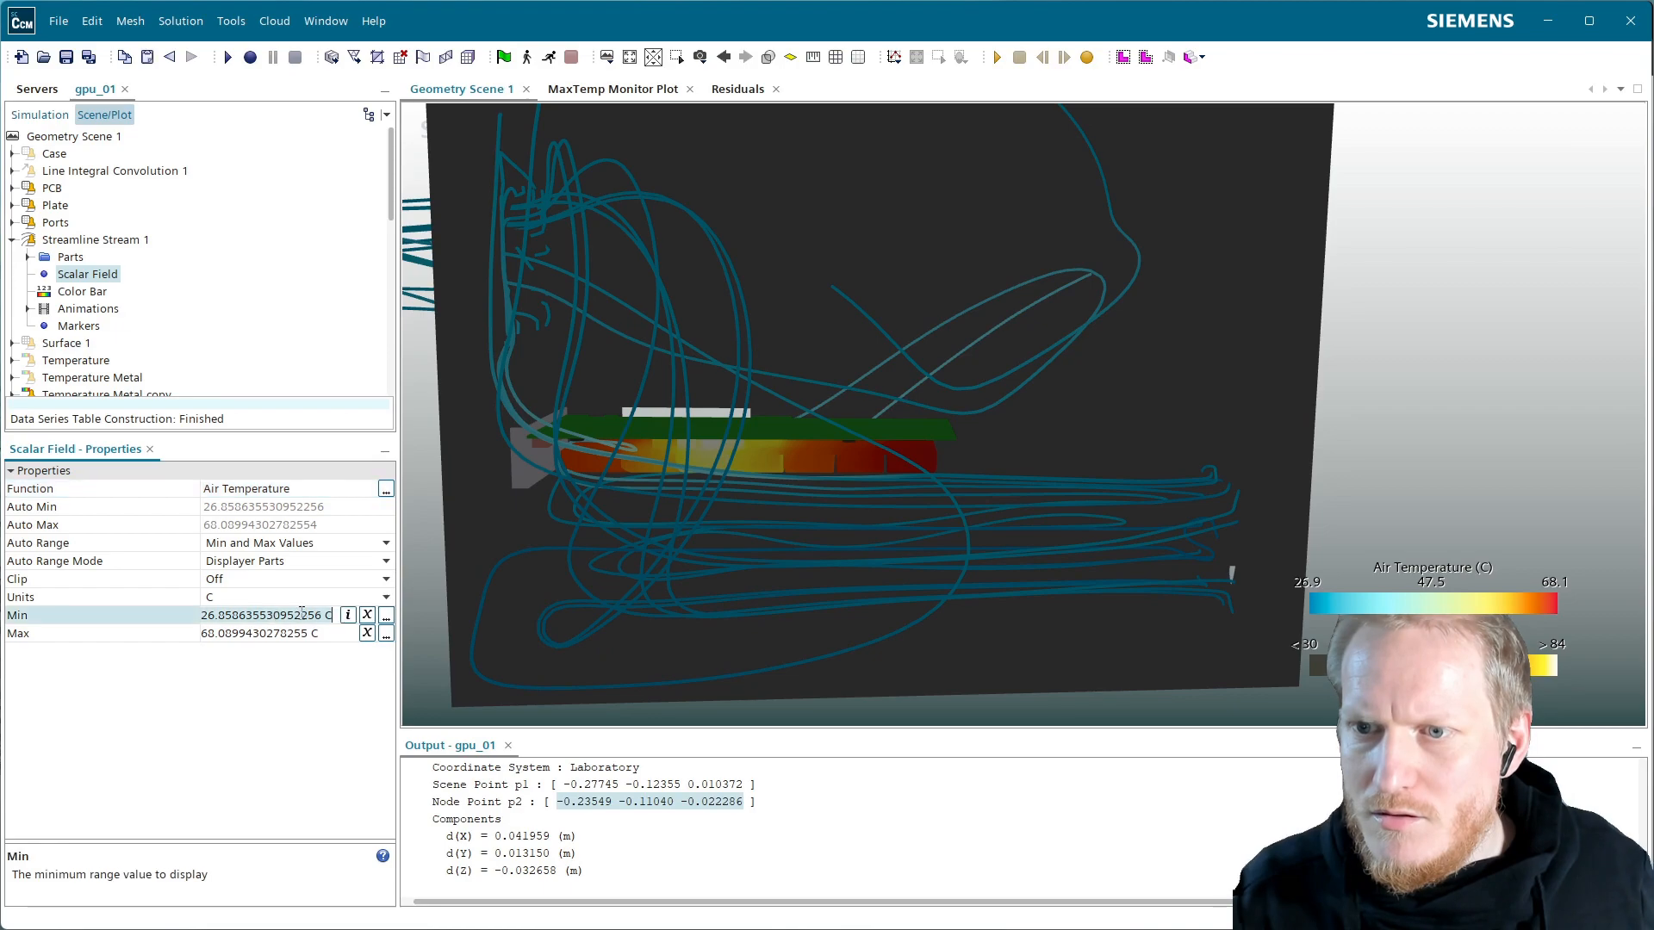
key(ctrl+a)
text(30)
key(Return)
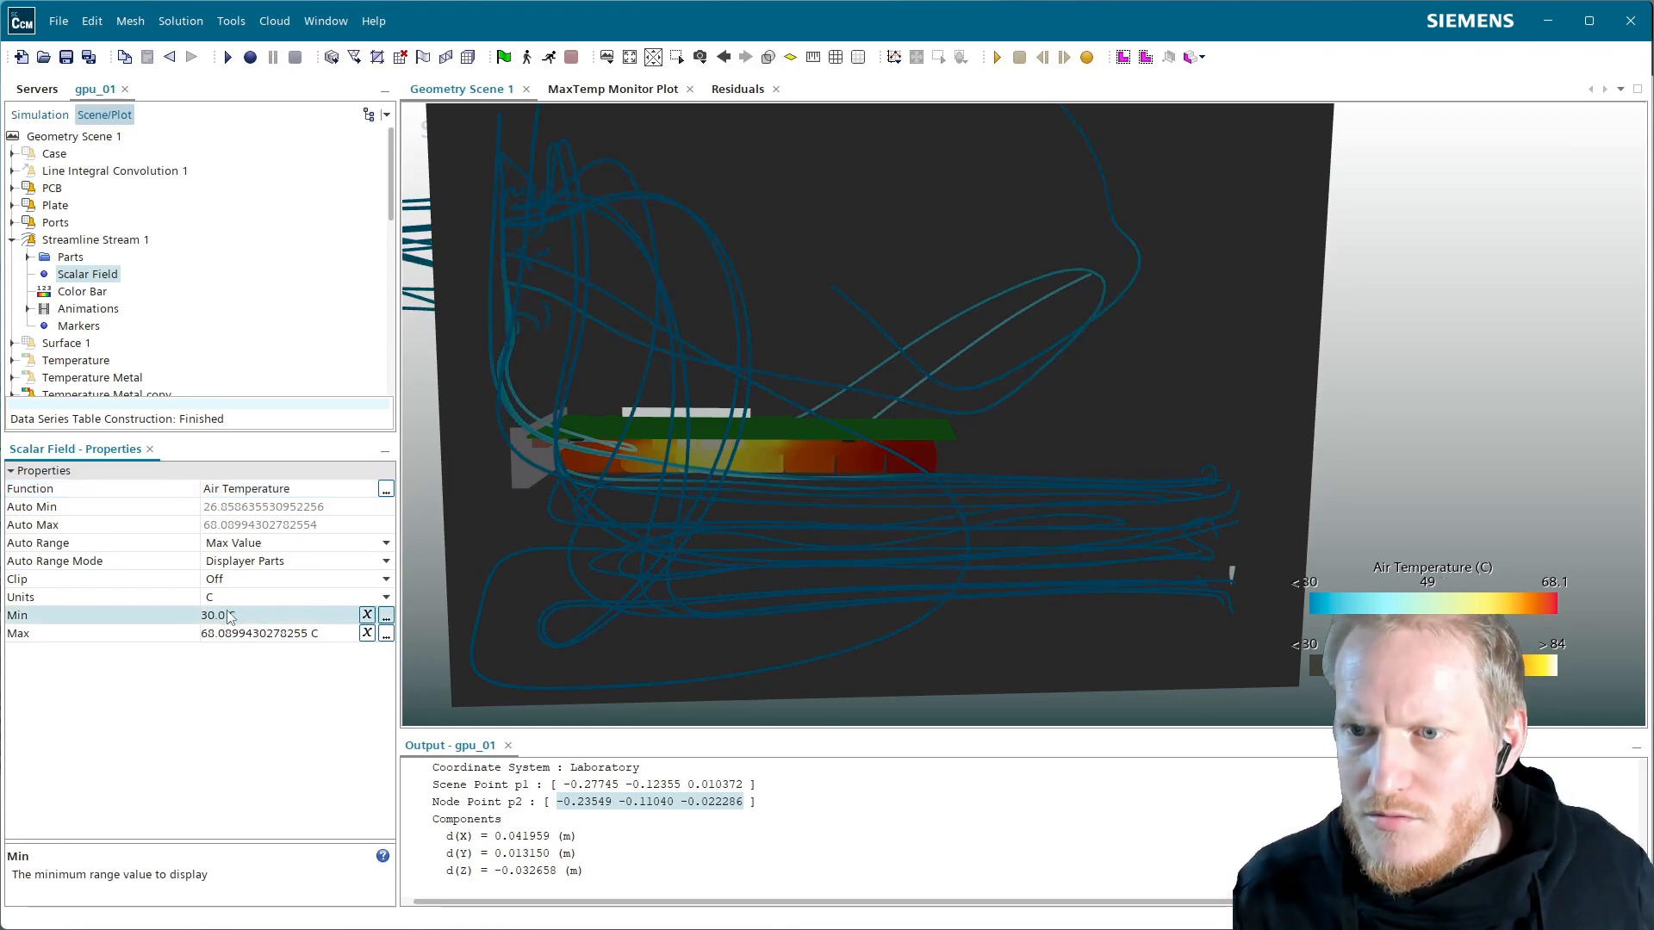
click(269, 638)
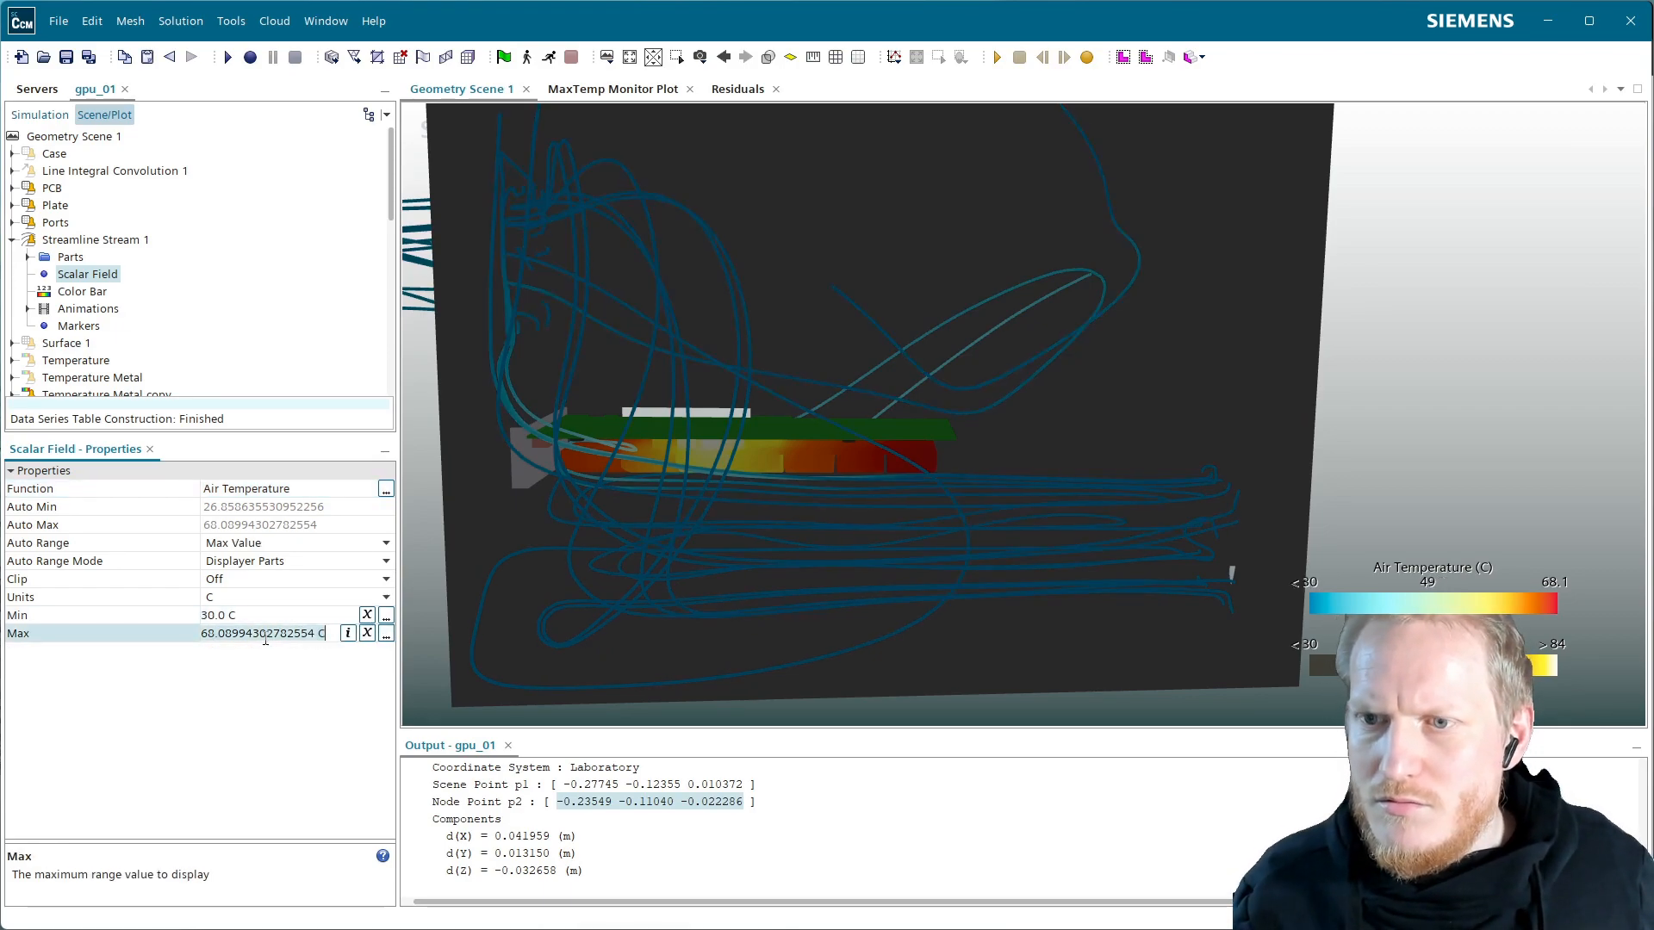
click(275, 628)
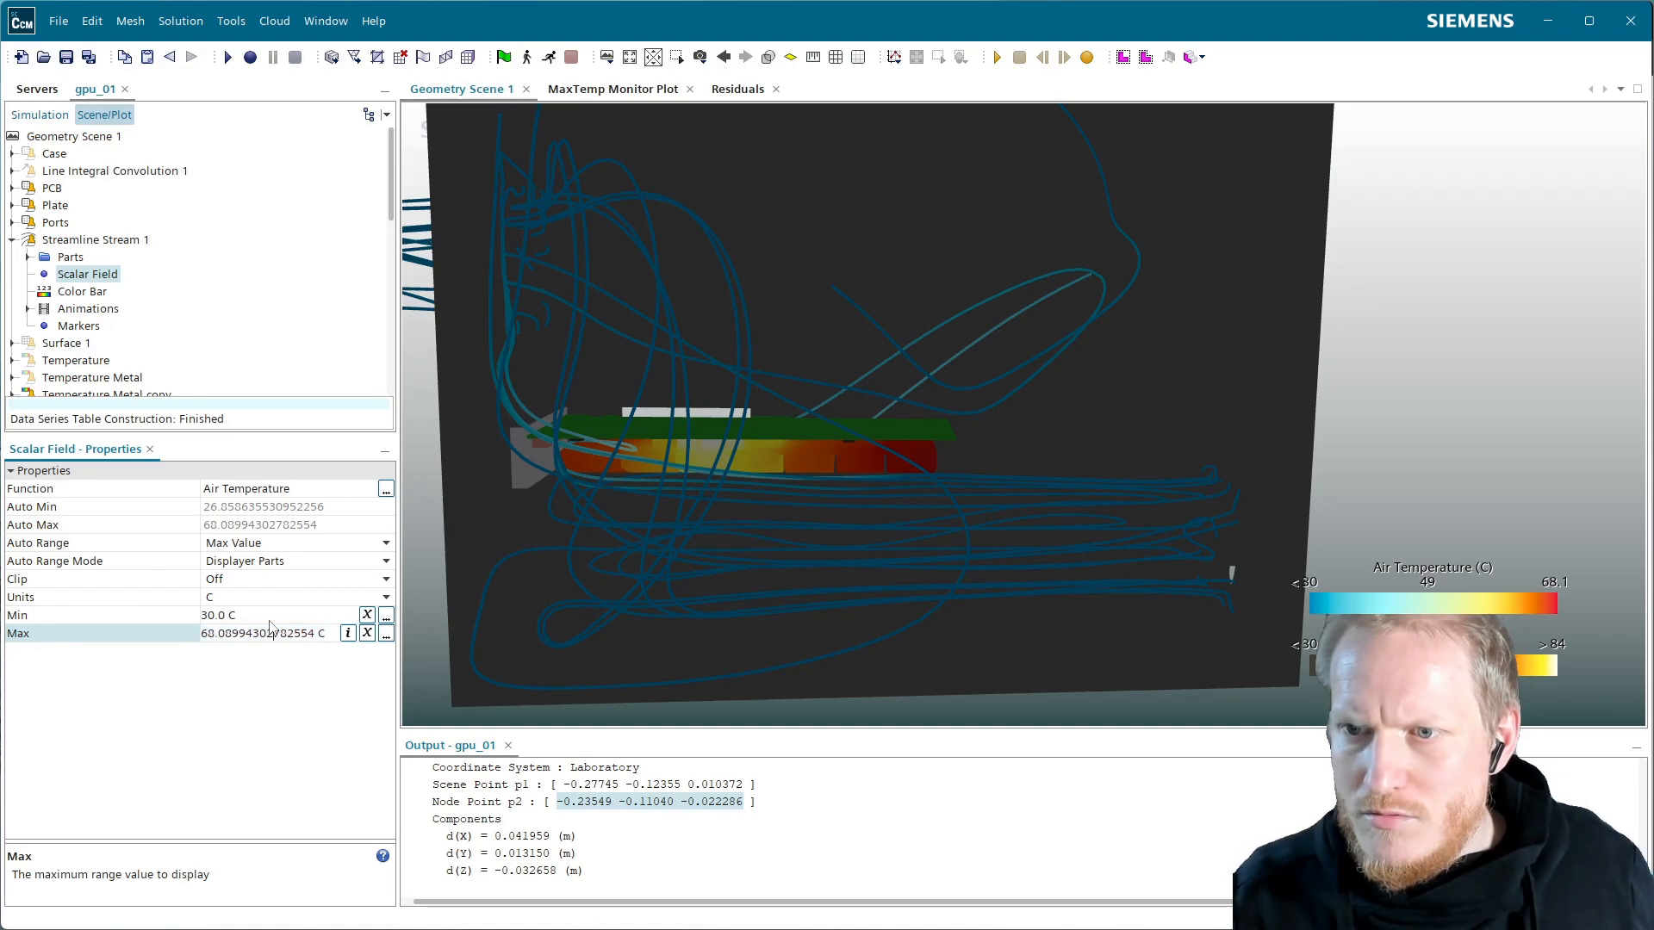
click(254, 615)
text(27)
key(Return)
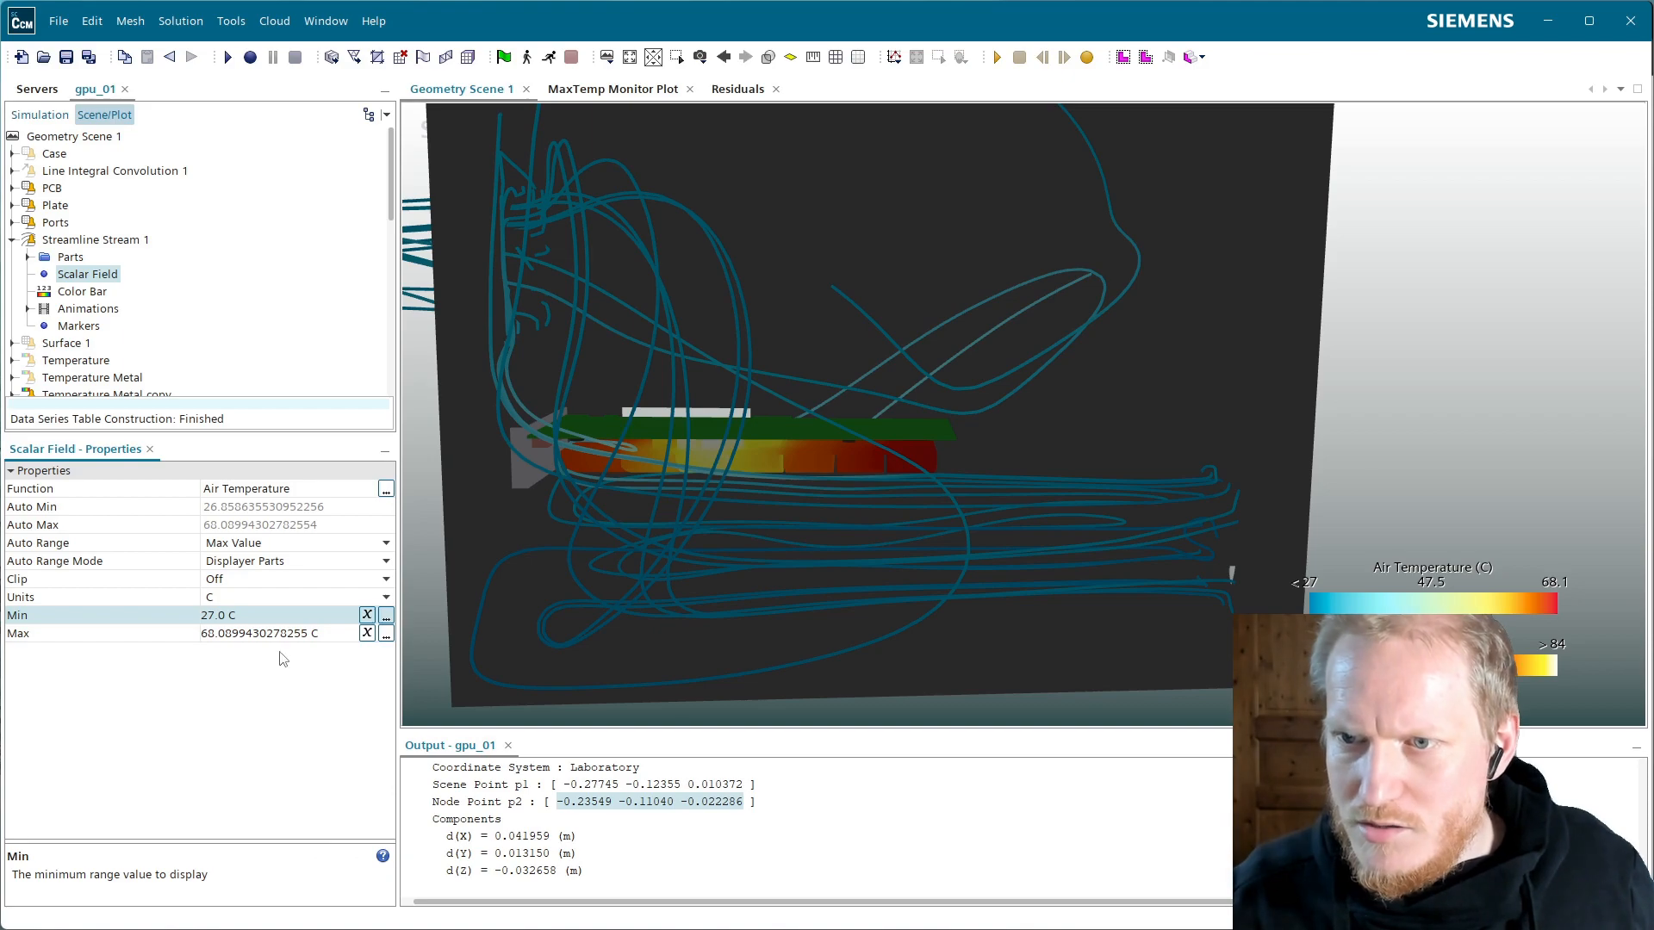
click(259, 633)
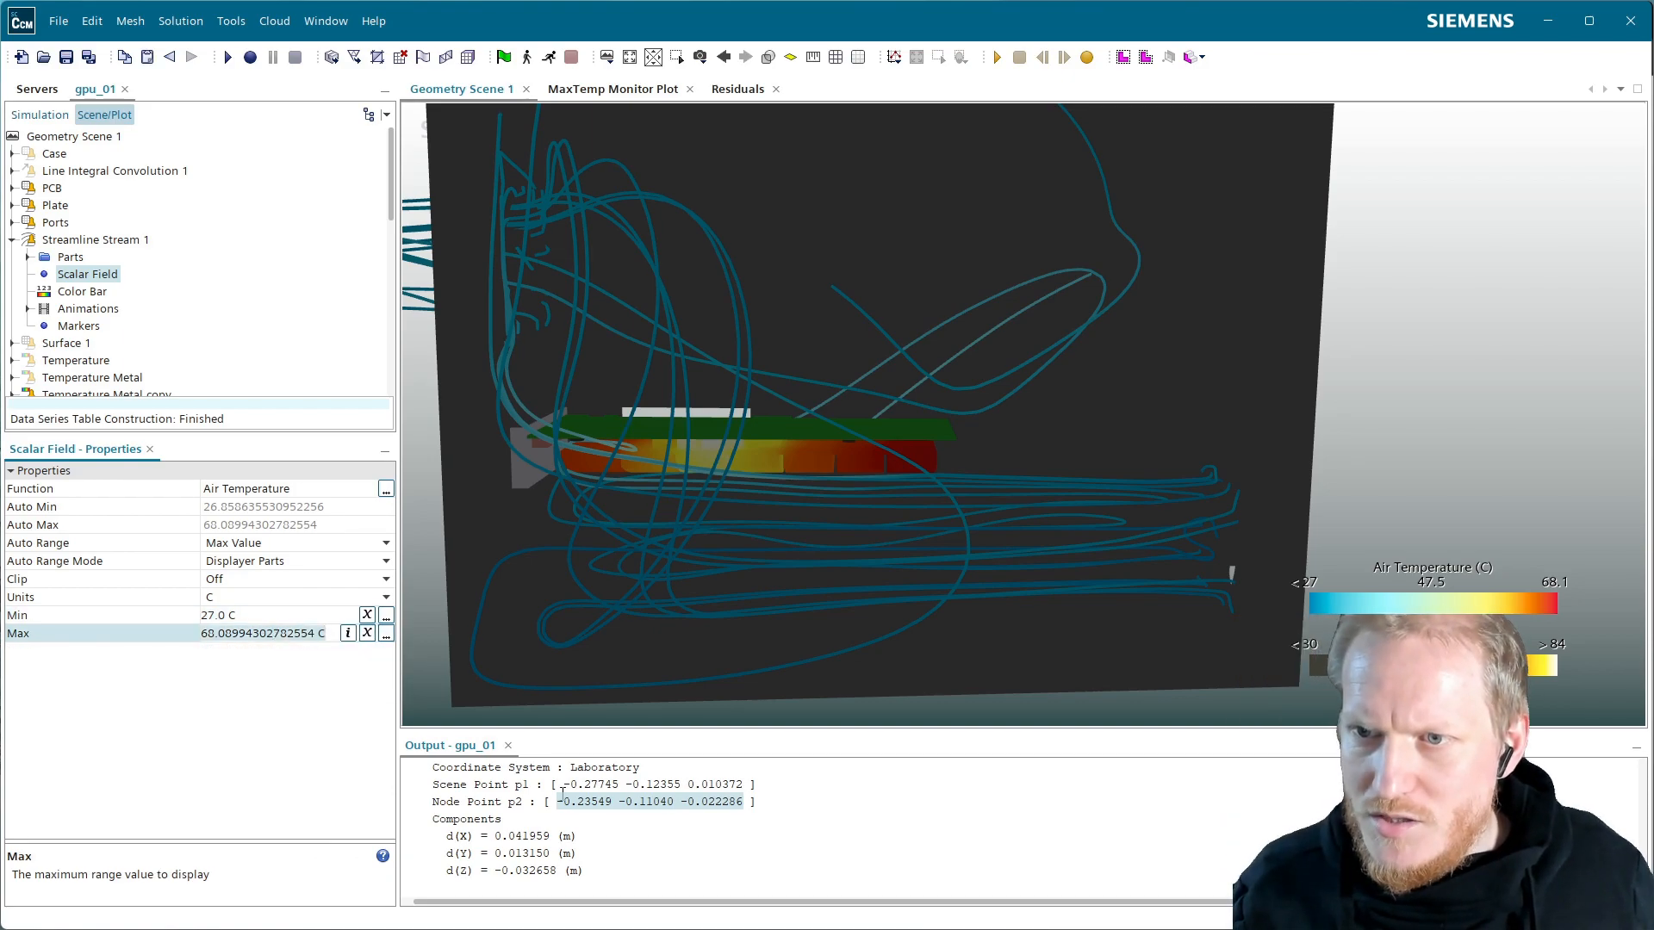
text(65)
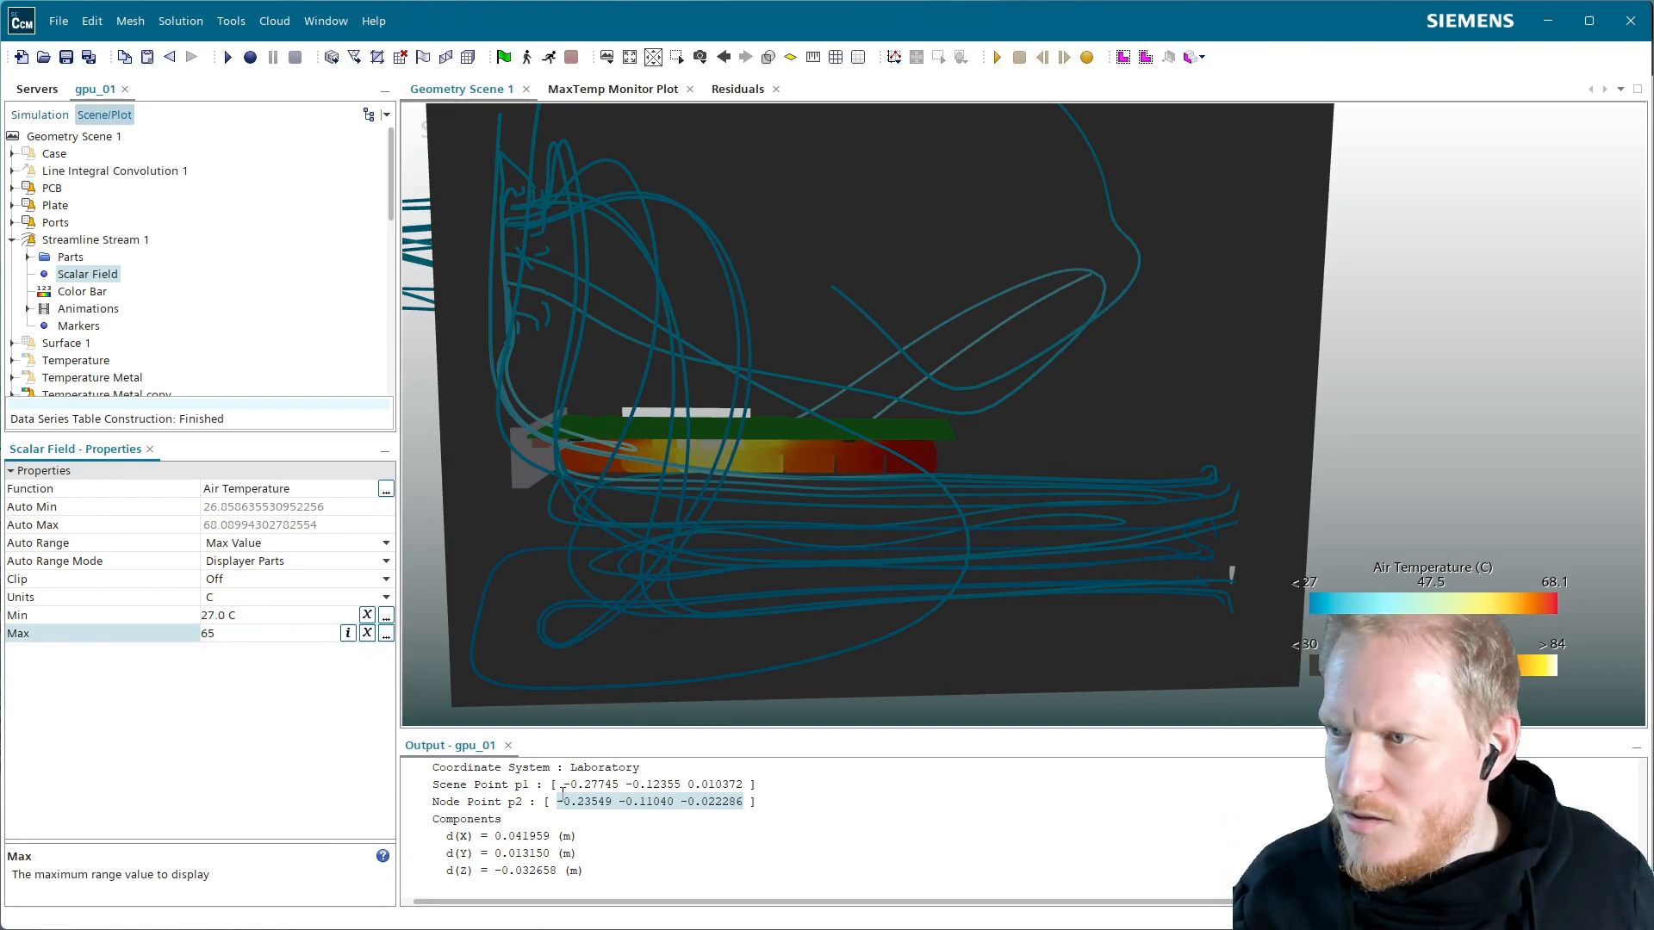
key(BackSpace)
text(7)
key(Return)
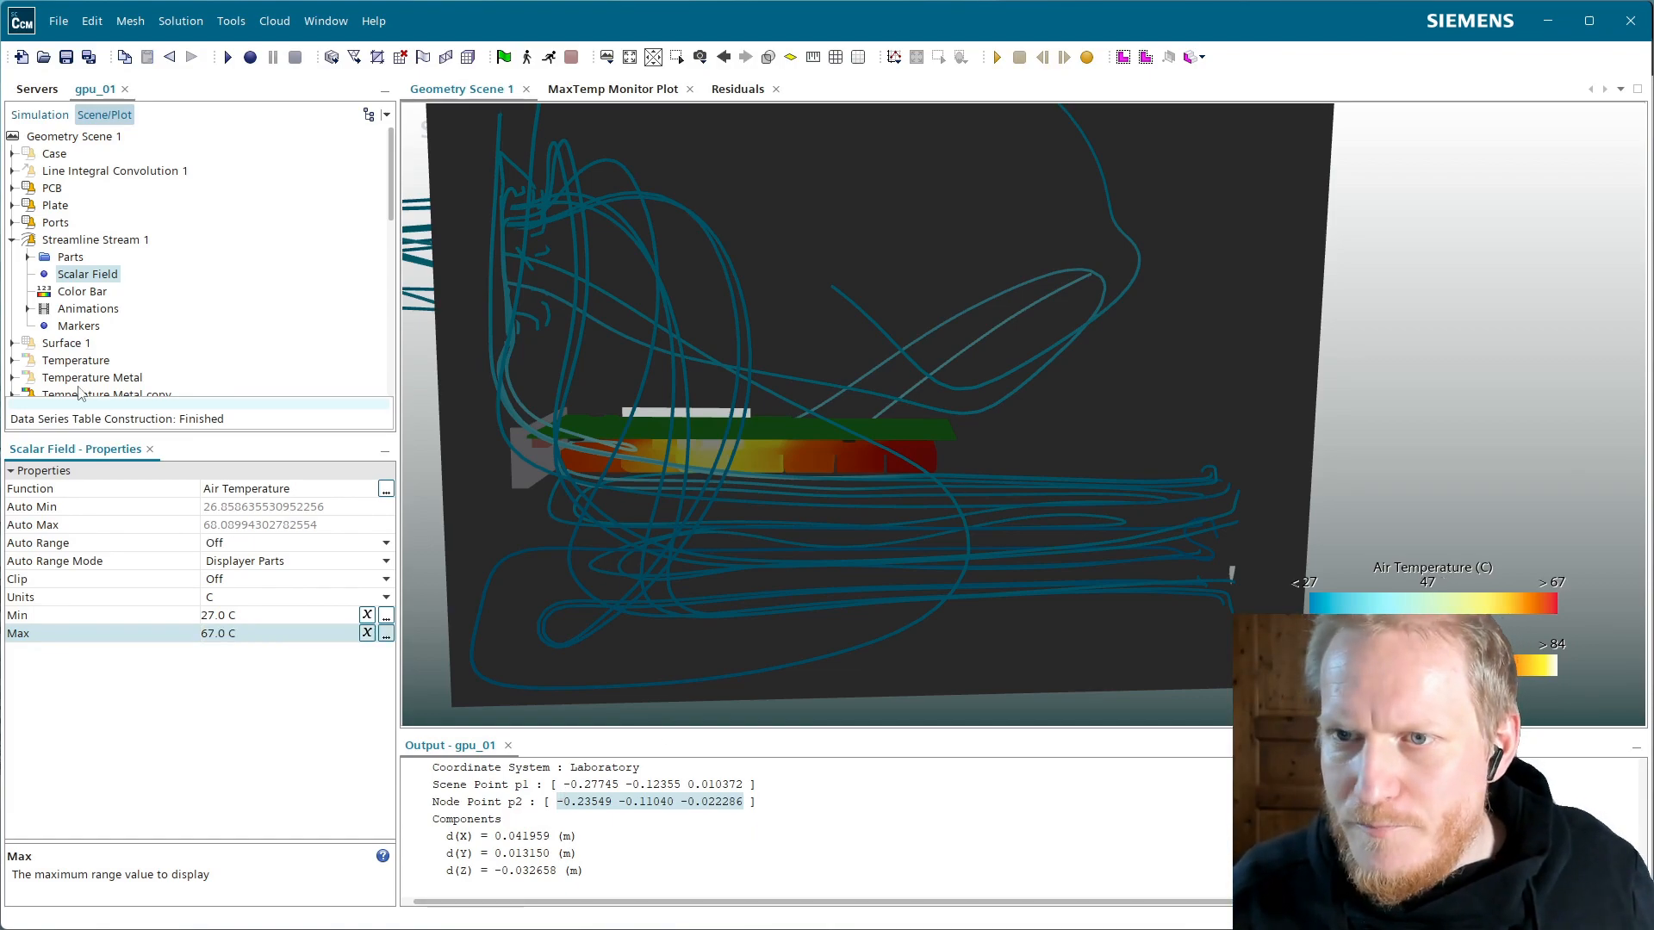
click(85, 242)
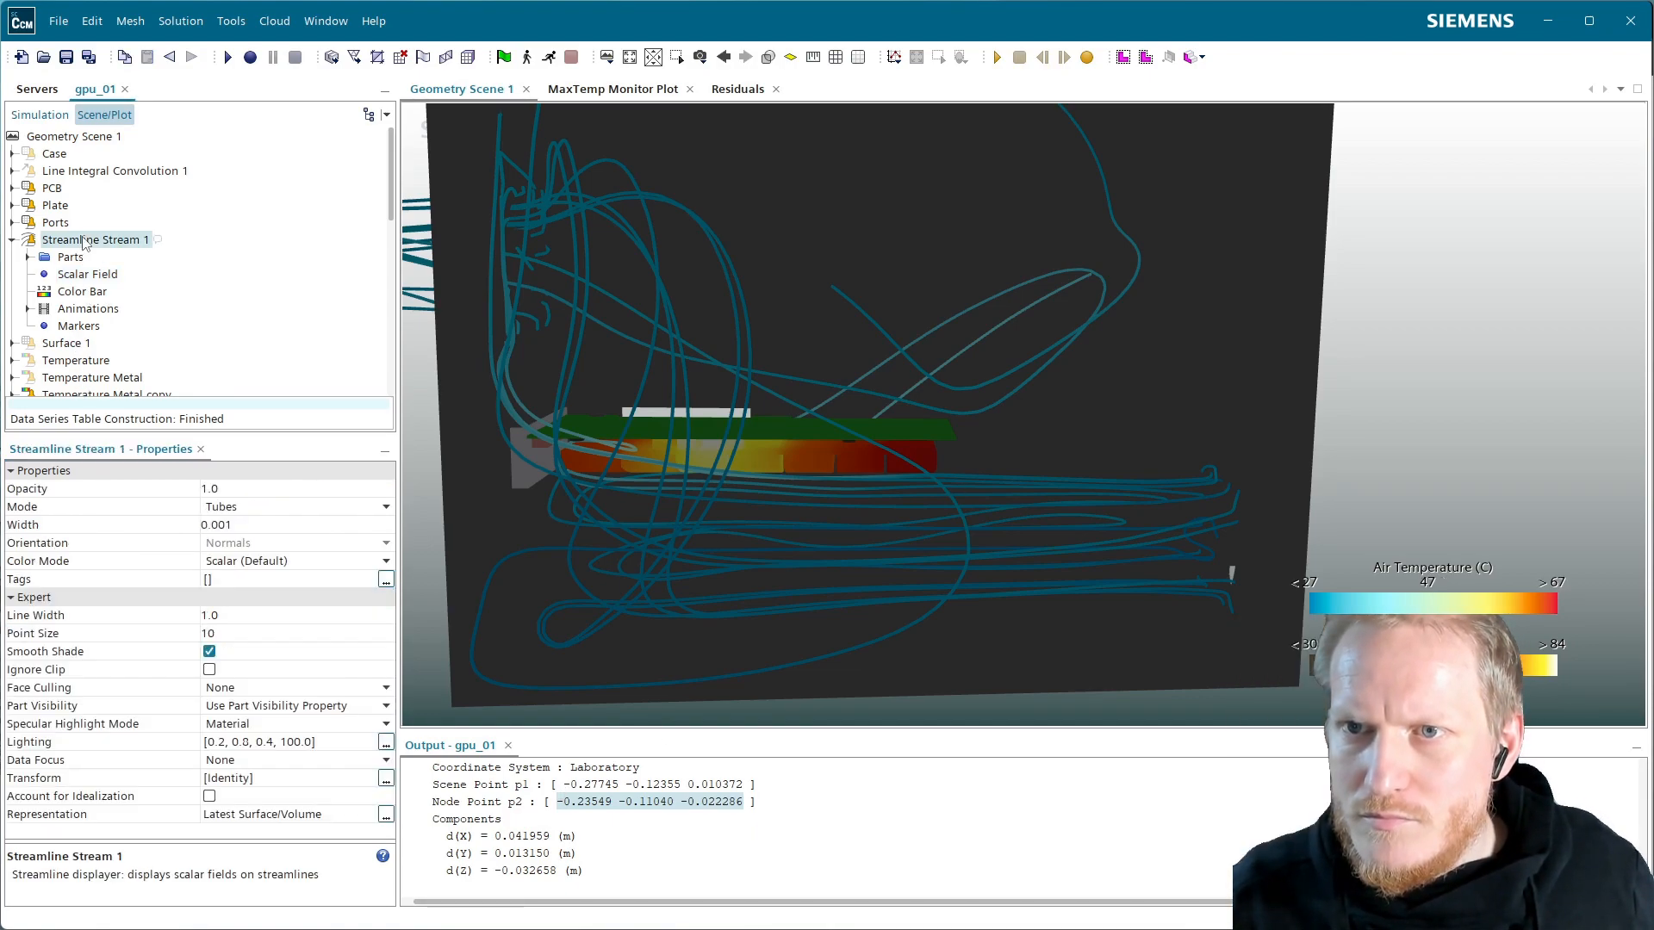
Enable advanced rendering for the scene and turn on shadows
click(85, 138)
click(209, 579)
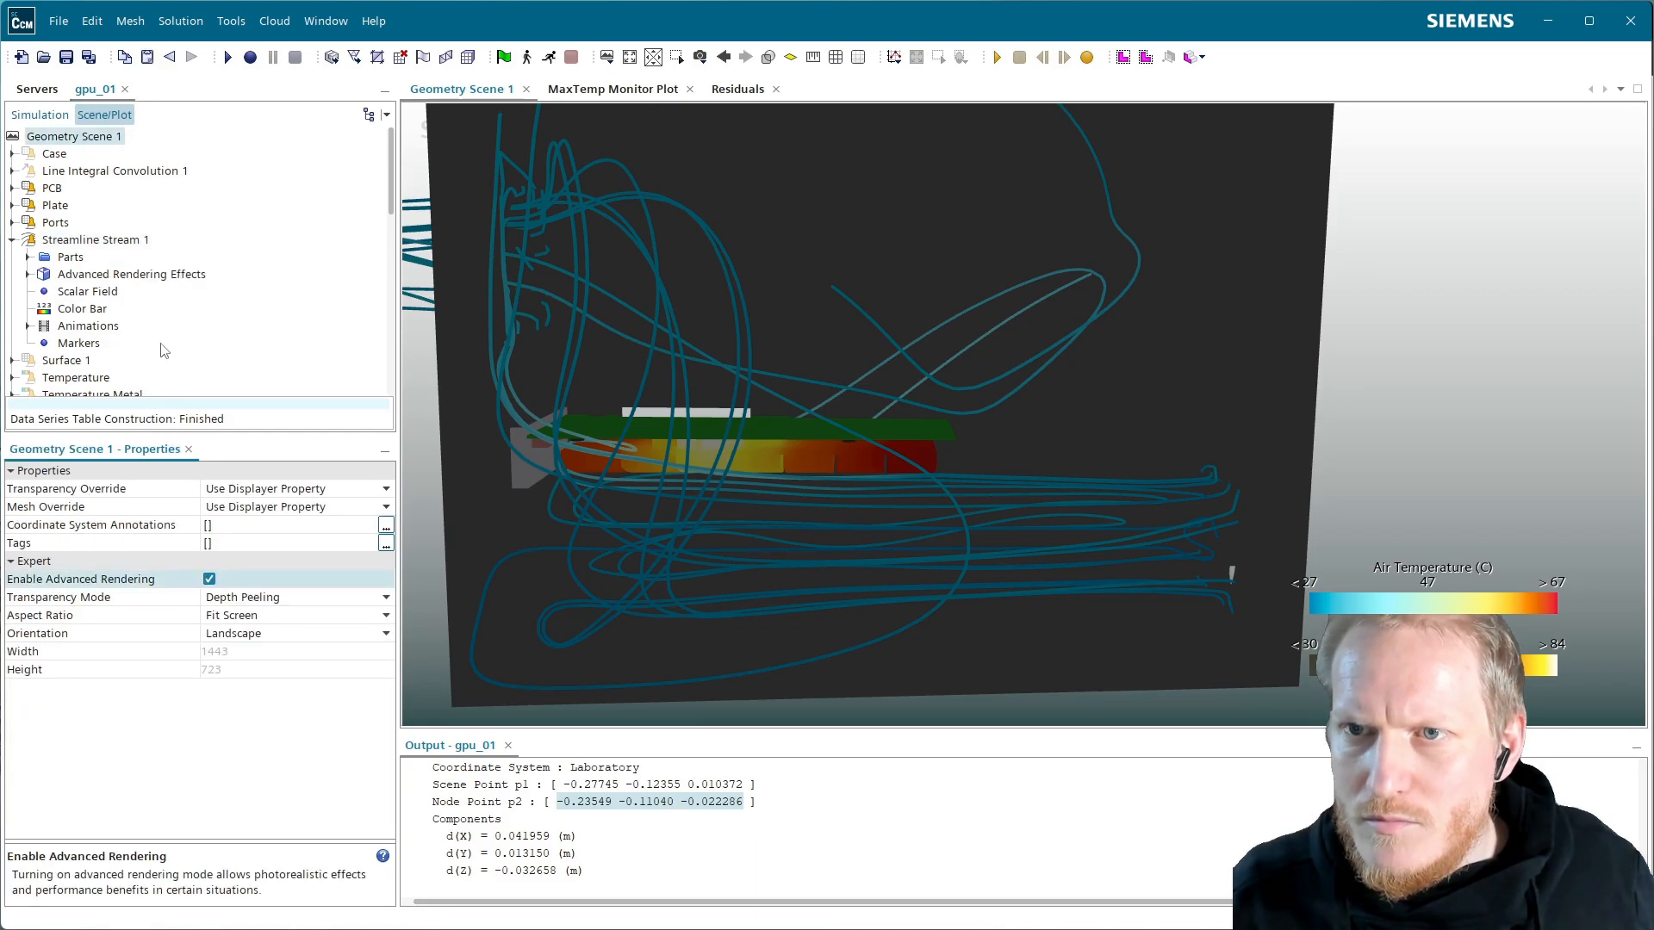
click(121, 274)
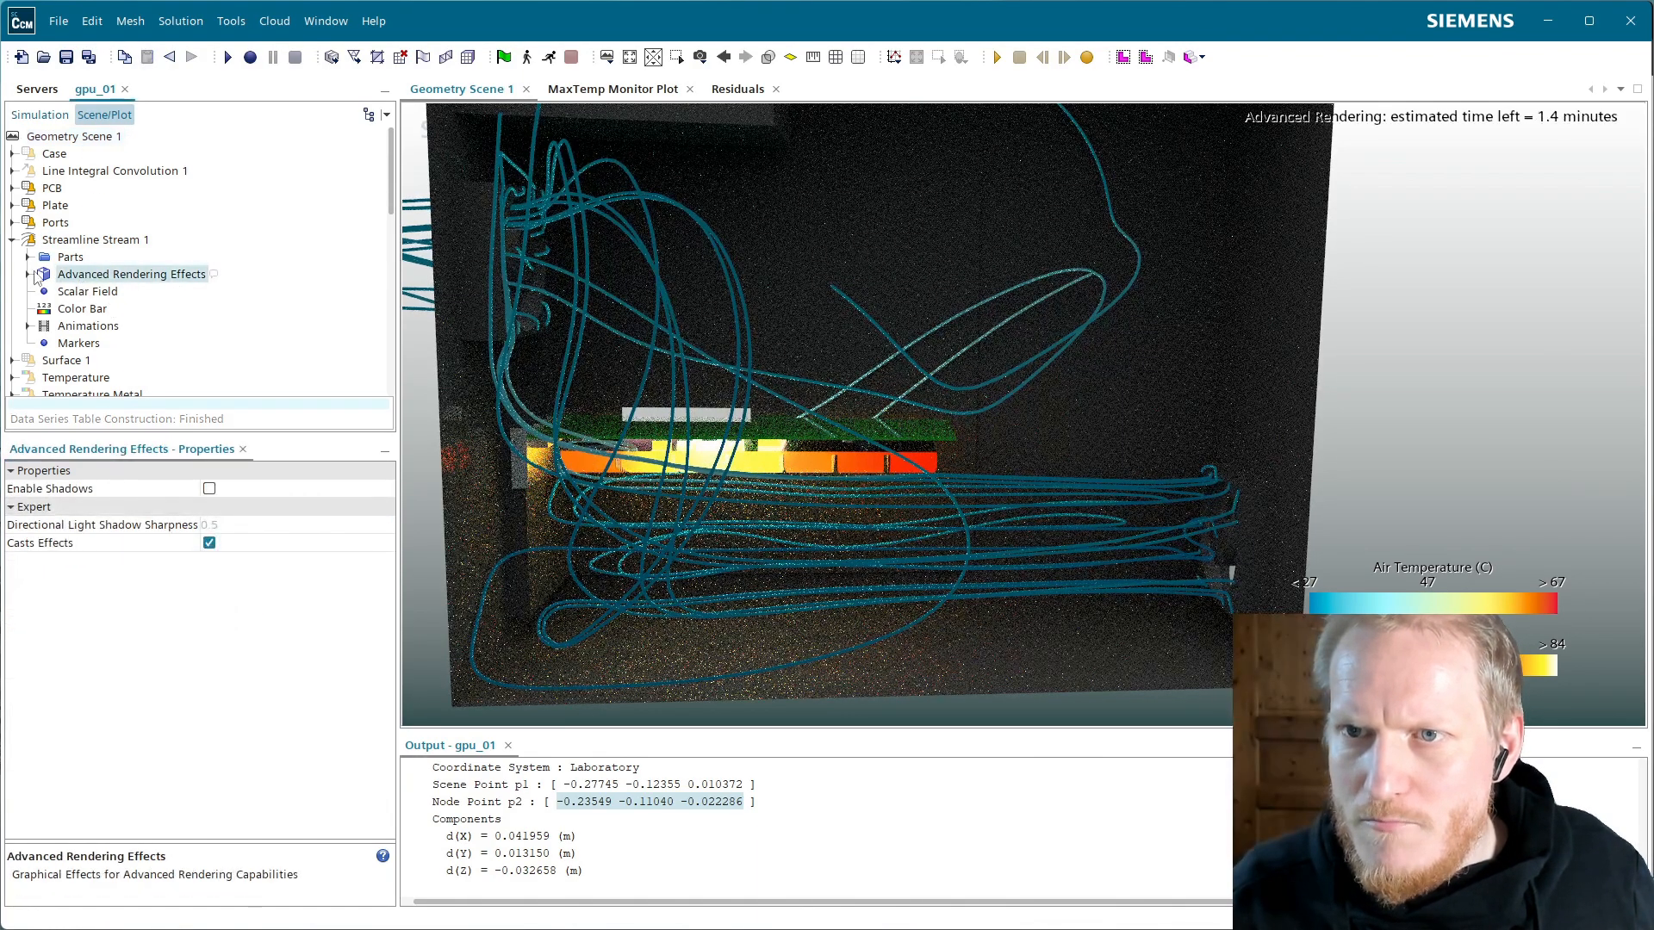
click(209, 489)
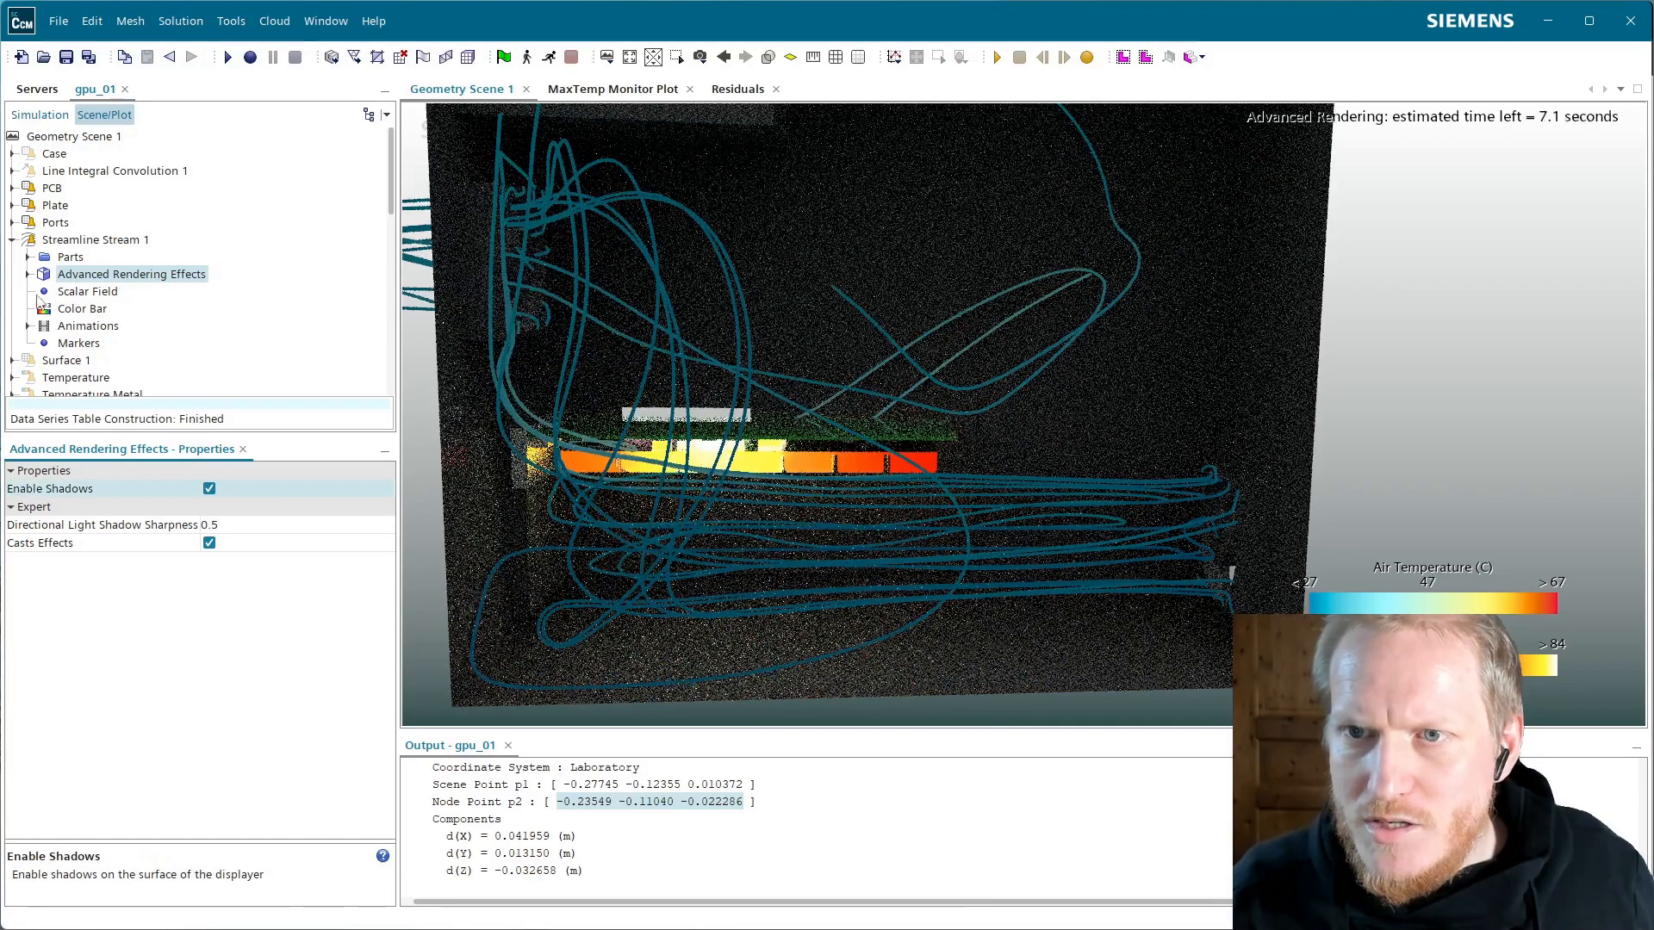
click(29, 274)
Set the streamline material effect to Matte with a clearcoat IOR of 1.5
click(94, 292)
click(280, 488)
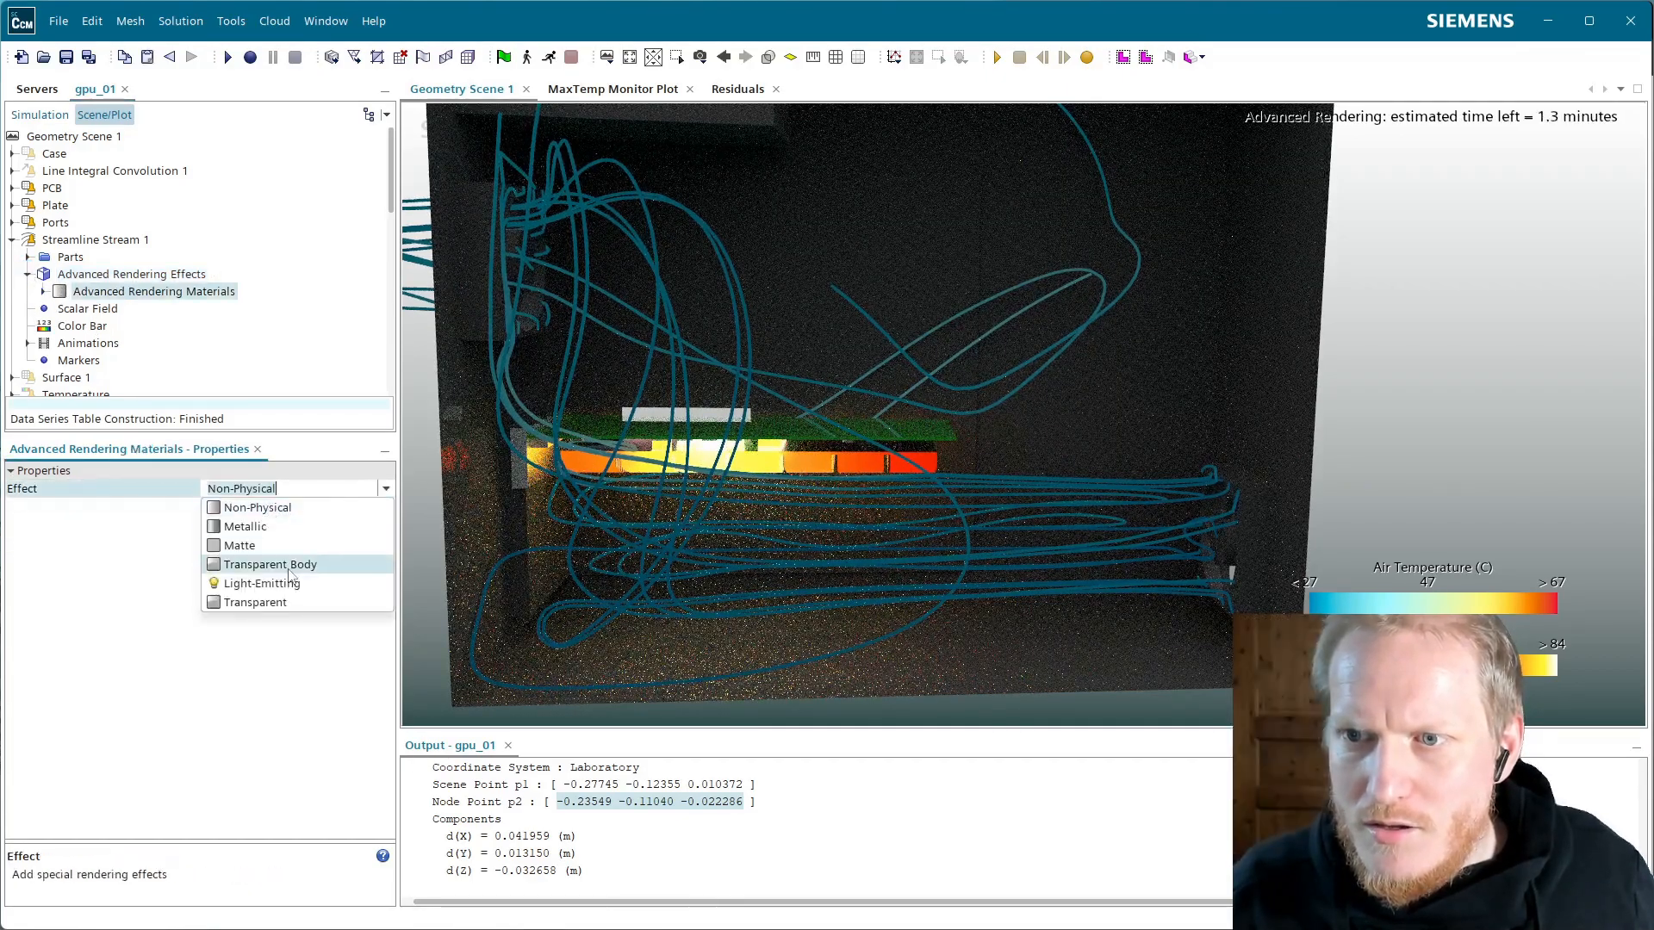
click(270, 564)
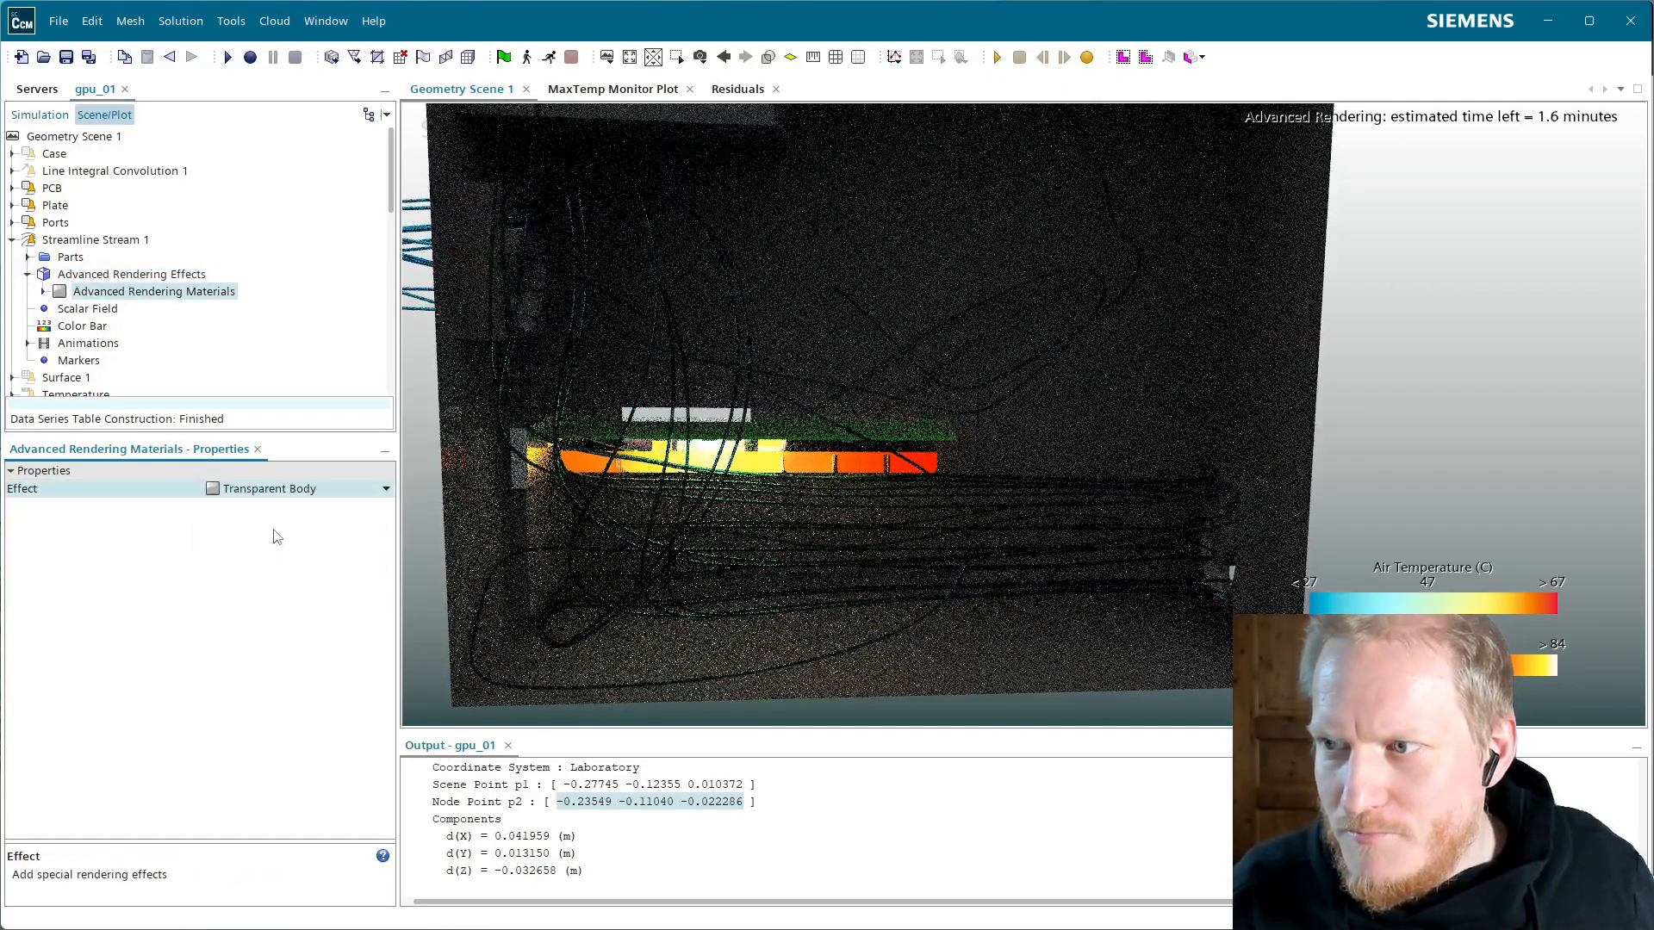
click(245, 490)
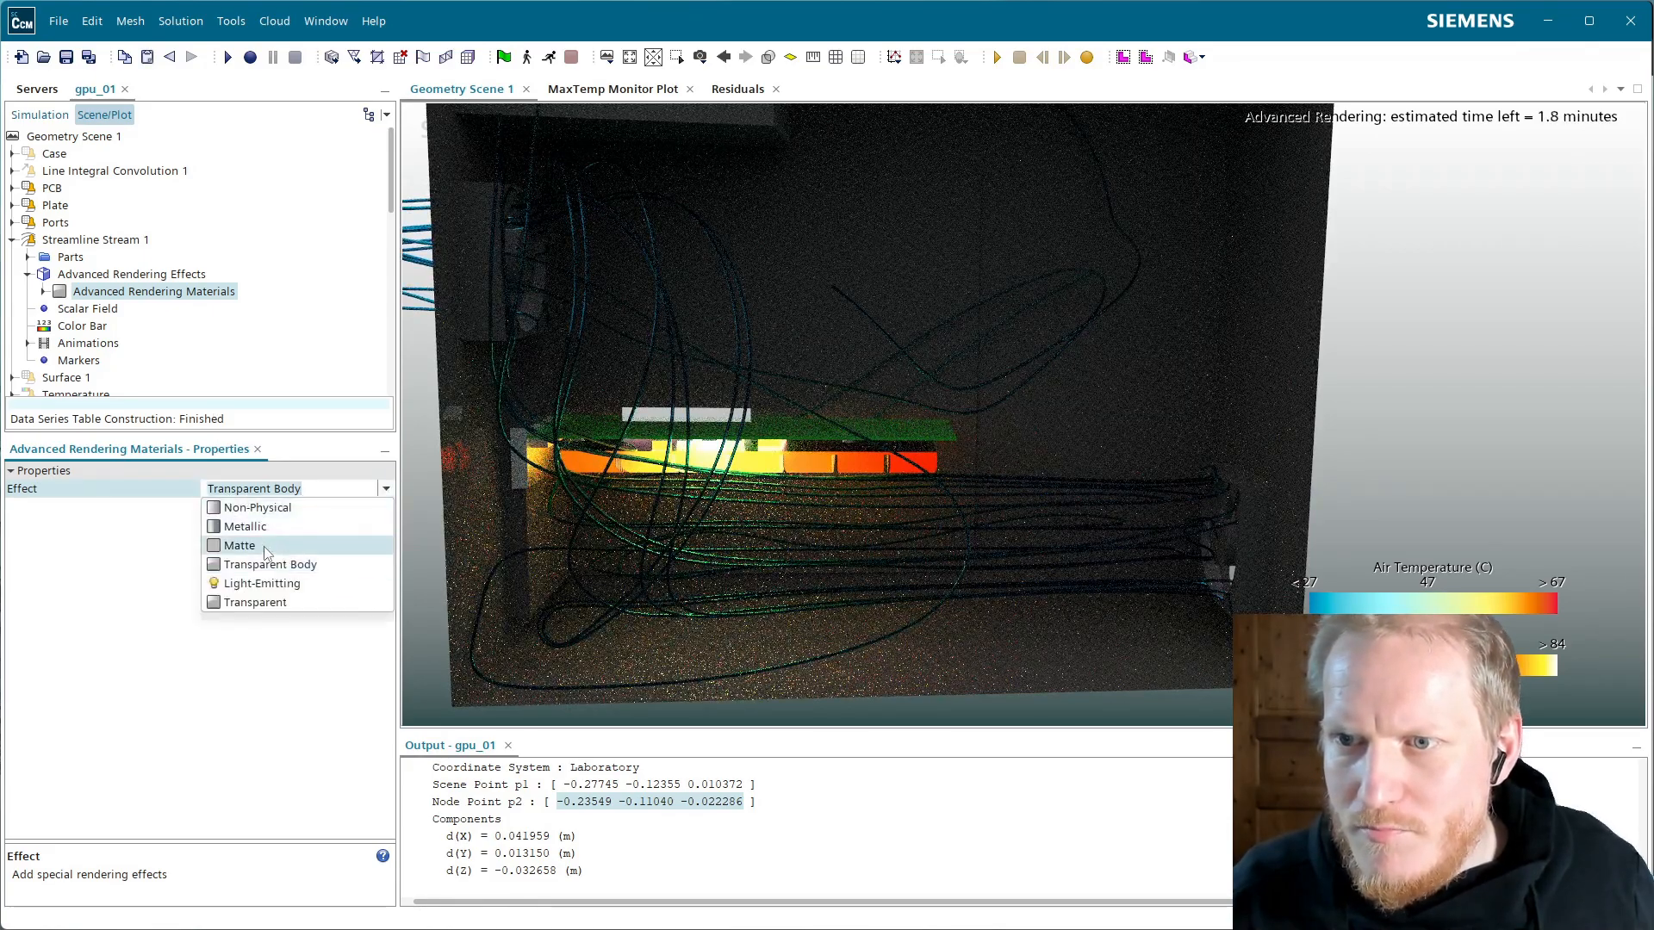
click(269, 525)
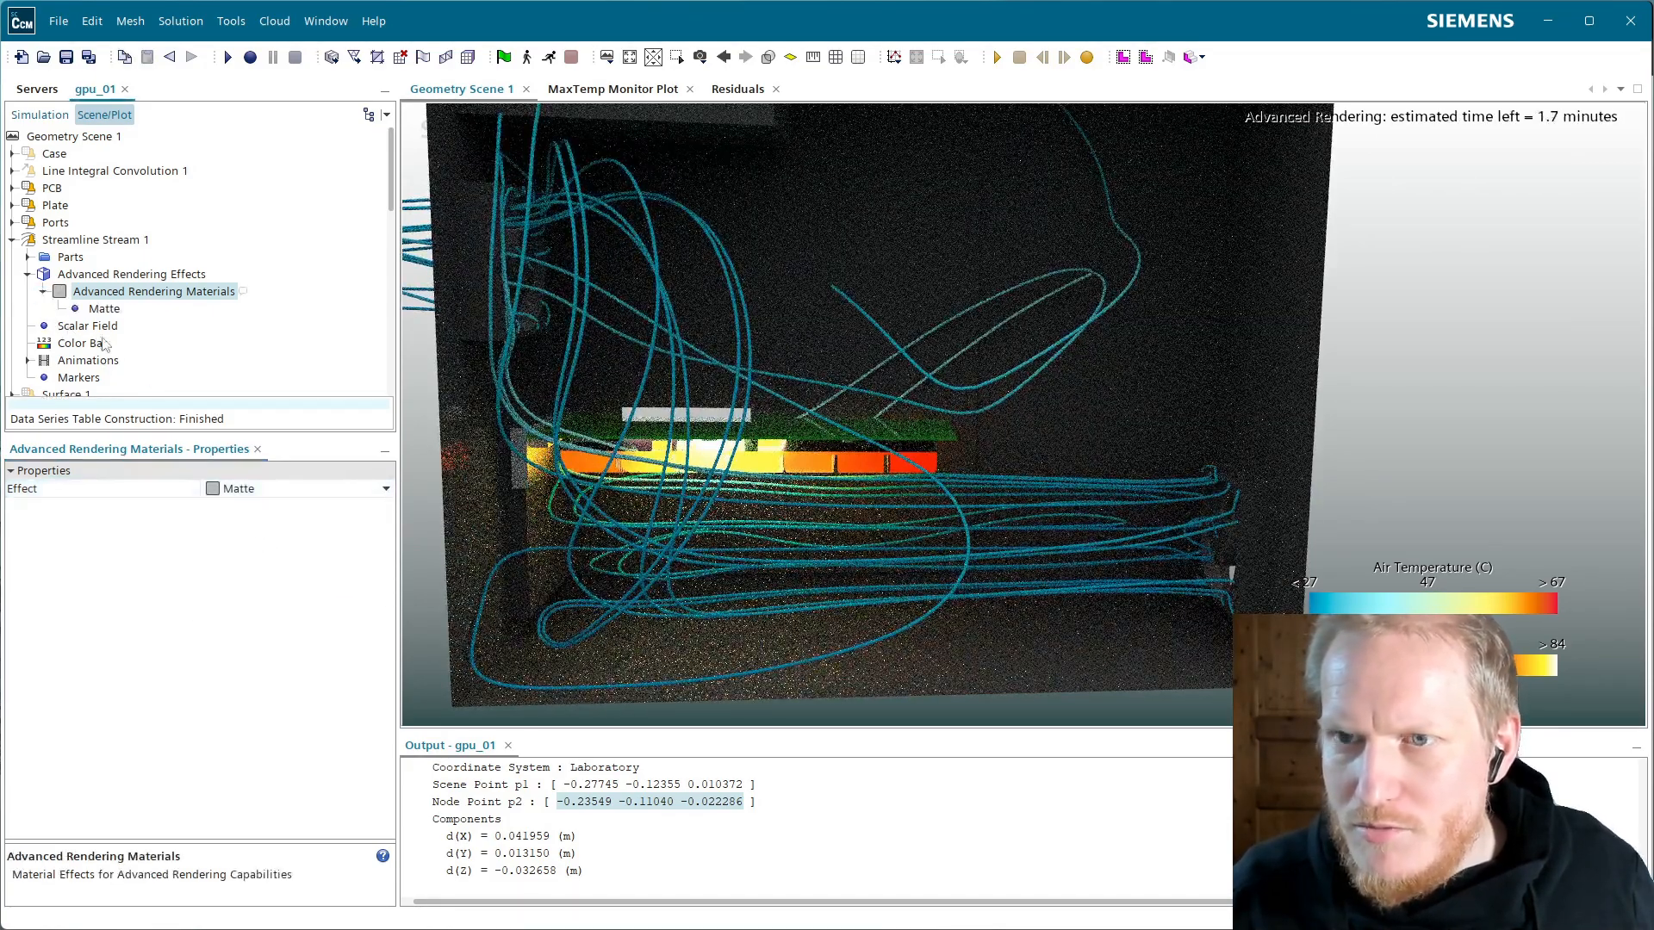
click(105, 308)
click(231, 506)
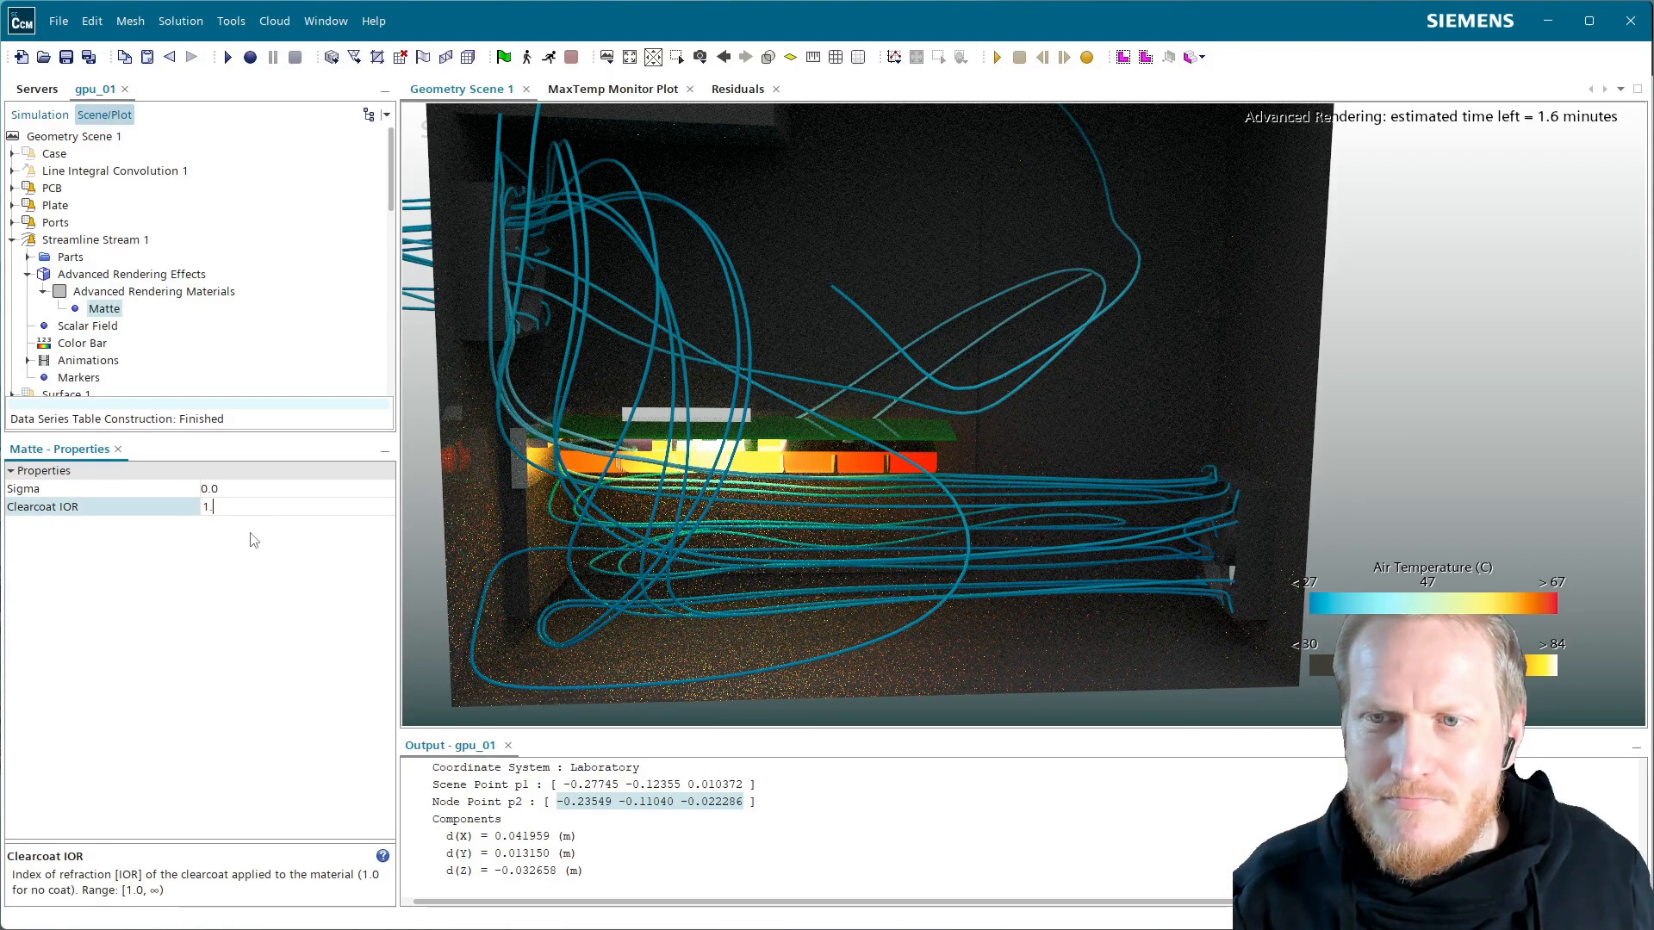
text(1.5)
key(Return)
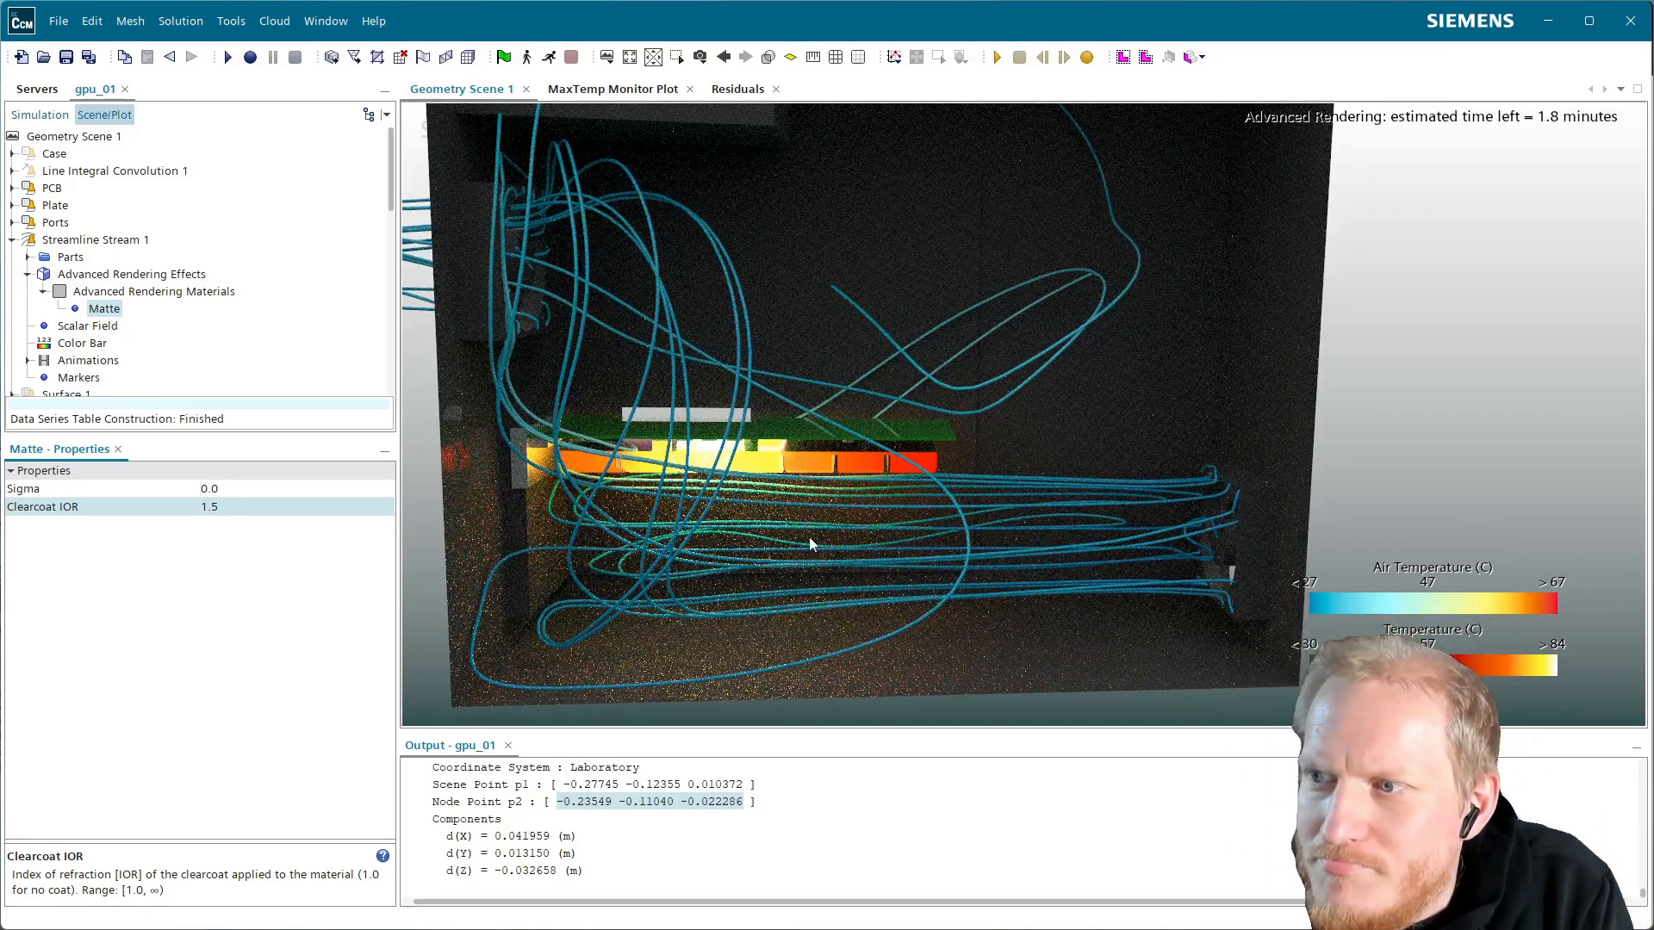
Orbit, zoom and pan until the GPU board and streamline tubes fill the view, then review material effects
mouse_move(715, 546)
mouse_down()
mouse_move(667, 525)
mouse_move(679, 498)
mouse_up()
scroll(687, 498, up, 5)
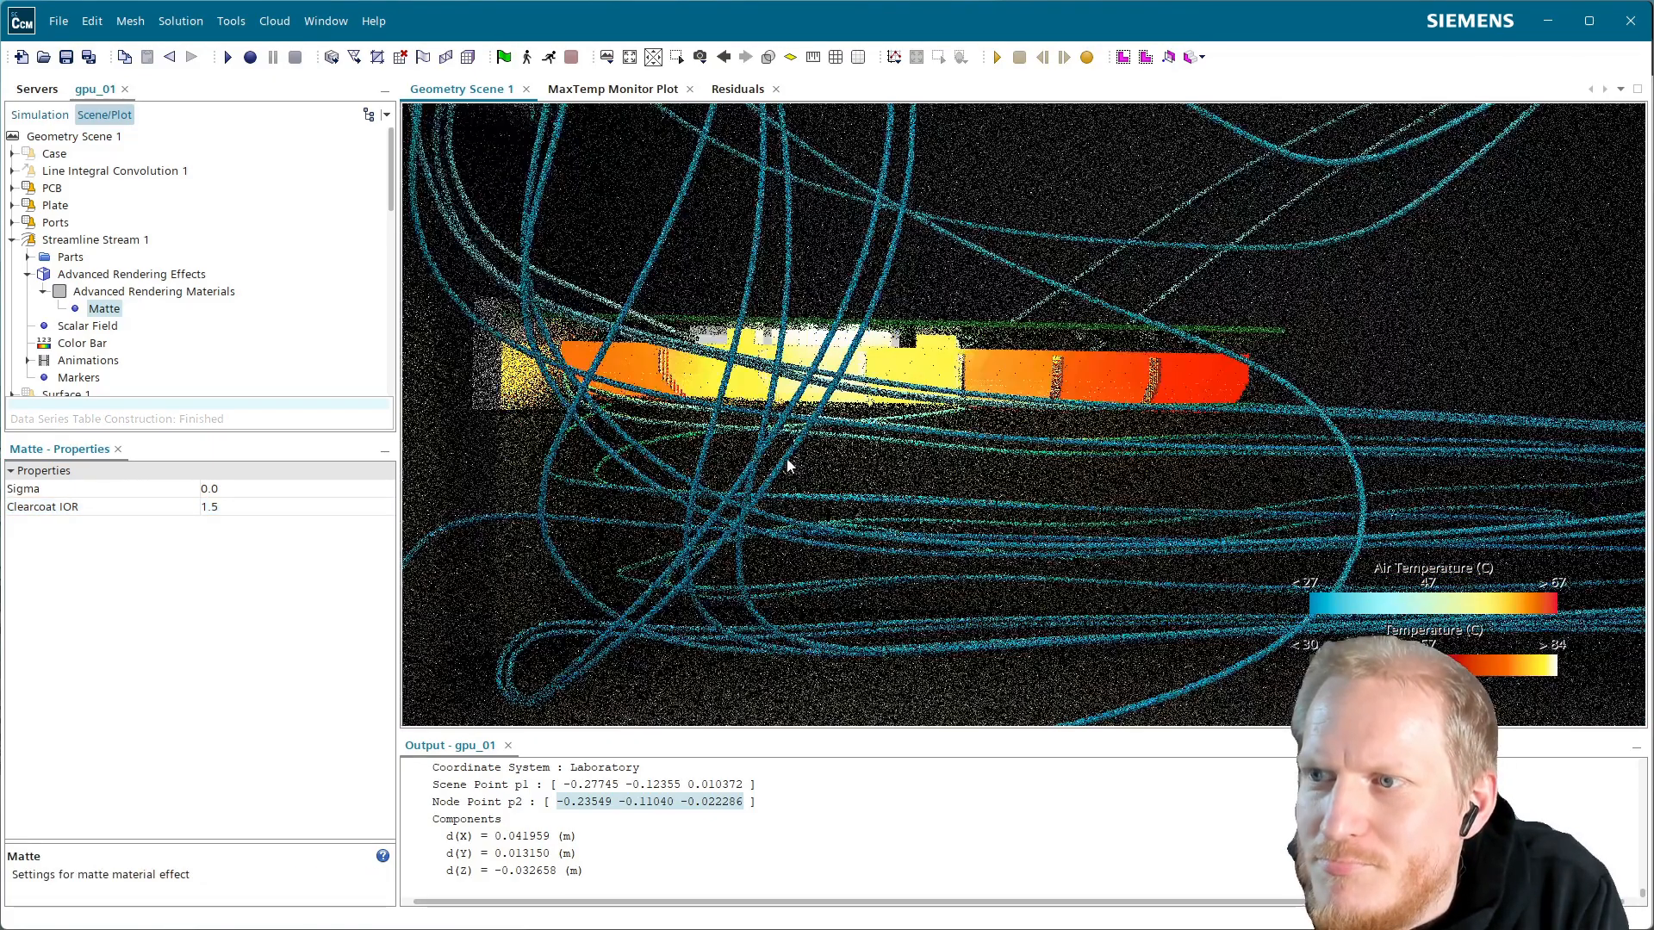
drag(783, 461, 763, 453)
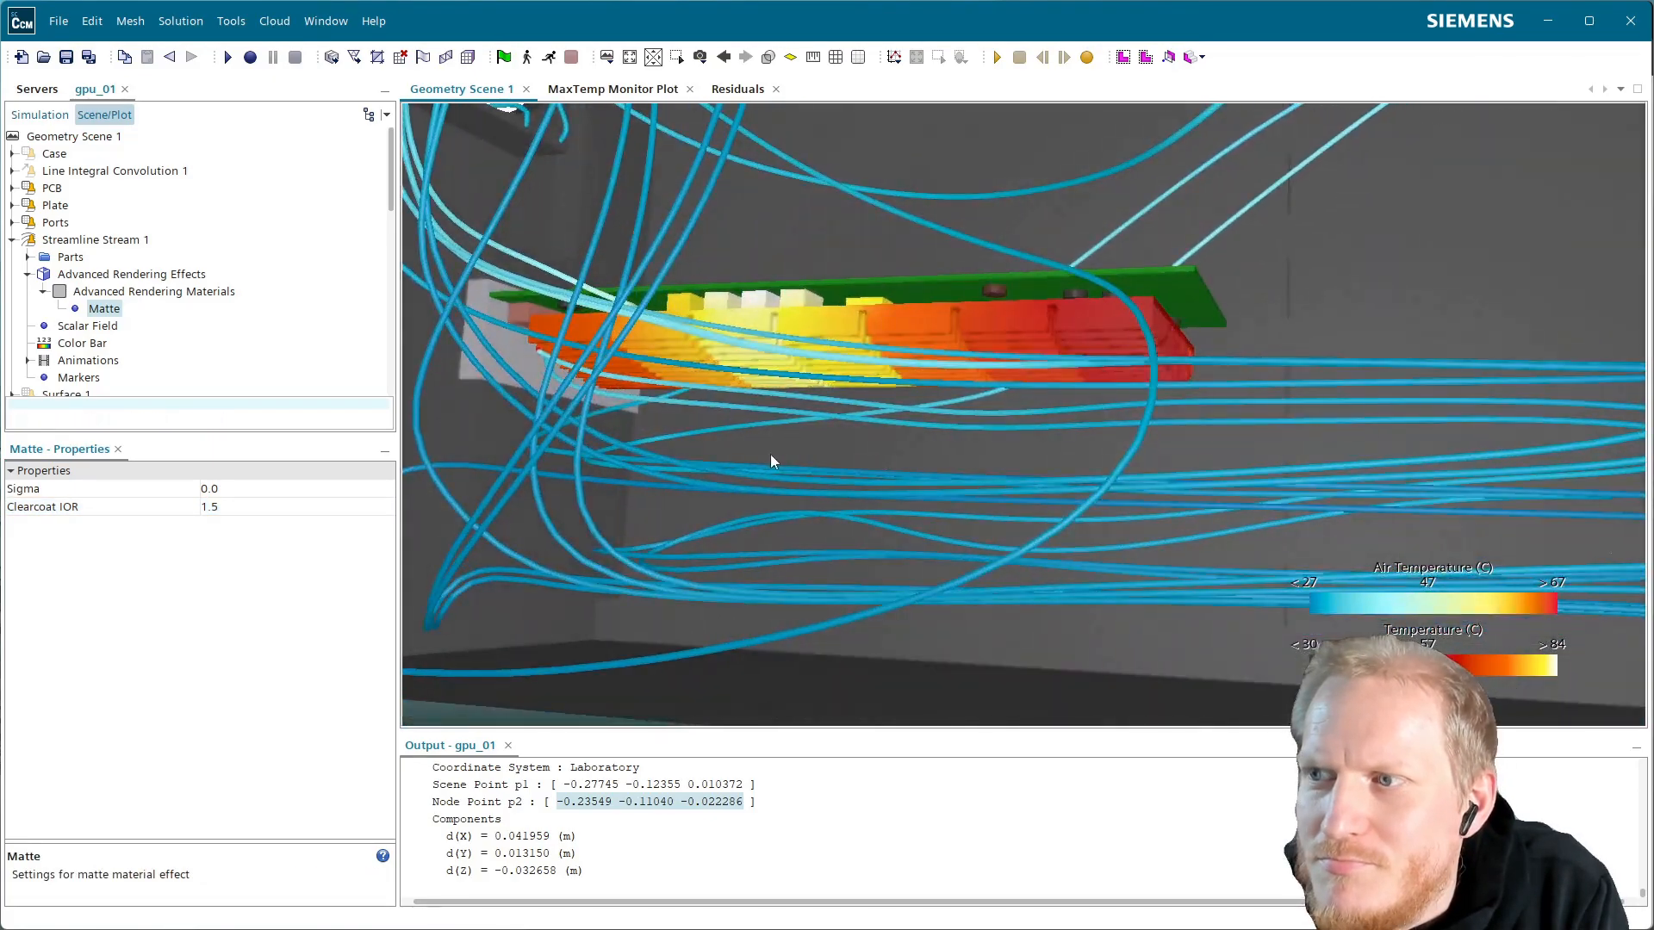
right_drag(770, 454, 928, 526)
mouse_move(927, 525)
mouse_down()
mouse_move(1029, 441)
mouse_move(994, 436)
mouse_up()
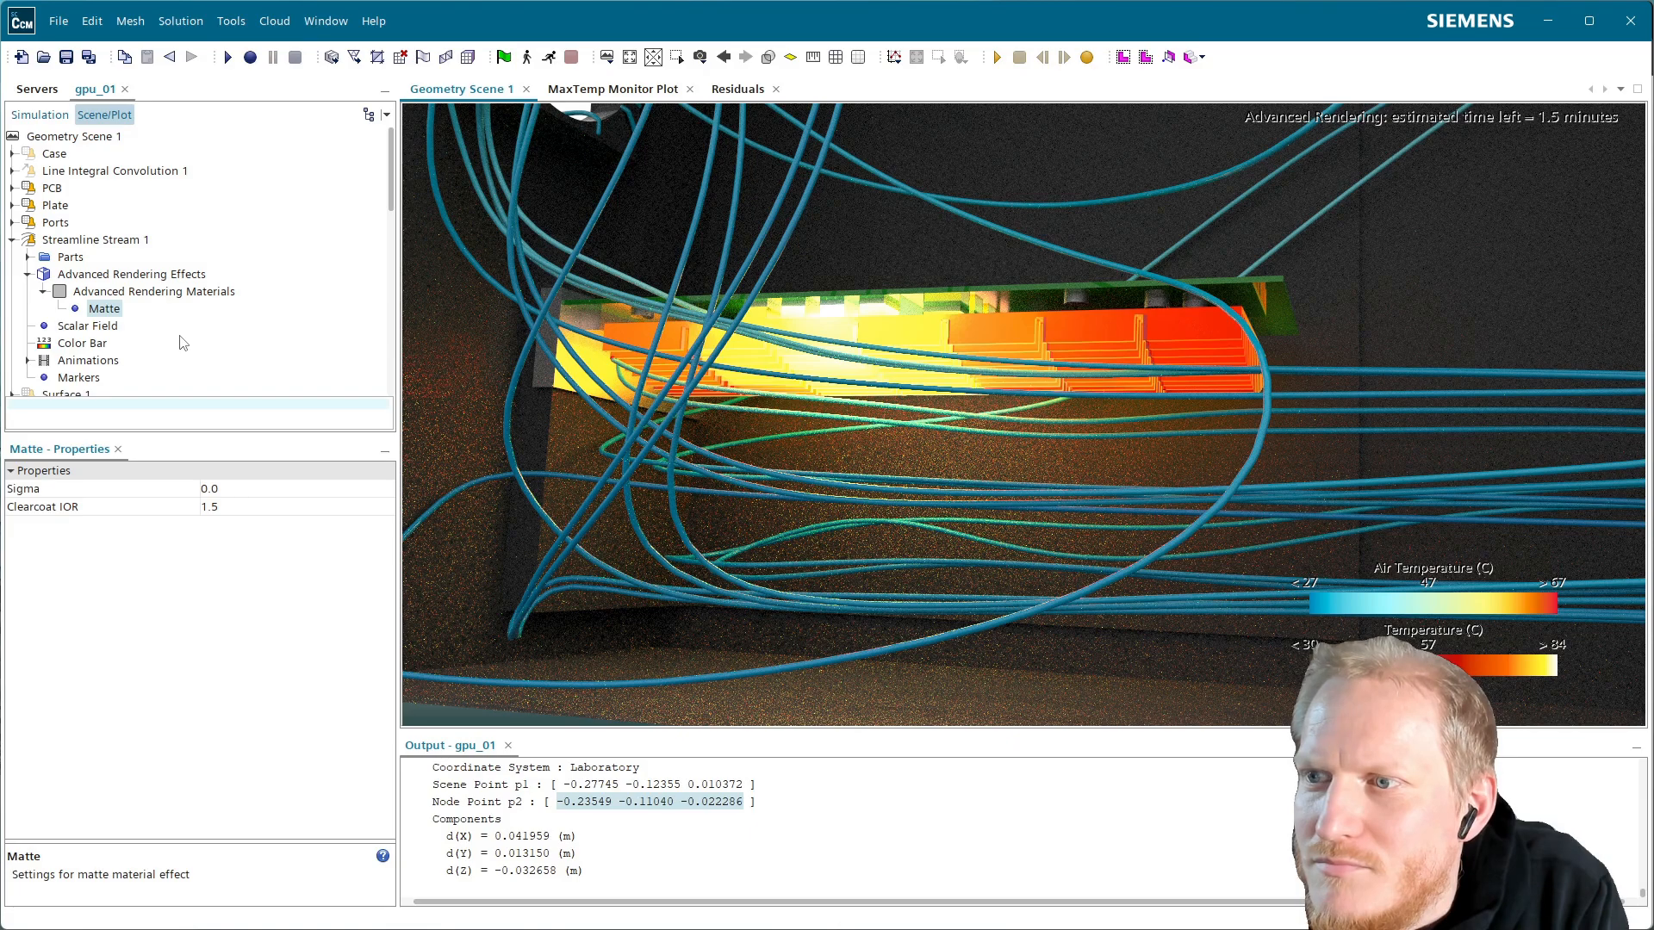
click(164, 293)
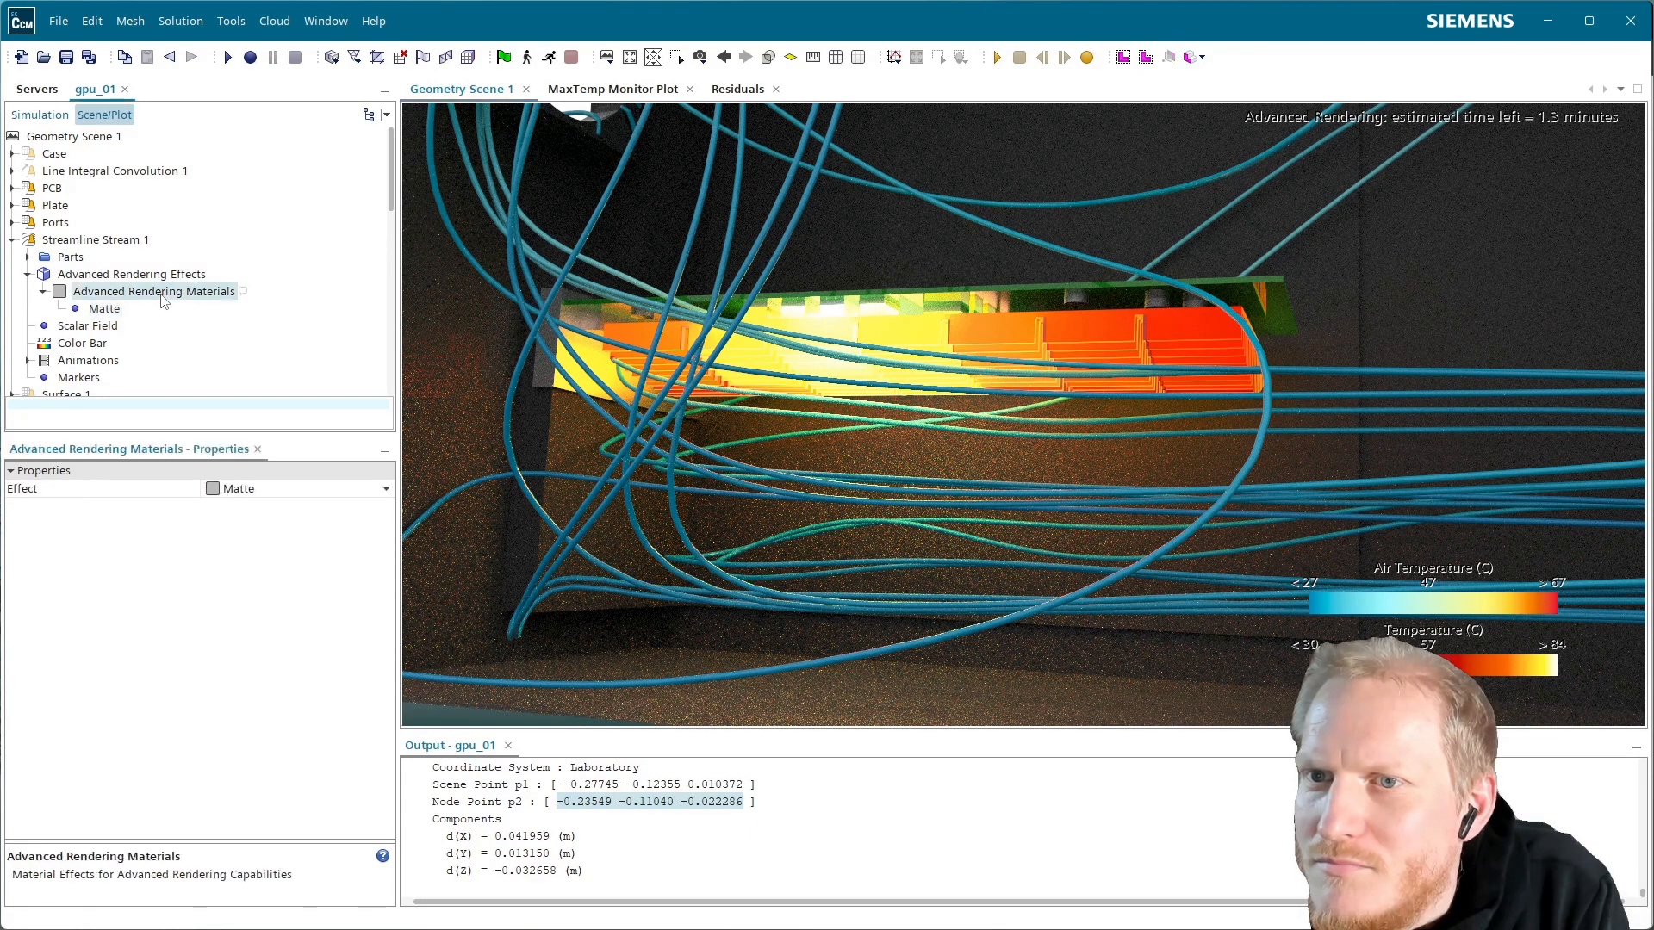
click(261, 489)
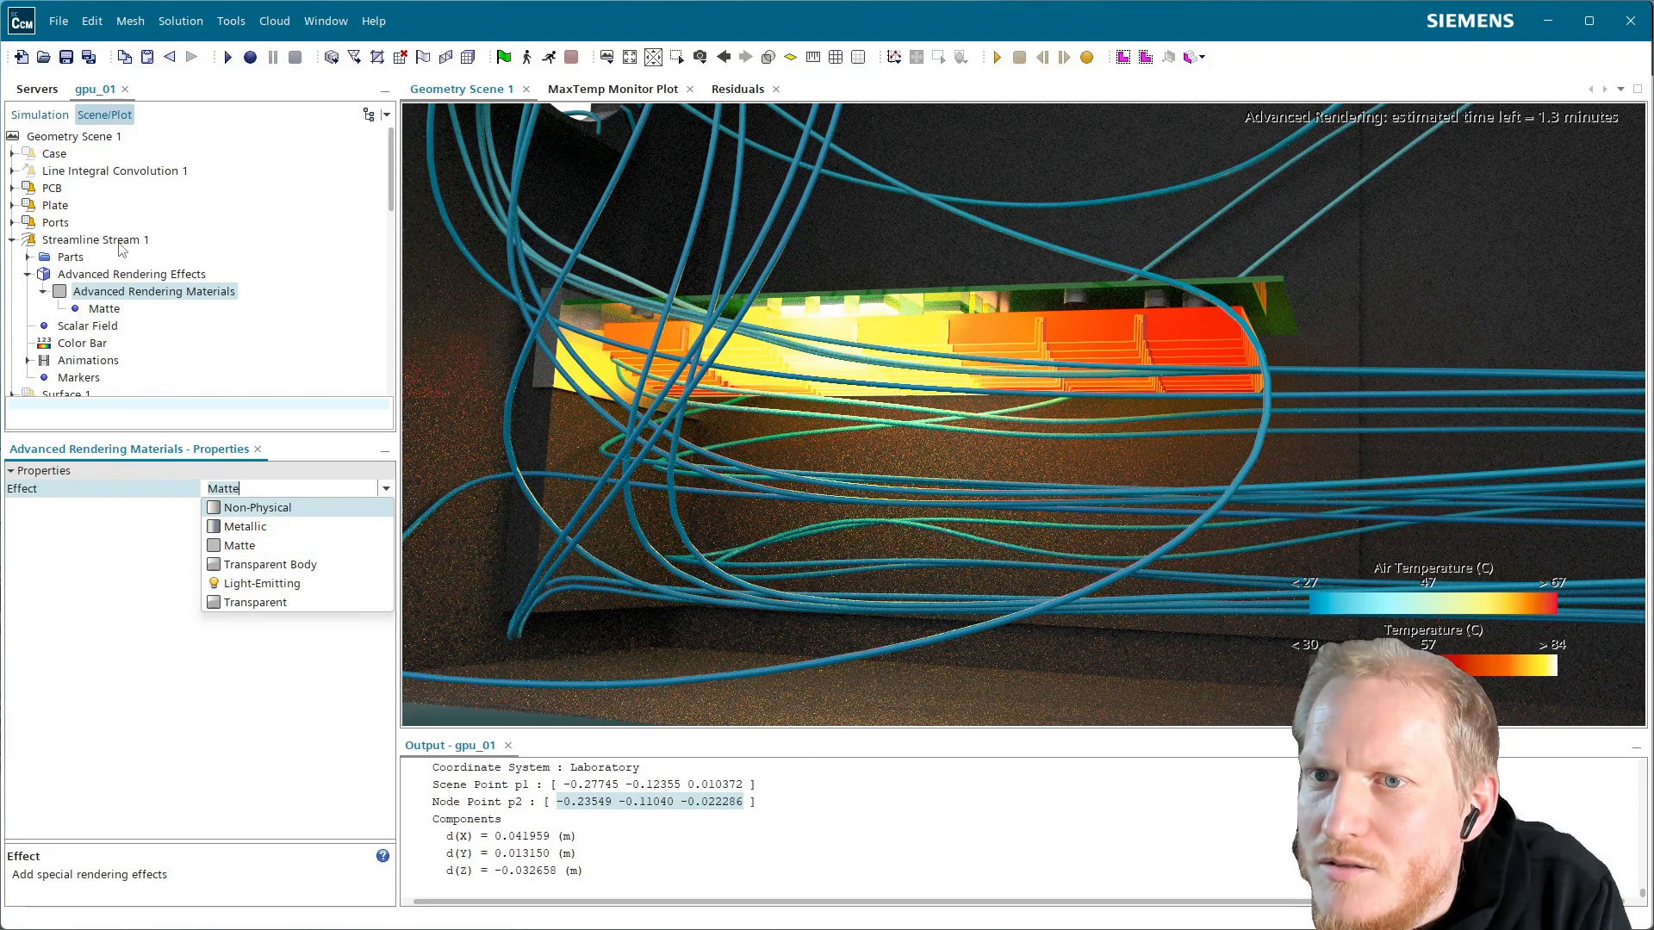
click(120, 244)
Thin the streamline tubes to width 0.0005 and bring up the coloring function chooser
click(245, 523)
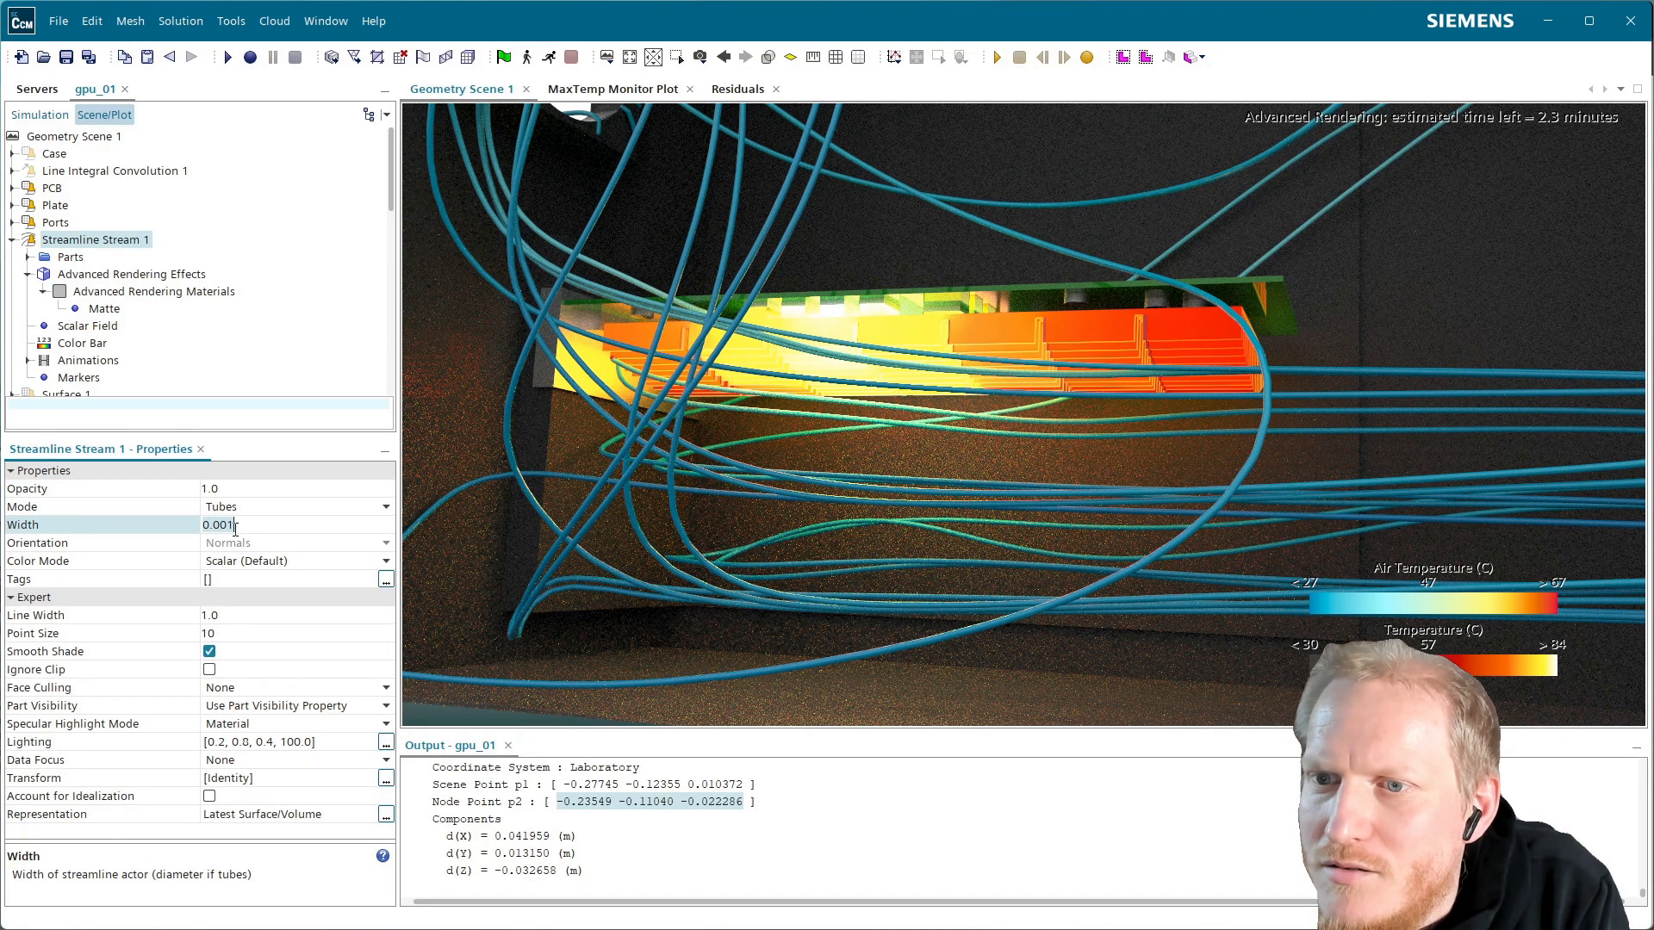
key(BackSpace)
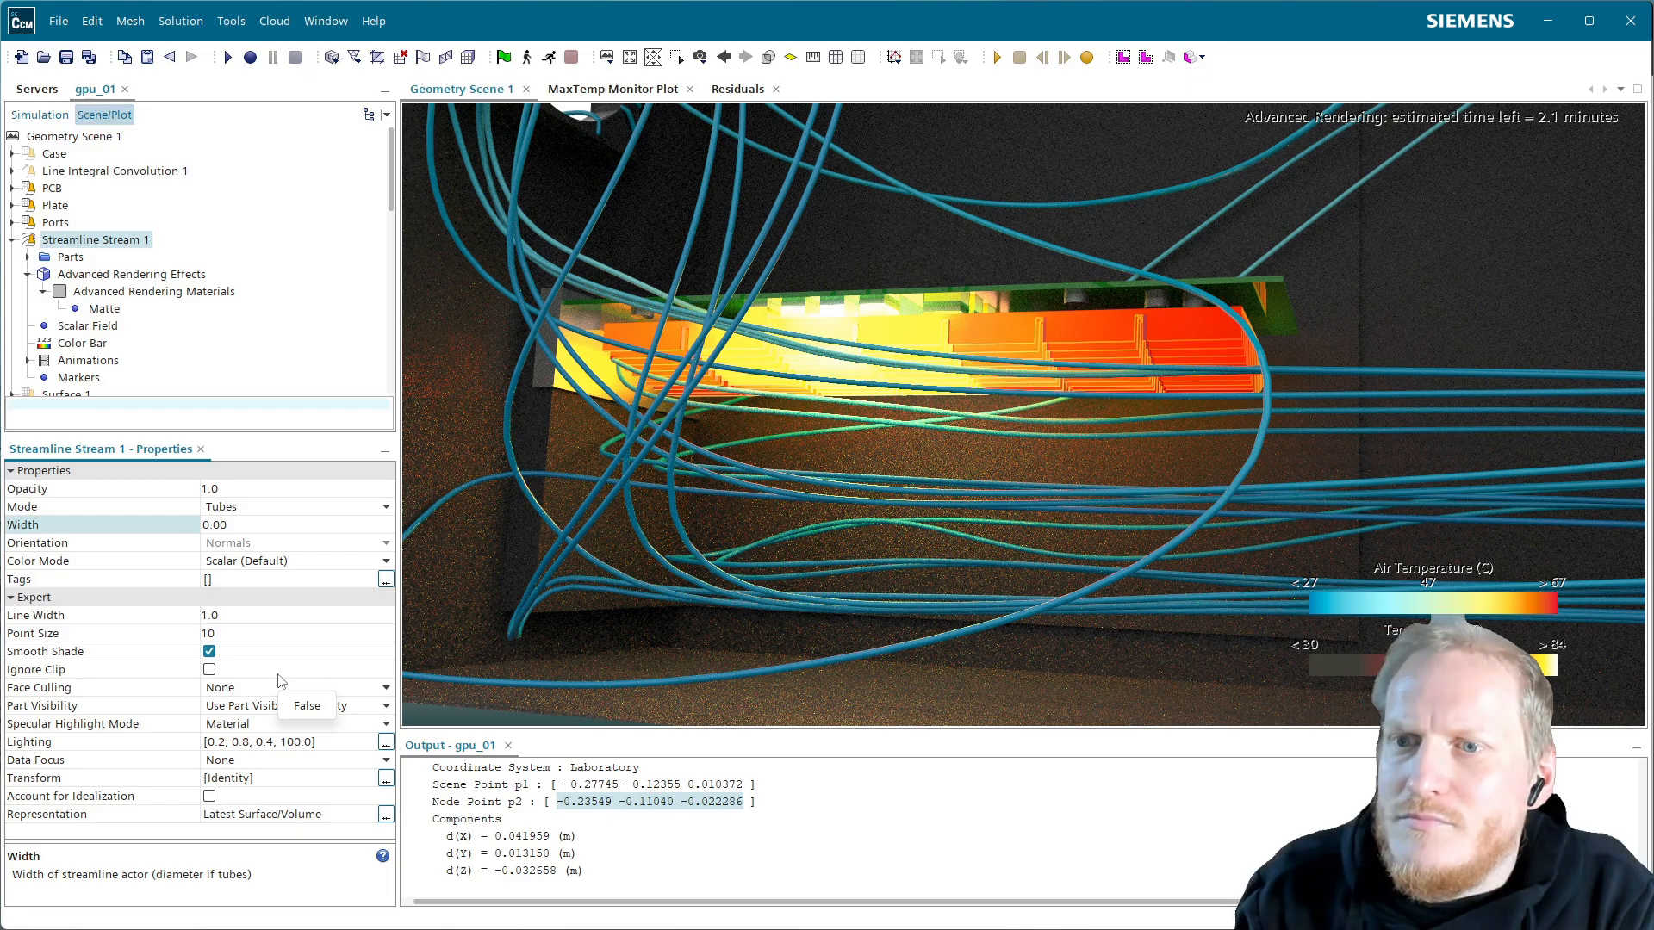
text(05)
key(Return)
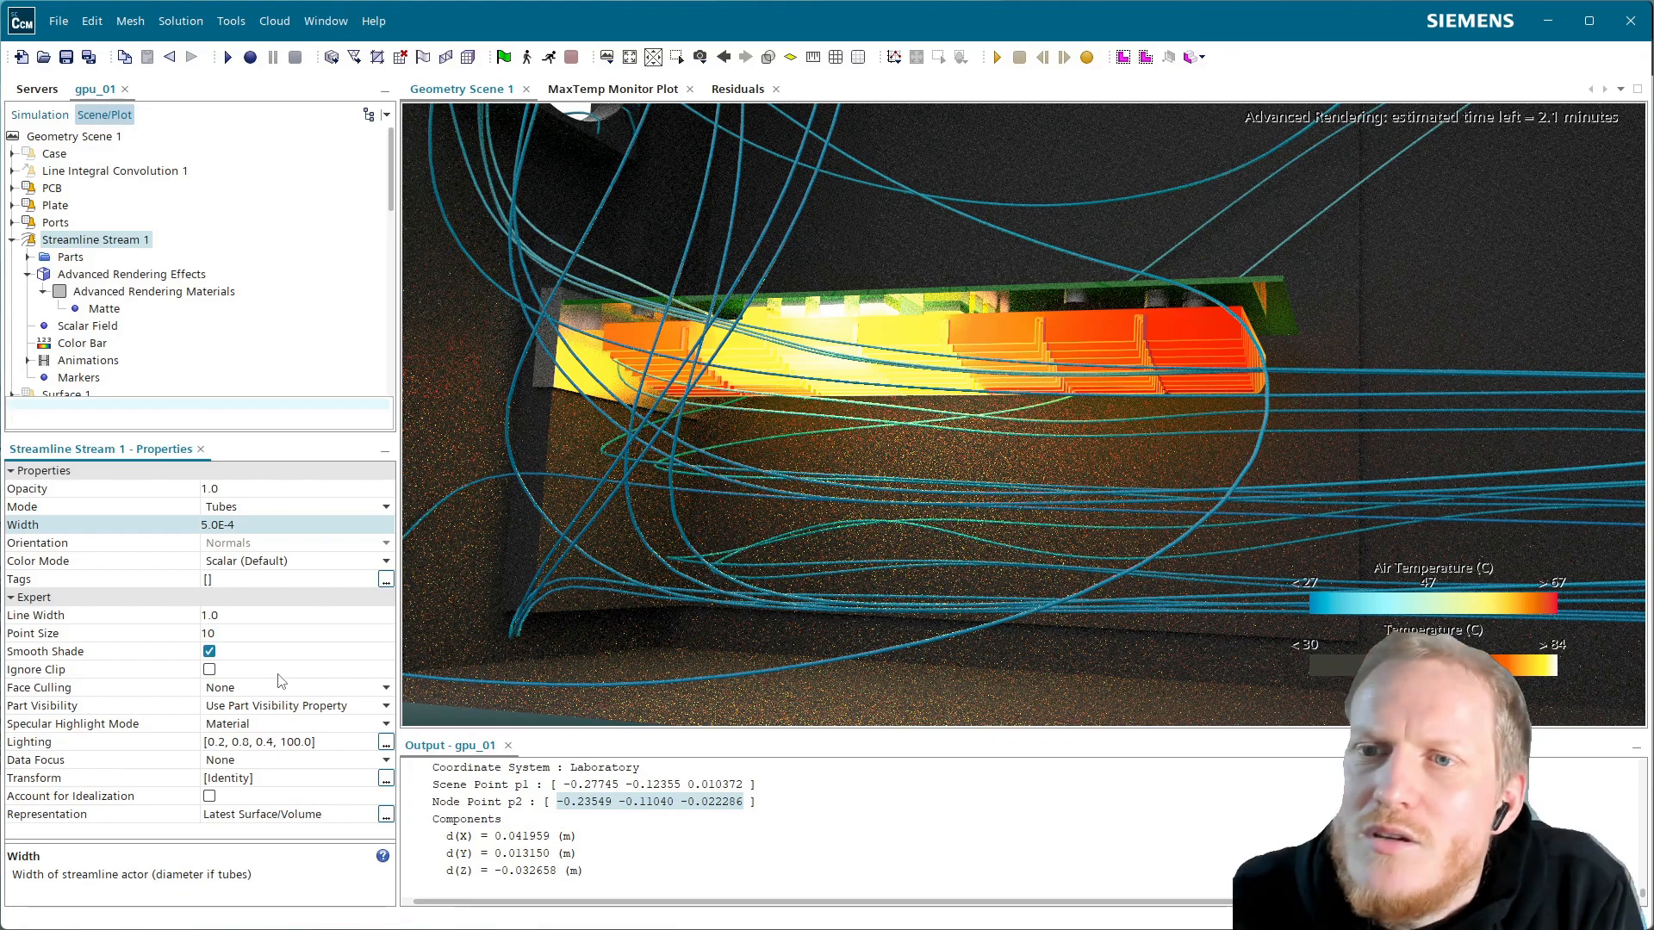
click(90, 326)
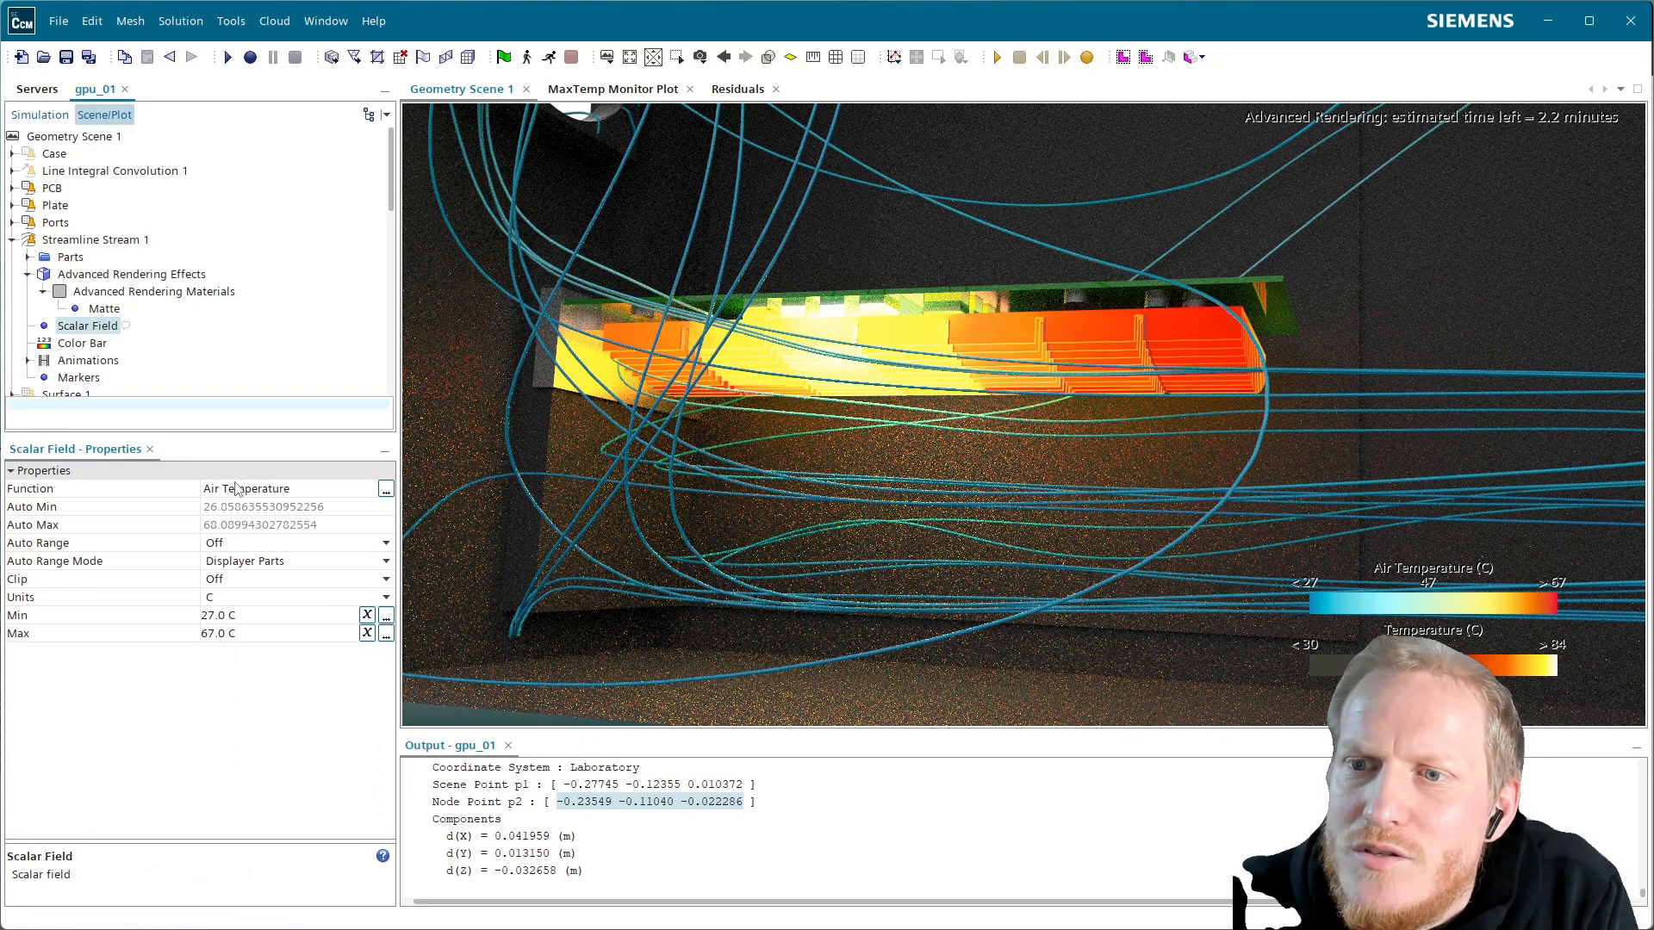
double_click(238, 489)
Search 'velo' and choose Velocity: Magnitude as the streamline coloring function
text(v)
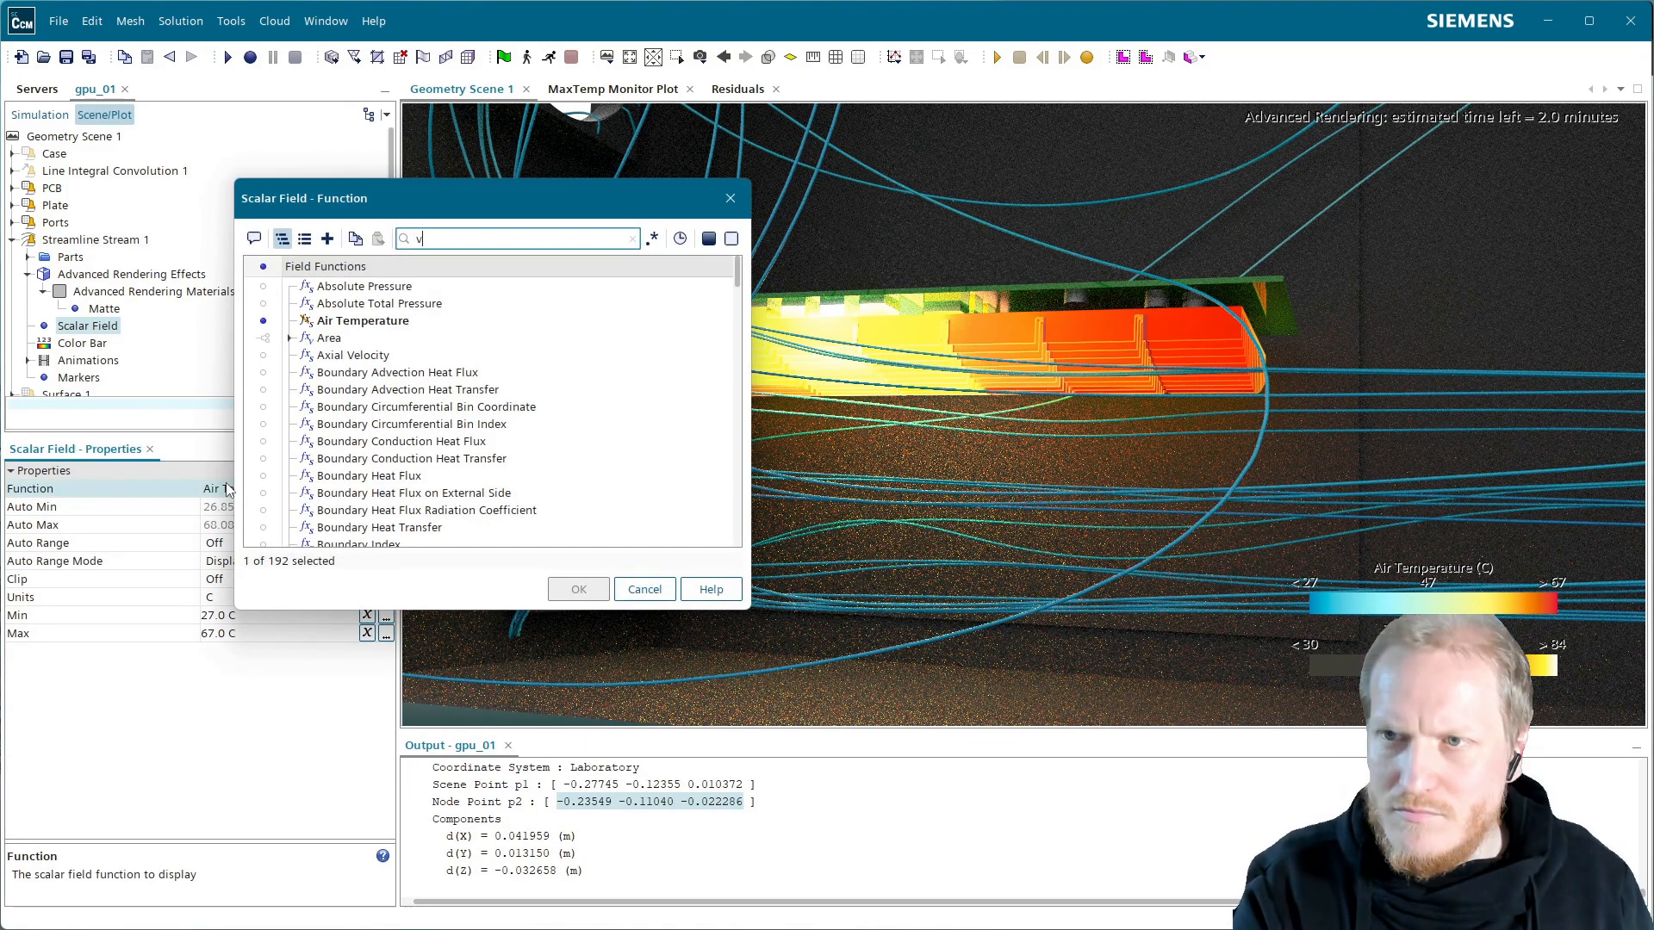
text(elo)
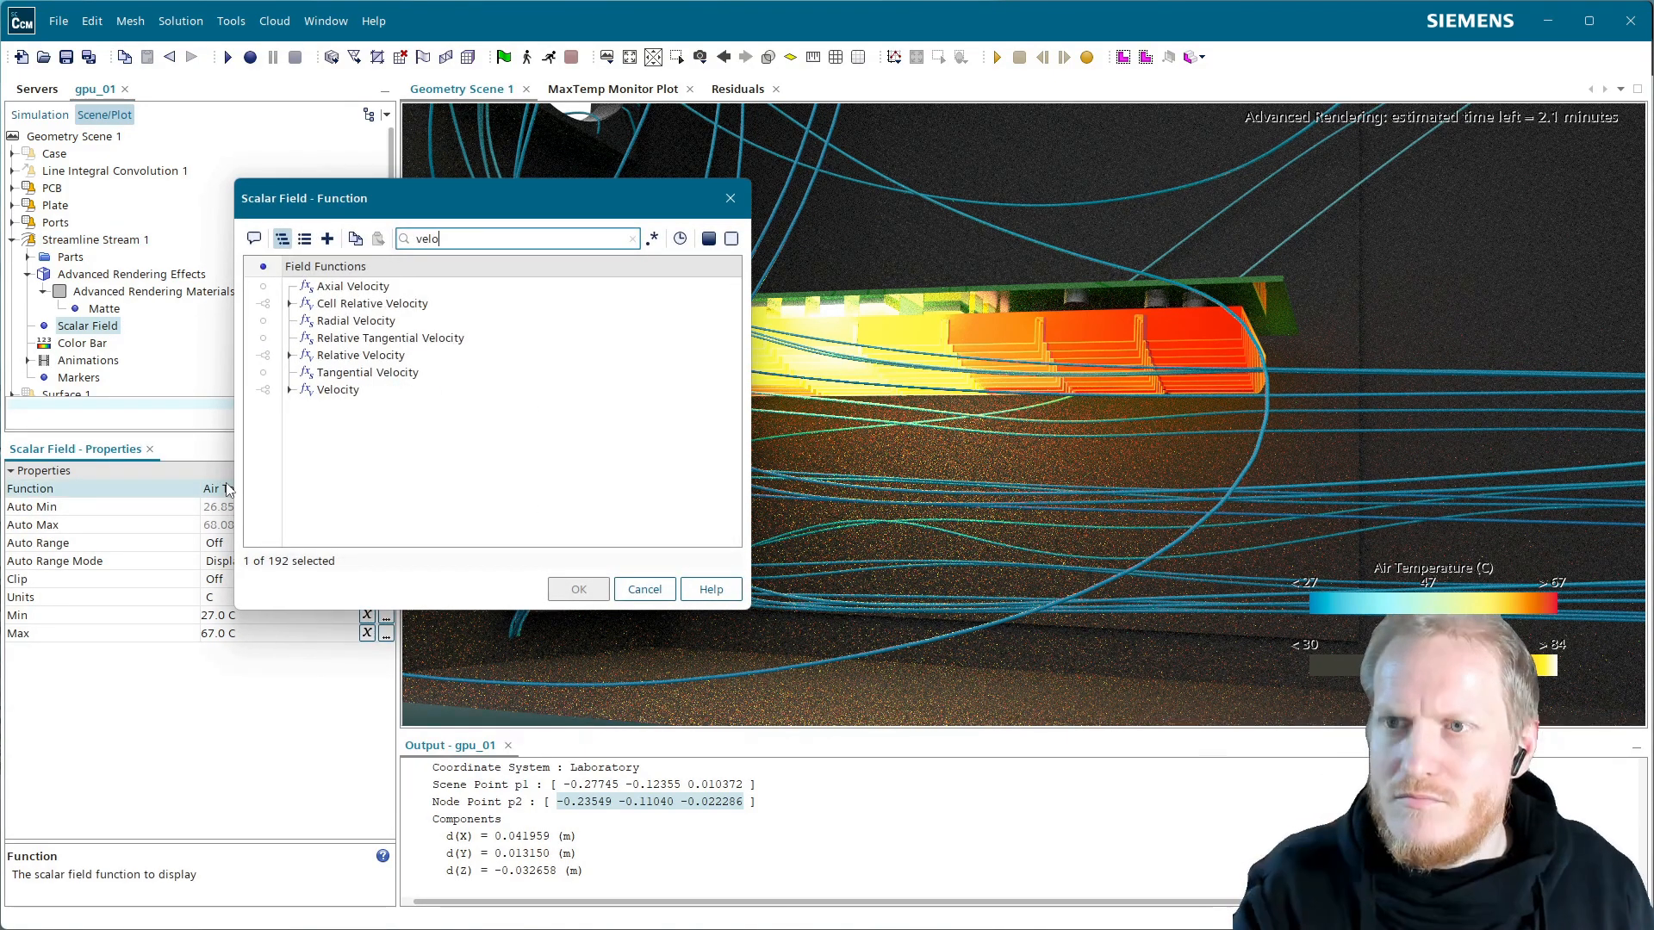
click(289, 390)
click(379, 424)
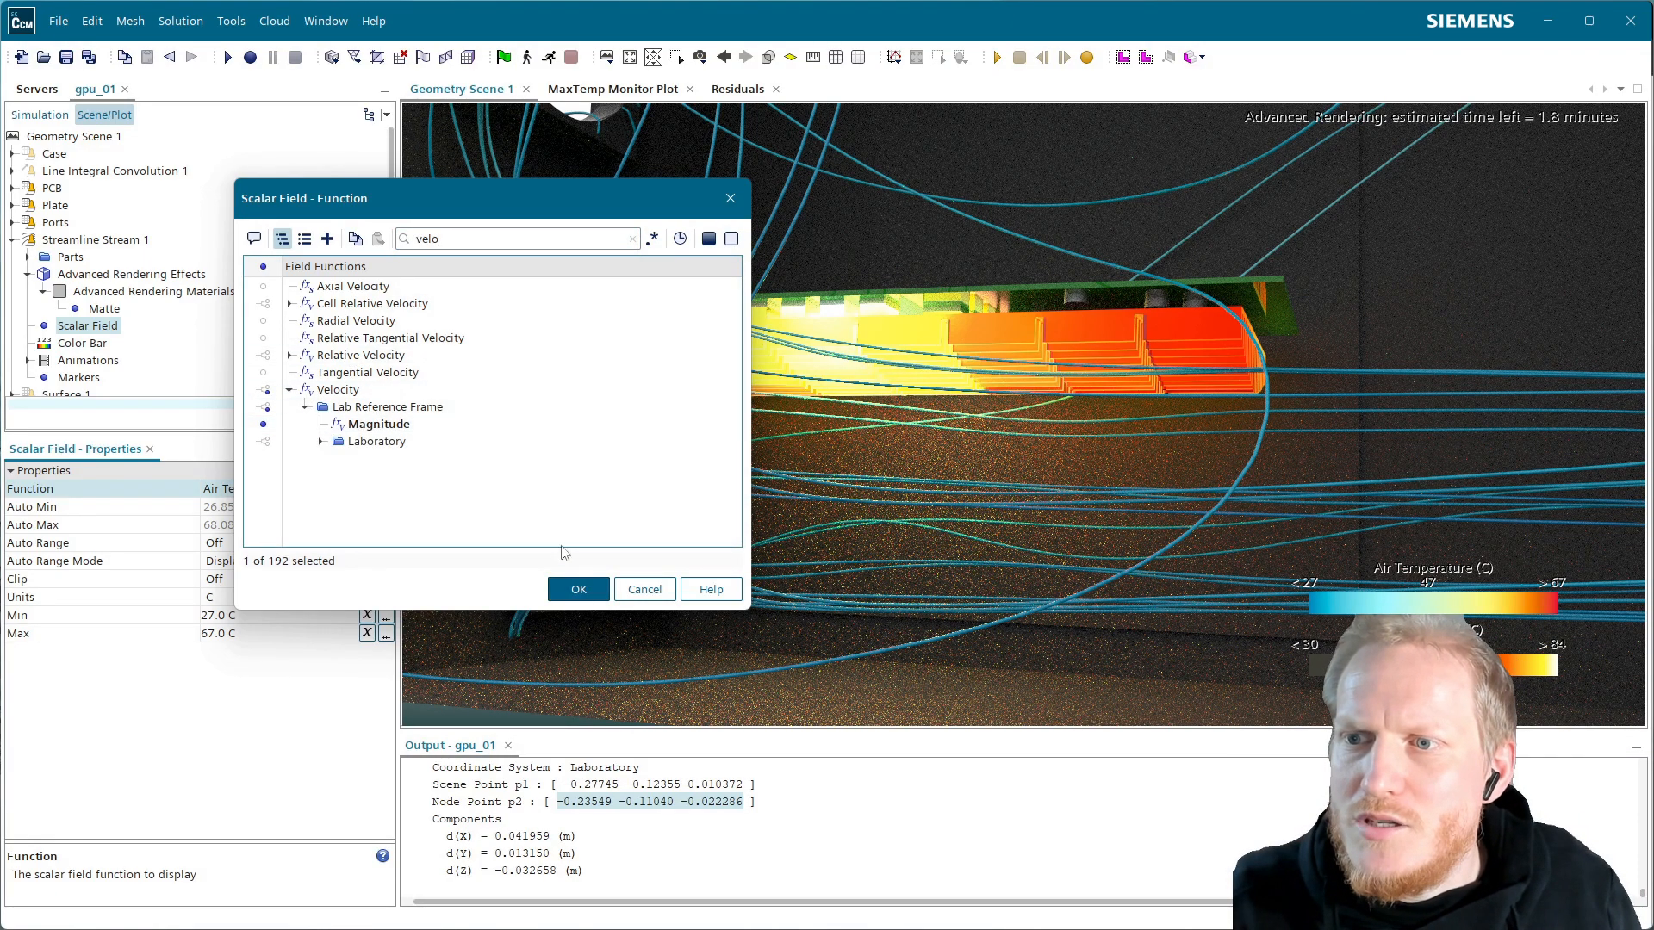
click(580, 591)
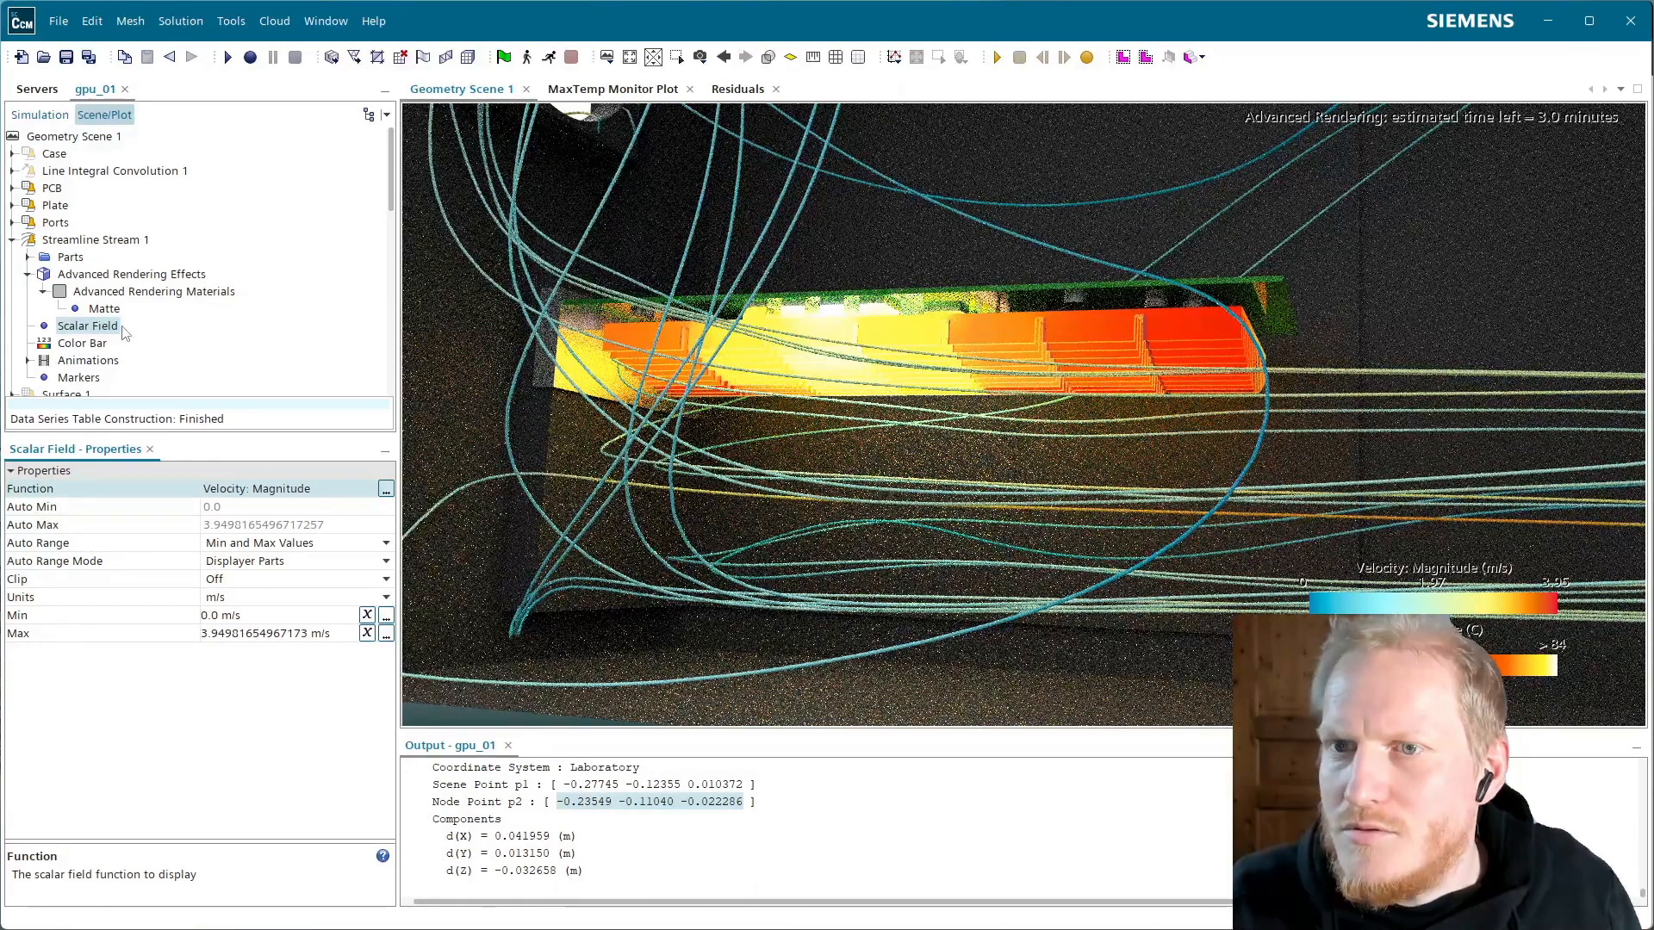
Try the HHNtransparent-blue 2 color map on the velocity color bar
click(86, 344)
click(309, 495)
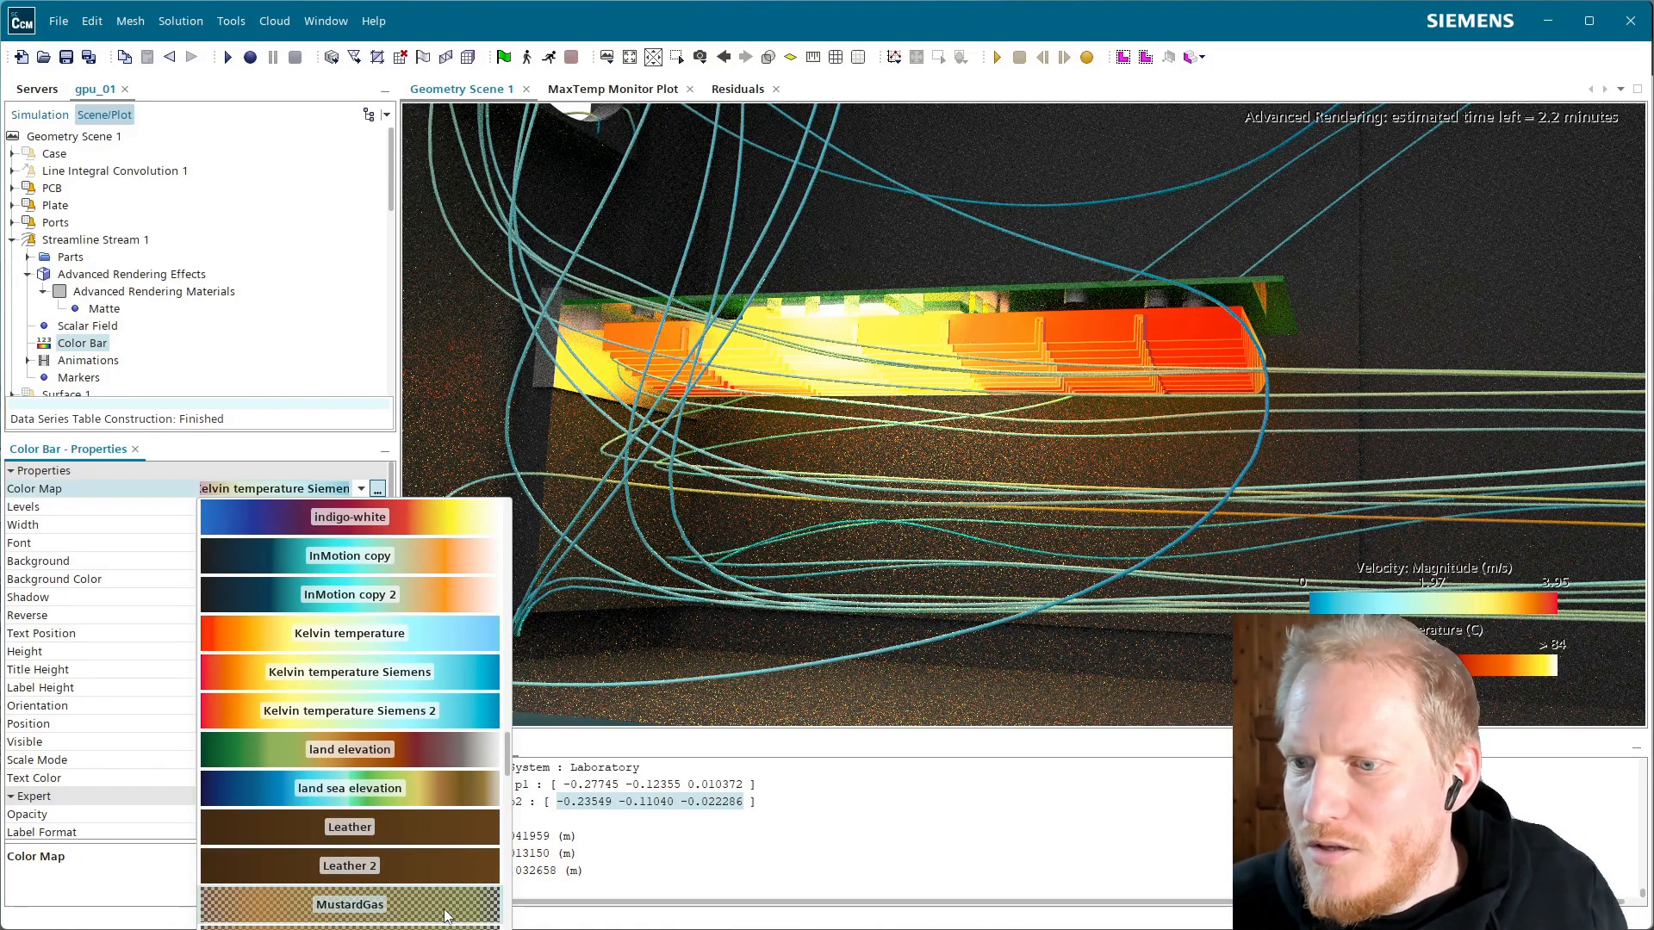
scroll(447, 915, up, 5)
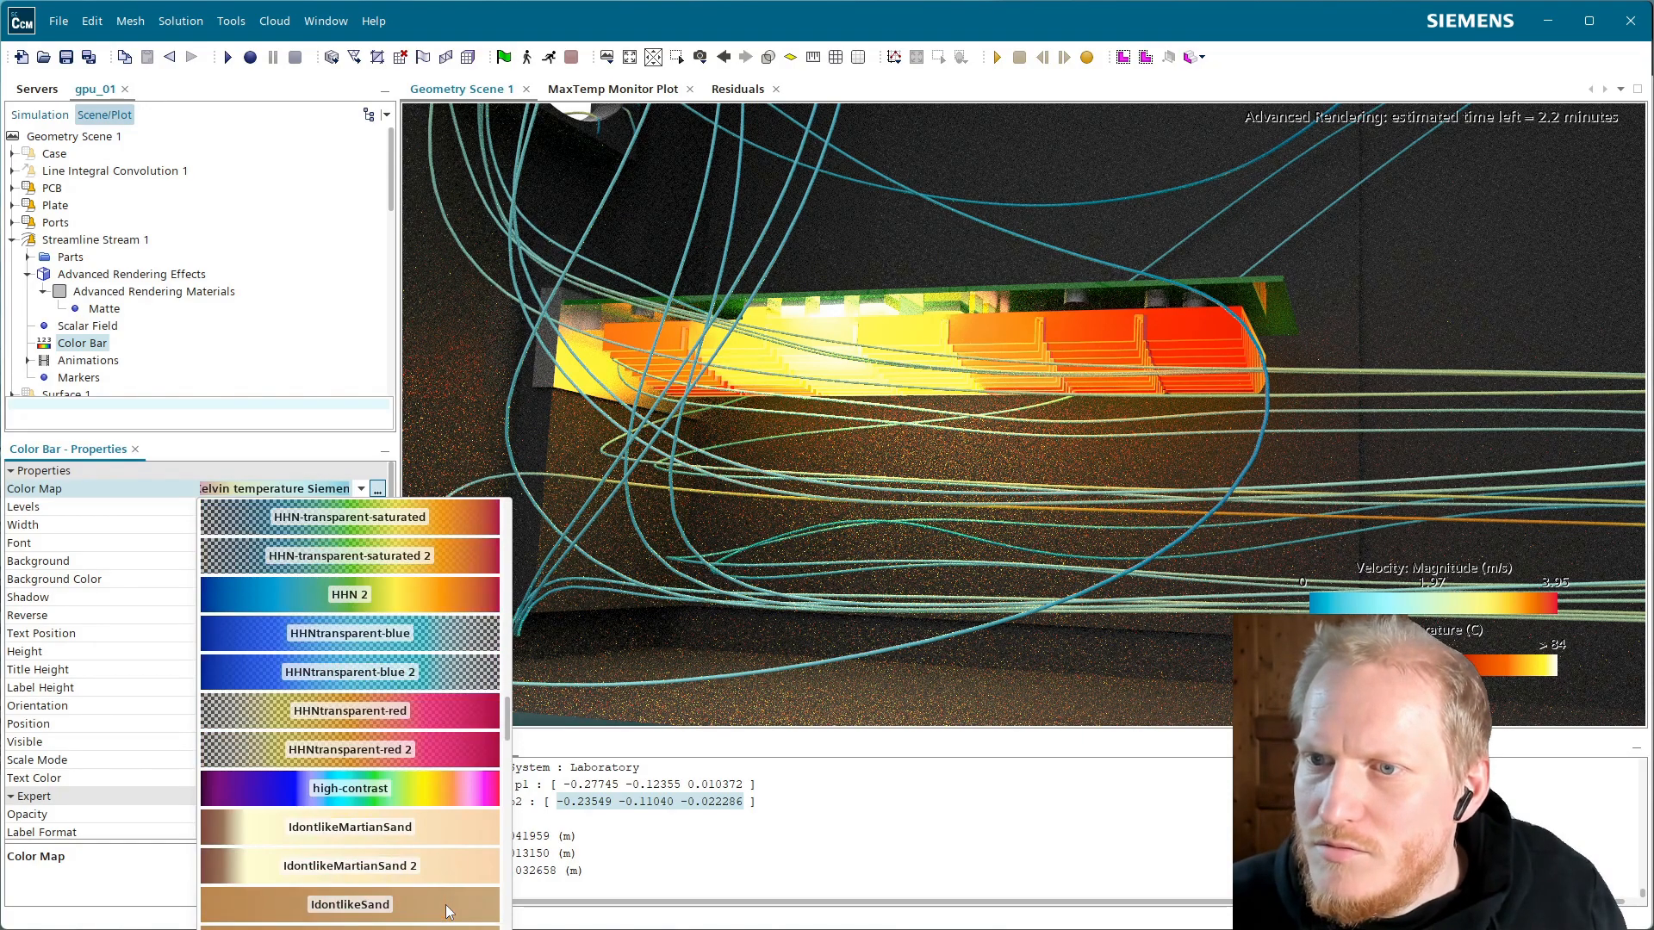
click(428, 675)
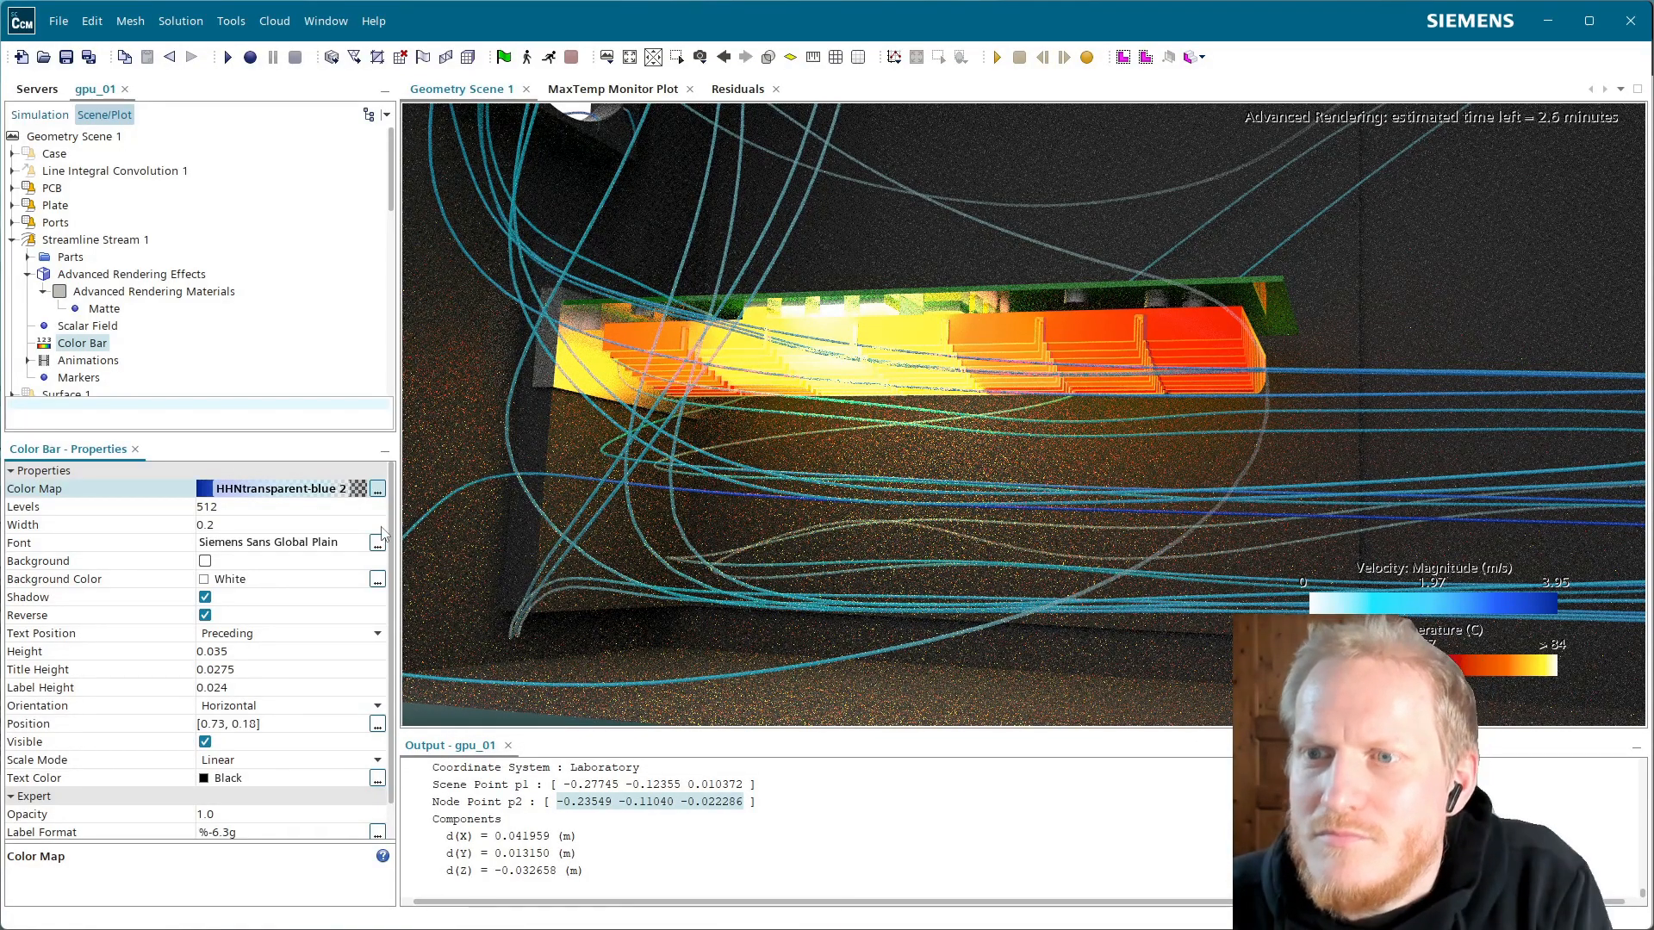
Replace it with the CUREblue-green color map
click(333, 492)
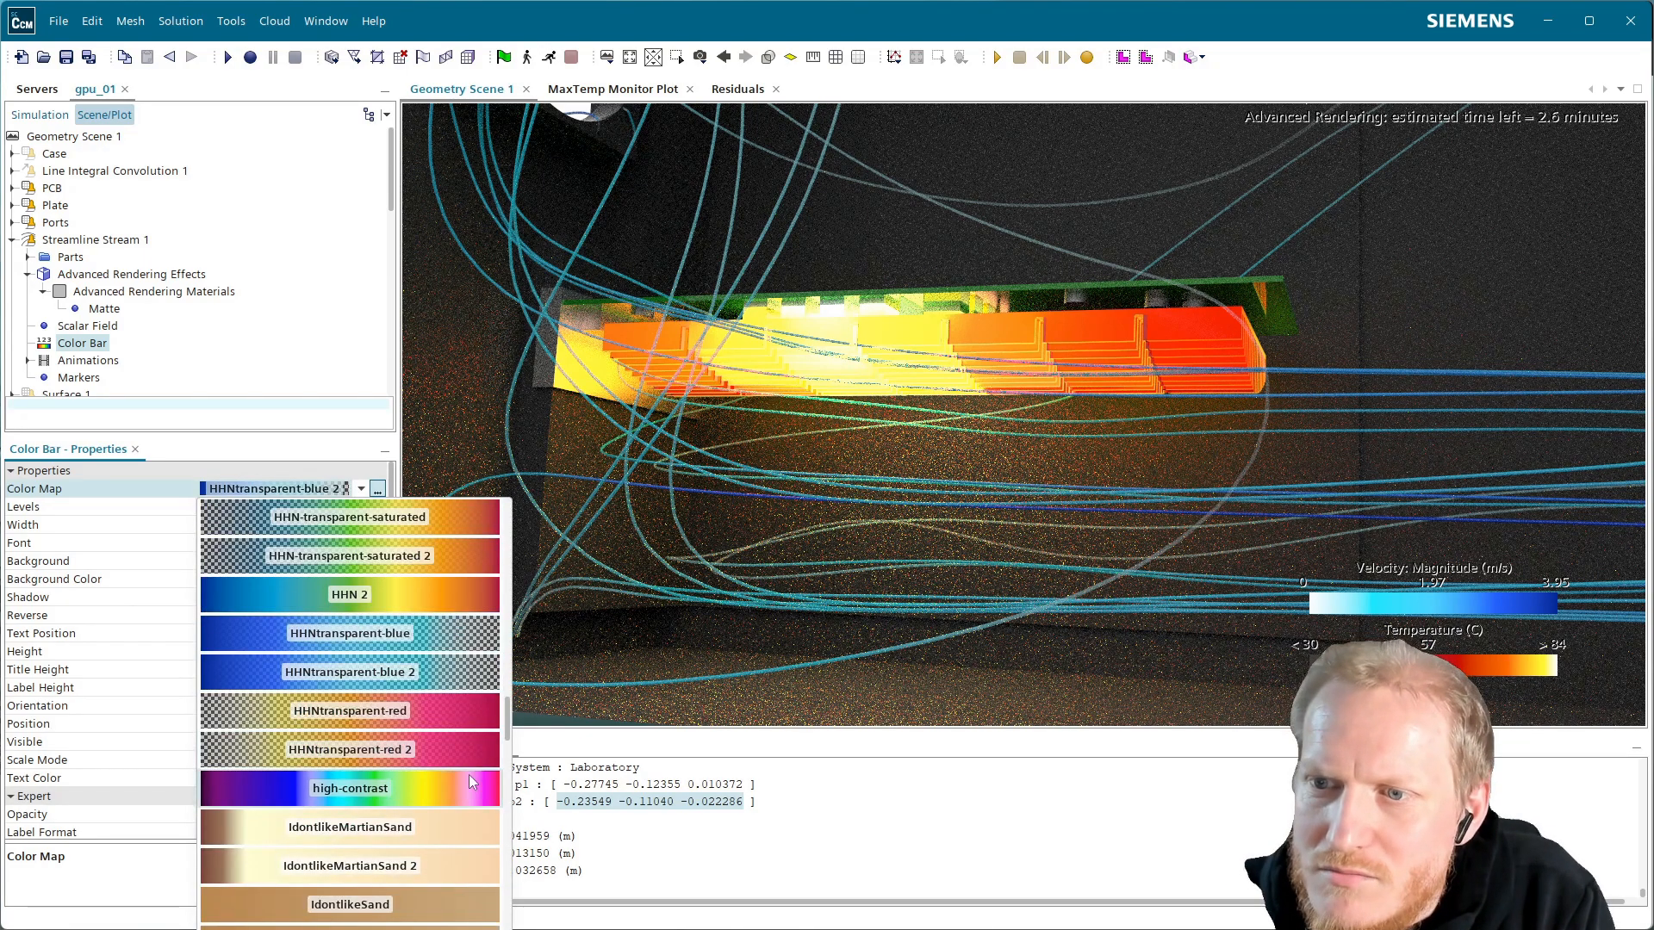
scroll(470, 897, up, 4)
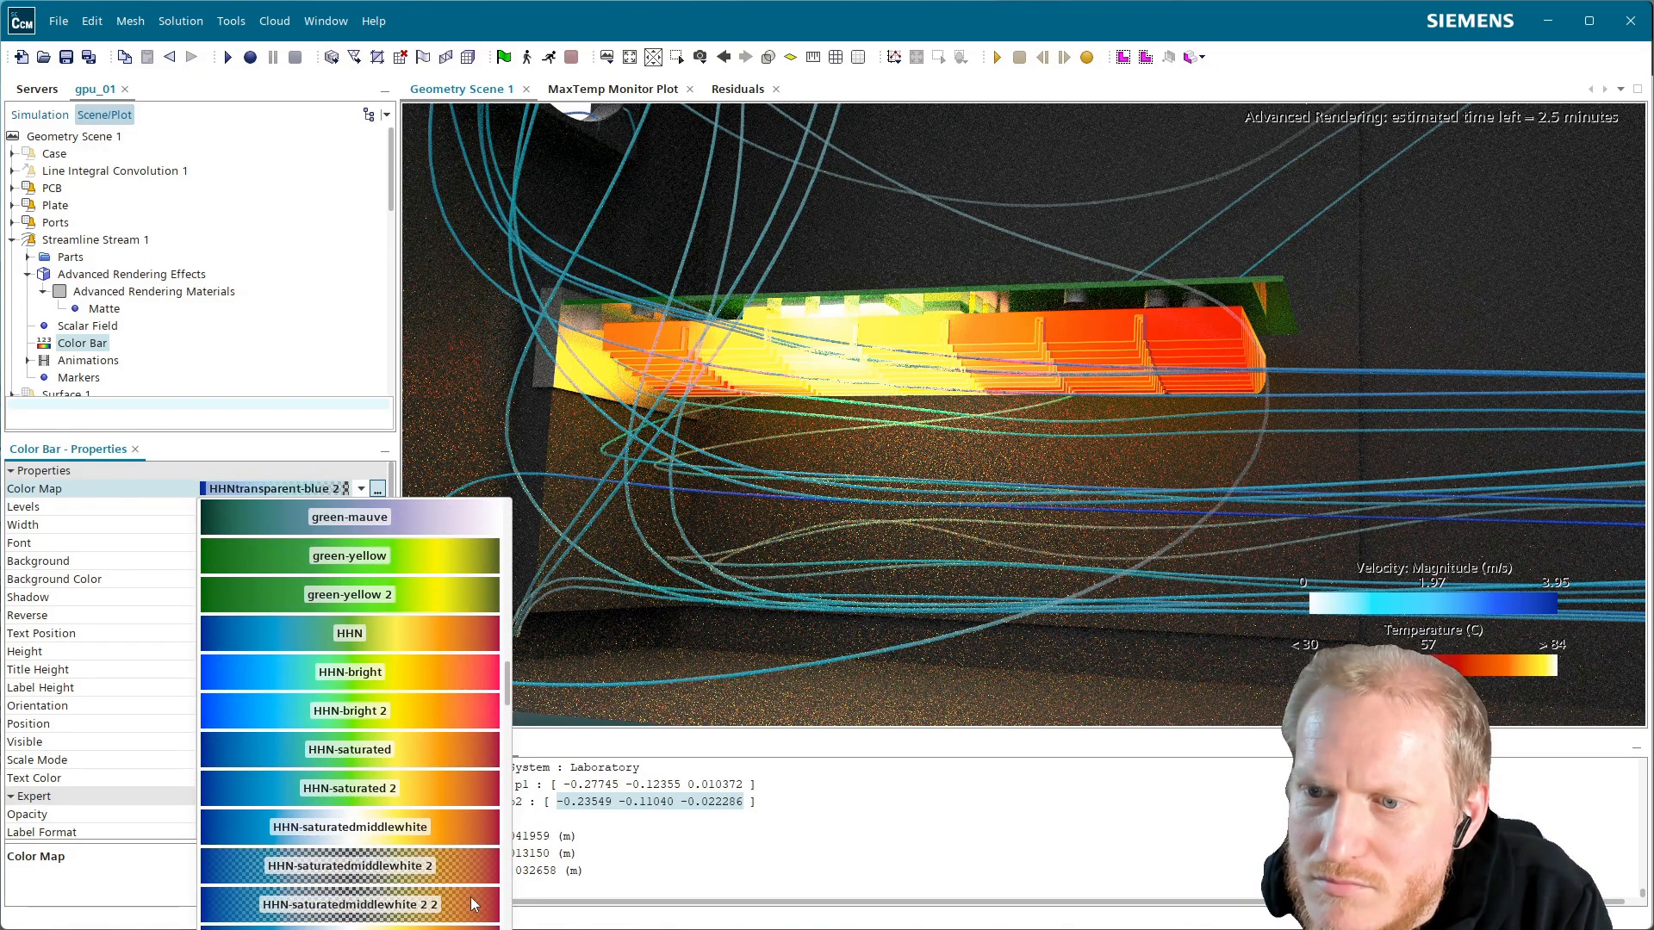
scroll(427, 921, up, 6)
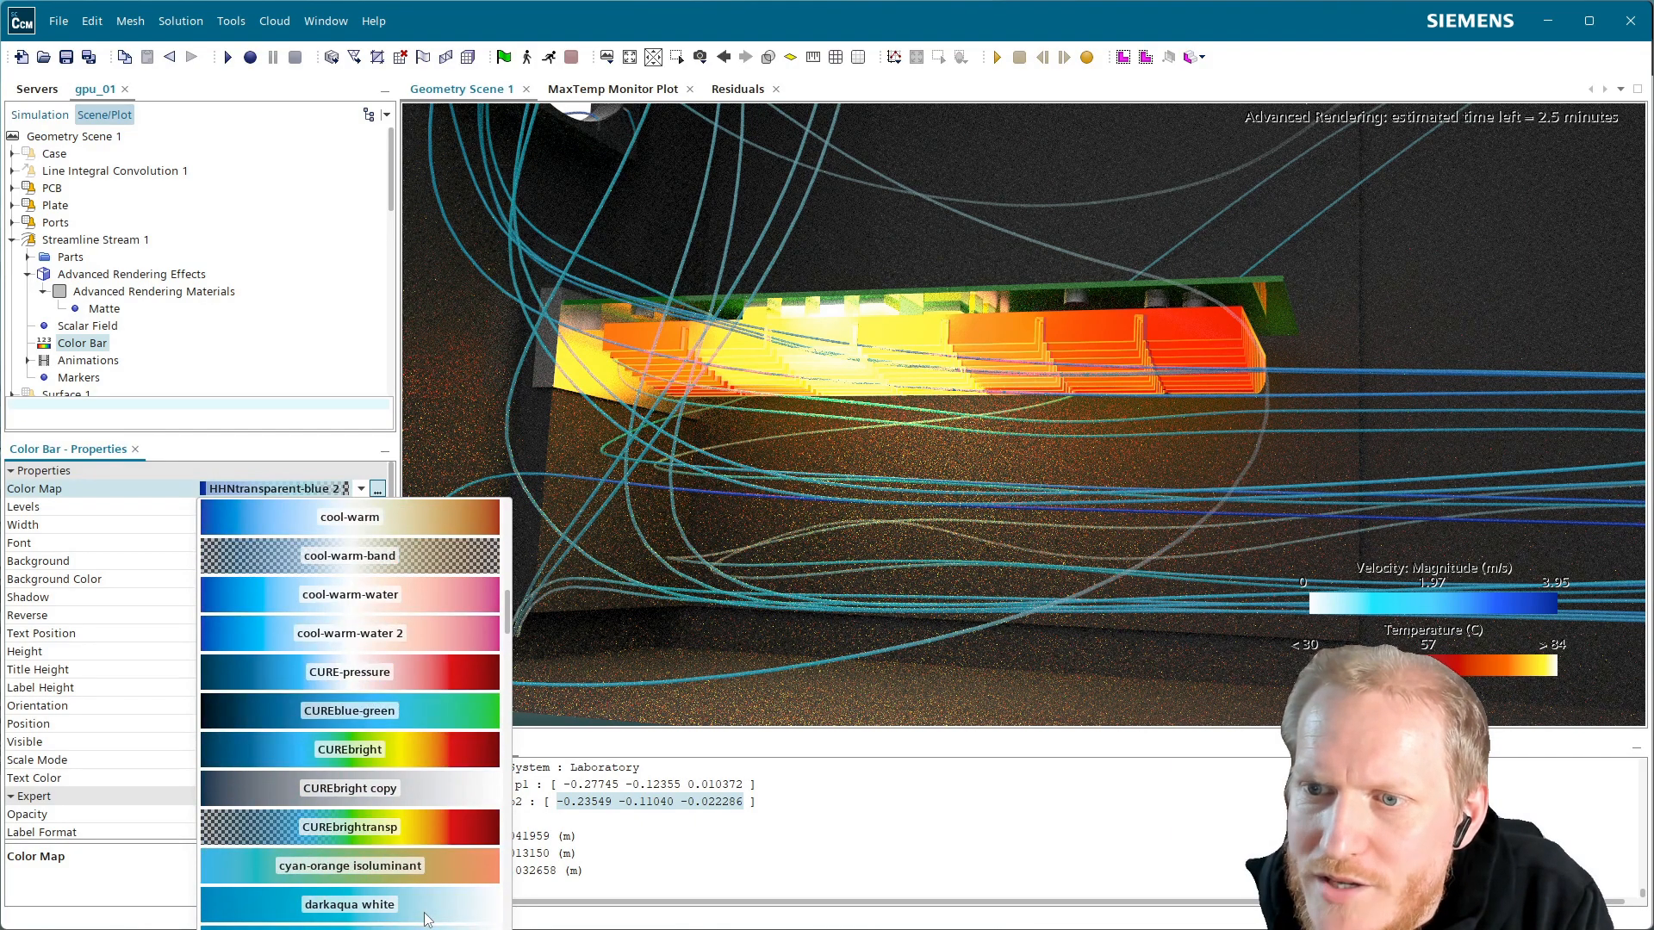
scroll(427, 920, up, 1)
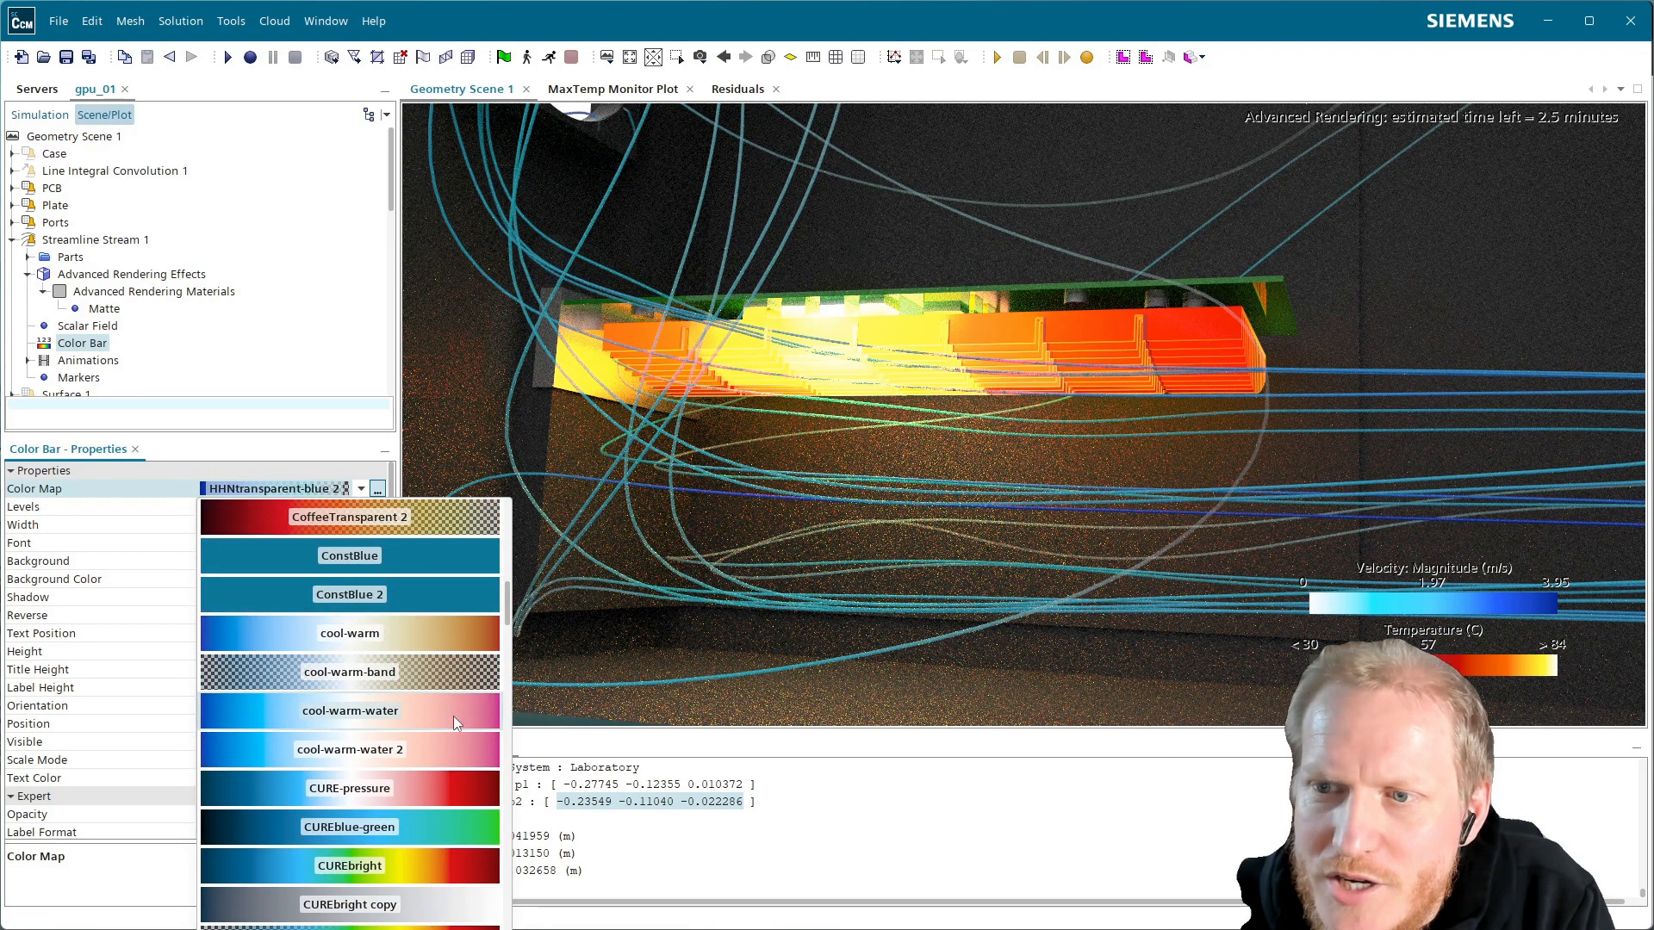
scroll(436, 746, up, 5)
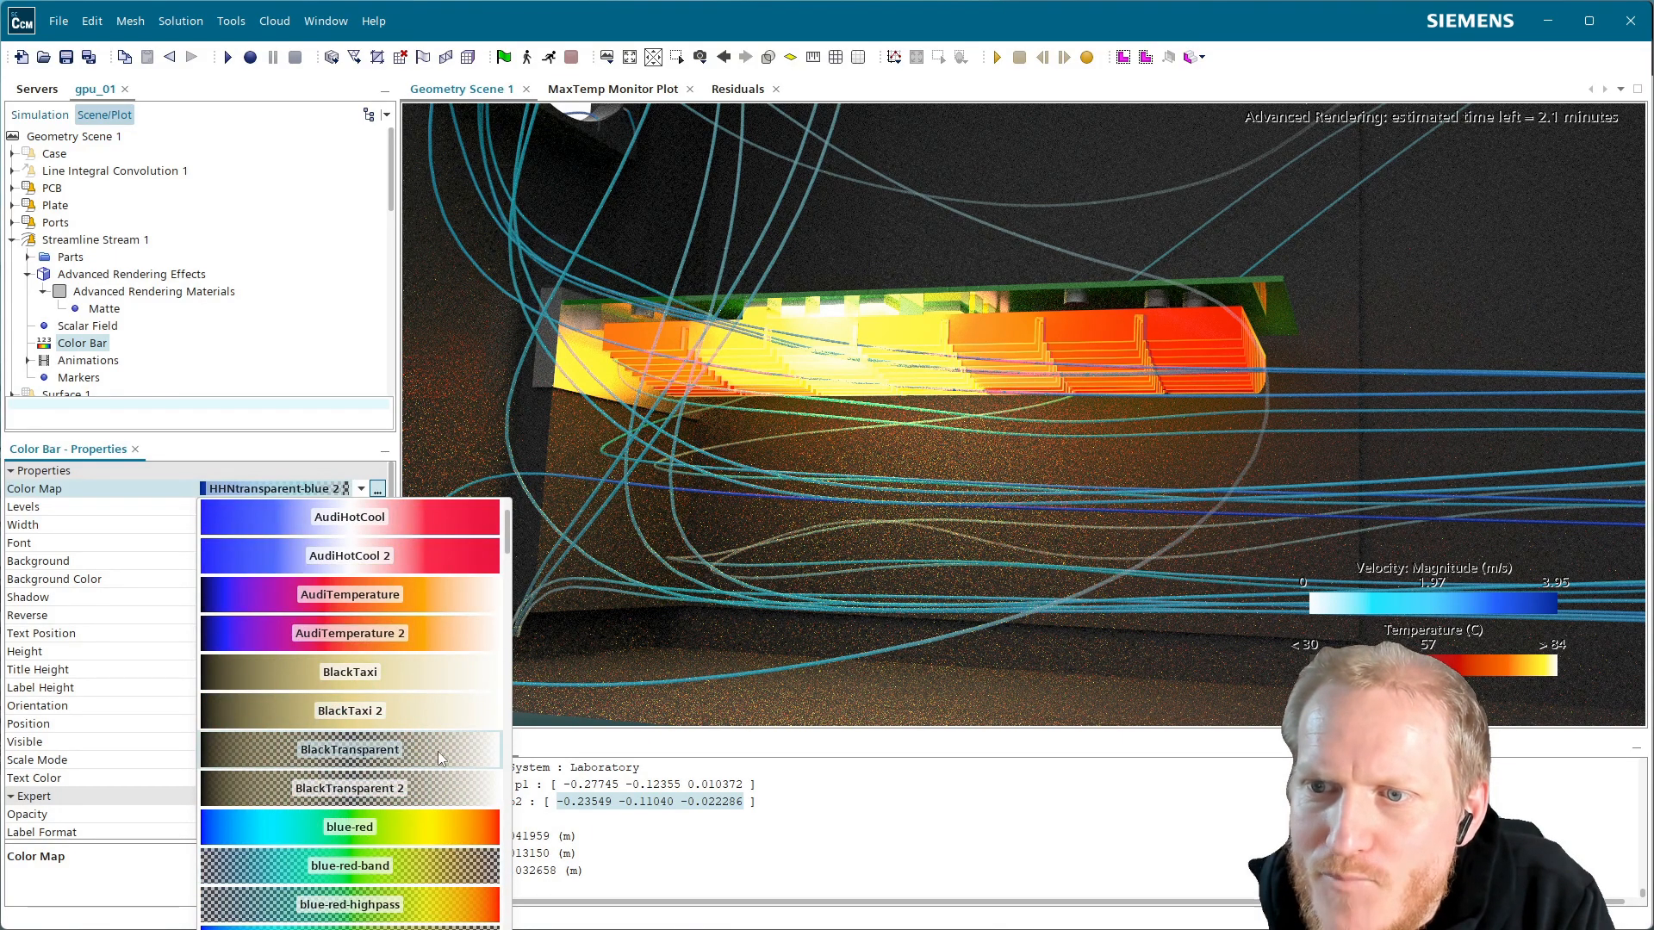
scroll(447, 893, down, 3)
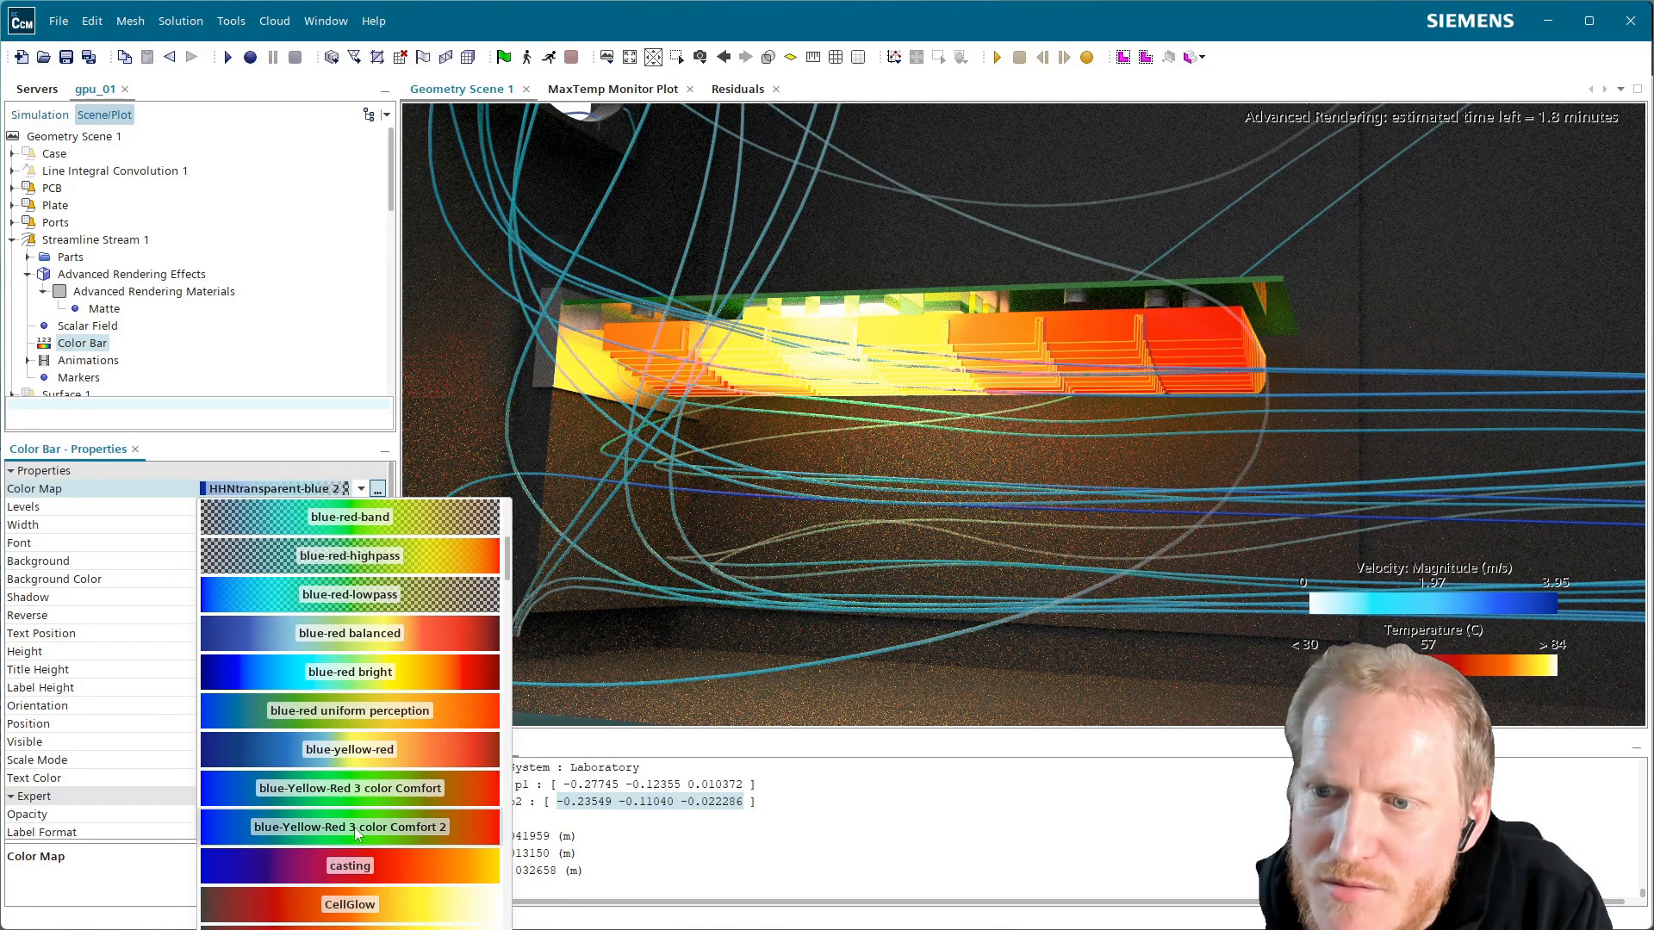
scroll(380, 834, down, 2)
scroll(411, 799, down, 1)
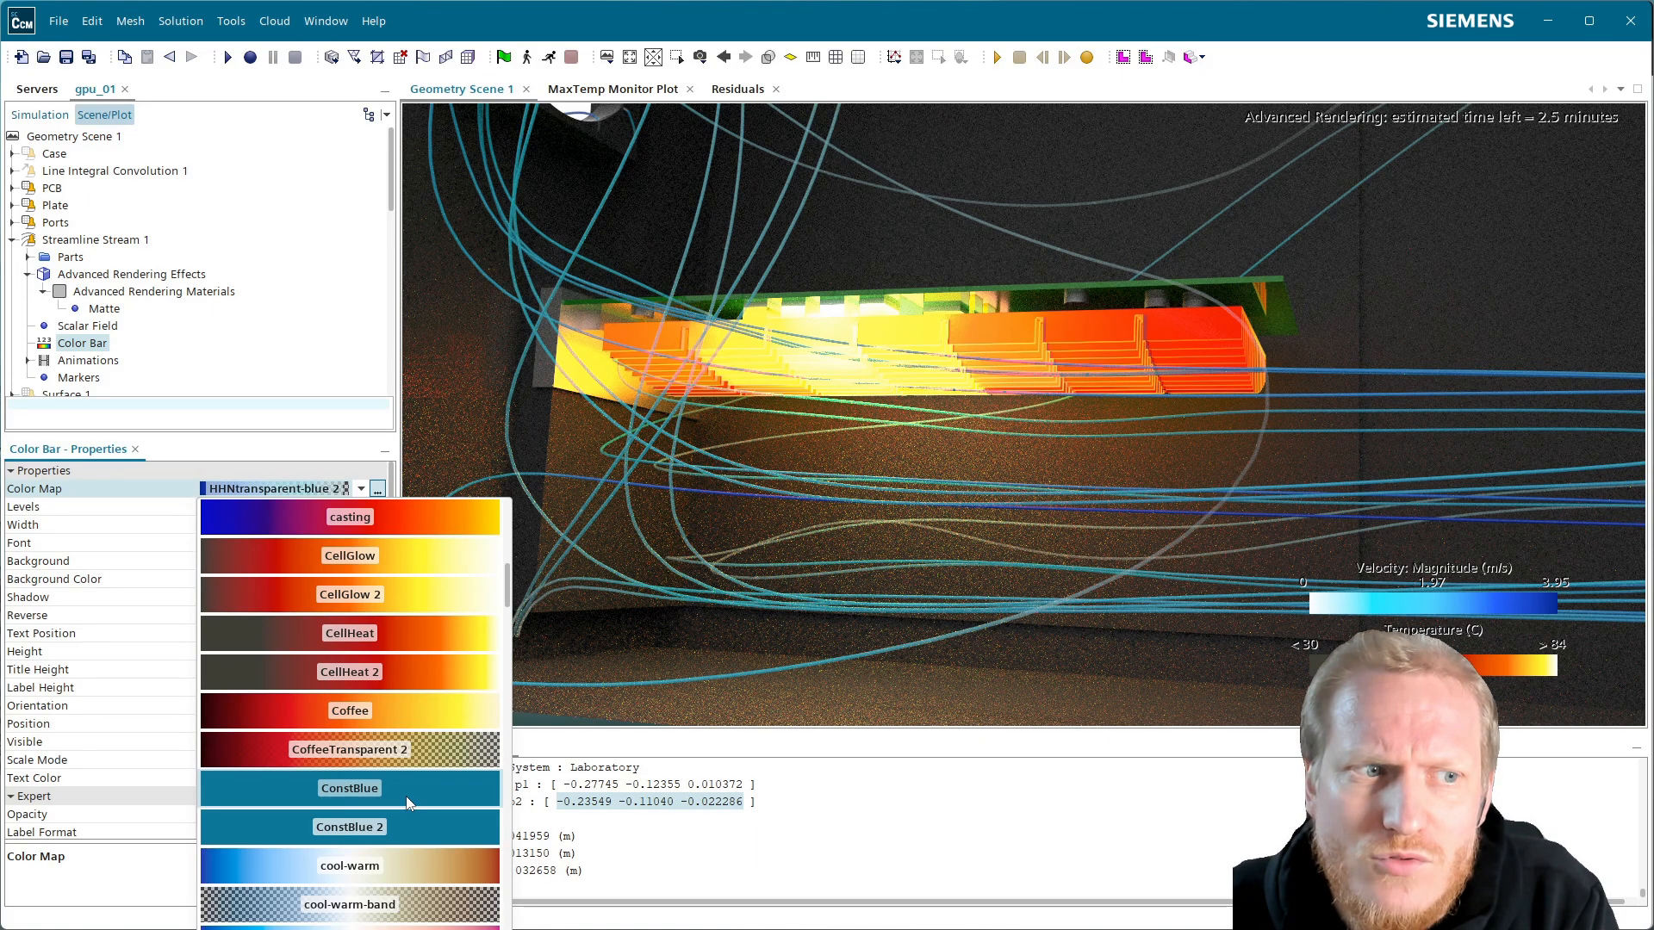
scroll(394, 802, down, 3)
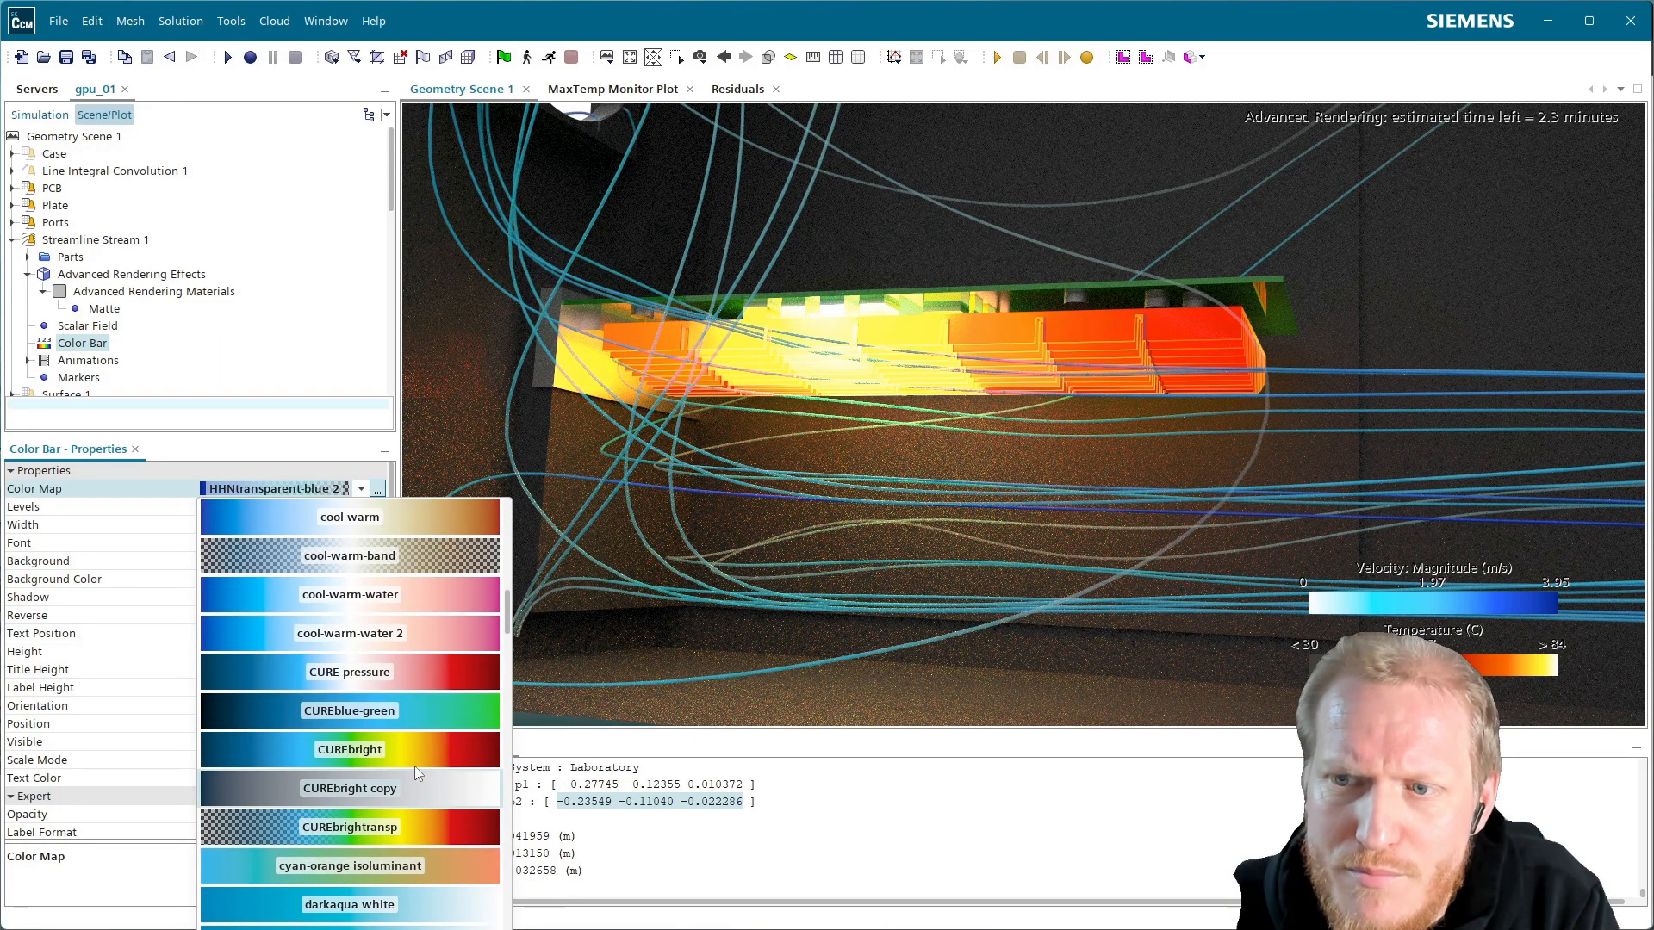
click(388, 720)
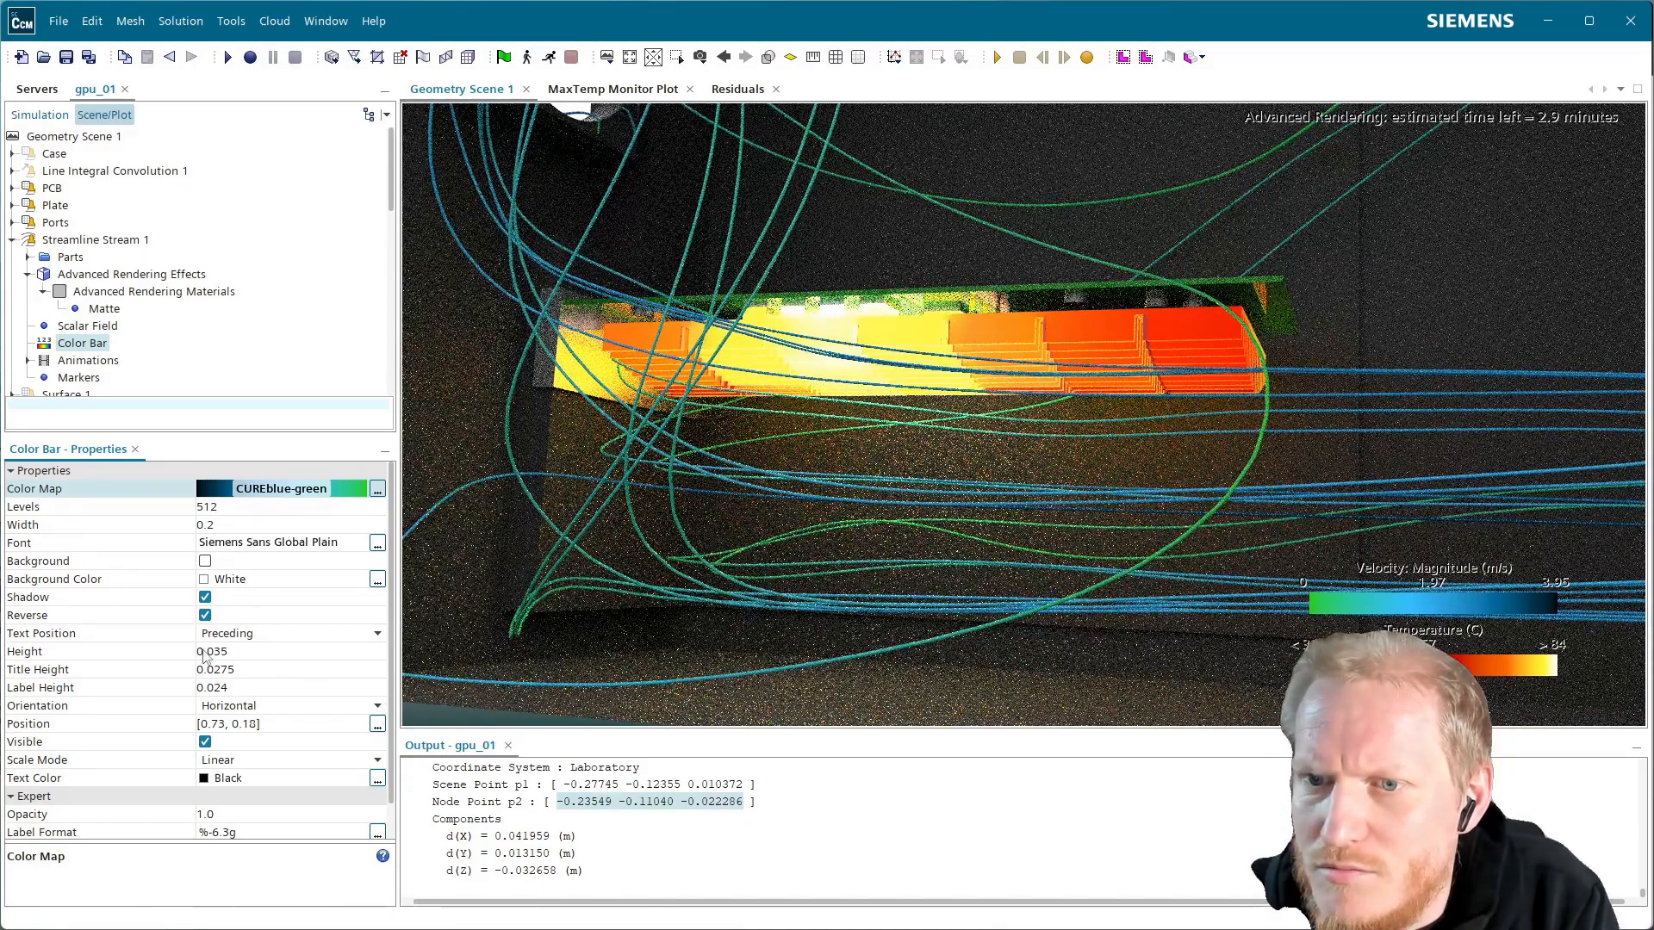
Turn off Reverse on the color bar so slow flow is dark blue and fast flow green
click(205, 615)
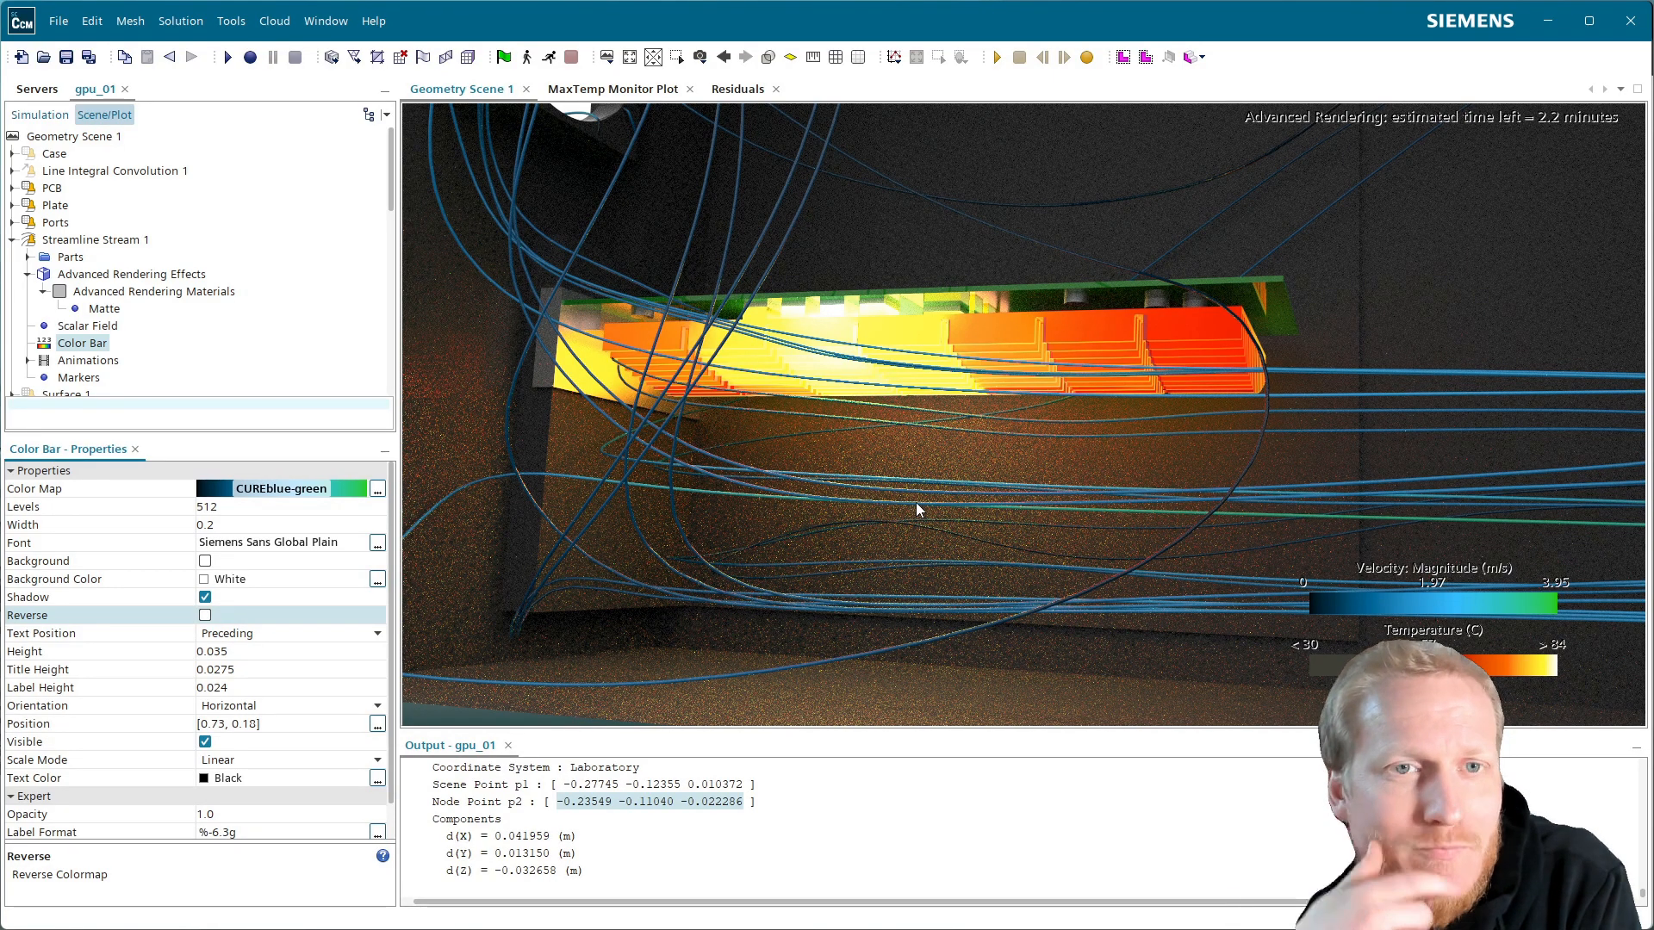
Switch the streamlines' advanced rendering material effect to Transparent Body
click(200, 293)
click(271, 488)
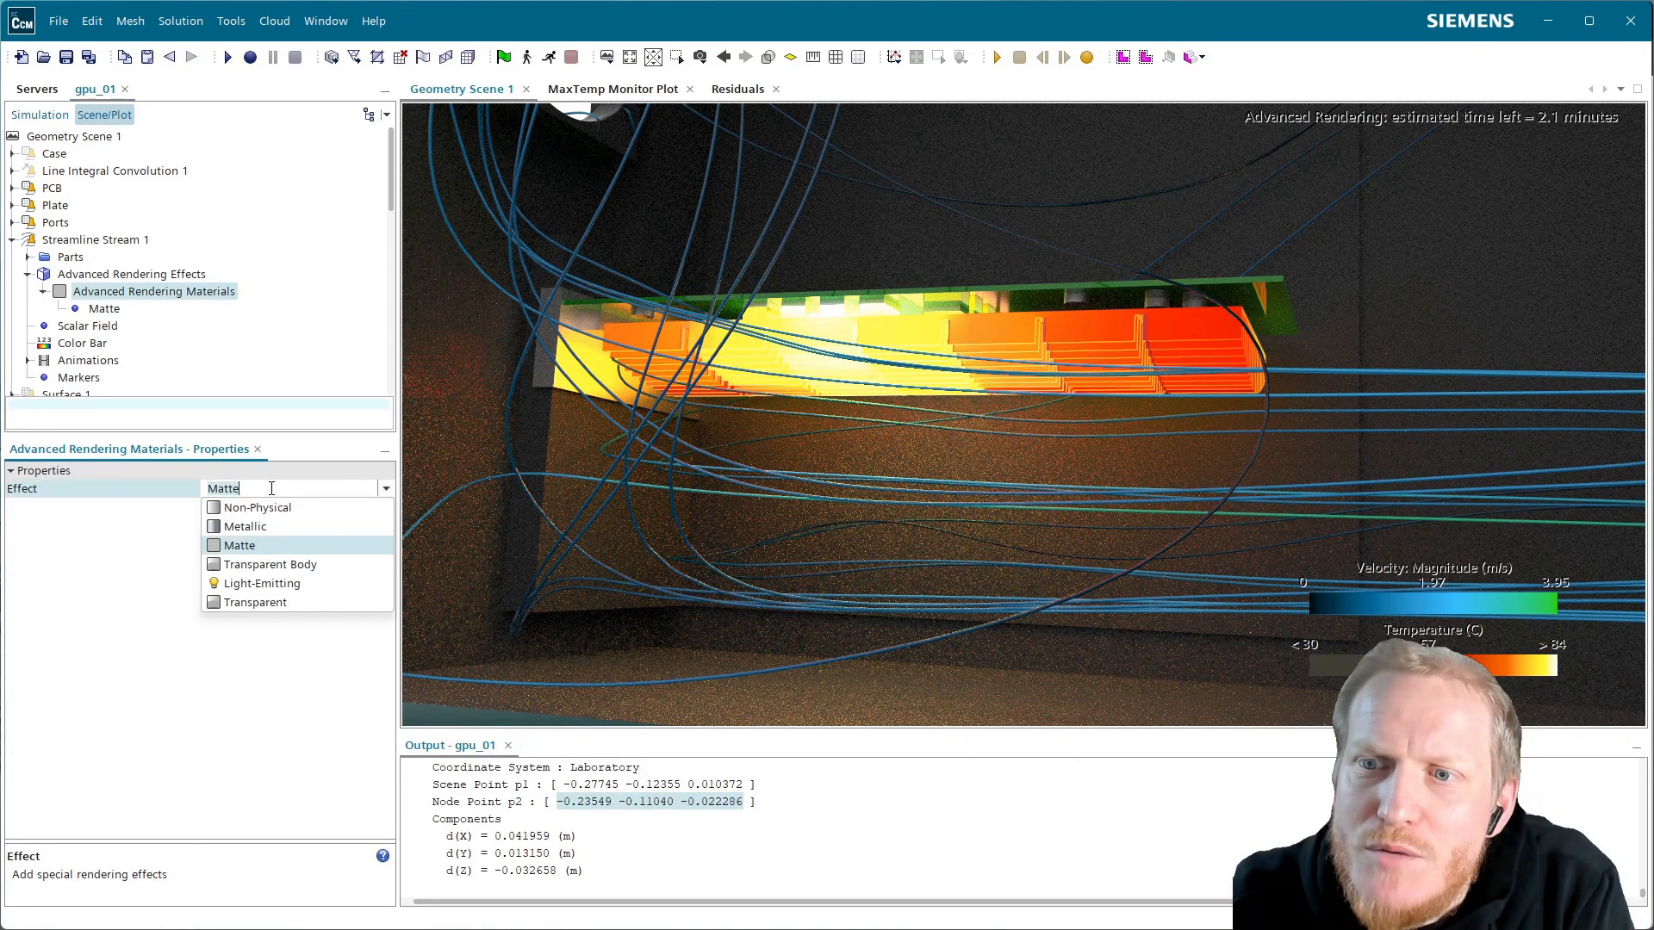
click(267, 565)
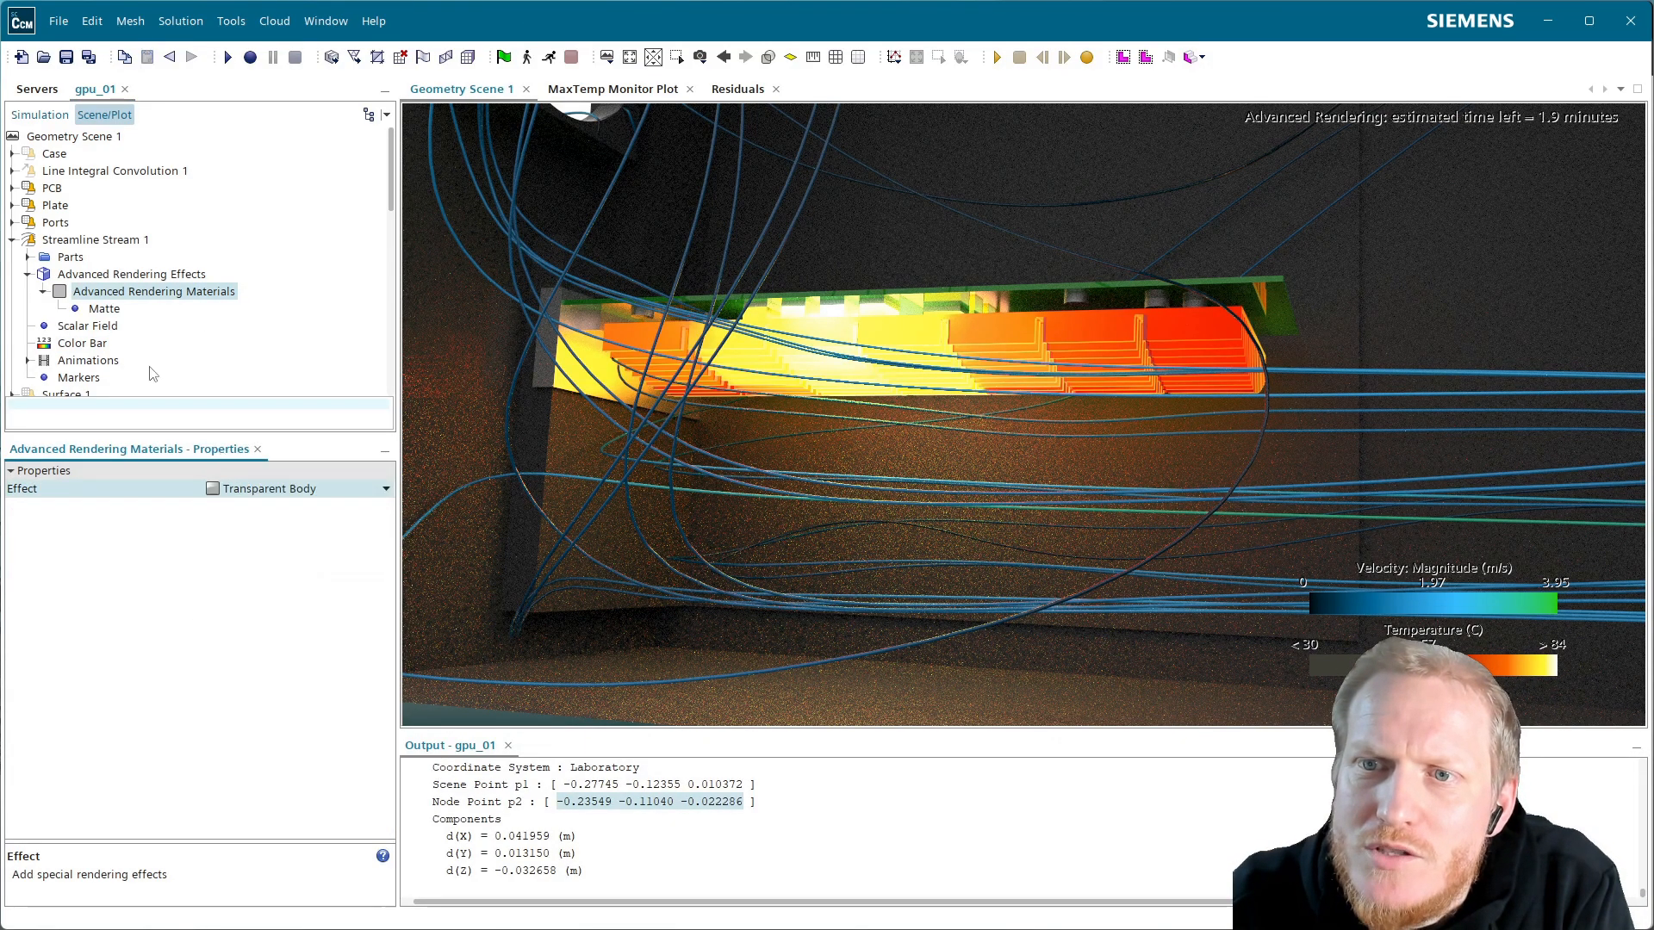
Set the Transparent Body material roughness to 0.1
click(135, 309)
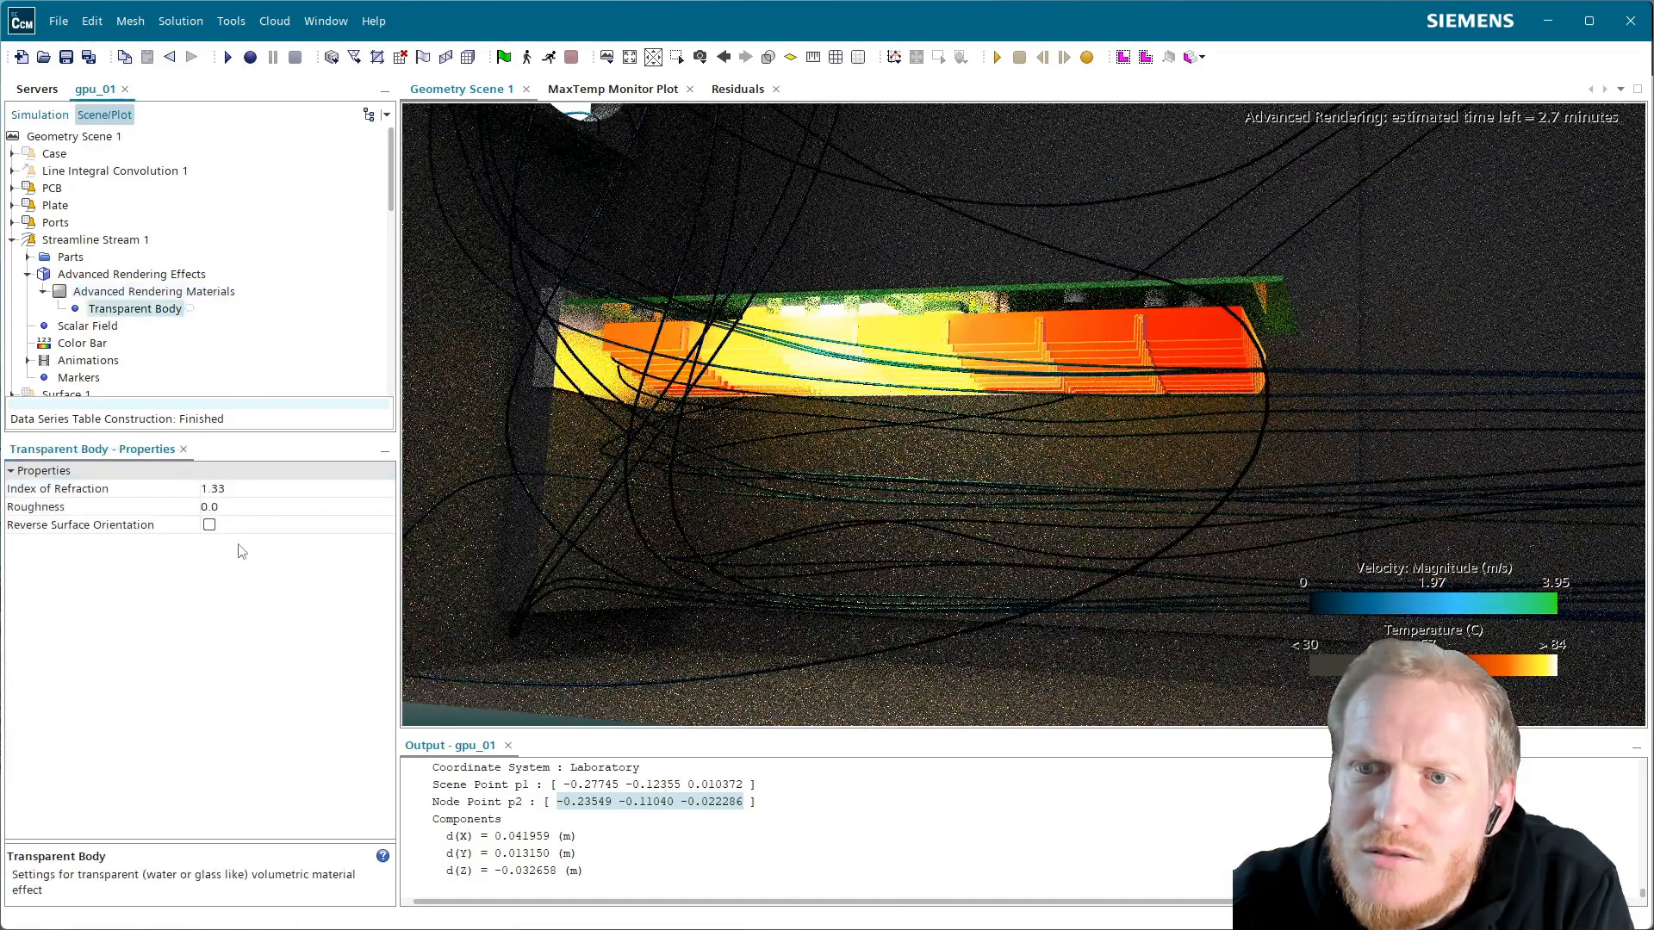
click(226, 505)
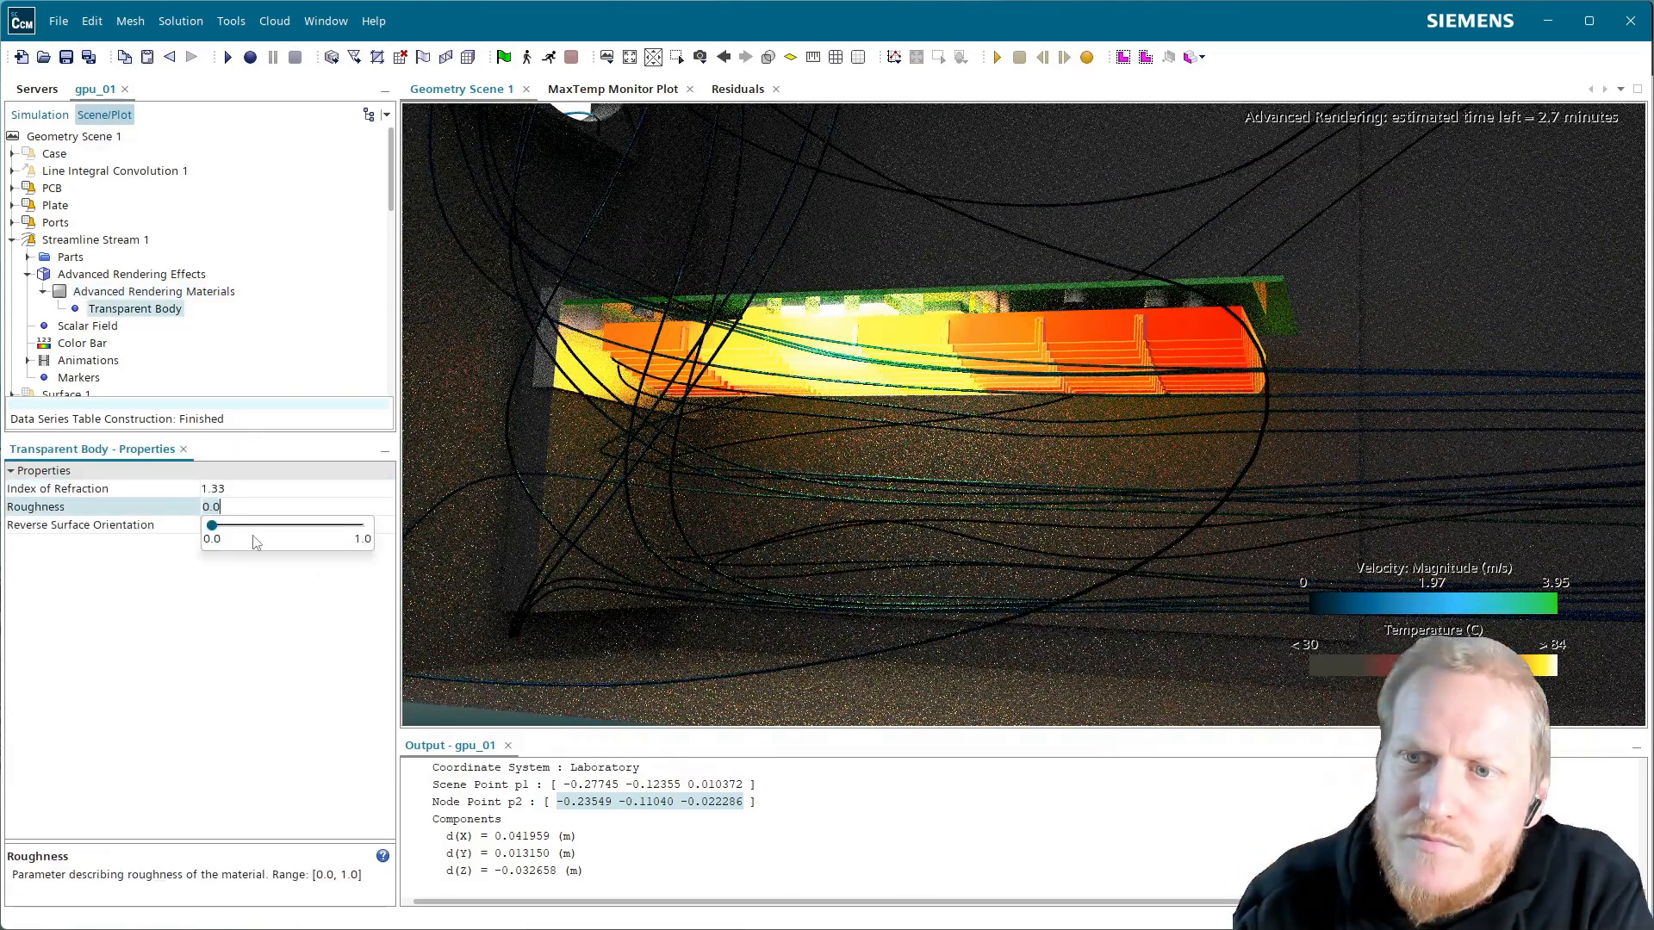
key(BackSpace)
text(1)
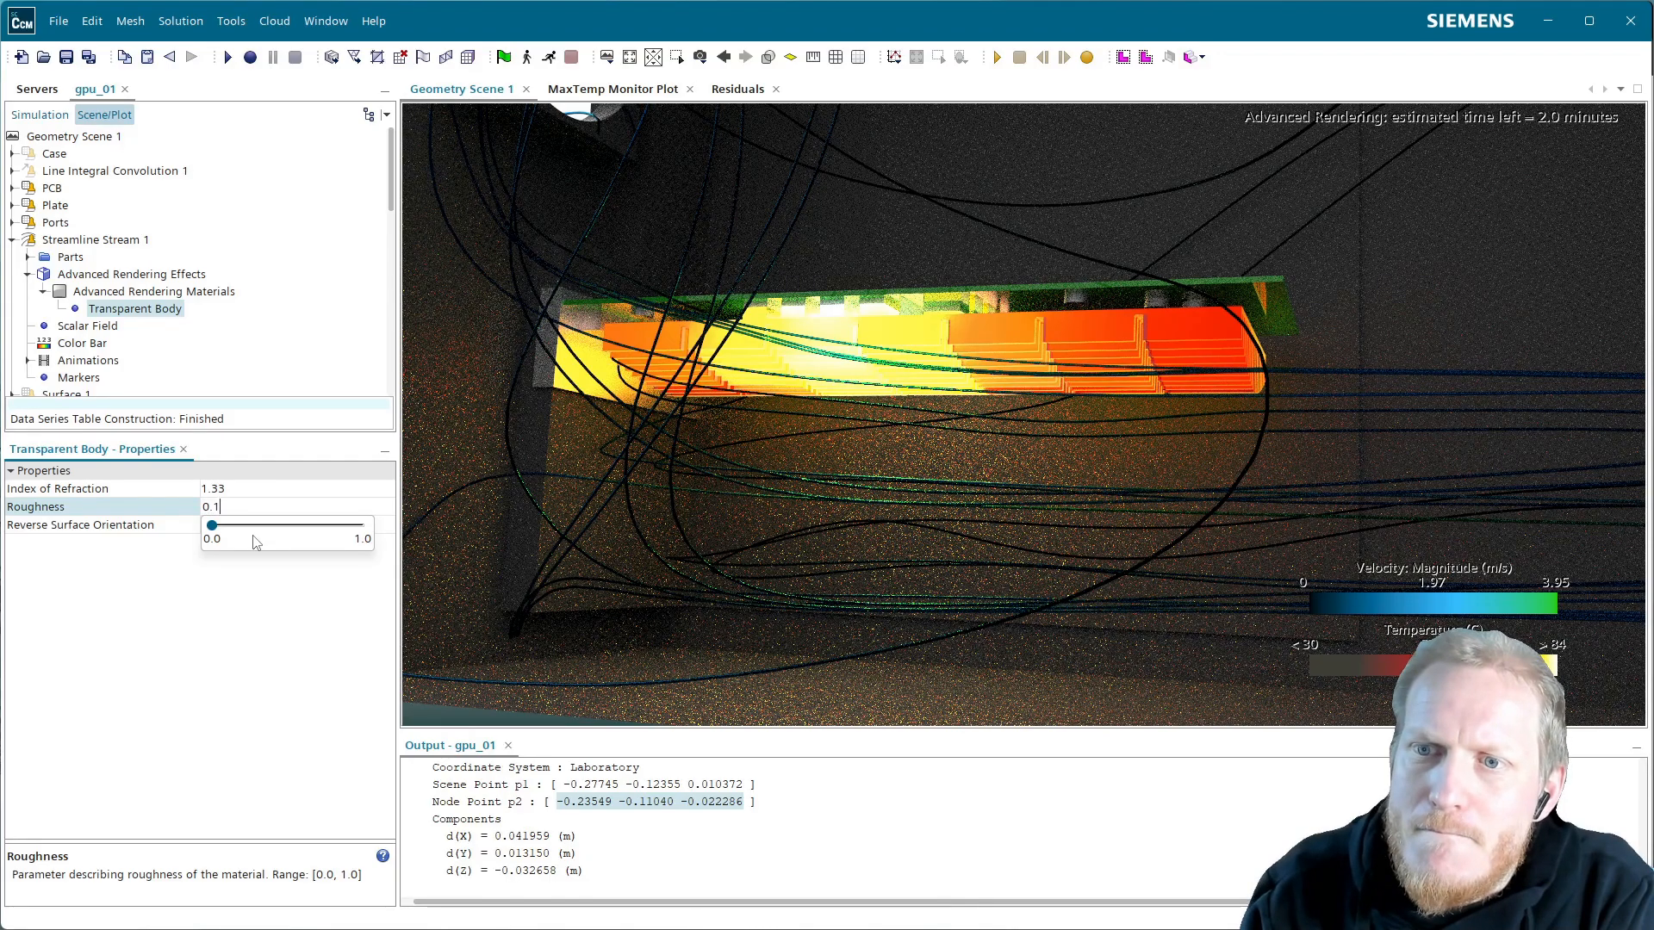
key(Return)
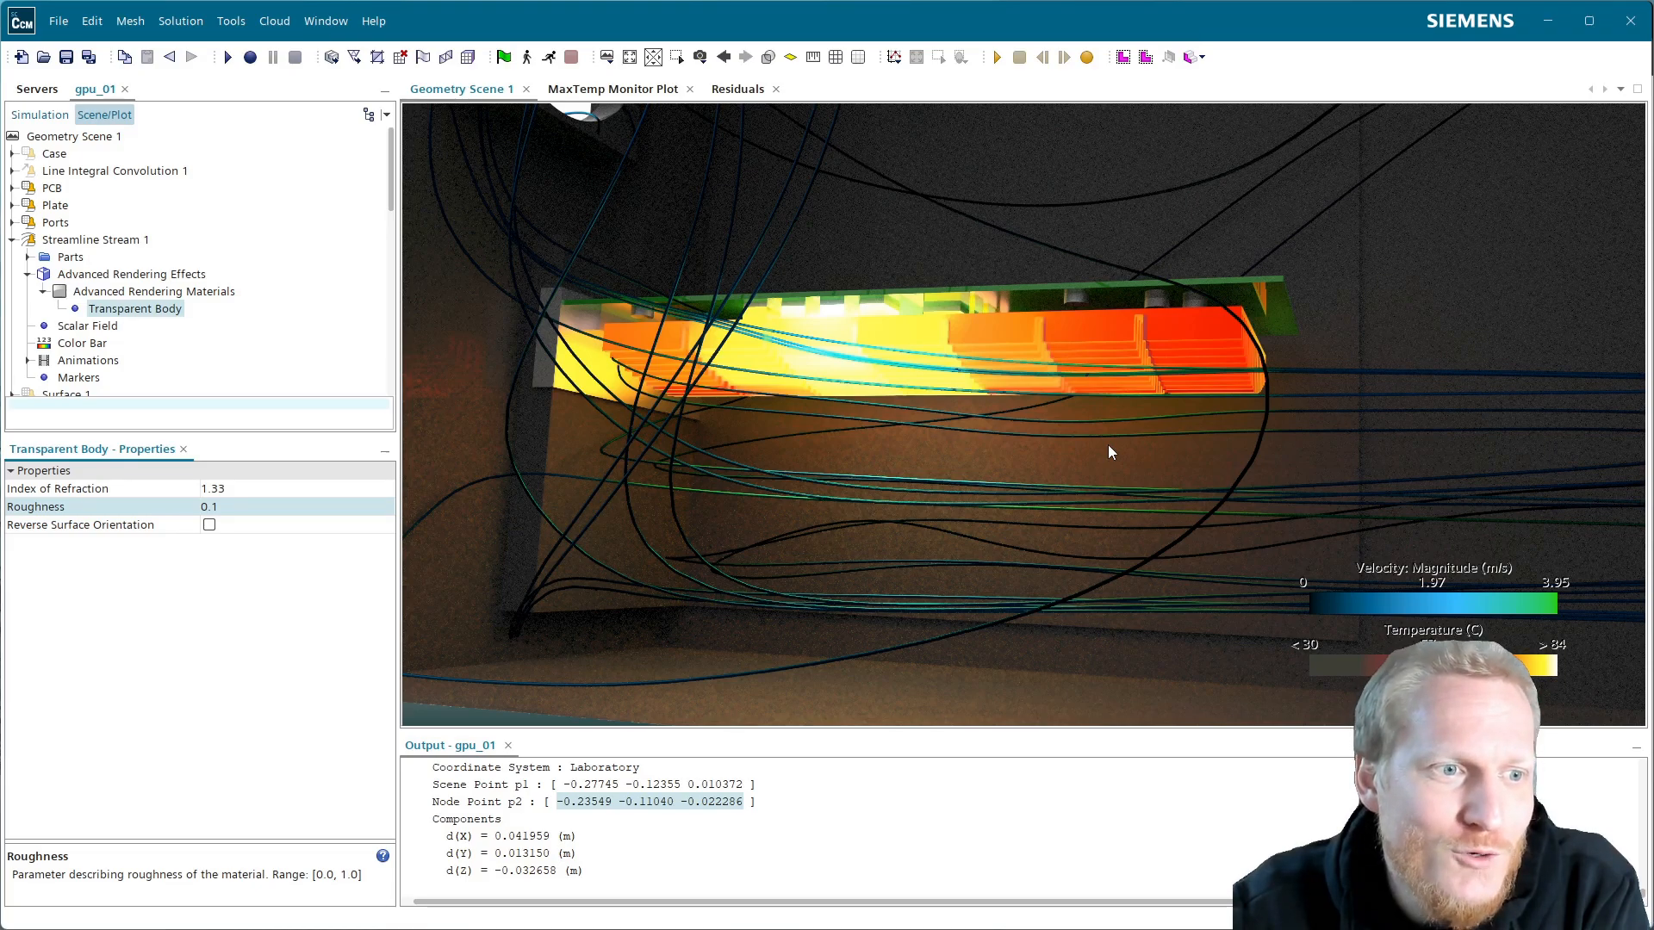
Lower the Visualization option Number of Client Render Threads from 32 to 30, then nudge the scene to re-render
click(310, 22)
mouse_move(234, 20)
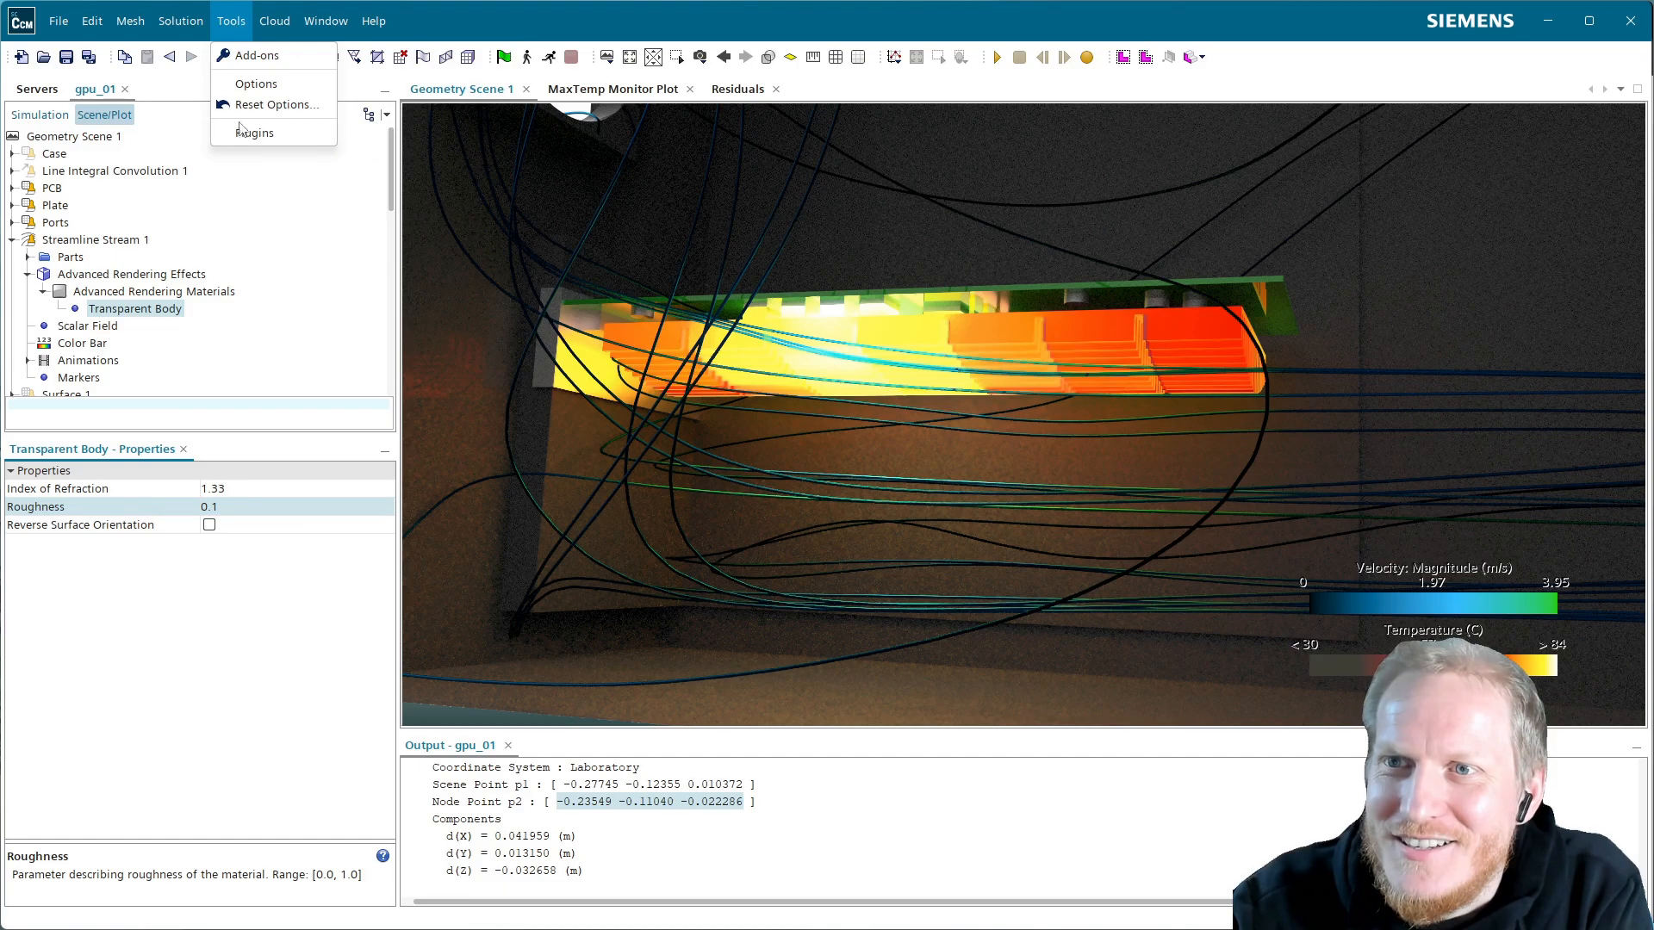
click(256, 84)
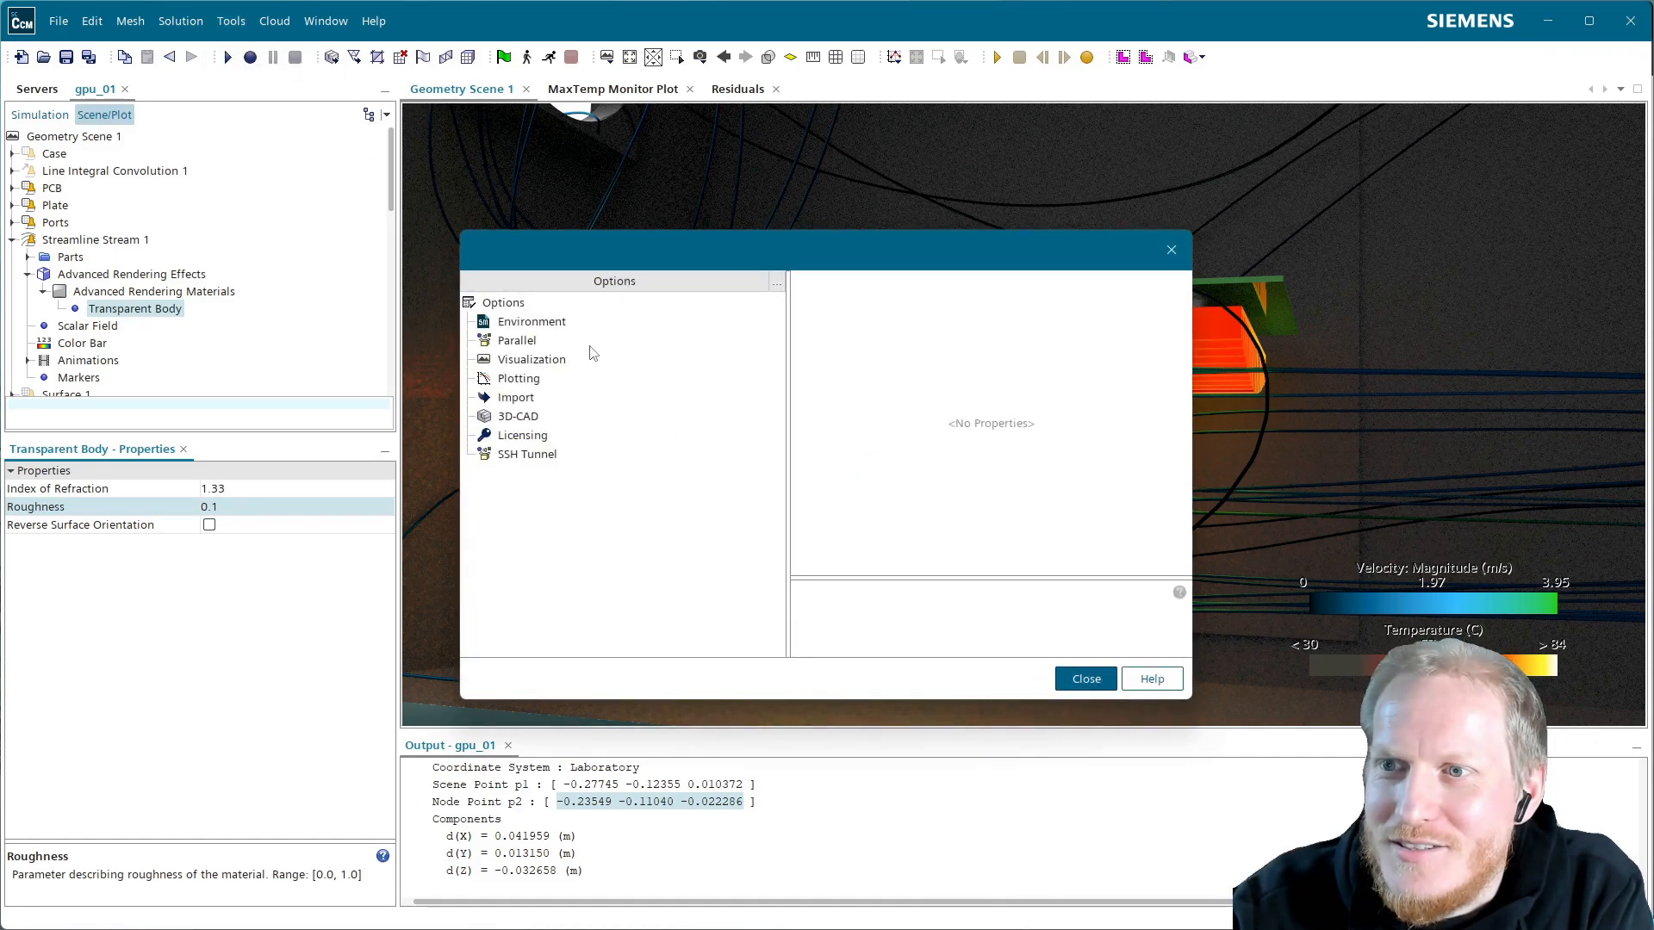
click(520, 361)
scroll(1062, 456, down, 3)
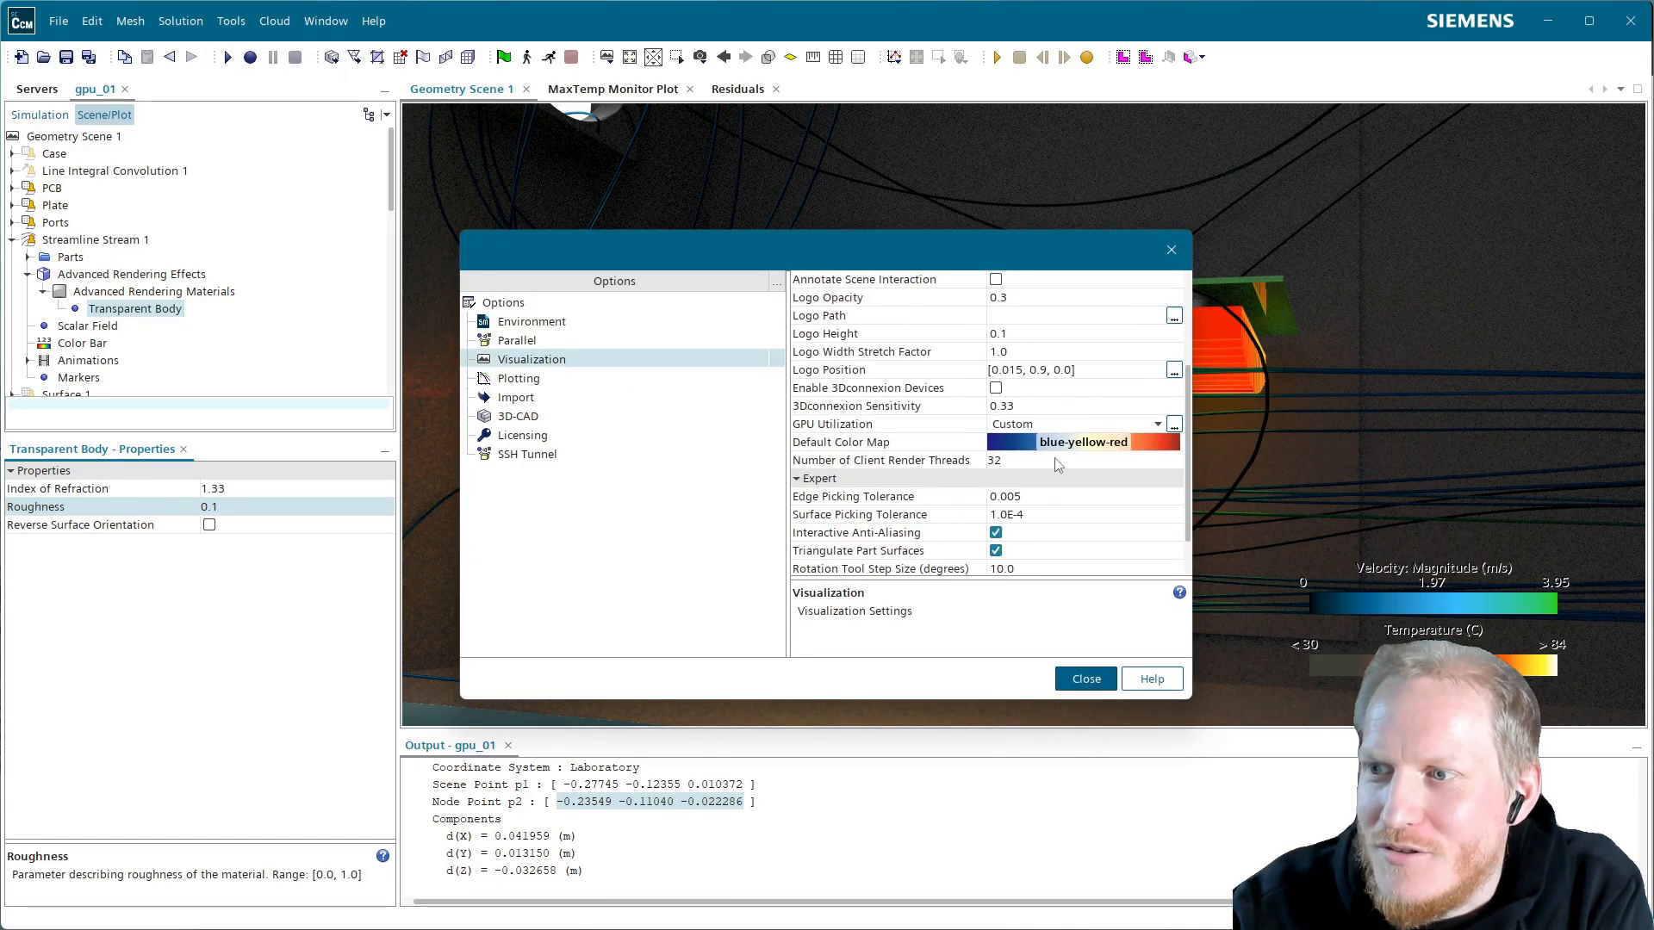
scroll(1041, 537, down, 1)
click(1009, 404)
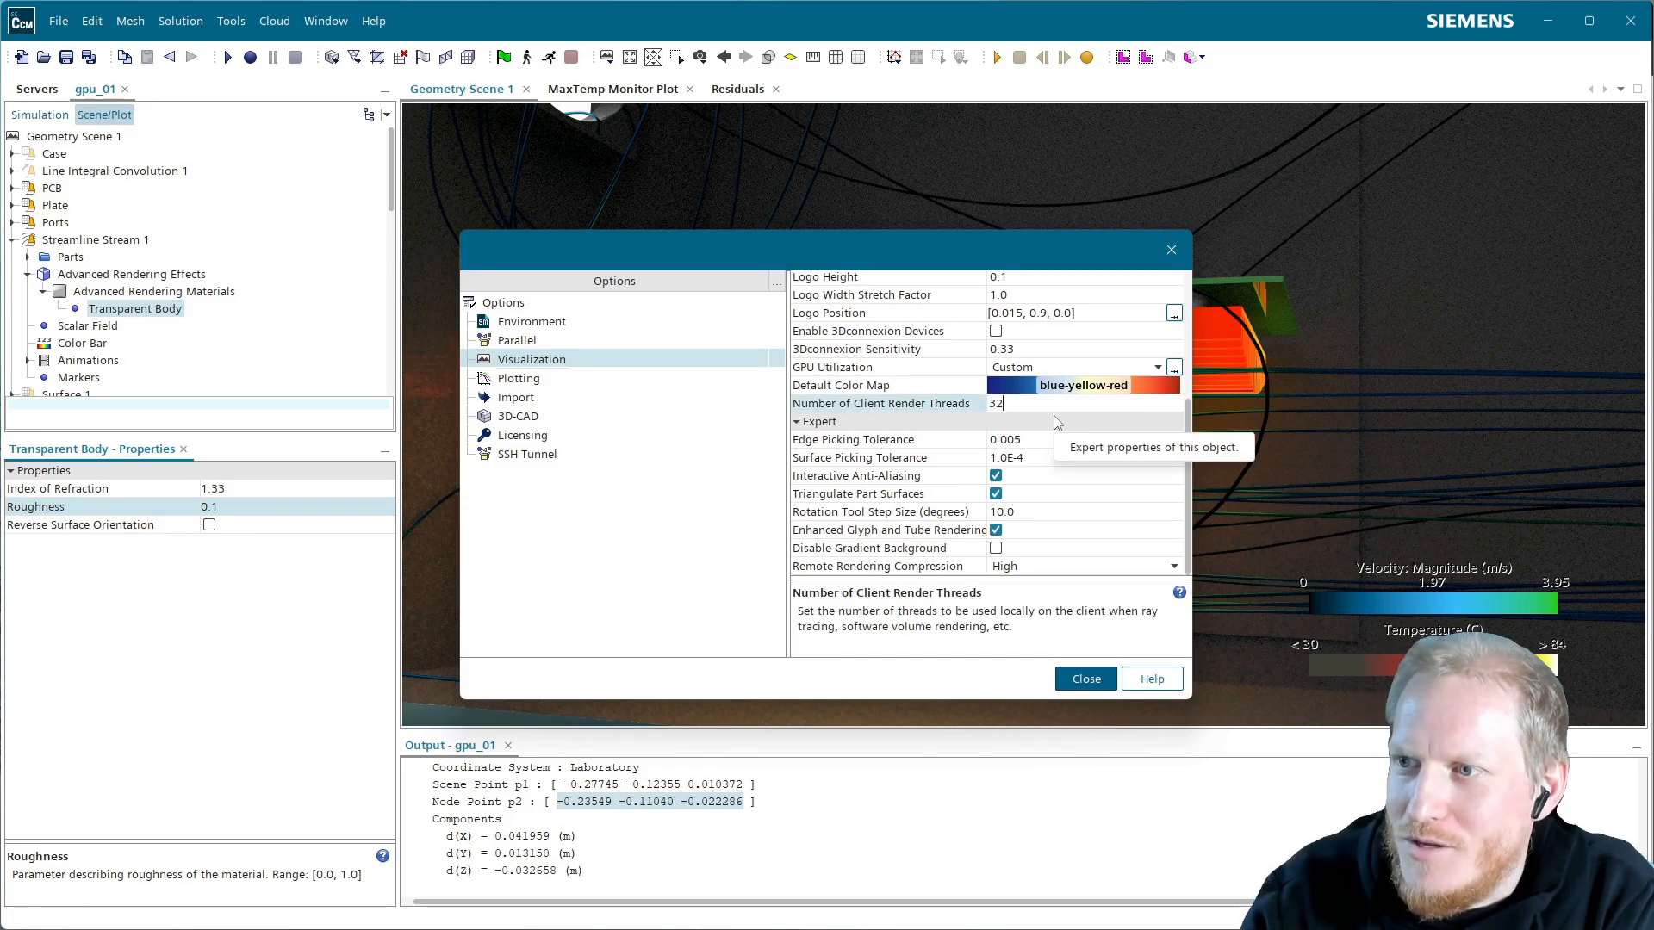
key(BackSpace)
text(0)
click(1089, 680)
drag(903, 474, 881, 467)
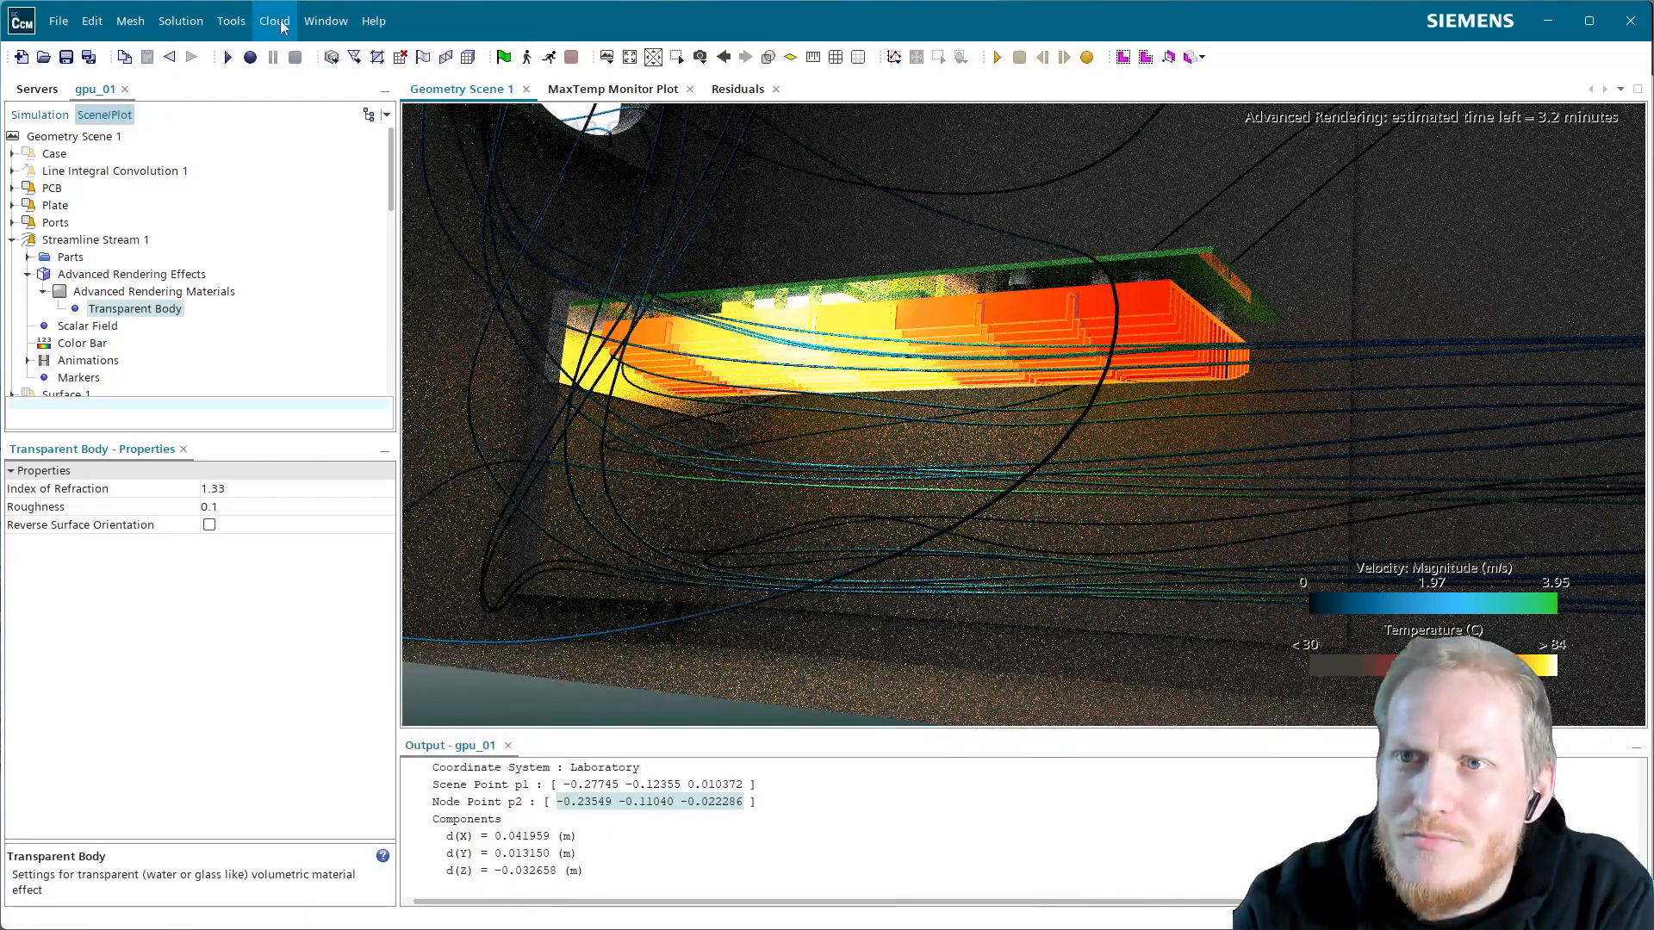
Reduce Number of Client Render Threads further to 28 and close the options
click(249, 23)
click(256, 84)
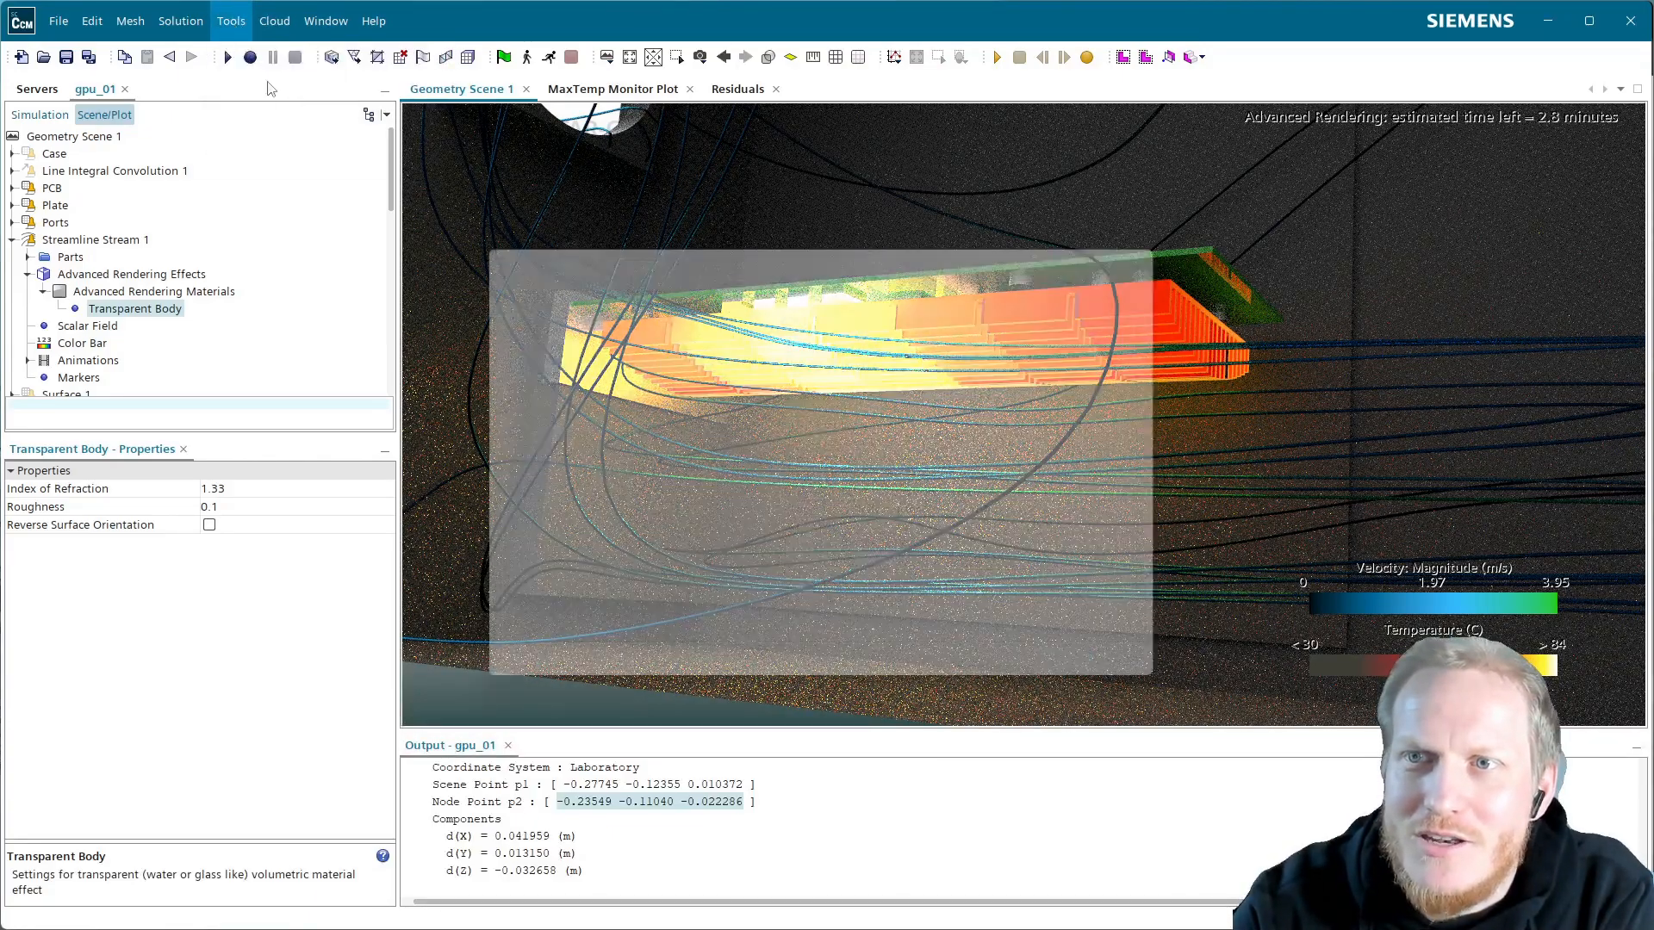
scroll(982, 338, down, 4)
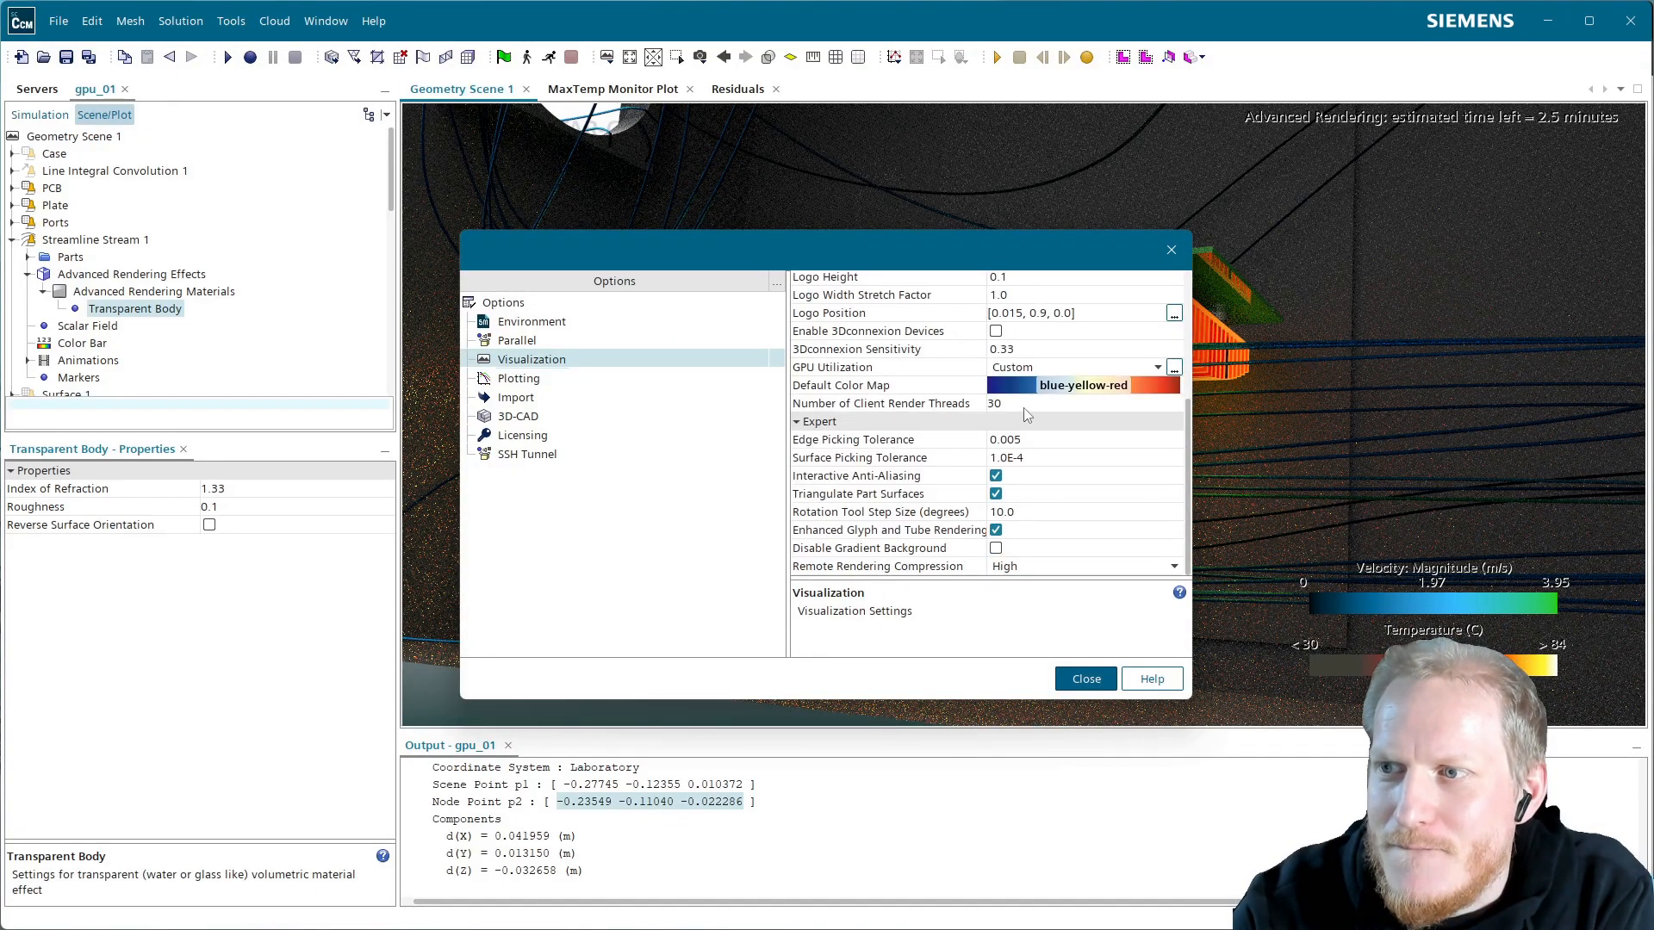
click(1025, 406)
key(BackSpace)
key(BackSpace)
text(28)
click(1082, 680)
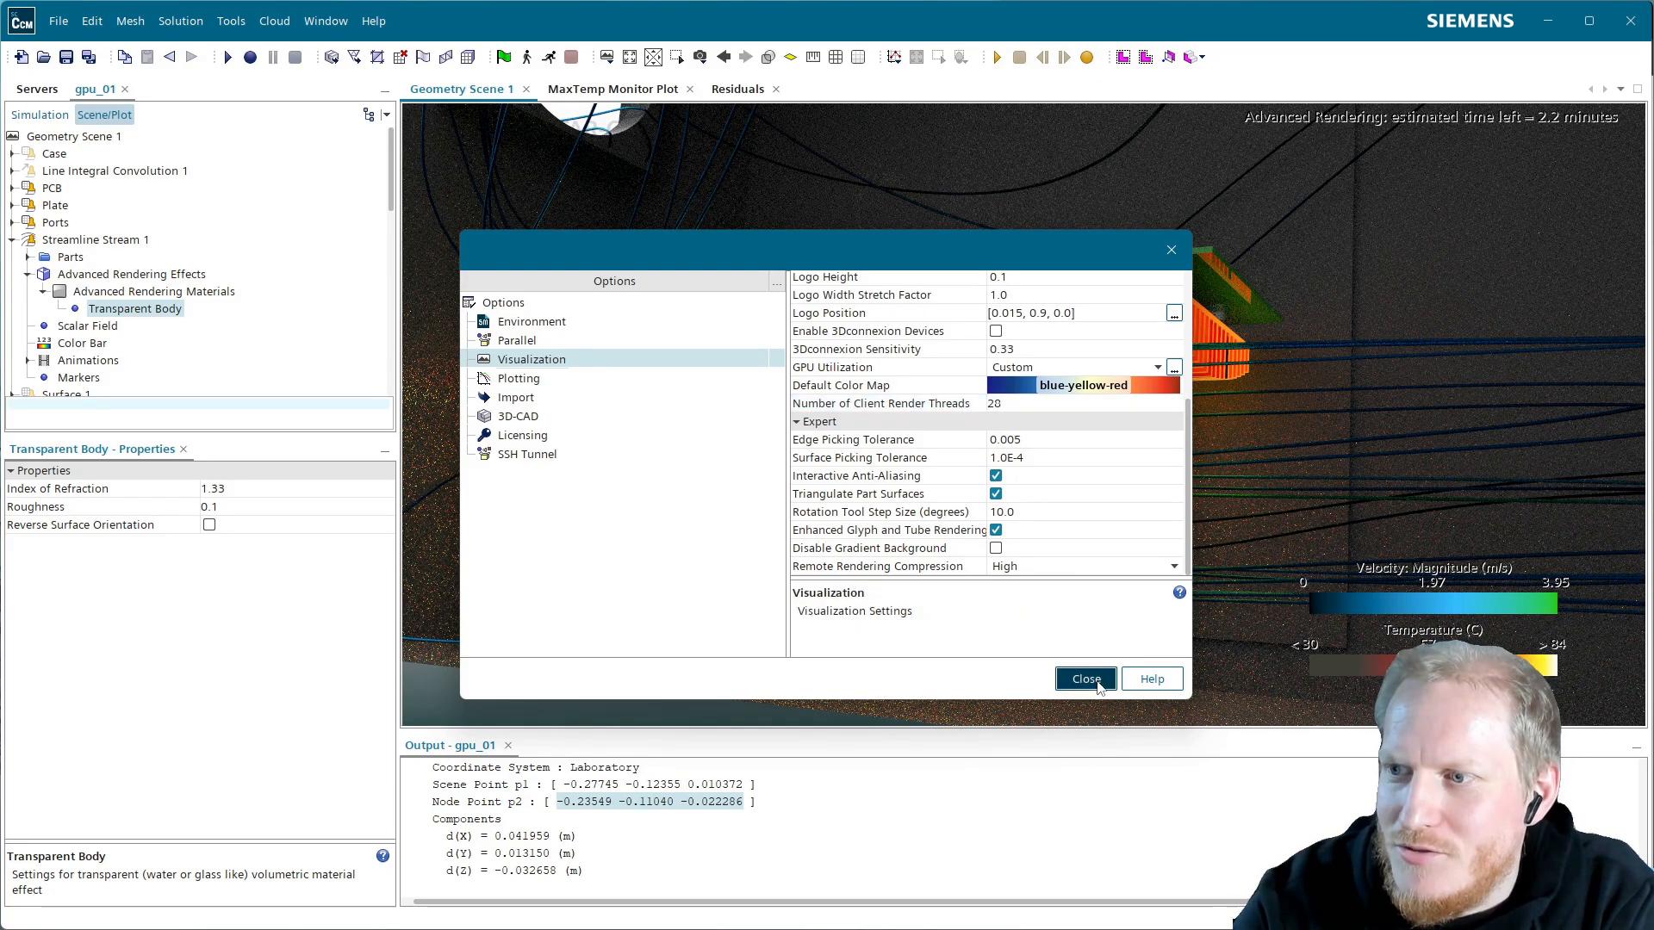